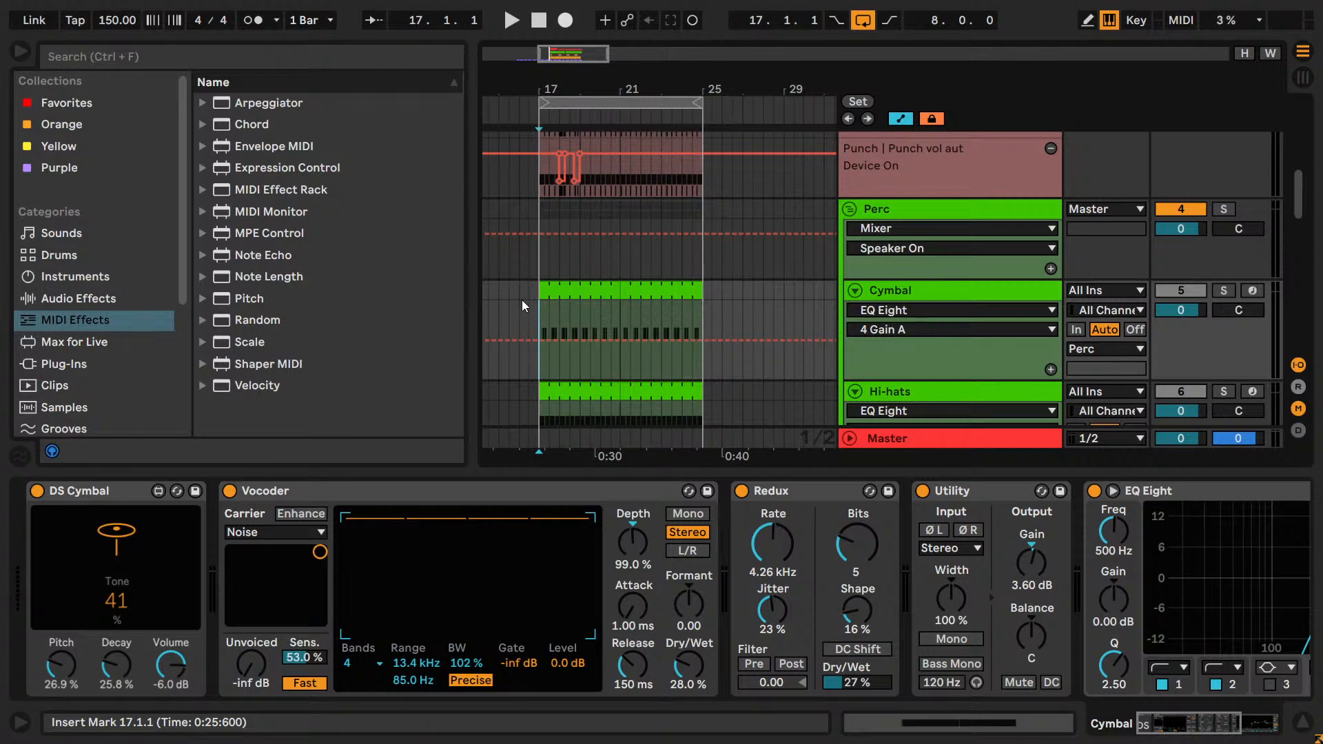
Widen the arrangement area and select the Lead (add comp/ott) track to show its devices.
mouse_move(502, 150)
left_click_drag(472, 231, 377, 230)
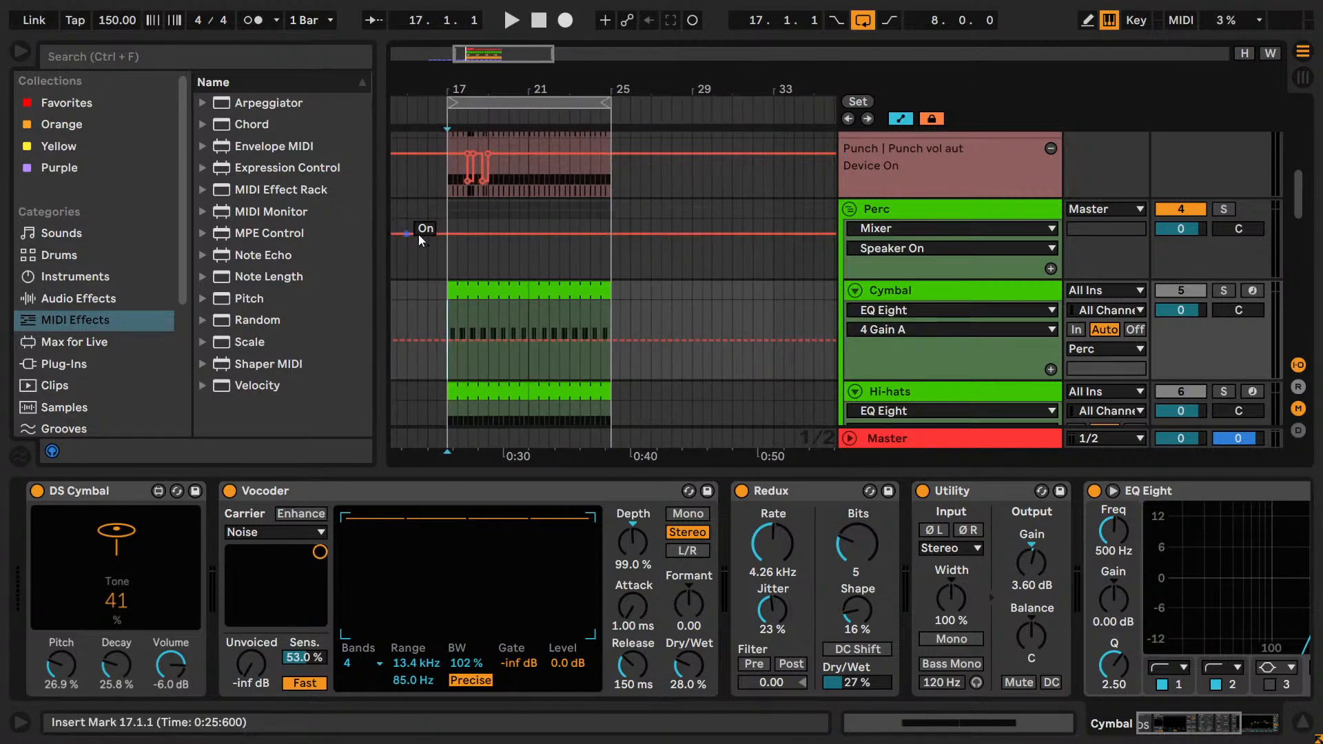
scroll(642, 249, "down", 3)
scroll(646, 258, "up", 2)
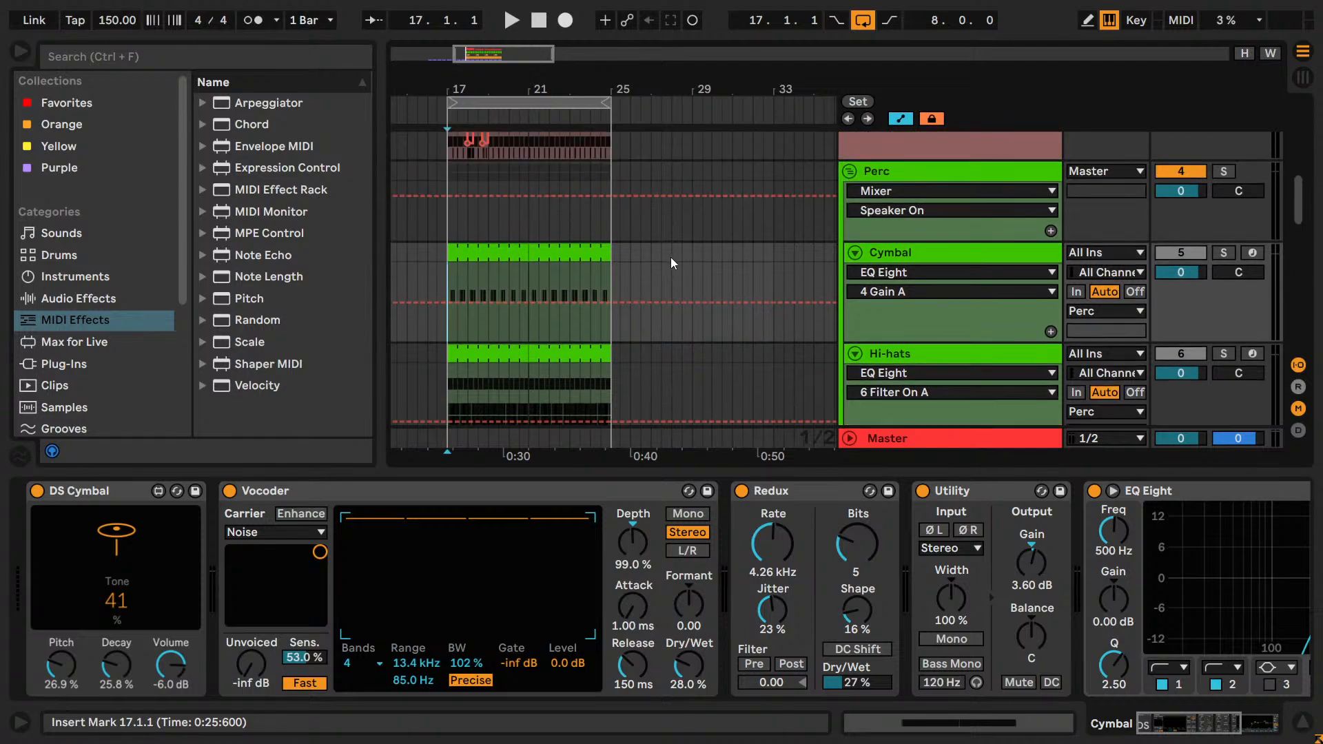
left_click(879, 172)
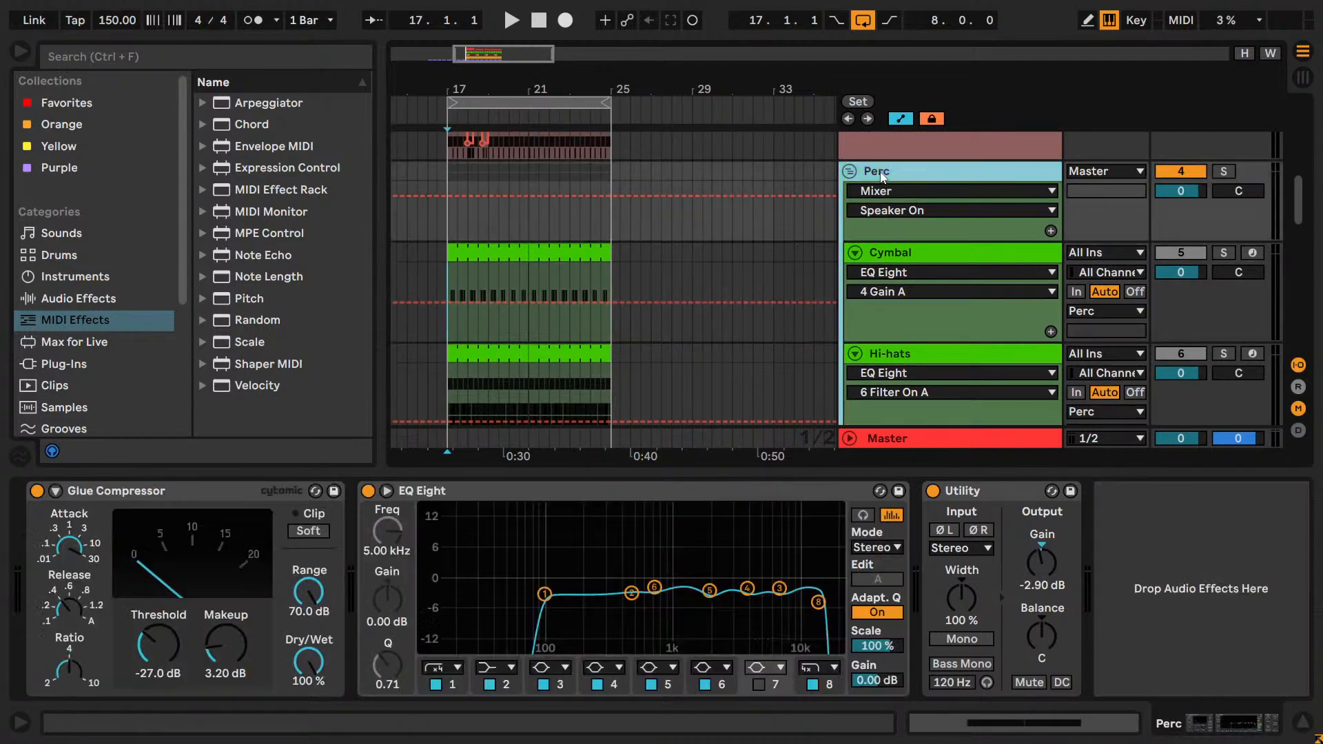
left_click(903, 250)
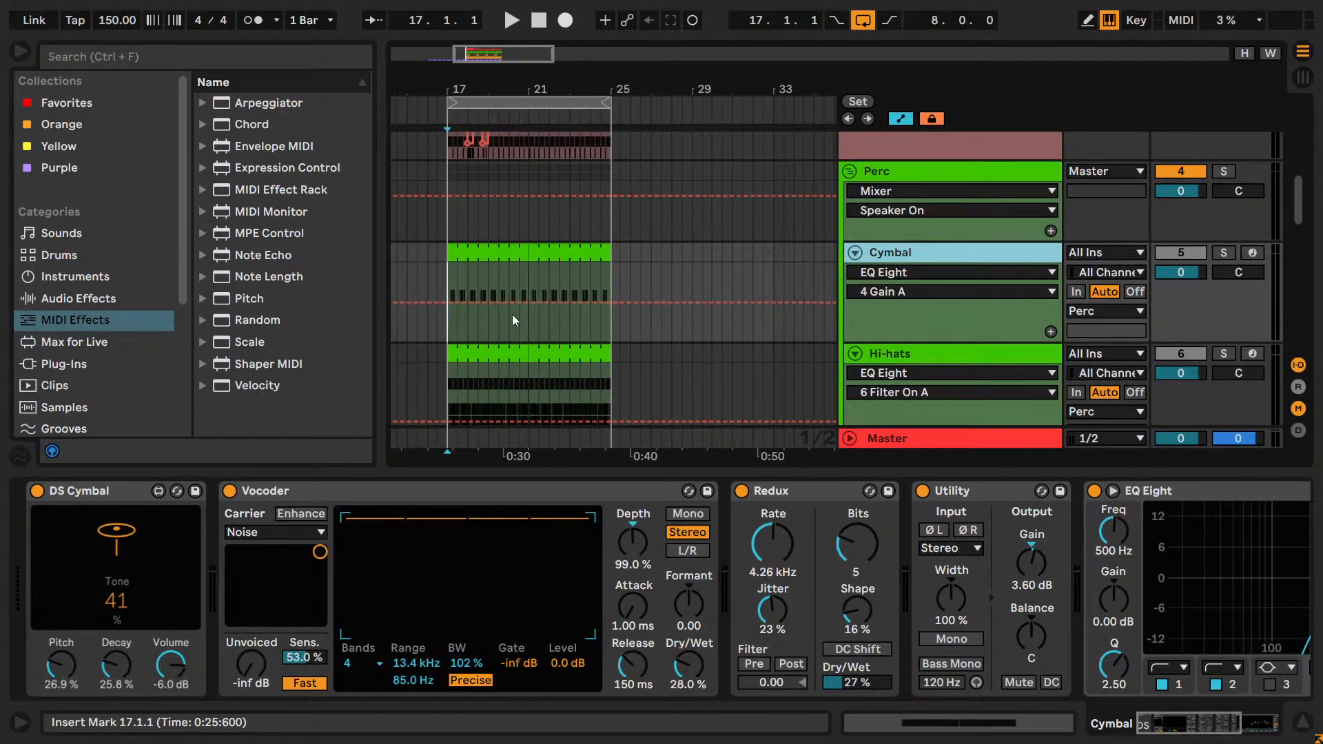
scroll(614, 340, "down", 2)
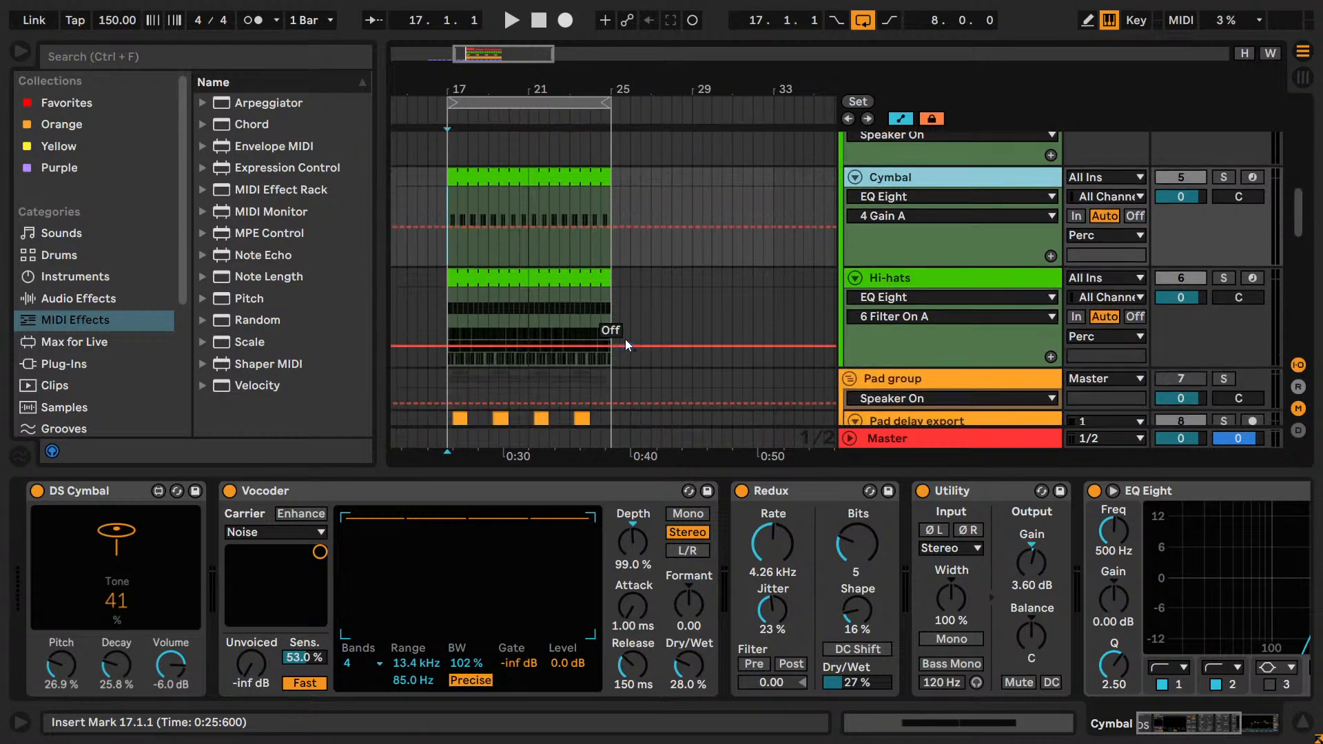
scroll(627, 340, "down", 10)
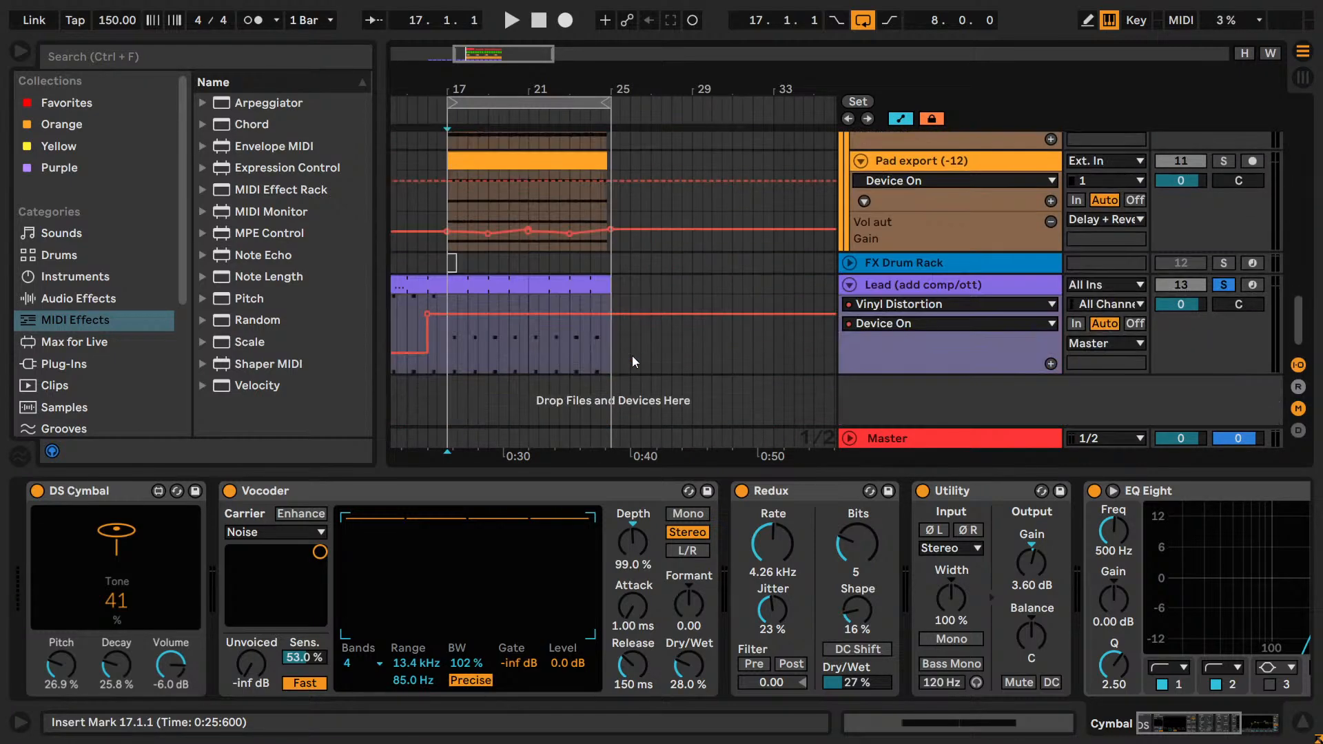
left_click(941, 285)
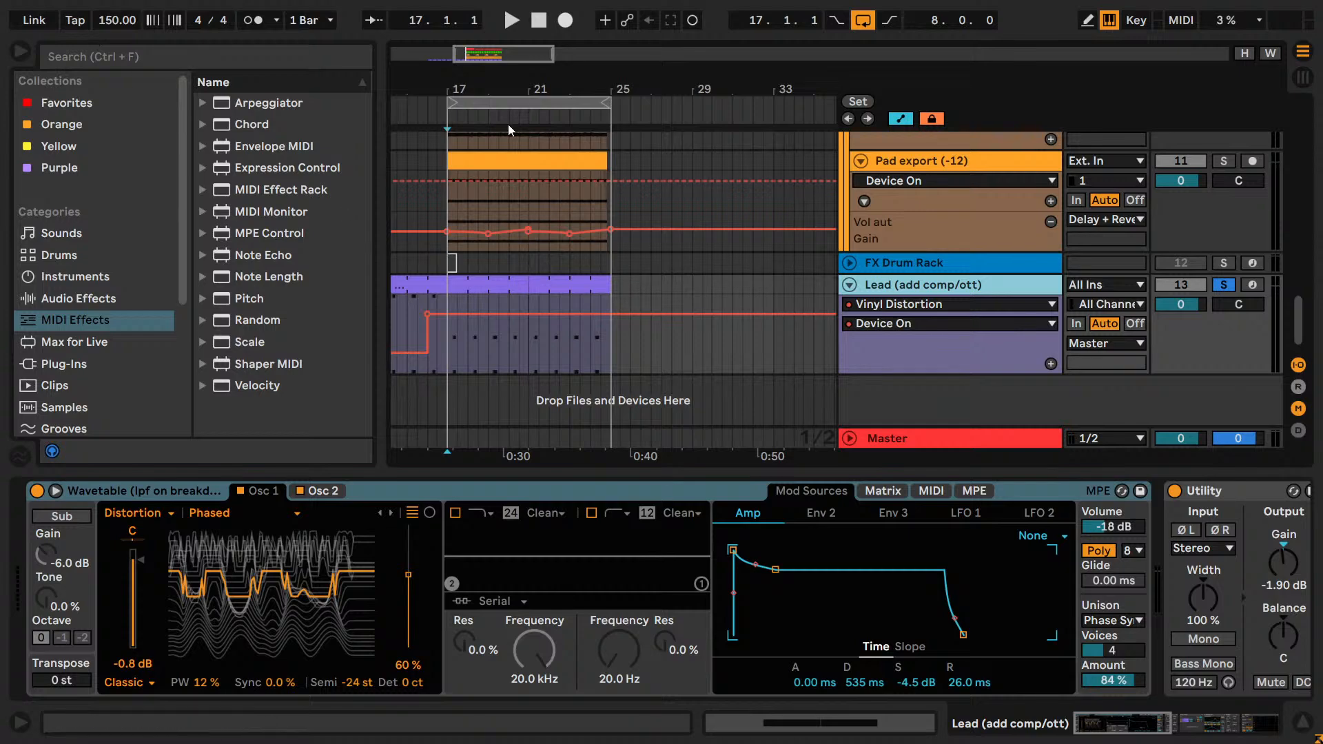
Play the Lead track from around bar 15, just before the jump in its Device On automation.
left_click_drag(506, 90, 631, 106)
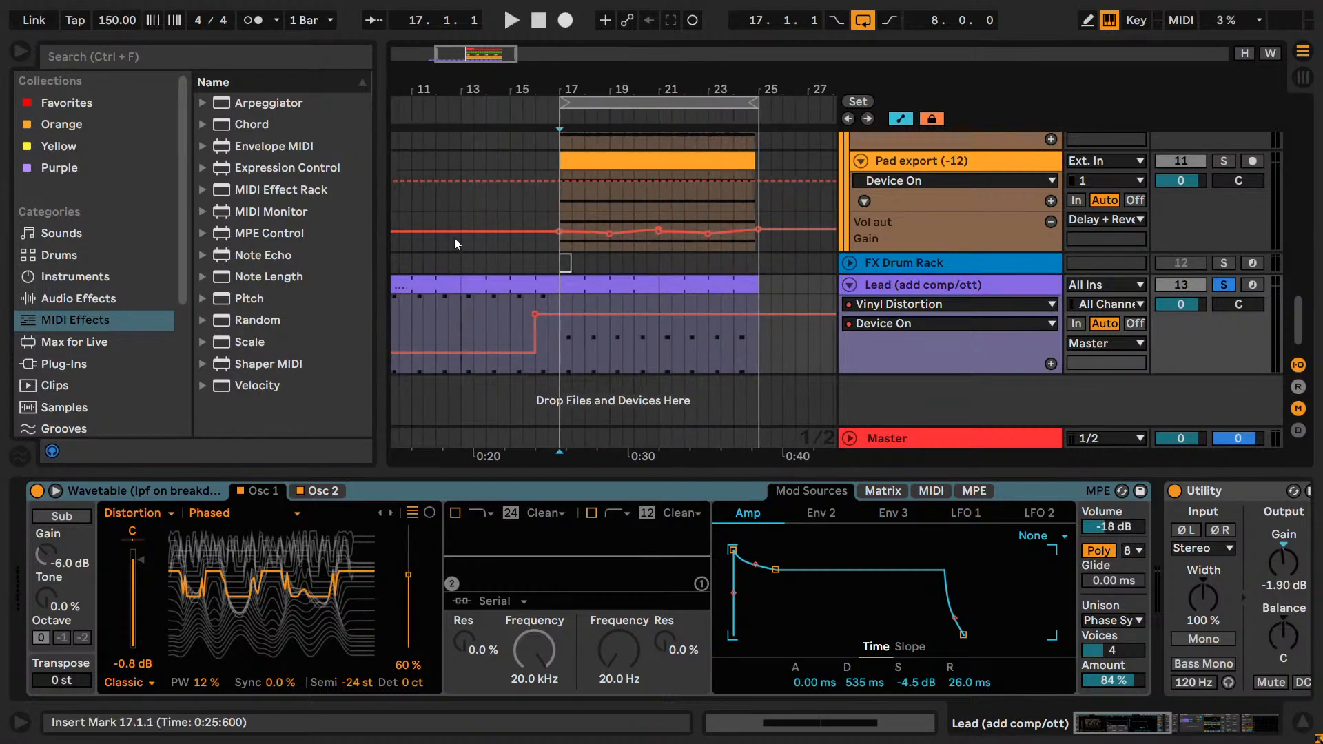
left_click(521, 314)
key("space")
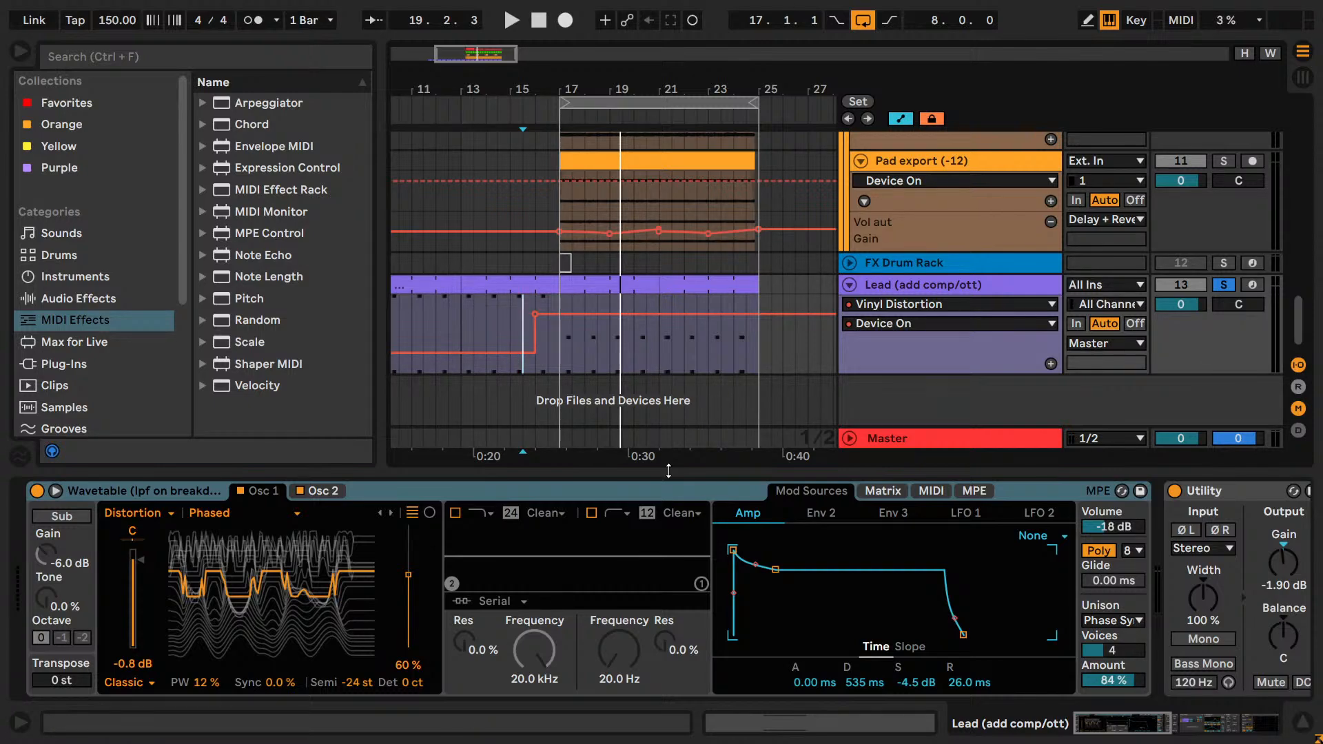
Select bars 17 to 19 on the Lead track and loop that two-bar range.
left_click(595, 354)
left_click(569, 356)
left_click_drag(563, 353, 606, 354)
key("ctrl+l")
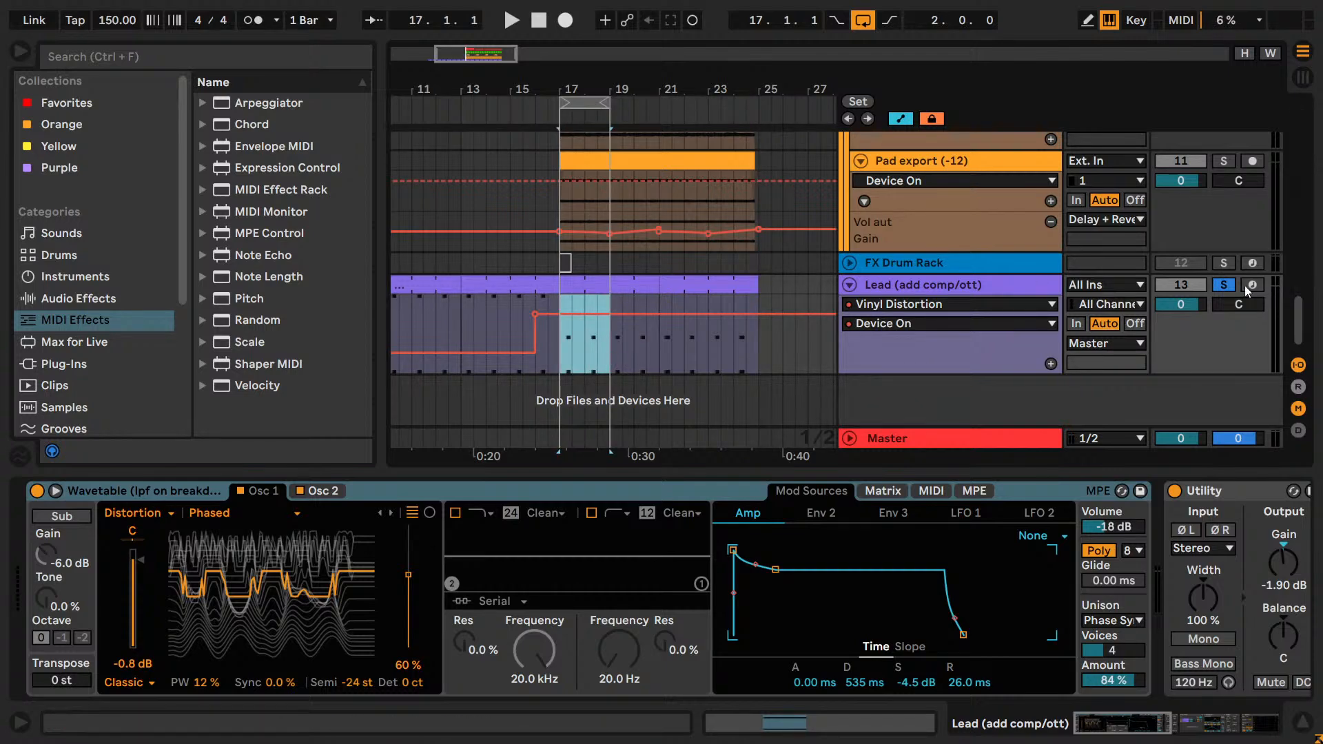
Select the Kick track and audition the looped bars 17 to 19.
scroll(1230, 287, "up", 15)
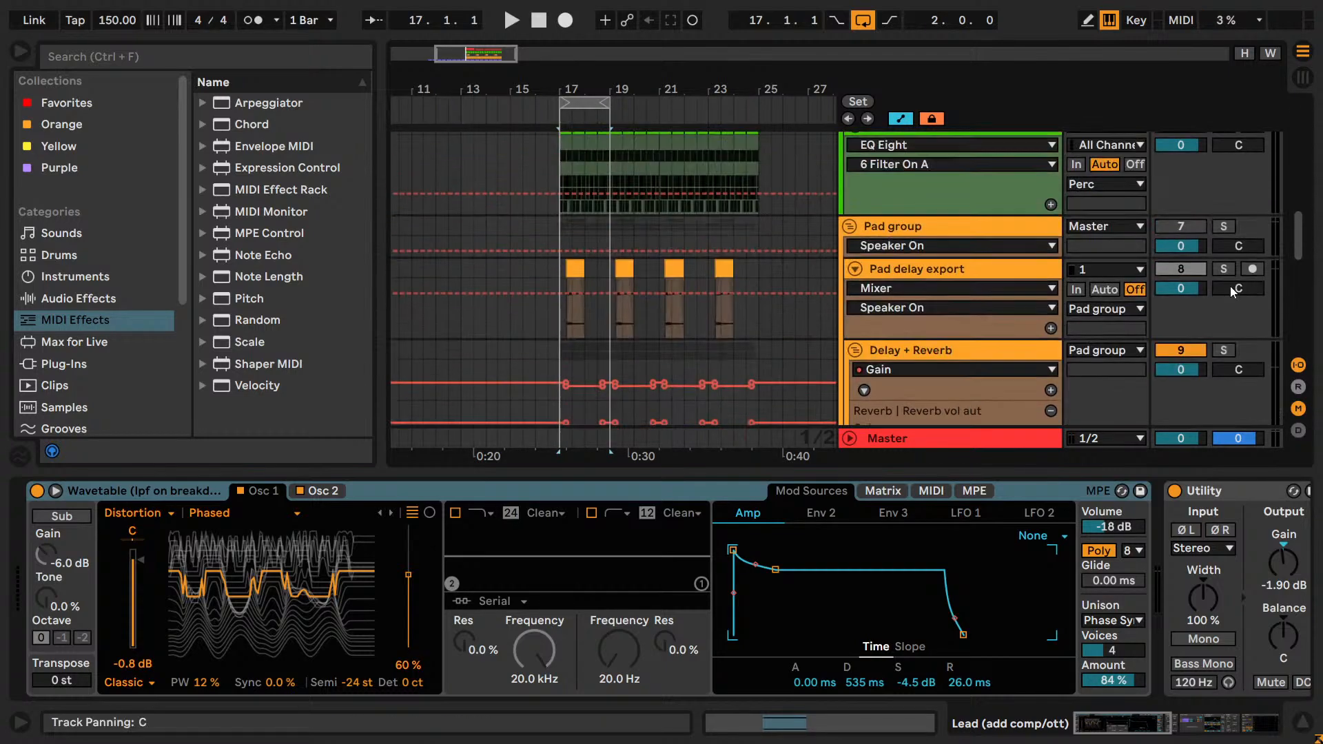
scroll(1230, 287, "up", 3)
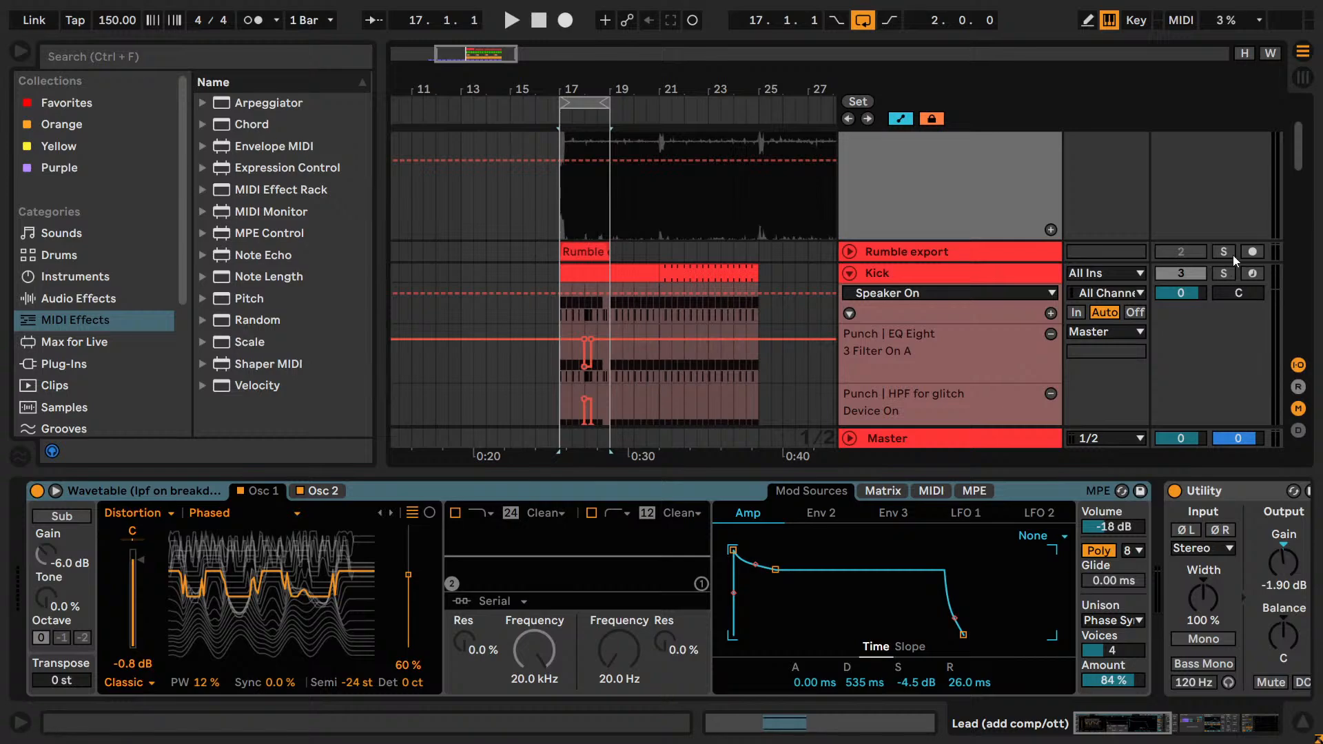
left_click(1233, 283)
scroll(697, 350, "down", 10)
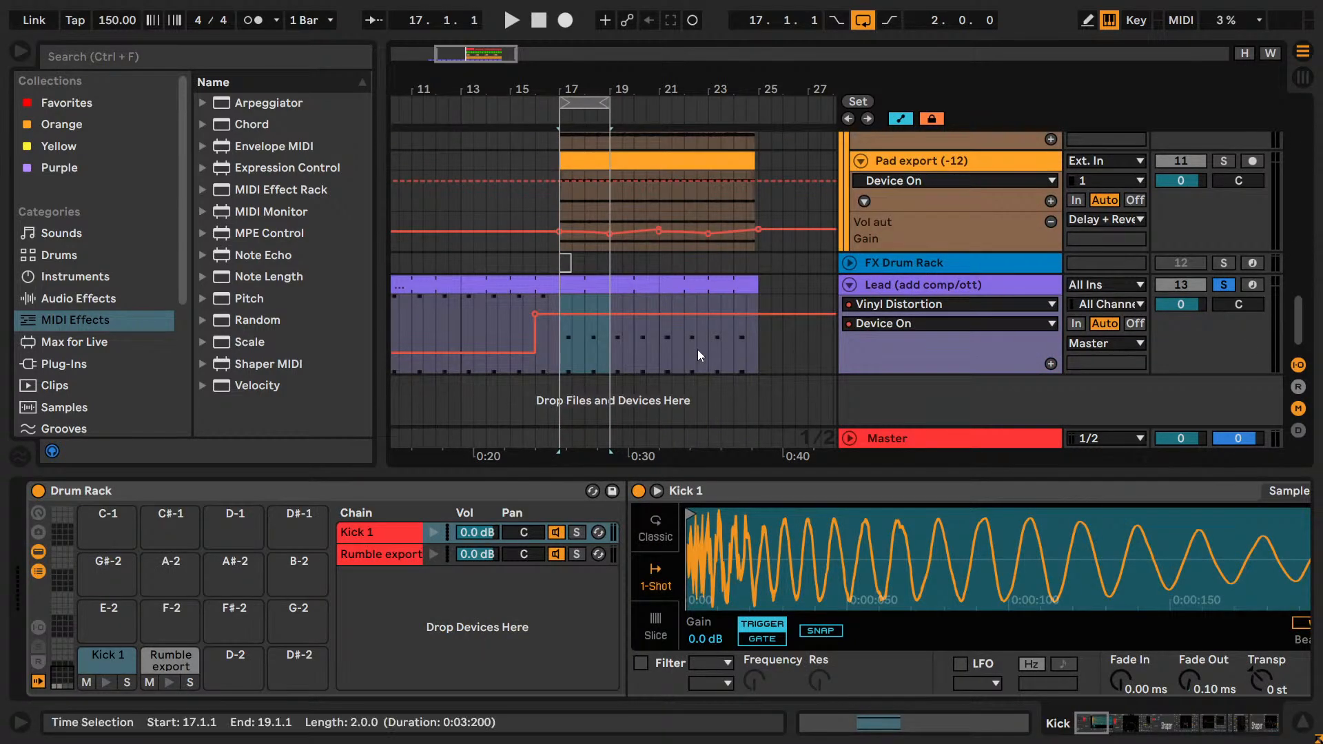
key("space")
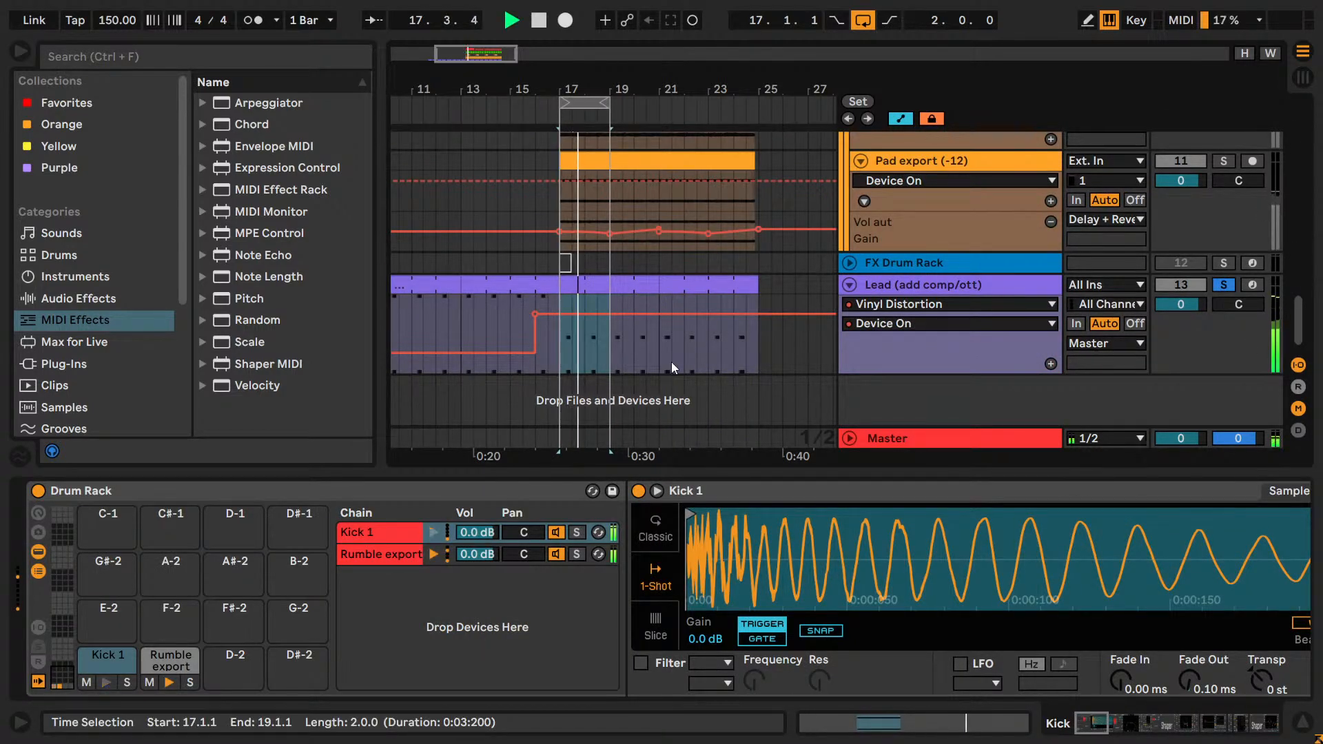
scroll(675, 355, "up", 3)
scroll(675, 331, "down", 3)
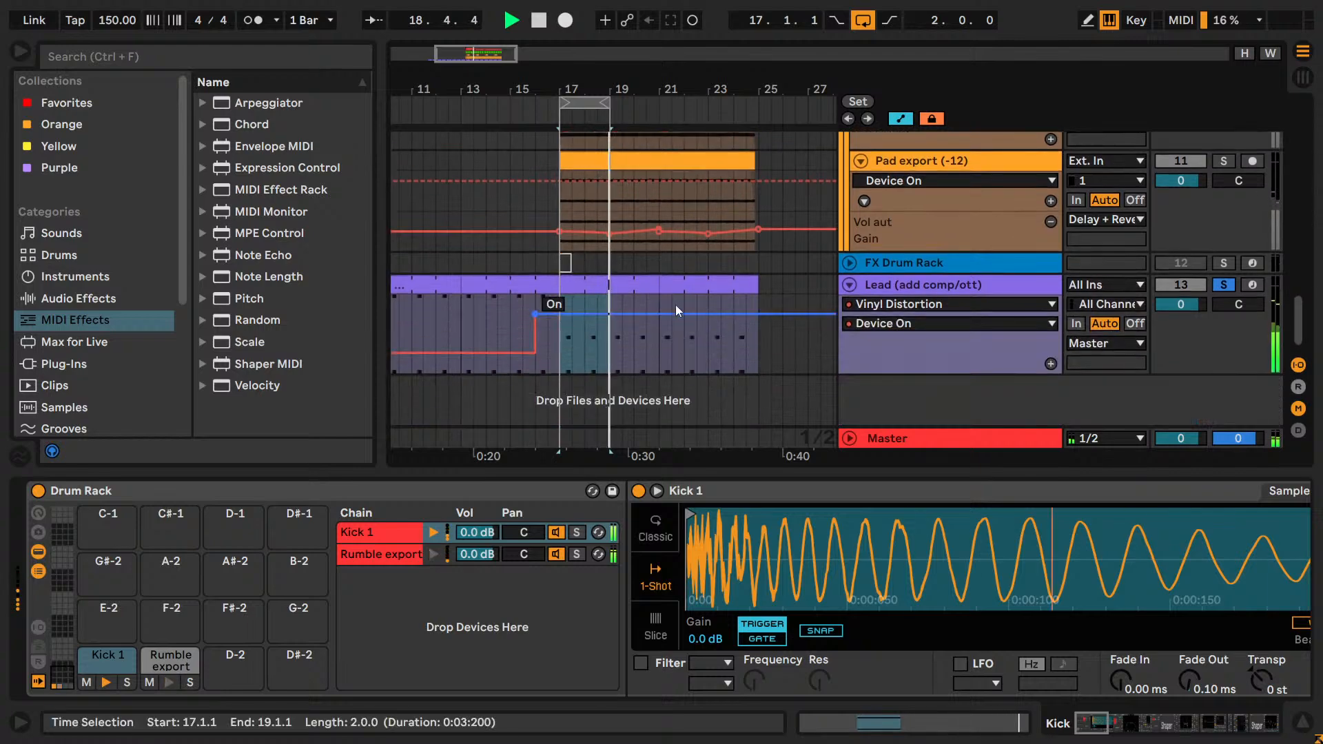
key("space")
Open the Lead MIDI clip at bar 17 in the piano roll and enlarge its two notes.
double_click(575, 287)
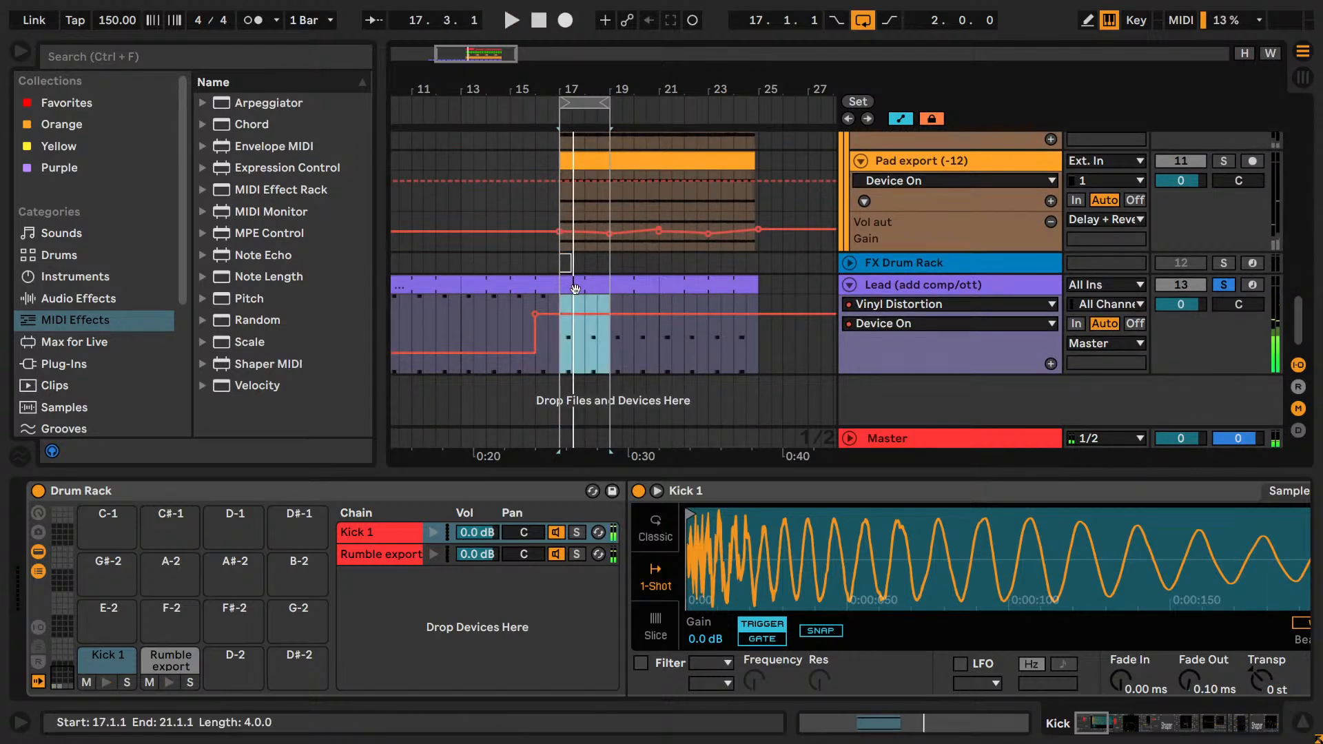
left_click(612, 359)
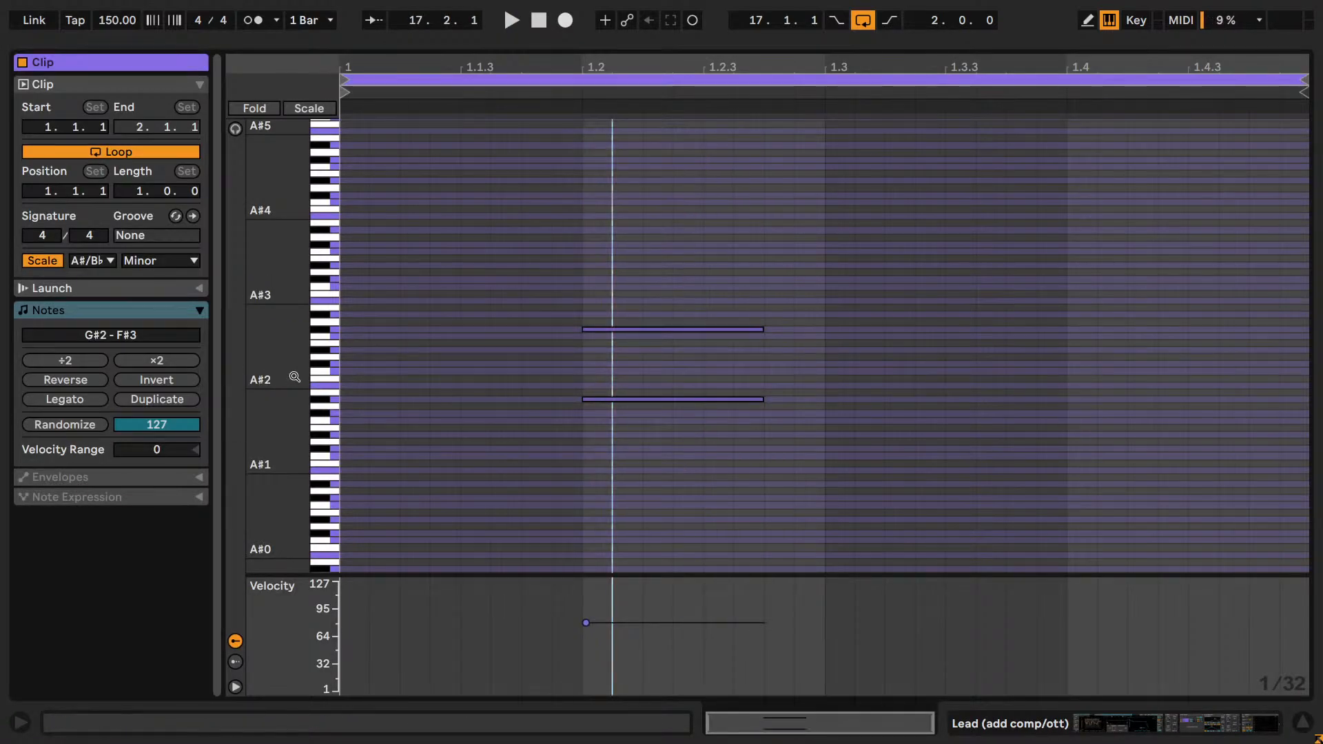
left_click_drag(291, 371, 323, 367)
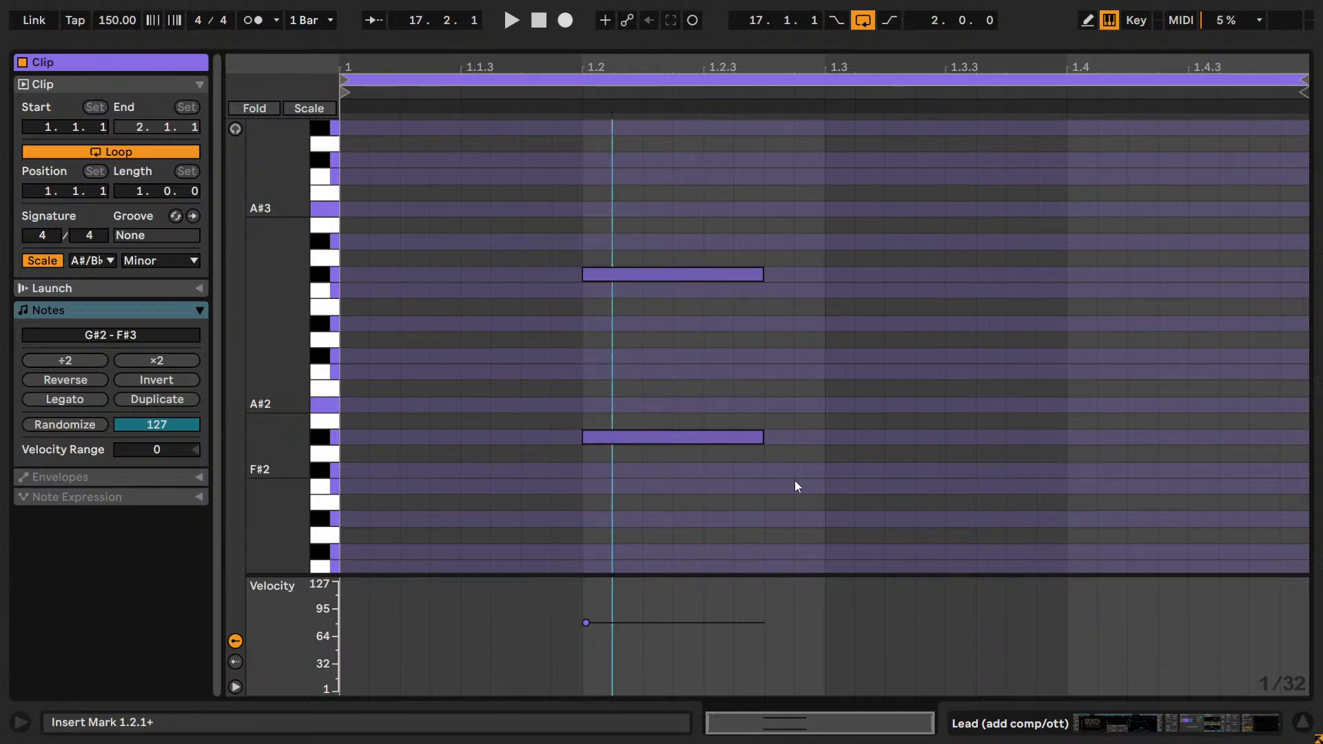
left_click_drag(809, 490, 682, 242)
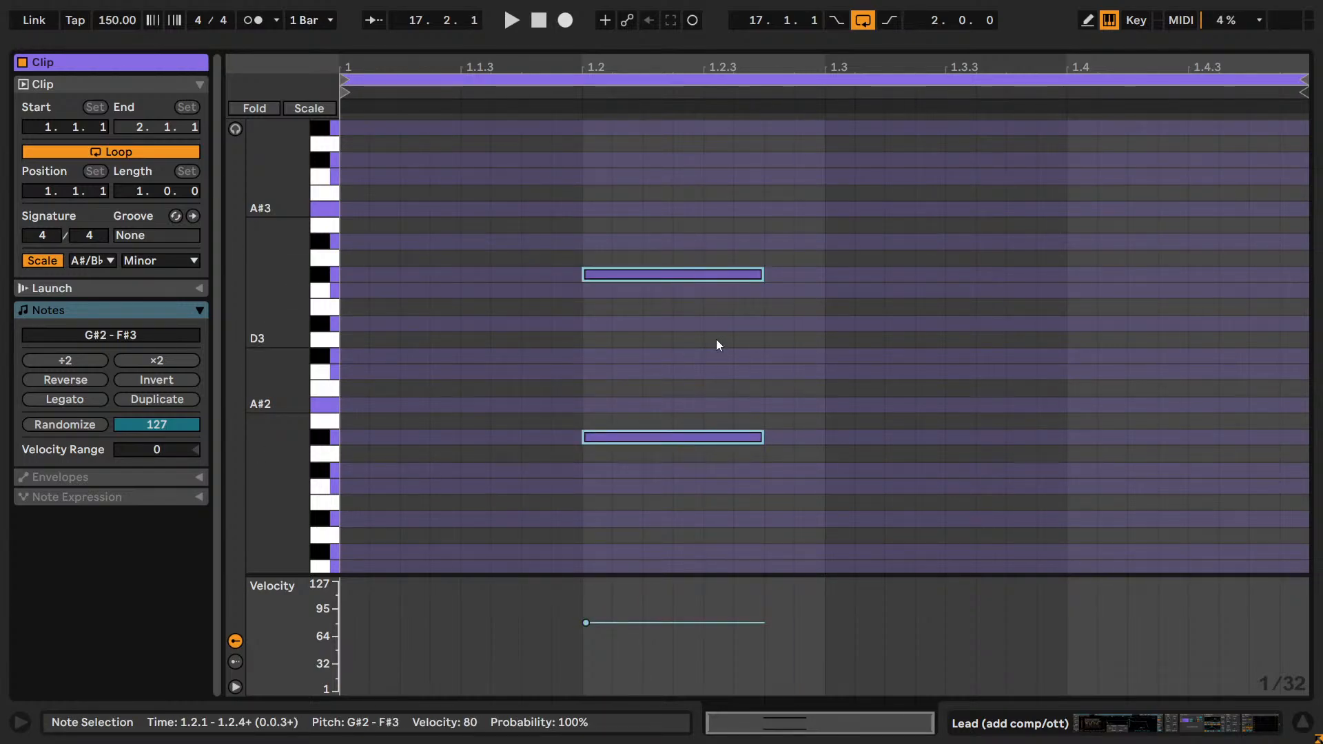
key("shift+Tab")
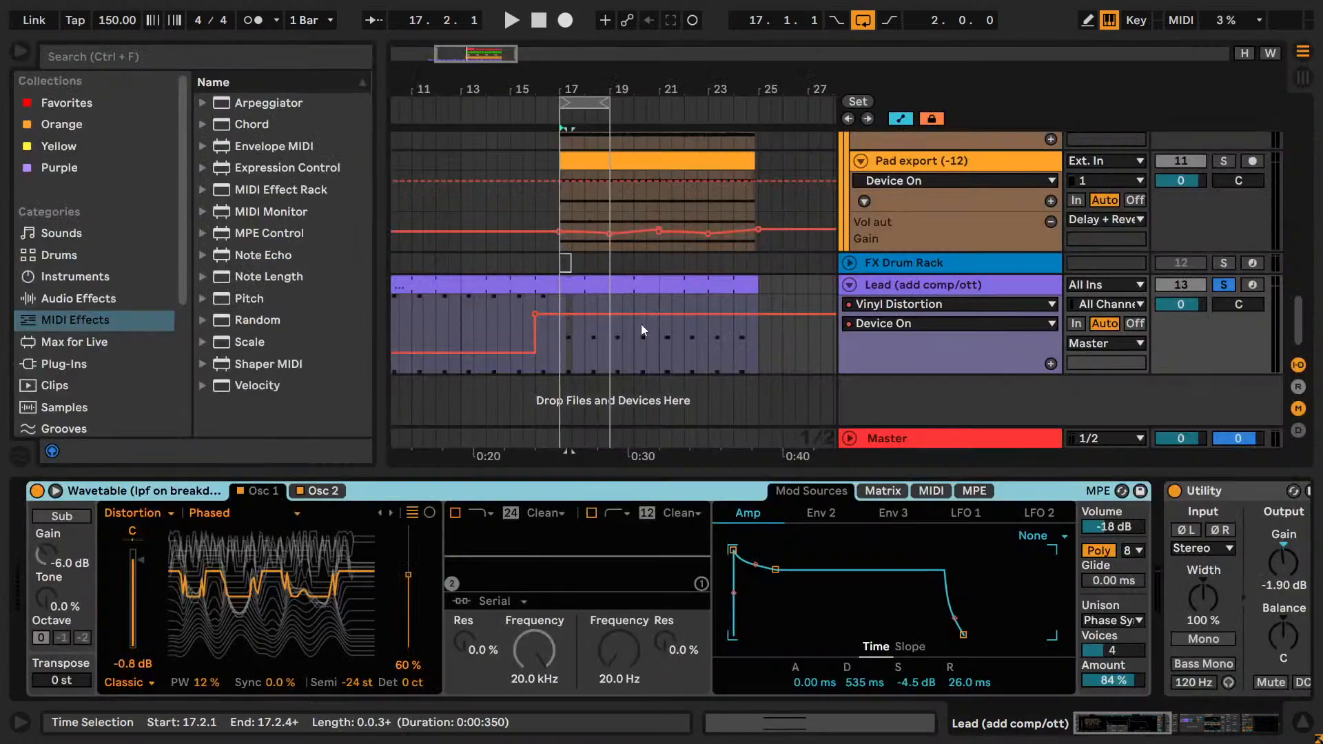
key("shift+Tab")
Transpose both notes of the Lead clip up one octave to G#3 and F#4 and start loop playback.
left_click_drag(744, 550, 681, 243)
key("shift+Up")
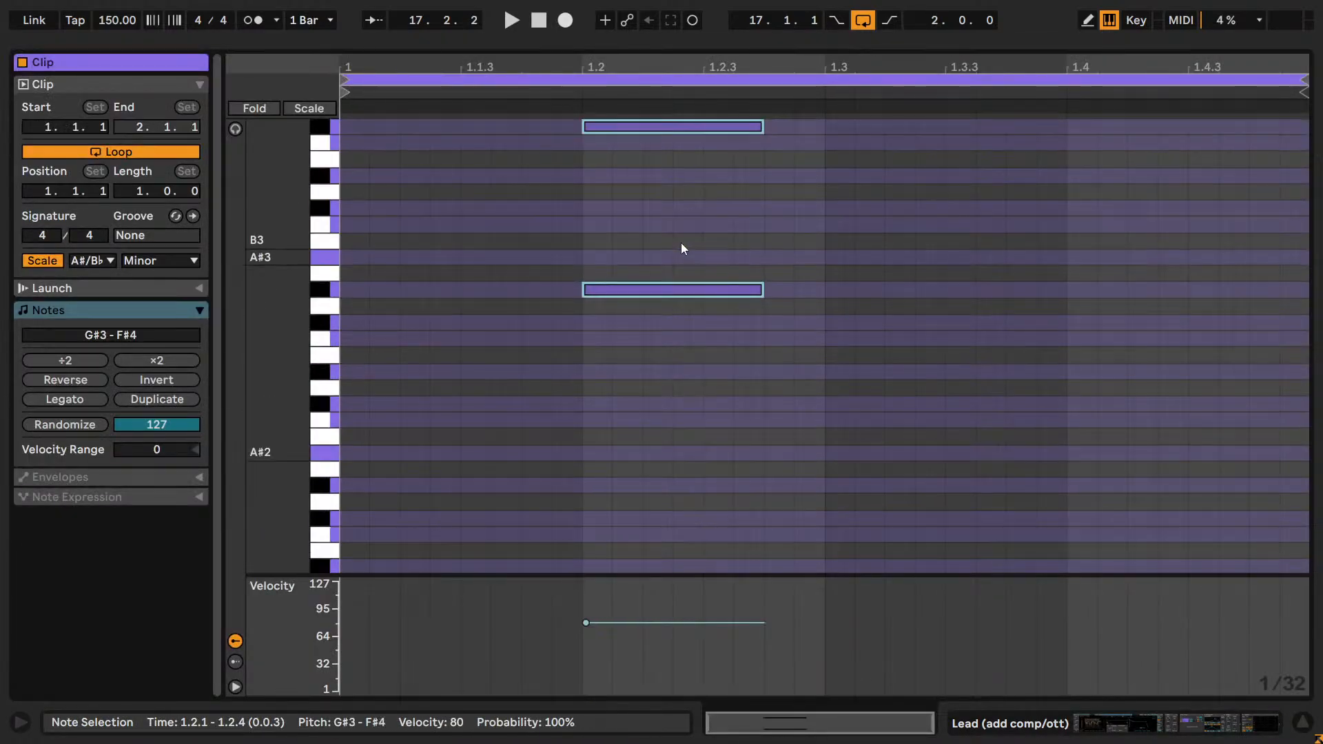
key("space")
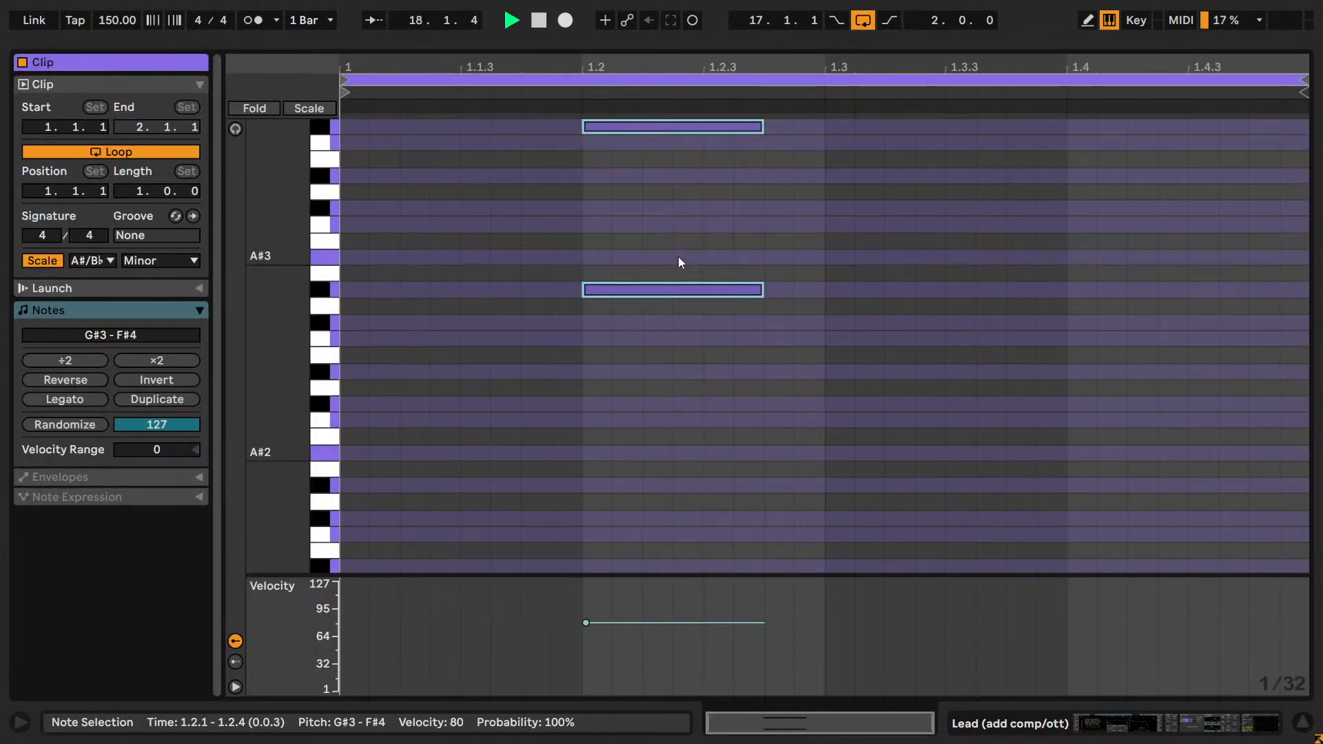
Audition both notes in other octaves up to G#5 and F#6, returning them to G#3 and F#4.
scroll(671, 262, "up", 5)
left_click_drag(691, 415, 663, 221)
key("shift+Up")
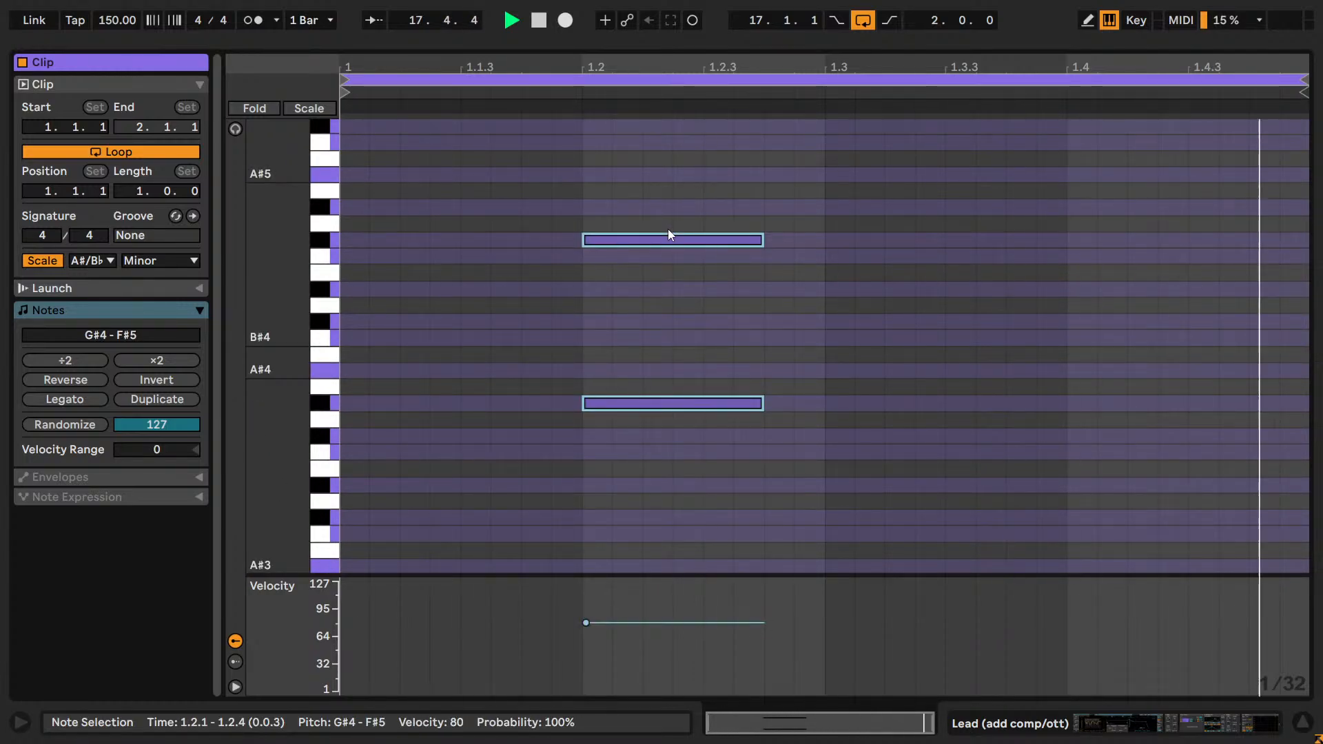
key("shift+Up")
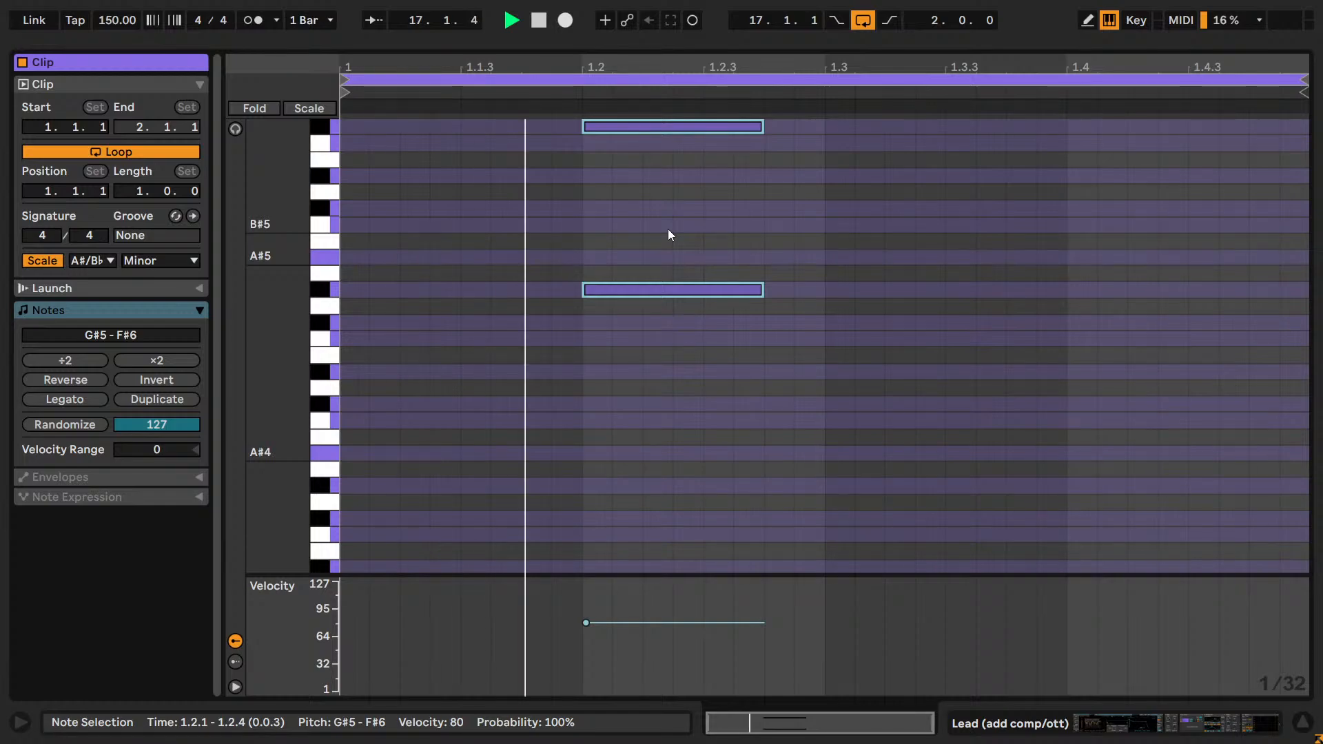
key("shift+Down")
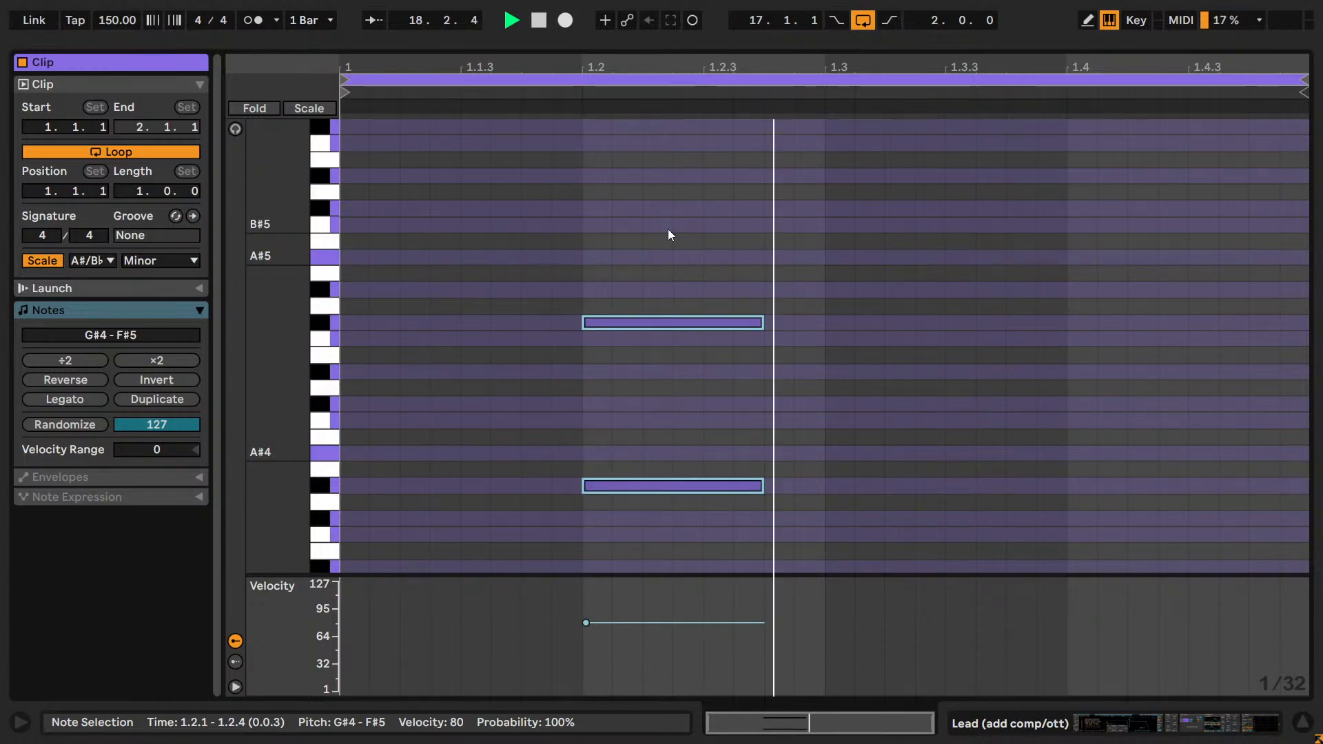
key("shift+Down")
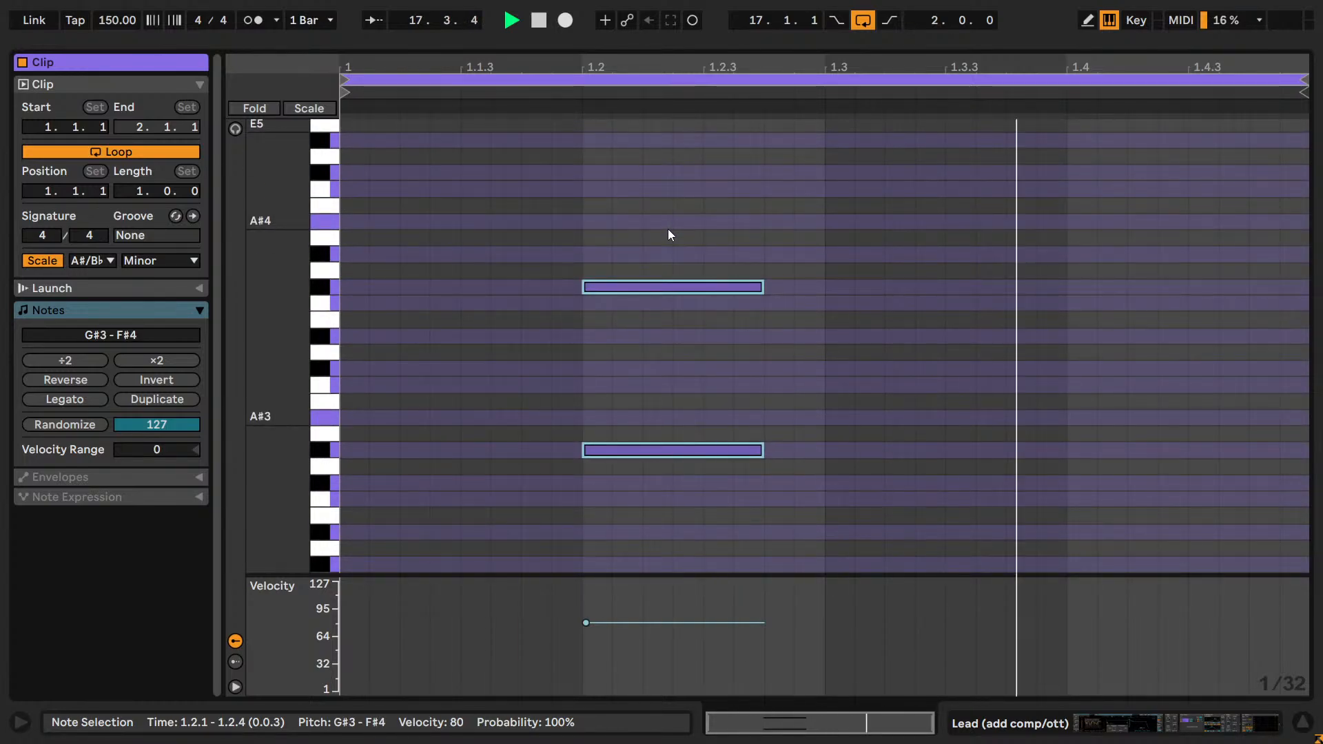
key("shift+Down")
key("shift+Up")
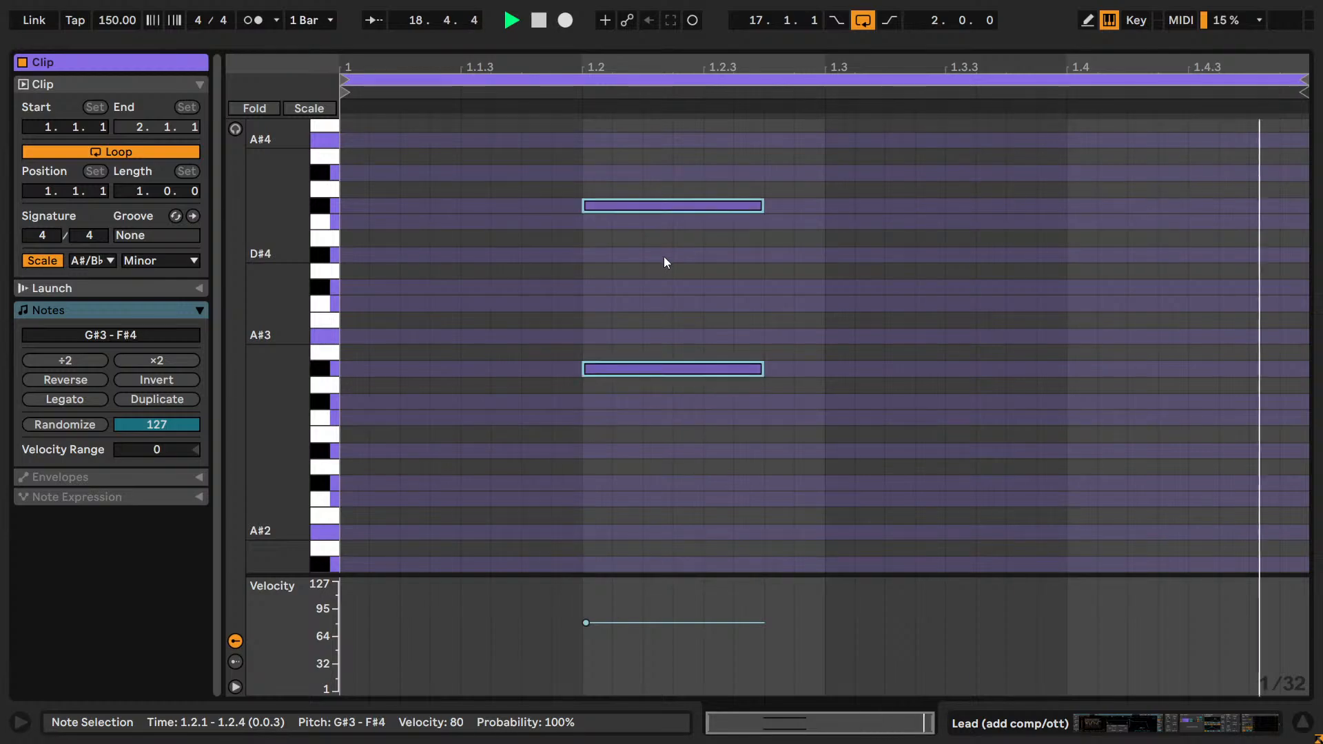
Audition only the lower note in other octaves, including G#2 and G#4, returning it to G#3.
left_click_drag(729, 547, 722, 461)
key("shift+Down")
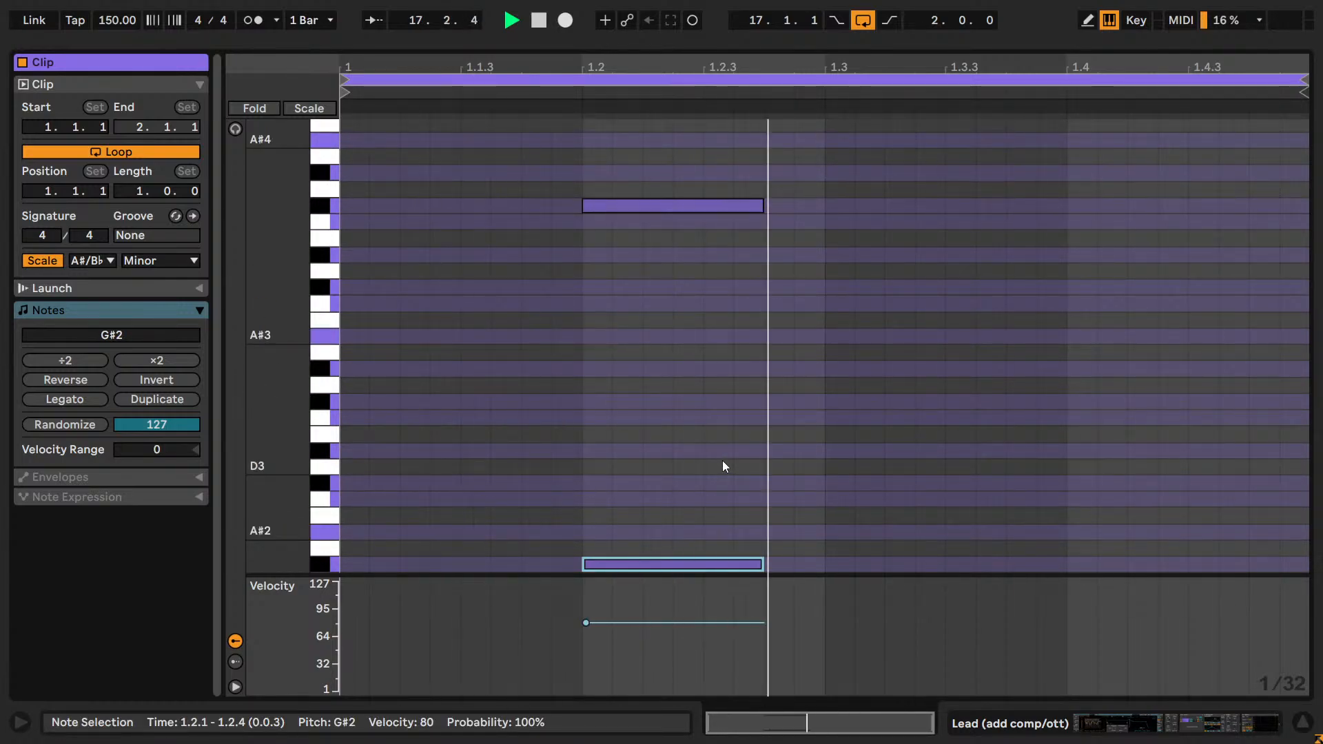
key("shift+Up")
key("shift+Up")
key("shift+Up")
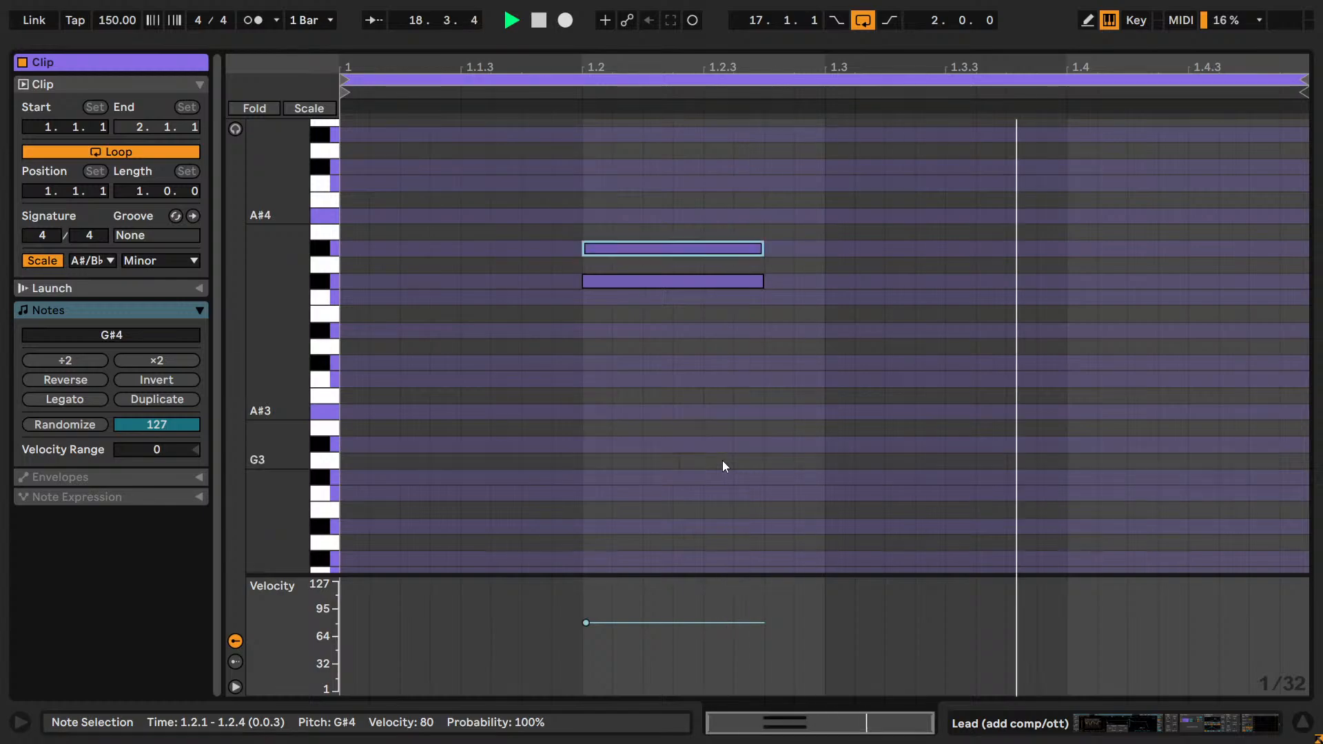
key("shift+Down")
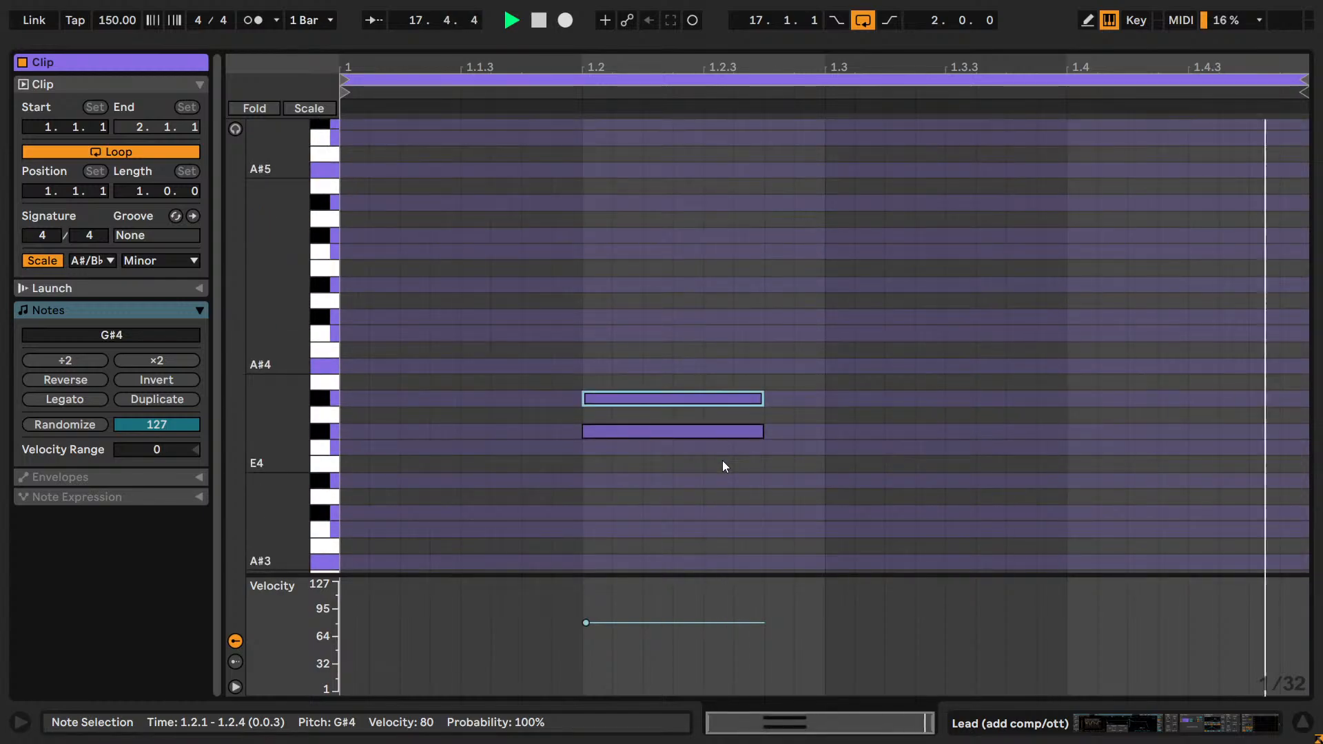
key("shift+Down")
Audition only the upper note at F#5 and F#6, and lower it by octaves to F#2 during loop playback.
scroll(702, 441, "up", 2)
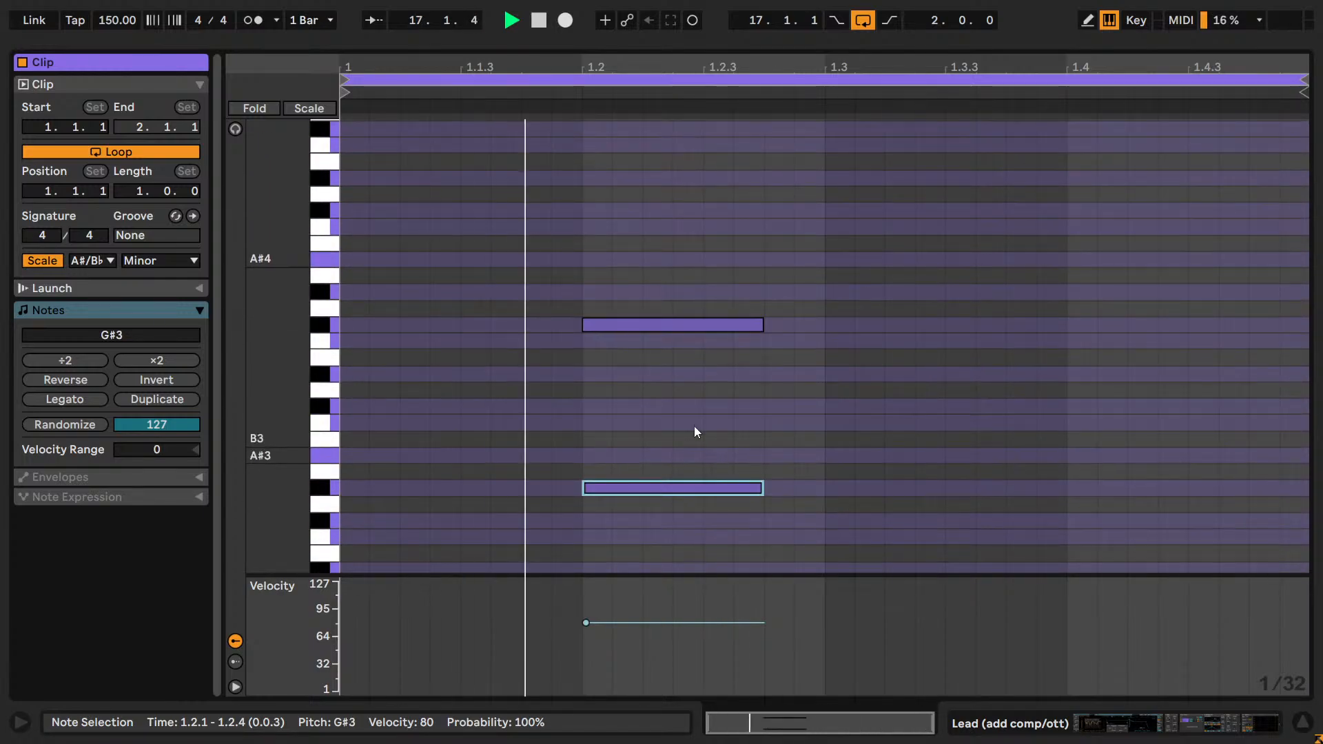
left_click(671, 323)
key("shift+Up")
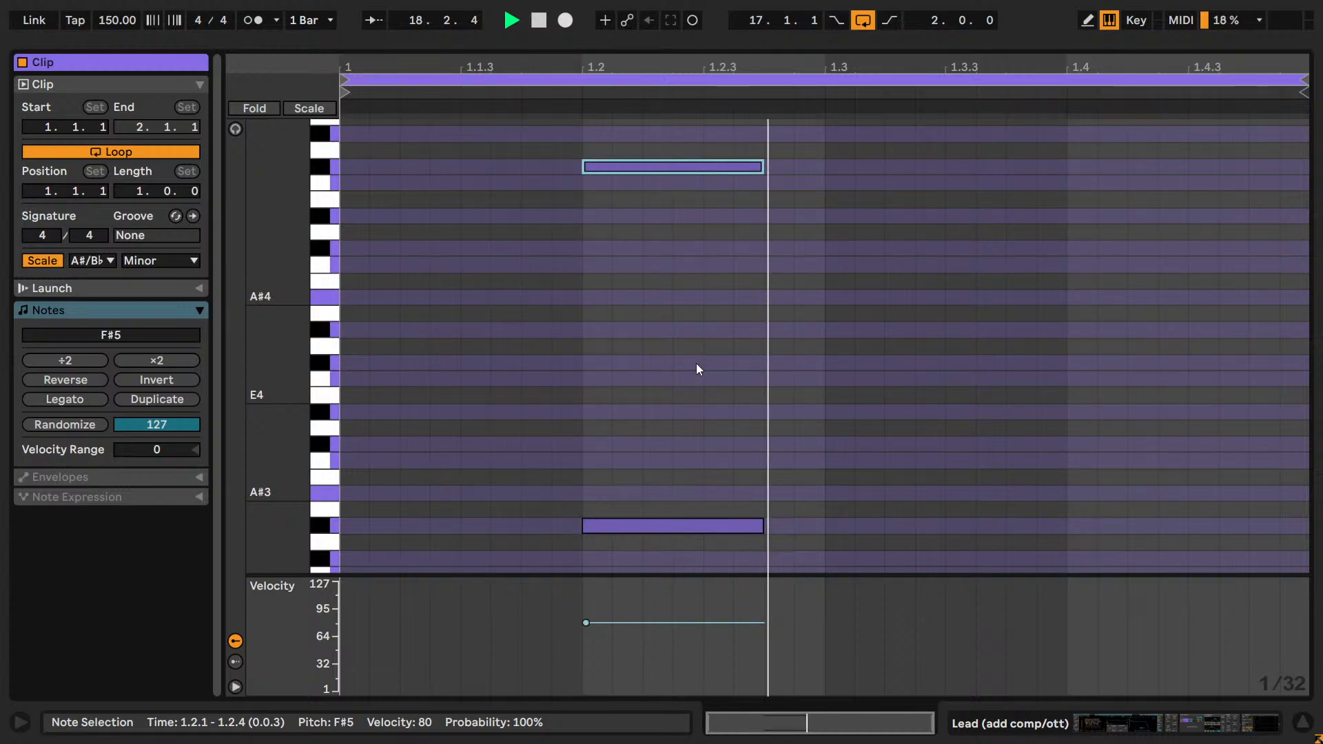
key("shift+Up")
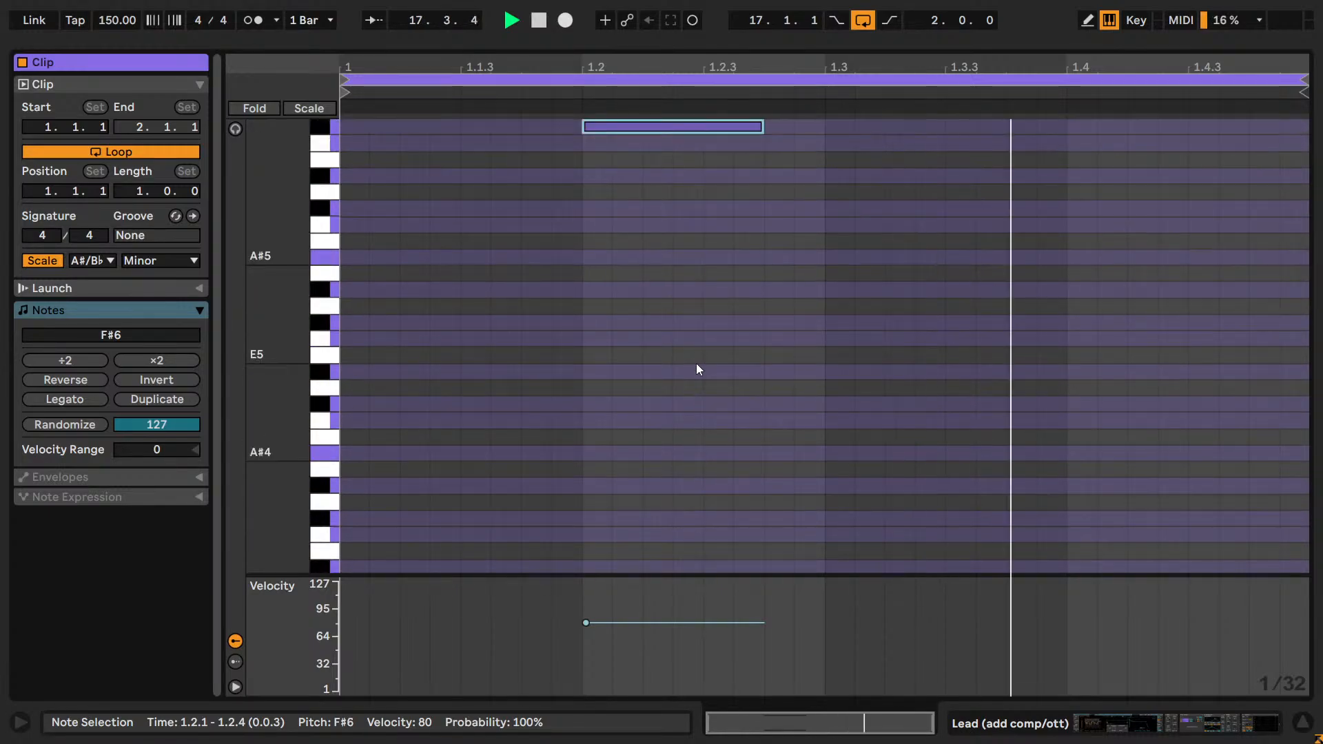
key("shift+Down")
key("shift+Down")
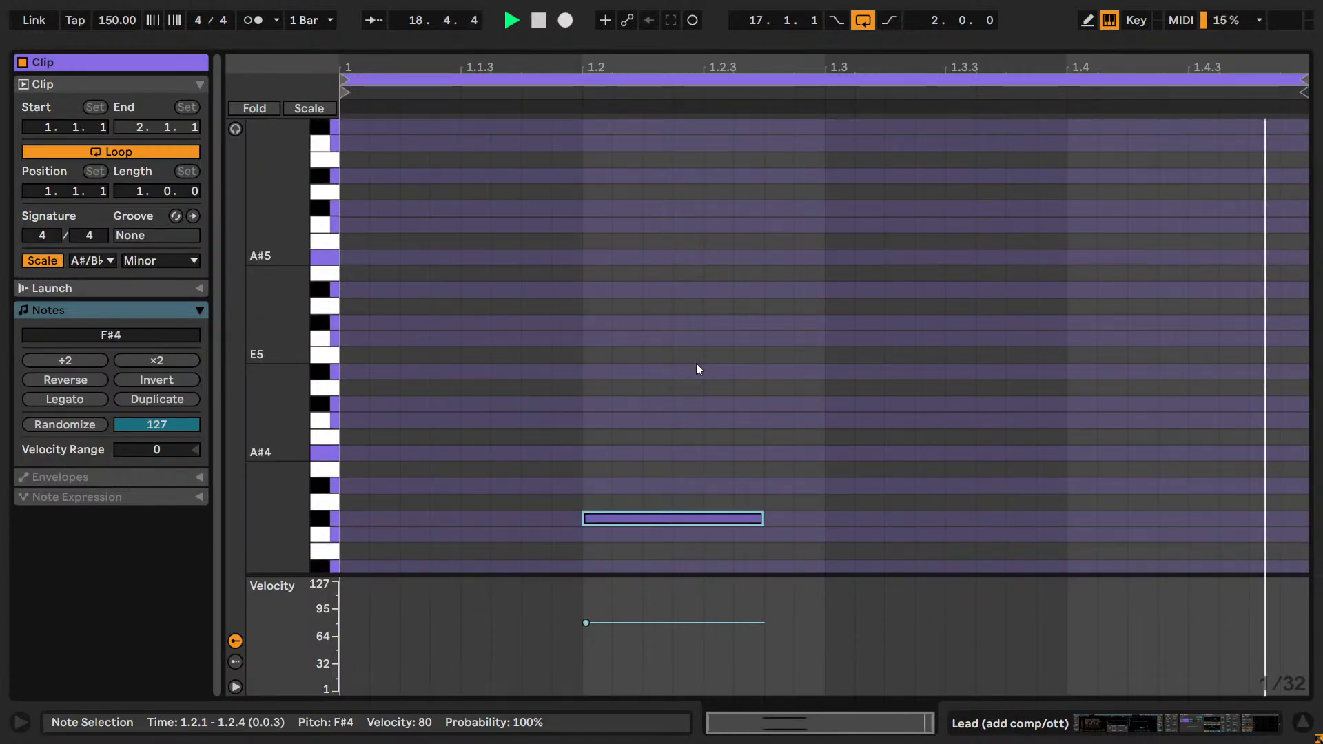
key("shift+Down")
key("shift+Down")
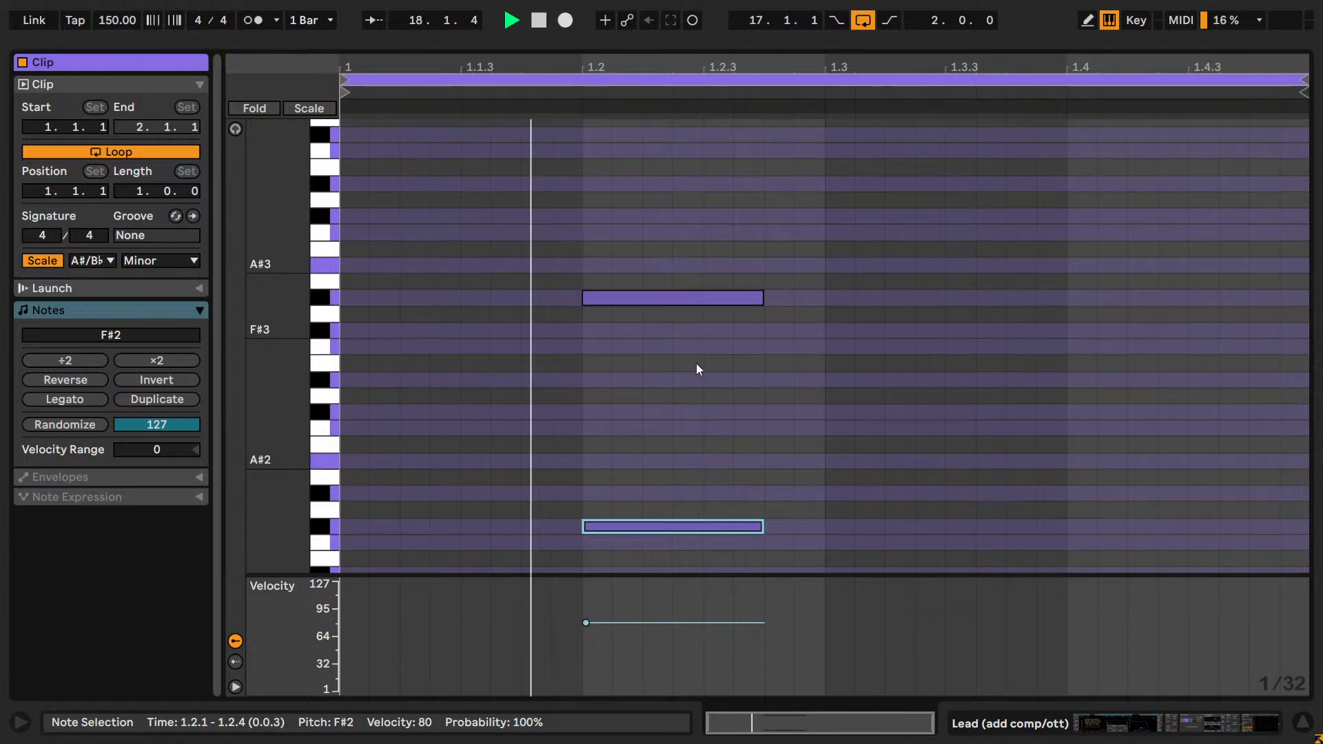
Raise the upper note two octaves to F#4 and return to the Lead track's devices.
key("shift+Up")
key("shift+Up")
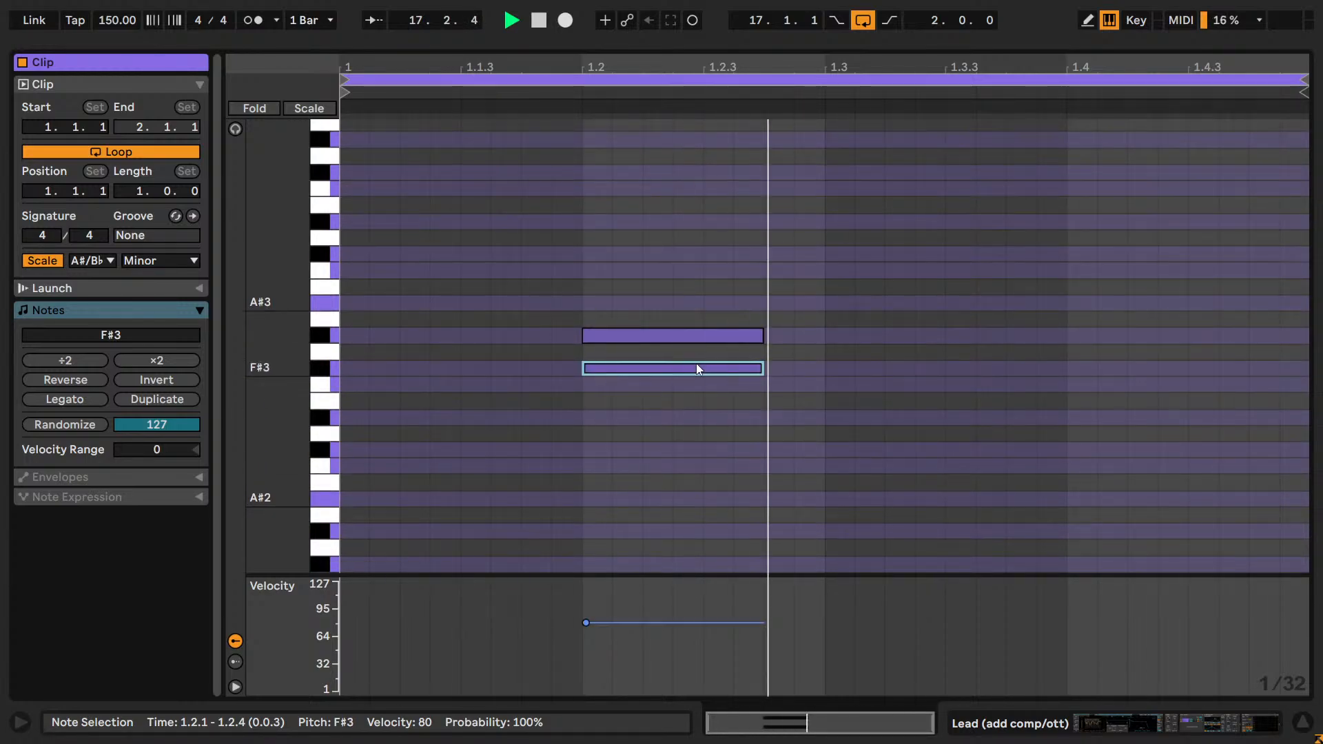
key("Caps_Lock")
key("shift+Tab")
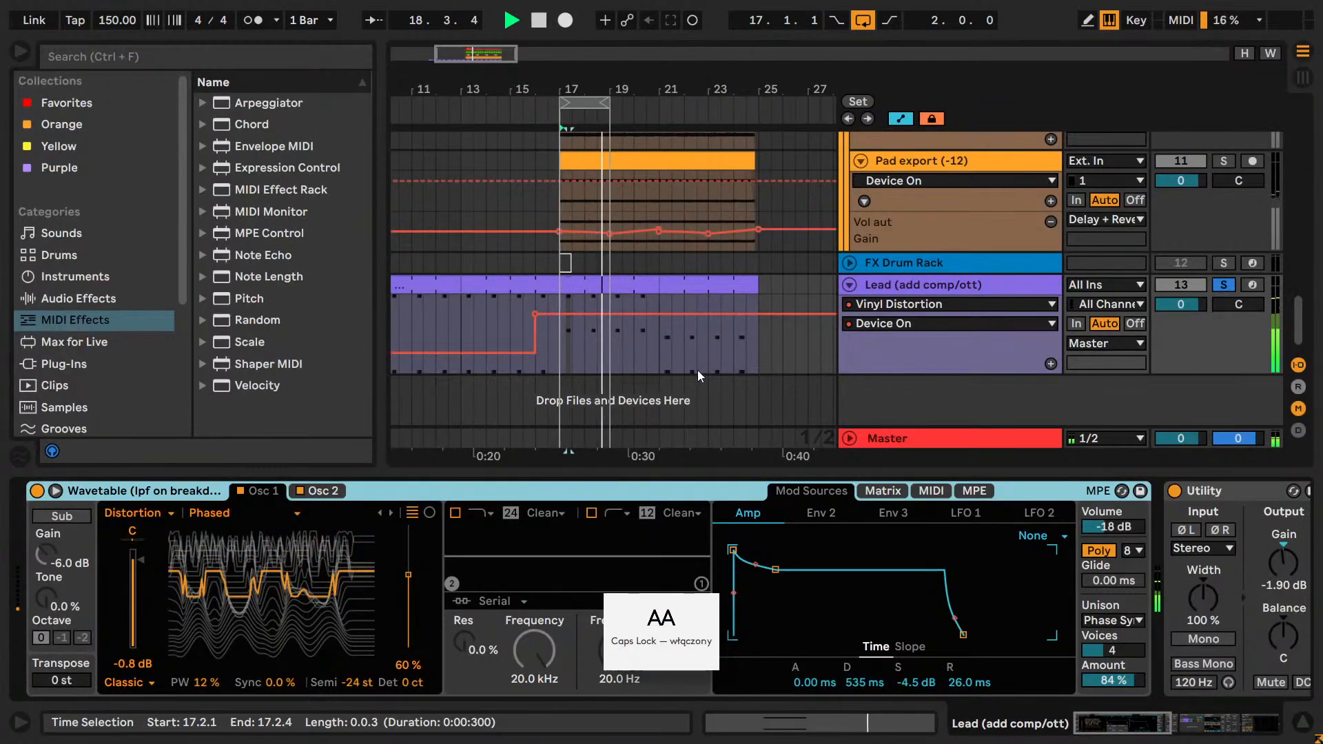
Duplicate the Lead clip at bars 17–21 over bars 21–25 and start playback from the copy.
key("space")
double_click(1224, 284)
key("space")
key("space")
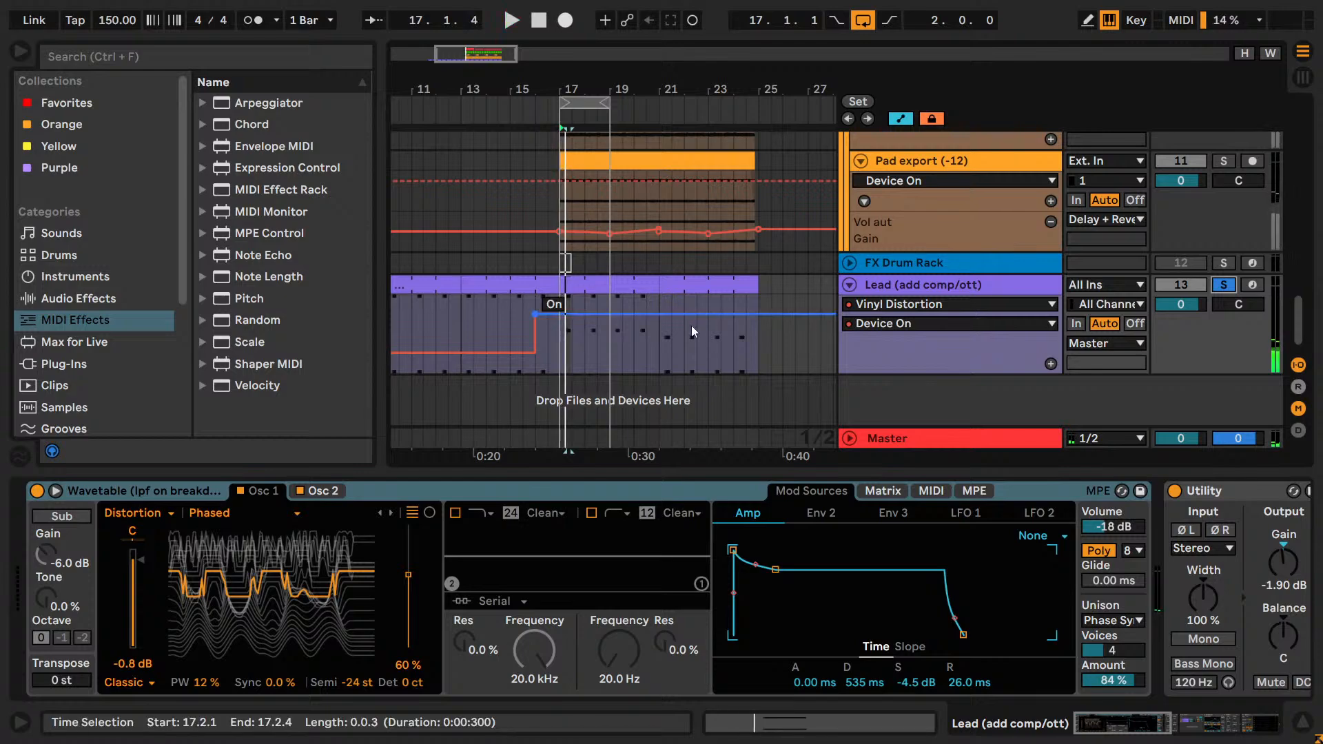
left_click(592, 274)
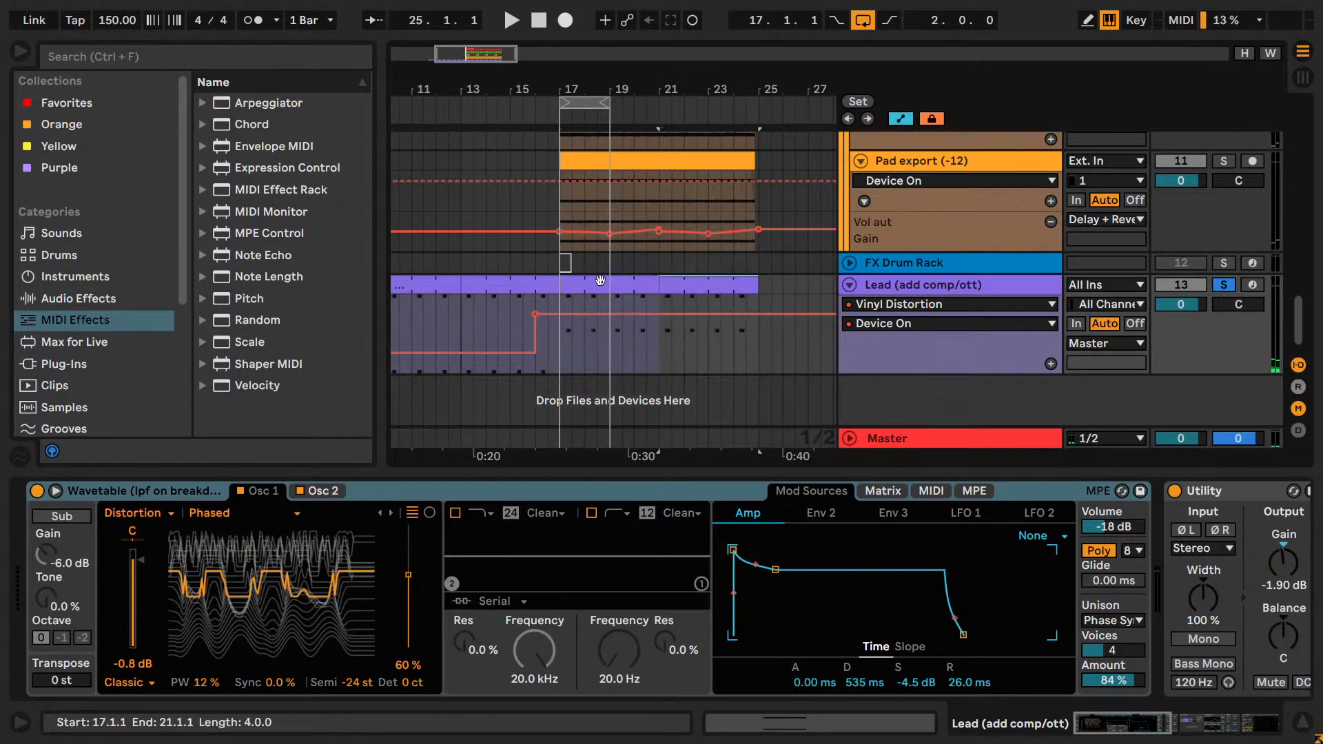
key("space")
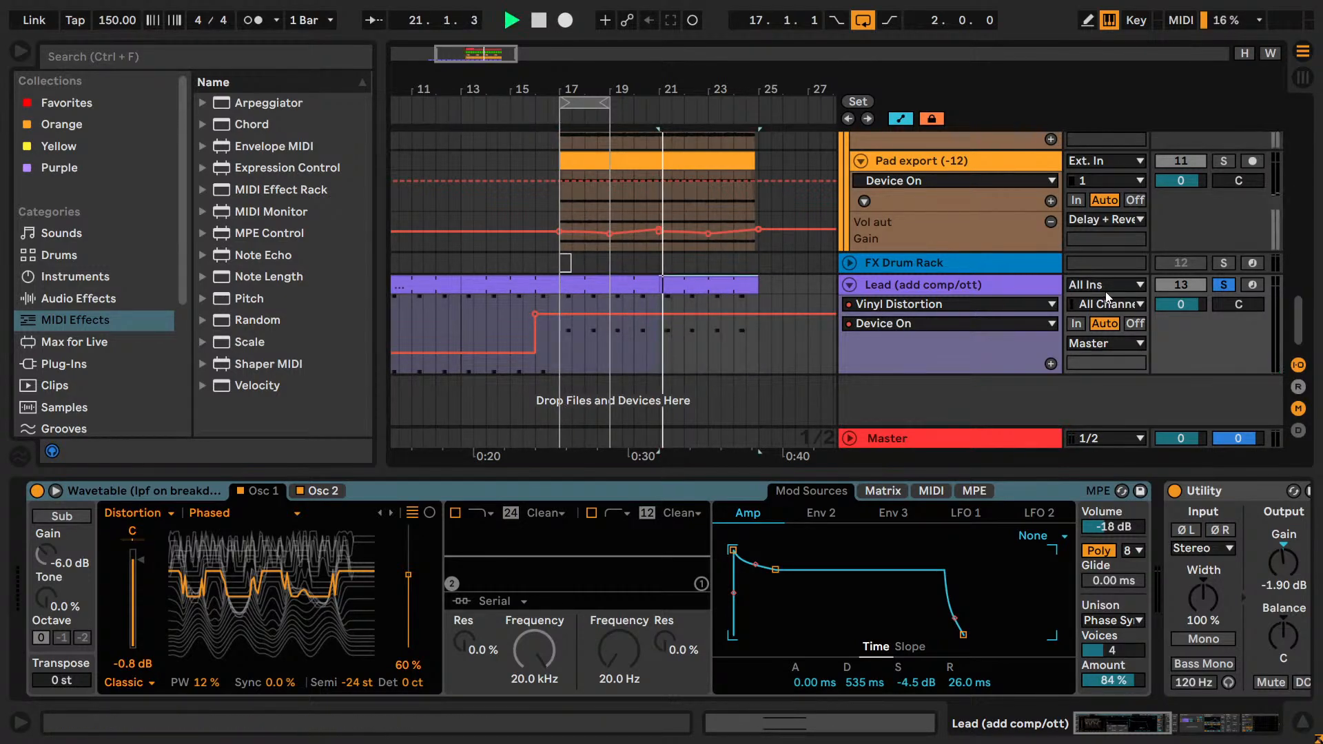
Loop both Lead clips across bars 17–25, listen to them, and stop playback.
left_click(582, 278)
left_click(685, 283, "shift")
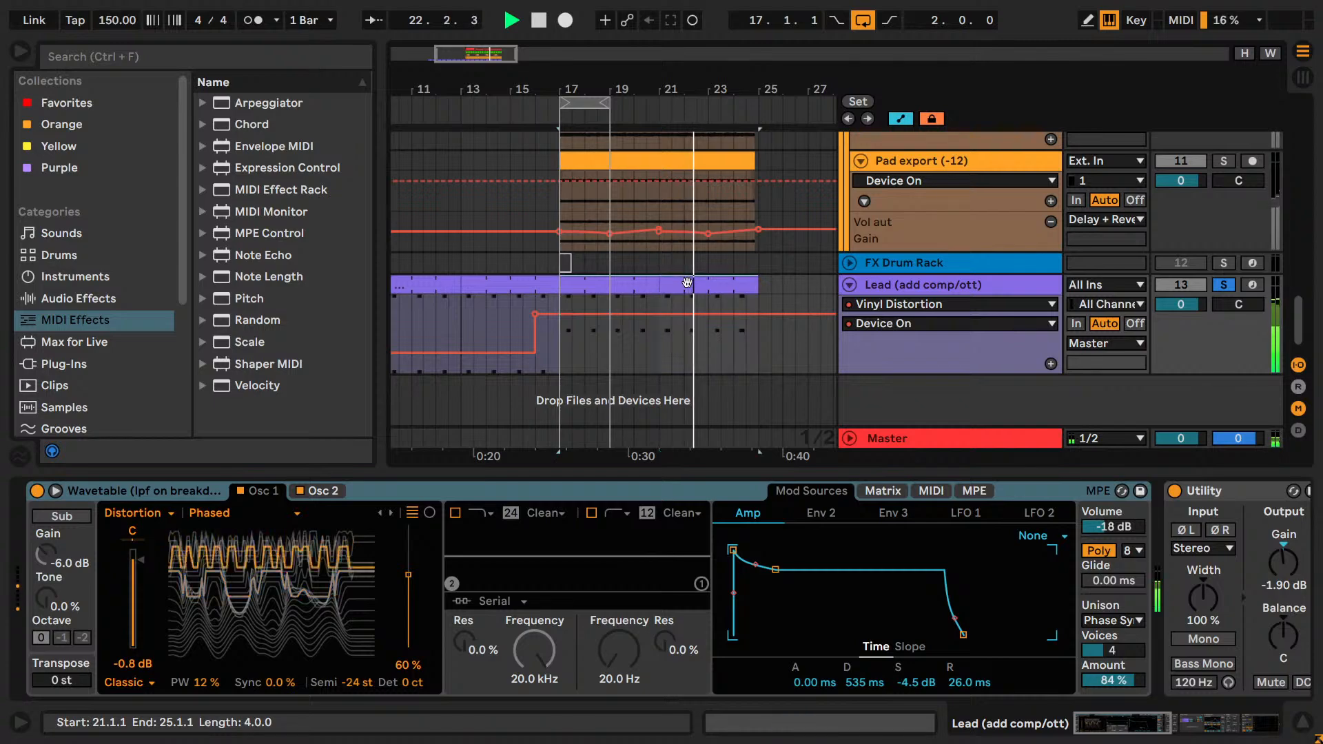
key("ctrl+l")
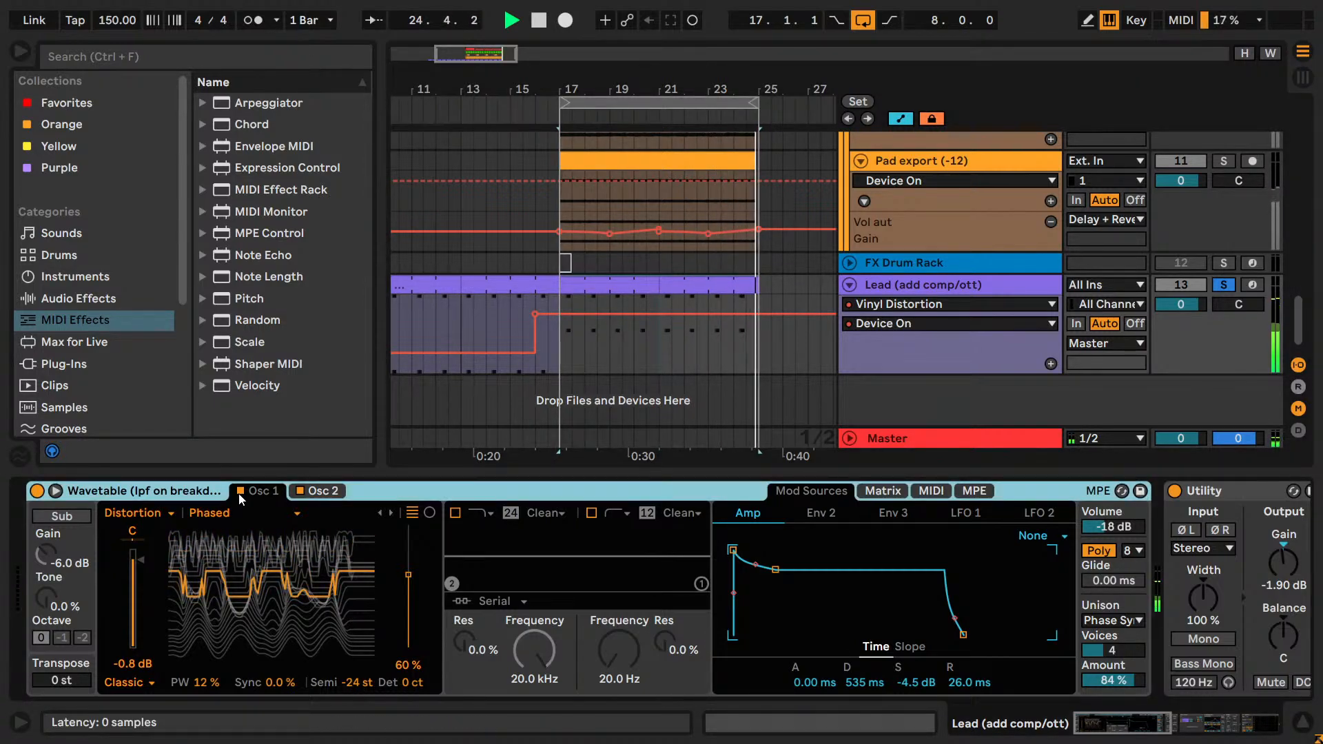
key("space")
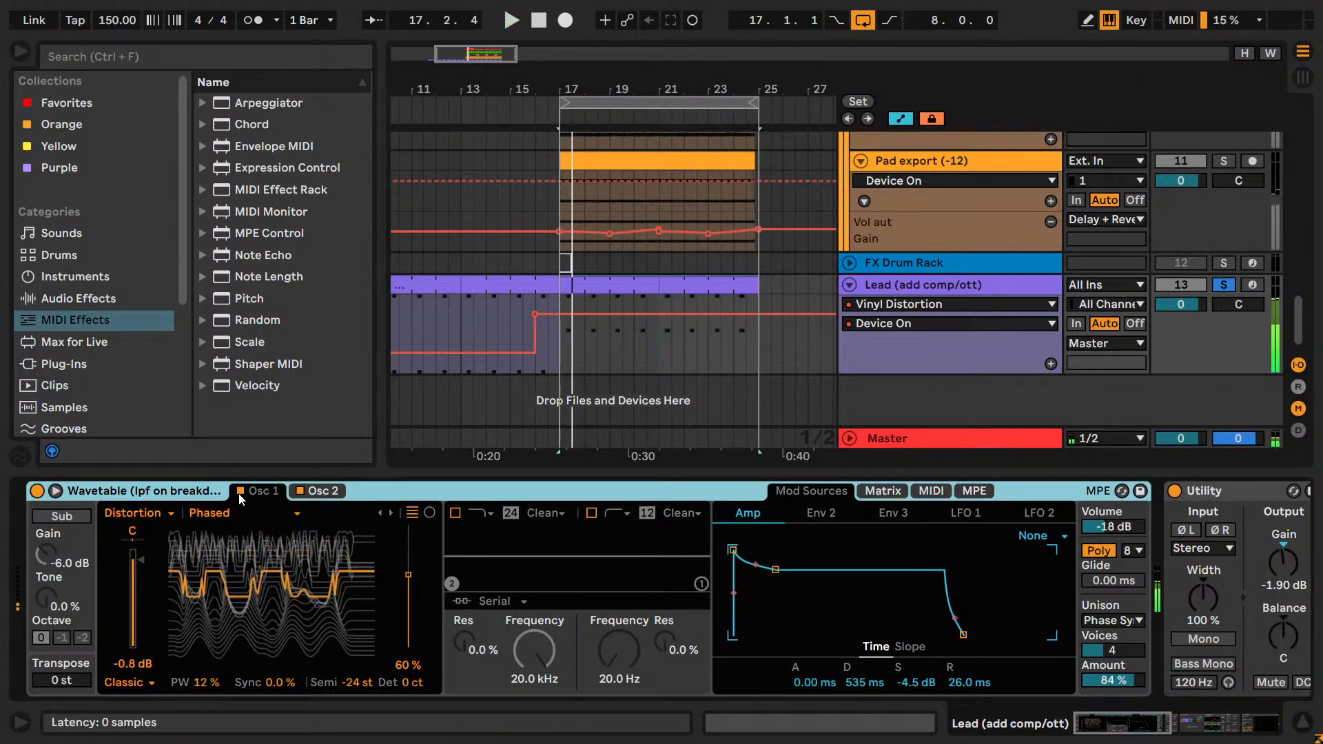
Expand the Lead's Wavetable, hide the browser, and inspect the Env 2 modulation of Osc 1 position.
left_click(55, 491)
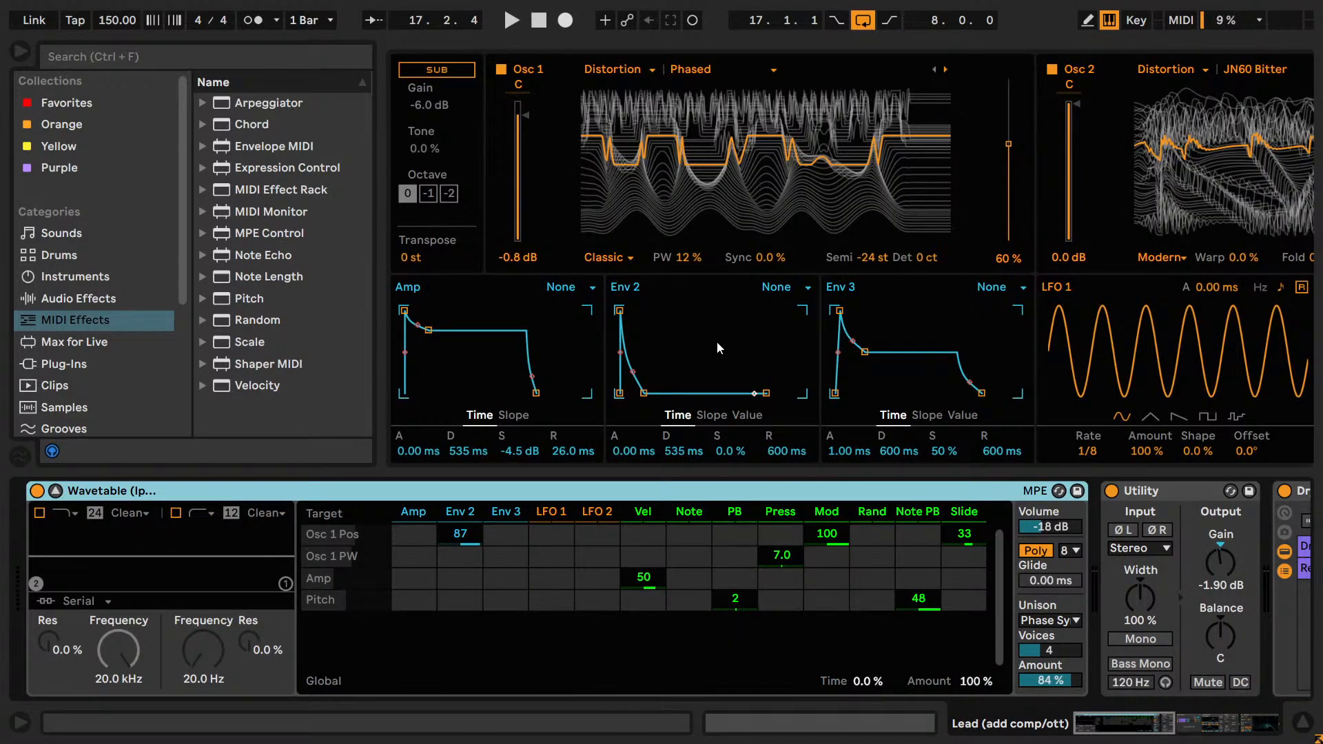
left_click(22, 51)
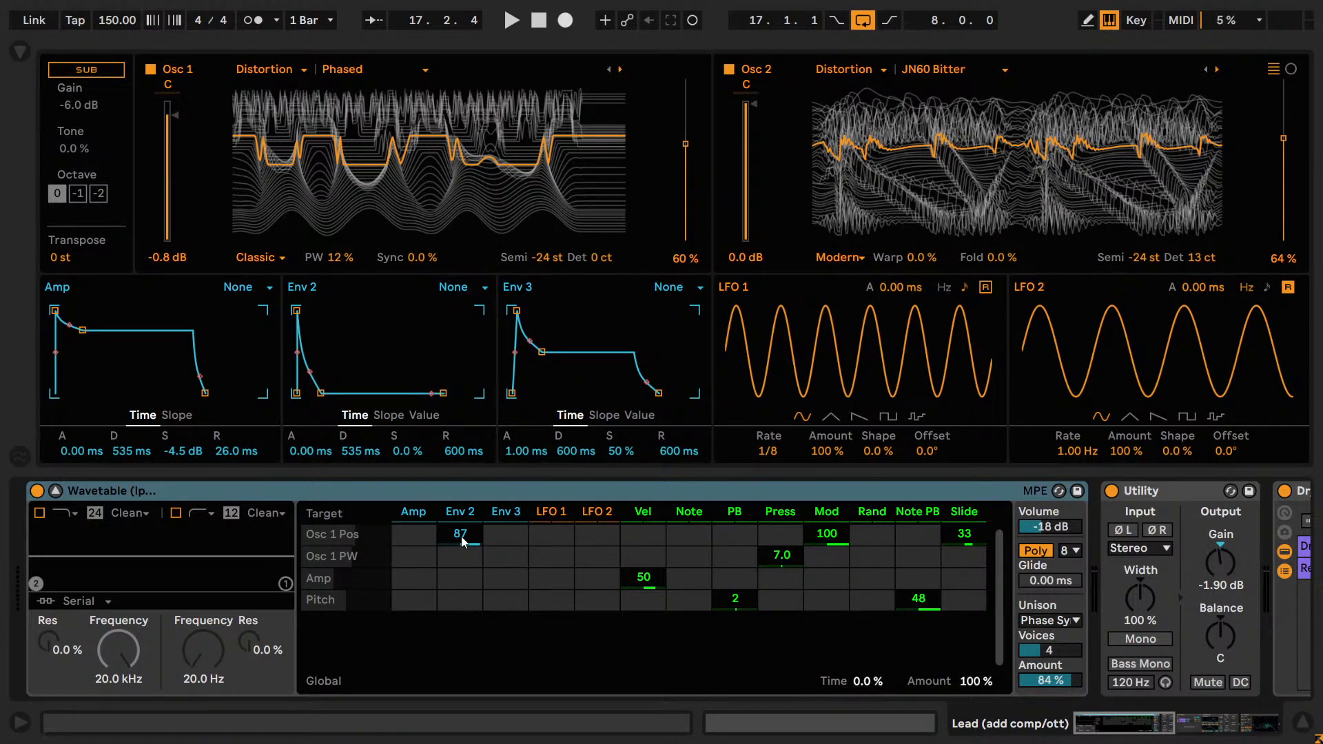
left_click(685, 146)
key("Caps_Lock")
key("shift+Tab")
key("shift+Tab")
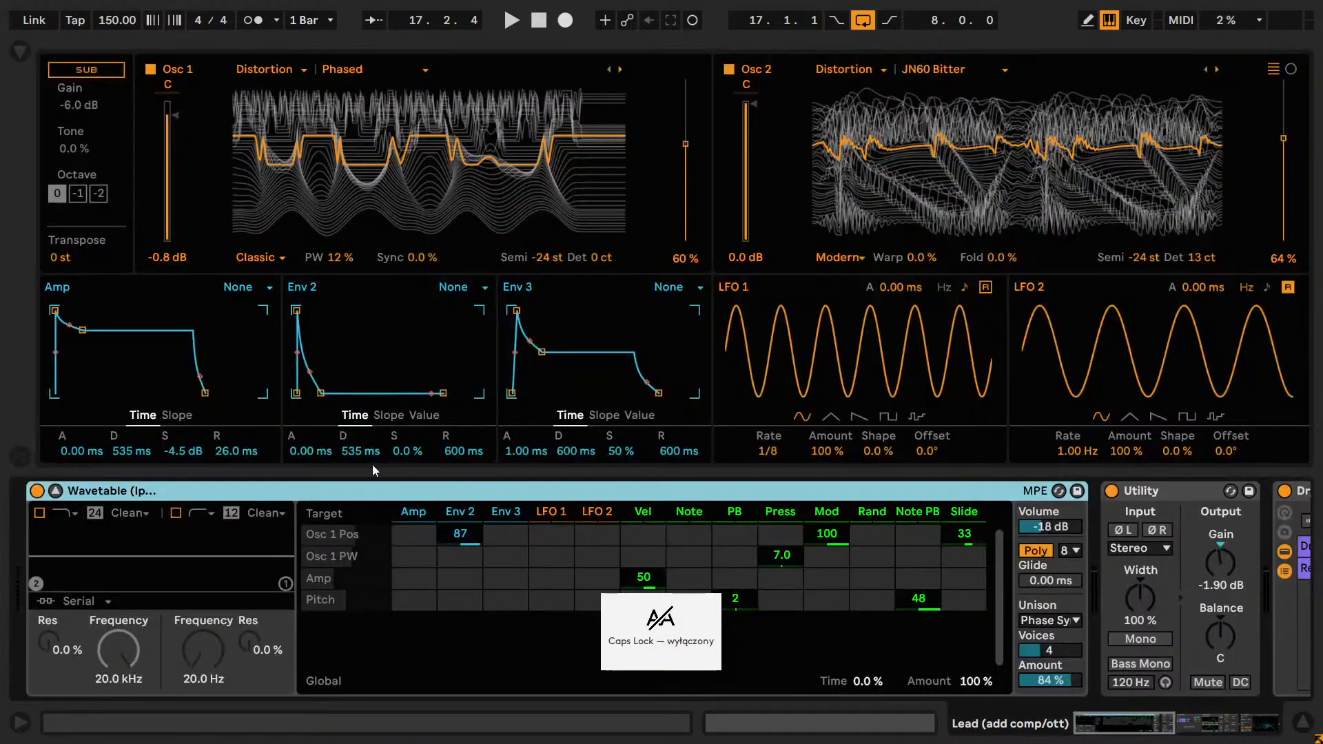
Collapse Wavetable and loop the first two beats of the Lead clip starting at bar 17.
left_click(55, 491)
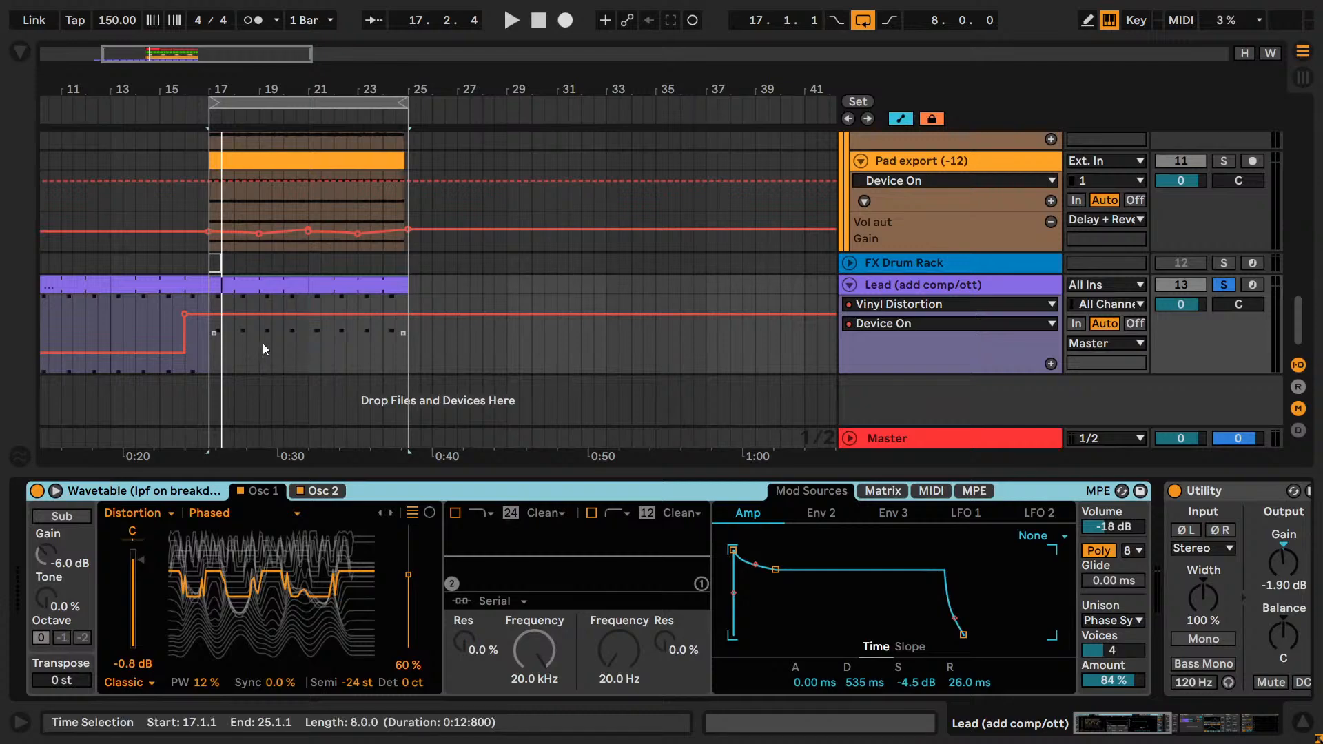
left_click_drag(220, 89, 475, 131)
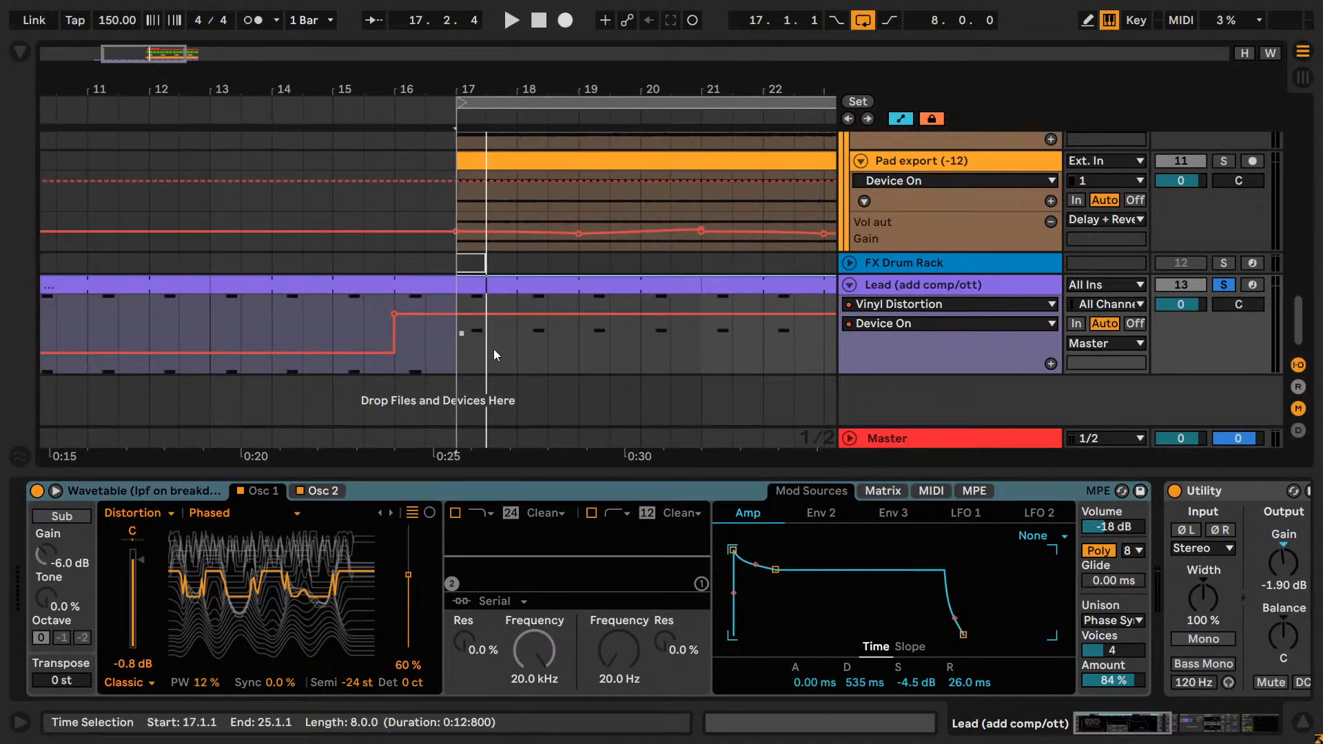
left_click_drag(486, 342, 457, 342)
key("ctrl+l")
key("shift+Tab")
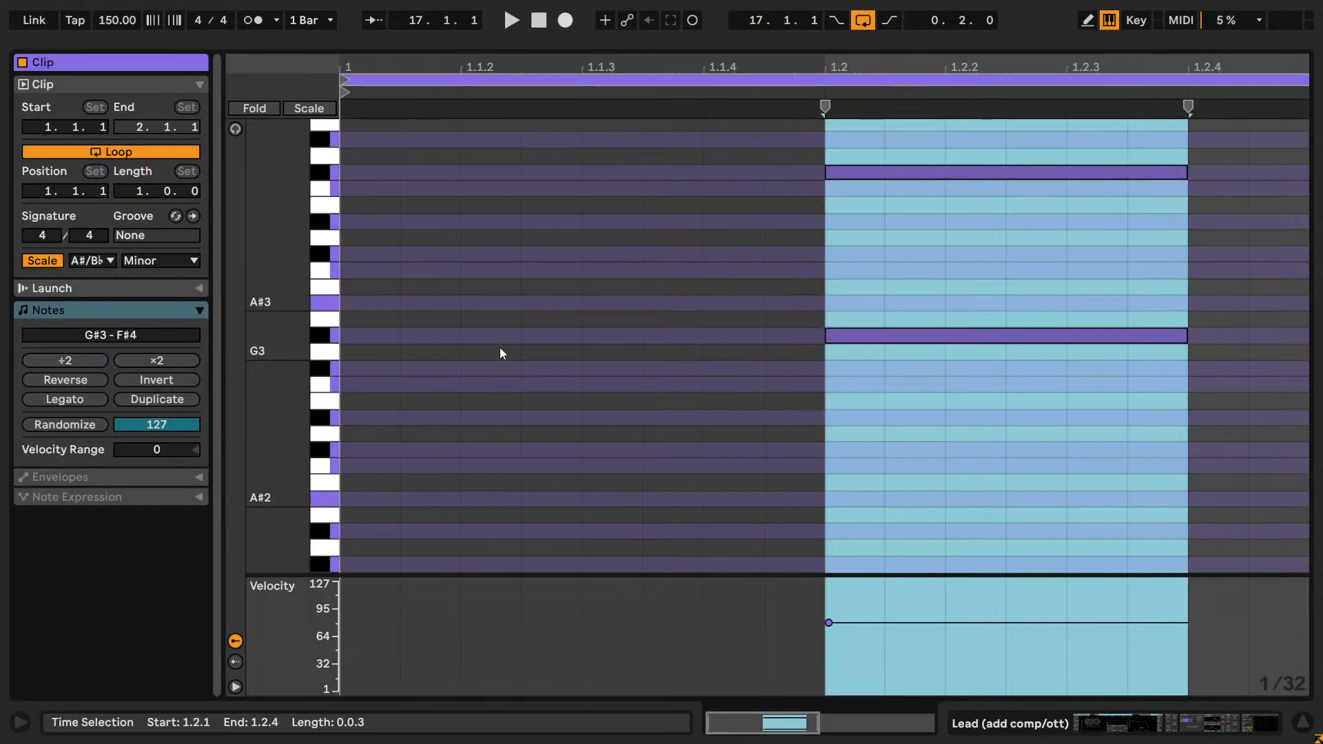
key("shift+Tab")
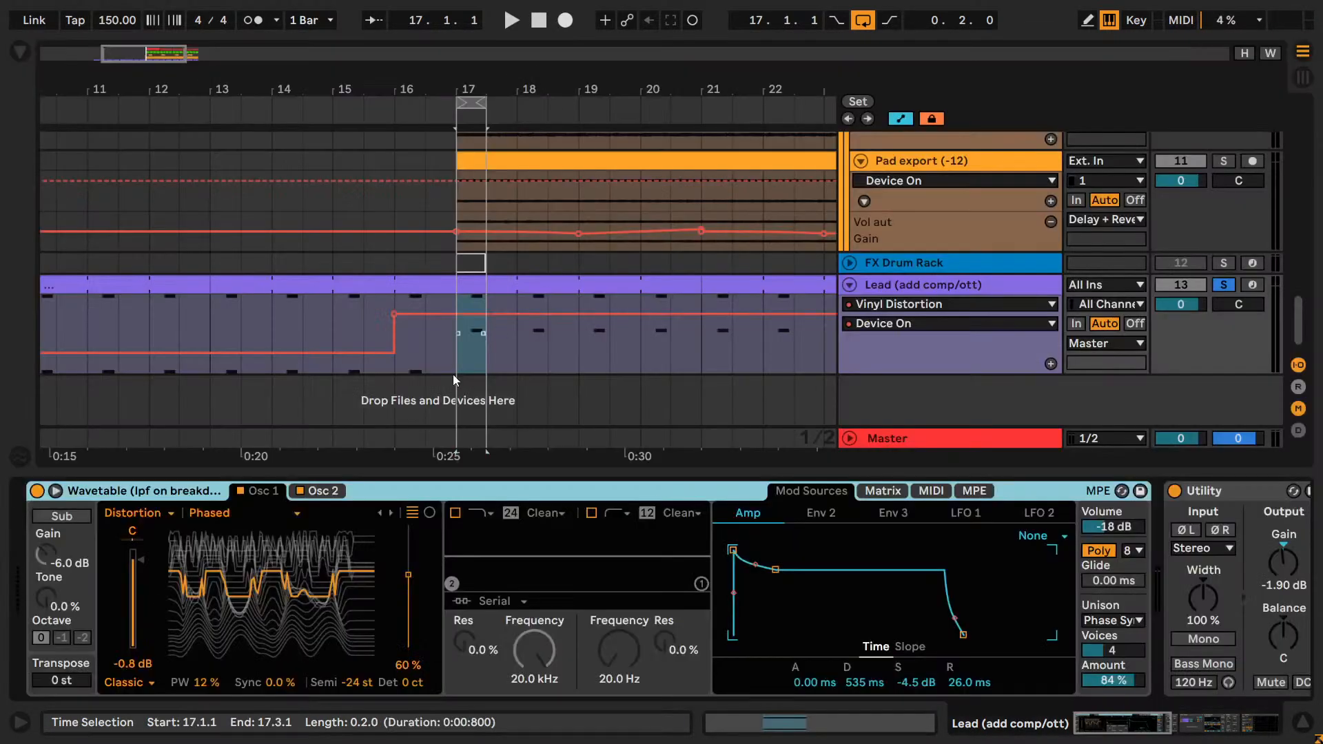
Play the loop in expanded Wavetable and try removing Env 2 modulation from Osc 1 position.
left_click(55, 491)
key("space")
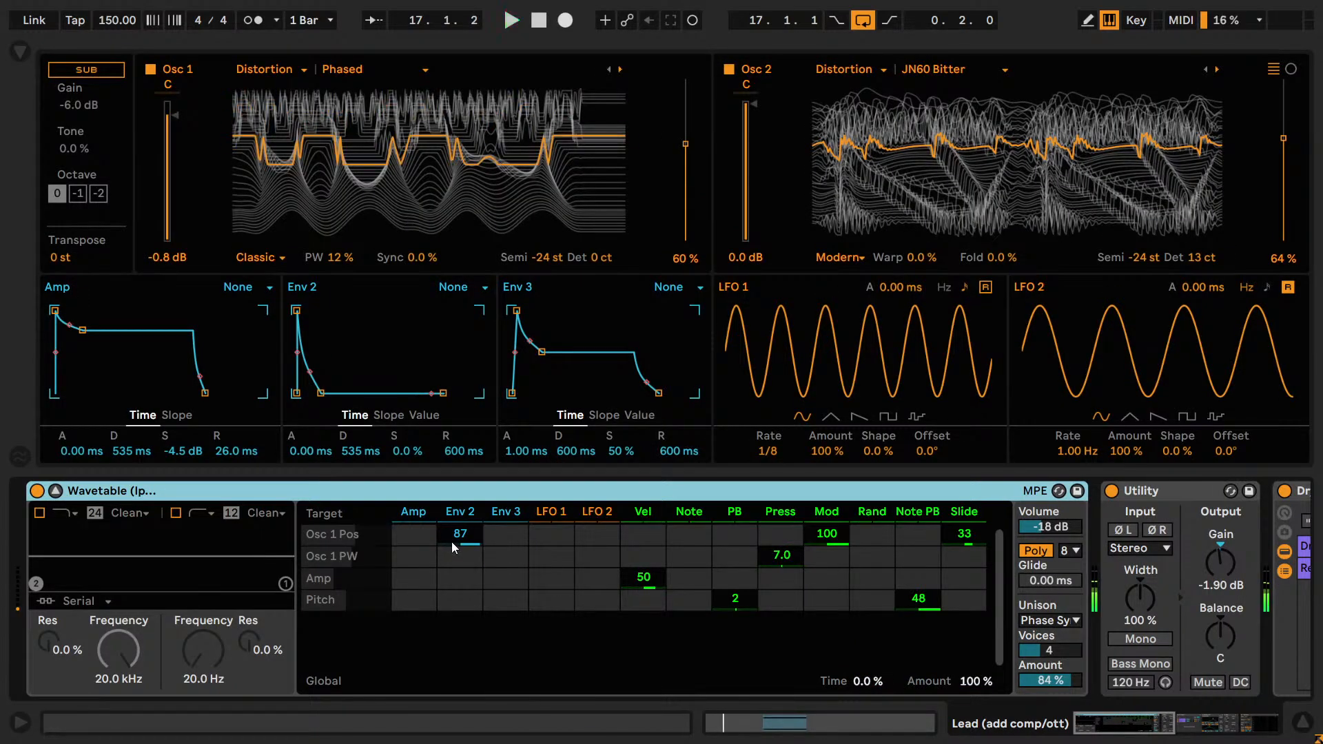
left_click(452, 541)
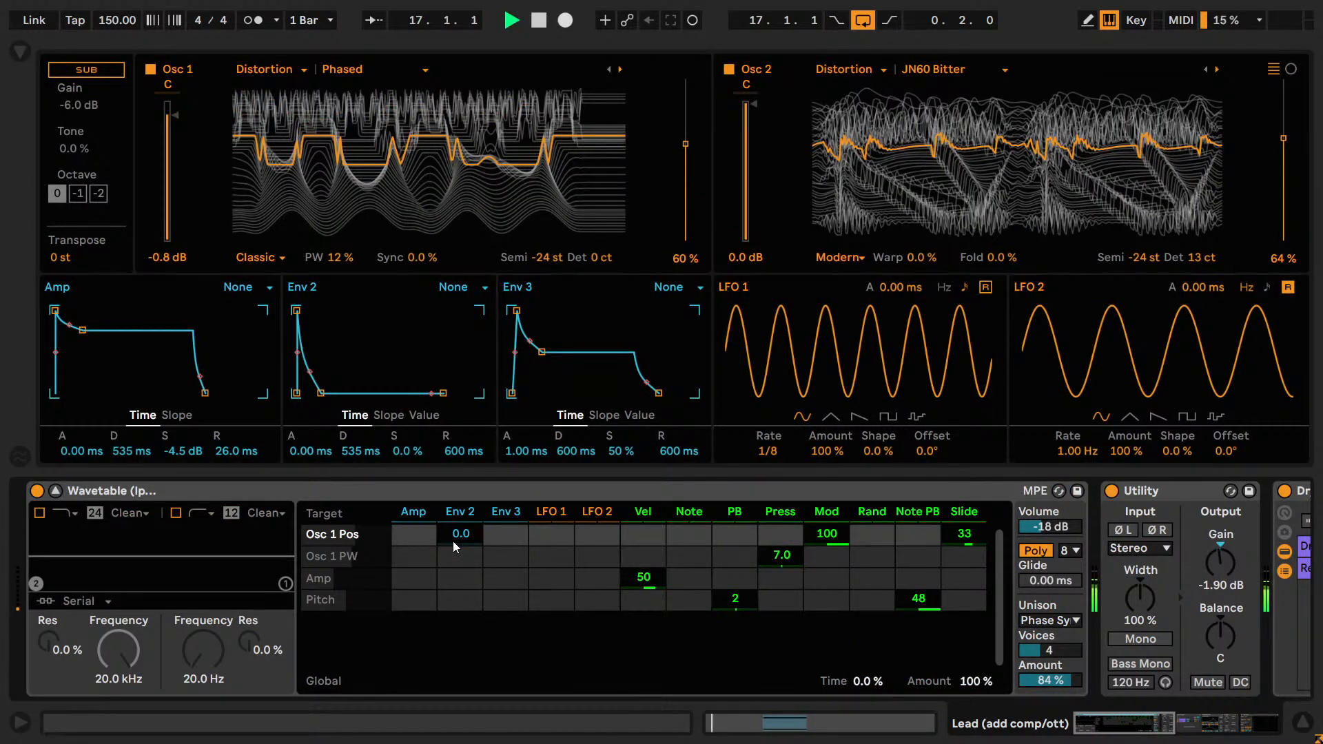
key("space")
mouse_move(1119, 719)
left_mouse_down()
mouse_move(1160, 721)
mouse_move(1098, 719)
left_mouse_up()
key("shift+Tab")
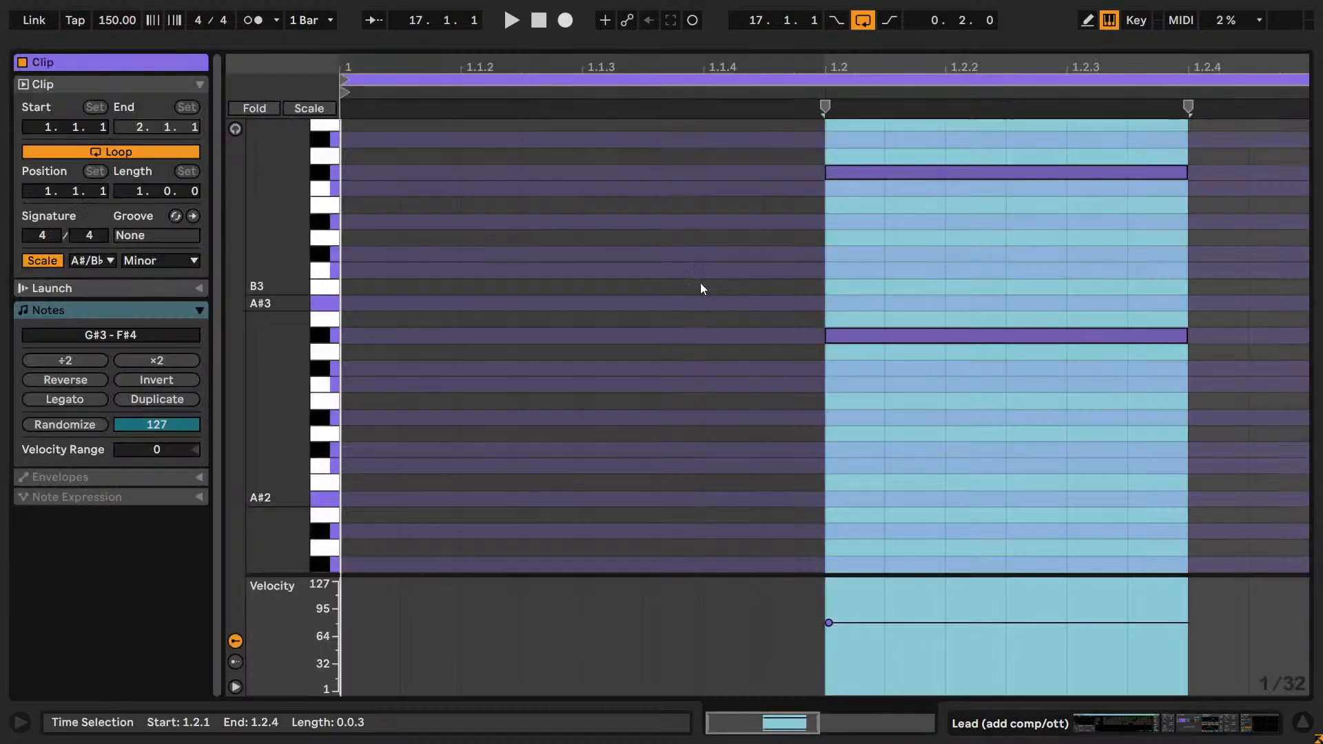
key("Caps_Lock")
key("Tab")
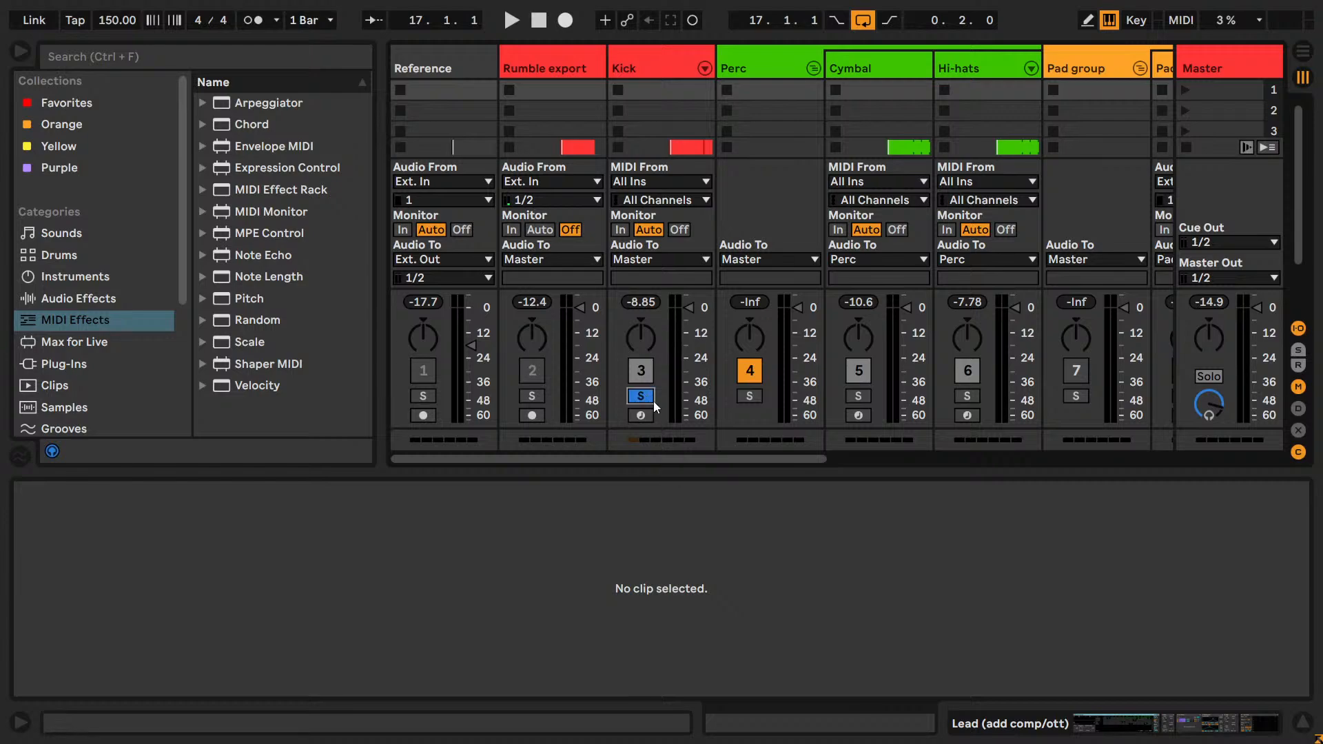
key("Caps_Lock")
key("Tab")
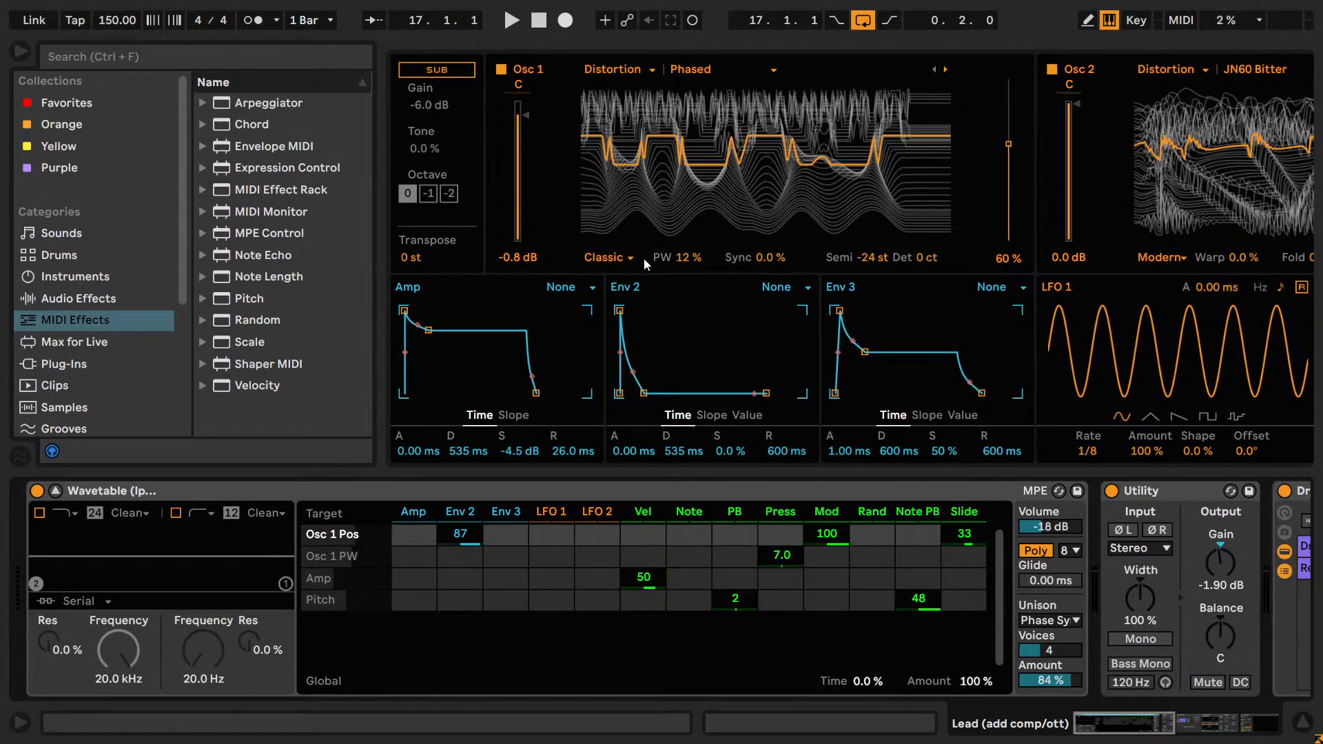
left_click(23, 52)
Play the loop while trying Osc 1 at 48% pulse width and with raised sync, restoring 12% and 0.0%.
key("space")
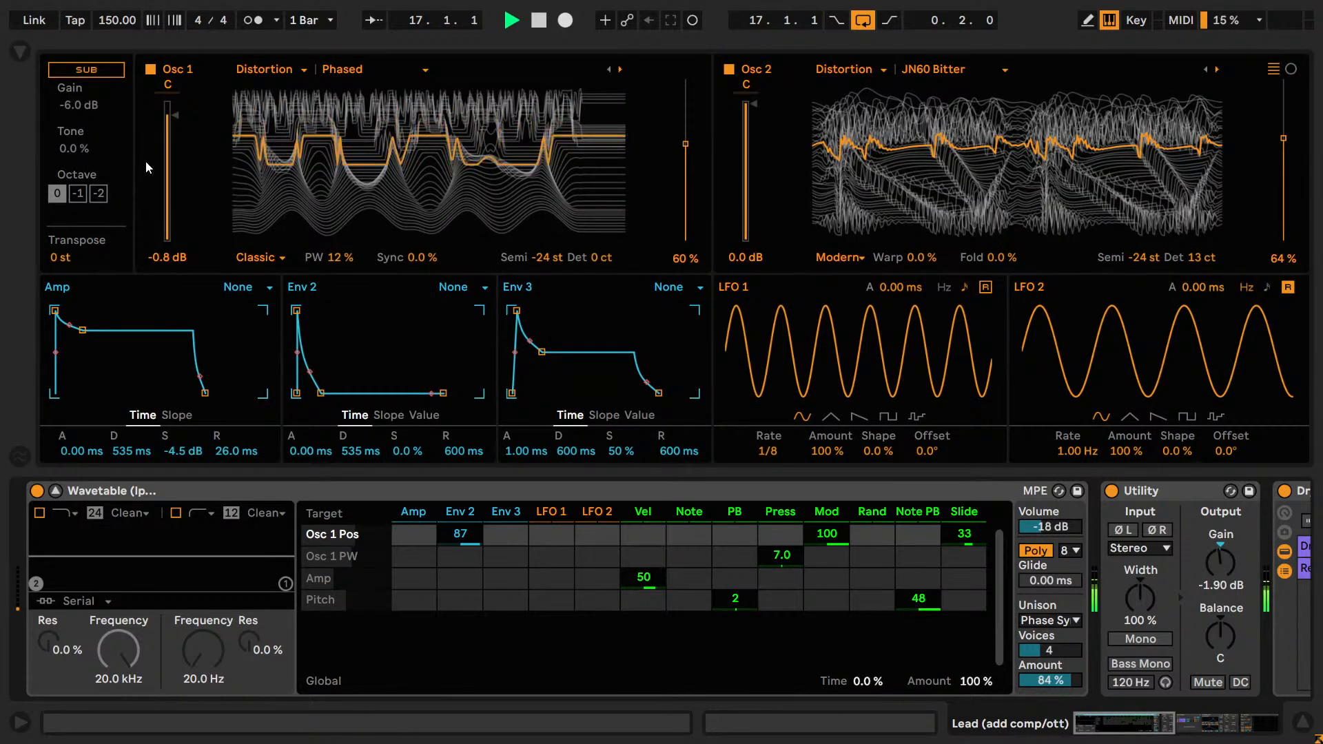
mouse_move(340, 262)
left_mouse_down()
mouse_move(341, 331)
mouse_move(341, 246)
left_mouse_up()
key("ctrl+z")
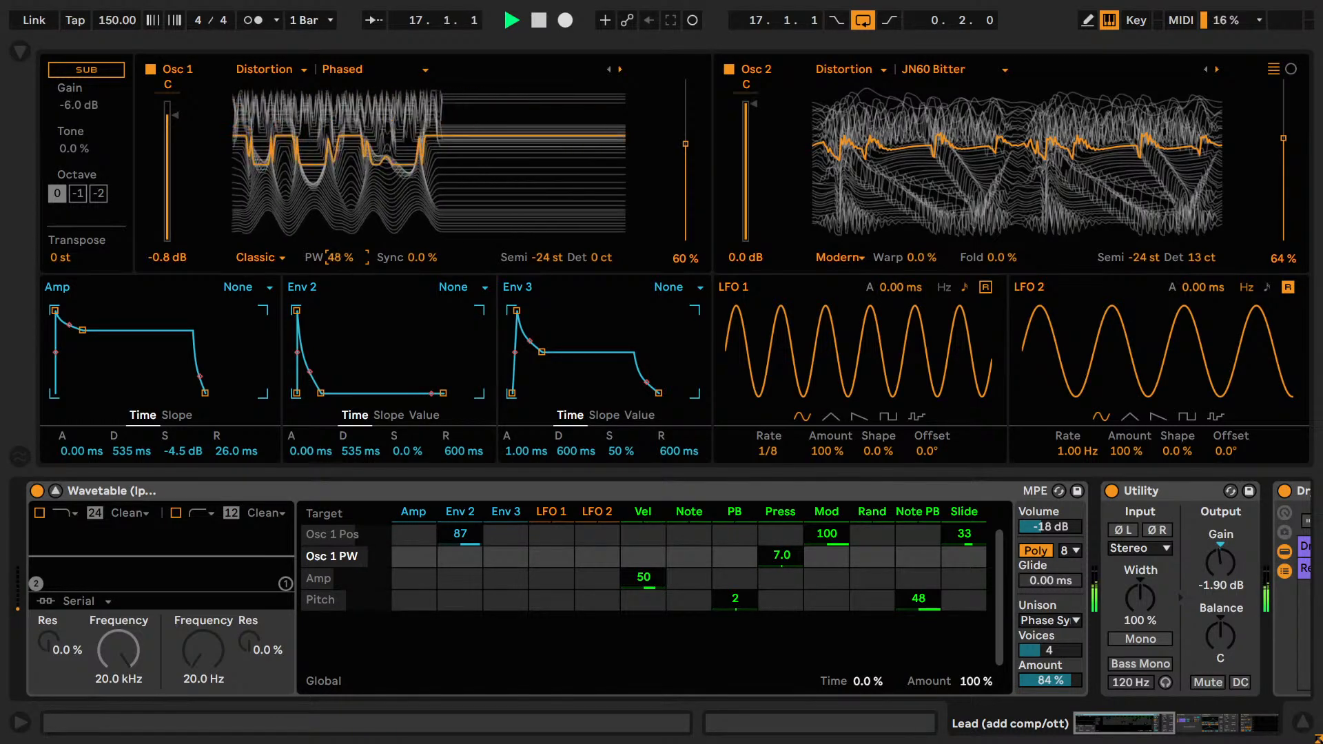
left_click_drag(420, 257, 420, 223)
double_click(417, 258)
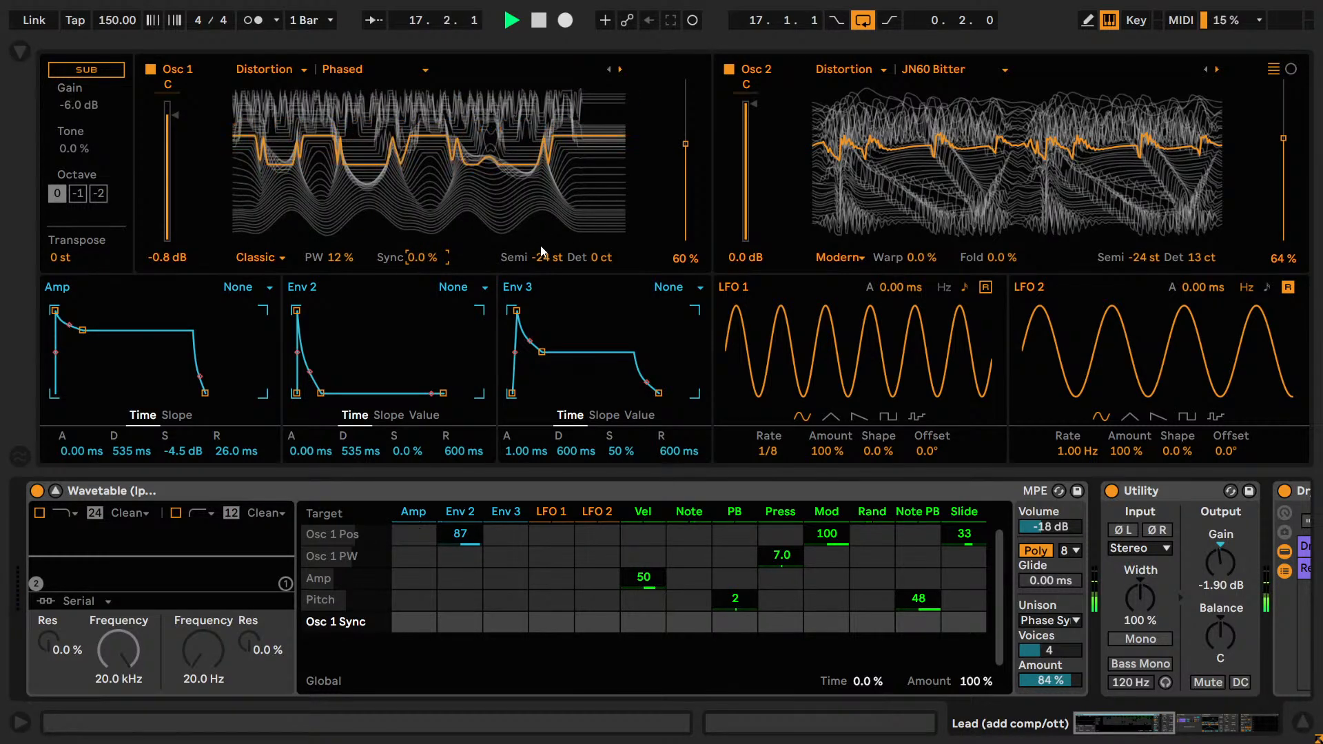
Try other semitone and wavetable position settings on Osc 1, restoring -24 st and 60%.
left_click_drag(549, 257, 551, 245)
key("ctrl+z")
key("ctrl+z")
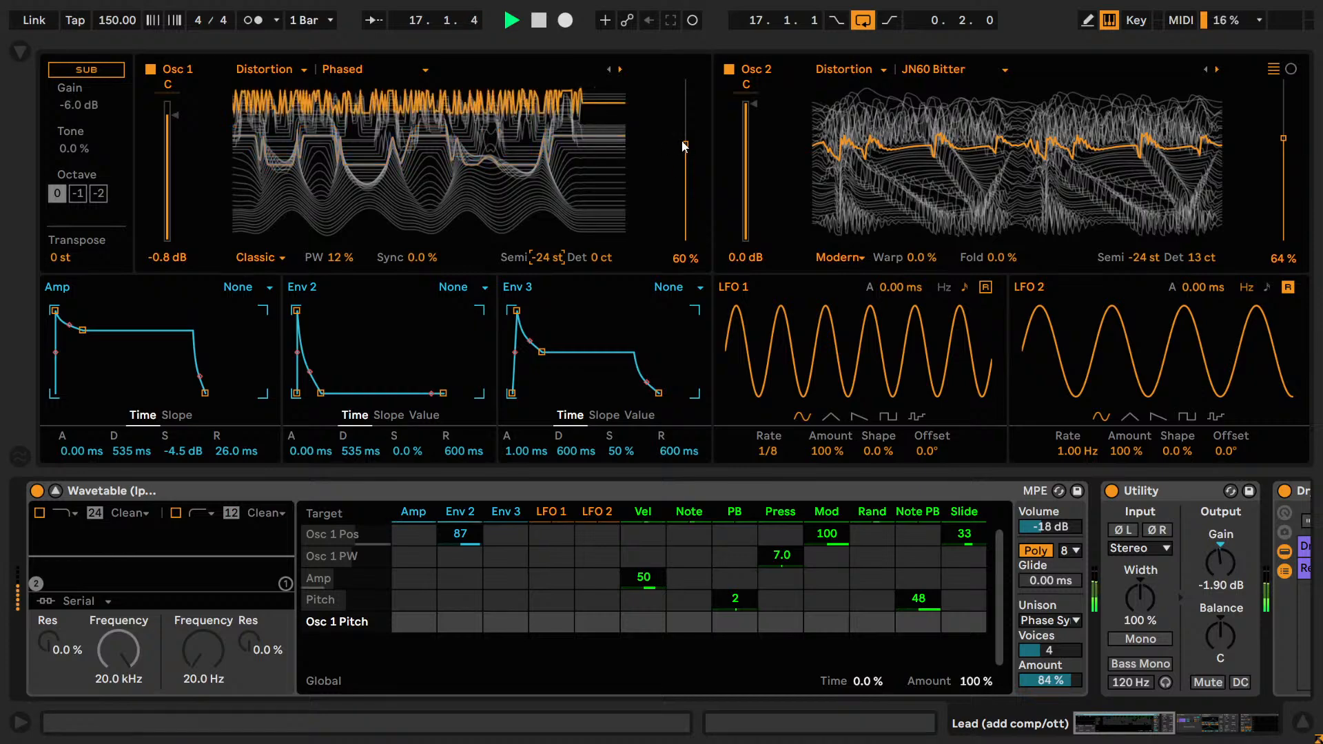
mouse_move(686, 145)
left_mouse_down()
mouse_move(685, 184)
mouse_move(685, 133)
mouse_move(685, 144)
left_mouse_up()
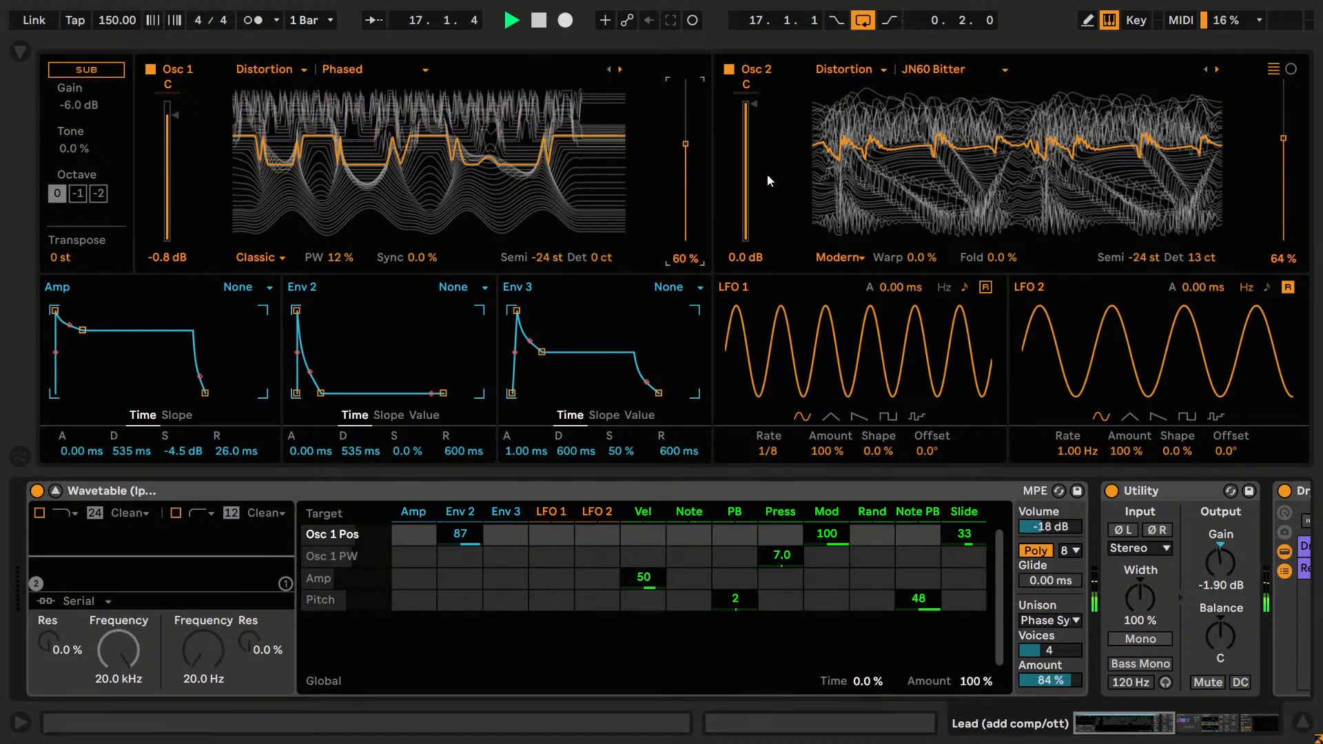
Try different Warp and Fold amounts and -12 st on Osc 2, restoring 0.0%, 0.0% and -24 st.
mouse_move(911, 258)
left_mouse_down()
mouse_move(910, 228)
mouse_move(911, 259)
left_mouse_up()
left_click_drag(999, 259, 999, 242)
key("Delete")
left_click_drag(1141, 262, 1142, 245)
key("Delete")
key("ctrl+z")
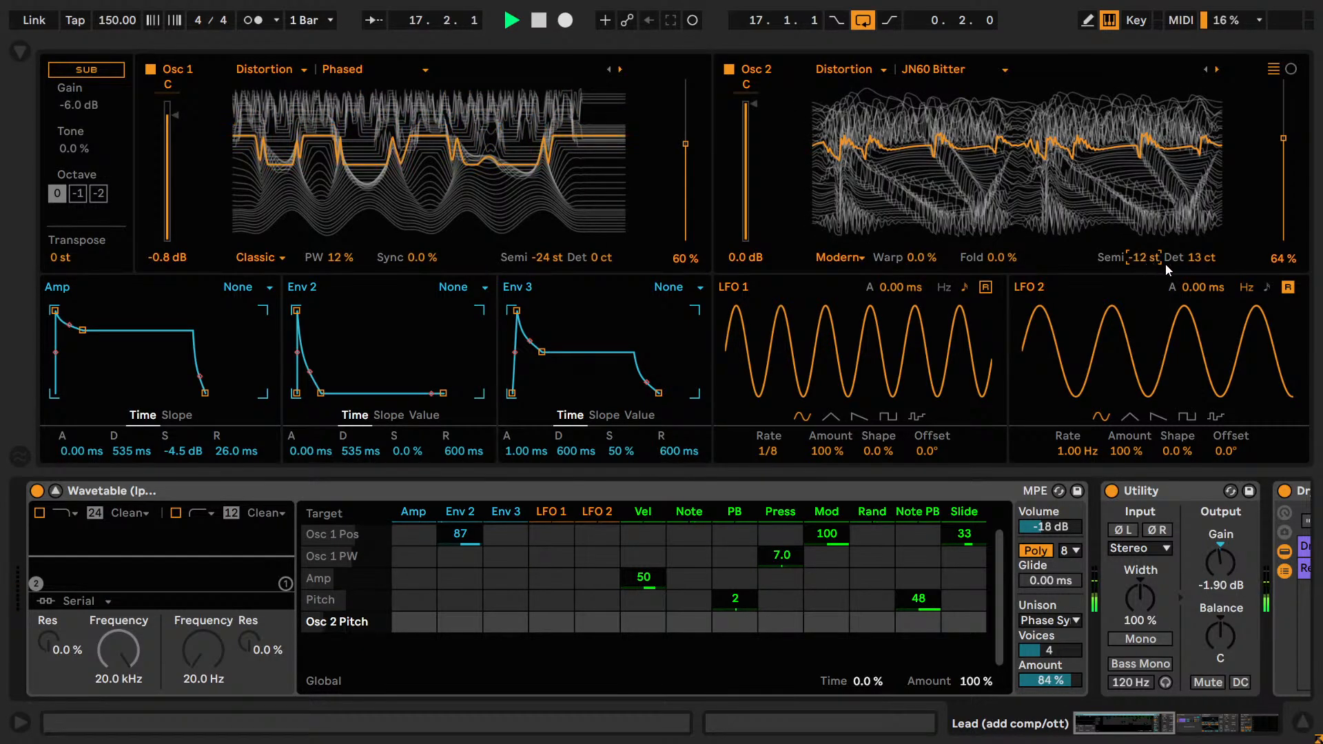
key("ctrl+z")
Try other Osc 2 wavetable positions, restoring 64%, and briefly switch Osc 2 off and on again.
mouse_move(1282, 145)
left_mouse_down()
mouse_move(1282, 207)
mouse_move(1283, 95)
mouse_move(1283, 137)
left_mouse_up()
left_click(729, 70)
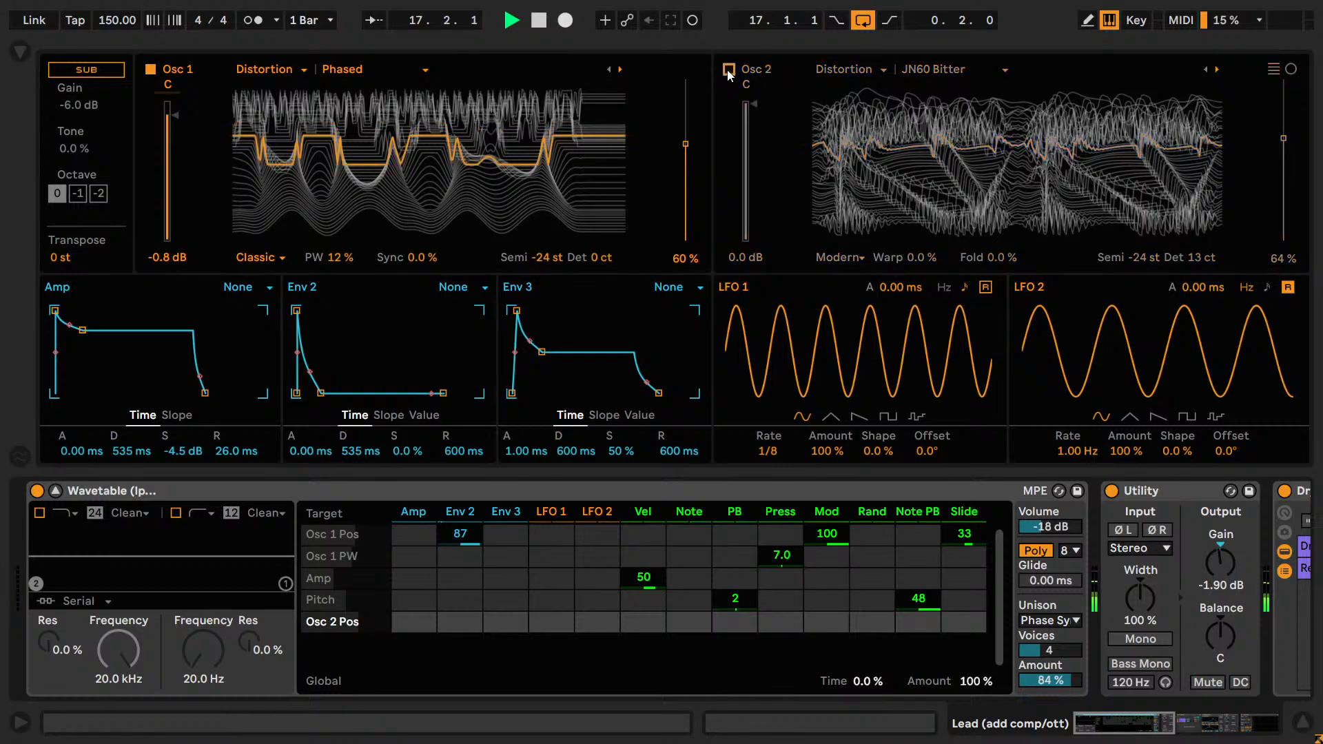
left_click(728, 70)
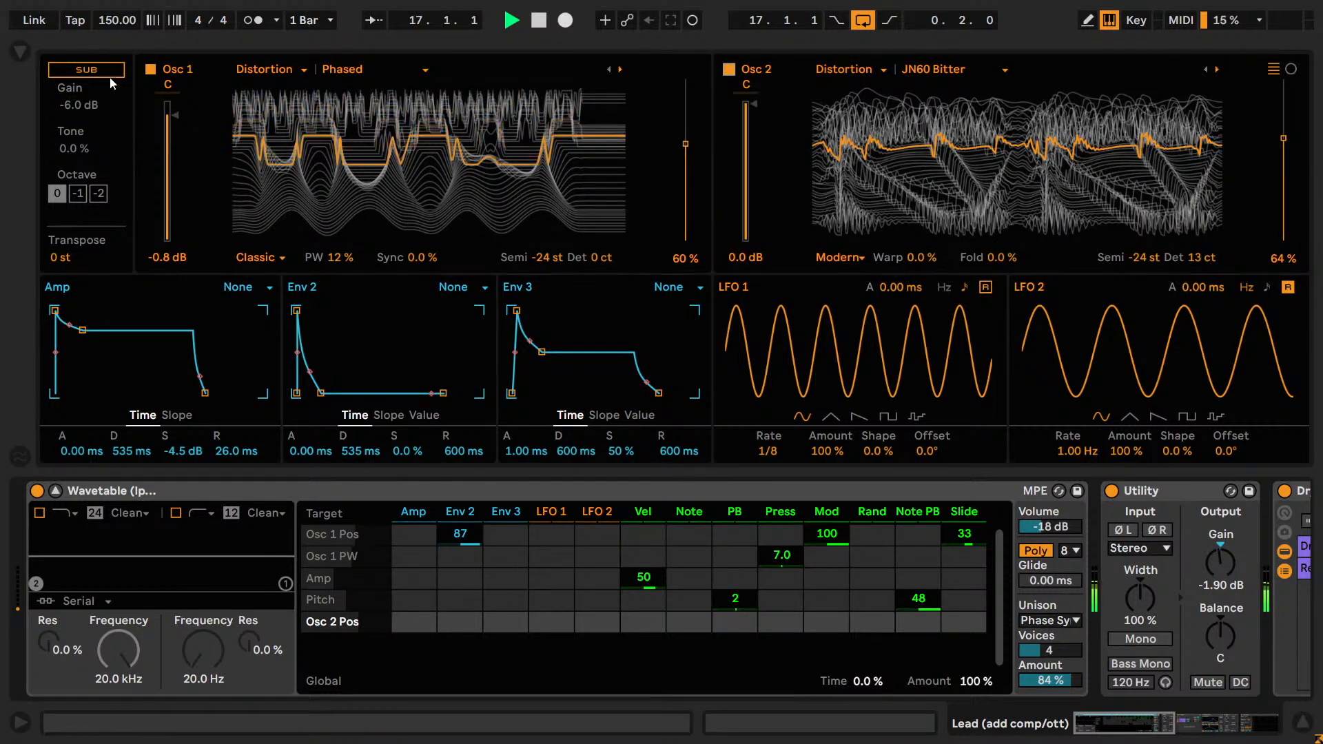
Try an Amp envelope with -inf dB sustain and 845 ms decay, and undo both changes.
left_click_drag(182, 451, 182, 530)
mouse_move(131, 451)
left_mouse_down()
mouse_move(130, 417)
mouse_move(133, 475)
left_mouse_up()
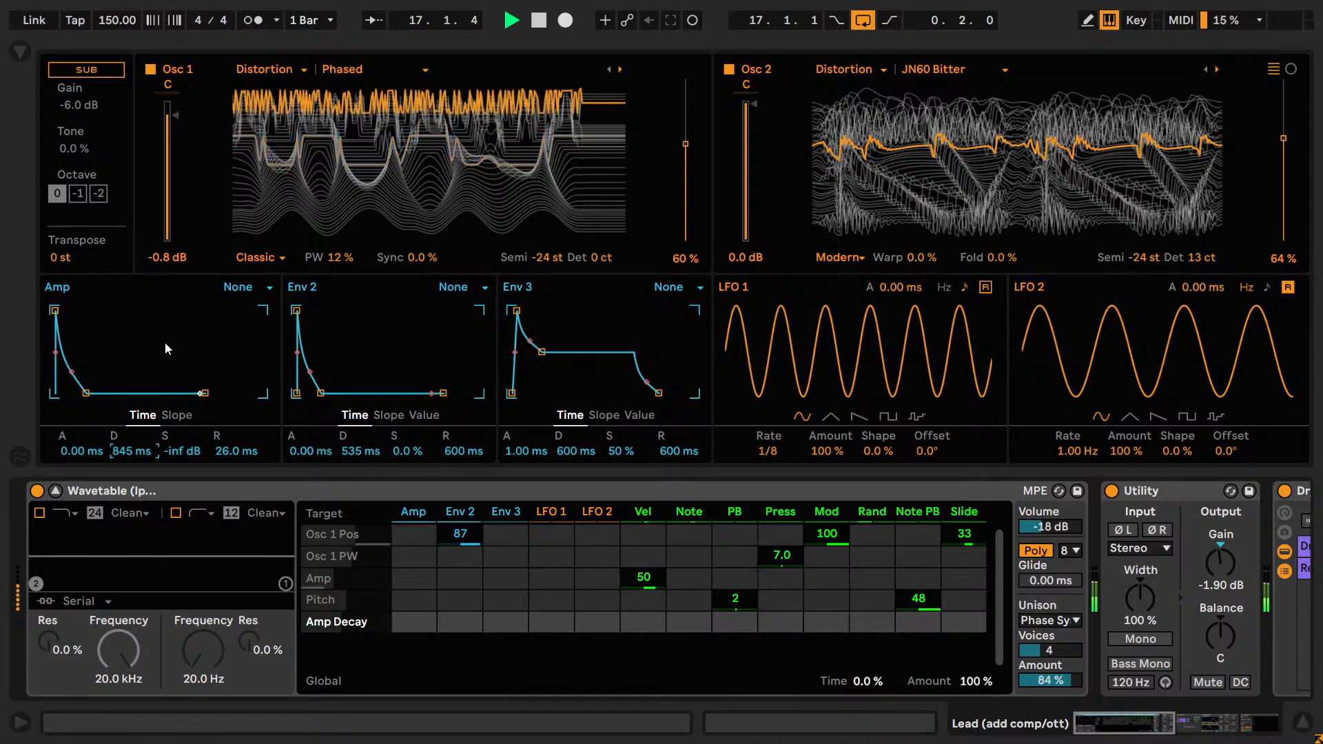
key("ctrl+z")
key("ctrl+z")
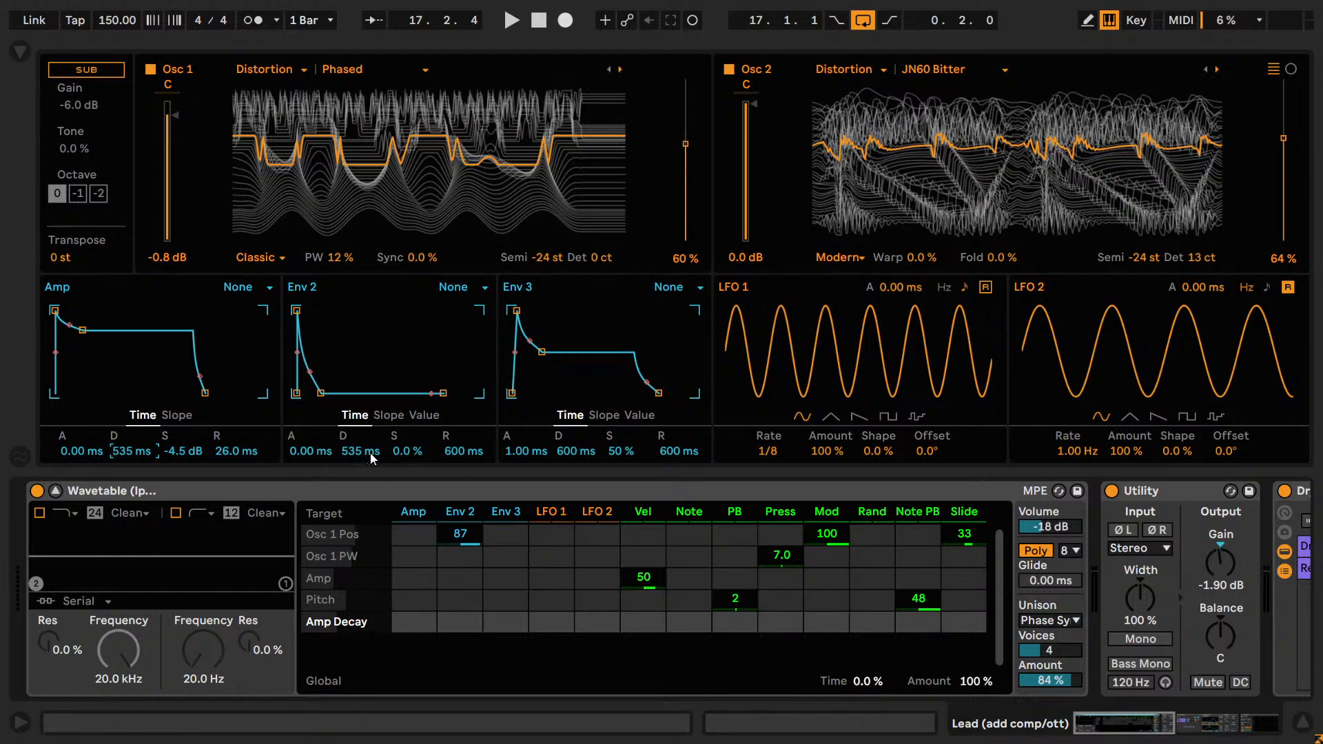
Try shortening the Env 2 decay to 54.2 ms and, after undoing that, to 70.3 ms.
left_click_drag(356, 452, 357, 523)
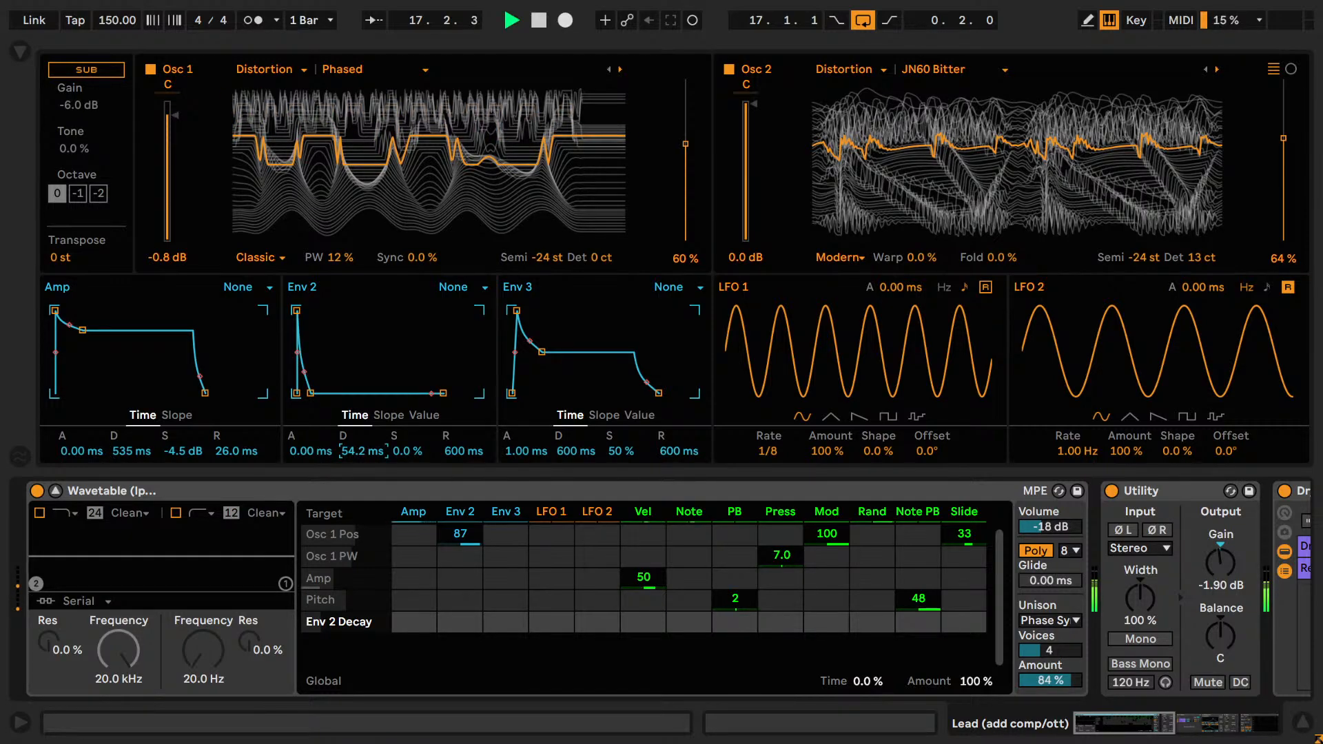
key("ctrl+z")
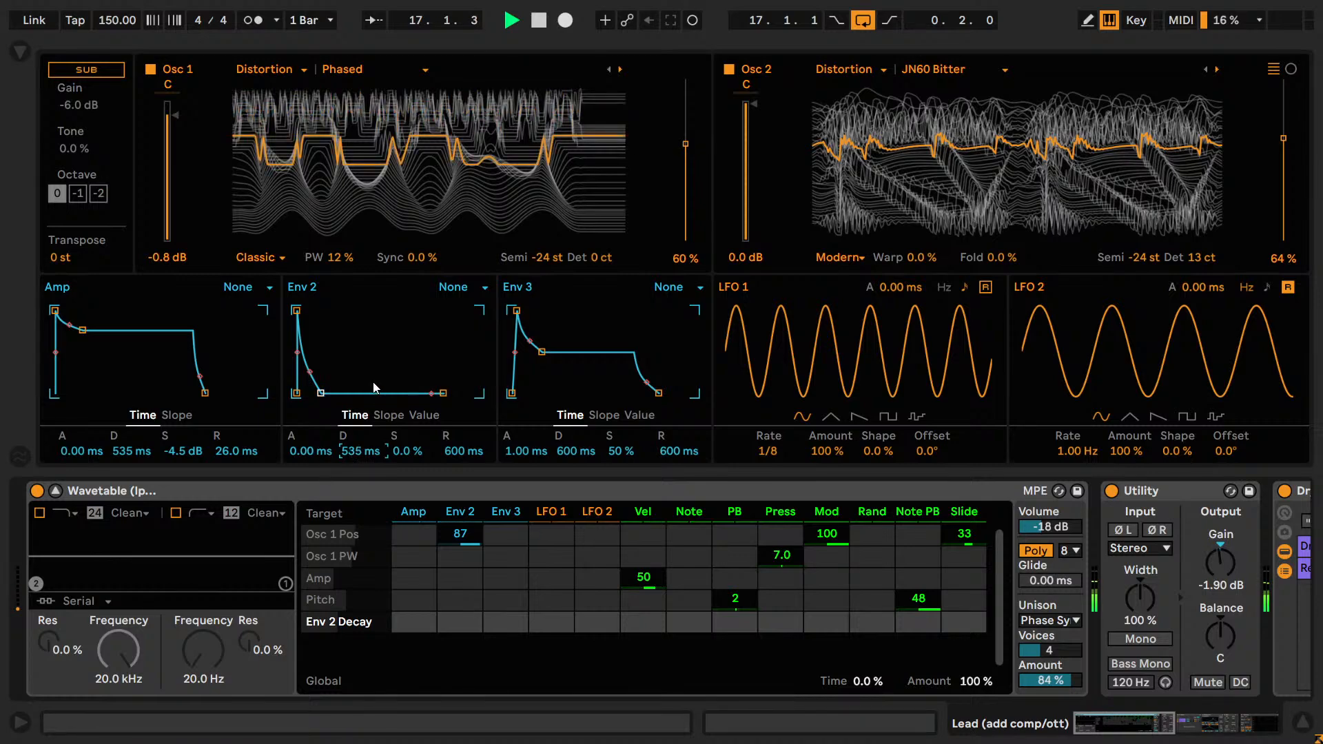
left_click_drag(358, 454, 358, 525)
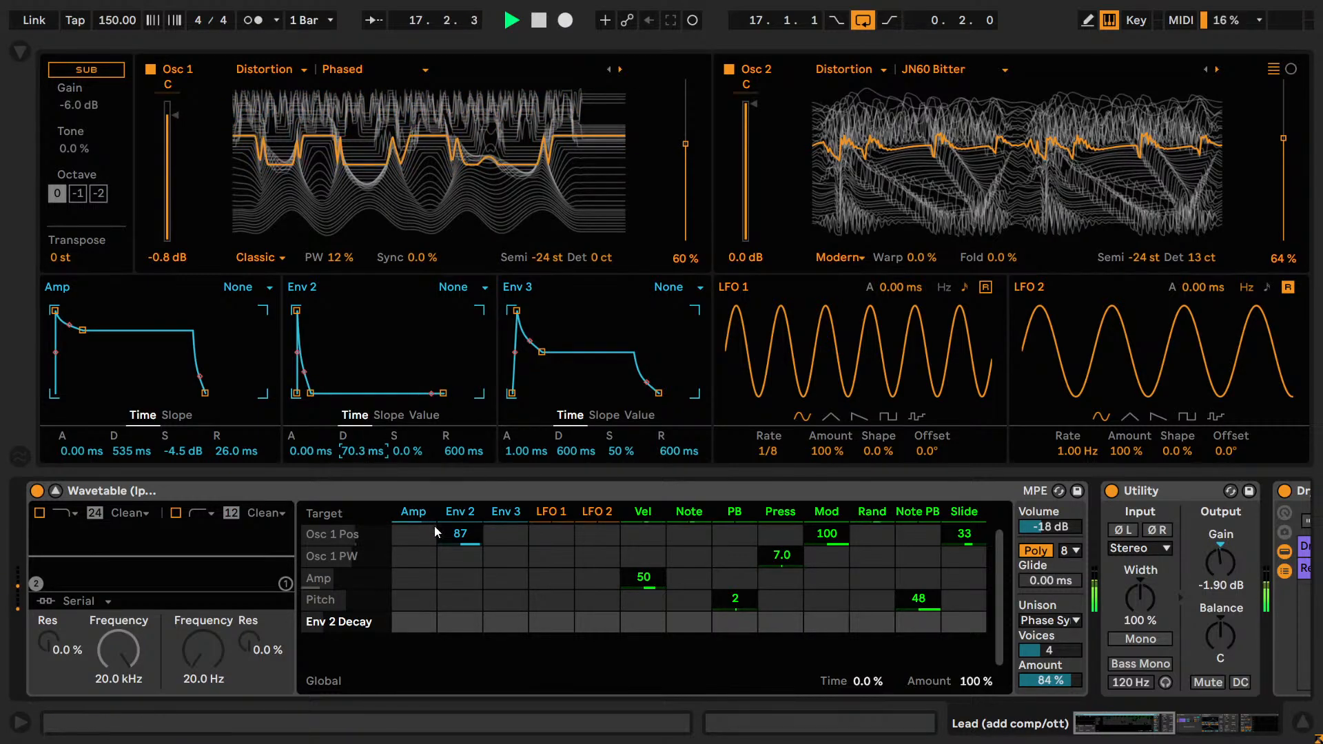
Try removing the Env 2 modulation from Osc 1 position, and undo both the removal and the shortened decay.
left_click(456, 535)
key("Delete")
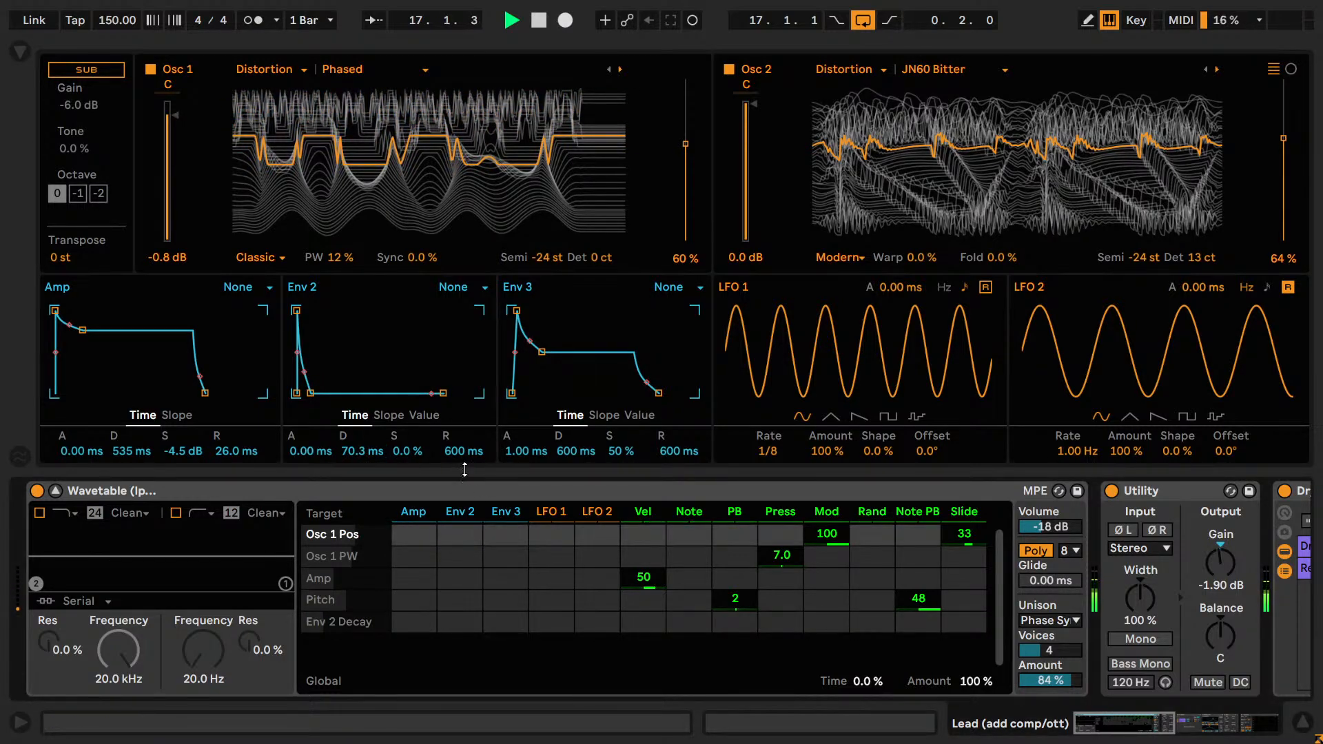
key("ctrl+z")
key("ctrl+z")
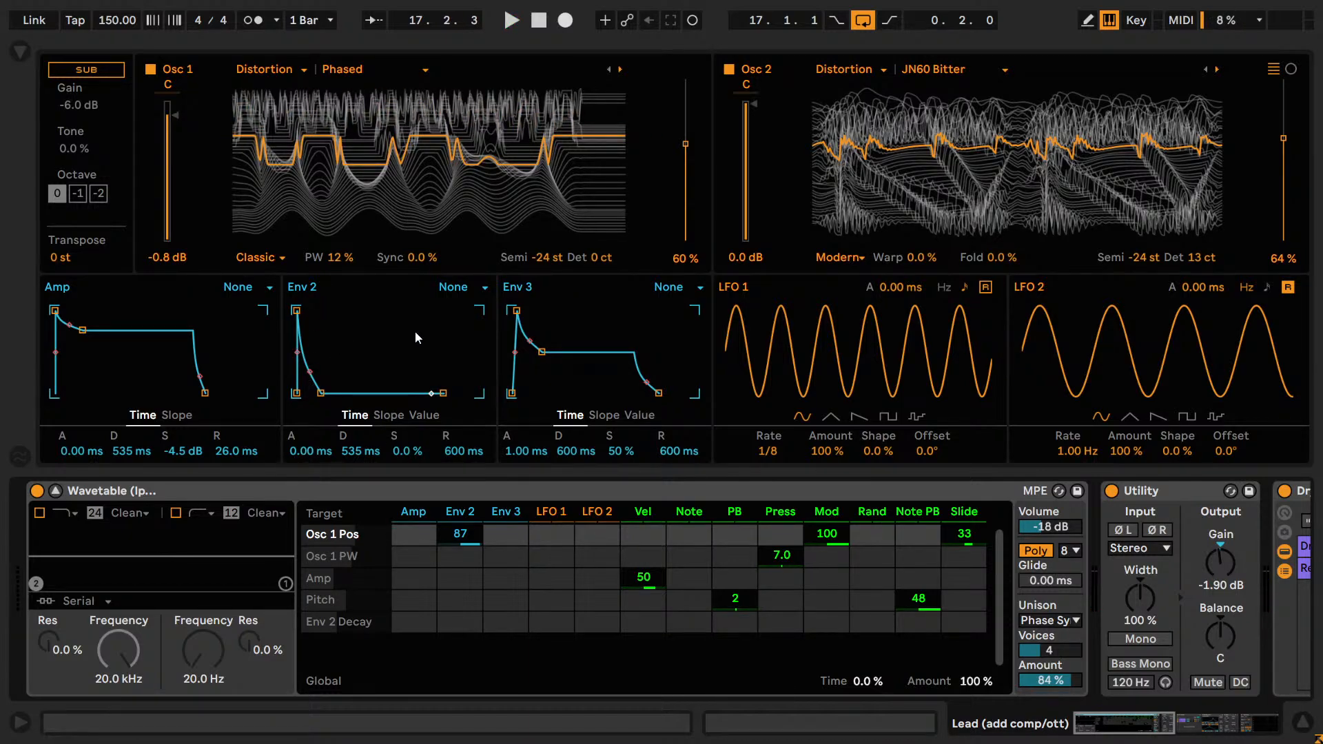
key("shift+Tab")
key("shift+Tab")
left_click(345, 336)
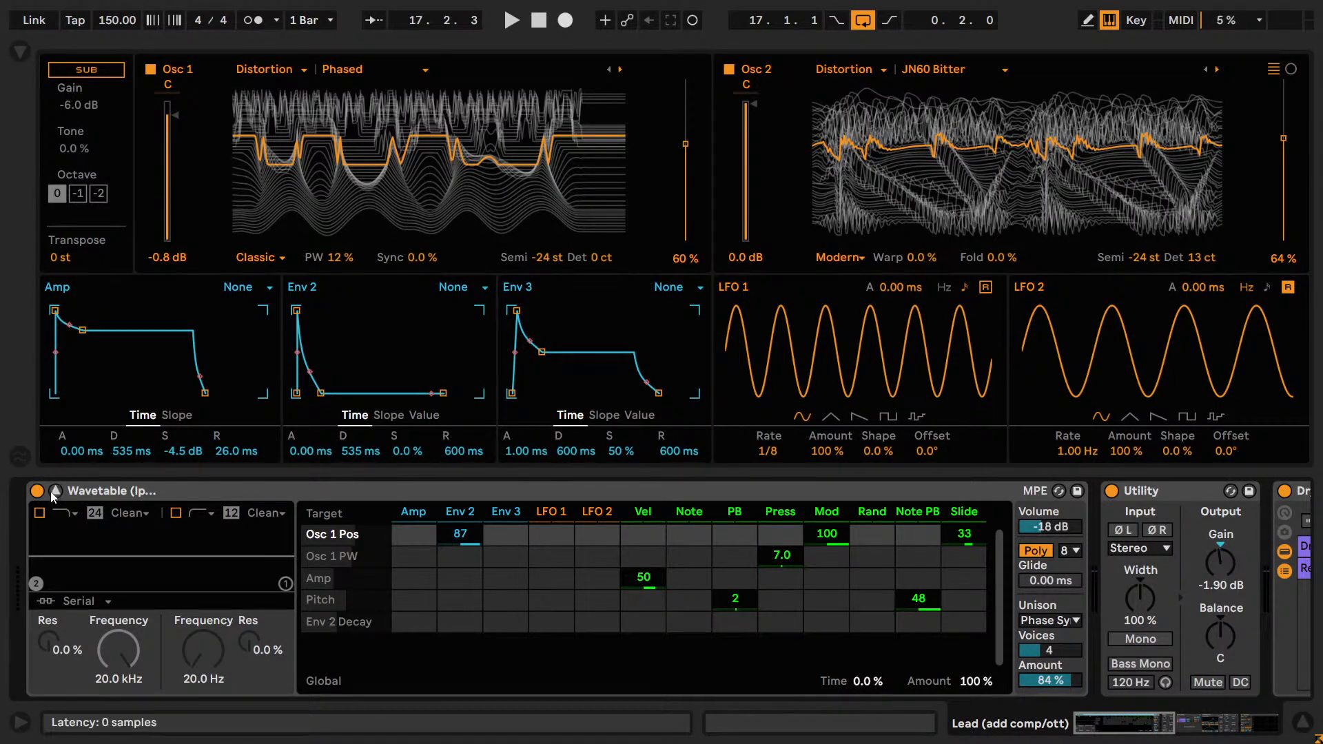
key("shift+Tab")
key("Tab")
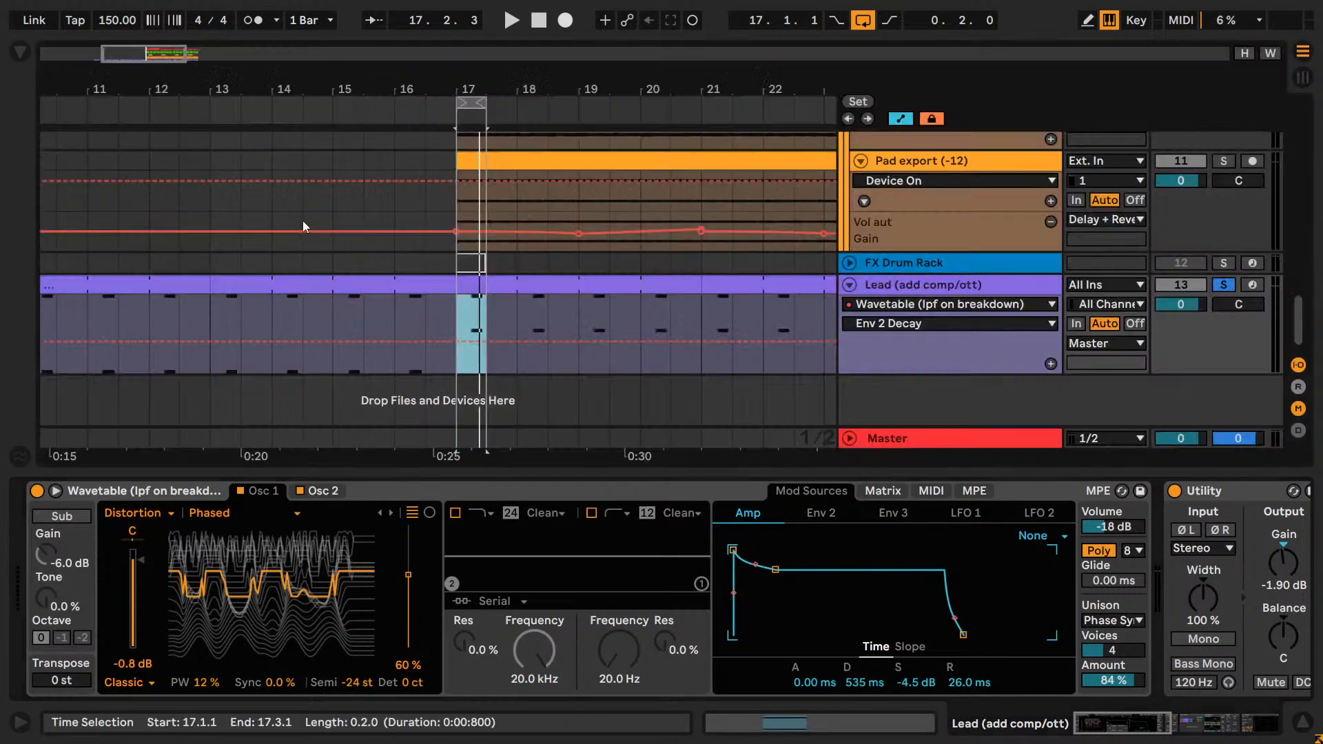
double_click(1225, 286)
key("shift+Tab")
key("shift+Tab")
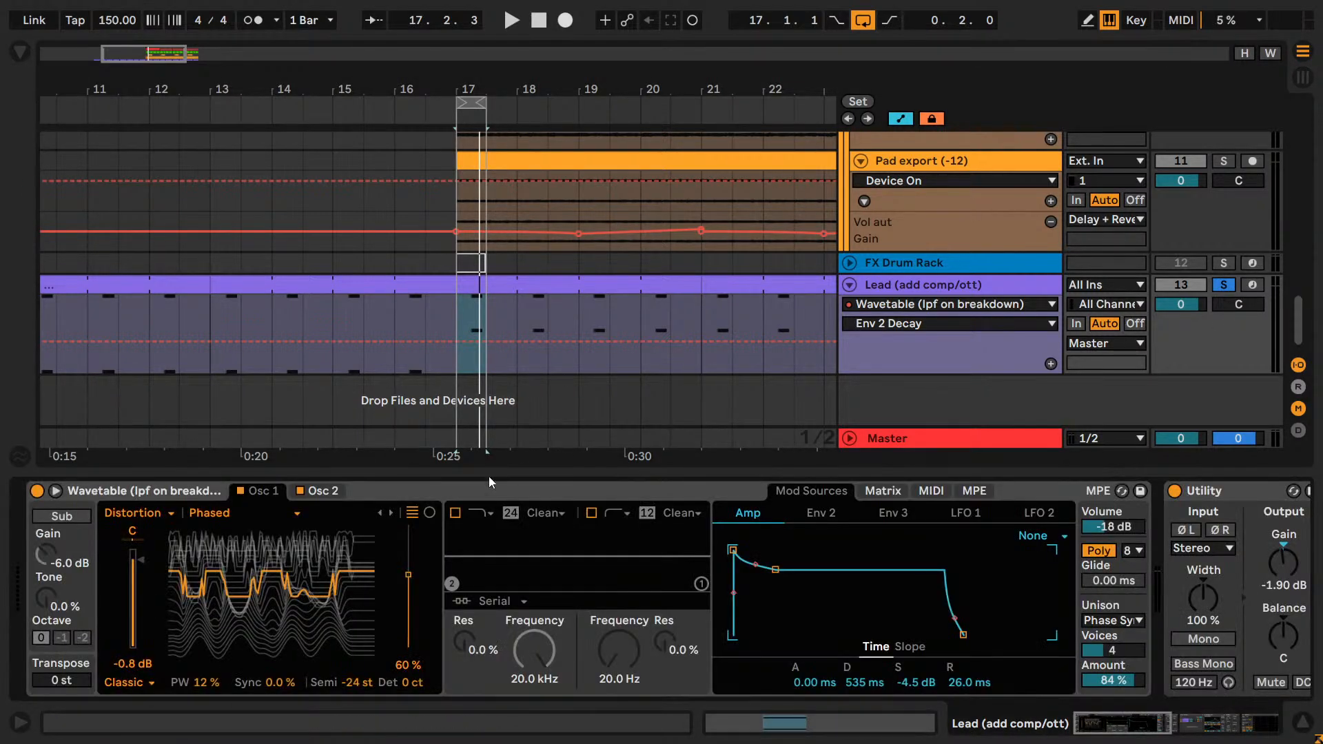
left_click(56, 491)
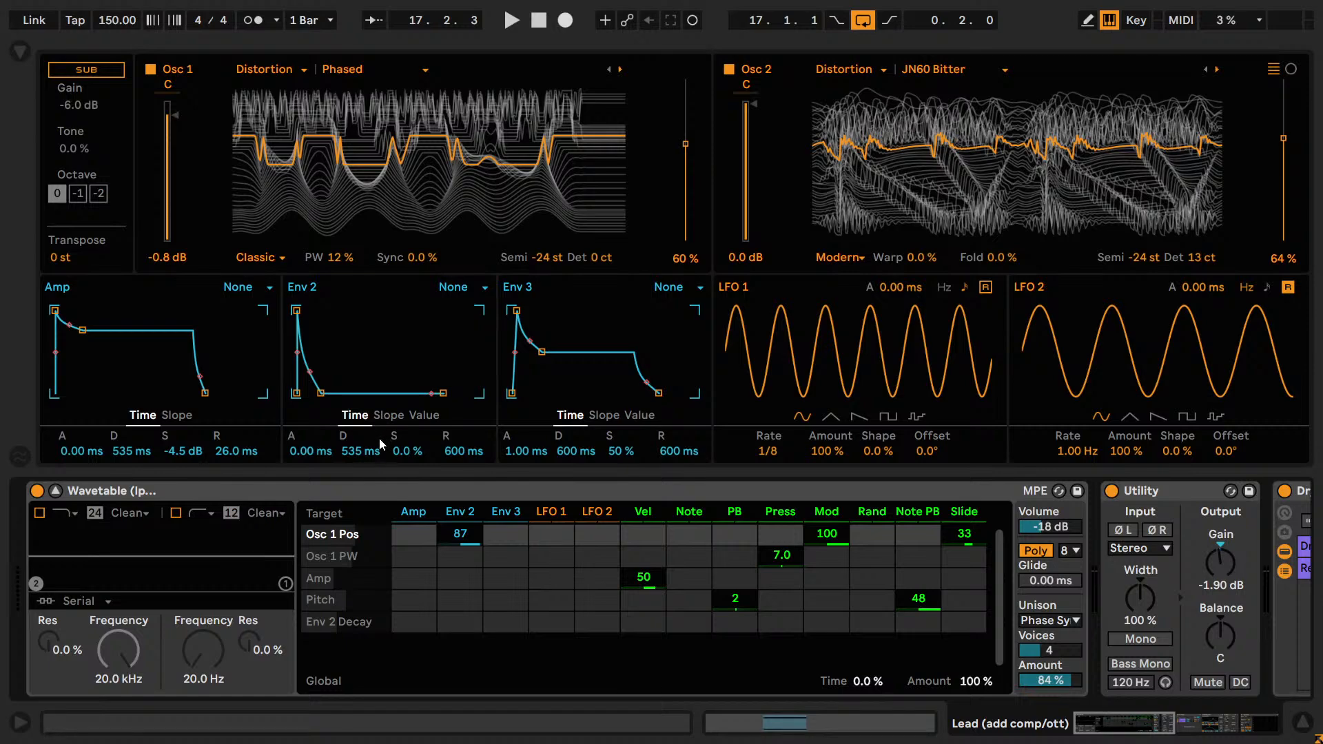
Play the loop and try different Env 2 decay times, settling on 353 ms.
key("space")
left_click_drag(381, 444, 365, 450)
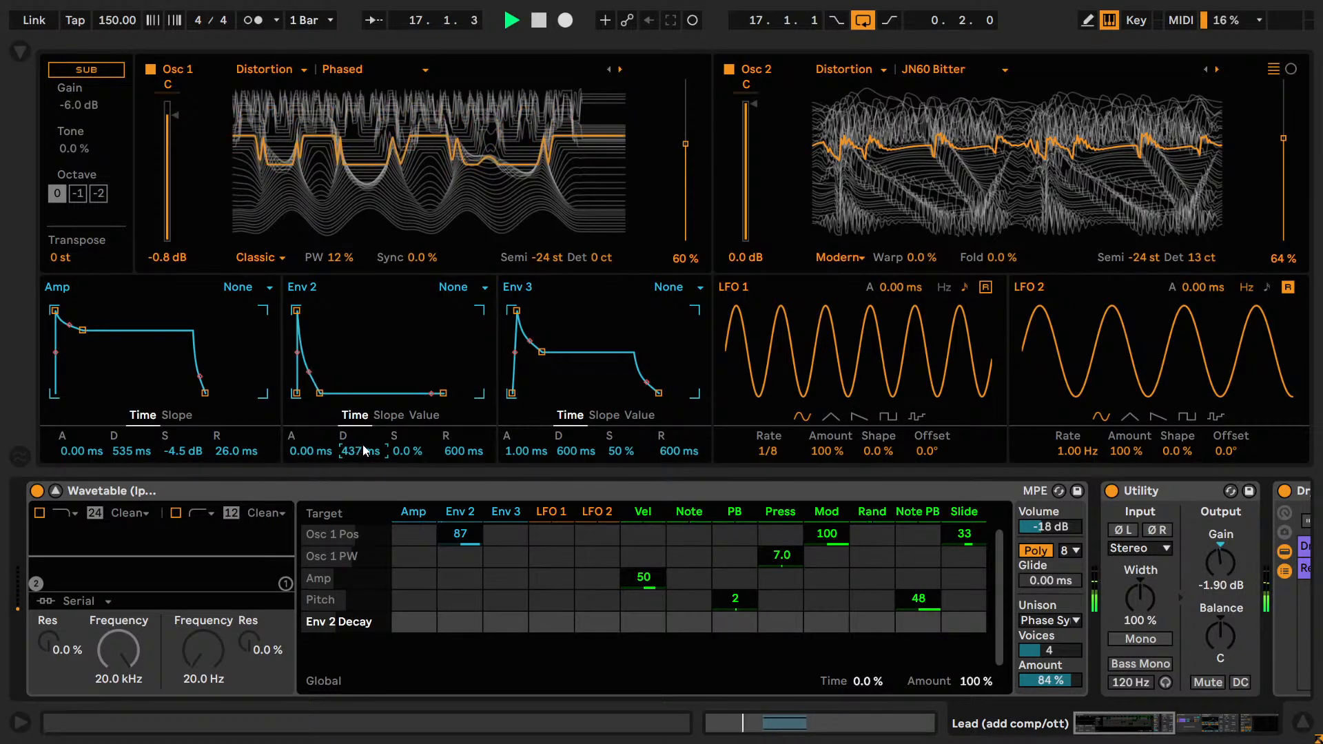
key("Down")
key("Down")
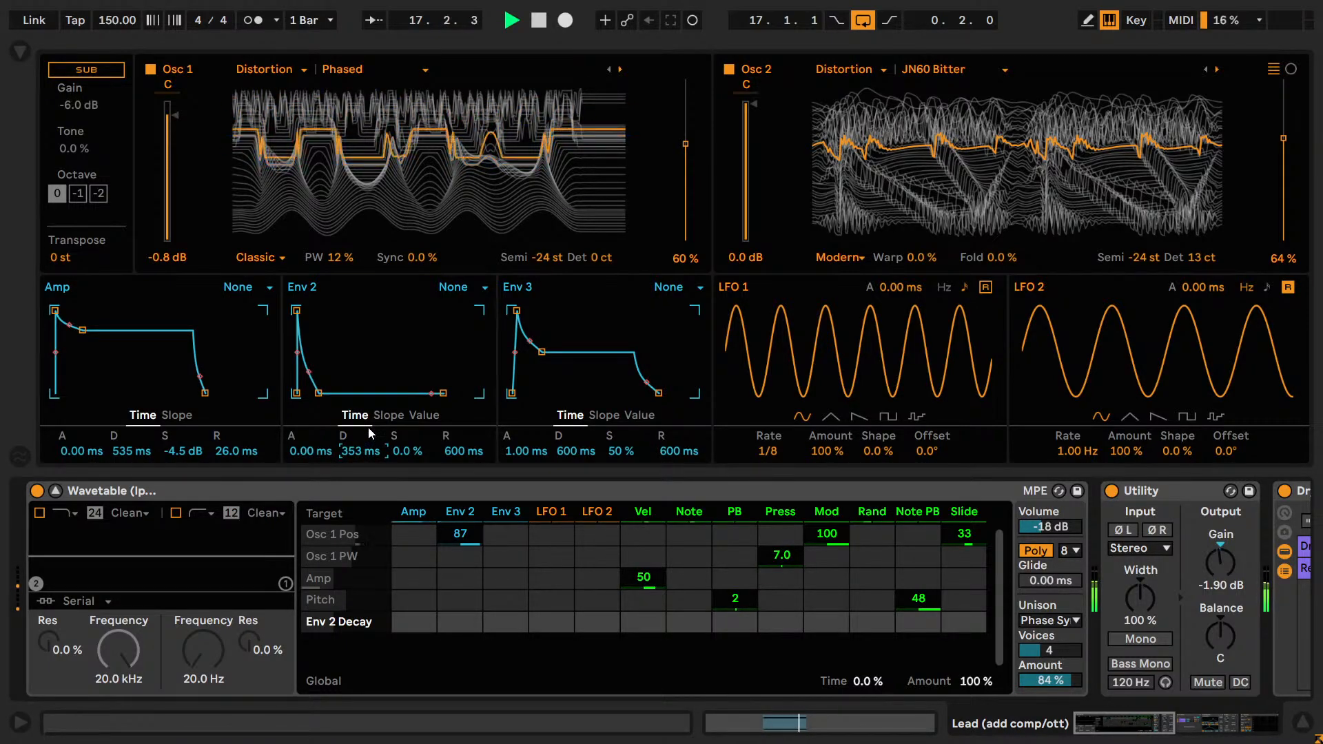
key("Down")
key("Down")
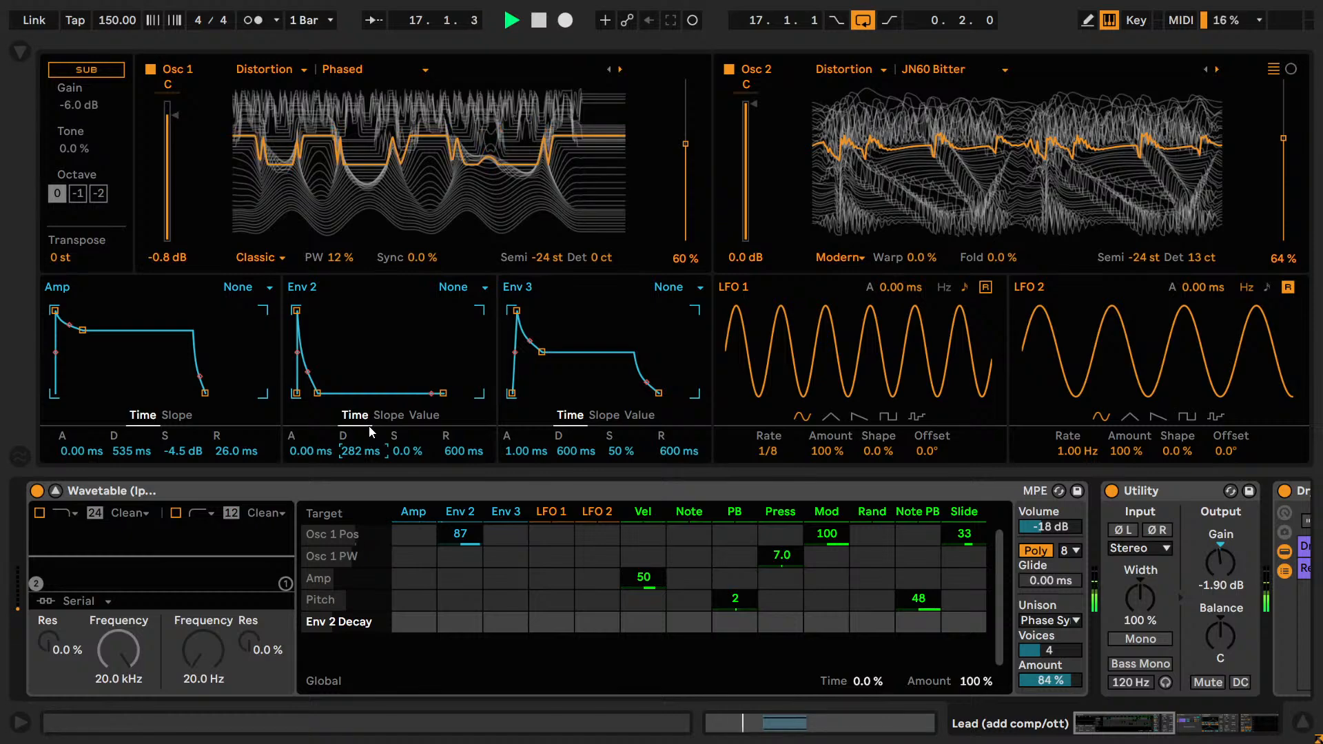
key("Down")
key("Down")
key("Down")
key("Down")
key("Up")
key("Up")
key("Up")
key("Down")
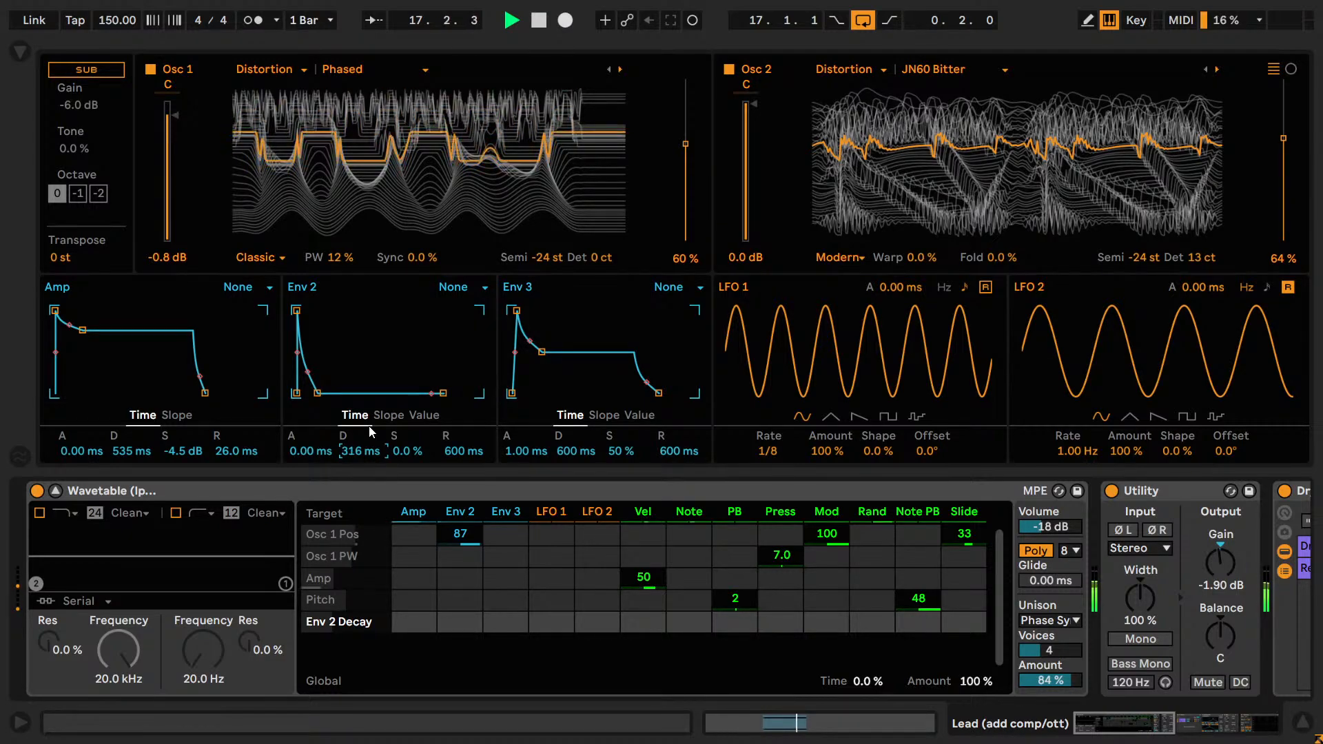
key("Up")
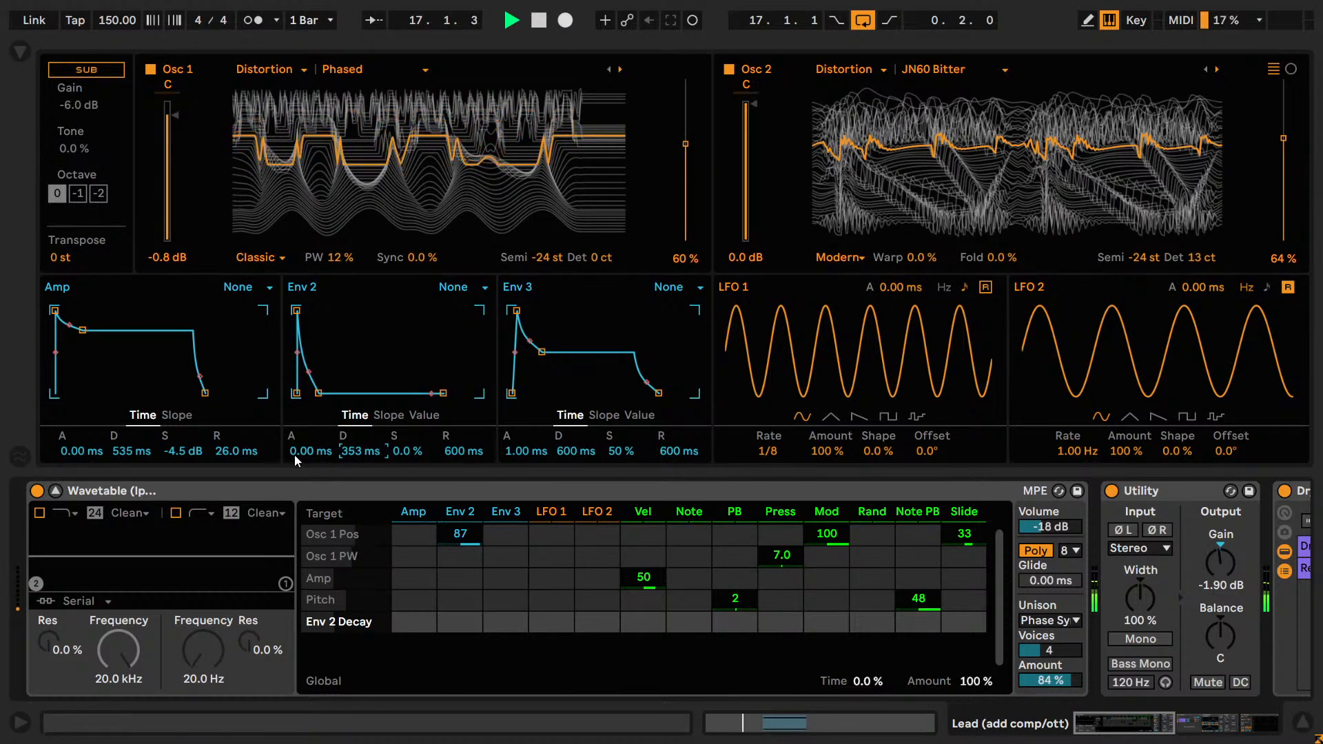
Try an Env 2 attack of 78.1 ms and modulation amounts of 50, 60 and 90 on Osc 1 position, restoring 0 ms and 87.
left_click_drag(295, 452, 338, 446)
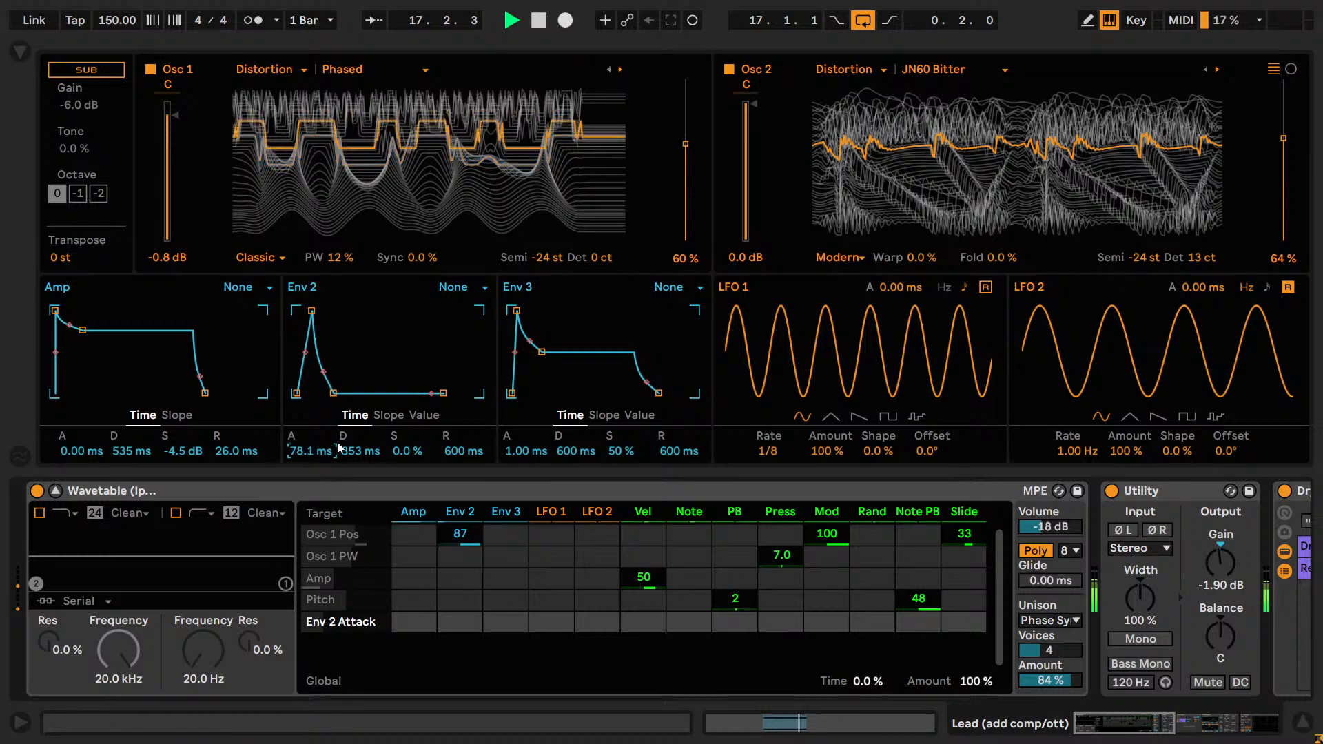
key("Delete")
left_click_drag(461, 535, 465, 538)
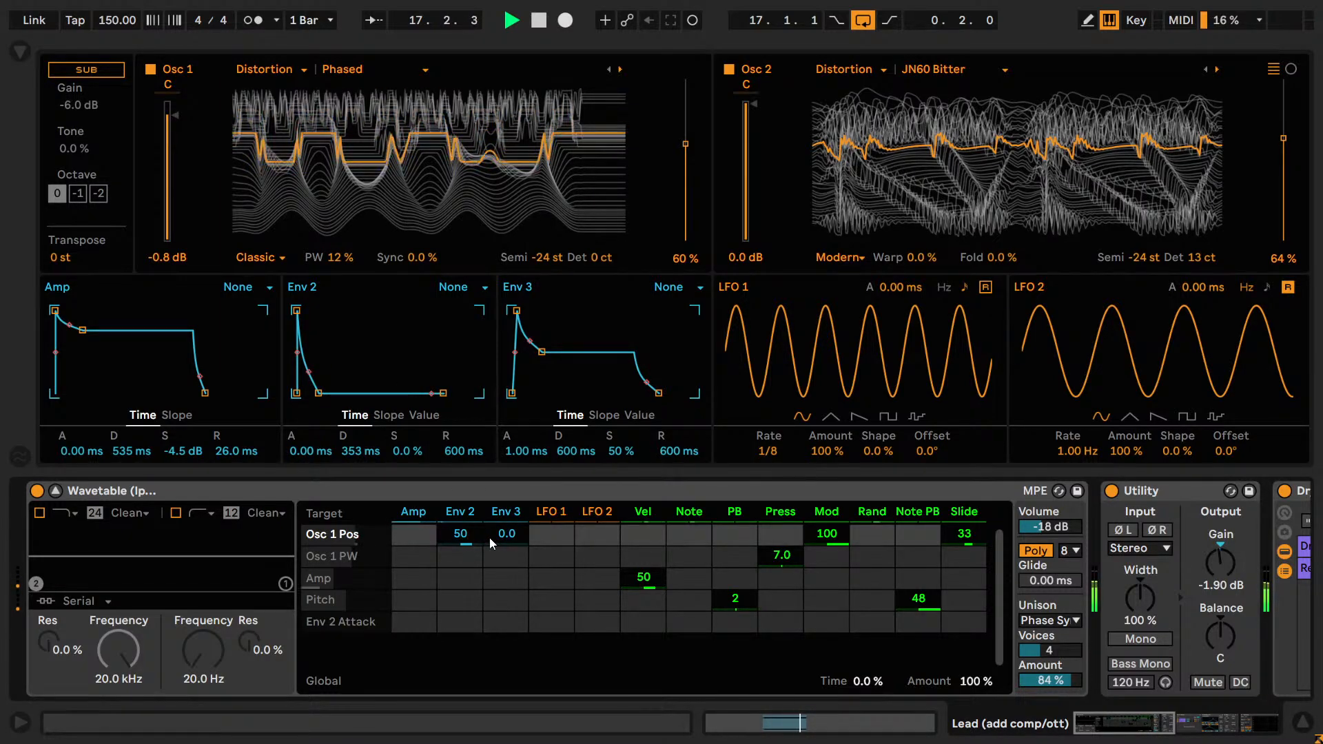
type("60")
key("Return")
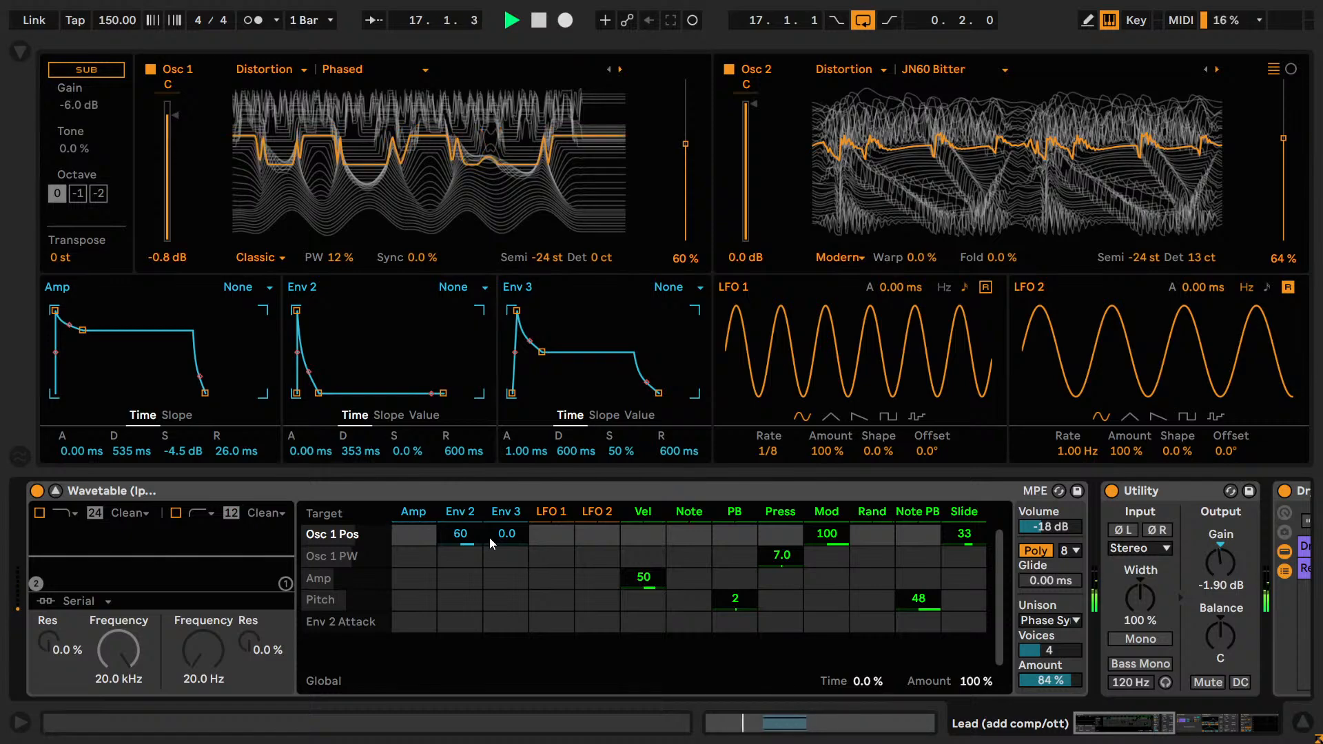
type("8")
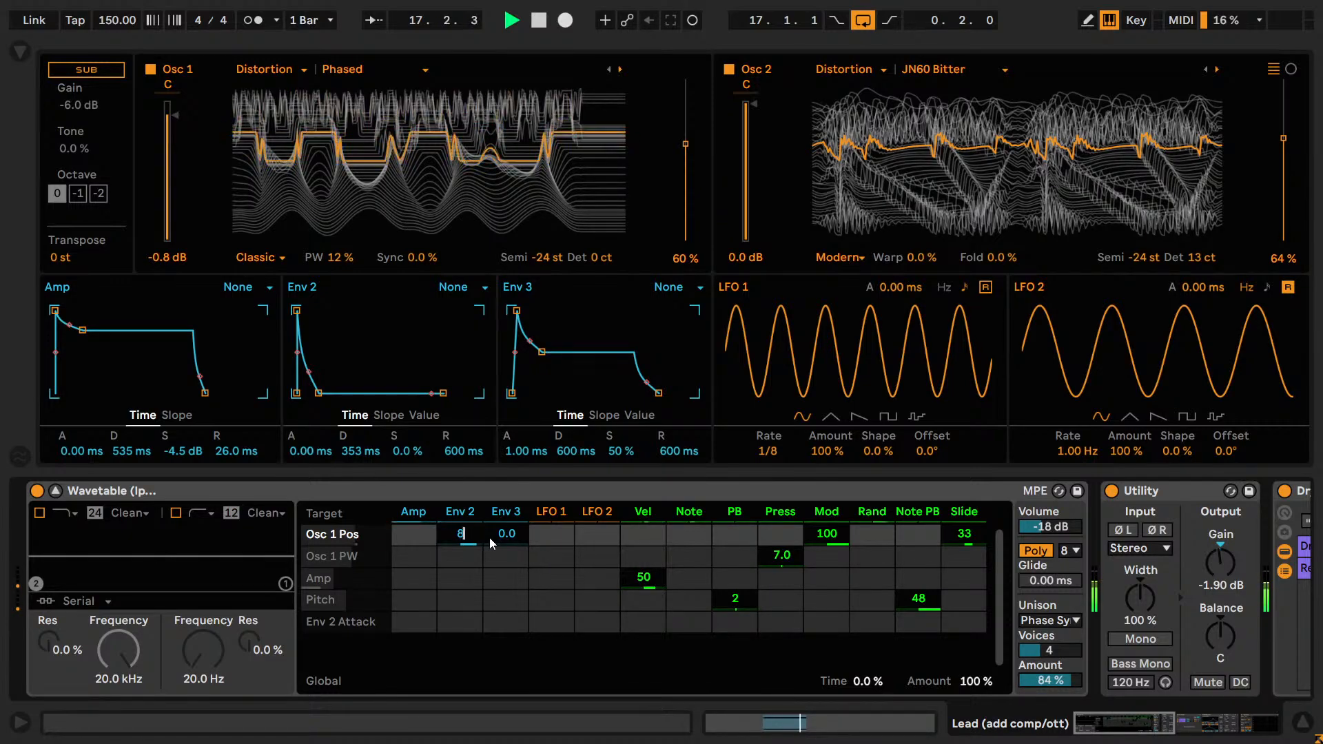
key("BackSpace")
type("90")
key("Return")
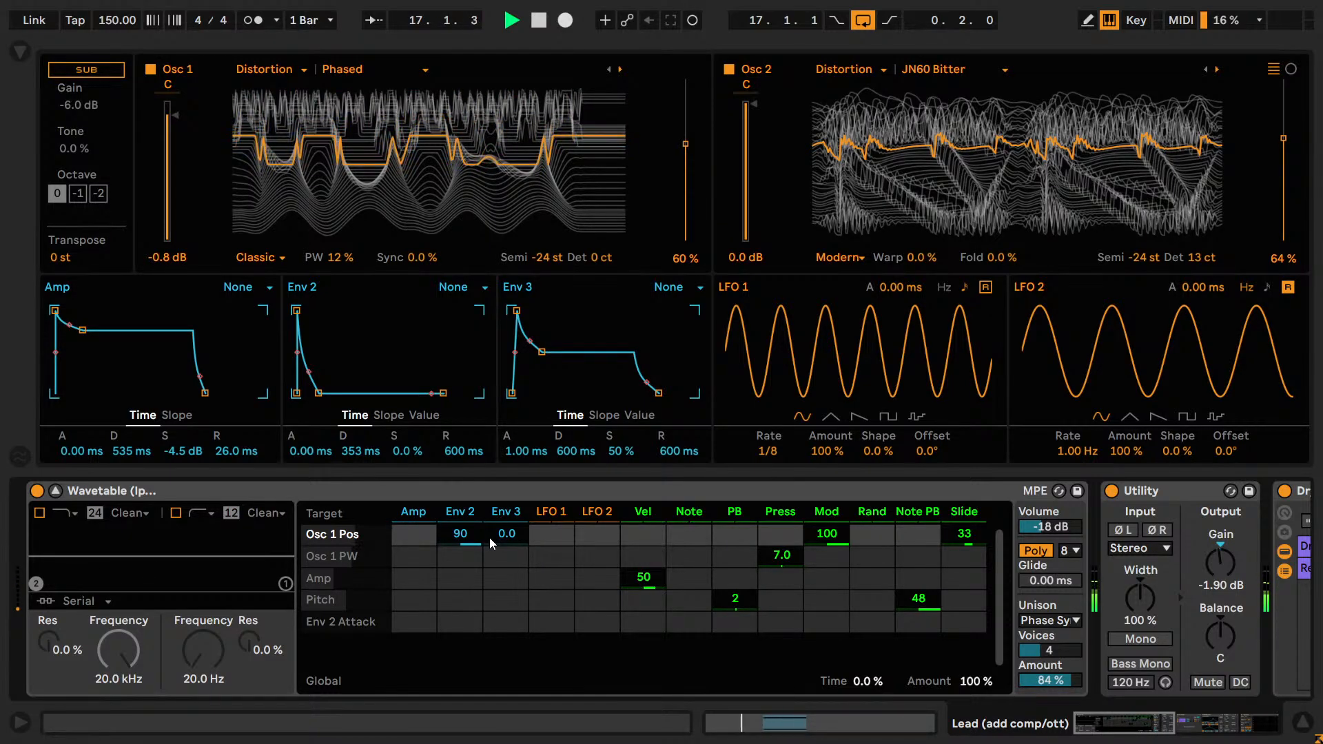
type("87")
key("Return")
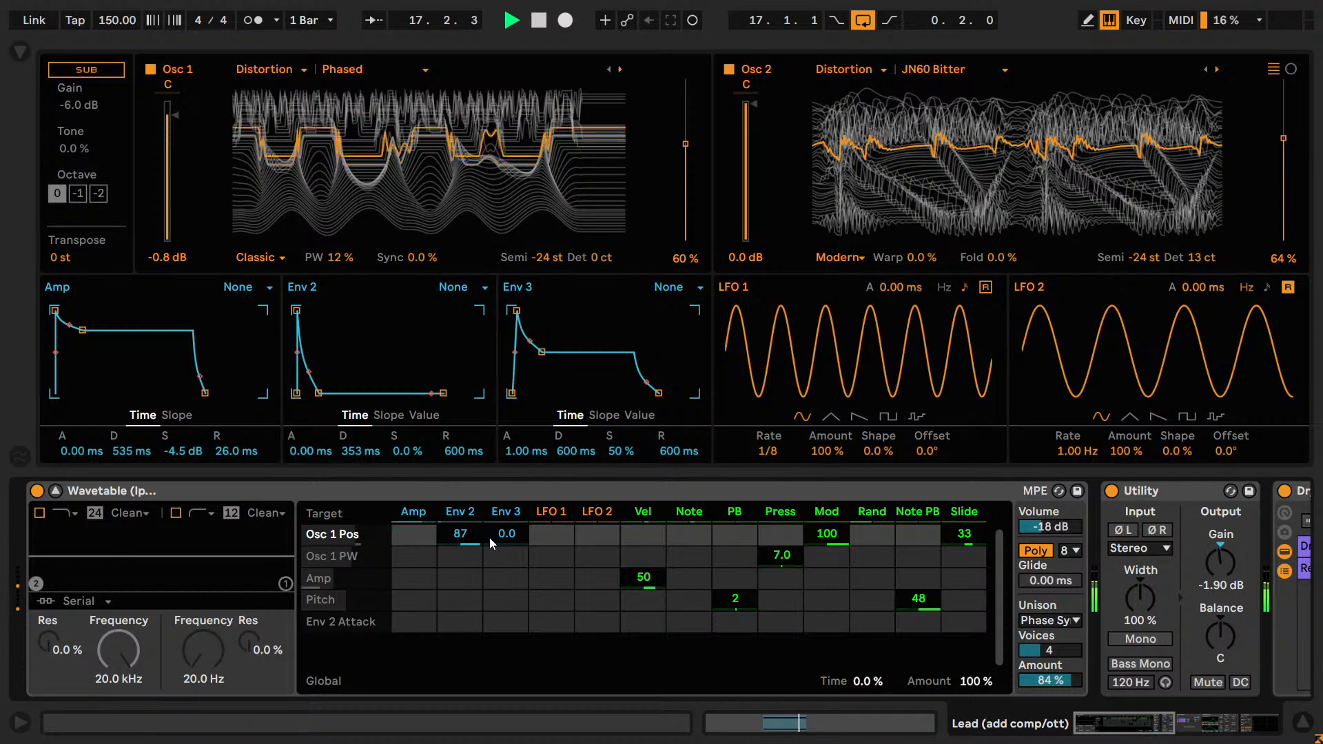
key("space")
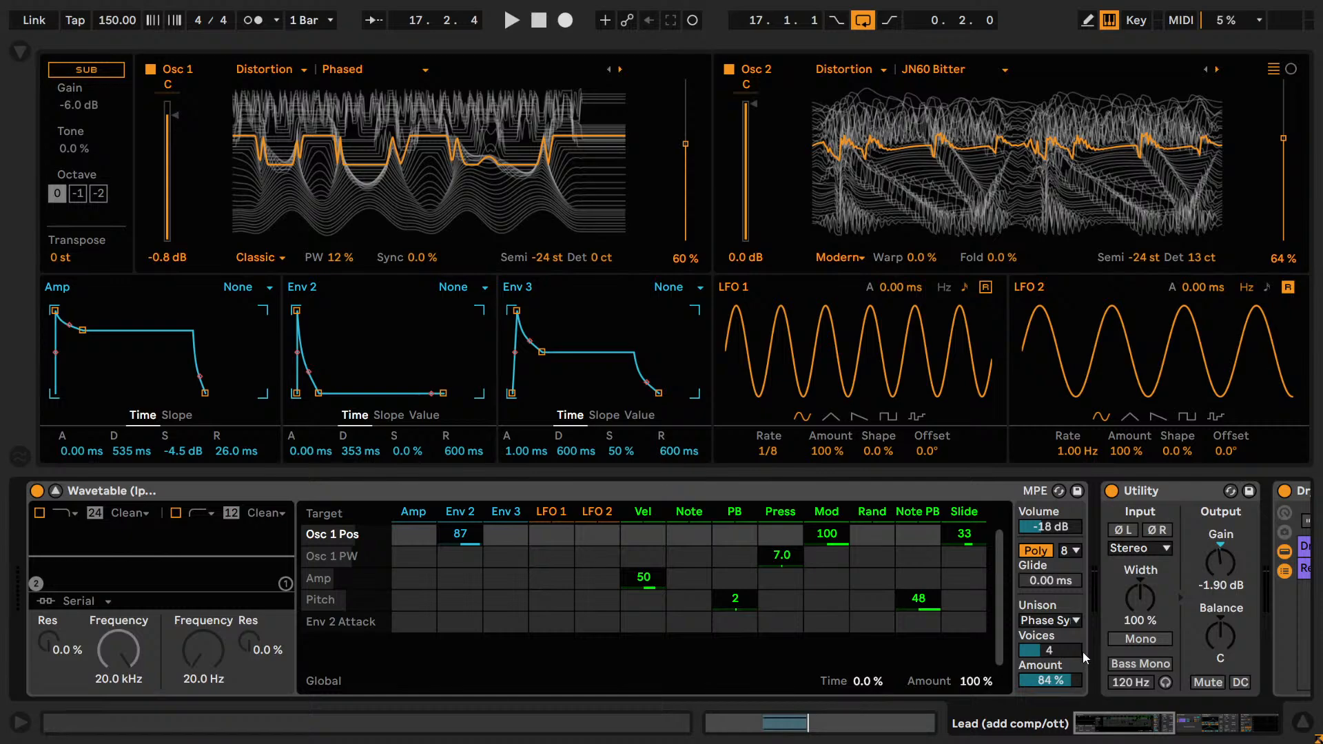
Play the loop and try 7 and 3 unison voices and a 93% unison amount, restoring 4 voices and 84%.
key("space")
mouse_move(1049, 649)
left_mouse_down()
mouse_move(1048, 632)
mouse_move(1047, 657)
left_mouse_up()
key("Up")
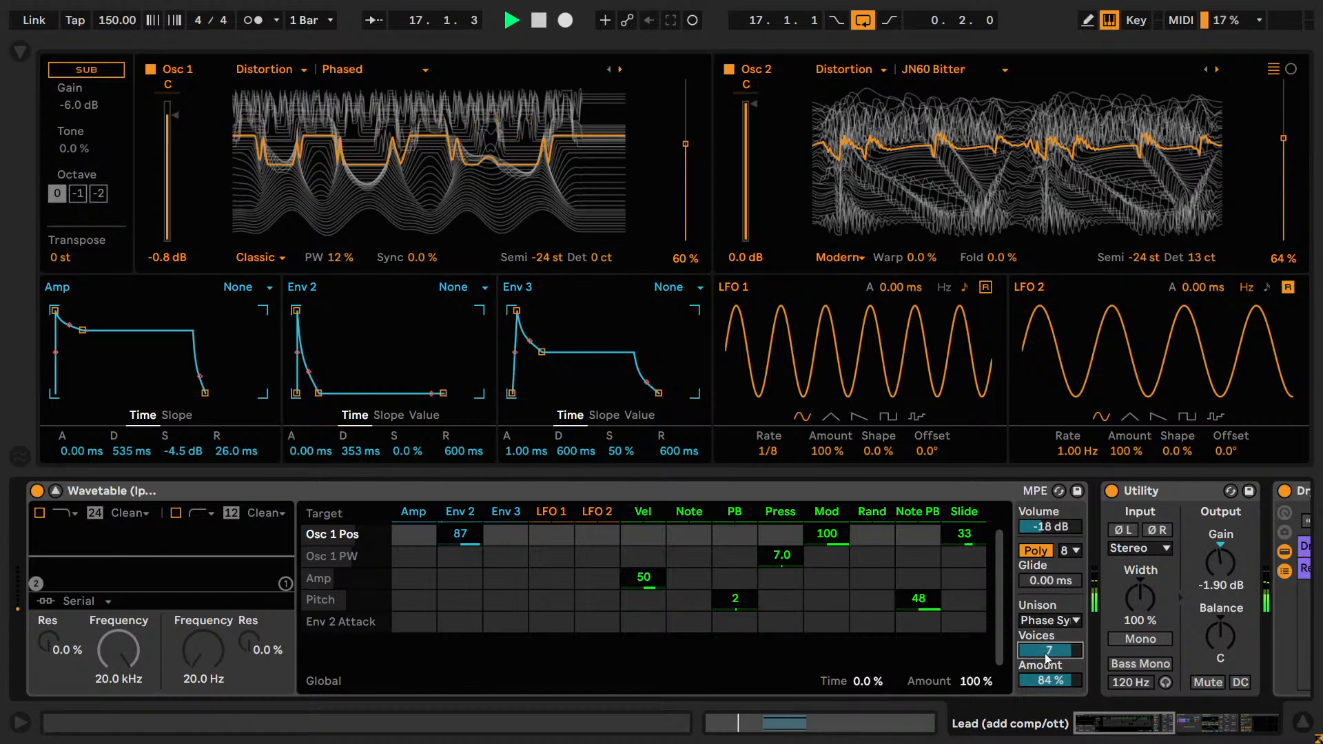
key("Down")
key("Down")
key("Down")
key("Down")
key("Up")
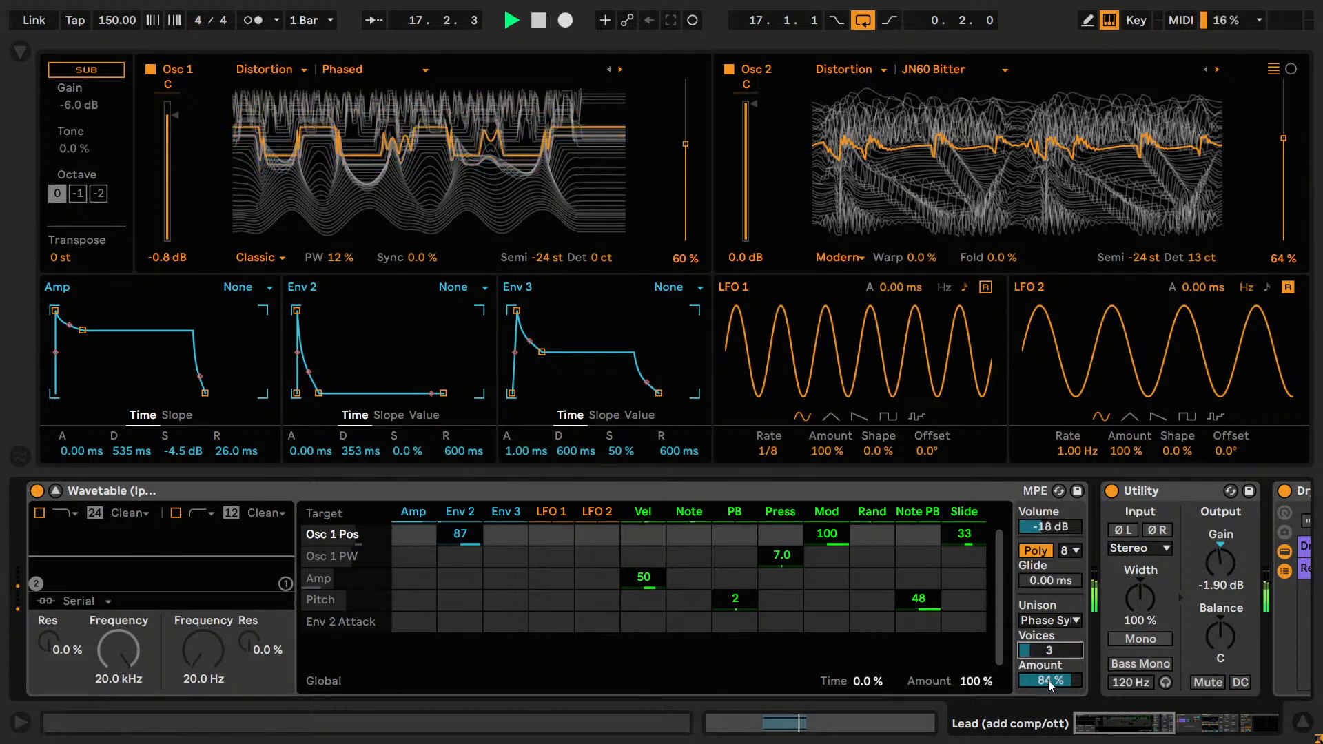
mouse_move(1048, 680)
left_mouse_down()
mouse_move(1048, 729)
mouse_move(1047, 675)
left_mouse_up()
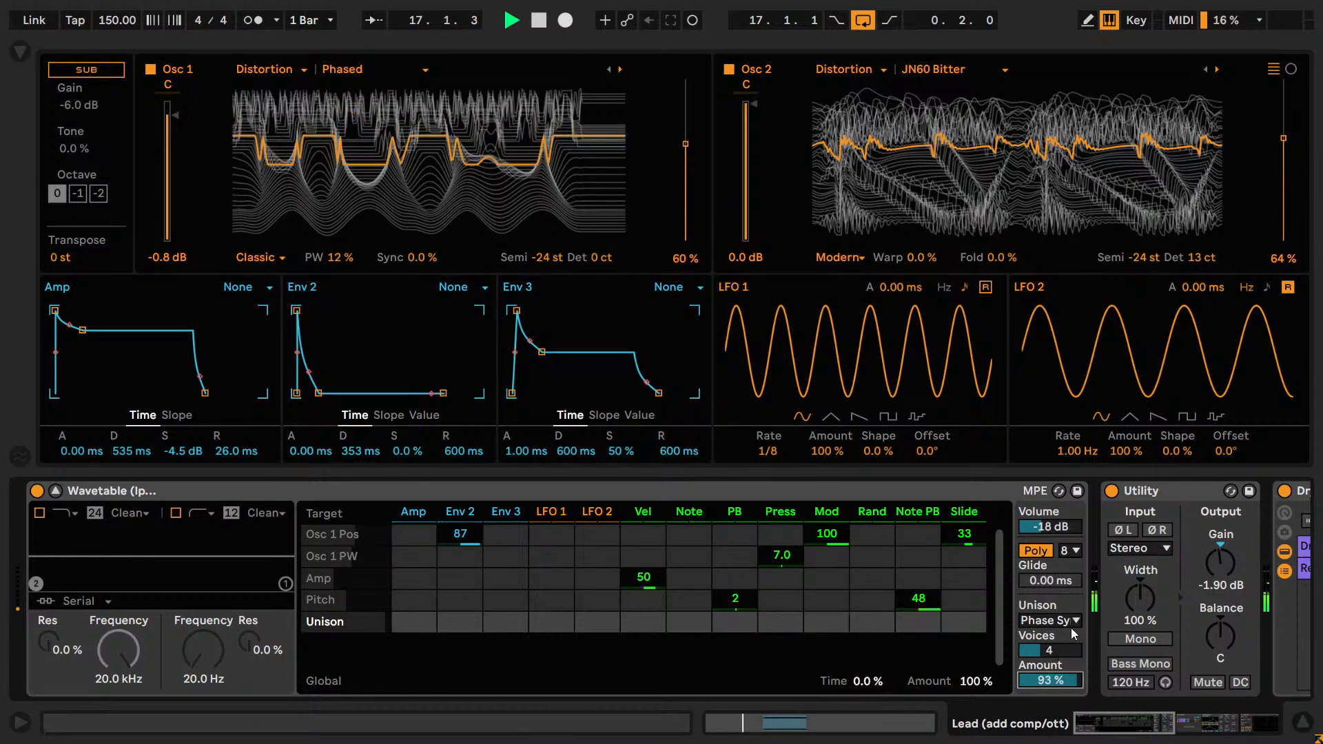
key("ctrl+z")
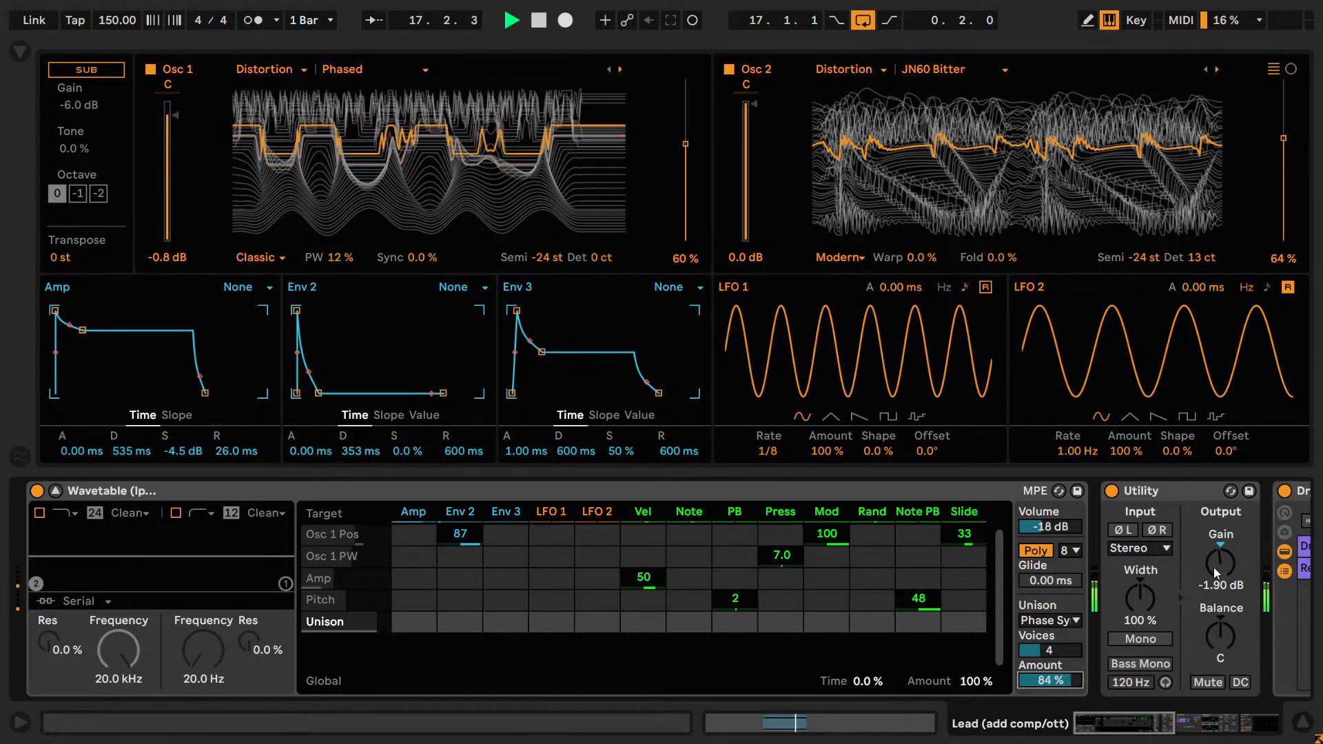
Try a lower output gain on the Utility, undo the change and stop playback.
left_click_drag(1216, 567, 1217, 598)
key("ctrl+z")
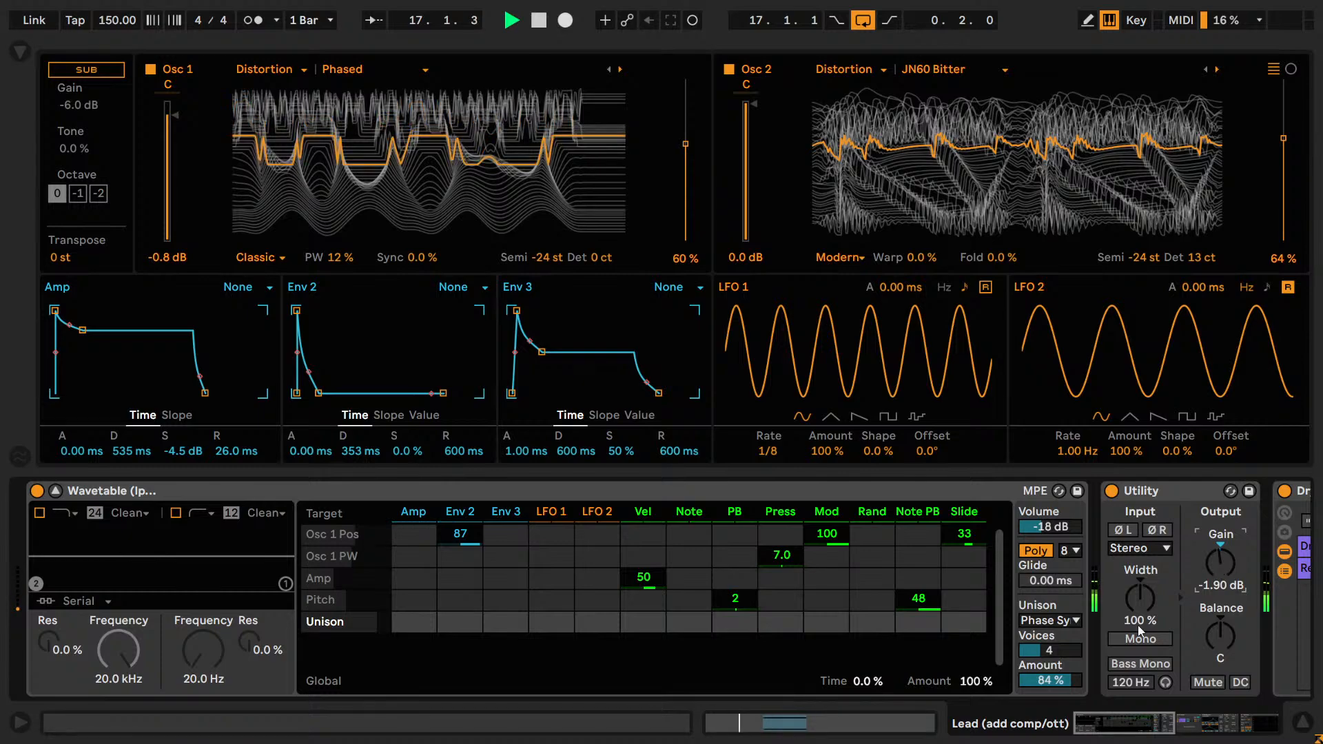
key("space")
Try the Sub oscillator during playback at octaves 0 and -1, and switch it back off.
left_click(73, 70)
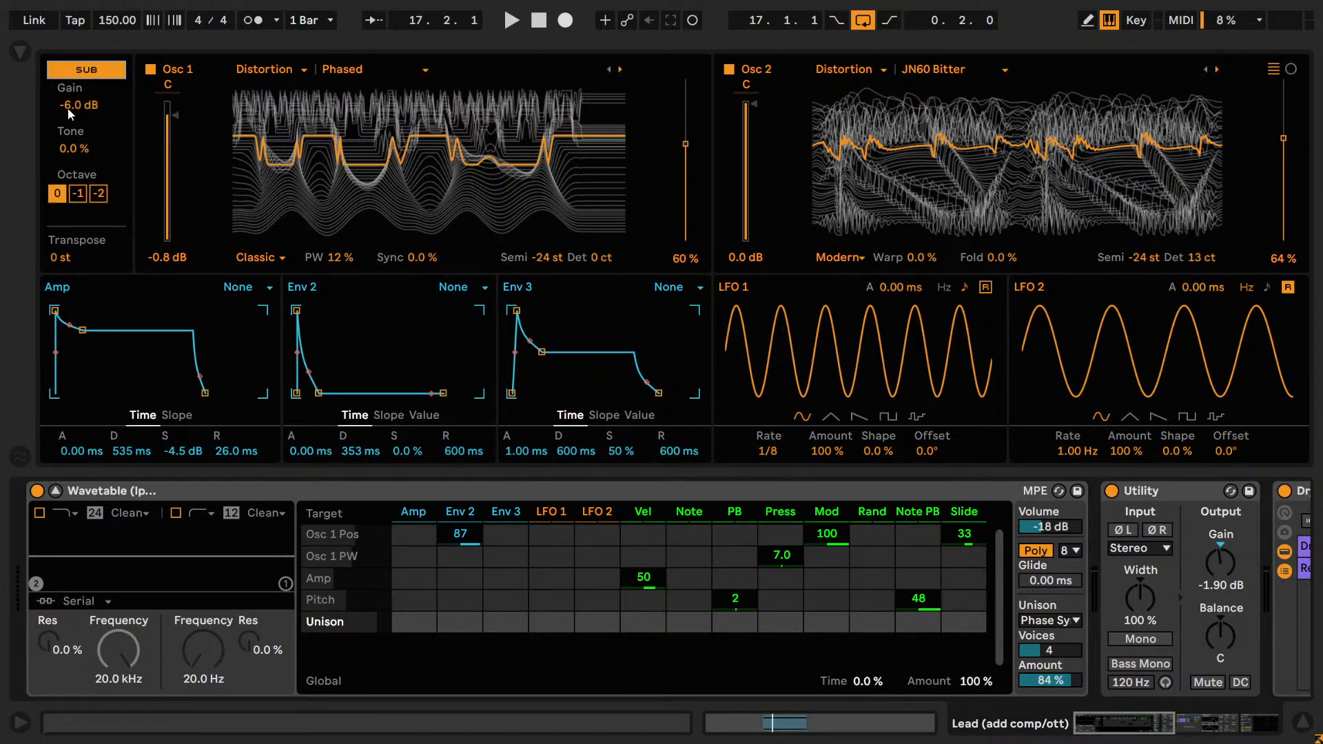
key("space")
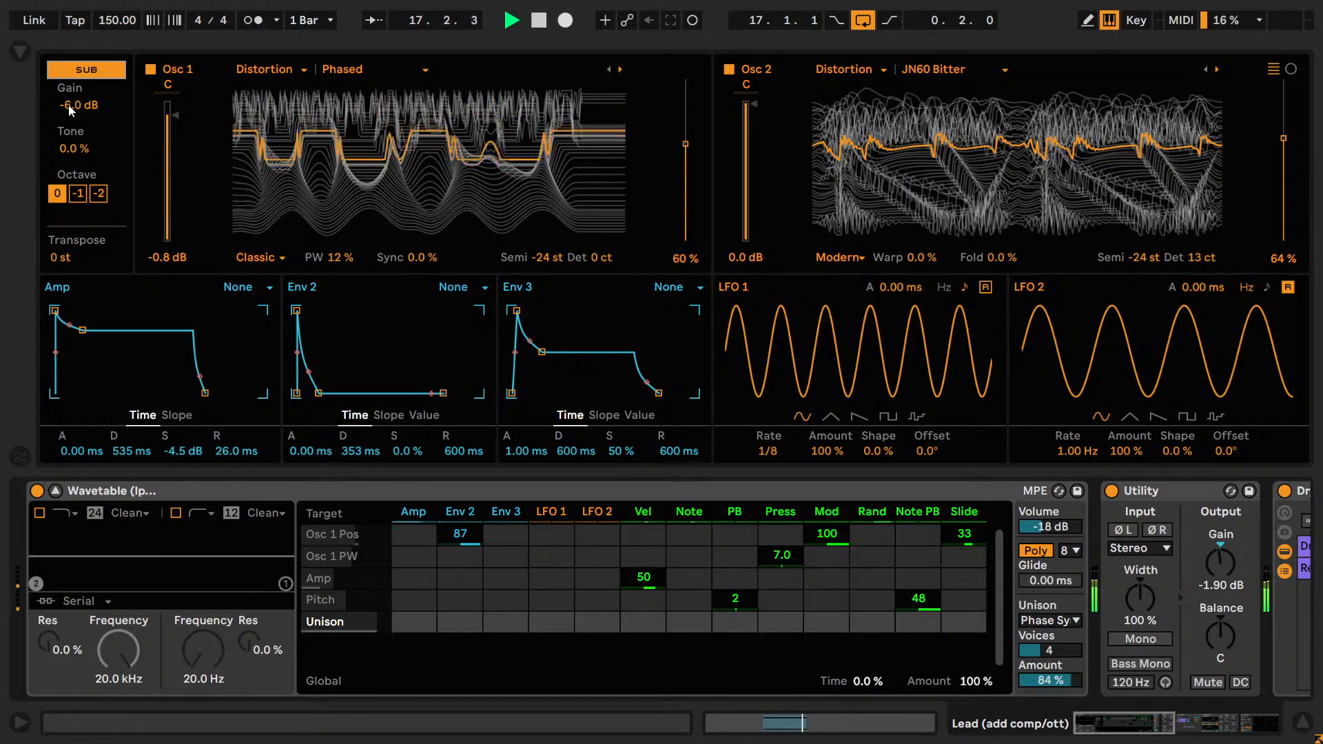
left_click(71, 106)
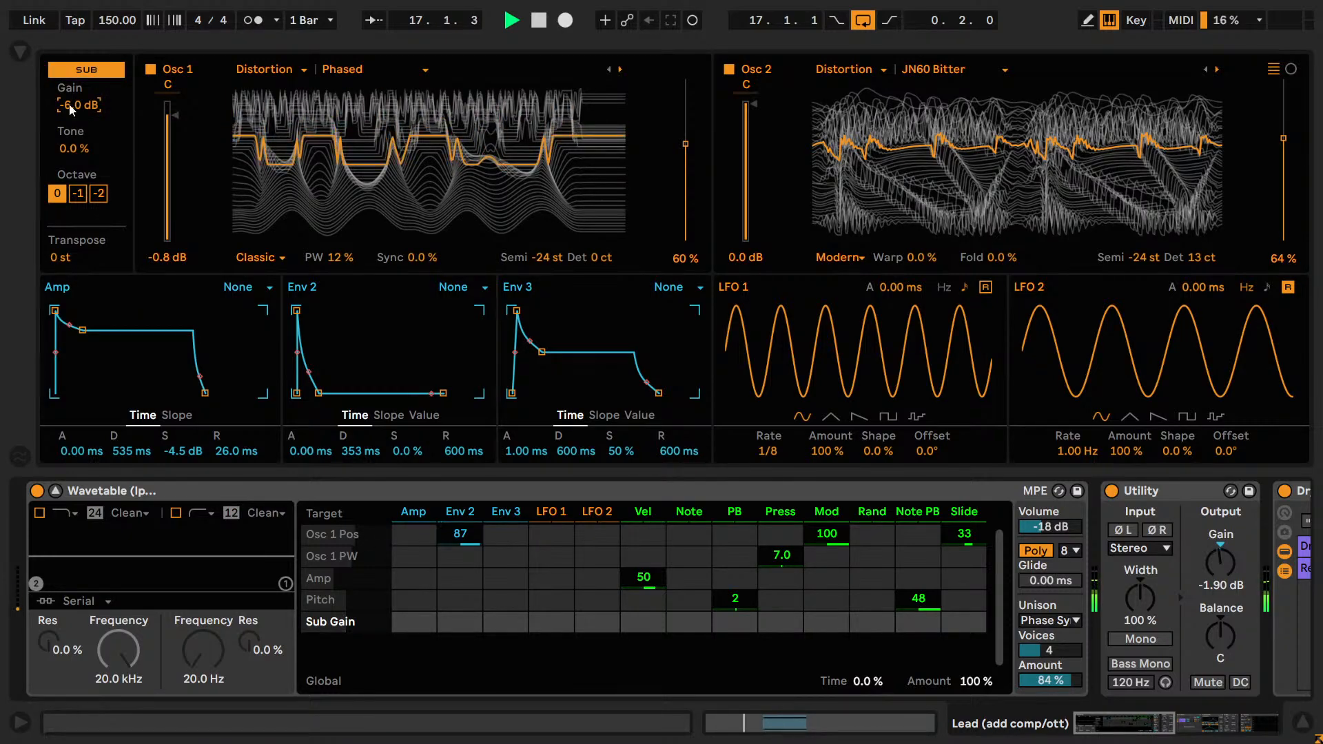
left_click(86, 72)
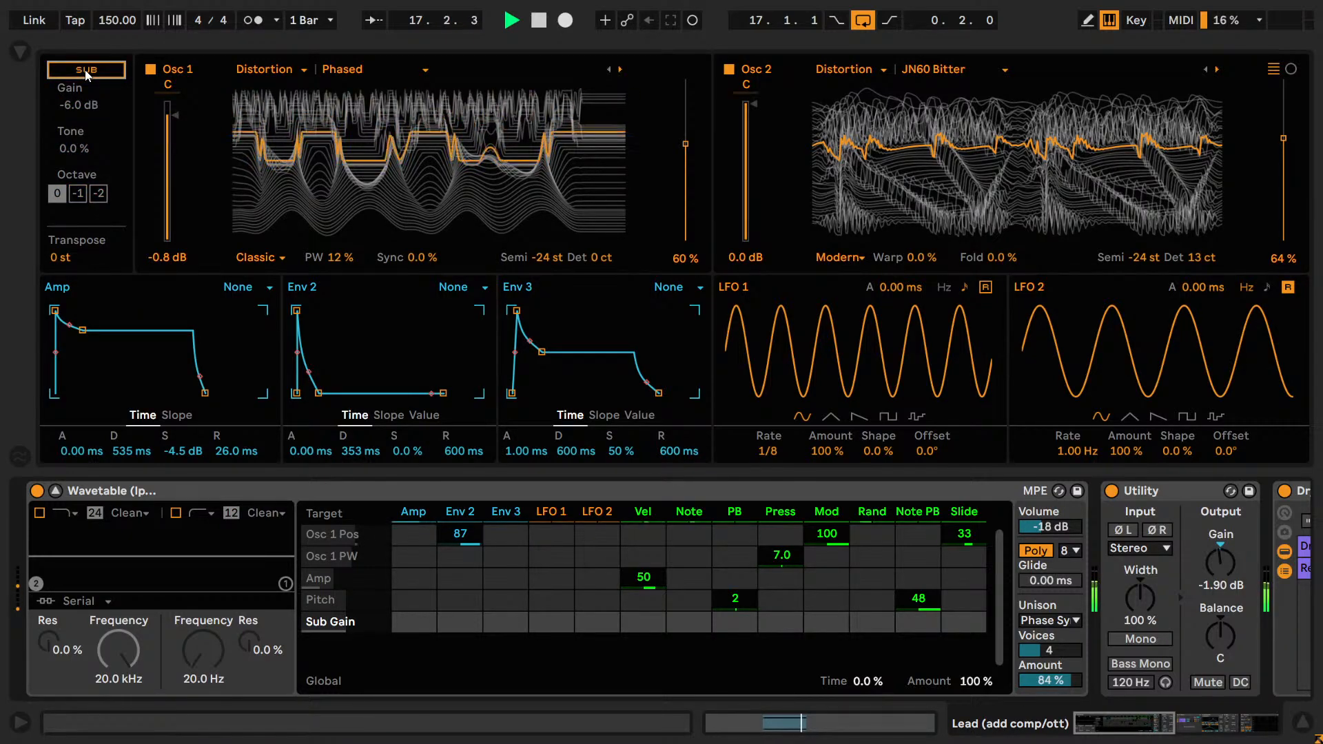
left_click(85, 69)
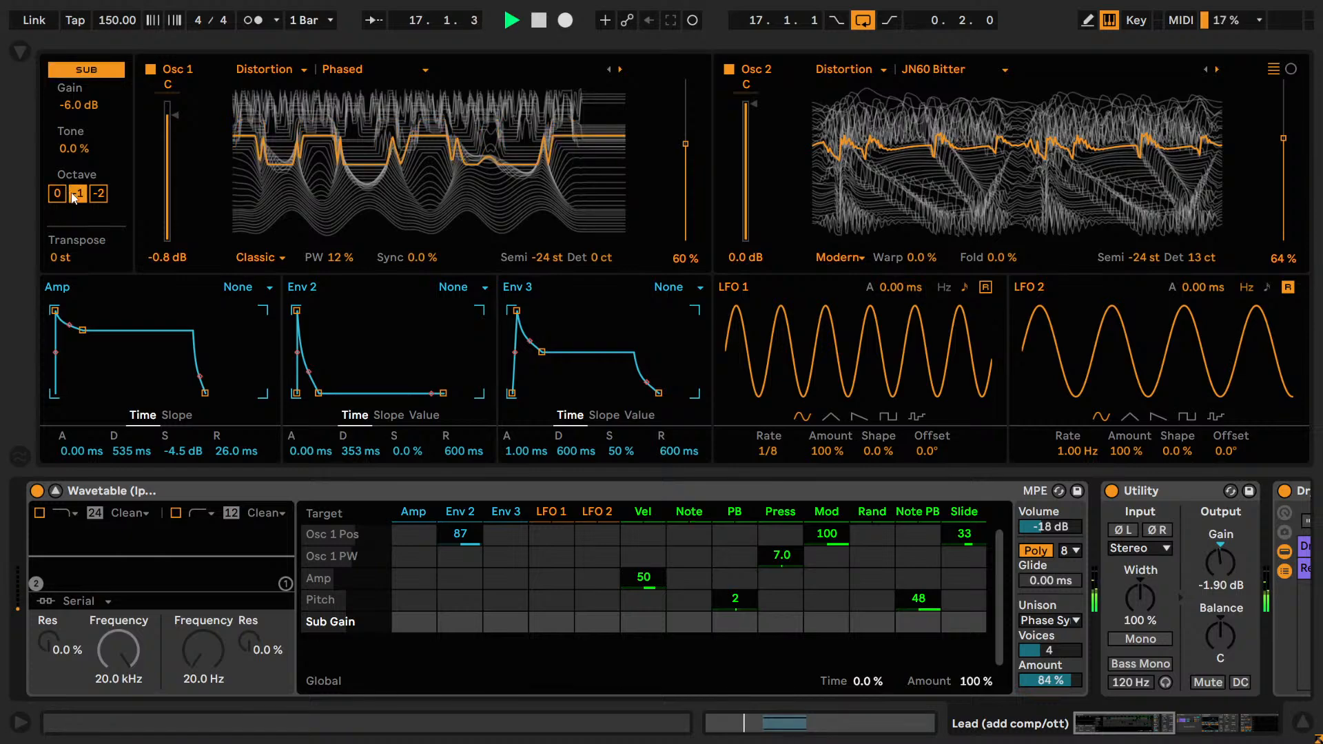
left_click(94, 73)
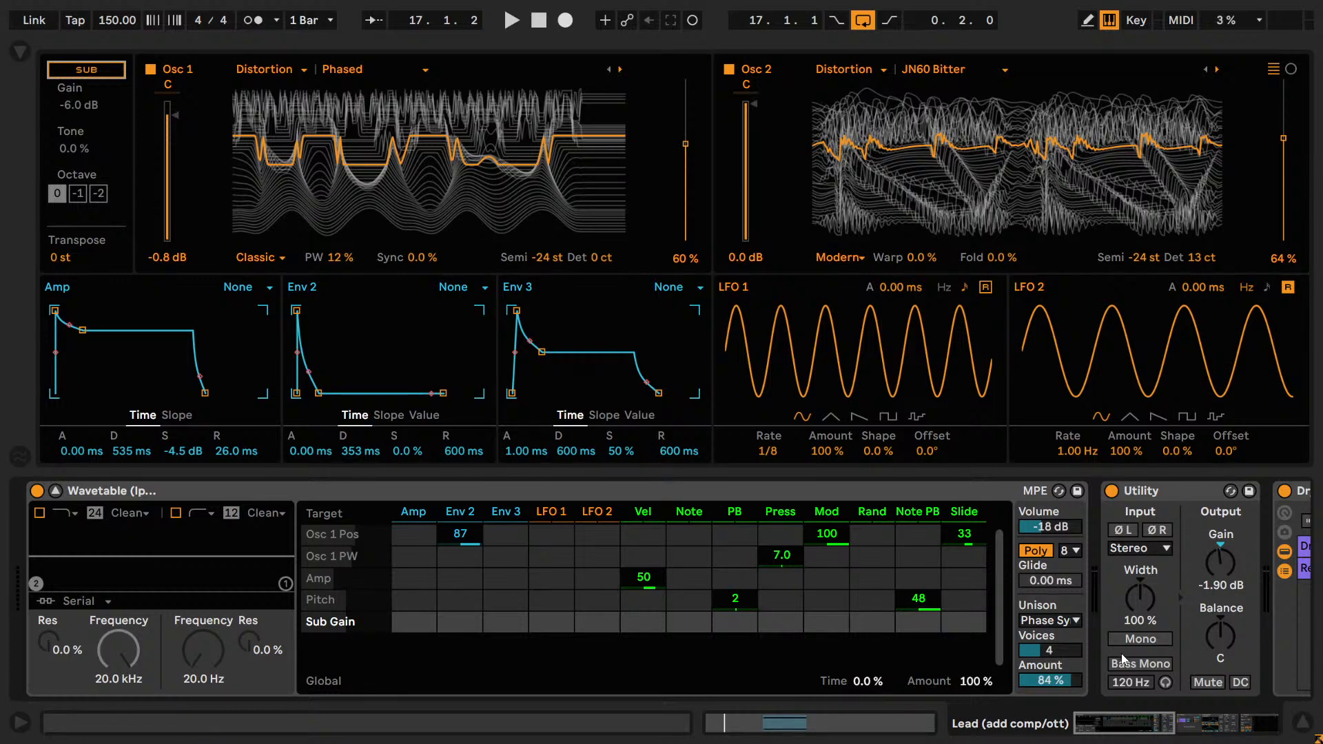
Collapse the expanded Wavetable view and show the effect devices that follow it on the Lead.
left_click_drag(1133, 726, 1228, 725)
left_click(55, 491)
left_click(1016, 491)
key("Delete")
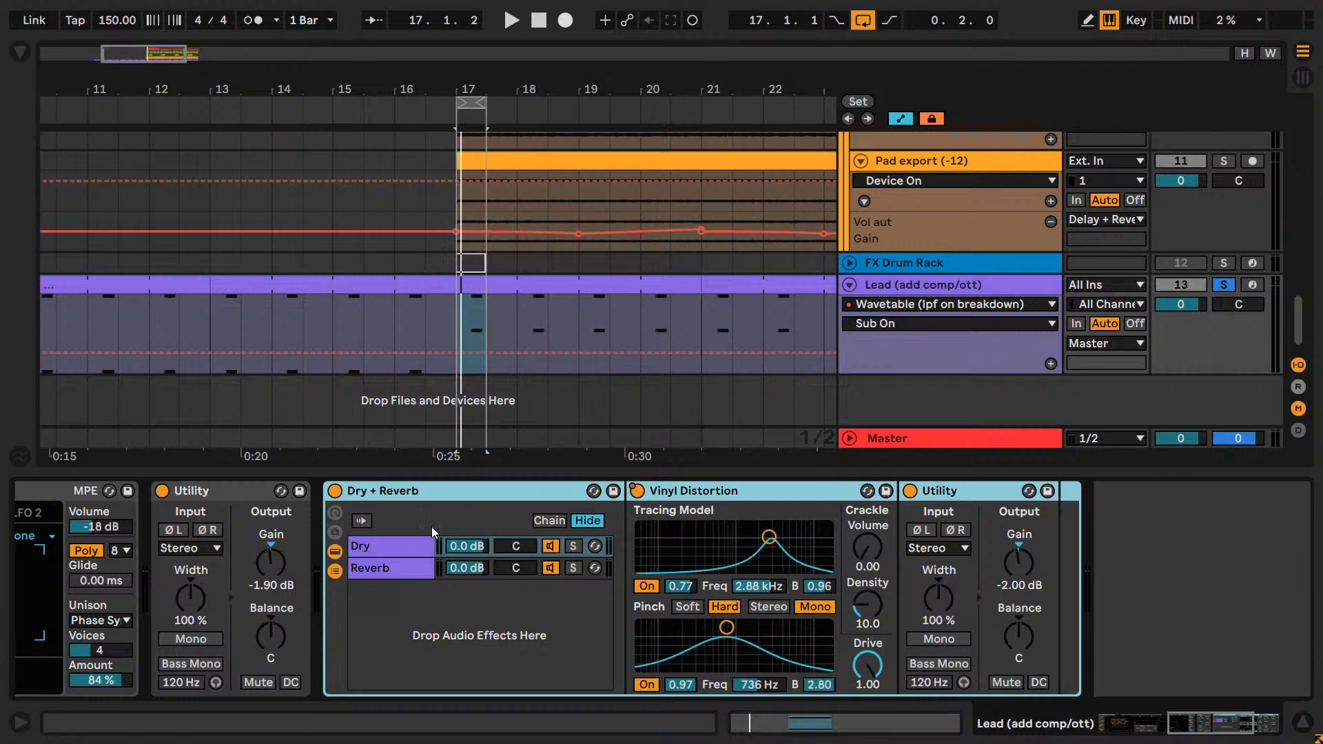
Solo the Dry chain in the Dry + Reverb rack and play the loop.
left_click(498, 551)
left_click(742, 486)
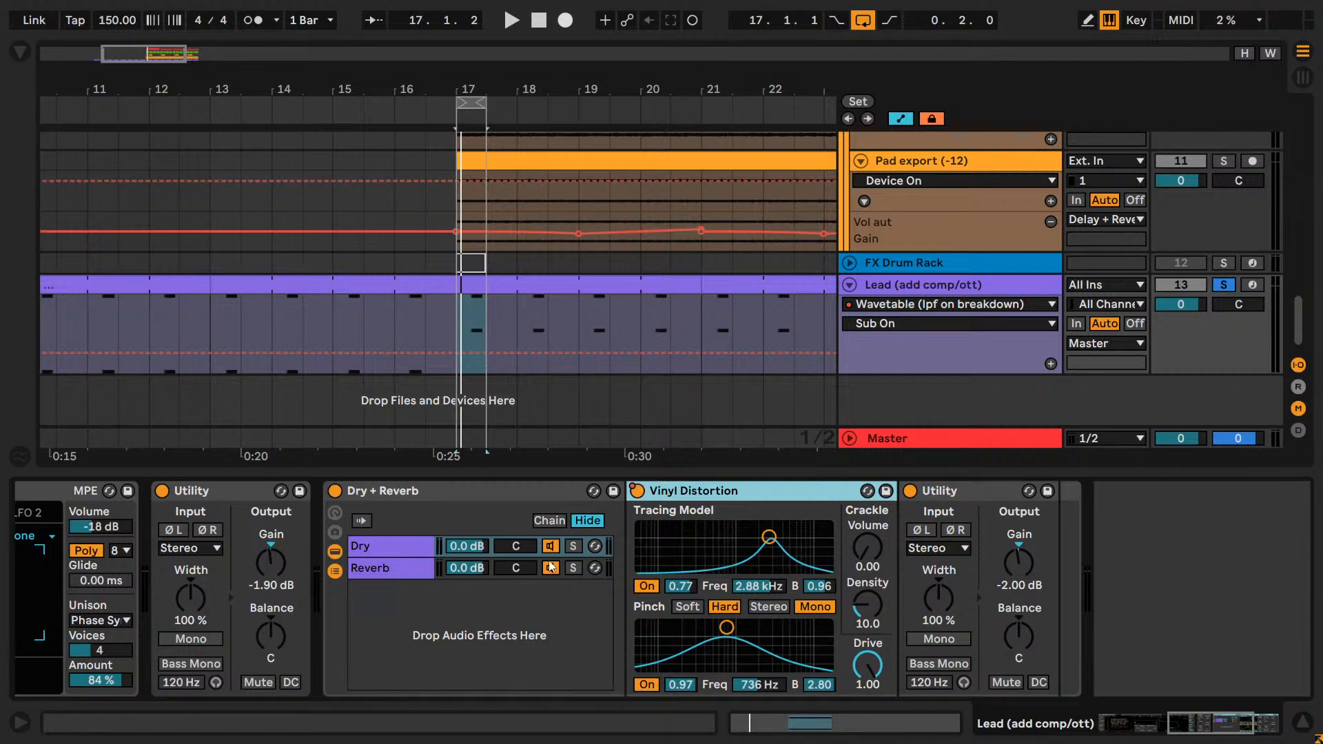
left_click(572, 545)
key("space")
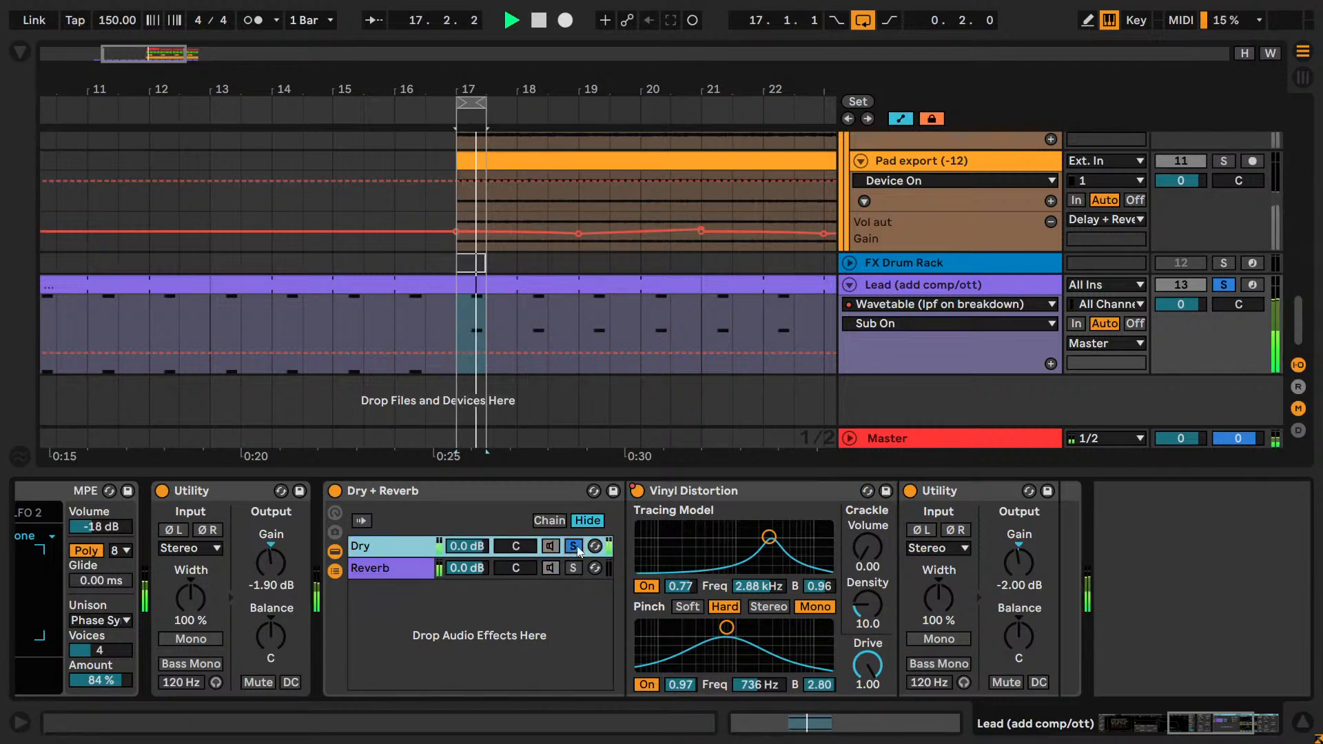
Unsolo the Lead and compare the loop with Vinyl Distortion switched off twice, re-enabling its automation each time.
left_click(636, 490)
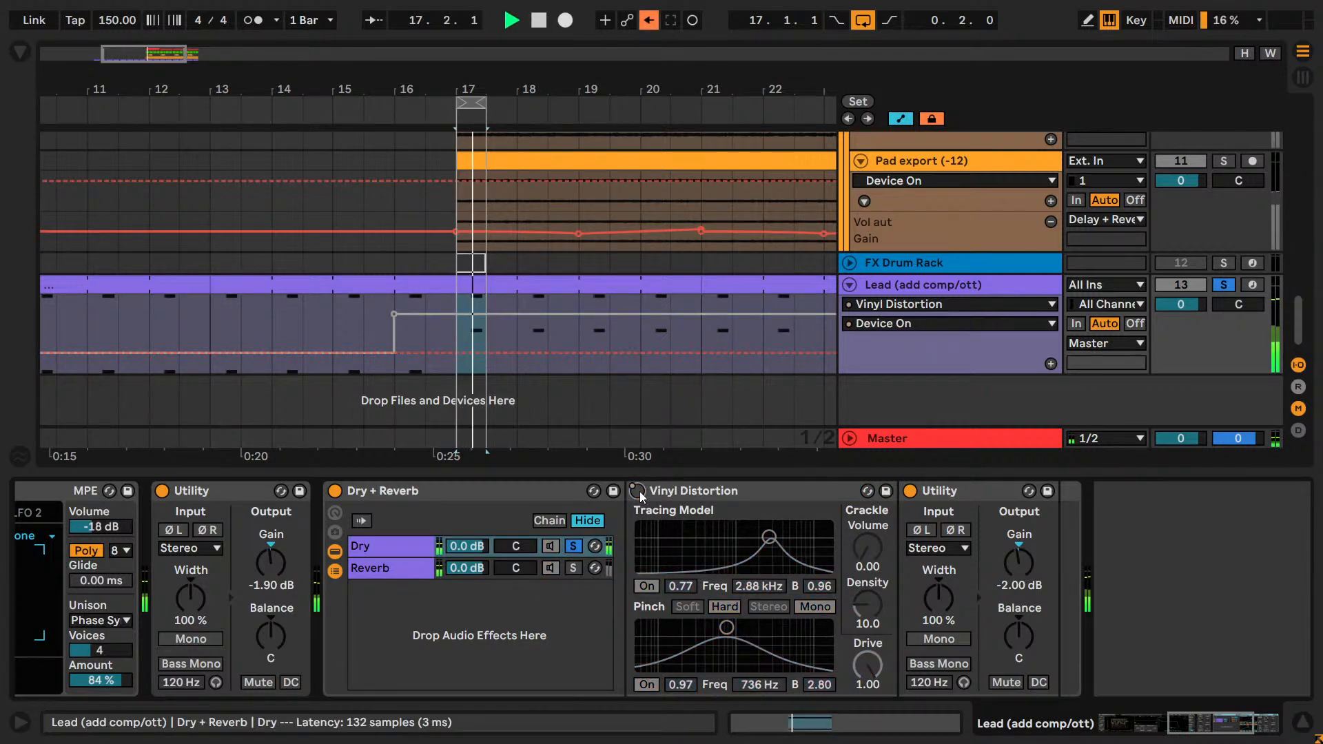
left_click(1223, 284)
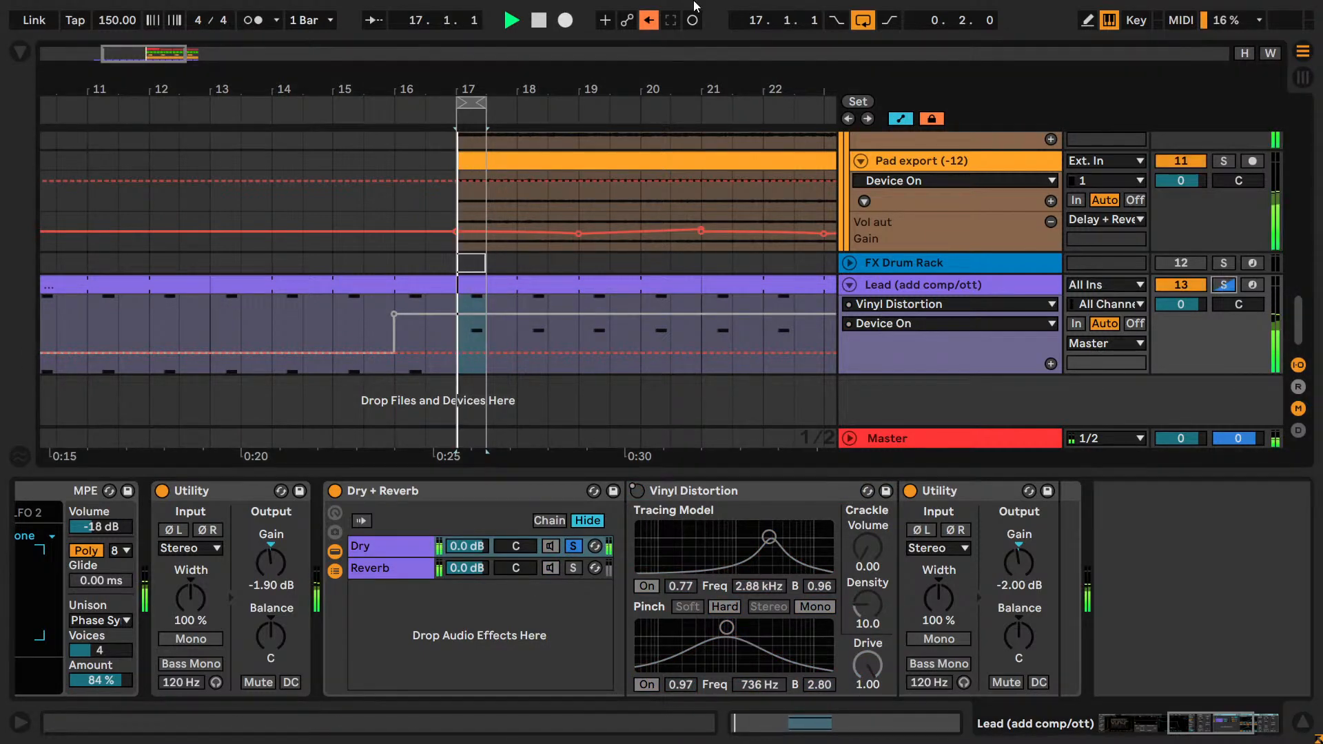
left_click(648, 20)
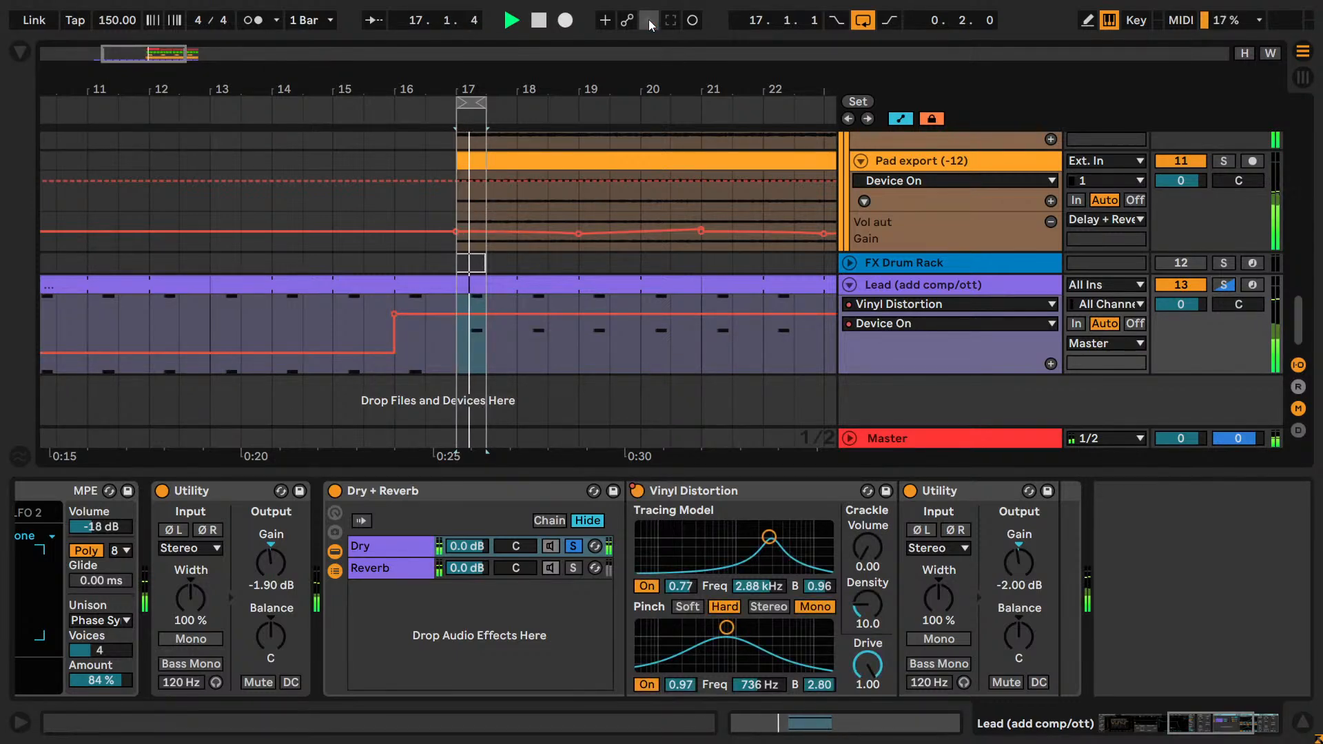
left_click(637, 492)
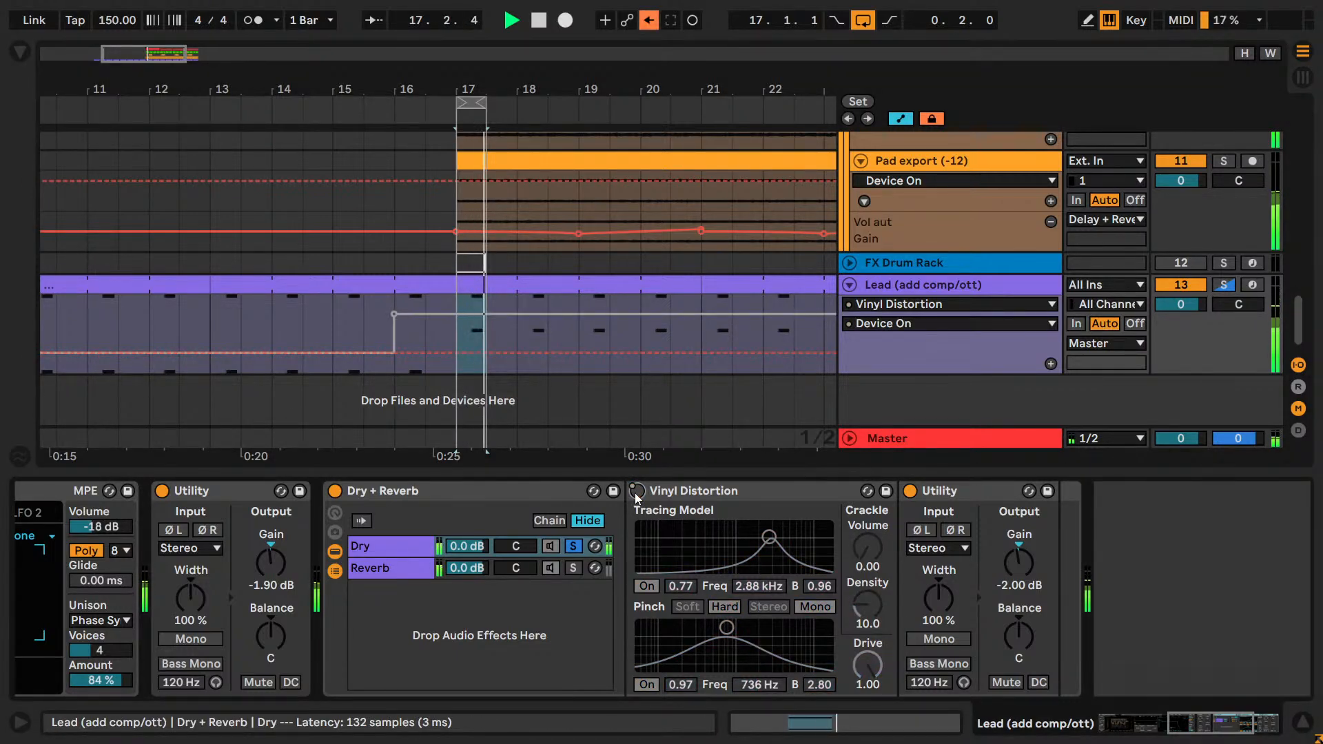
left_click(648, 20)
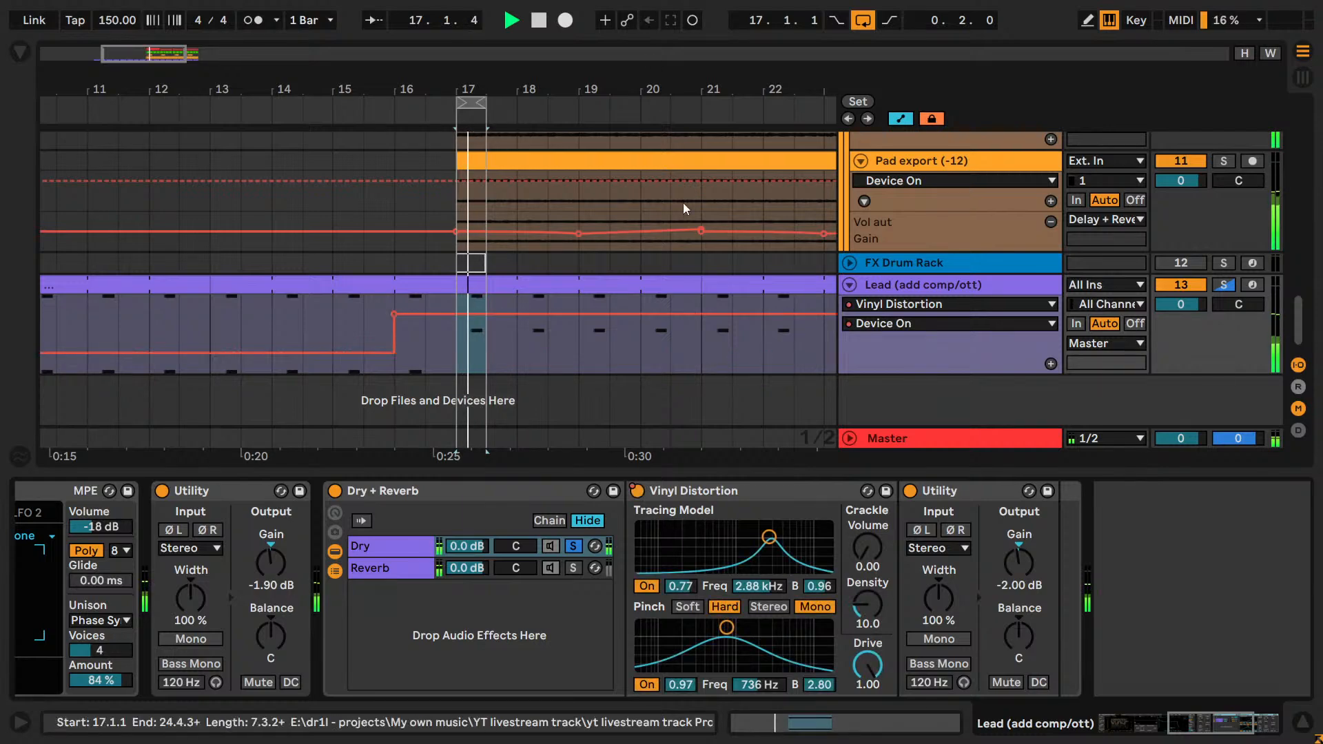
Stop playback, solo the Lead, and in the Dry + Reverb rack unsolo the Dry chain and show the Reverb chain's devices.
key("space")
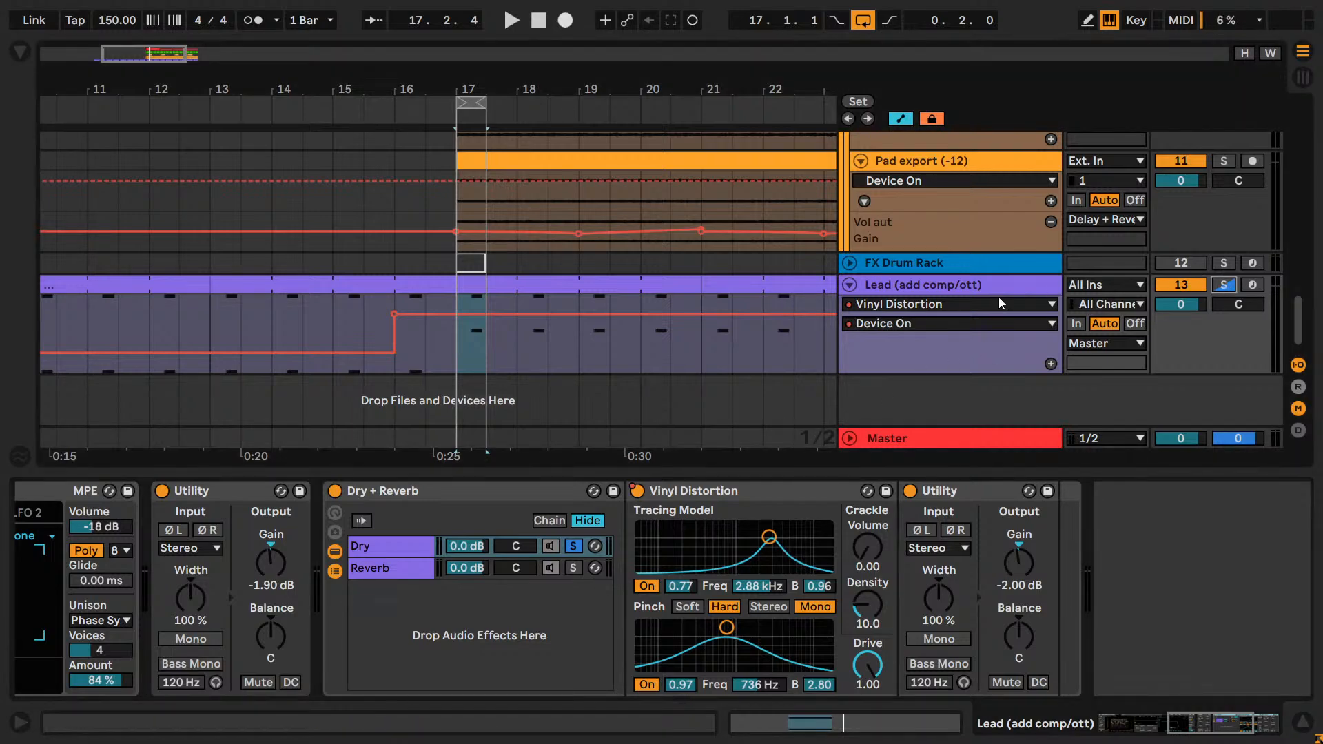
left_click(1224, 284)
left_click(1005, 284)
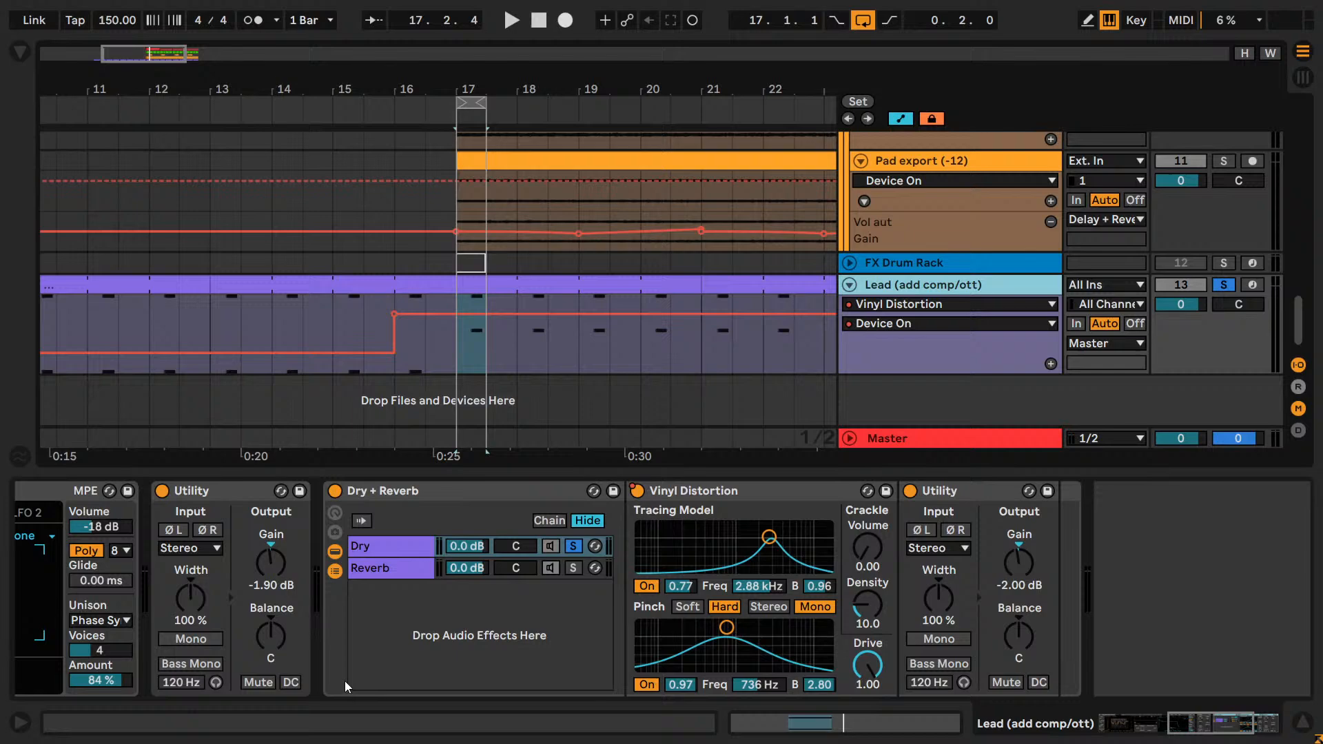
left_click(373, 575)
left_click(573, 547)
left_click(404, 574)
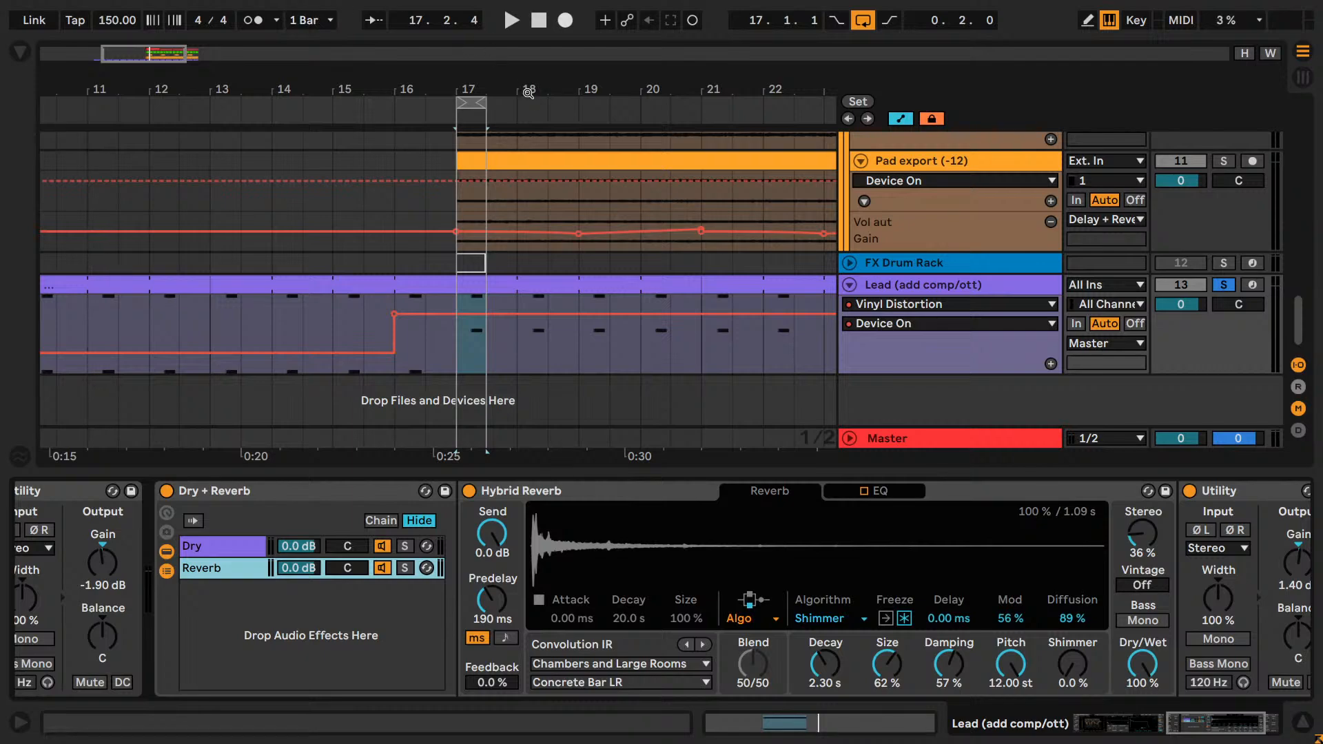
Extend the loop to two bars, from bar 17 to bar 19.
left_click_drag(487, 101, 579, 125)
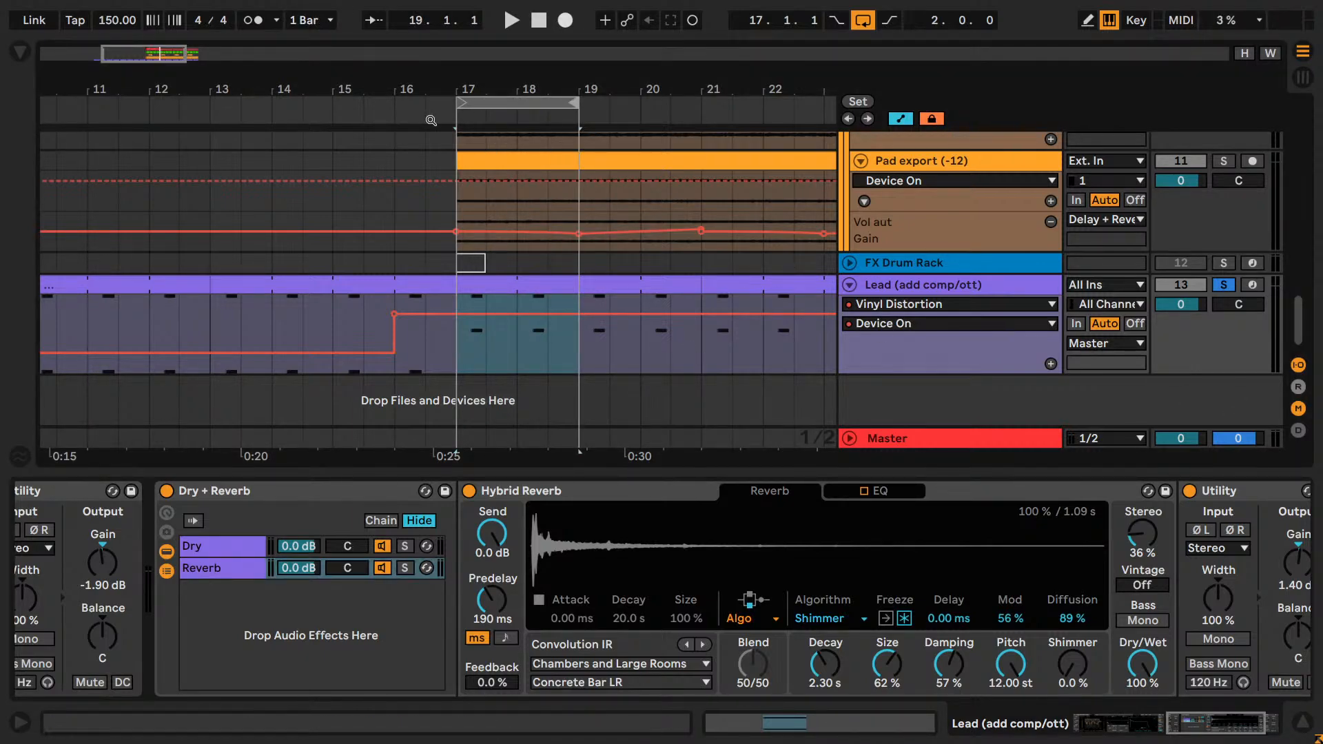
mouse_move(1199, 736)
left_mouse_down()
mouse_move(1235, 734)
mouse_move(1190, 724)
left_mouse_up()
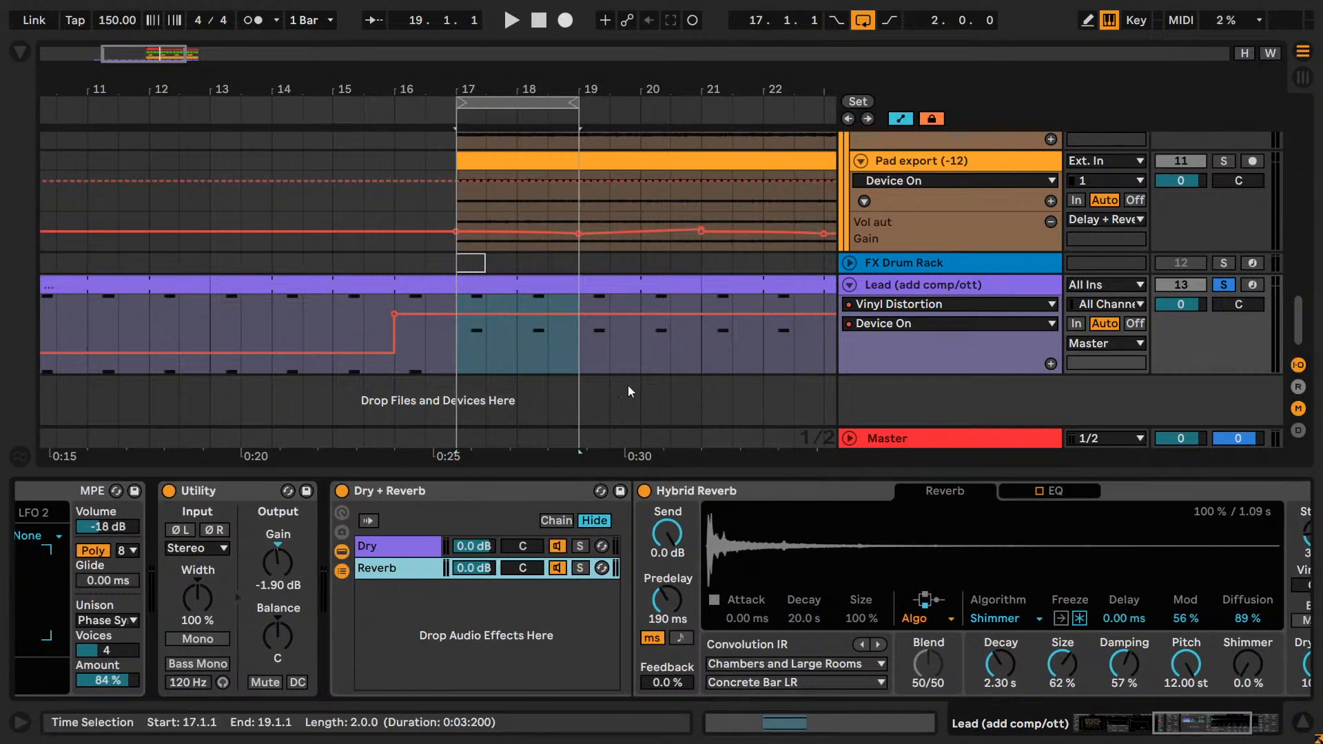
Find the Shifter audio effect, insert it before the Dry + Reverb rack on the Lead, and play the loop briefly.
left_click(20, 55)
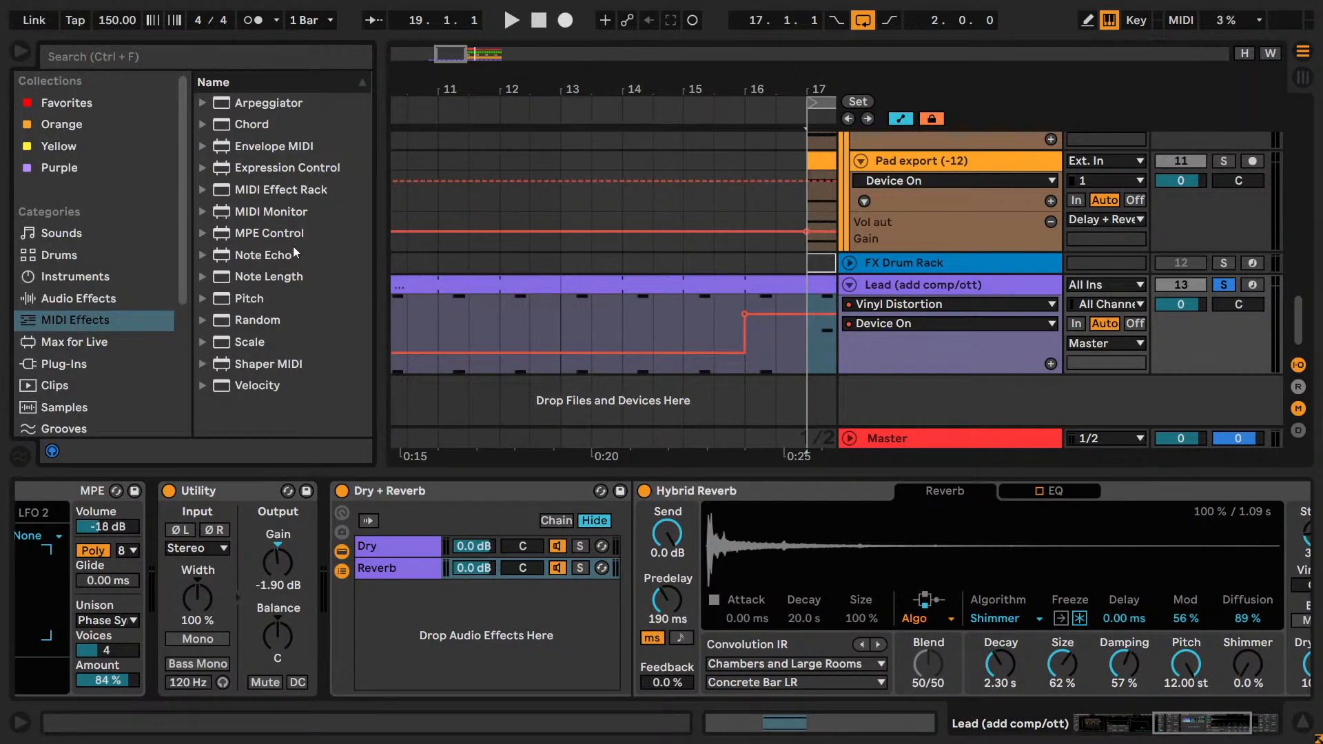
left_click(176, 55)
type("shifter")
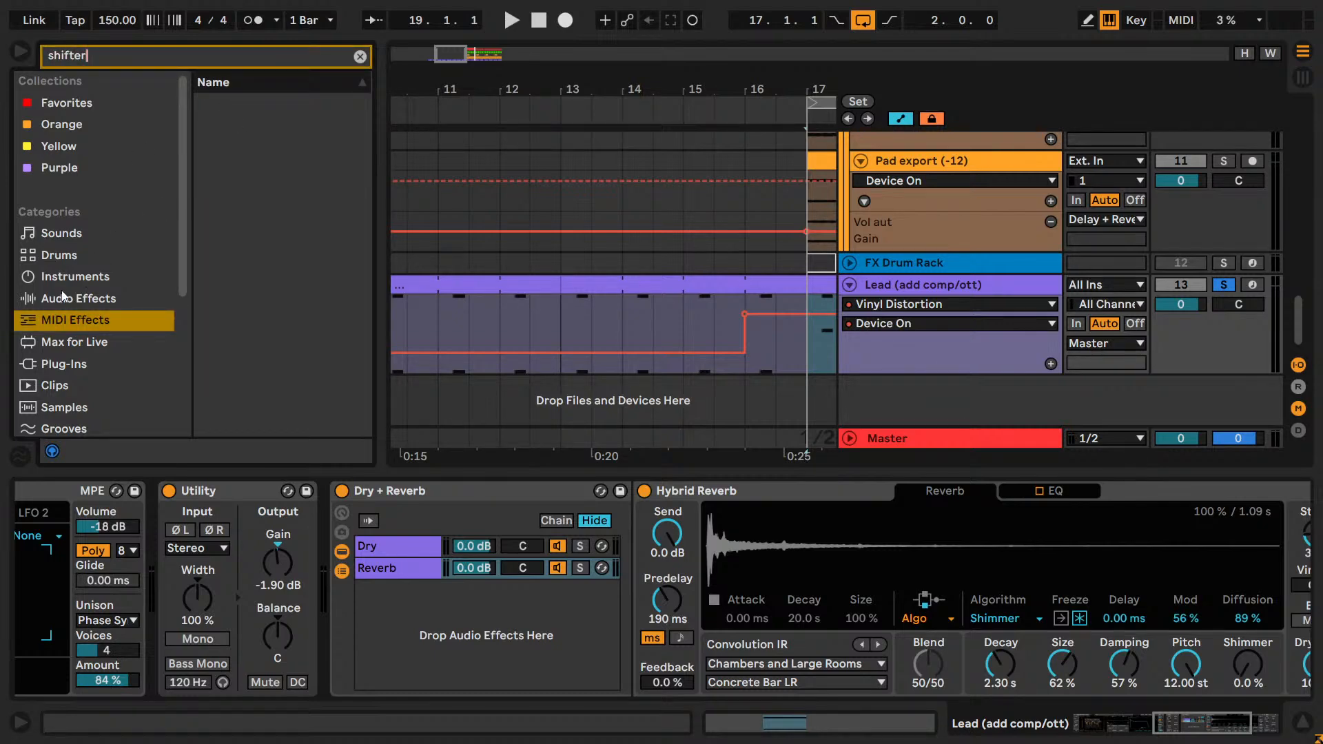
left_click(64, 298)
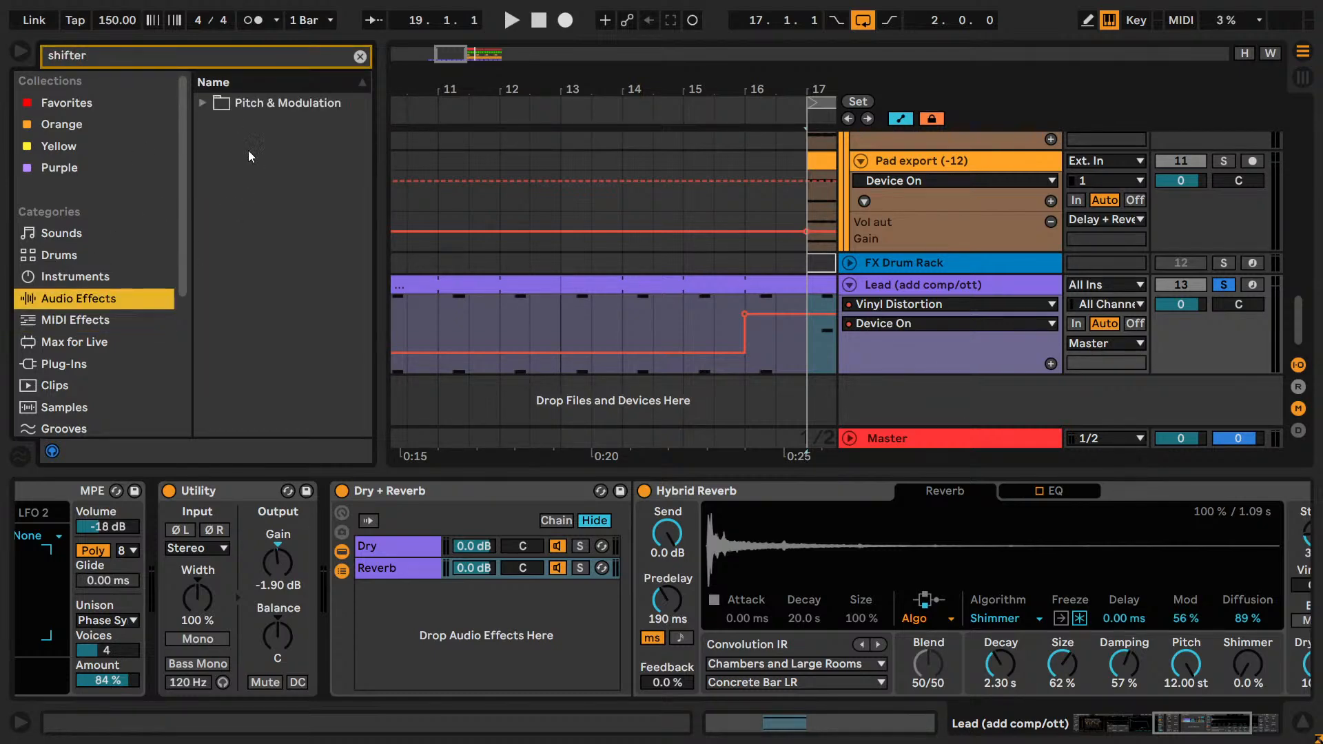
left_click(203, 102)
mouse_move(255, 124)
left_mouse_down()
mouse_move(620, 574)
mouse_move(337, 617)
left_mouse_up()
key("space")
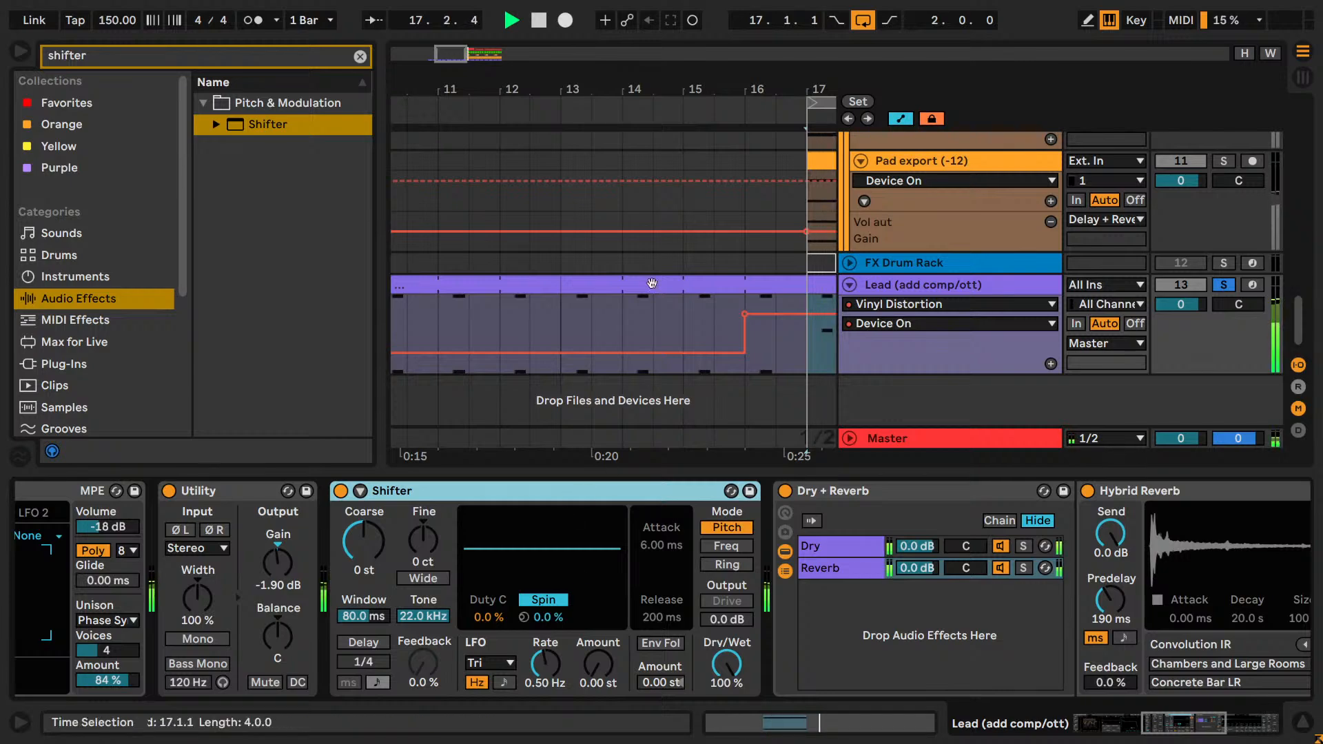
key("space")
left_click_drag(450, 53, 472, 53)
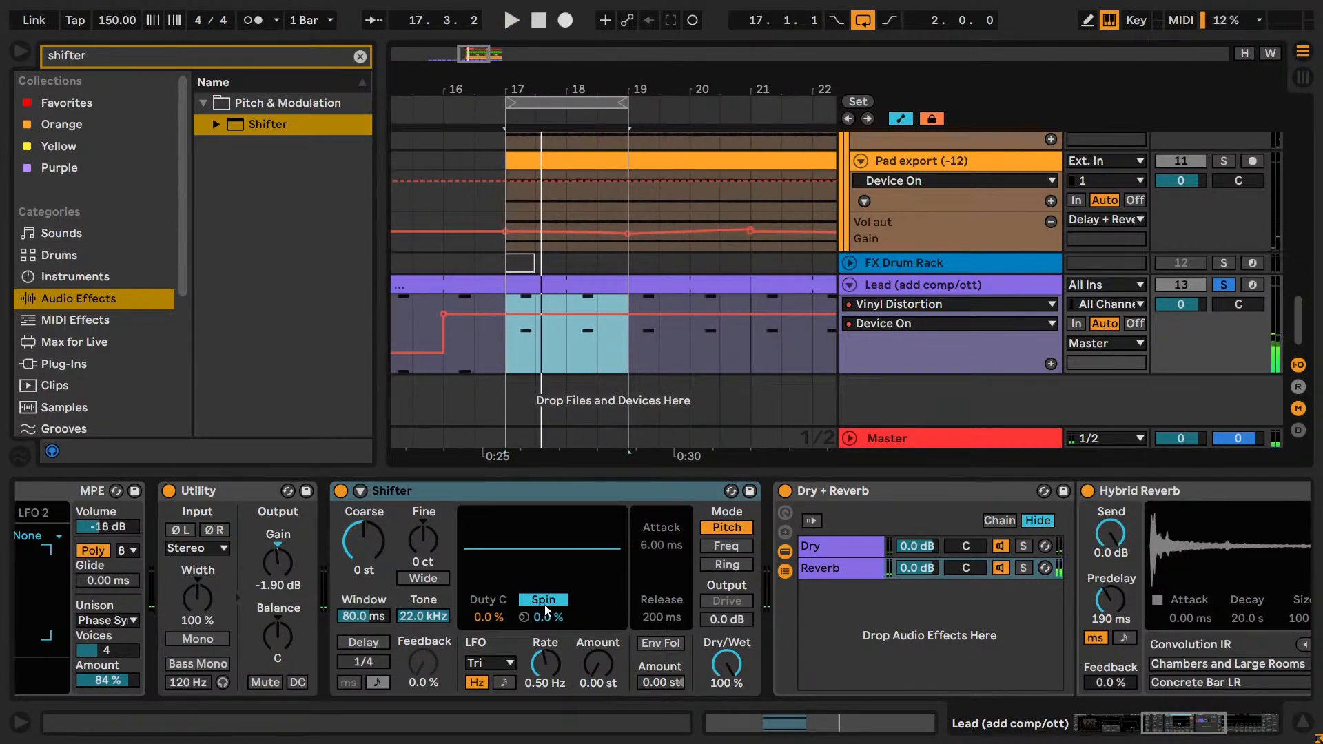
Fold the Dry + Reverb rack and try Shifter behind it, moving it back in front of the rack.
left_click(491, 490)
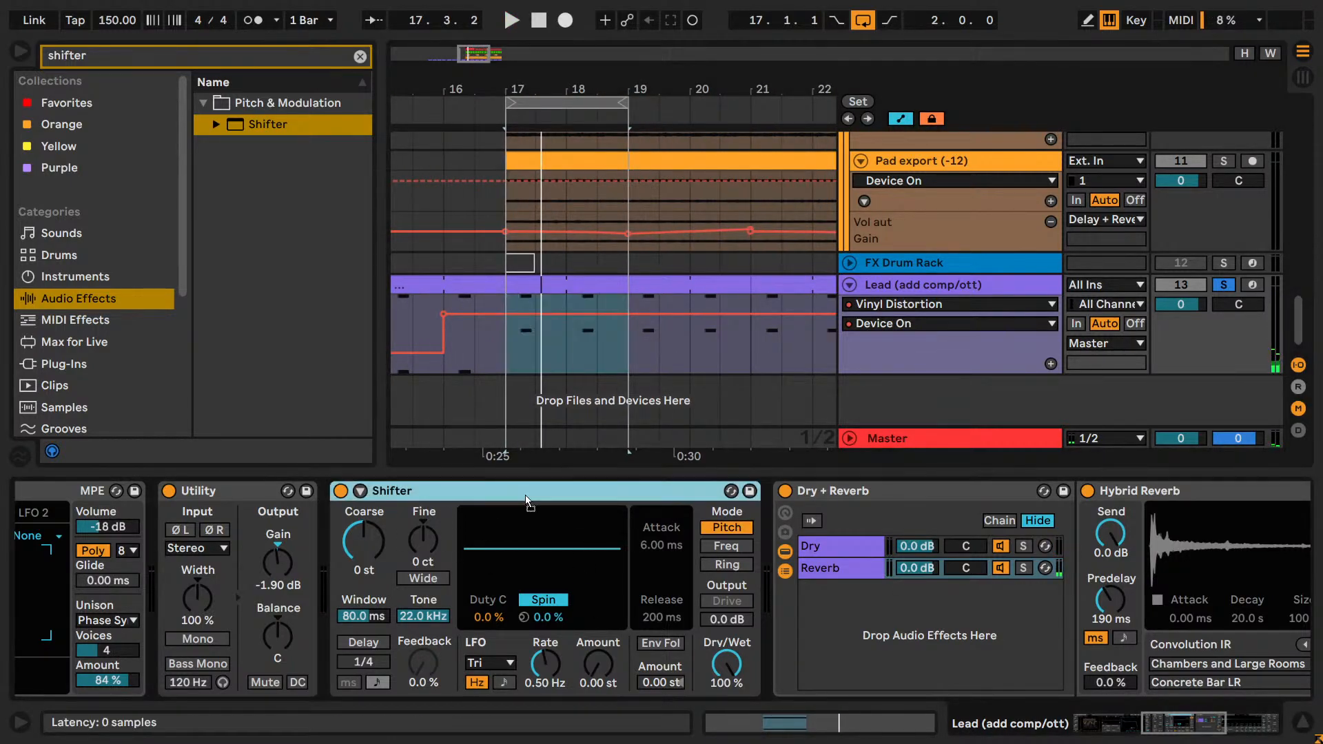
double_click(888, 491)
left_click_drag(582, 492, 858, 525)
left_click_drag(509, 493, 323, 533)
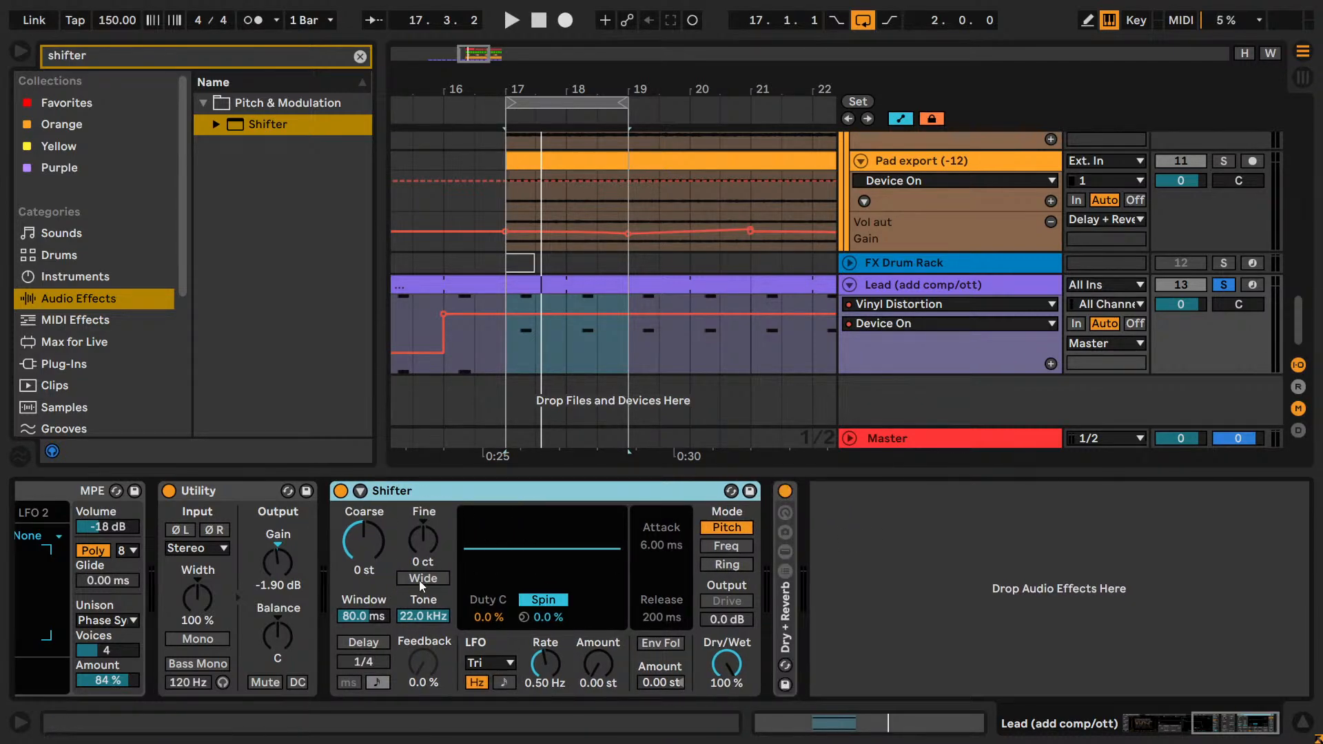
Switch Shifter to Freq mode and set its Coarse shift to -100 Hz during playback.
left_click(729, 548)
key("space")
left_click(379, 536)
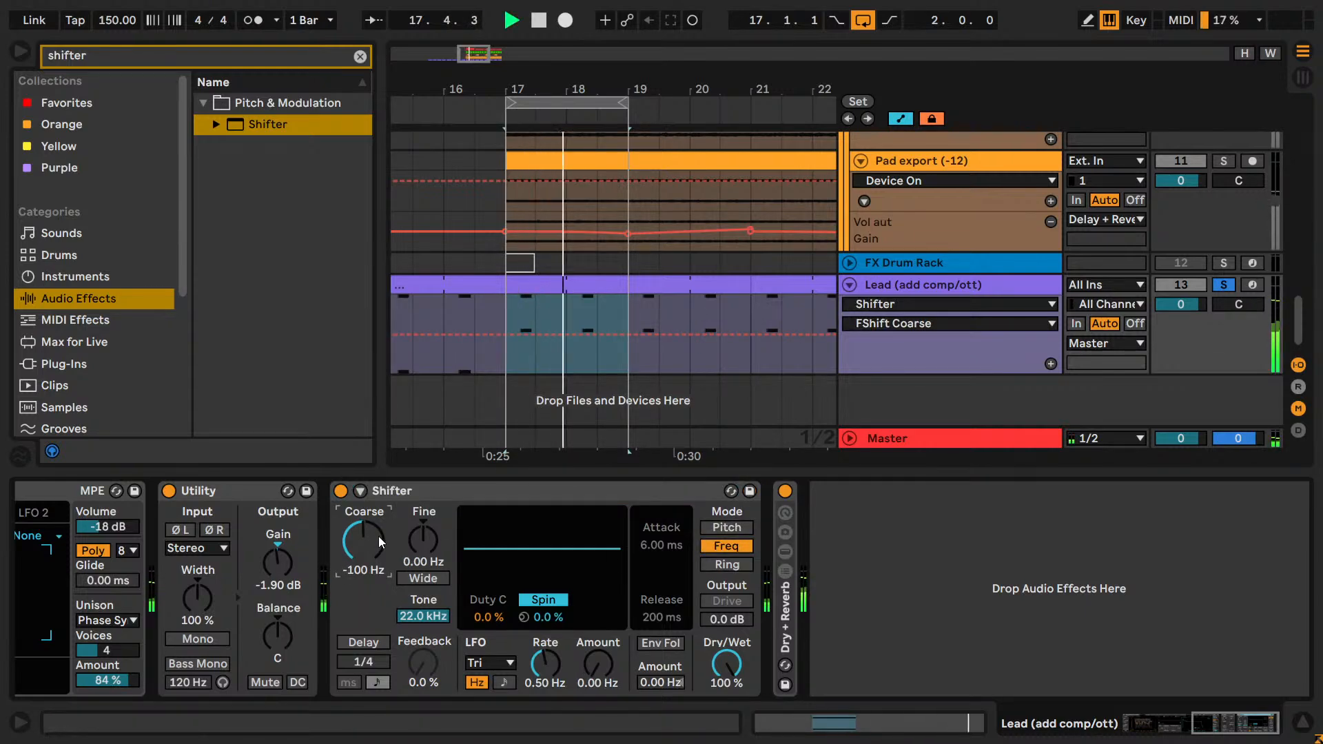
Shorten the loop to the first half of bar 17 and lower Shifter's Coarse shift to -300 Hz while it plays.
left_click_drag(624, 103, 532, 102)
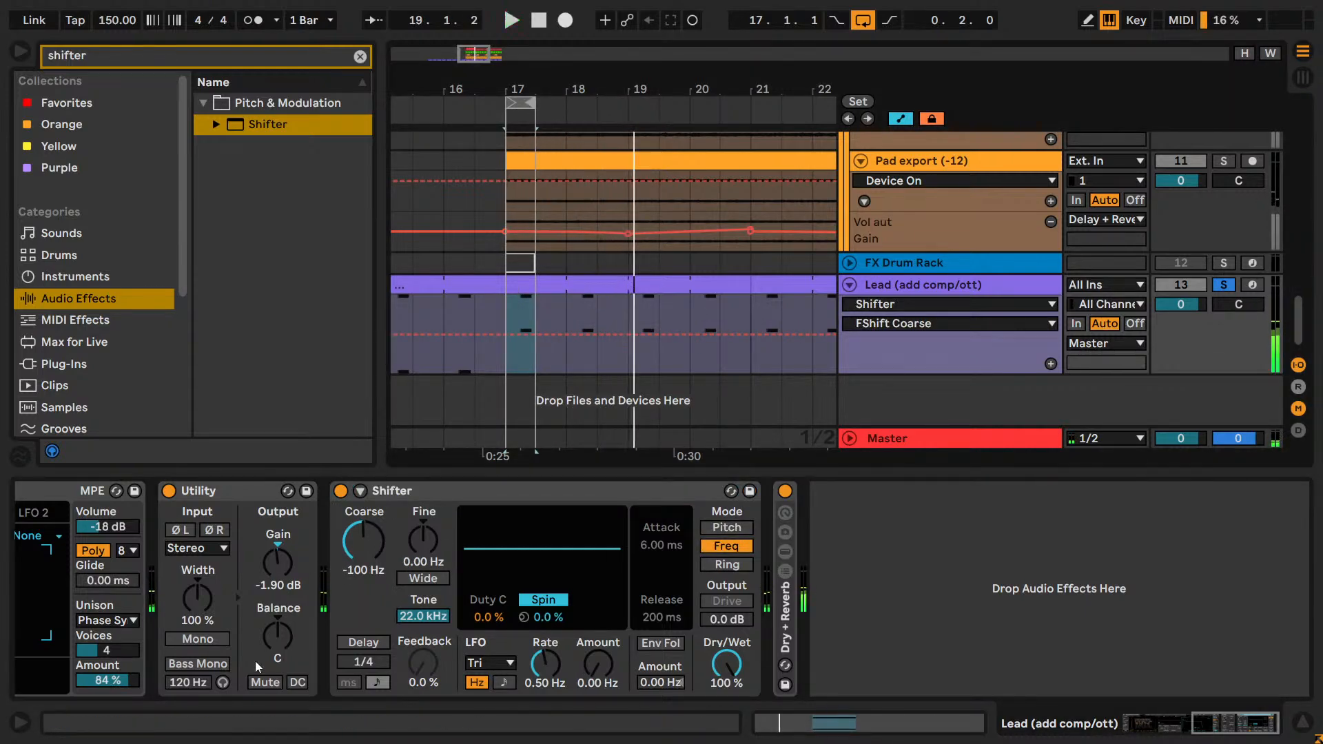
key("space")
left_click_drag(370, 551, 370, 555)
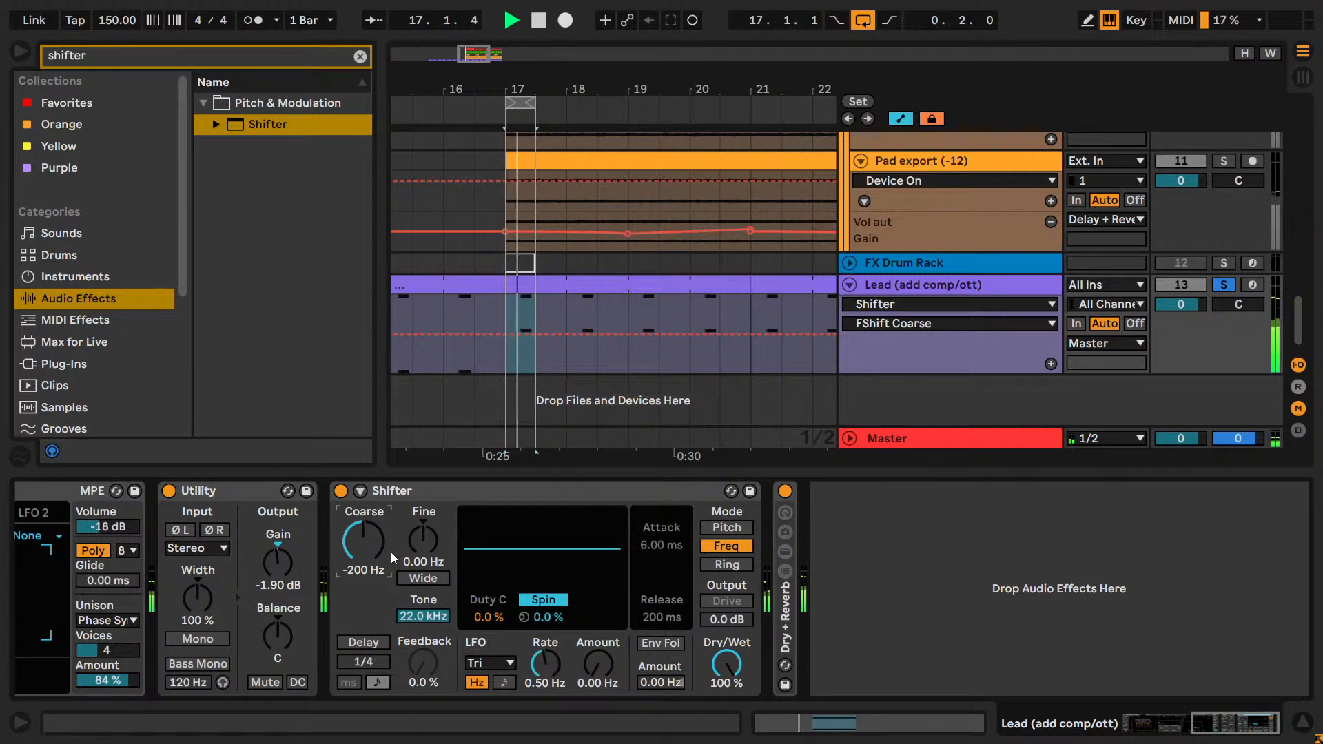
key("Down")
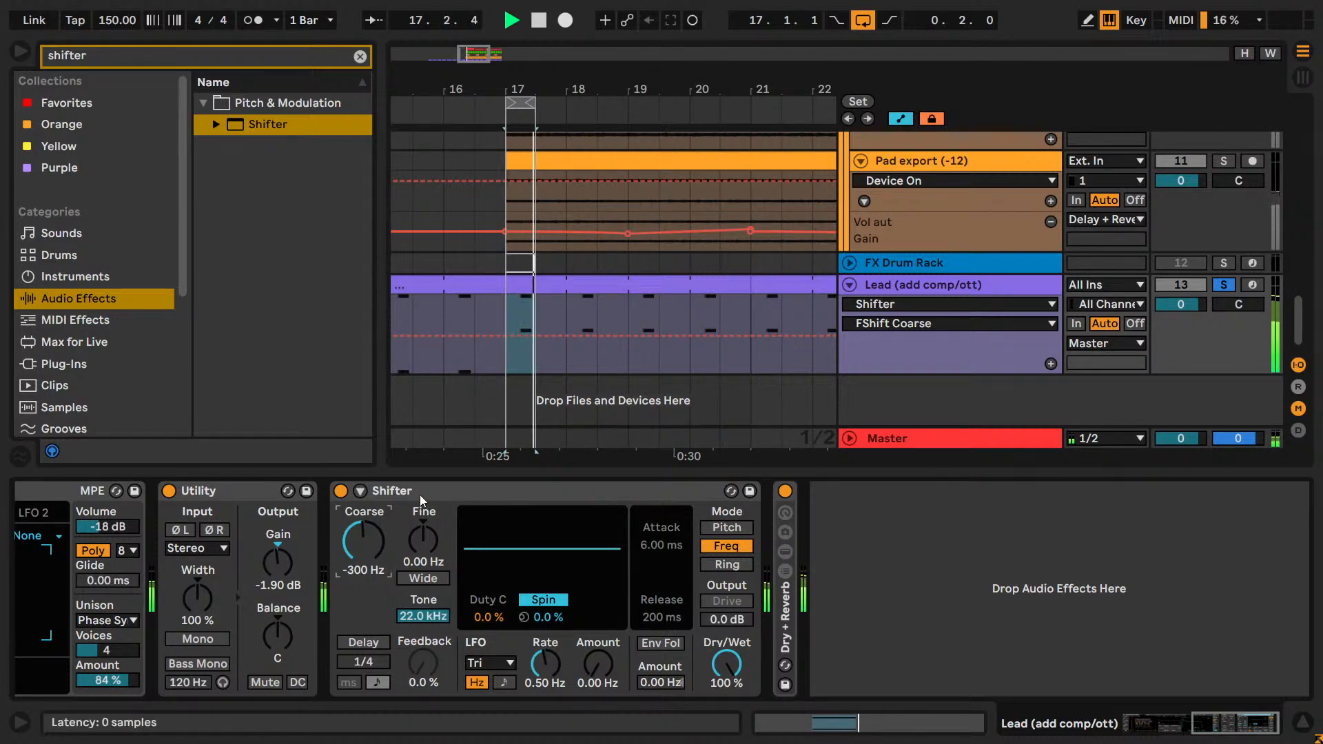
Move Shifter behind the Dry + Reverb rack and sweep its Coarse shift down to -2.30 kHz, then up to 600 Hz.
left_click_drag(420, 493, 901, 534)
left_click(395, 542)
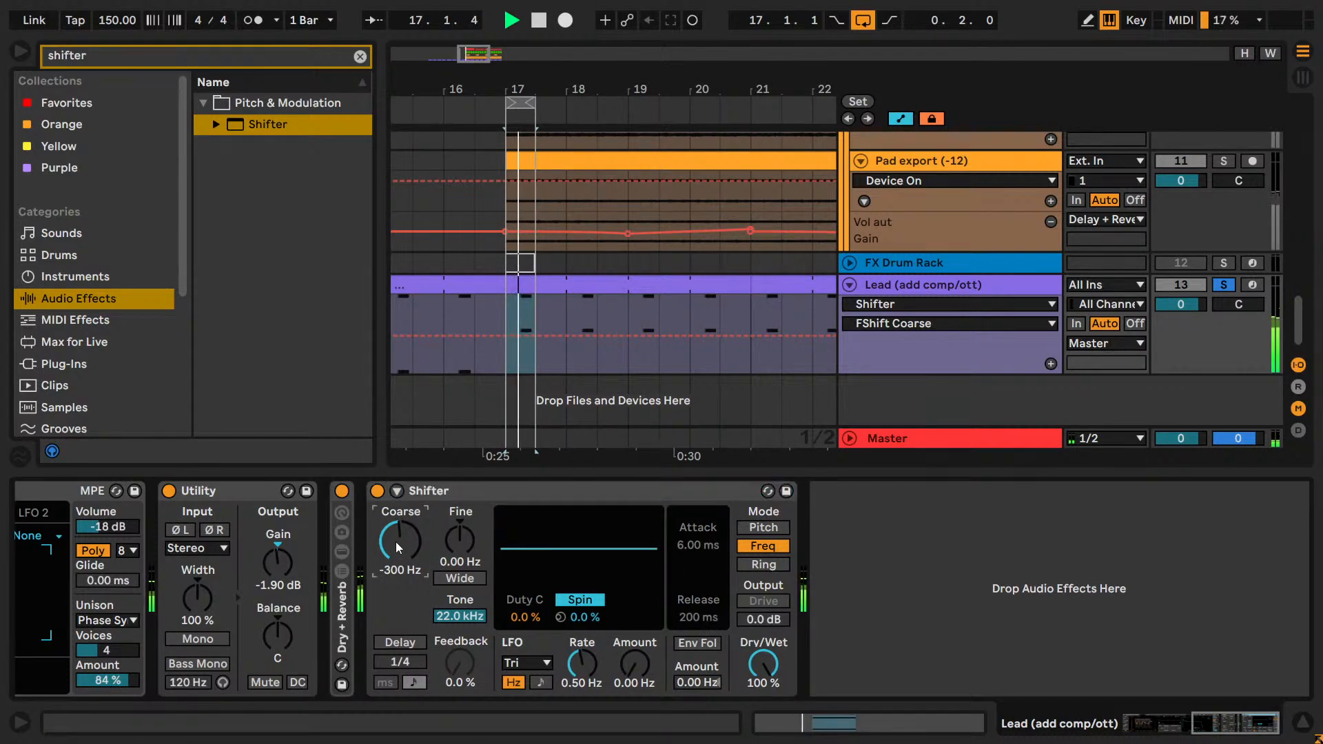
key("Down")
key("Down")
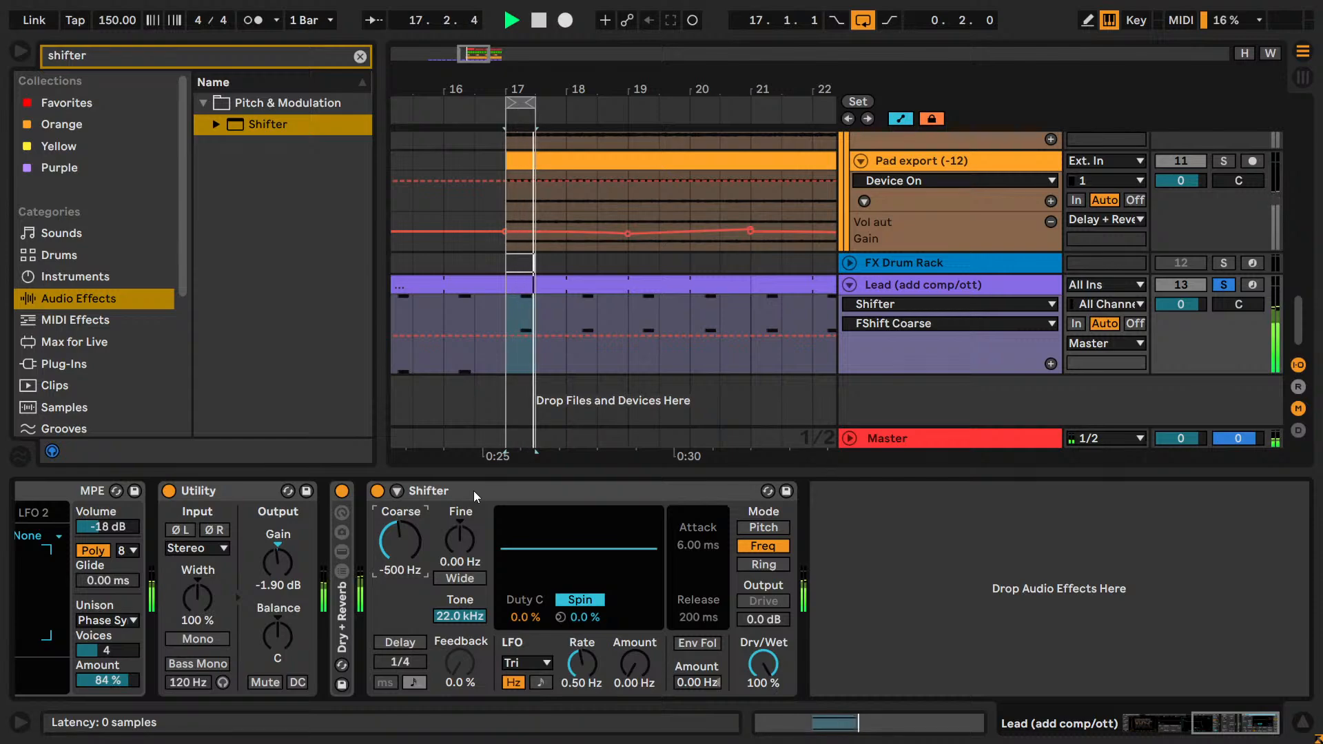
key("Down")
key("Down")
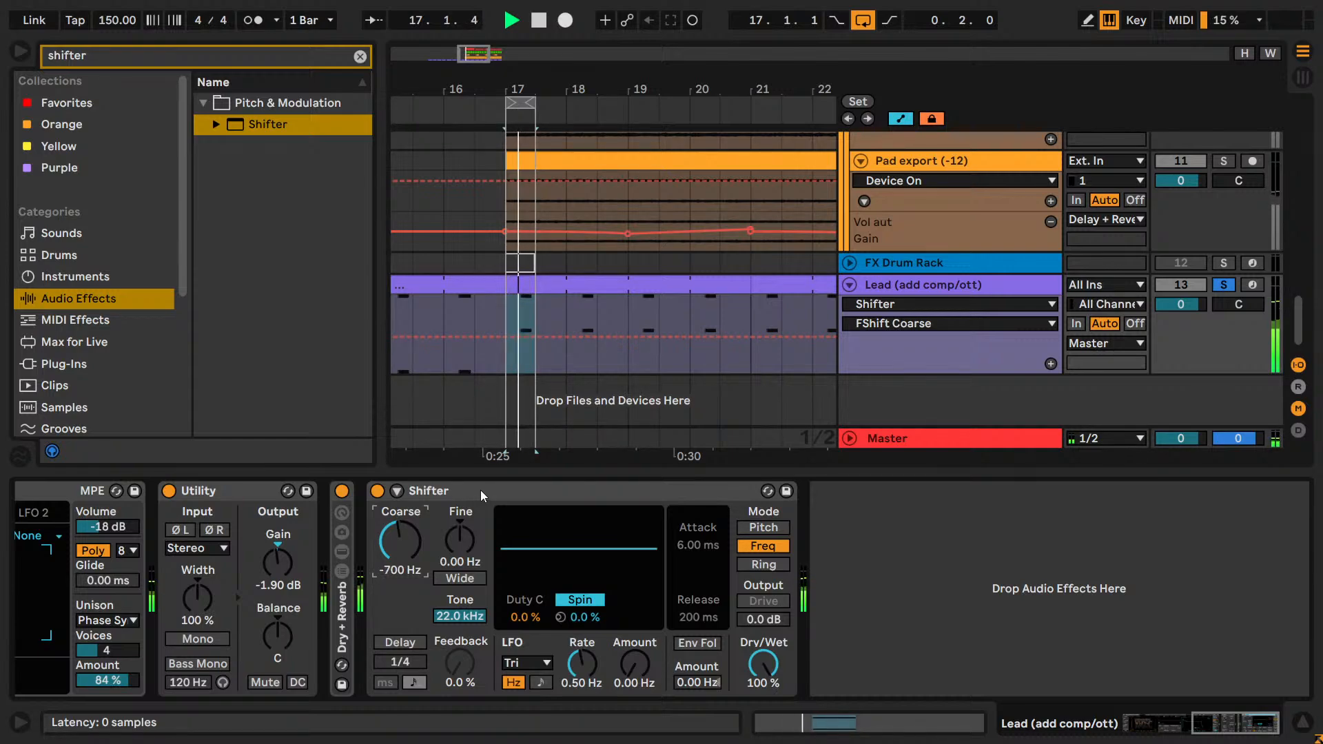
key("Down")
key("Down")
key("Down")
key("Down")
key("Down")
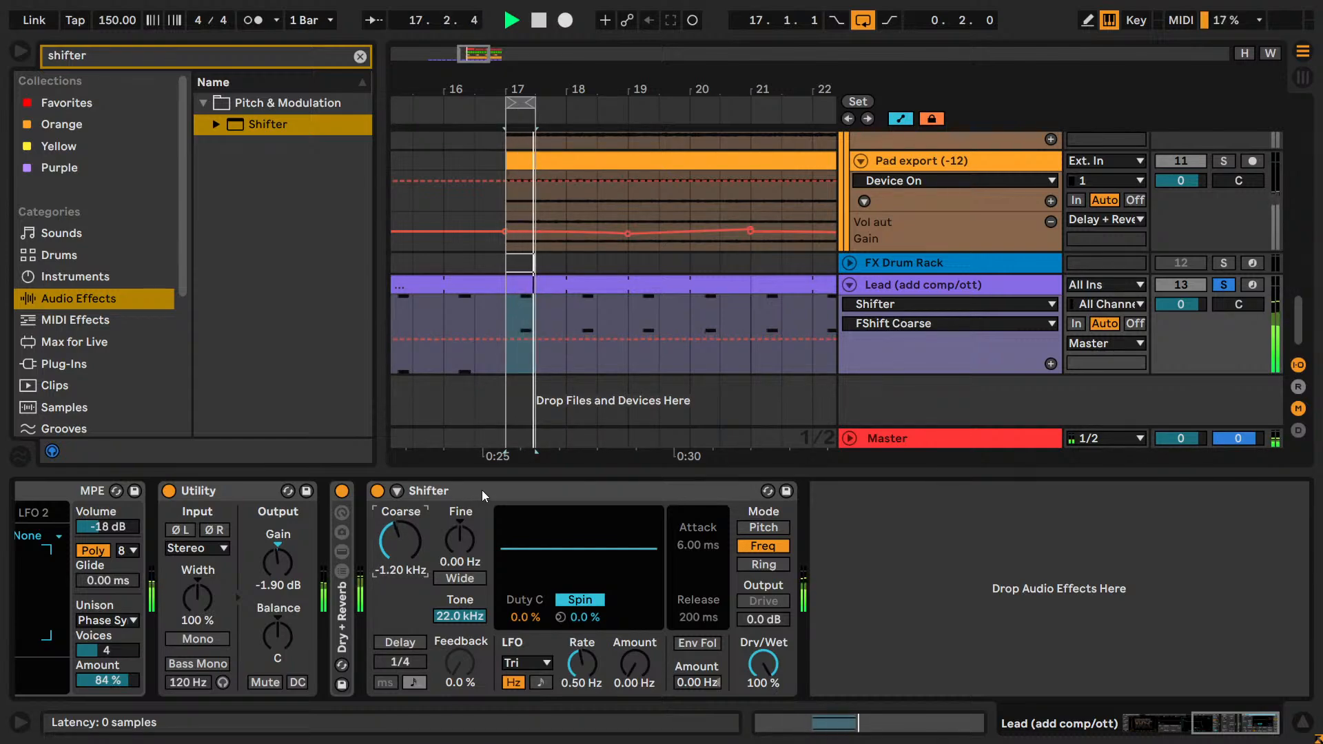
key("Down")
key("Down")
key("Down")
key("Down")
key("Down")
key("Down")
key("Down")
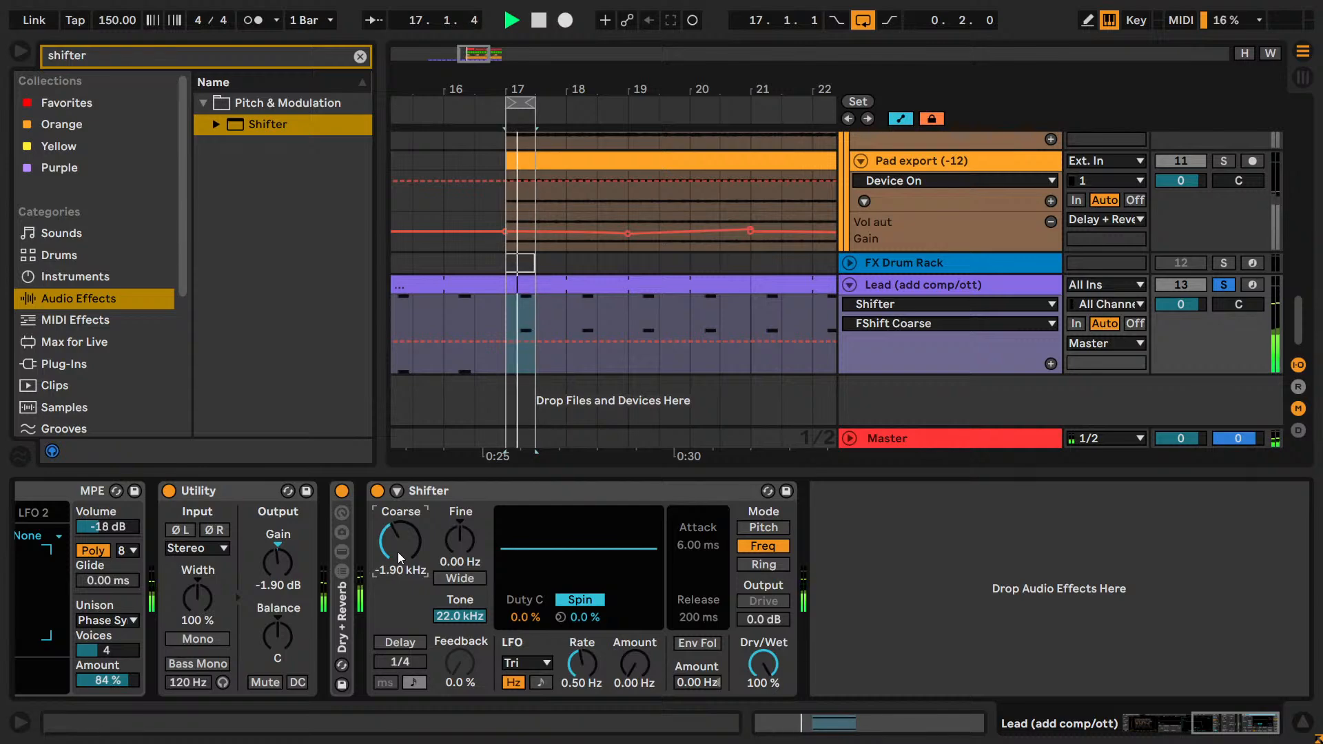
key("Down")
key("Down")
key("Down")
key("Down")
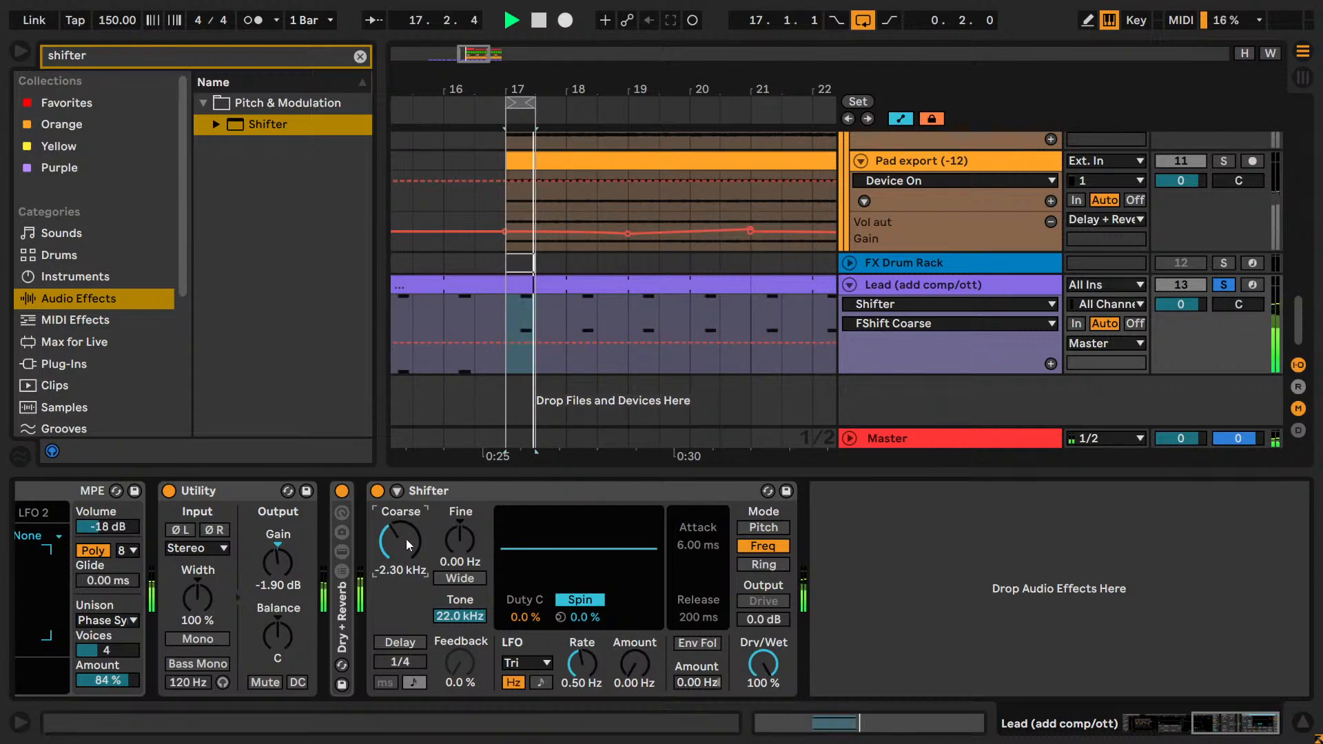
left_click_drag(406, 538, 406, 492)
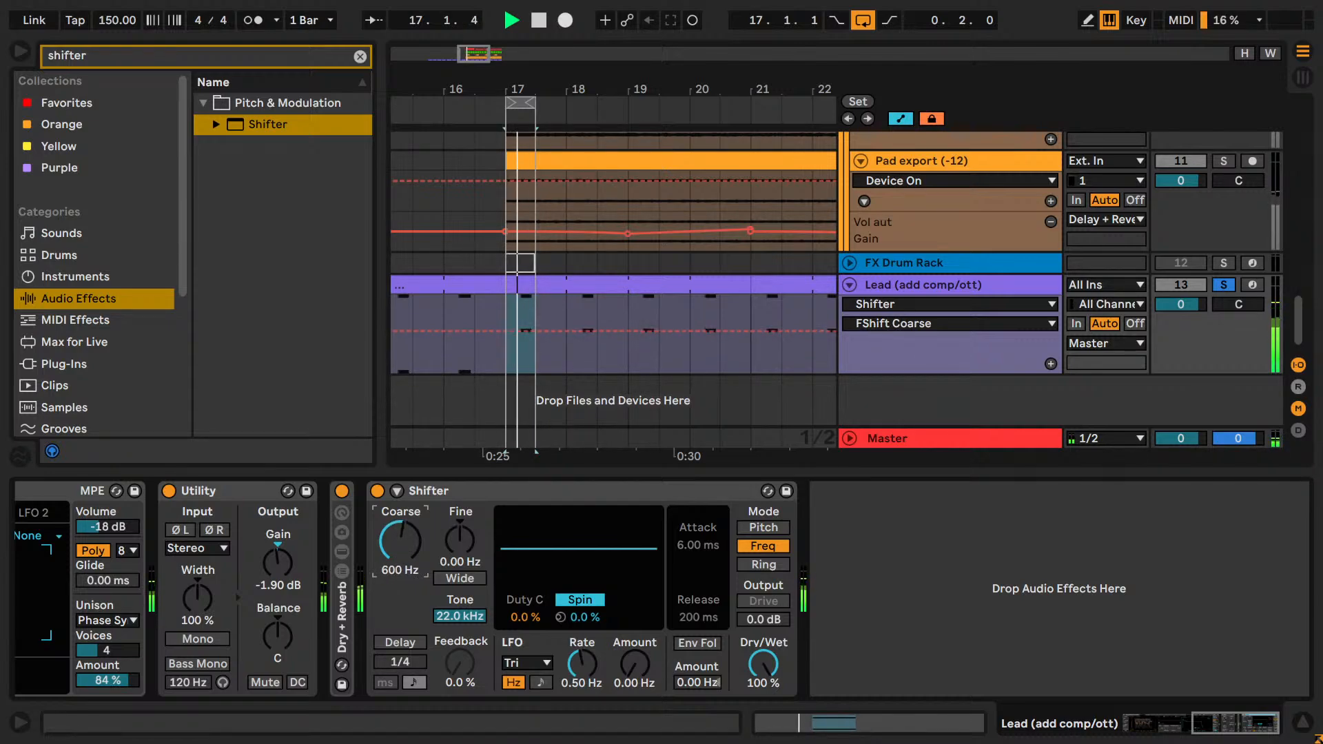
Unsolo the Lead and extend the loop to four bars, from bar 17 to bar 21.
left_click(1224, 285)
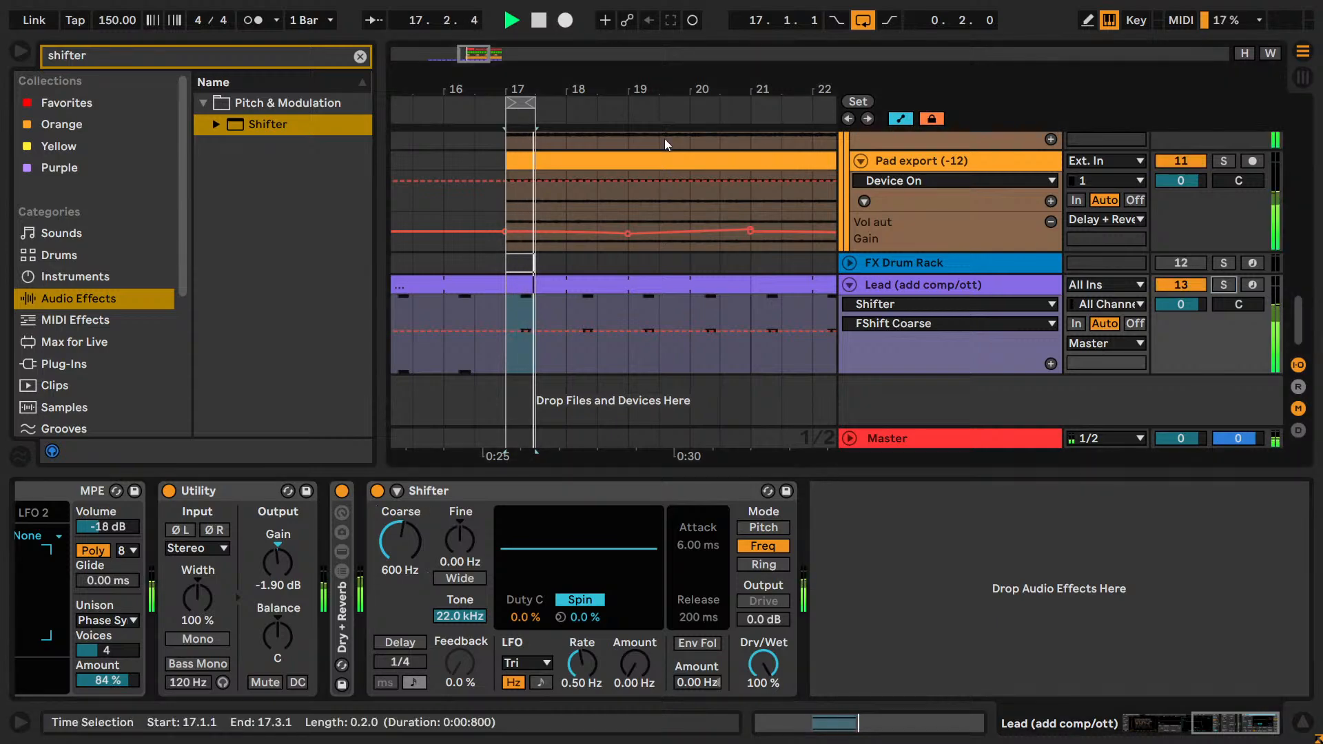
left_click_drag(534, 102, 695, 120)
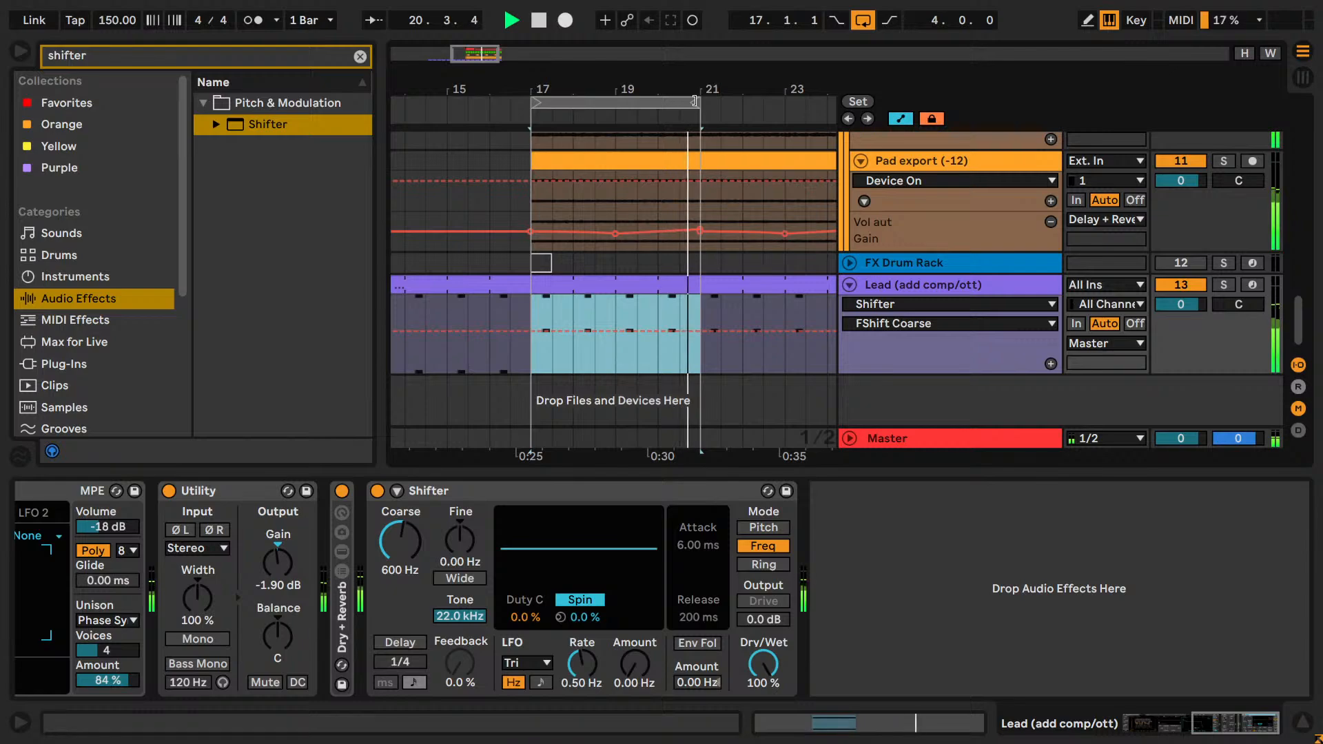
Compare the loop with Shifter switched off and back on.
left_click(378, 491)
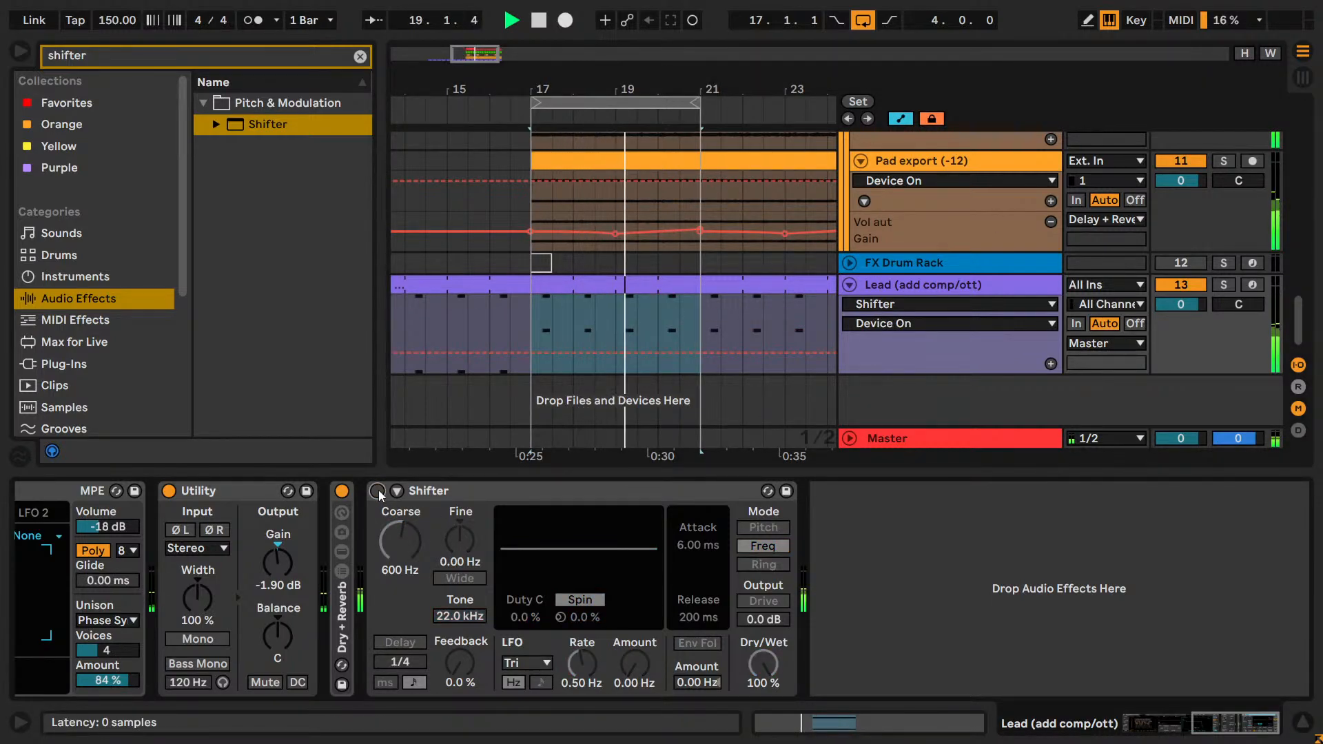
left_click(377, 490)
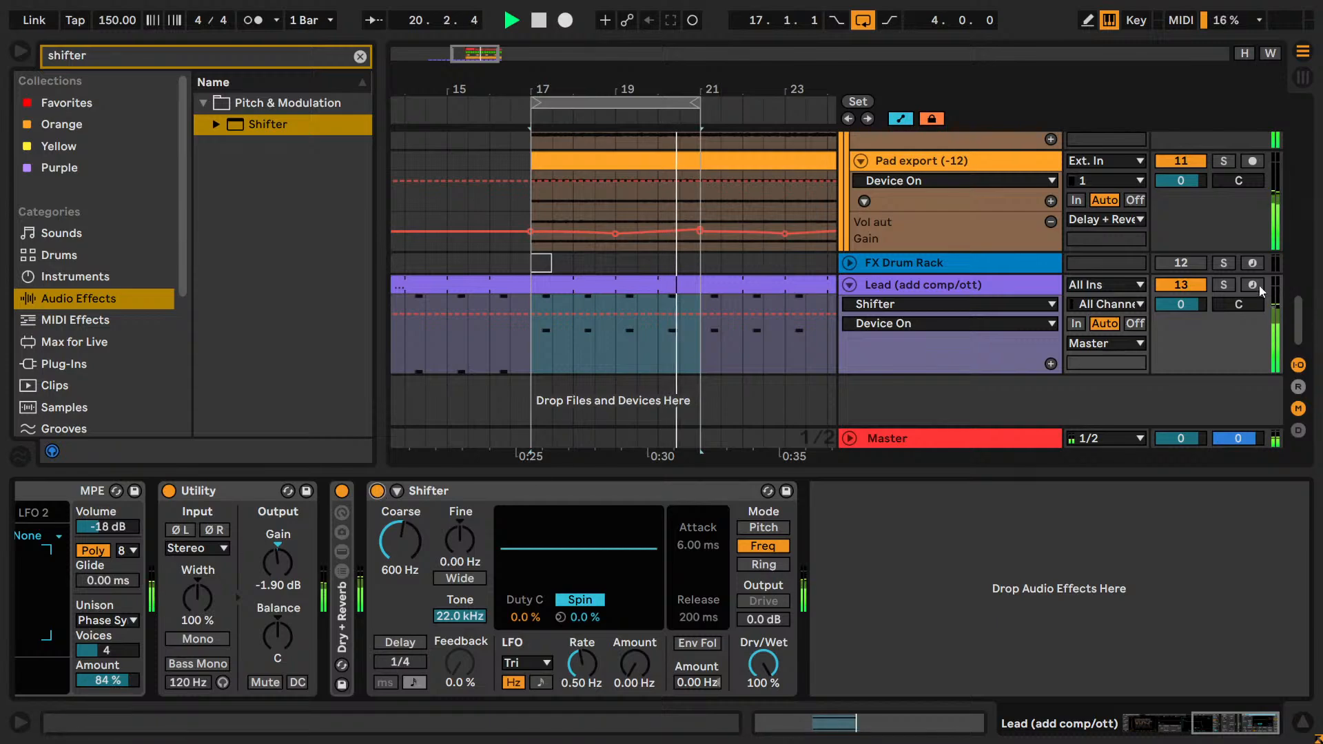
Solo the Pad group together with the Lead and play the four-bar loop.
scroll(1056, 290, "up", 10)
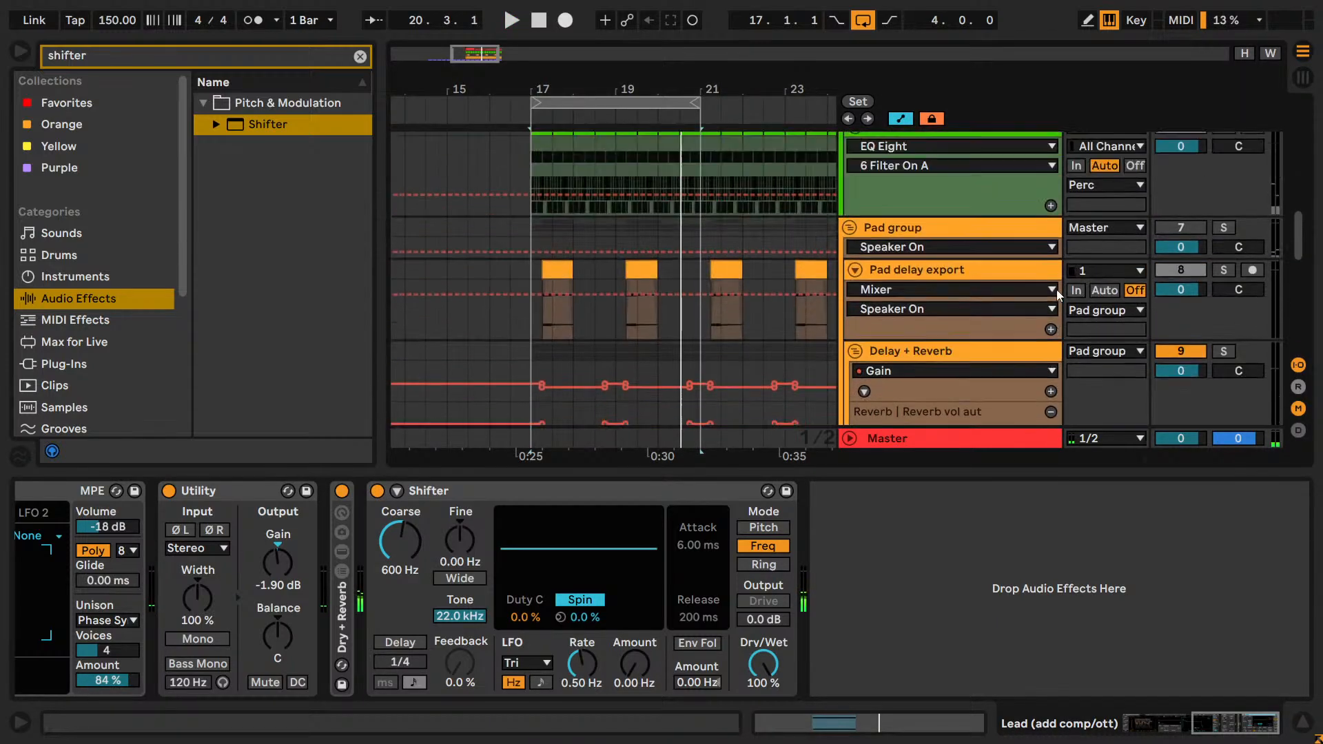
scroll(1056, 289, "up", 2)
left_click(1222, 304)
scroll(1123, 314, "down", 2)
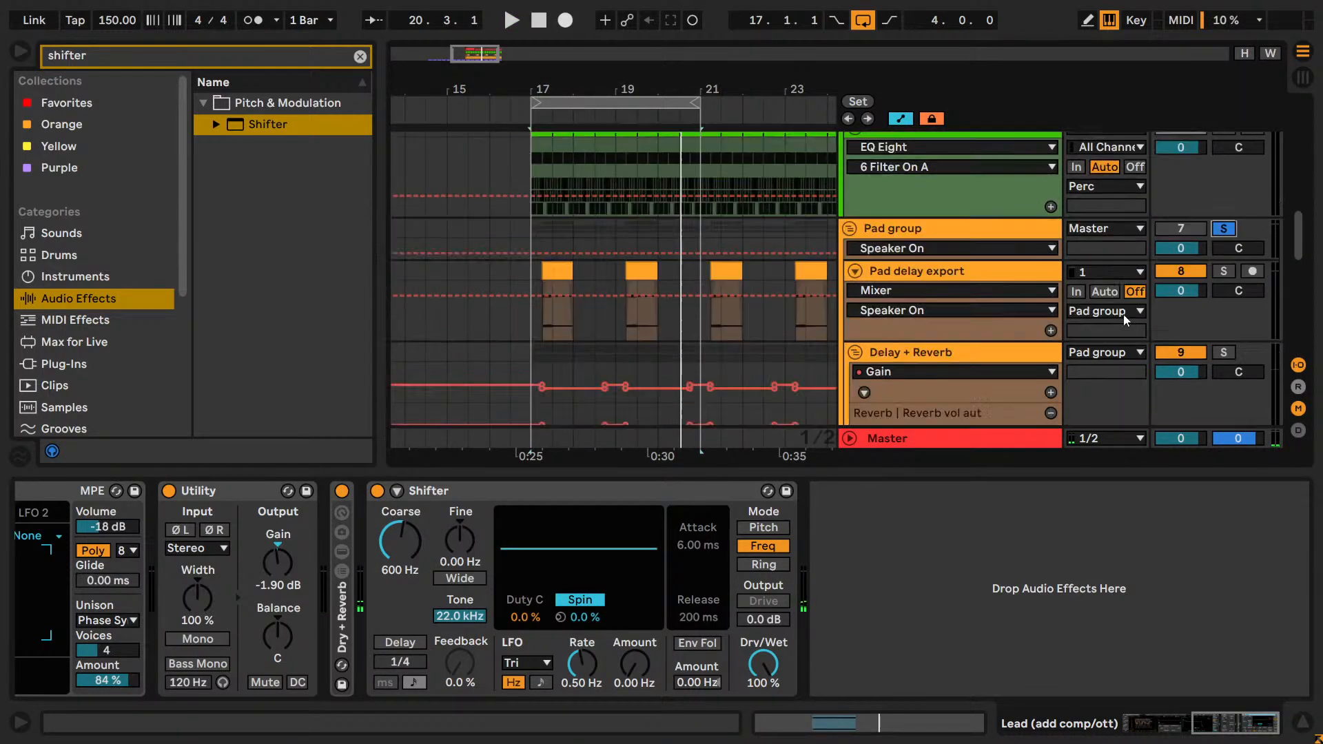
scroll(1123, 314, "down", 2)
scroll(1123, 321, "up", 4)
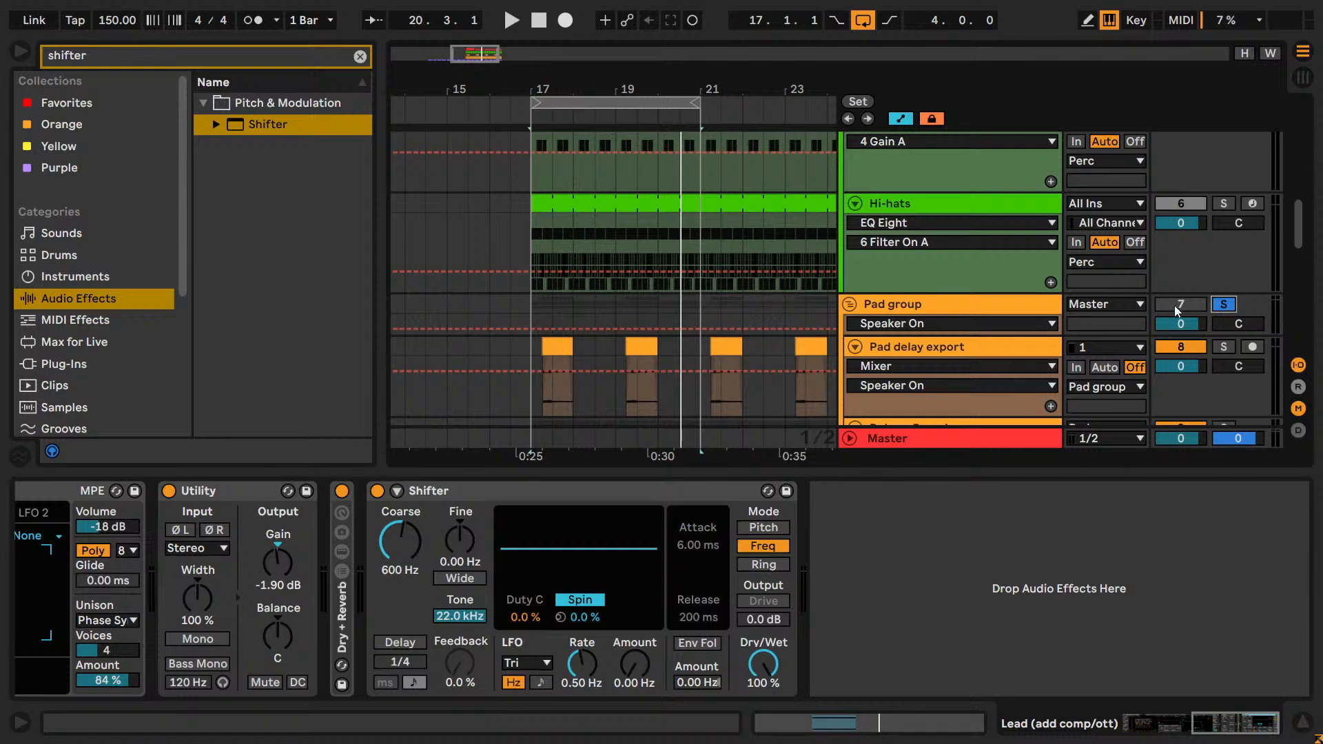
scroll(1174, 304, "down", 7)
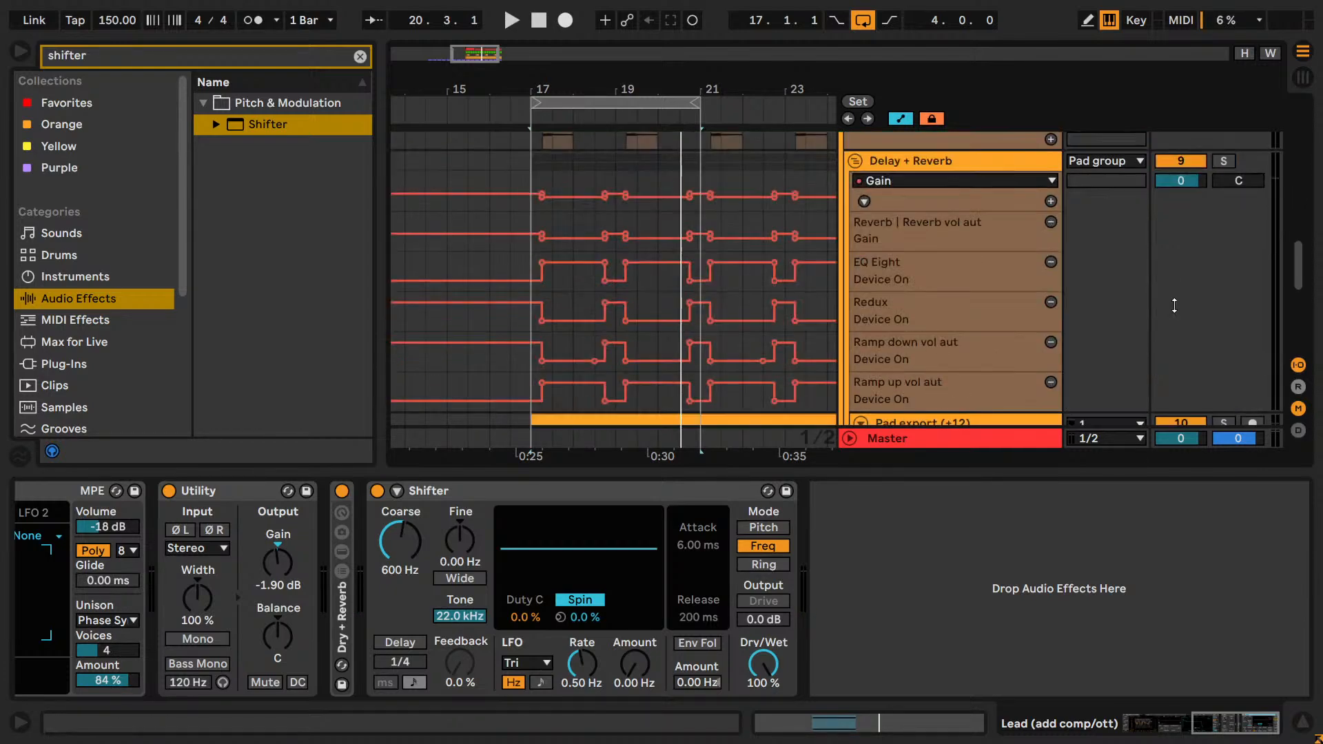
scroll(1147, 328, "down", 5)
key("space")
scroll(794, 266, "down", 2)
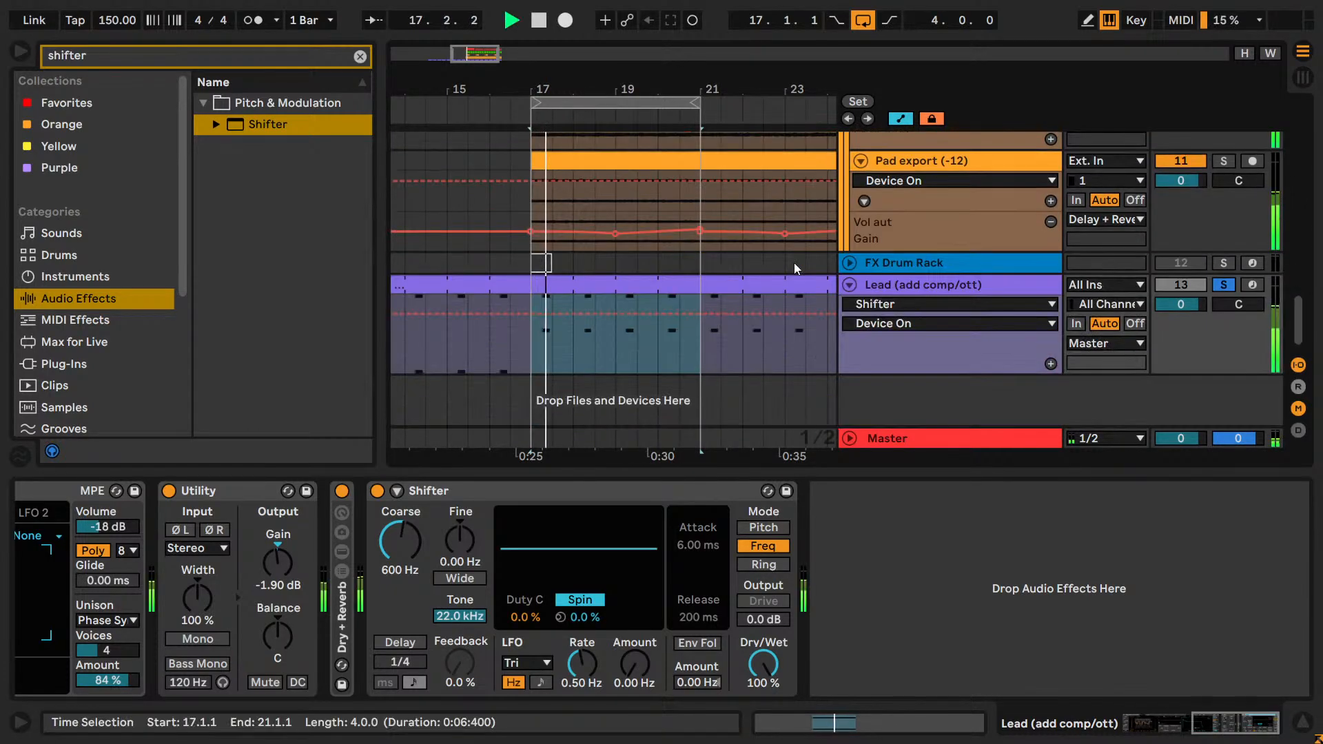
Reset Shifter's Coarse shift to 0 Hz.
scroll(514, 279, "up", 2)
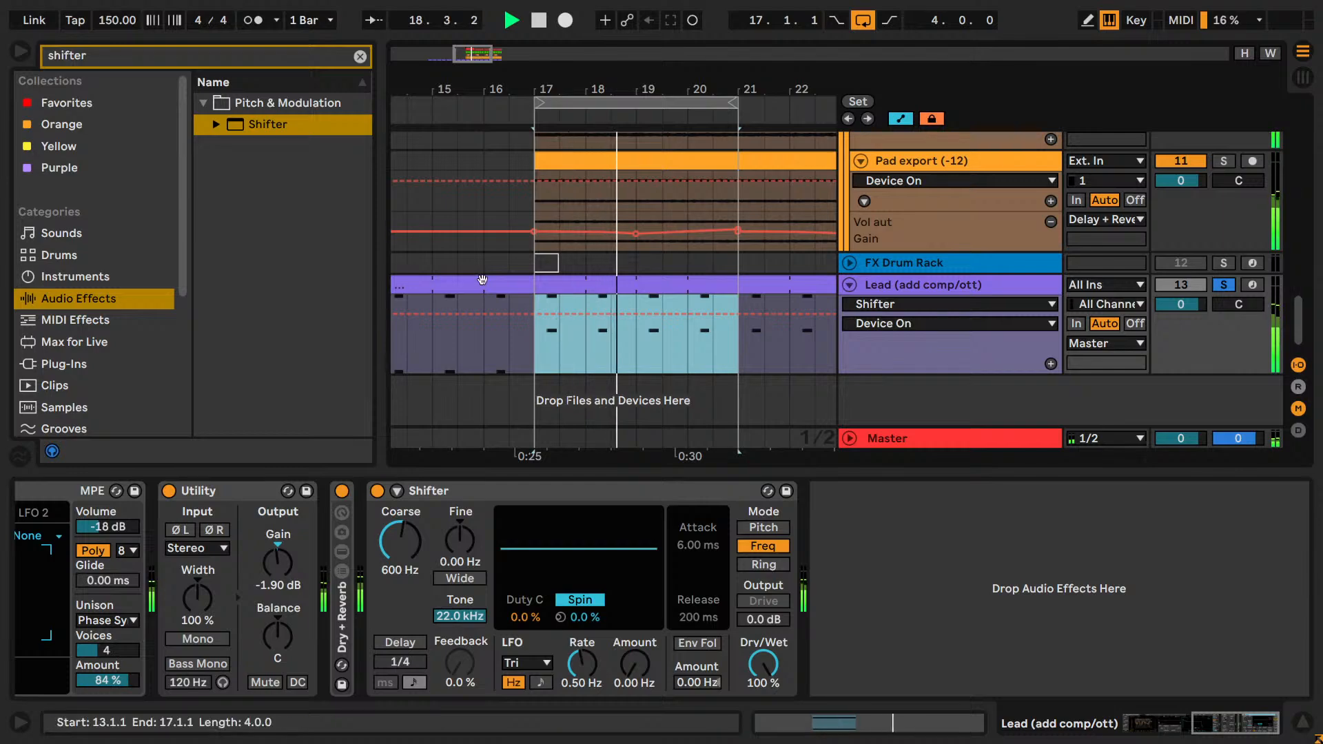
left_click(399, 534)
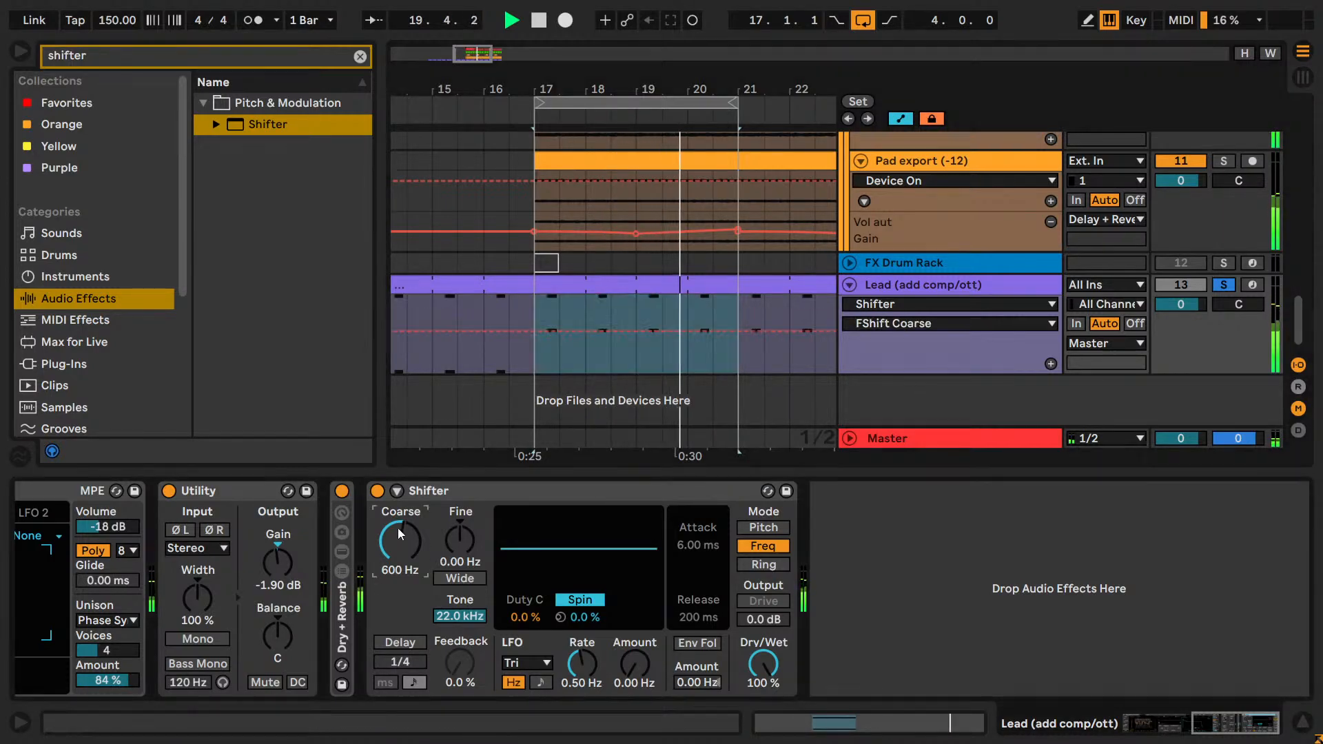
type("0")
key("Return")
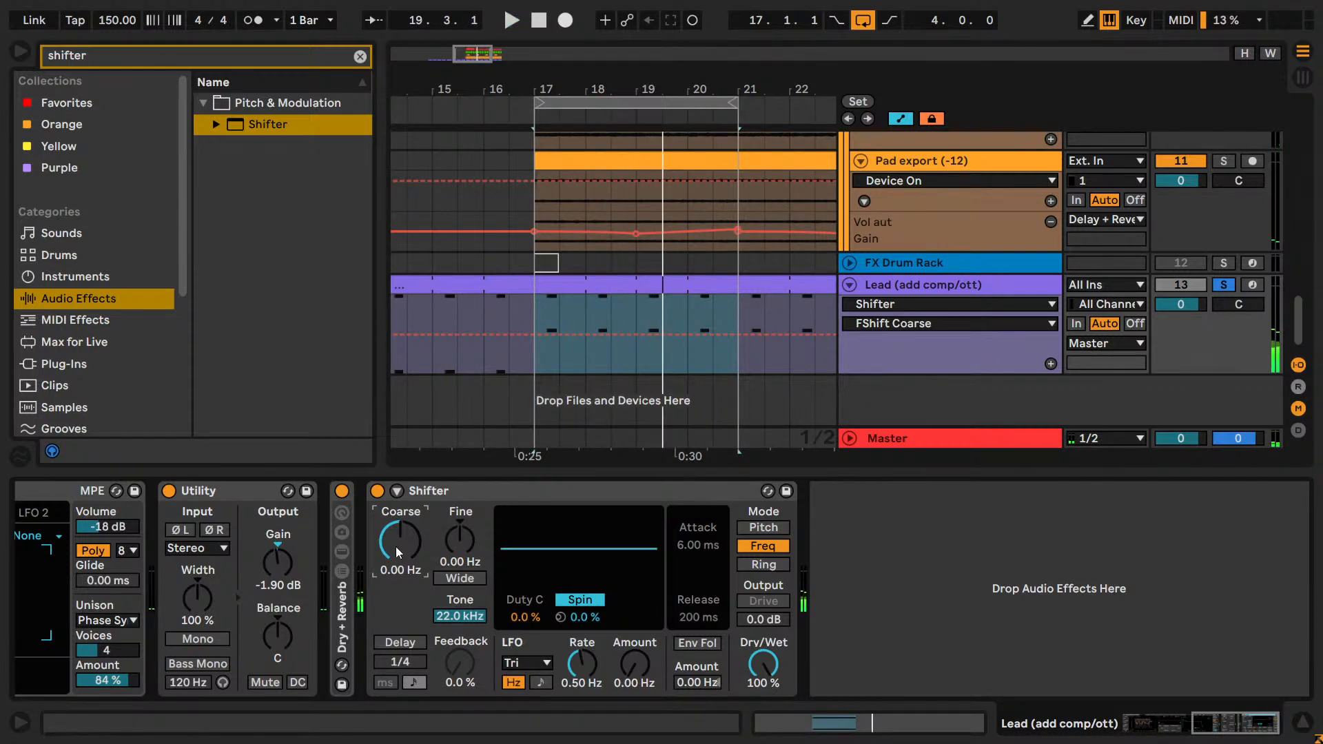
left_click_drag(395, 547, 396, 545)
key("Return")
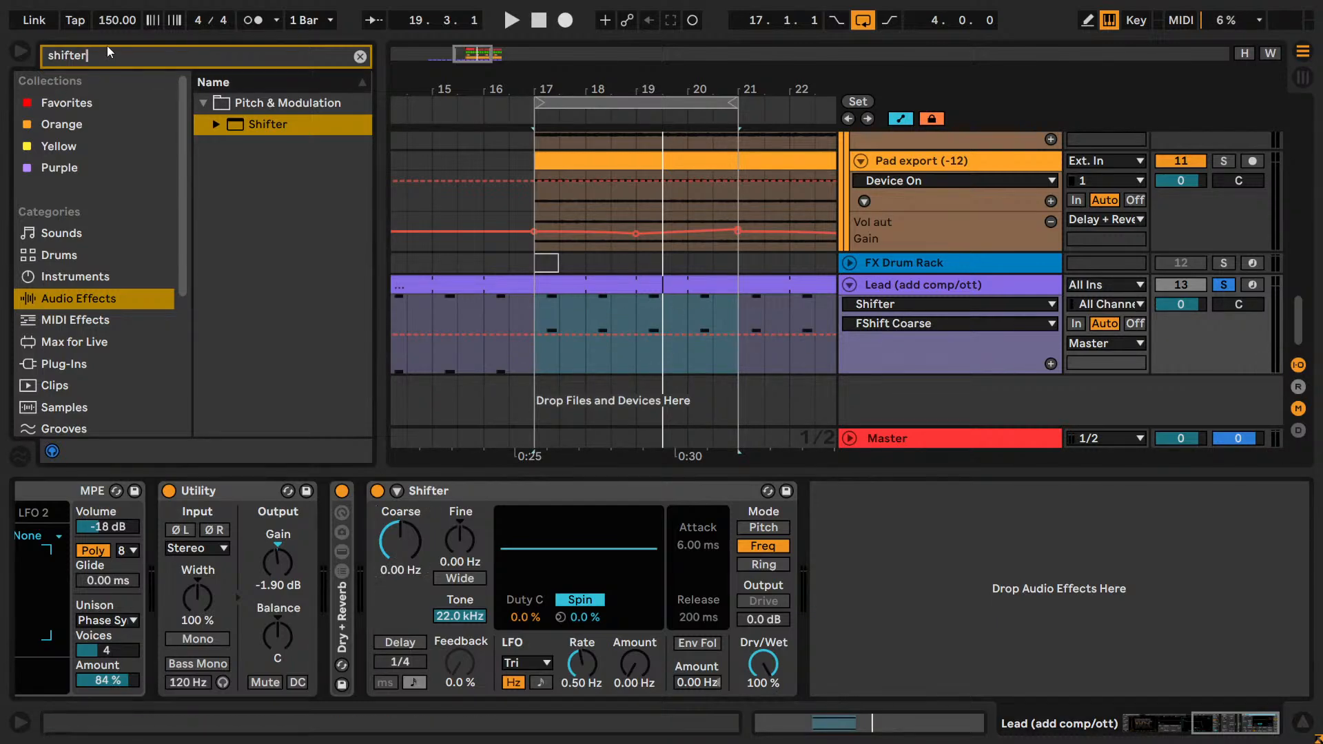
key("BackSpace")
key("BackSpace")
key("BackSpace")
key("BackSpace")
key("BackSpace")
key("BackSpace")
key("BackSpace")
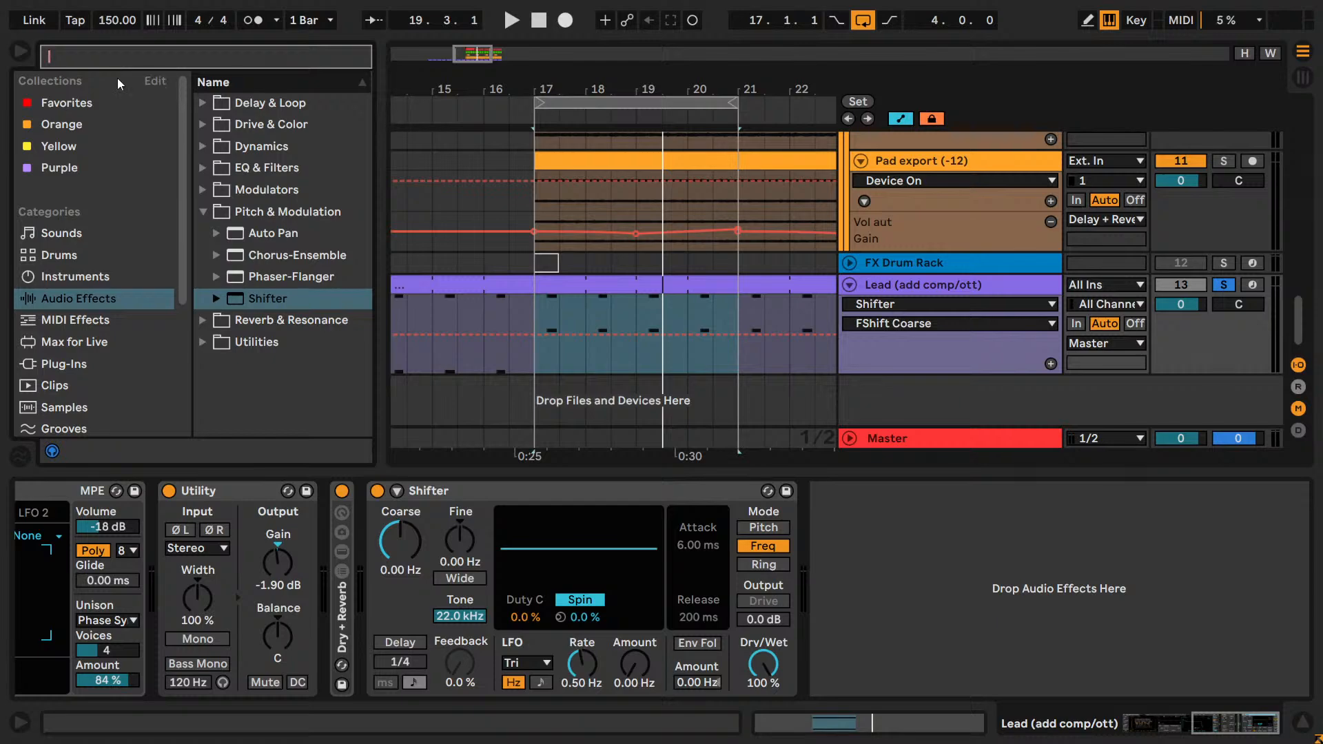
type("eq")
left_click(226, 128)
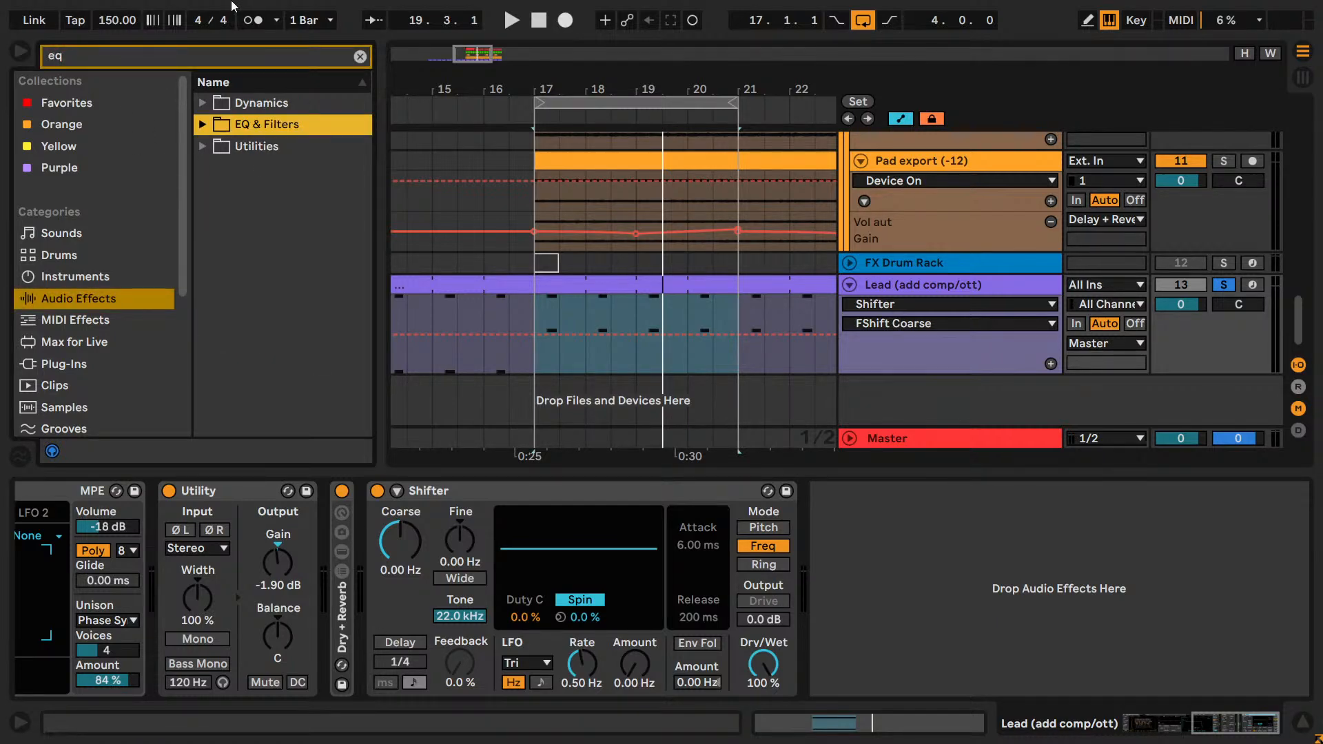
left_click(202, 125)
left_click_drag(267, 199, 667, 594)
Turn EQ Eight's first band into a low cut and raise its frequency to 466 Hz during playback.
left_click(469, 667)
left_click(453, 534)
key("space")
mouse_move(395, 537)
left_mouse_down()
mouse_move(395, 551)
mouse_move(401, 541)
left_mouse_up()
scroll(273, 551, "right", 3)
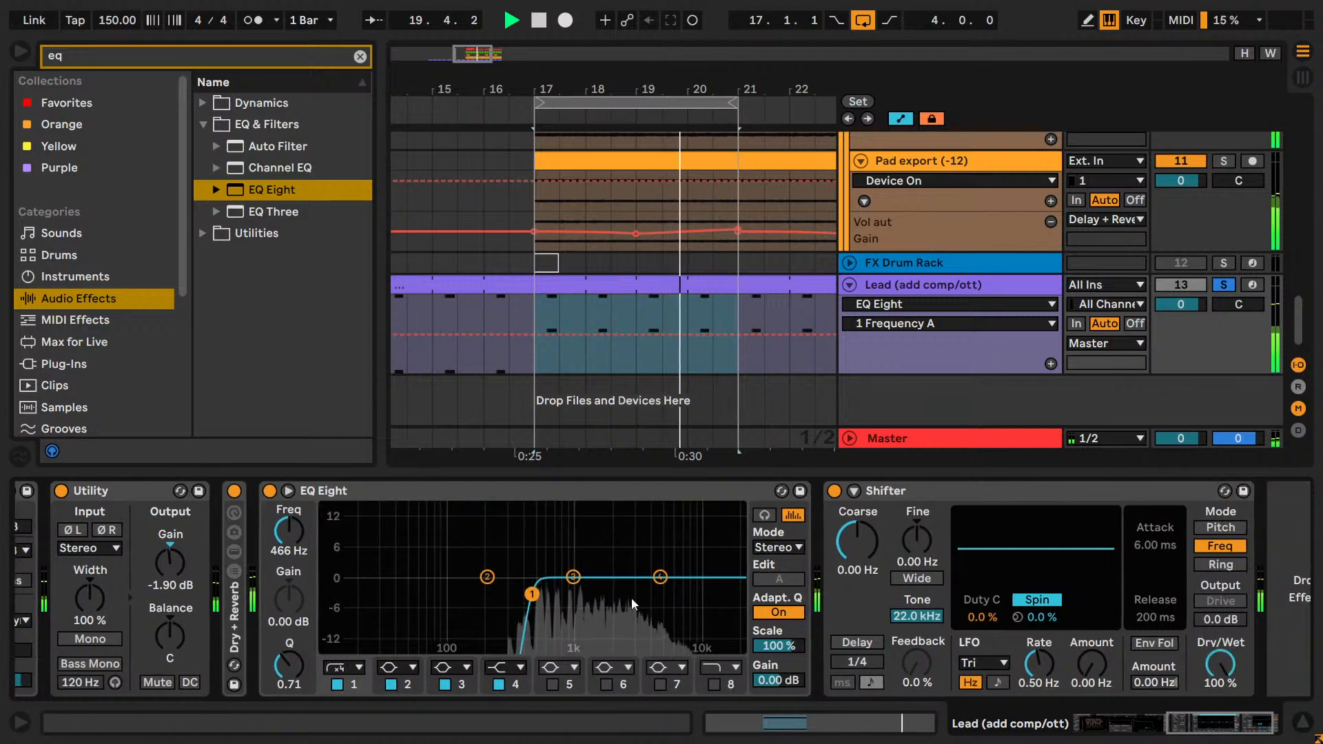
Switch off EQ Eight, set Shifter's Coarse shift to 600 Hz and play the loop.
left_click(270, 491)
left_click(854, 532)
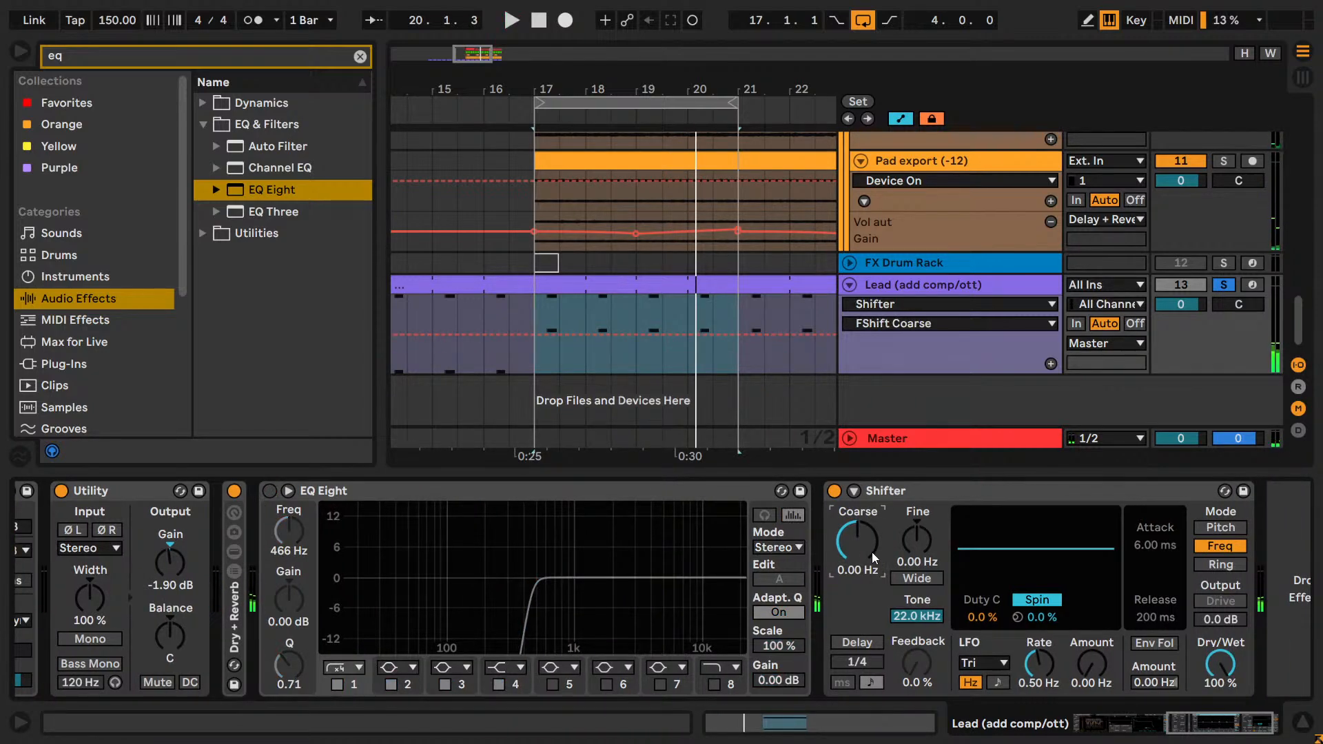
type("600")
key("Return")
key("space")
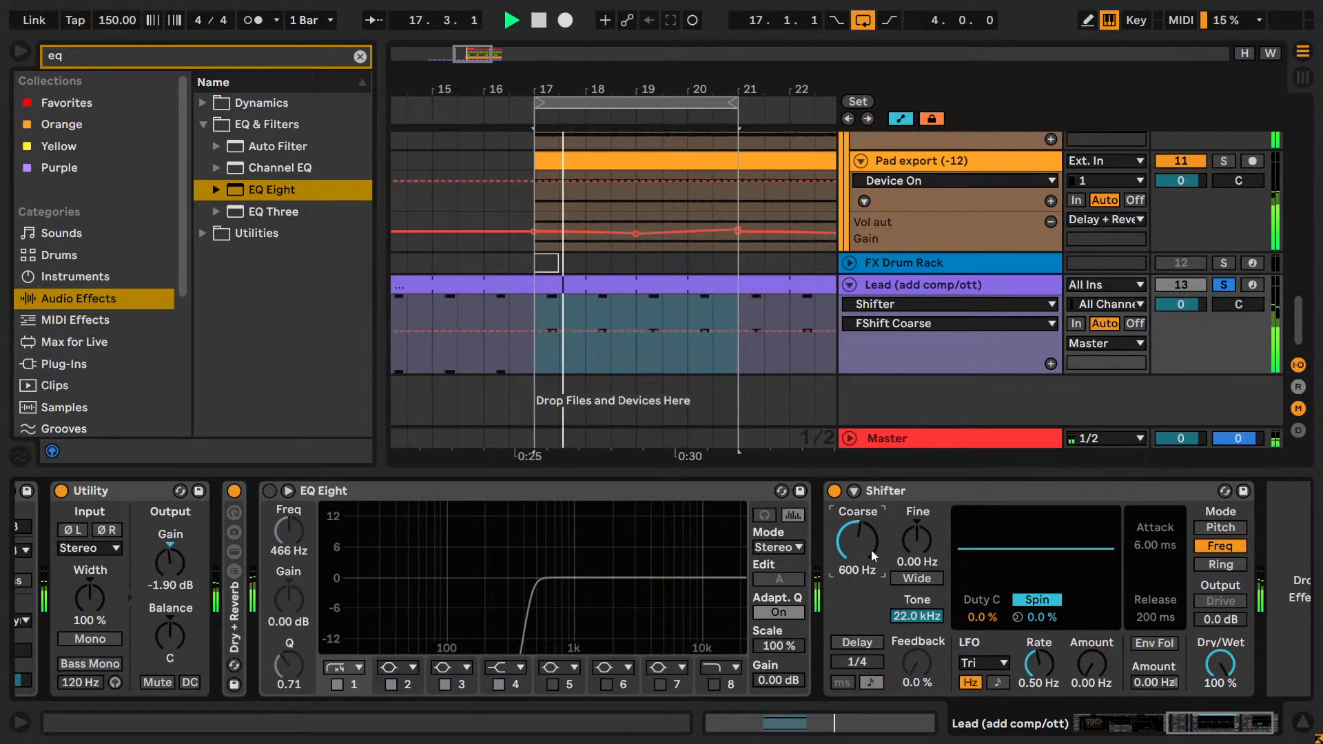
Try a Coarse shift of 50 Hz on Shifter and undo the change.
type("50")
key("Return")
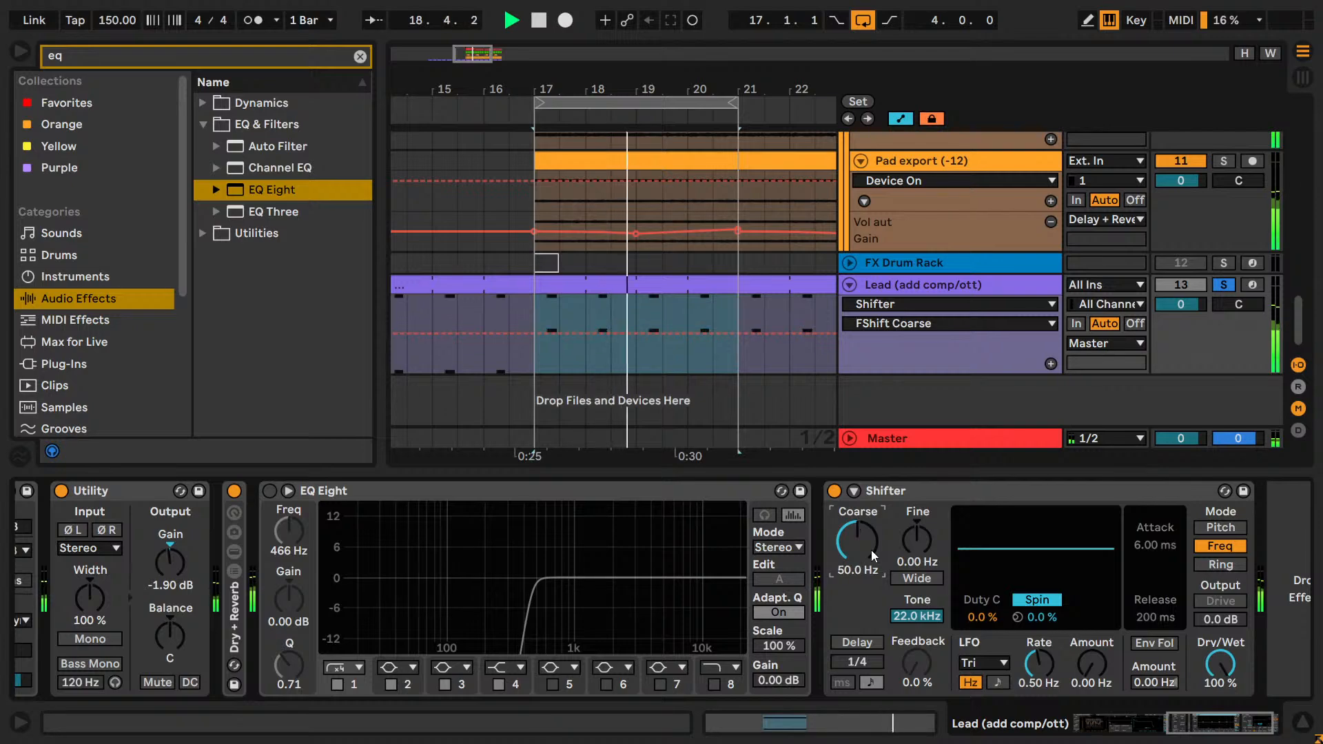
key("ctrl+z")
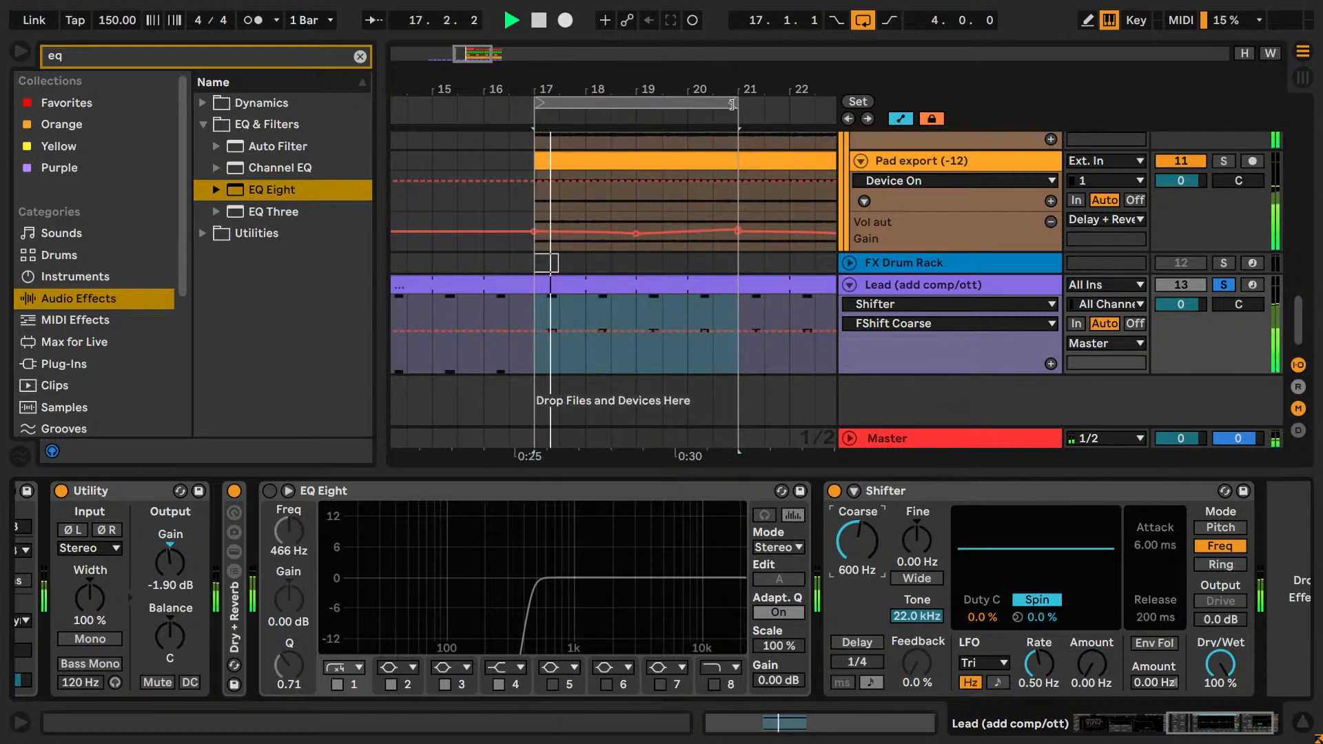
Audition a 500 Hz Coarse shift over just the first two beats of bar 17, and restore the four-bar loop.
left_click_drag(736, 103, 563, 133)
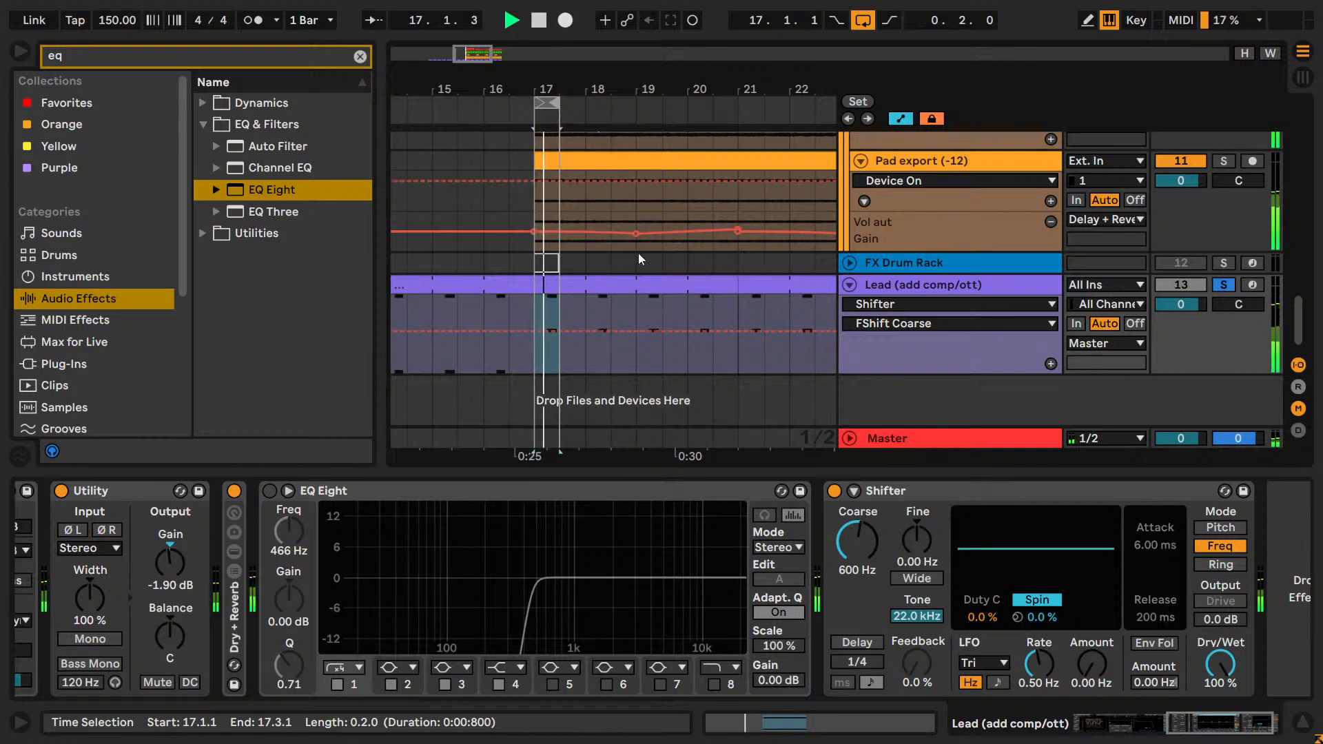
left_click_drag(854, 548, 854, 558)
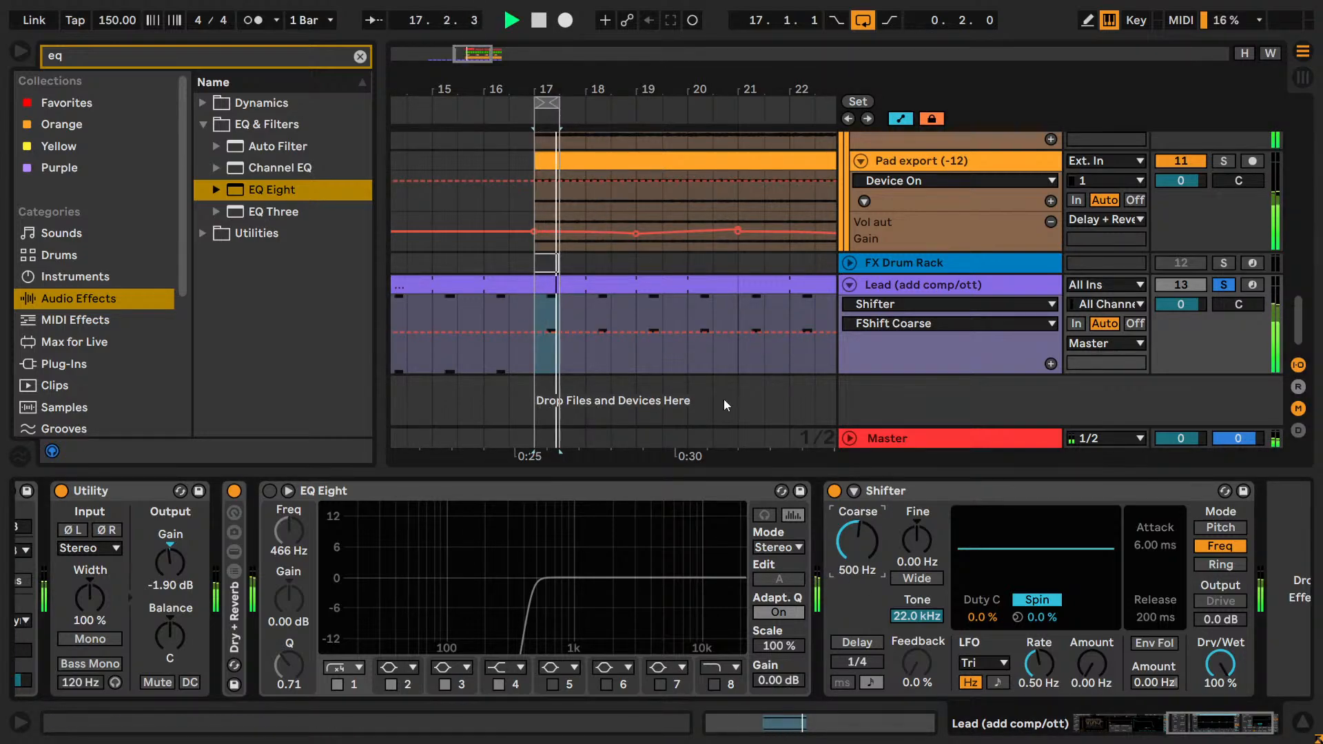
left_click_drag(556, 102, 736, 101)
Audition Shifter's Coarse shift at 500 Hz and at lower settings of 400 and 300 Hz while the loop plays.
left_click(863, 543)
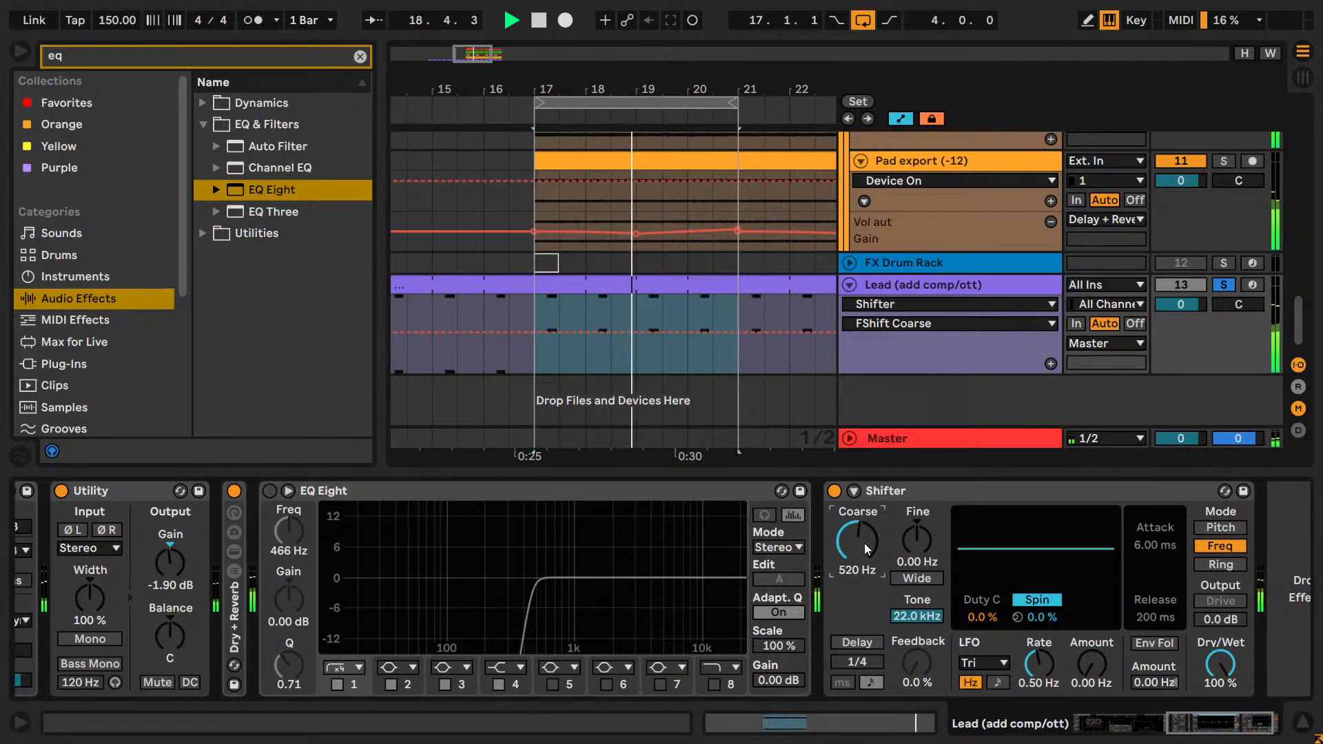
type("50.0")
key("Return")
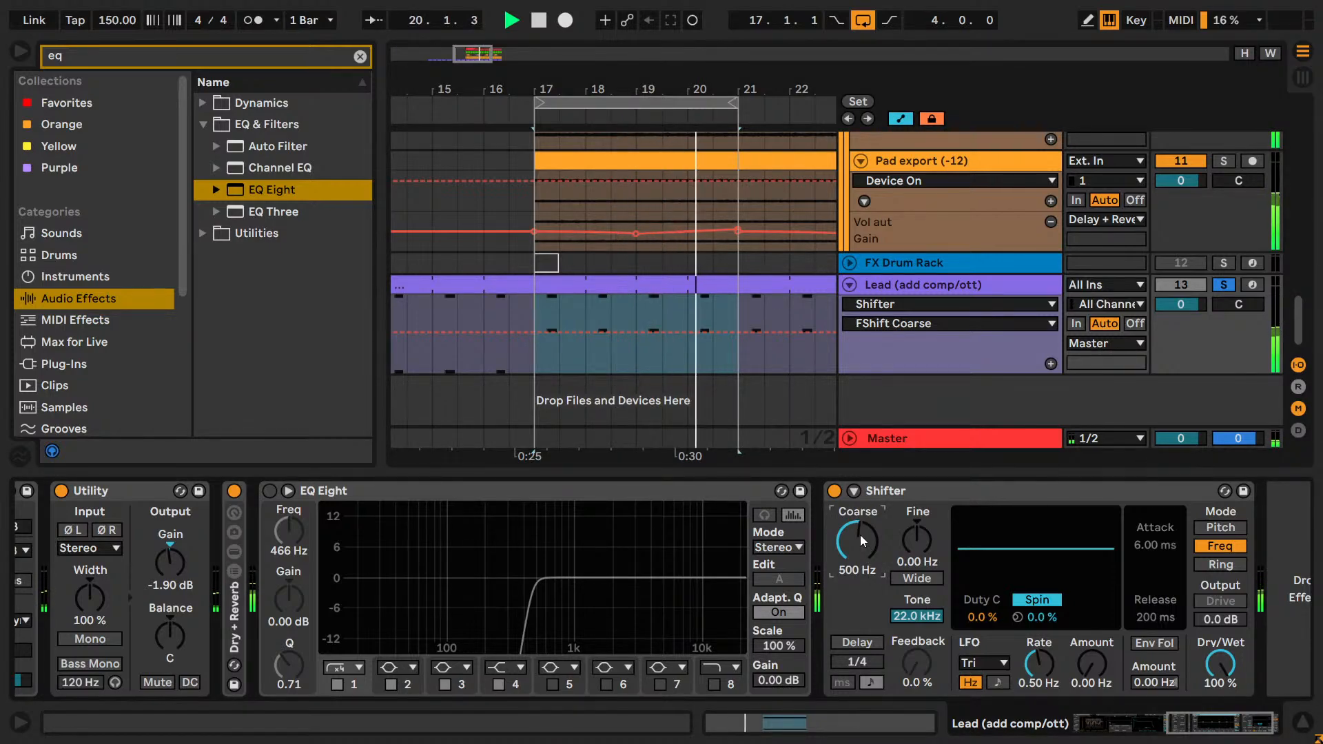
key("ctrl+z")
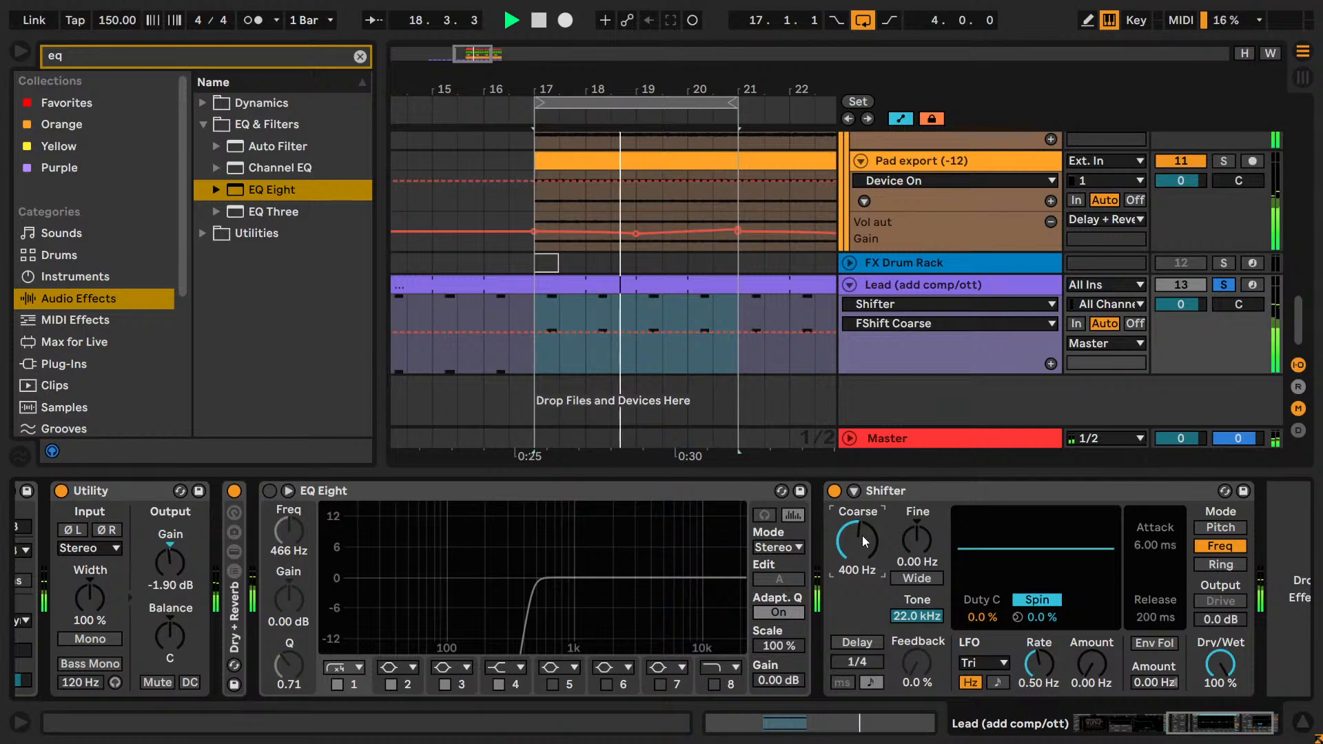
key("Down")
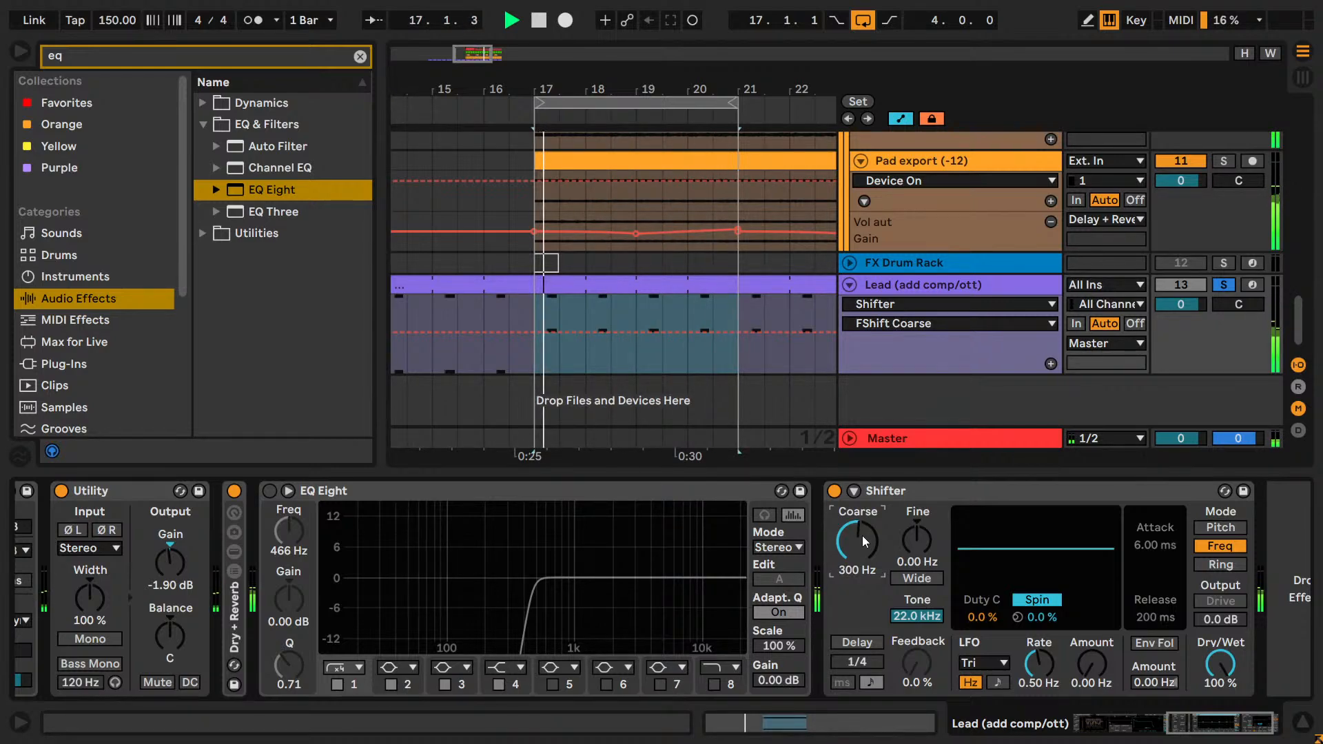
key("Down")
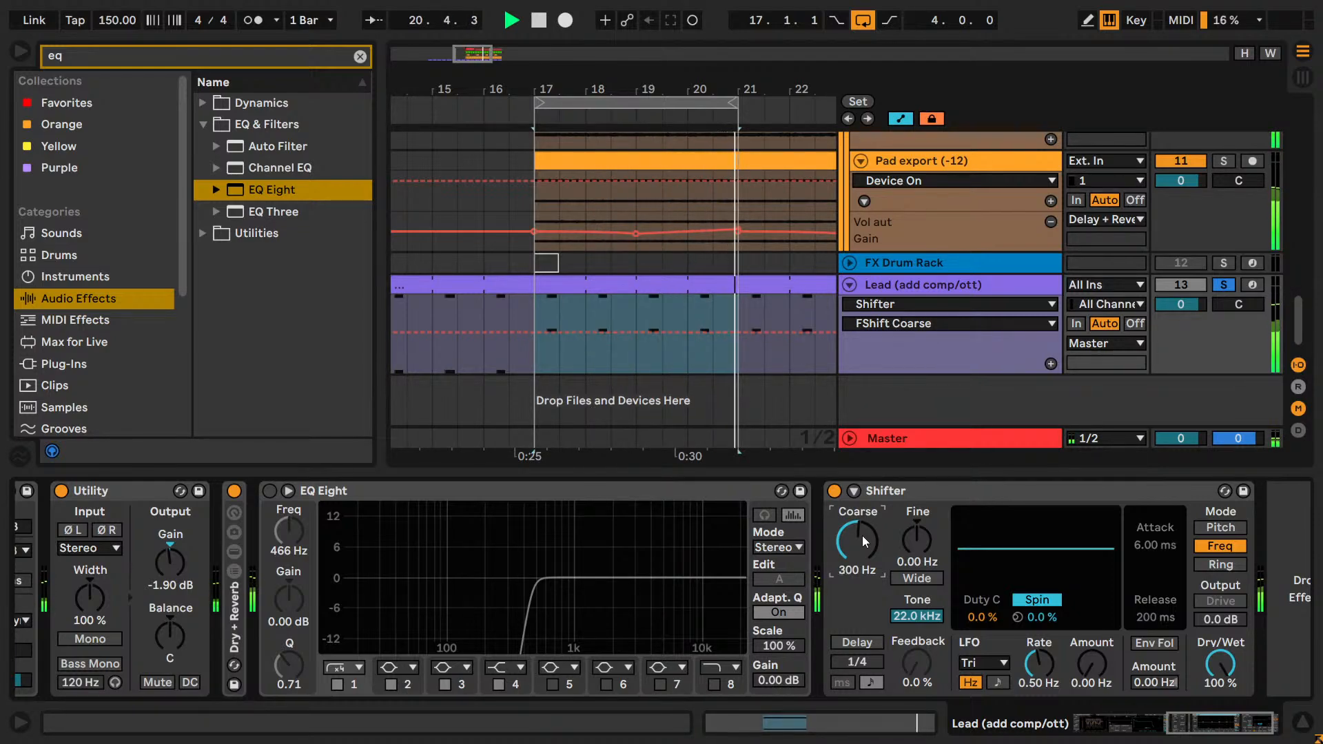
Compare Coarse shifts between 200 and 500 Hz in 100 Hz increments against the pads, ending on 400 Hz.
key("Up")
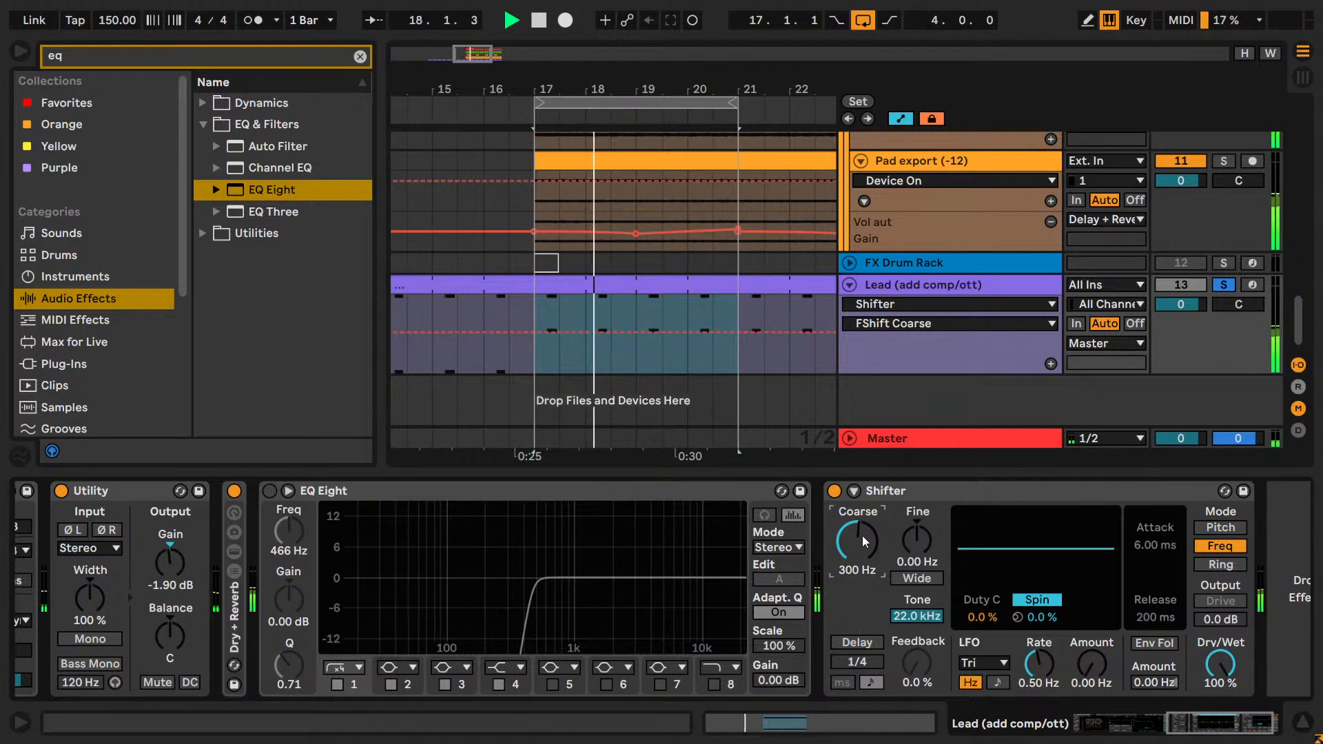
key("Up")
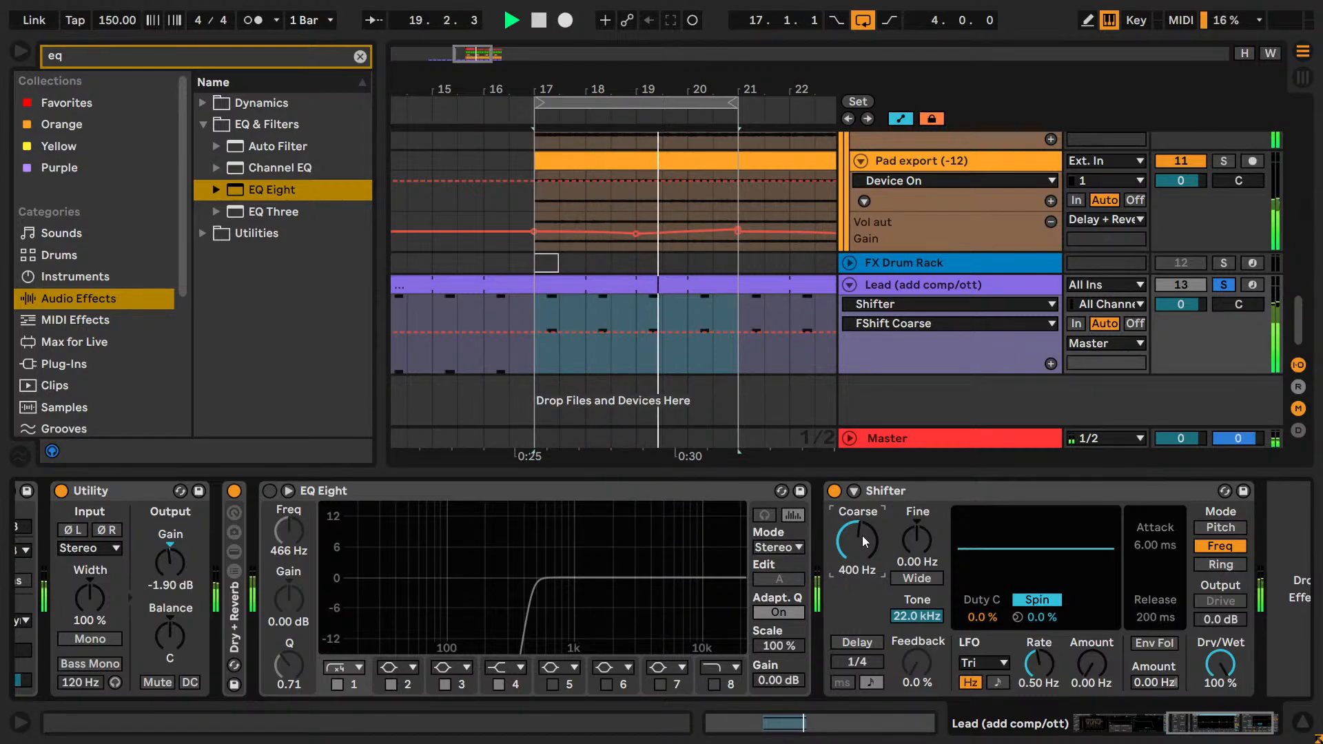
key("Down")
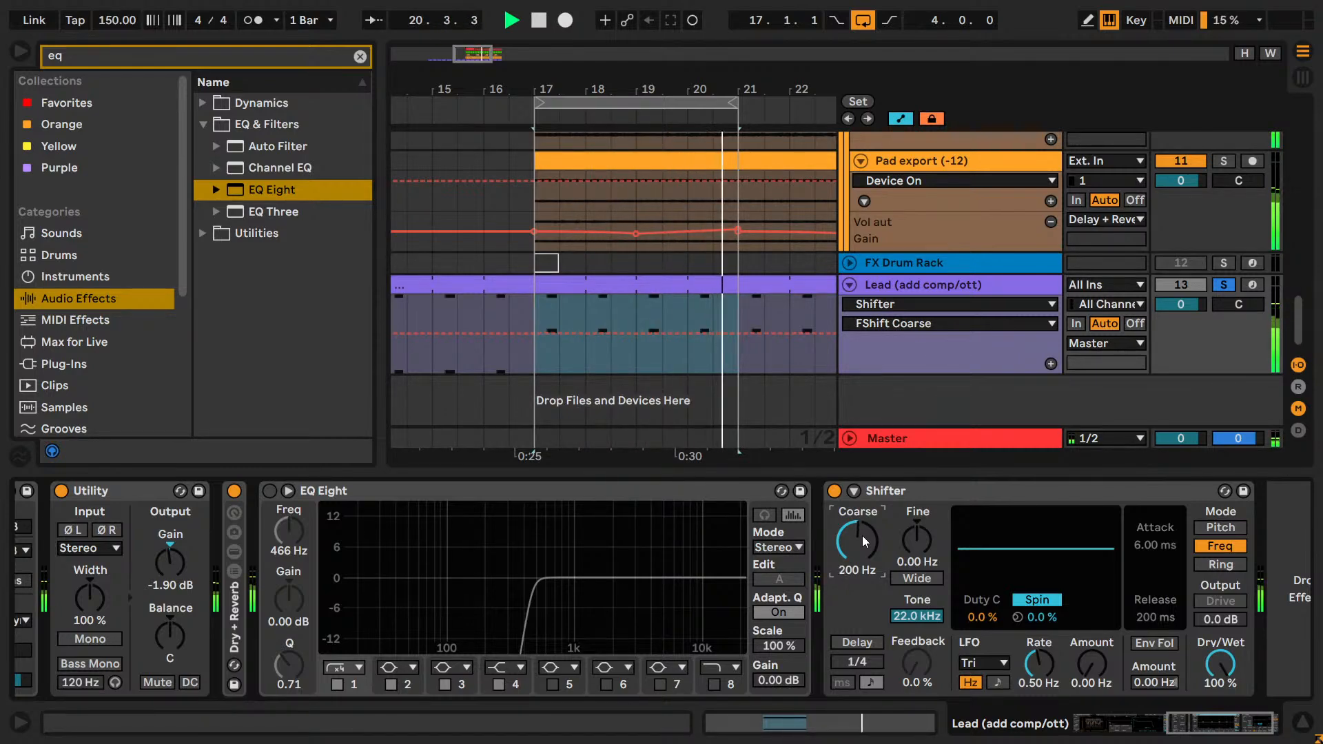
key("Up")
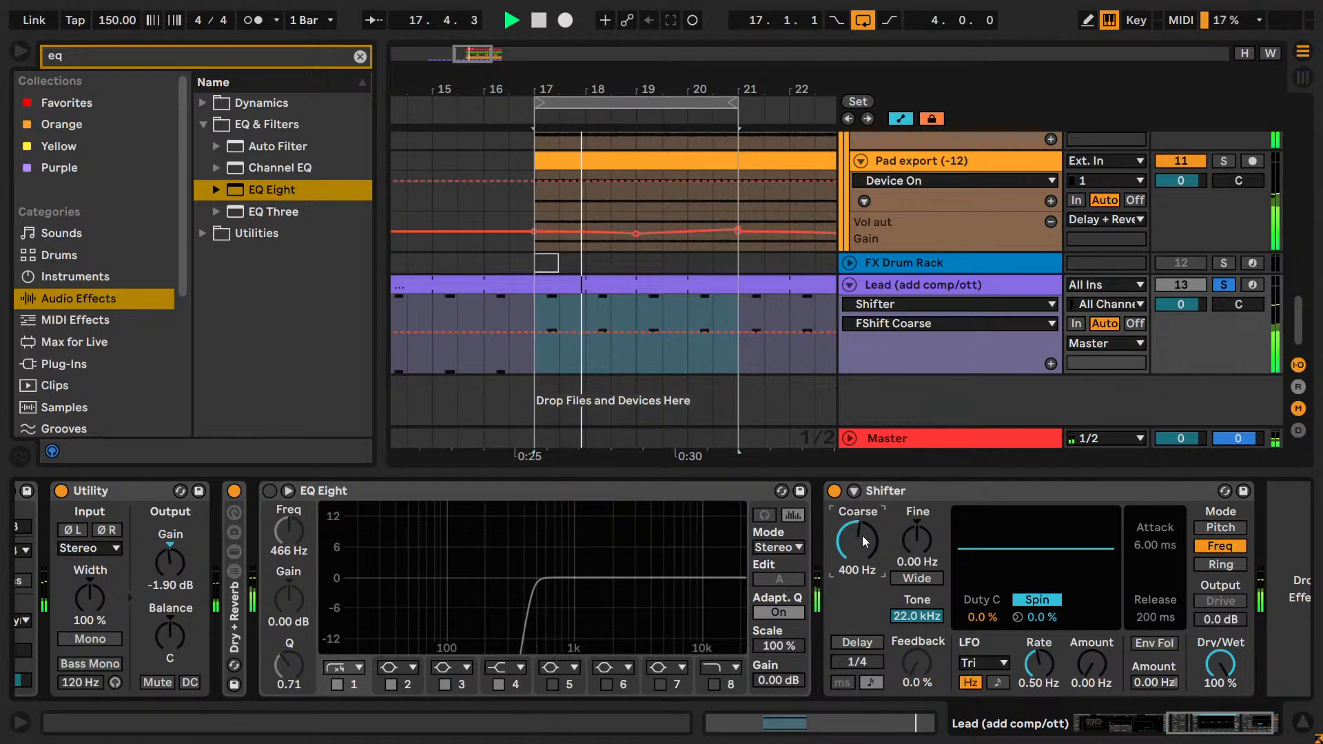
key("Up")
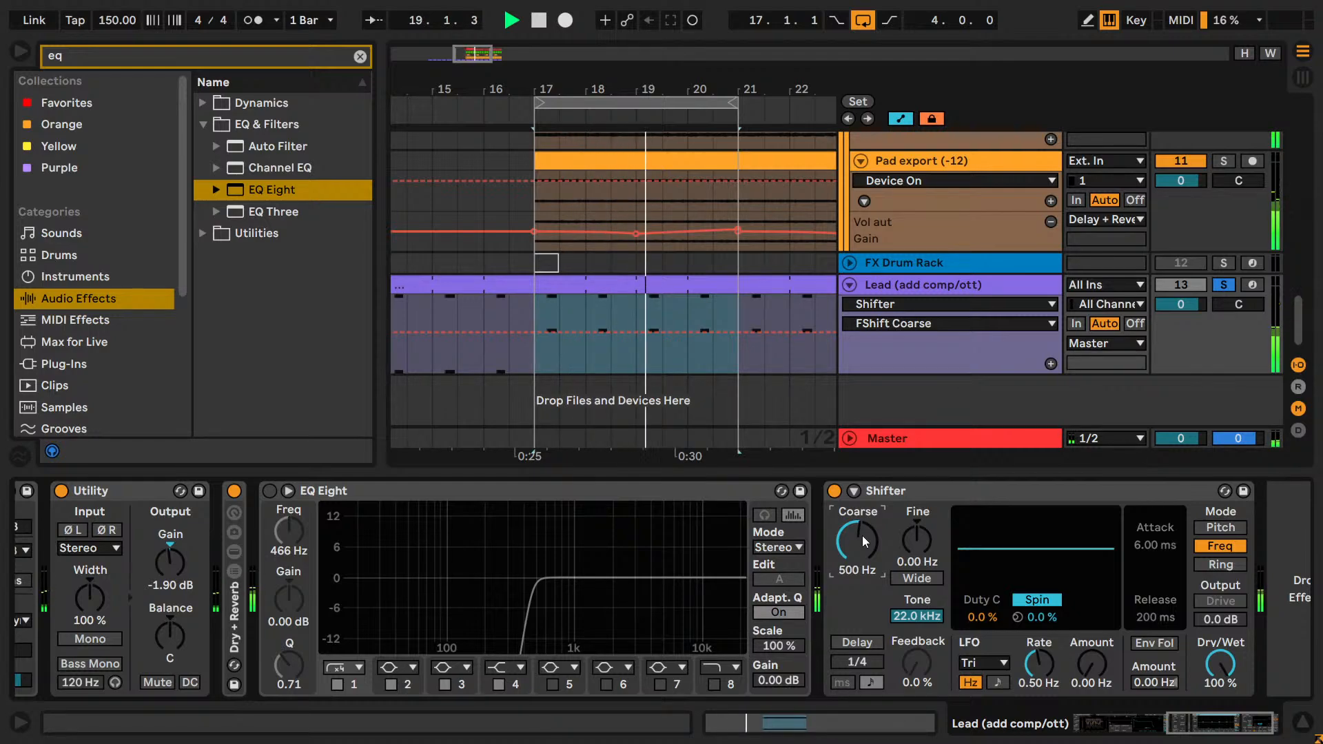
key("Down")
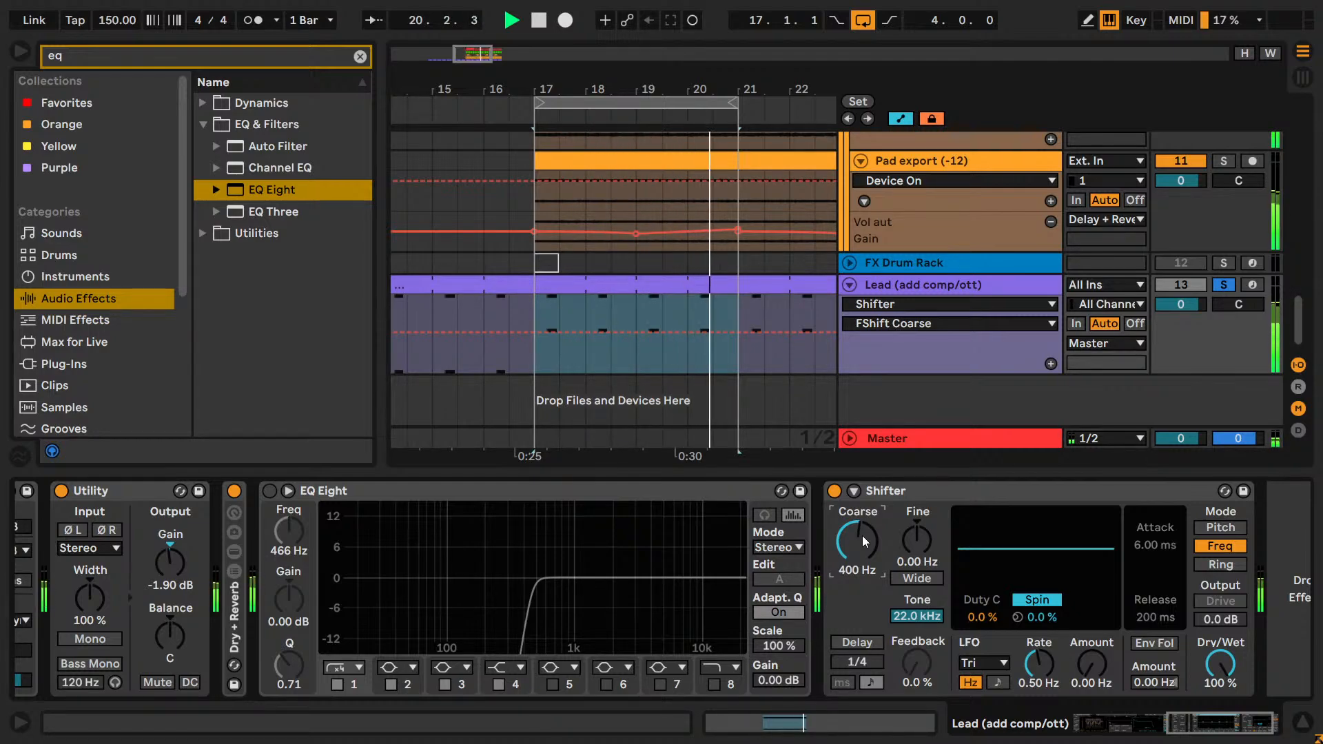
Fine-tune Shifter's Coarse shift in 10 Hz increments around 420 Hz, settling on 400 Hz.
type("420")
key("Return")
key("Up")
key("Up")
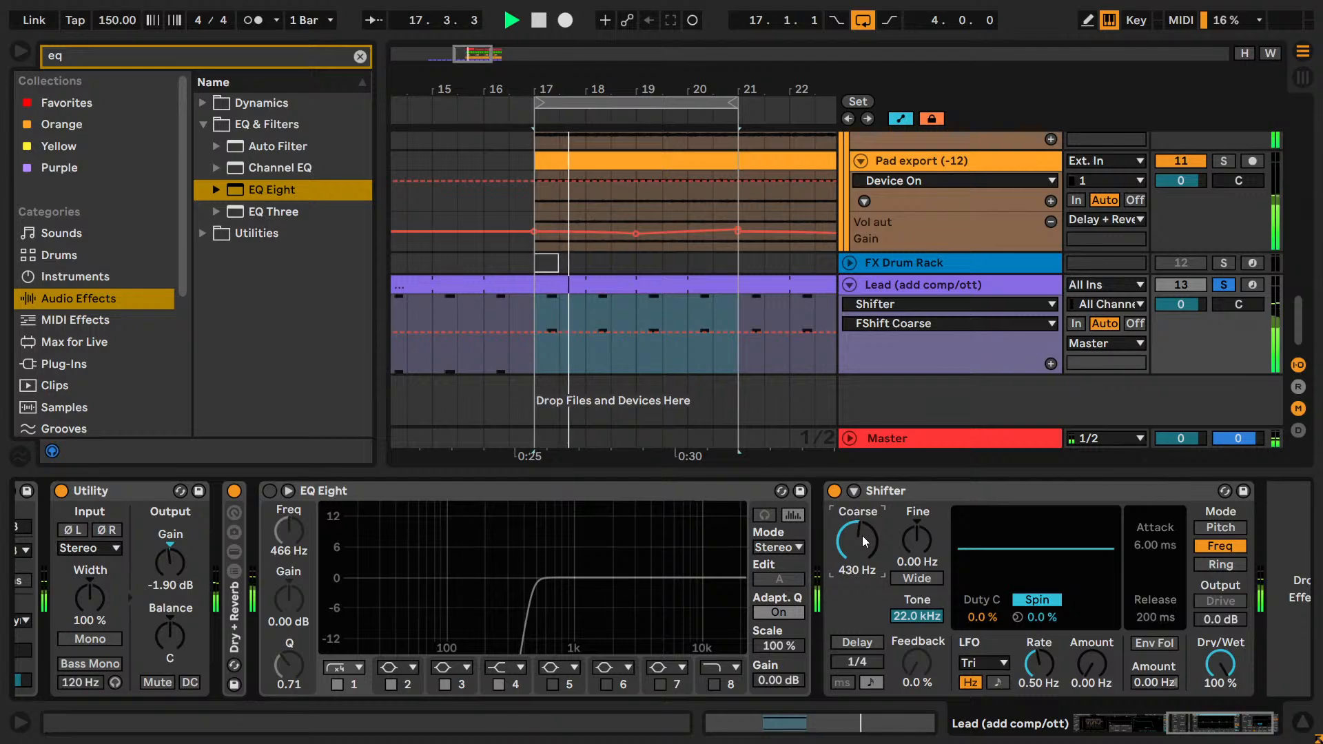
key("Down")
key("Down")
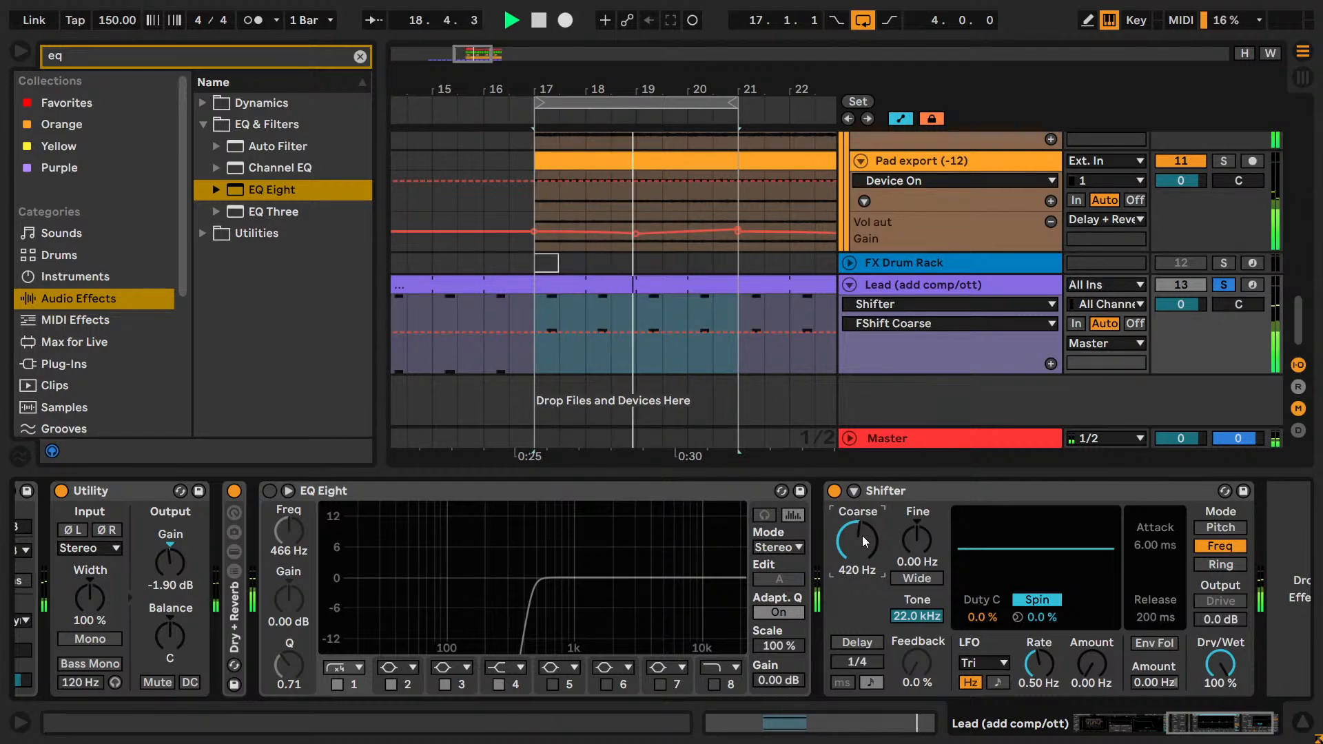
key("Down")
key("Down")
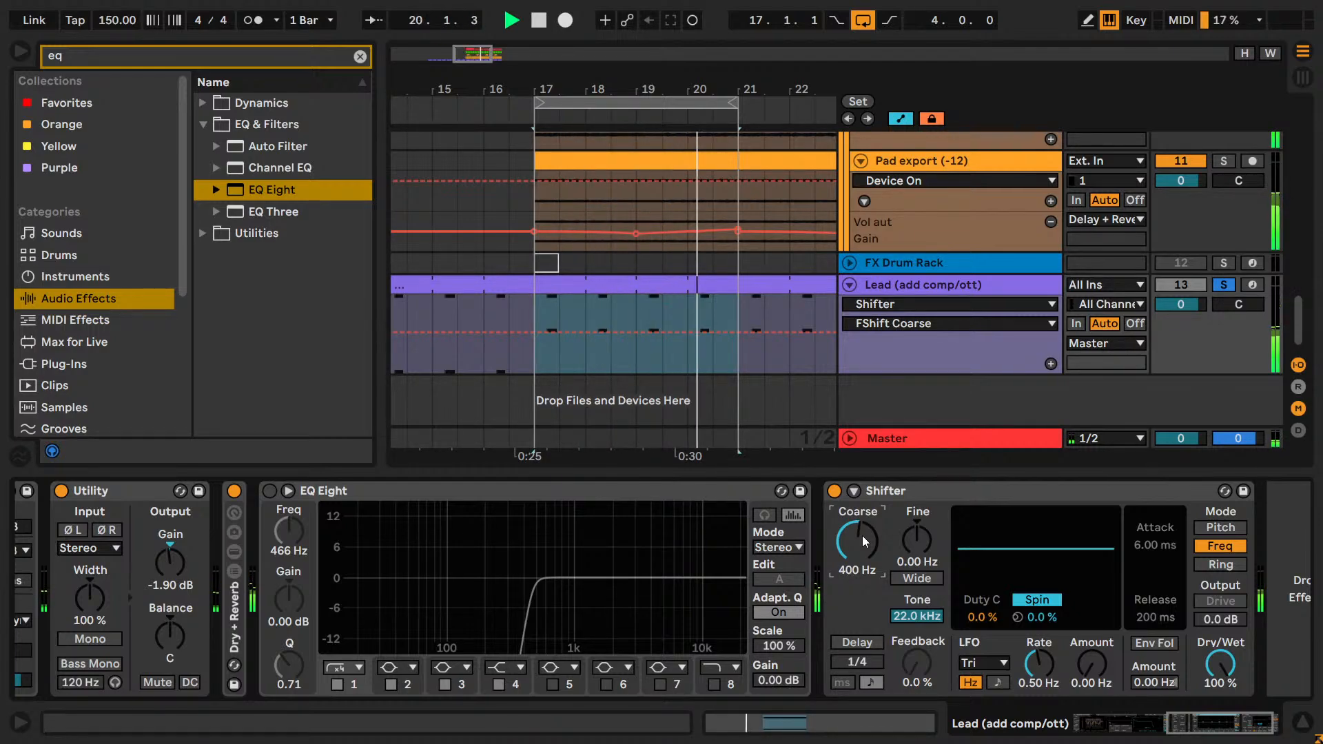
key("Up")
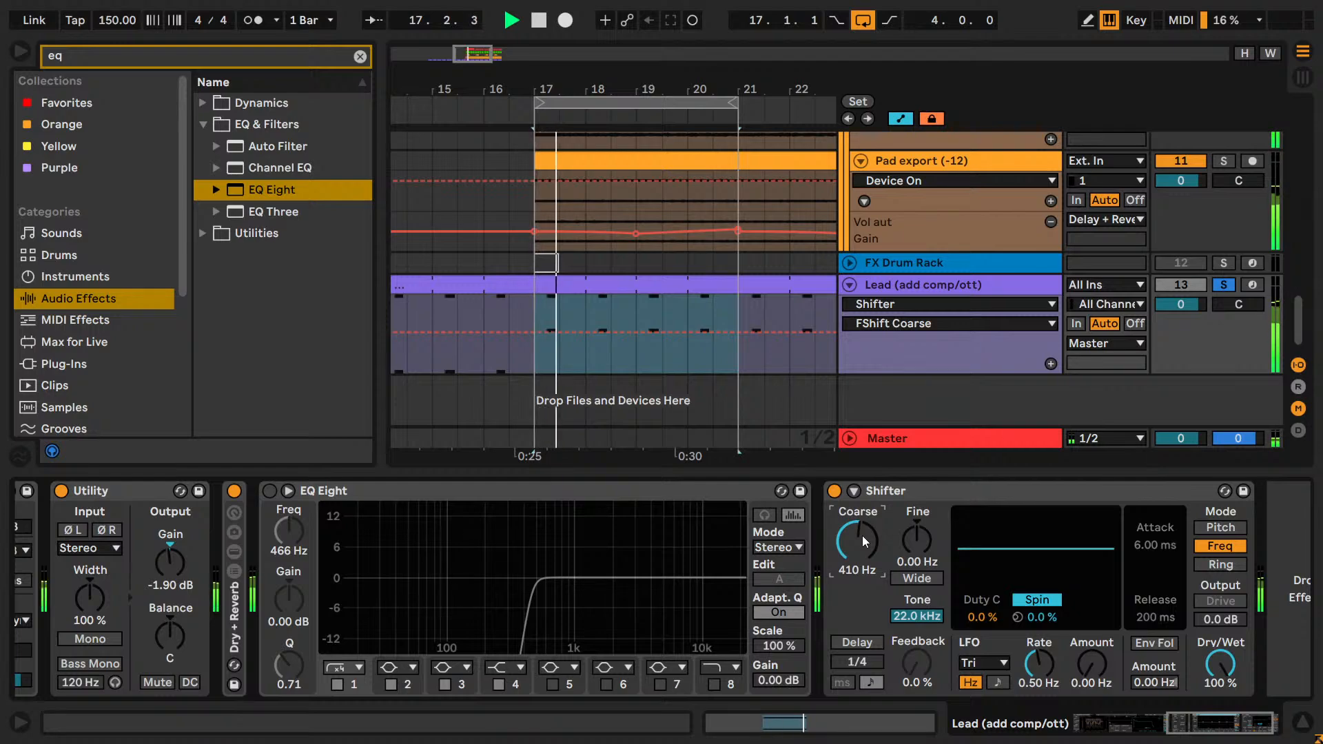
key("Down")
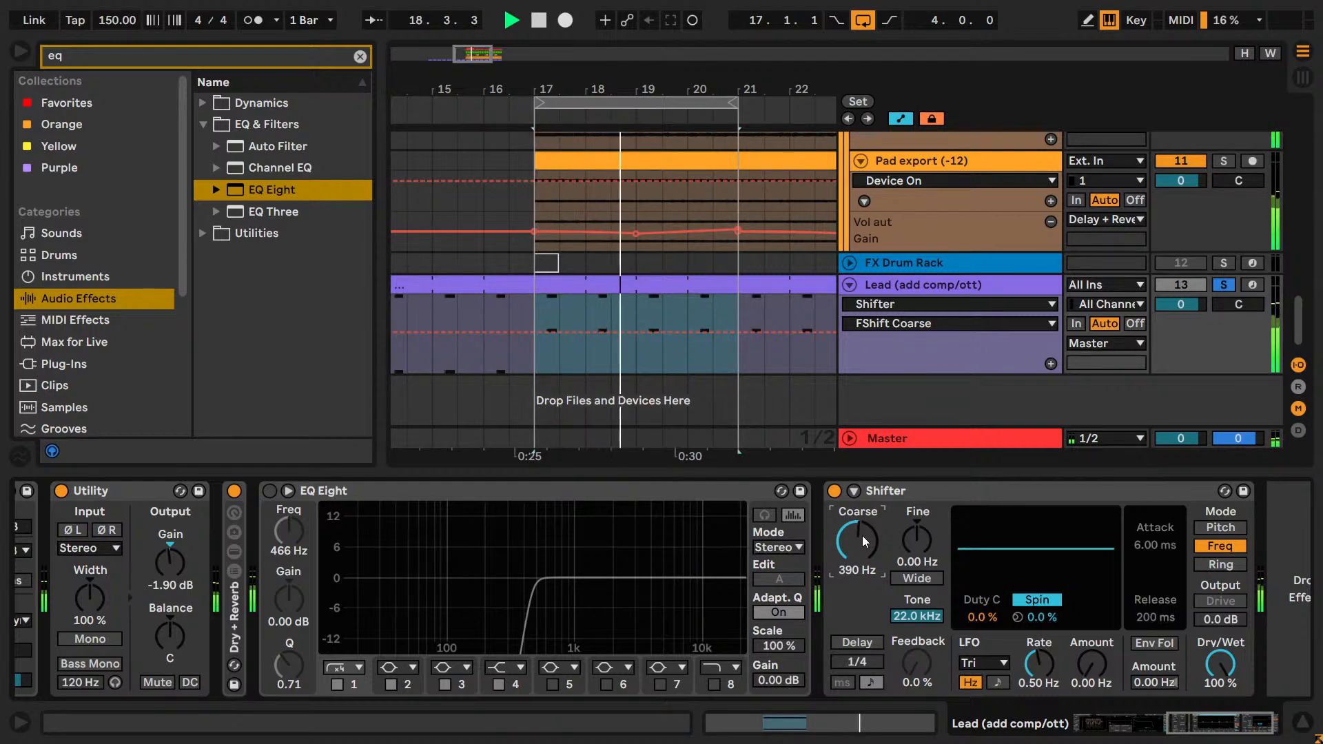
key("Down")
key("Up")
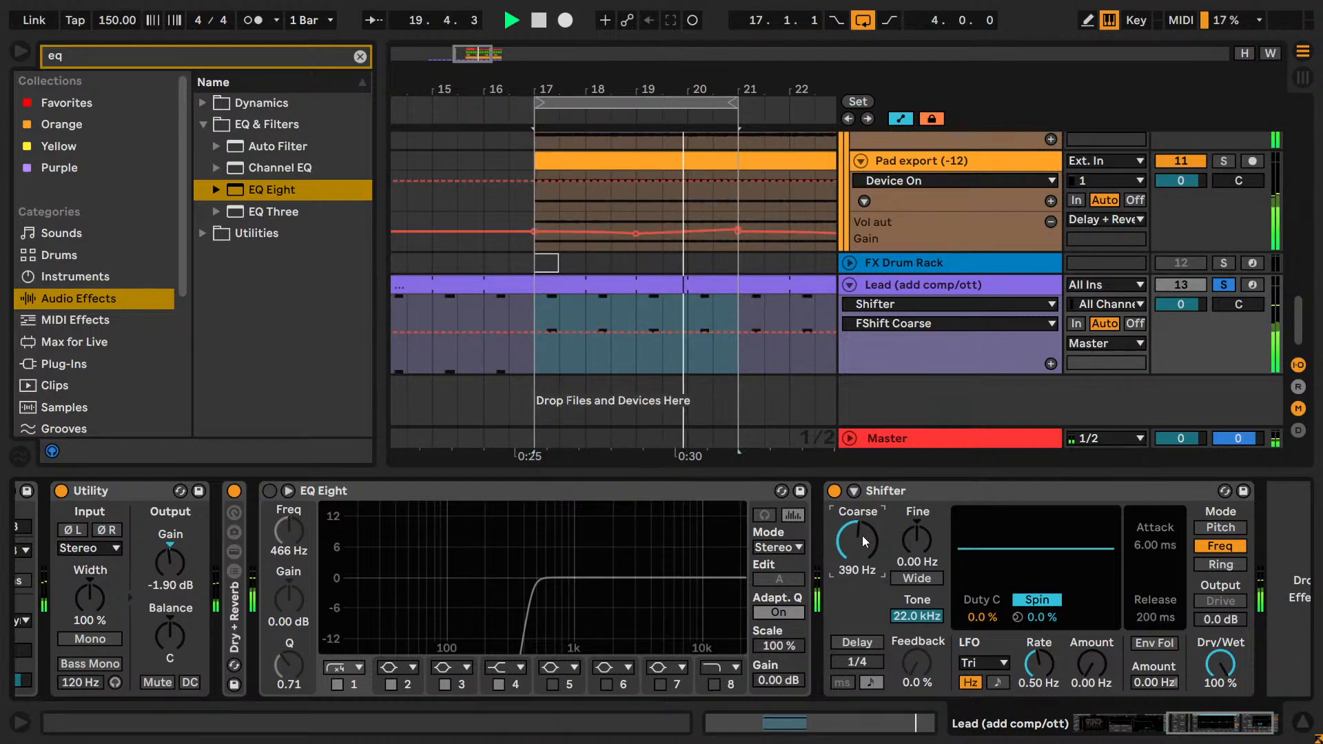
key("space")
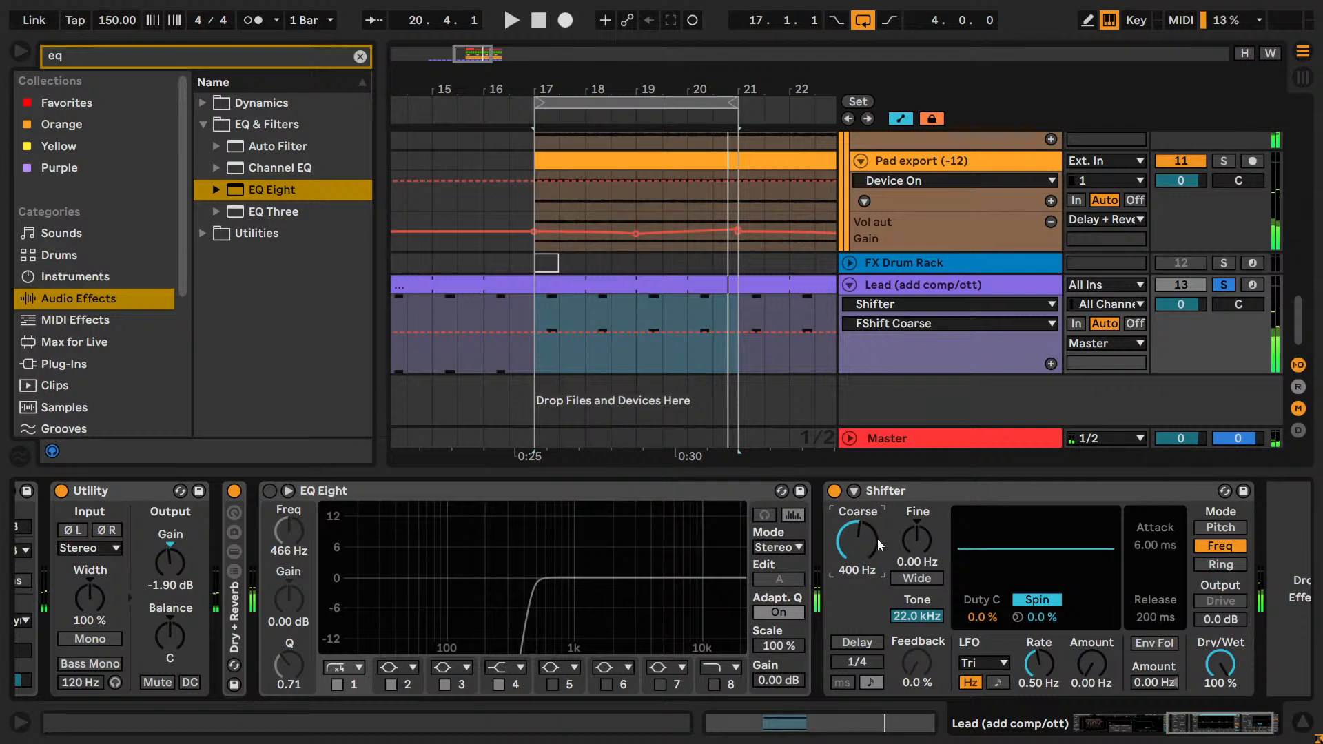
left_click(596, 494)
key("Delete")
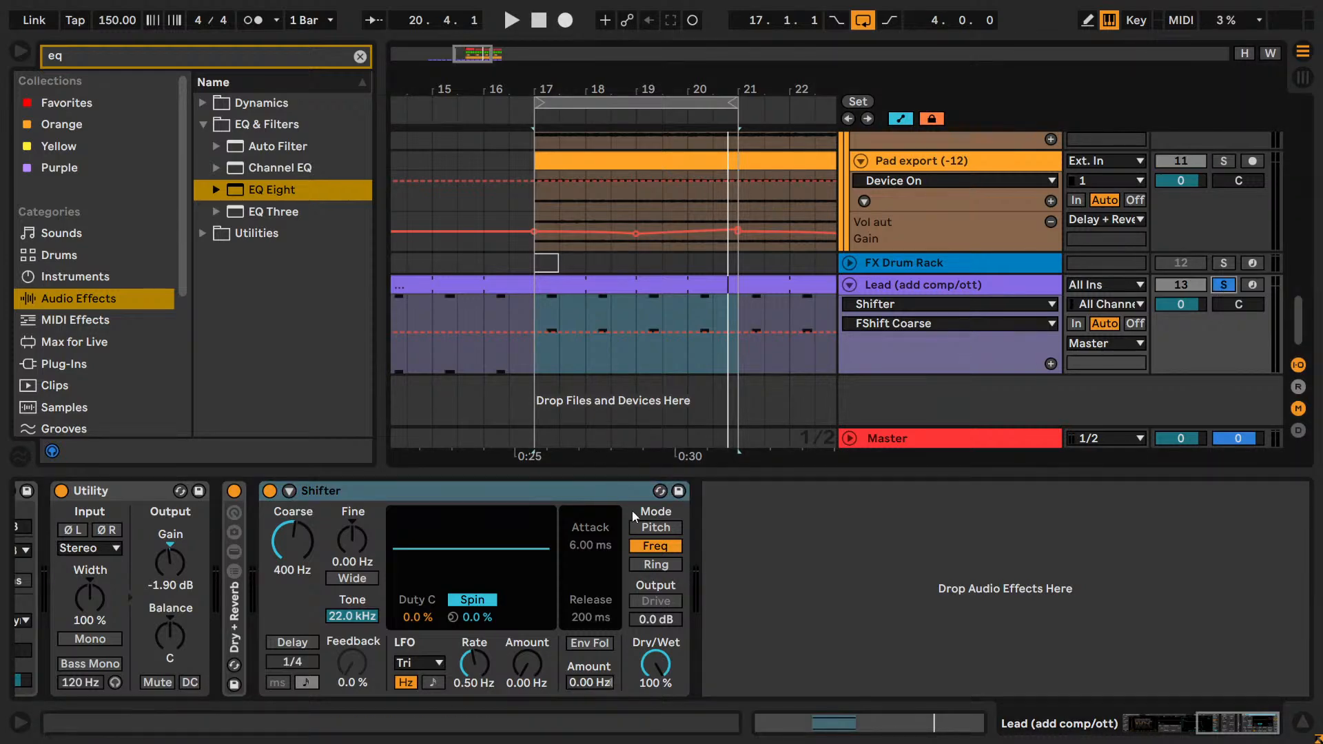
Audition Shifter's Pitch mode with a lowered Coarse value, and its Ring mode with Coarse at 4.64 Hz.
left_click(666, 529)
key("space")
mouse_move(301, 548)
left_mouse_down()
mouse_move(301, 517)
mouse_move(301, 568)
left_mouse_up()
left_click(671, 567)
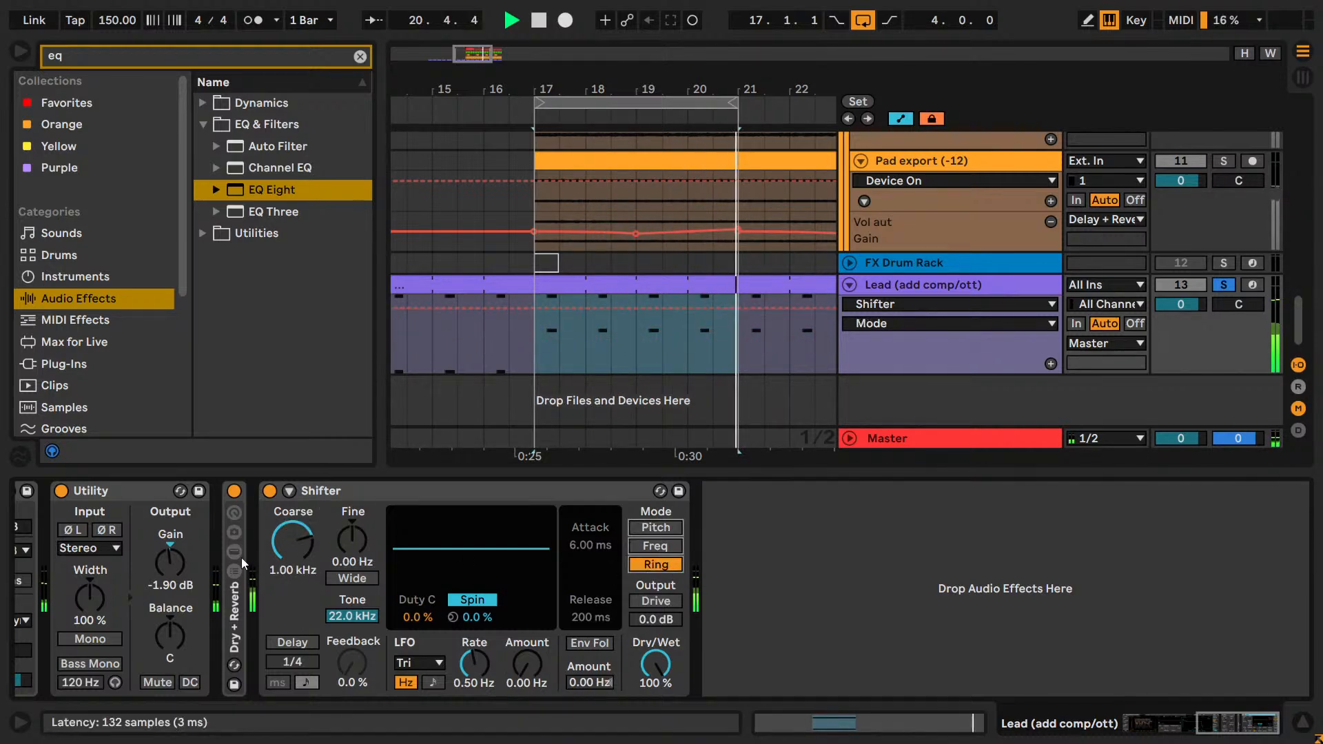
left_click_drag(315, 539, 315, 556)
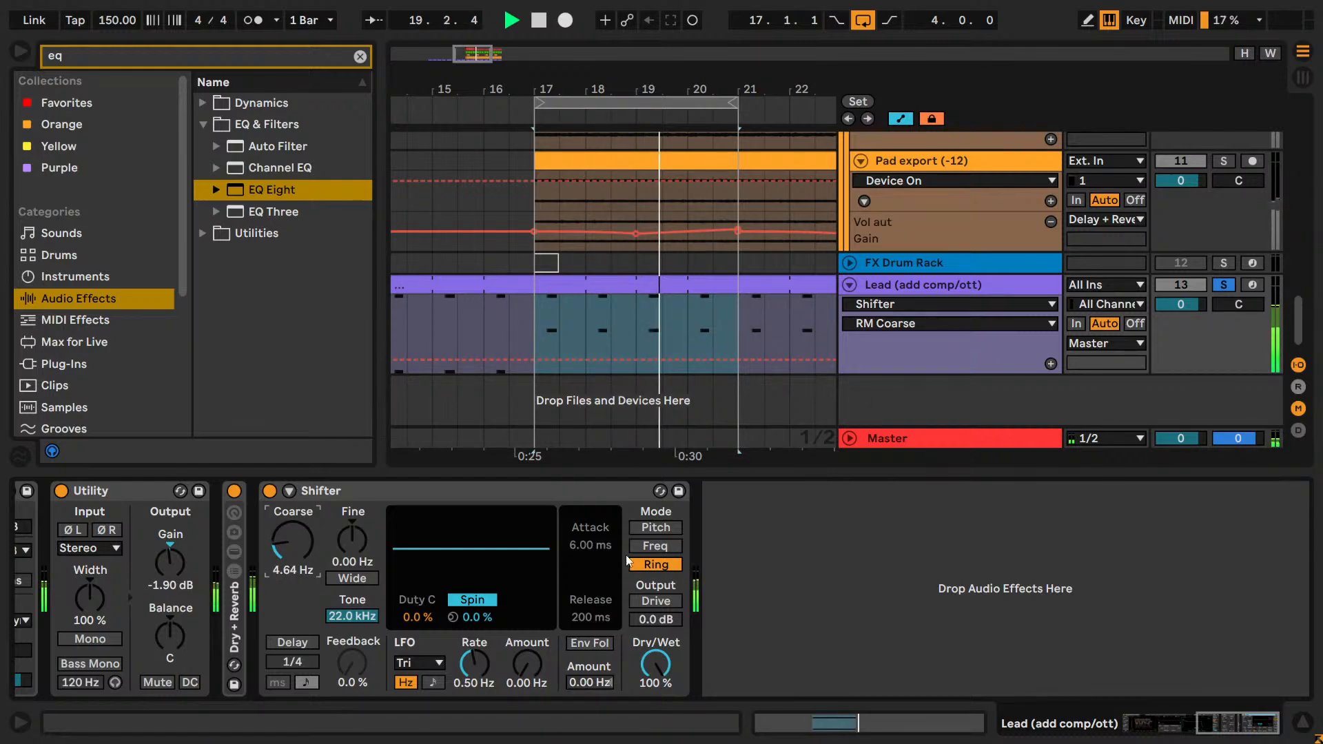
Return Shifter to Freq mode with Dry/Wet at 100% and stop the loop.
left_click(655, 545)
left_click(658, 682)
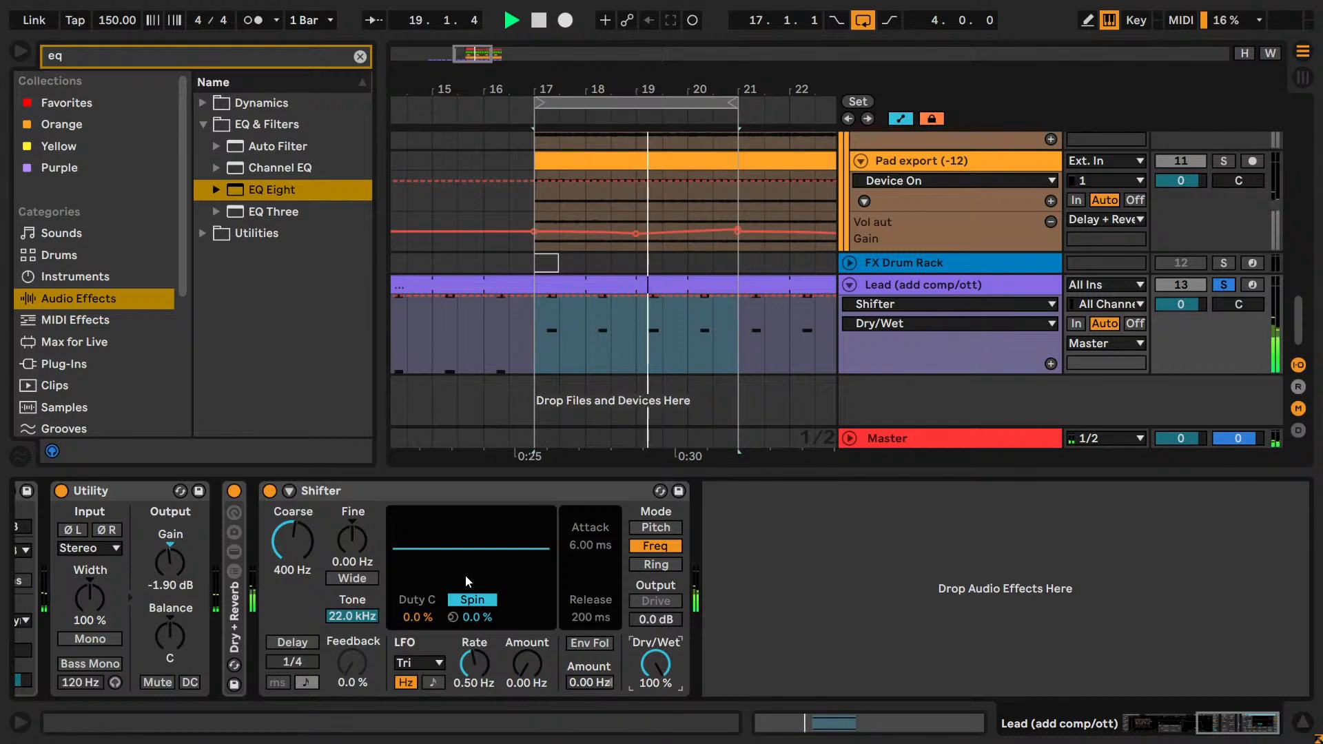
key("space")
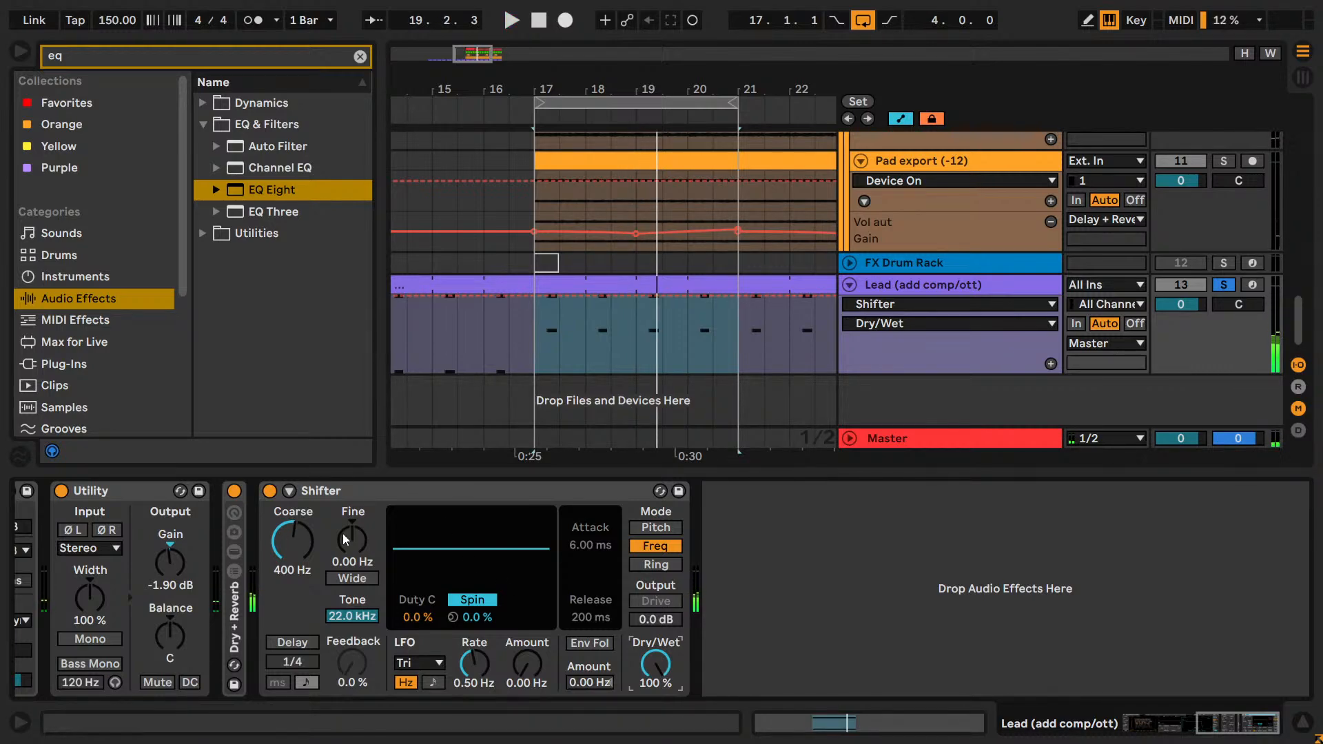
key("space")
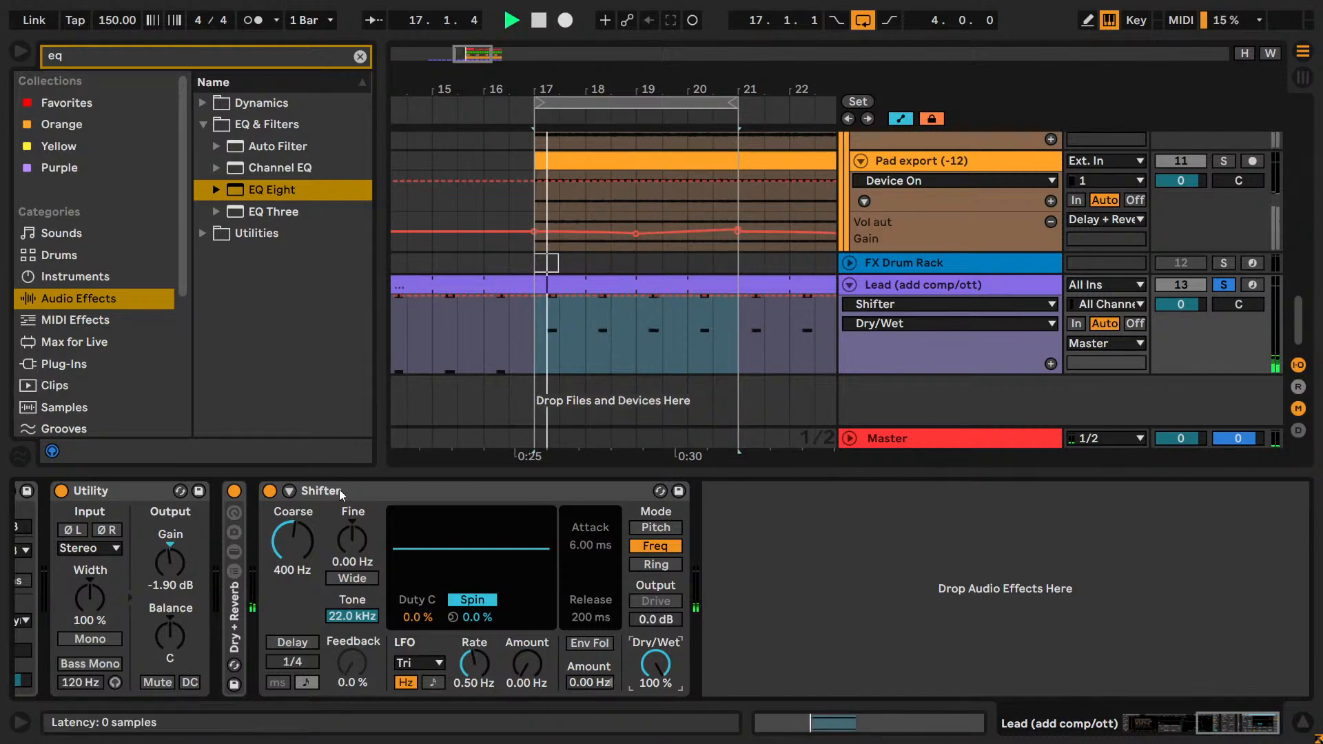
left_click_drag(339, 489, 854, 534)
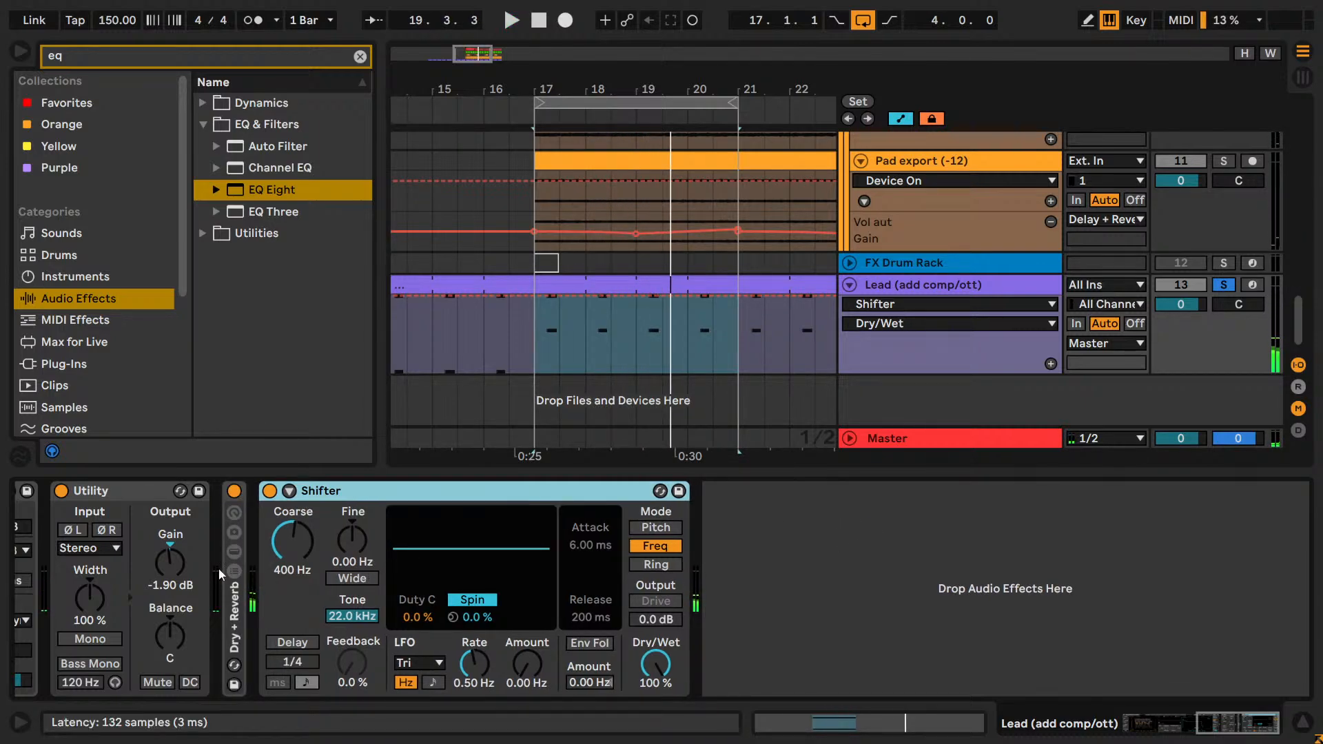
Unfold the Lead's Dry + Reverb rack and inspect the Reverb chain's Hybrid Reverb along with the Shifter after the rack.
double_click(235, 599)
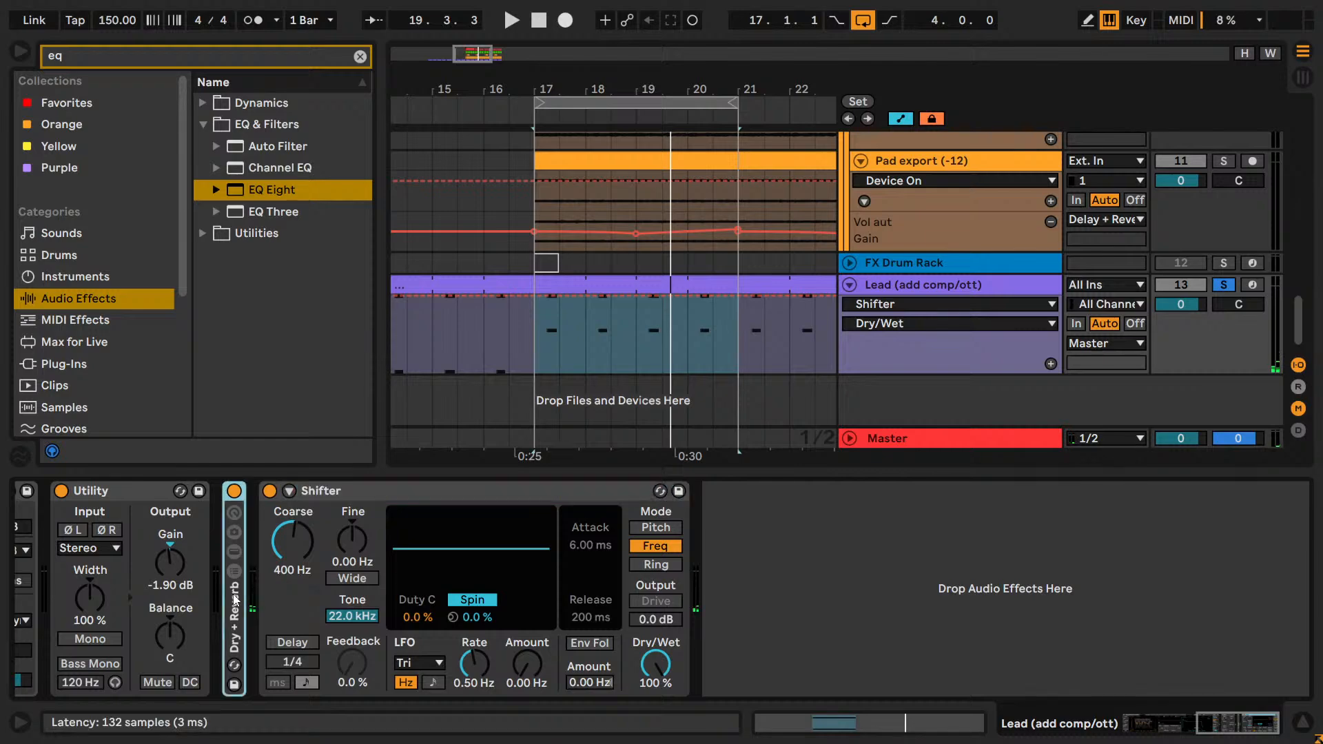
left_click(378, 571)
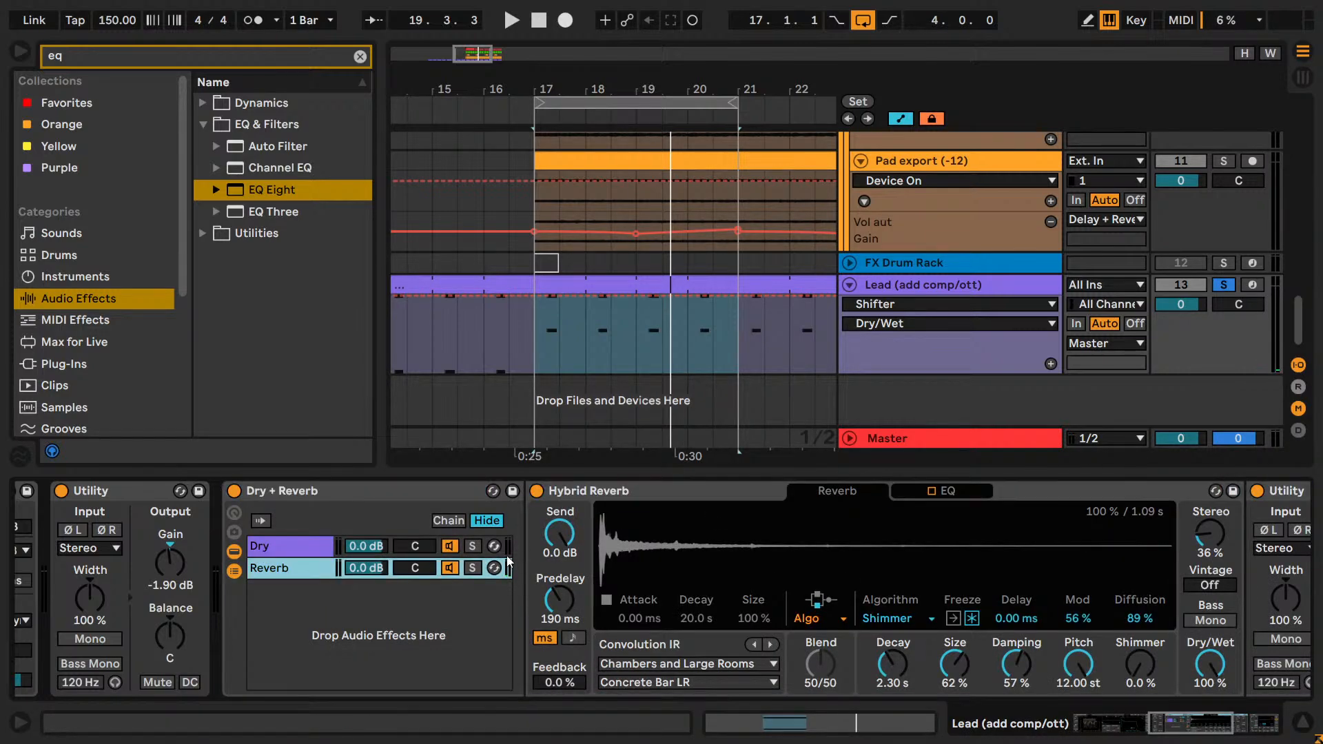
left_click(558, 491)
left_click_drag(1223, 735, 1277, 724)
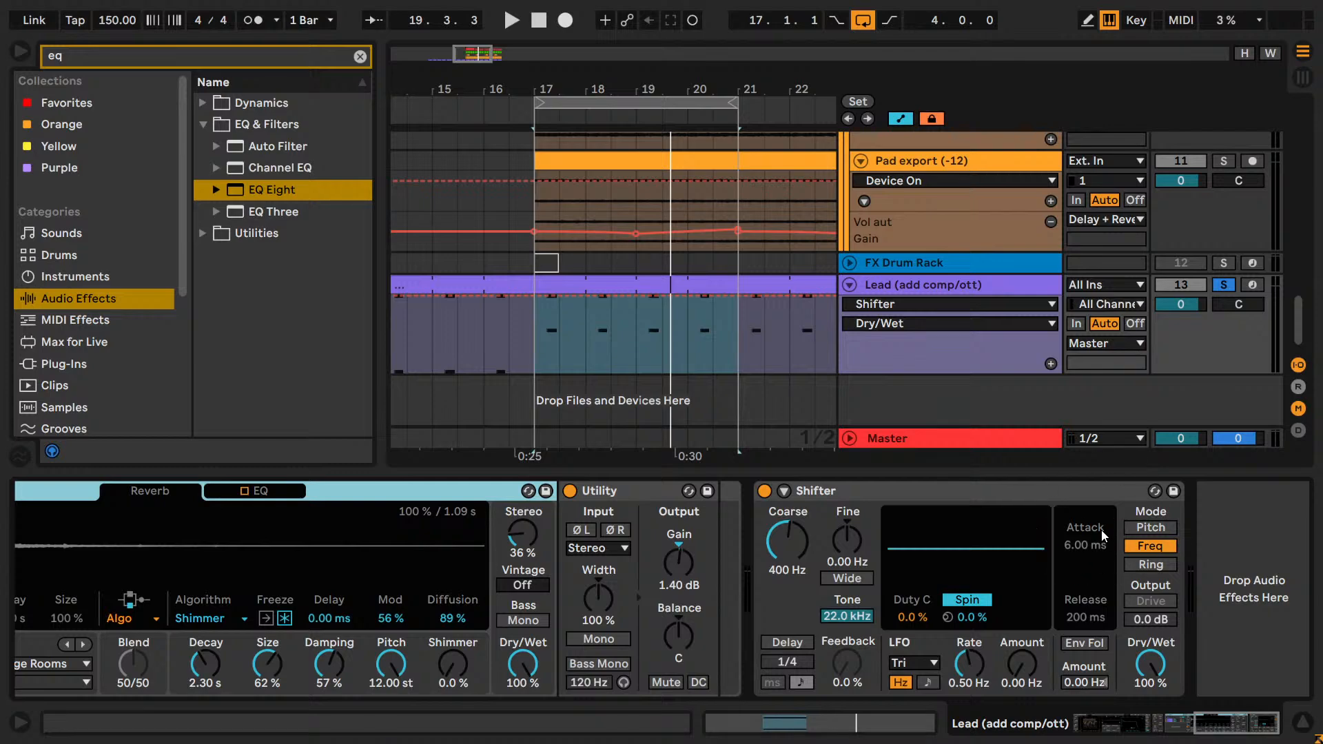
left_click(953, 586)
left_click(791, 530)
Clear the browser search, widen the browser, collapse the Pitch & Modulation effects and expand Delay & Loop.
left_click(204, 124)
left_click(360, 56)
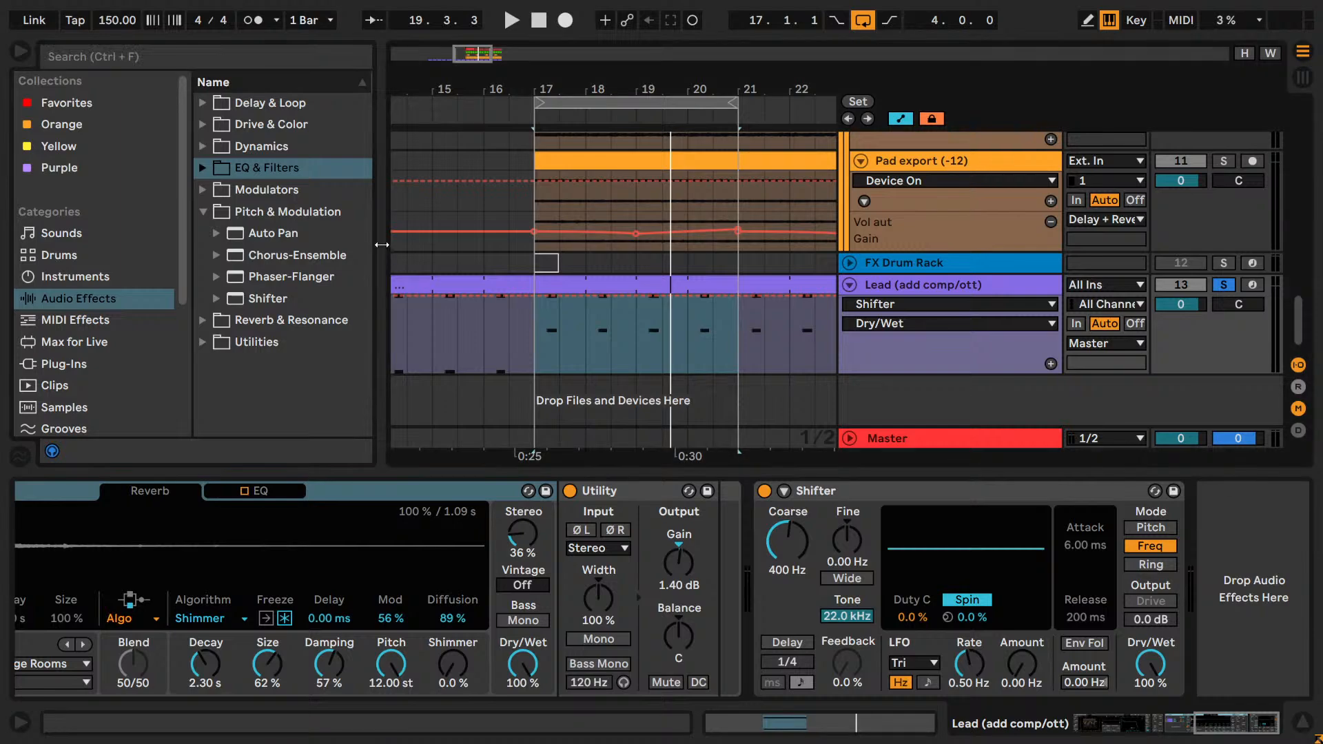
left_click_drag(376, 249, 567, 257)
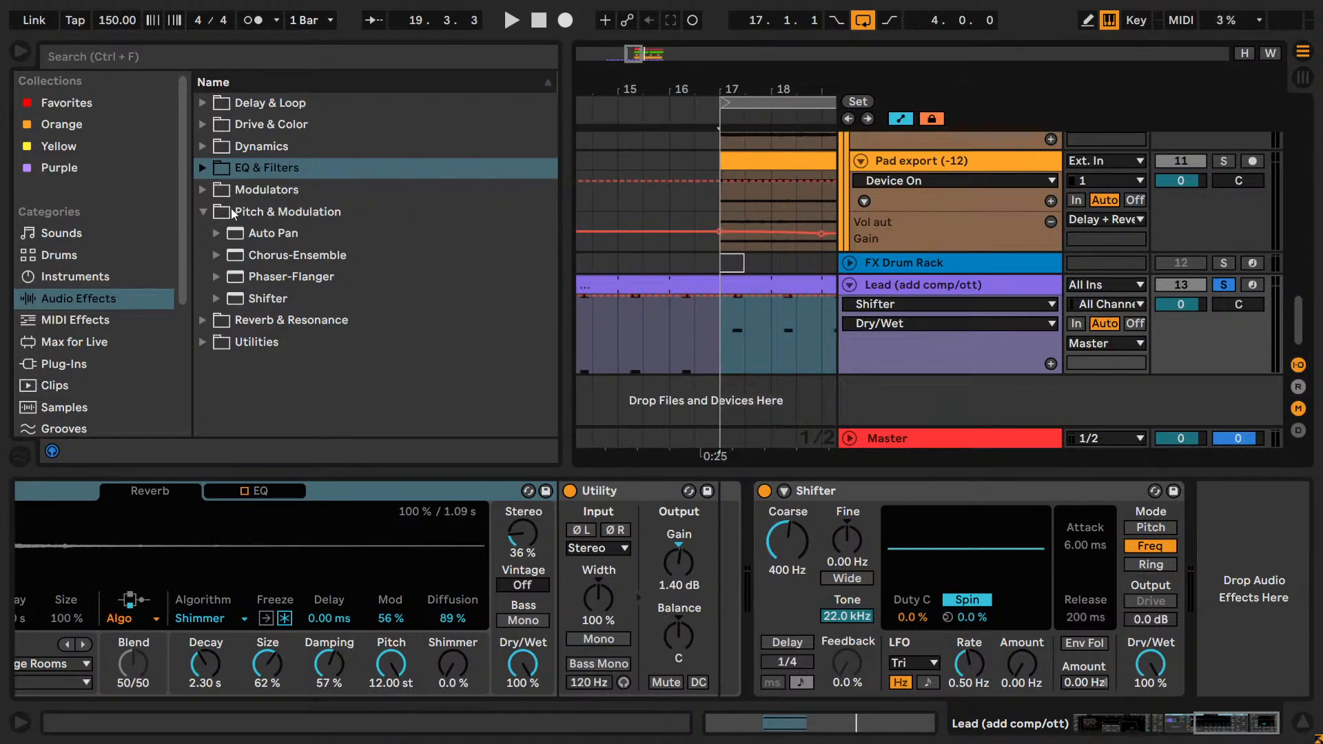
left_click(203, 210)
left_click(206, 104)
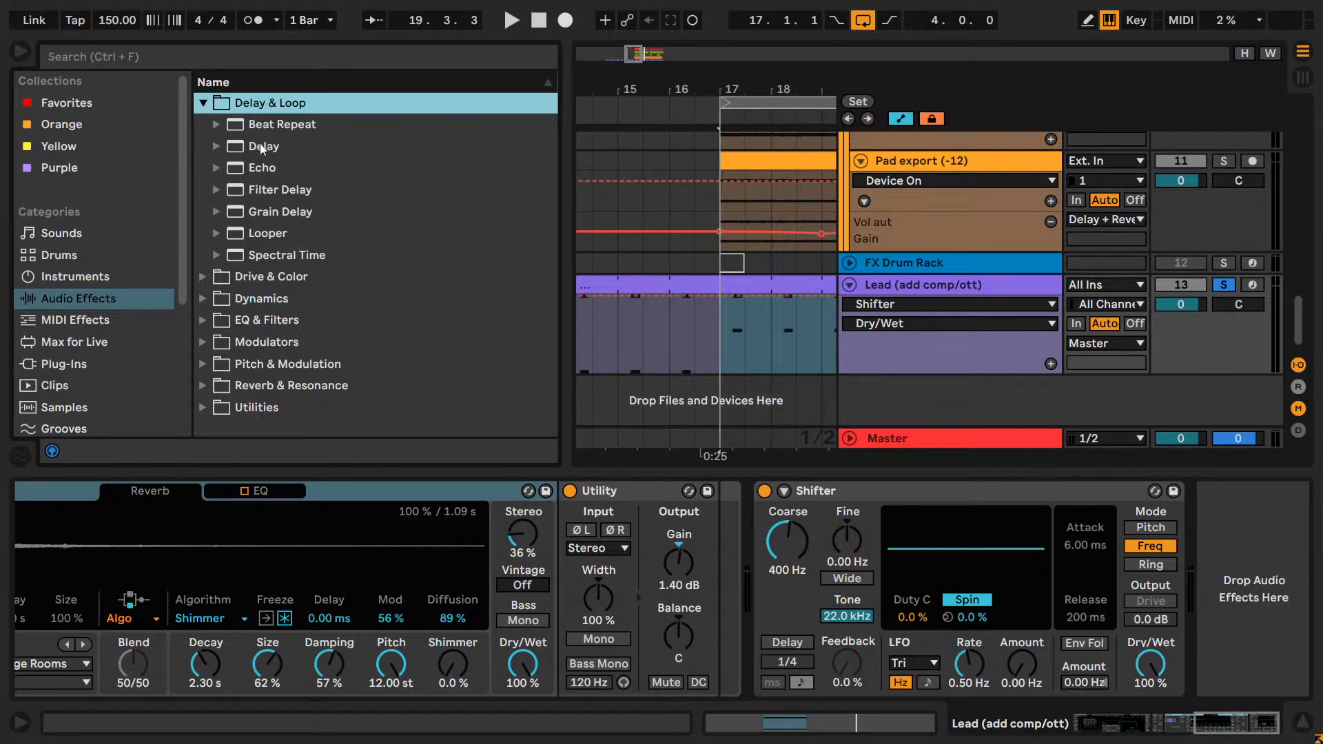
Check the livestream's status and chat in YouTube Studio and return to Ableton Live.
key("alt+Tab")
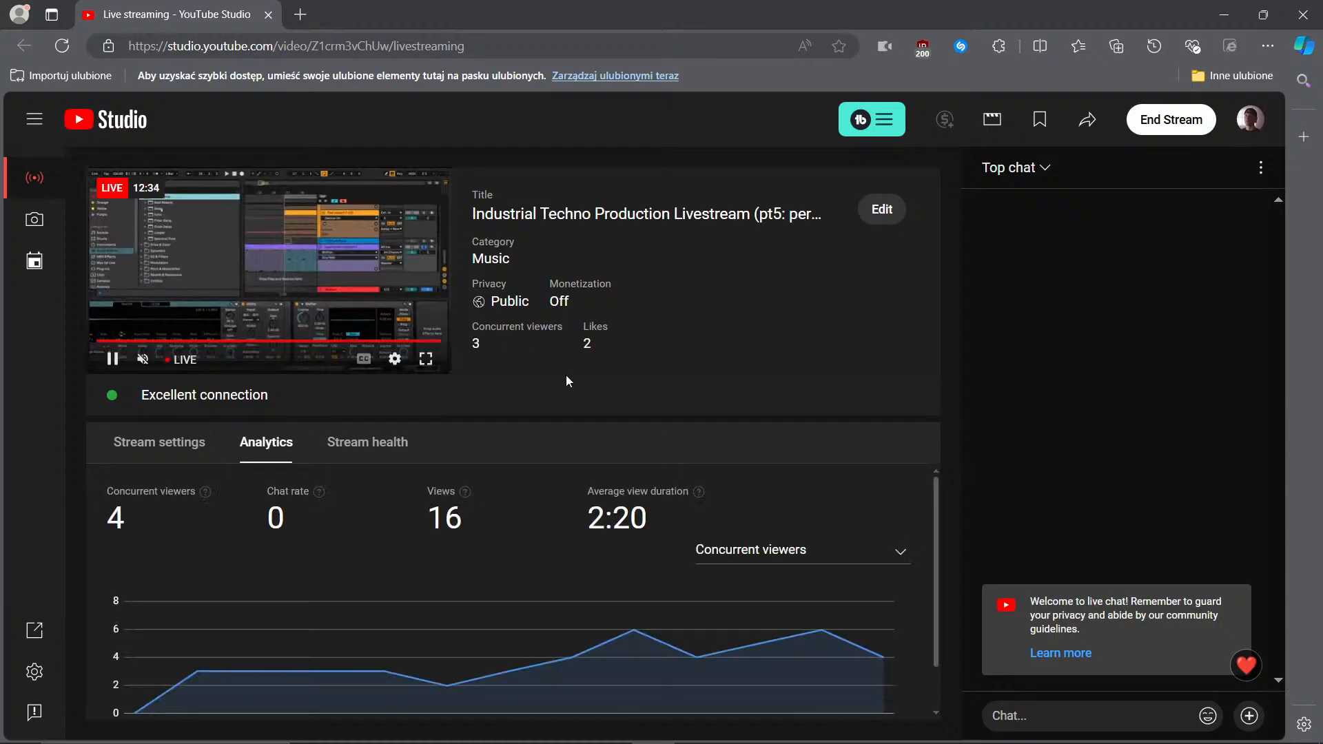
key("alt+Tab")
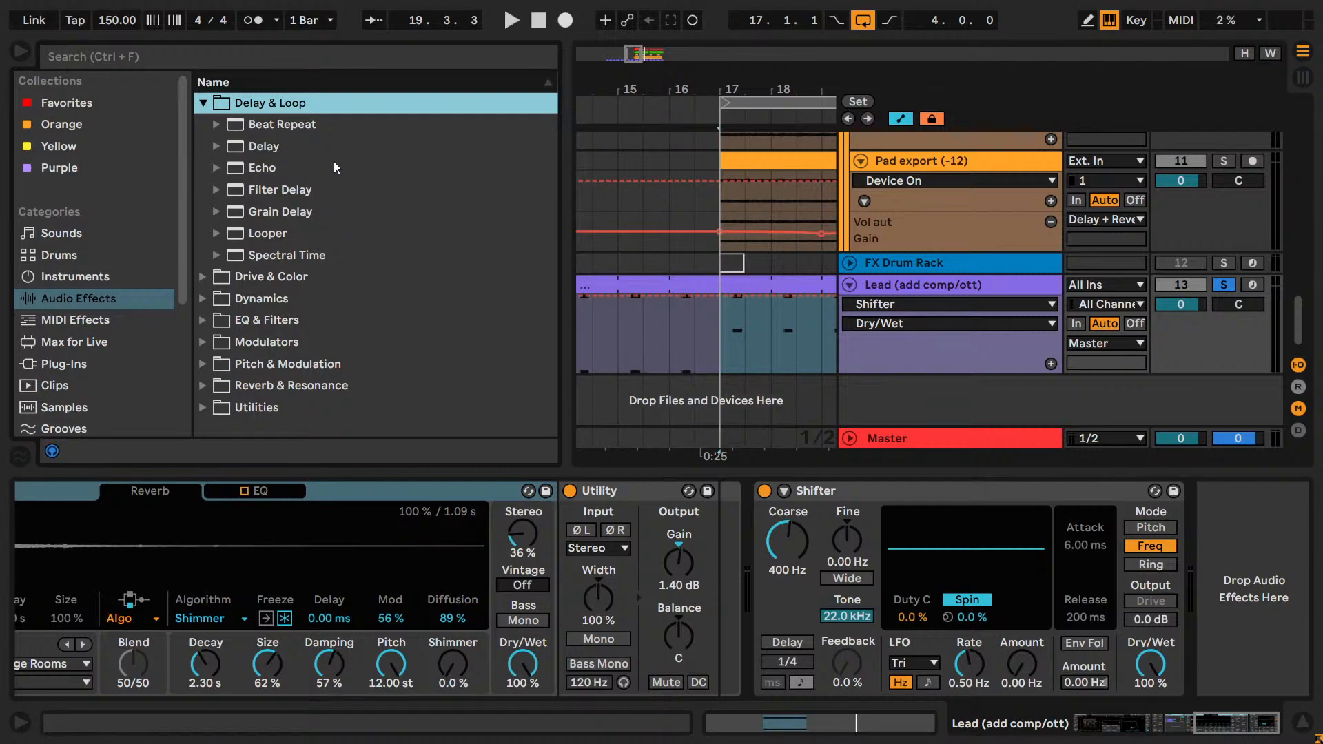
Browse the Delay & Loop effects, collapse that category and expand Drive & Color.
left_click(284, 122)
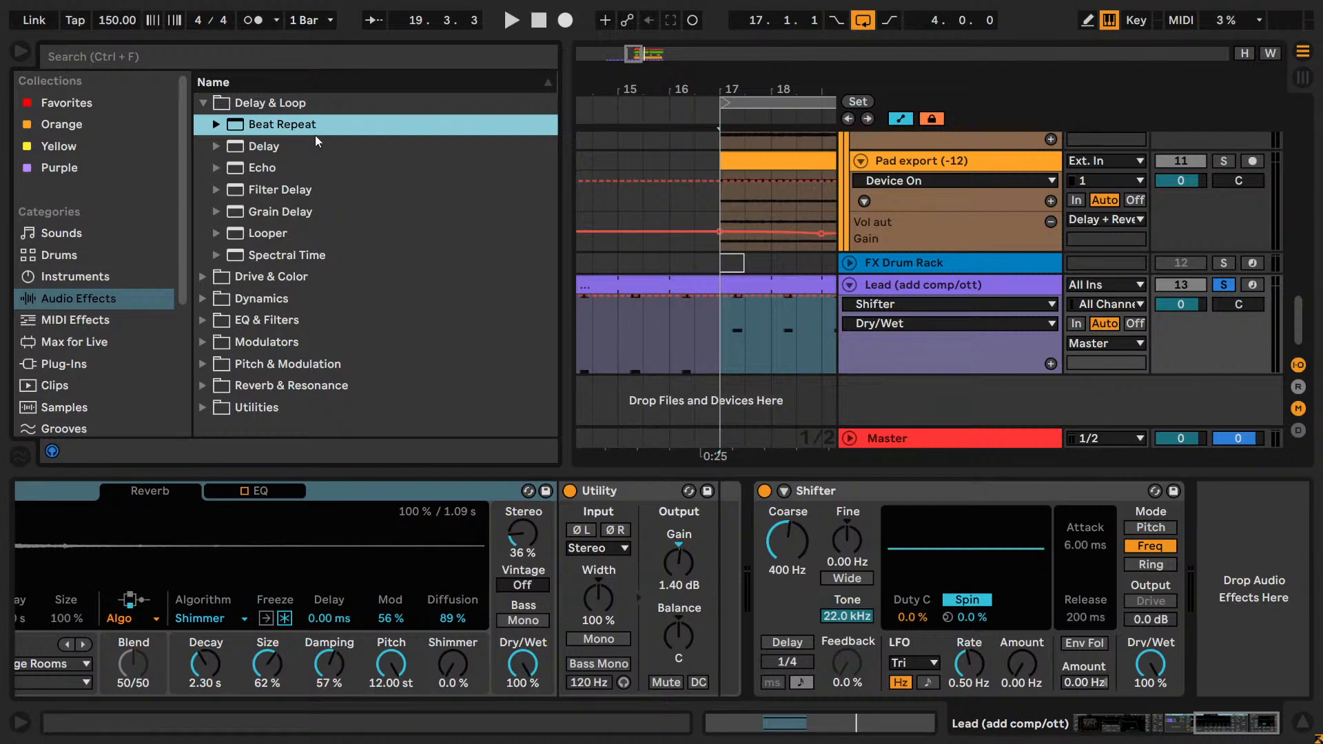
key("Down")
key("Down")
key("Down")
key("Down")
key("Left")
key("Left")
key("Down")
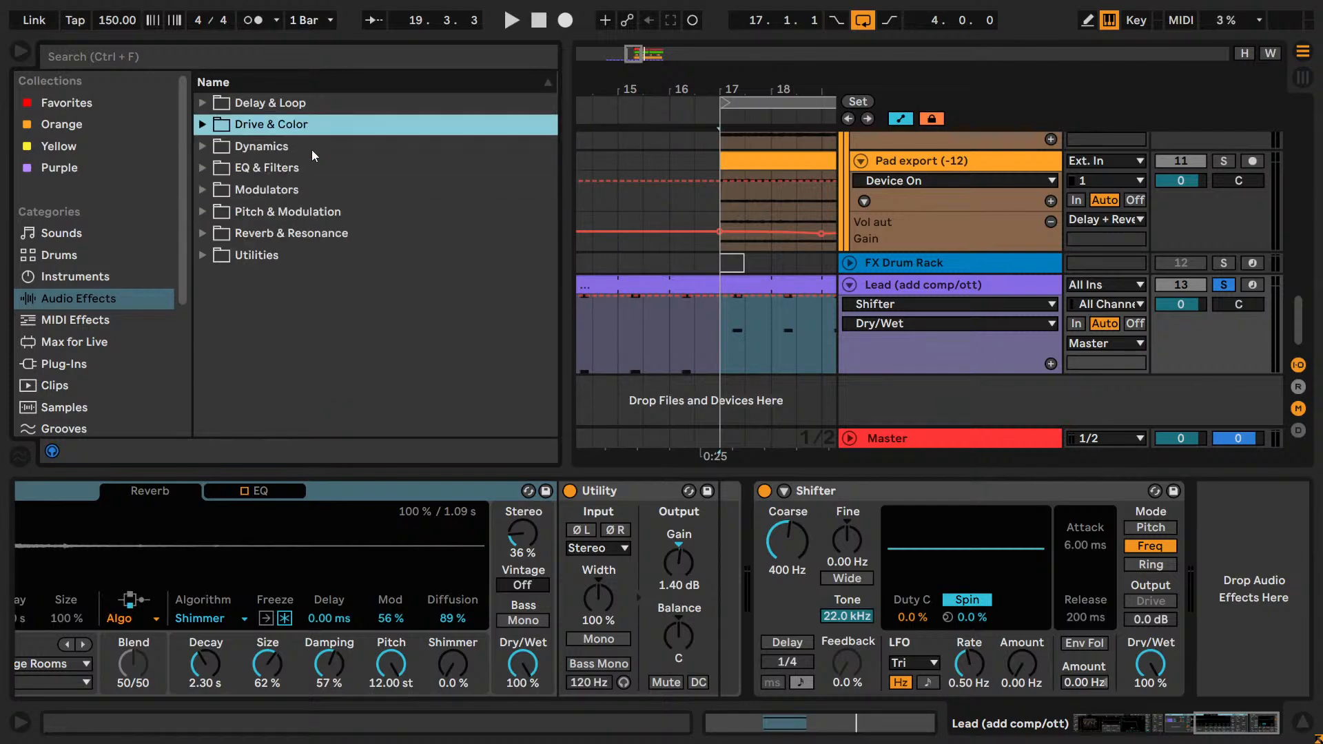
key("Right")
key("Down")
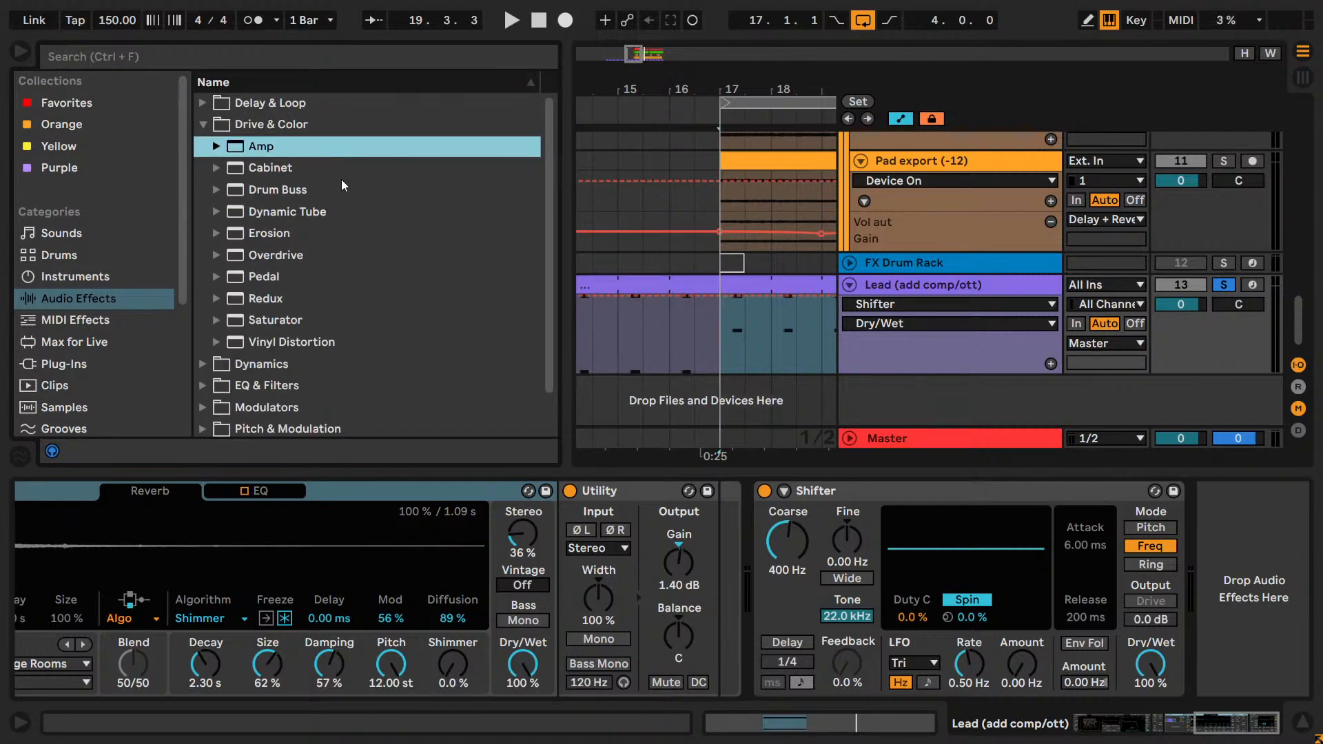
left_click_drag(1220, 729, 1204, 734)
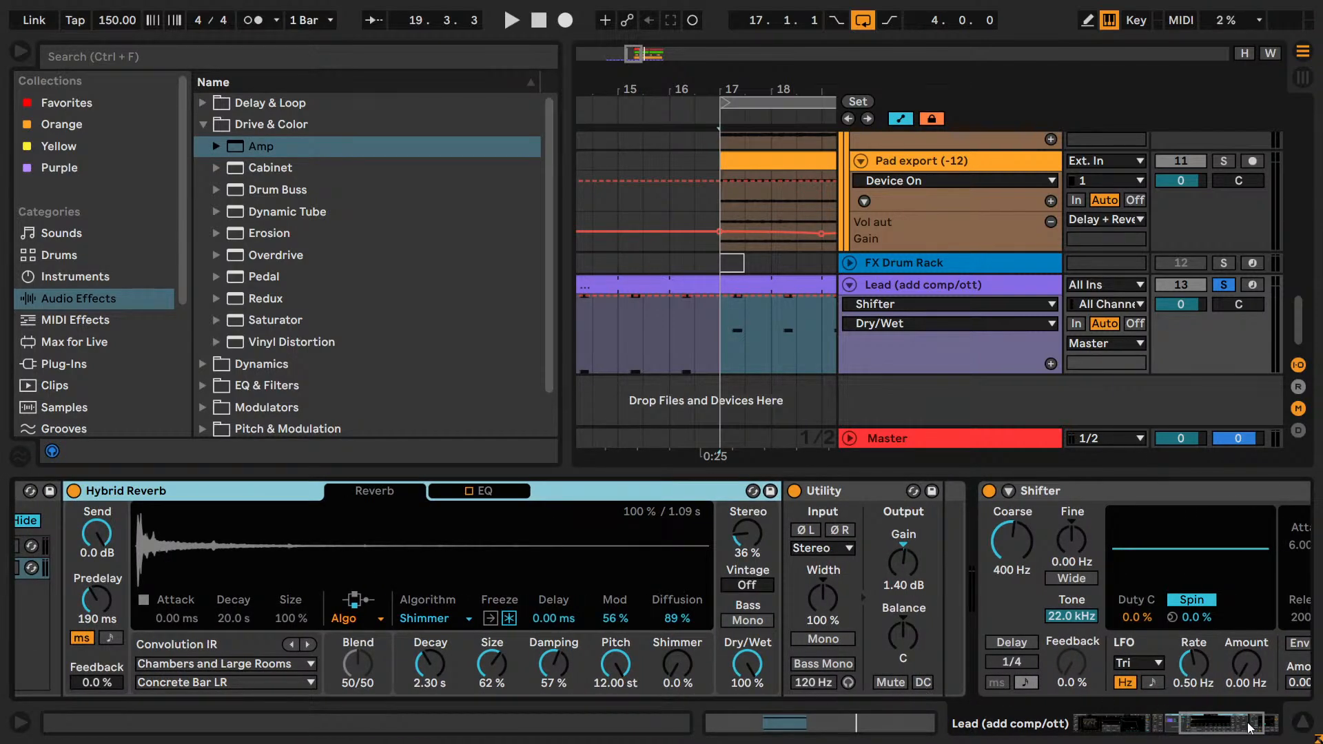
left_click(1248, 726)
double_click(295, 302)
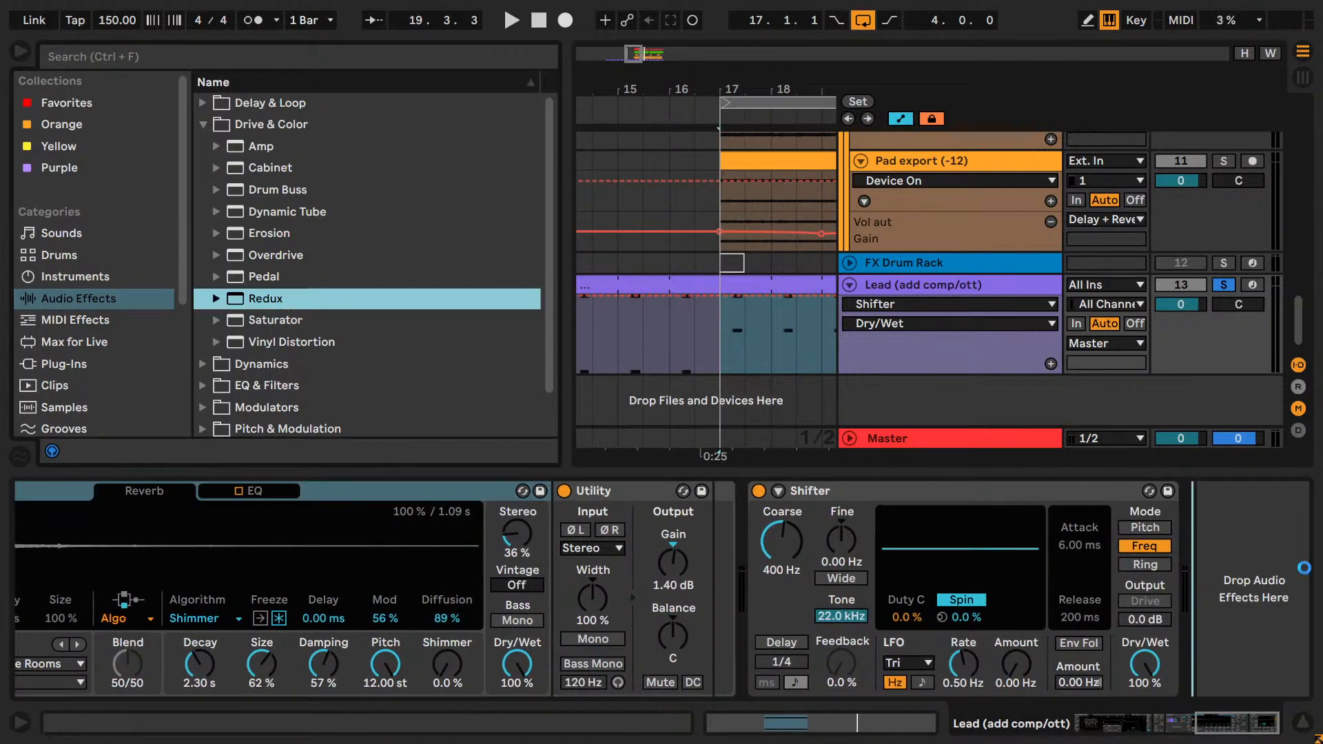
left_click_drag(266, 275, 1138, 561)
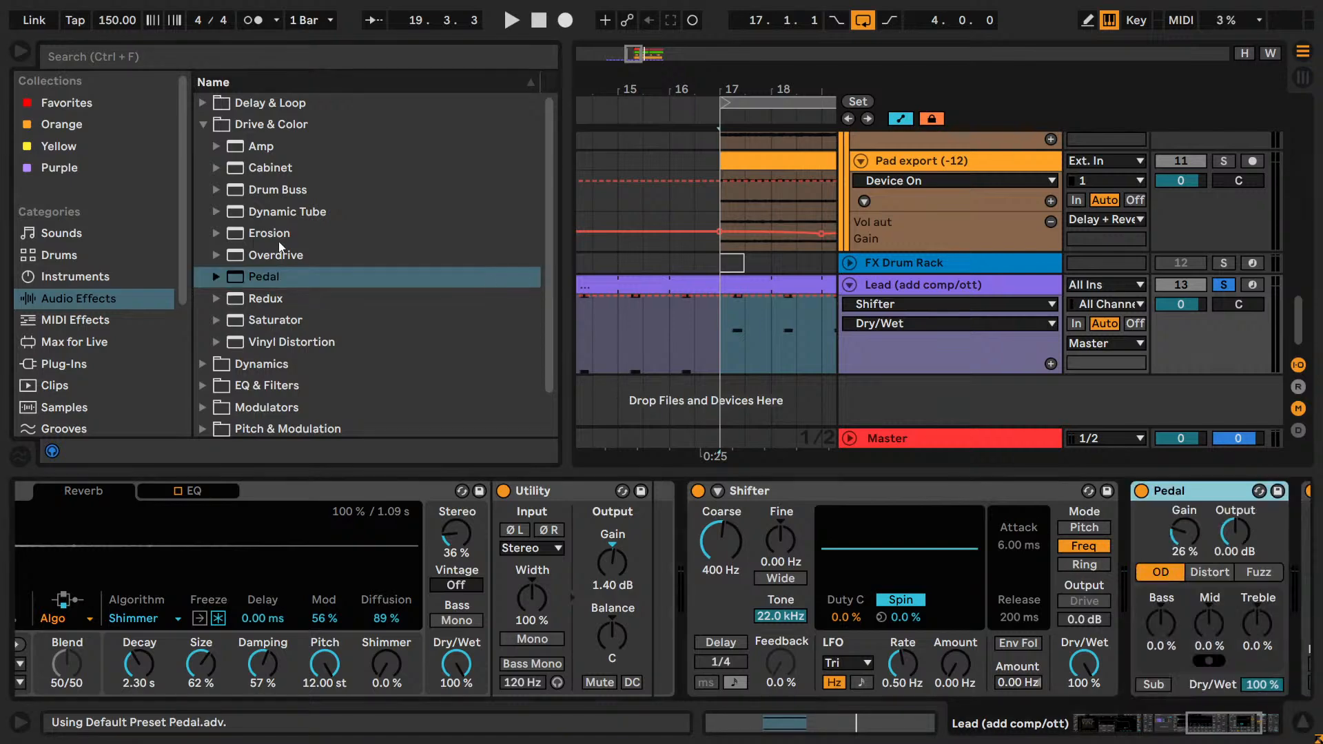
left_click_drag(276, 253, 1138, 550)
double_click(498, 234)
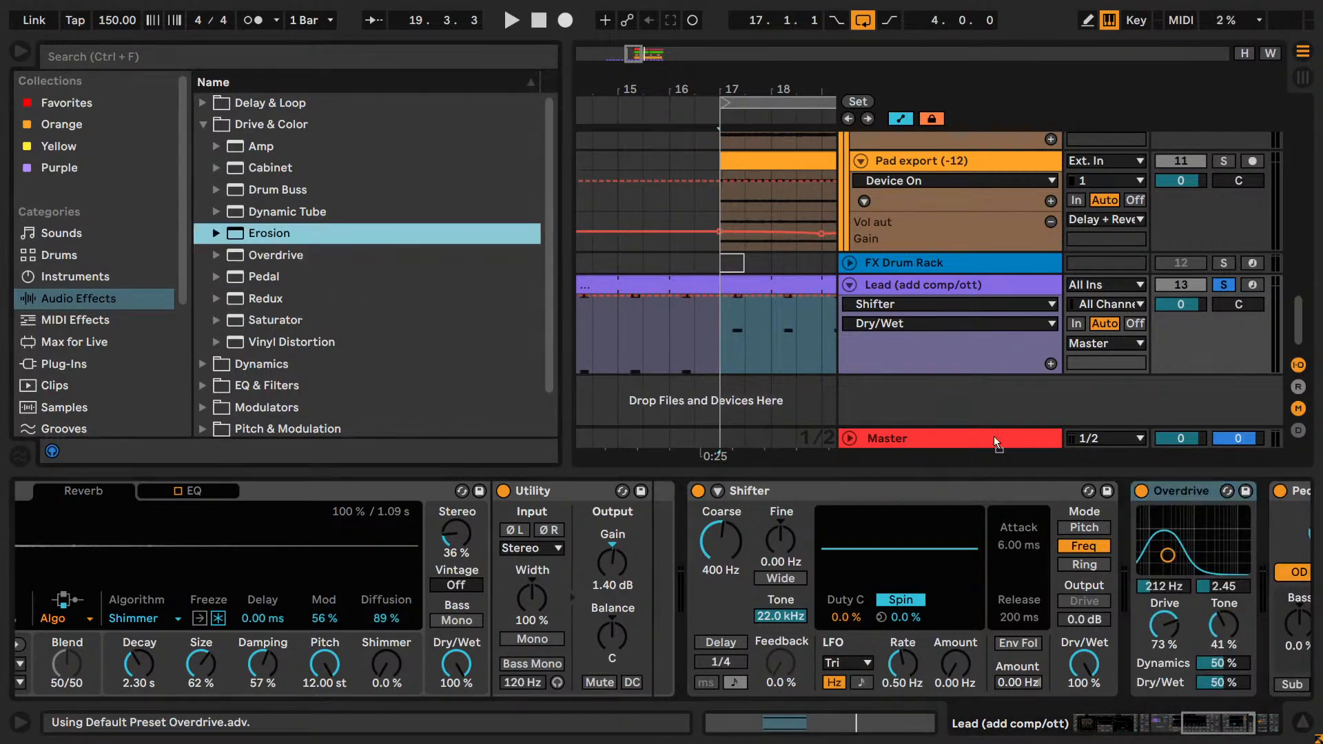
double_click(277, 211)
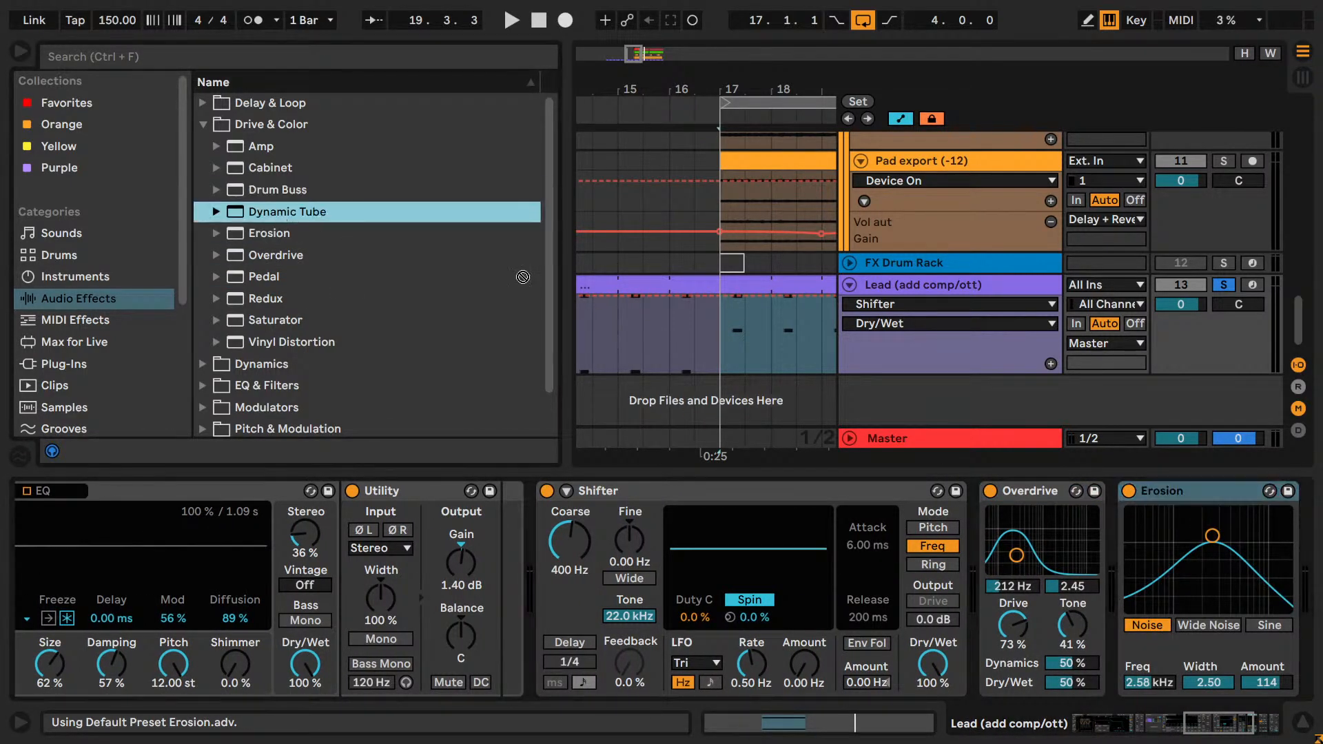
left_click(1245, 731)
left_click_drag(1244, 732, 1255, 733)
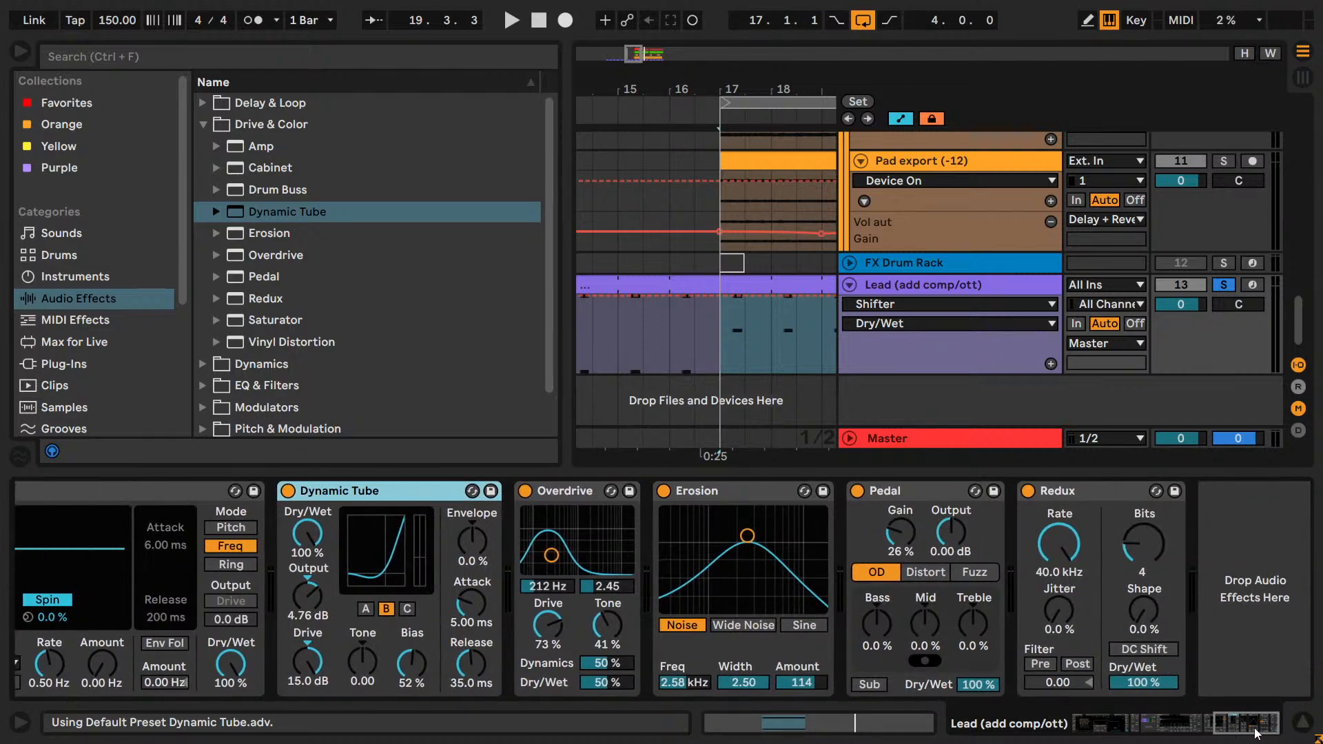
Switch off all five added distortion devices and play the loop from bar 17.
left_click(1083, 498, "shift")
left_click(1028, 491)
left_click(1204, 548)
key("space")
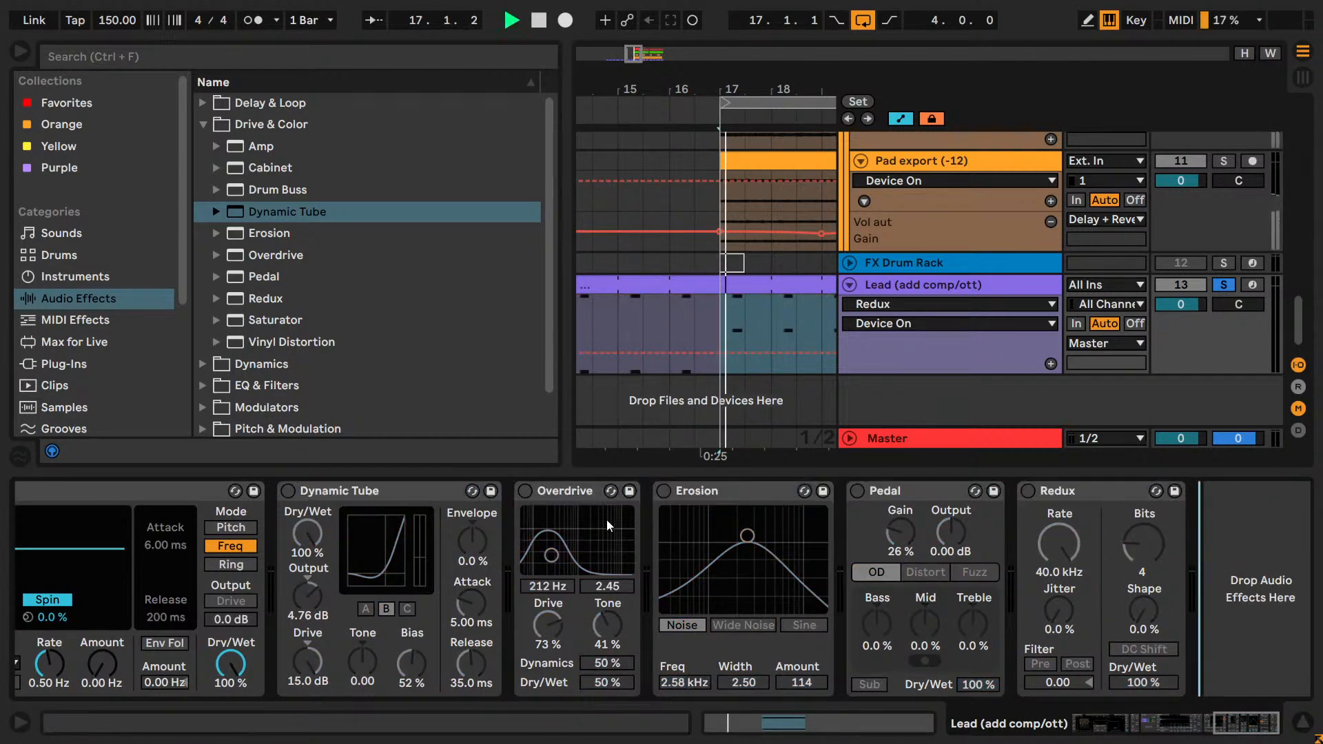
Turn on Redux and audition it with Bits at 7, Rate at 4.42 kHz and Dry/Wet at 45%, toggling DC Shift.
left_click(1028, 491)
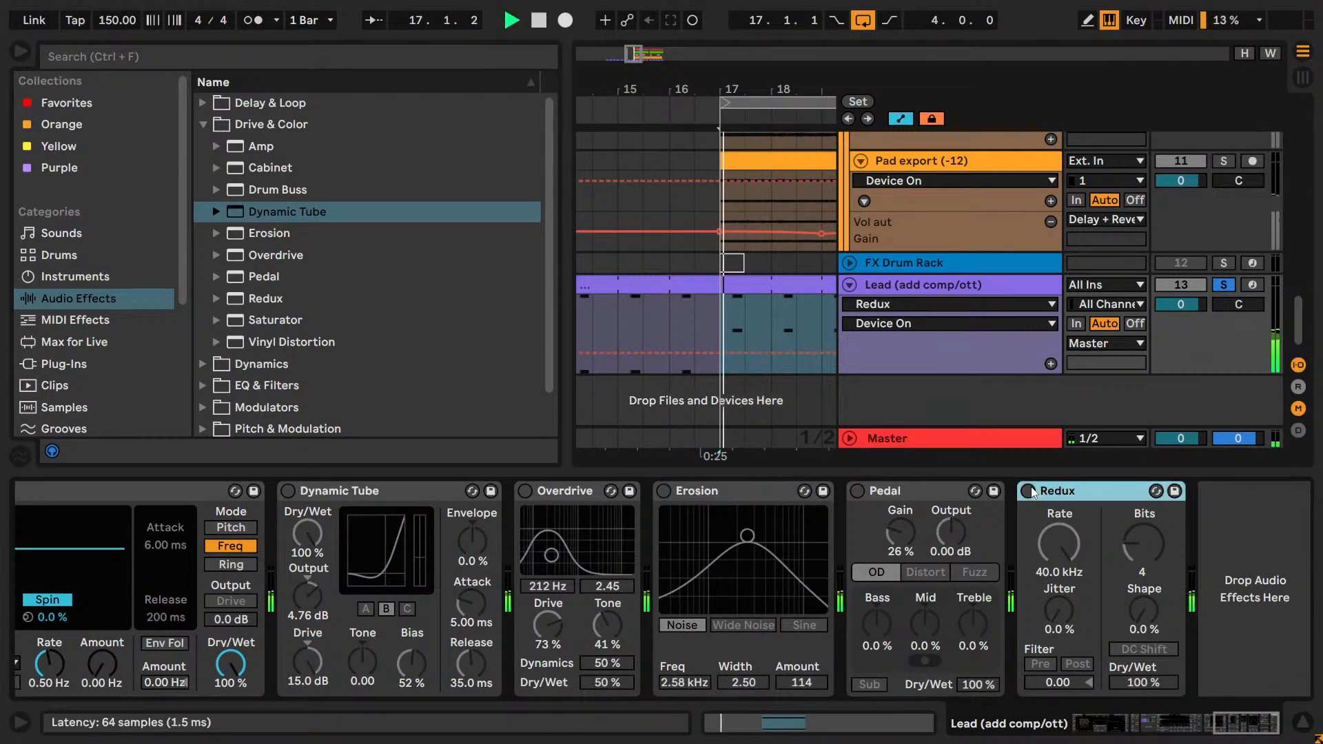
left_click(1143, 649)
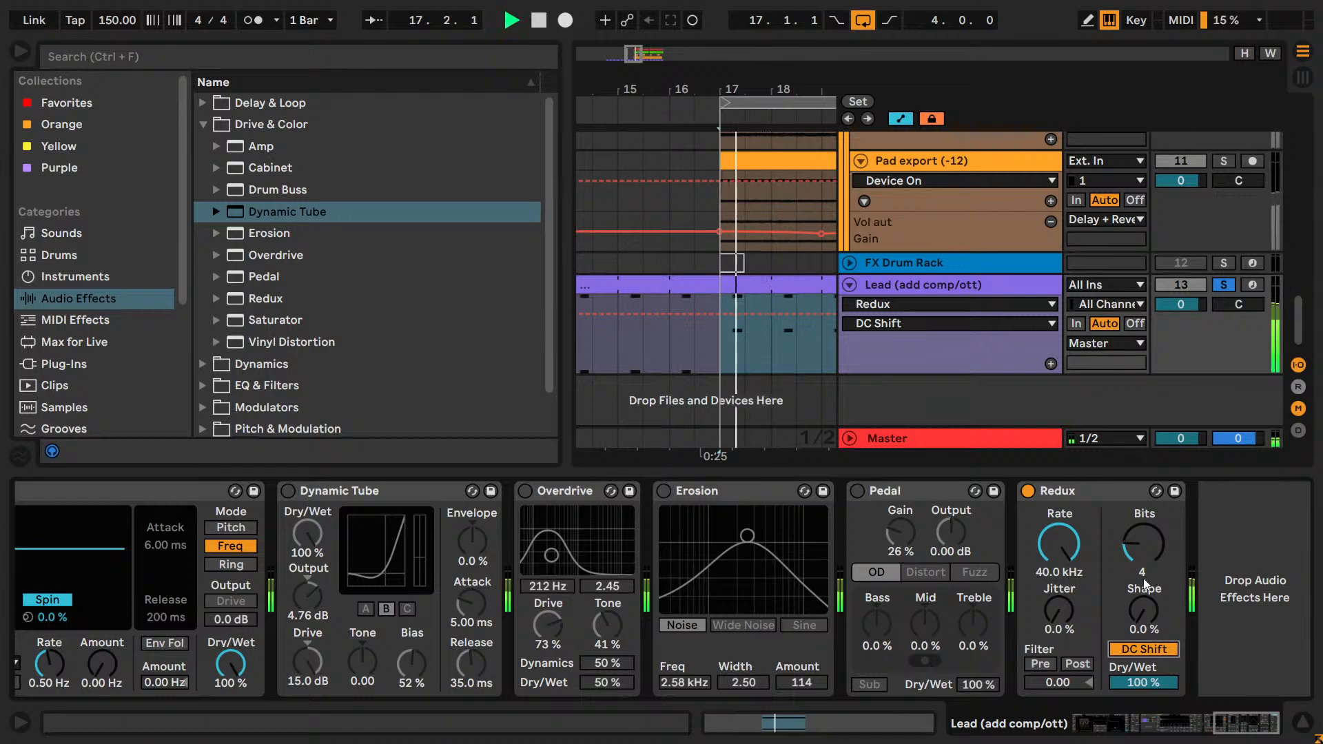
left_click(1138, 549)
key("space")
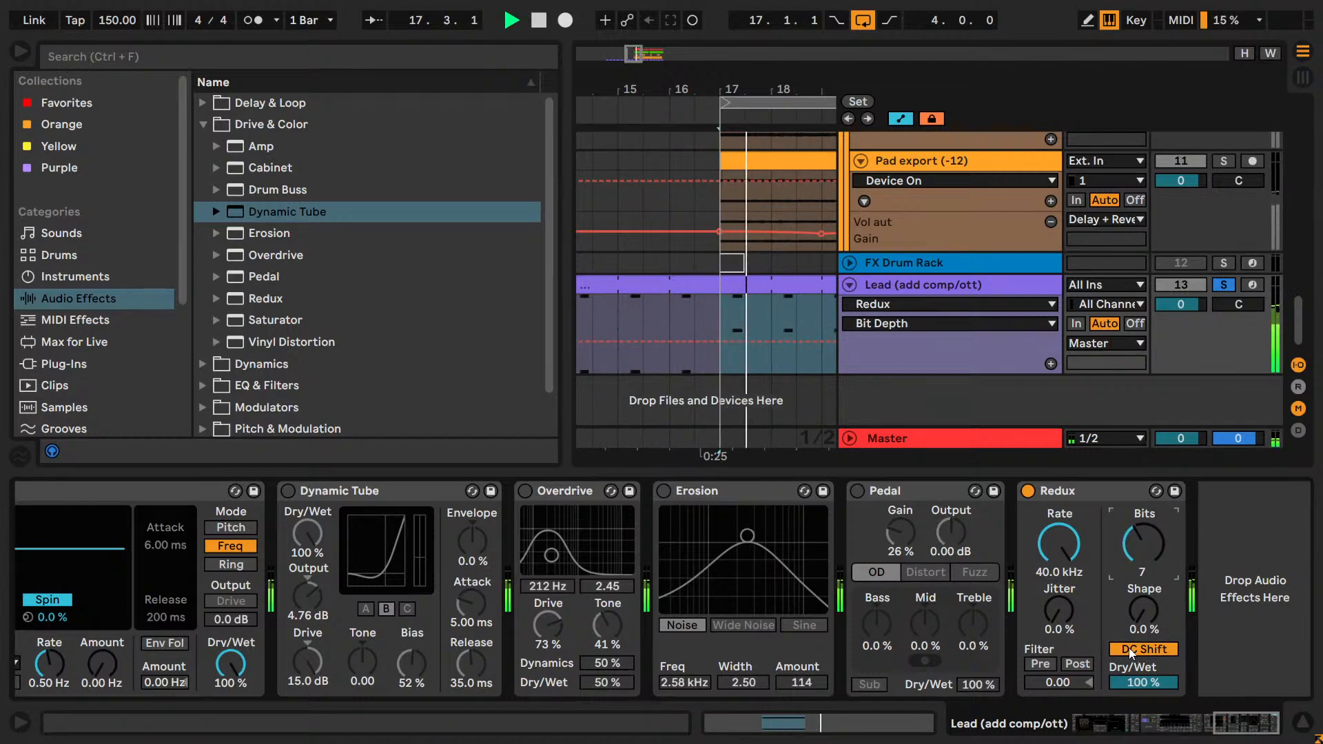
left_click(1130, 651)
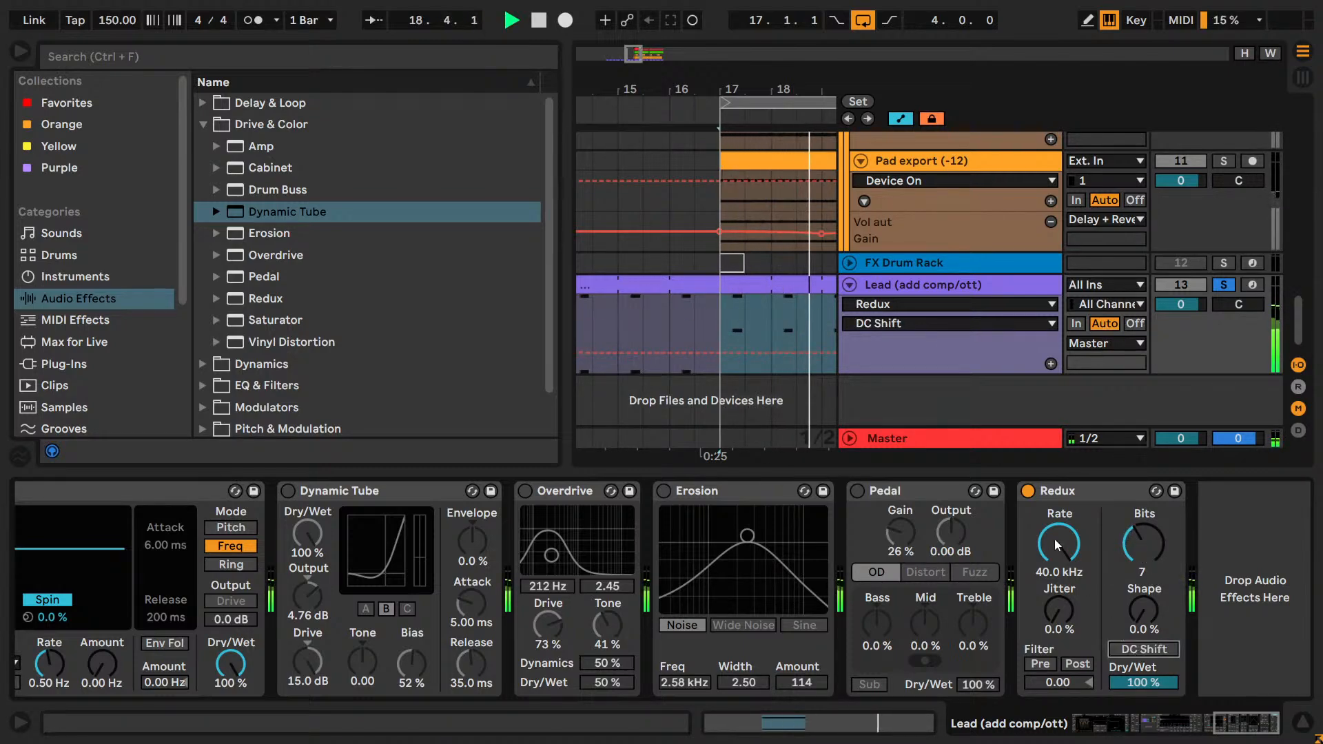
left_click_drag(1054, 539, 1054, 602)
left_click(1145, 651)
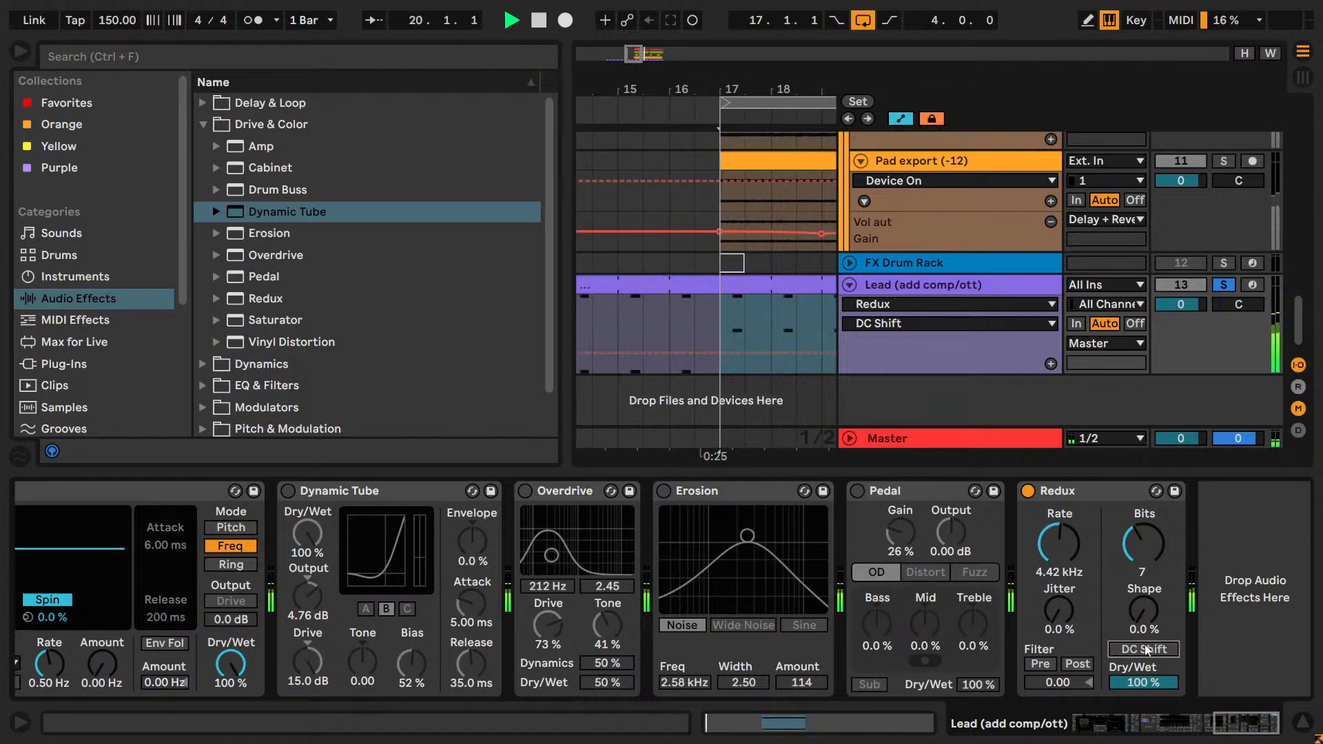
left_click_drag(1143, 682, 1144, 702)
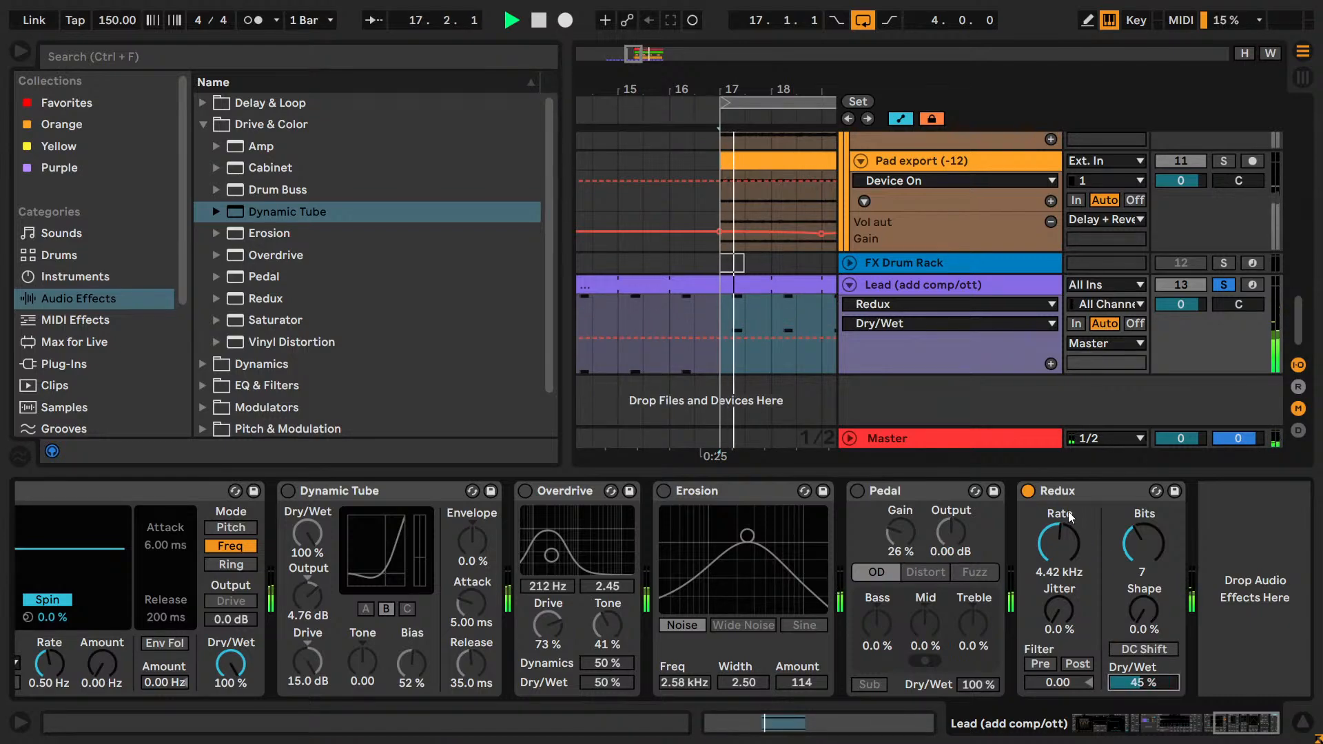
left_click(1034, 496)
key("space")
key("Delete")
Turn on Pedal and audition it in OD mode with Gain lowered to 7.9%.
left_click(856, 490)
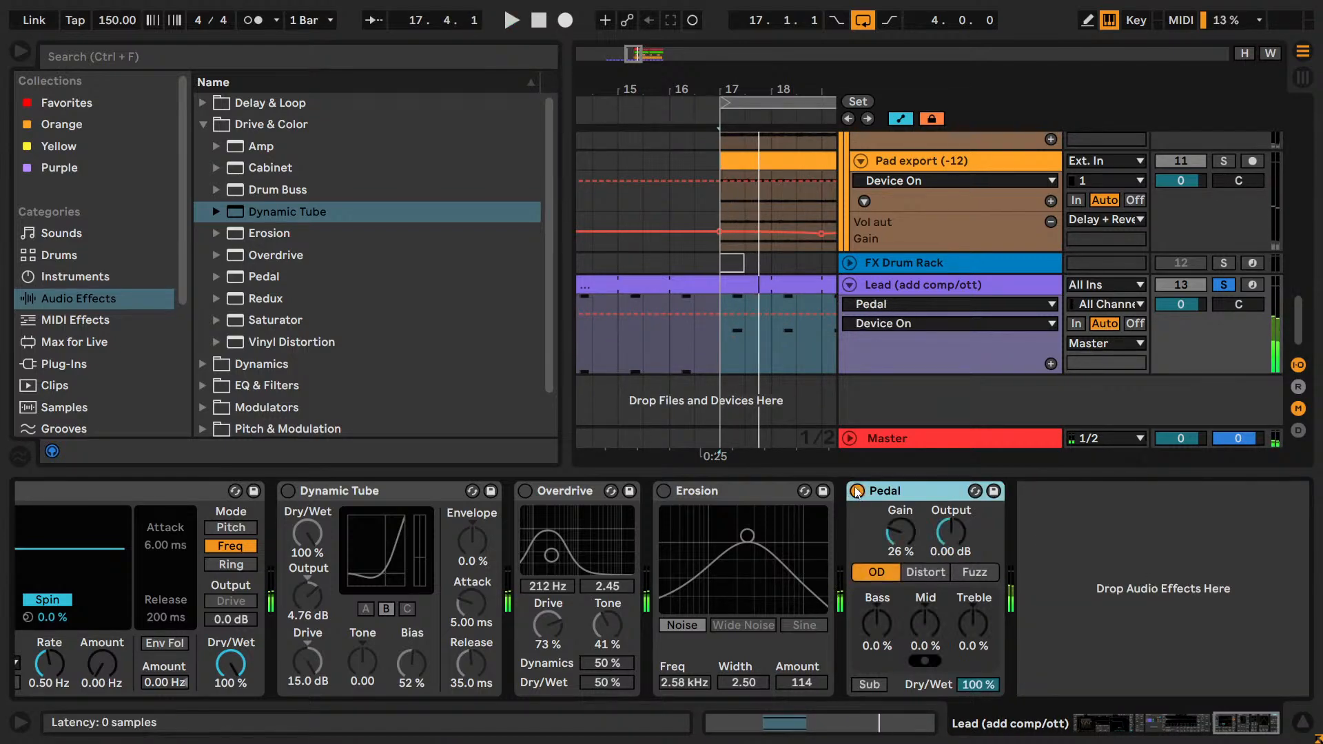
key("space")
left_click_drag(900, 534, 909, 570)
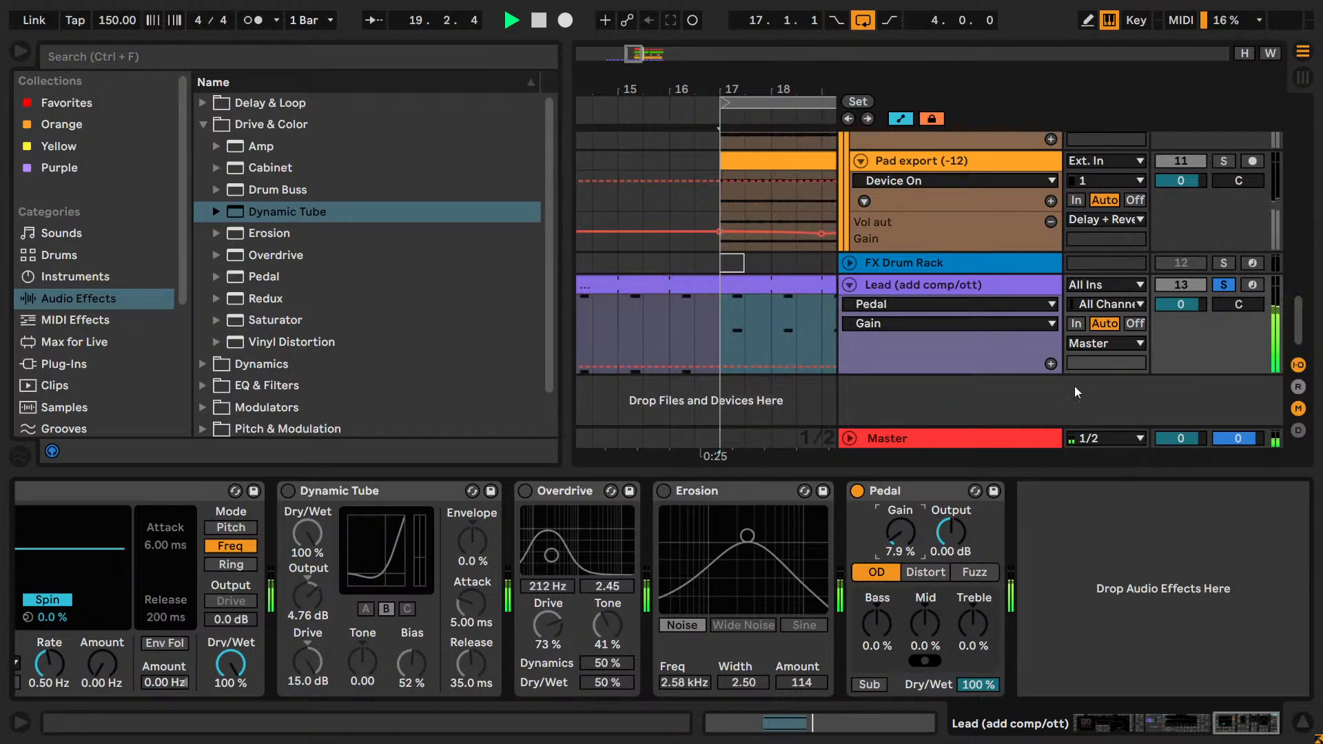
Set Pedal's Gain to 3.0% and compare the soloed Lead with Pedal bypassed and active.
key("space")
left_click(1225, 287)
key("space")
left_click(1225, 286)
key("space")
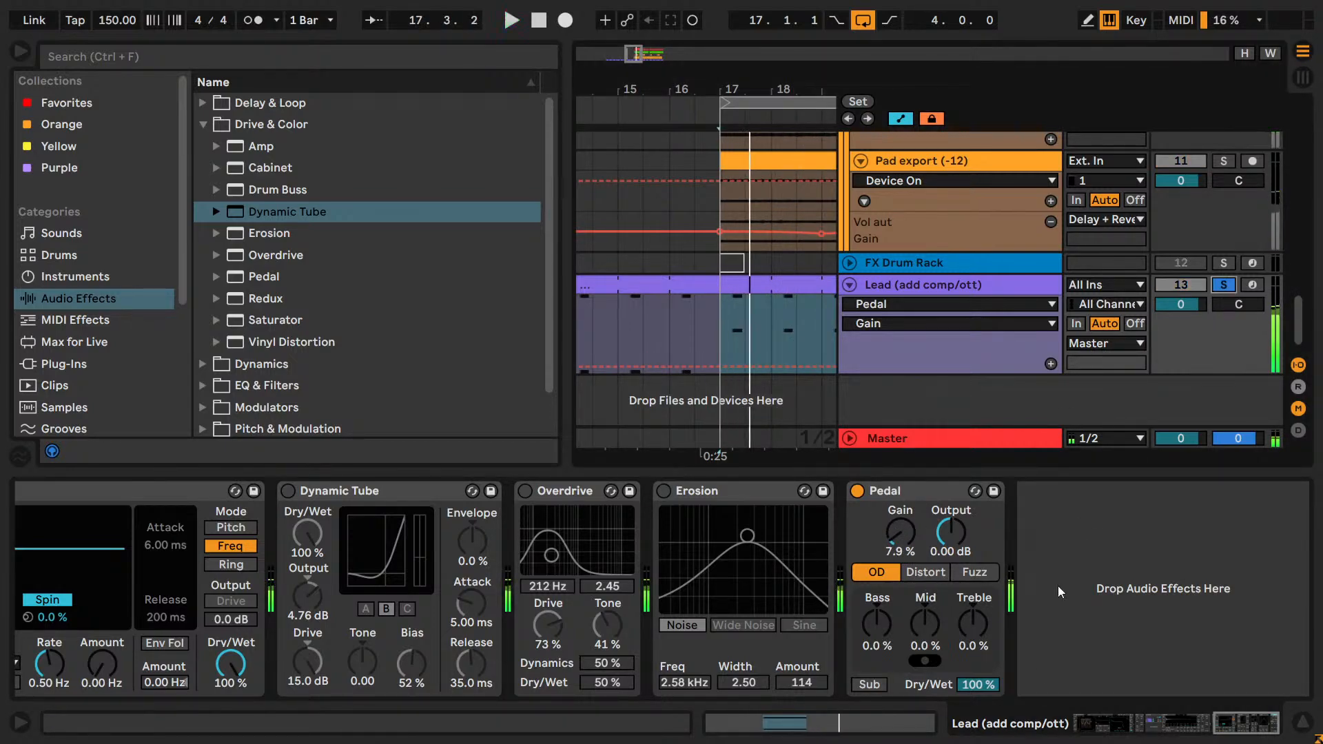
left_click_drag(900, 533, 911, 537)
key("space")
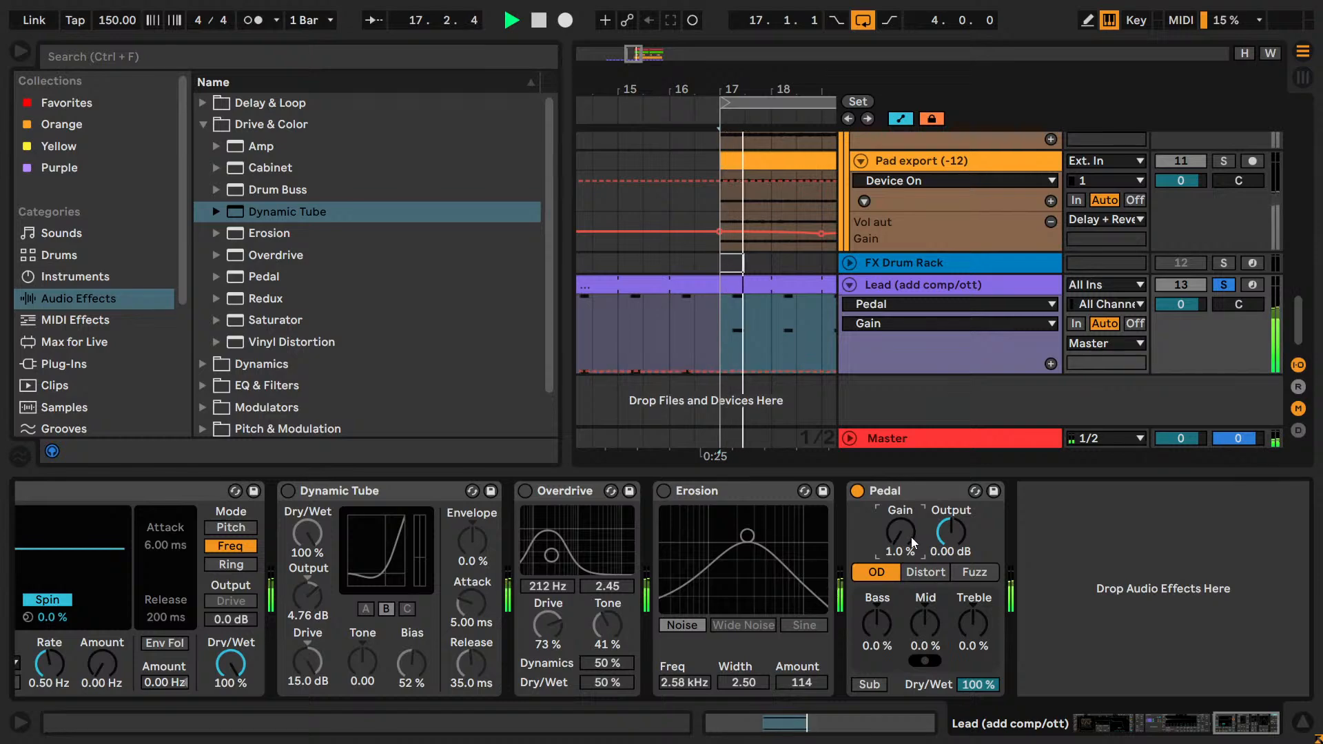
left_click(857, 490)
left_click(857, 490)
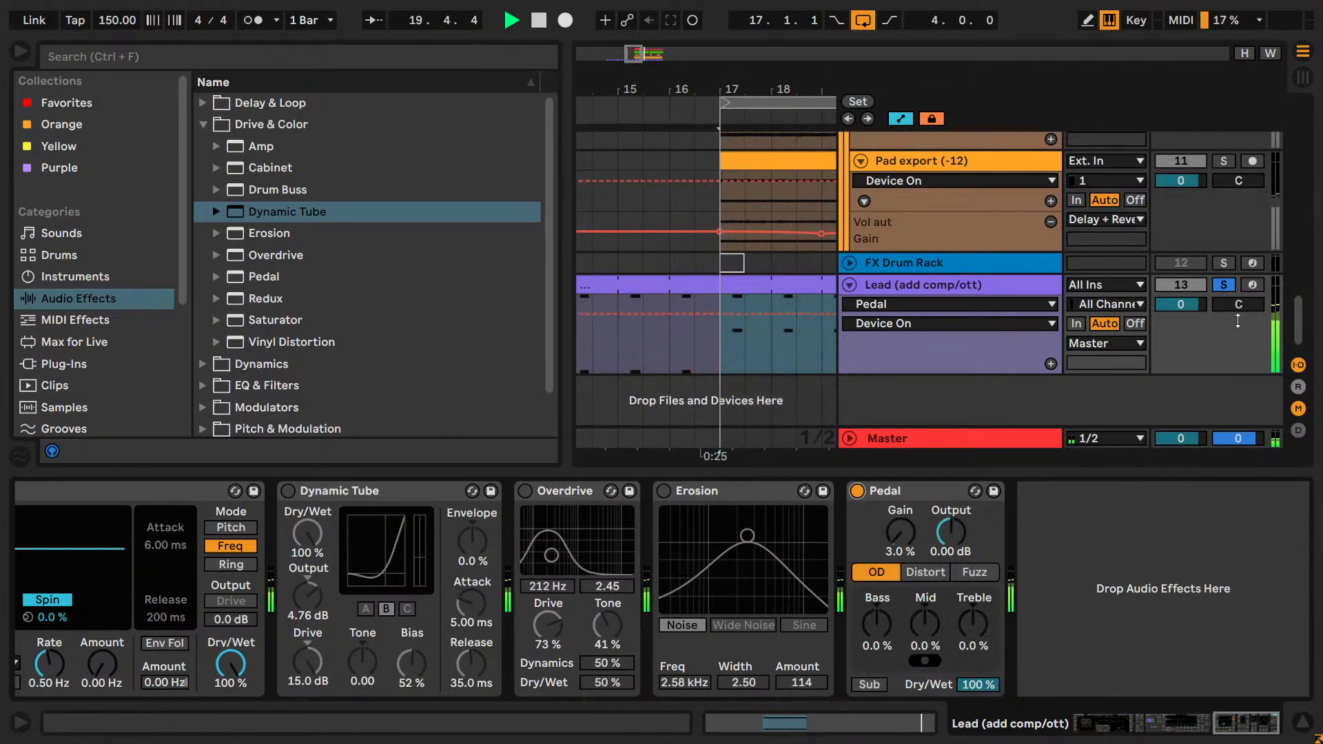
Solo the Pad group together with the Lead and compare the loop with Pedal bypassed and active.
scroll(1154, 309, "up", 6)
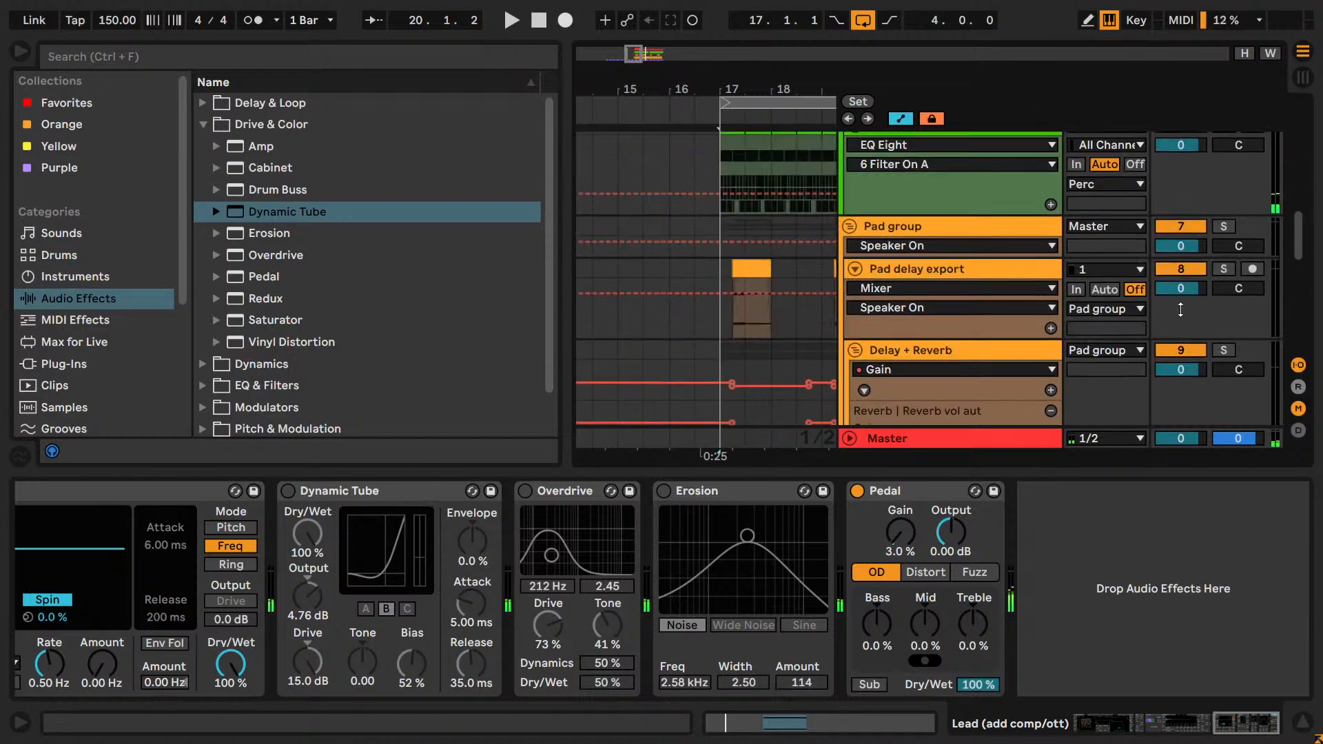
scroll(1224, 226, "down", 5)
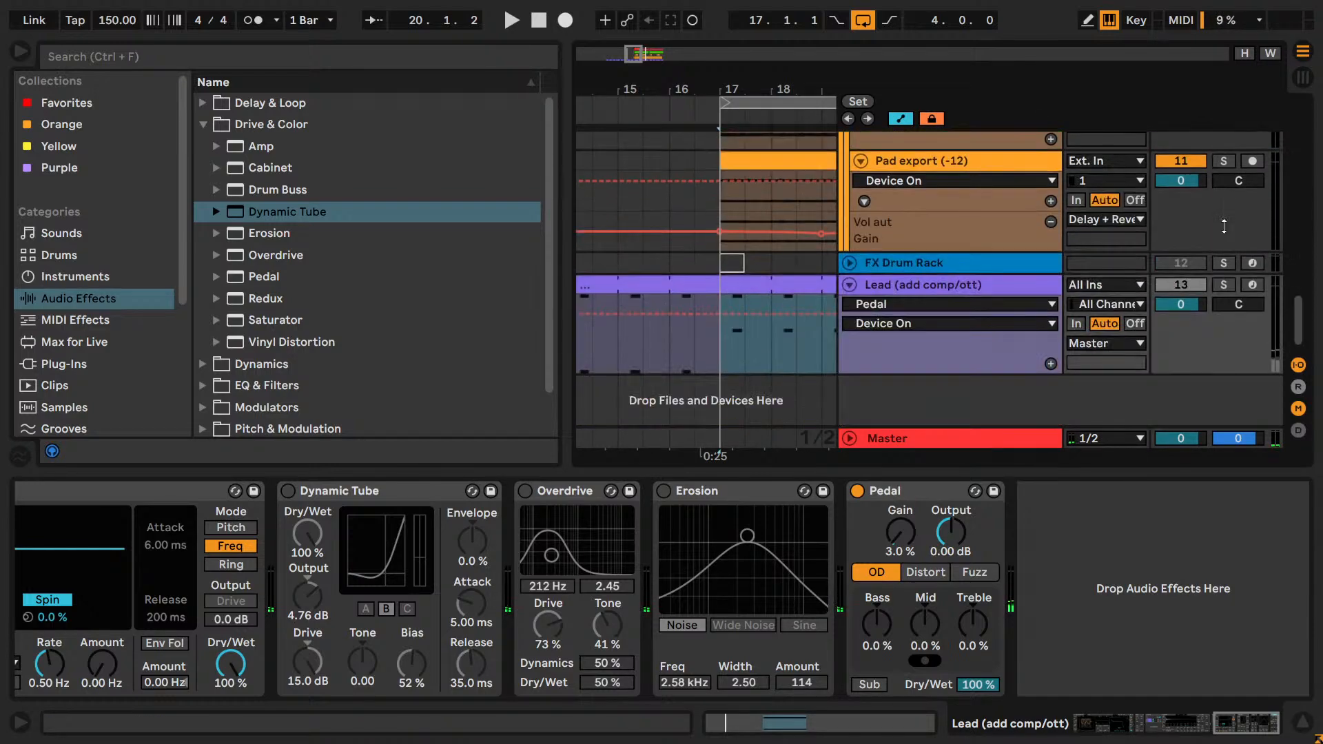
left_click(1223, 284)
key("space")
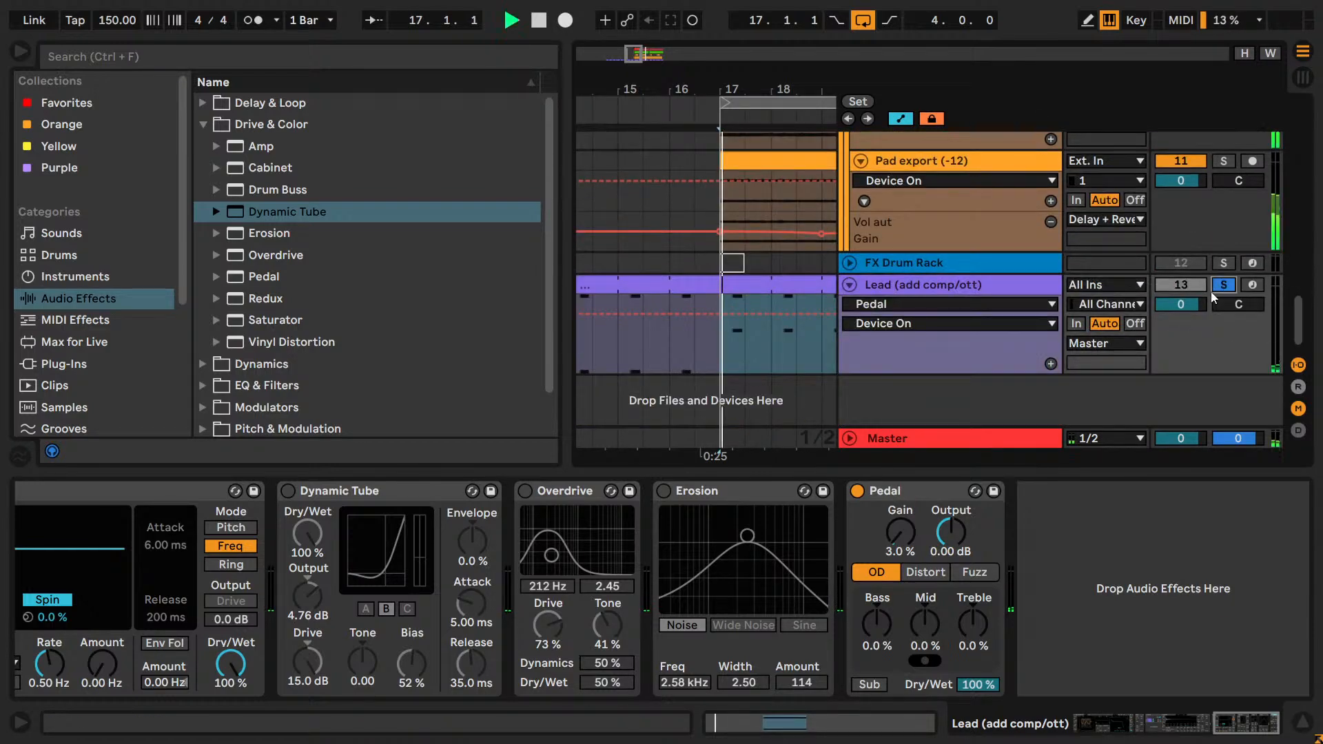
left_click(857, 490)
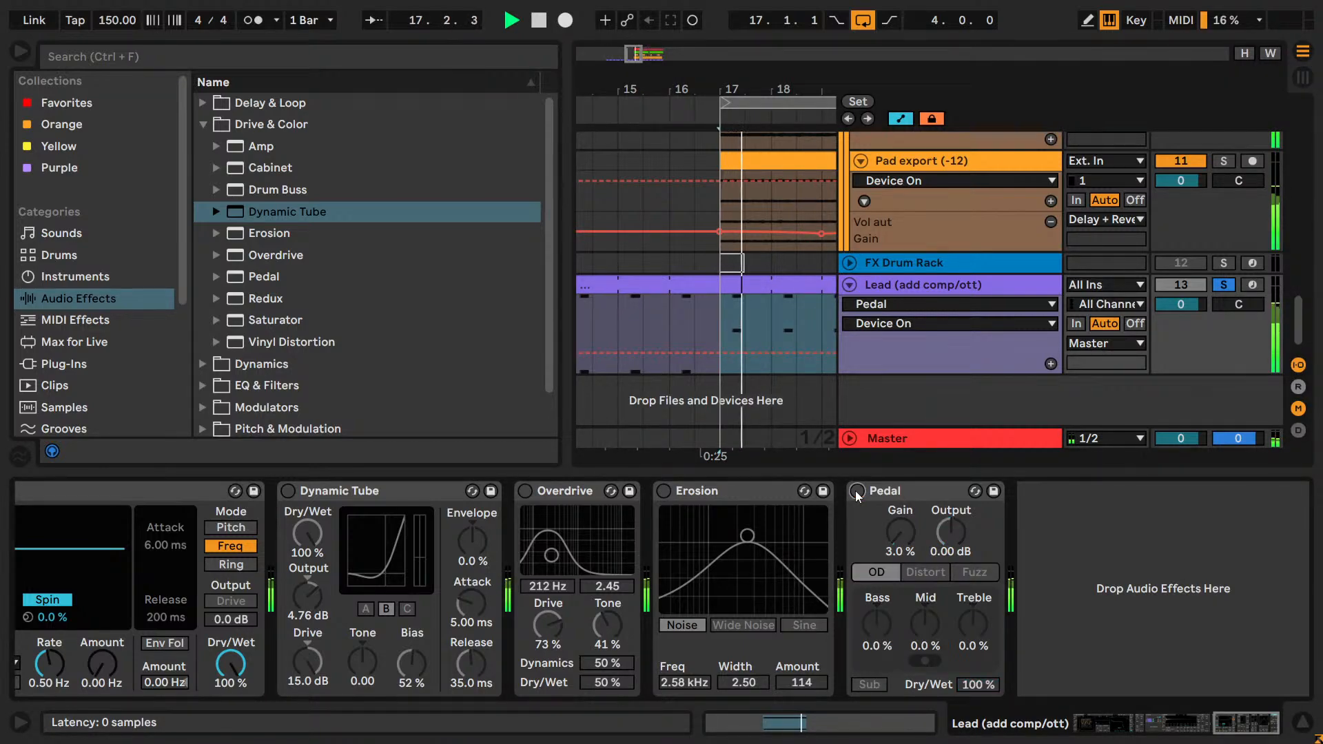
left_click(856, 491)
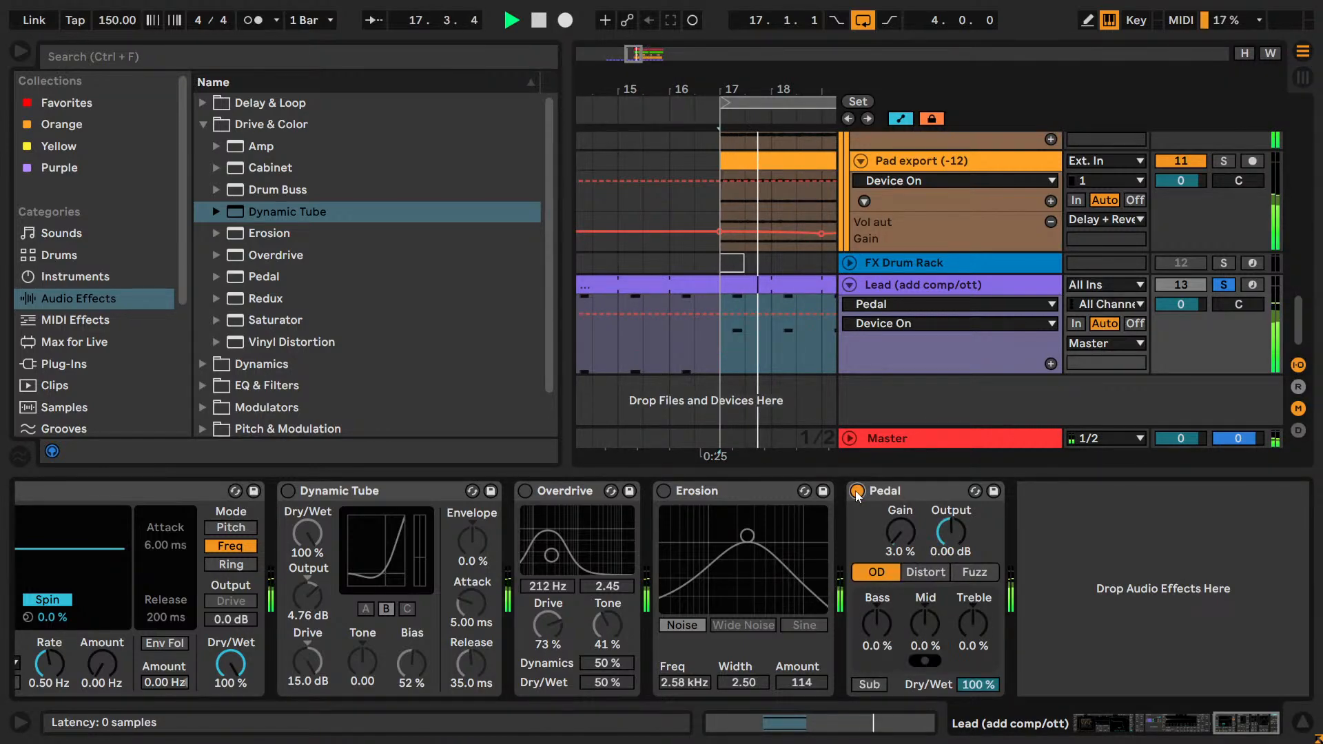
Audition Pedal's Distort mode against OD, return it to OD, stop the loop and bypass Pedal.
left_click(920, 572)
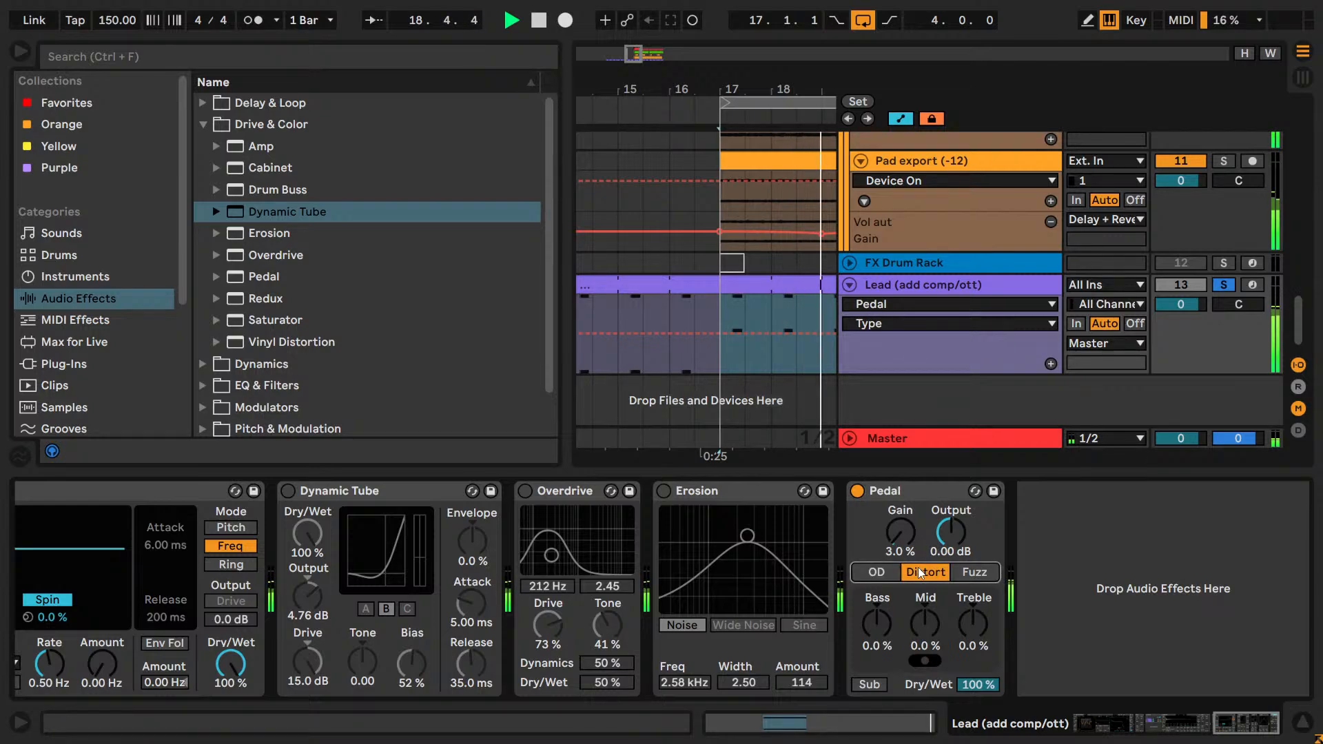
left_click(878, 572)
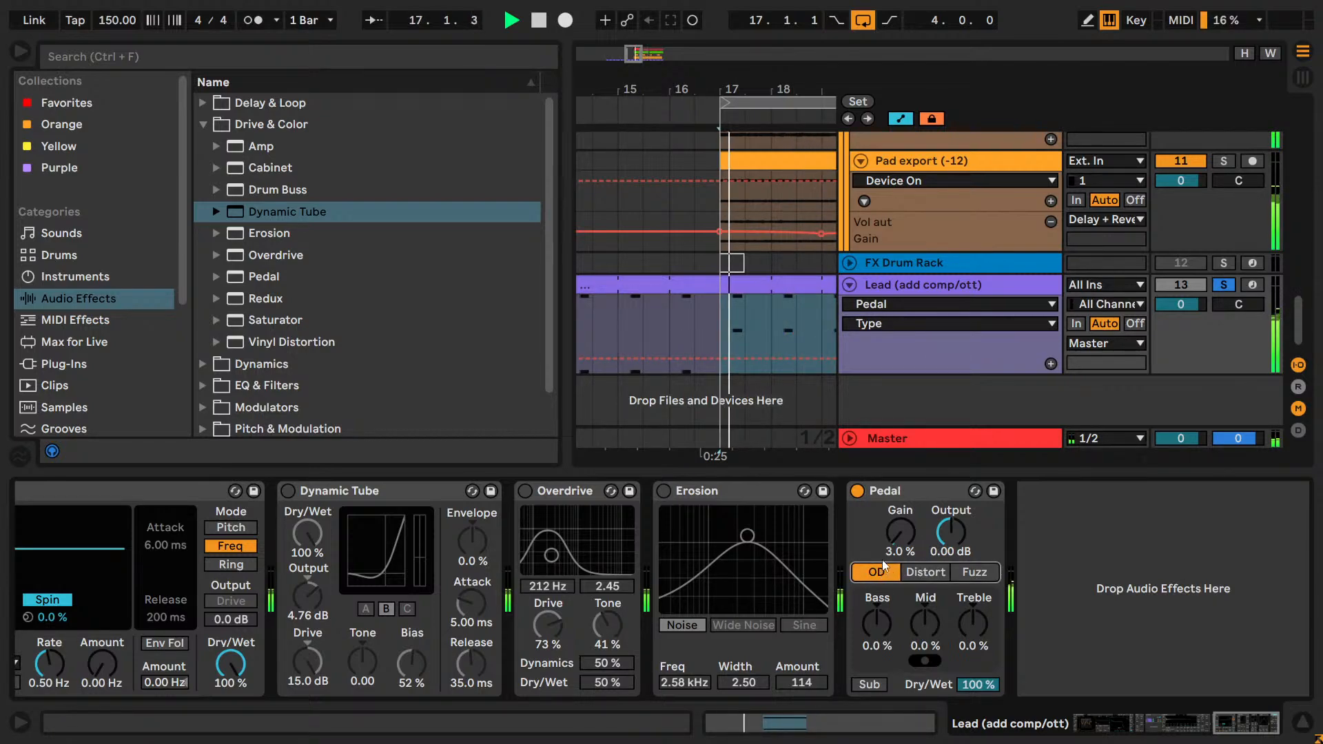
key("space")
left_click(856, 490)
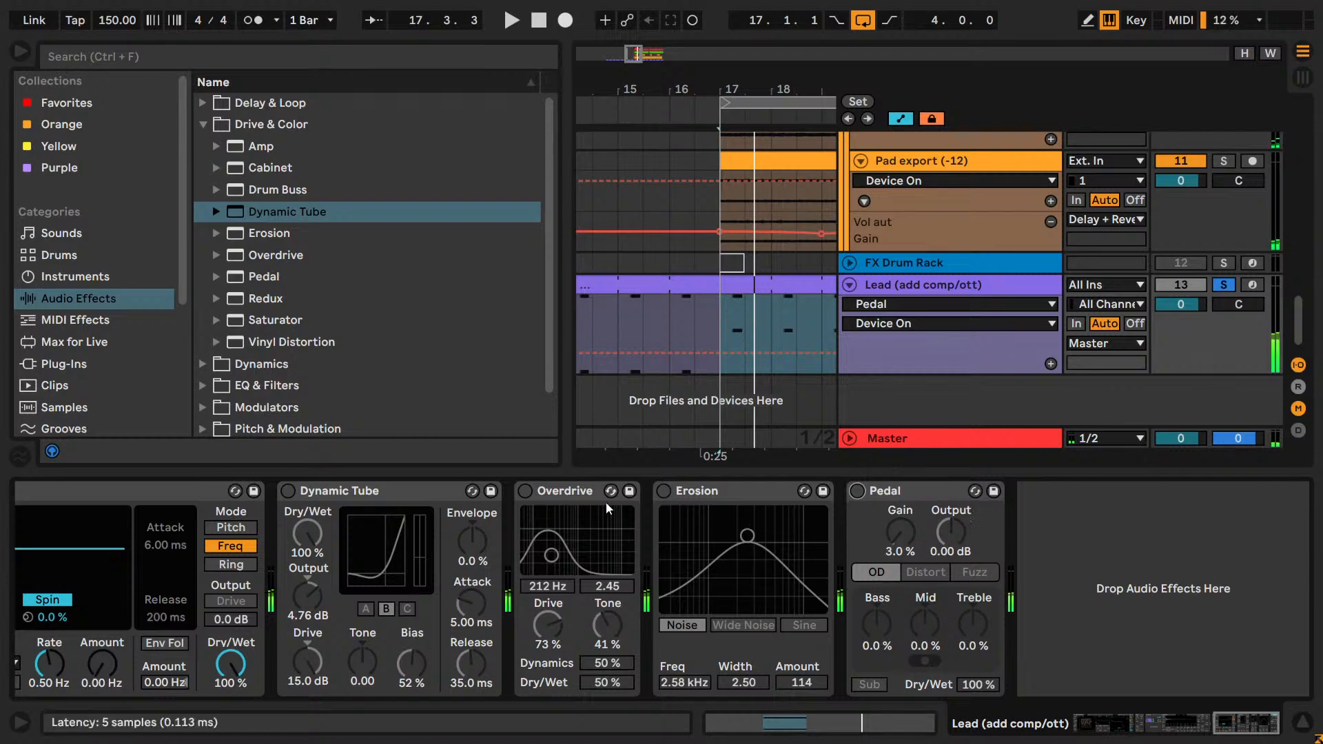
Turn on Erosion during playback and set its Freq to 1.80 kHz, Width to 1.01 and Amount to 82.1.
left_click(665, 492)
key("space")
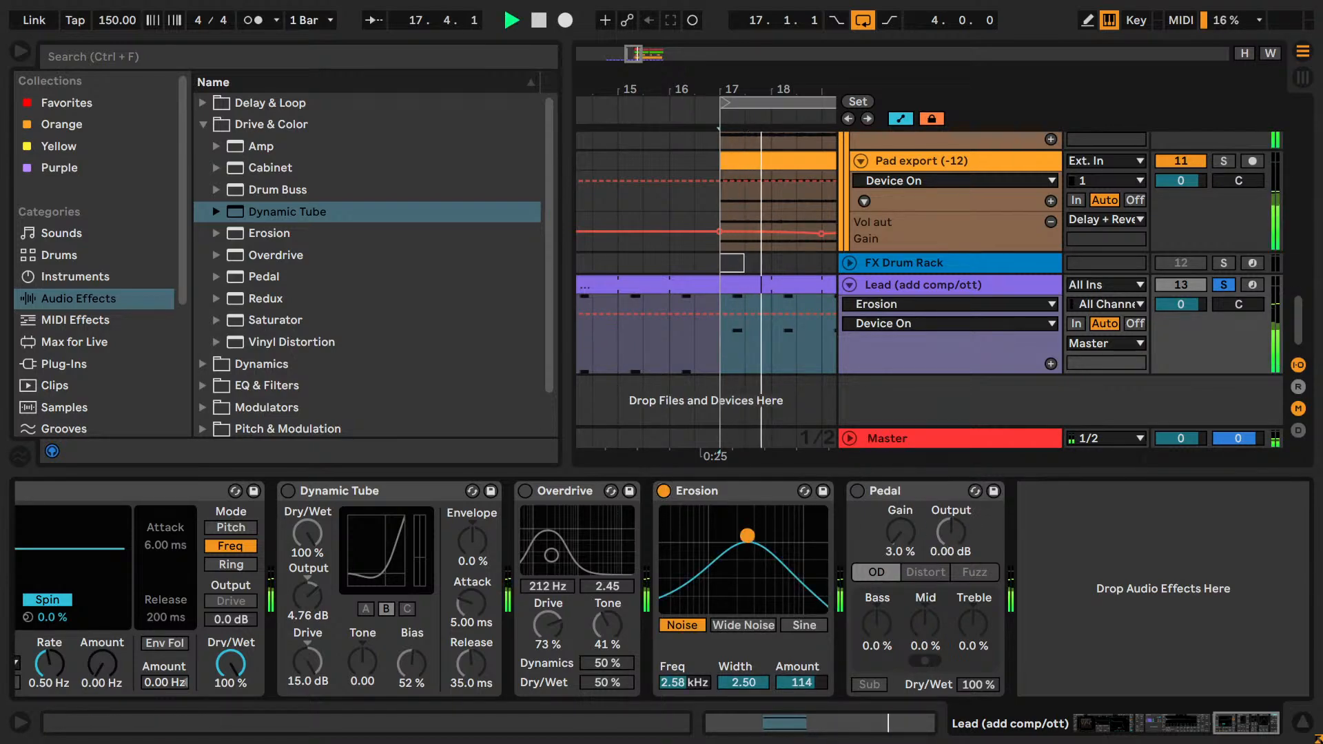
mouse_move(753, 542)
left_mouse_down()
mouse_move(769, 545)
mouse_move(704, 538)
mouse_move(767, 536)
left_mouse_up()
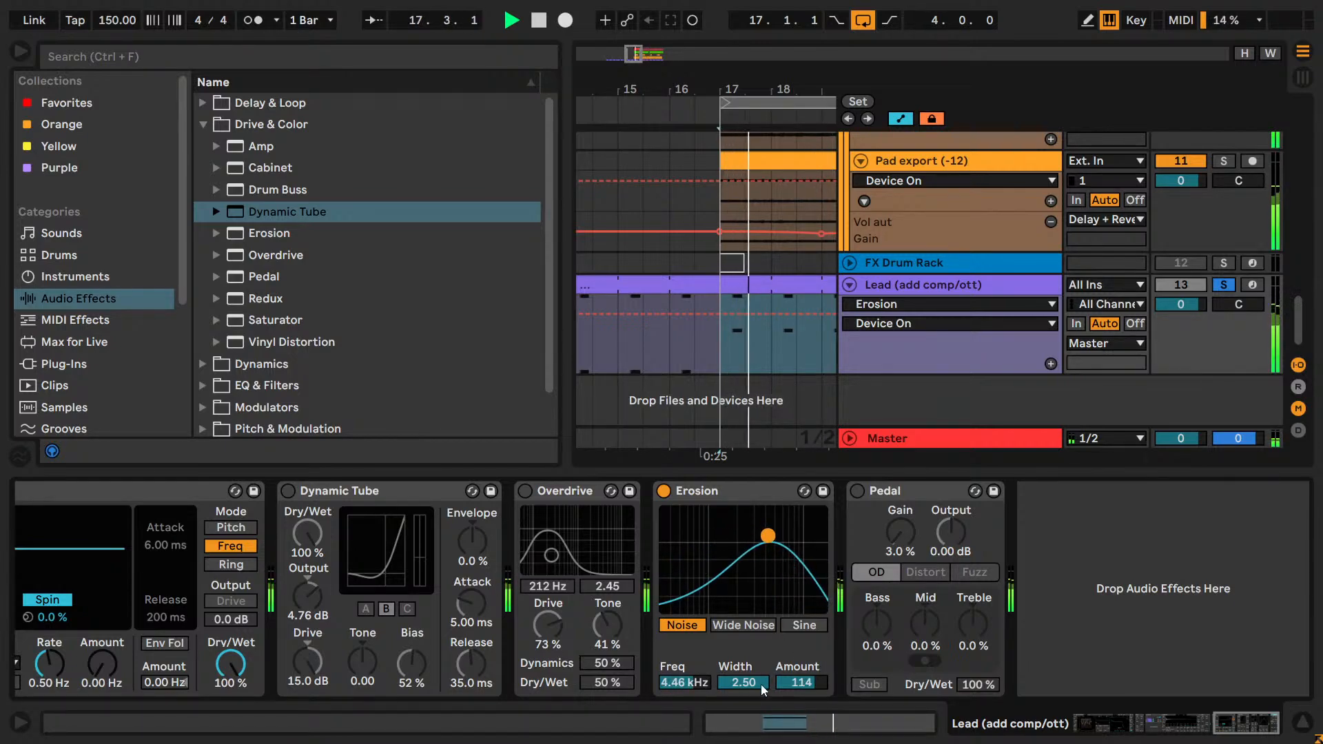
left_click_drag(759, 687, 759, 730)
left_click_drag(793, 683, 794, 707)
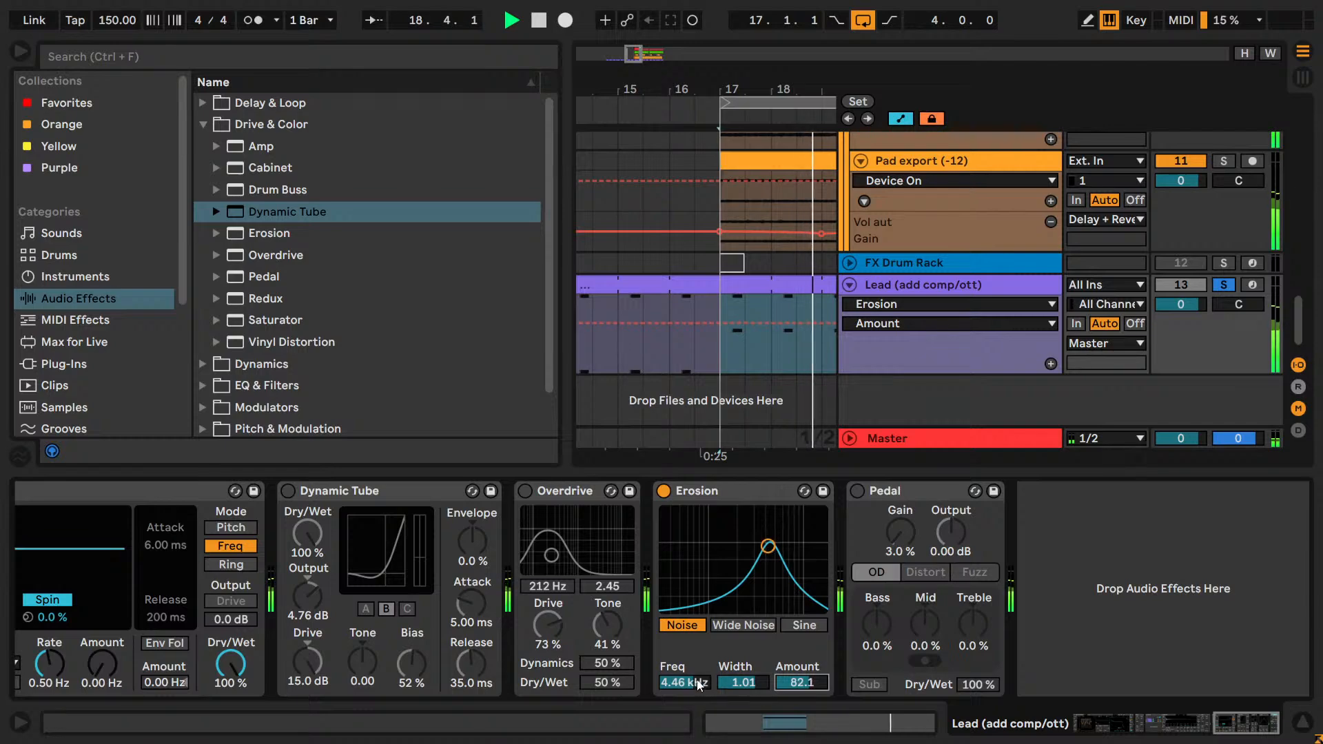
left_click_drag(698, 684, 698, 713)
Compare the Lead with Erosion and Pedal each switched on and off separately.
left_click(664, 491)
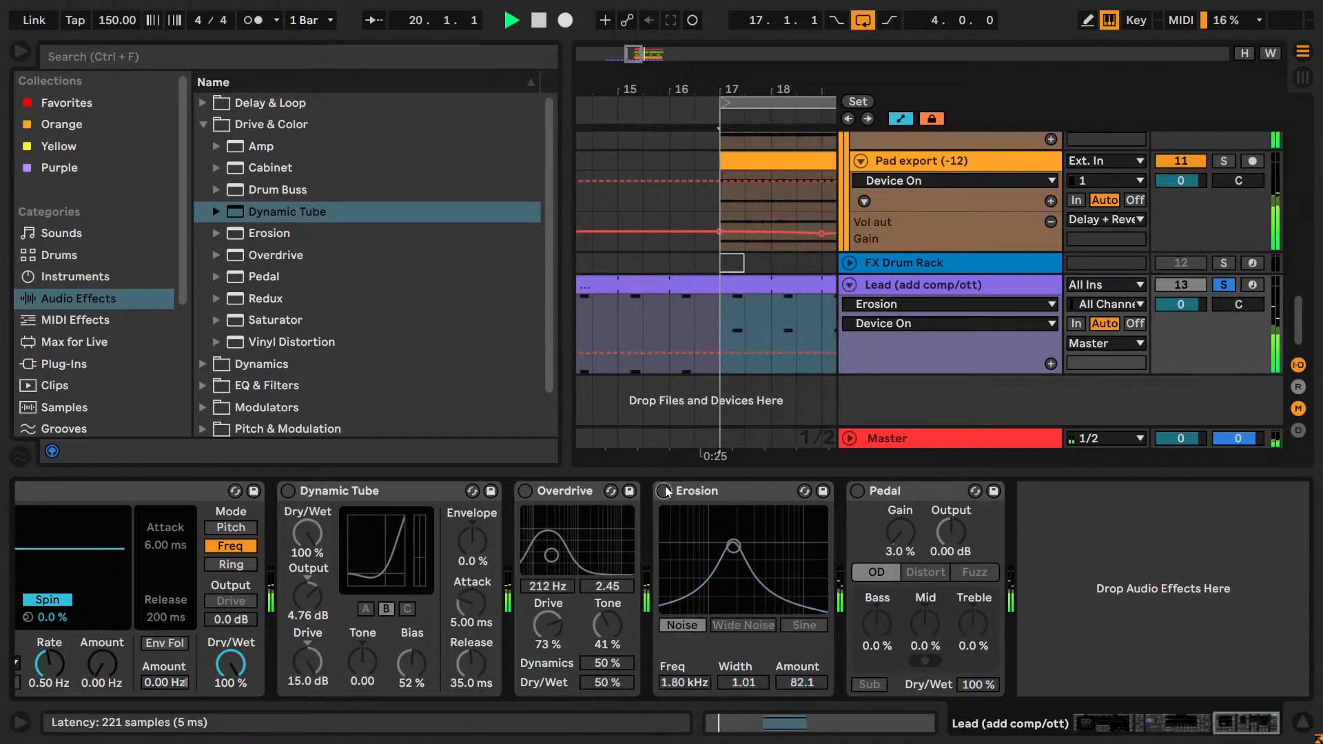
left_click(664, 492)
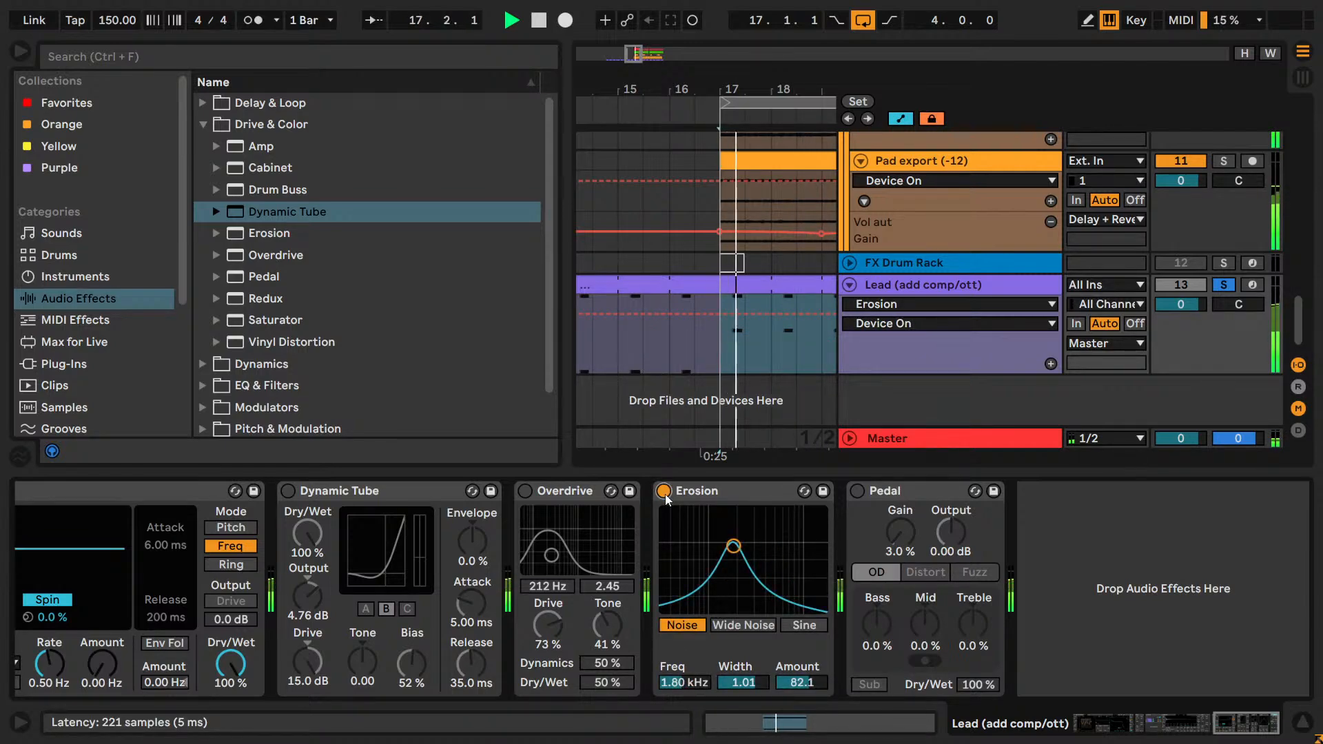
left_click(664, 491)
left_click(857, 491)
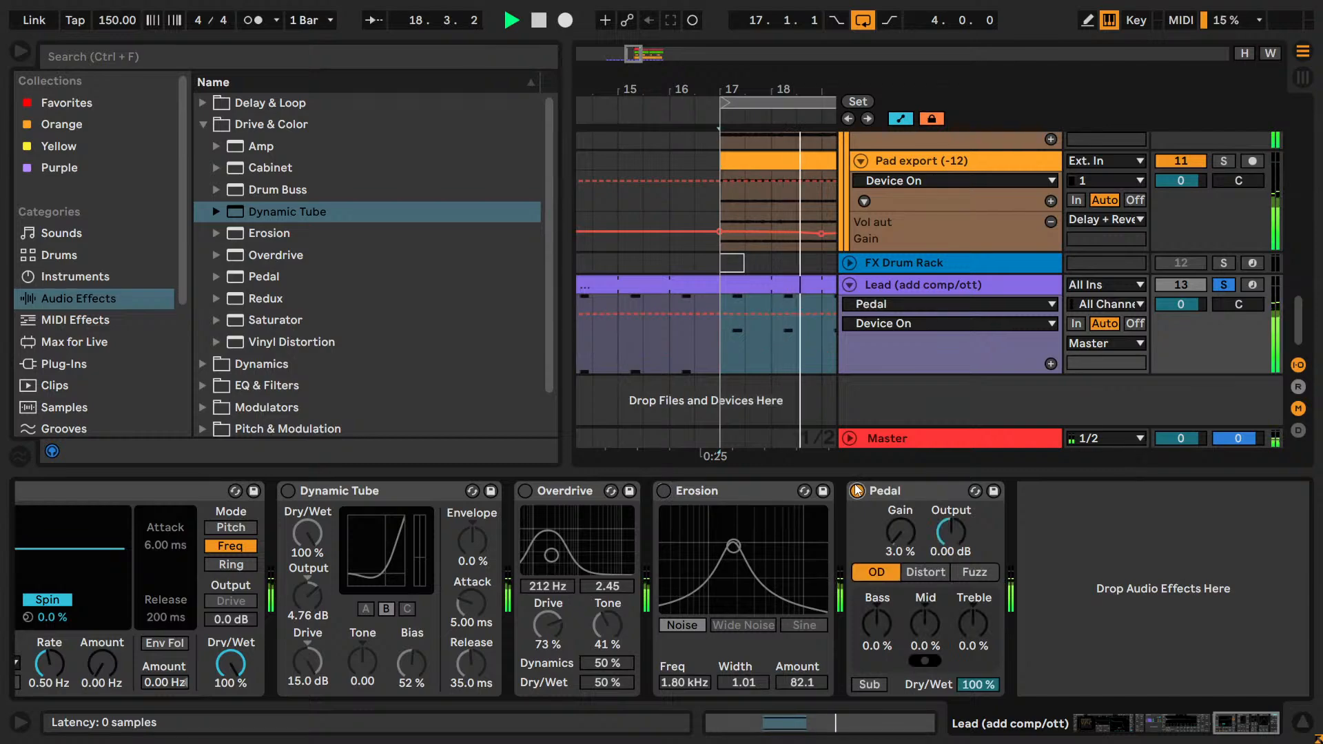
left_click(857, 490)
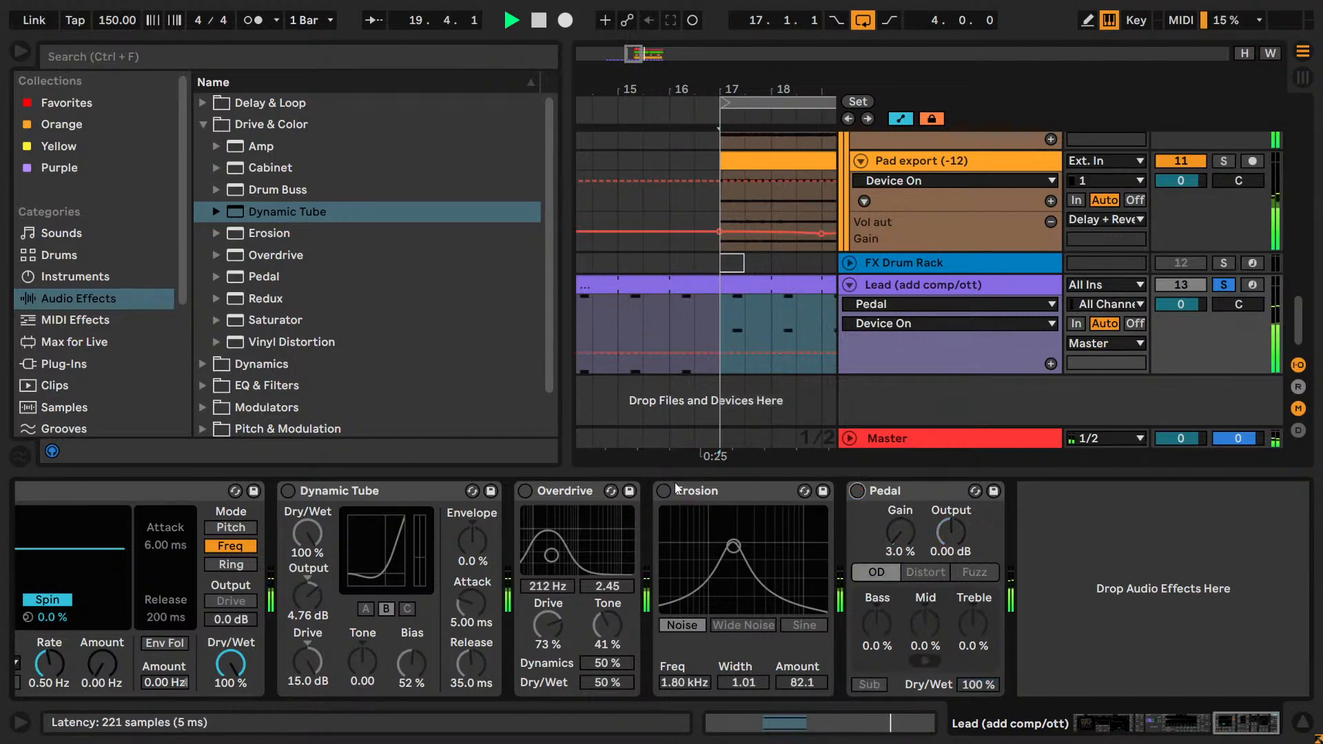
left_click(665, 491)
left_click(665, 491)
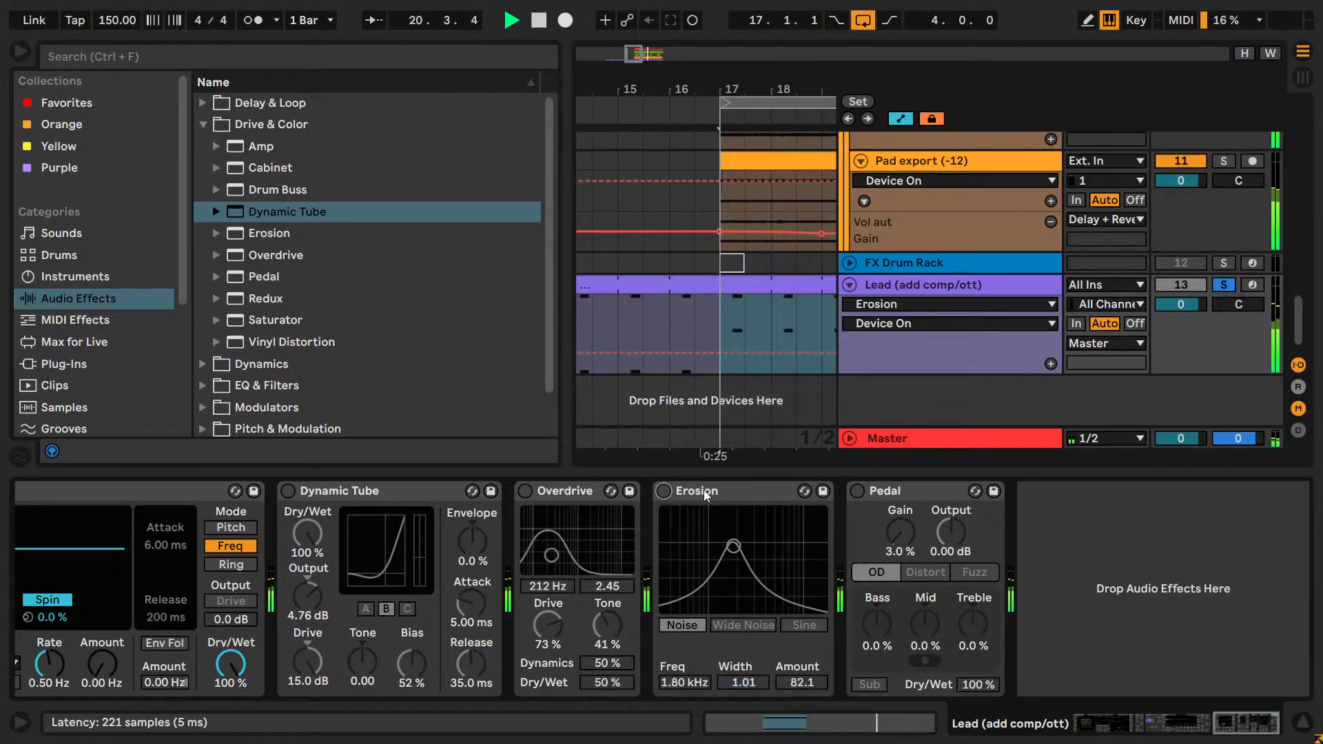
Turn on Erosion and Pedal together and compare the loop with Erosion bypassed and active.
left_click(664, 491)
left_click(851, 493)
left_click(852, 491)
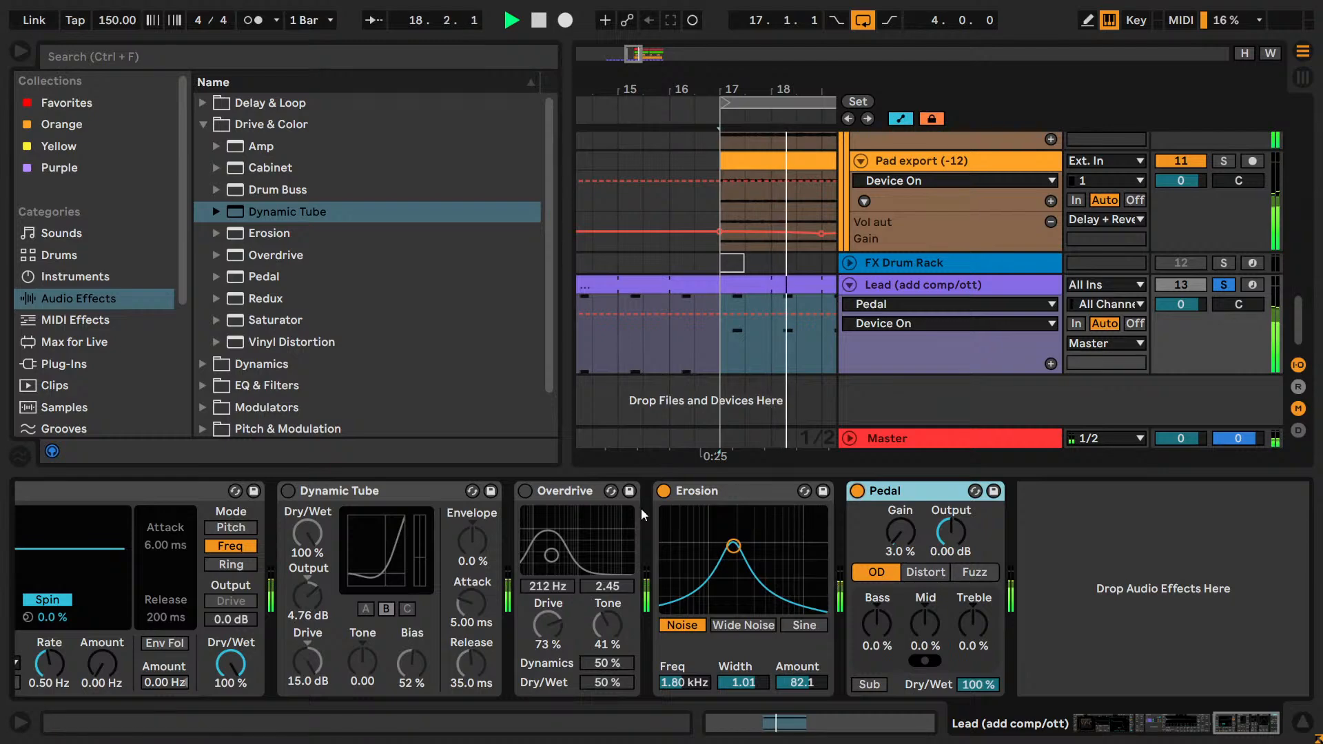
left_click(665, 492)
left_click(664, 492)
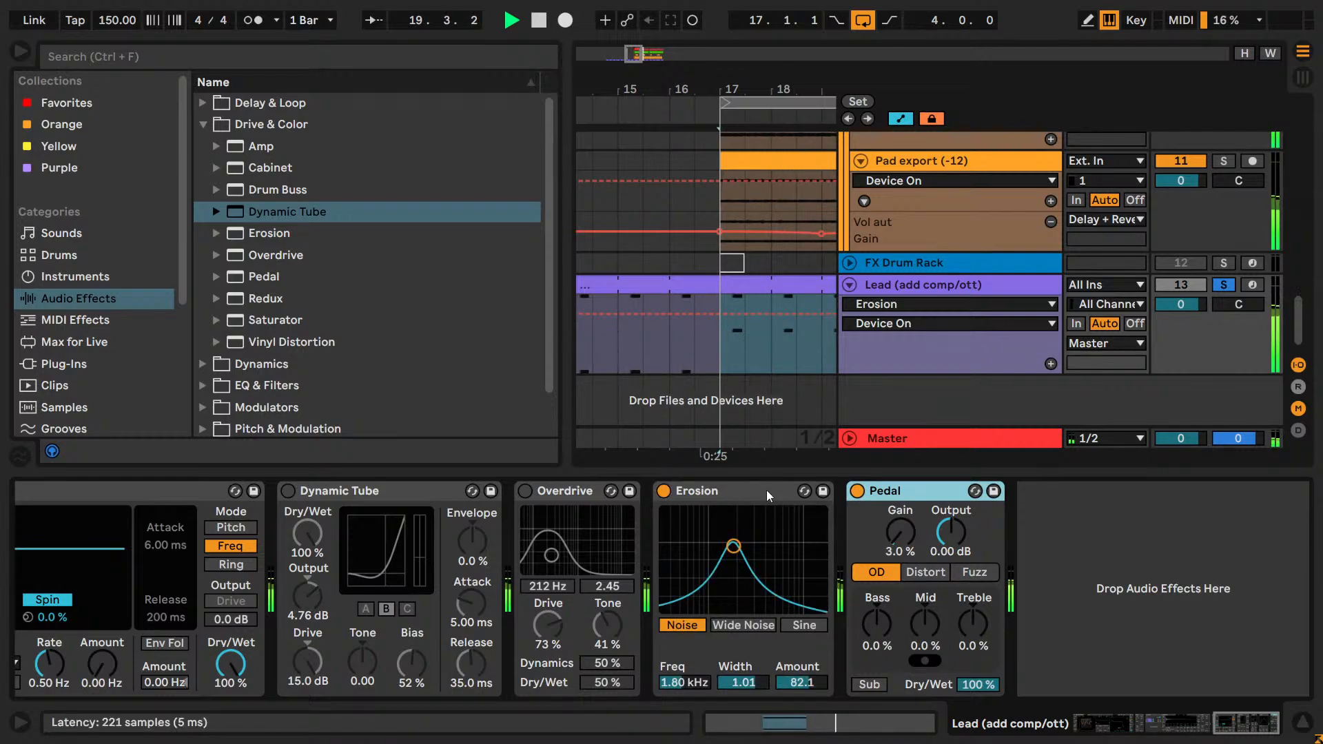
left_click_drag(766, 490, 928, 499)
left_click(834, 491)
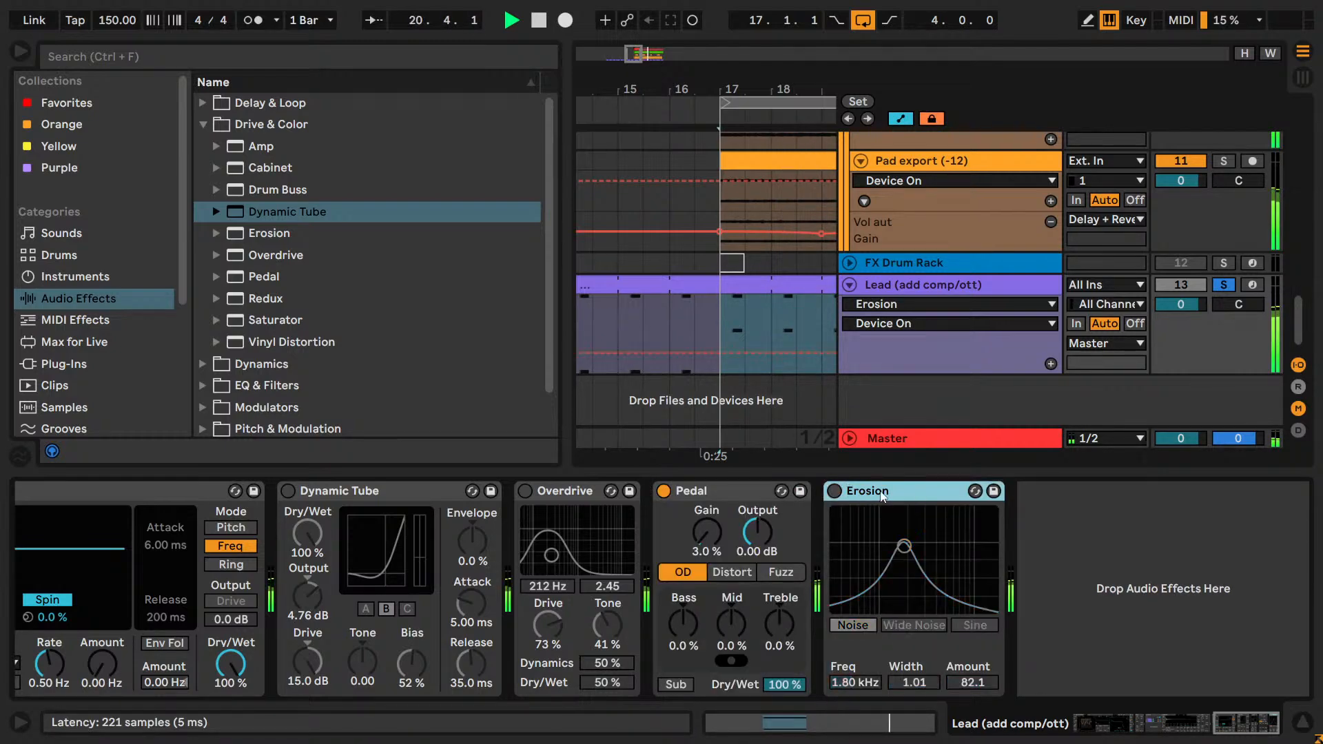
key("Delete")
Bypass Pedal, turn on Overdrive, and restart the loop to audition it.
left_click(664, 491)
left_click(525, 491)
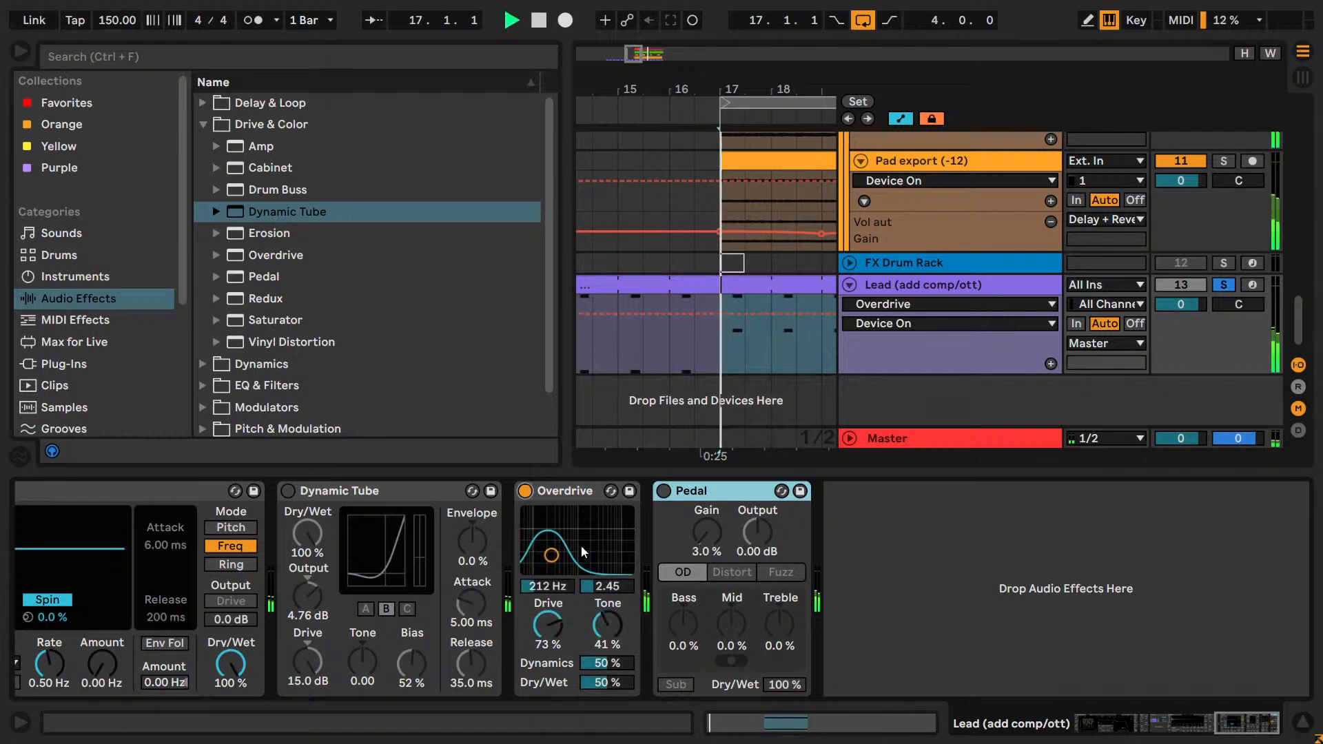
left_click(726, 334)
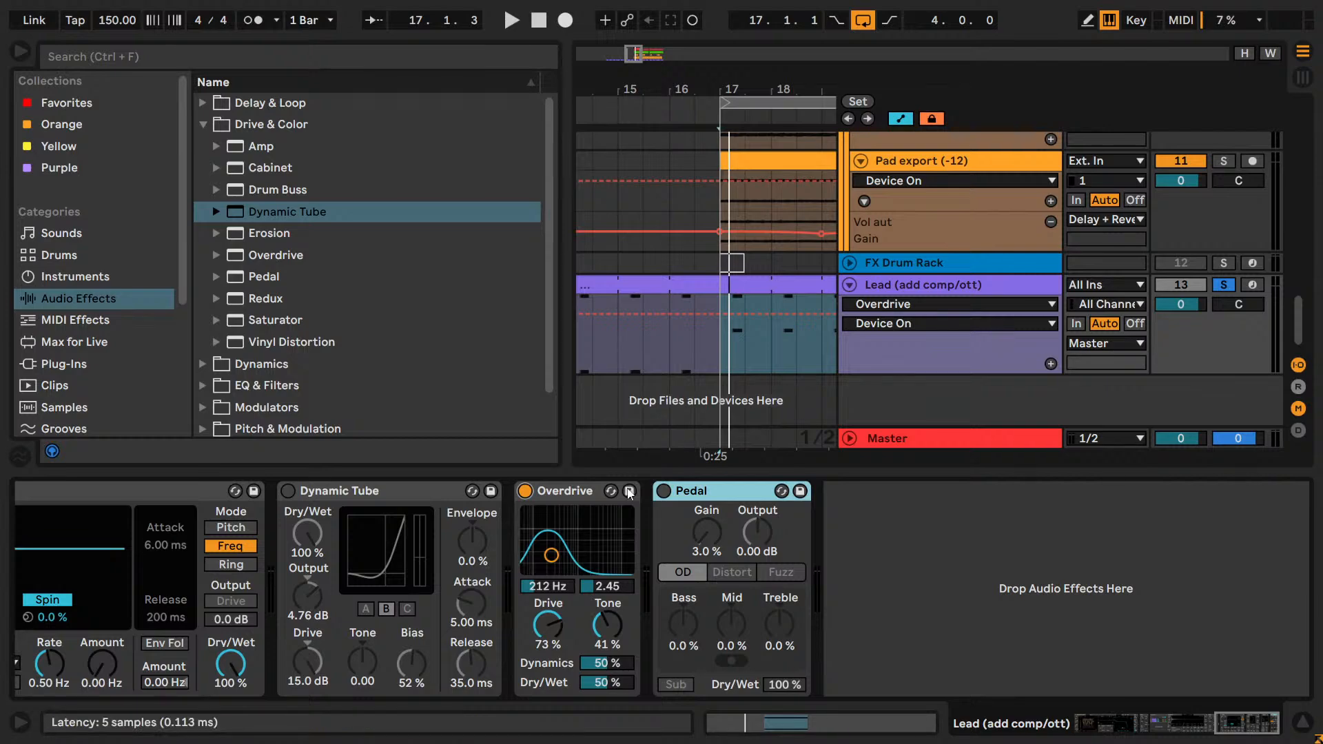
key("space")
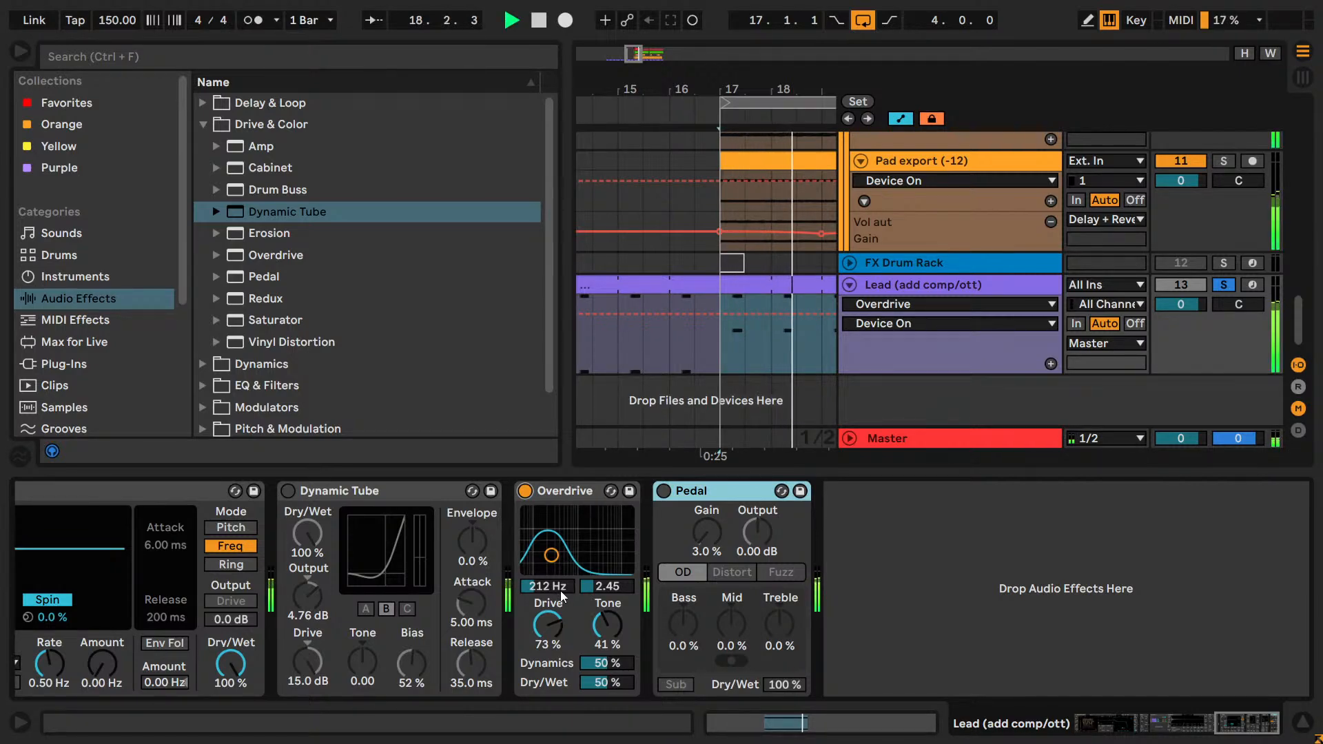
Set Overdrive's Dry/Wet to 32%, filter frequency to 431 Hz and Tone to 12%.
left_click_drag(611, 683, 611, 685)
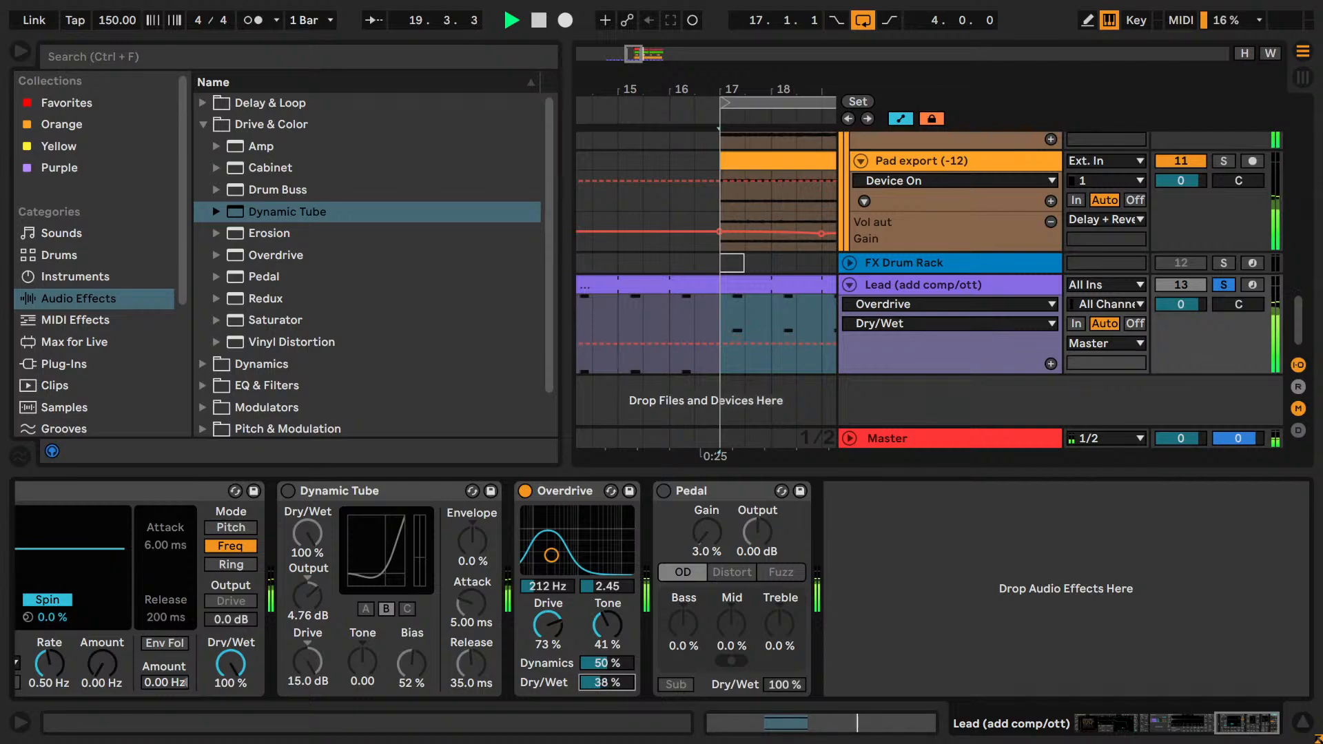
left_click_drag(549, 590, 549, 565)
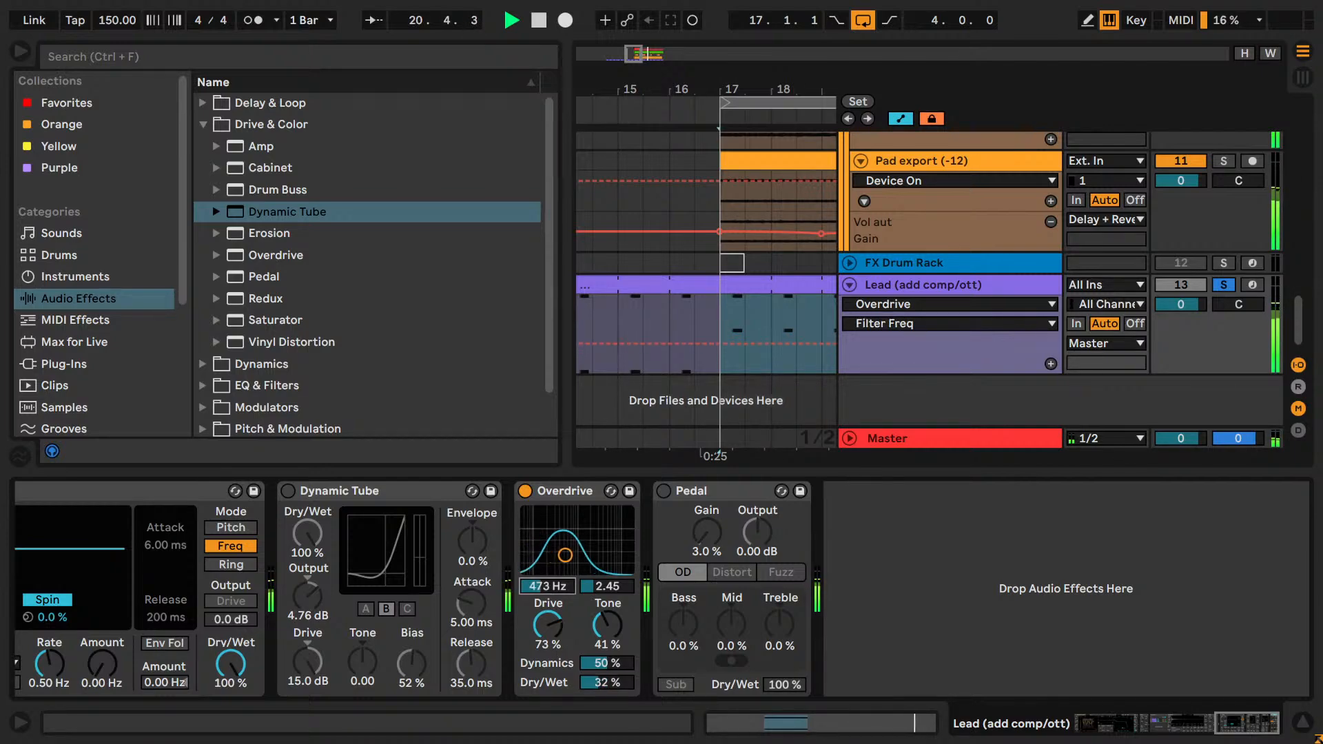
left_click(626, 679)
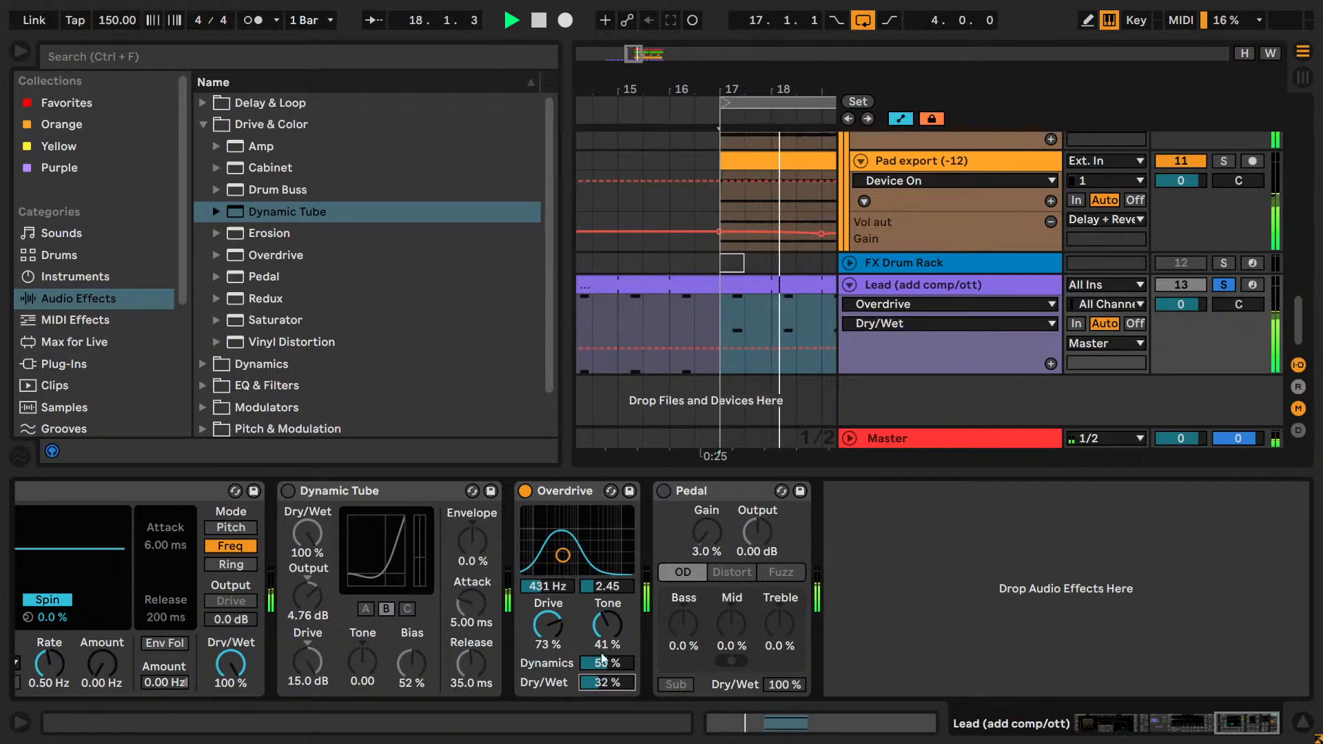
left_click_drag(590, 630, 590, 682)
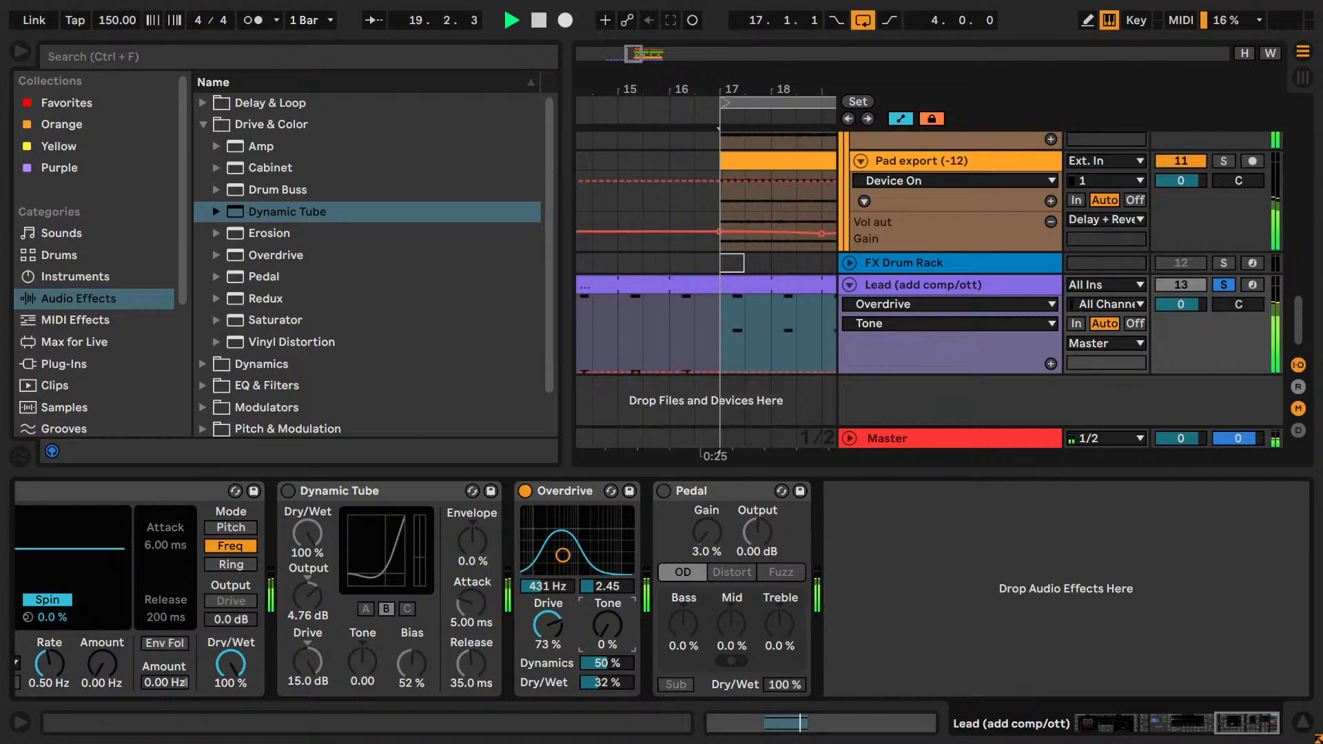
Audition Pedal with Overdrive bypassed, stop playback, and delete Pedal from the Lead's chain.
left_click(526, 490)
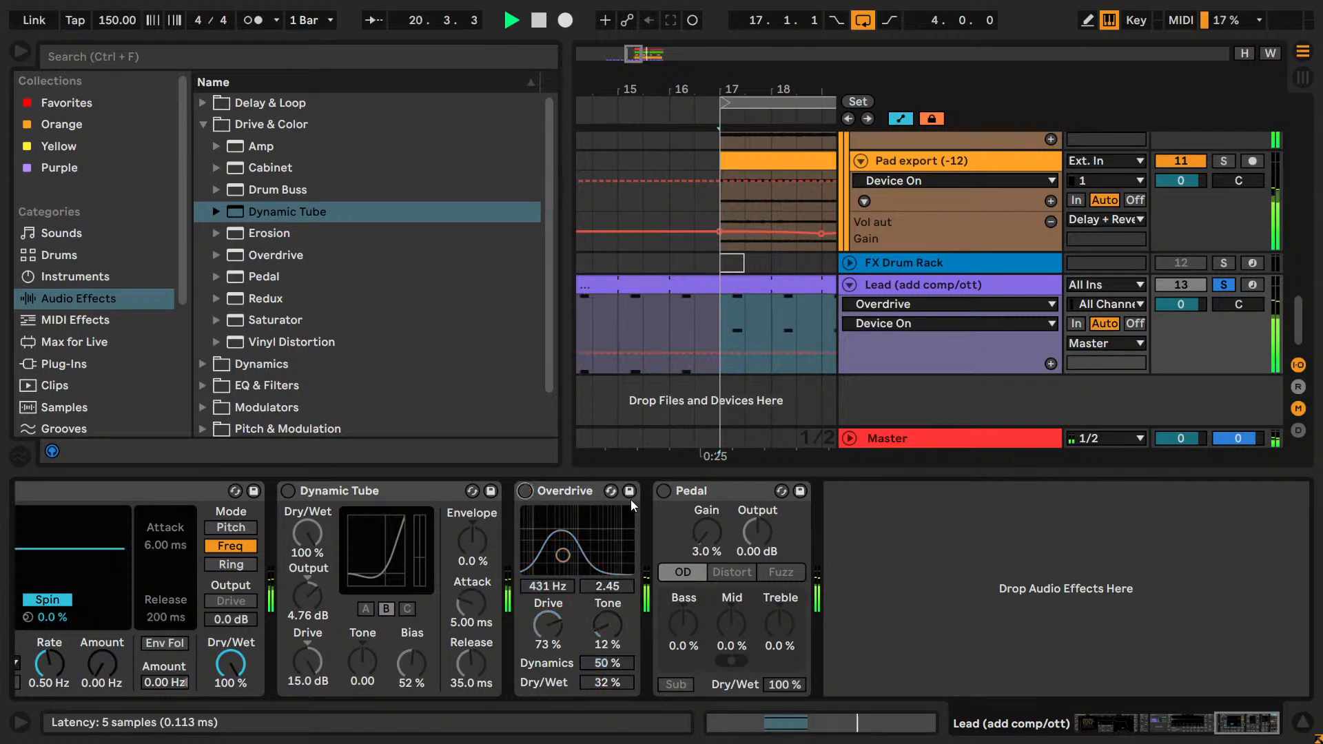
left_click(664, 491)
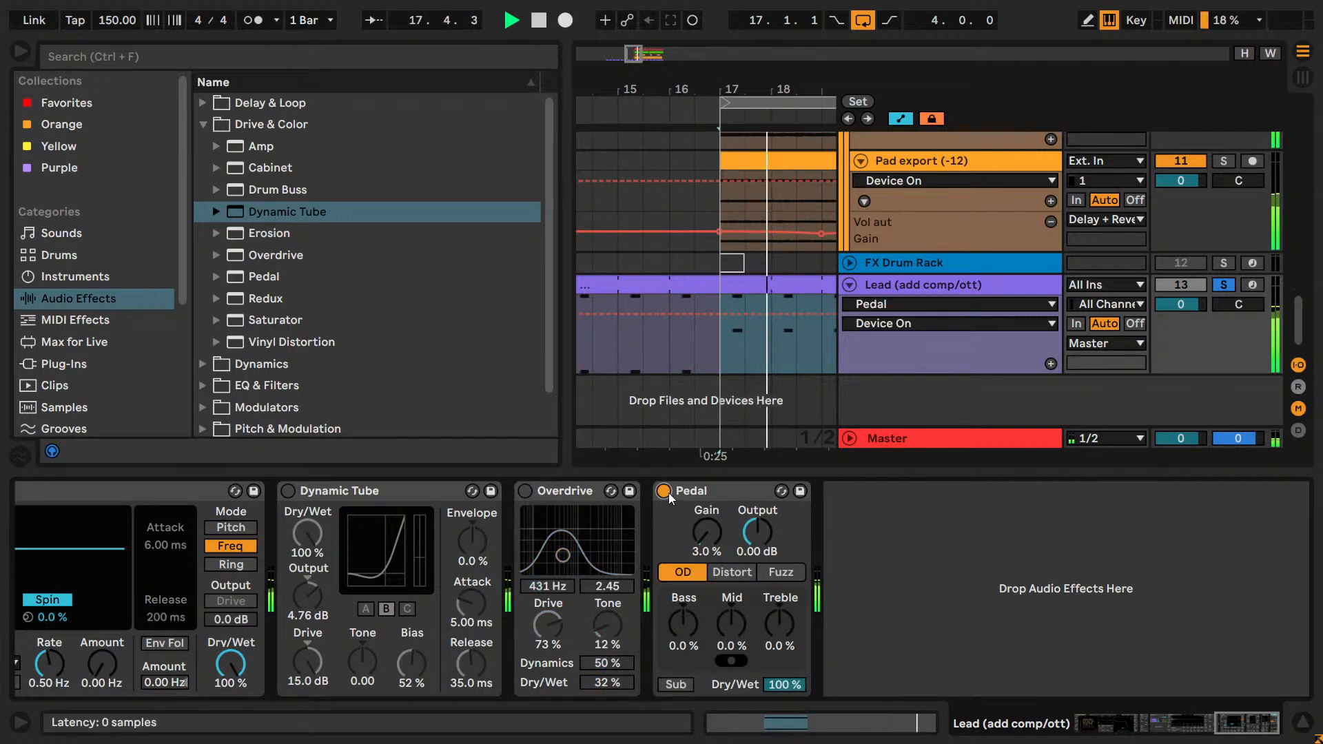
left_click(666, 492)
key("space")
left_click(704, 492)
key("Delete")
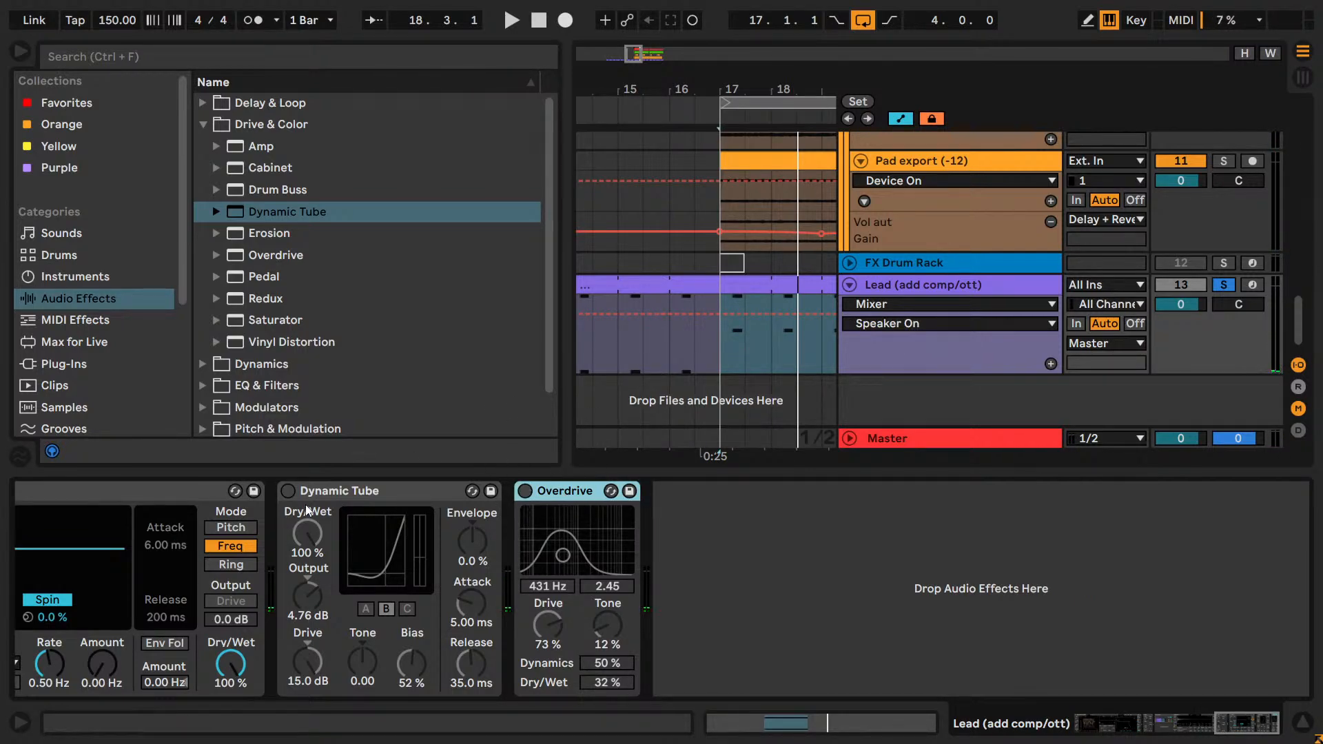
Audition Dynamic Tube with Tone at 0.35 and Bias at 74%, and delete it from the Lead's chain.
left_click(288, 490)
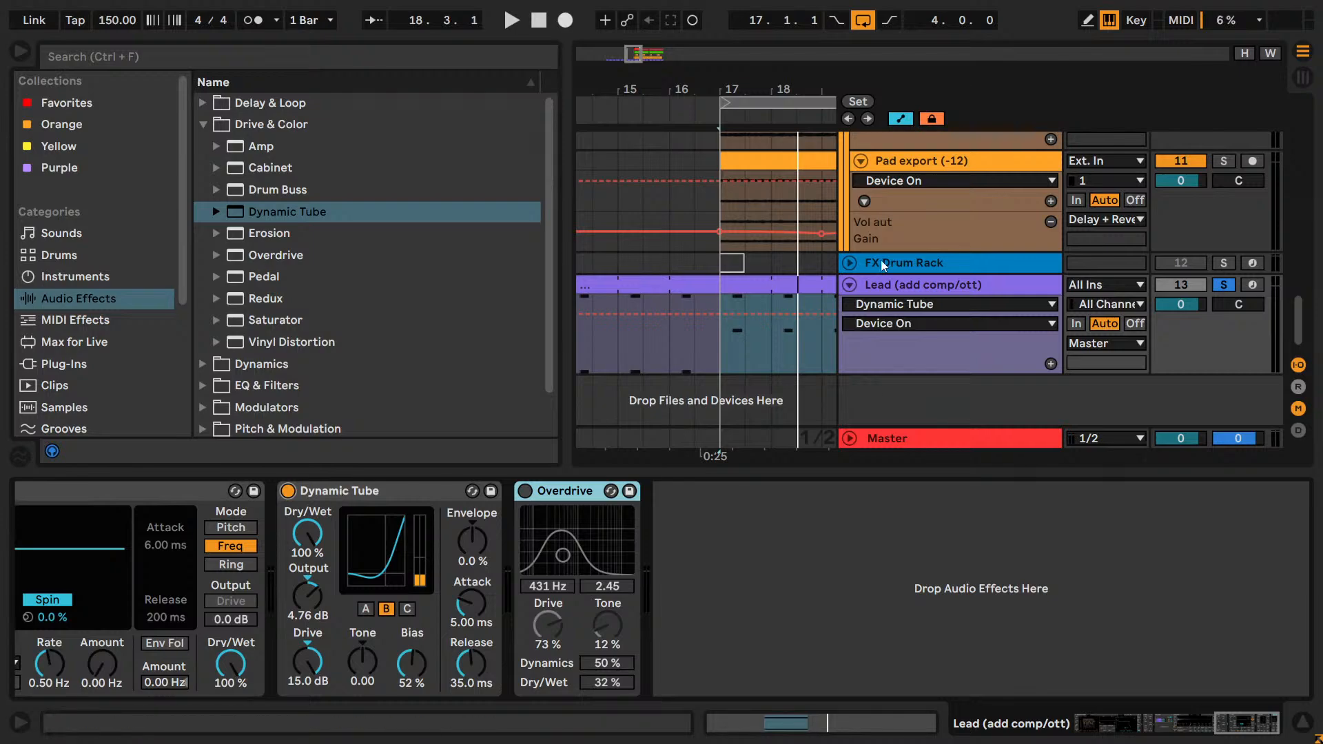
key("space")
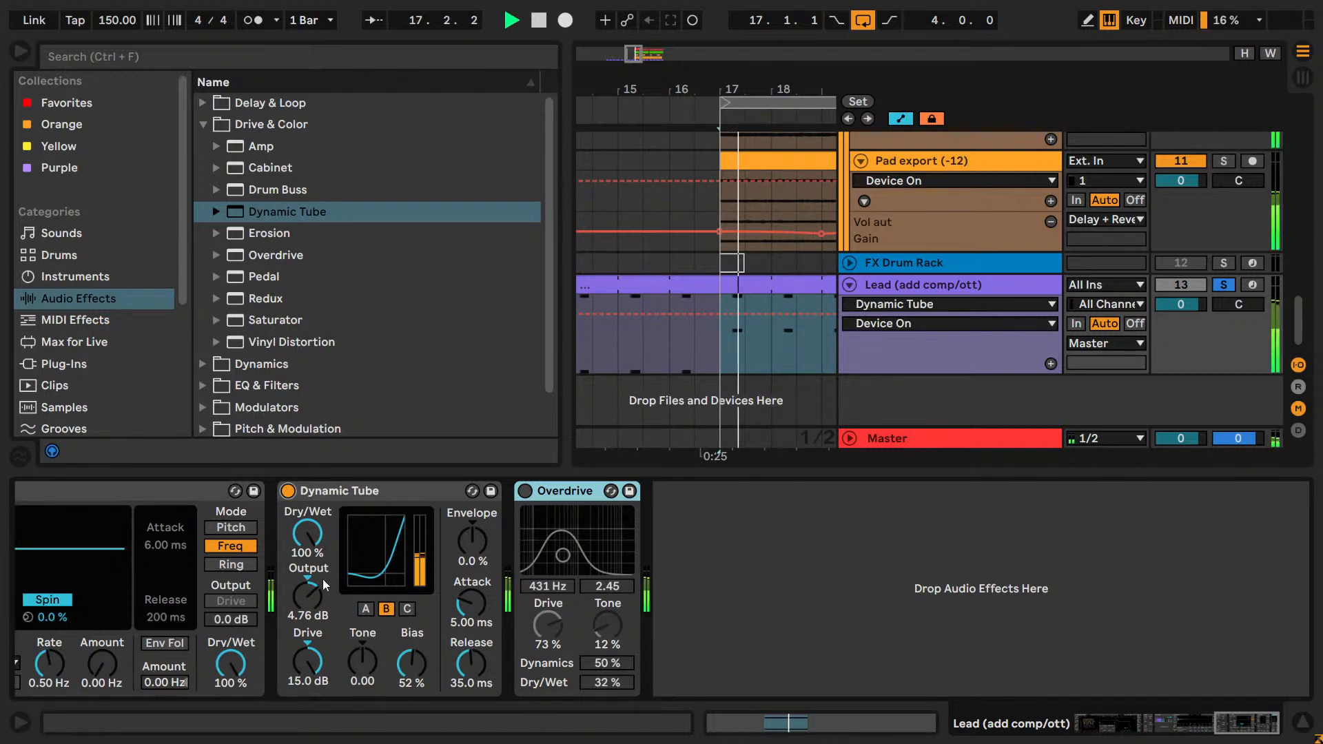
left_click_drag(353, 652, 410, 608)
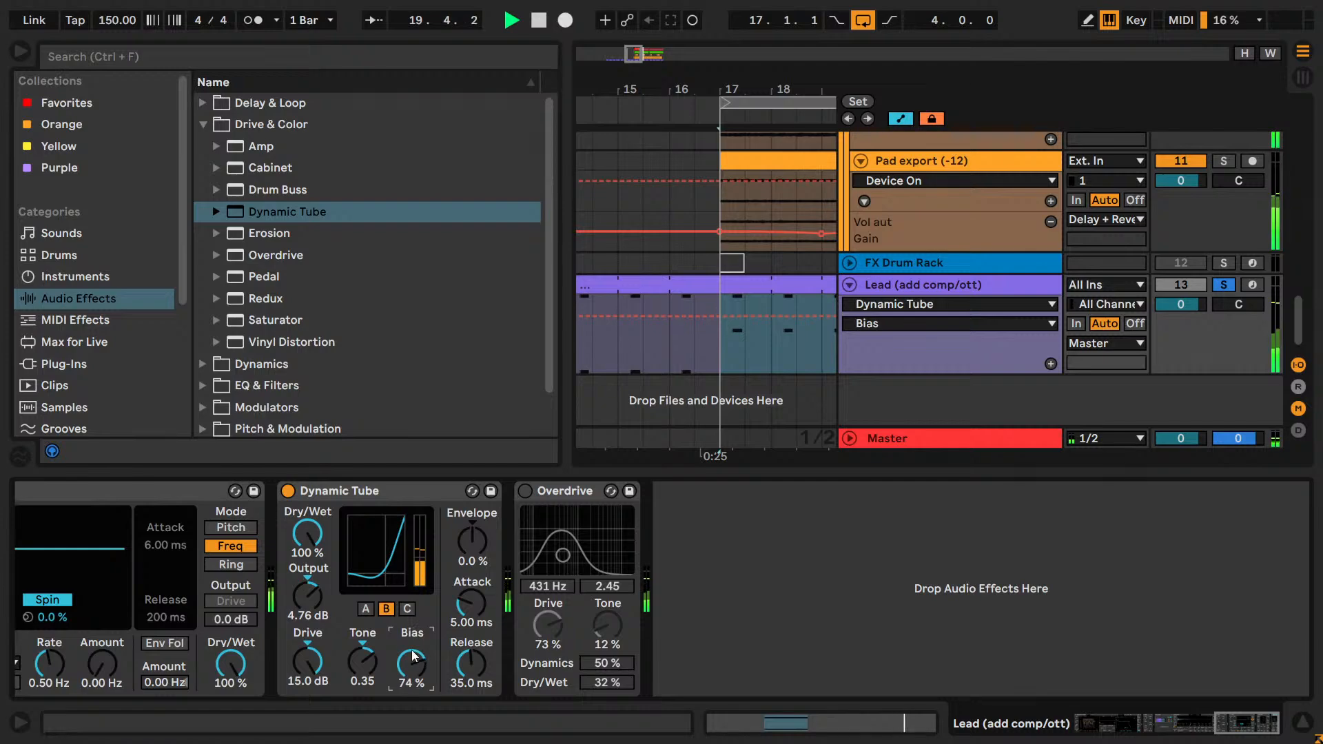
left_click(332, 490)
key("Delete")
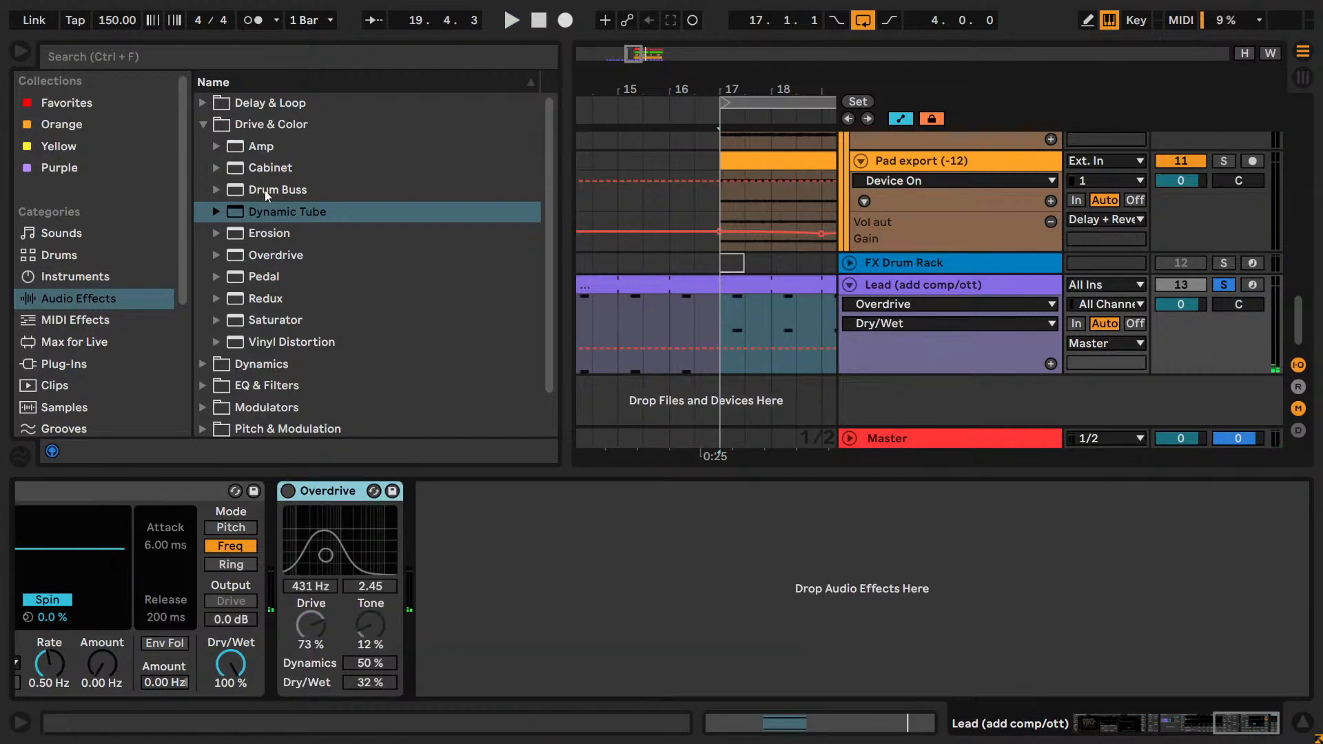
left_click_drag(268, 340, 596, 595)
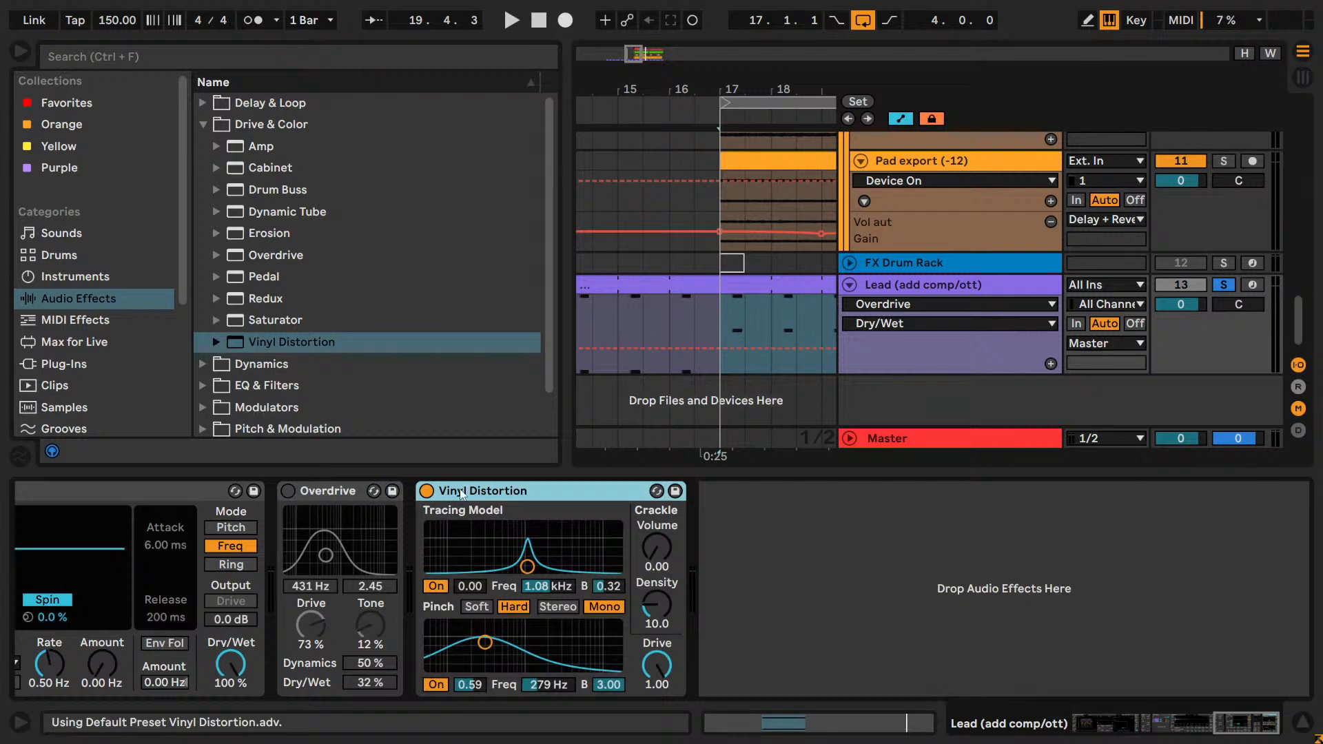
left_click_drag(292, 324, 706, 555)
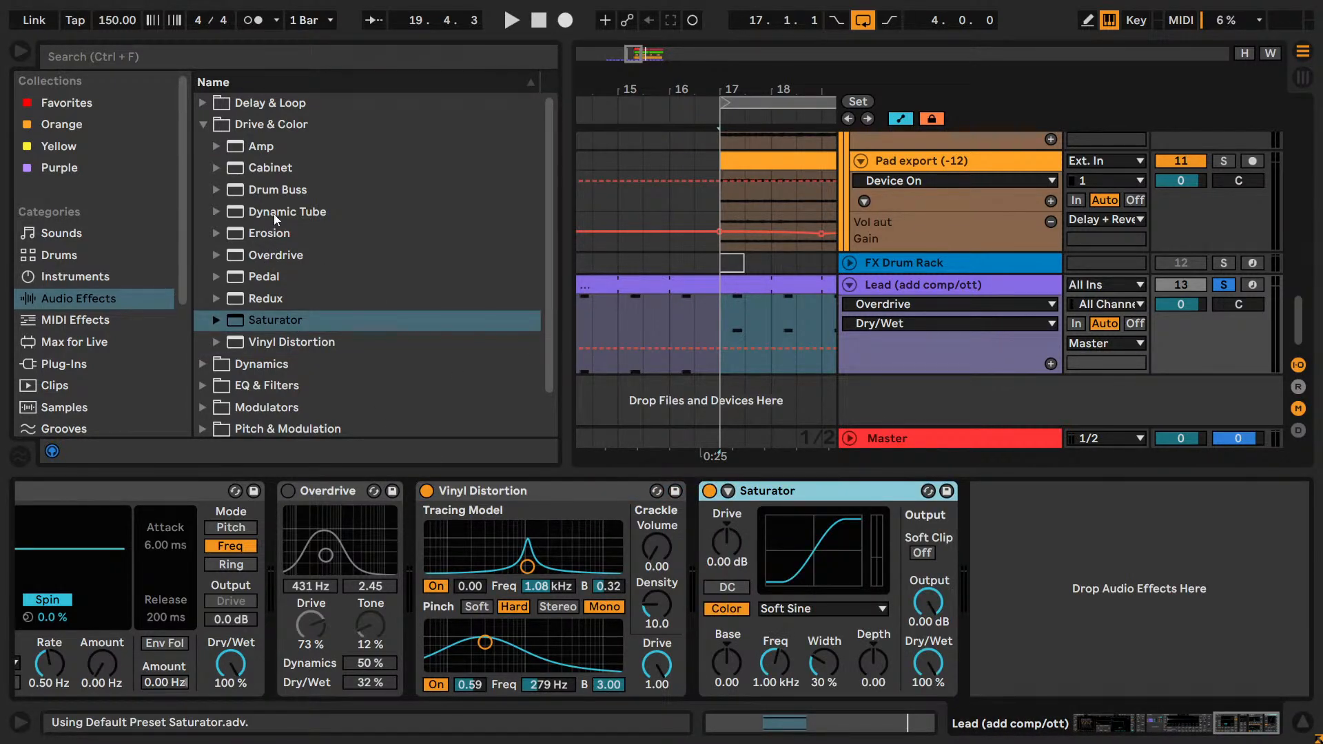
left_click_drag(276, 190, 1224, 674)
left_click_drag(261, 146, 1158, 587)
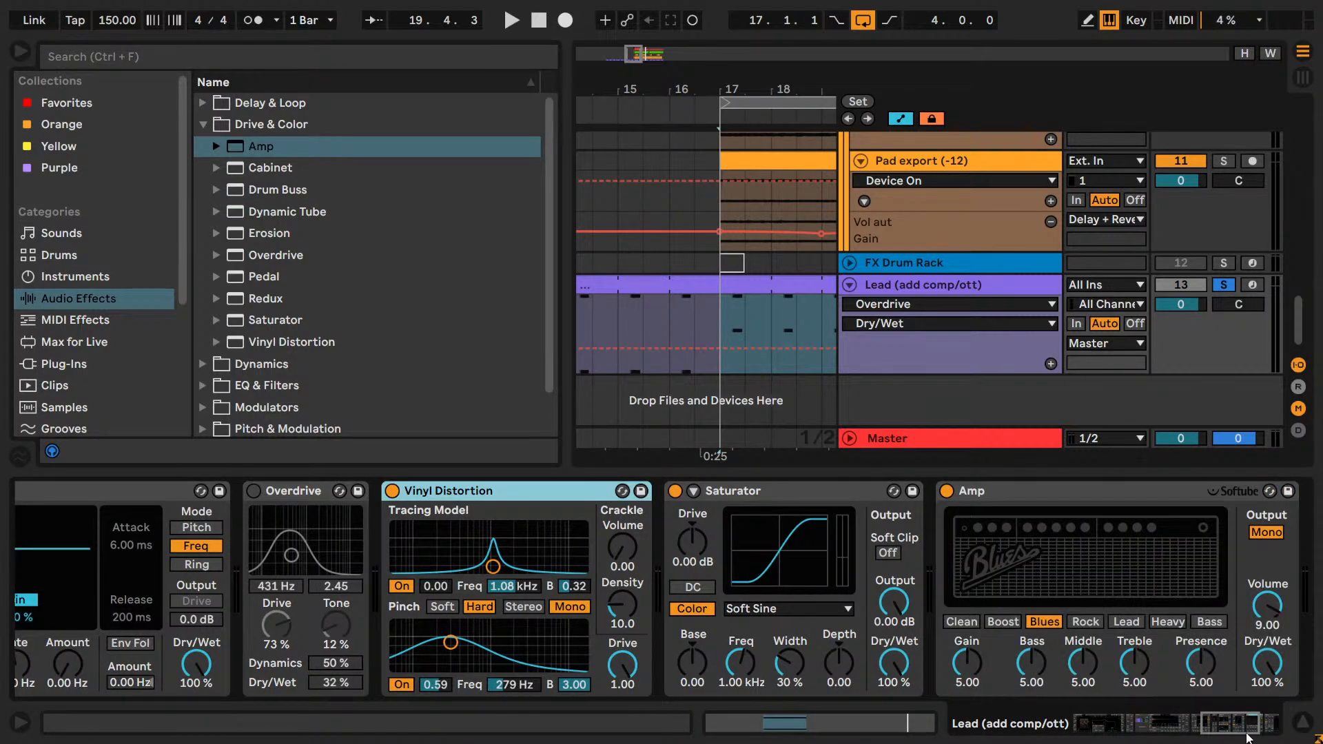
Bypass the newly added Vinyl Distortion, Saturator, Amp and Drum Buss.
mouse_move(1245, 734)
left_mouse_down()
mouse_move(1260, 734)
mouse_move(1235, 731)
left_mouse_up()
left_click(1137, 494, "shift")
key("0")
left_click(522, 489)
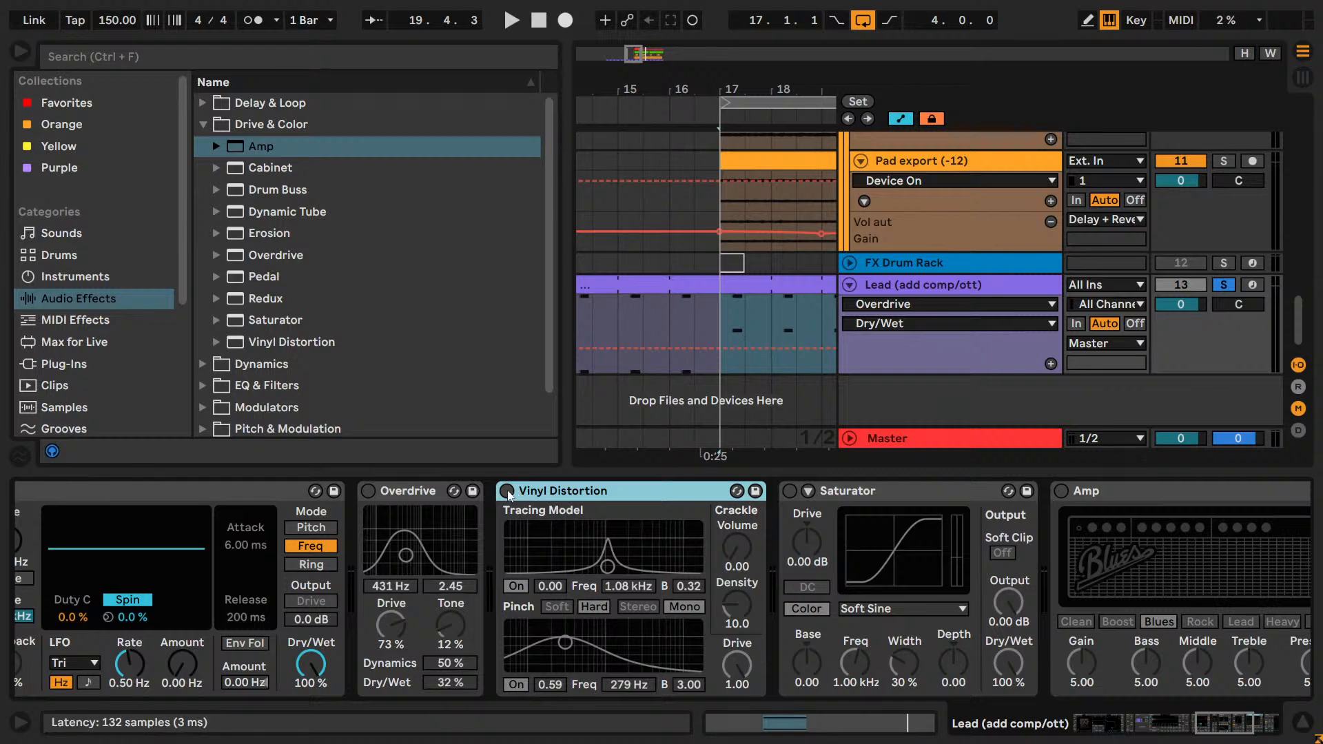
Audition Vinyl Distortion with the Pinch band at 0.71 and 1.04 kHz, and delete it from the chain.
left_click(507, 490)
key("space")
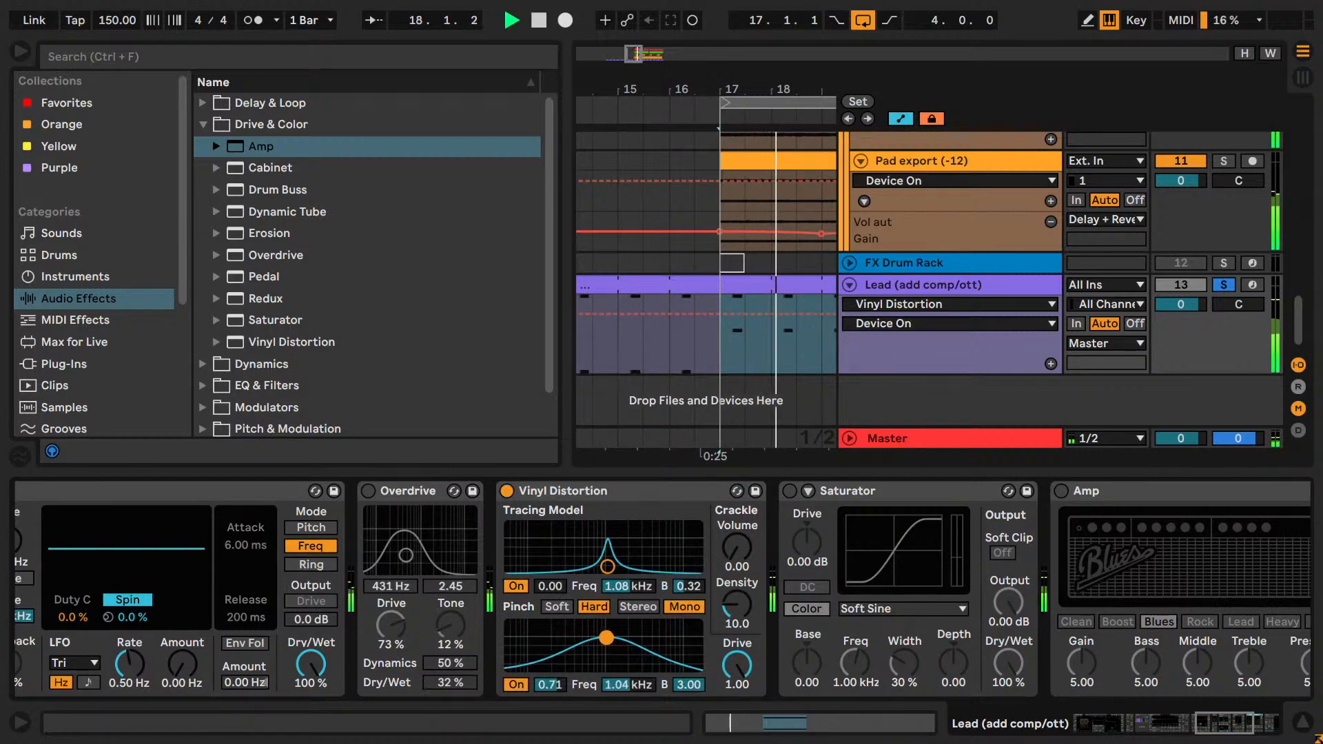
left_click(606, 491)
key("Delete")
Turn on Saturator and audition it with Drive set to 23.4 dB and Output lowered to -16.6 dB.
left_click(506, 491)
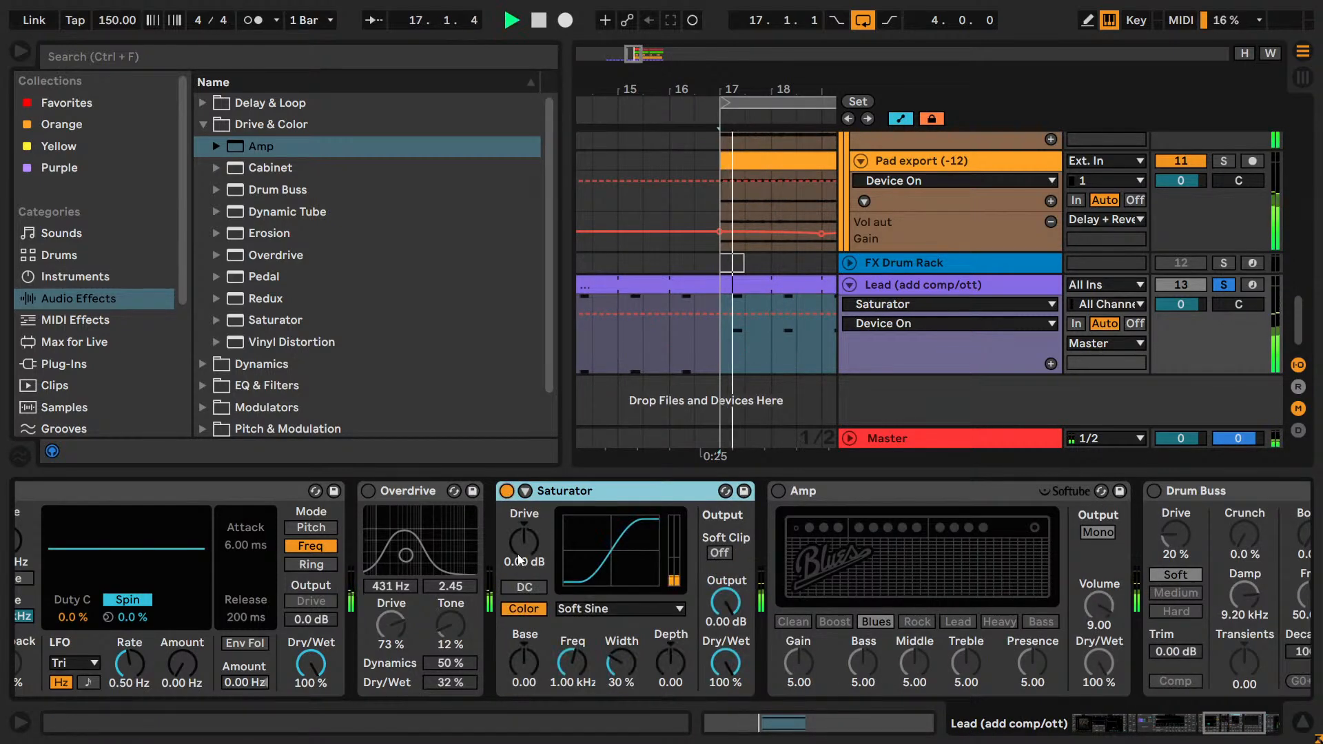
left_click_drag(520, 559, 521, 500)
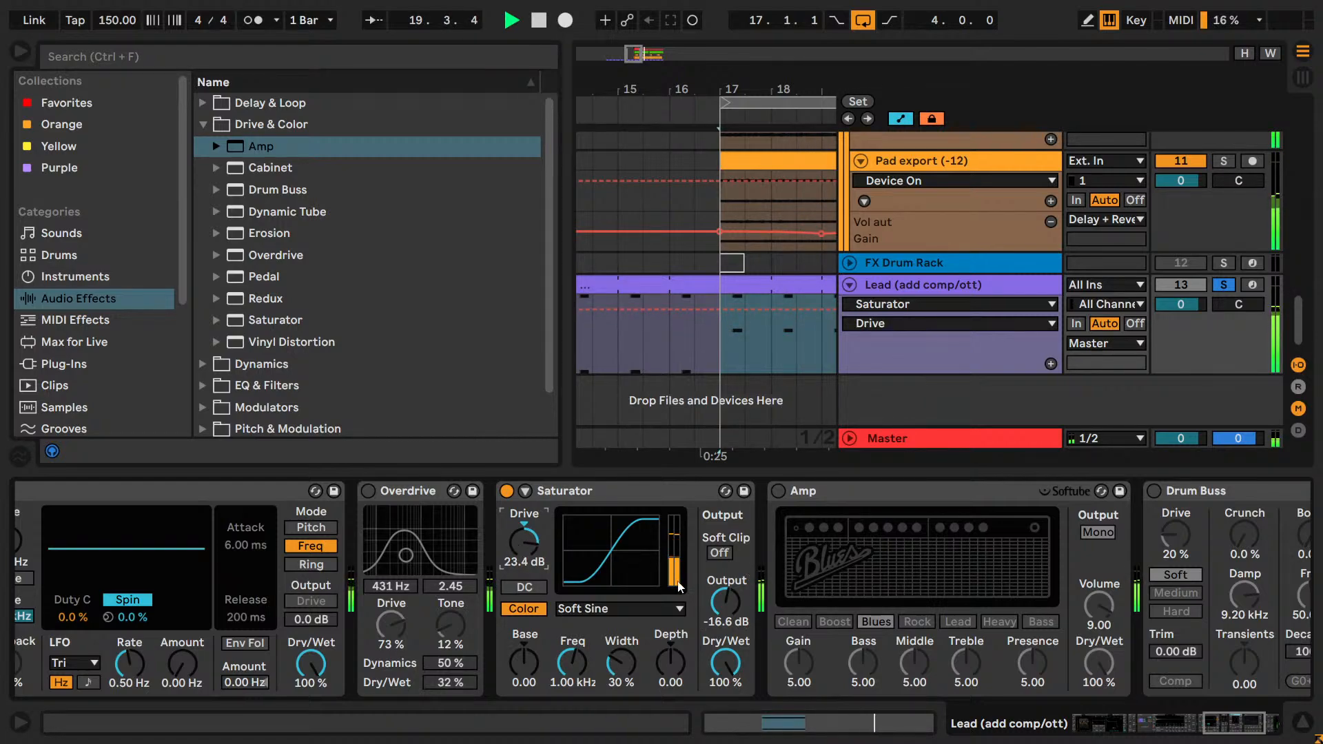
Audition Saturator with Medium Curve, Drive at 32.0 dB and Output at -24.6 dB, and reset Drive to 0.00 dB.
left_click_drag(725, 601, 725, 609)
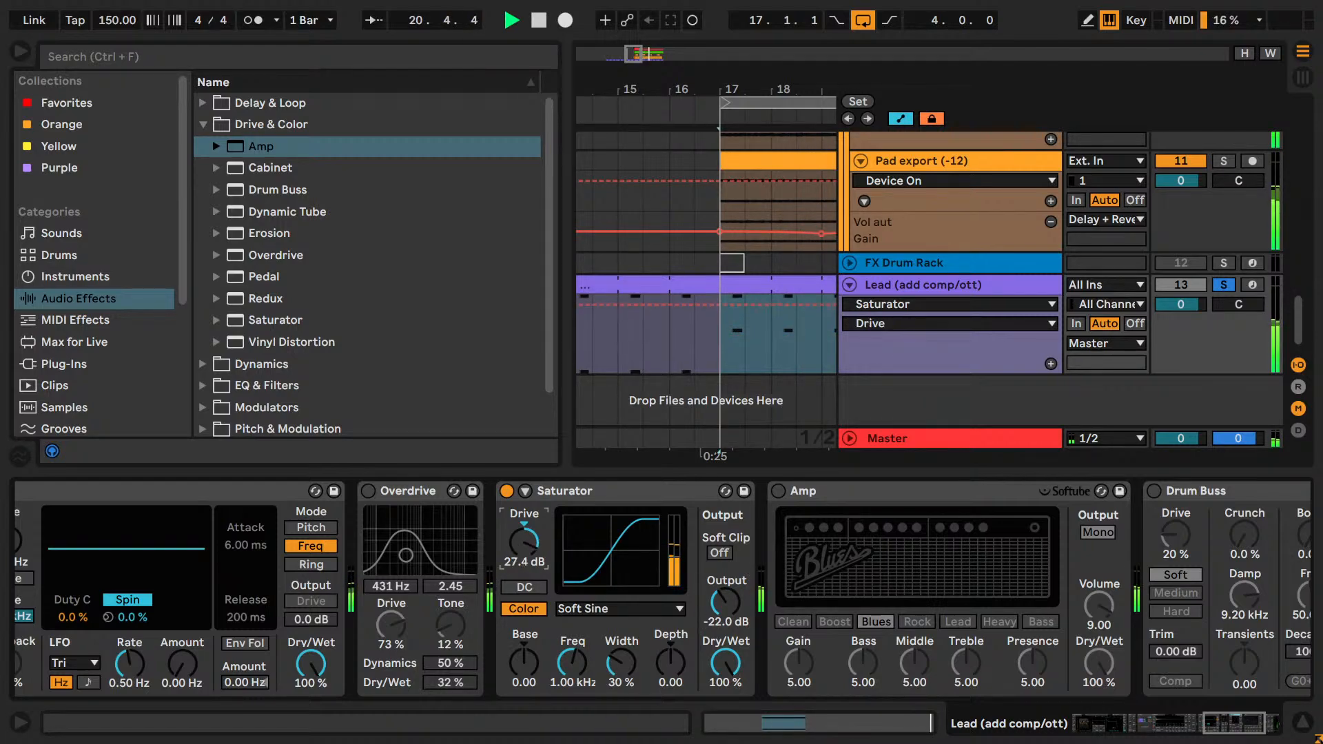
left_click_drag(523, 542, 523, 527)
left_click(605, 609)
left_click(607, 658)
left_click_drag(725, 603, 724, 612)
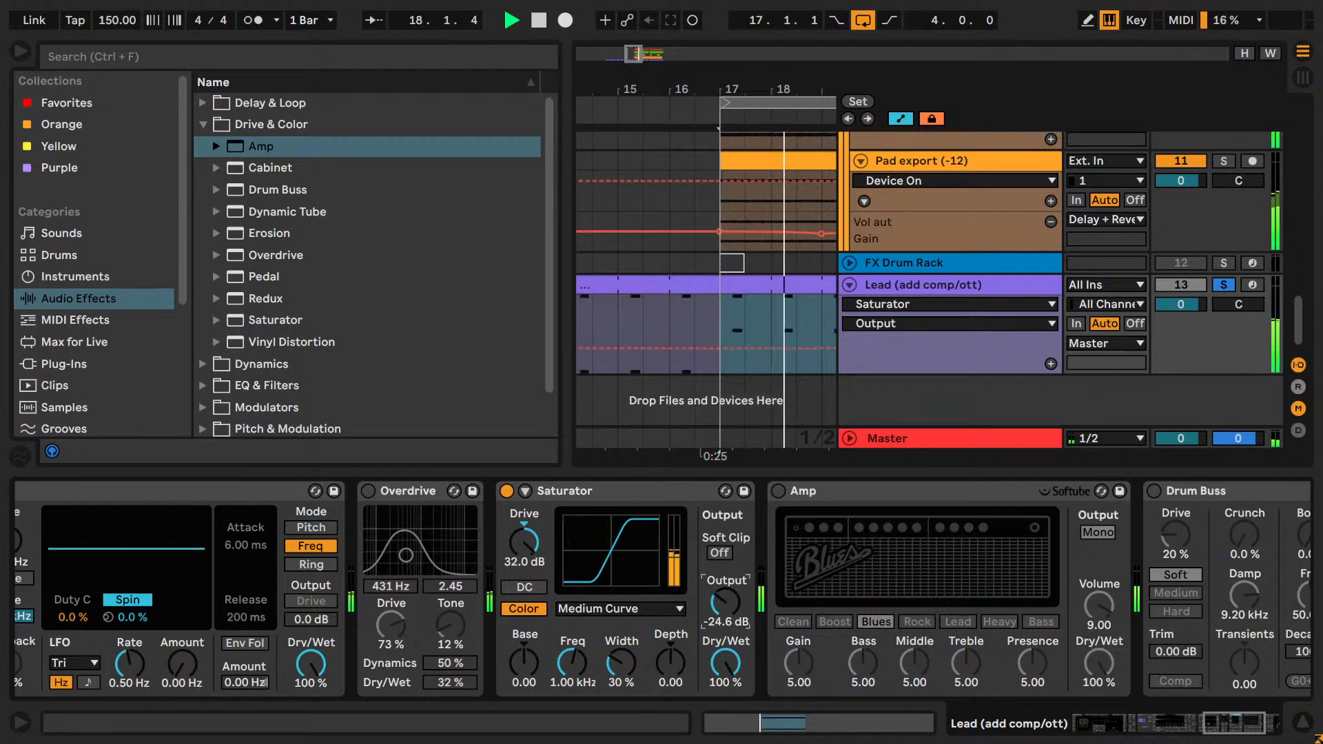
double_click(521, 539)
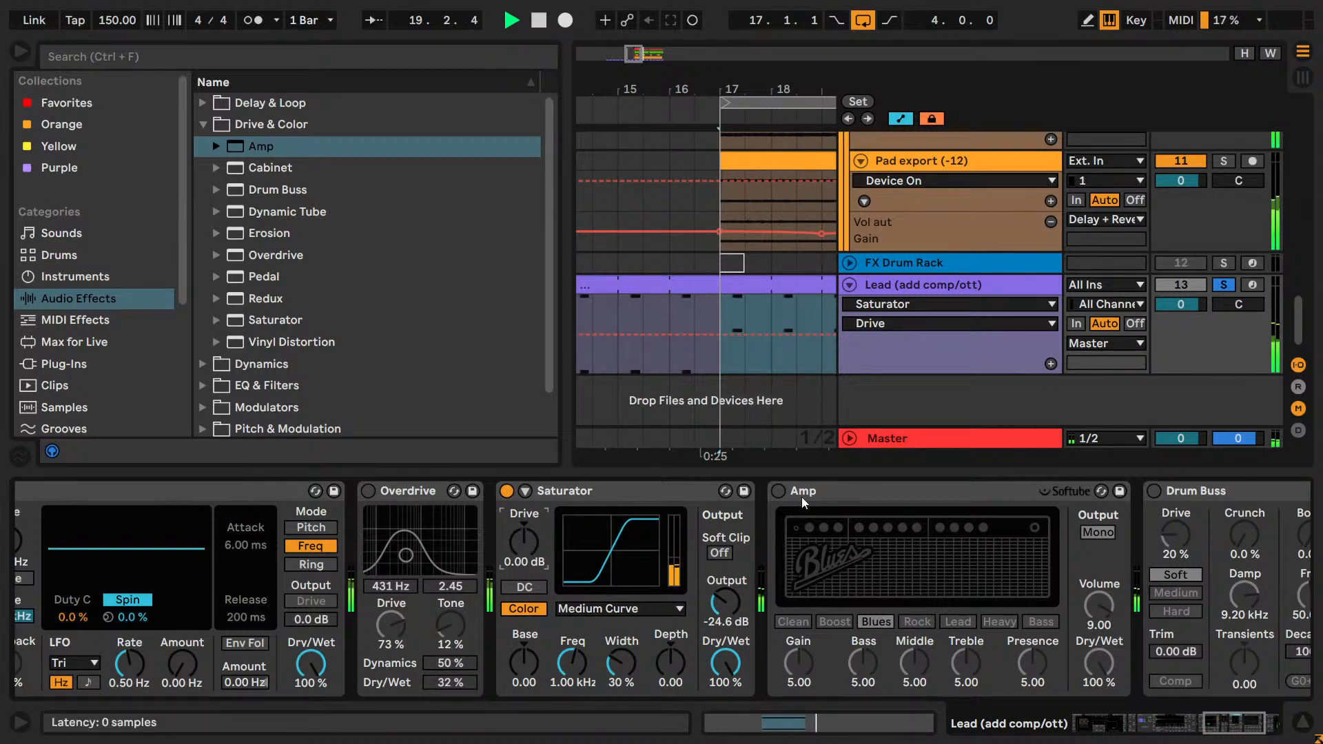
Turn on Amp, place it before Saturator and audition its amp types from Clean to Bass with Saturator's Output at -20.3 dB.
left_click_drag(800, 498, 667, 536)
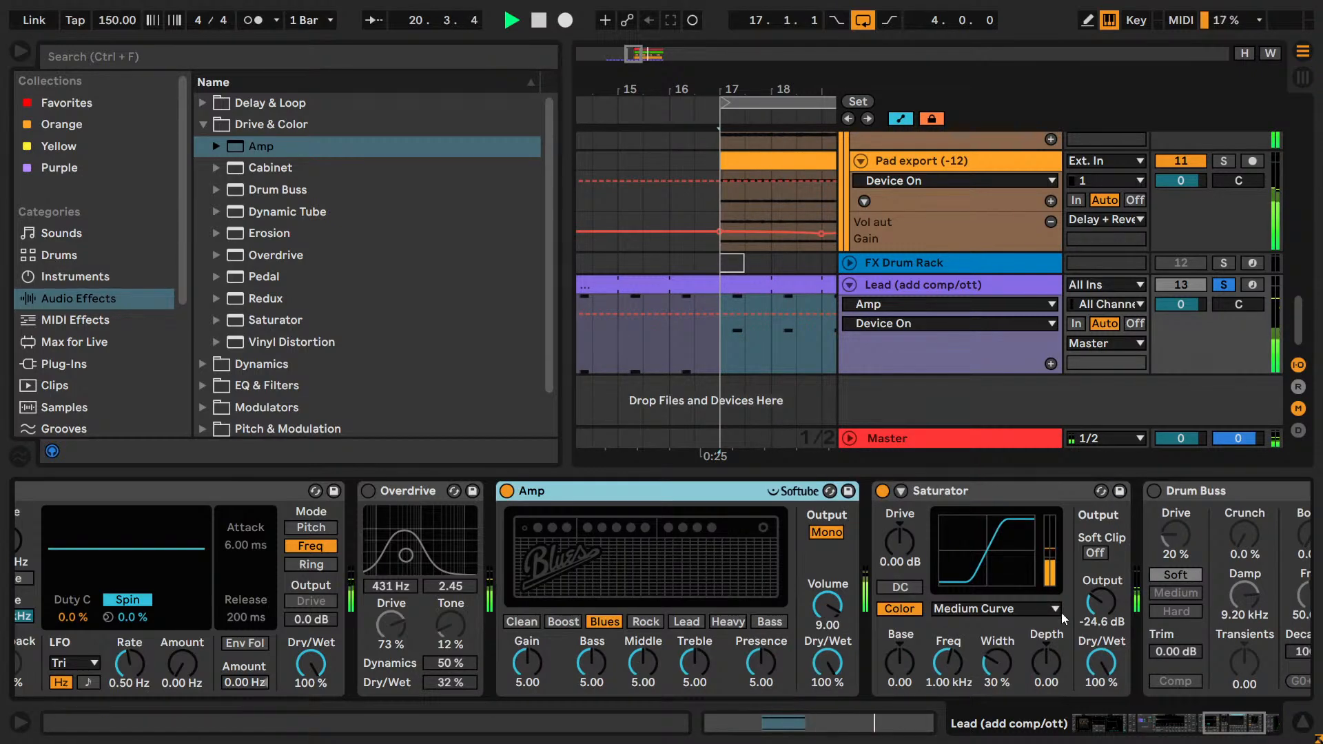
left_click_drag(1101, 604, 1101, 598)
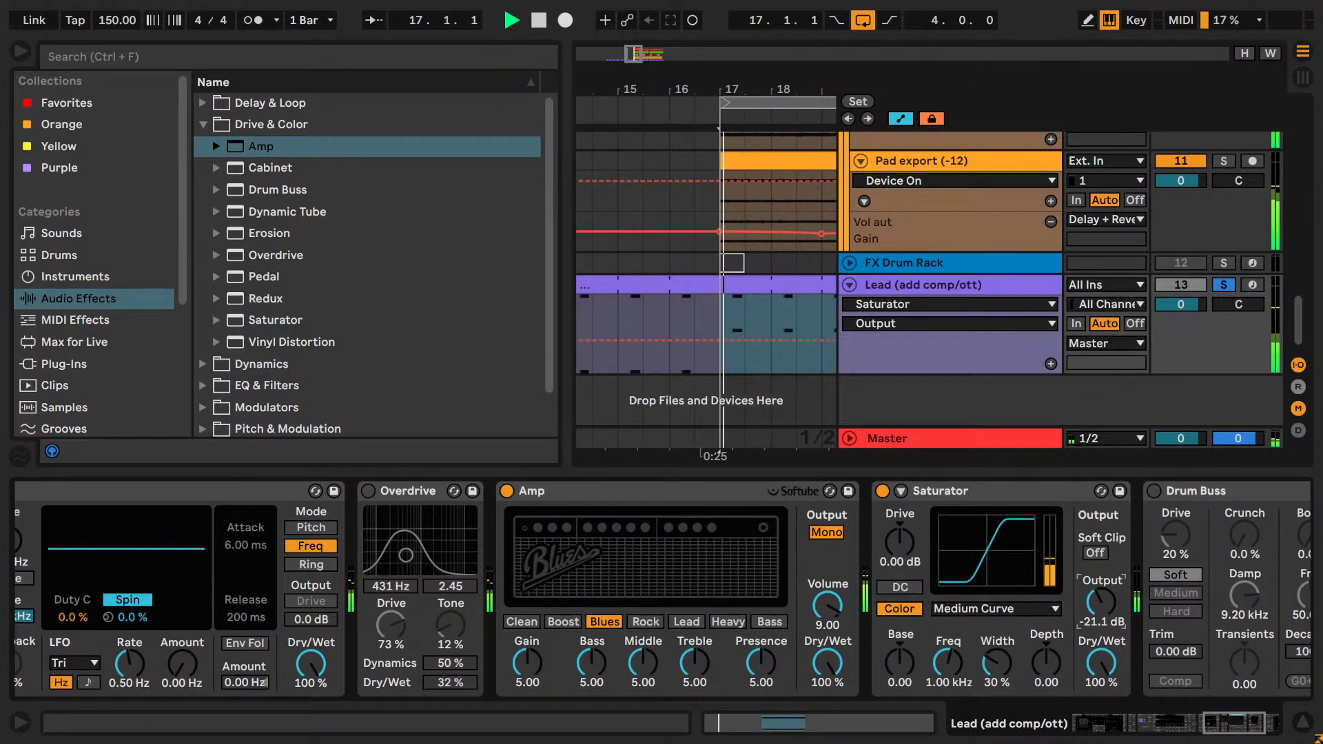
left_click(510, 622)
left_click(606, 622)
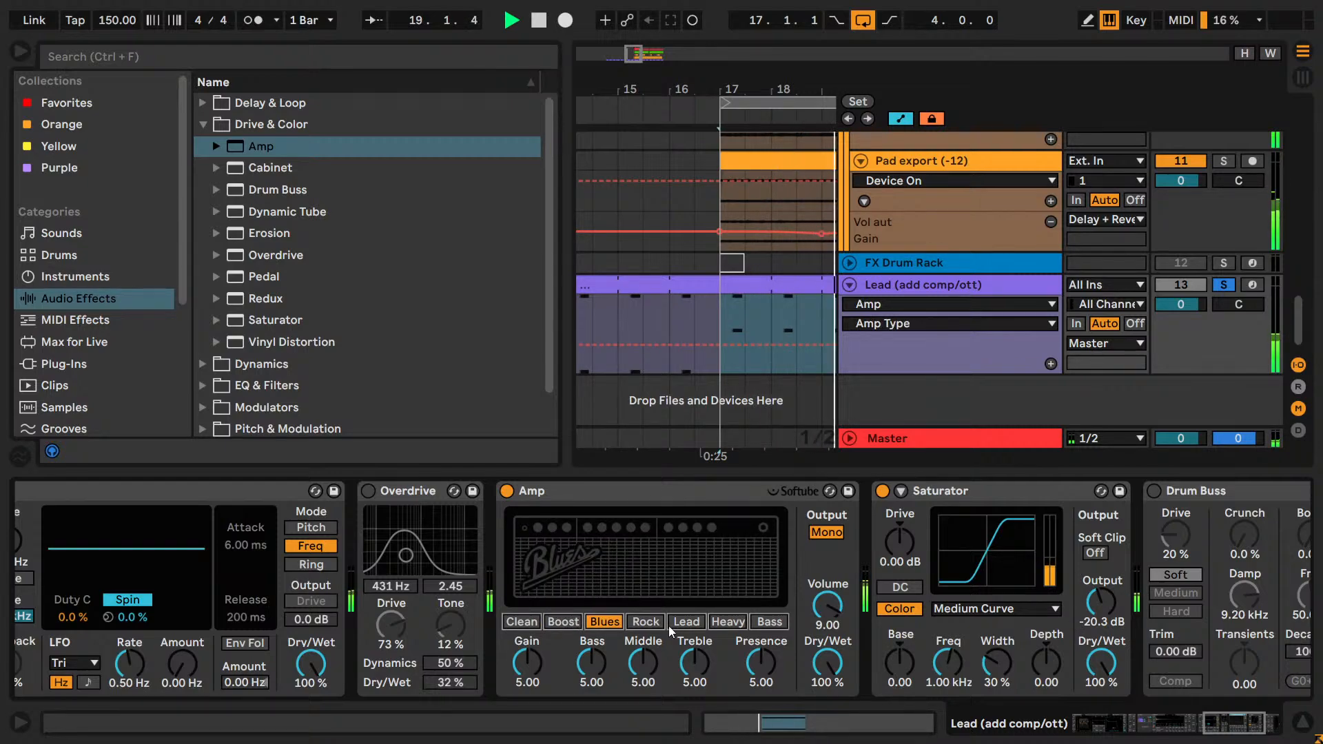
left_click(663, 622)
left_click(700, 623)
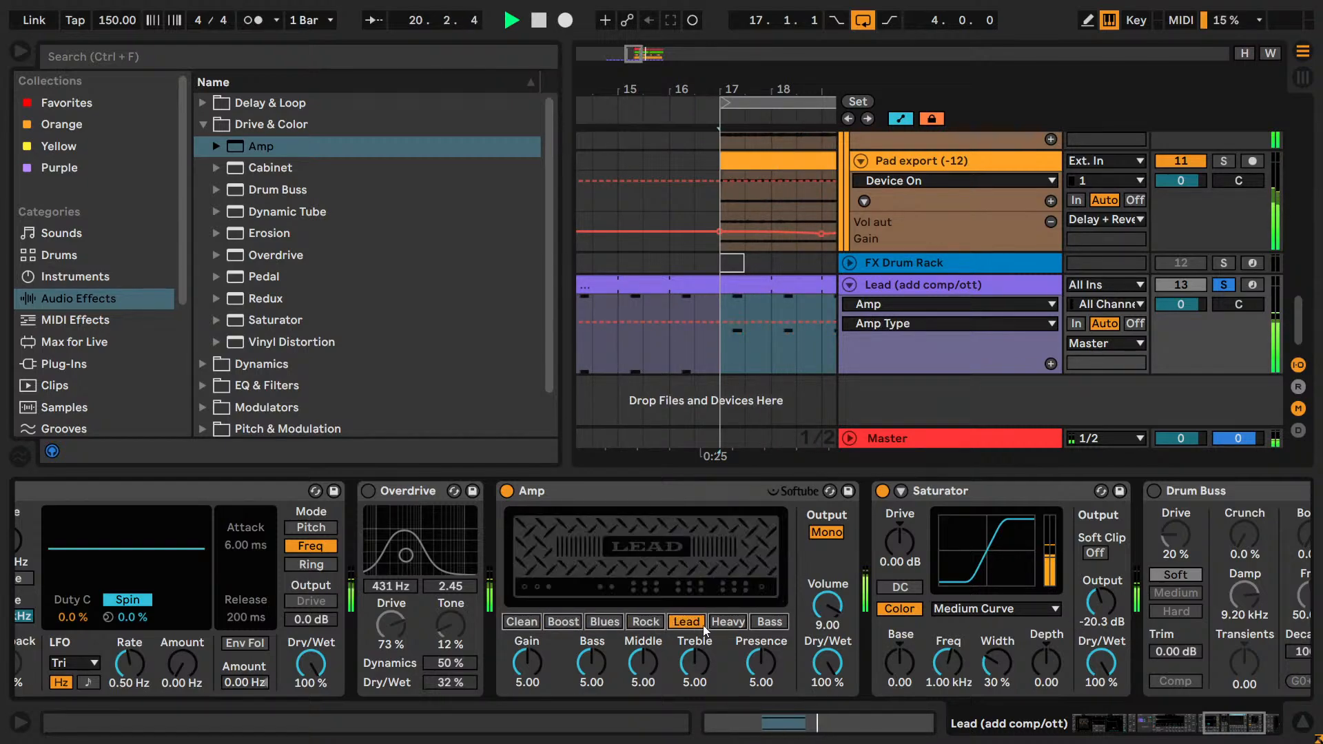
left_click(730, 623)
left_click(764, 621)
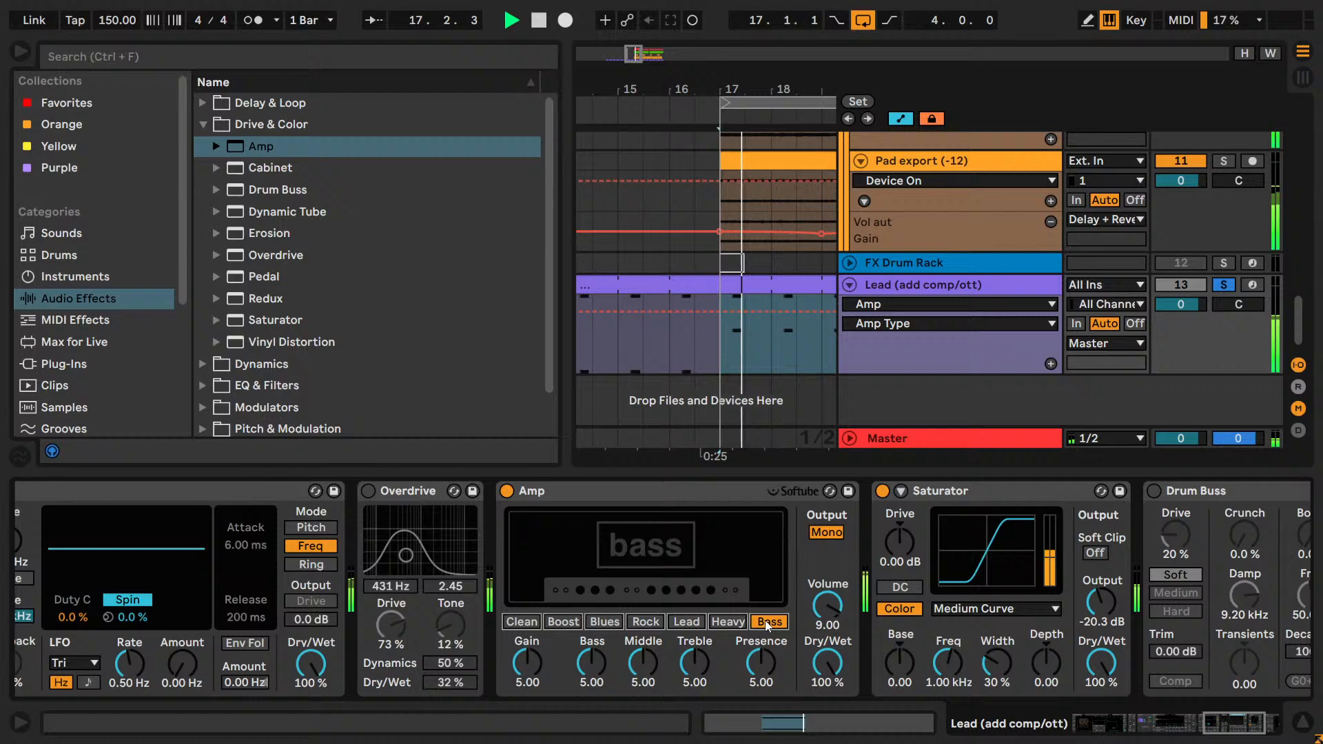
left_click(528, 623)
left_click(828, 493)
left_click(999, 490, "shift")
key("Delete")
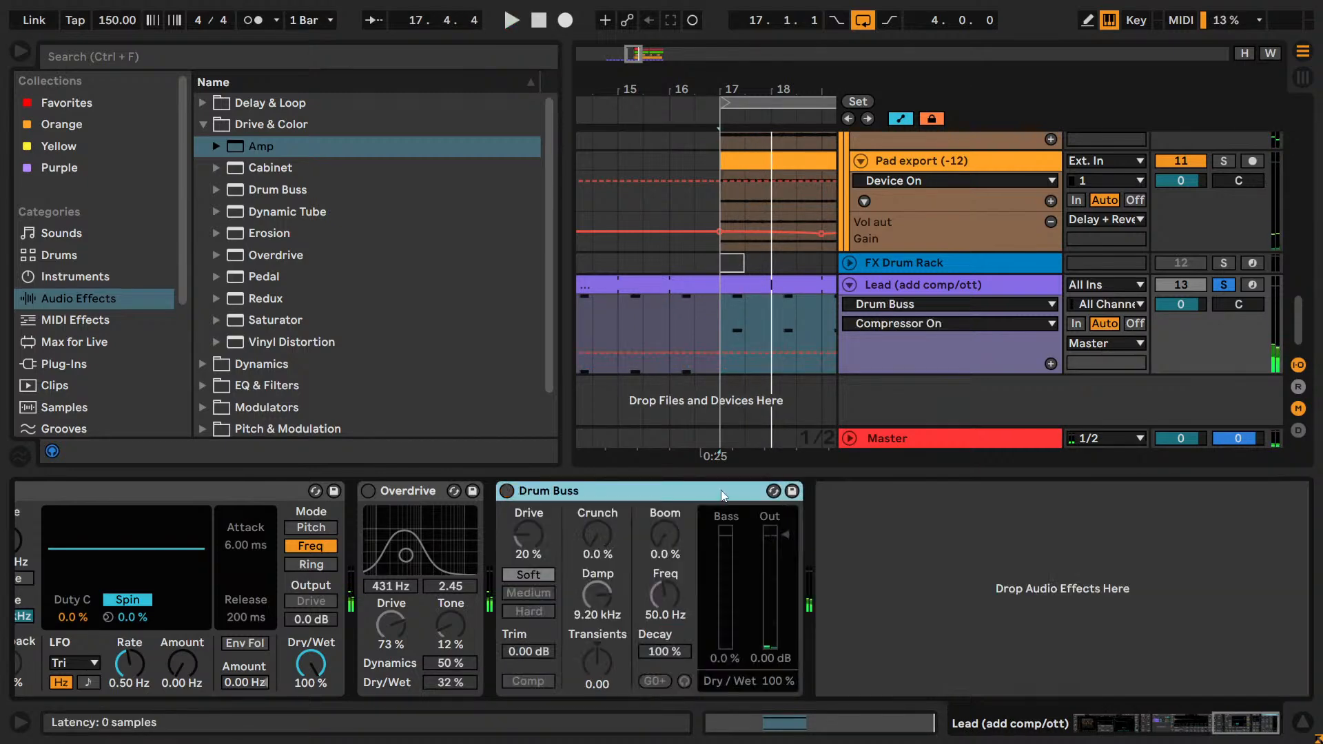
Turn on Drum Buss and audition it in Soft mode with Drive at 29 % and Out at -7.00 dB.
left_click(506, 491)
left_click_drag(531, 544, 531, 530)
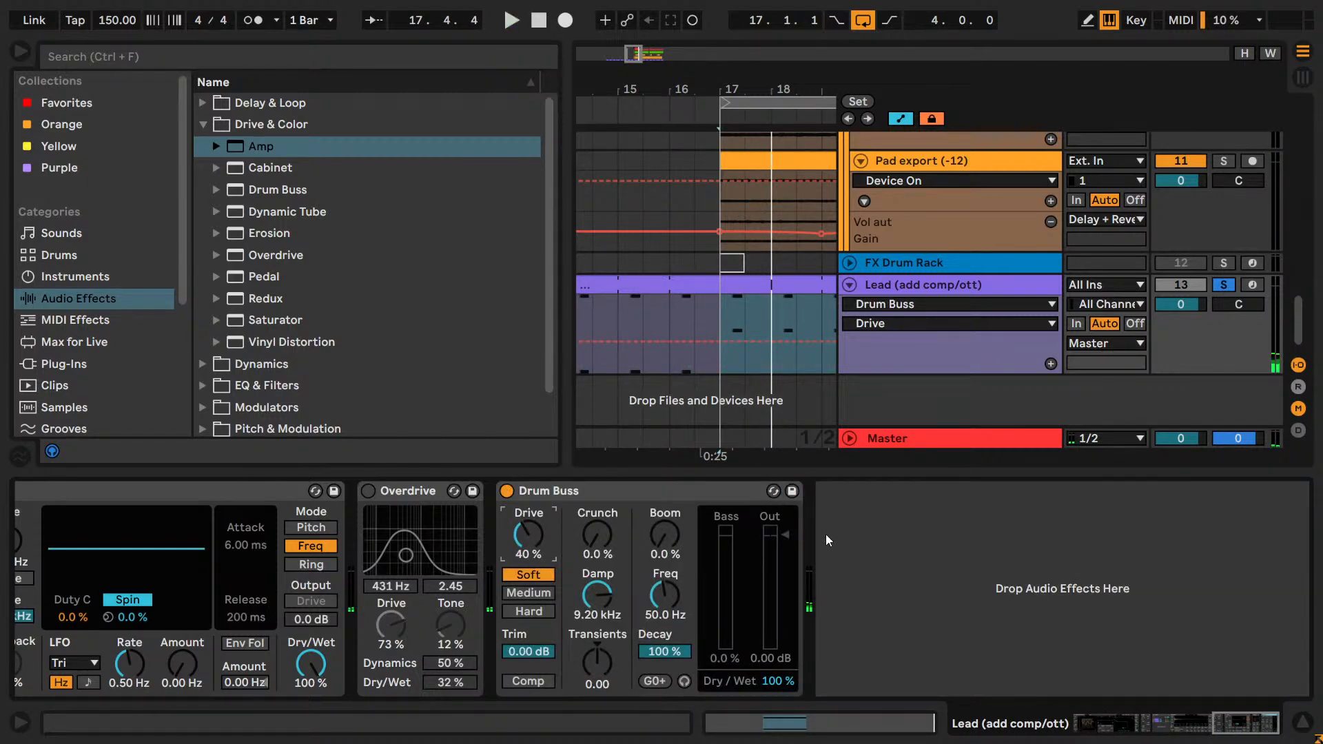
key("space")
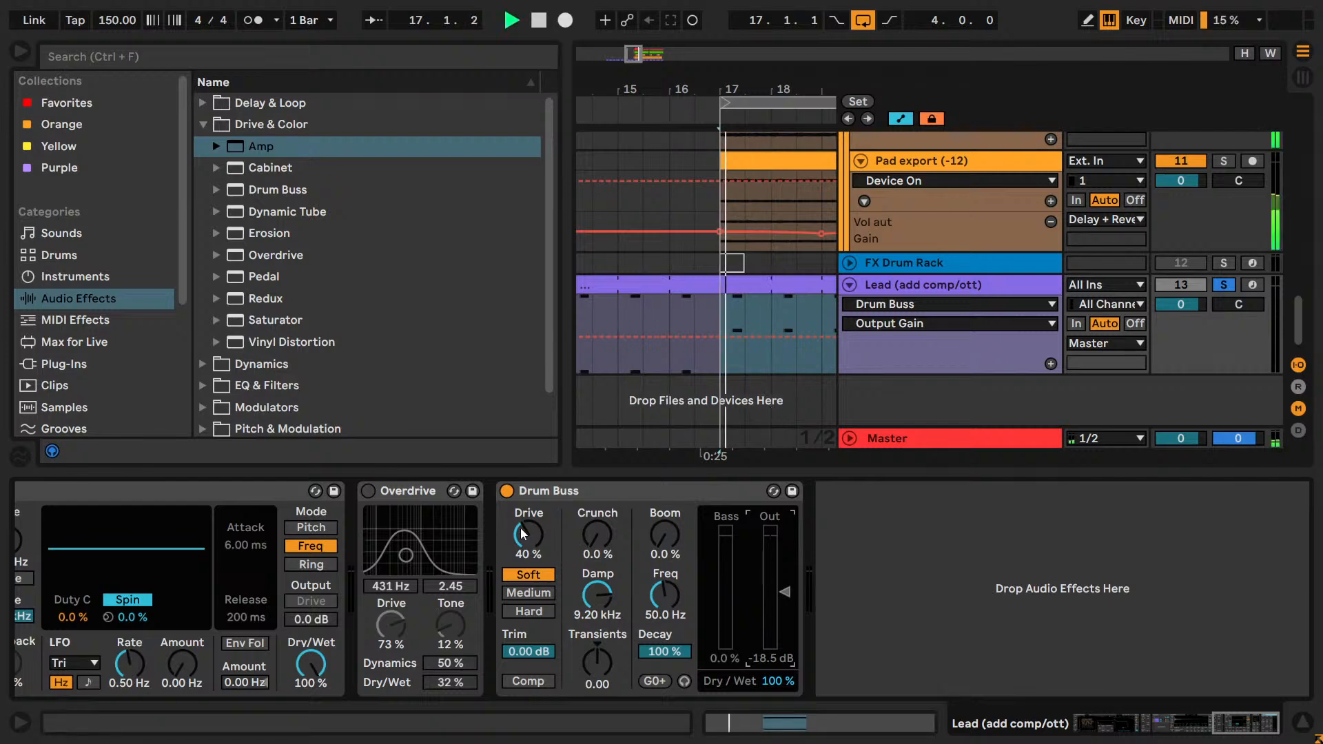
left_click_drag(526, 537, 526, 545)
left_click_drag(770, 593, 770, 557)
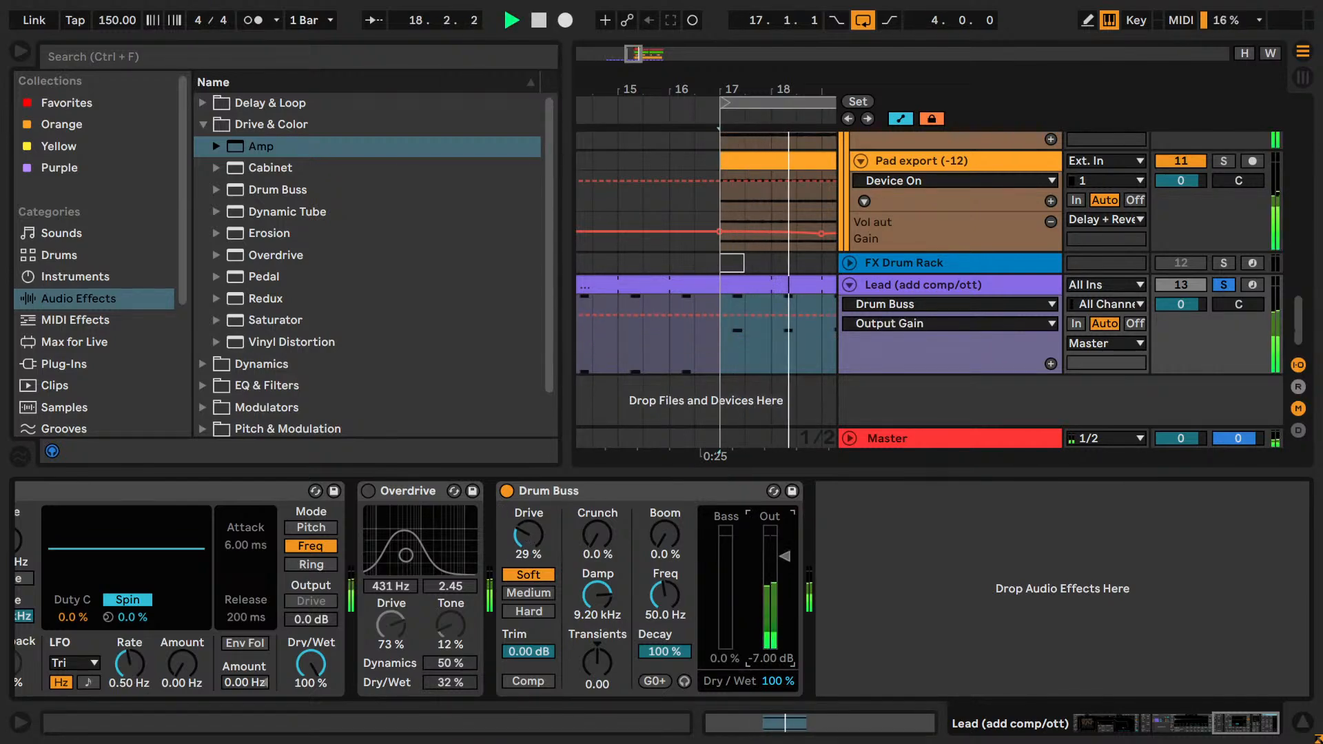
Audition Drum Buss in Hard mode with Drive at 99 %, Crunch at 48 % and Out at -12.2 dB.
left_click_drag(531, 557, 531, 537)
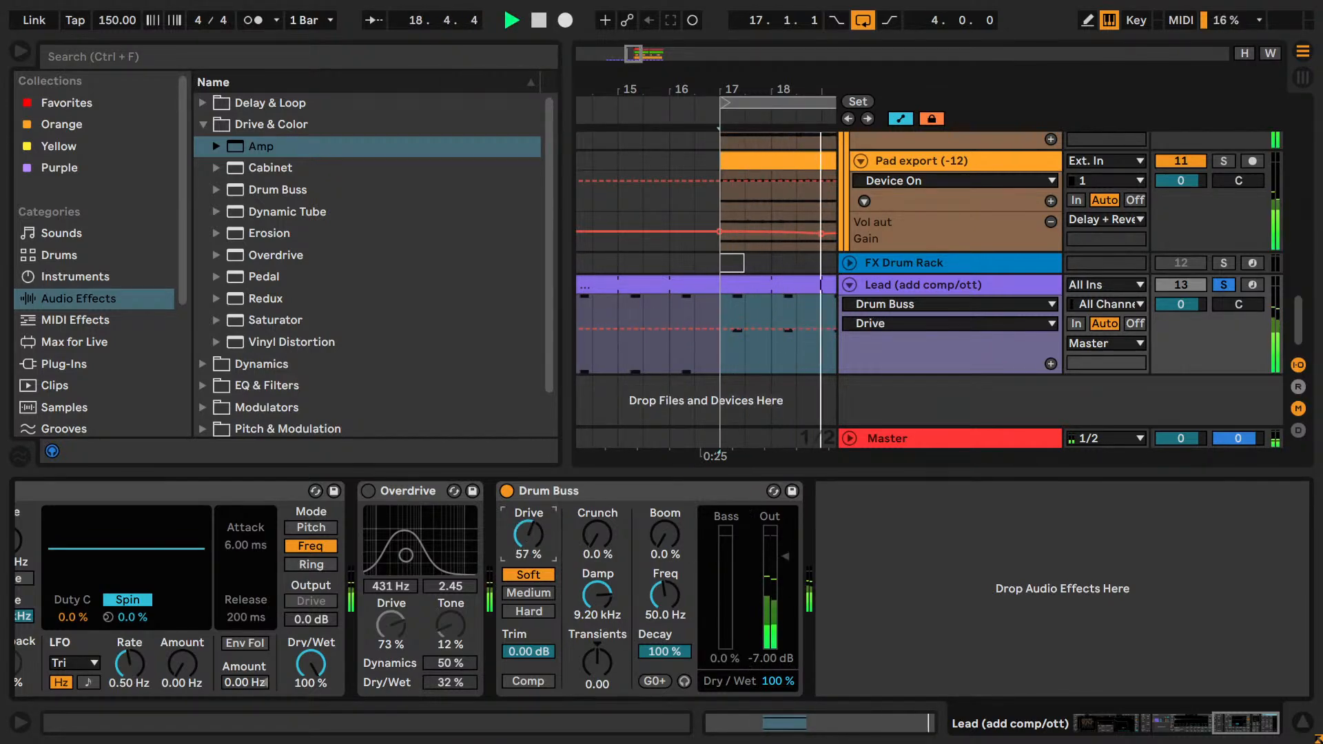
left_click(538, 614)
left_click_drag(527, 537, 597, 517)
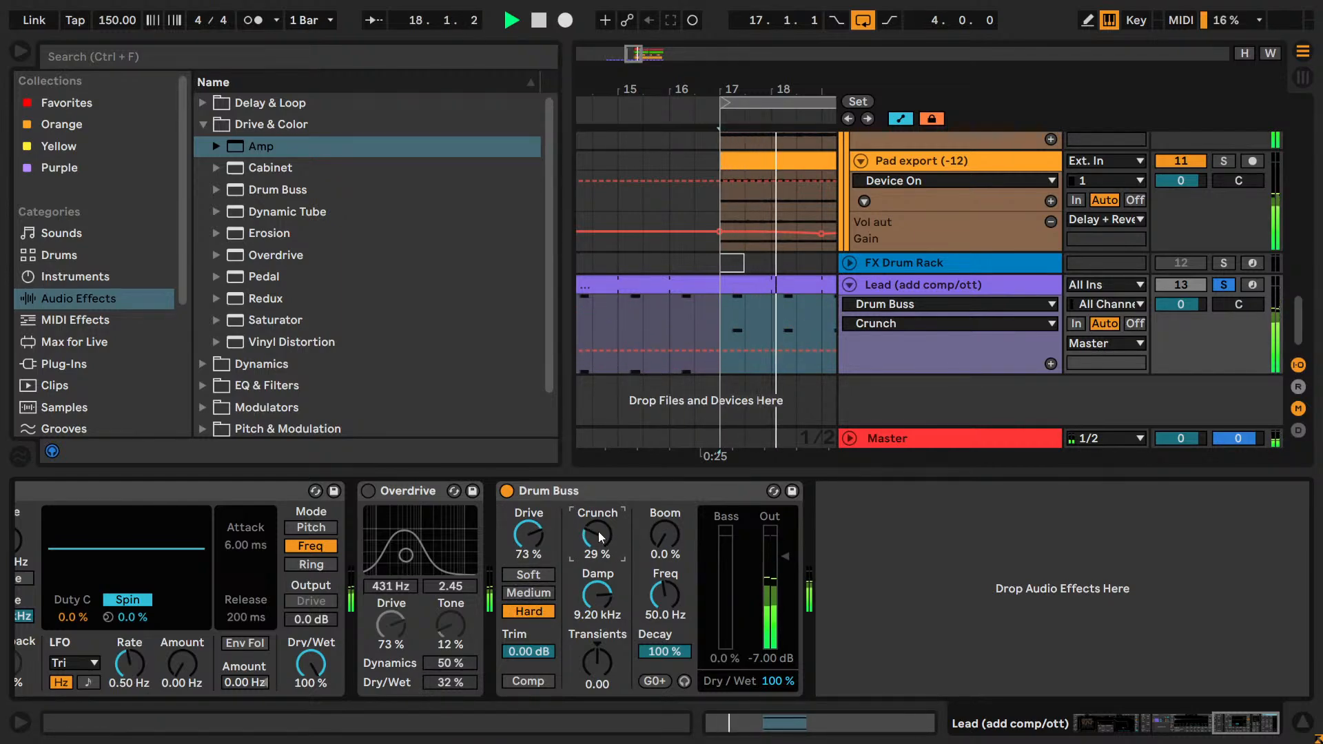
left_click_drag(773, 557, 772, 568)
left_click_drag(528, 535, 528, 522)
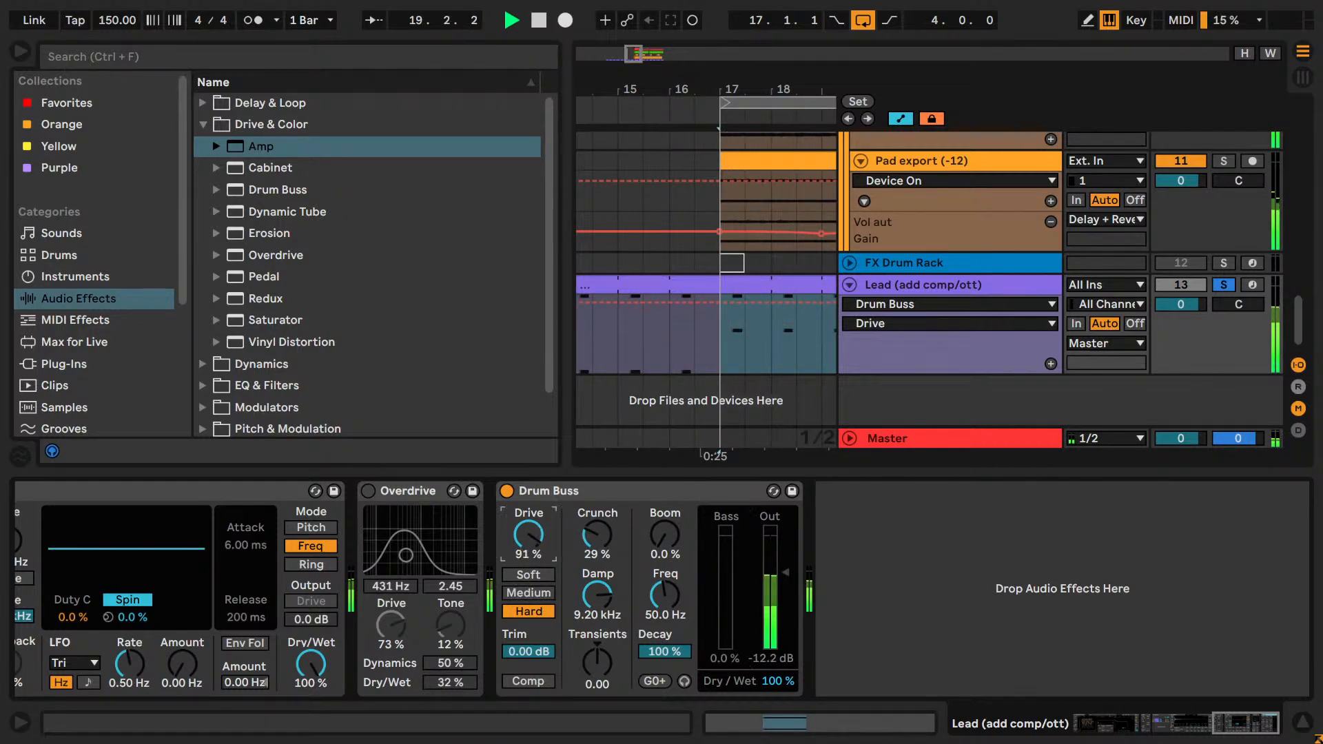
Turn Overdrive back on in place of Drum Buss, and delete Drum Buss from the chain.
left_click(506, 491)
left_click(367, 491)
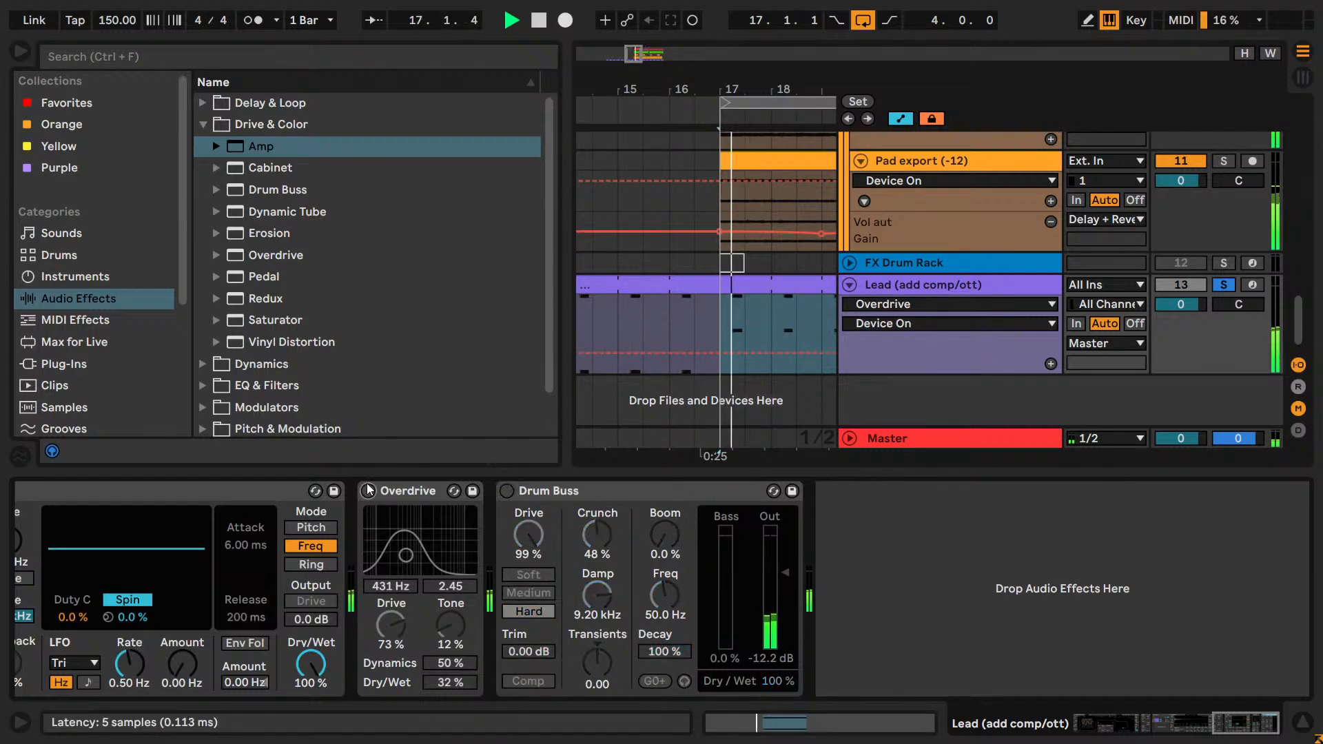
left_click(618, 489)
key("Delete")
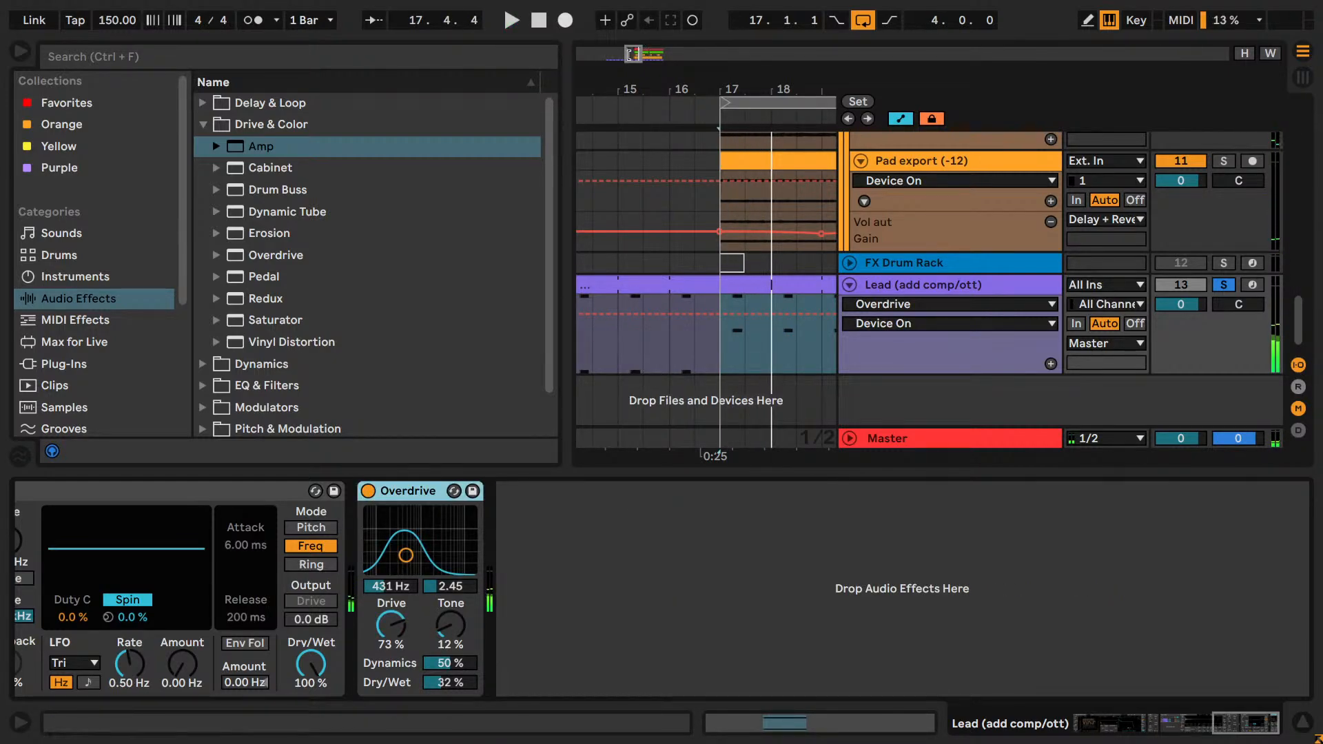
left_click_drag(629, 55, 627, 61)
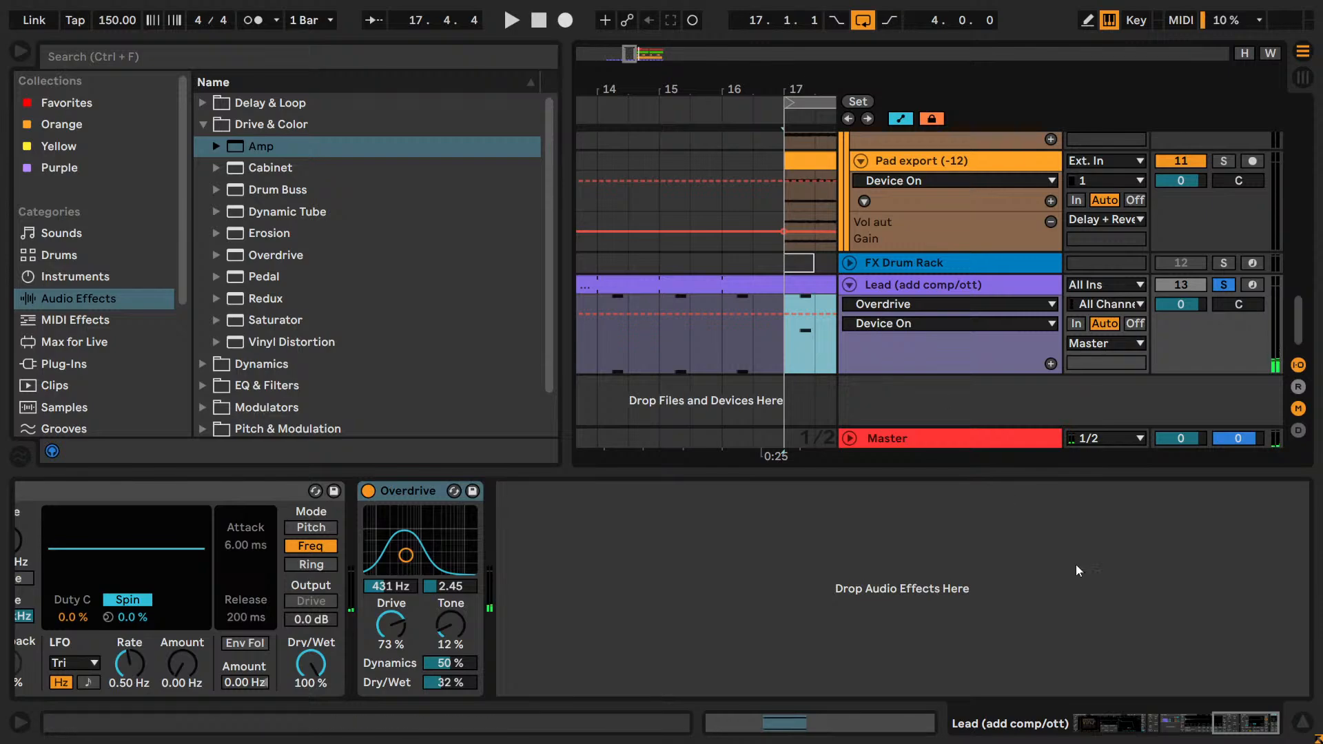
left_click_drag(1265, 732, 1196, 724)
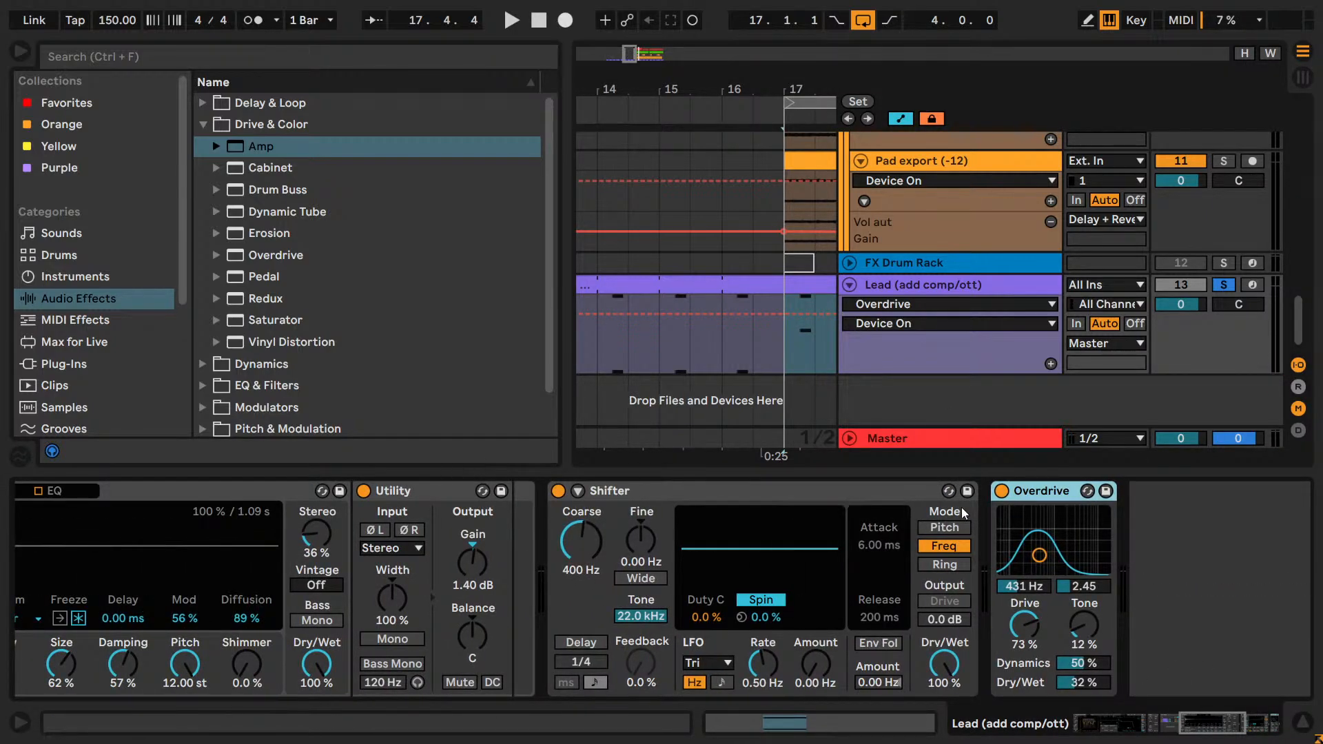
left_click_drag(1203, 717, 1170, 717)
double_click(438, 489)
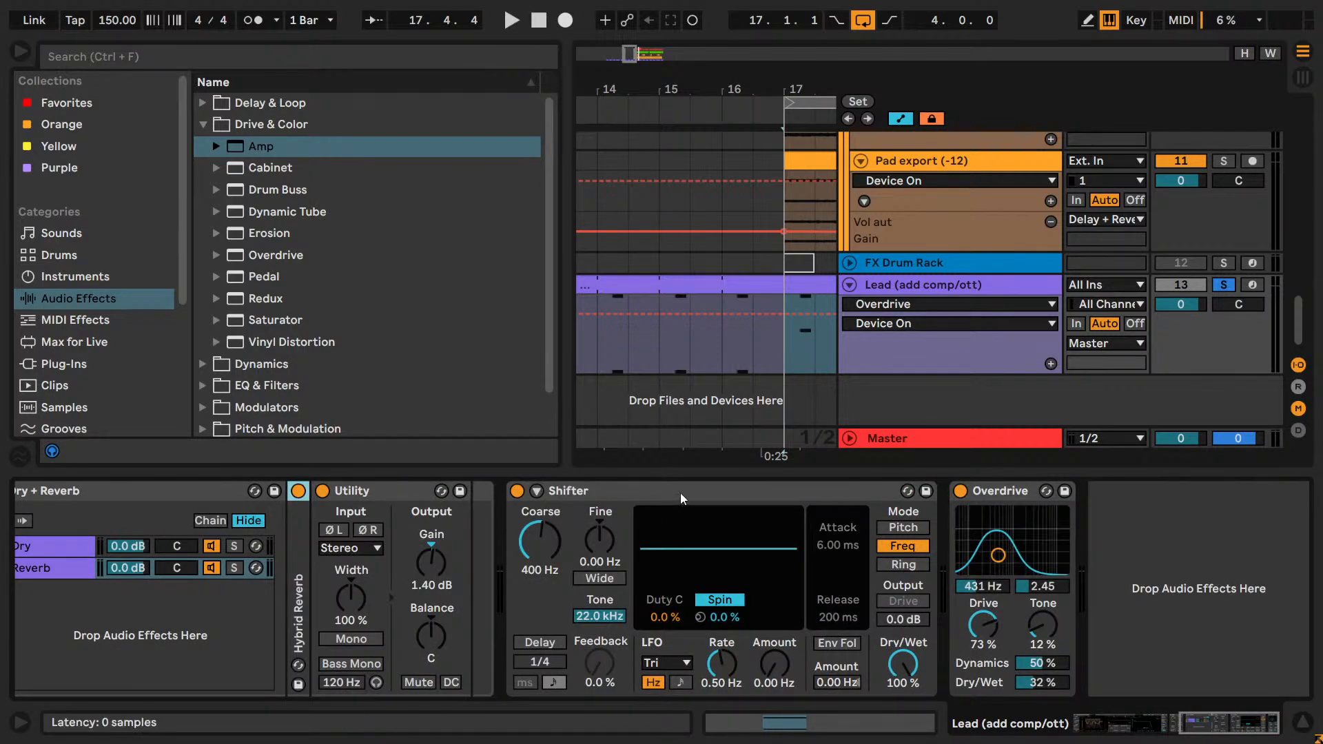
Compare the Lead's sound during playback with Overdrive placed before Shifter and after Shifter.
key("space")
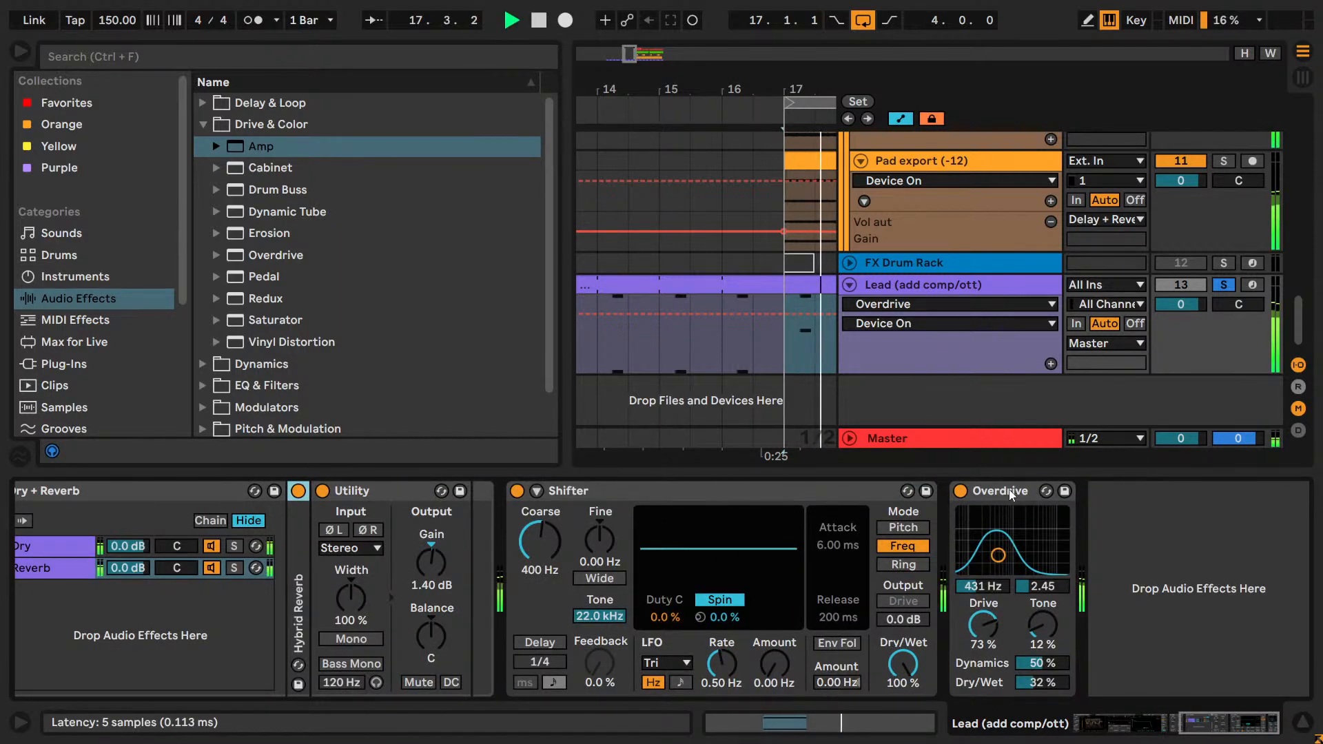
left_click_drag(999, 491, 630, 517)
left_click_drag(1204, 731, 1190, 733)
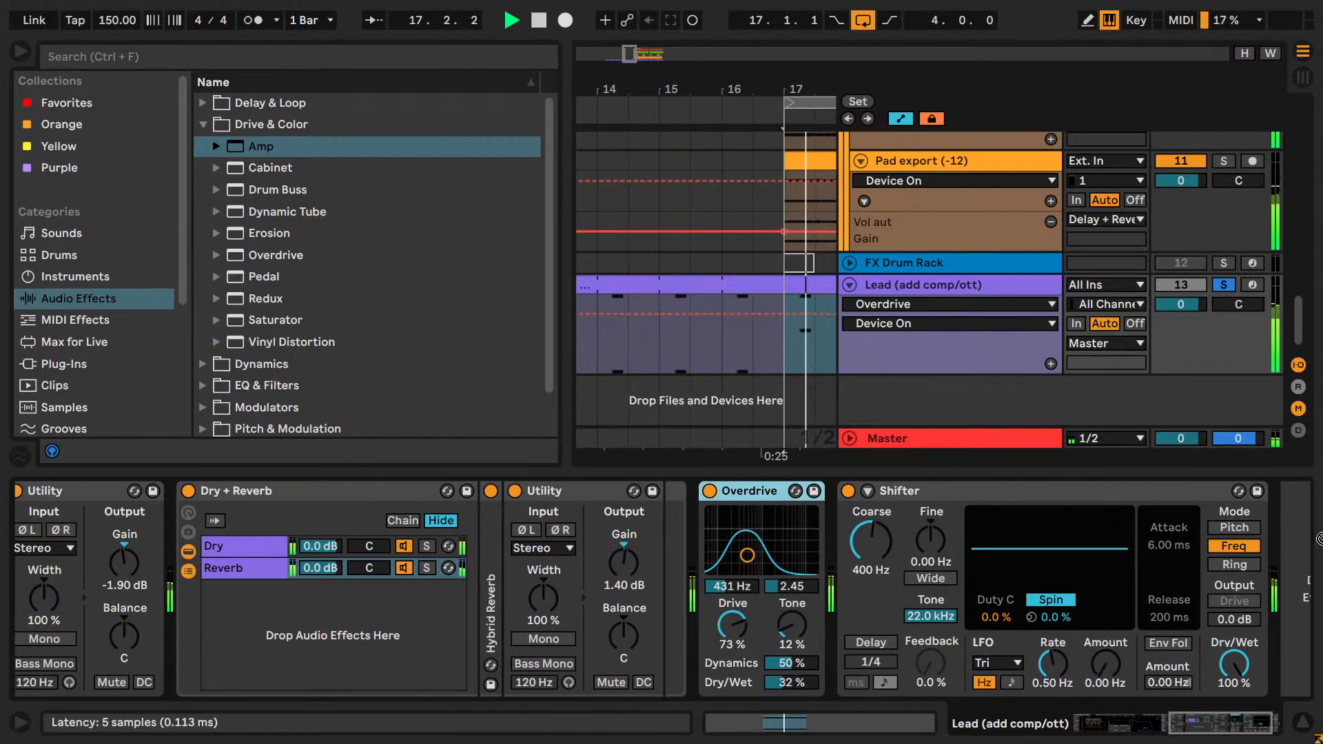
left_click_drag(756, 491, 1223, 549)
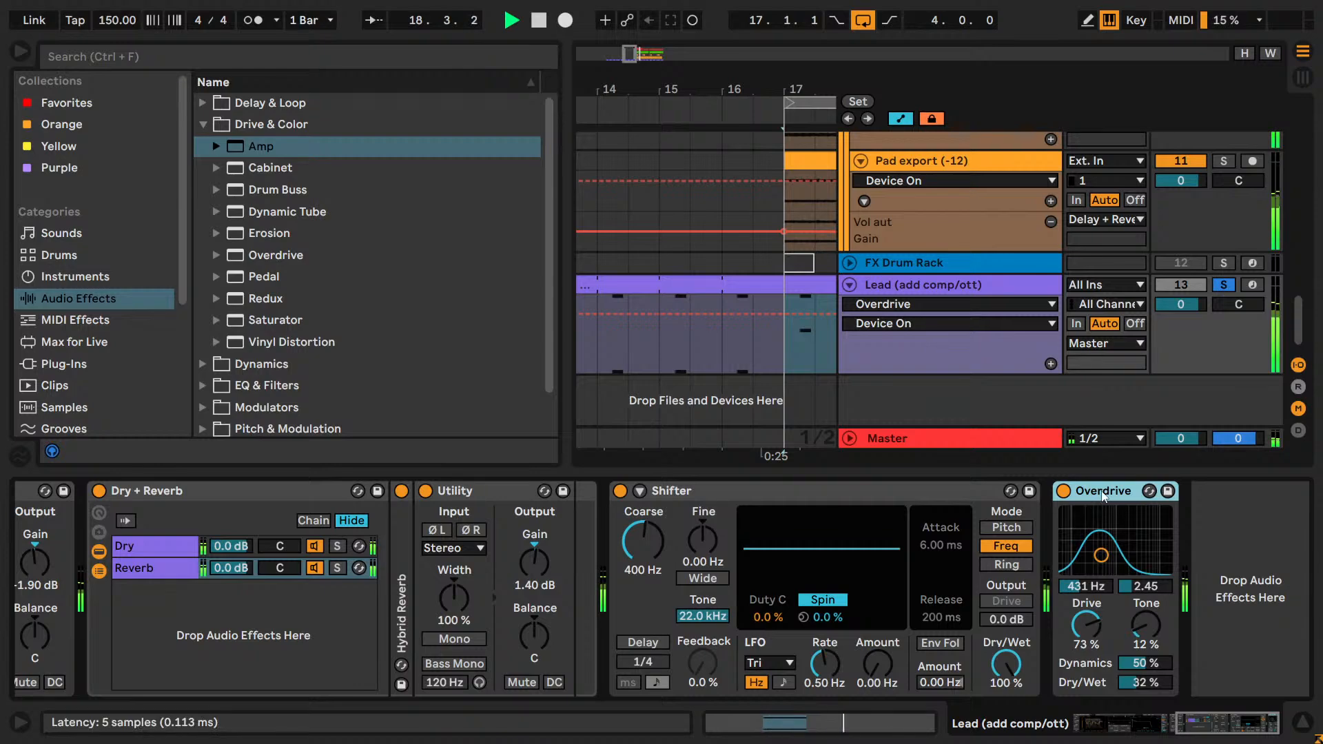
left_click_drag(1103, 497, 699, 604)
scroll(1295, 695, "up", 1)
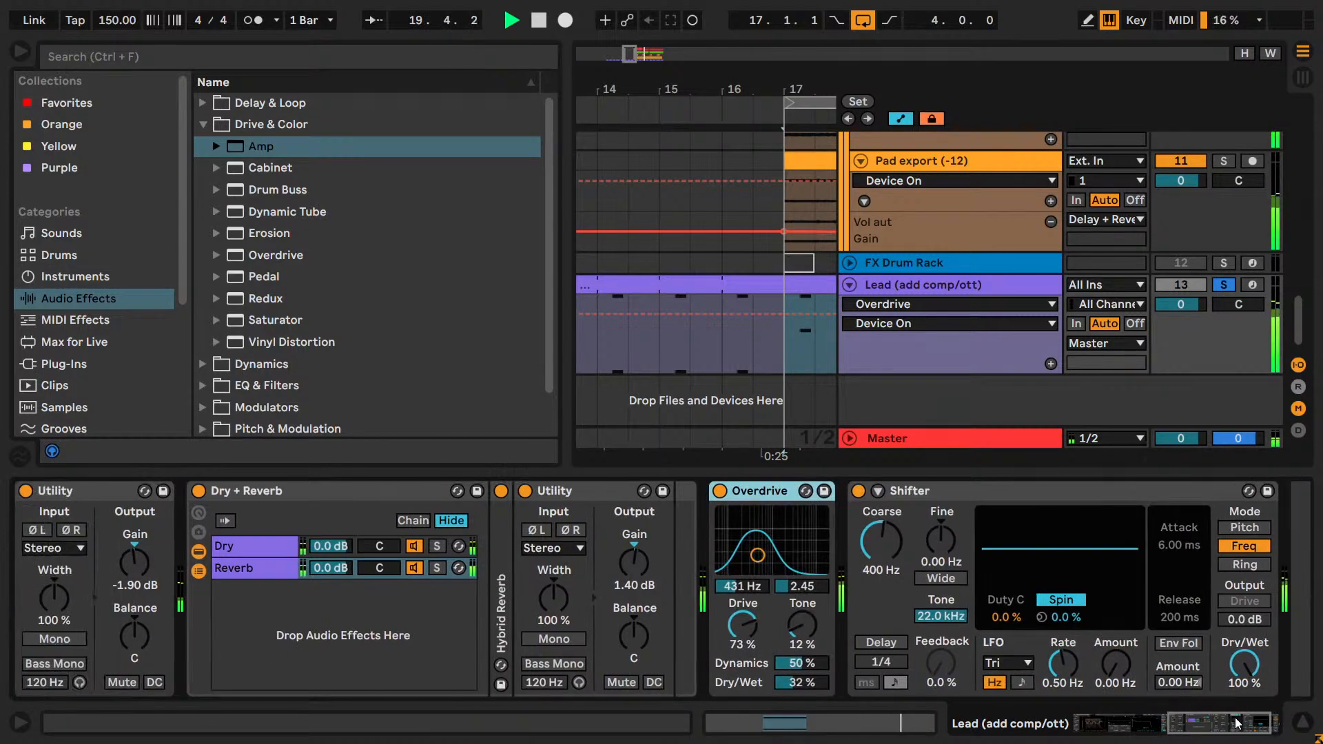
left_click_drag(764, 492, 1285, 577)
key("space")
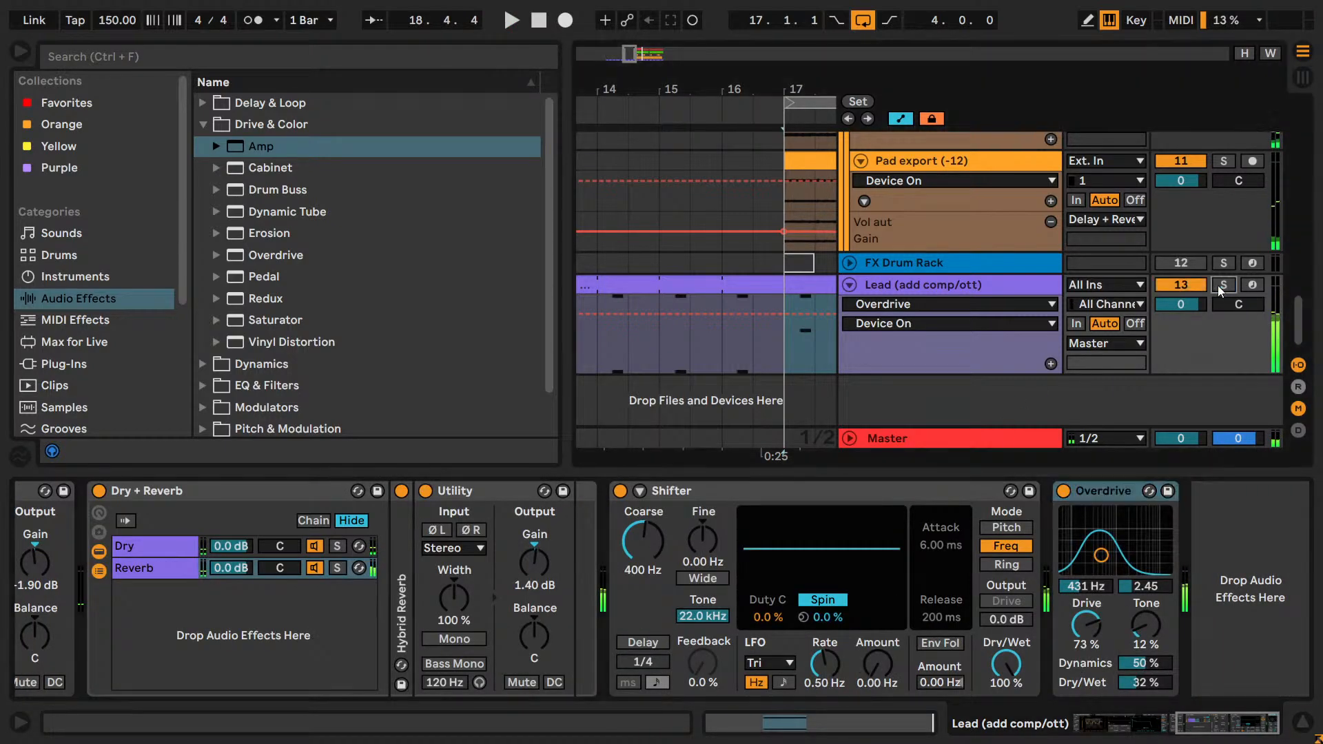
left_click_drag(621, 60, 639, 57)
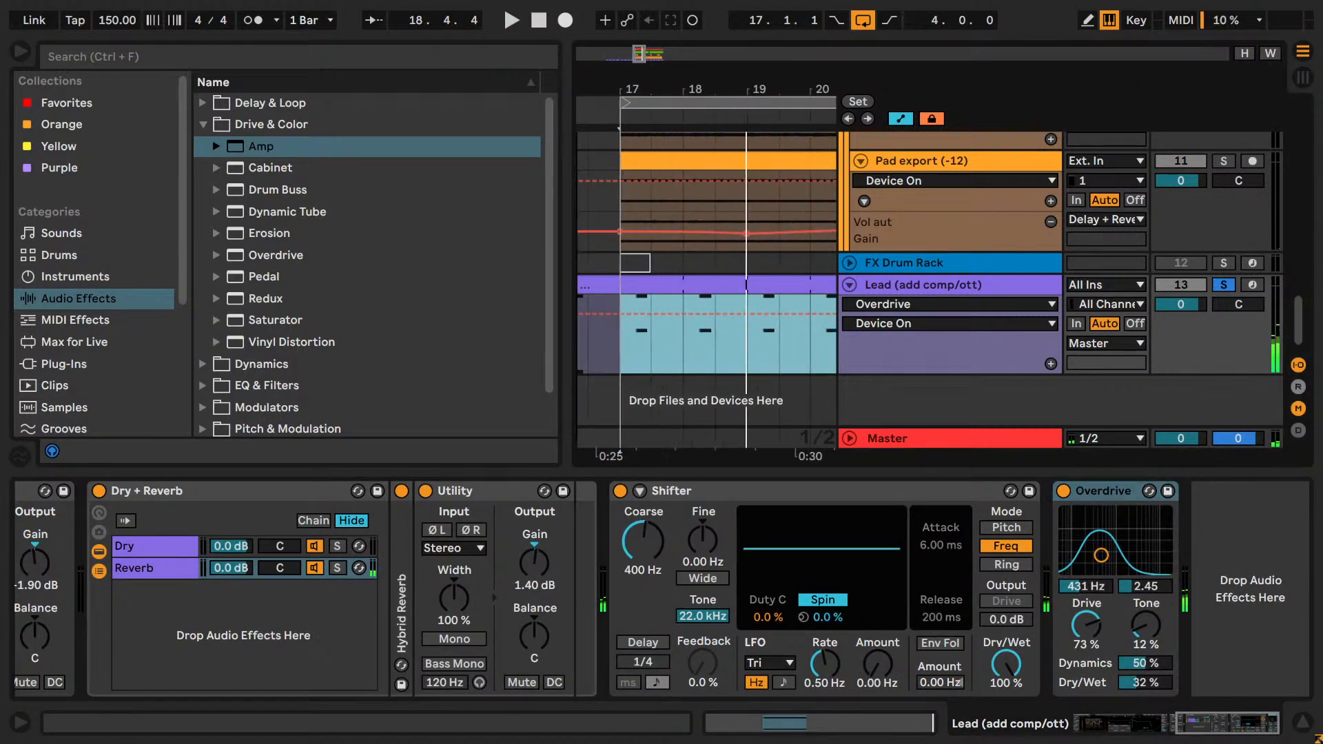
left_click(1081, 529)
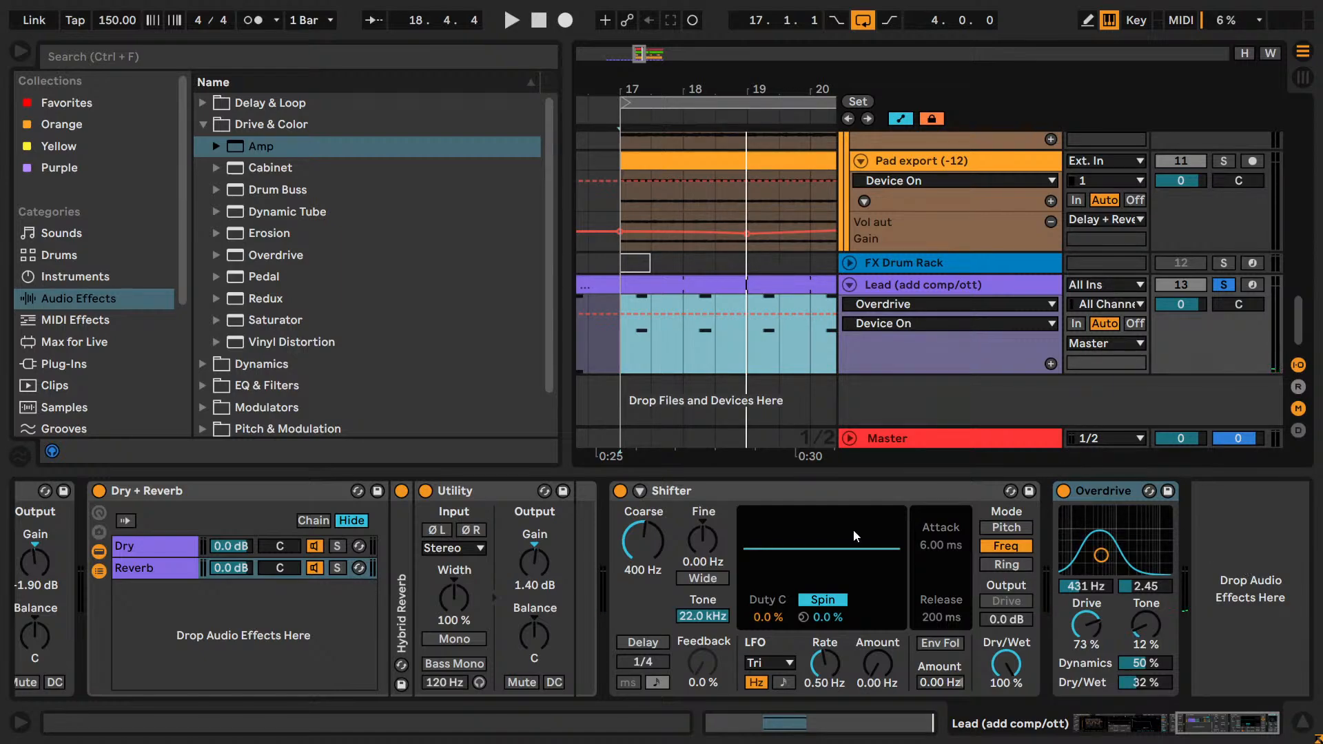
left_click(1122, 493)
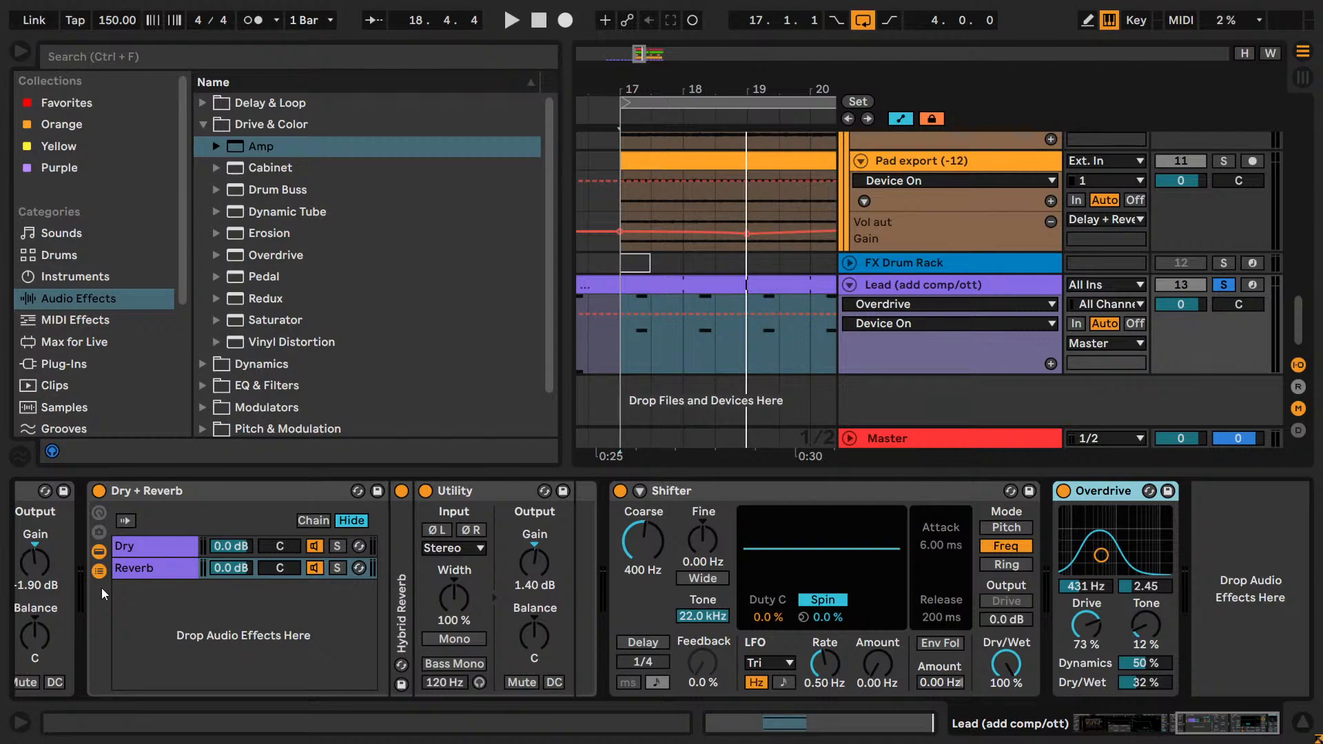
Set Overdrive's filter frequency on the Lead to 400 Hz while the loop plays, and stop playback.
key("space")
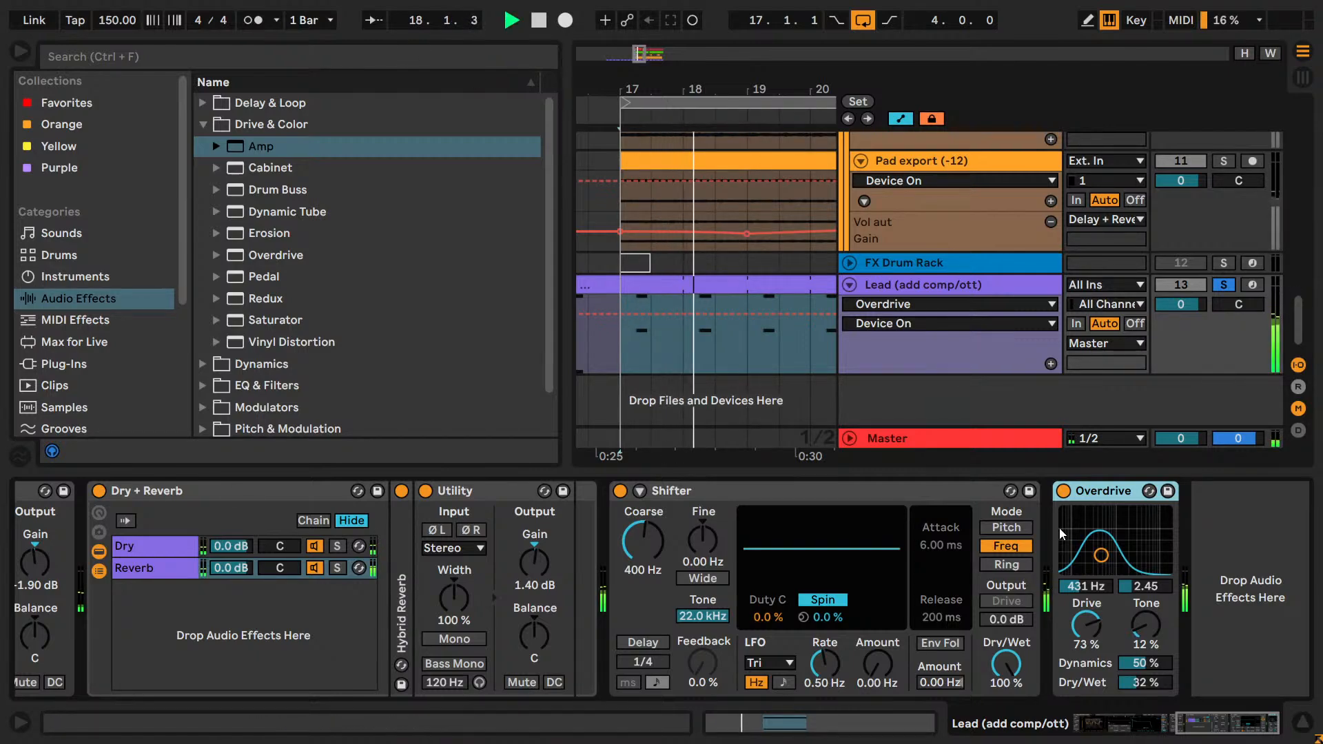
left_click_drag(1086, 587, 1088, 590)
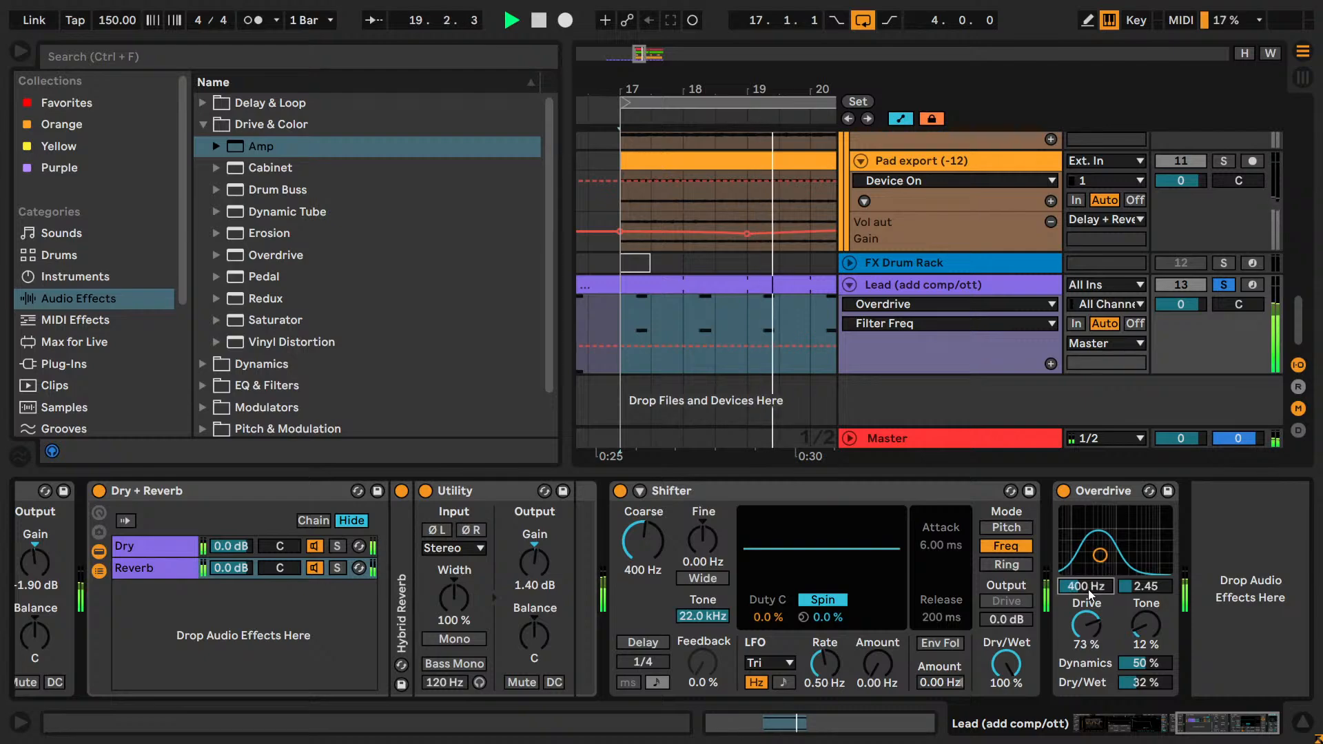
key("space")
Solo the Pad group together with the Lead so both can be heard.
scroll(1235, 299, "up", 8)
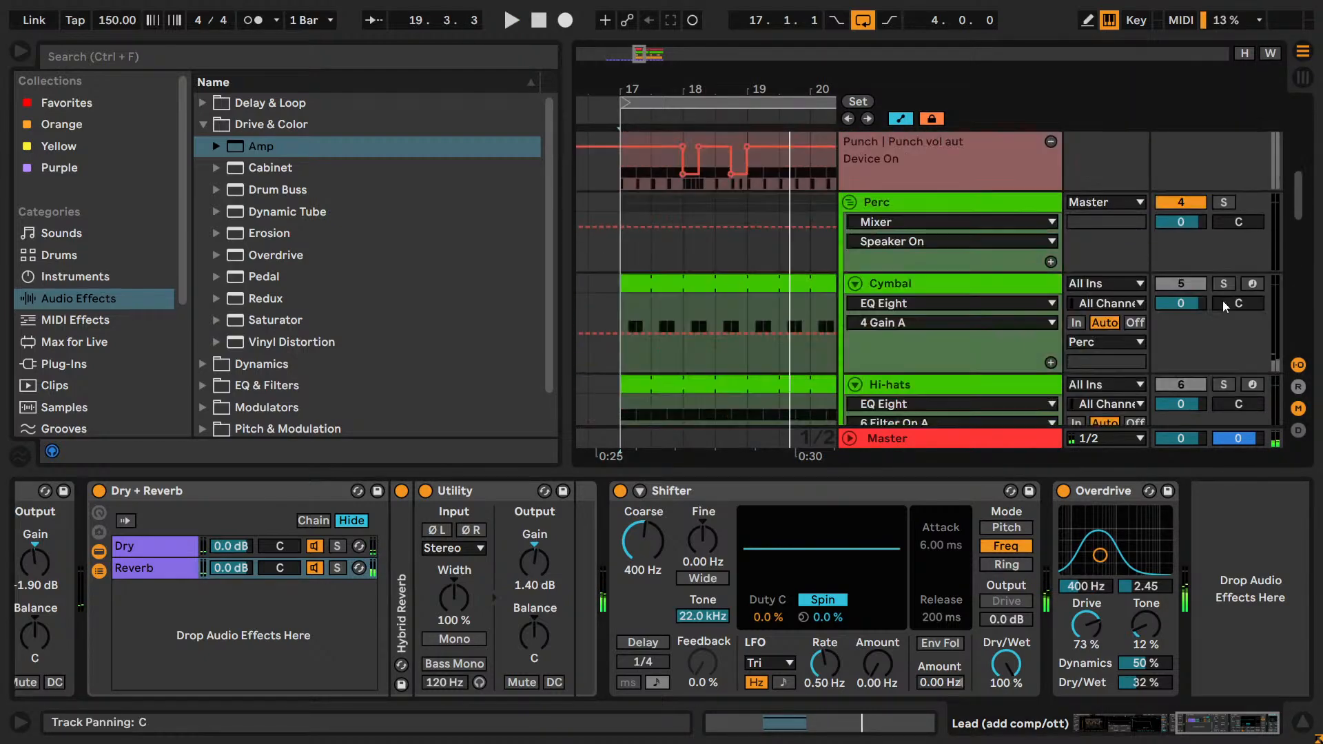
scroll(1222, 300, "down", 4)
left_click(1222, 296)
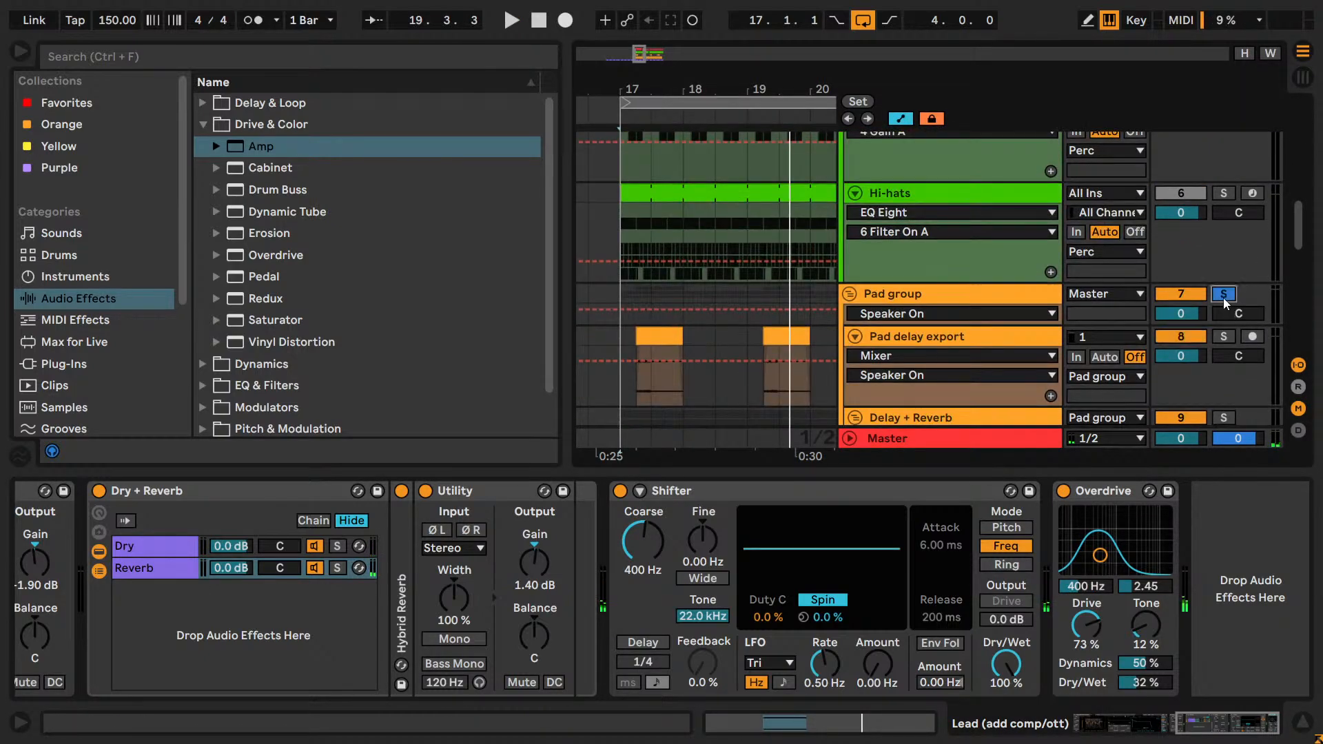
scroll(1217, 261, "down", 4)
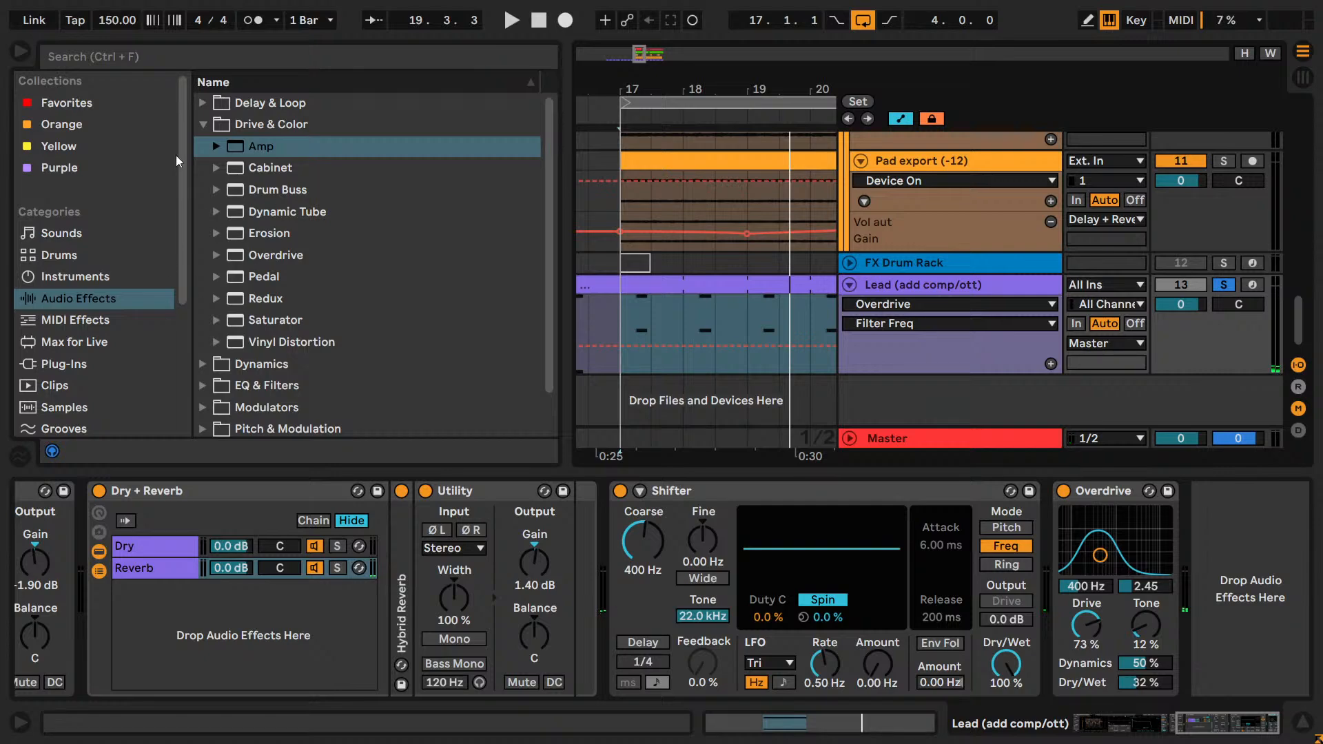
Add a Utility device after Overdrive at the end of the Lead's chain with its gain at -5.00 dB.
left_click(165, 66)
type("uti")
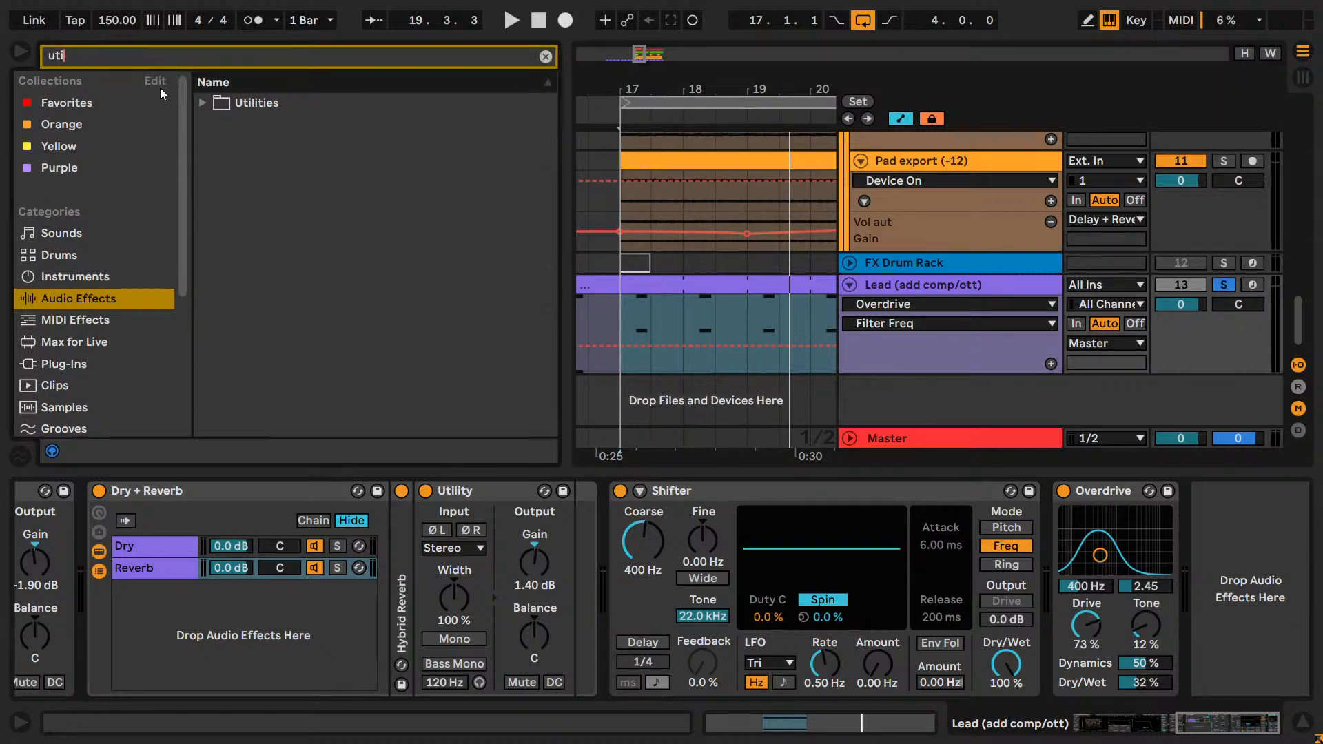
double_click(217, 103)
left_click(230, 233)
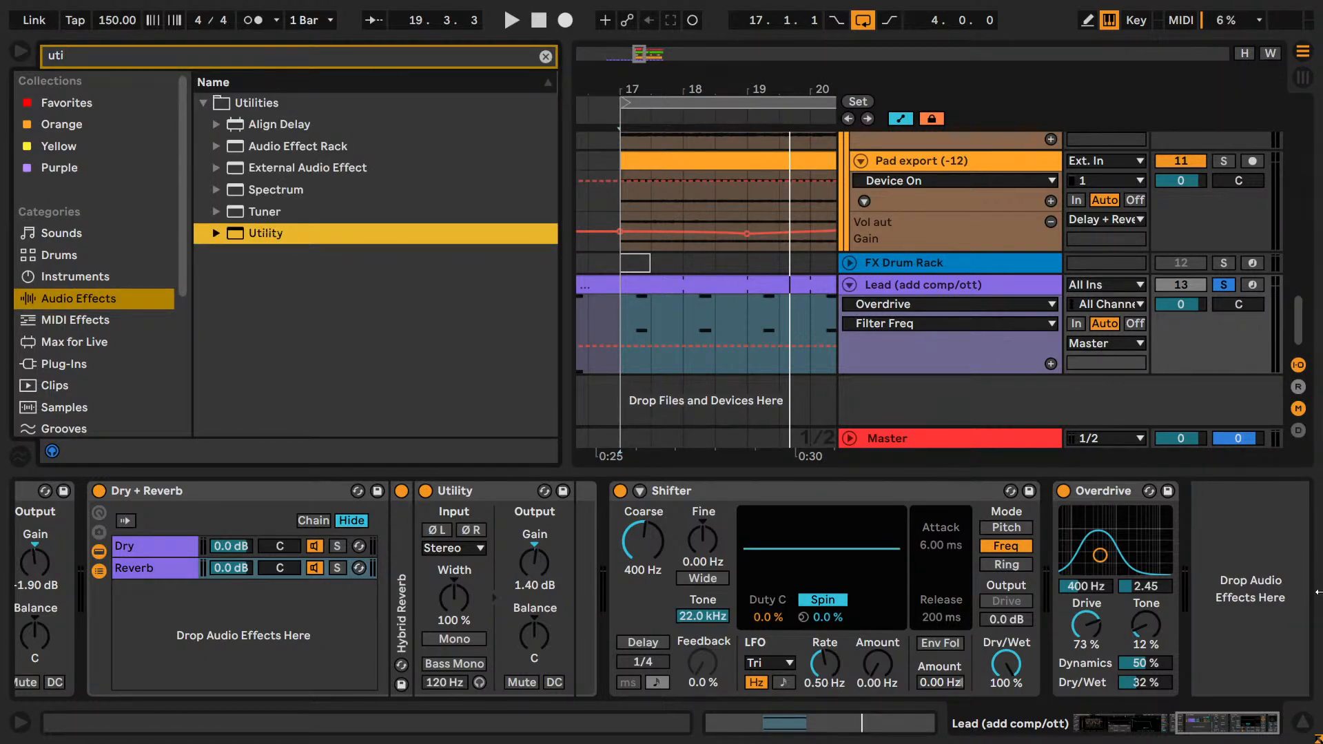
left_click_drag(272, 245, 1276, 587)
Audition Overdrive's filter frequency during playback at 300 Hz, 400 Hz and 500 Hz.
key("space")
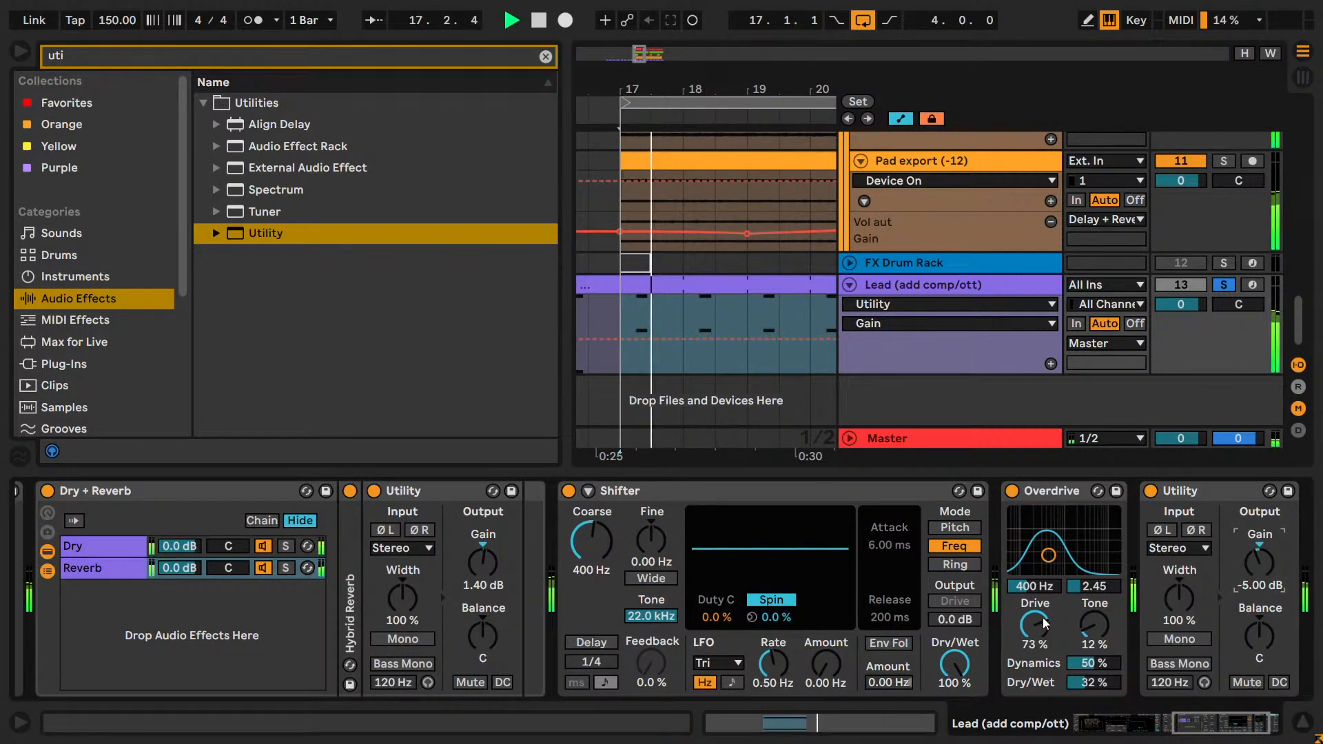
left_click(1028, 586)
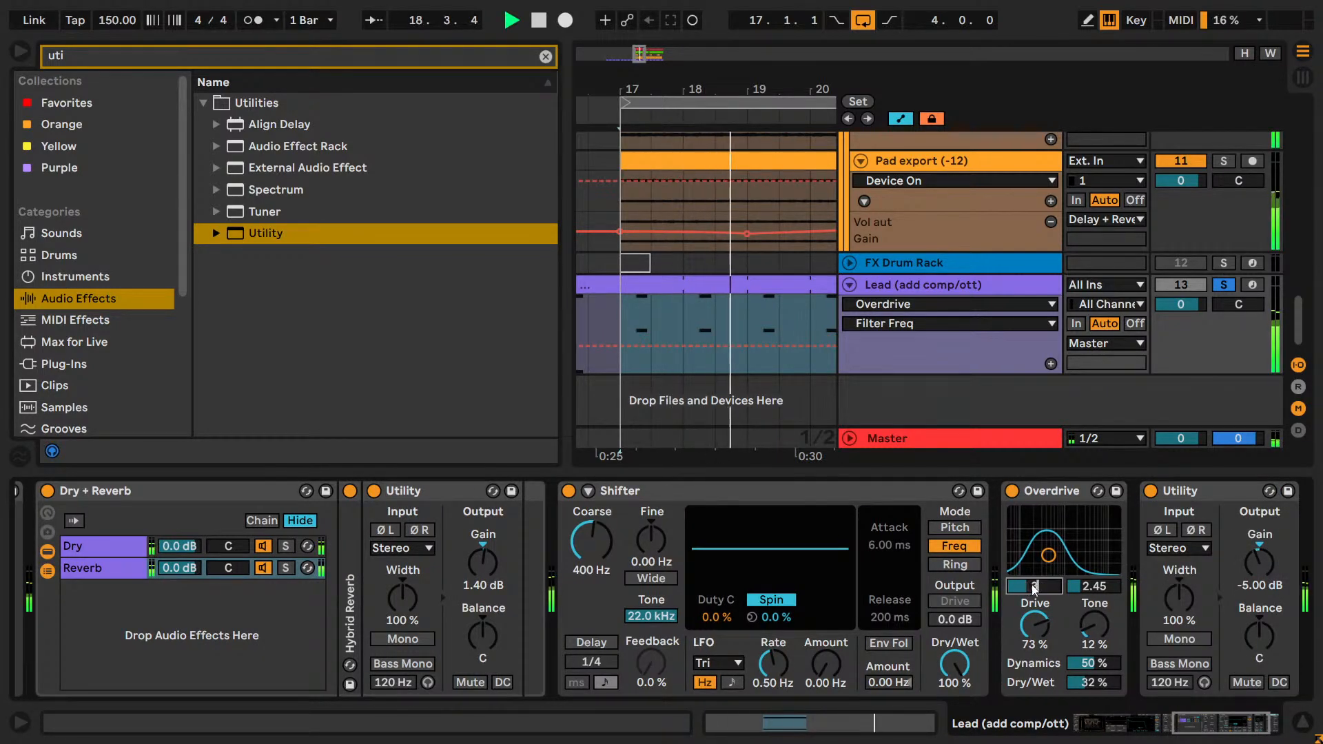
left_click_drag(1029, 586, 1033, 589)
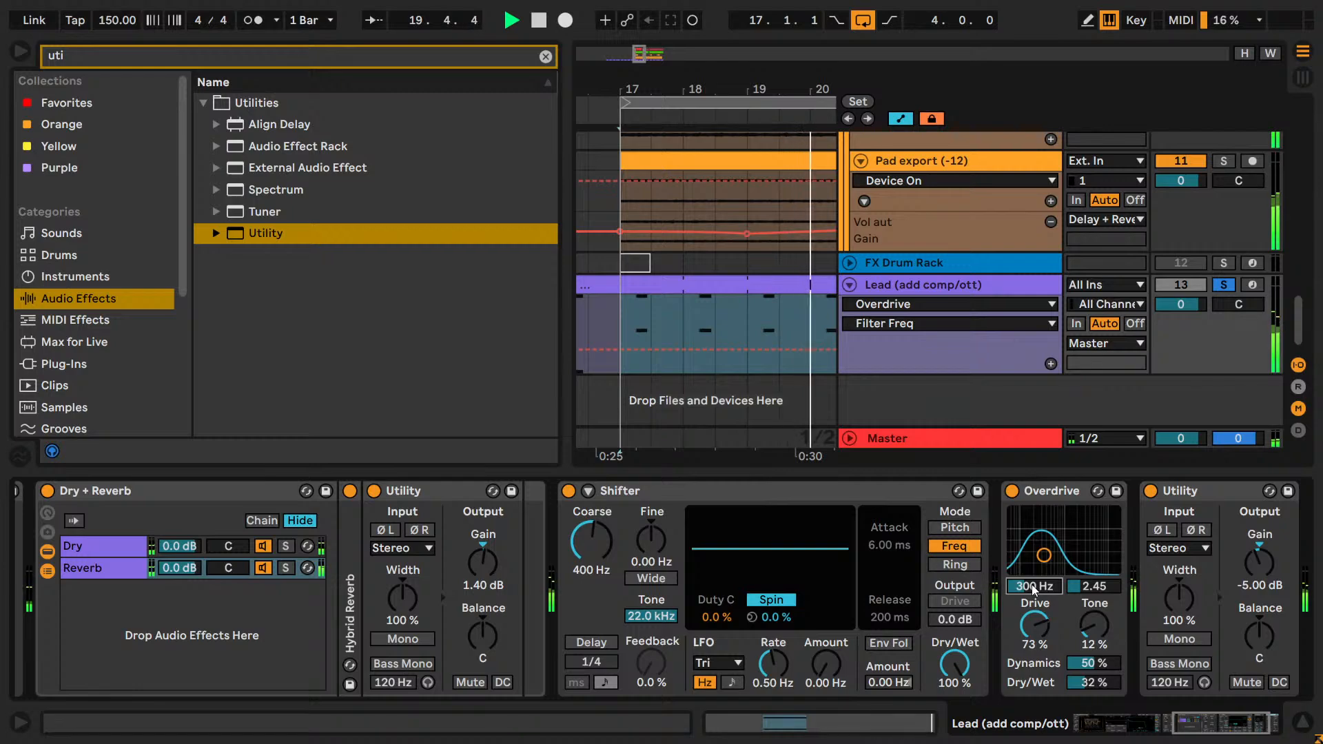
type("400")
key("Return")
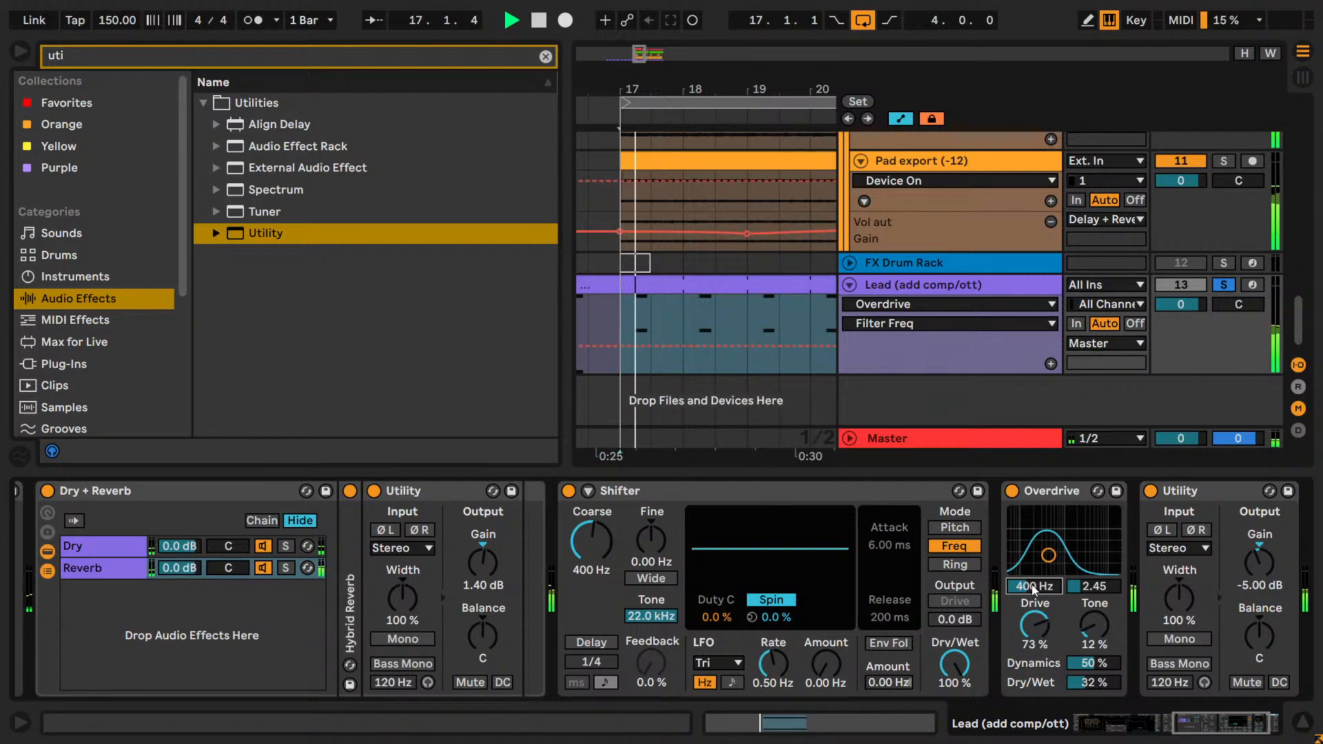
type("500")
key("Return")
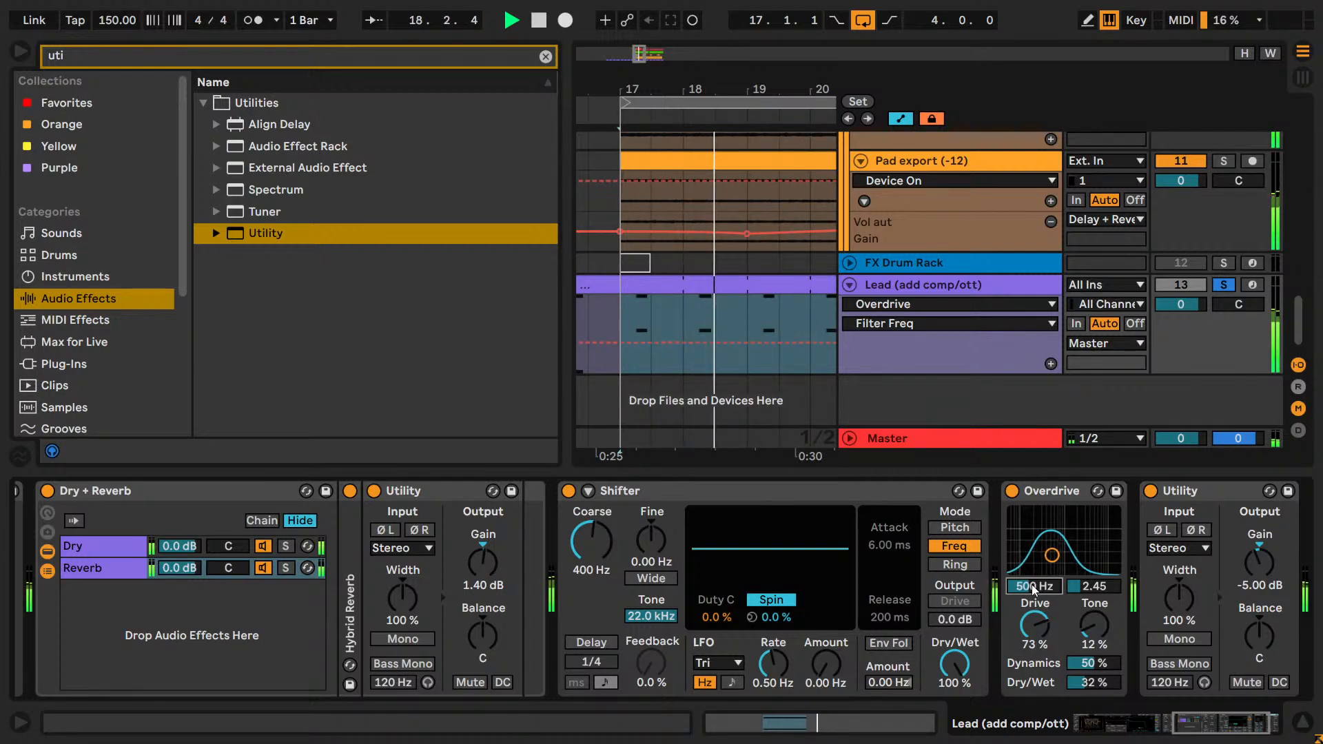
type("400")
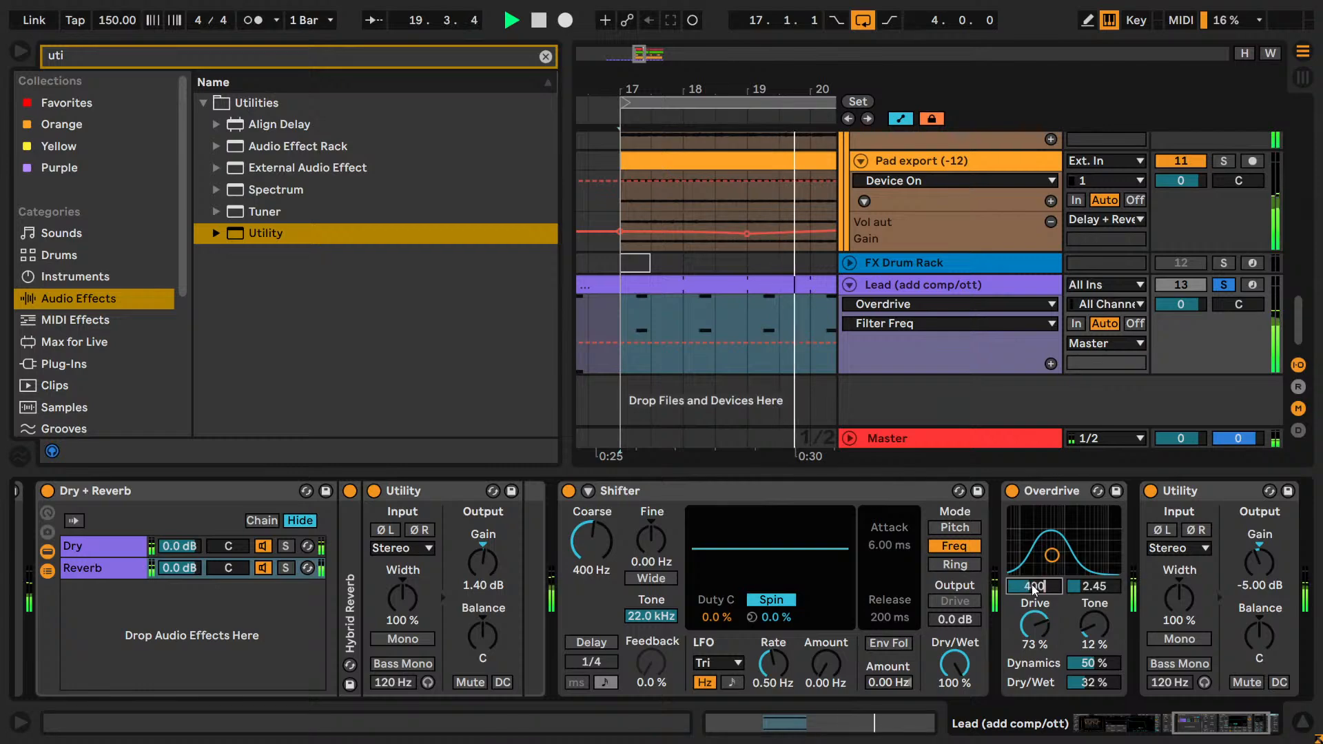
key("Return")
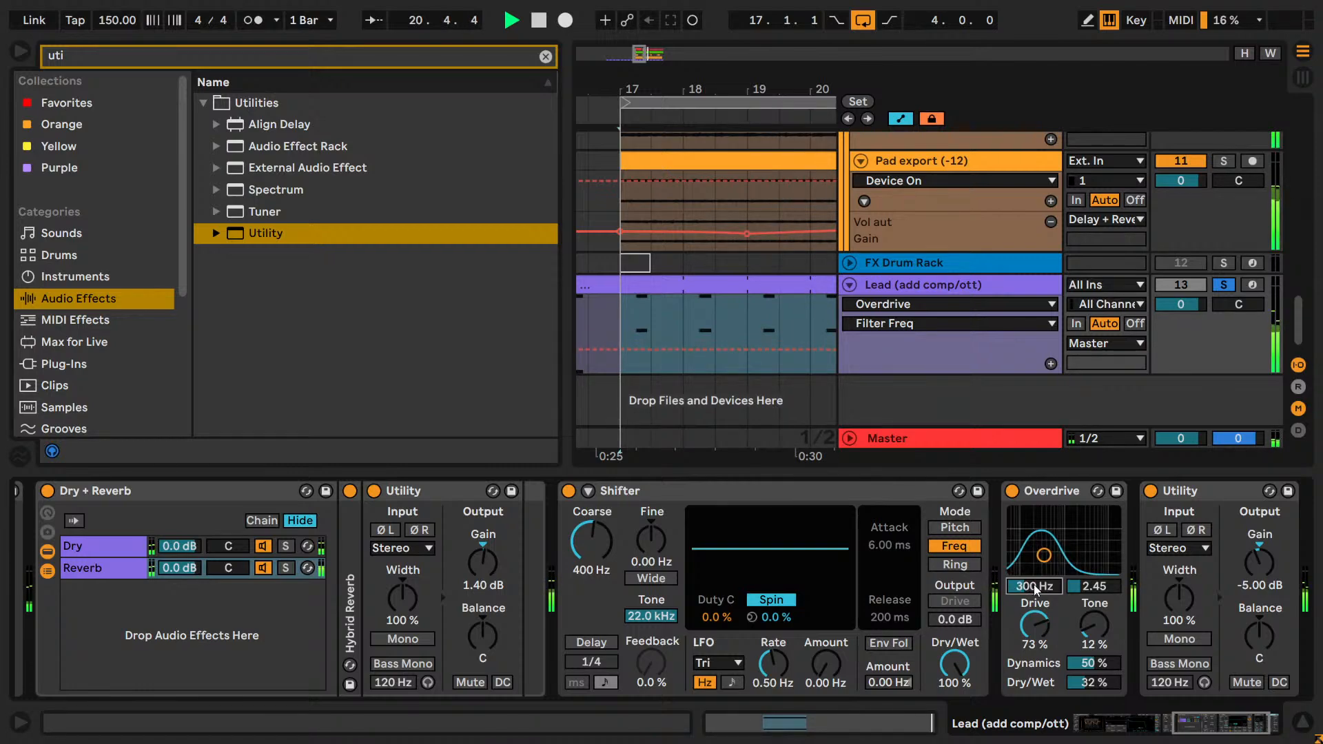
Compare Overdrive's filter frequency at 350, 400 and 450 Hz during playback, and settle on 419 Hz.
type("350")
key("Return")
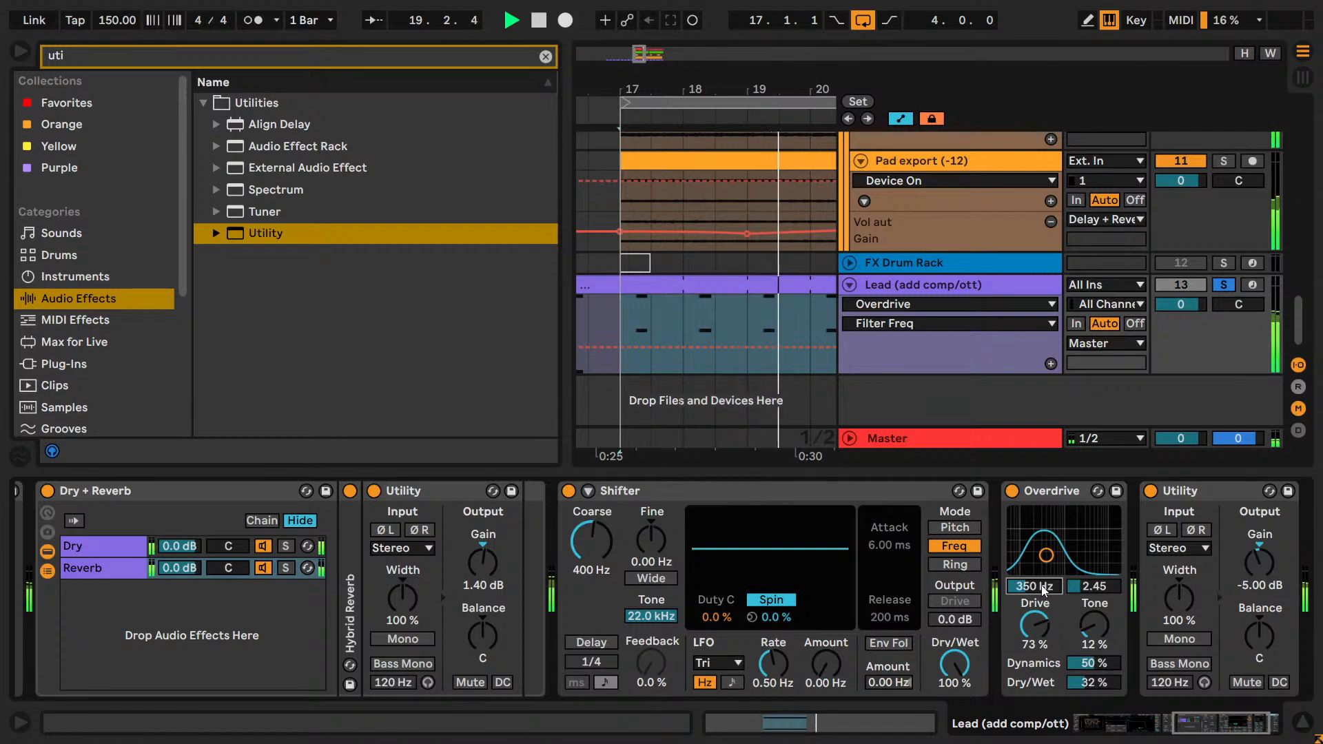
type("400")
key("Return")
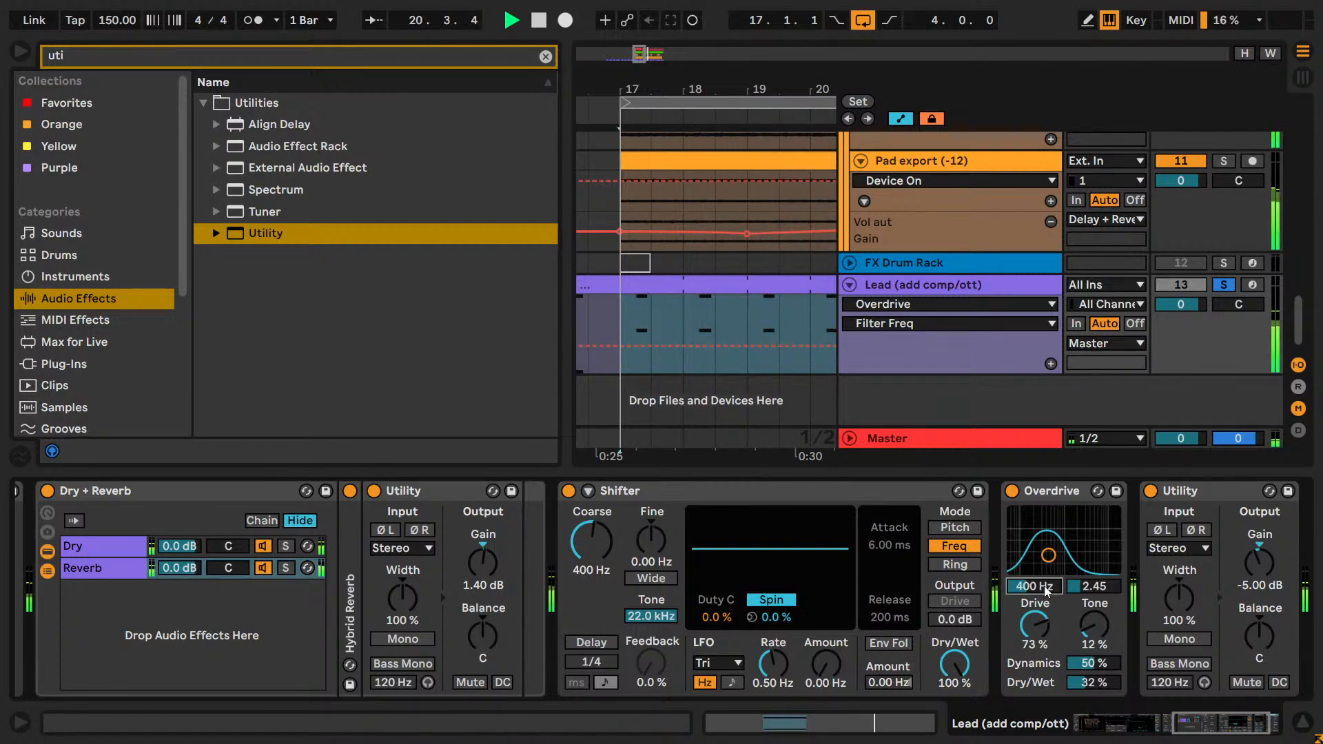
type("450")
key("Return")
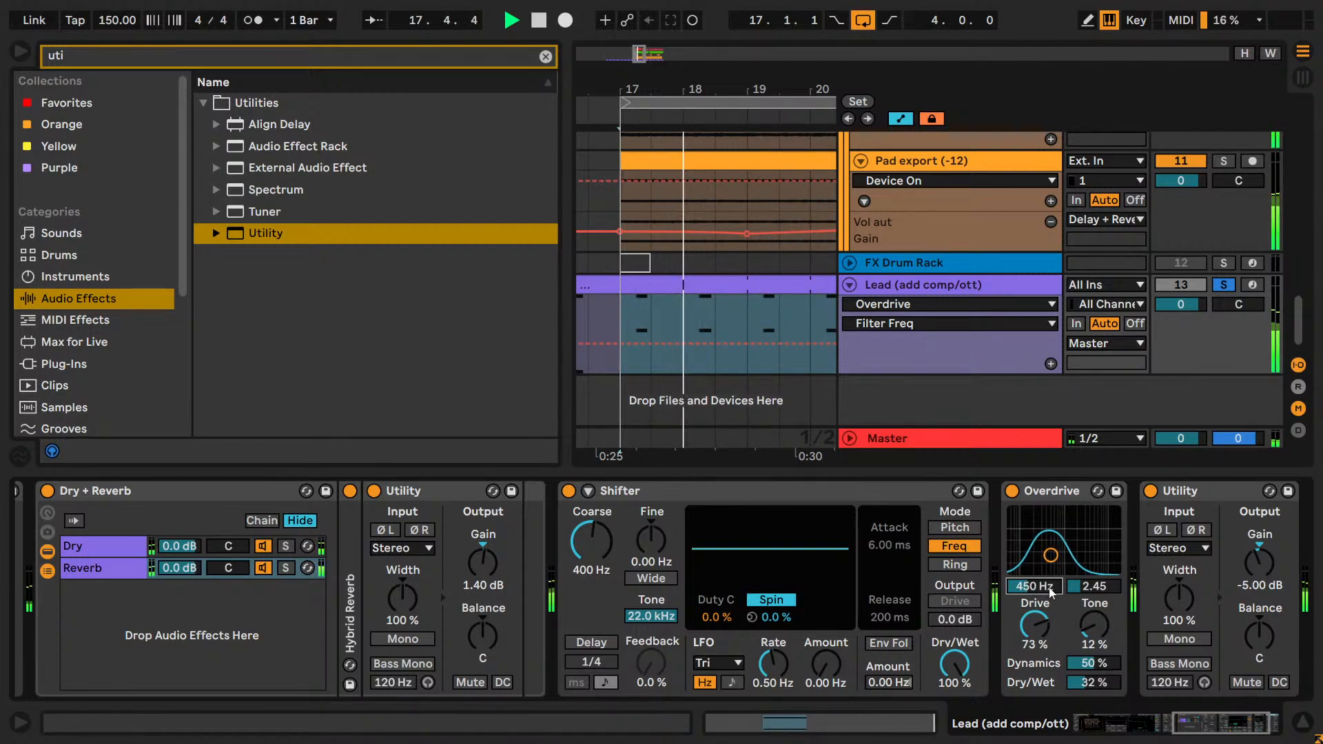
type("400")
key("Return")
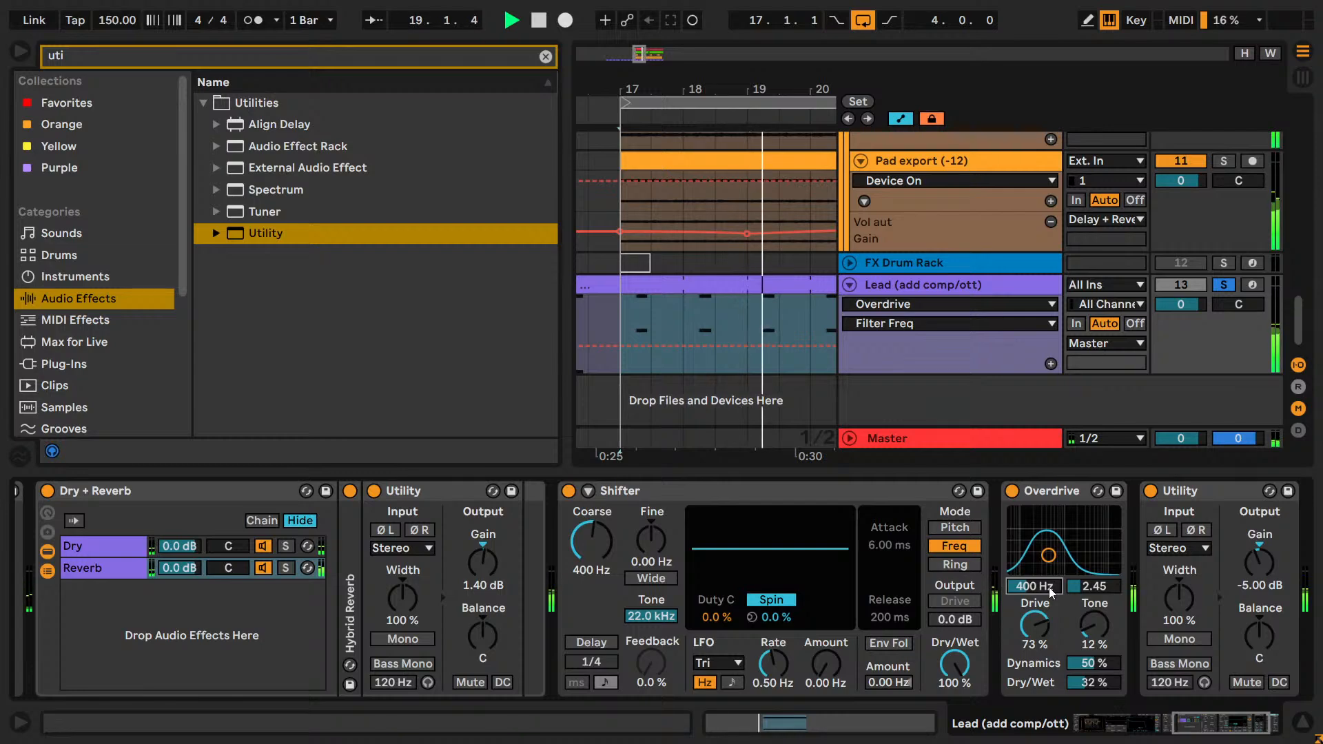
key("Up")
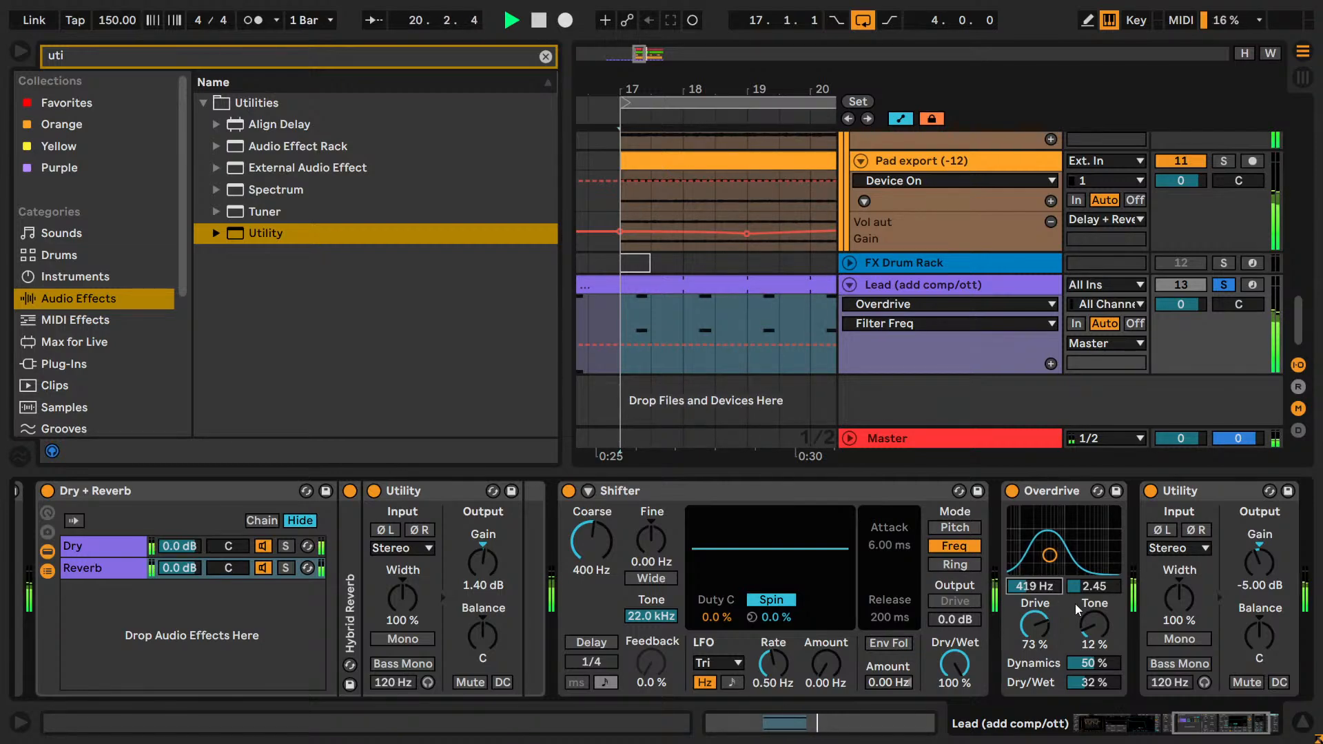
key("Down")
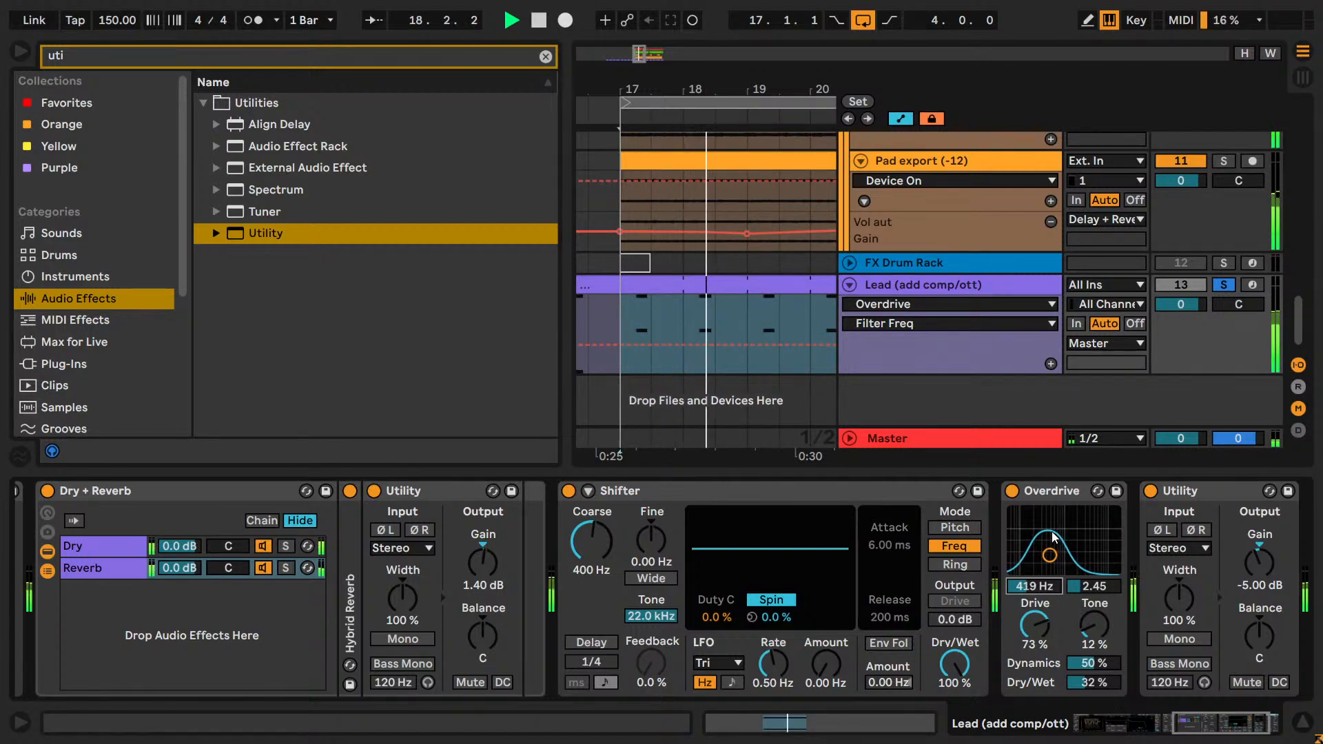
Audition Overdrive's filter width at 4.45, 3.45 and 2.45 during playback.
left_click(1091, 589)
key("Up")
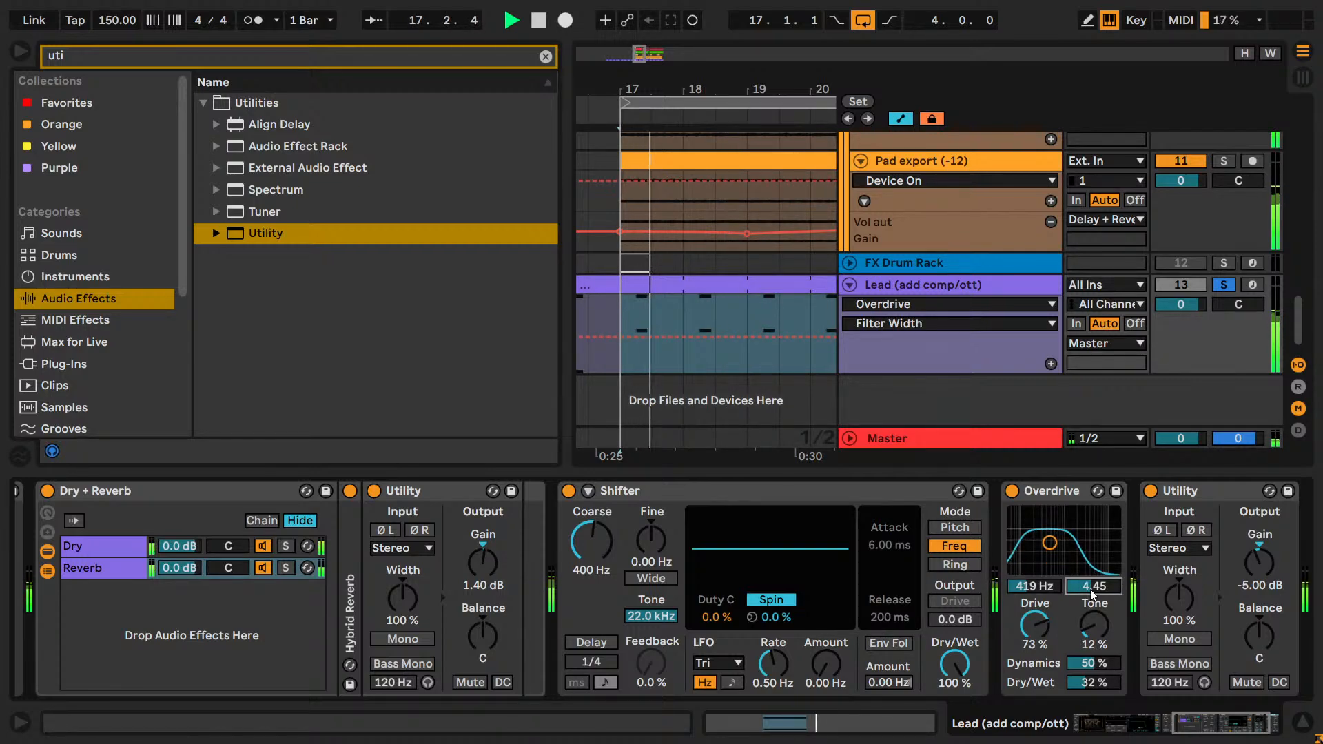
key("Down")
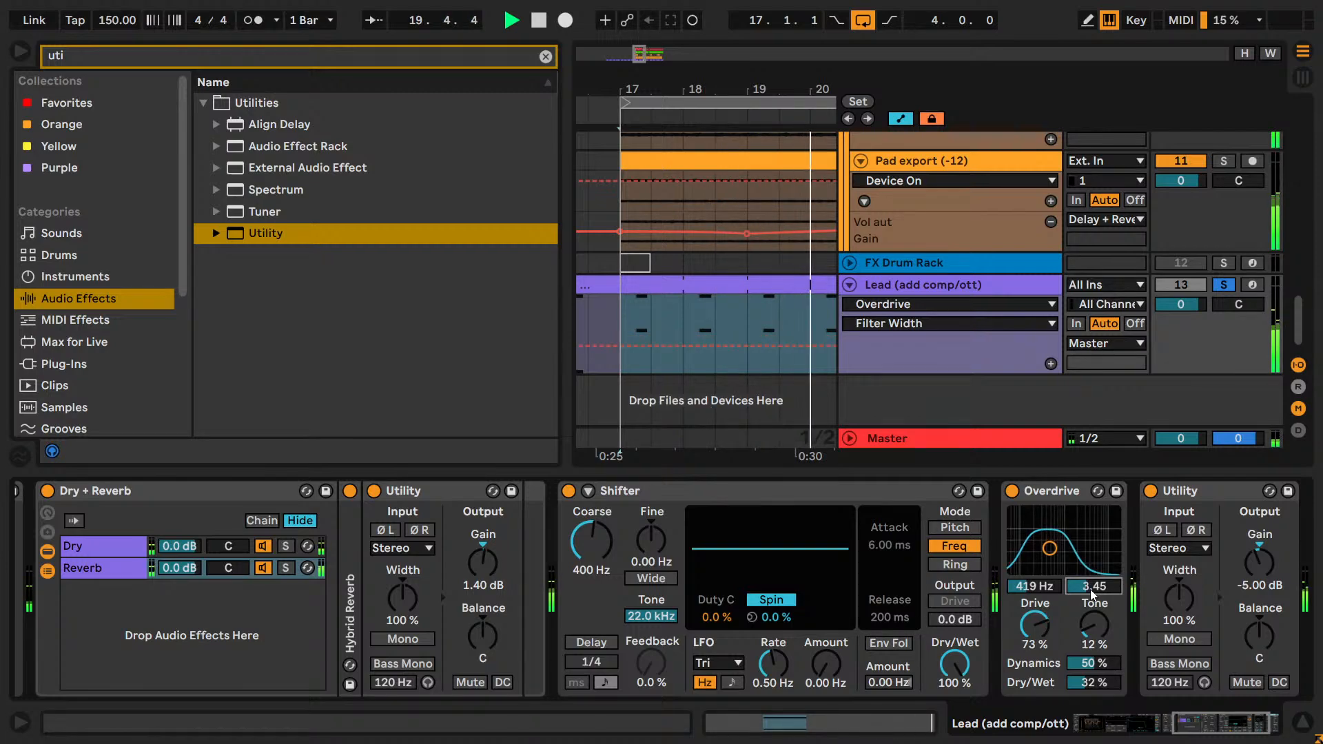
key("Down")
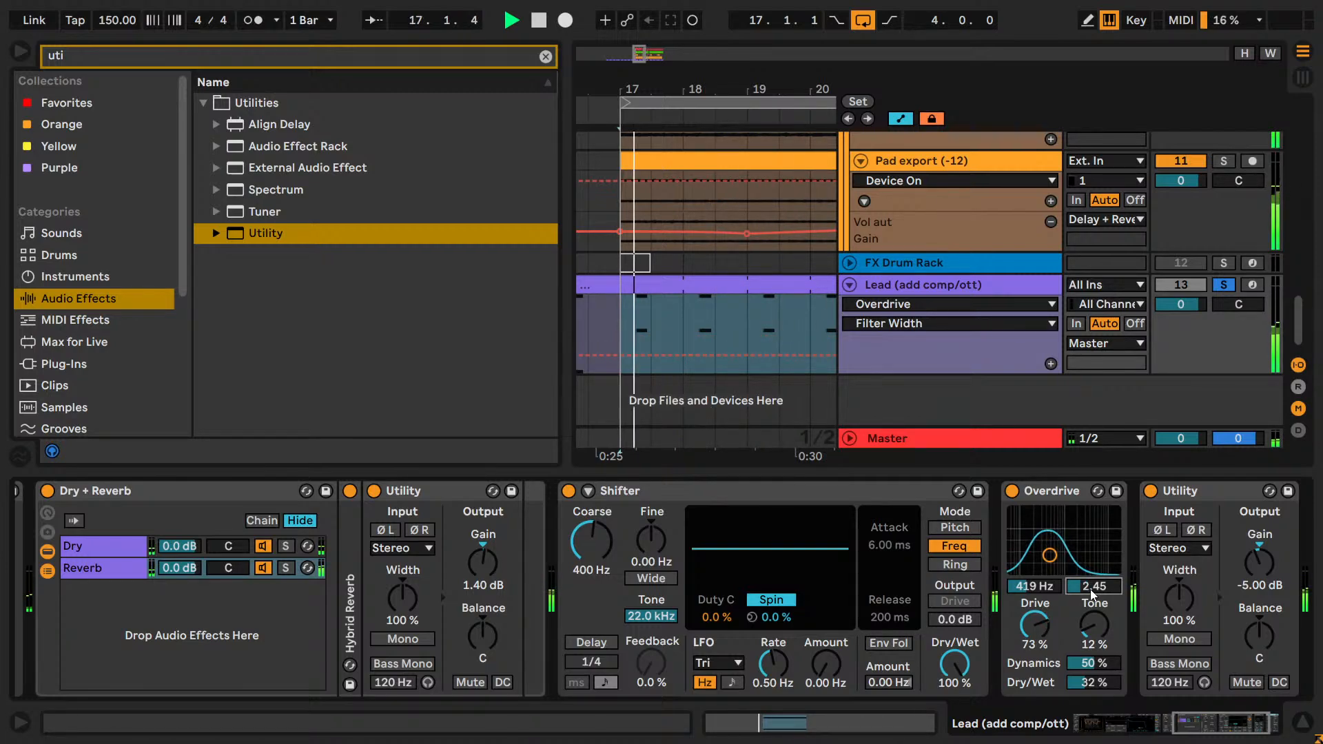
key("Up")
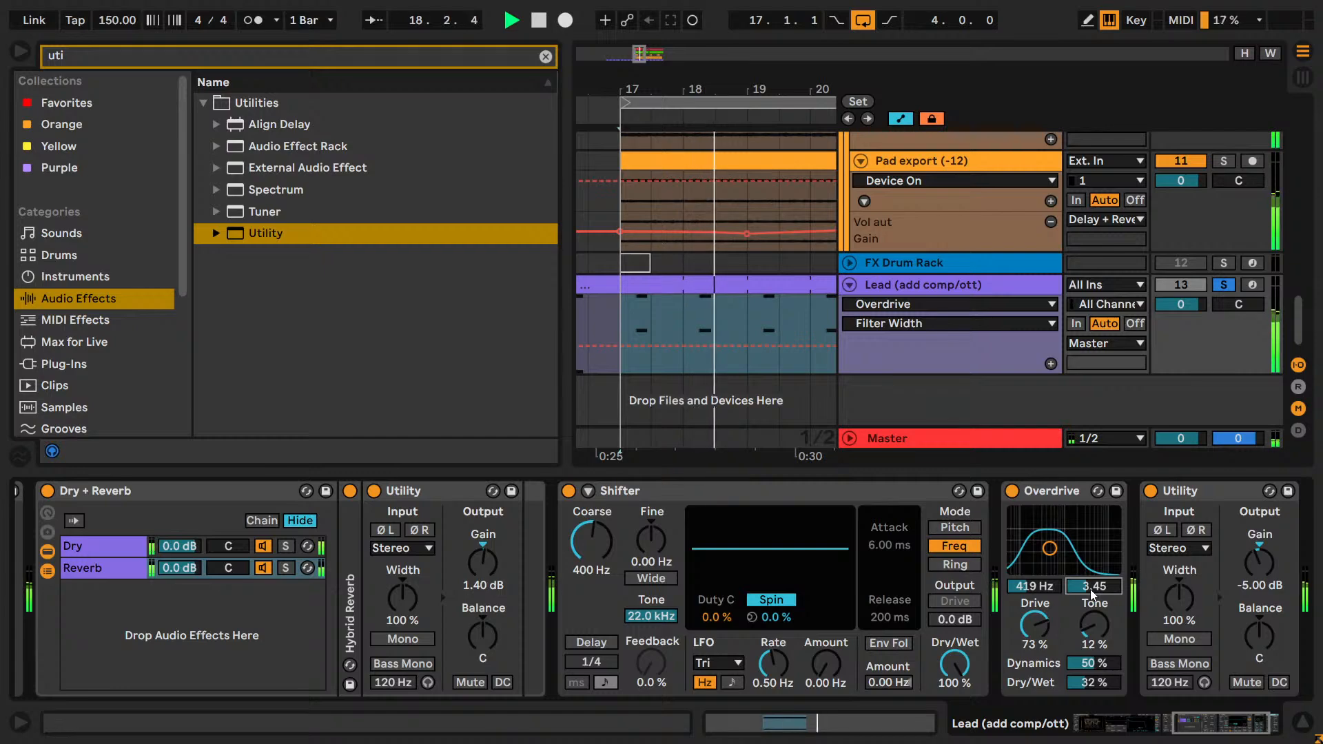
Fine-tune Overdrive's filter width by comparing 3.25 and 3.20, and set it to 3.15.
key("Down")
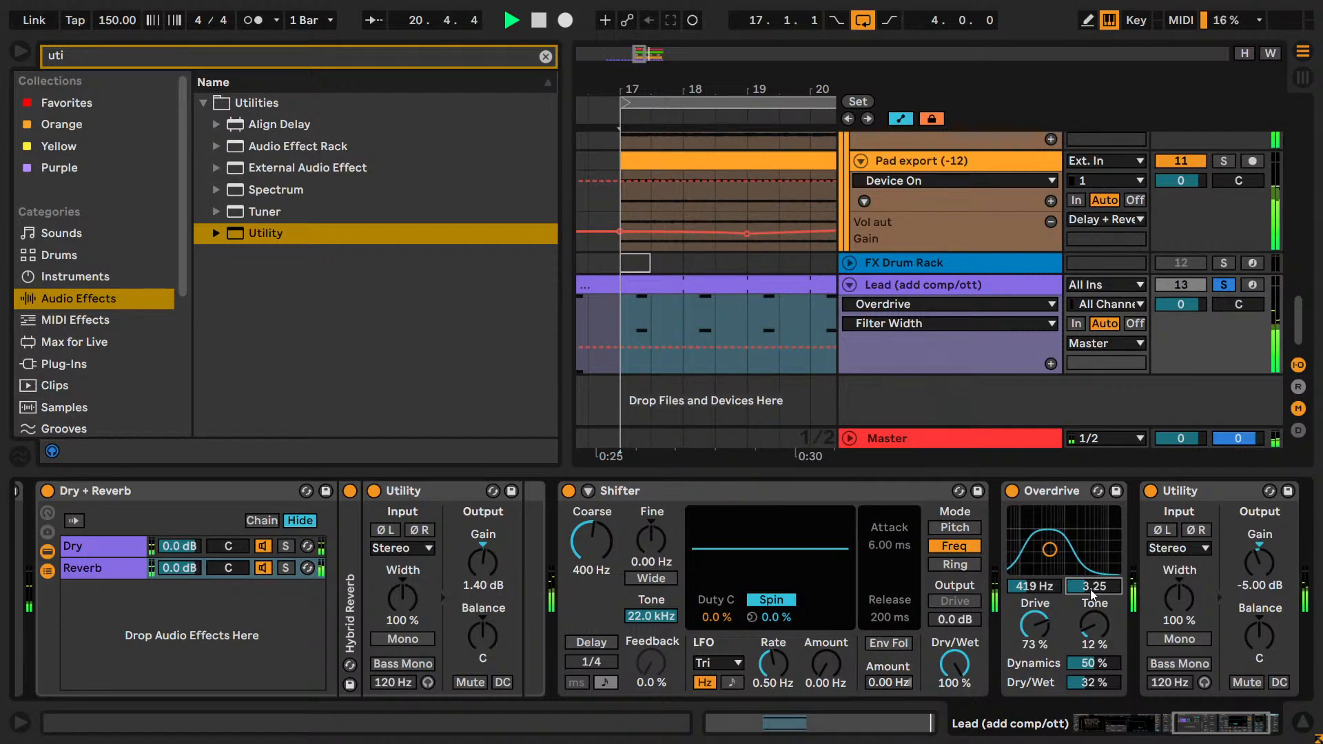
key("Down")
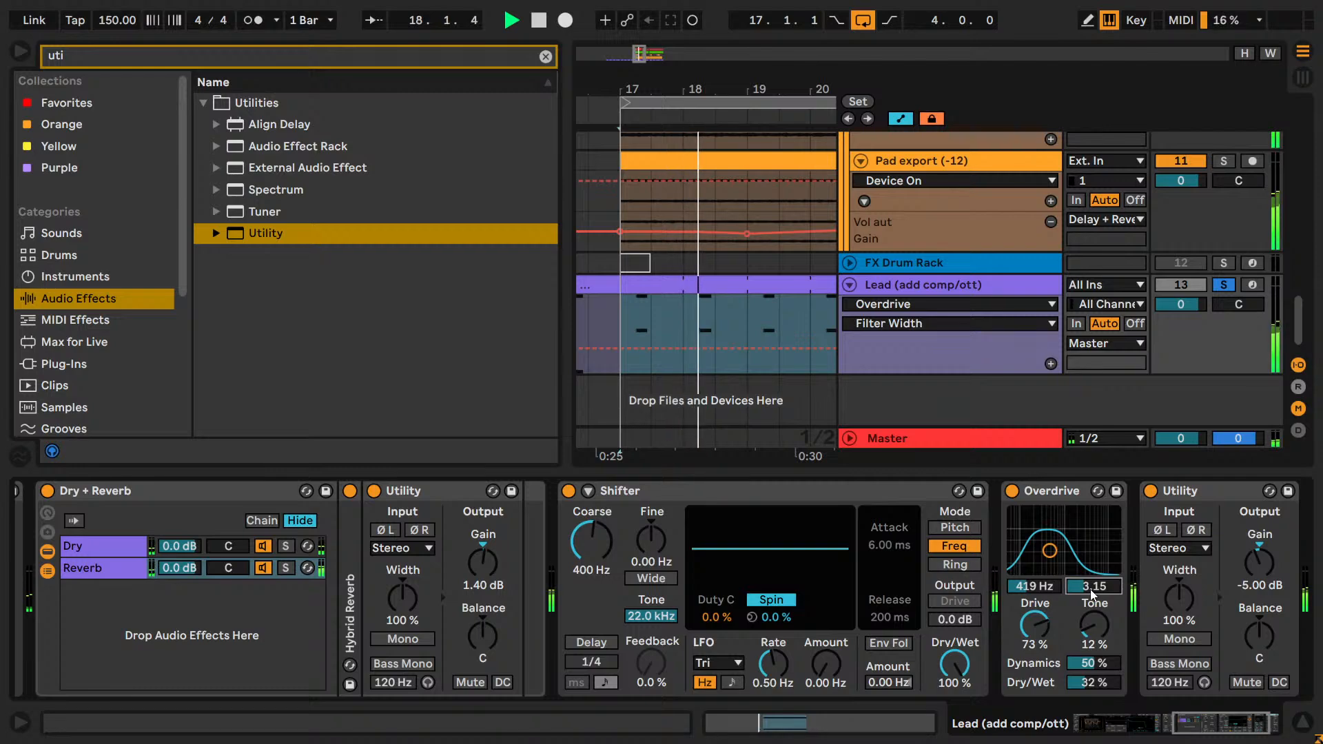
key("Up")
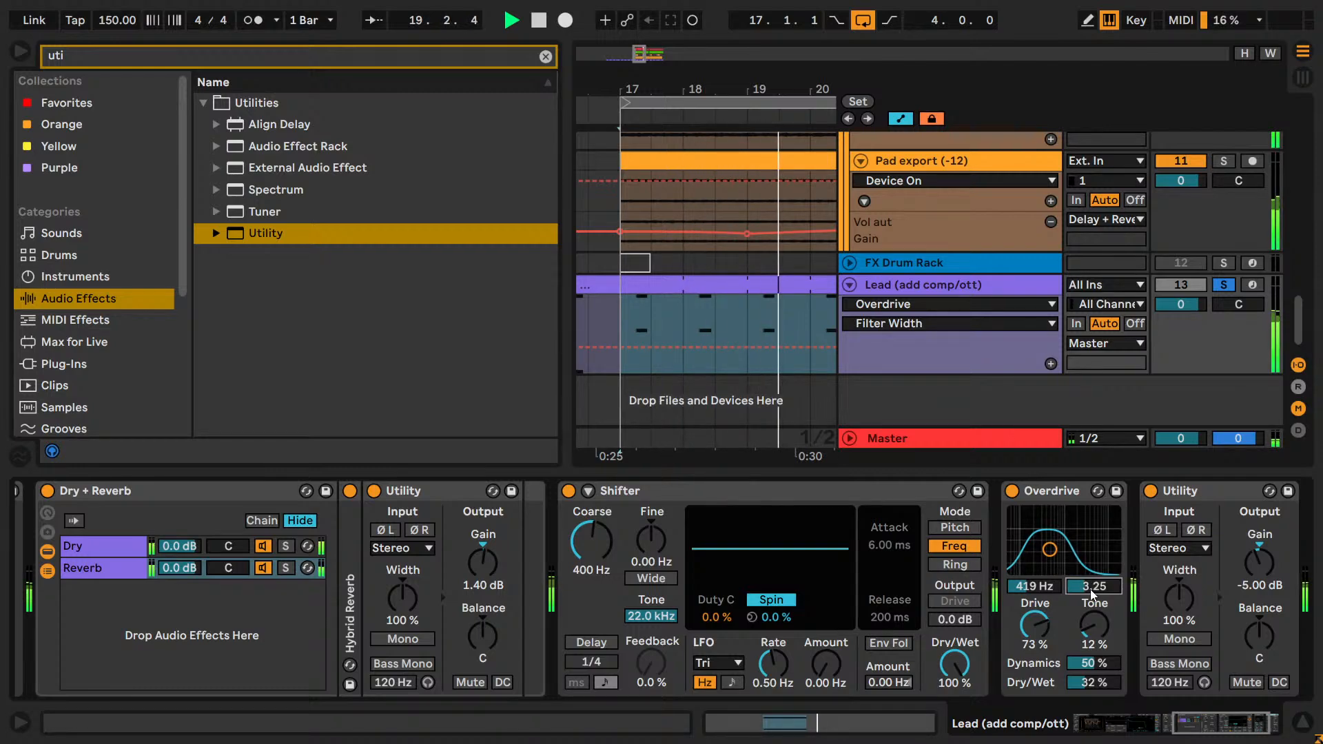
type("3.2")
key("Return")
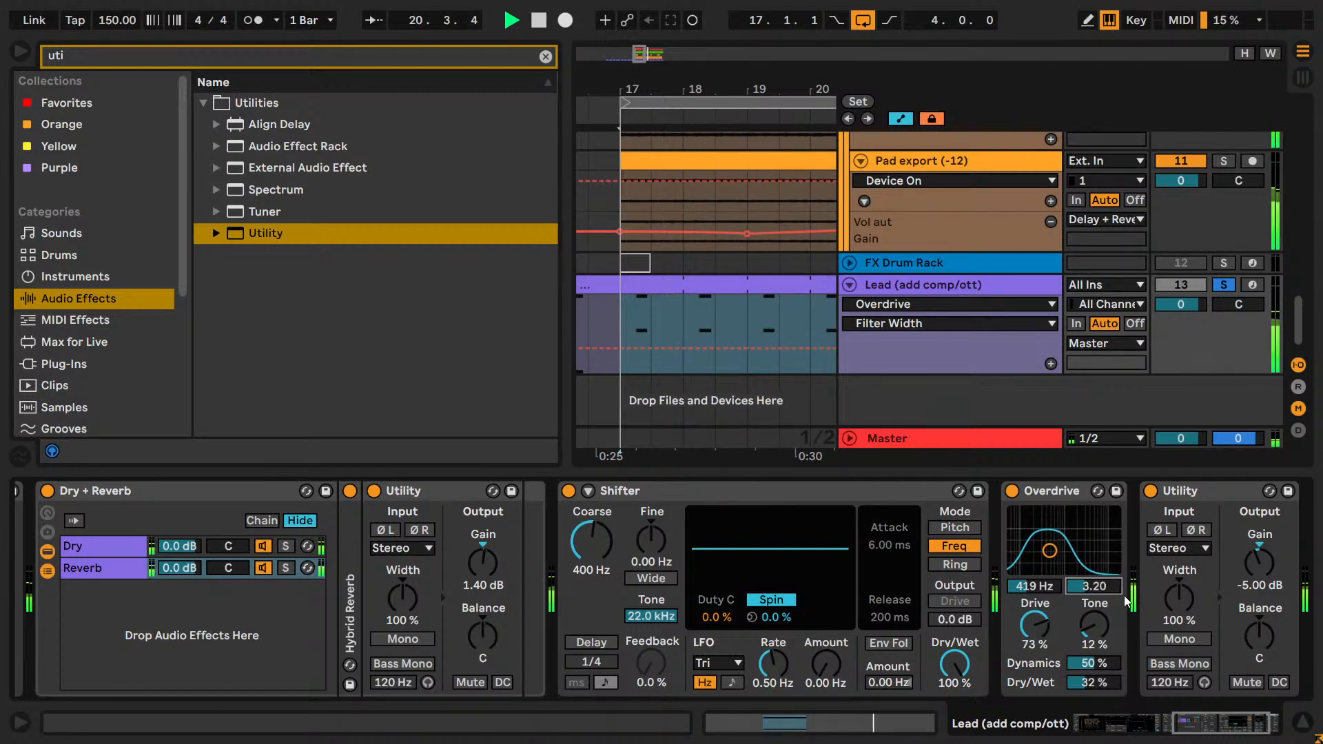
key("Down")
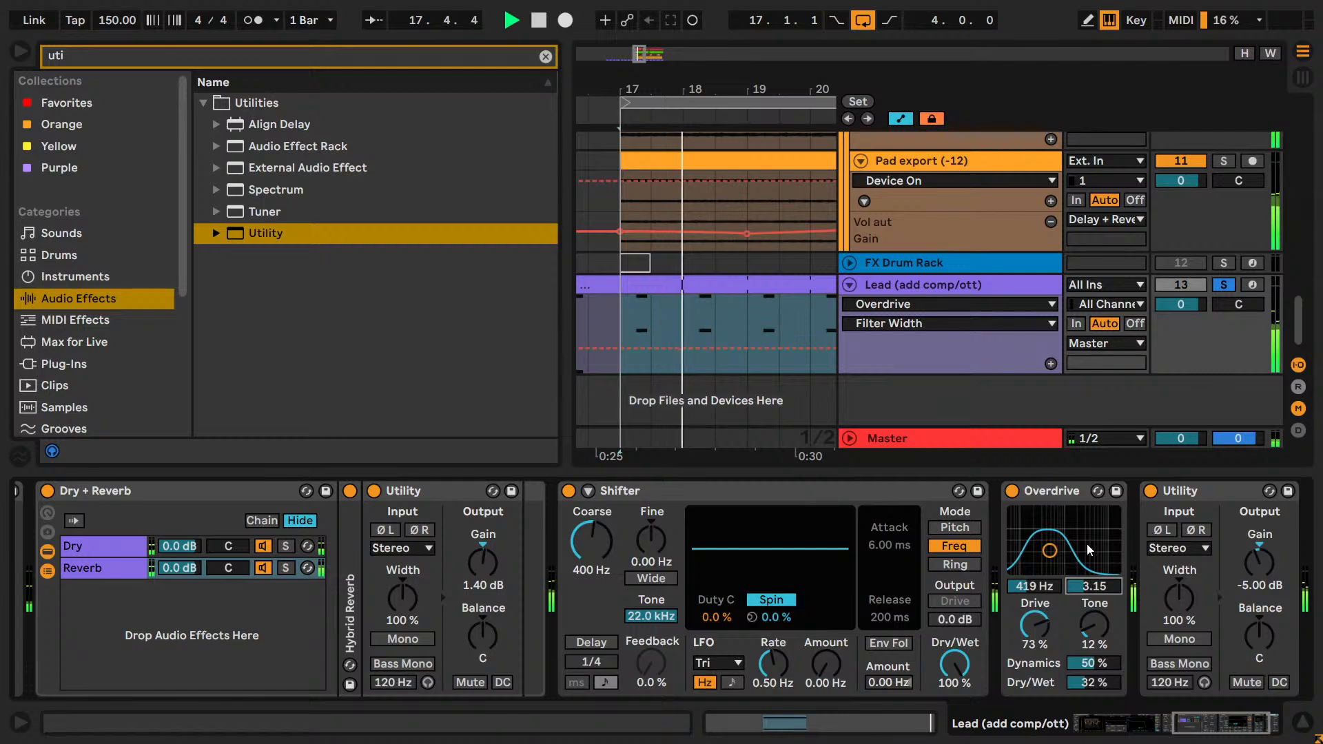
type("3.1")
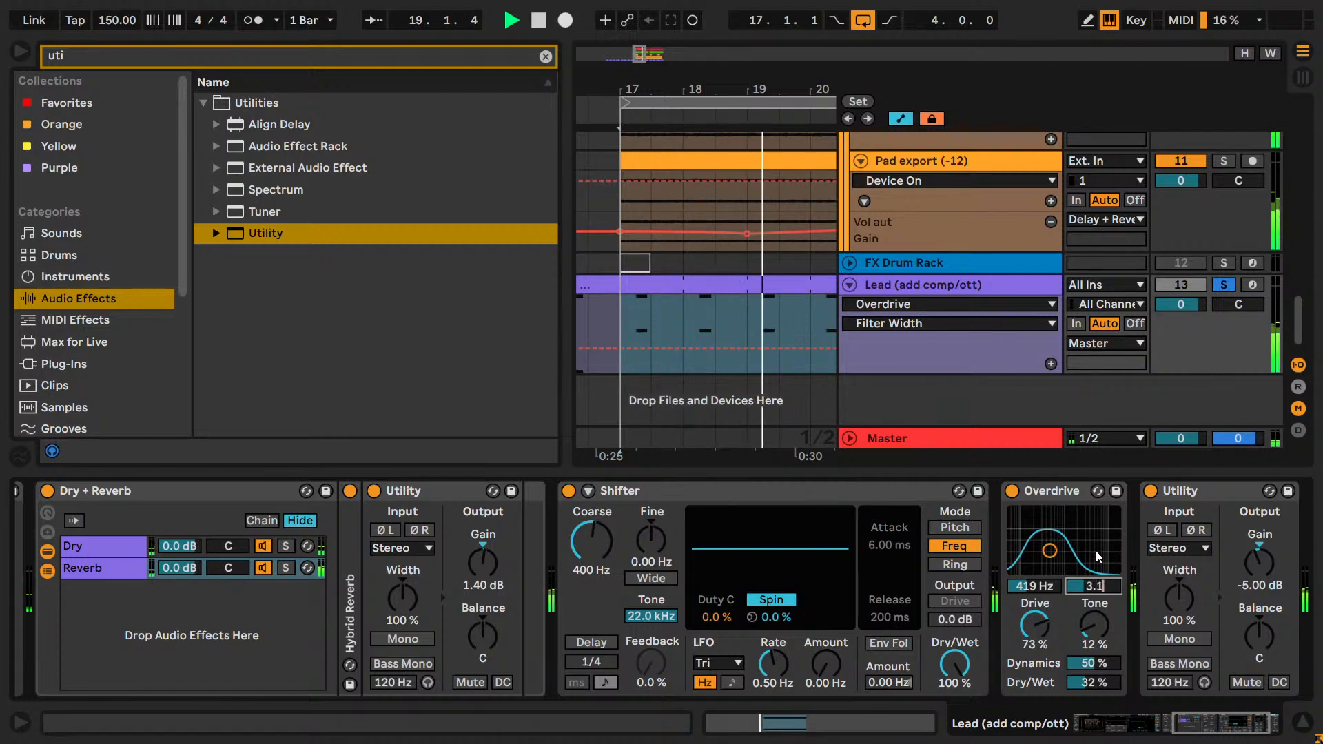
key("BackSpace")
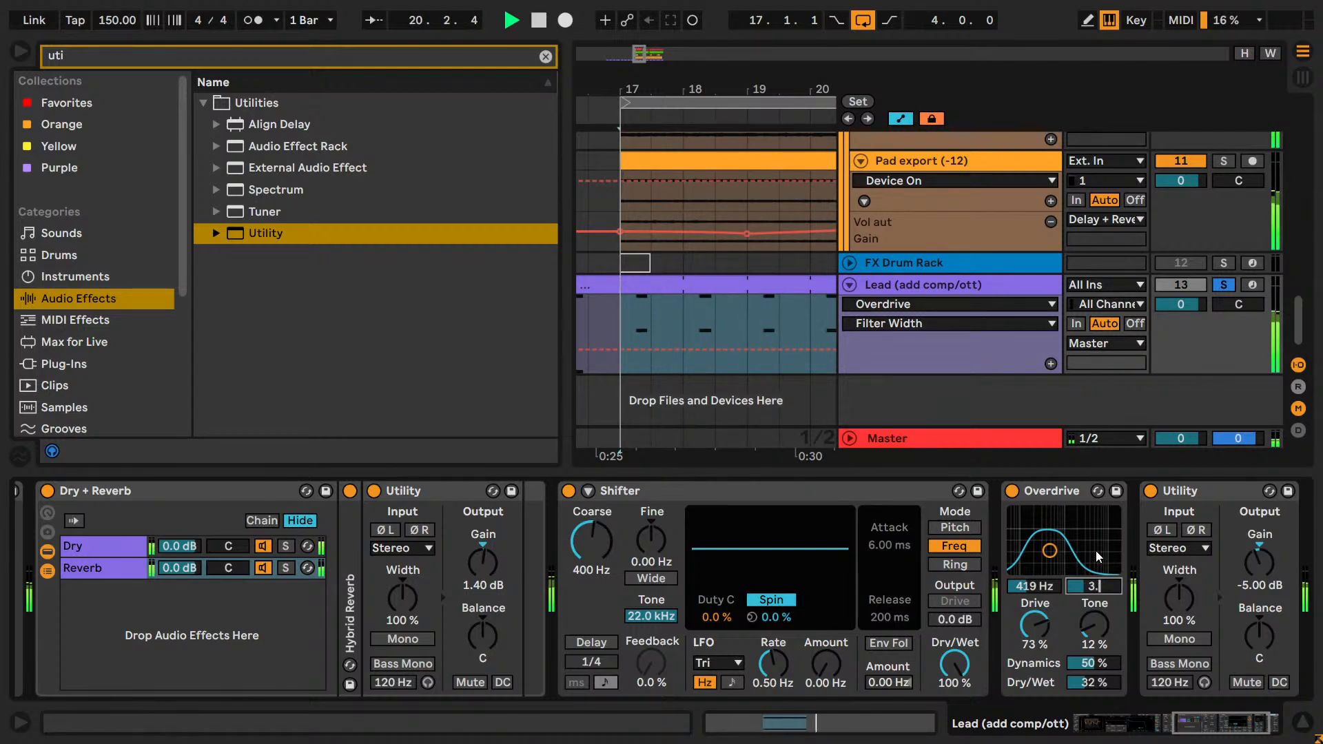
type("15")
key("Return")
Compare Overdrive's filter frequency at 439 and 400 Hz, return it to 419 Hz, and lower Tone to 0 %.
left_click(1038, 584)
key("Up")
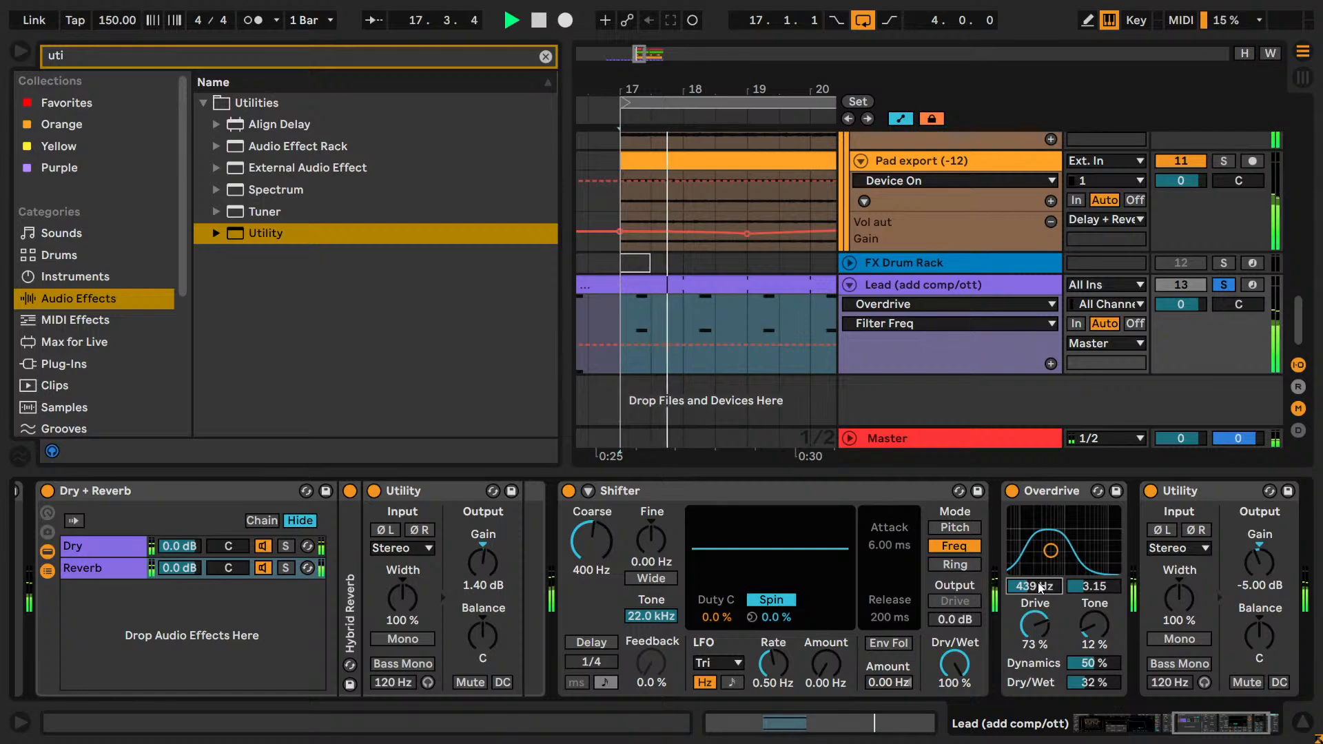
key("Down")
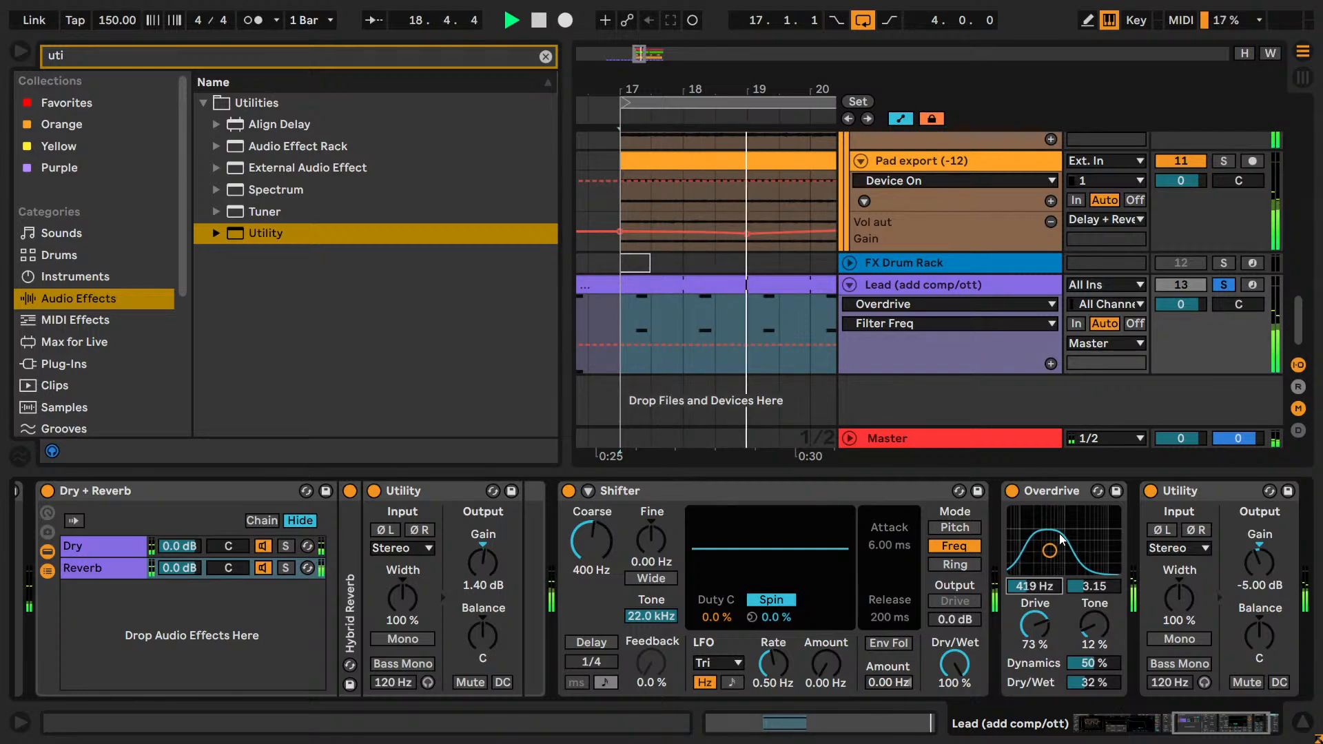
key("Down")
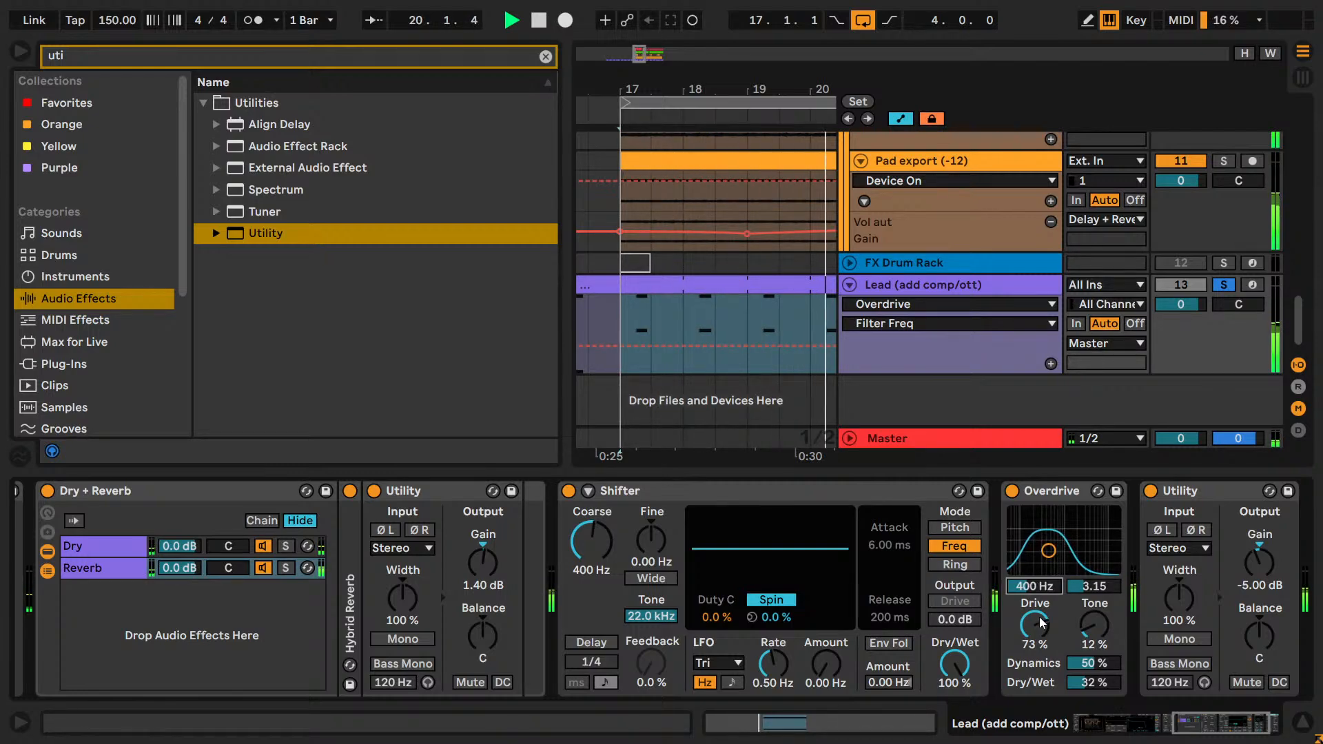
key("Up")
left_click_drag(1094, 634, 1098, 650)
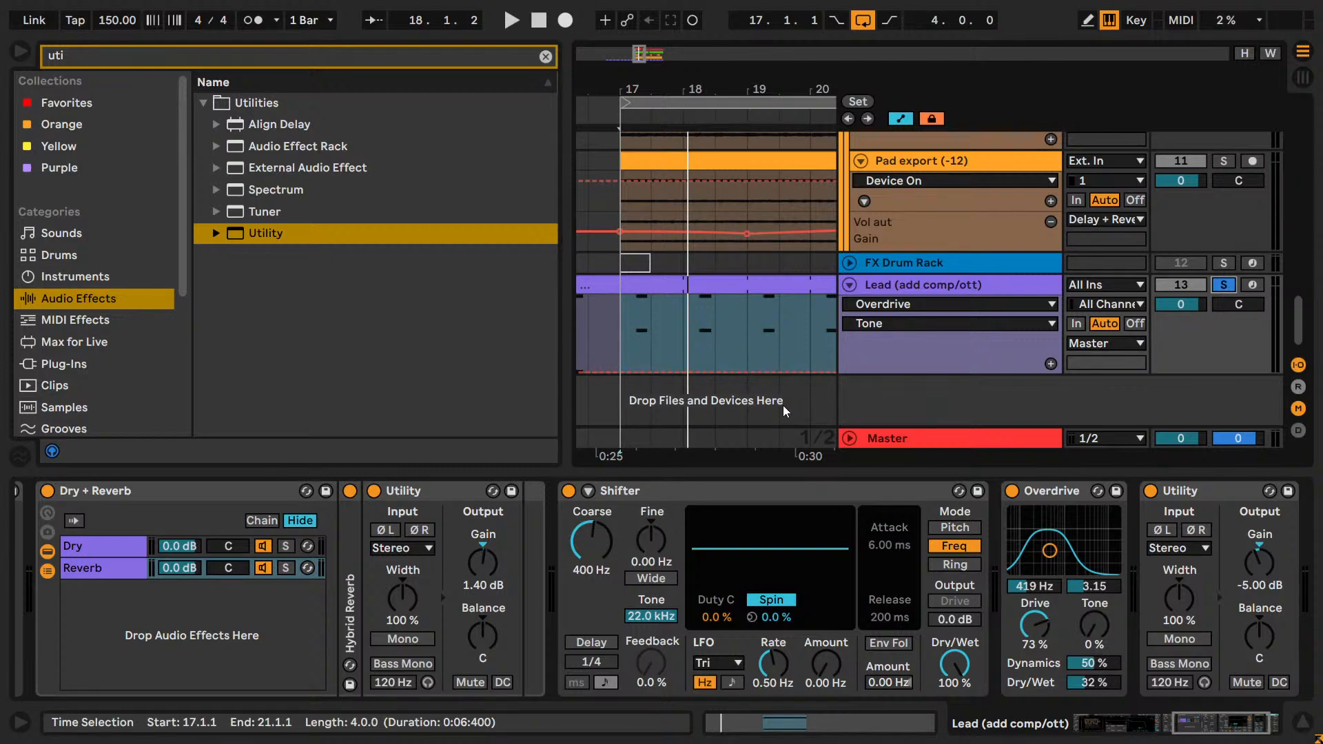
Audition Overdrive's Tone at 100 % during playback, and return it to 0 %.
key("space")
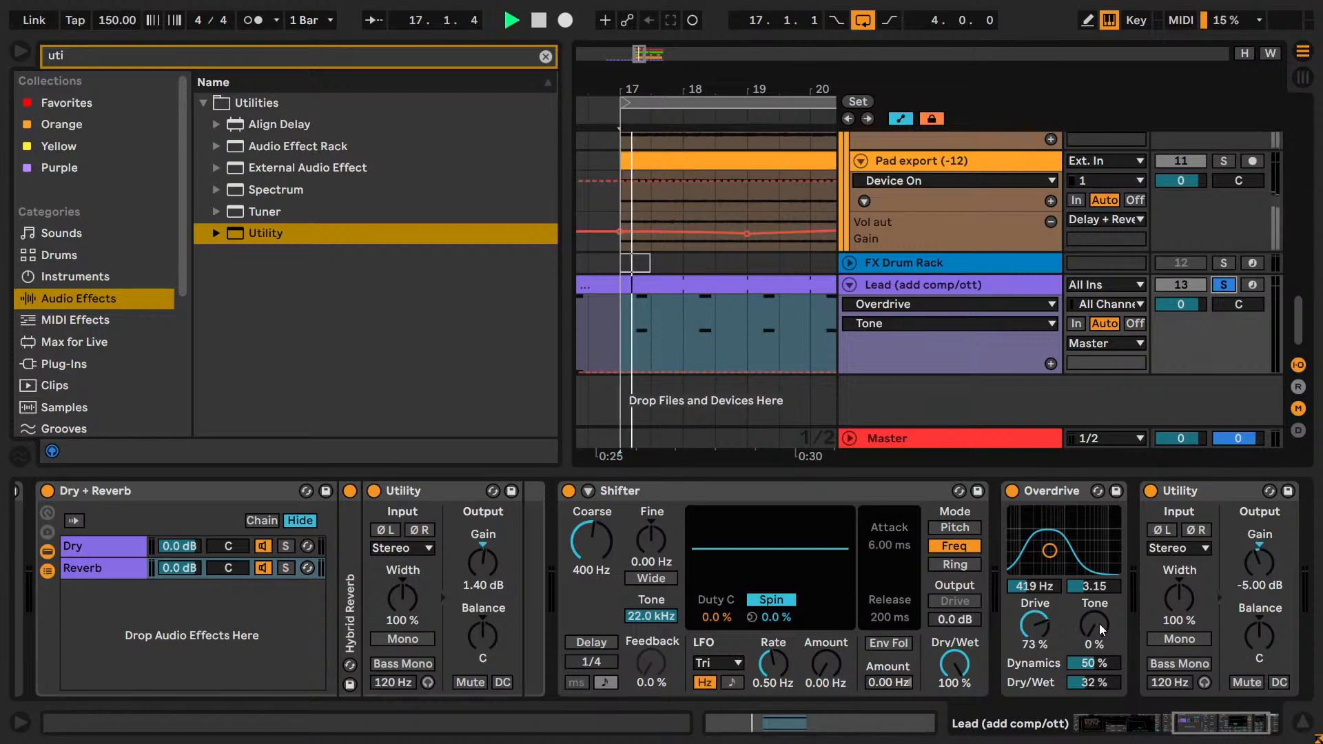
left_click_drag(1100, 642, 1100, 637)
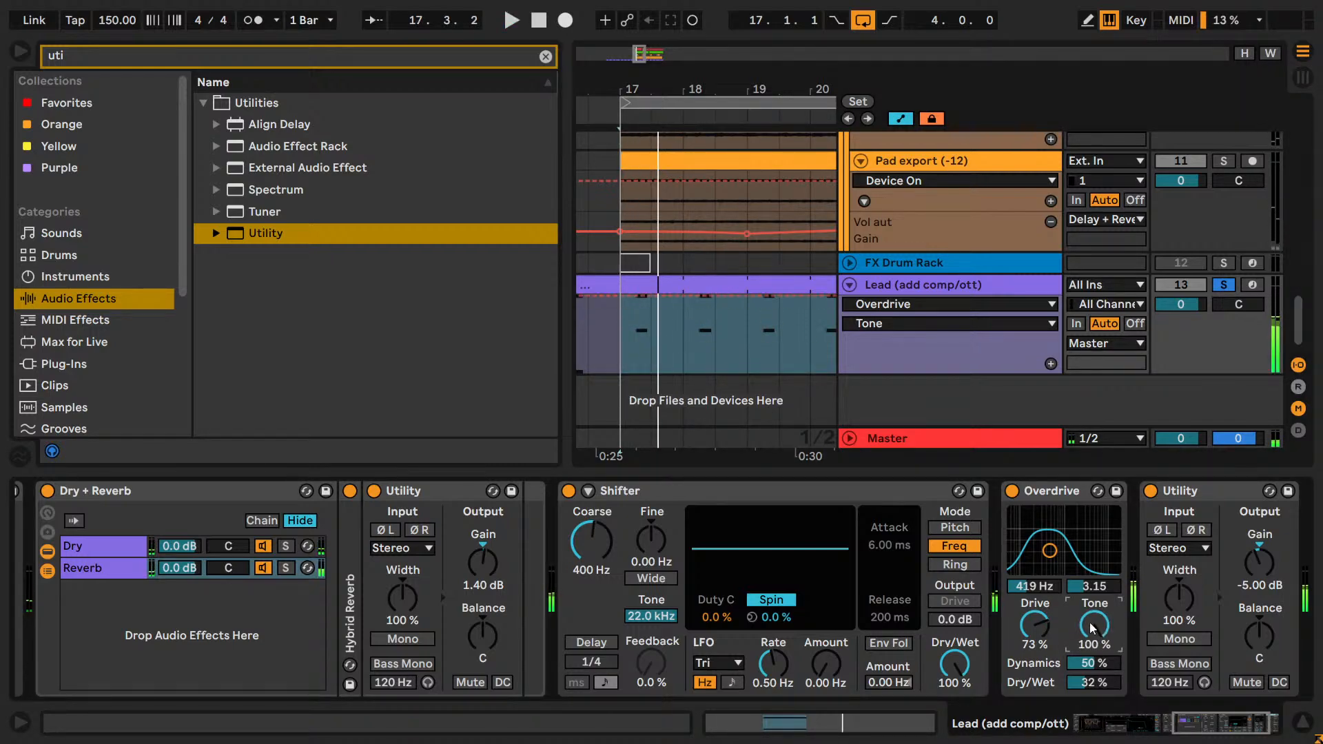
key("ctrl")
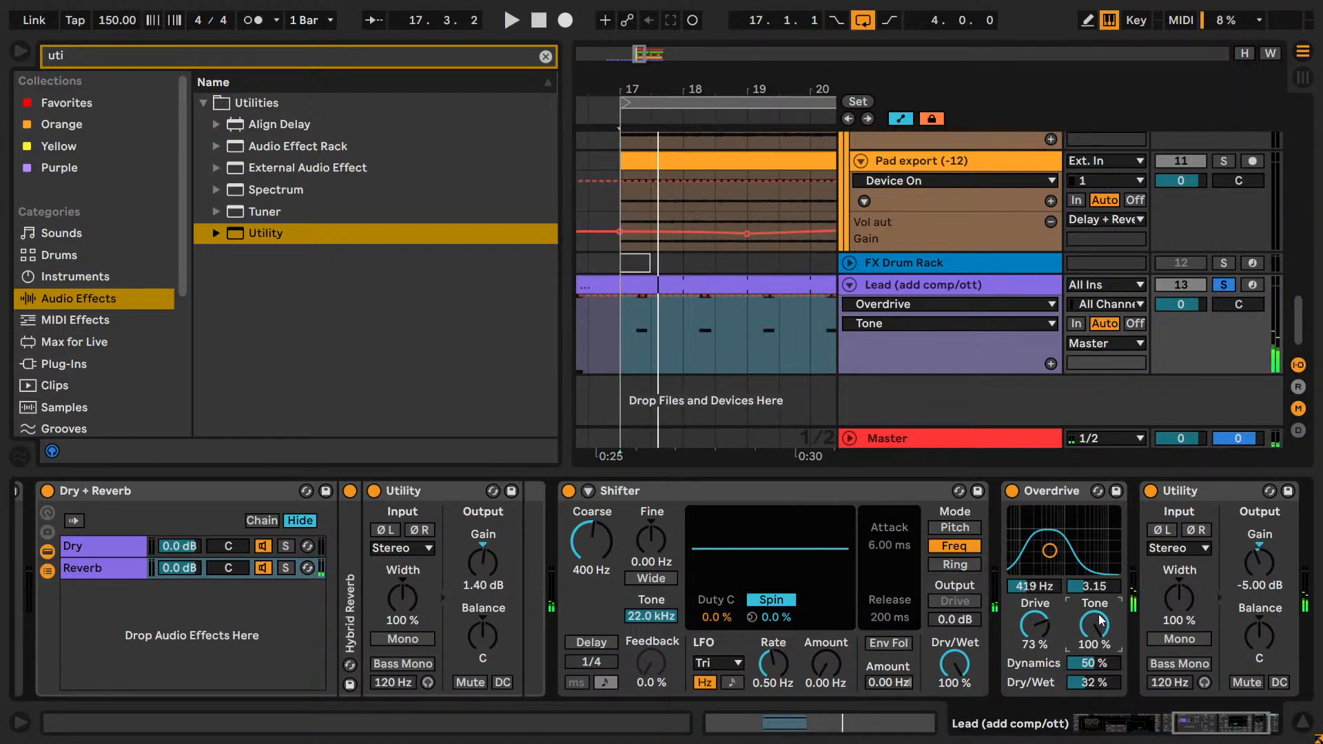
key("space")
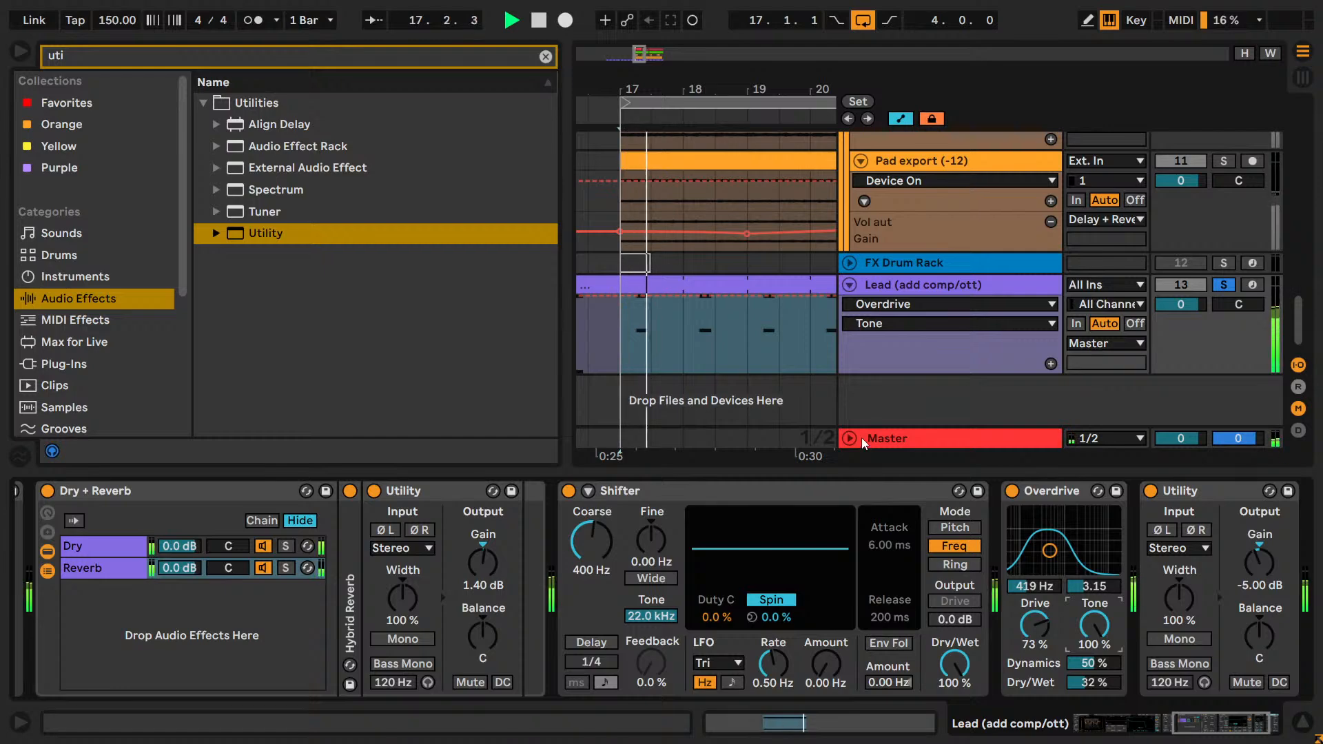
left_click(814, 361)
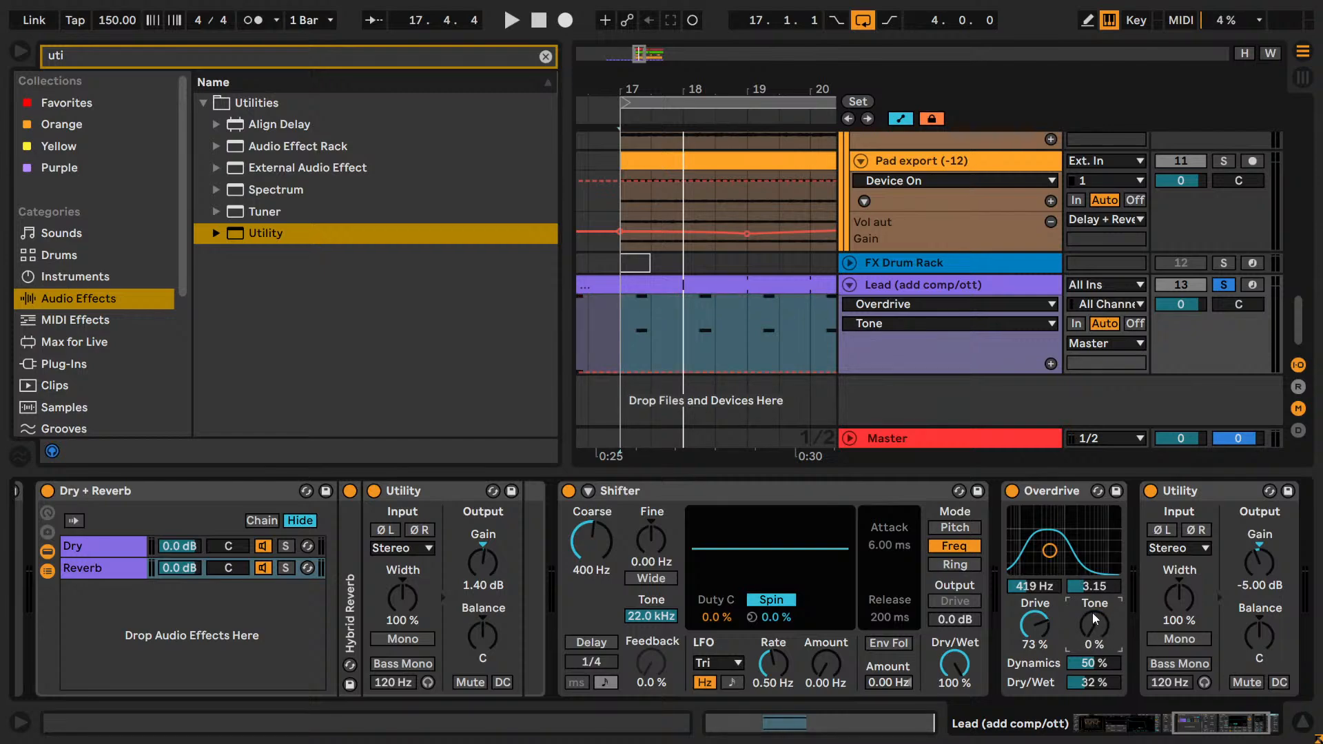
left_click(1089, 603)
Audition the Lead with Overdrive's Drive raised to 80 %.
key("space")
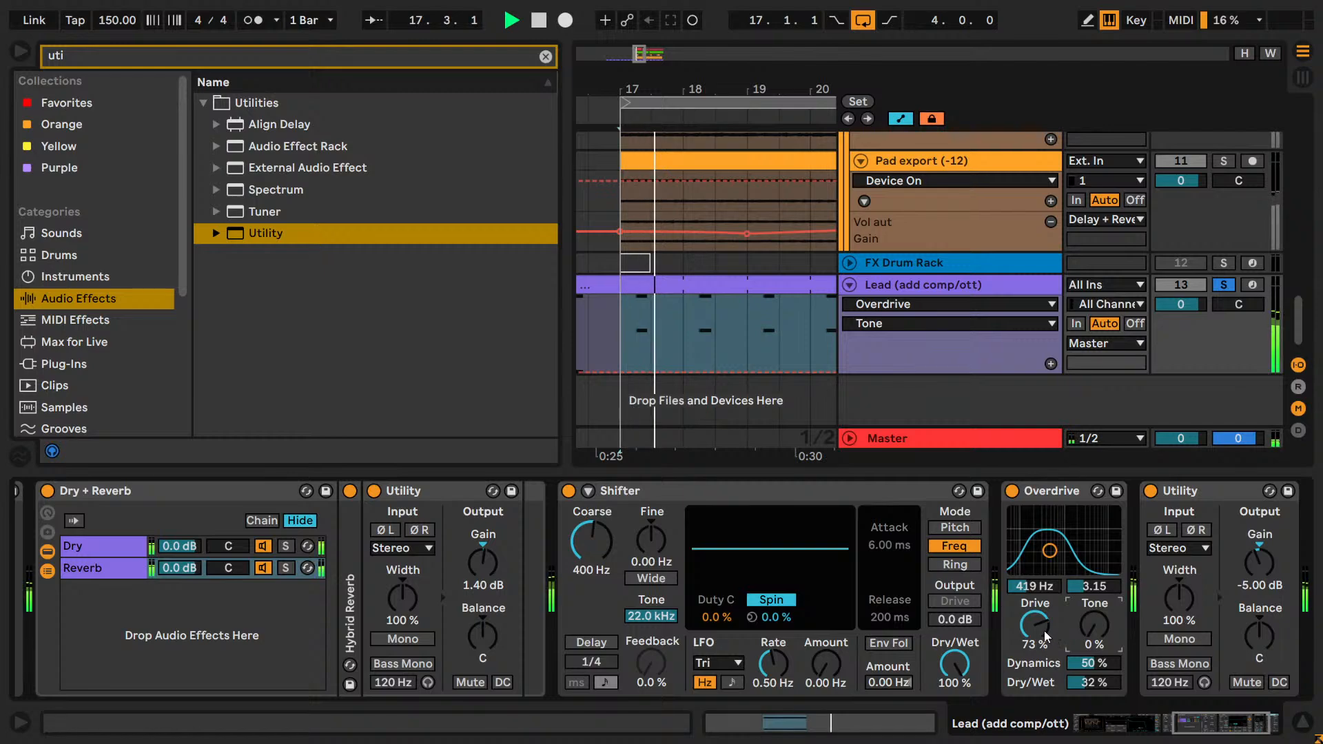
left_click_drag(1059, 641, 1054, 627)
key("space")
Collapse the Pad group, solo it together with the Lead, and play the loop.
scroll(960, 230, "up", 6)
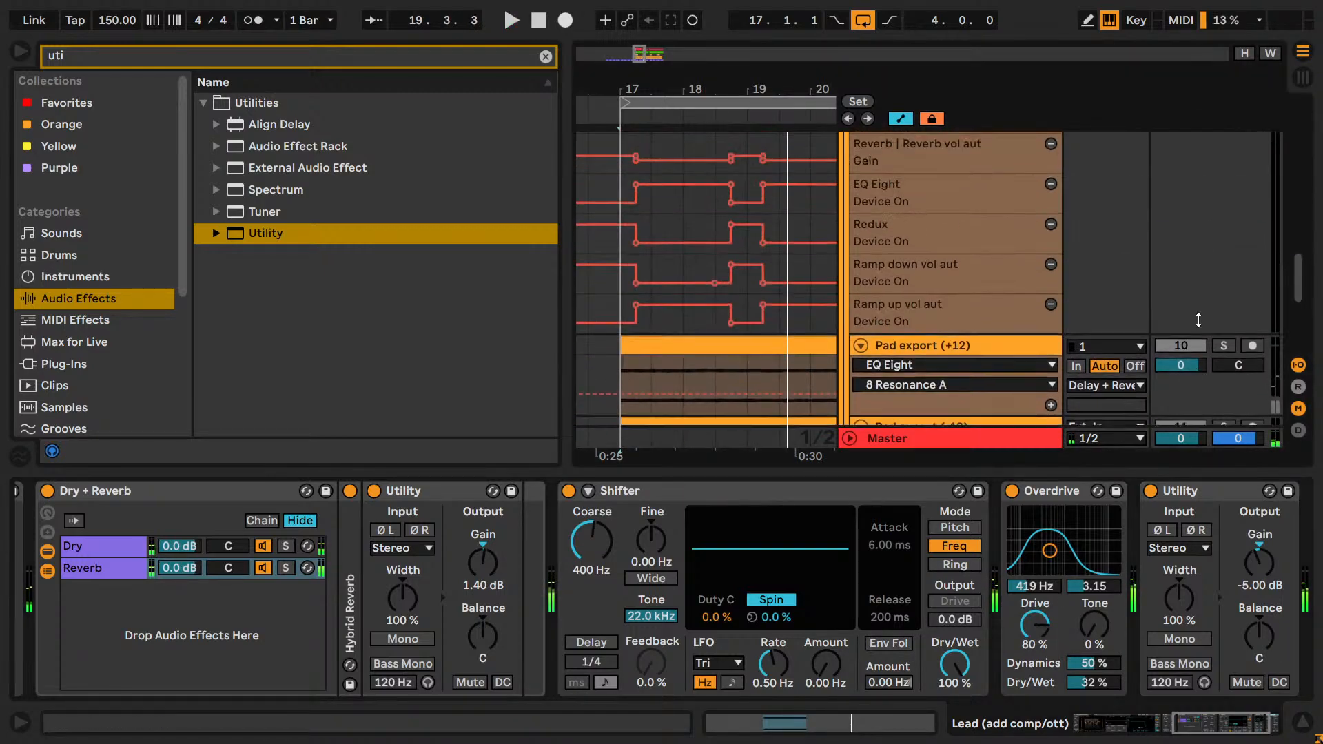
left_click(846, 221)
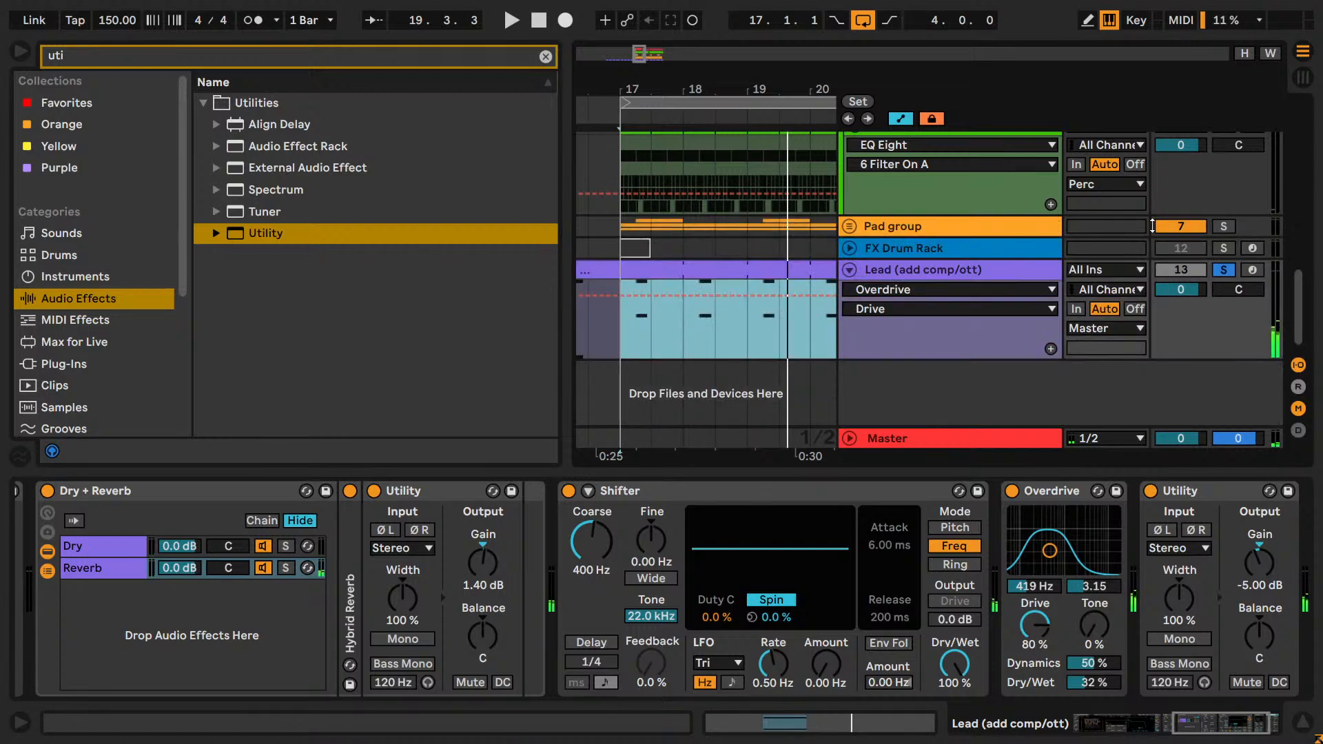
left_click(1224, 227)
key("space")
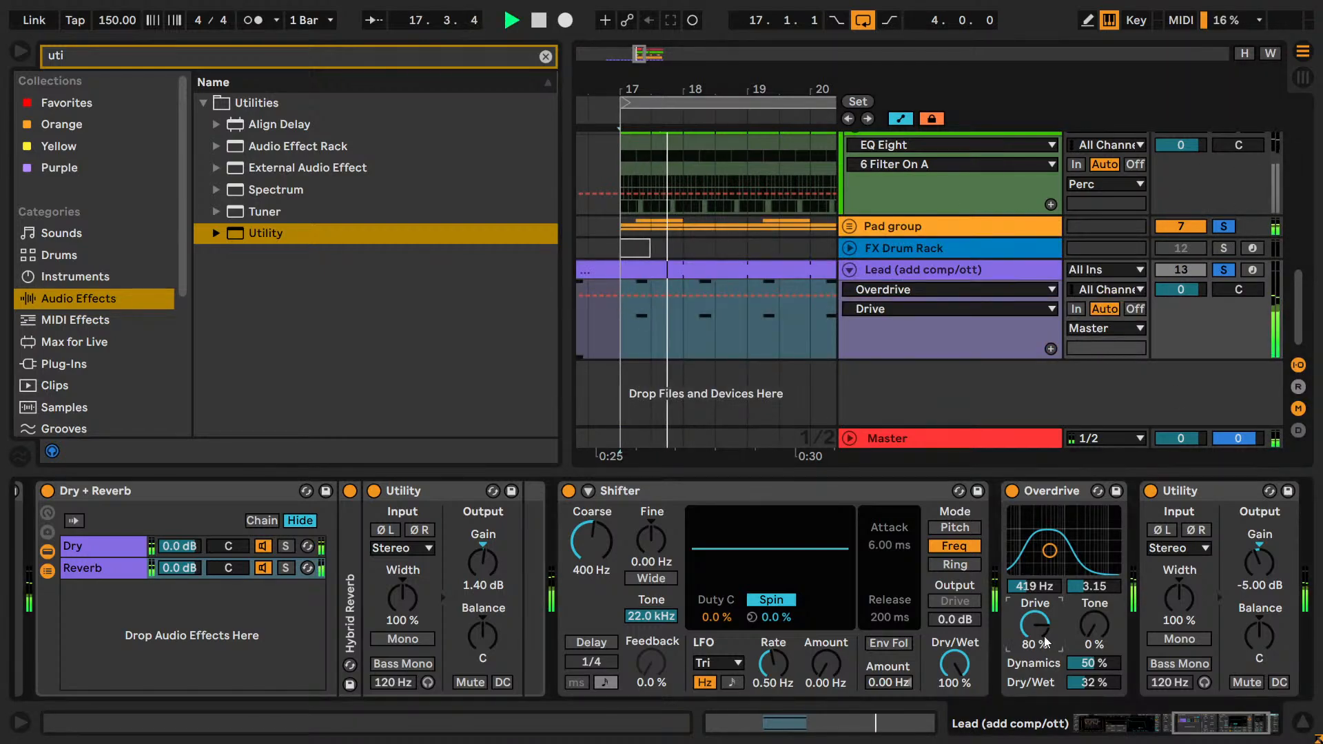
Compare Overdrive's Drive at 60, 70, 66 and 64 % against the Pad group, and set it to 65 %.
left_click_drag(1044, 635, 1071, 645)
type("60")
key("Return")
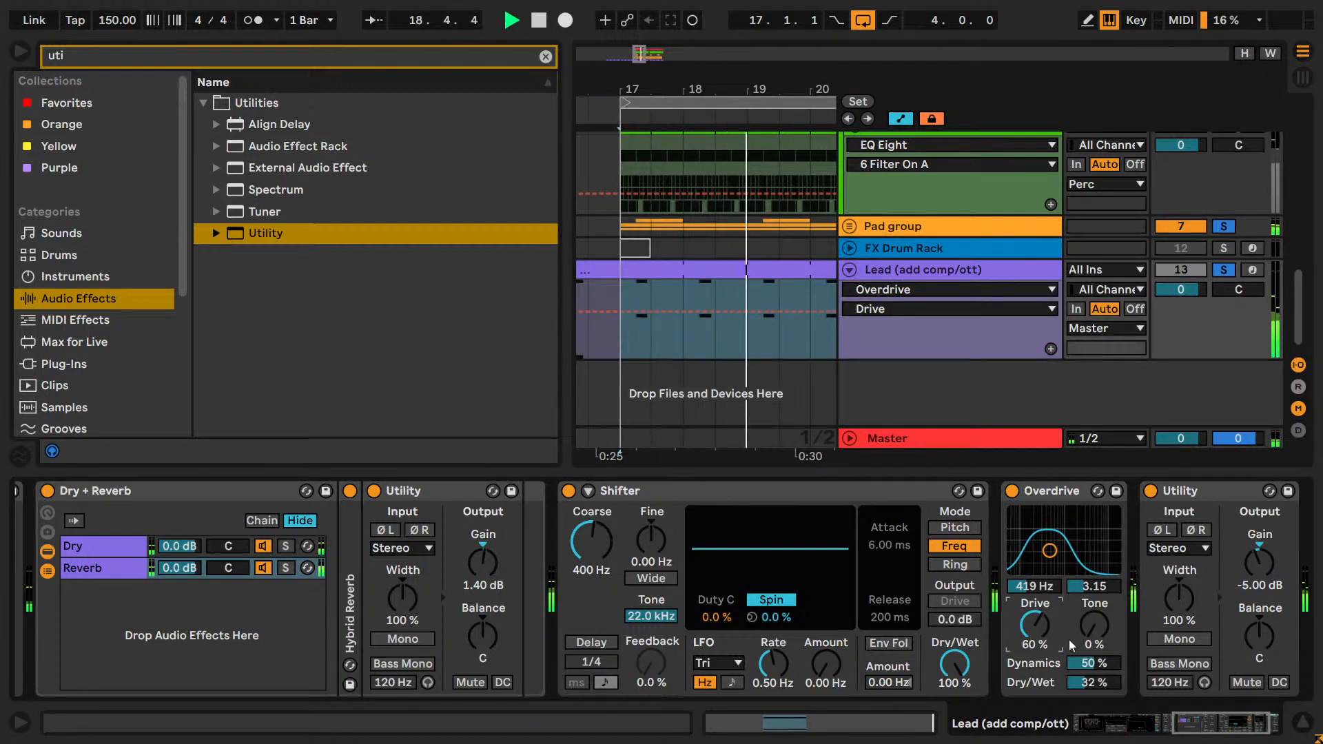
key("Up")
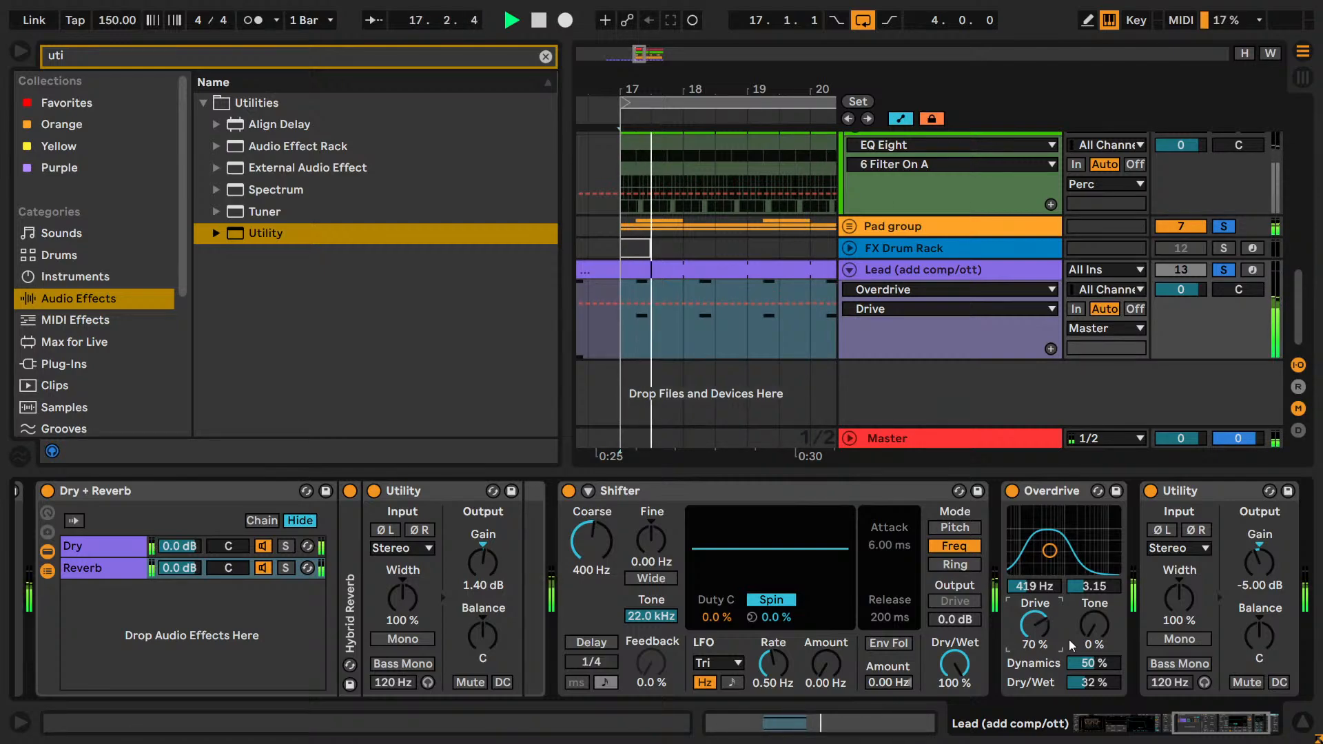
type("66")
key("Return")
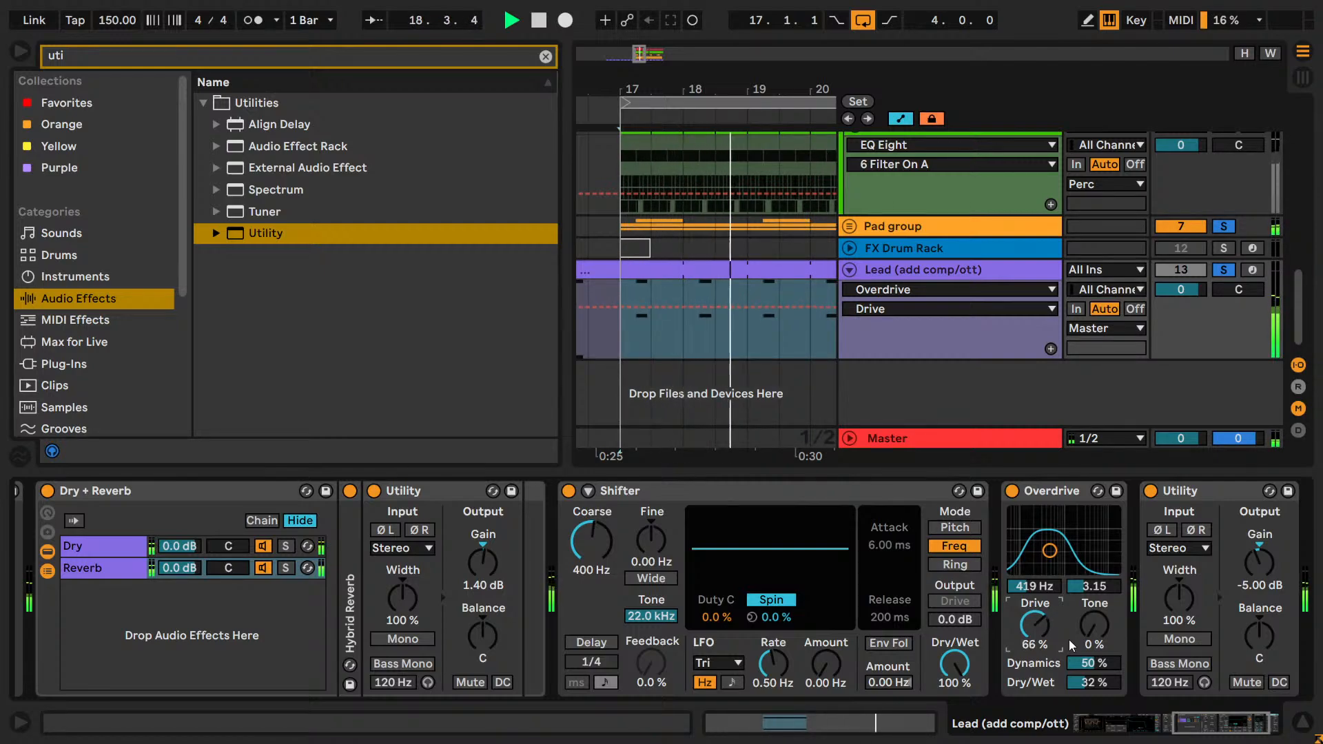
key("Down")
key("Down")
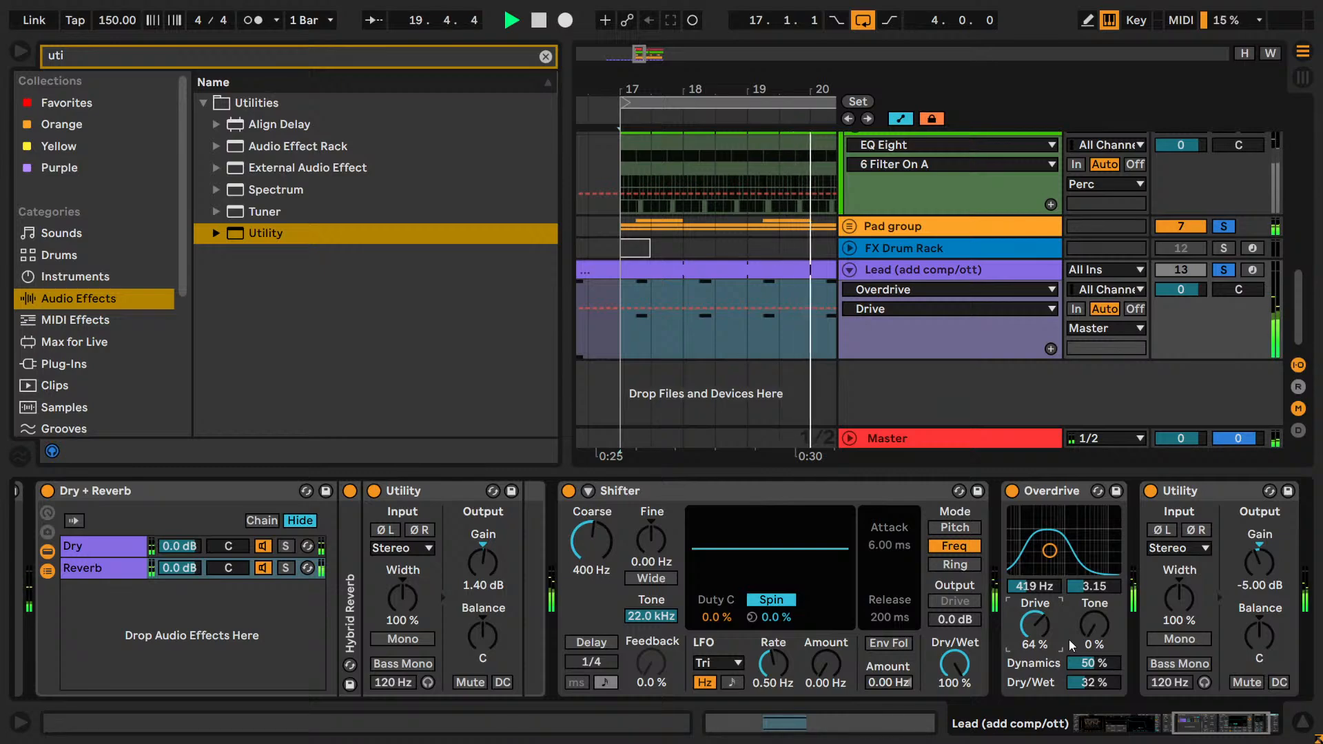
key("Up")
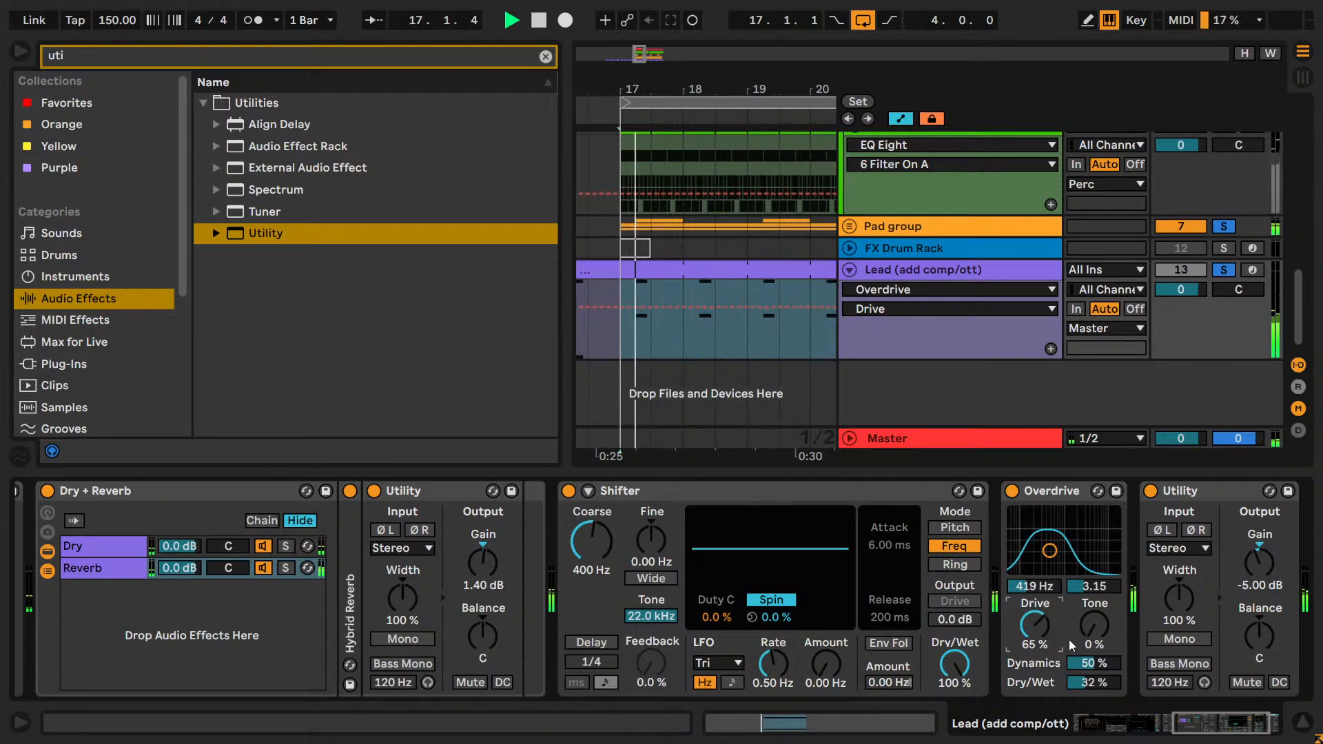
Set Overdrive's Tone to 6 %, and set Dynamics to 37 % after trying 30 %.
left_click(1097, 634)
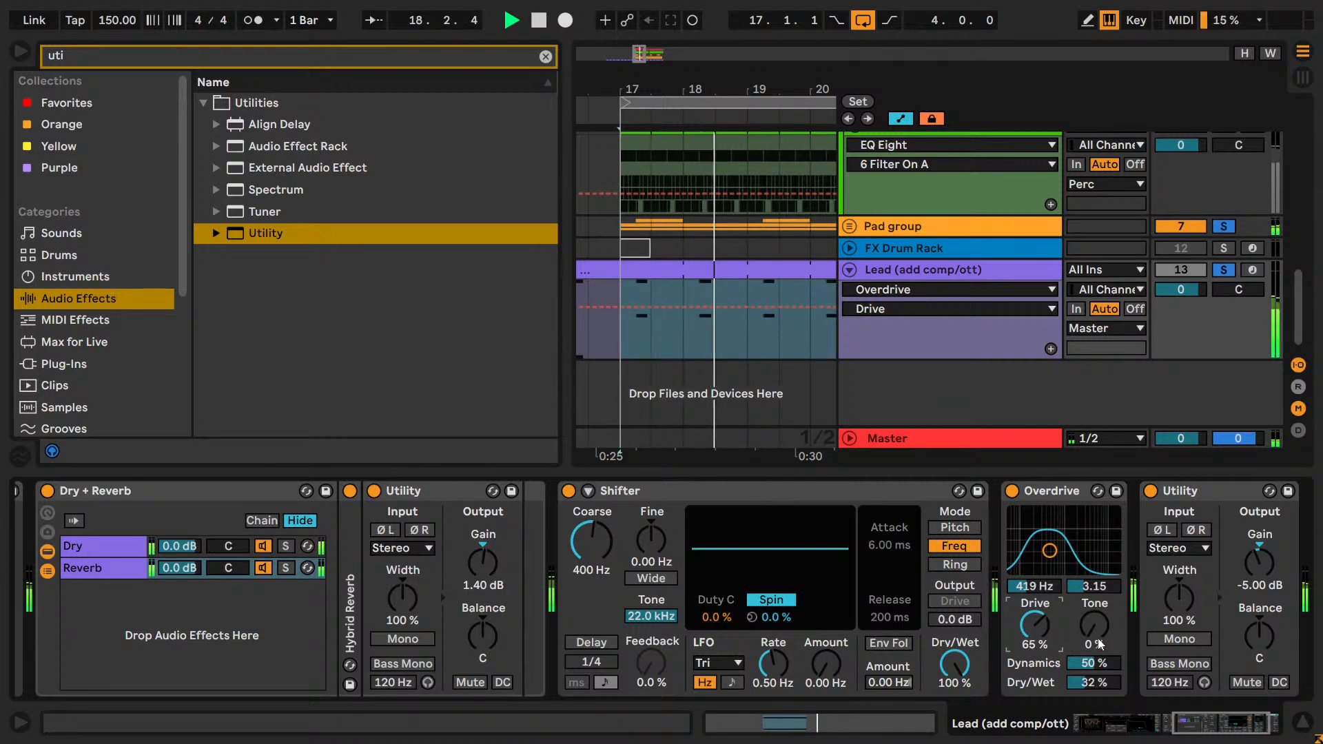
mouse_move(1097, 635)
left_mouse_down()
mouse_move(1098, 620)
mouse_move(1104, 636)
left_mouse_up()
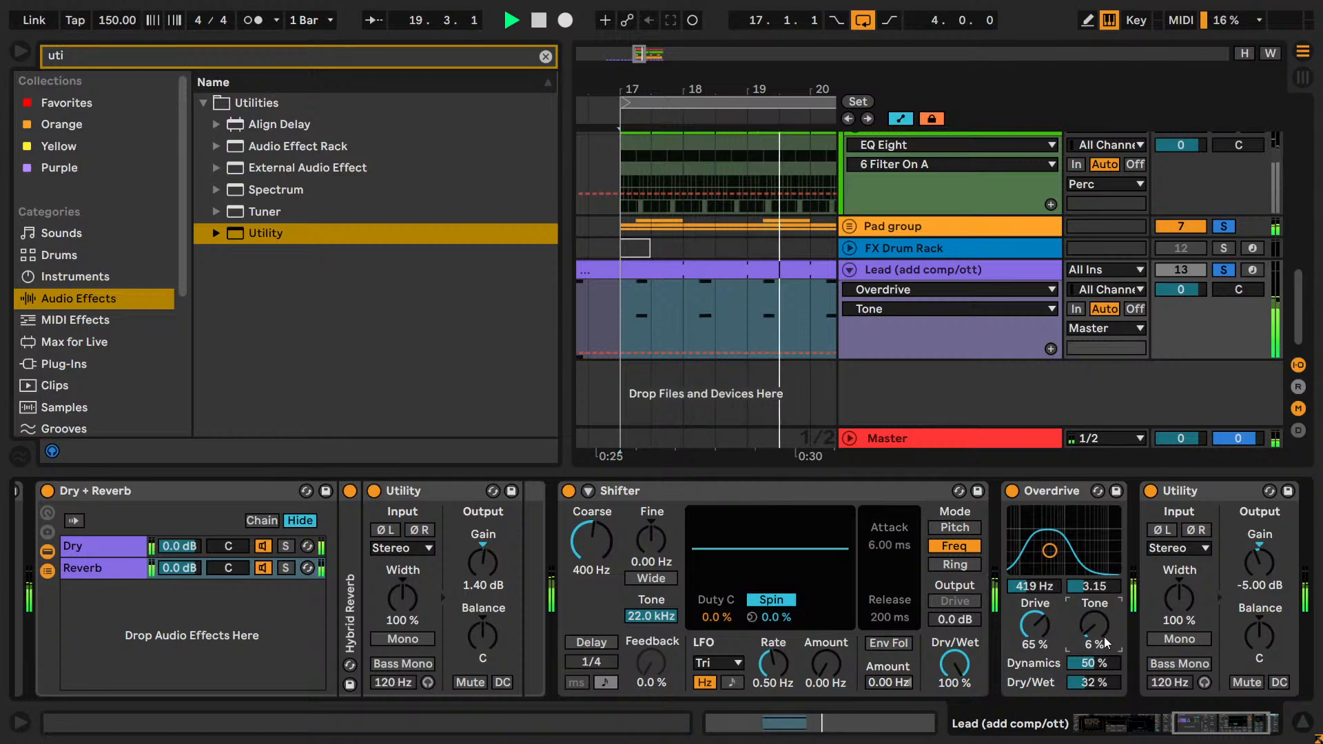
left_click_drag(1104, 637, 1092, 672)
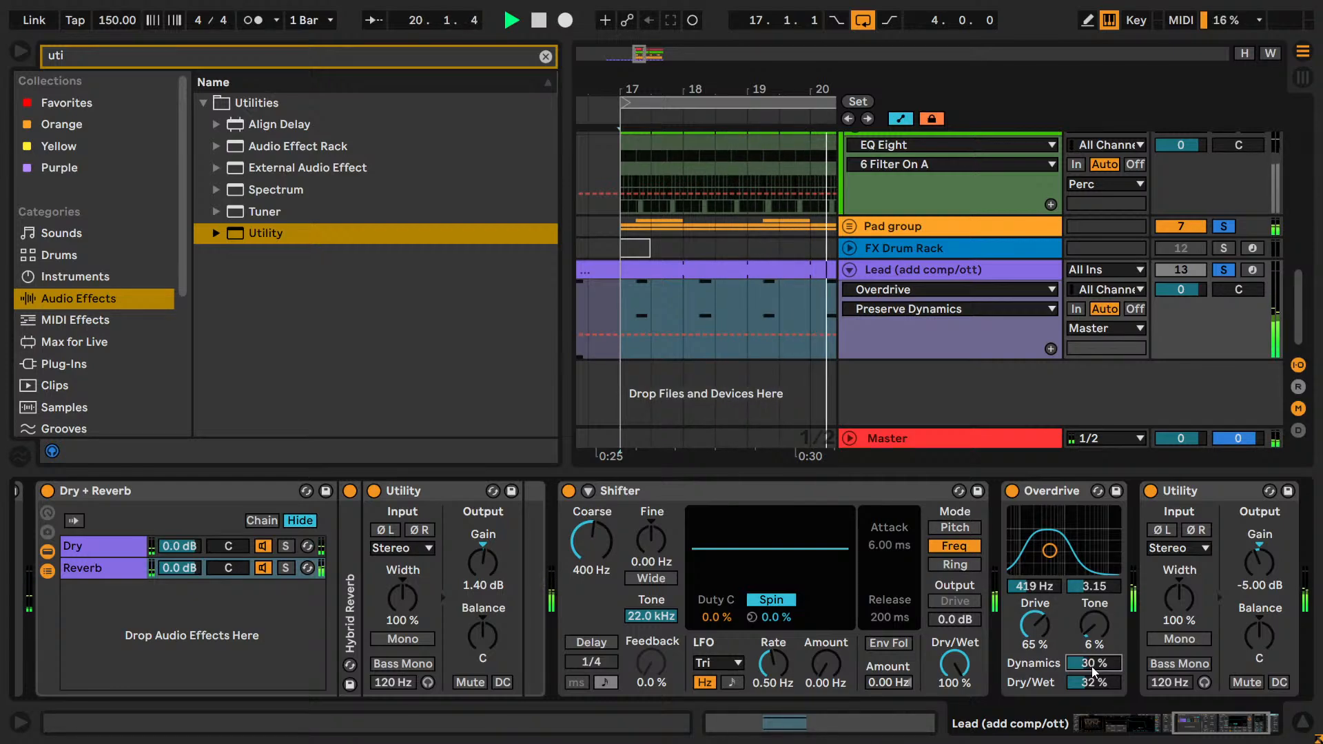
left_click_drag(1092, 672, 1093, 672)
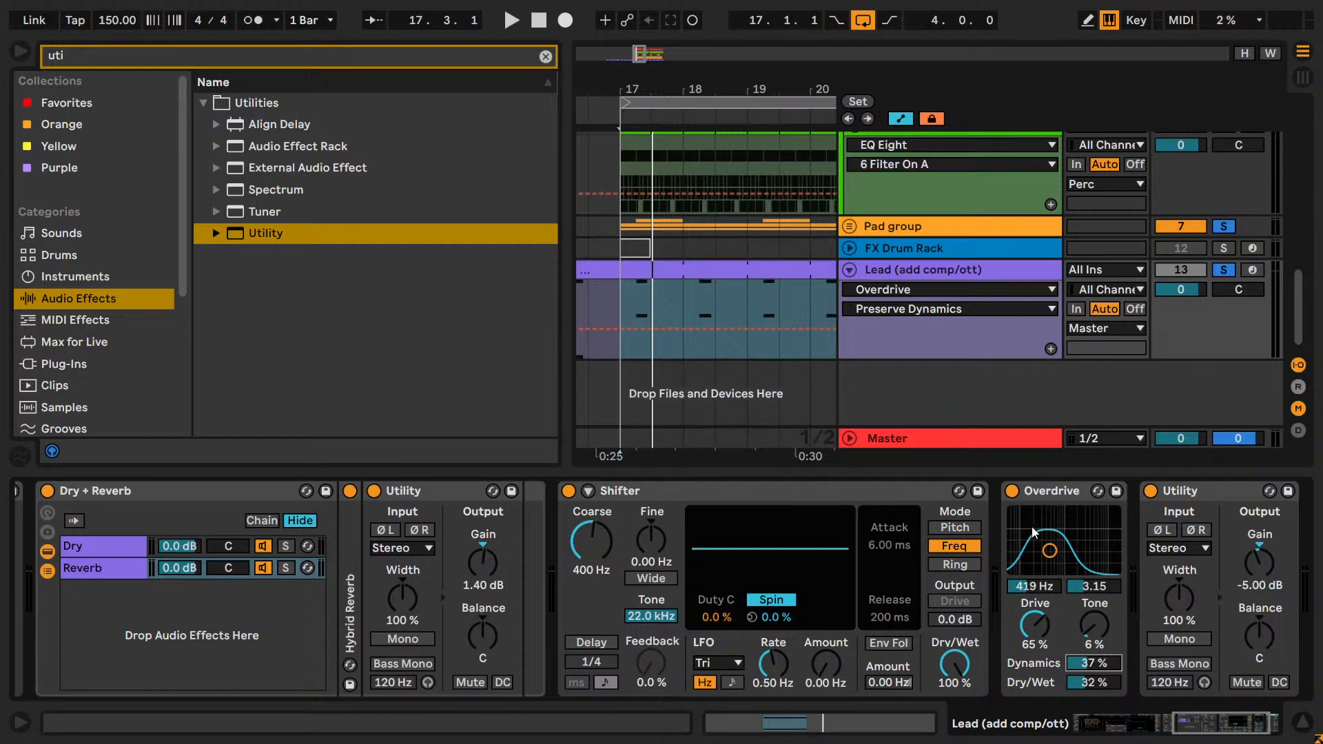
Audition Overdrive's Dry/Wet at 30 and 20 % during playback, comparing with the device bypassed.
left_click(1080, 682)
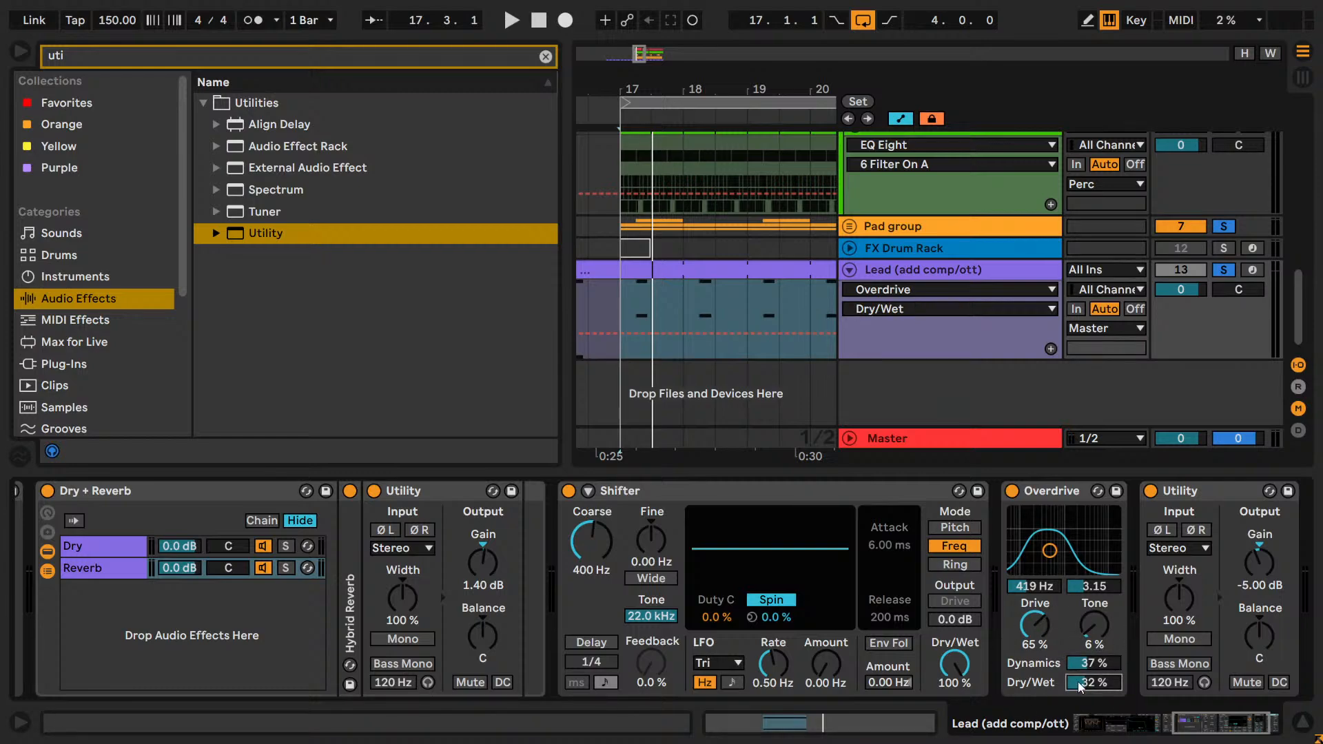
type("30")
key("Return")
key("space")
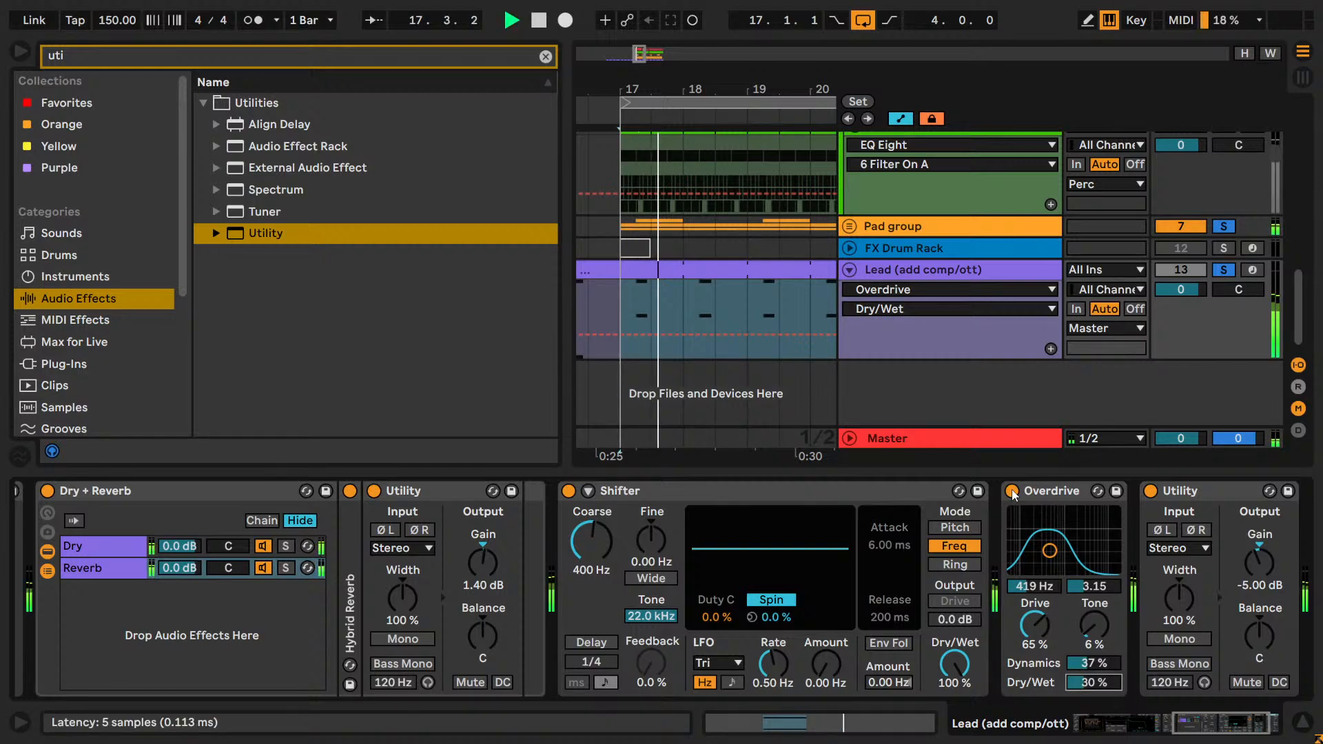
left_click(1012, 491)
left_click(1090, 682)
type("20")
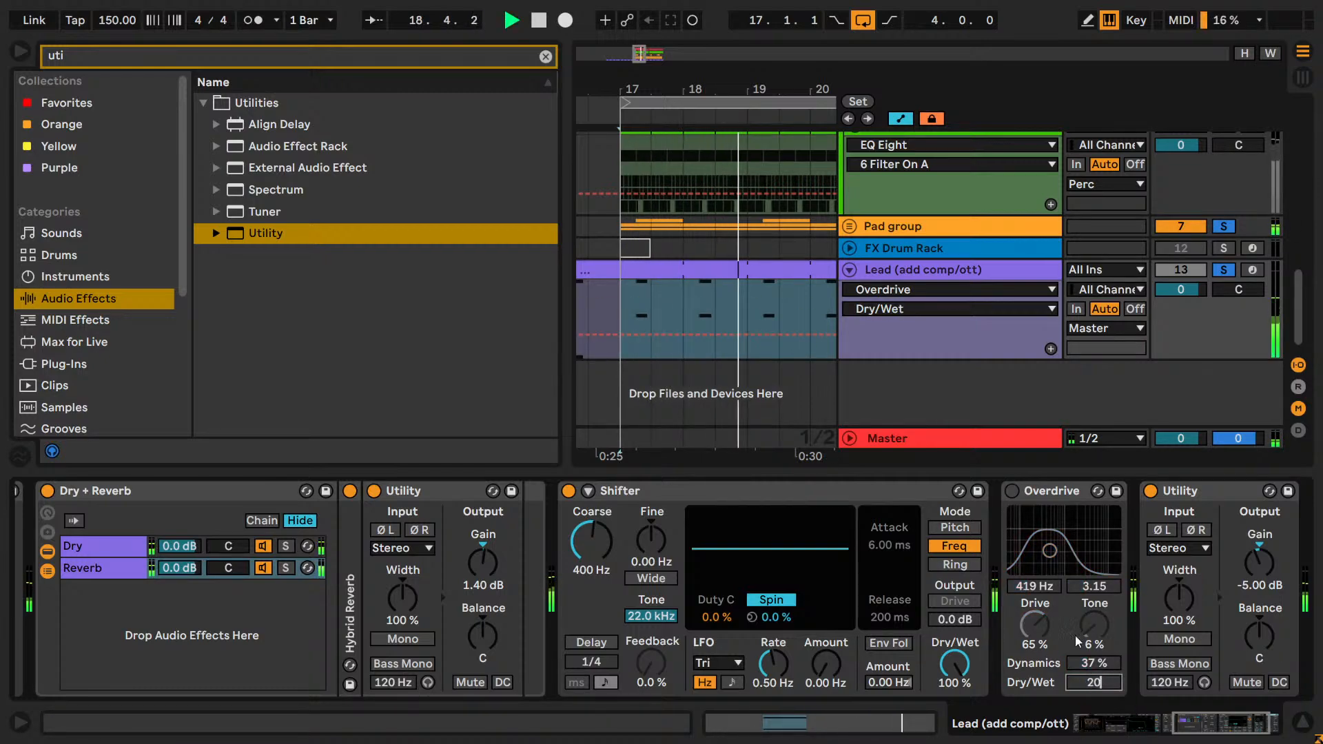
key("Return")
left_click(1017, 494)
left_click(1012, 490)
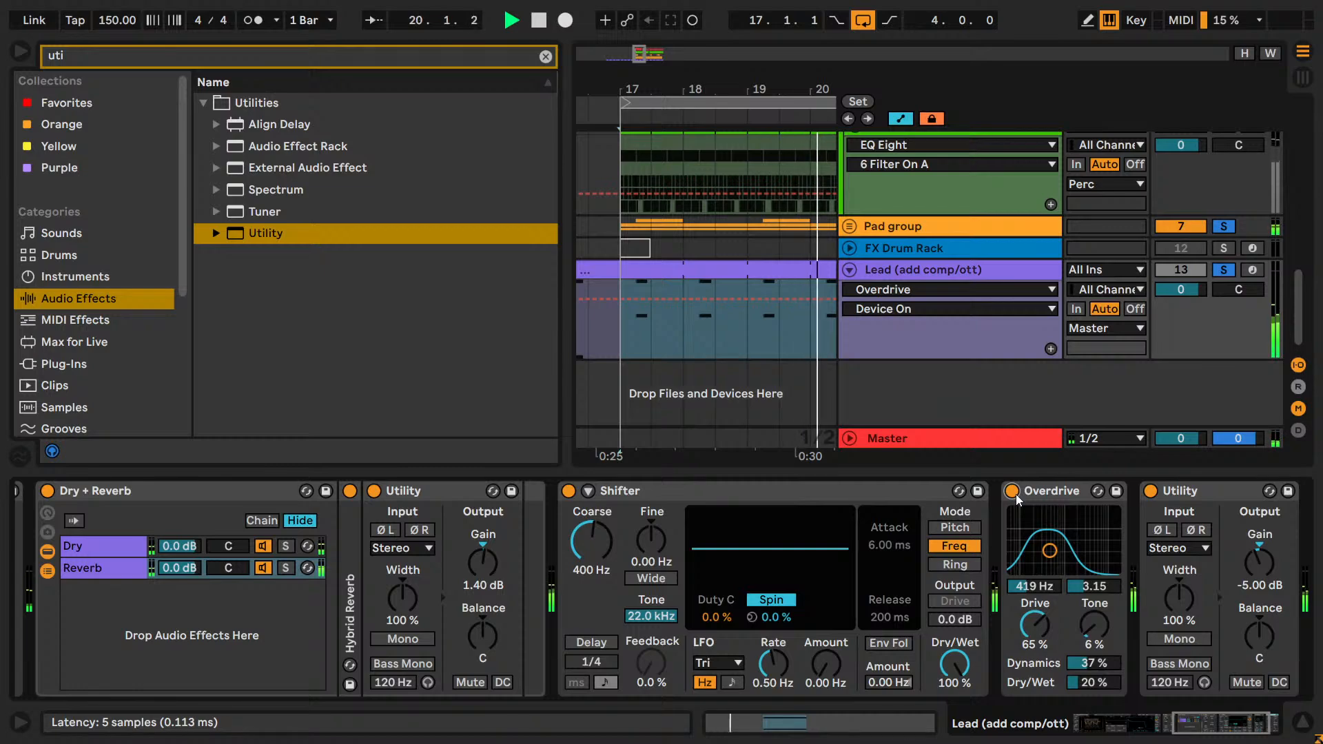
Try Overdrive's Dry/Wet at 10 and 30 %, and compare values between 24 and 28 %.
left_click(1091, 678)
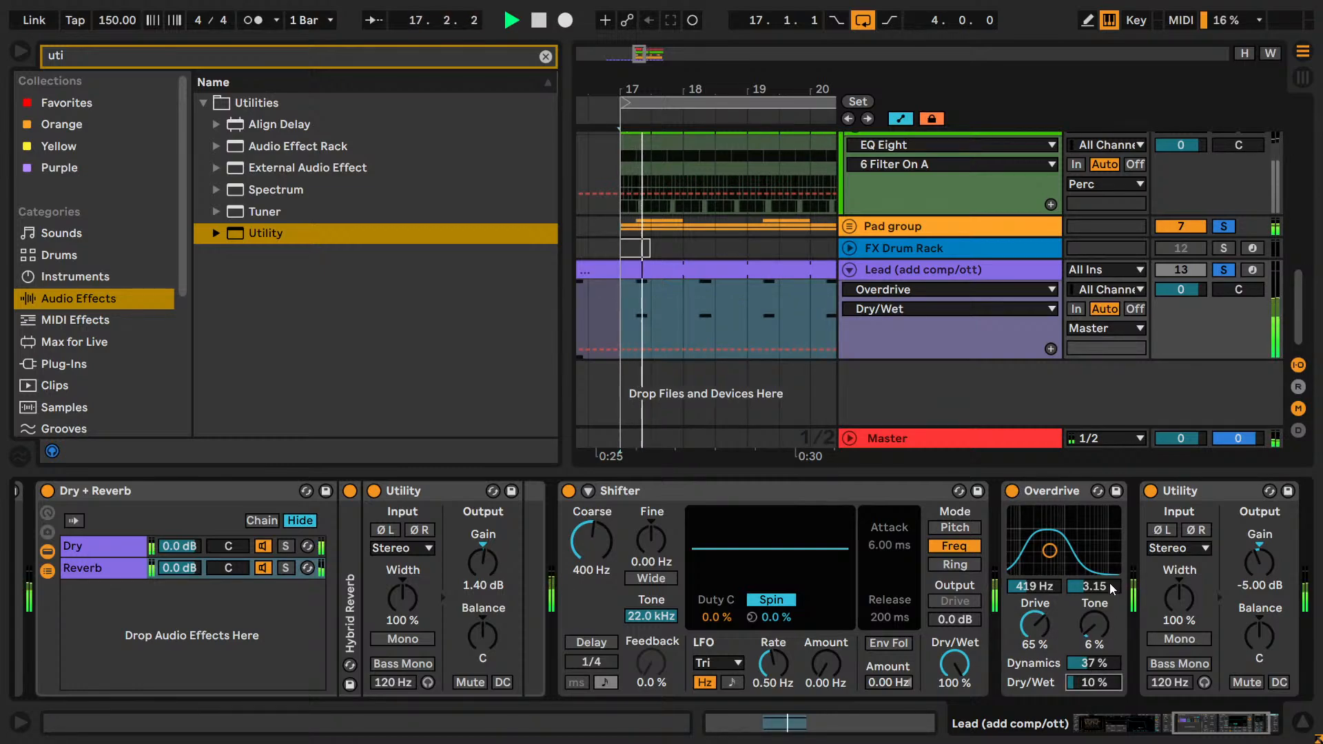
type("30")
key("Return")
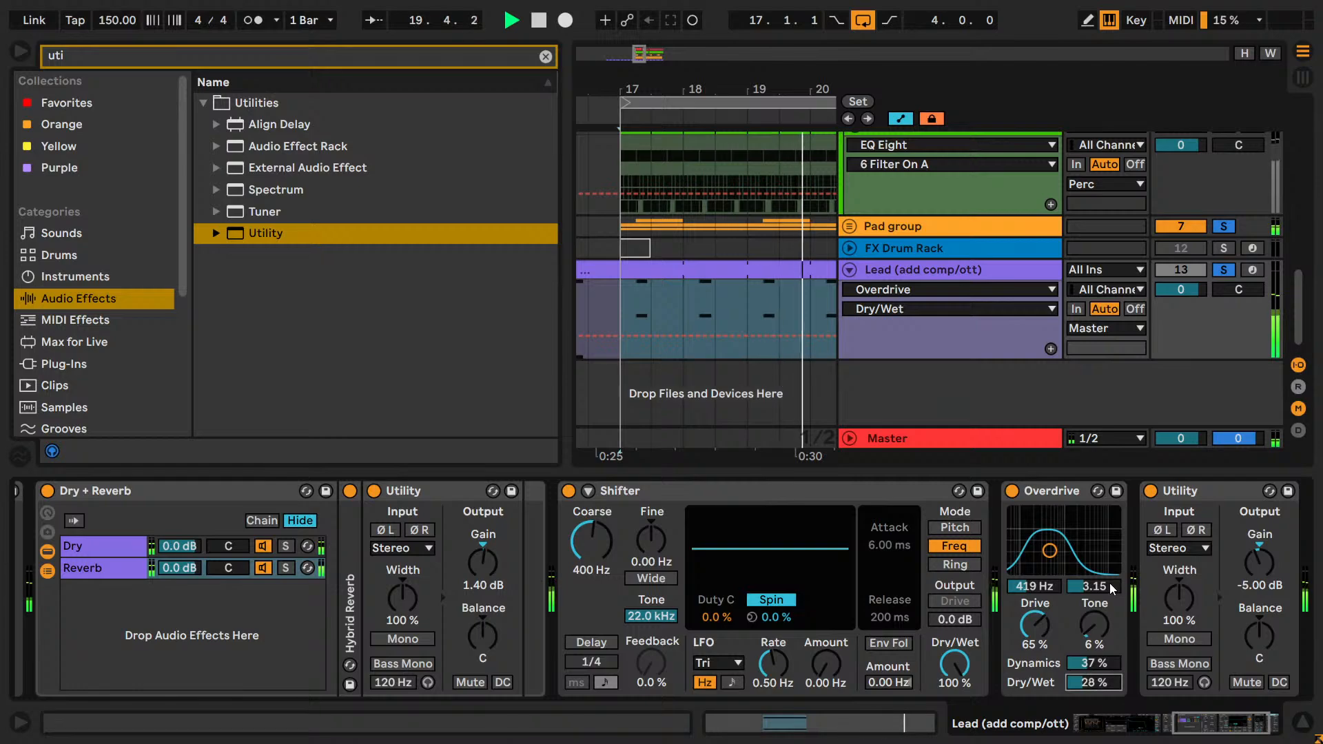
key("Down")
key("Down")
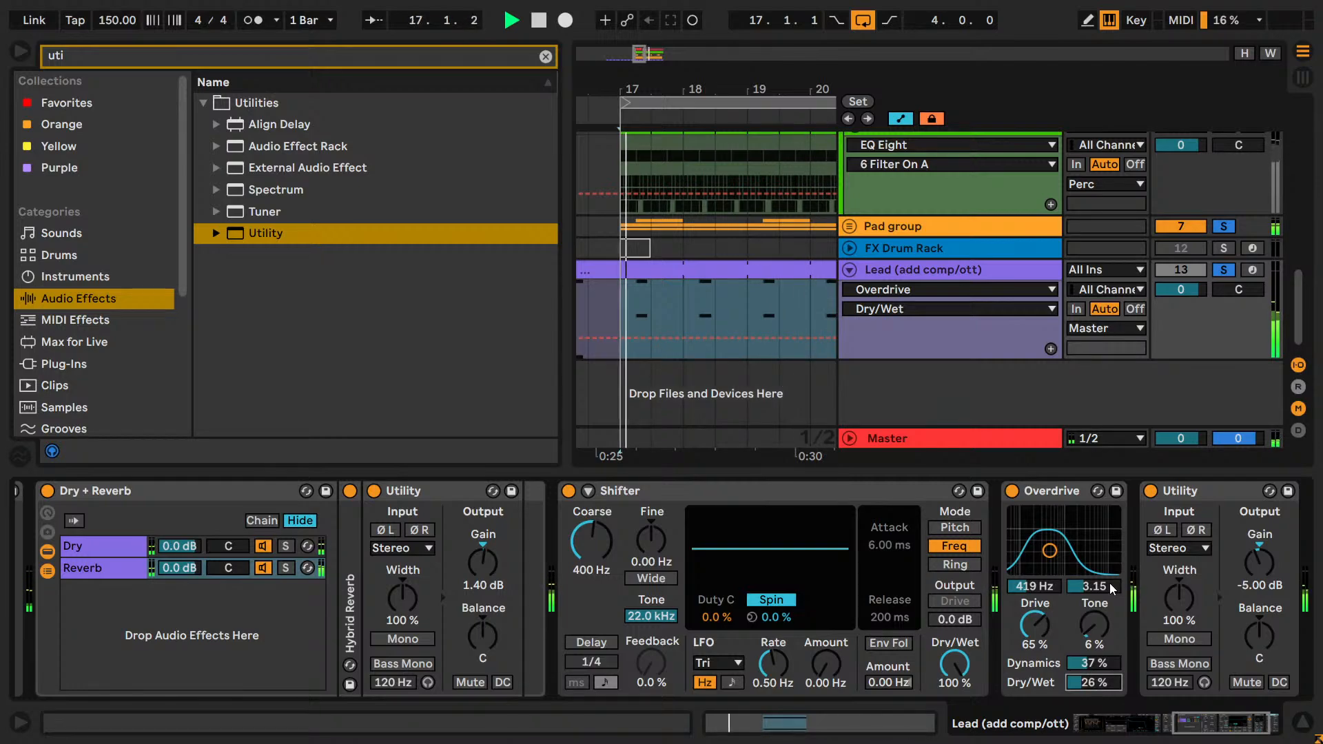
key("Down")
key("Down")
key("Down")
key("Down")
key("Up")
key("Up")
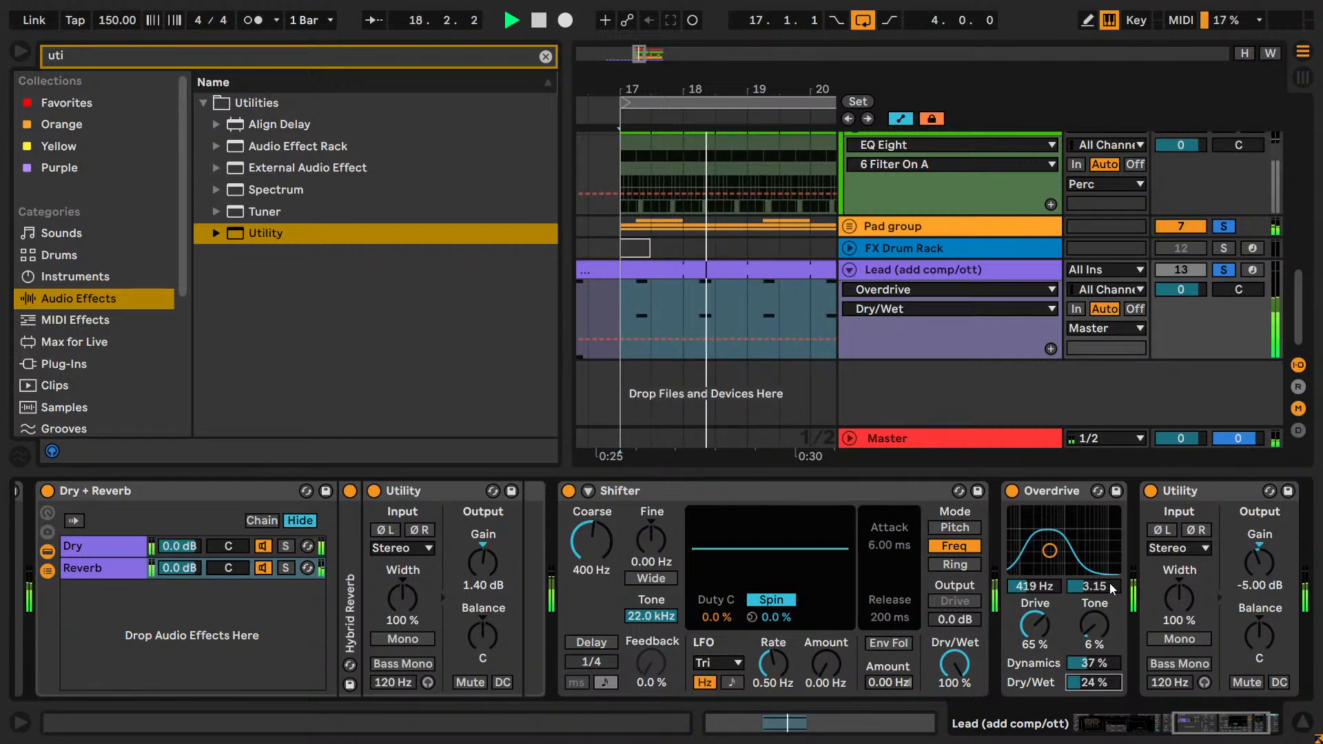
key("Up")
key("Up")
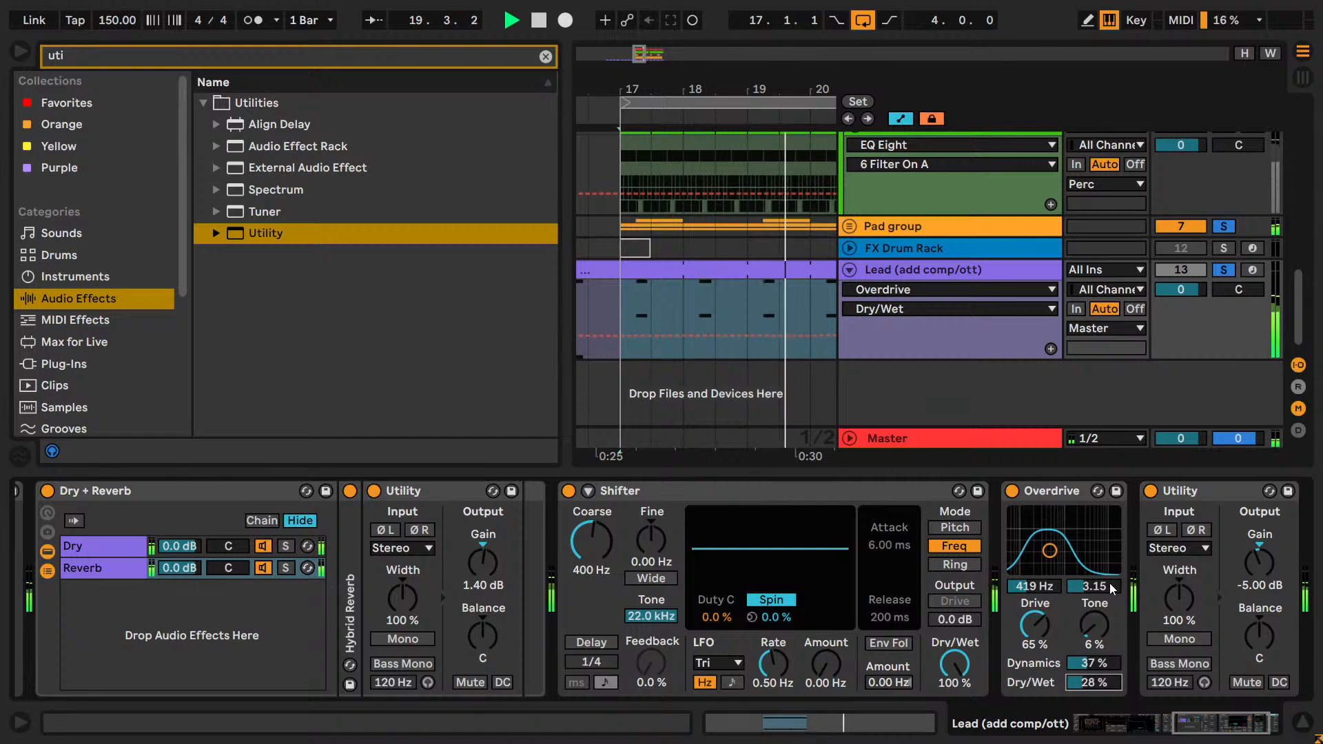
Fine-tune Overdrive's Dry/Wet by comparing 26 and 24 %, and set it to 25 %.
key("Down")
key("Down")
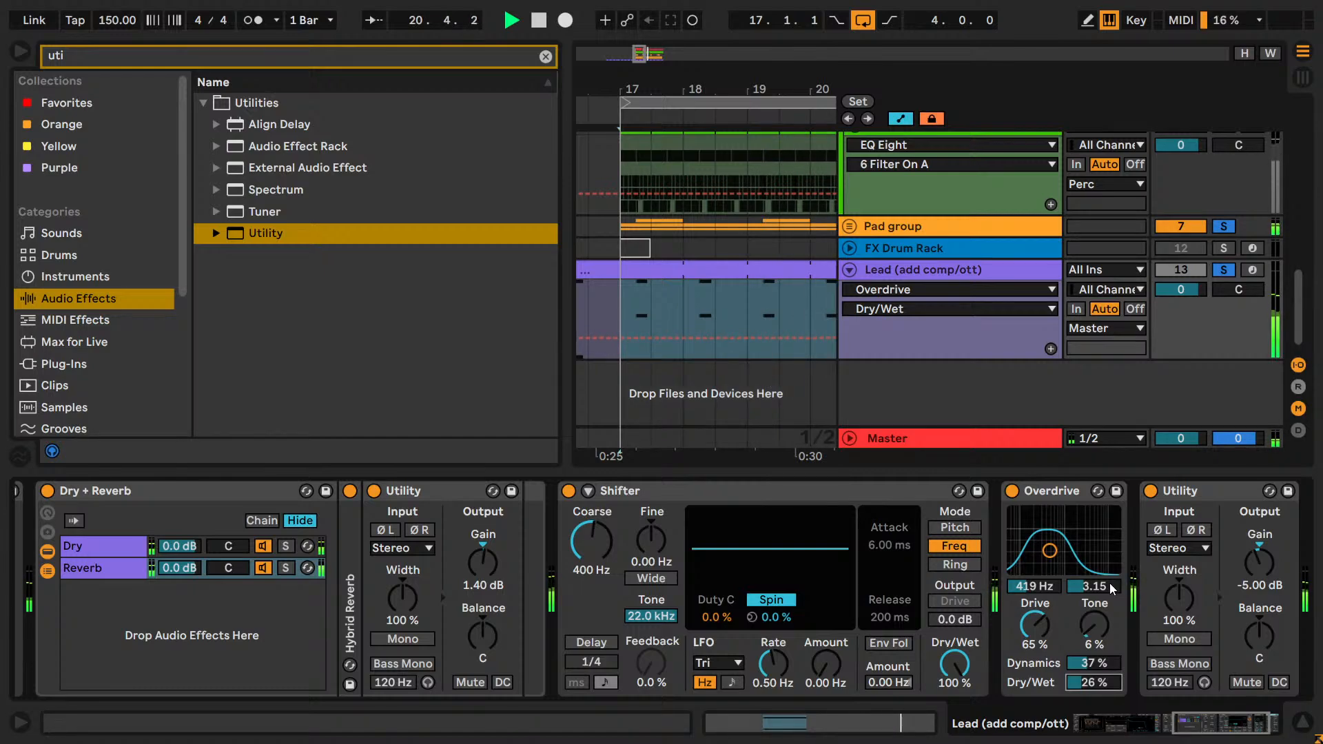
key("Down")
key("Down")
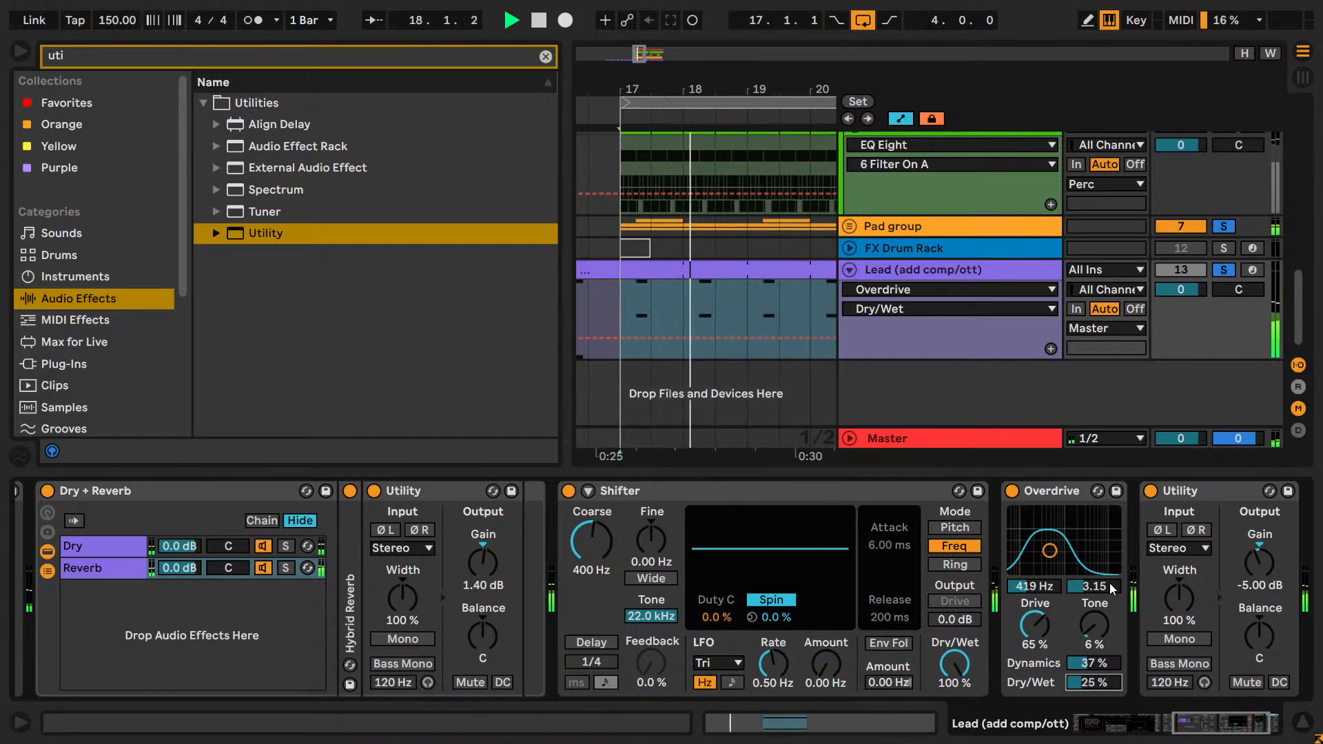
key("Up")
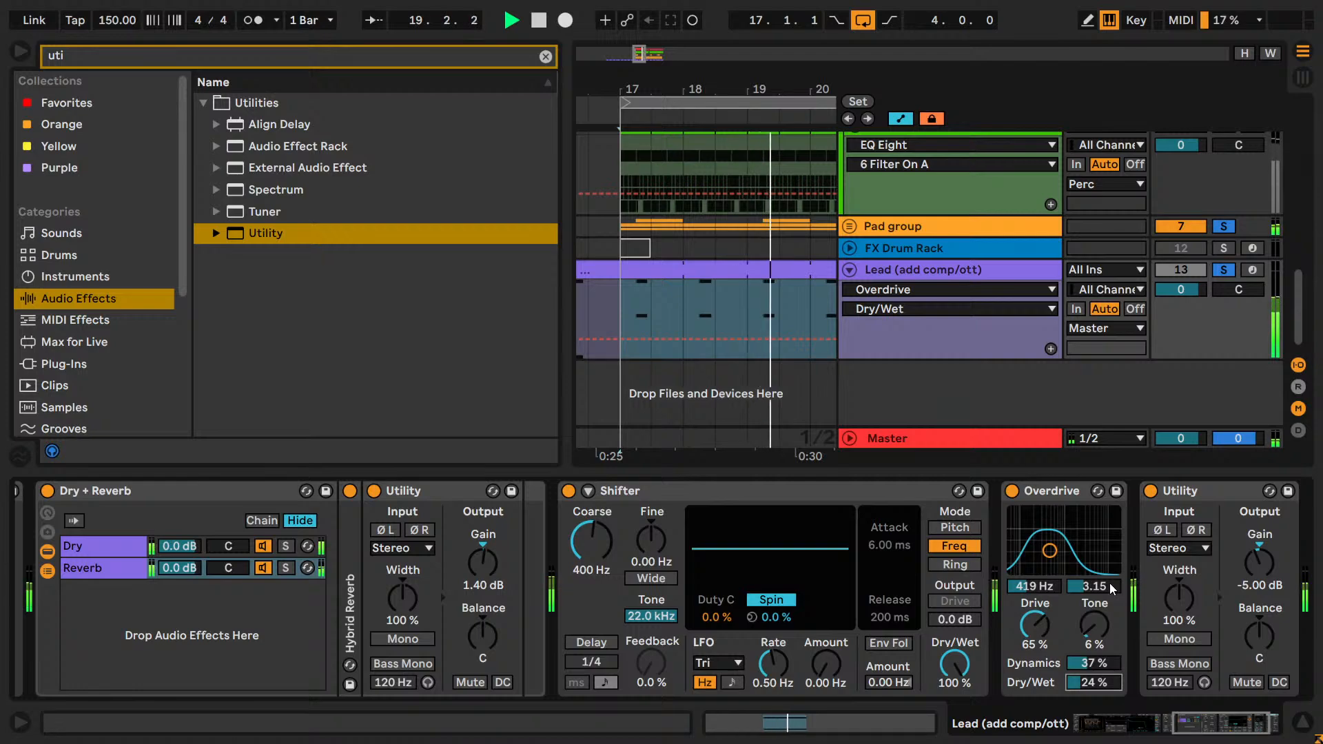
key("Up")
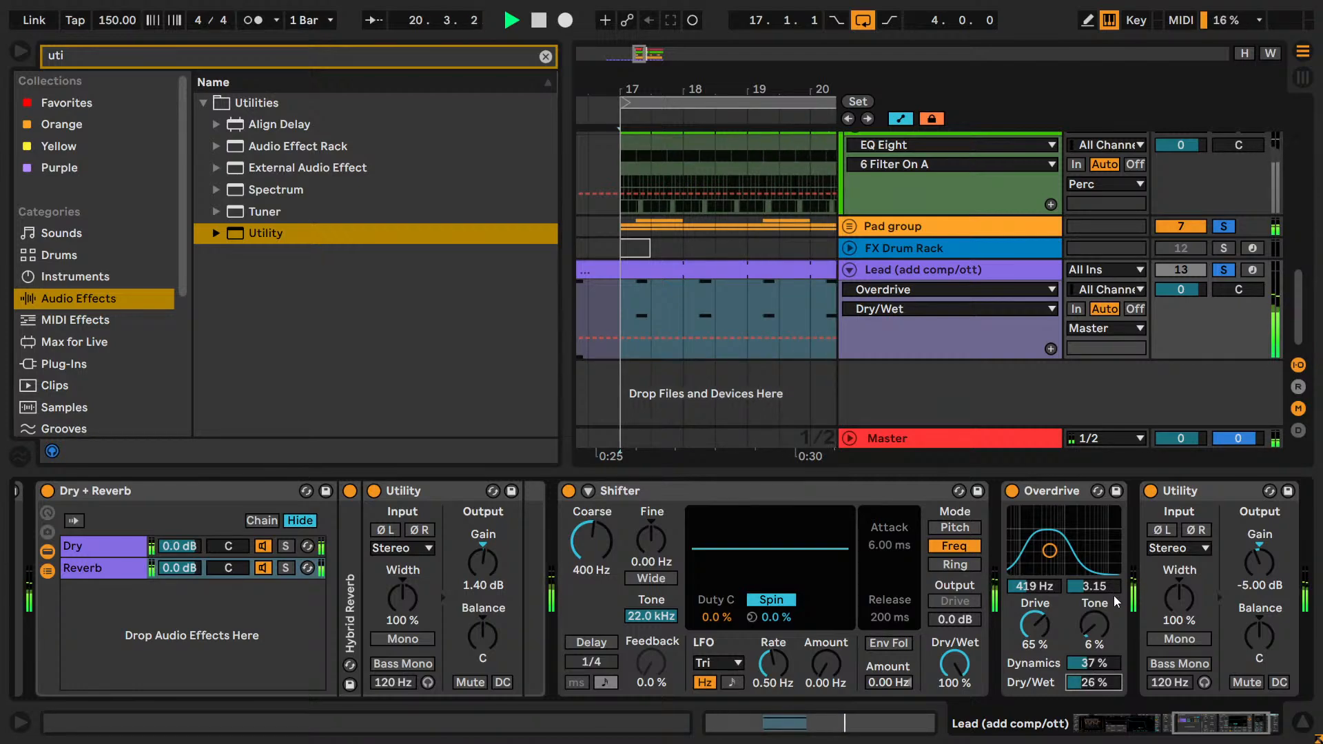
key("Down")
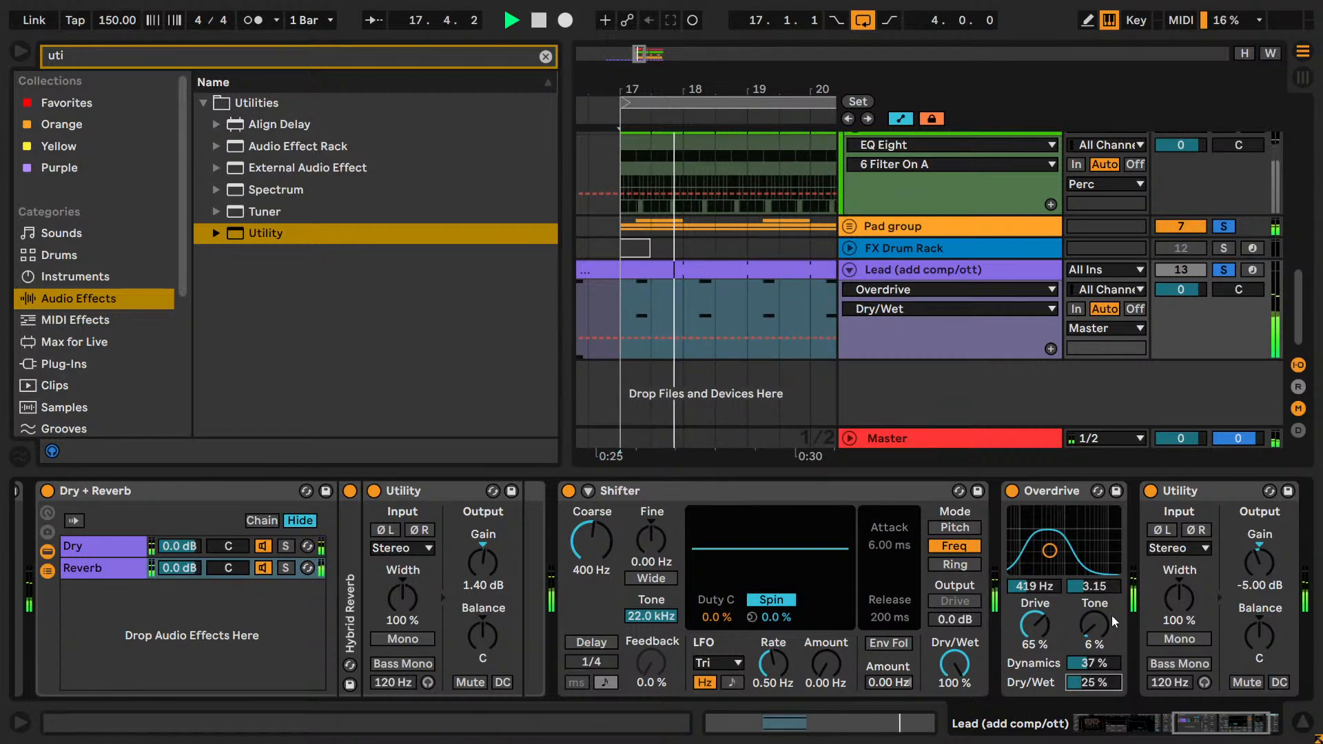
Stop playback, solo only the Lead track, and save the set.
key("space")
left_click(1223, 270)
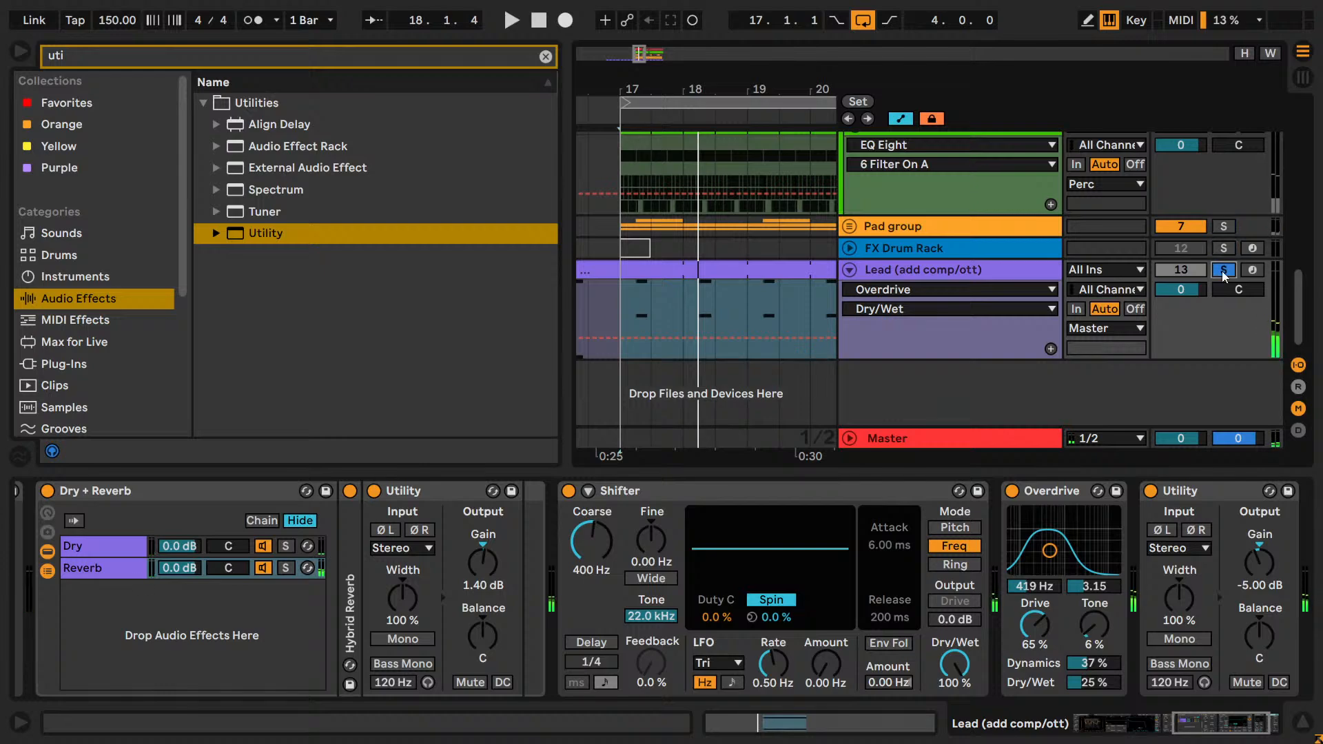
key("ctrl+s")
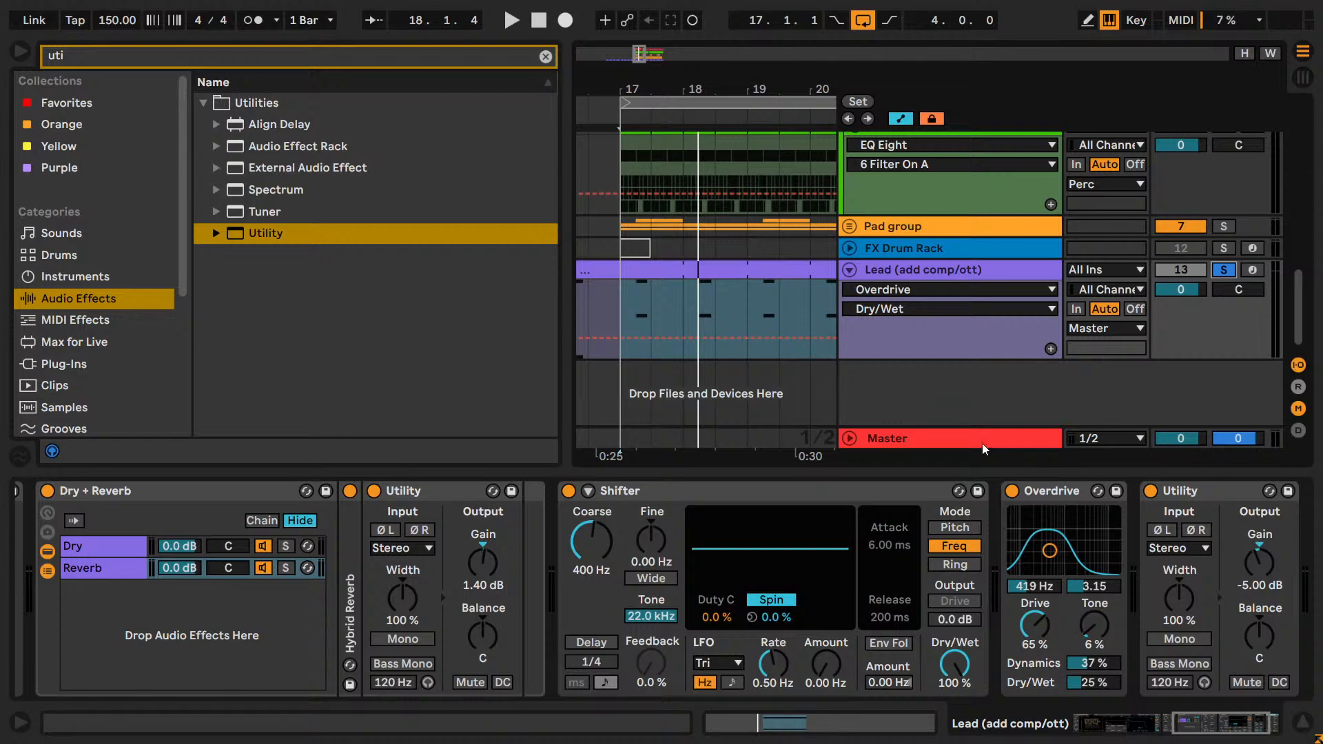
Expand the Pad group to show its tracks.
scroll(954, 411, "up", 3)
left_click(850, 343)
scroll(933, 316, "down", 2)
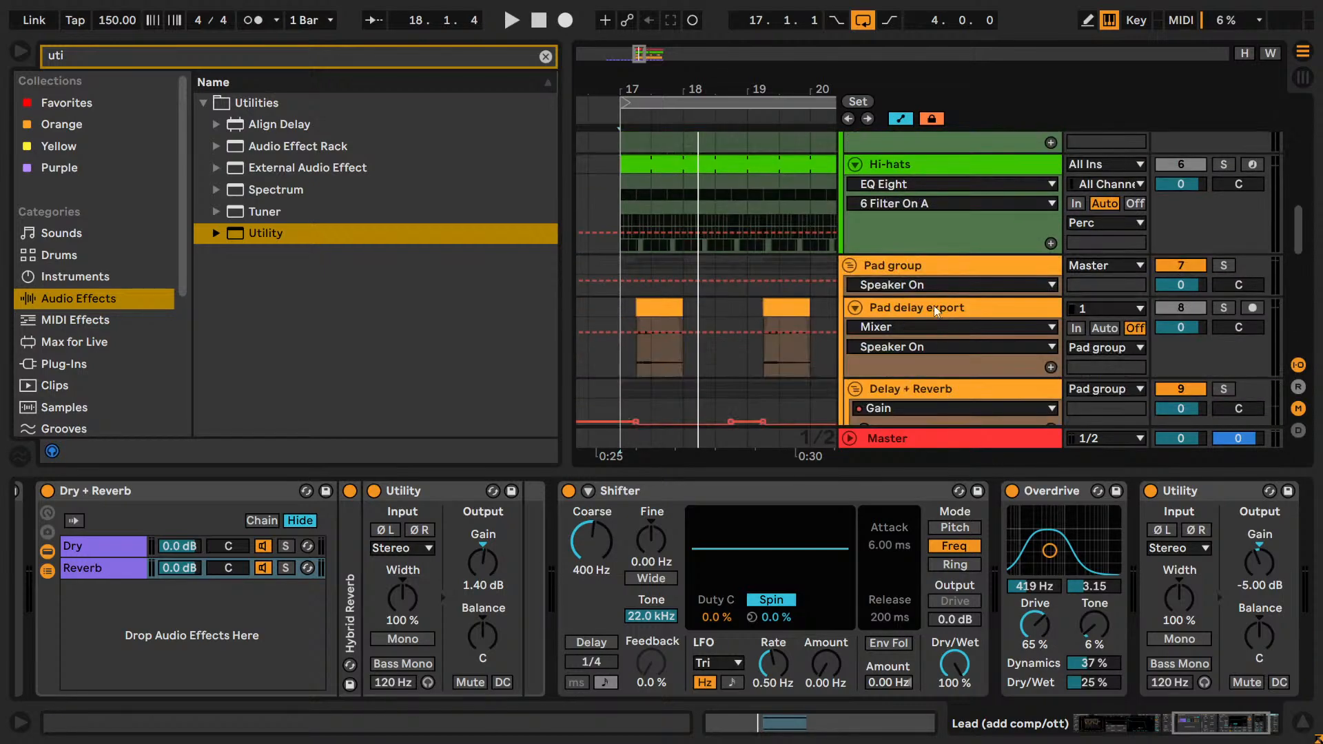
Examine the effects on Pad delay export, Delay + Reverb with its Reverb and Delay chains, and the two Pad export tracks.
left_click(917, 270)
left_click(937, 307)
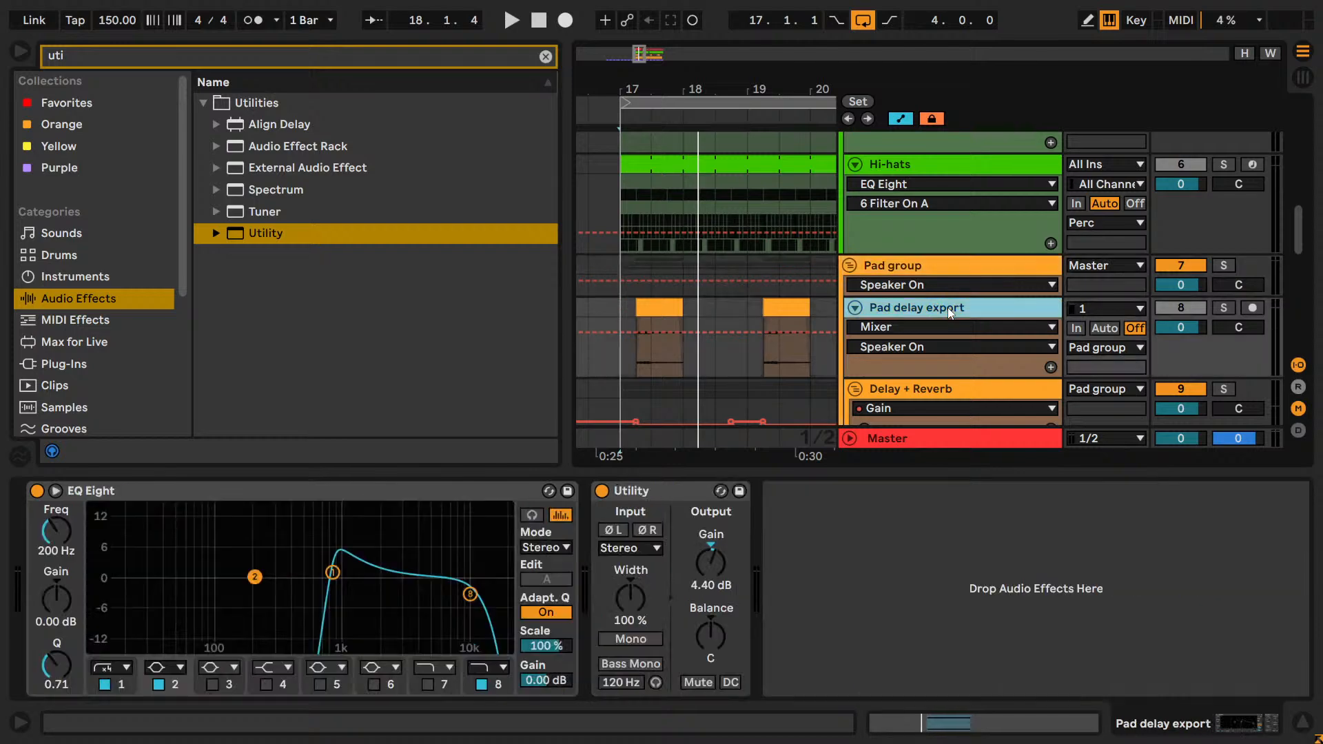
scroll(971, 324, "down", 2)
left_click(936, 282)
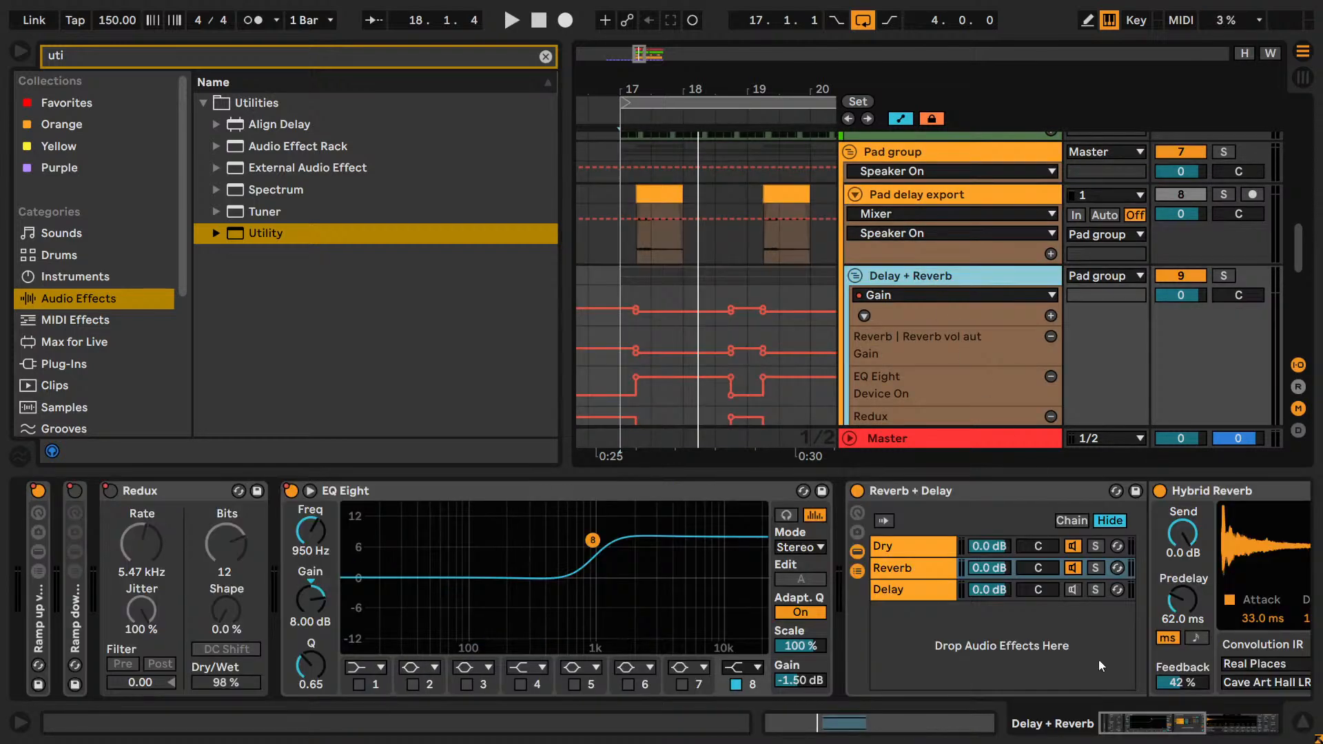
left_click_drag(1157, 716, 1230, 718)
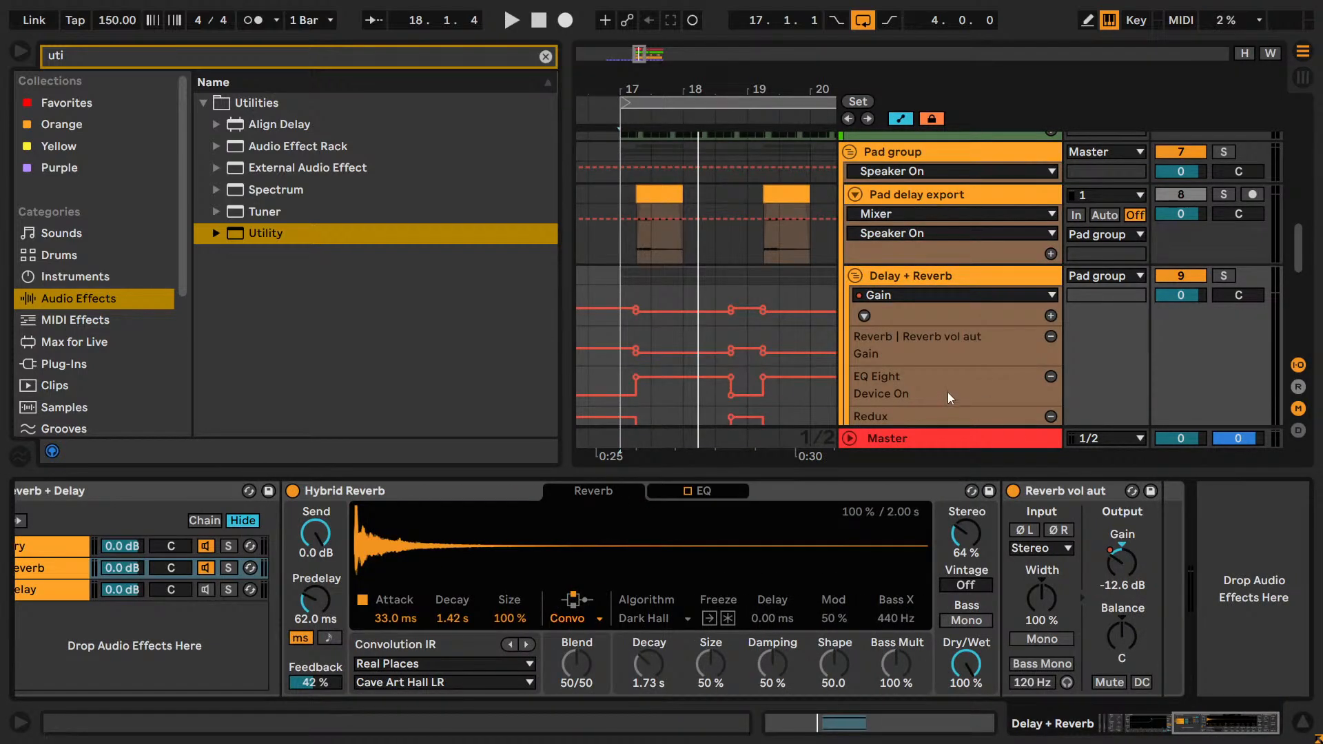
left_click(63, 591)
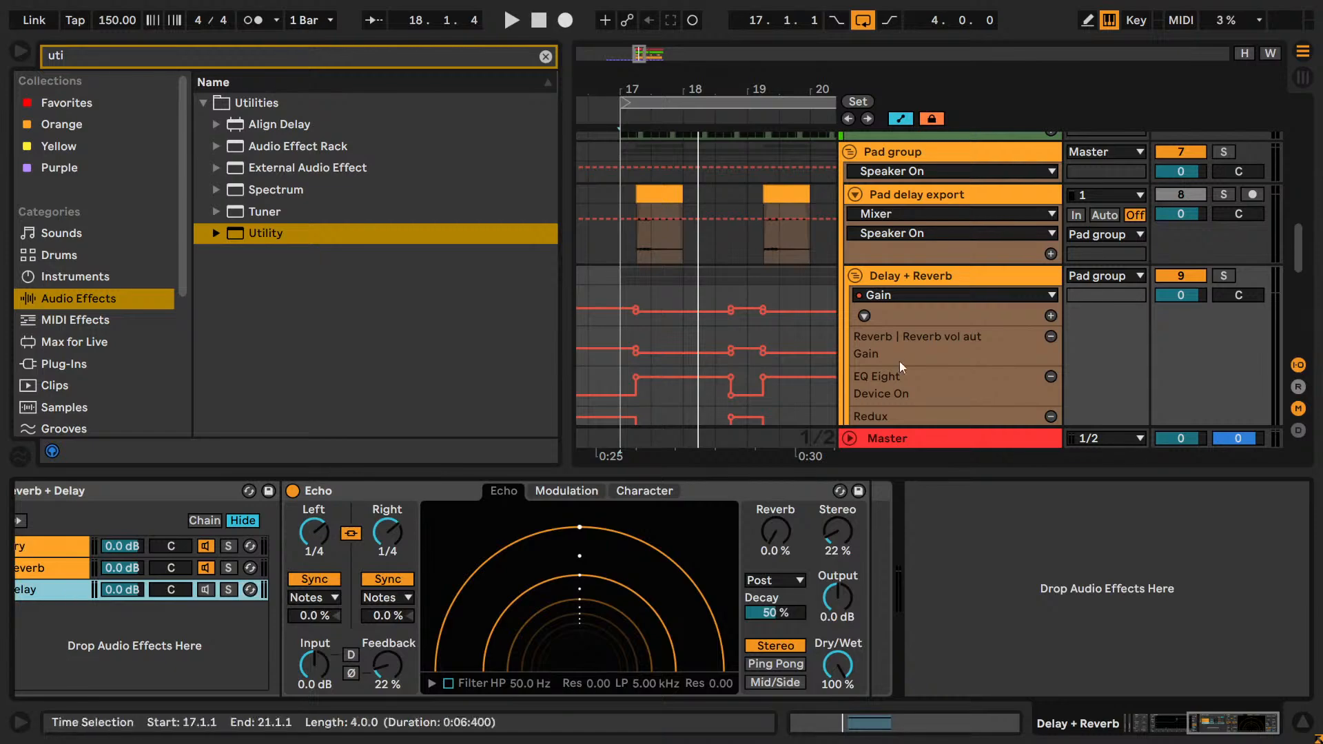
scroll(995, 315, "down", 5)
left_click(959, 312)
left_click(982, 397)
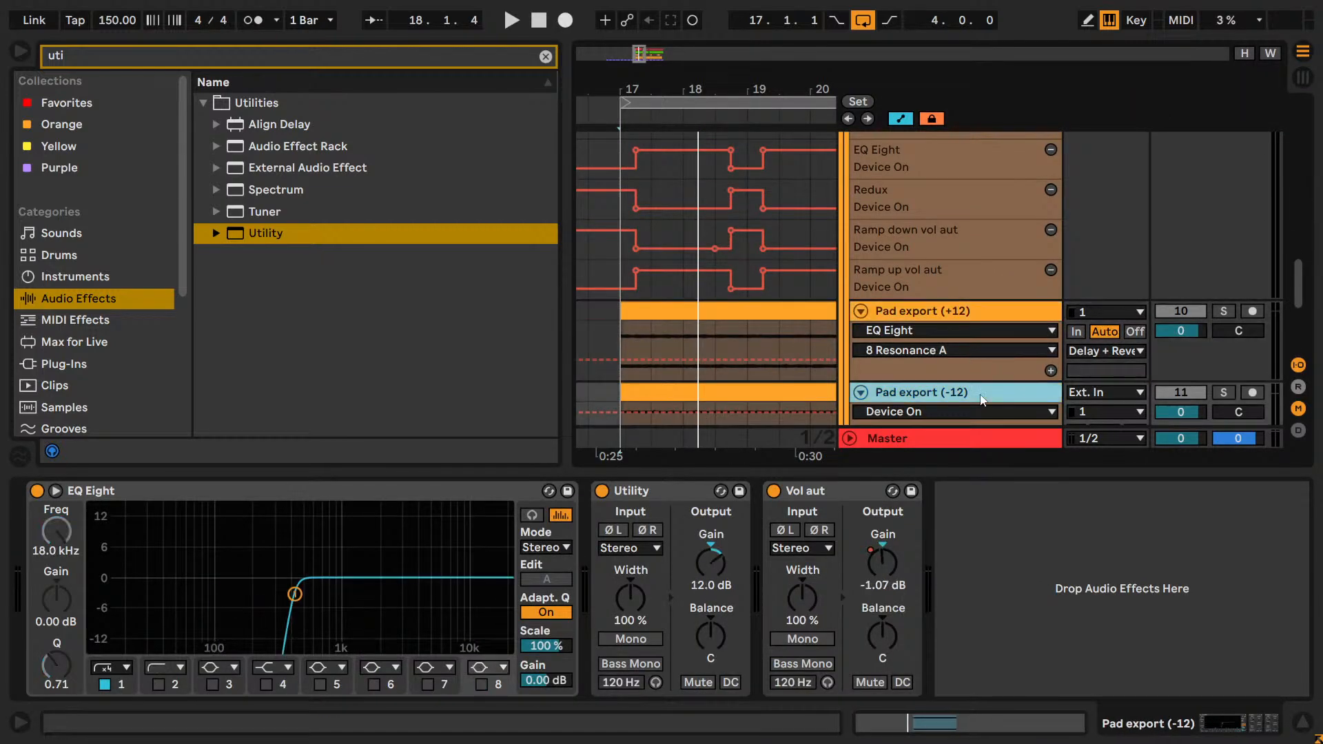
Examine the Ramp down vol aut and Ramp up vol aut racks at the start of the Delay + Reverb track's chain.
scroll(979, 359, "up", 5)
left_click(921, 282)
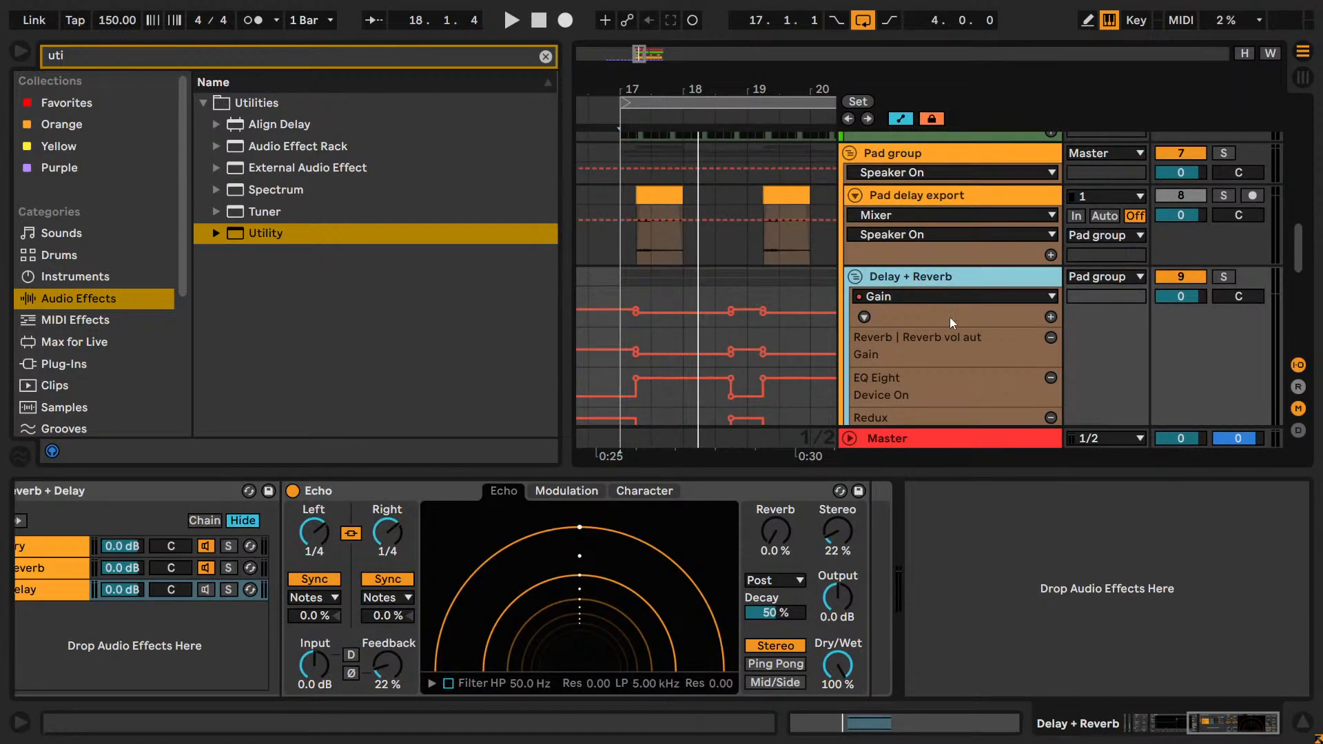
scroll(949, 317, "down", 3)
left_click_drag(1205, 729, 1144, 720)
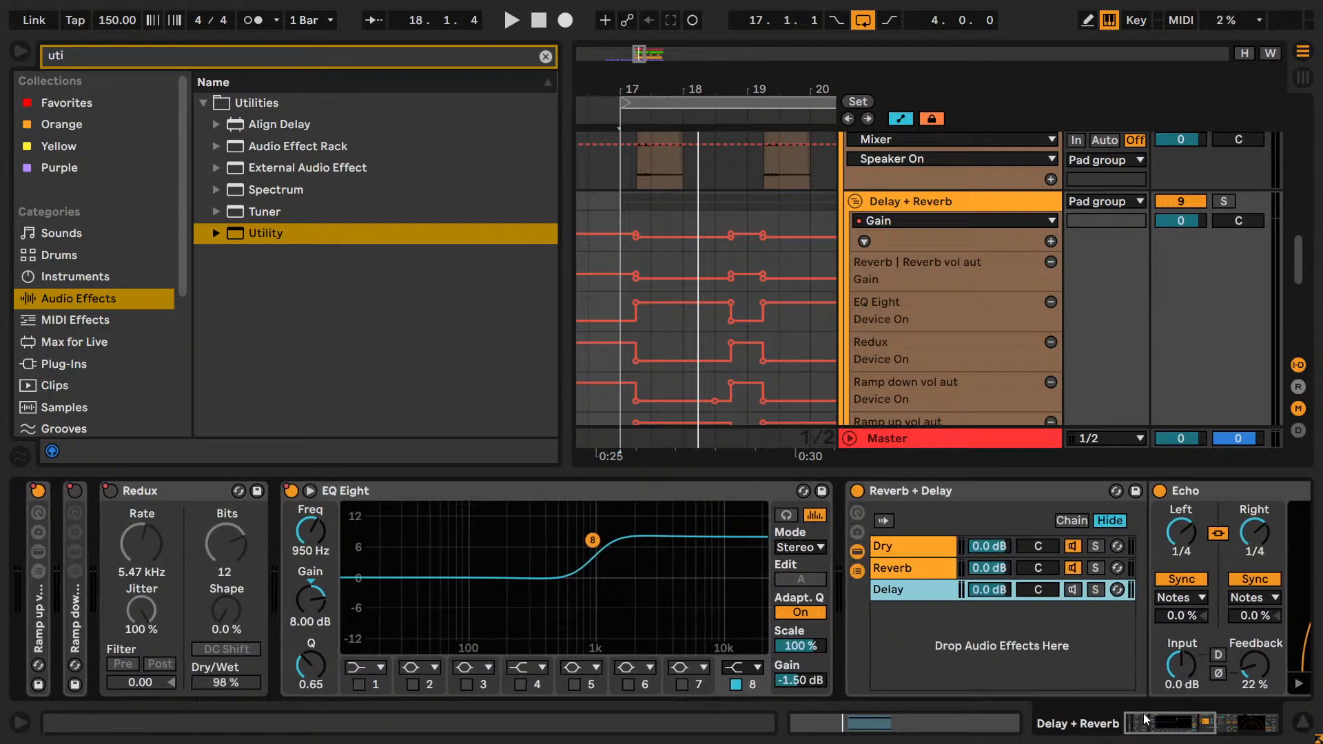
double_click(83, 618)
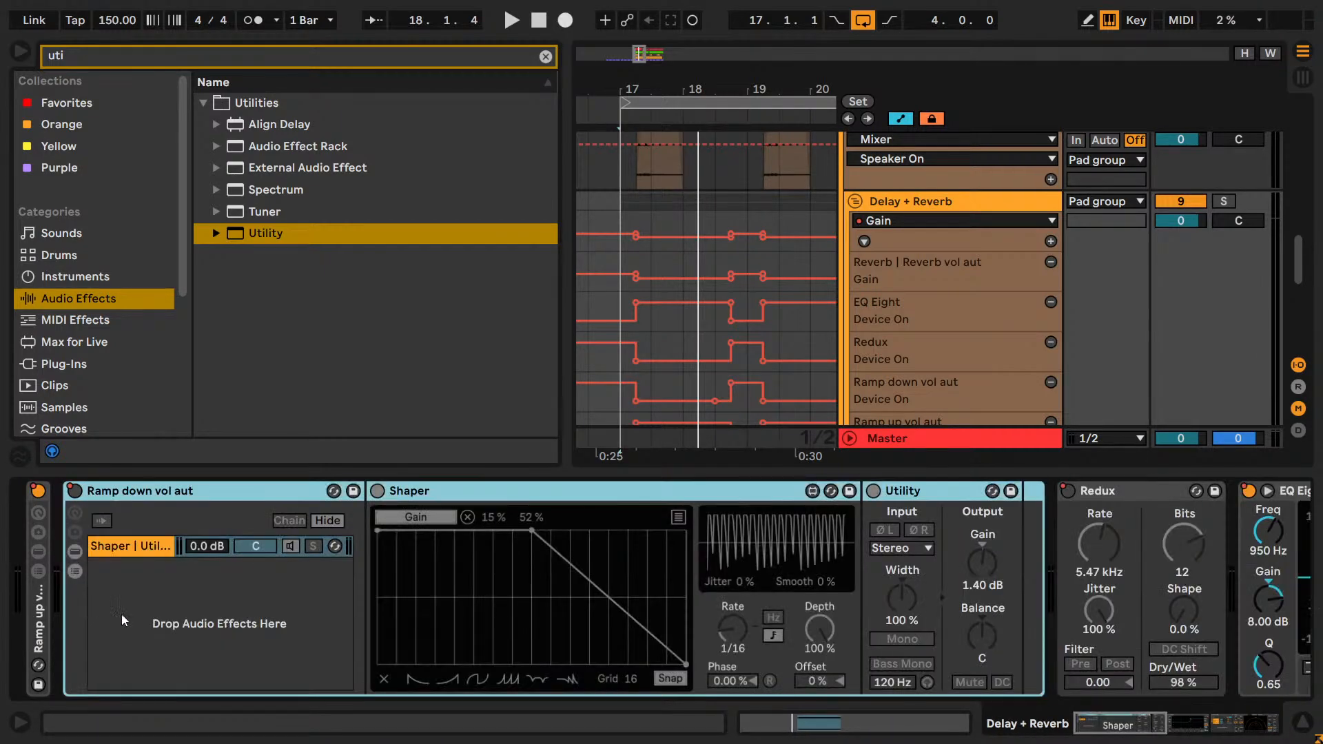
double_click(39, 620)
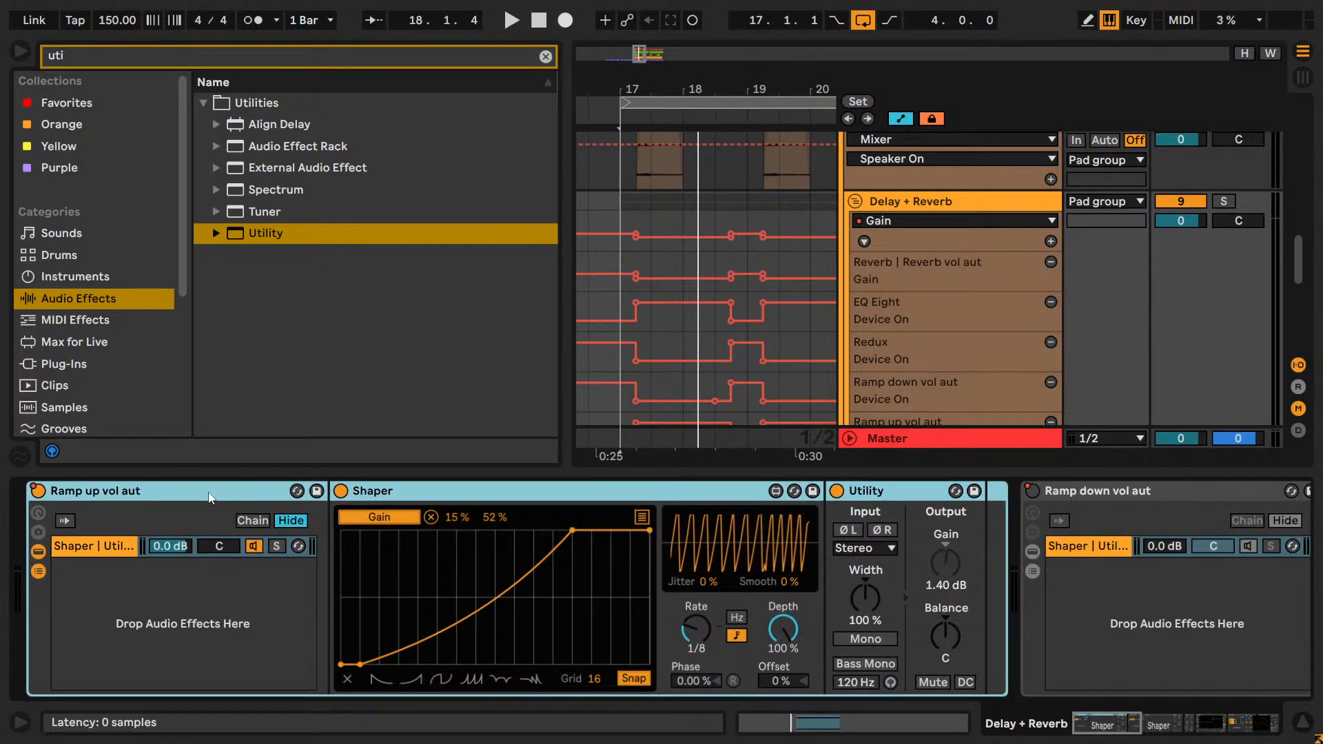
double_click(173, 496)
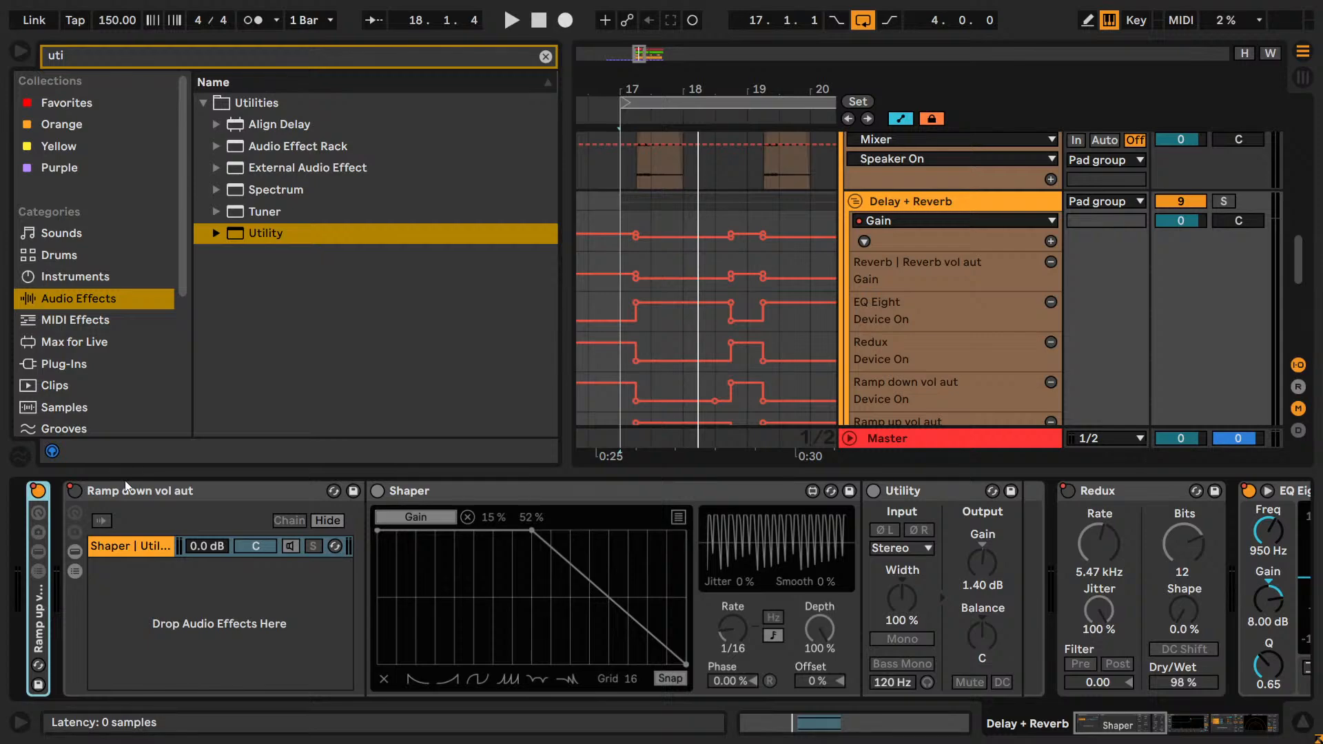
Try a copy of Delay + Reverb's Ramp down vol aut rack after the last Utility on the soloed Lead track.
left_click(142, 485)
double_click(142, 490)
scroll(1171, 289, "down", 5)
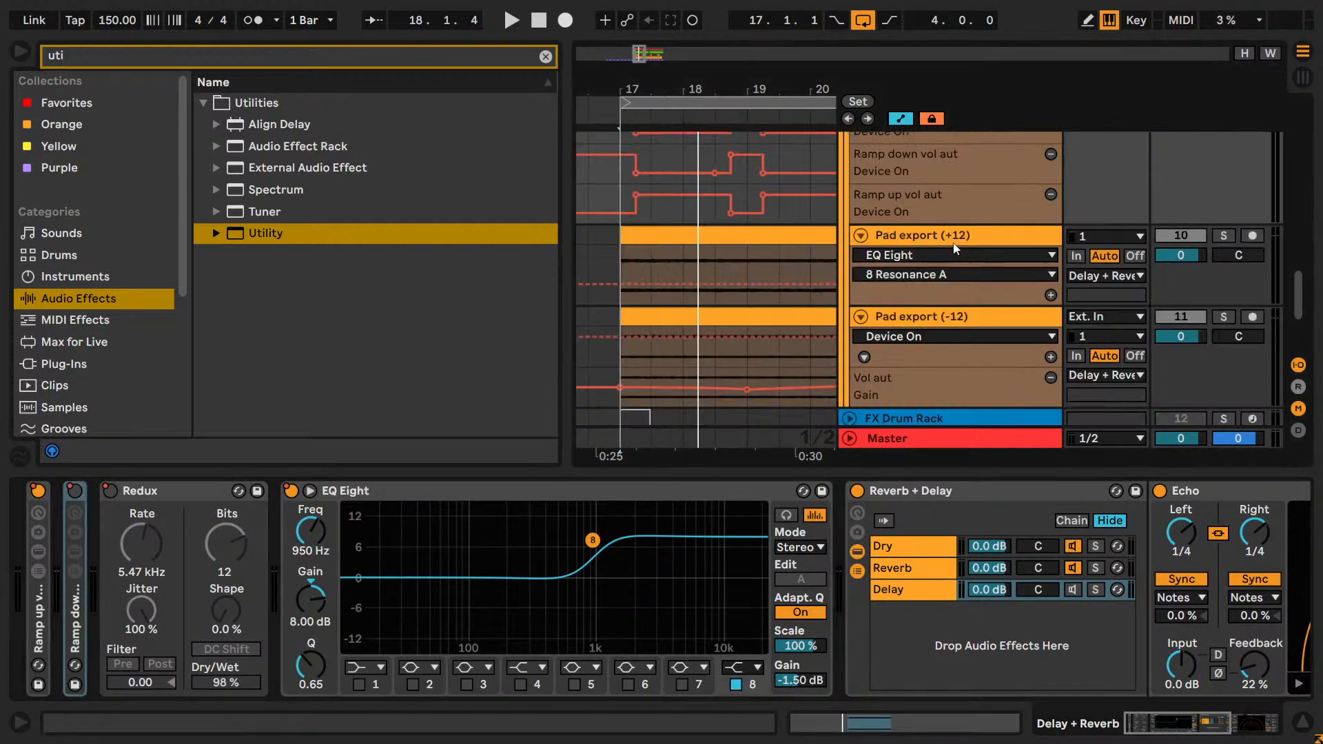
left_click(1223, 285)
left_click(984, 303)
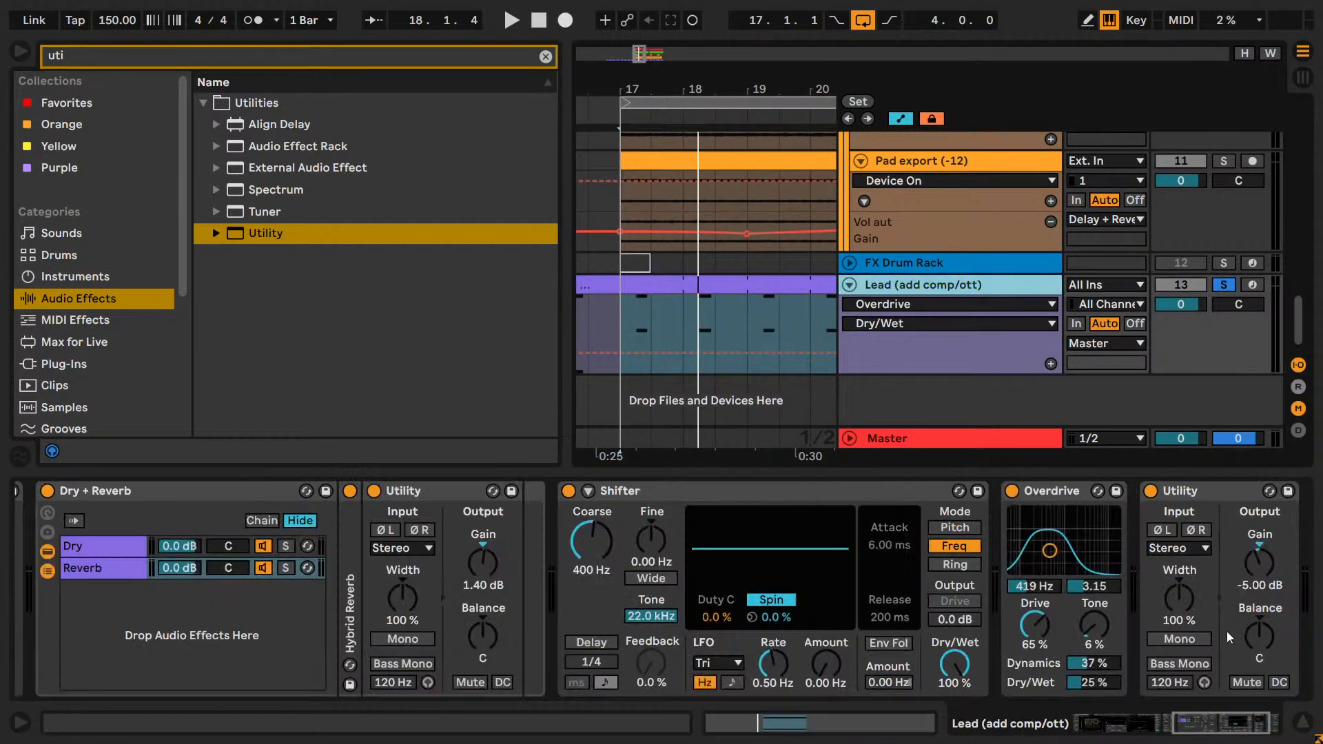
left_click_drag(1262, 733, 1304, 722)
left_click(1304, 622)
key("ctrl+v")
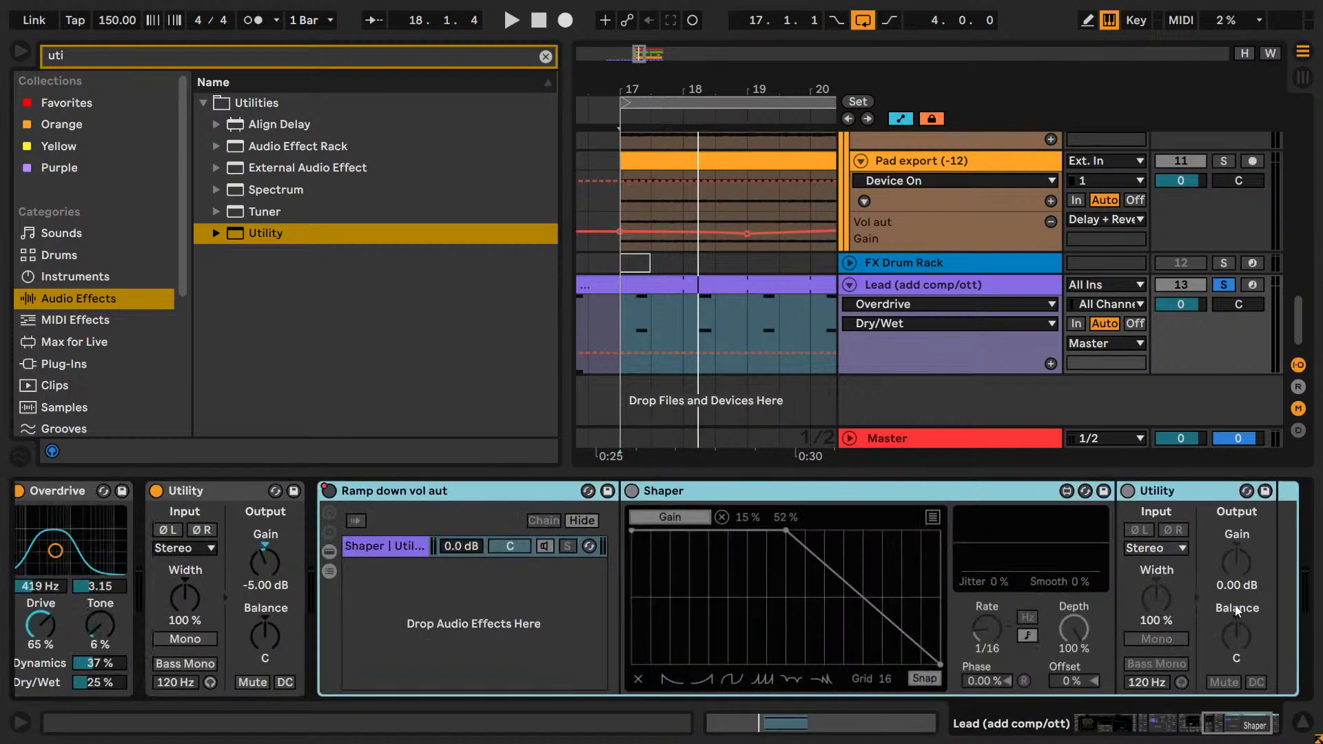
Turn on the Ramp down vol aut rack on the Lead and audition its gain ramps over the loop.
key("space")
left_click(632, 490)
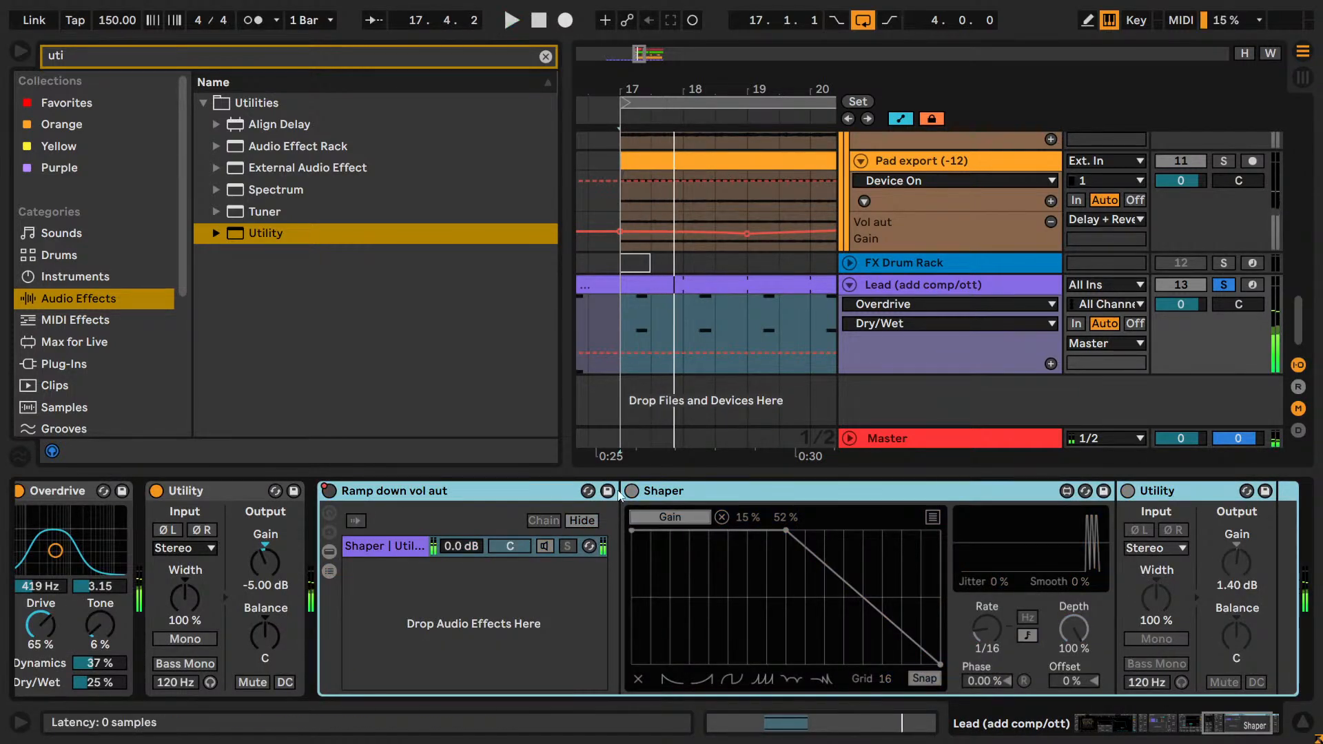
left_click(328, 492)
key("space")
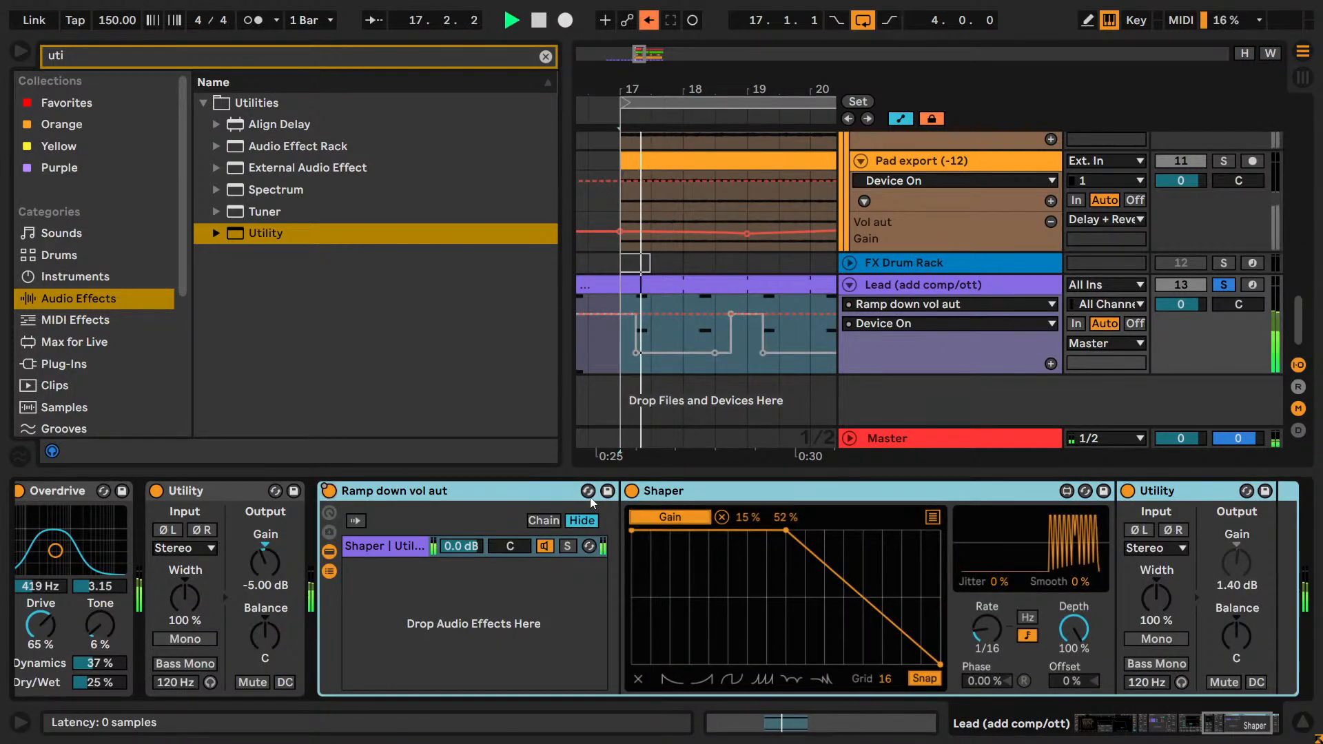
left_click(904, 285)
key("space")
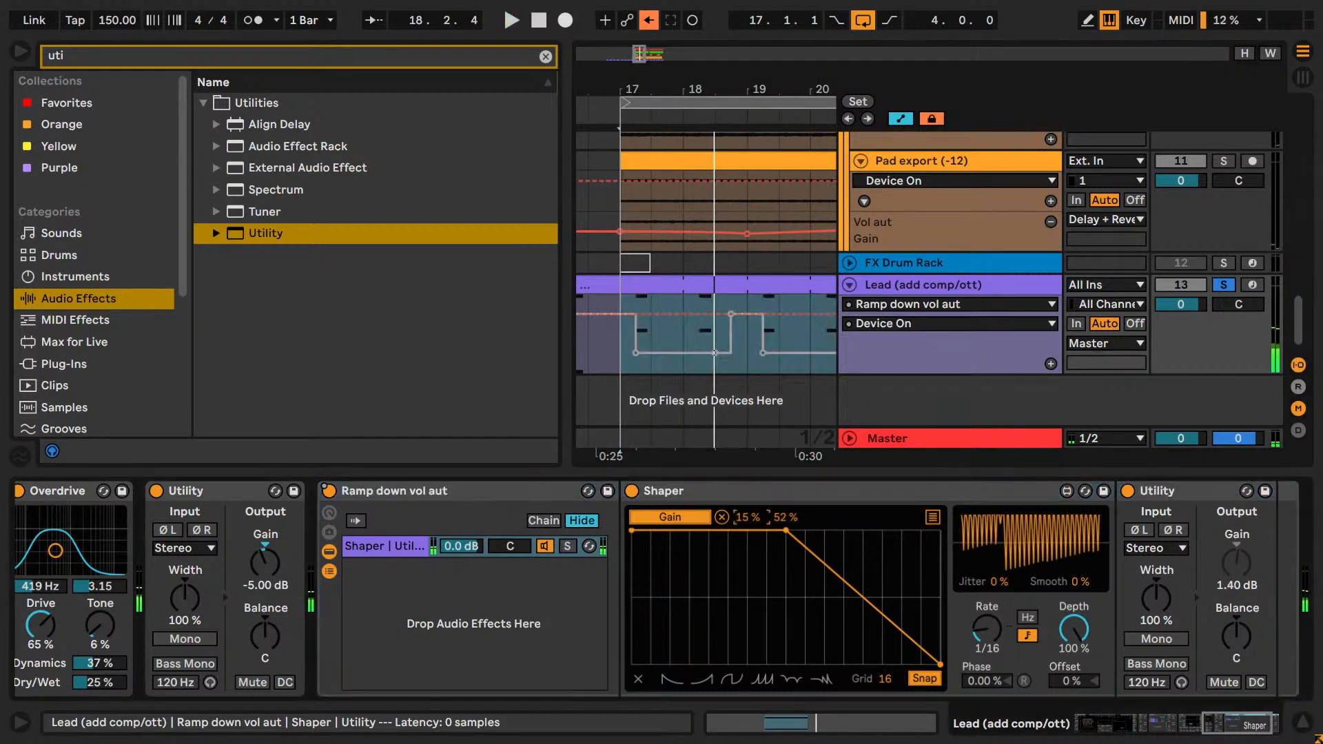
key("space")
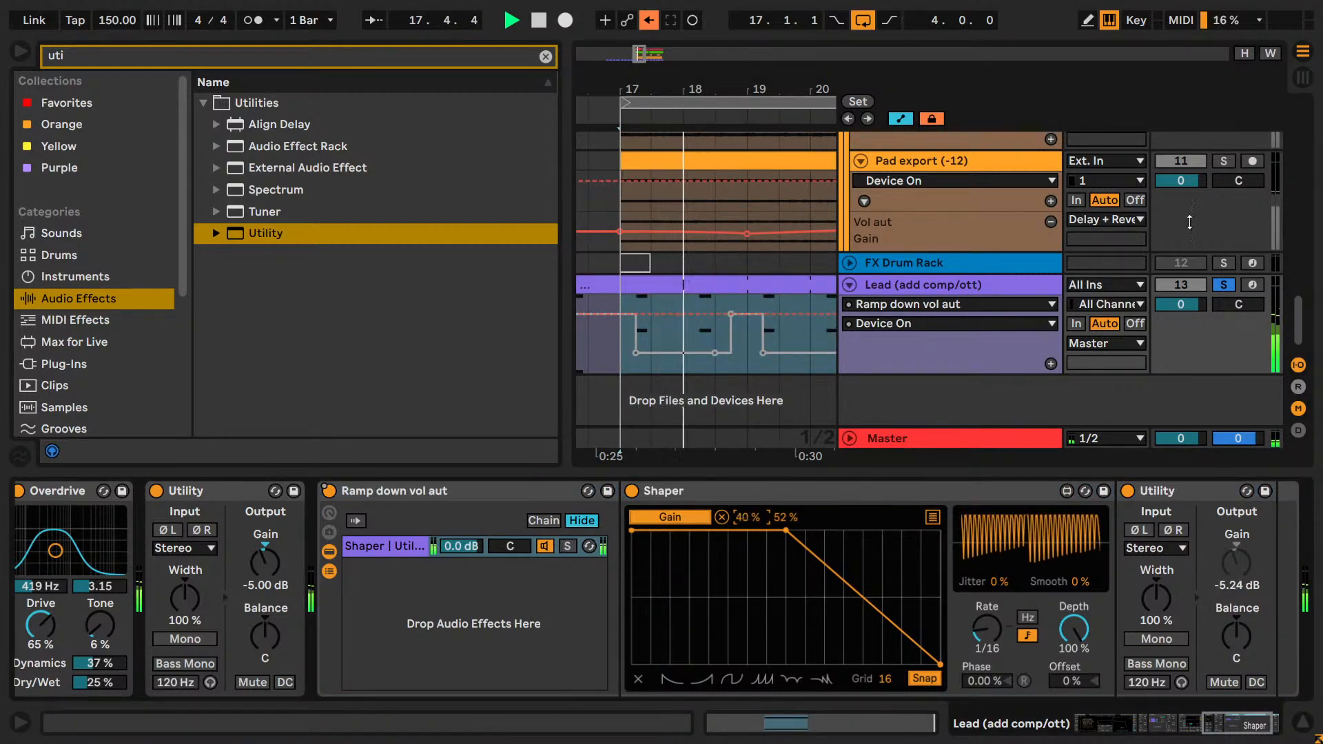
key("space")
Compare the ramped Lead against the other tracks with its solo off, and play it soloed again.
left_click(1224, 284)
key("space")
key("space")
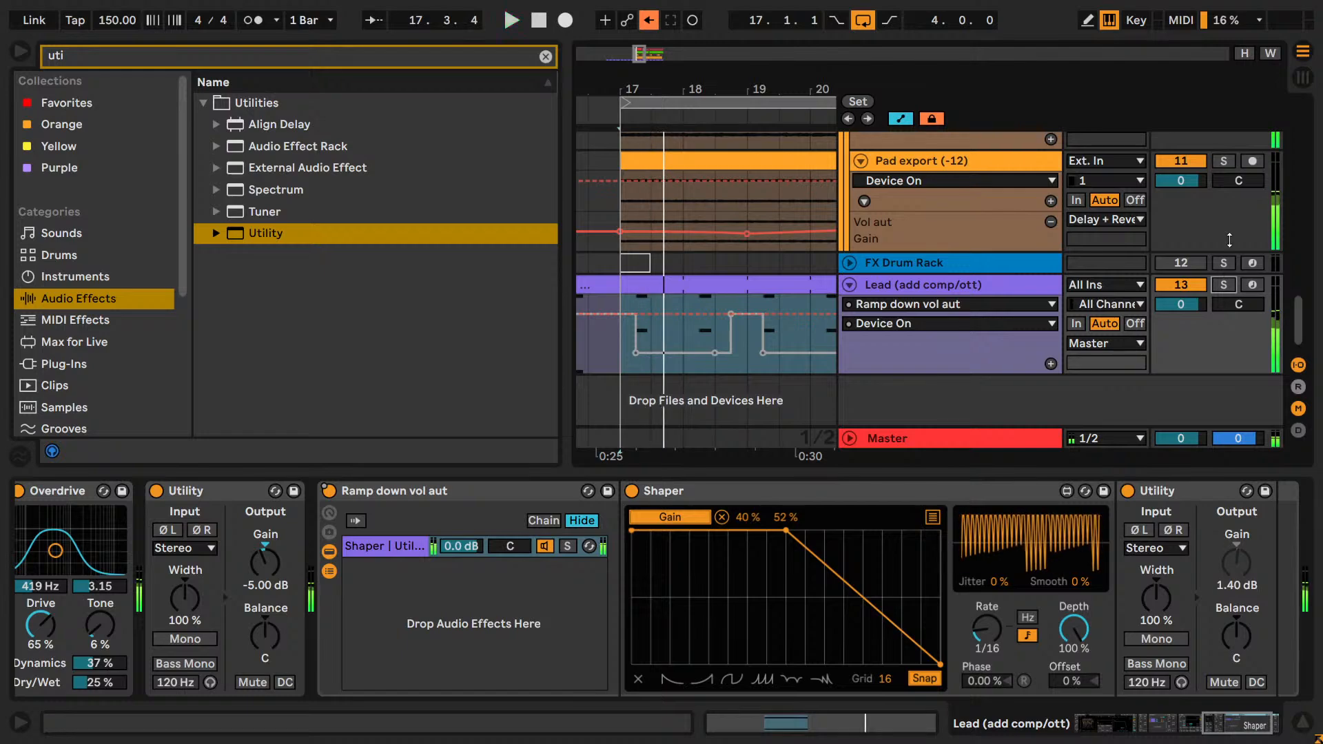
scroll(1231, 244, "up", 3)
scroll(1231, 242, "down", 1)
left_click(1219, 364)
scroll(1220, 310, "up", 6)
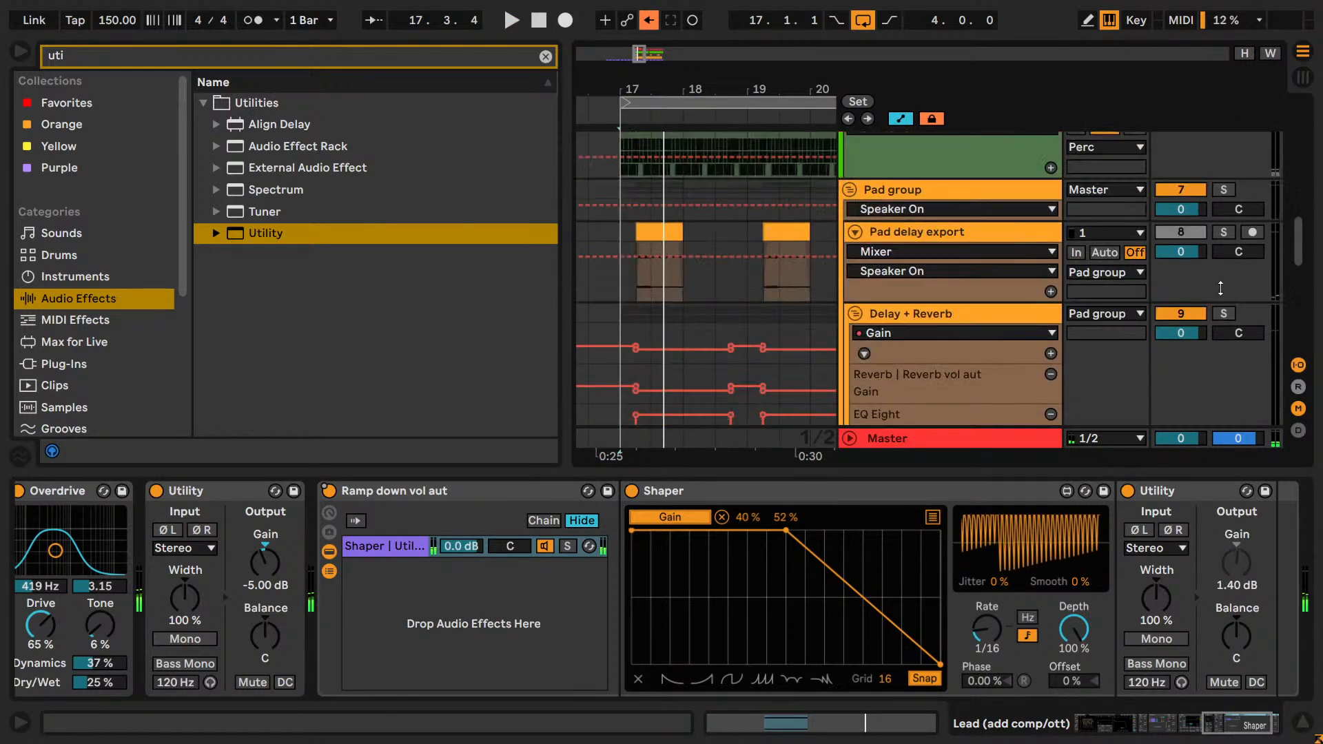
key("space")
scroll(1207, 350, "down", 6)
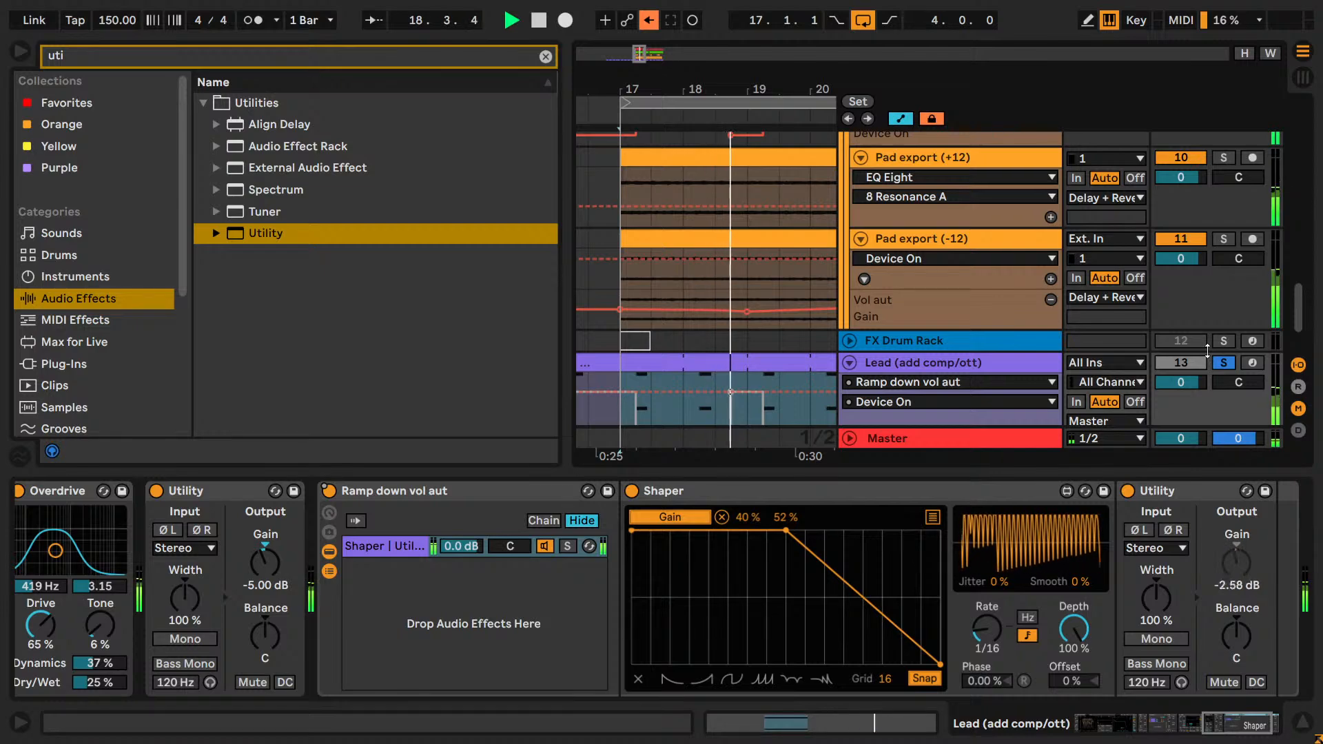
key("space")
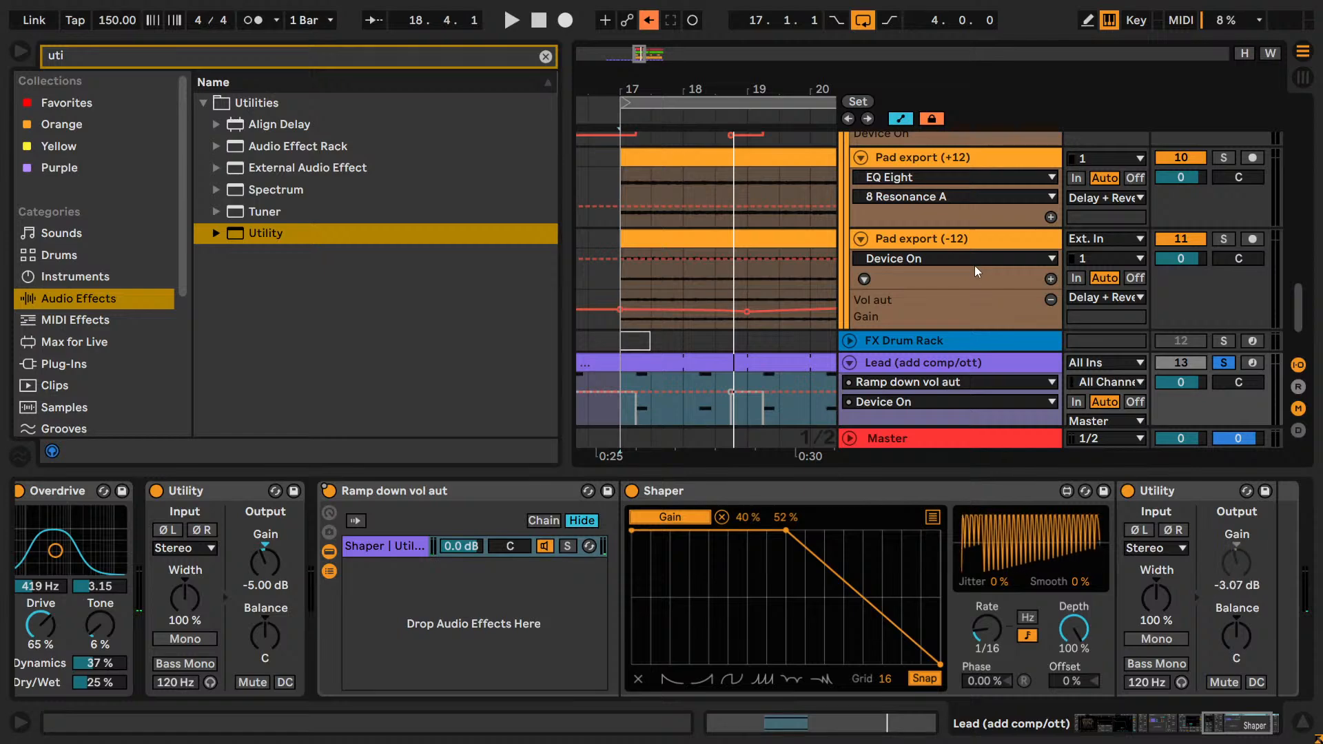
scroll(974, 266, "up", 4)
scroll(791, 319, "down", 3)
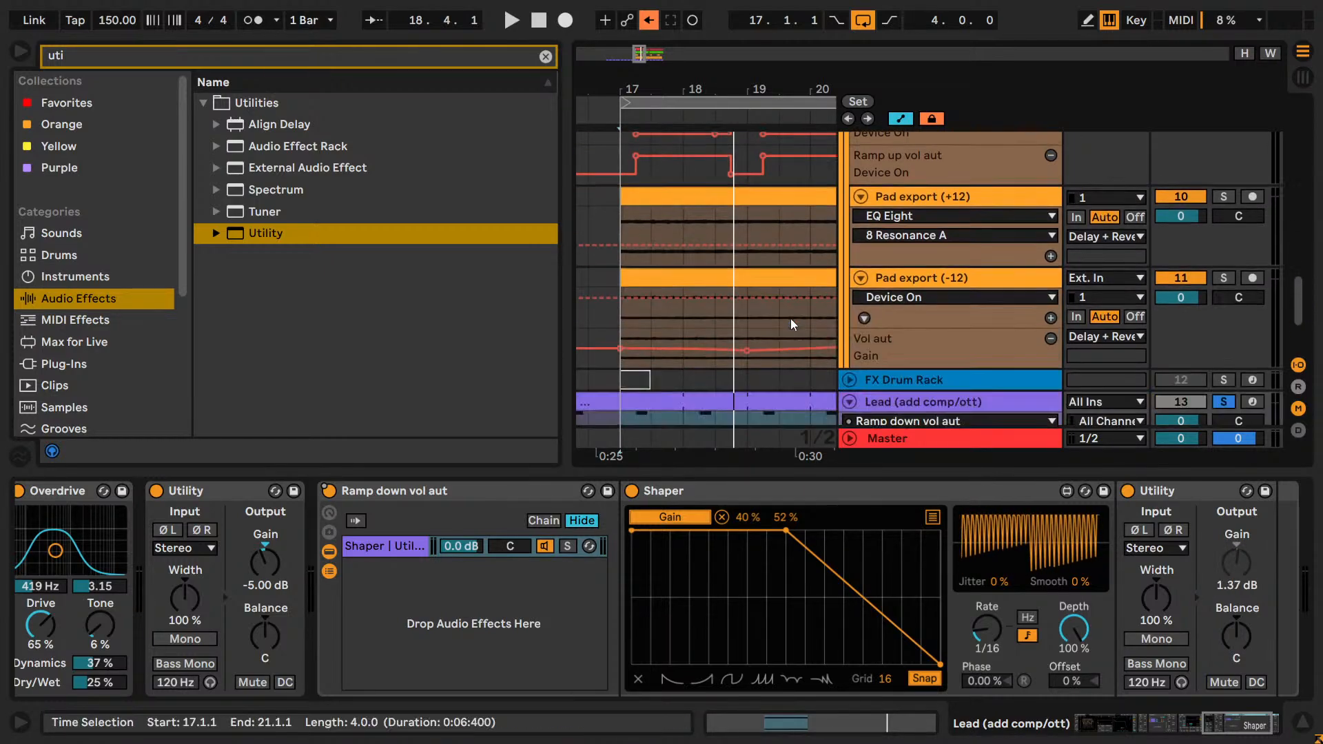
scroll(791, 318, "down", 3)
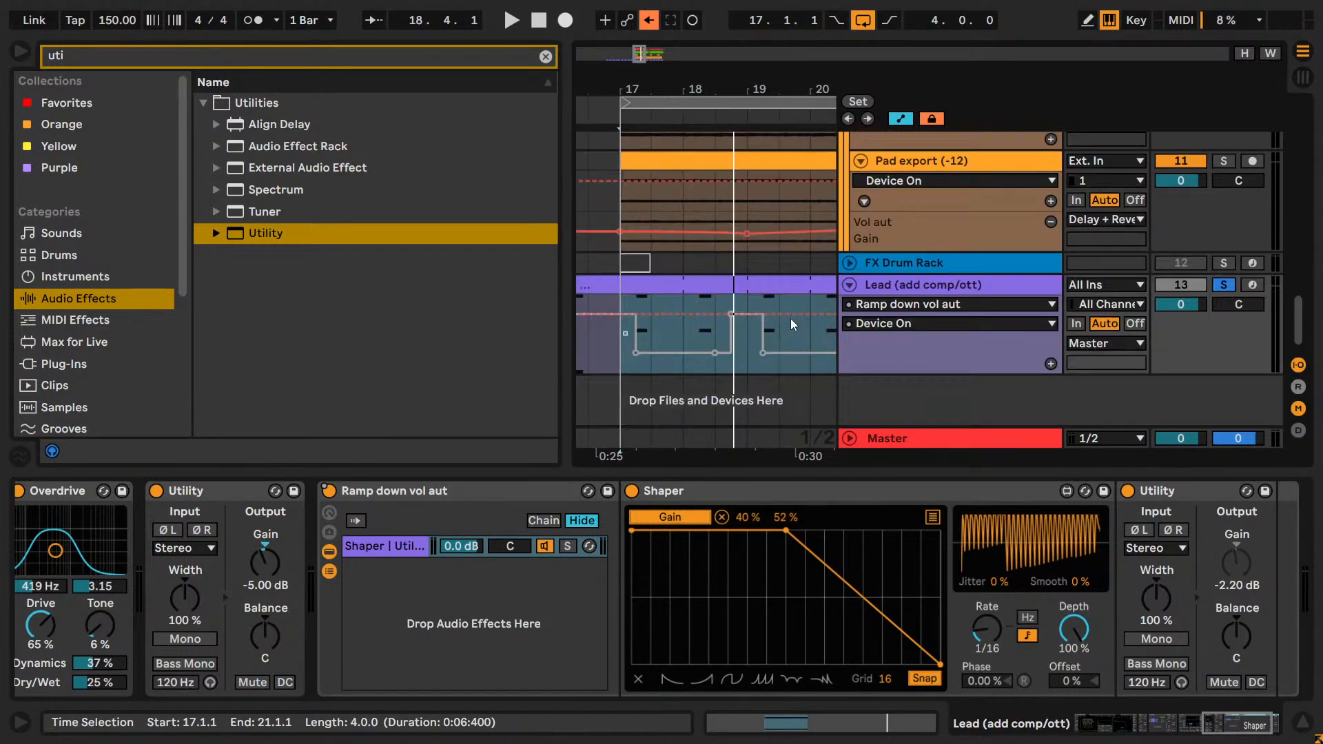
left_click(500, 503)
key("Delete")
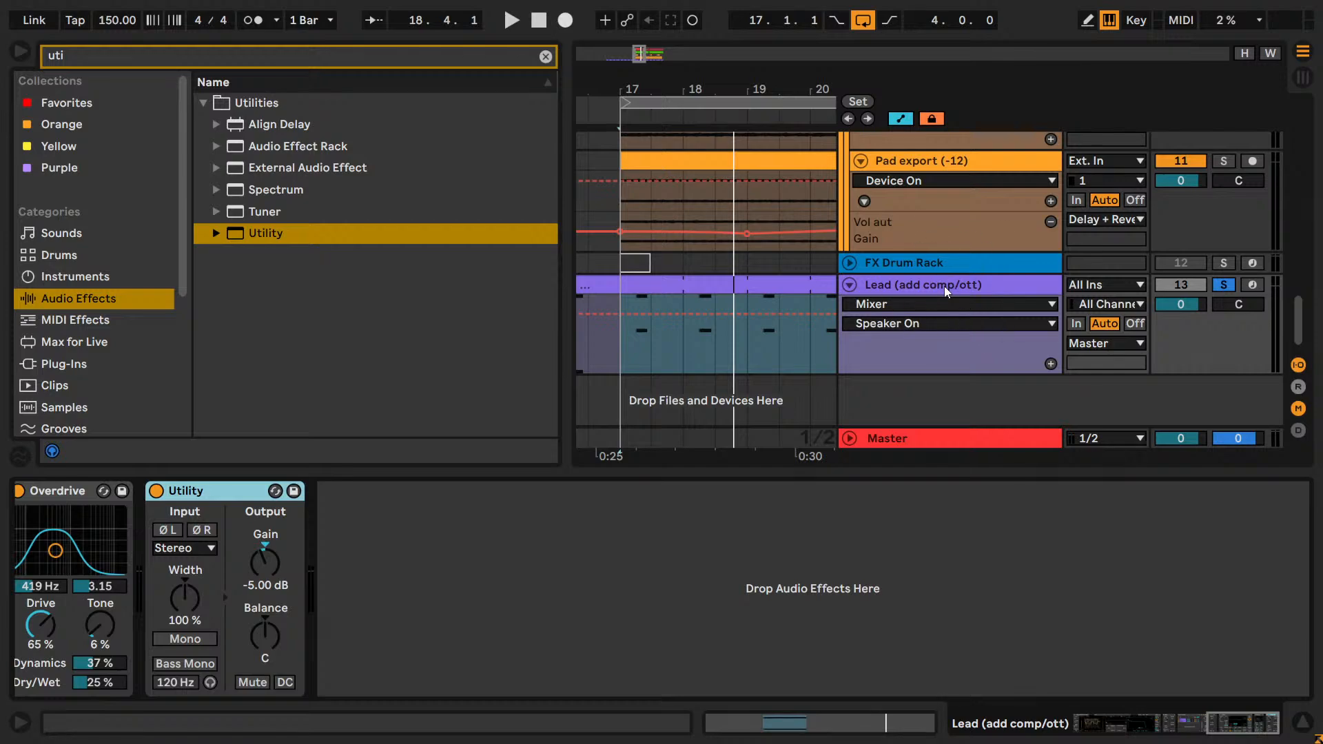
scroll(944, 286, "up", 5)
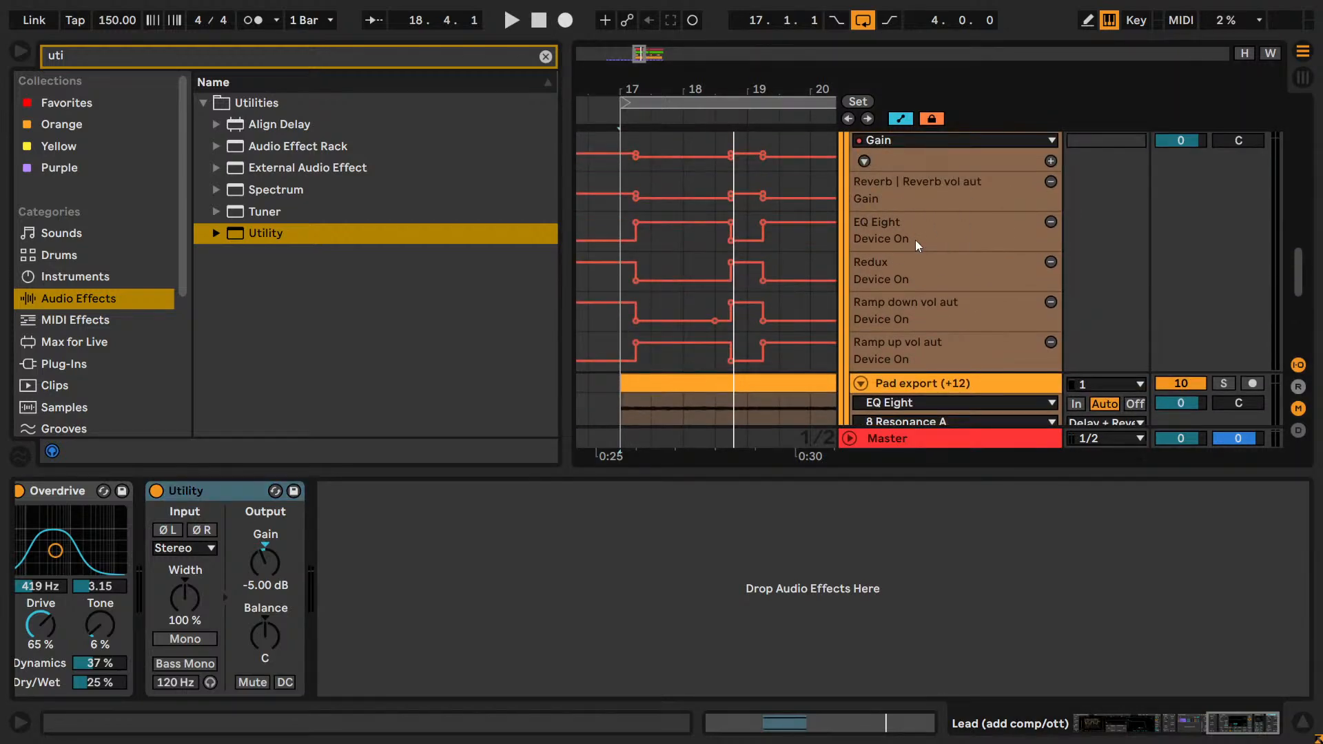
scroll(915, 240, "down", 5)
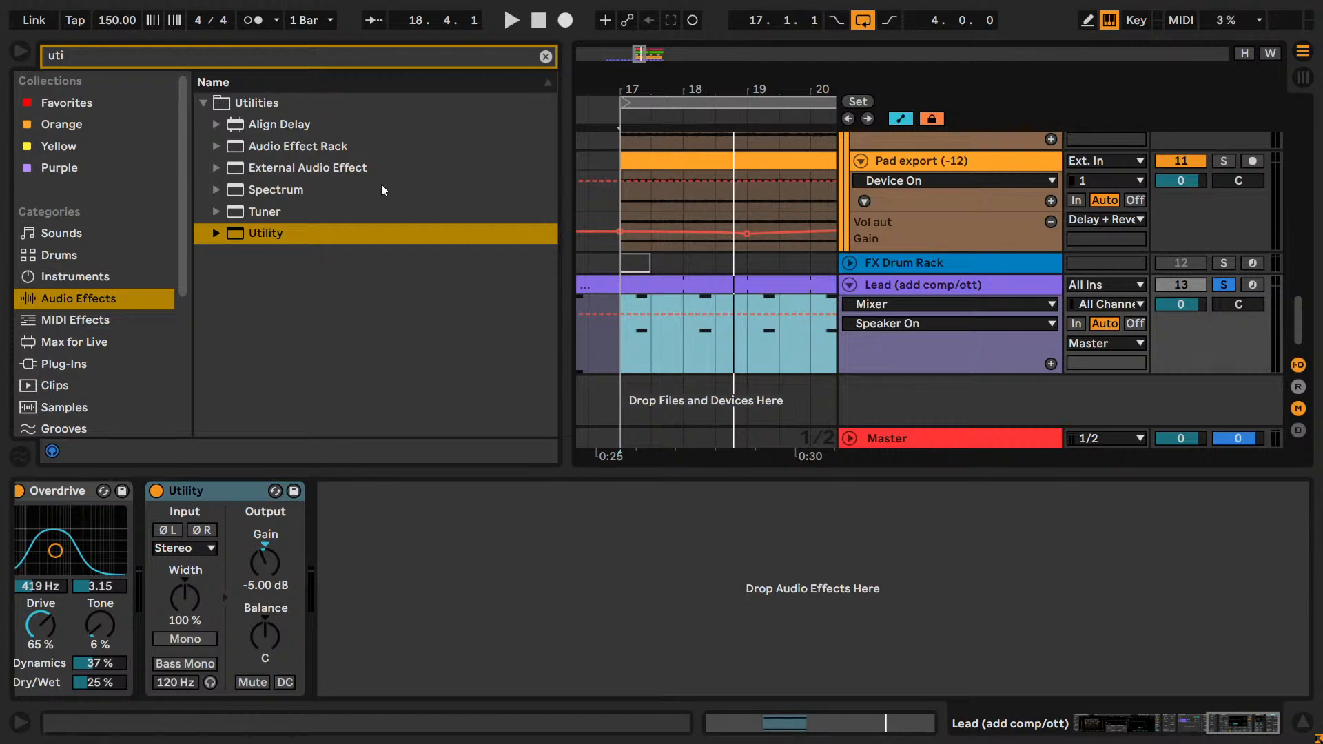
Clear the browser search and select the Amp effect in the Drive & Color folder.
left_click(546, 56)
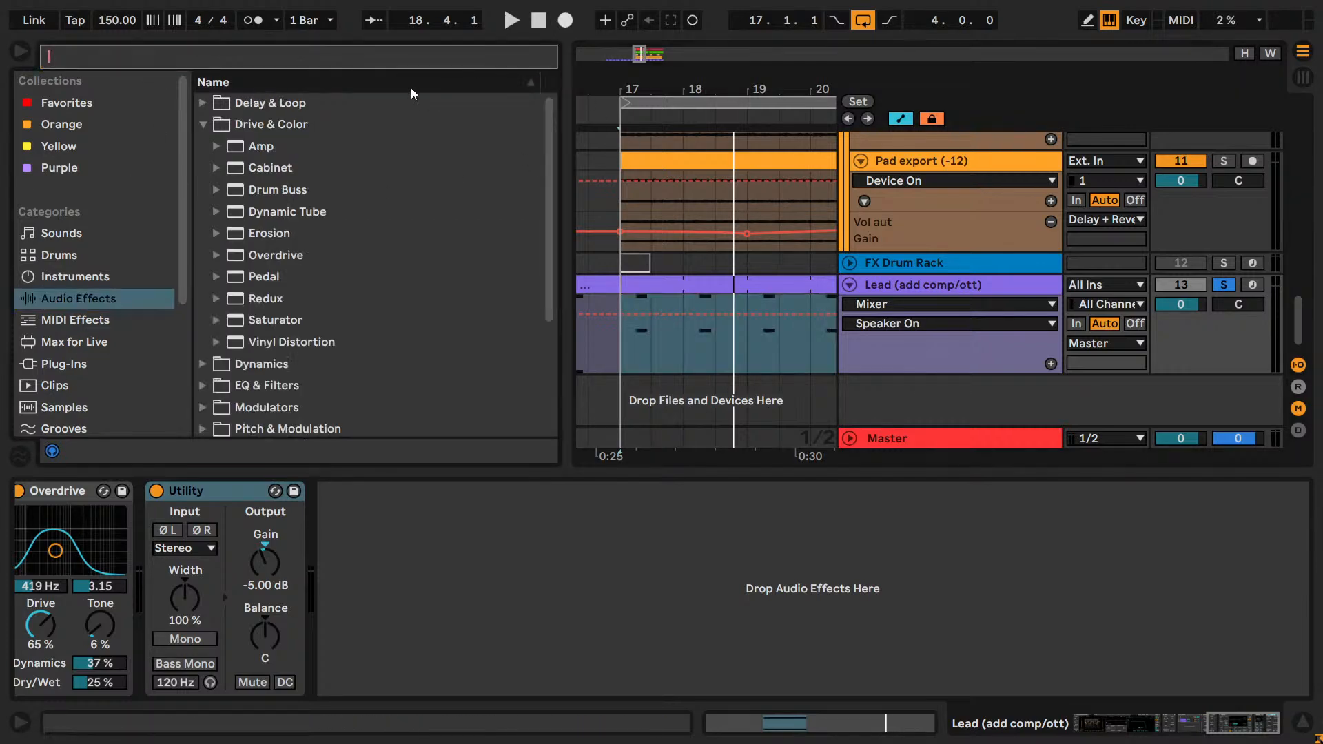
left_click(334, 130)
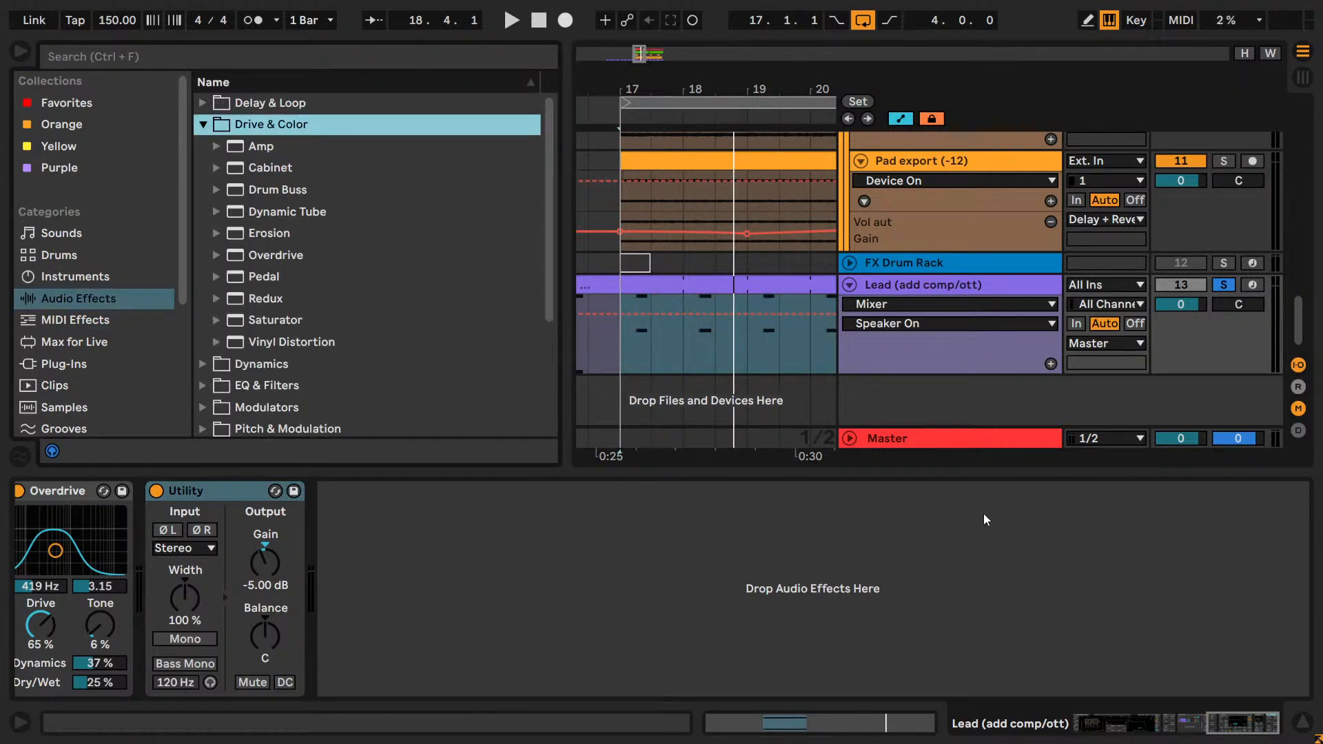
left_click(1219, 723)
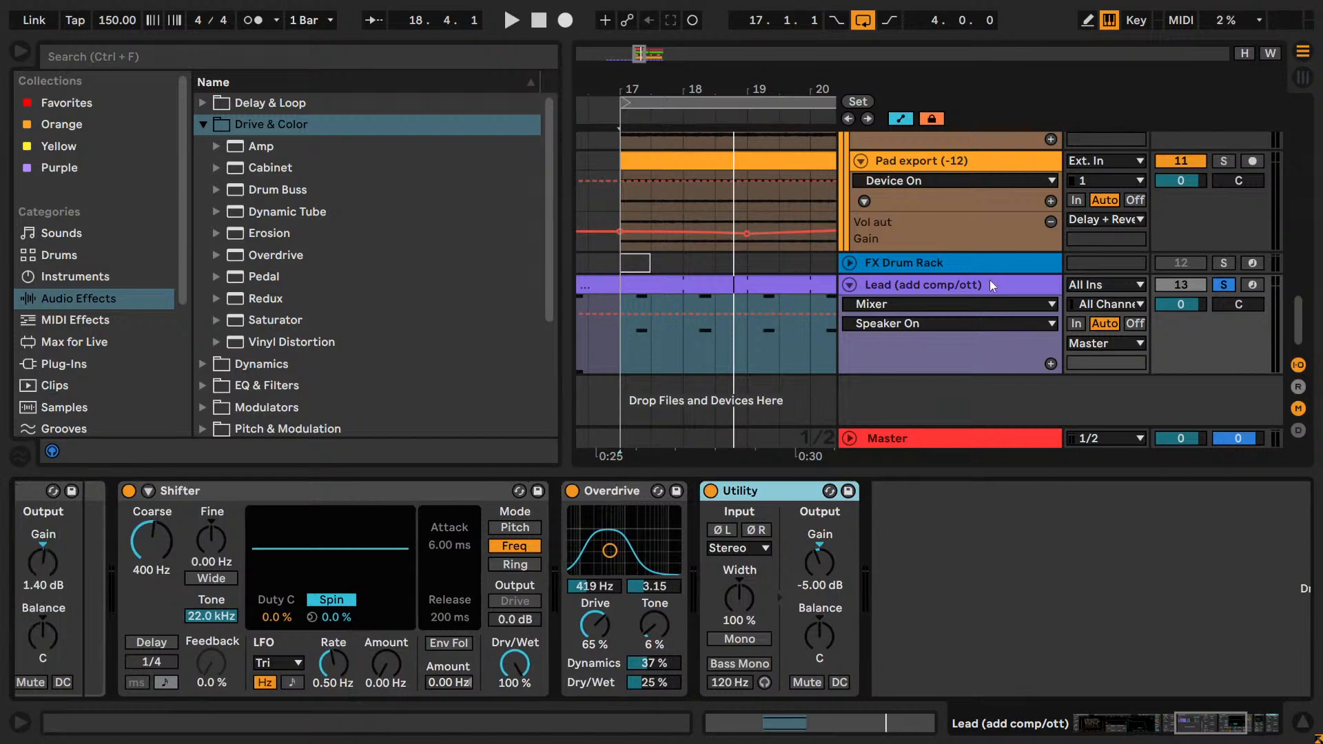
left_click(296, 212)
key("Up")
key("Up")
key("Up")
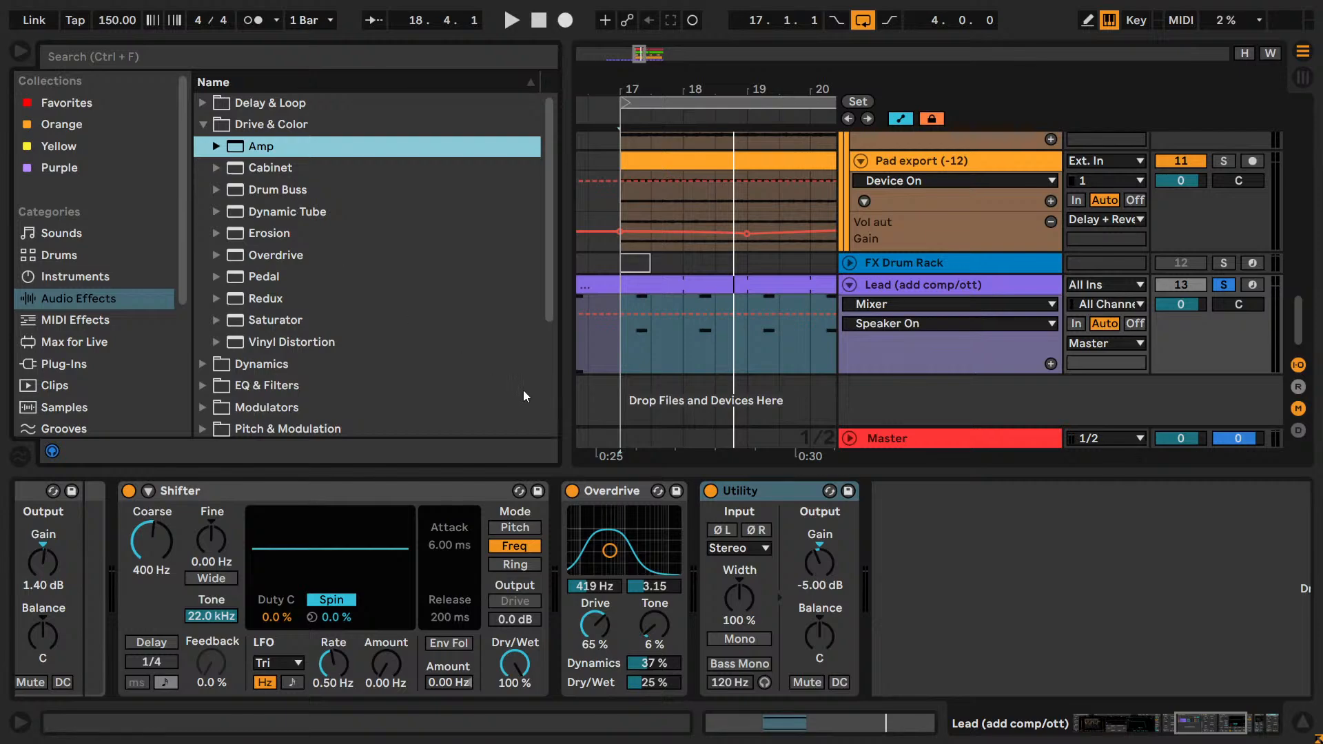
Check the devices in the Lead's Dry and Reverb chains, and select Overdrive in its device chain.
left_click_drag(1201, 724, 1185, 729)
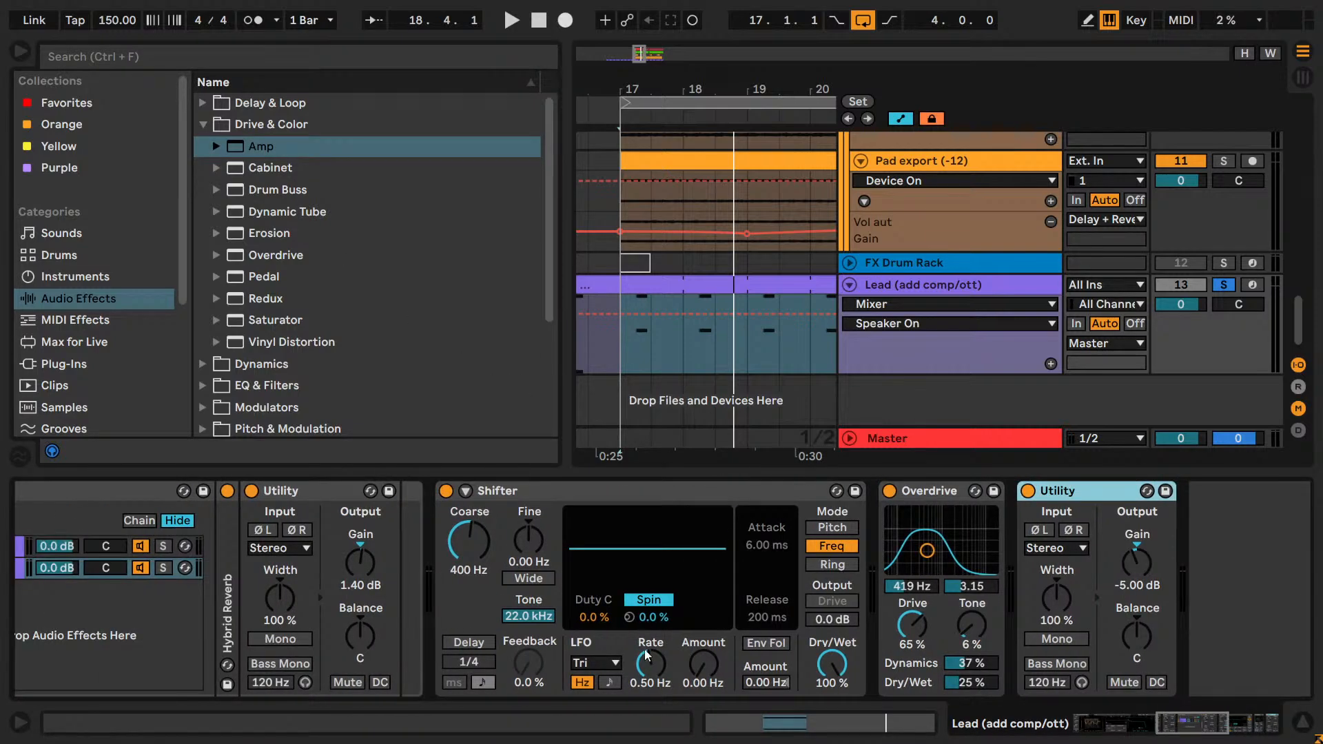
left_click(27, 551)
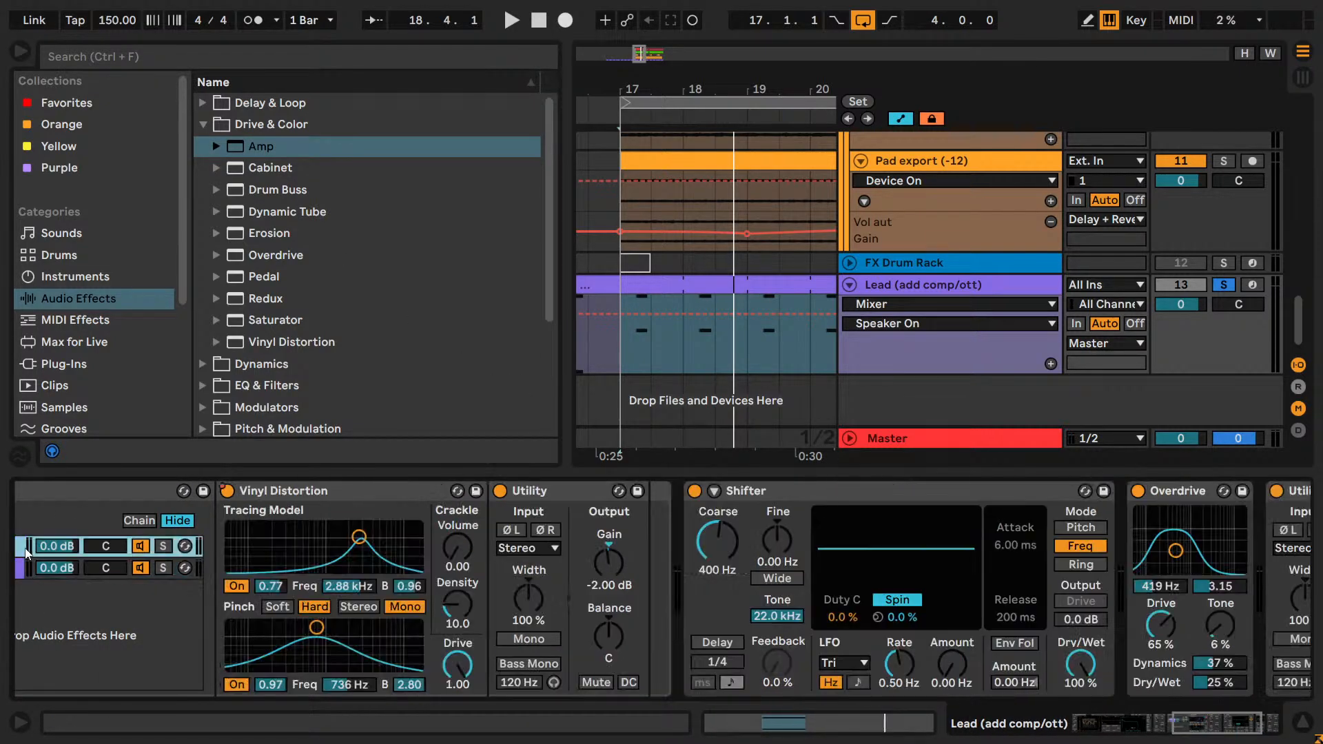
left_click(19, 569)
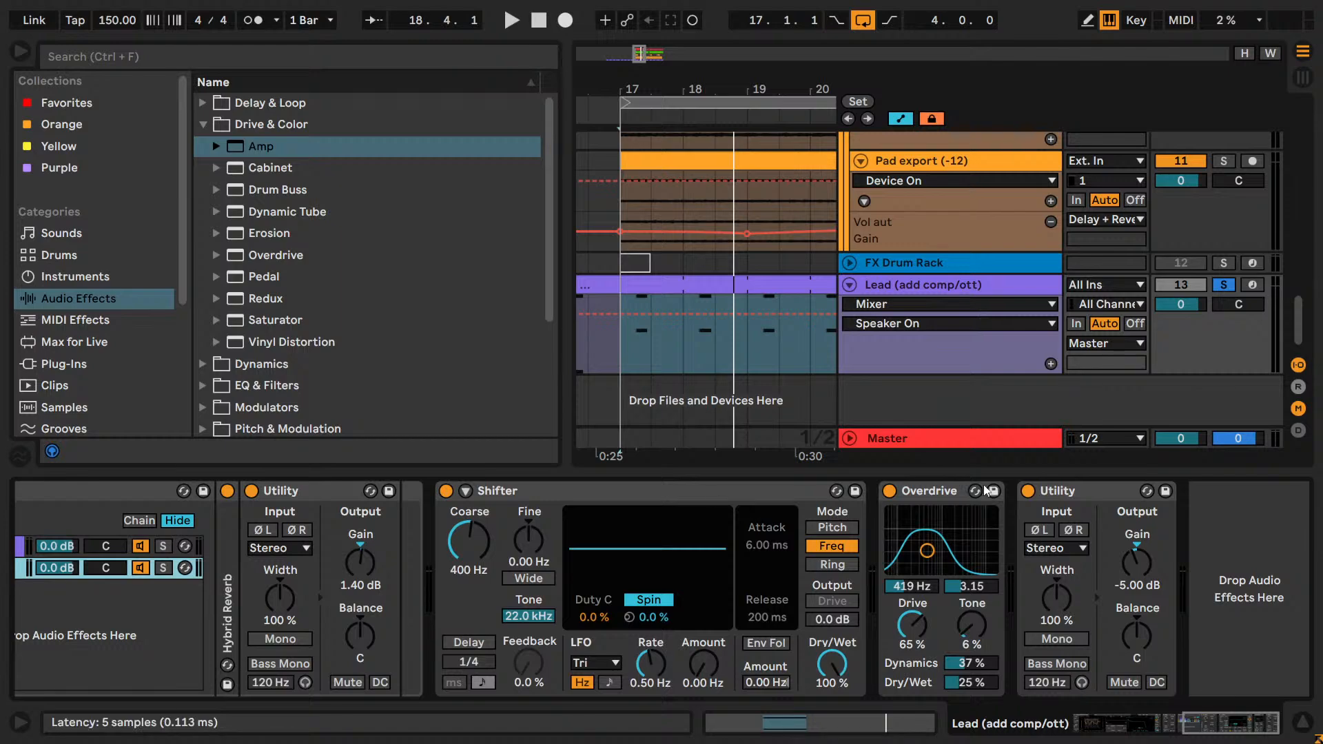
left_click(896, 486)
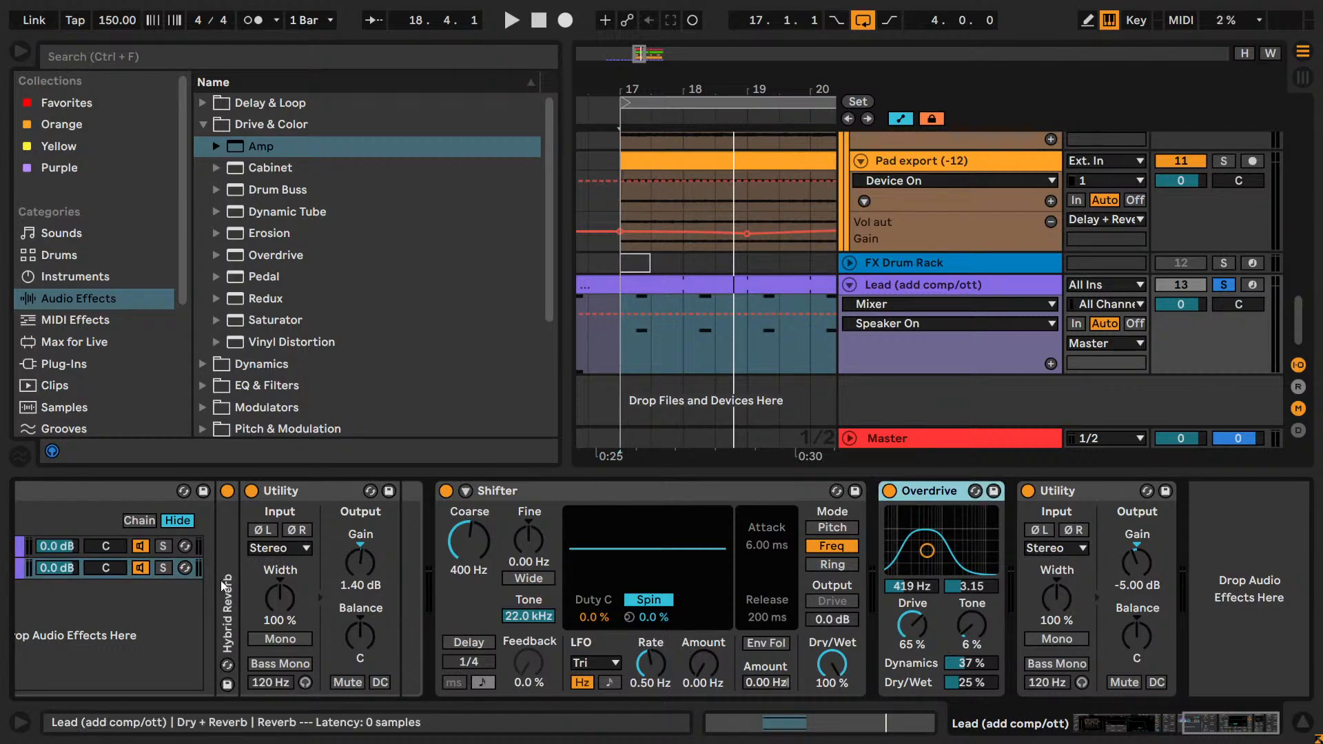
Play the loop briefly and restart playback with the Lead track soloed.
key("space")
key("space")
left_click(1221, 286)
left_click(1222, 285)
key("space")
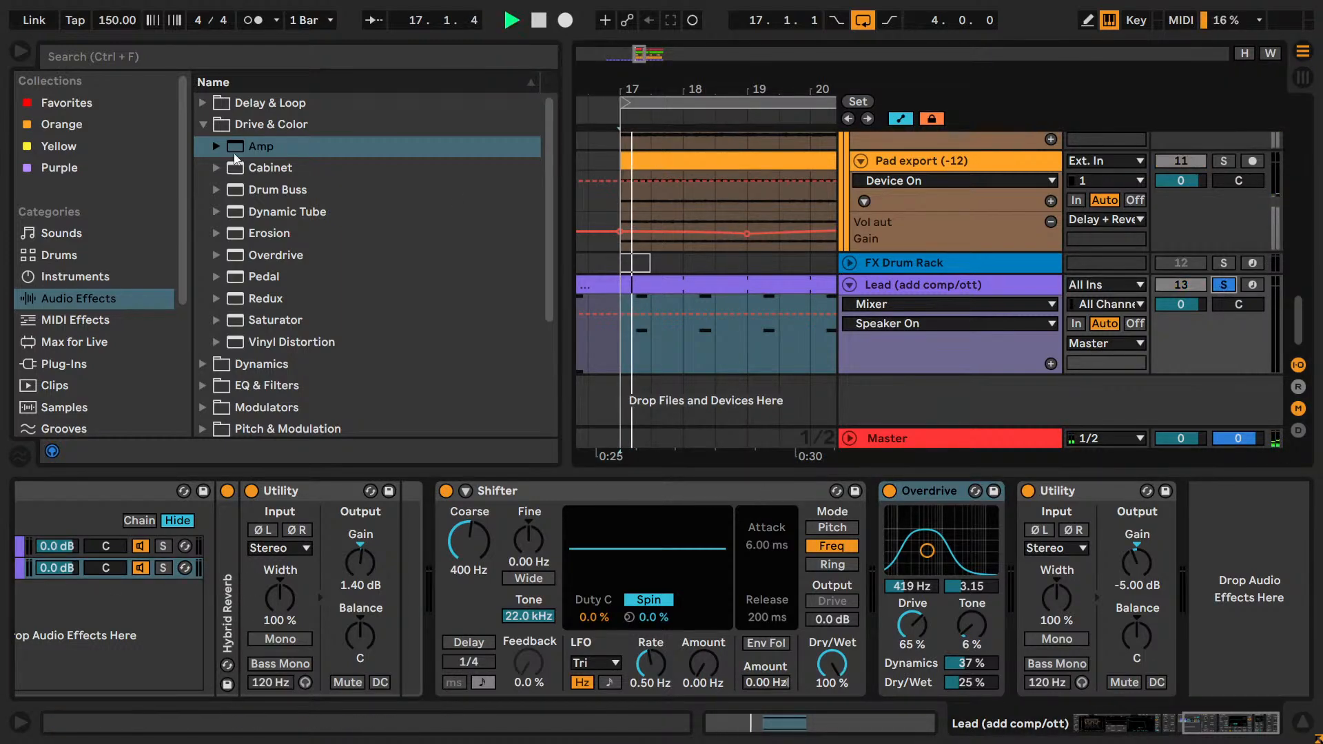
key("space")
left_click_drag(270, 240, 410, 610)
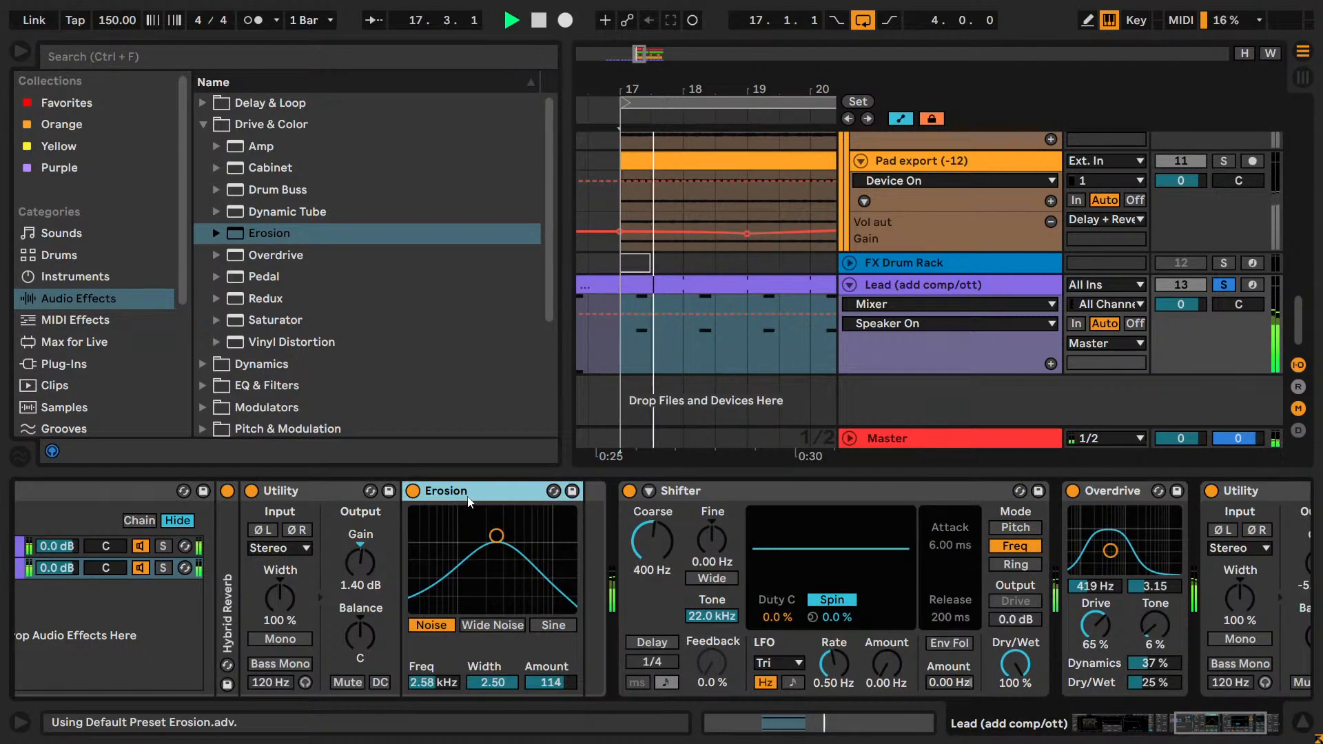
key("Delete")
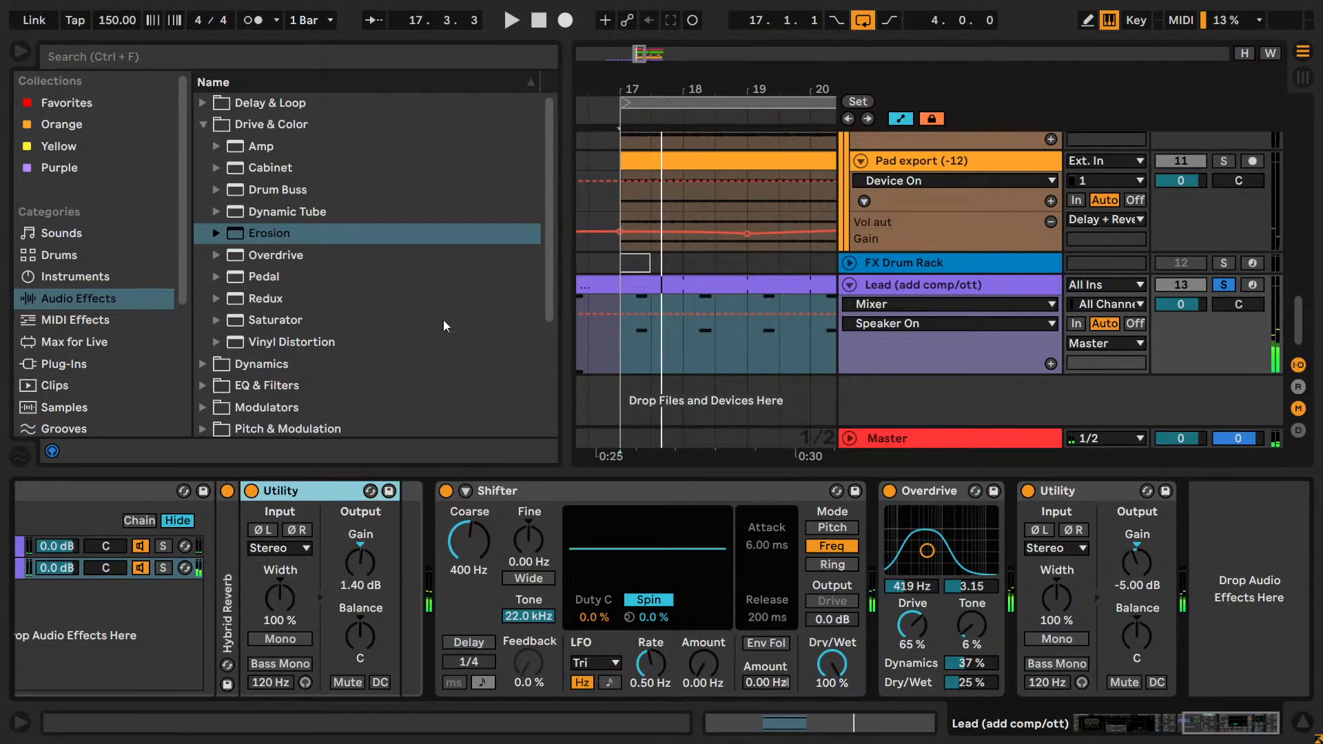
Look through the Dynamics, EQ & Filters and Modulators folders of the audio effects.
left_click(341, 186)
key("Left")
key("Left")
key("Down")
key("Right")
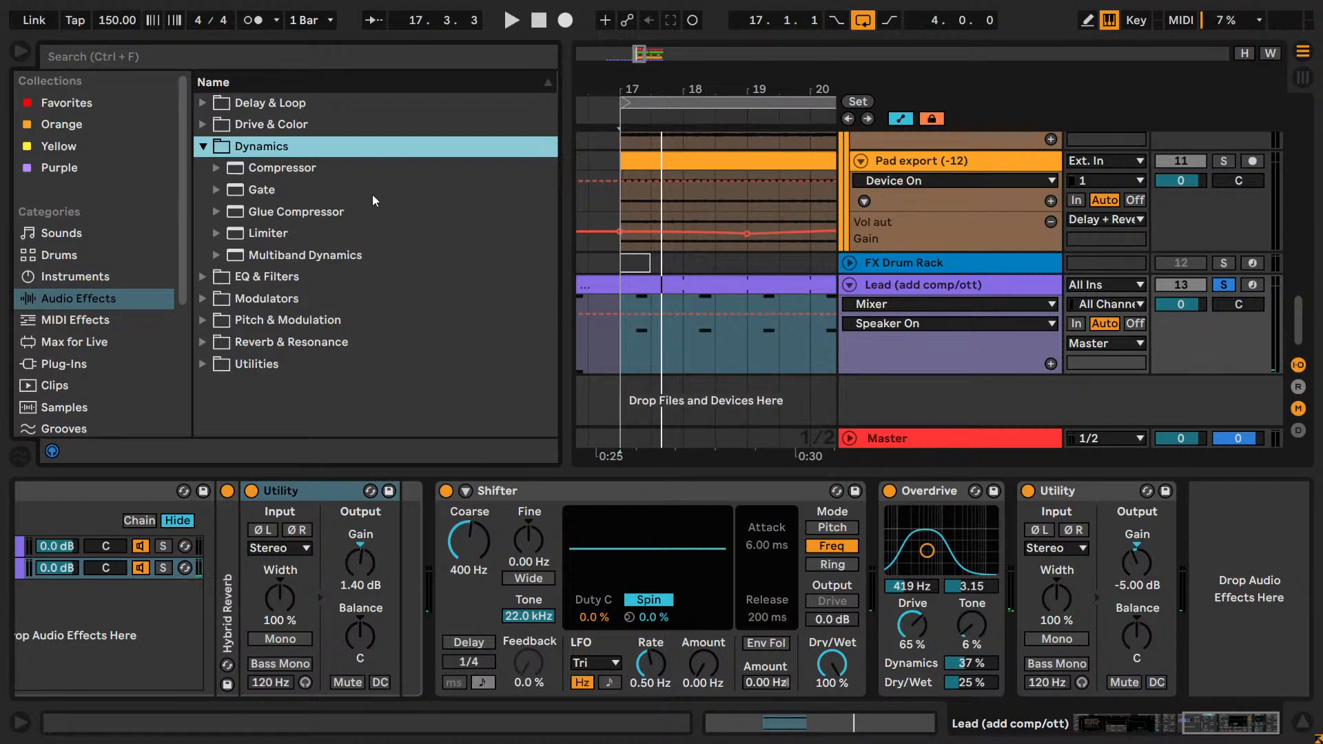
key("Left")
key("Down")
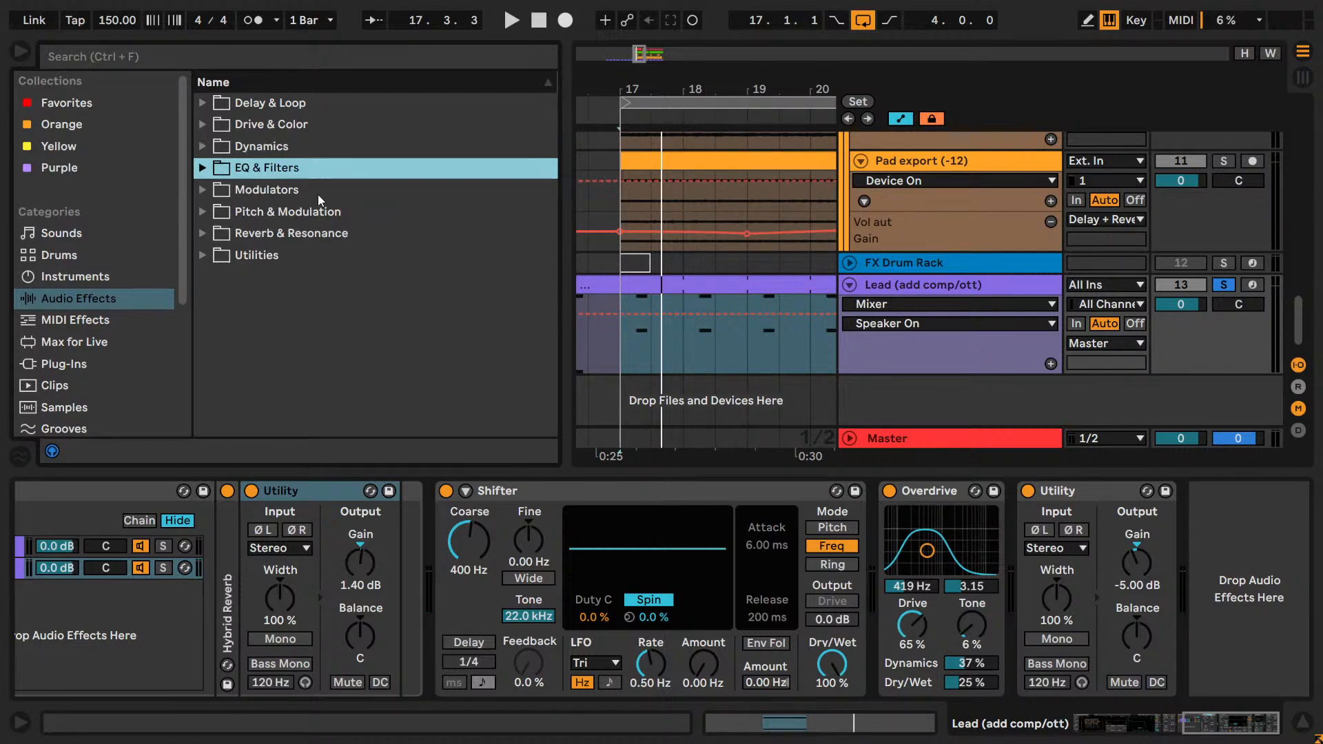
key("Down")
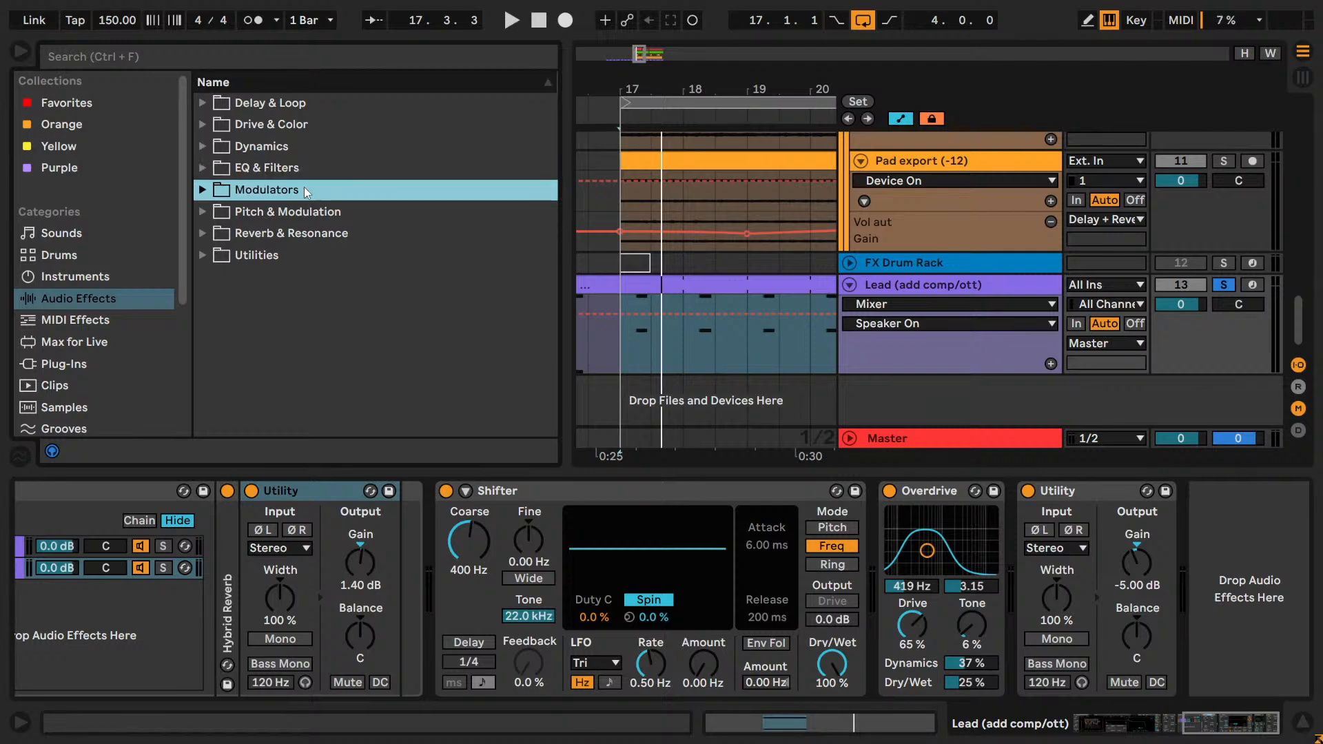
key("Right")
key("Left")
key("Down")
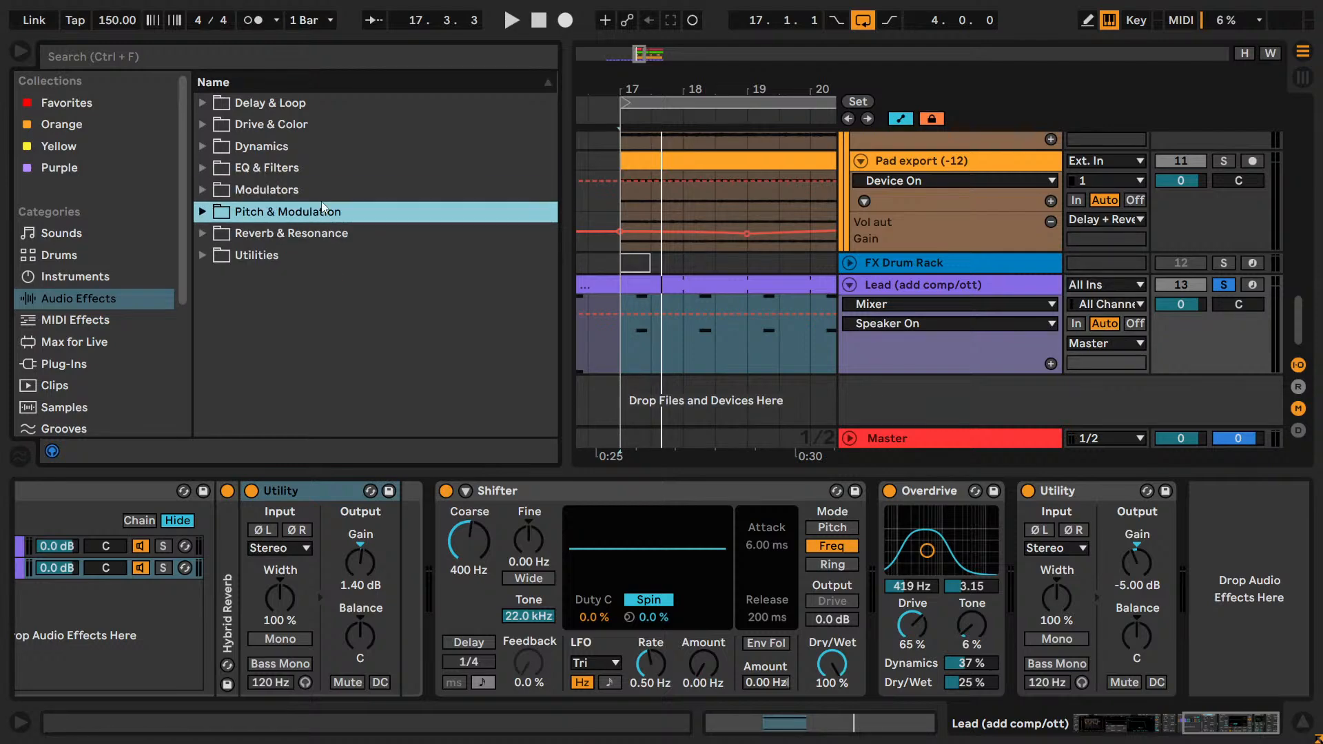
key("Right")
key("Down")
key("Return")
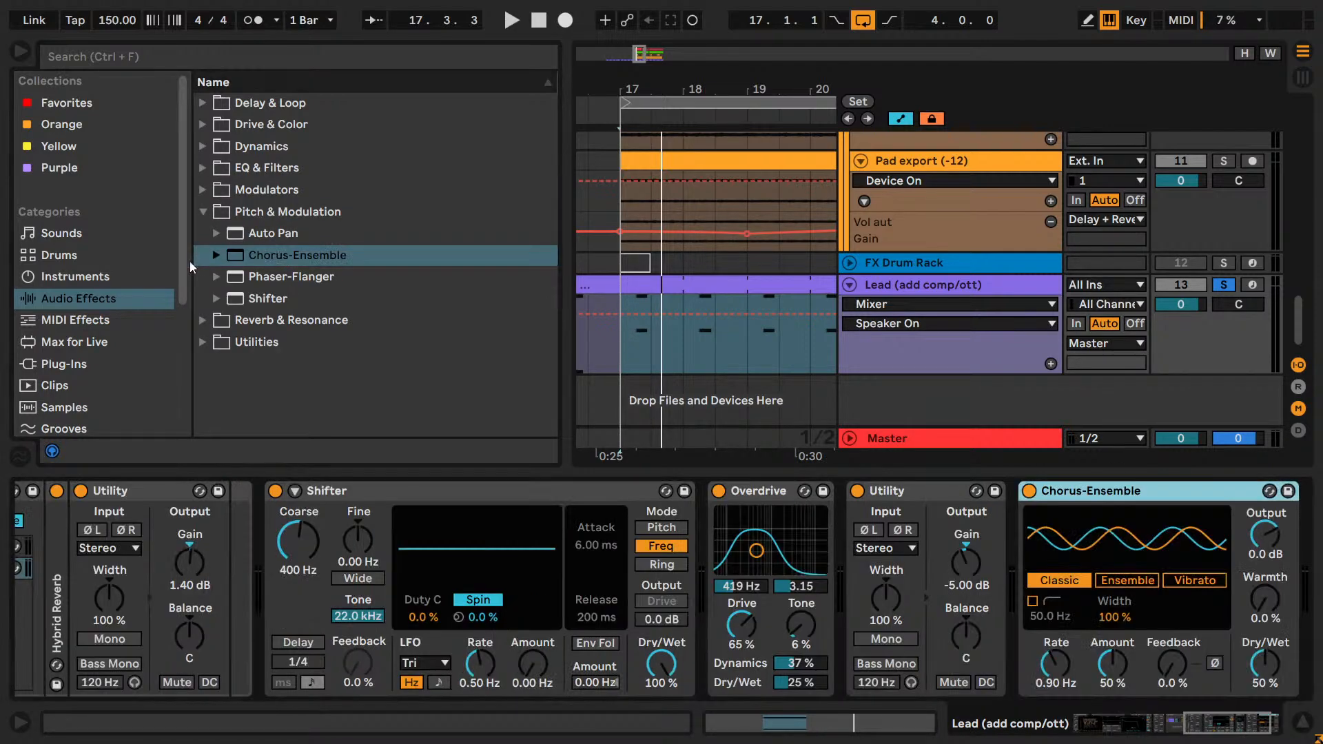
key("Down")
key("Return")
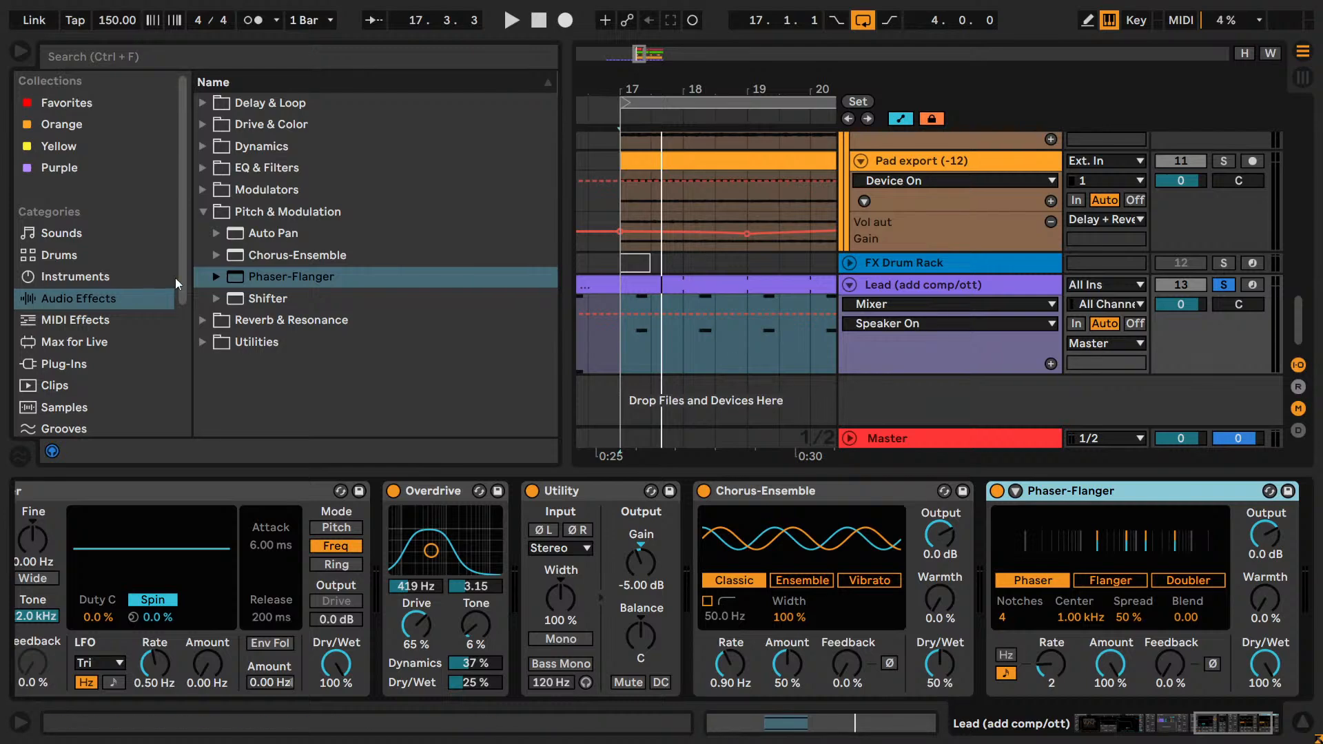
Insert Corpus and Vocoder from Reverb & Resonance between Chorus-Ensemble and Phaser-Flanger, with Vocoder ahead of Corpus.
key("Left")
key("Left")
key("Down")
key("Right")
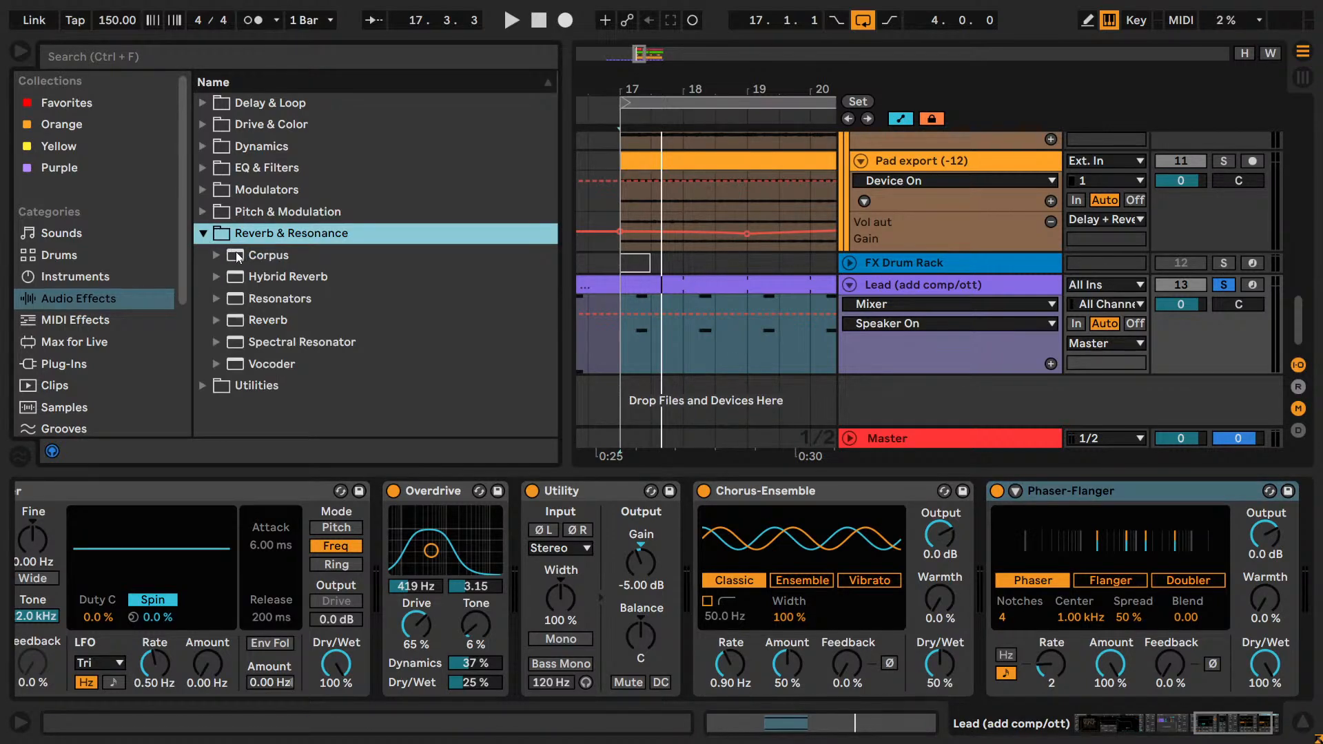
left_click_drag(242, 260, 962, 619)
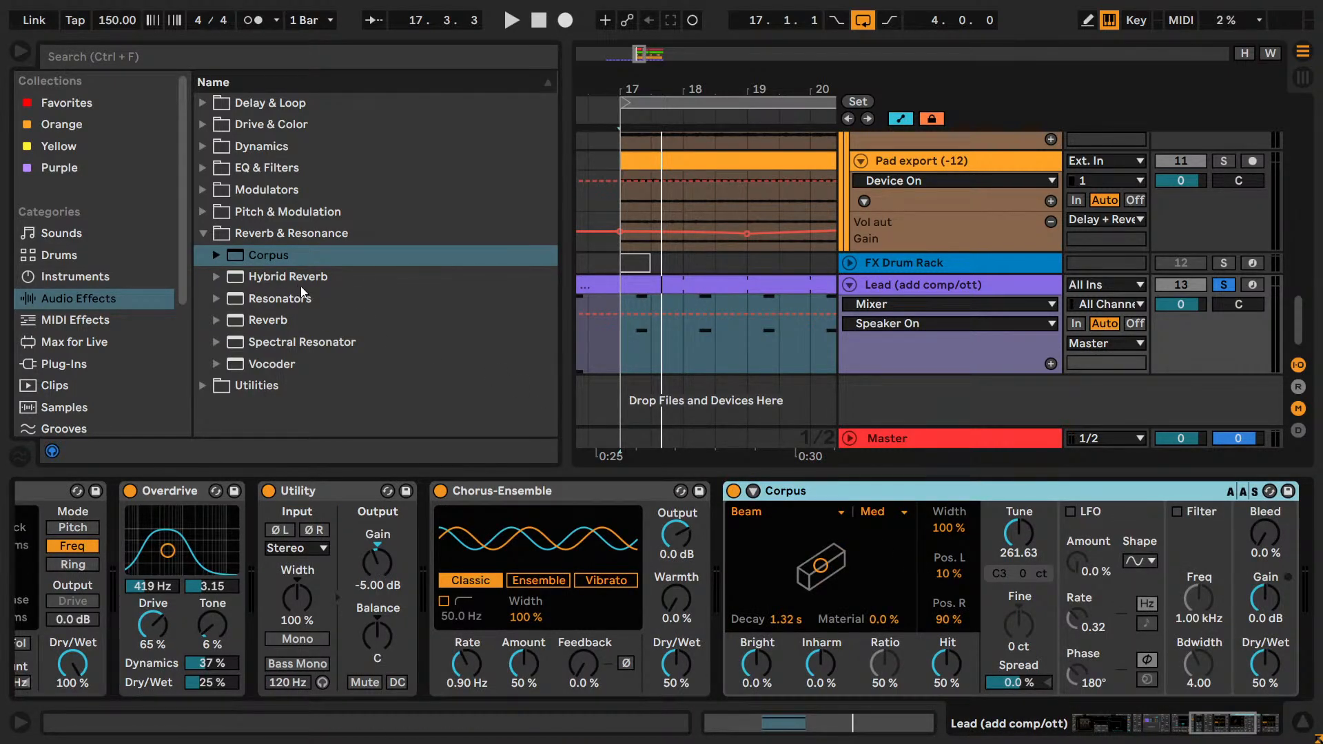
left_click_drag(278, 361, 681, 565)
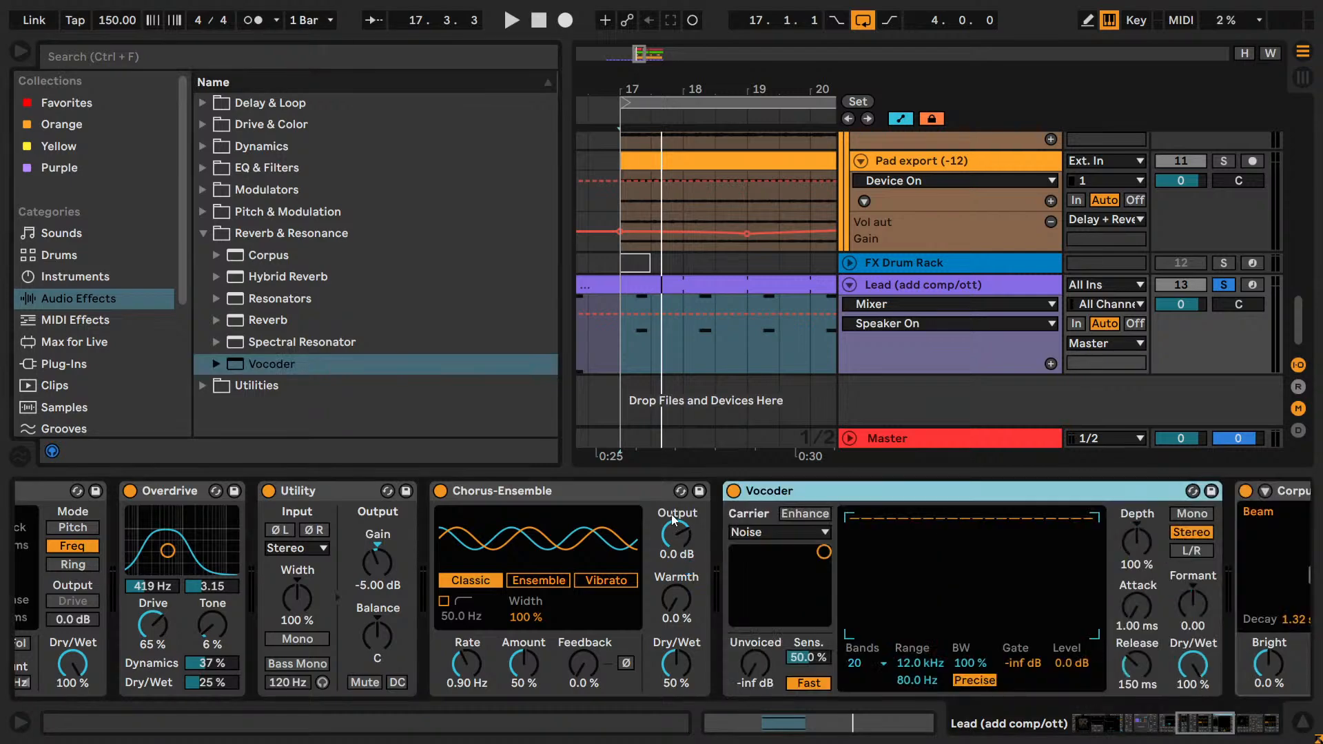
Turn off the newly added Vocoder, Chorus-Ensemble, Phaser-Flanger and Corpus devices.
left_click(732, 490)
left_click(204, 234)
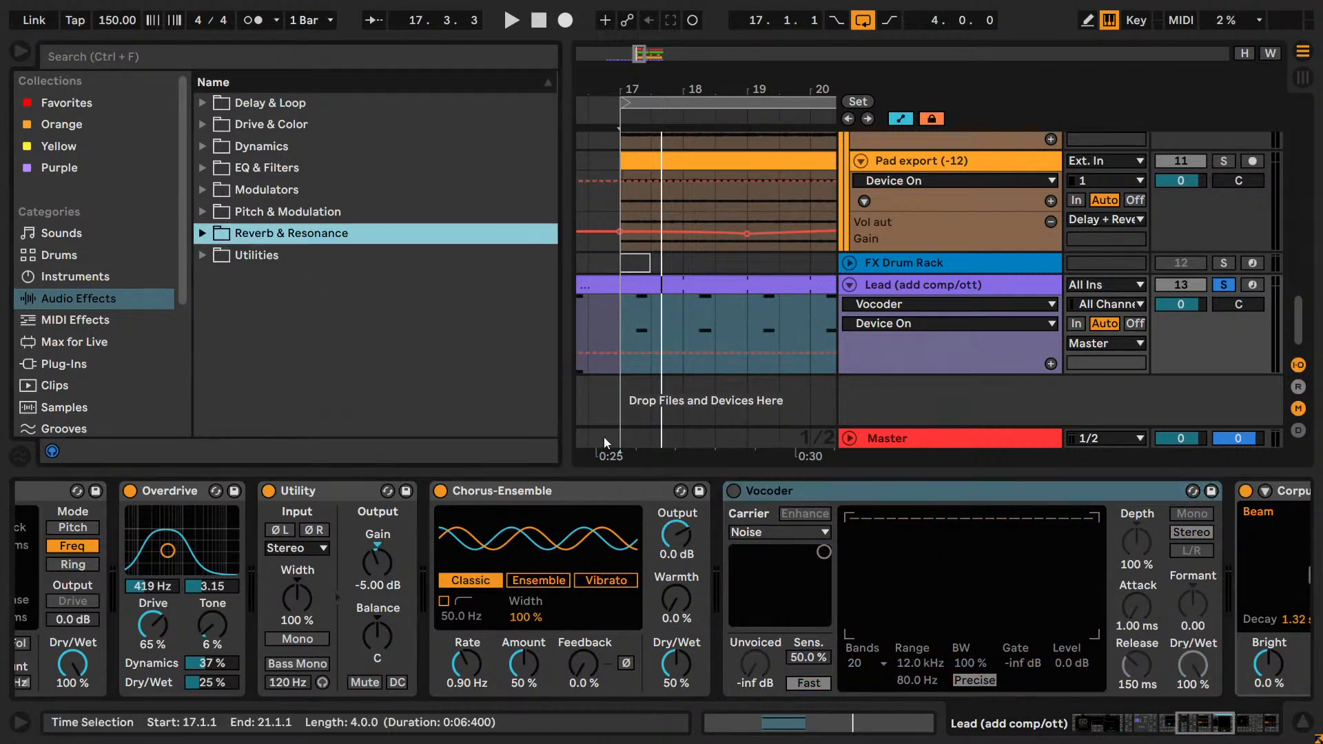
left_click(733, 491)
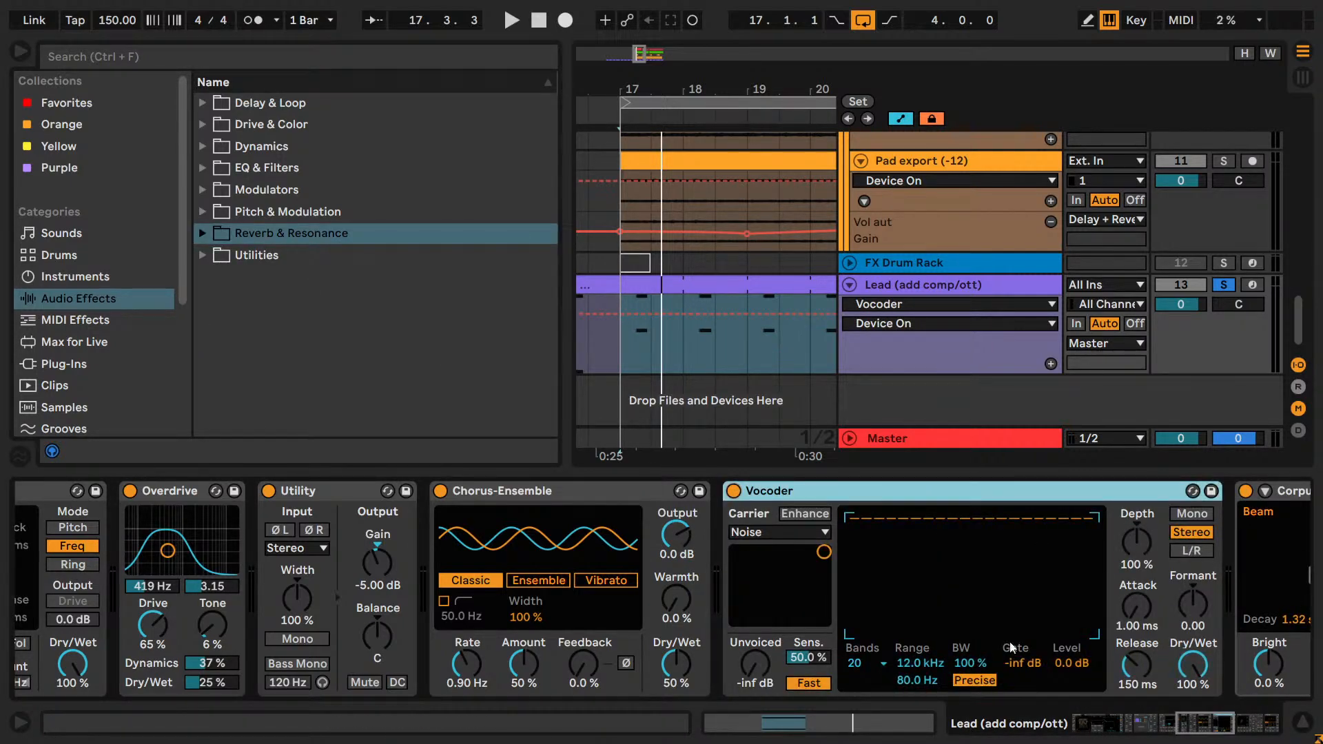
left_click_drag(1191, 720, 1199, 720)
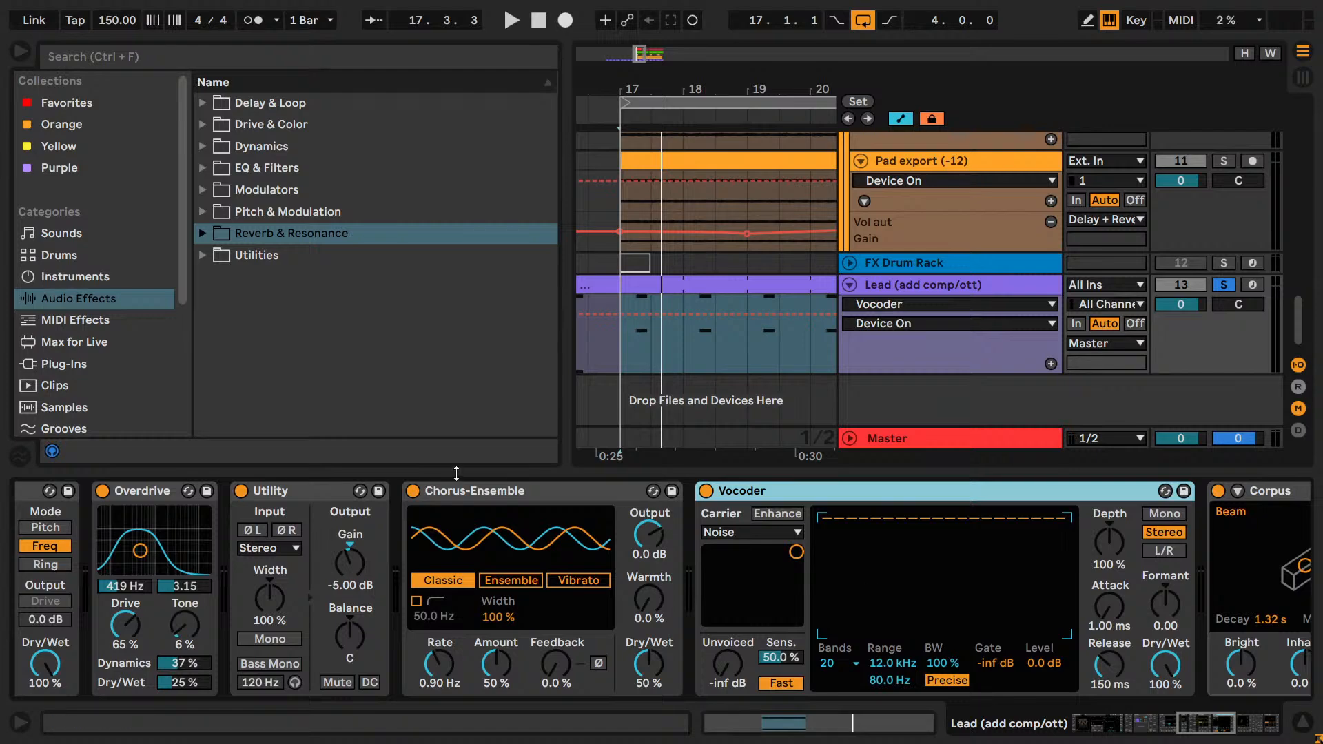
double_click(458, 490)
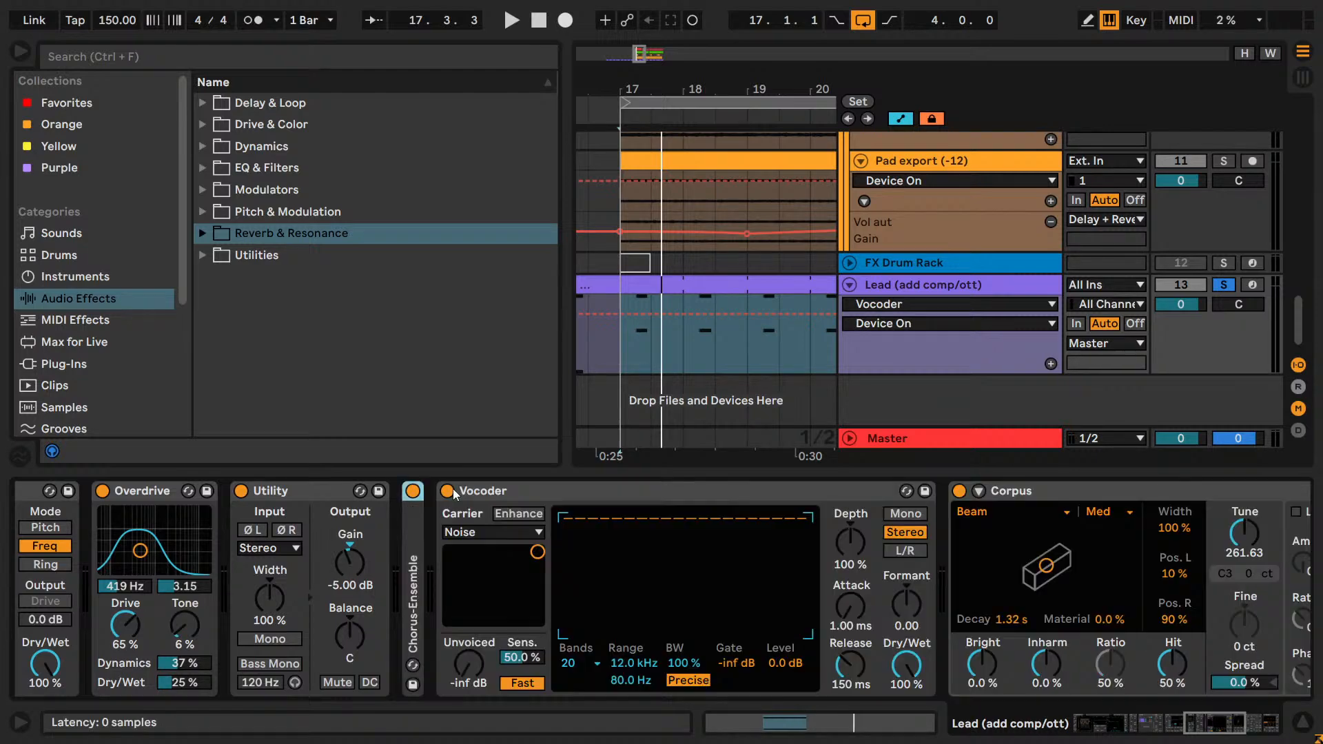
double_click(412, 494)
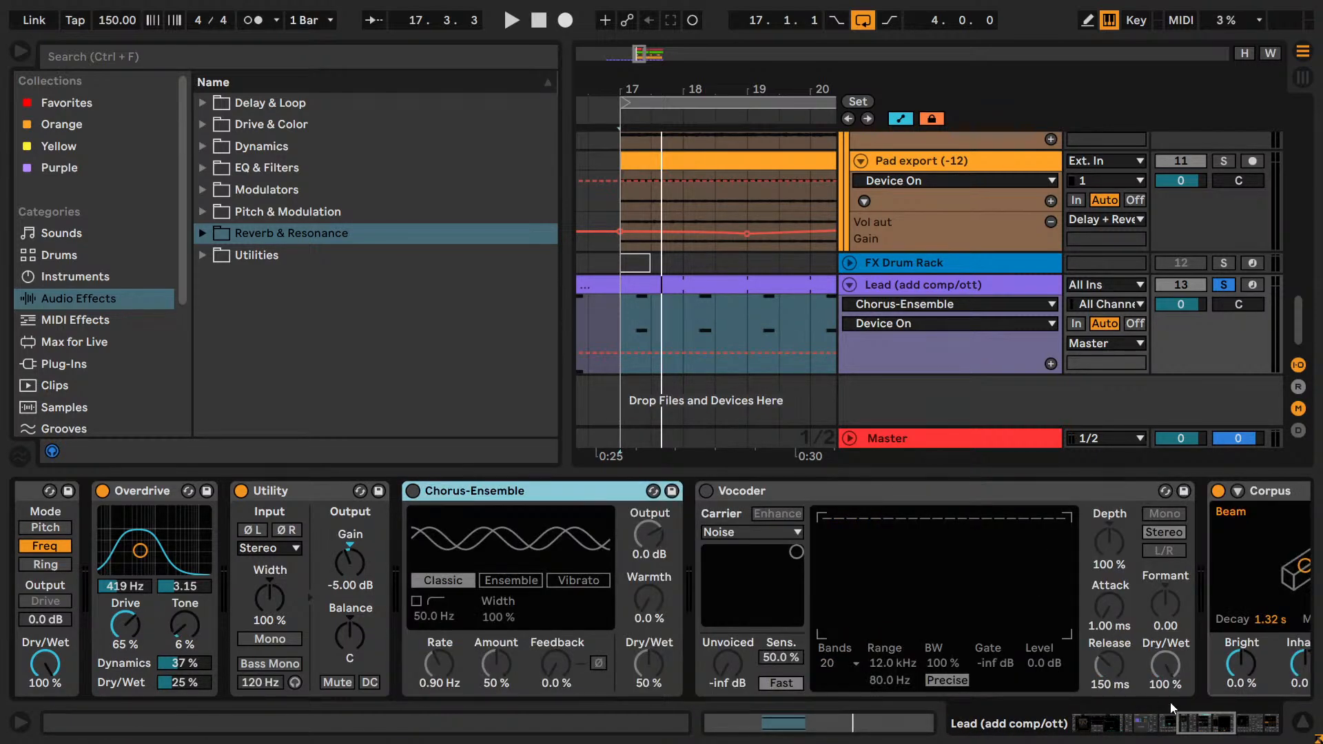
left_click(1212, 724)
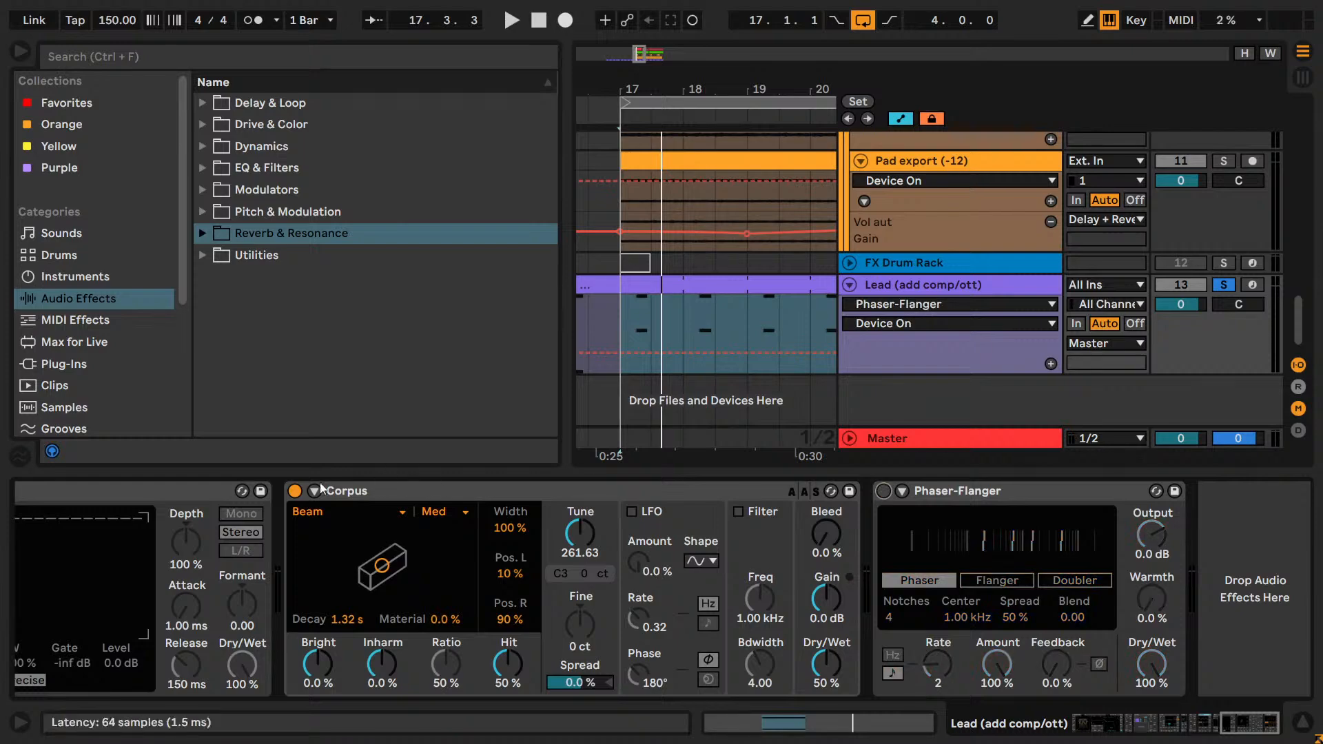
left_click(294, 491)
Enable Vocoder during loop playback, setting it to 4 bands and 45% Dry/Wet.
key("space")
left_click_drag(1232, 720, 1194, 710)
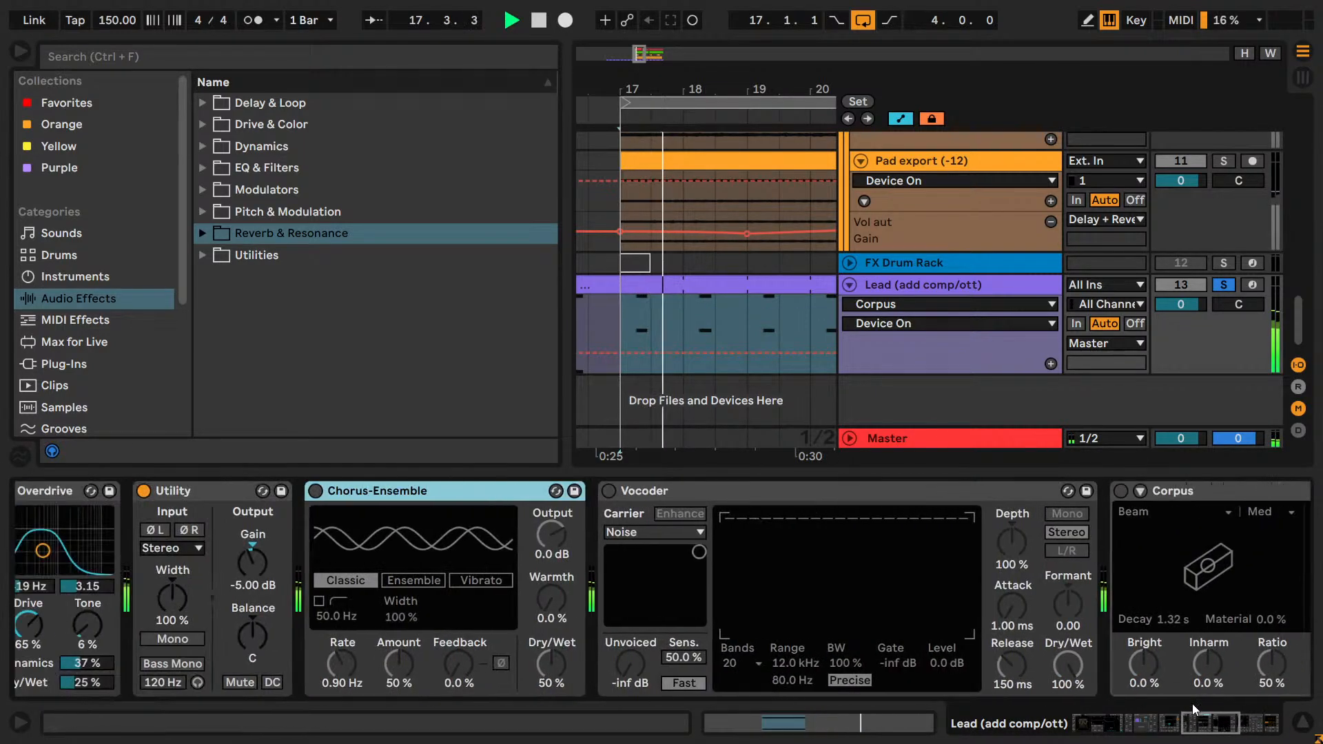
left_click(608, 490)
left_click(749, 664)
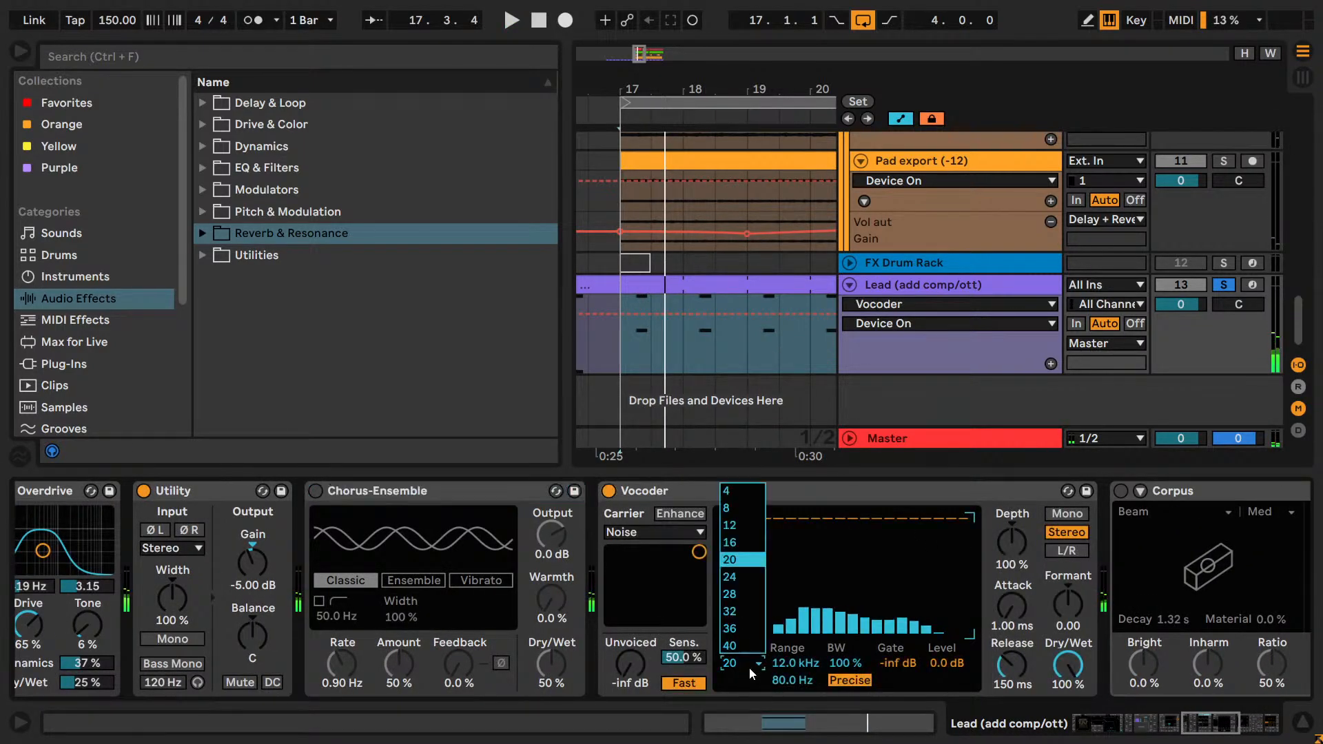
left_click(730, 494)
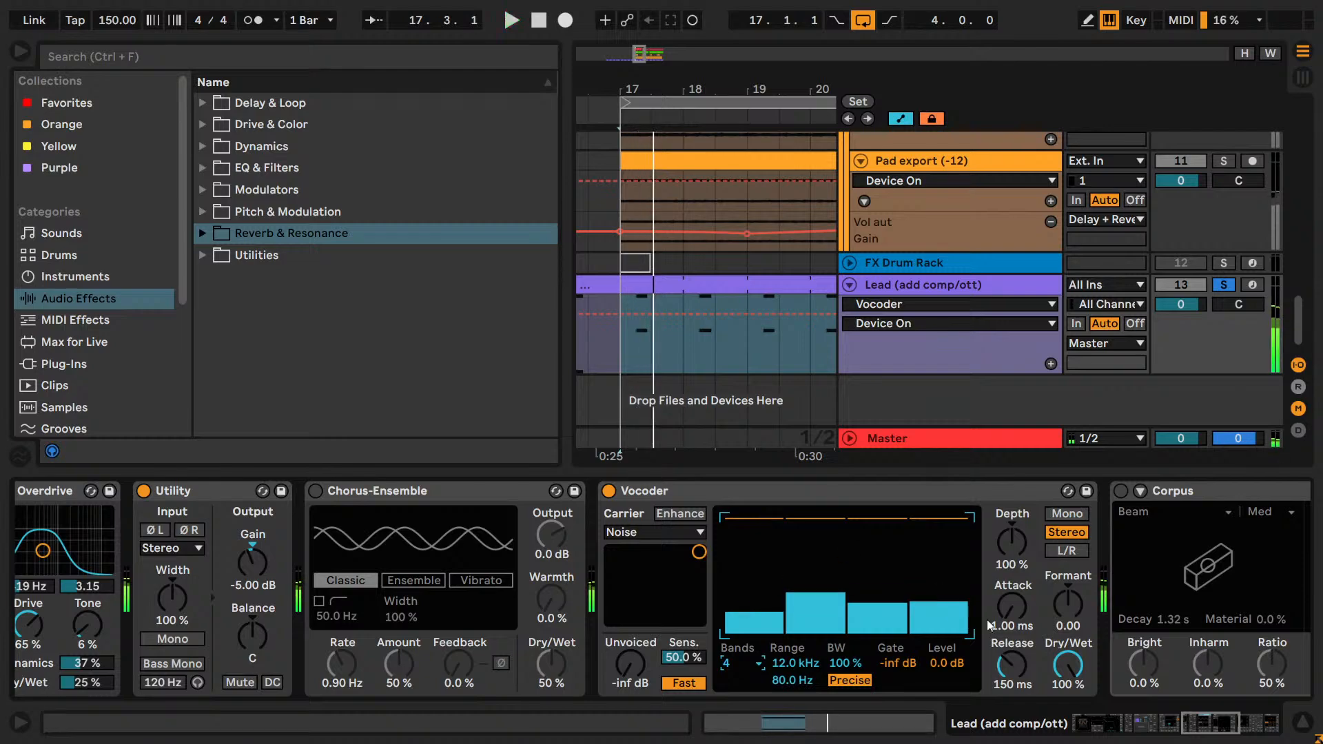
left_click_drag(1067, 662, 1067, 696)
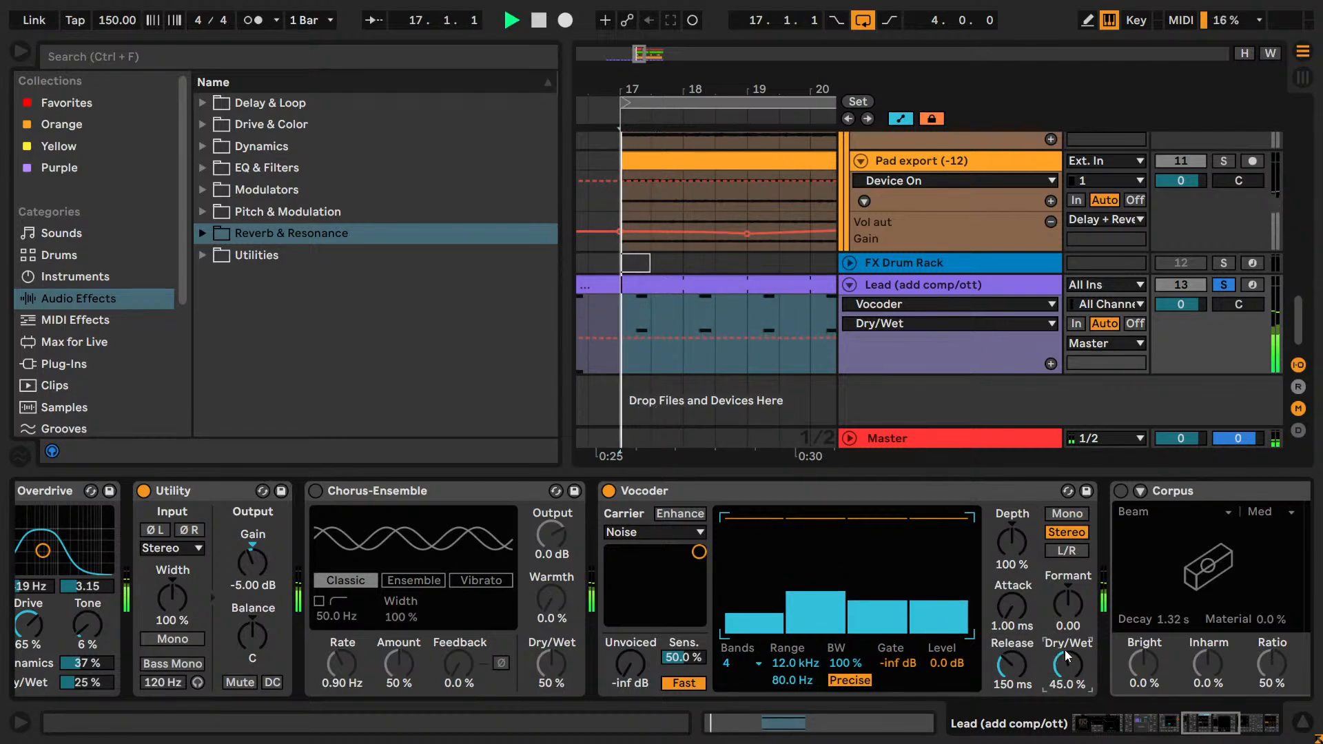
key("space")
left_click(658, 490)
key("Delete")
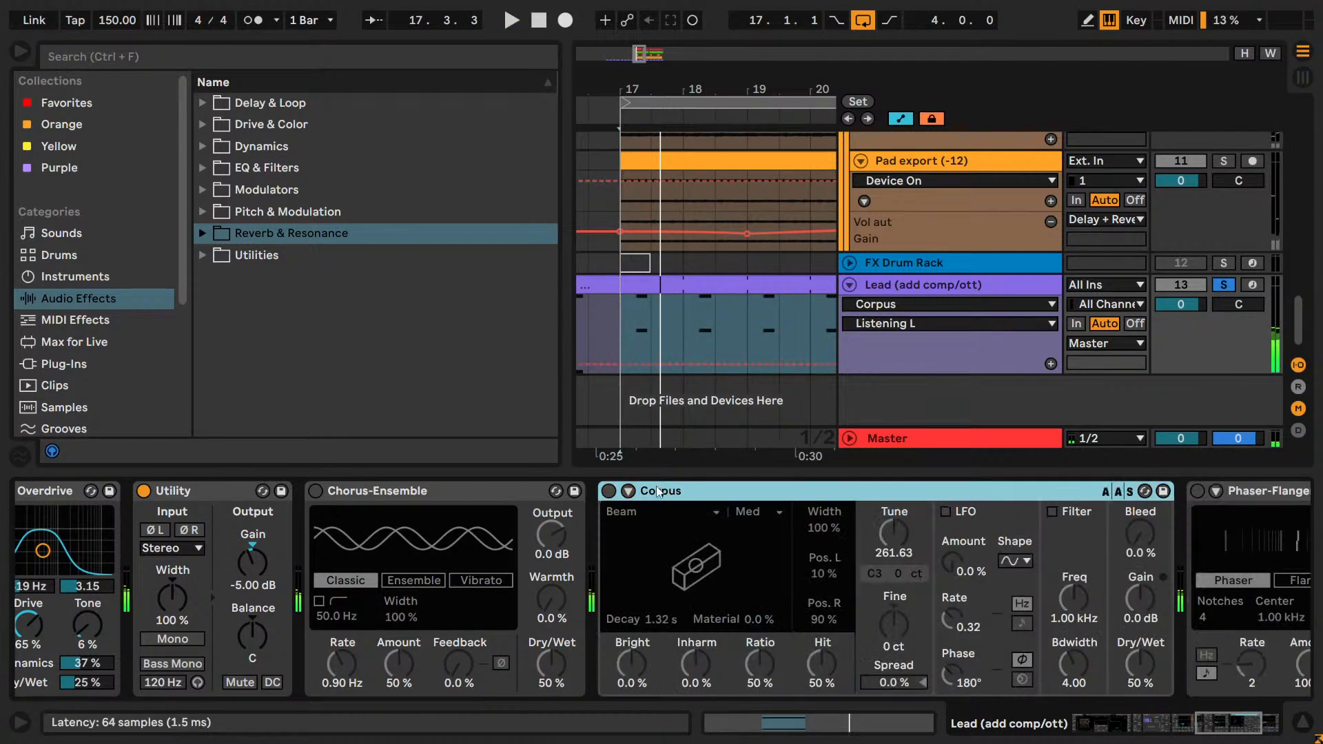
Audition Corpus on the Lead with Tune at 43.06, the Marimba resonator and 21% Dry/Wet.
left_click(609, 491)
key("space")
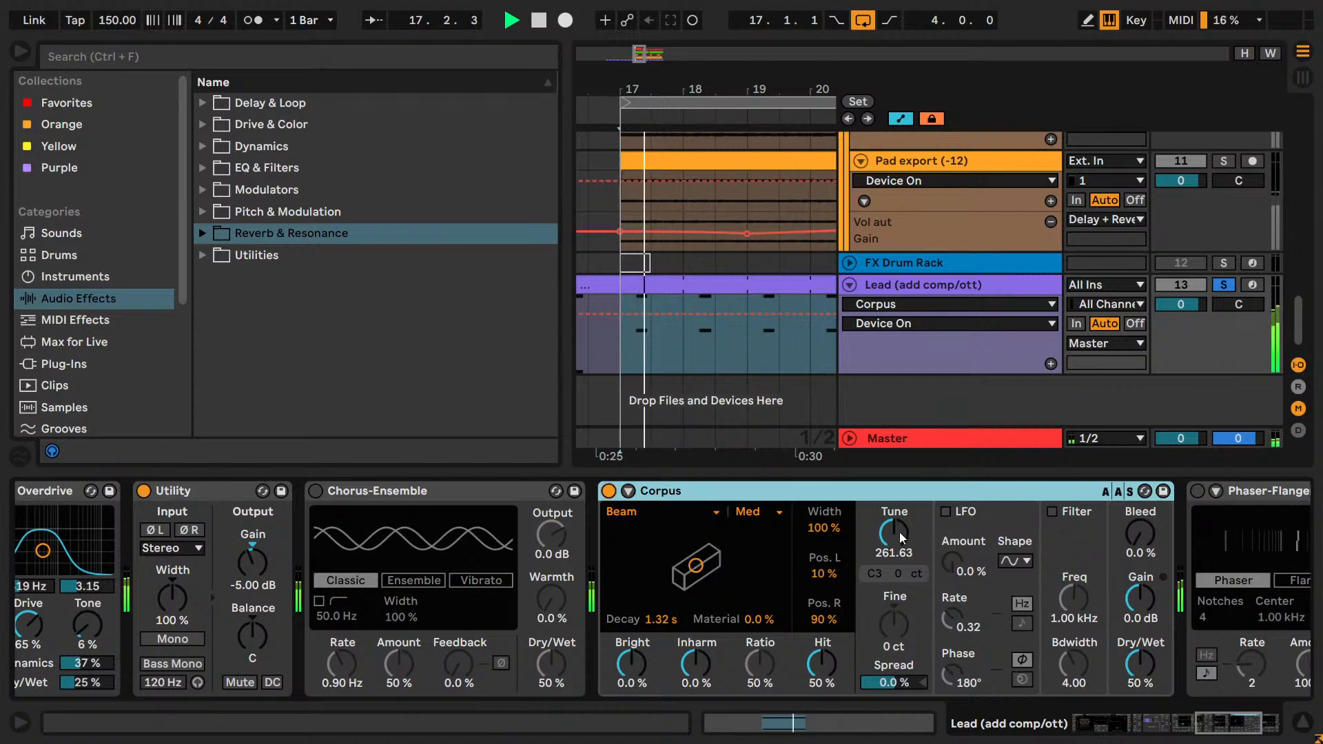
mouse_move(899, 531)
left_mouse_down()
mouse_move(896, 548)
mouse_move(875, 527)
left_mouse_up()
left_click(627, 512)
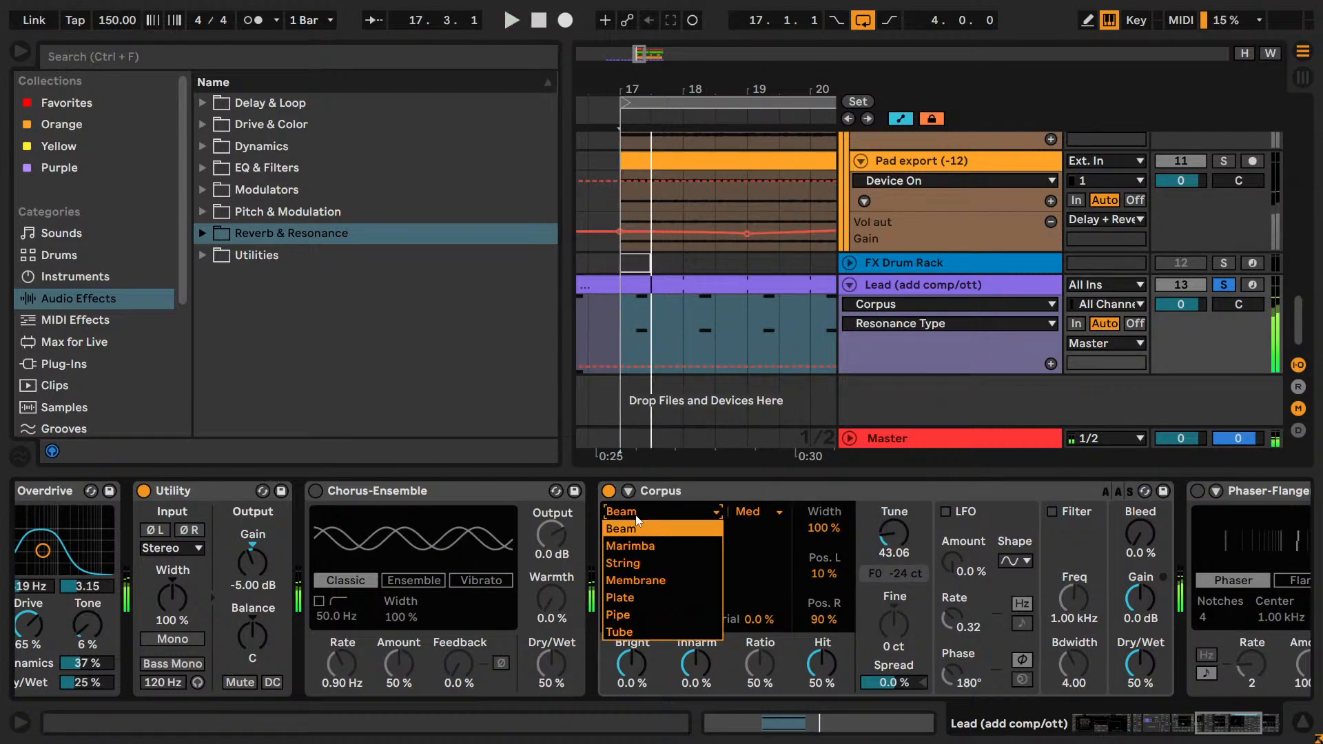
left_click(629, 551)
left_click_drag(1140, 663, 1140, 686)
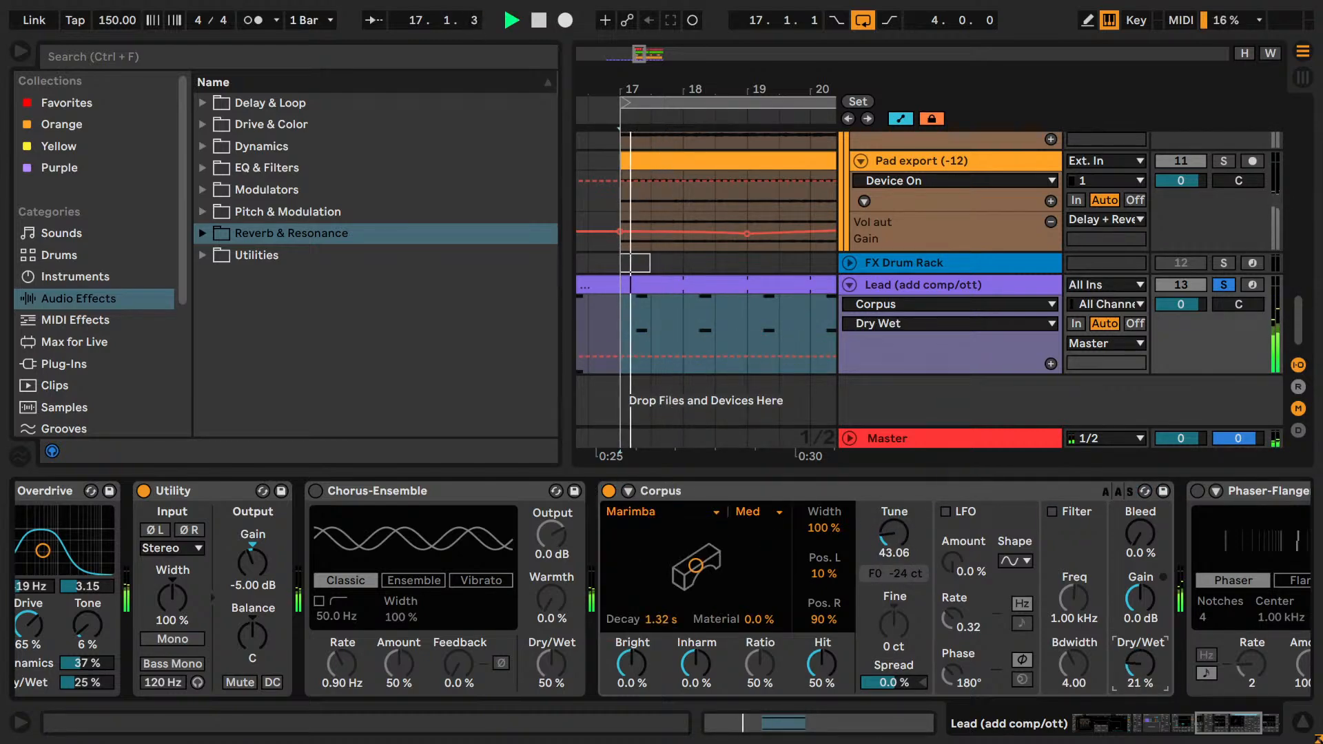
Try the Pipe resonator in Corpus, stop playback and delete the device.
left_click(662, 517)
left_click(693, 581)
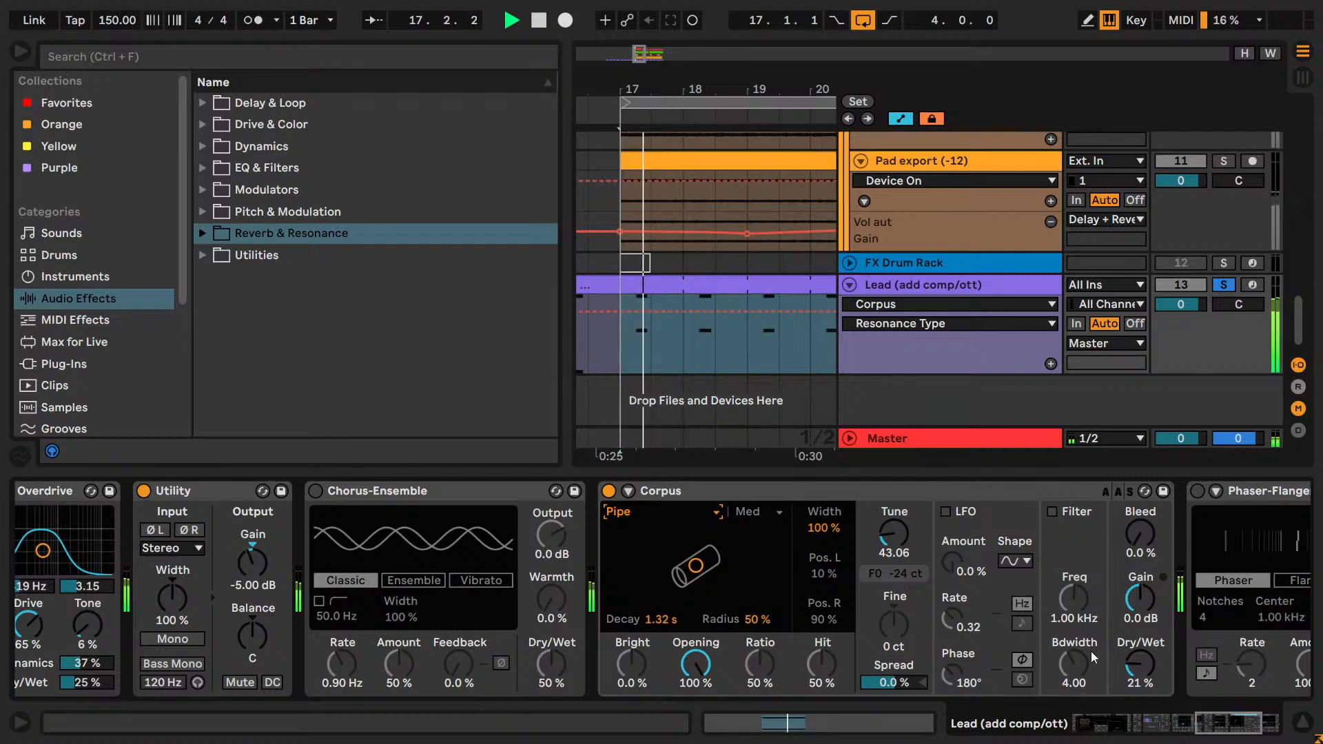
key("space")
left_click(684, 488)
key("Delete")
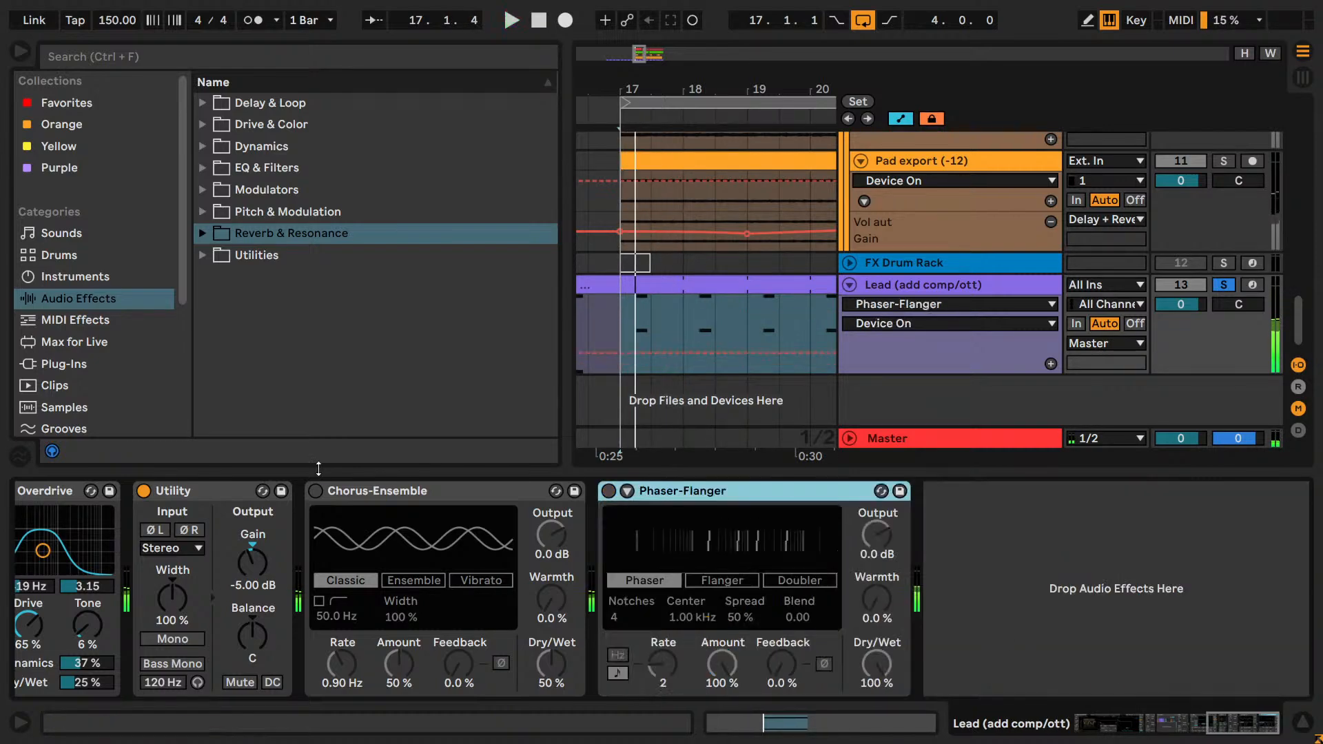
Audition Chorus-Ensemble in Ensemble and Classic modes with Rate 3.66 Hz and Feedback 63%, and delete it.
left_click(316, 490)
key("space")
left_click(412, 580)
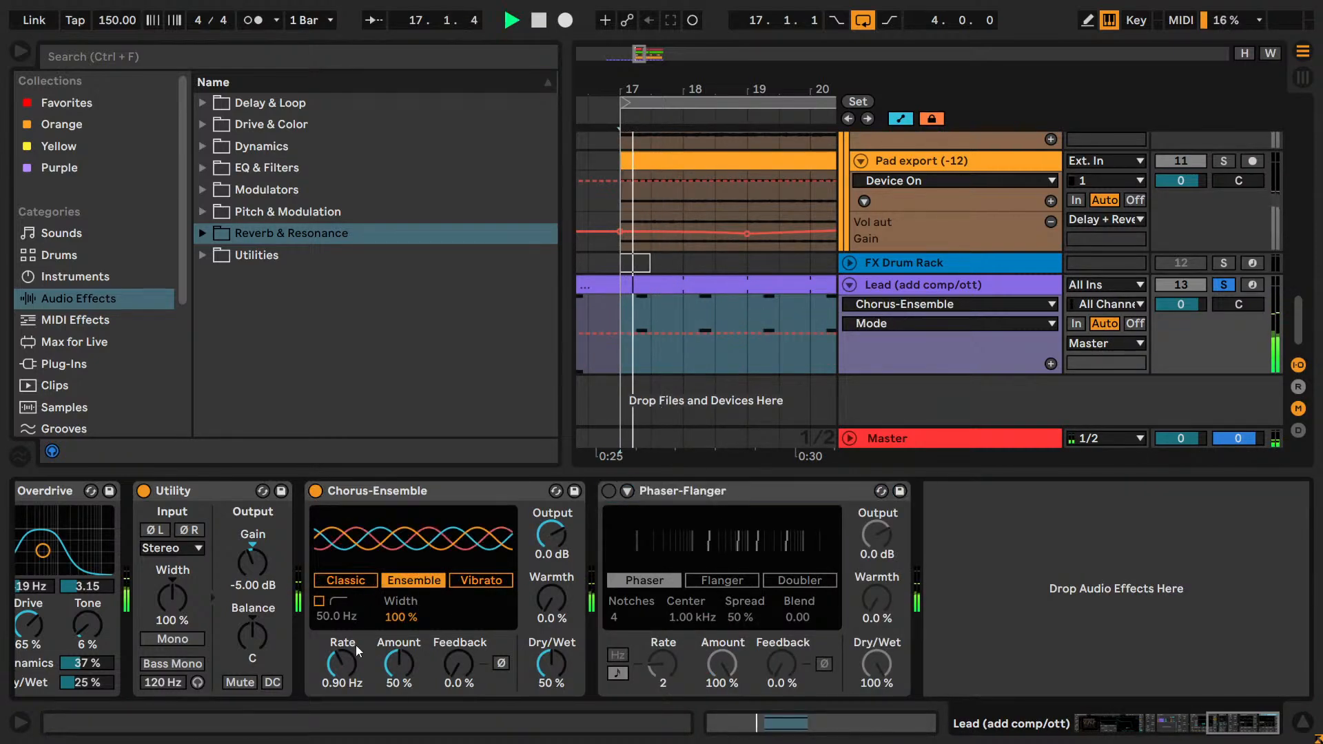
left_click_drag(345, 660, 344, 620)
left_click_drag(458, 663, 458, 620)
left_click(340, 581)
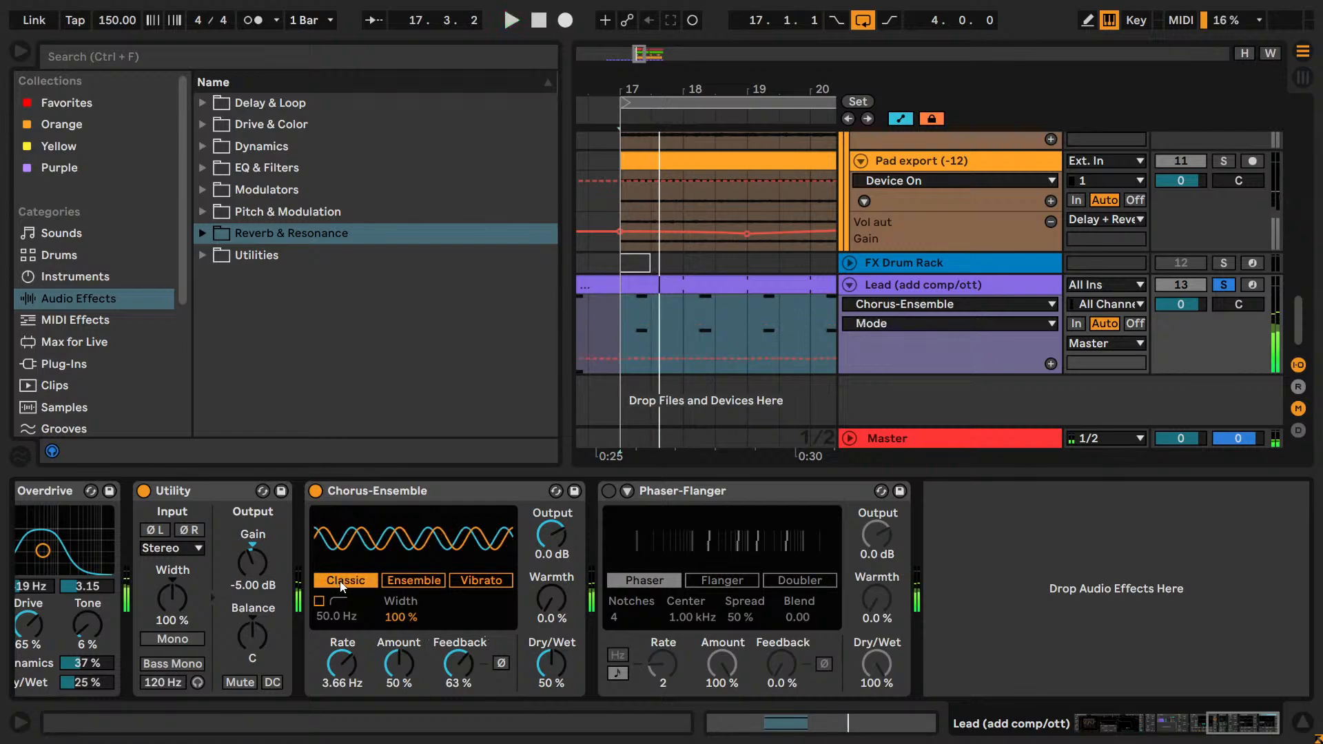
left_click(378, 492)
key("Delete")
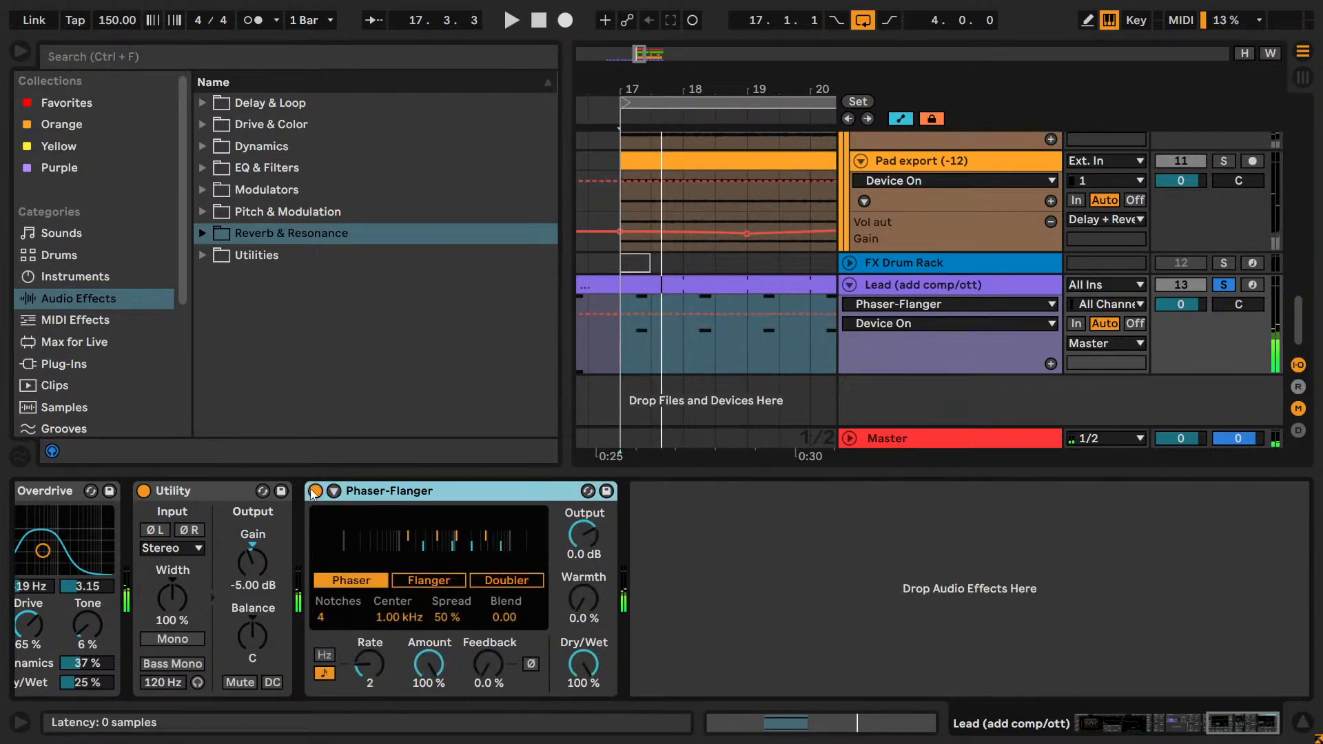
Audition Phaser-Flanger in Flanger mode on the Lead, stop playback and delete the device.
key("space")
left_click(428, 581)
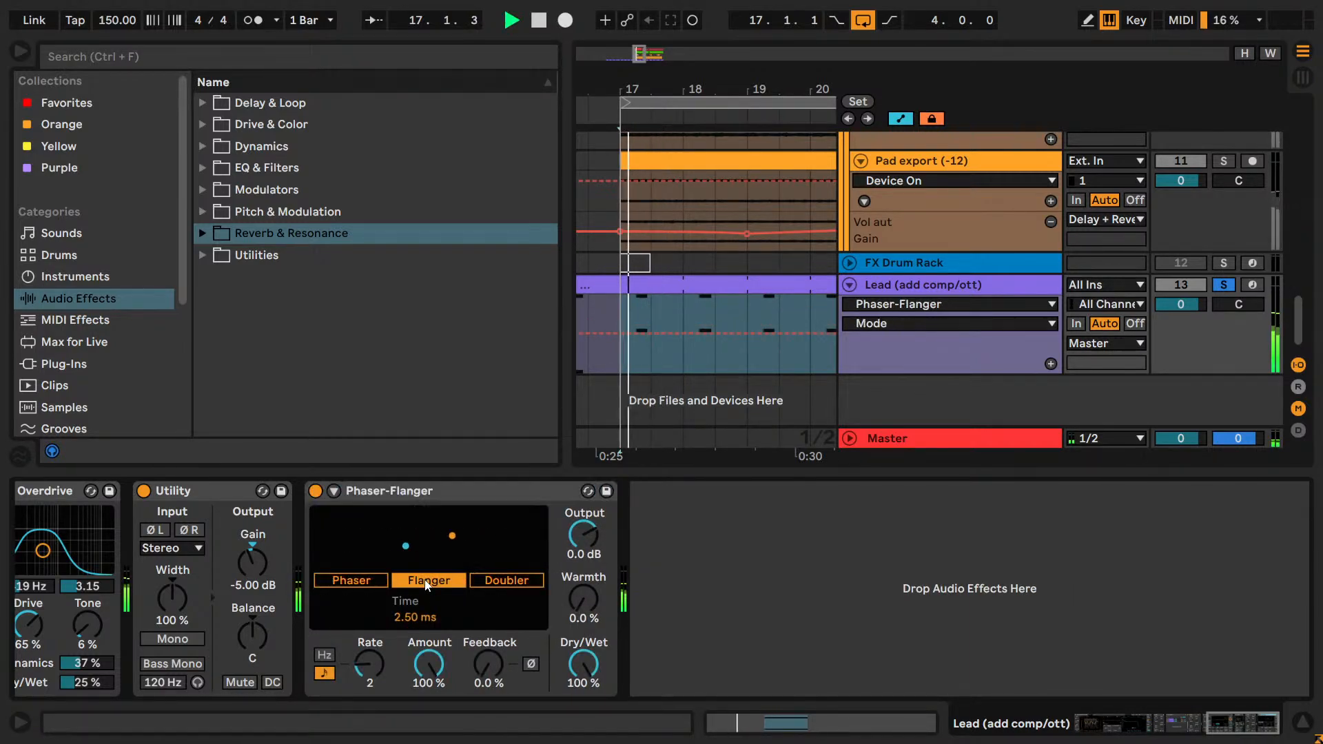
left_click(406, 490)
key("space")
key("Delete")
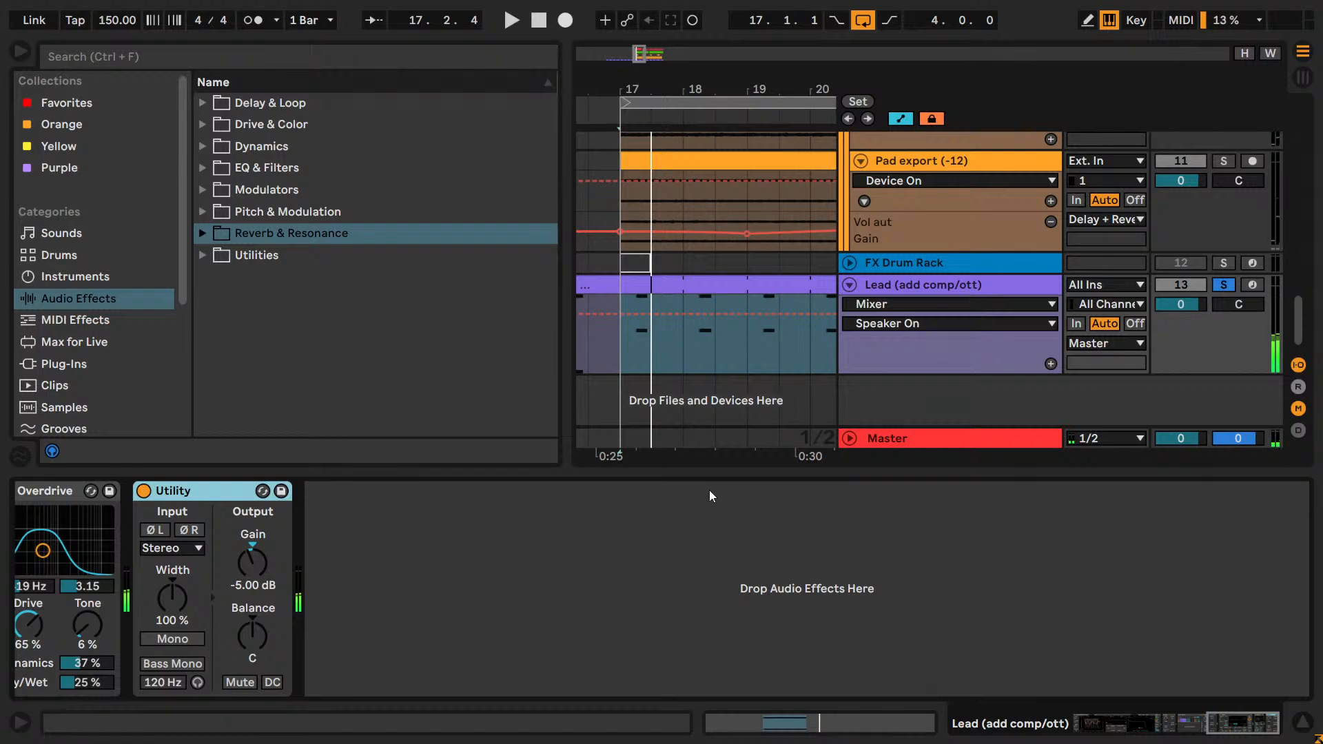
Save the set and rename the Lead (add comp/ott) track as Lead.
key("ctrl+s")
left_click(896, 287)
key("ctrl+r")
left_click(992, 291)
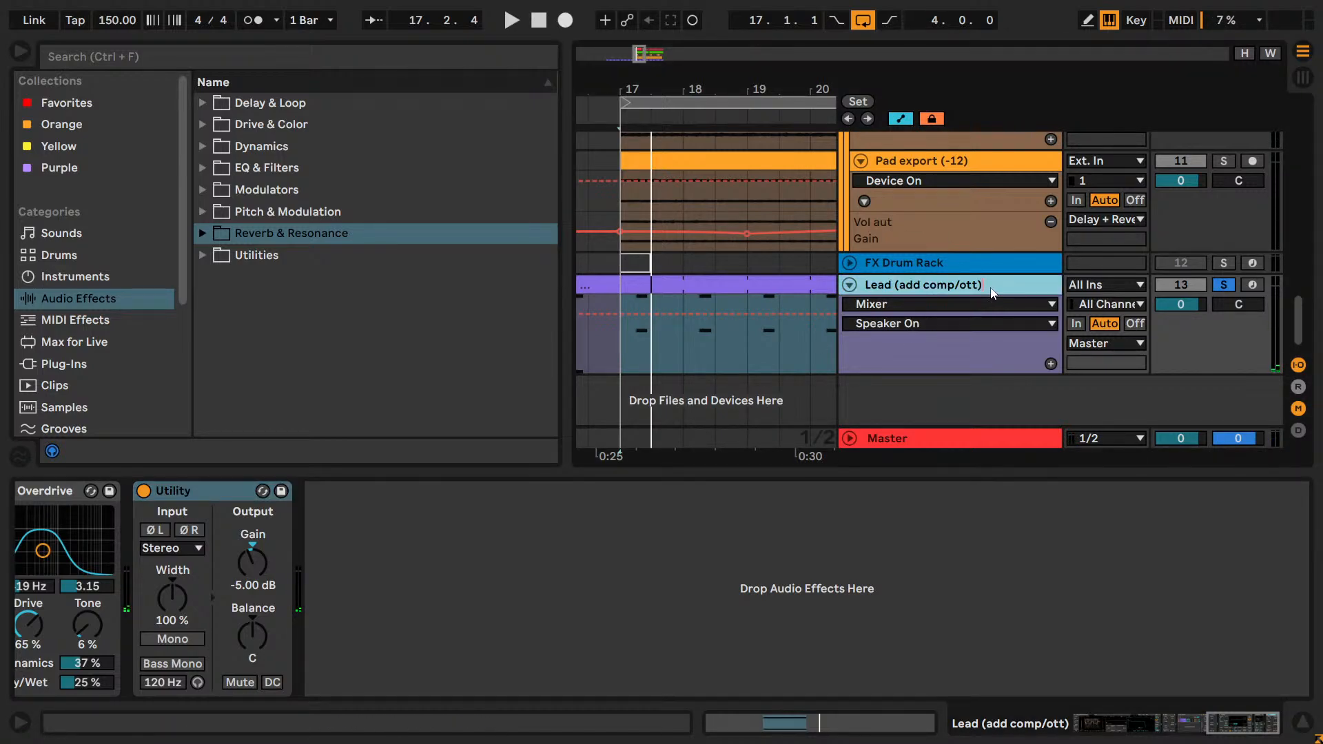
key("BackSpace")
key("BackSpace")
key("BackSpace")
key("BackSpace")
key("BackSpace")
key("BackSpace")
key("BackSpace")
key("BackSpace")
key("BackSpace")
key("BackSpace")
key("Return")
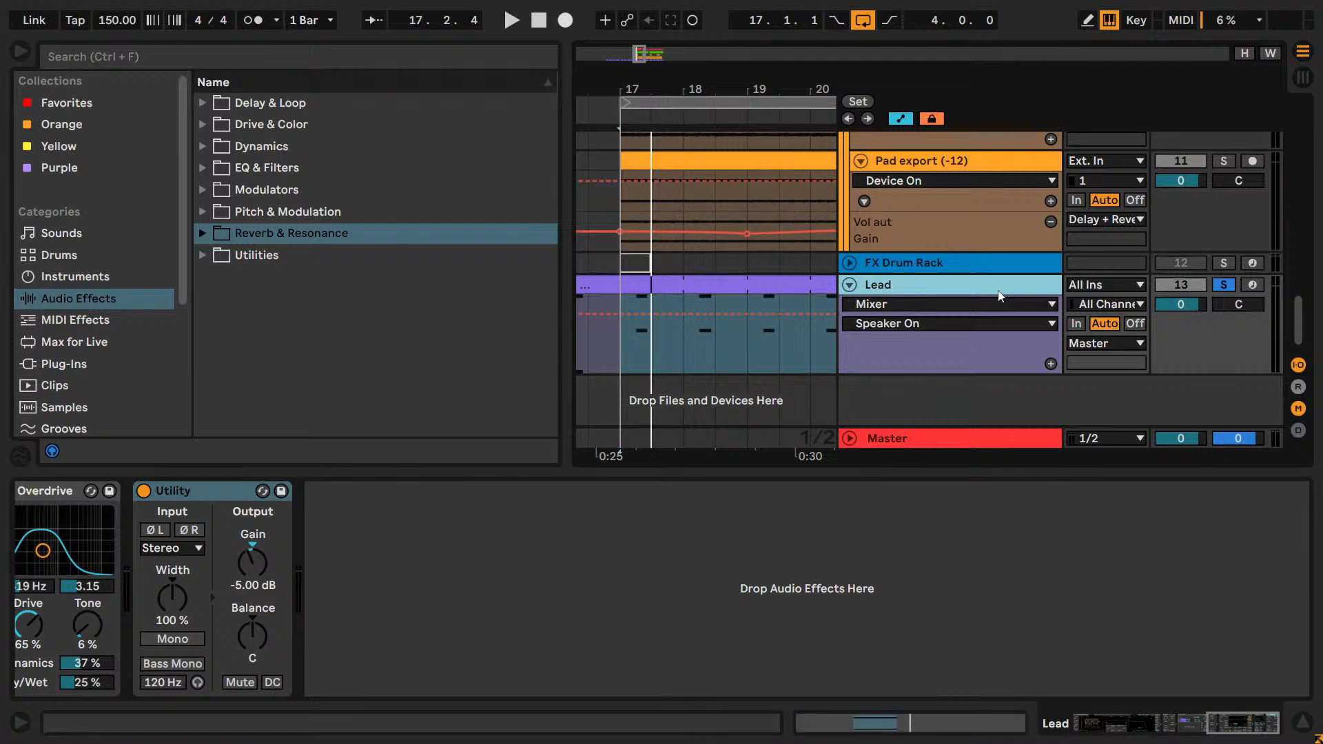
left_click(1000, 295)
left_click_drag(1273, 722, 1230, 731)
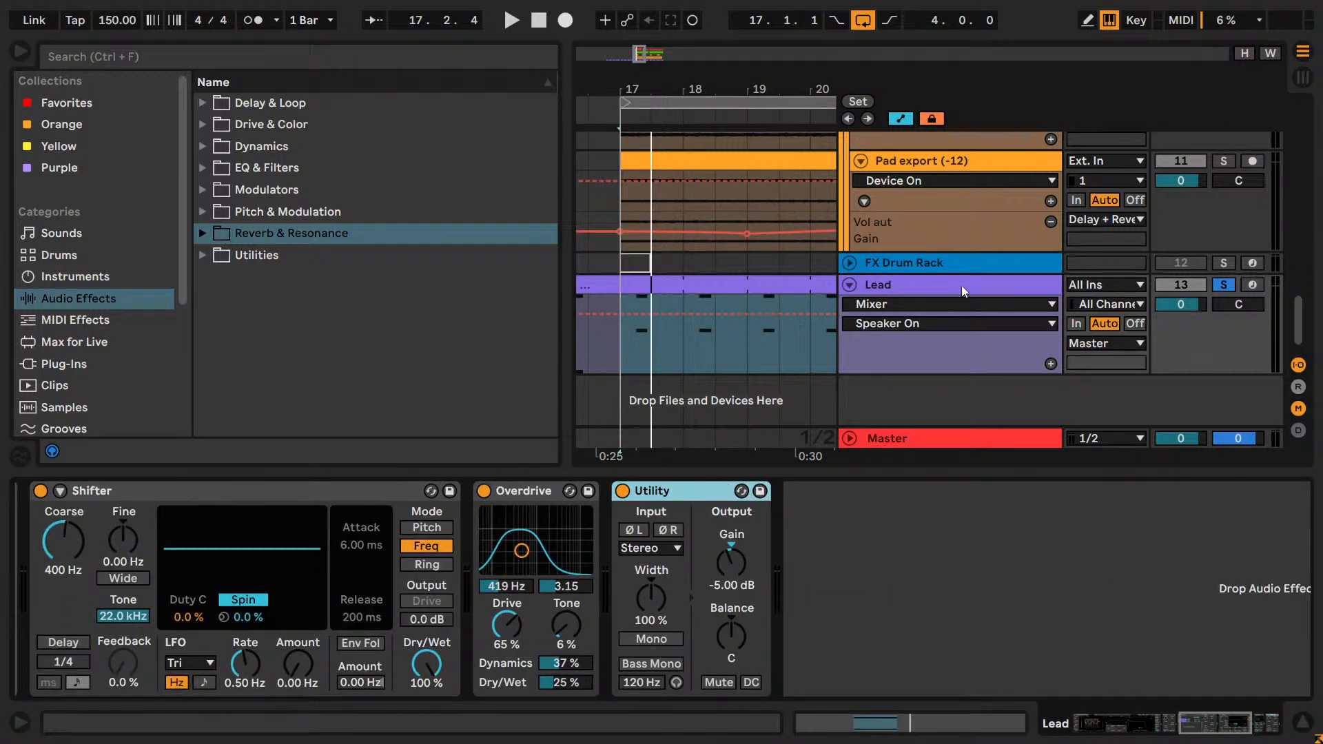
Bypass Overdrive and Shifter on the soloed Lead, and play the loop from bar 17 to hear it without them.
left_click(1223, 286)
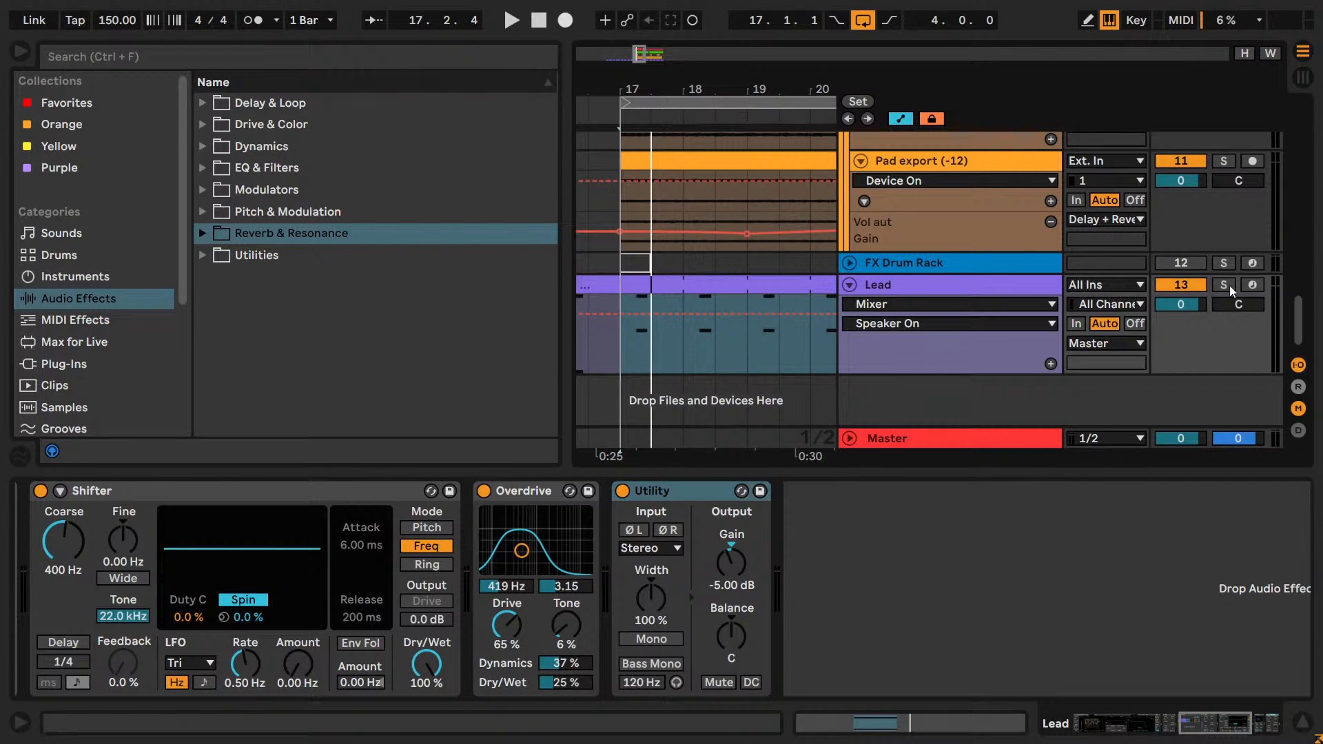
left_click(1223, 285)
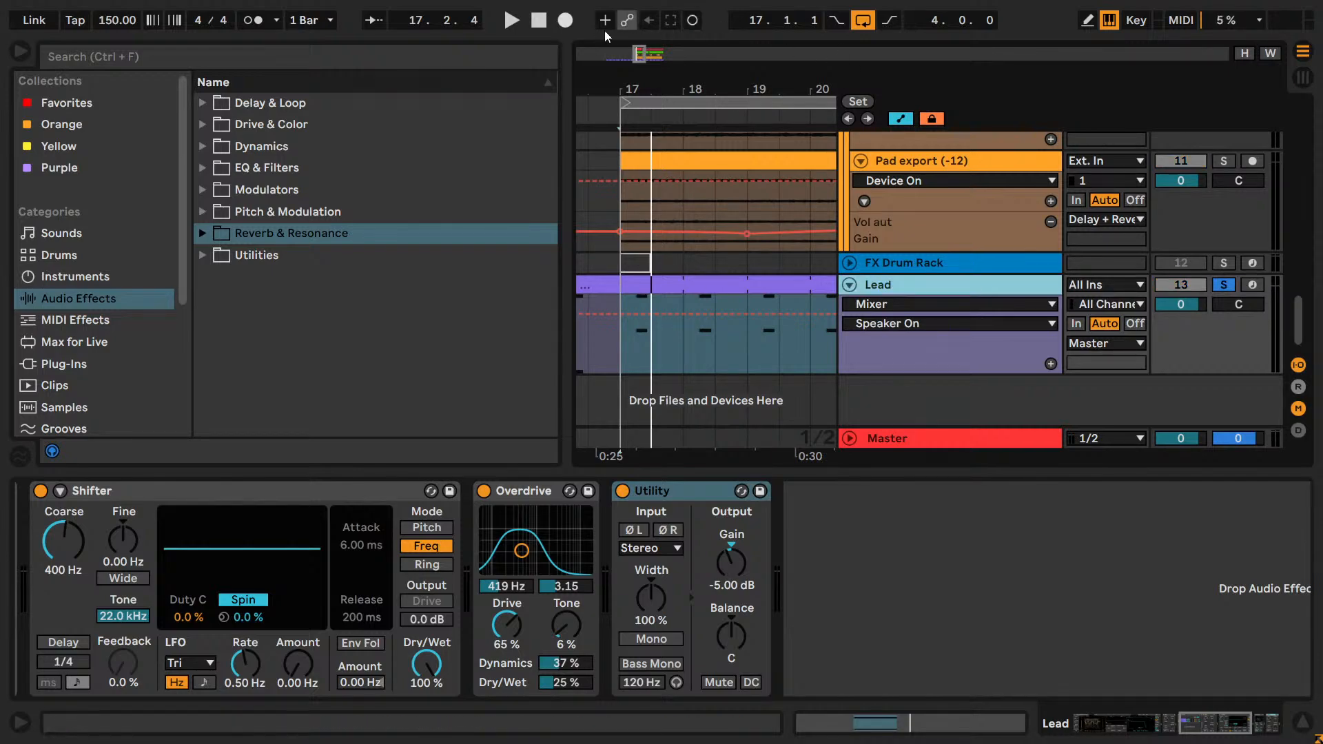
left_click_drag(638, 49, 647, 46)
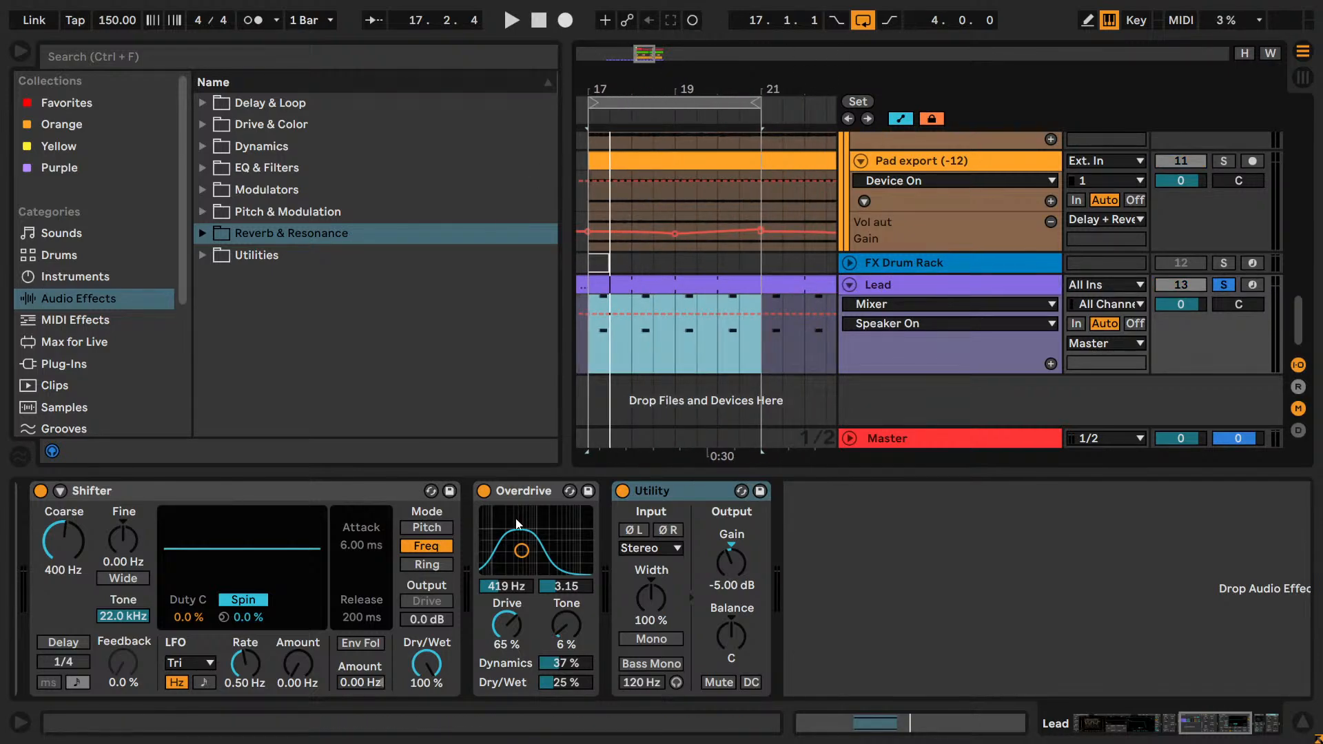
left_click(484, 490)
scroll(1056, 615, "left", 4)
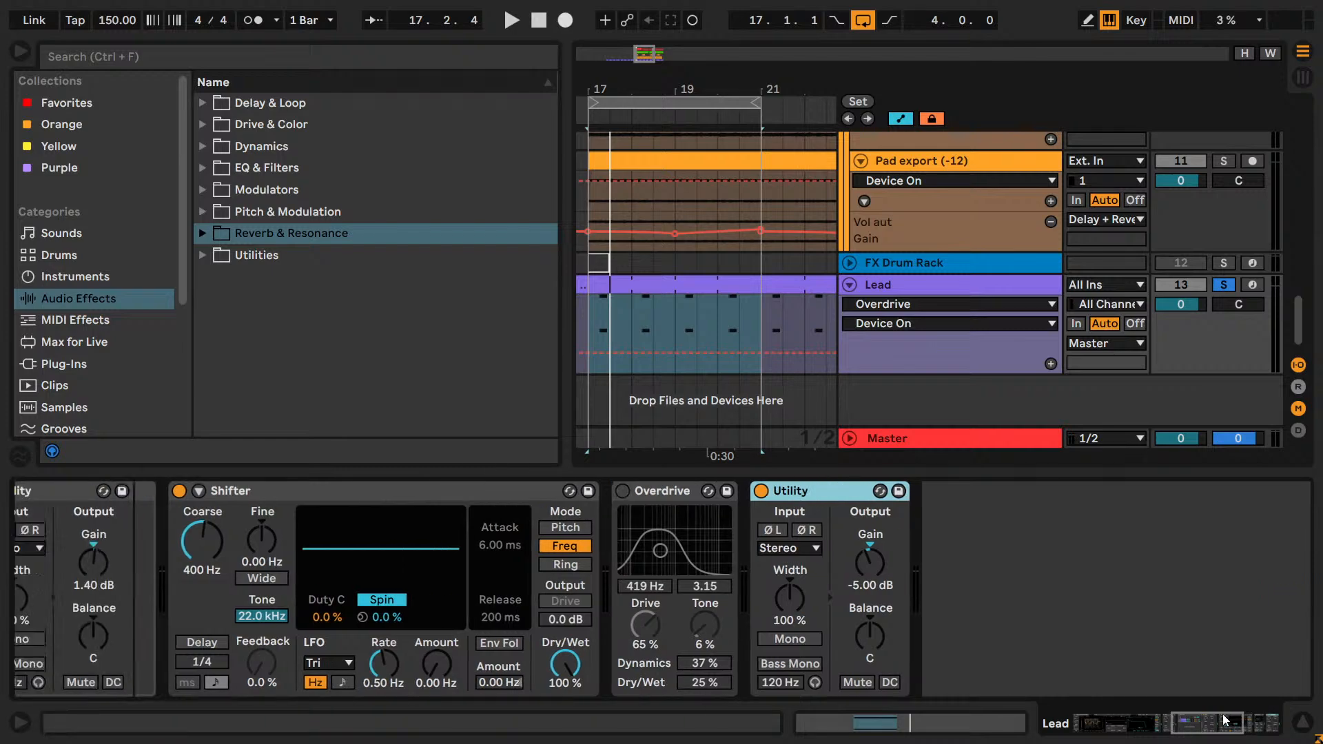
left_click(298, 490)
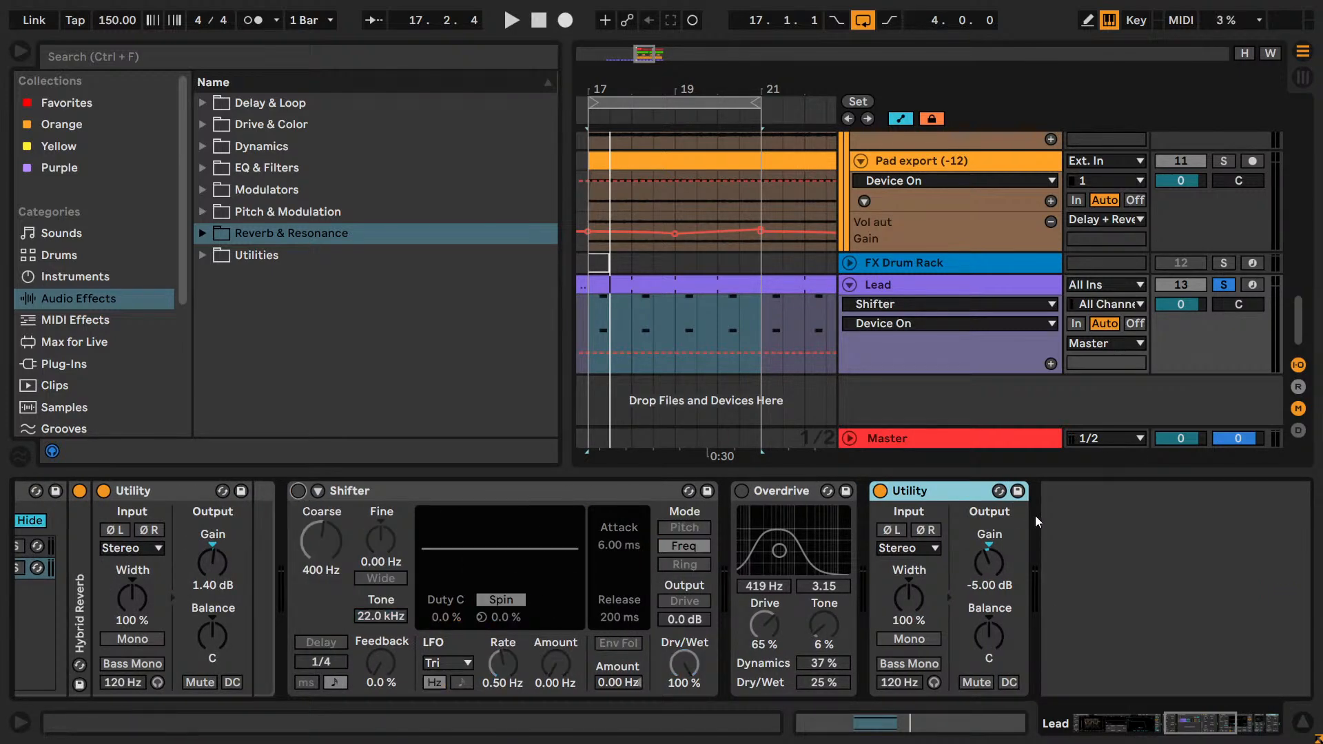
key("space")
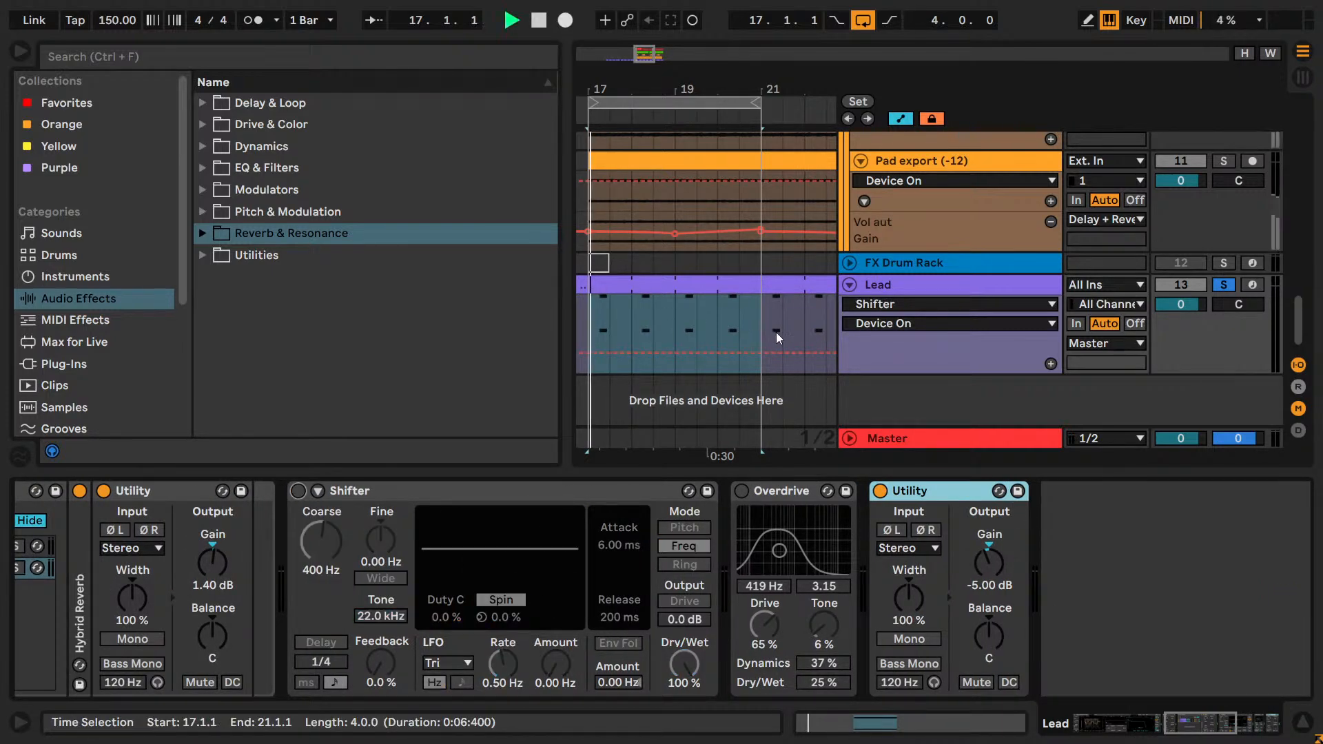
key("space")
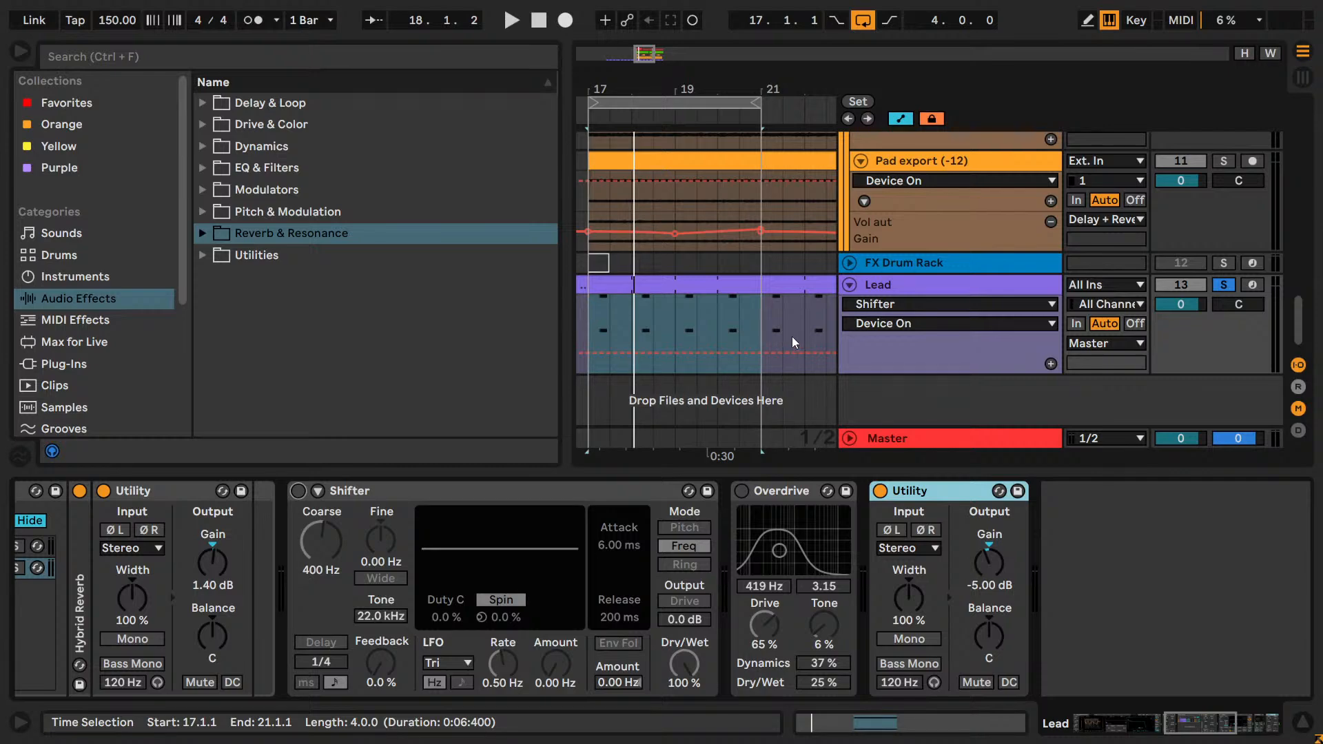
Solo the Pad group and Kick alongside the Lead, play the loop to check them together, and stop playback.
scroll(1068, 338, "up", 10)
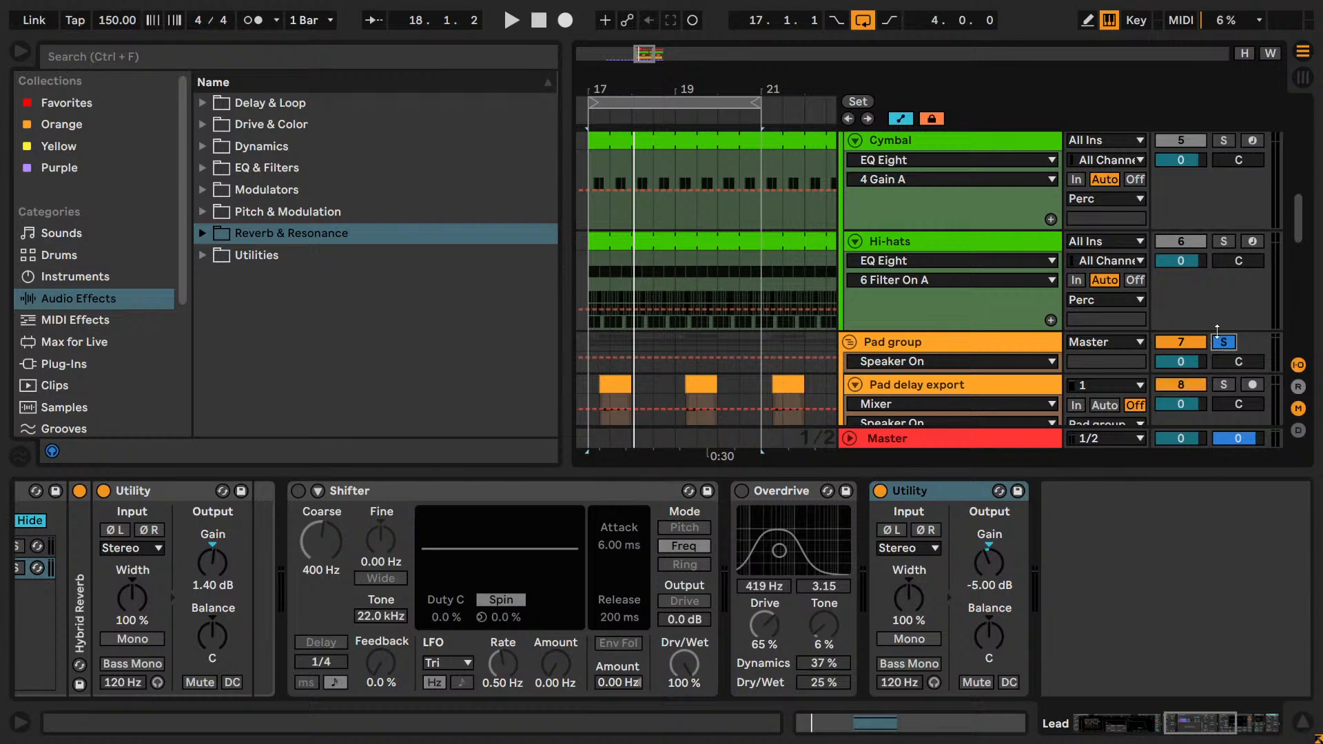
scroll(1215, 314, "up", 5)
key("space")
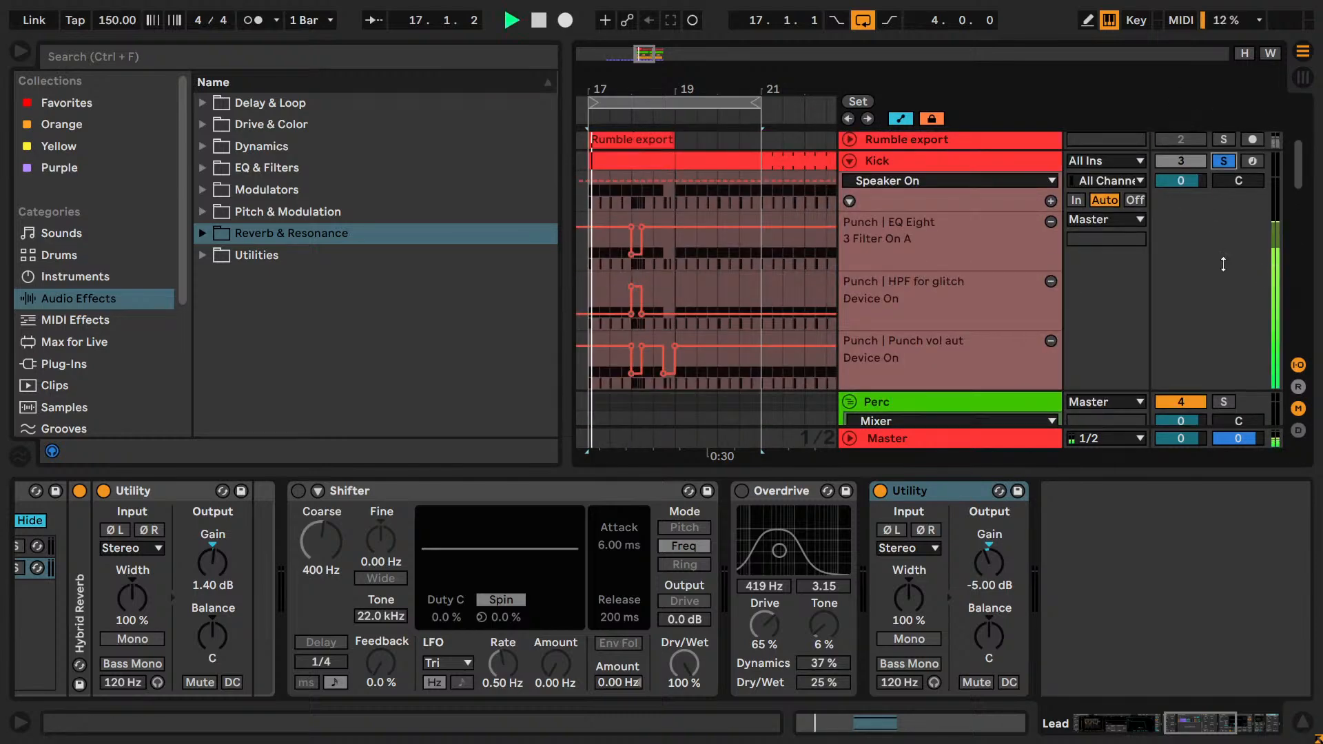
scroll(1221, 272, "down", 15)
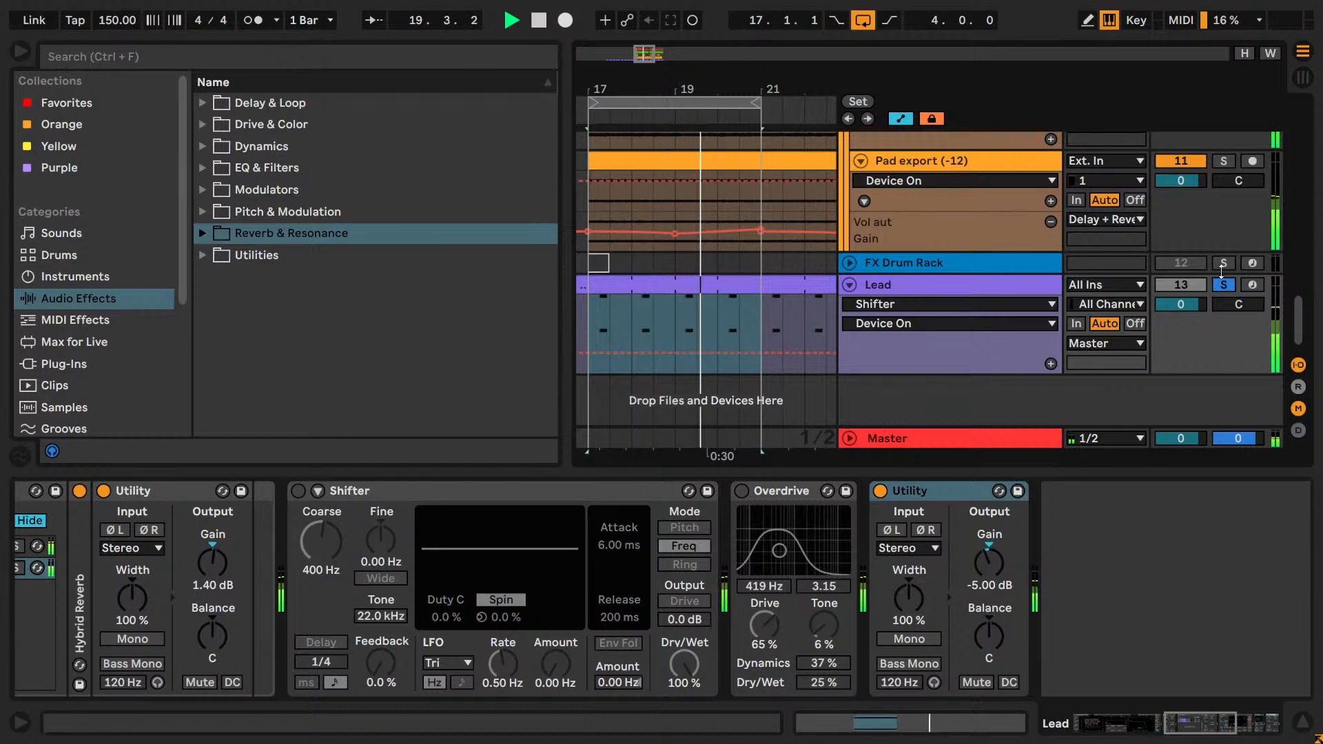
key("space")
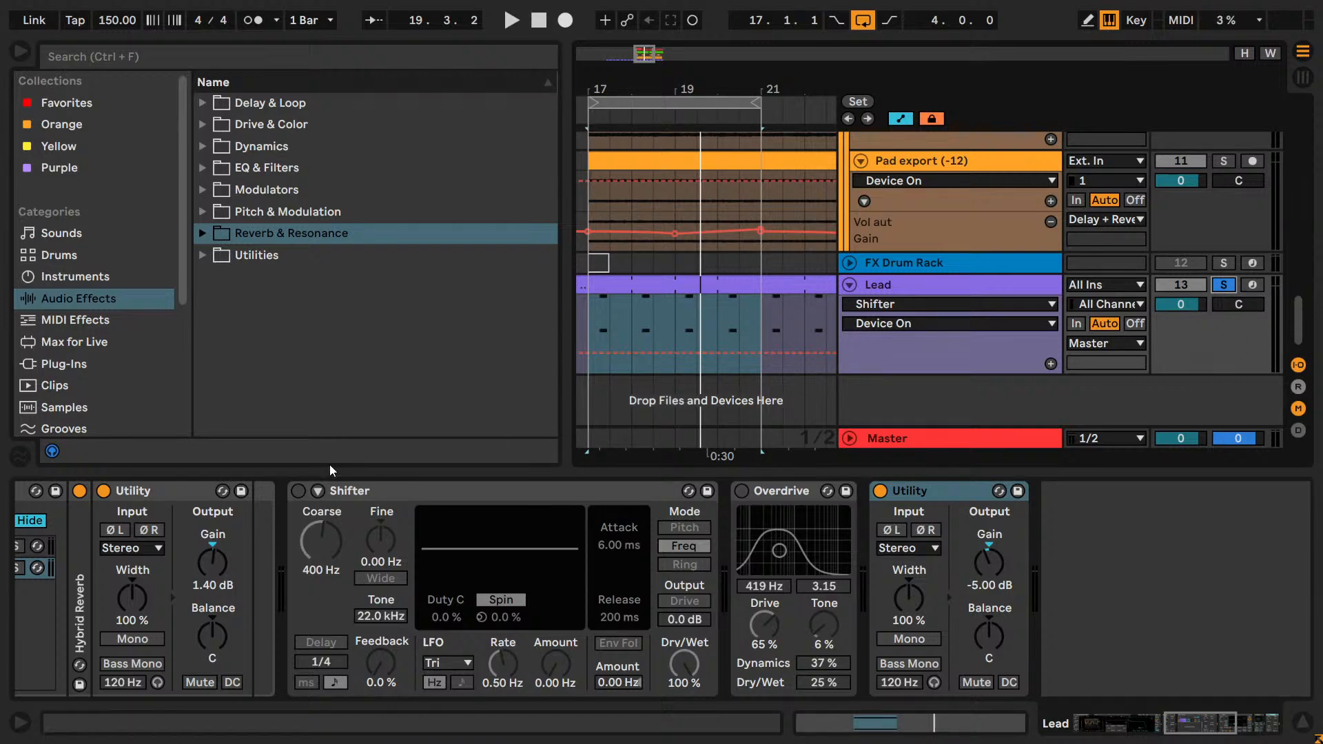
Re-enable Shifter and Overdrive on the Lead and keep the track soloed.
left_click(299, 491)
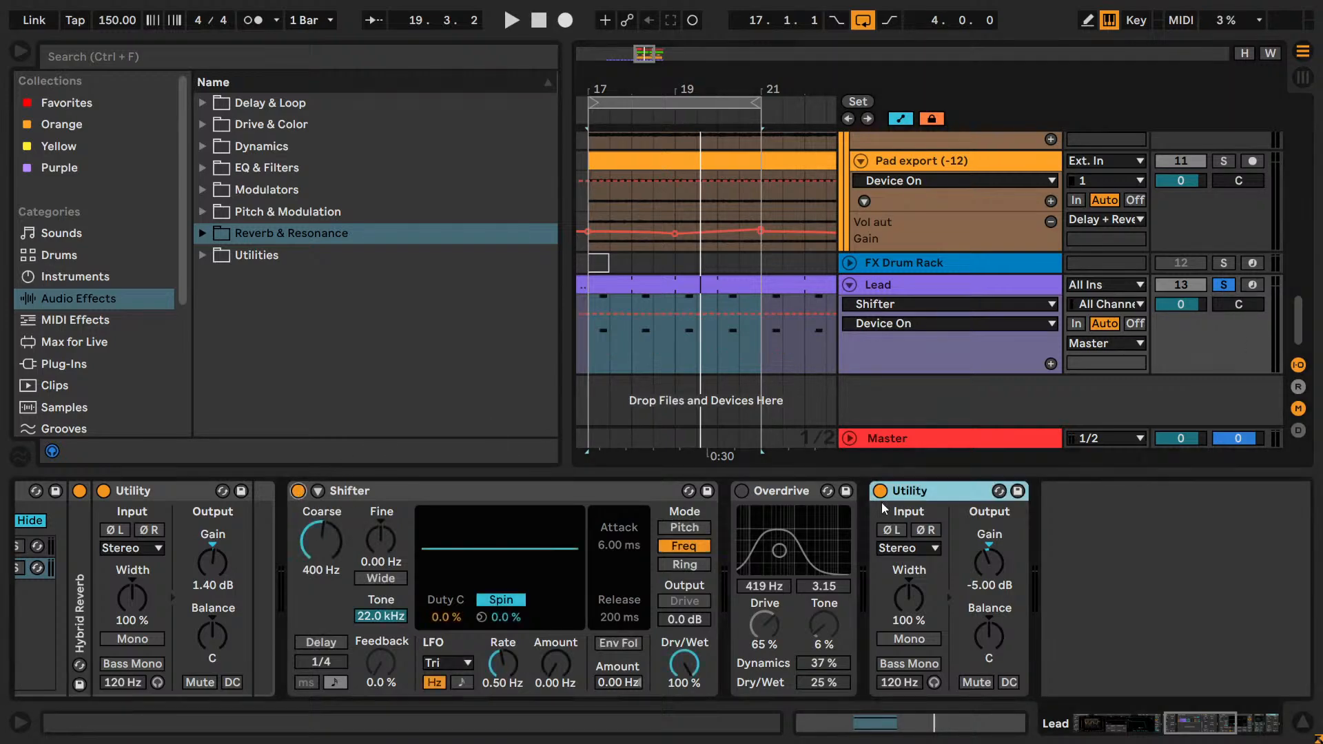
left_click(740, 491)
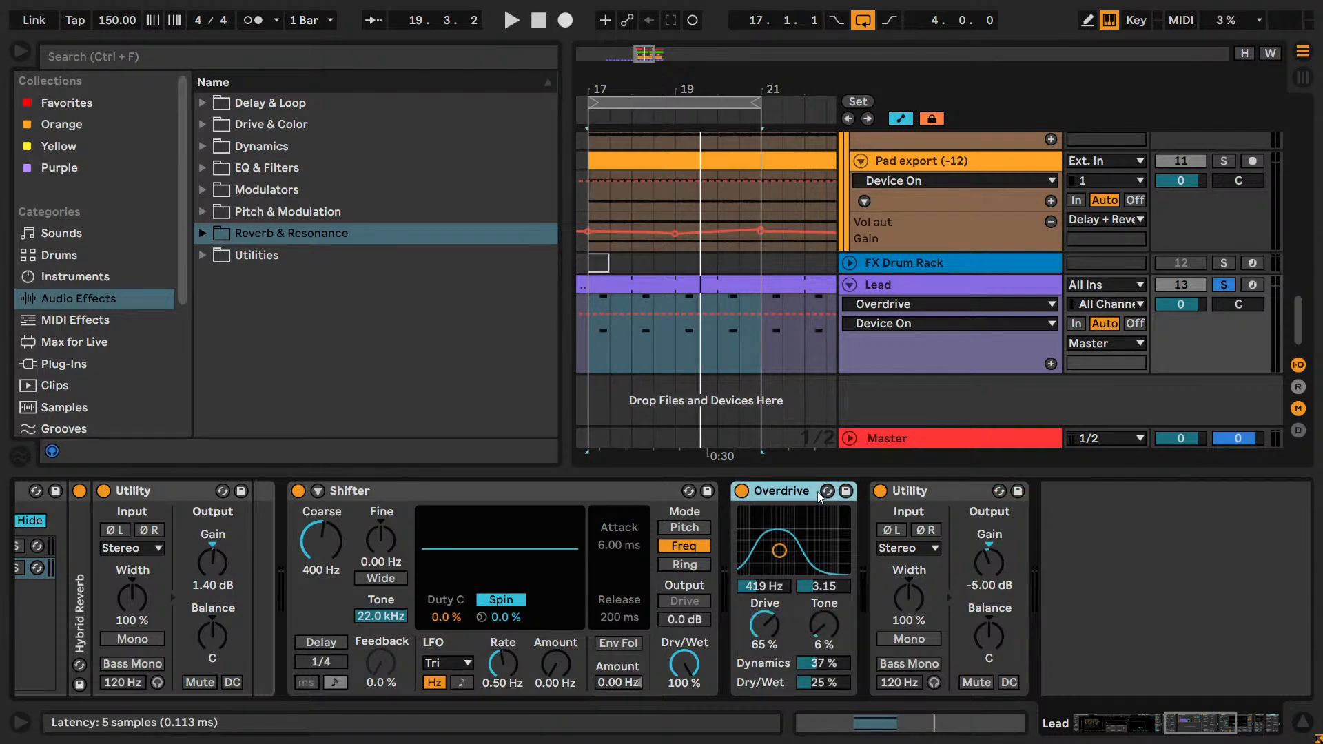
left_click(1217, 285)
left_click(875, 286)
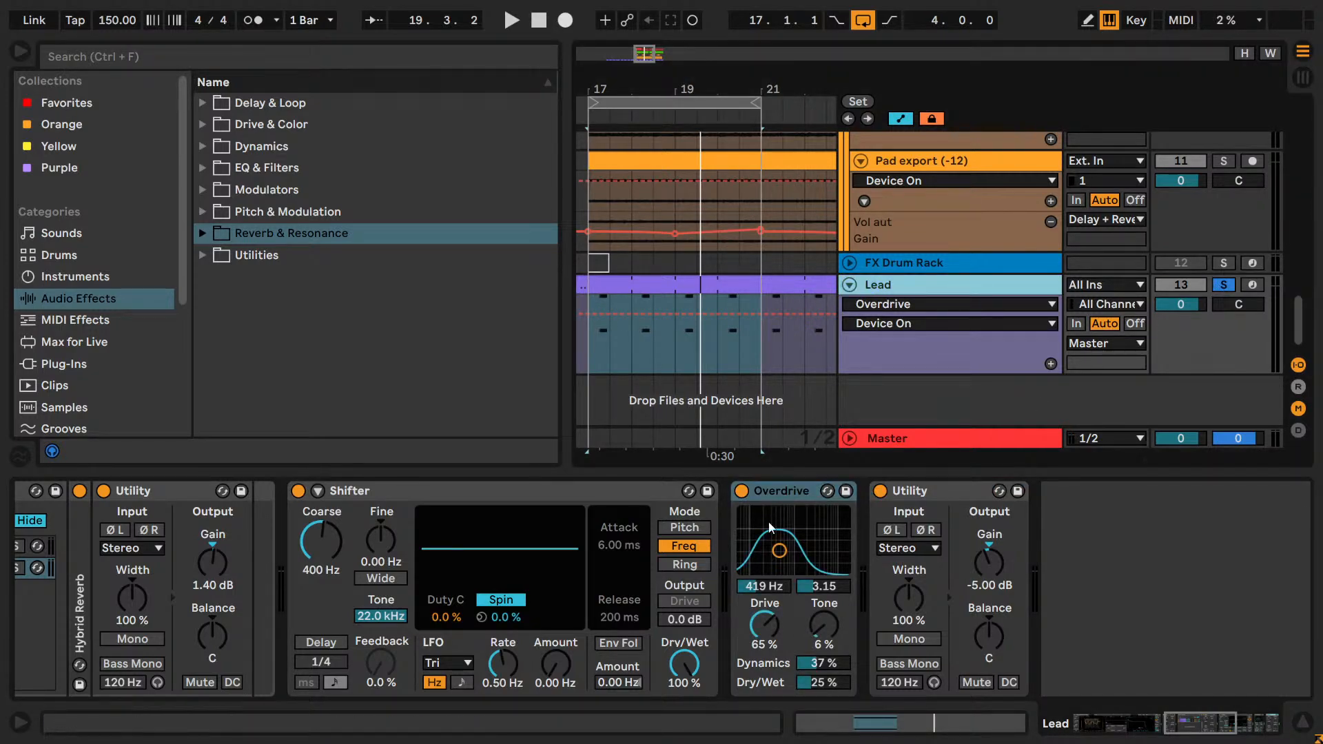
Compare the Lead with Overdrive bypassed and active, soloed and in the full mix, and save the set.
key("space")
left_click(743, 495)
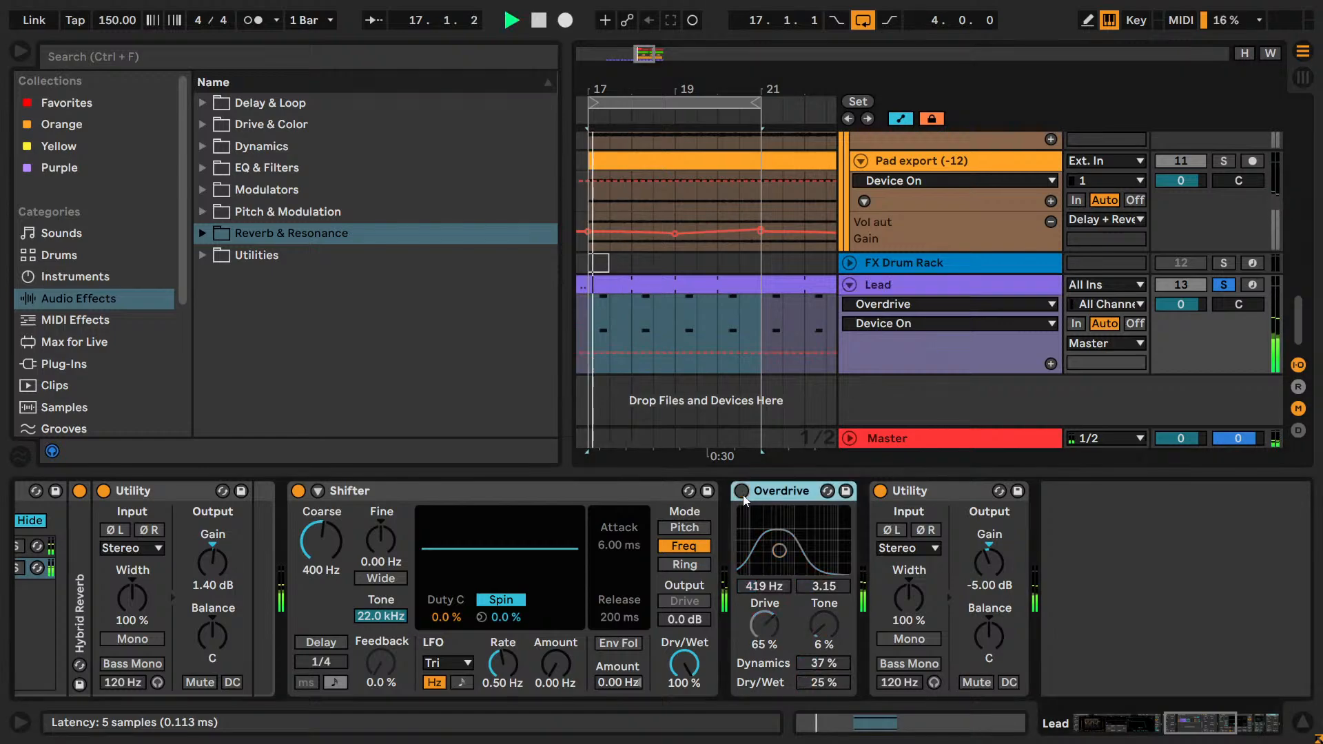
left_click(743, 495)
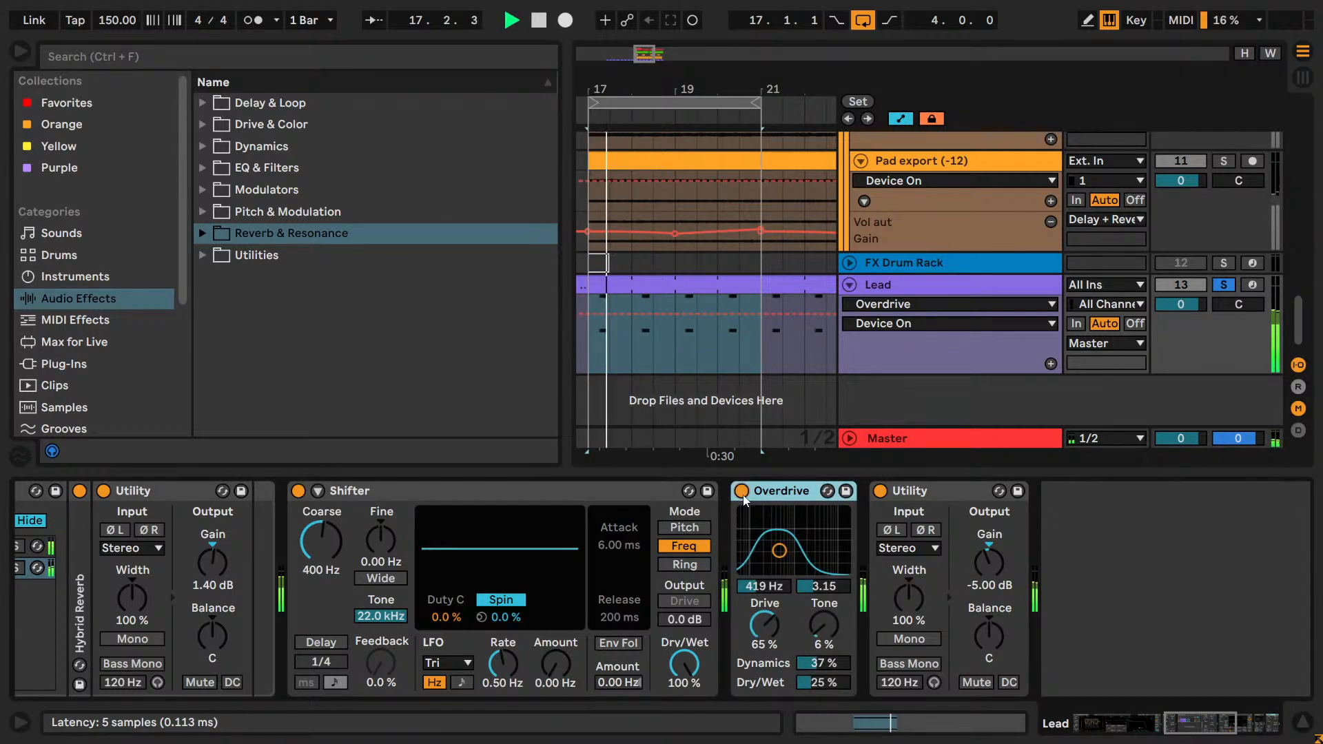
left_click(1225, 284)
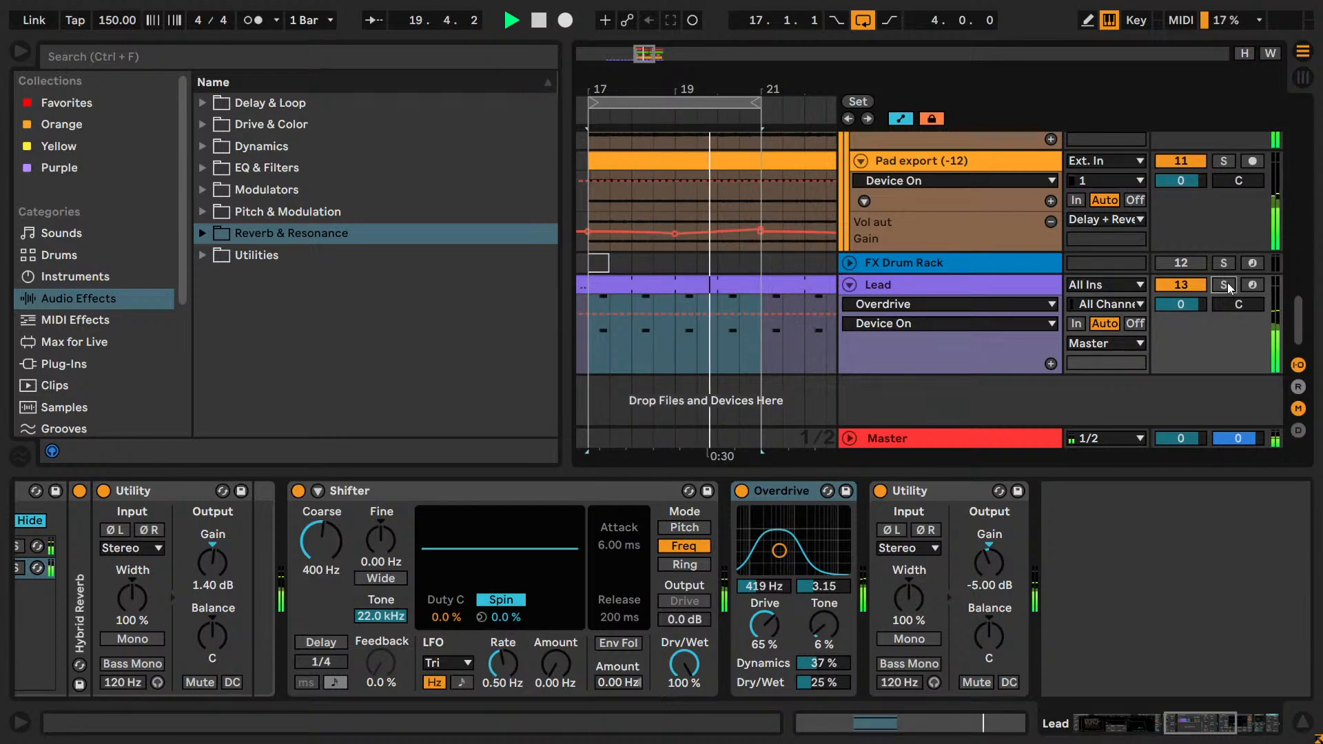
key("space")
left_click(1224, 284)
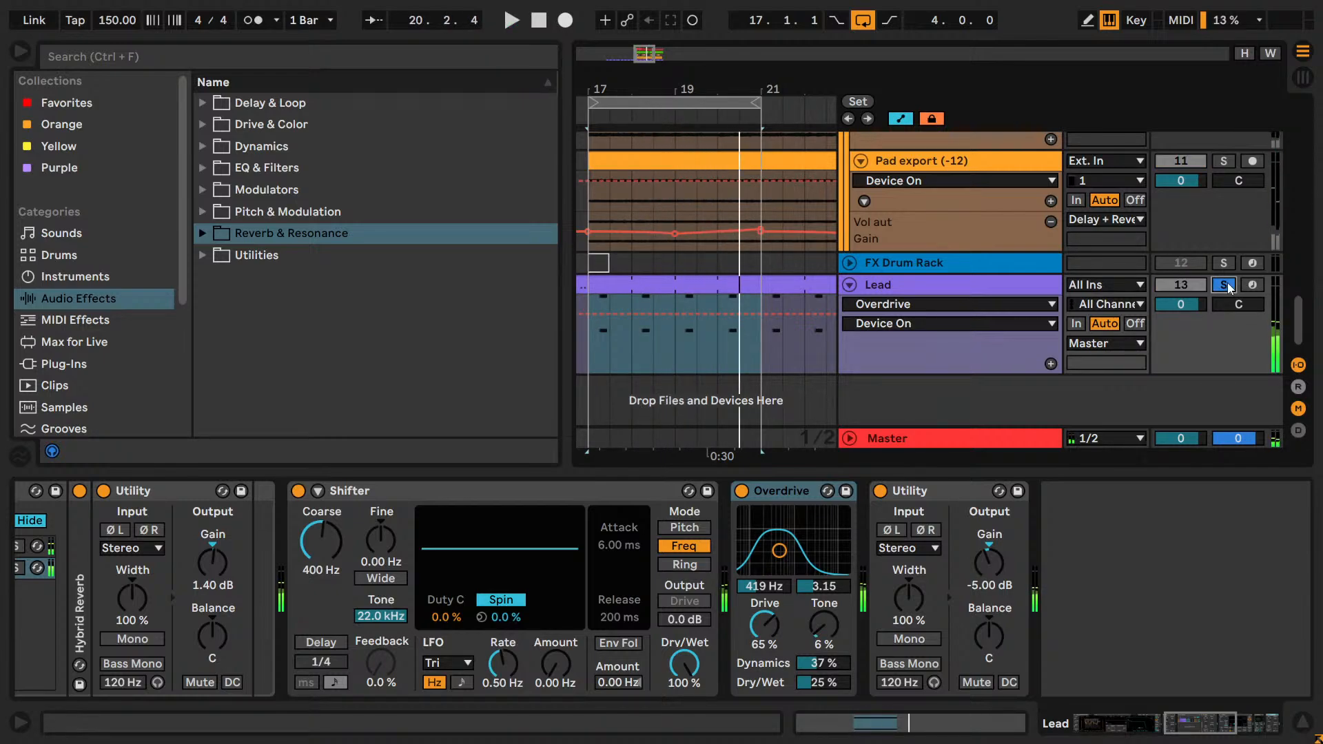
key("ctrl+s")
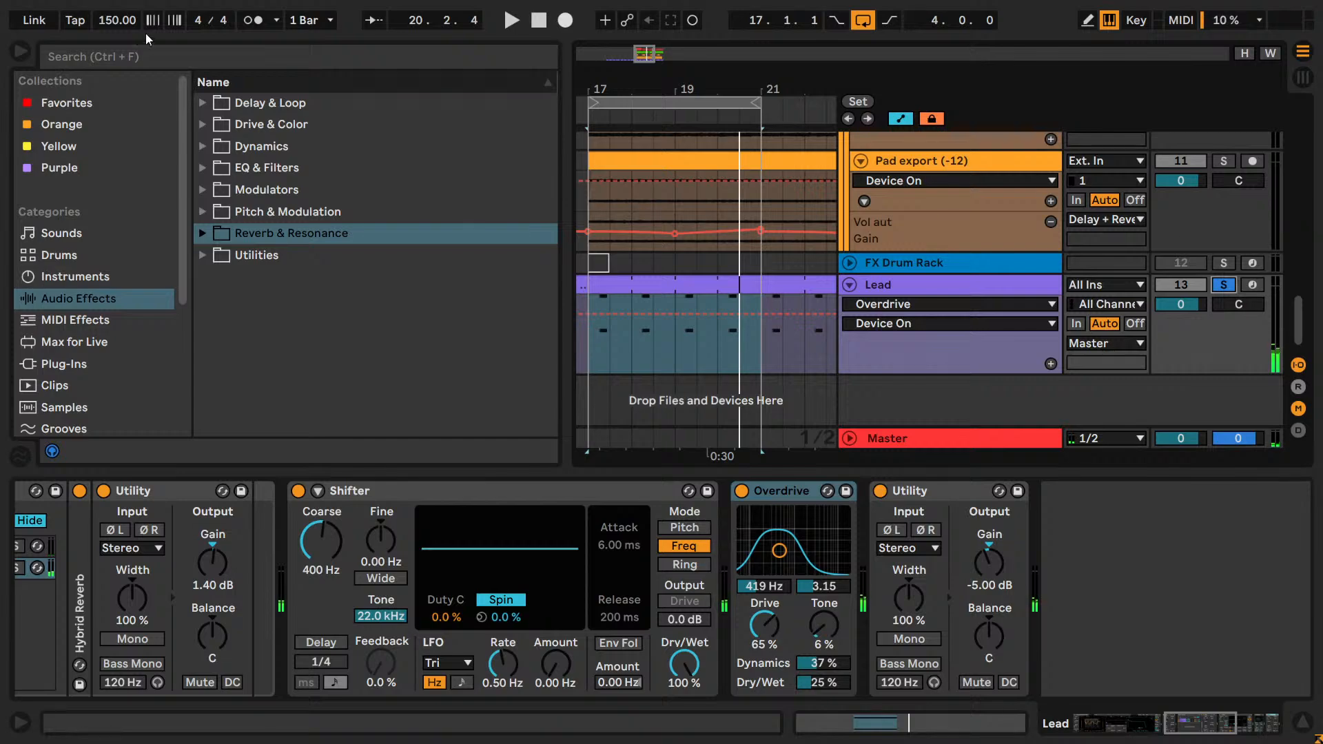
Add the OTT preset between Overdrive and Utility on the Lead, with Soft Knee off, Peak detection and Amount 31%.
key("ctrl+f")
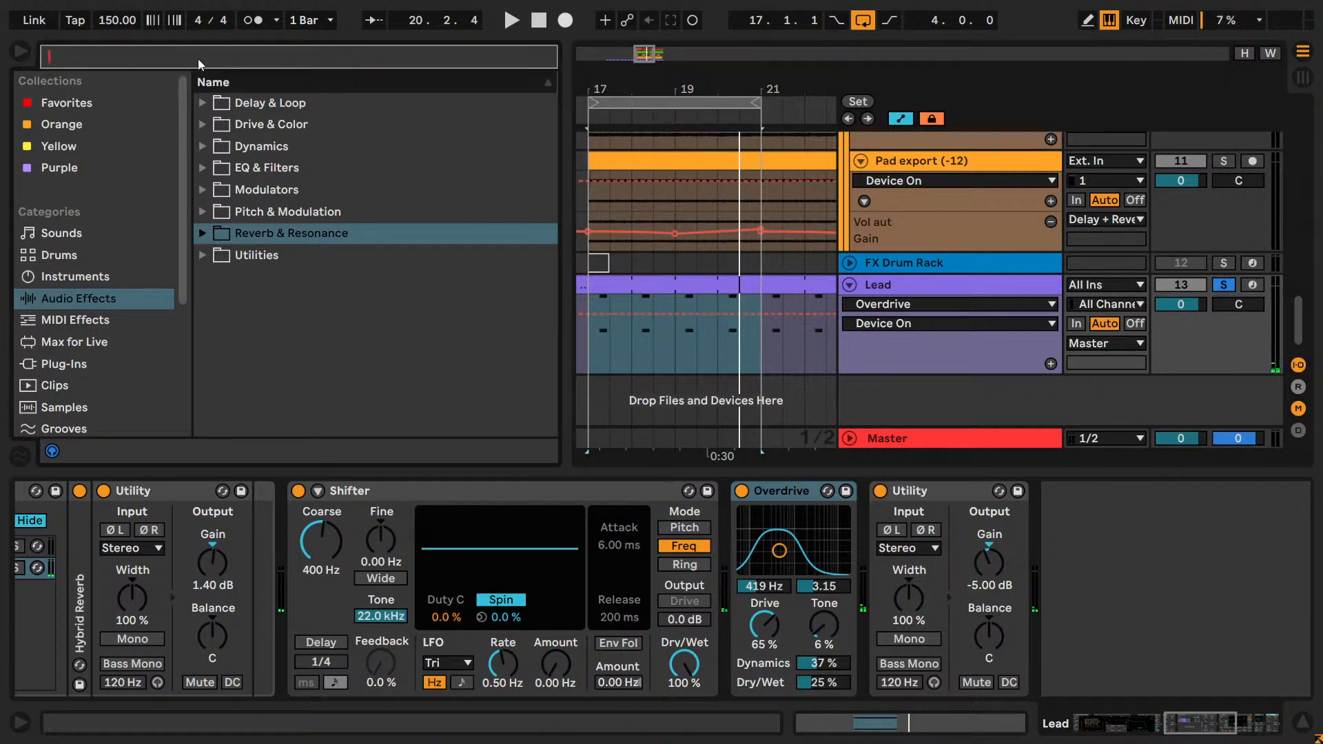
type("ot")
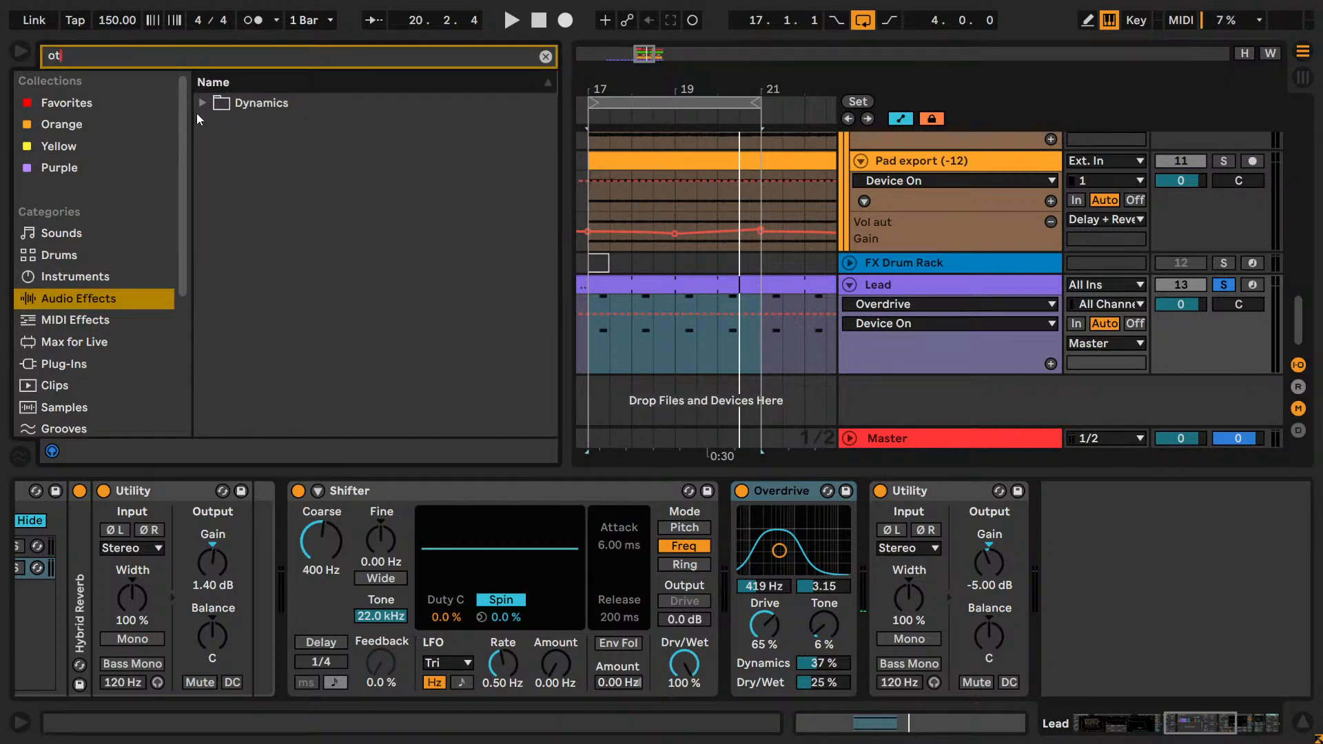
left_click(235, 124)
left_click_drag(275, 146, 846, 595)
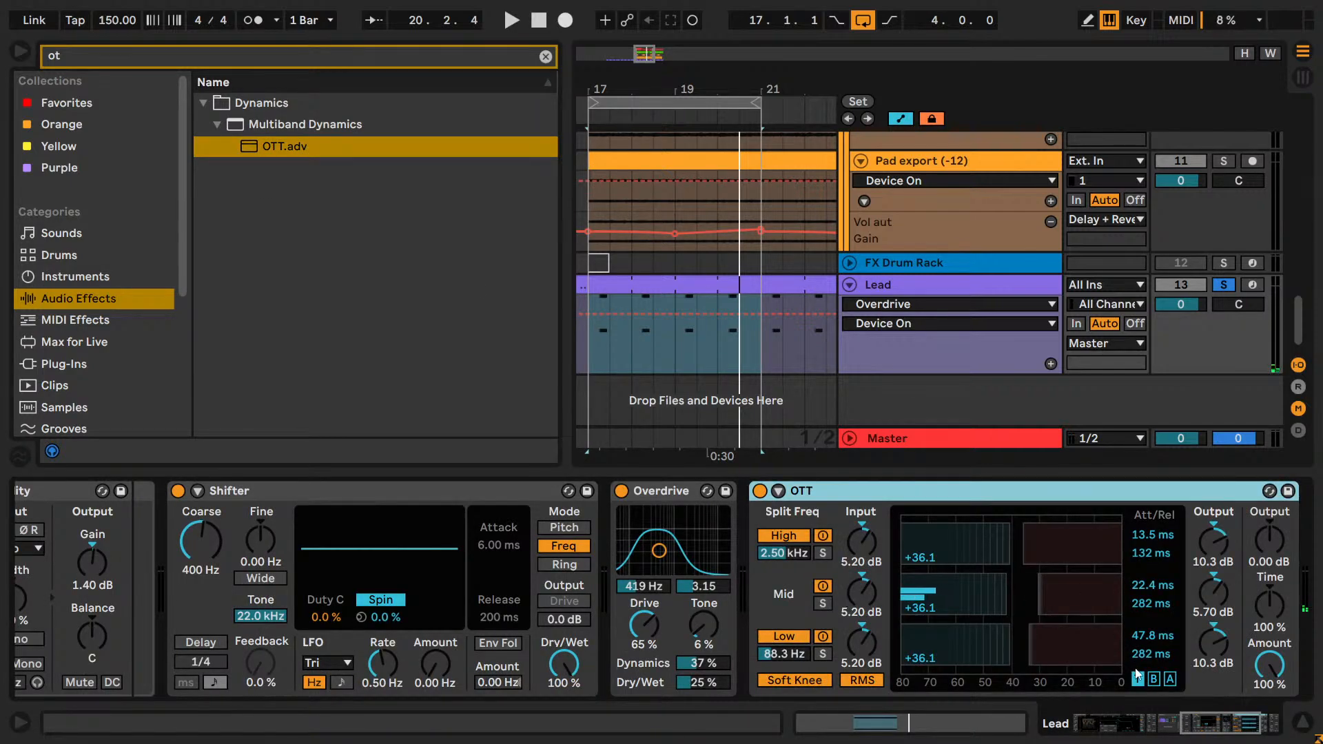
left_click_drag(1232, 725, 1259, 725)
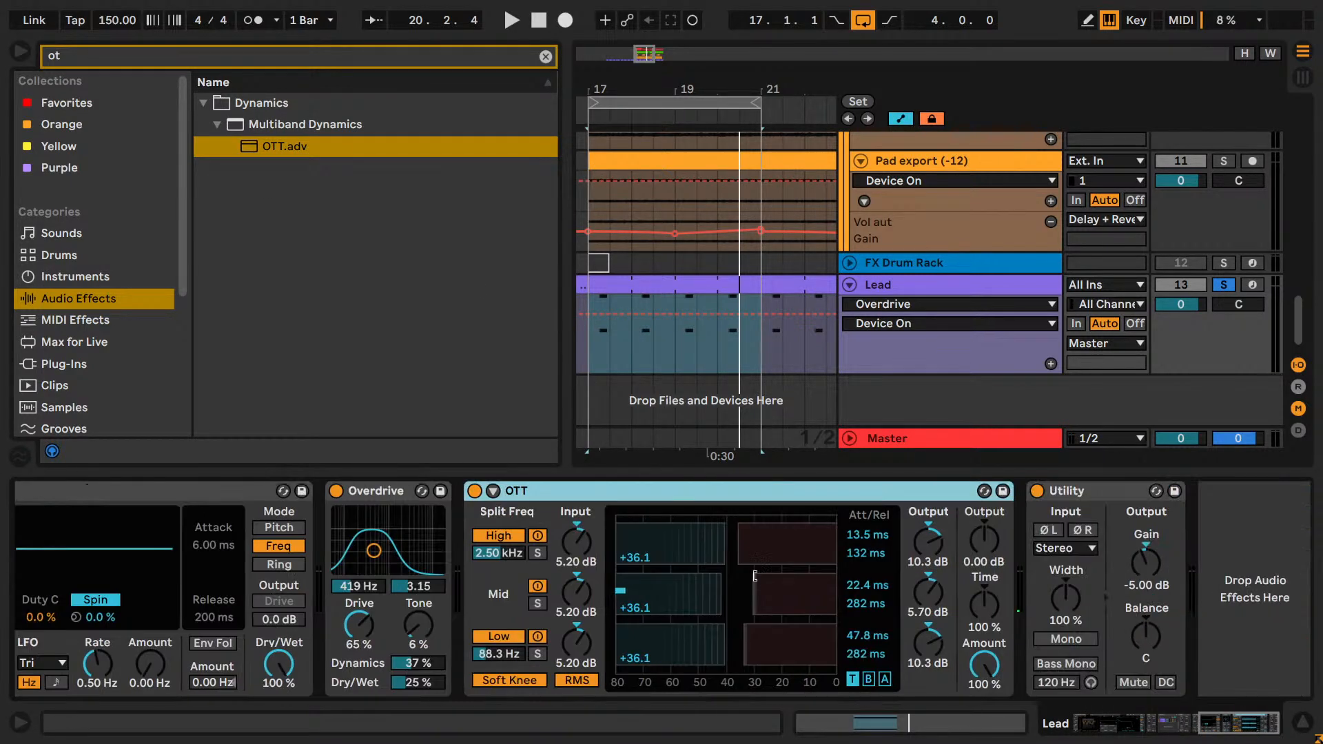
left_click(511, 679)
left_click_drag(993, 682, 982, 669)
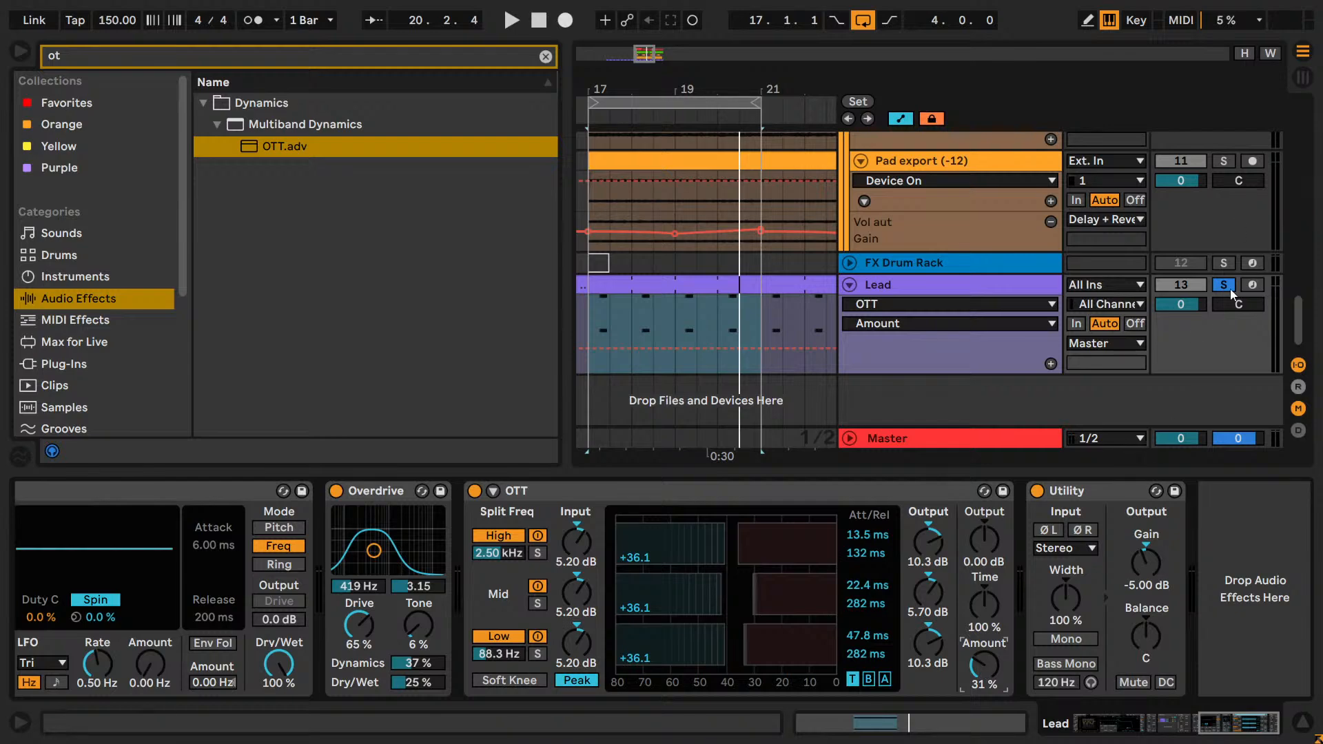
Play the loop and compare the Lead with OTT active and bypassed.
key("space")
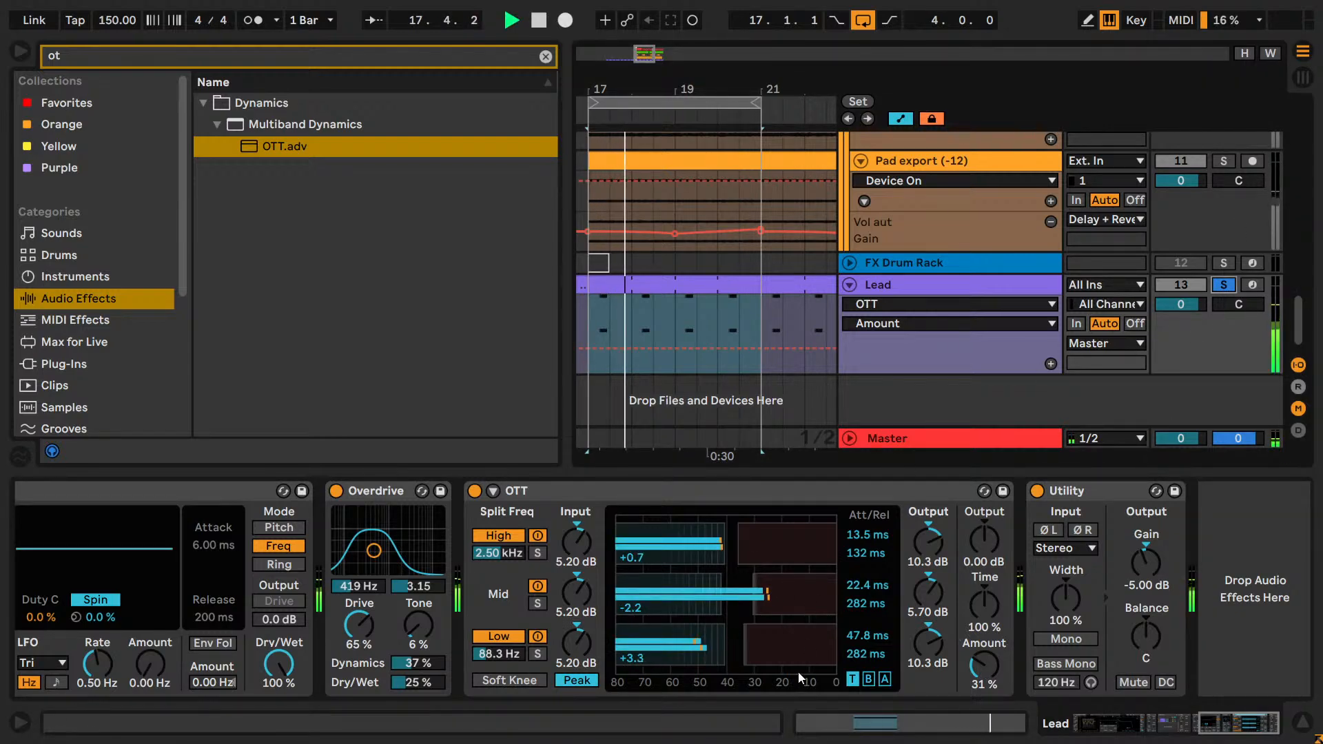
left_click(474, 492)
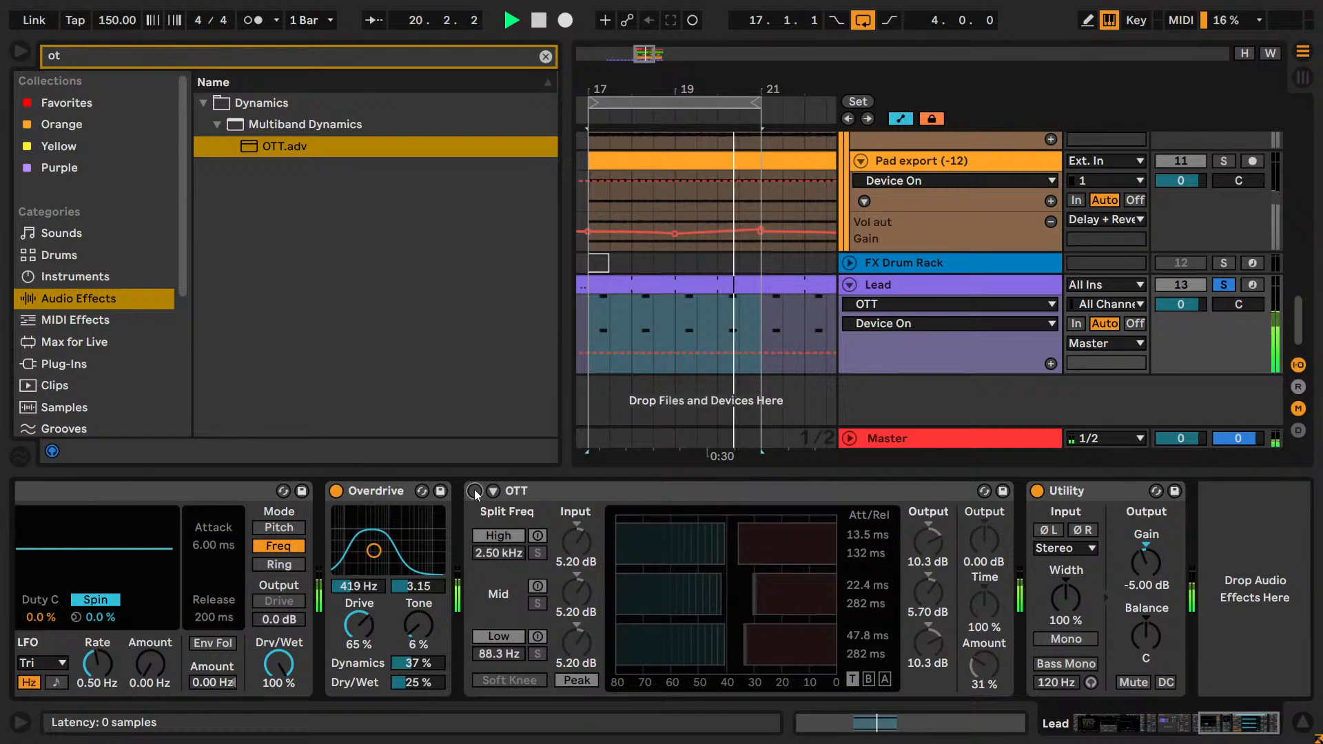
left_click(474, 490)
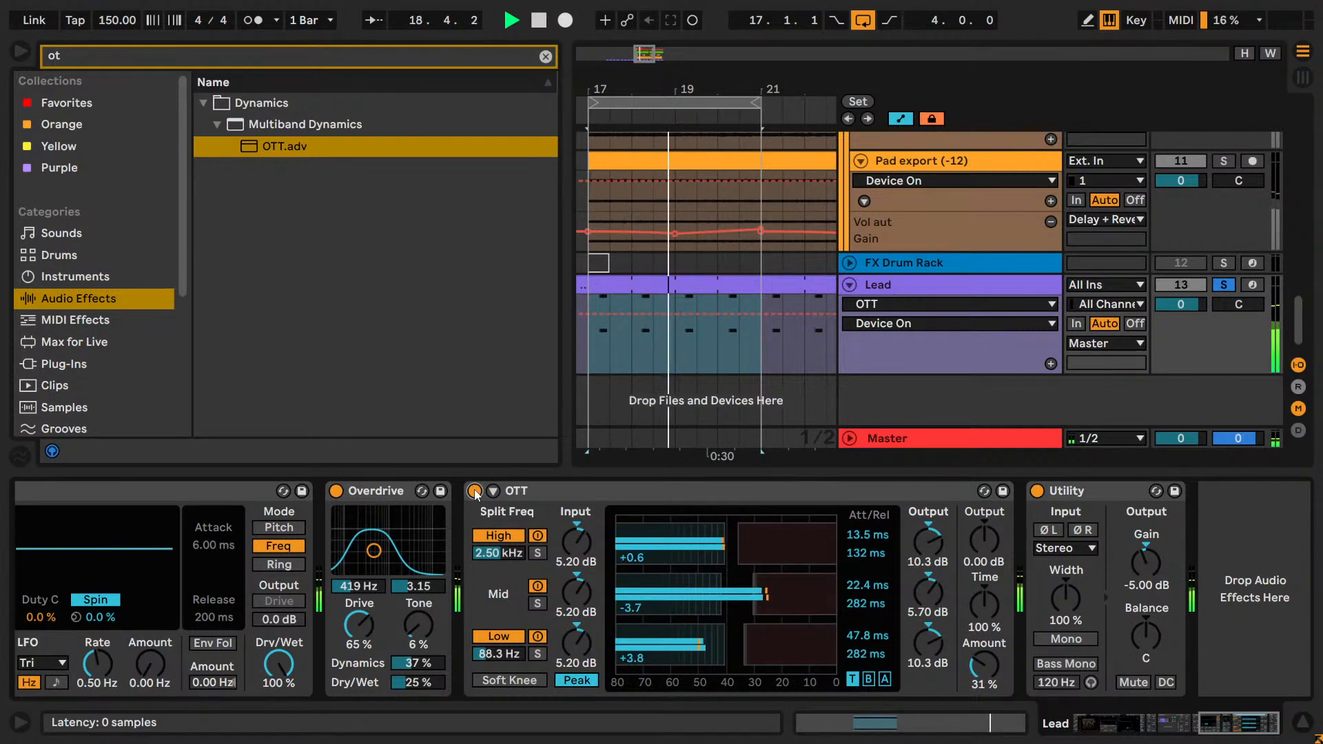
left_click(474, 490)
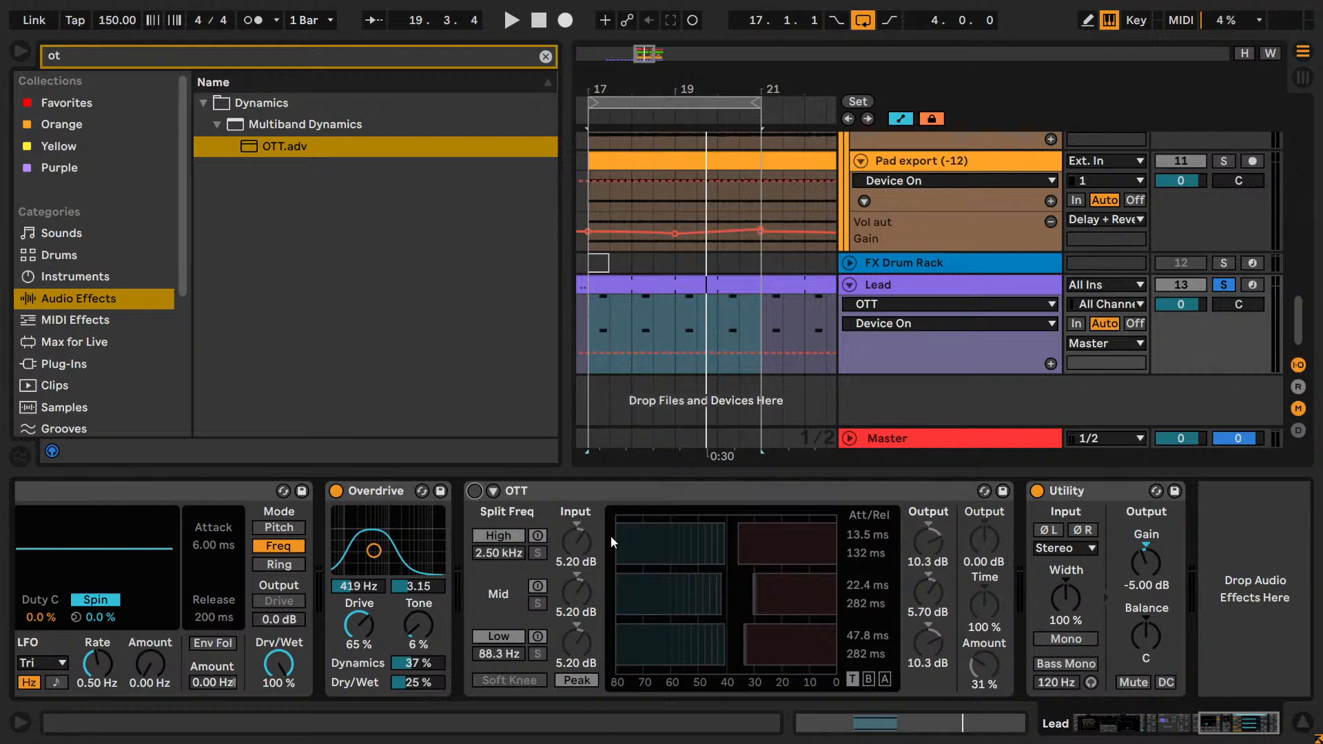
key("space")
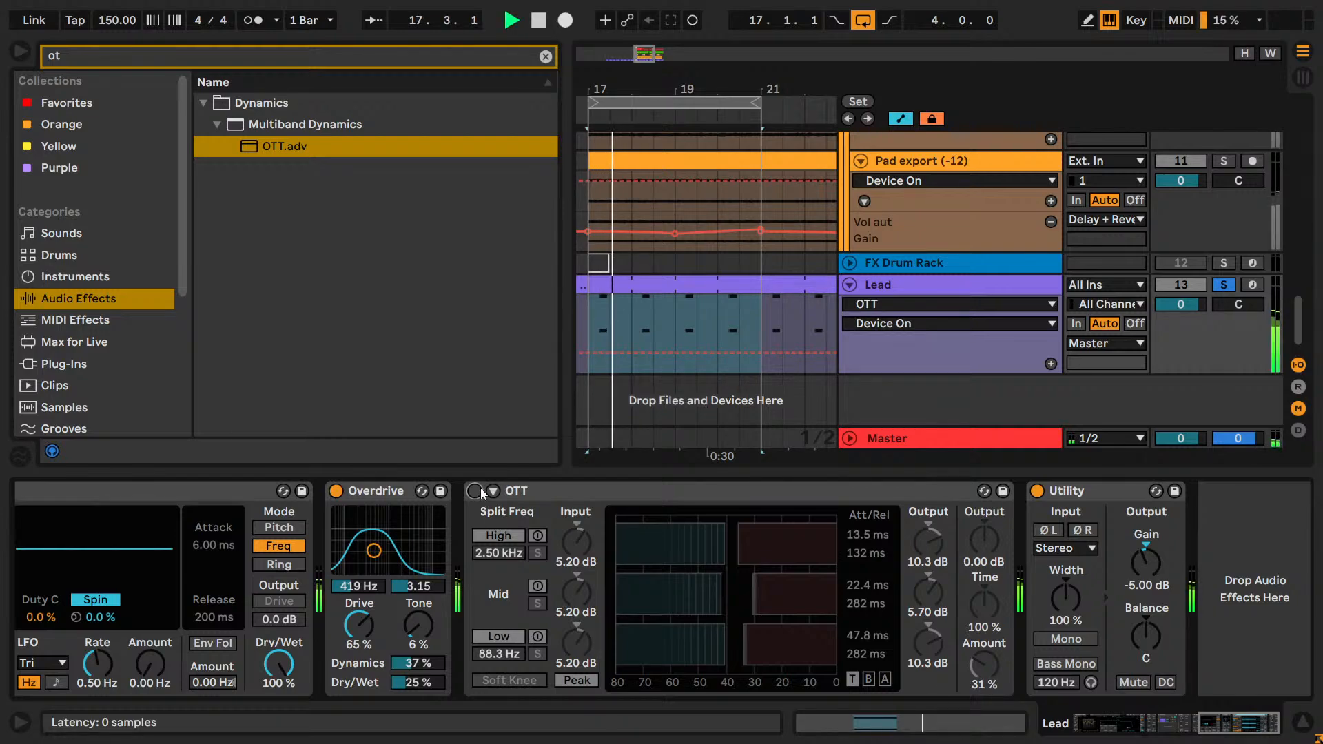
left_click(474, 490)
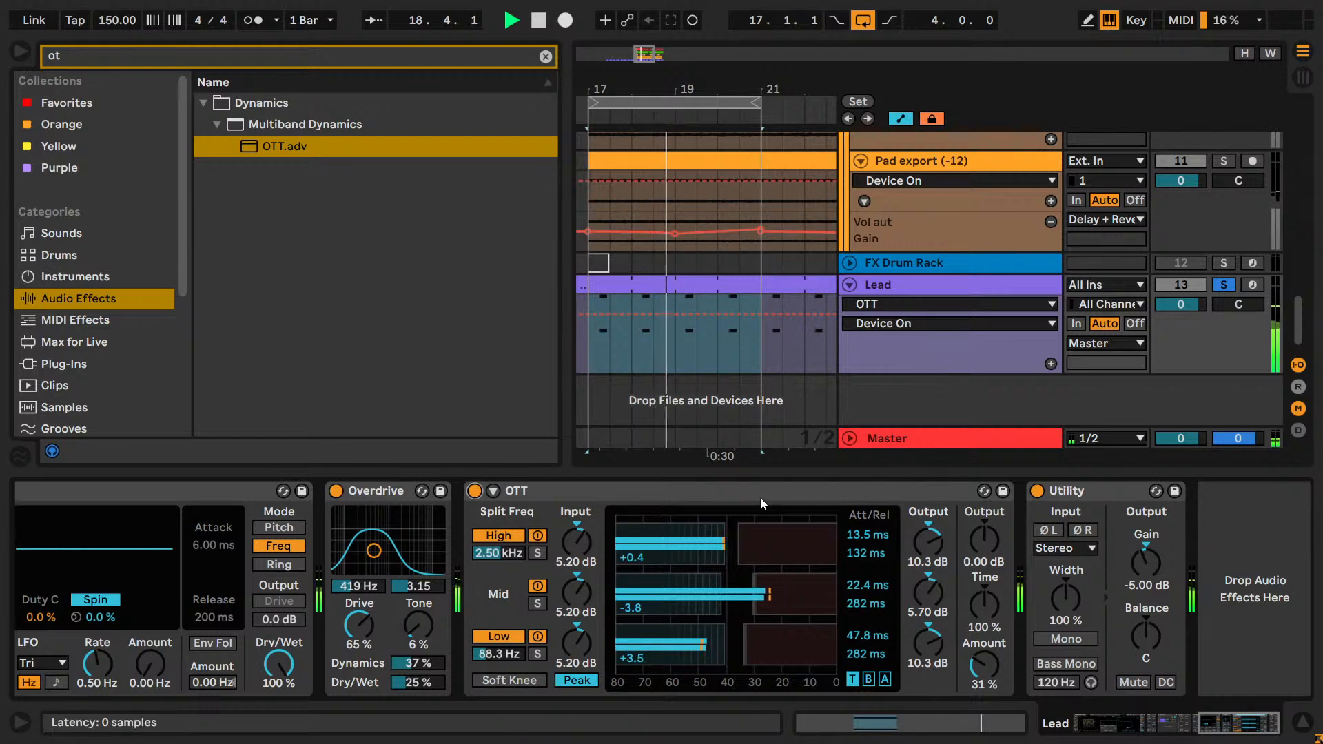
Try OTT ahead of Overdrive in the Lead's chain, and delete it.
left_click(531, 520)
left_click_drag(532, 520, 319, 508)
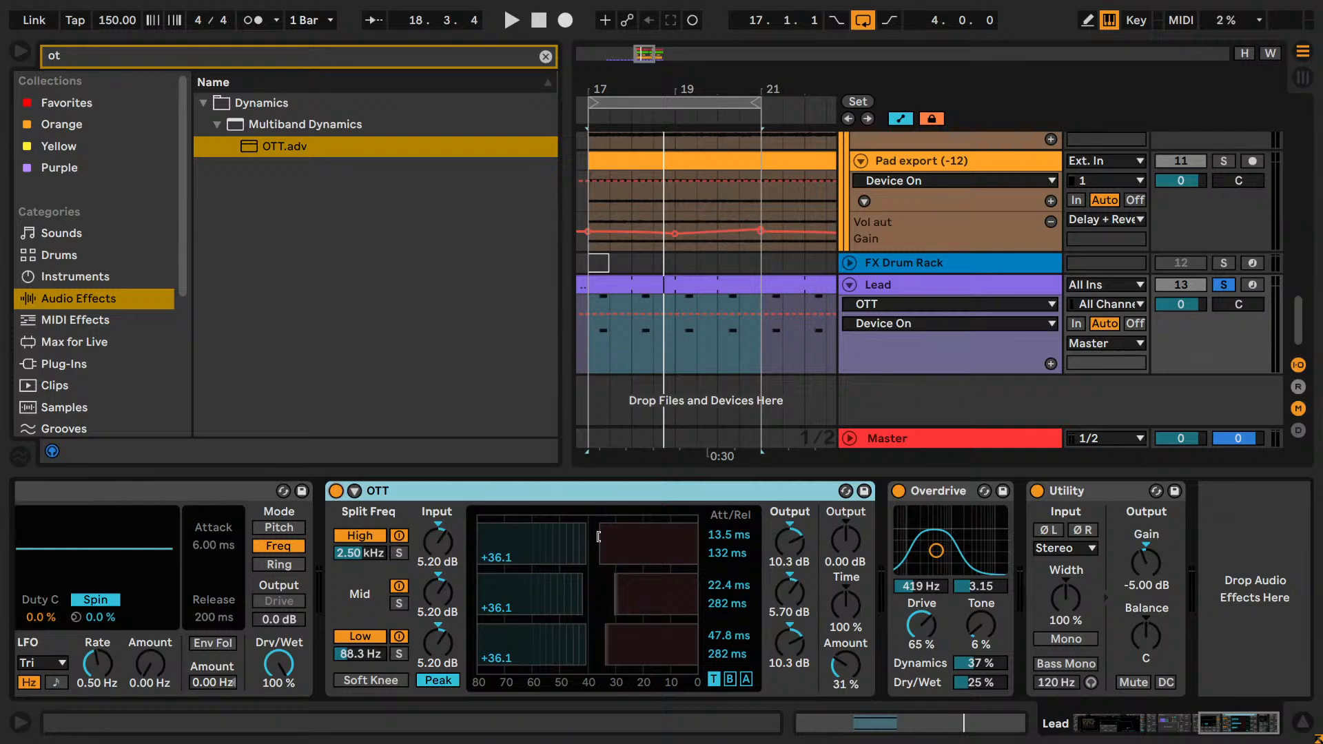
left_click(589, 490)
key("Delete")
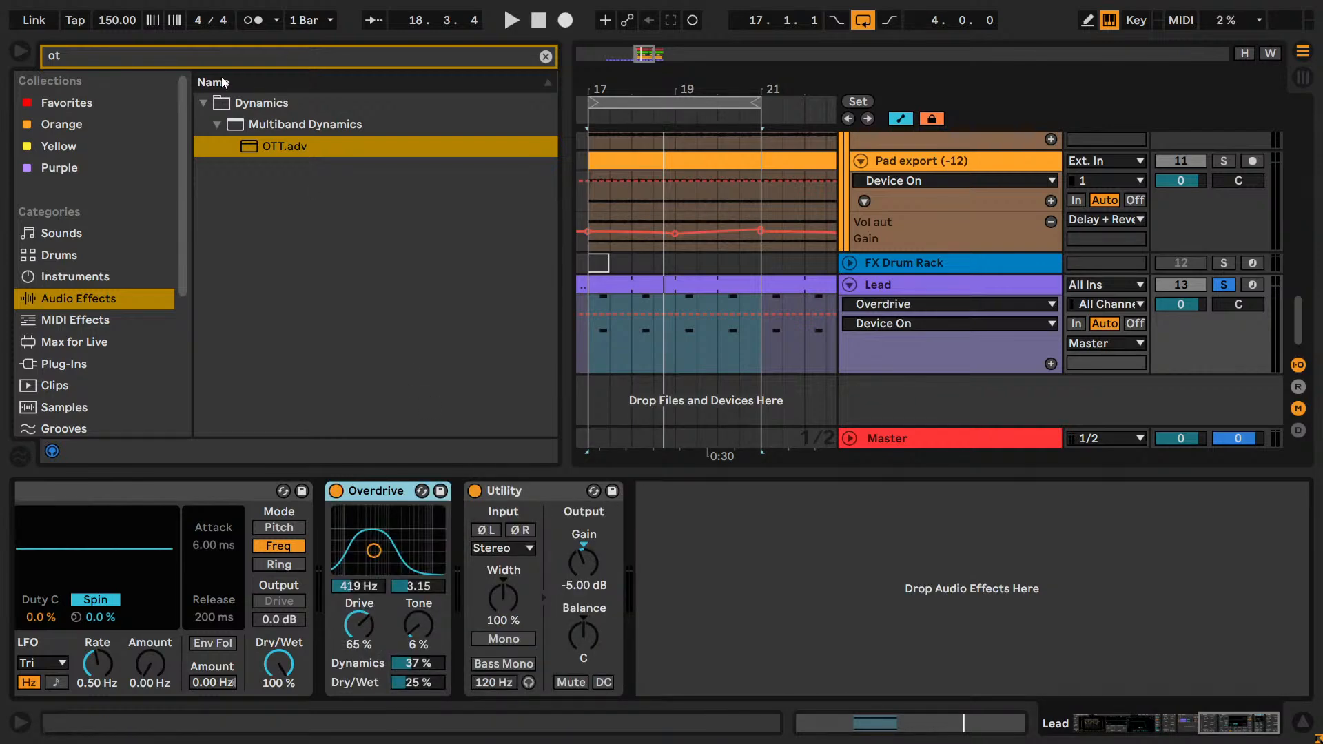
Add a Limiter between Overdrive and Utility on the Lead, with Ceiling -12.2 dB and Gain 8.60 dB.
left_click(545, 57)
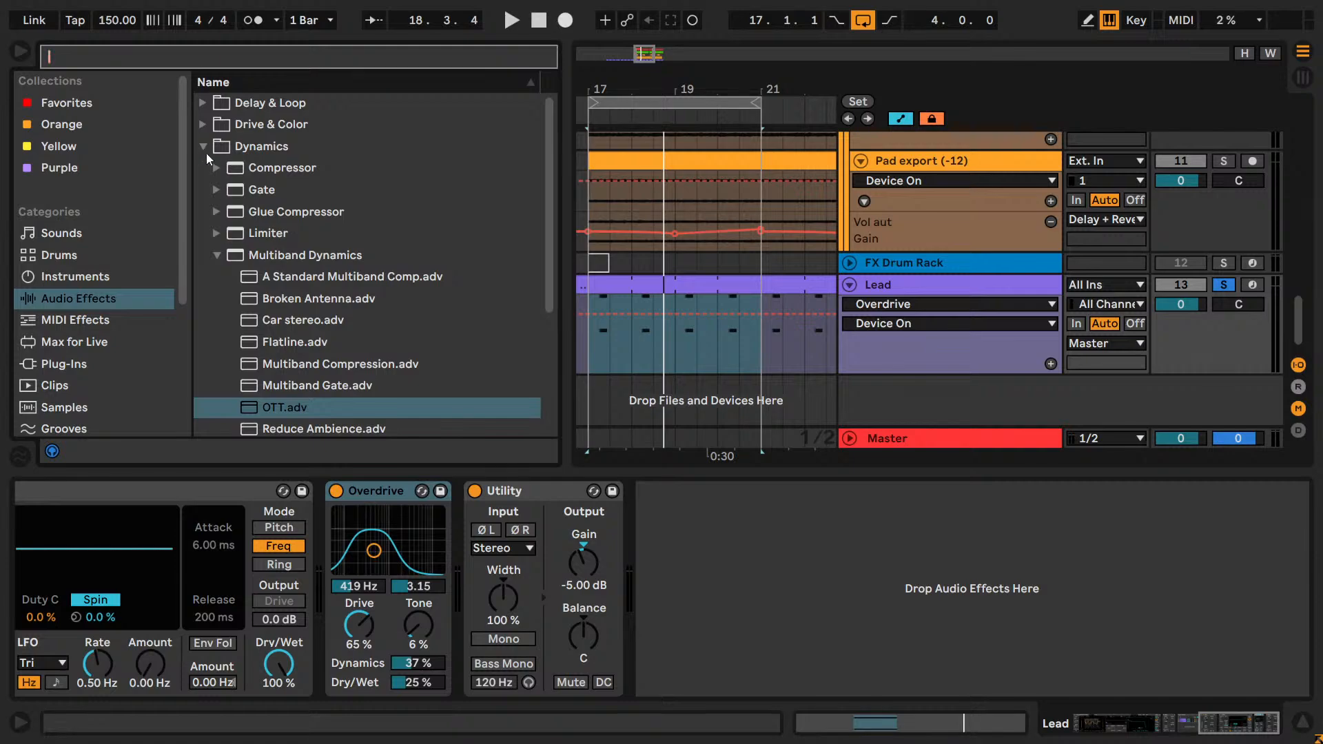
left_click(216, 255)
left_click_drag(268, 233, 501, 587)
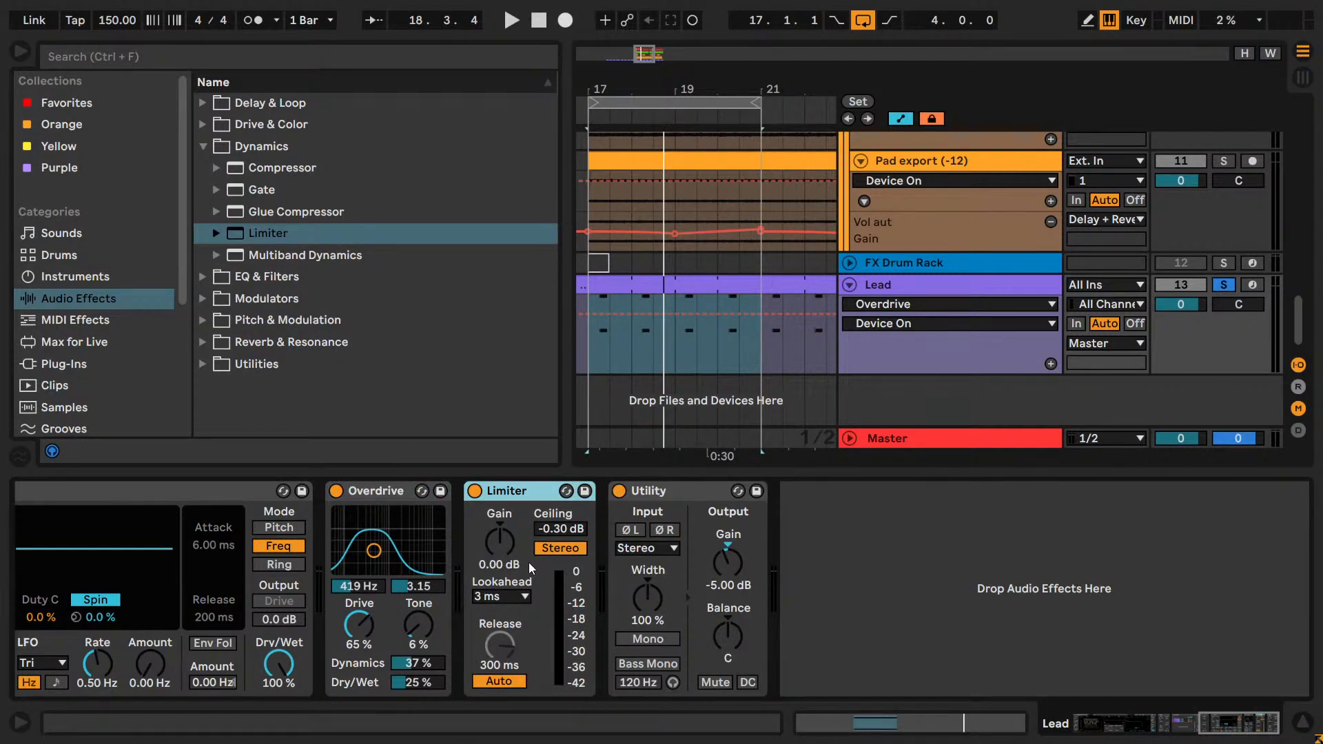
mouse_move(500, 543)
left_mouse_down()
mouse_move(500, 528)
mouse_move(561, 545)
mouse_move(561, 565)
mouse_move(511, 550)
left_mouse_up()
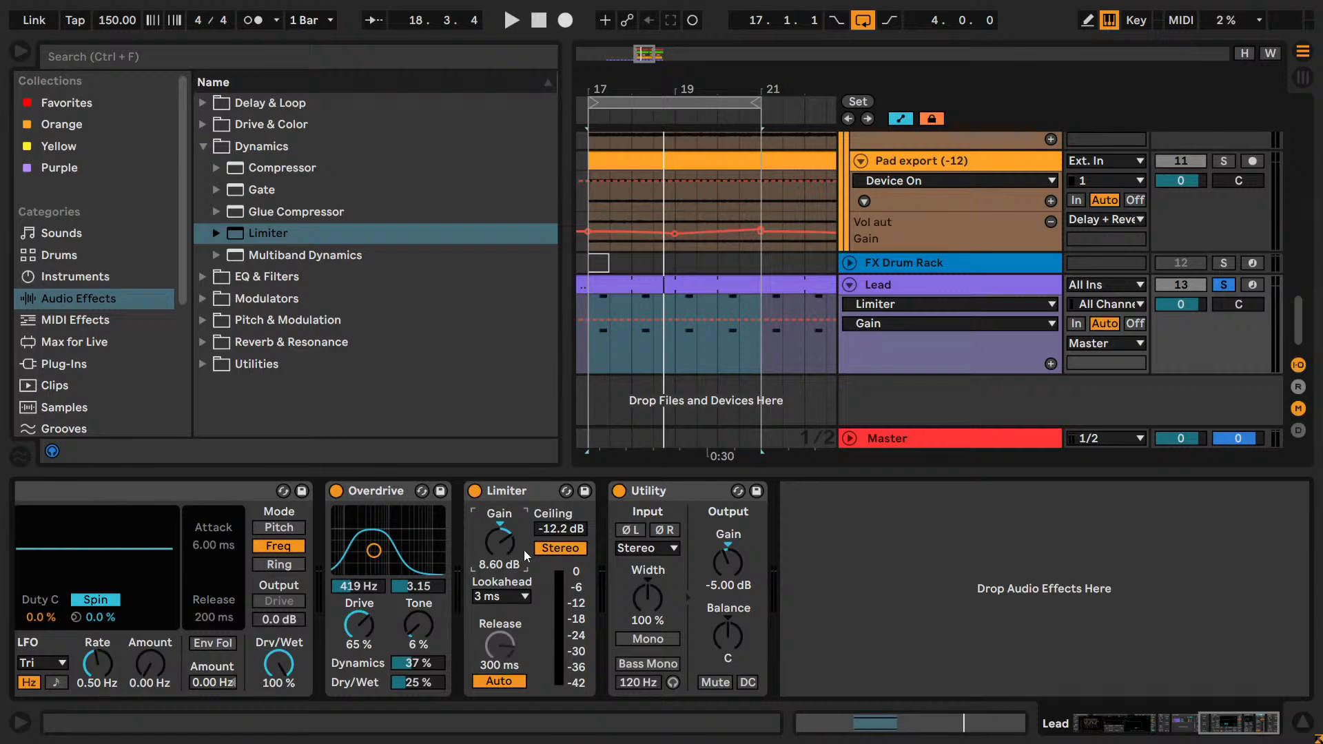
Play the soloed Lead and retune its Limiter to Gain 5.10 dB and Ceiling -11.1 dB, comparing it with bypass.
key("space")
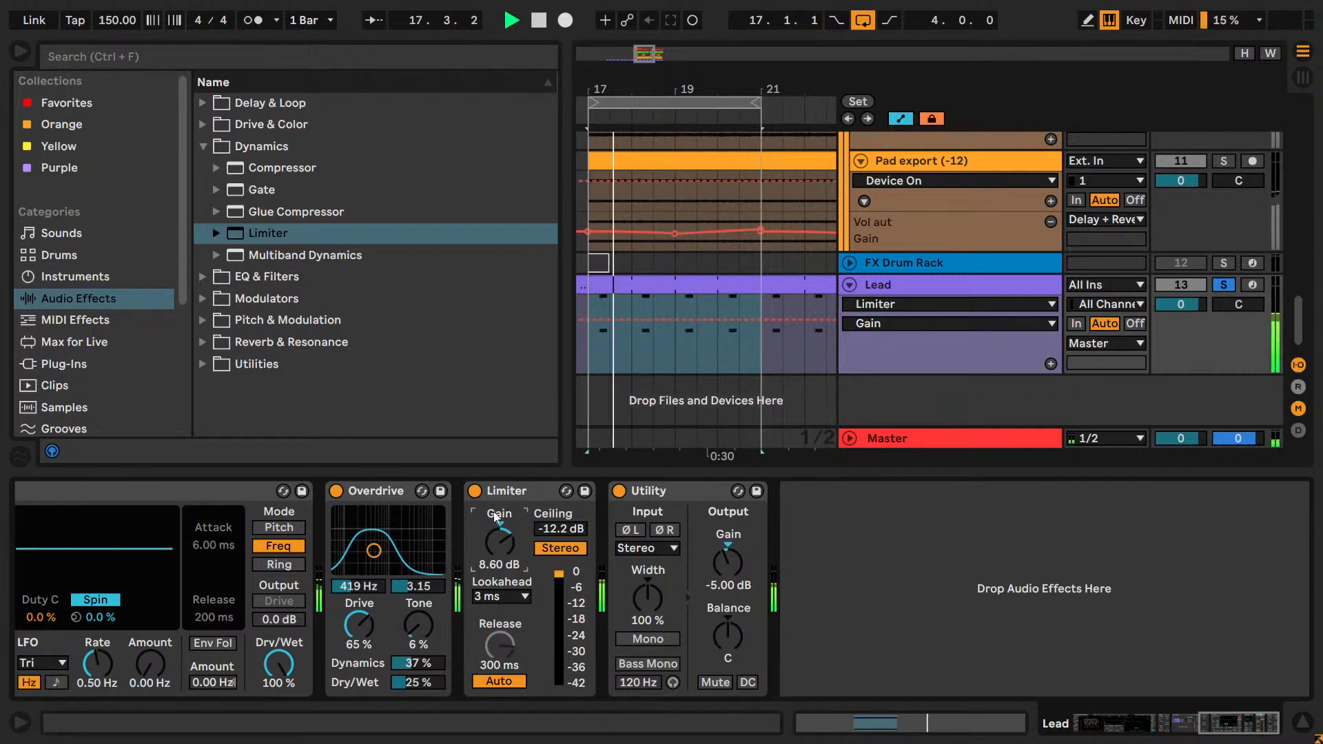
left_click(474, 491)
left_click_drag(501, 542, 557, 524)
left_click(474, 491)
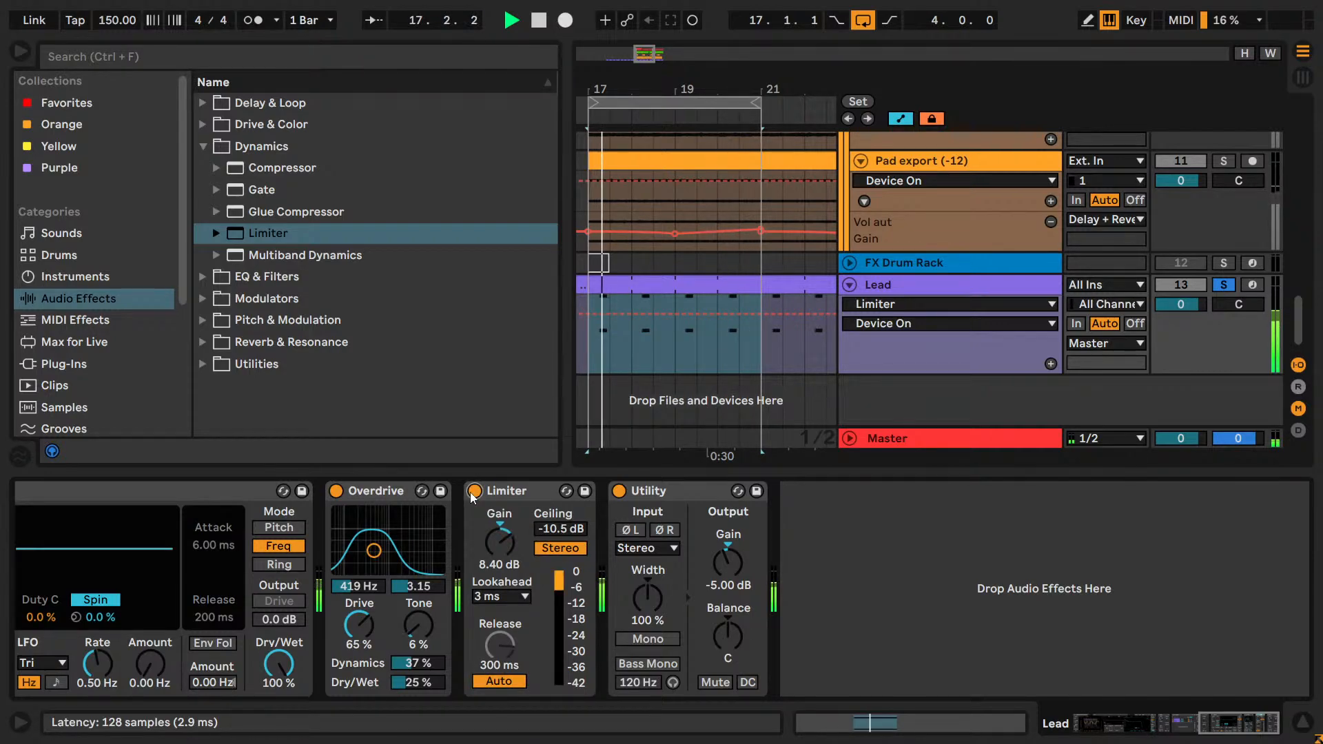
left_click(474, 491)
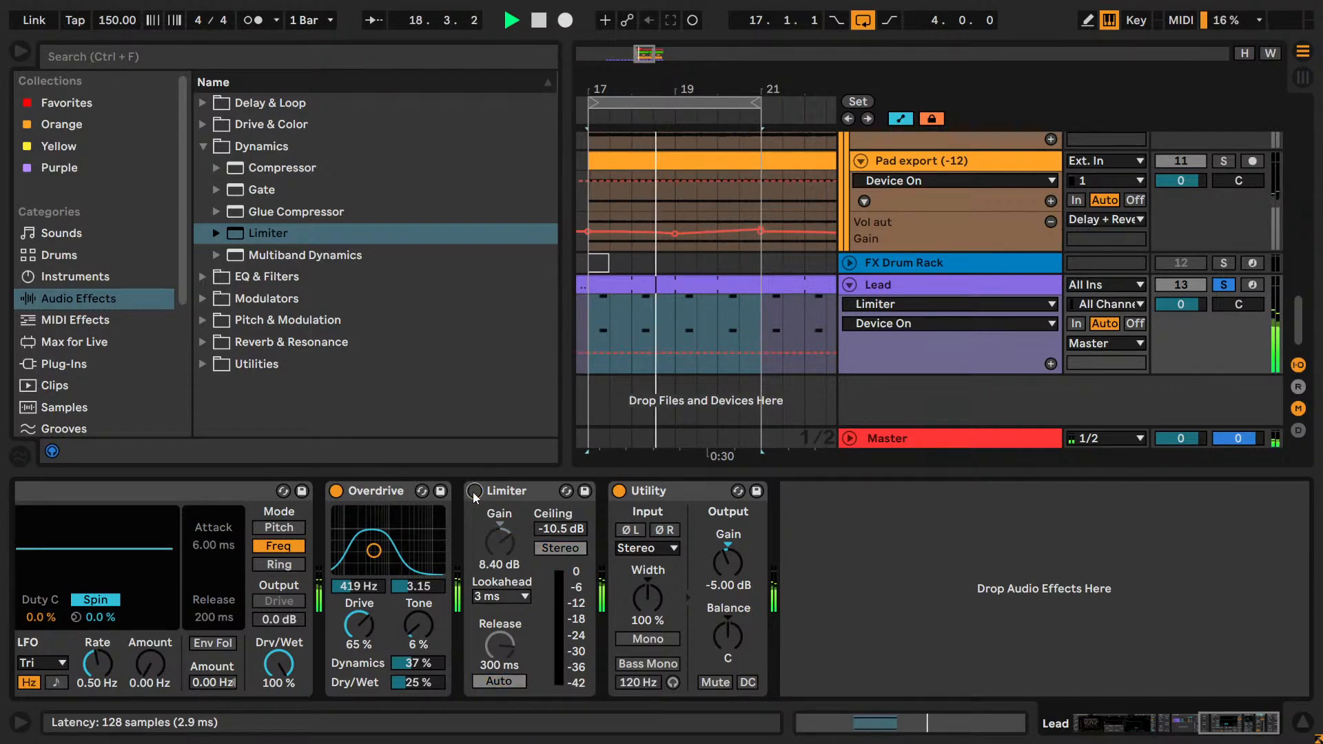
left_click_drag(493, 536, 500, 596)
left_click(474, 490)
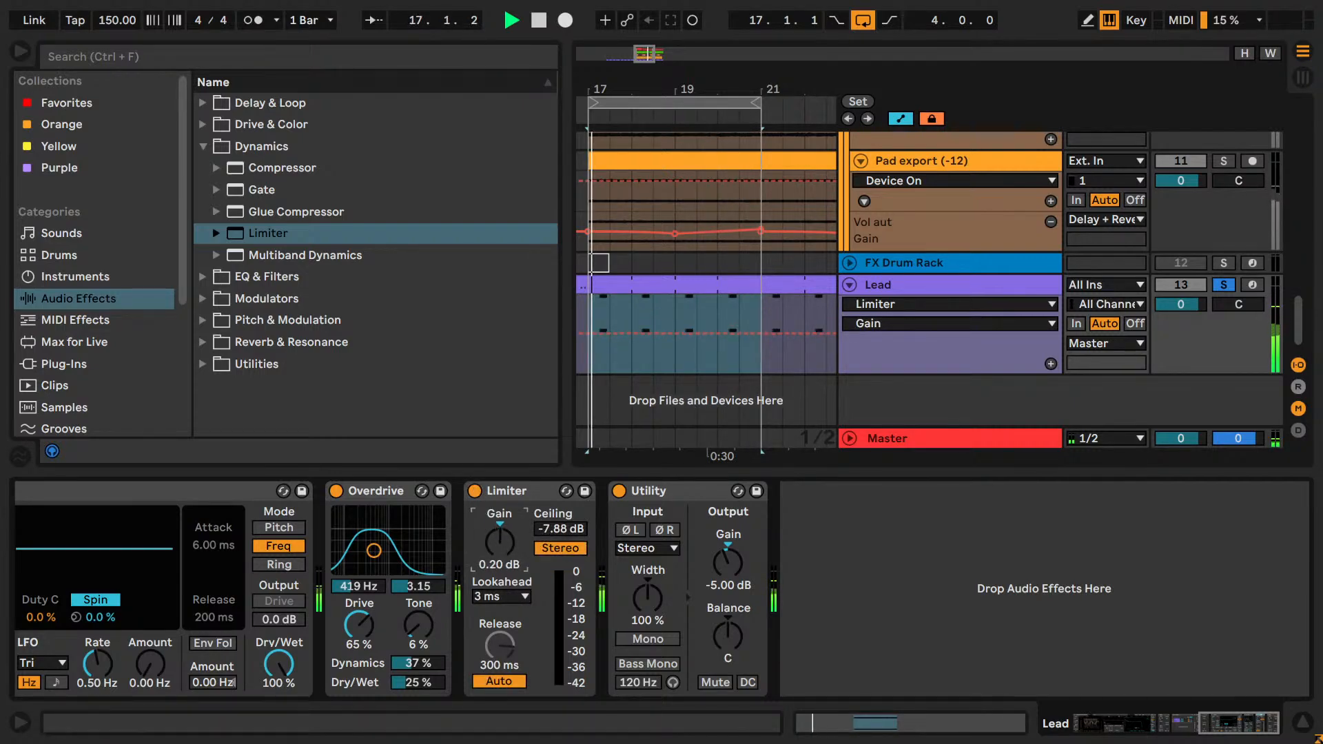
mouse_move(550, 526)
left_mouse_down()
mouse_move(500, 534)
mouse_move(500, 518)
mouse_move(546, 551)
mouse_move(546, 571)
mouse_move(497, 530)
mouse_move(551, 527)
mouse_move(552, 502)
left_mouse_up()
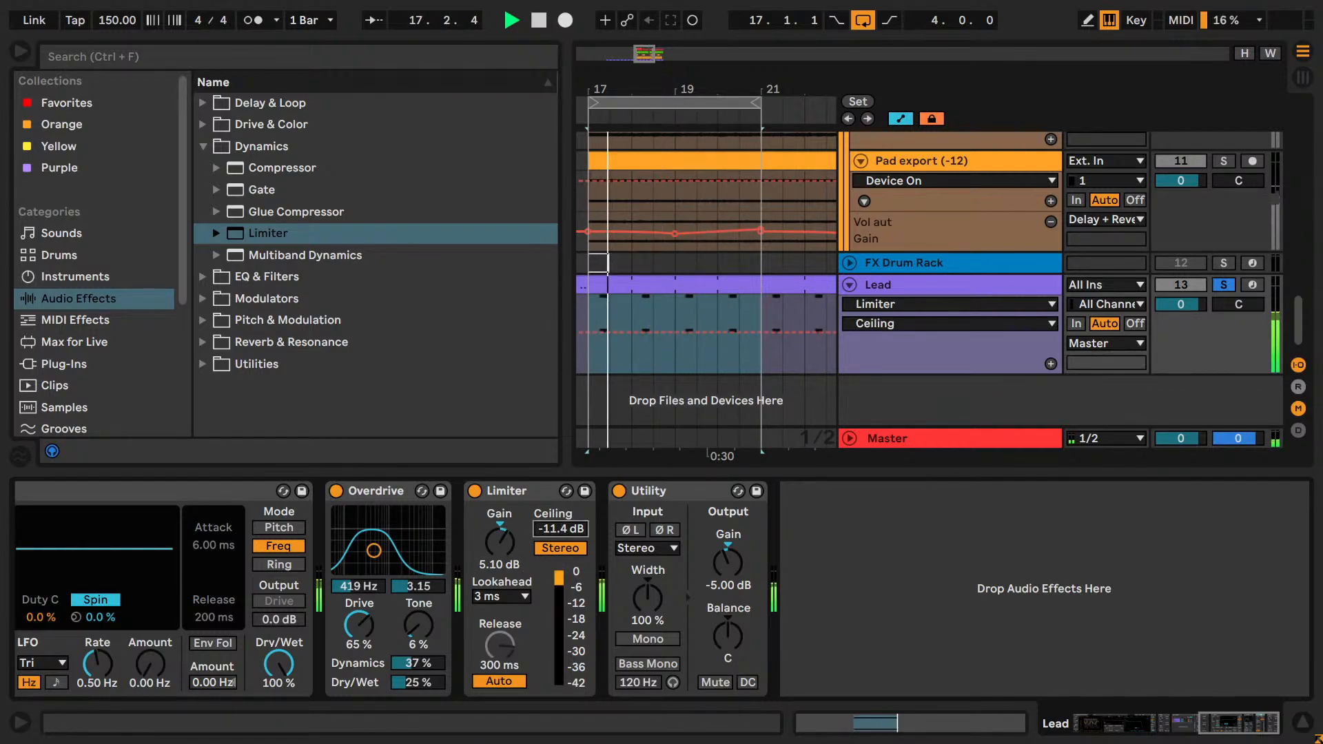
left_click(474, 492)
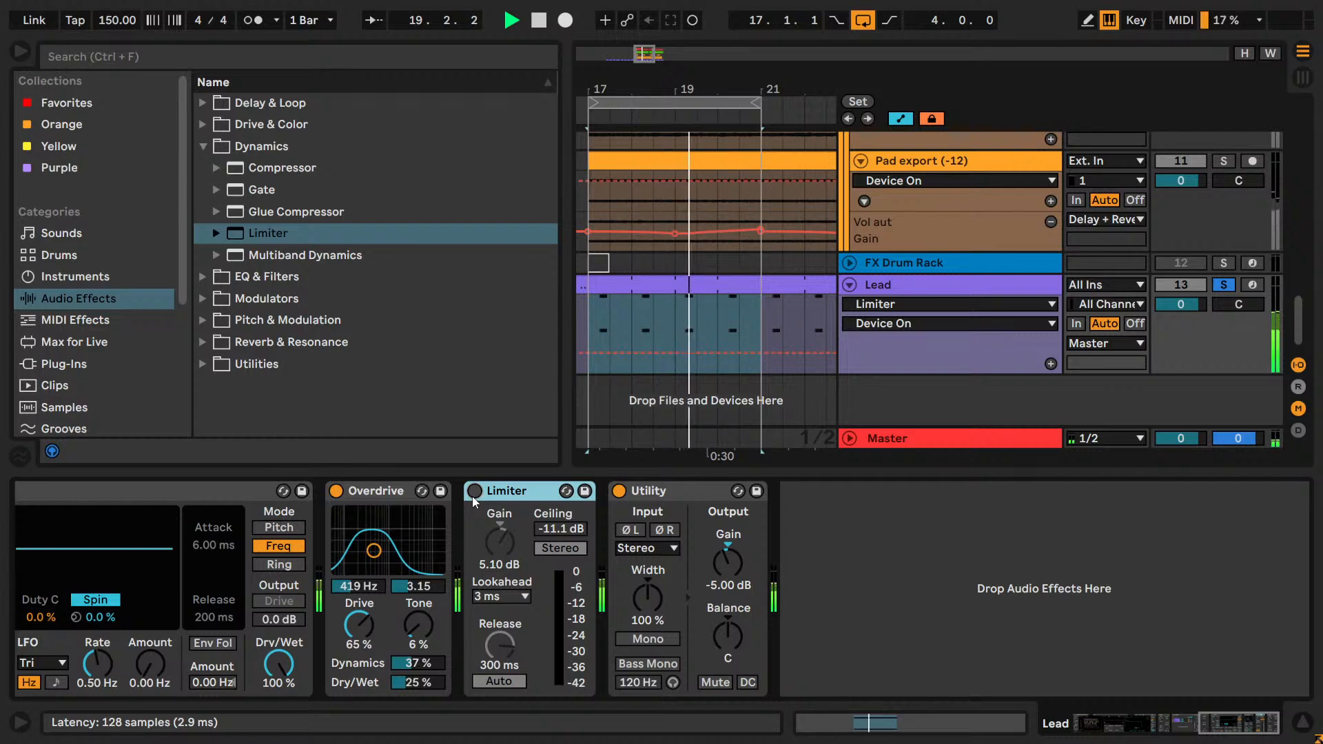
left_click(473, 490)
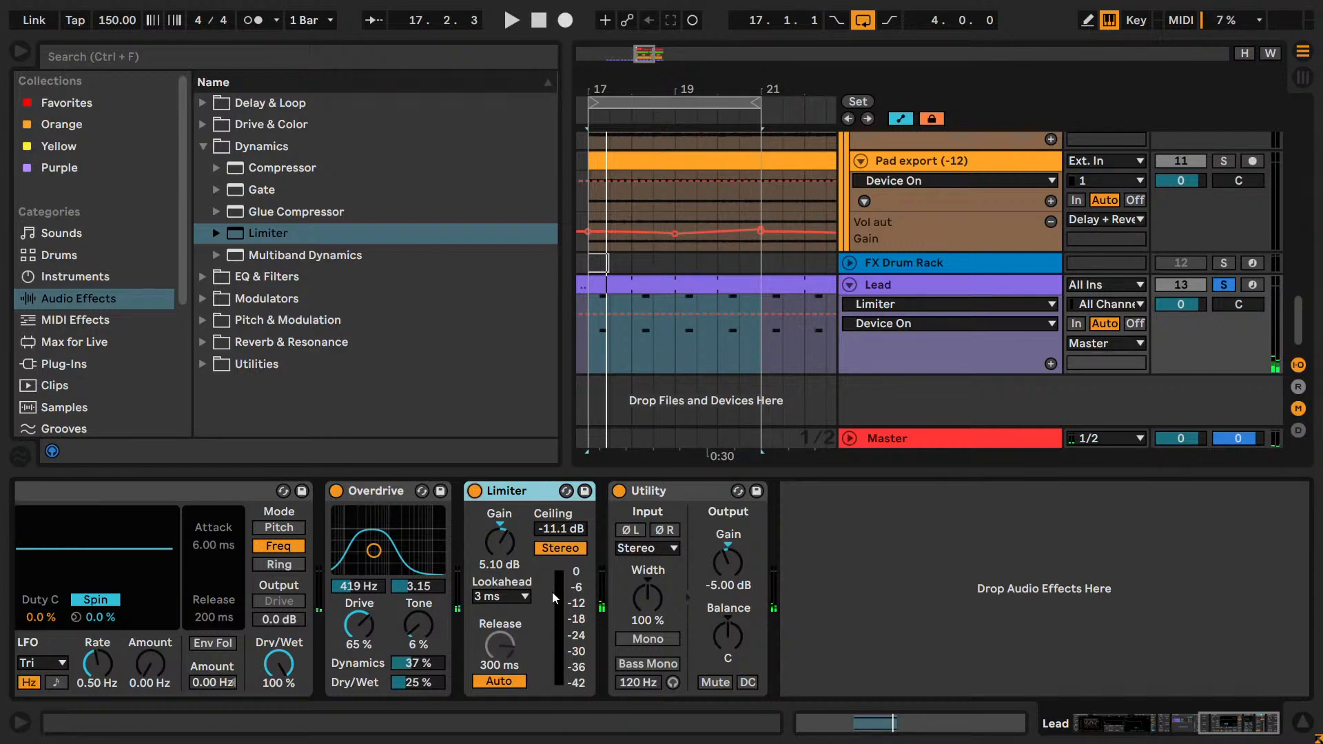
Unsolo the Lead and play the loop to hear the Limiter in the full mix.
left_click(1226, 284)
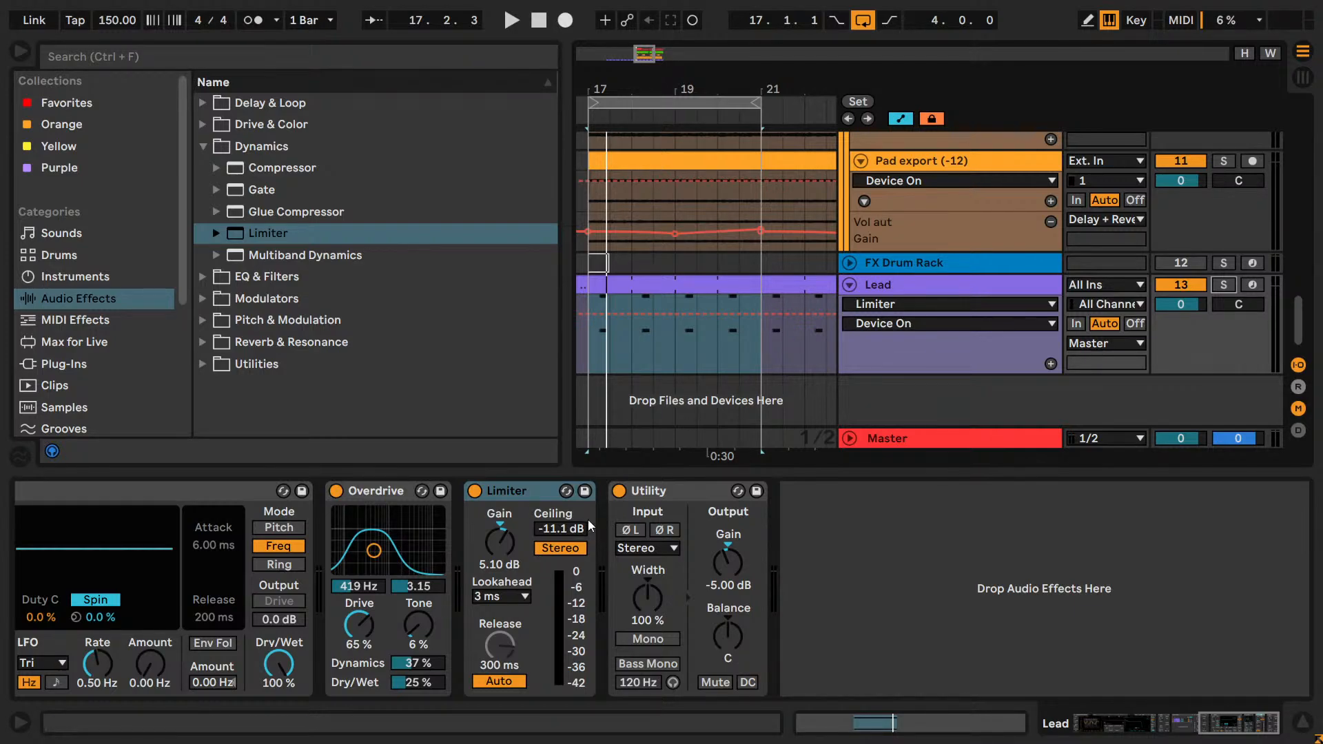
scroll(1127, 231, "up", 5)
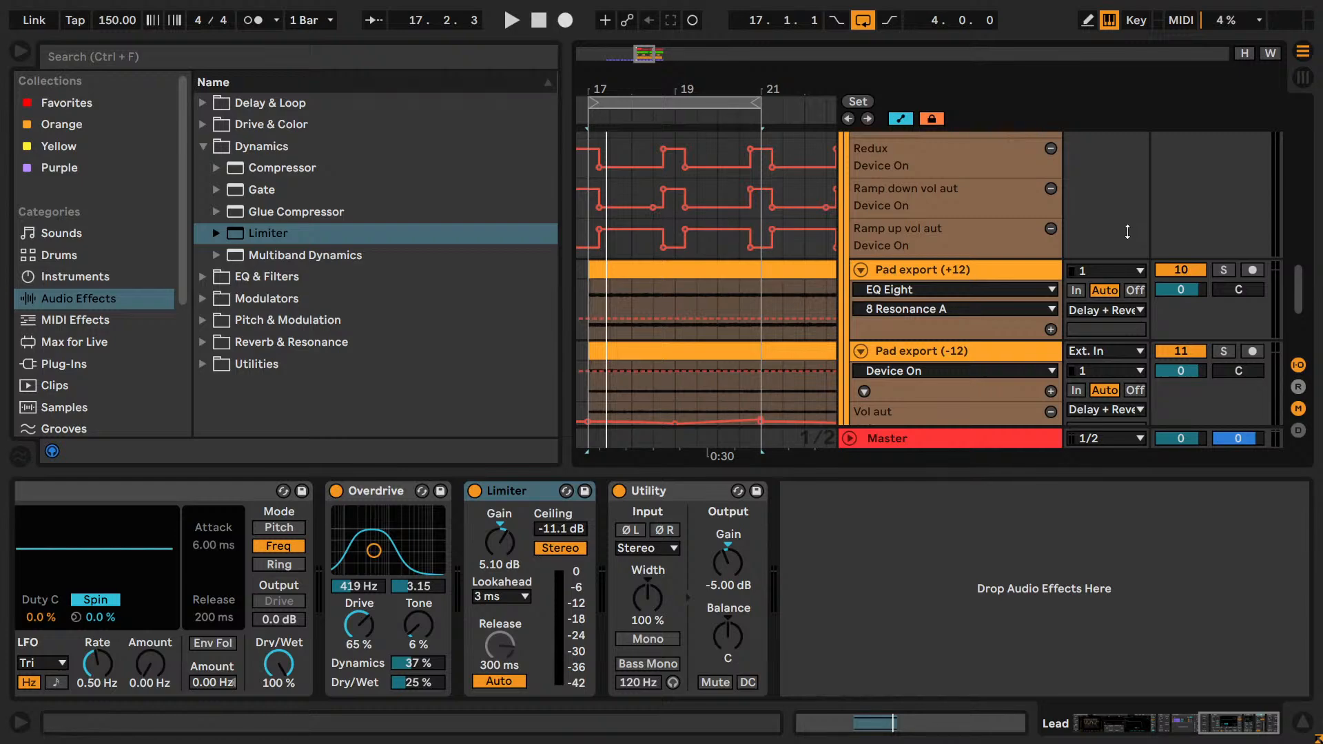
scroll(1127, 232, "up", 7)
scroll(1077, 243, "down", 6)
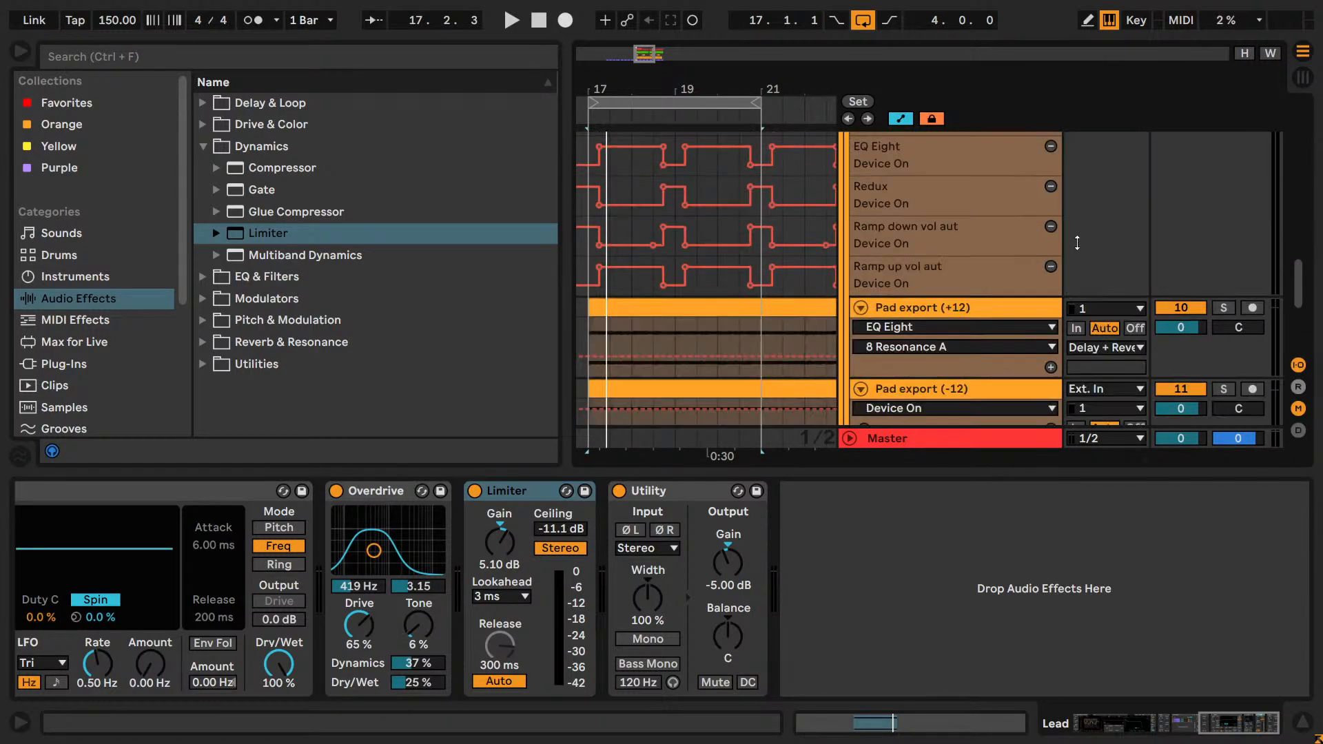
scroll(1076, 243, "down", 4)
key("space")
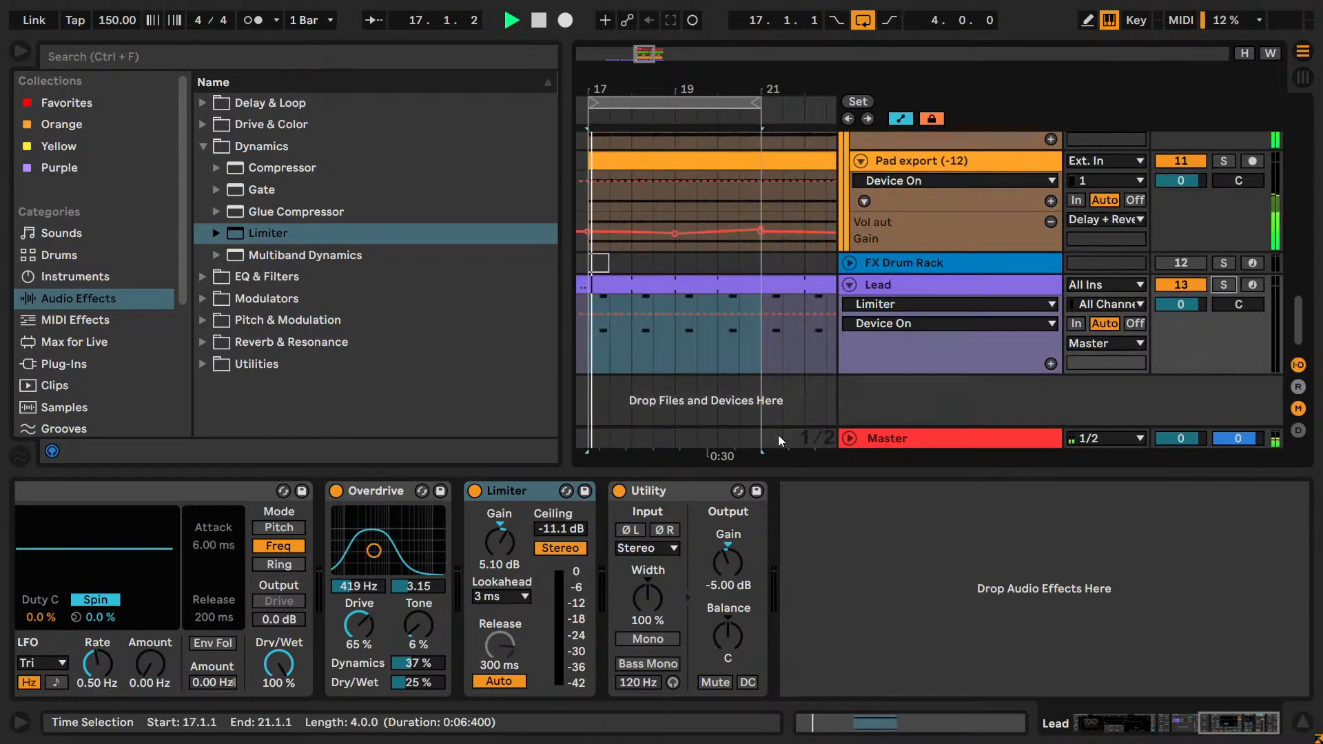
Compare the bypassed Limiter at Utility Gain -2.00 dB, re-enable it with Utility Gain at -6.00 dB, and solo the Lead.
left_click(473, 490)
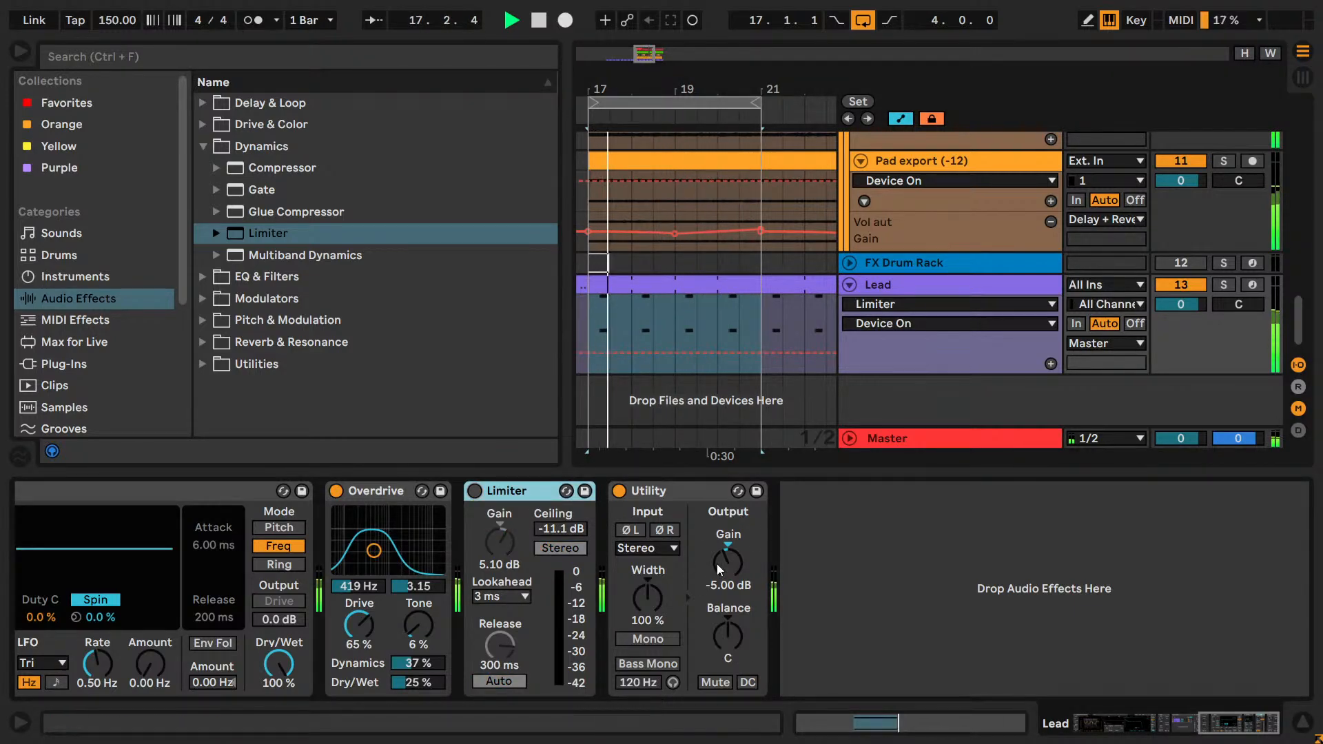
left_click_drag(717, 563, 717, 551)
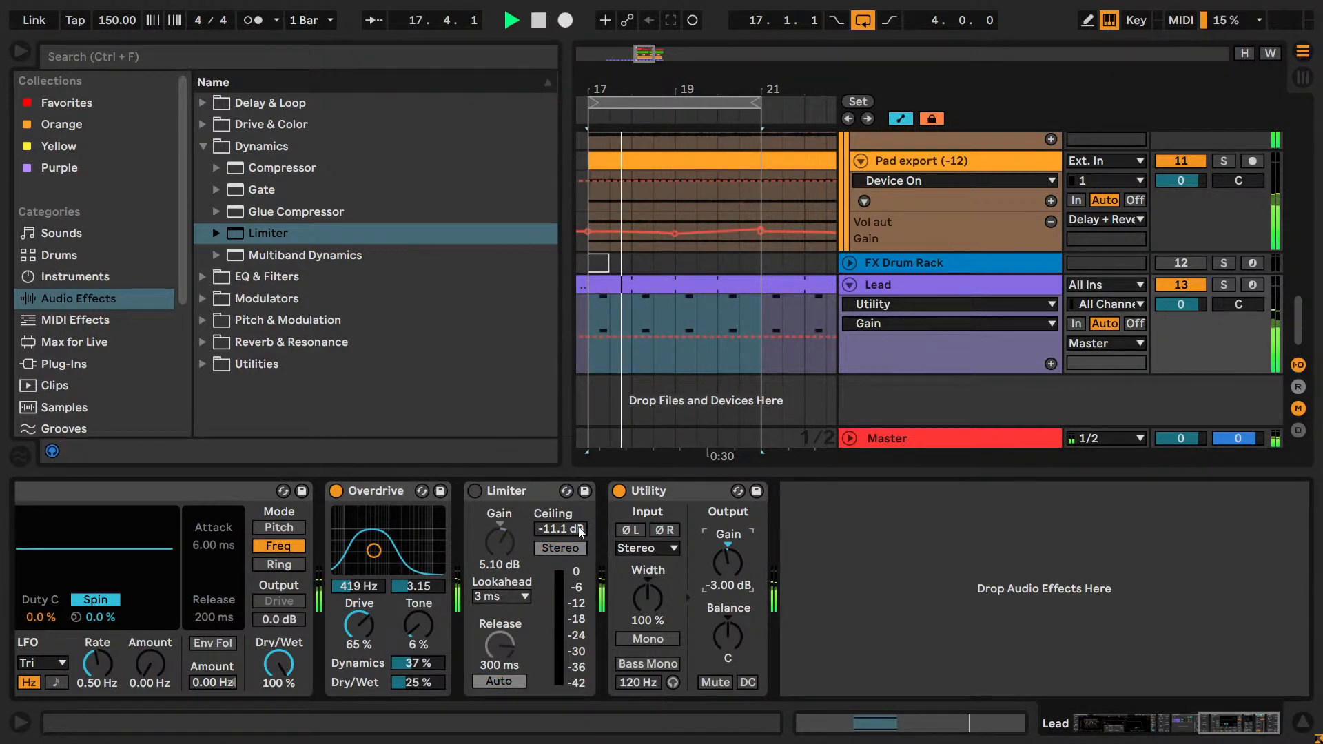
left_click(473, 490)
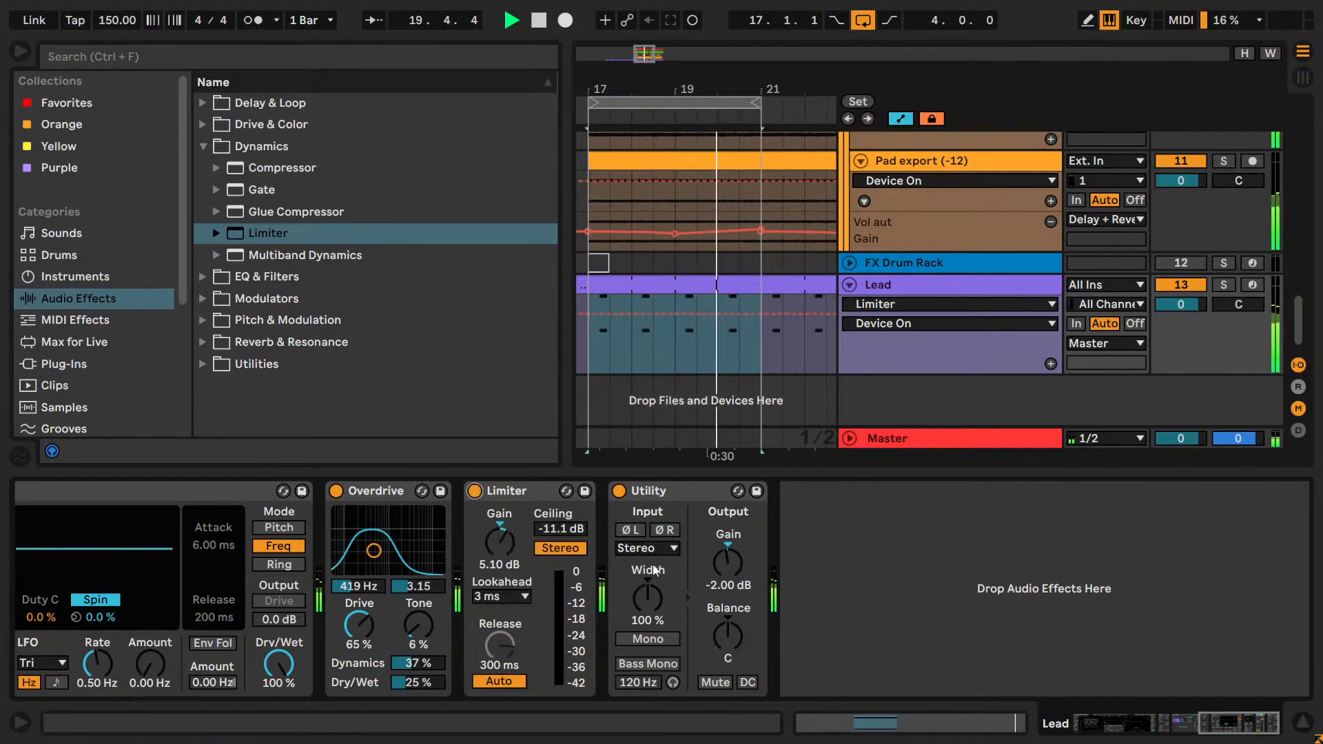
left_click_drag(721, 559, 721, 568)
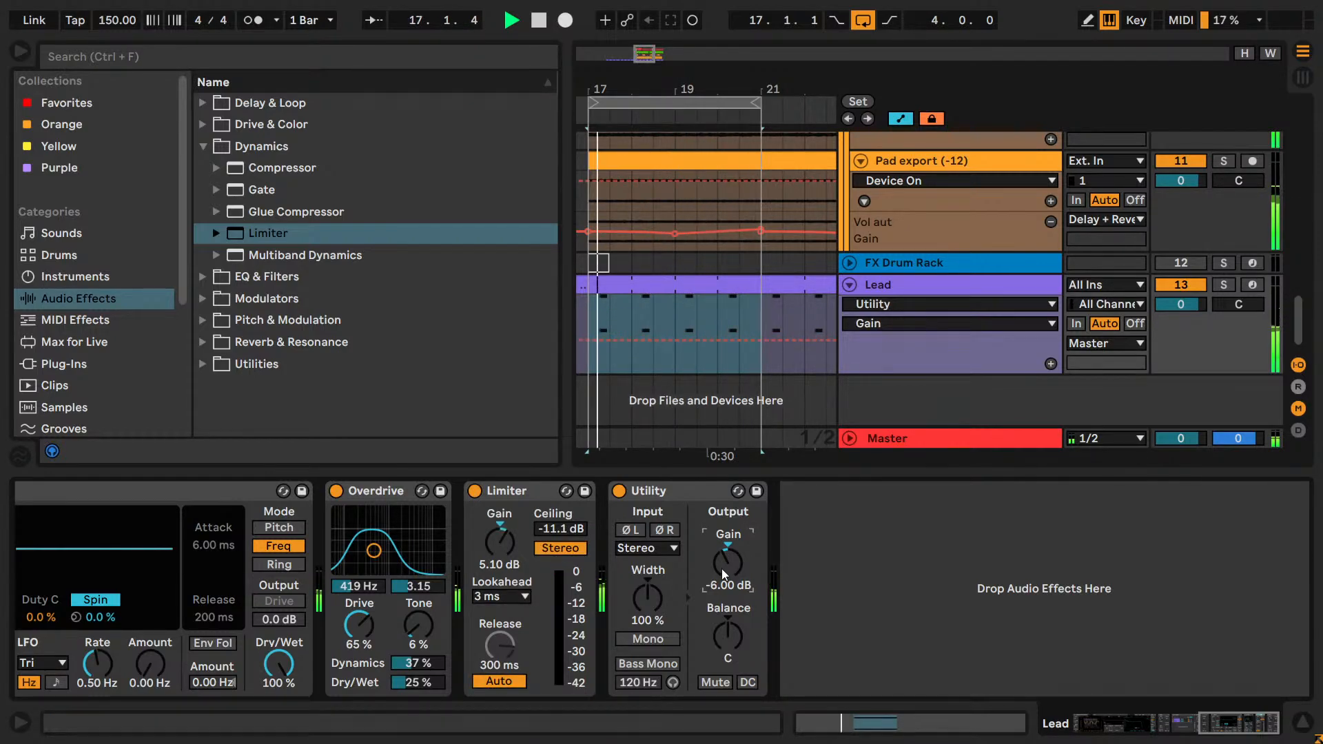
left_click(1224, 285)
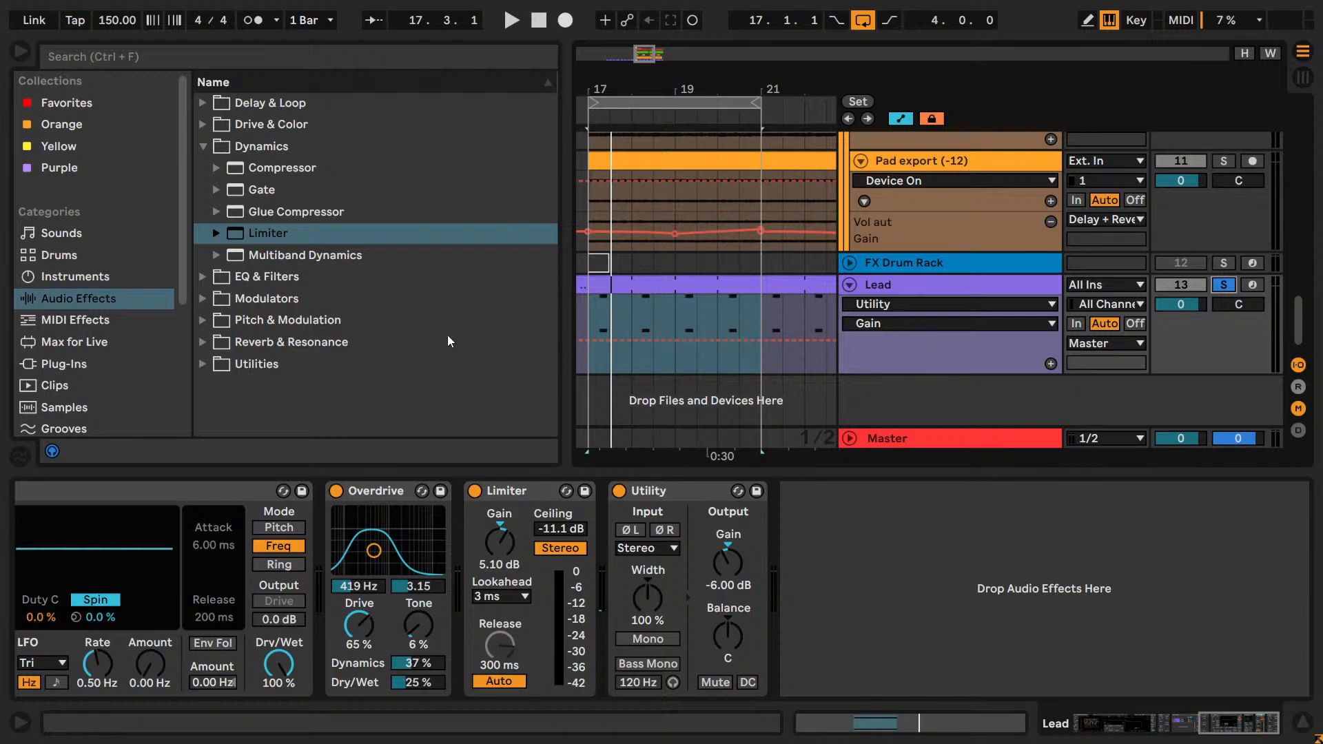
Reset the Lead Limiter's Ceiling to -0.30 dB and its Gain to 0.00 dB.
left_click(936, 587)
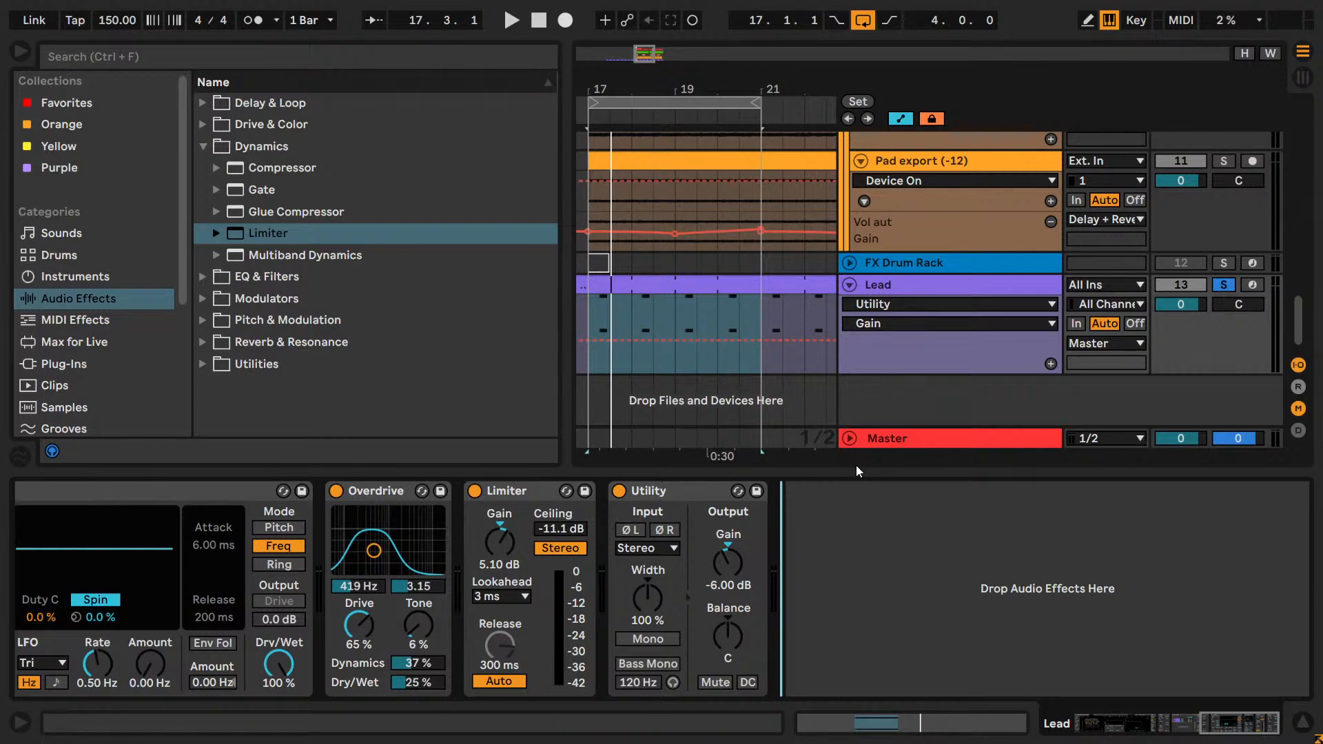
left_click(1223, 286)
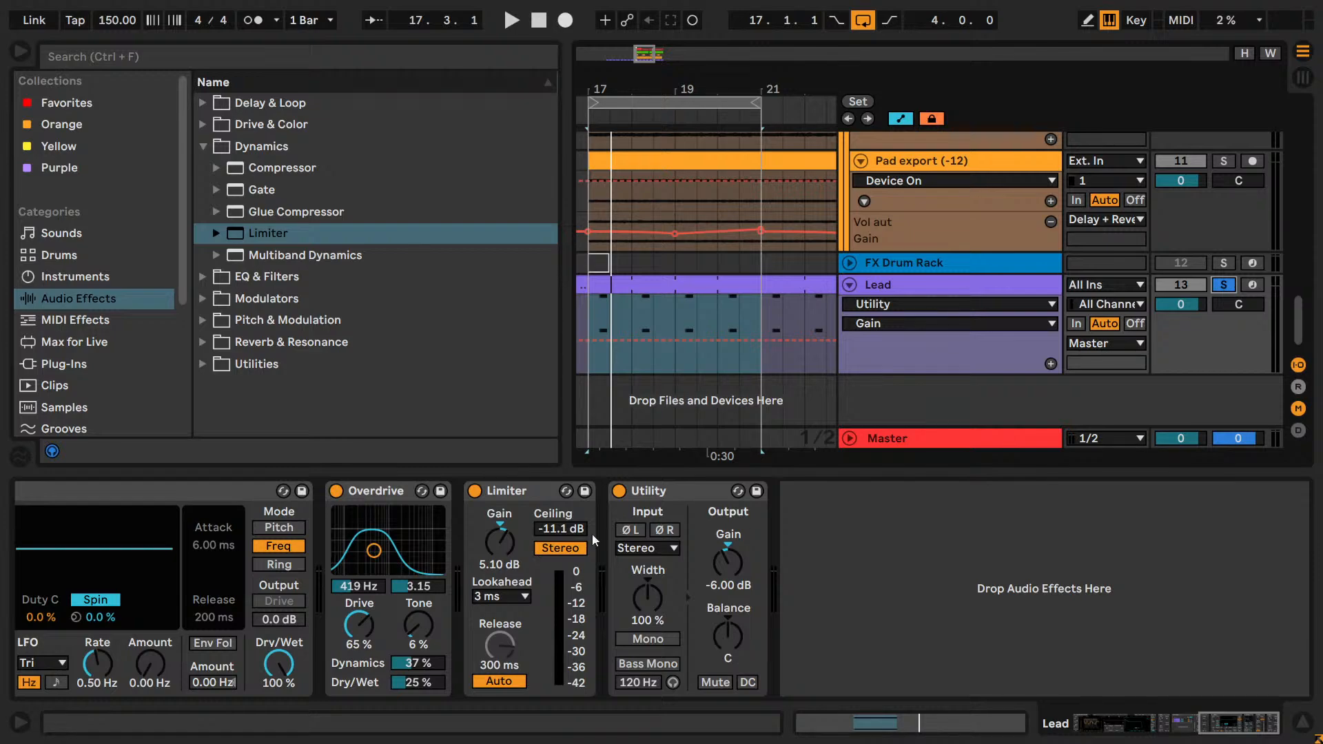
double_click(573, 529)
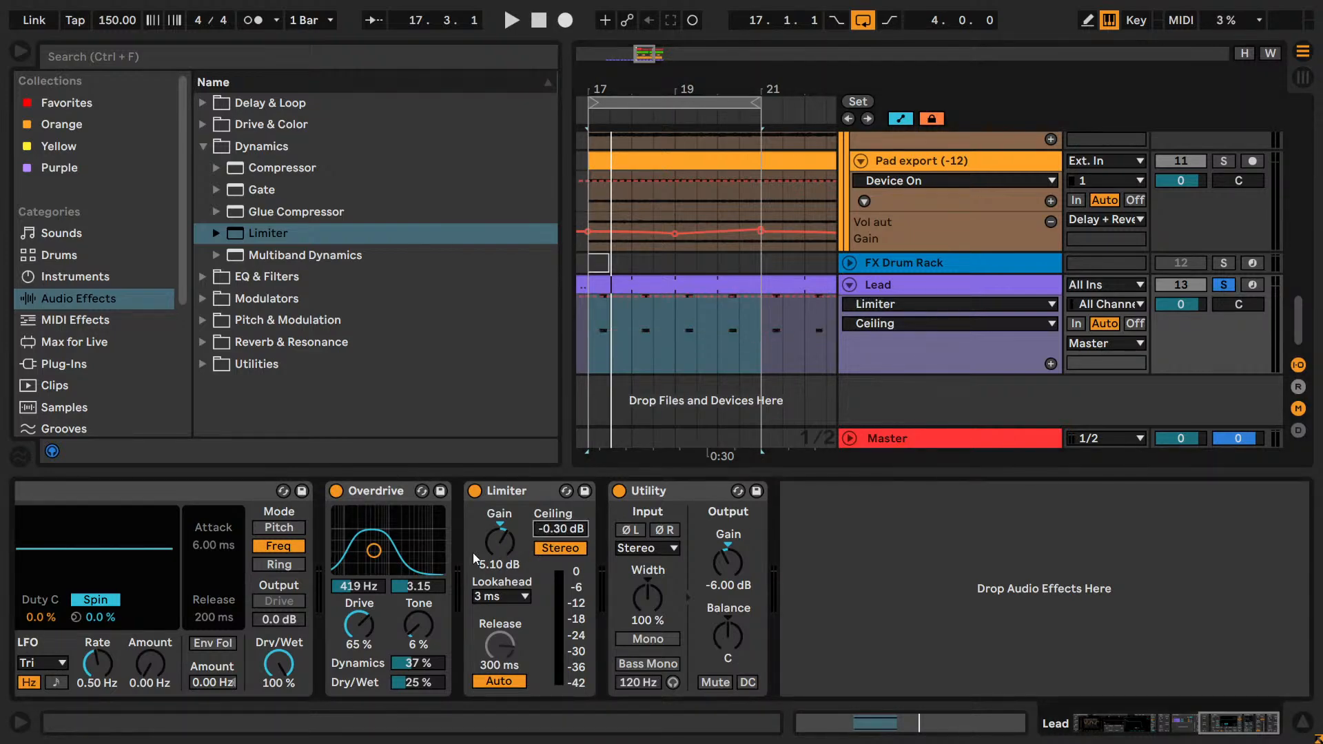
double_click(508, 544)
Play the loop and set the Limiter's Gain to 2.00 dB and Ceiling to -2.00 dB.
key("space")
left_click_drag(502, 540, 502, 536)
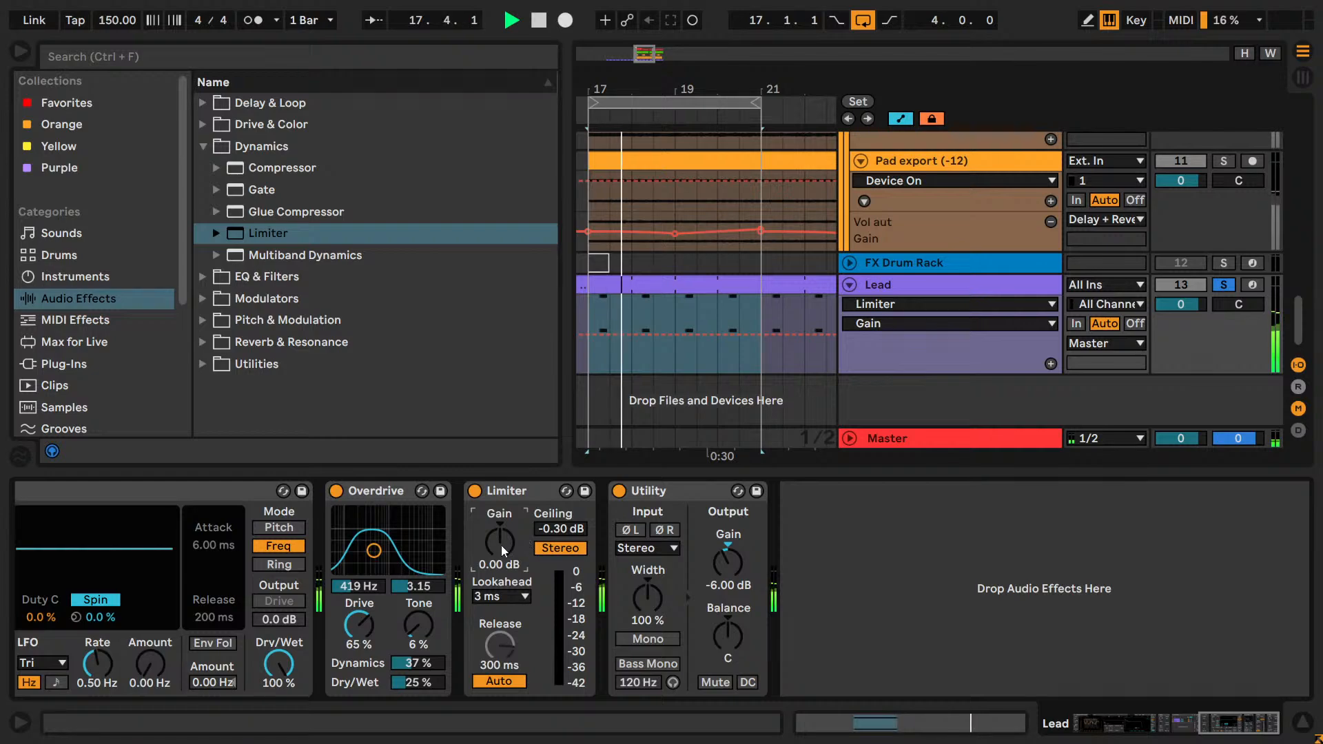
key("Up")
left_click(562, 529)
key("Down")
key("Down")
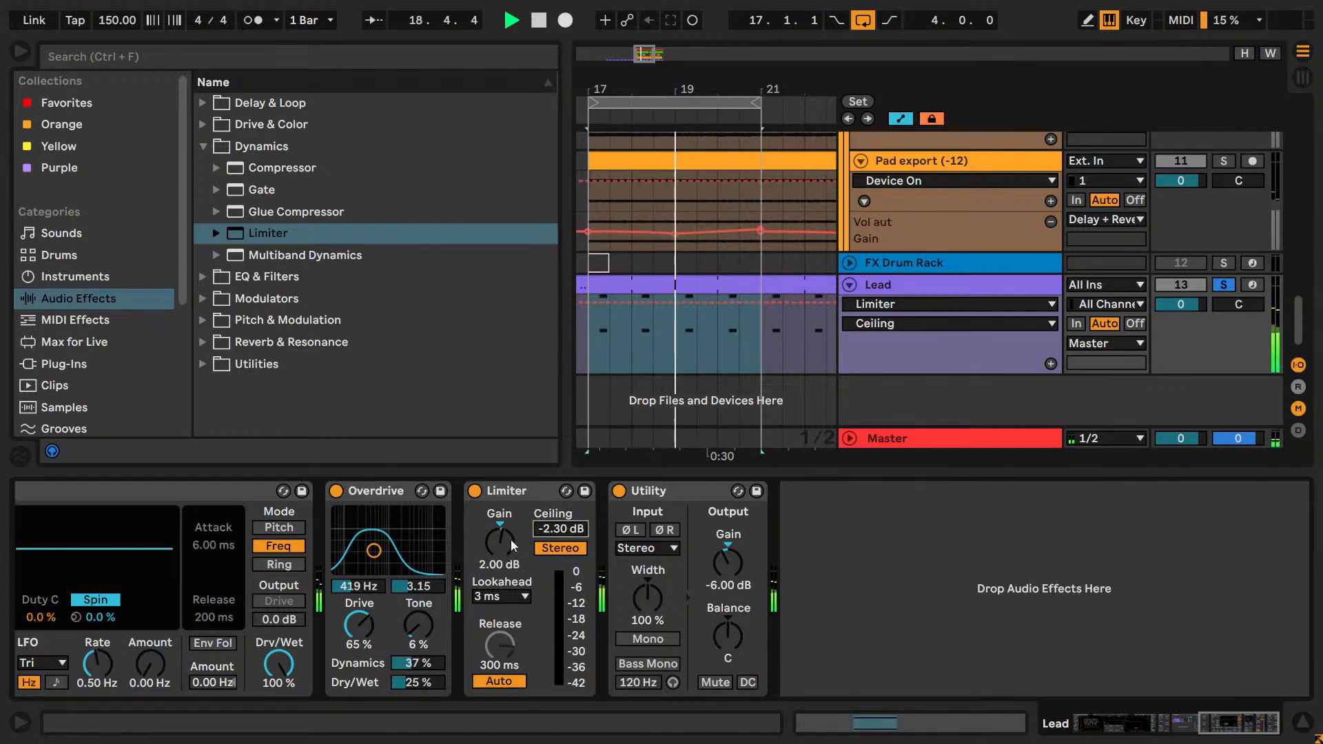
key("Up")
key("Up")
key("Up")
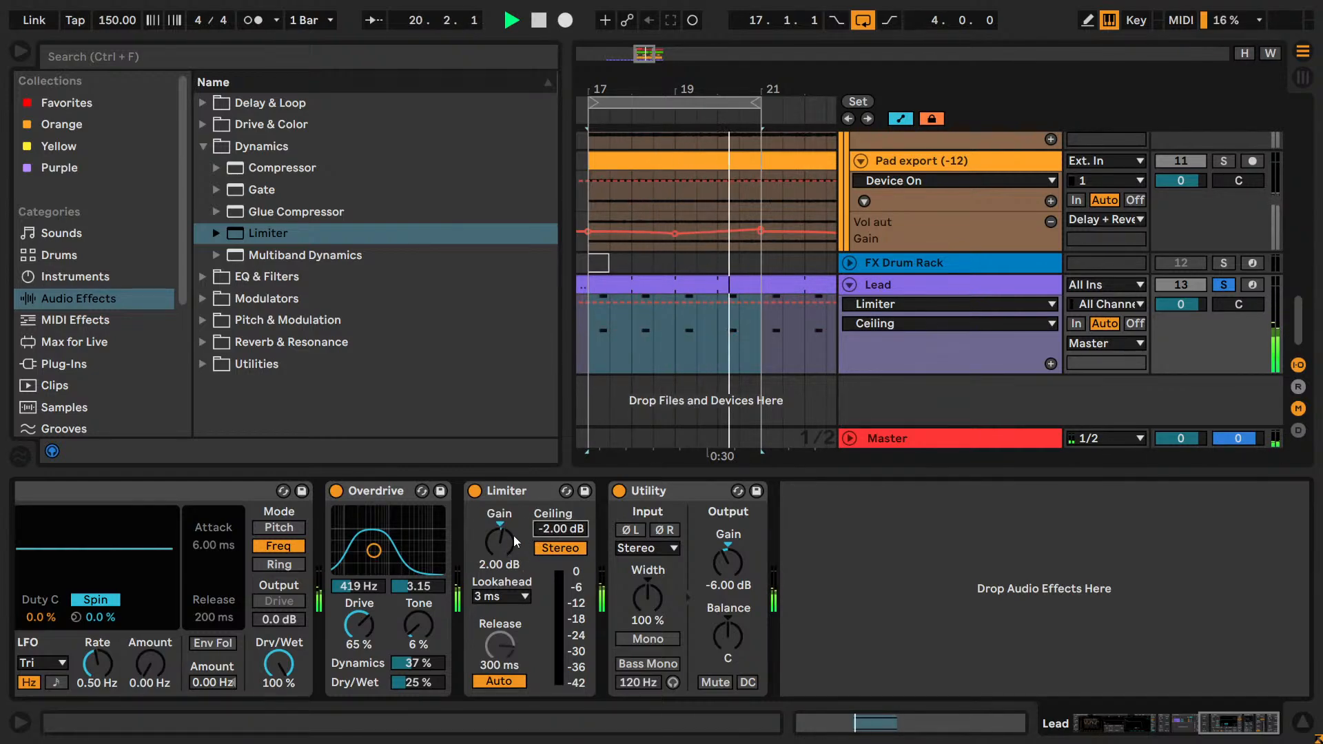
Raise the Limiter's Gain to 4.00 dB and lower its Ceiling to -6.00 dB.
left_click(514, 535)
key("Up")
key("Up")
key("Up")
key("Up")
left_click(556, 532)
key("Down")
key("Down")
key("Down")
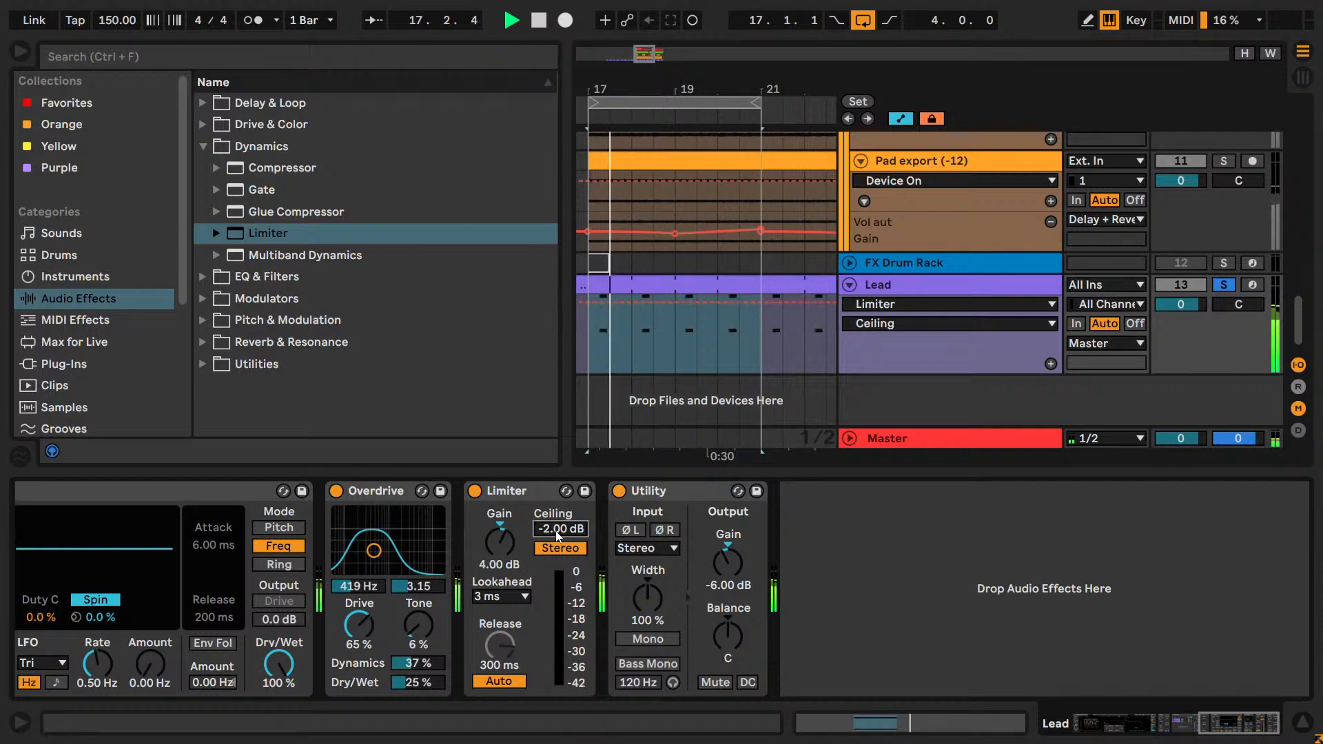
key("Down")
key("Down")
key("Down")
key("Down")
key("Down")
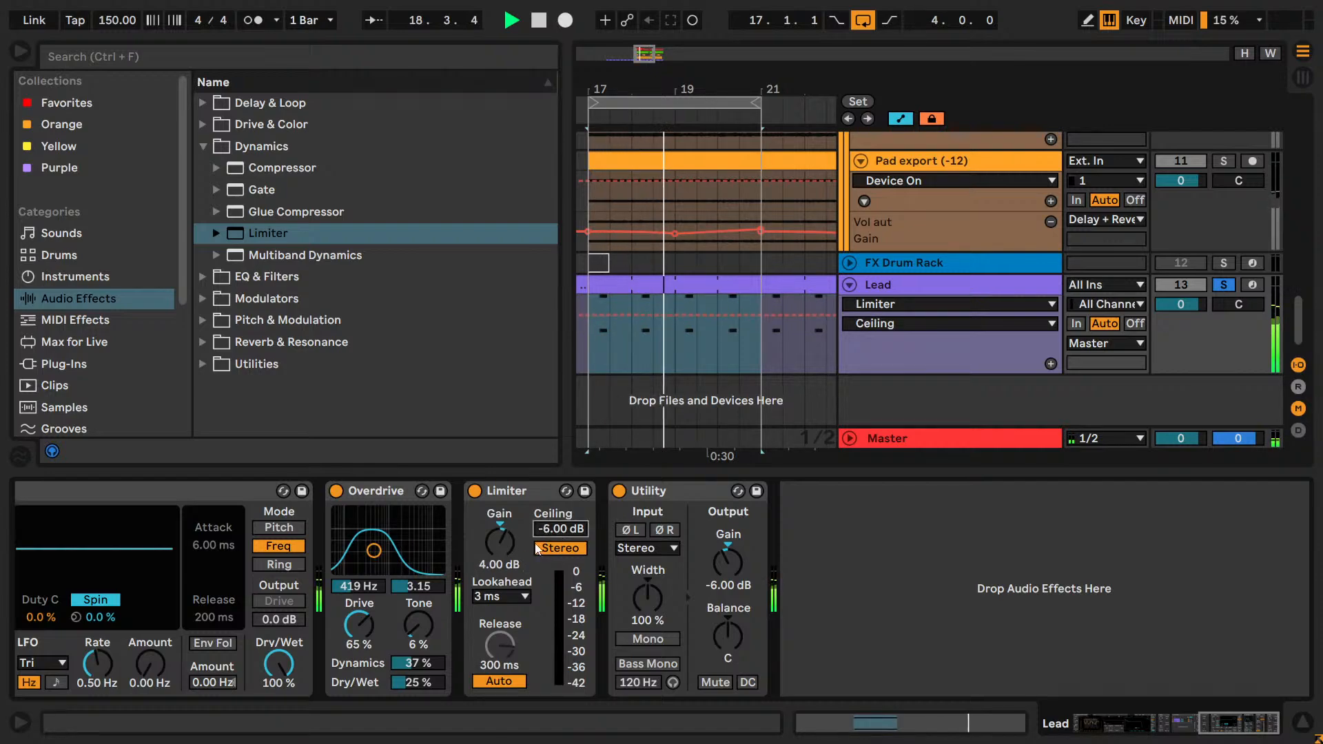
Lower the Limiter's Ceiling to -11.0 dB and compare the Lead with the Limiter bypassed and active.
left_click(510, 547)
left_click(561, 531)
key("Down")
key("Down")
key("Down")
key("Down")
key("Down")
key("Down")
key("Down")
key("Down")
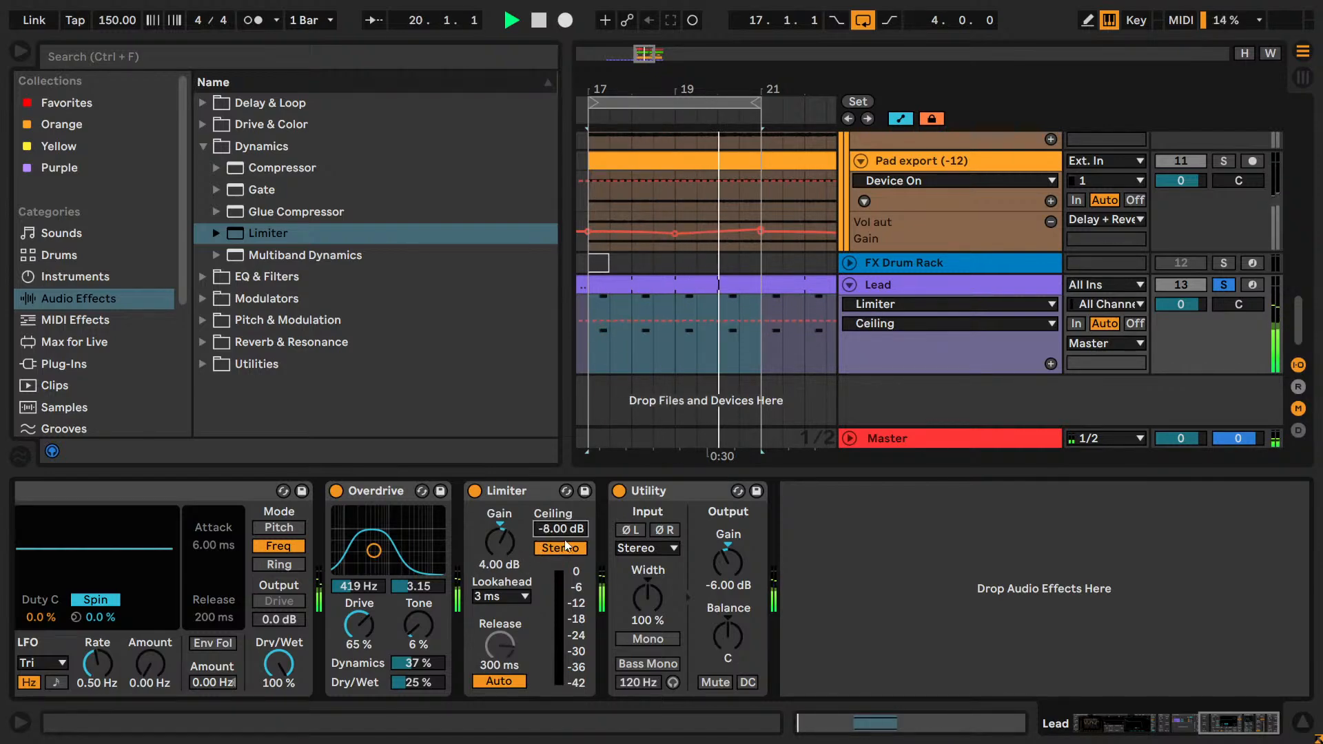
key("Down")
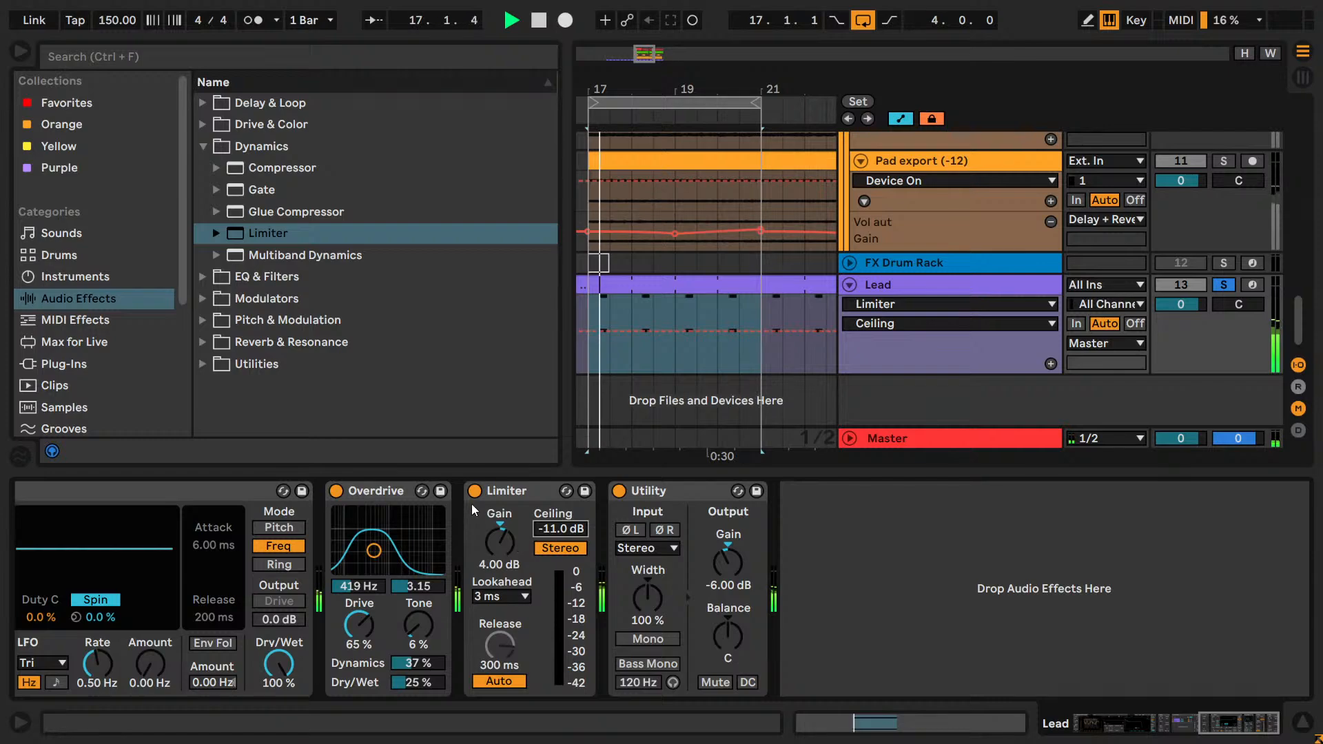
left_click(475, 491)
left_click(475, 490)
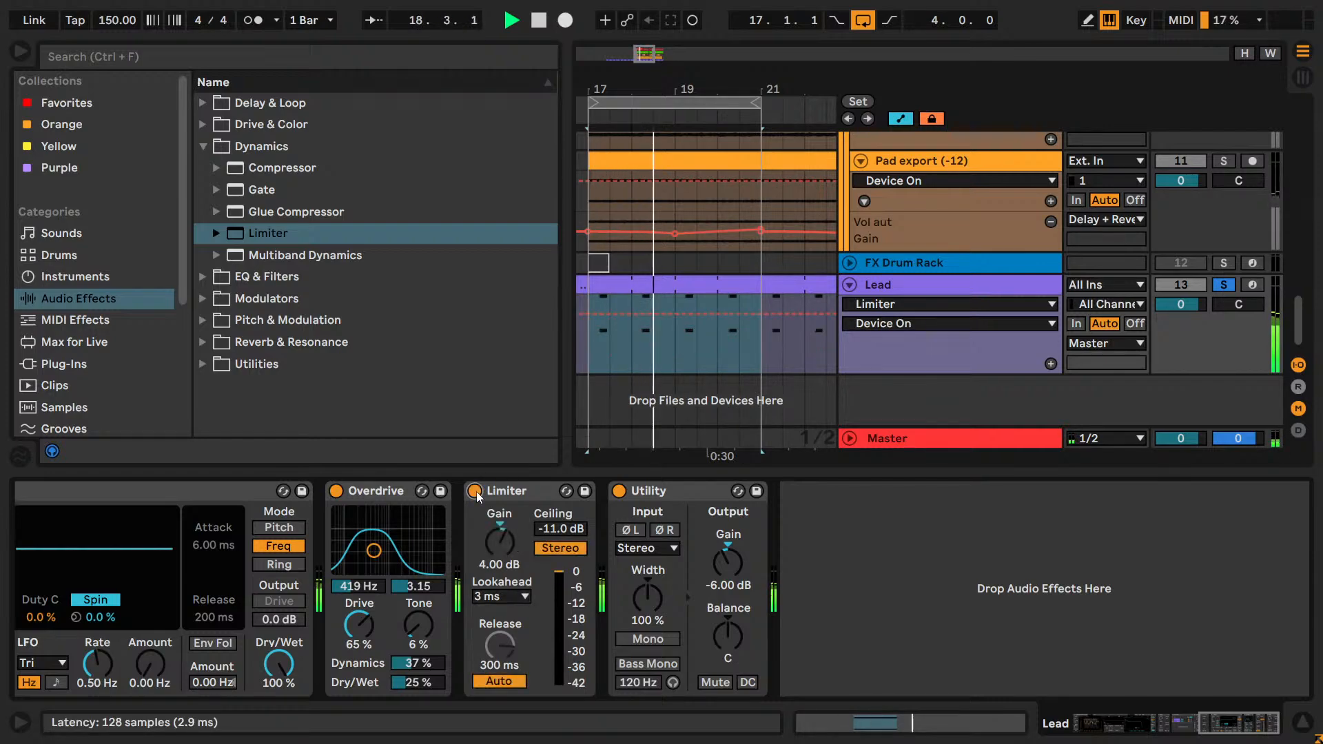
Set the Limiter's Gain to 5.00 dB and Ceiling to -12.0 dB, briefly bypassing it for comparison.
left_click(503, 536)
key("Up")
key("Up")
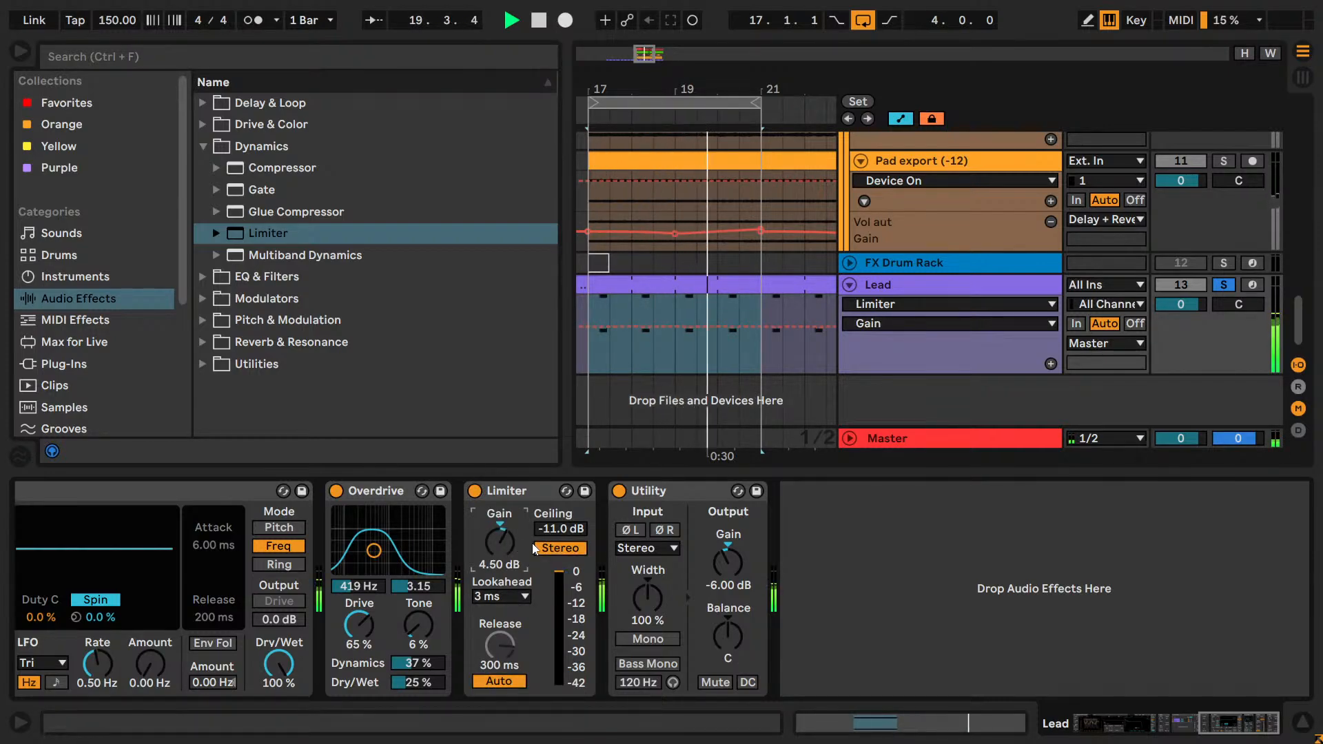
left_click(474, 494)
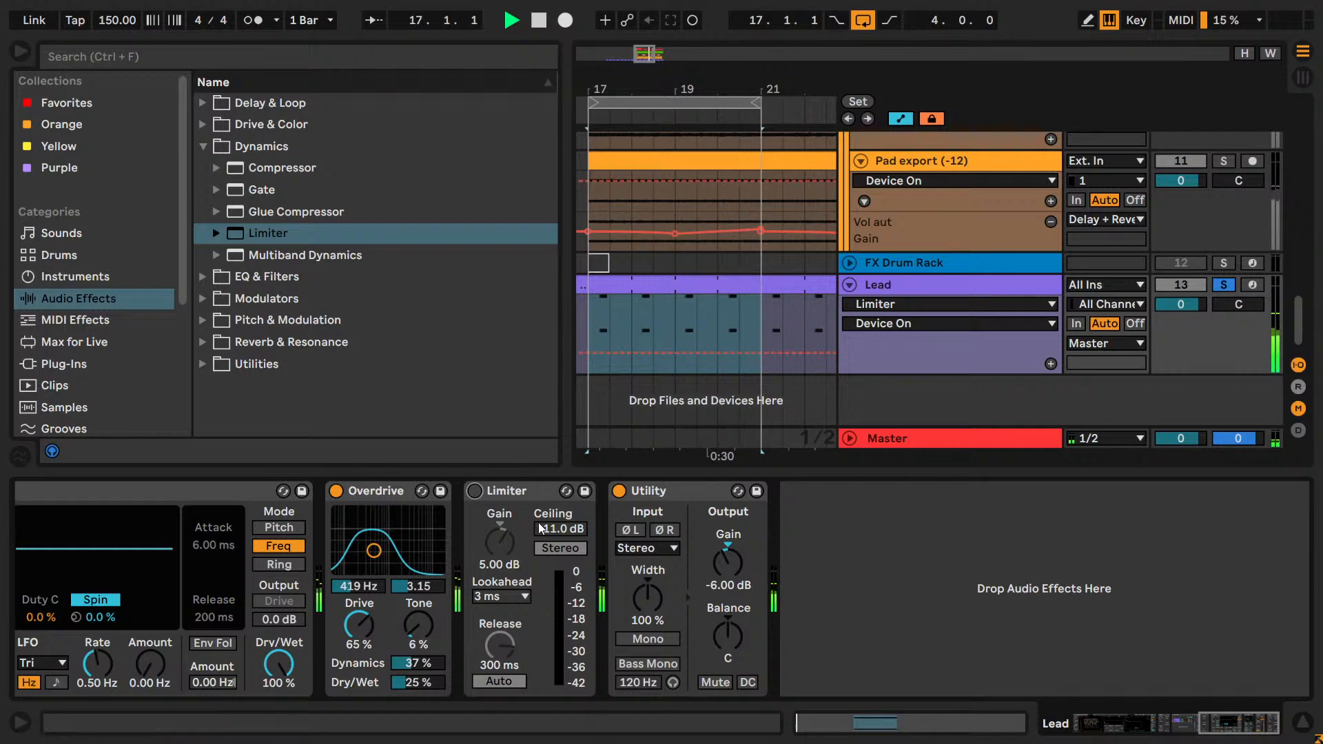
left_click(539, 525)
key("Down")
left_click(477, 493)
Set the Limiter's Ceiling to -13.0 dB and its Gain to 6.00 dB.
left_click(510, 536)
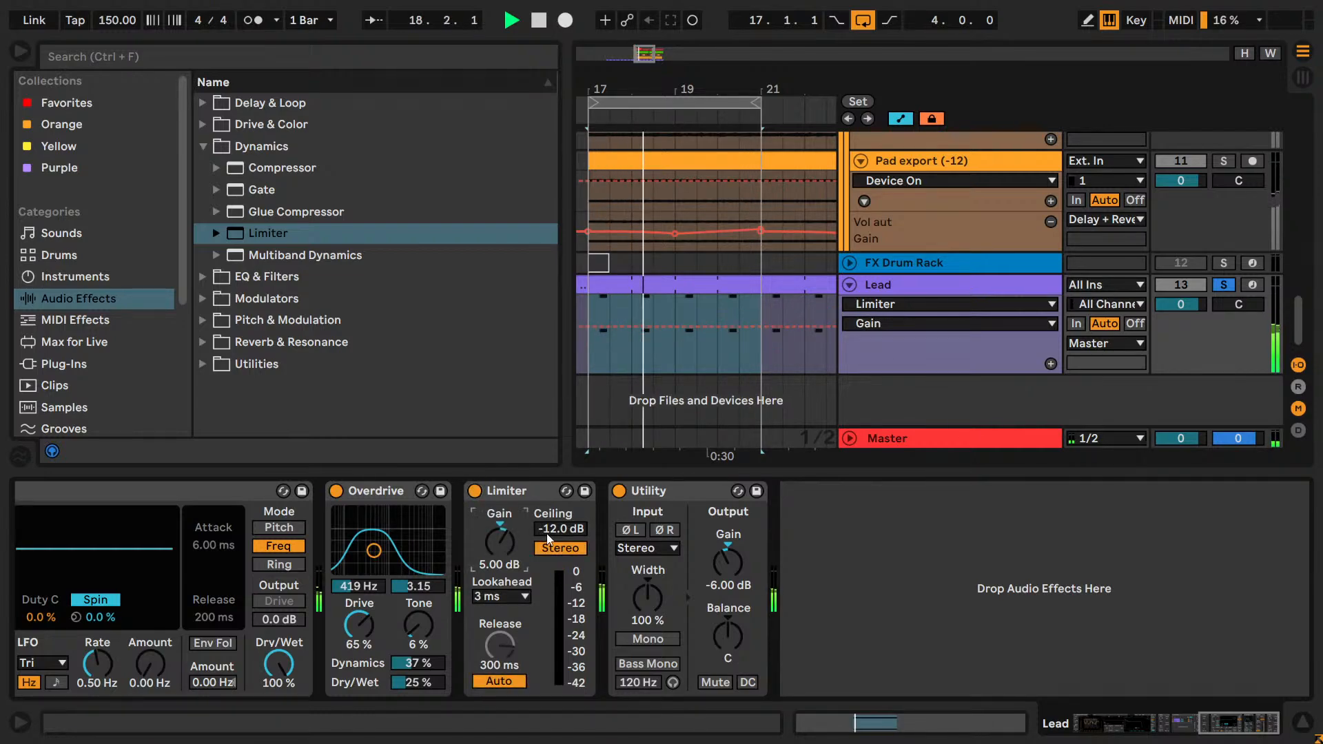
left_click(547, 531)
key("Down")
left_click(507, 545)
key("Up")
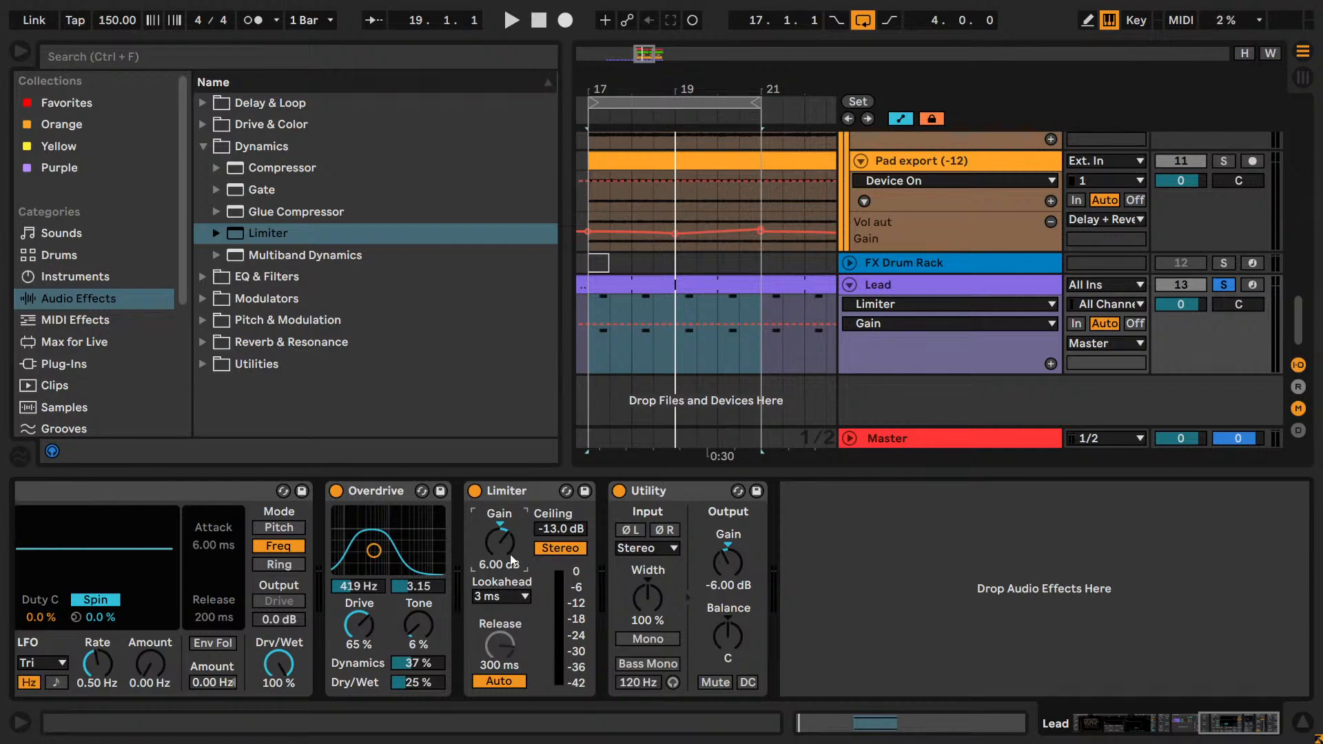
Unsolo the Lead and audition the Limiter's Lookahead at 1.5 ms and 6 ms in the full mix, settling on 3 ms.
key("space")
left_click(1223, 284)
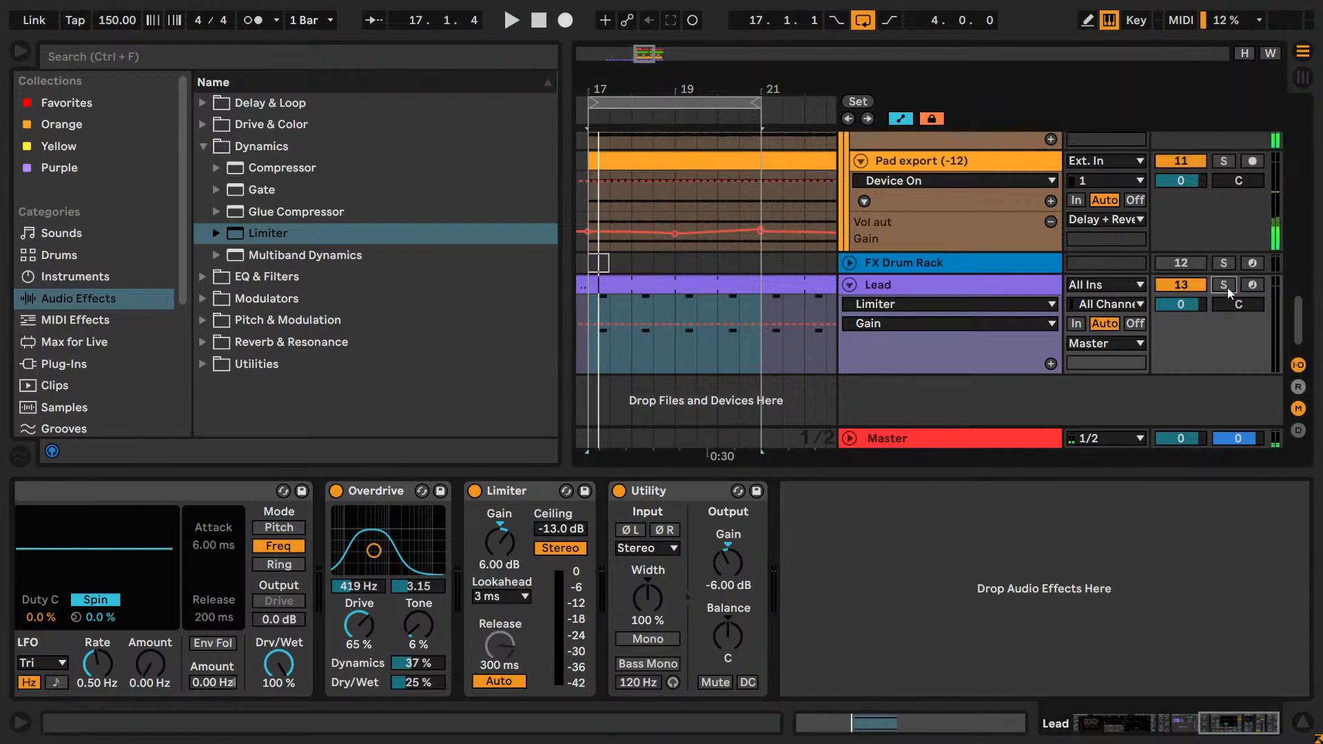
left_click(513, 591)
key("Up")
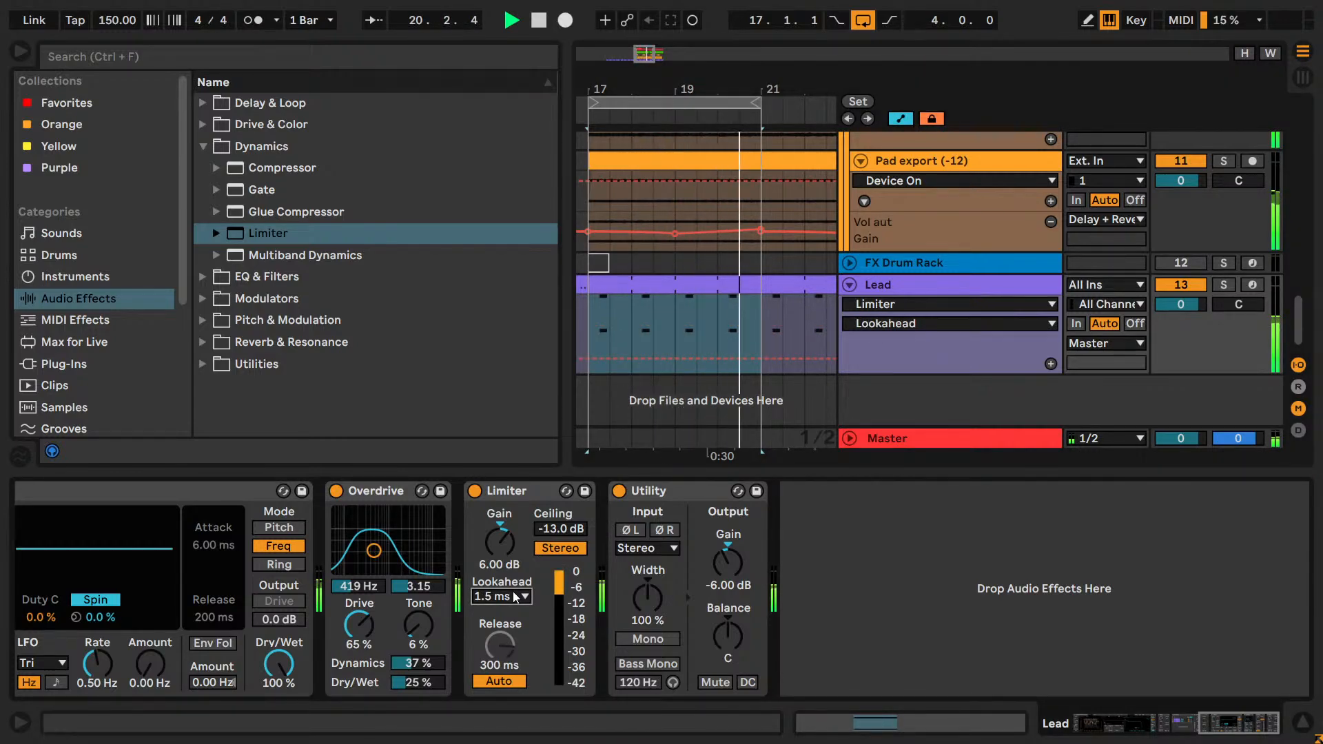
key("Down")
key("Down")
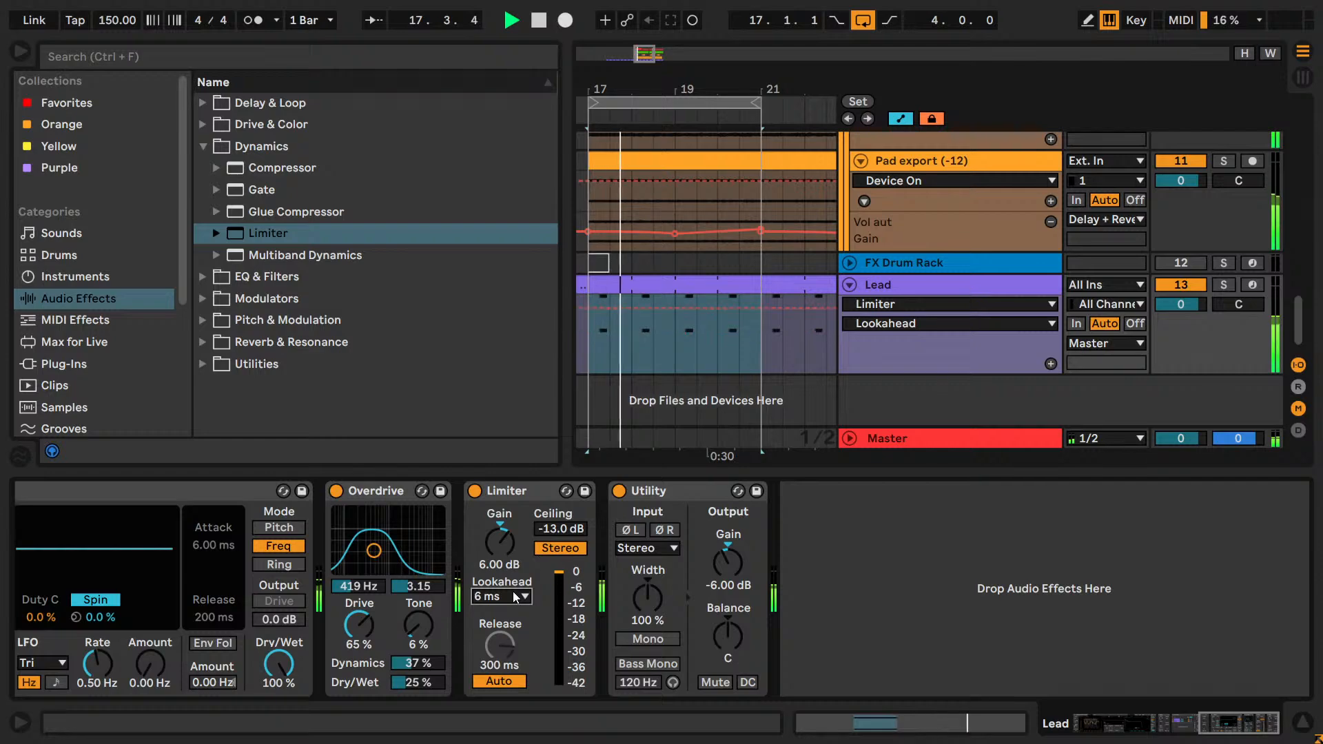
key("Up")
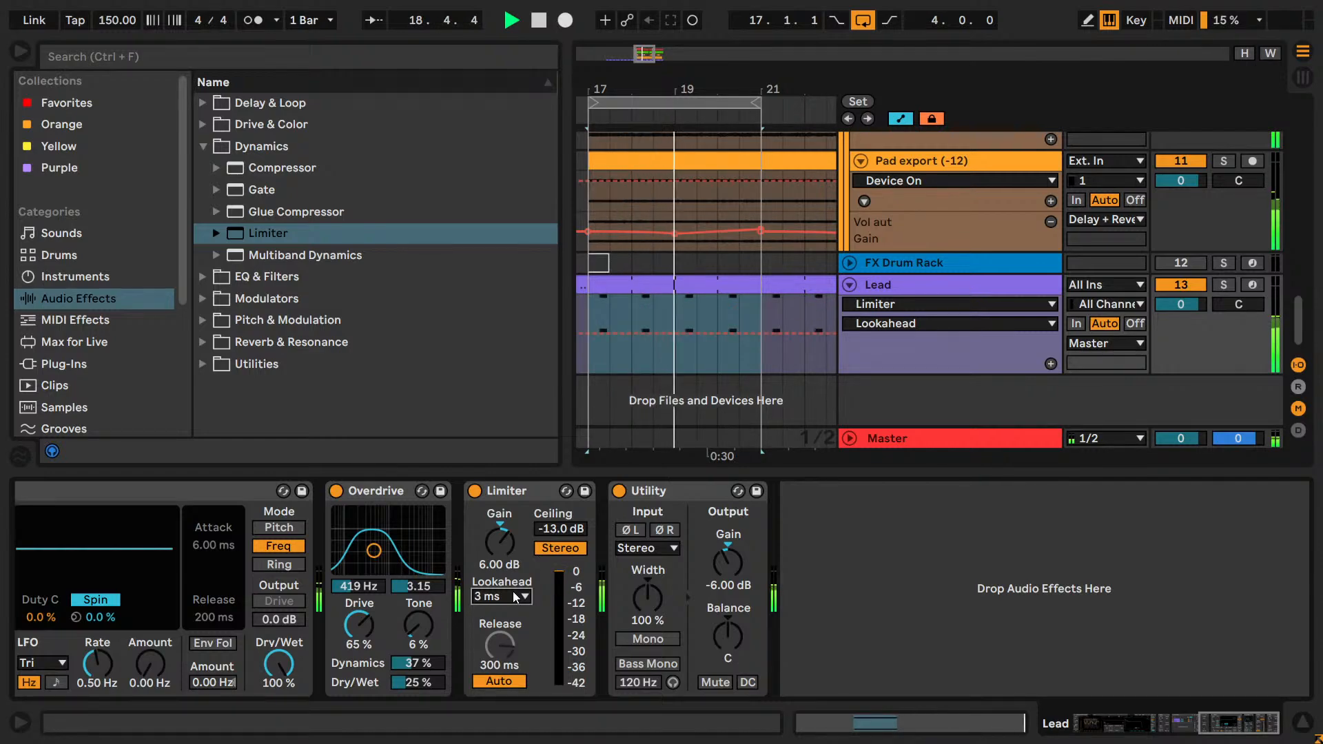
Compare the Limiter's Lookahead at 1.5 ms and 3 ms, and audition manual Release times of 10, 20, 30 and 15 ms.
key("Up")
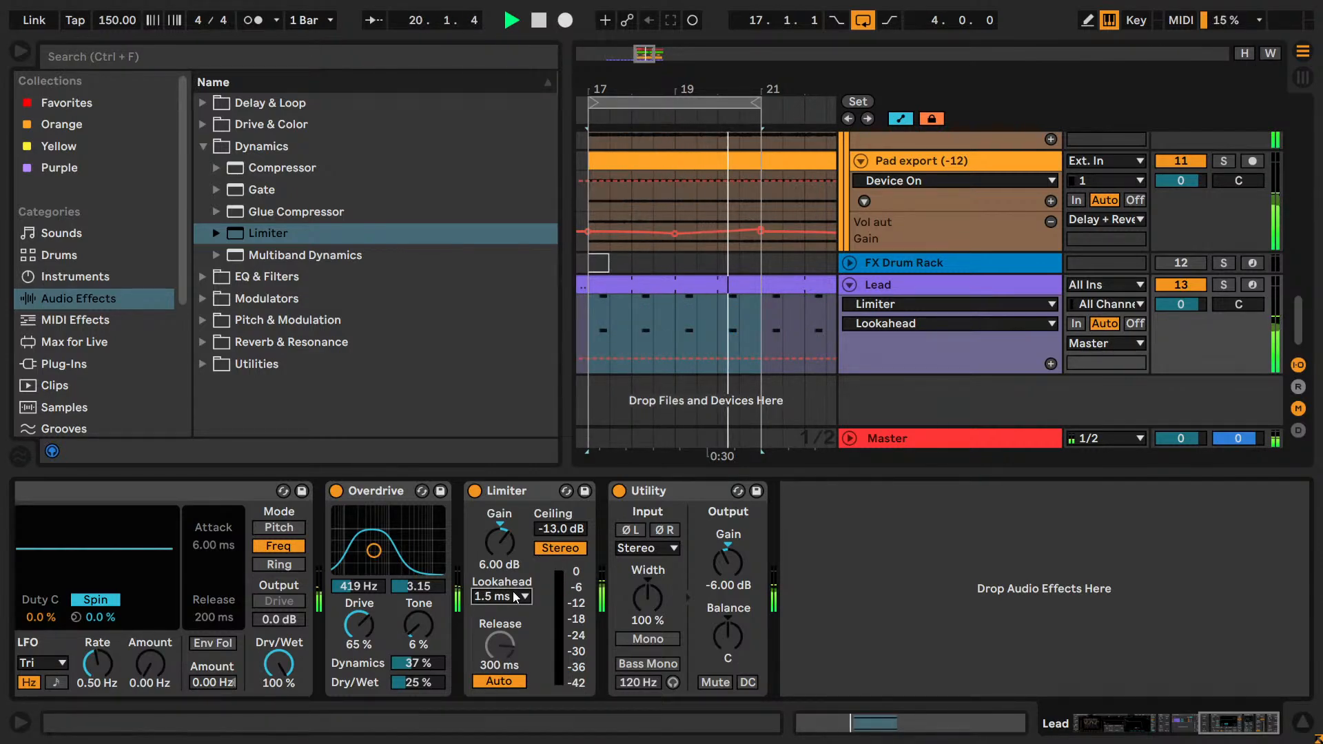
key("Down")
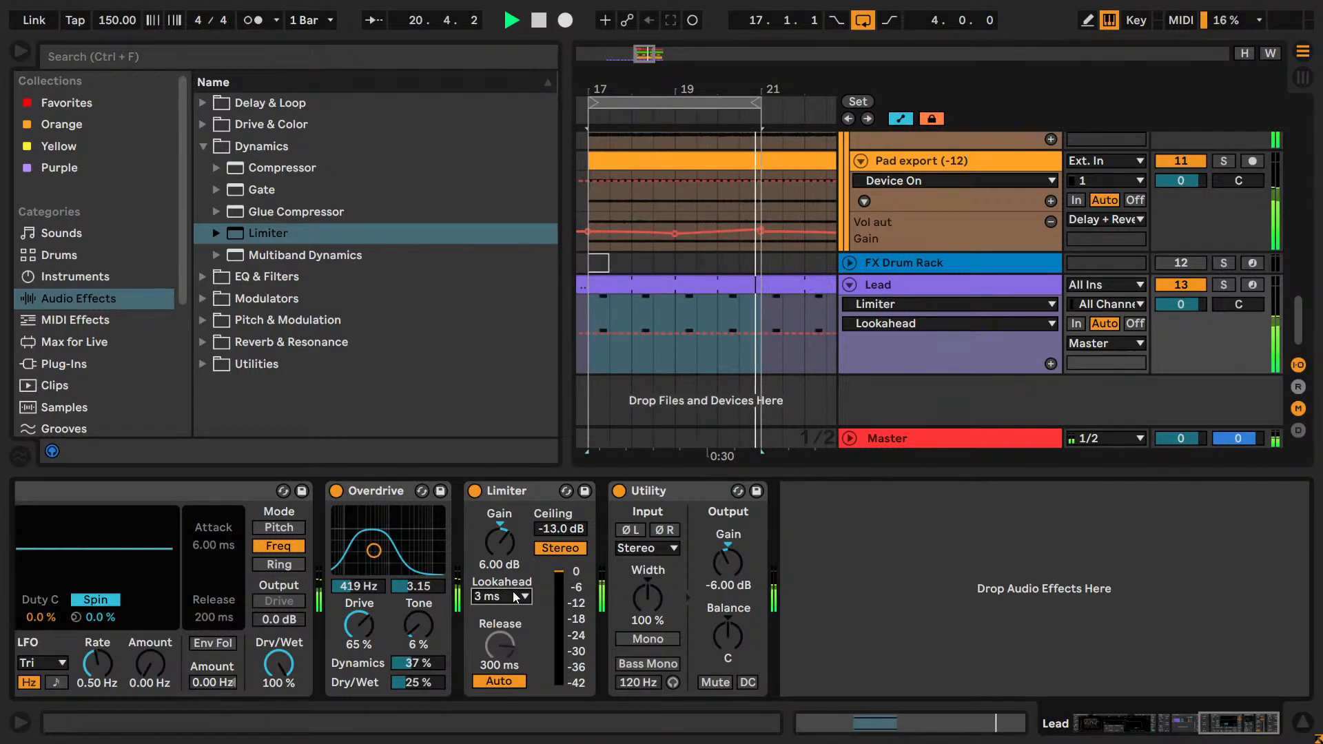
left_click(509, 663)
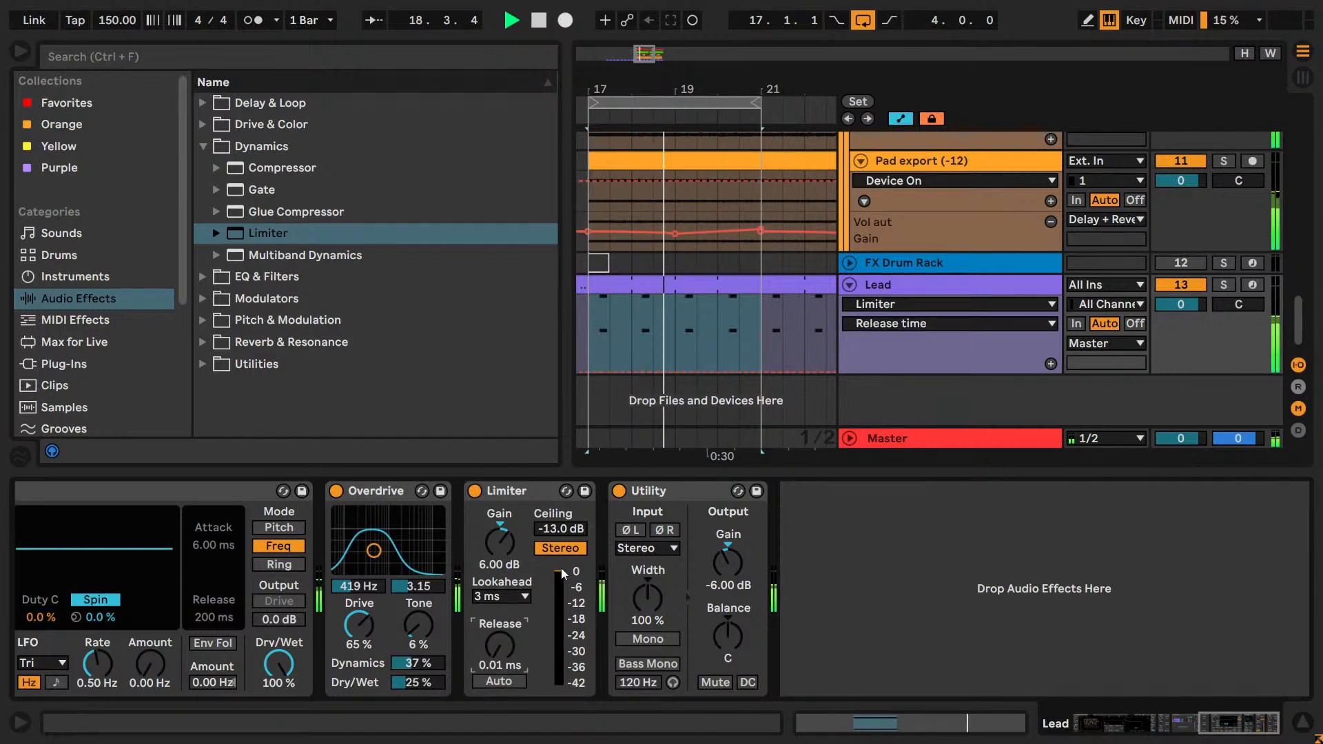
type("5")
key("Return")
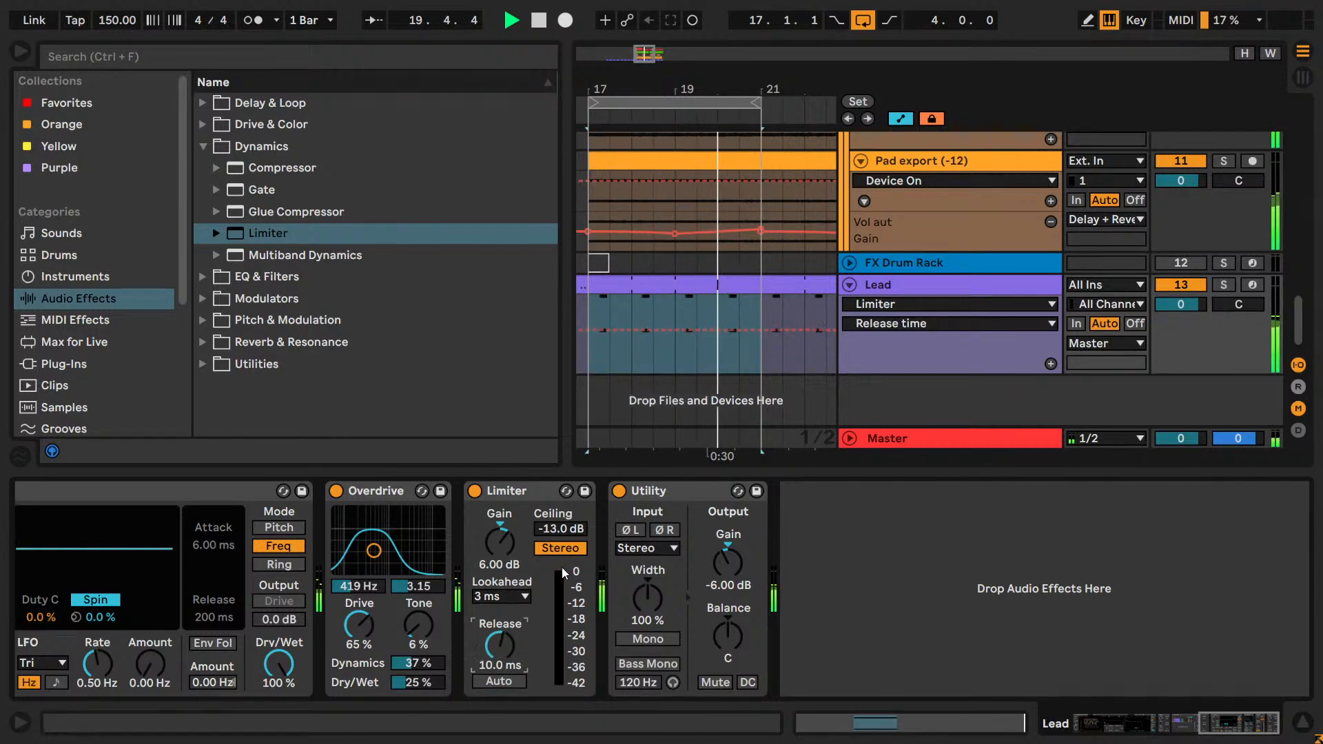
type("20")
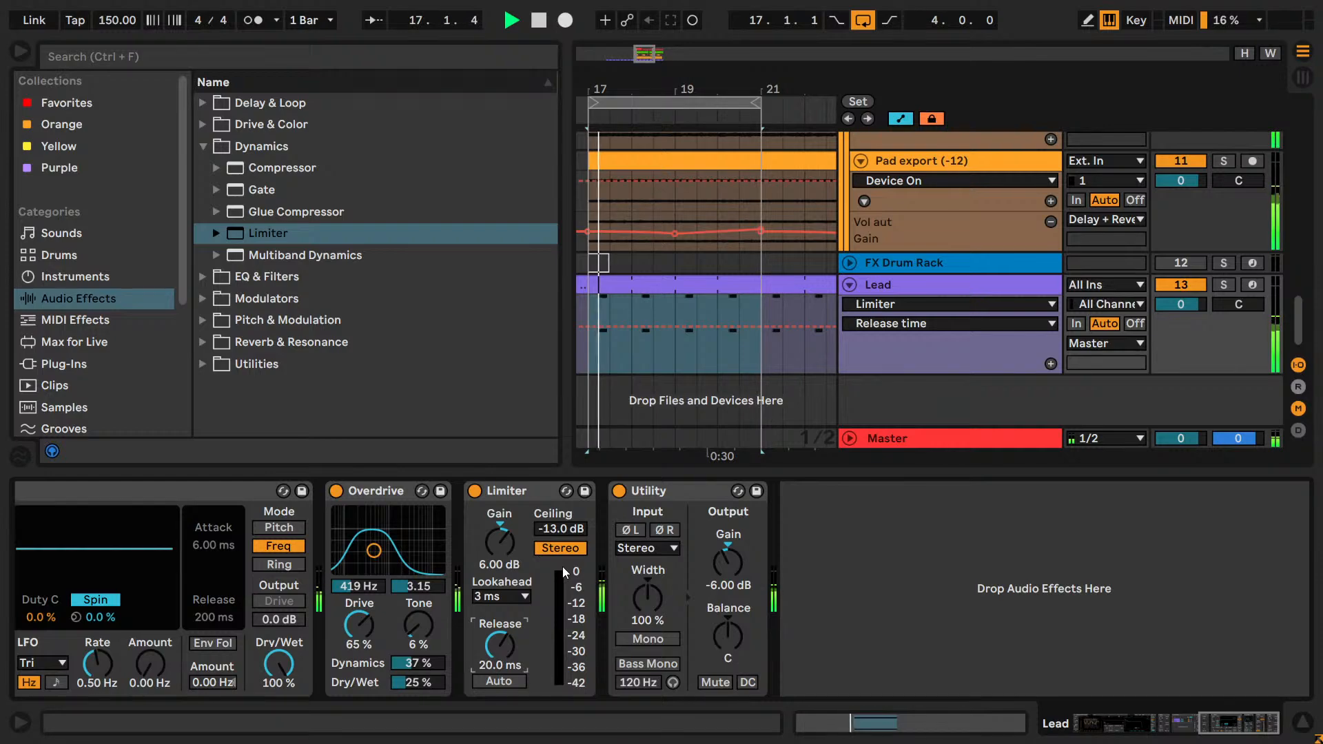
key("Return")
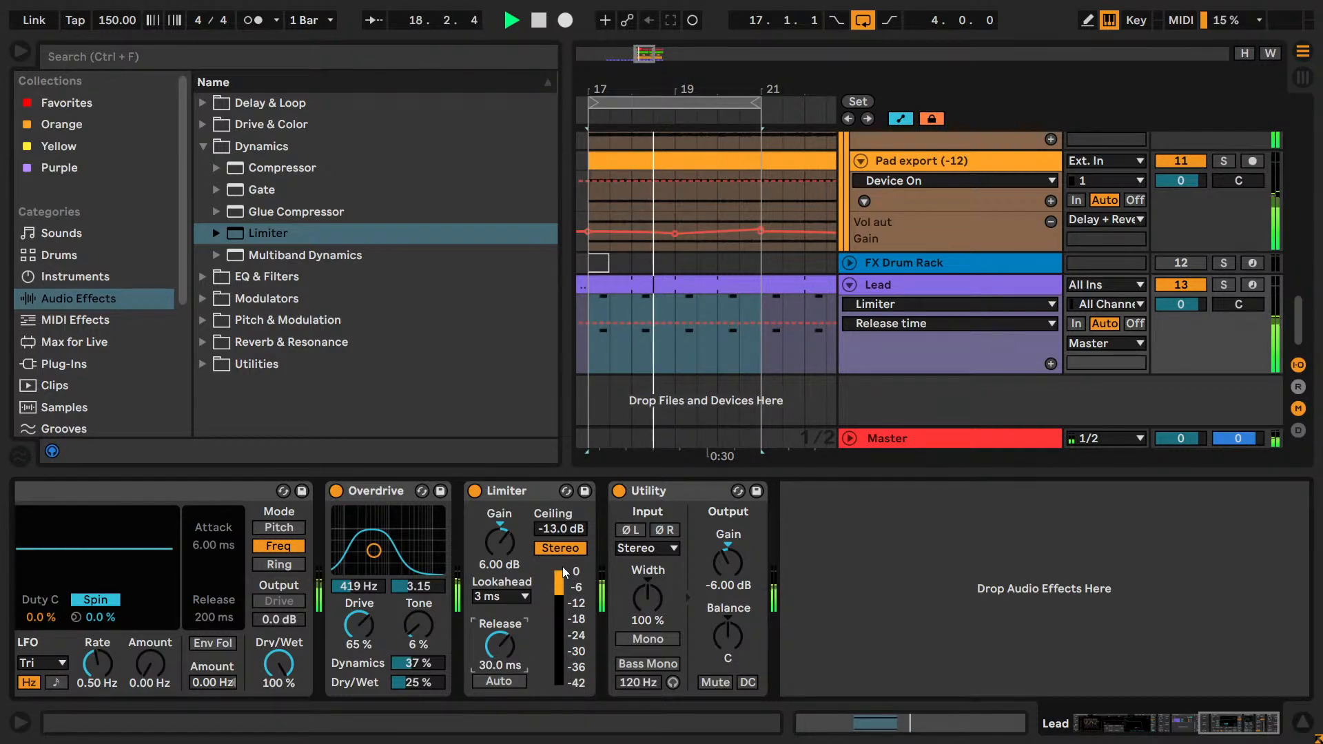
type("20")
key("Return")
key("Down")
key("Down")
key("Down")
key("Down")
key("Down")
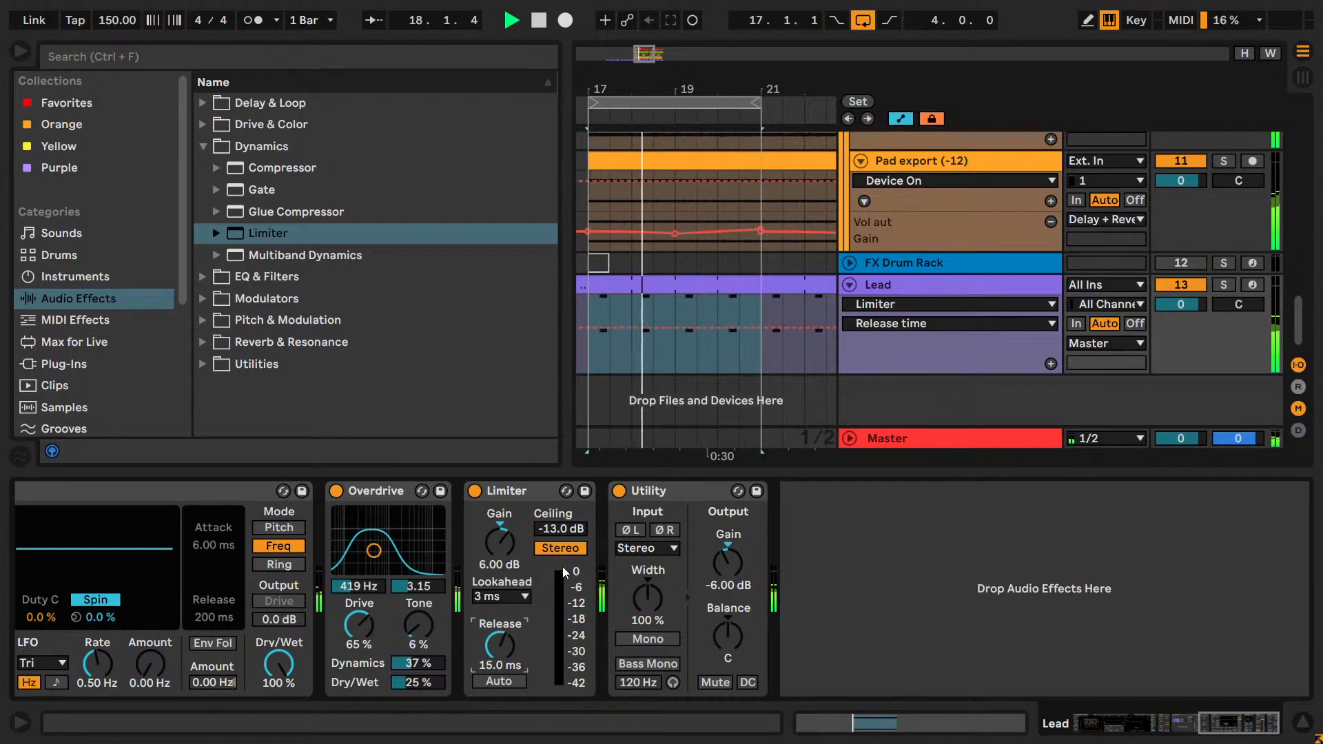
Re-enable the Limiter's automatic release, stop playback and reset the Release time to its 300 ms default.
left_click(499, 681)
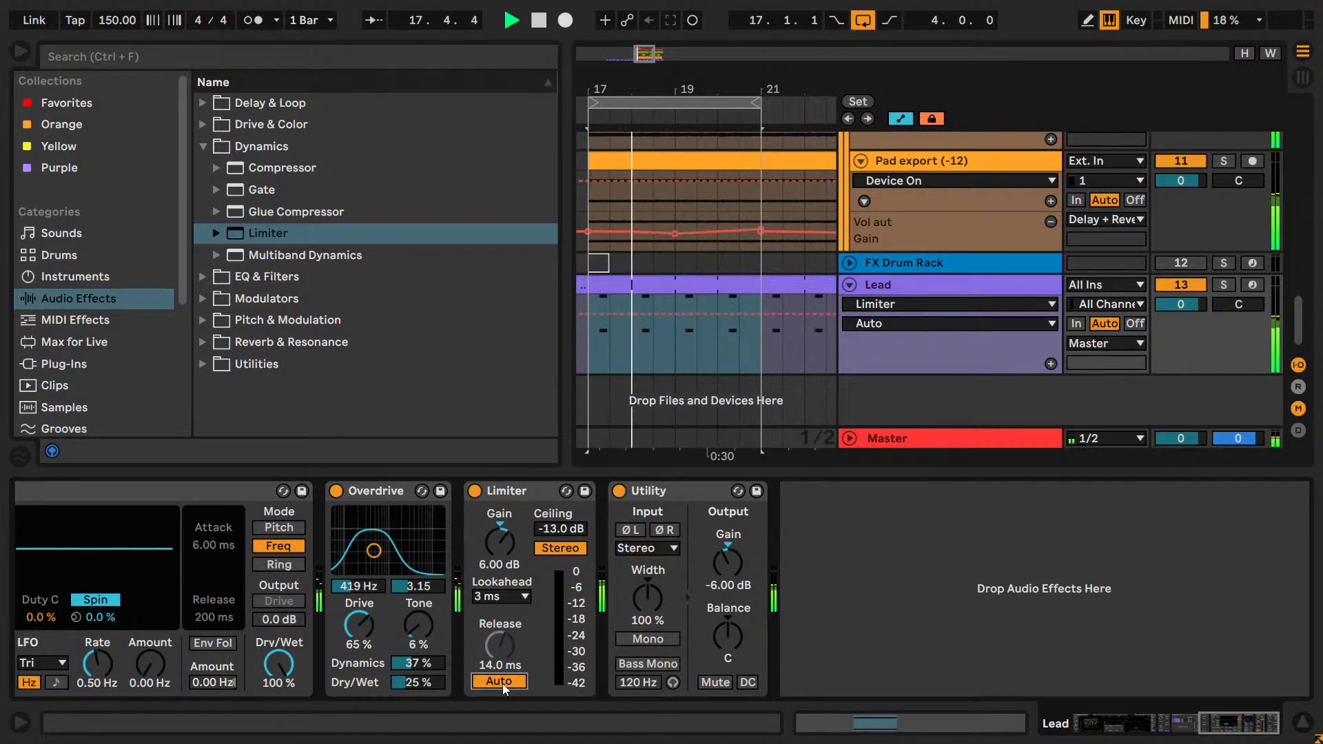
key("space")
double_click(489, 652)
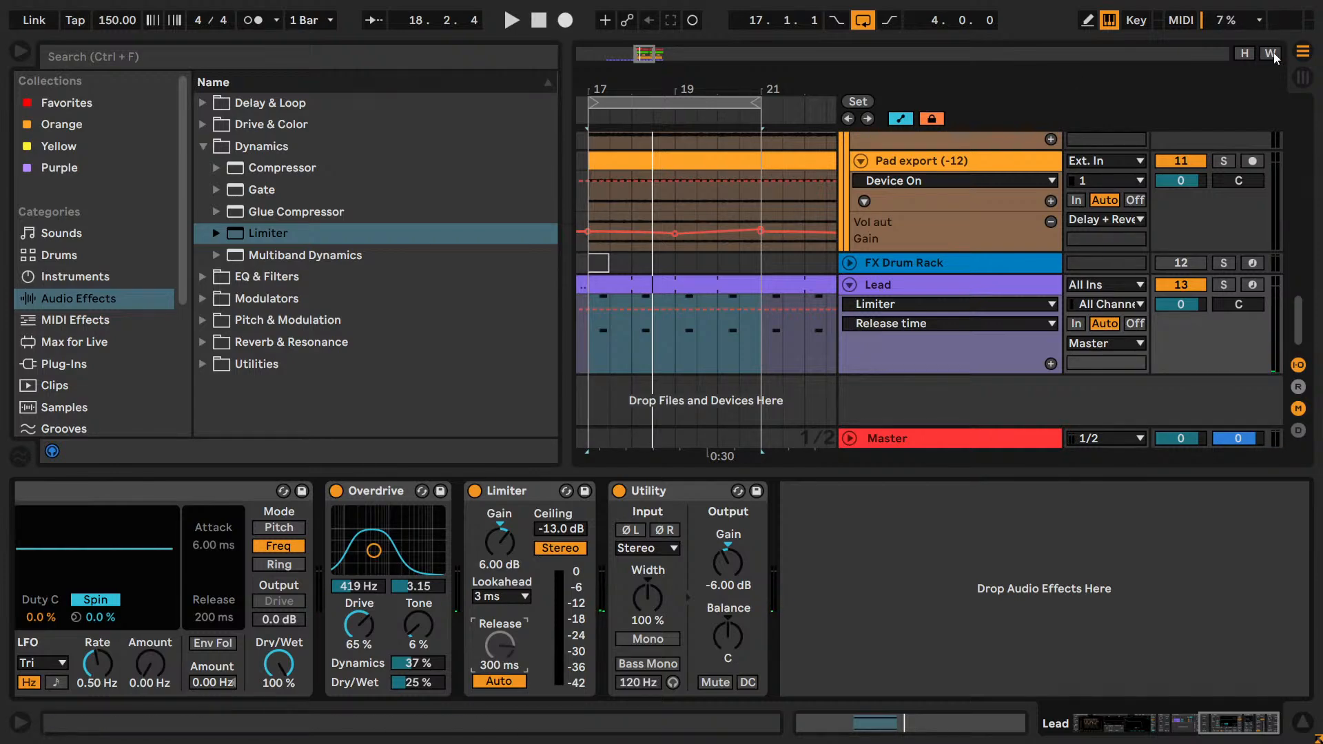
Solo the Lead, reorder its chain so the Utility sits before the Limiter, and bypass the Limiter, briefly checking the Master chain.
left_click(1224, 285)
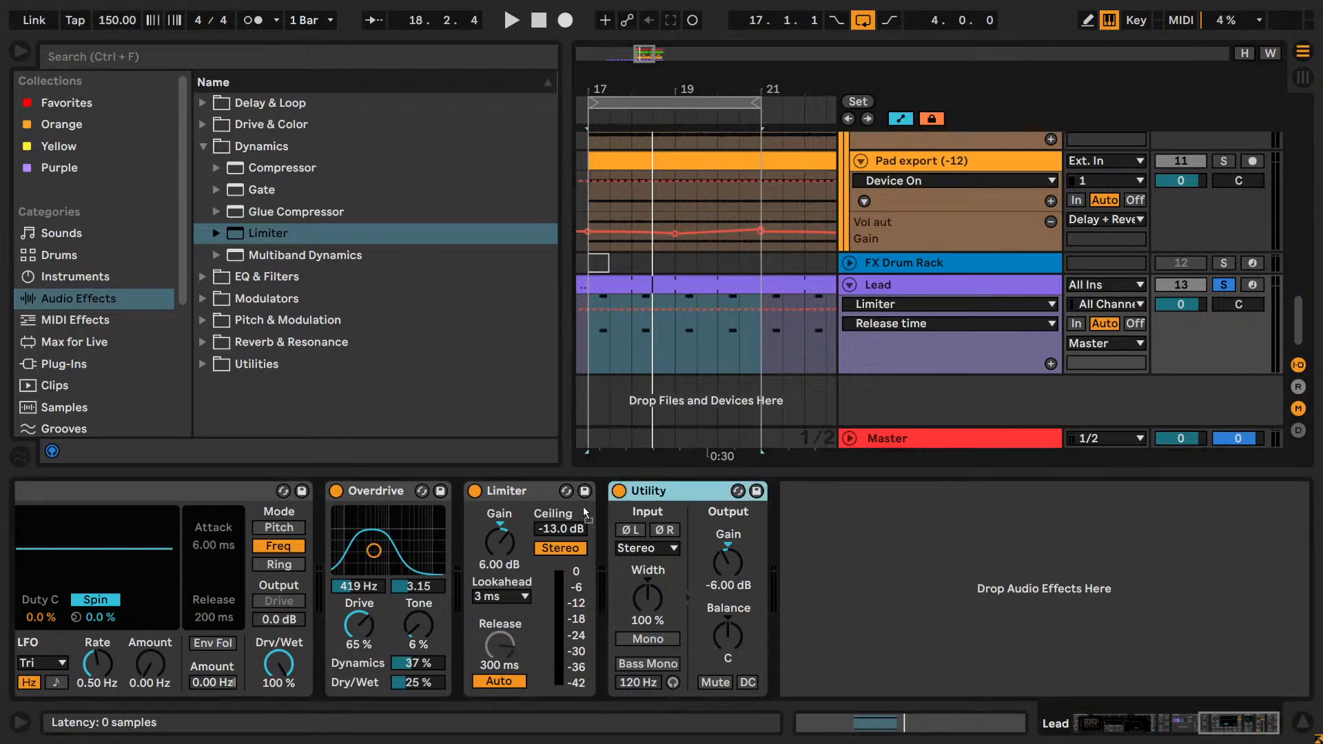
left_click_drag(584, 511, 665, 520)
left_click(645, 492)
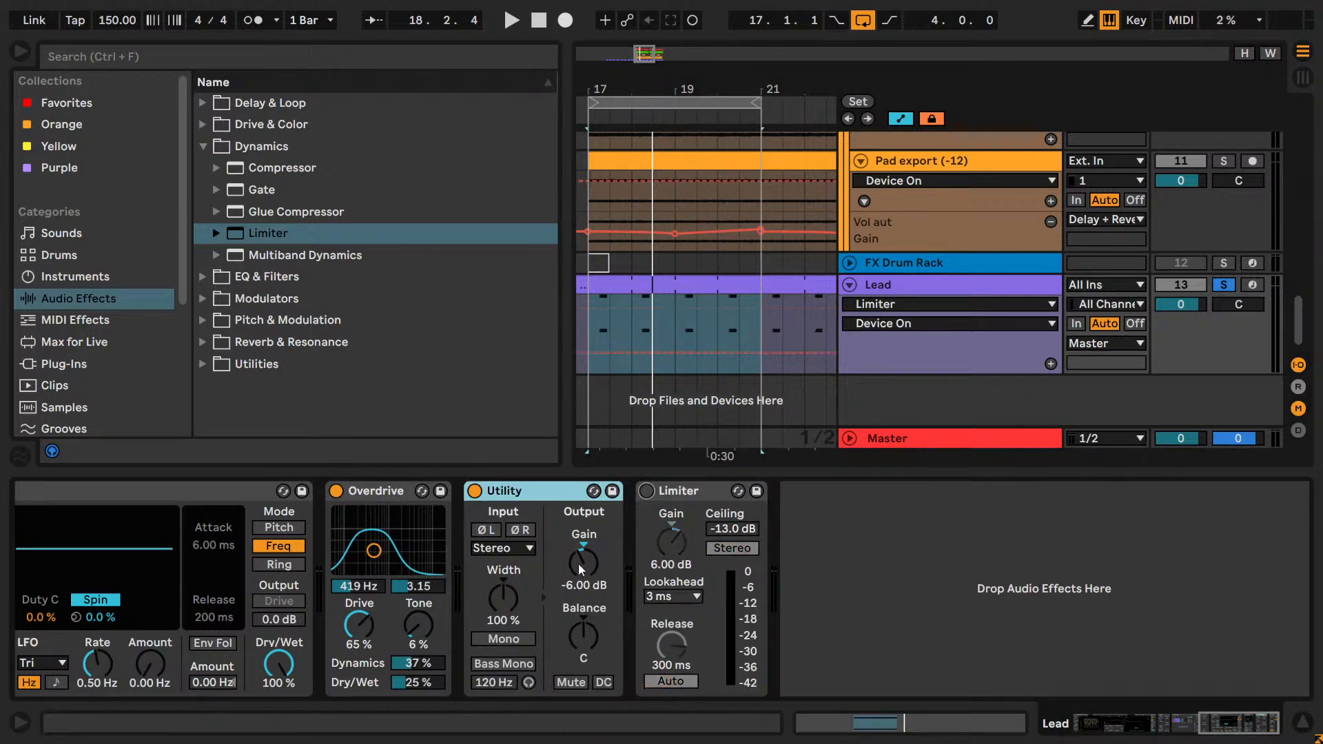
left_click(893, 437)
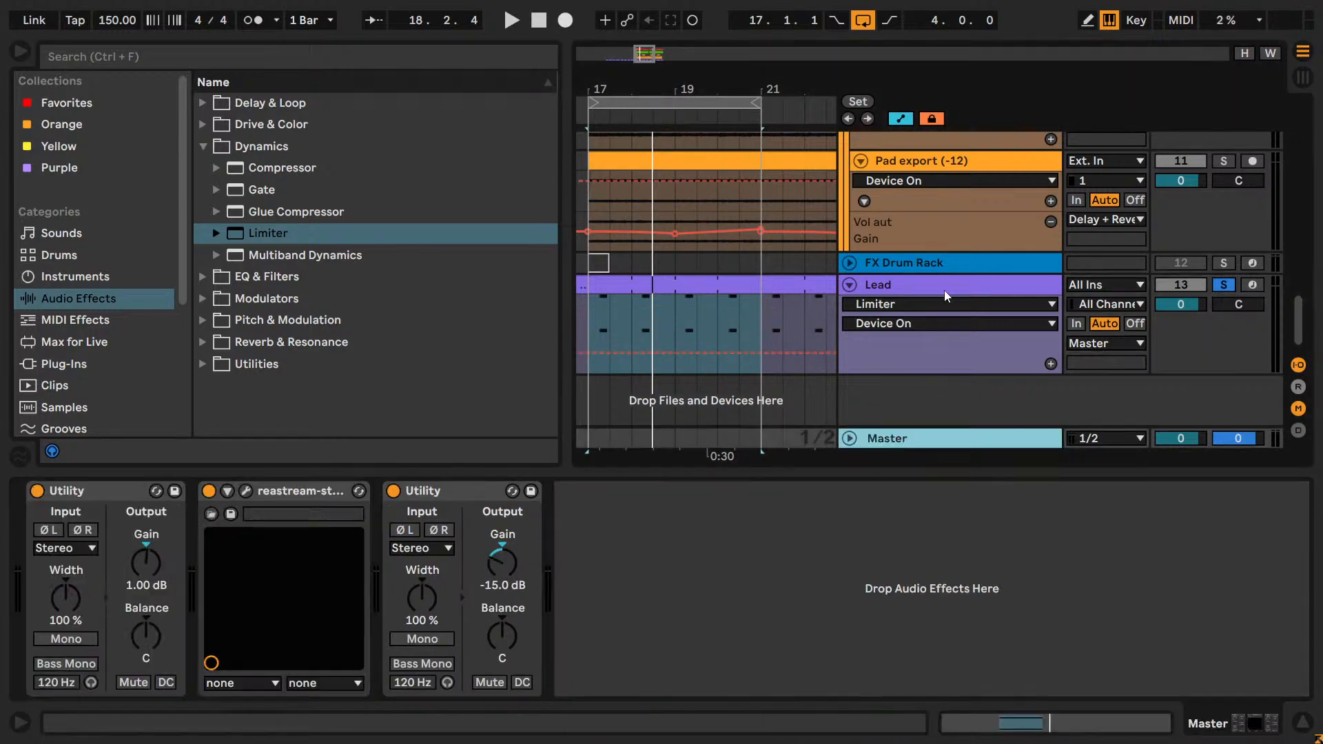
left_click(942, 285)
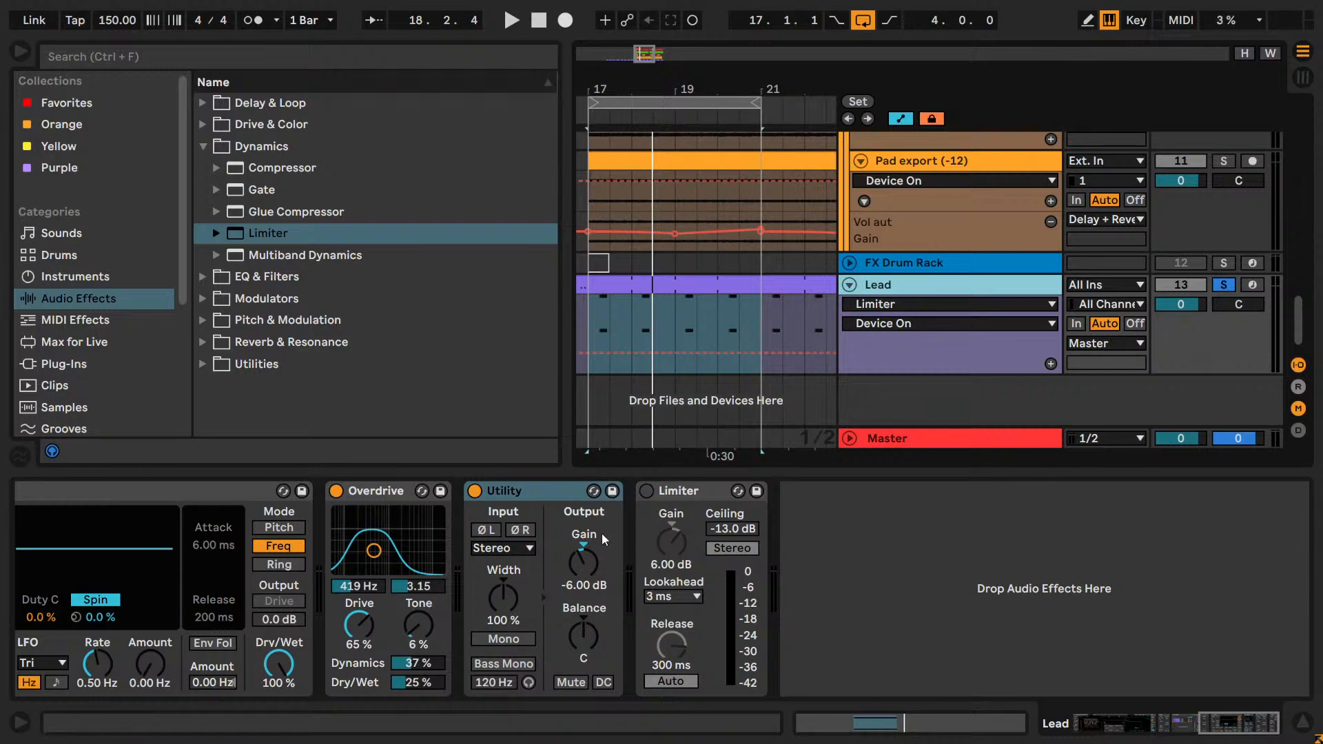
Unsolo the Lead, look over the other tracks and restart playback of the full mix with the Lead selected.
key("space")
left_click(1221, 284)
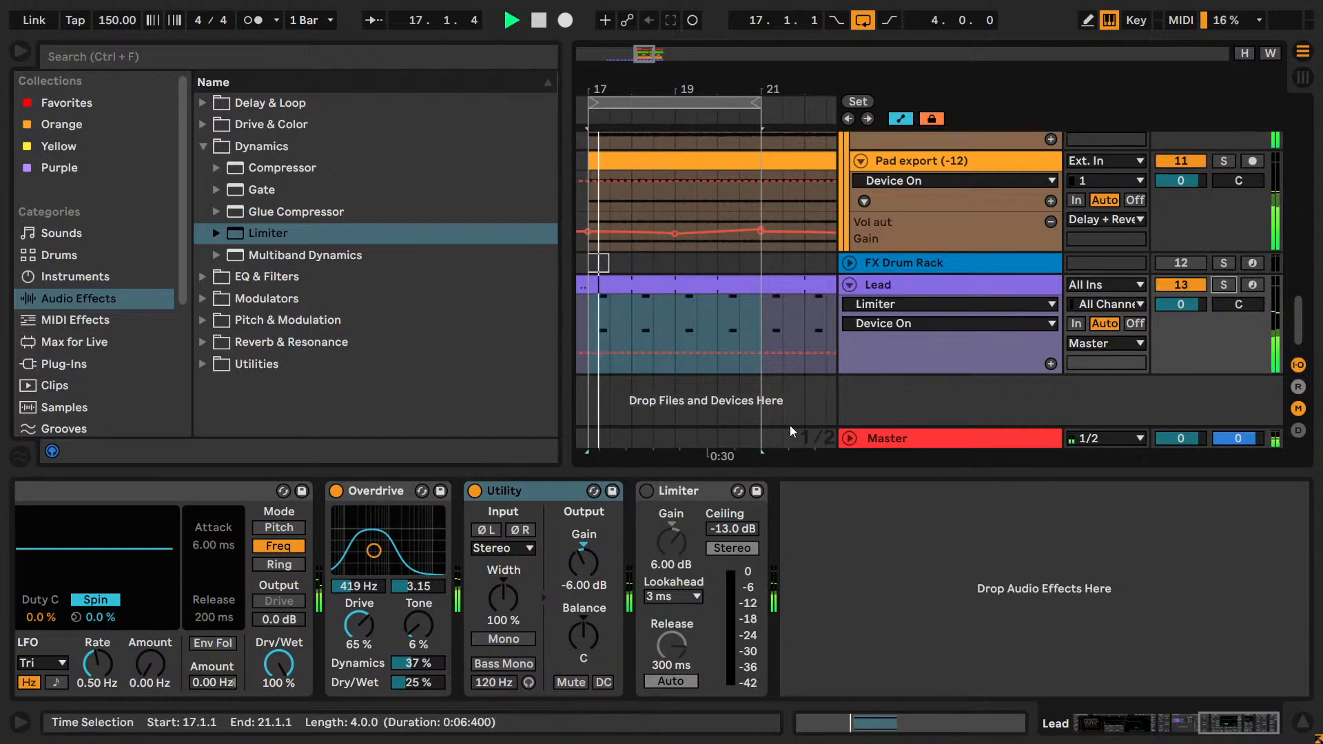
key("space")
scroll(1145, 264, "up", 5)
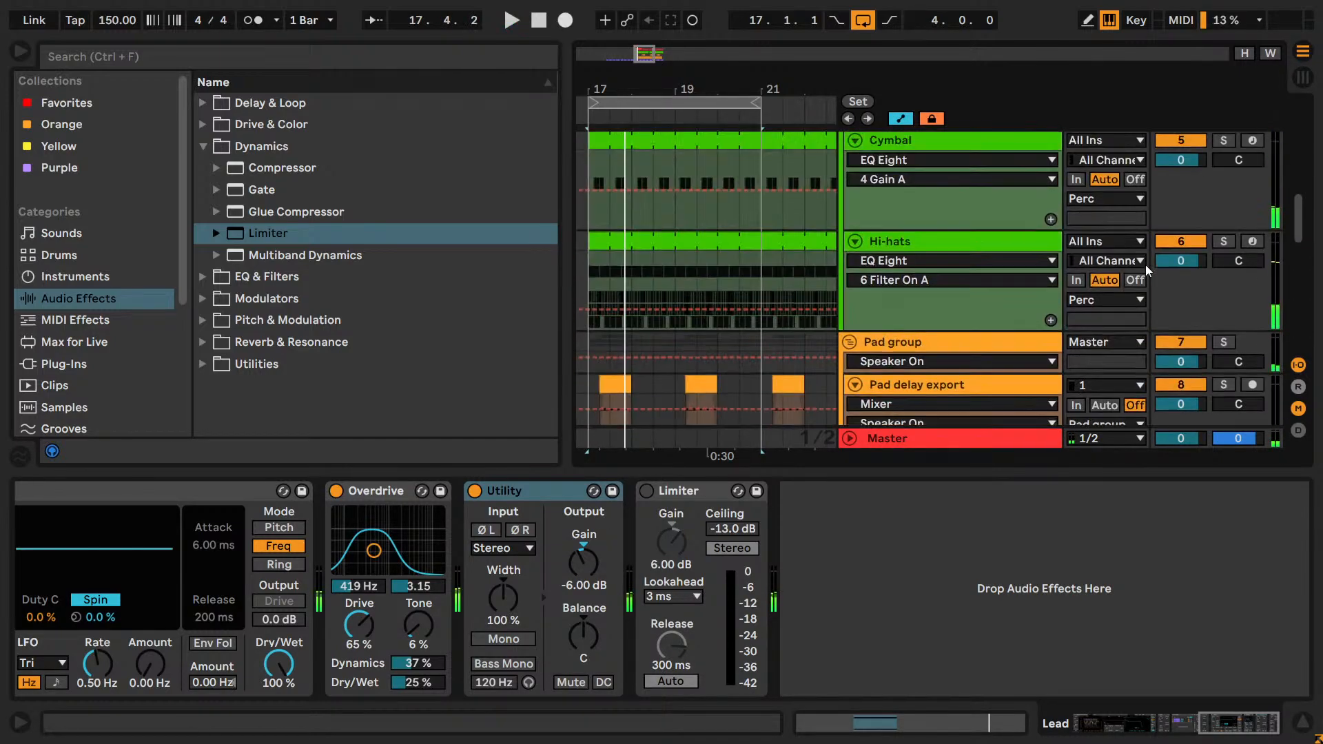
scroll(1145, 264, "up", 5)
scroll(1187, 266, "down", 10)
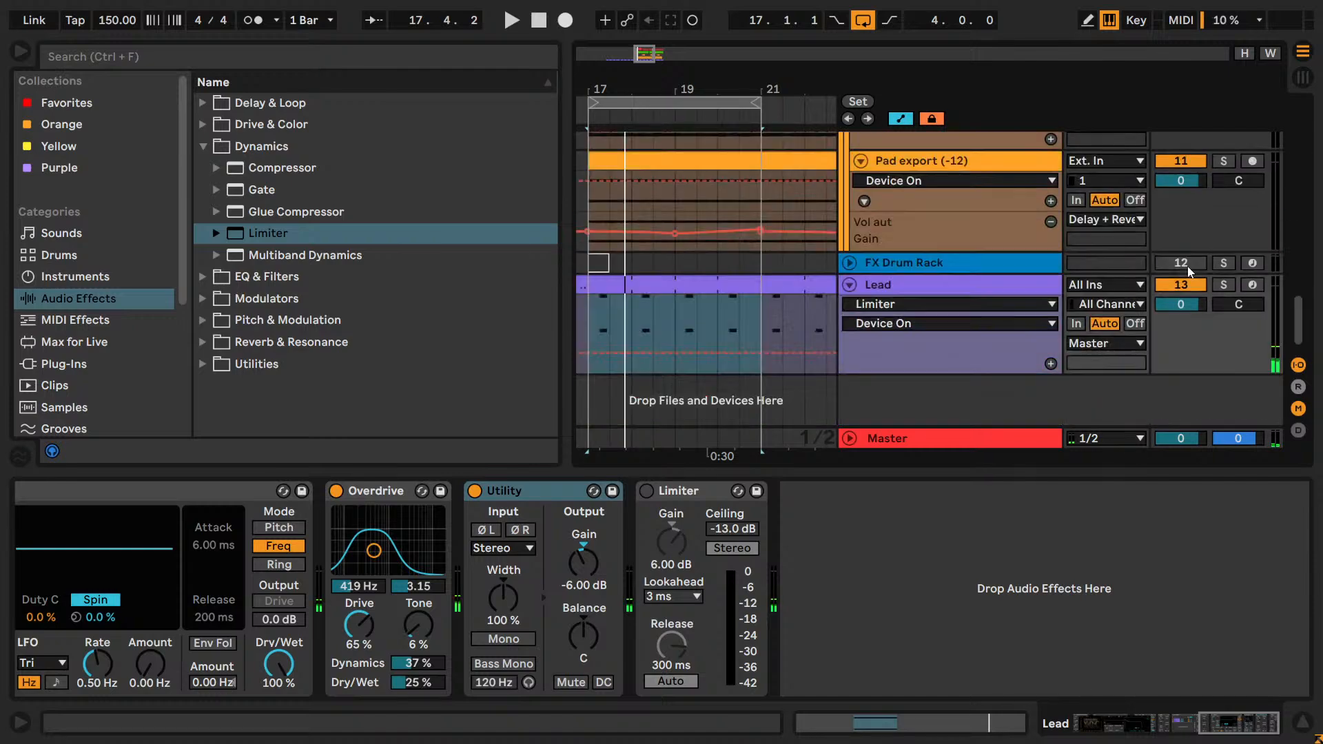
left_click(1010, 289)
key("space")
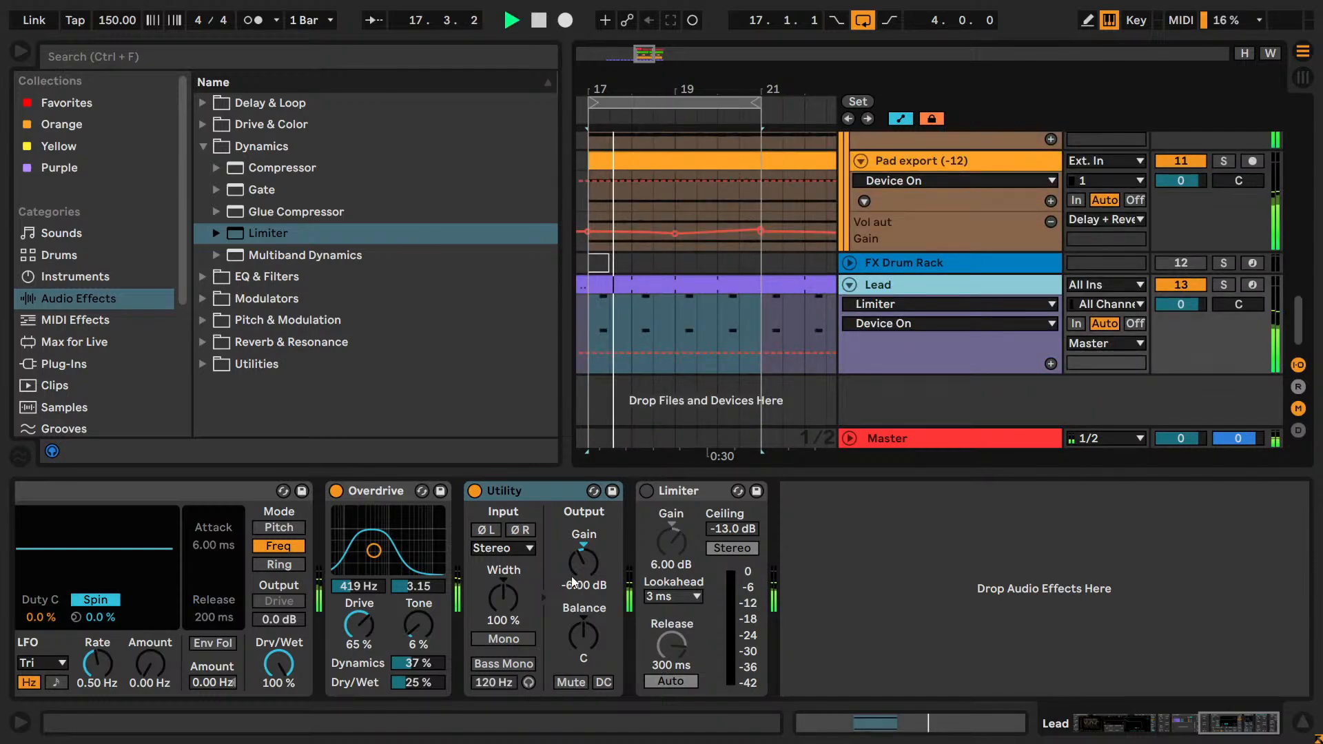
Audition the Lead Utility's Gain between -4.00 and -5.80 dB in the full mix and settle on -5.30 dB.
left_click_drag(572, 581, 580, 572)
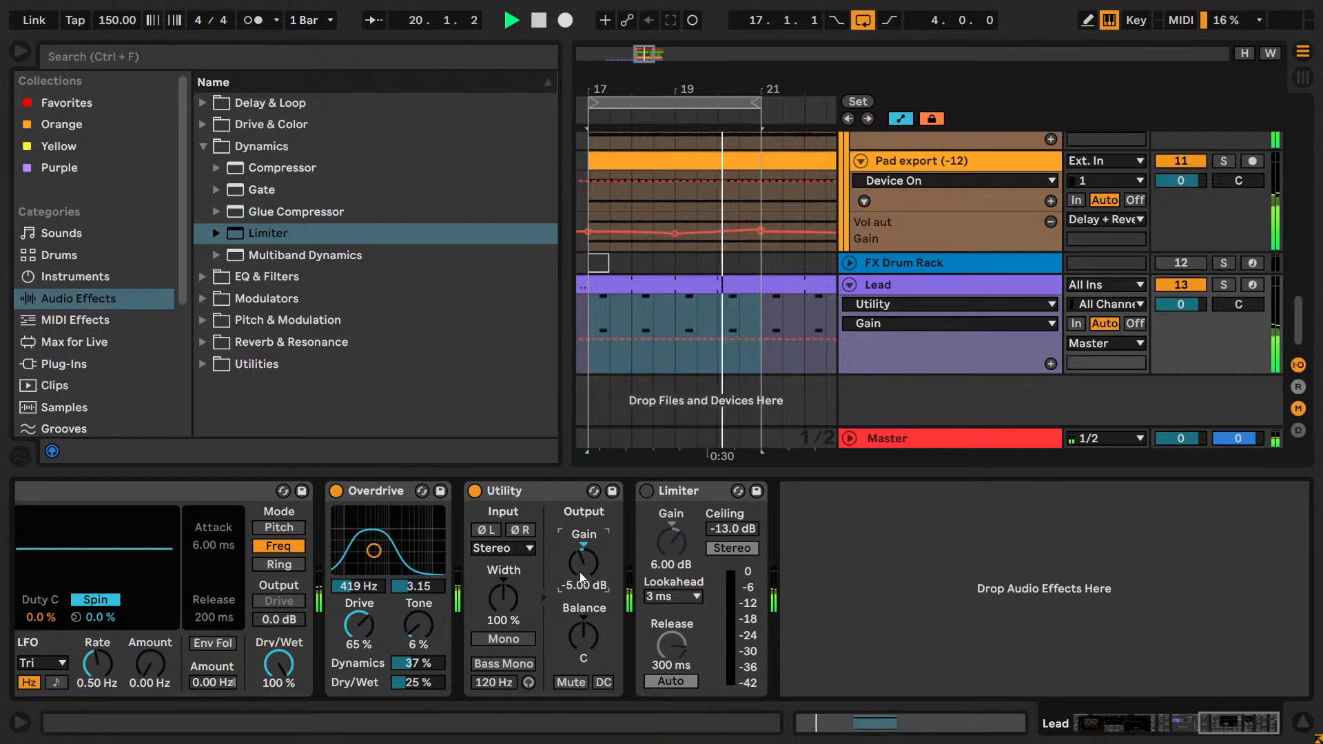
key("Up")
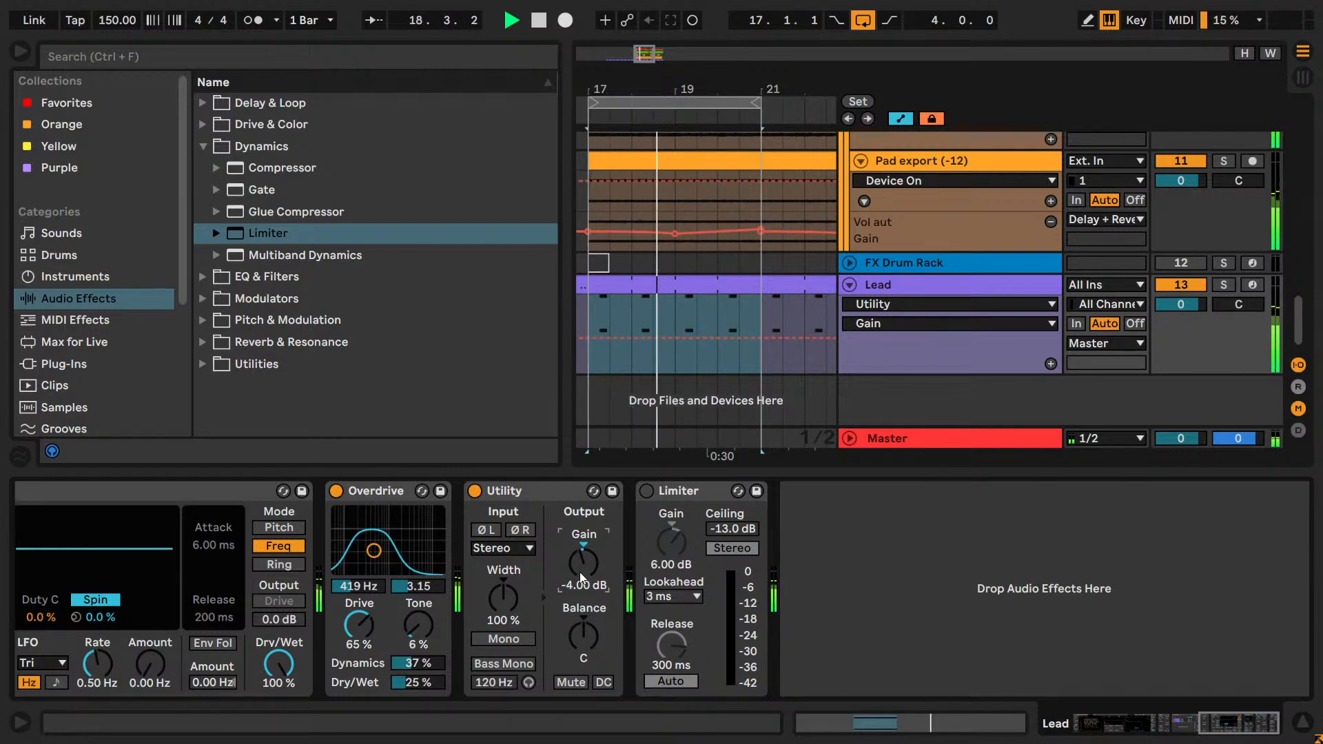
key("Down")
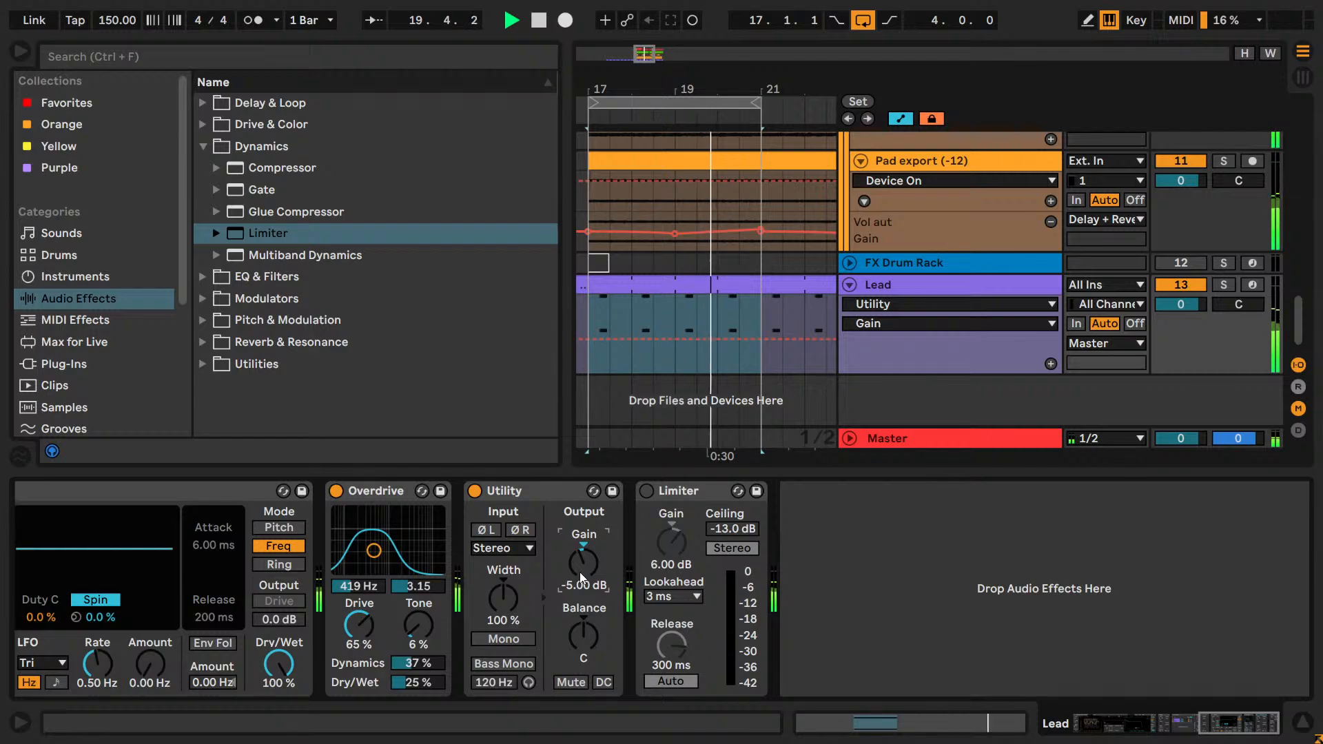
key("Down")
key("Down")
key("Down")
key("Down")
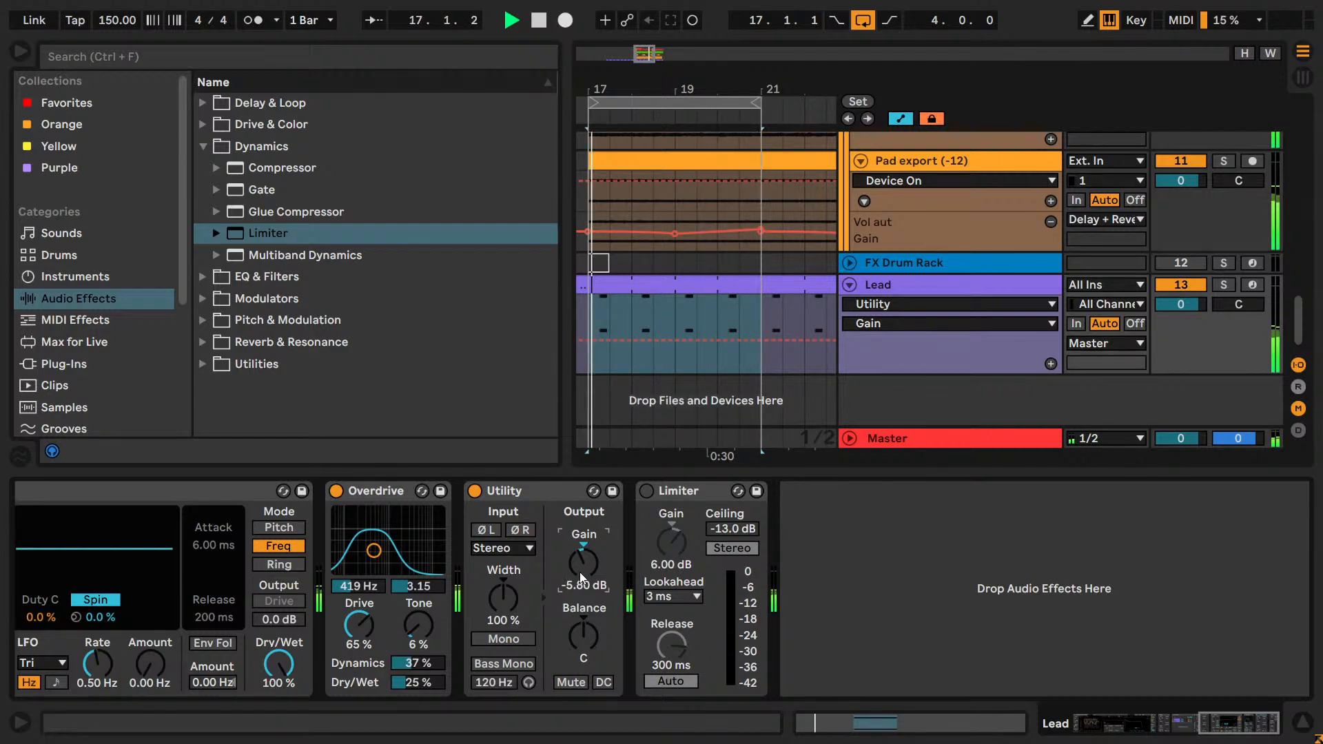
key("Up")
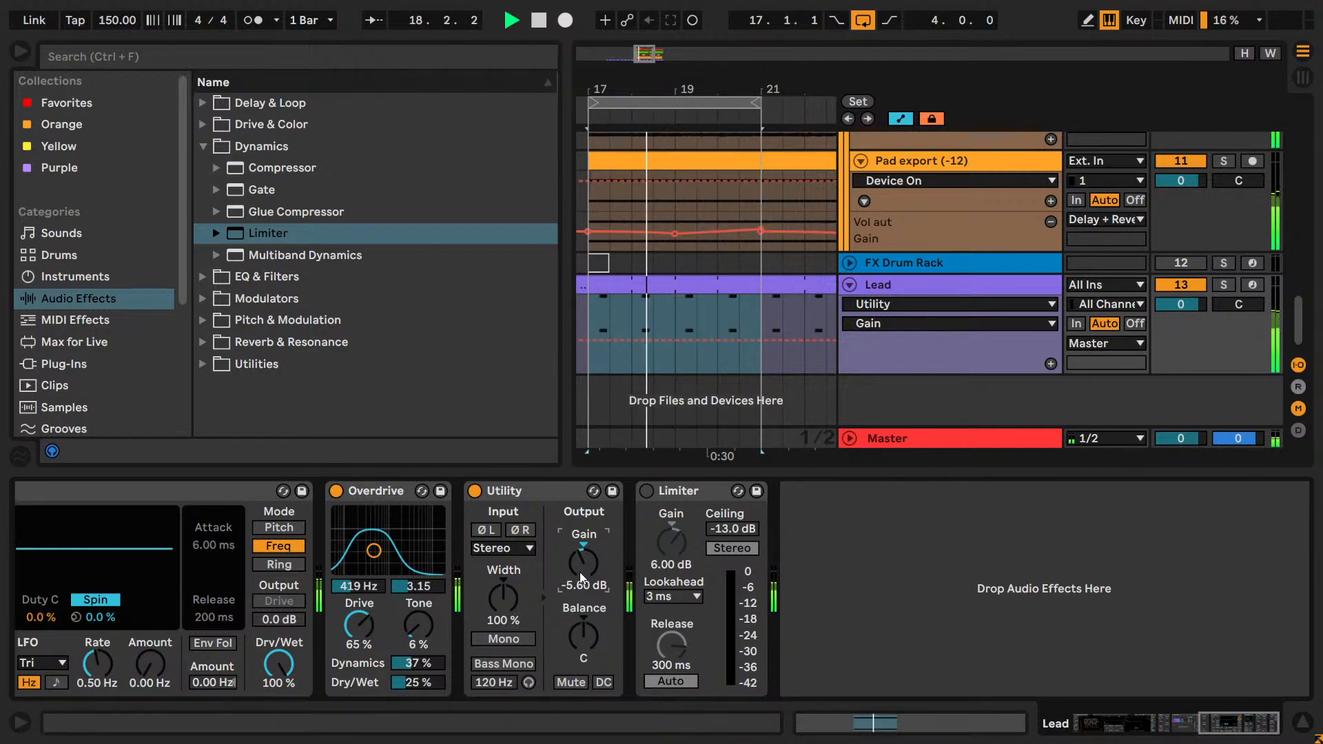
key("Up")
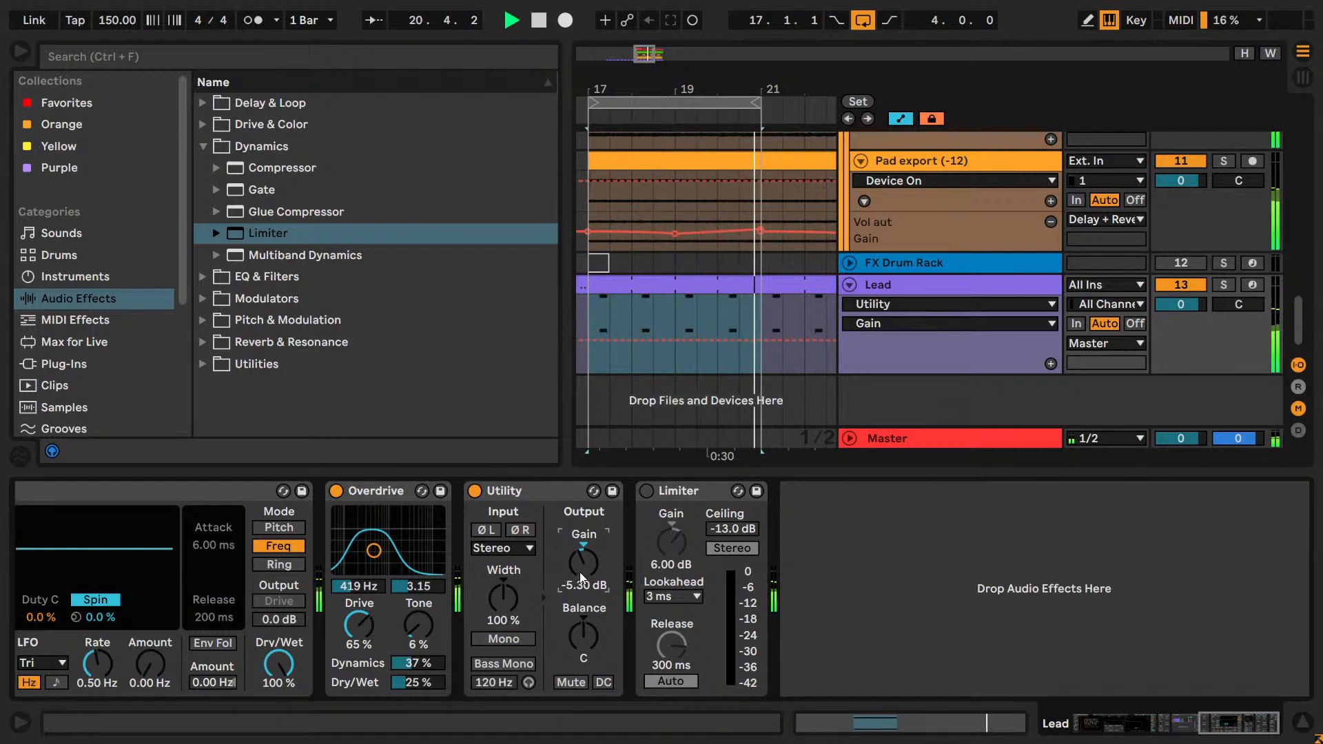
key("Up")
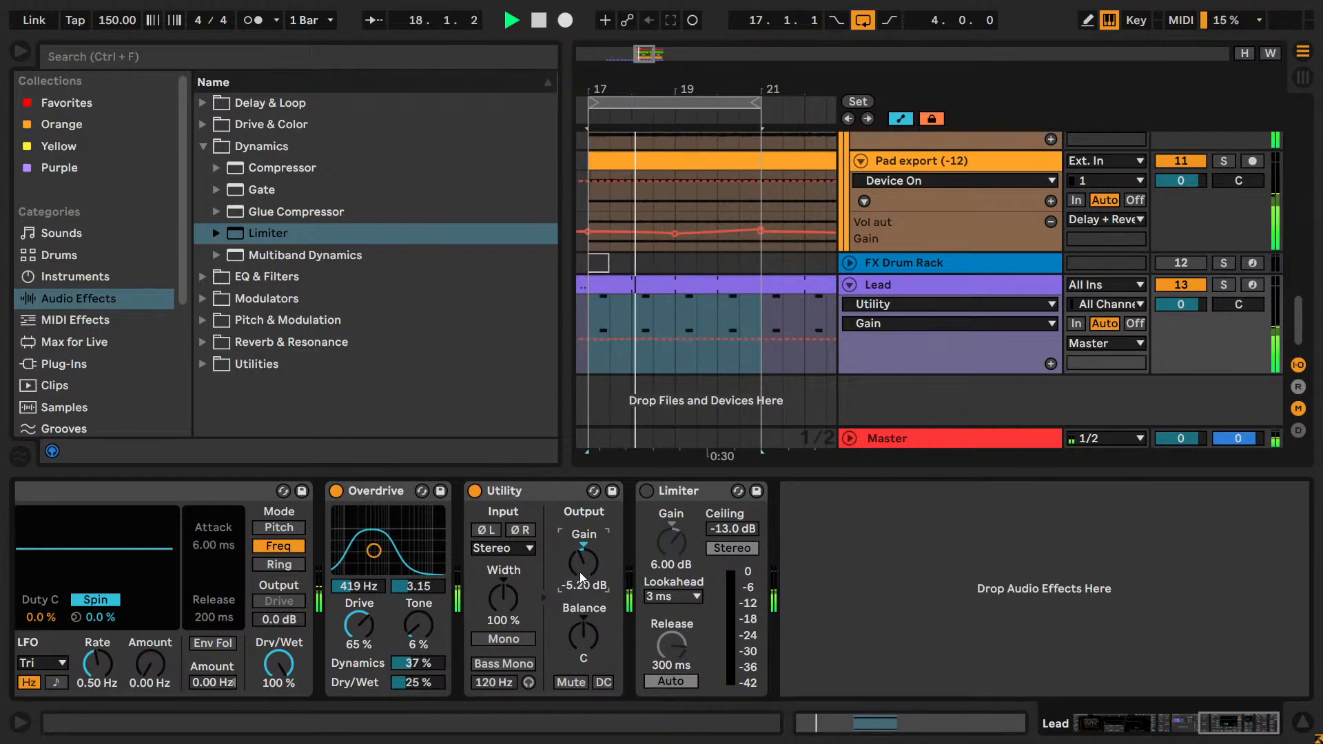
key("Down")
key("Down")
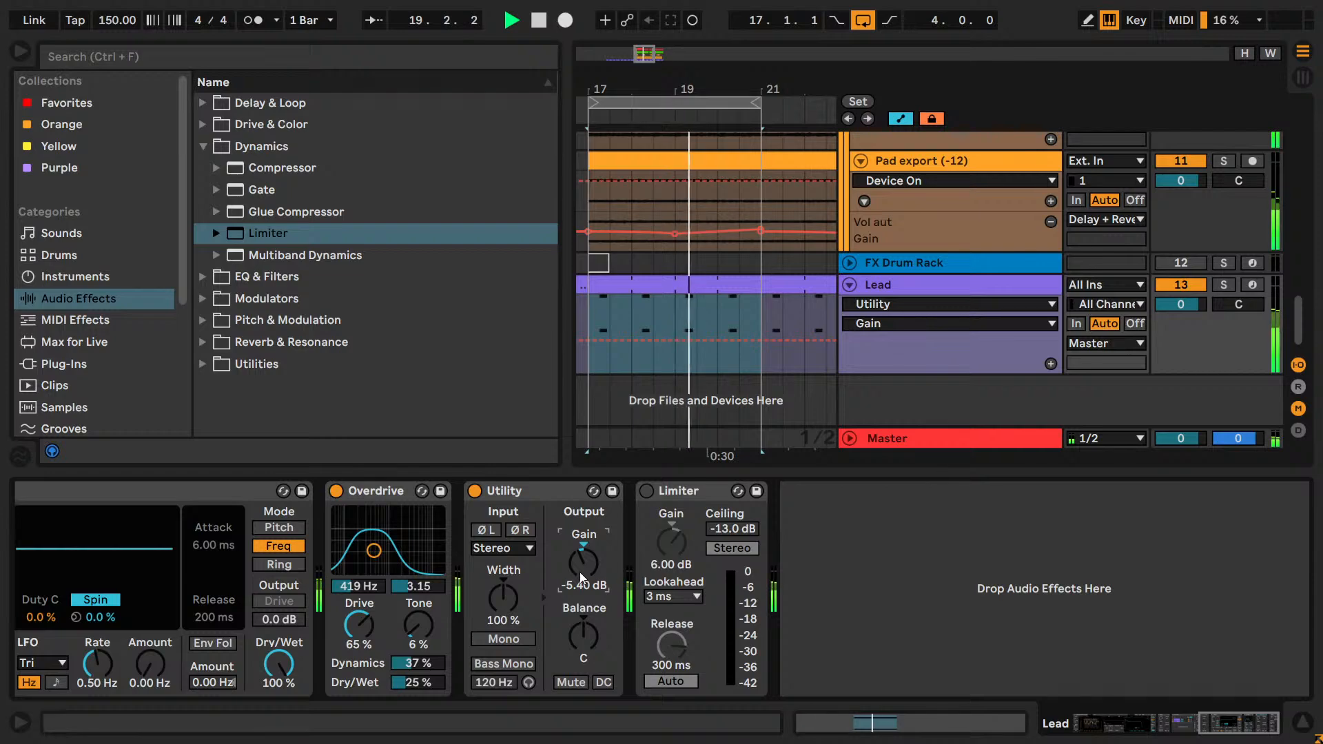
key("Up")
key("Up")
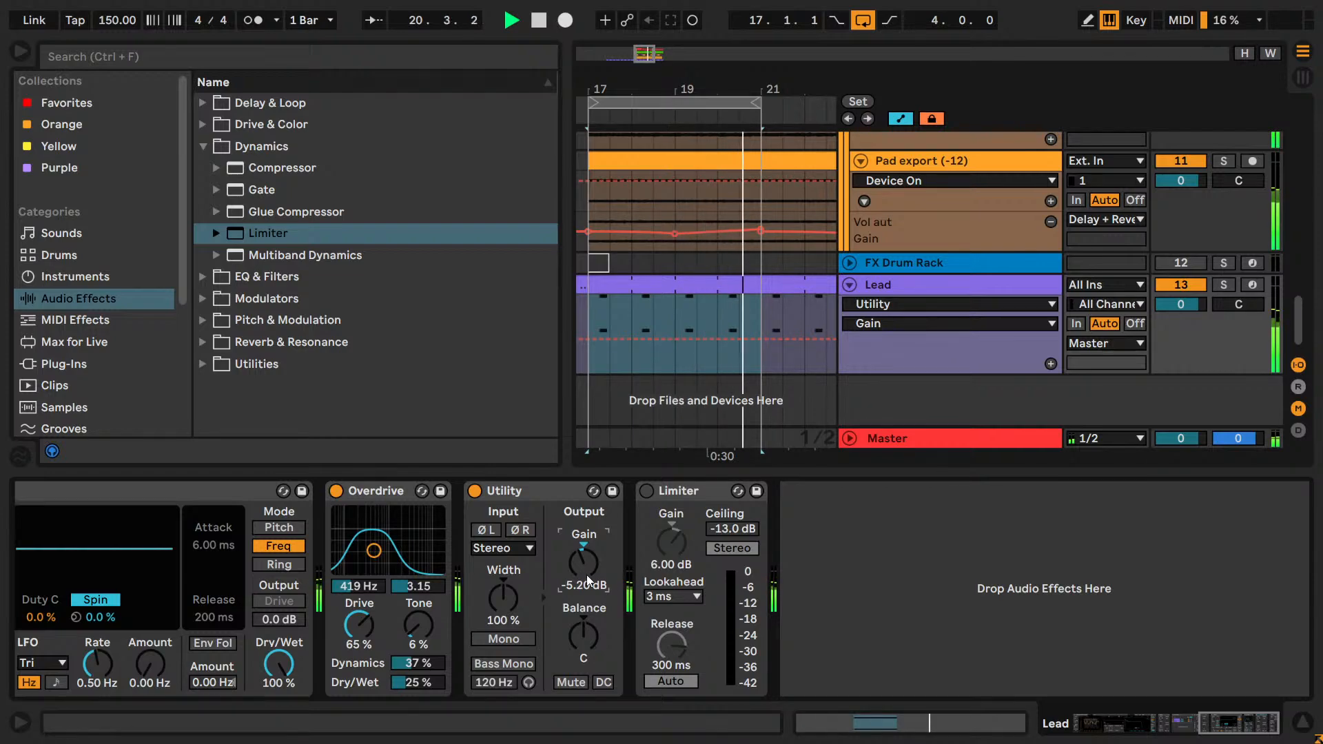
key("Up")
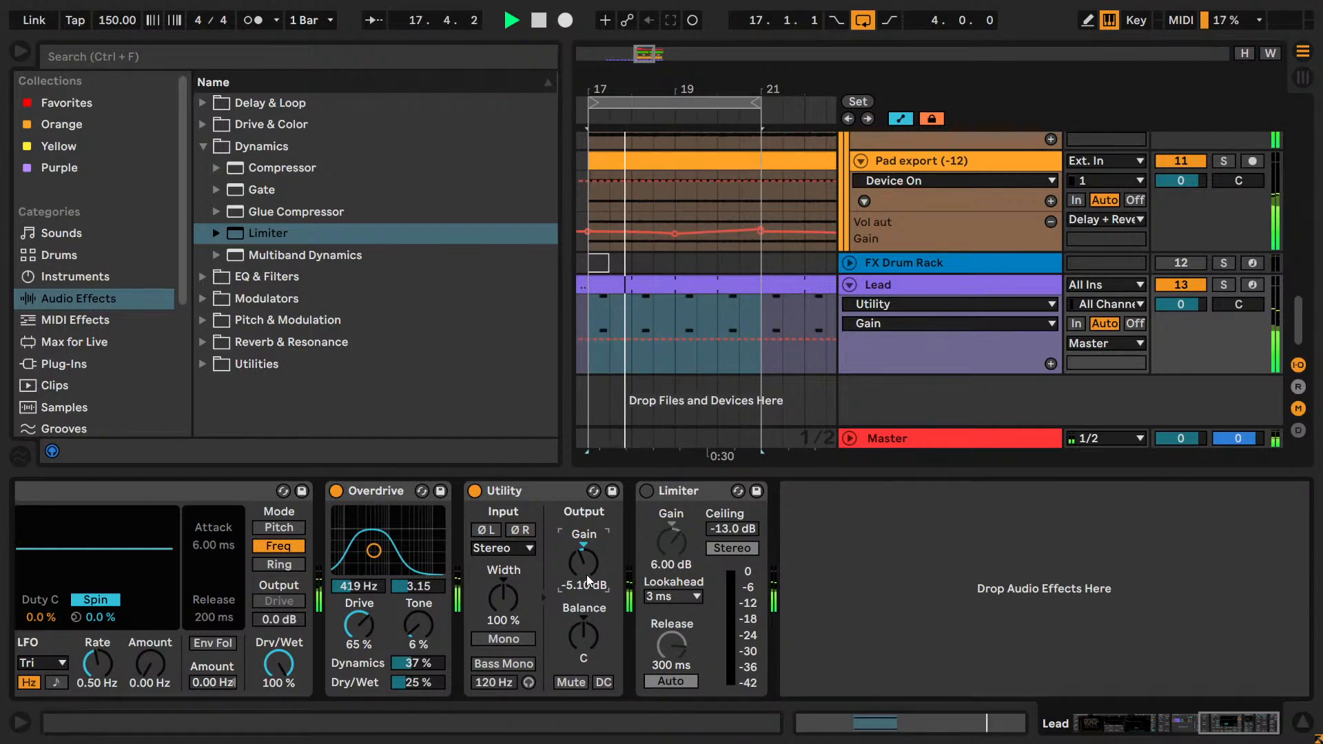
key("Down")
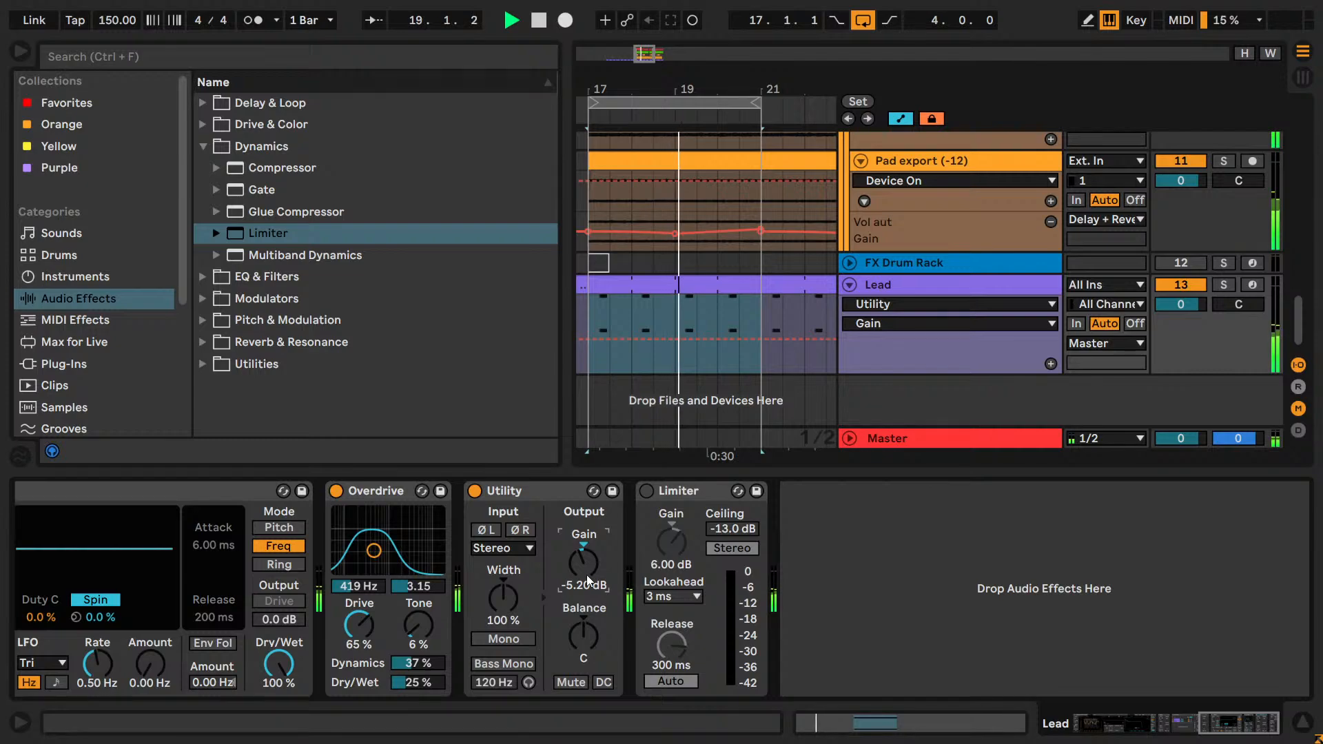
key("Down")
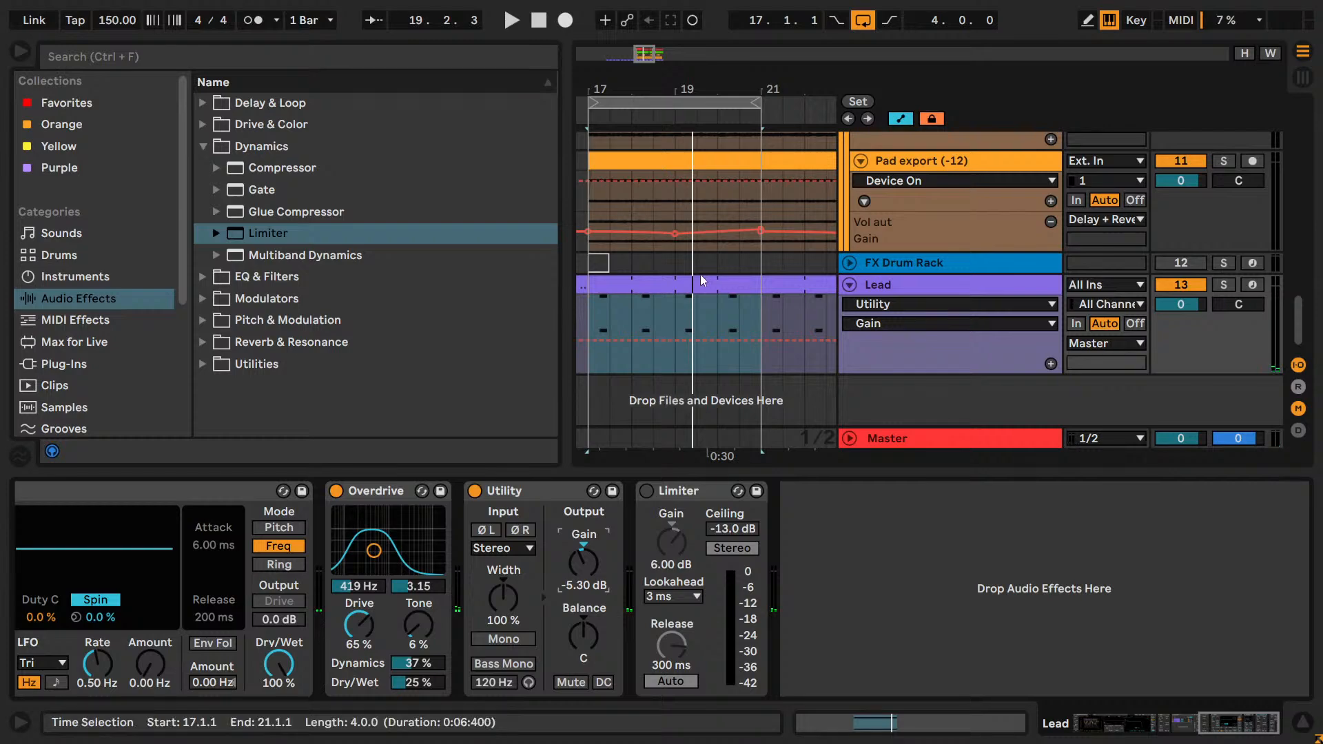
Reactivate the Limiter with 3.00 dB Gain and a -9.00 dB Ceiling, comparing the mix with it bypassed and active.
left_click(646, 492)
key("space")
left_click_drag(672, 527, 679, 542)
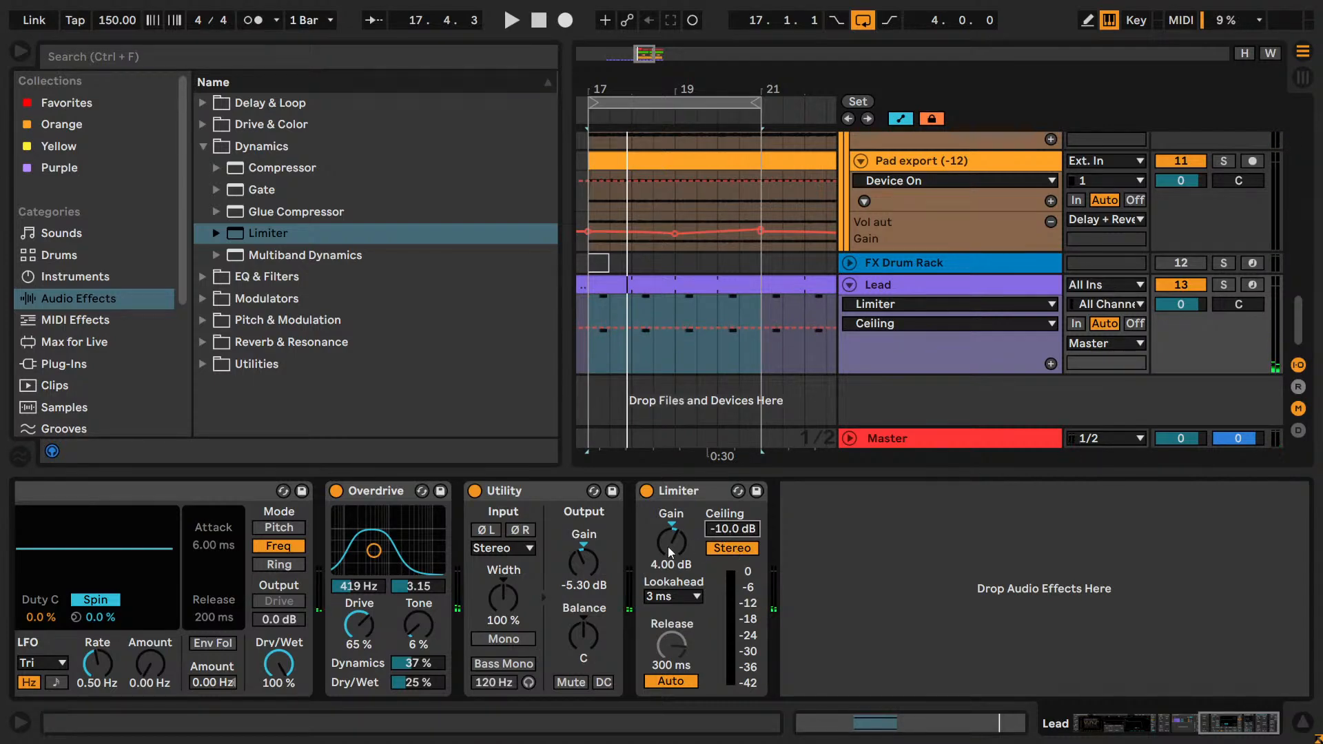
left_click_drag(667, 547, 667, 555)
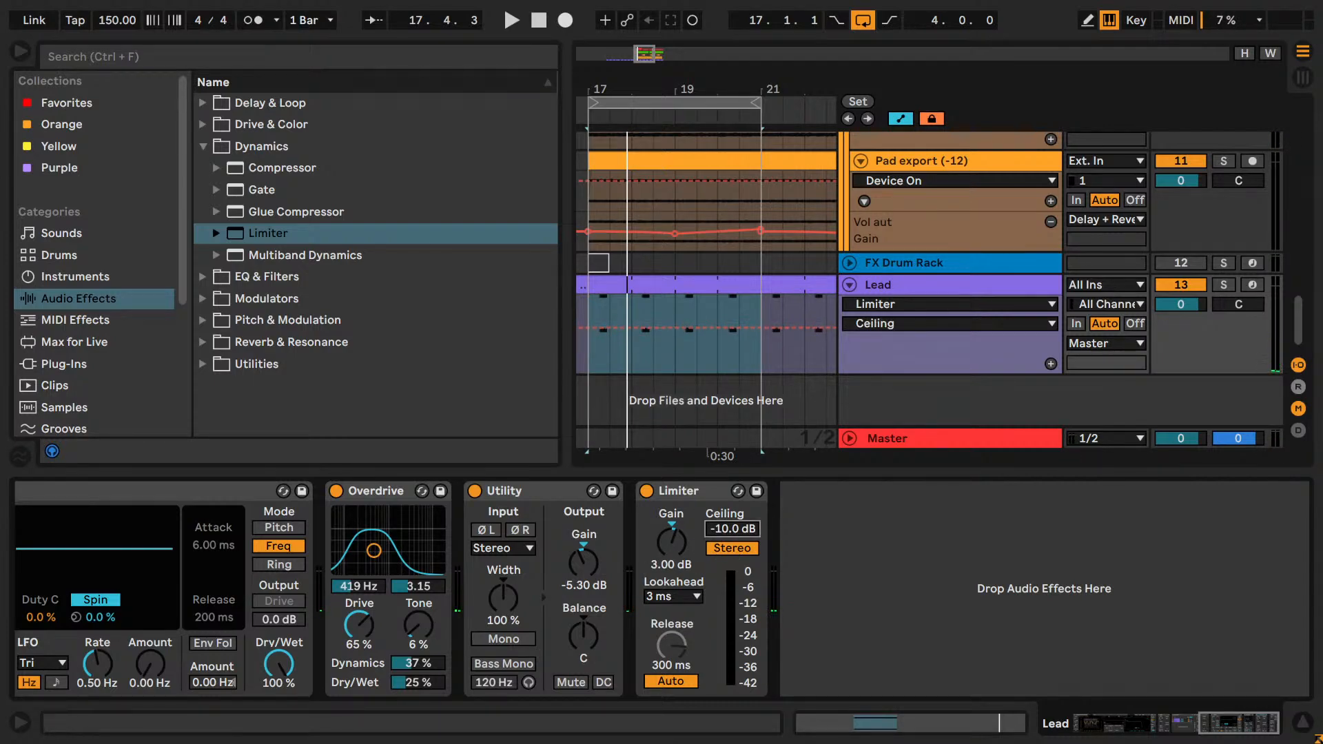
key("space")
left_click(647, 491)
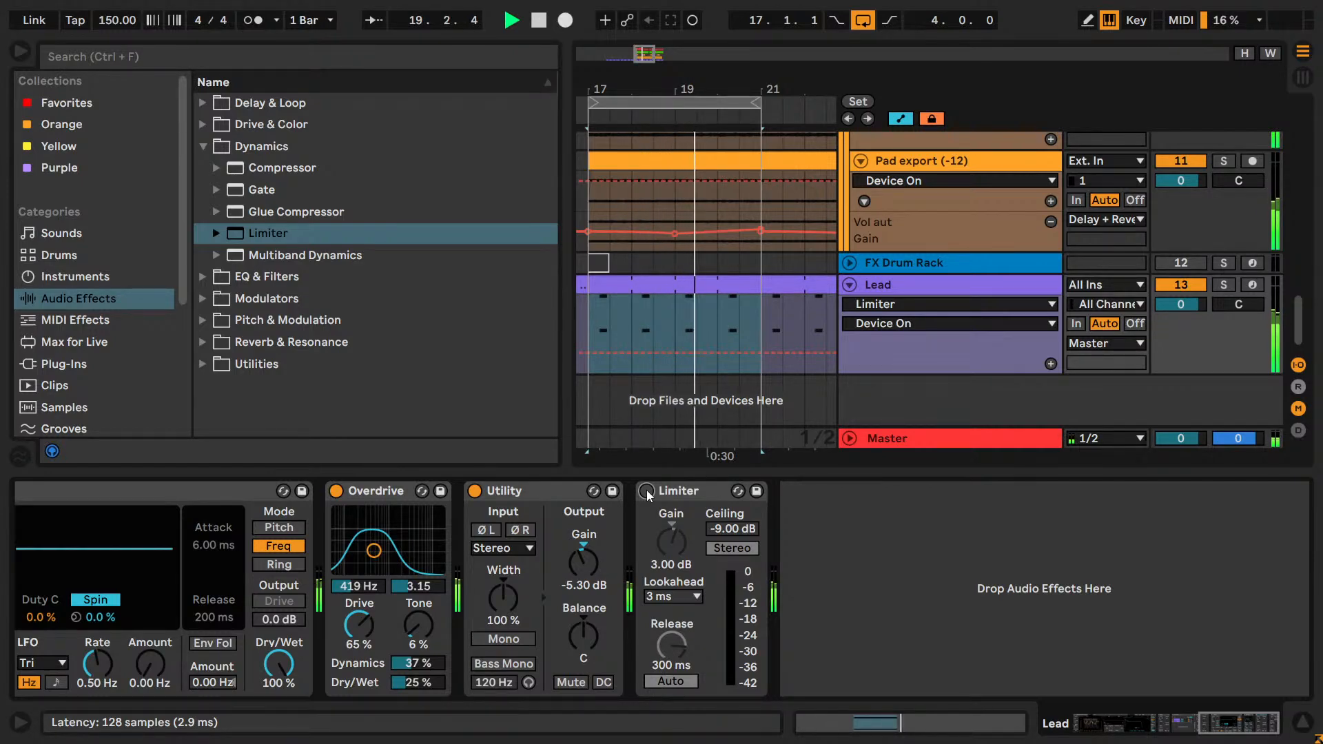
left_click(647, 491)
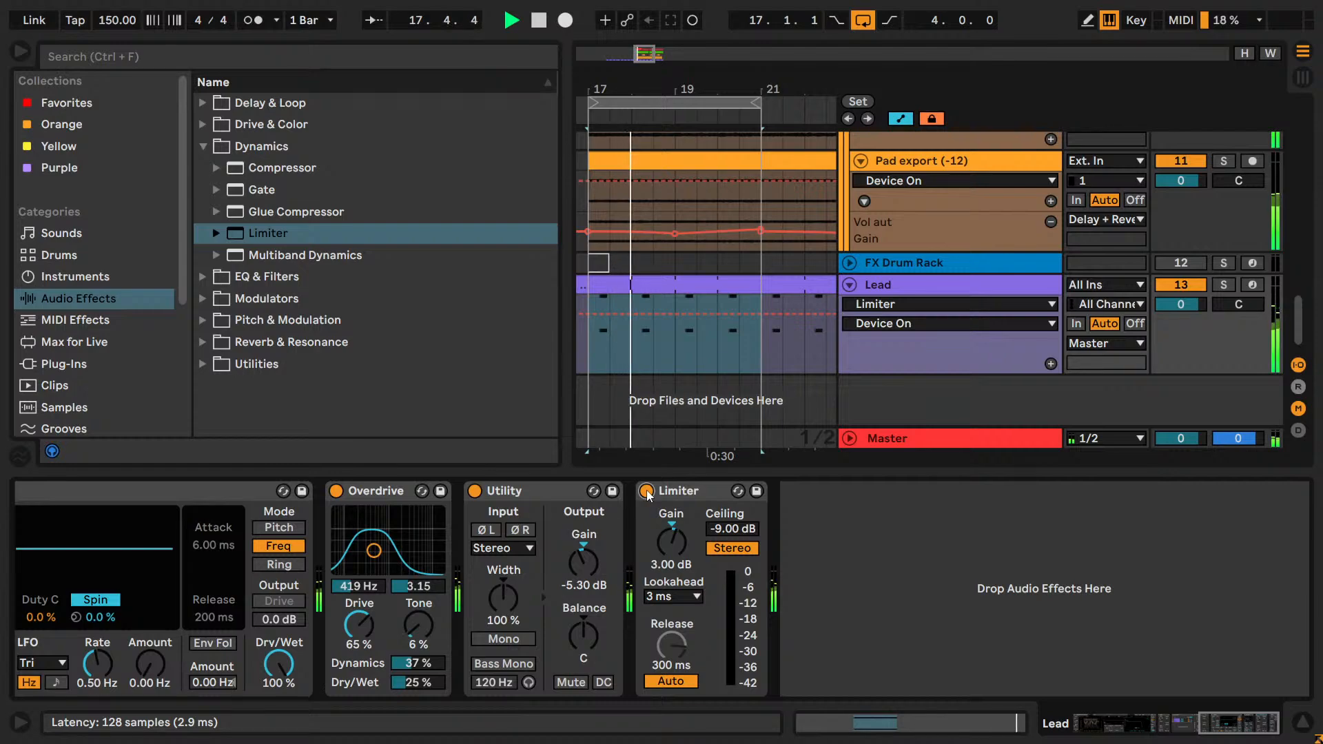
Raise the Limiter's Gain to 7.00 dB, lower its Ceiling to -11.0 dB and play the mix.
left_click_drag(674, 530, 687, 535)
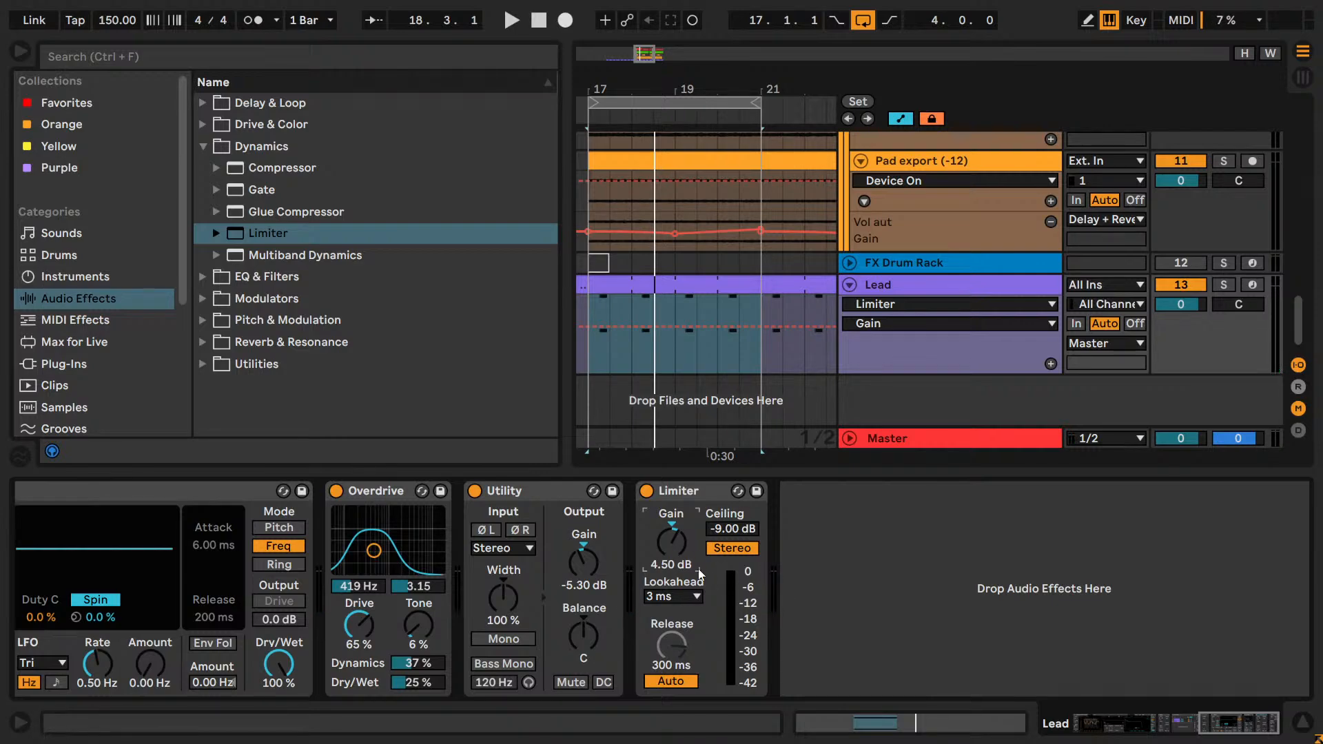
left_click_drag(742, 547, 745, 549)
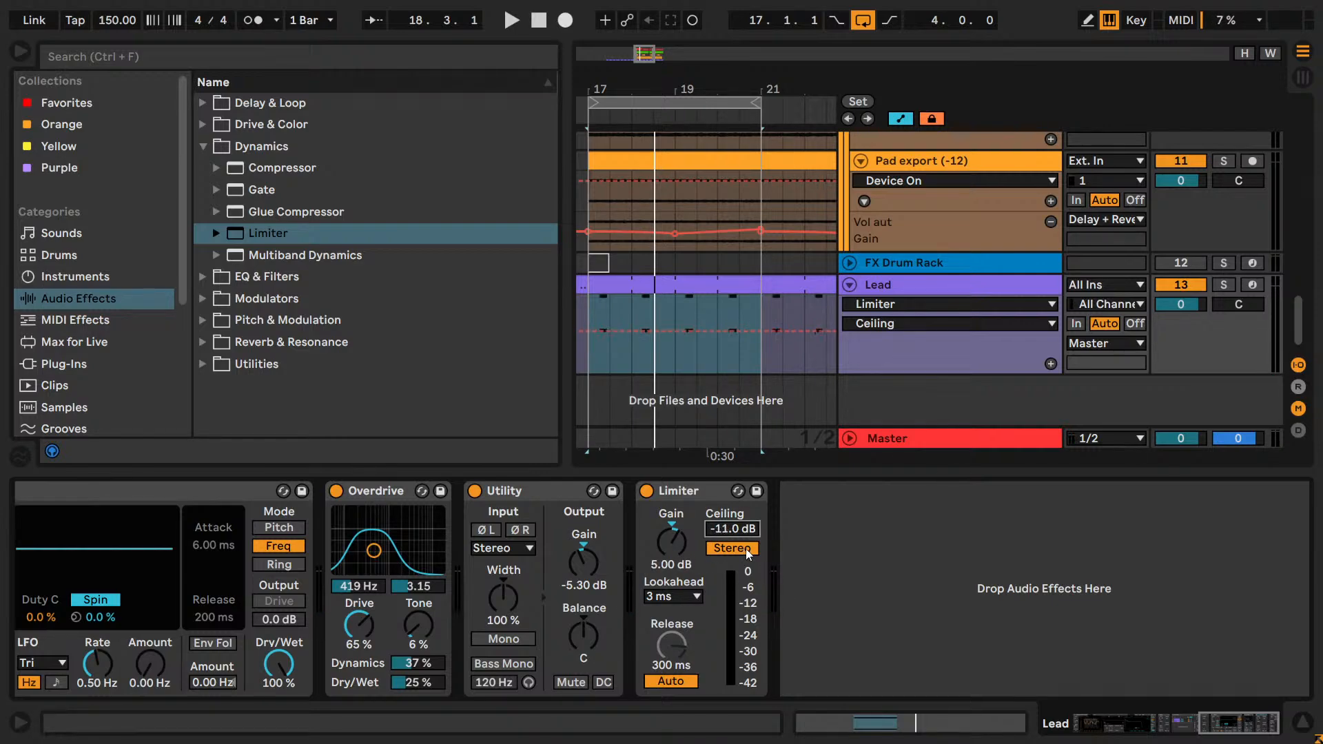
key("space")
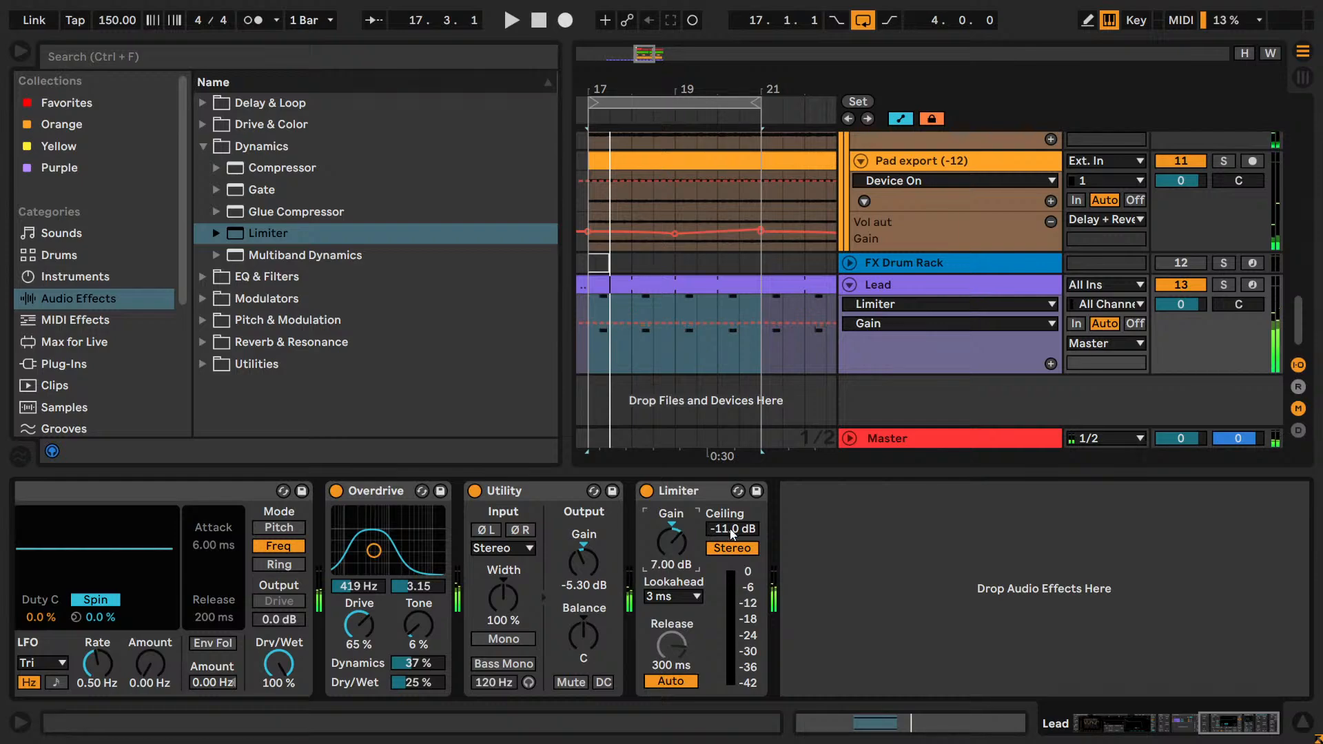
Try the Limiter at 3.00 dB Gain and a -15.0 dB Ceiling during playback, comparing the mix with it bypassed and active.
key("space")
left_click_drag(754, 538, 697, 549)
key("Down")
key("Down")
key("Down")
key("Down")
key("Down")
key("Down")
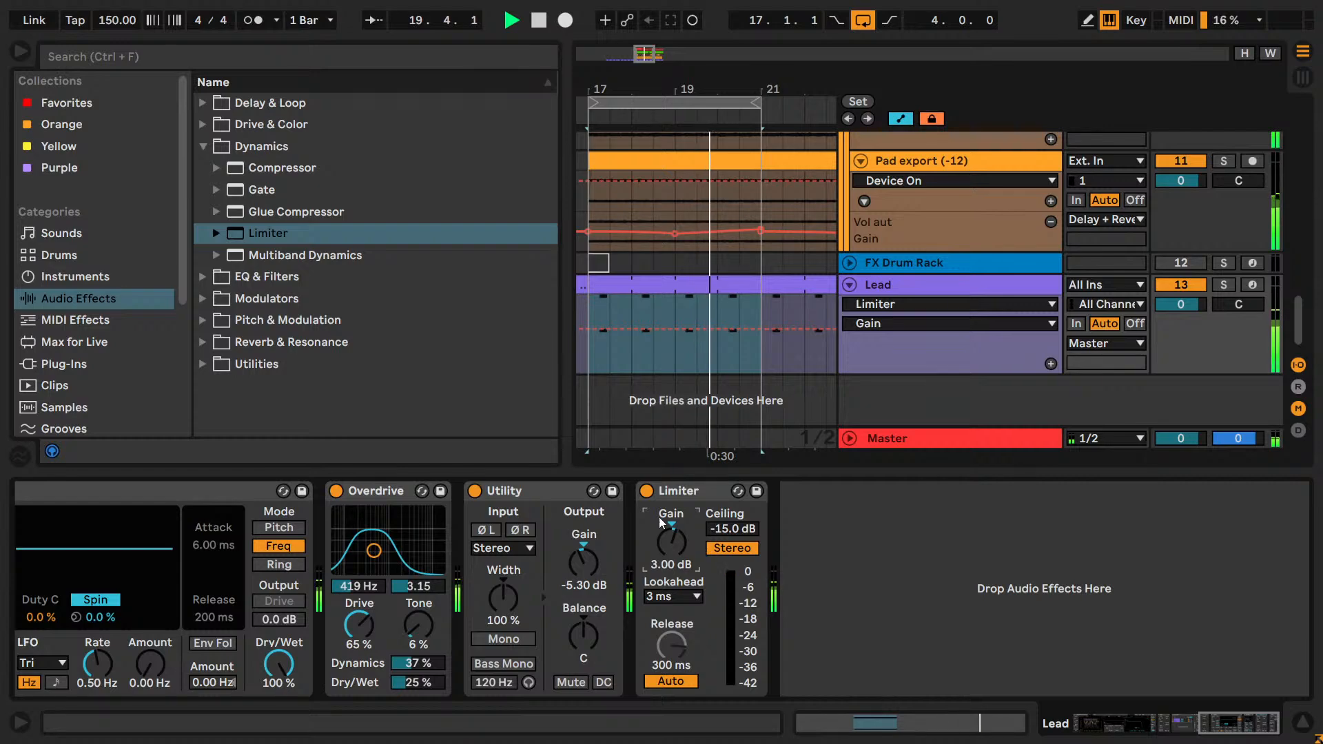
left_click(647, 491)
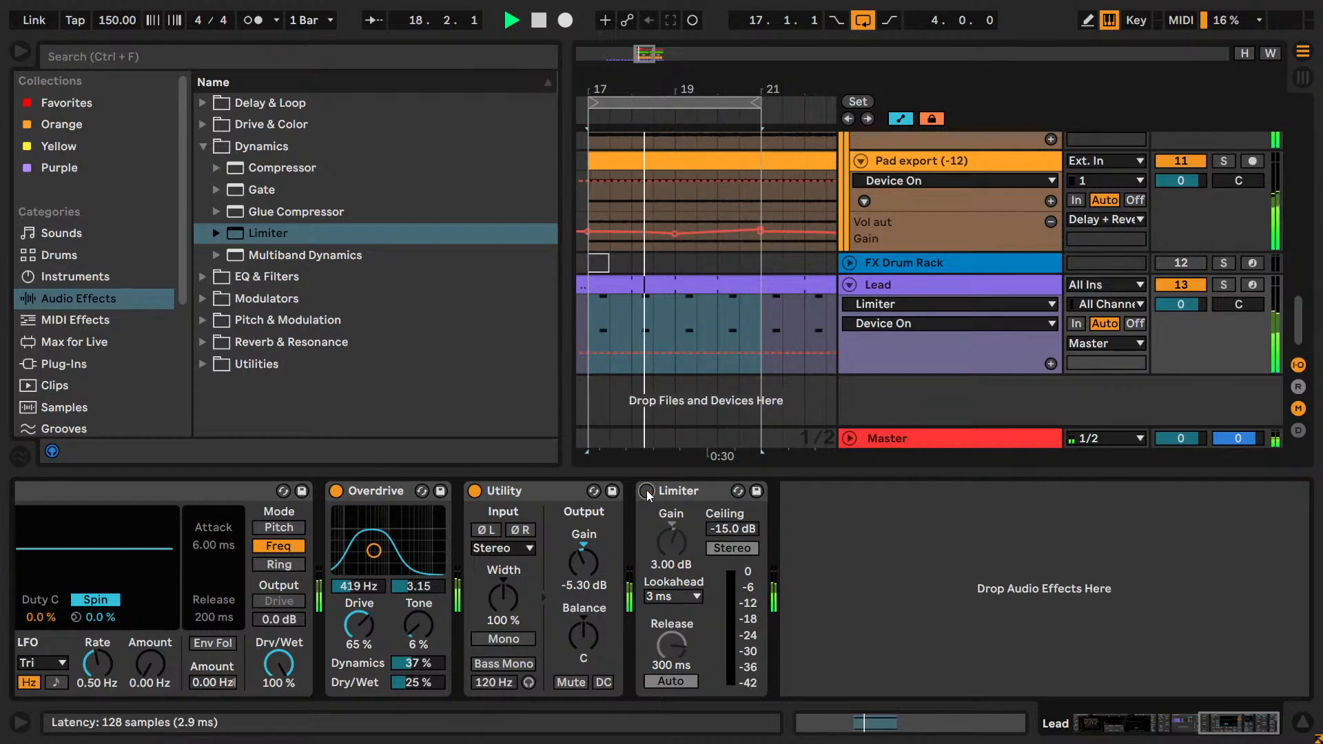
left_click(647, 491)
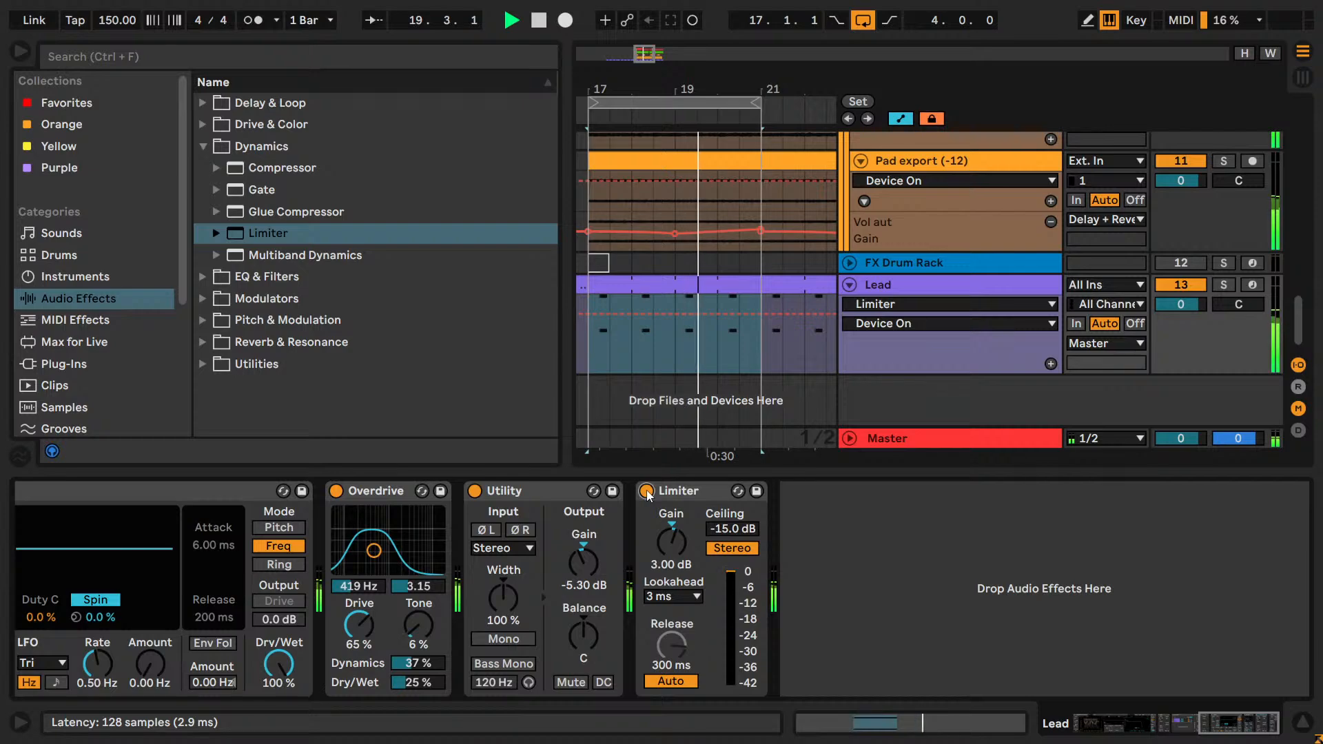
Audition the Limiter's Gain at 2.00 dB and settle on 1.00 dB, comparing the playing mix with the Limiter bypassed and active.
left_click_drag(667, 540, 668, 543)
key("space")
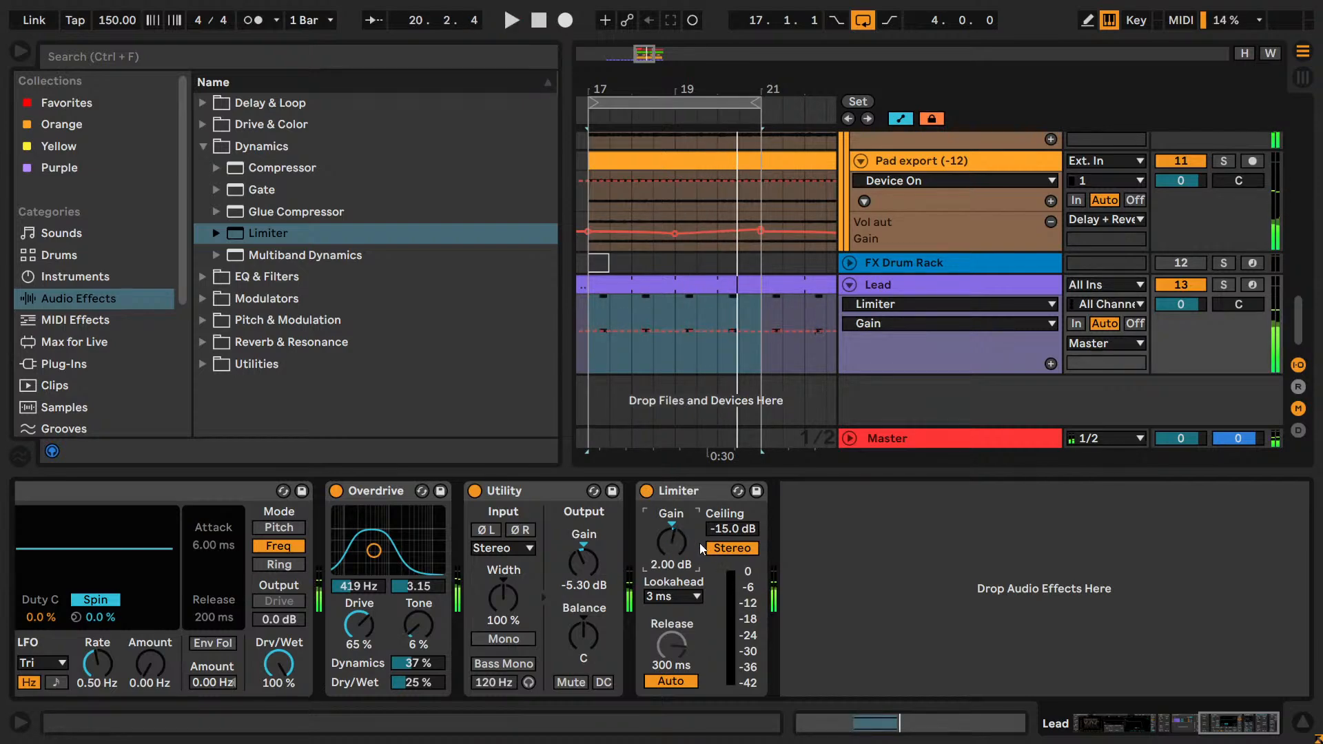
key("space")
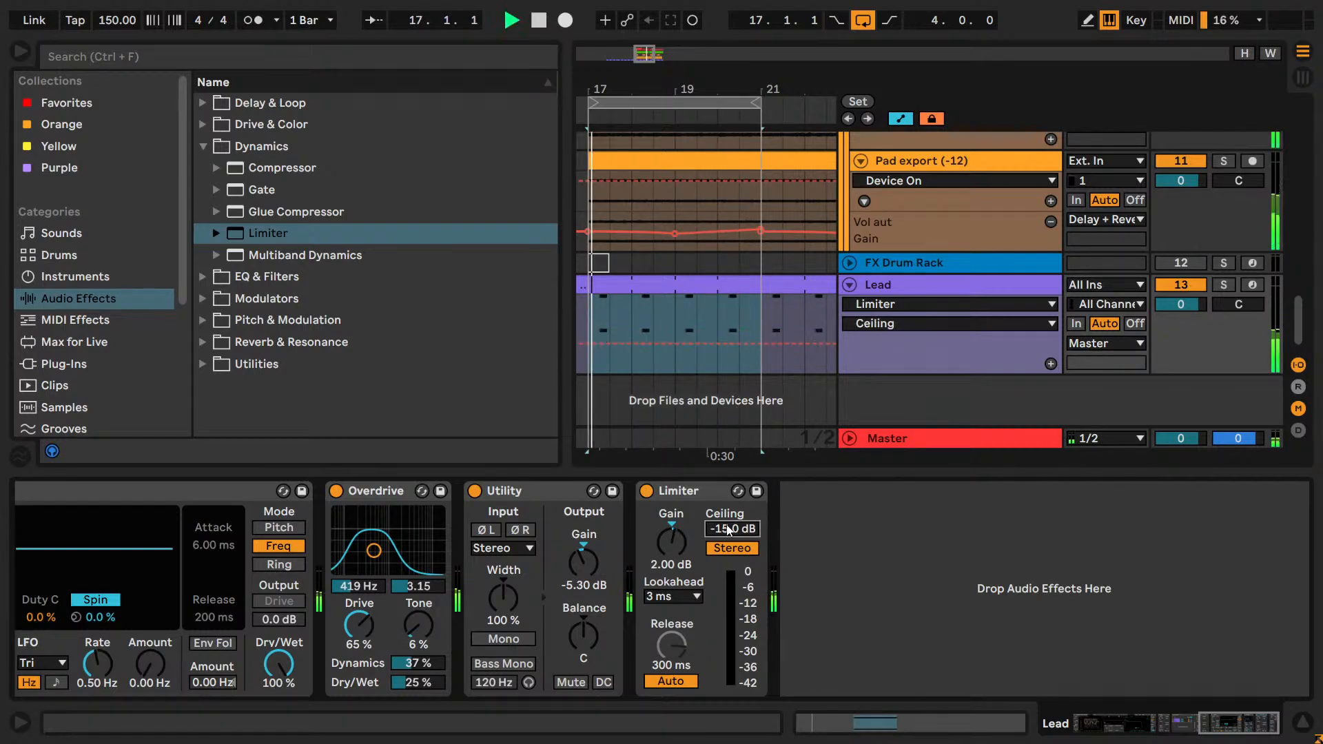
left_click(646, 491)
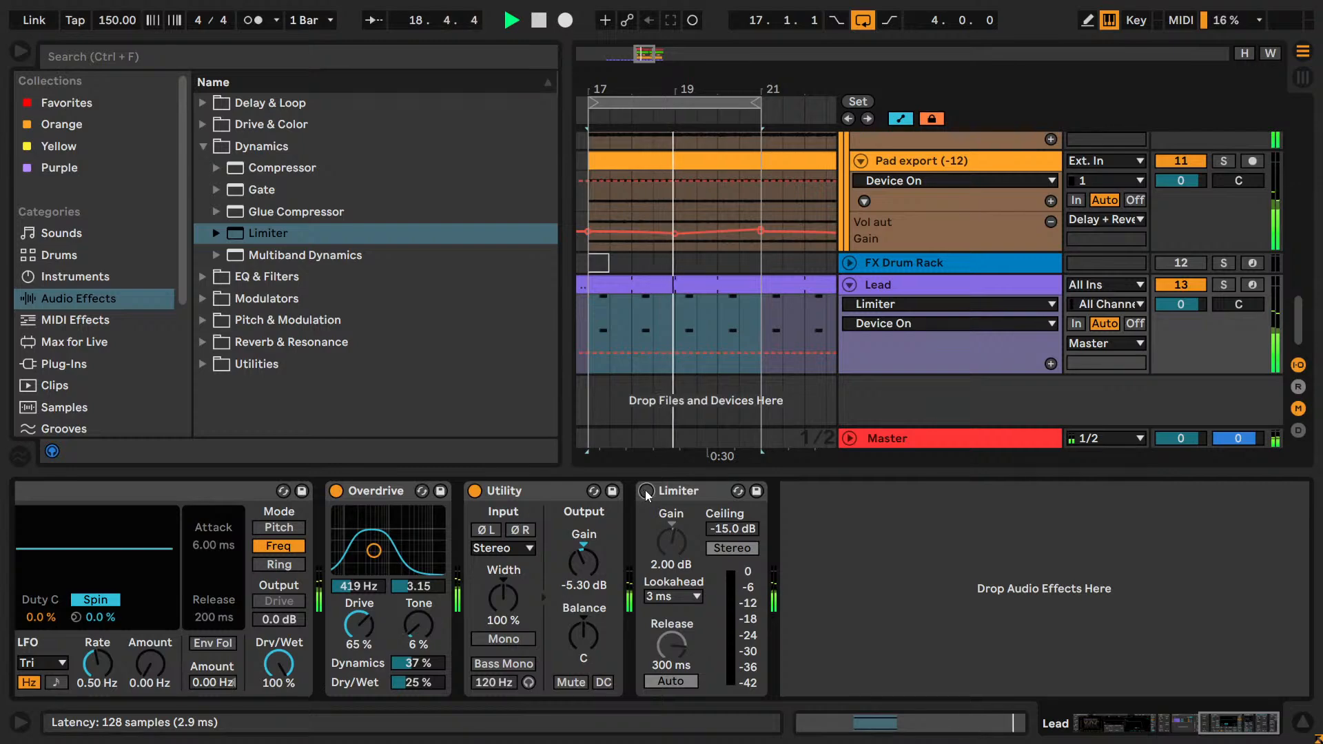
left_click(646, 490)
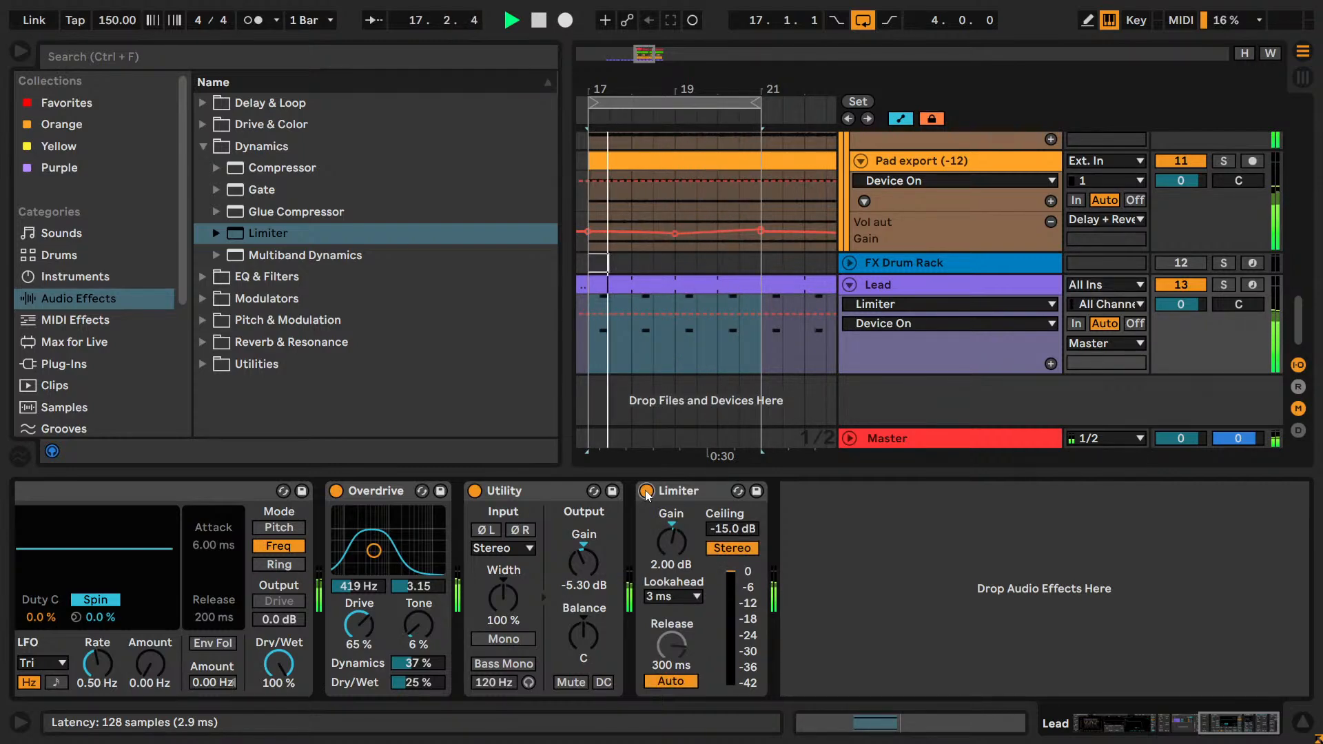
left_click(646, 490)
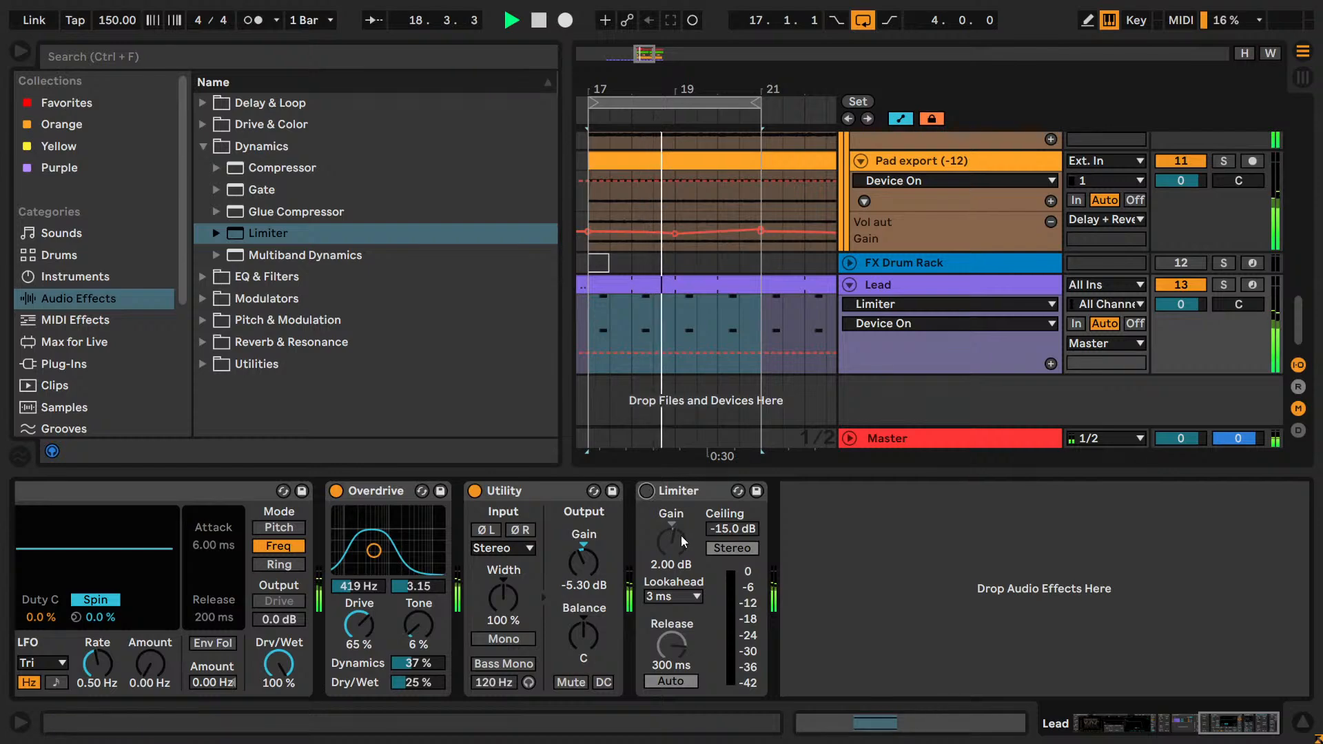
left_click_drag(680, 535, 681, 544)
left_click(651, 494)
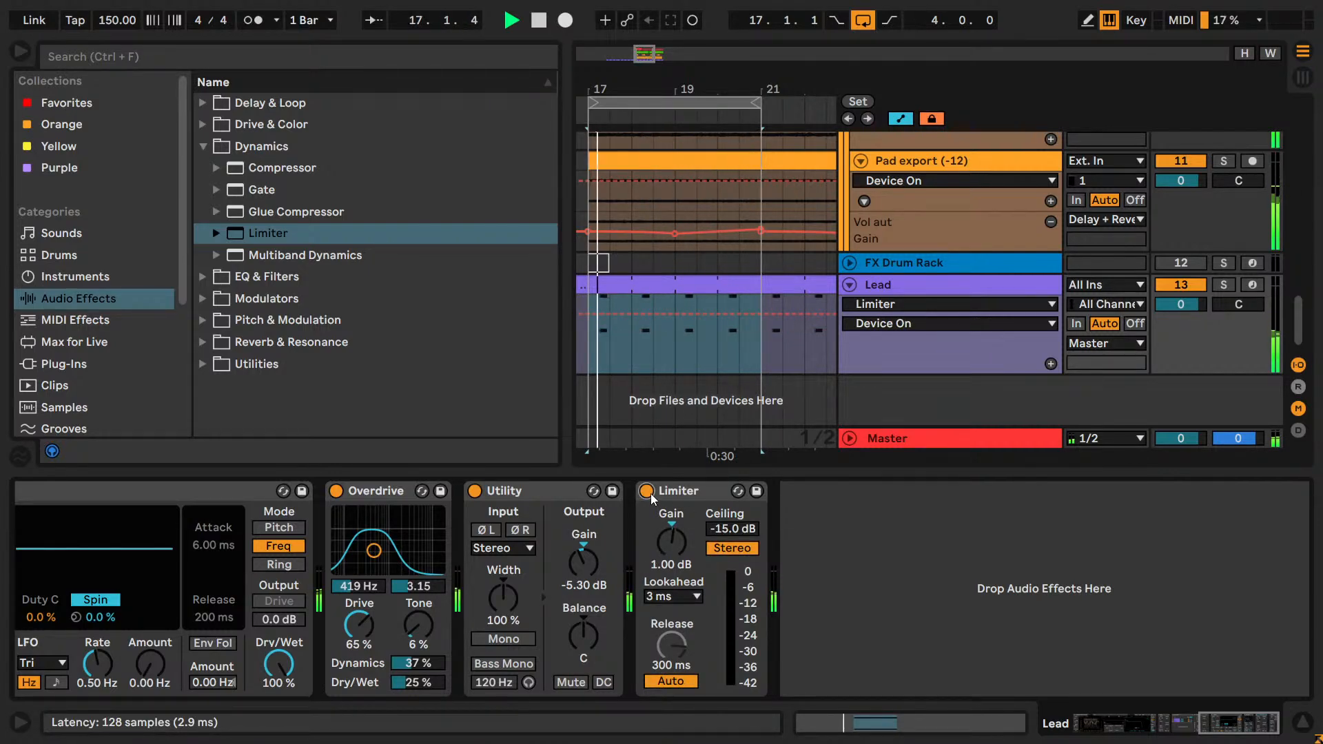
left_click(648, 491)
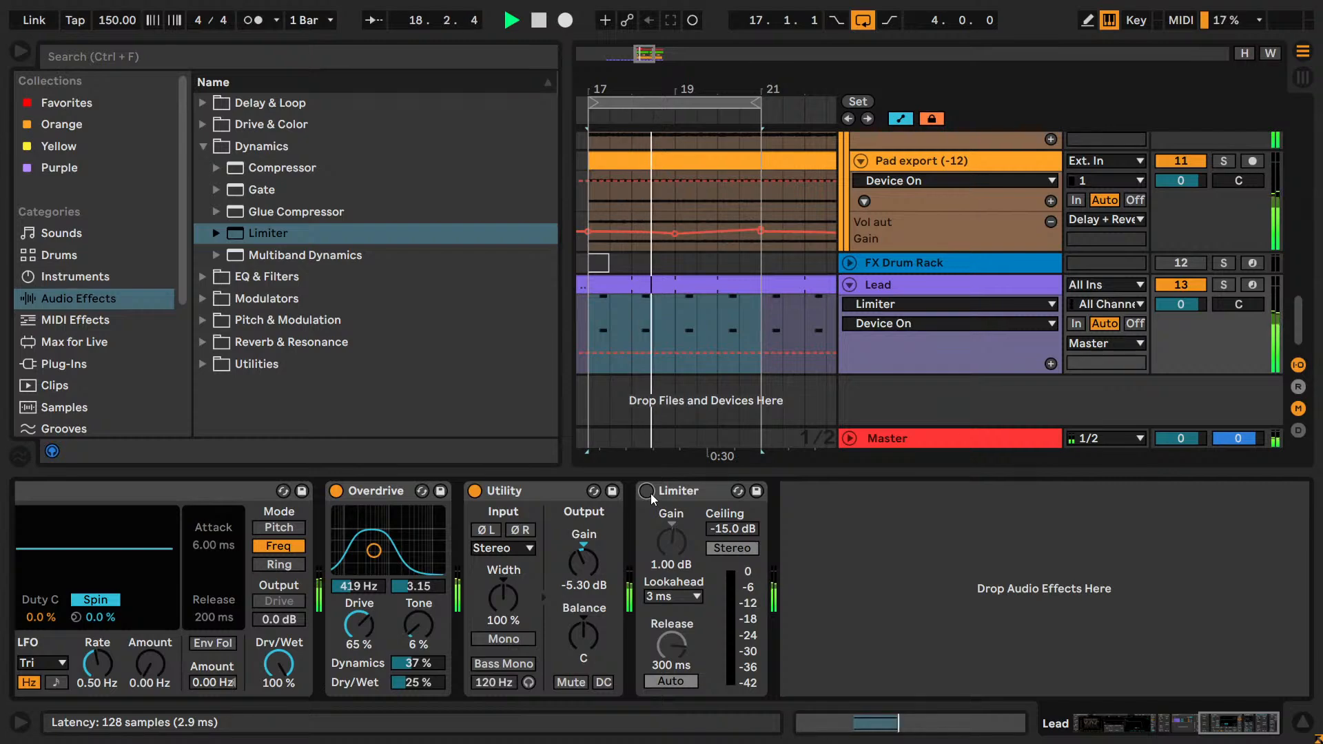
left_click(647, 492)
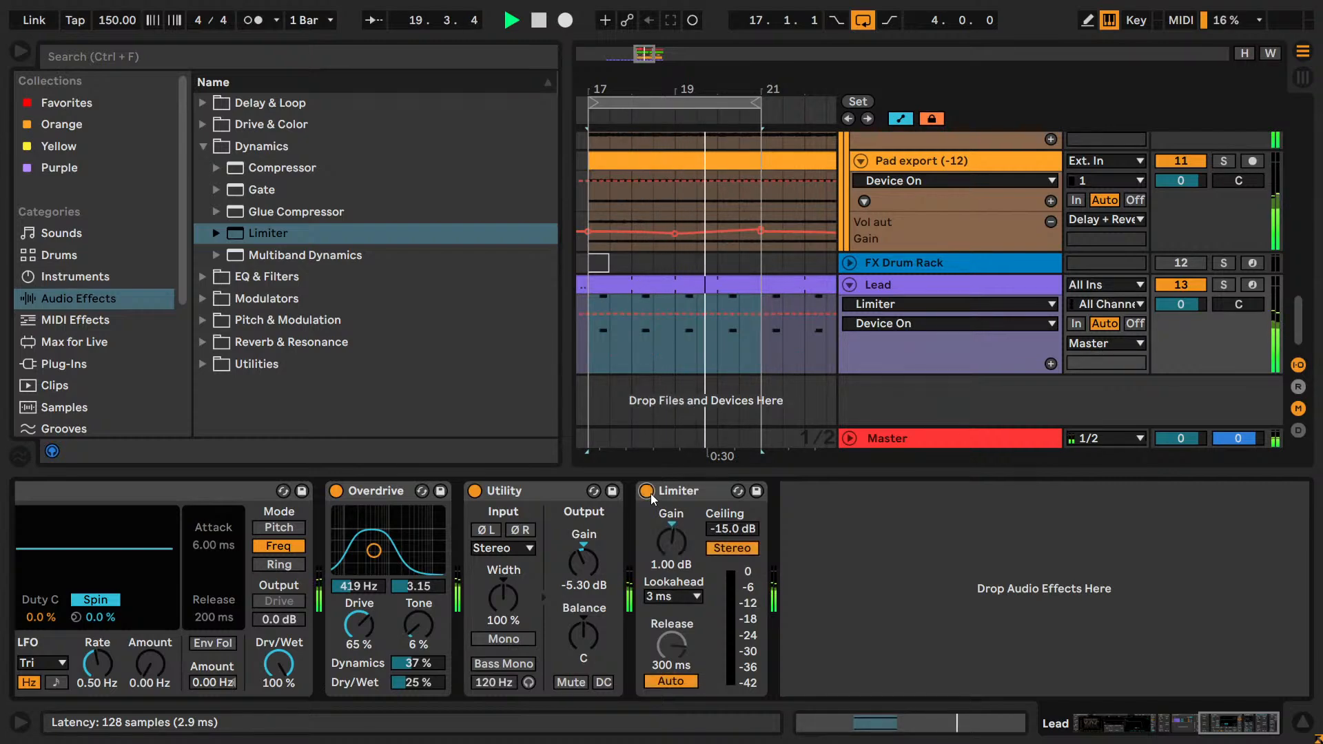
Lower the Limiter's Ceiling to -18.0 dB while the full mix plays.
left_click(715, 529)
left_click_drag(714, 529, 773, 591)
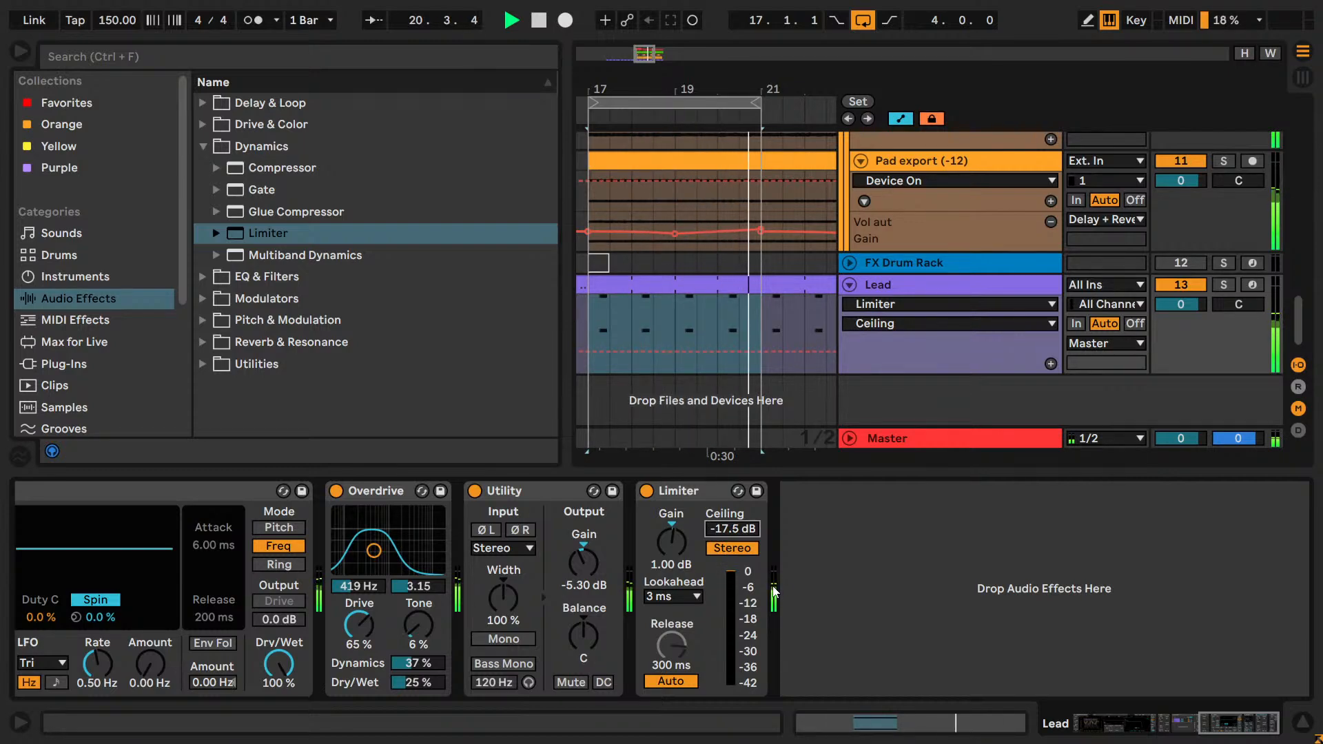
left_click_drag(776, 591, 779, 593)
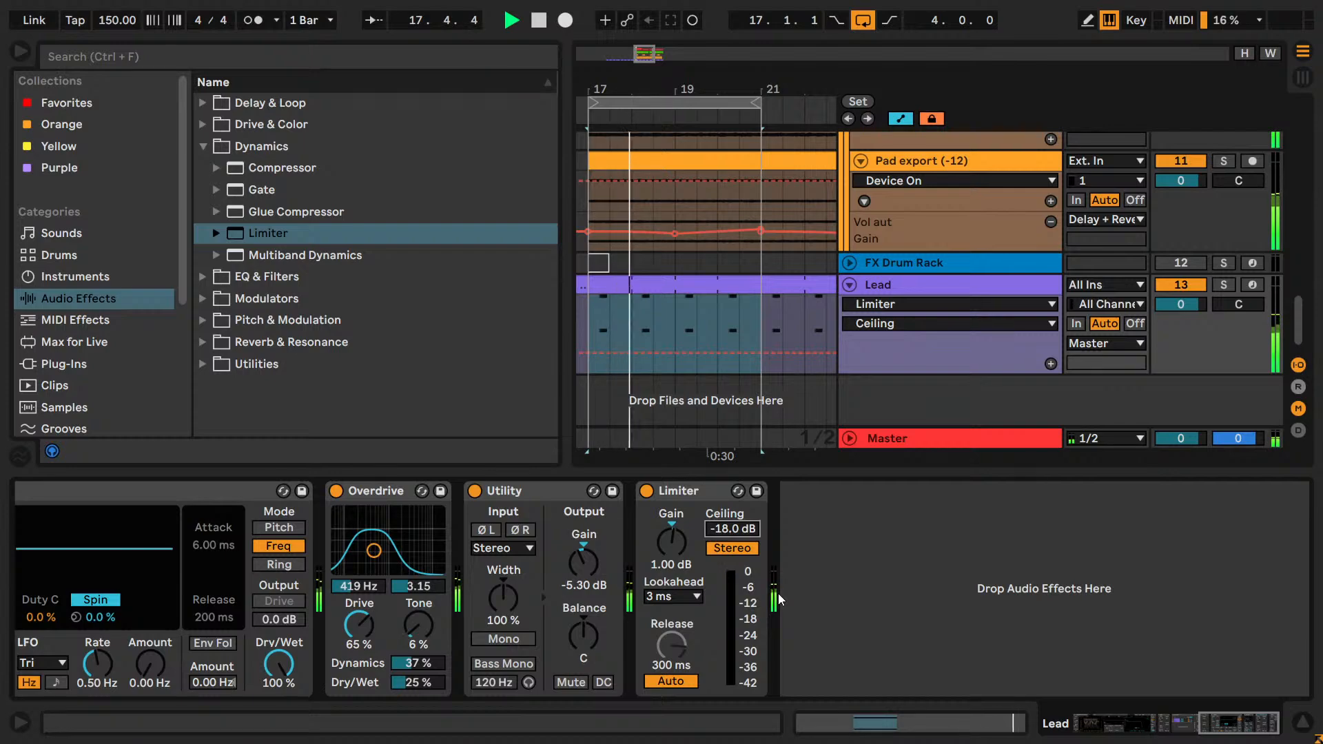
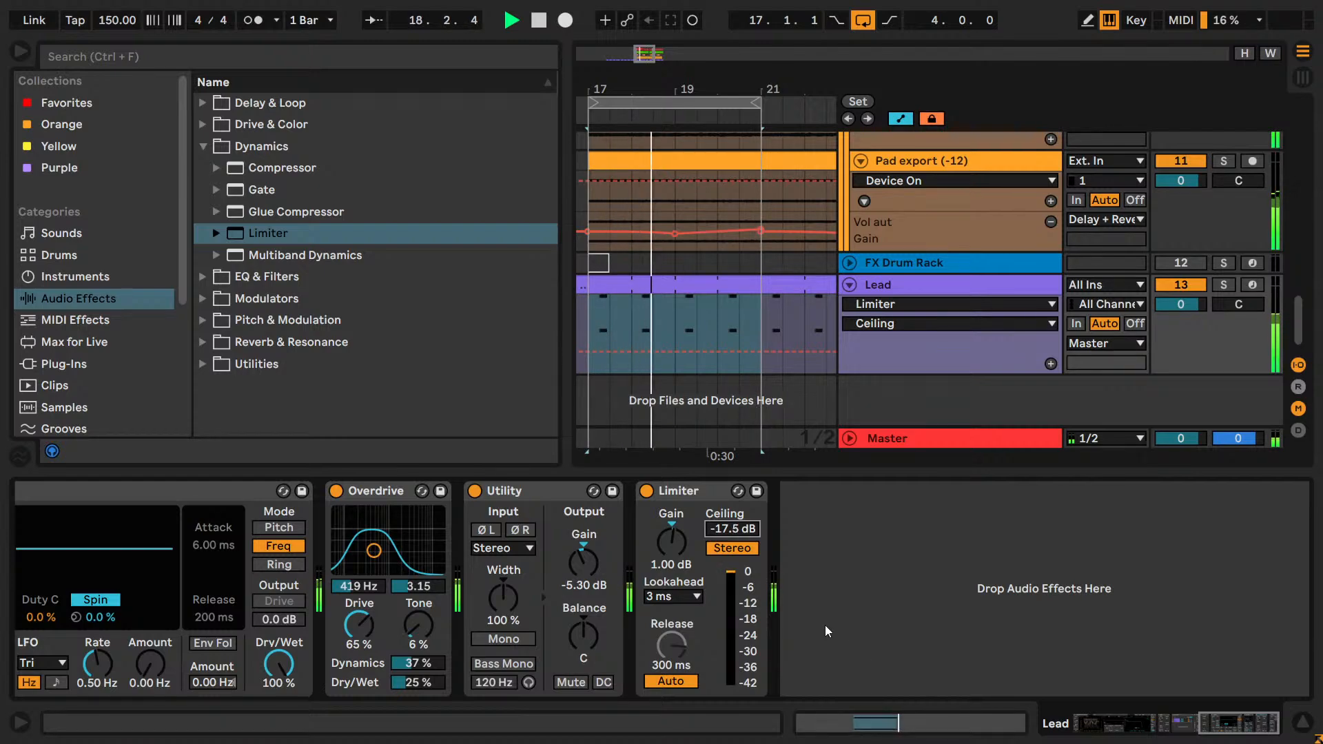
Lower the Limiter's Gain to 0.70 dB and compare the soloed Lead with the Limiter bypassed and active.
left_click(668, 547)
left_click_drag(670, 547, 670, 551)
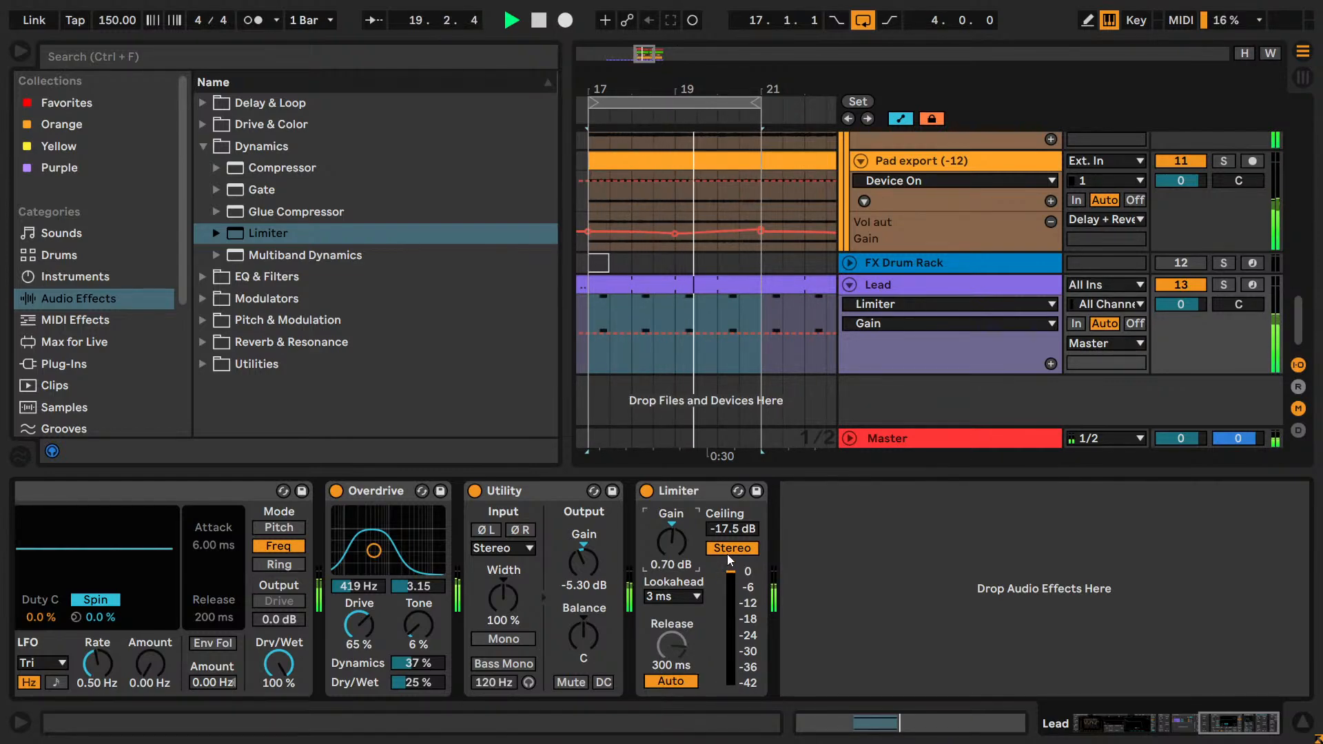
left_click(1222, 286)
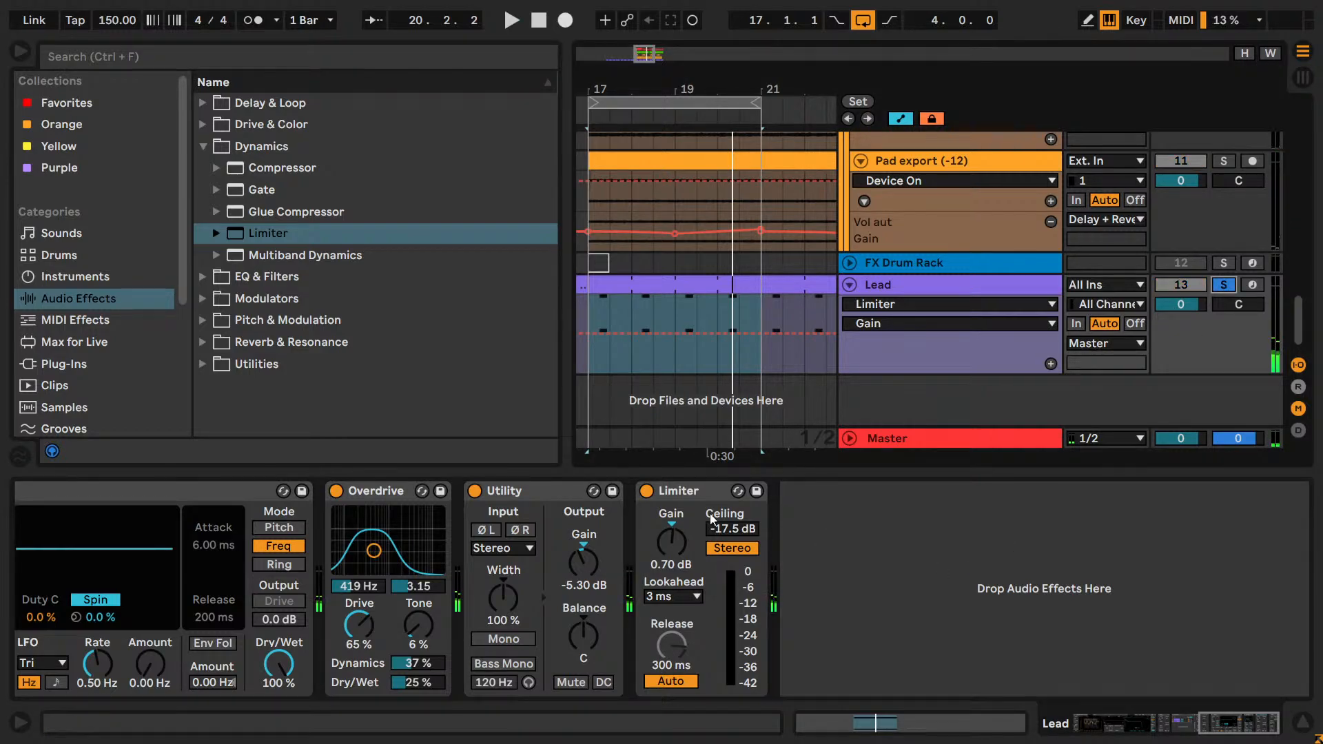
key("ctrl")
left_click(646, 490)
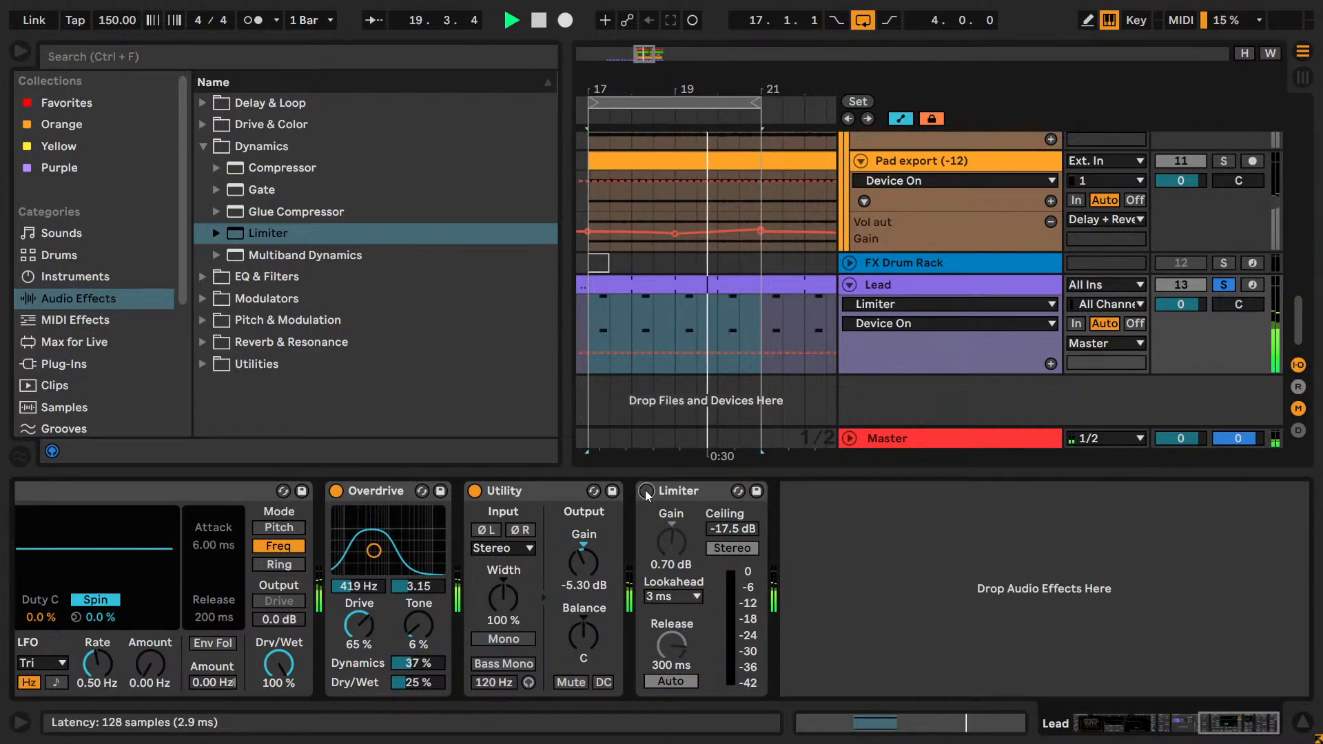
left_click(646, 490)
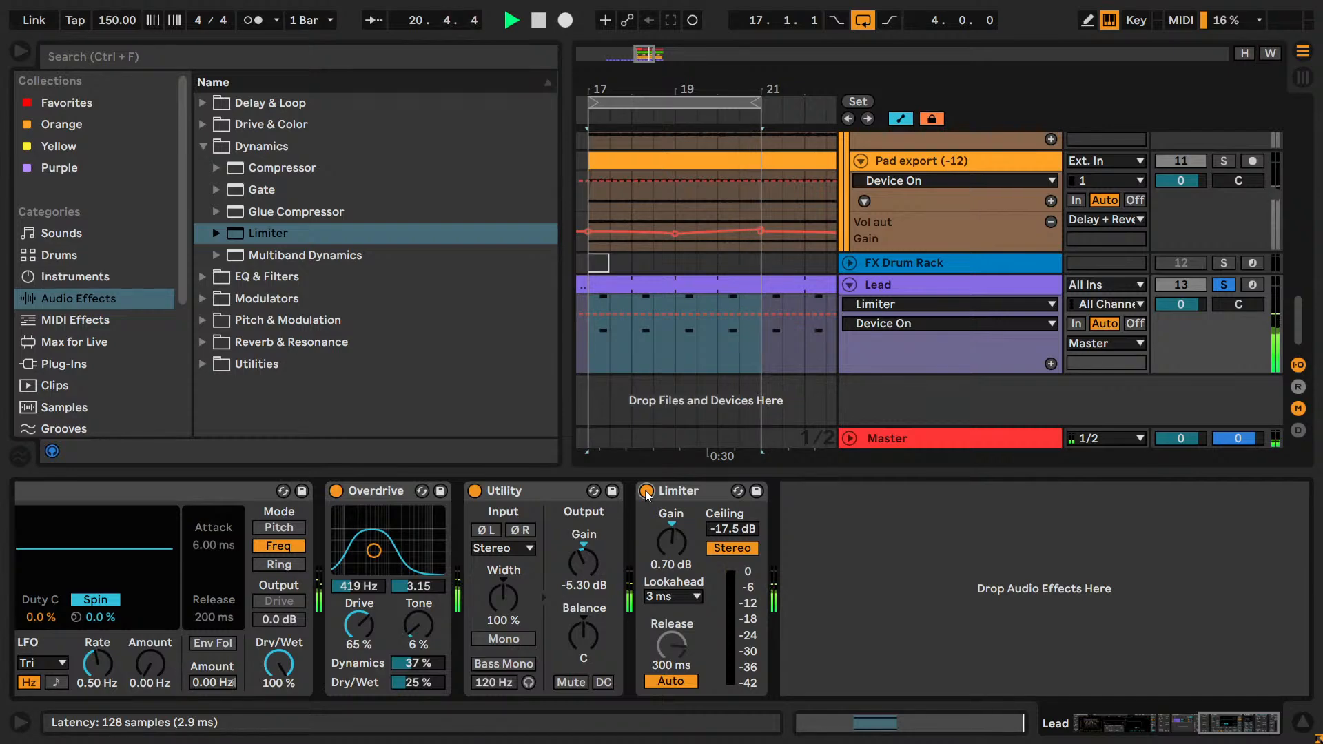
key("space")
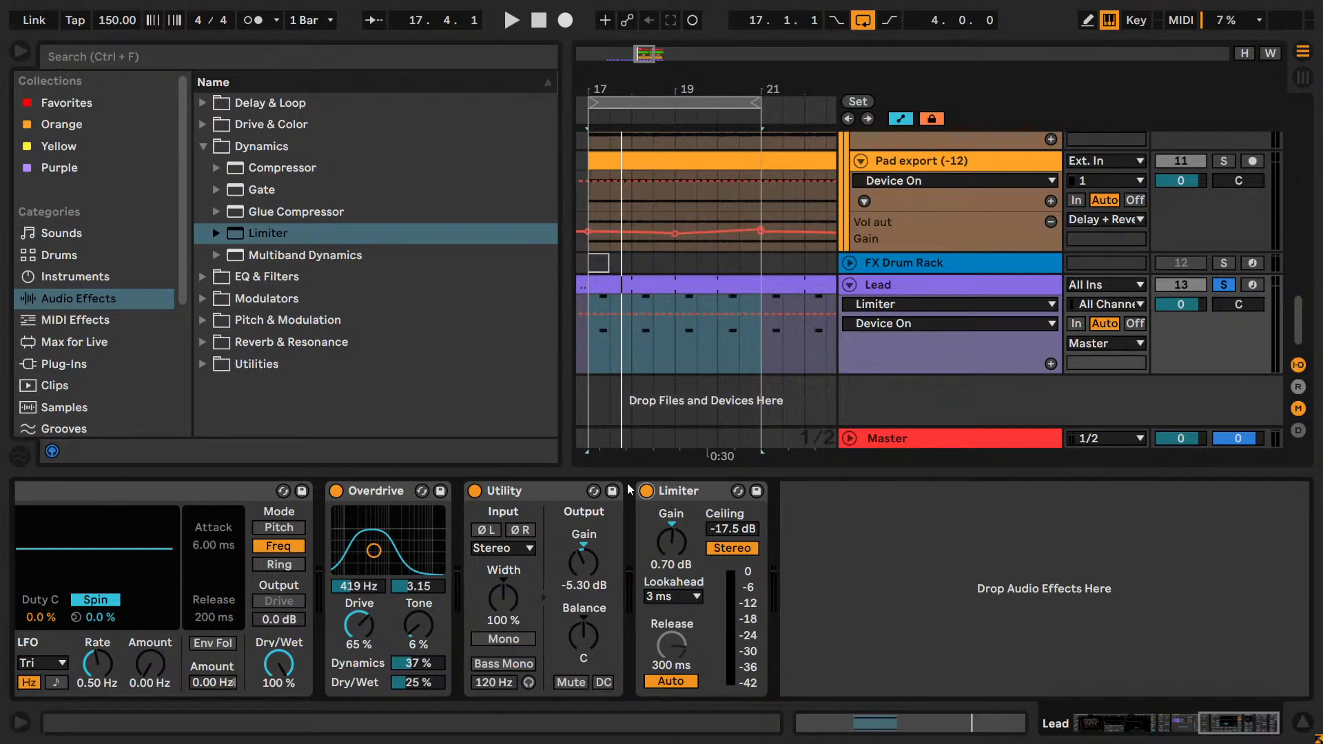
Search the VST plug-ins for "exo" and add s(M)exoscope after the Limiter on the Lead.
left_click(88, 360)
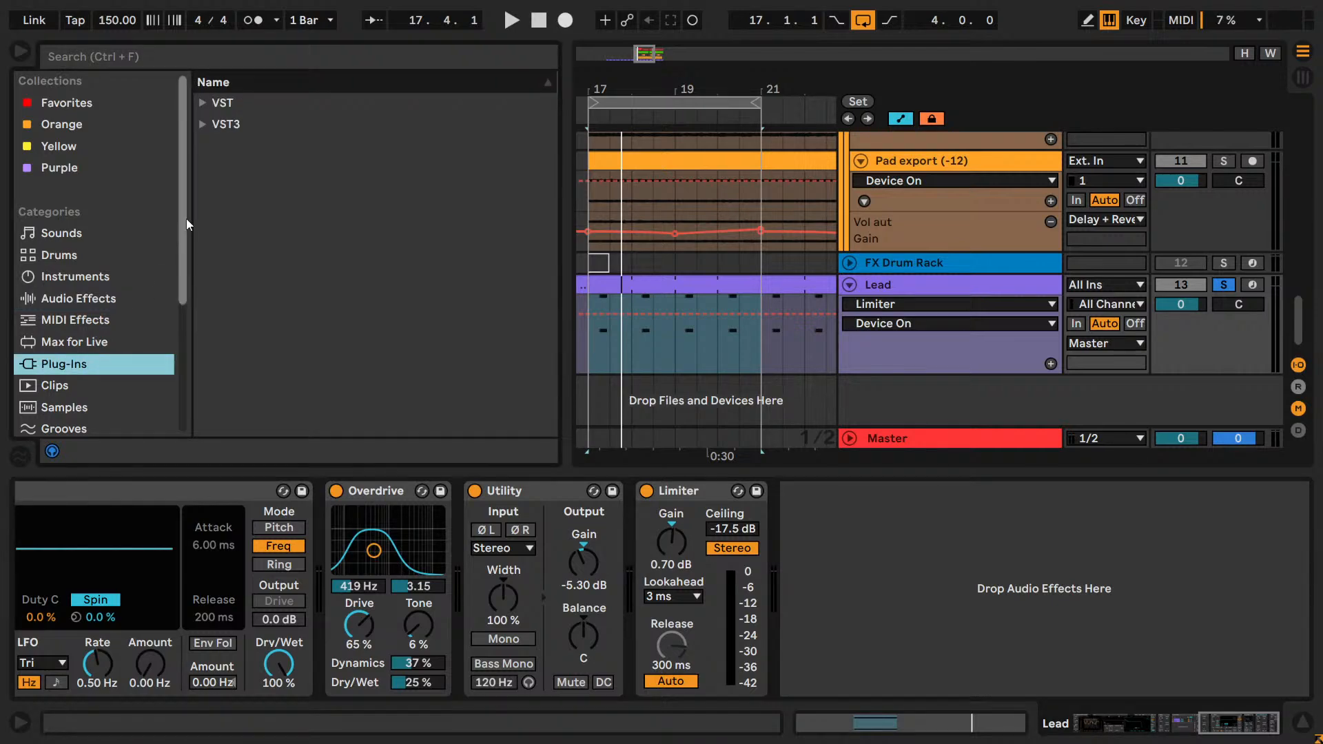
left_click(203, 104)
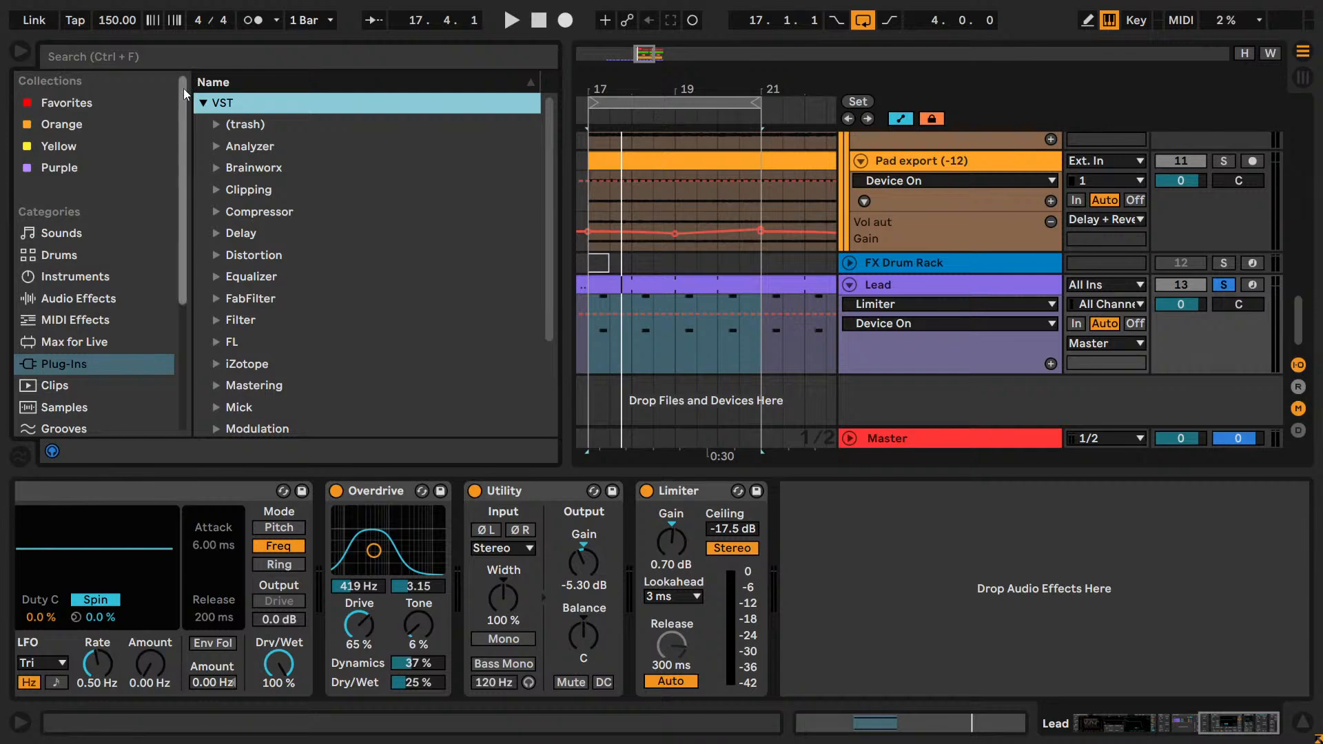
left_click(168, 62)
type("exo")
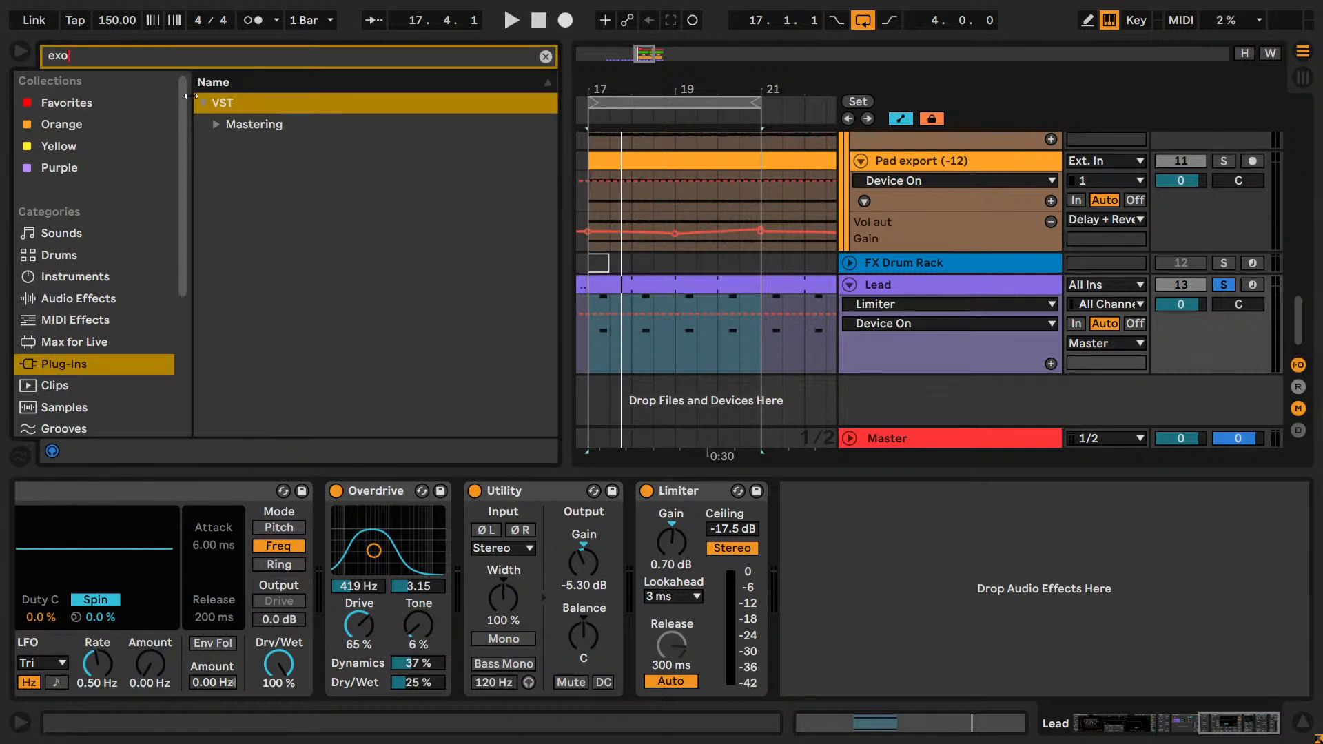
left_click(217, 125)
left_click_drag(275, 146, 819, 529)
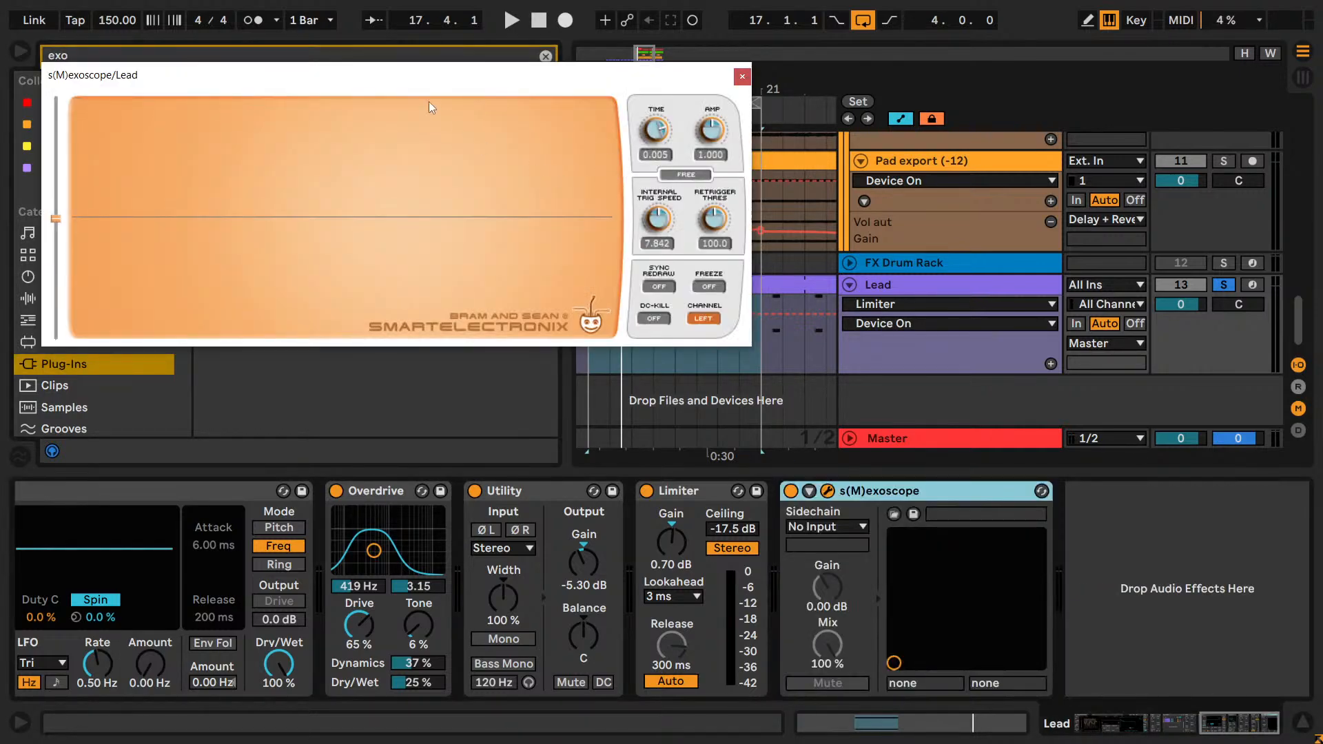
Play the soloed Lead through s(M)exoscope, set its Amp to 2.290 and freeze the waveform display.
left_click_drag(395, 73, 425, 158)
key("space")
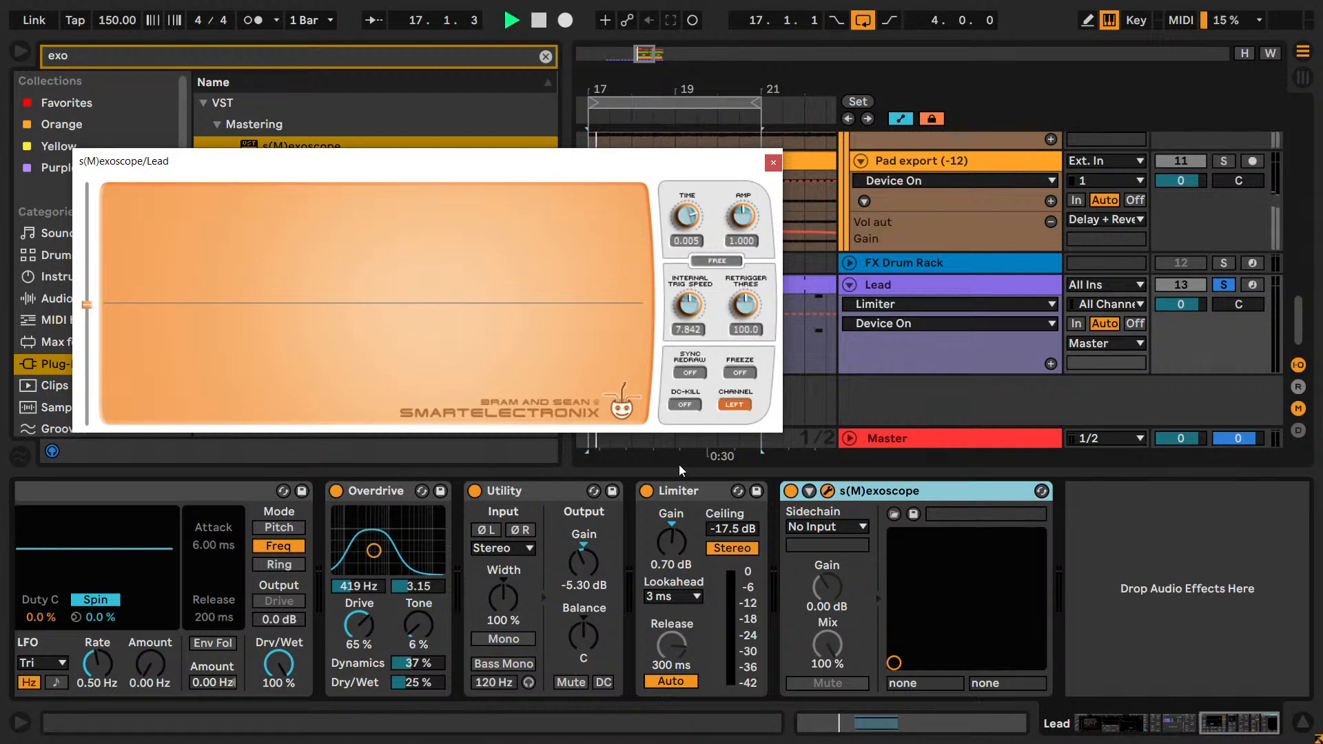
left_click_drag(744, 225, 744, 216)
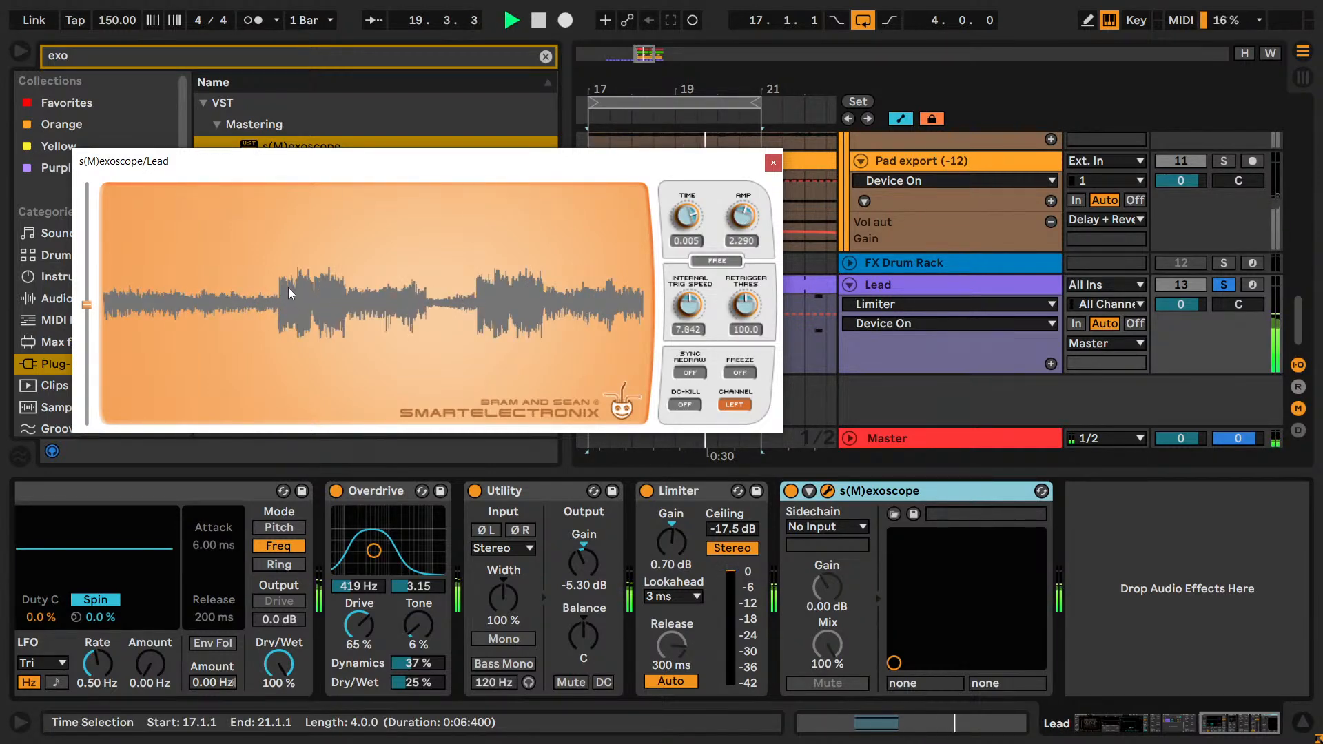
left_click(740, 372)
key("space")
Duplicate s(M)exoscope and capture the Lead's waveform with the Limiter bypassed, placing both scope windows for comparison.
left_click(898, 489)
key("ctrl+d")
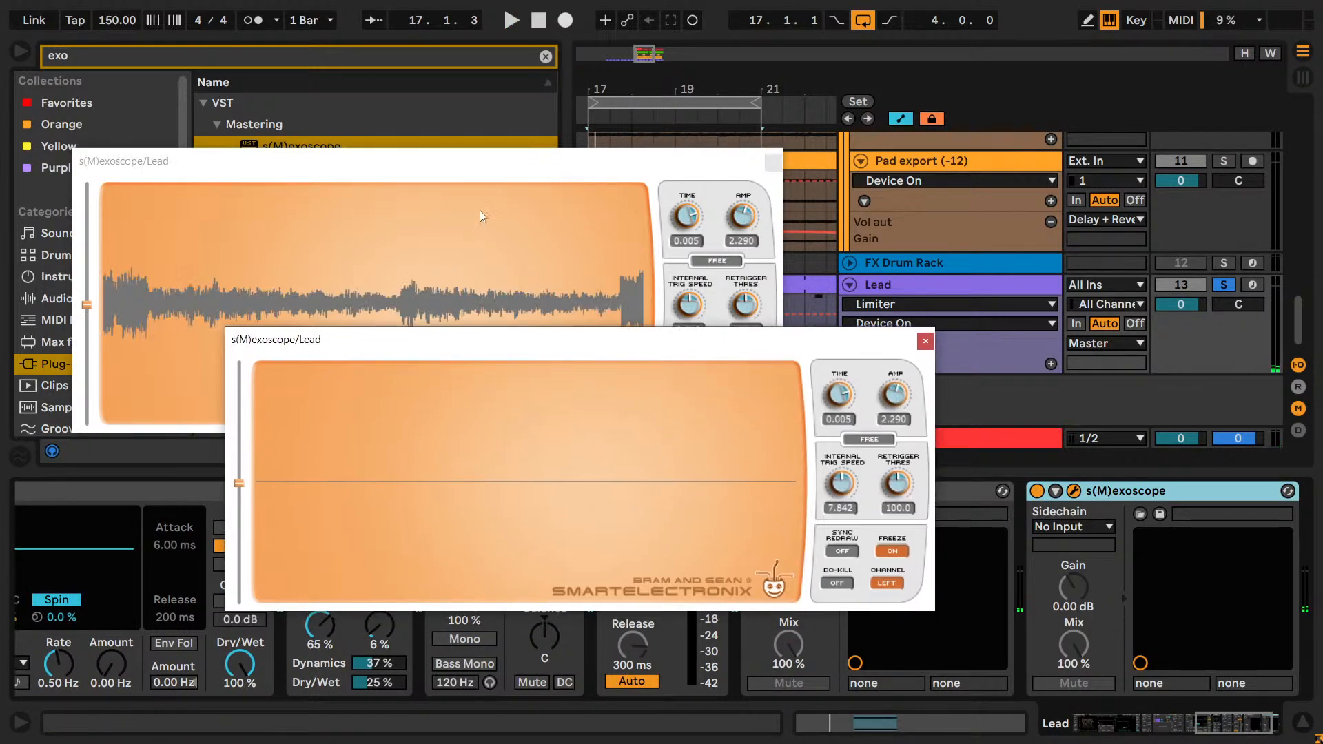
left_click_drag(629, 344, 407, 560)
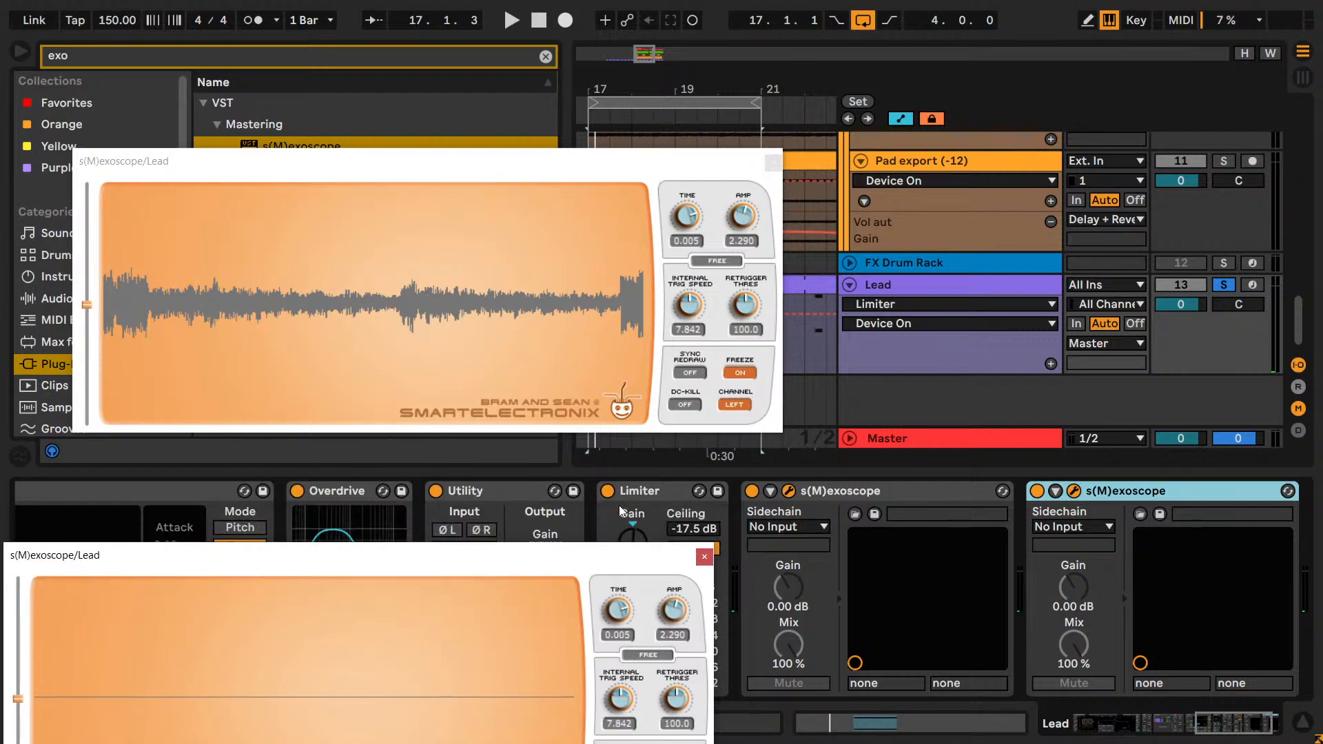
left_click_drag(532, 549, 721, 313)
key("space")
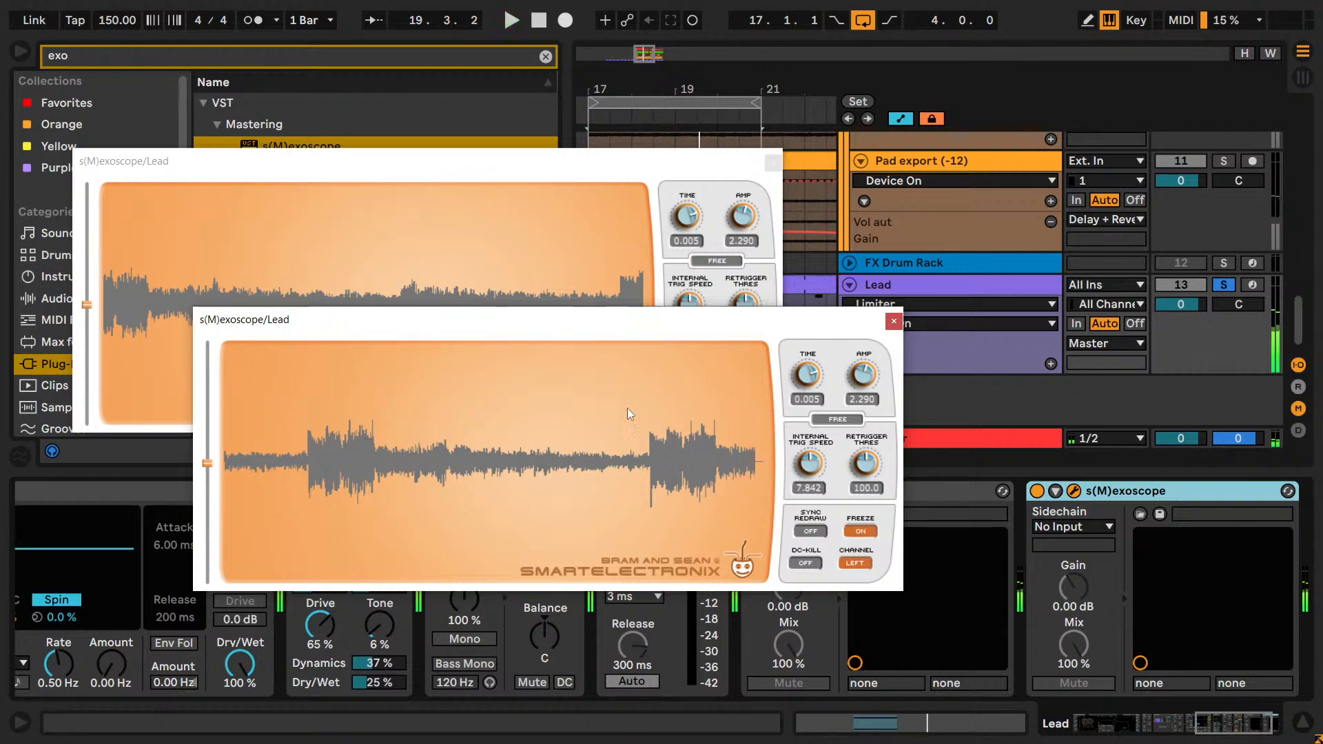
left_click_drag(516, 319, 681, 404)
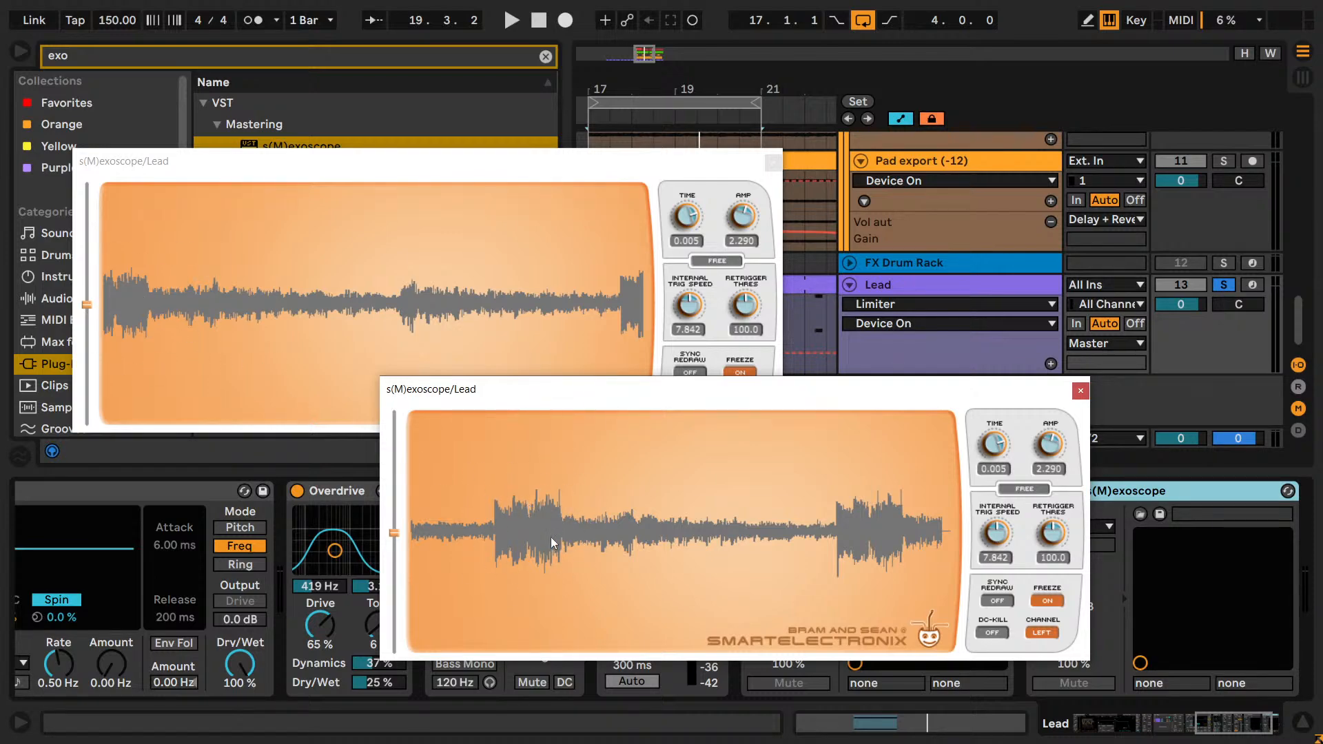
Close both s(M)exoscope windows and delete both scopes from the Lead's effect chain.
left_click(1080, 391)
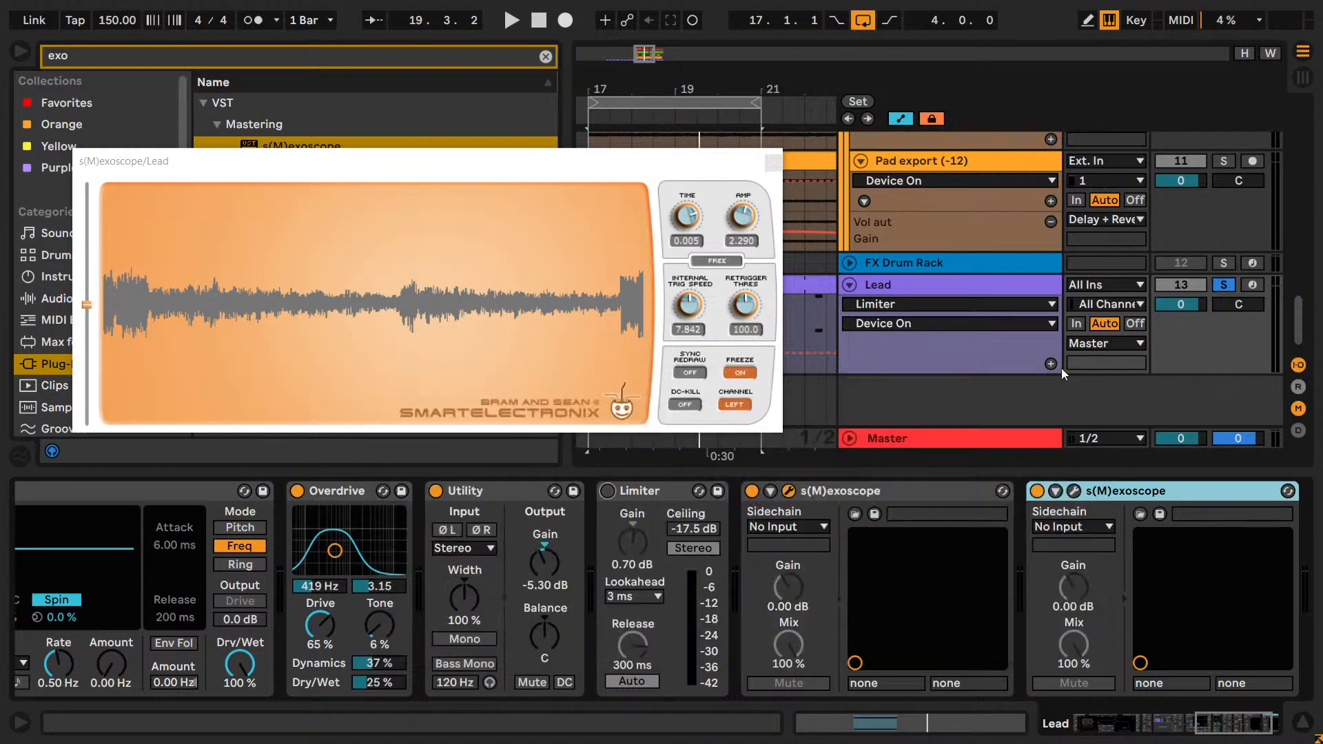
left_click(773, 163)
key("Delete")
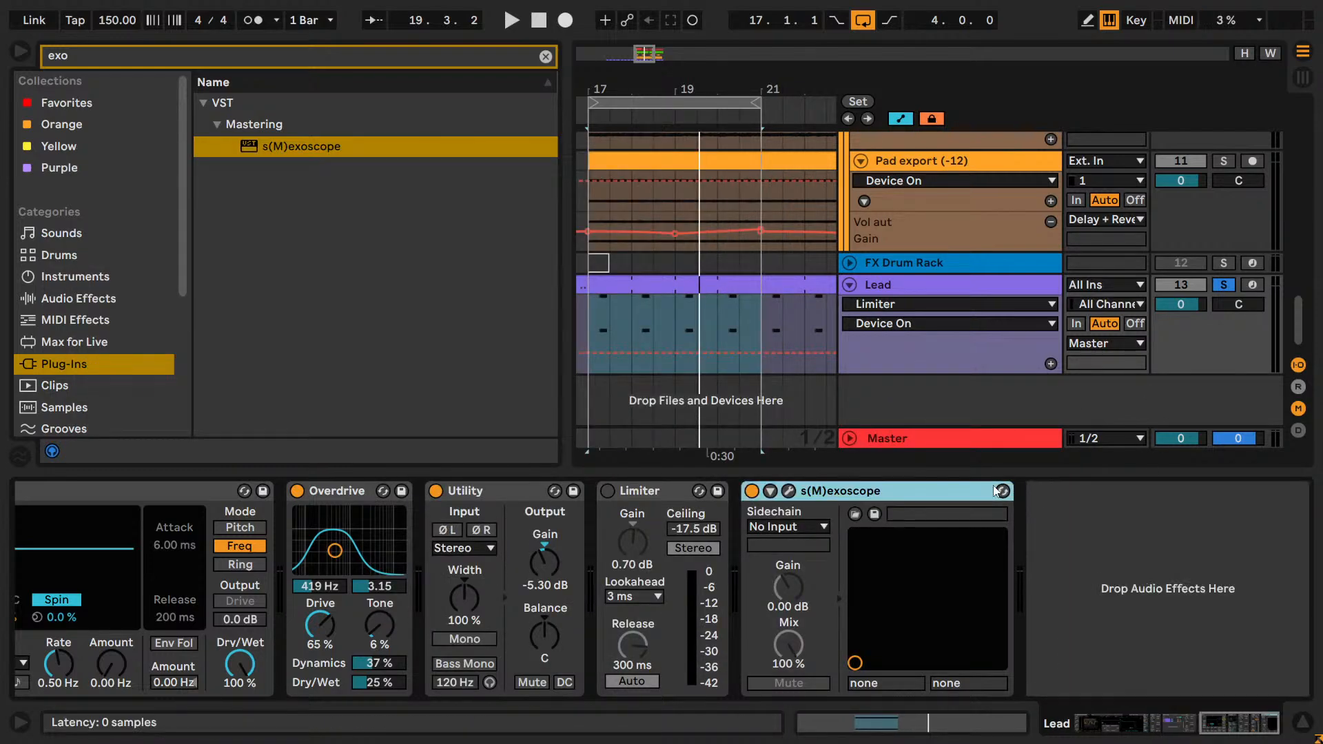
key("Delete")
Play the soloed Lead and compare its sound with the Limiter active and bypassed.
key("space")
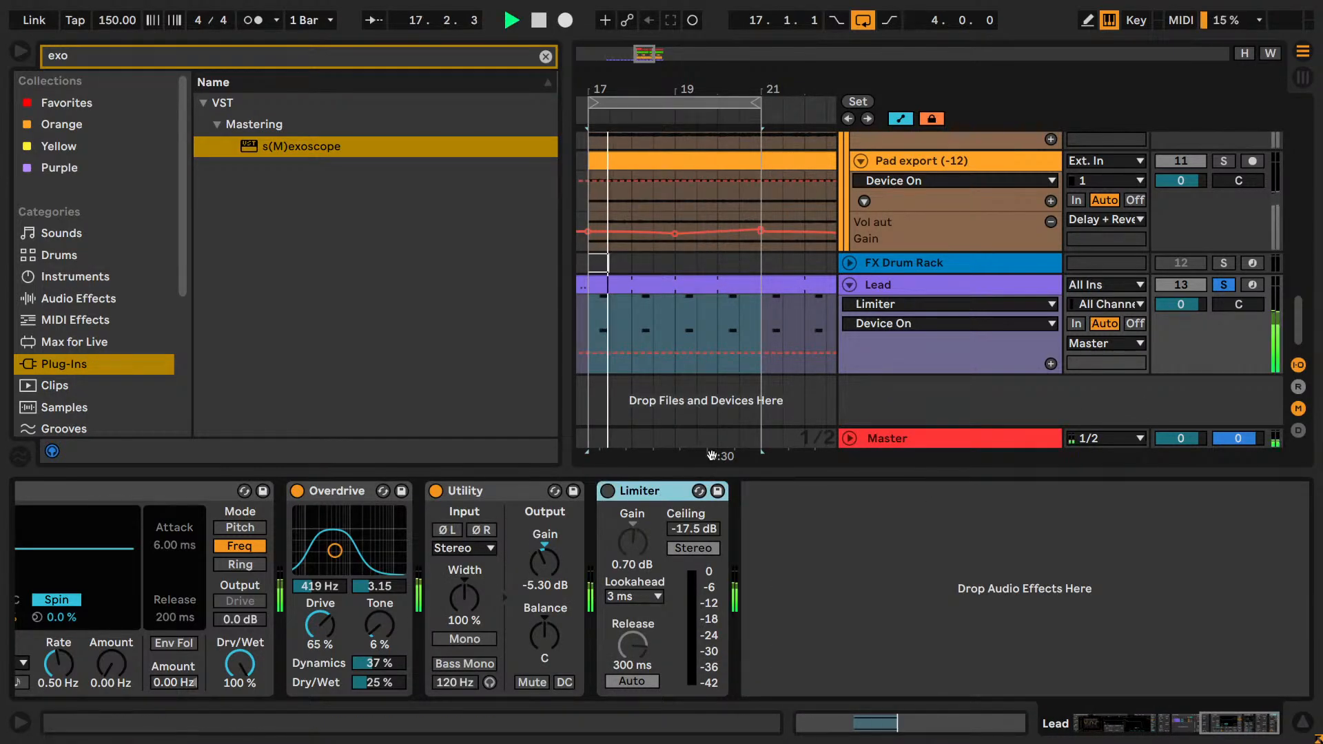
left_click(607, 490)
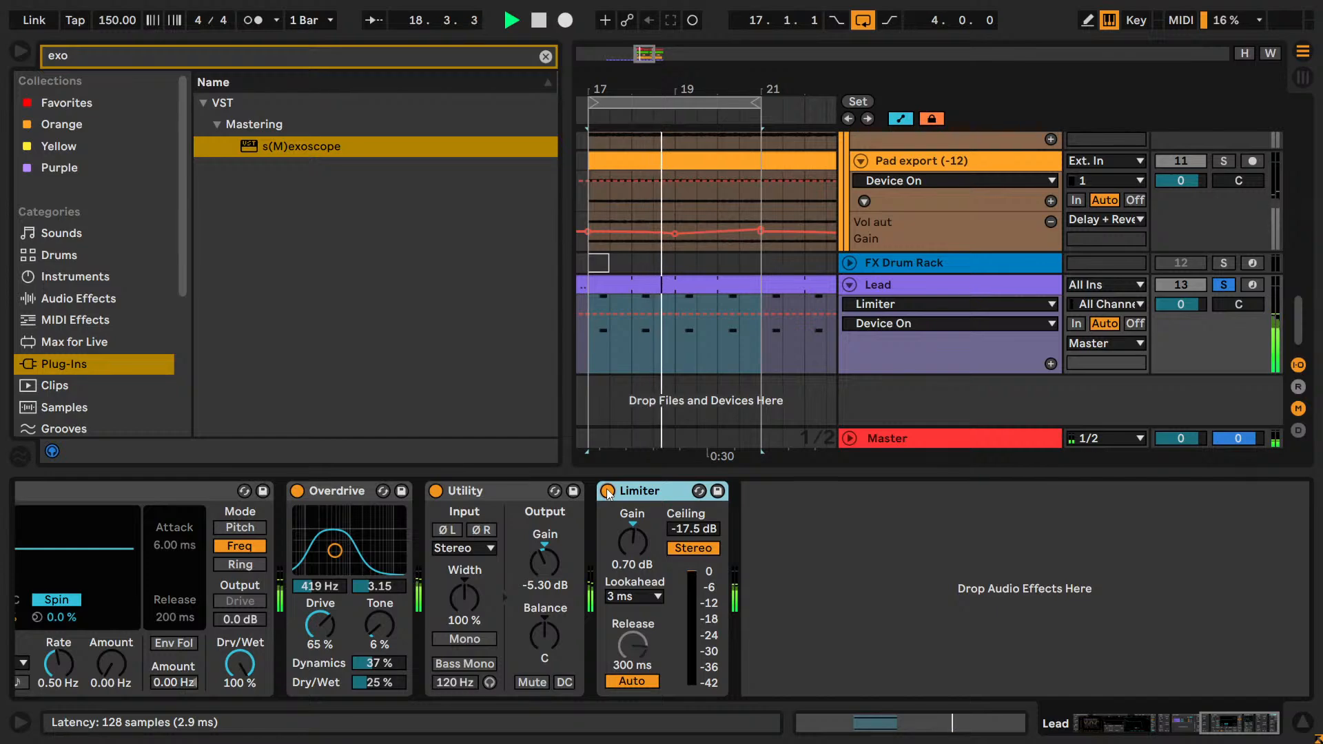
left_click(607, 492)
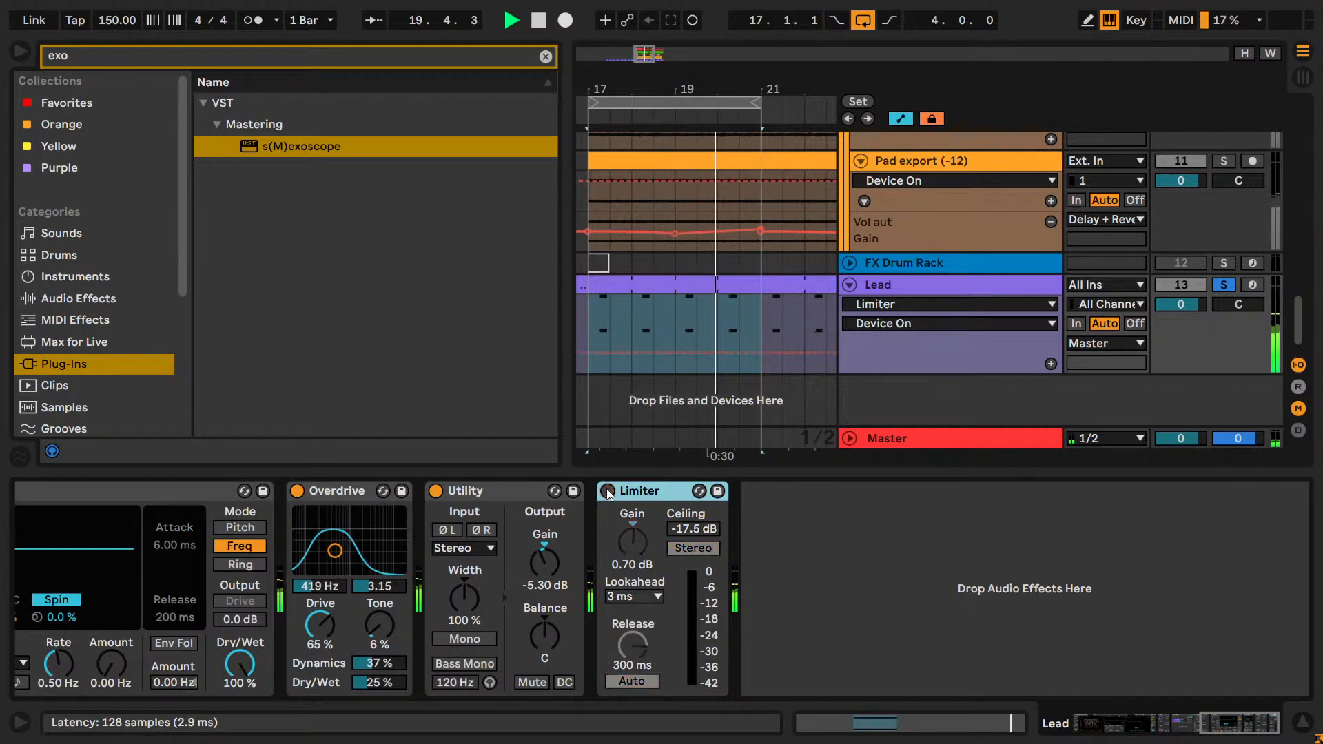
Unsolo the Lead, compare the full mix with the Limiter bypassed and active, and save the project with it enabled.
left_click(1223, 288)
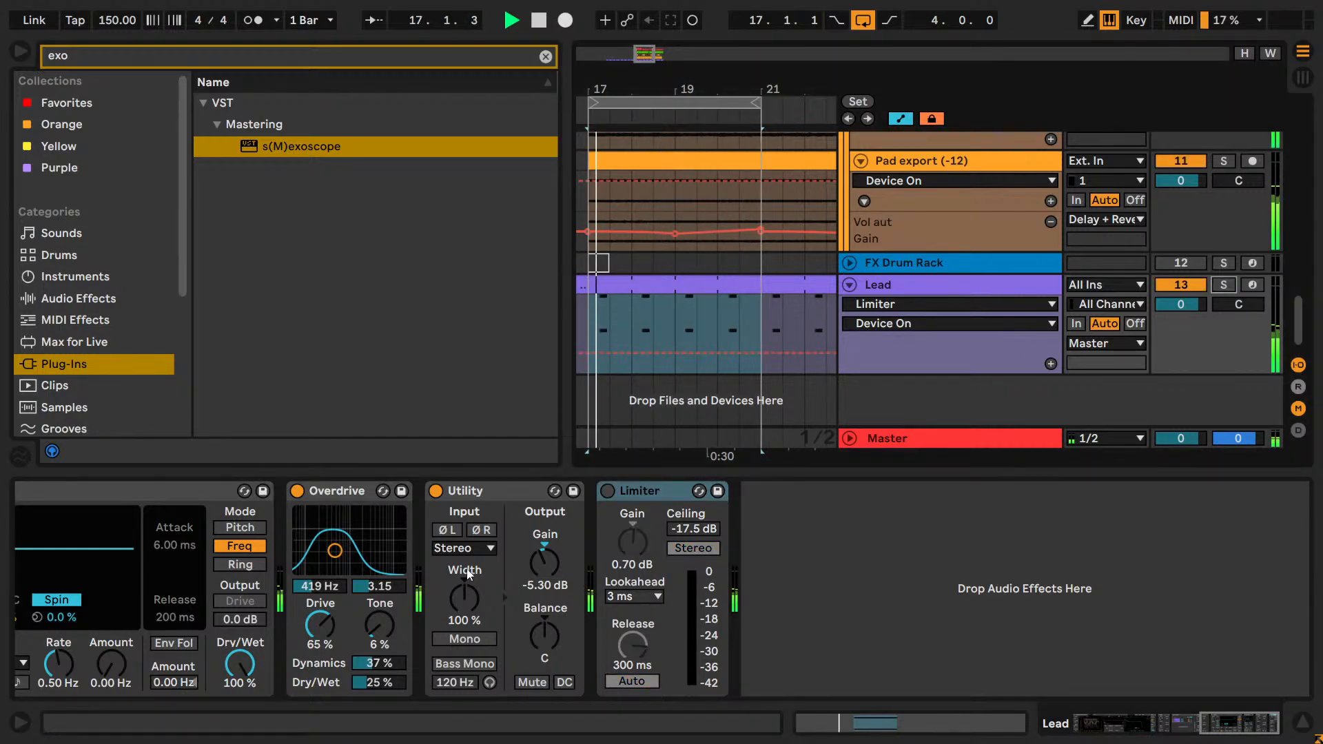
left_click(607, 490)
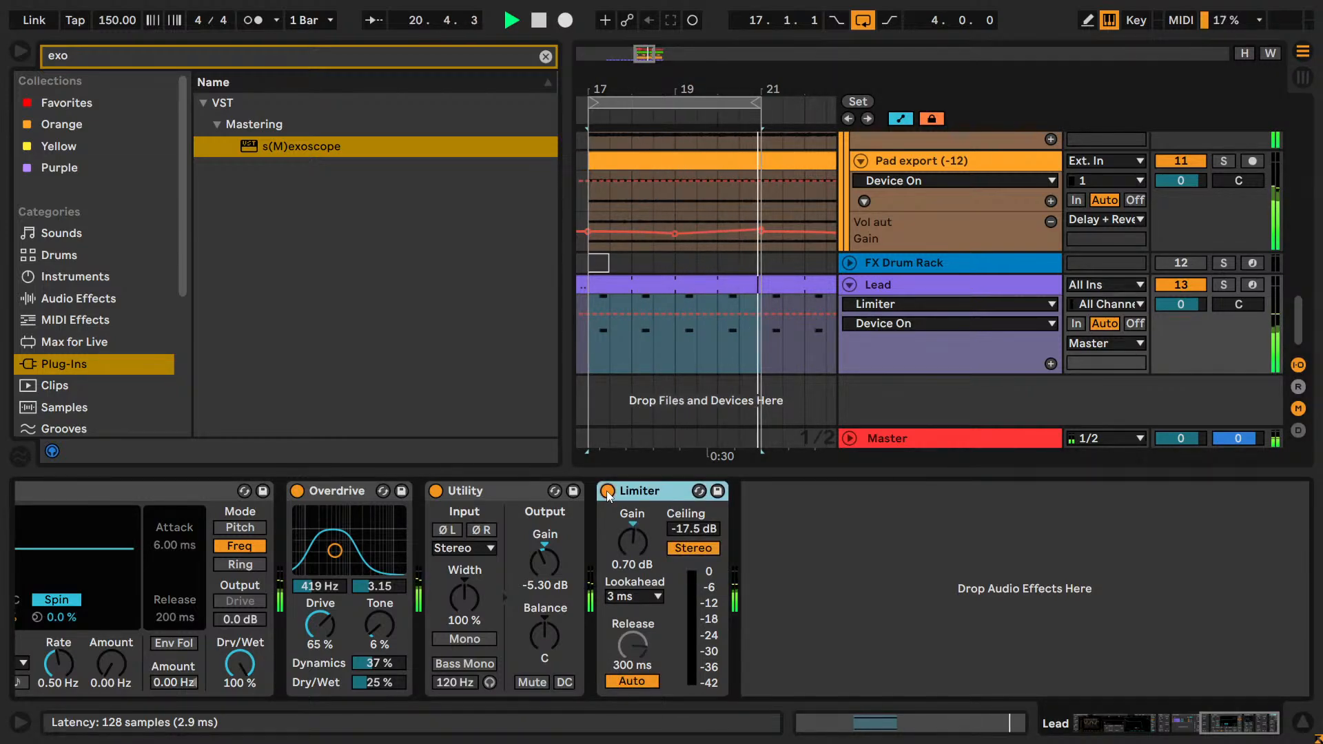
left_click(606, 491)
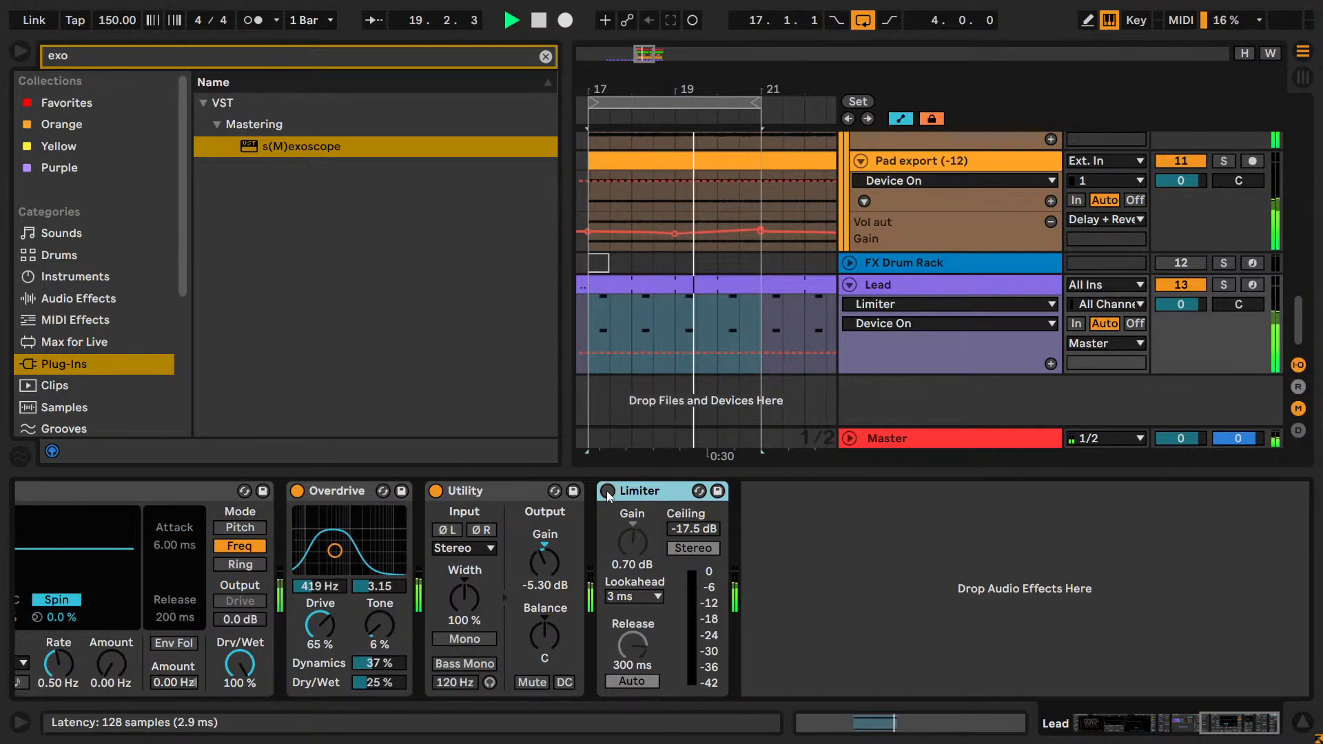
left_click(607, 491)
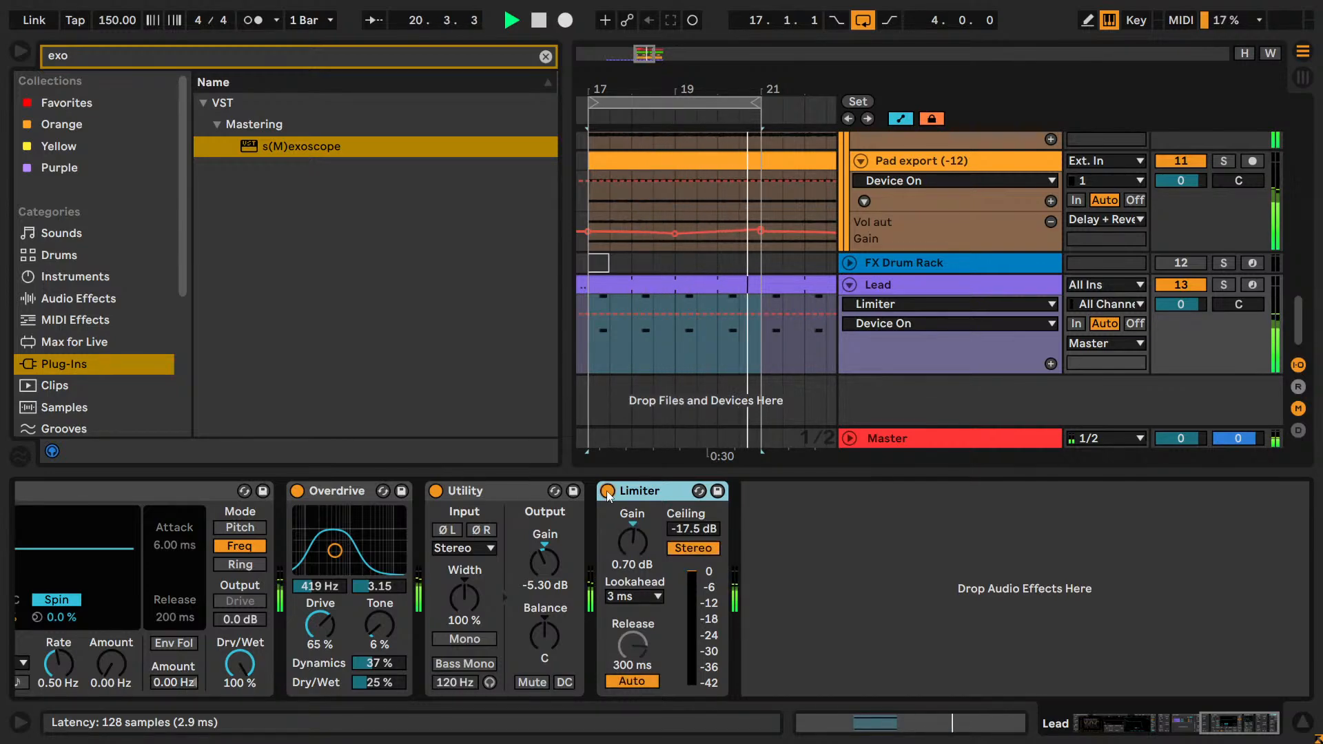
left_click(607, 491)
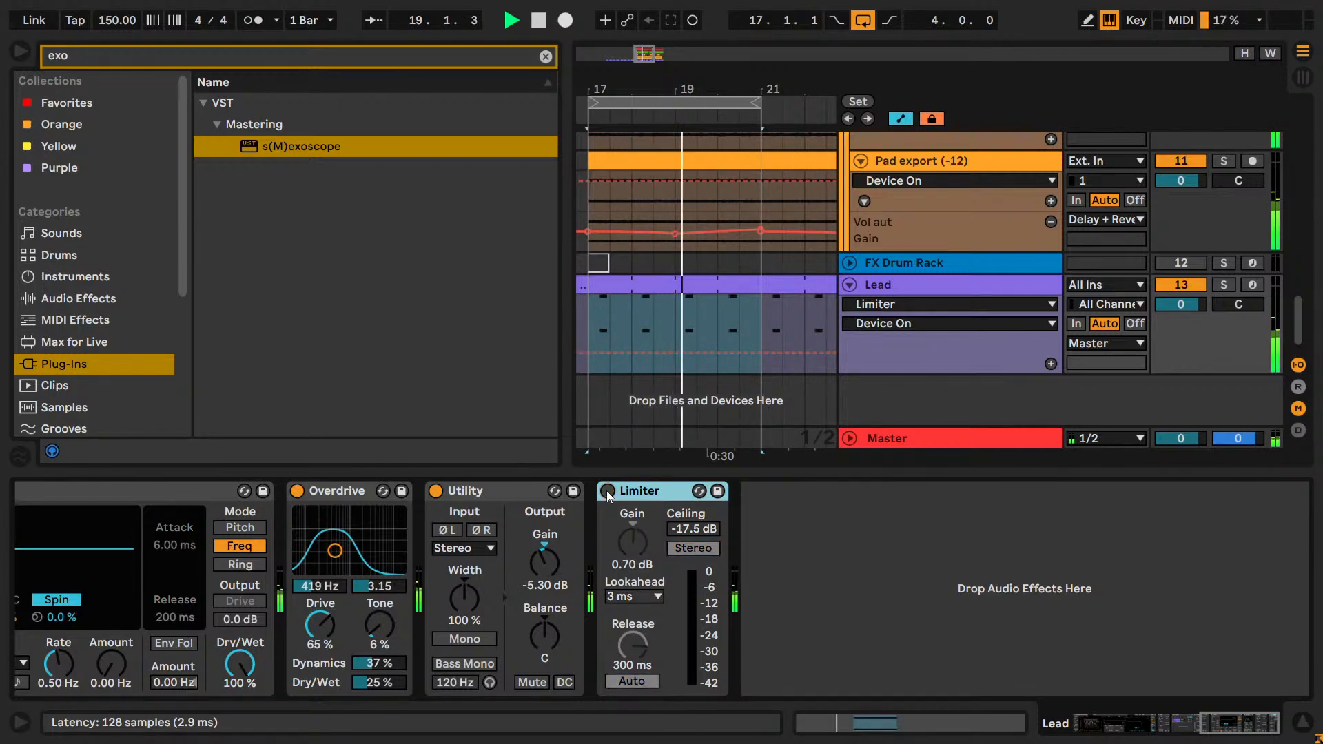
left_click(607, 490)
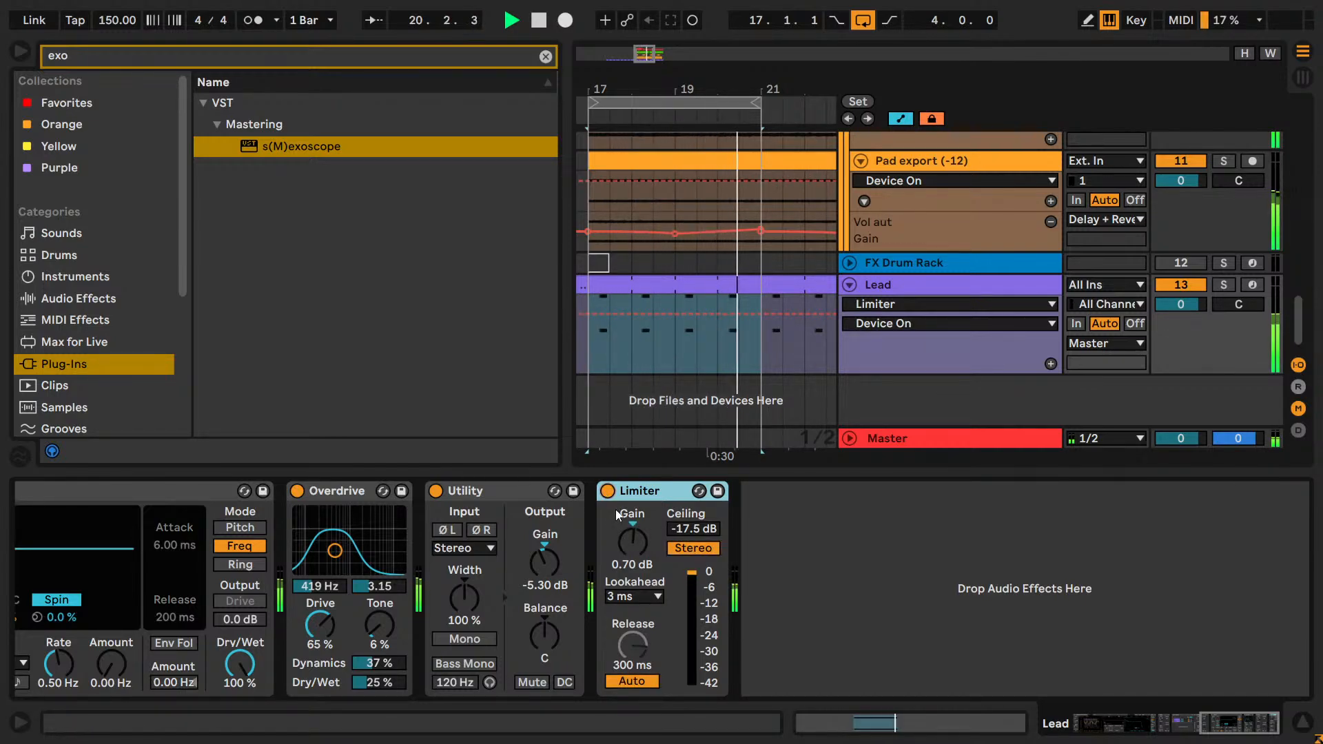
key("ctrl+s")
key("space")
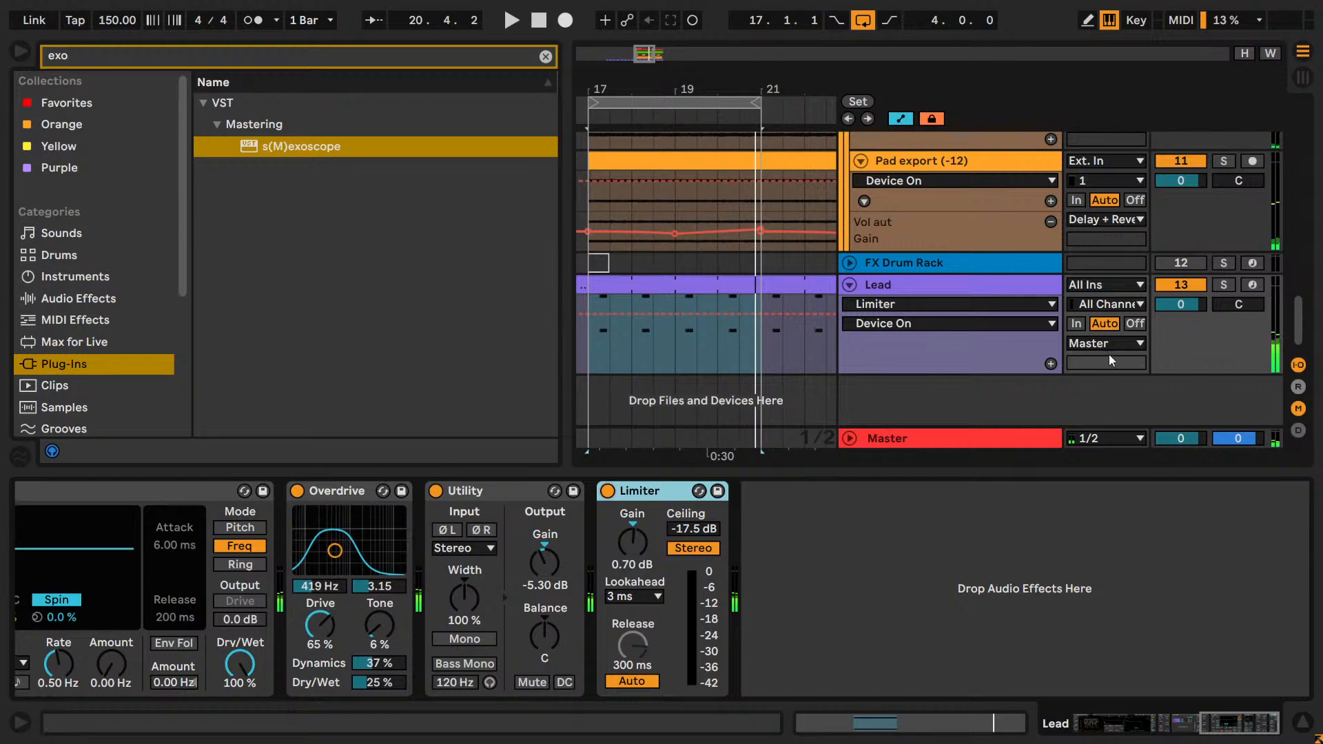
Clear the plug-in search and add an EQ Eight from the EQ & Filters effects after the Lead's Limiter.
left_click(924, 290)
key("BackSpace")
key("BackSpace")
key("BackSpace")
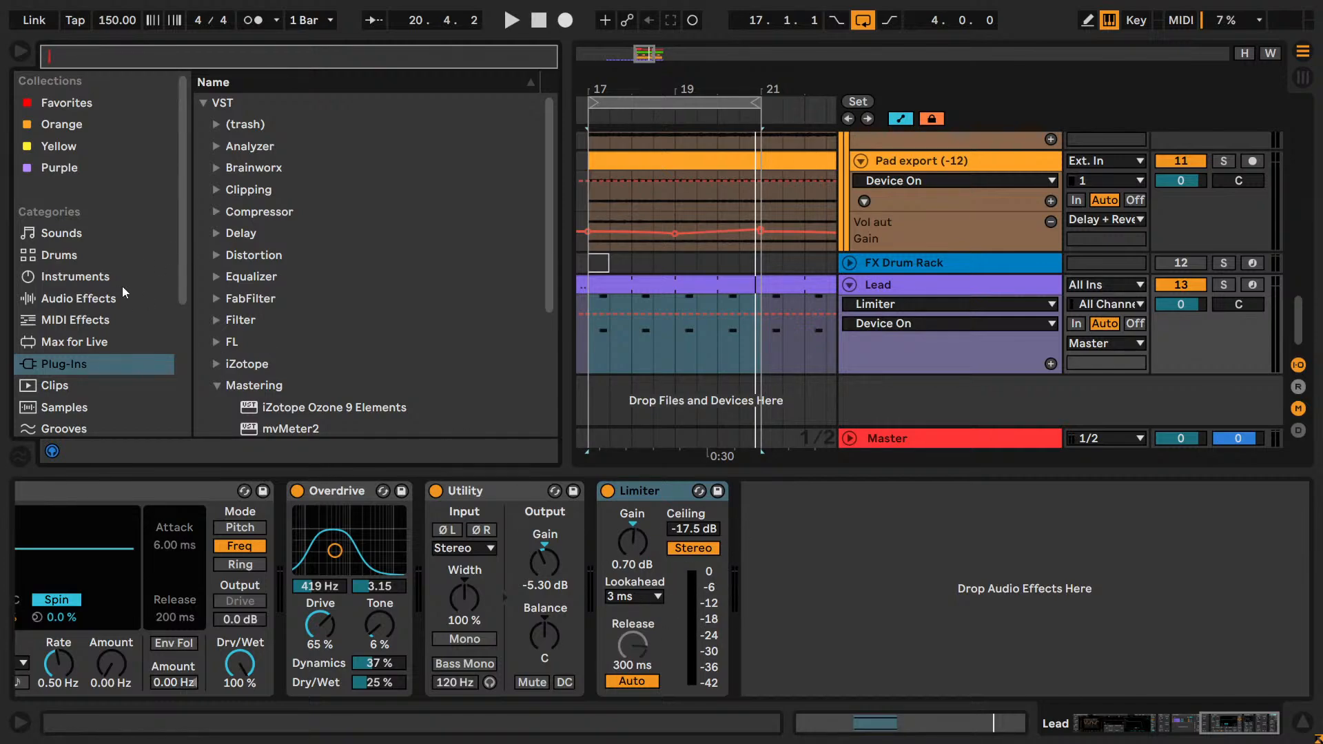
left_click(77, 298)
left_click(201, 275)
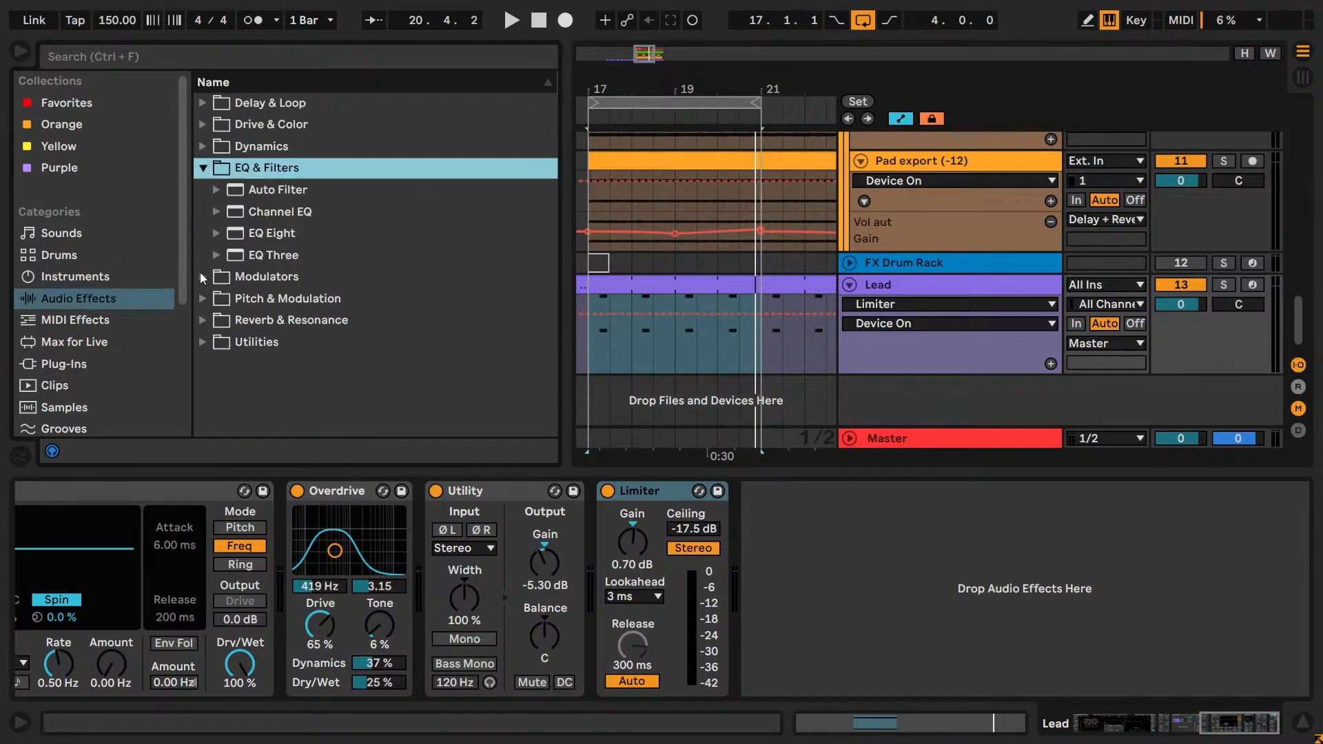
left_click_drag(272, 234, 783, 521)
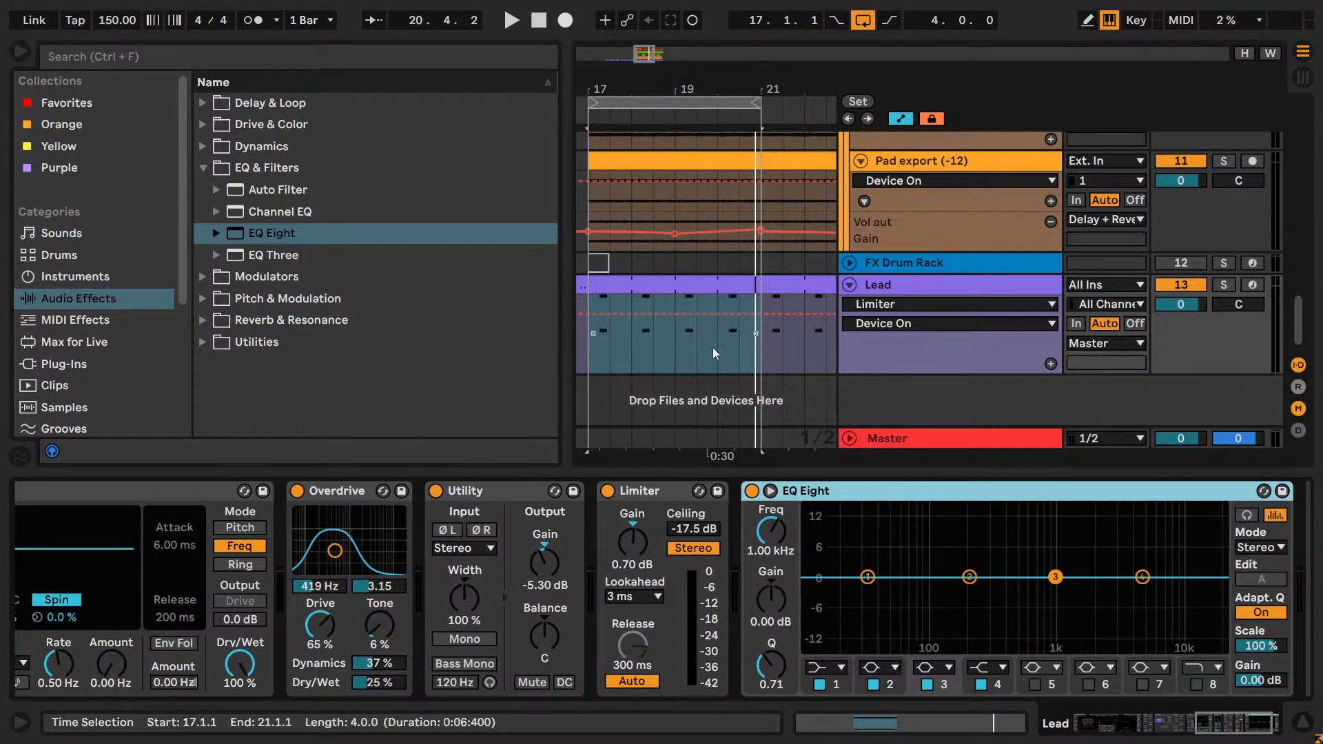
Insert a second Utility between the Limiter and the EQ Eight on the Lead.
left_click(213, 341)
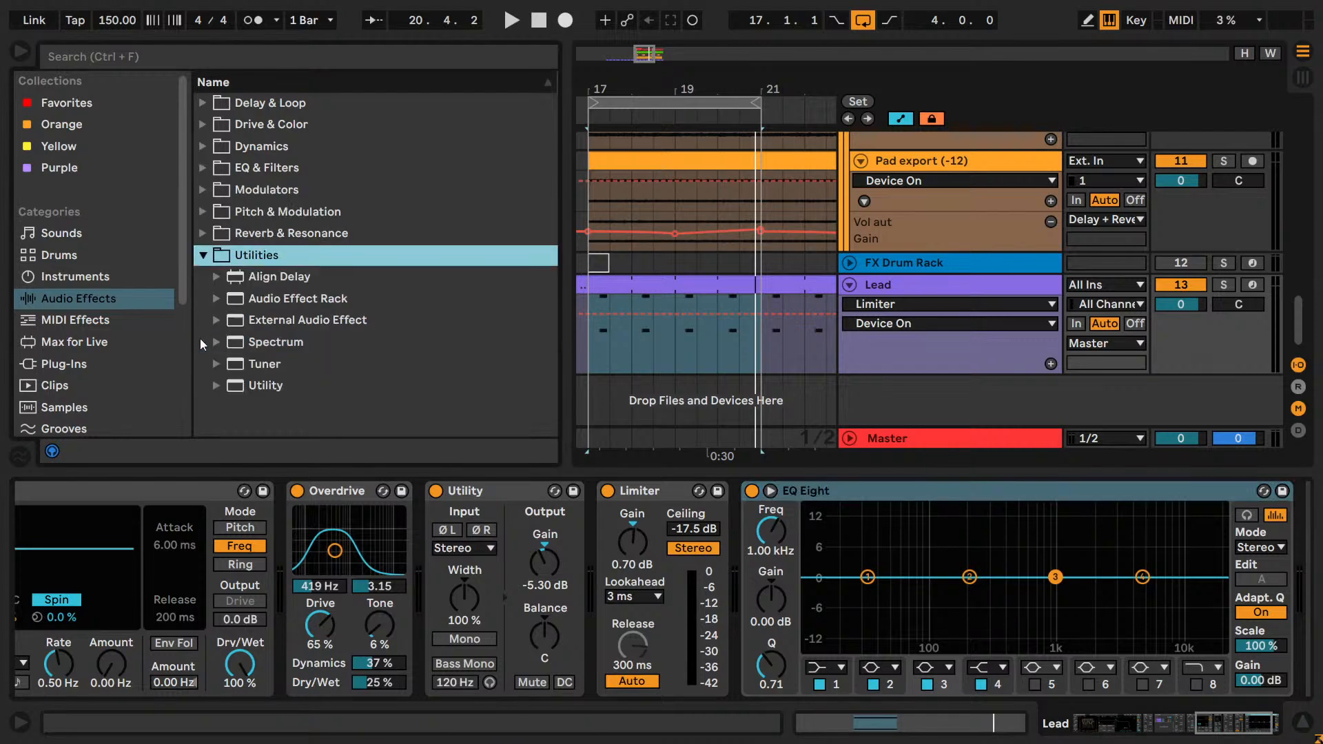
left_click(273, 387)
key("Return")
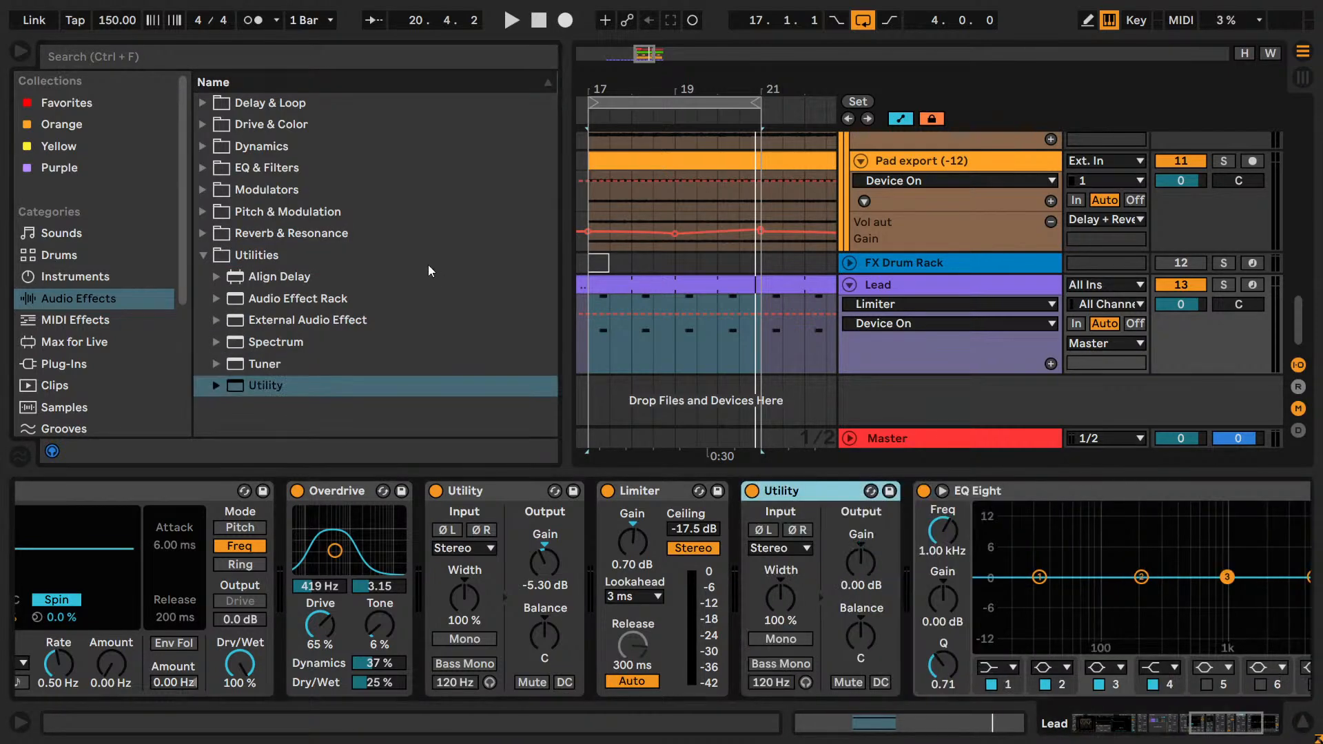
Solo the Lead track and start playing the looped section.
scroll(1213, 286, "up", 10)
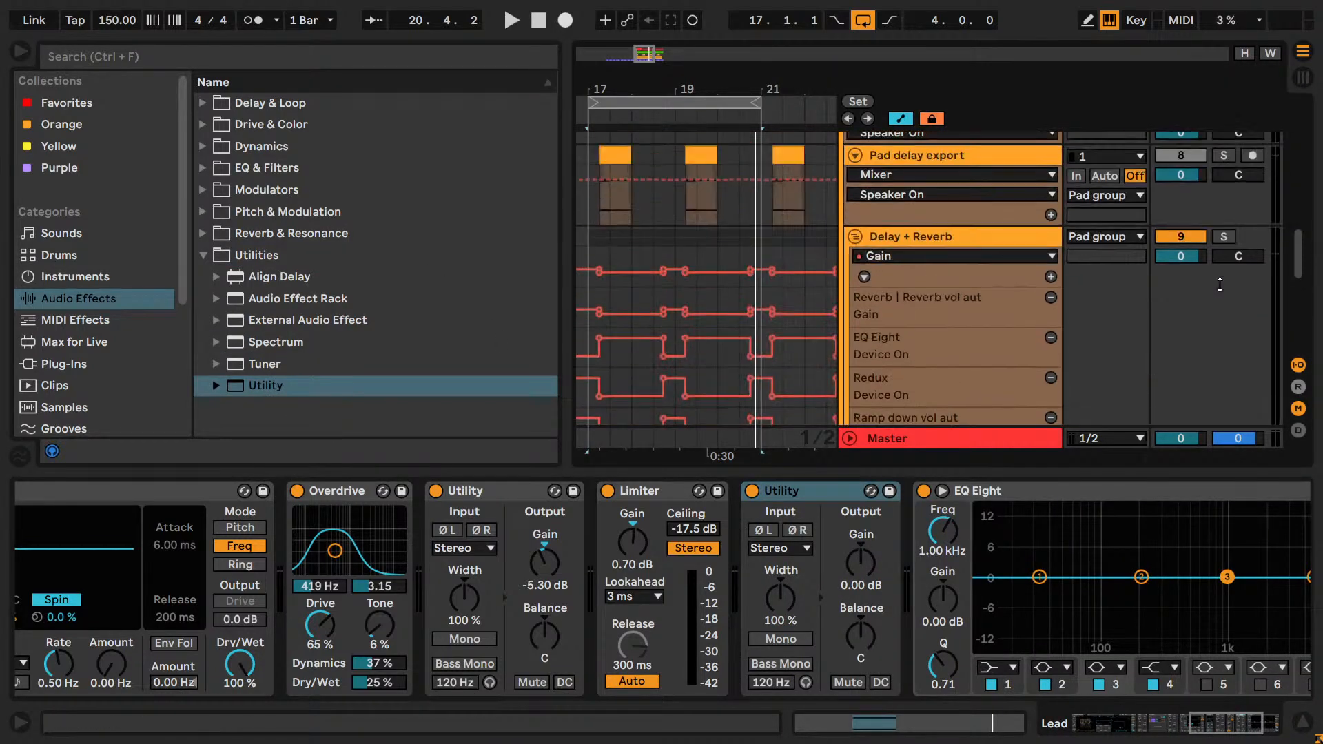
scroll(1223, 290, "down", 1)
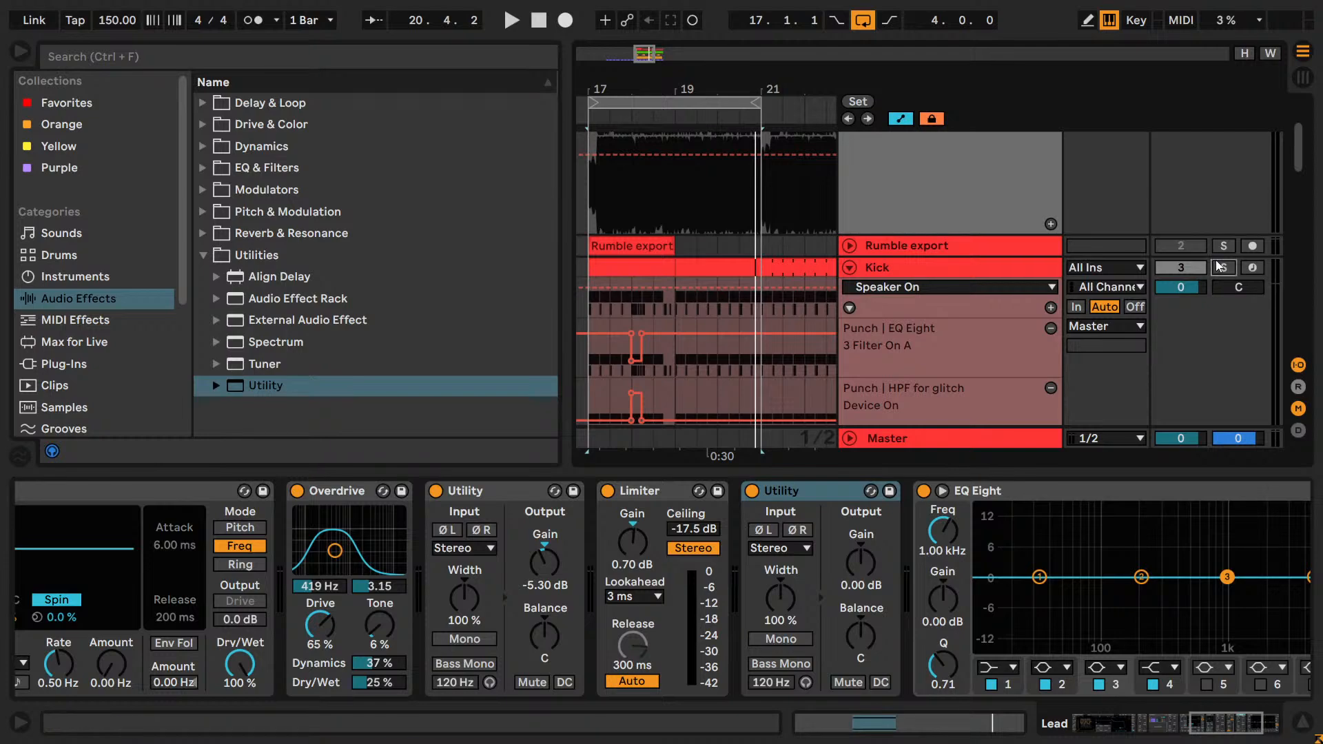
scroll(1218, 268, "down", 10)
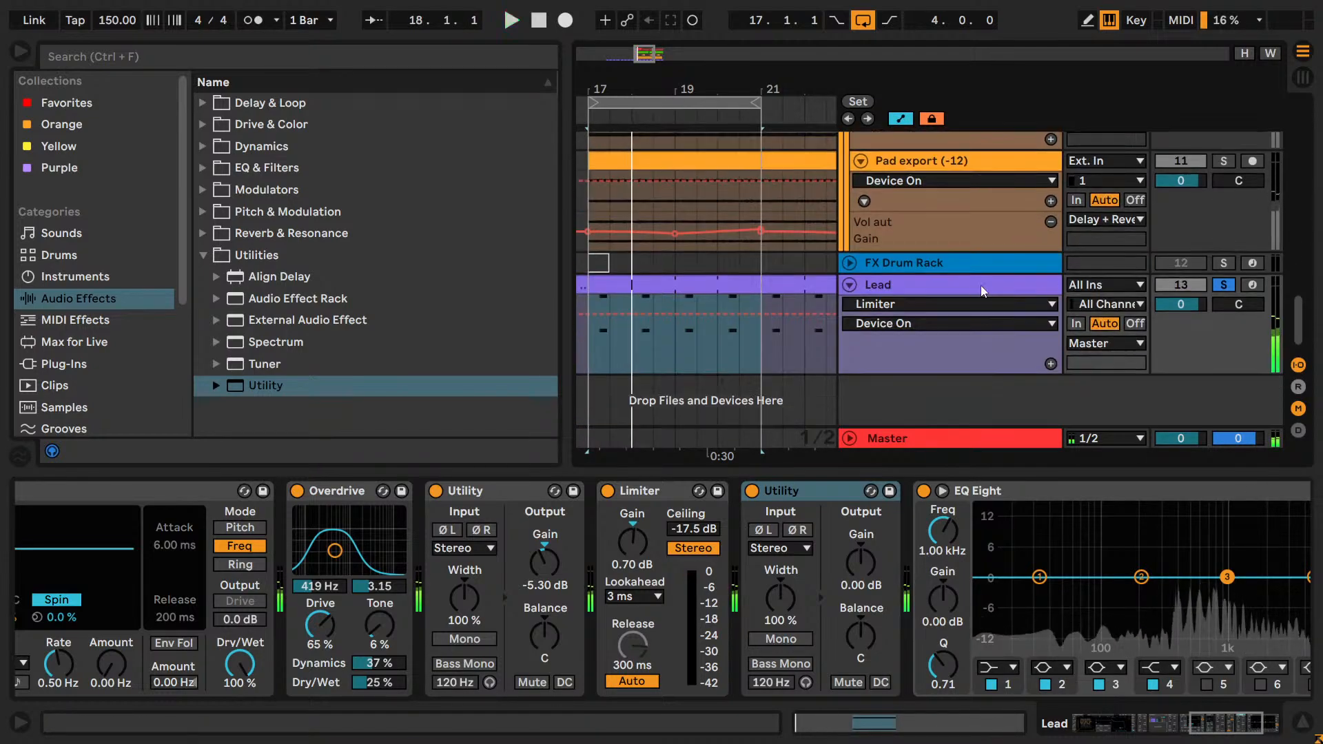
Search the Audio Effects for "shap" and insert a Shaper between the Lead's Limiter and the second Utility.
left_click(153, 80)
left_click(164, 60)
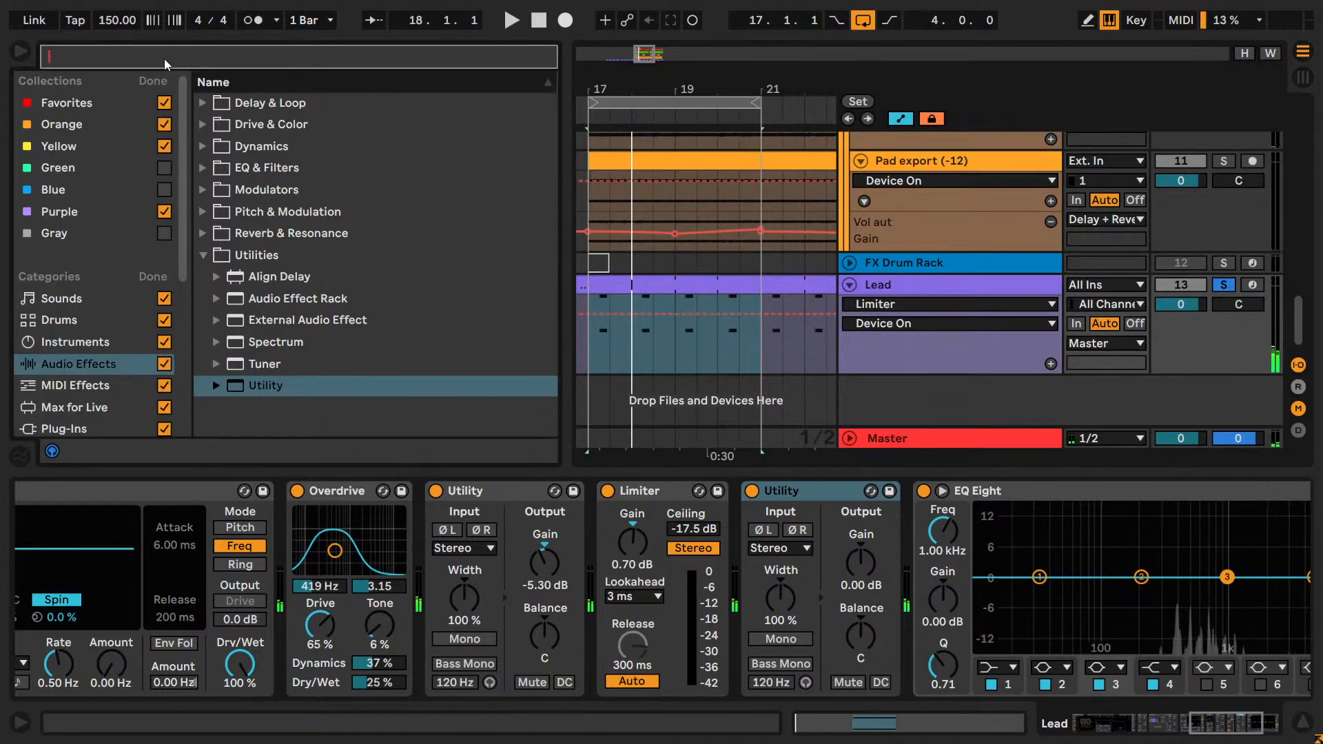
left_click(152, 80)
left_click(150, 59)
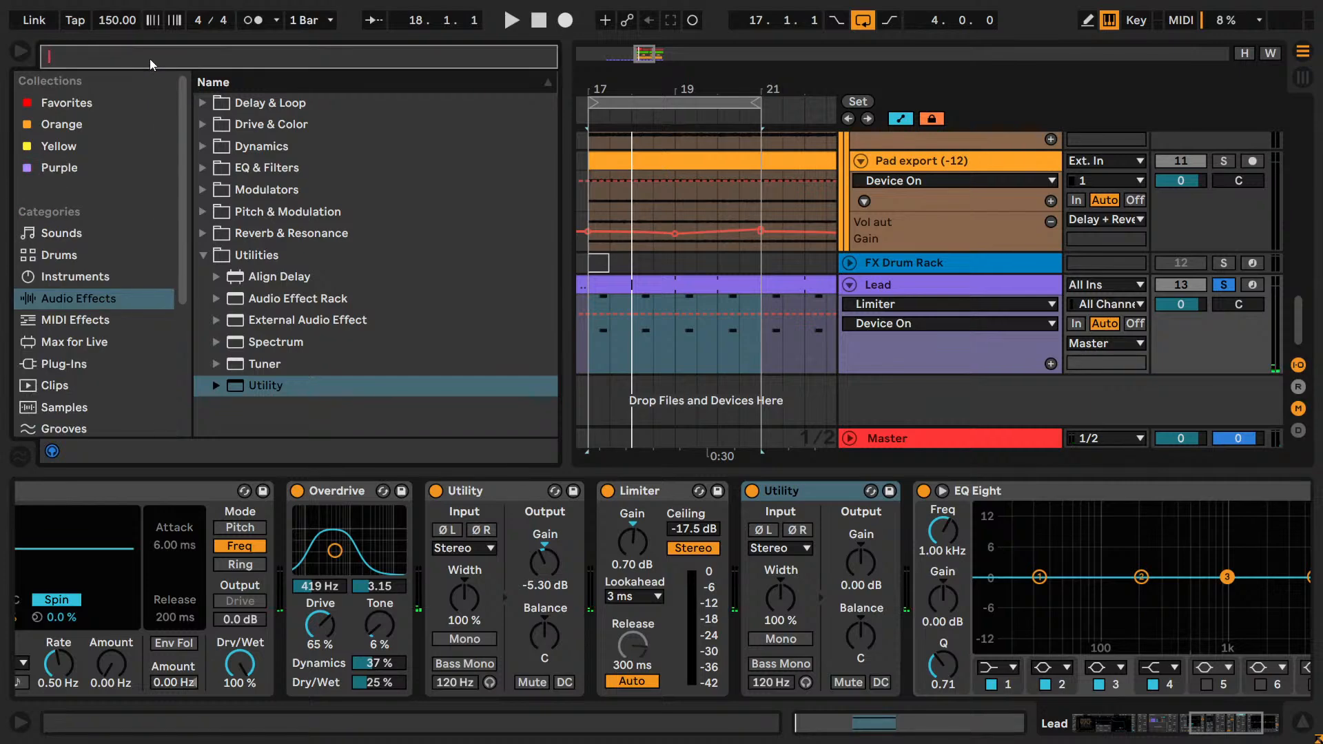
type("shap")
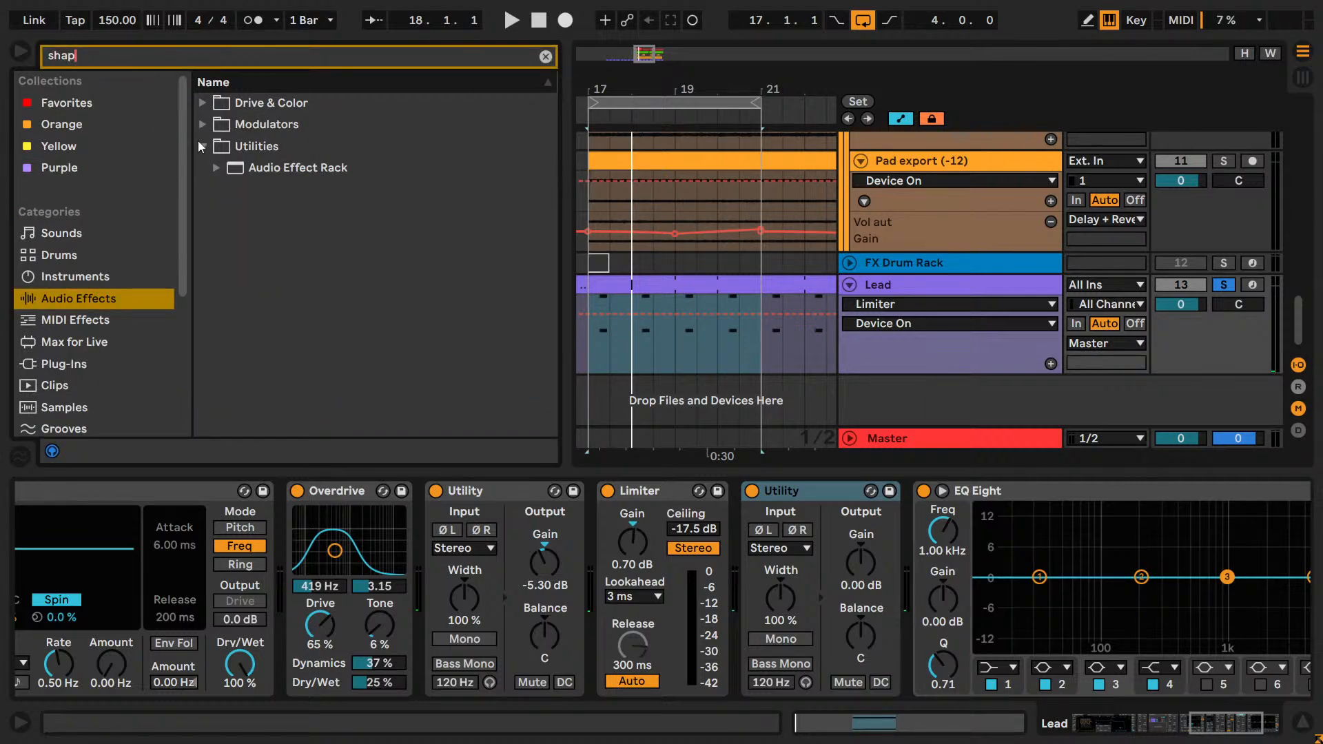
left_click_drag(231, 151, 695, 695)
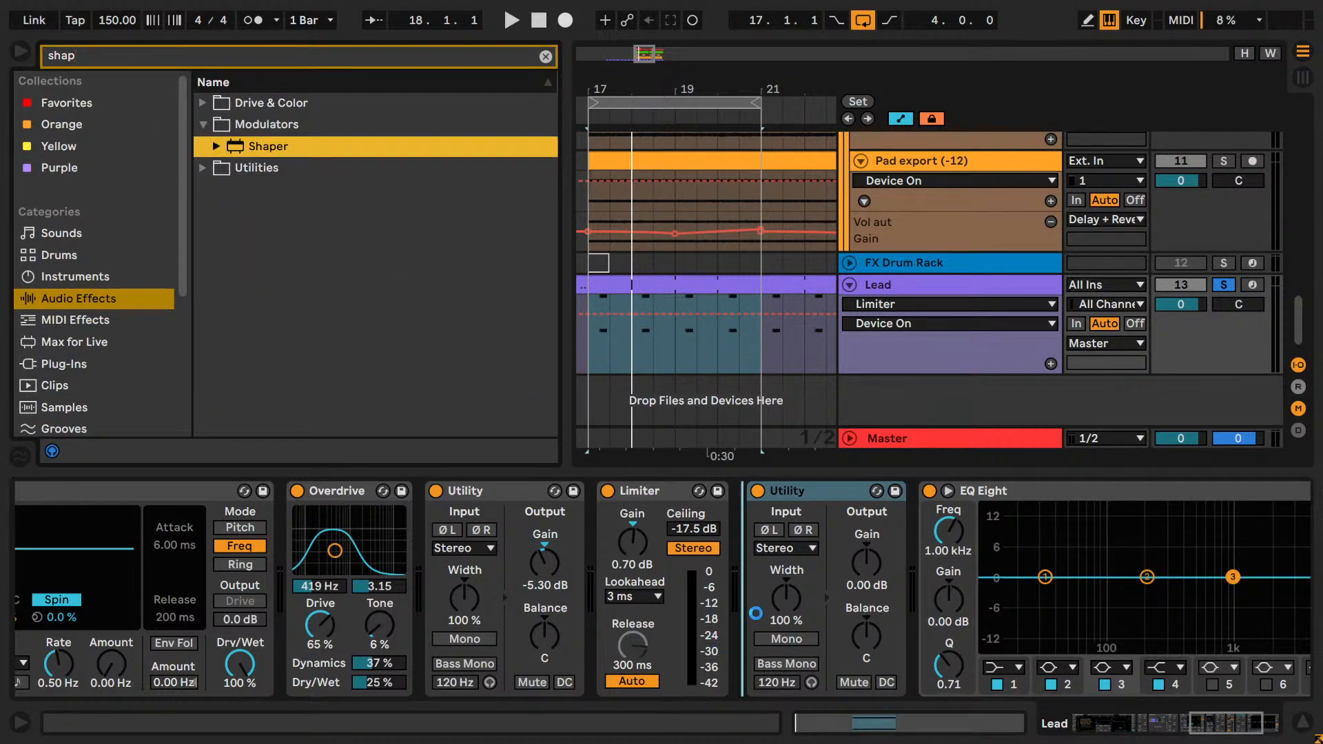
left_click_drag(756, 612, 755, 612)
Group the Shaper and the second Utility into a rack and map the Shaper to that Utility's Gain.
left_click(1278, 489, "shift")
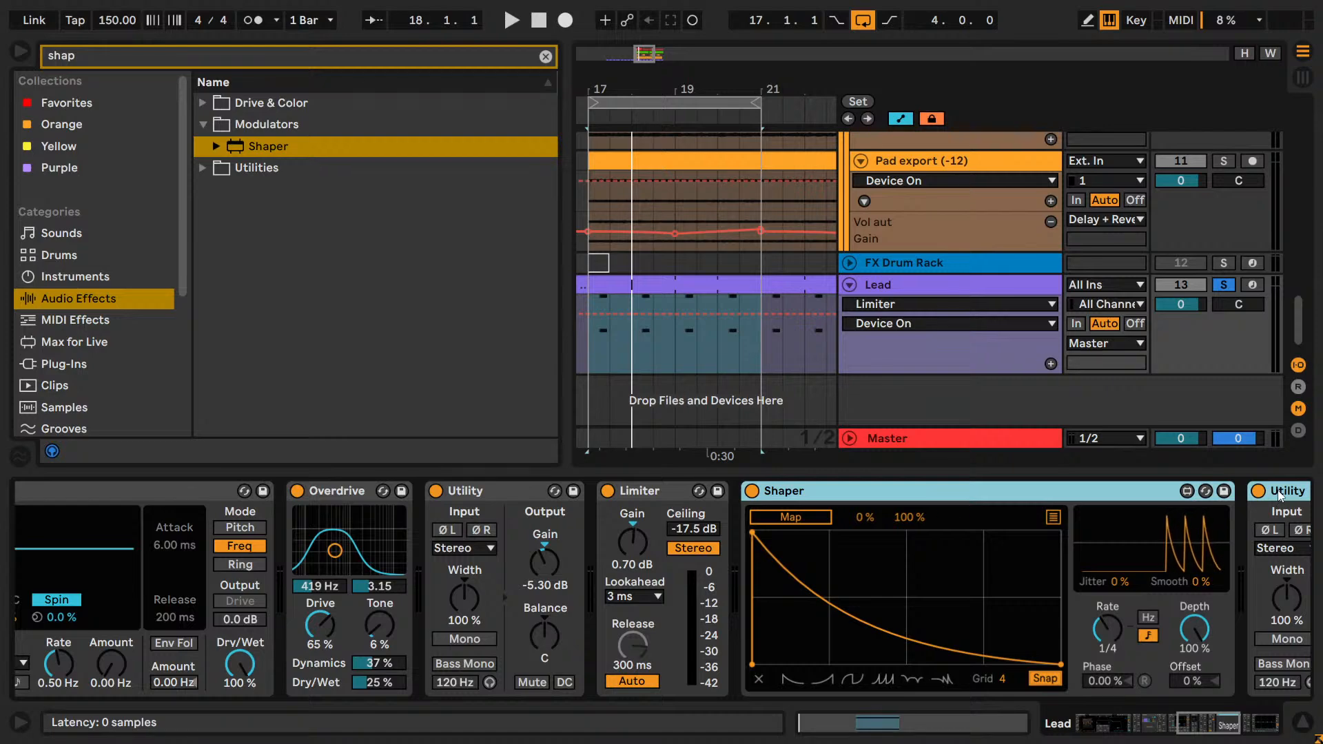
key("ctrl+g")
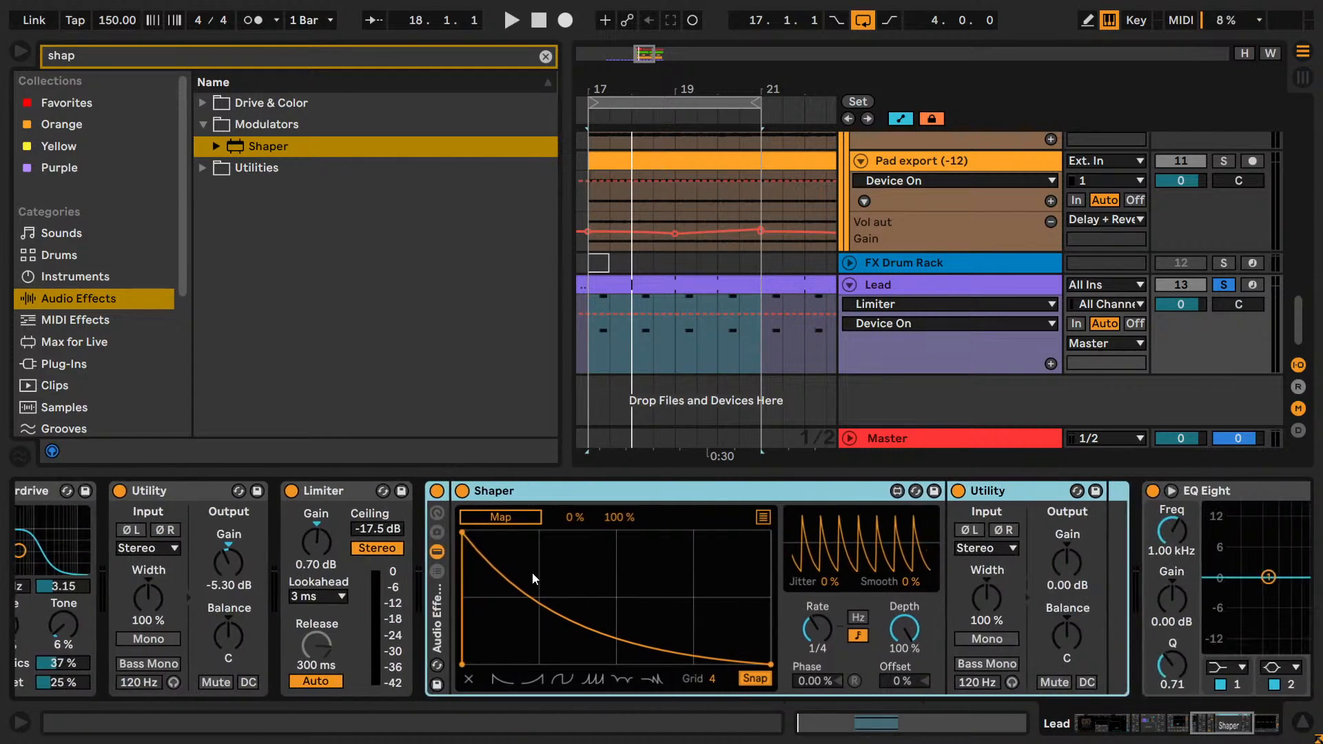
left_click(500, 516)
left_click(1067, 562)
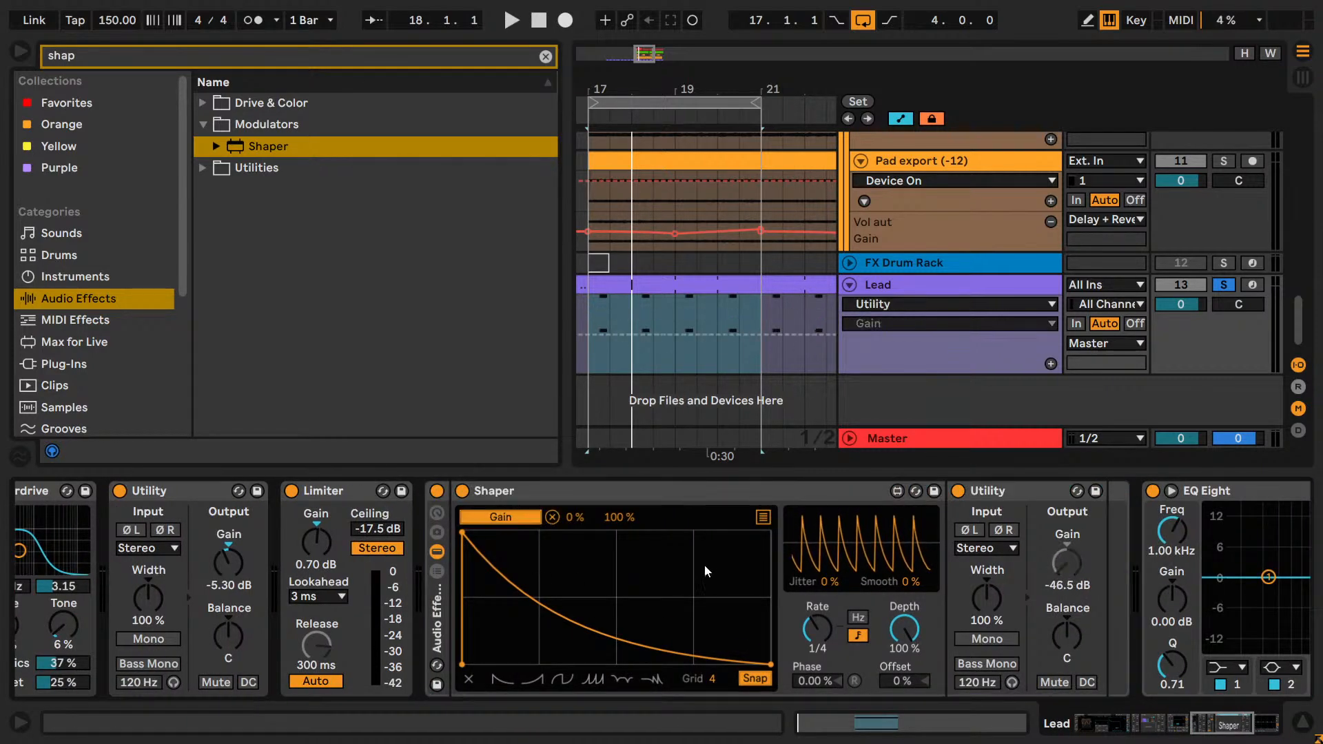
Shape the Shaper curve on a 16 grid: a flat low start, a steep ramp and a flat top, with the Gain mapping maximum at 50%.
left_click(531, 679)
left_click(532, 680)
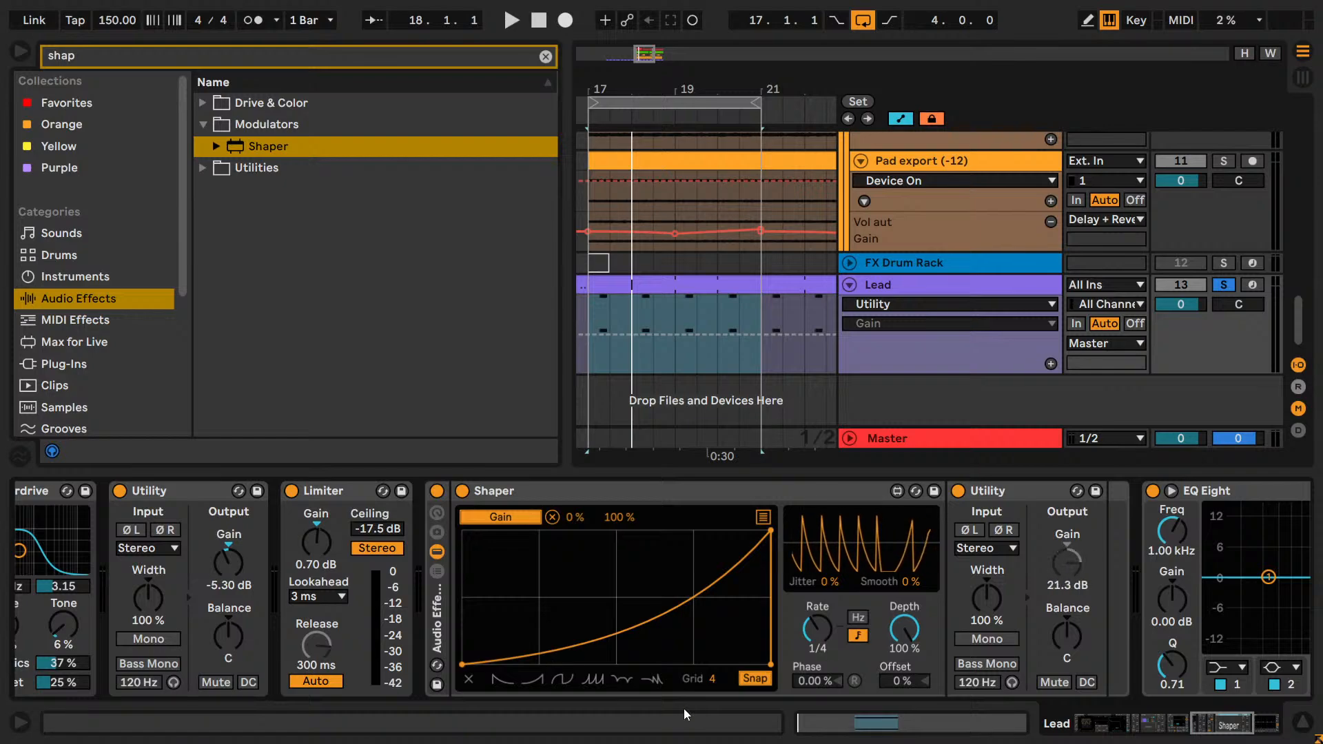
left_click_drag(712, 678, 713, 644)
left_click_drag(603, 585, 577, 497)
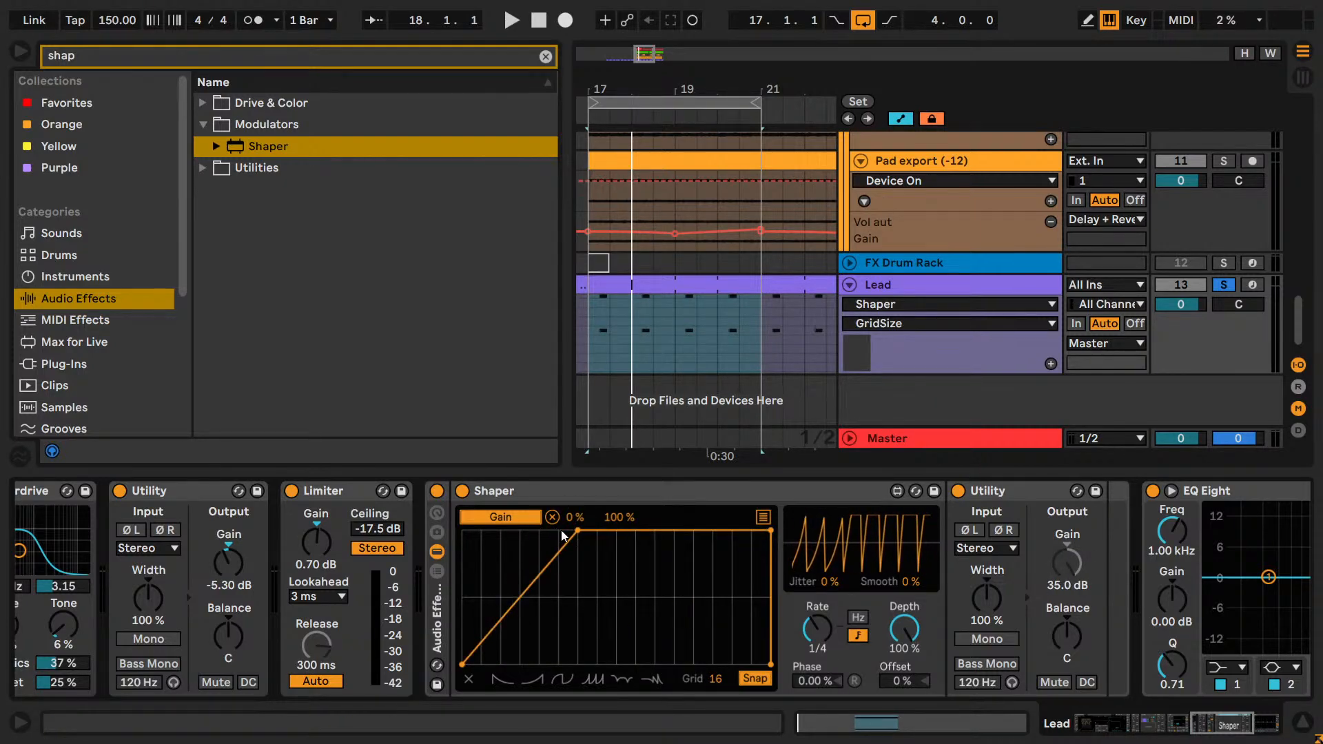
left_click(521, 672)
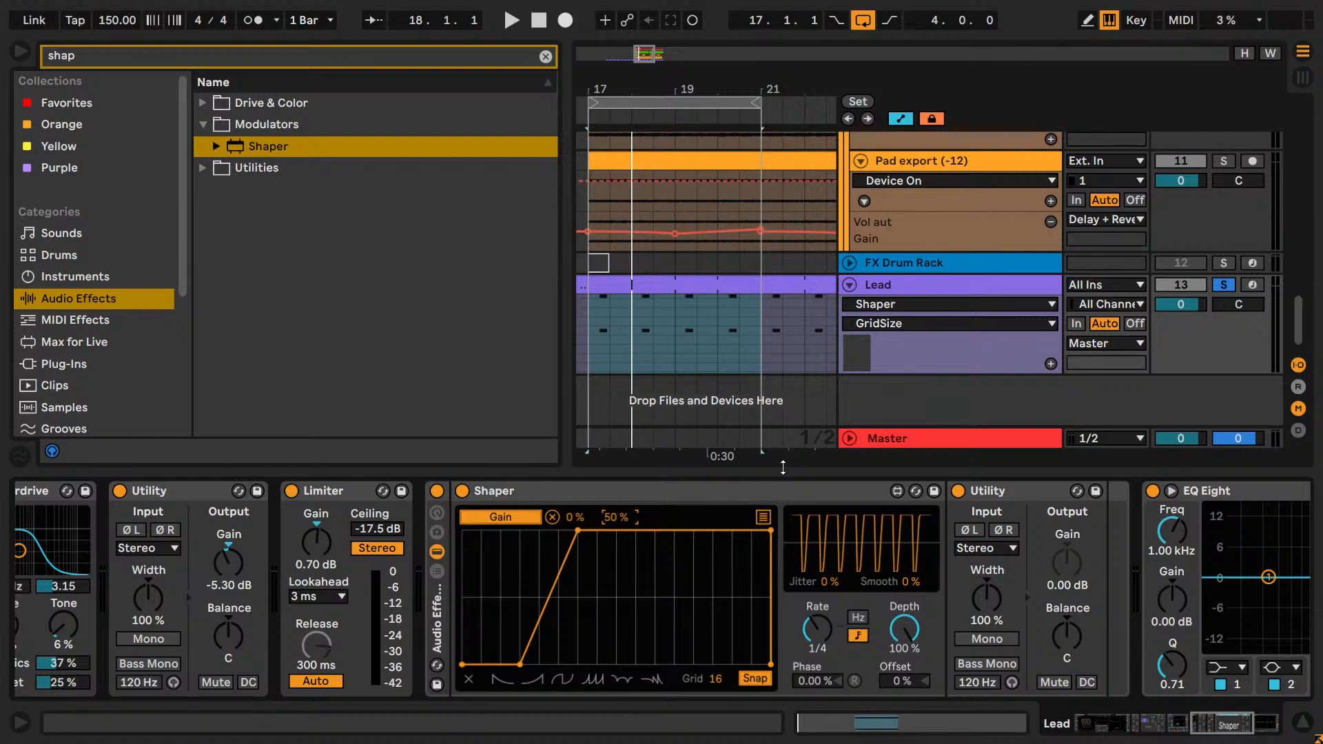
Play the soloed Lead and set the Shaper's Gain mapping range to 45% minimum and 52% maximum.
key("space")
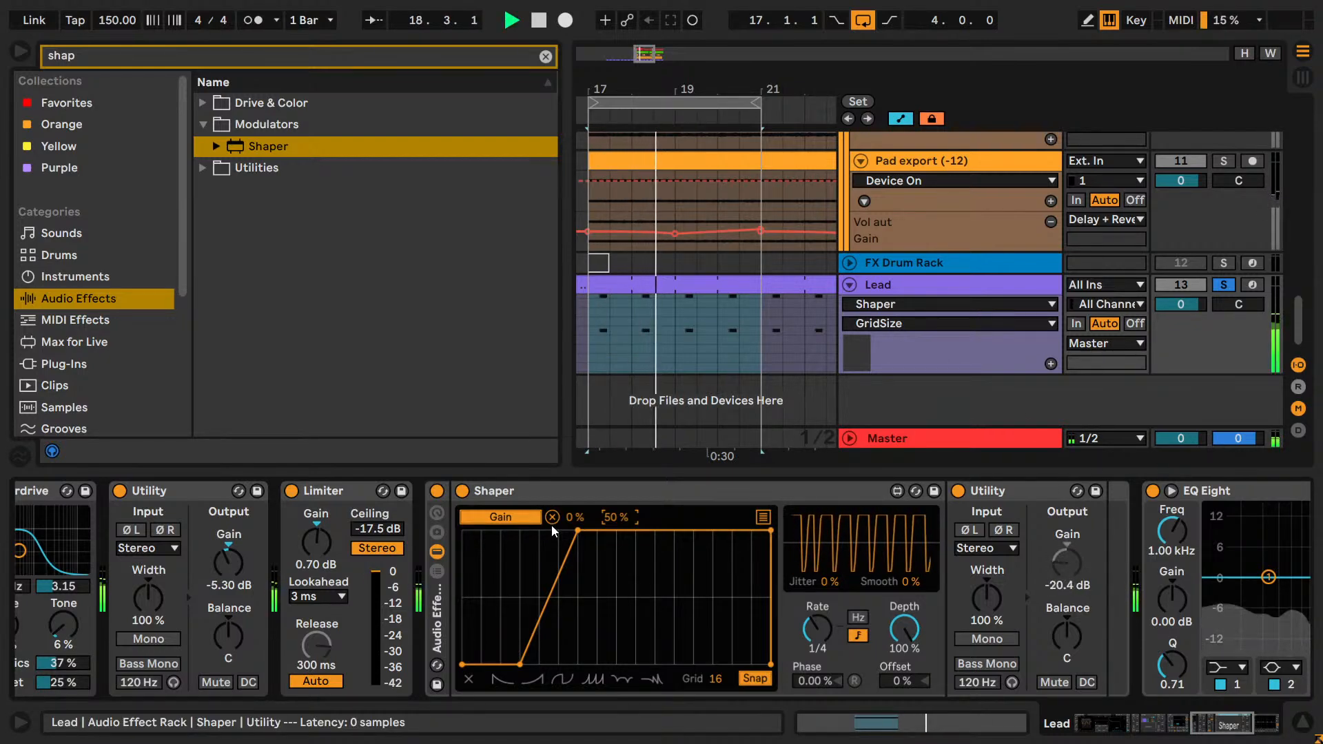
key("space")
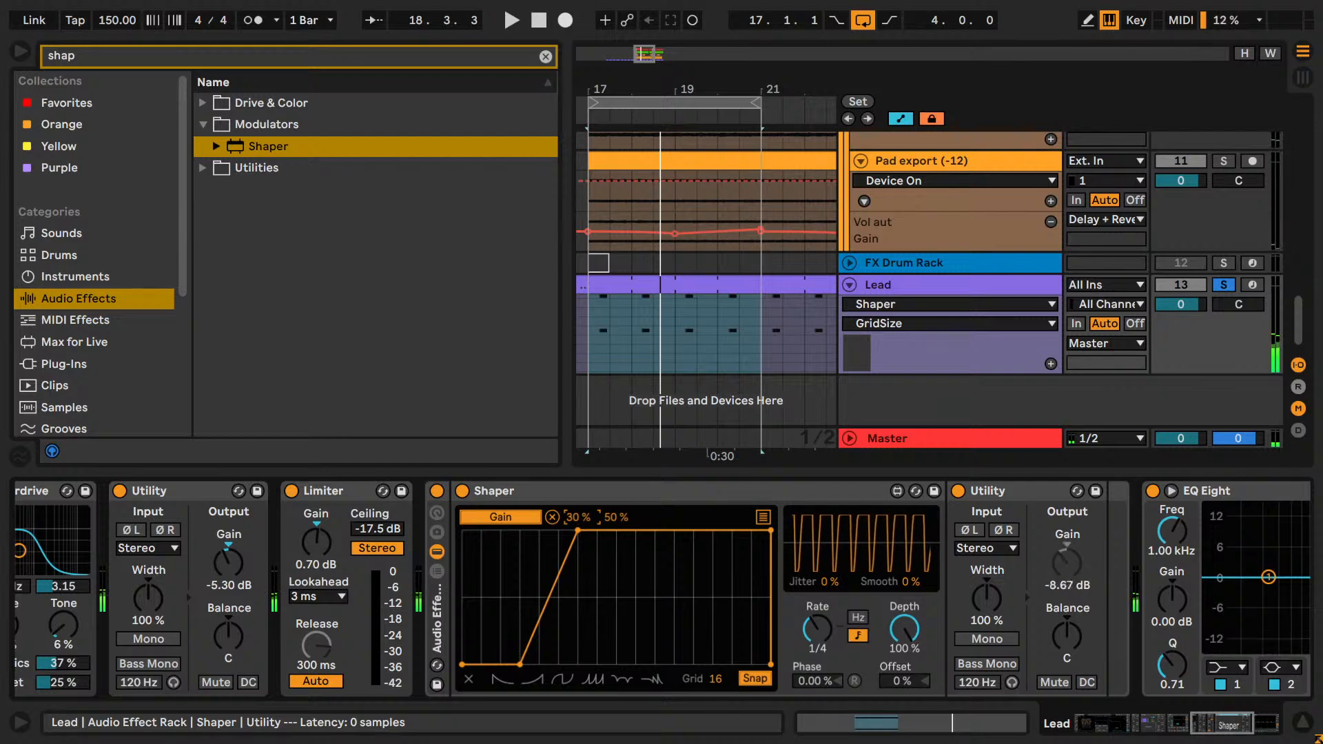
key("space")
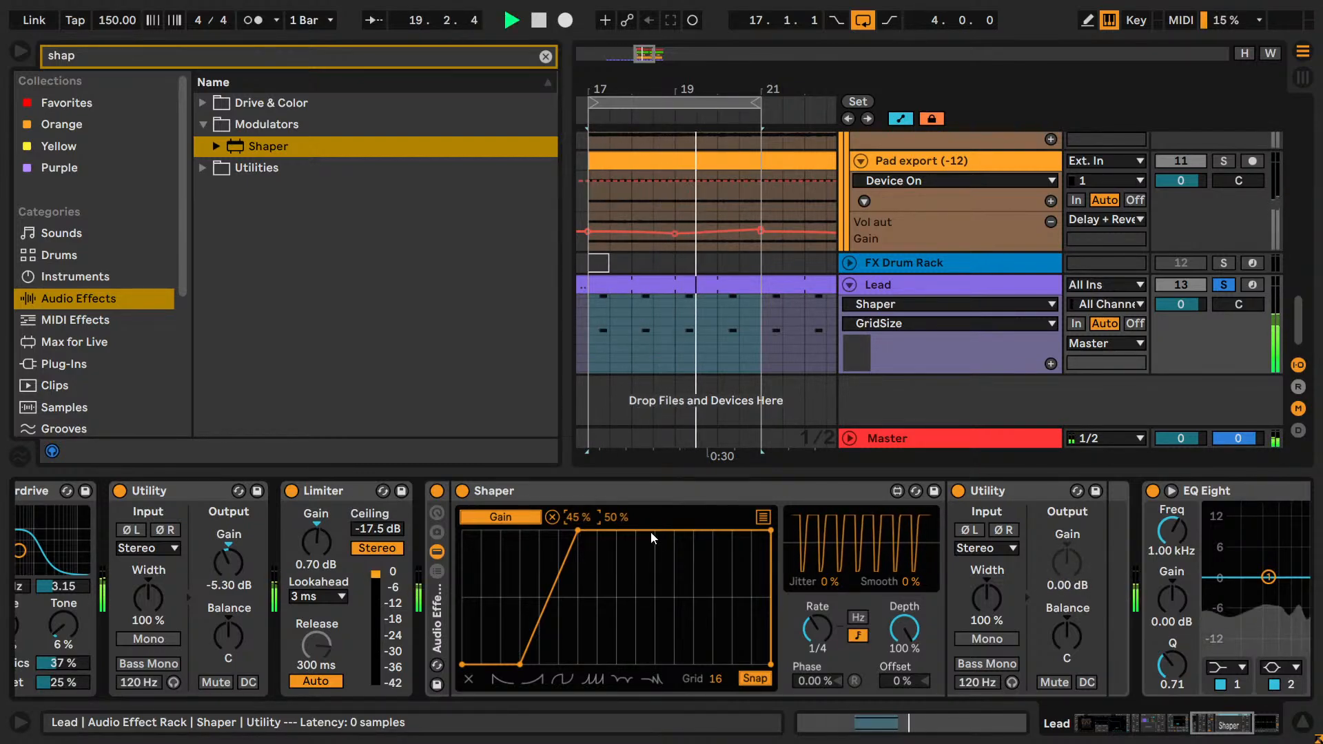
left_click_drag(617, 516, 618, 514)
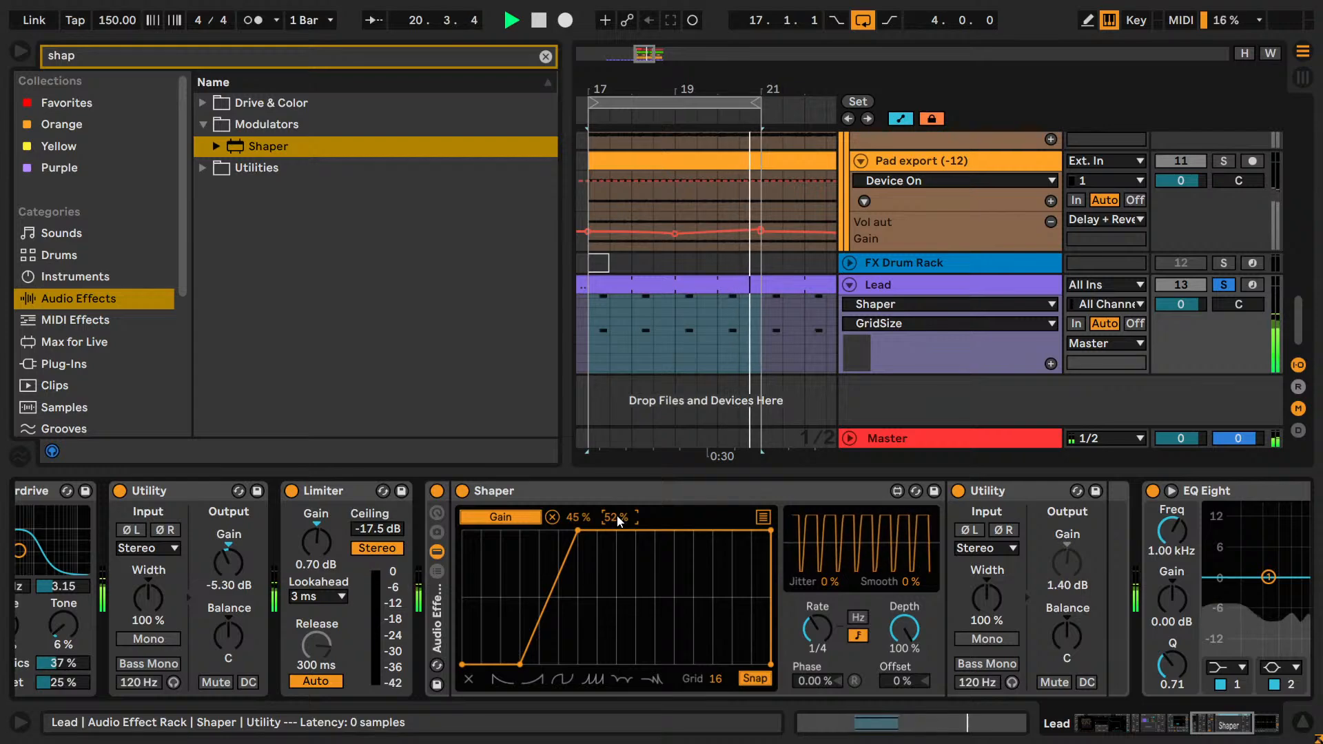
Solo the Kick alongside the Lead and play the loop from bar 17.
left_click(1223, 285)
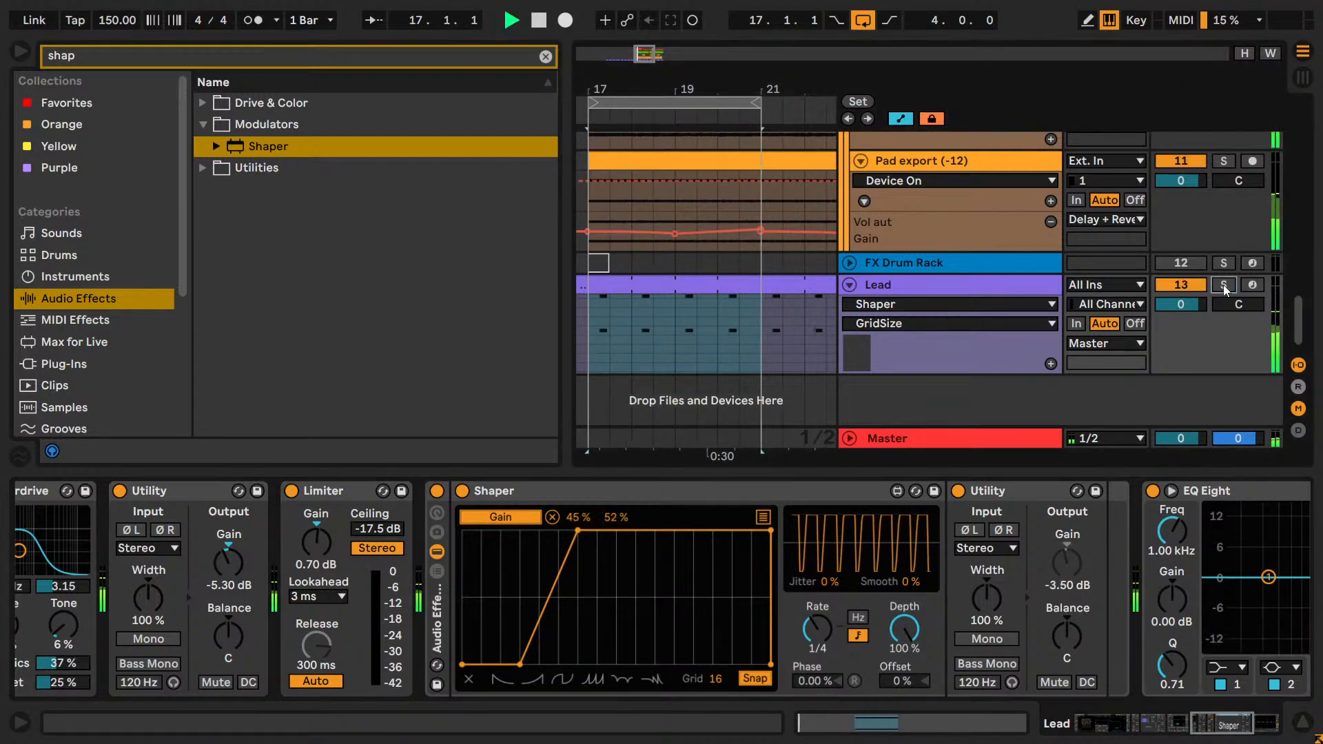
key("space")
scroll(1223, 287, "up", 15)
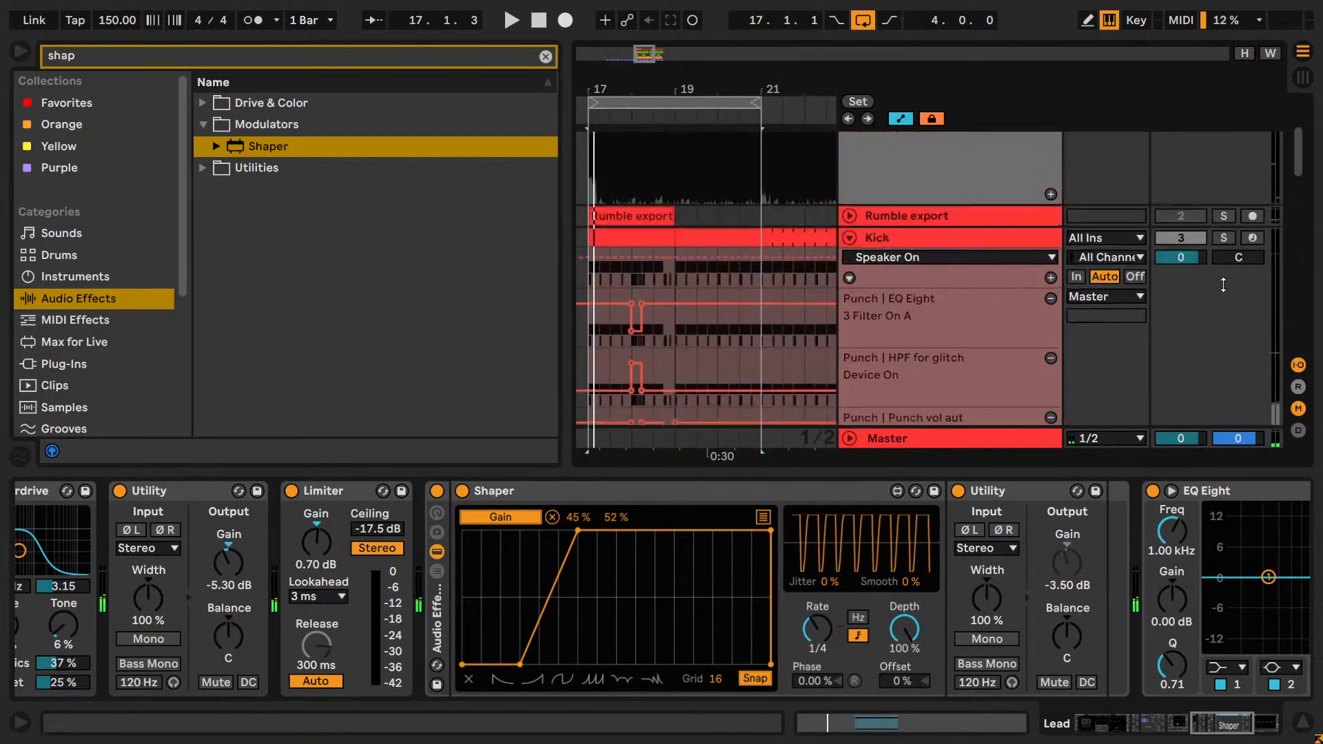
scroll(1224, 285, "up", 2)
left_click(1224, 277)
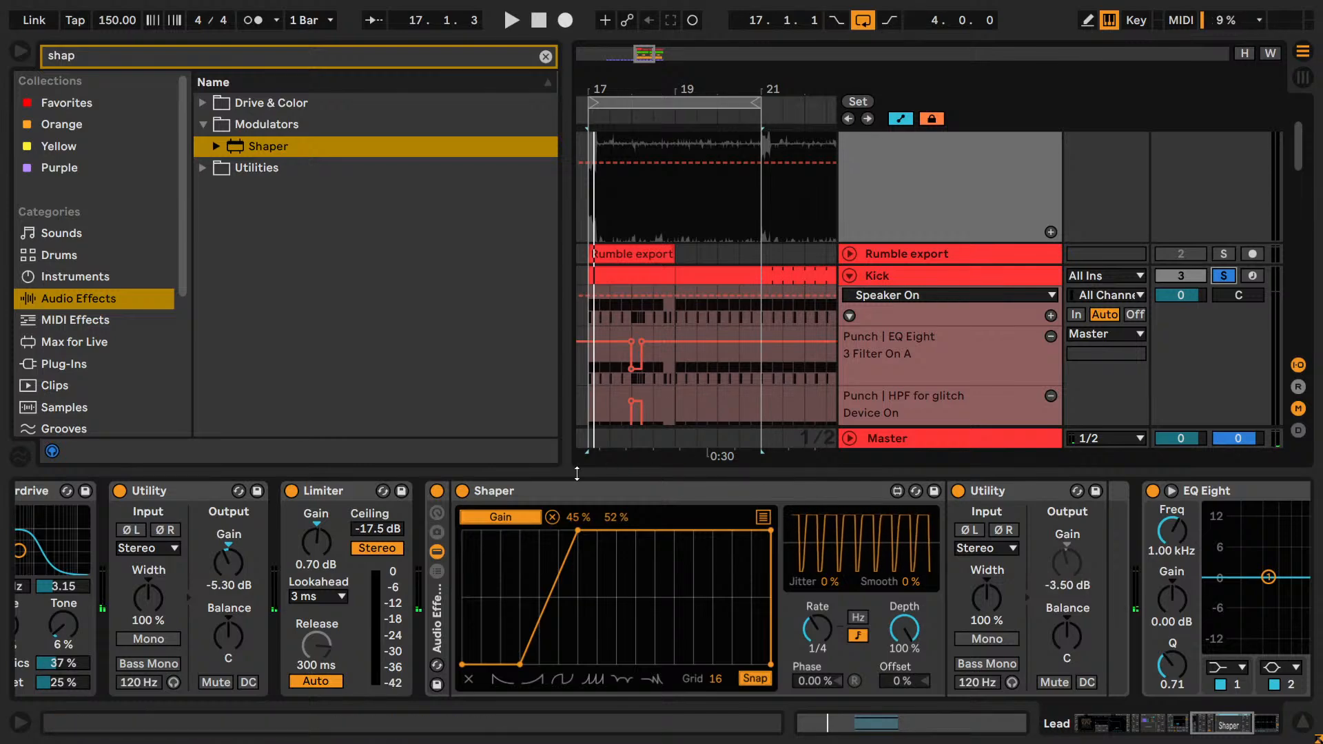
key("space")
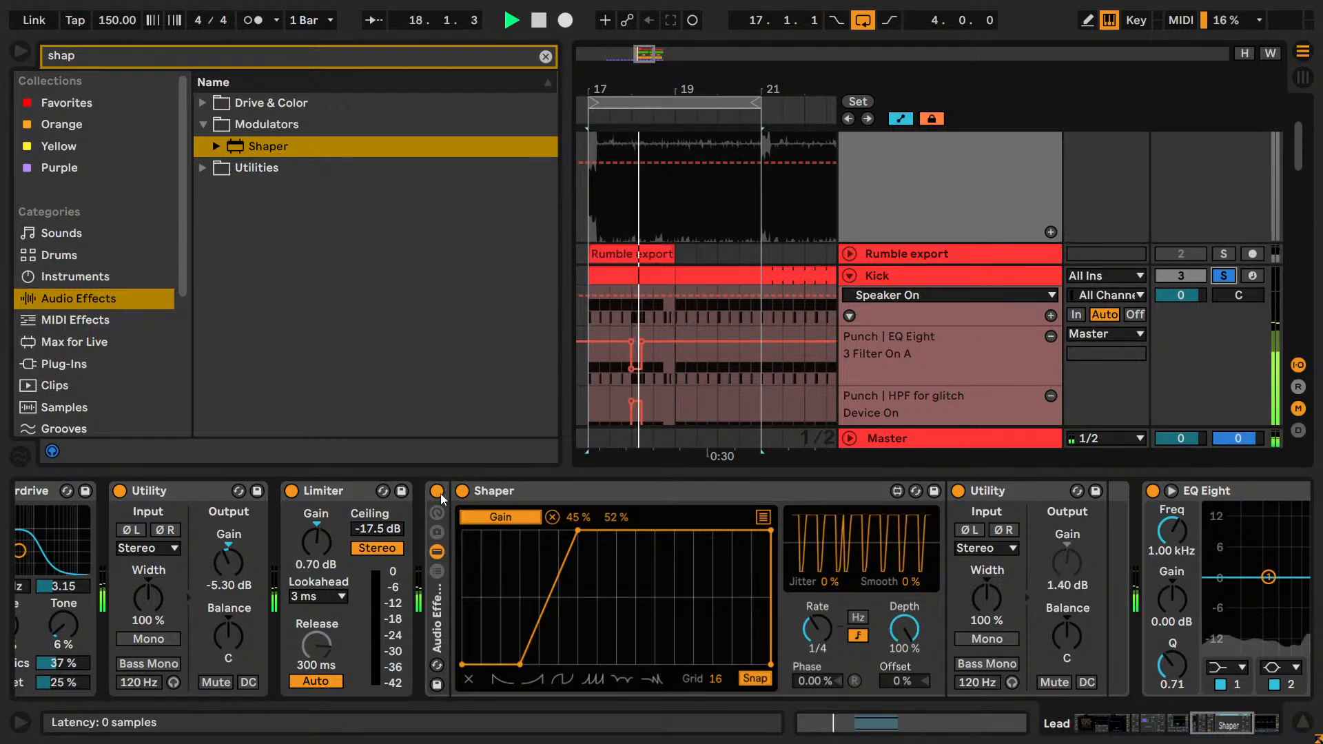
Compare the loop with the Shaper rack bypassed and active, and set the Gain mapping range to 47% and 51%.
left_click(437, 491)
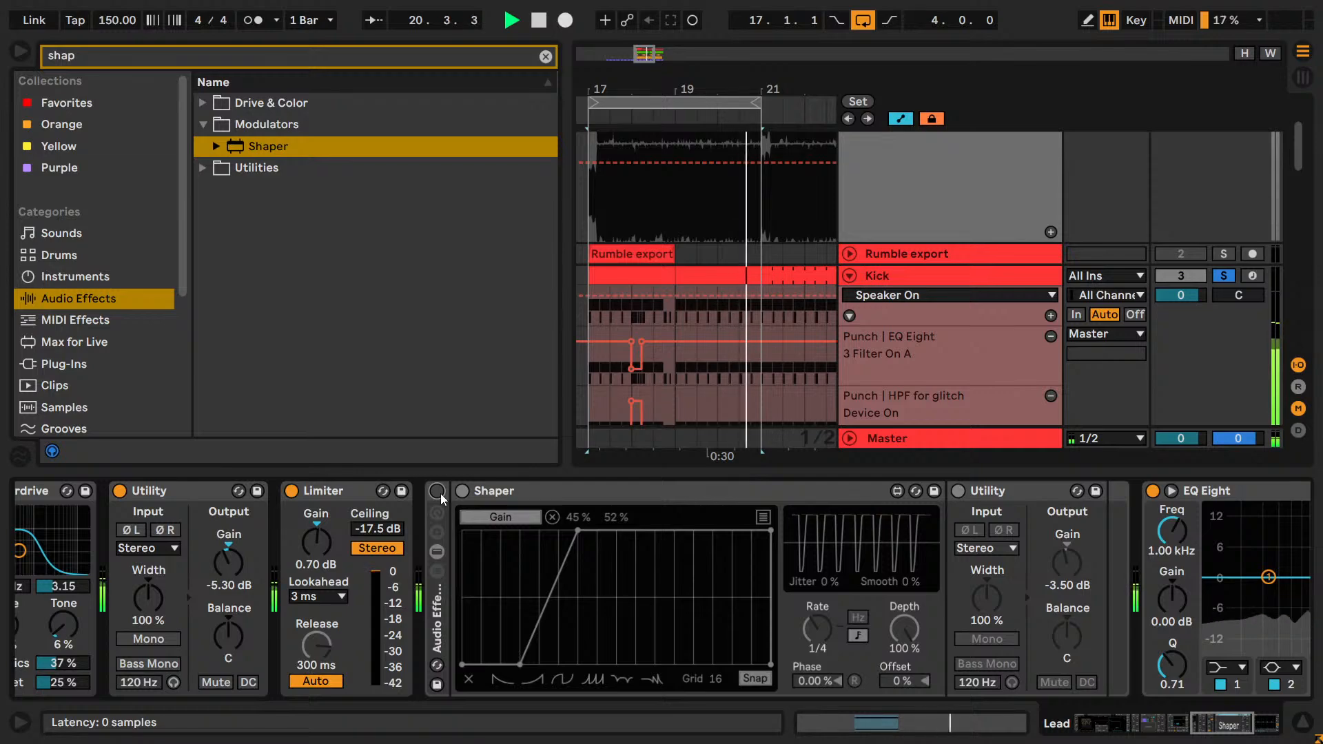
left_click(437, 491)
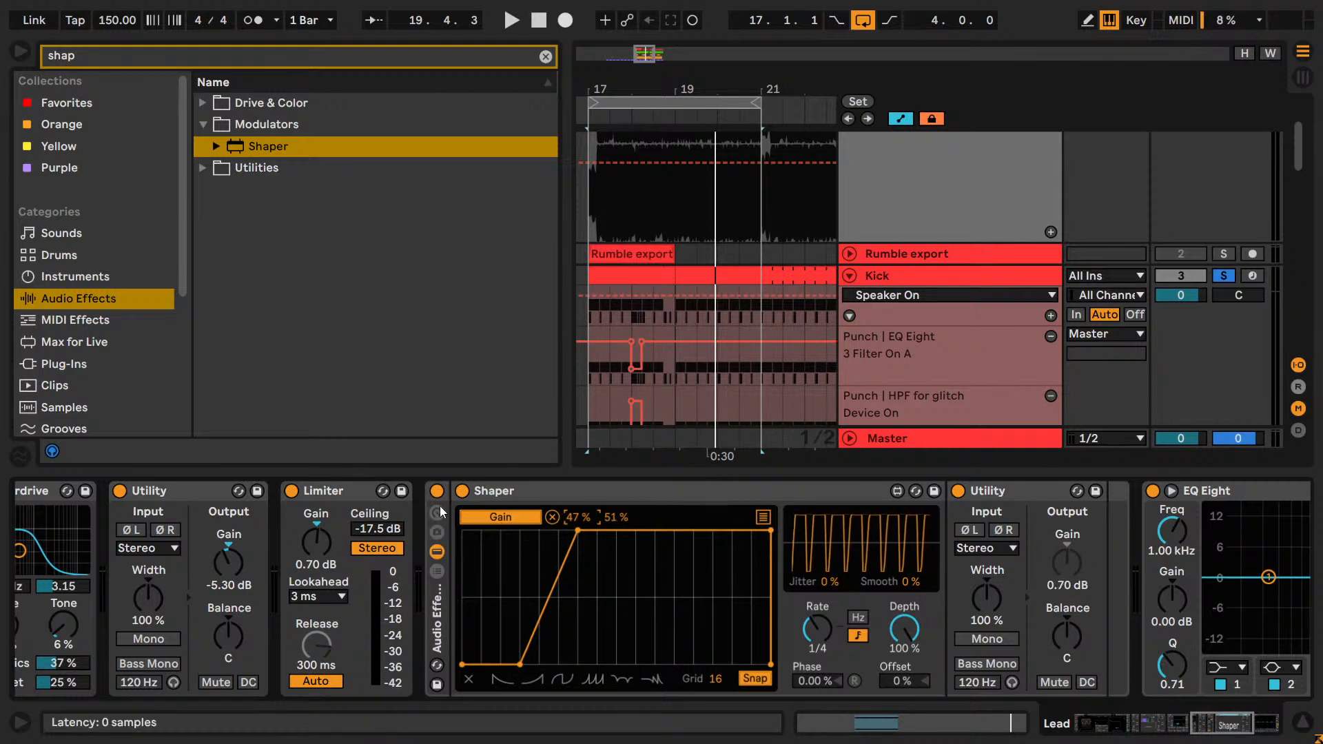
key("space")
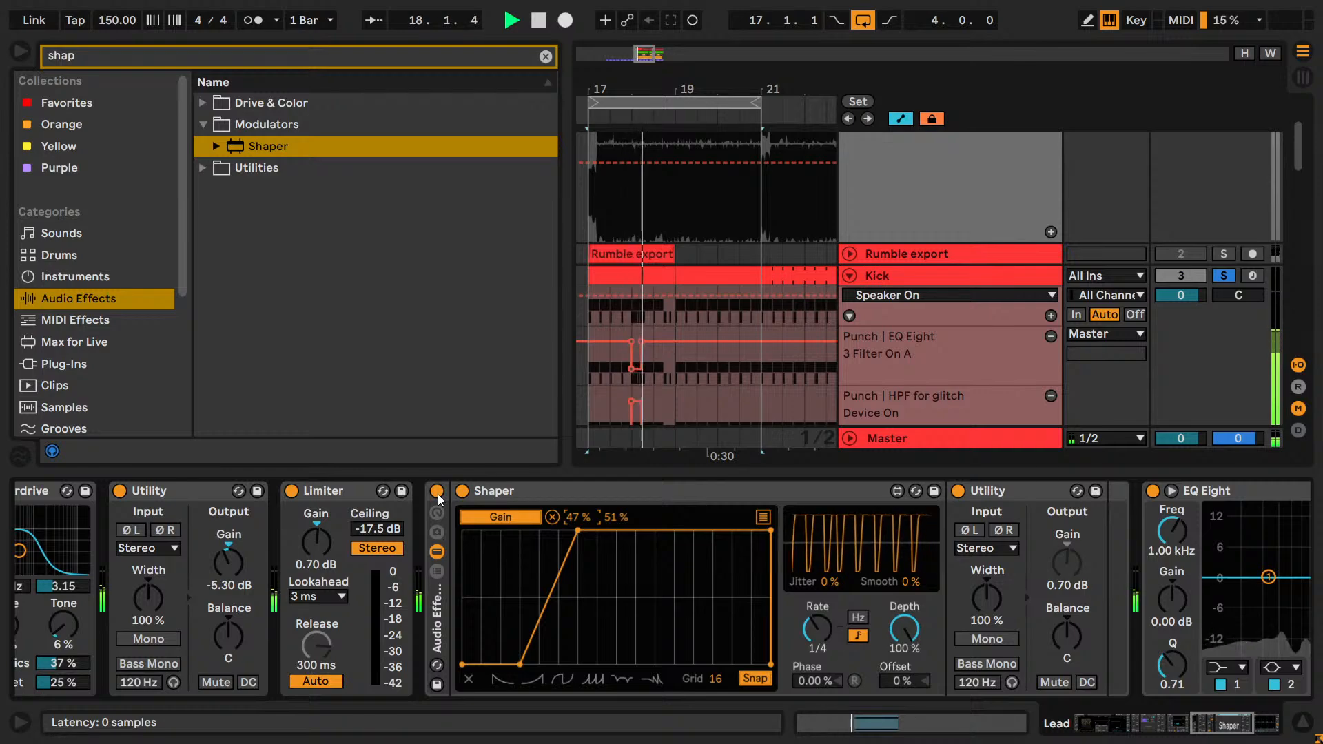
left_click(437, 491)
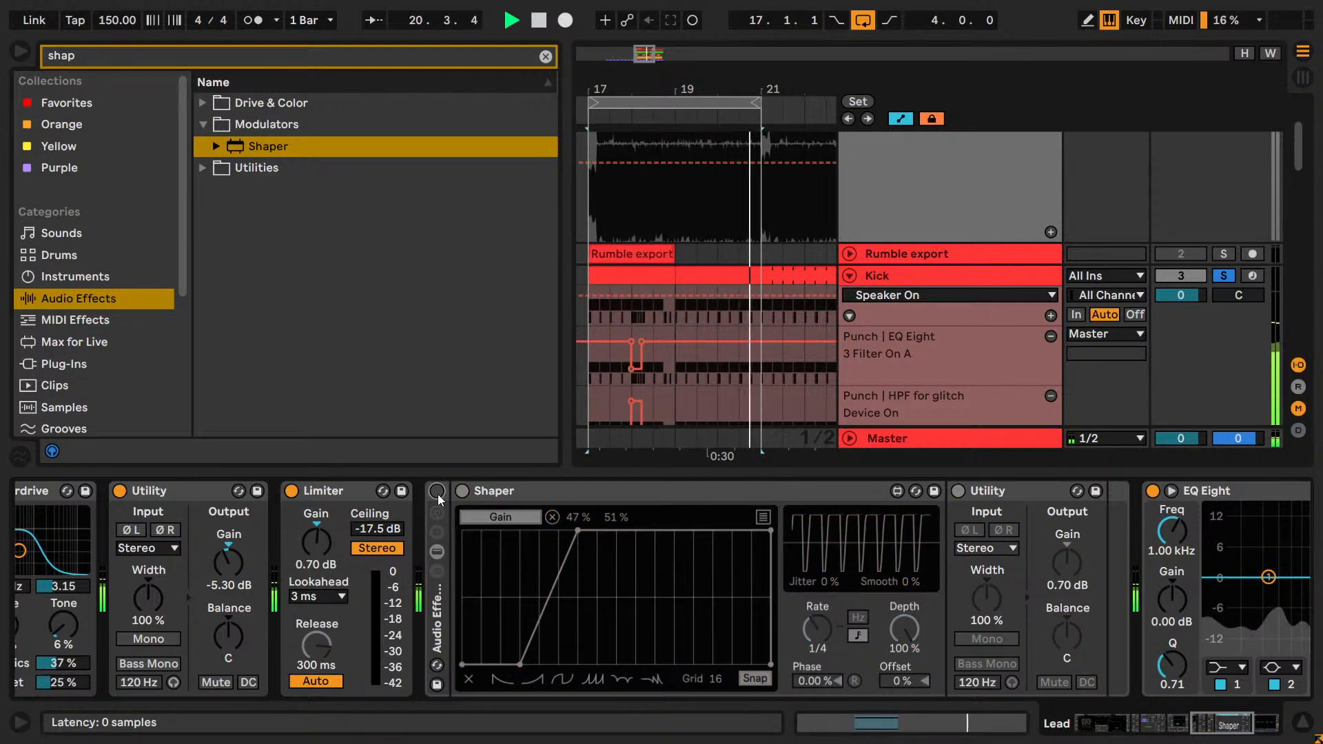
left_click(437, 491)
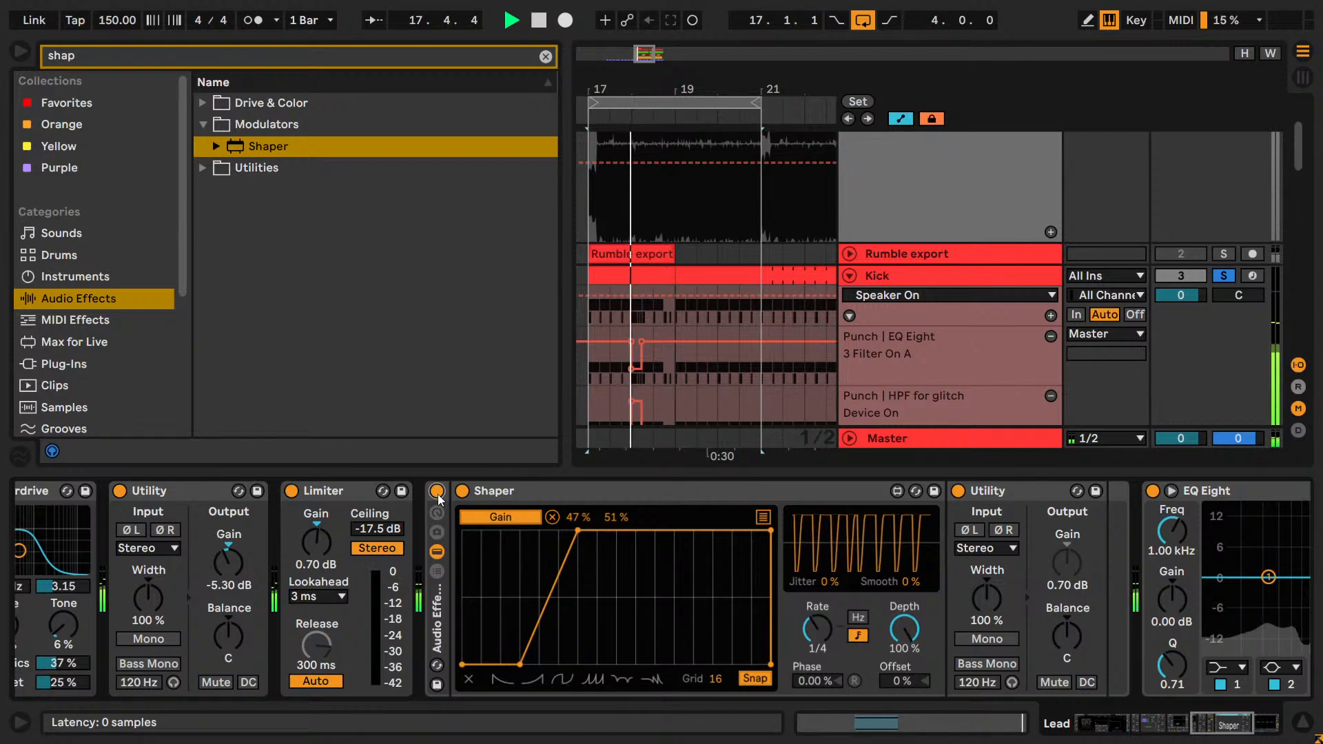
Solo only the Lead and compare the loop with the Shaper rack active and bypassed.
scroll(1234, 326, "down", 10)
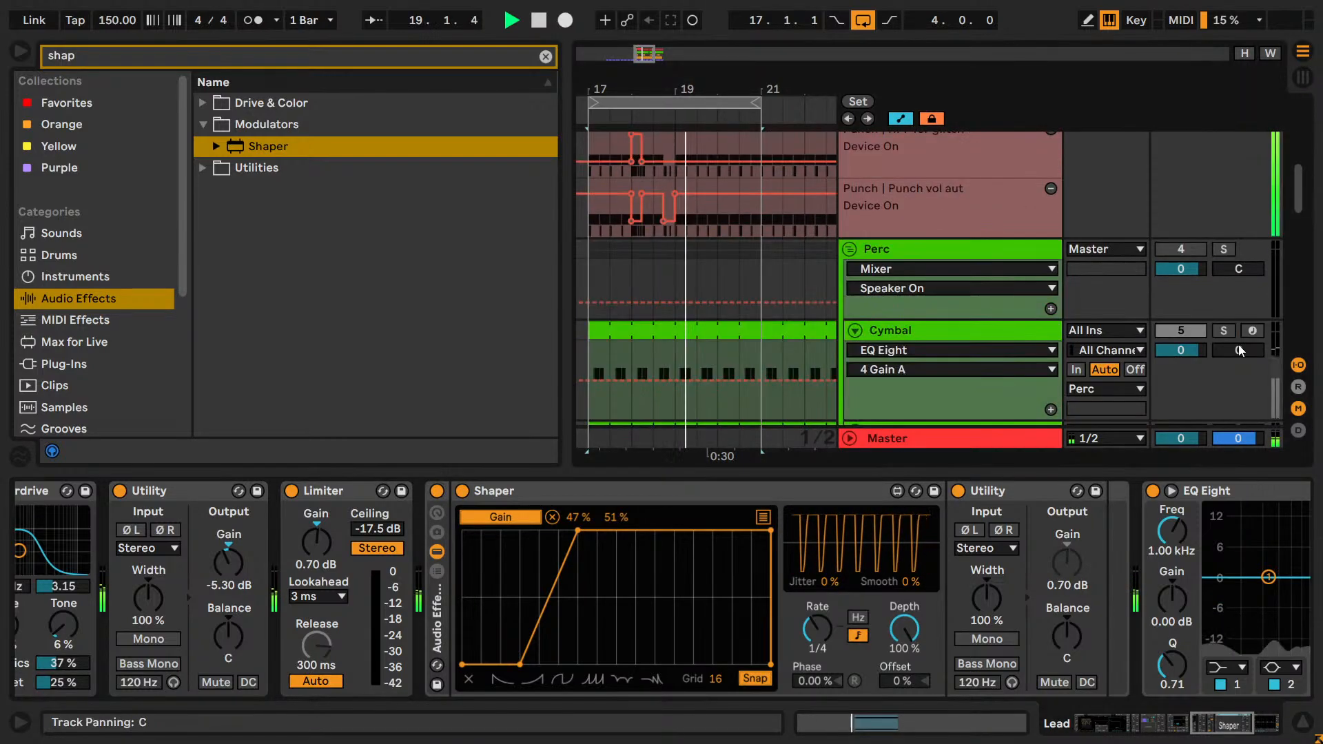
scroll(1233, 328, "down", 10)
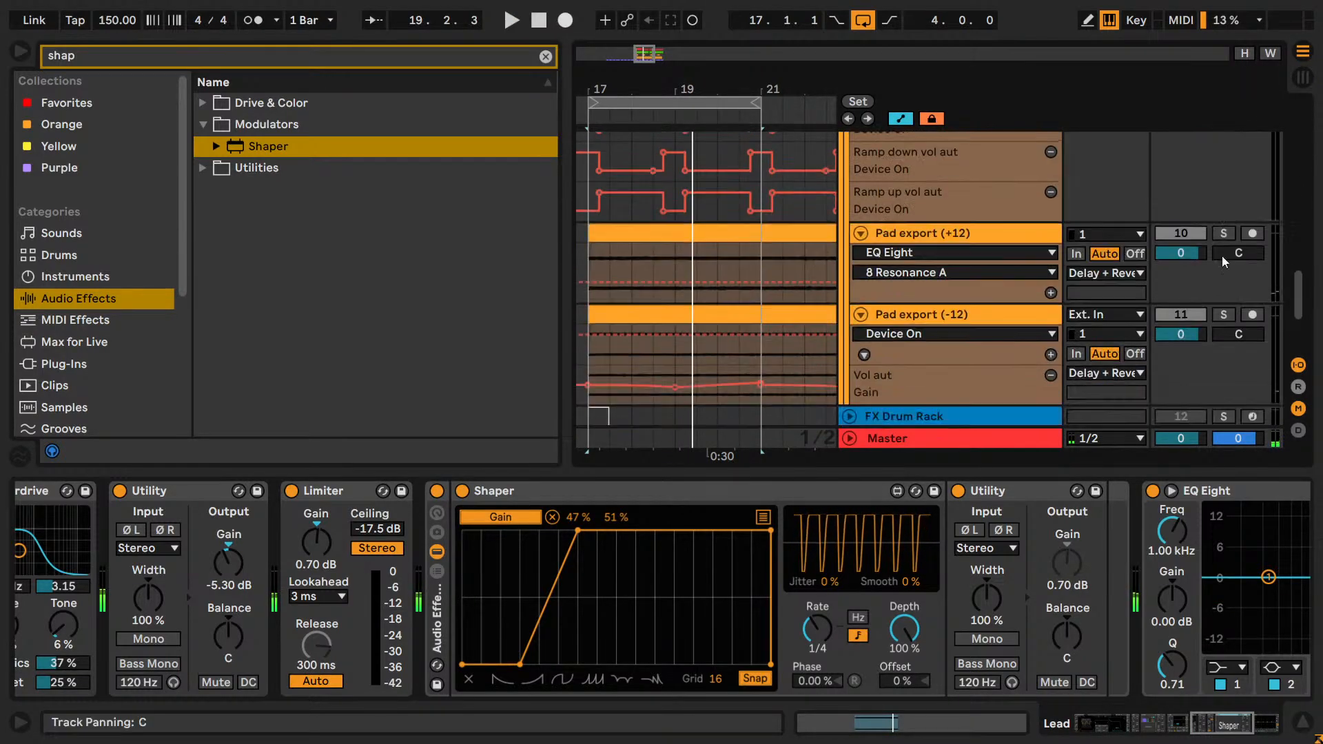
left_click(1232, 287)
key("space")
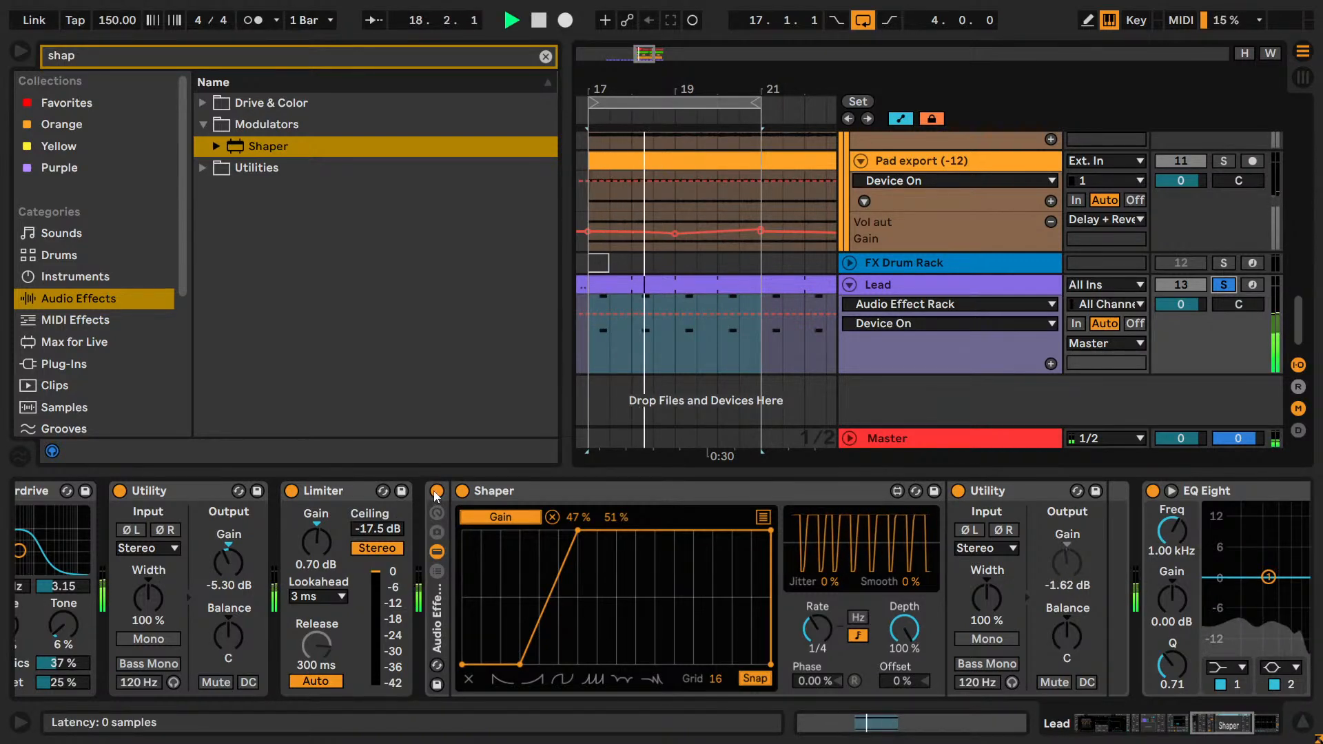
left_click(436, 493)
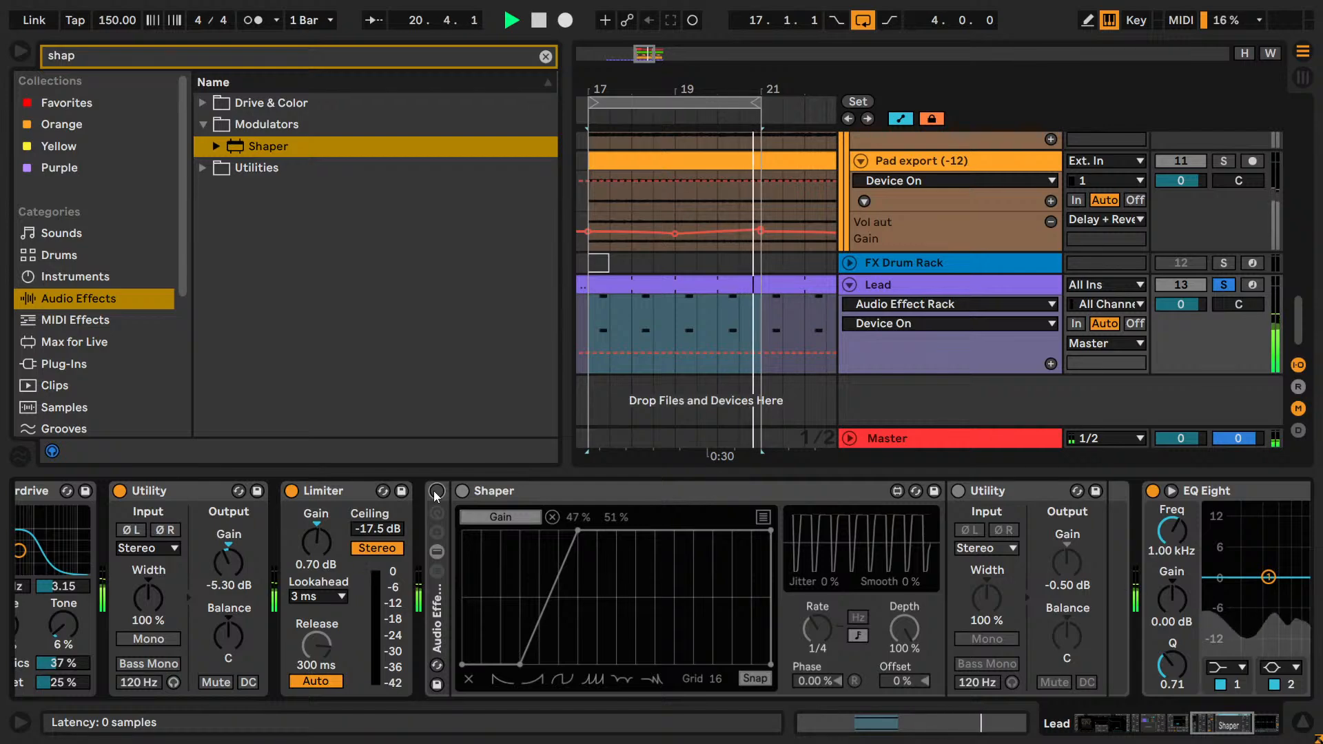
left_click(436, 492)
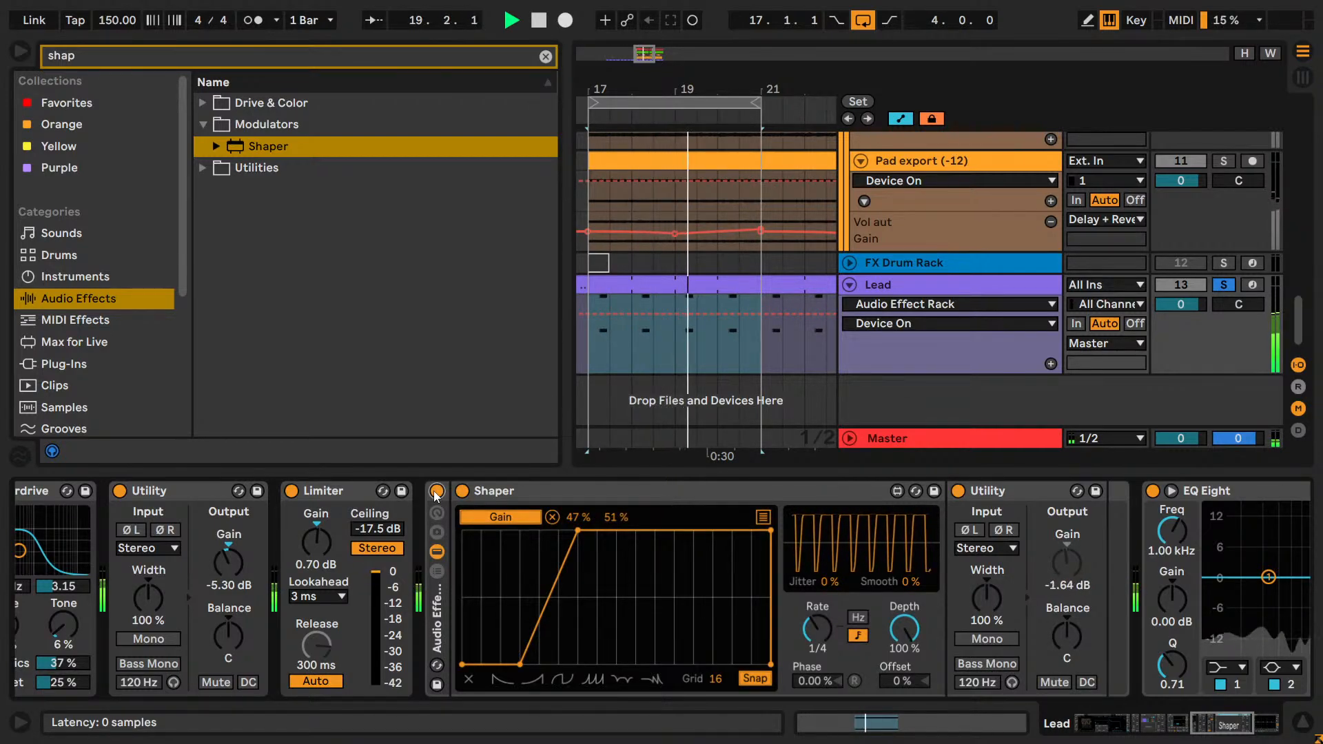
left_click(436, 491)
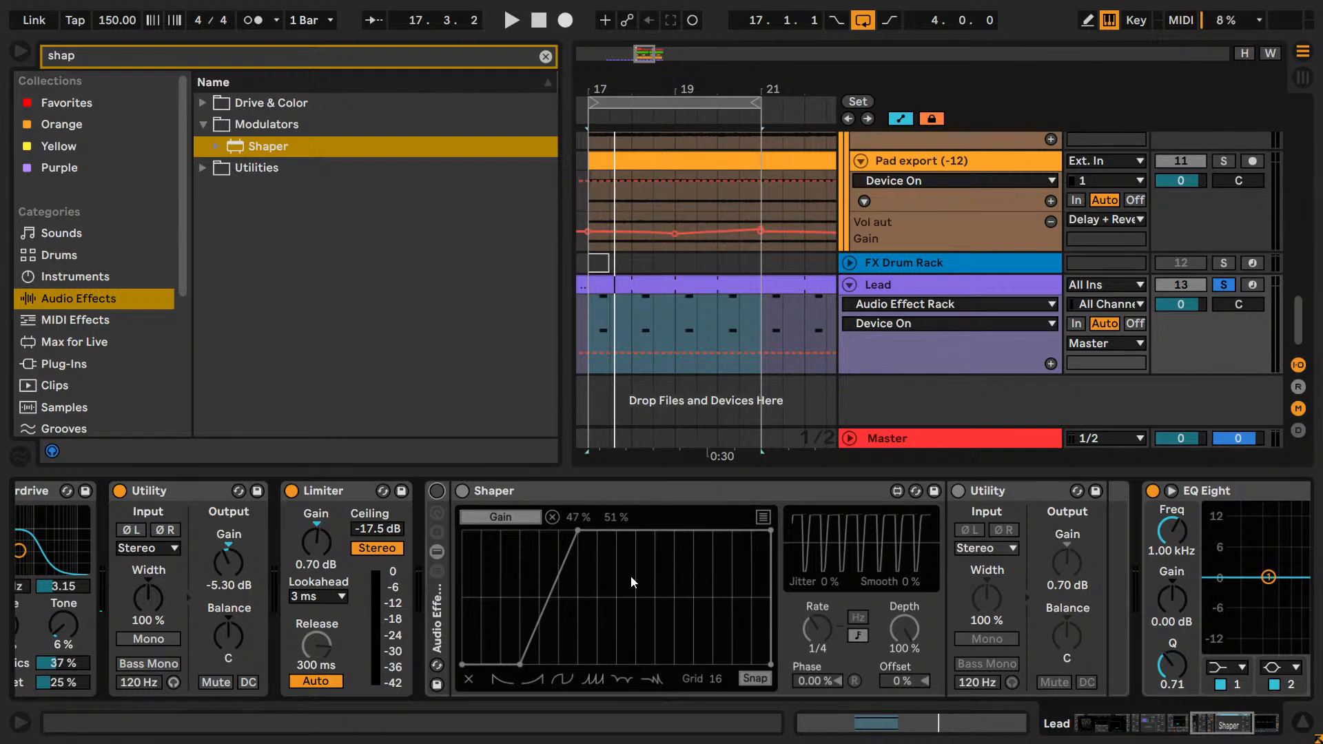
Enable the Shaper rack, set the mapping minimum to 36%, and move the ramp's lower breakpoint one grid division later.
left_click(439, 491)
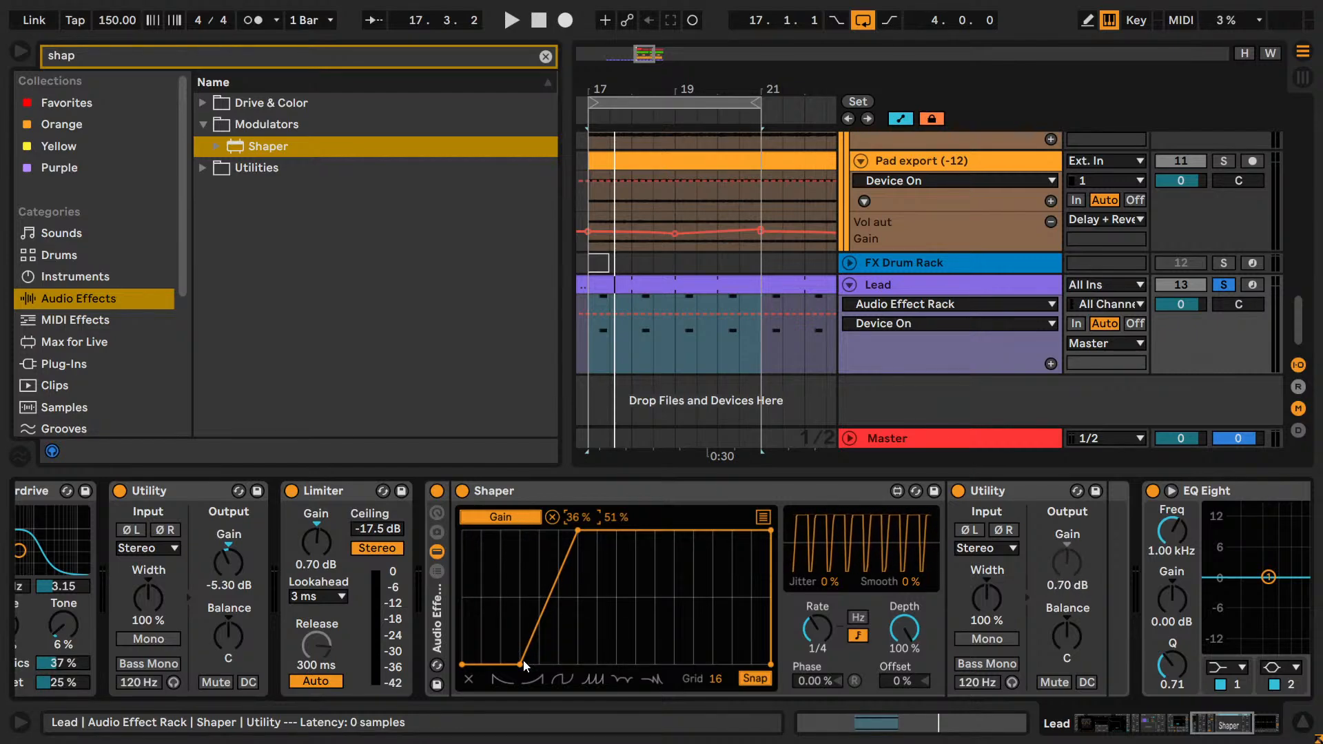
mouse_move(525, 664)
left_mouse_down()
mouse_move(545, 669)
mouse_move(532, 665)
left_mouse_up()
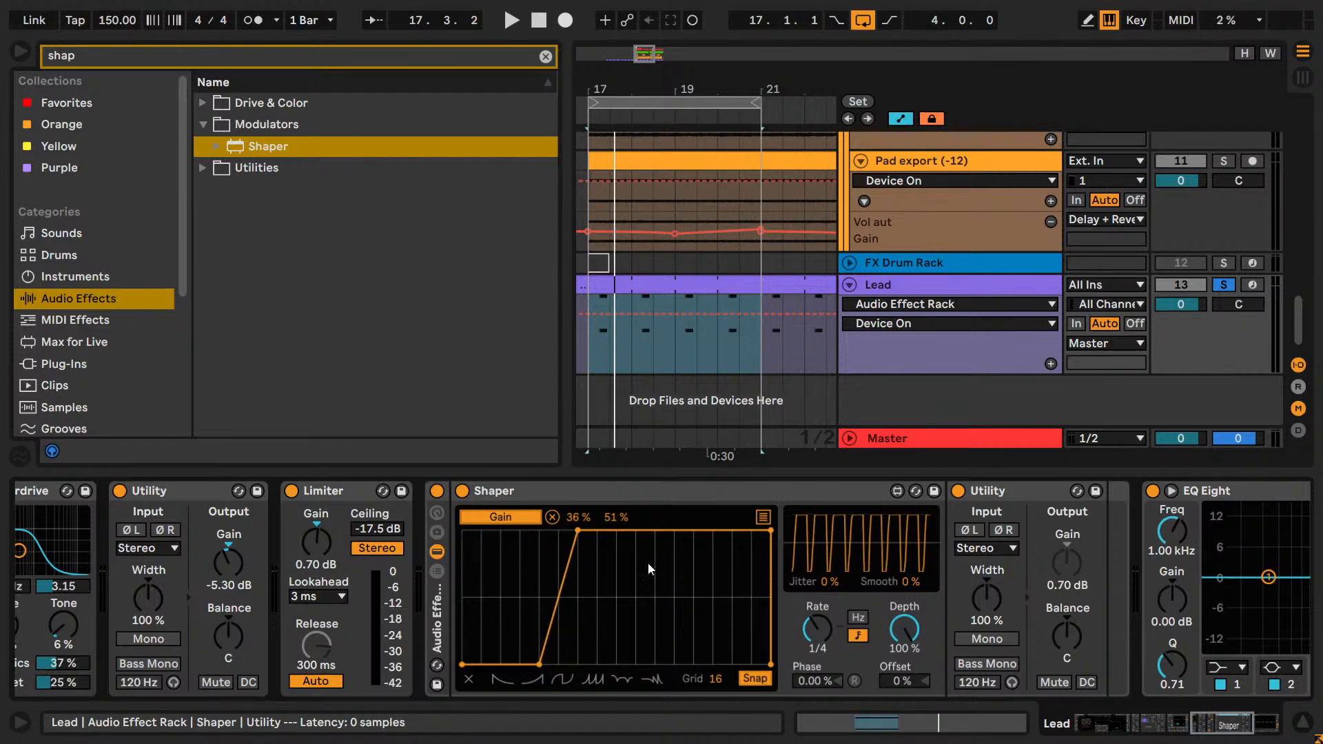
Play the loop with the Kick soloed and delete the Shaper curve's breakpoint at the end of the ramp.
key("space")
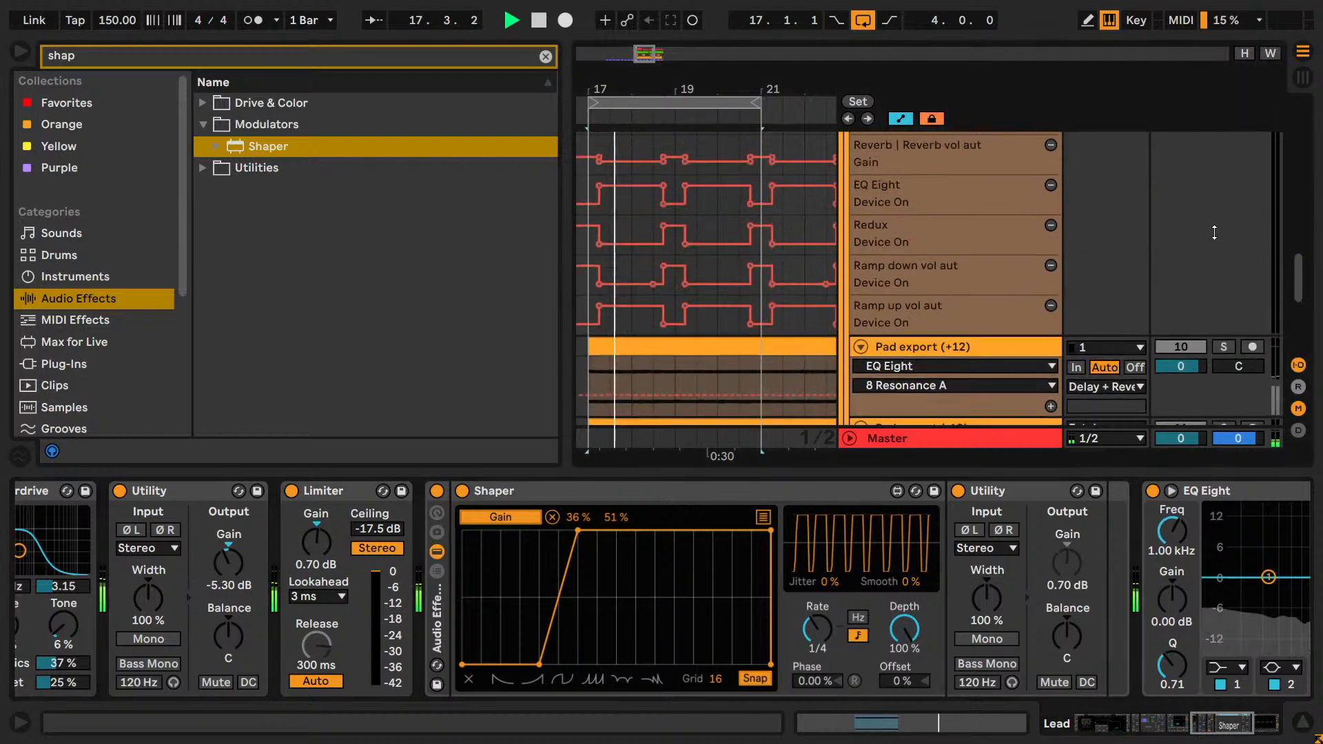
scroll(1214, 233, "up", 5)
scroll(1214, 233, "up", 6)
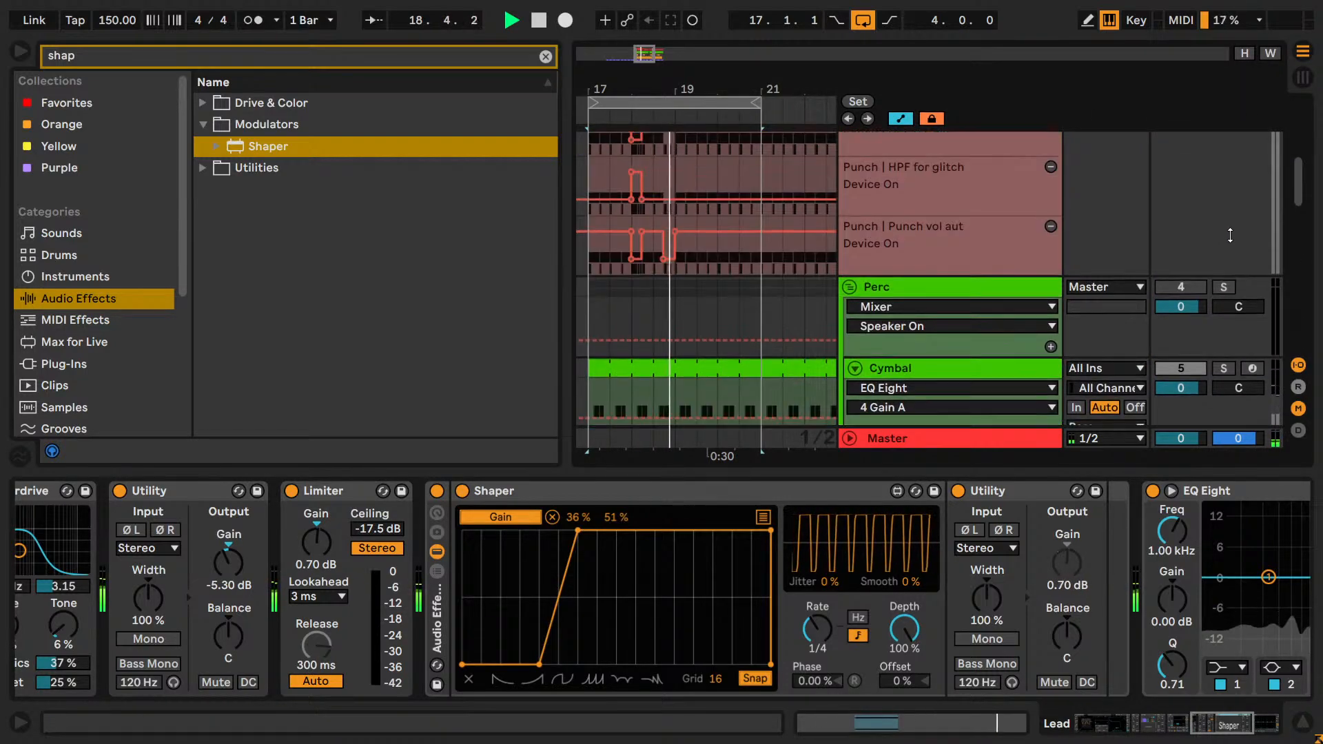
left_click(1224, 315)
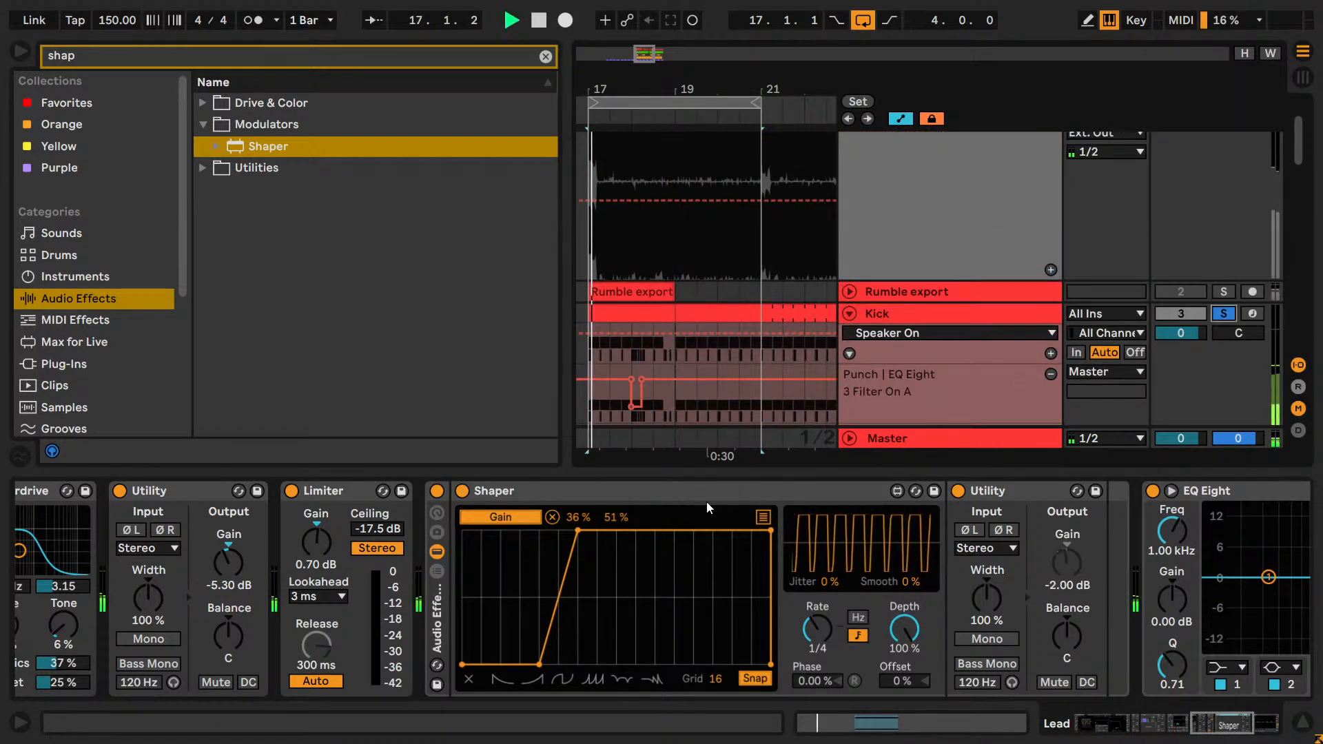
double_click(578, 532)
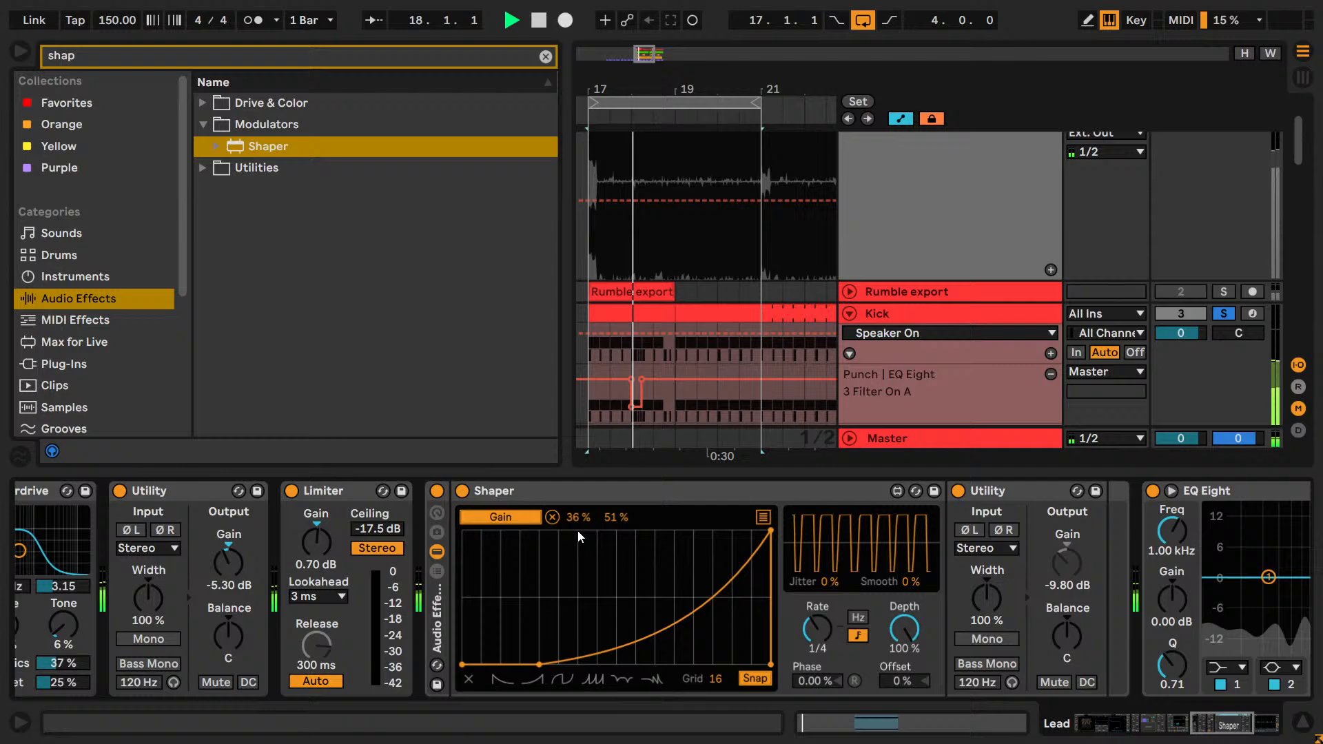
Add a full-height breakpoint to the Shaper curve and shape a straight ramp from the fifth to the seventh grid division.
double_click(613, 528)
mouse_move(541, 666)
left_mouse_down()
mouse_move(577, 678)
mouse_move(565, 672)
left_mouse_up()
left_click_drag(617, 531, 597, 531)
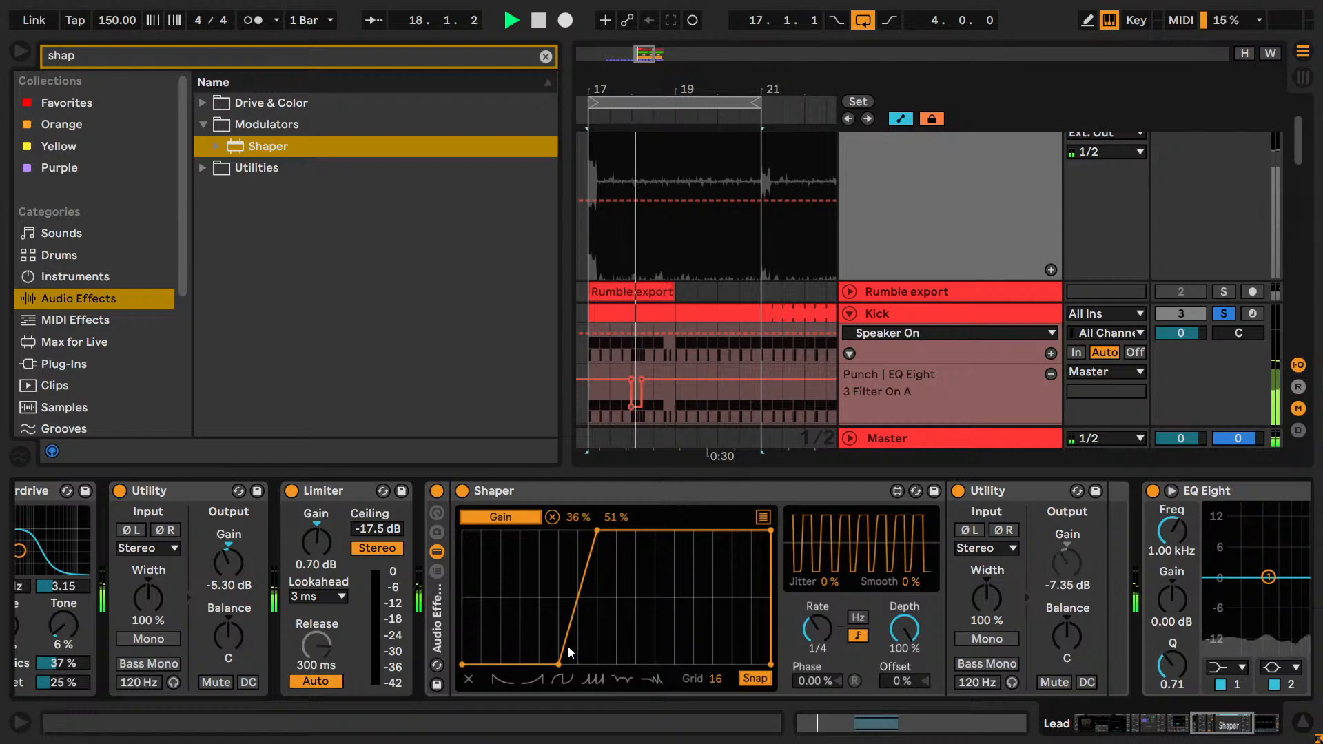
Move the ramp's lower breakpoint one grid division earlier, try a shorter ramp, and restore its upper breakpoint to the seventh division.
left_click_drag(560, 667, 538, 665)
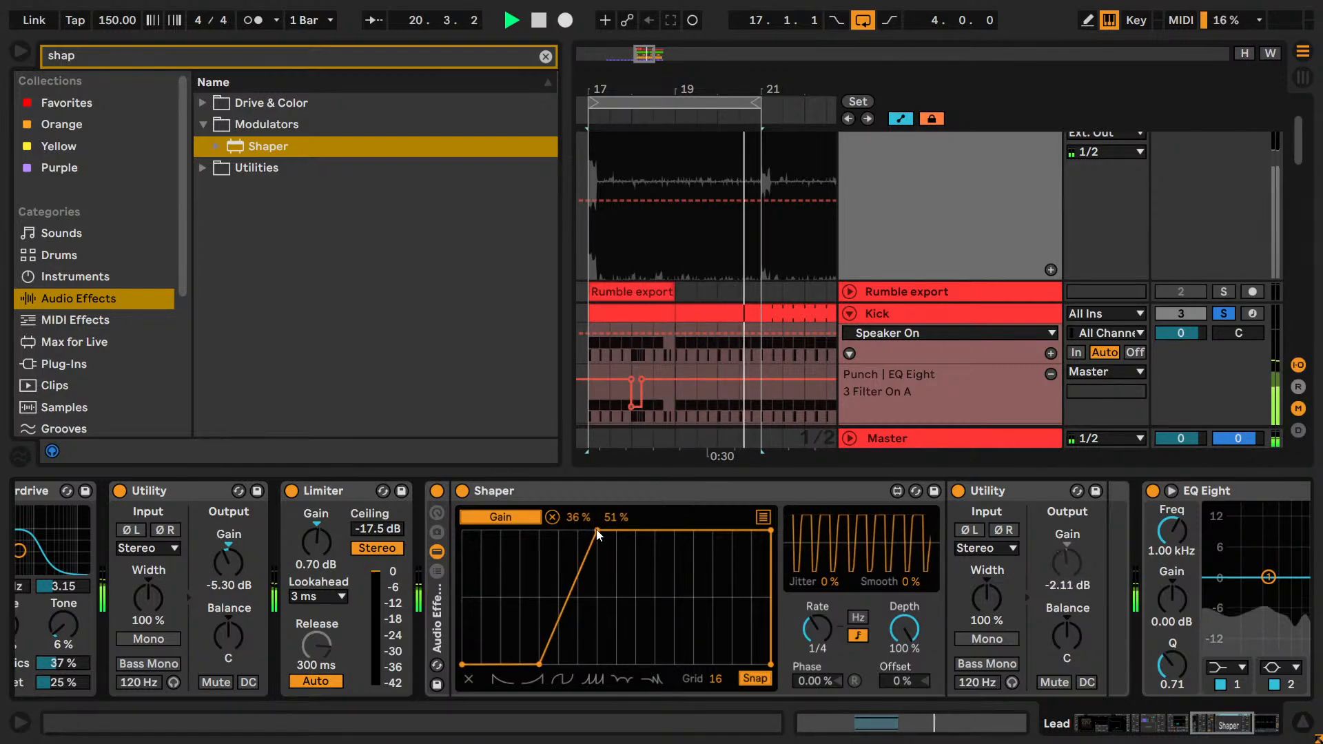
left_click_drag(596, 531, 578, 531)
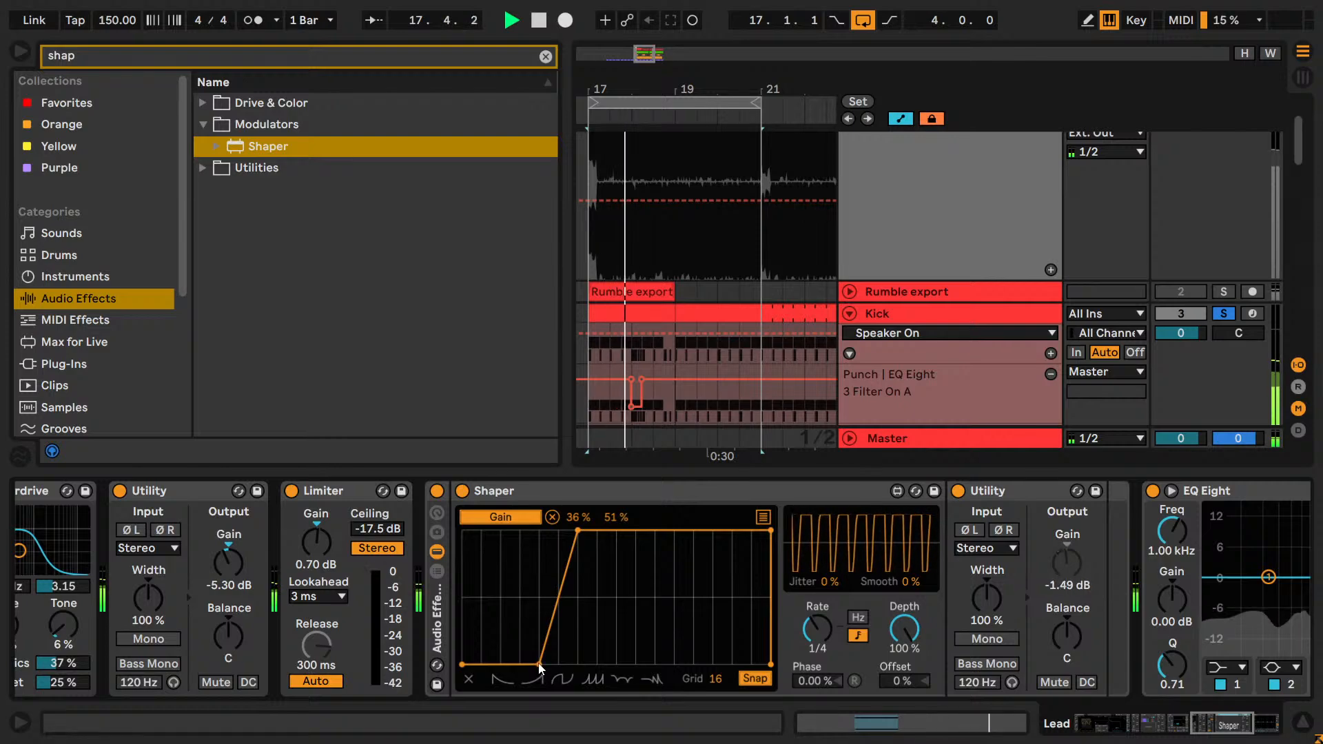
left_click_drag(577, 531, 592, 531)
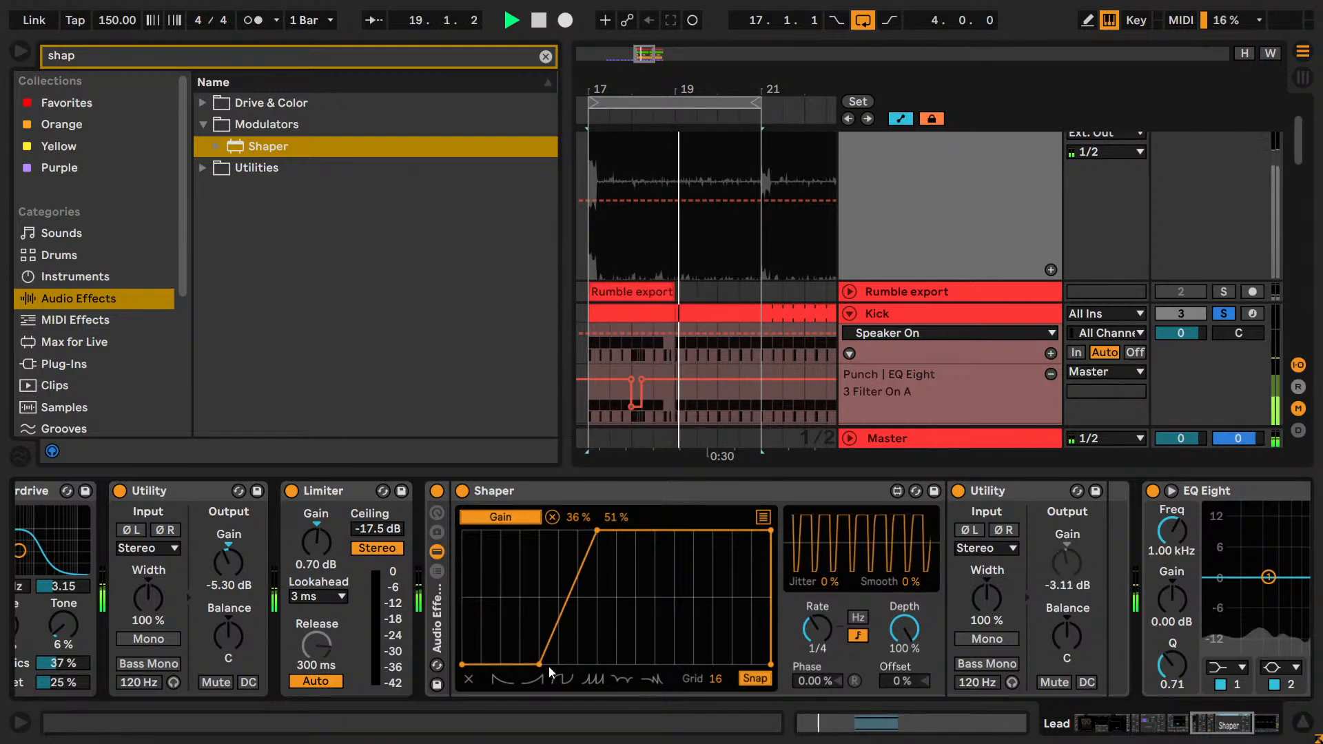
mouse_move(540, 664)
left_mouse_down()
mouse_move(556, 665)
mouse_move(524, 664)
mouse_move(538, 665)
left_mouse_up()
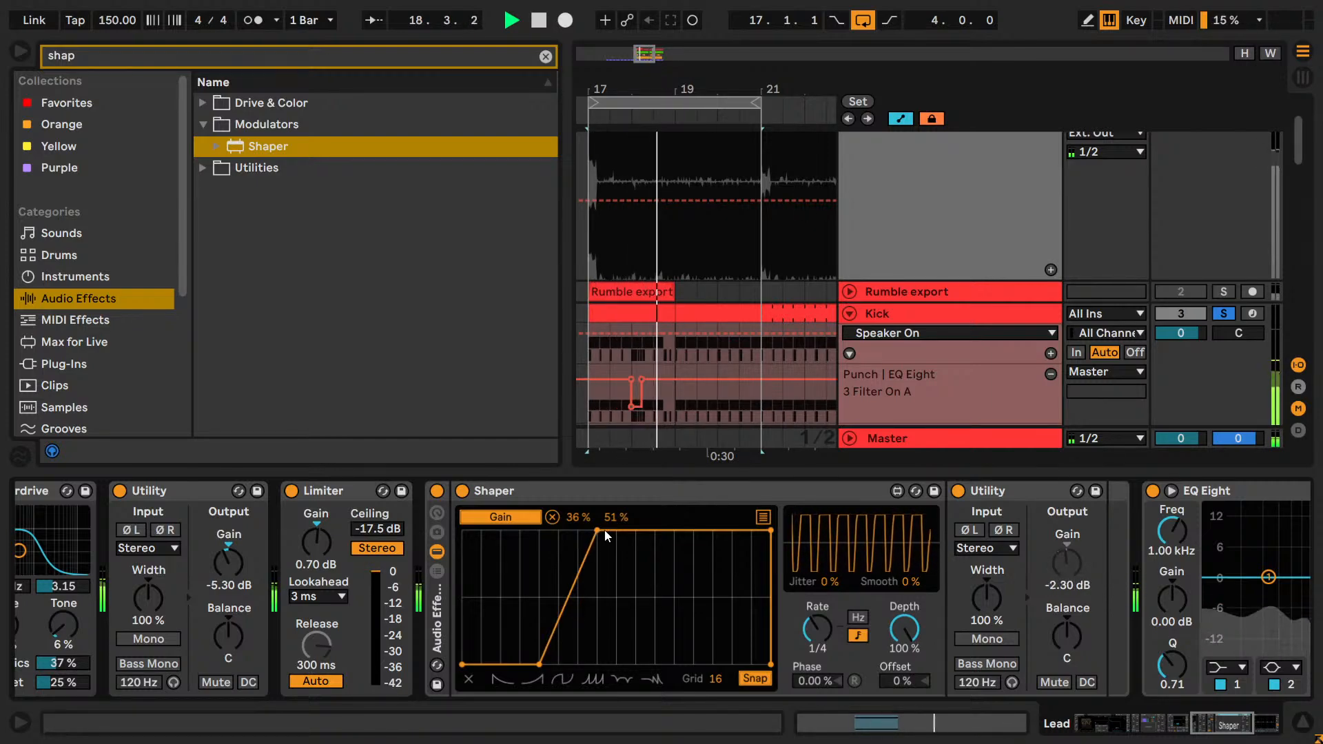
mouse_move(596, 531)
left_mouse_down()
mouse_move(616, 531)
mouse_move(596, 532)
left_mouse_up()
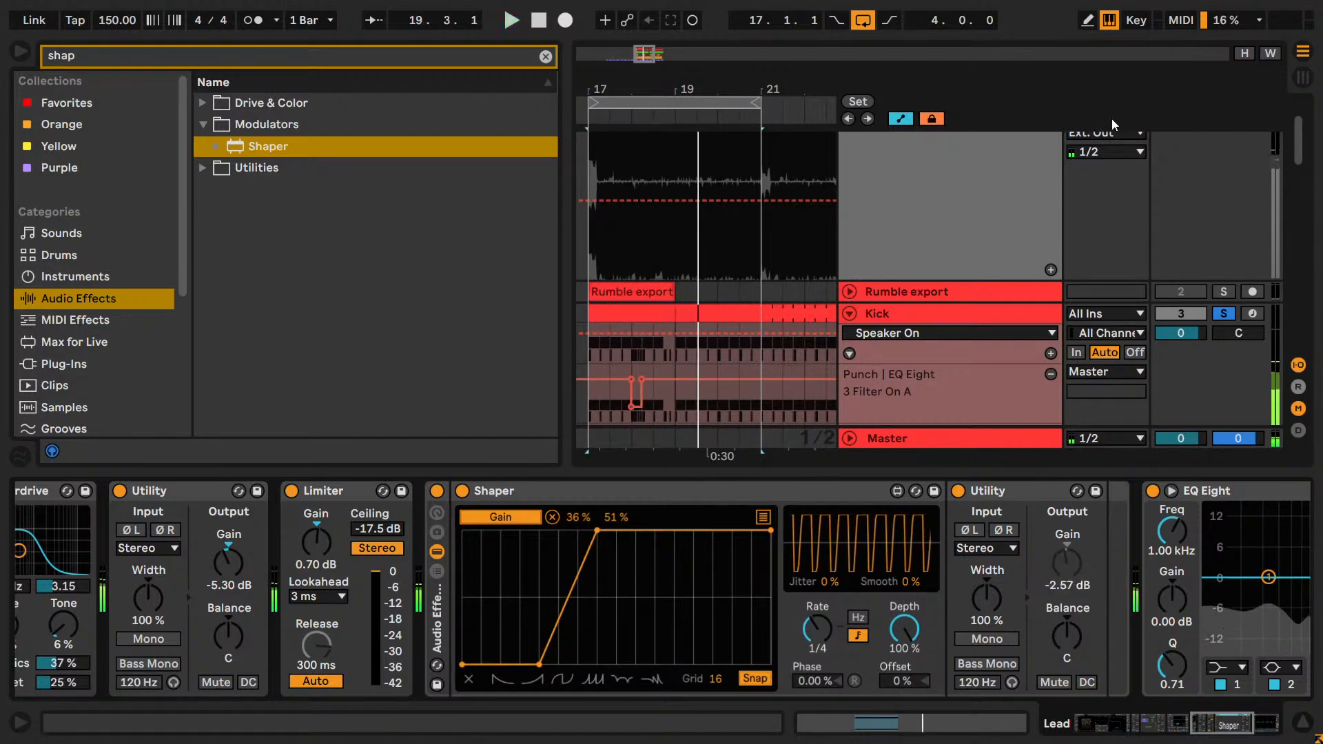
Set the Shaper's Gain mapping range to 47% and 52%.
scroll(968, 354, "down", 10)
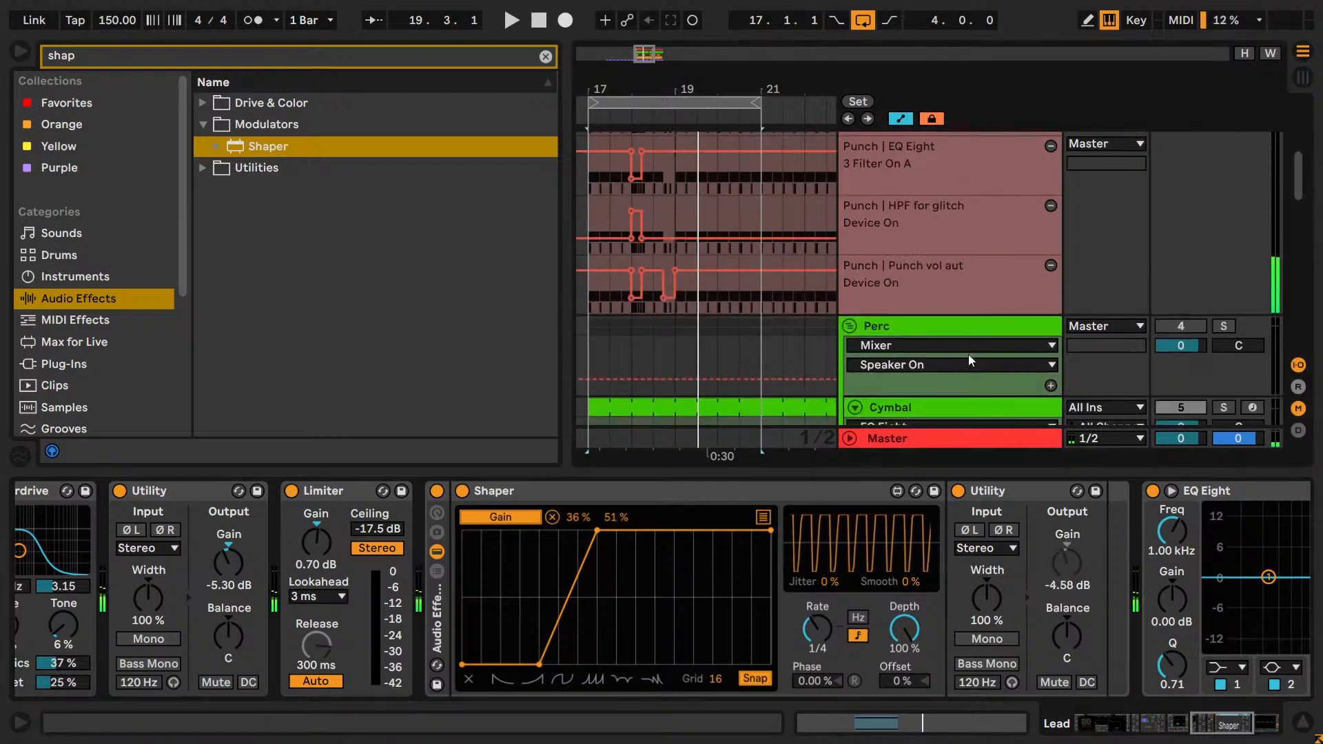
scroll(967, 355, "down", 2)
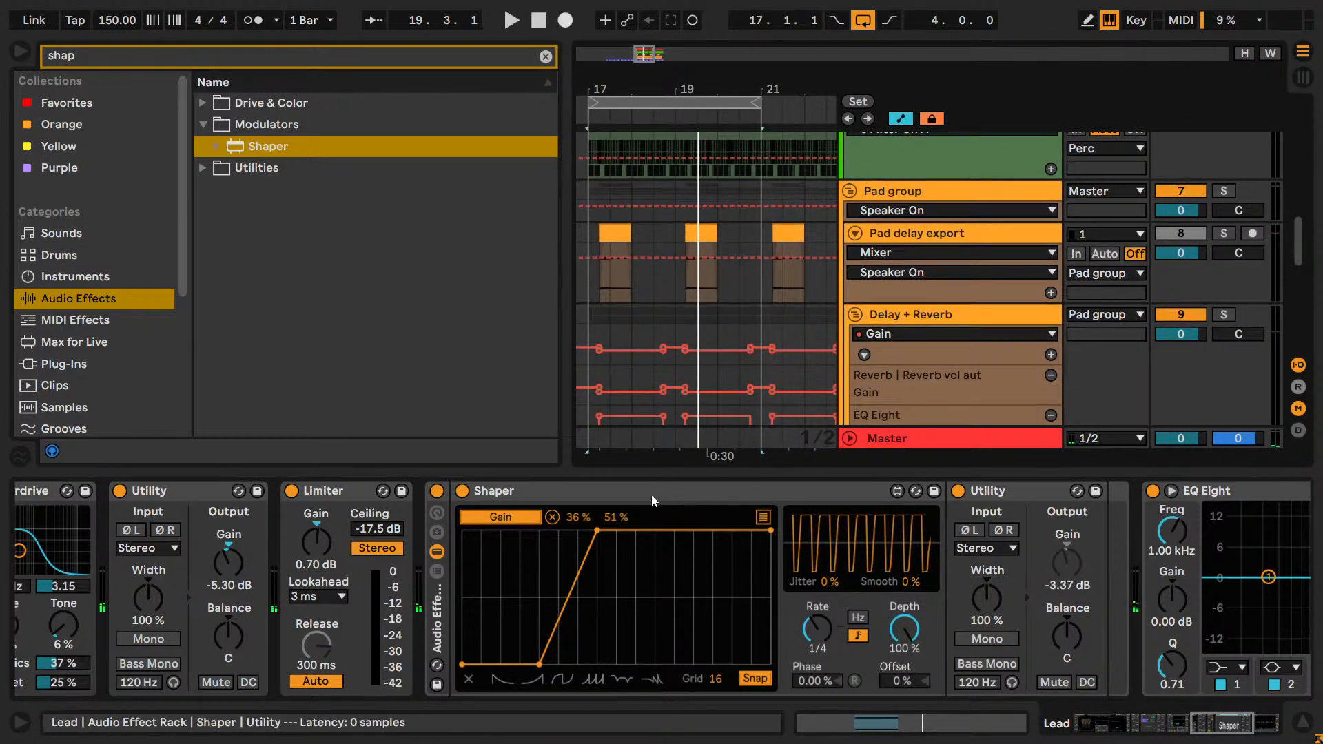
left_click(576, 517)
type("47")
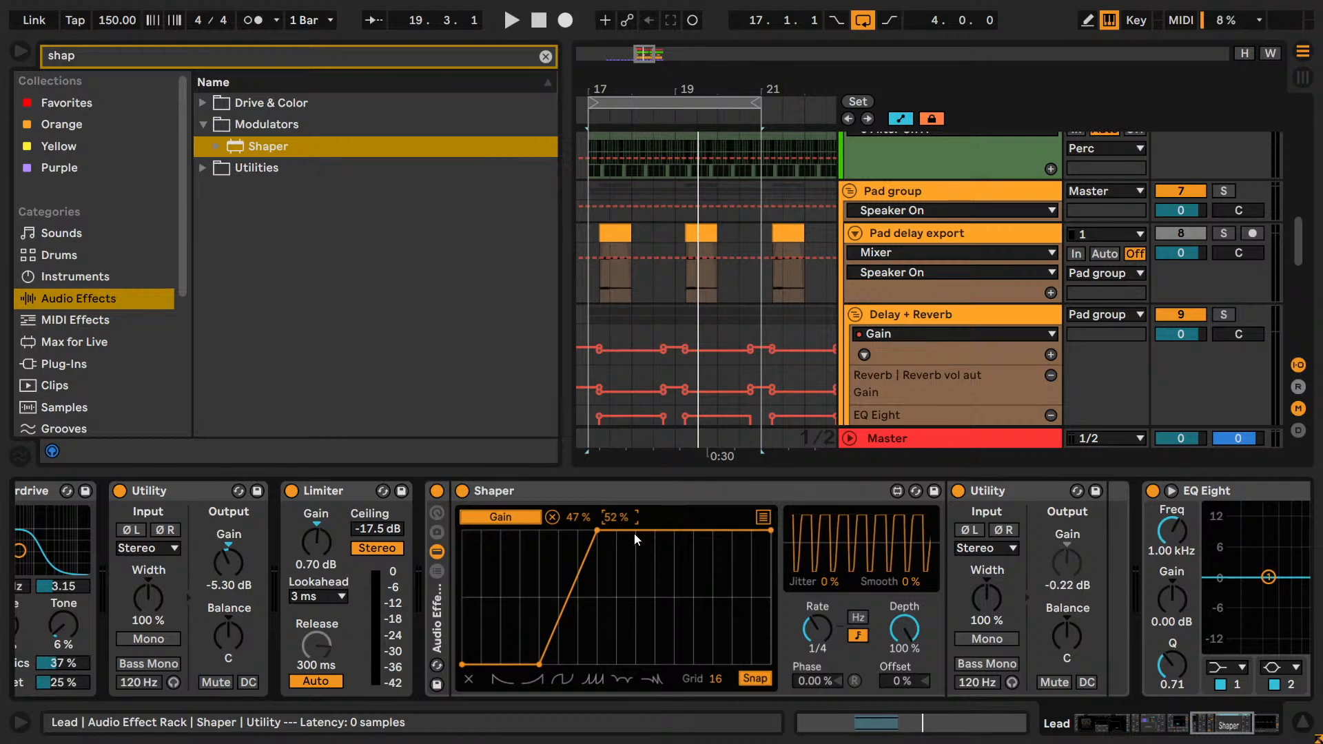
scroll(961, 322, "down", 5)
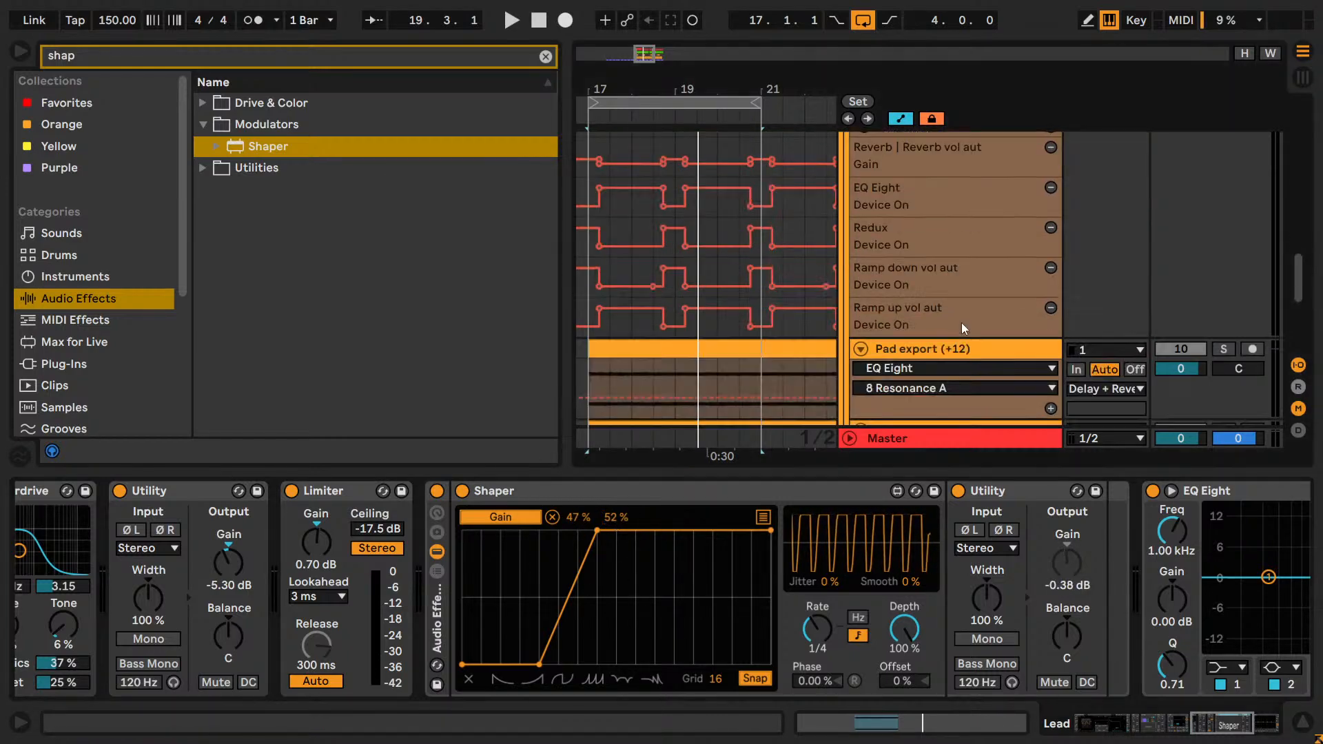
Compare the loop with the Shaper rack bypassed and active, and set the Gain mapping range to 48% and 51%.
left_click(437, 490)
left_click(436, 491)
left_click(436, 490)
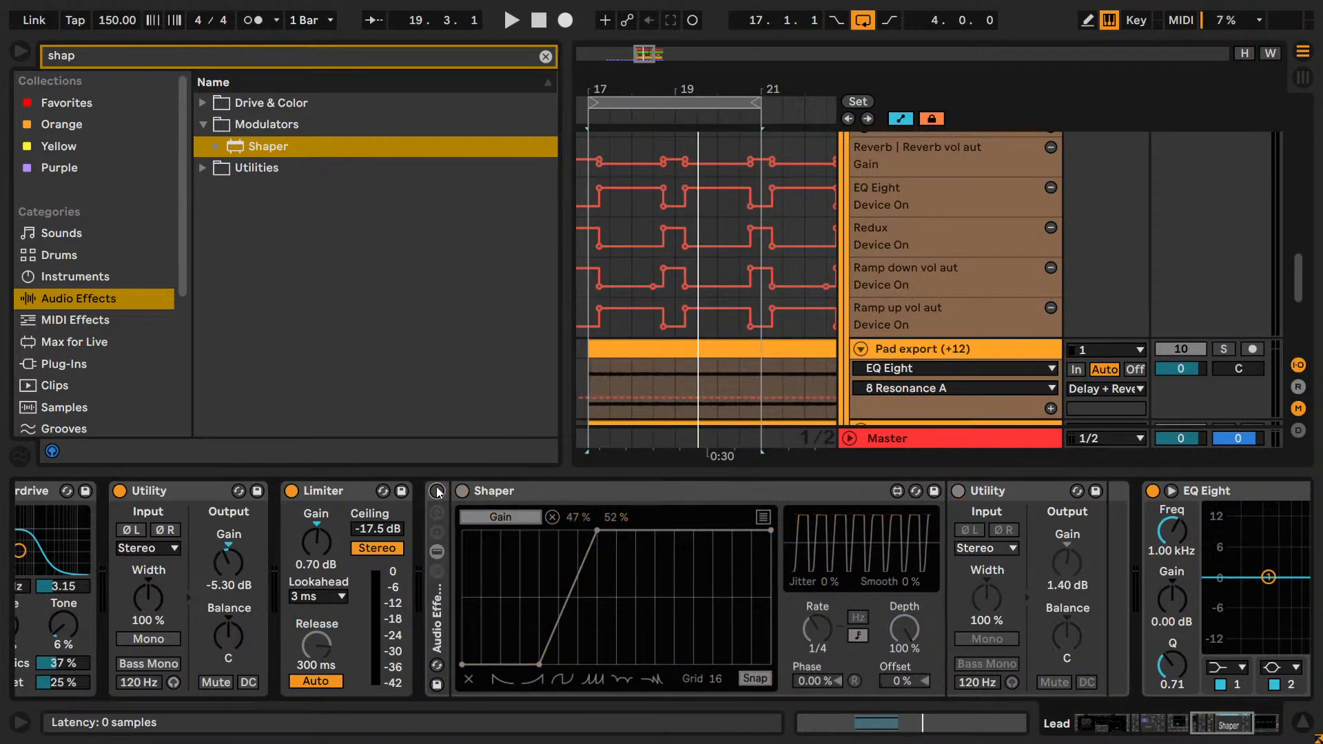
left_click(437, 490)
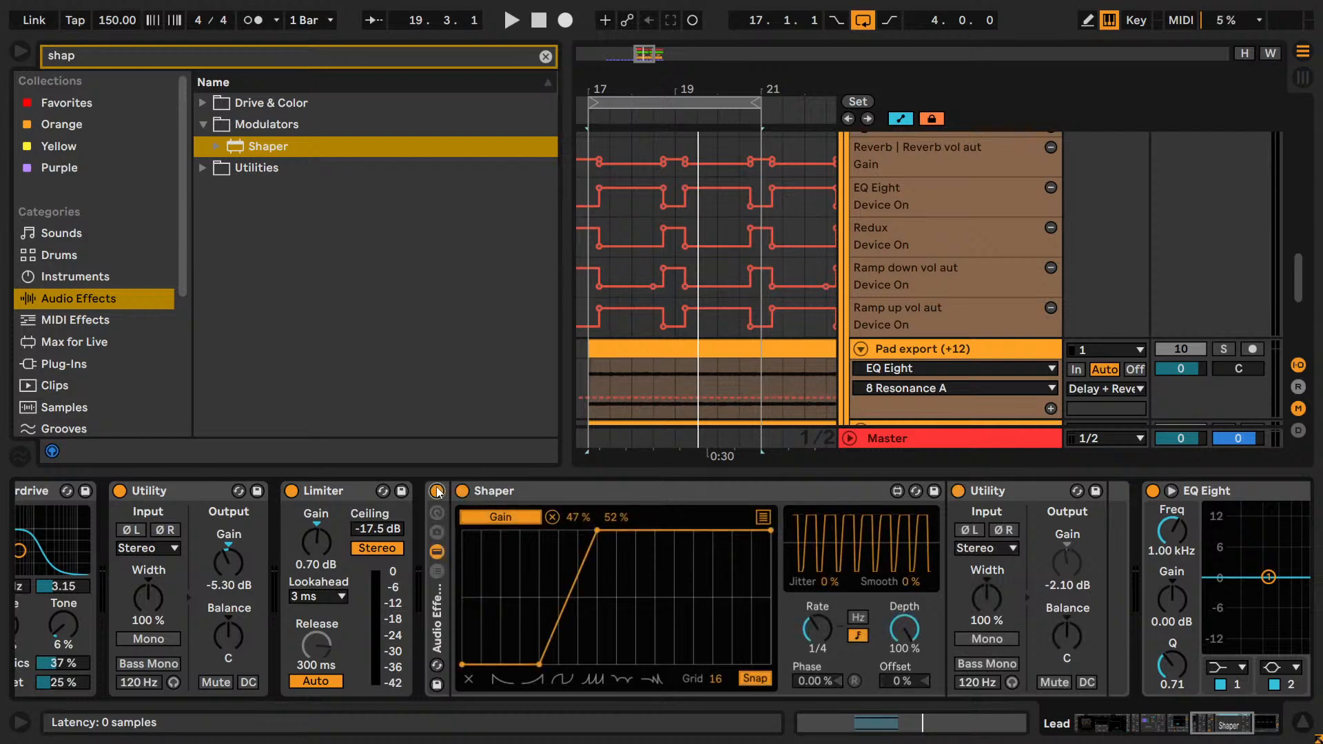
left_click(437, 491)
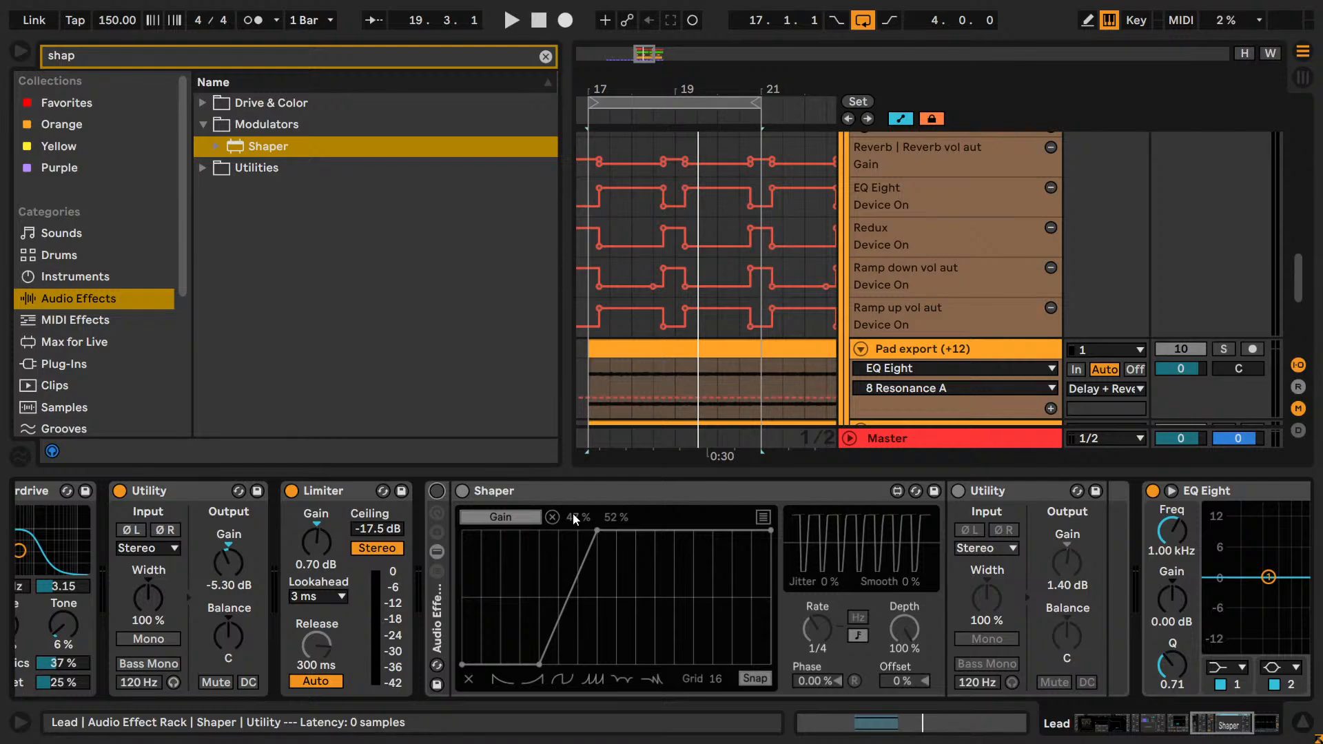
key("space")
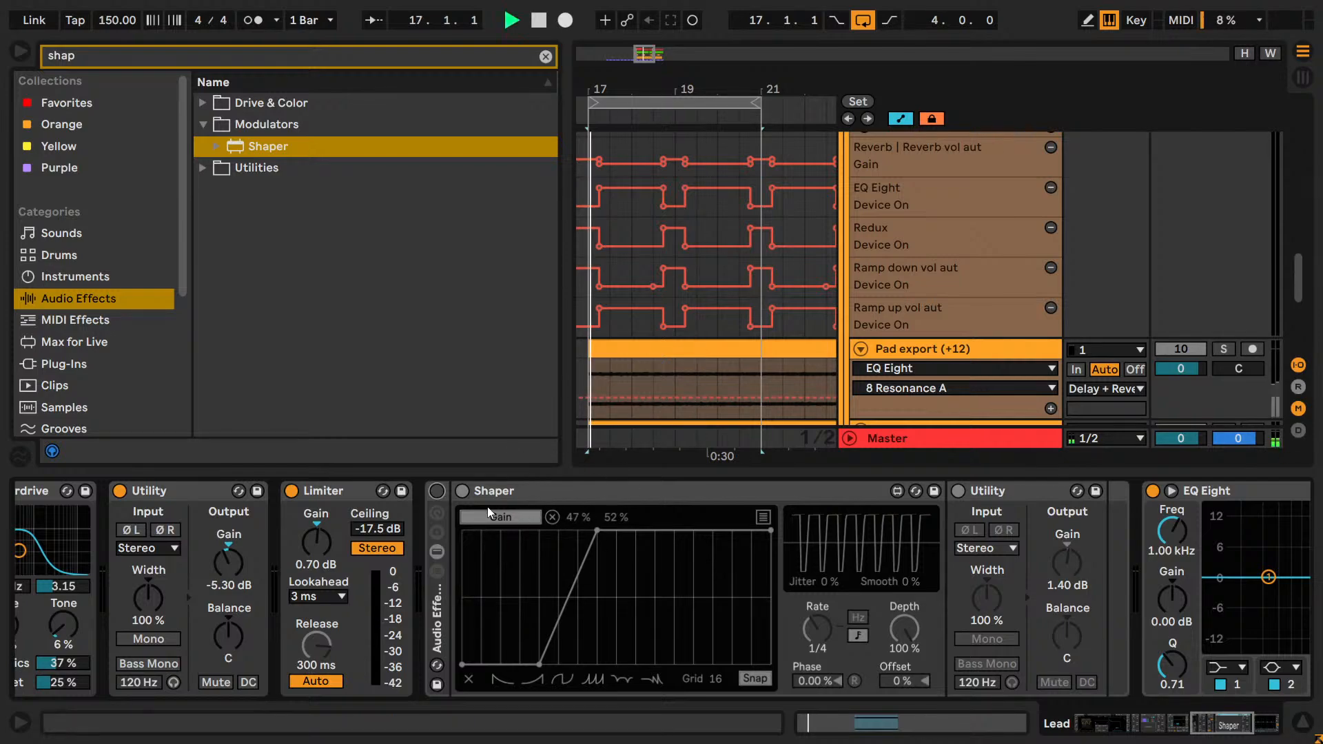
left_click(441, 492)
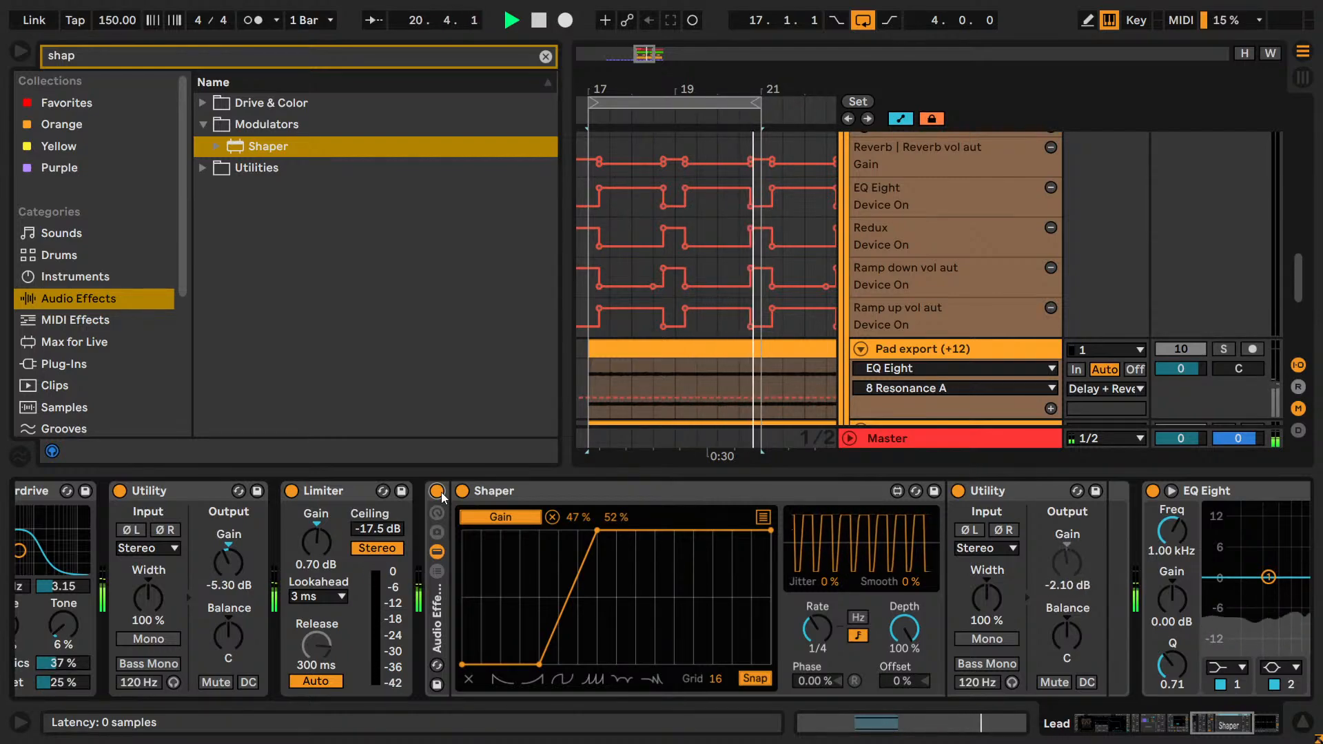
left_click(441, 492)
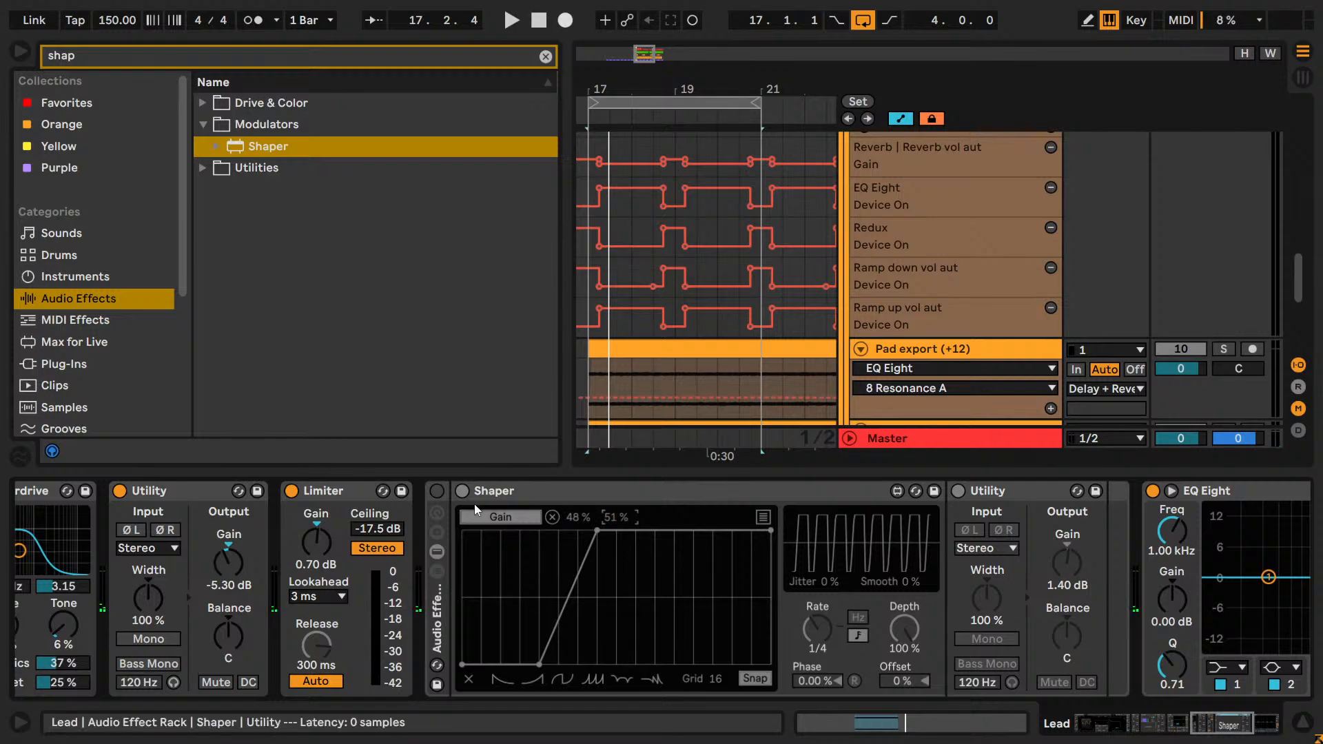
Compare the loop with the Shaper rack active and bypassed, leave it enabled, and set the Gain mapping minimum to 47%.
left_click(437, 491)
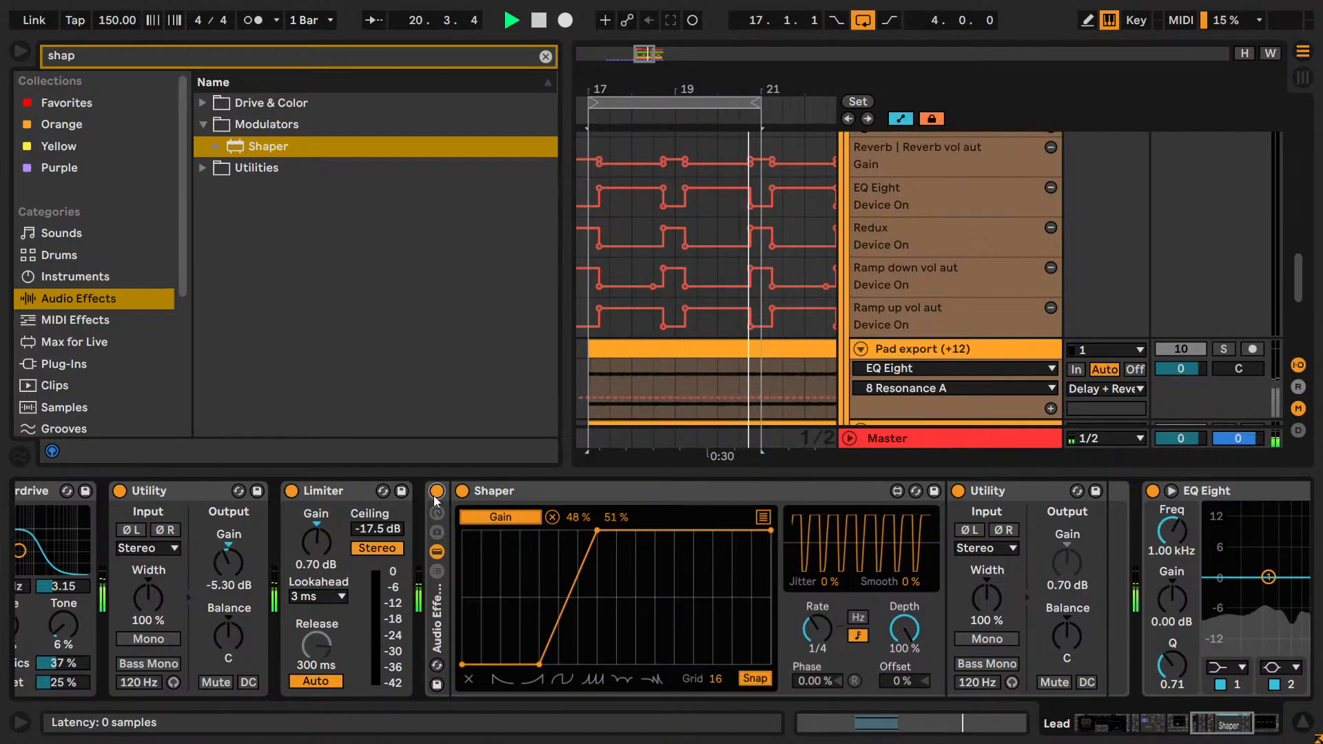
left_click(436, 492)
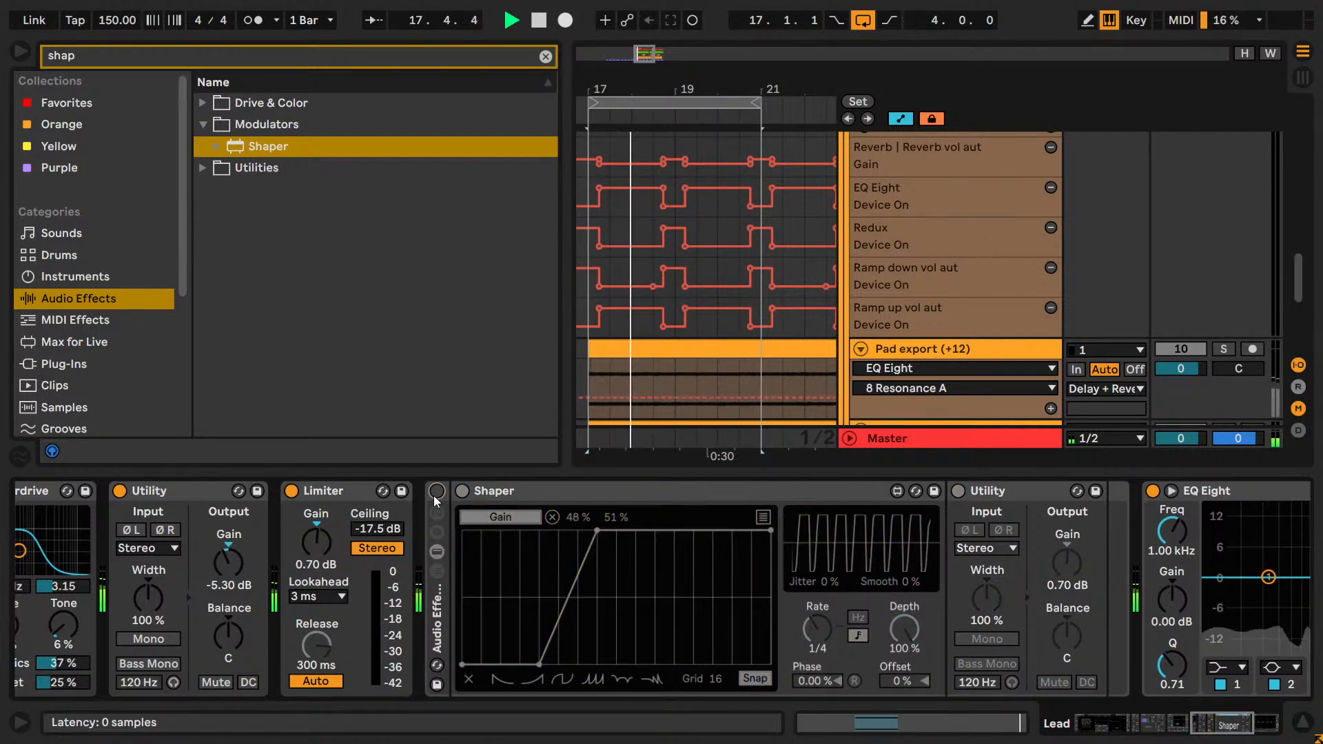
left_click(437, 491)
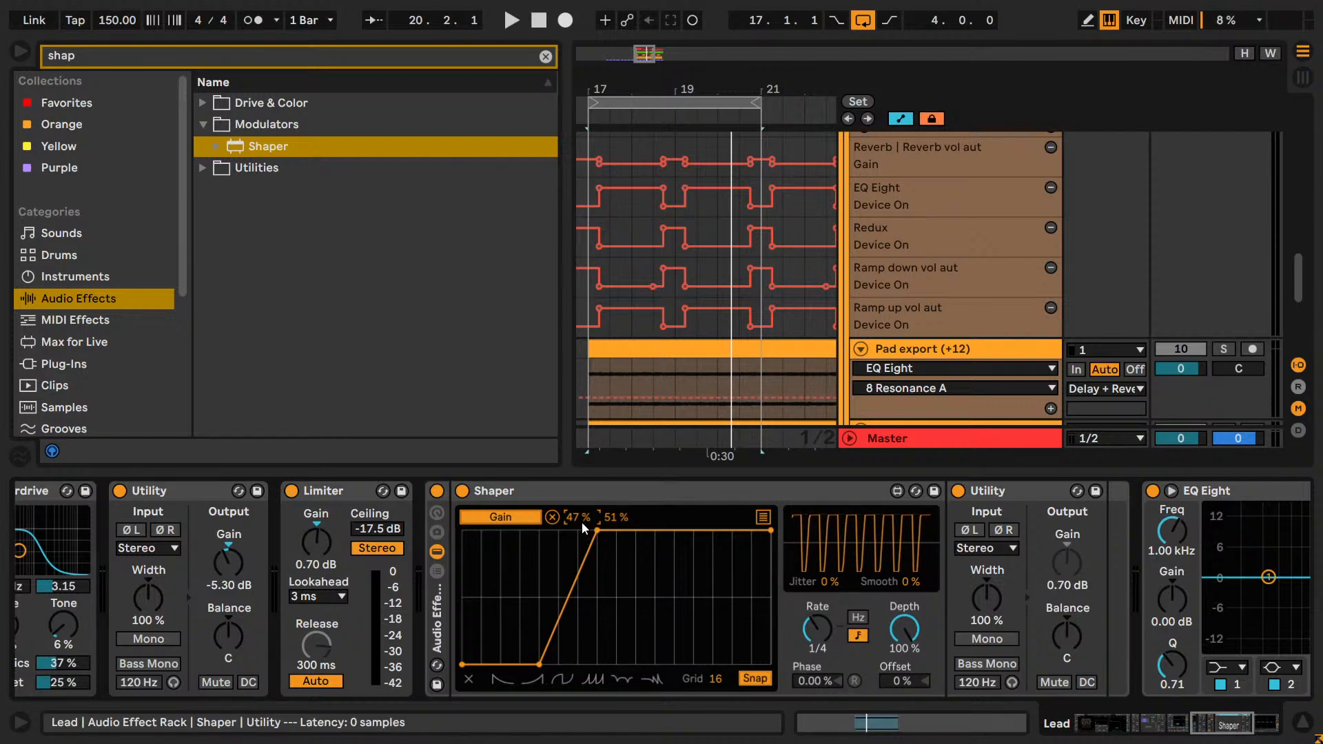
key("space")
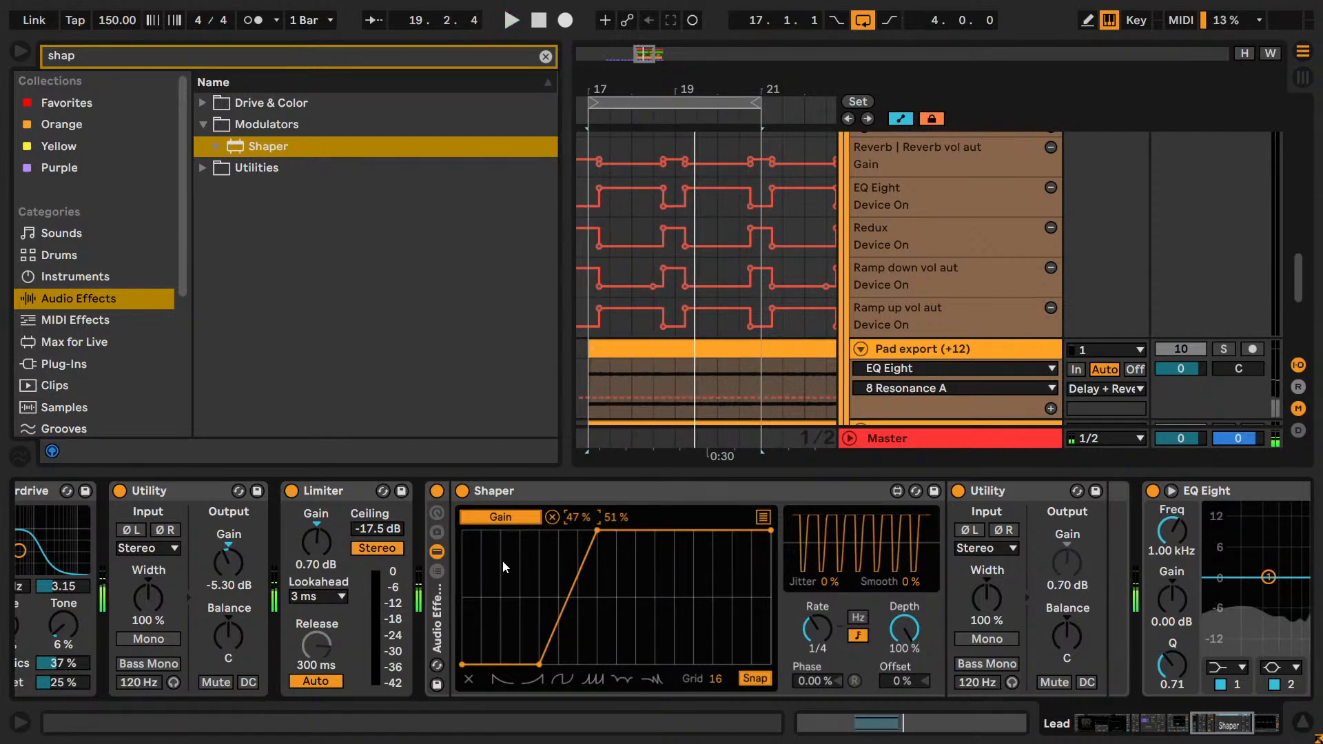
Find Utility among the audio effects and insert it between the Shaper rack and EQ Eight on the Lead.
left_click_drag(1244, 728, 1273, 731)
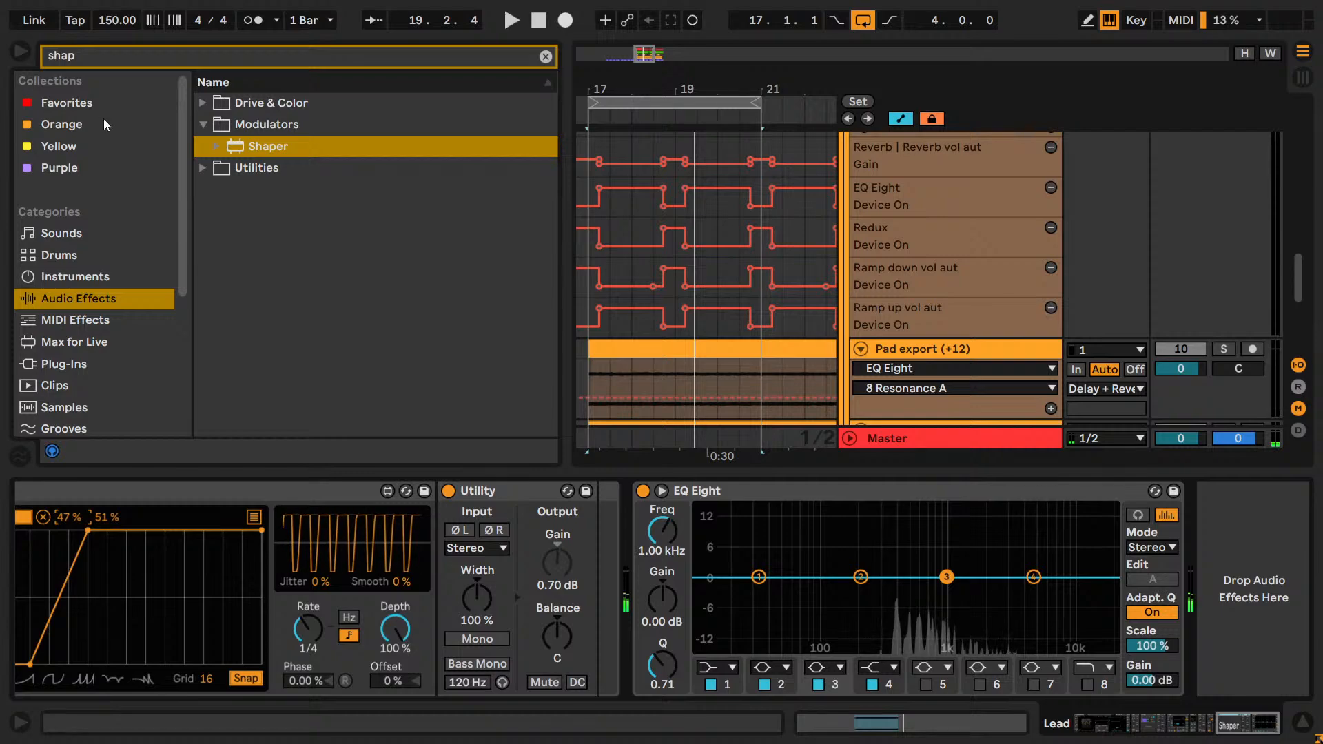
key("ctrl+f")
type("ut")
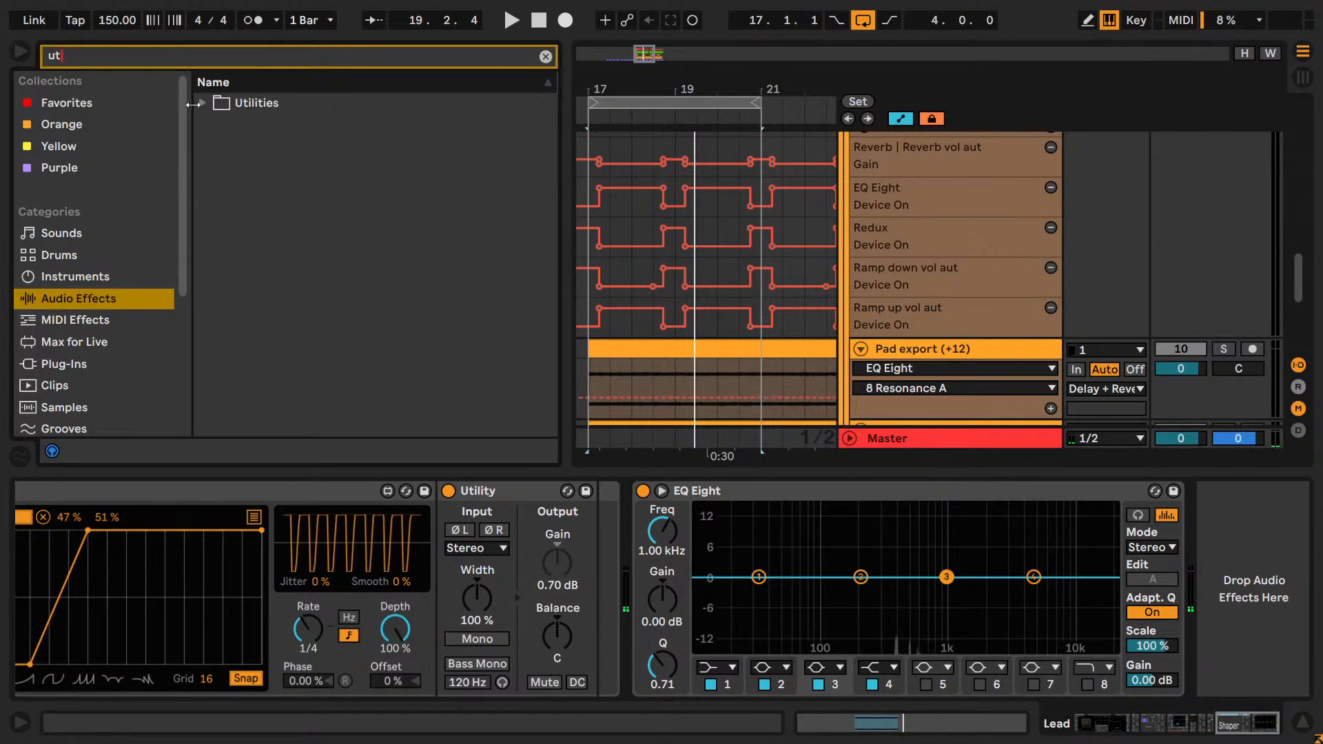
left_click(203, 103)
left_click_drag(265, 232, 632, 539)
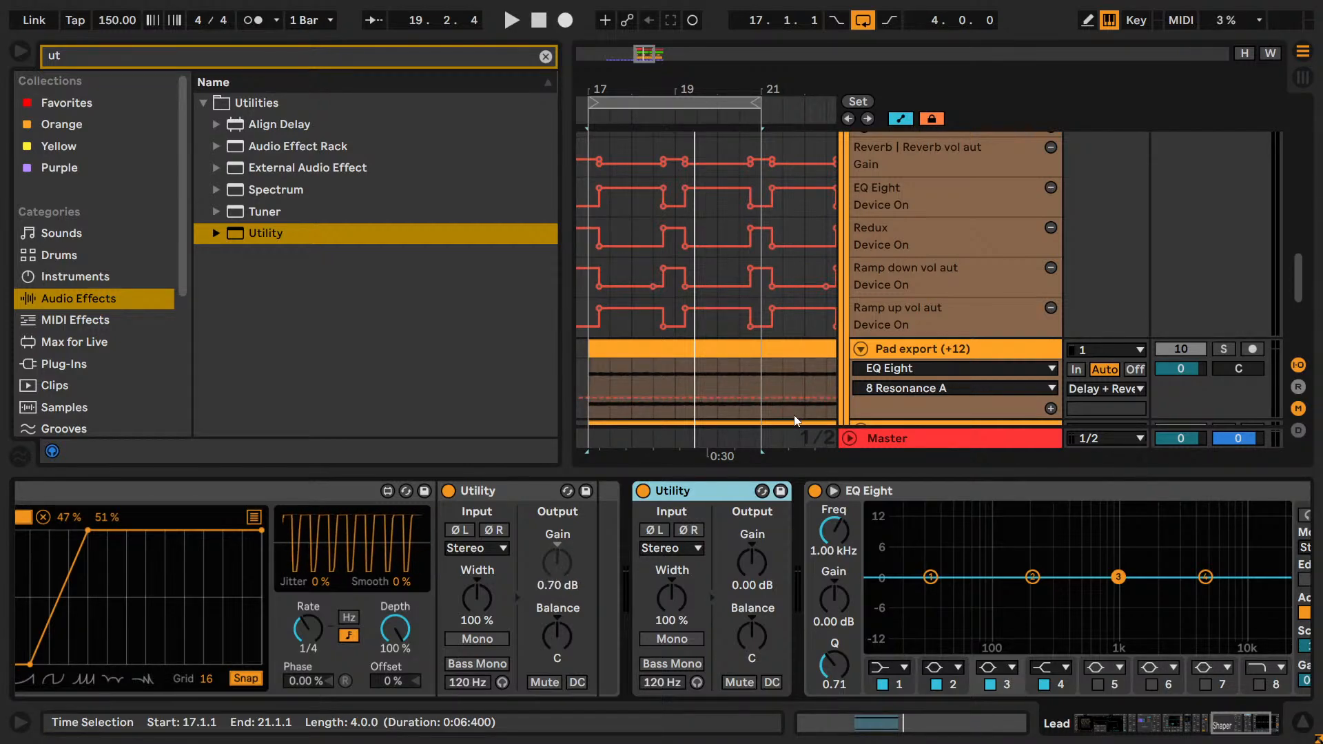
Play the loop and try the added Utility's Gain at 1.00 dB, 0.00 dB and -0.10 dB.
key("space")
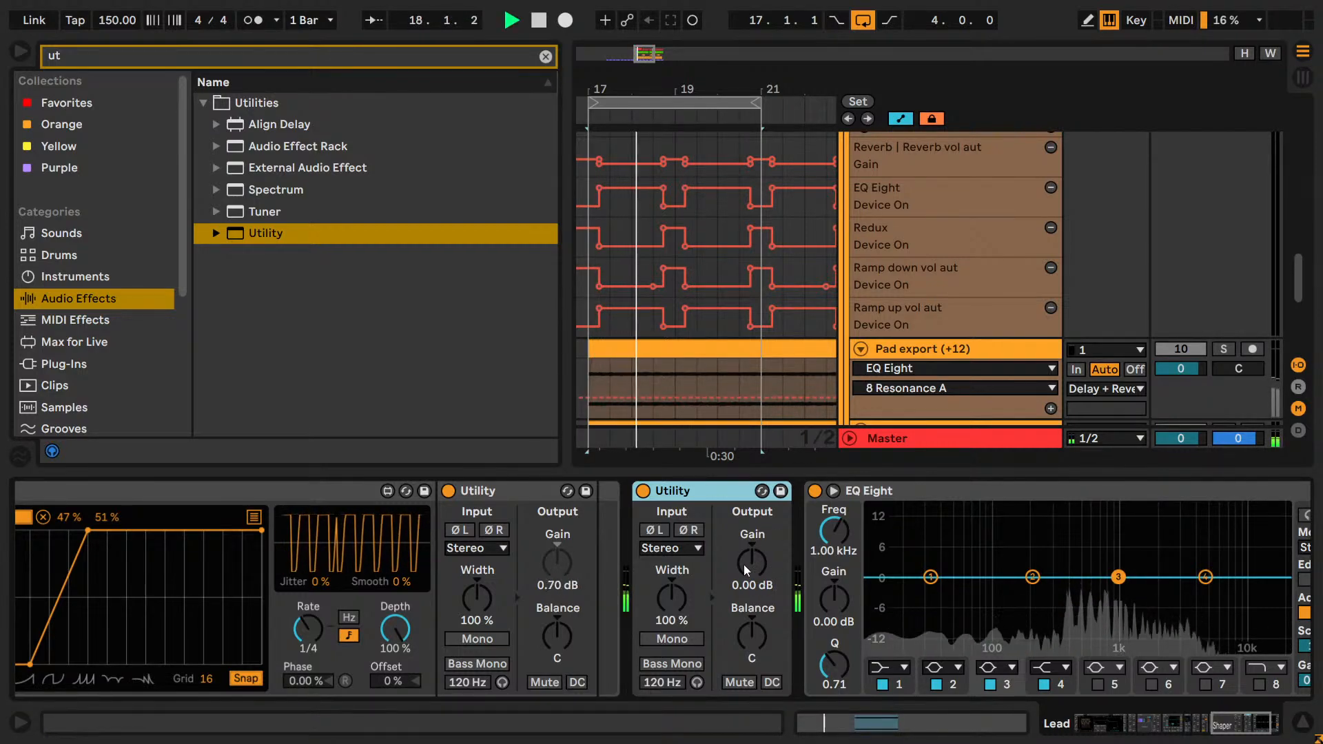
left_click_drag(744, 566, 744, 565)
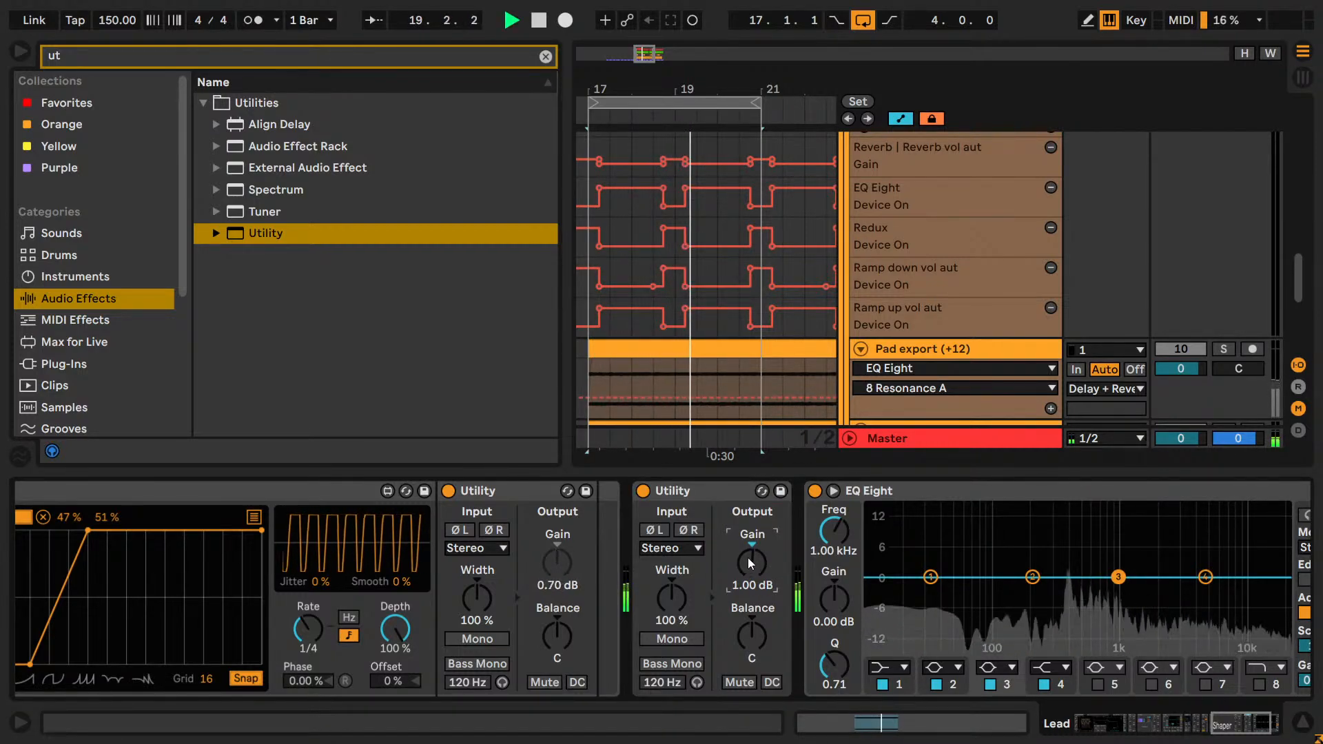
double_click(748, 558)
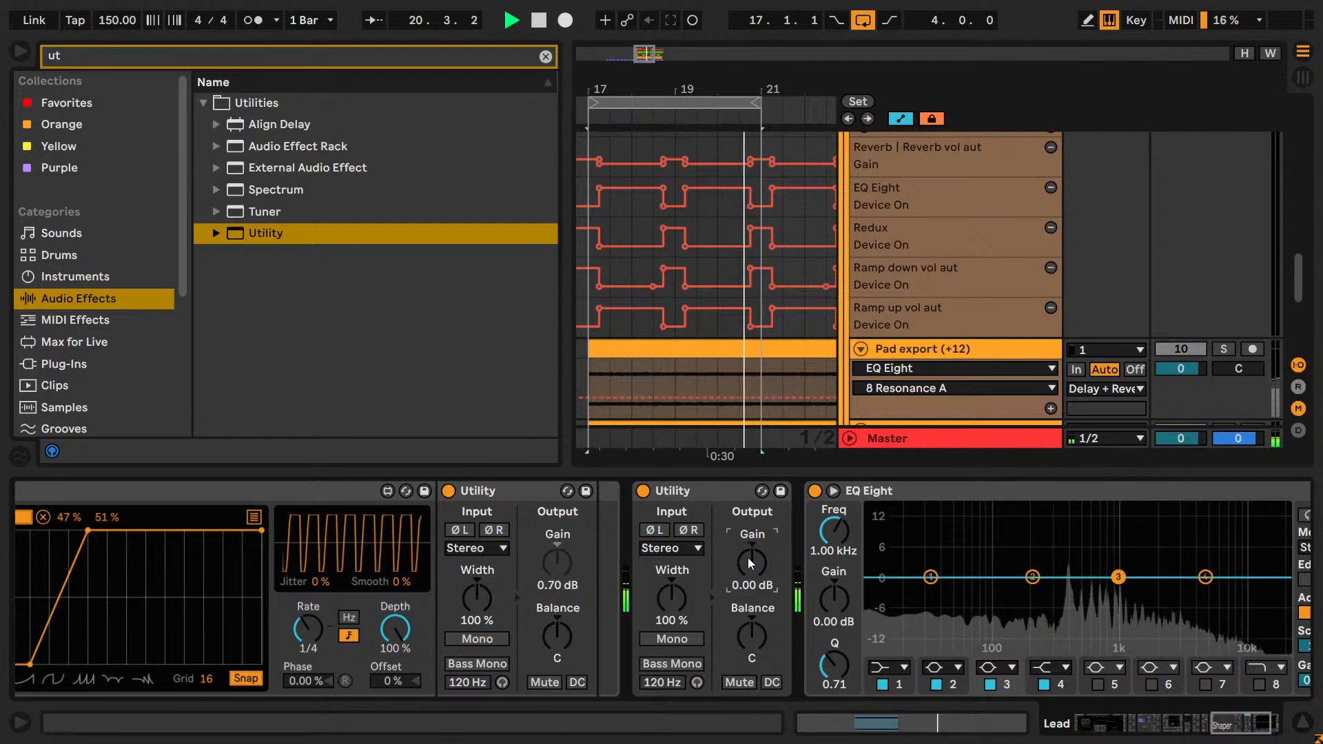
left_click_drag(748, 558, 749, 559)
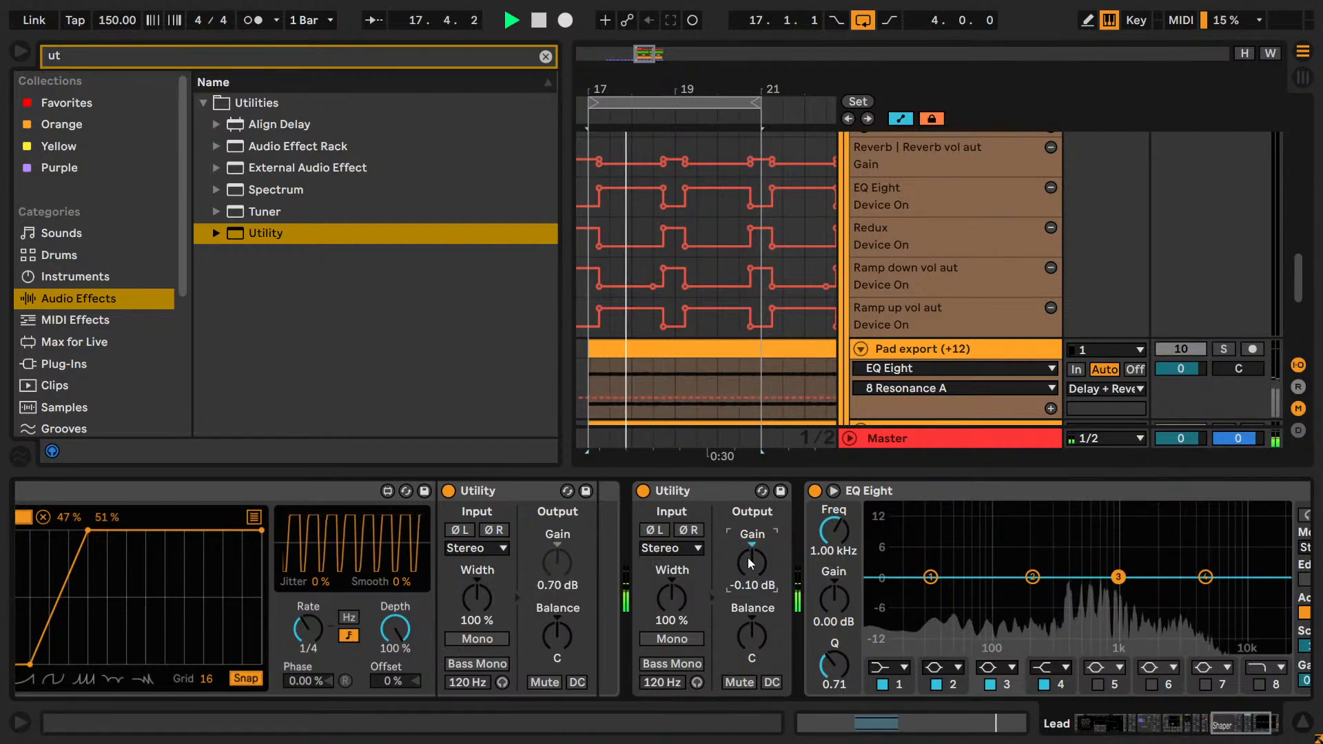
Fine-tune the added Utility's Gain by ear in 0.10 dB increments and settle on 0.20 dB.
key("Up")
key("Up")
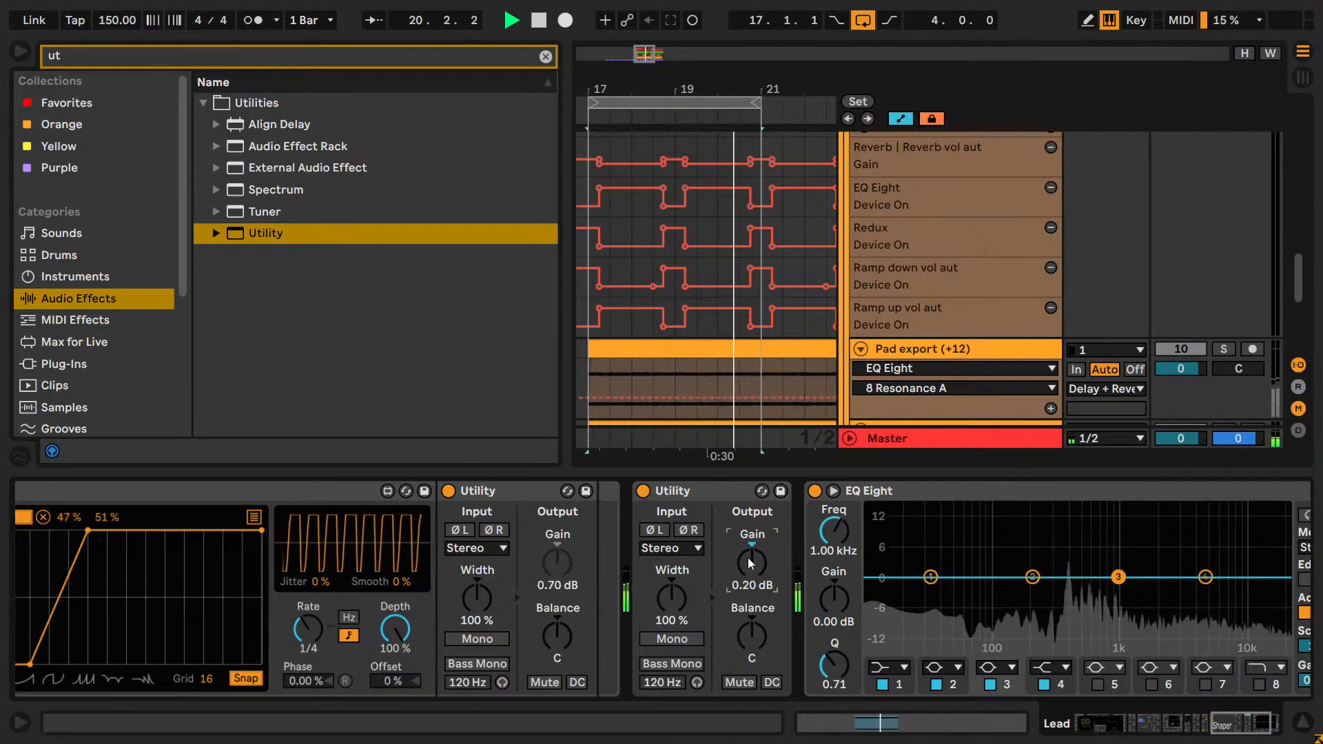
key("Up")
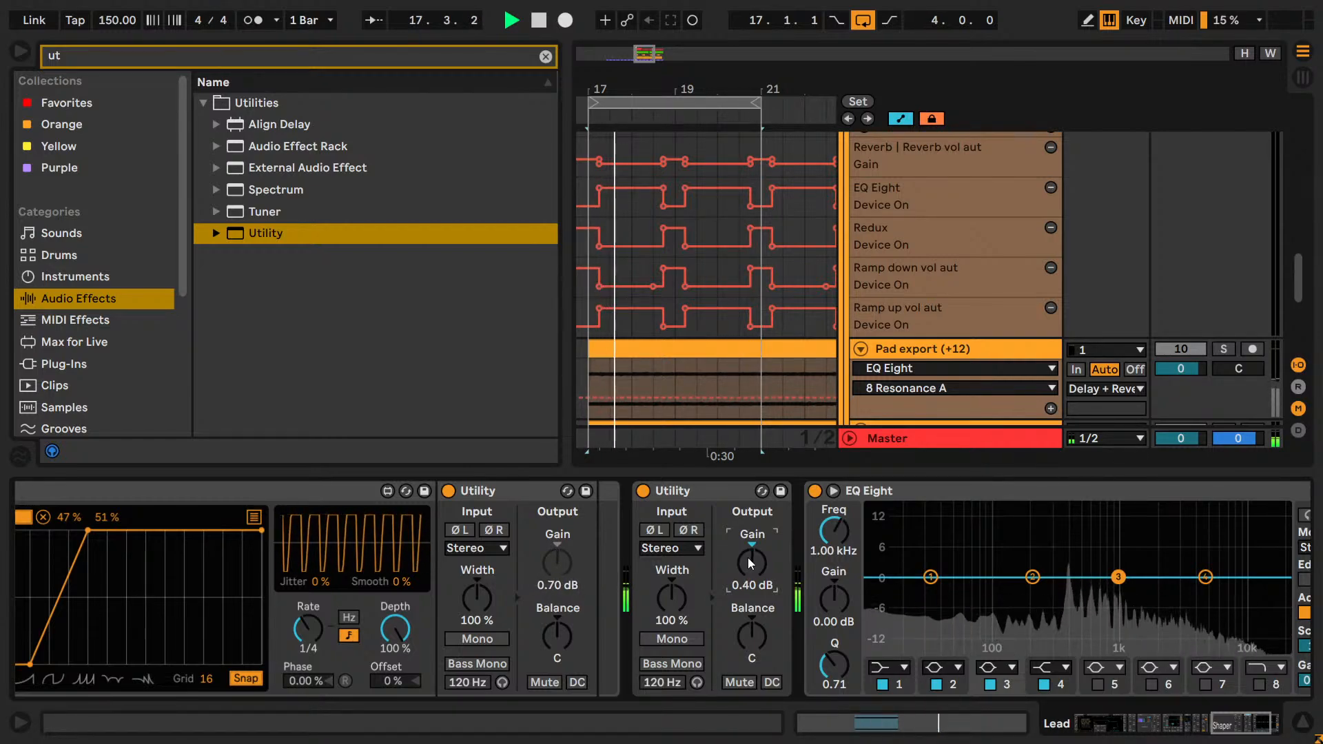
key("Down")
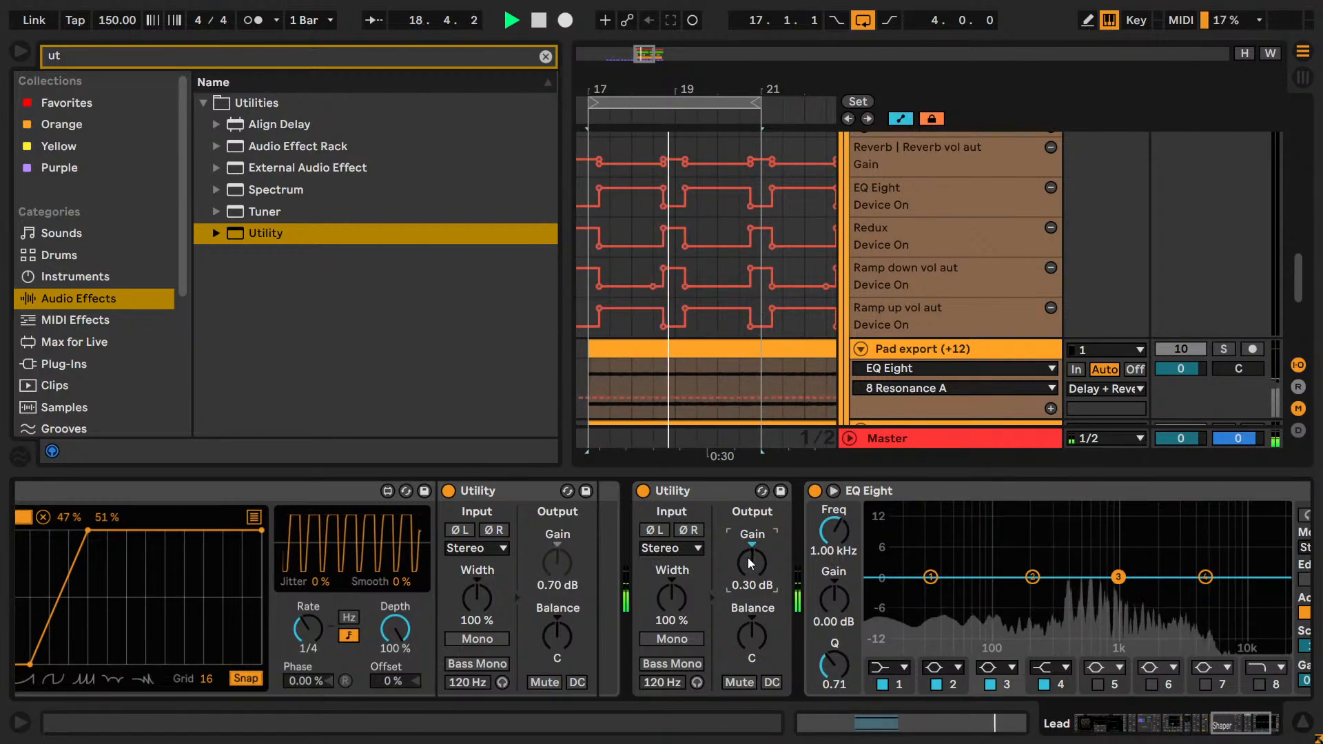
key("Down")
key("Down")
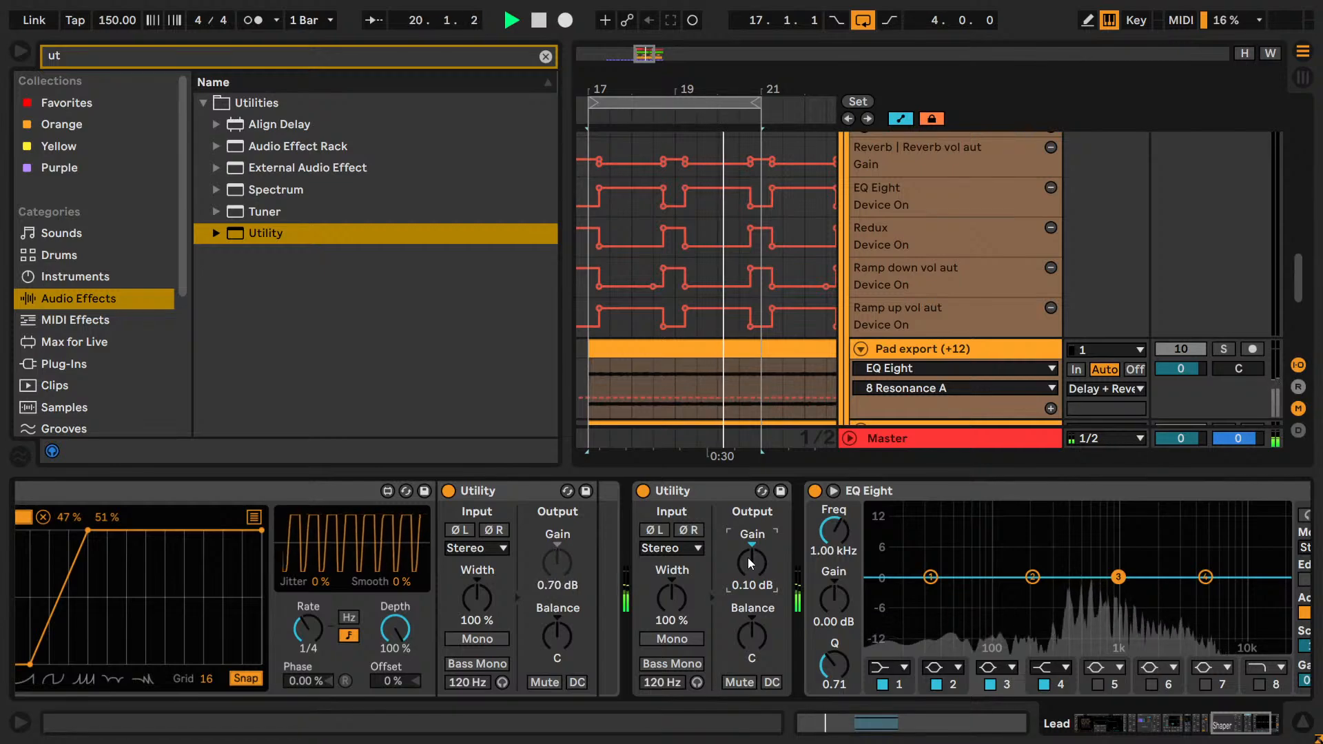
key("Up")
key("Up")
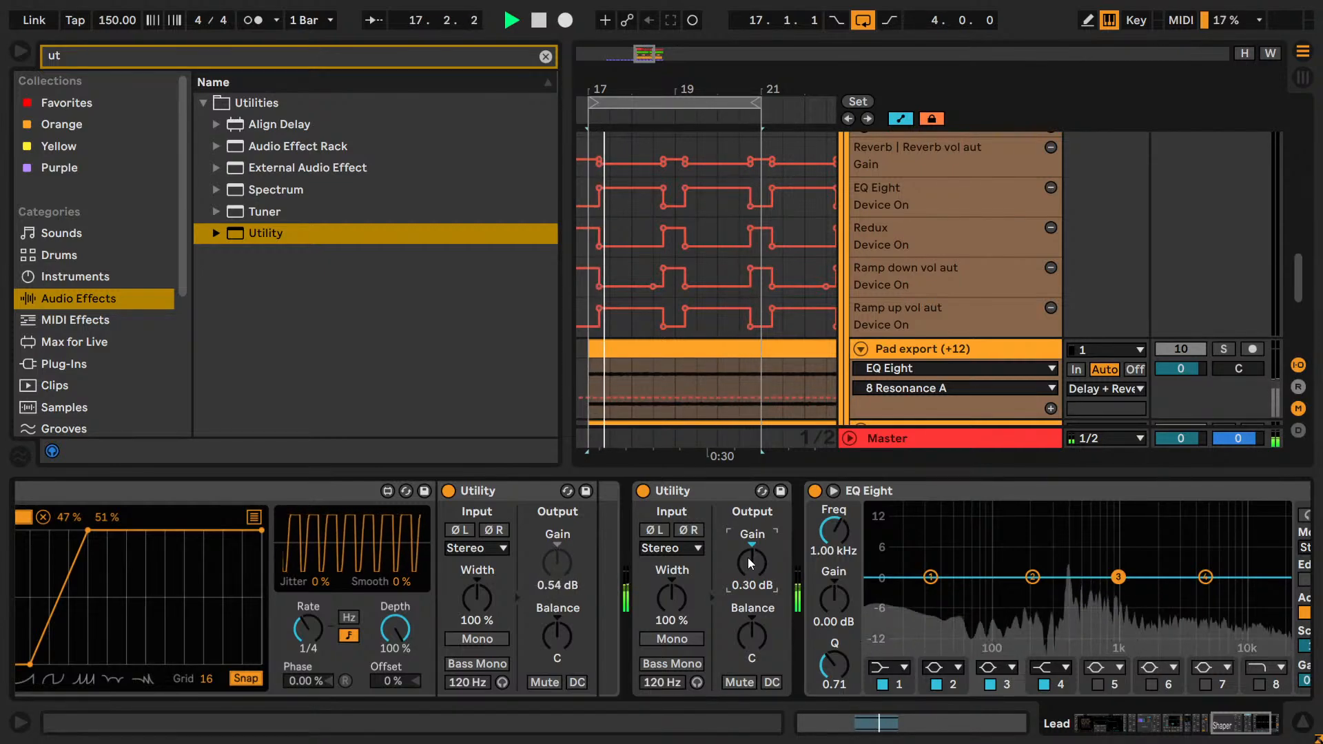
key("Down")
key("Down")
key("Up")
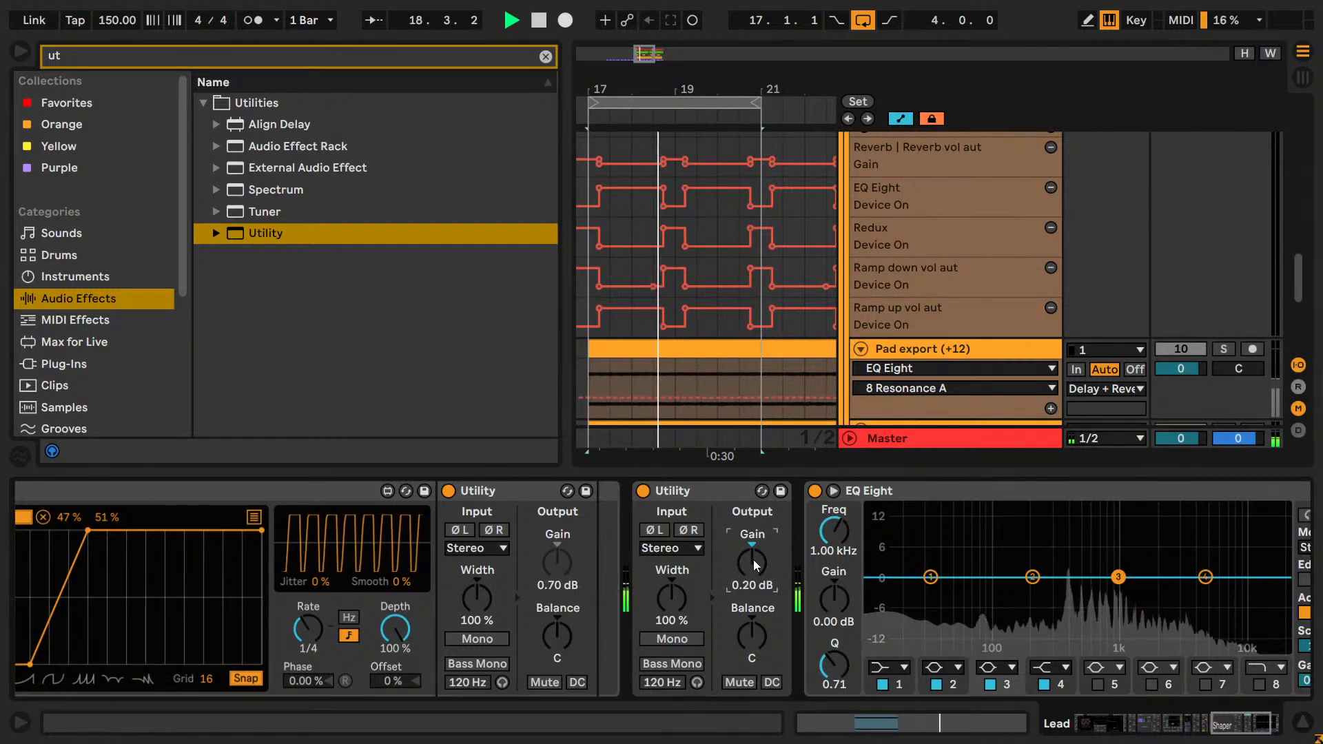
Switch to YouTube Studio to check the livestream, and switch to OBS to check the audio levels.
key("alt+Tab")
key("alt+Tab")
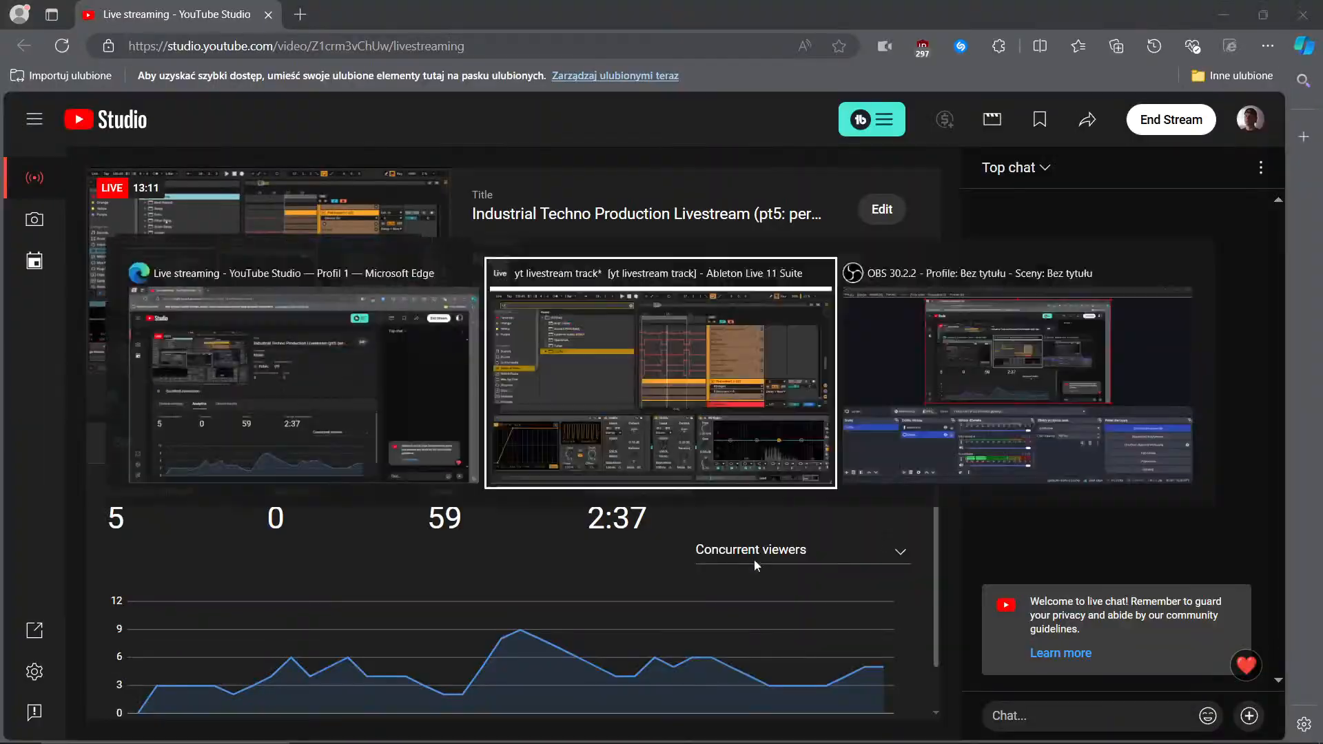
key("space")
key("alt+Tab")
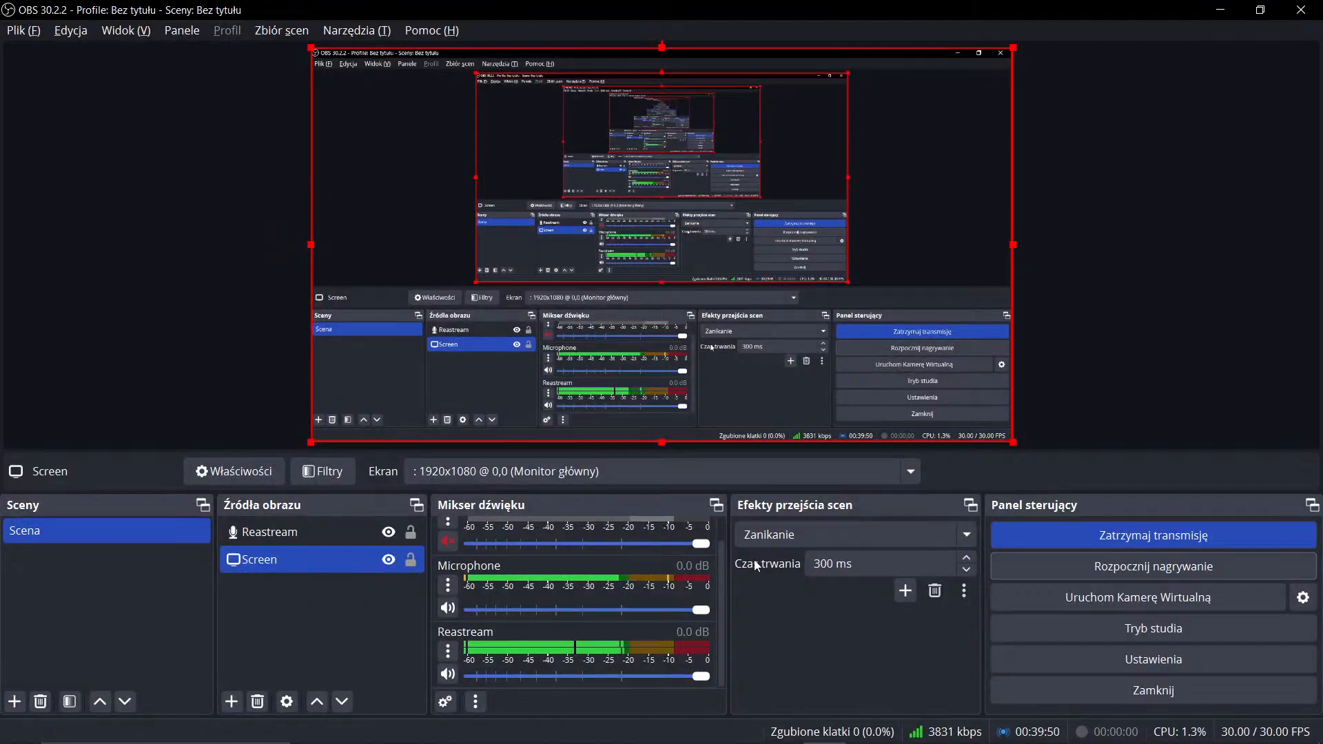
Return to Ableton Live and expand the display of the EQ Eight at the end of the Lead's chain.
key("alt+Tab")
key("alt+Tab")
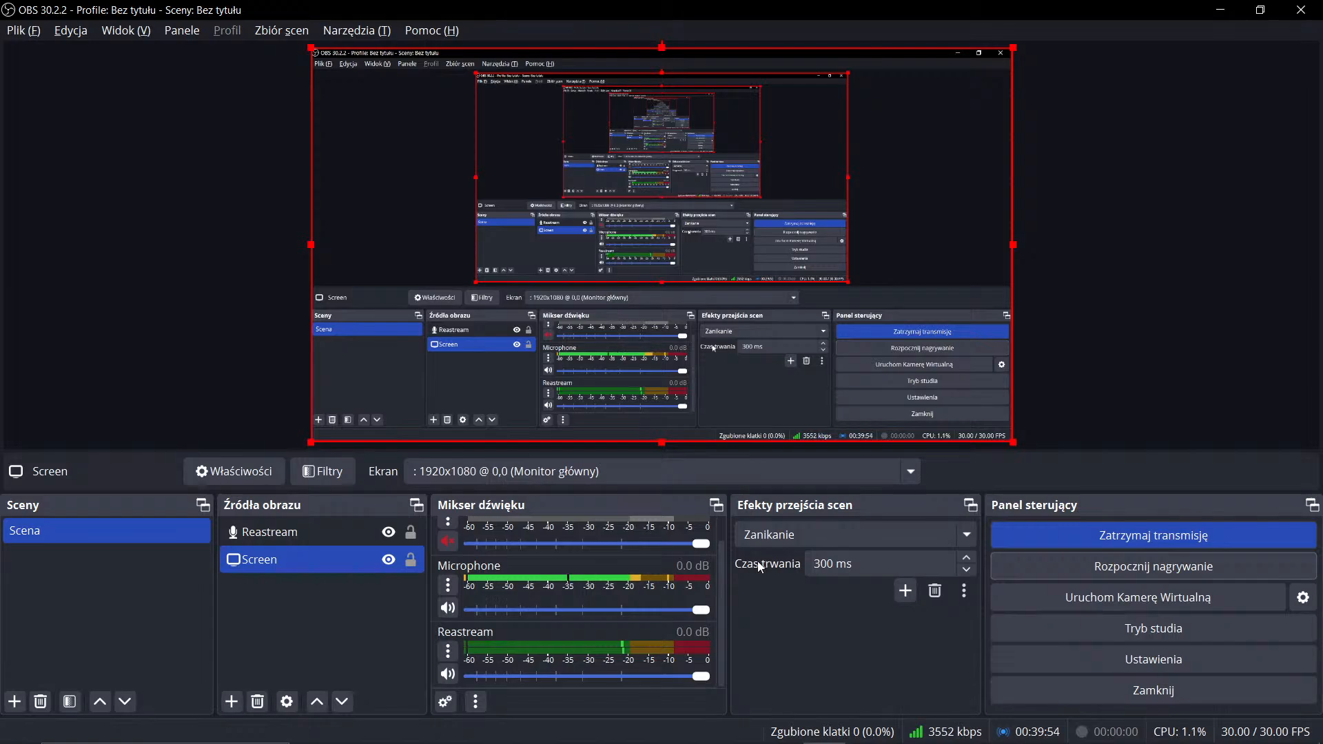
key("alt+Tab")
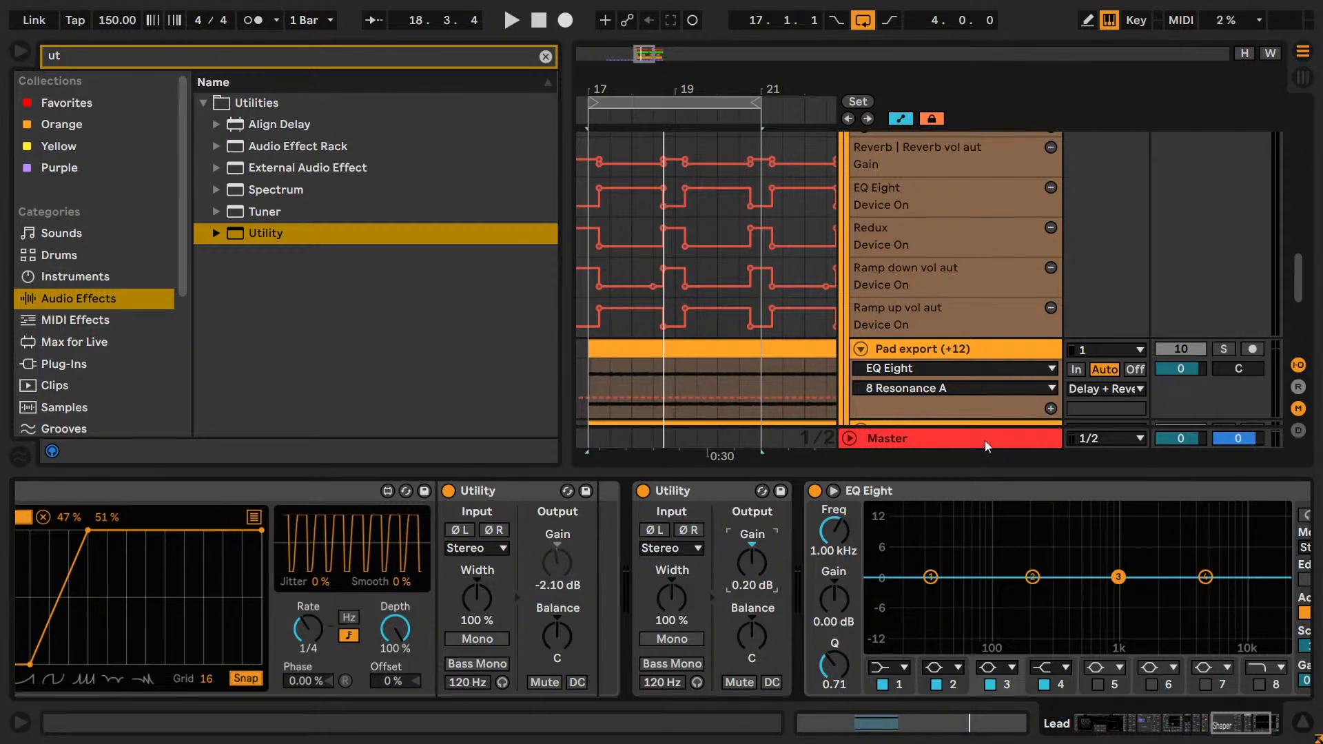
left_click(1222, 730)
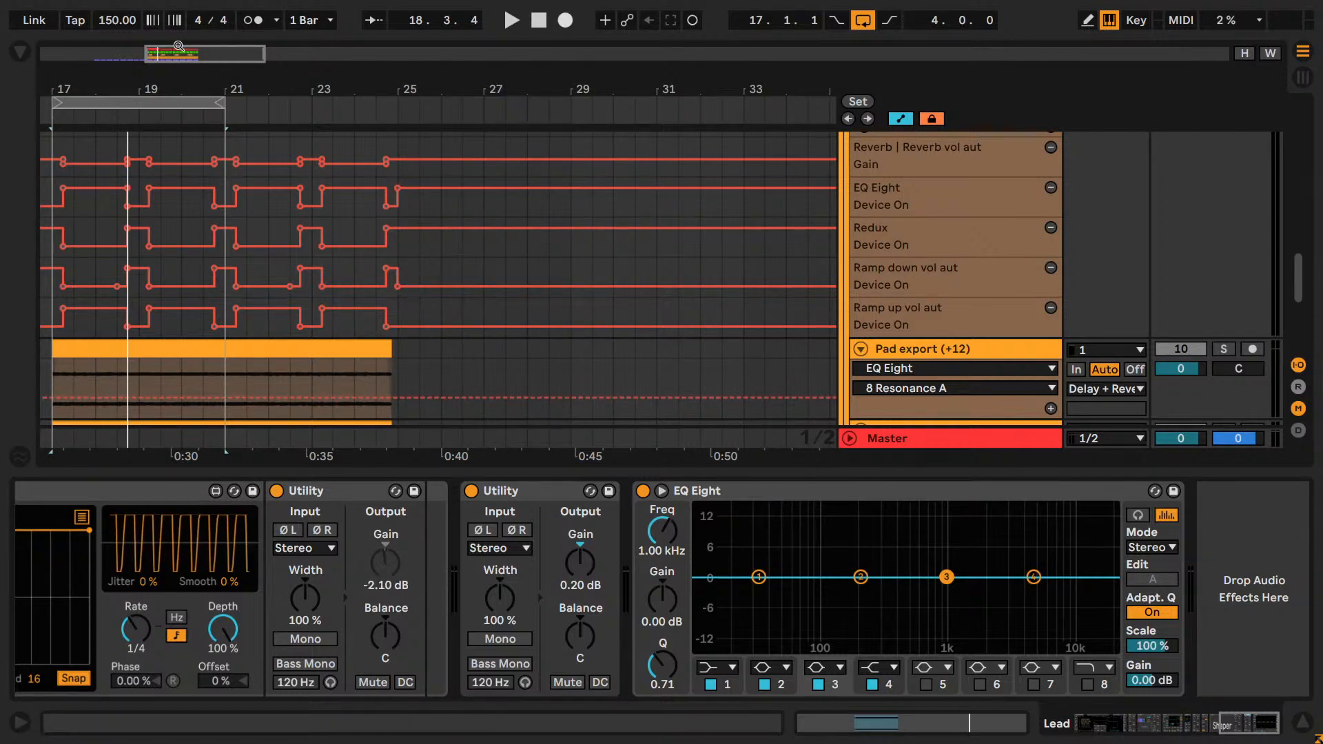
left_click_drag(186, 59, 153, 60)
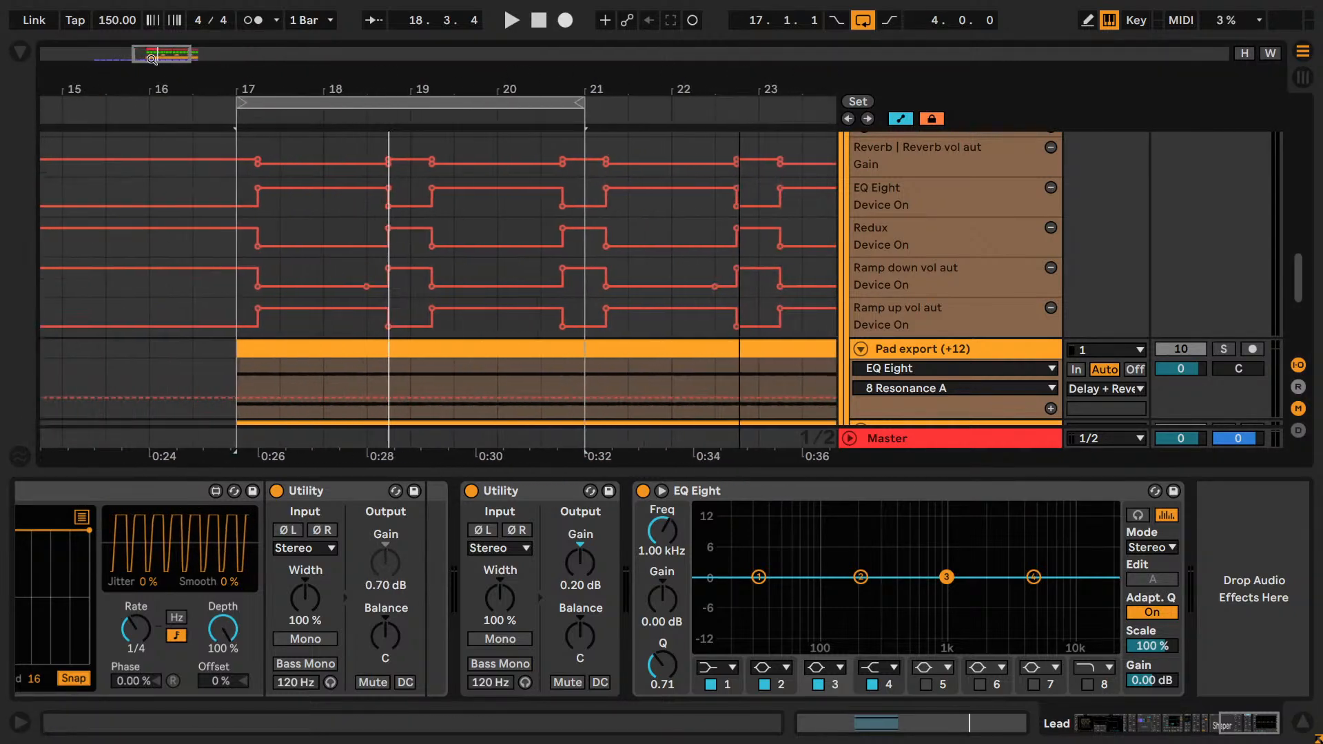
left_click(652, 487)
left_click(660, 491)
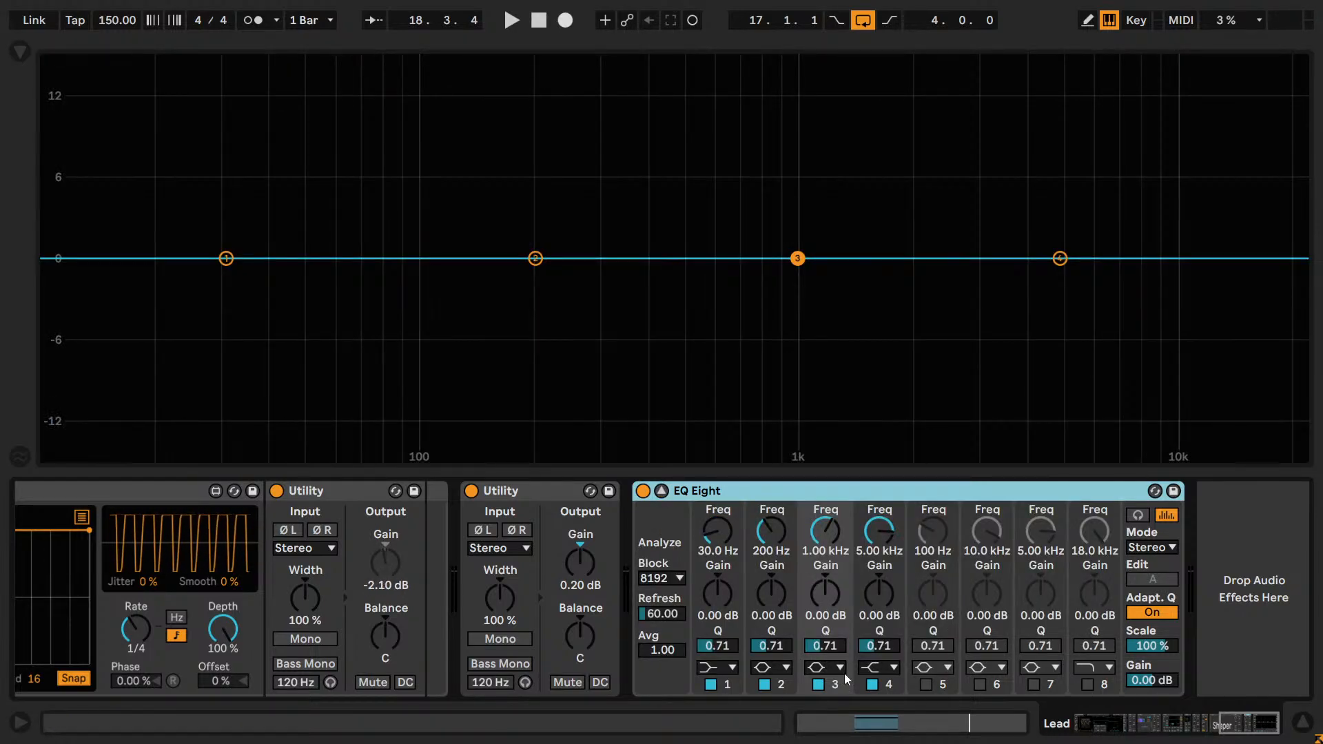
Disable bands 2, 3 and 4 of the Lead's EQ Eight and make band 1 a x4 low-cut filter.
left_click(764, 684)
left_click(818, 684)
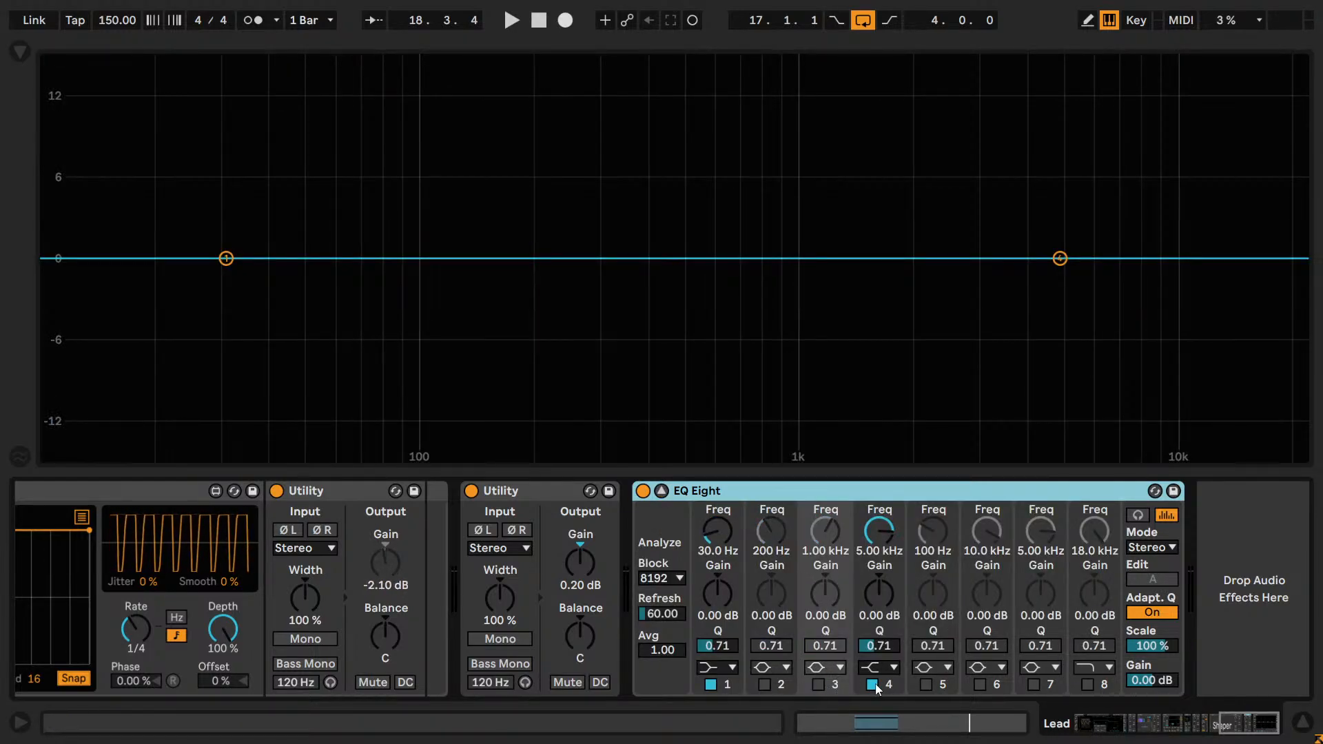
left_click(872, 684)
left_click(726, 663)
left_click(716, 452)
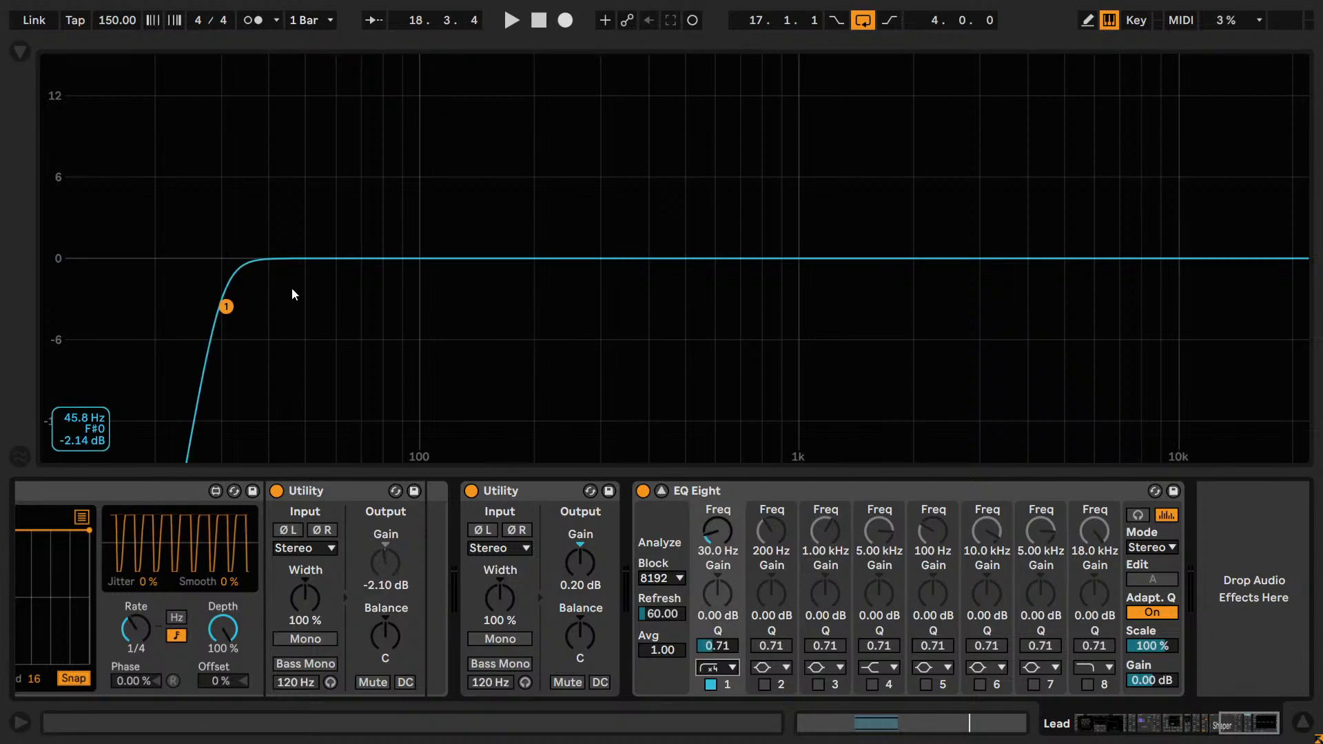
key("ctrl")
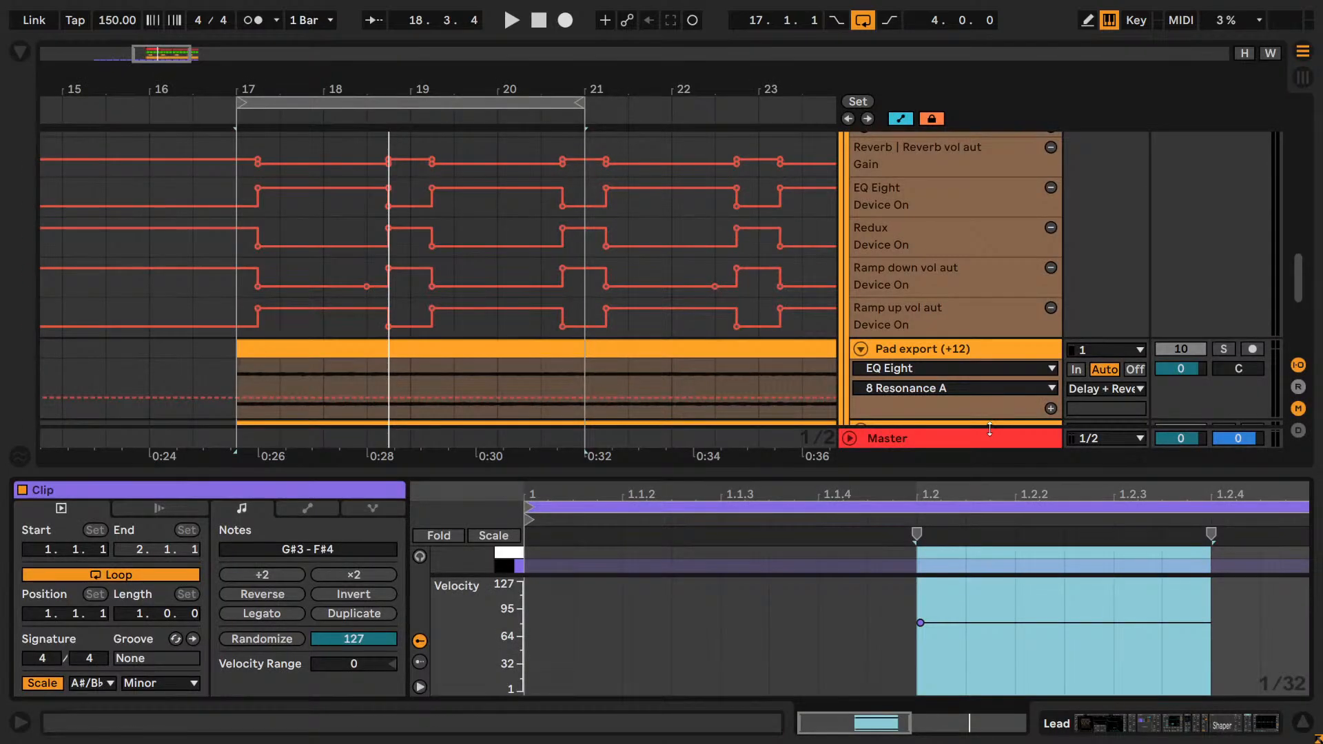
Play the loop and lower the Gain of the Master's Utility after the reastream plug-in to -20.2 dB.
key("space")
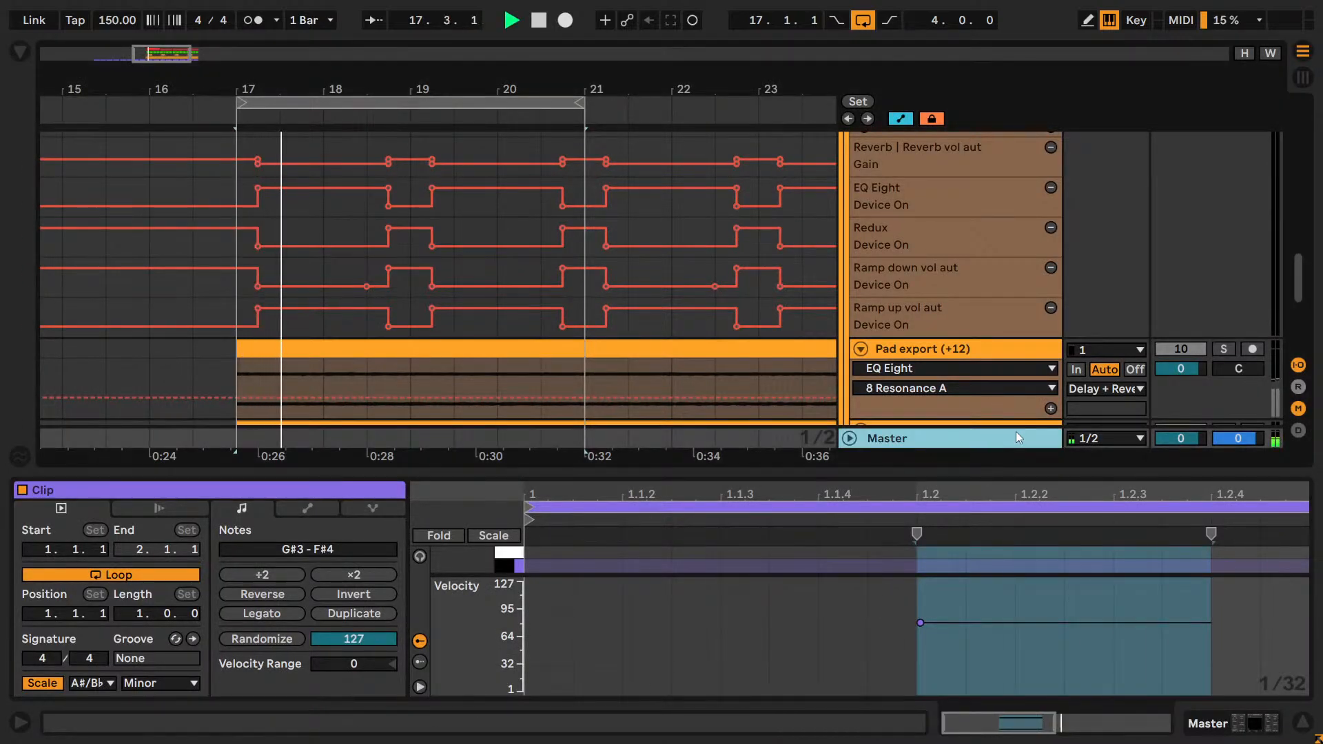
key("Tab")
left_click(1189, 69)
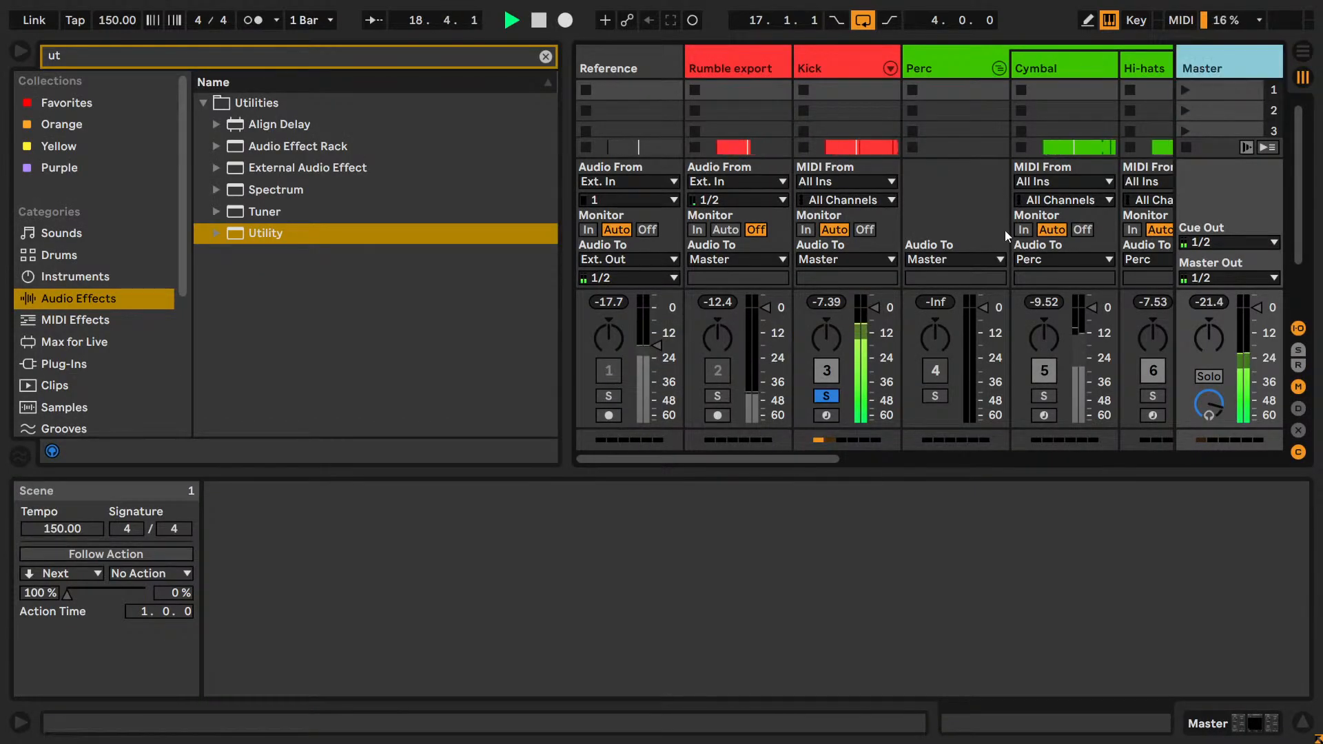
key("shift+Tab")
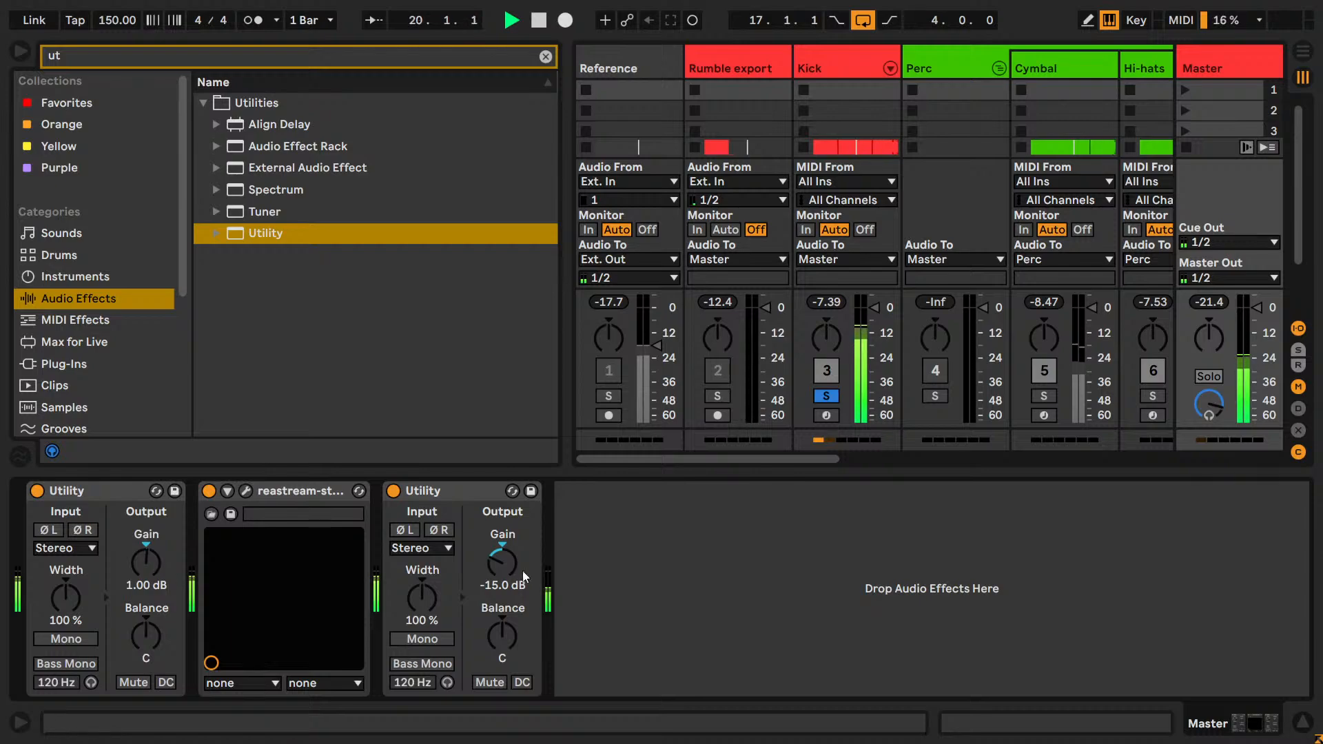
left_click_drag(505, 566, 506, 573)
key("Down")
key("Down")
Raise the Gain of the Master's Utility before reastream to 7.00 dB and check the audio levels in OBS.
left_click(142, 561)
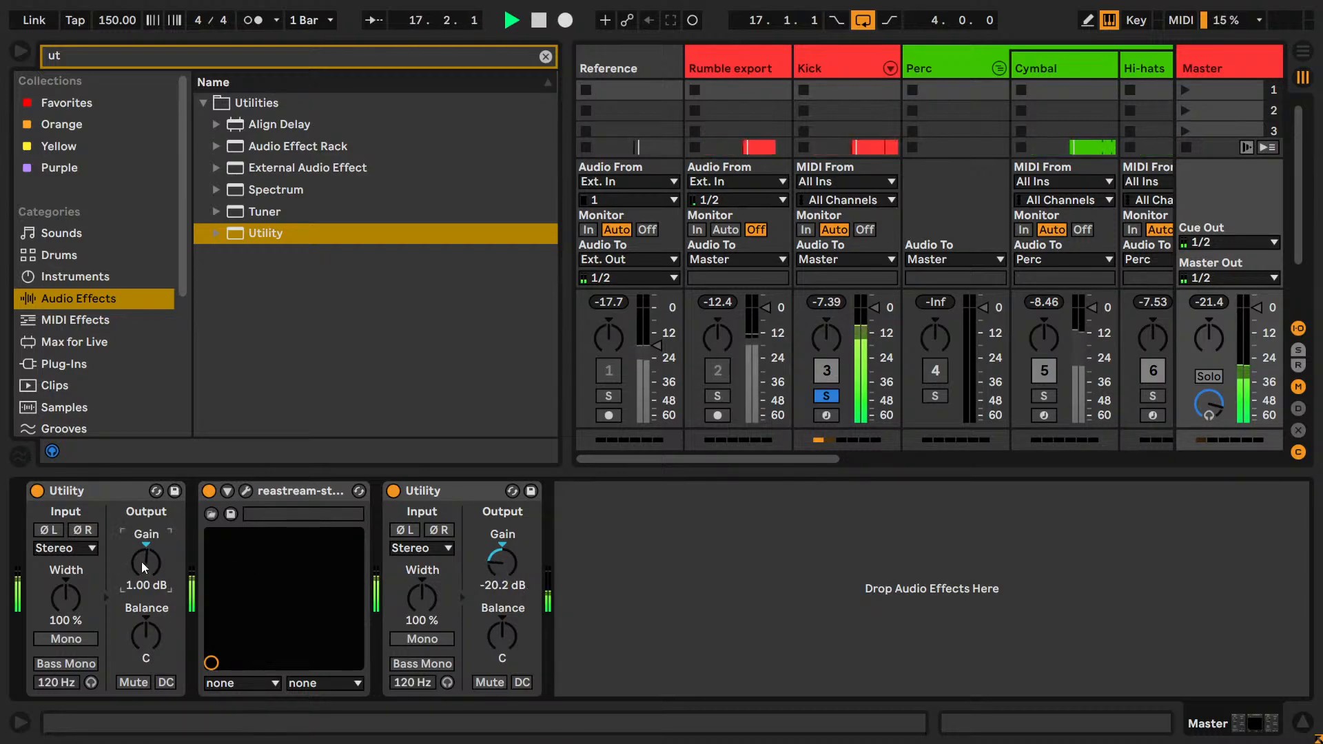
key("Up")
key("Up")
key("Up")
key("Up")
key("Up")
key("Up")
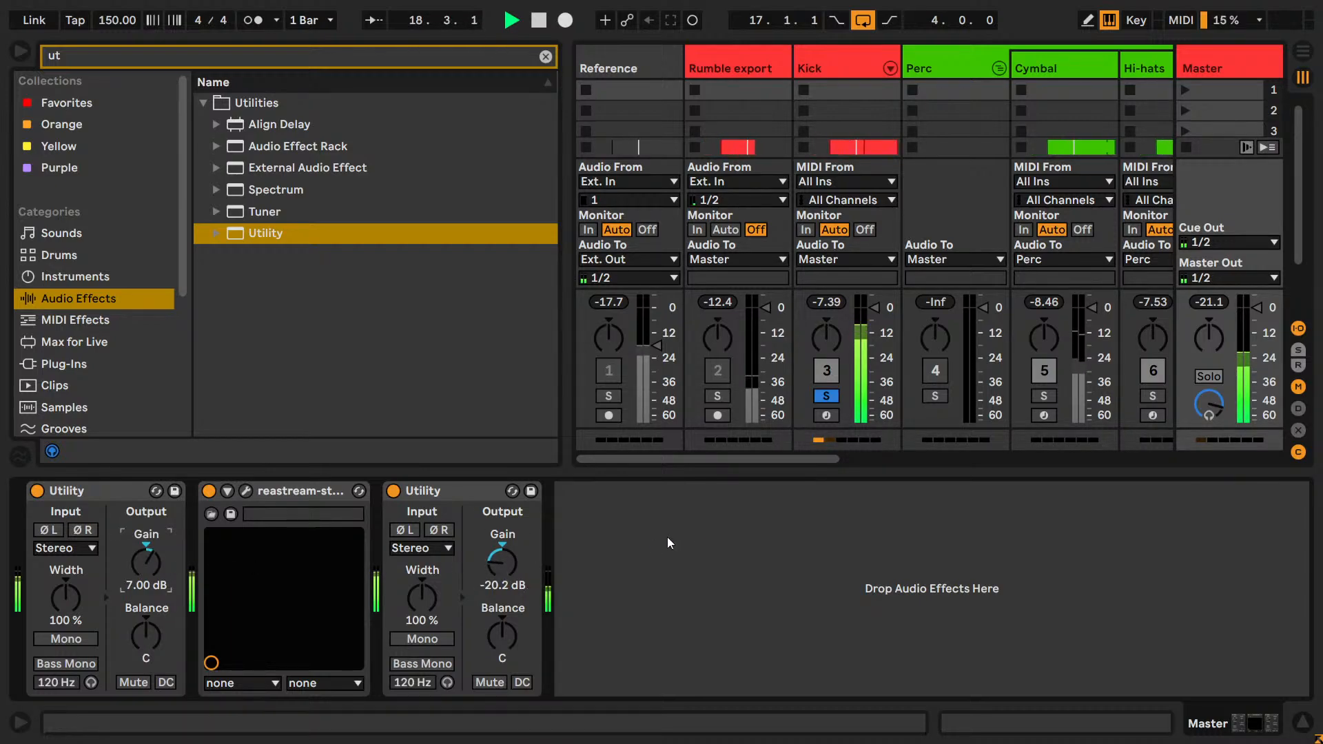
key("alt+Tab")
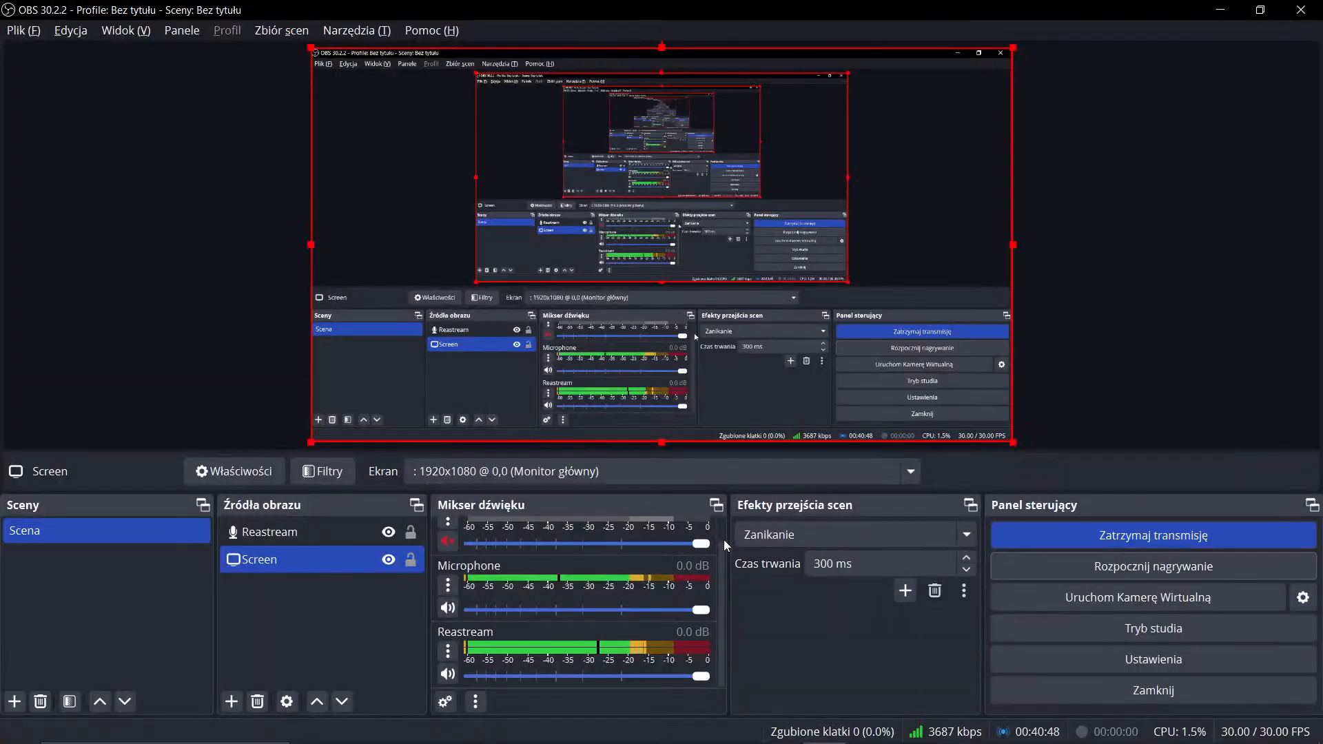
key("alt+Tab")
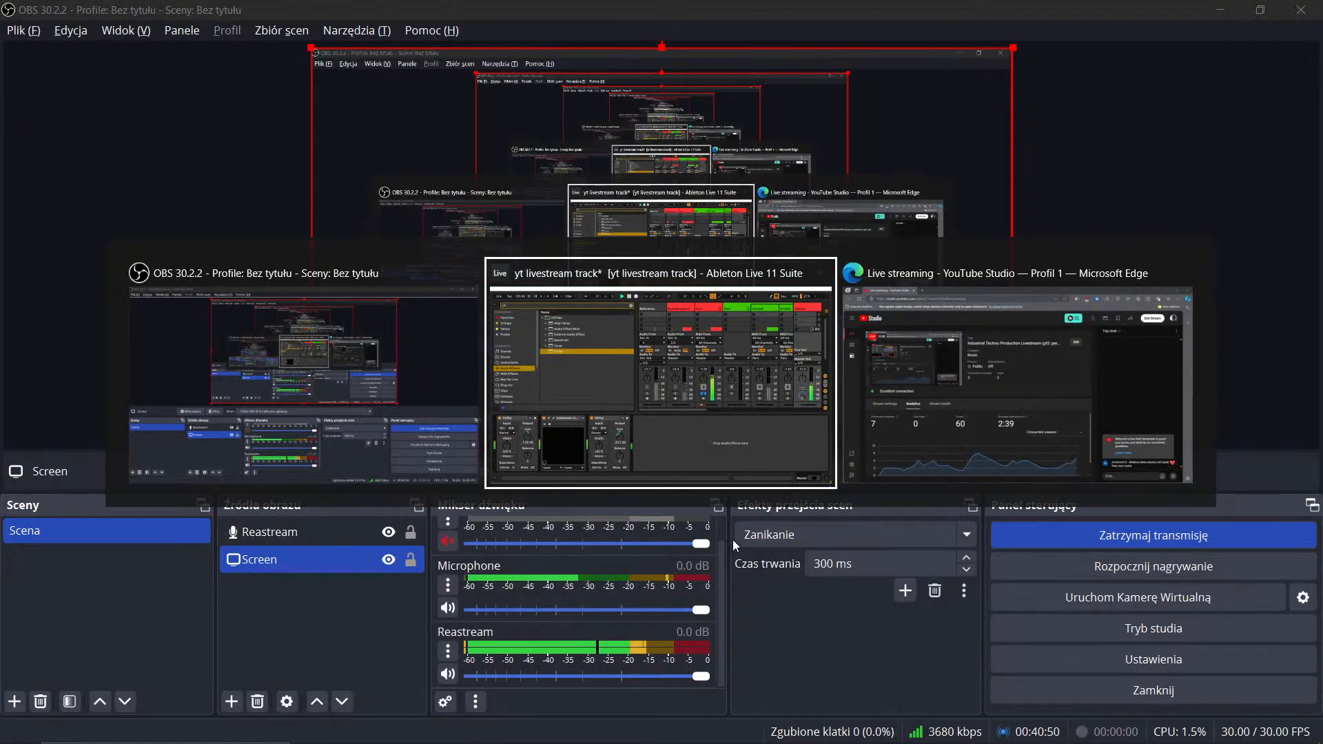
Return to the Arrangement, save the set and show the Lead track's device chain.
key("Tab")
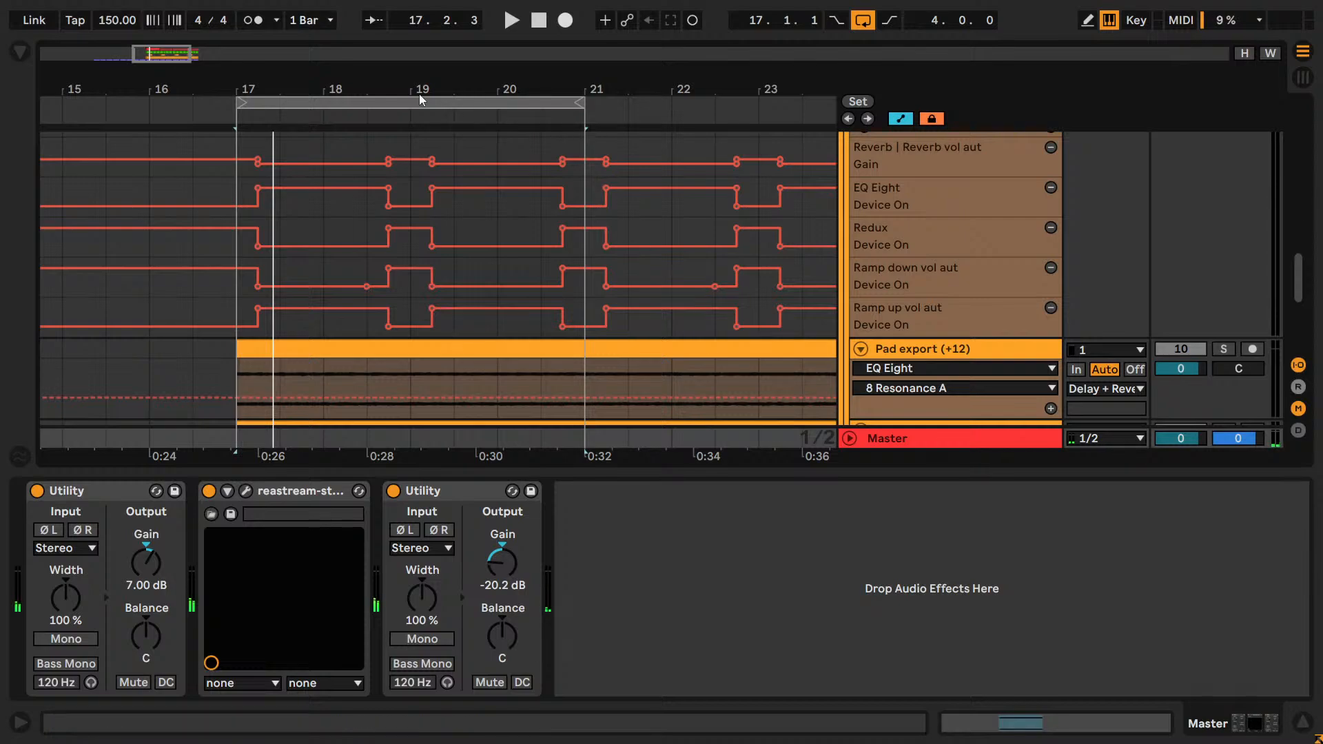
scroll(1050, 325, "down", 5)
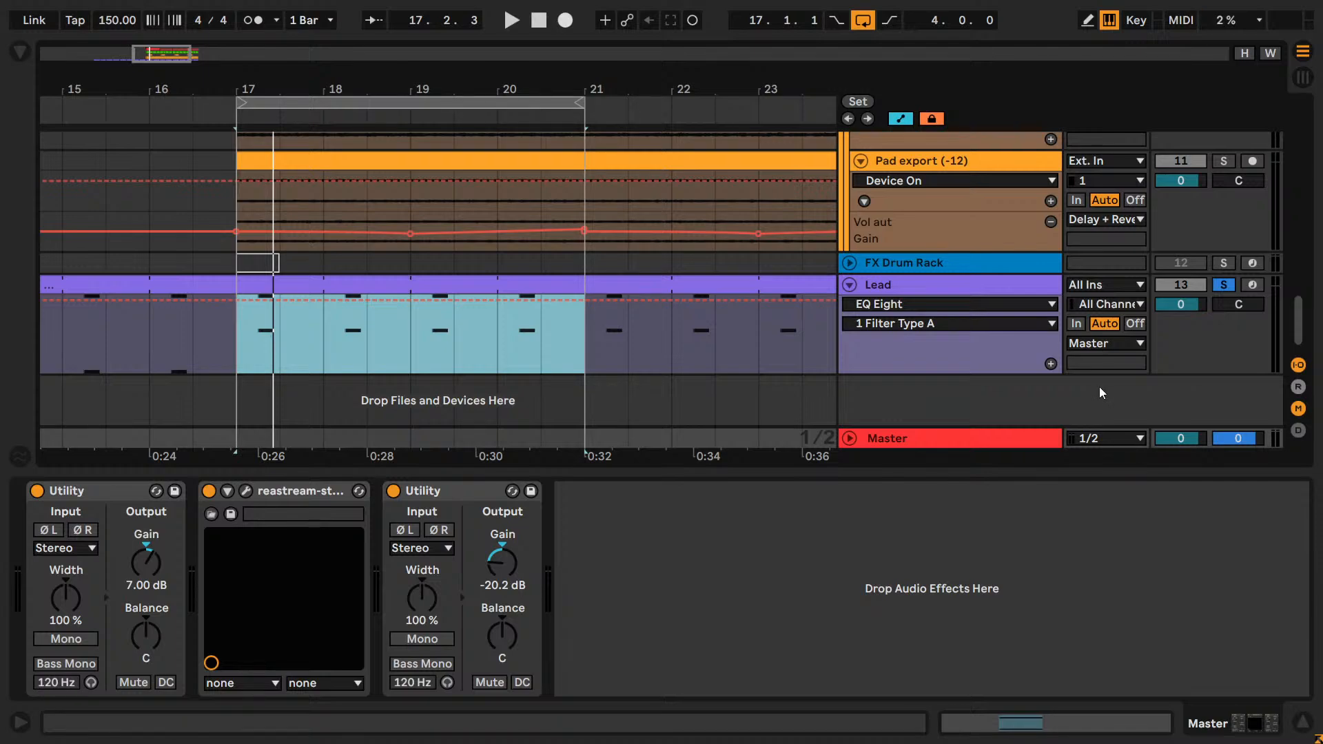
key("ctrl+s")
left_click(906, 288)
Play the loop, raise the low-cut frequency of the Lead's EQ Eight band 1 to 310 Hz, and save the set.
key("space")
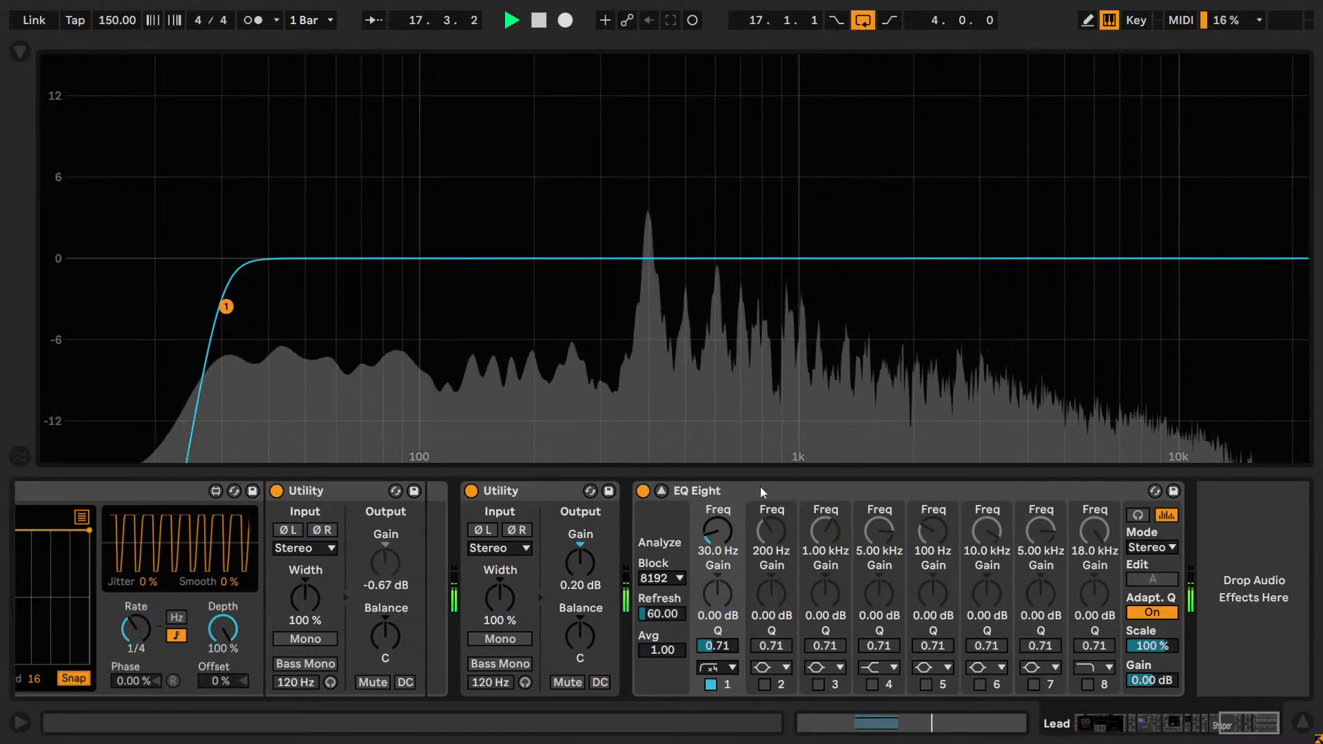
key("space")
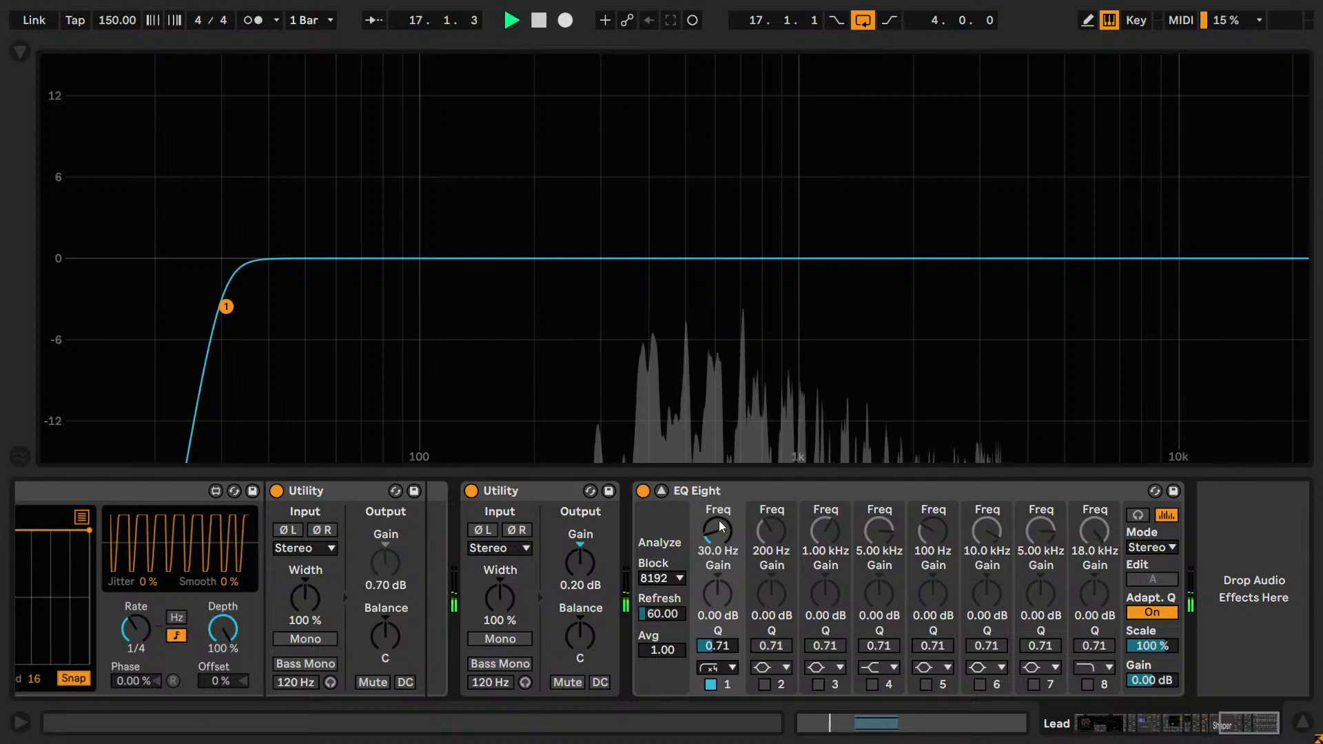
left_click_drag(717, 528, 718, 478)
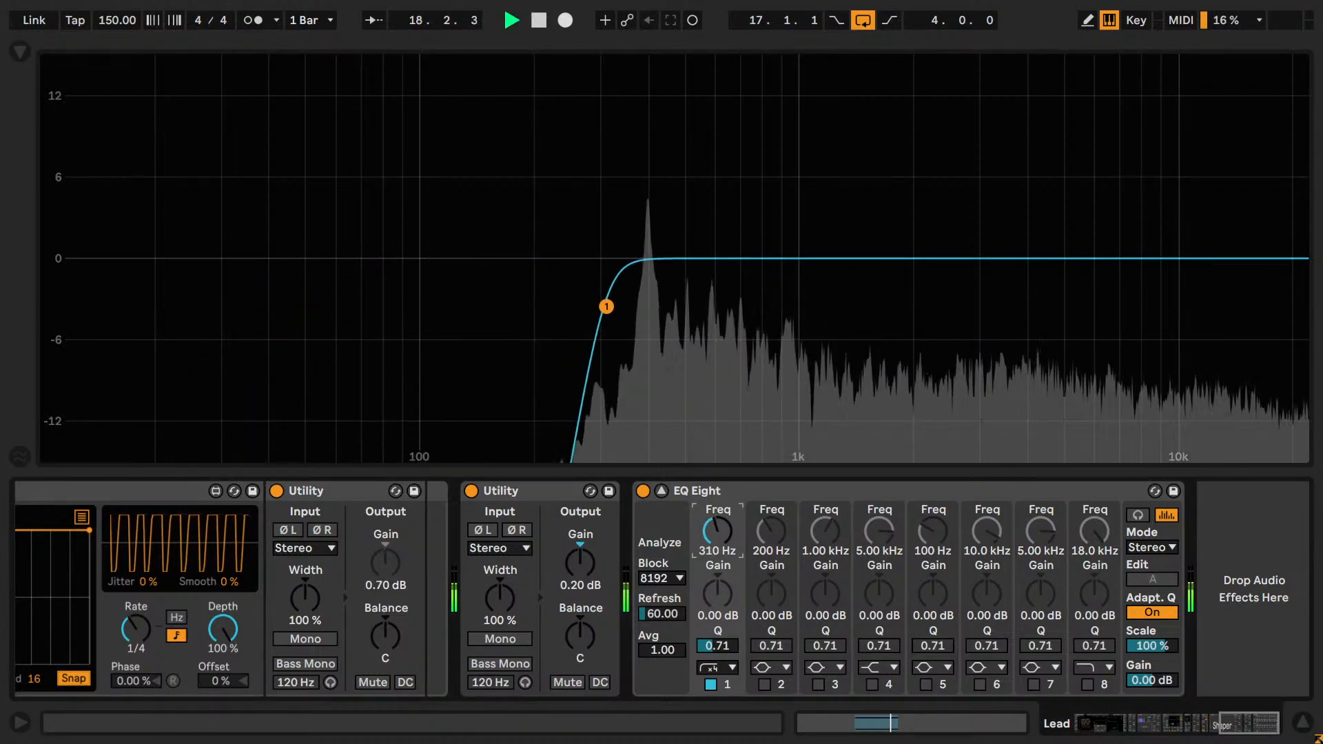
key("space")
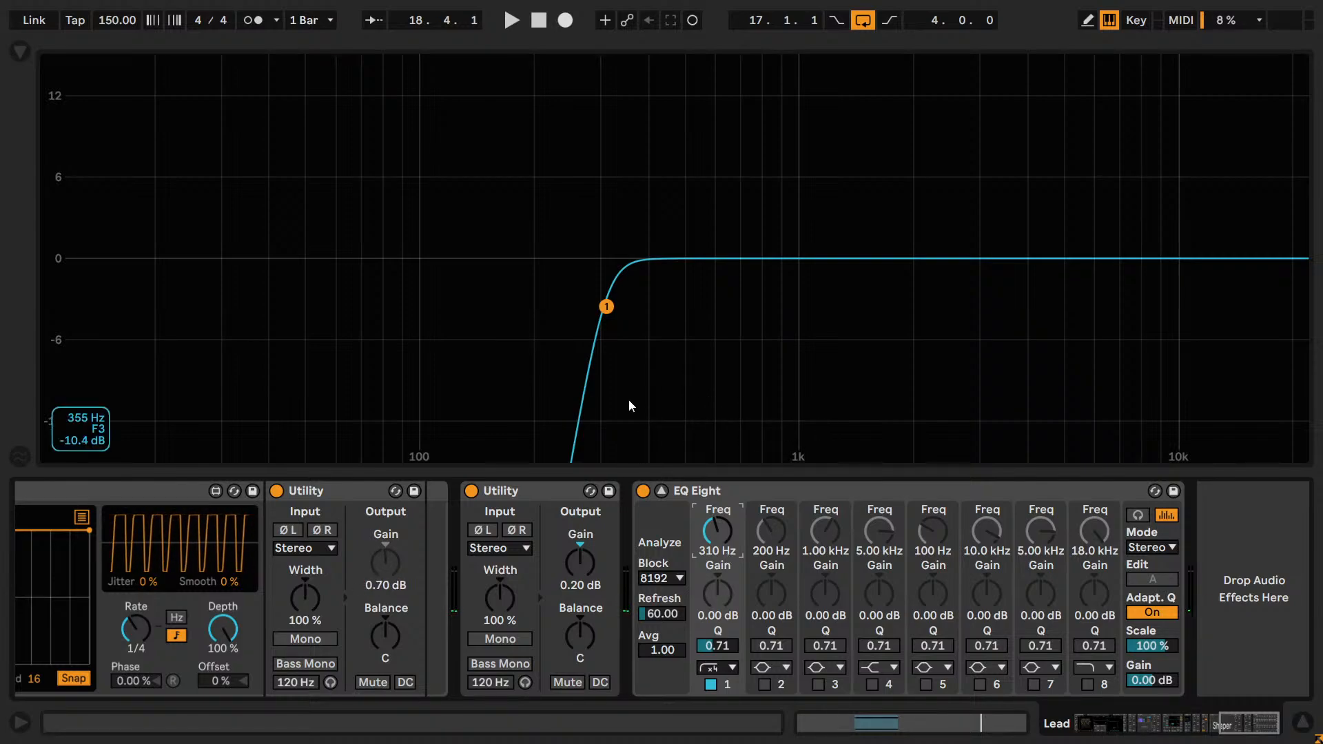
key("ctrl+s")
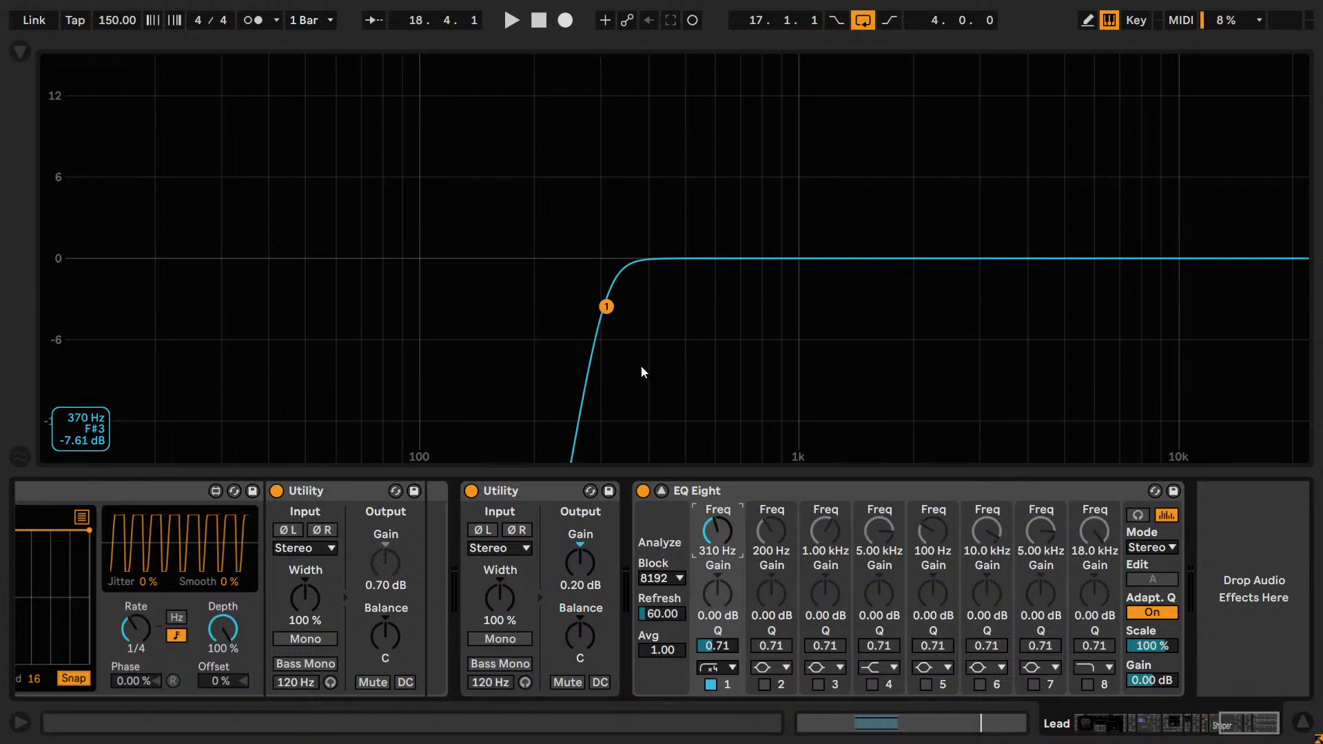
Play the loop, set EQ Eight's band 1 low-cut frequency to 300 Hz and fine-tune it to 298 Hz.
key("space")
mouse_move(716, 530)
left_mouse_down()
mouse_move(717, 507)
mouse_move(717, 530)
left_mouse_up()
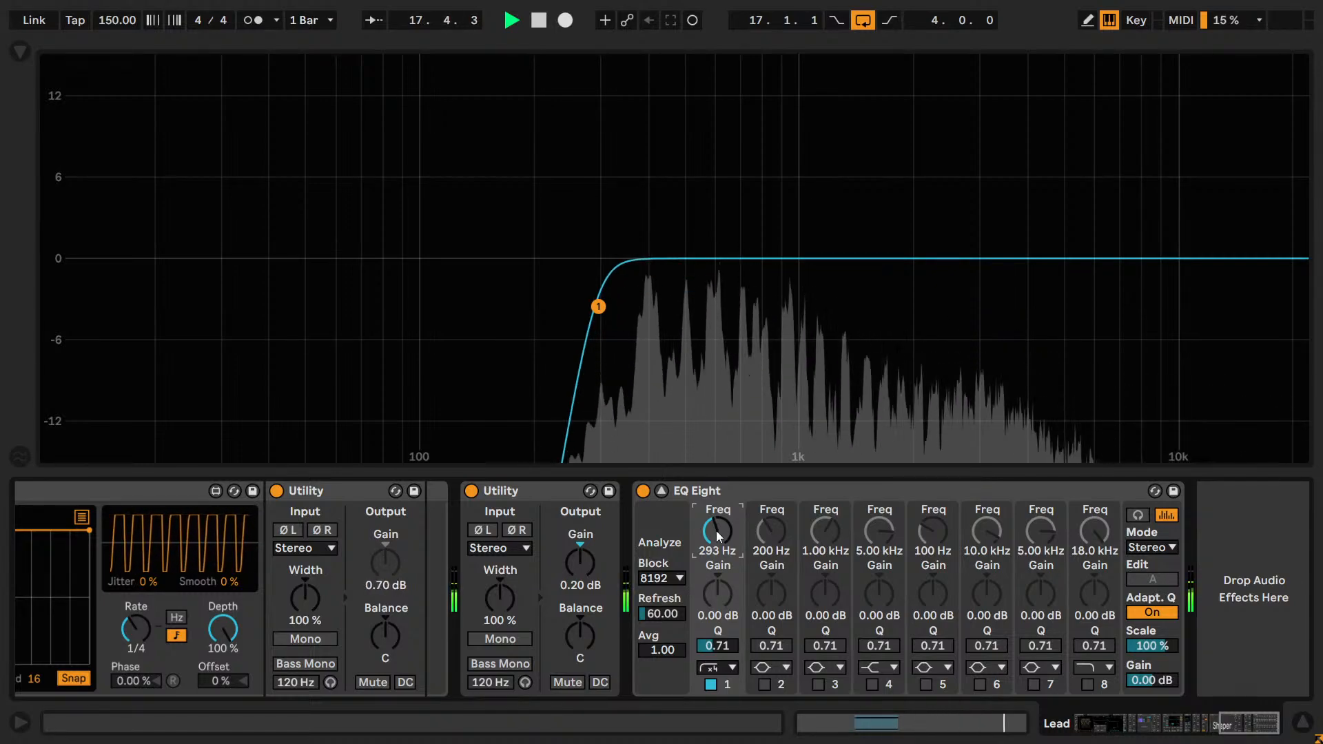
type("300")
key("Return")
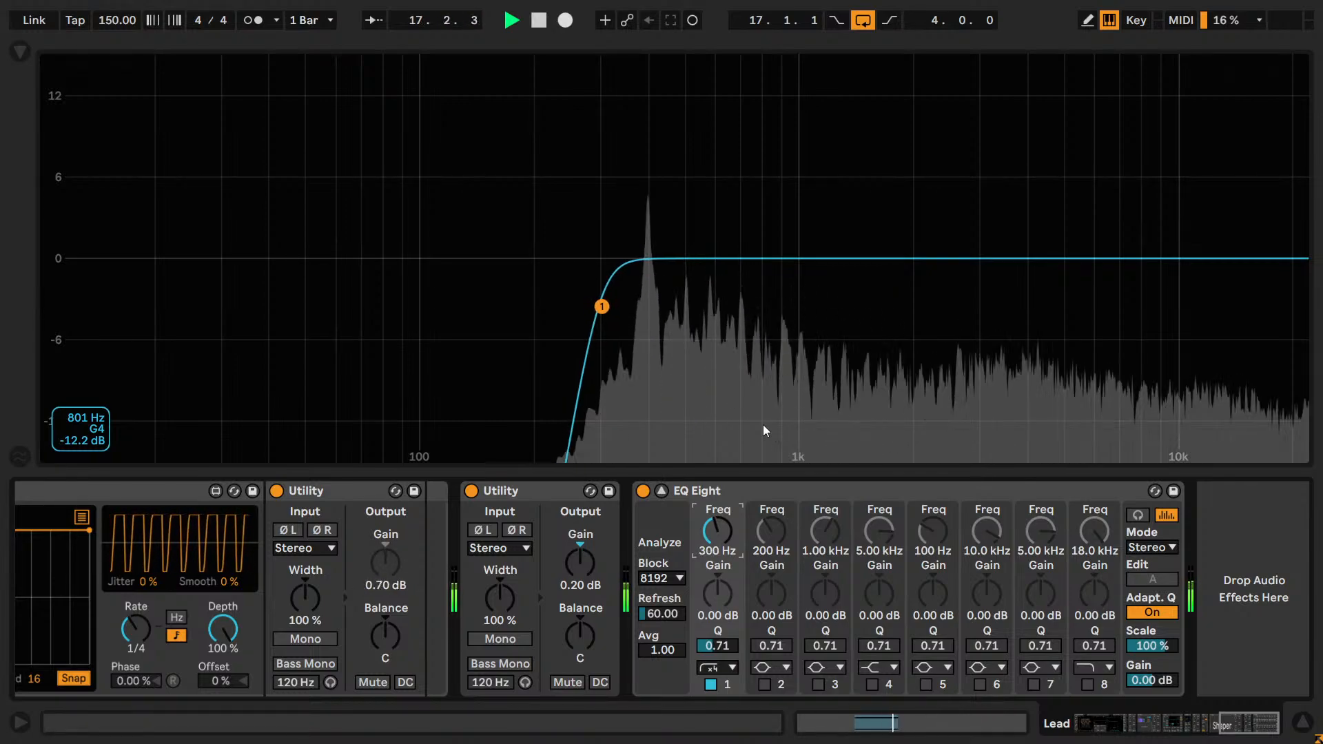
left_click(731, 667)
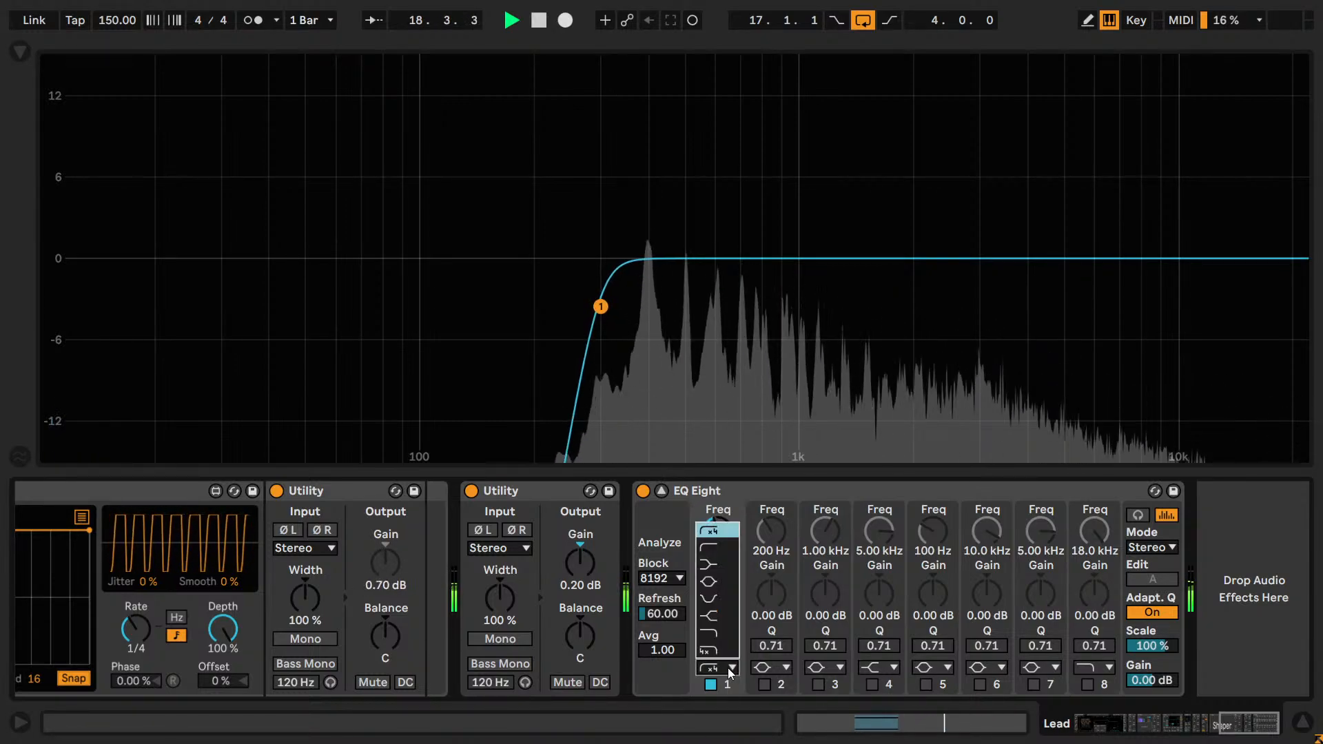
left_click(730, 666)
key("Down")
key("Up")
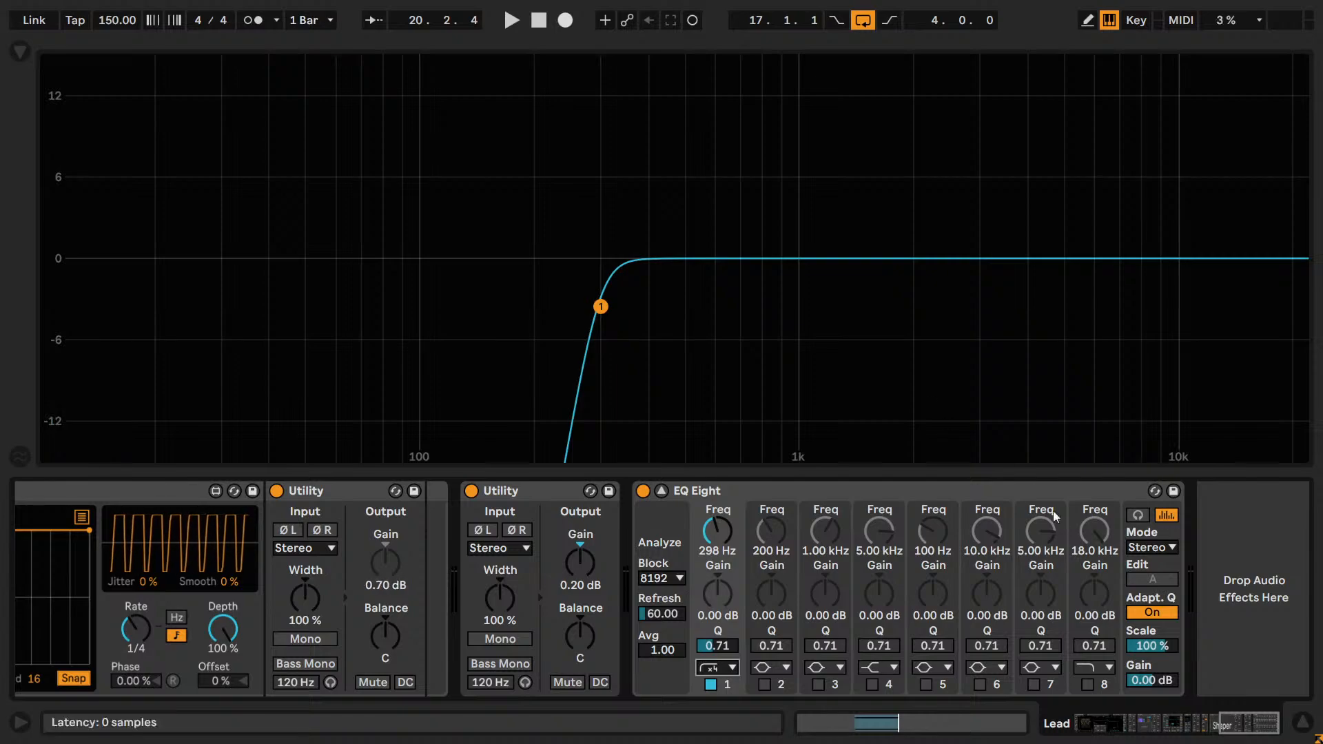
Enable band 8 of EQ Eight as a x4 high cut and lower its frequency to 8.96 kHz during playback.
left_click(1089, 668)
left_click(1089, 678)
key("space")
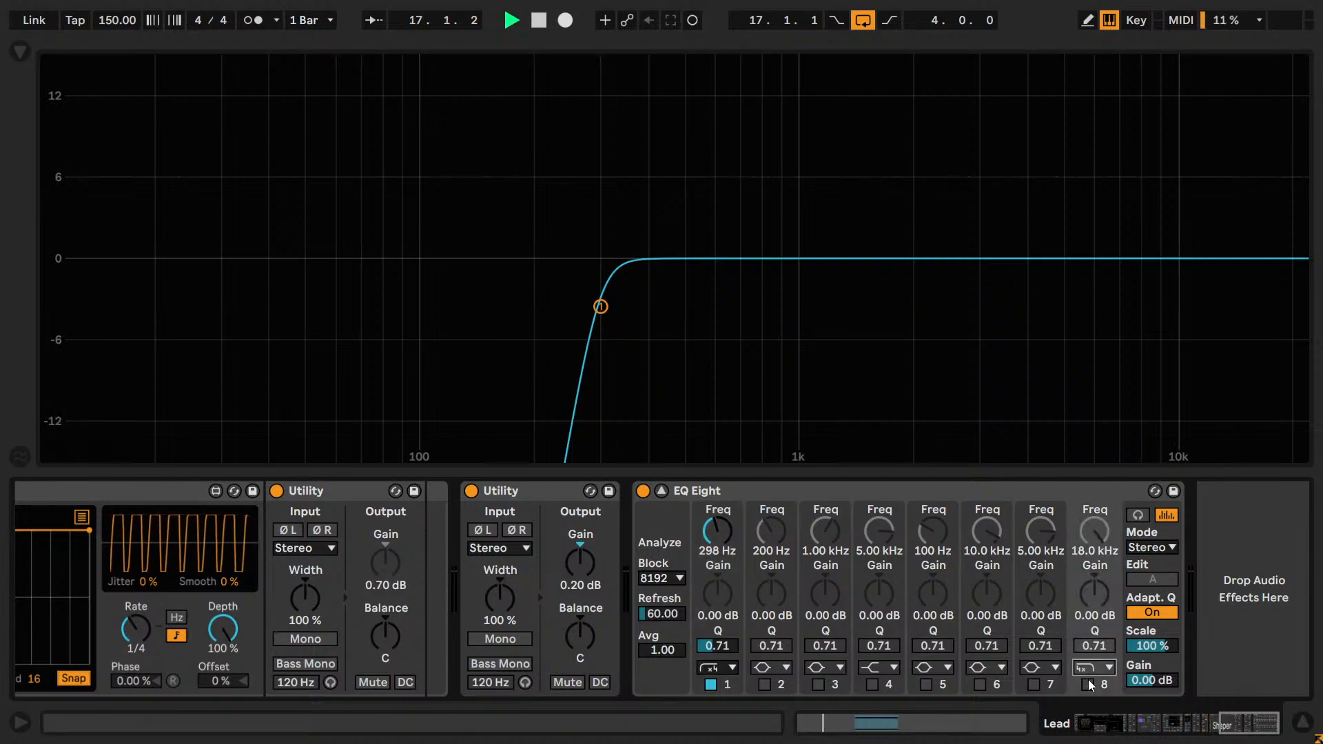
left_click_drag(1089, 541, 1089, 562)
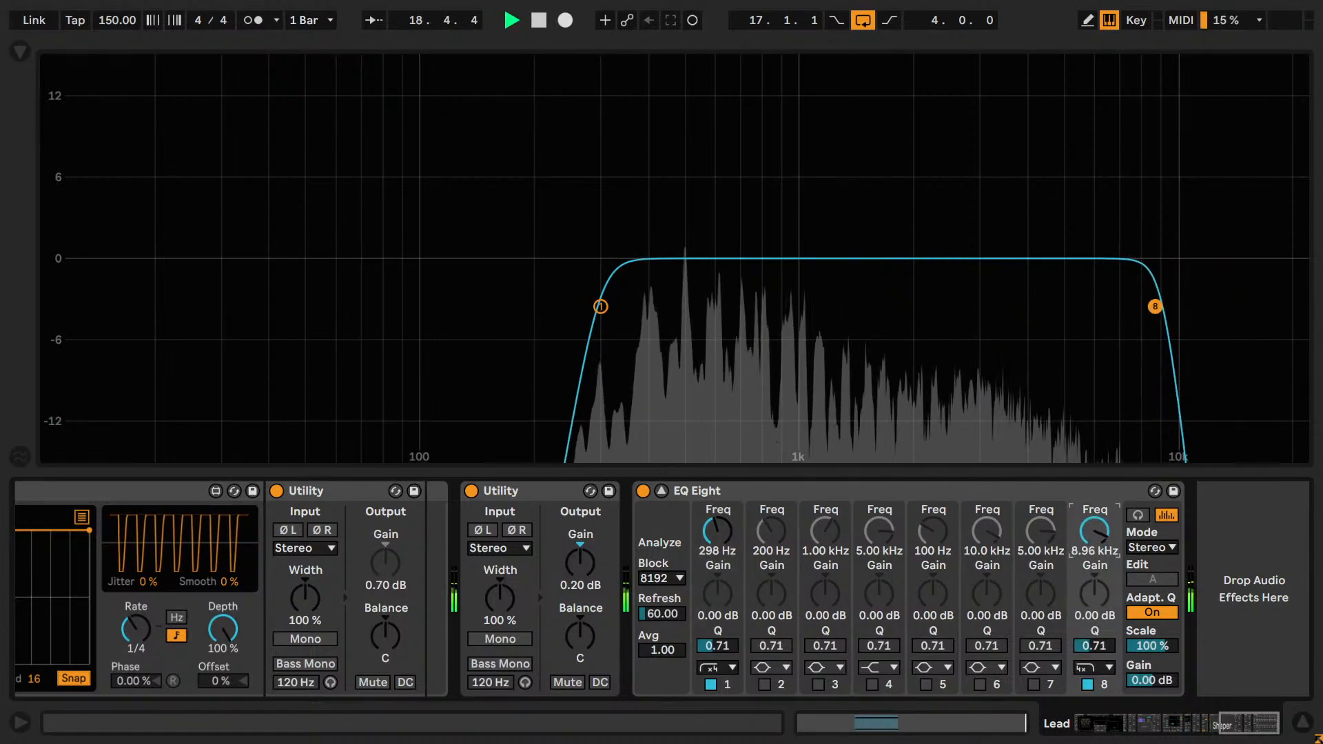
Change band 8 to the gentler regular high cut and raise its frequency to 12.1 kHz.
left_click(1096, 666)
left_click(1085, 632)
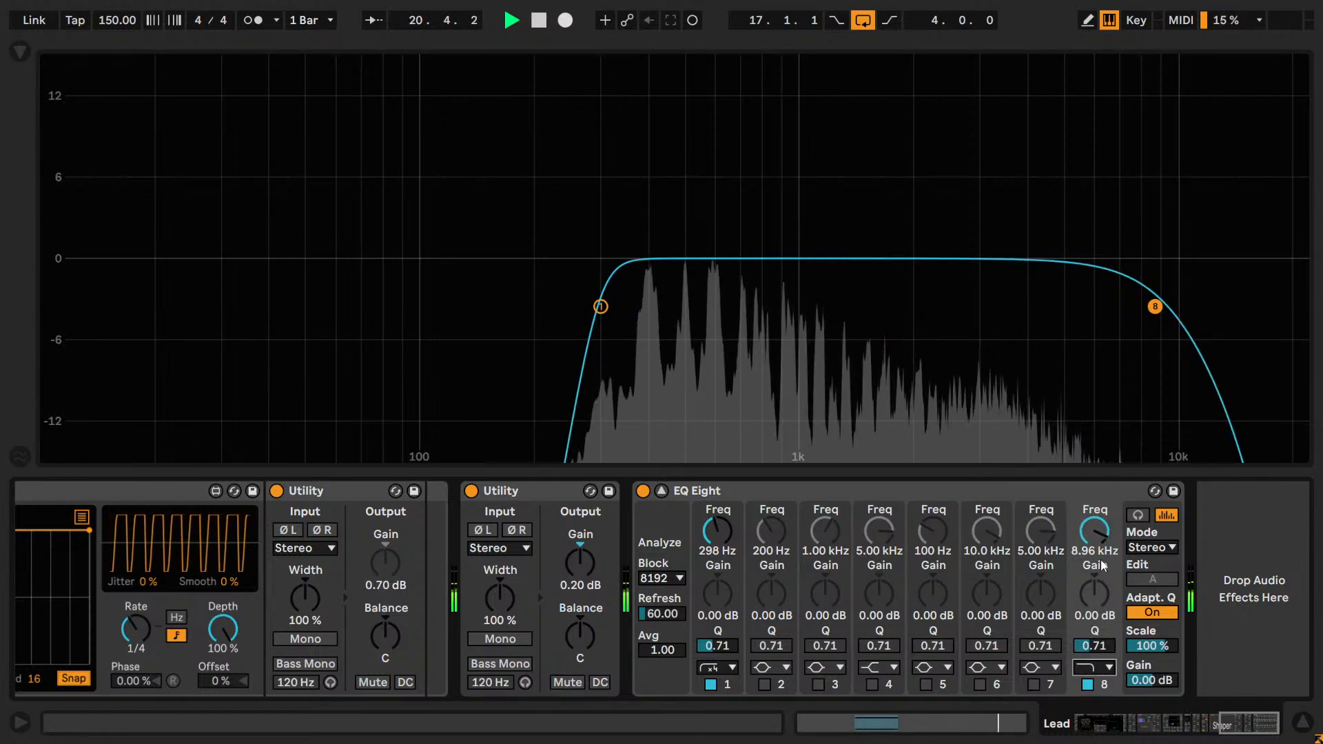
left_click_drag(1101, 559, 1094, 534)
Compare the Lead's sound with and without the band 8 high cut, leaving the band enabled.
left_click(1090, 685)
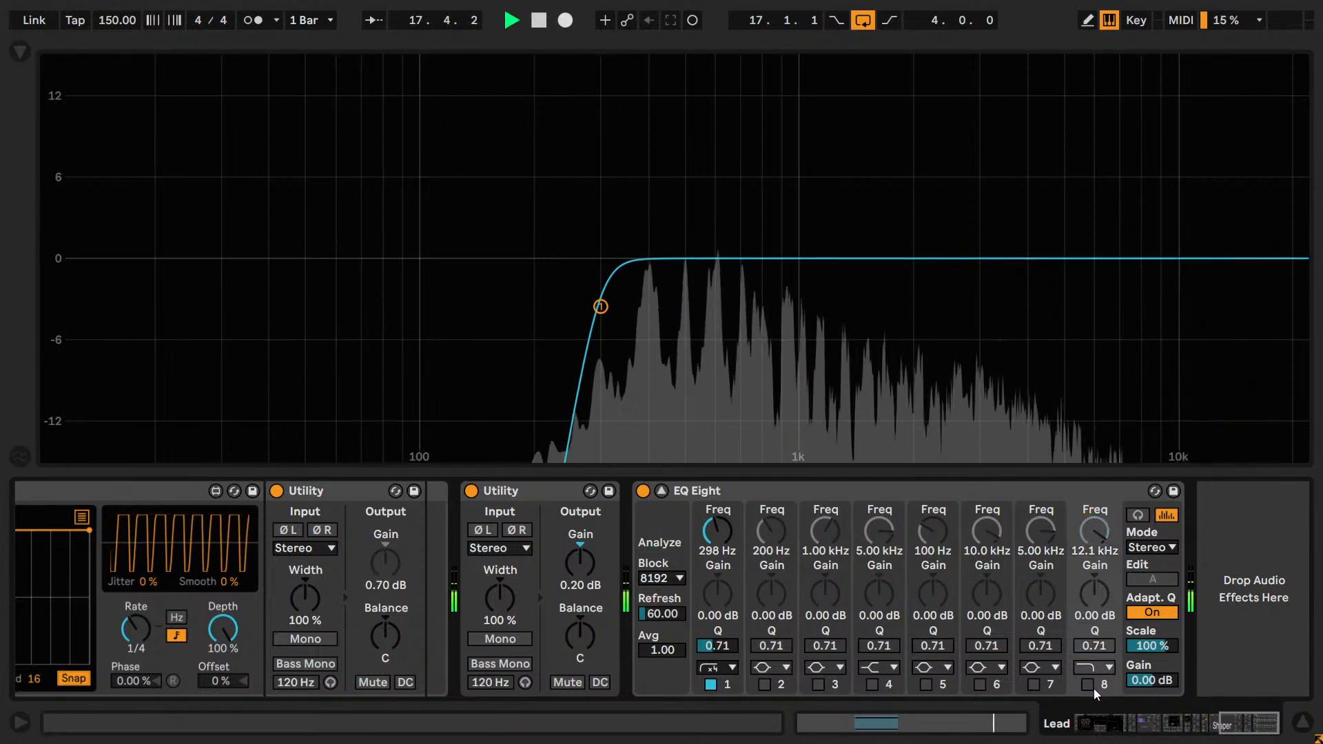
left_click(1089, 686)
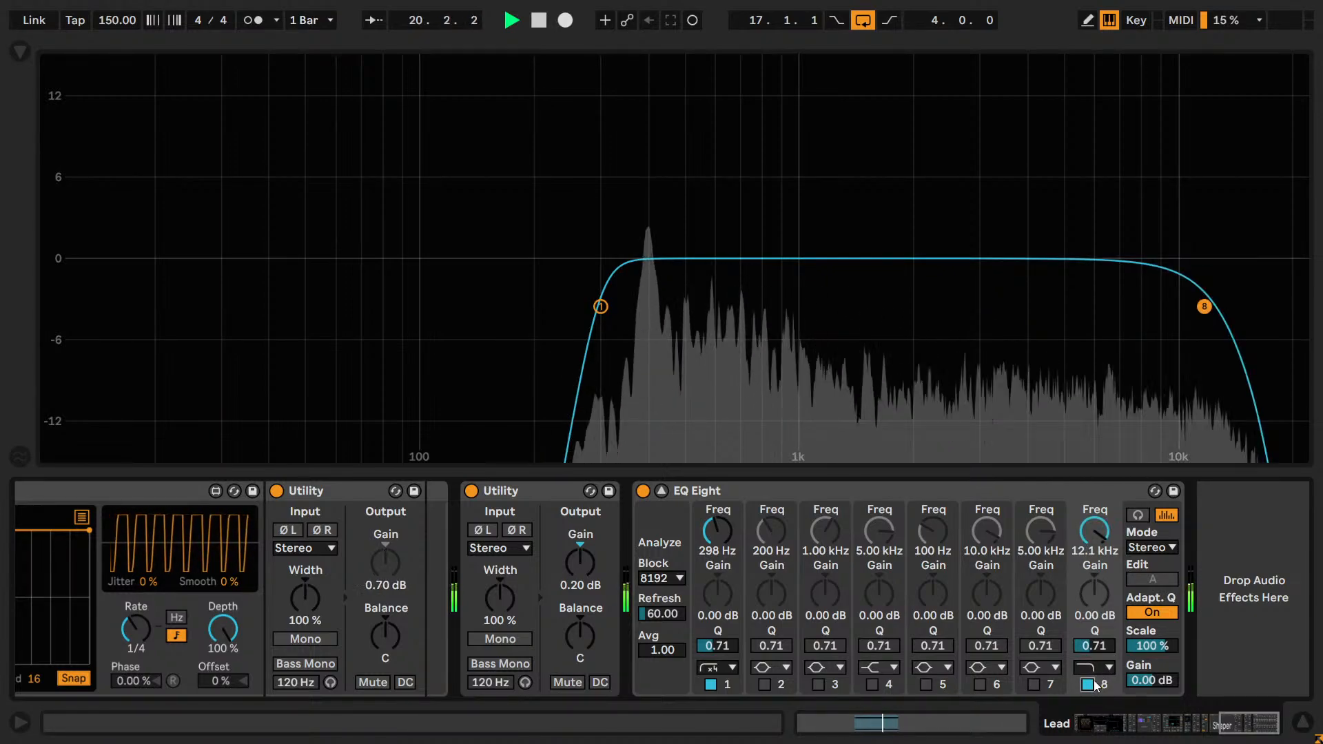
left_click(1090, 685)
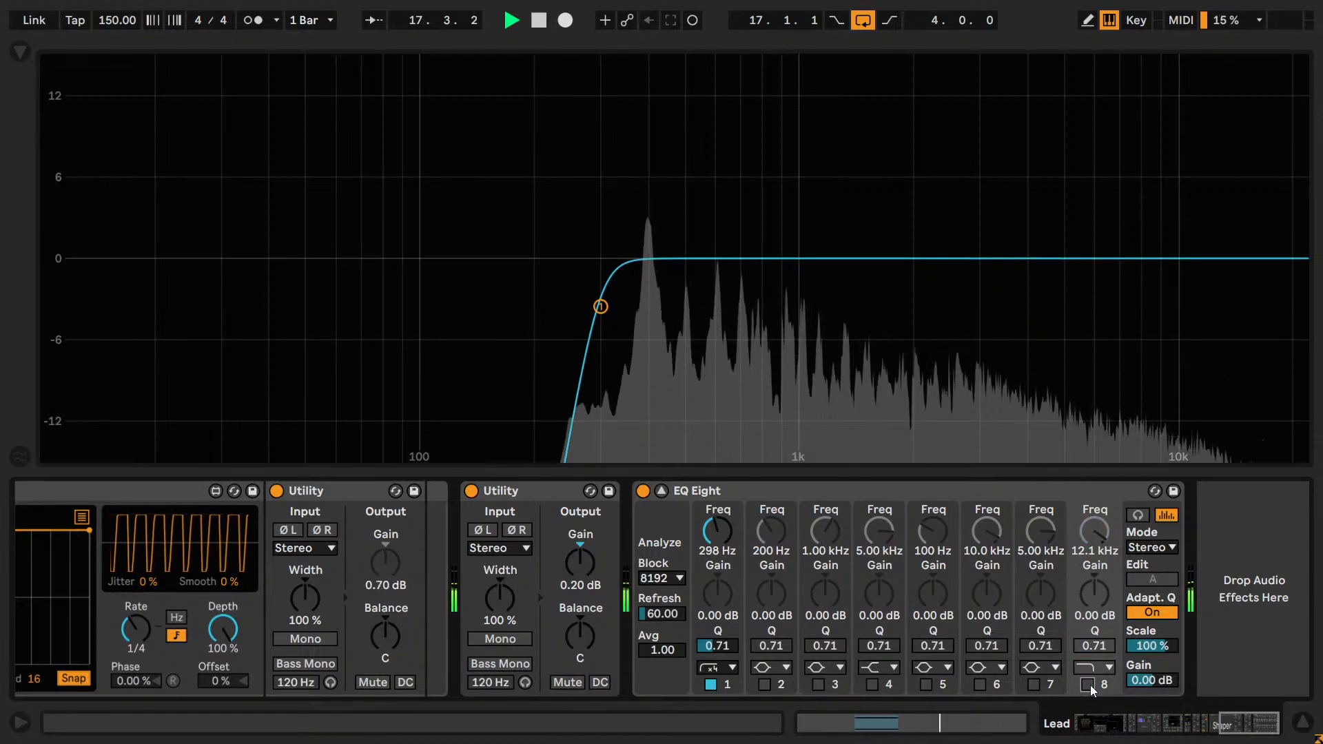
left_click(1090, 685)
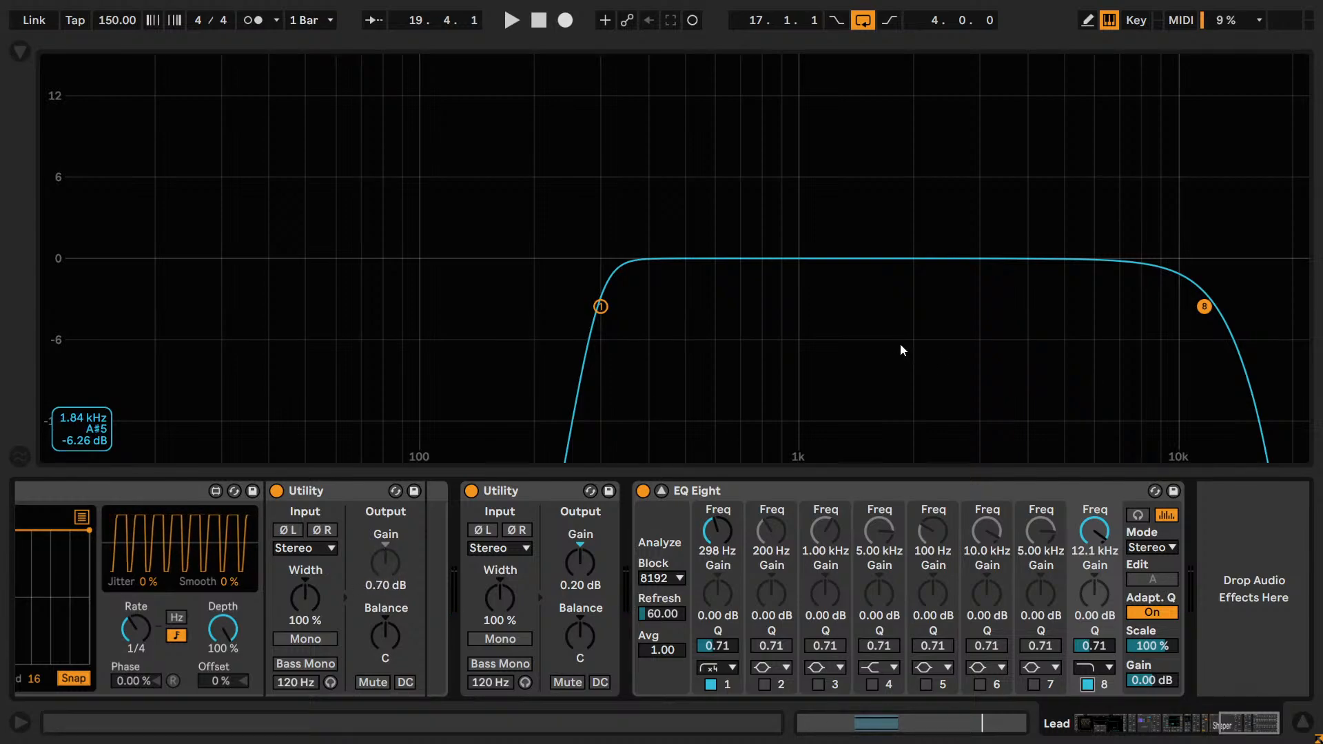
Play the loop and set EQ Eight's band 8 high-cut frequency to 12.0 kHz.
key("space")
left_click(1089, 523)
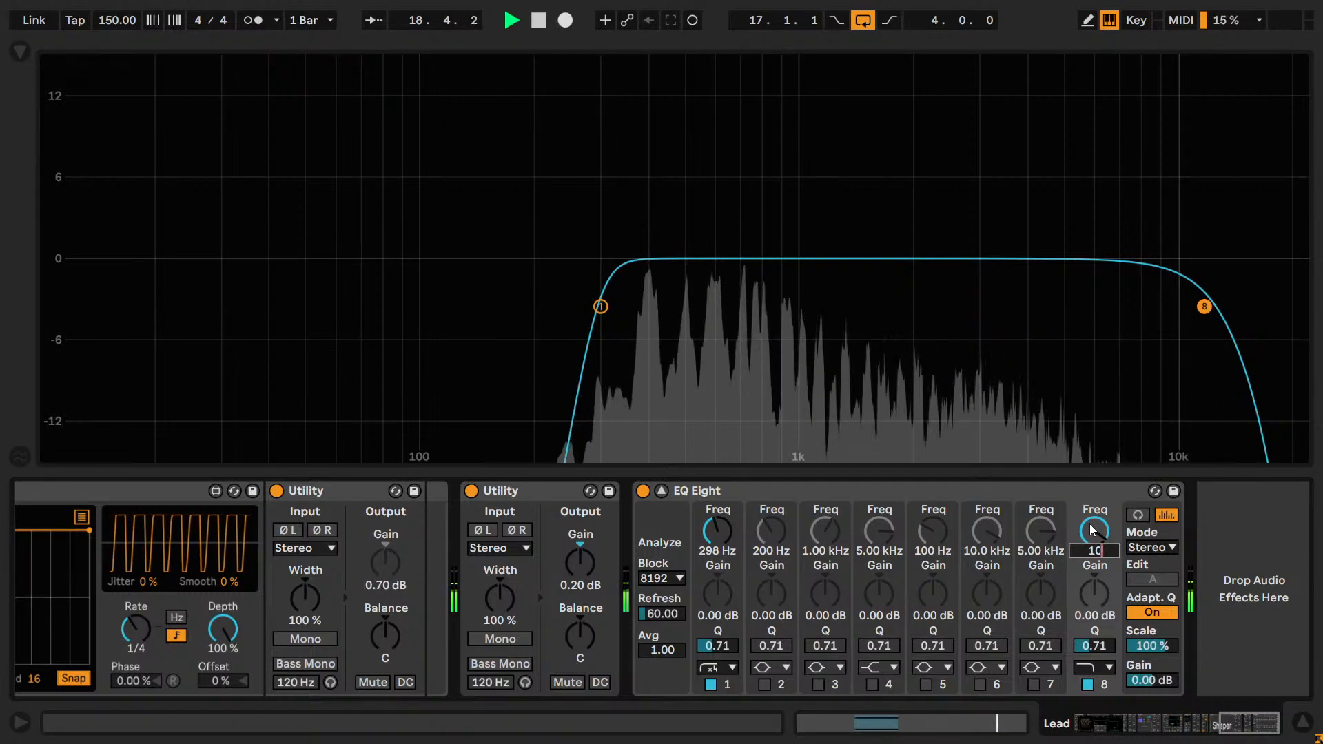
type("12.0 k")
key("Return")
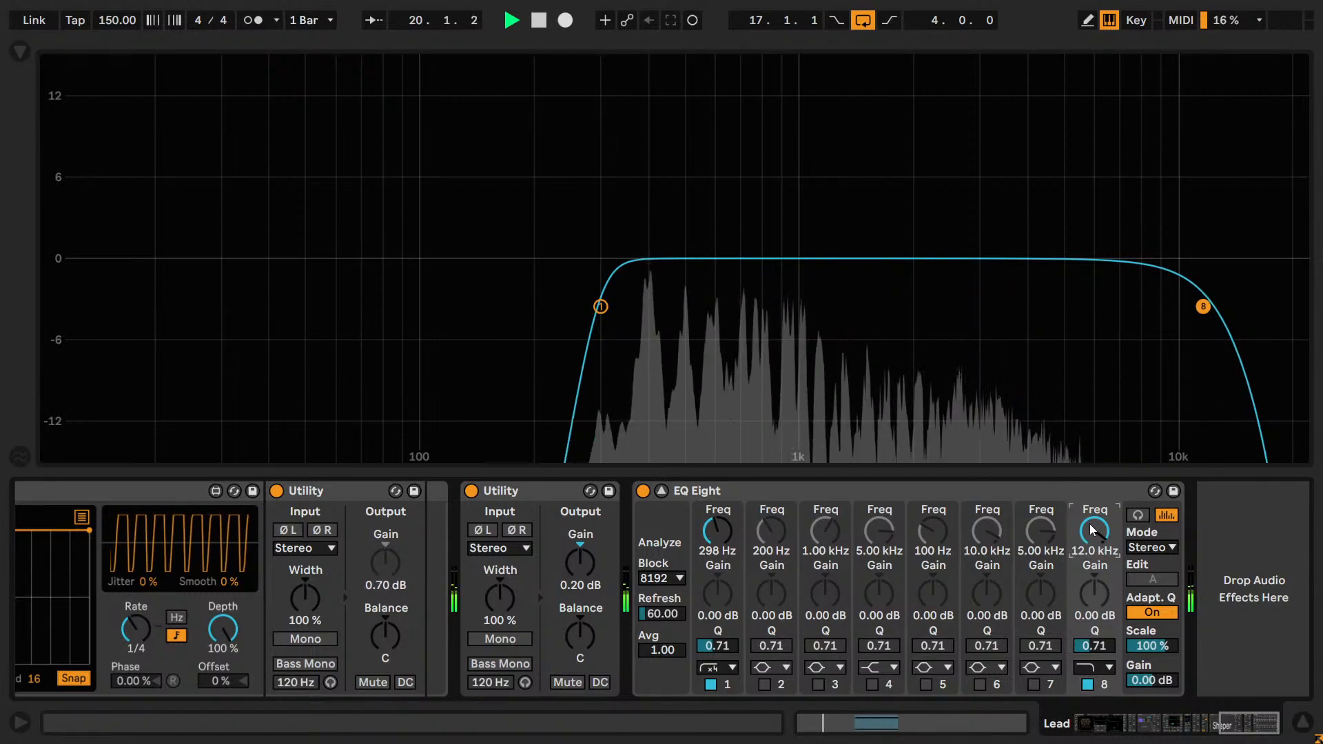
Sweep EQ Eight's band 8 high-cut frequency during playback and settle it at 12.9 kHz.
scroll(1090, 524, "up", 5)
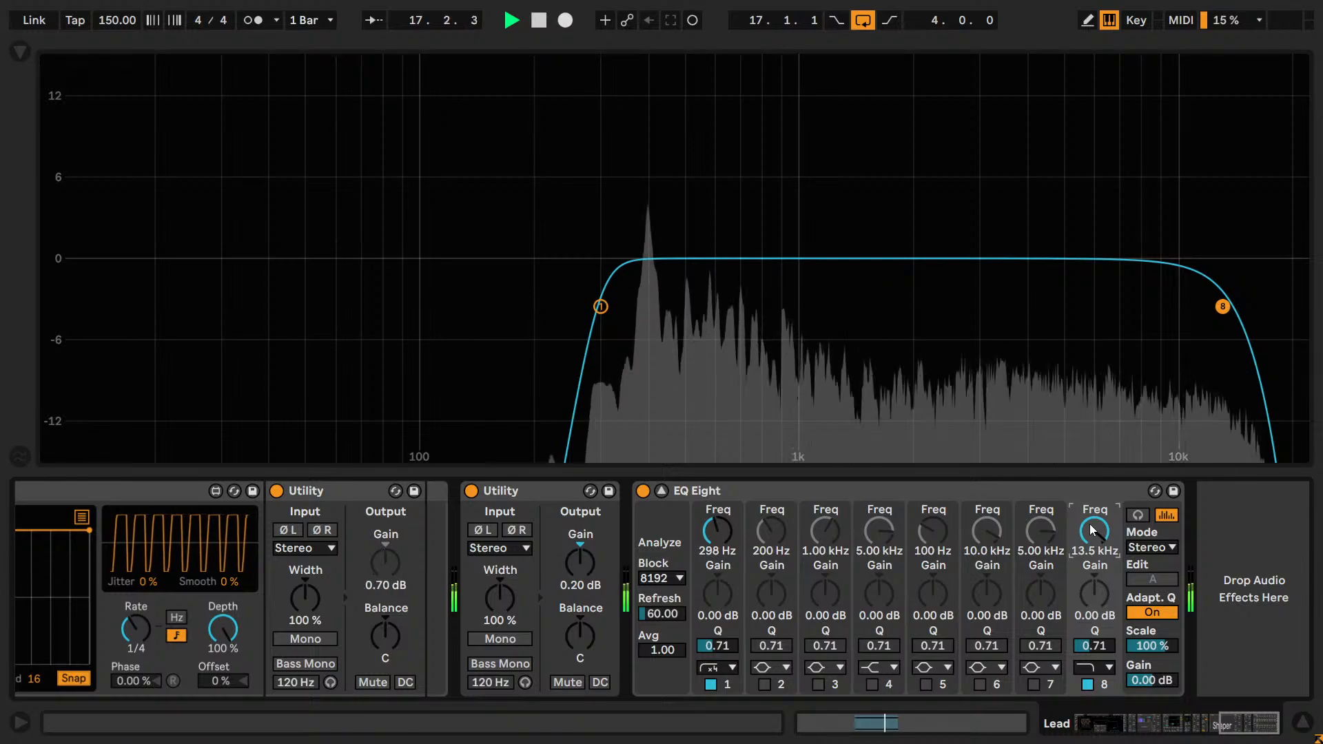
scroll(1089, 523, "up", 2)
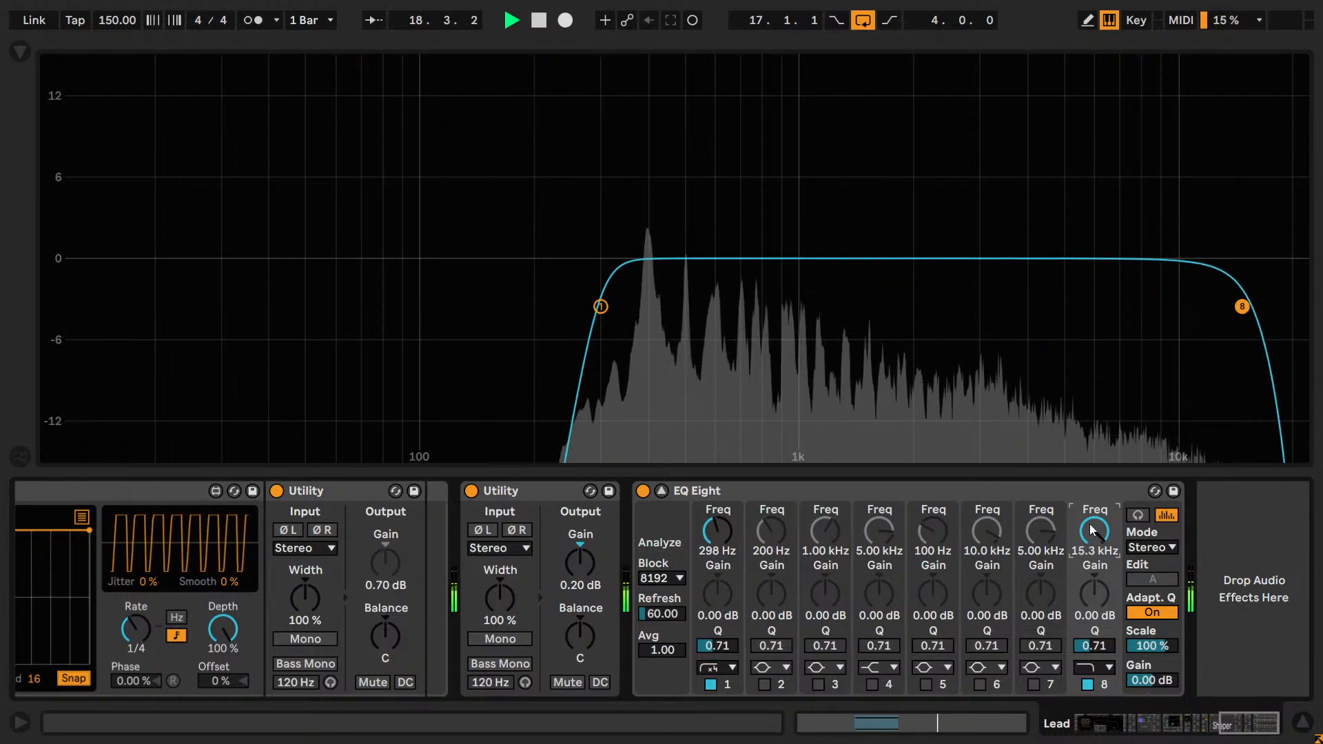
scroll(1089, 523, "down", 2)
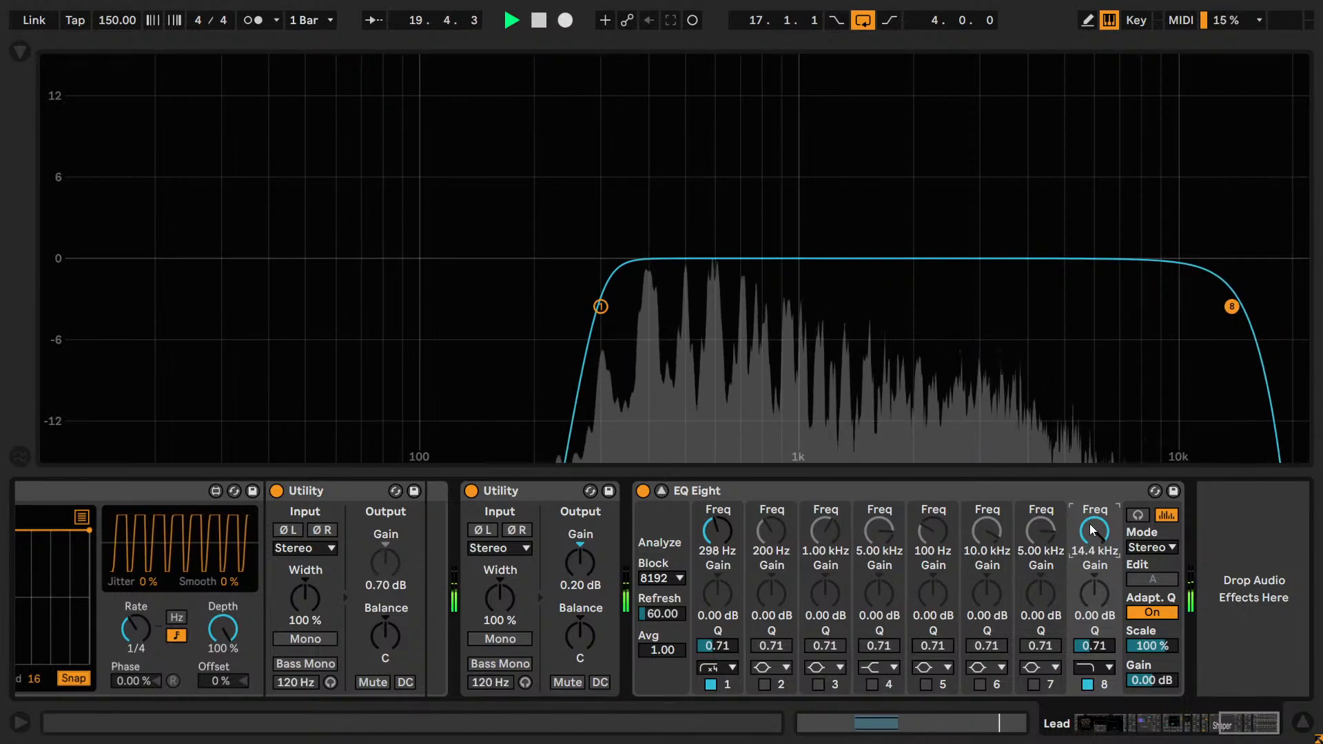
scroll(1089, 524, "down", 2)
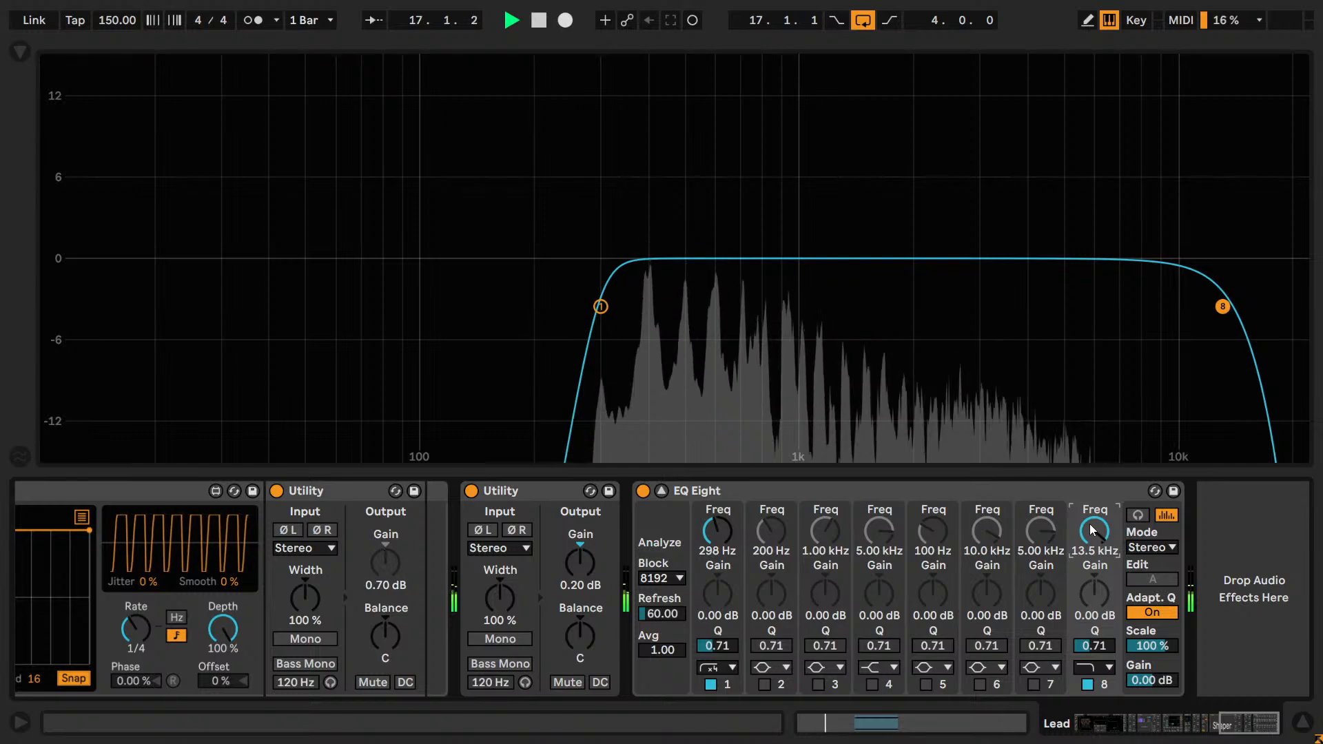
scroll(1089, 524, "down", 2)
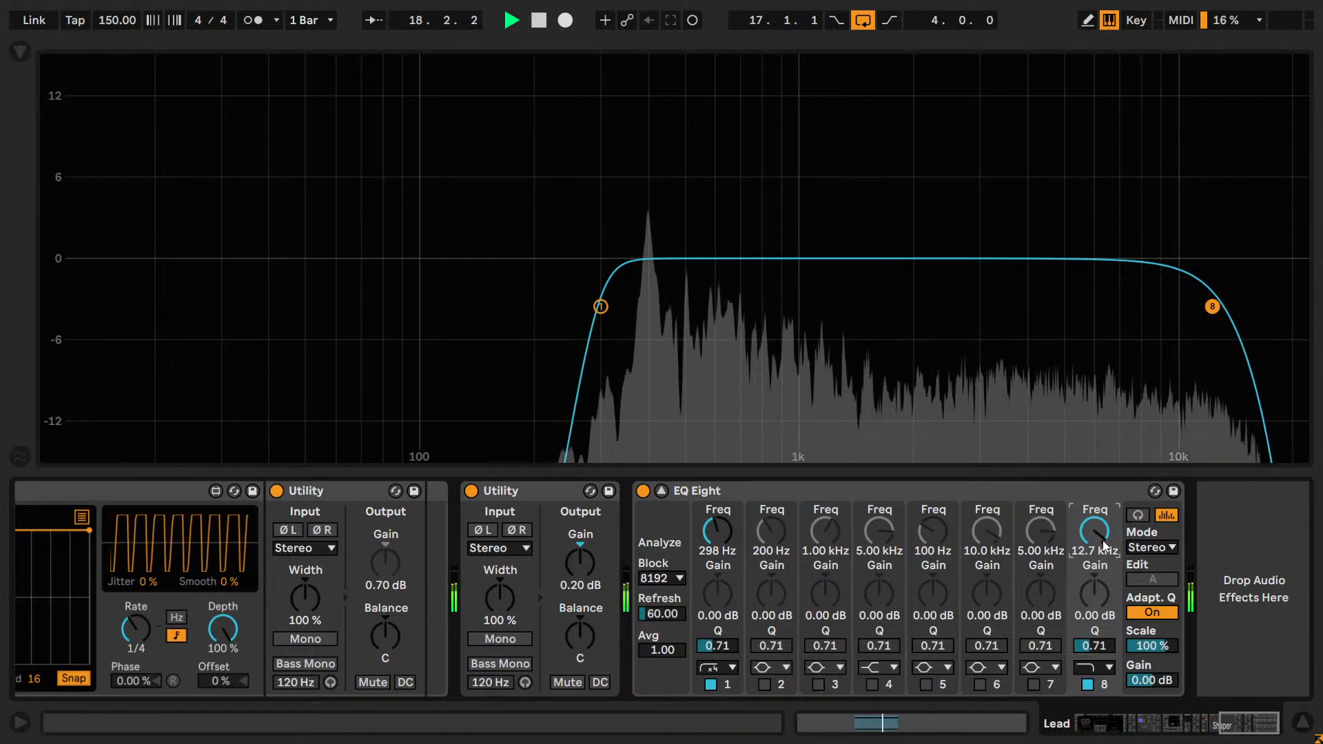
scroll(1102, 540, "up", 2)
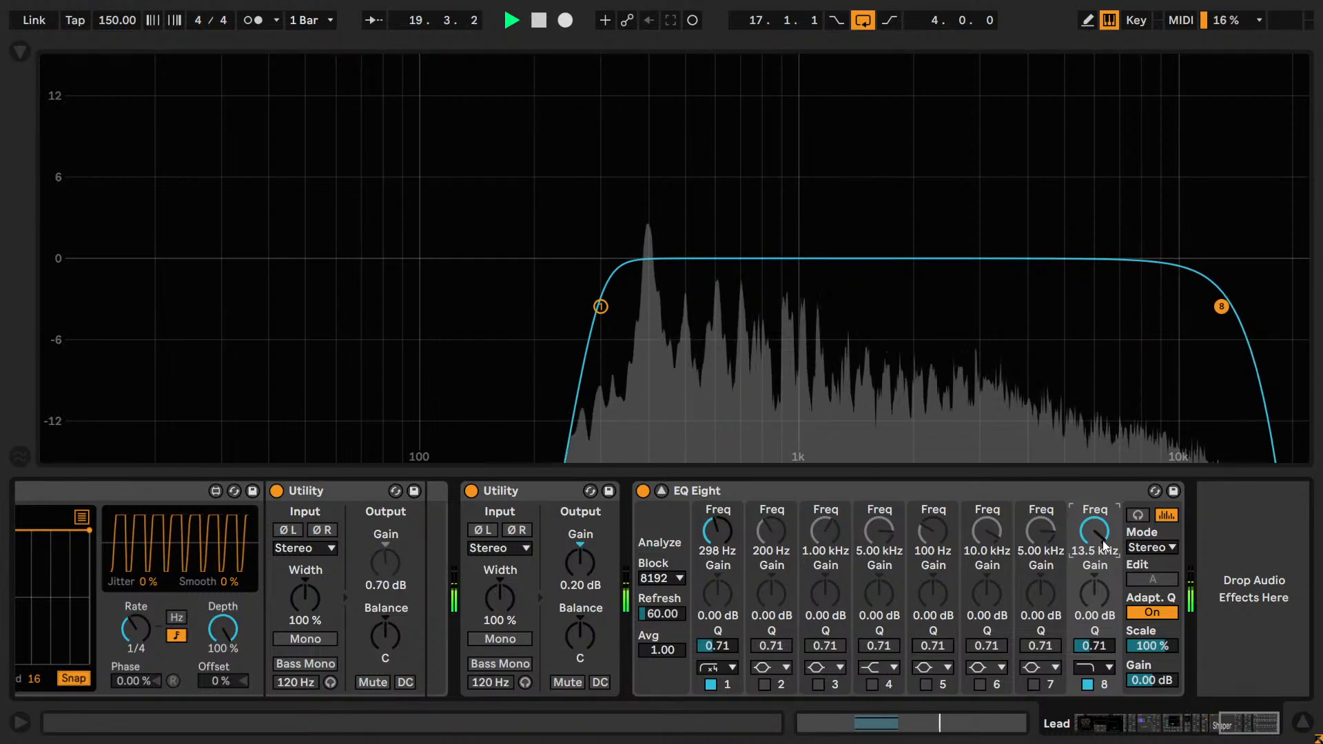
scroll(1102, 540, "down", 1)
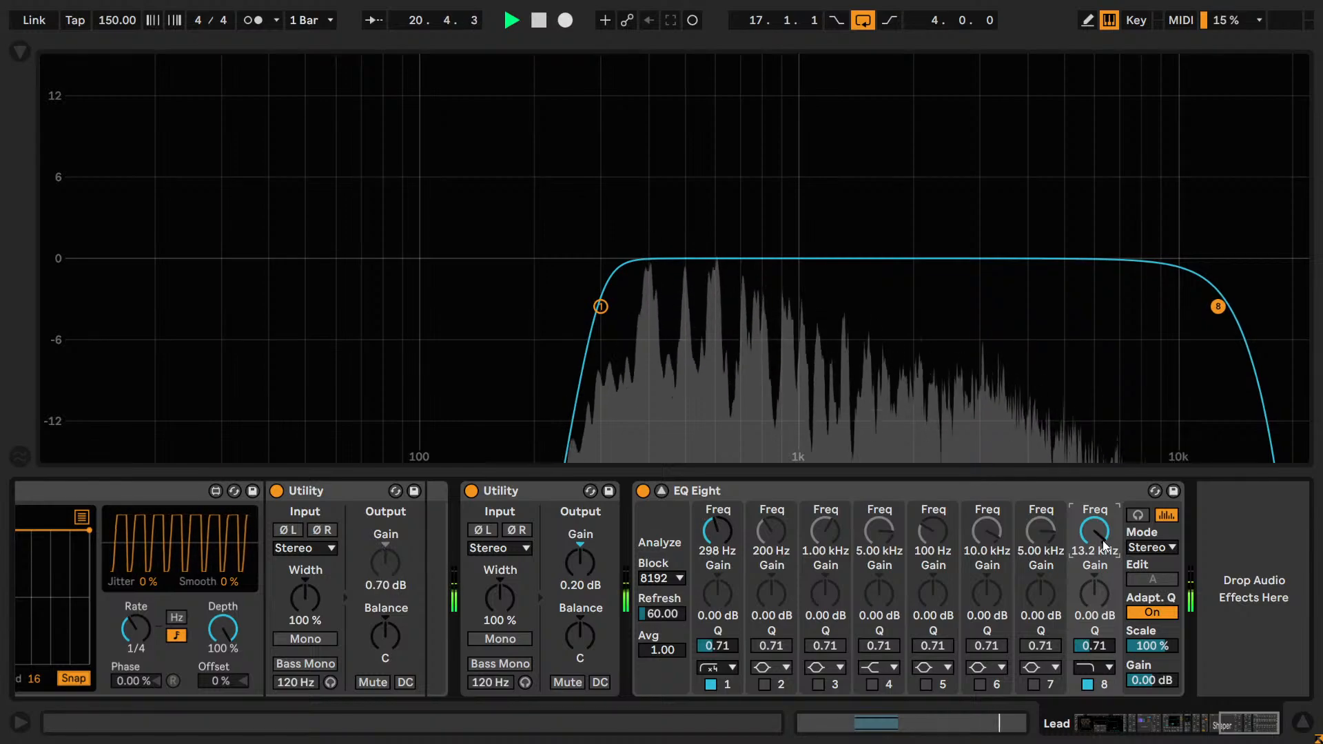
left_click_drag(1102, 540, 1107, 544)
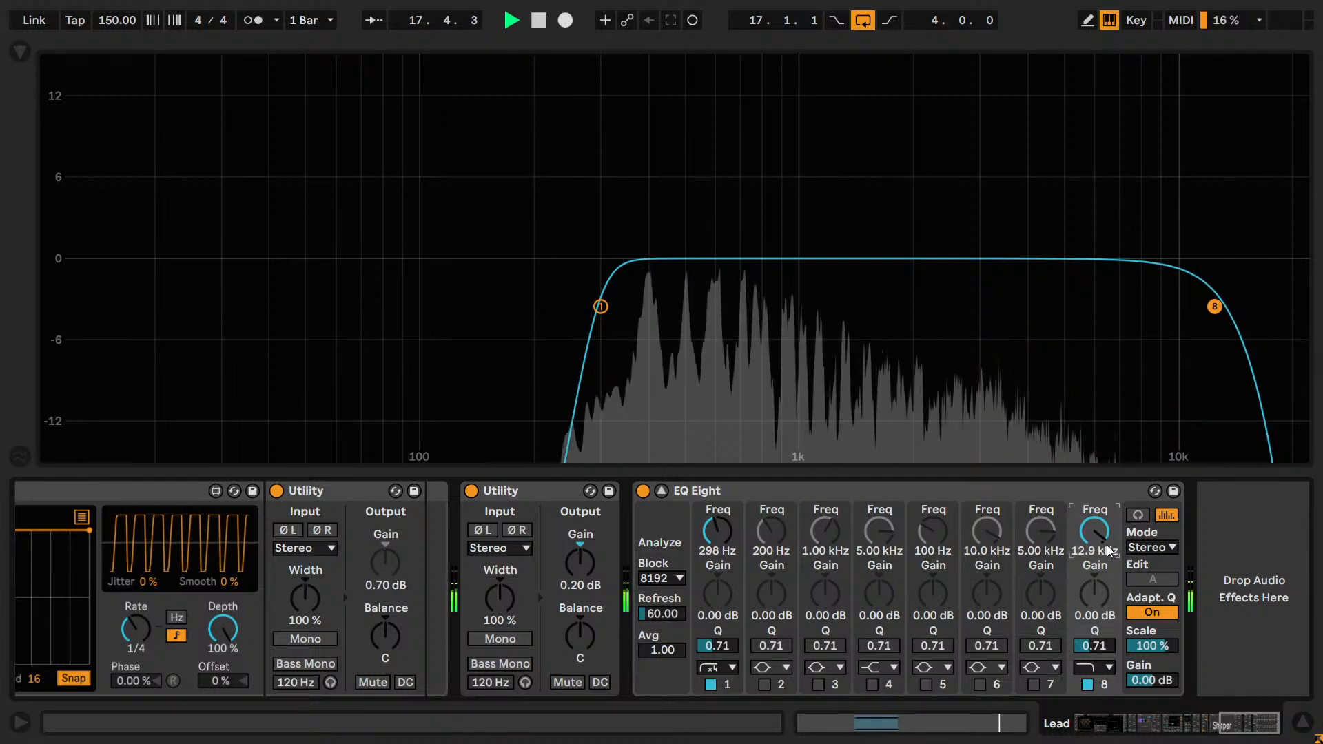
left_click_drag(1106, 546, 1130, 577)
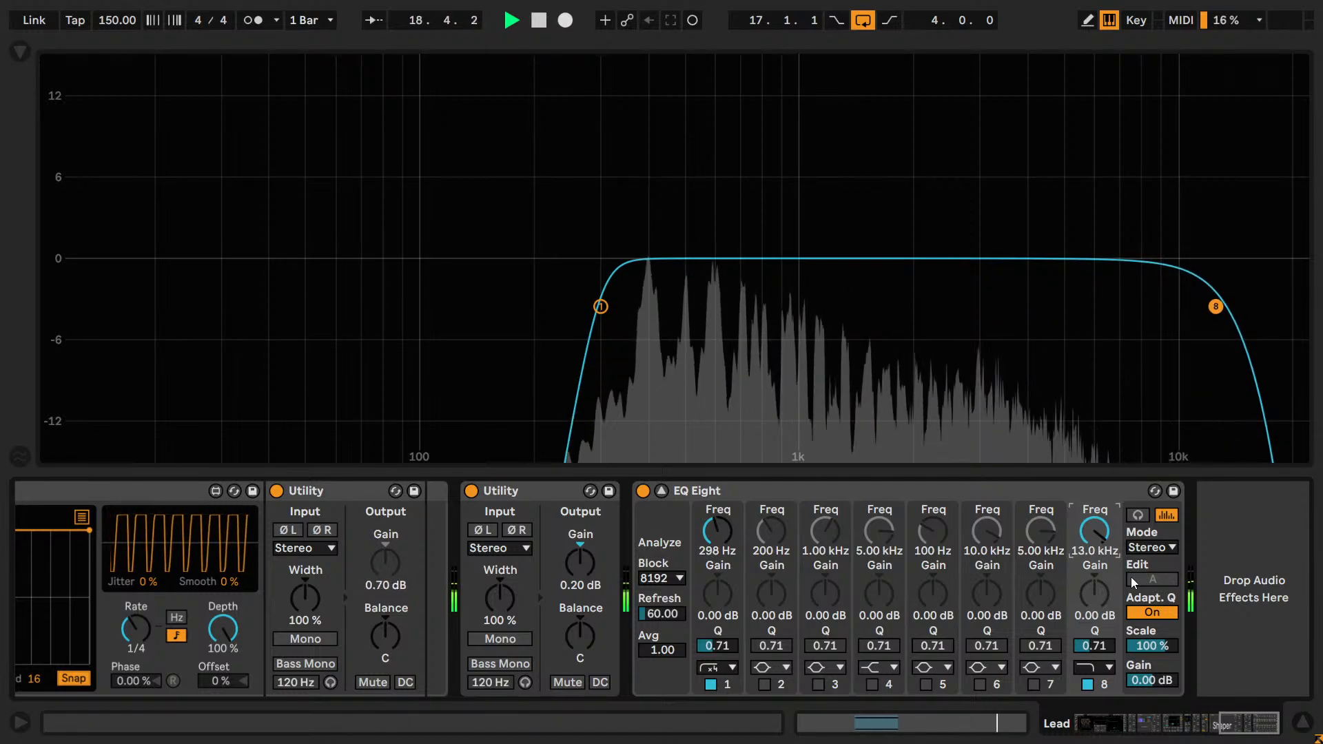
Set band 7 to a high cut at 12.9 kHz and enable it to steepen the band 8 roll-off.
left_click(1039, 534)
type("12900")
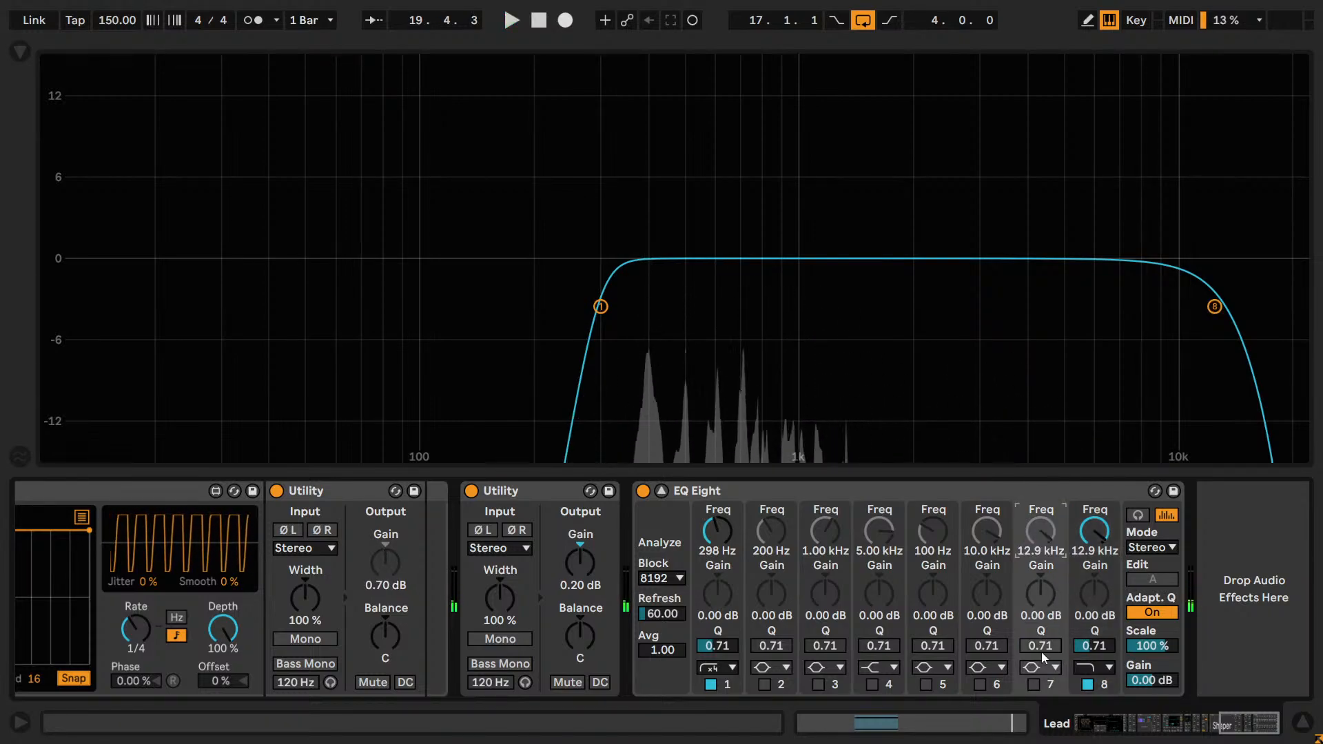
left_click(1047, 666)
left_click(1034, 635)
left_click(1033, 684)
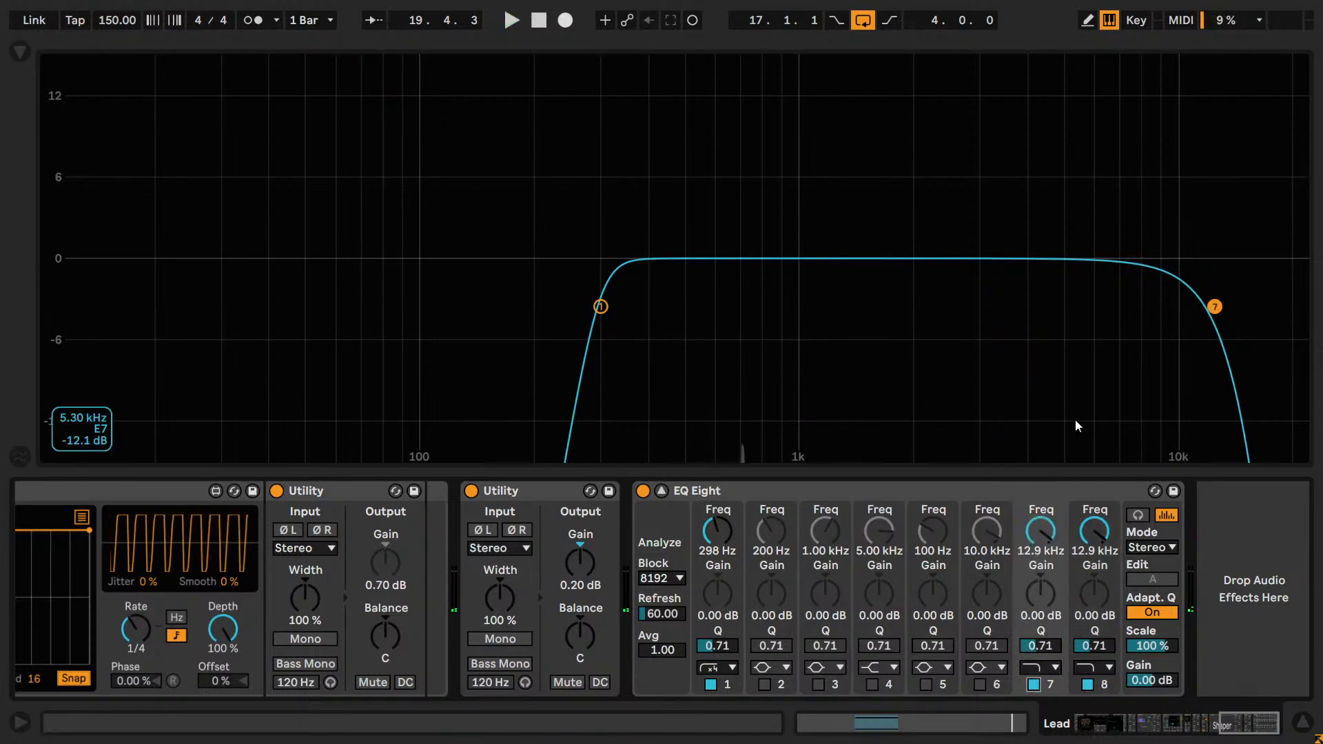
Compare the Lead's sound with and without the extra band 7 high cut, leaving band 7 disabled.
left_click(1034, 683)
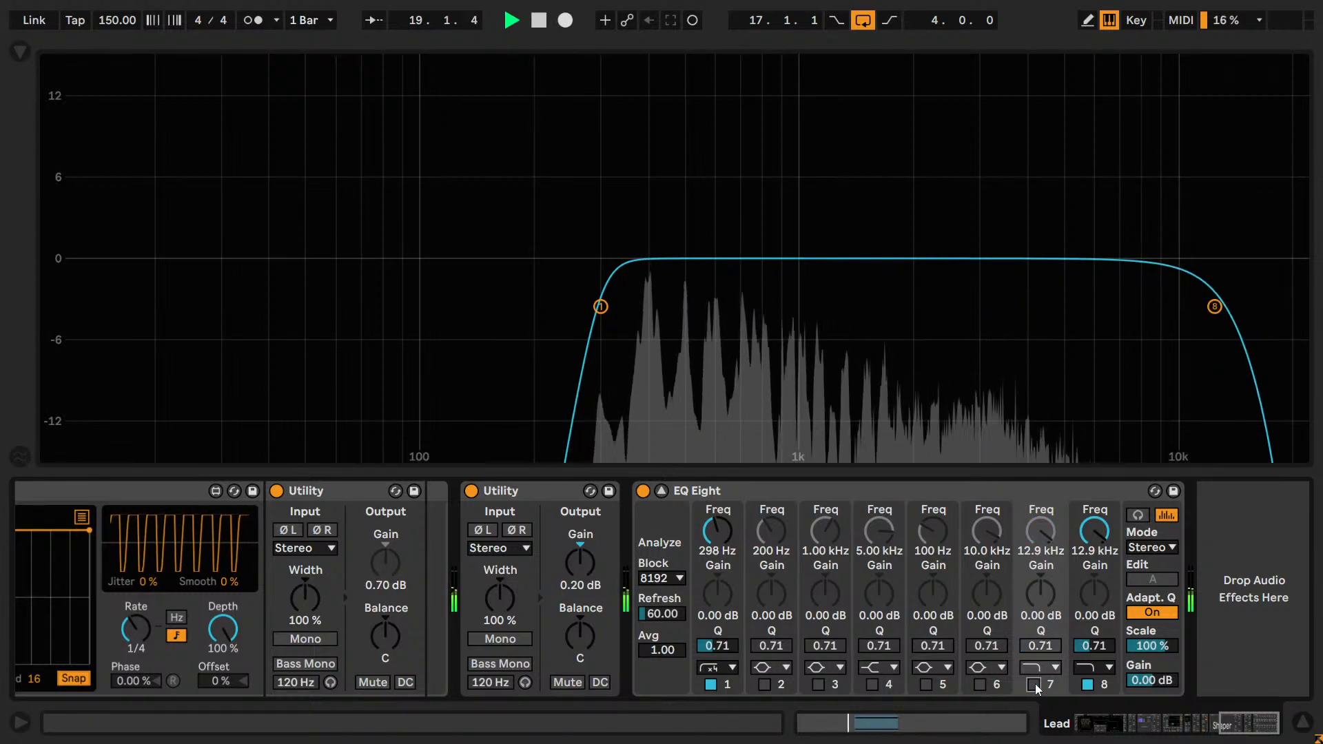
left_click(1035, 683)
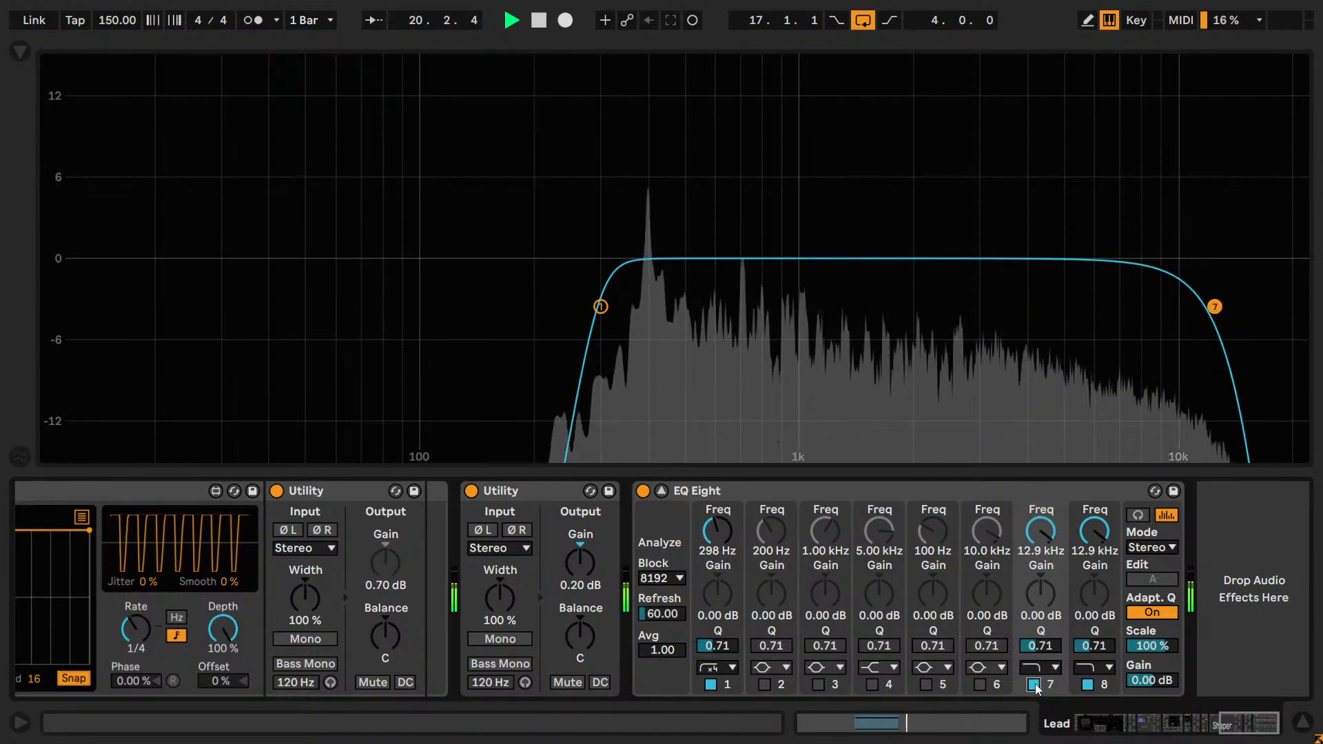
left_click(1035, 683)
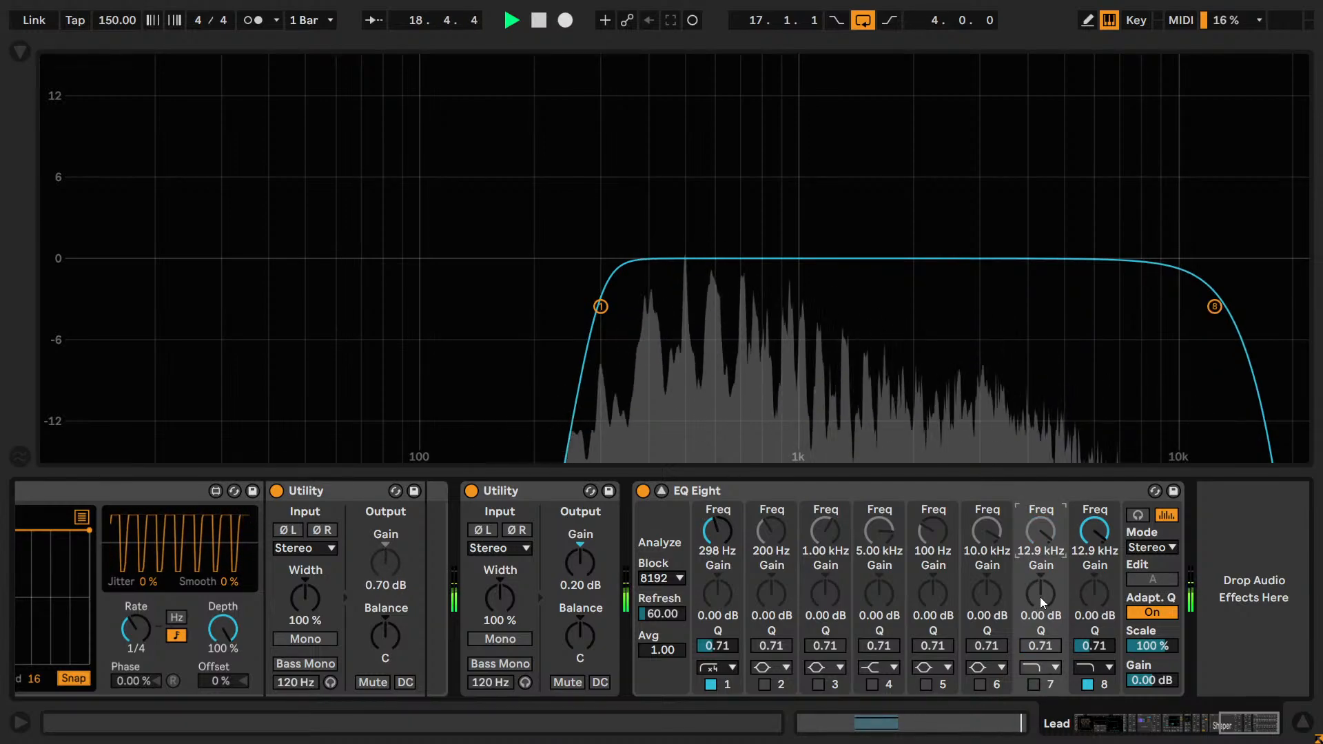
Enable band 7 as a high shelf at about 3.82 kHz with a Q of 1.00 and a 3.01 dB boost.
left_click(1040, 669)
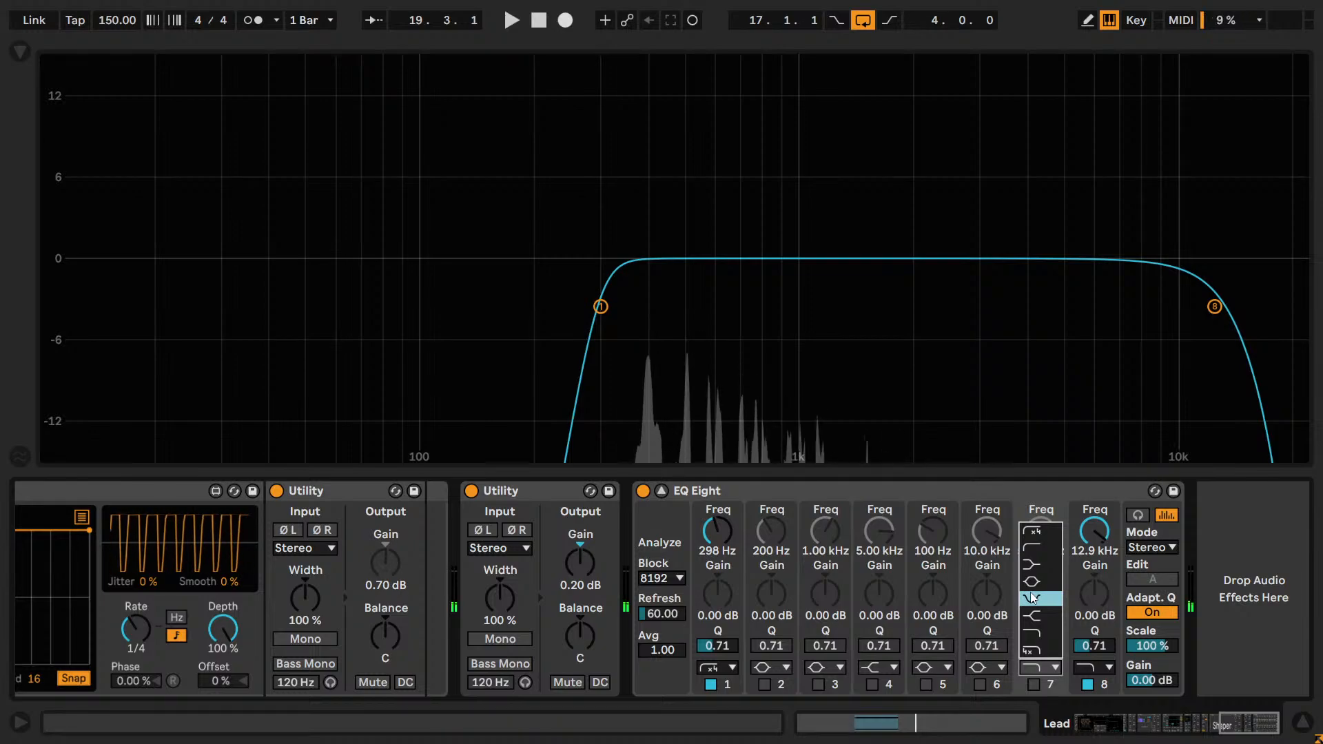
left_click(1029, 615)
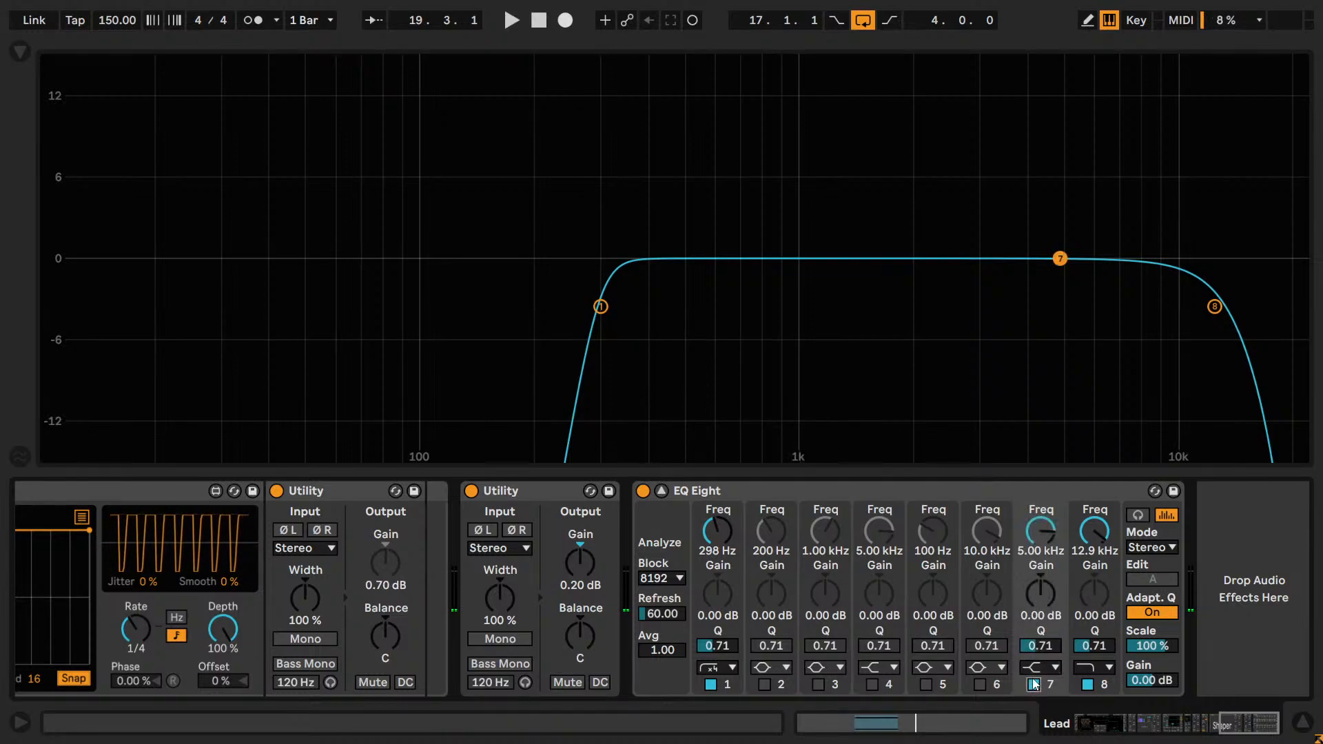
left_click_drag(1059, 259, 1015, 232)
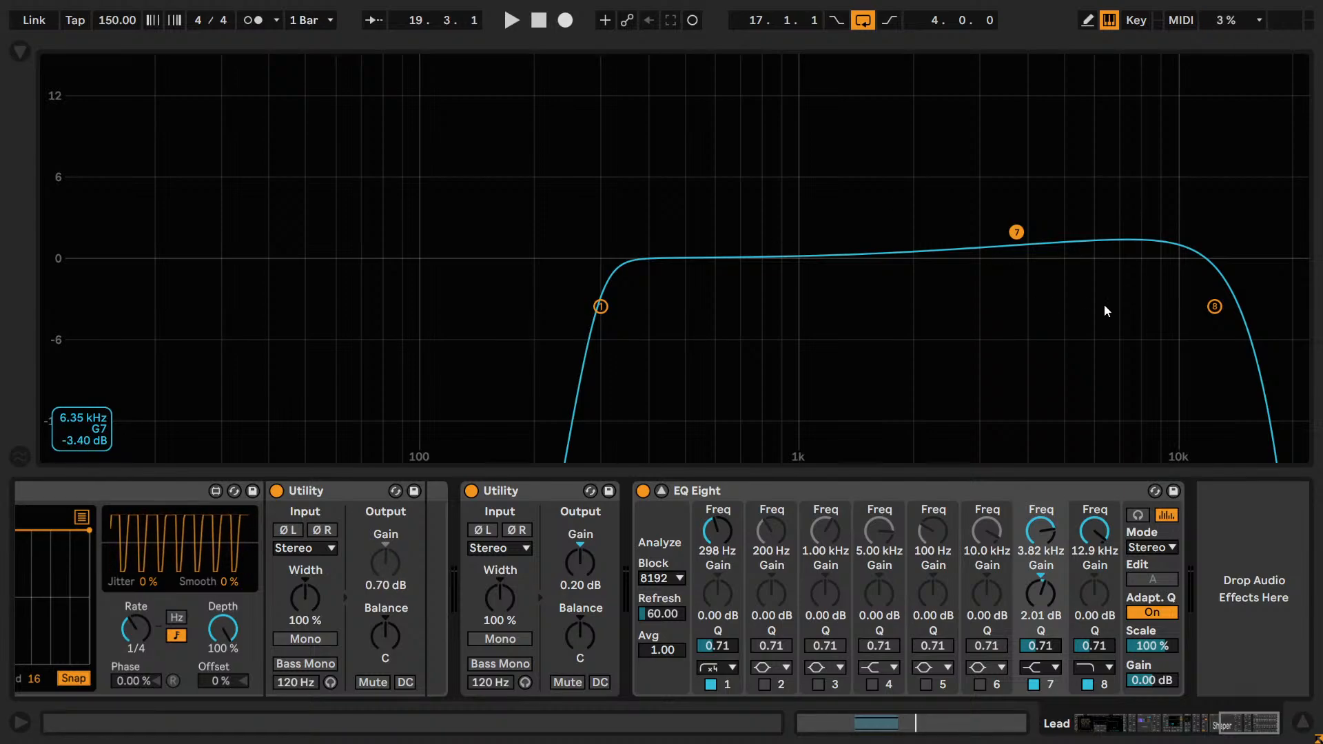
key("space")
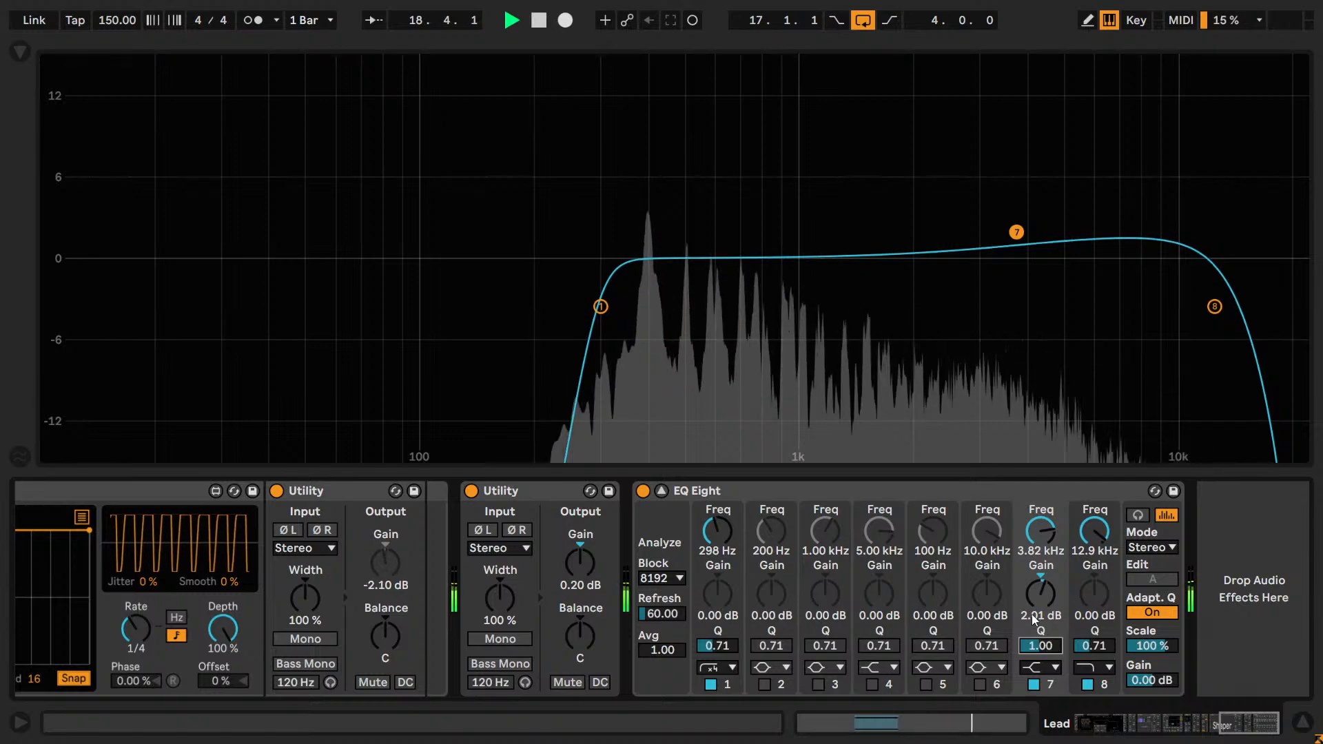
left_click_drag(1031, 613, 1033, 596)
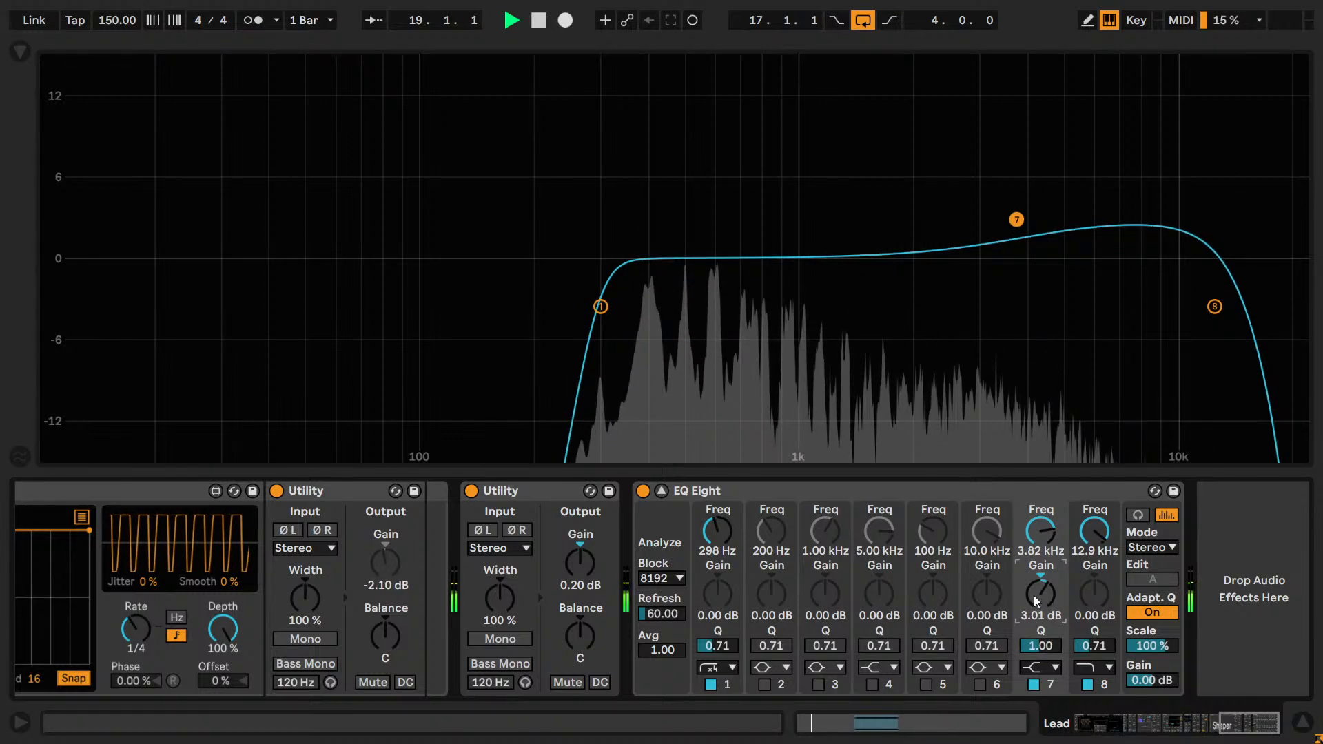
Compare the Lead's sound with and without the band 7 high shelf, leaving the band enabled.
left_click(1034, 684)
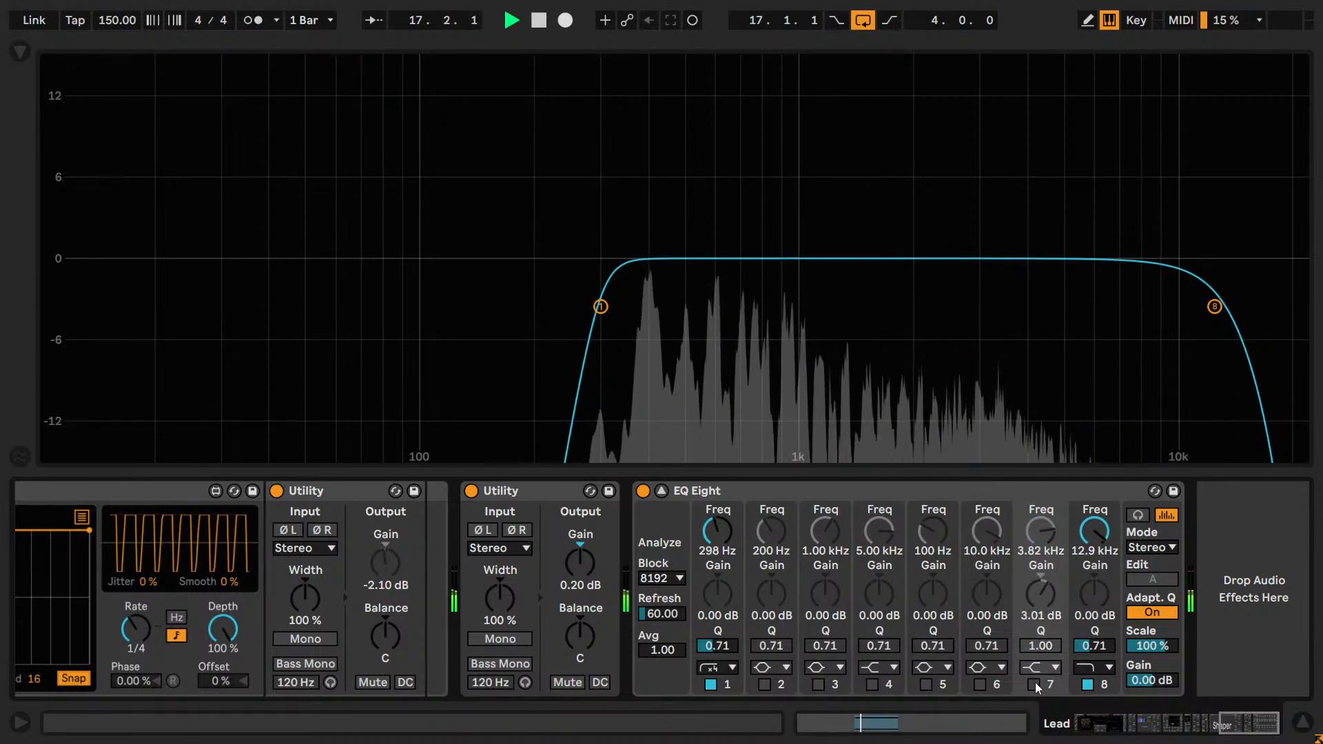
left_click(1034, 684)
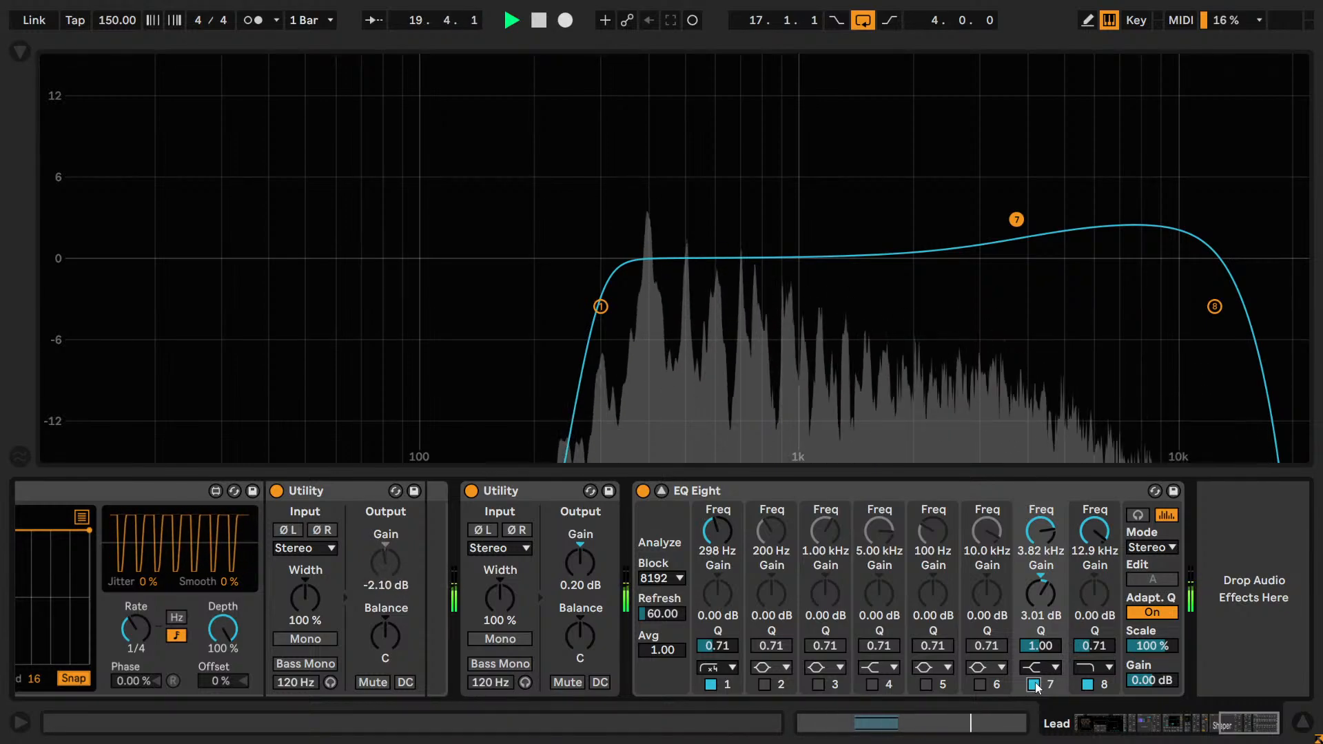
left_click(1034, 682)
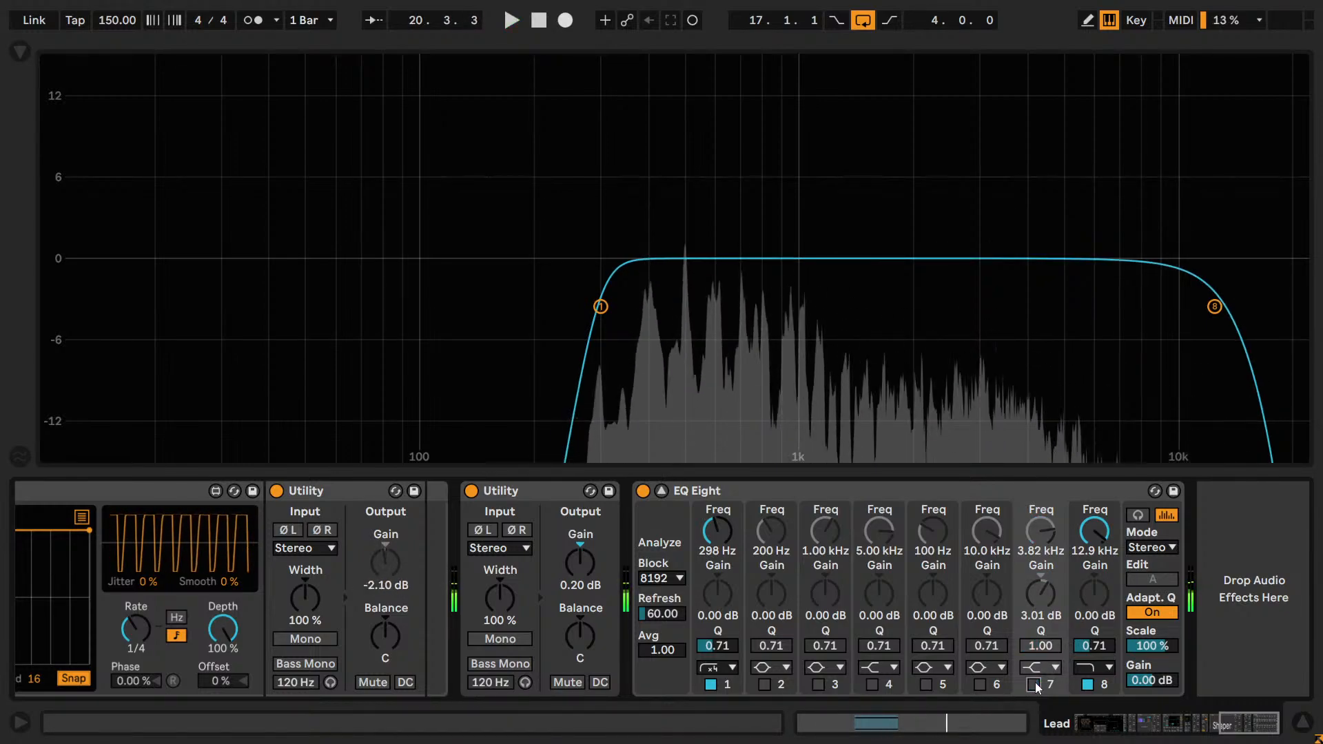
left_click(1034, 682)
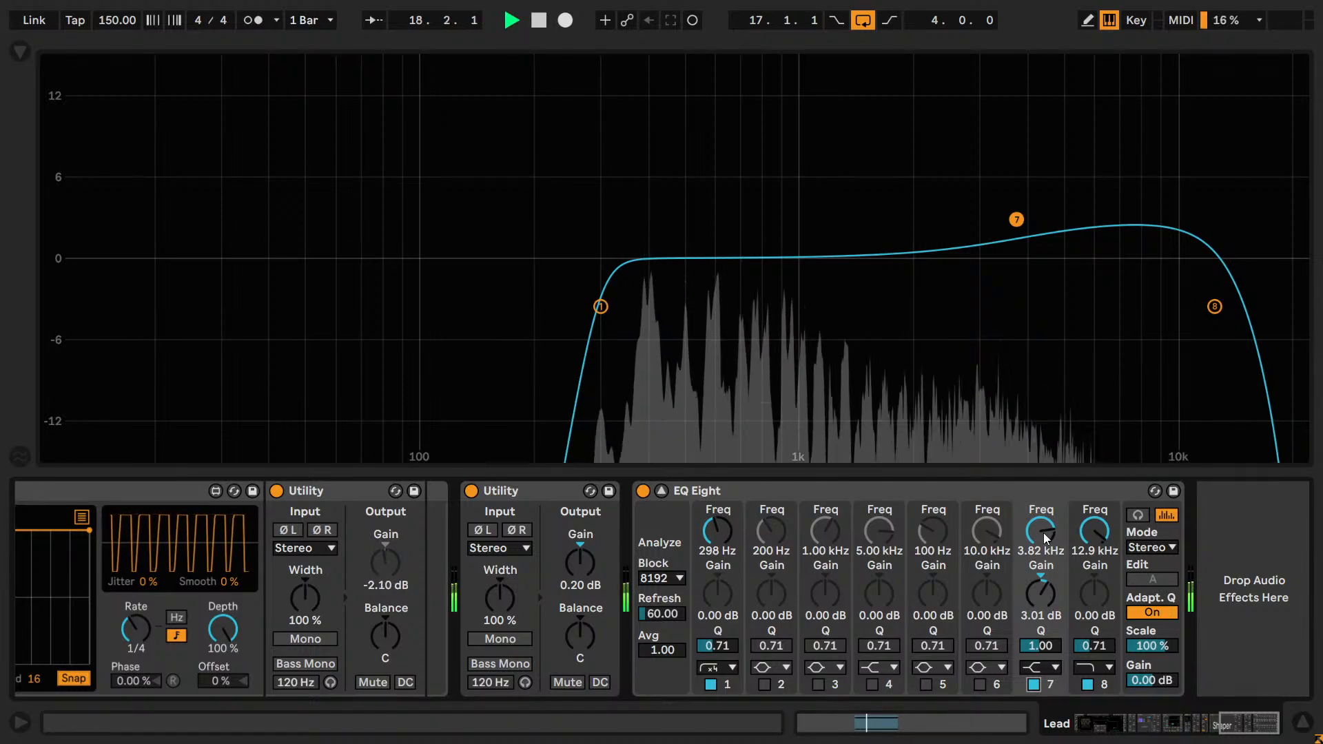
Lower and fine-tune the band 7 high-shelf frequency to 3.09 kHz during playback.
mouse_move(1043, 532)
left_mouse_down()
mouse_move(1043, 564)
mouse_move(1042, 530)
left_mouse_up()
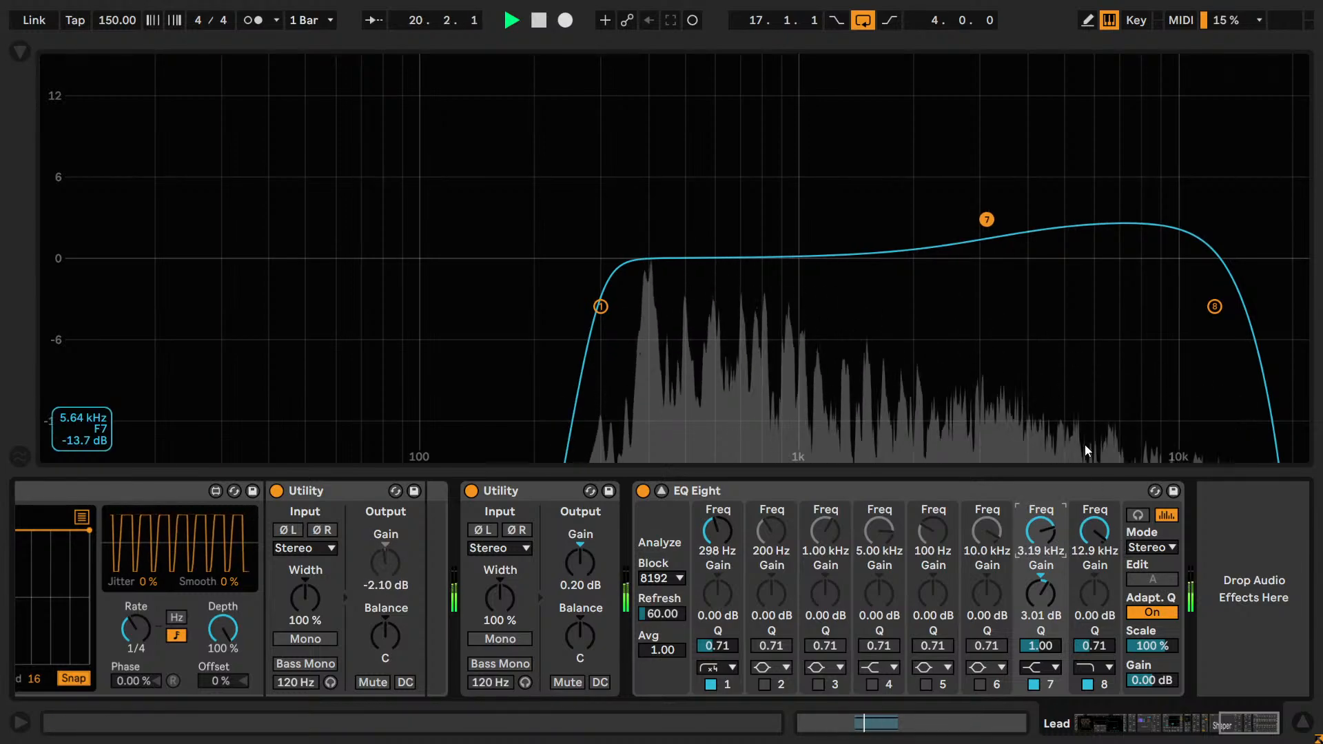
key("Up")
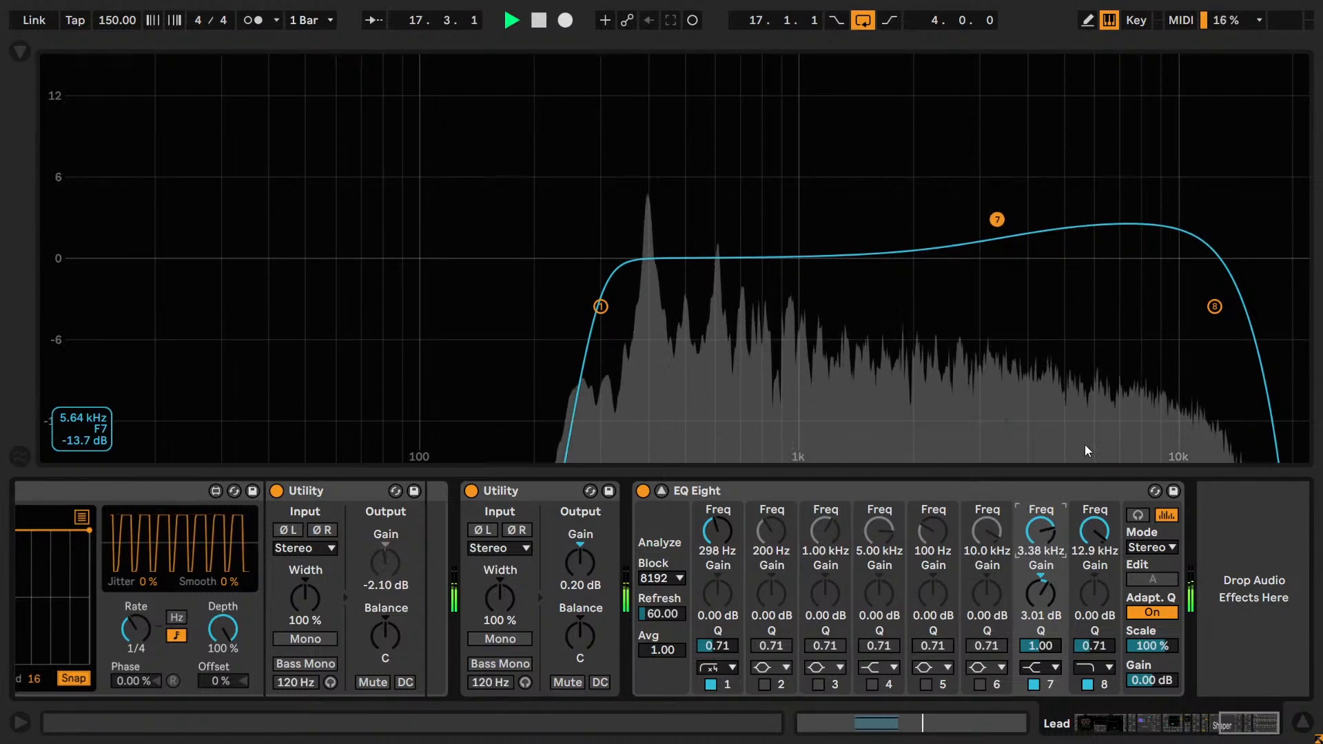
key("Down")
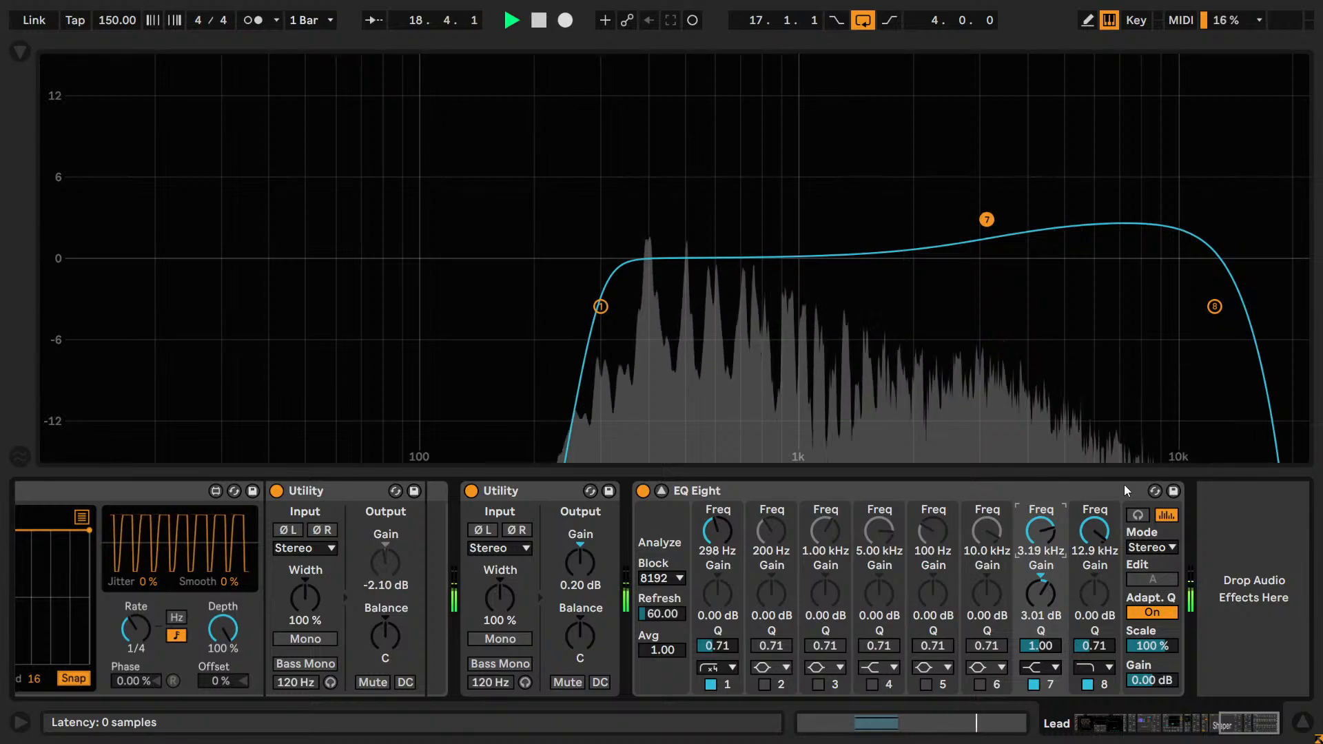
key("Down")
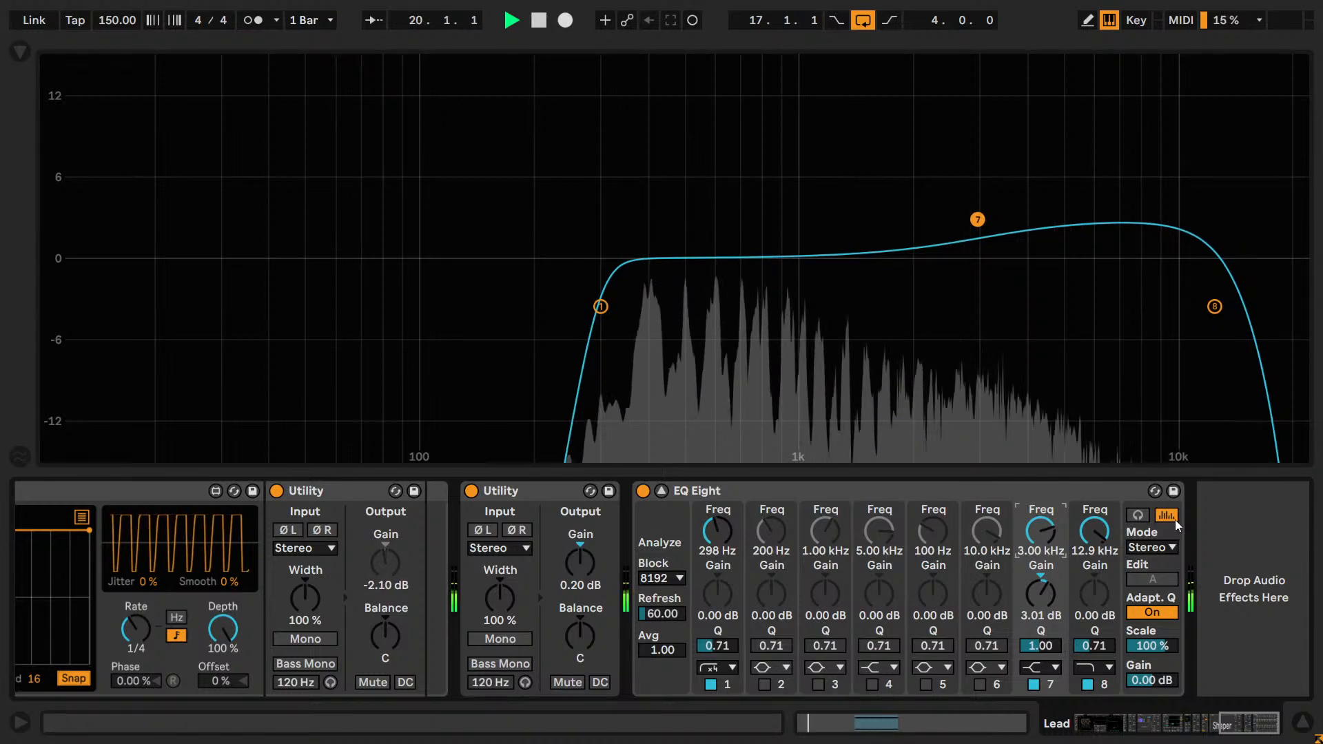
key("Up")
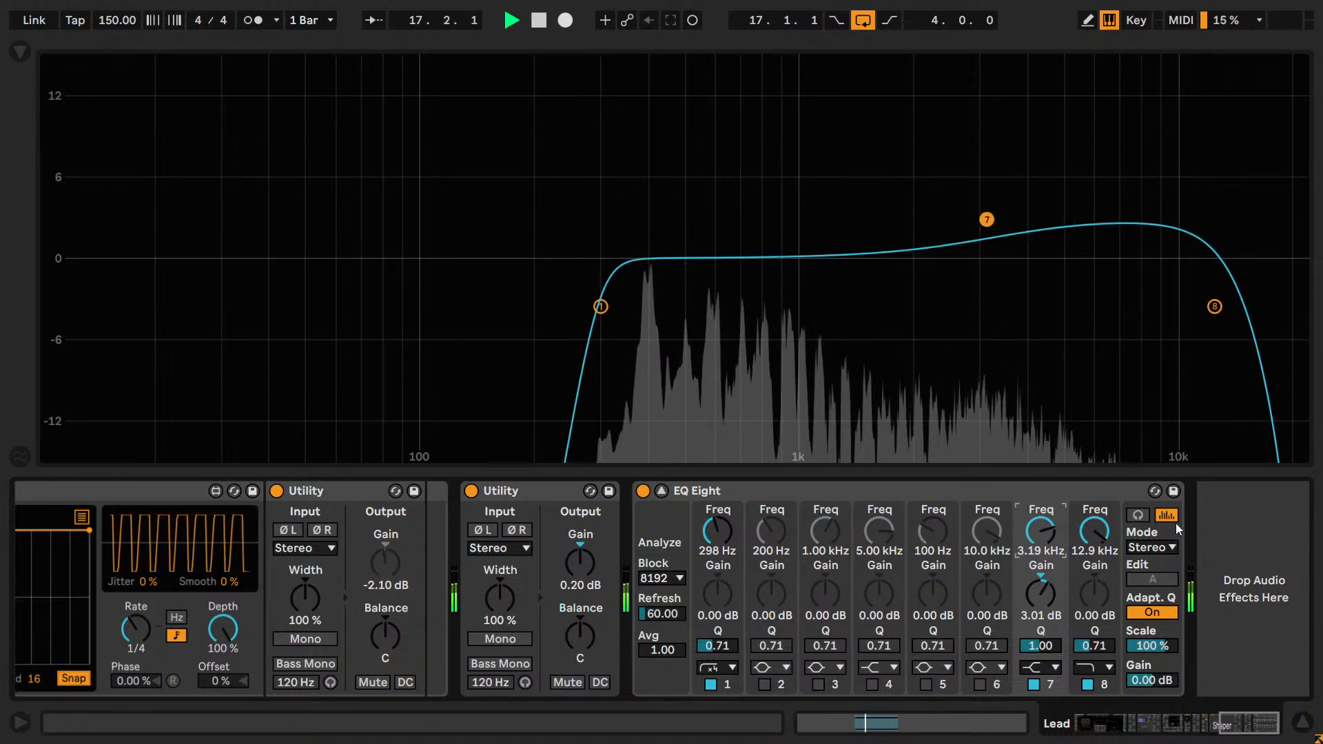
key("shift+Down")
key("shift+Down")
key("shift+Down")
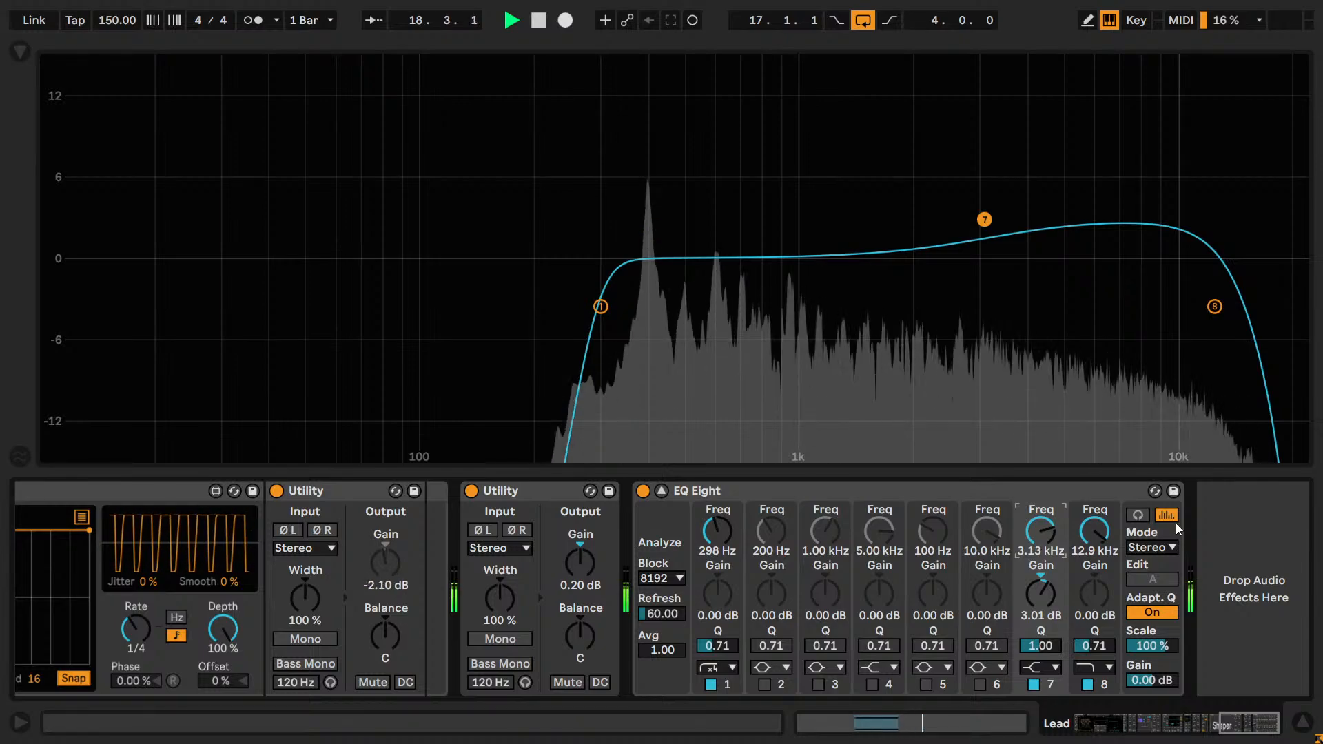
key("shift+Down")
key("shift+Down")
key("shift+Down")
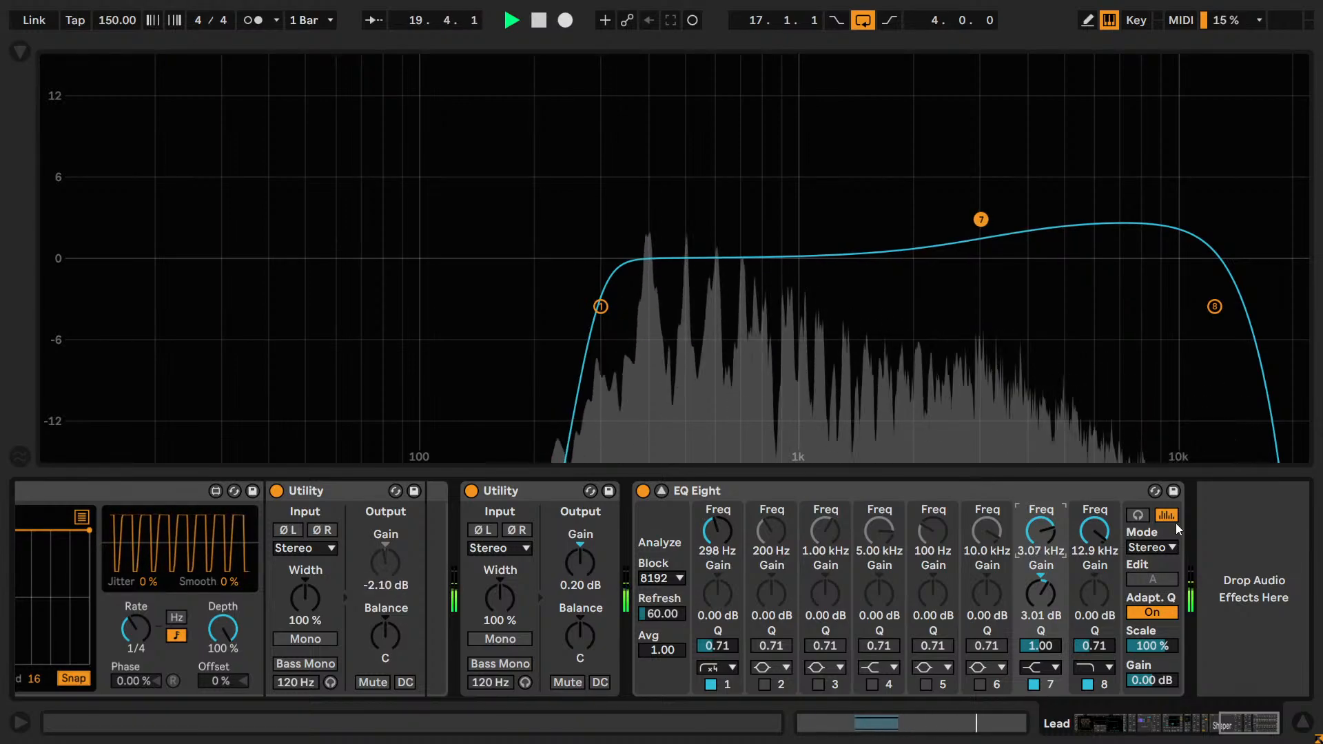
key("shift+Up")
key("shift+Up")
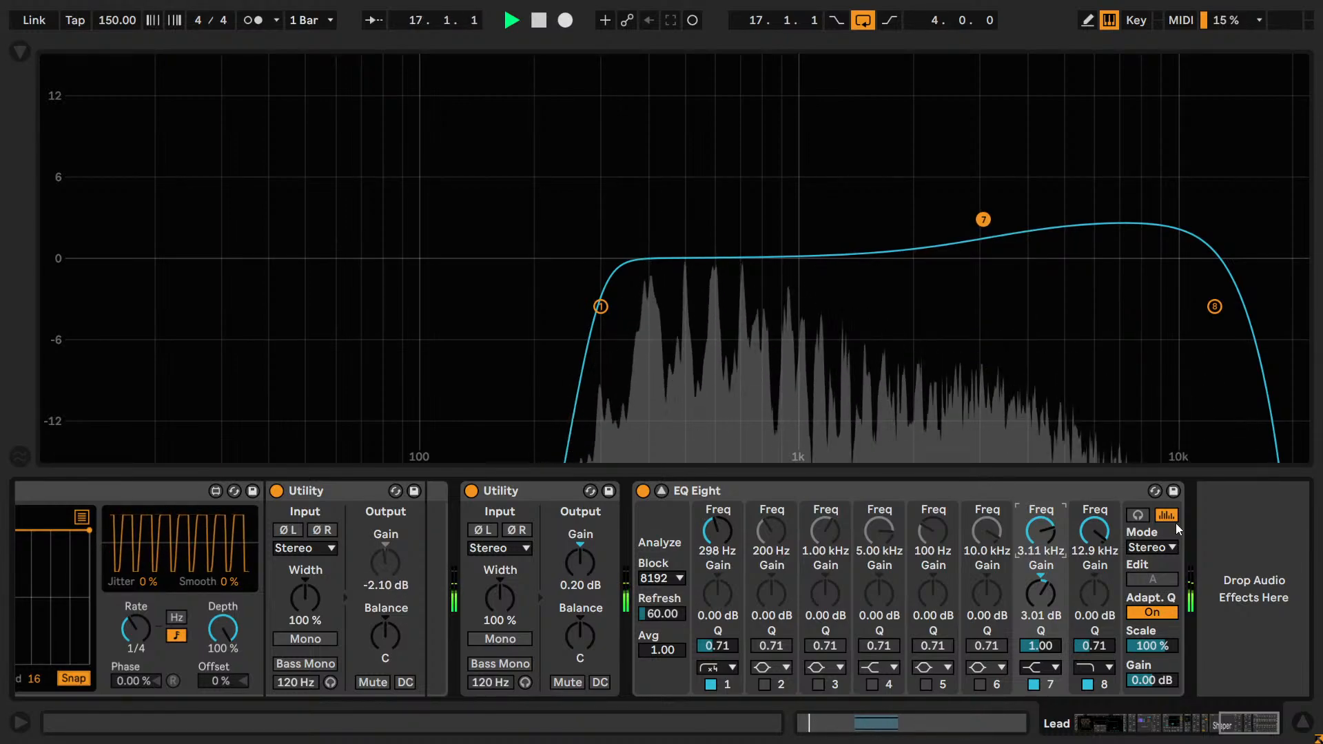
key("shift+Down")
key("shift+Down")
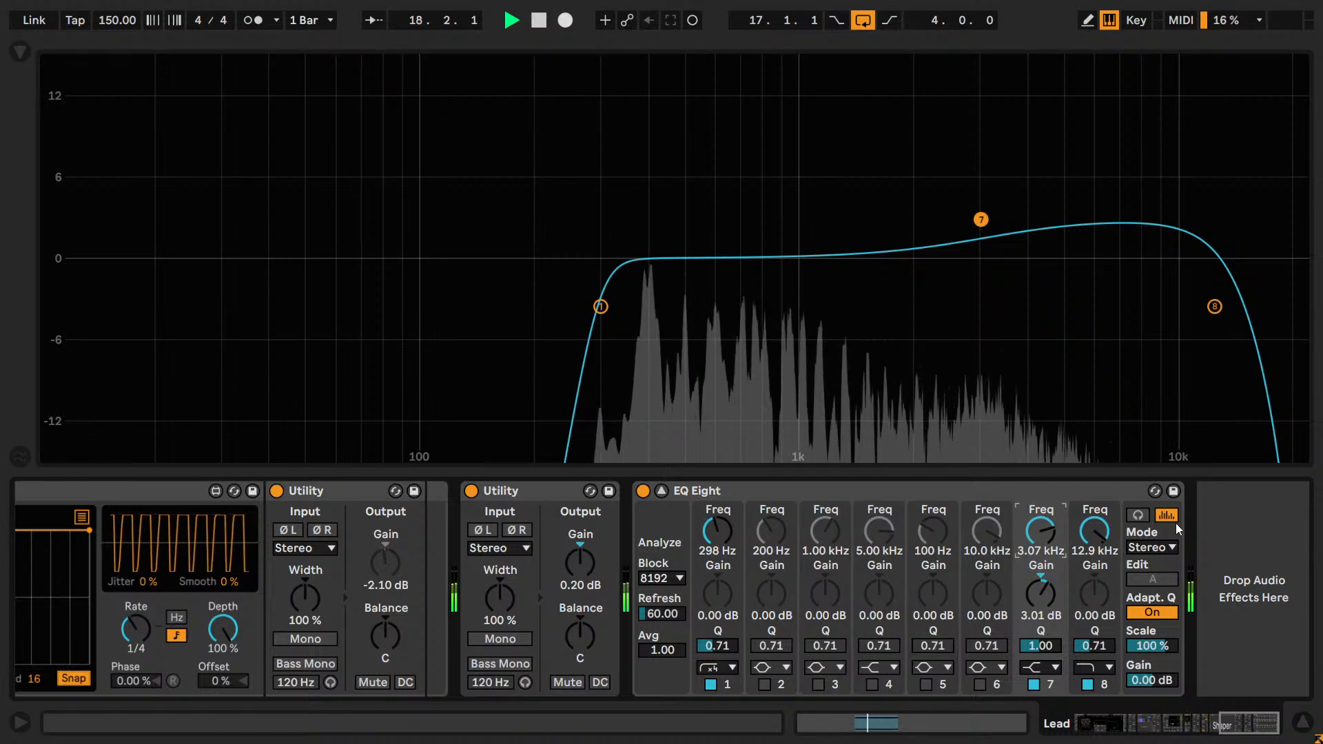
key("shift+Up")
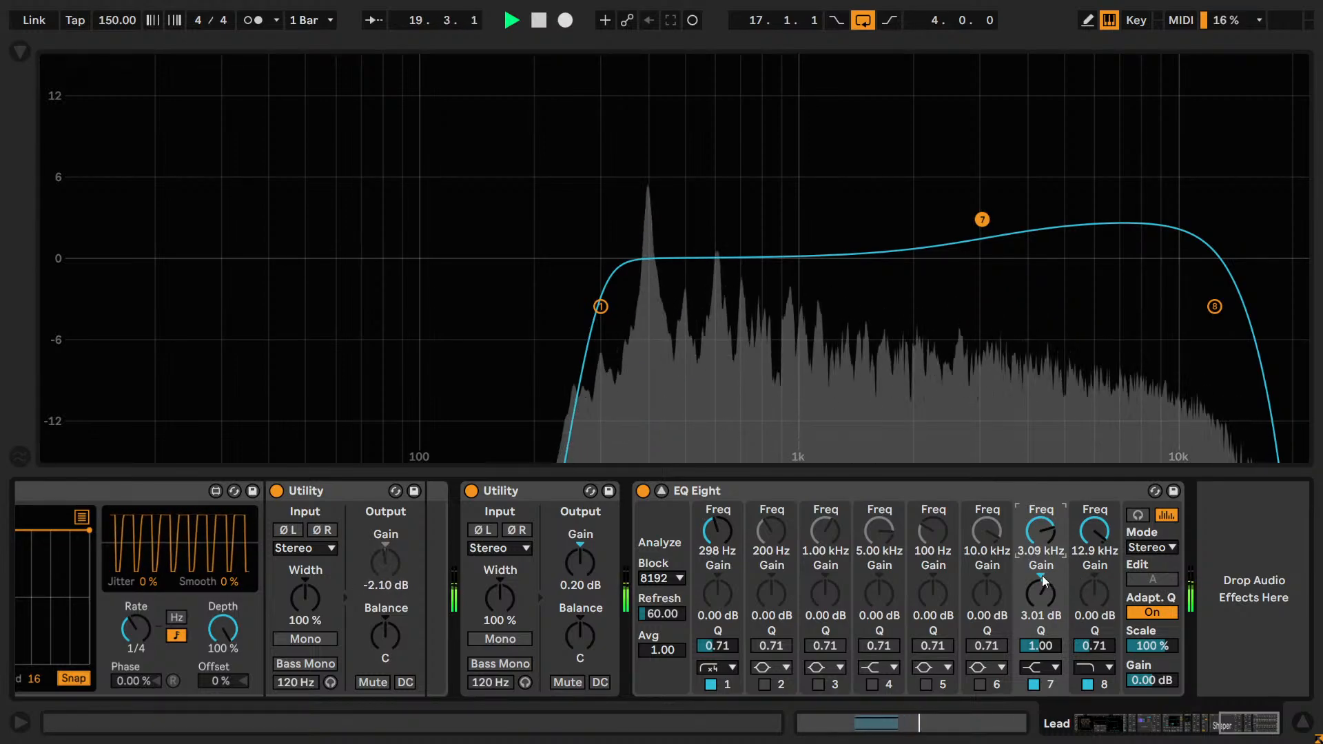
Reduce the band 7 high-shelf gain to 2.00 dB.
left_click_drag(1043, 581, 1040, 589)
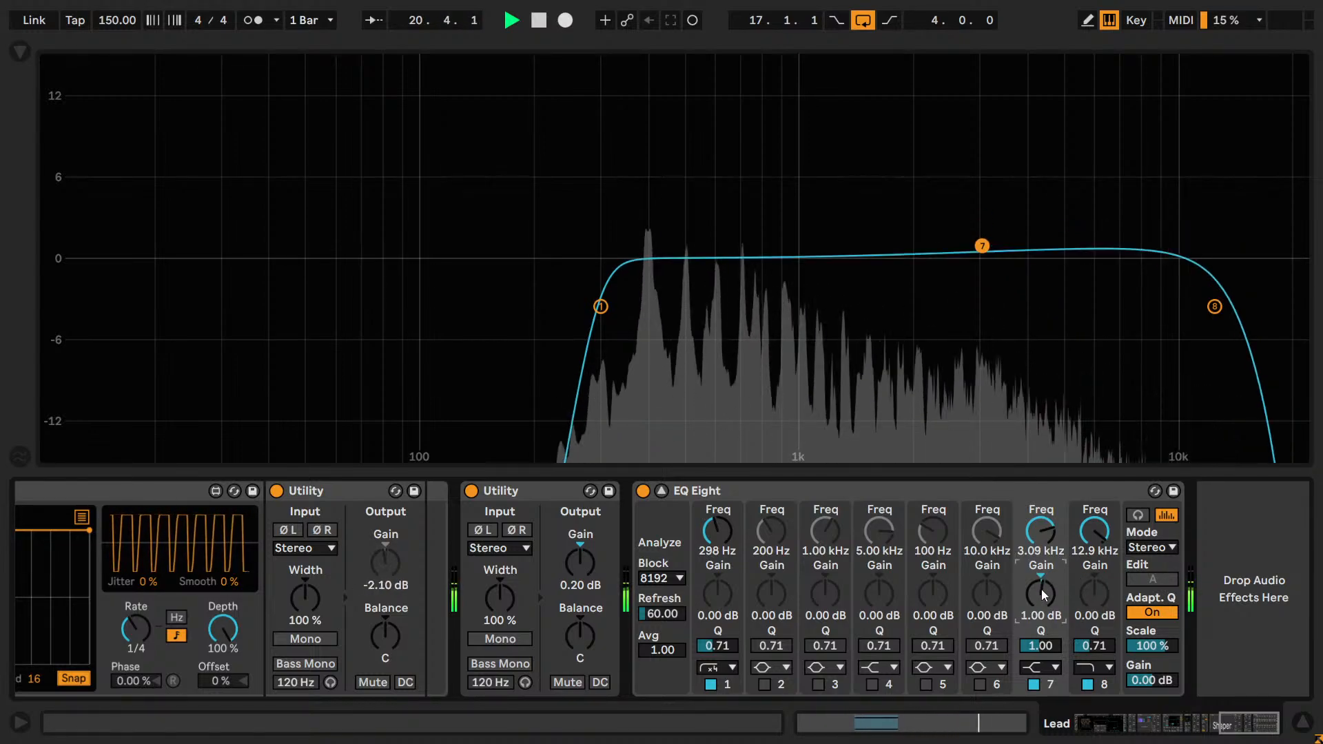
key("Up")
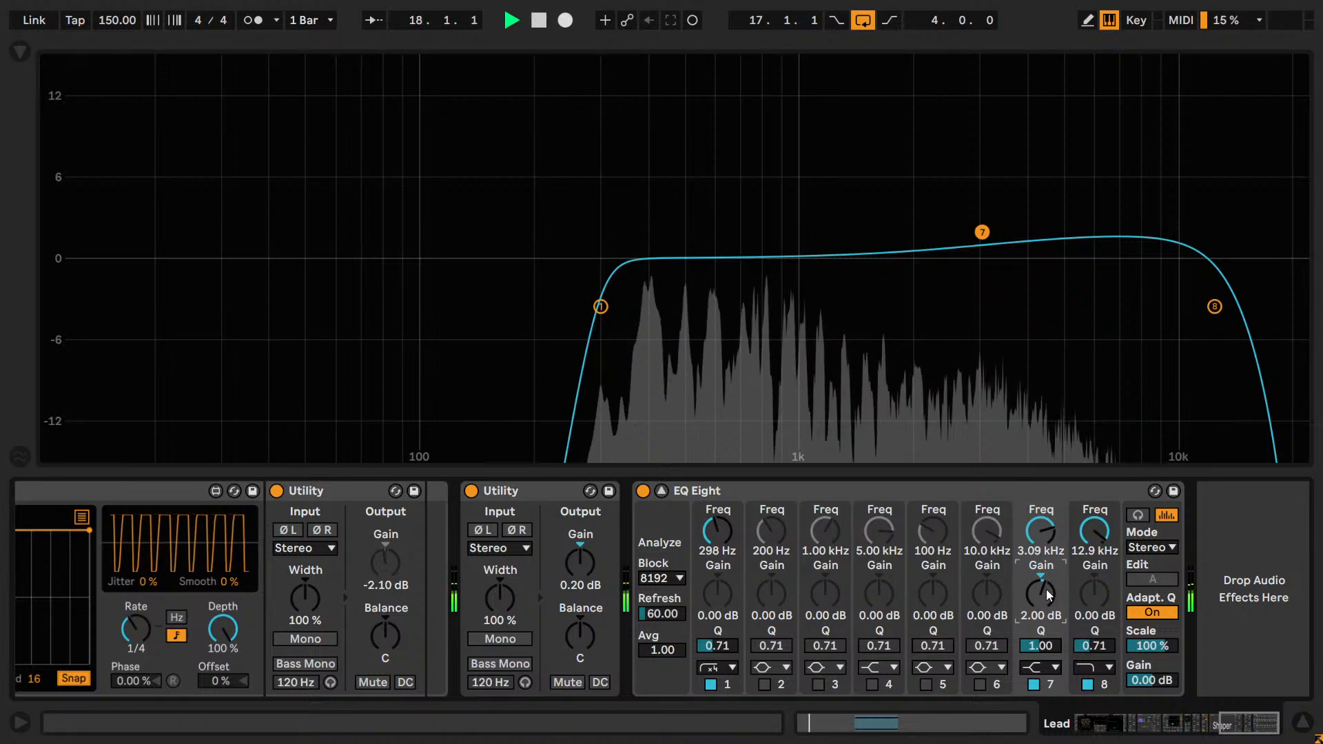
Fine-tune the band 7 high-shelf gain to 1.70 dB during playback, comparing the sound with and without the band.
key("Up")
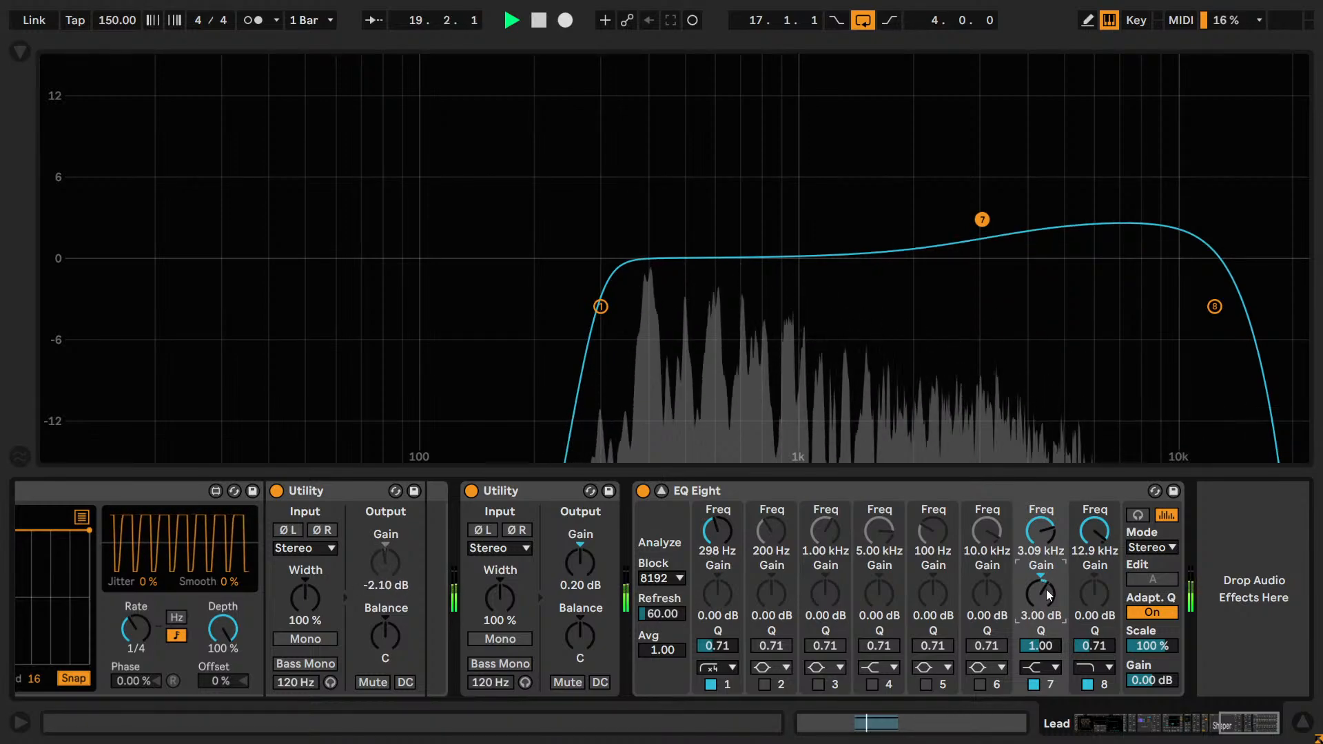
key("Down")
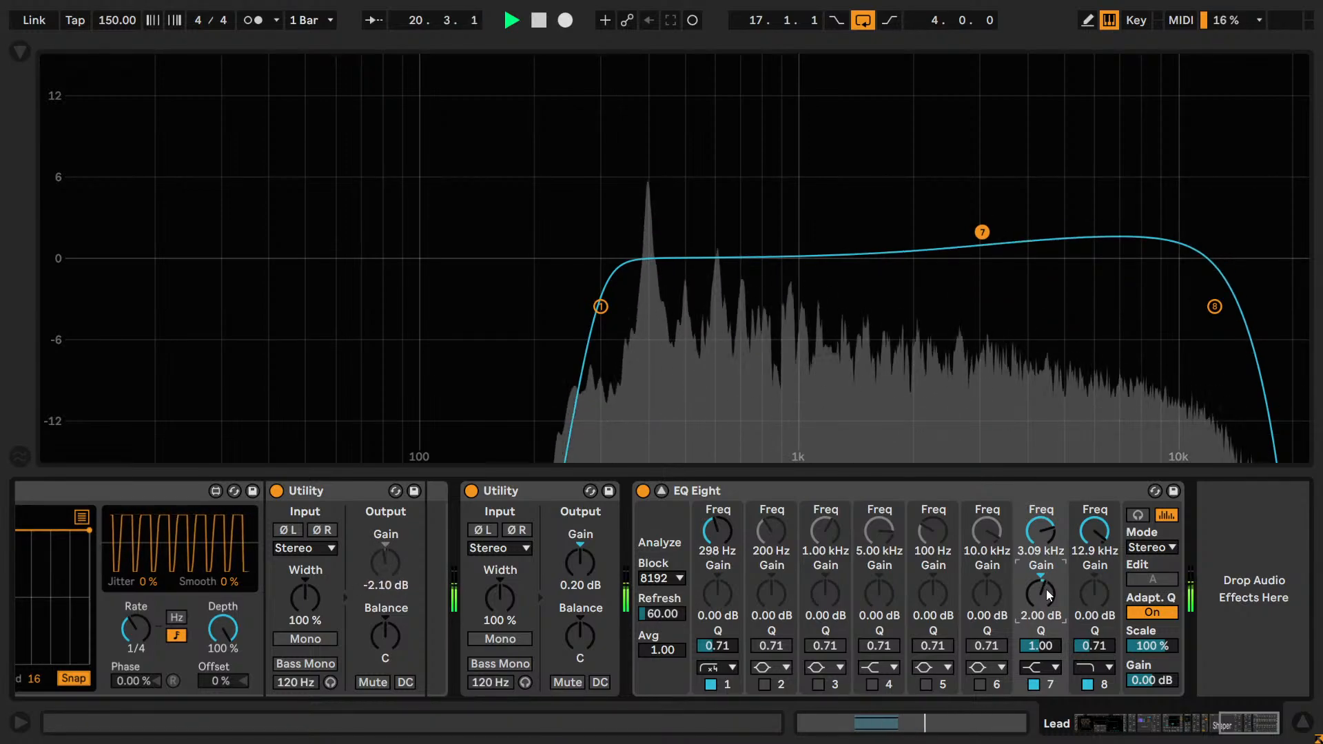
key("shift+Down")
key("shift+Down")
key("shift+Down")
key("shift+Down")
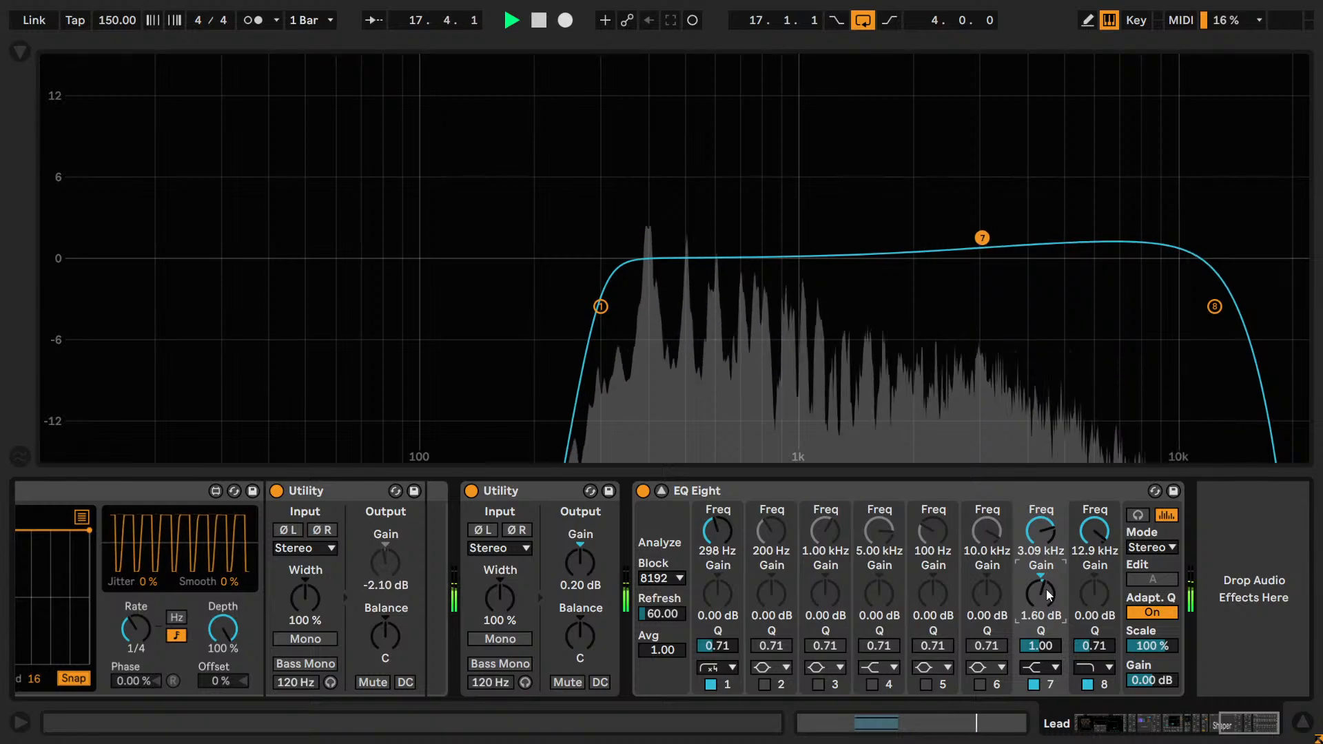
key("shift+Up")
key("shift+Up")
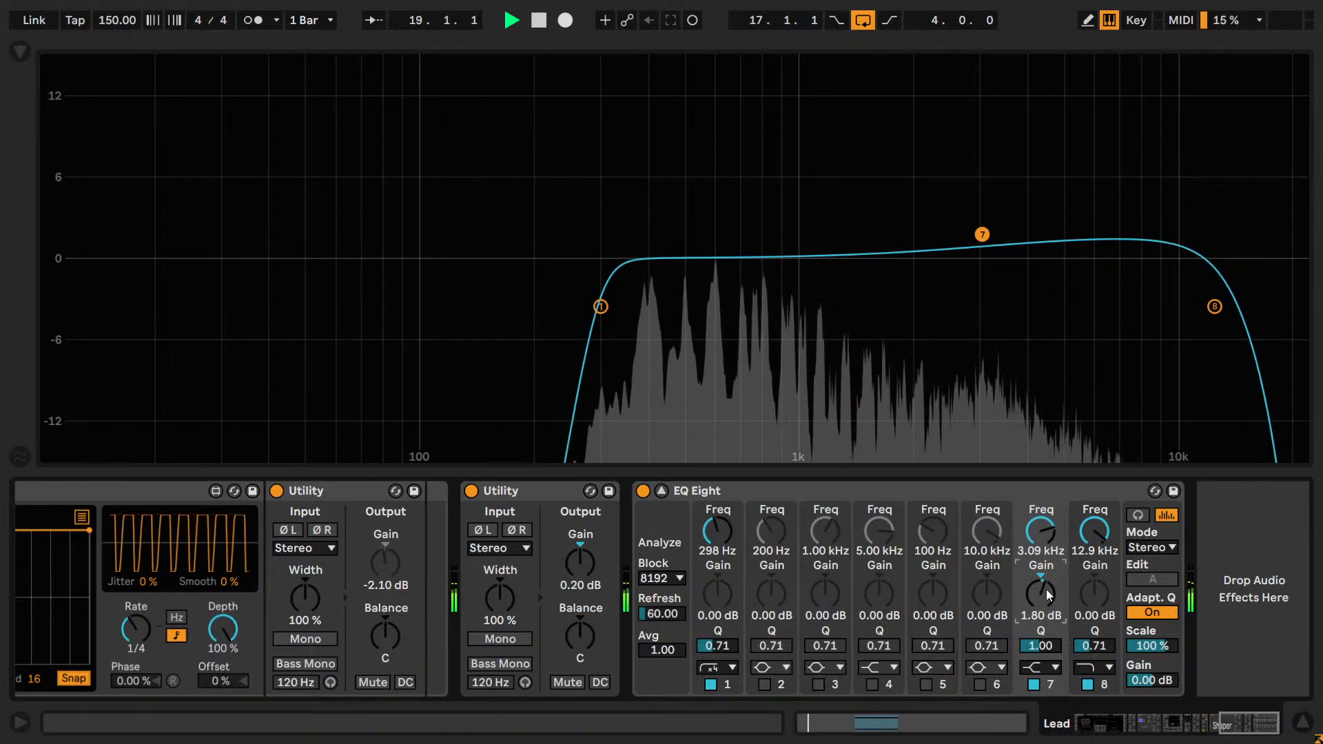
key("shift+Down")
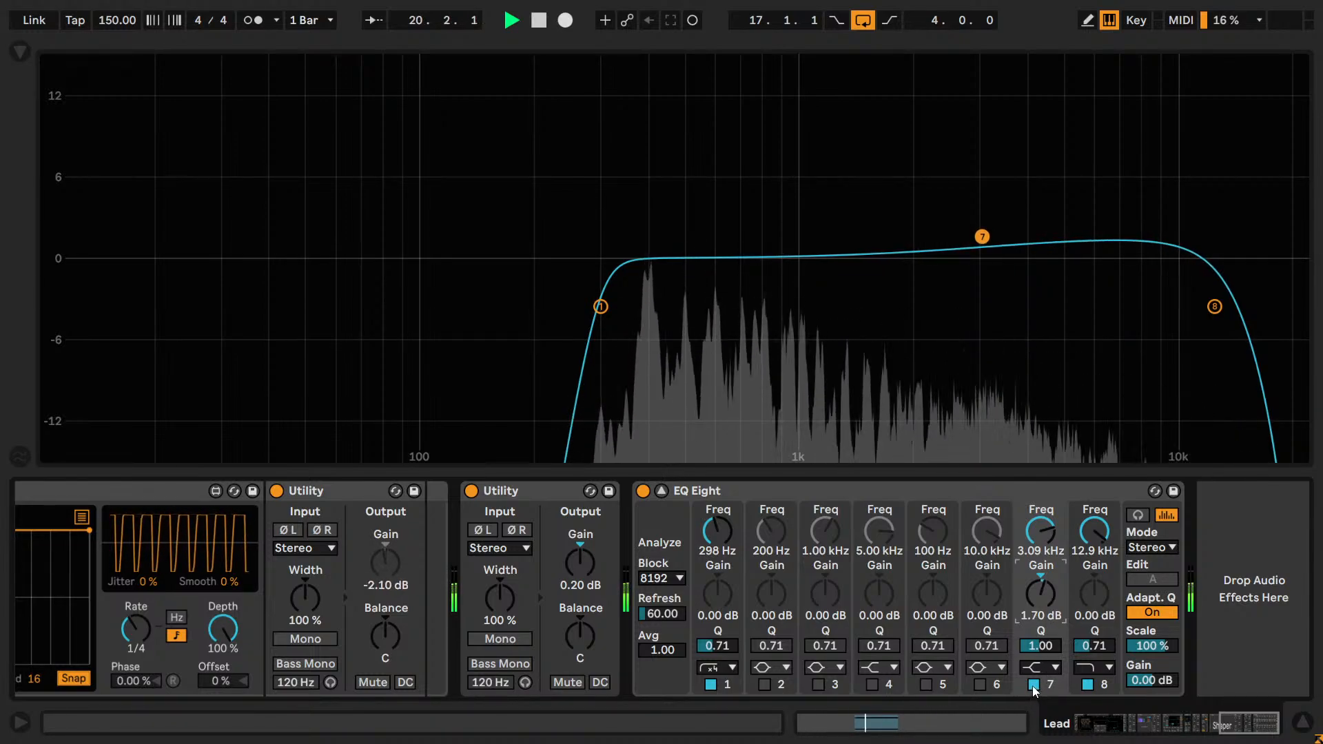
left_click(1033, 685)
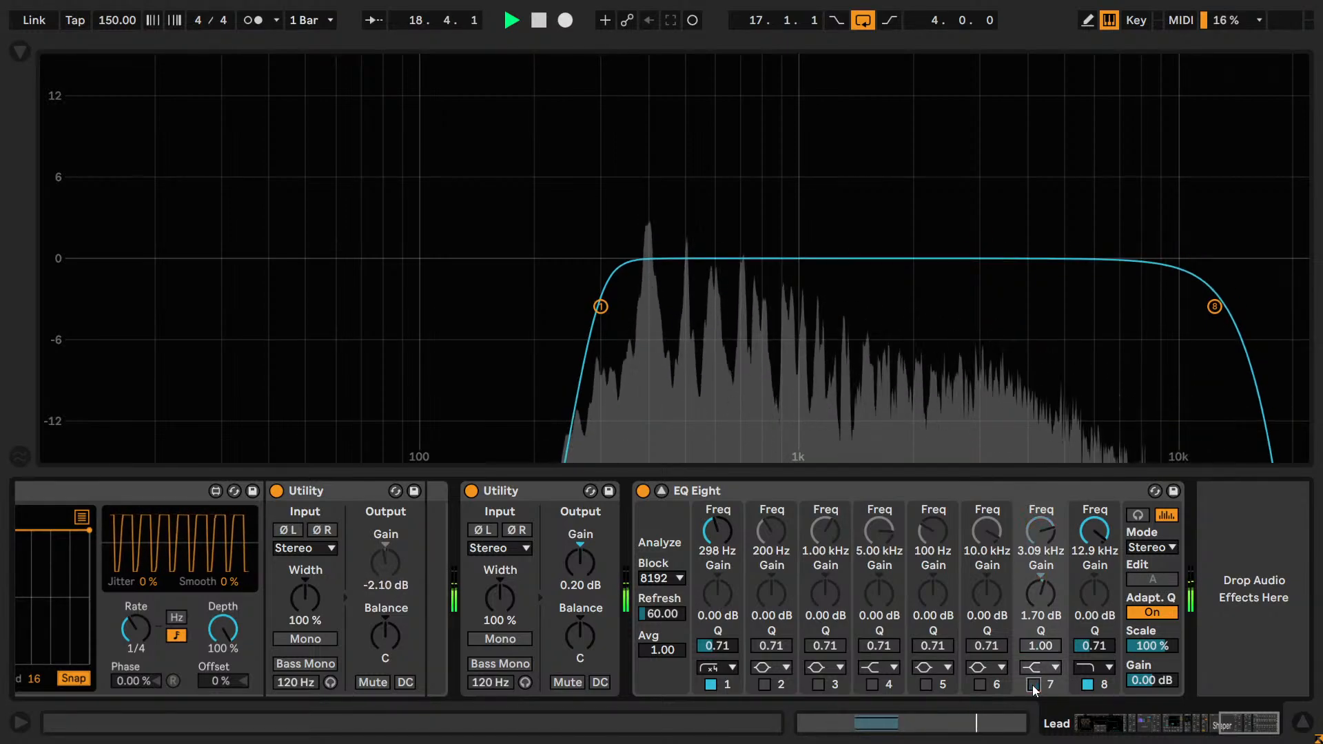
left_click(1034, 685)
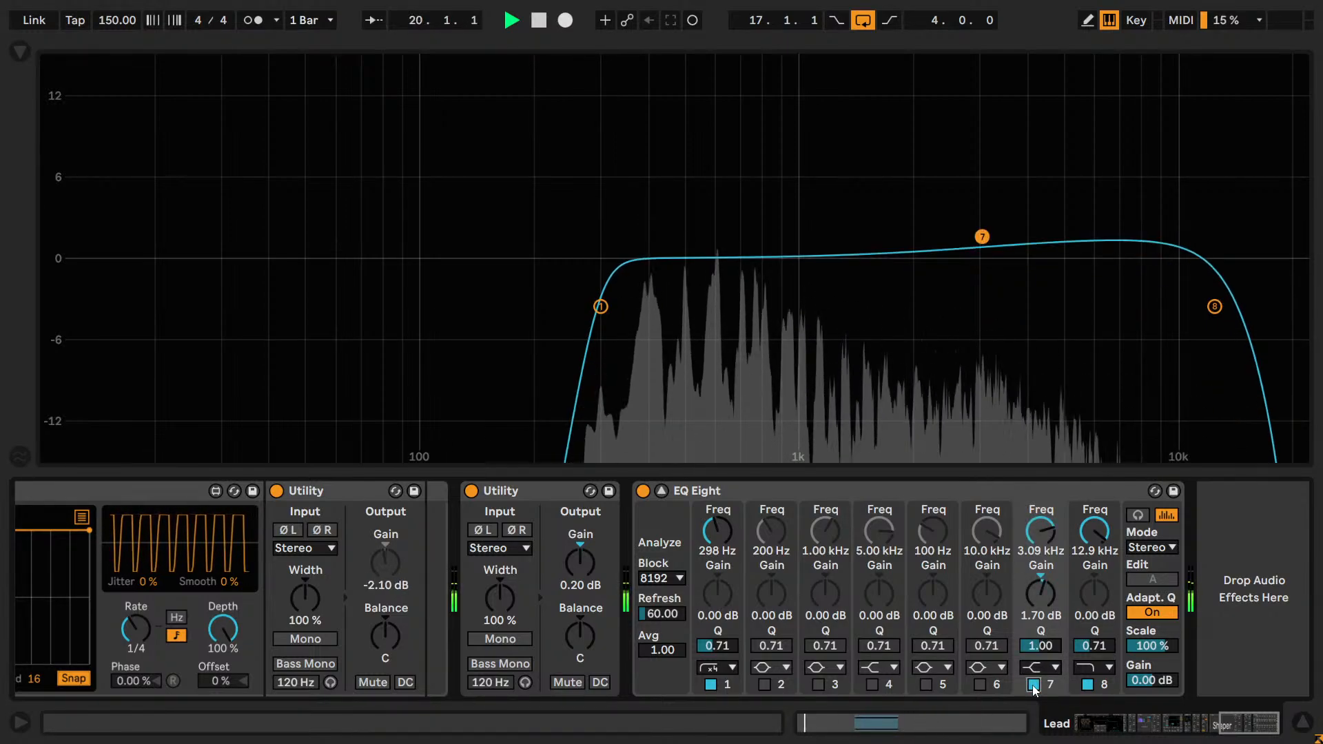
Lower the band 7 high-shelf gain to 1.50 dB.
left_click_drag(1045, 587, 1049, 607)
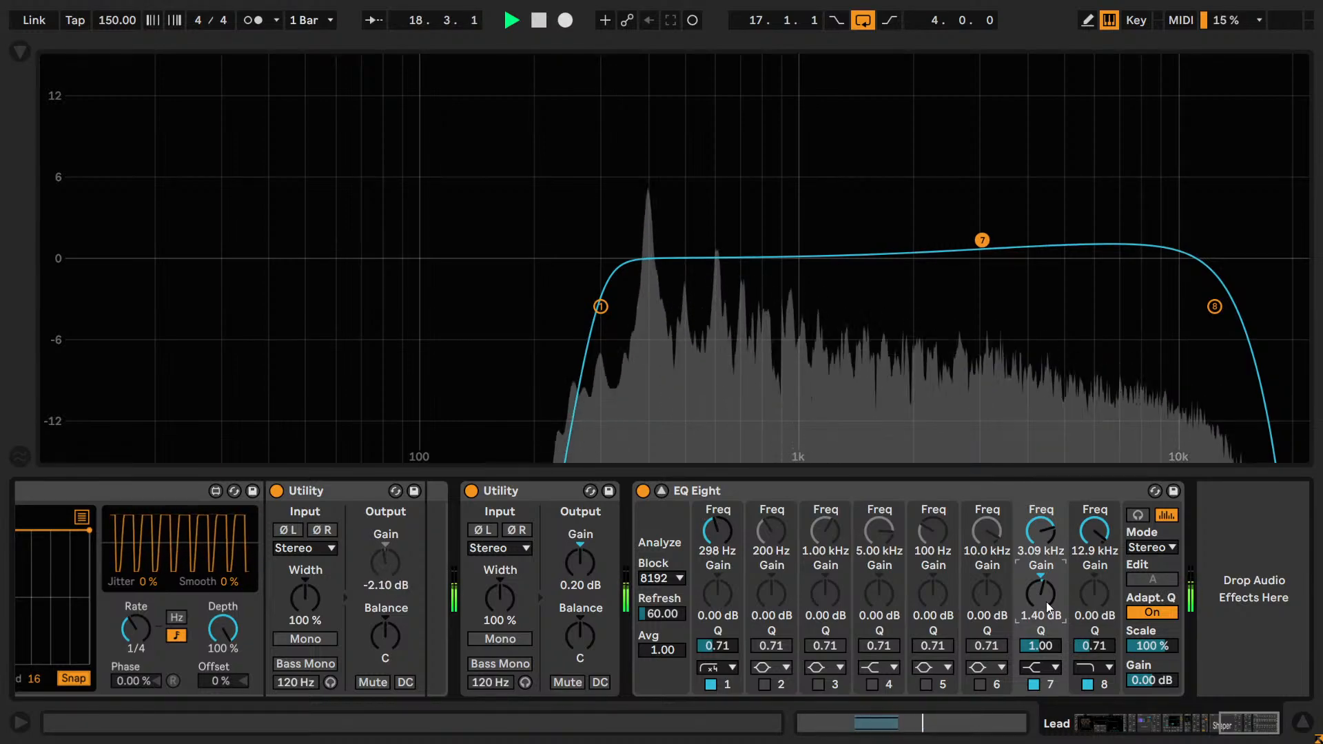
key("Up")
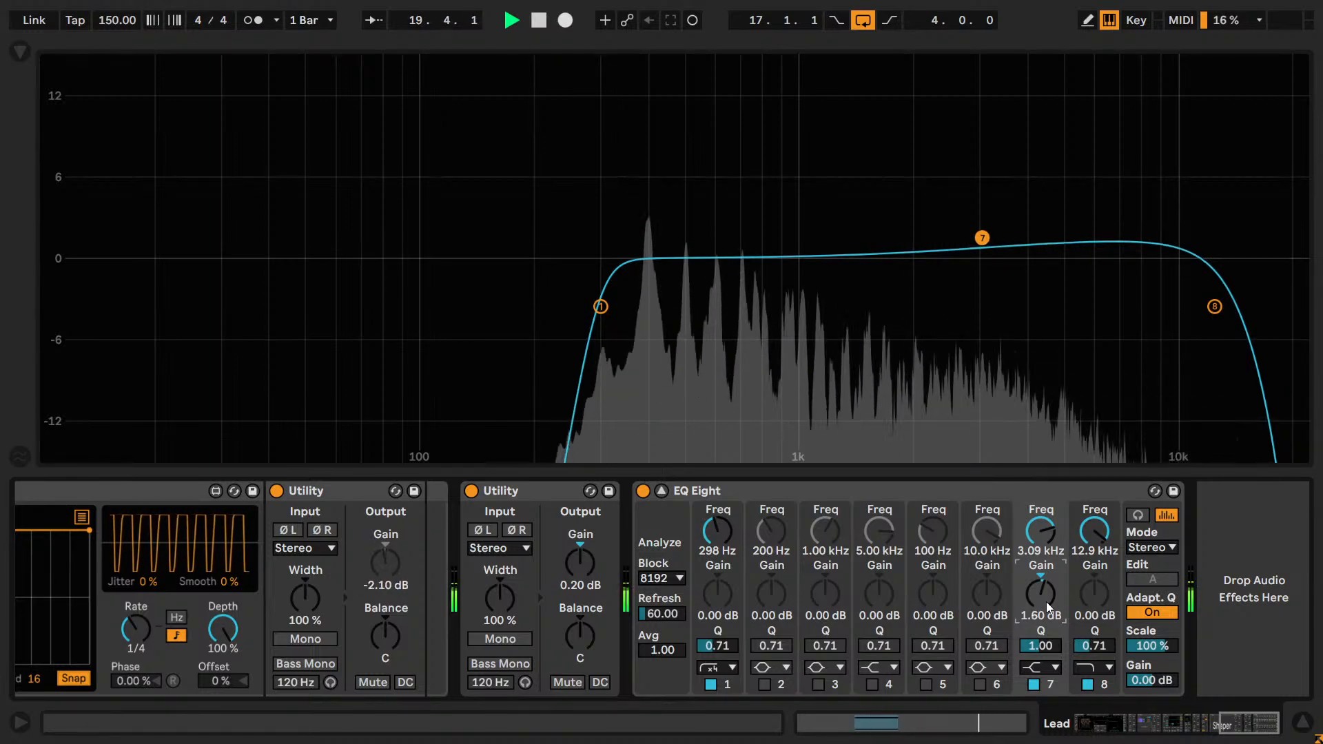
key("Down")
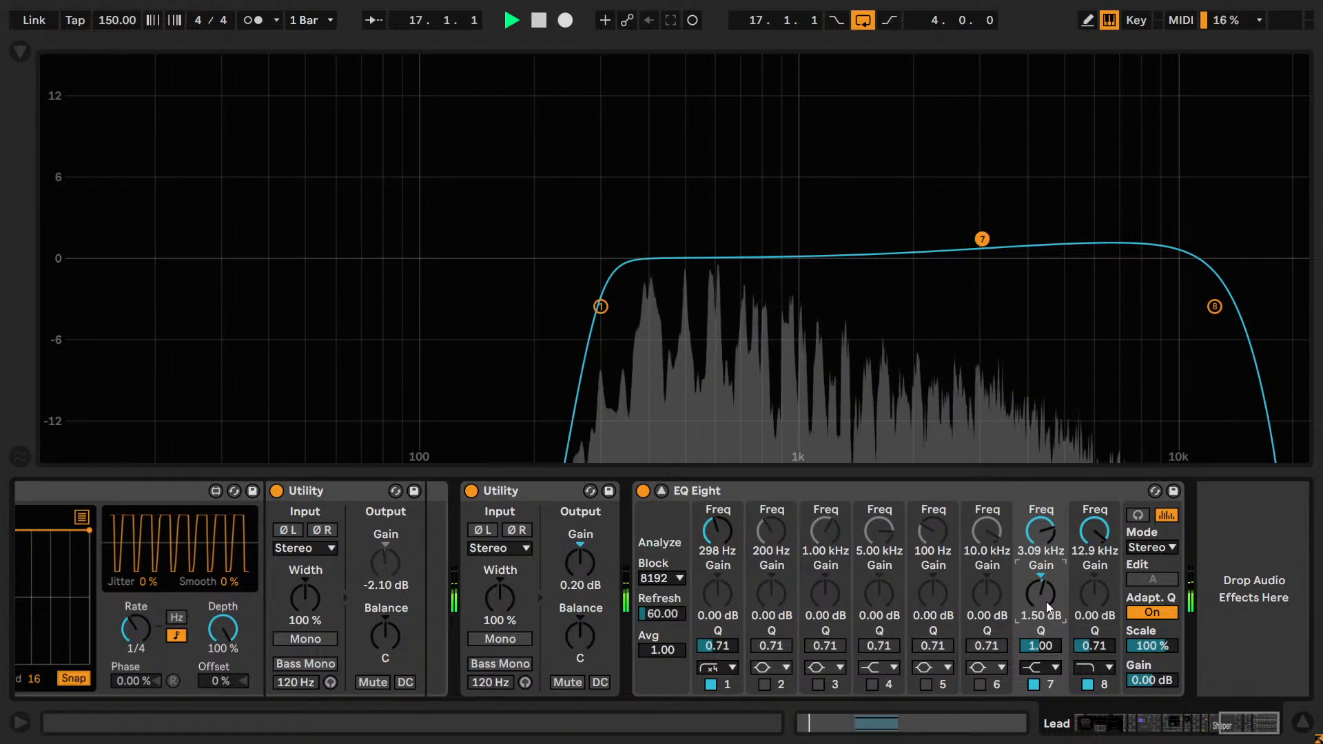
key("Down")
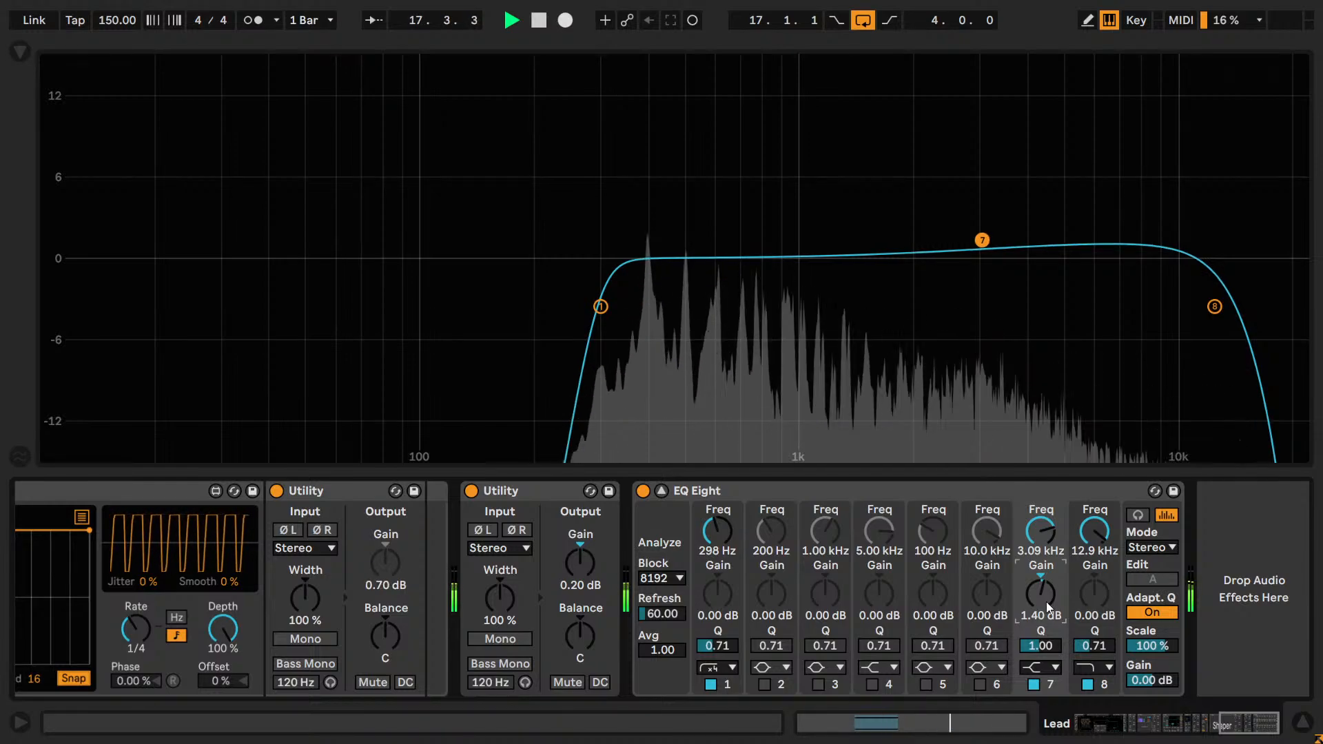
key("Up")
Audition different Q values for band 7 during playback, including 0.80 and 1.00, and settle on 0.90.
left_click(1039, 649)
type("0.6")
key("Return")
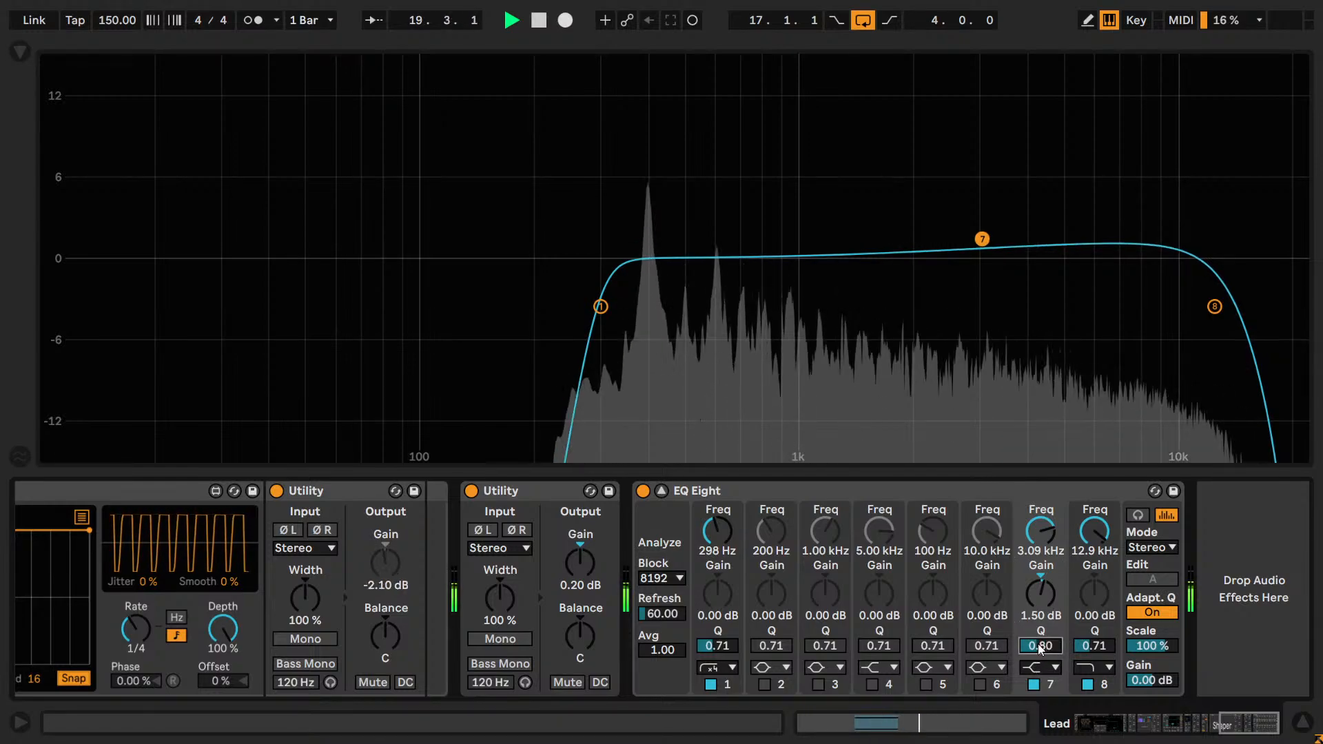
left_click_drag(1039, 642, 1044, 503)
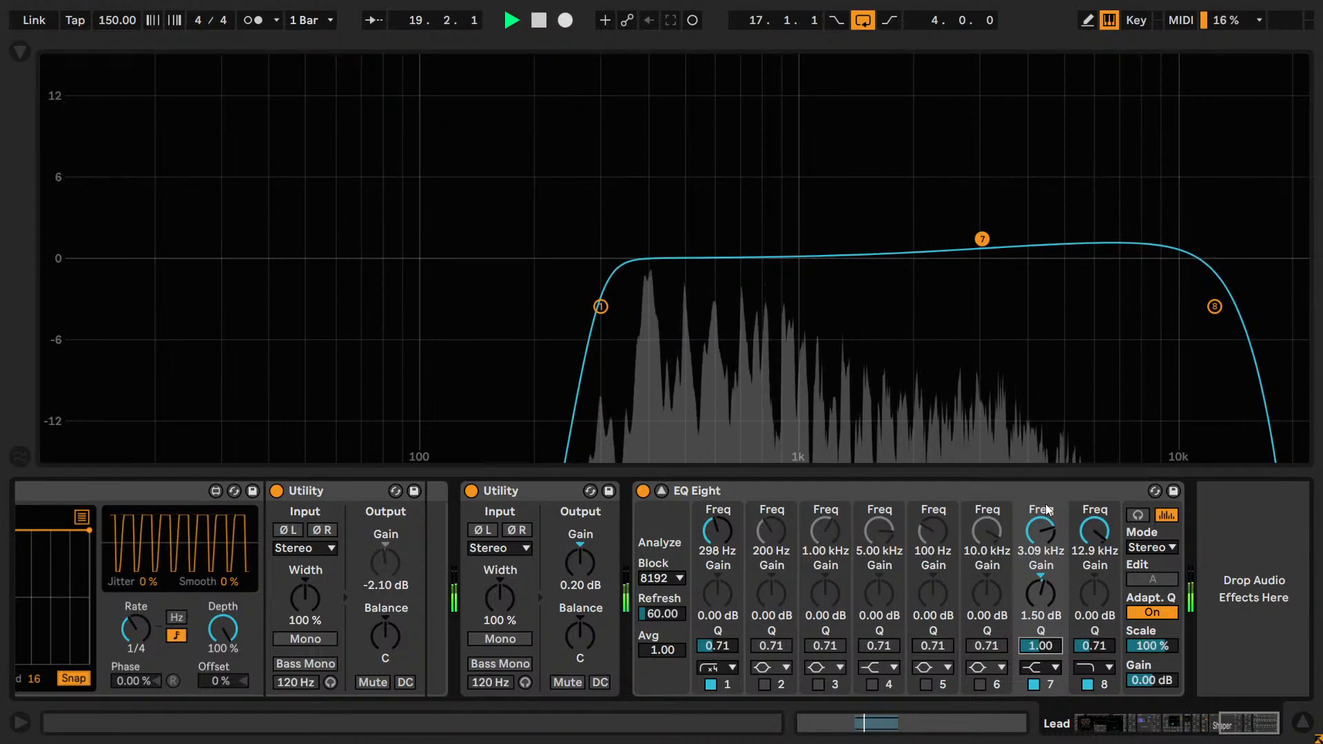
type("0.9")
key("Return")
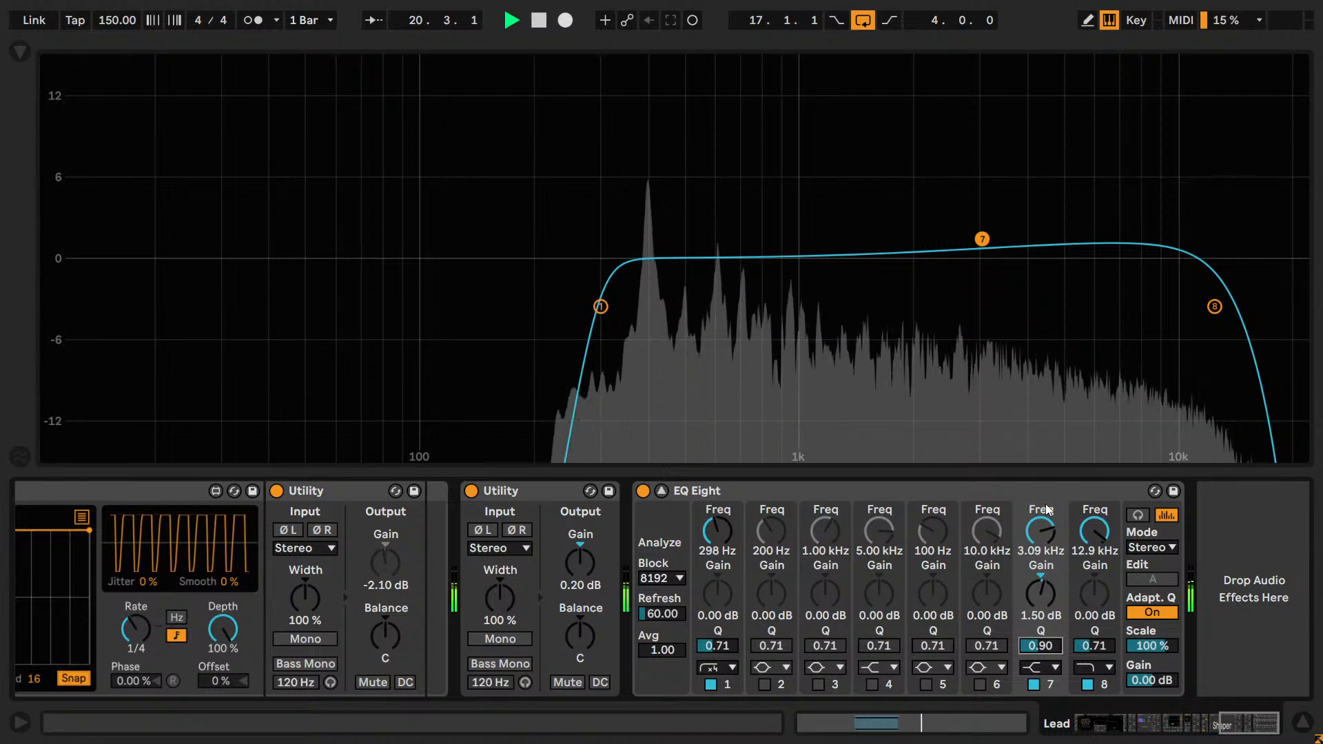
type("0.8")
key("Return")
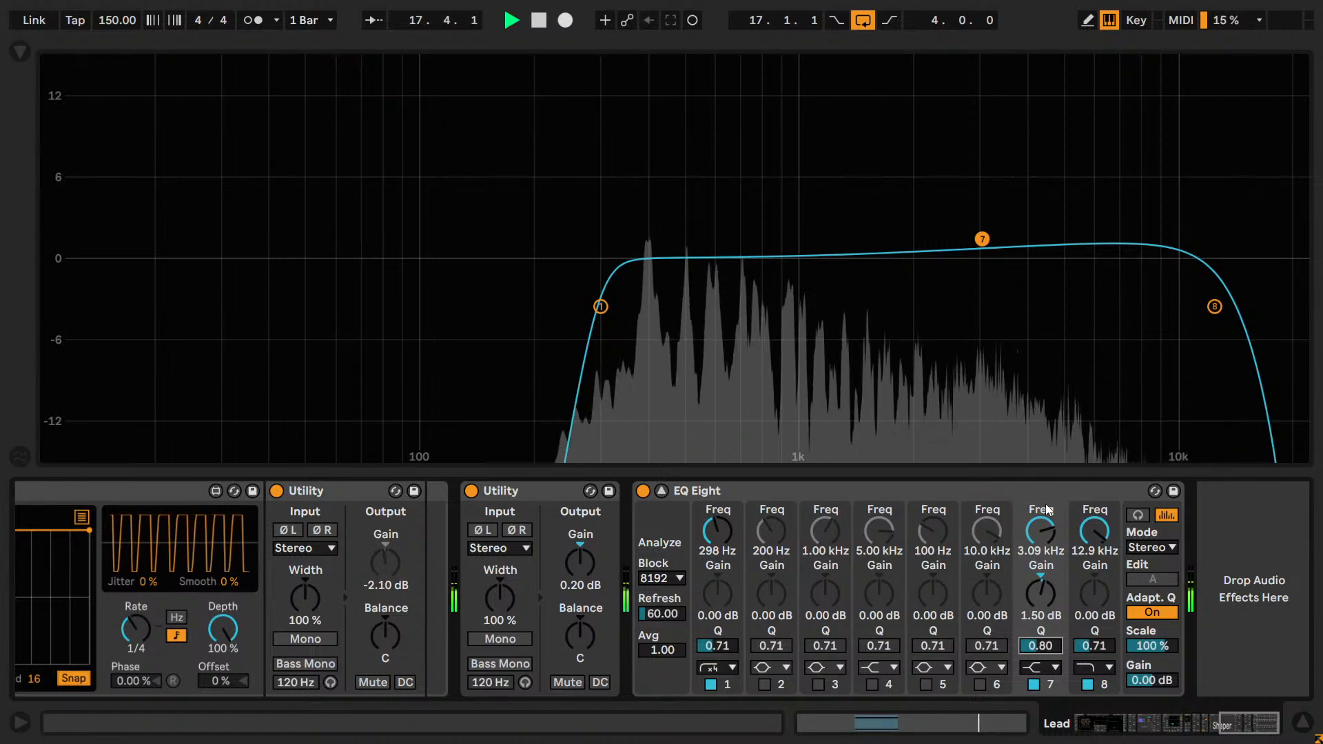
type(".9")
key("Return")
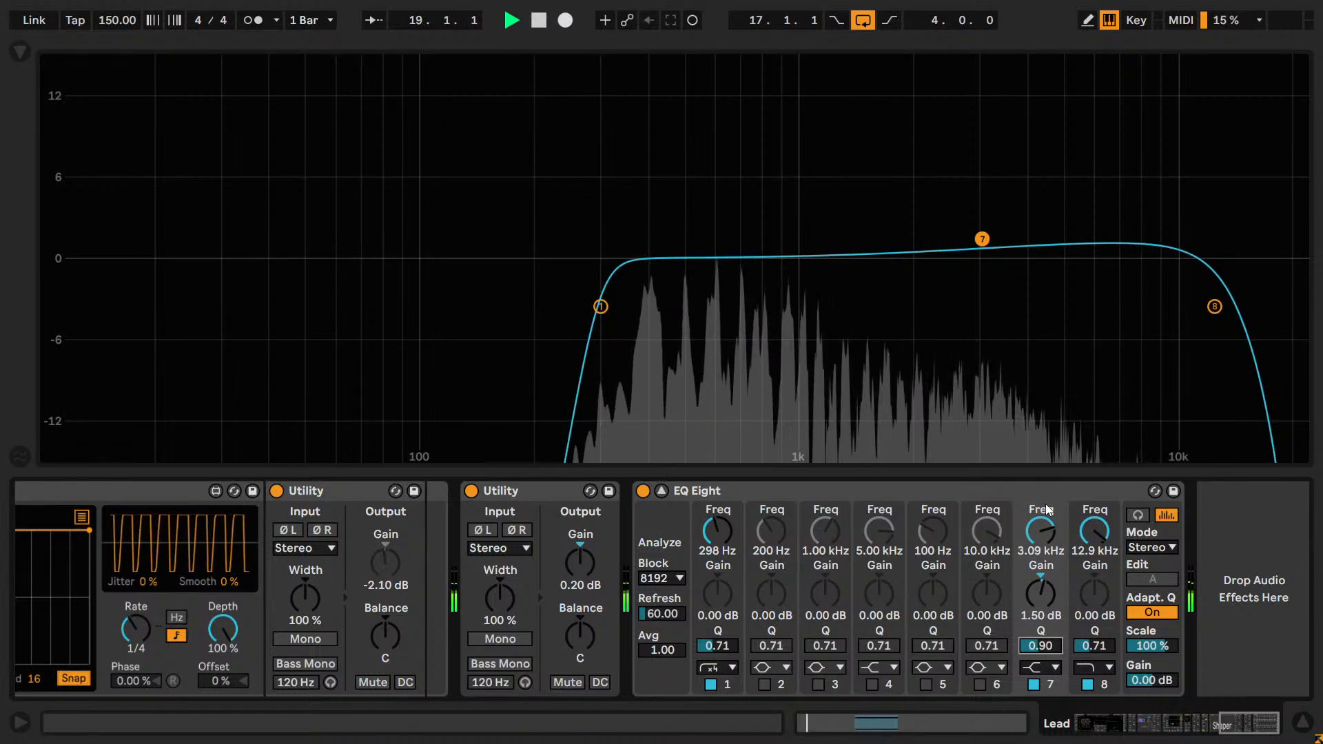
type("1")
key("Return")
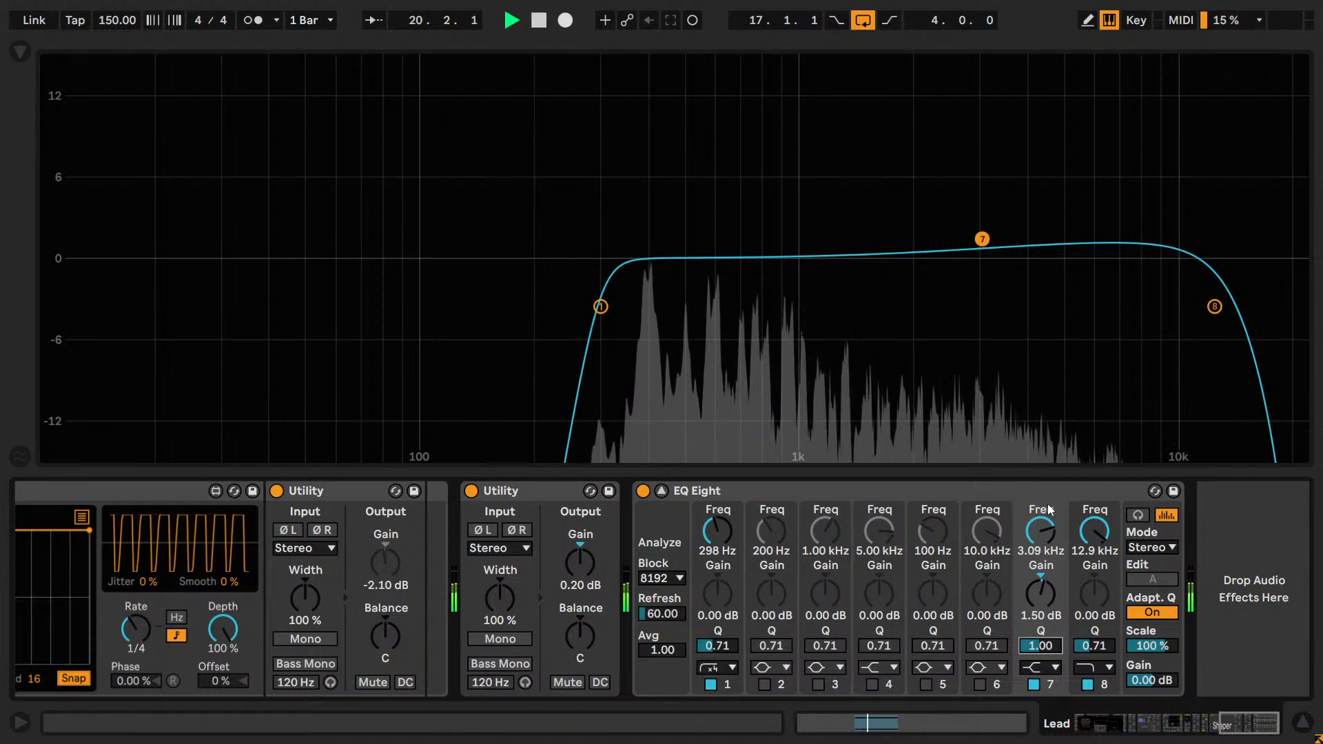
type(".9")
key("Return")
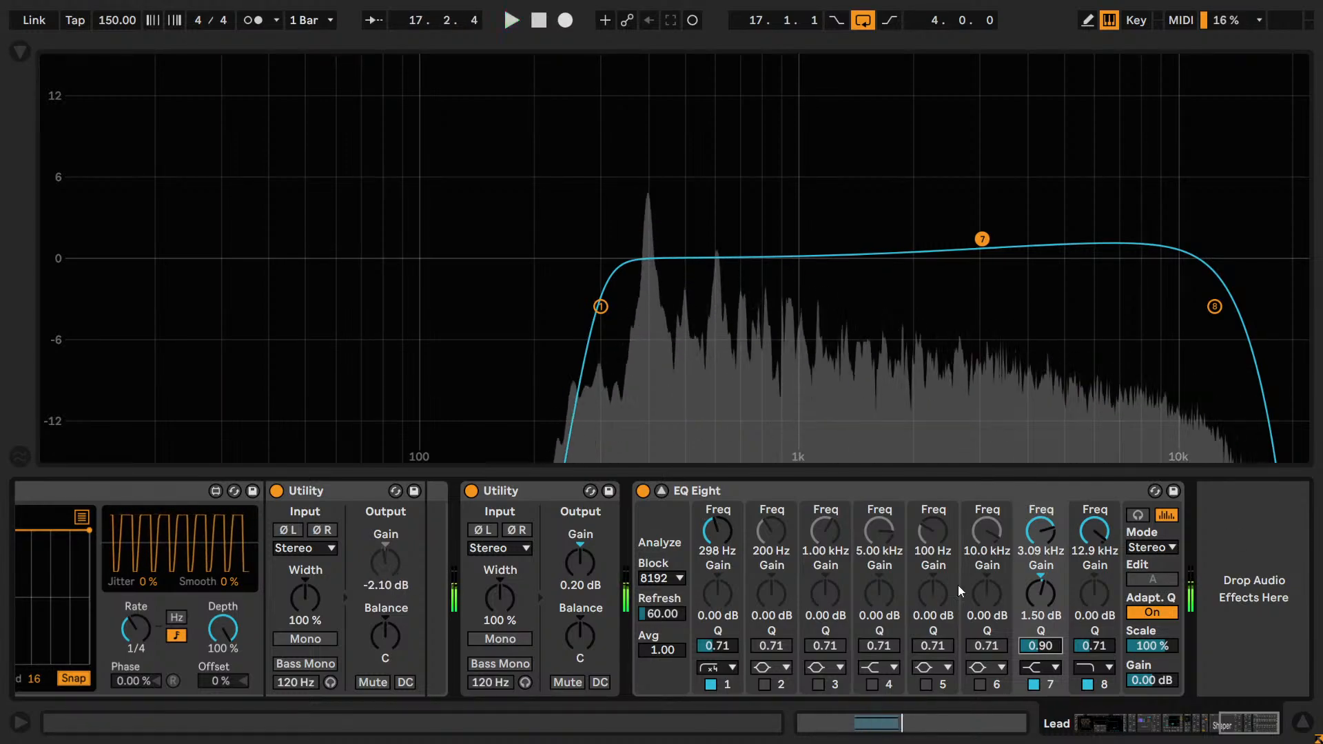
Enable band 2 as a low shelf at about 813 Hz with a gain of -4.00 dB, auditioning it during playback.
left_click(771, 668)
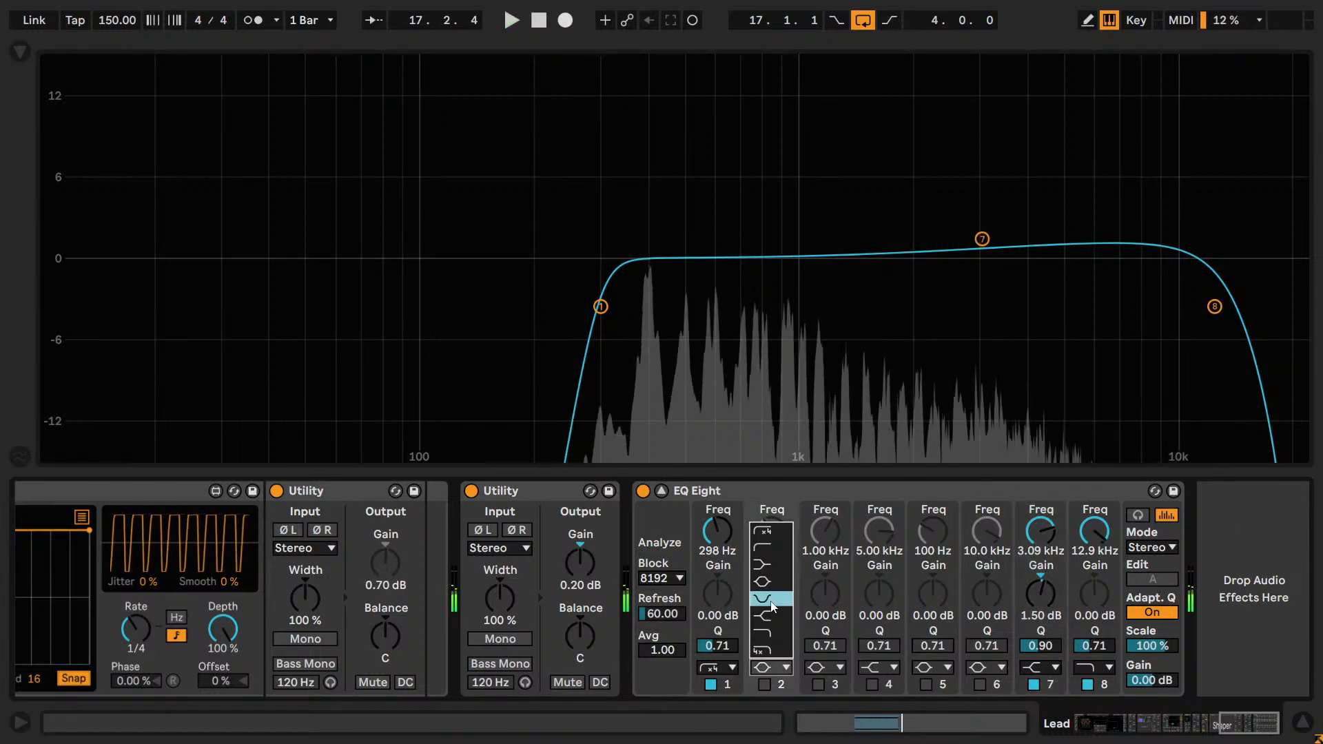
left_click(765, 563)
left_click(763, 684)
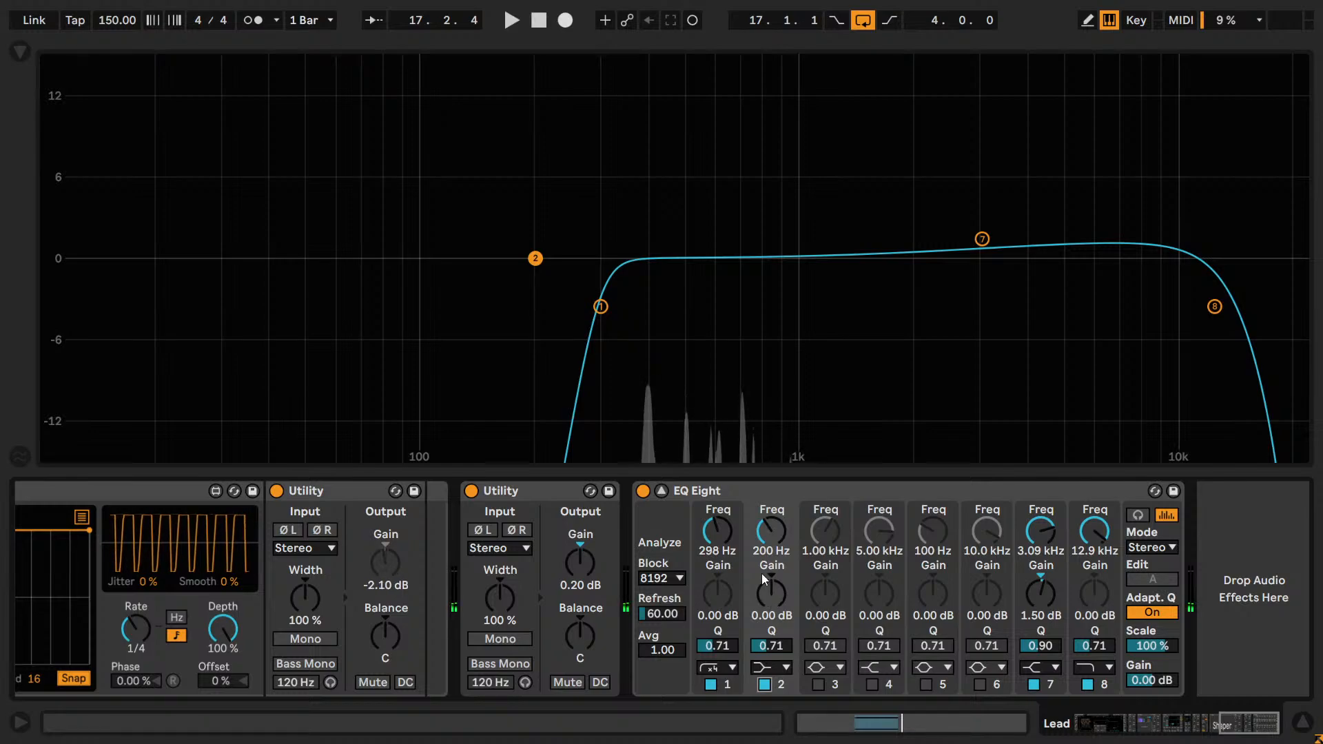
left_click_drag(770, 534, 770, 510)
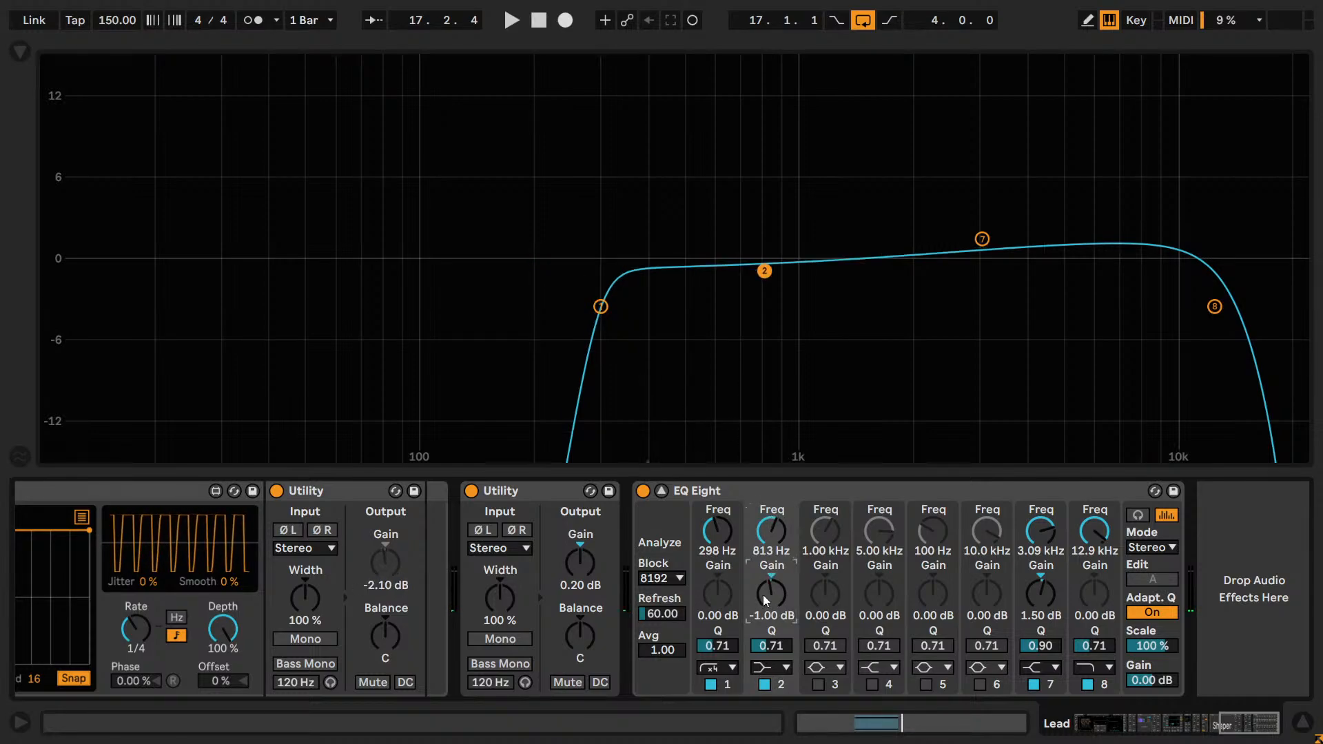
left_click_drag(763, 594, 775, 601)
key("space")
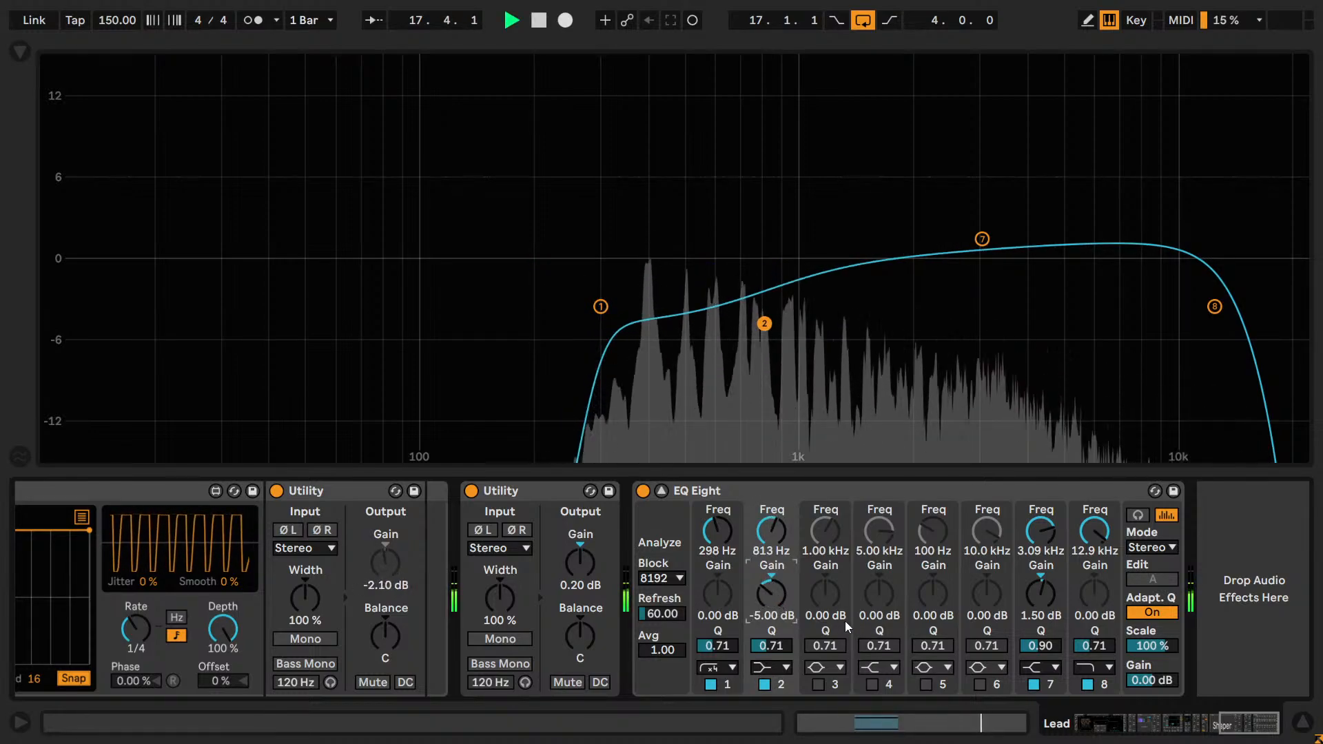
key("Up")
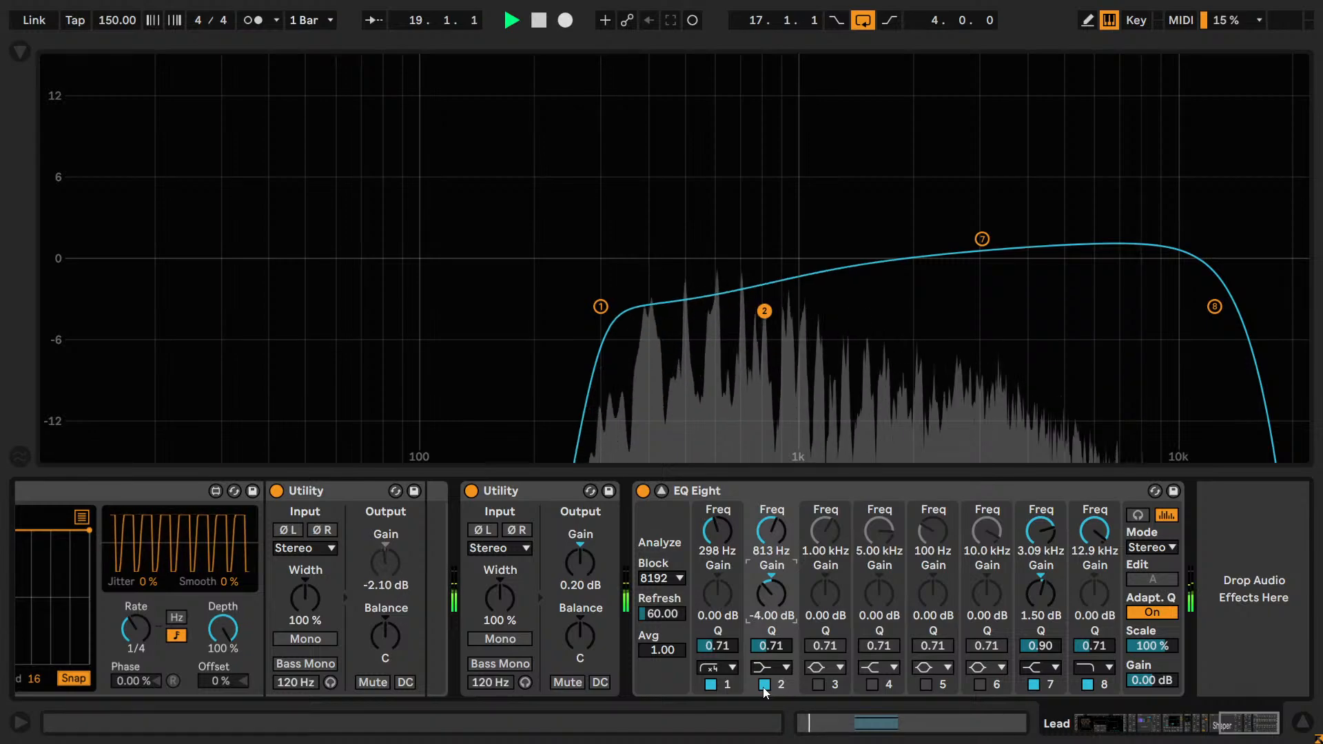
Compare the Lead with and without the band 2 low shelf, and reset that band's gain and frequency.
left_click(763, 685)
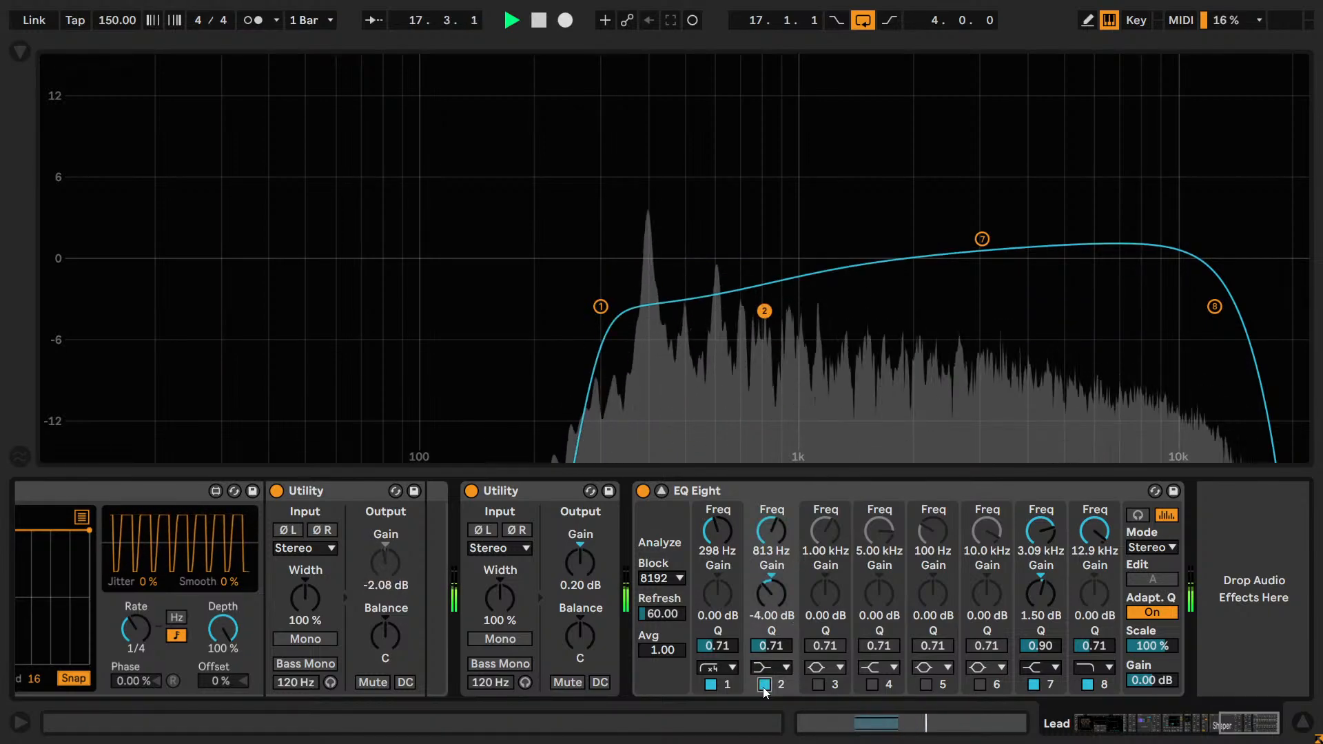
left_click(764, 688)
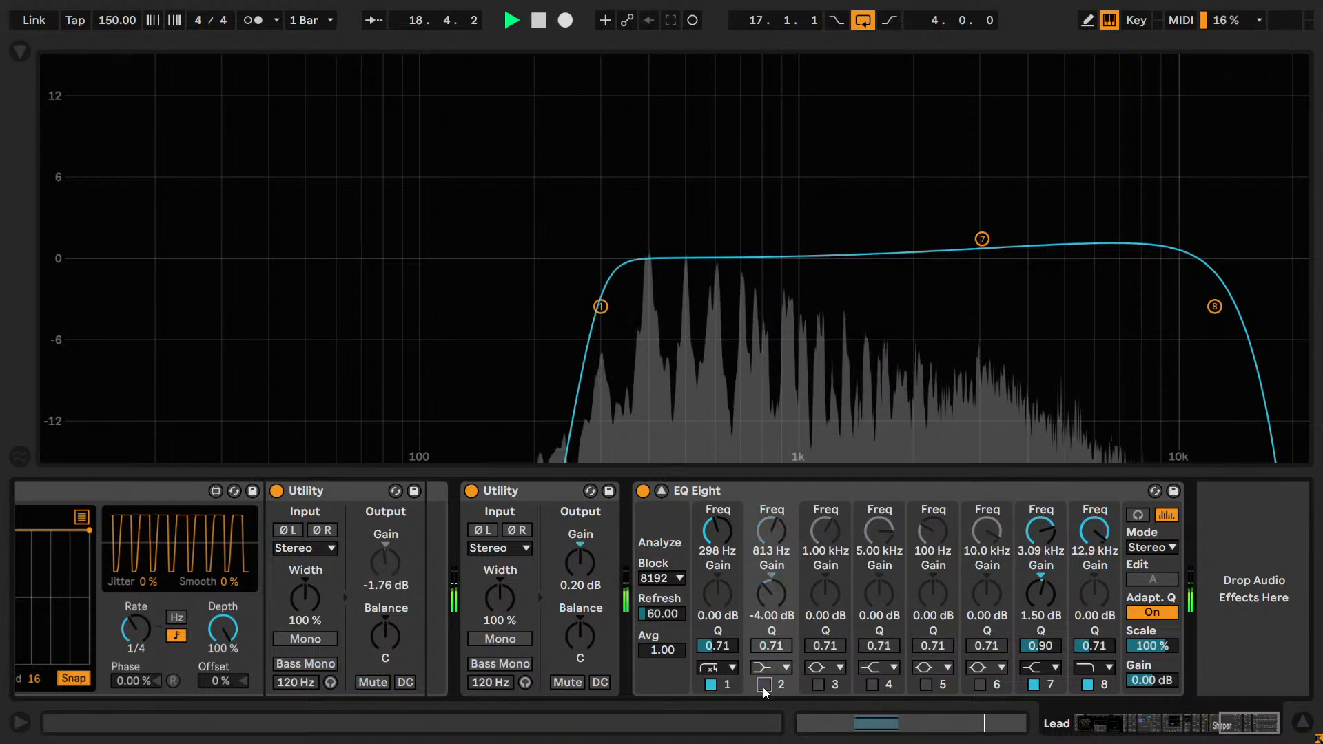
left_click(763, 687)
key("space")
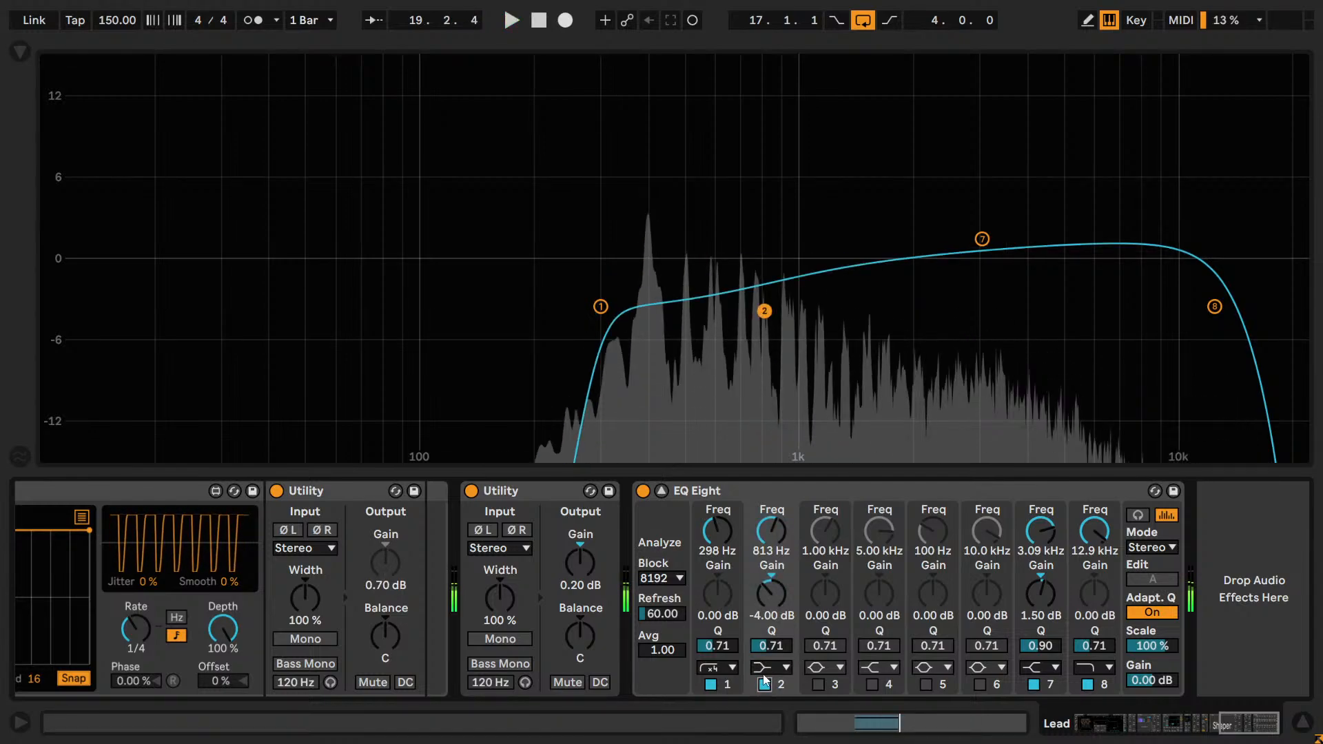
double_click(772, 590)
double_click(769, 540)
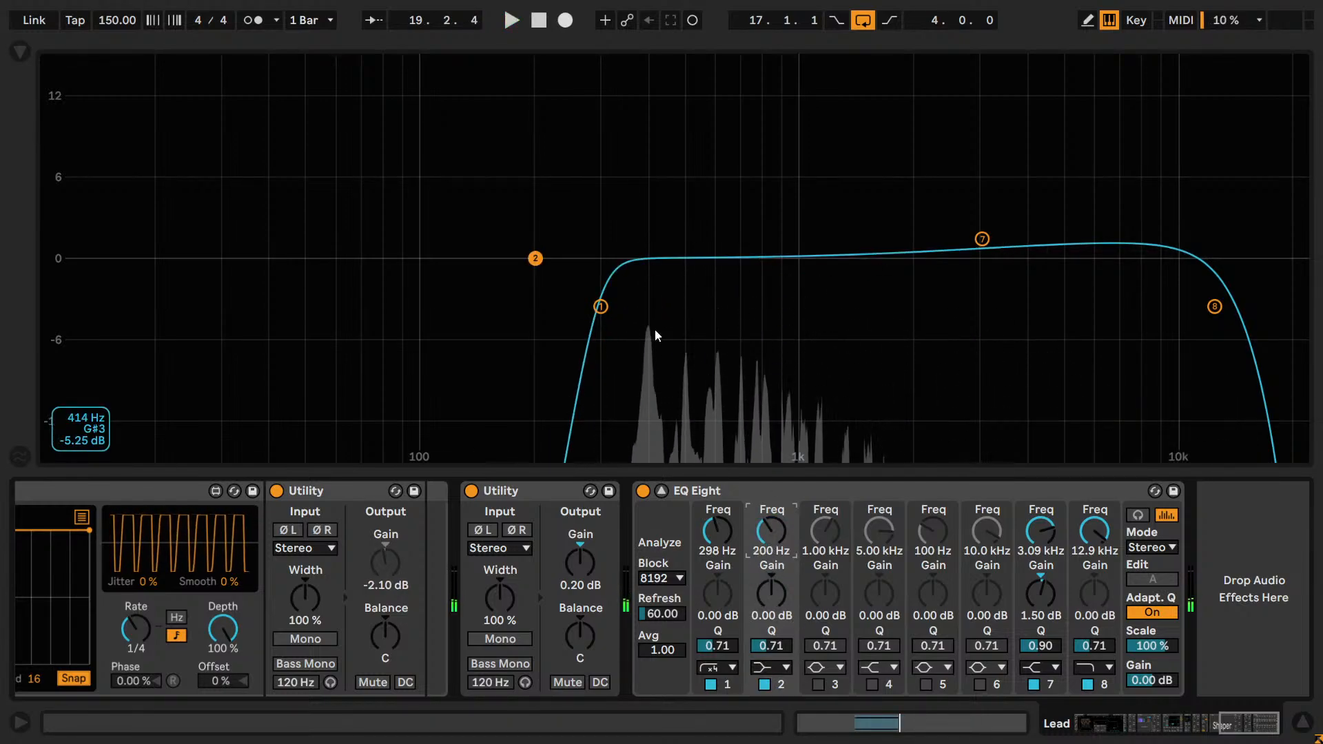
Turn on audition mode and try band 2 as a bell at about 395 Hz with a boost of about 7.76 dB.
left_click(1139, 513)
left_click_drag(535, 258, 651, 255)
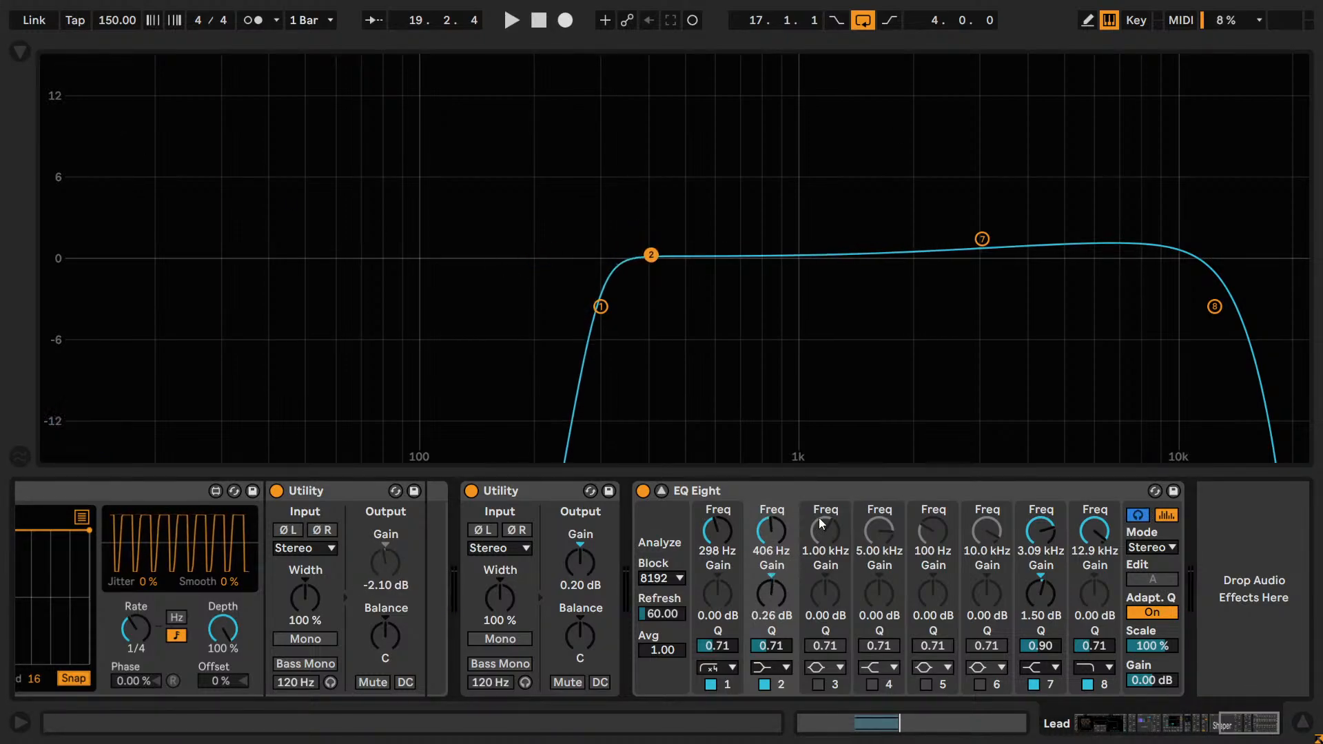
left_click(768, 667)
left_click(770, 590)
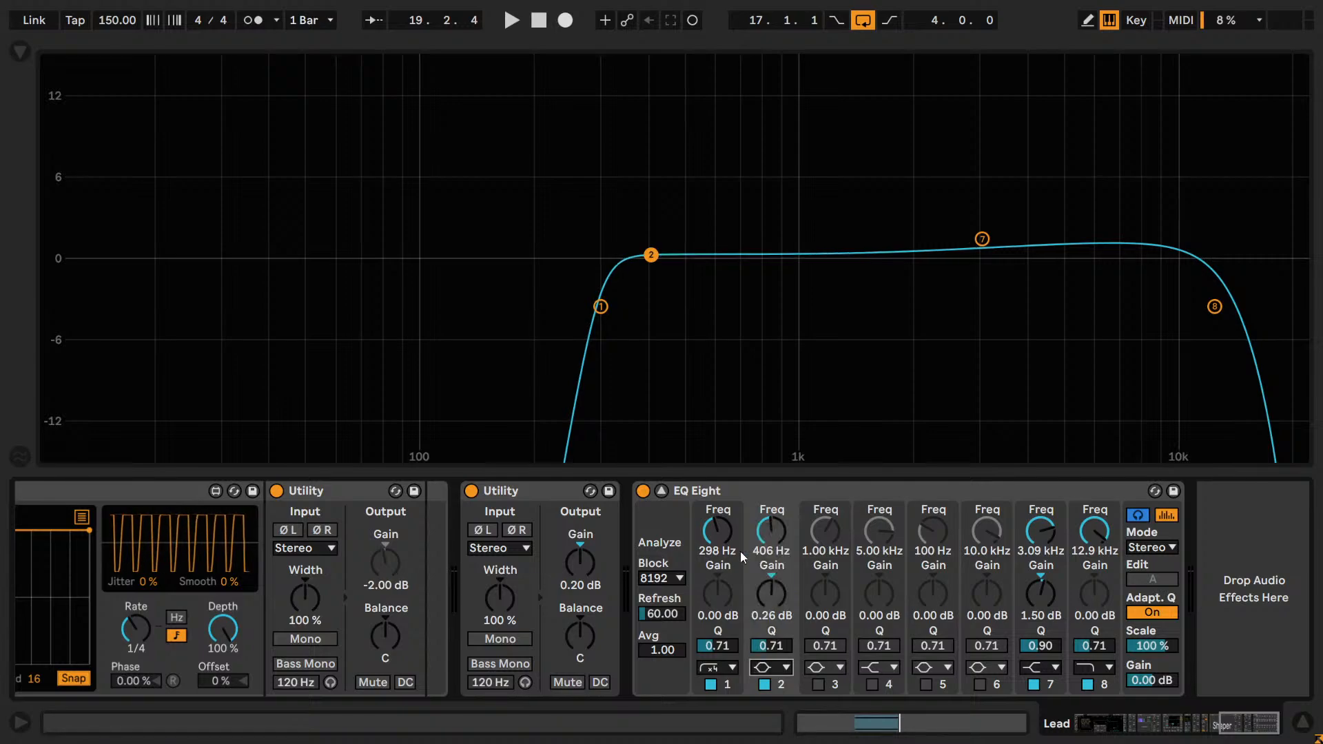
left_click_drag(650, 255, 648, 160)
key("space")
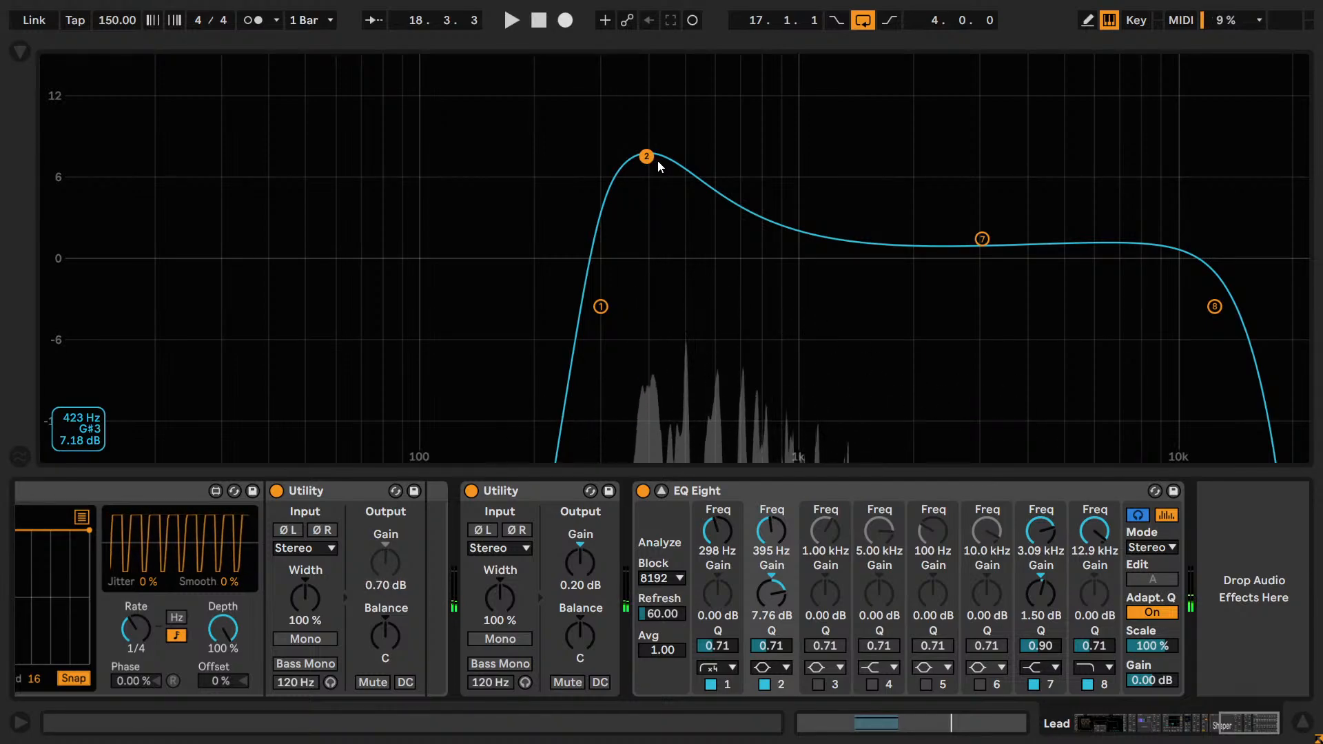
Reset band 2's gain and frequency to their defaults and disable the band.
double_click(773, 592)
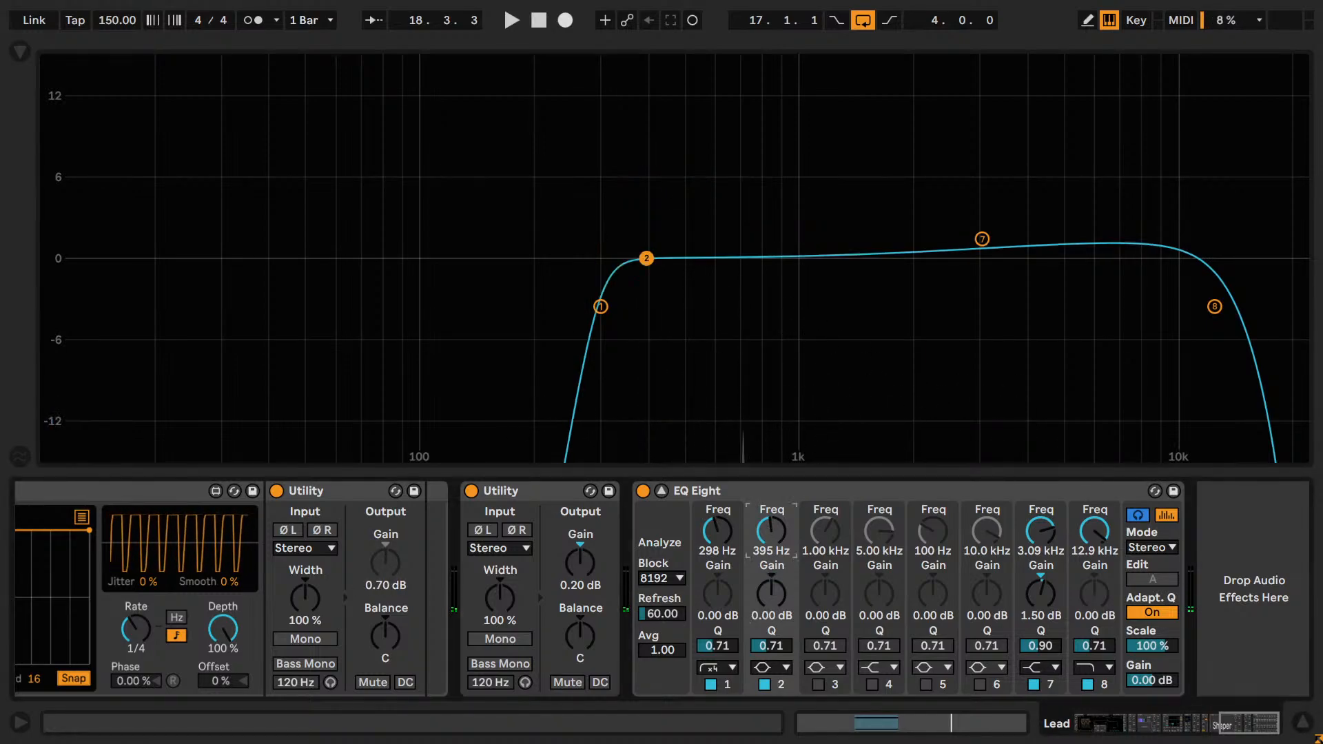
double_click(771, 532)
left_click(764, 687)
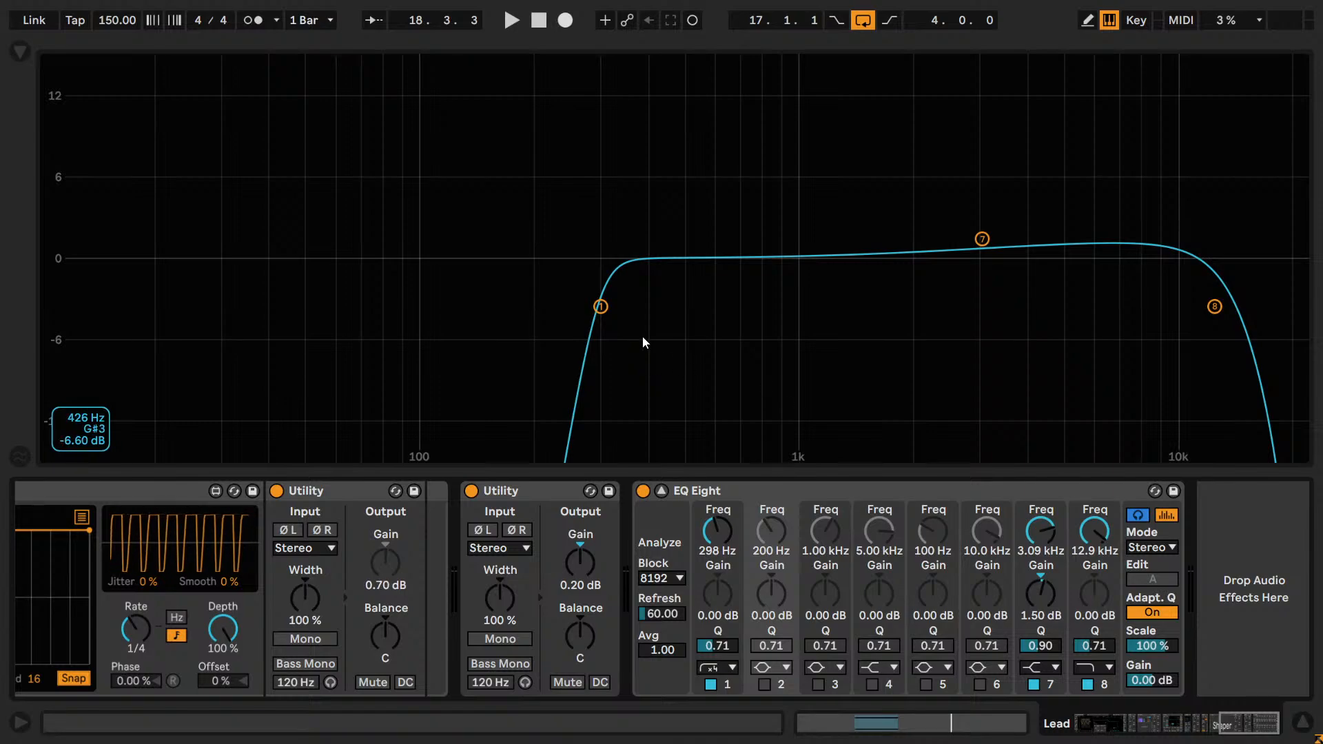
Try a Q of 0.43 on the band 1 low cut, then restore its default and resume playback.
left_click_drag(709, 648, 709, 667)
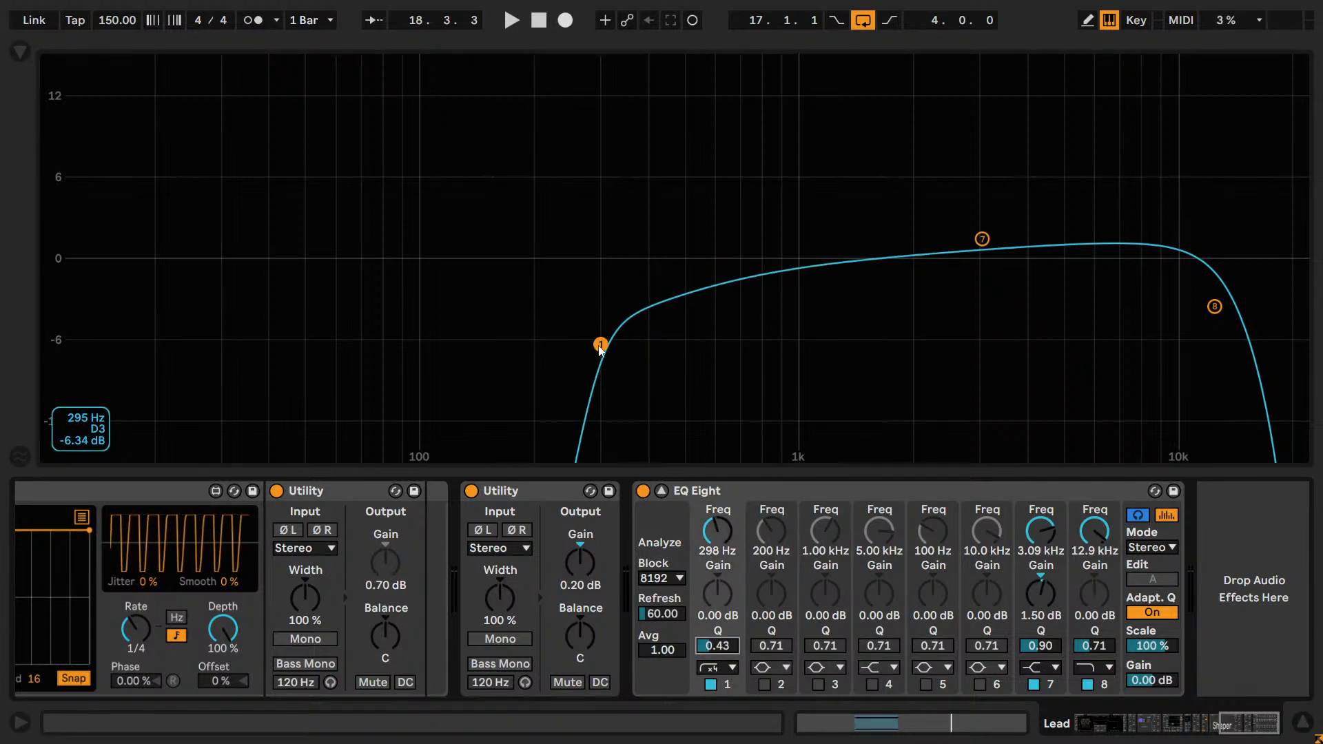
double_click(720, 647)
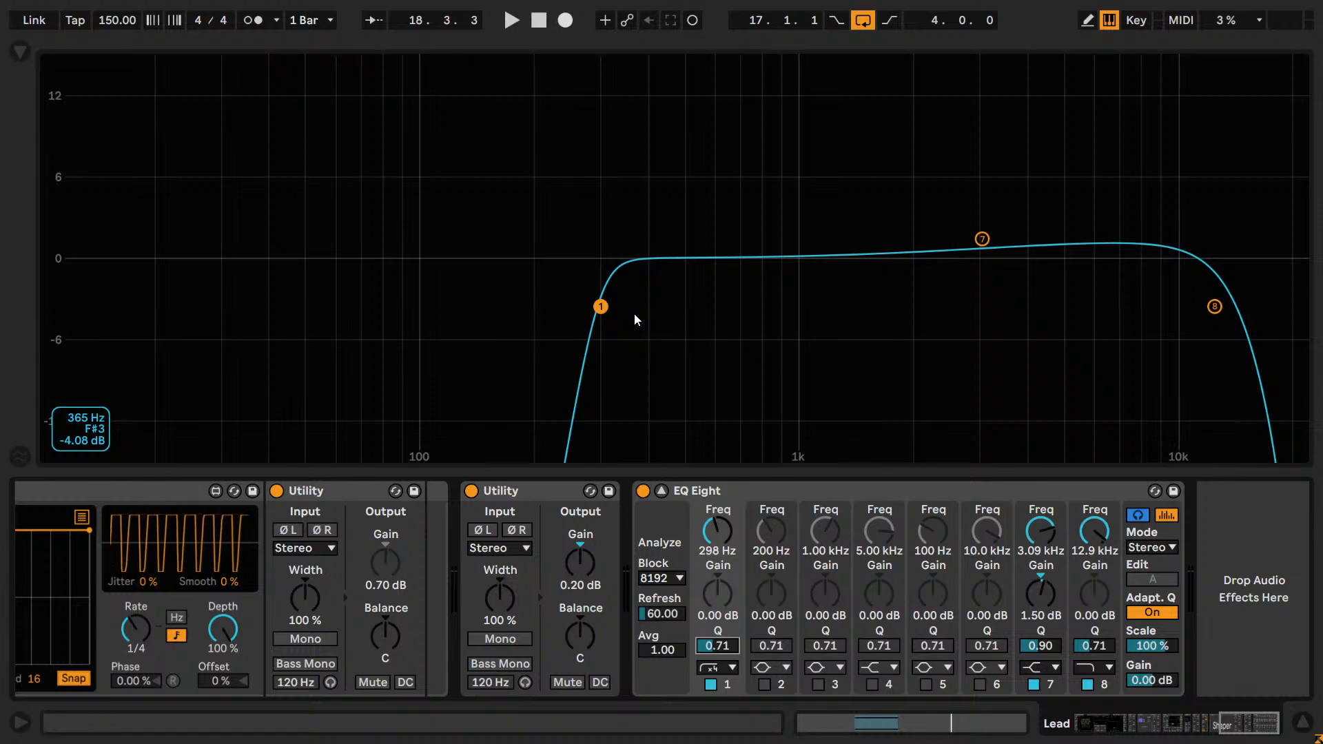
key("space")
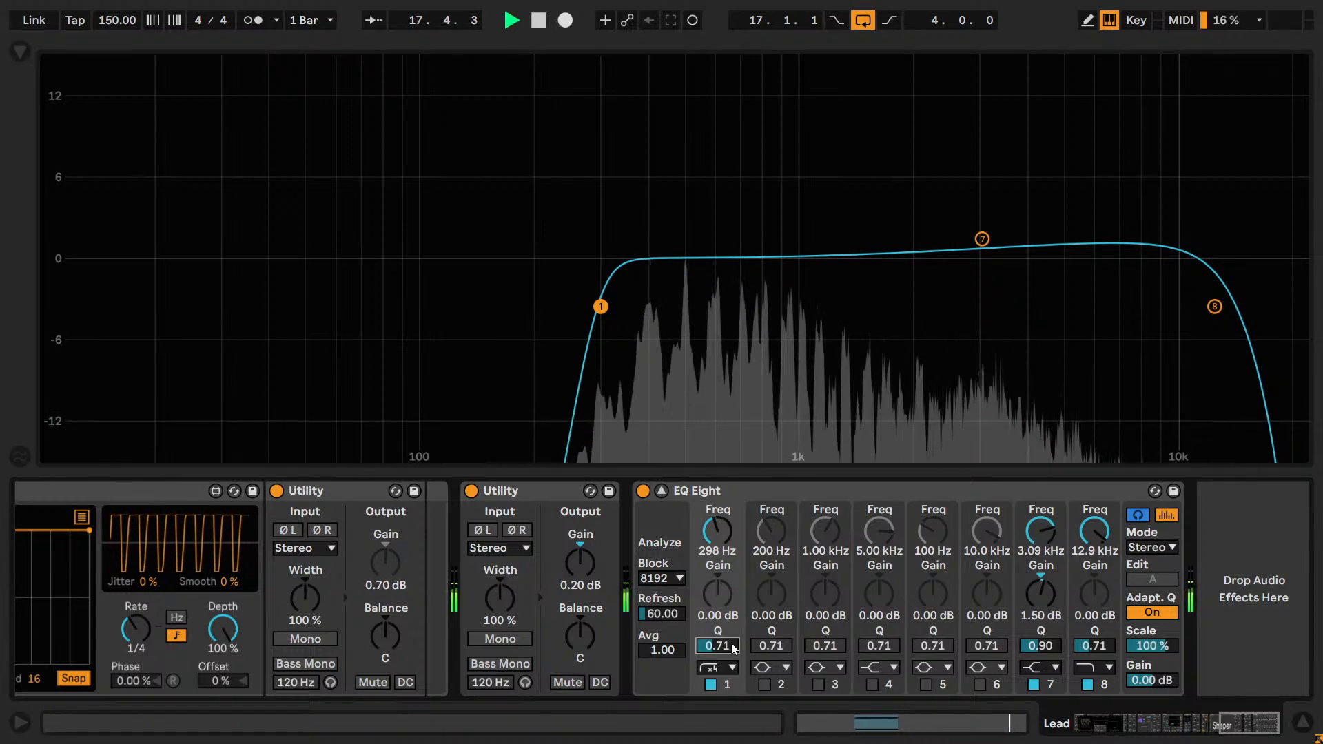
Try Q values between 0.60 and 0.49 on the band 1 low cut, then compare 0.52 with the default.
scroll(732, 647, "down", 3)
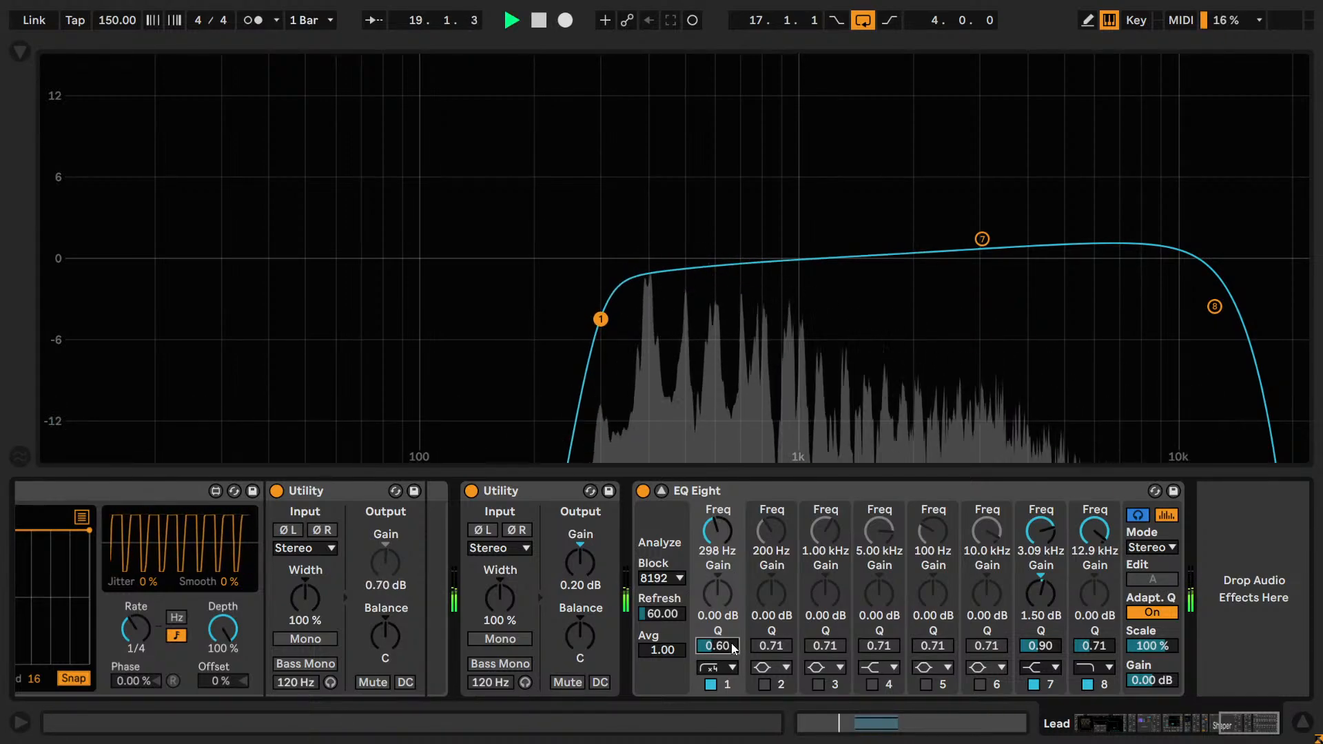
scroll(732, 648, "down", 1)
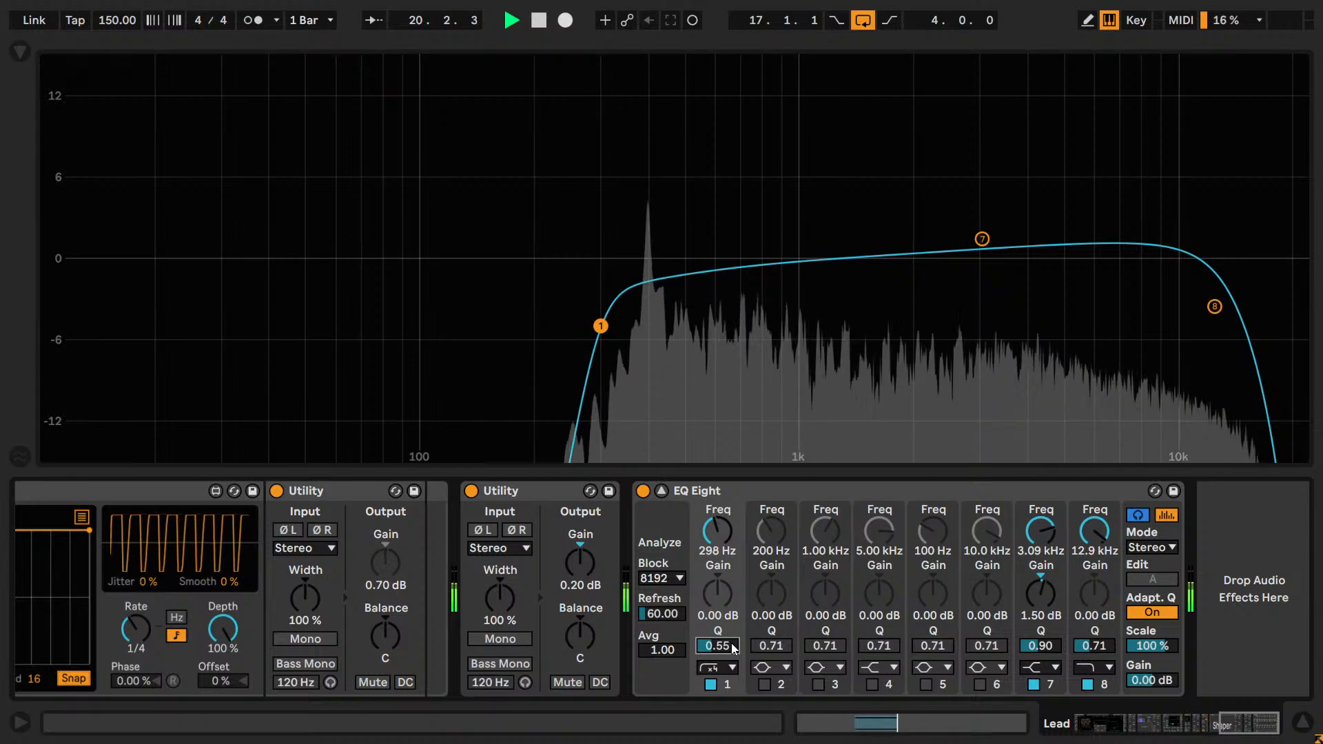
scroll(734, 648, "down", 2)
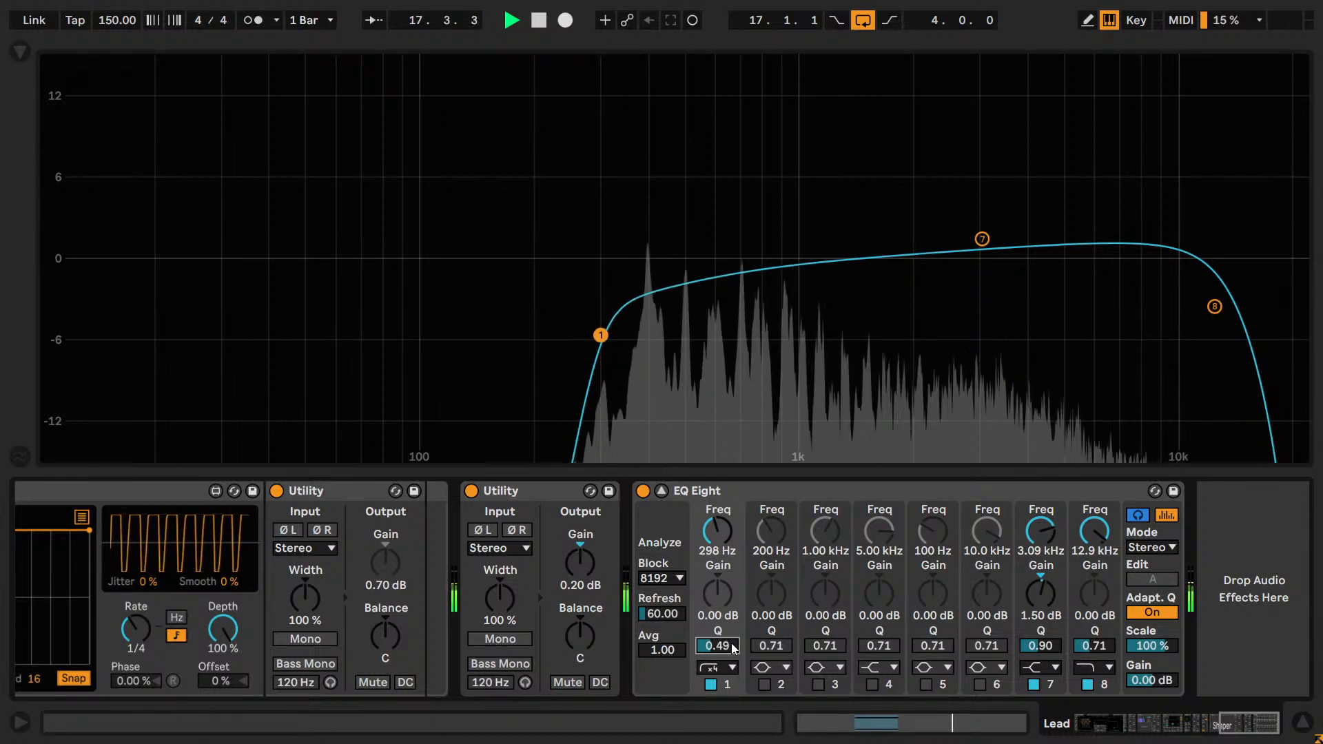
scroll(734, 648, "up", 1)
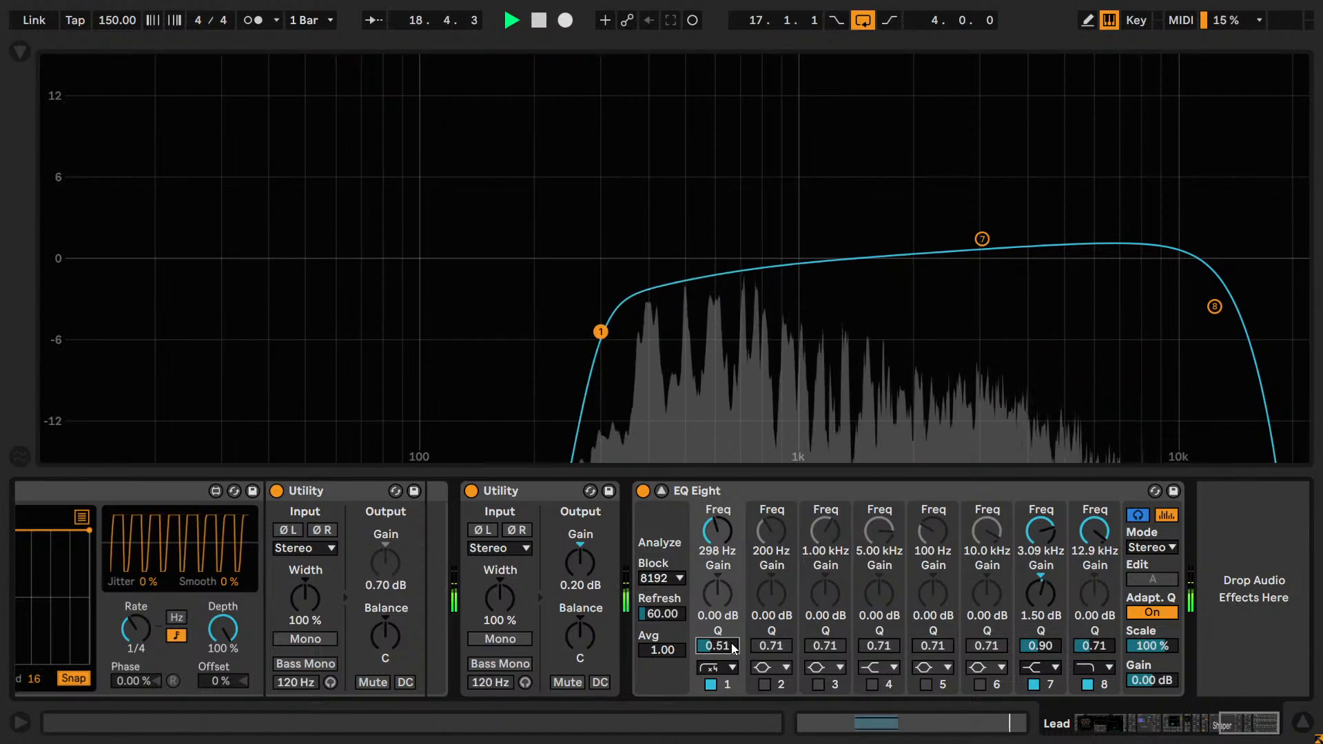
scroll(733, 648, "up", 2)
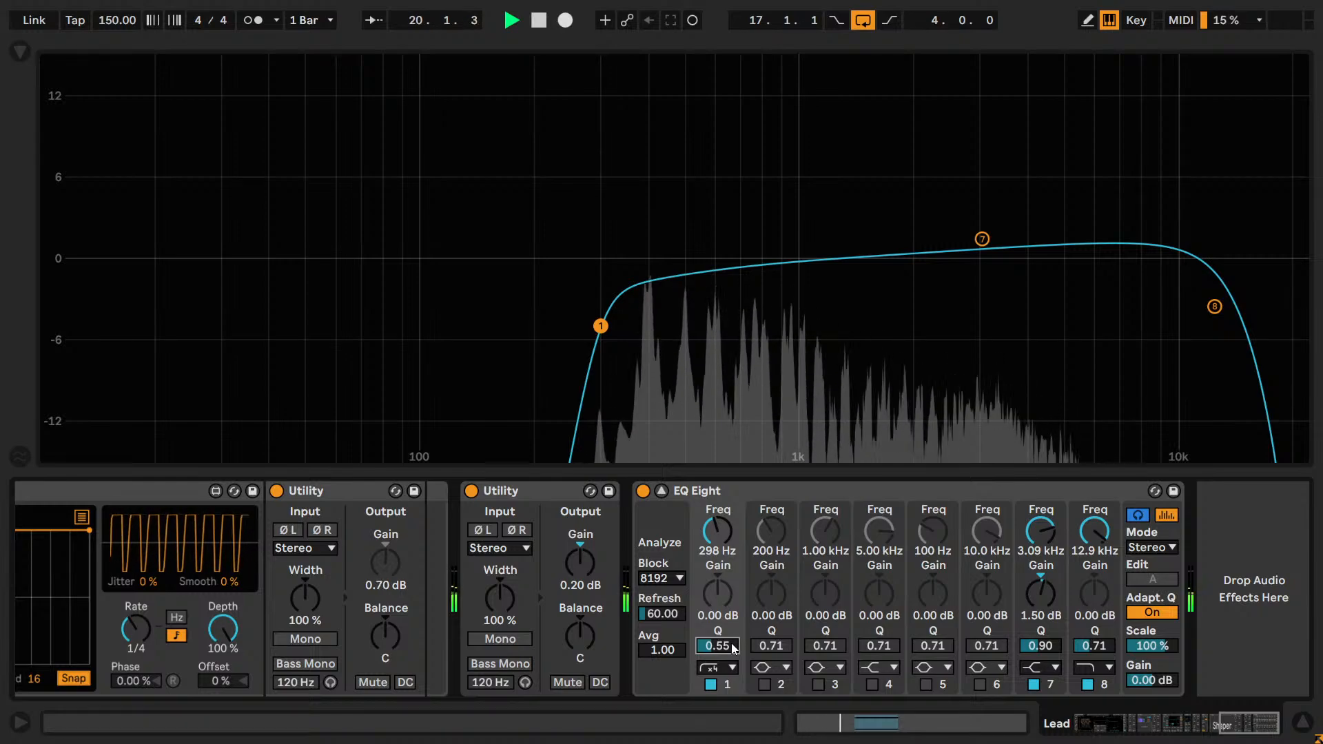
scroll(734, 648, "down", 2)
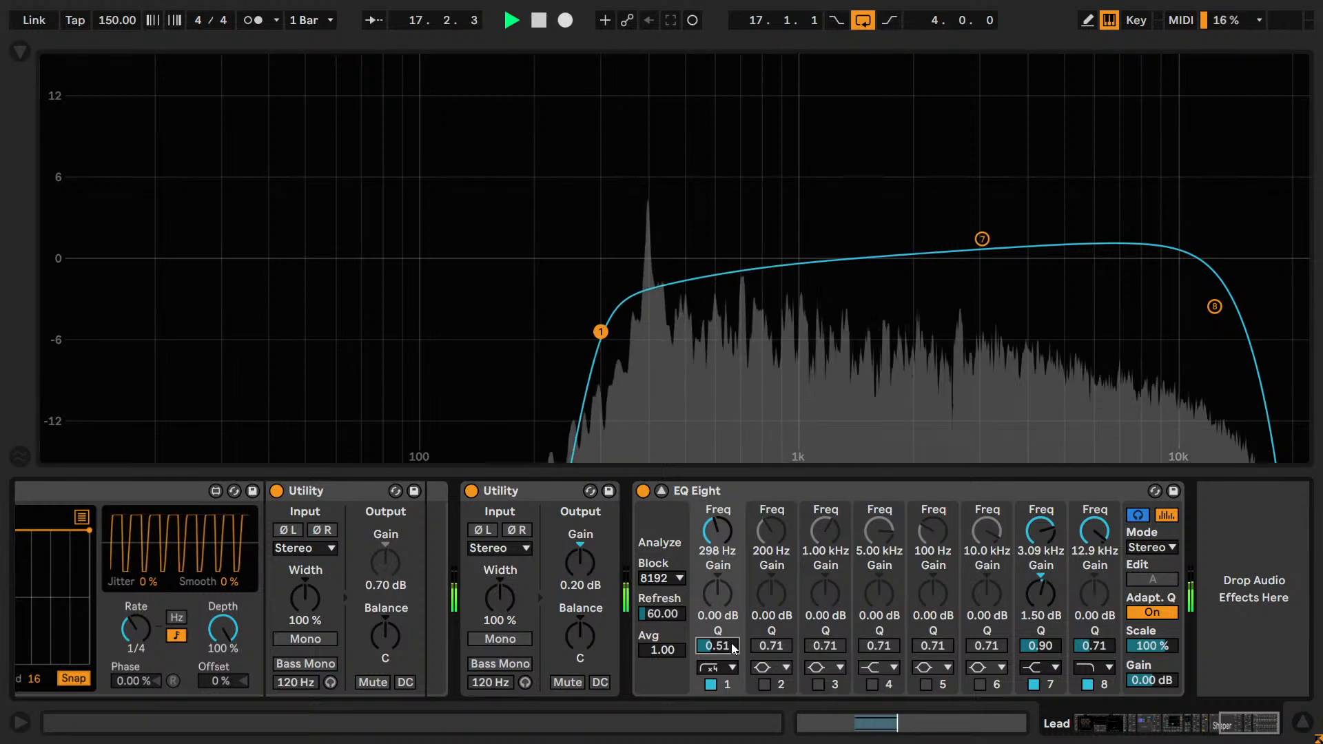
scroll(734, 647, "up", 1)
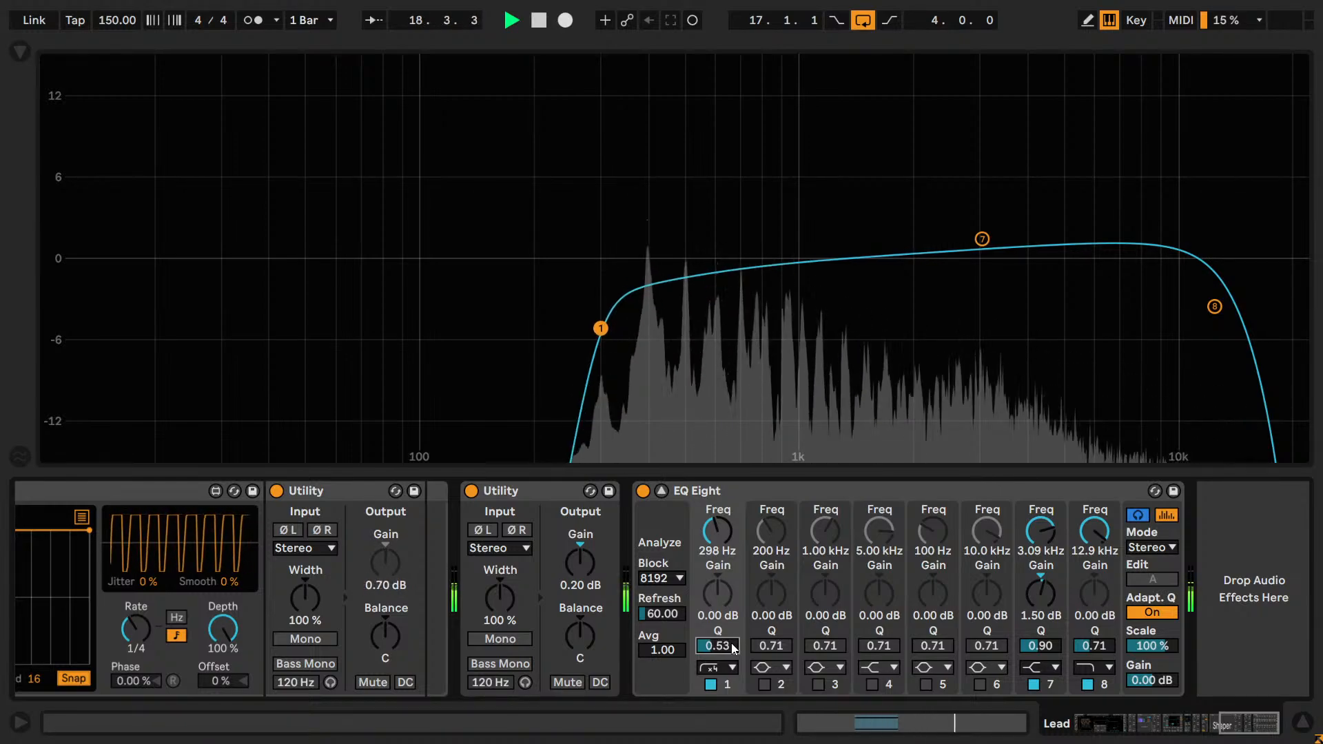
scroll(734, 648, "up", 1)
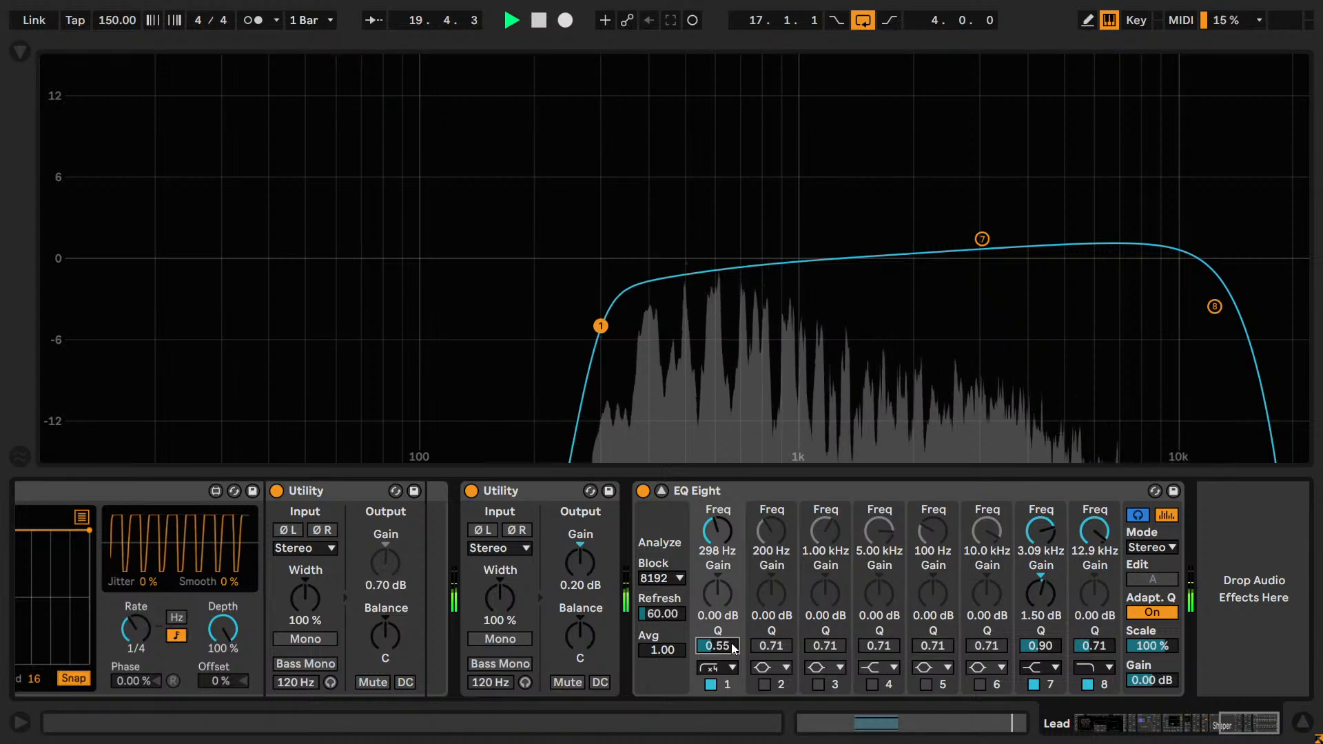
scroll(734, 647, "down", 1)
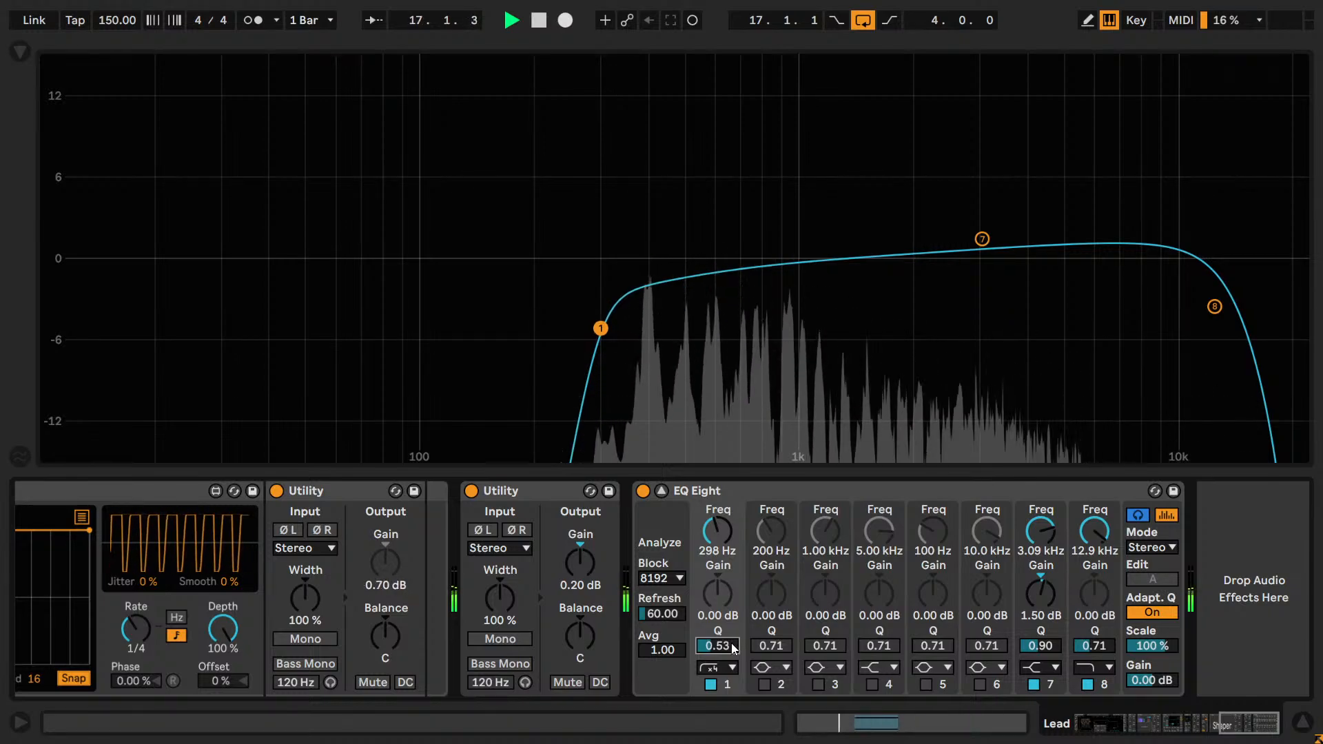
scroll(734, 648, "down", 1)
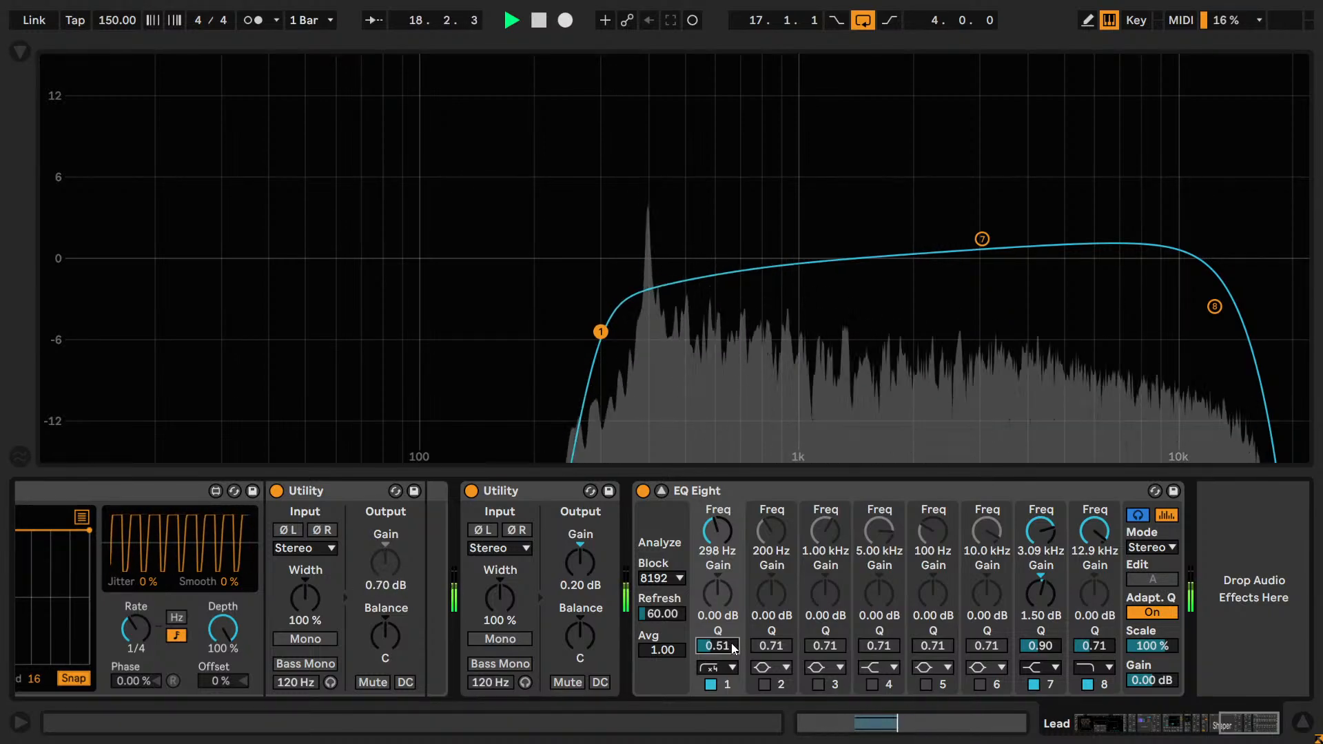
scroll(734, 648, "up", 2)
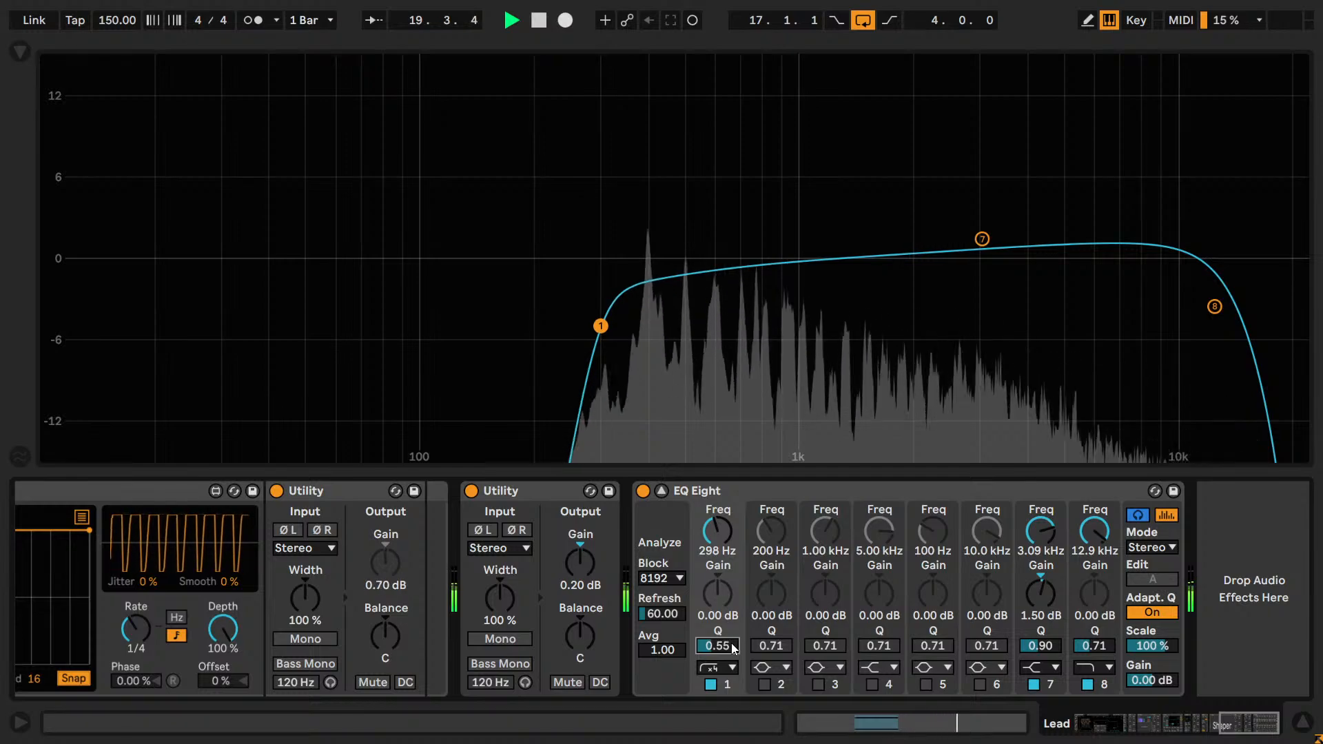
scroll(734, 648, "down", 1)
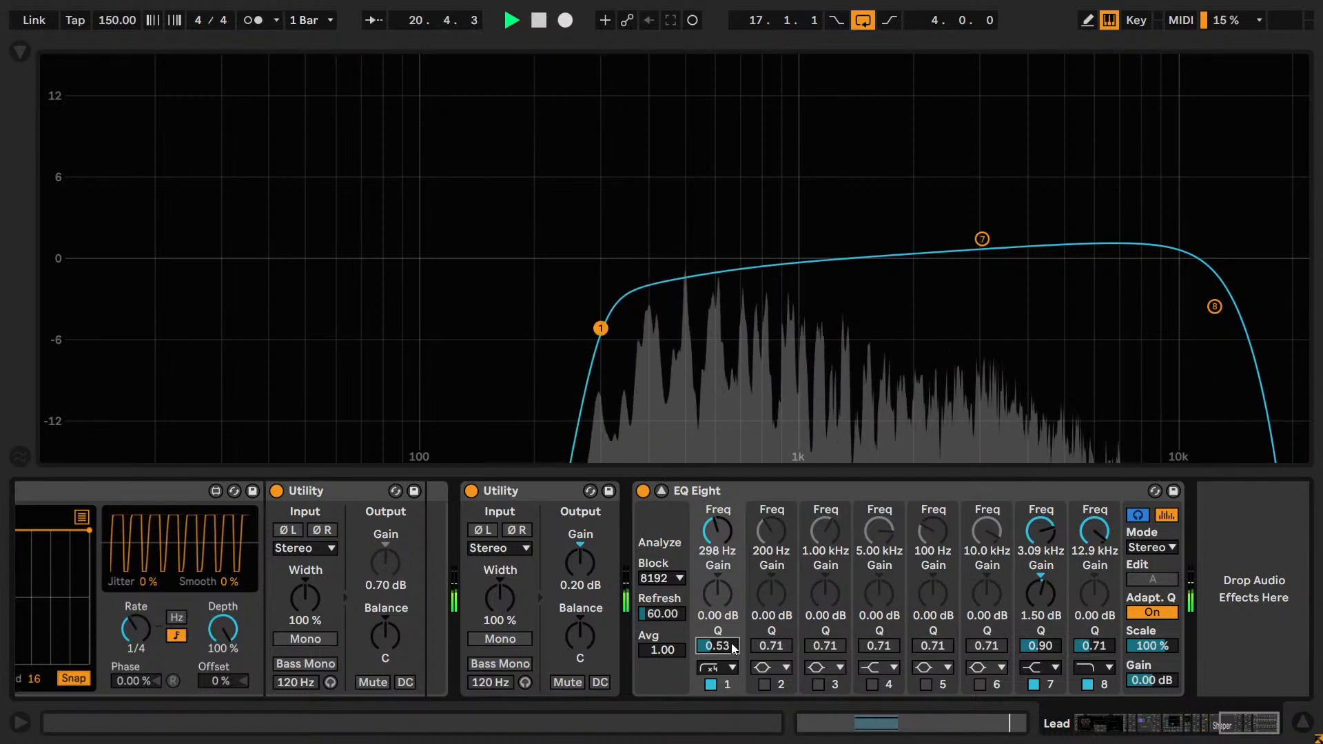
scroll(733, 648, "down", 1)
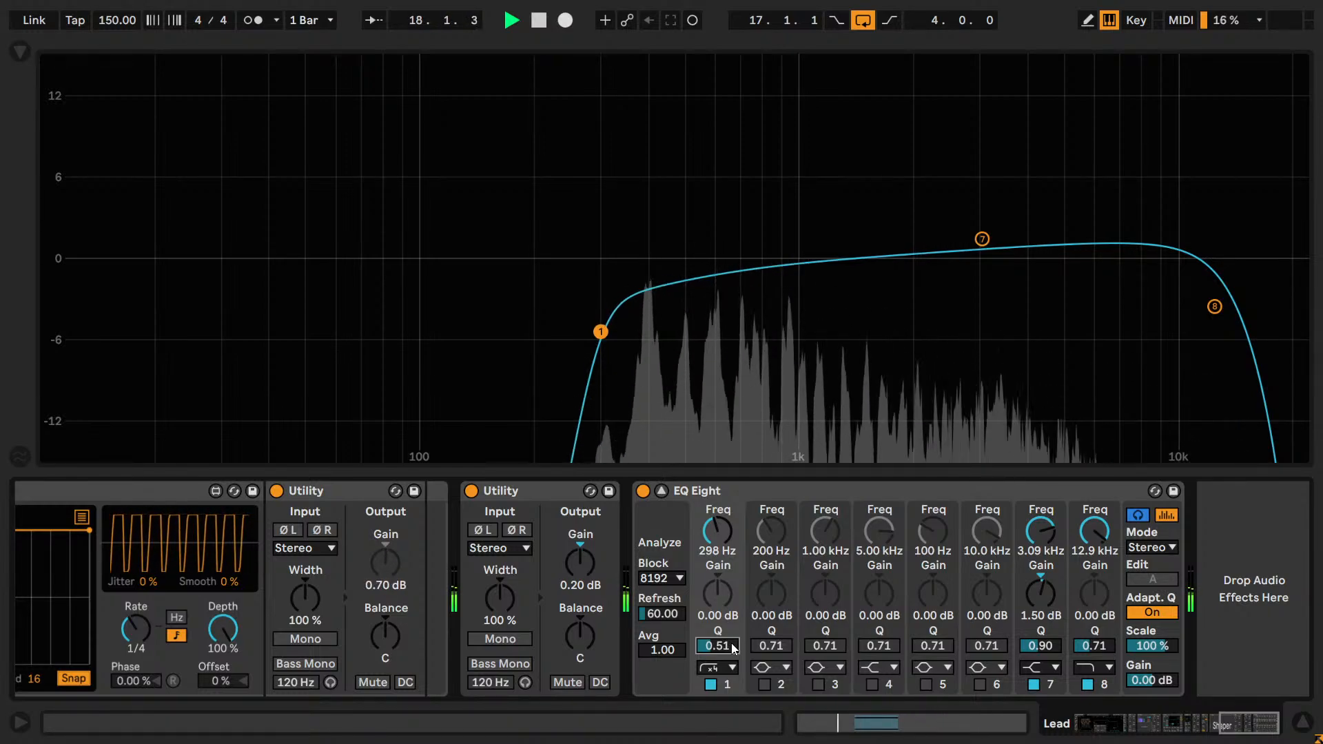
scroll(733, 648, "up", 1)
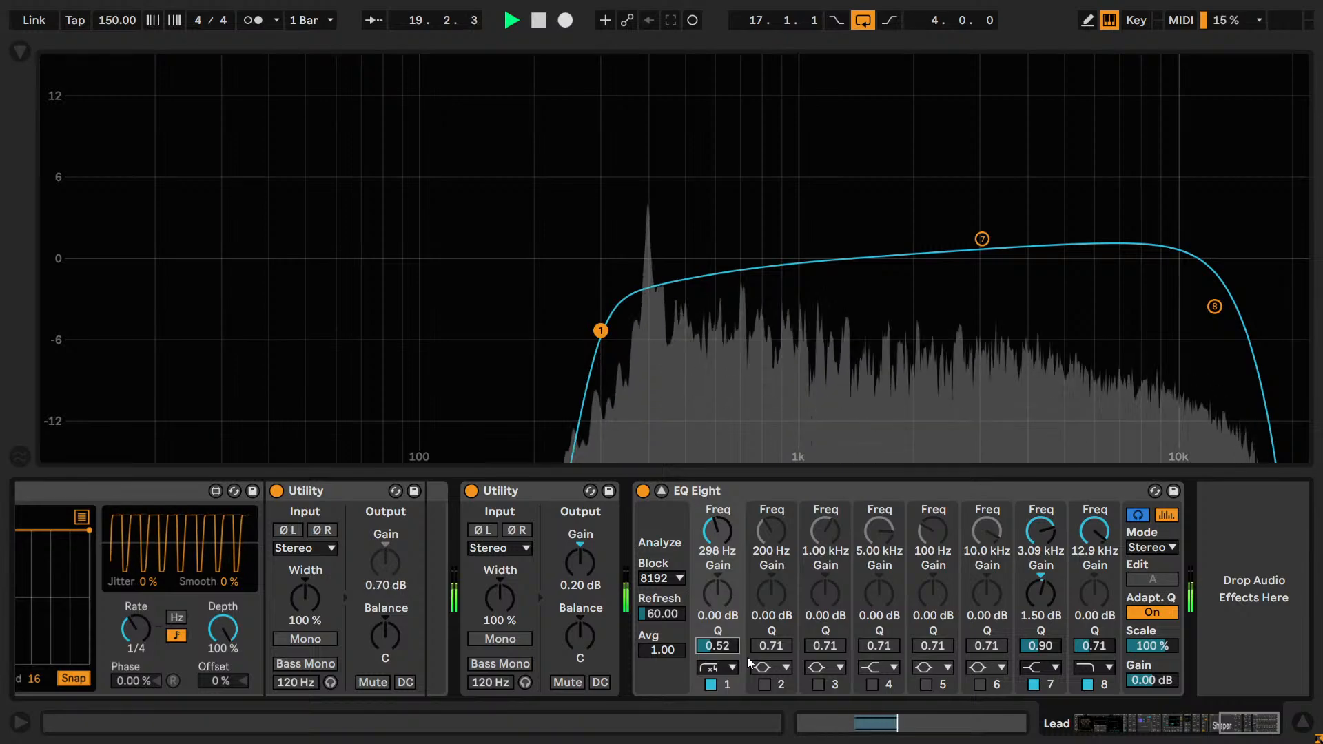
key("Delete")
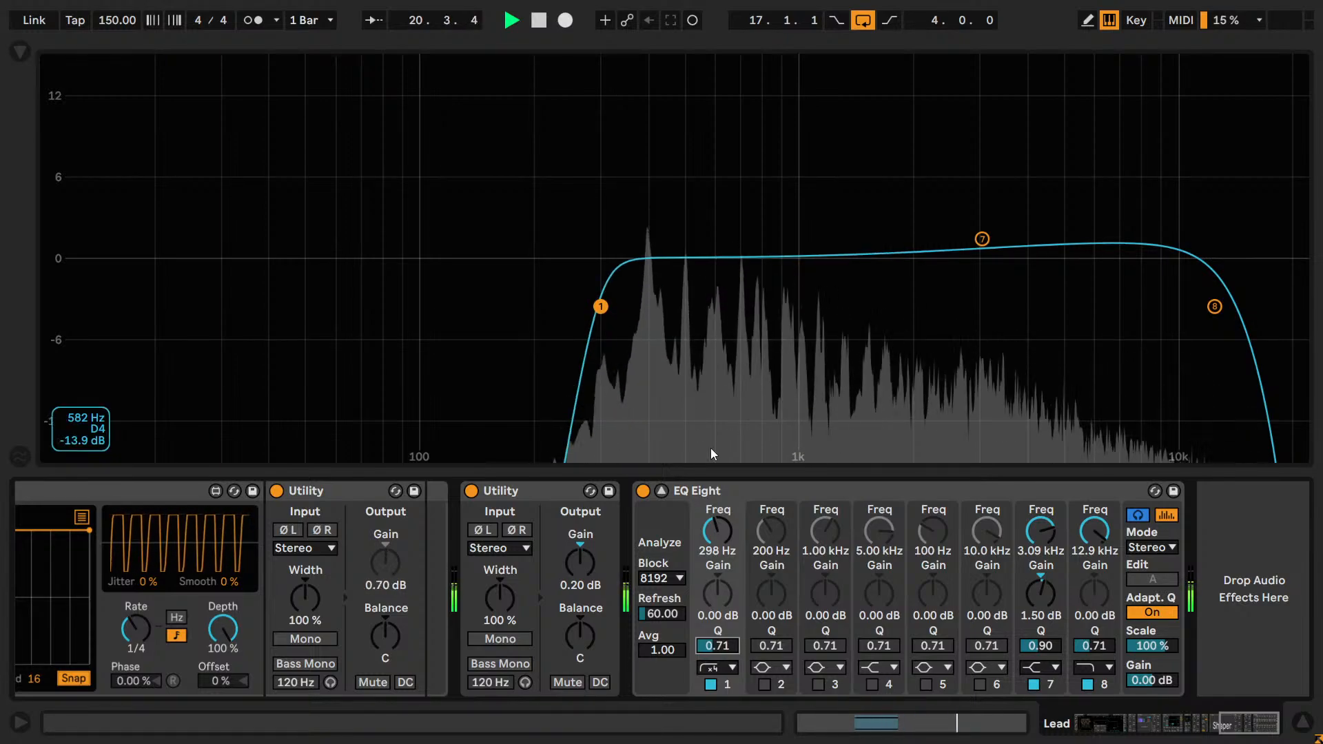
key("ctrl+z")
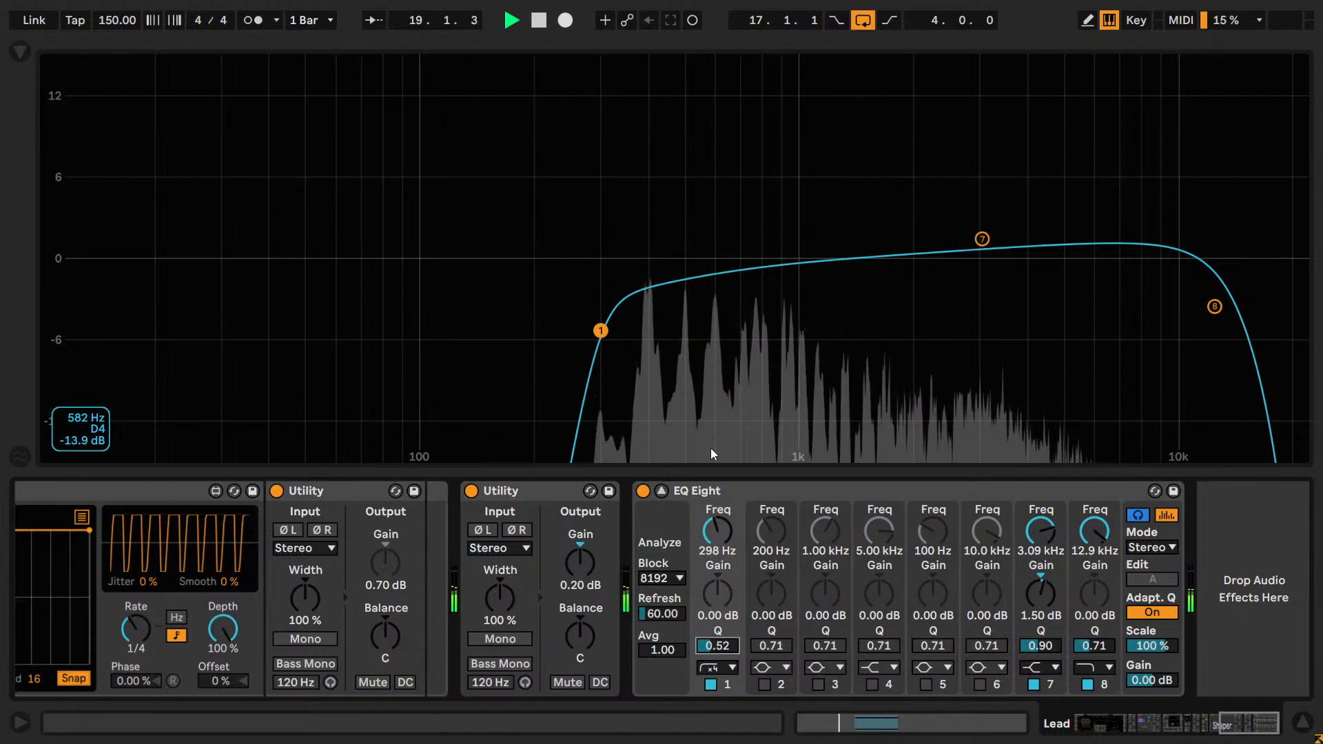
Try Q values of 0.55 and 0.60 on the band 1 low cut, comparing each with the default.
type(".")
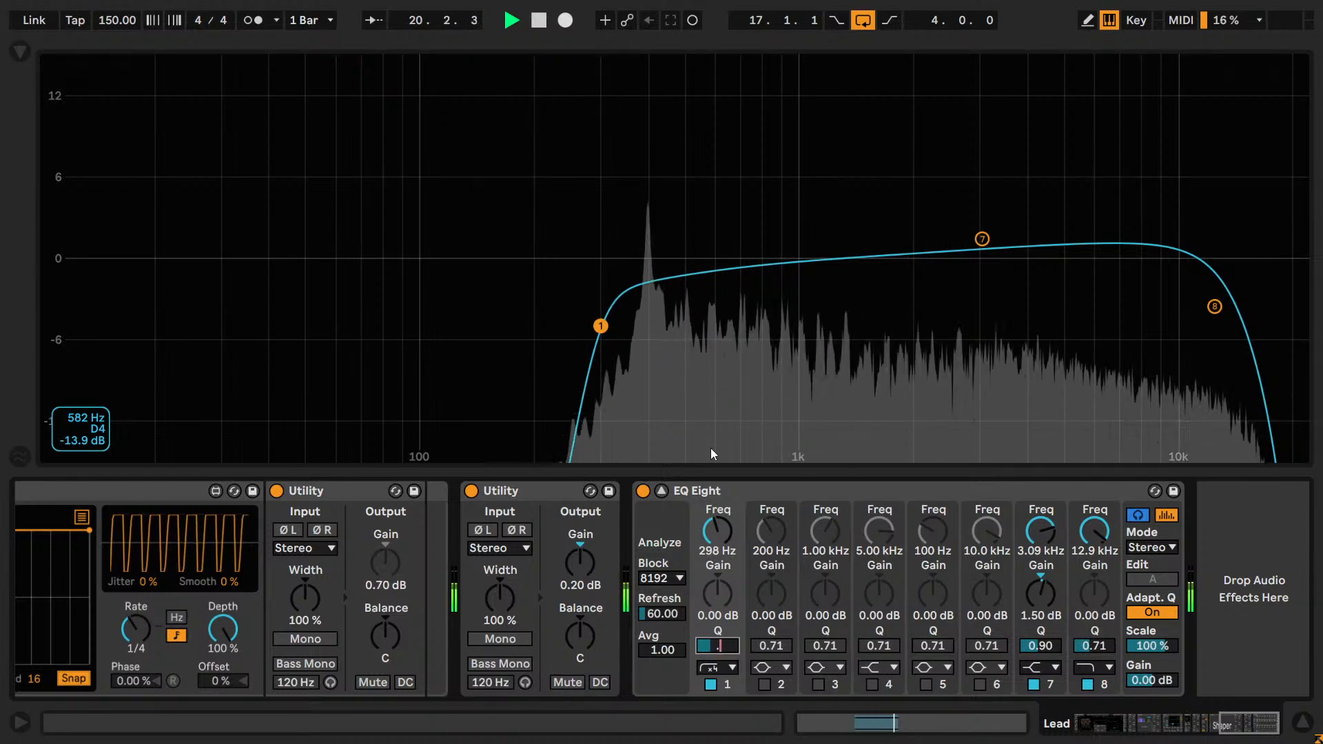
type("55")
key("Return")
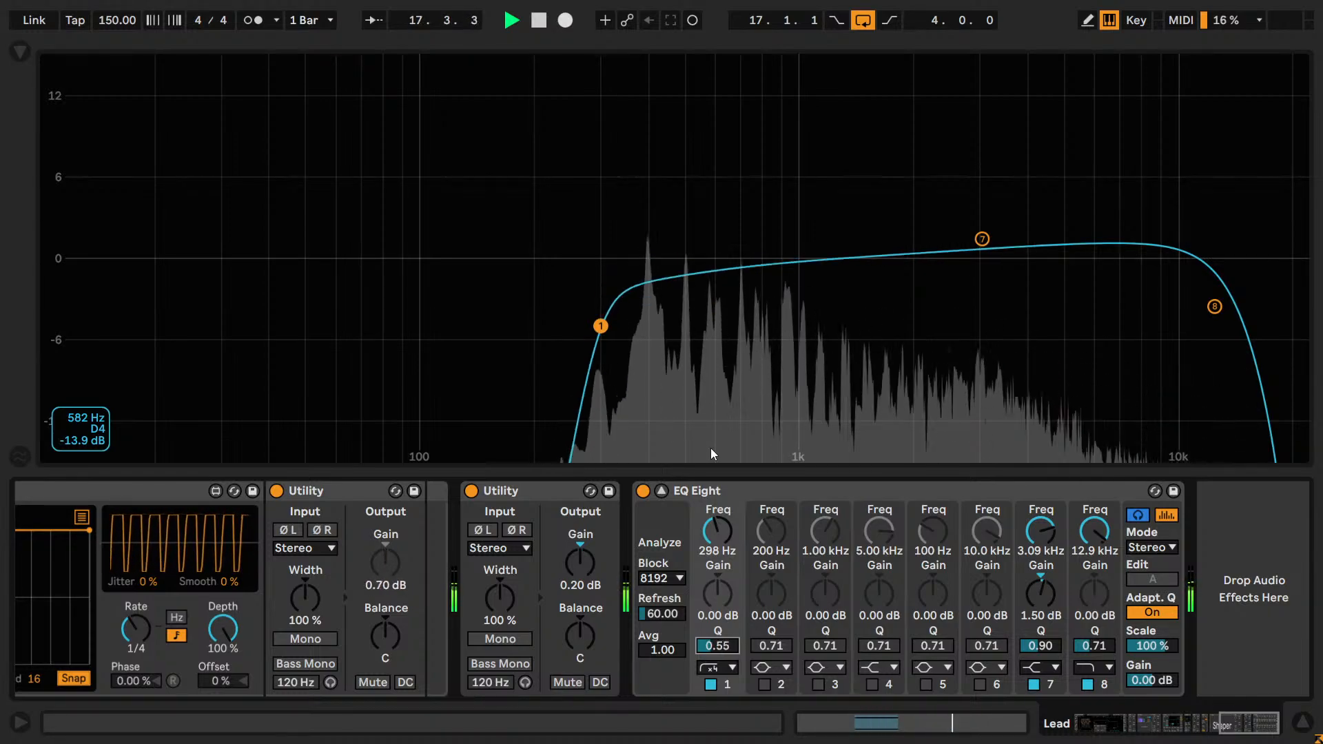
key("Delete")
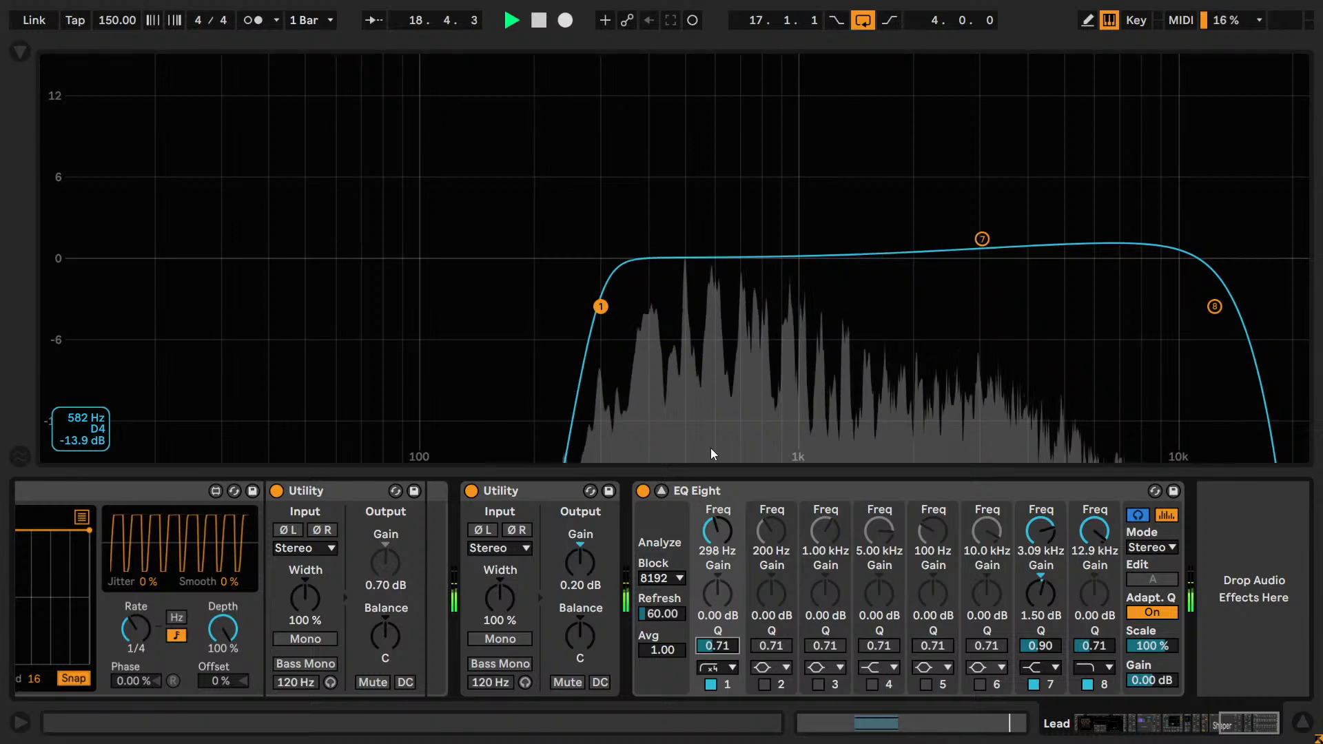
type(".6")
key("Return")
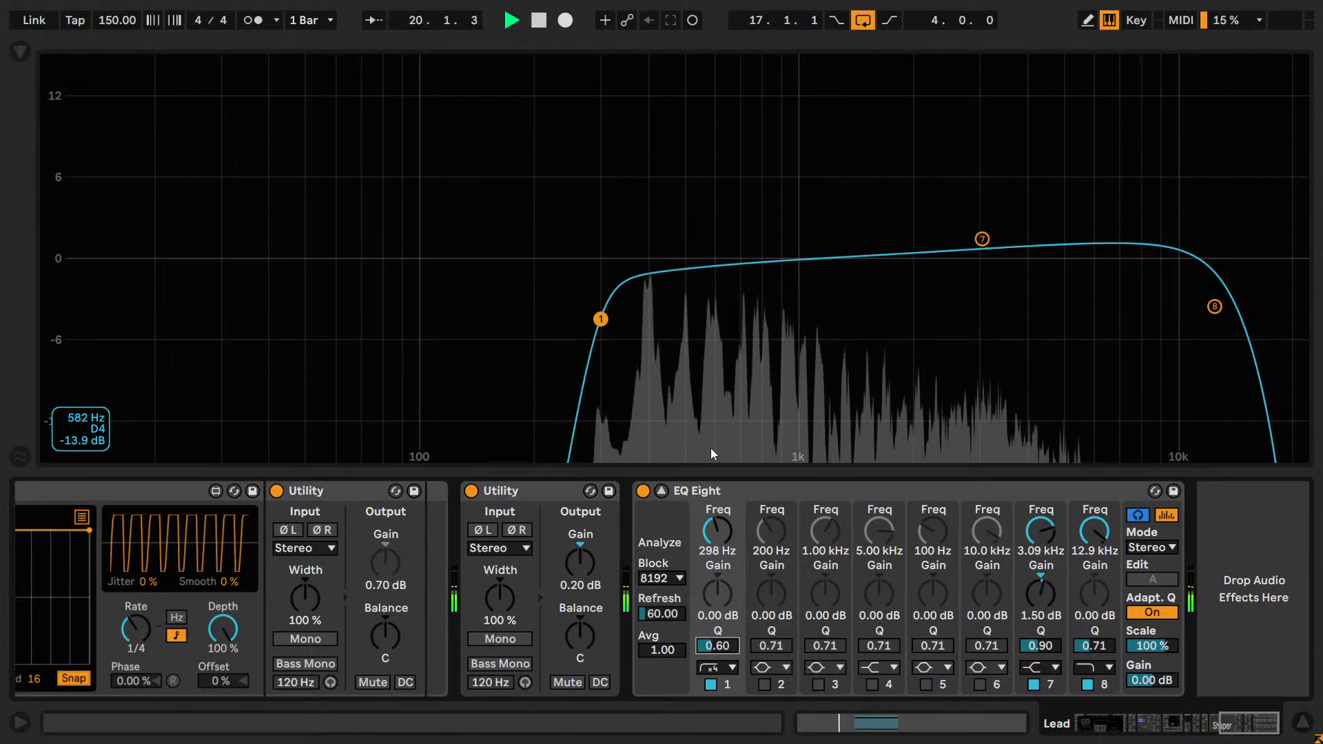
key("Delete")
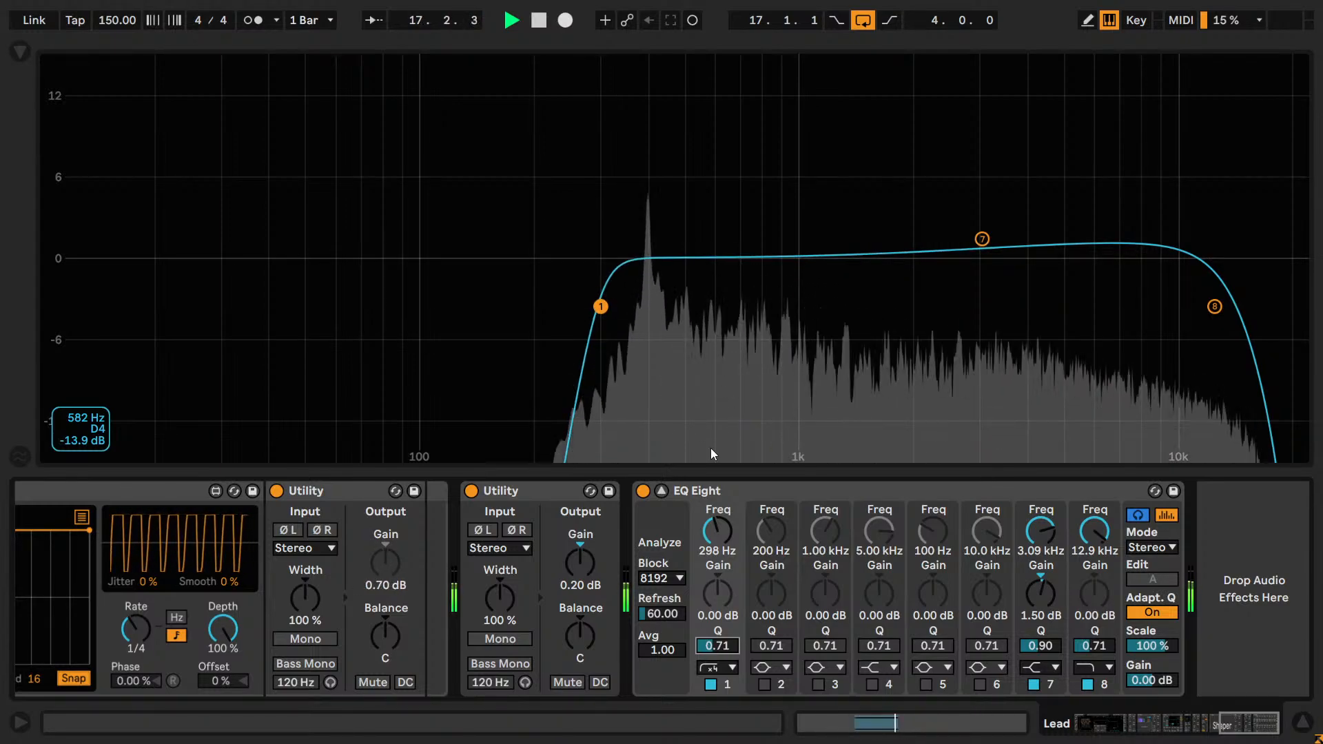
type(".6")
key("Return")
Fine-tune the band 1 low cut's Q by trying 0.56, 0.58 and 0.57, and settle on 0.58.
type(".")
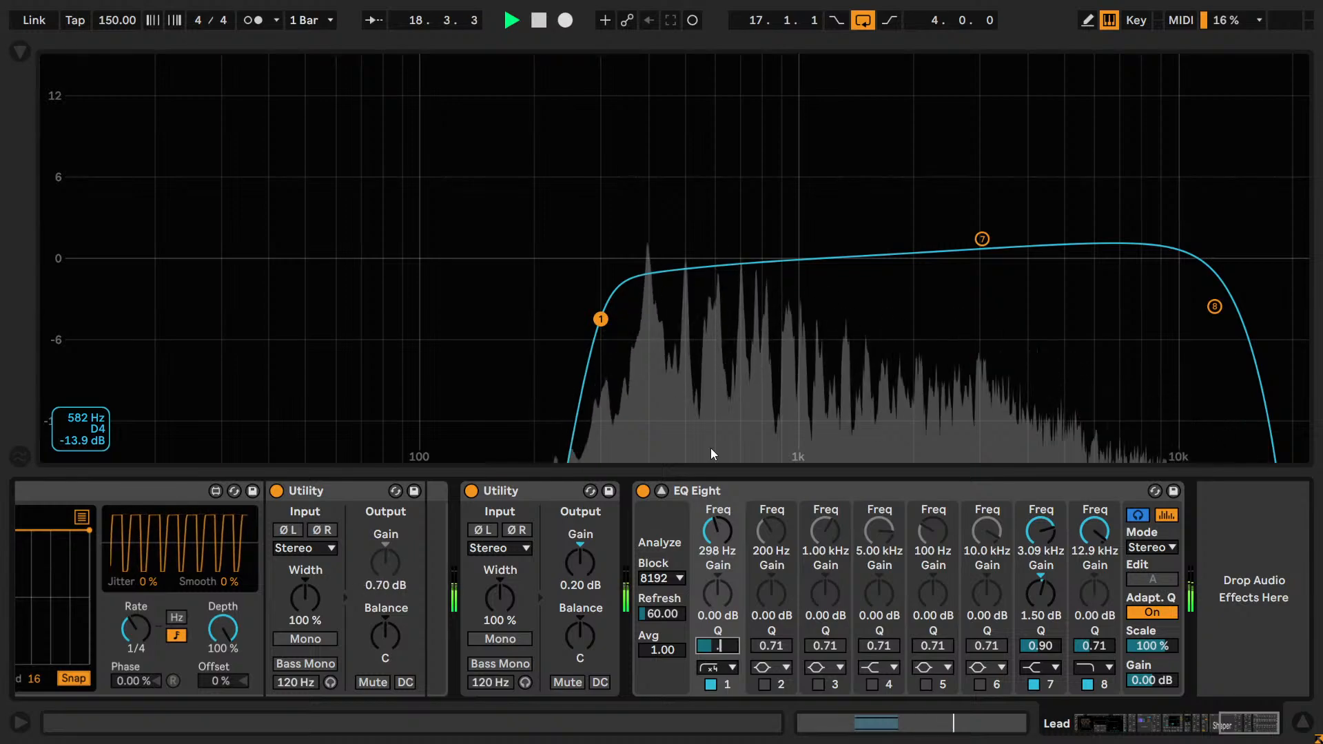
type("56")
key("Return")
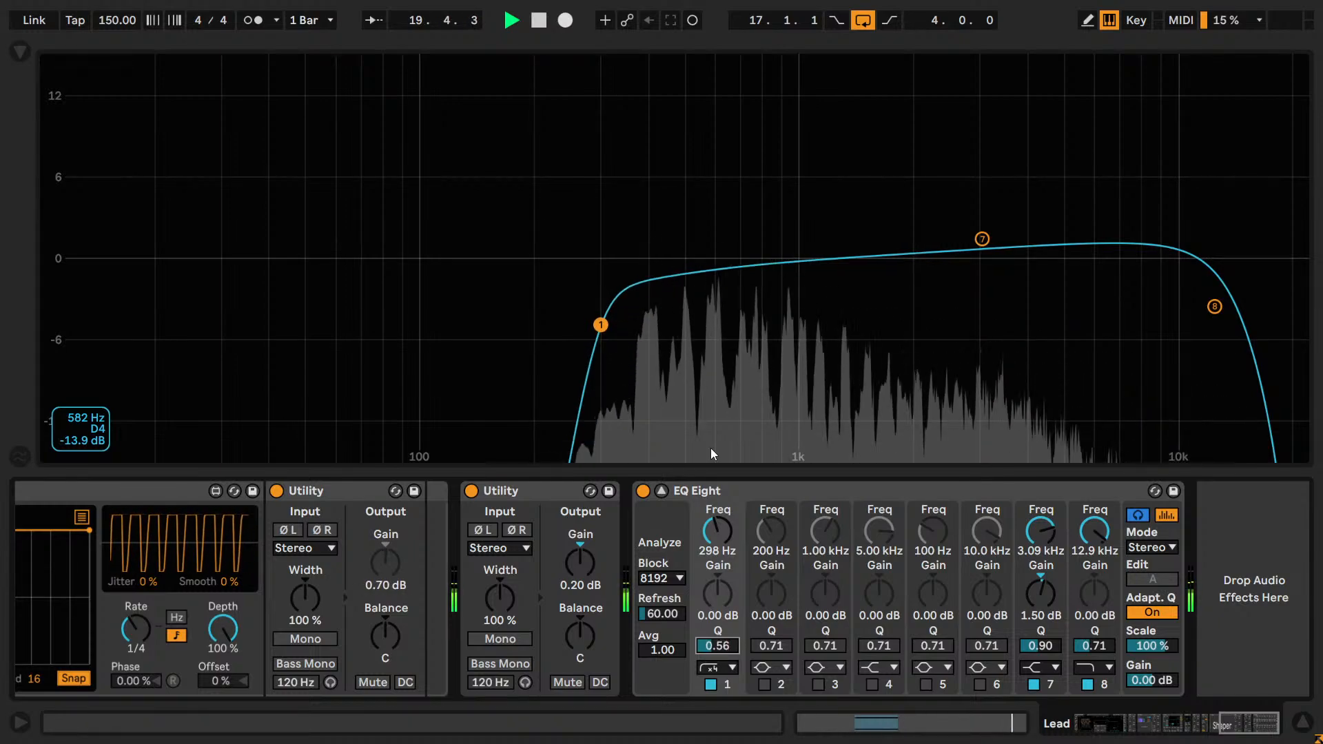
type(".58")
key("Return")
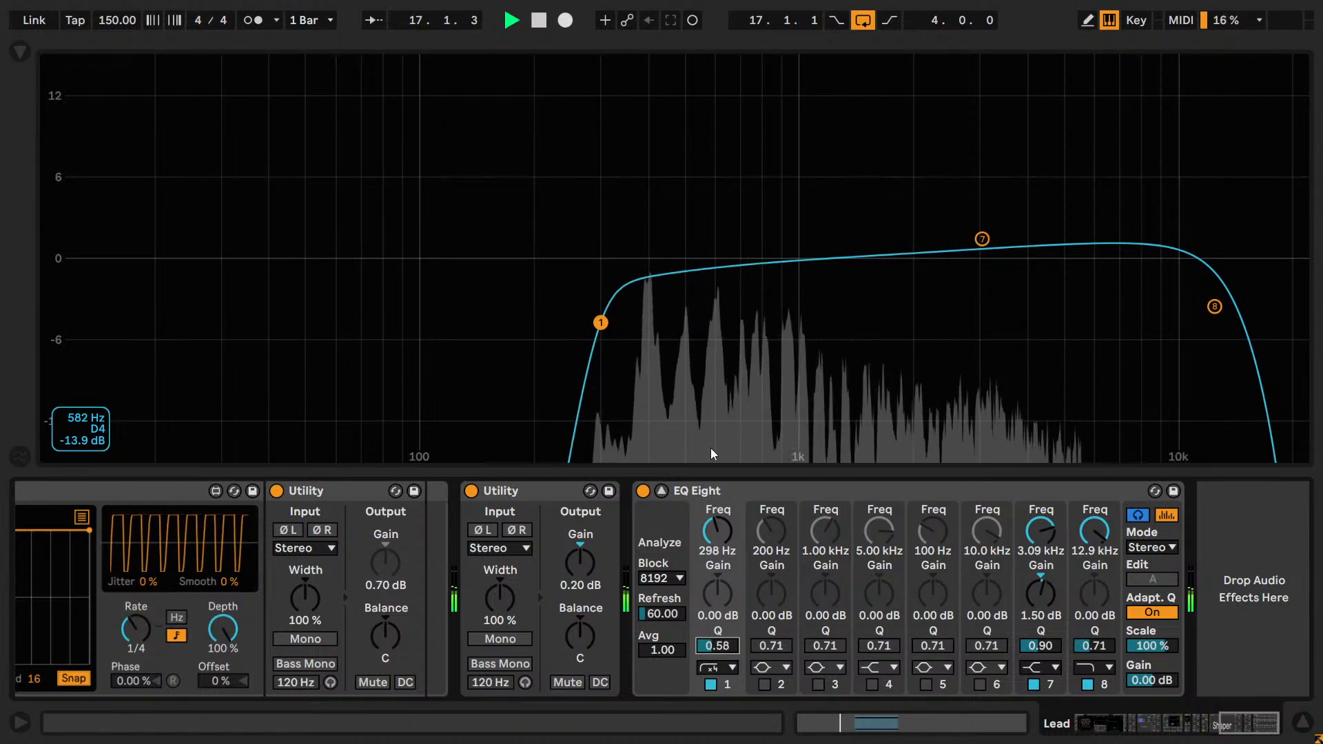
type(".57")
key("Return")
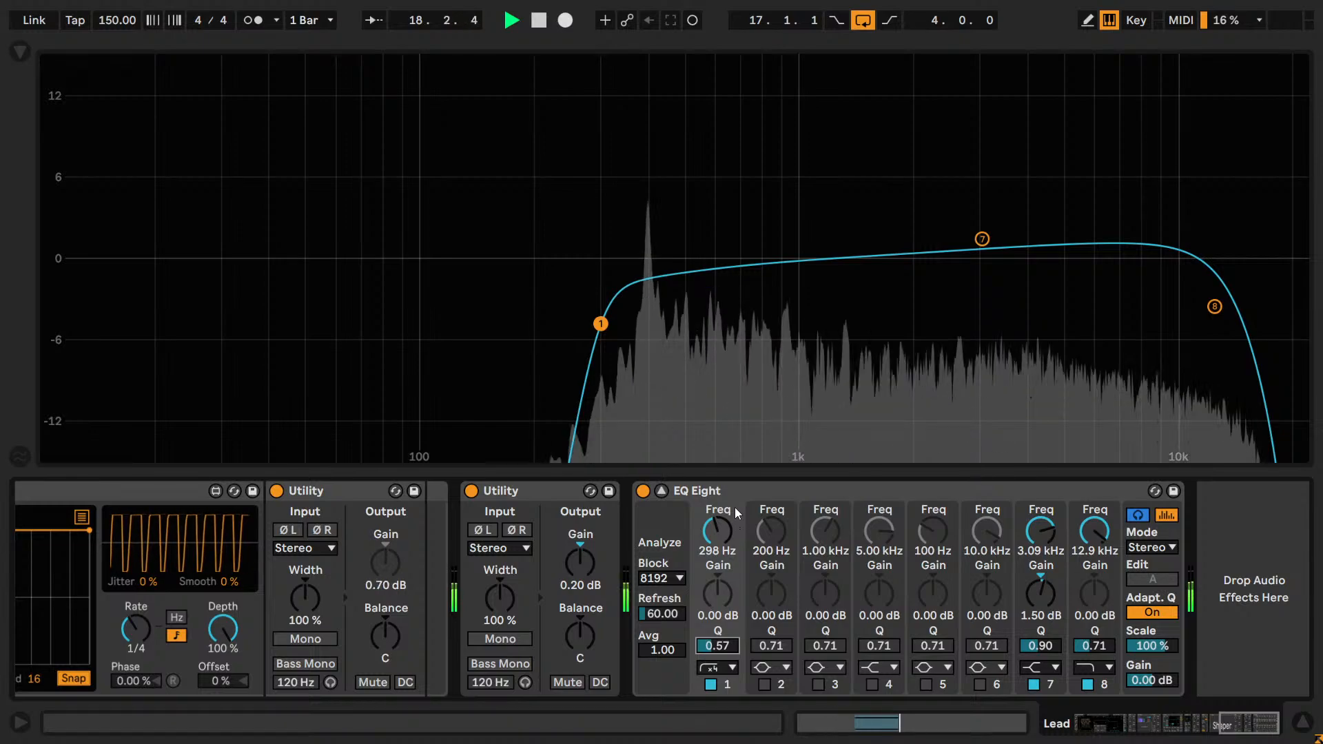
type(".")
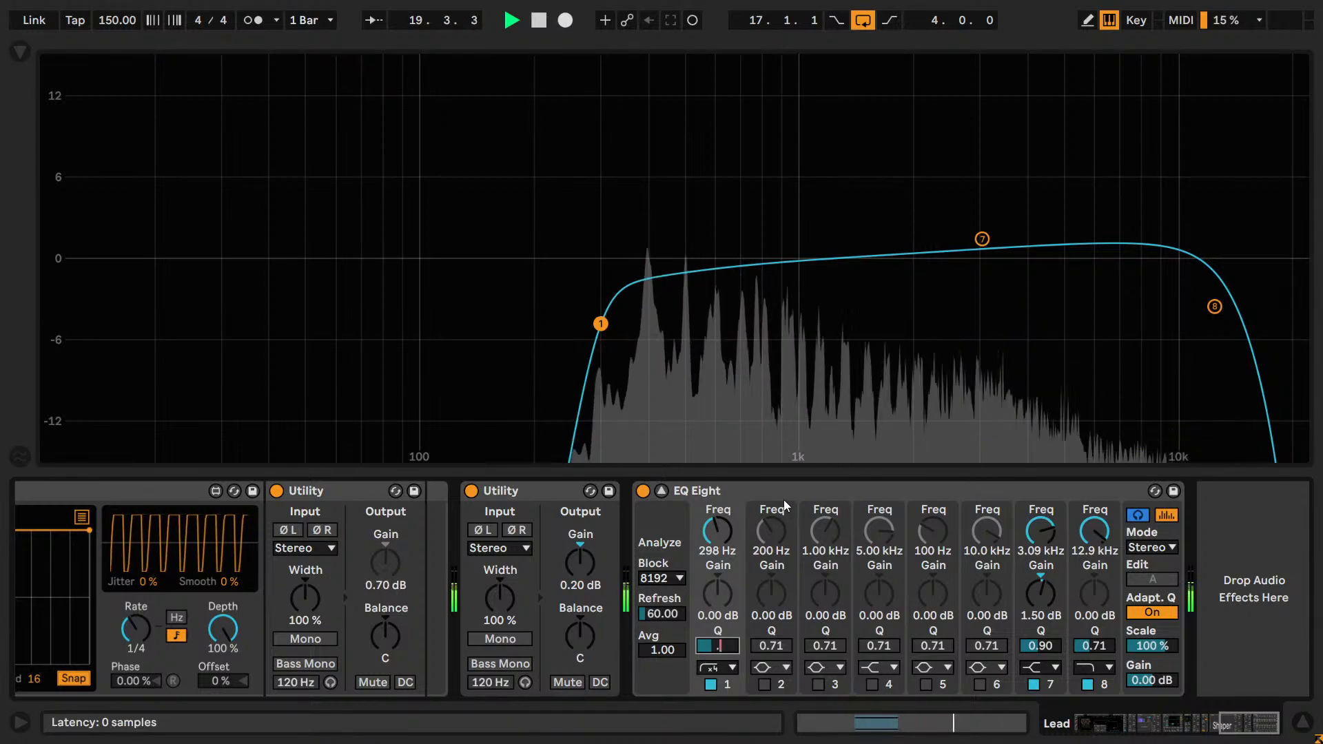
type("5")
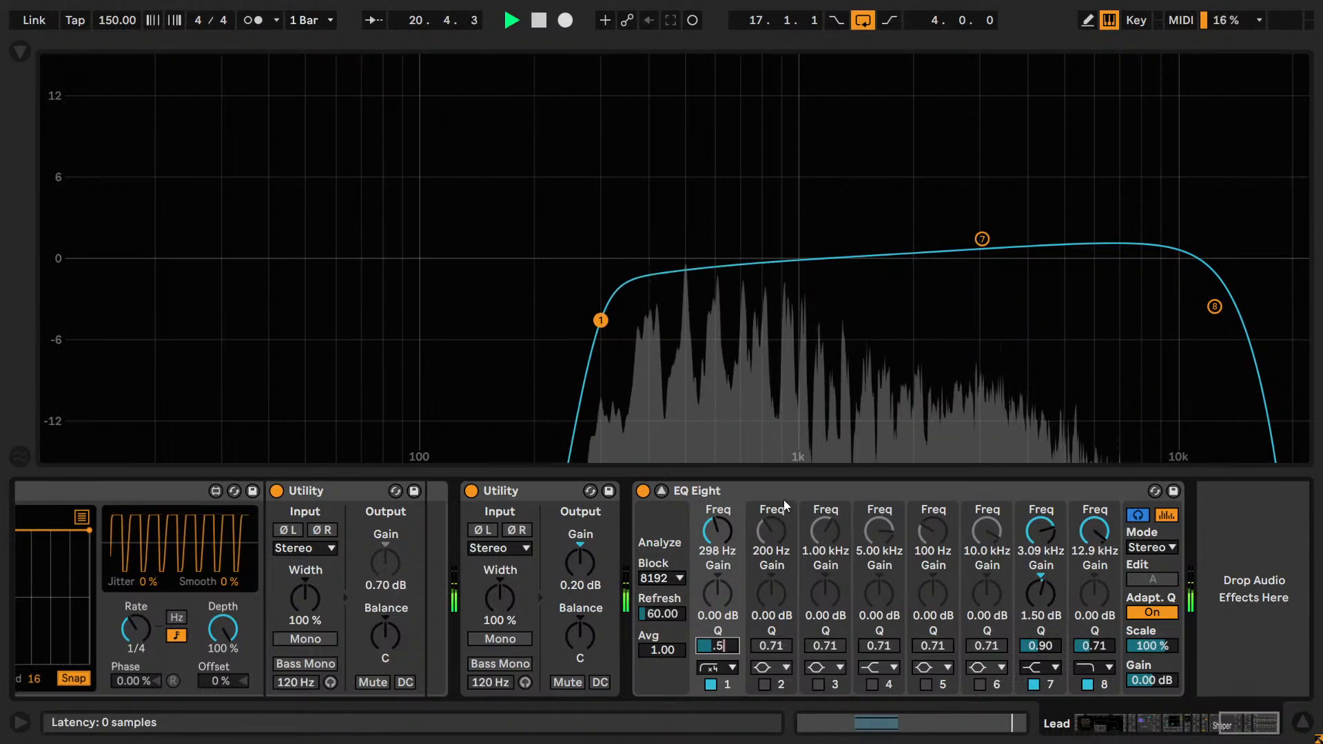
type("8")
key("Return")
Stop playback and enable band 2 as a bell with a Q of 2.25 and a gain of 4 dB.
left_click(764, 683)
key("space")
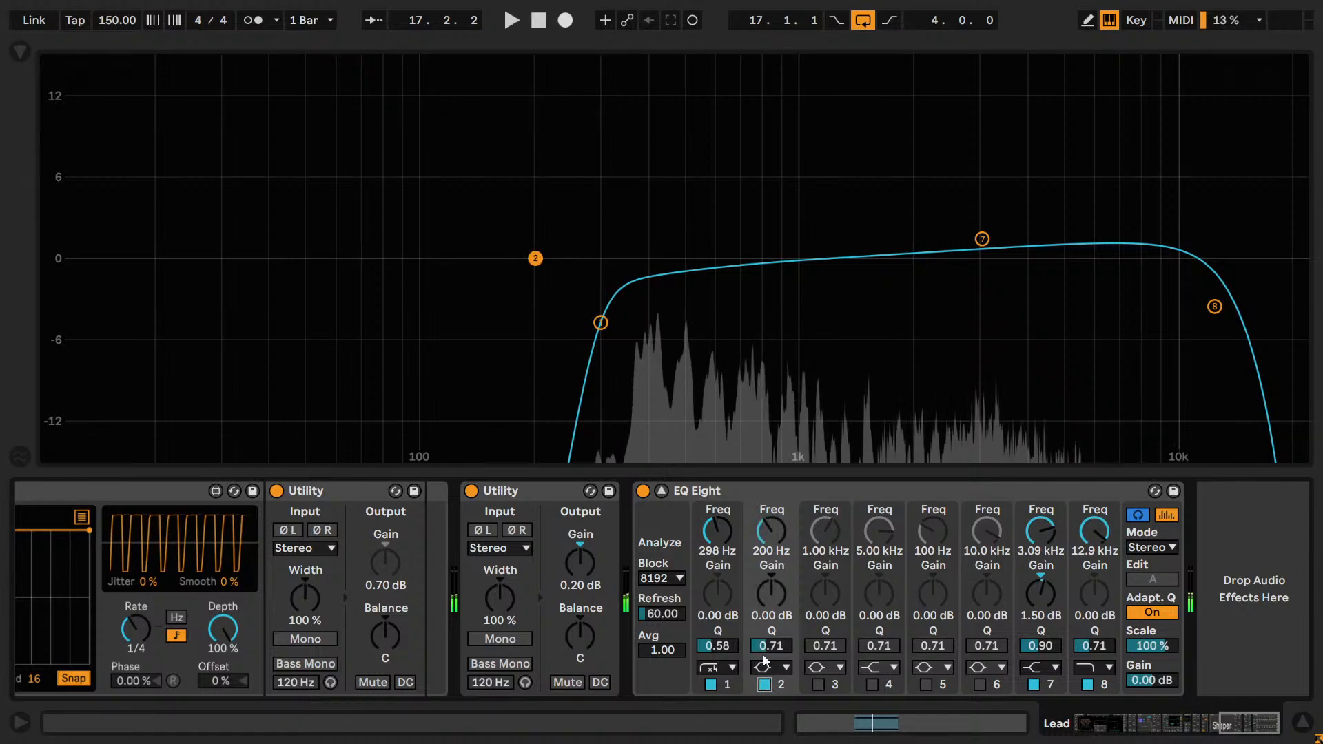
left_click(769, 650)
type("2.25")
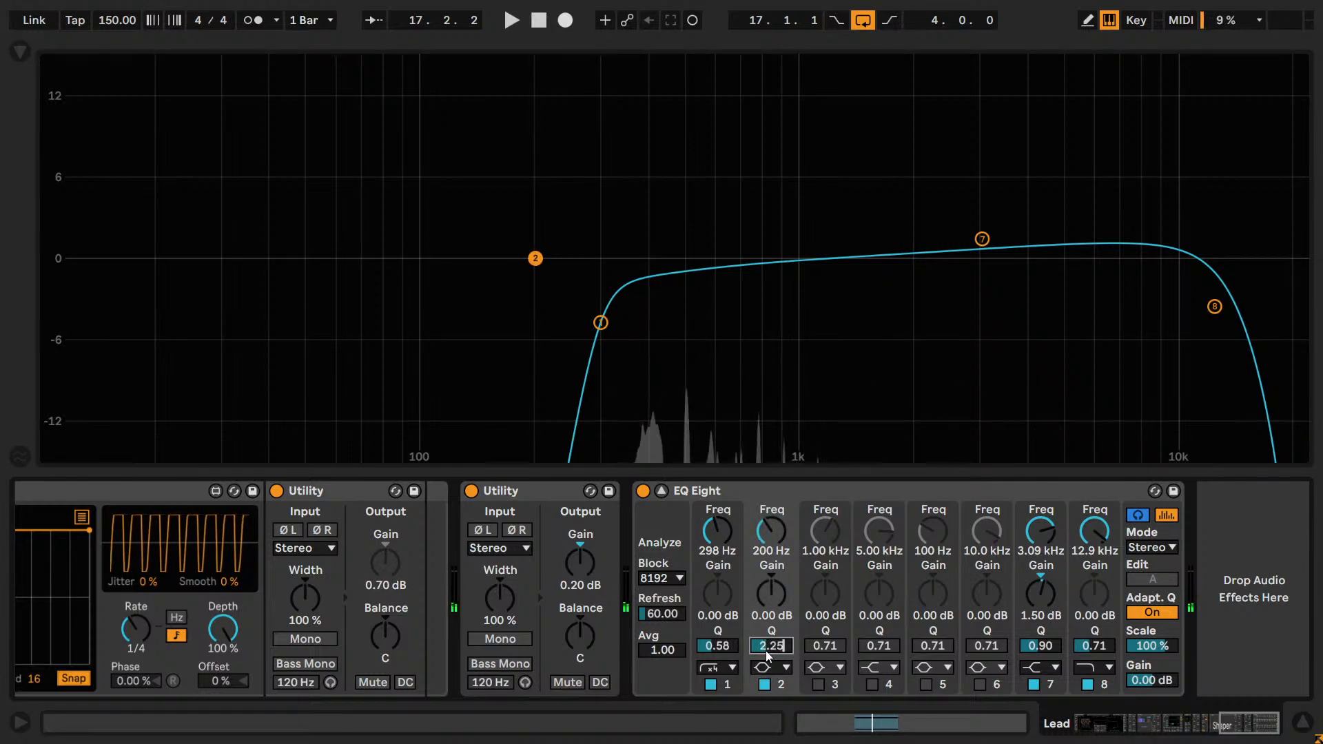
key("Return")
left_click(766, 590)
type("4")
key("Return")
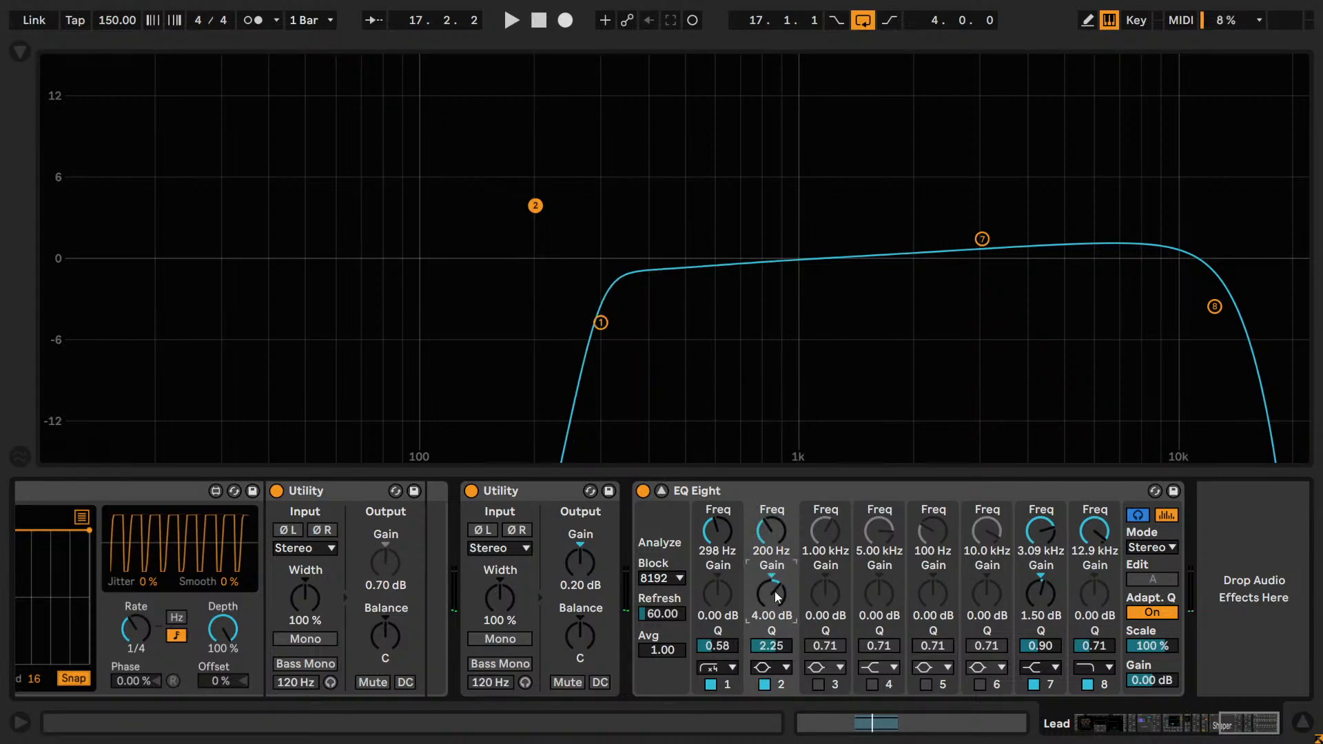
Sweep band 2's frequency up through about 461 Hz to 22.0 kHz.
mouse_move(766, 550)
left_mouse_down()
mouse_move(766, 476)
mouse_move(767, 534)
left_mouse_up()
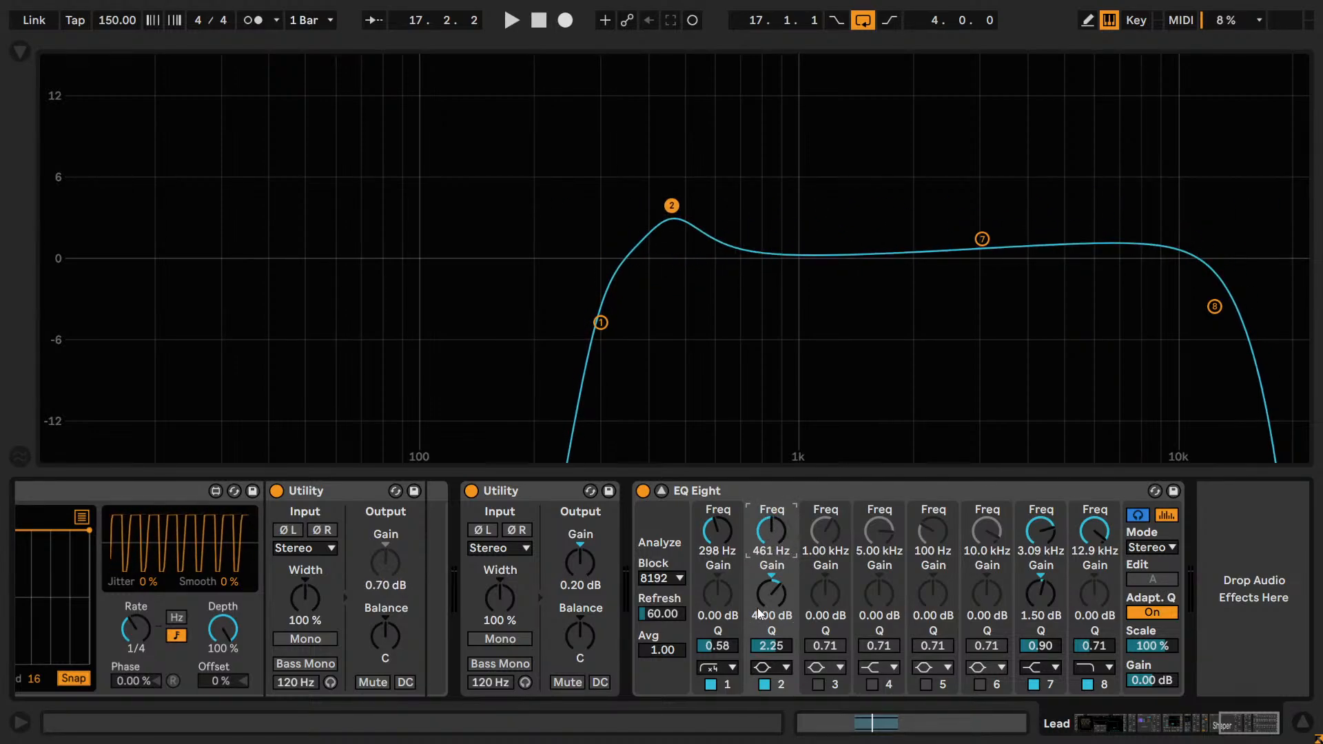
left_click_drag(764, 555, 764, 482)
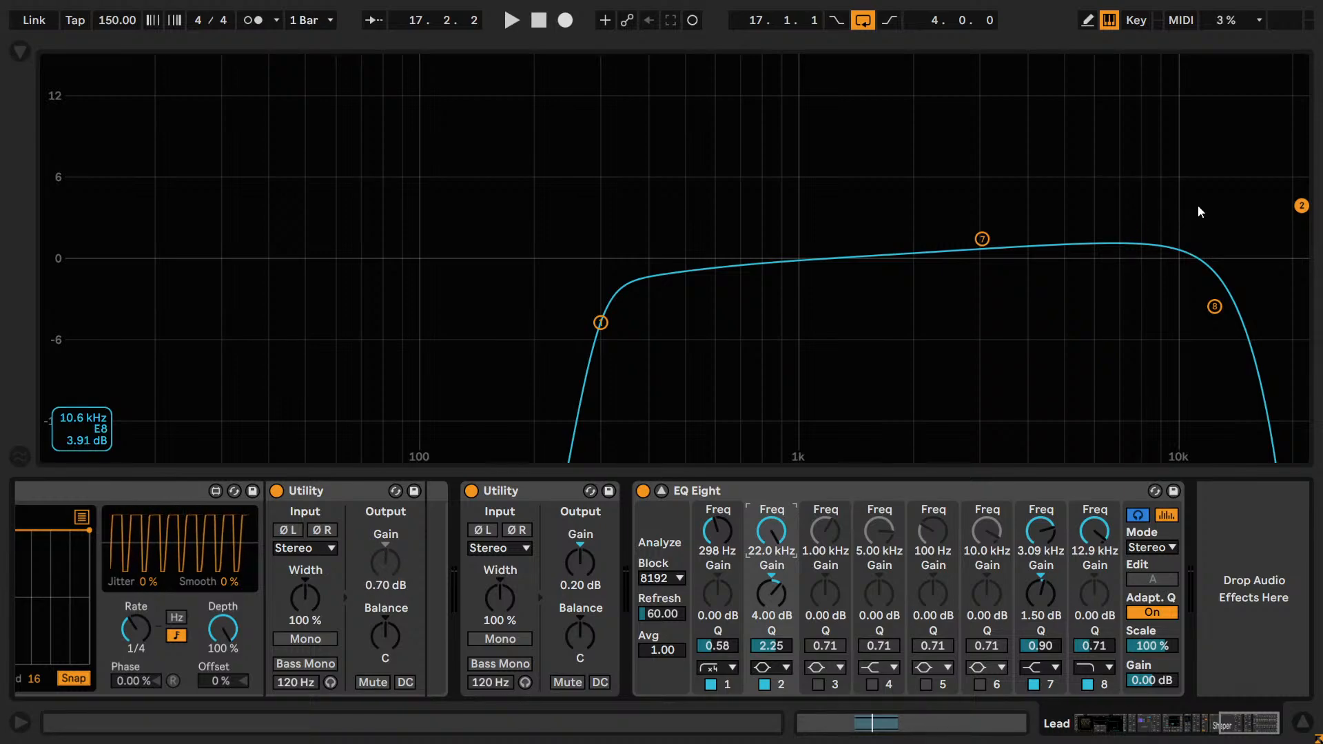
left_click(800, 314)
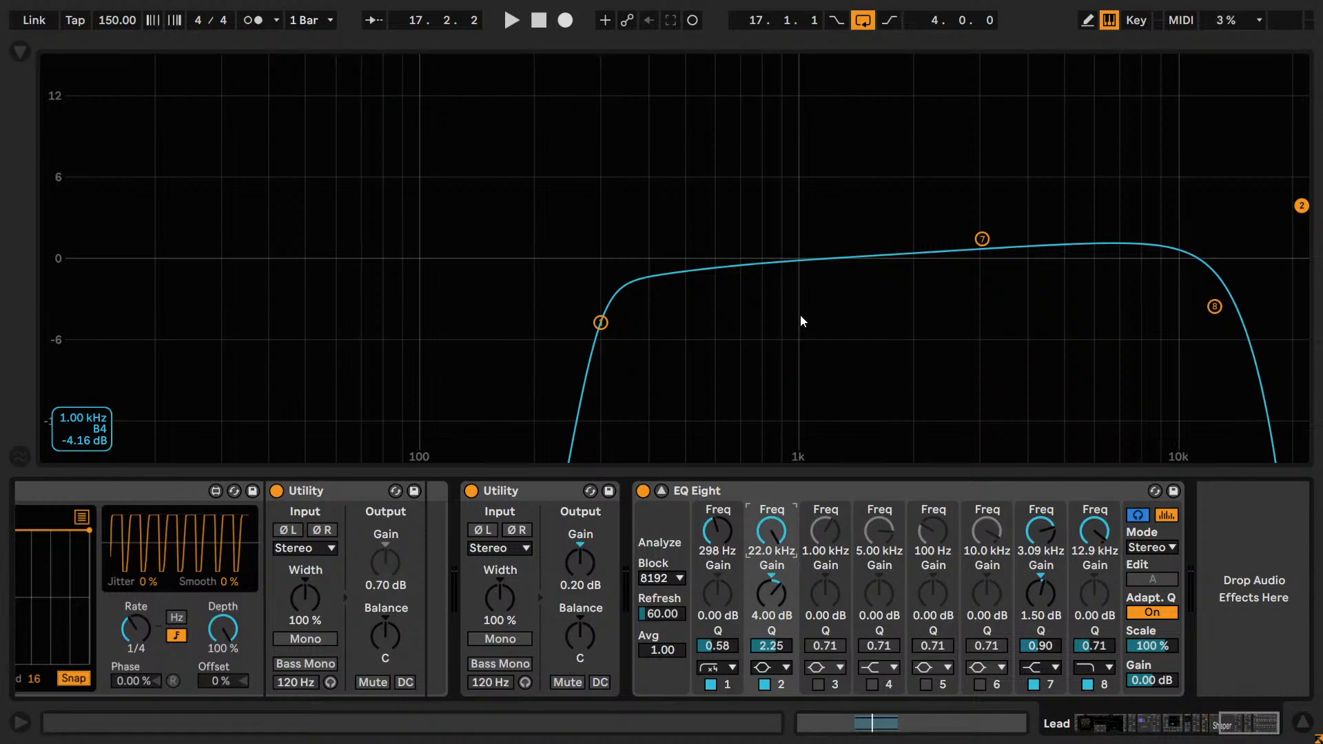
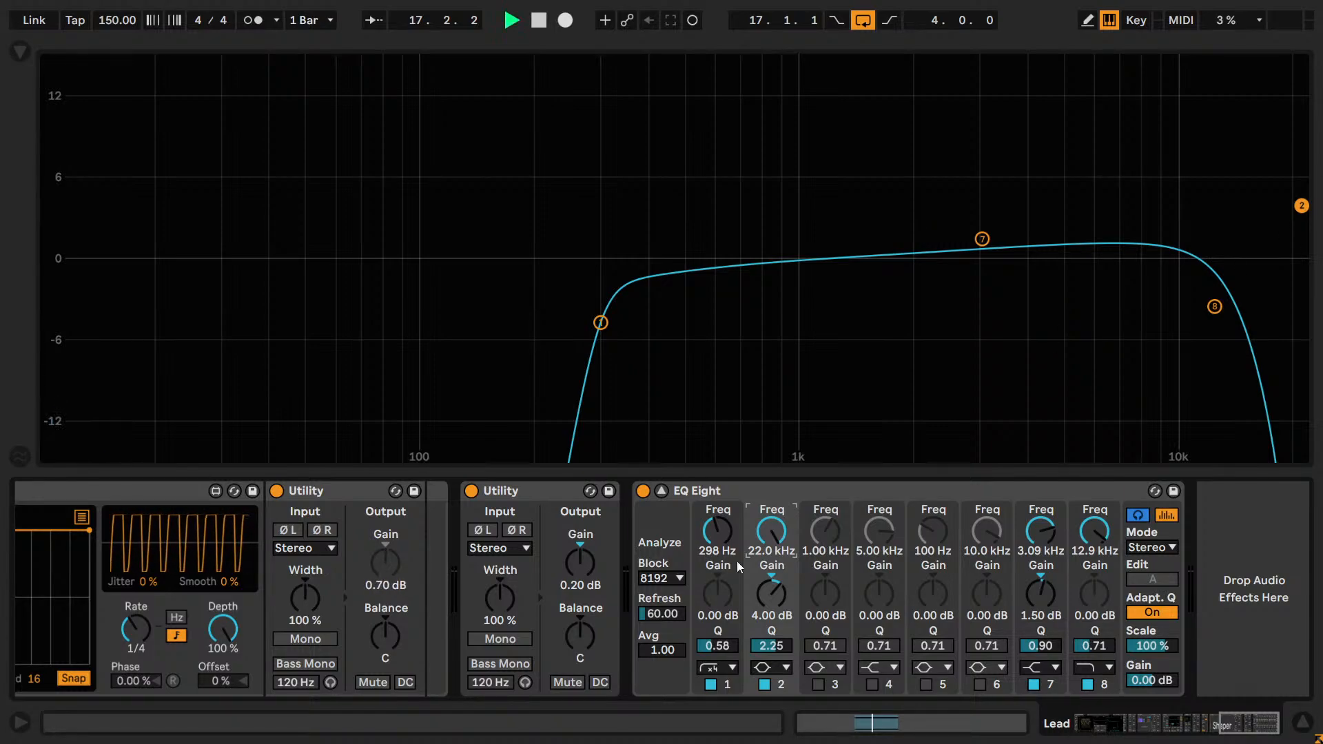
Sweep band 2's boost down in frequency through about 3.52 kHz and 1.48 kHz to 386 Hz.
left_click_drag(768, 528, 767, 554)
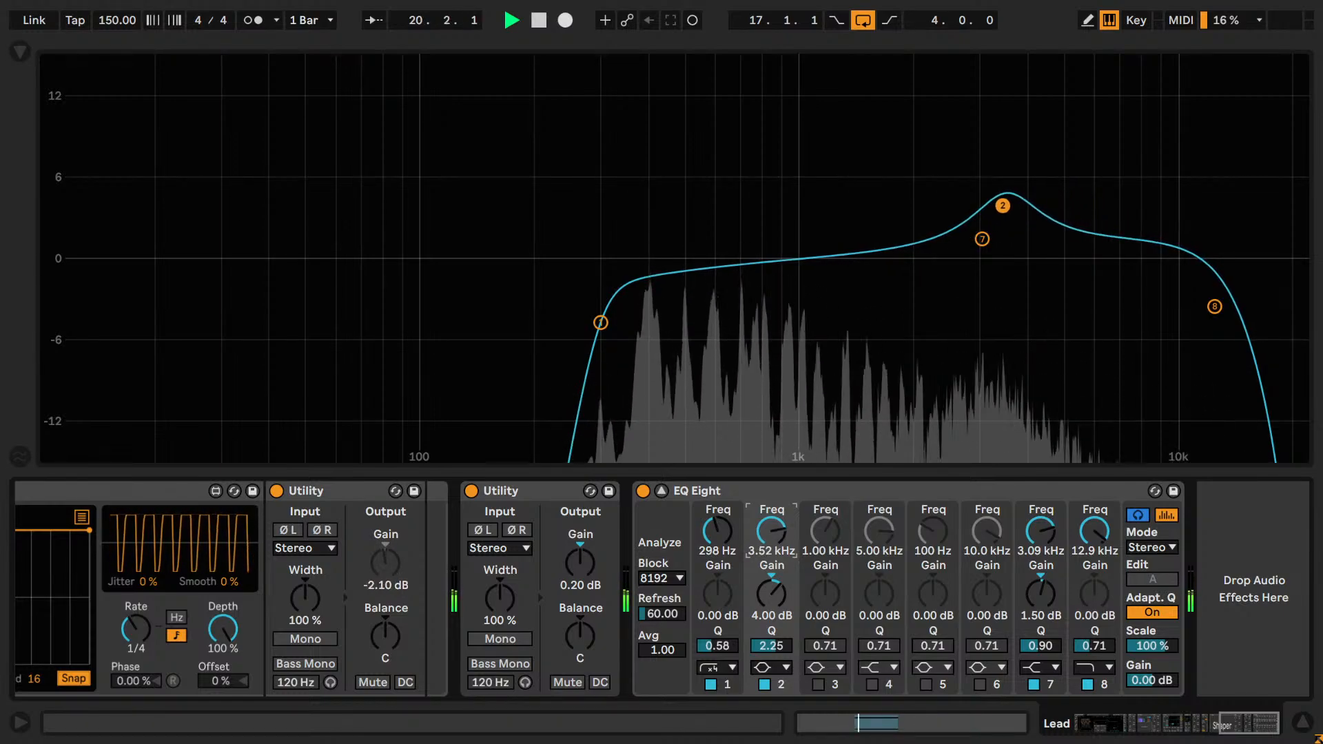
left_click_drag(767, 554, 767, 557)
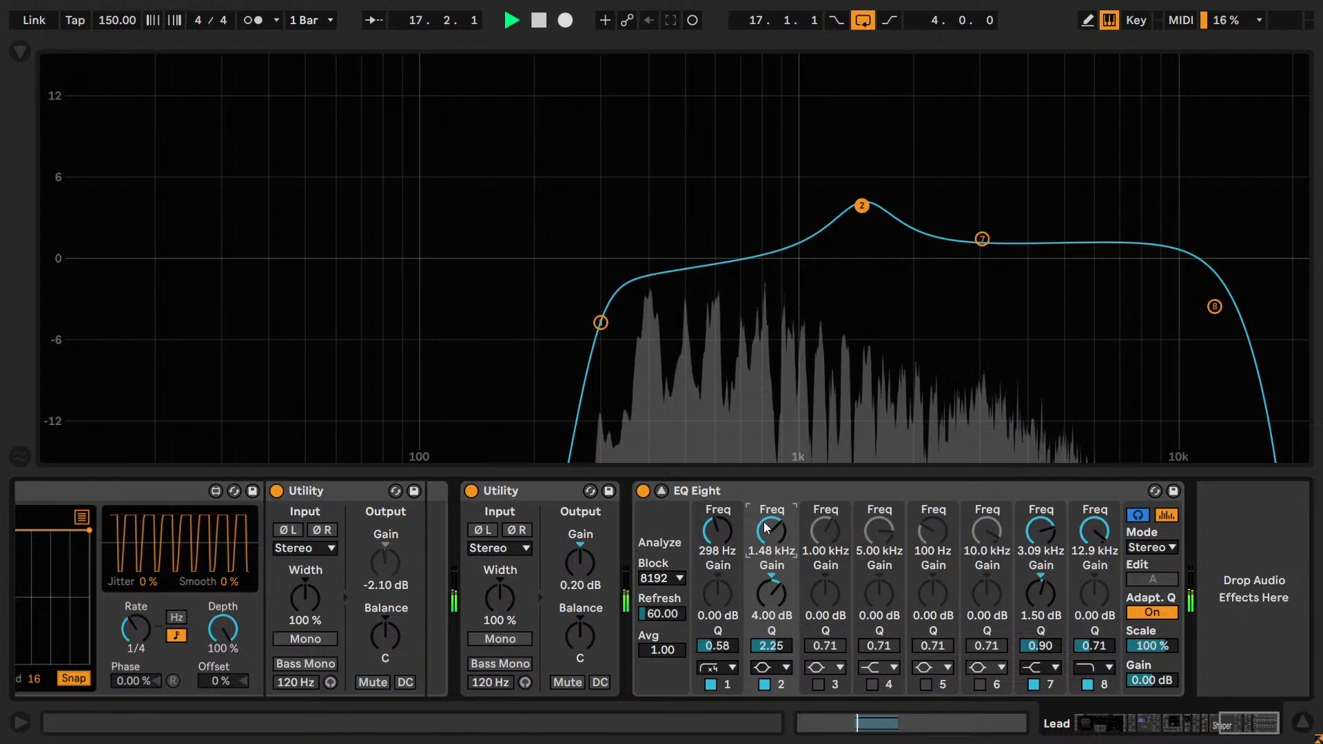
left_click_drag(767, 528, 767, 545)
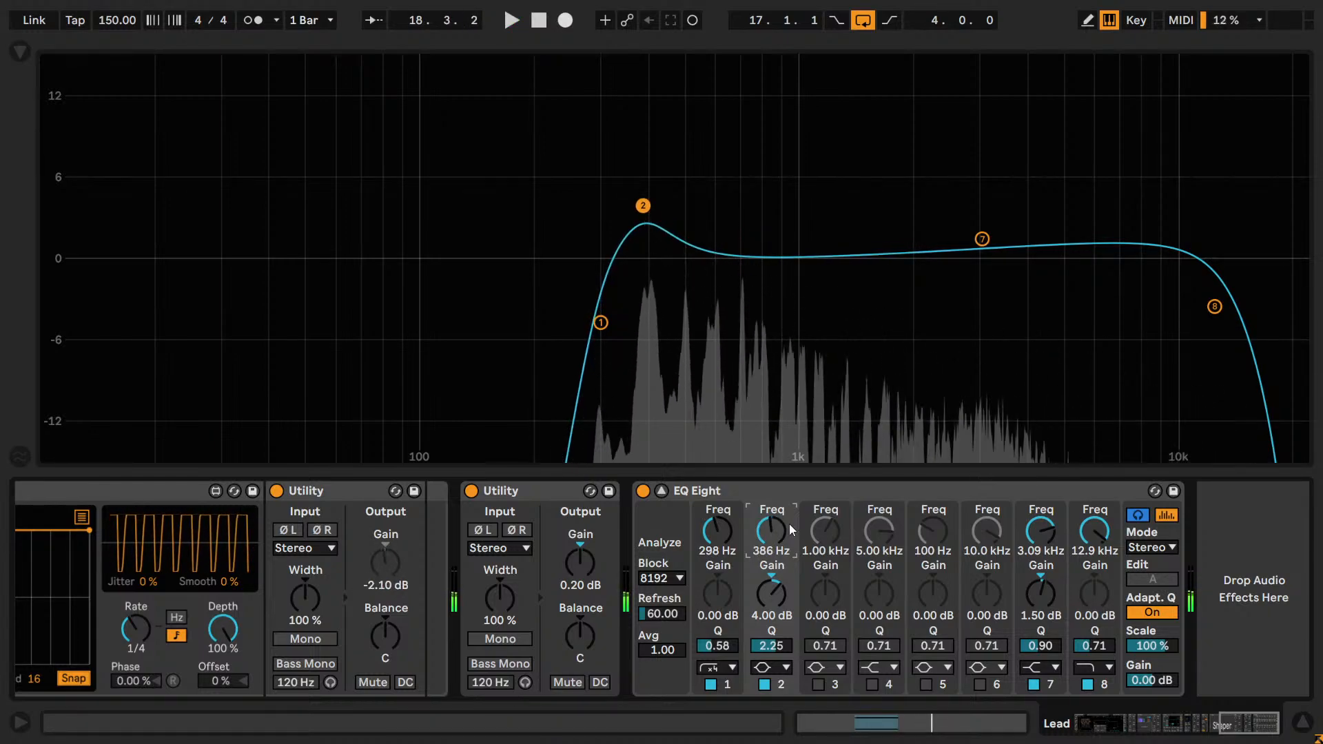
Turn band 2 into a cut with -4.5 dB gain and a Q of 2.50, and move it to 614 Hz during playback.
left_click(784, 591)
type("-")
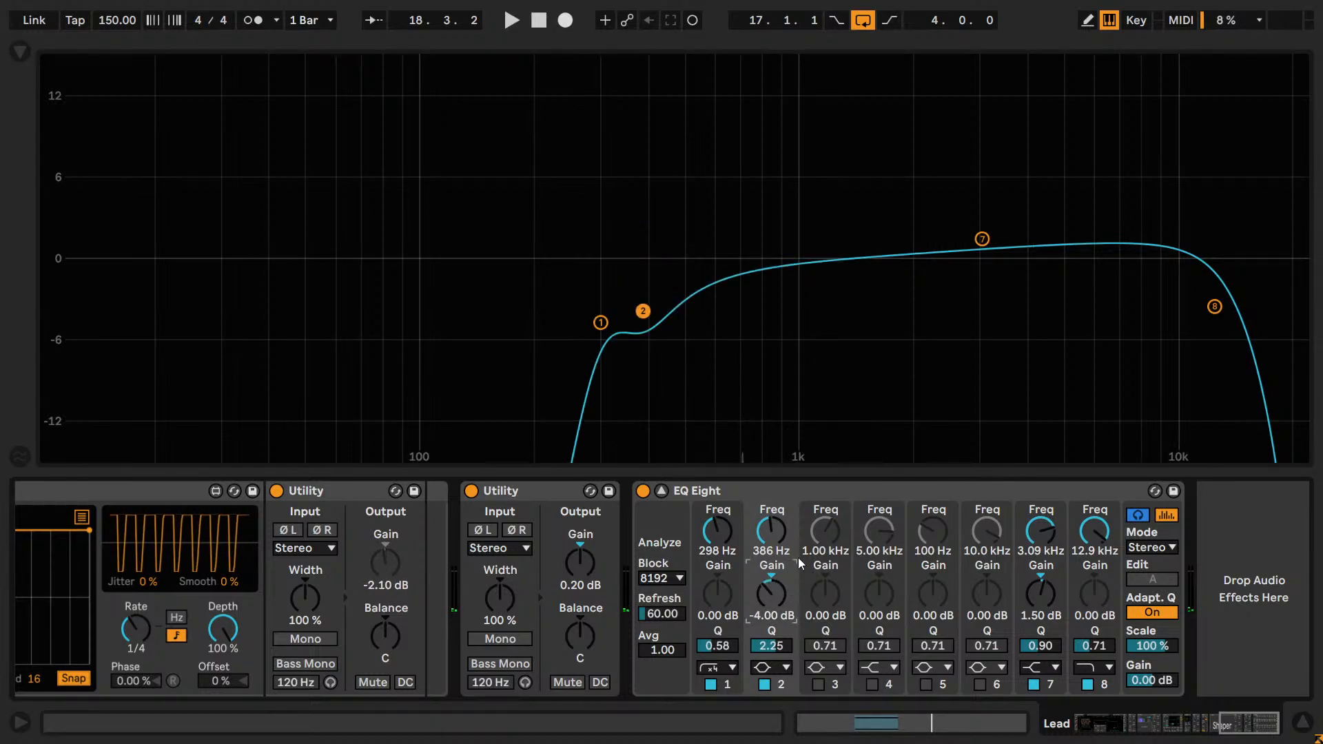
type("4.5")
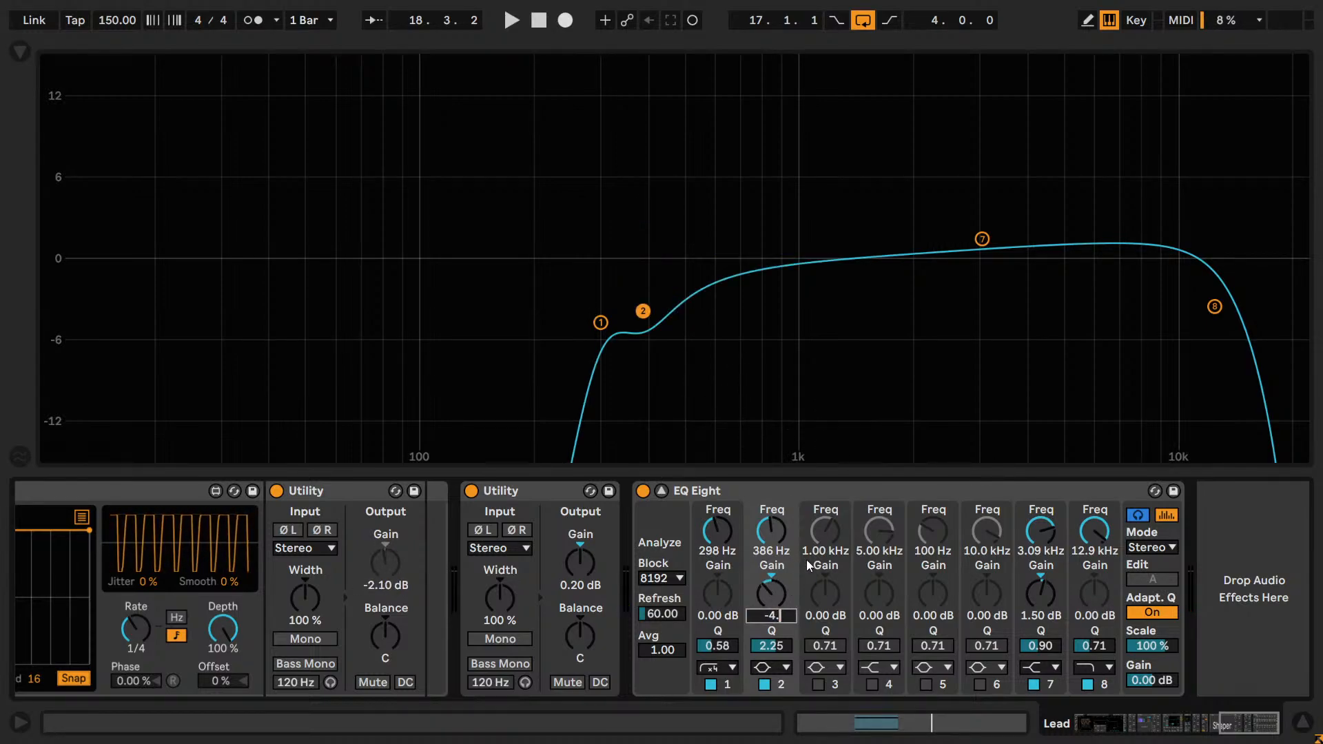
key("Return")
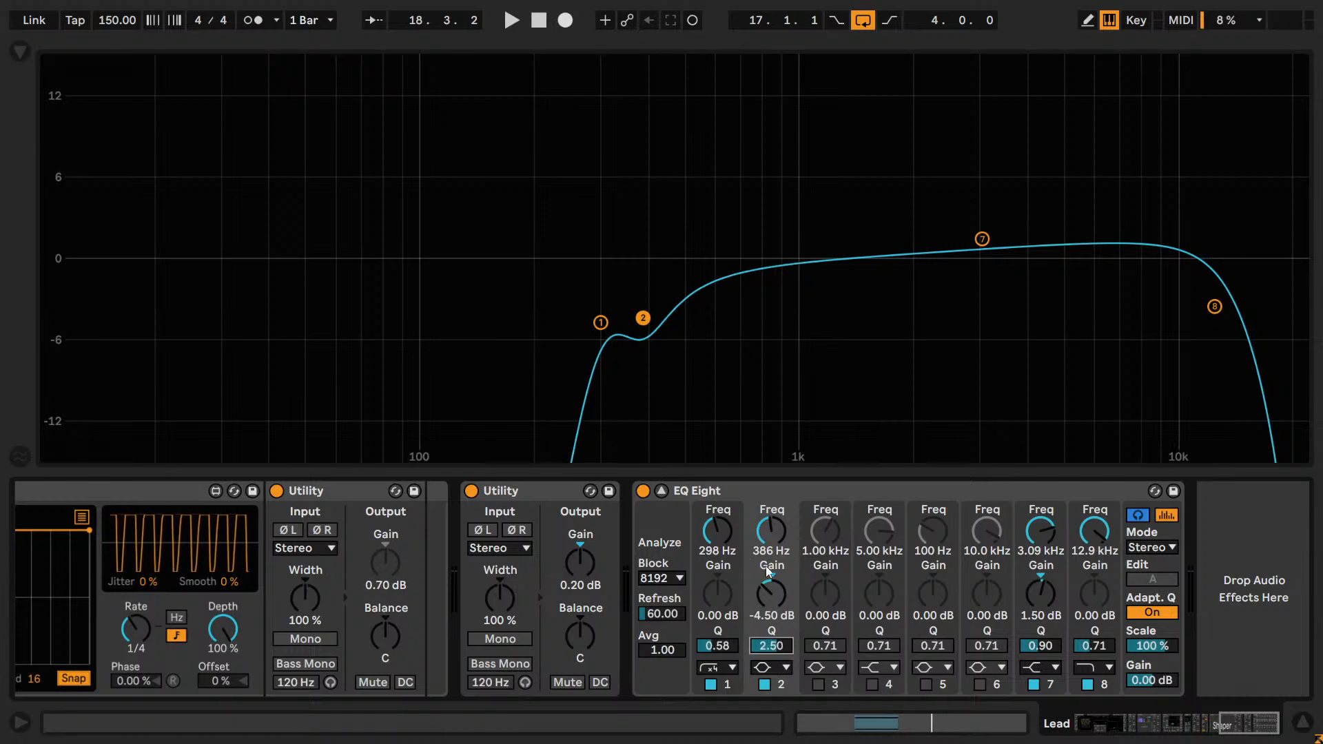
mouse_move(769, 534)
left_mouse_down()
mouse_move(769, 555)
mouse_move(769, 523)
left_mouse_up()
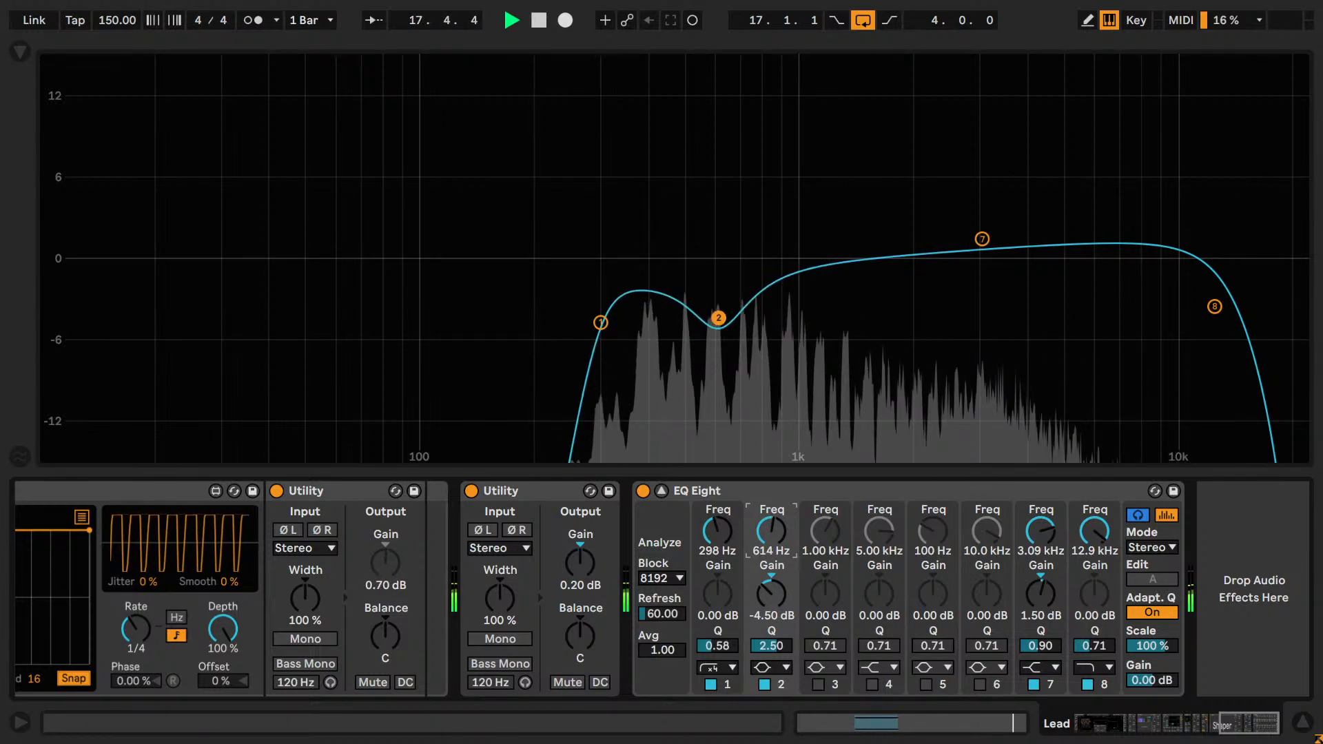
Compare the Lead with and without the band 2 cut during playback, leaving the band bypassed.
left_click(764, 685)
left_click(764, 685)
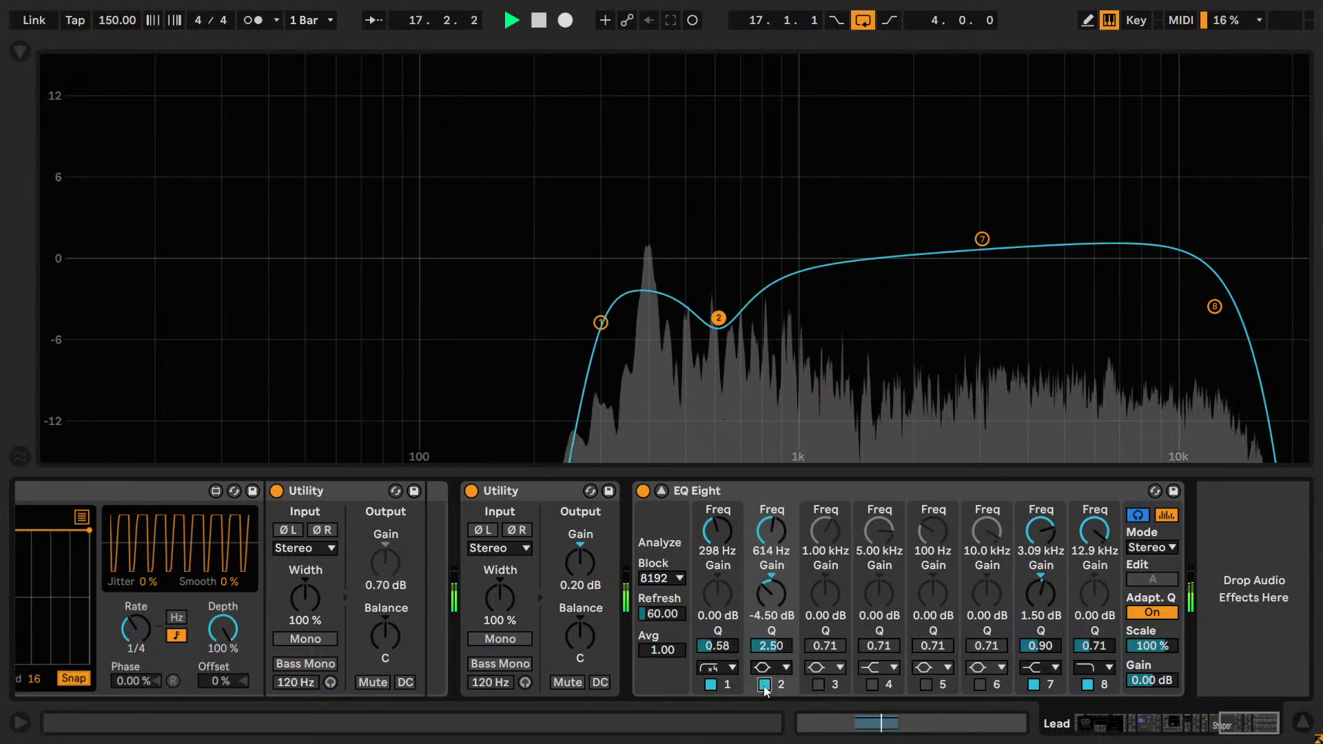
left_click(764, 685)
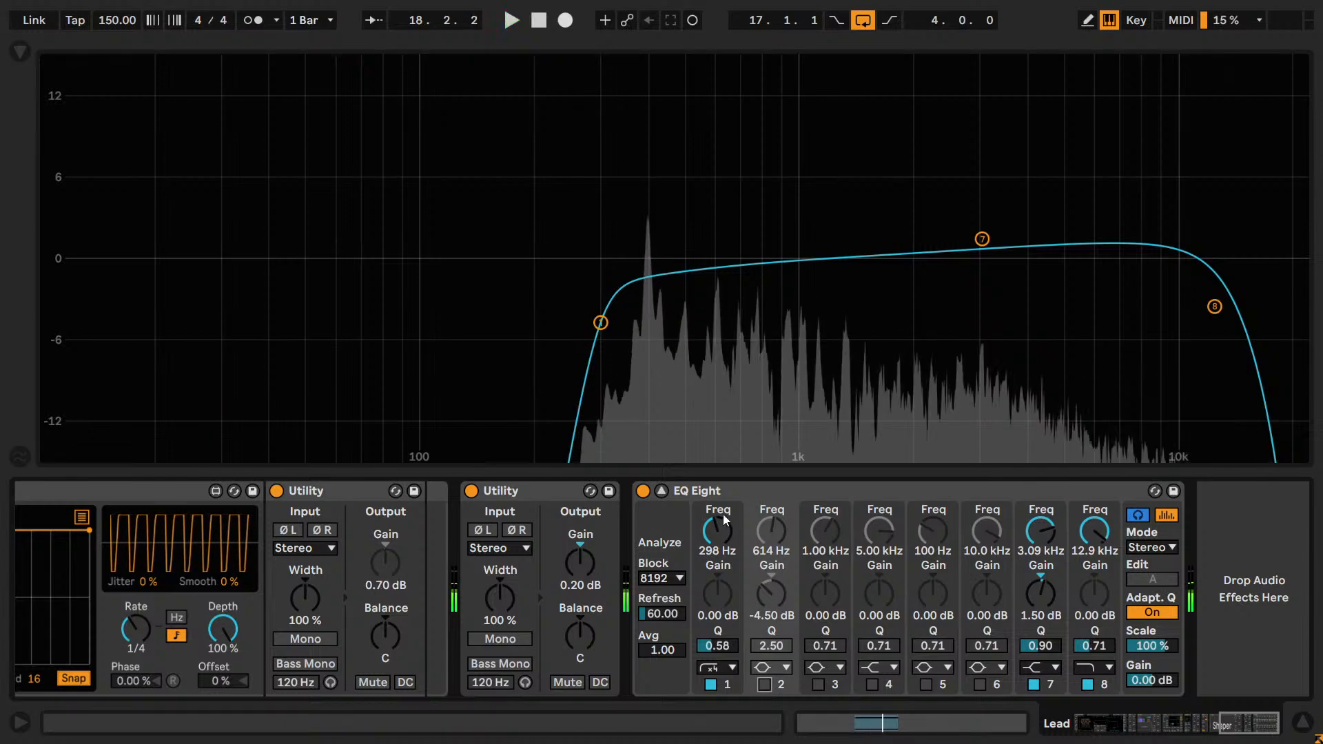
Collapse the enlarged EQ display, check the Master track's devices, and return to the Lead's devices with playback running.
left_click(662, 490)
left_click(1221, 288)
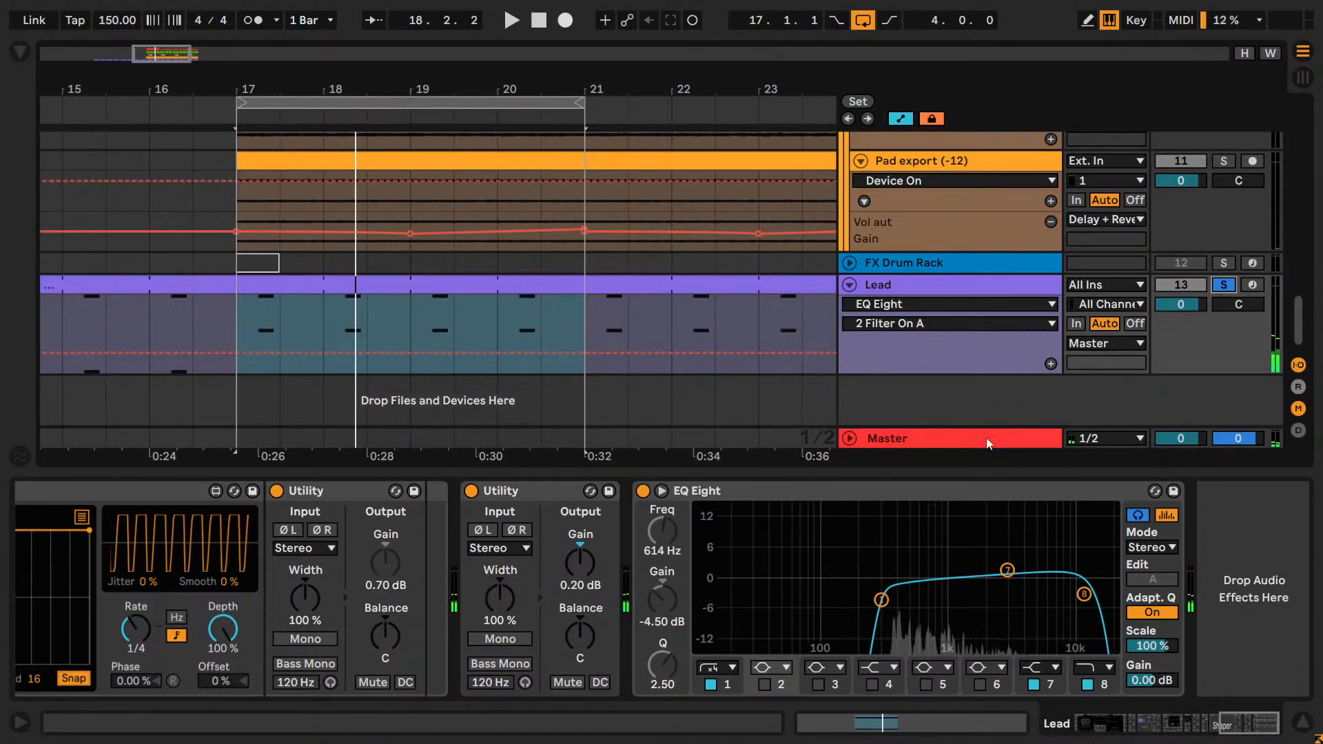
left_click(988, 441)
key("space")
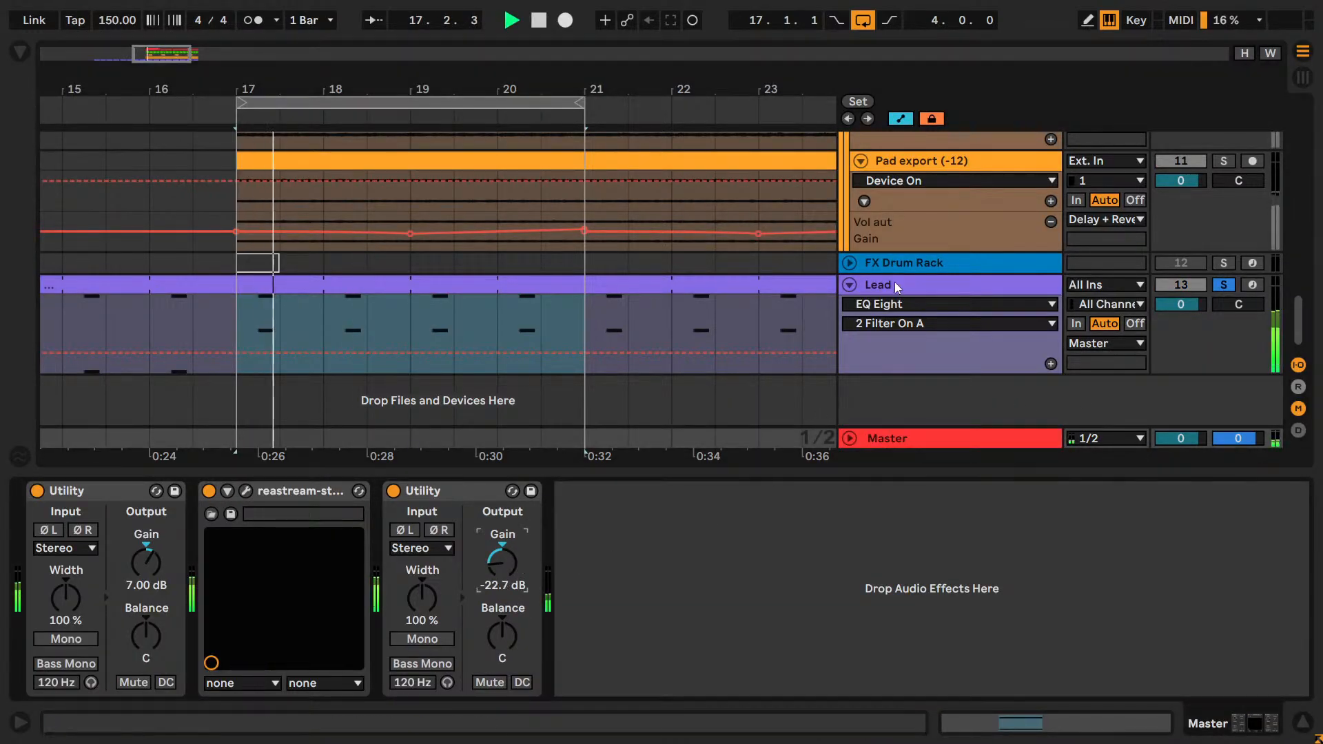
key("Up")
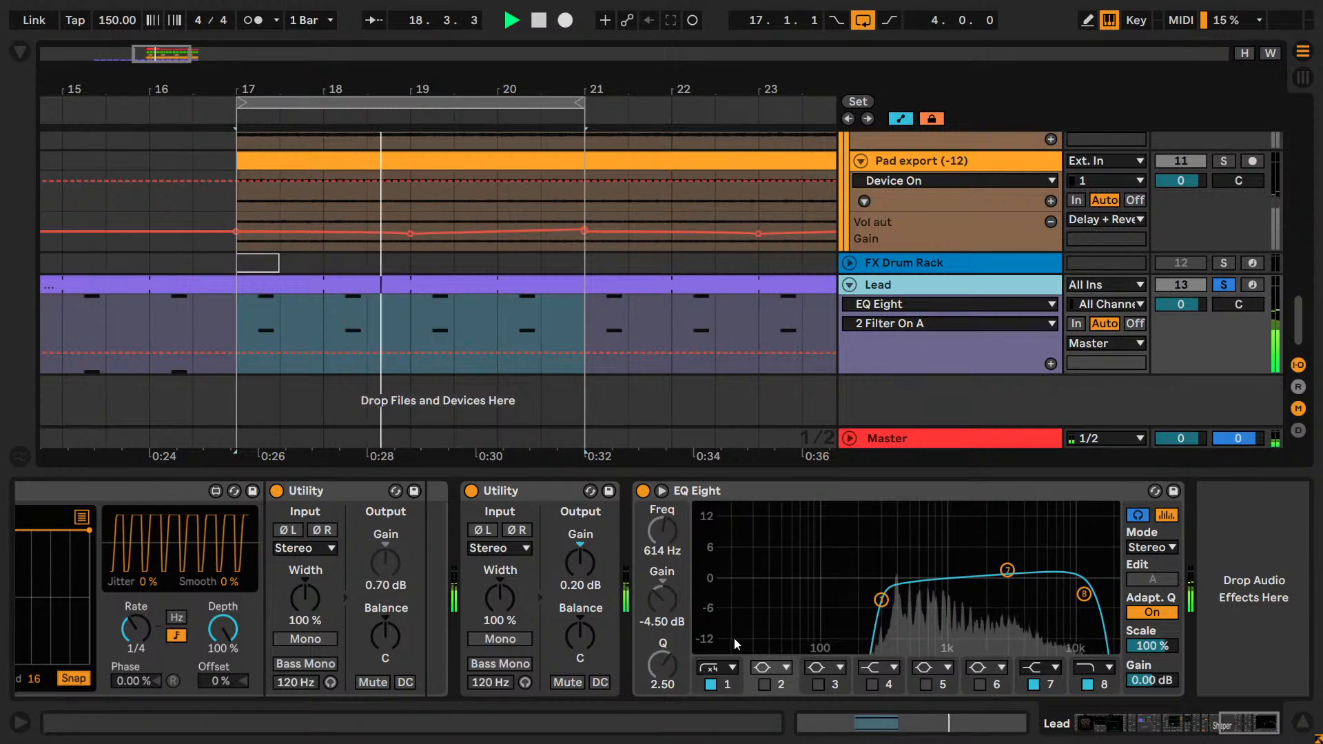
Reopen the enlarged EQ display, compare band 2 on and off again, and stop playback with it enabled.
left_click(662, 491)
left_click(764, 684)
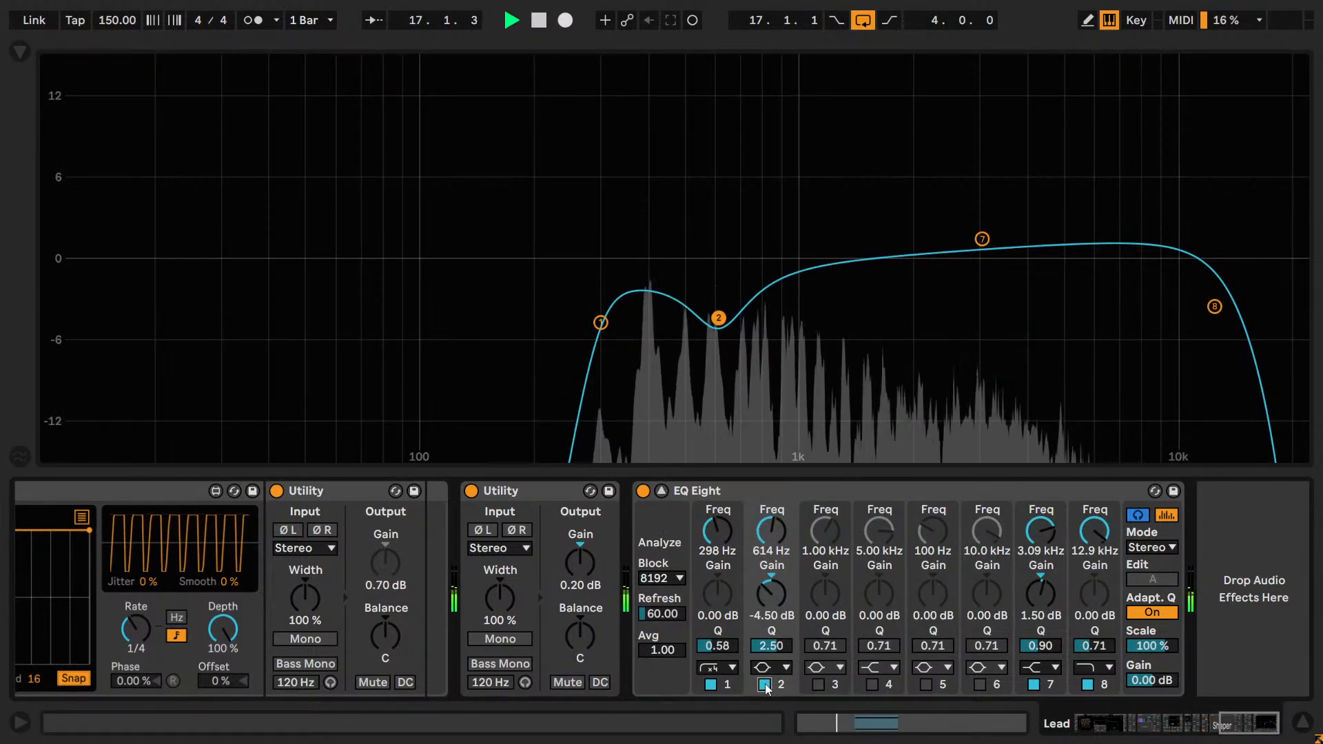
left_click(764, 684)
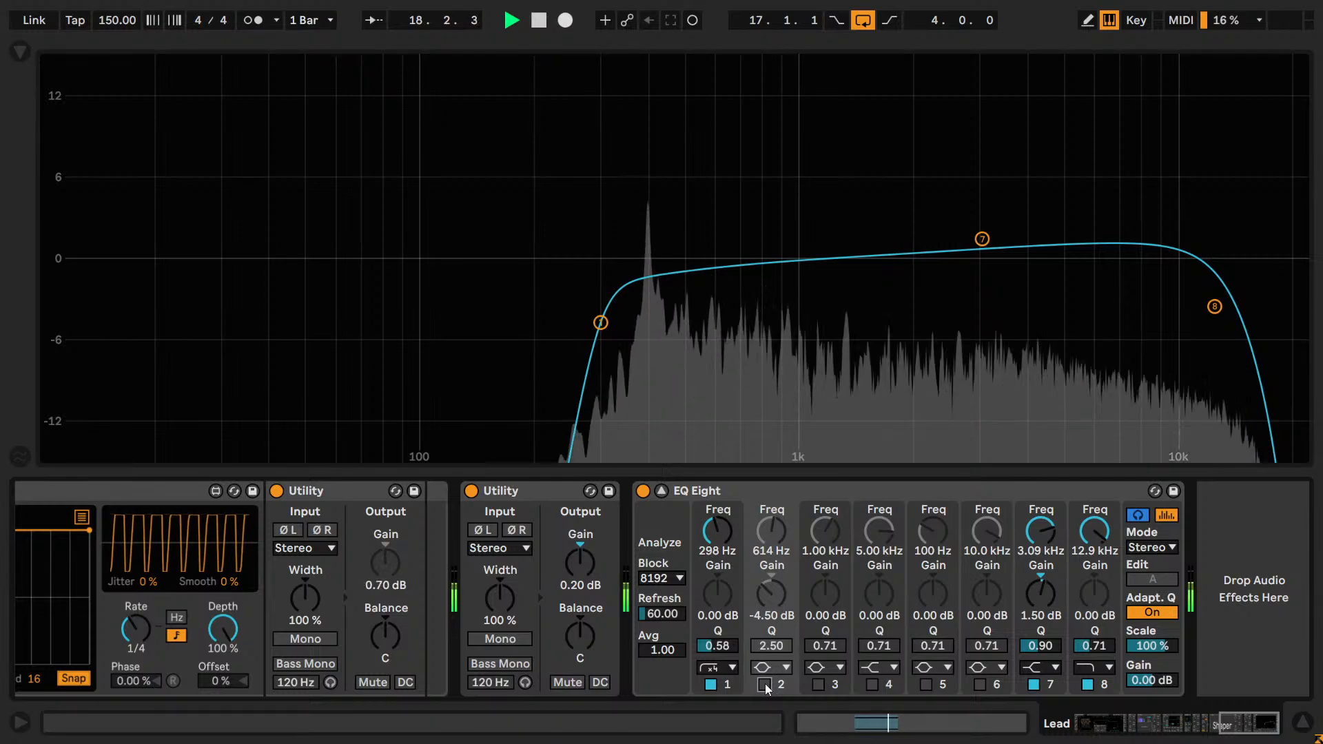
left_click(764, 684)
key("space")
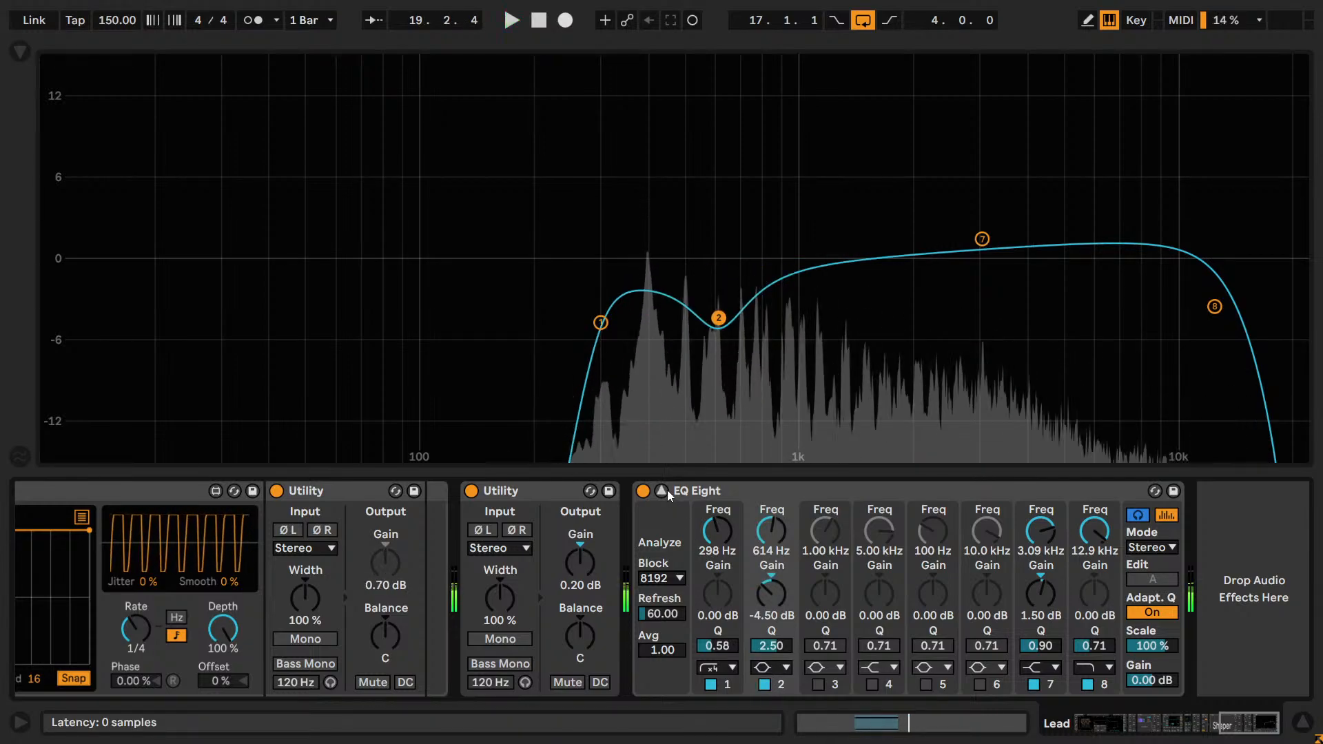
Unsolo the Lead, fold the Pad group and Perc group in the arrangement, and audition the full mix.
left_click(662, 490)
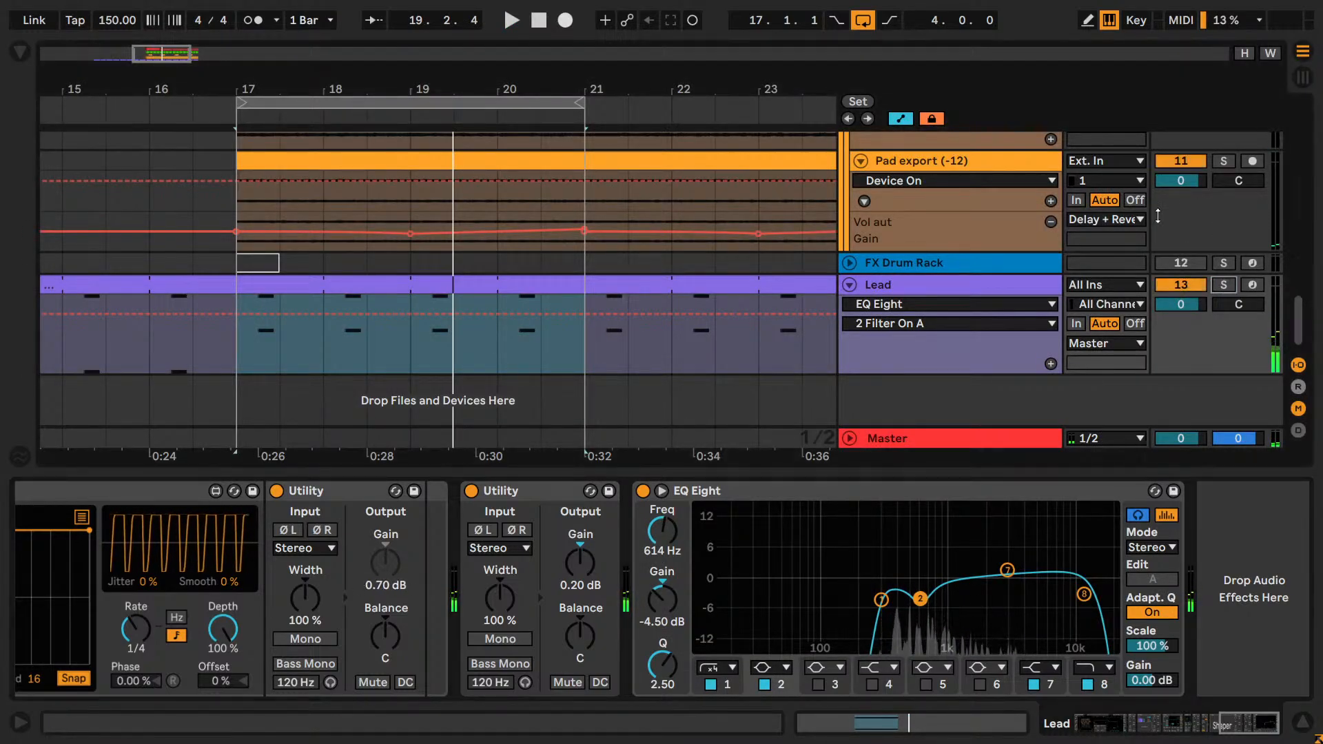
scroll(1212, 284, "up", 8)
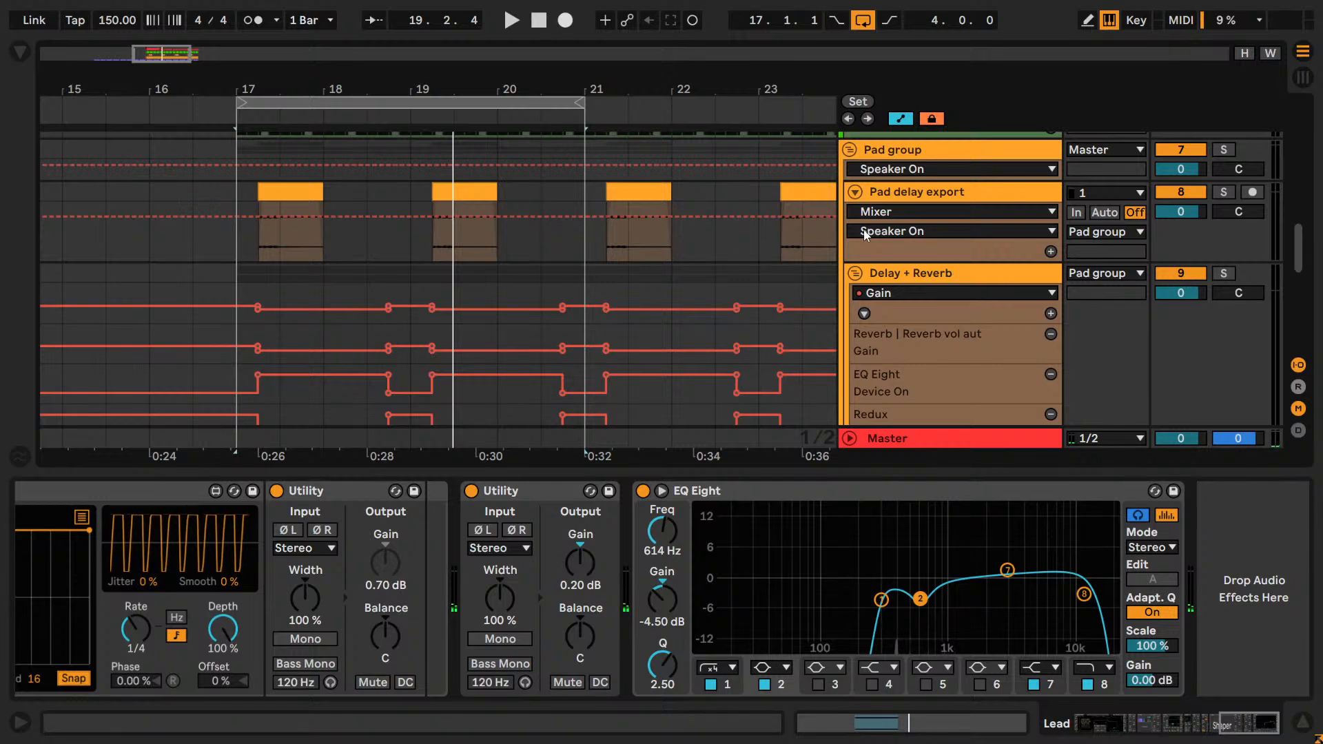
scroll(864, 236, "up", 2)
left_click(850, 263)
key("space")
scroll(1066, 257, "up", 5)
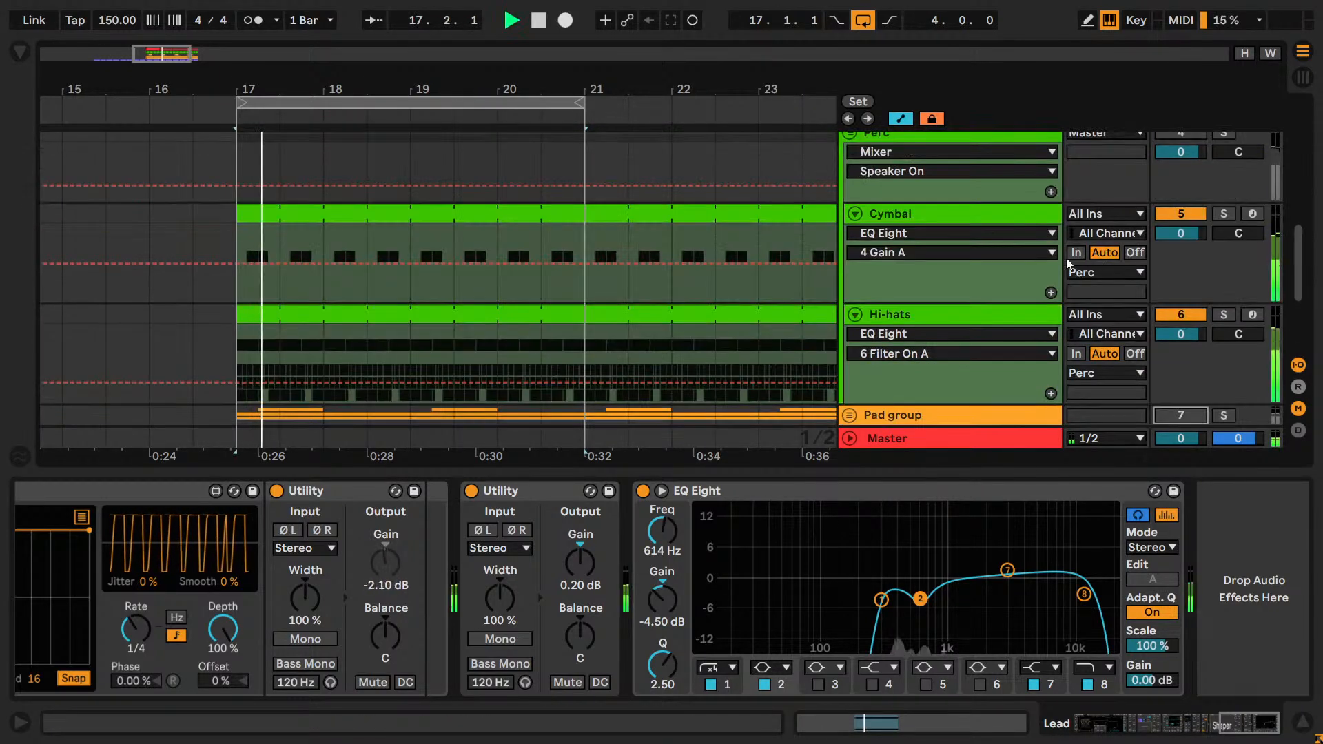
left_click(849, 284)
scroll(921, 332, "down", 2)
key("space")
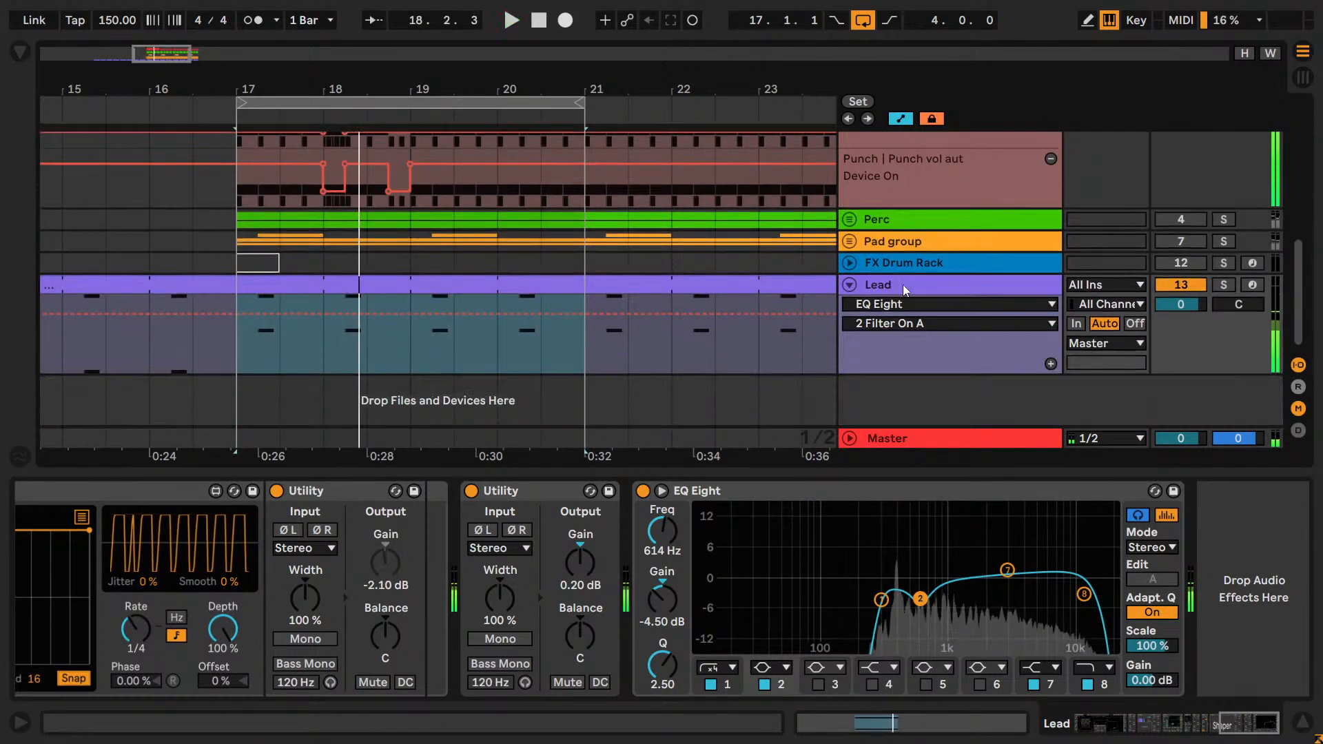
Enlarge the Lead's EQ display and compare band 2 bypassed and enabled within the full mix.
left_click(661, 491)
left_click(661, 490)
left_click(661, 491)
key("space")
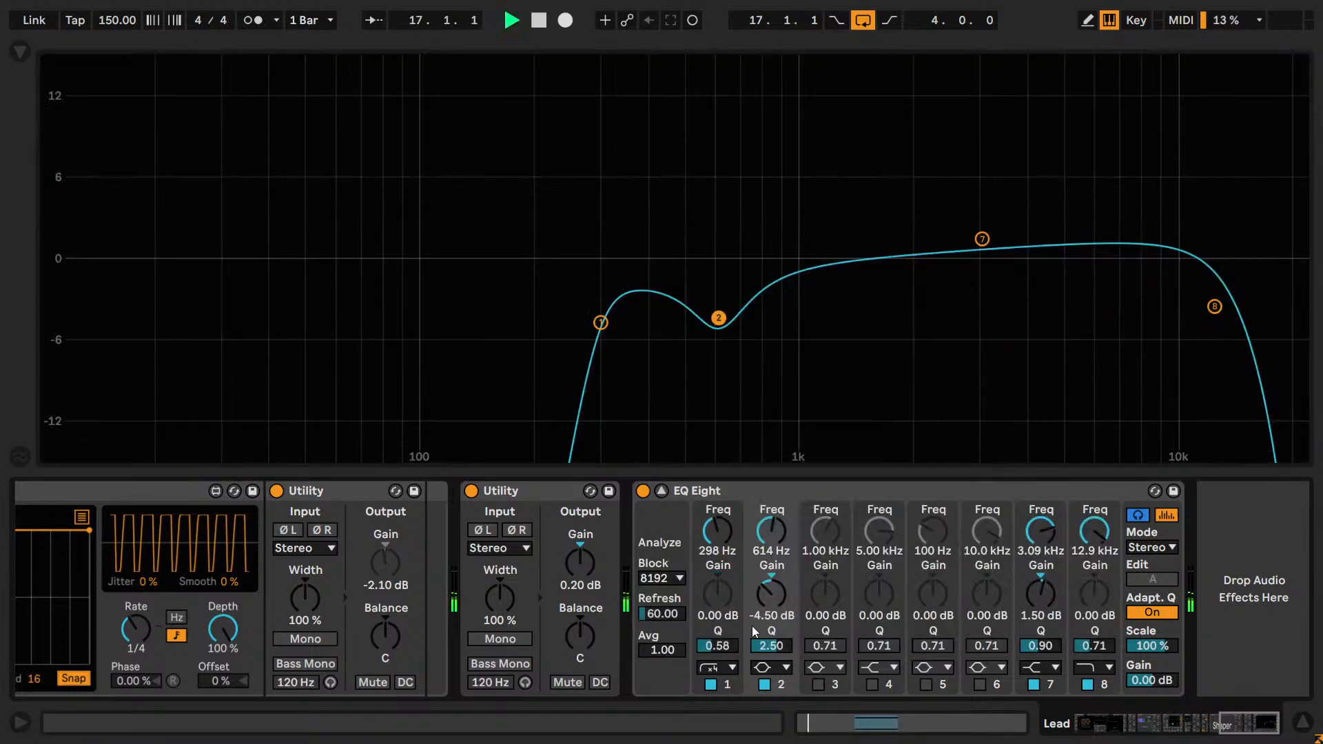
left_click(764, 684)
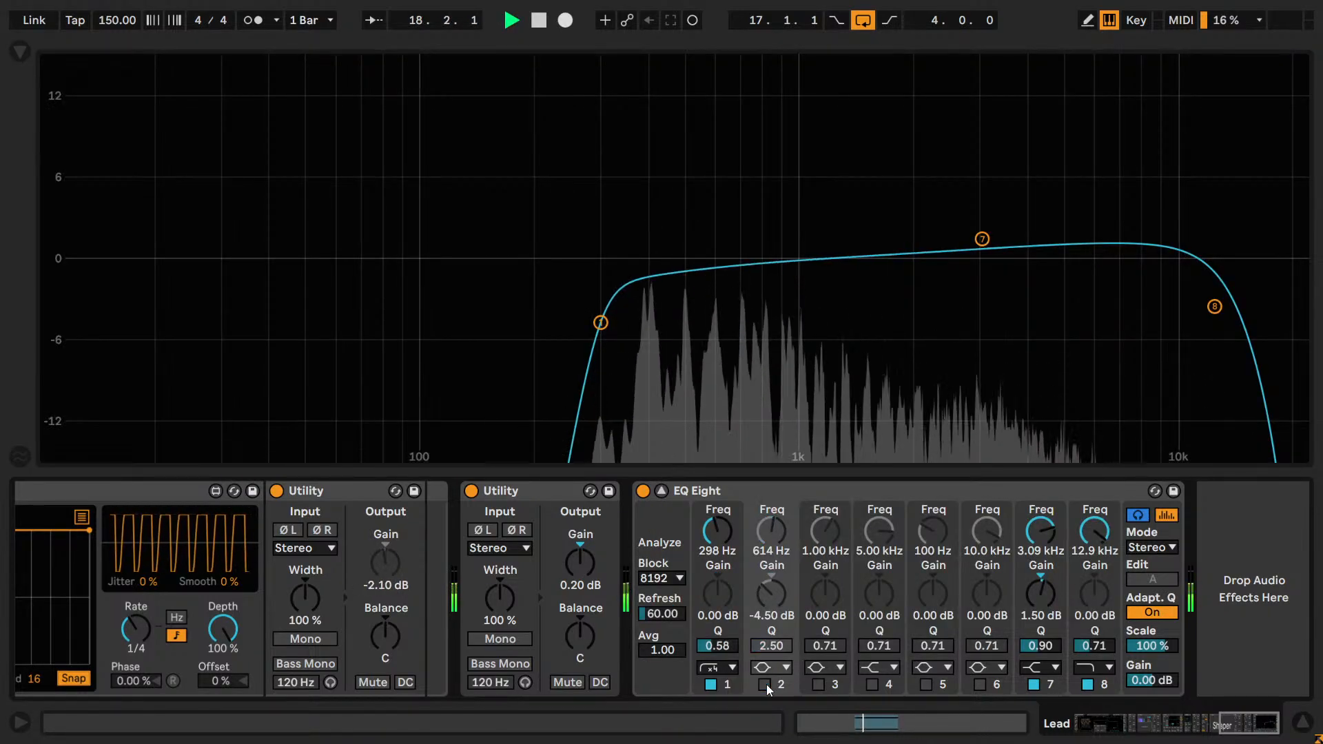
left_click(765, 684)
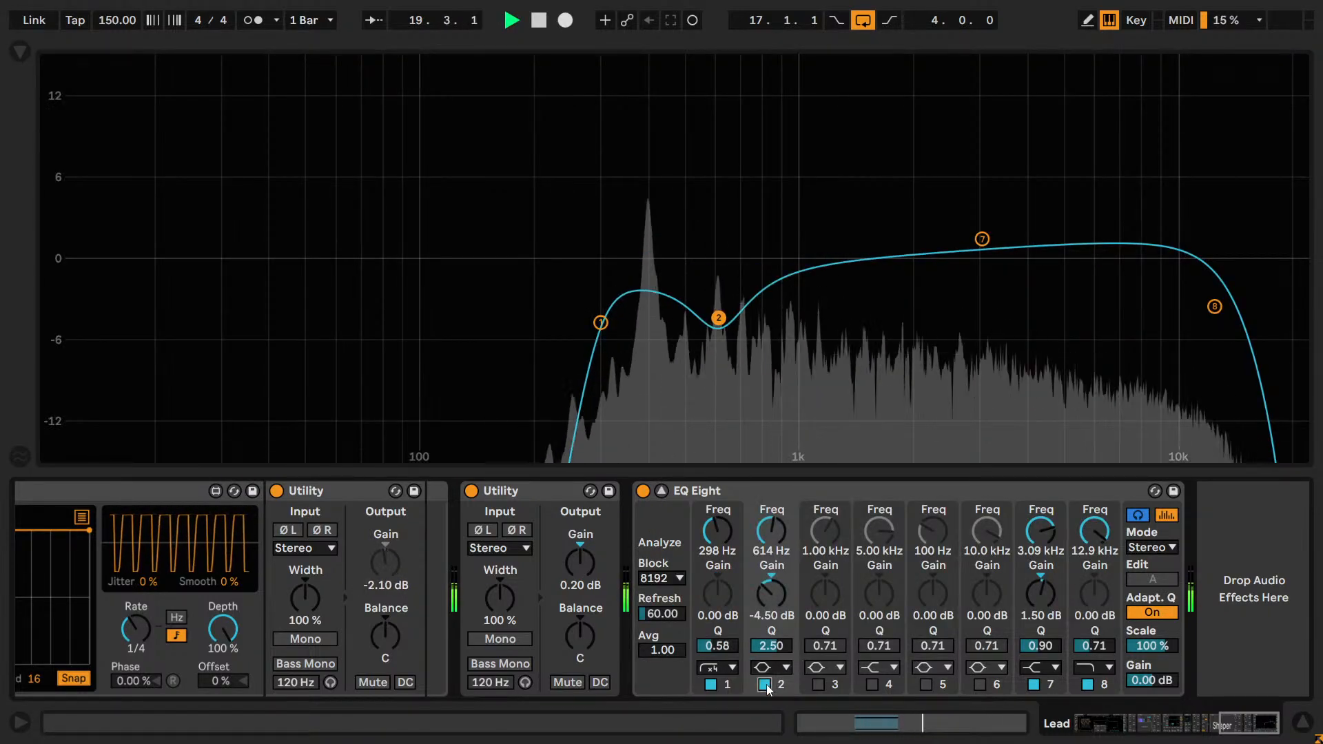
Raise band 2's frequency by ear and set it to 700 Hz.
left_click_drag(772, 531, 772, 527)
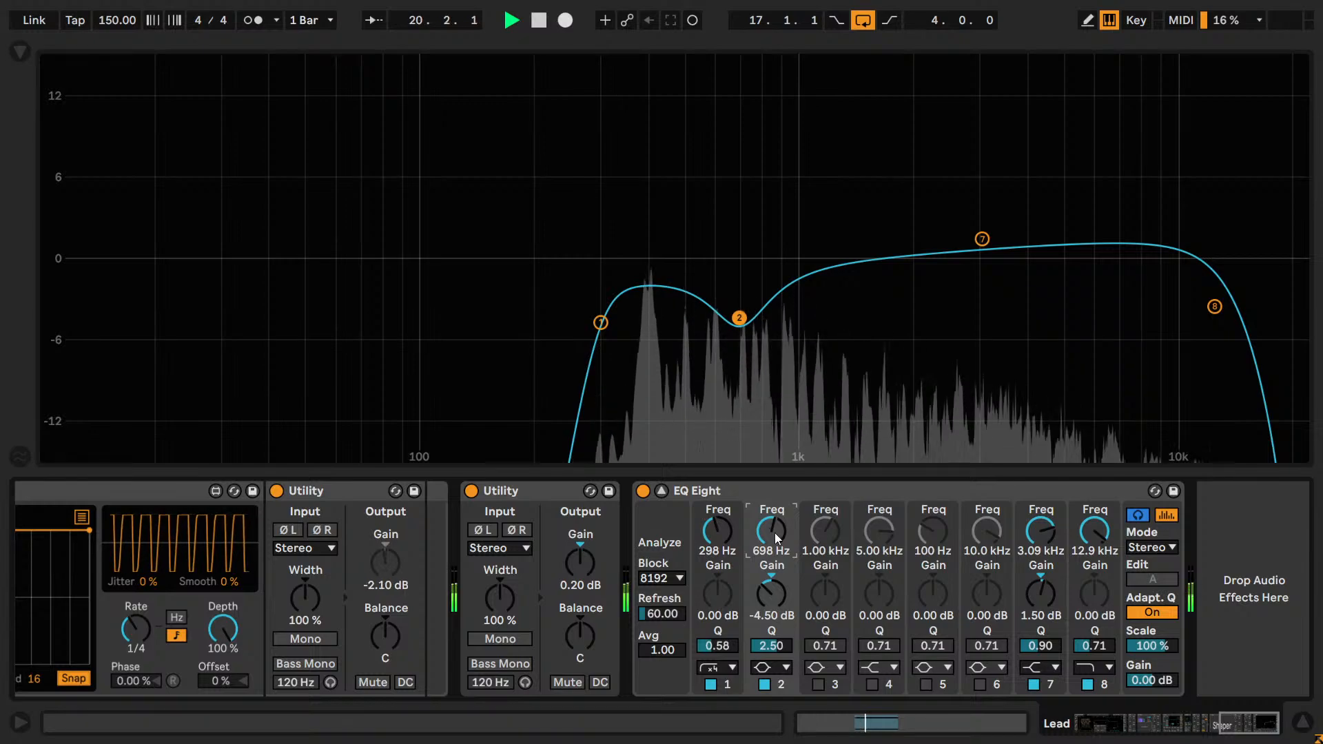
type("00")
key("Return")
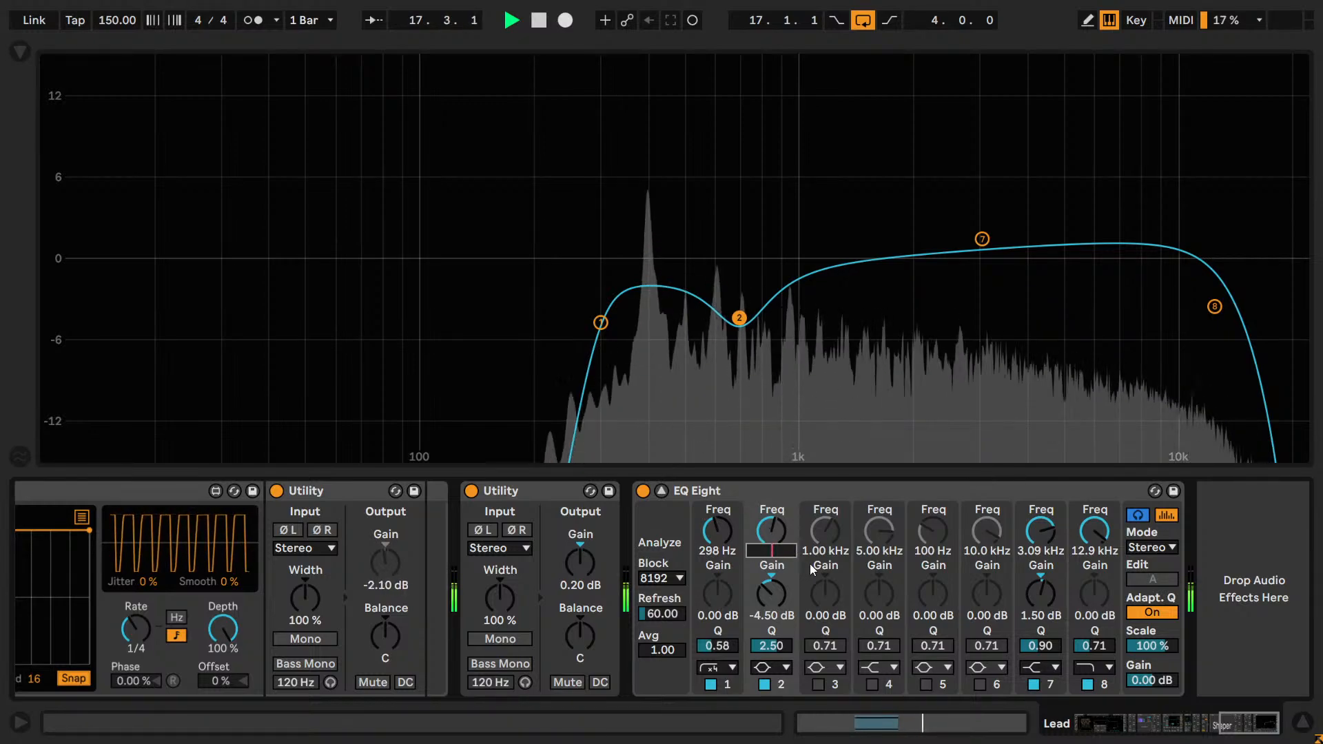
Shorten the arrangement loop to the single bar starting at bar 17 and restart playback.
key("space")
key("shift+Tab")
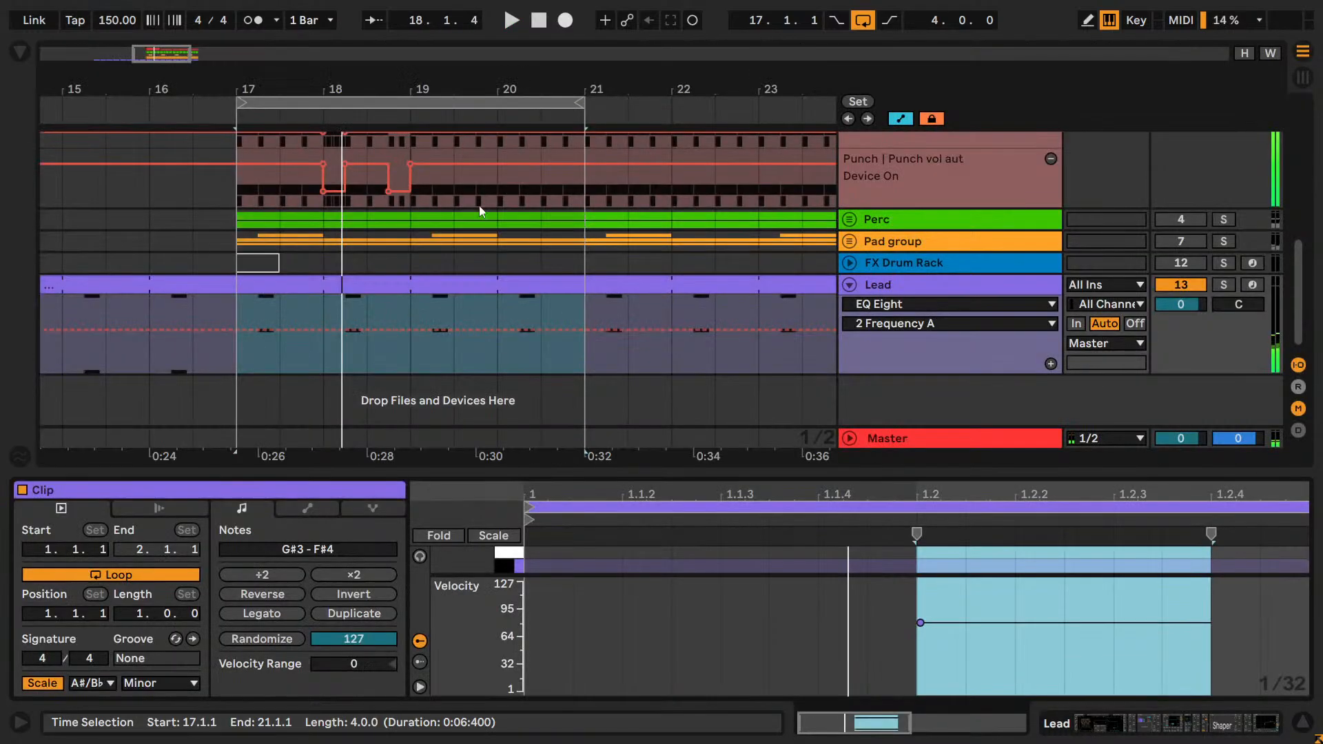
left_click_drag(593, 102, 323, 102)
key("space")
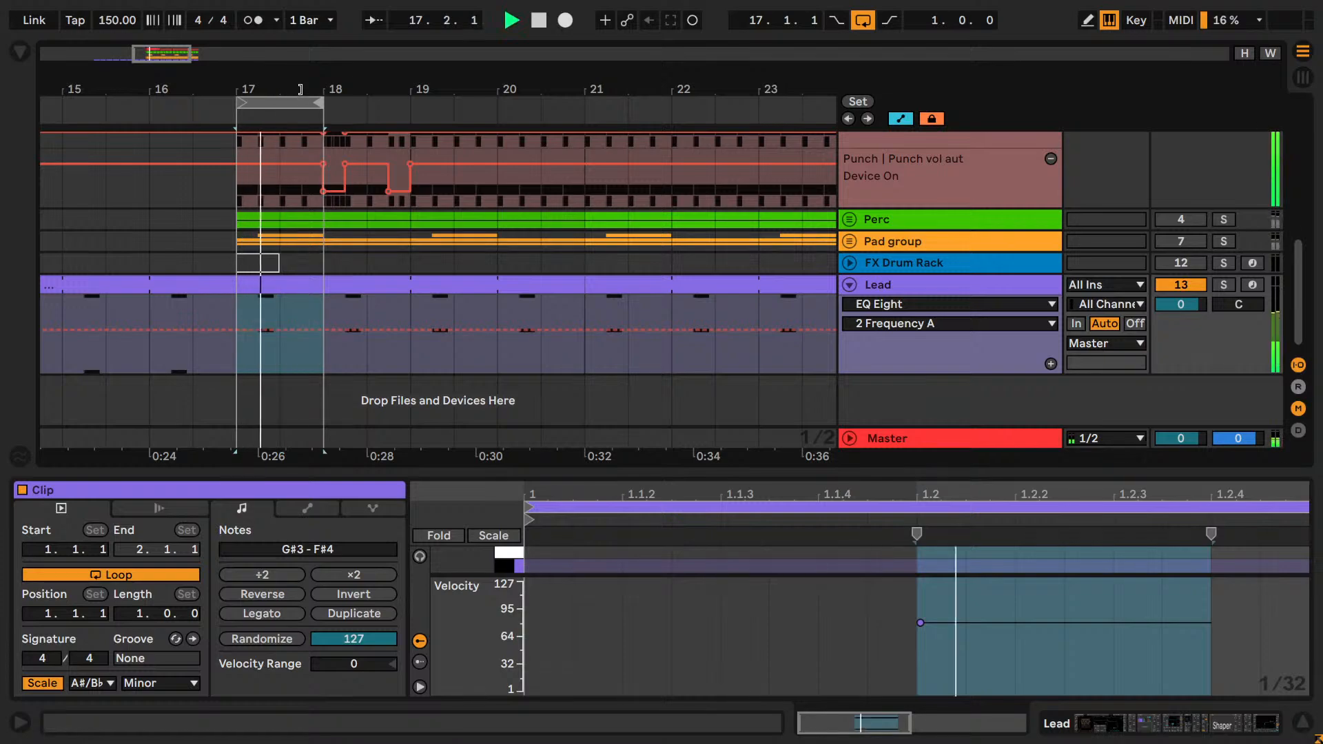
Return to the Lead's EQ and fine-tune band 2's frequency by ear, settling on 647 Hz.
key("shift+Tab")
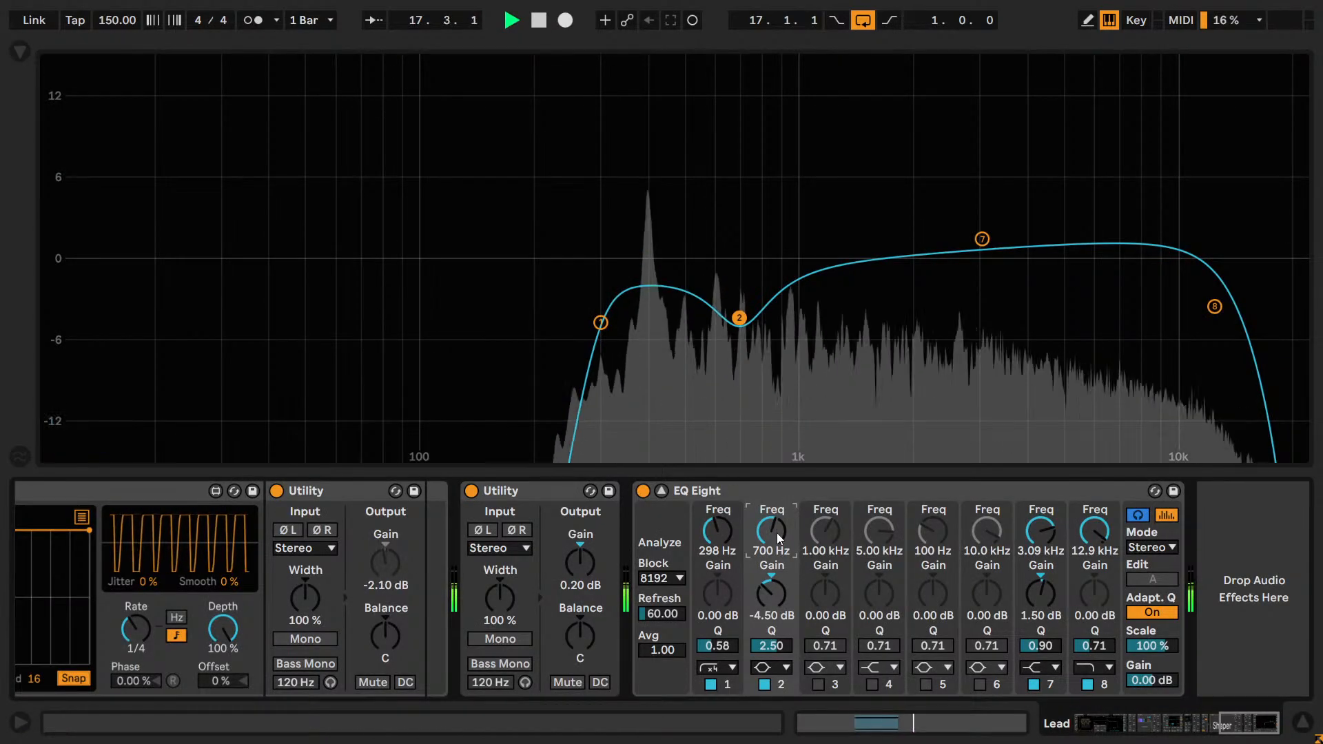
scroll(776, 532, "down", 2)
scroll(775, 532, "down", 2)
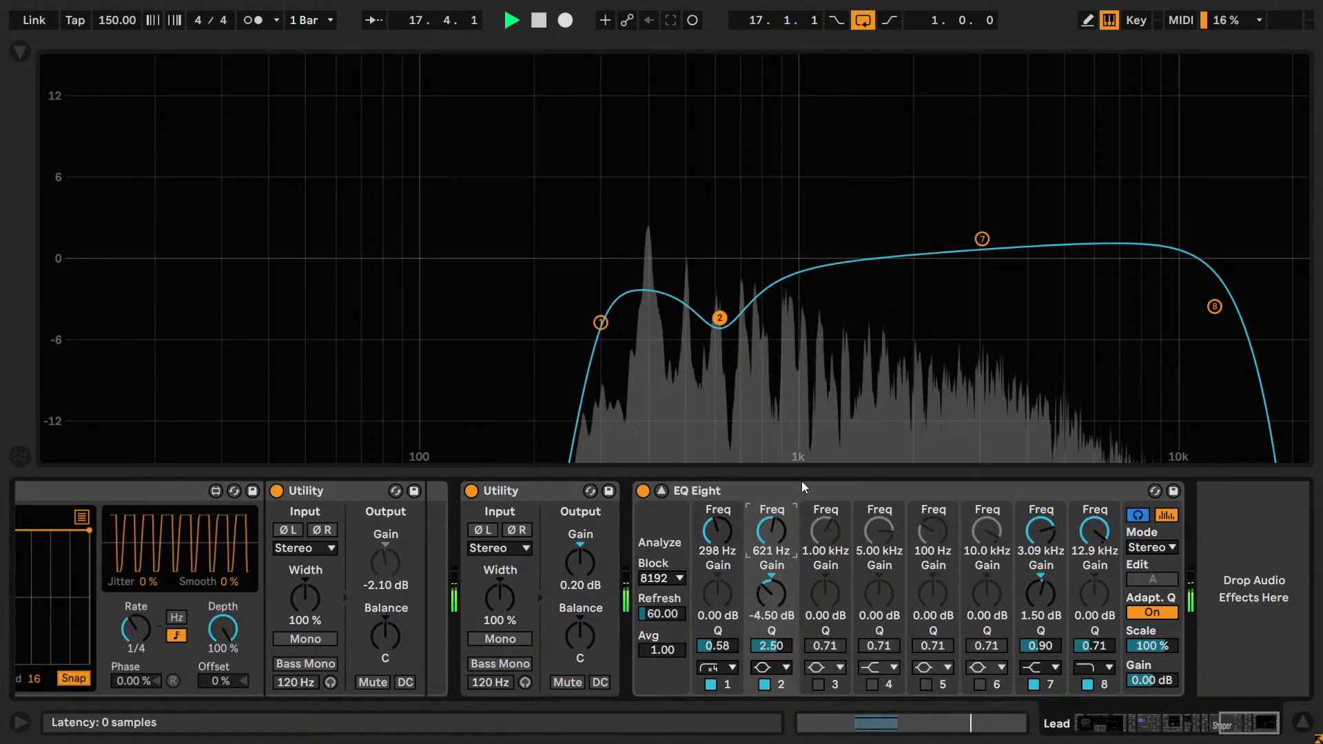
key("Up")
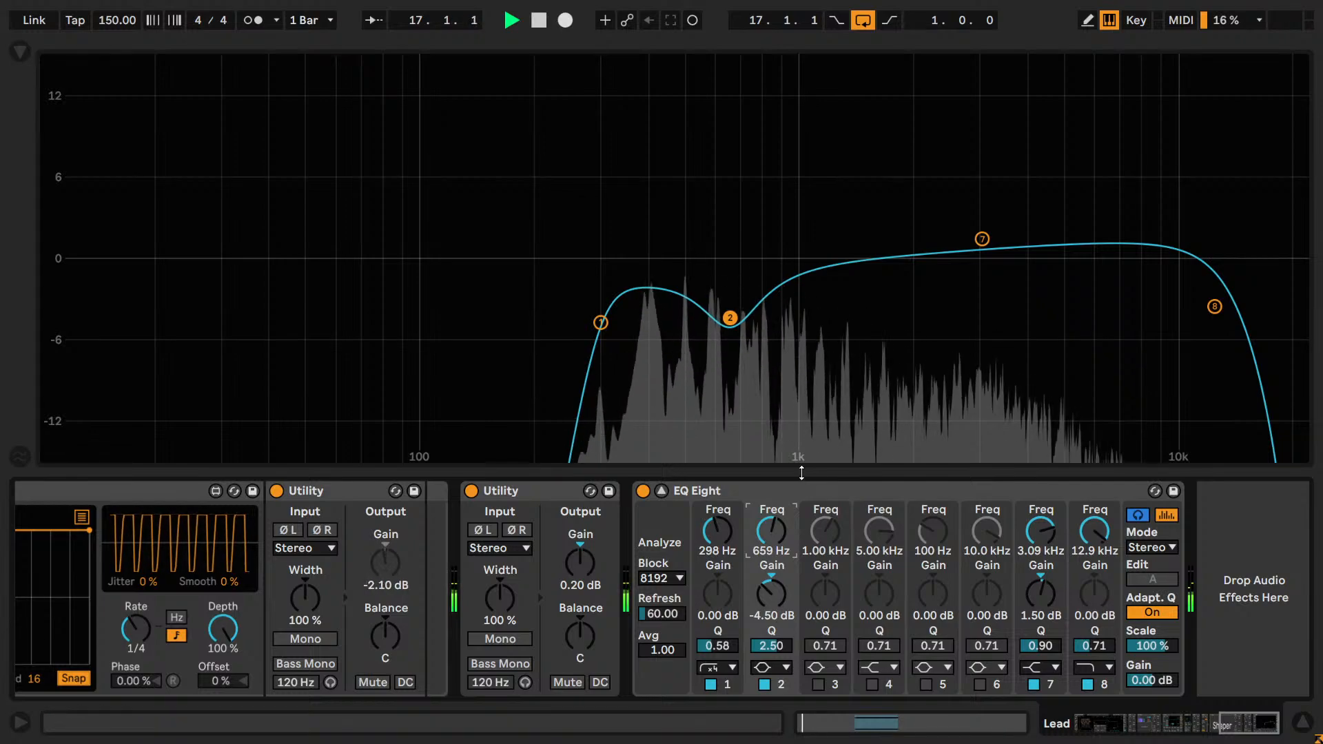
key("Down")
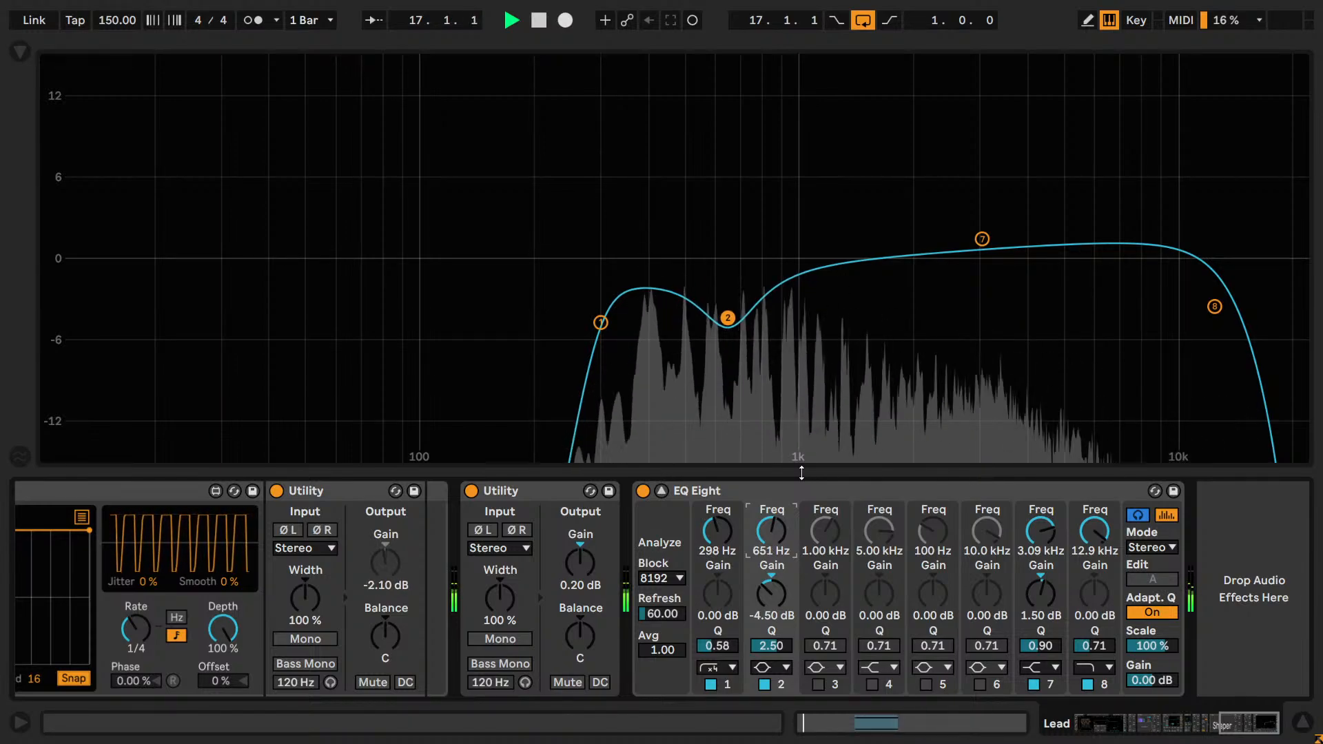
Ease band 2's cut to -3.80 dB, comparing the band on and off while adjusting.
left_click_drag(774, 592, 777, 565)
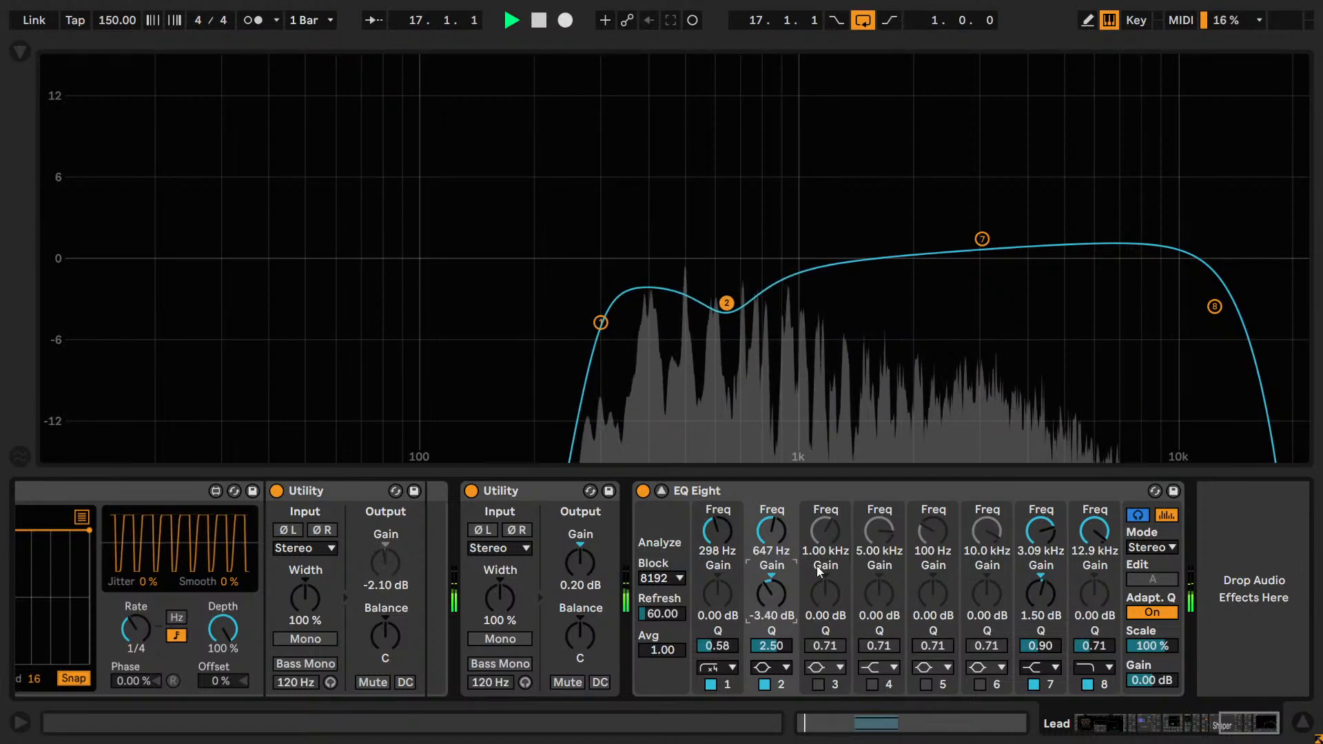
left_click(763, 684)
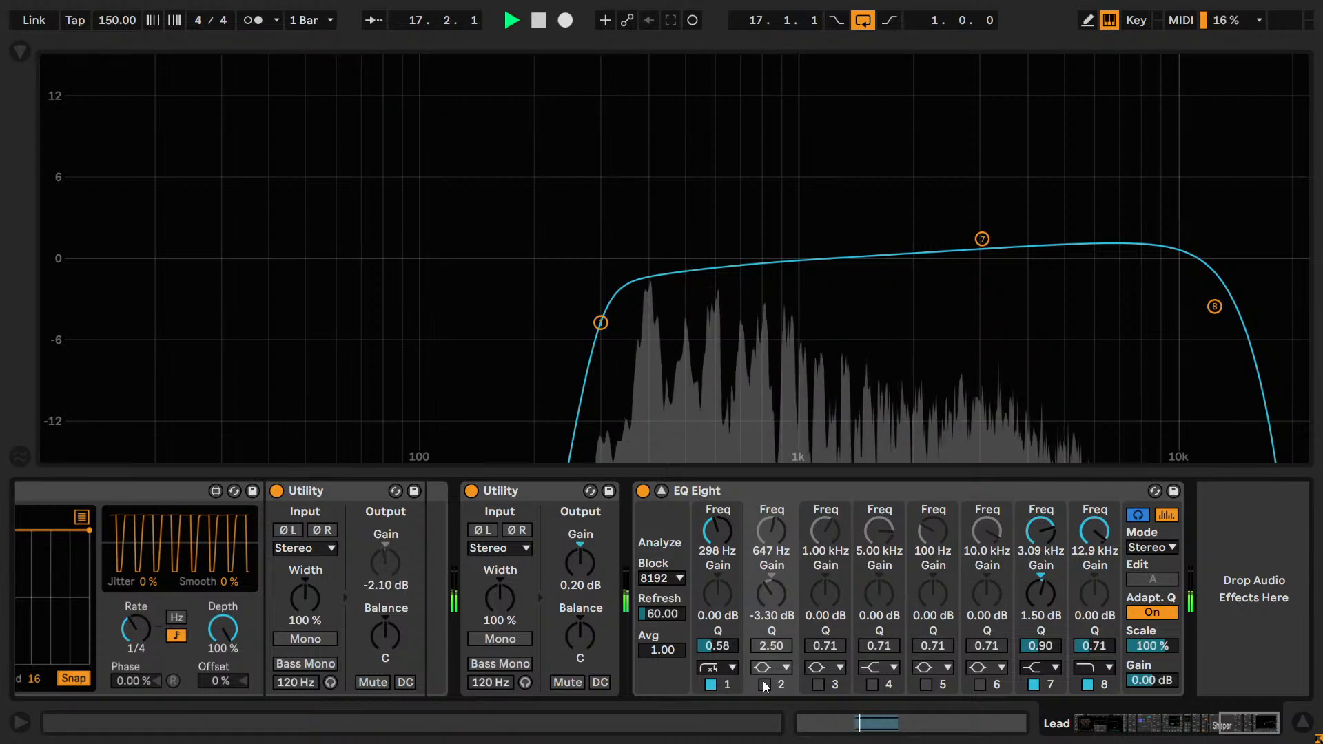
left_click(763, 683)
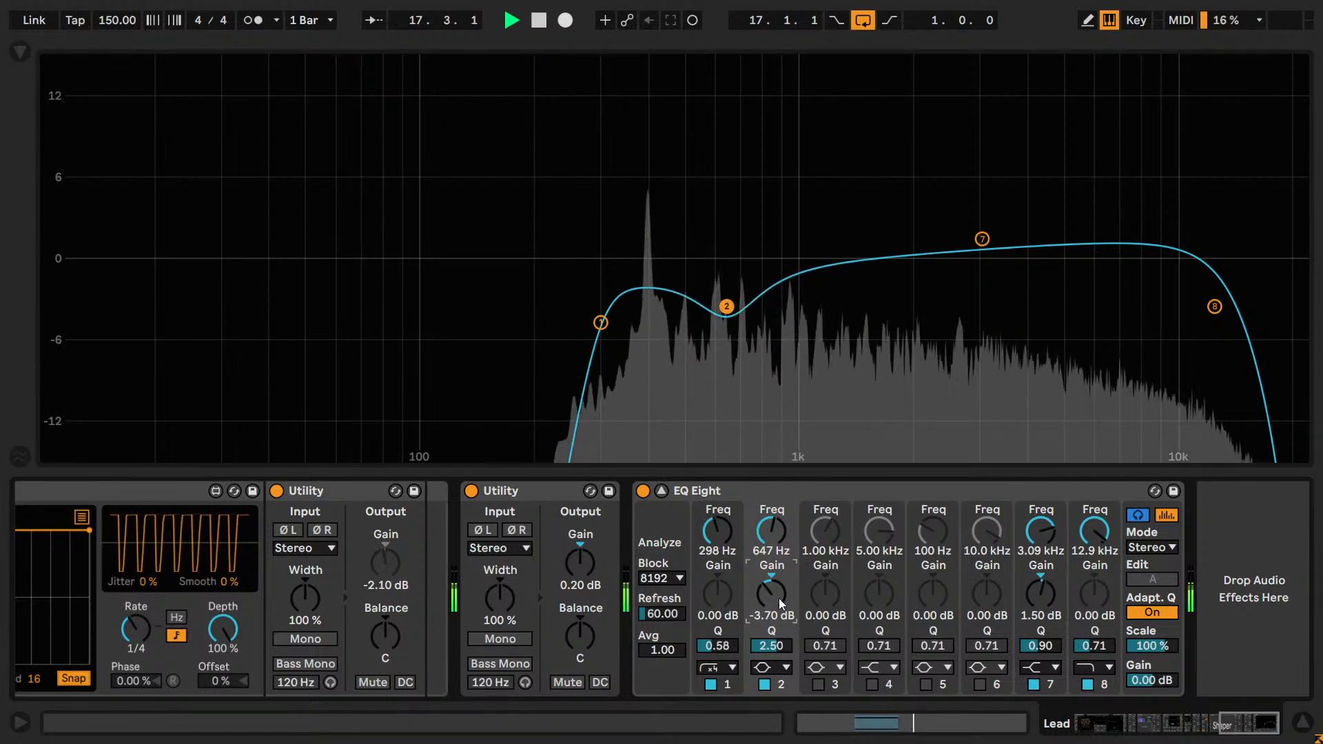
left_click(764, 684)
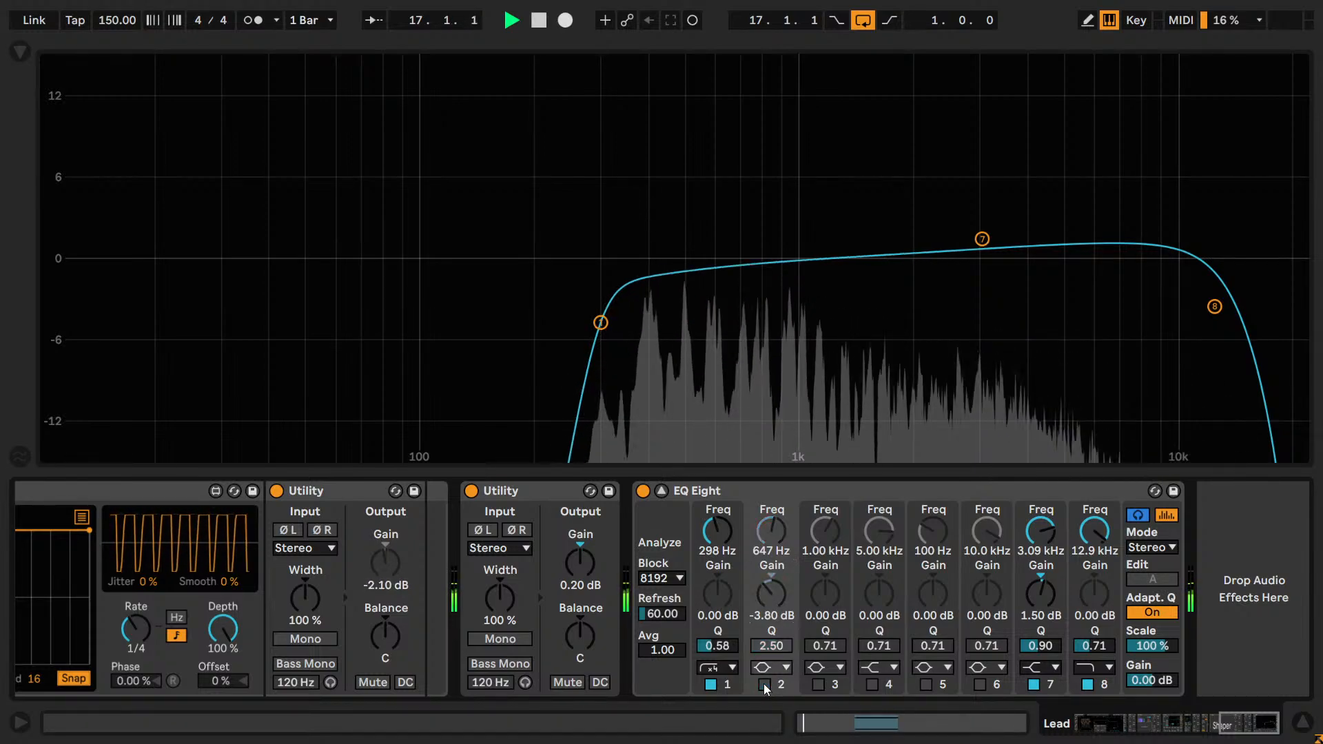
left_click(764, 684)
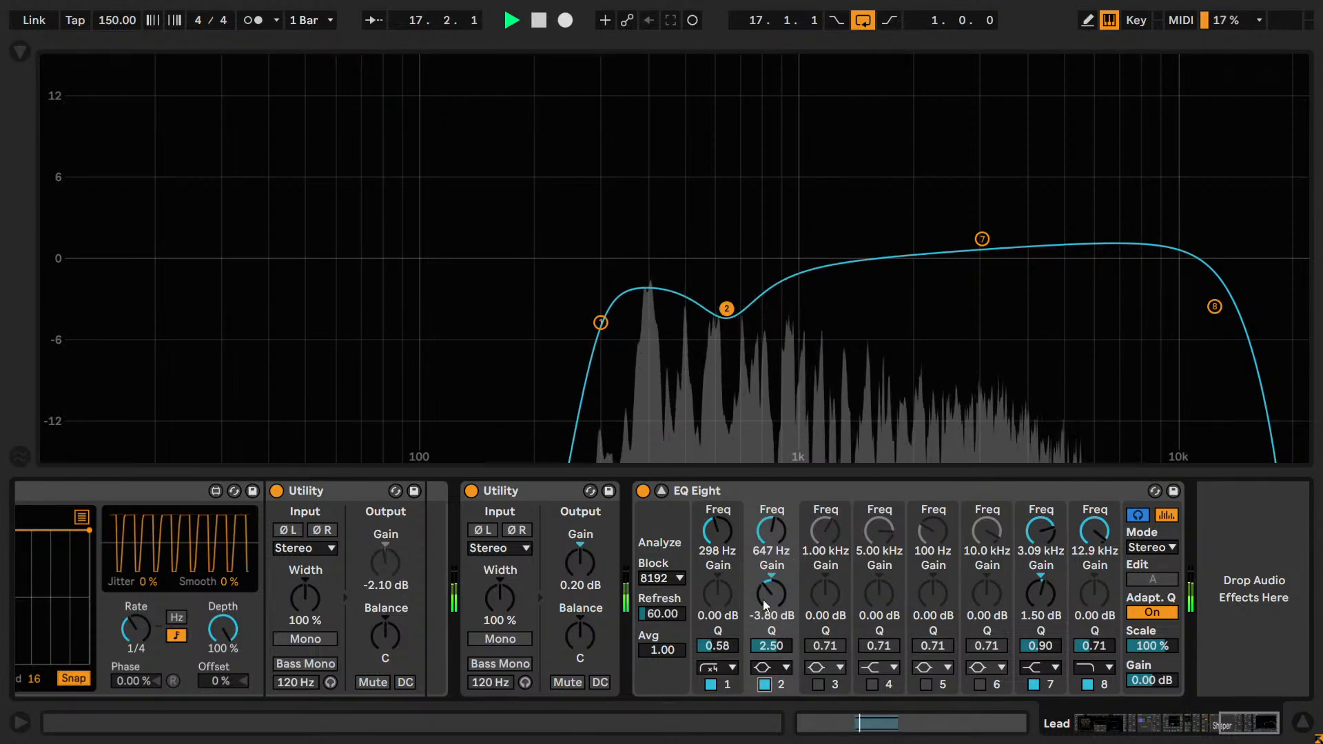
Audition slightly shallower and deeper cuts on band 2, comparing the band on and off, and settle its gain on -3.80 dB.
left_click_drag(764, 600, 764, 598)
left_click(764, 684)
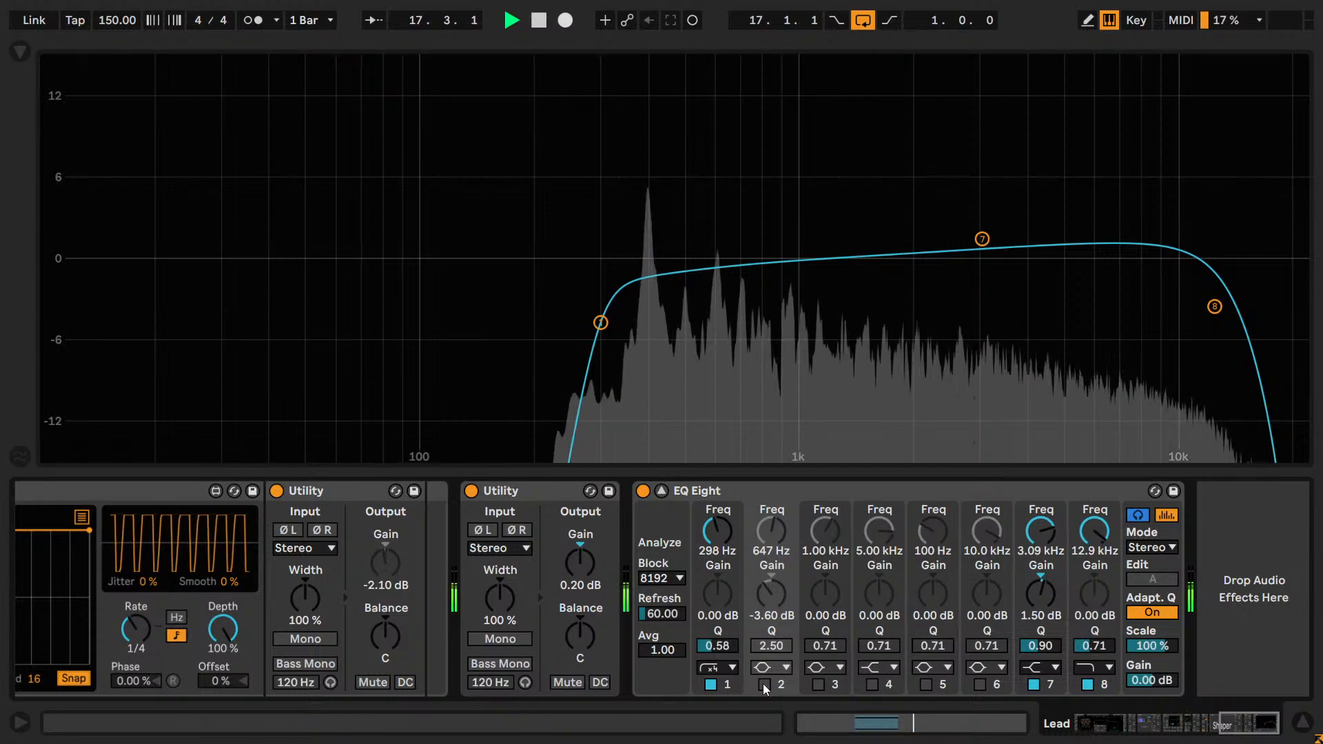
left_click(764, 684)
left_click_drag(763, 603, 783, 605)
left_click(764, 685)
left_click(763, 684)
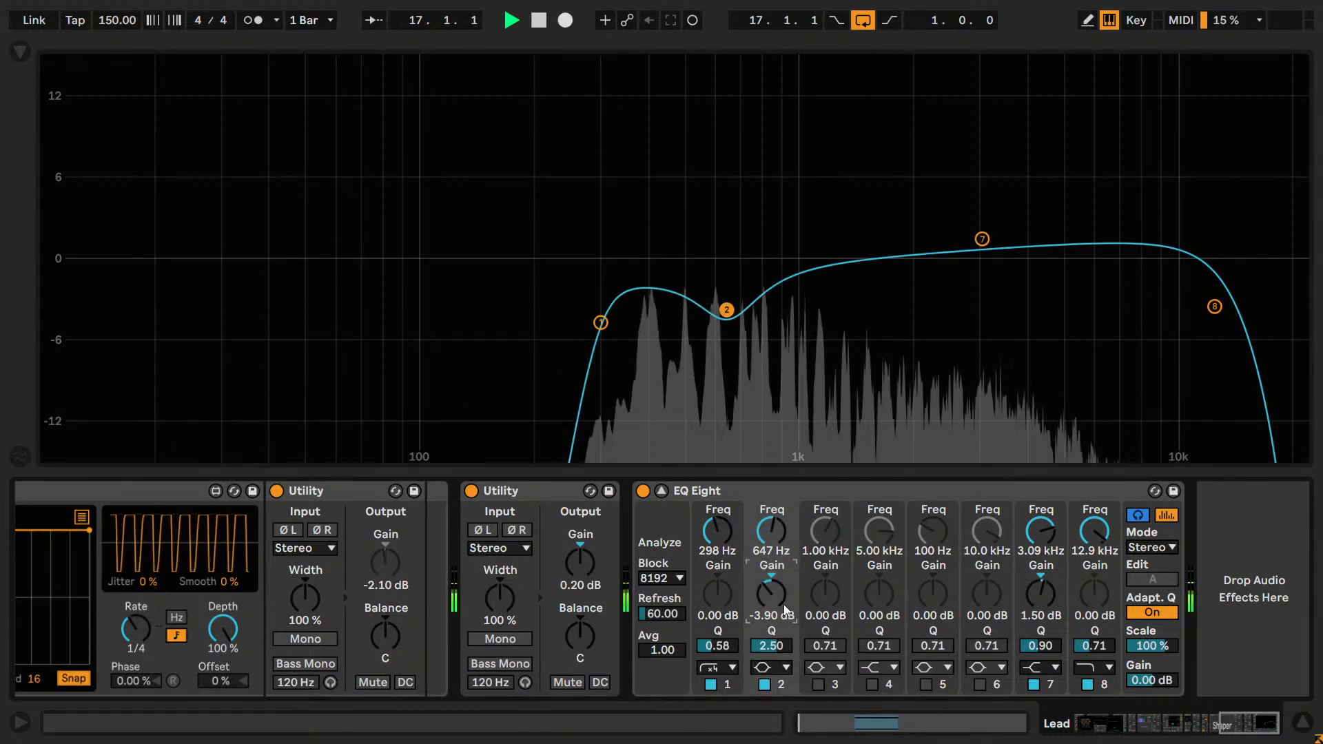
left_click(760, 682)
left_click_drag(769, 592, 769, 590)
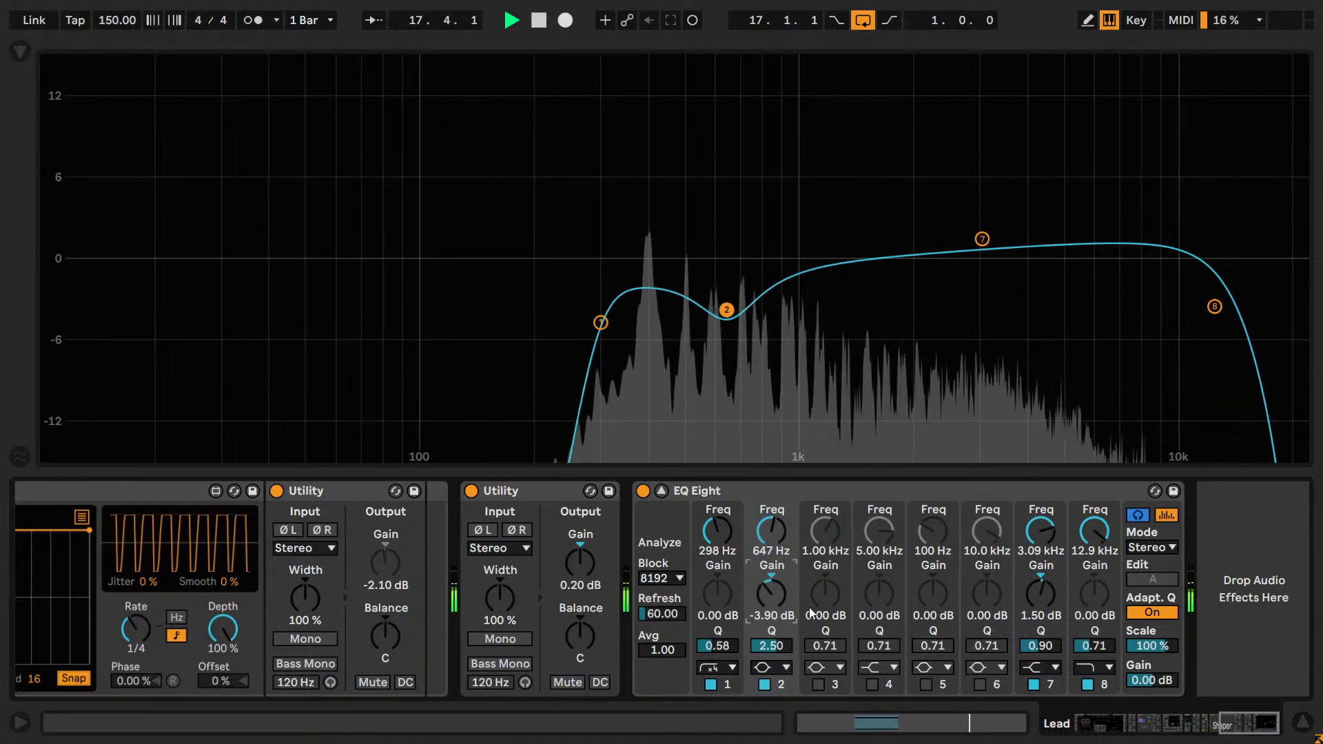
Refine band 2's Q by ear, trying nearby values such as 3.00, 2.75 and 2.54, and settle on 2.64.
left_click(771, 648)
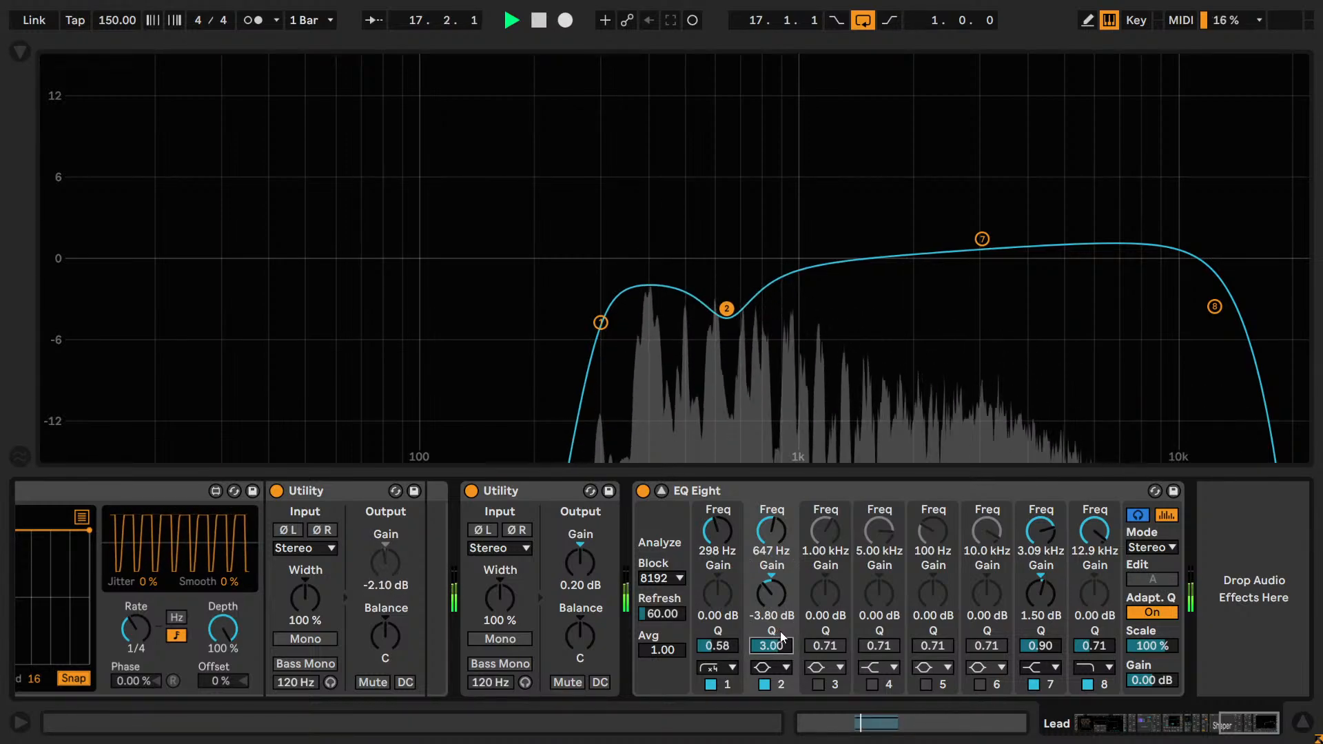
type("2.75")
key("Return")
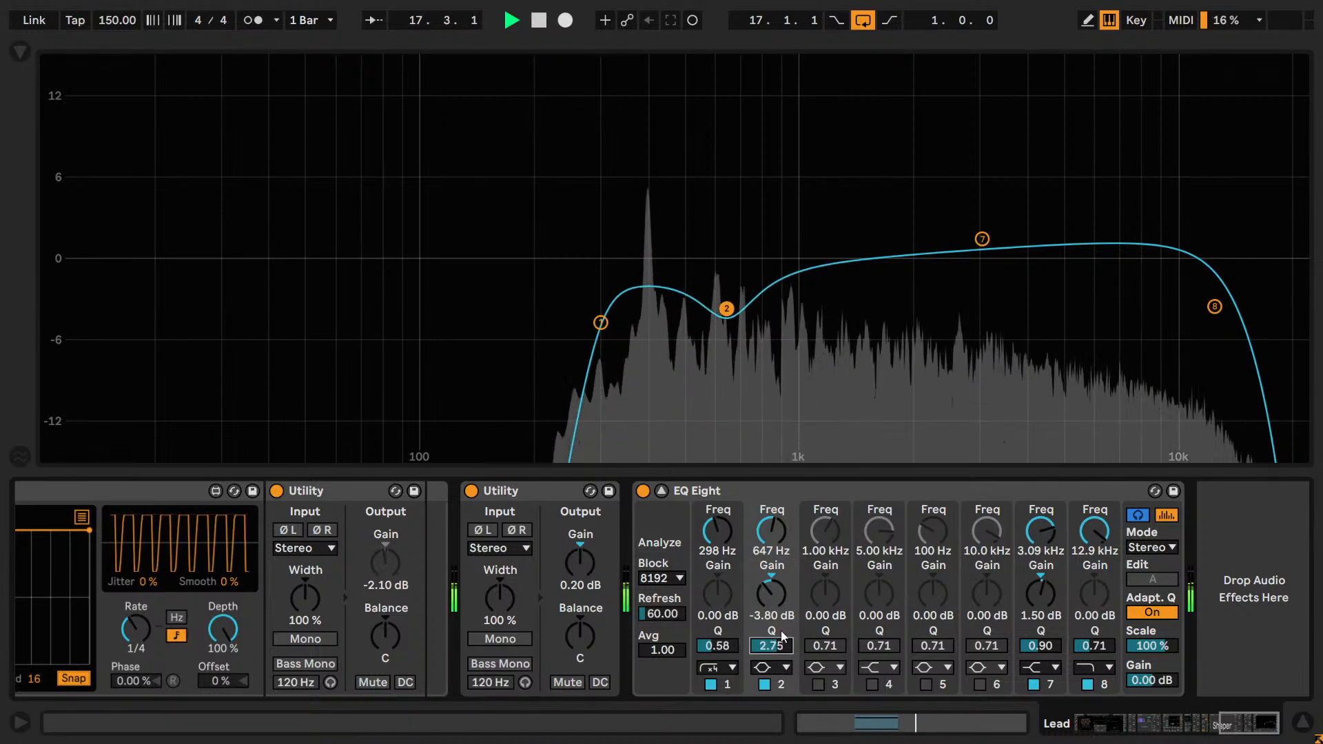
type("2")
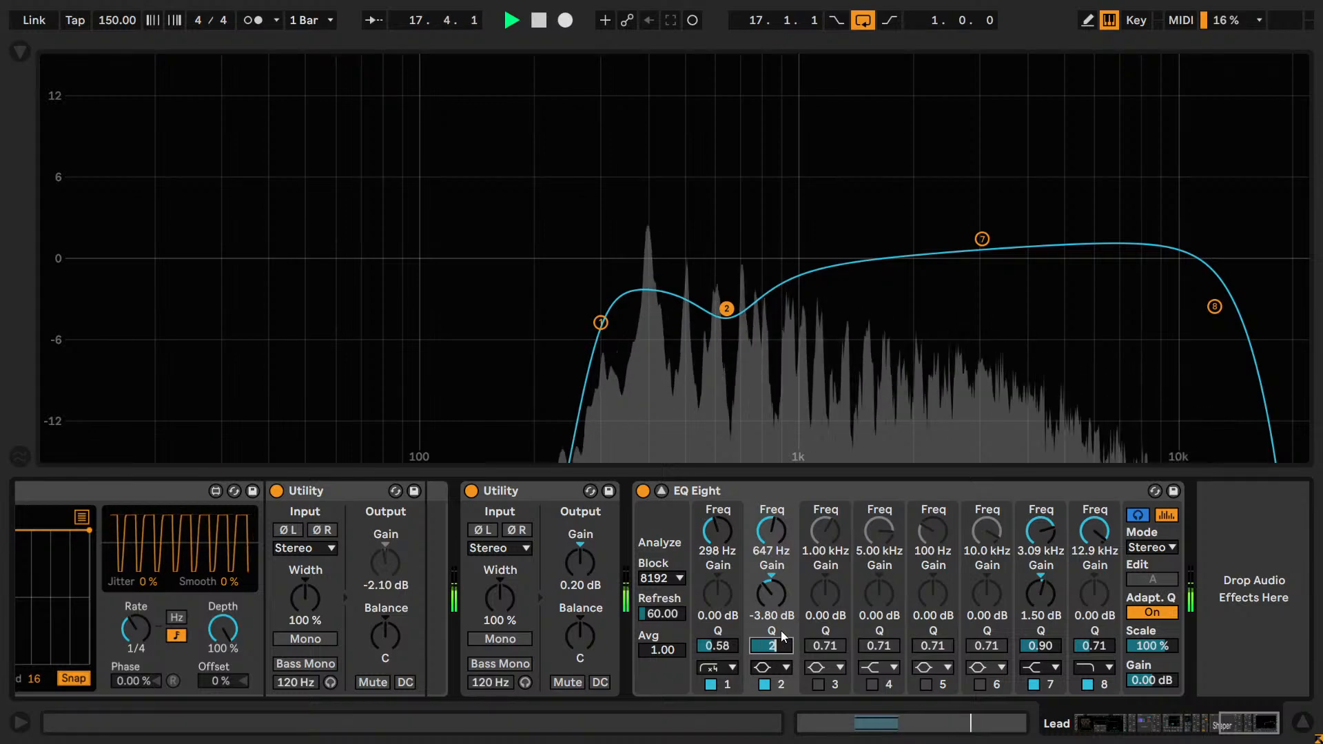
type(".64")
key("Return")
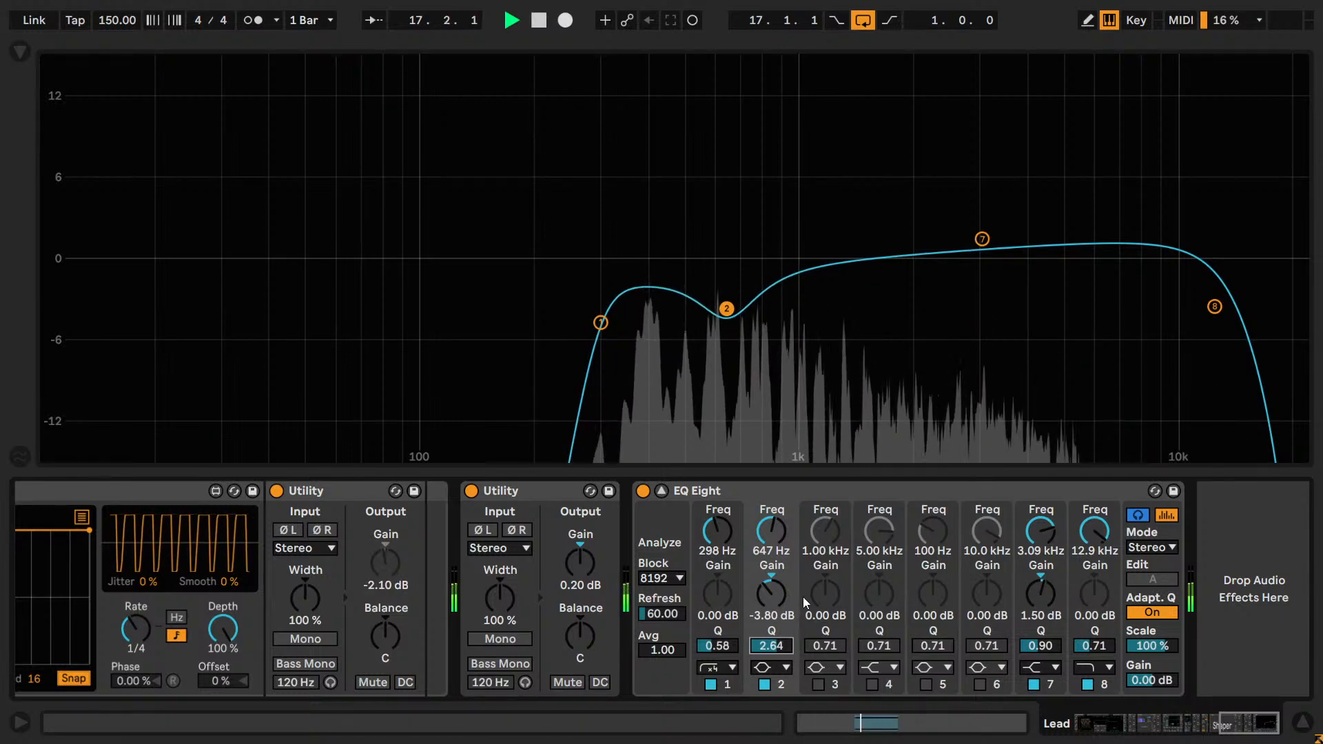
key("Down")
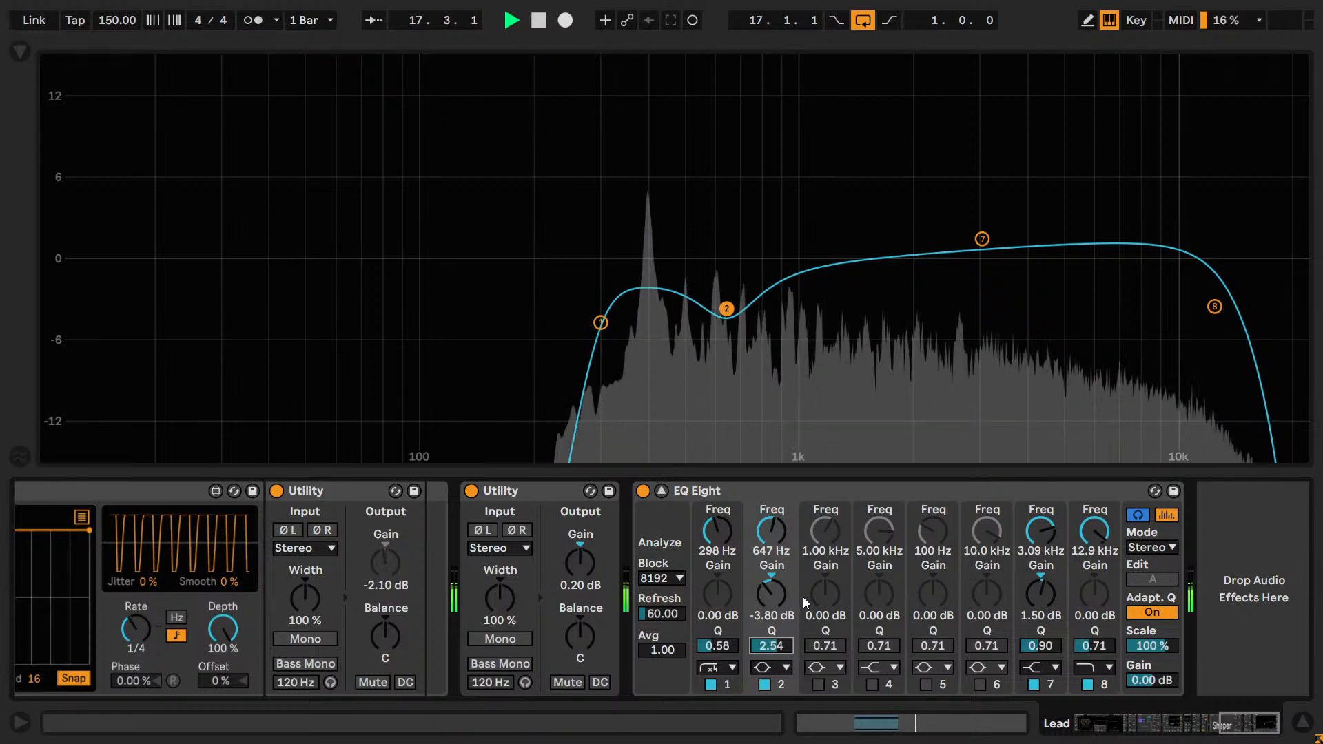
key("Up")
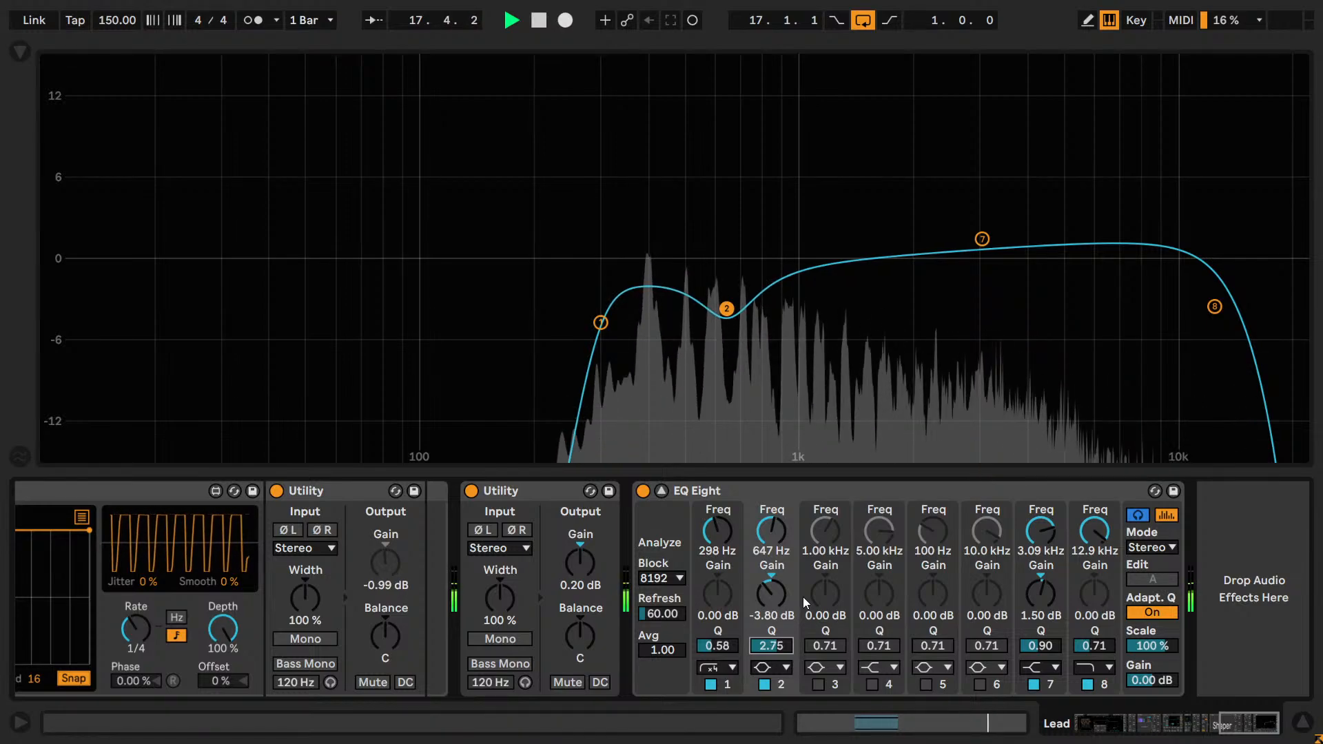
Compare the narrowed band 2 cut on and off by ear, keep it enabled, stop playback and save the set.
left_click(765, 685)
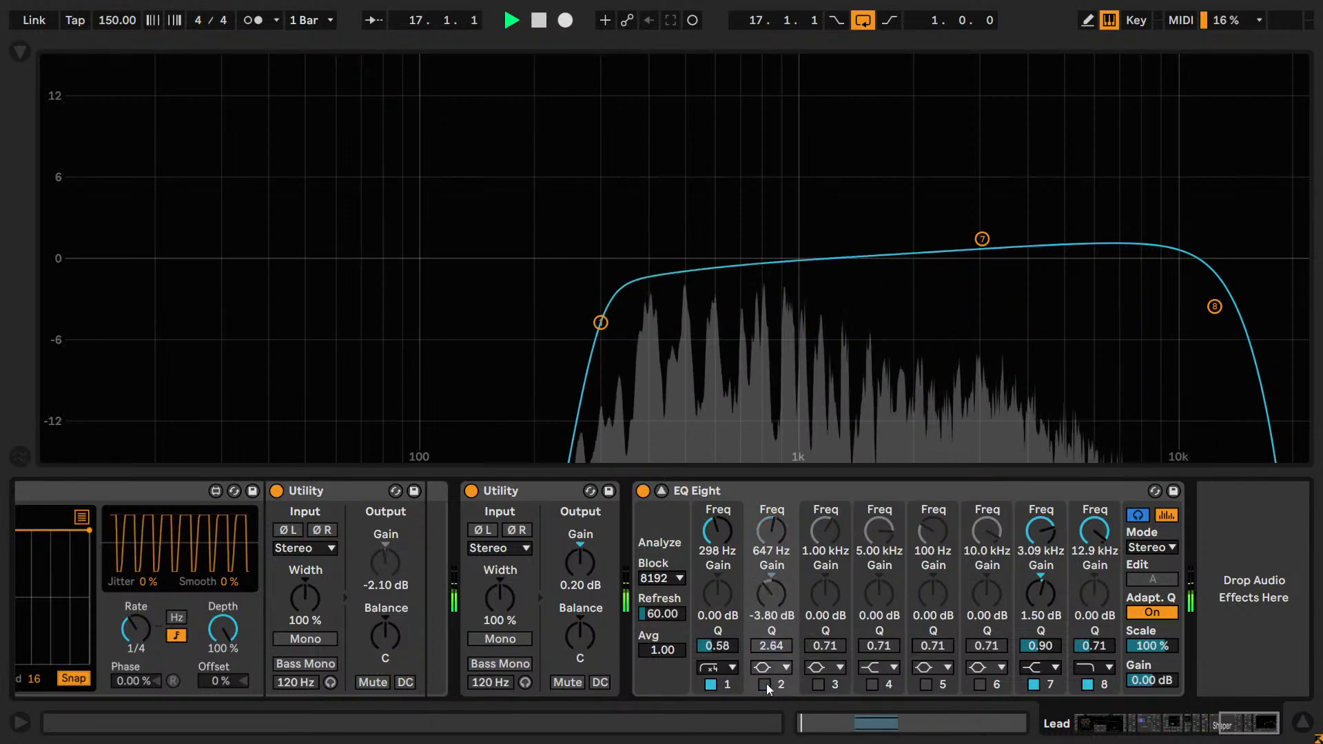
left_click(765, 684)
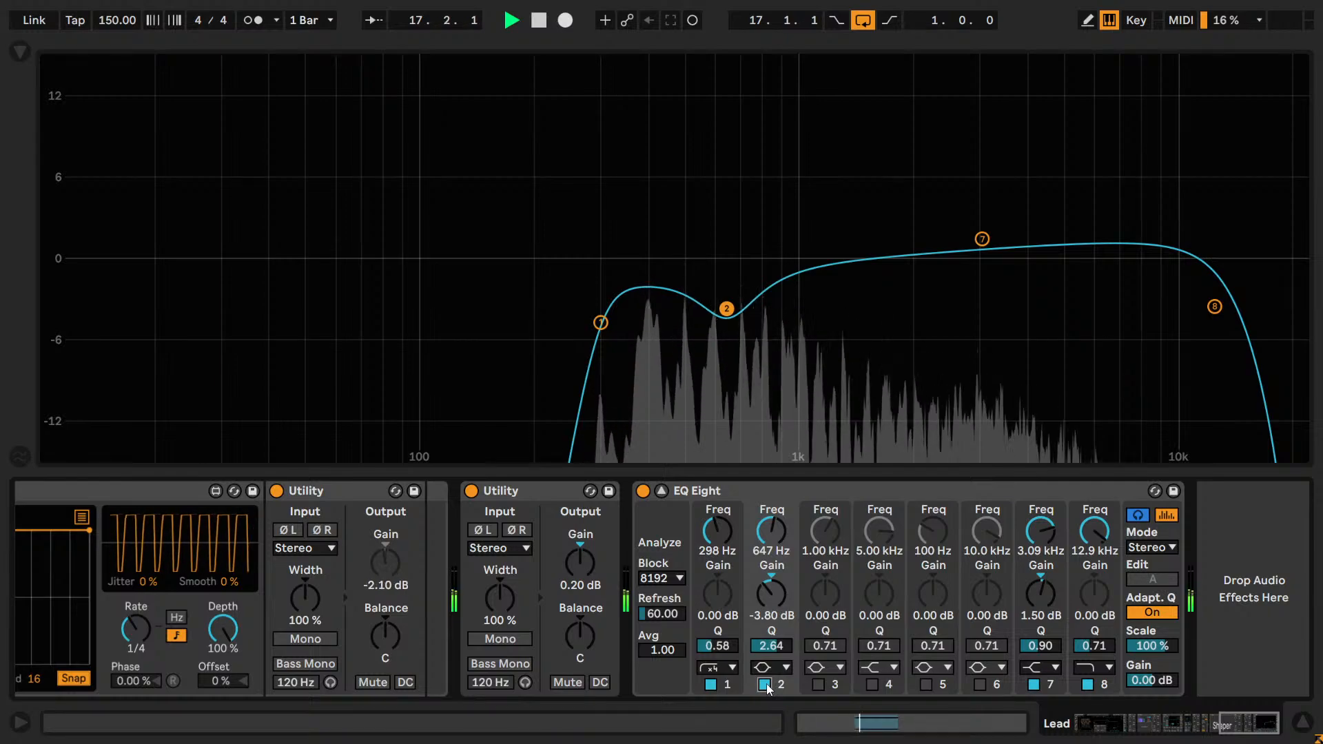
left_click(765, 684)
left_click(764, 684)
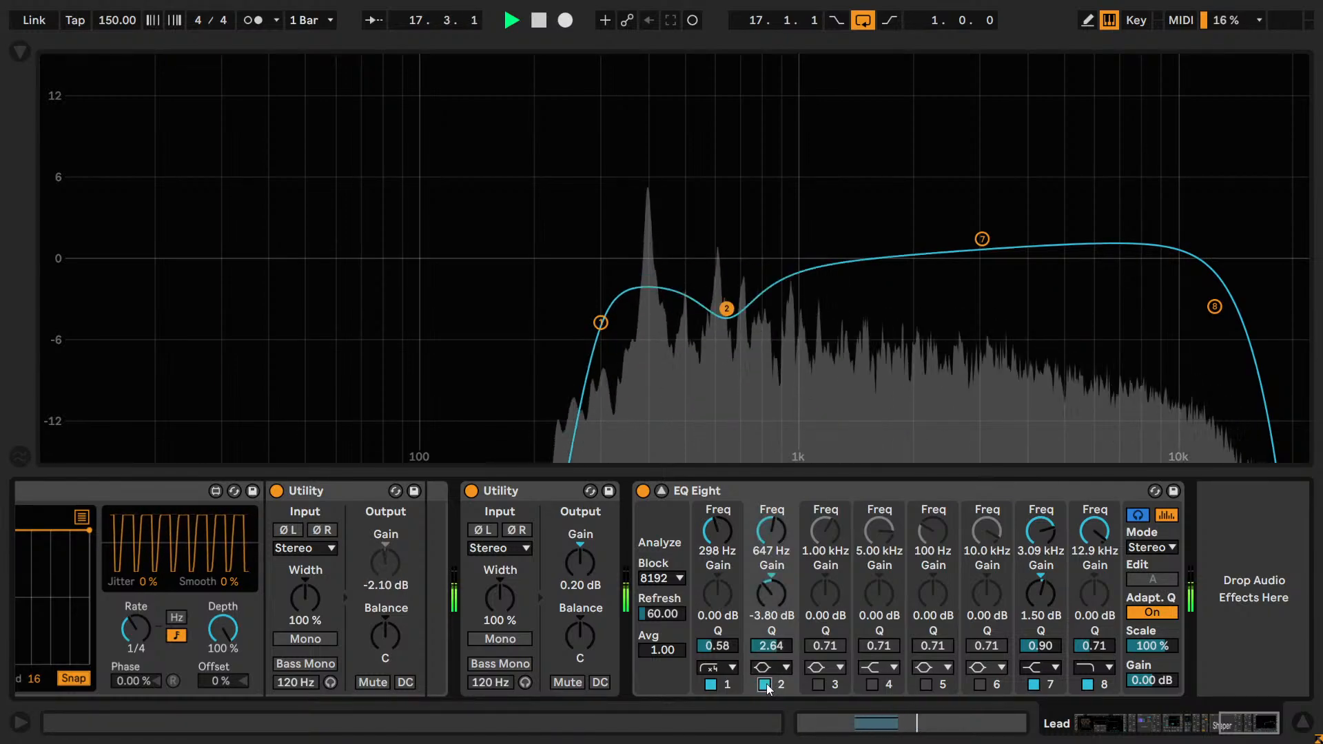
left_click_drag(776, 595, 776, 592)
key("space")
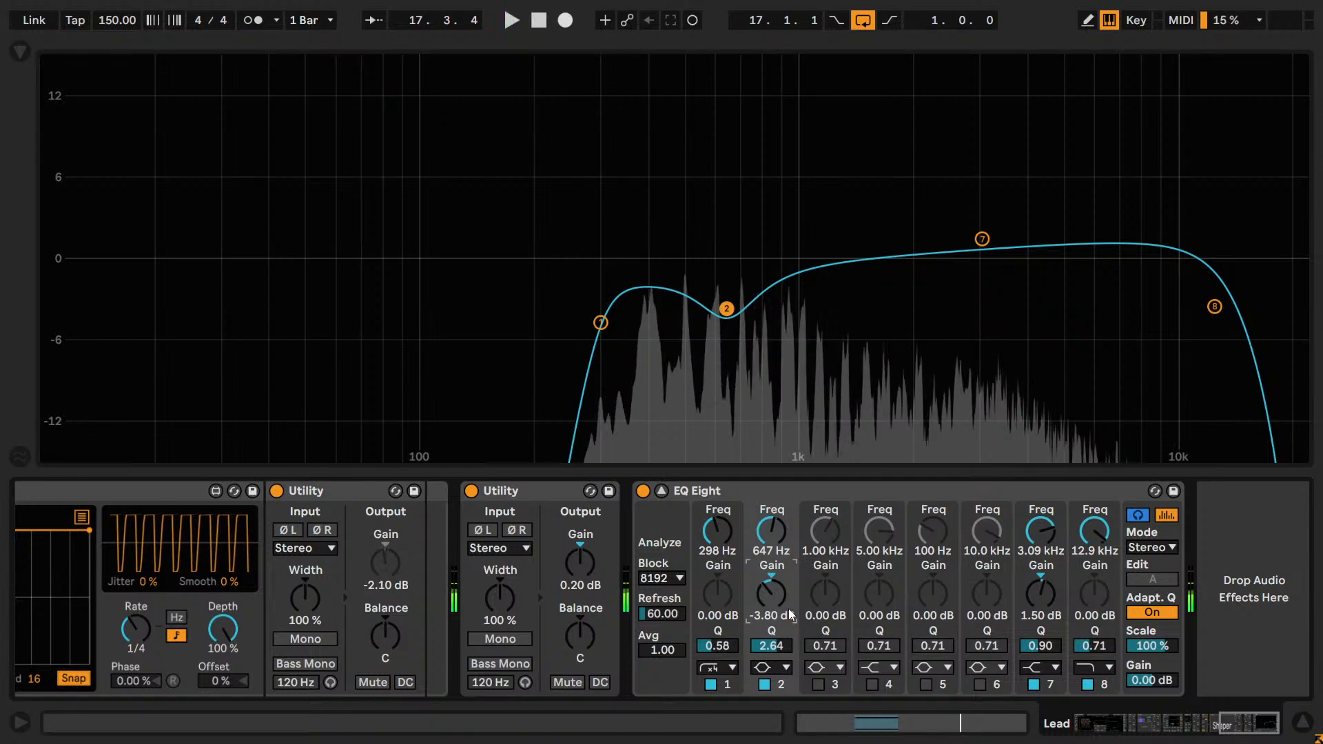
key("ctrl+s")
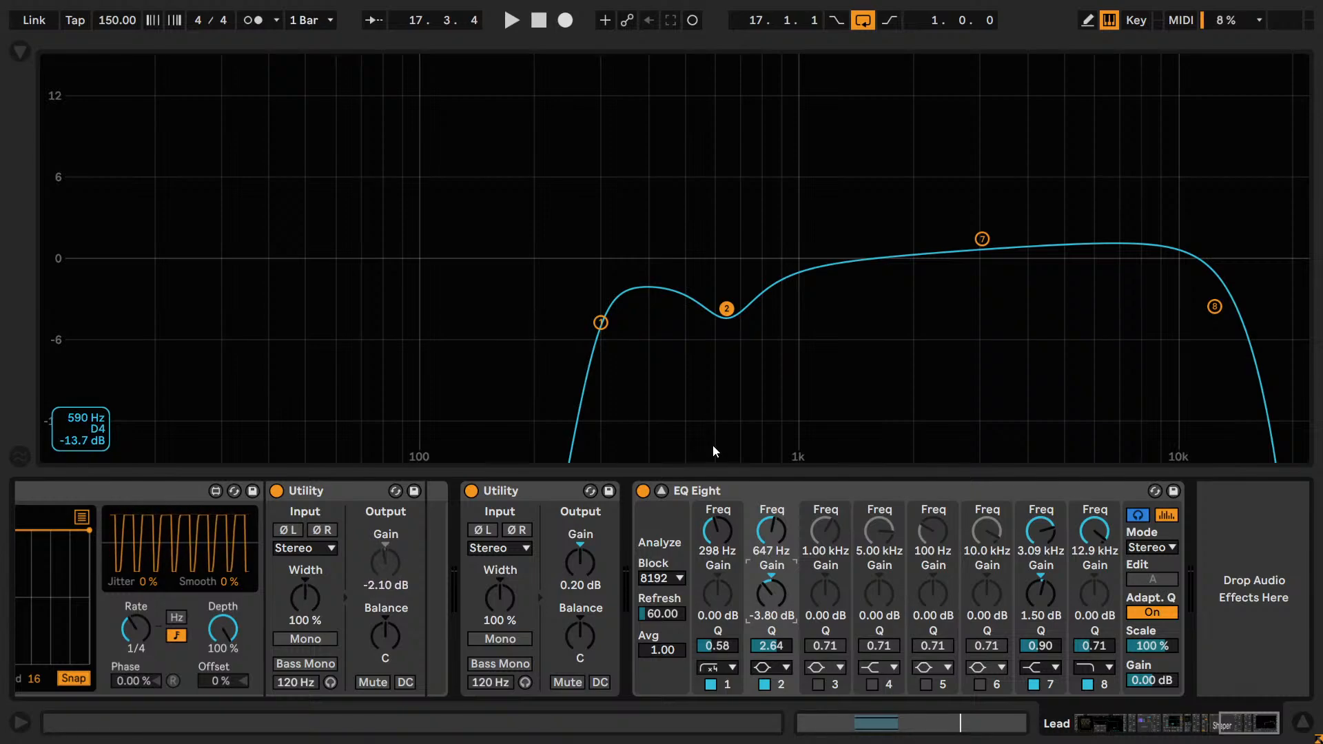
Play the loop again and check the Lead with band 2 bypassed and re-enabled.
left_click(761, 685)
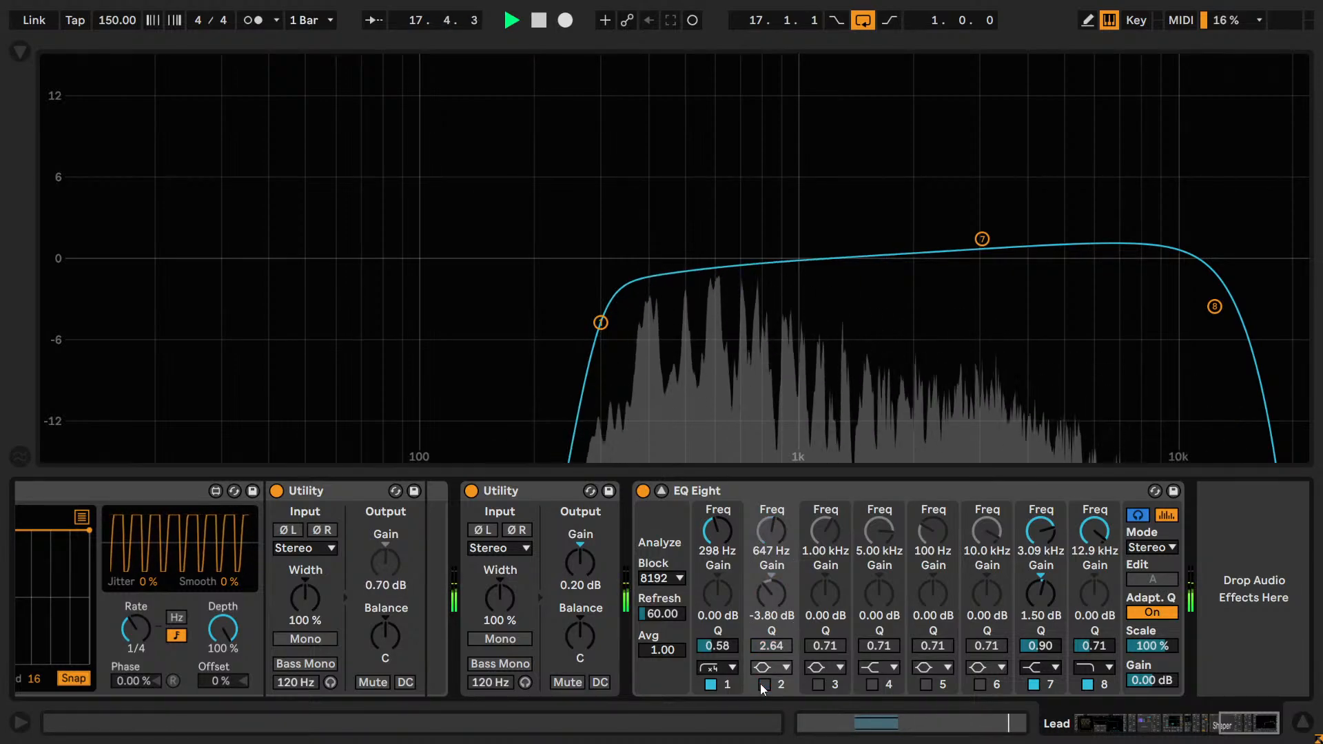
left_click(763, 684)
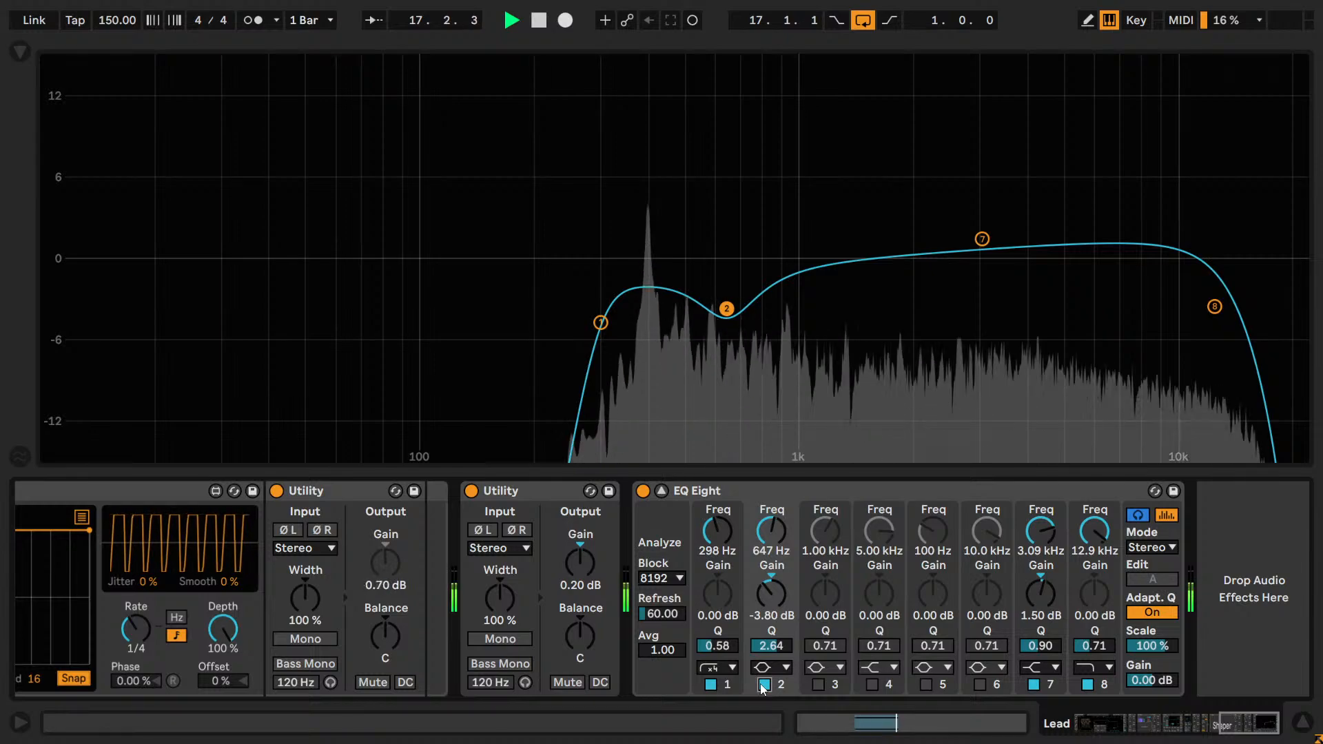
left_click(763, 684)
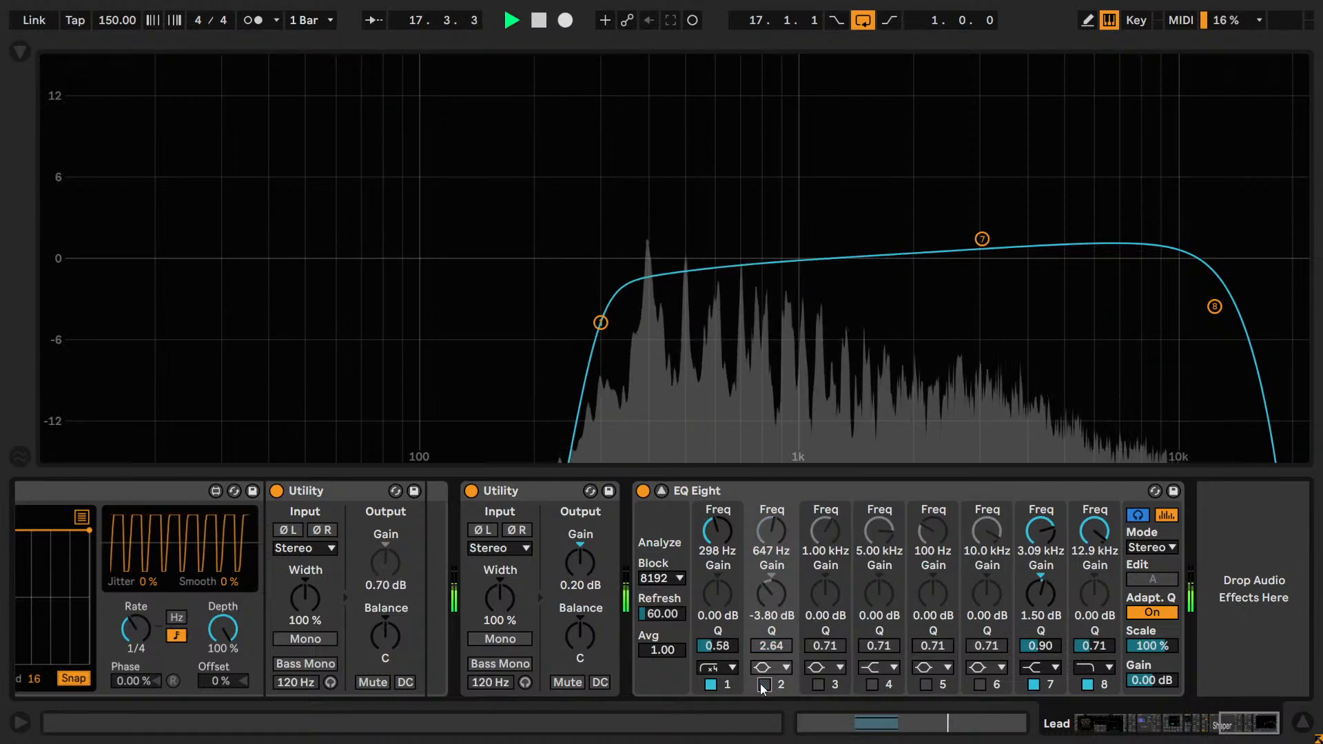
left_click(763, 684)
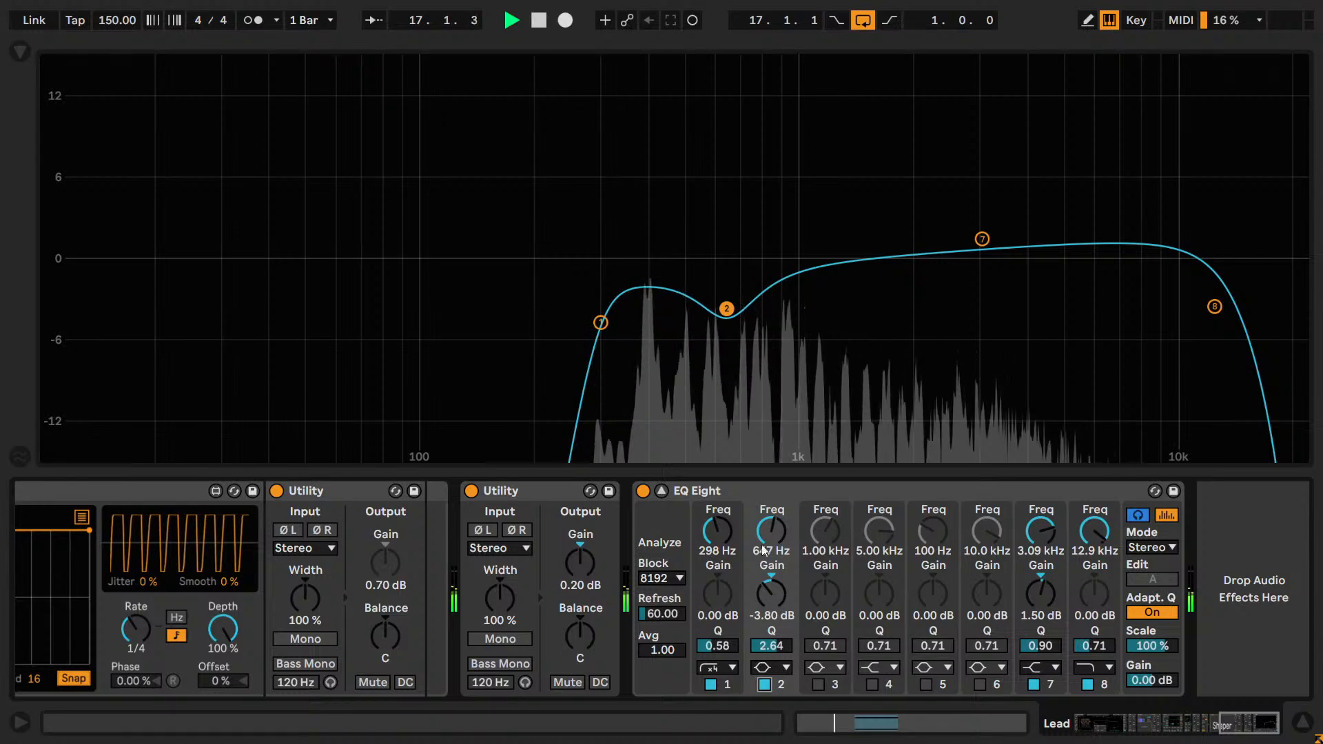
Set up EQ band 3 as an active bell cut with a Q of 2.50 and a gain of -4.00 dB.
left_click(825, 646)
type("2.25")
key("Return")
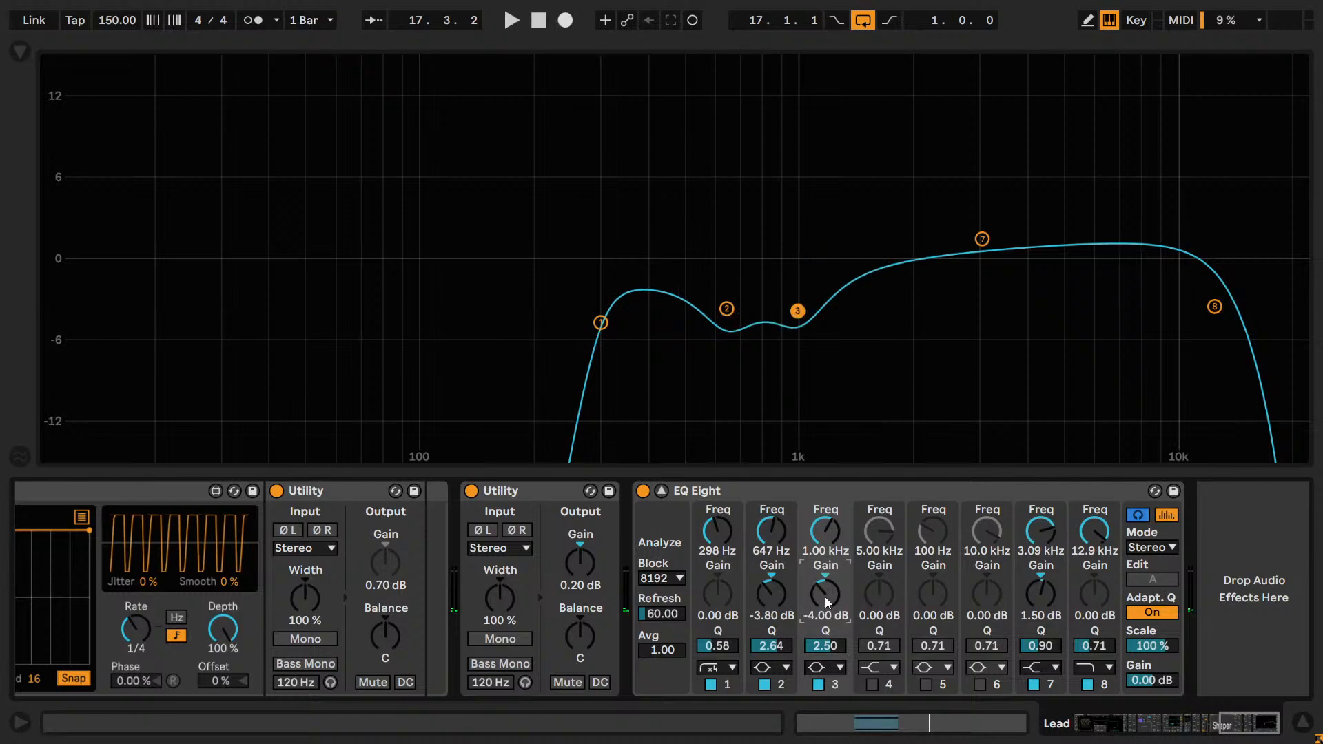
Sweep band 3's frequency by ear to 869 Hz during playback, comparing the band on and off.
mouse_move(821, 517)
left_mouse_down()
mouse_move(821, 571)
mouse_move(830, 504)
mouse_move(824, 528)
mouse_move(825, 514)
left_mouse_up()
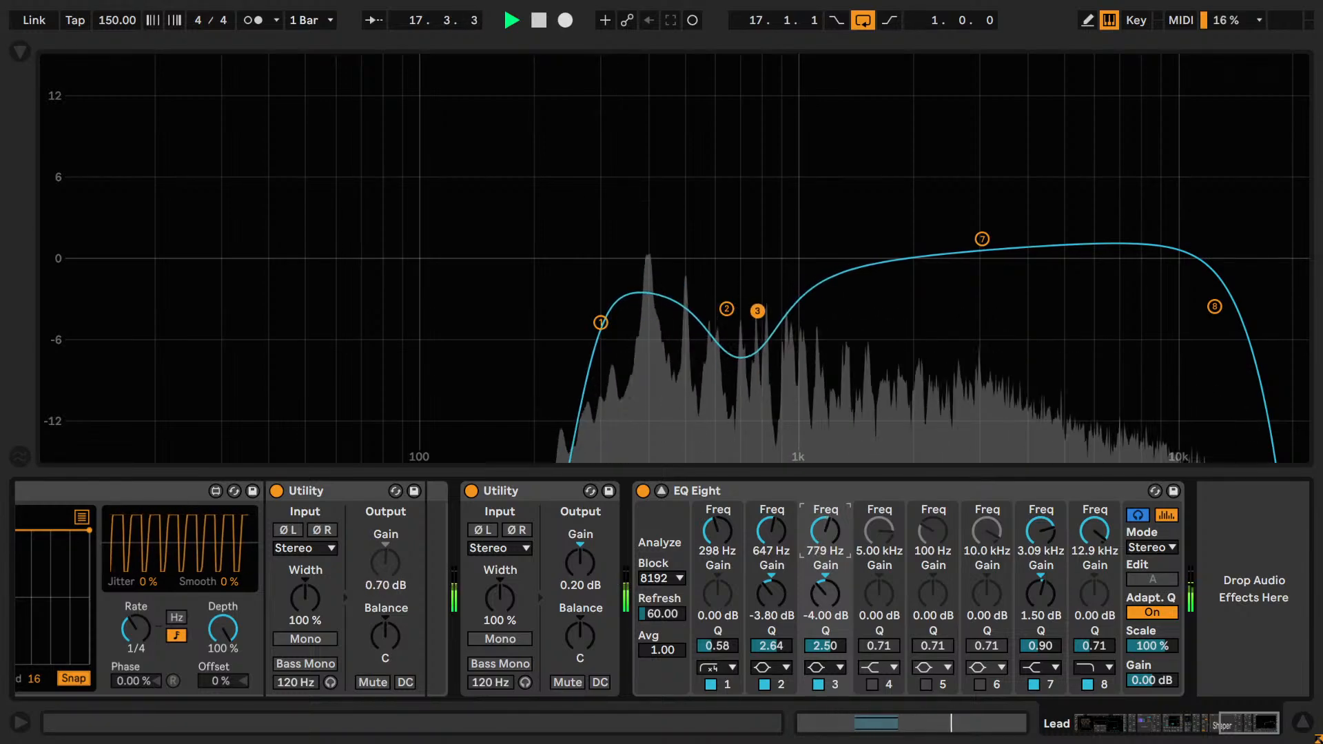
left_click(817, 683)
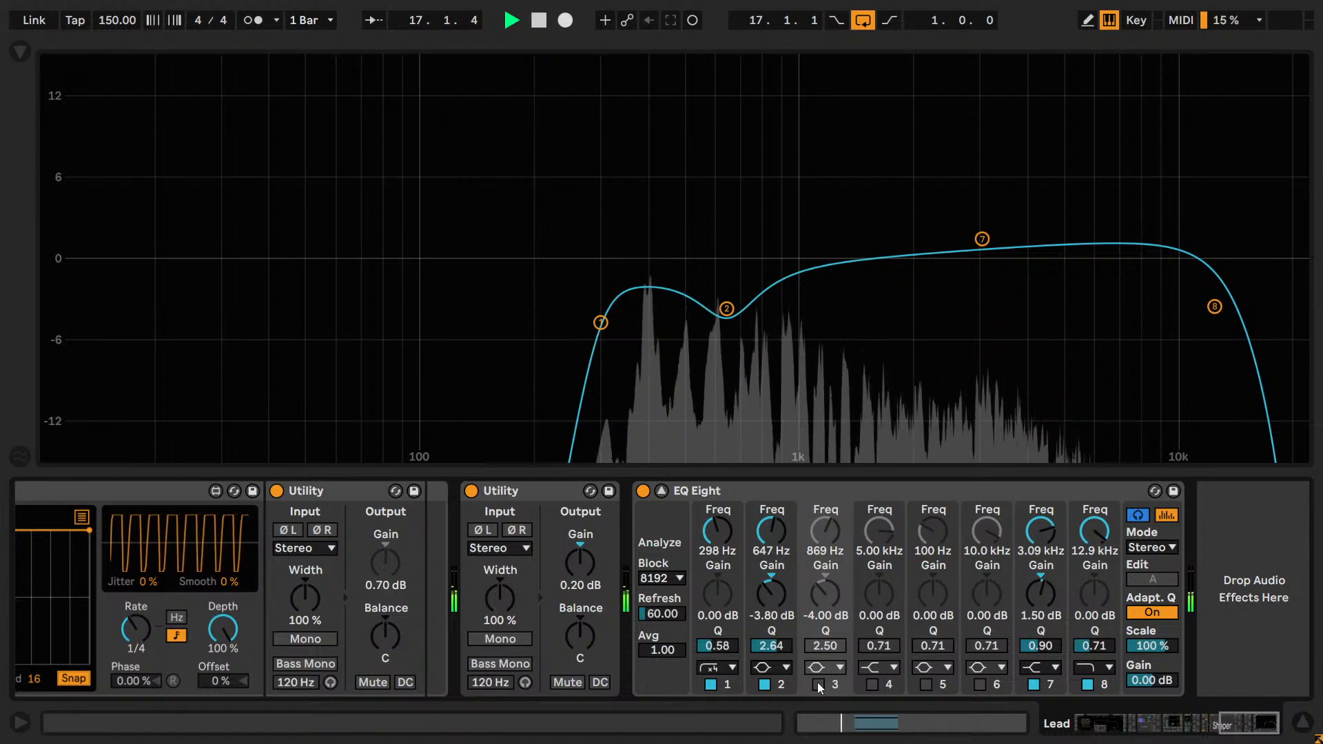
left_click(817, 683)
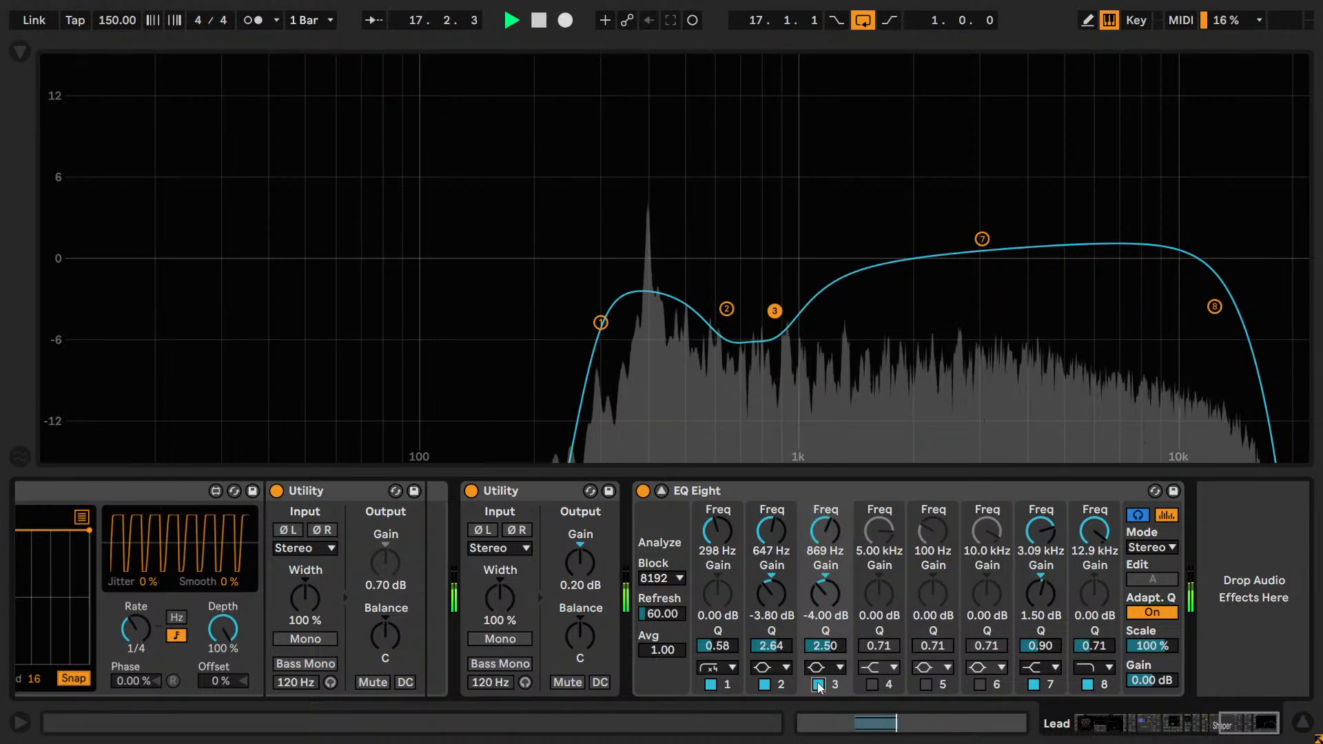
left_click(817, 684)
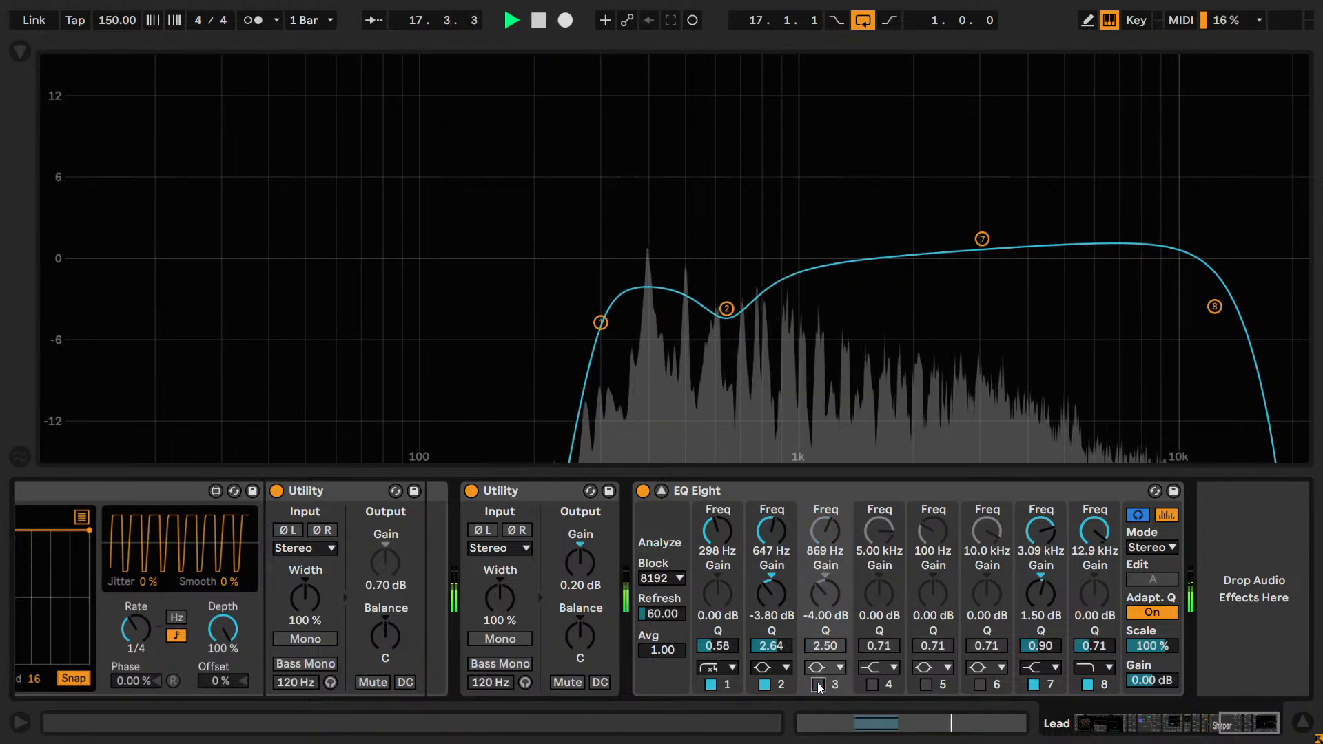
left_click(817, 683)
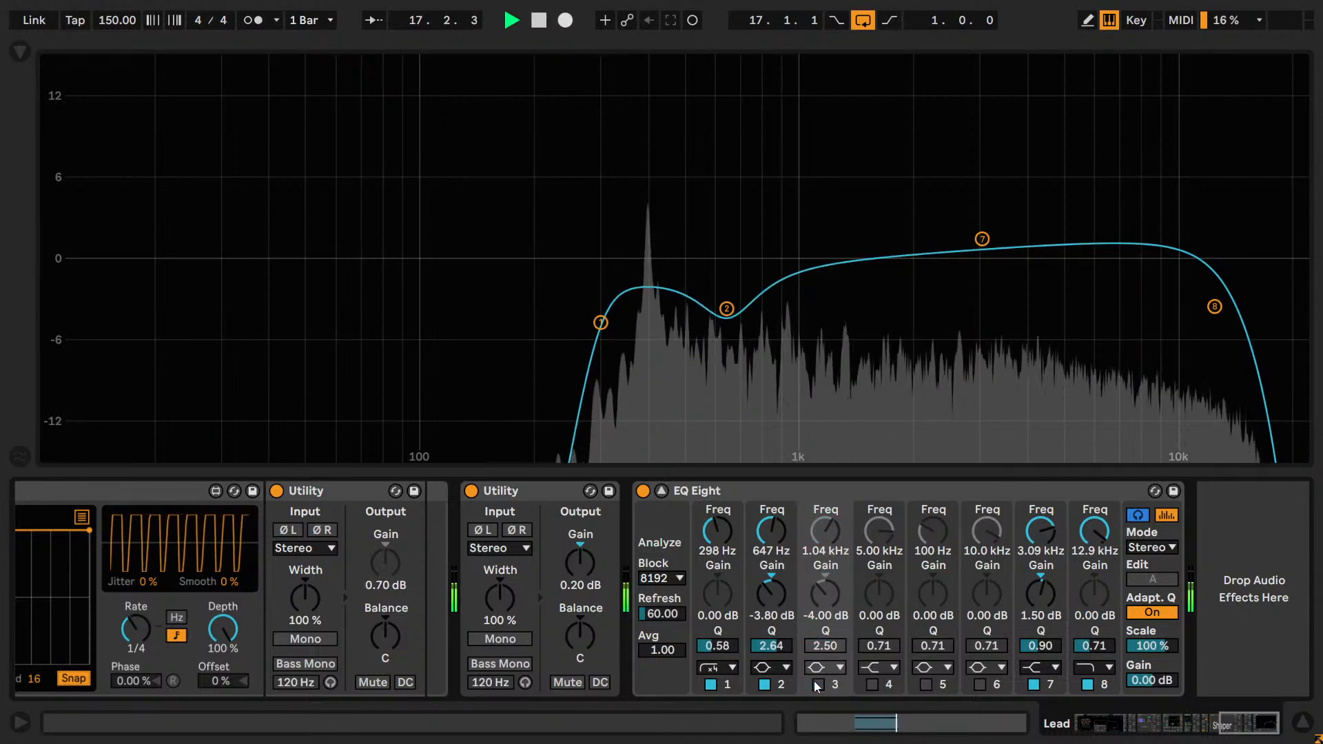
Compare band 3 on and off at 1.04 kHz, fine-tune its frequency to 1.01 kHz and stop playback.
left_click(817, 683)
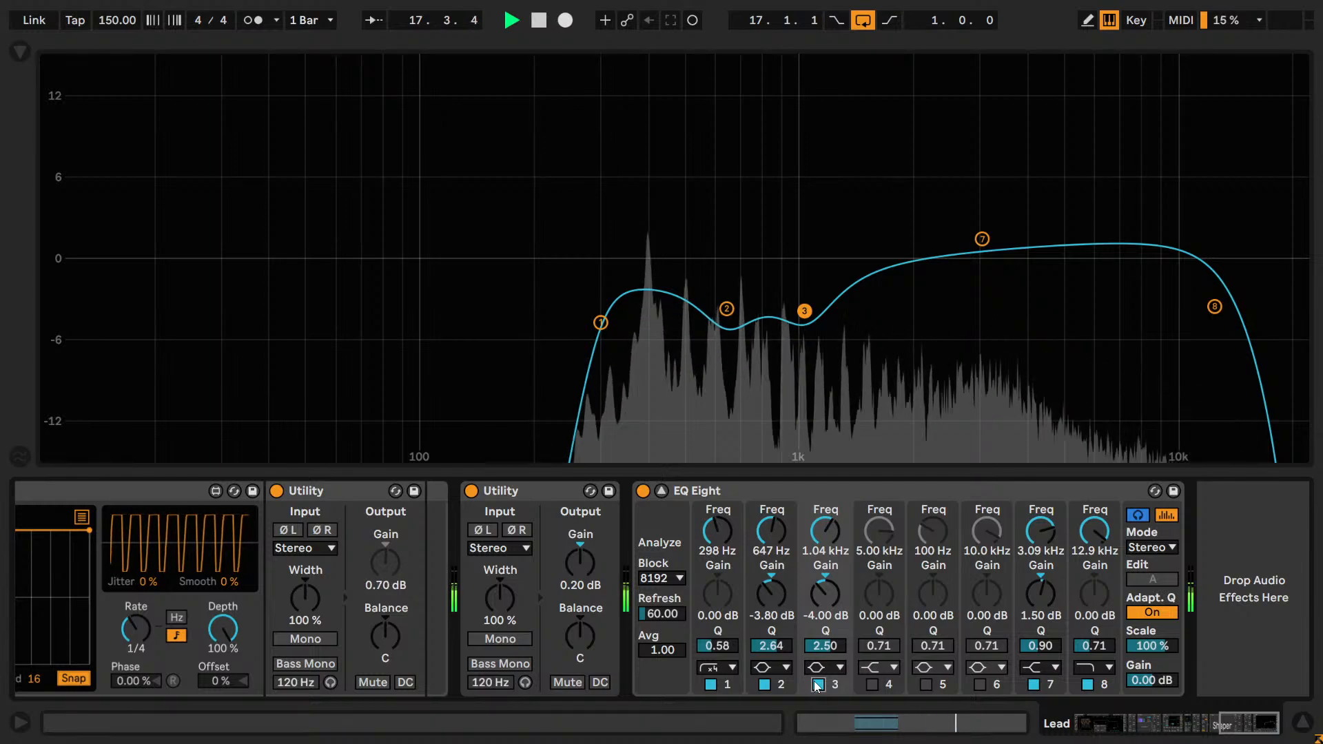
left_click(818, 685)
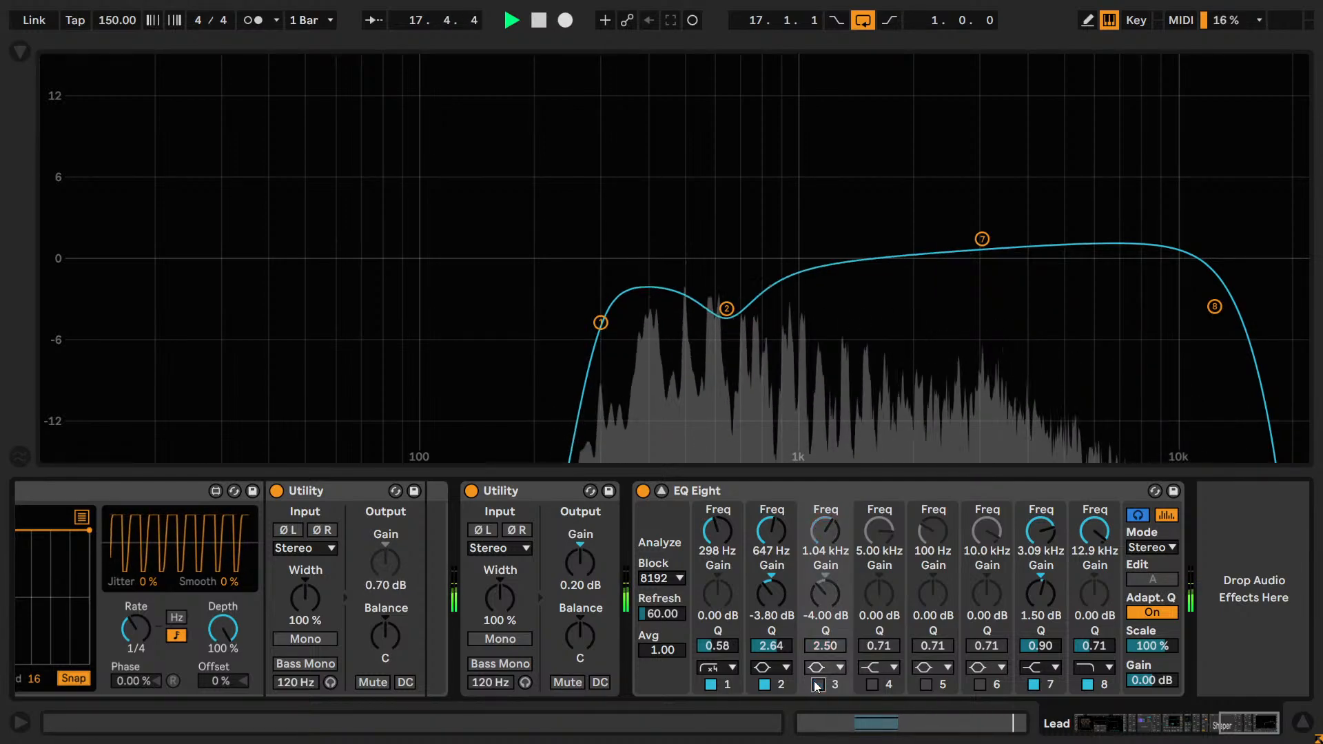
left_click(815, 683)
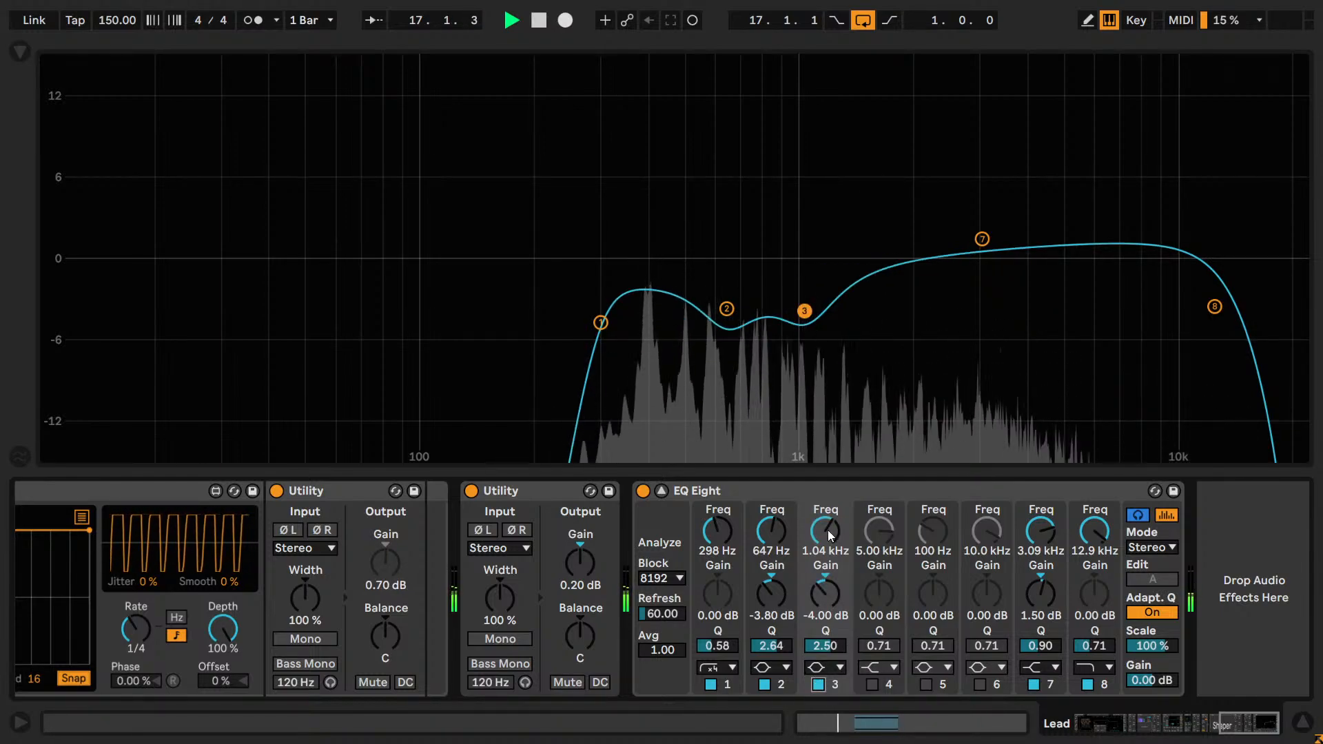
mouse_move(828, 530)
left_mouse_down()
mouse_move(828, 514)
mouse_move(828, 544)
mouse_move(826, 529)
left_mouse_up()
key("space")
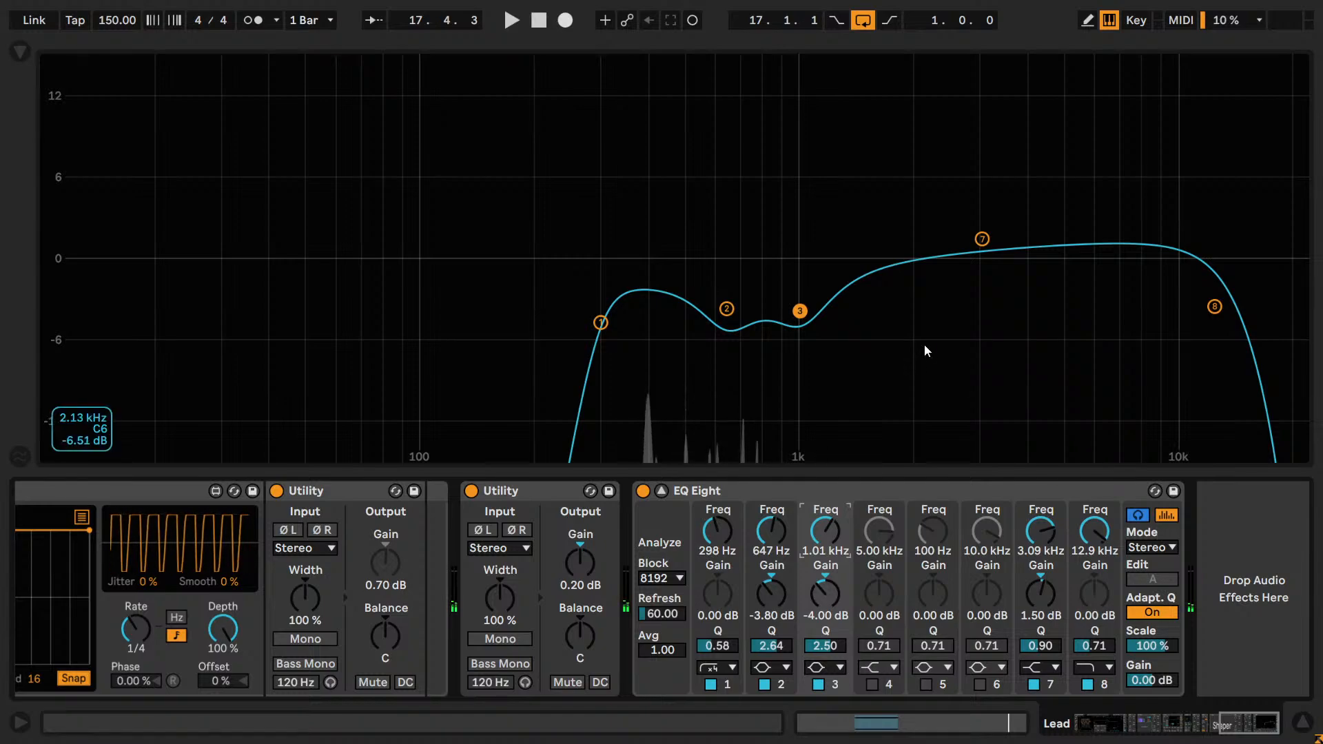
Audition band 3 as a narrow boost of about 11 dB near 1 kHz and undo back to the -4.00 dB cut.
left_click_drag(810, 315, 797, 111)
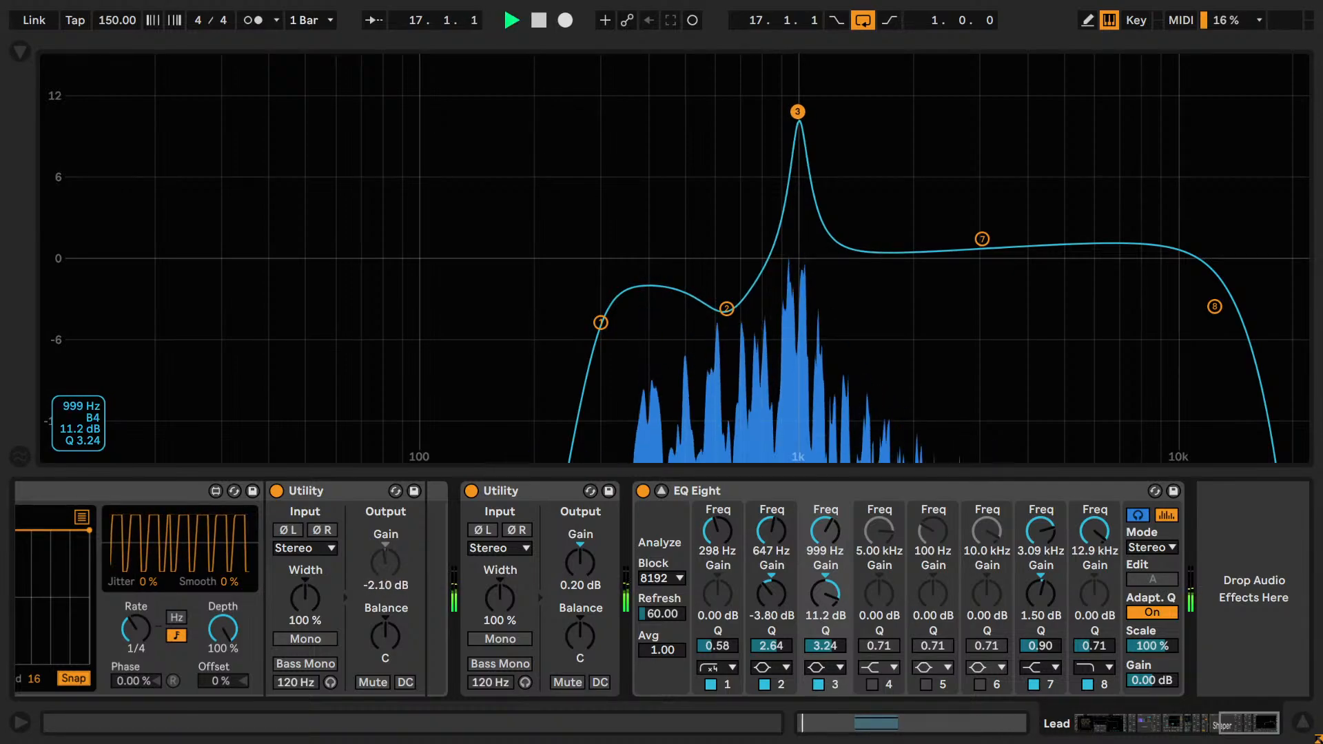
key("space")
left_click_drag(797, 111, 795, 157)
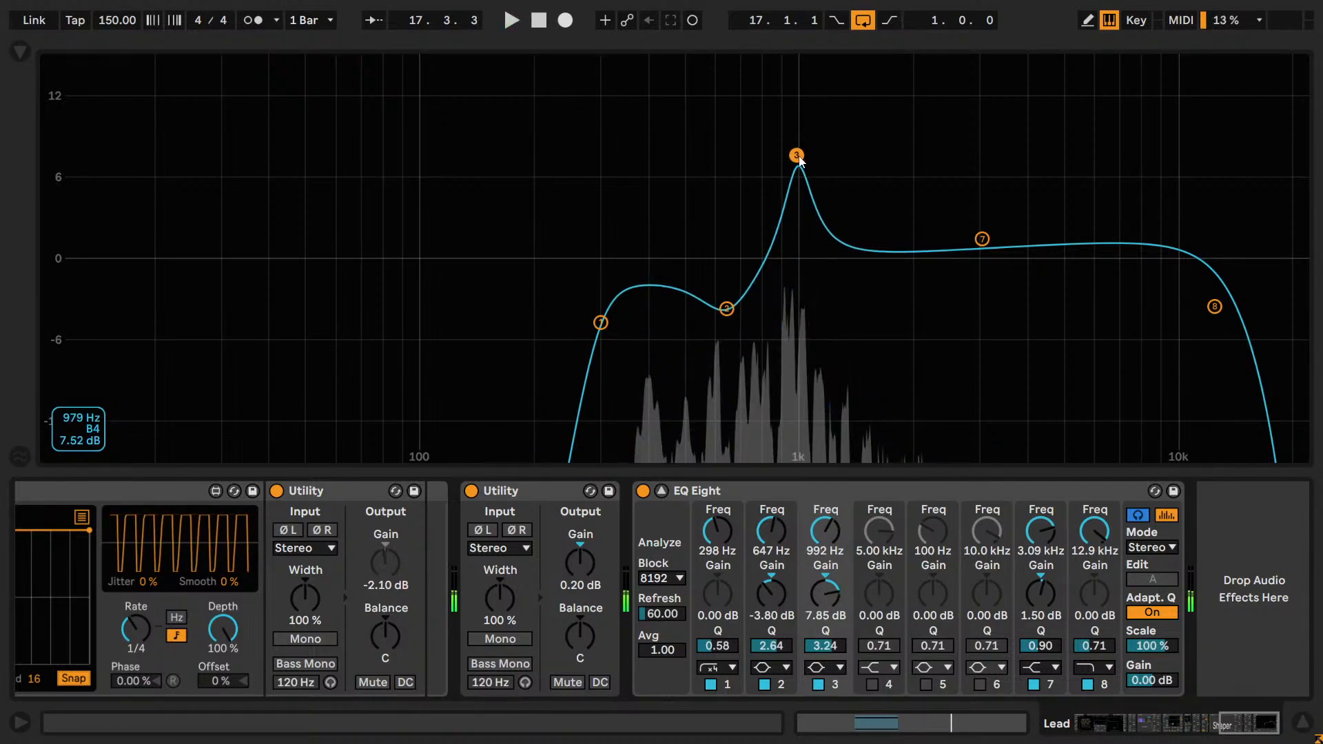
key("ctrl+z")
key("ctrl+z")
key("ctrl+z")
key("ctrl+z")
key("ctrl+z")
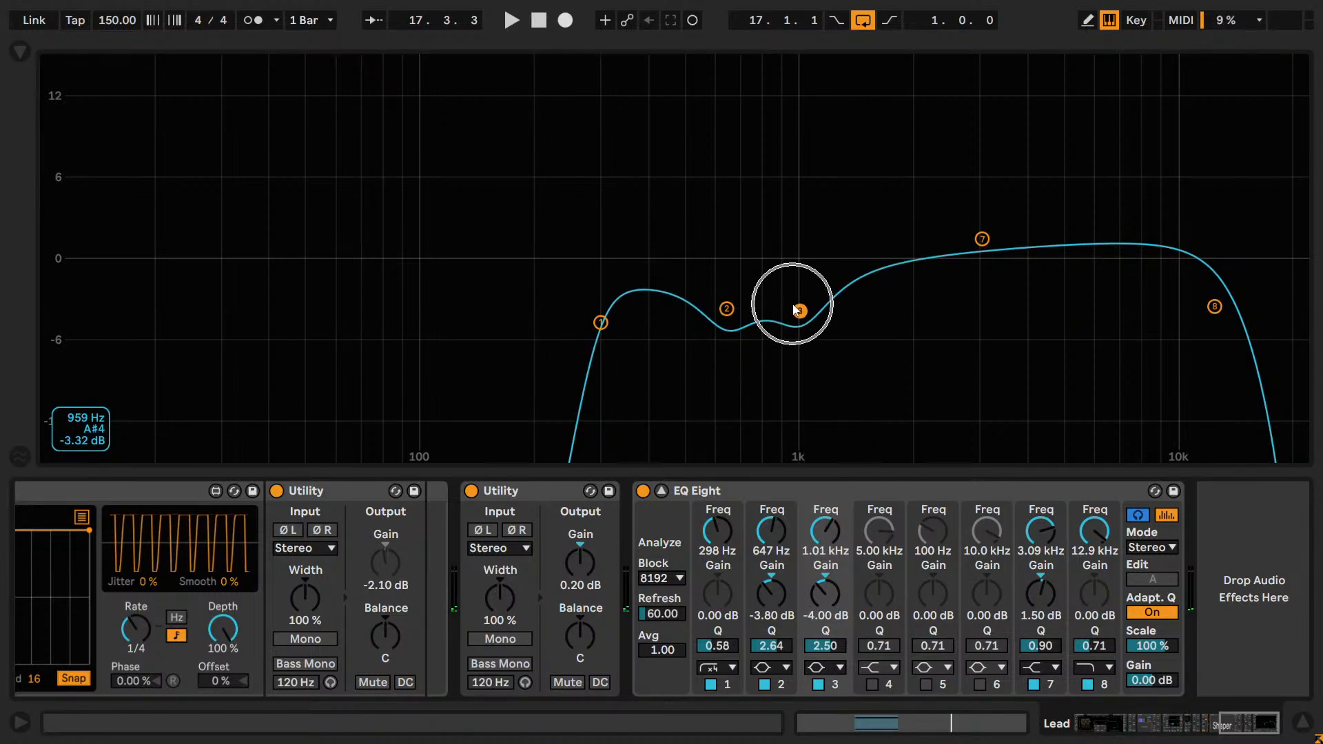
Set band 3's frequency to 1.00 kHz, trying 1.13 kHz and 942 Hz by ear before returning to 1000 Hz.
left_click(826, 550)
type("1.00 k")
key("Return")
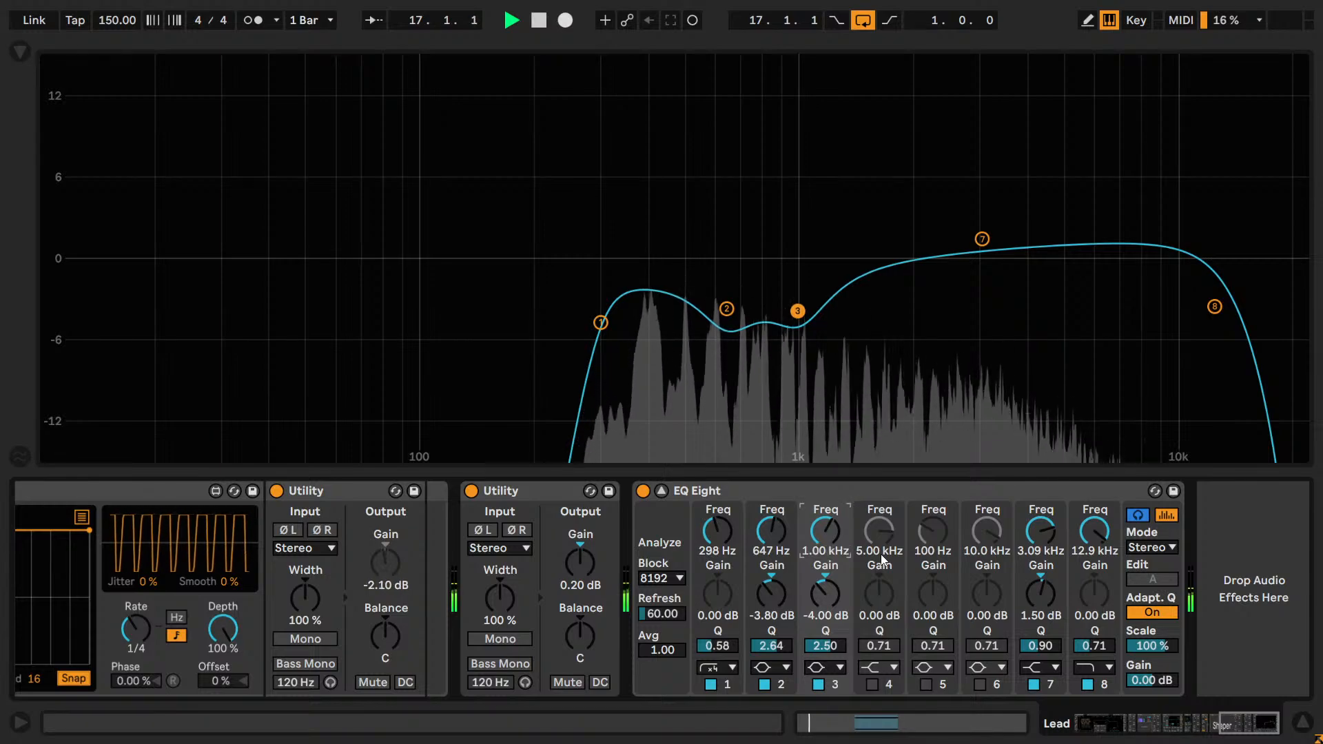
key("Up")
key("Up")
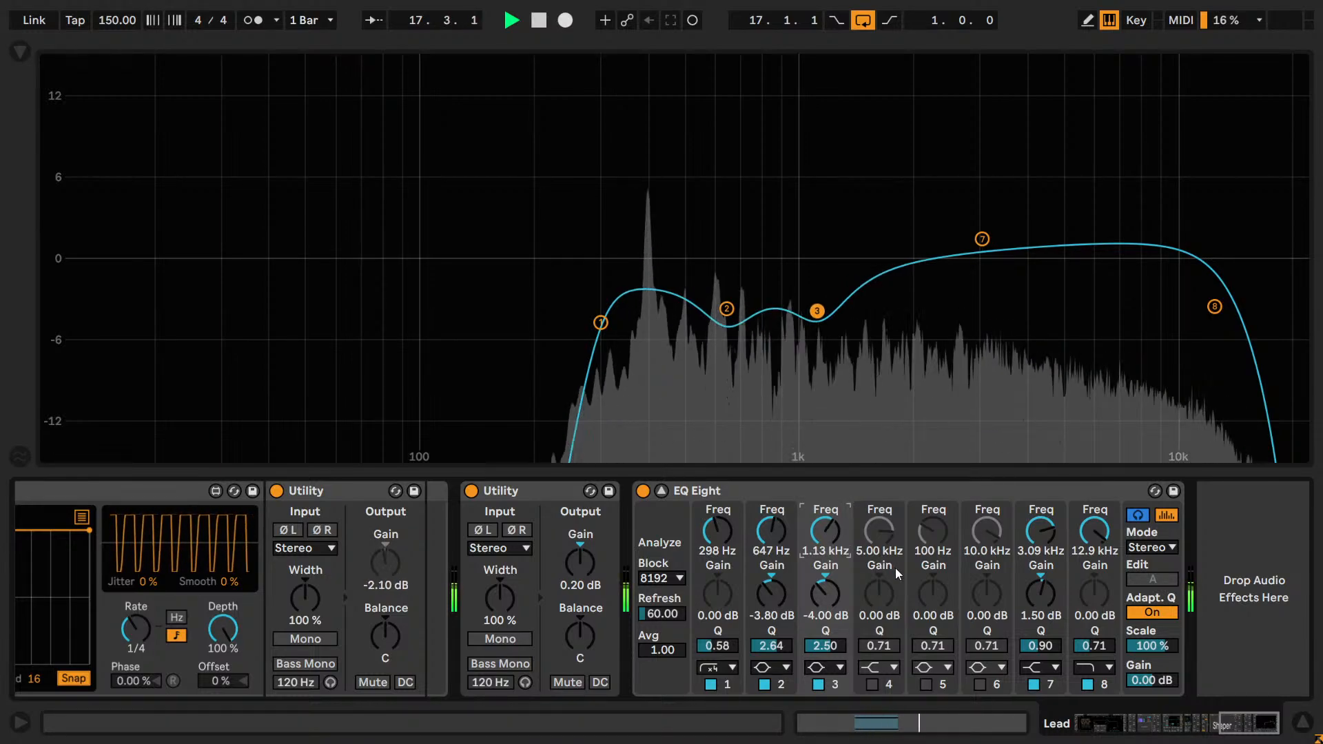
key("Down")
key("Down")
key("Down")
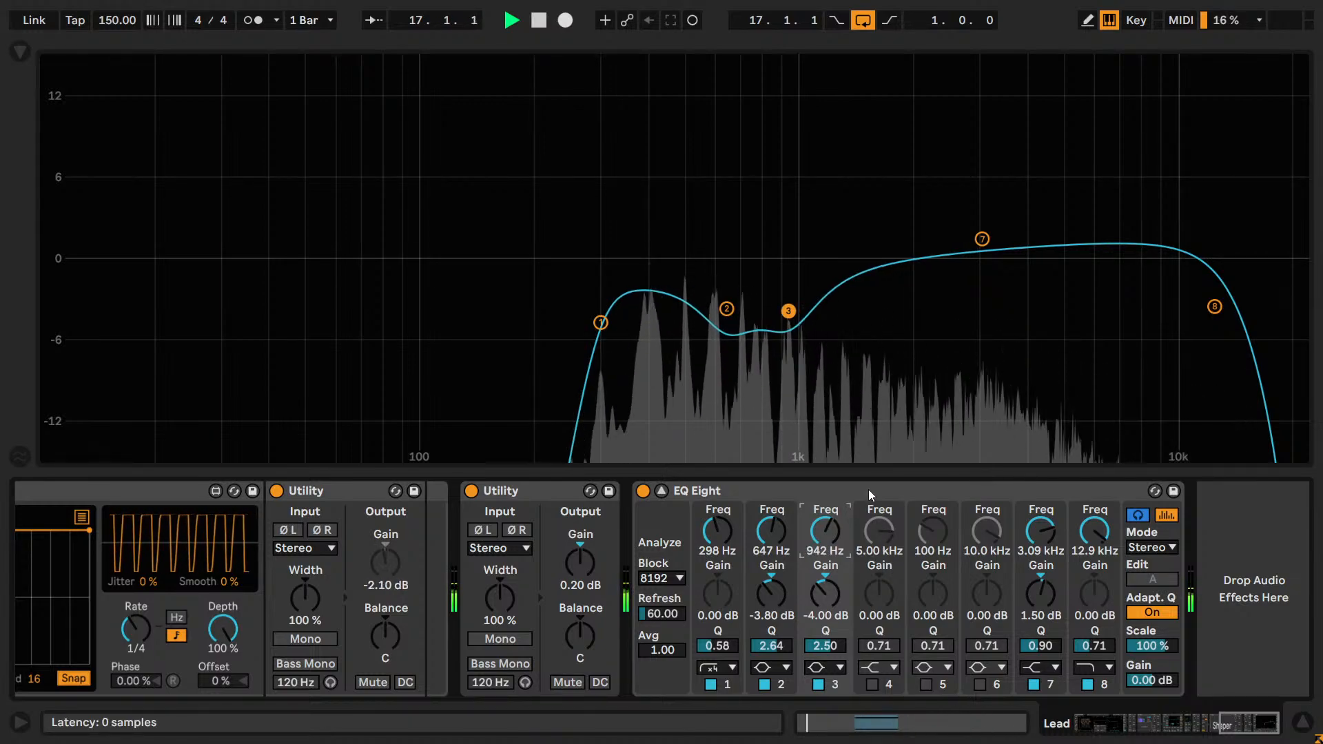
key("Up")
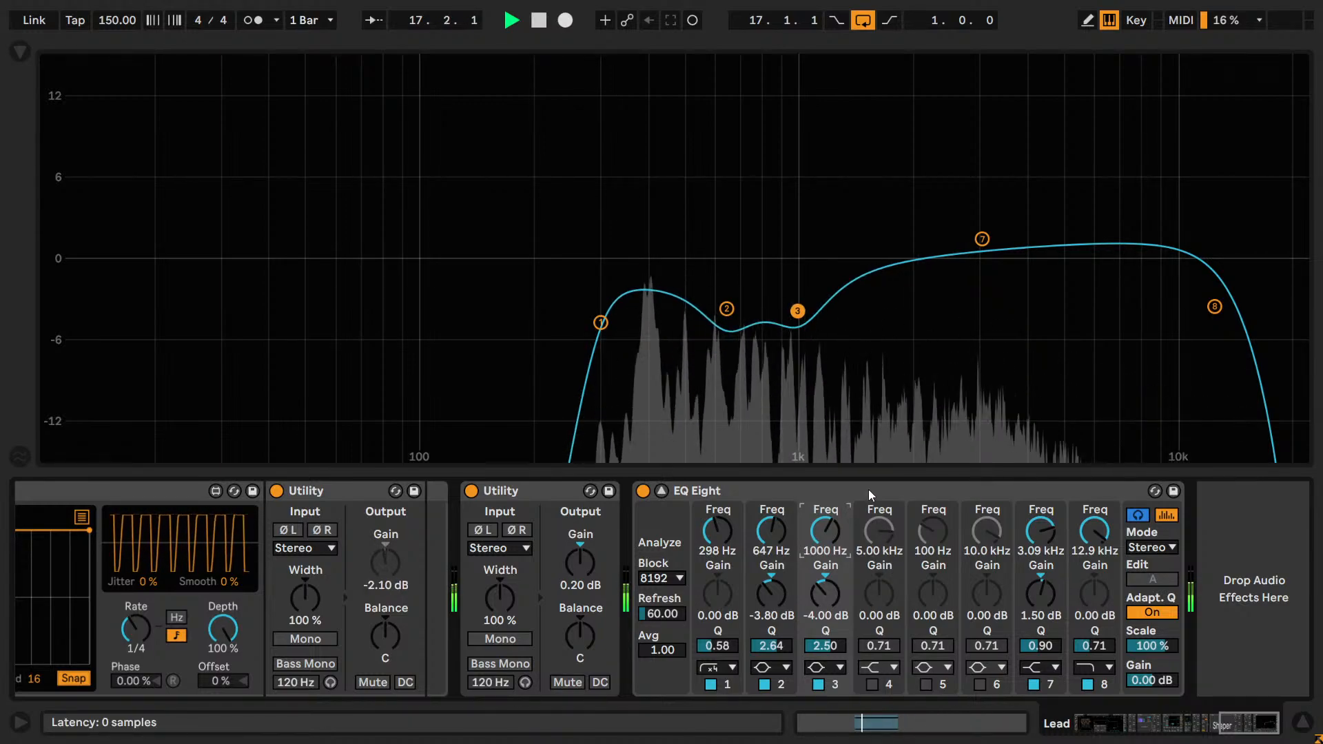
Fine-tune band 3's frequency to 970 Hz by ear during playback, checking the cut with the band off and on.
key("Down")
key("Down")
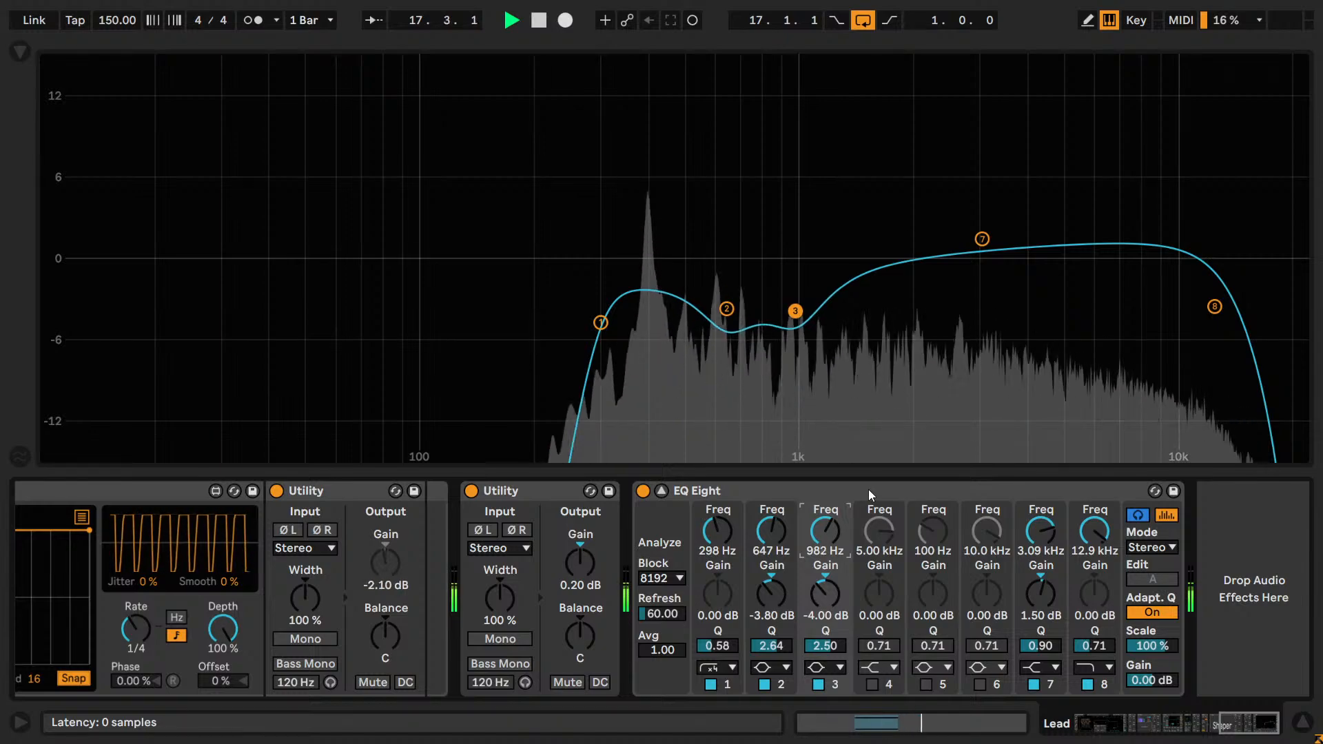
key("Up")
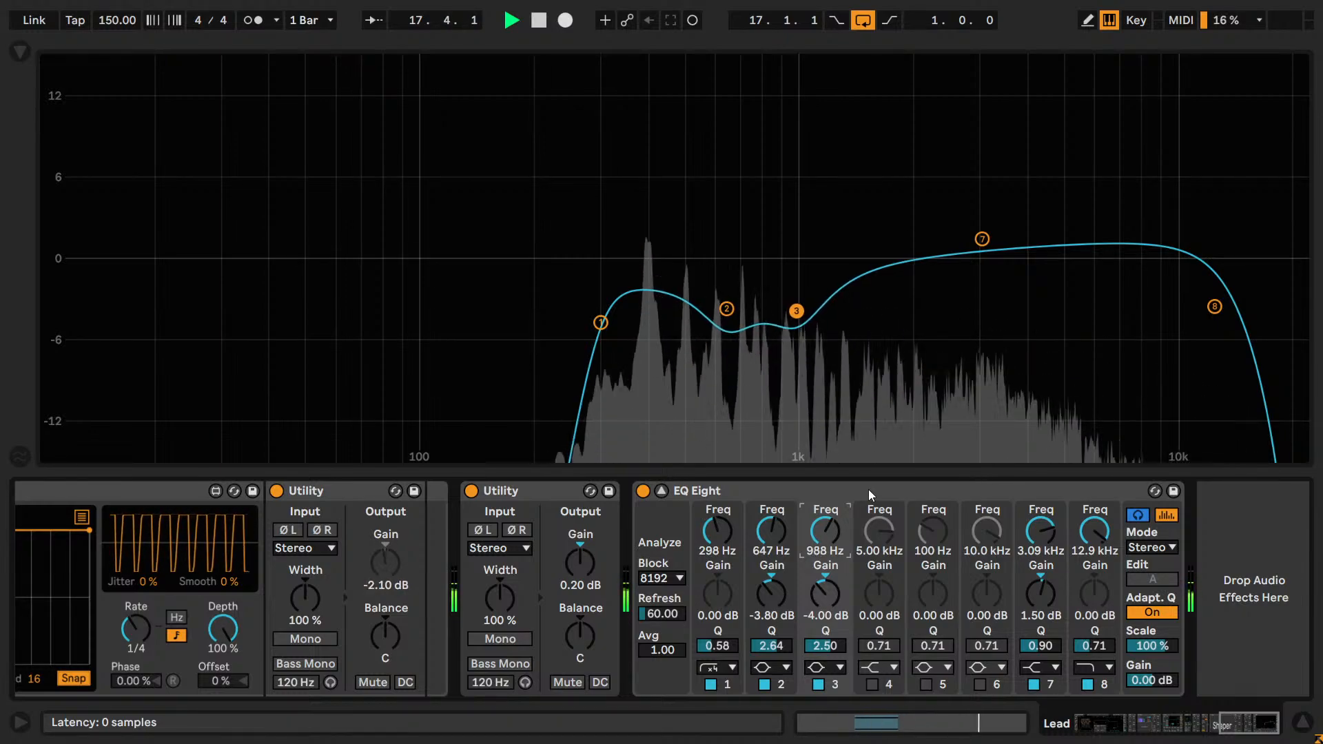
key("Down")
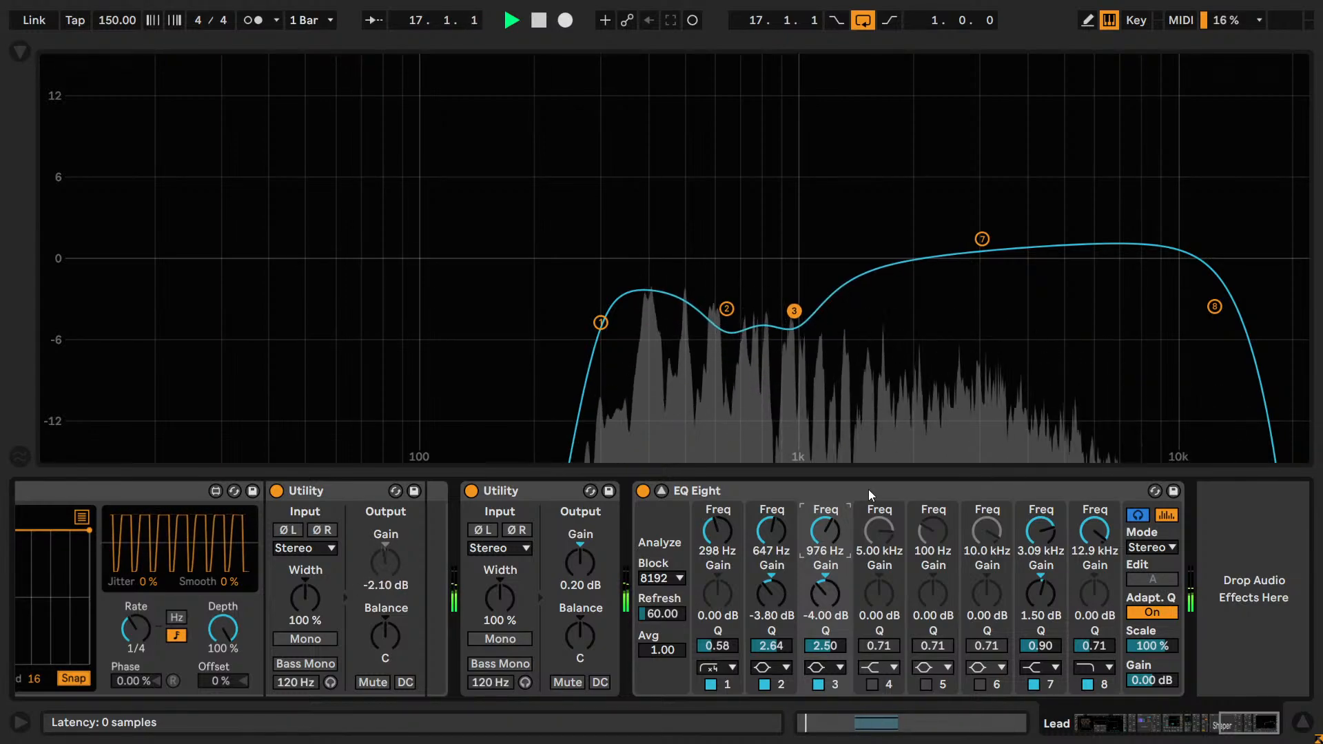
key("Up")
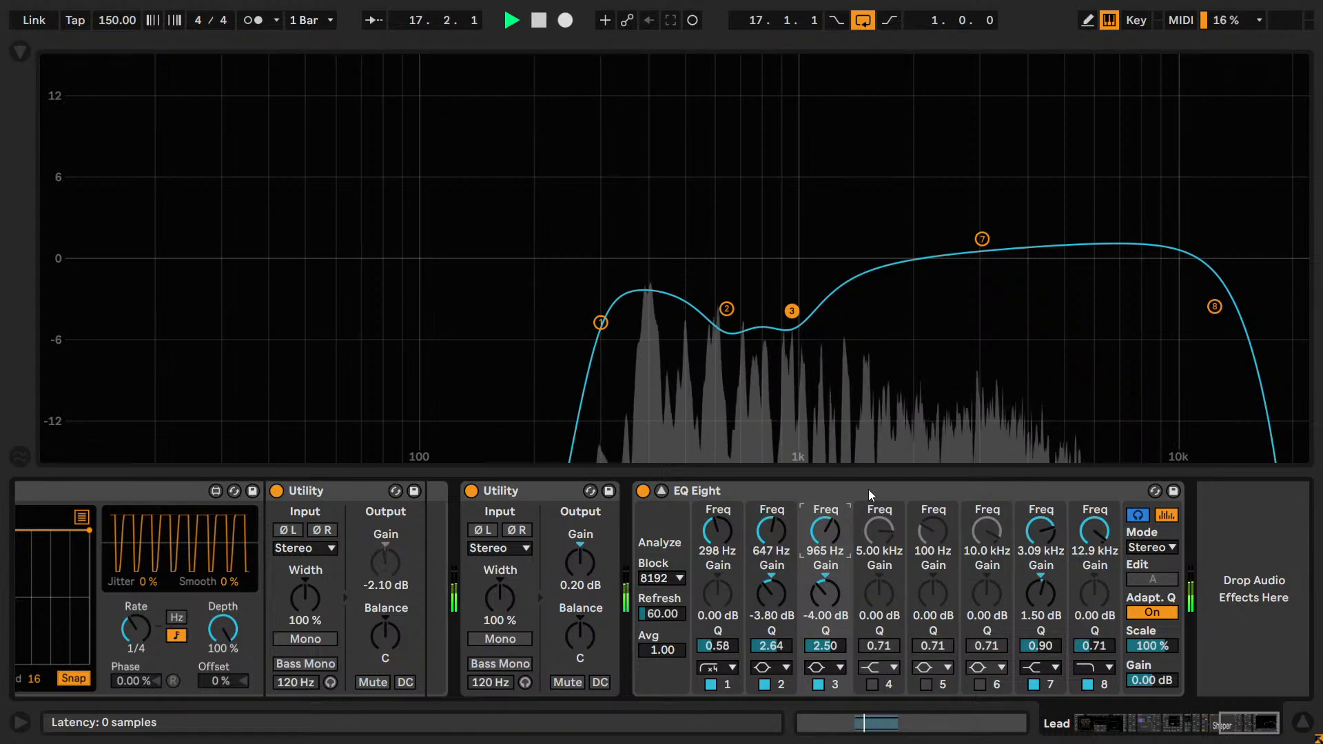
key("Down")
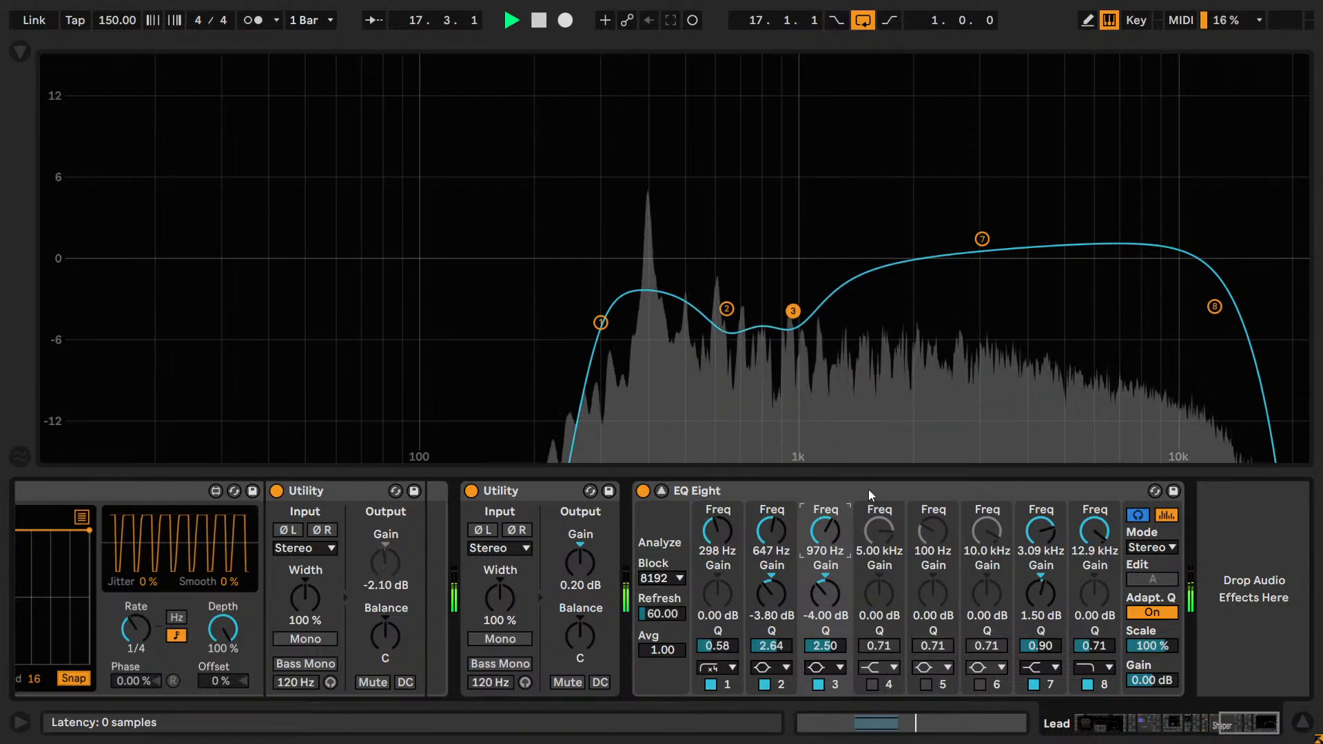
key("Up")
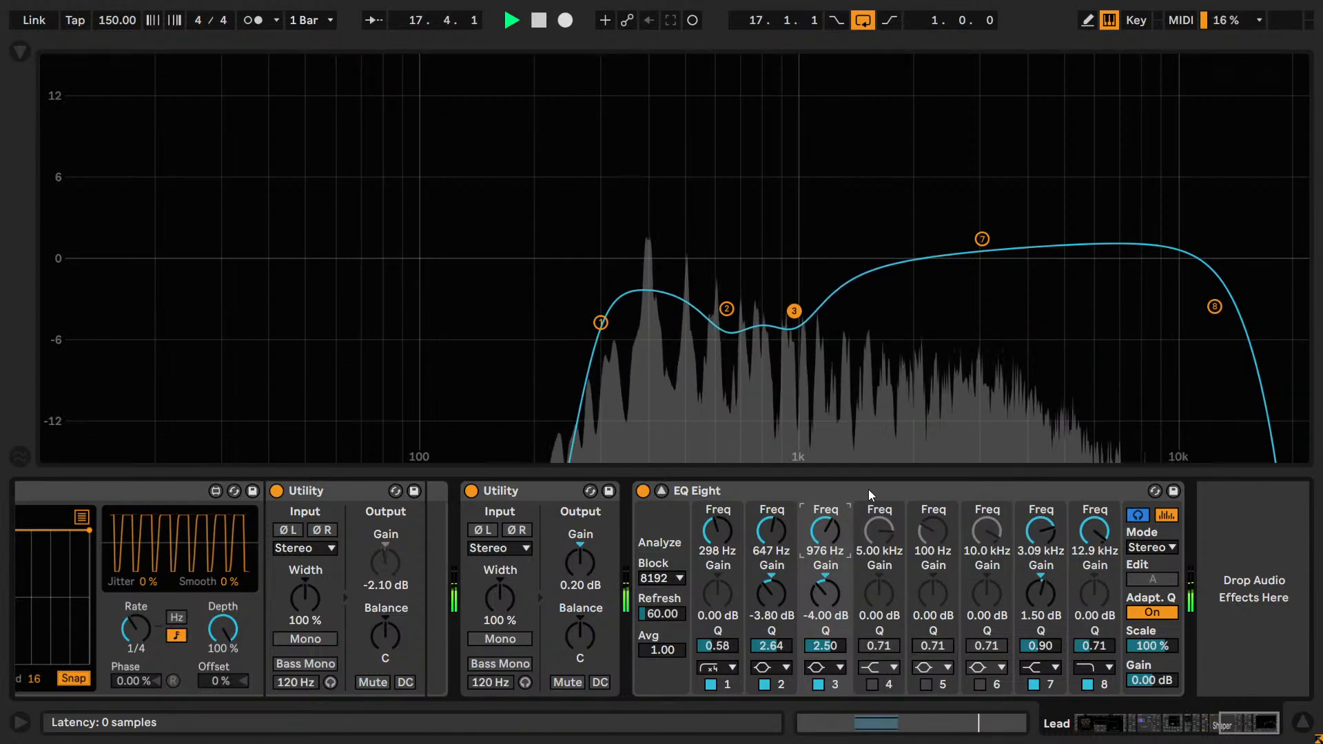
key("Down")
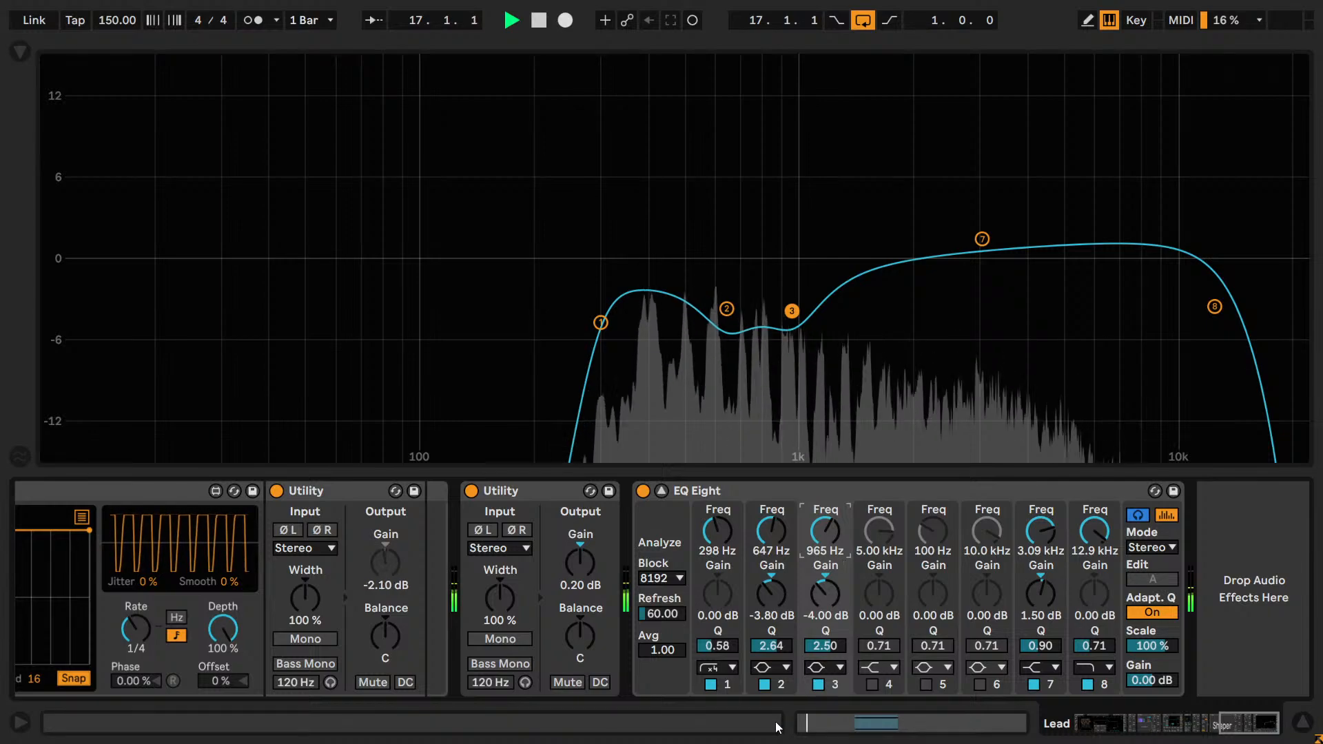
left_click(817, 686)
left_click(817, 685)
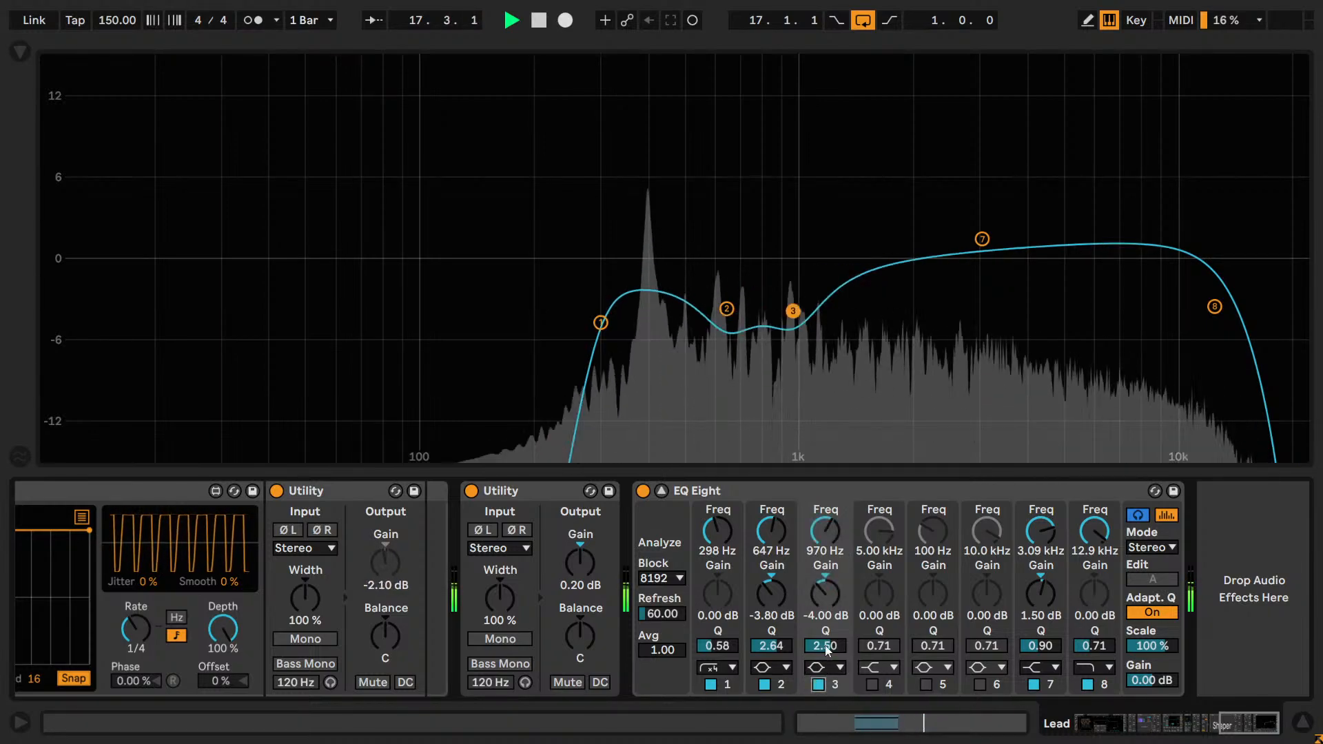
Set band 3's gain to -5.70 dB, trying cuts between -5.00 and -7.00 dB by ear.
key("Down")
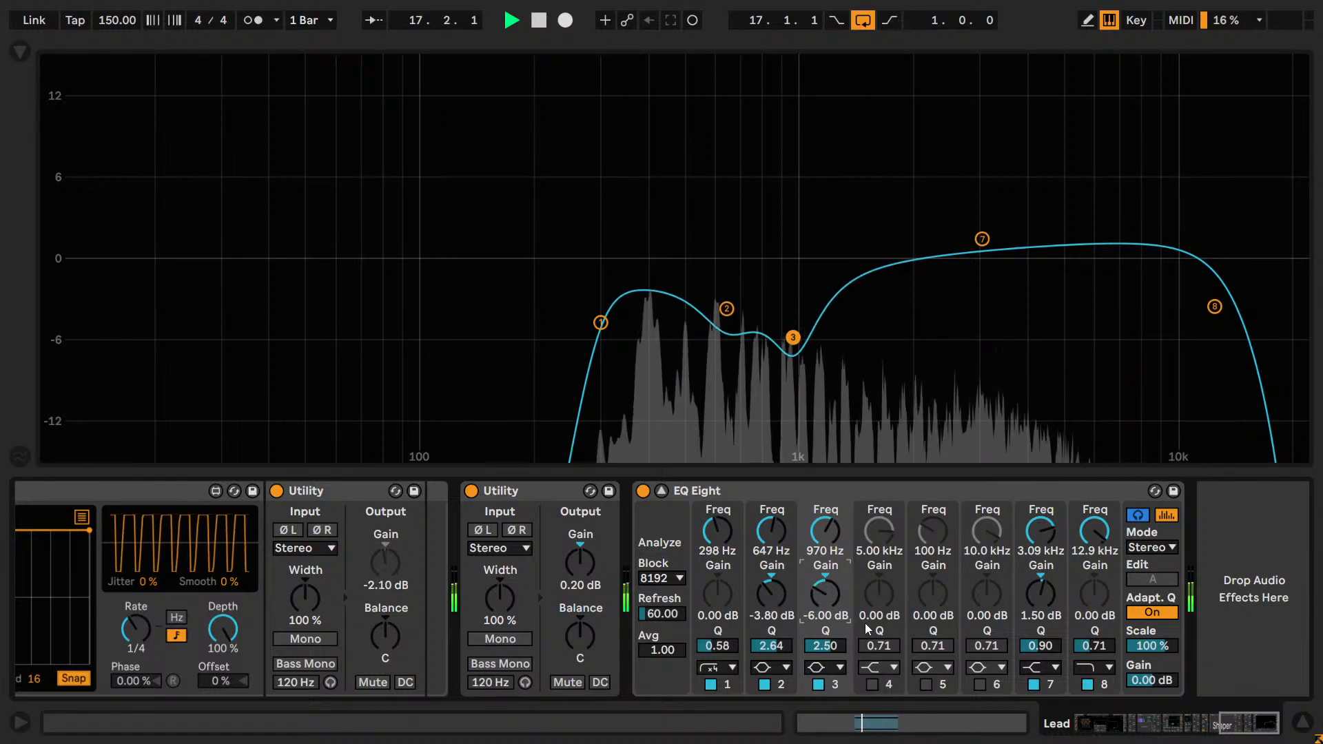
key("Up")
key("Down")
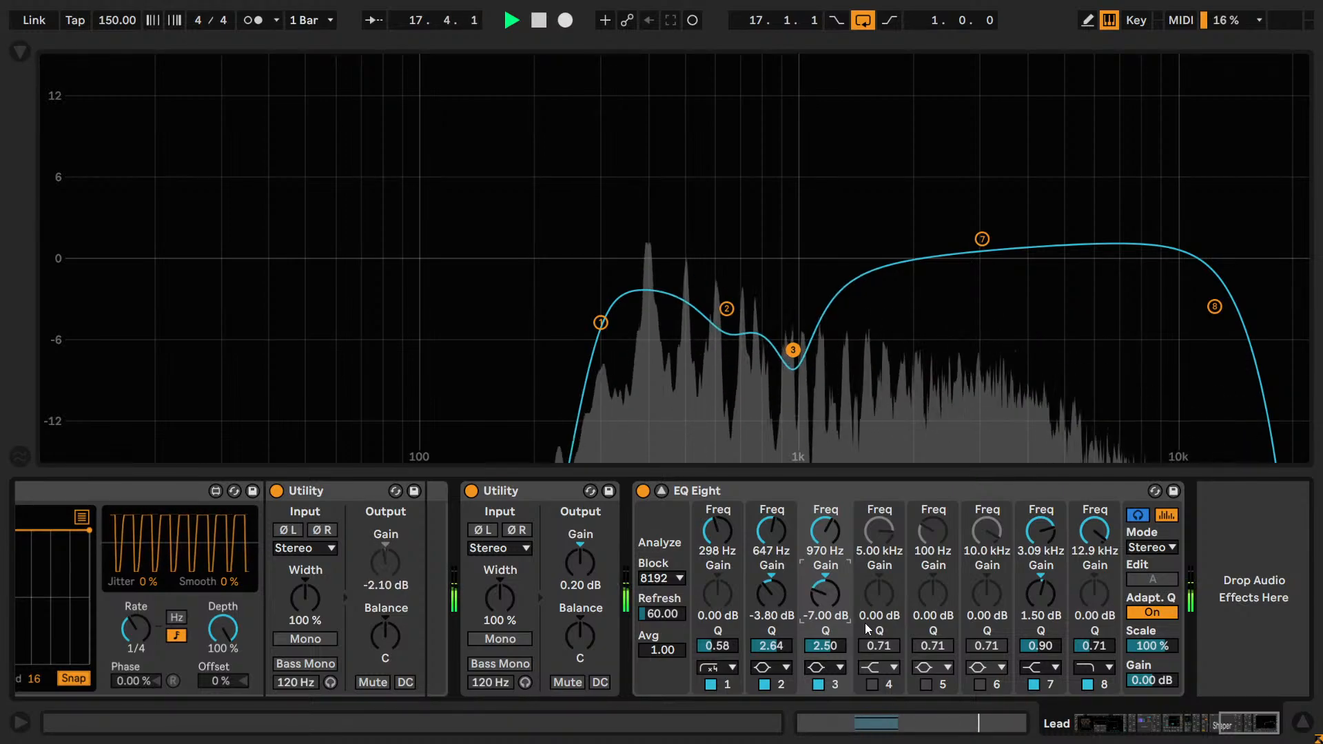
key("Up")
key("Up")
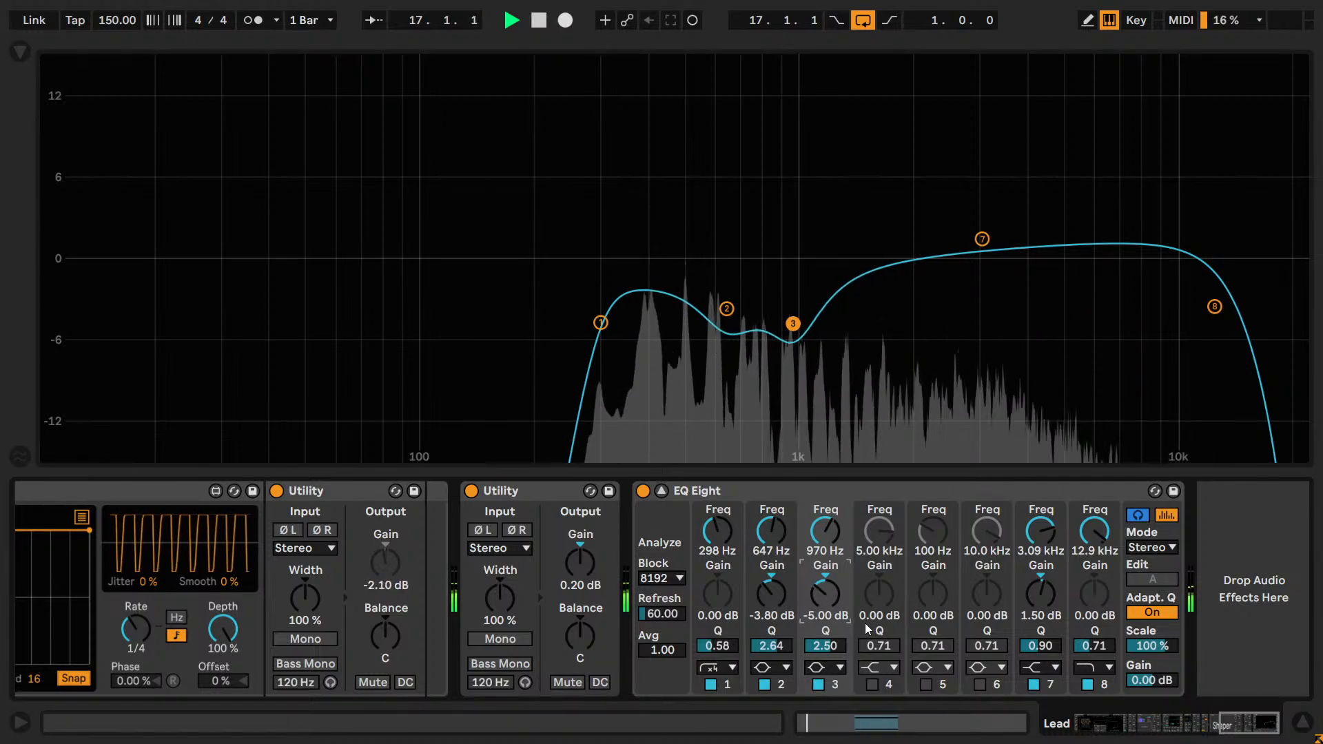
key("Down")
key("Down")
key("Down")
key("Down")
key("Down")
key("Down")
key("Down")
key("Down")
key("Down")
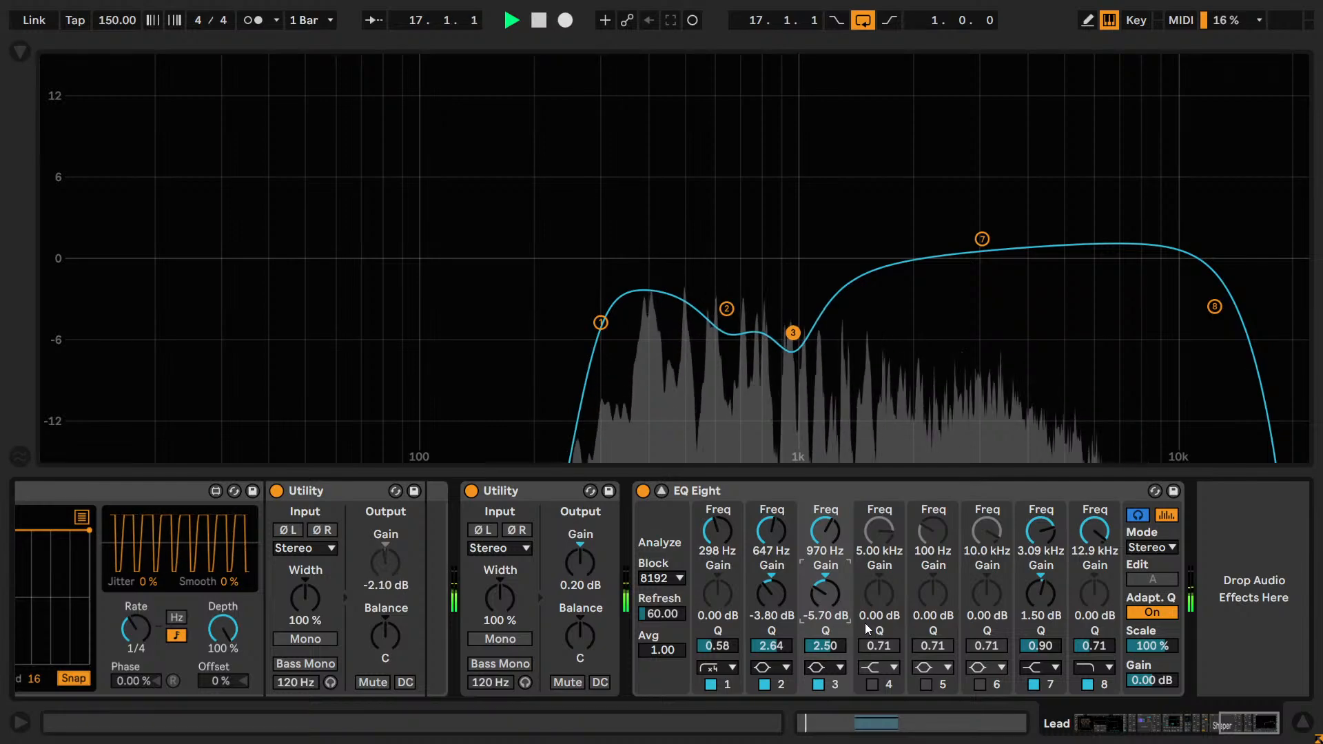
Compare the Lead with band 3's 970 Hz cut off and on during playback.
left_click(818, 684)
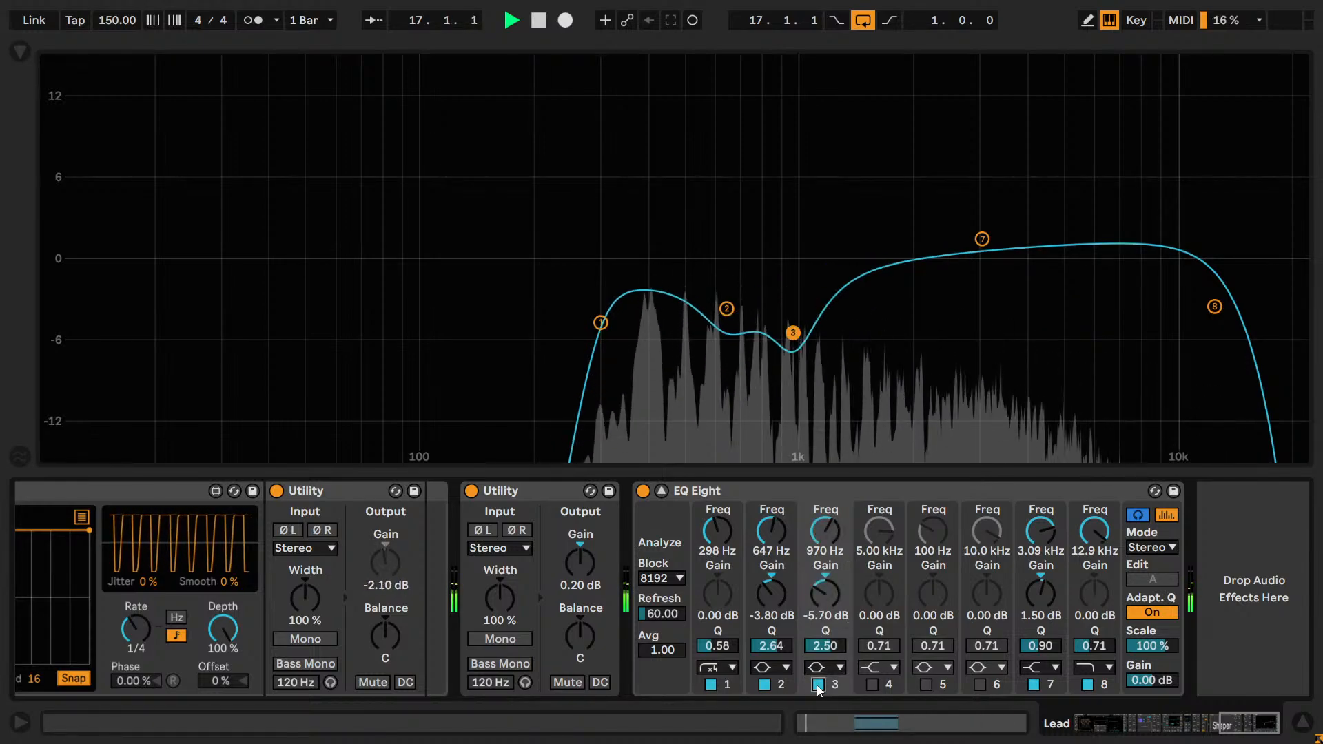
left_click(817, 684)
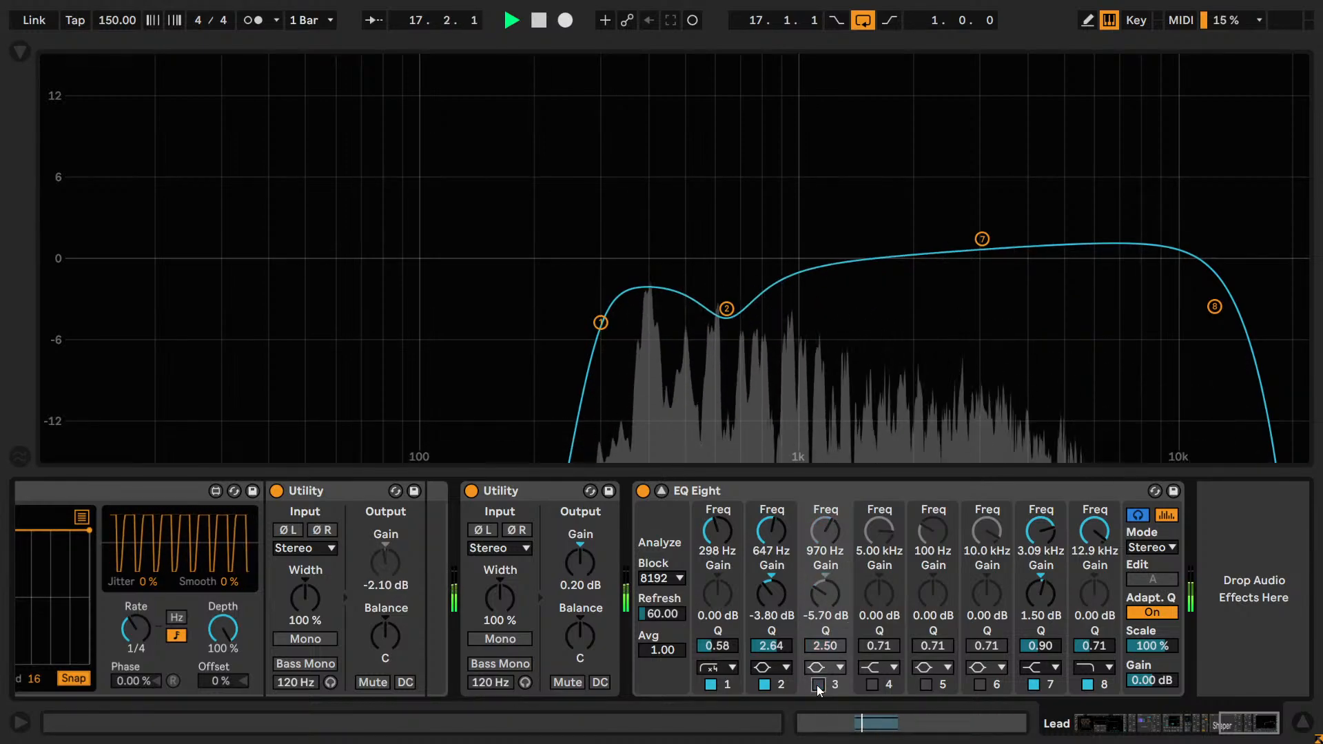
left_click(817, 684)
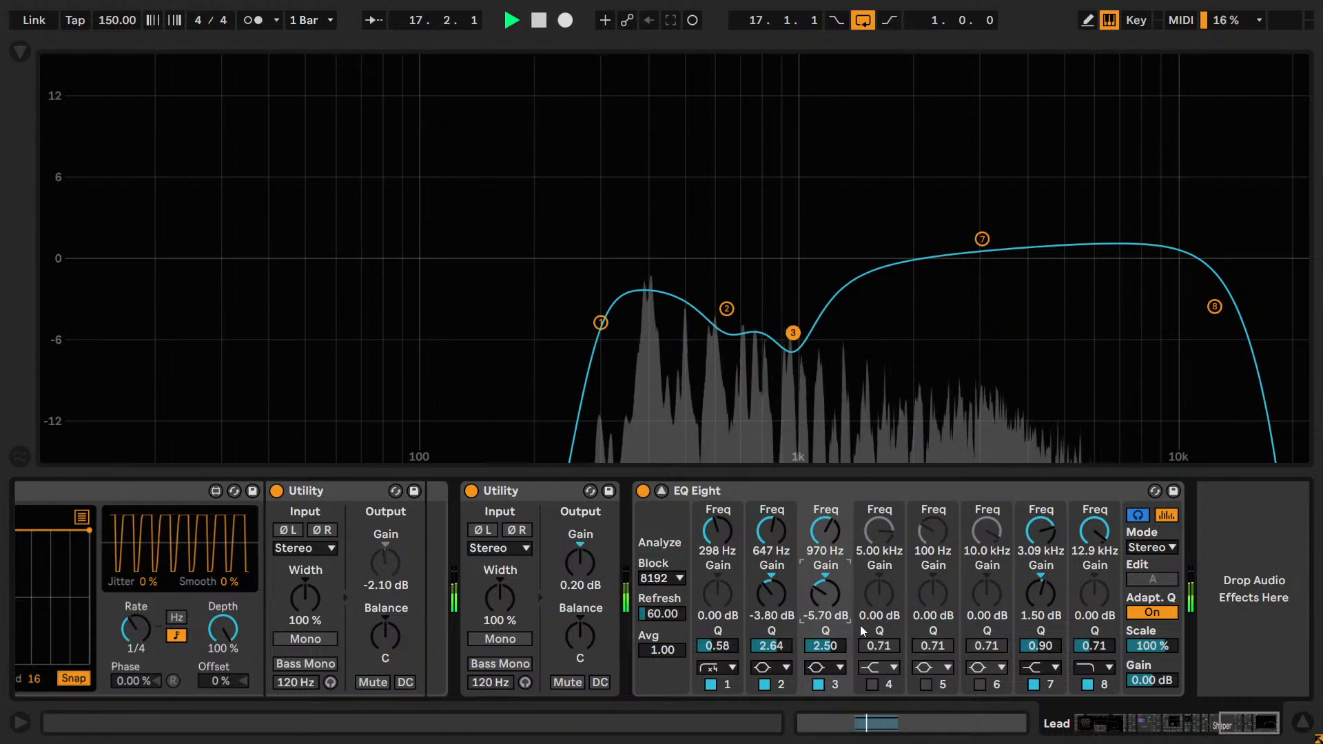
Audition band 3 with a wider Q of 1.7 and return its Q to 2.5.
left_click(827, 647)
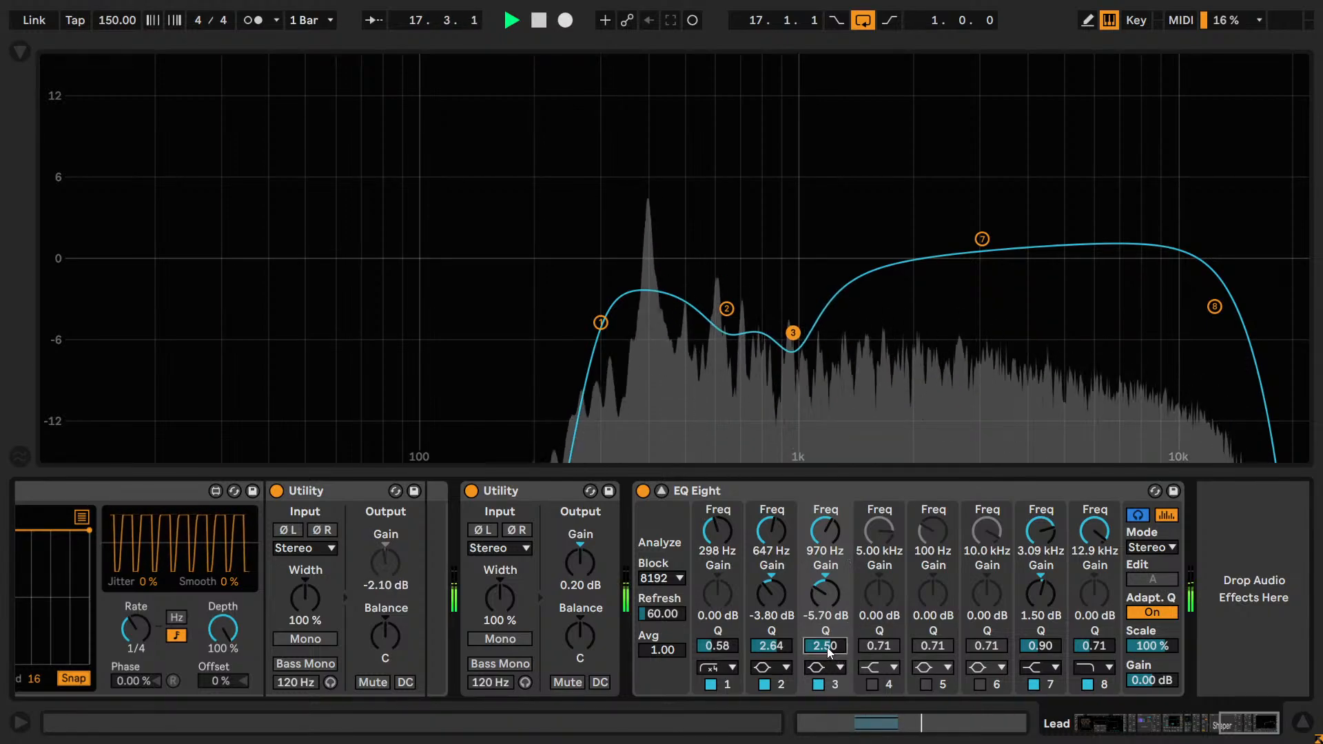
type("1.7")
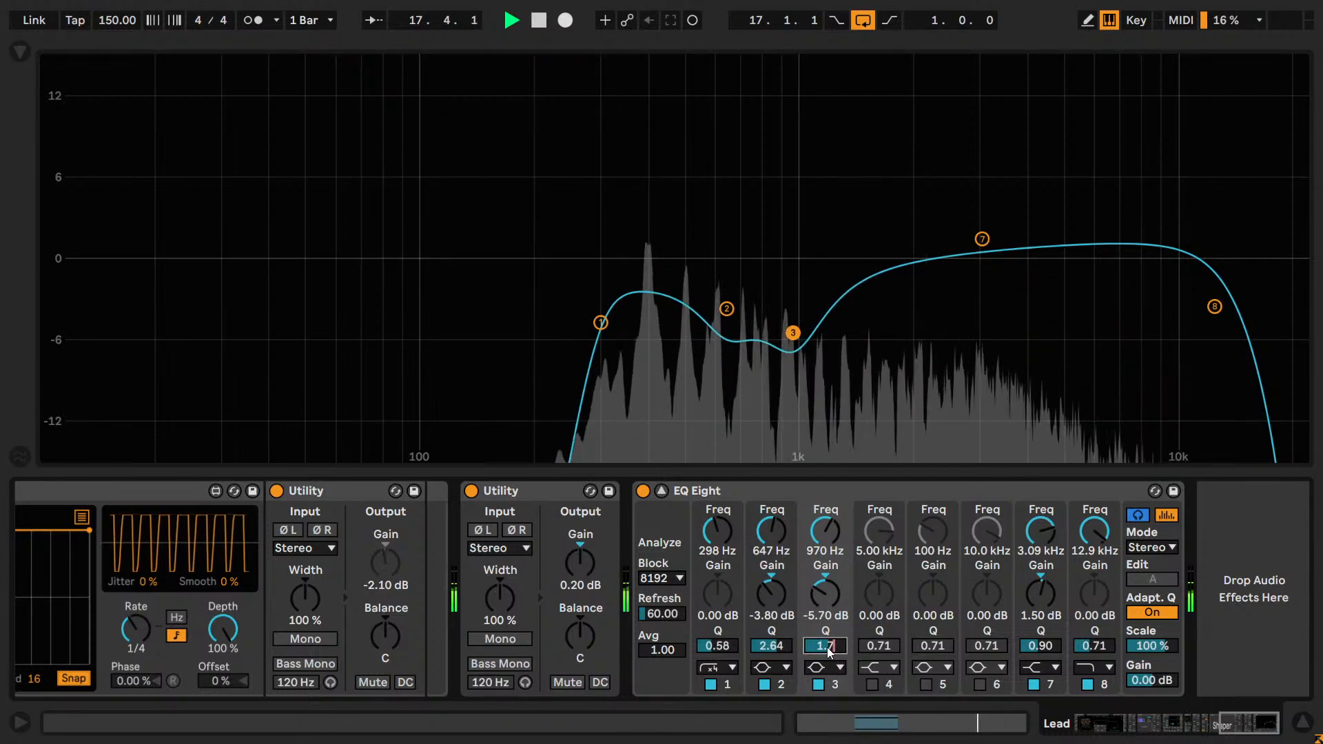
key("Return")
type("2")
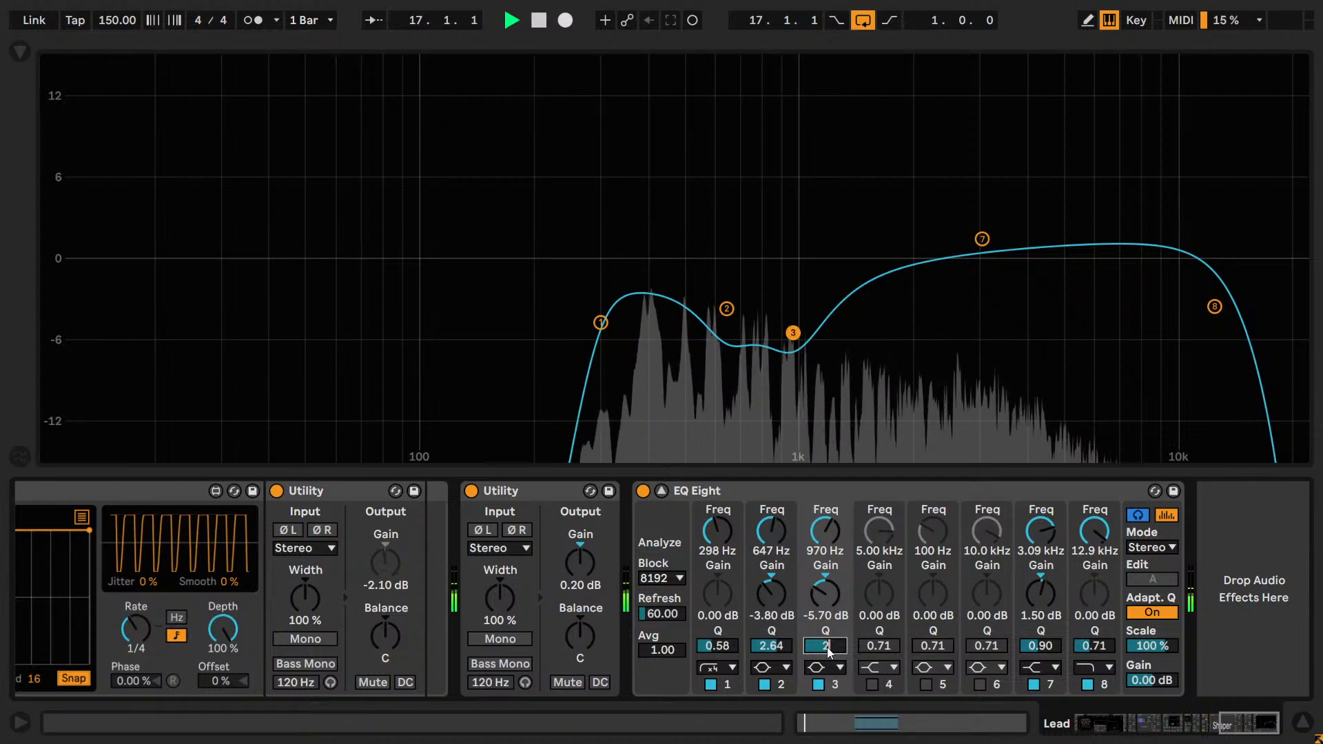
type(".5")
key("Return")
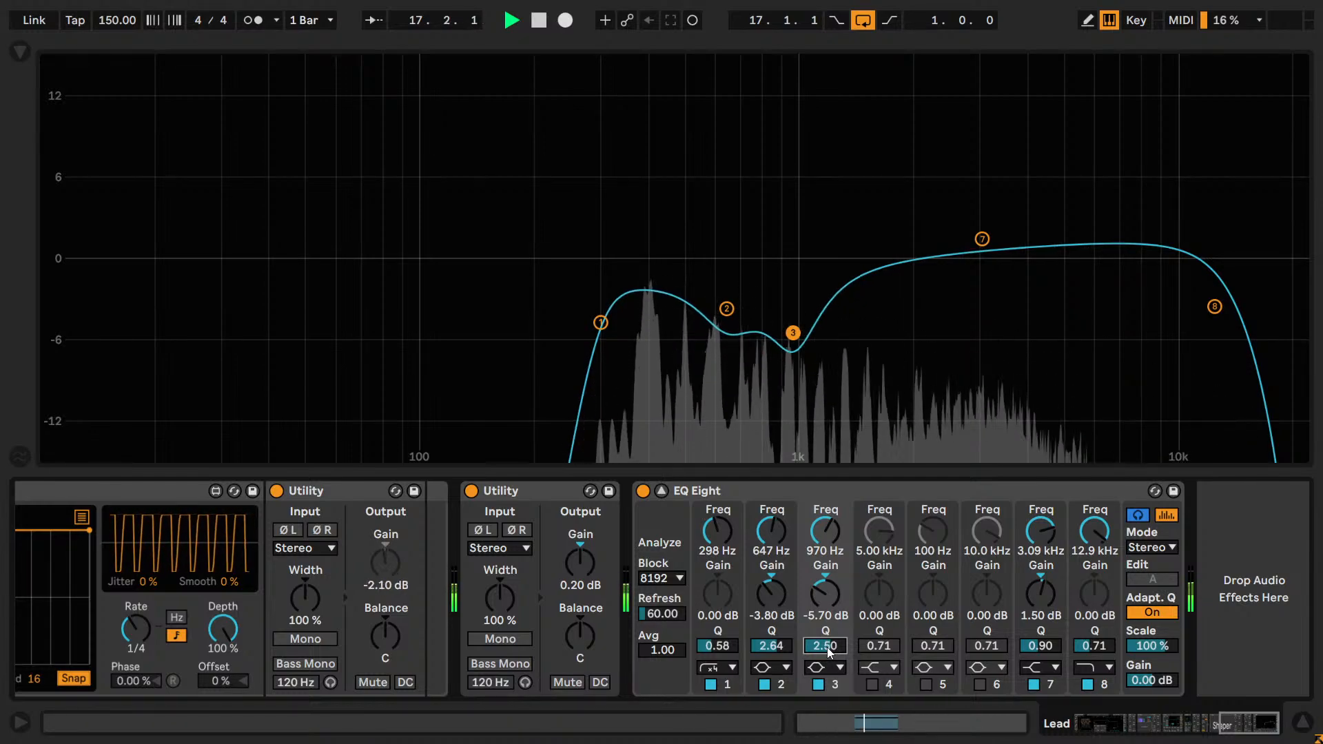
type("2")
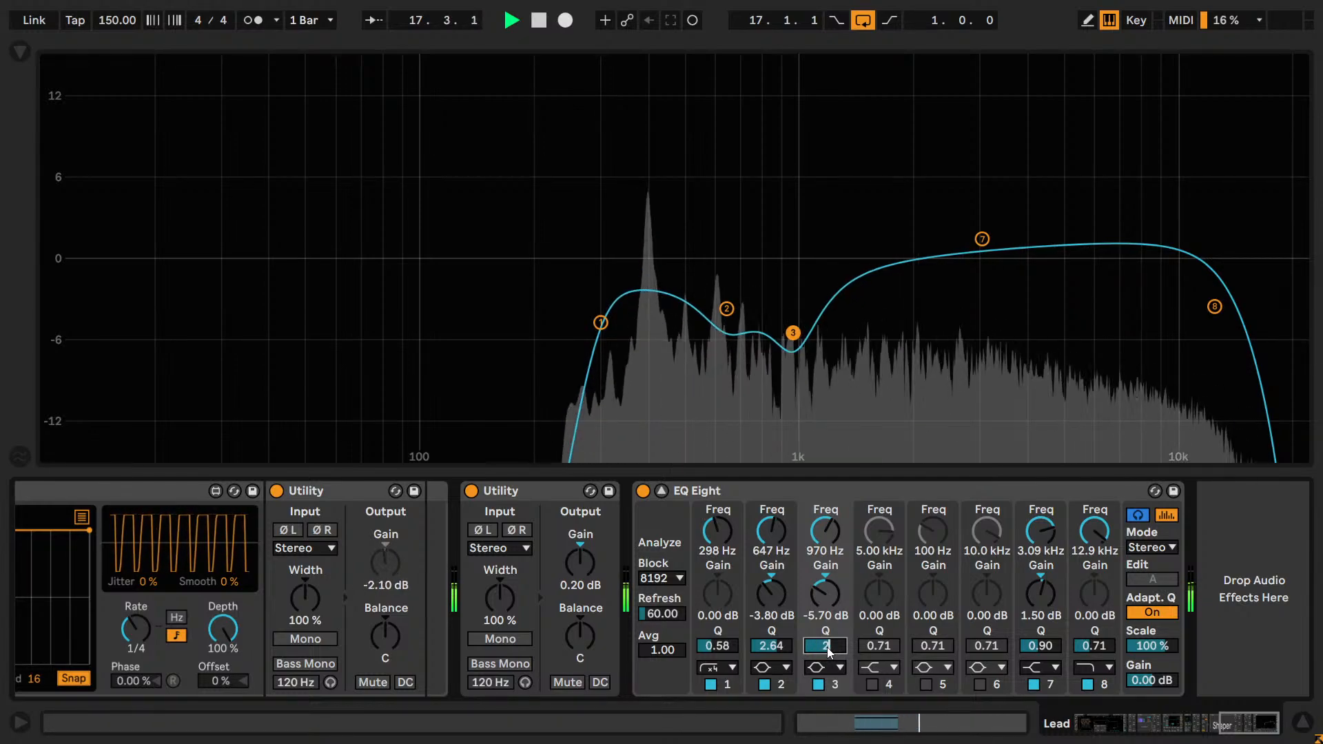
type(".5")
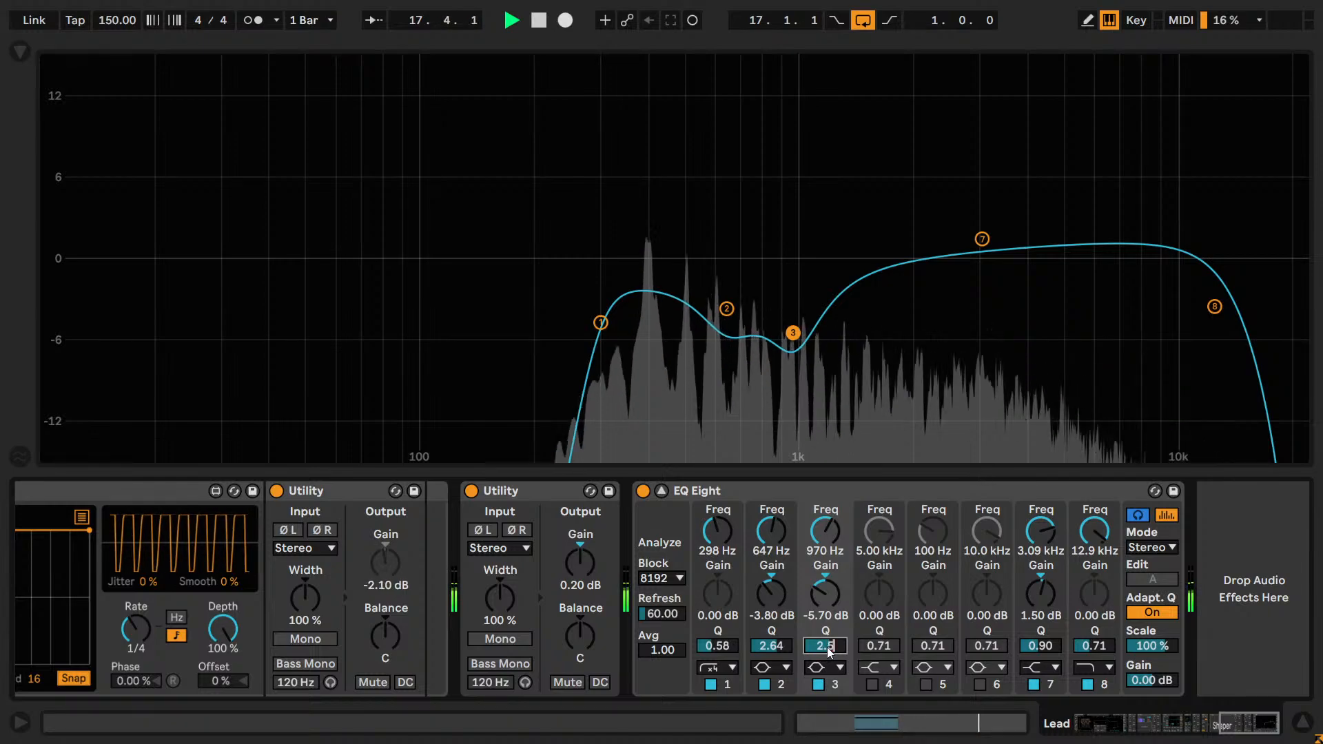
key("Return")
Fine-tune band 3's Q to 2.60 by ear and save the set with playback stopped.
key("Up")
key("Up")
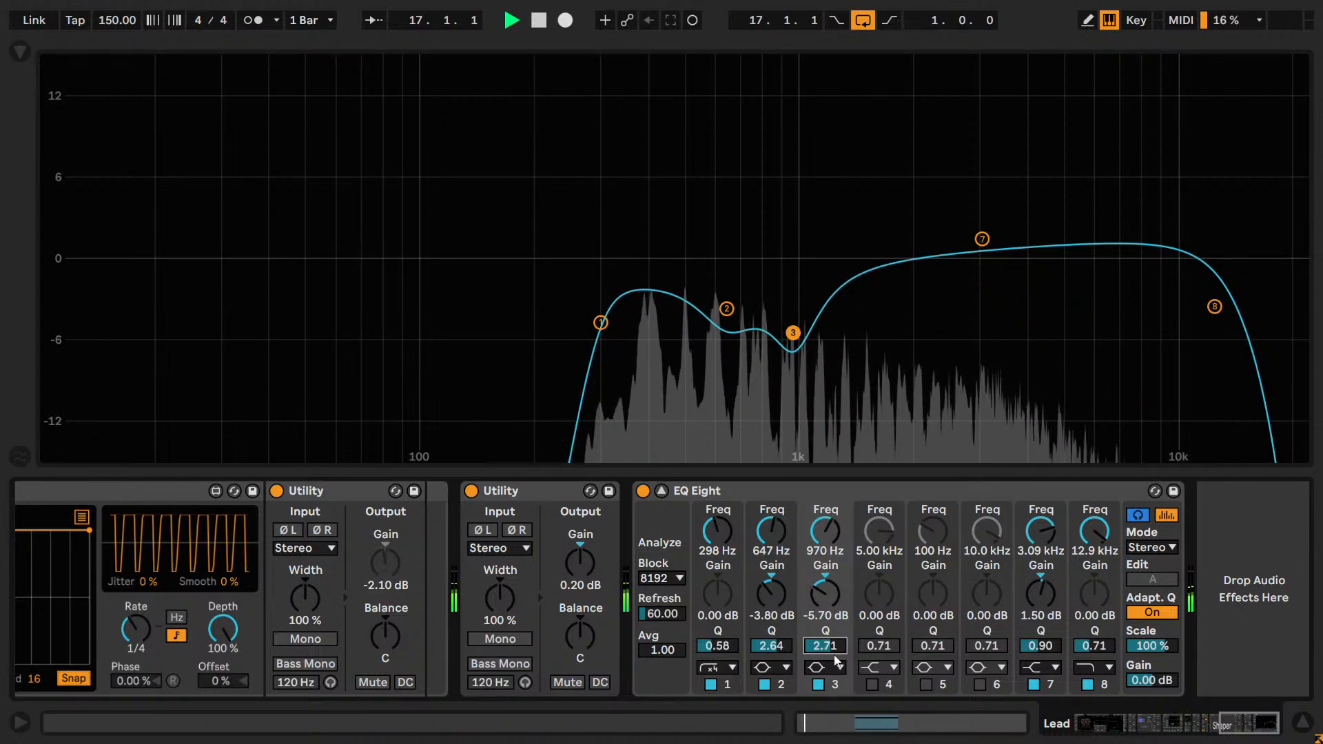
key("Up")
key("Down")
key("Down")
key("Down")
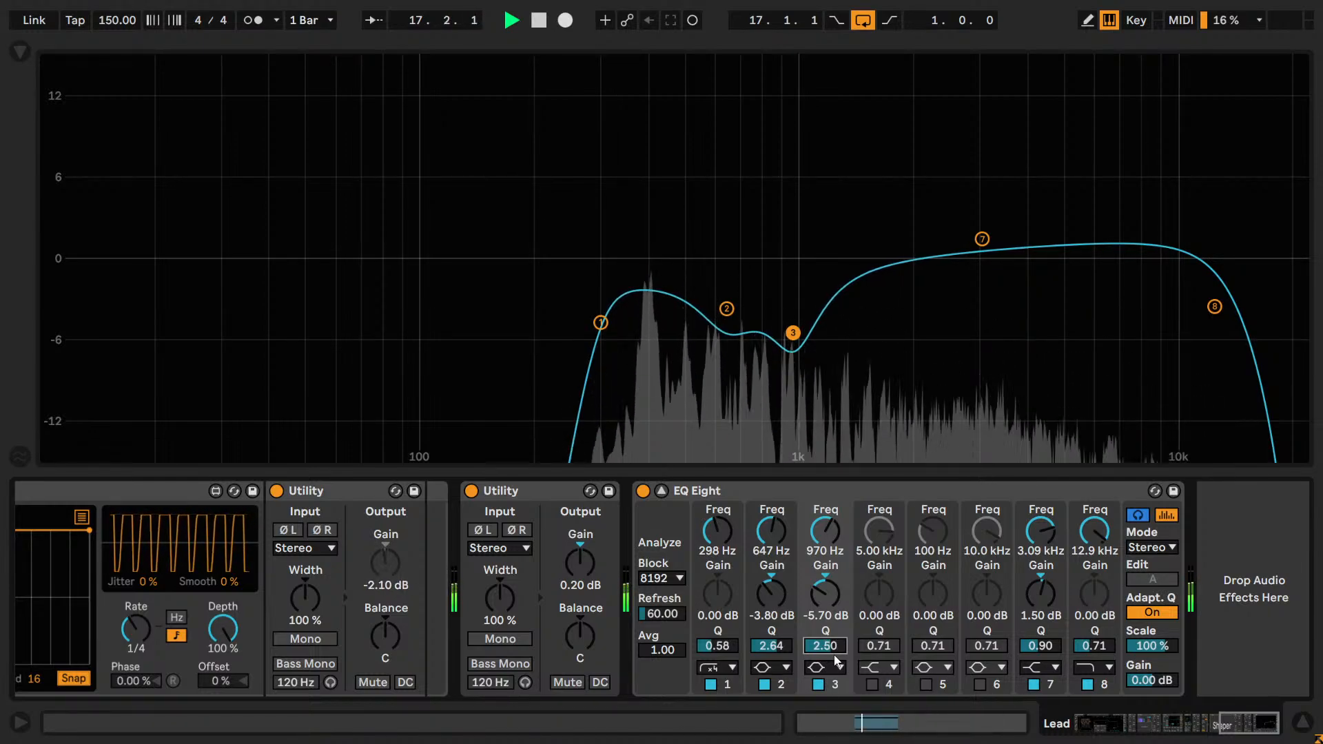
key("Up")
key("Up")
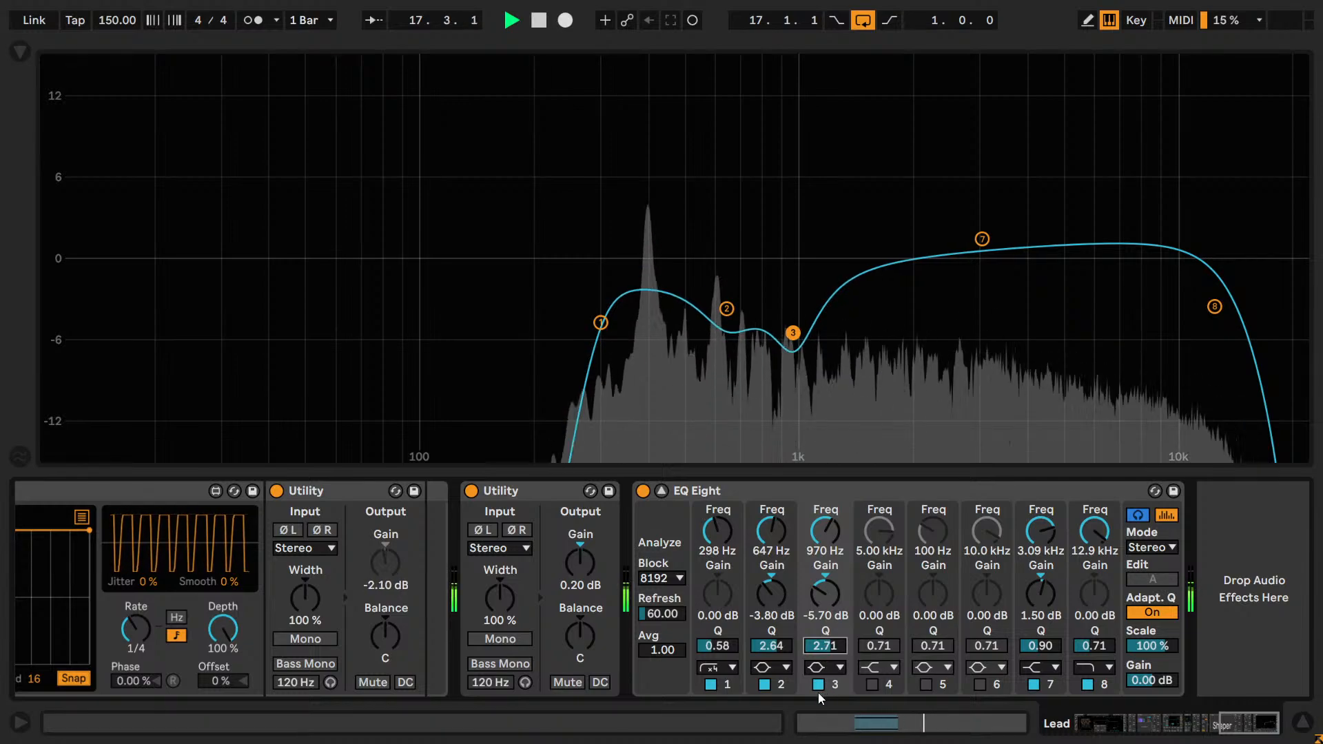
key("Down")
key("space")
key("ctrl+s")
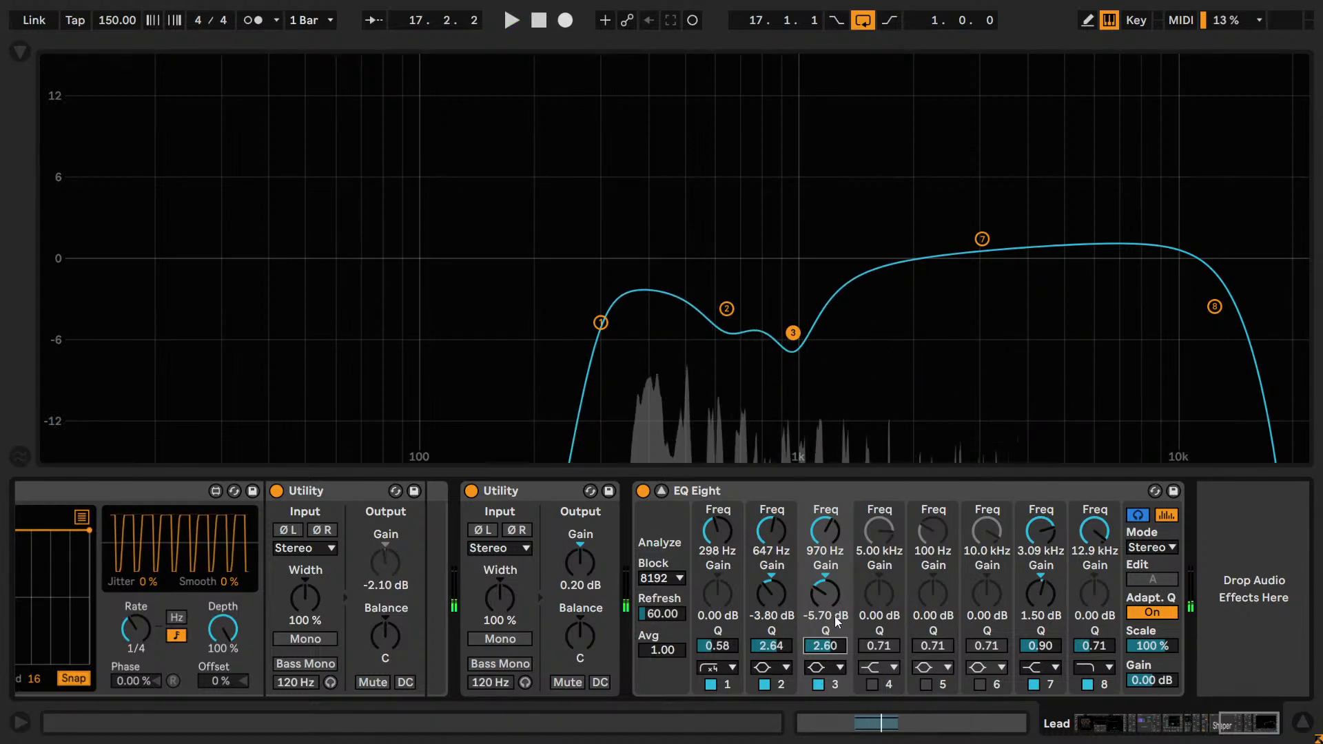
Compare band 3 off and on again at Q 2.60, leaving it enabled, and stop playback.
left_click(819, 685)
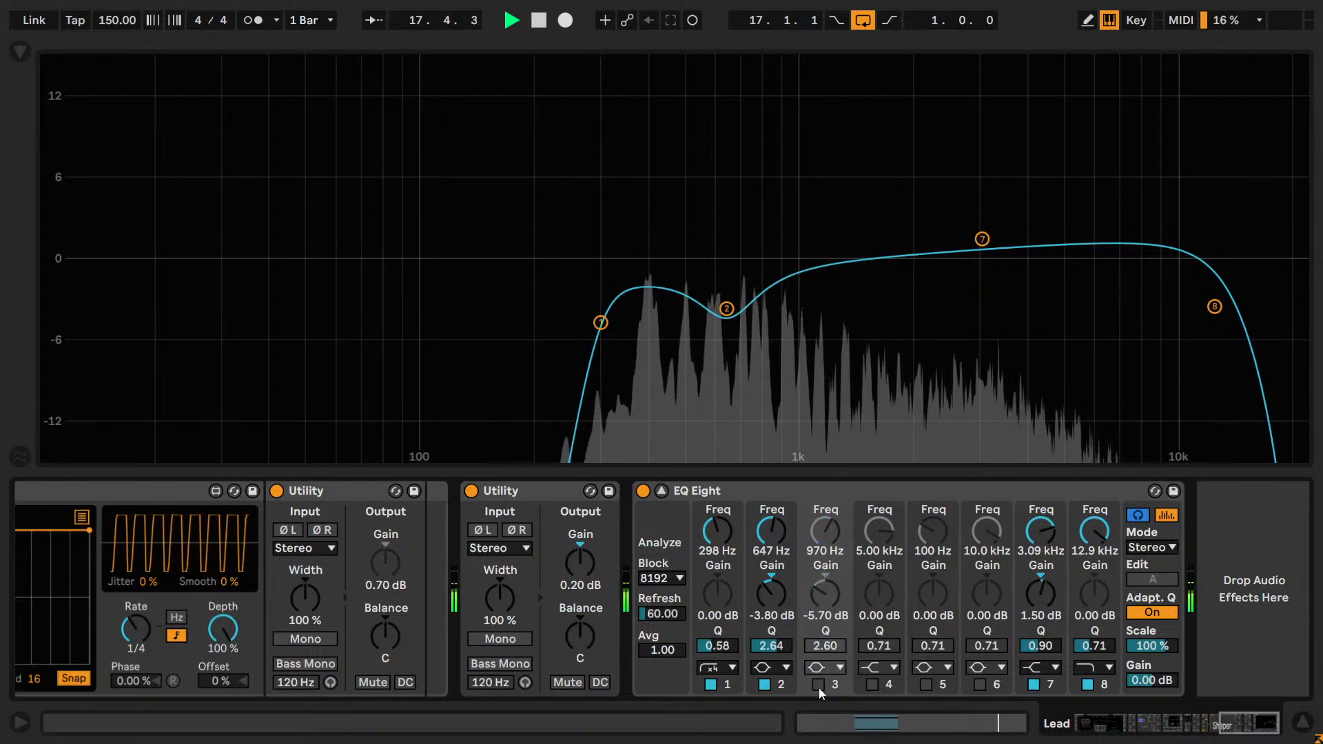
left_click(819, 687)
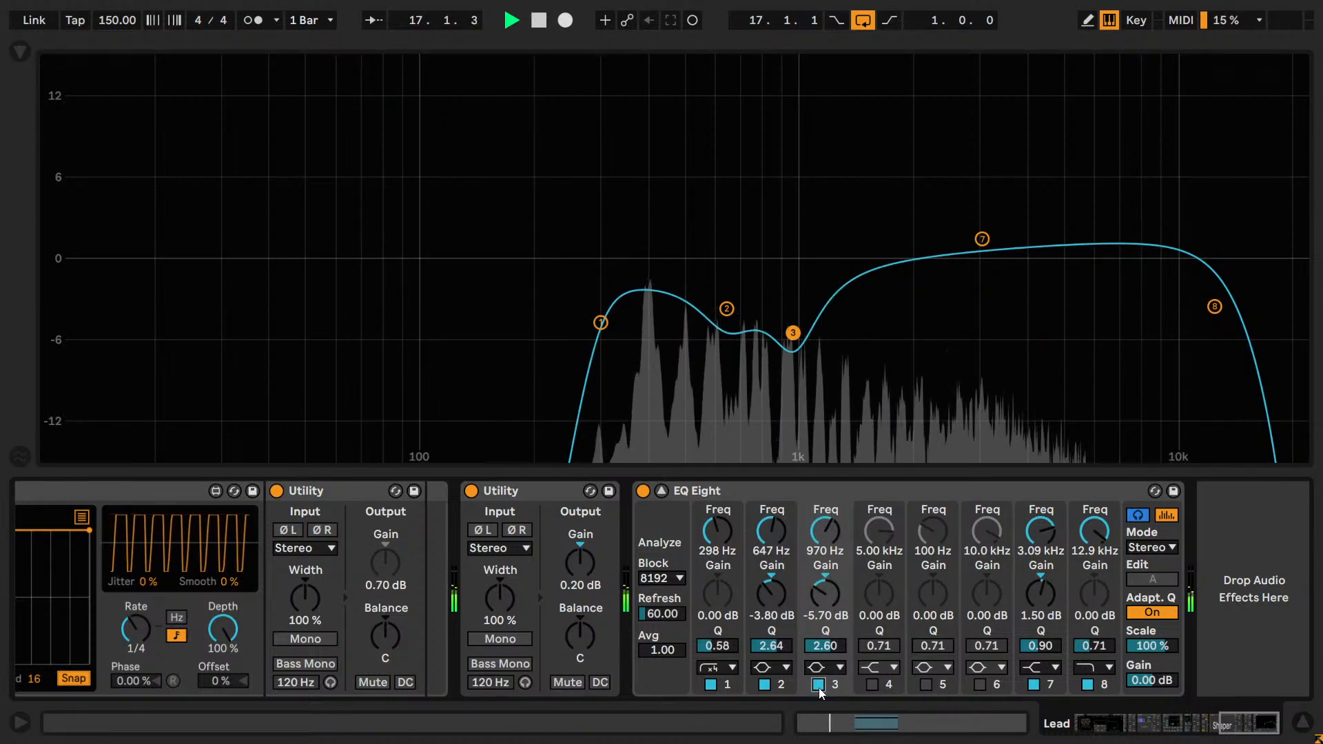
left_click(818, 686)
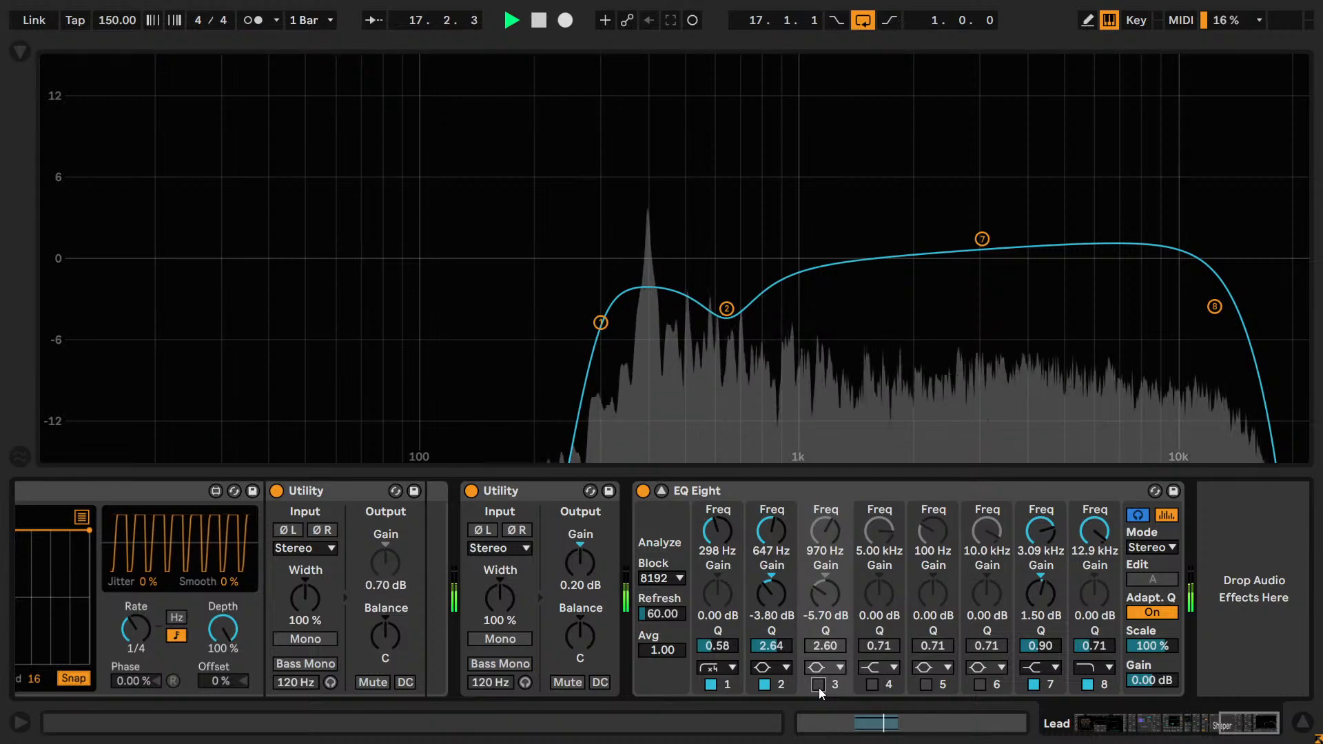
left_click(818, 686)
key("space")
Enable band 4 as a bell cut of -4.00 dB with Q 2.75 at about 964 Hz and resume playback.
left_click(871, 667)
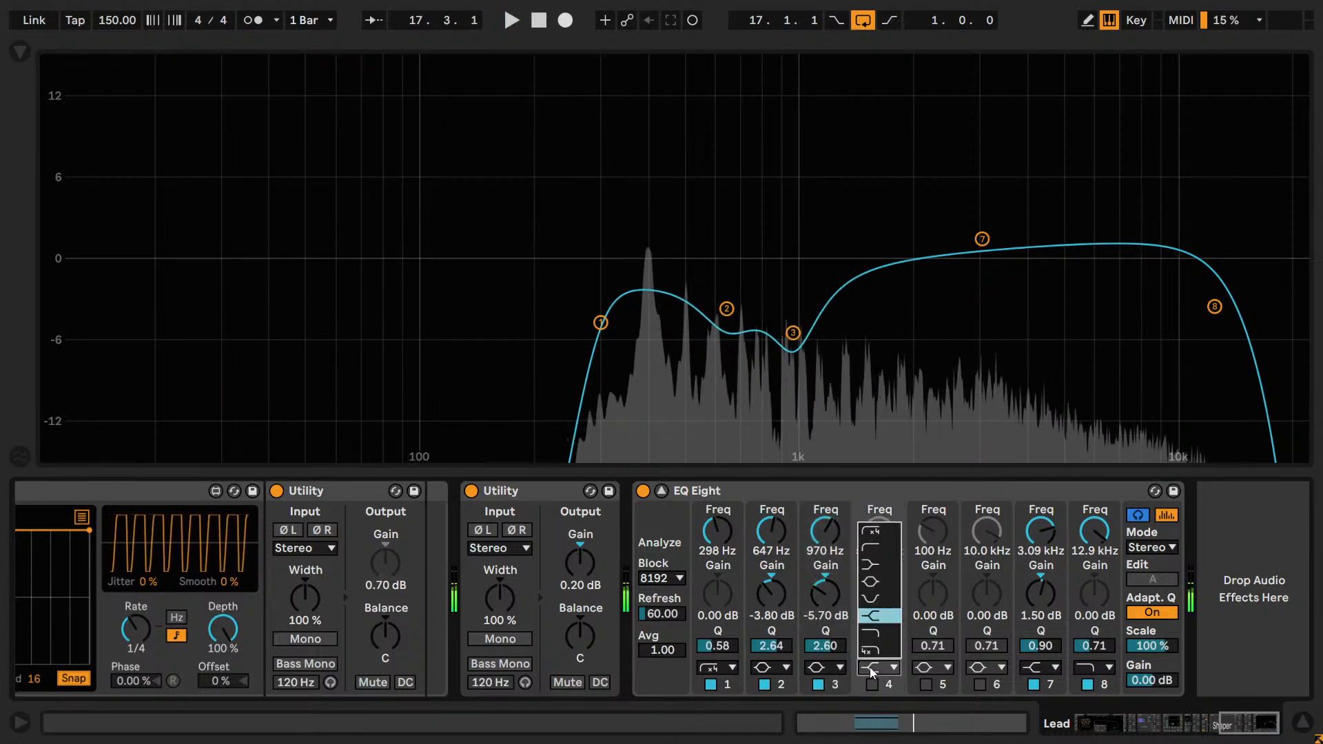
left_click(873, 582)
left_click_drag(866, 645, 878, 586)
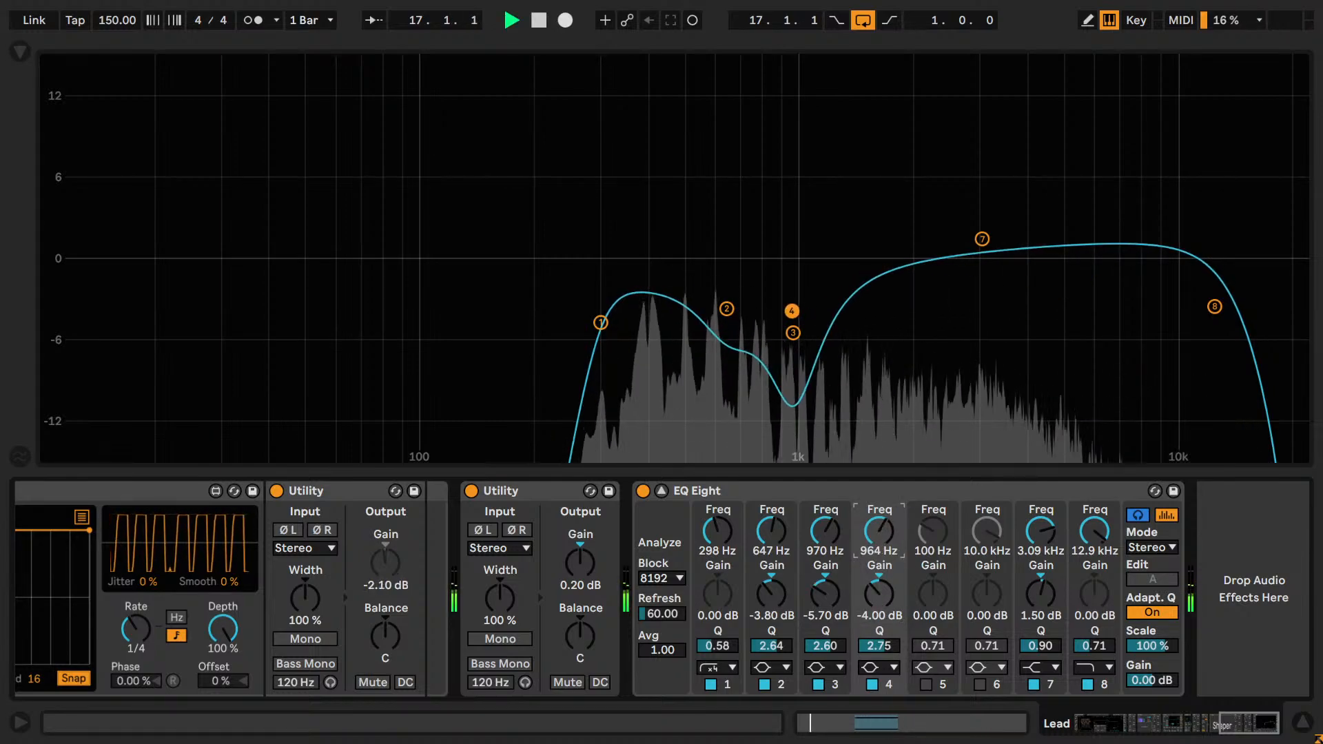
Move band 4's cut up to 1.45 kHz and compare it off and on during playback.
left_click_drag(879, 531, 878, 521)
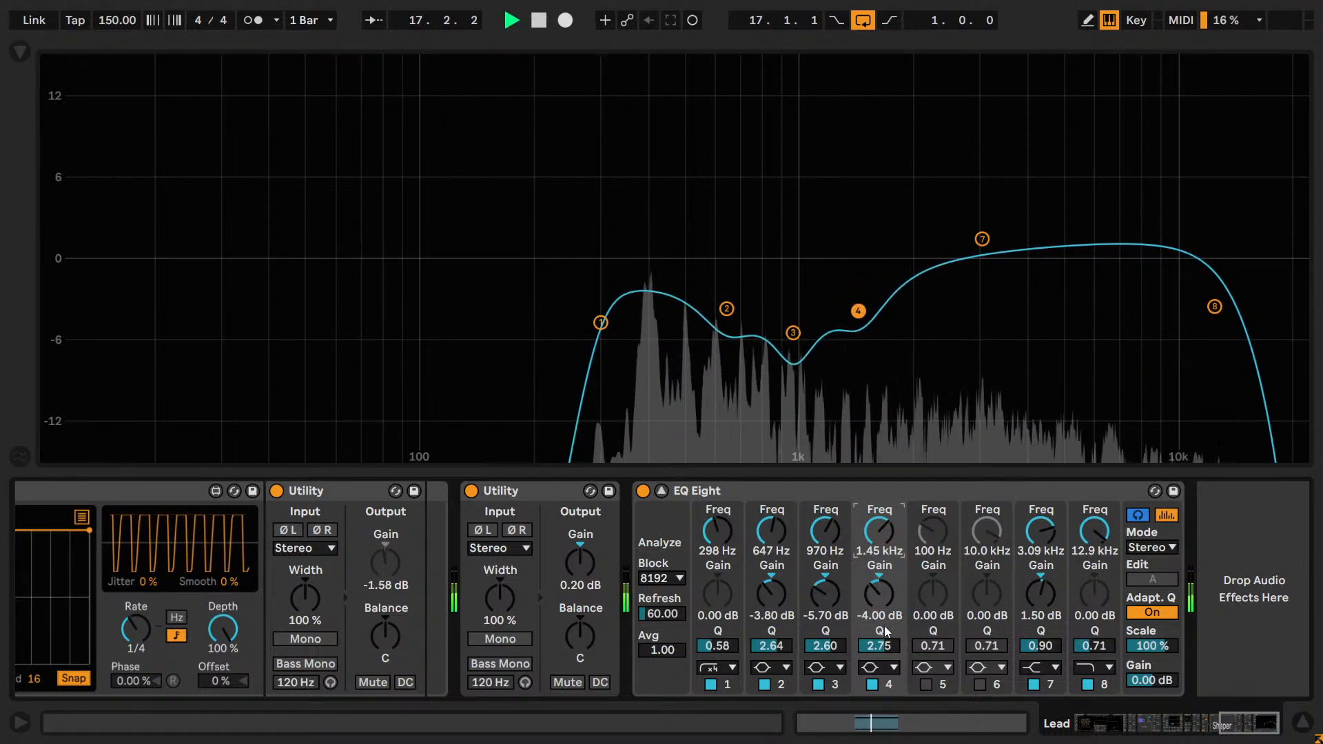
left_click(873, 688)
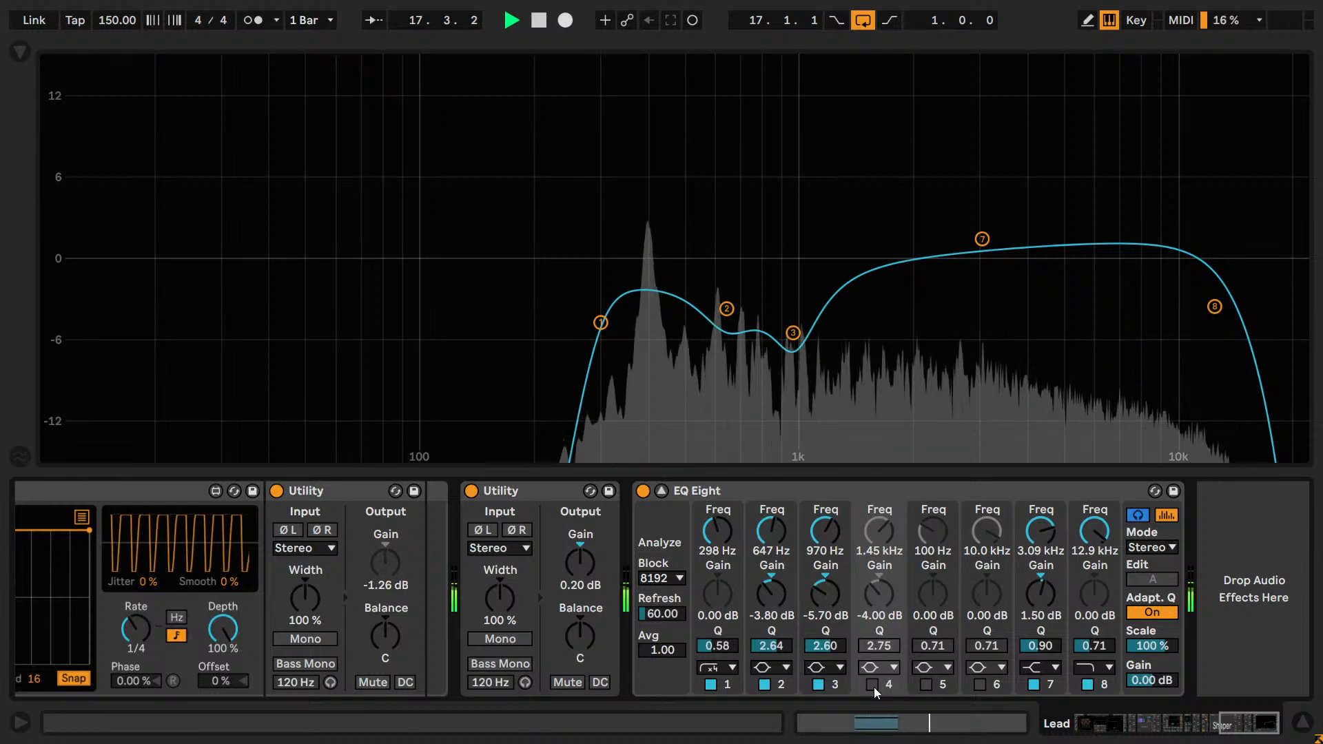
left_click(874, 687)
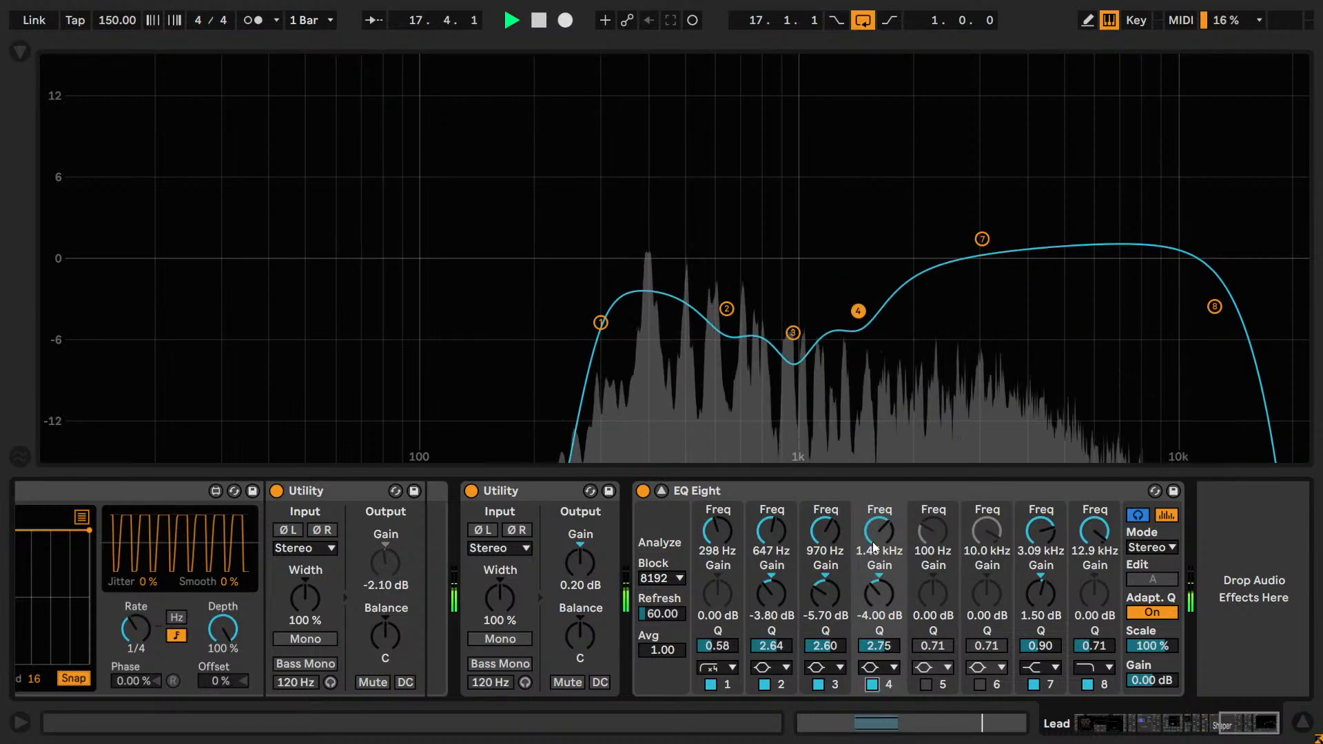
Audition band 4's cut at 2.02 kHz by comparing it off and on, and lower its frequency to 1.55 kHz.
left_click_drag(872, 542, 874, 528)
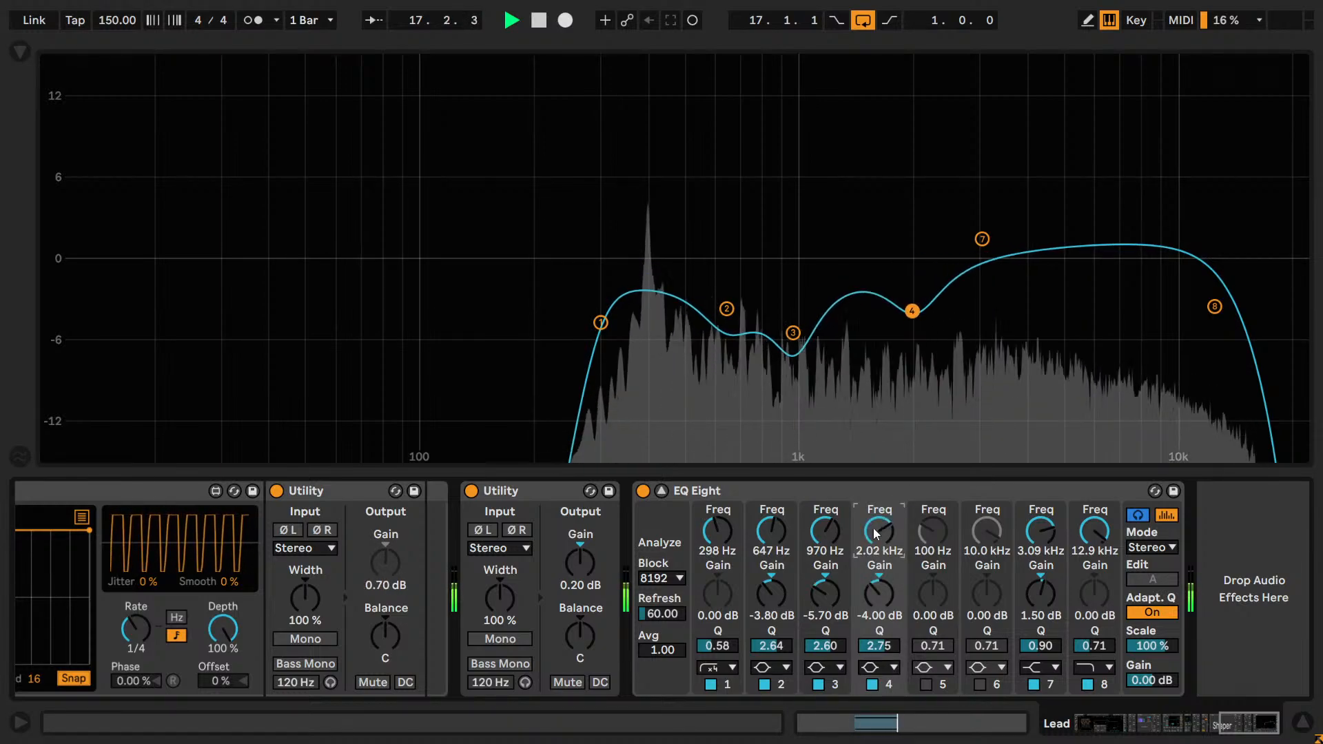
left_click(868, 684)
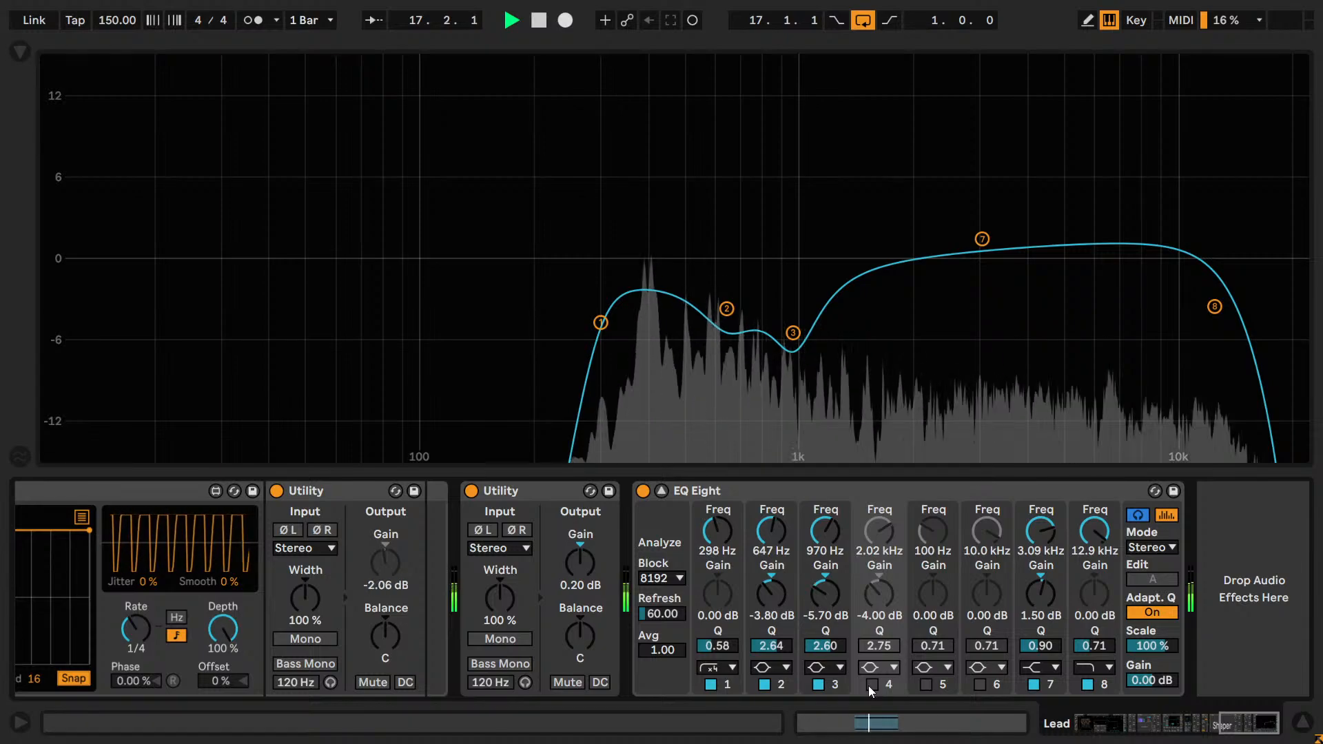
left_click(868, 685)
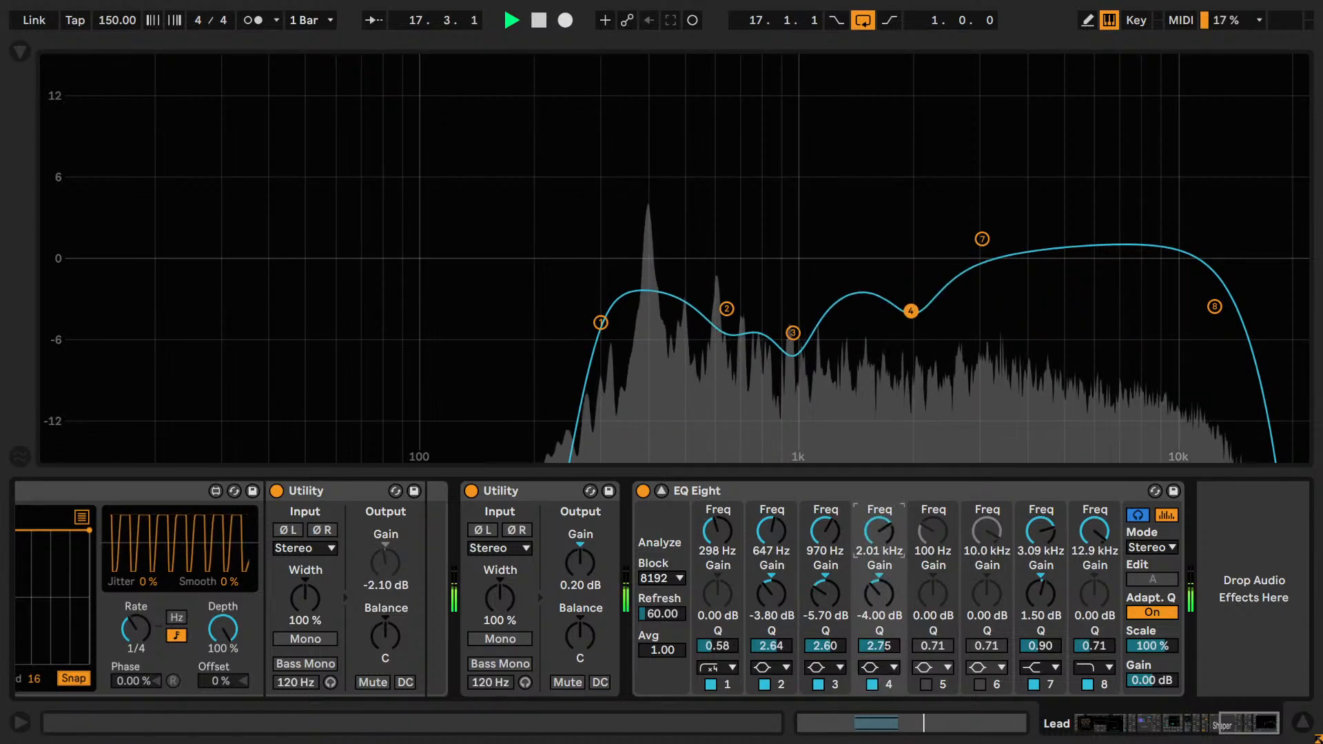
left_click_drag(891, 548, 891, 555)
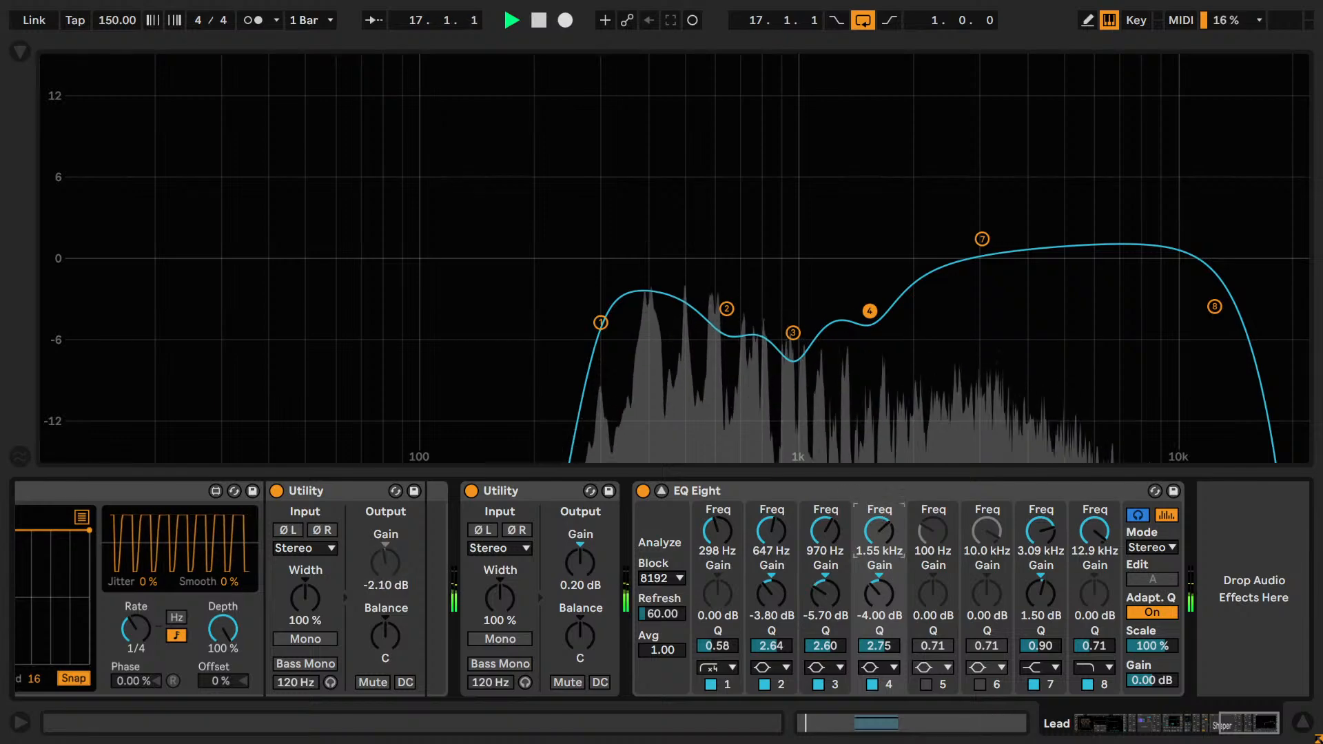
Audition band 4 at 3.08 kHz, comparing it off and on both before and after reducing its cut to -3.00 dB.
left_click_drag(878, 531, 878, 505)
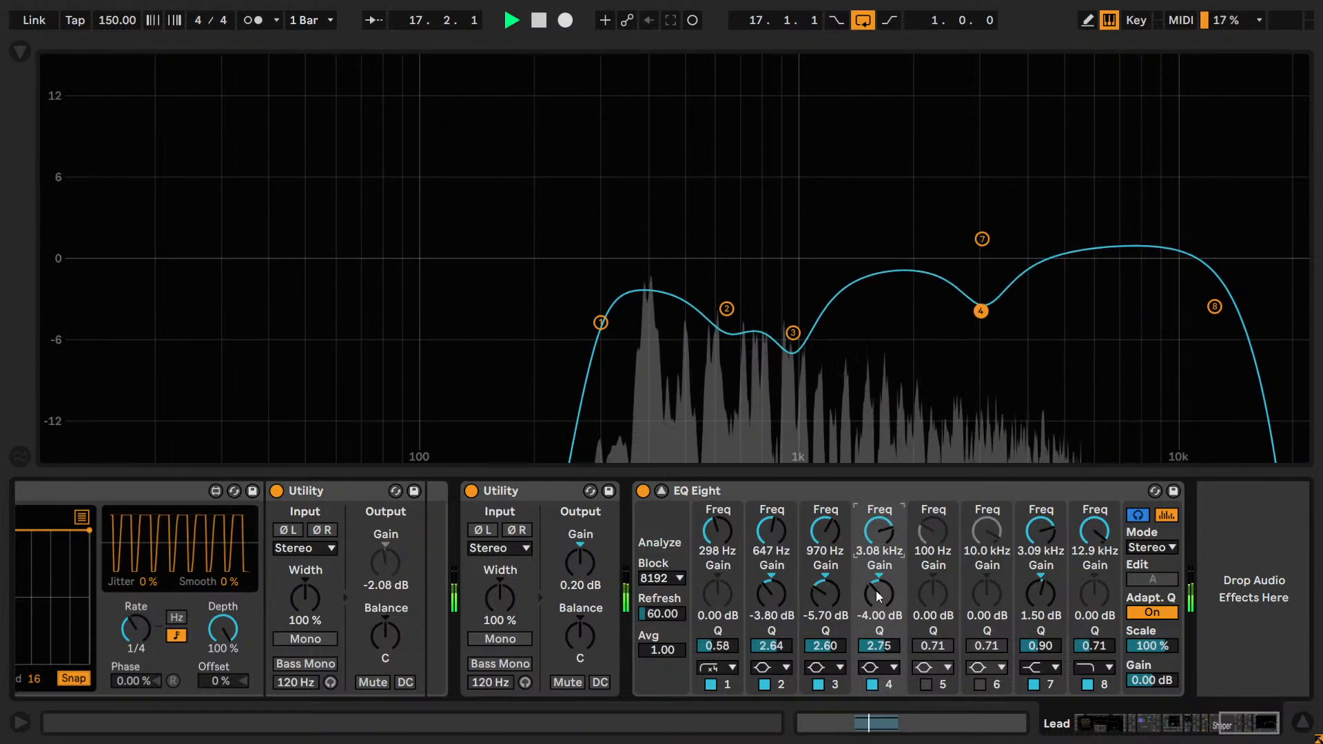
left_click(872, 684)
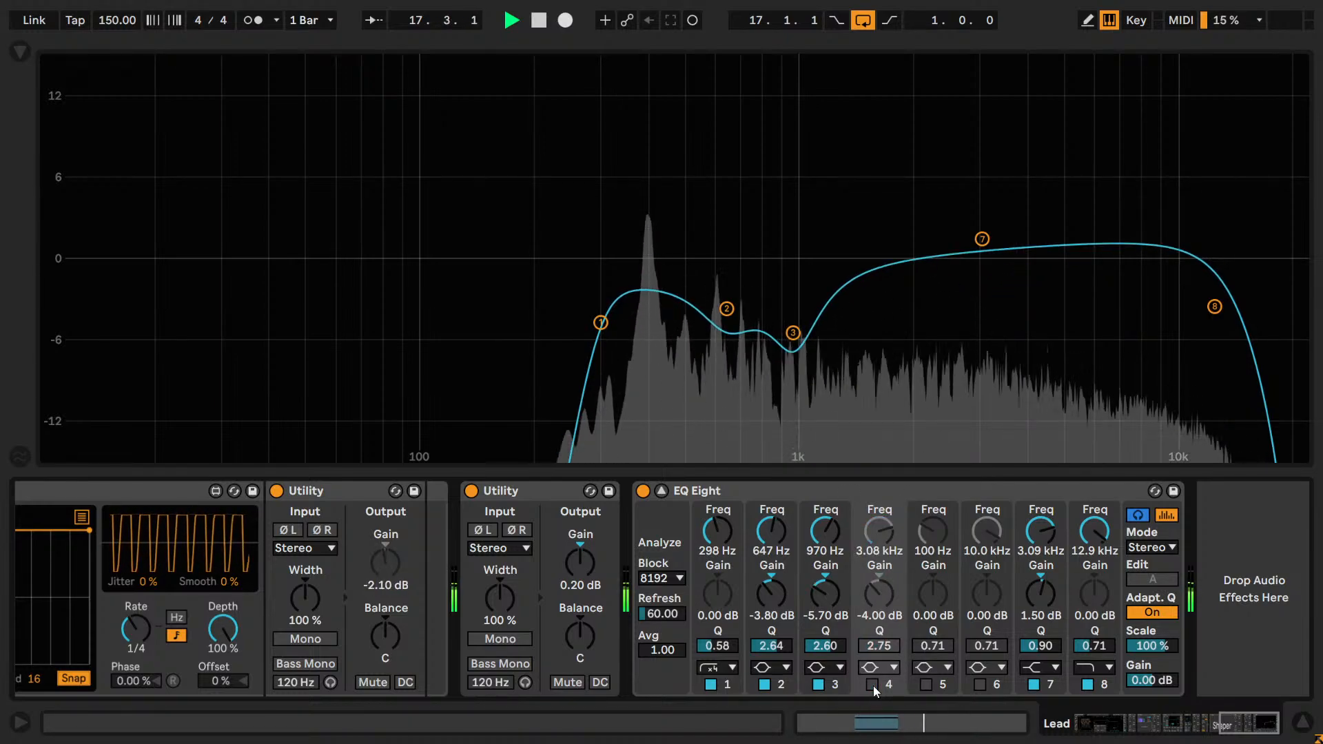
left_click(872, 684)
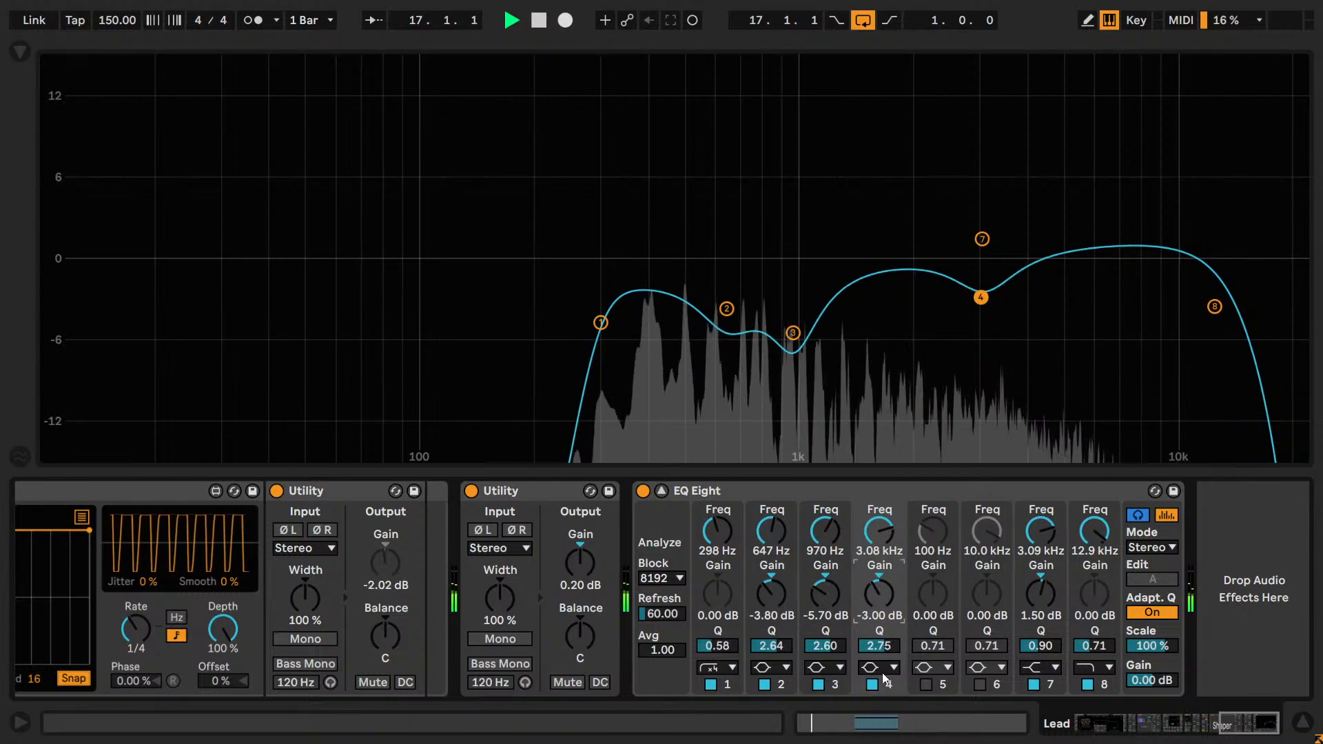
left_click(872, 684)
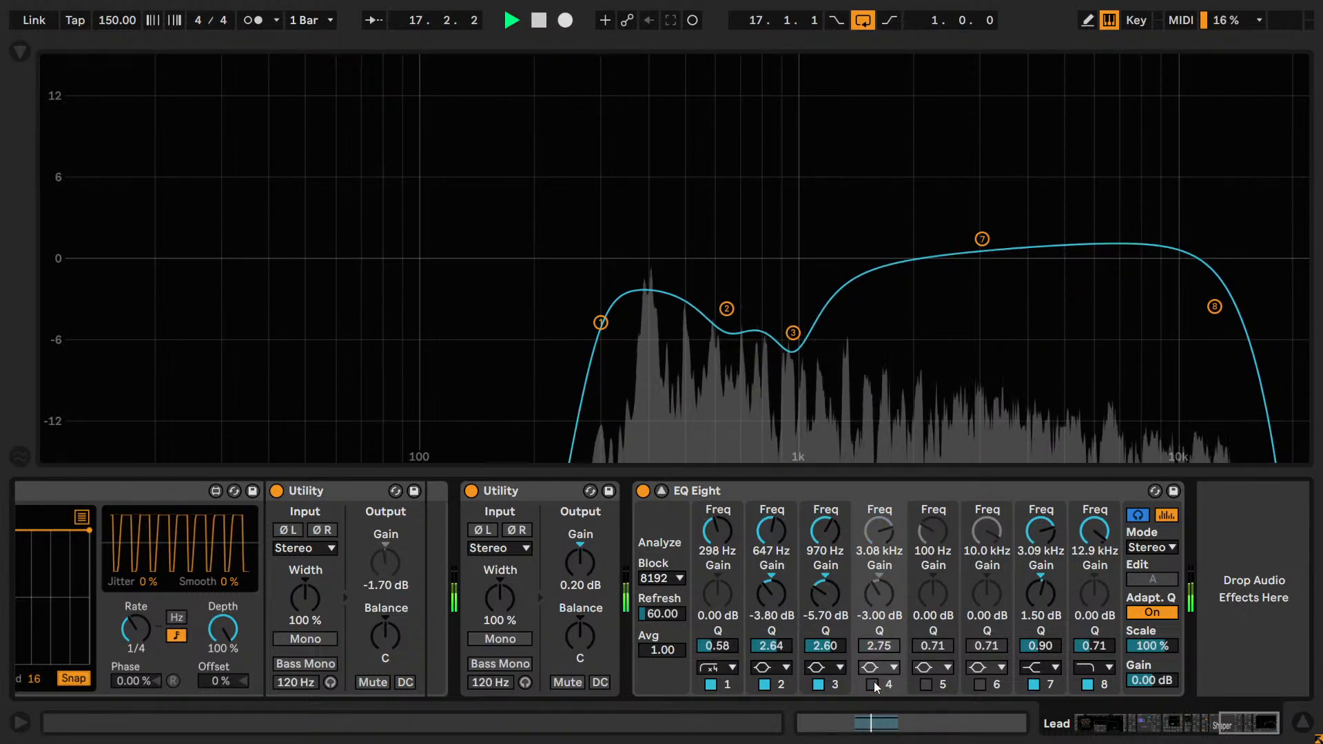
left_click(872, 684)
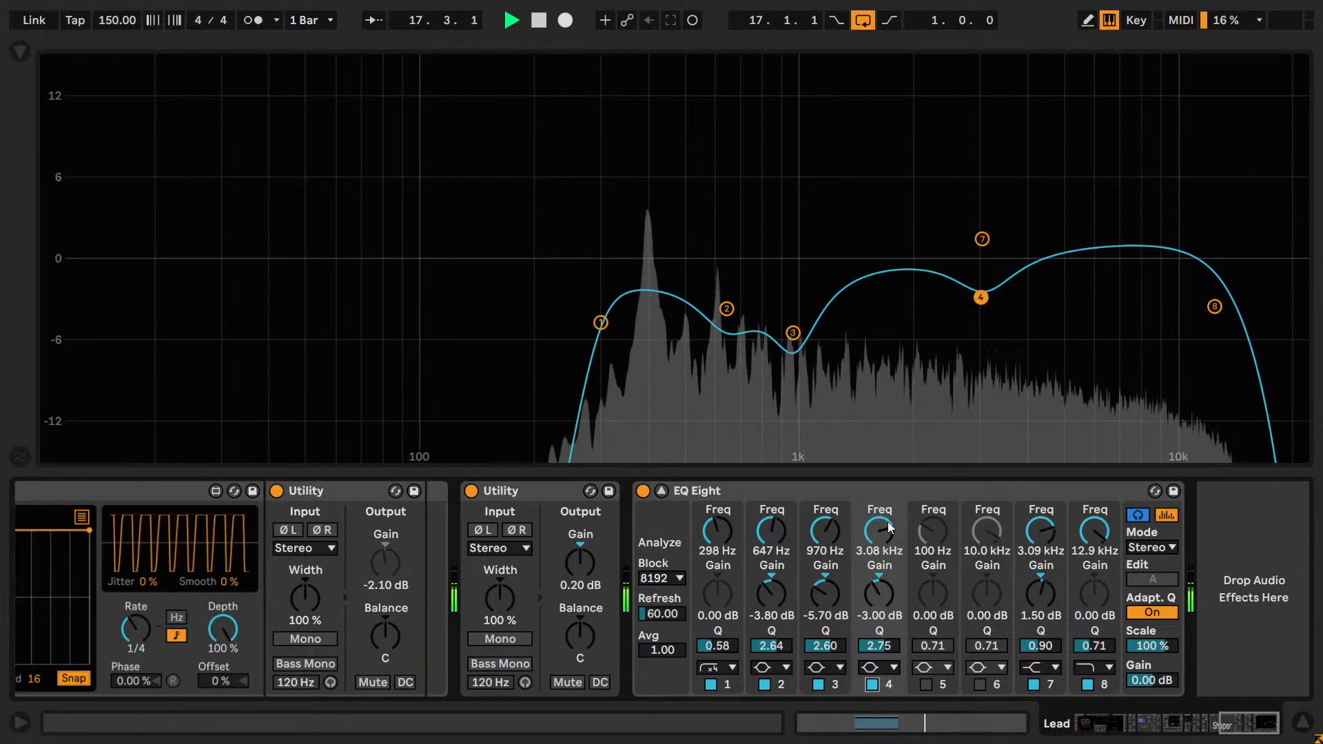
Raise band 4's frequency to 4.00 kHz and compare it off and on repeatedly, leaving it enabled.
left_click_drag(884, 535, 884, 516)
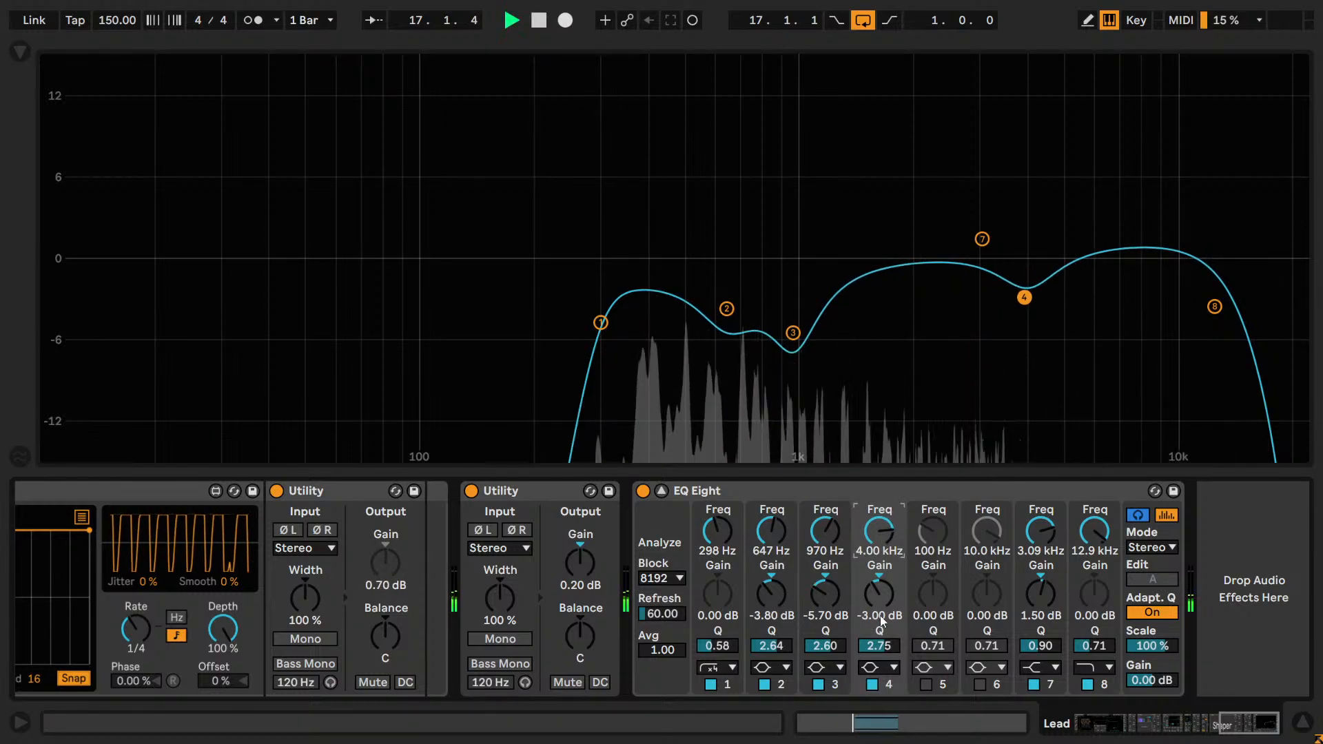
left_click(872, 684)
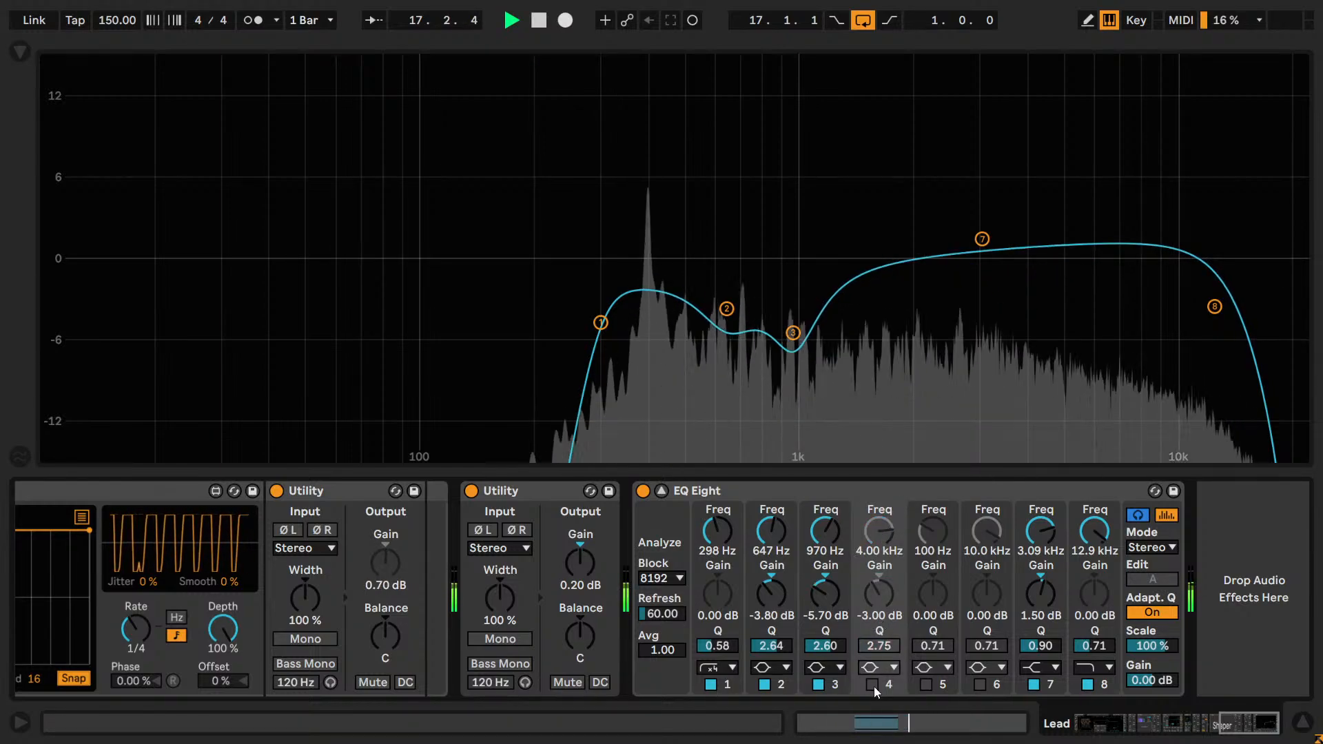
left_click(872, 684)
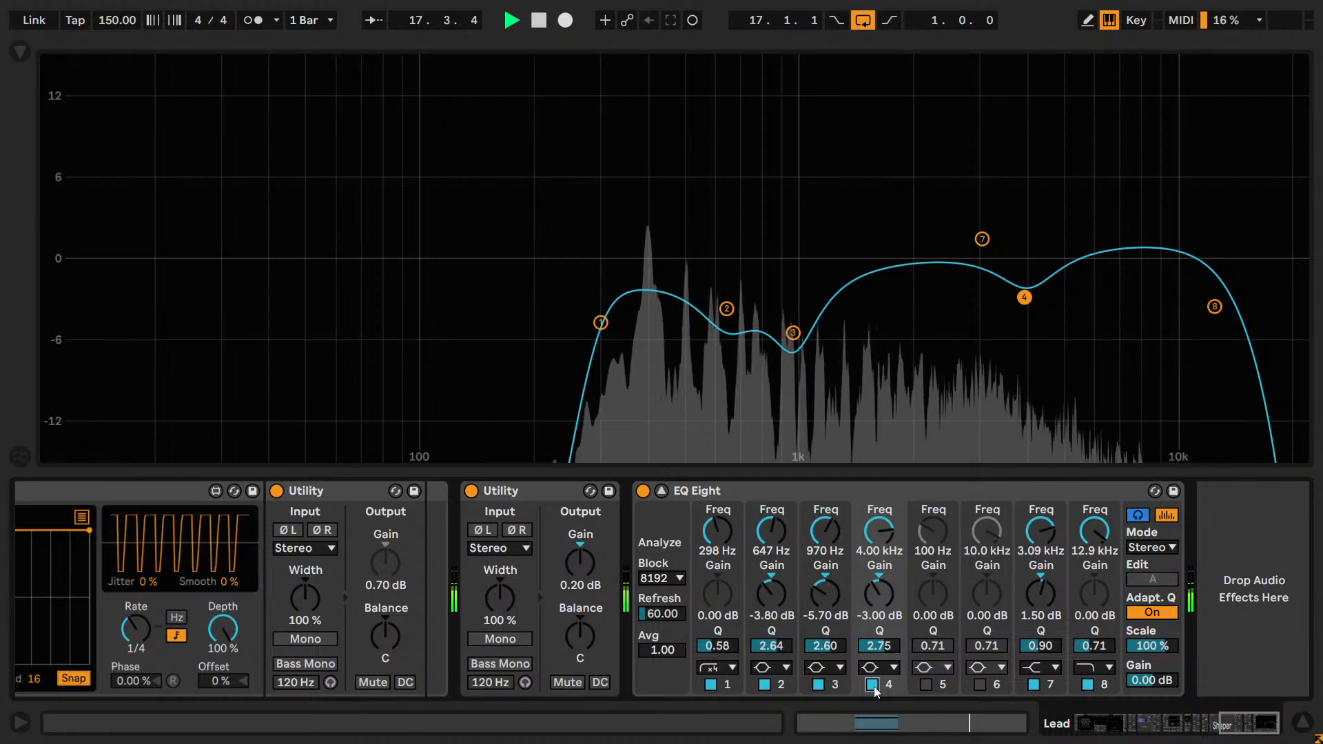
left_click(872, 684)
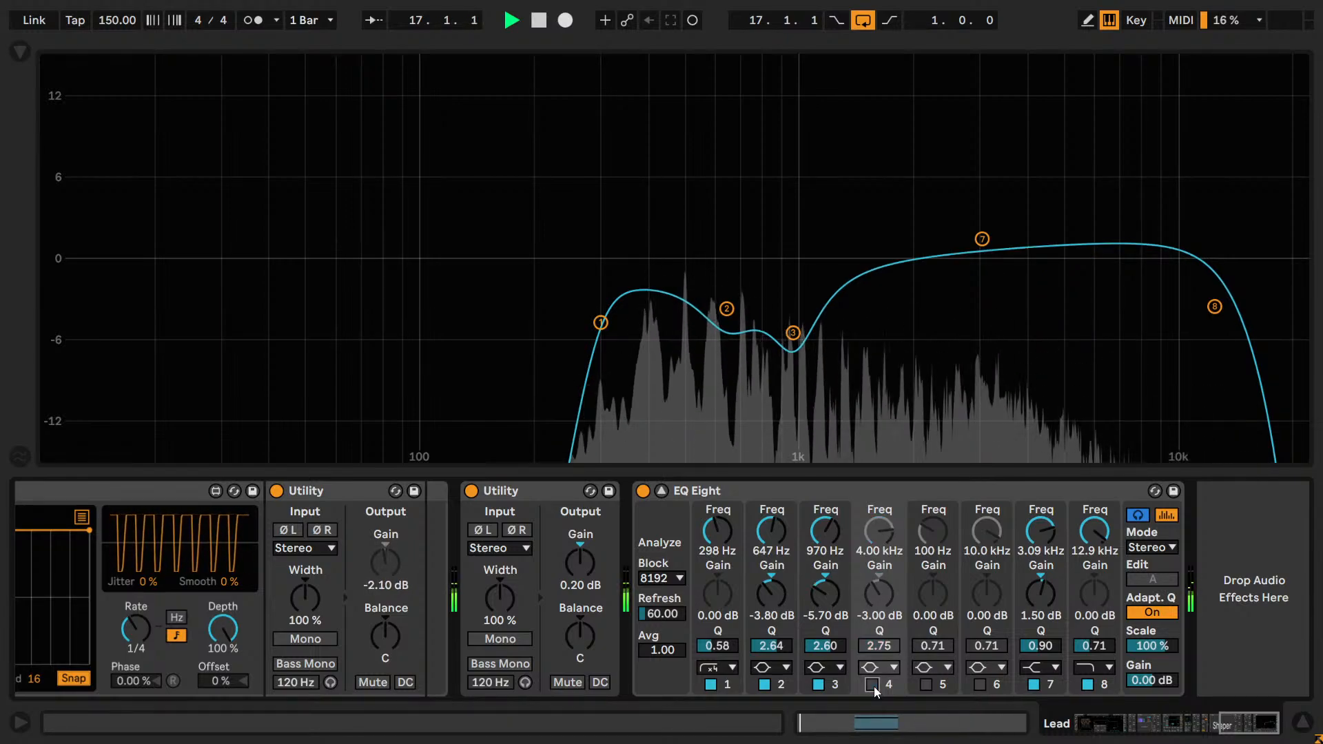
left_click(873, 684)
left_click(872, 684)
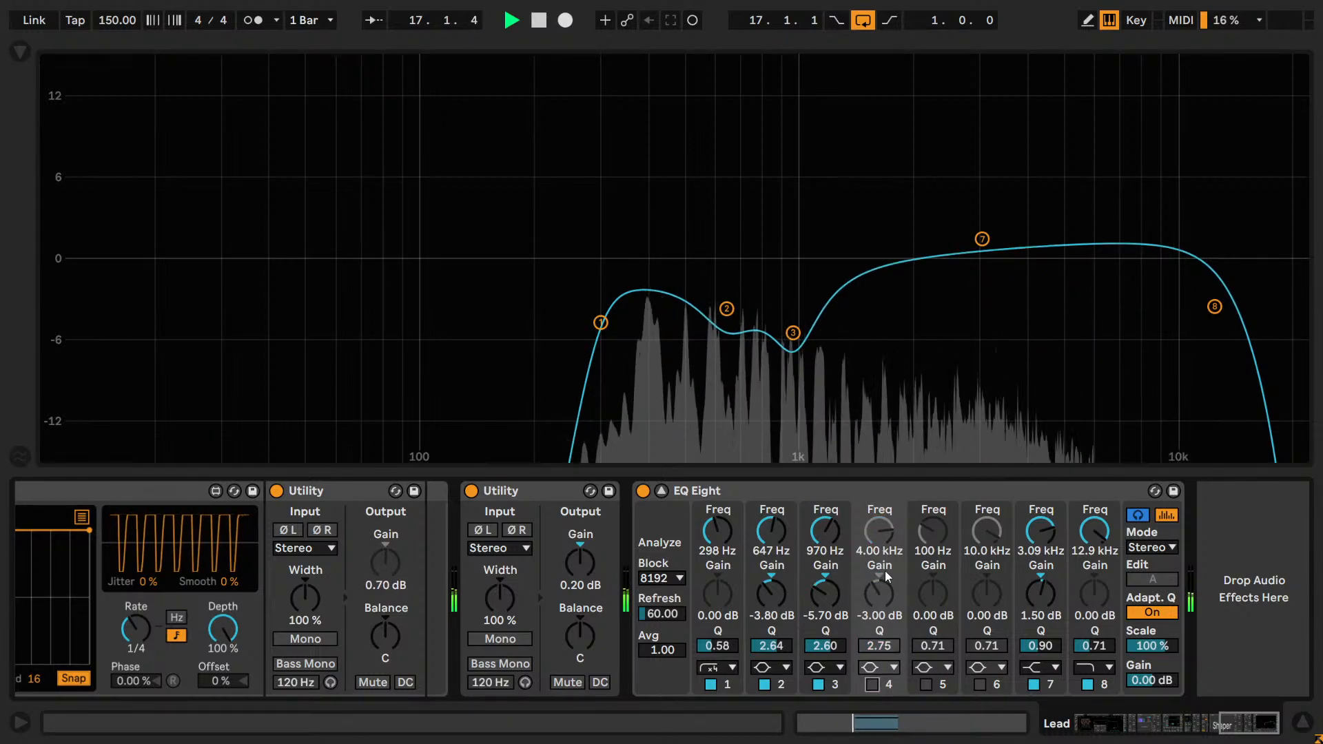
left_click(872, 684)
Raise band 4's frequency to 5.11 kHz and compare it off and on, leaving it enabled.
left_click_drag(869, 514, 870, 496)
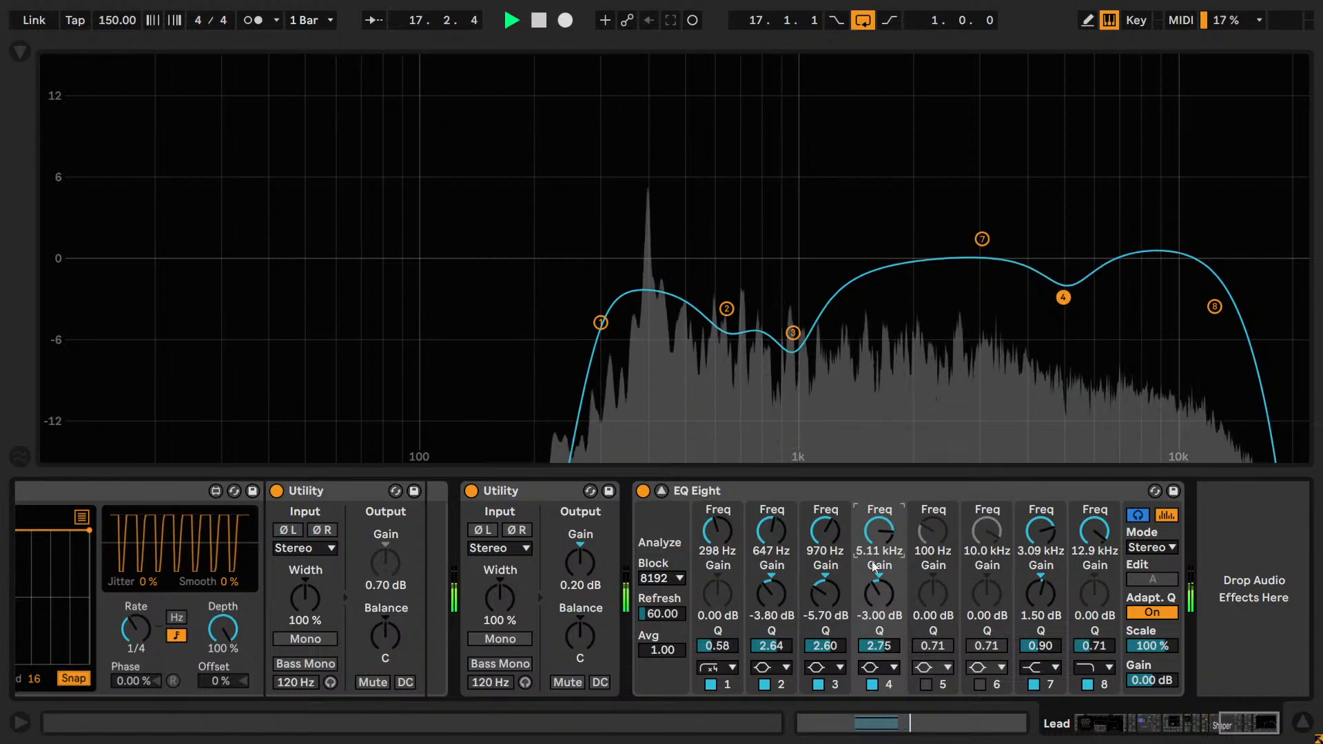
left_click(872, 684)
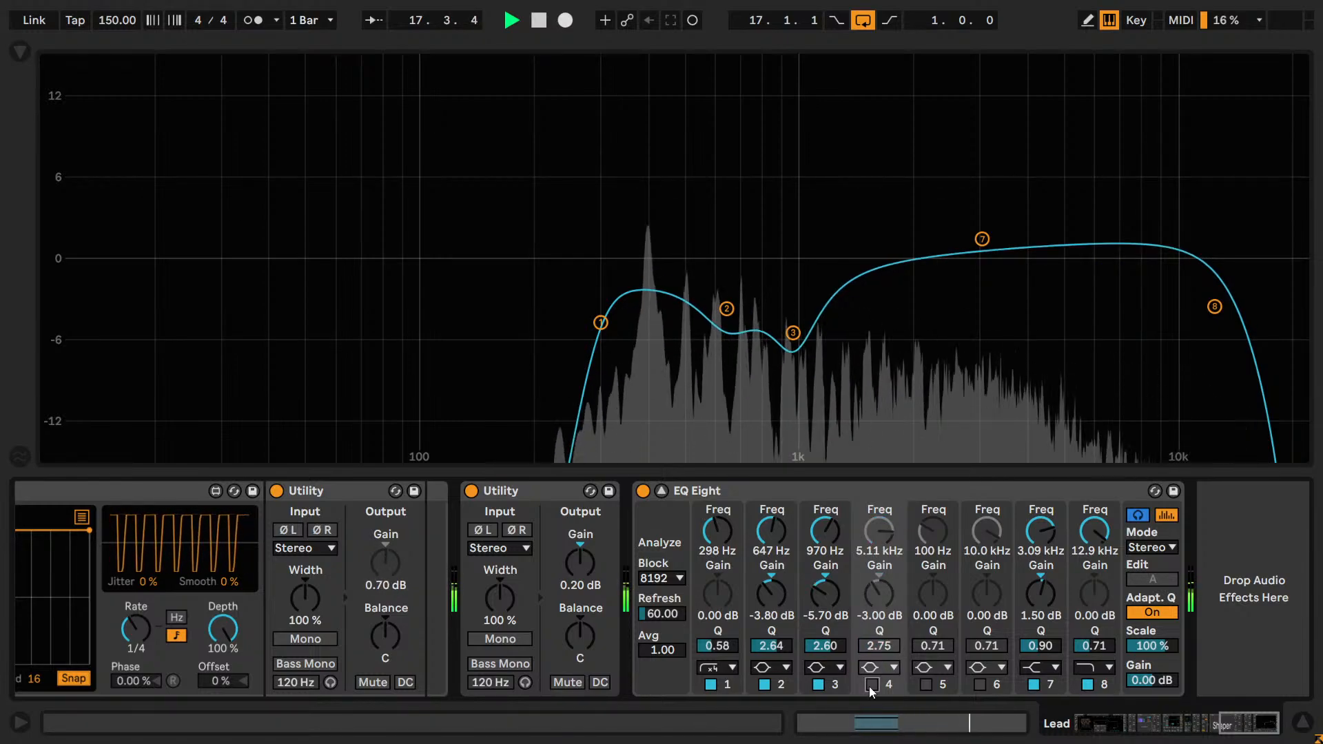
left_click(869, 686)
left_click(869, 687)
left_click(870, 687)
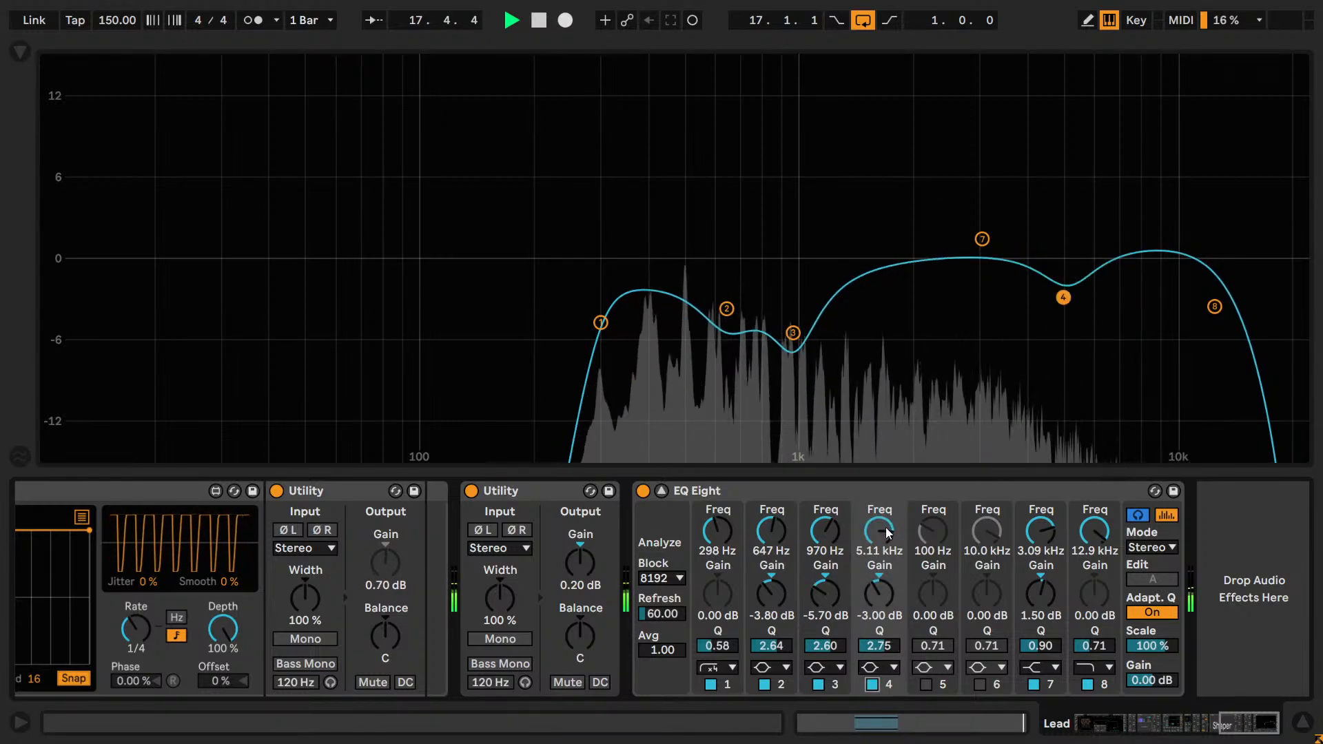
Audition band 4's cut at 6.33 kHz, comparing it off and on twice.
left_click_drag(886, 532, 885, 514)
left_click(872, 685)
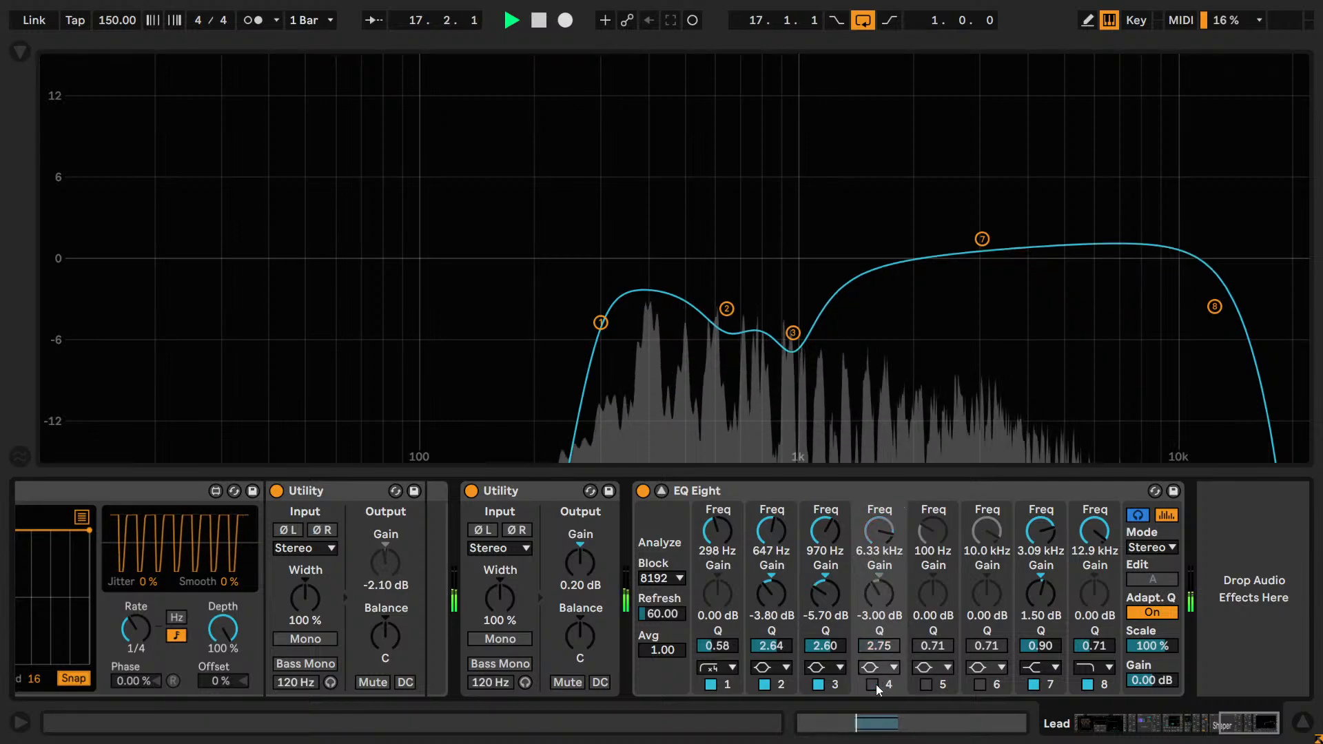
left_click(872, 685)
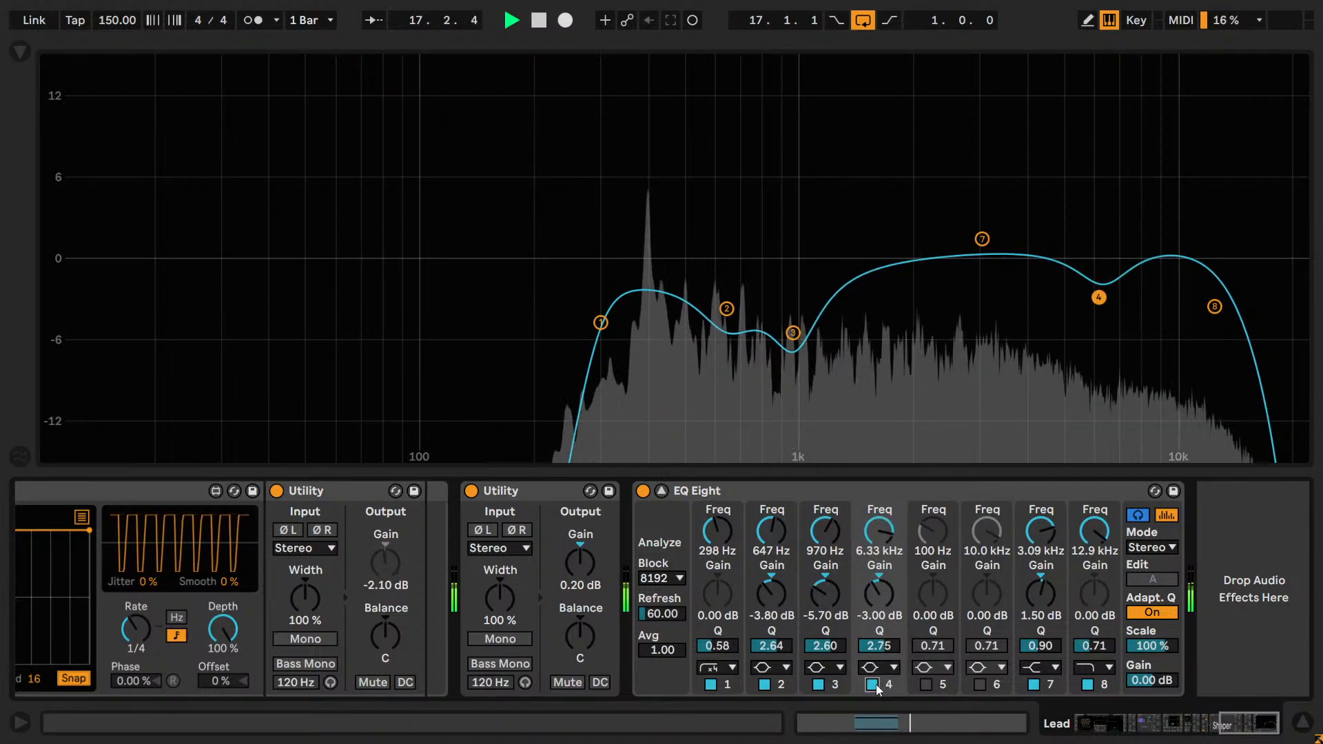
left_click(875, 684)
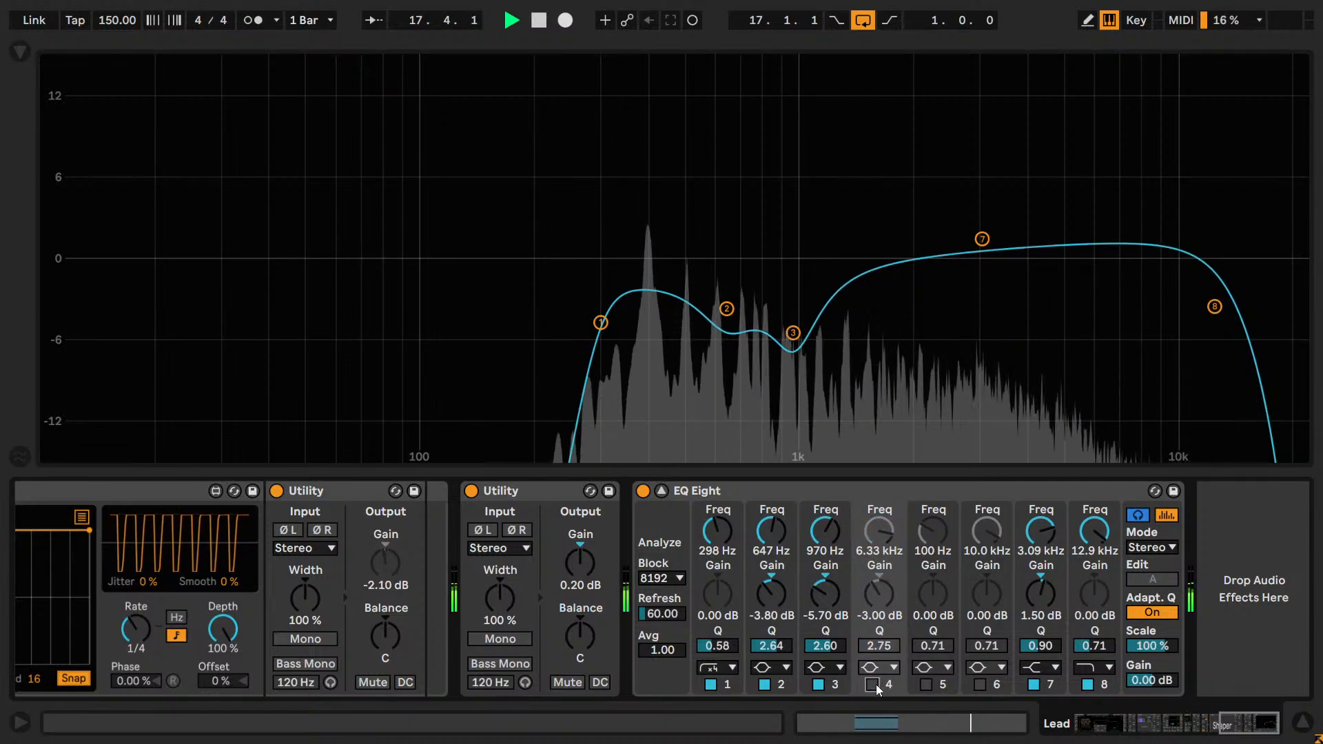
left_click(875, 684)
Audition band 4's cut at 8.08 kHz by comparing it off and on.
left_click_drag(879, 532, 879, 520)
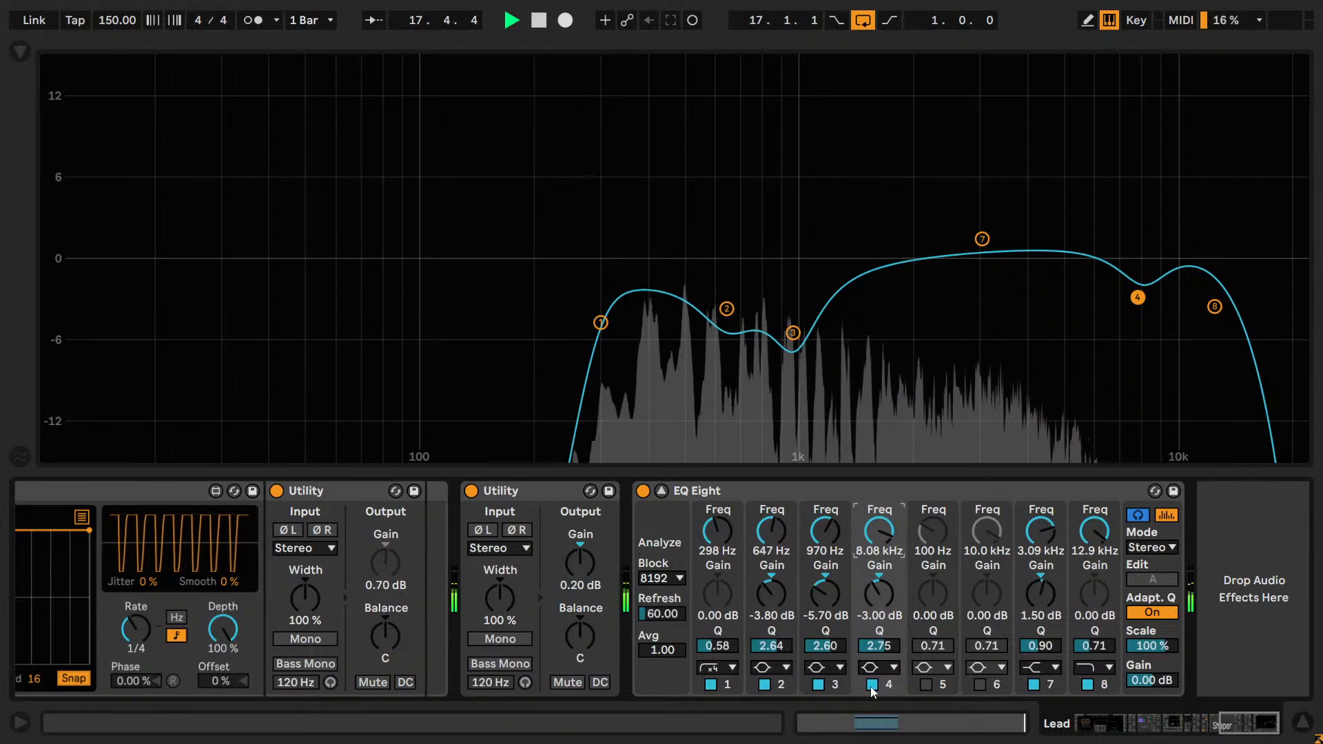
left_click(870, 684)
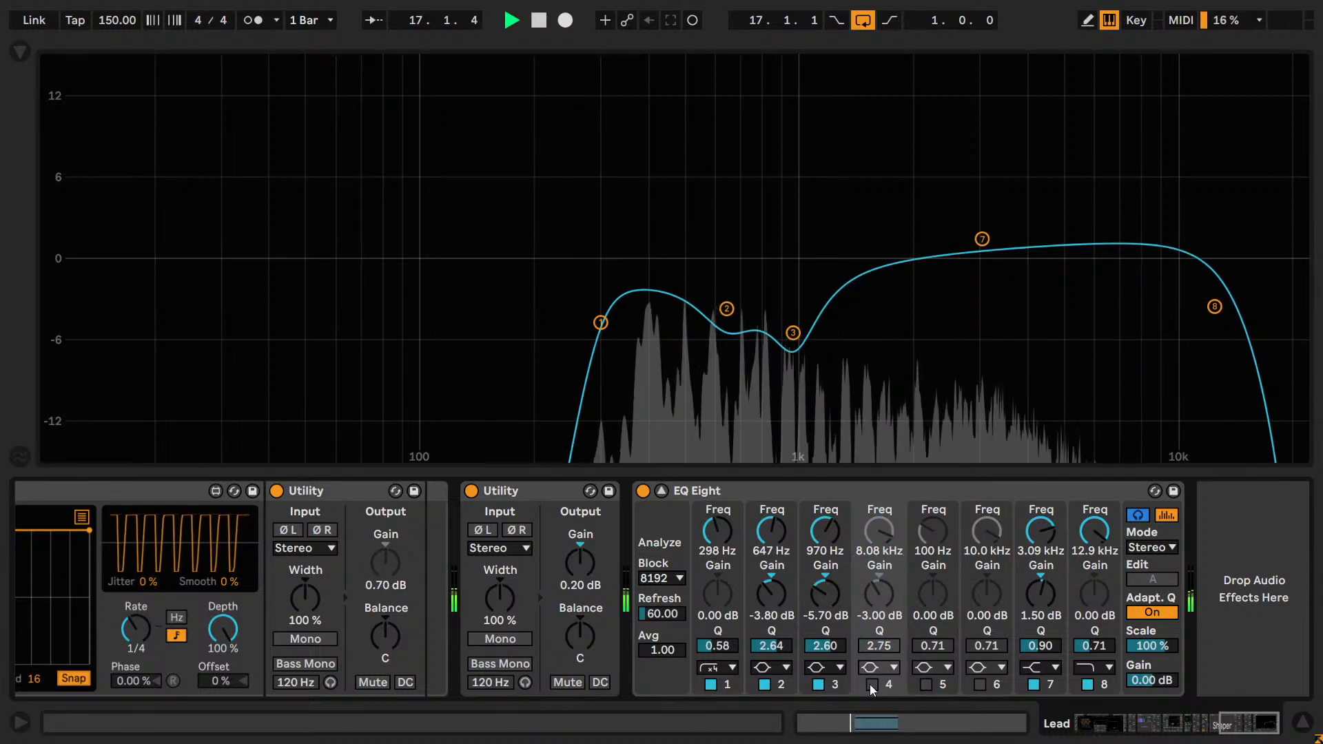
left_click(869, 684)
Return band 4 to 3.08 kHz, resume playback and compare the band off and on.
left_click_drag(879, 530, 885, 558)
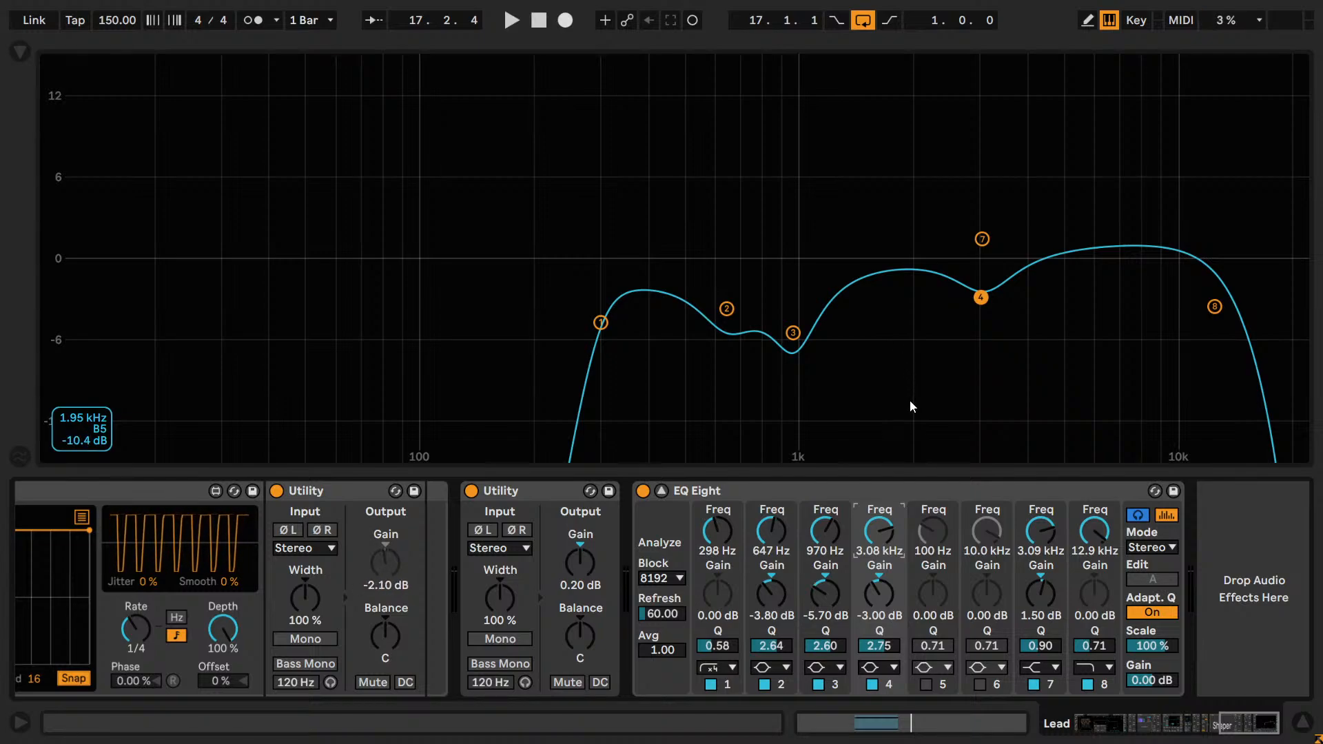
key("space")
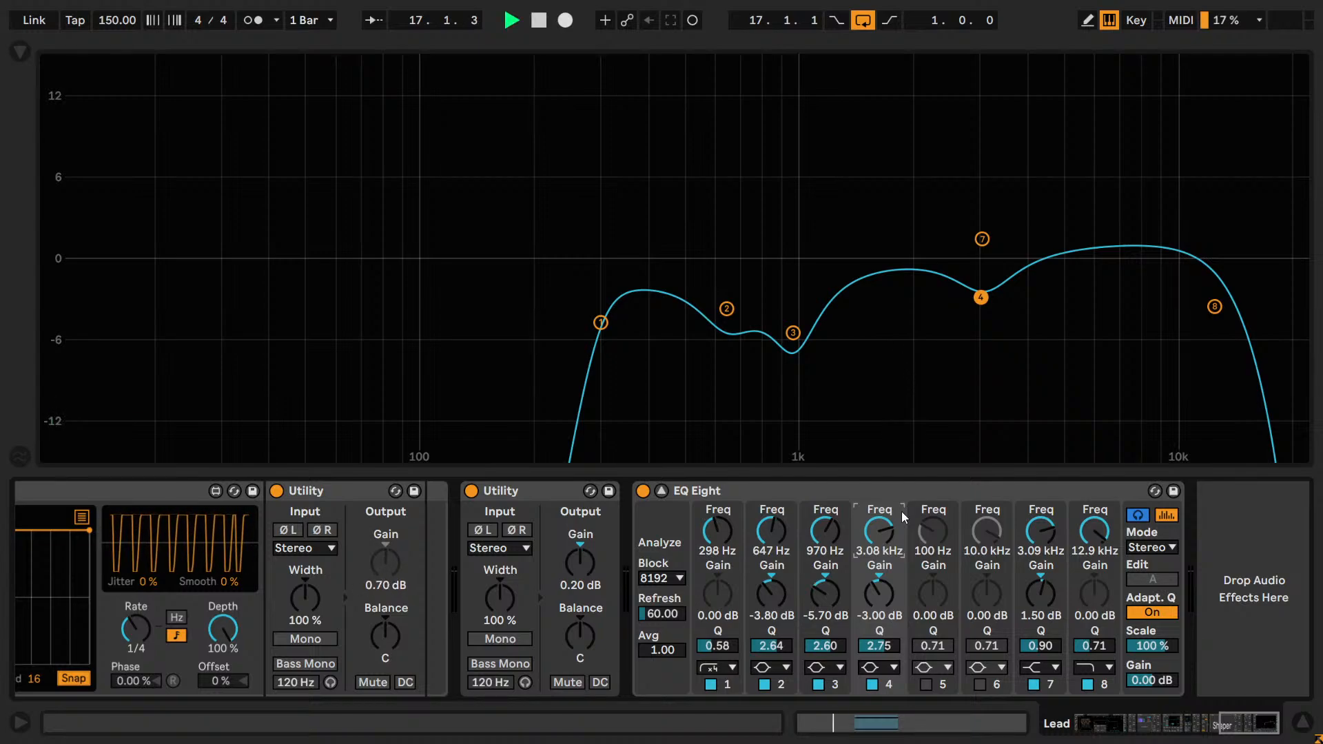
left_click(871, 685)
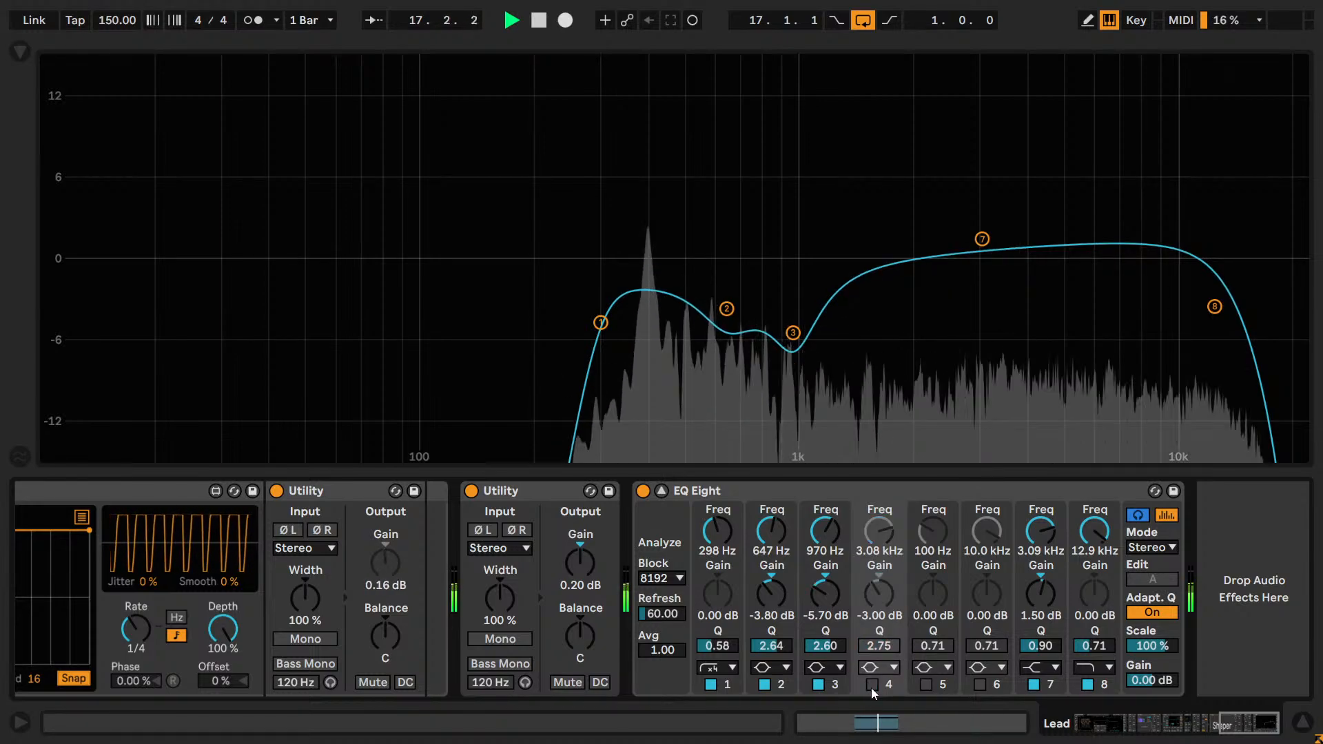
left_click(871, 688)
Deepen band 4's cut to -4.00 dB, set its frequency to 3000 Hz and fine-tune it by ear to 2.76 kHz.
left_click_drag(879, 591, 879, 597)
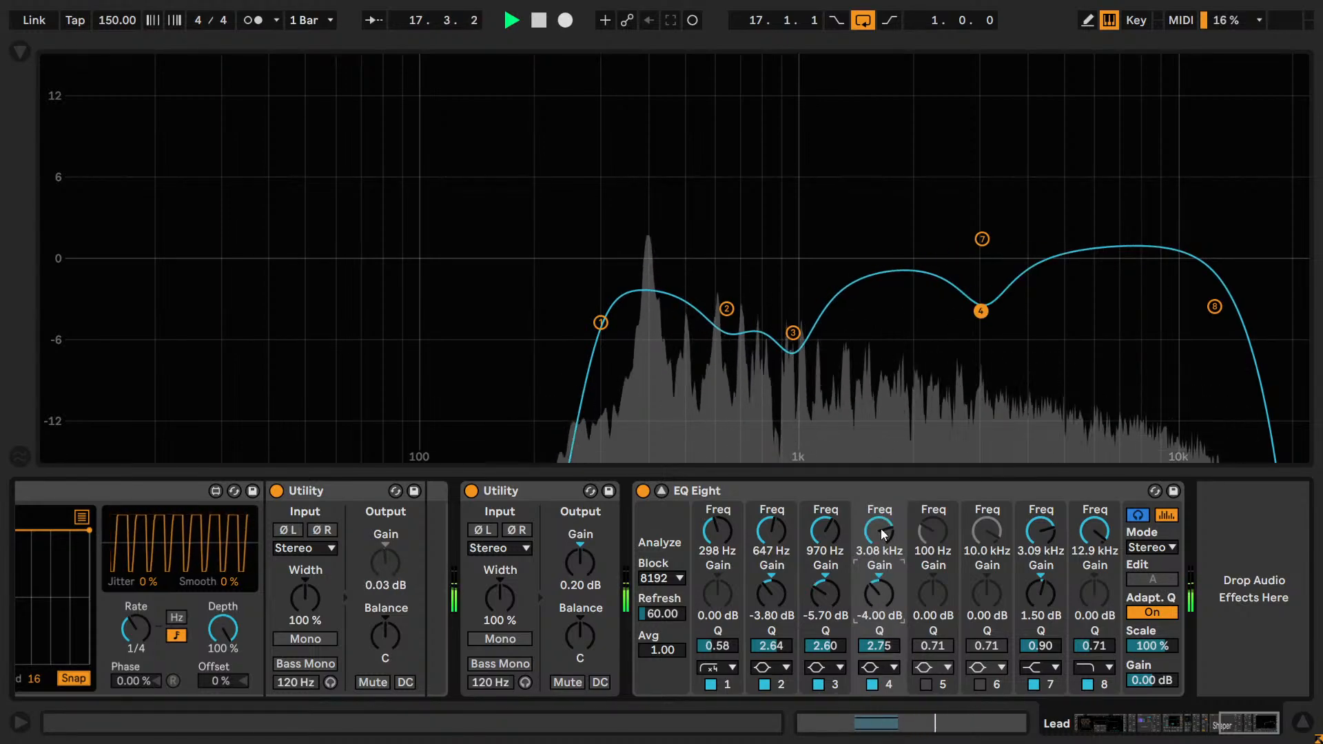
mouse_move(882, 534)
left_mouse_down()
mouse_move(882, 576)
mouse_move(882, 523)
mouse_move(883, 533)
left_mouse_up()
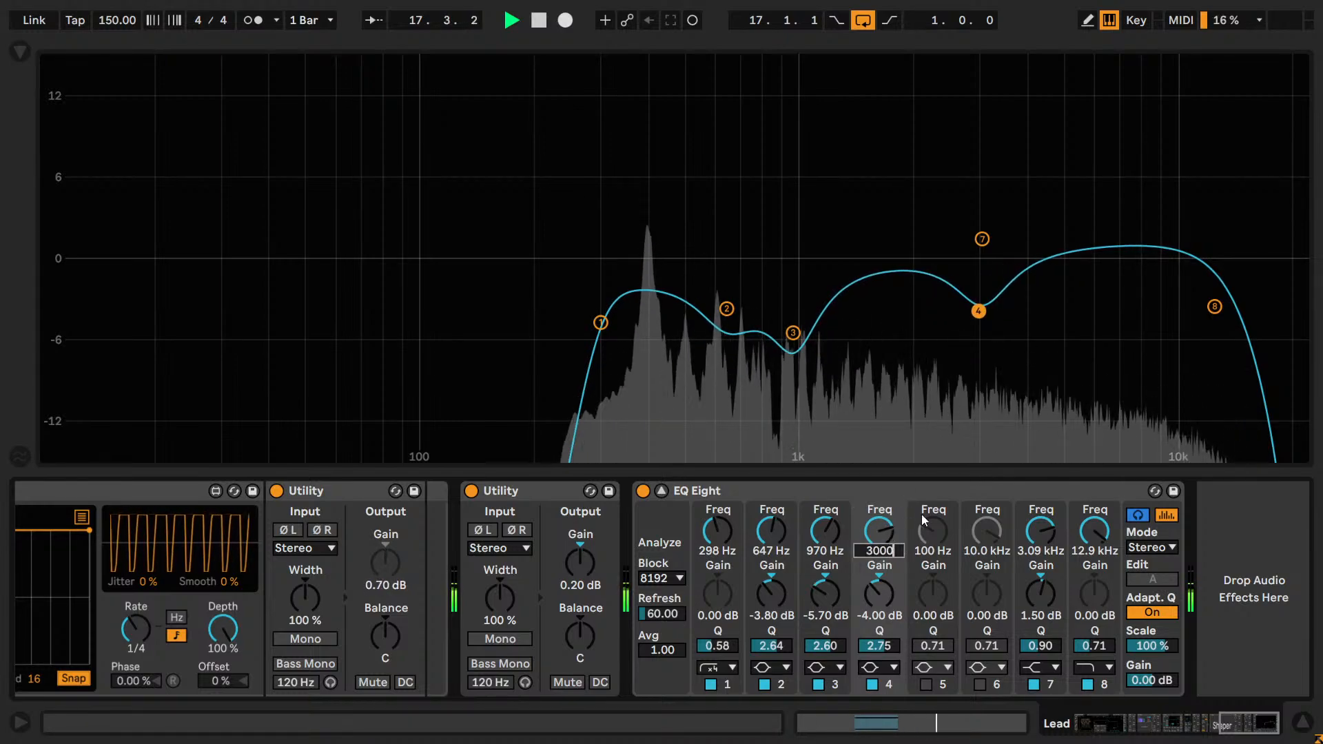
key("Down")
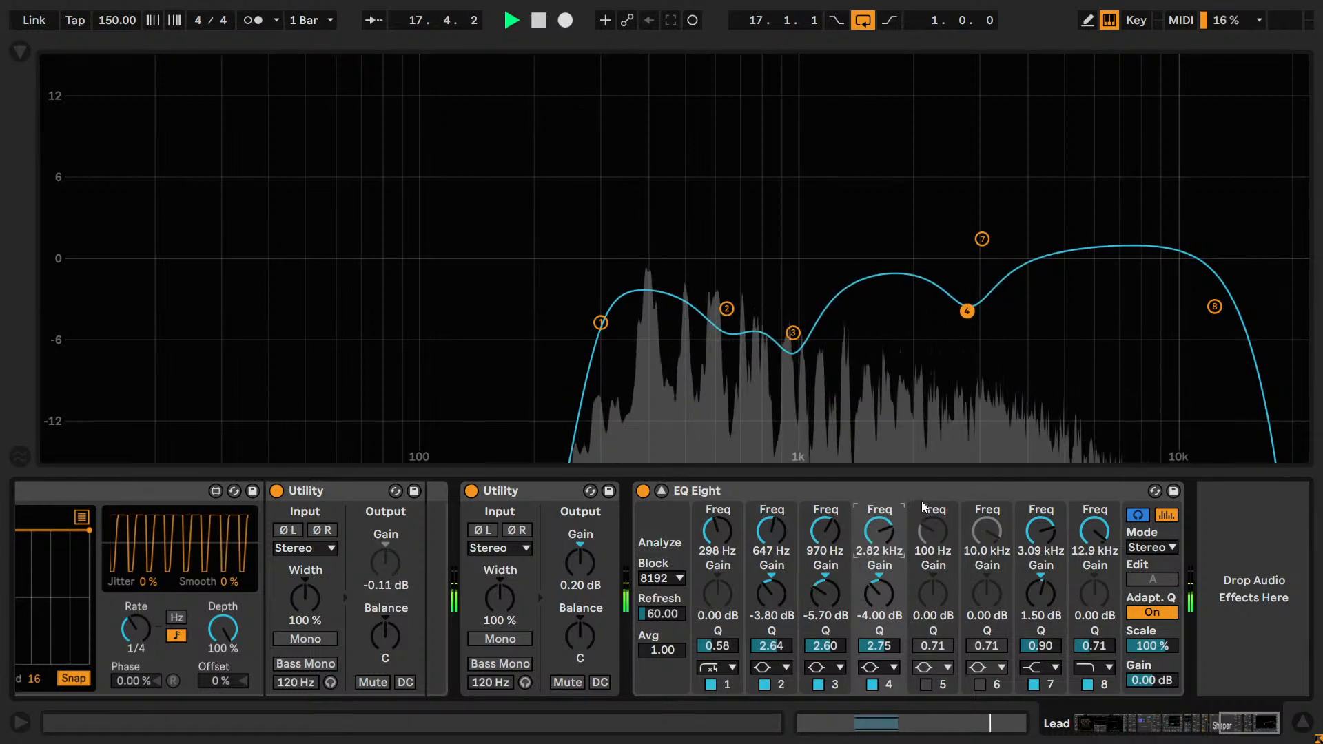
key("Down")
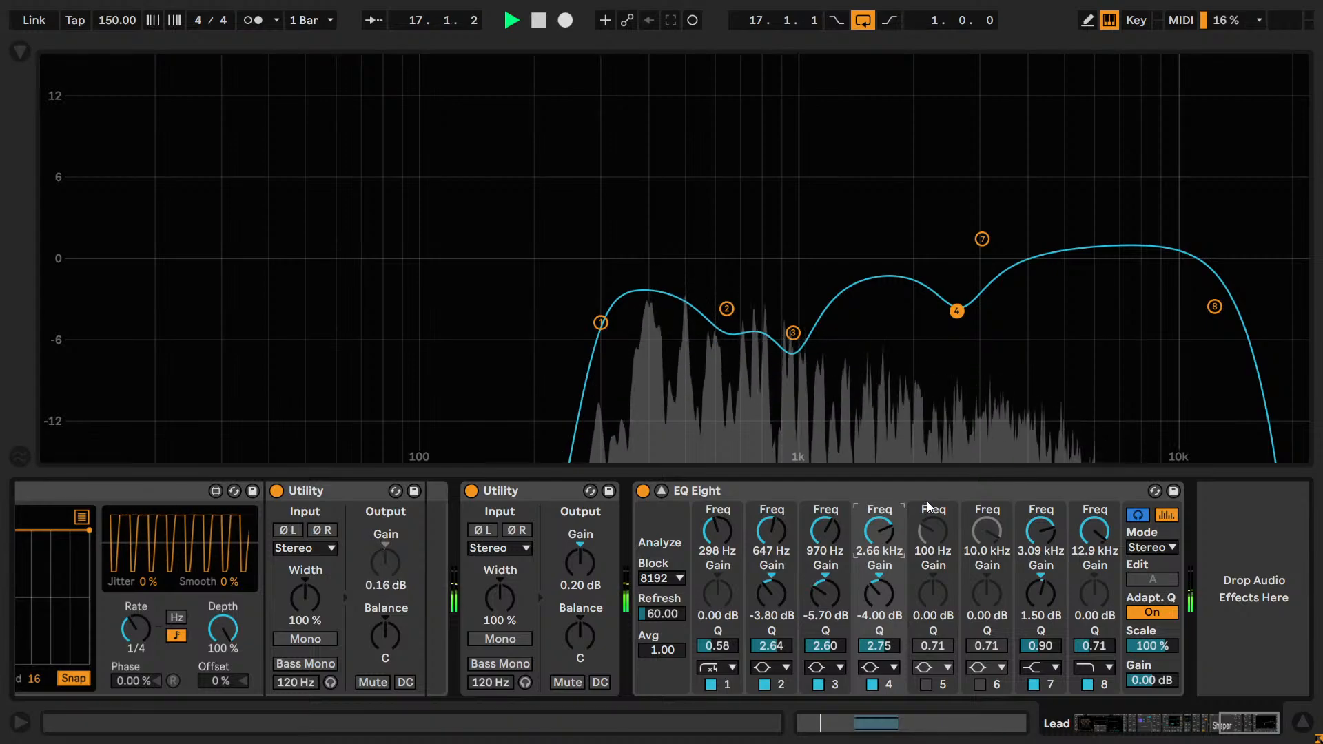
key("Up")
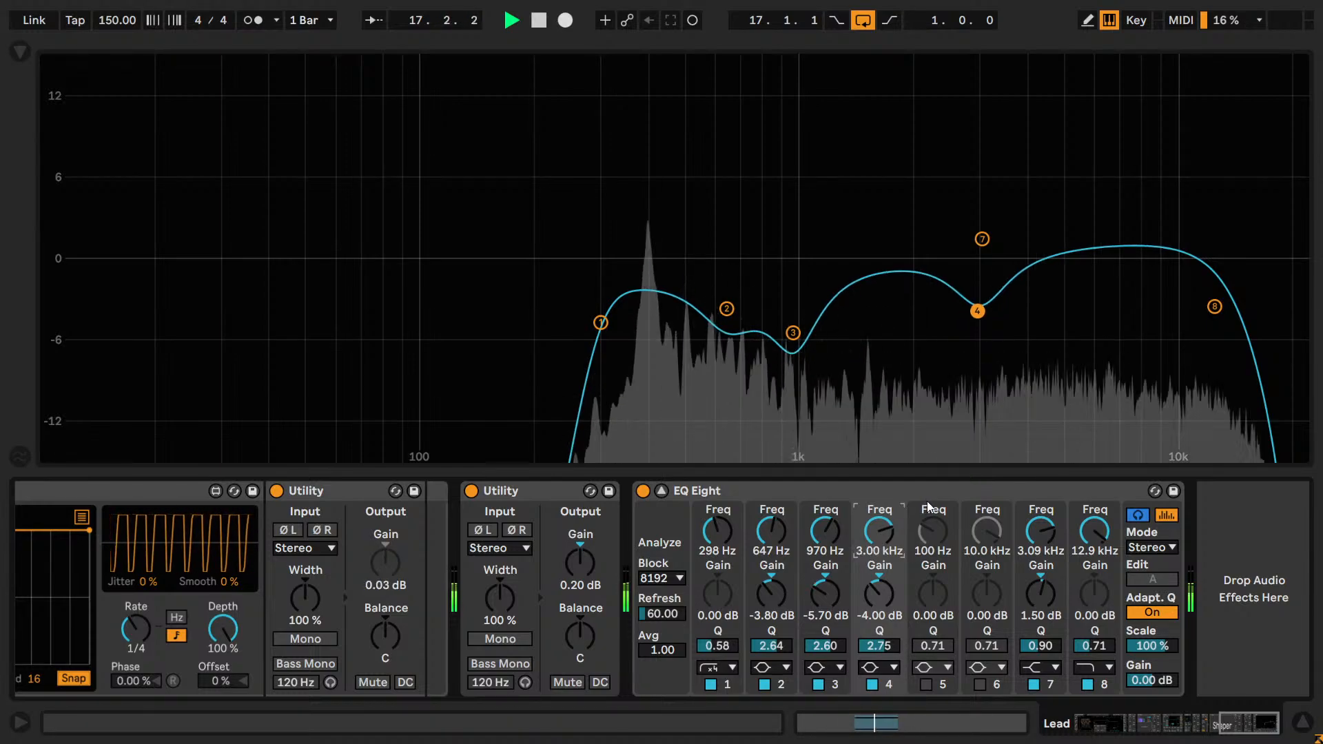
key("Down")
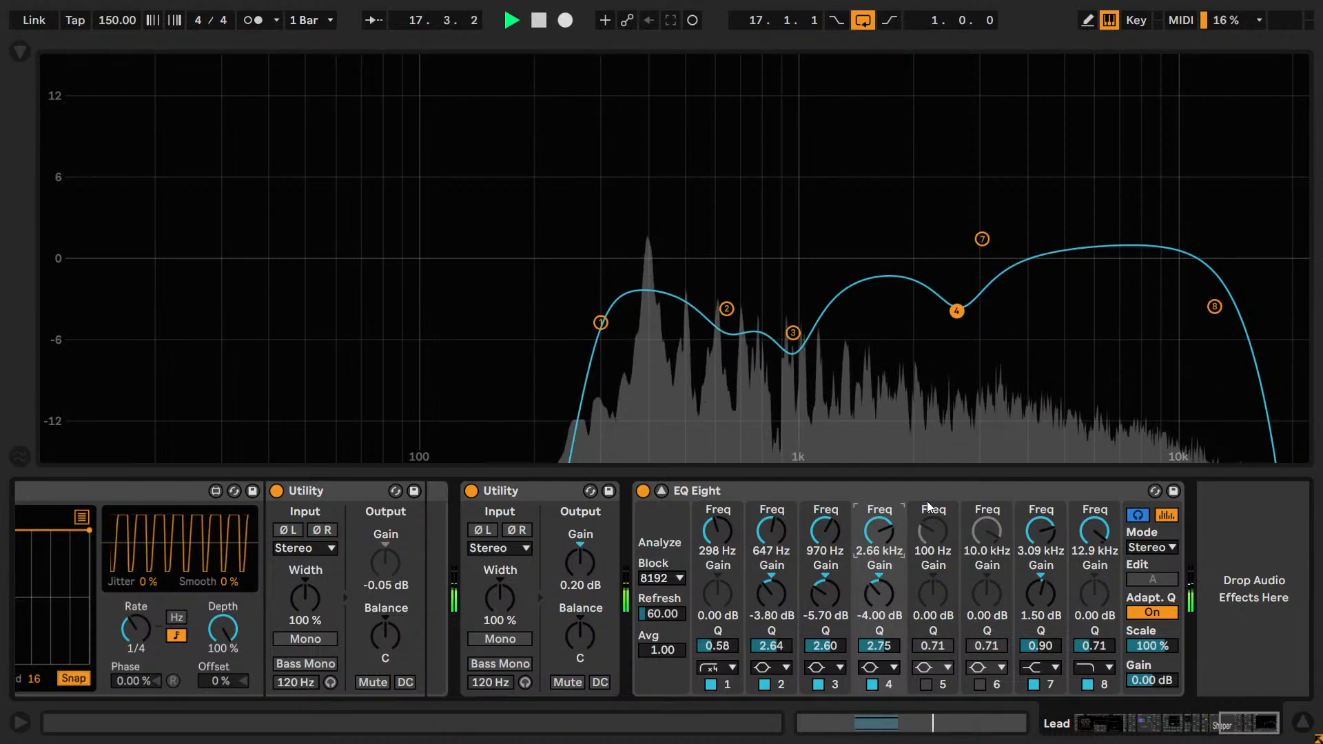
key("Up")
key("shift+Down")
Fine-tune band 4's frequency by ear between neighbouring values, settle it at 2.74 kHz and stop playback.
key("shift+Down")
key("shift+Down")
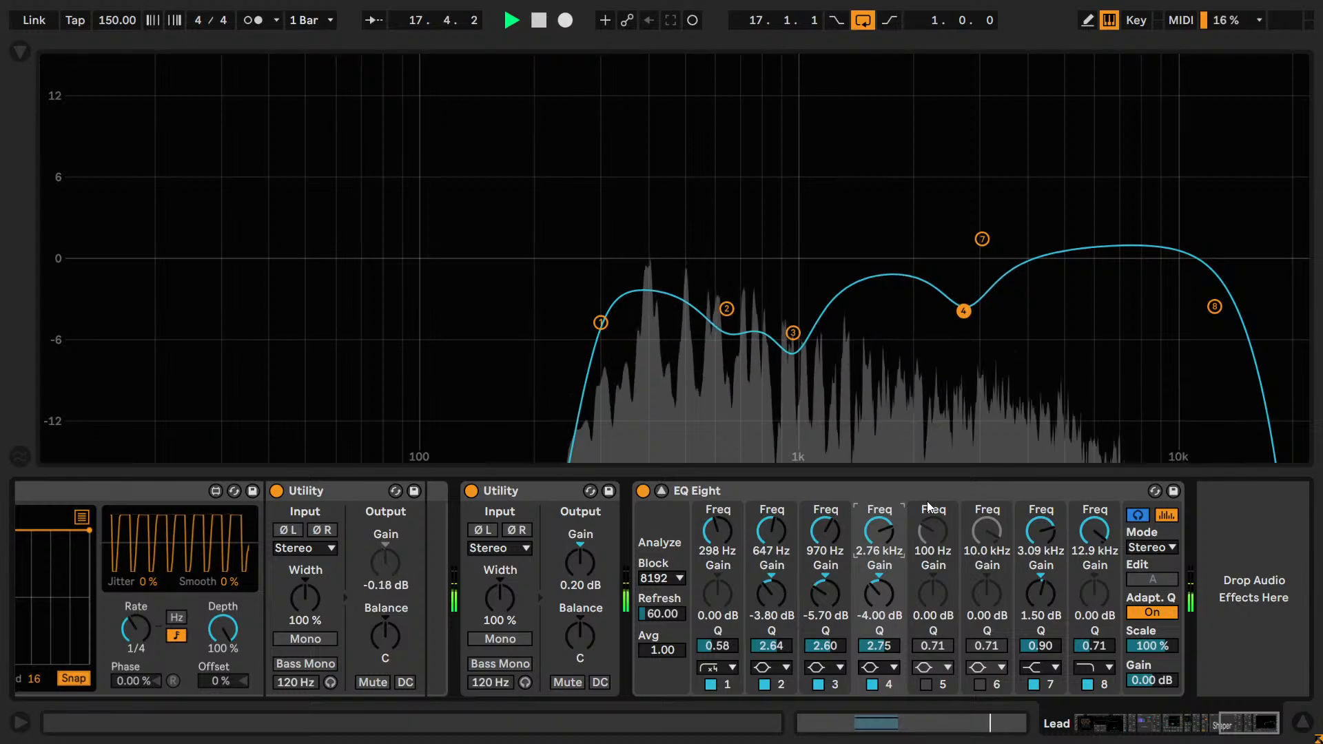
key("shift+Down")
key("shift+Down")
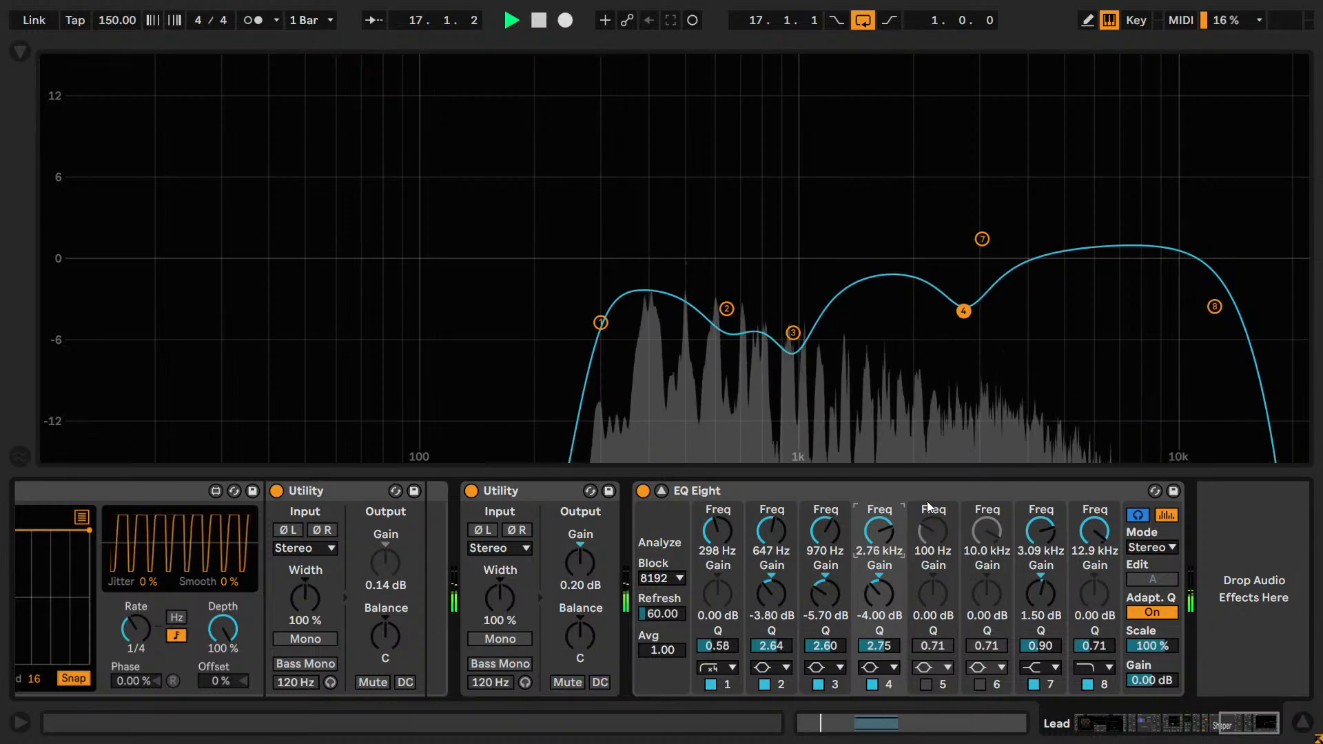
key("shift+Up")
key("shift+Up")
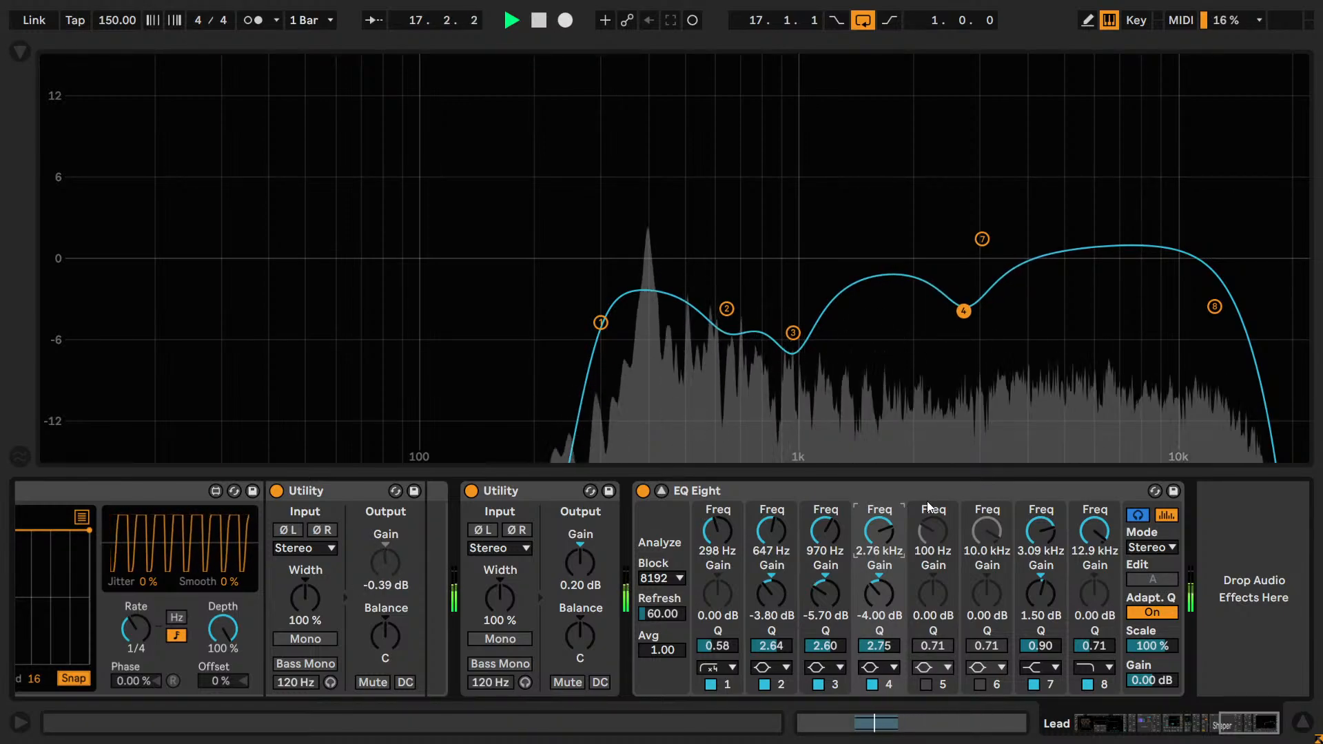
key("shift+Up")
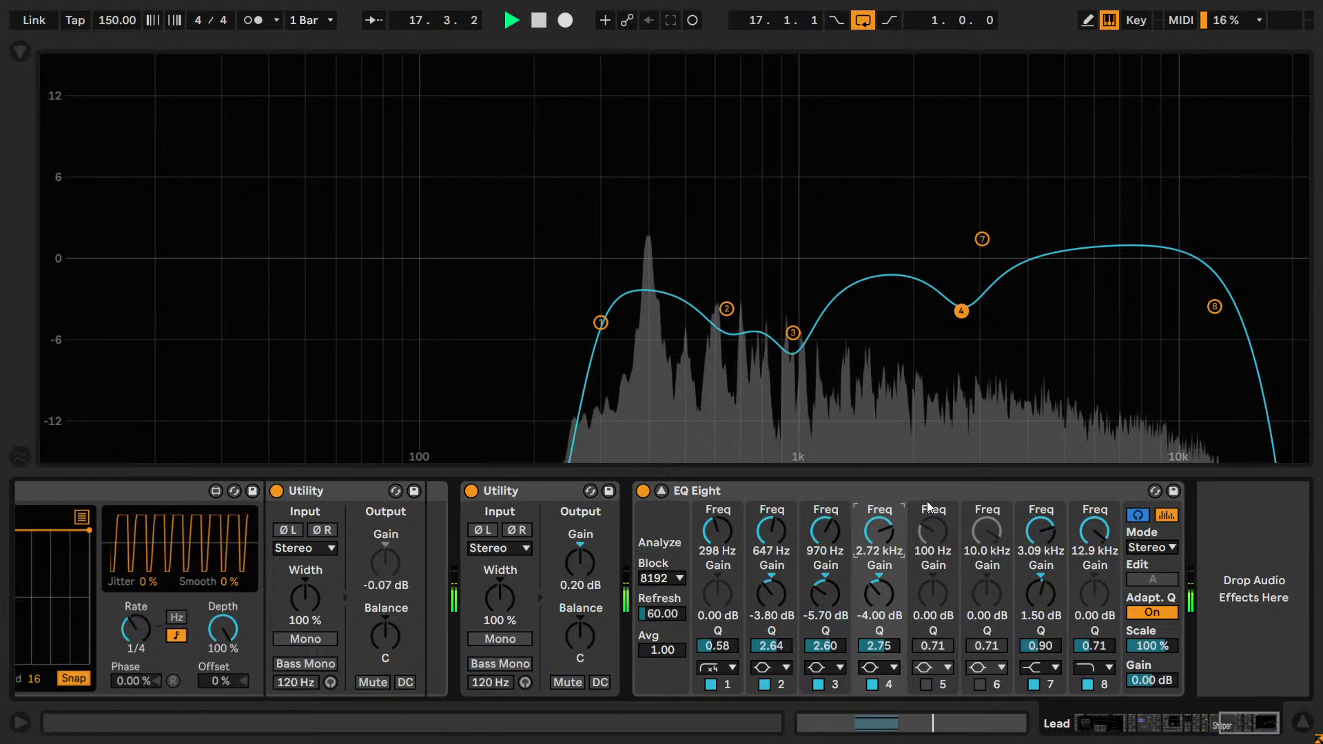
key("shift+Down")
key("shift+Down")
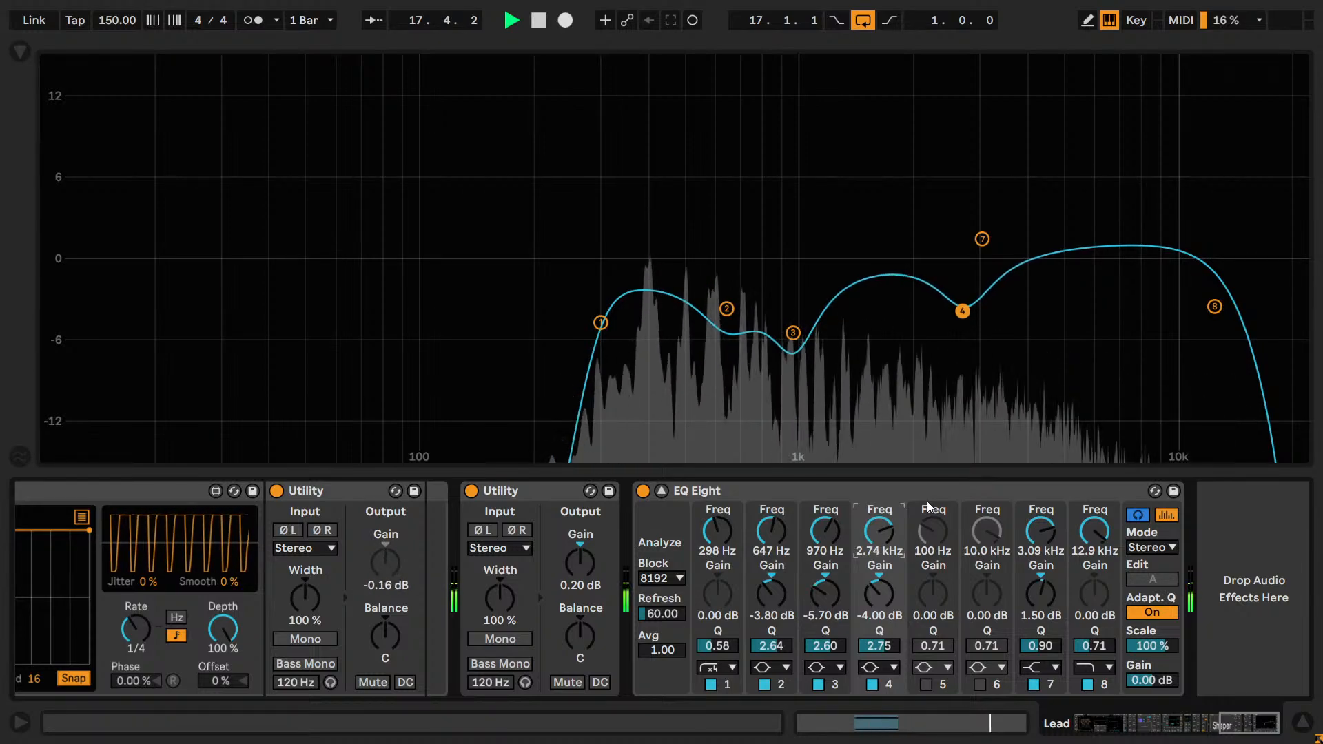
key("shift+Up")
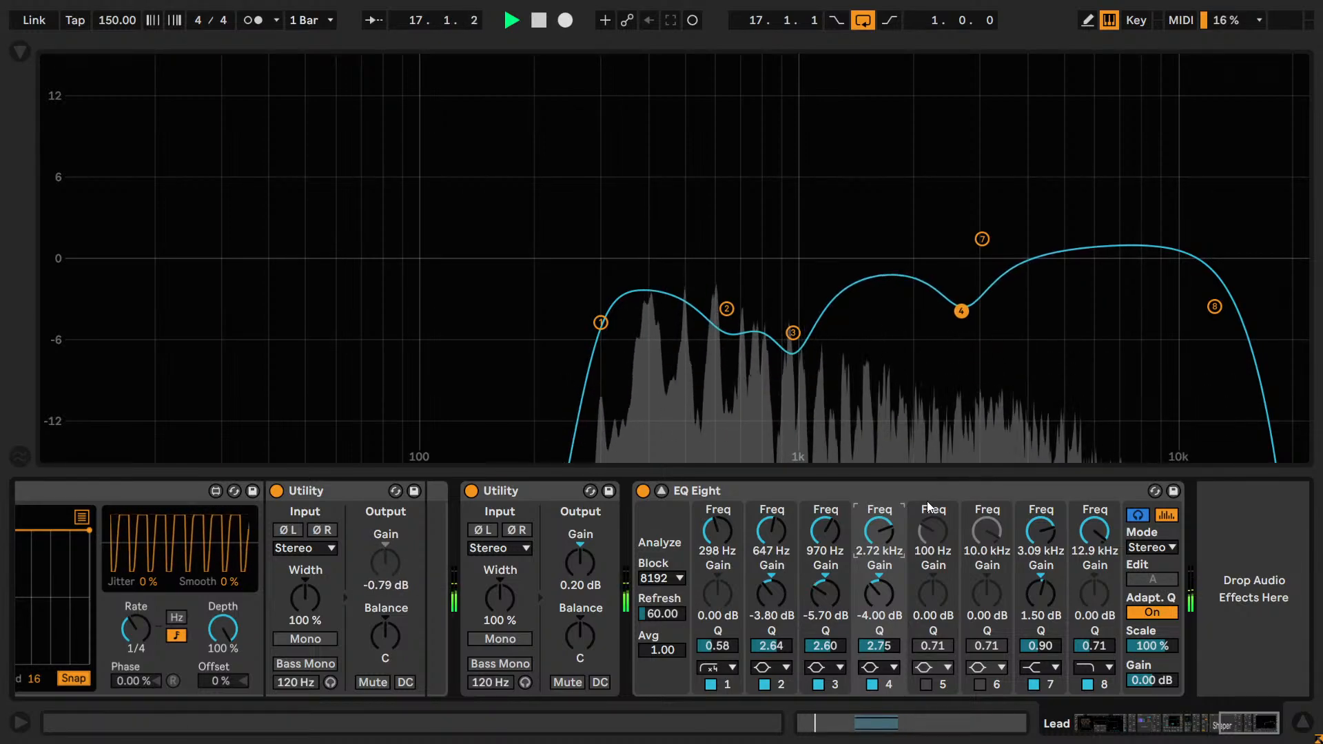
key("shift+Down")
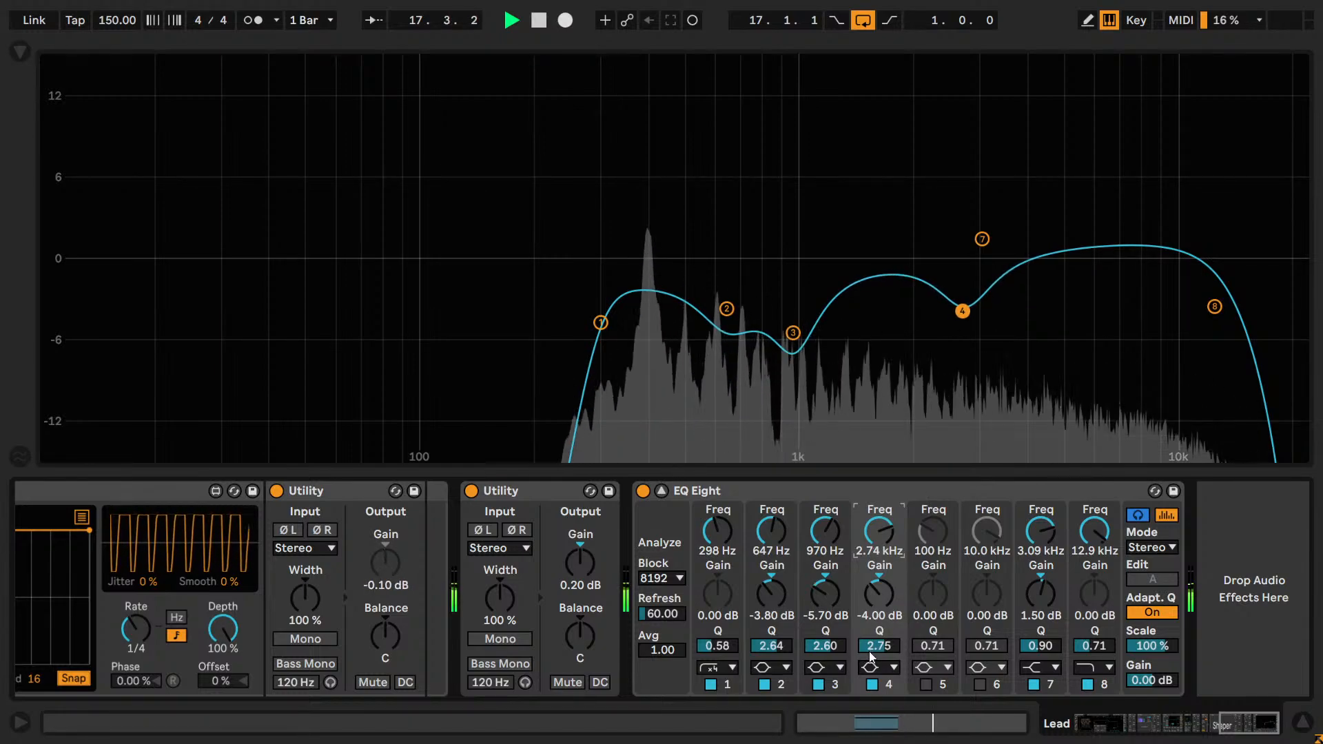
key("space")
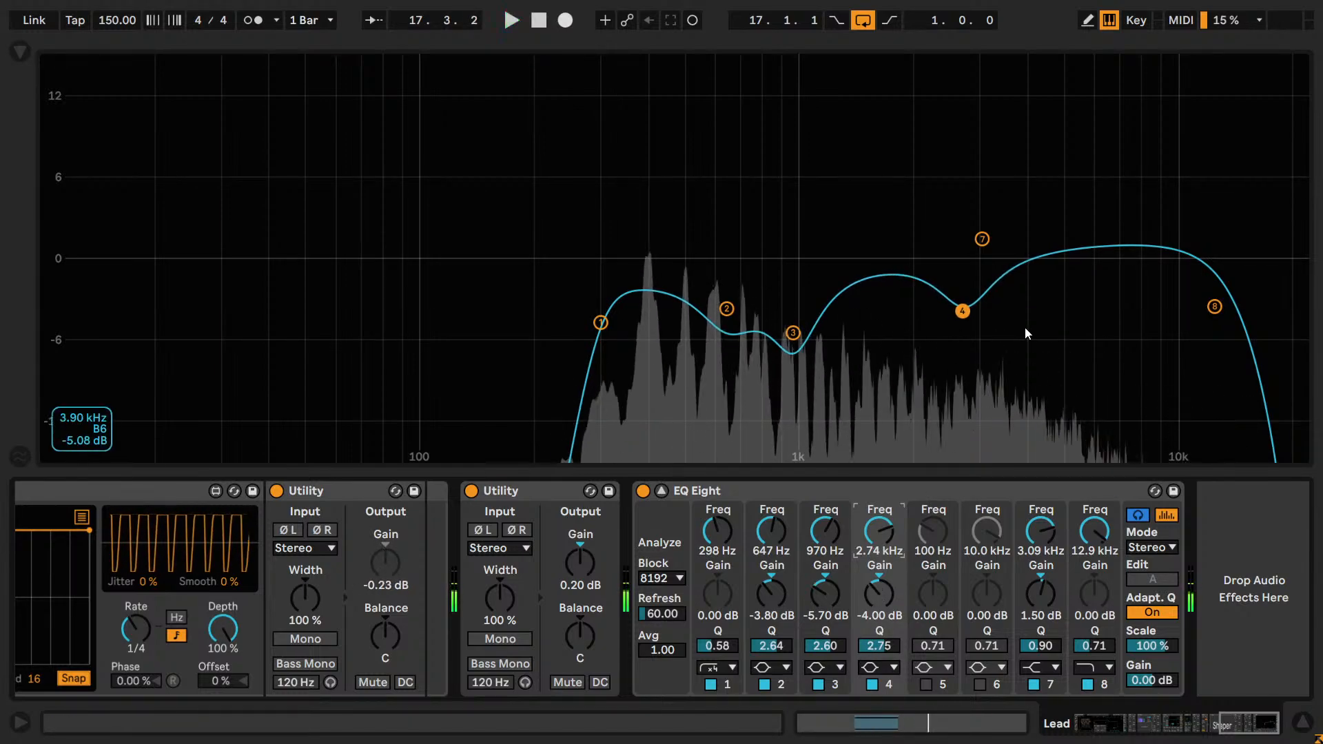
Try raising band 4 to a boost of about 8.46 dB near 2.63 kHz and undo the change.
left_click(962, 312)
left_click_drag(963, 311, 961, 243)
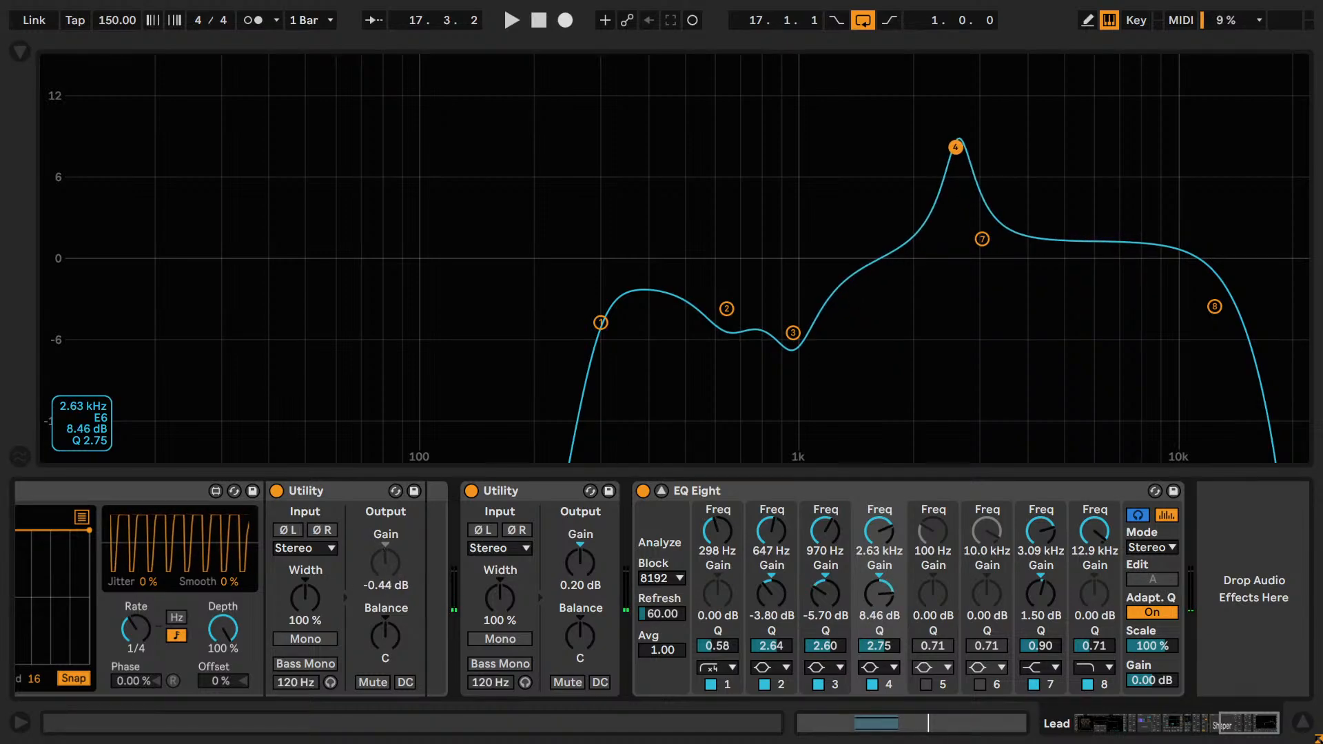
left_click_drag(955, 148, 956, 143)
key("ctrl+z")
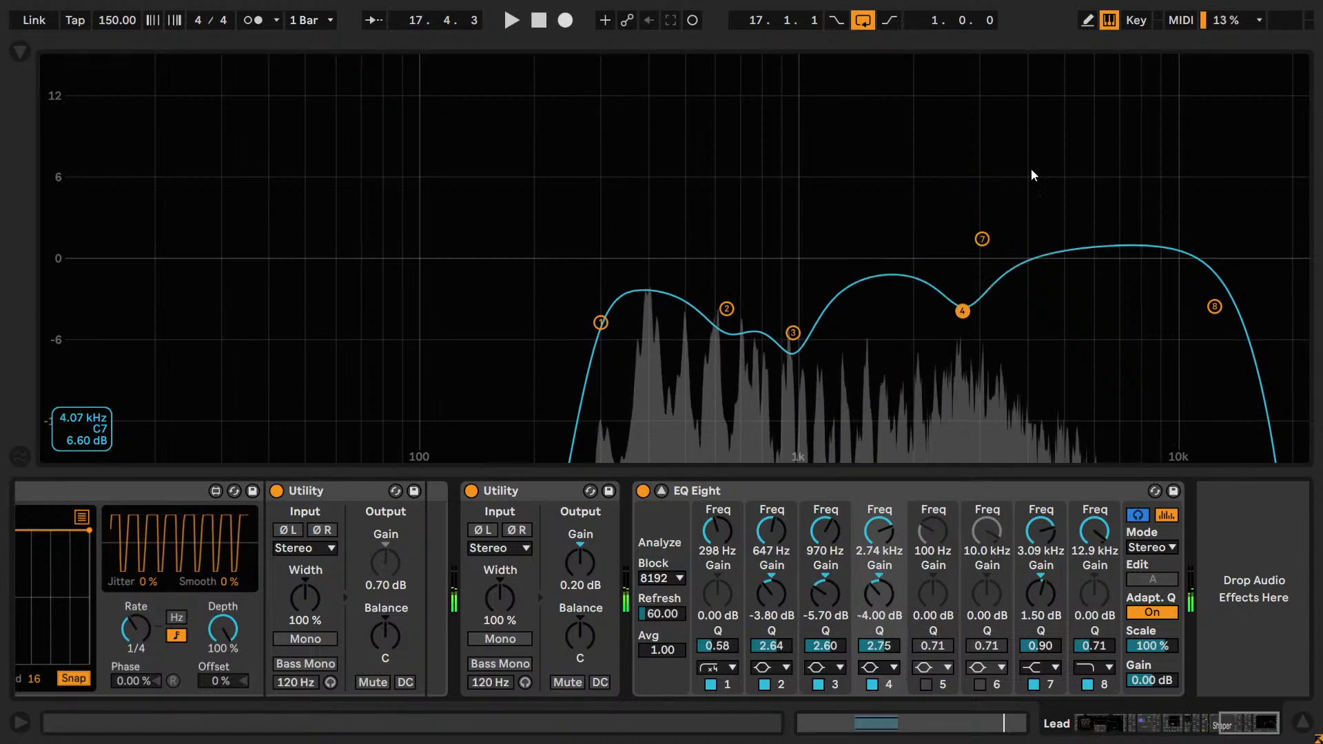
Resume playback and compare band 4's cut at 2.74 kHz off and on.
key("space")
left_click(872, 684)
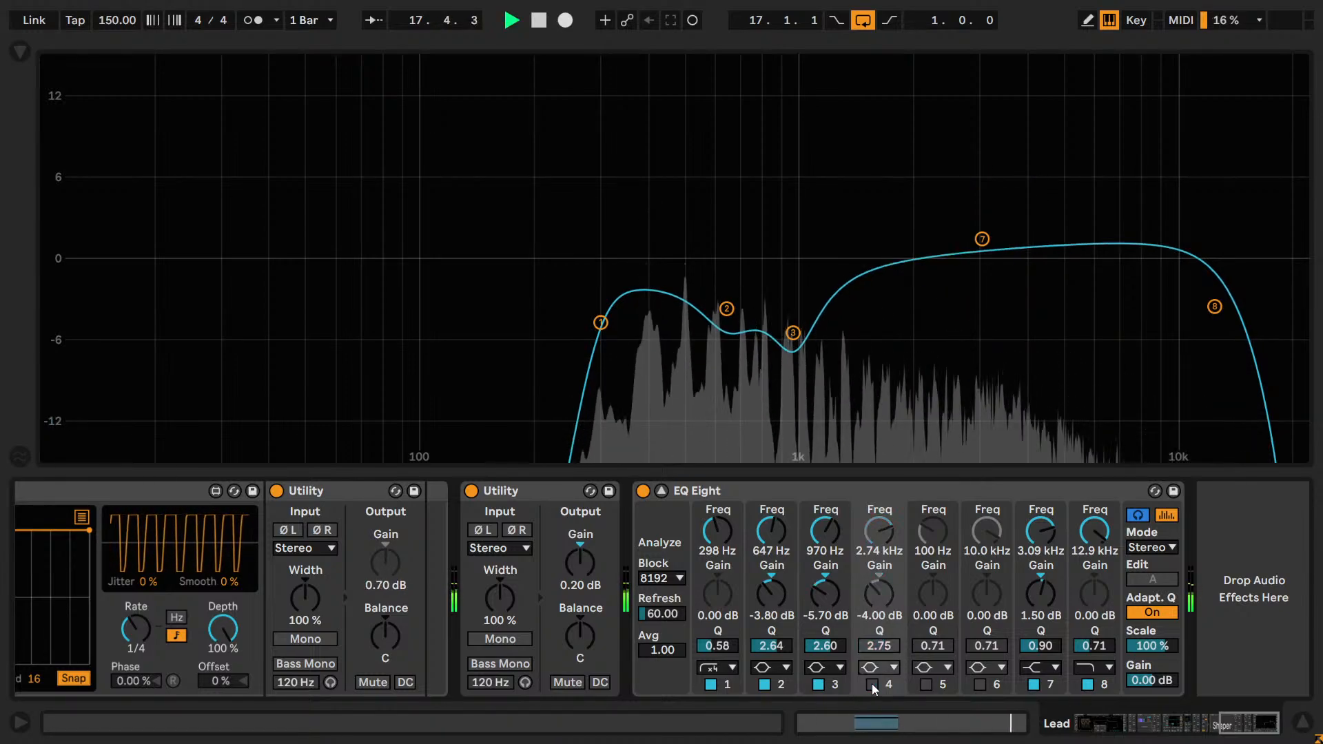
left_click(872, 684)
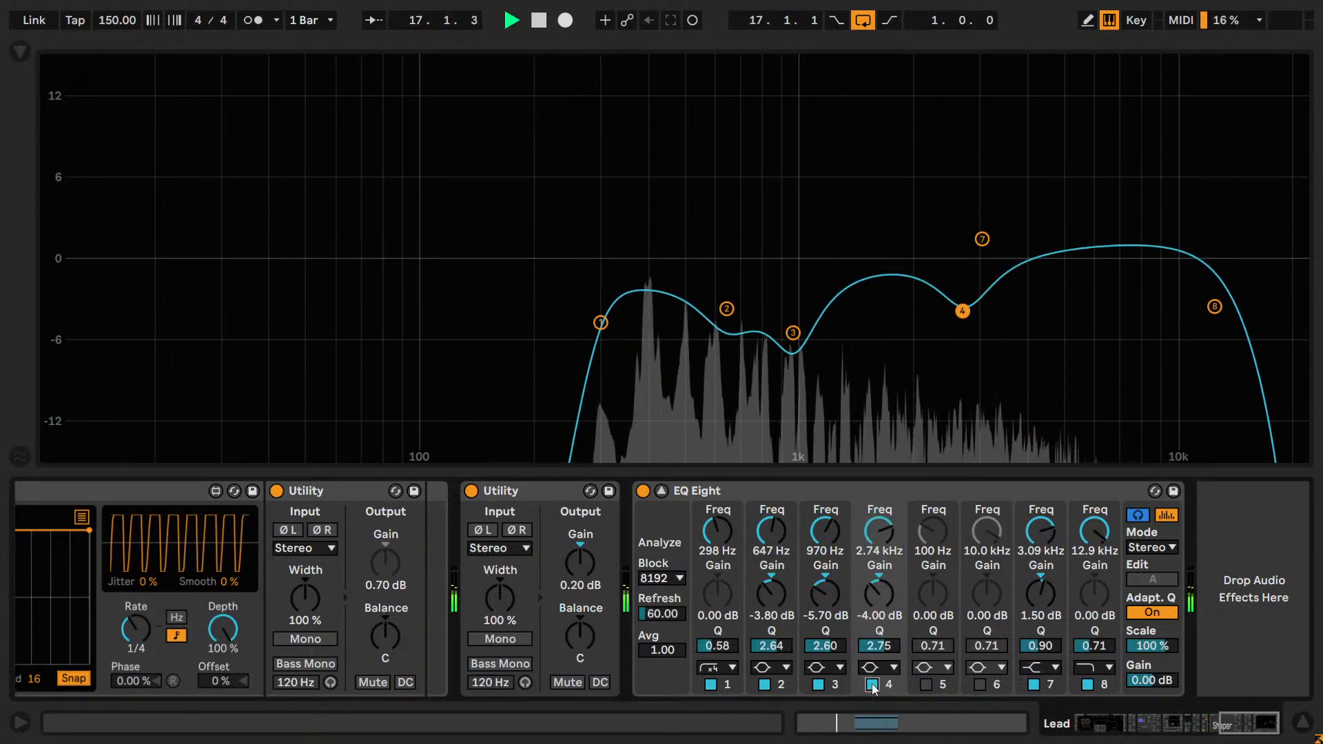
Reduce band 4's cut in small steps by ear, comparing -3.60 and -3.40 dB, and settle its gain at -3.50 dB.
left_click(883, 593)
key("Delete")
left_click_drag(883, 594, 895, 614)
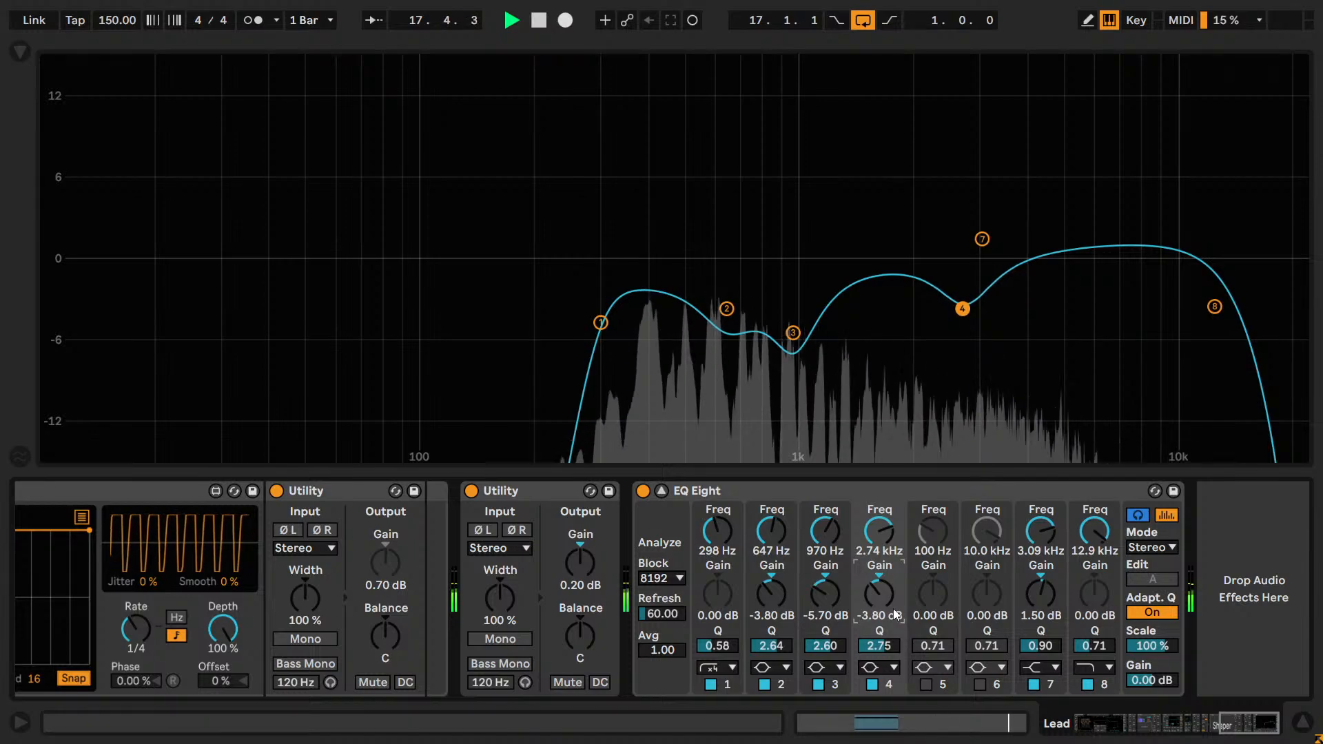
key("Up")
key("Up")
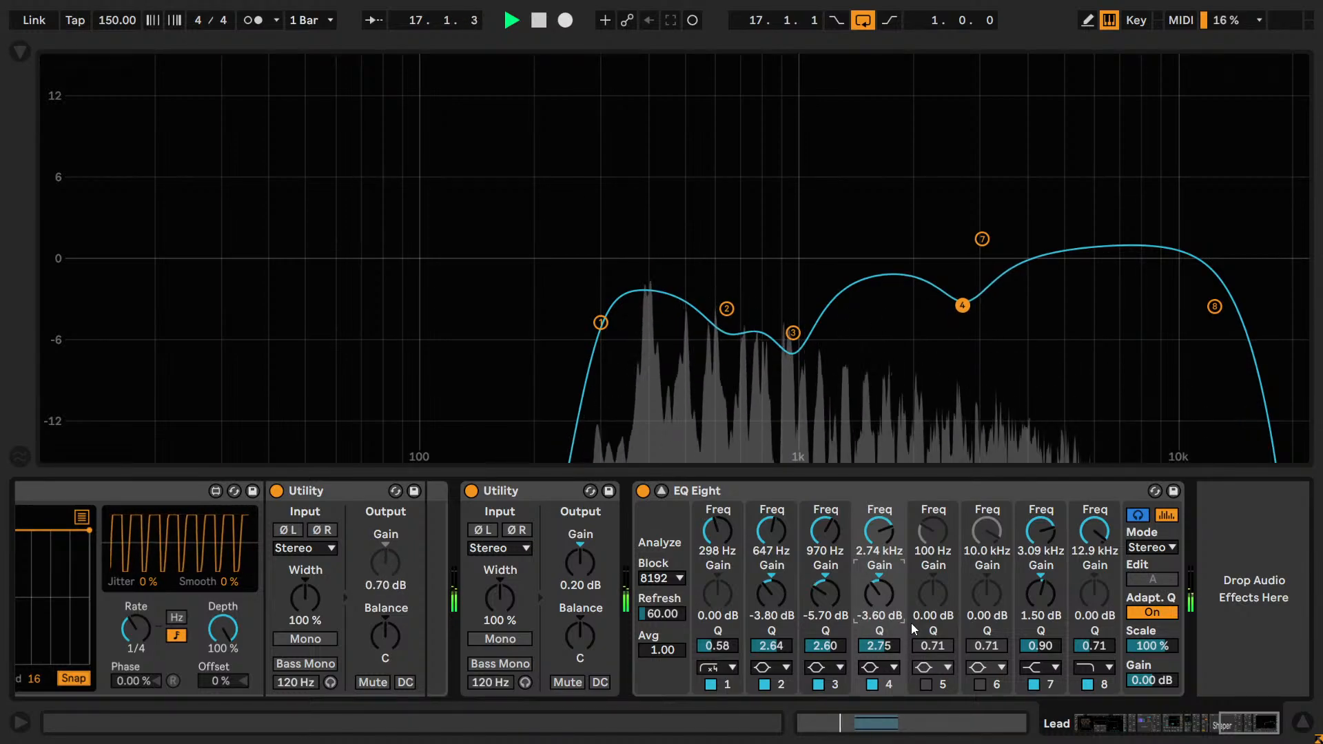
key("Up")
key("Up")
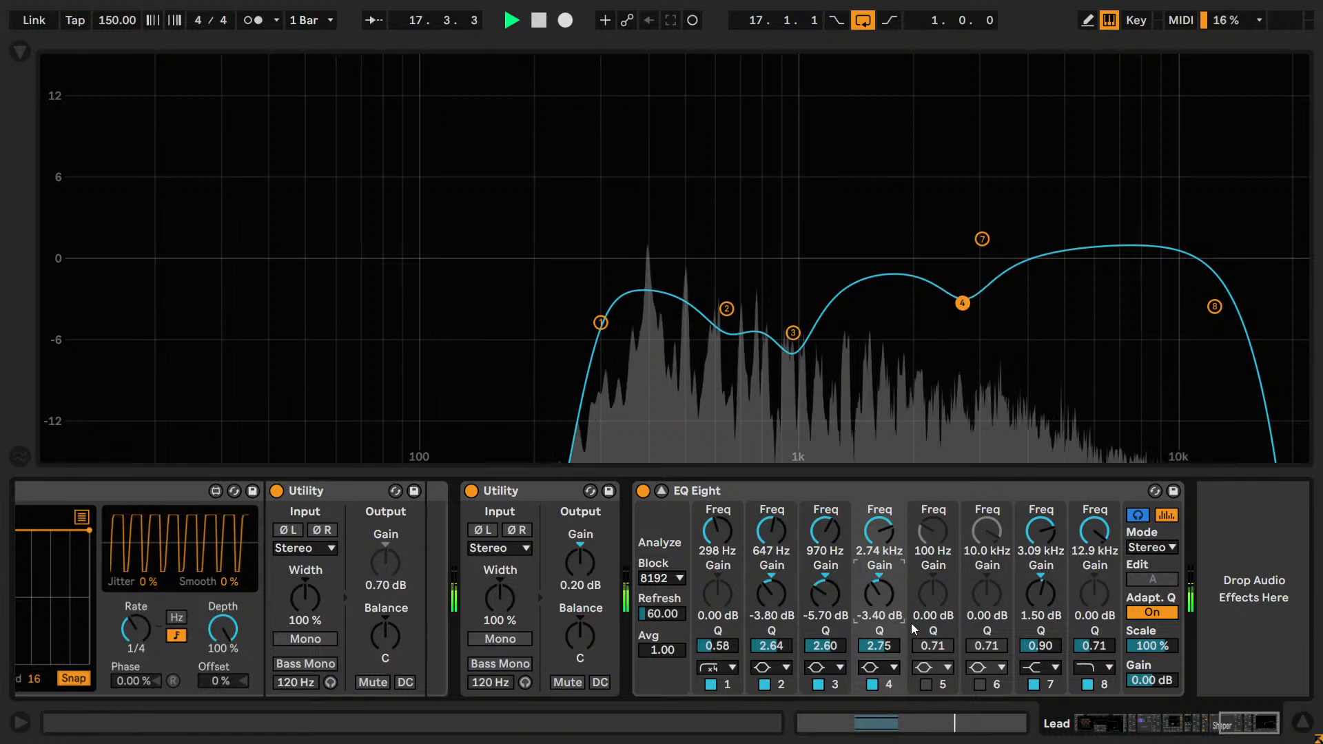
key("Down")
key("Down")
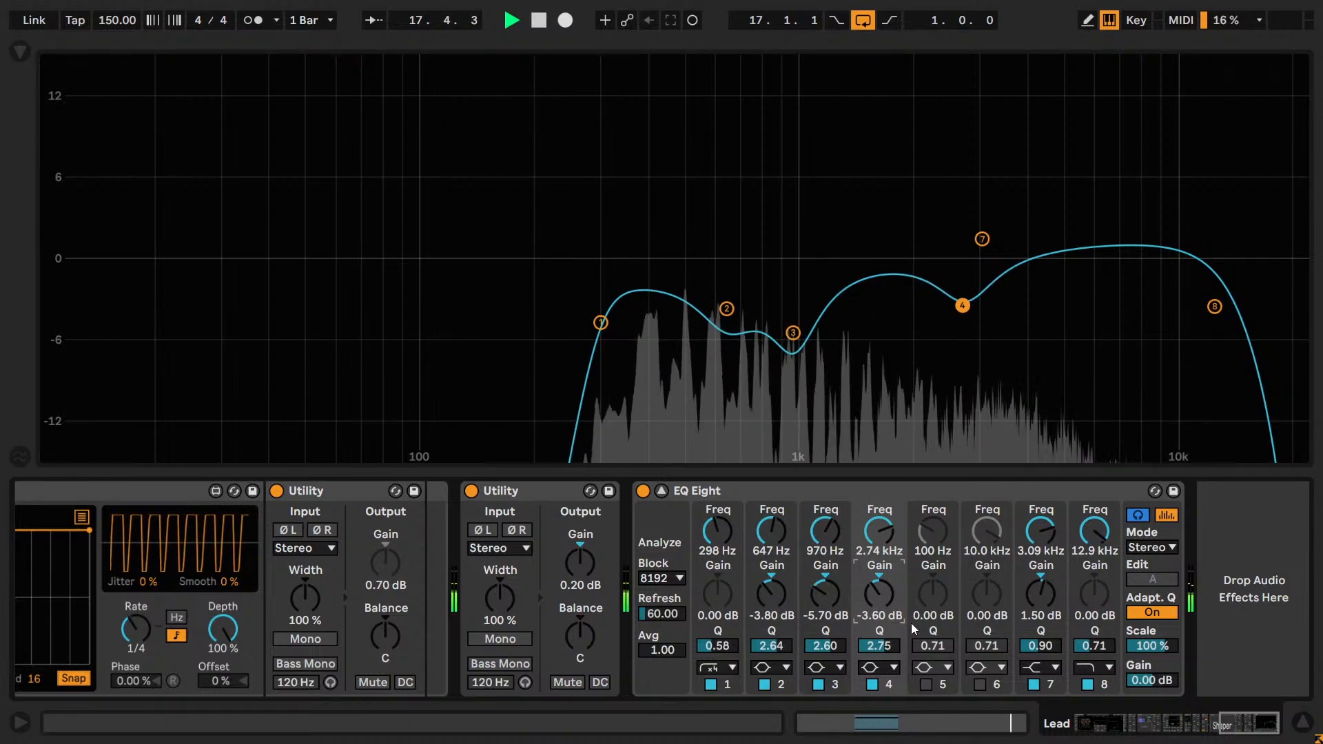
key("Up")
key("Up")
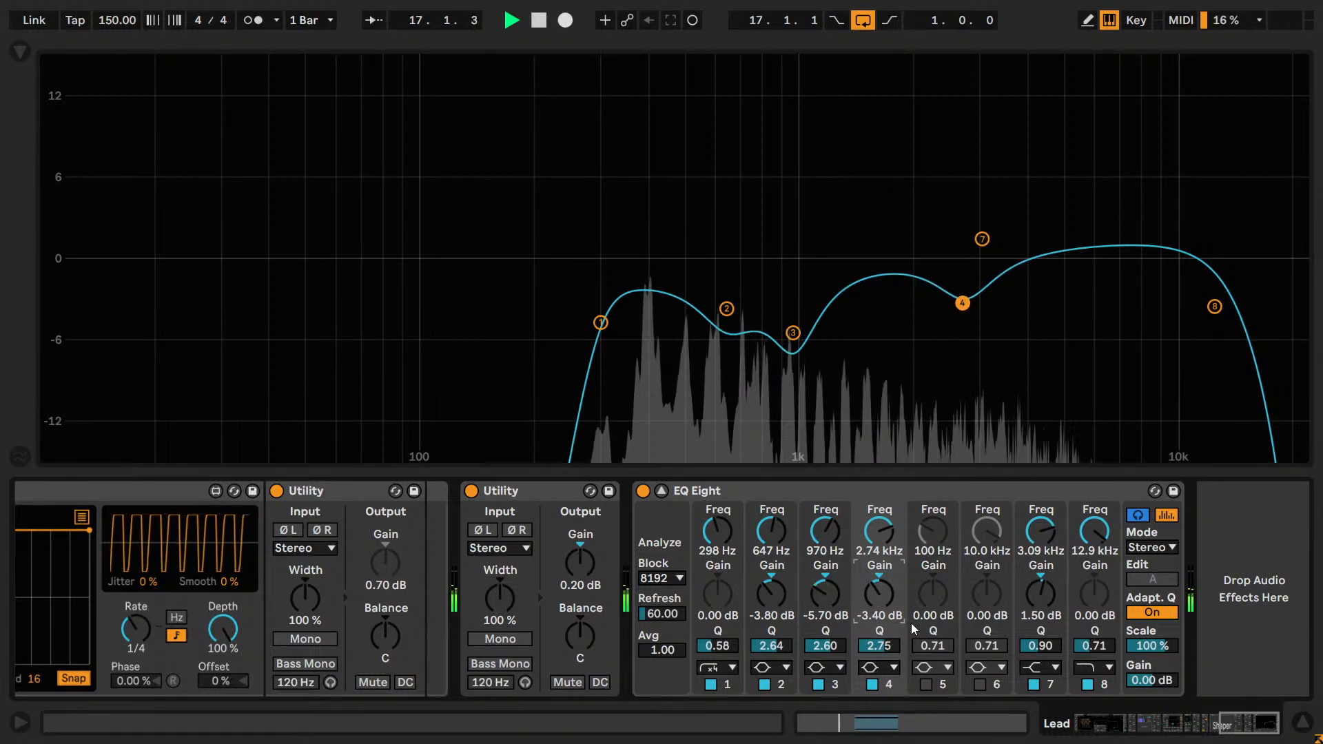
key("Down")
key("Down")
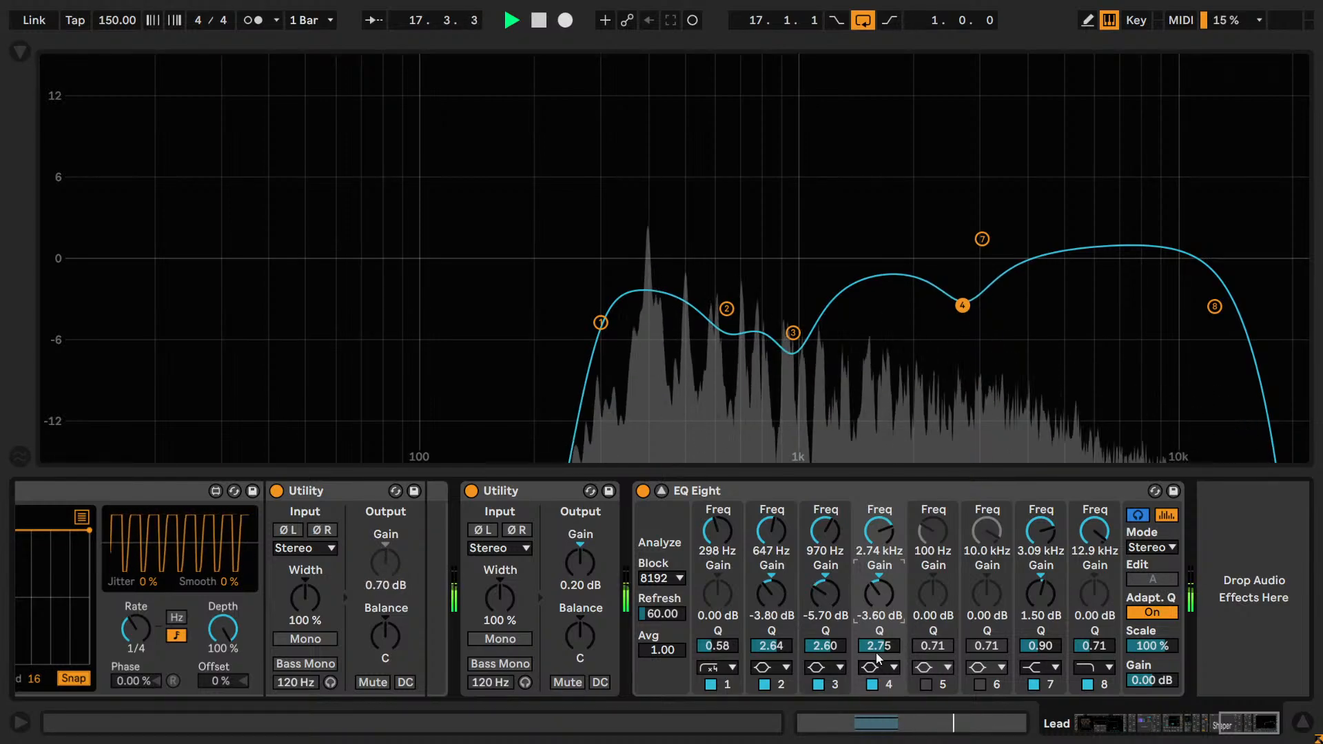
key("Up")
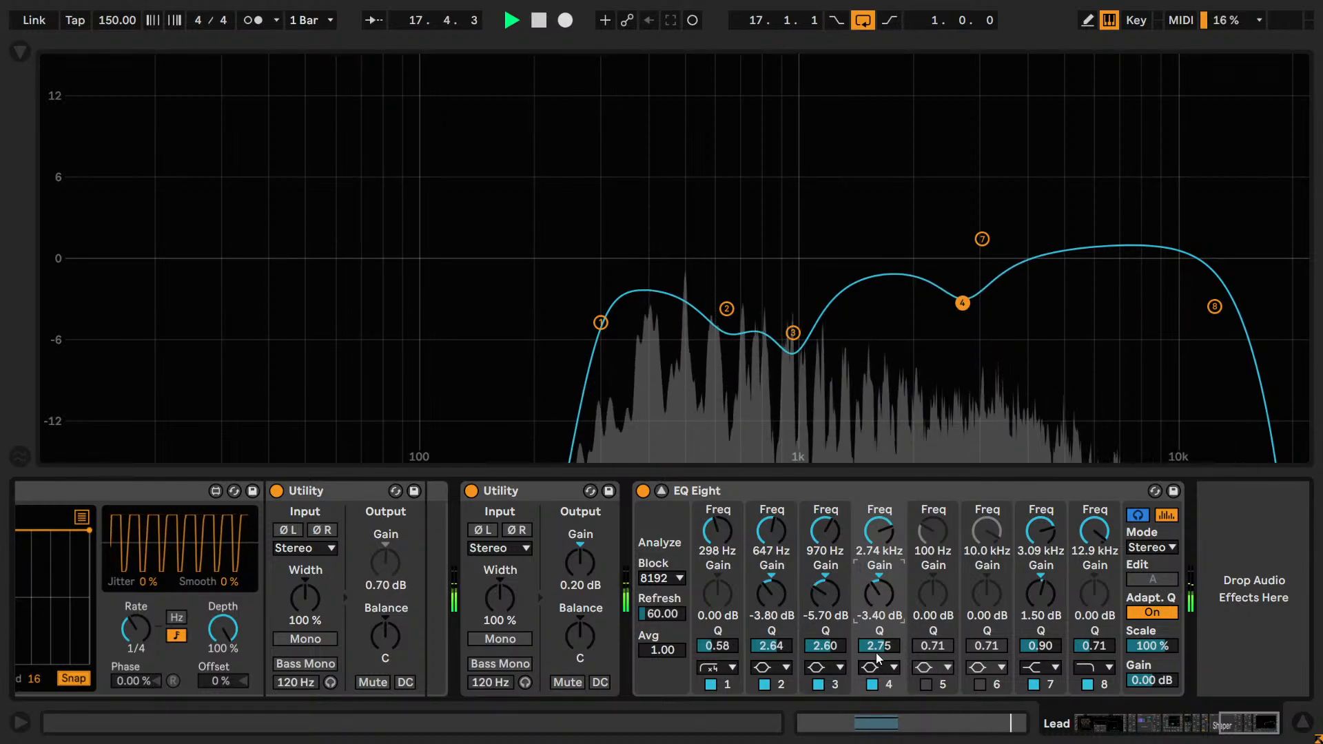
Widen band 4's cut by trying Q values of 2.5 and 2.3 and setting the Q to 2.00.
left_click(876, 651)
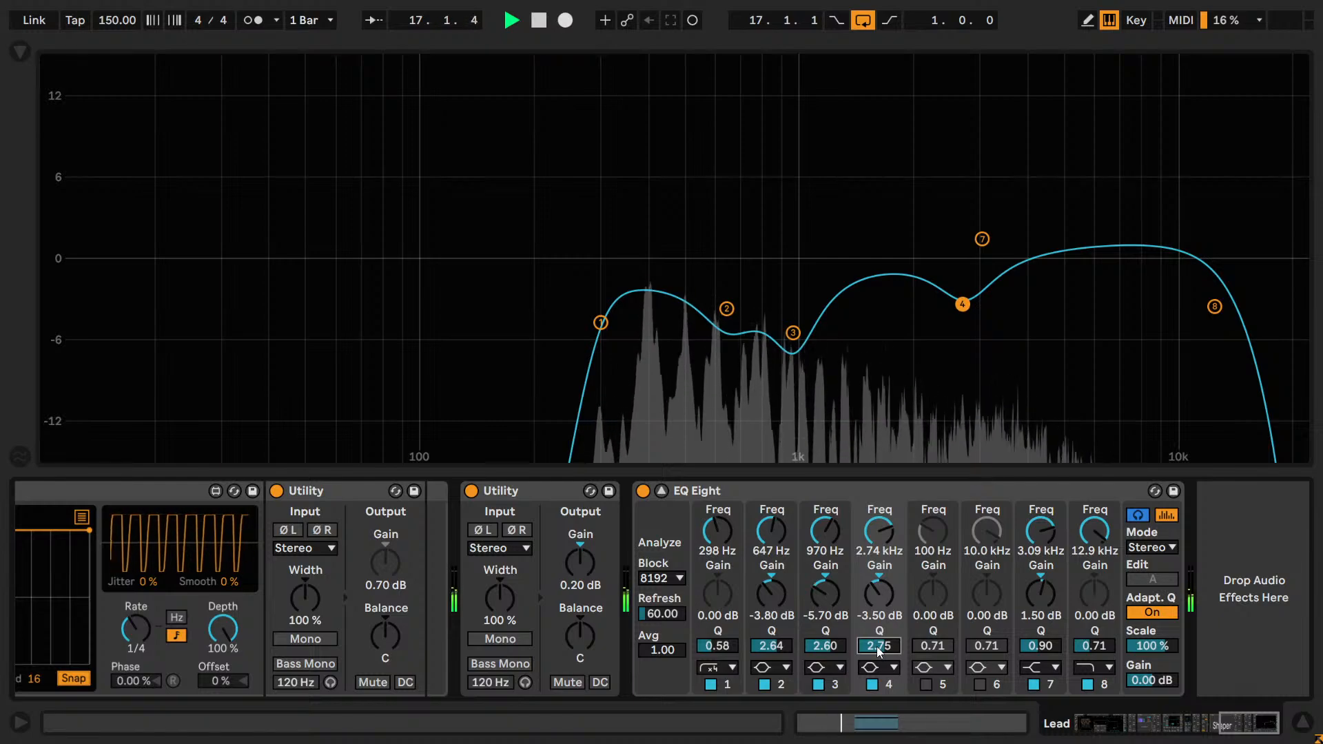
type("2.5")
key("Return")
type("2.3")
key("Return")
type("2")
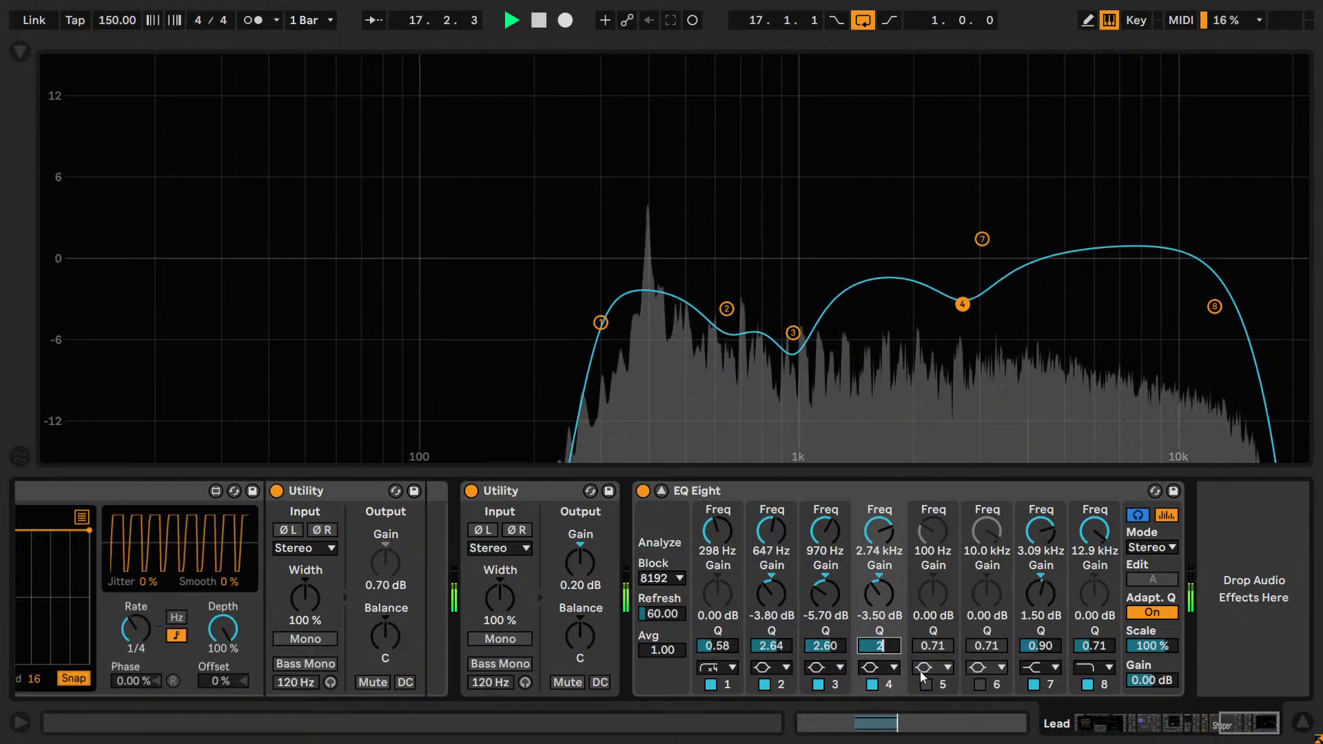
key("Return")
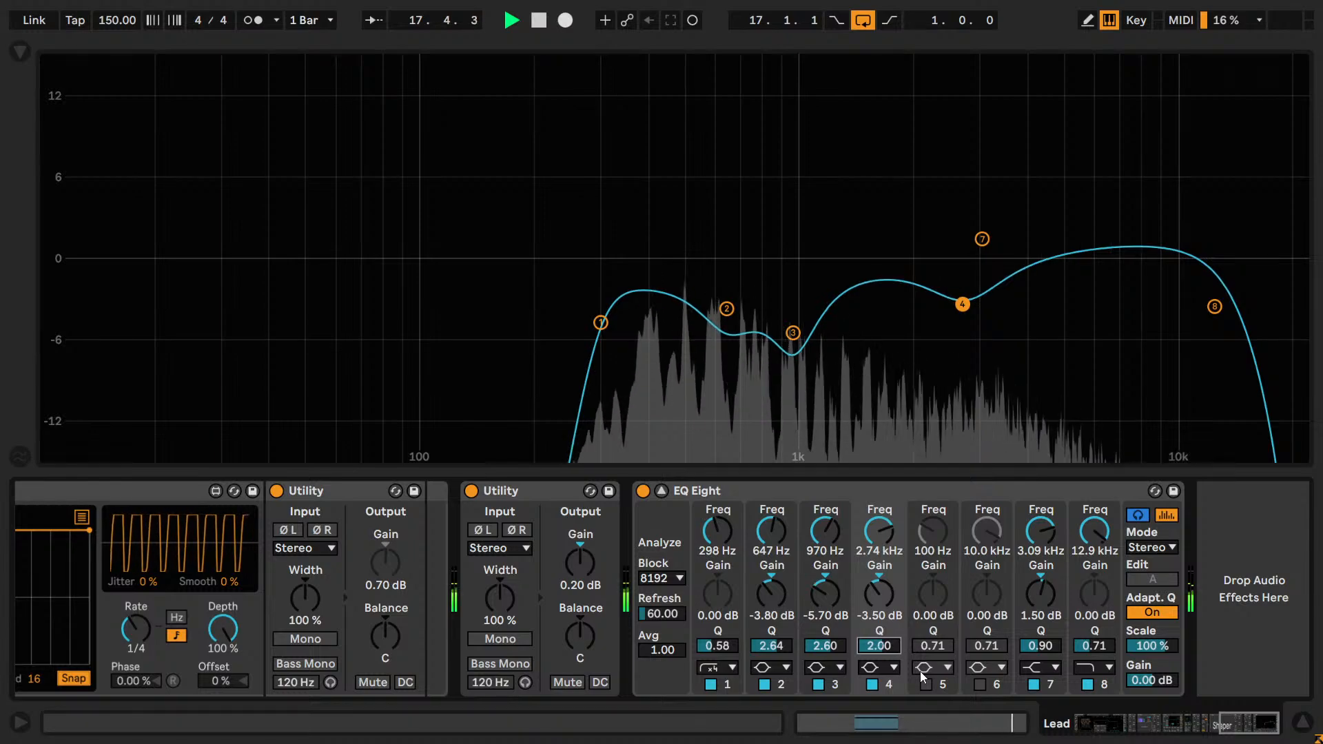
Fine-tune band 4's Q by ear during playback and settle it at 2.08.
key("Up")
key("Up")
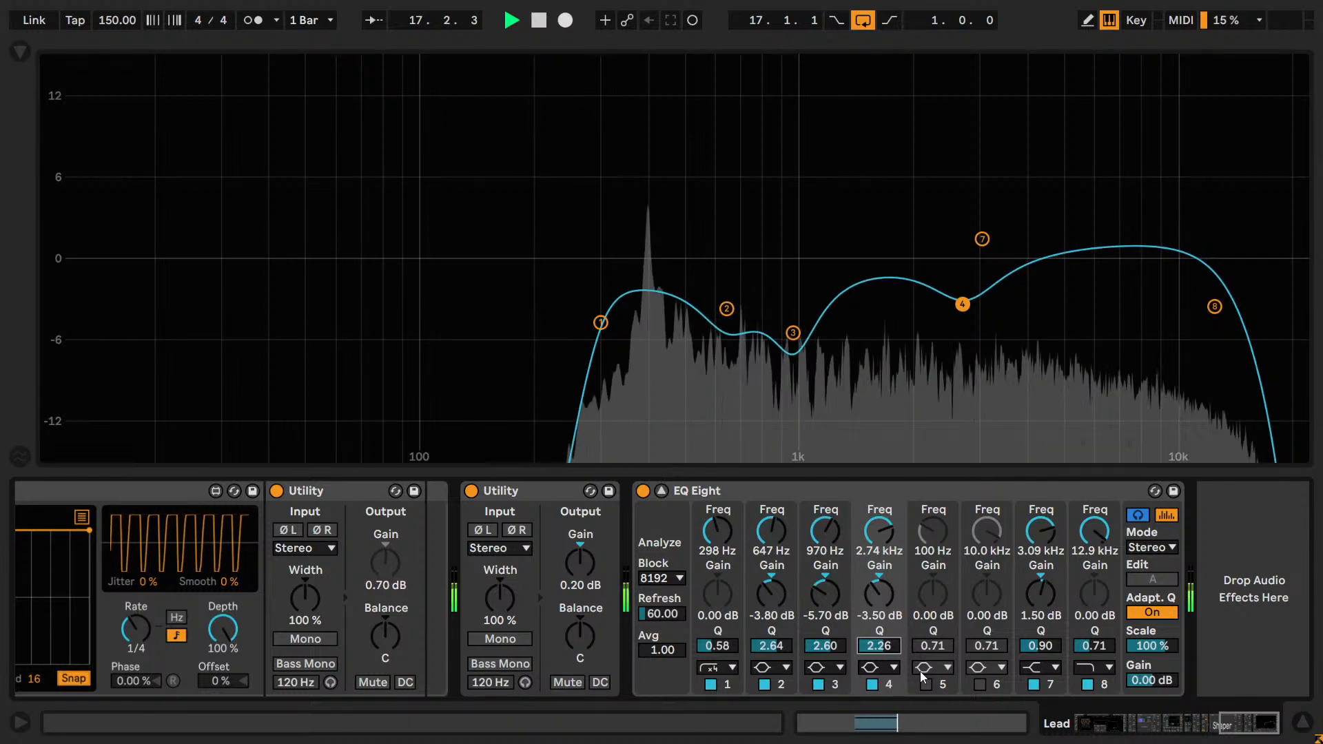
key("Down")
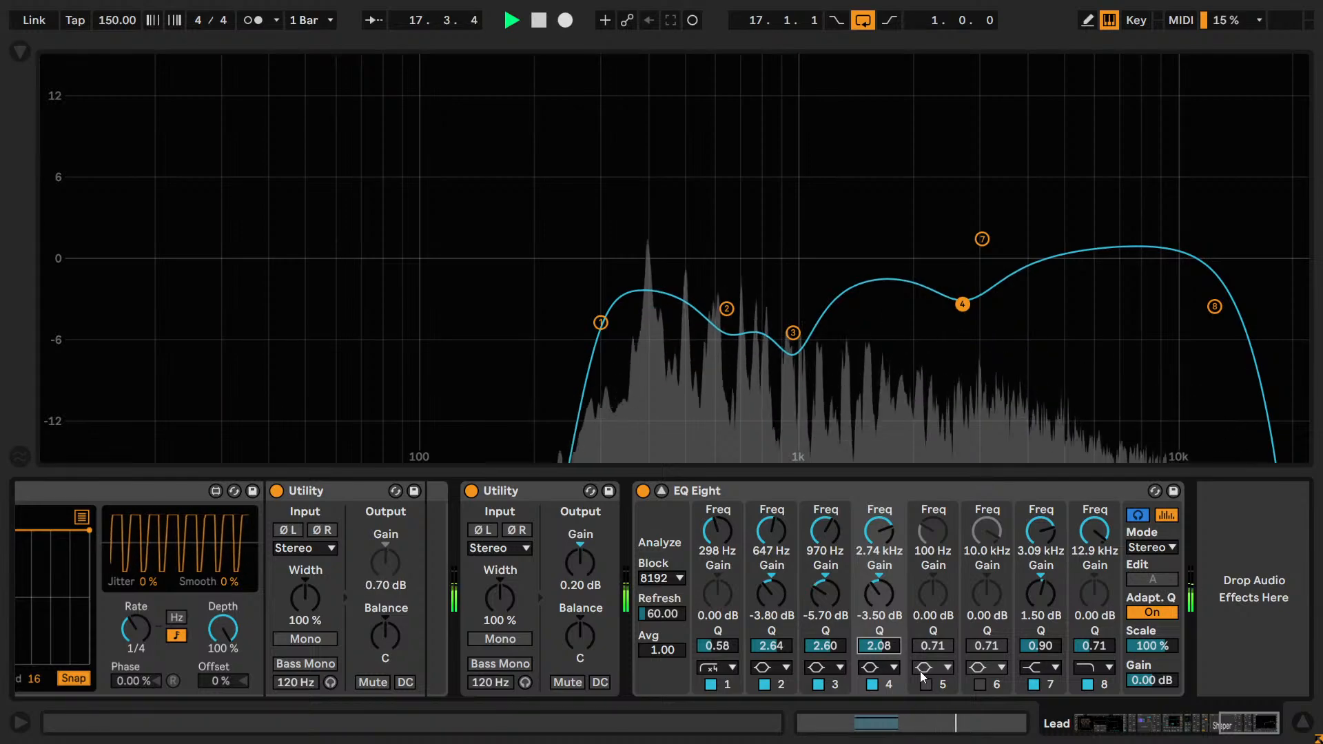
key("Up")
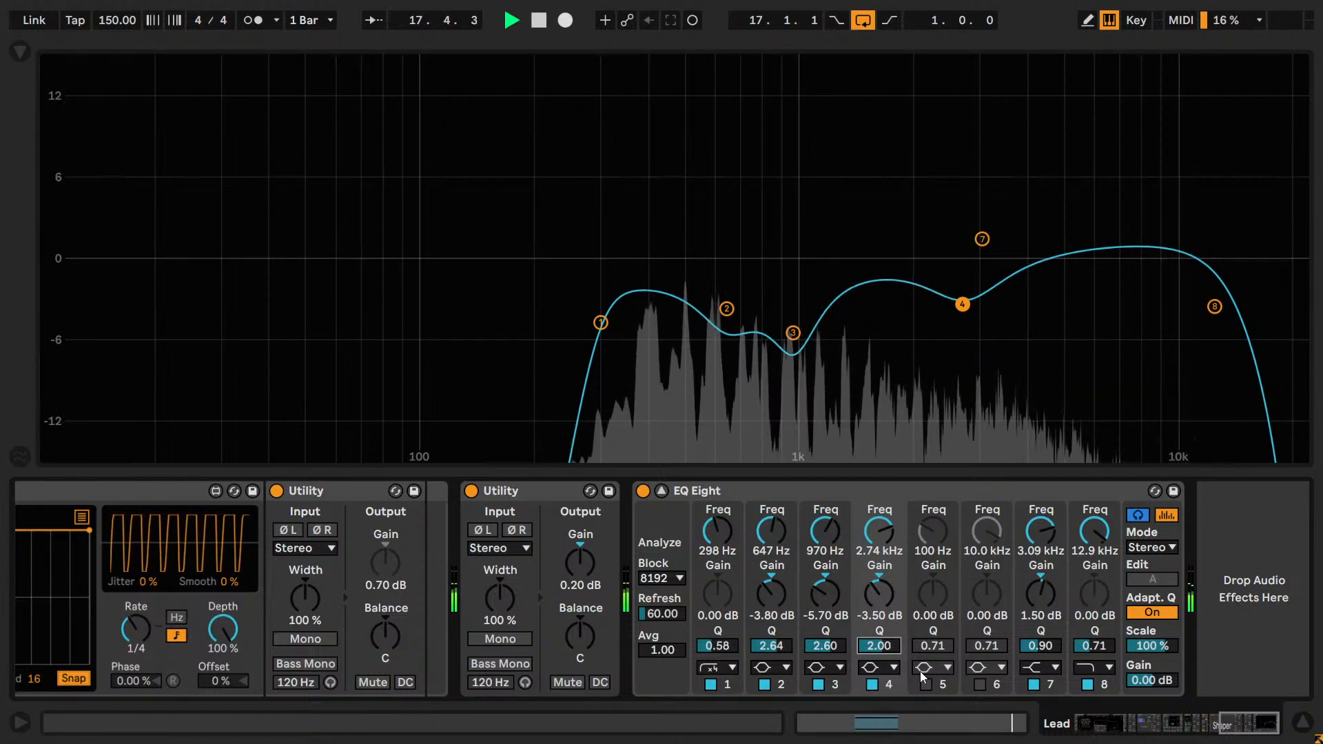
left_click(920, 671)
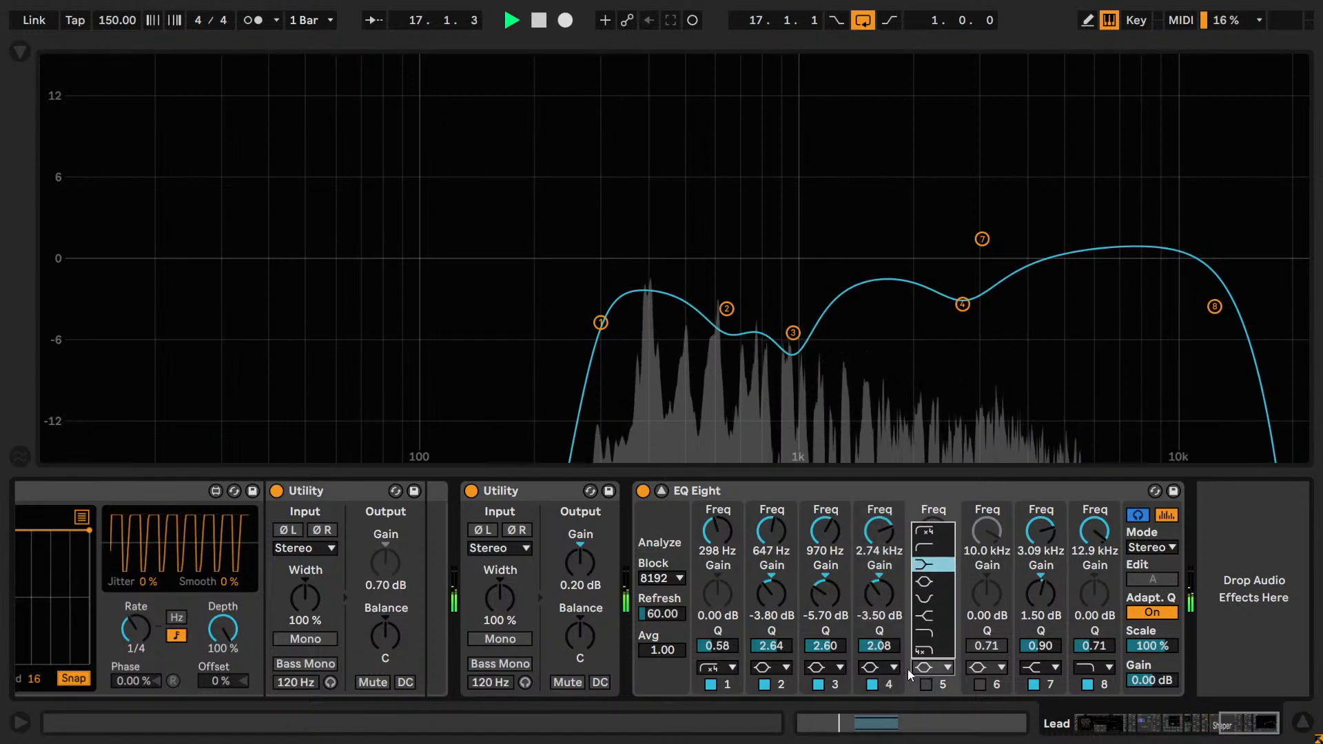
left_click(887, 649)
key("Up")
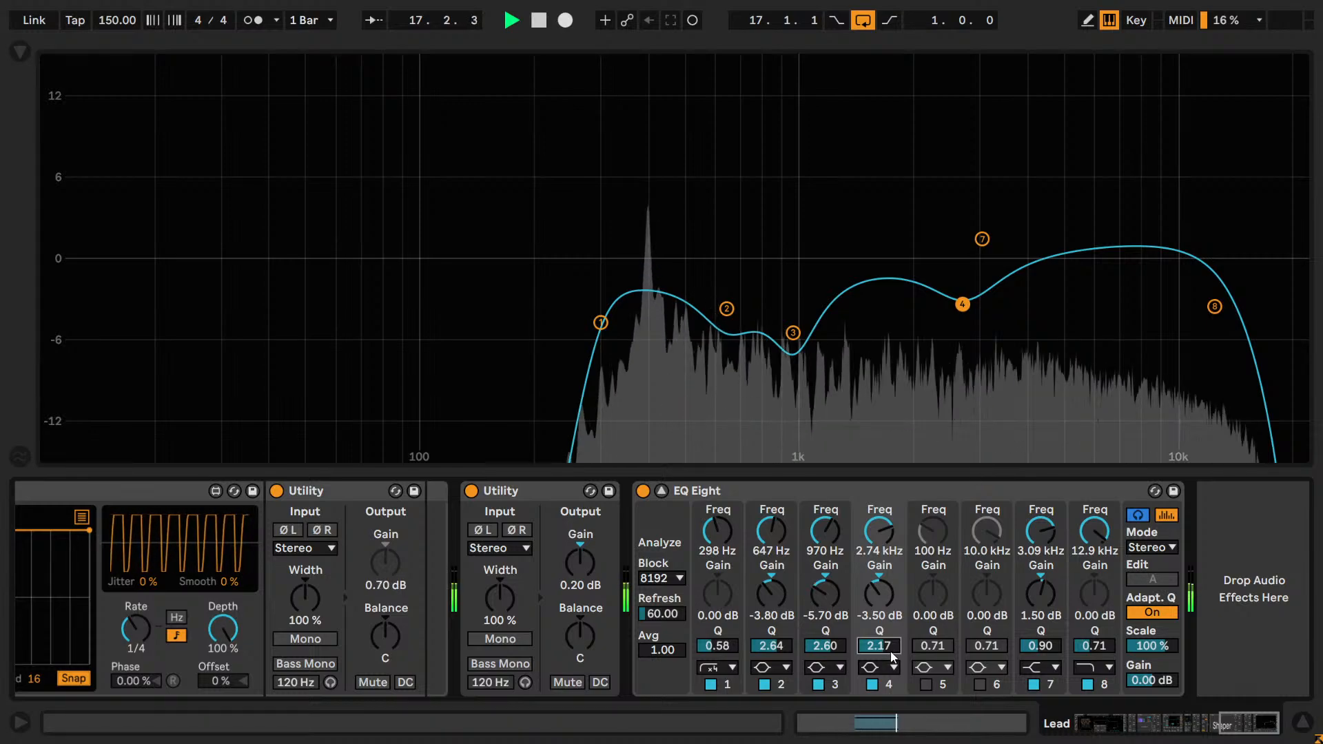
left_click_drag(887, 650, 893, 652)
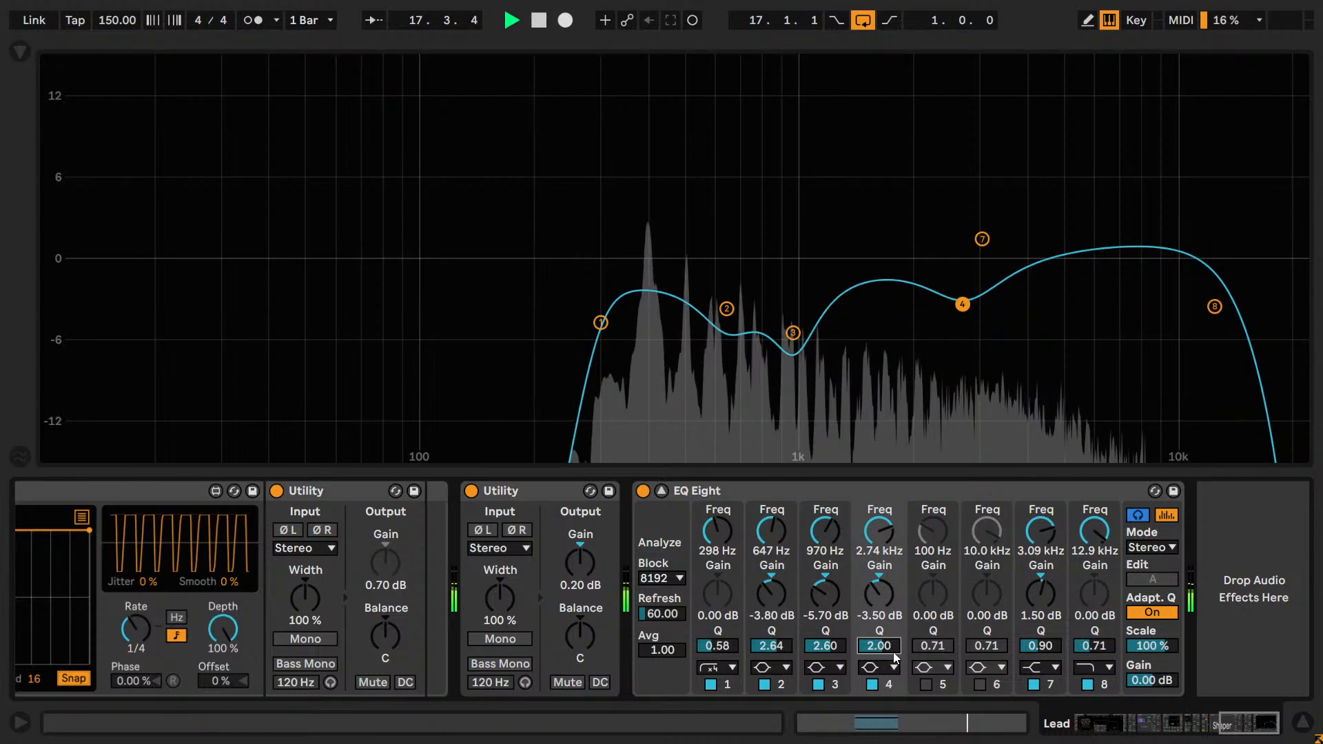
Compare band 4 off and on twice during playback and save the Live Set.
left_click(871, 684)
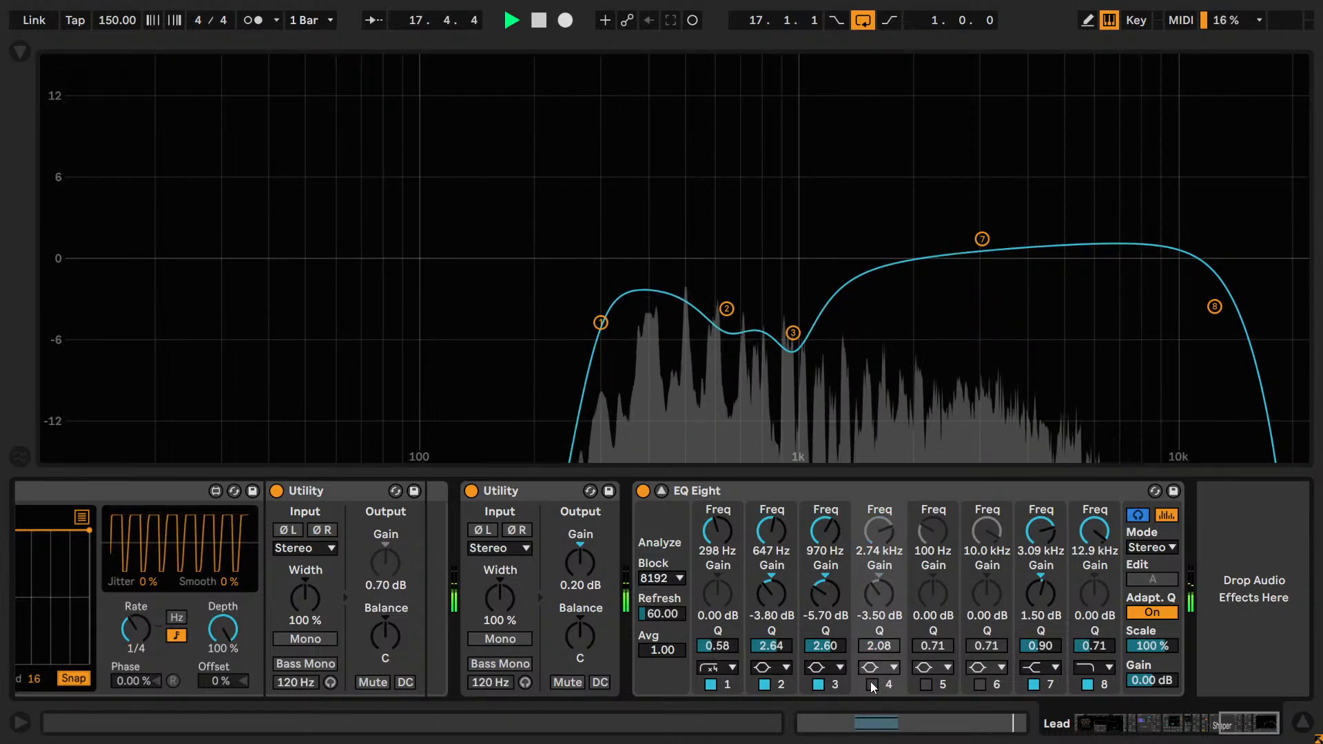
left_click(871, 684)
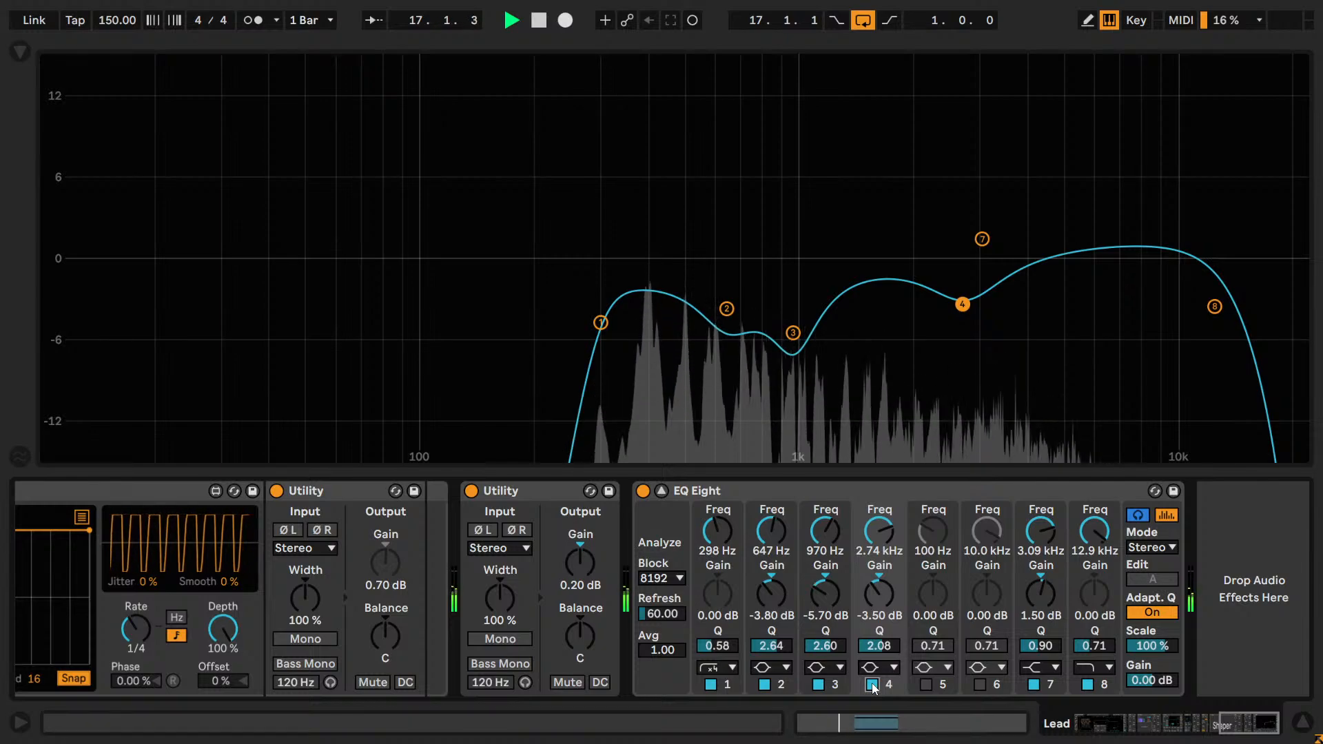
left_click(872, 684)
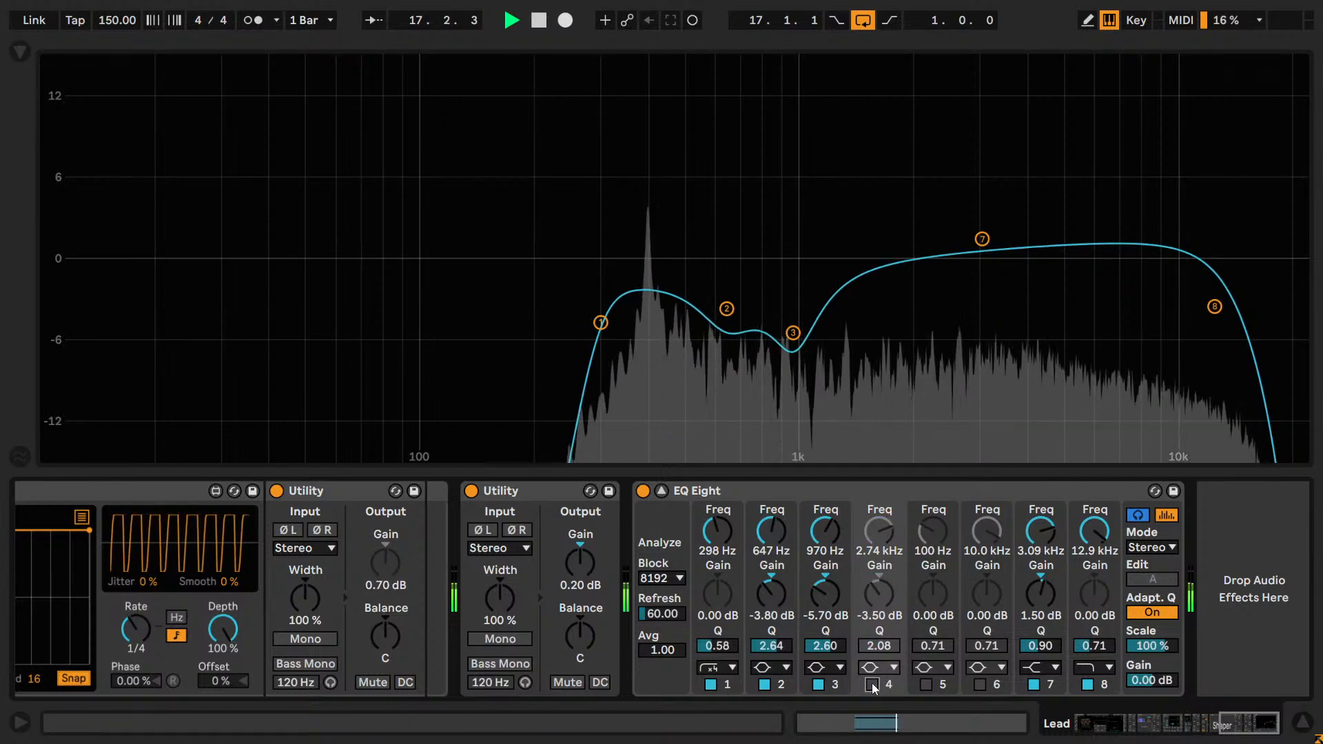
left_click(871, 685)
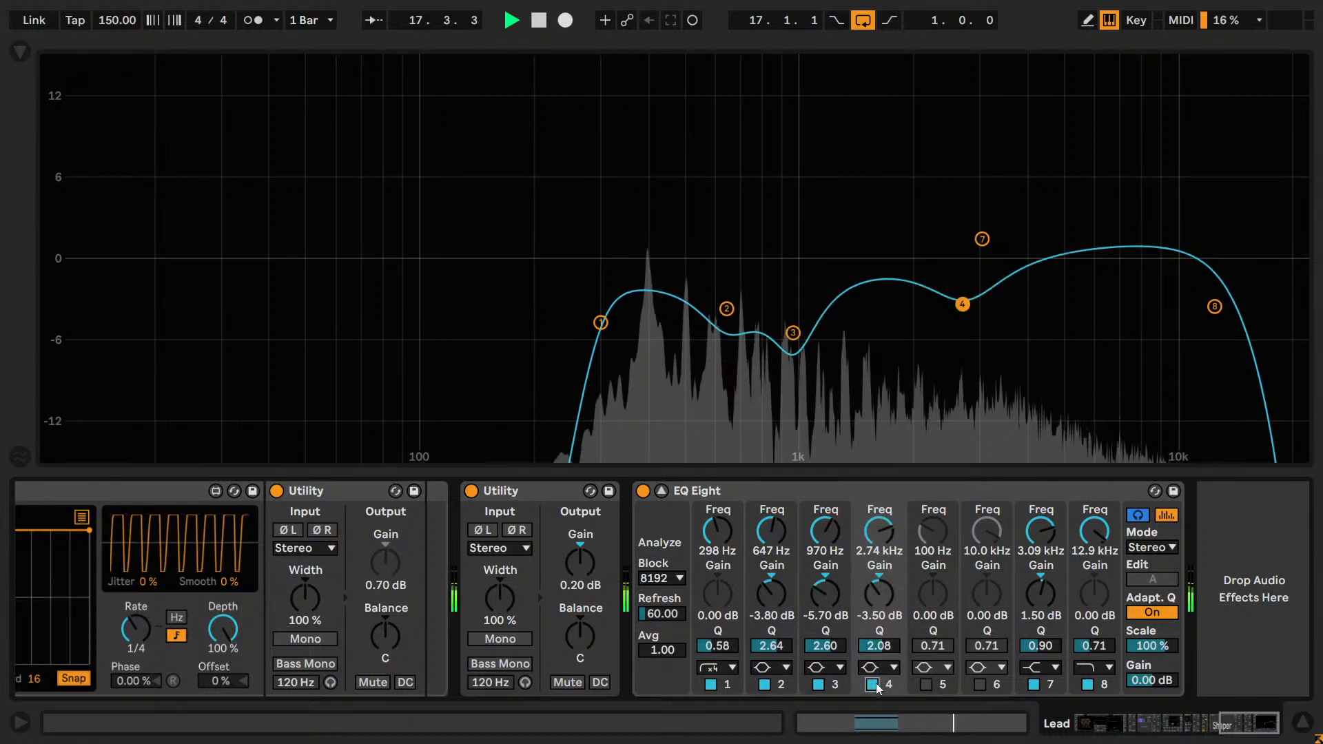
key("ctrl+s")
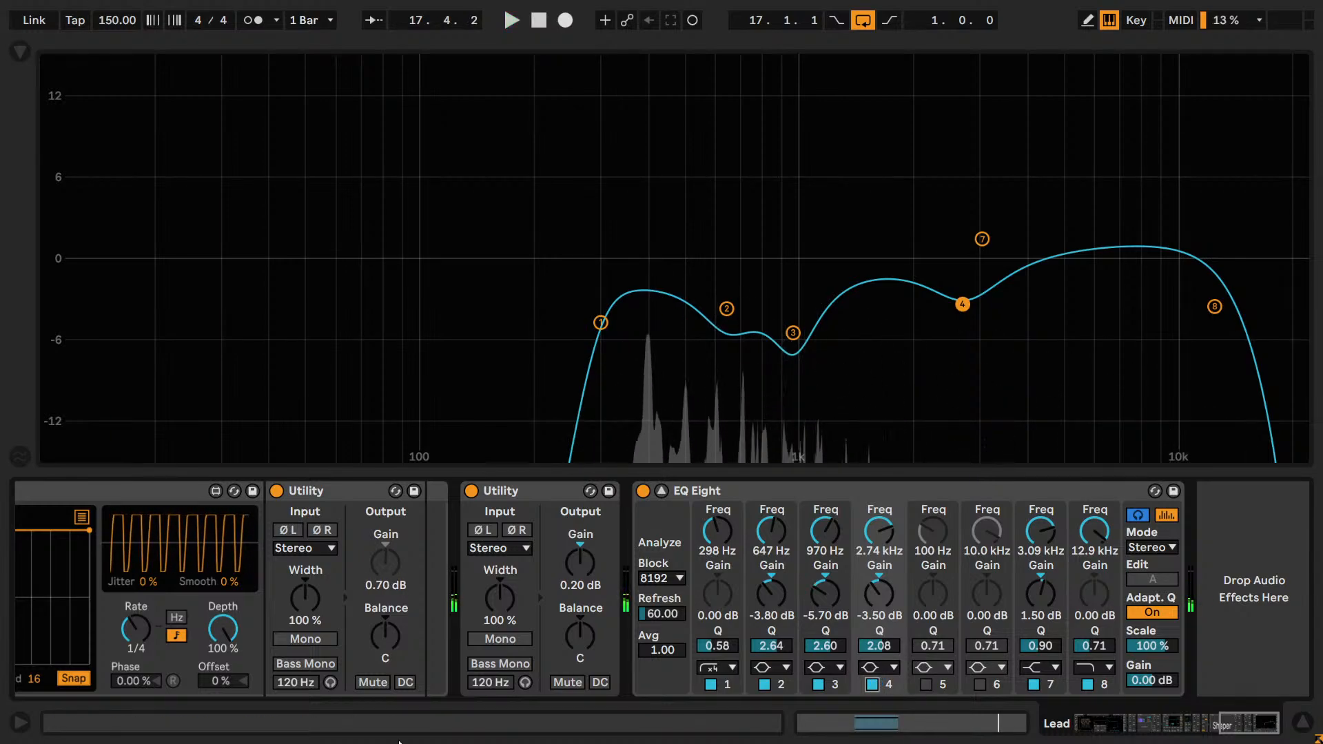
Enable EQ Eight's band 5 with a Q of 2.75 and a gain of -4.50 dB.
left_click(925, 684)
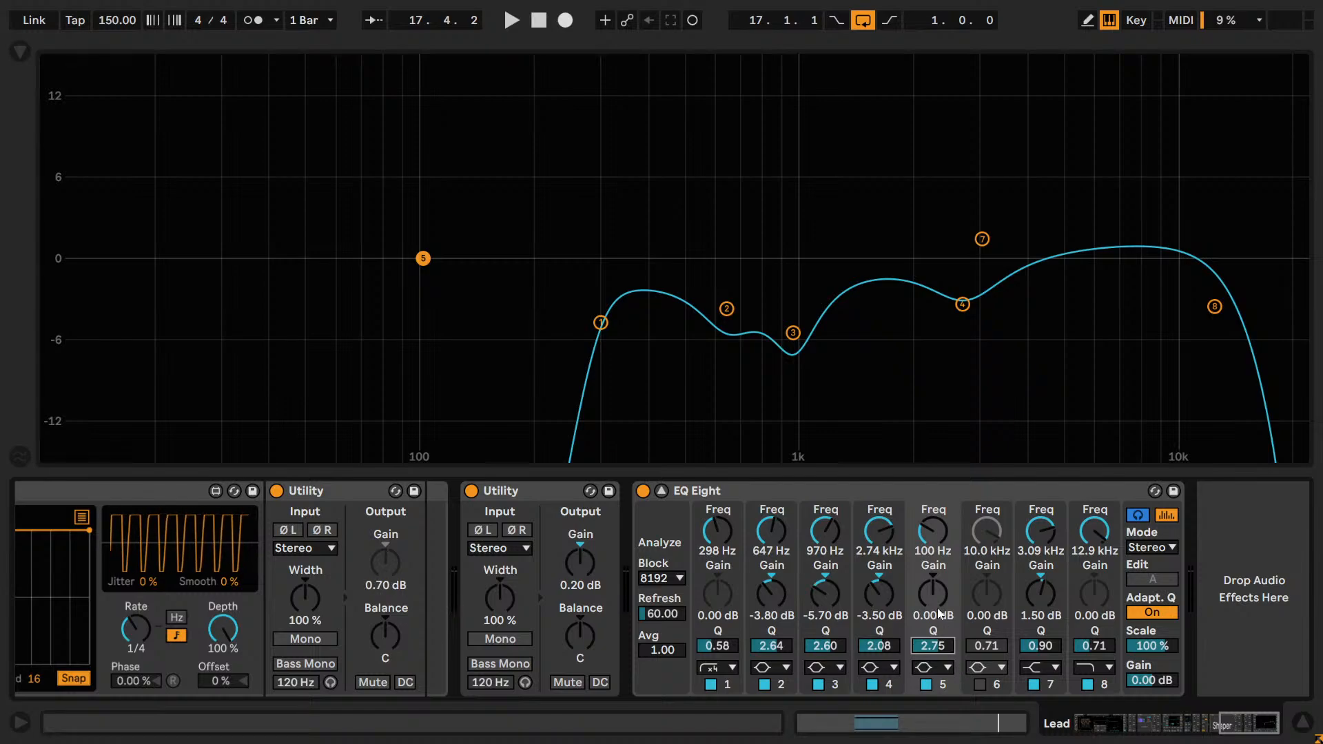
type("-4.5")
key("Return")
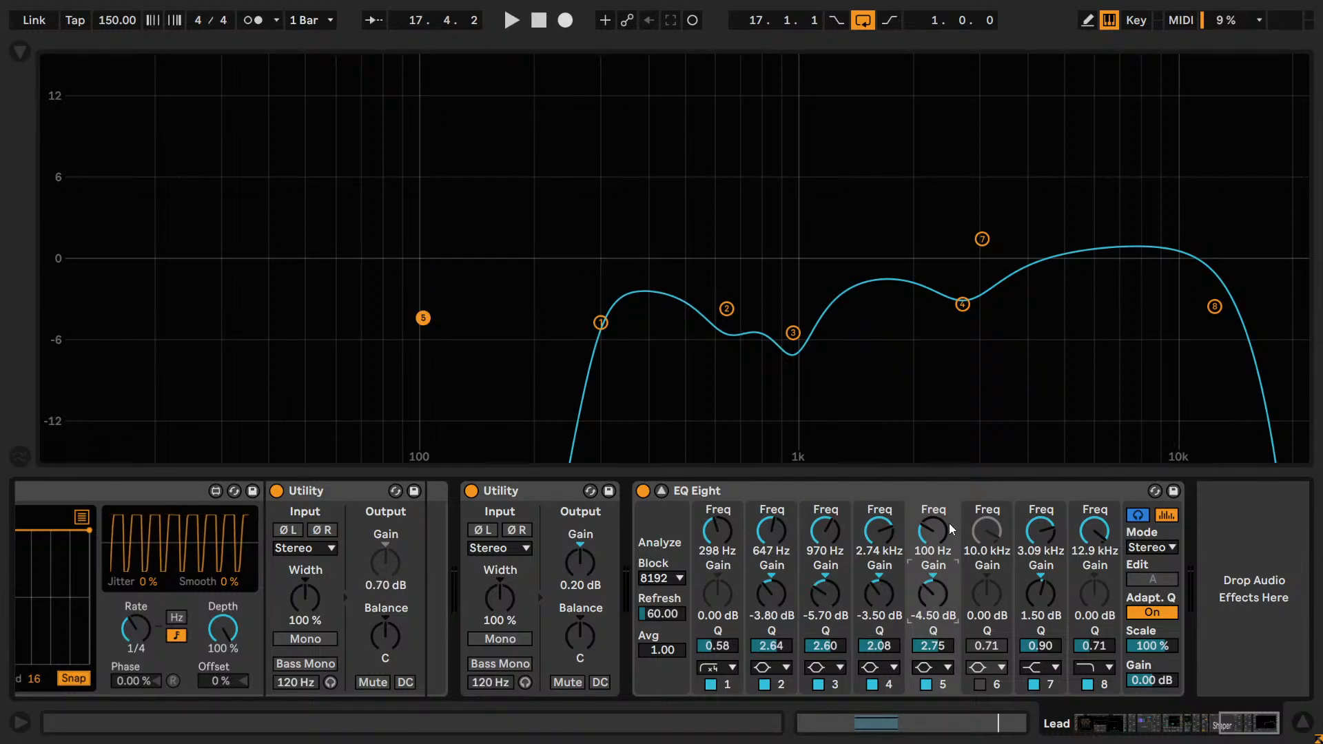
Sweep band 5's frequency up to 828 Hz during playback and compare the band off and on.
key("space")
left_click_drag(927, 533, 926, 510)
left_click_drag(925, 534, 926, 527)
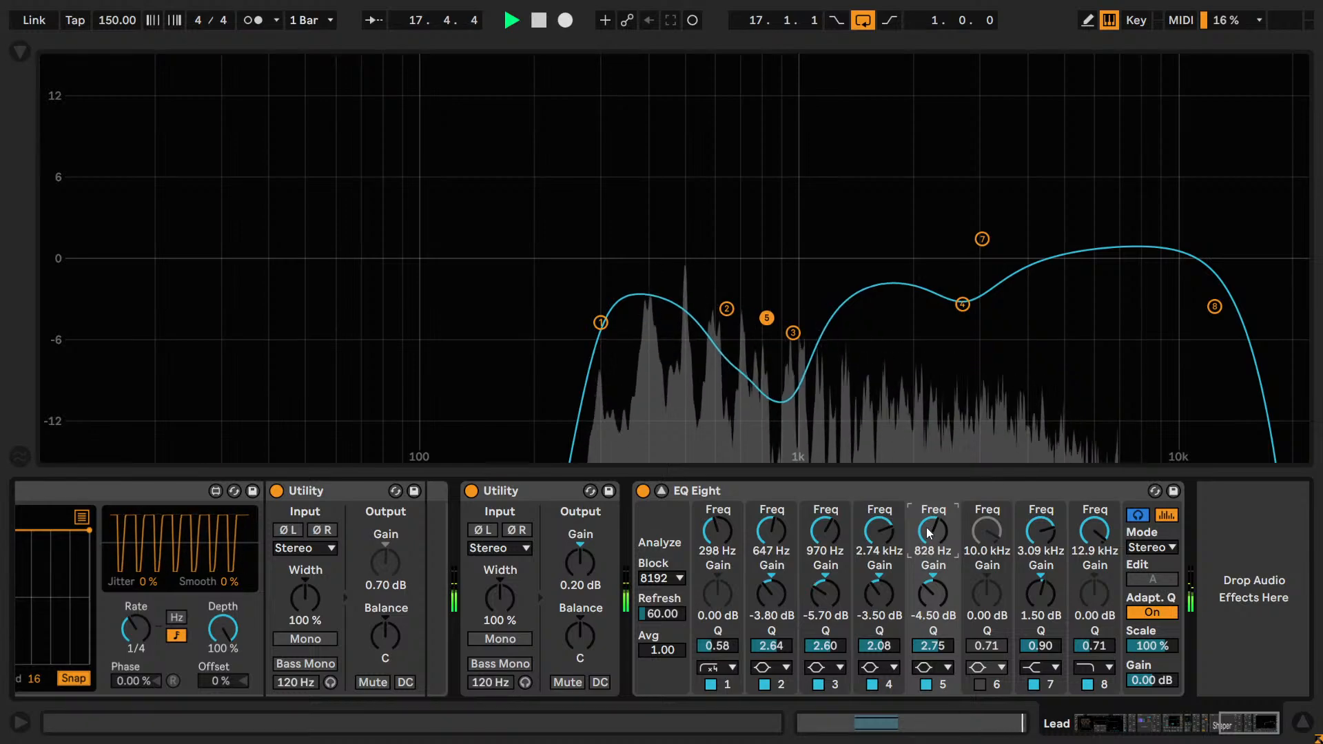
left_click(925, 685)
left_click(925, 685)
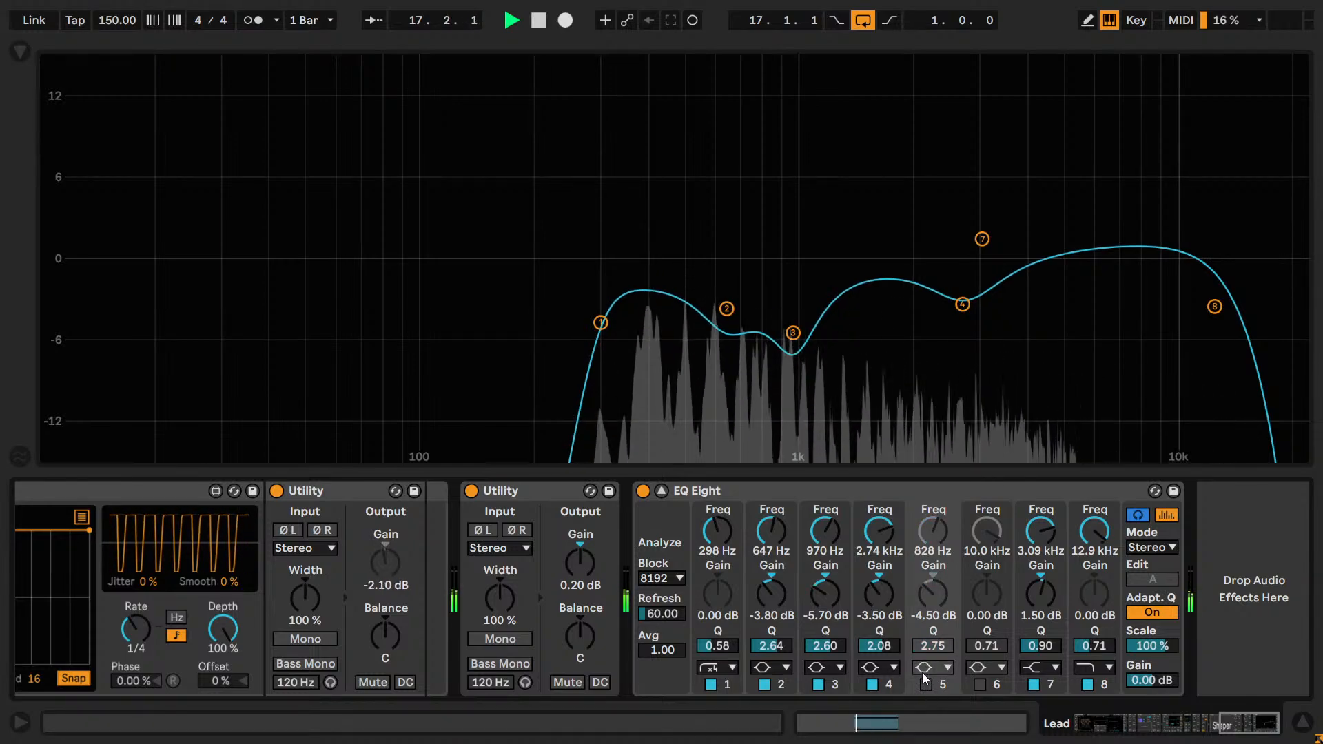
Try band 5's frequency at 1.52 kHz and compare the band off and on repeatedly during playback.
left_click_drag(923, 531, 927, 489)
left_click(925, 685)
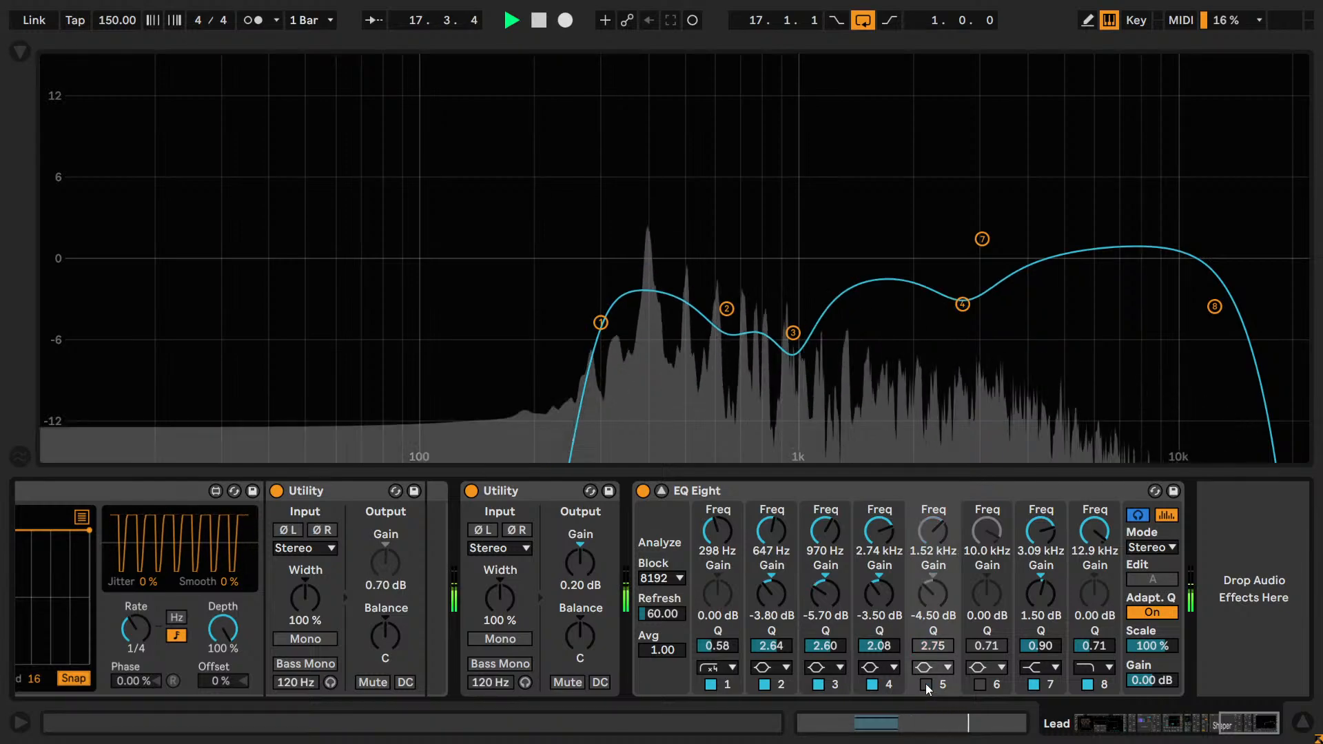
left_click(925, 684)
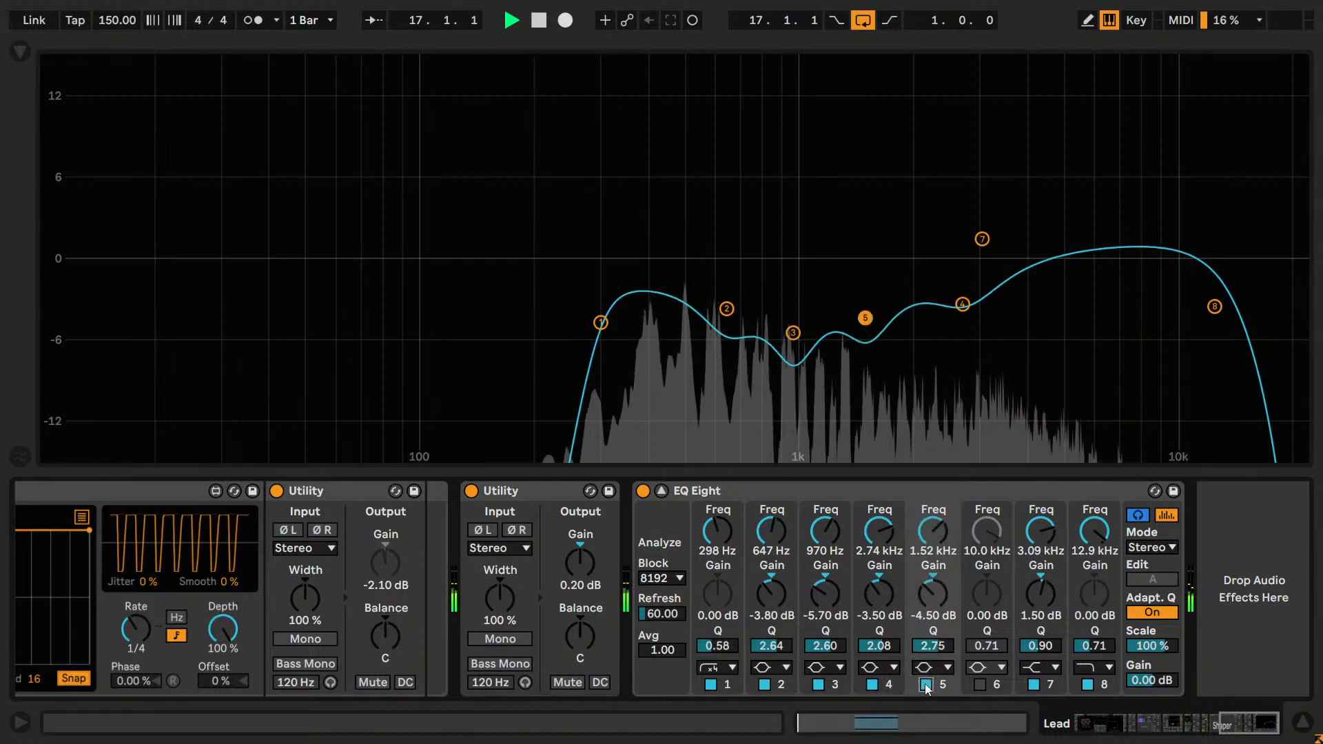
left_click(925, 684)
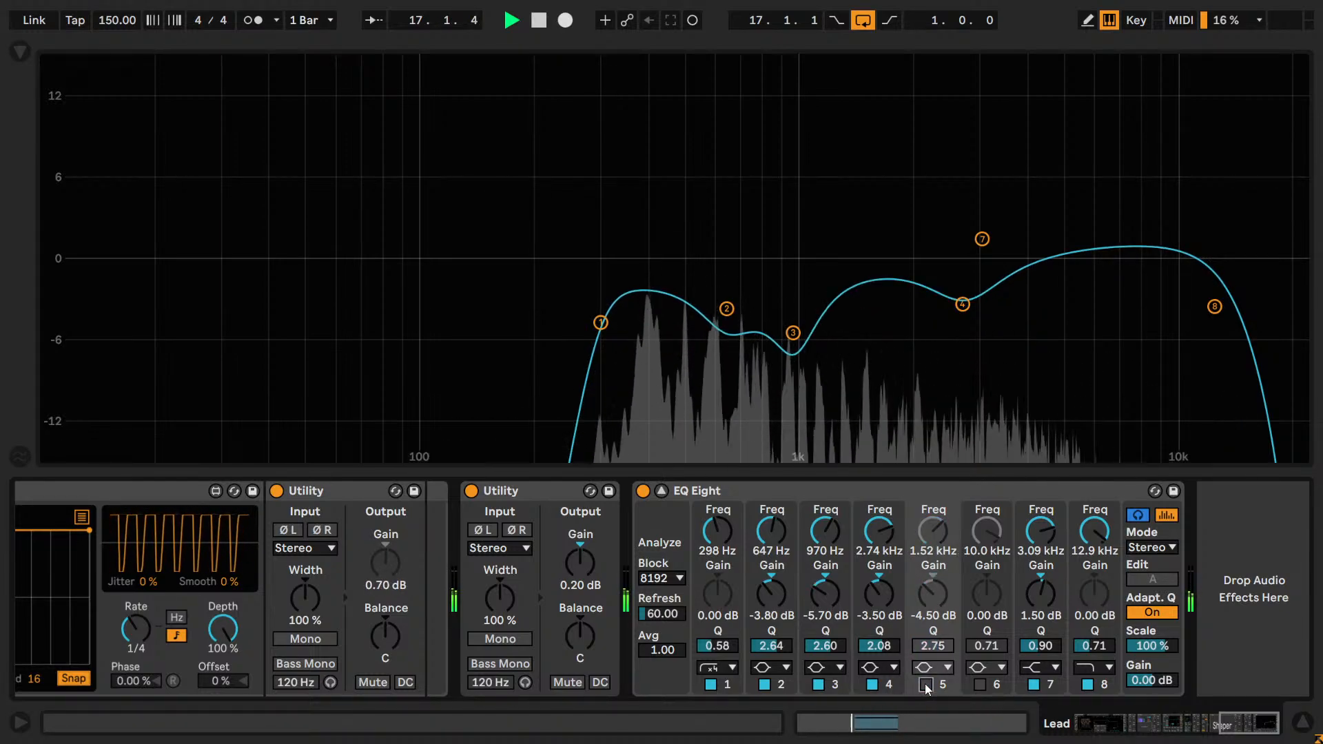
left_click(925, 684)
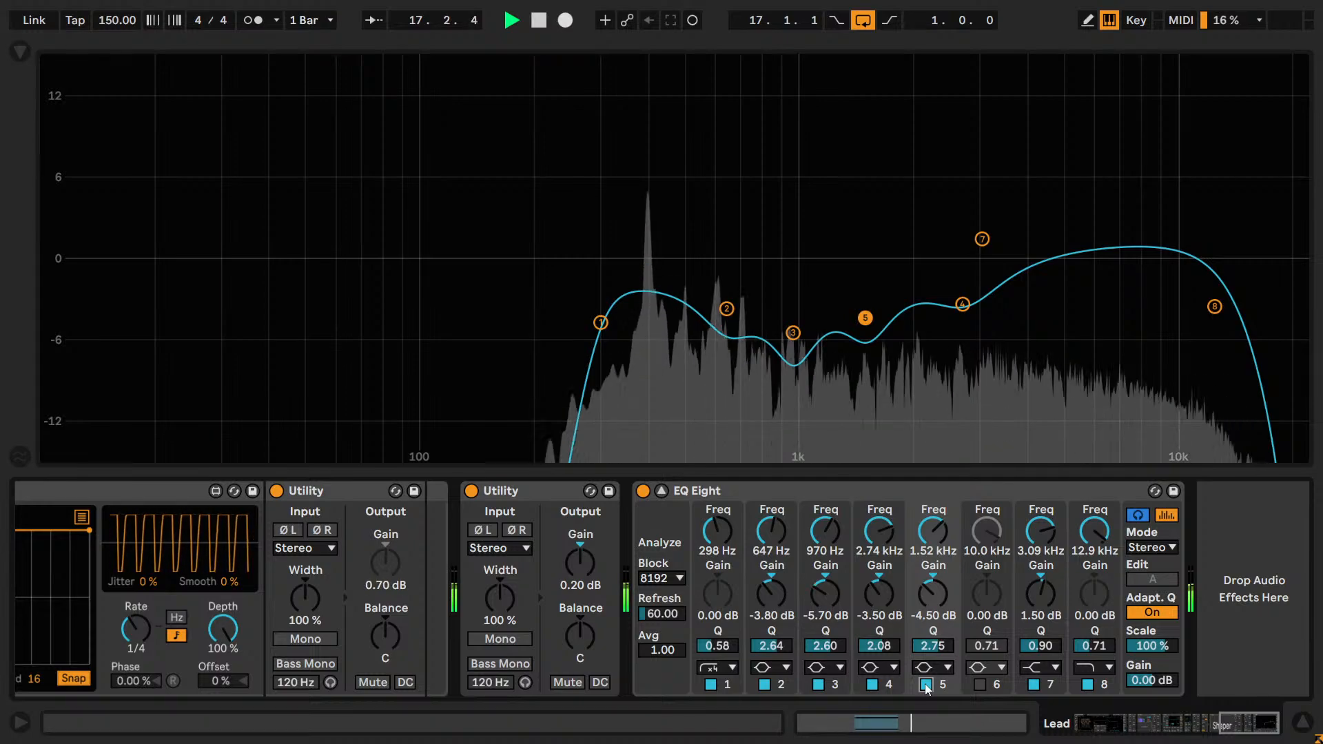
left_click(925, 684)
left_click(935, 686)
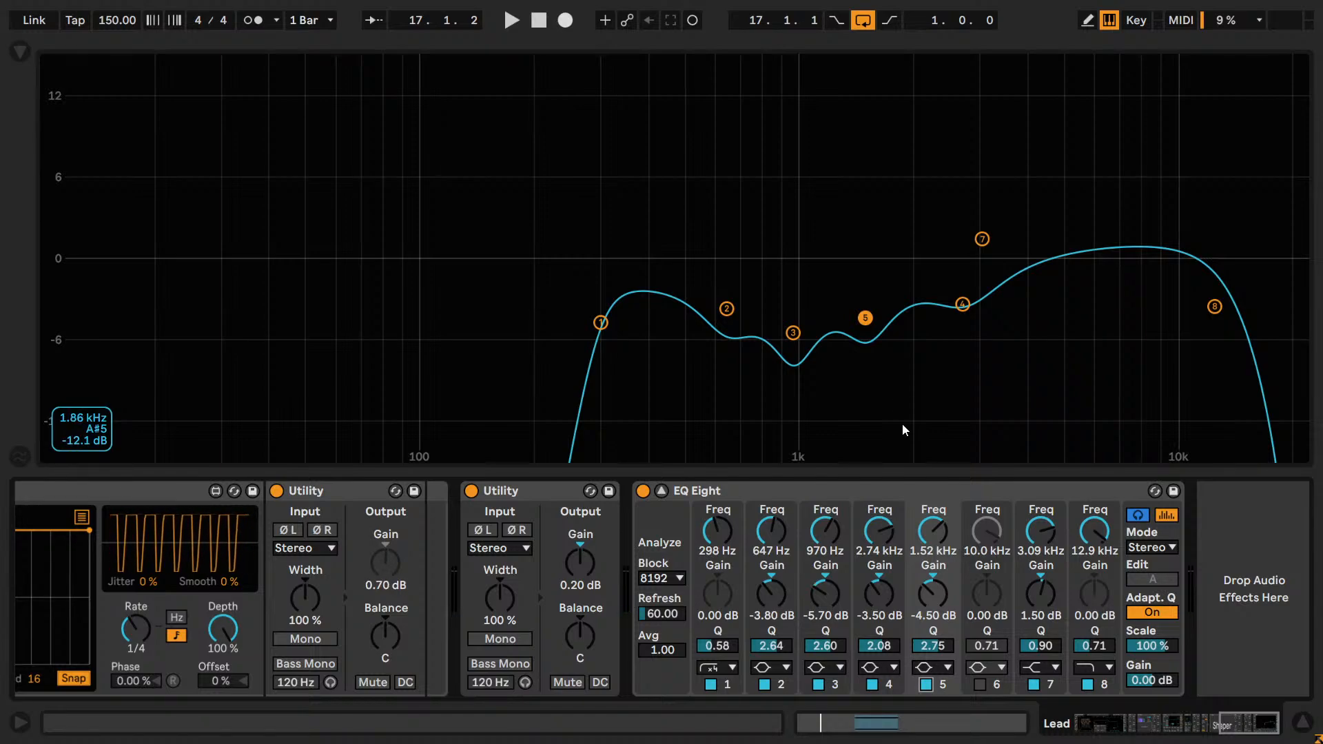
Restart playback and compare band 5's 1.52 kHz cut off and on again, leaving the band enabled.
left_click(926, 684)
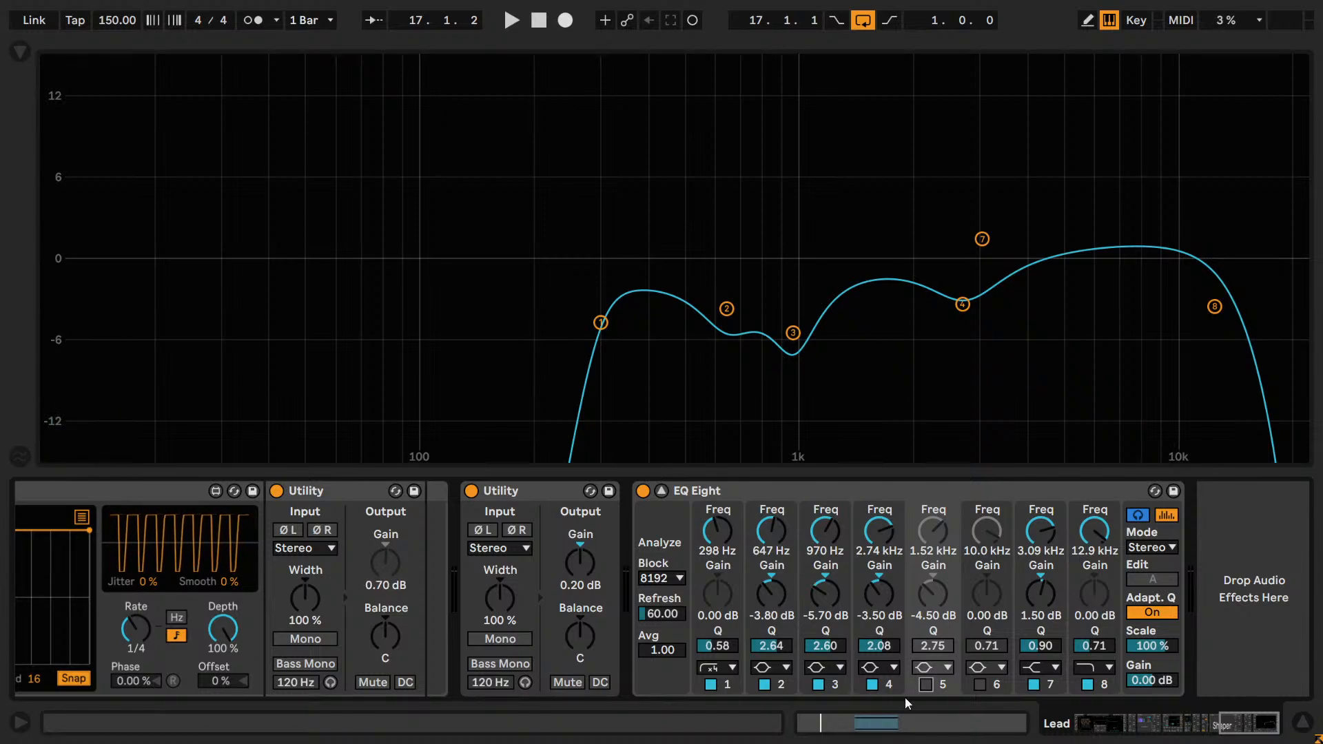
left_click(922, 686)
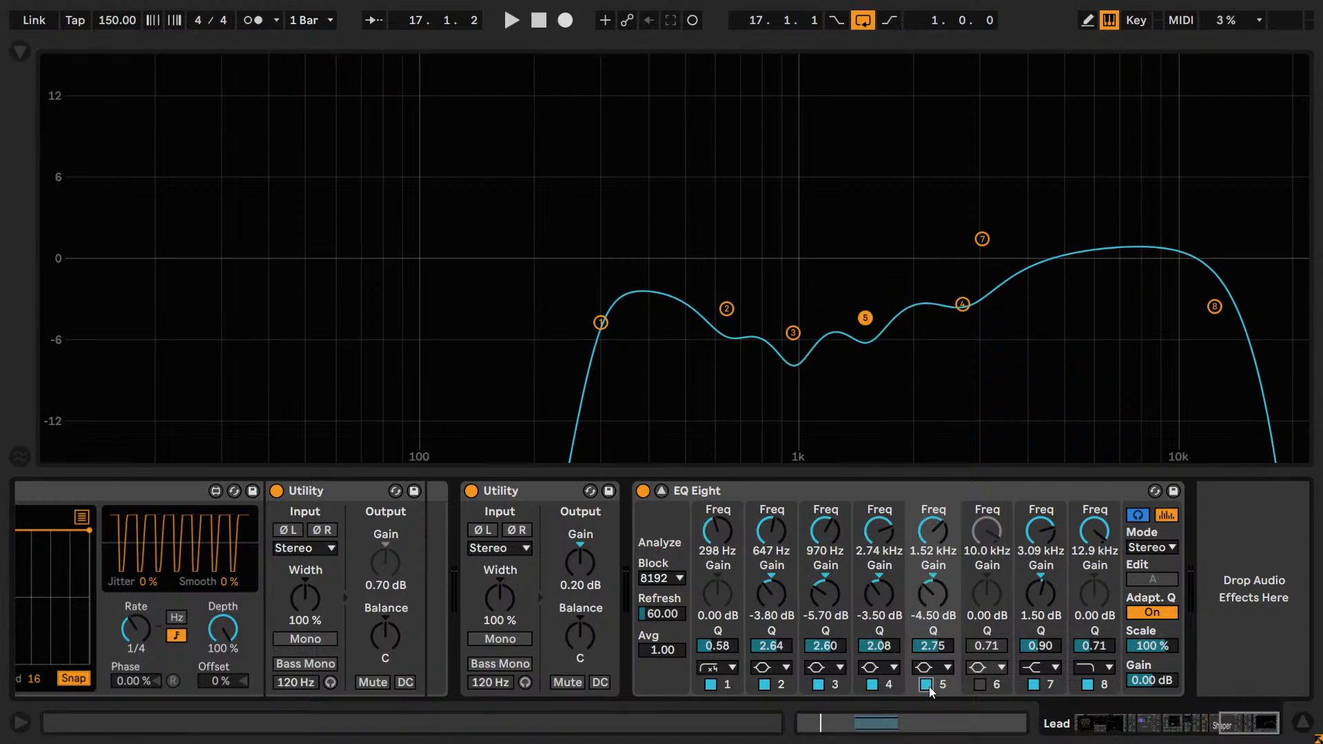
key("space")
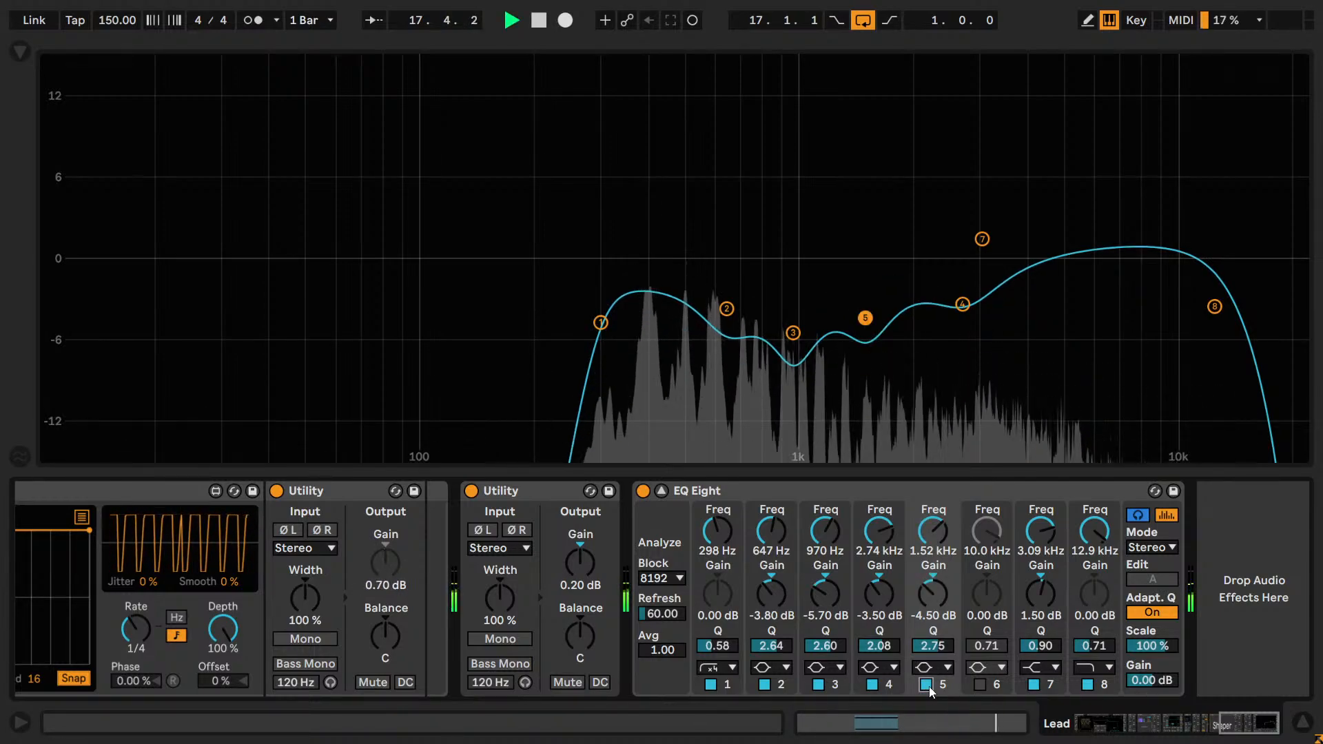
left_click(929, 686)
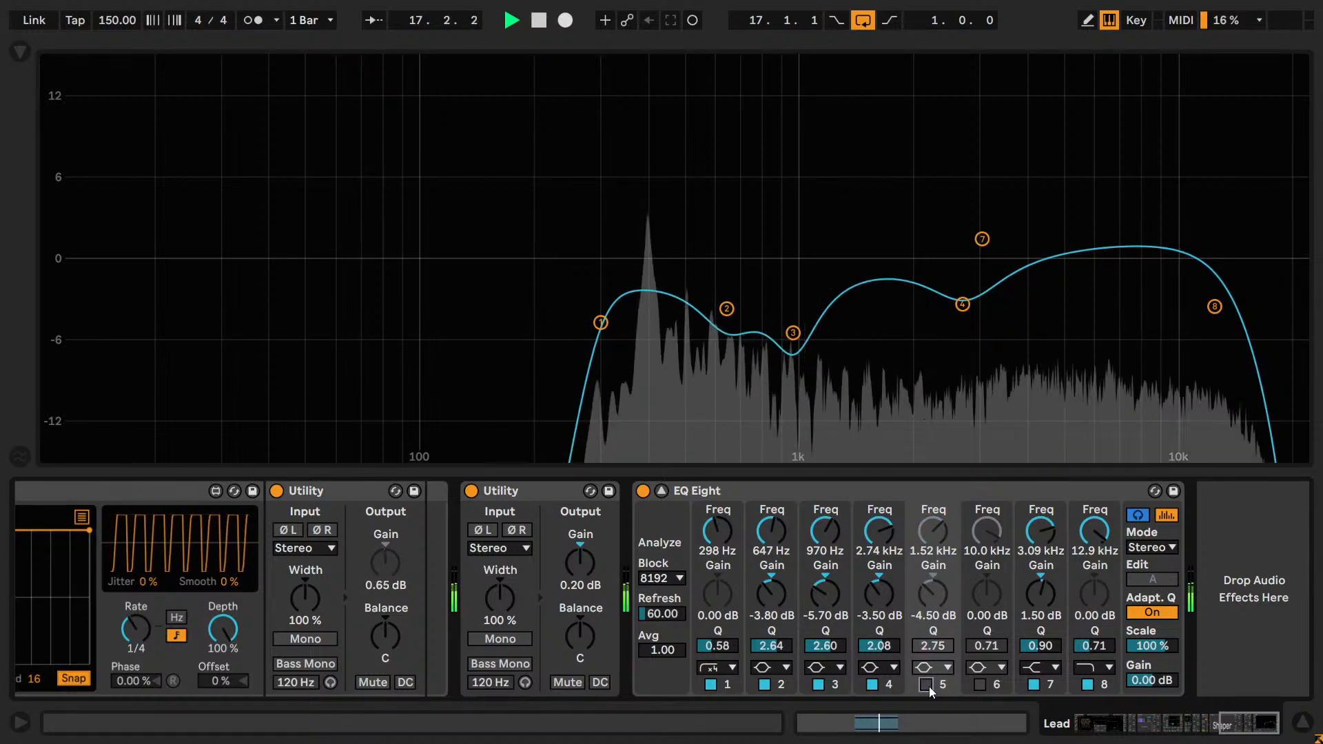
left_click(929, 687)
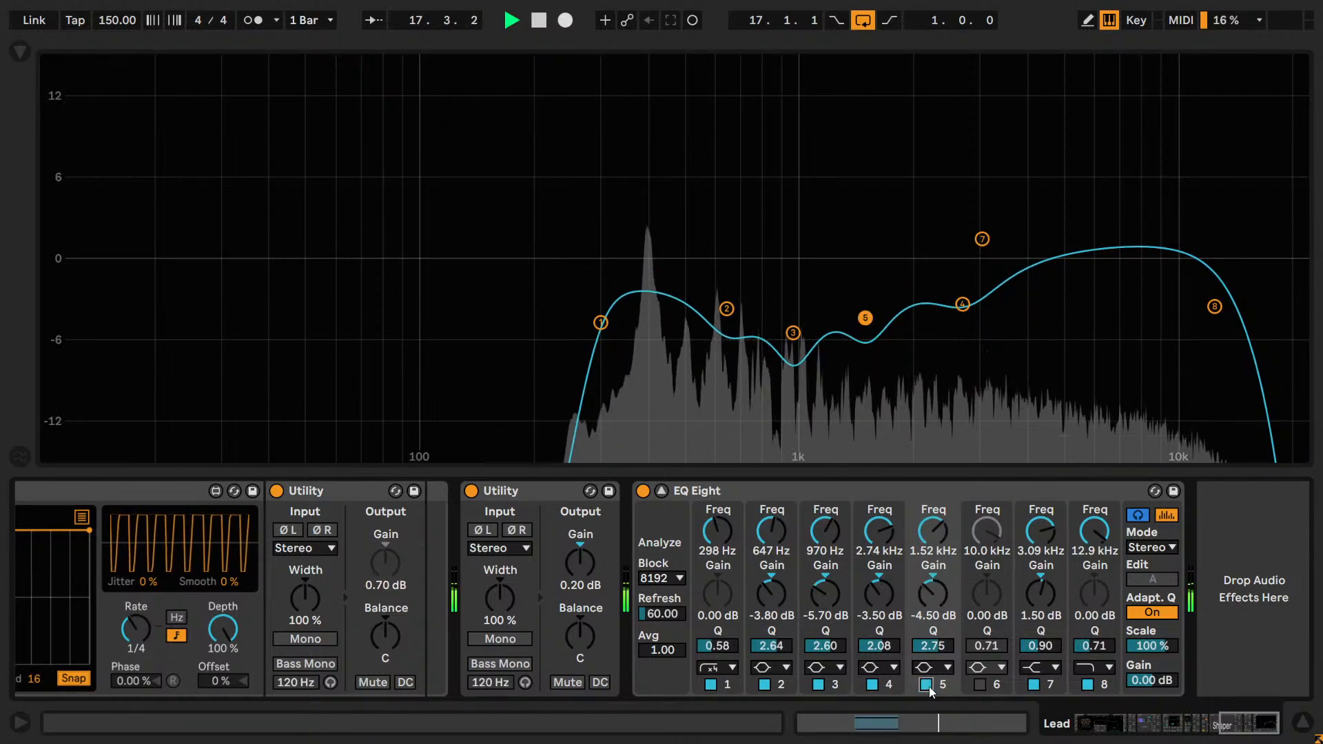
left_click(929, 686)
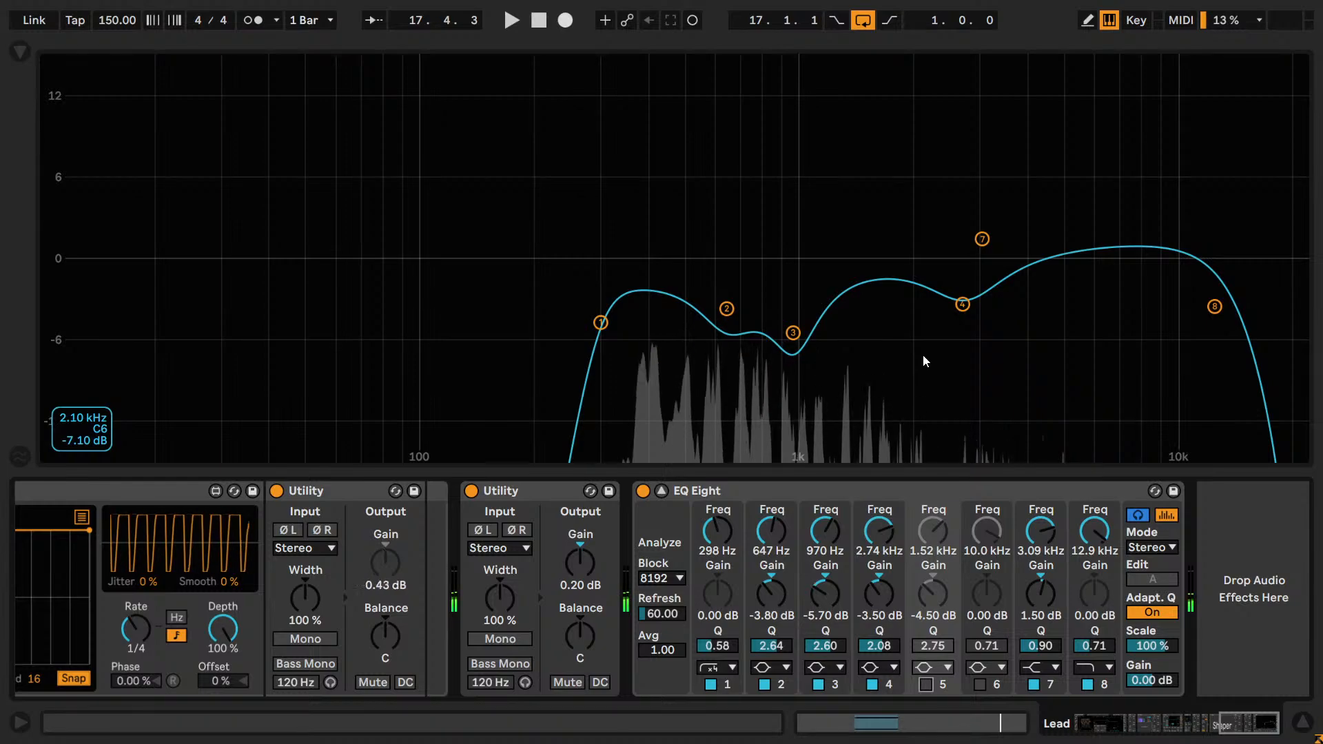
left_click(926, 683)
key("space")
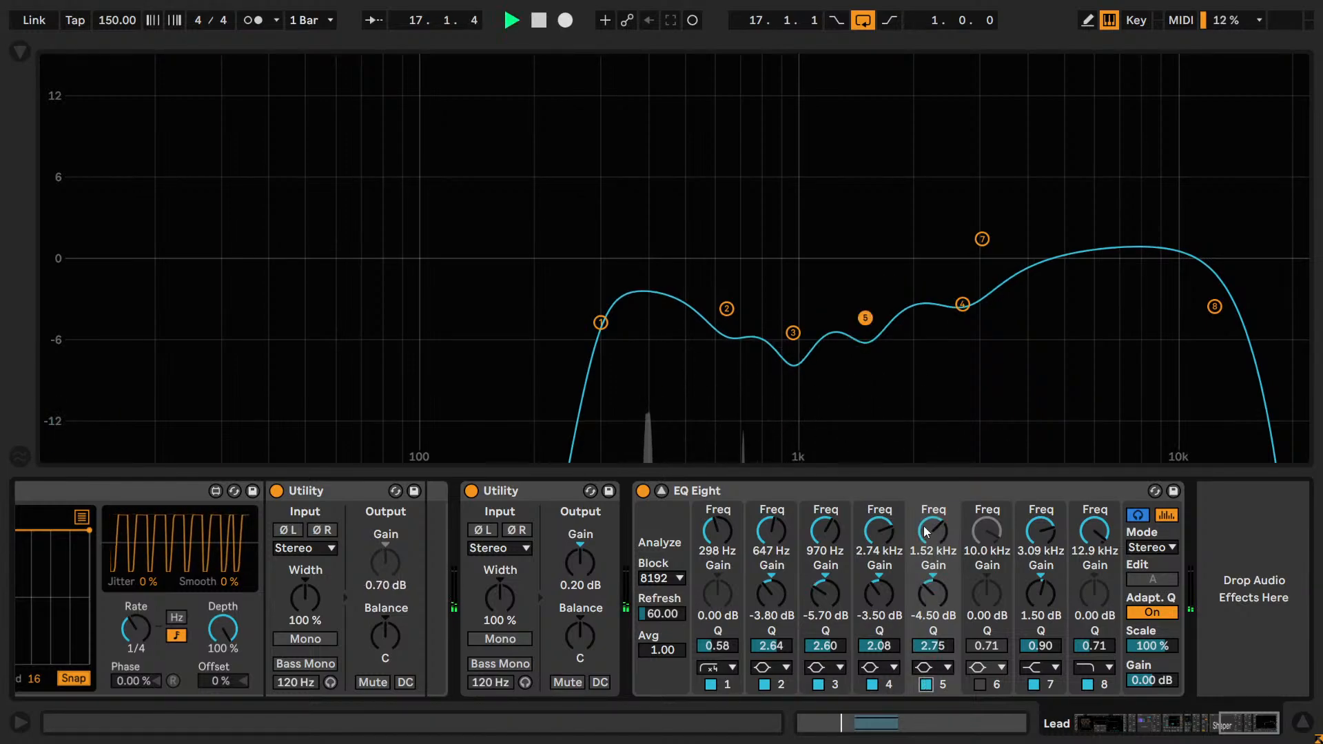
Try band 5's frequency at 1.99 kHz and 4.18 kHz, comparing the band off and on at each.
left_click_drag(933, 553, 933, 542)
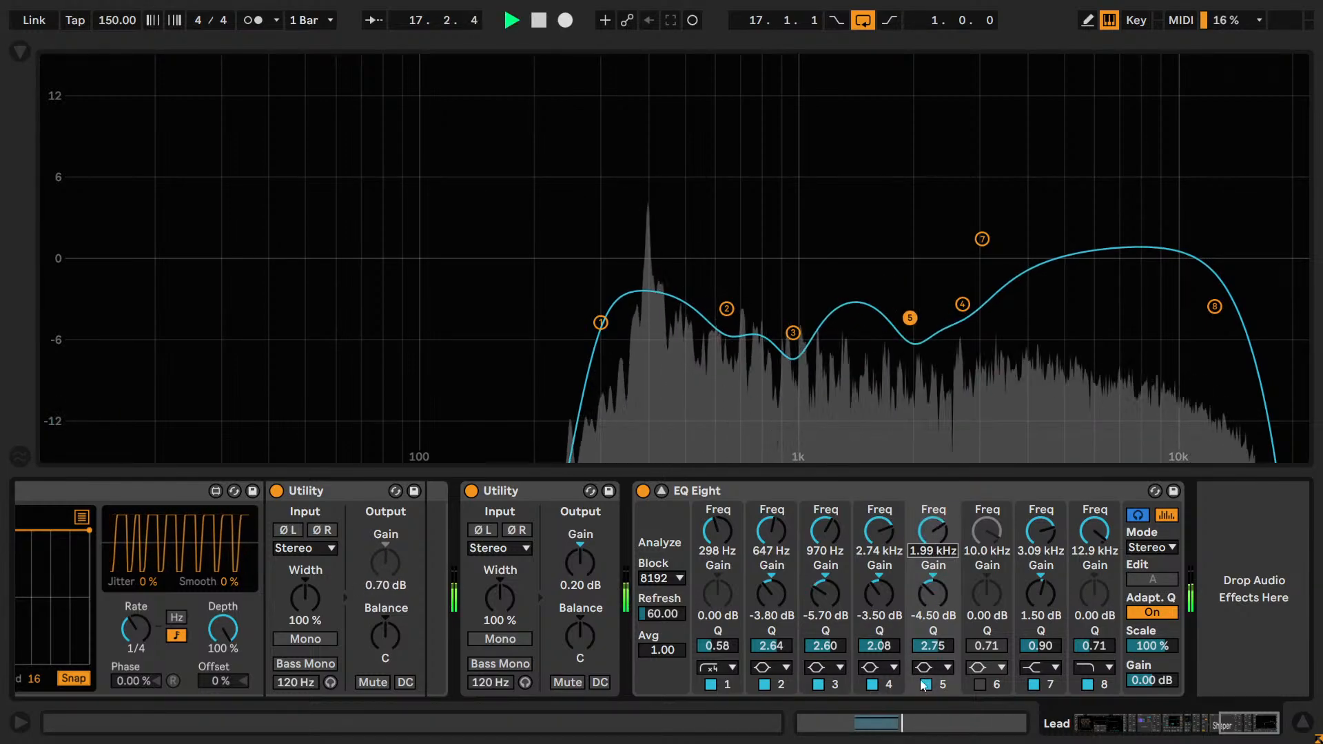
left_click(923, 680)
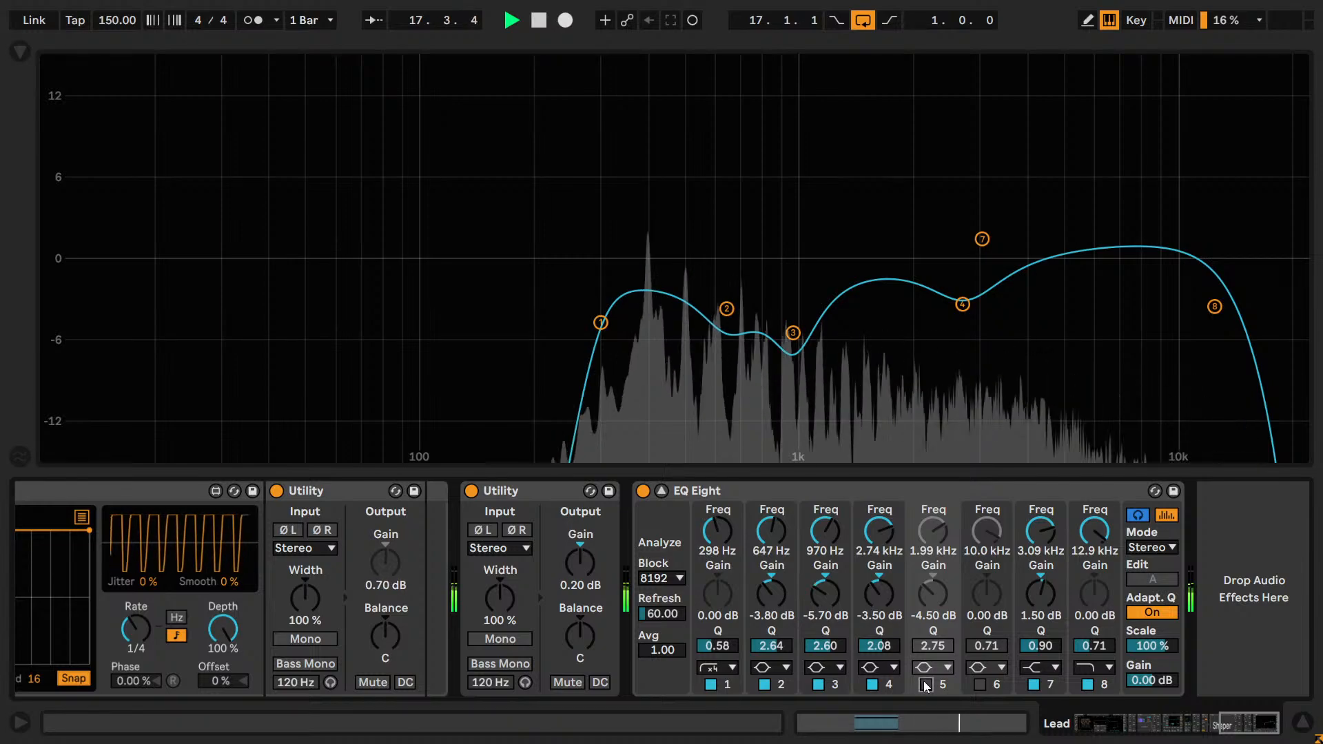
left_click(923, 681)
left_click_drag(939, 516, 940, 488)
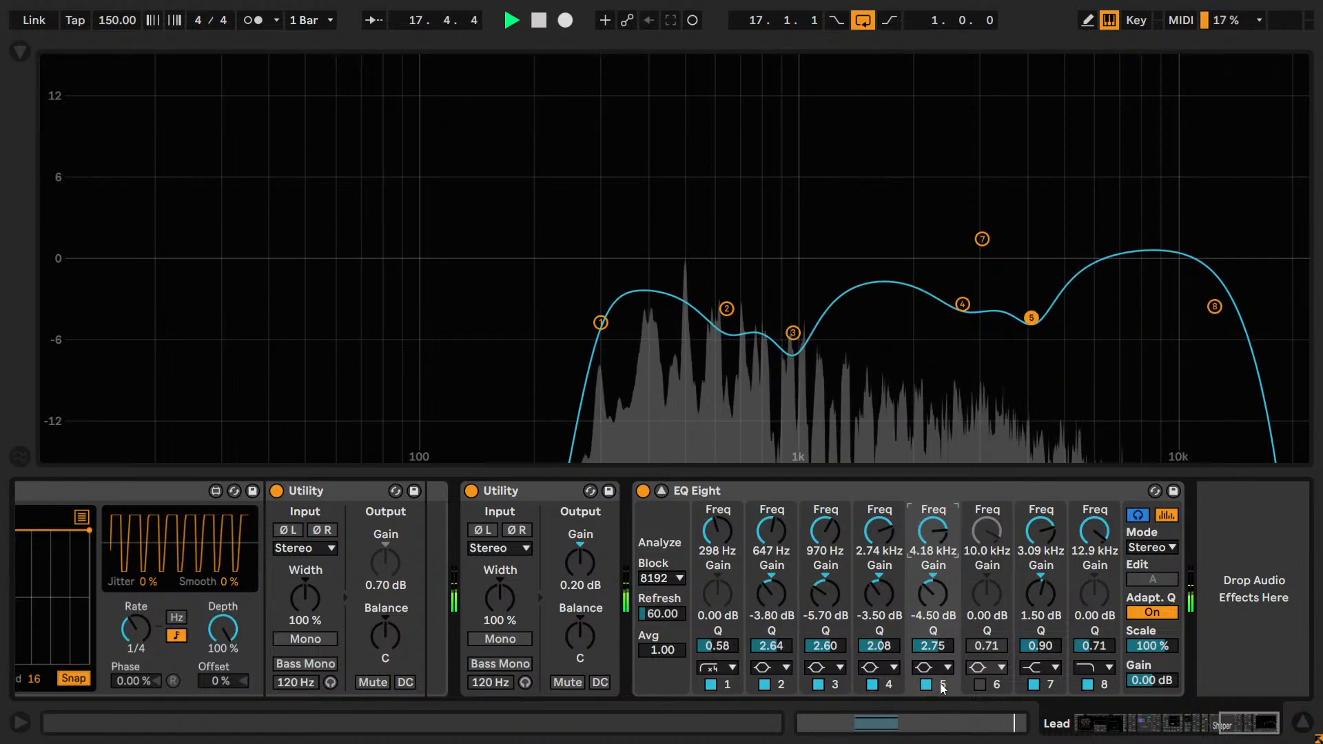
left_click(923, 687)
left_click(925, 684)
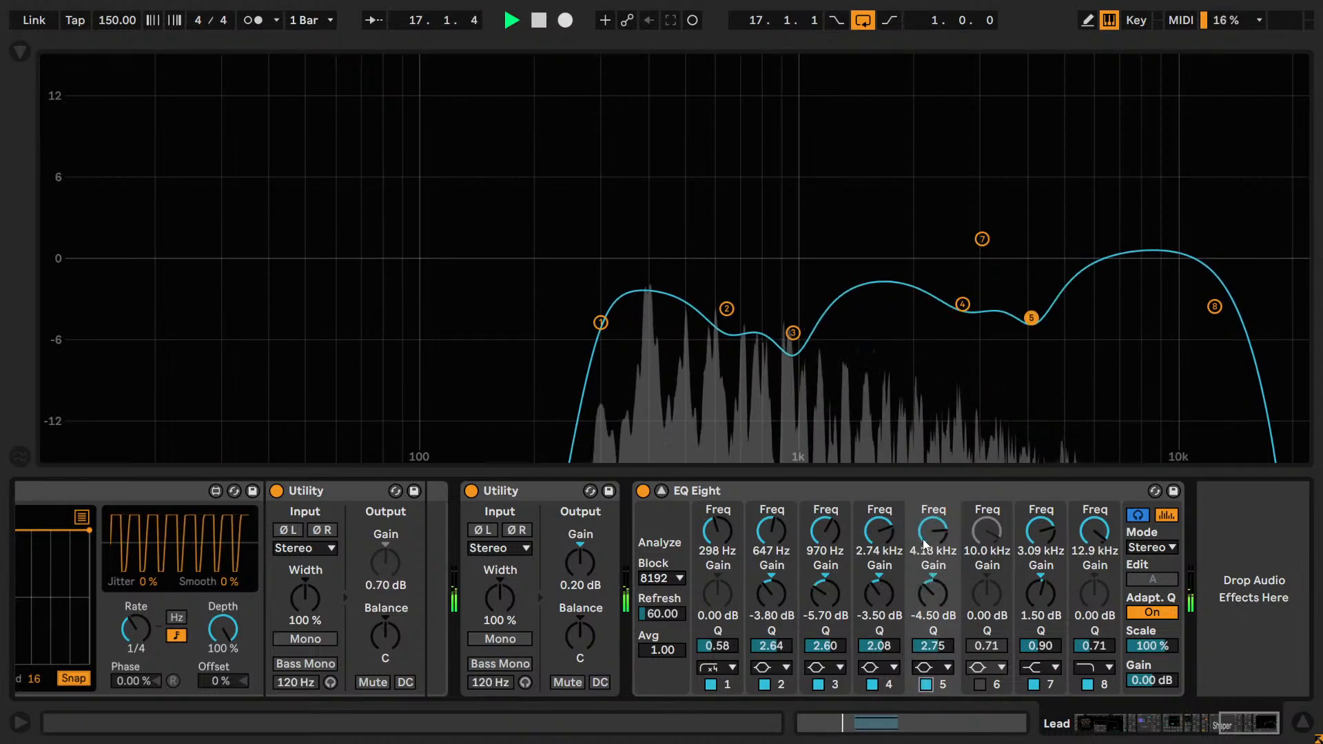
Try band 5 at 5.05 kHz, compare it off and on, and lower its frequency to 4.13 kHz.
left_click_drag(926, 526, 926, 513)
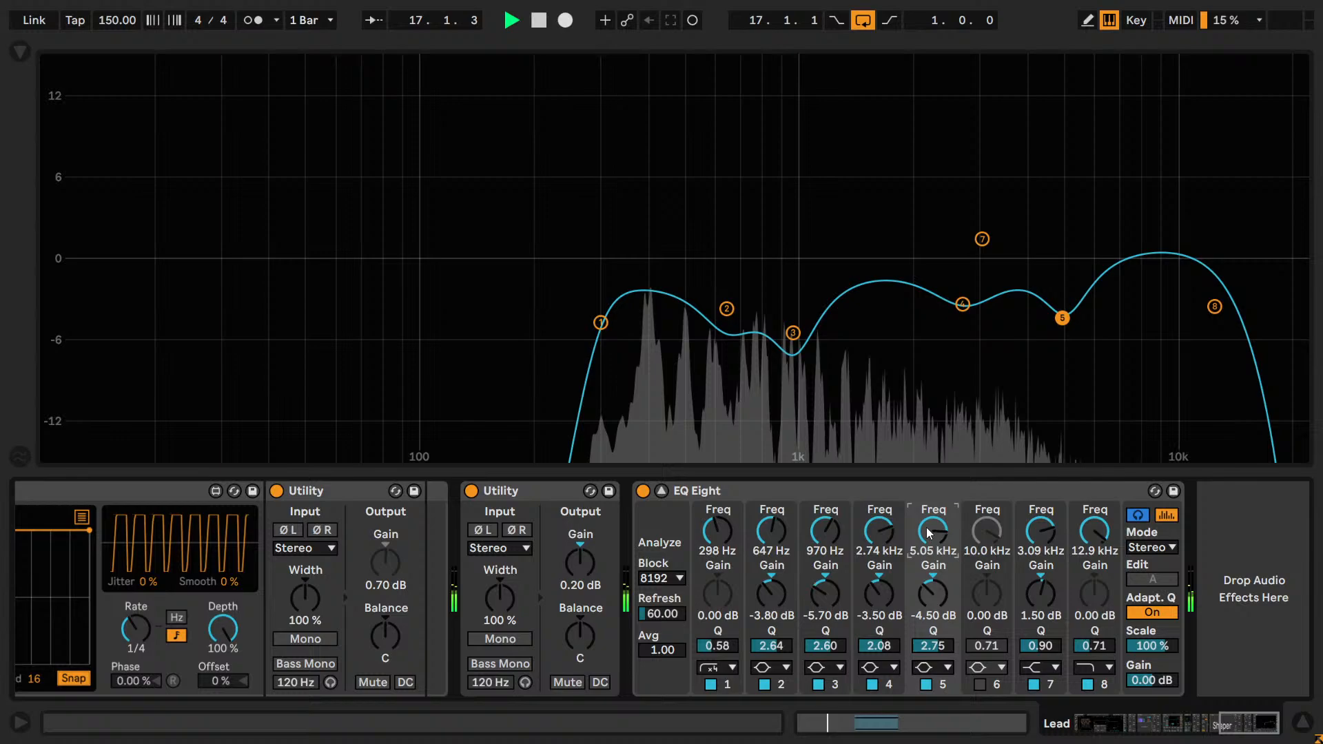
left_click(927, 684)
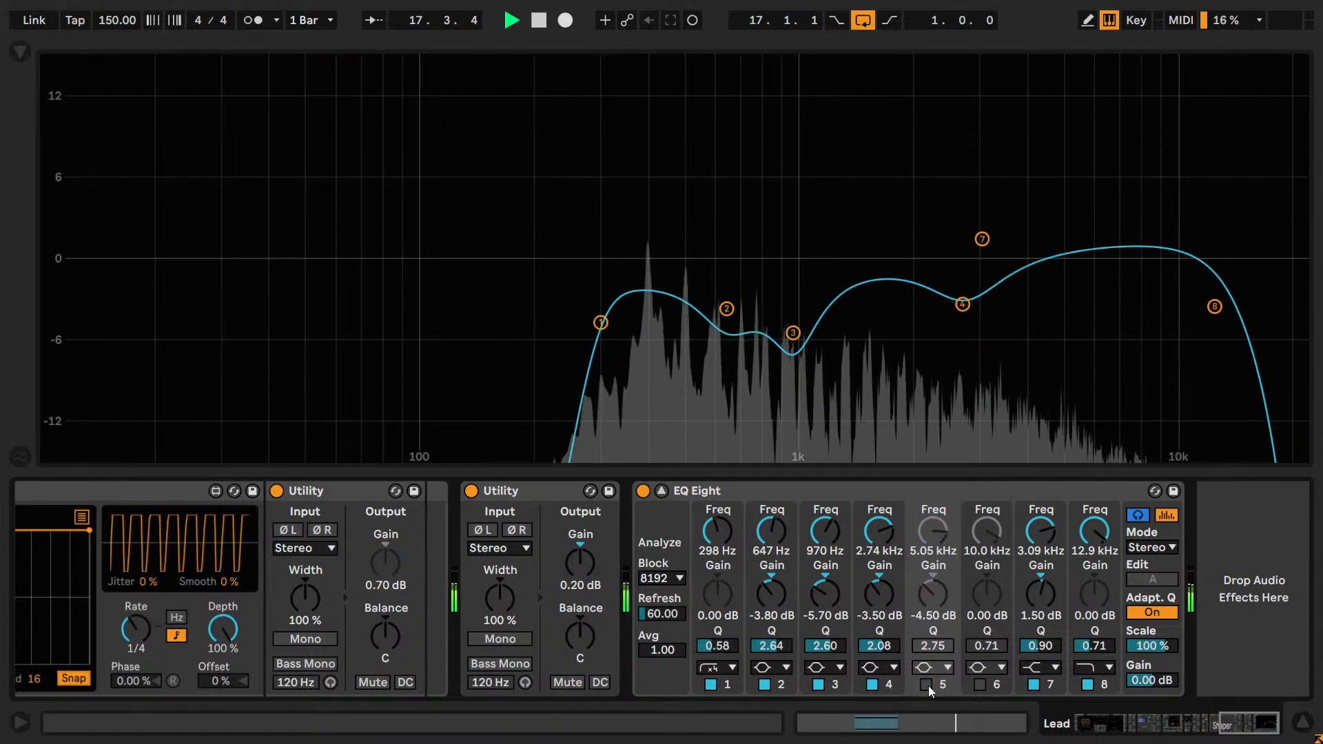
left_click(928, 685)
mouse_move(932, 529)
left_mouse_down()
mouse_move(932, 481)
mouse_move(932, 542)
left_mouse_up()
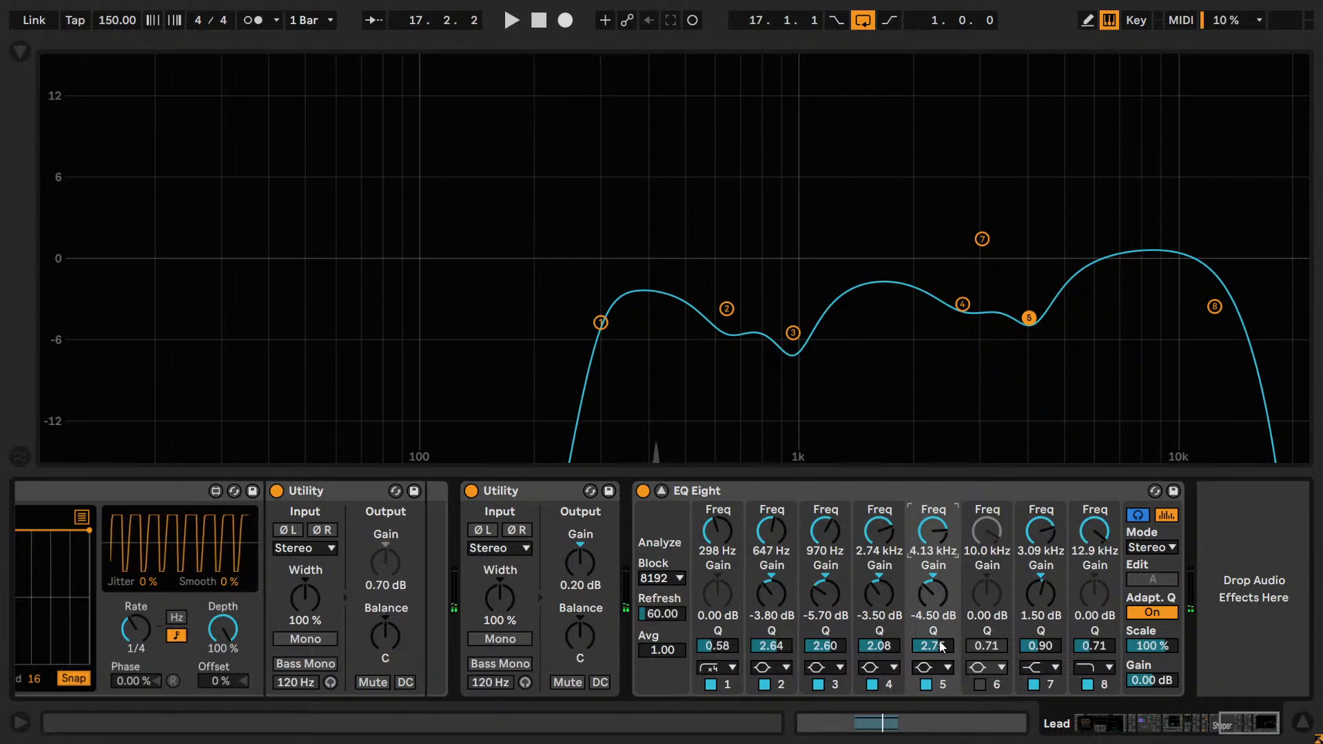
Narrow band 5 to a Q of 6.22 and sweep it as a boost during playback to 3.25 kHz at about 9.8 dB.
left_click_drag(943, 646, 943, 606)
left_click_drag(1027, 315, 1025, 143)
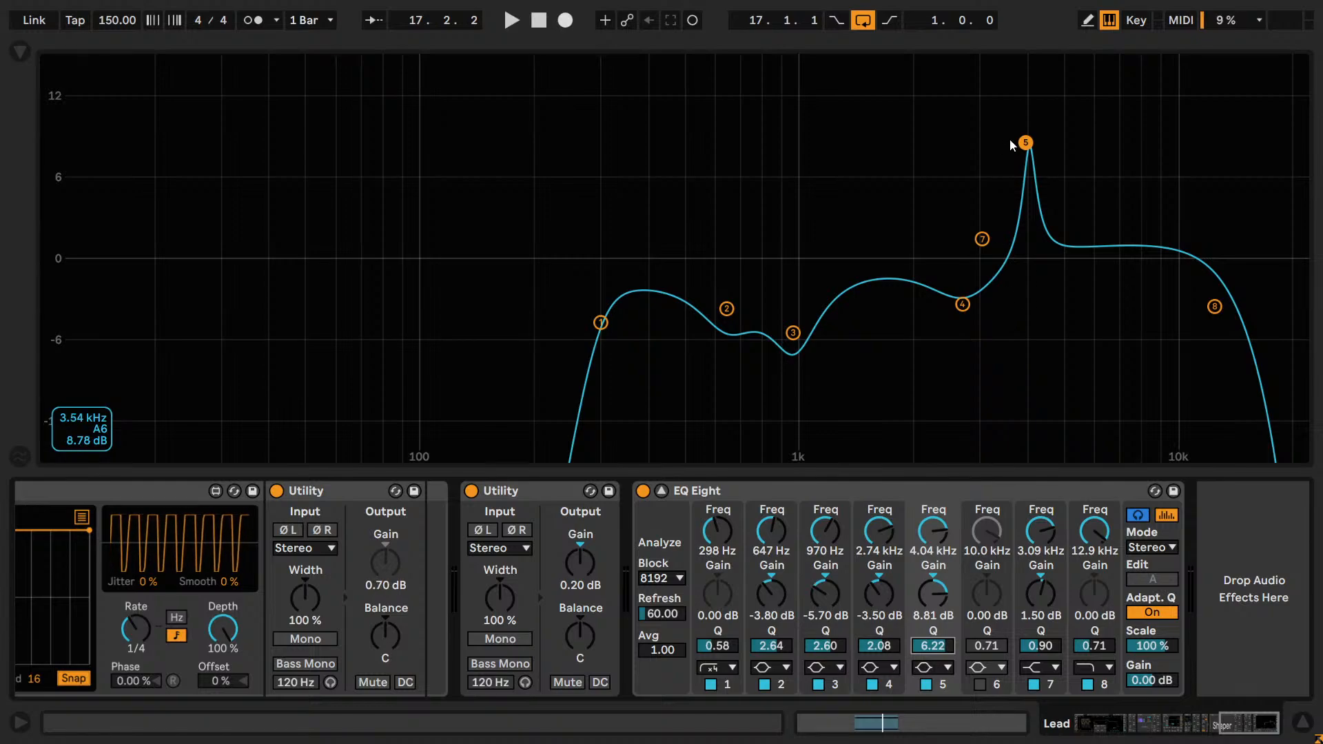
key("space")
left_click_drag(1024, 143, 991, 133)
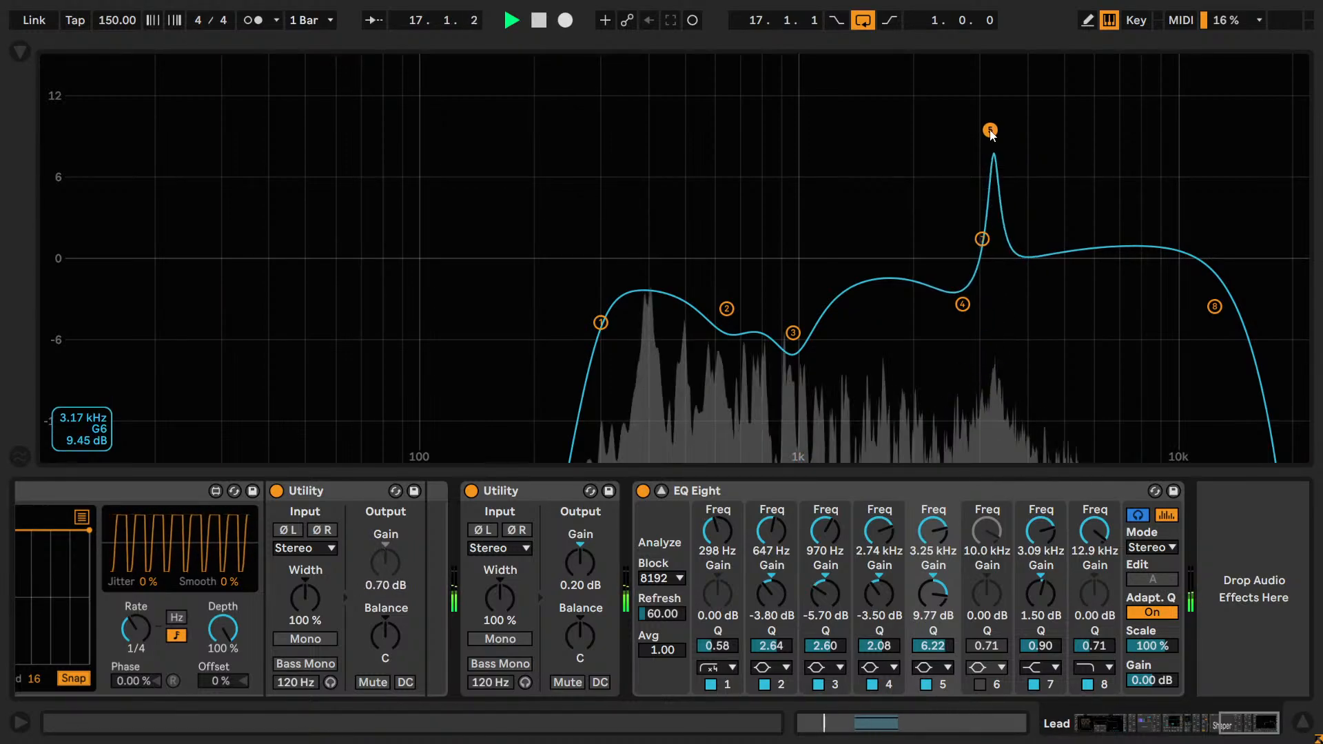
Compare band 5's boost off and on, and turn it into a cut by setting the gain to -4 dB and lowering it to -6.00 dB.
left_click(925, 684)
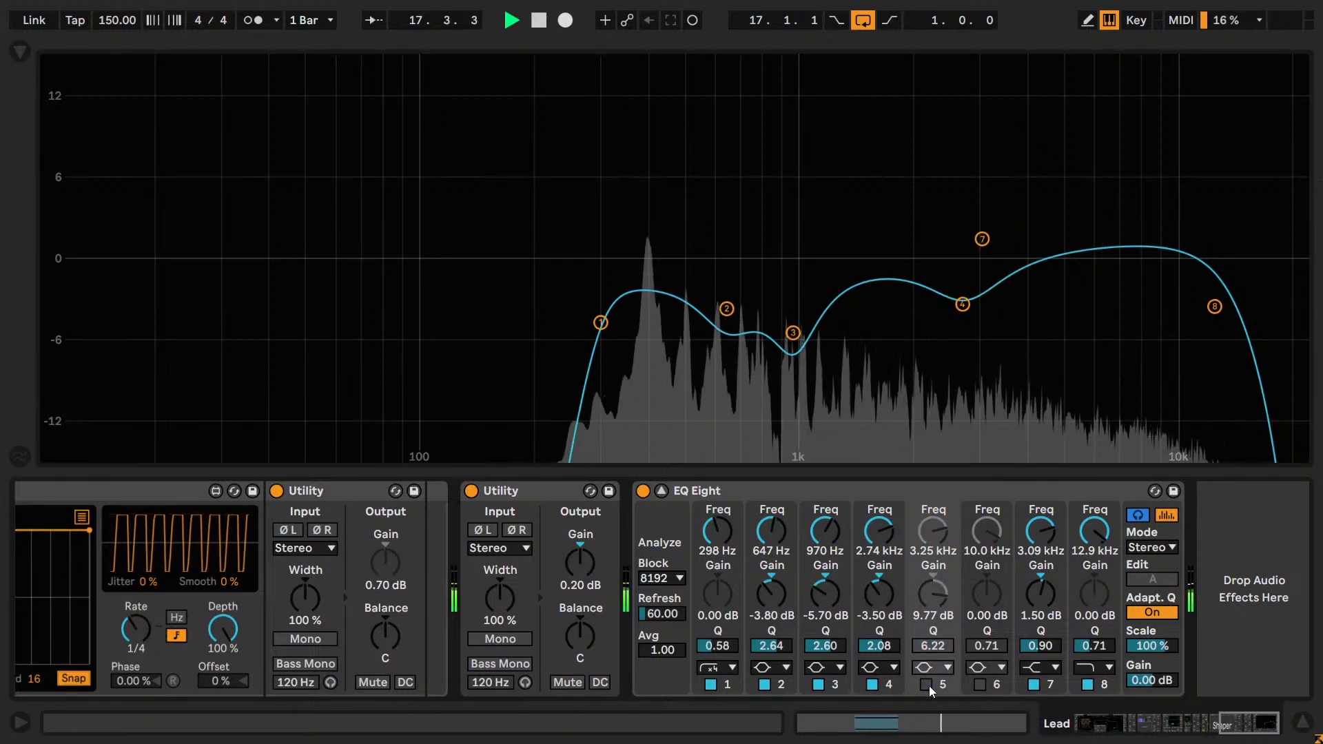
left_click(929, 685)
left_click(936, 586)
type("-")
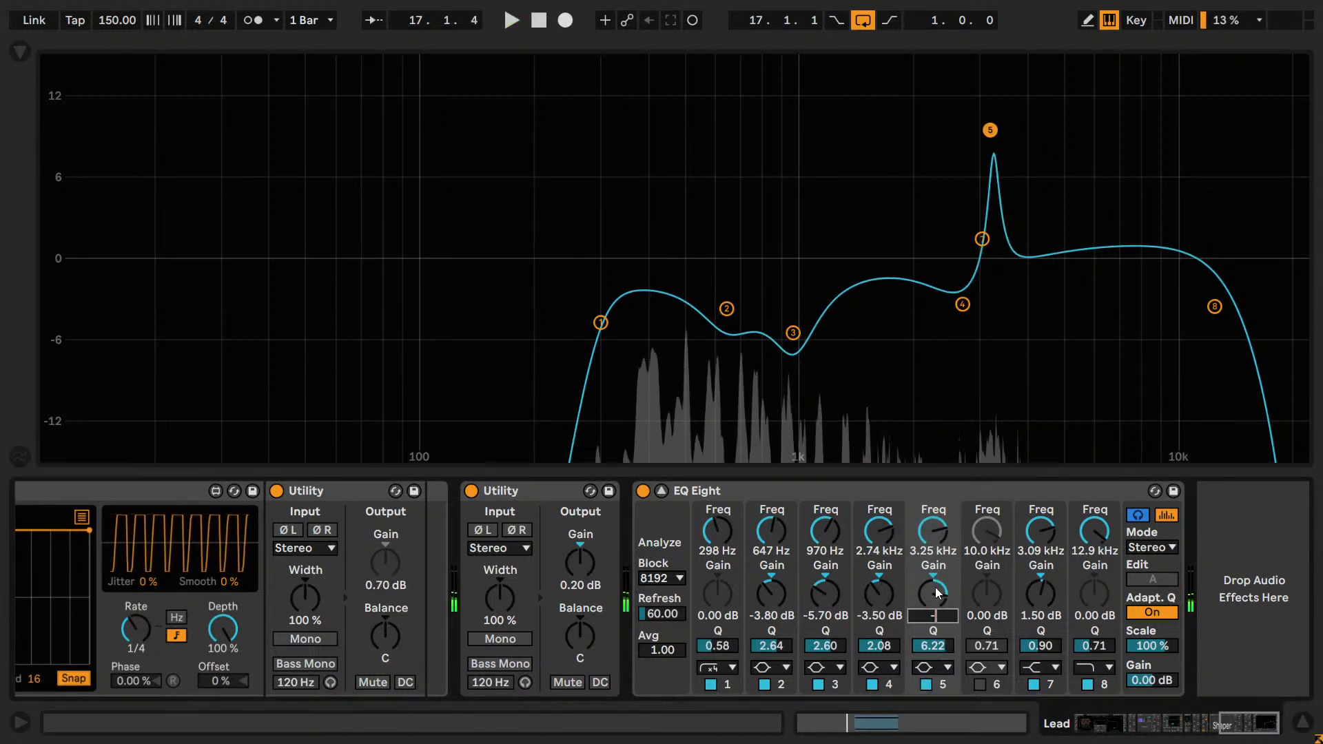
type("4")
key("Return")
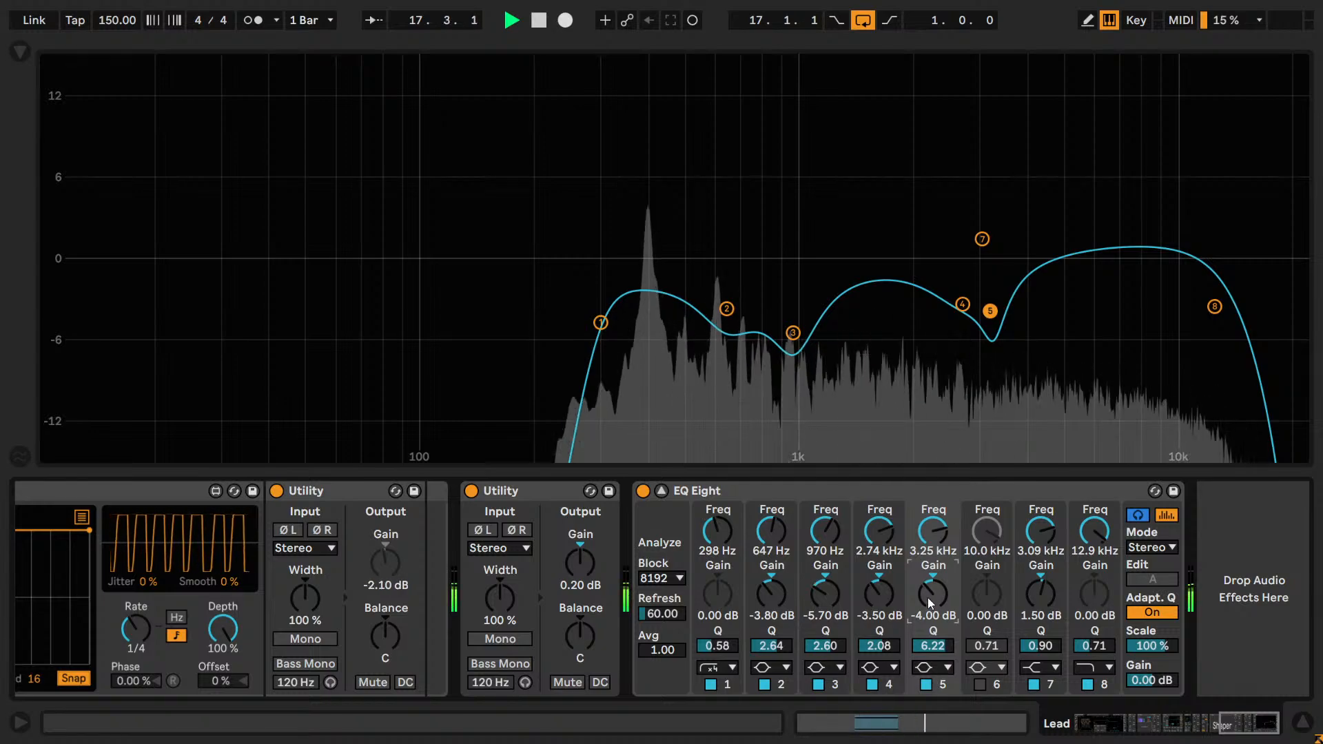
left_click_drag(927, 597, 939, 672)
Compare band 5's -6.00 dB cut off and on during playback, leaving the band enabled.
left_click(923, 686)
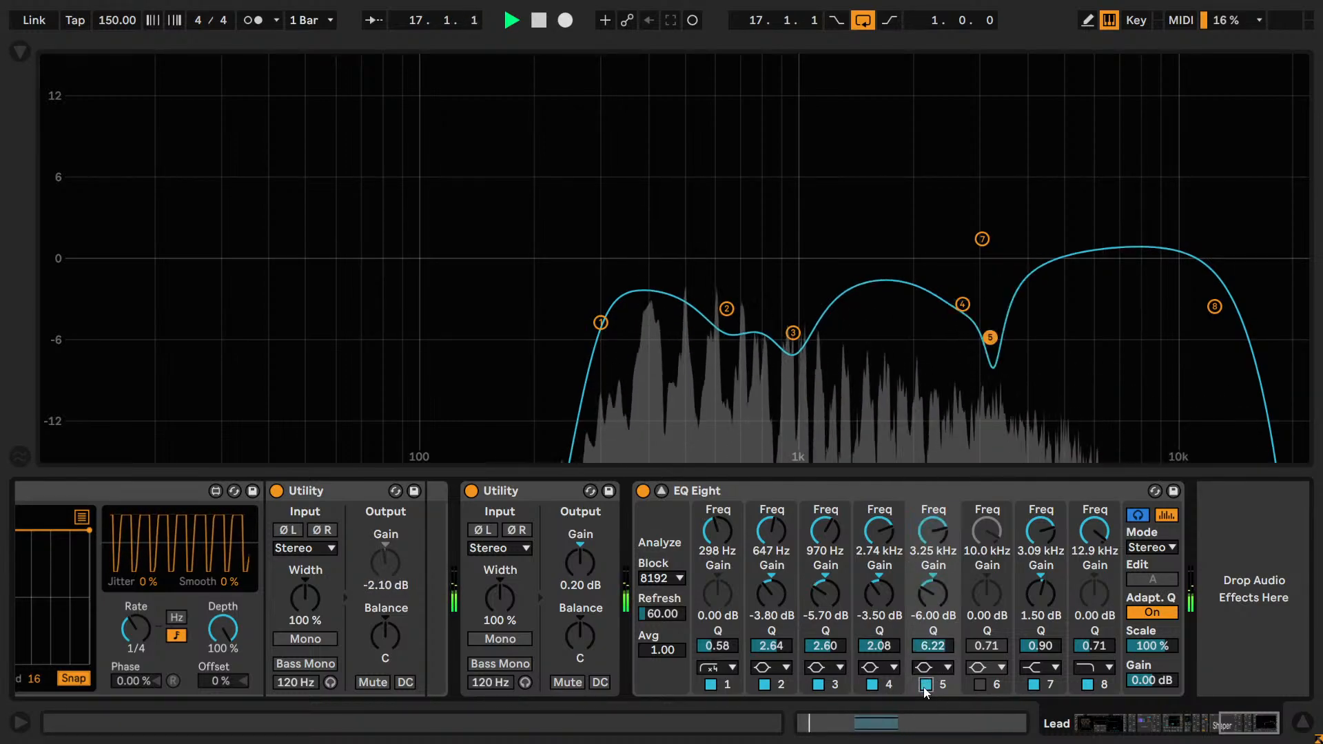
left_click(924, 685)
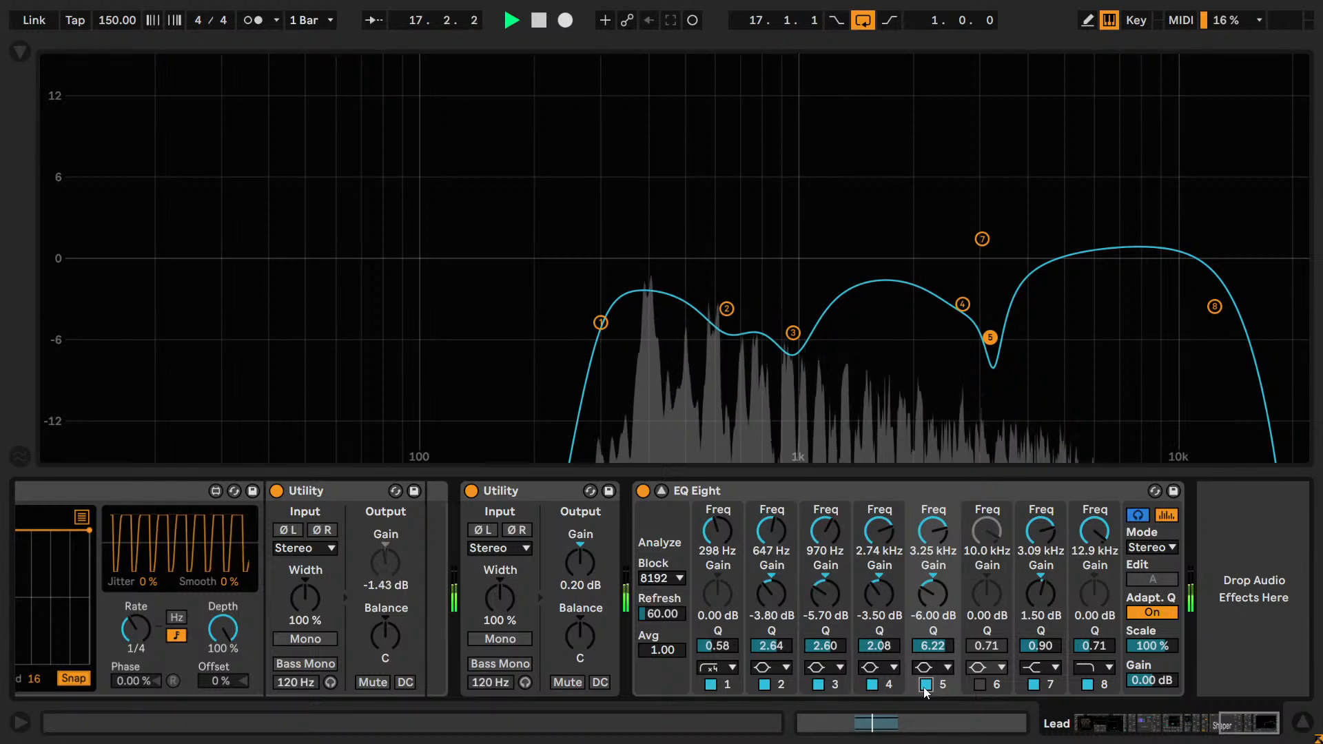
left_click(924, 686)
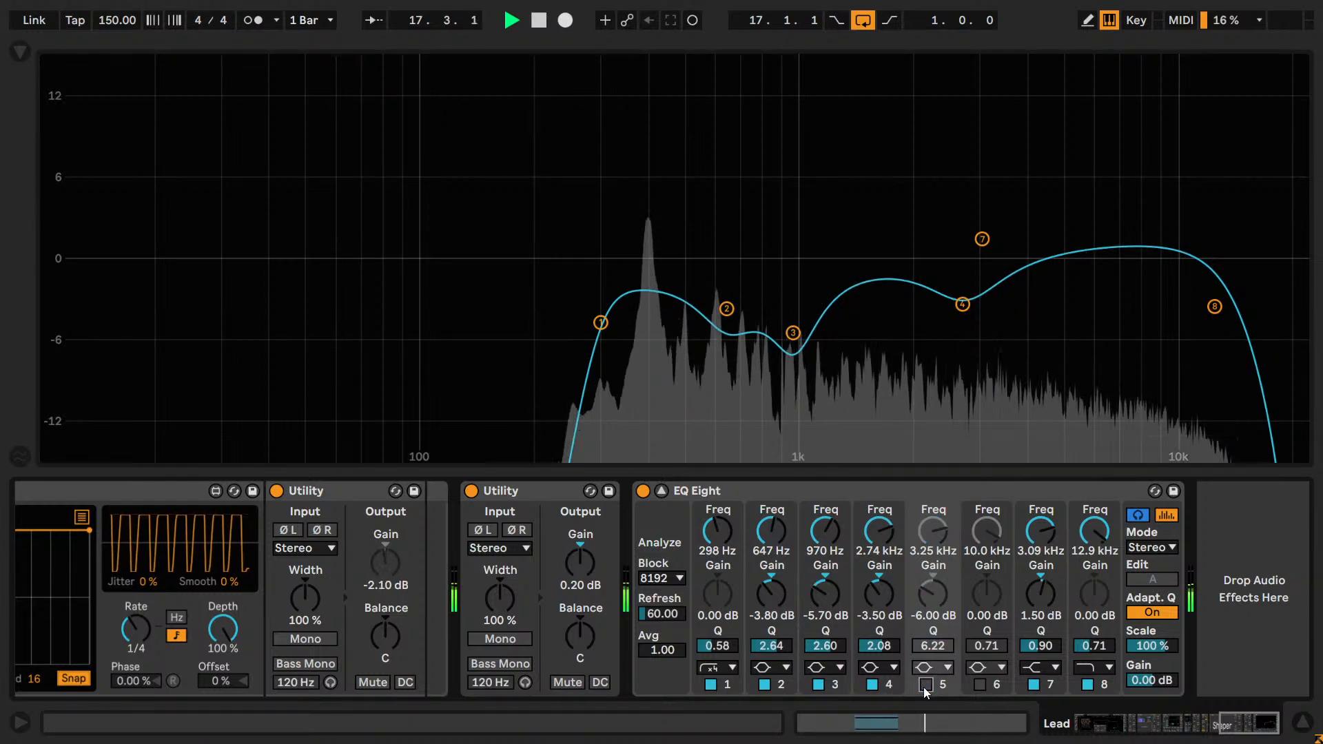
left_click(887, 593)
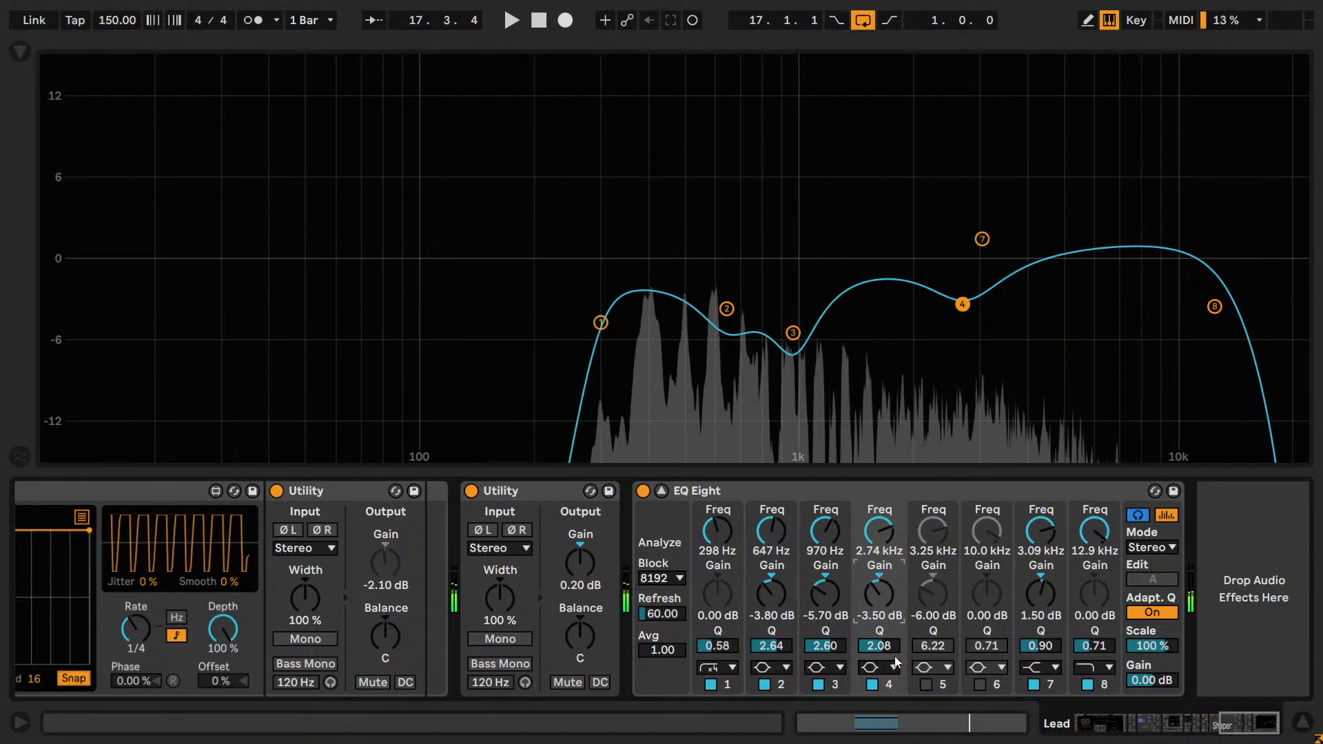
left_click(926, 684)
key("space")
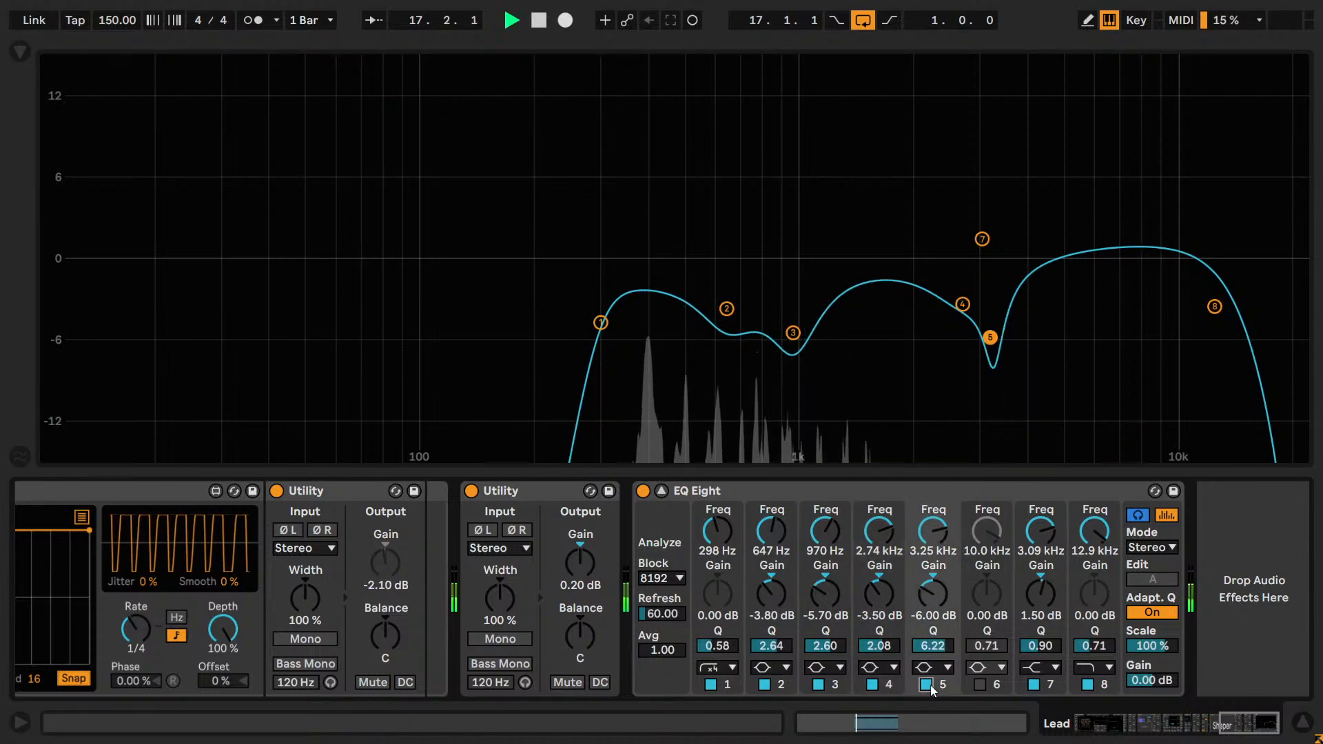
Try band 5's frequency at 3.06 kHz and 3.45 kHz, return it to 3.25 kHz and widen its Q to 4.00.
left_click(928, 535)
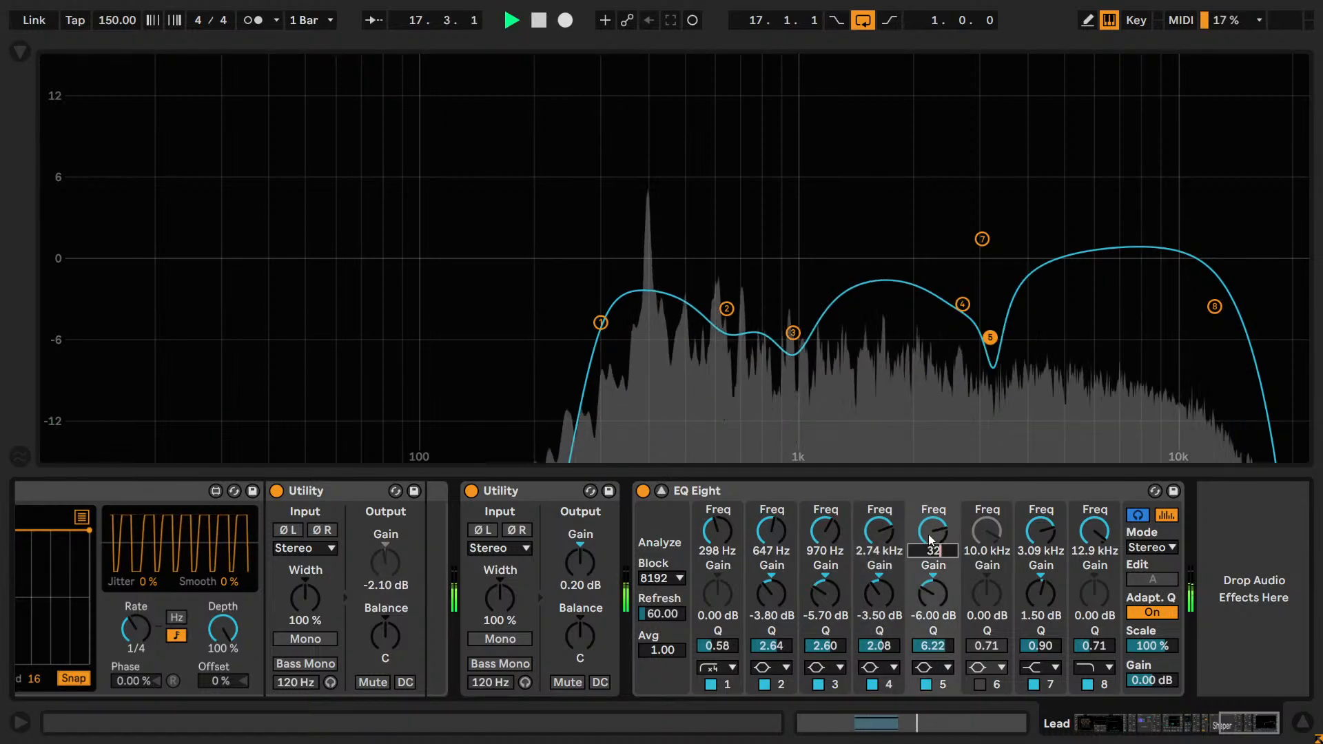
scroll(940, 535, "down", 3)
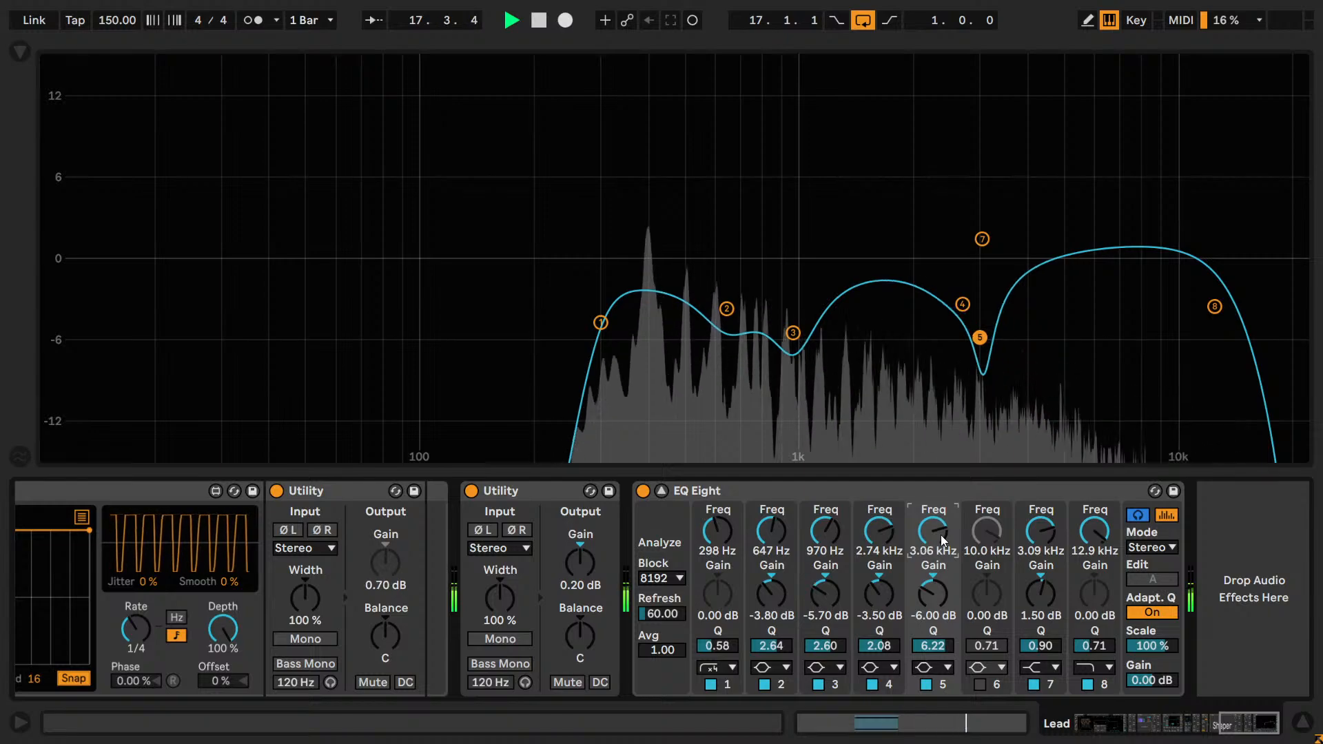
scroll(940, 534, "up", 3)
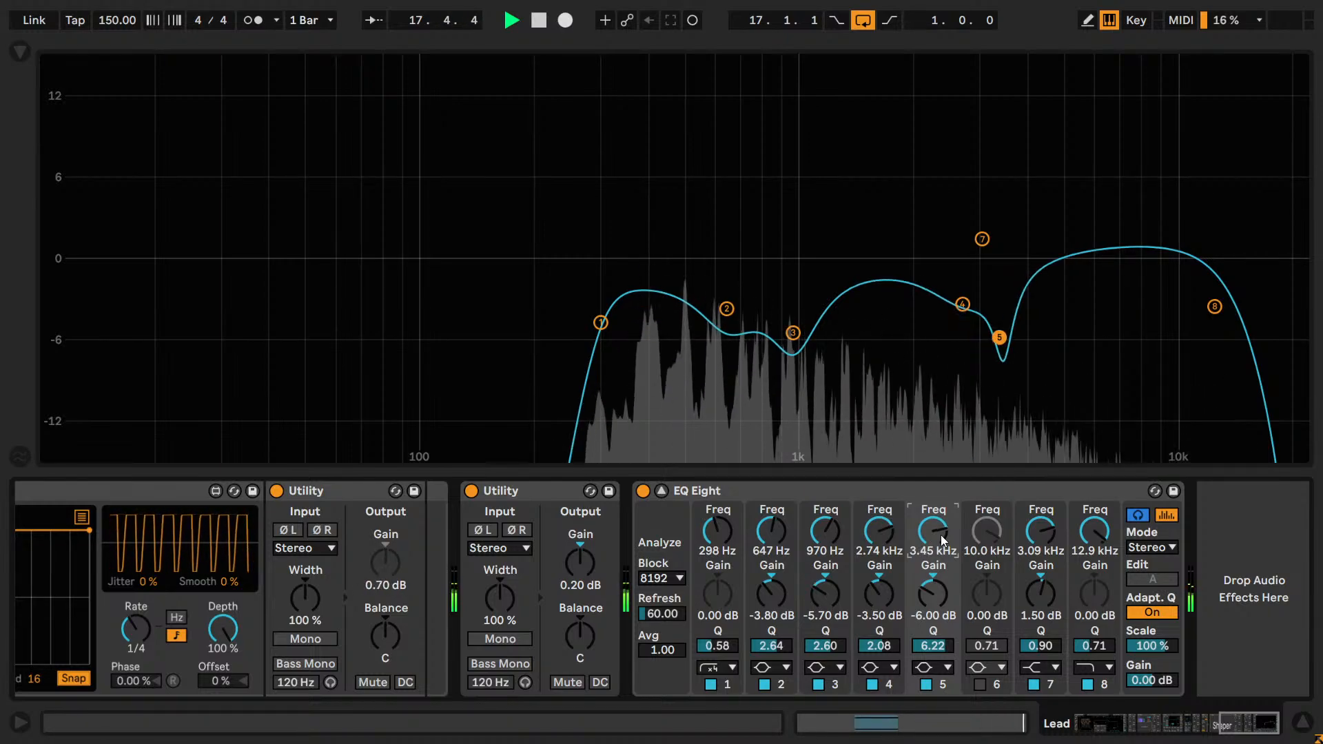
left_click_drag(933, 646, 932, 658)
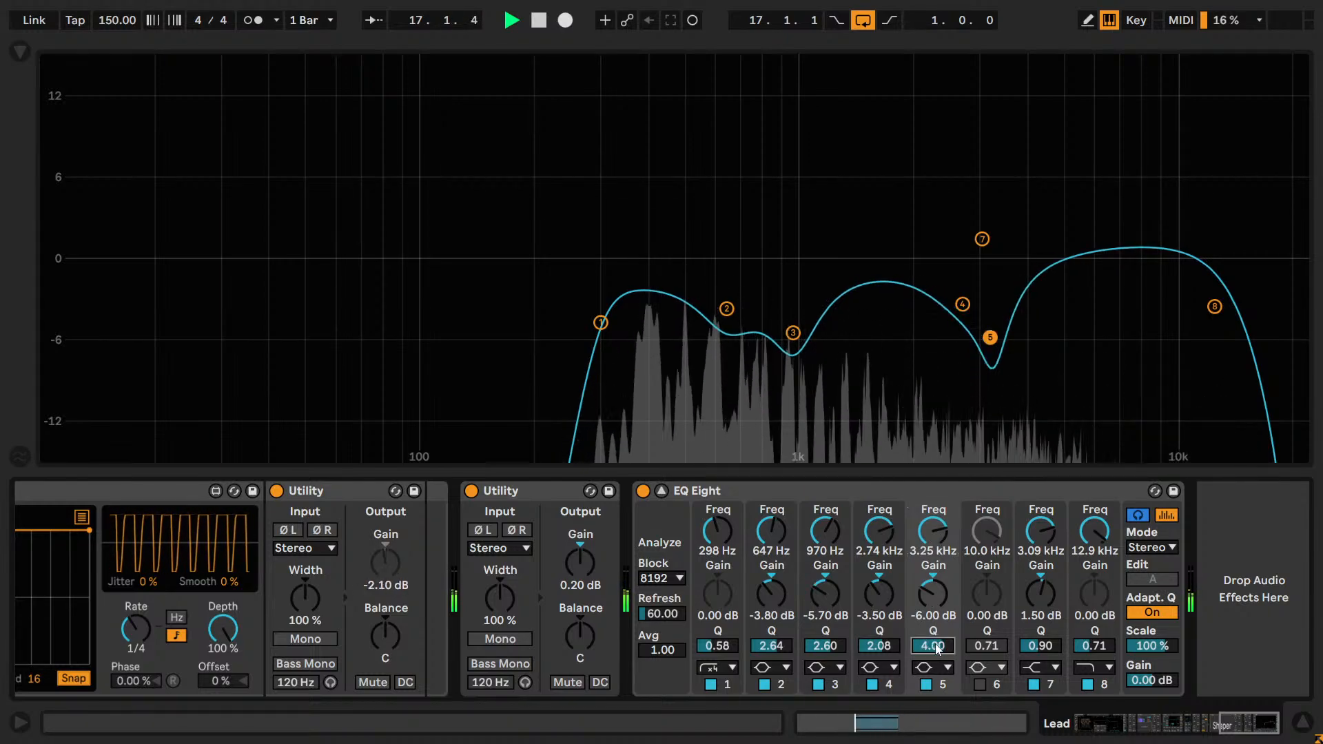
Audition band 5's frequency between 3.06 kHz and 3.45 kHz during playback and settle it at 3.15 kHz.
left_click(933, 535)
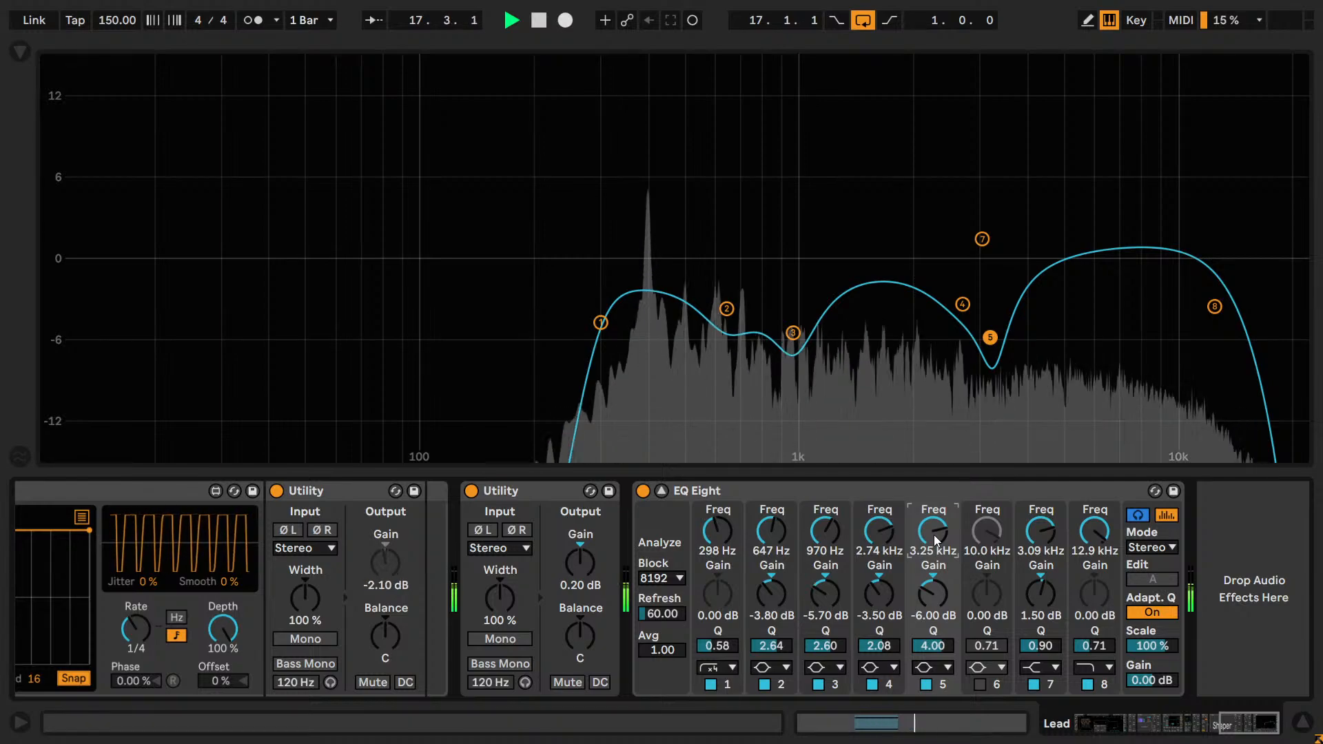
scroll(933, 535, "down", 3)
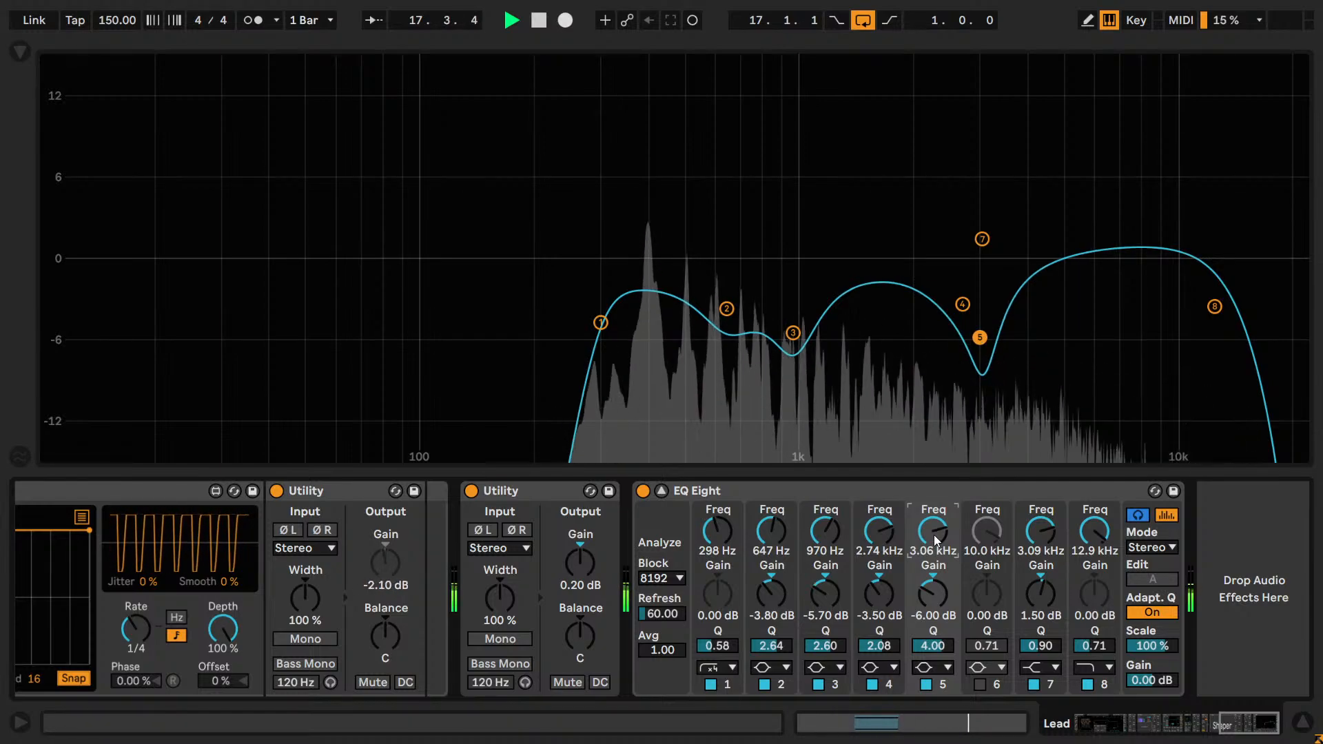
scroll(933, 535, "up", 5)
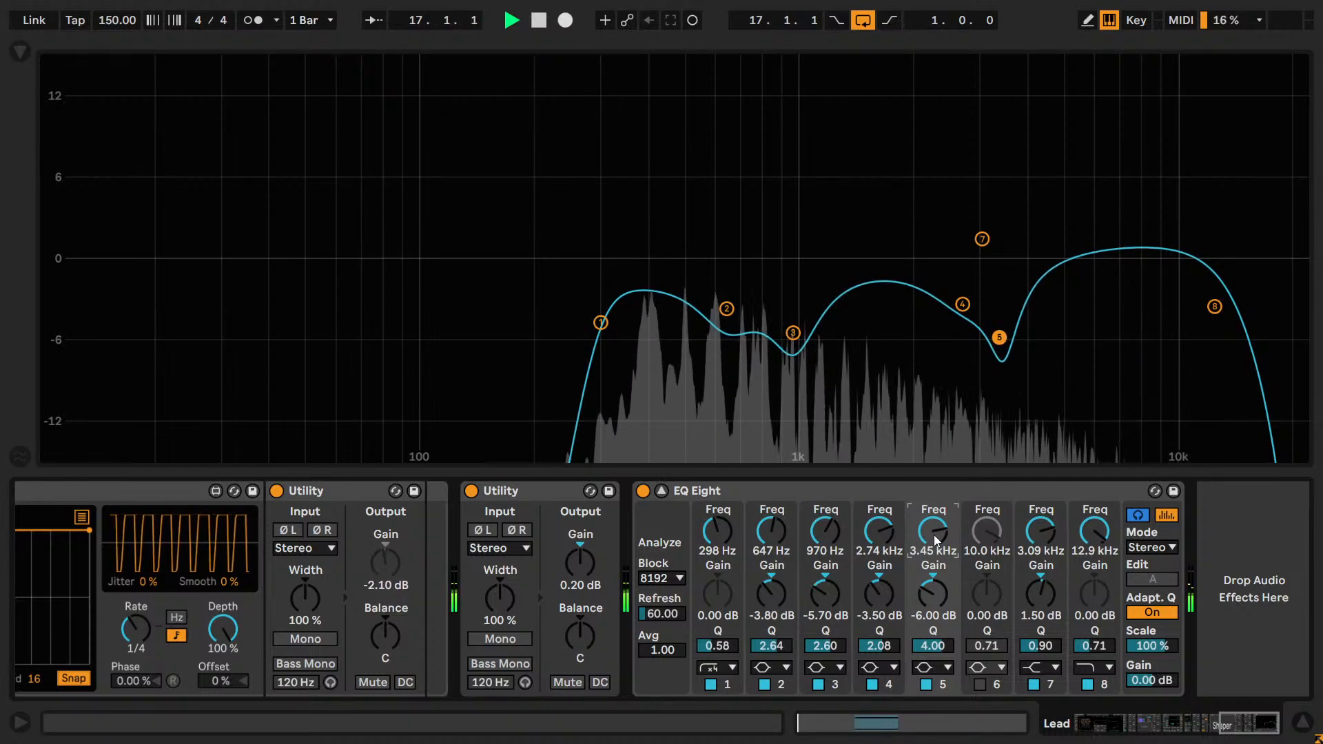
scroll(933, 535, "down", 2)
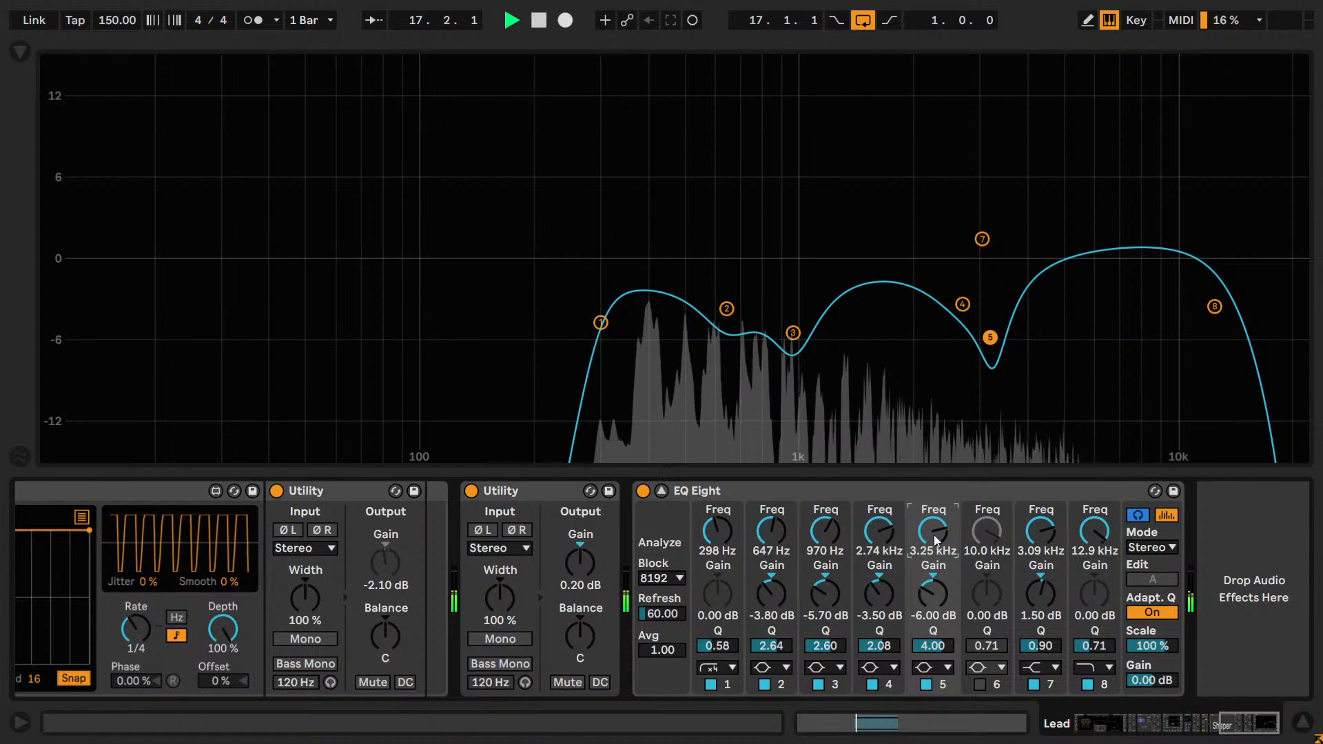
scroll(934, 535, "down", 2)
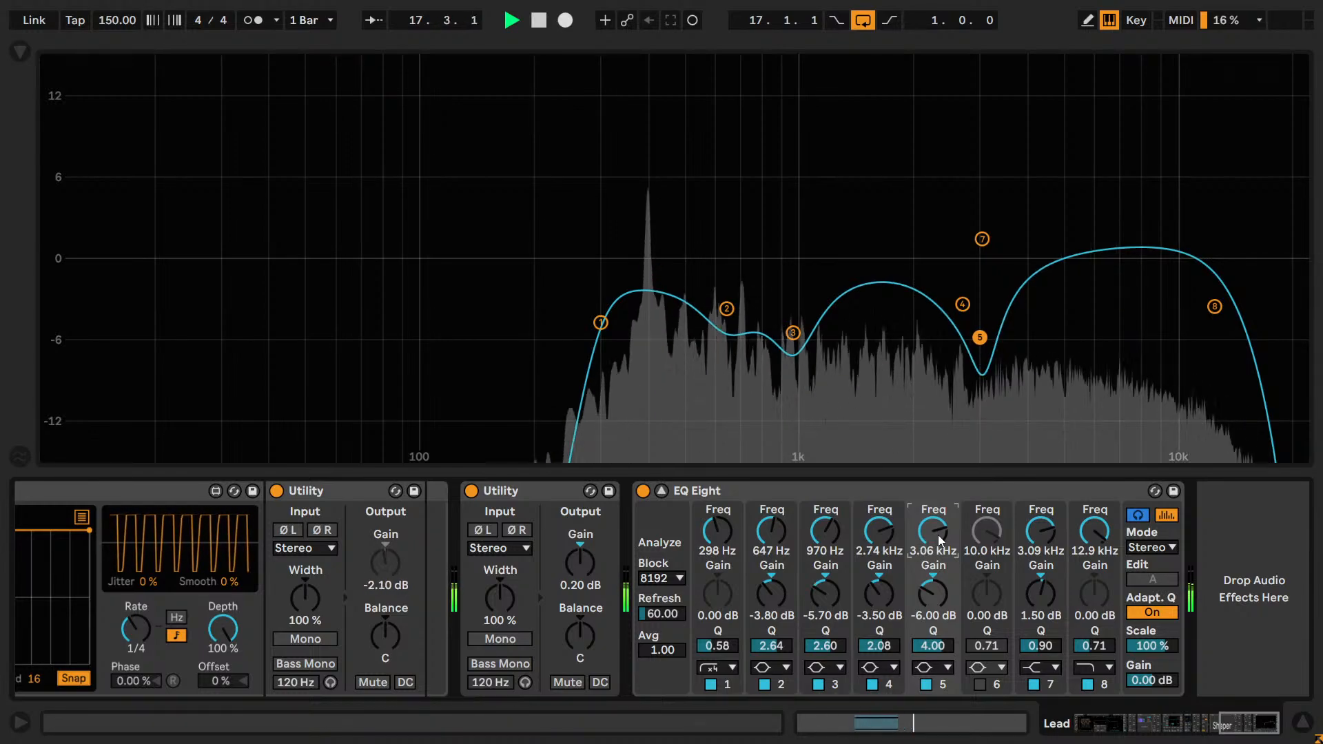
scroll(937, 535, "down", 2)
scroll(941, 536, "up", 2)
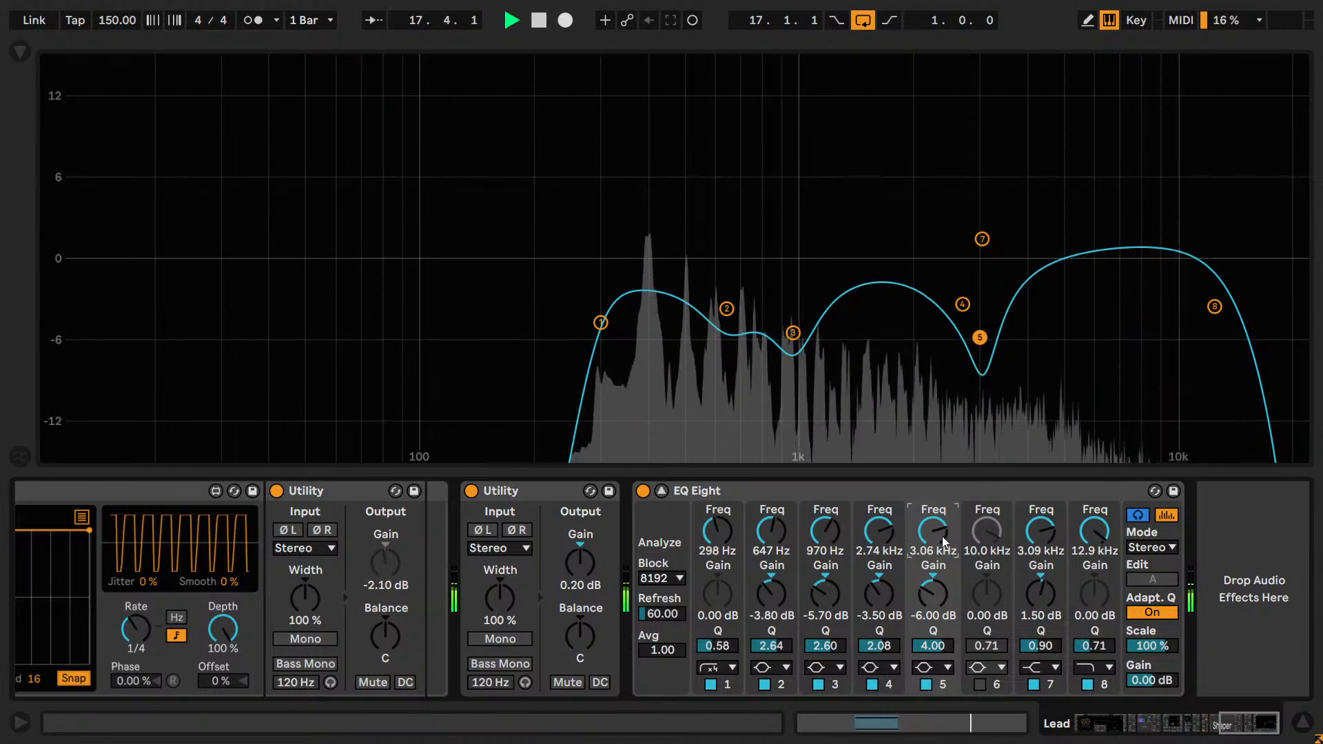
scroll(941, 536, "up", 1)
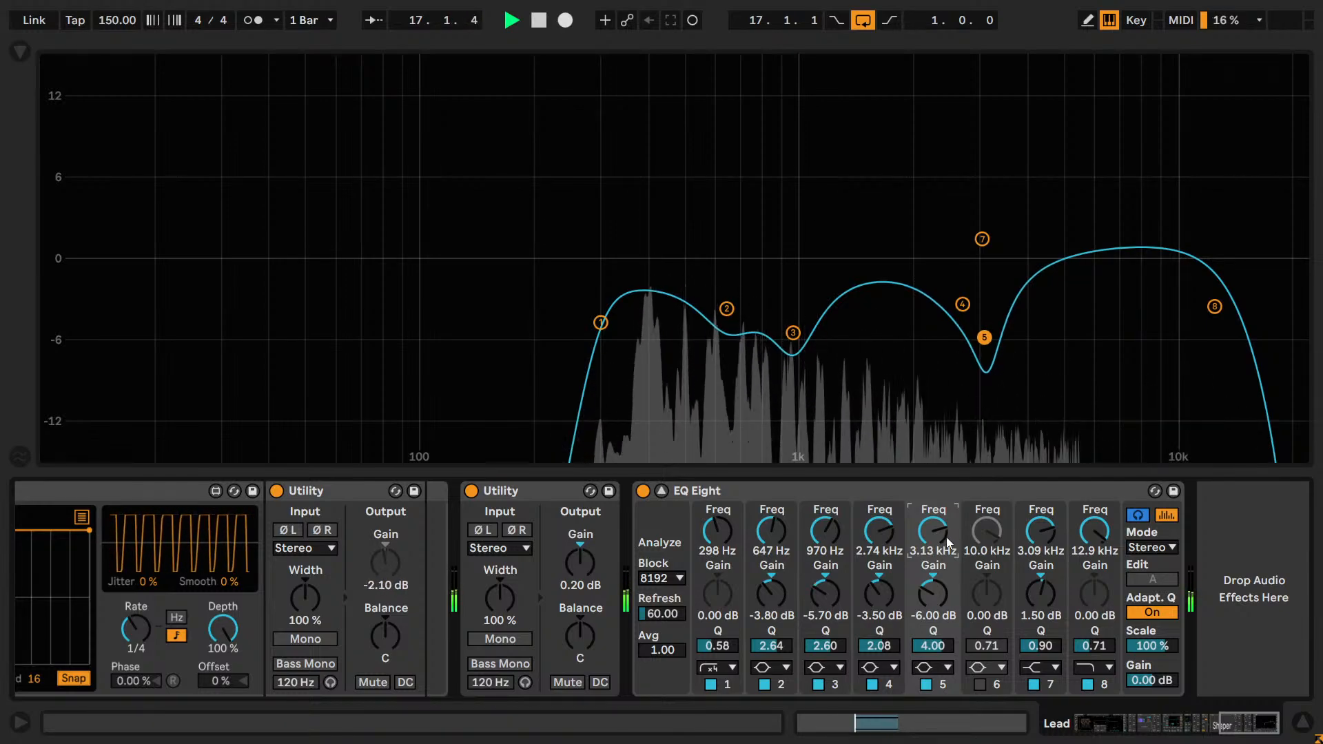
scroll(945, 536, "up", 1)
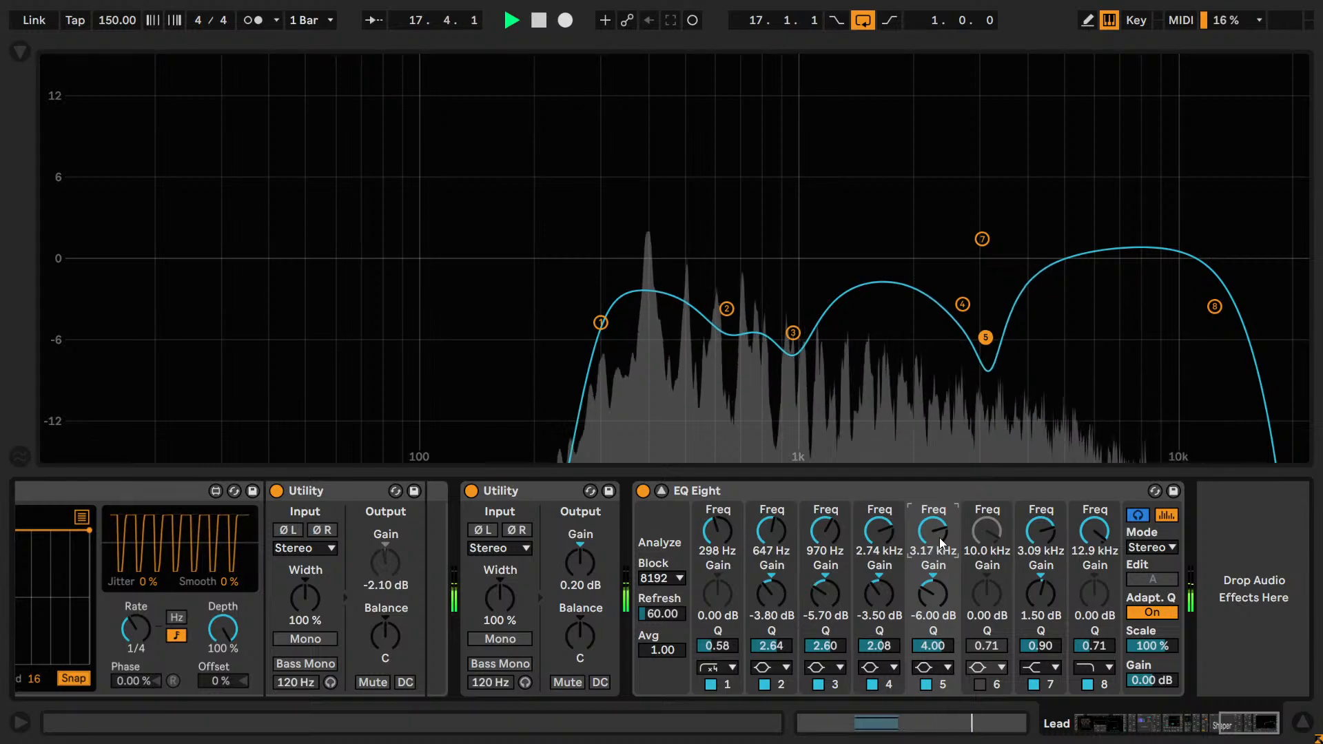
scroll(940, 538, "down", 1)
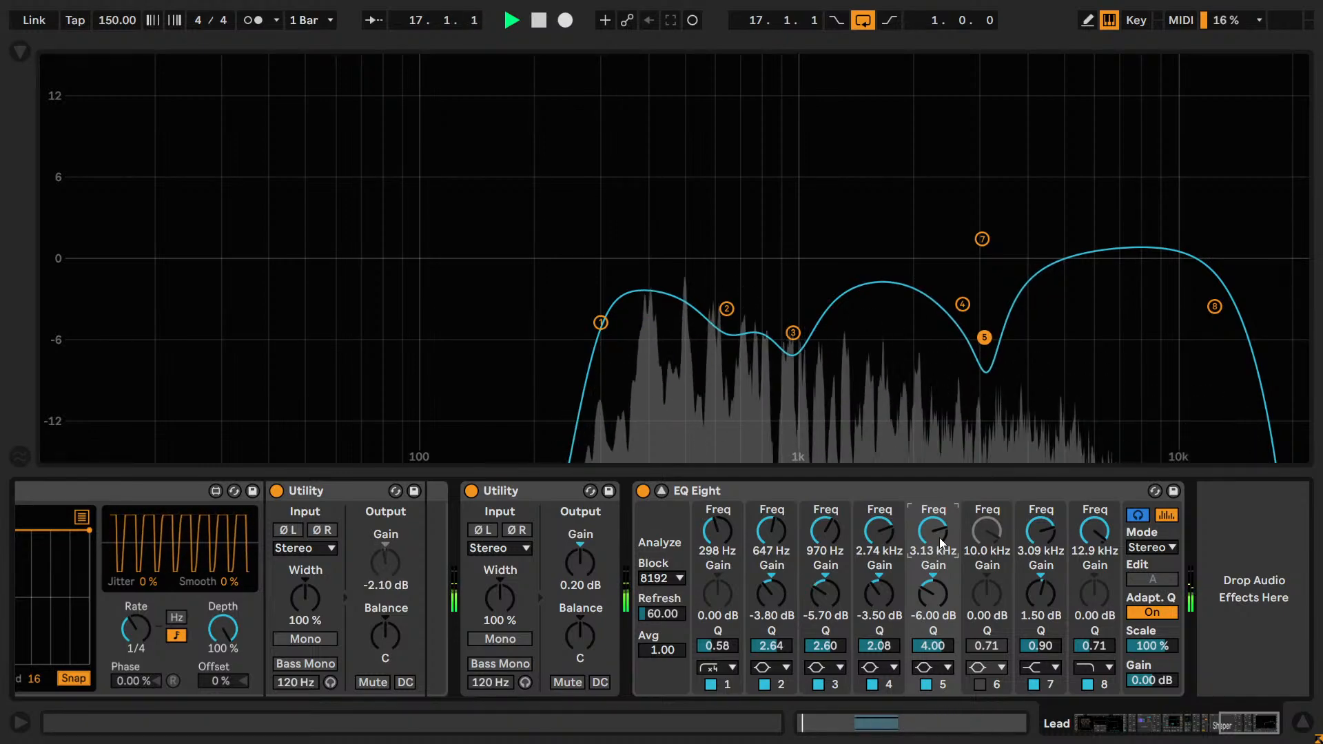
left_click_drag(940, 537, 939, 536)
Reset band 5's gain to 0 dB and lower it gradually to -4.00 dB.
double_click(929, 578)
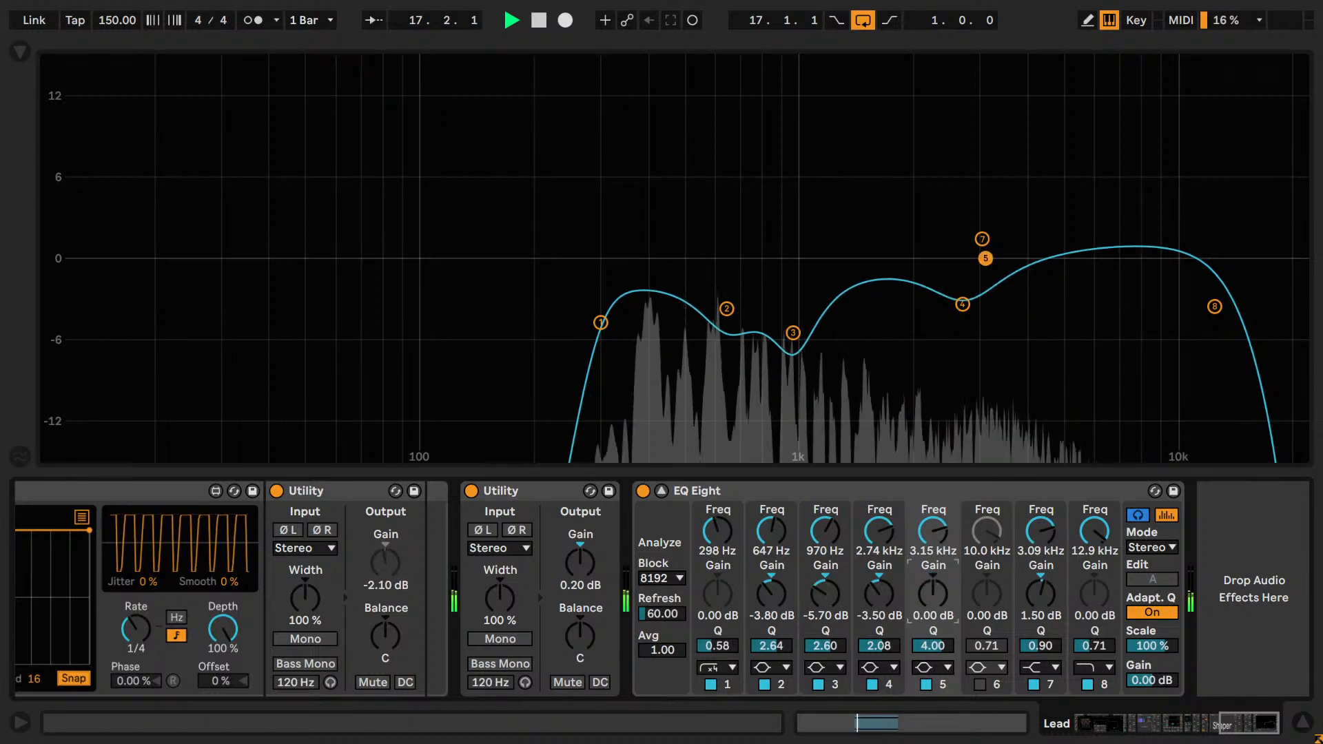
scroll(936, 598, "down", 2)
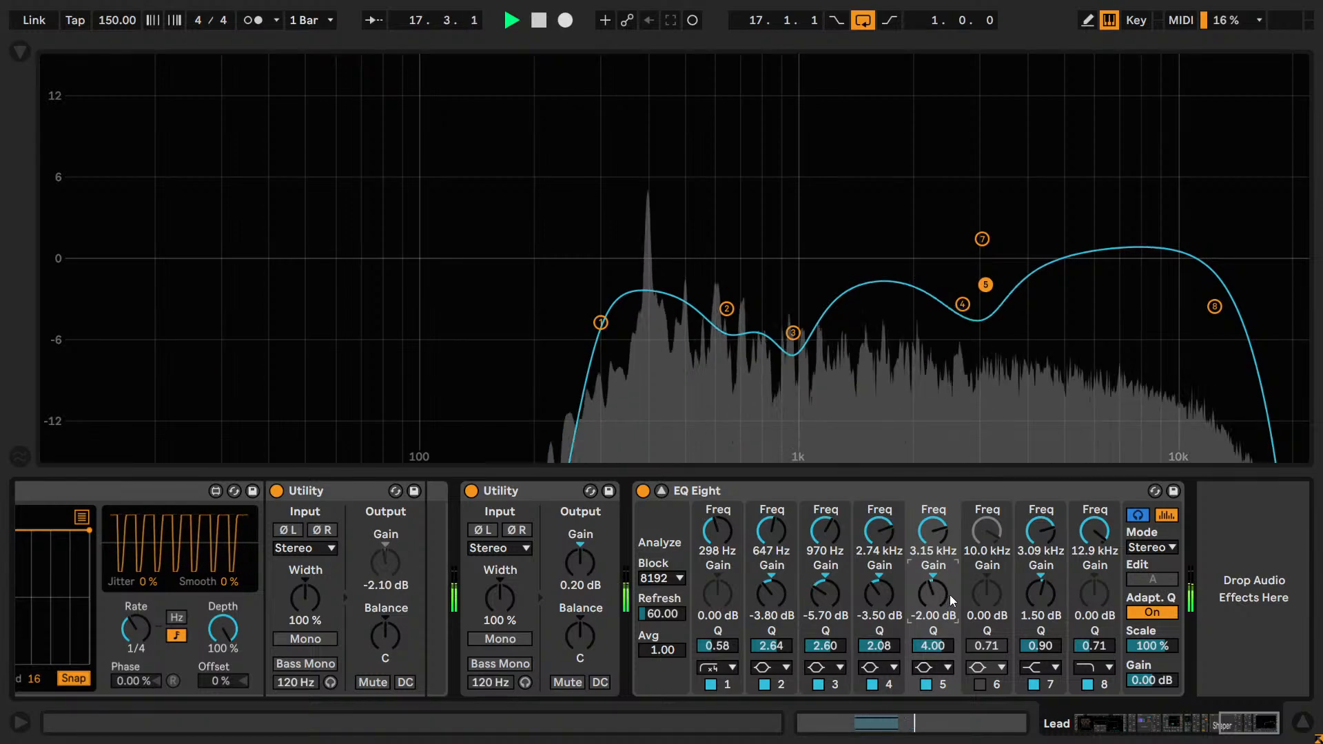
scroll(956, 565, "down", 1)
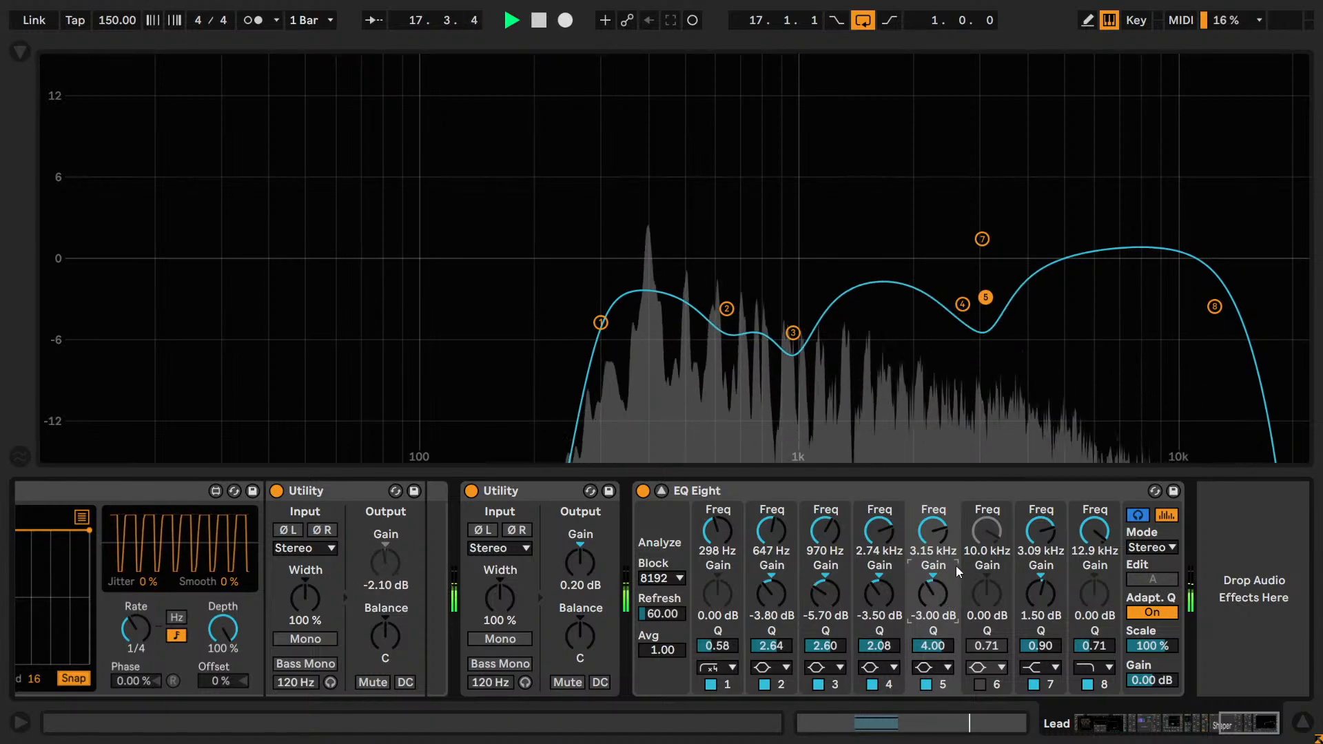
scroll(957, 564, "down", 1)
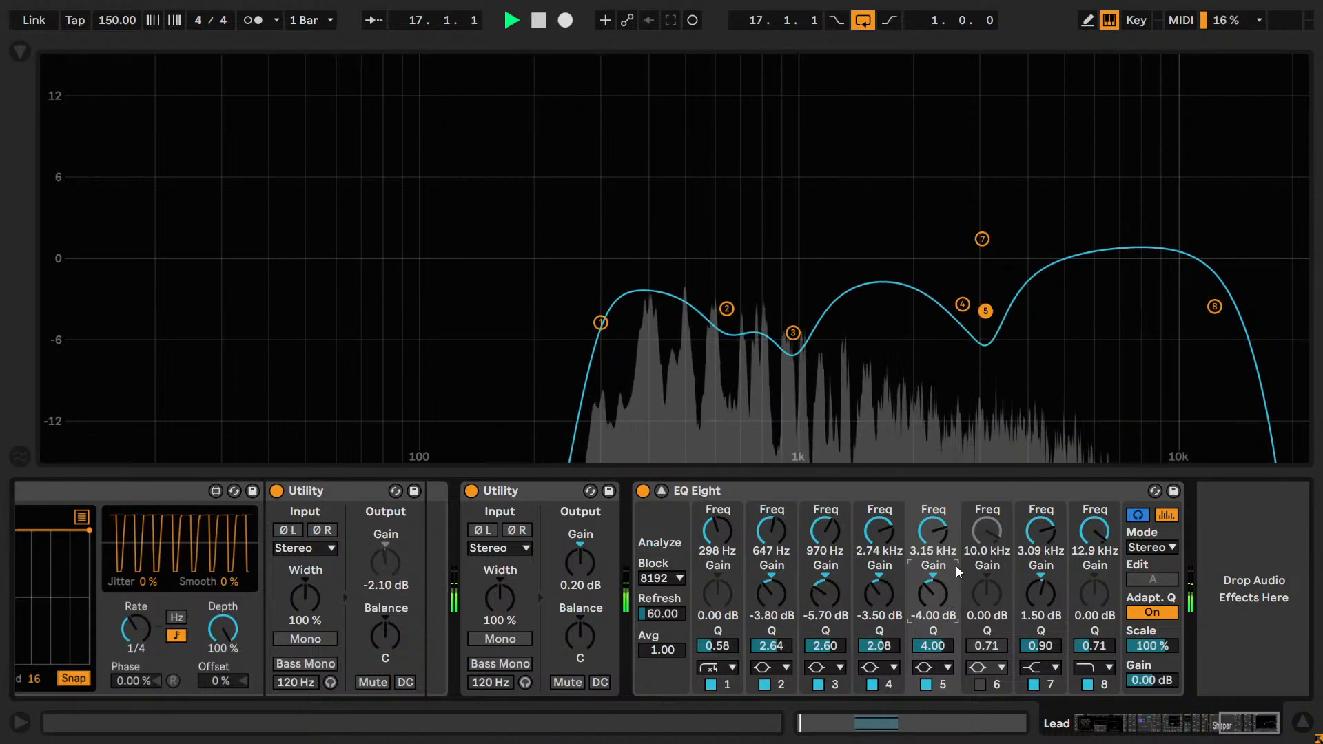
scroll(956, 565, "up", 1)
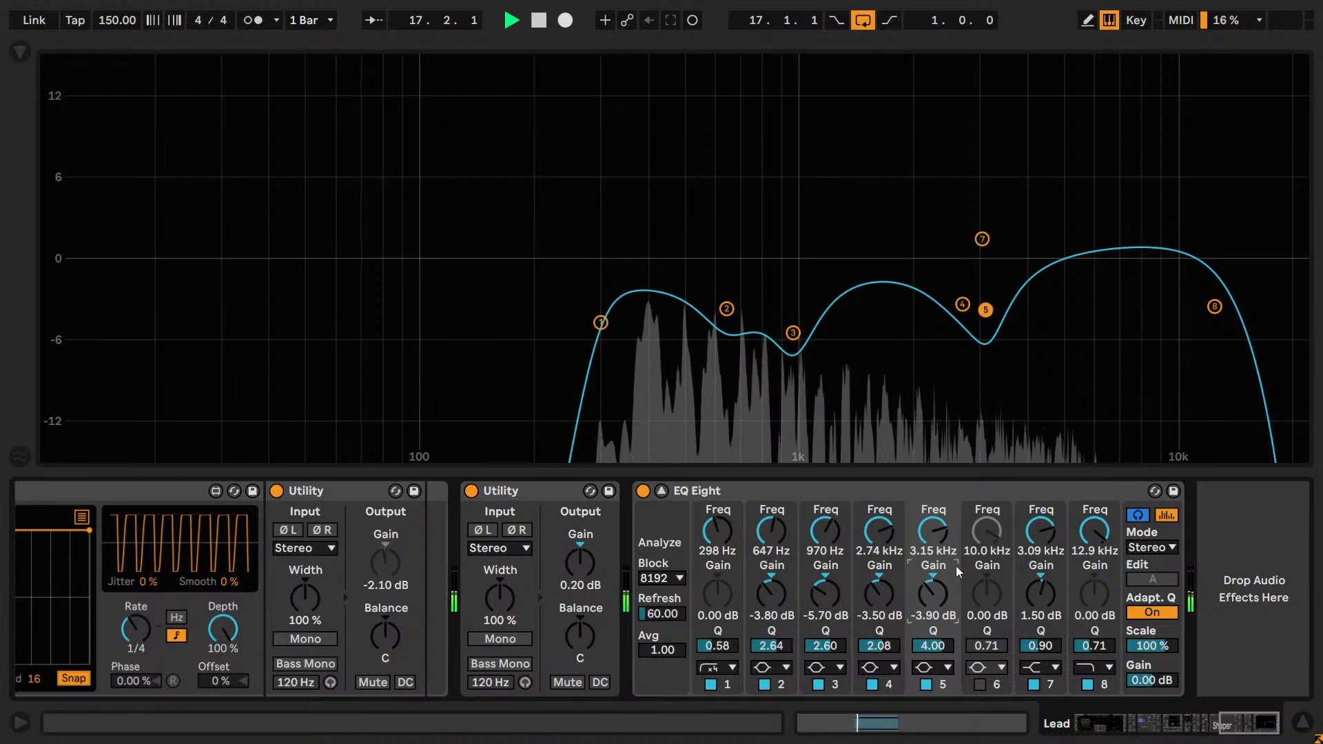
scroll(956, 565, "down", 1)
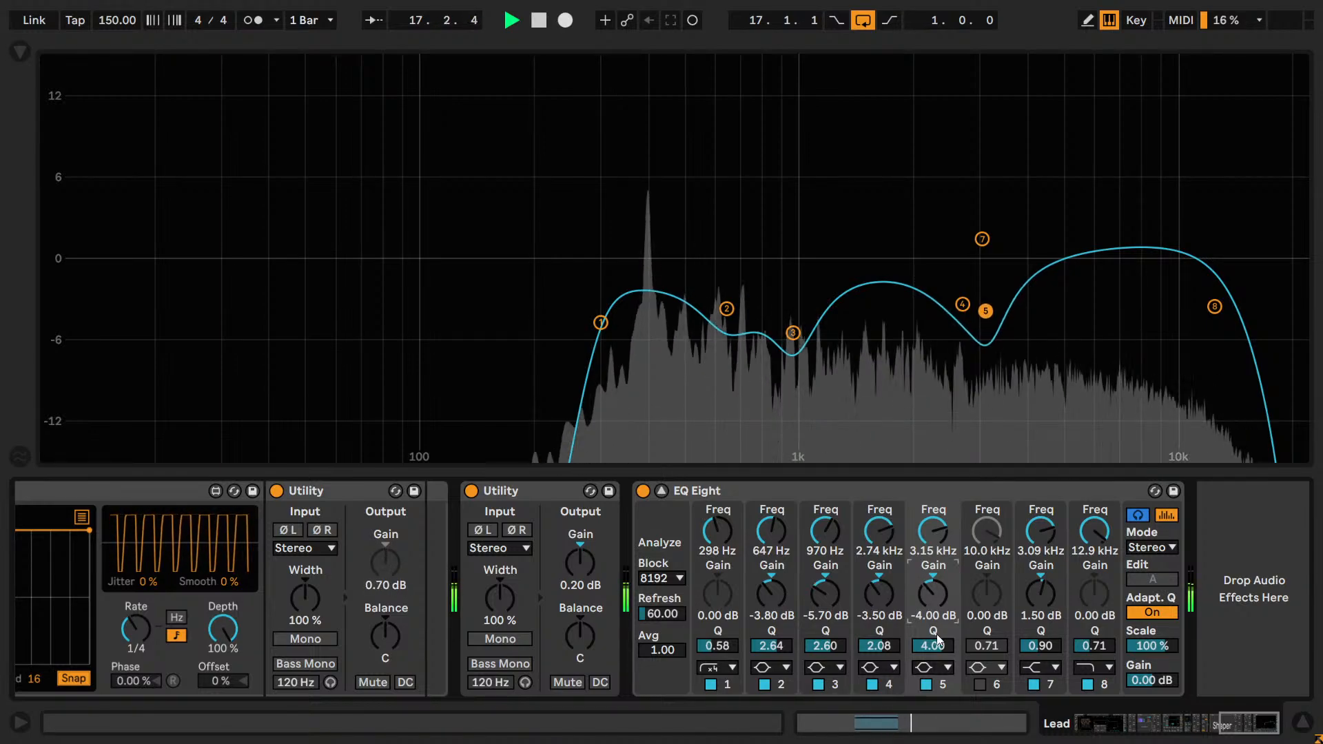
Fine-tune band 5's gain in 0.1 dB increments, trying -4.40 dB and -4.30 dB and settling on -4.20 dB.
key("Down")
key("Down")
key("Down")
key("Down")
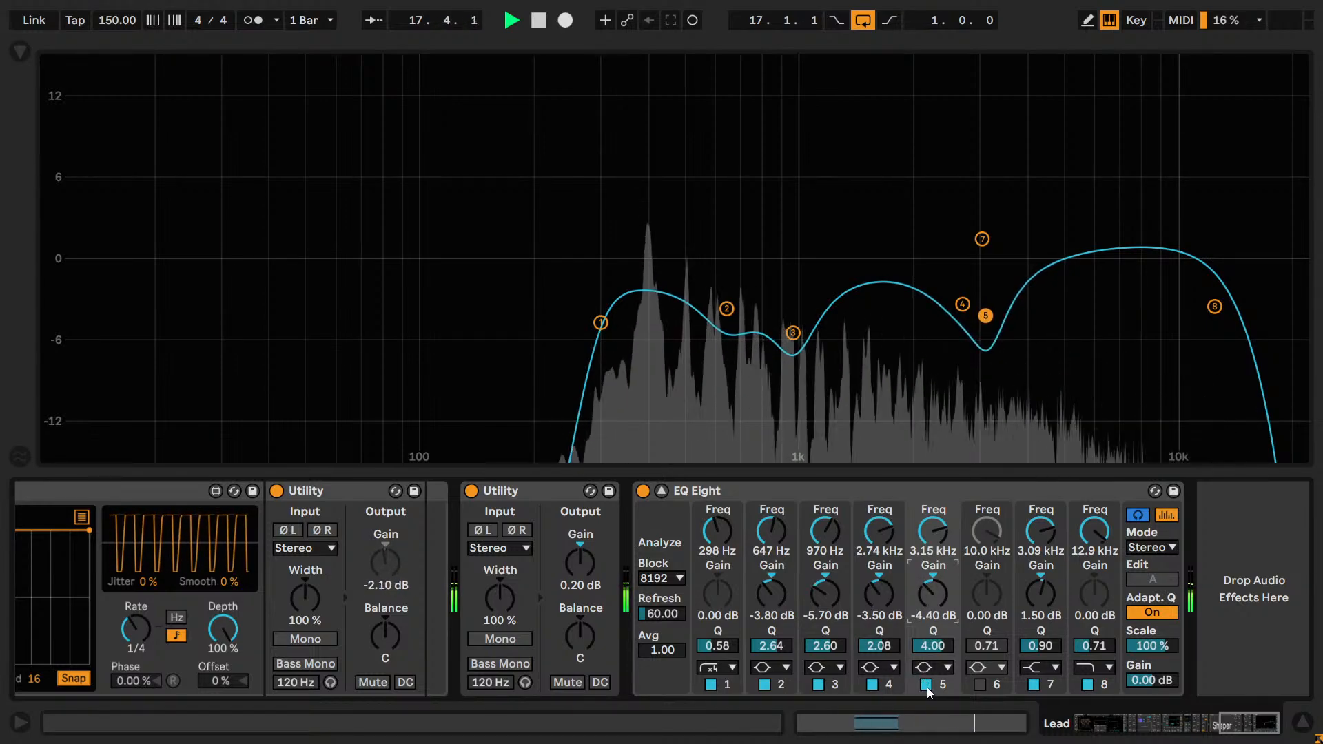
key("Up")
key("Up")
key("Up")
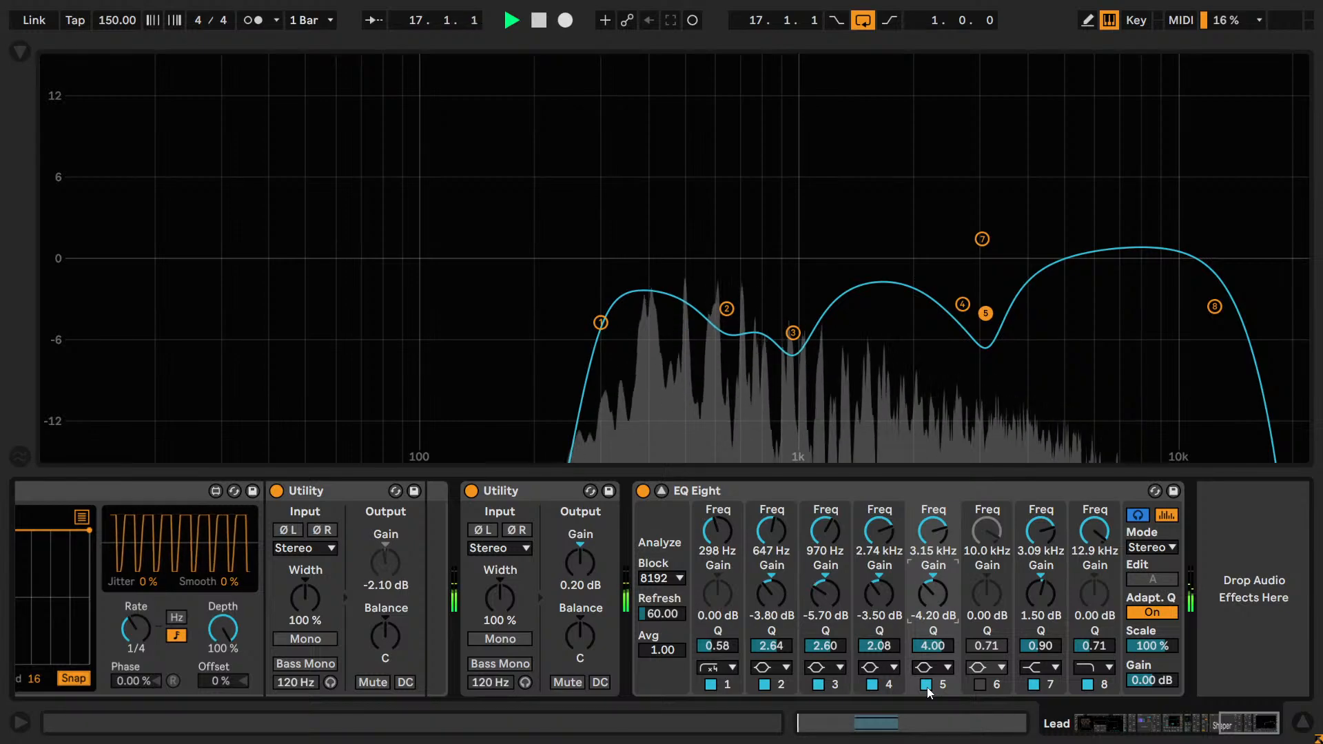
key("Down")
key("Down")
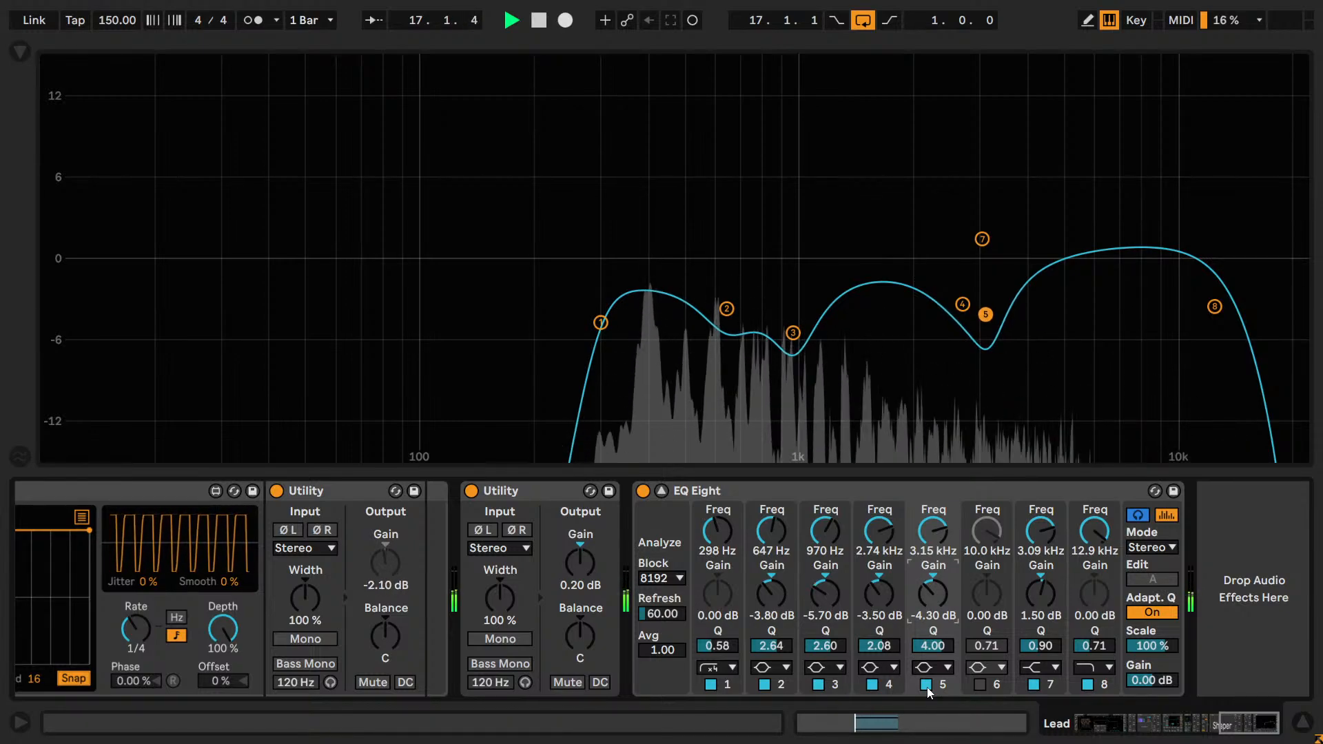
key("Up")
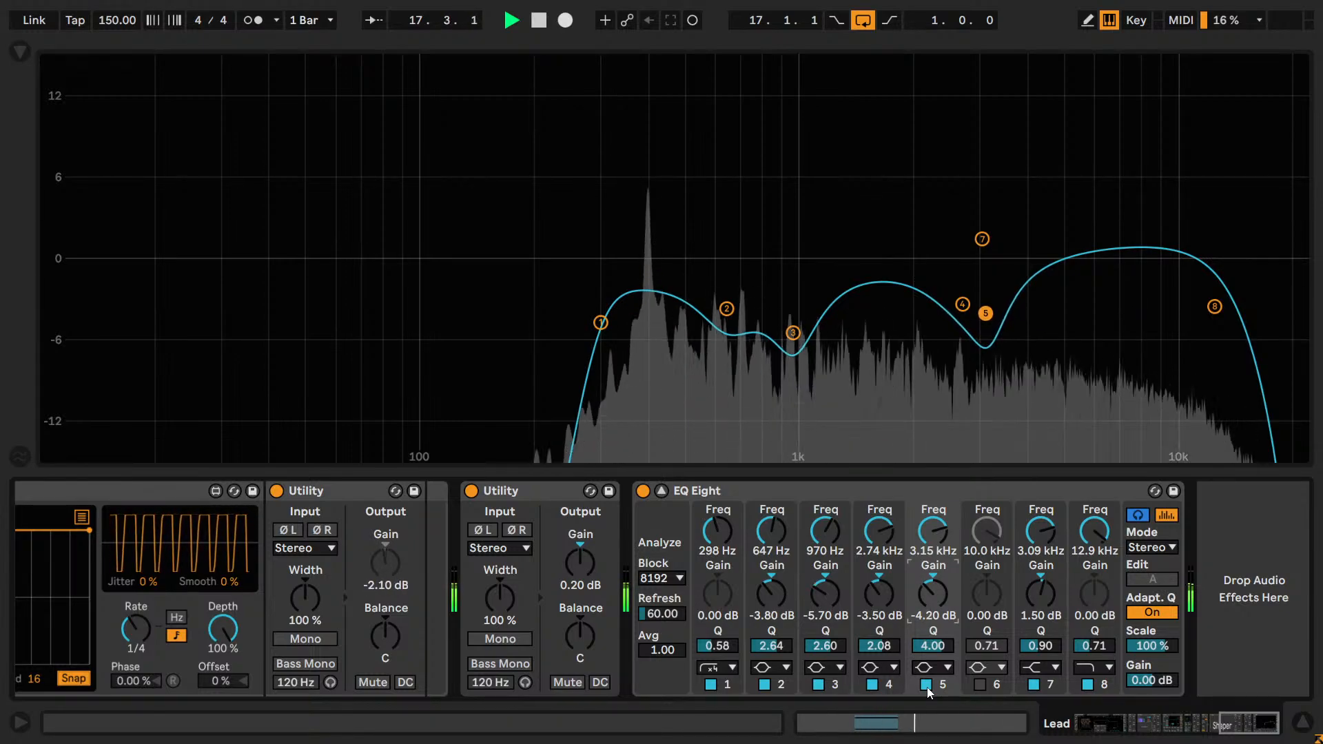
Compare band 5's -4.20 dB cut off and on during playback, leaving the band enabled.
left_click(927, 685)
left_click(928, 685)
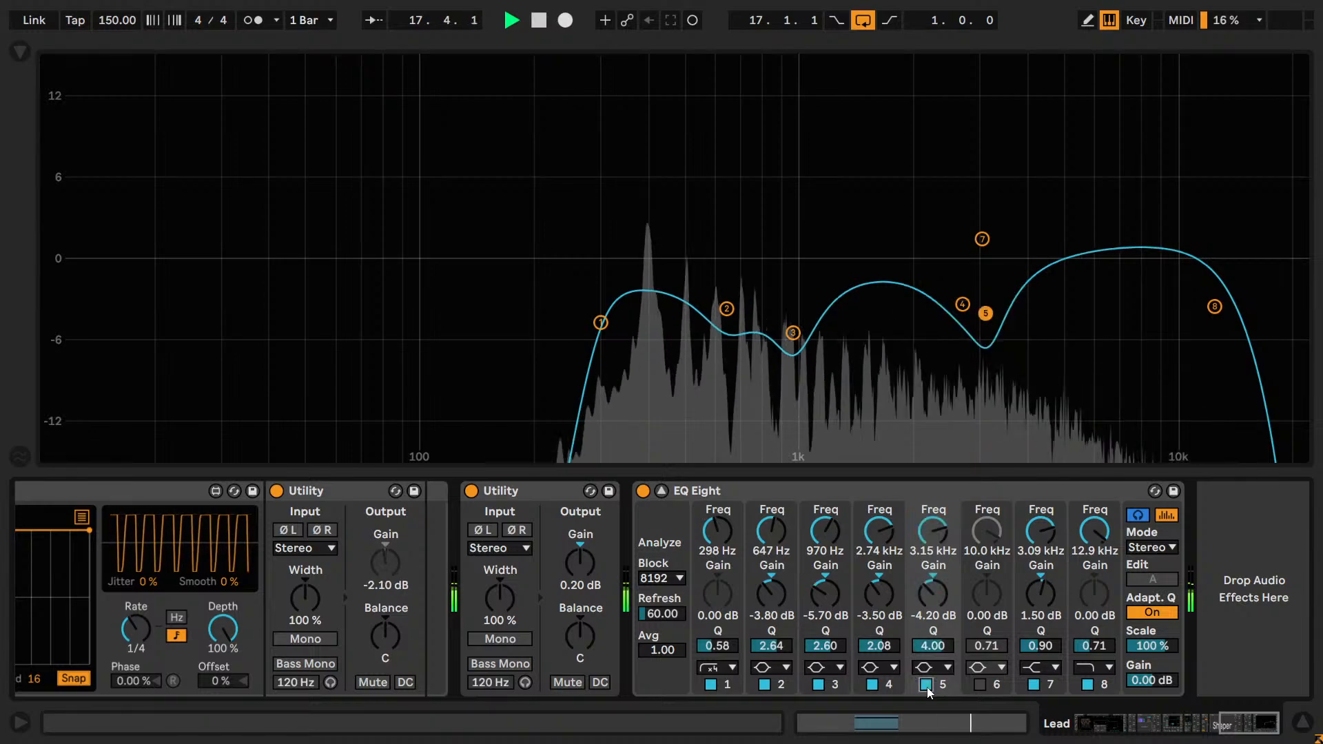
left_click(928, 685)
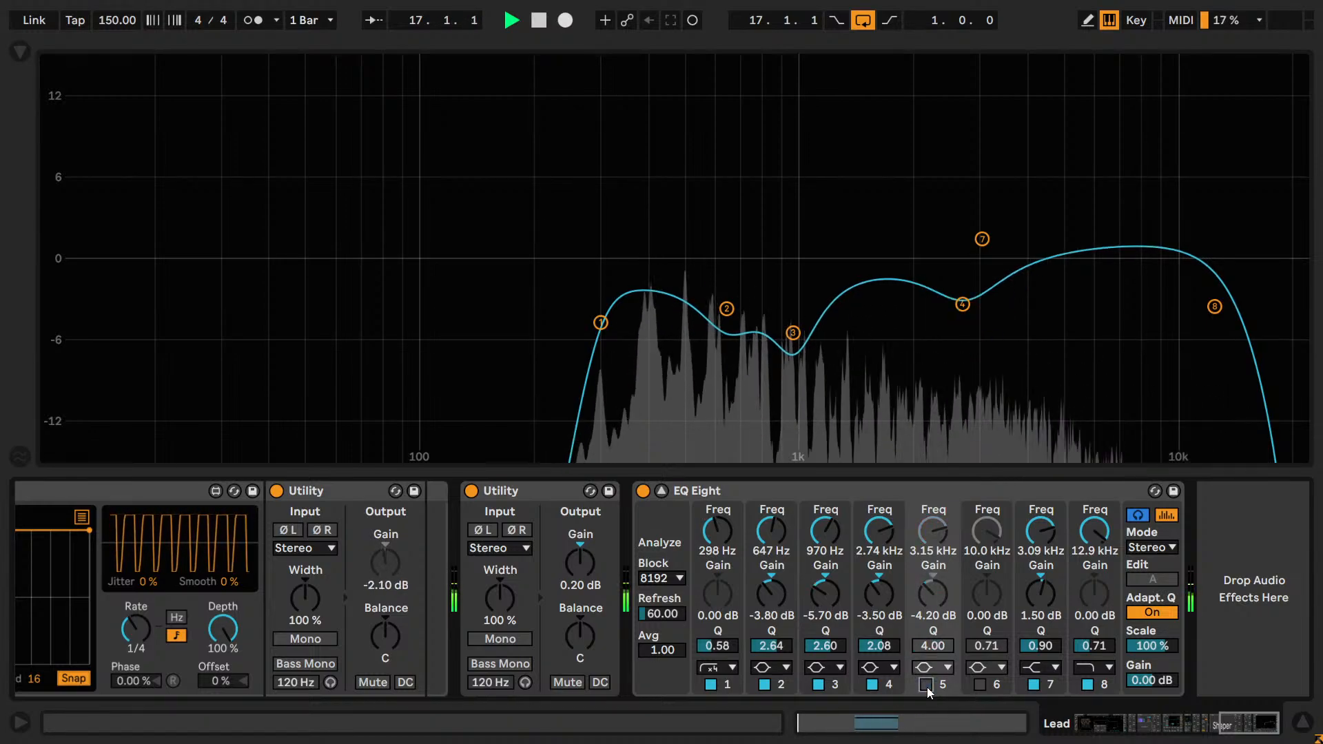
left_click(927, 685)
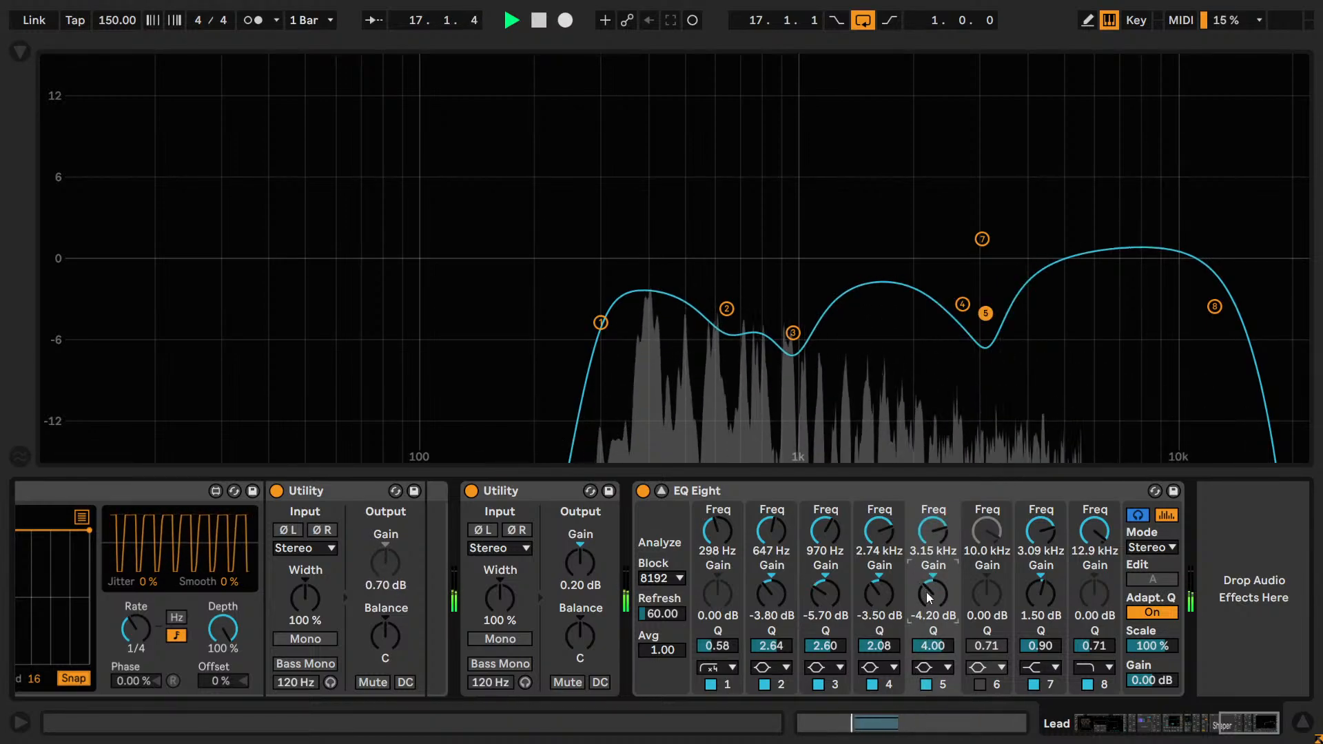
Lower band 5's gain to -4.40 dB and compare the cut off and on, leaving the band enabled.
left_click_drag(926, 593, 926, 596)
left_click(927, 685)
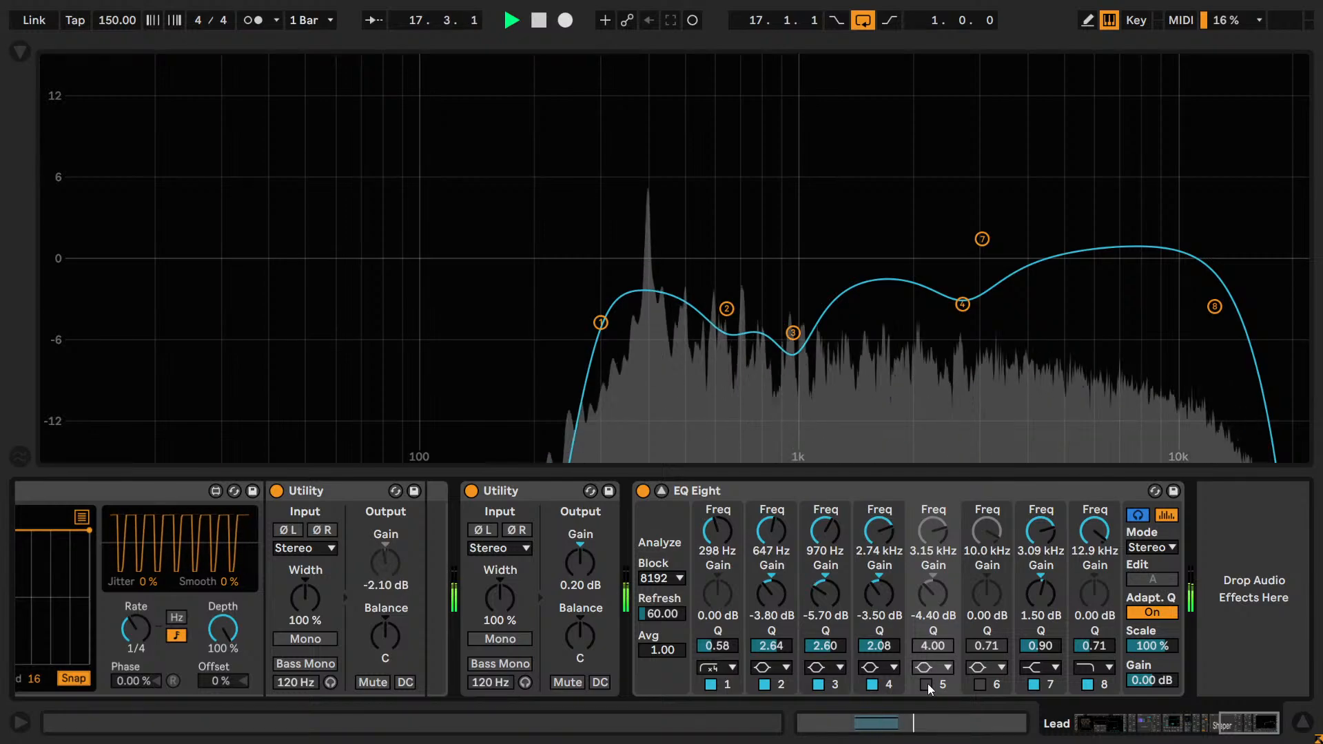
left_click(927, 684)
left_click(927, 684)
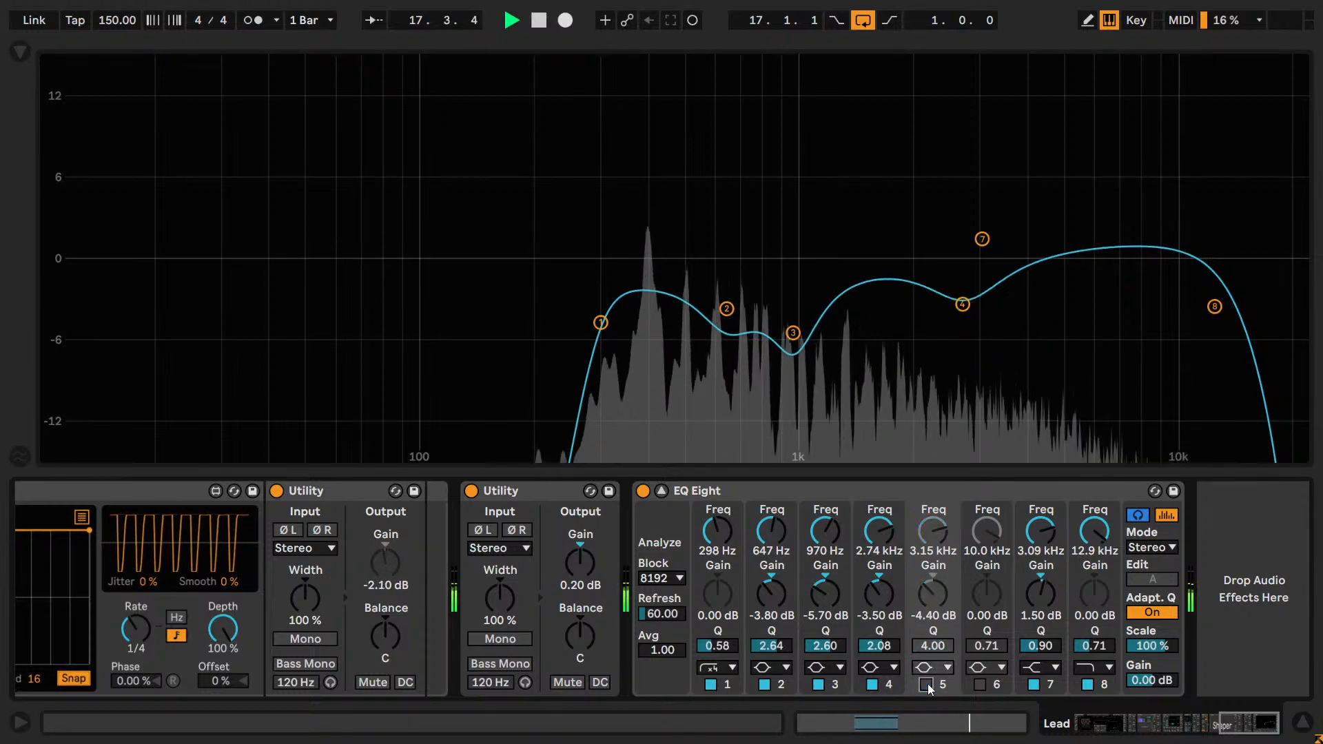
left_click(928, 685)
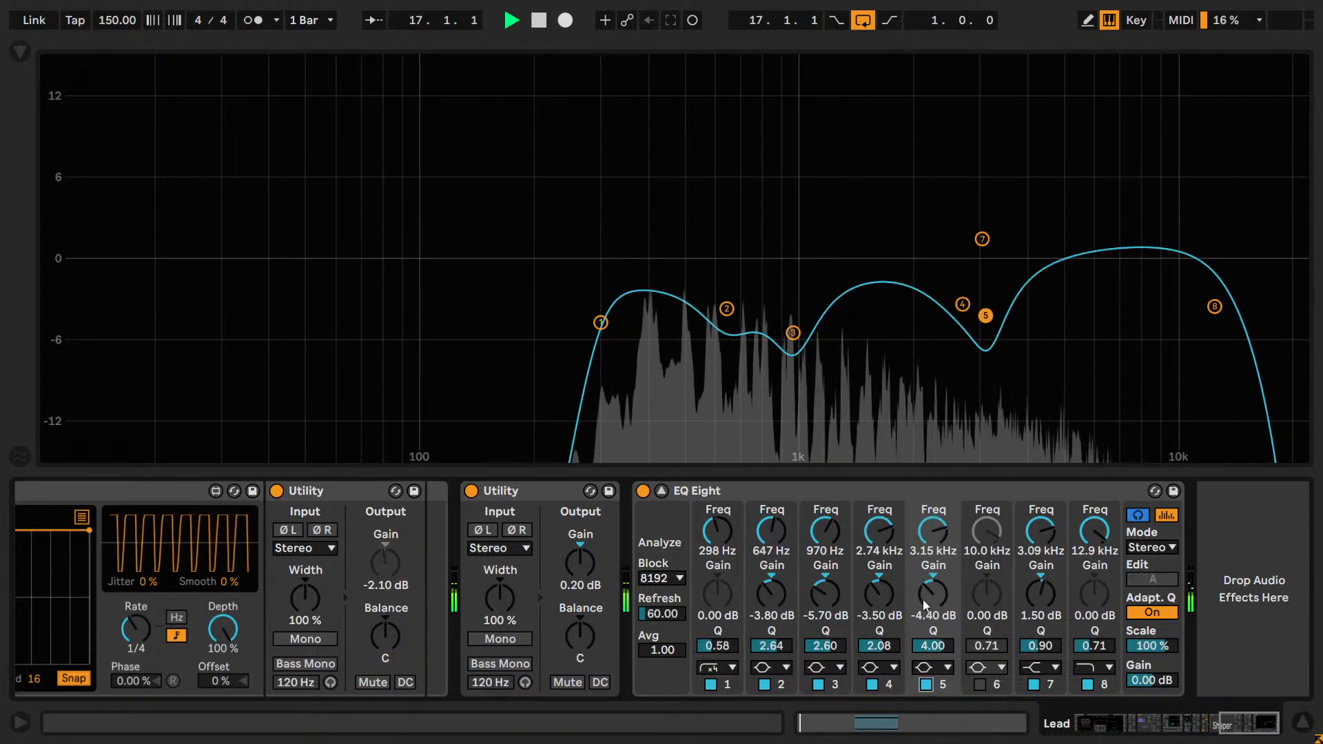
Try band 5's gain at -4.60 dB, settle it at -4.50 dB, and compare the band off and on, leaving it enabled.
left_click(926, 685)
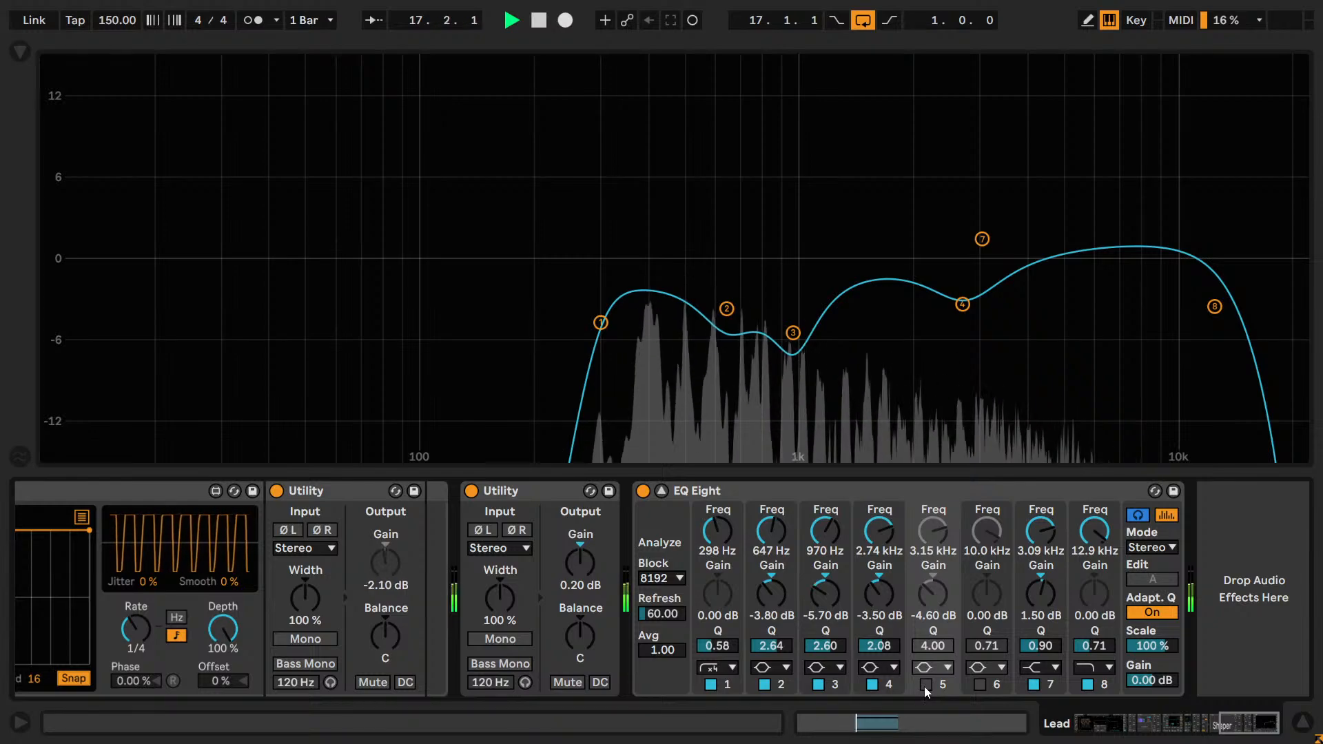
left_click(925, 685)
left_click_drag(932, 596, 945, 613)
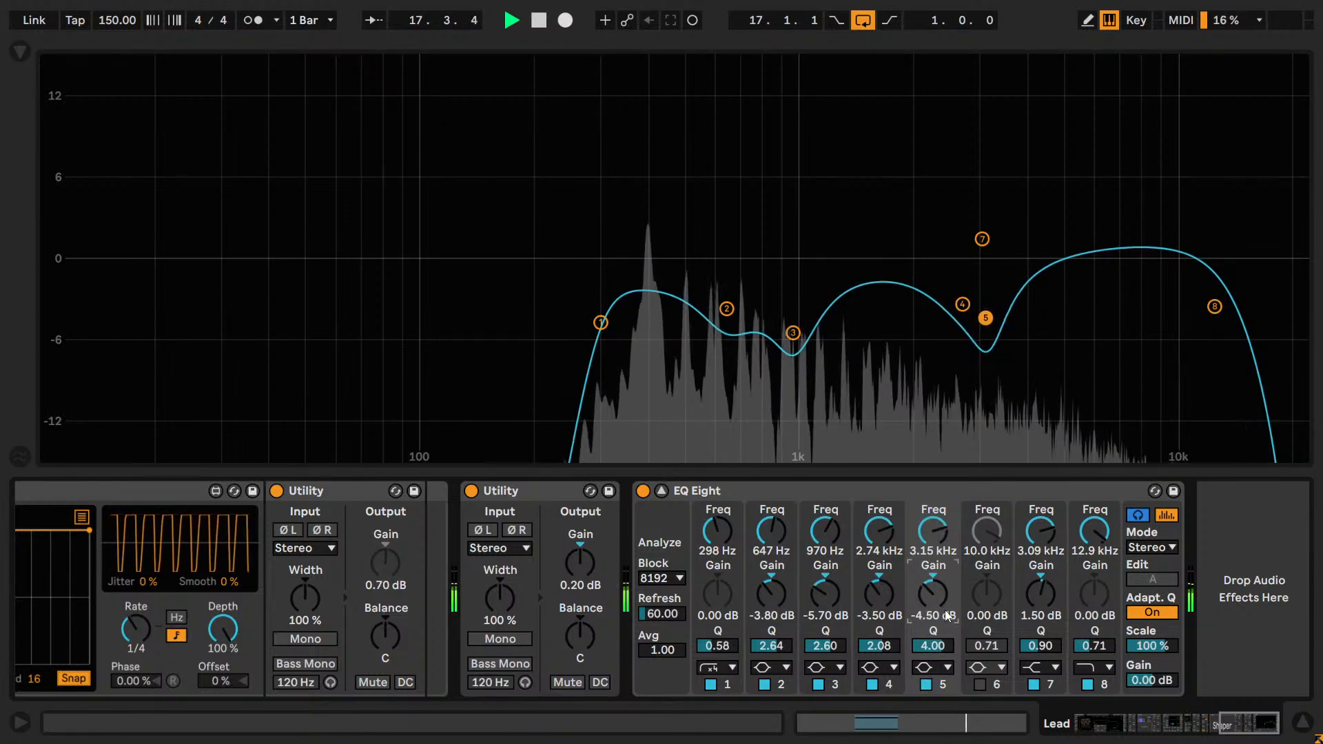
left_click(926, 687)
left_click(926, 687)
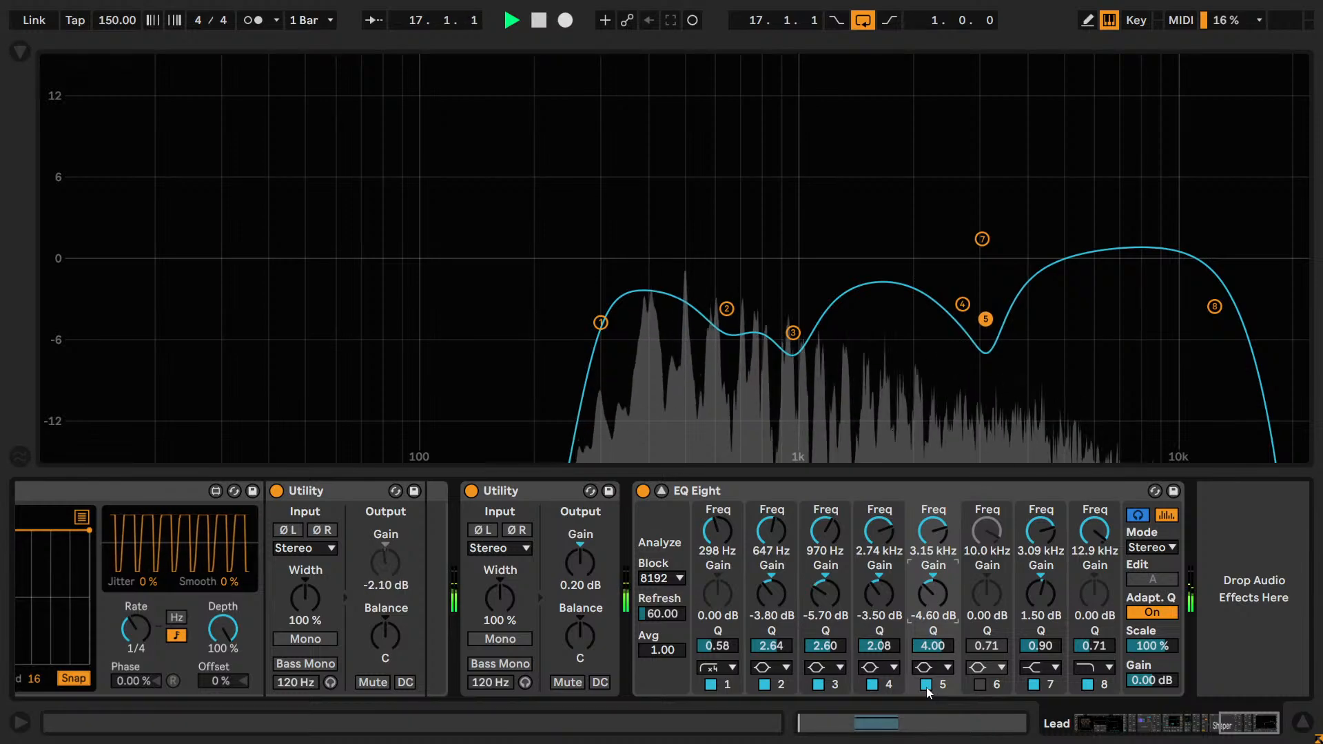
left_click(926, 684)
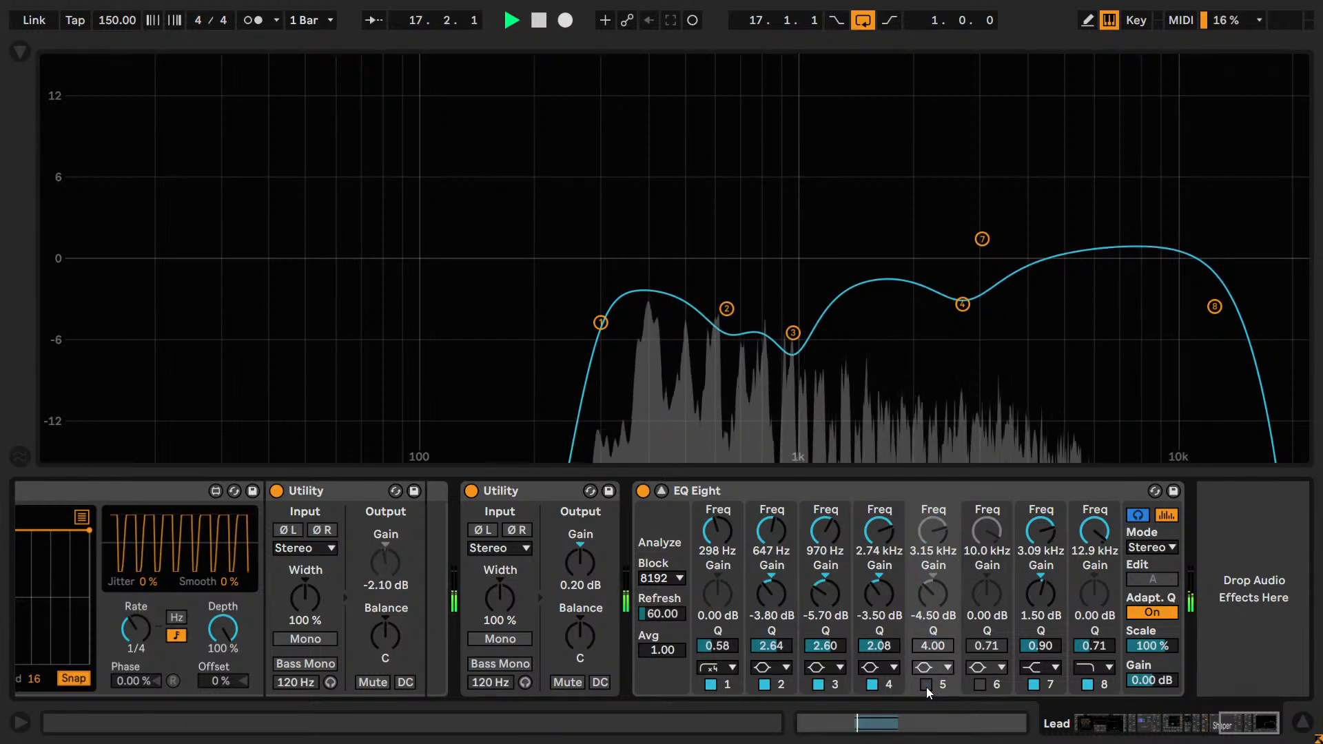
left_click(926, 685)
Try widening band 5 with Q values of 3.50 and 3, then return its Q to 3.50.
left_click(926, 647)
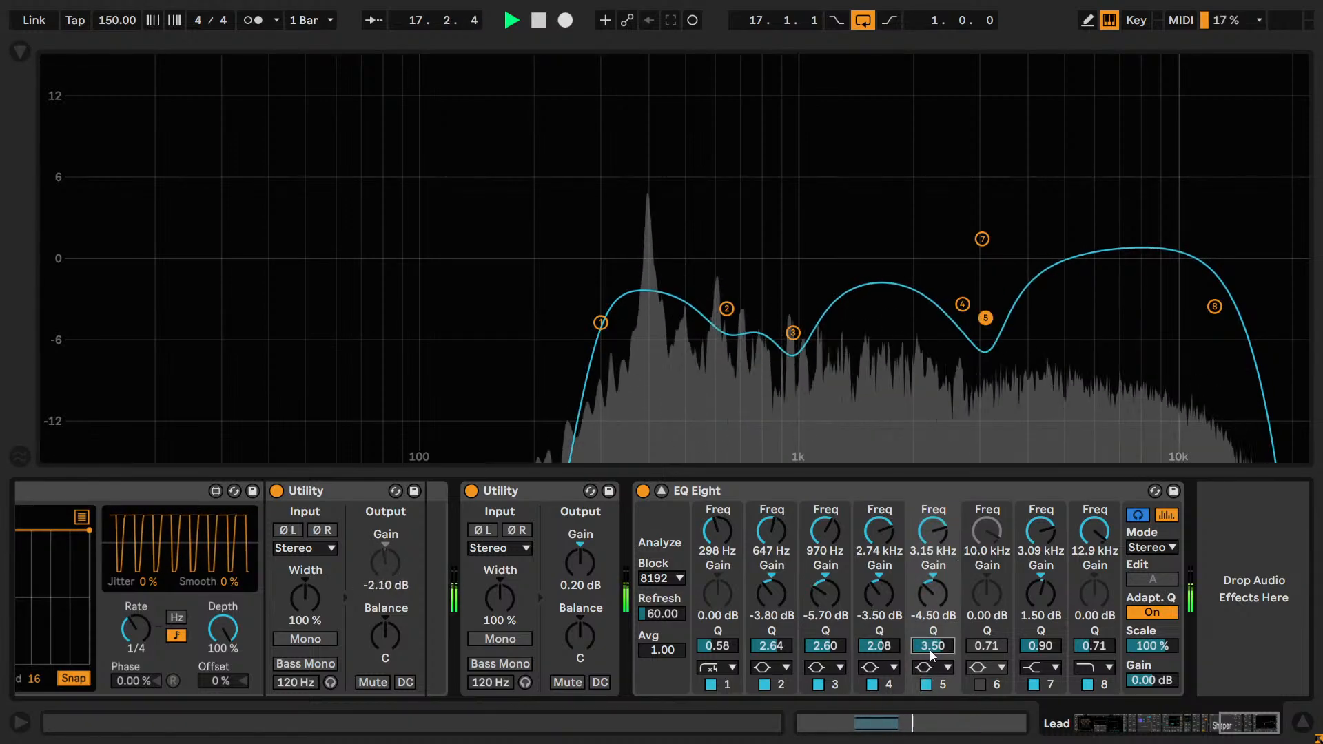
type("3.")
key("Return")
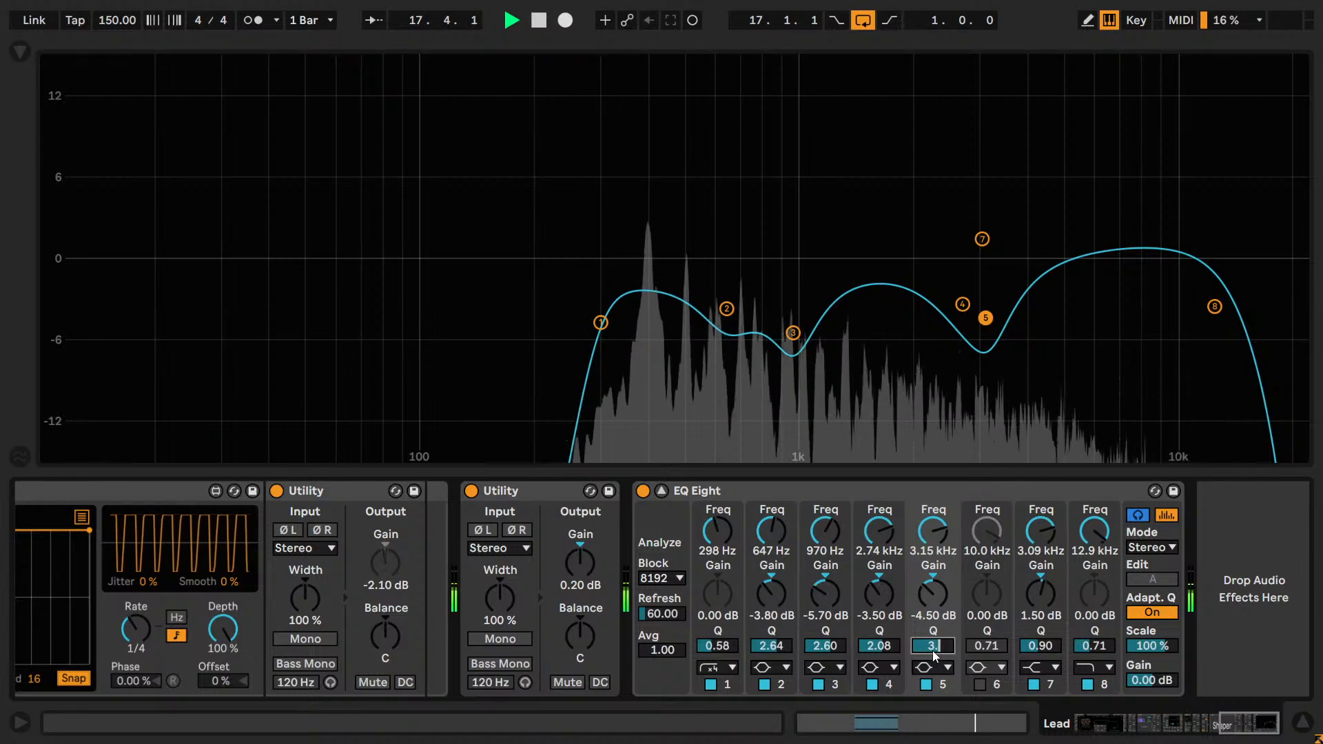
type("3")
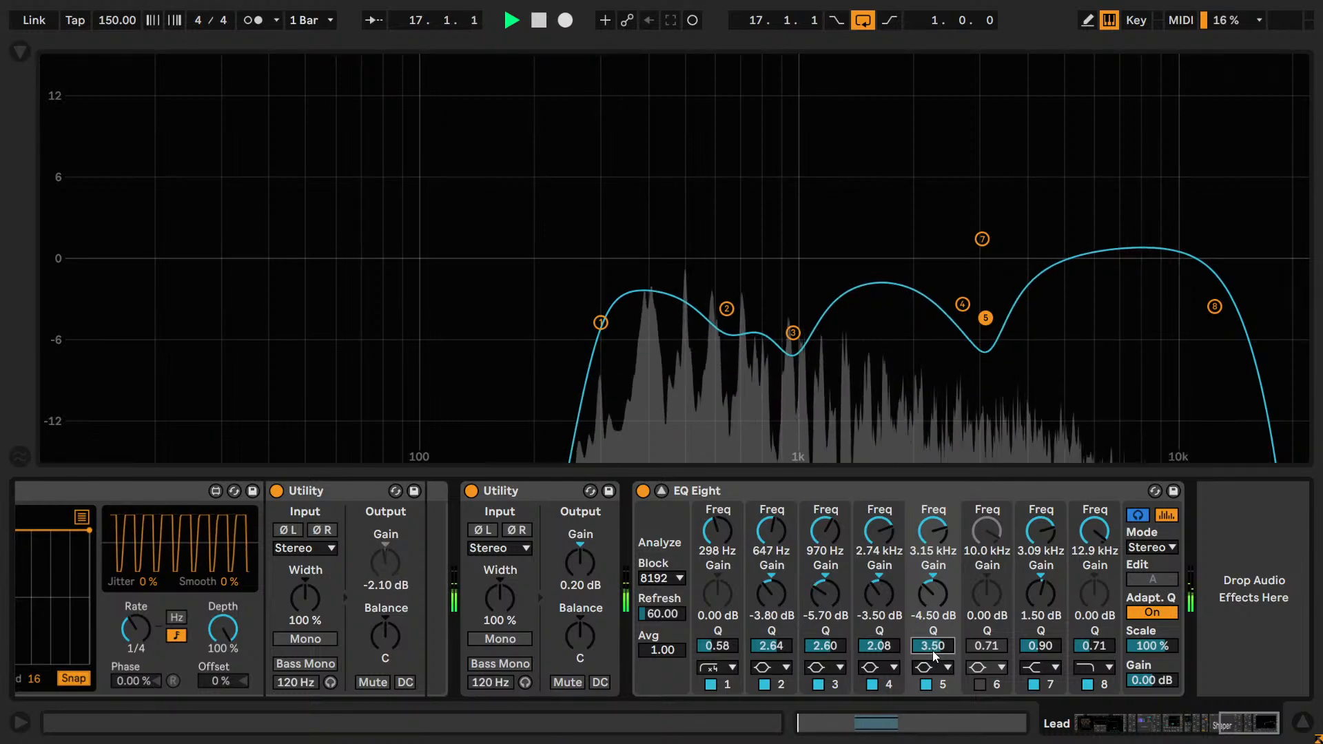
Narrow band 5 by raising its Q to 3.80 and fine-tuning it to 4.12.
left_click_drag(935, 656, 944, 639)
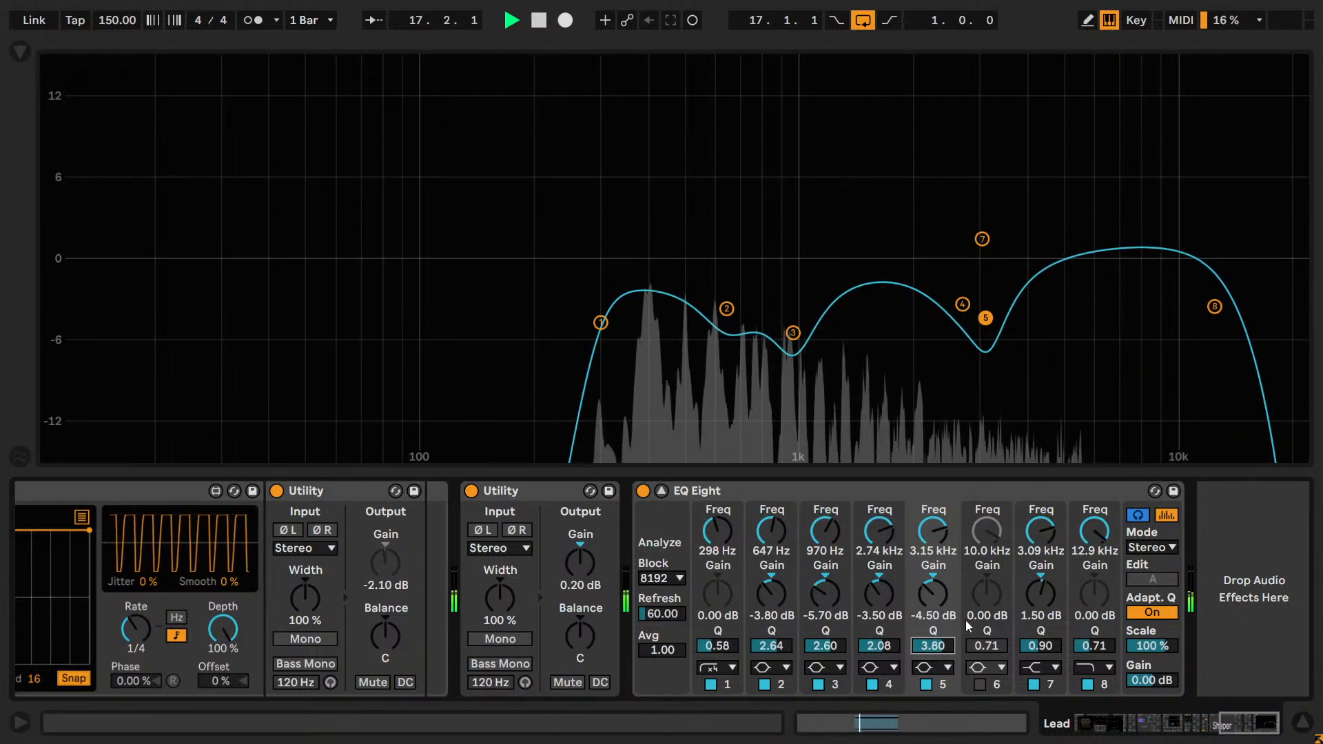
key("Up")
key("Up")
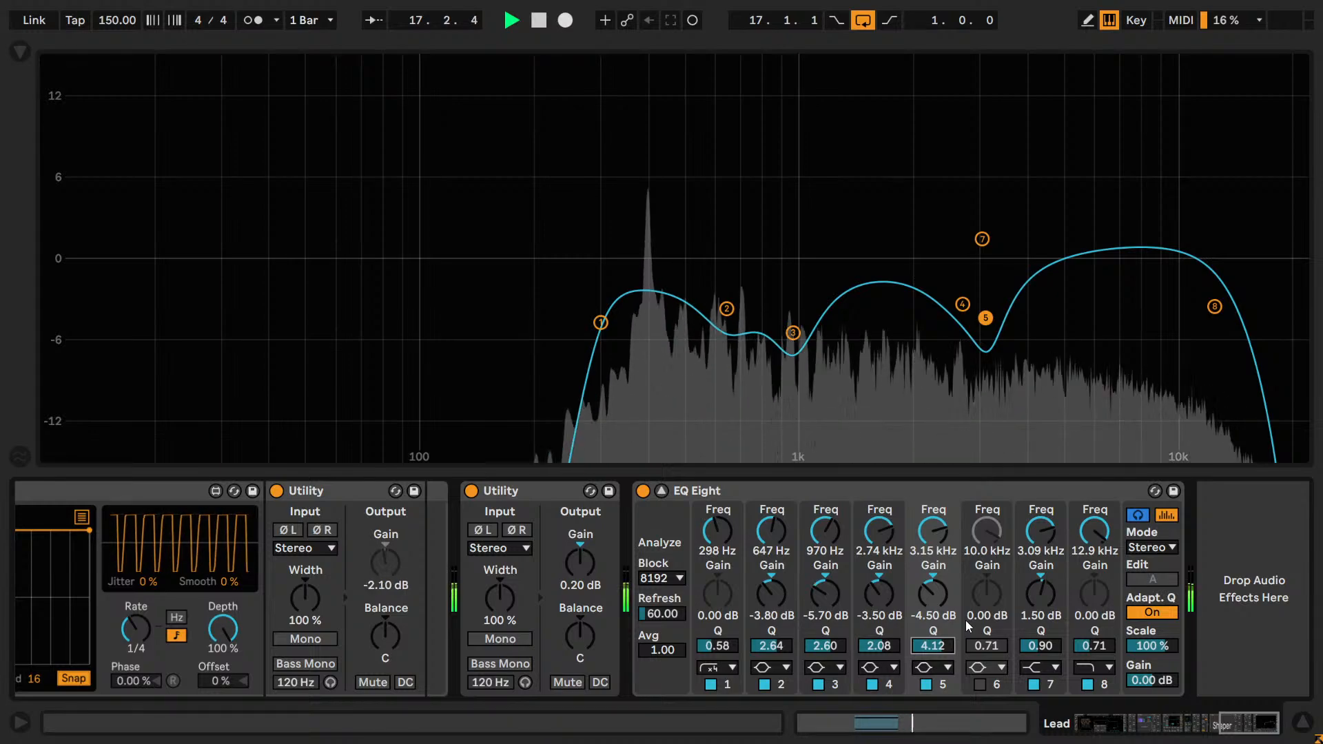
key("Down")
key("Down")
key("Up")
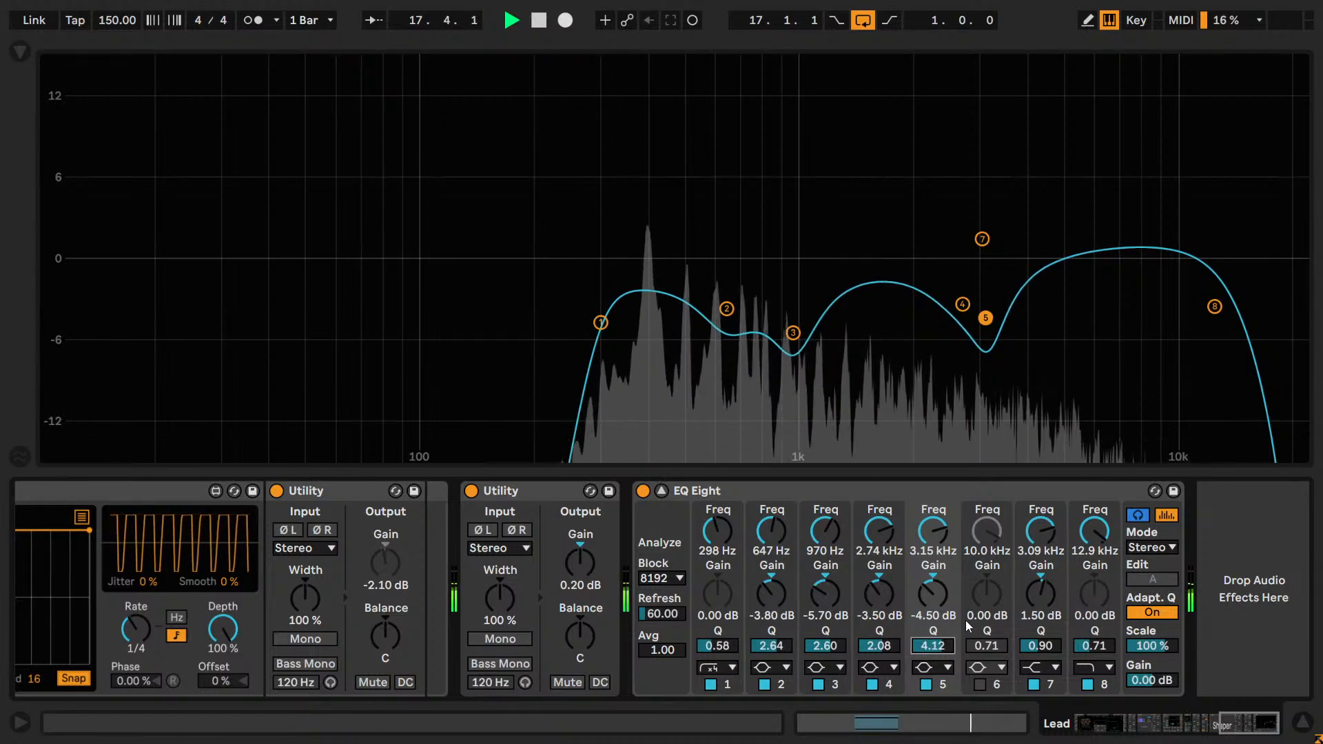
Bring band 5's Q down to 3.80 and fine-tune it to 3.95.
key("Down")
key("Down")
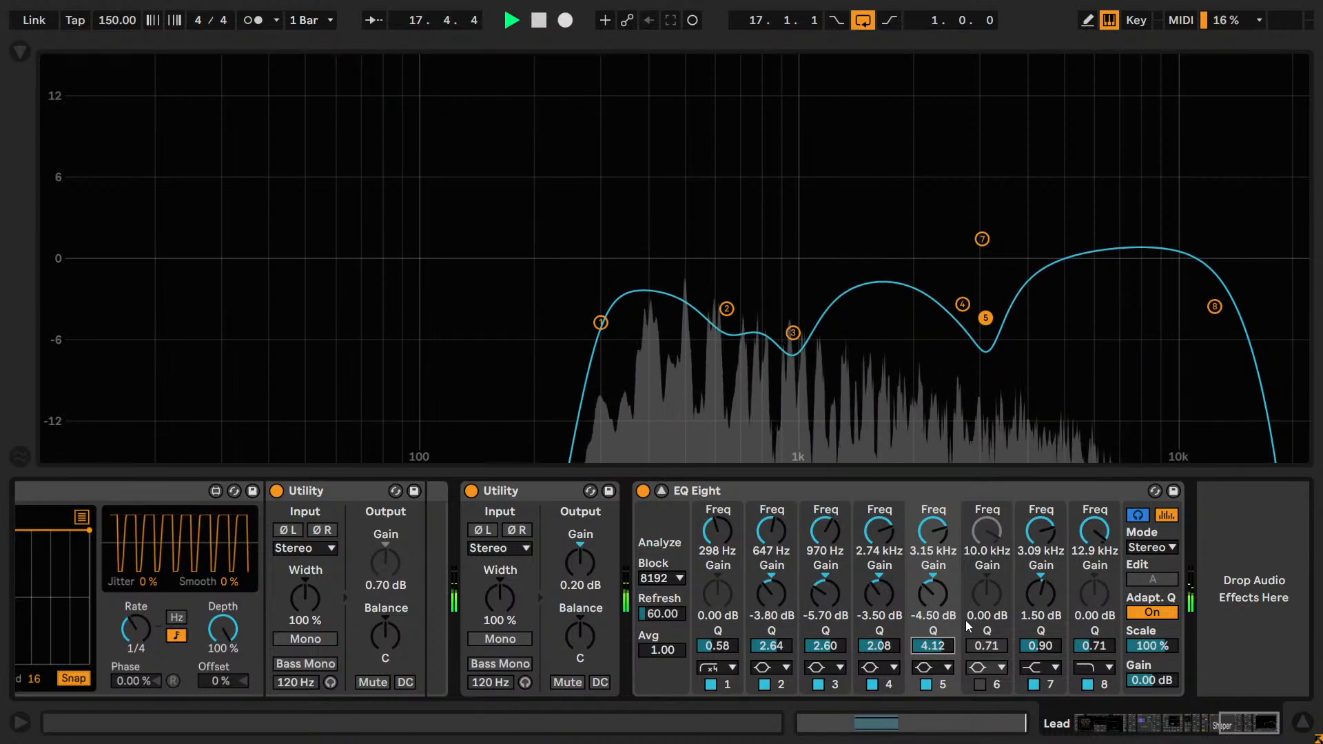
key("Up")
key("Up")
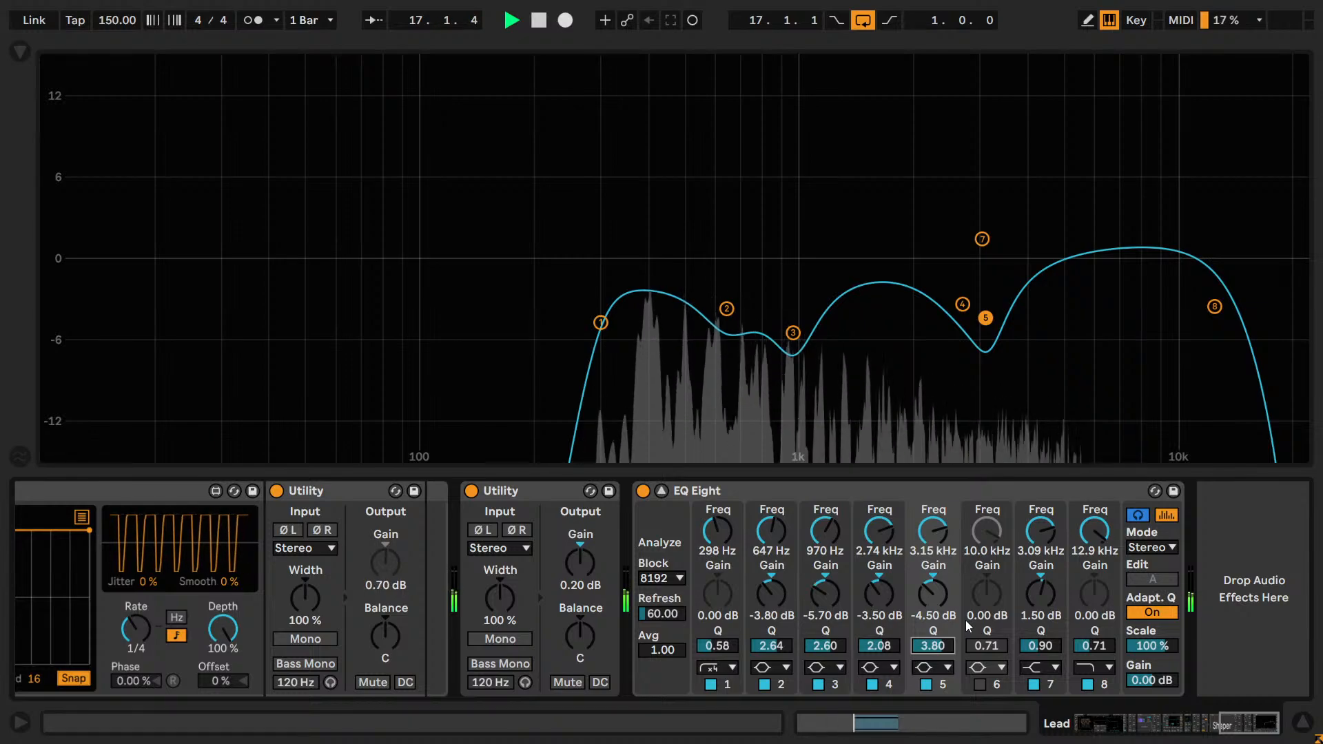
key("Down")
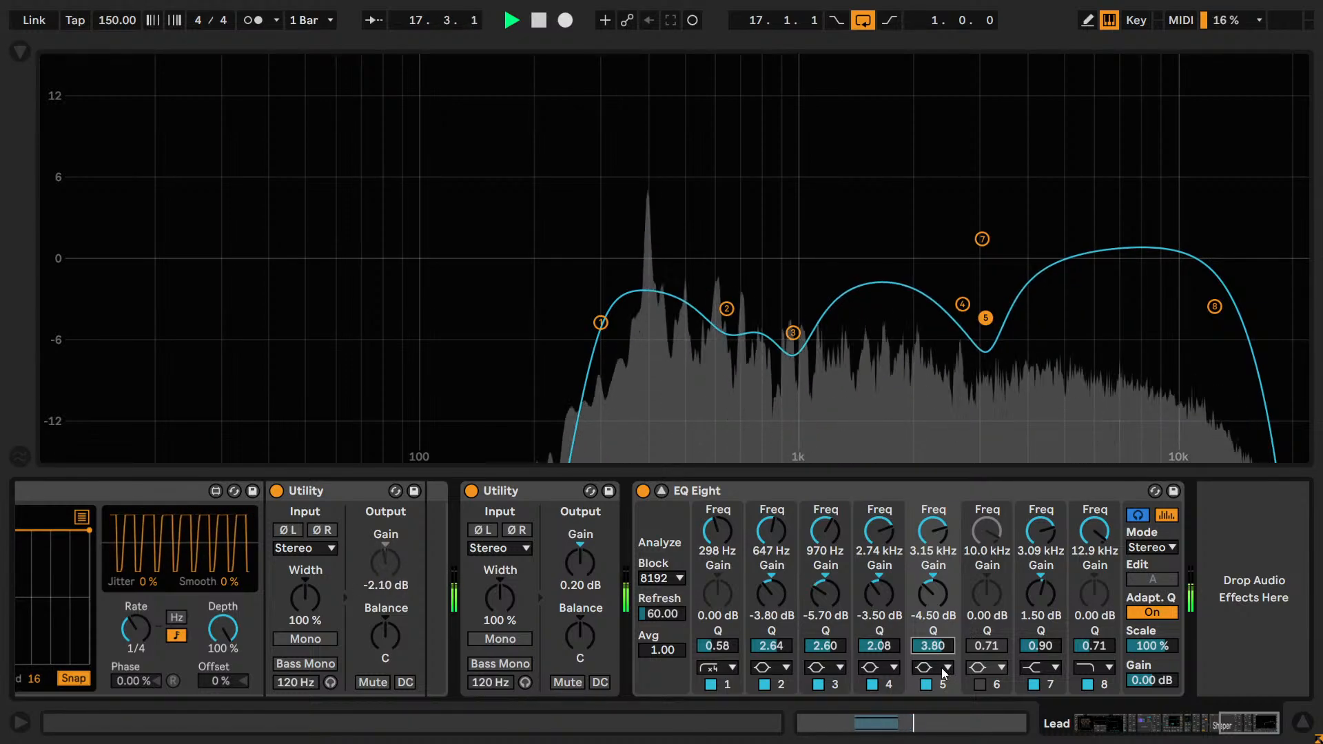
Try band 5's gain at -4.10 dB and -4.60 dB, then settle it at -4.40 dB.
left_click(936, 598)
key("Up")
key("Down")
key("Down")
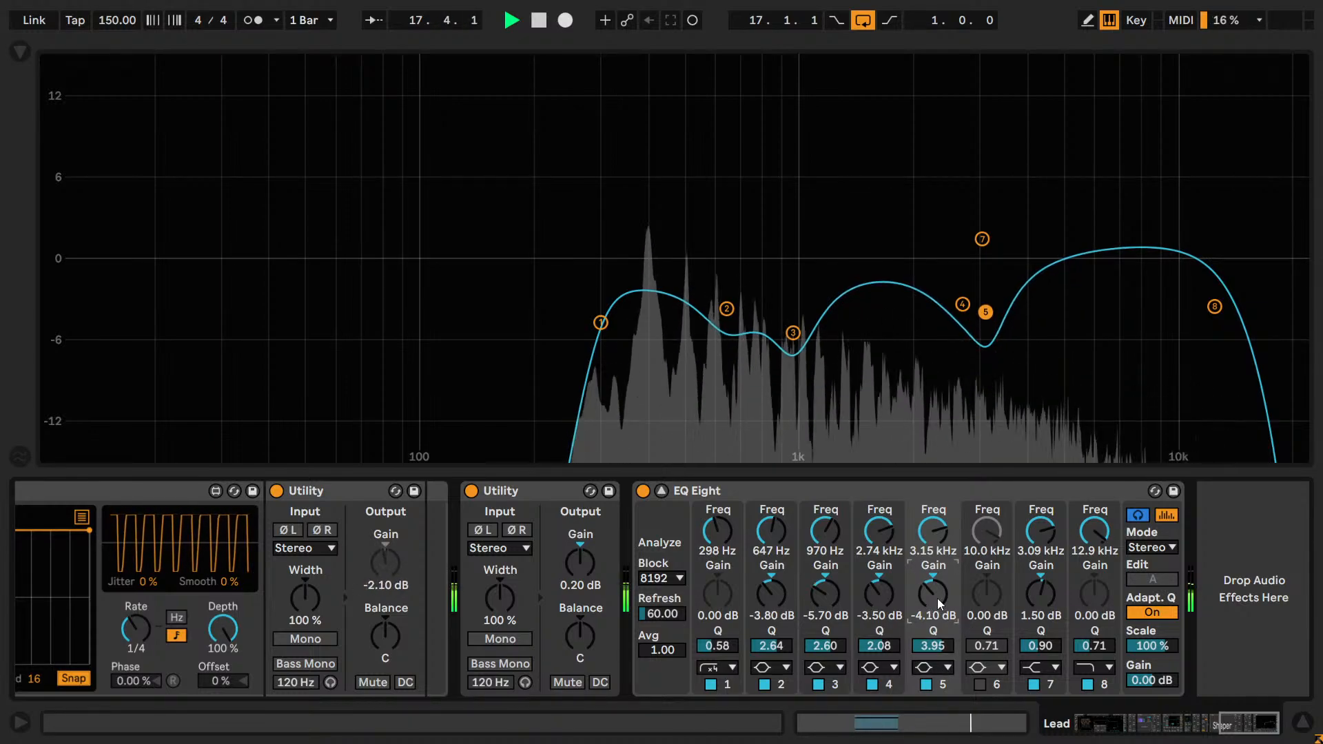
key("Up")
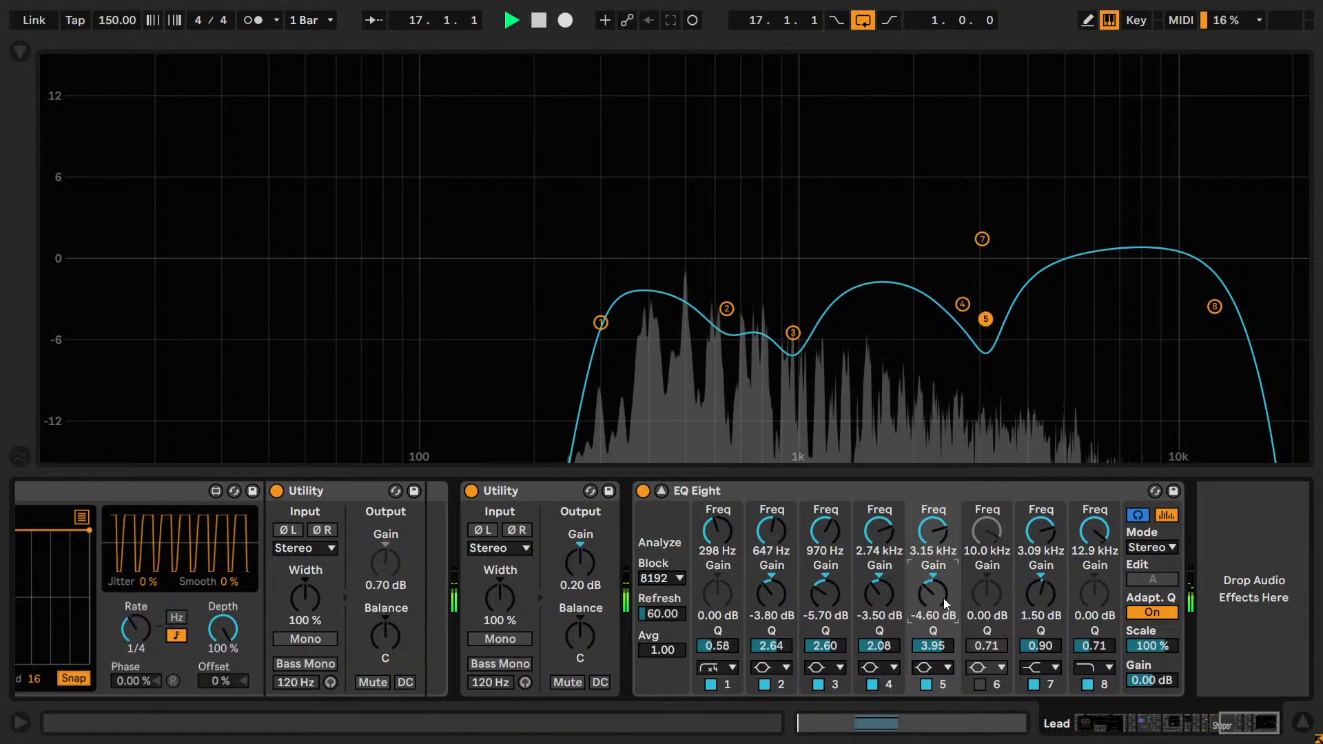
key("Up")
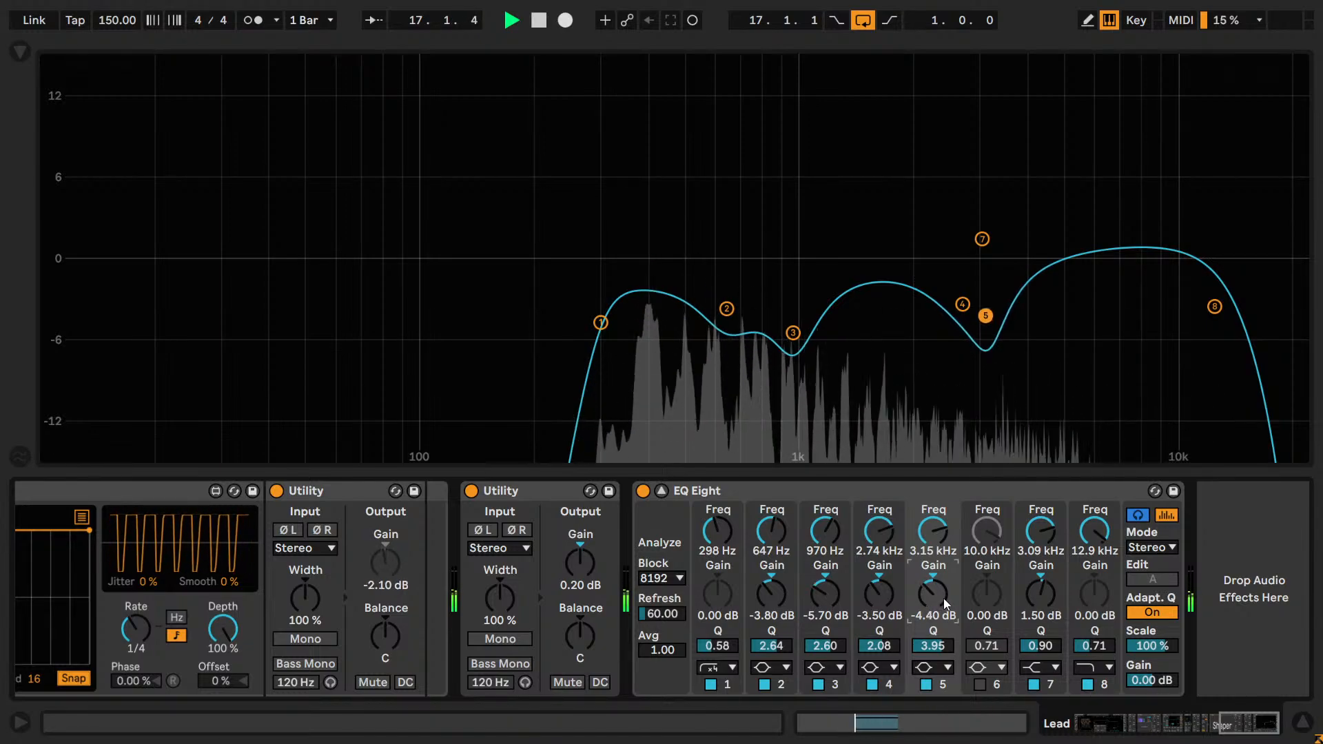
key("Down")
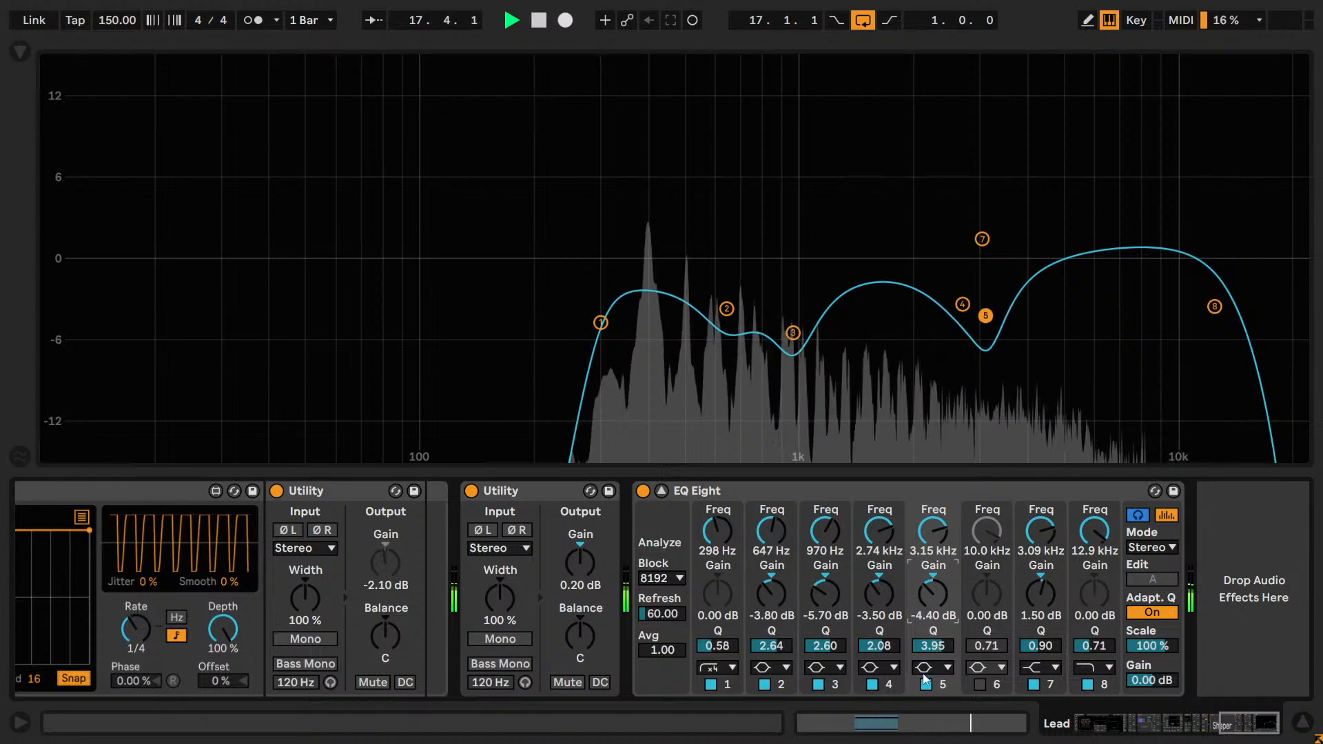
Restart playback and compare band 5 off and on, leaving the band enabled.
key("space")
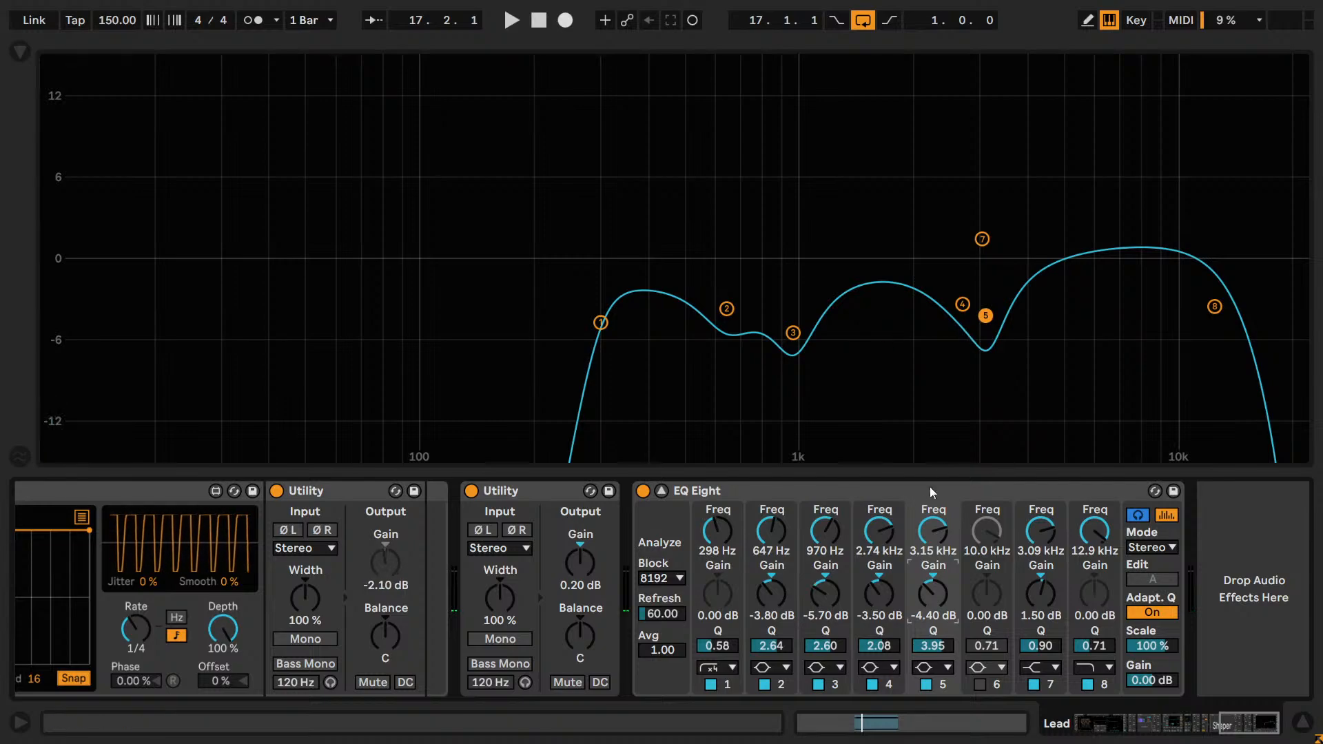
key("space")
left_click(930, 691)
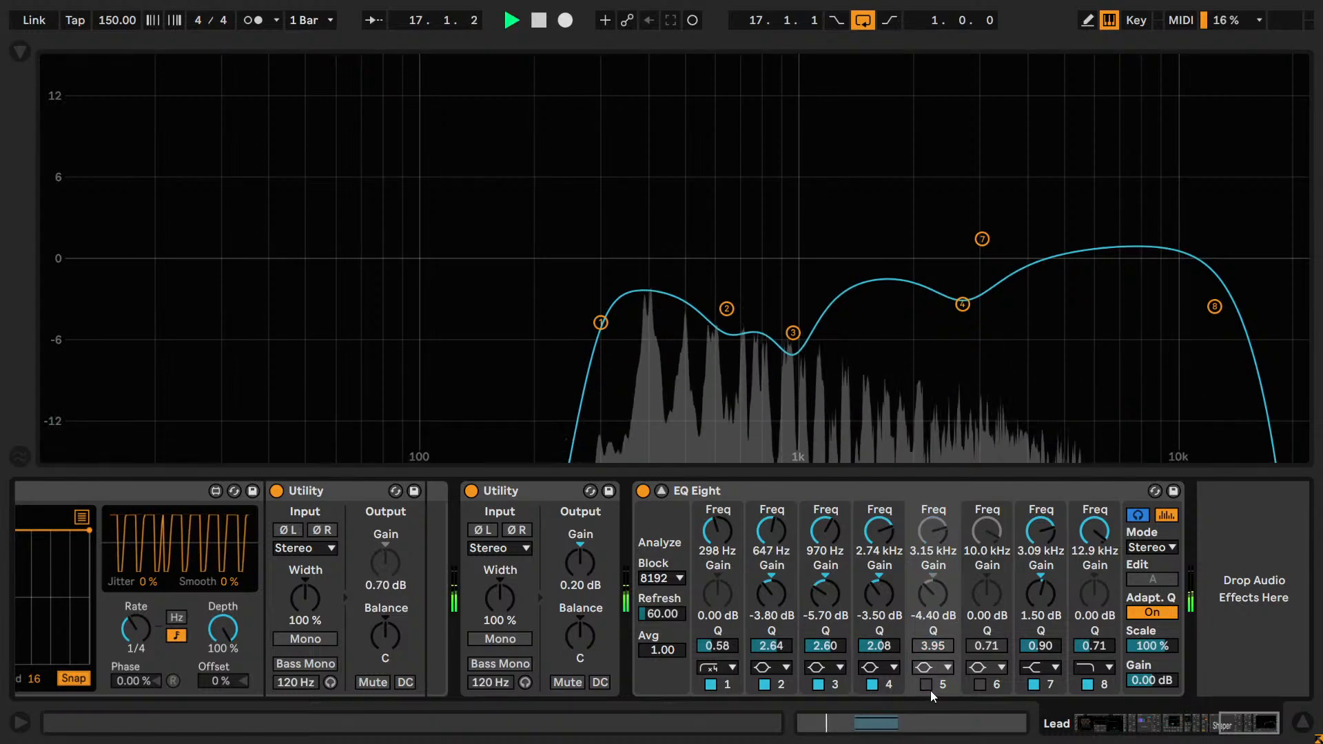
left_click(925, 683)
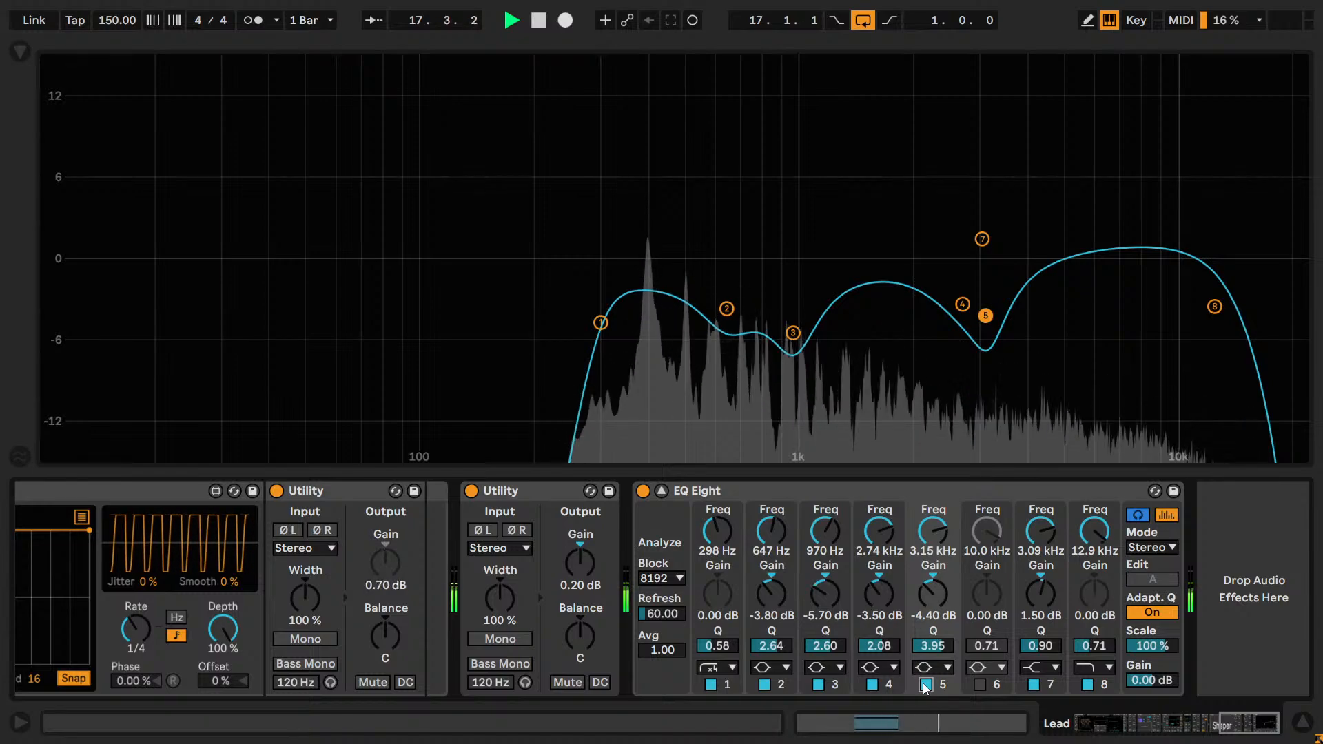
left_click(923, 683)
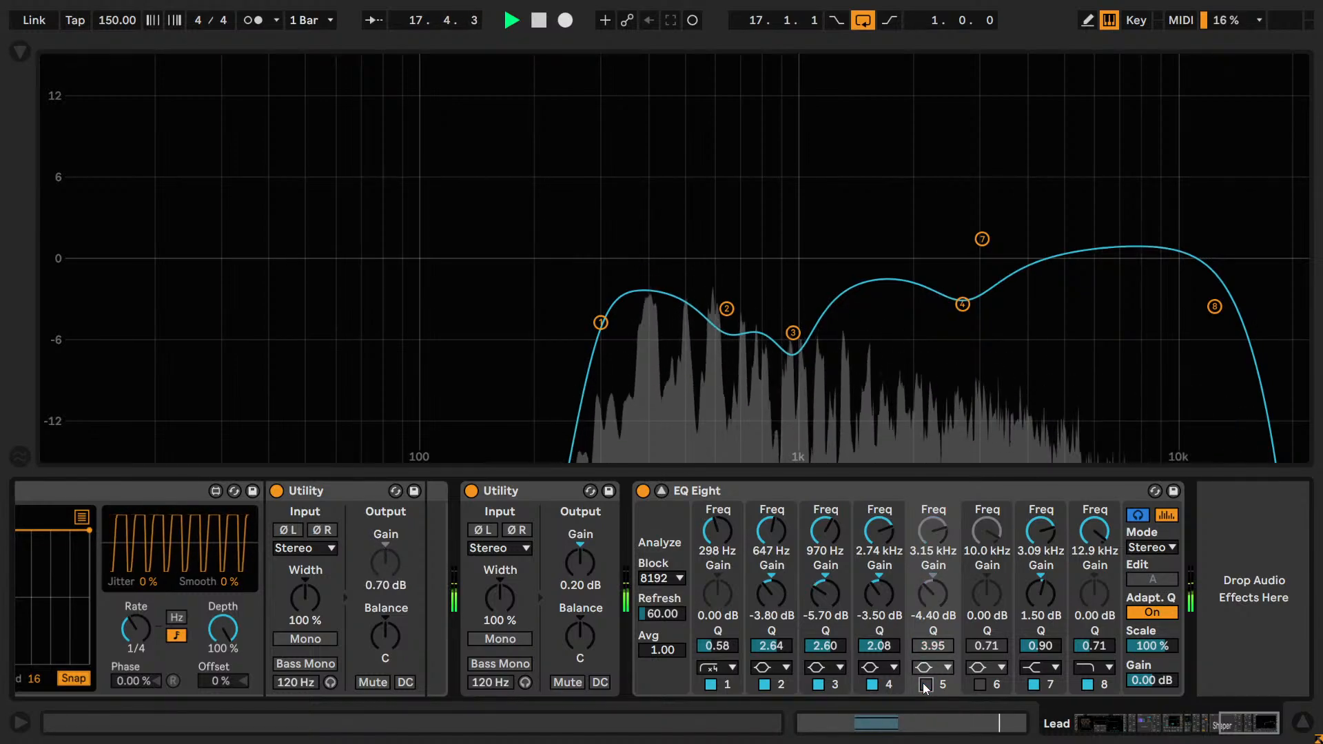
left_click(923, 683)
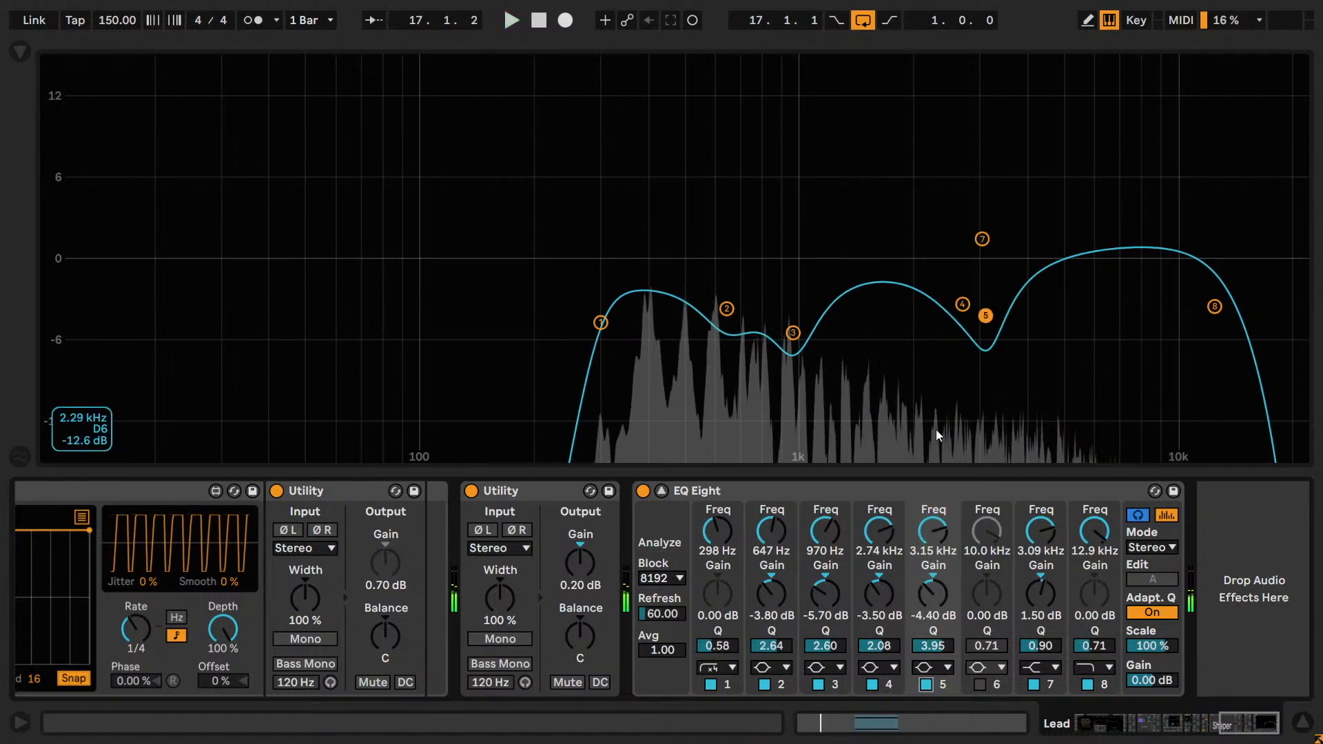
Try an extra cut with band 6 at 4.33 kHz, using -4.00 dB gain and a Q of 2.70.
left_click(979, 684)
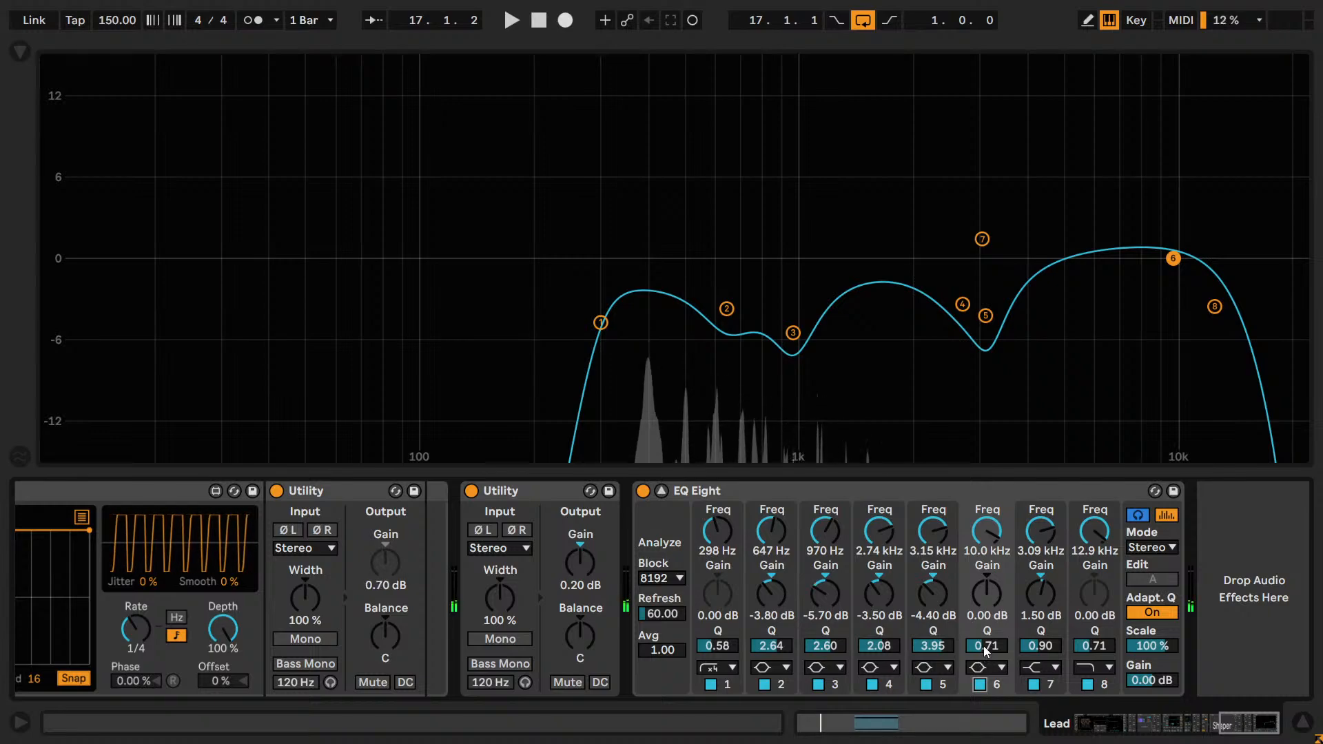
left_click(986, 593)
type("-")
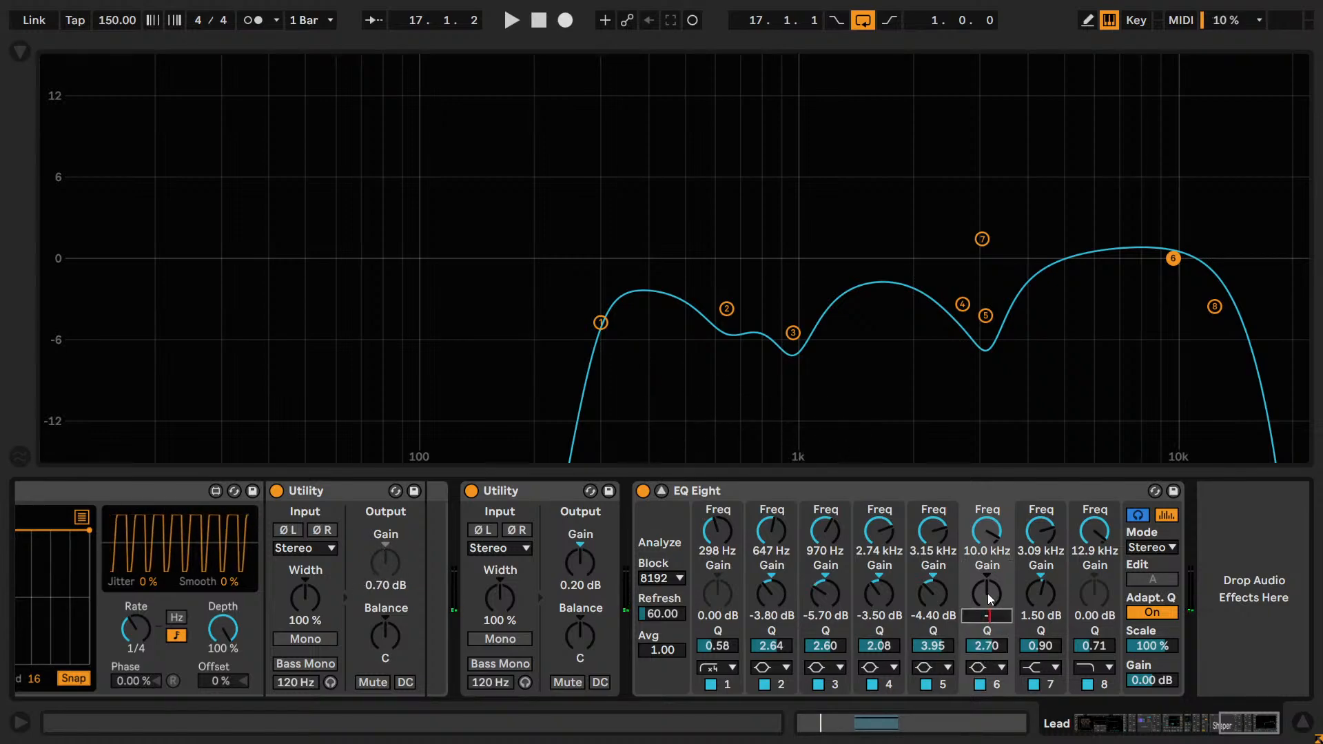
type("4")
key("Return")
left_click_drag(985, 527, 985, 556)
key("space")
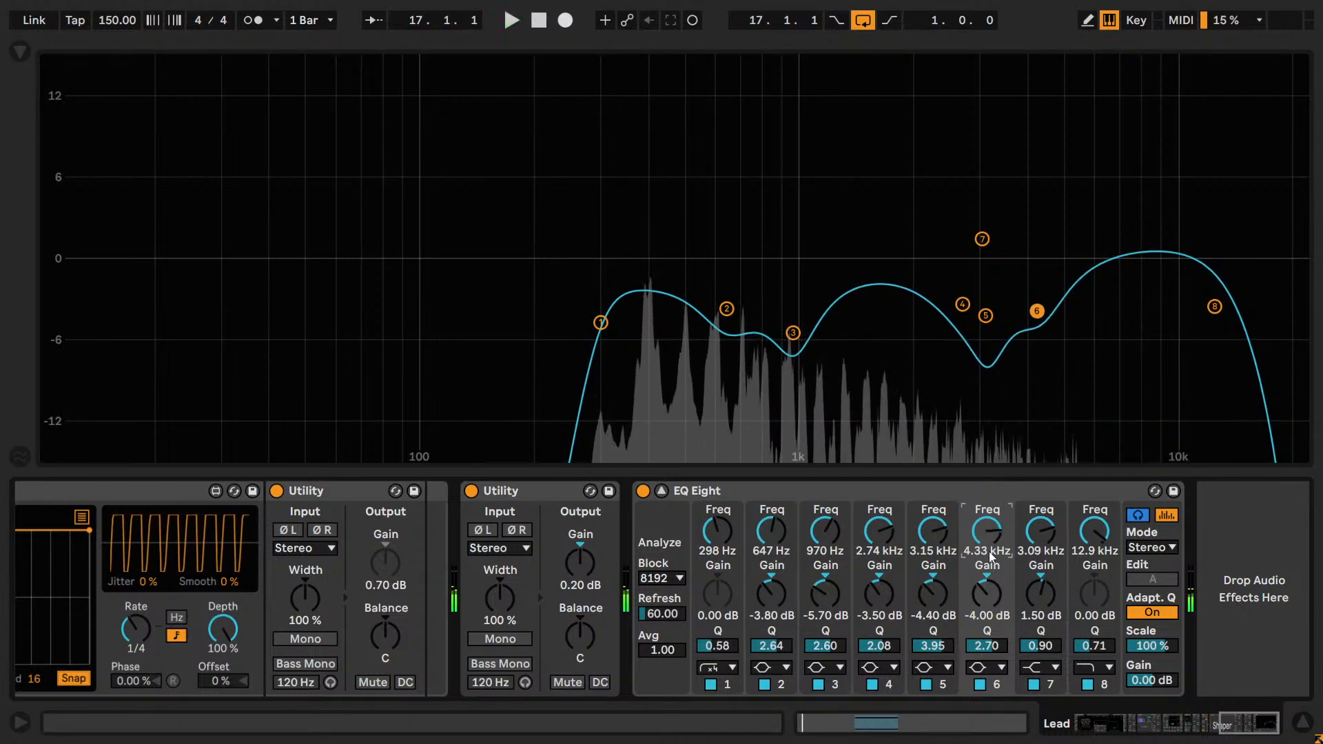
Restore band 6's default frequency, gain and Q, and turn the band off.
key("ctrl+z")
left_click(974, 615)
key("Delete")
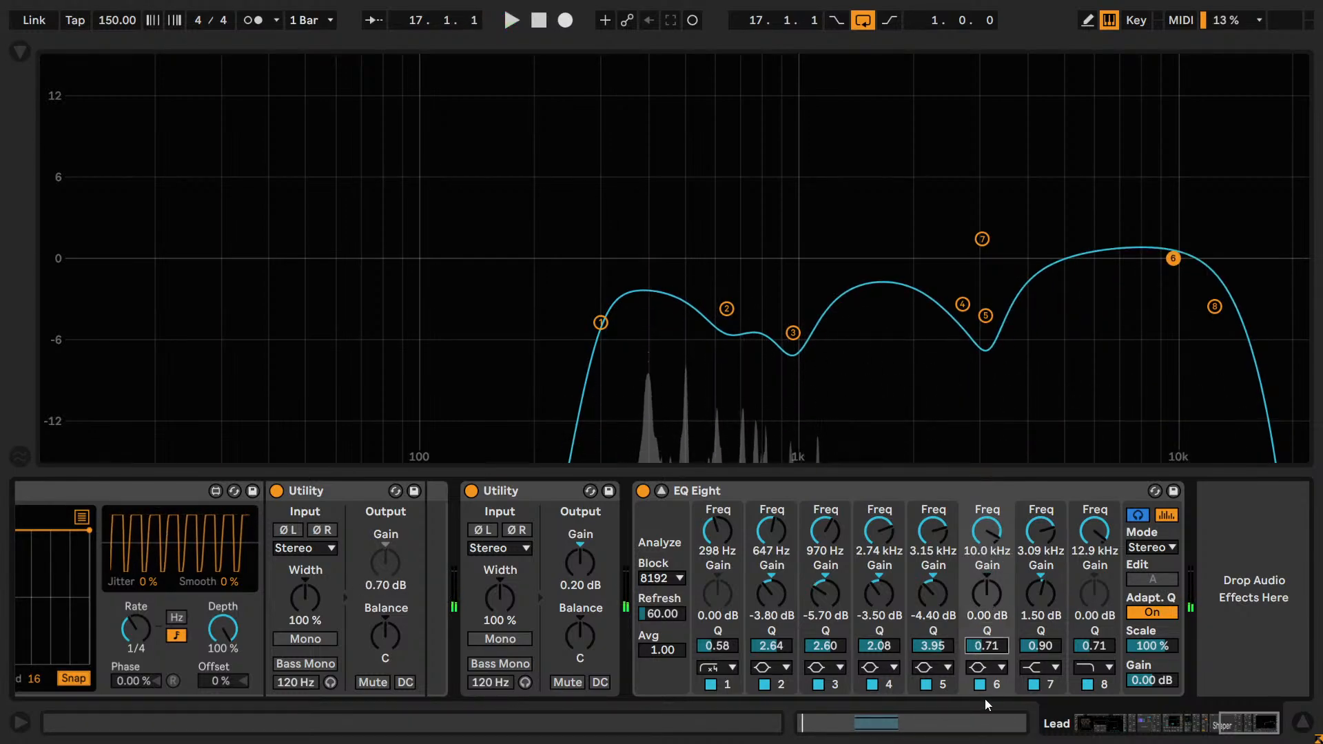
left_click(980, 685)
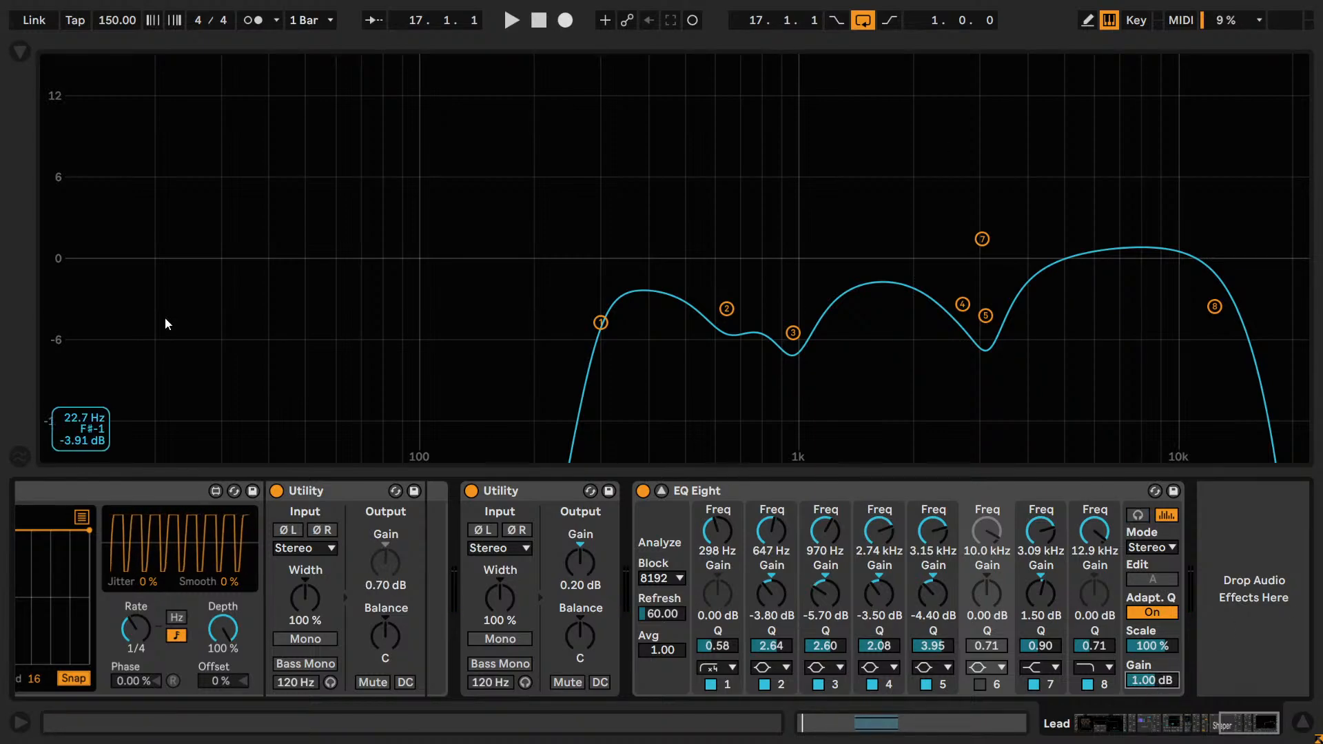
Play the loop and compare the Lead with EQ Eight bypassed and active, leaving the device enabled.
left_click(631, 499)
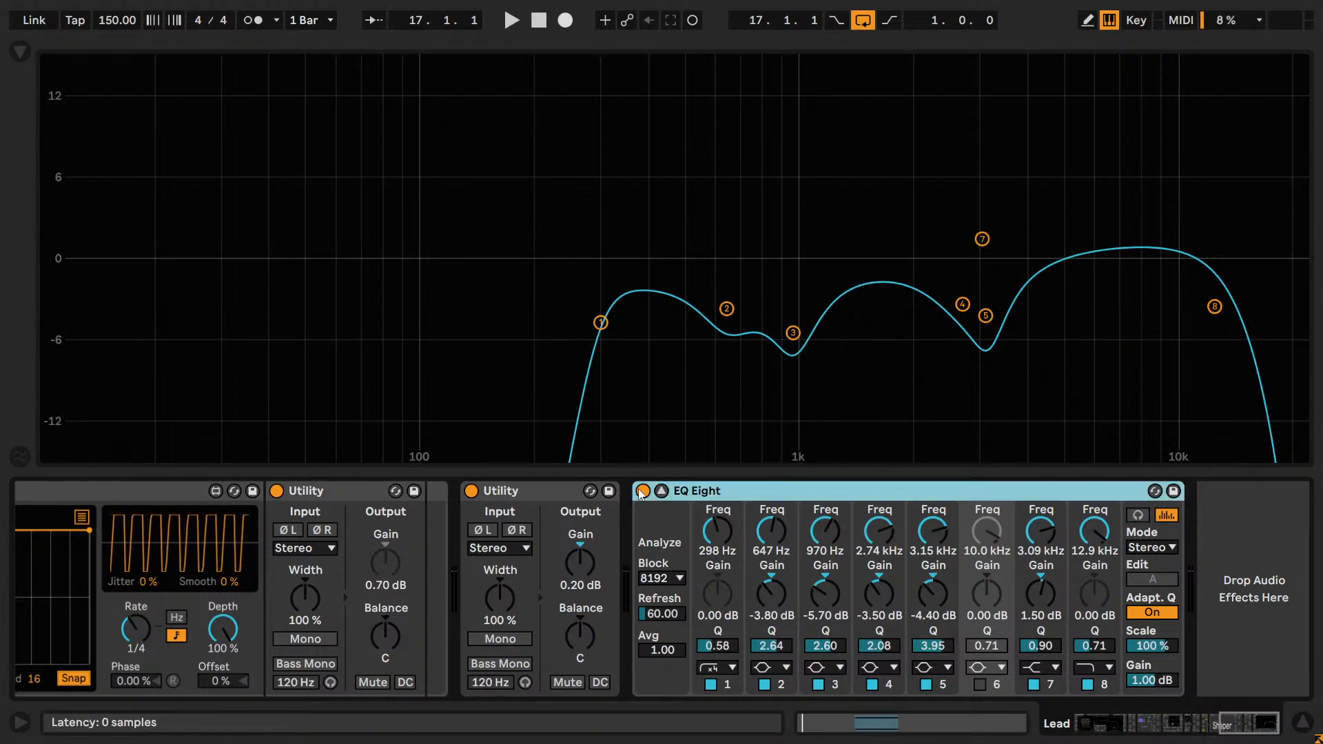
key("0")
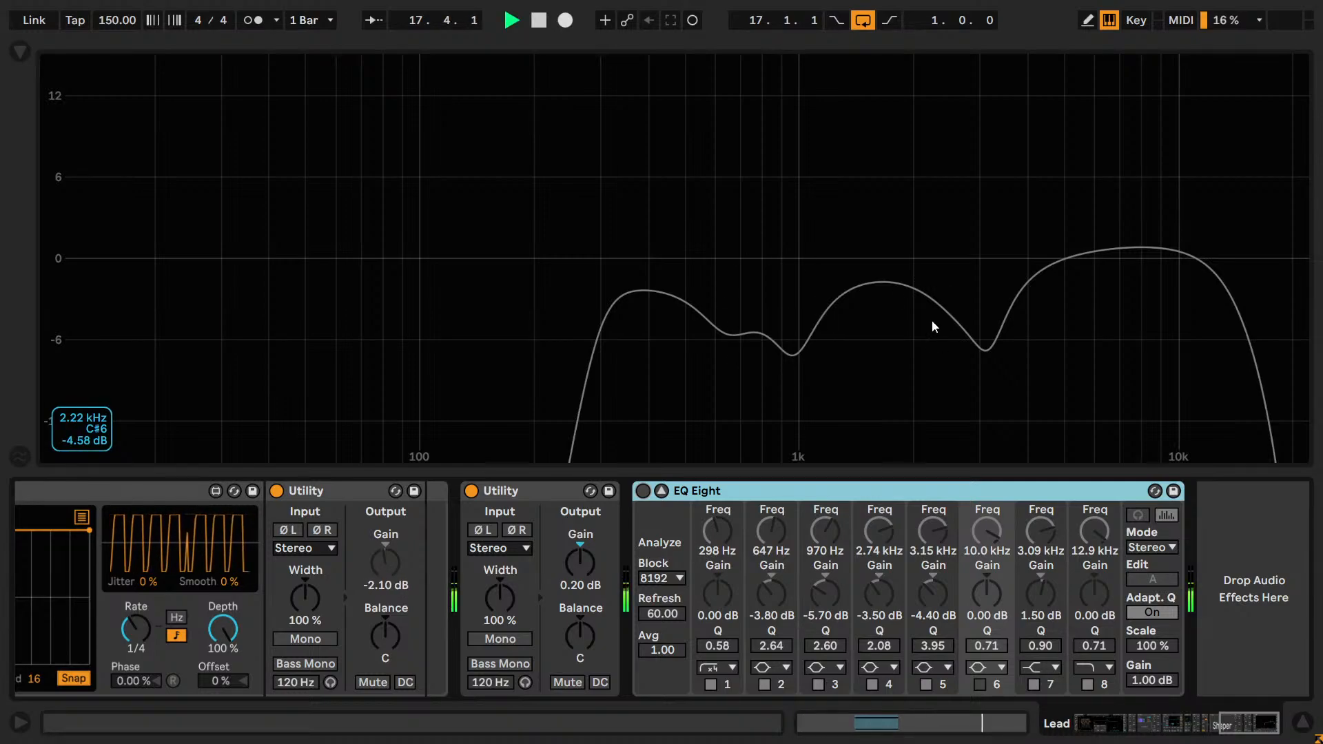
key("0")
key("space")
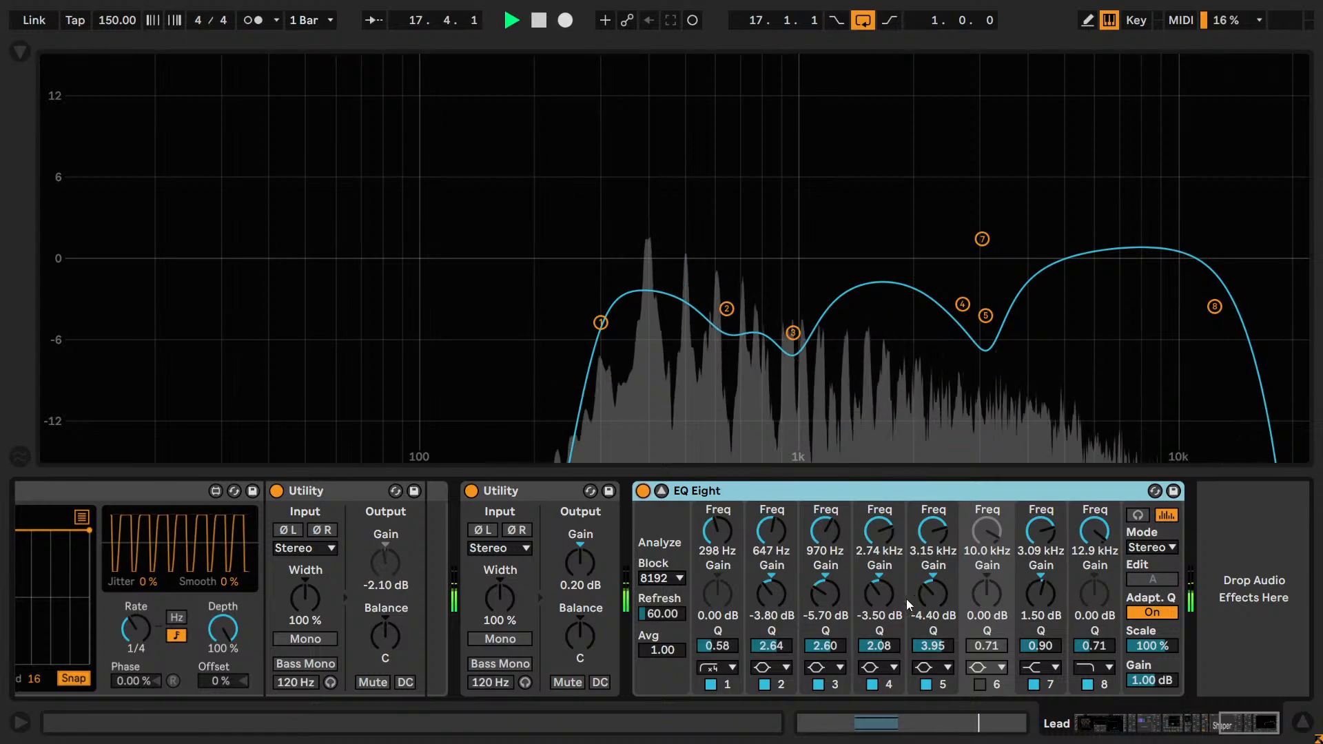
left_click(642, 491)
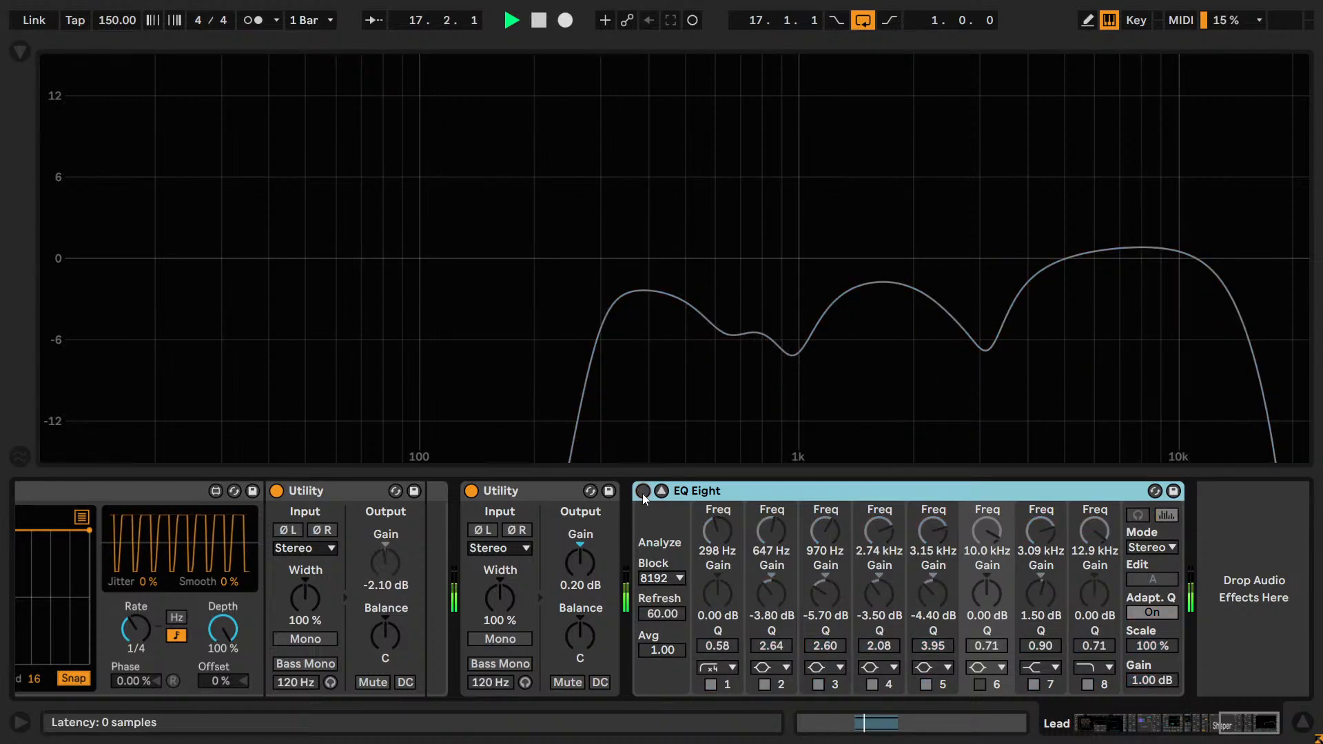
left_click(642, 491)
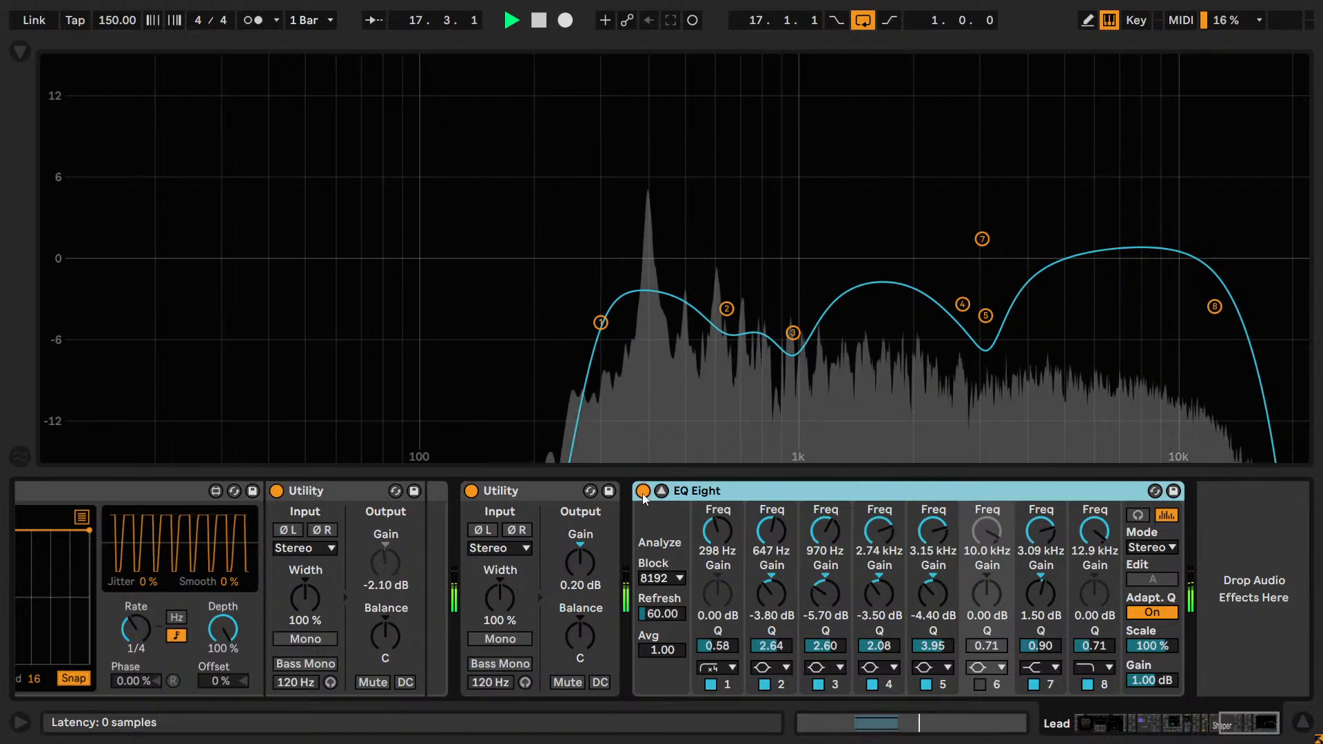
key("space")
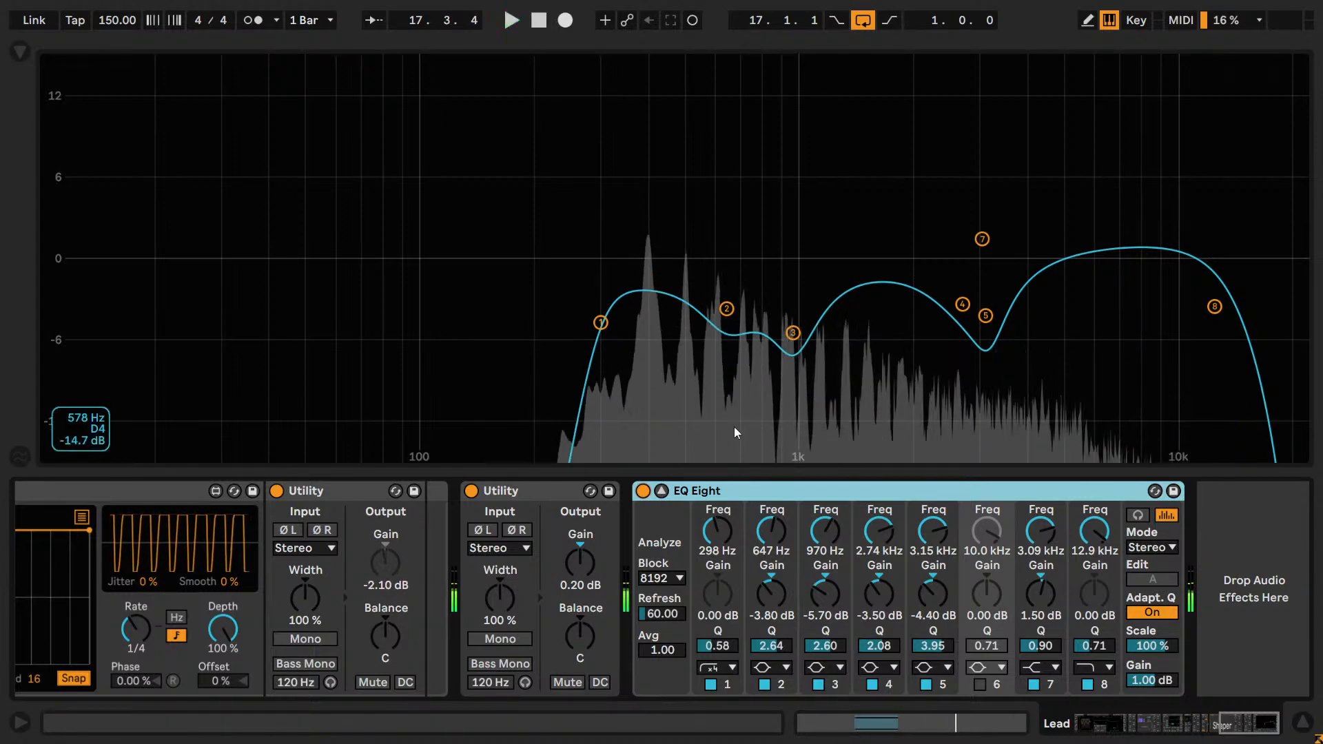
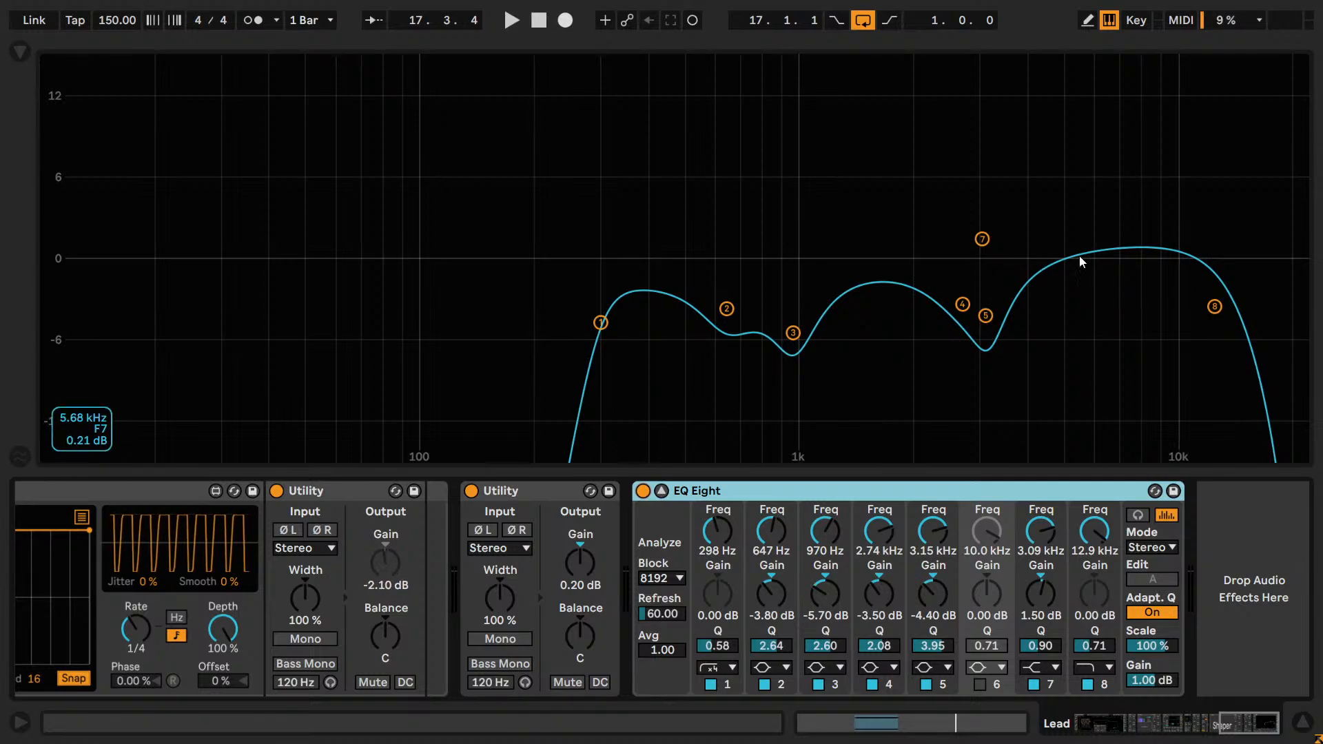
Play the loop and compare the lead with EQ Eight's band 7 switched off and on.
key("space")
left_click(1035, 682)
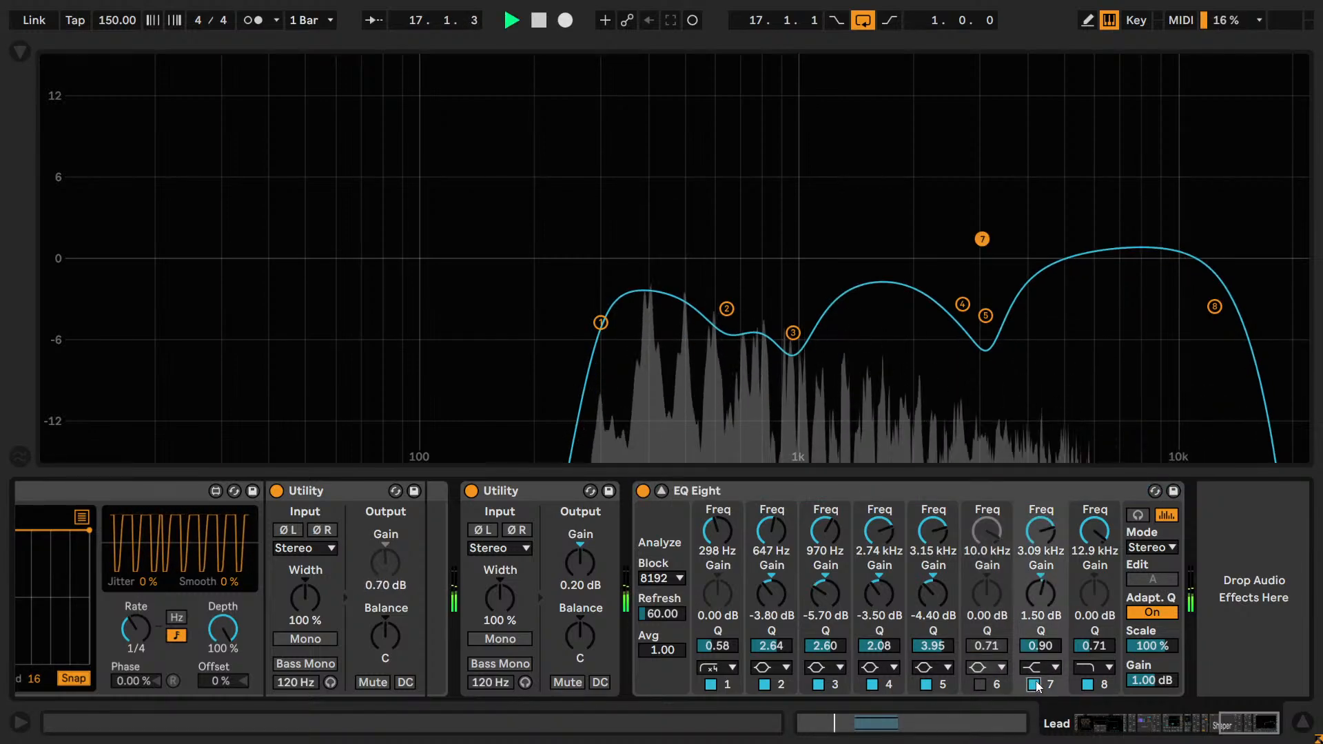
left_click(1036, 683)
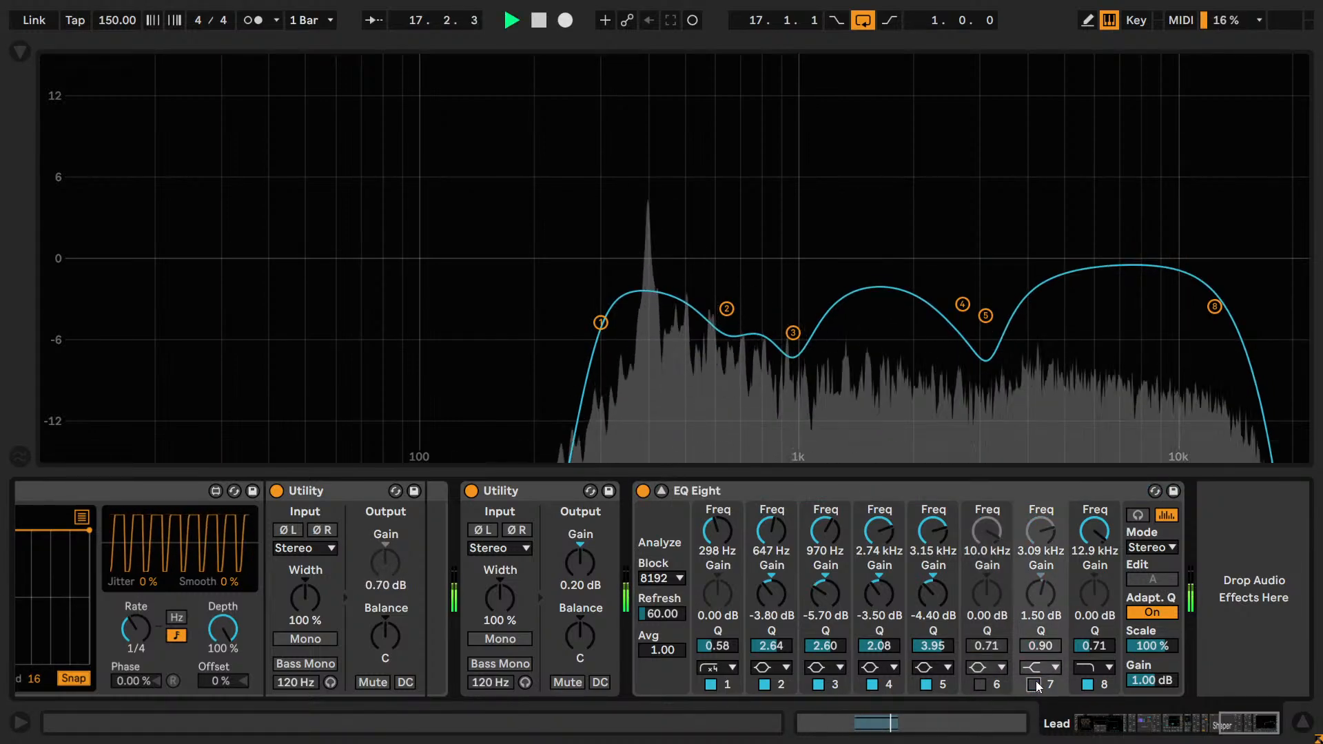
left_click(1035, 682)
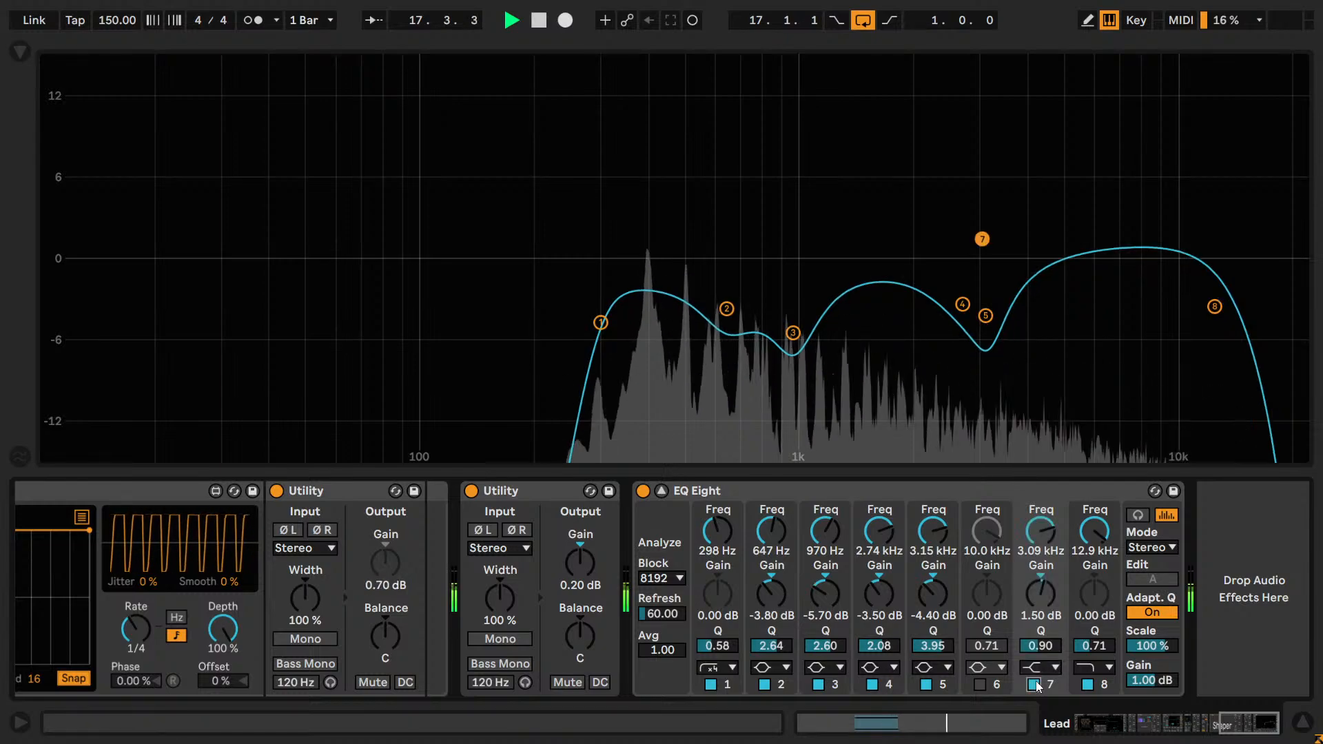
Lower band 7's gain in the lead's EQ Eight to 0.60 dB, comparing it against the band bypassed.
left_click_drag(1048, 590, 1054, 593)
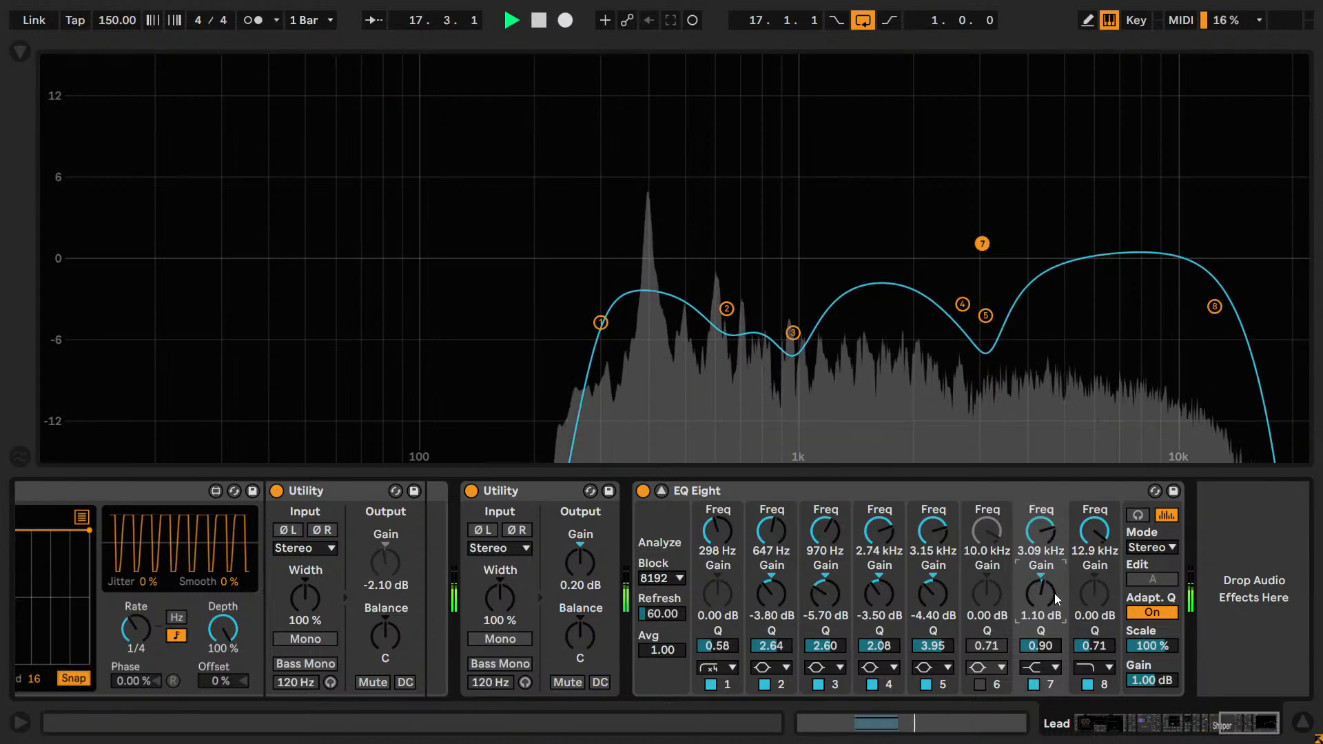
left_click(1034, 684)
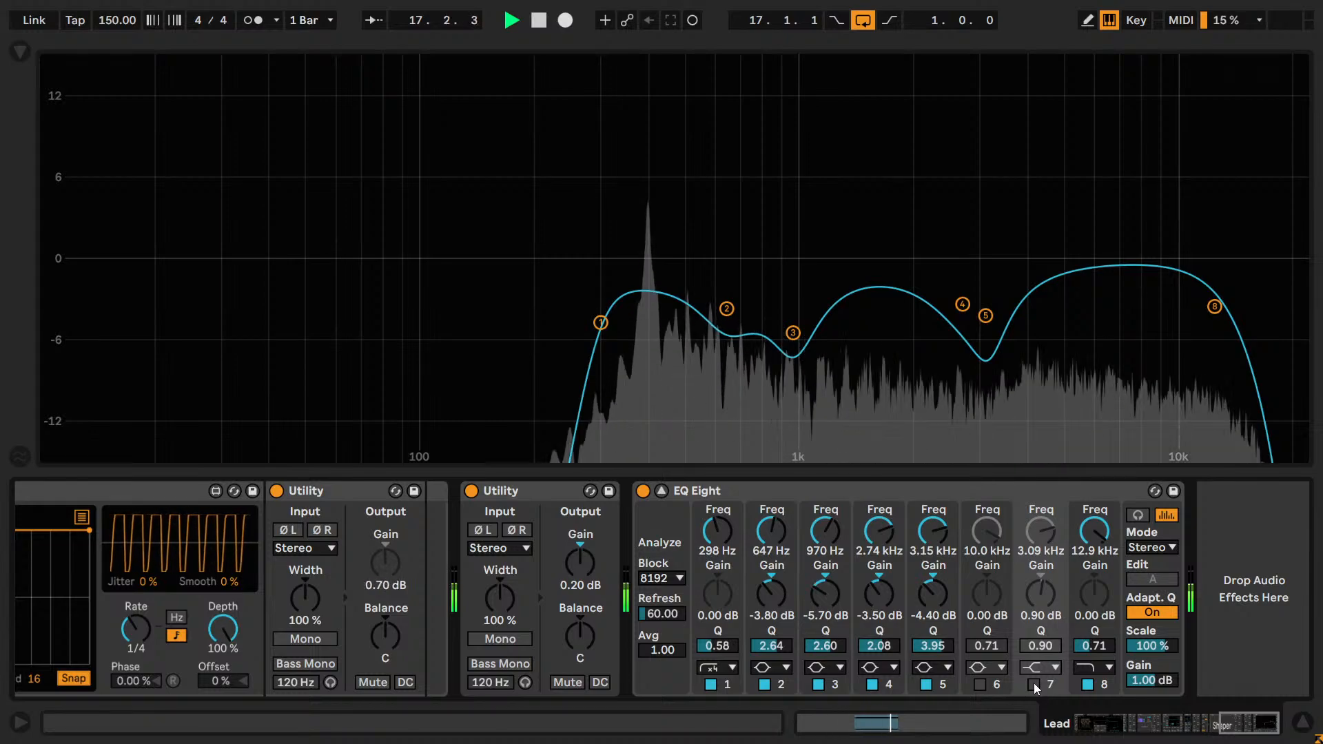
left_click(1033, 684)
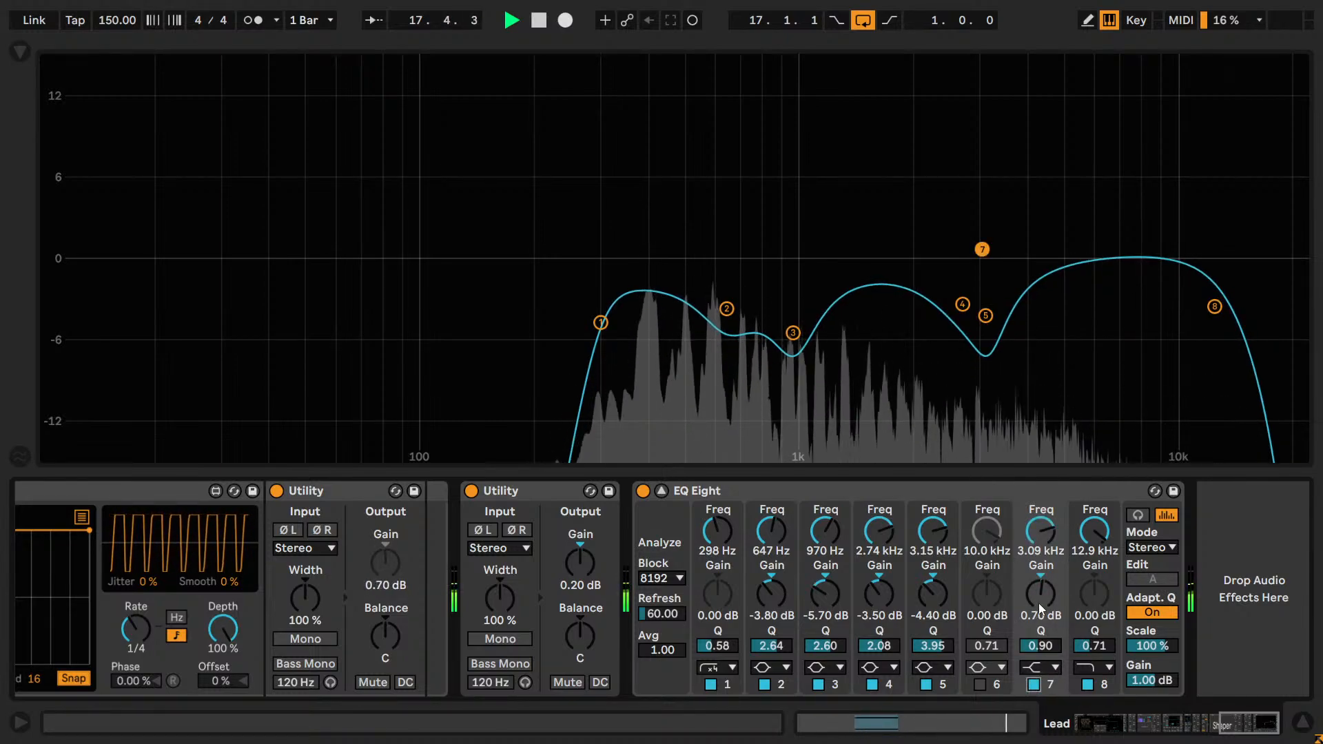
left_click_drag(1039, 602, 1037, 607)
left_click(1033, 684)
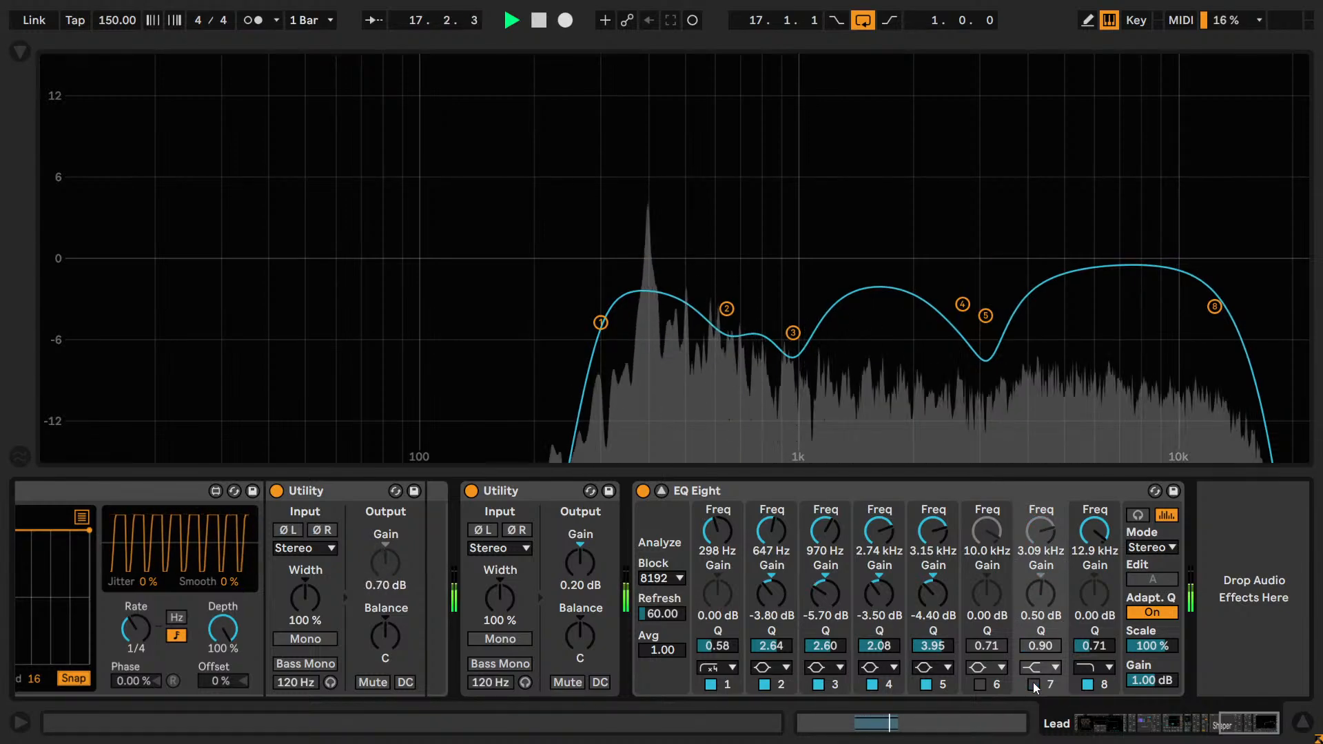
left_click(1033, 684)
left_click_drag(1040, 601, 1048, 600)
left_click(1033, 682)
left_click(1033, 682)
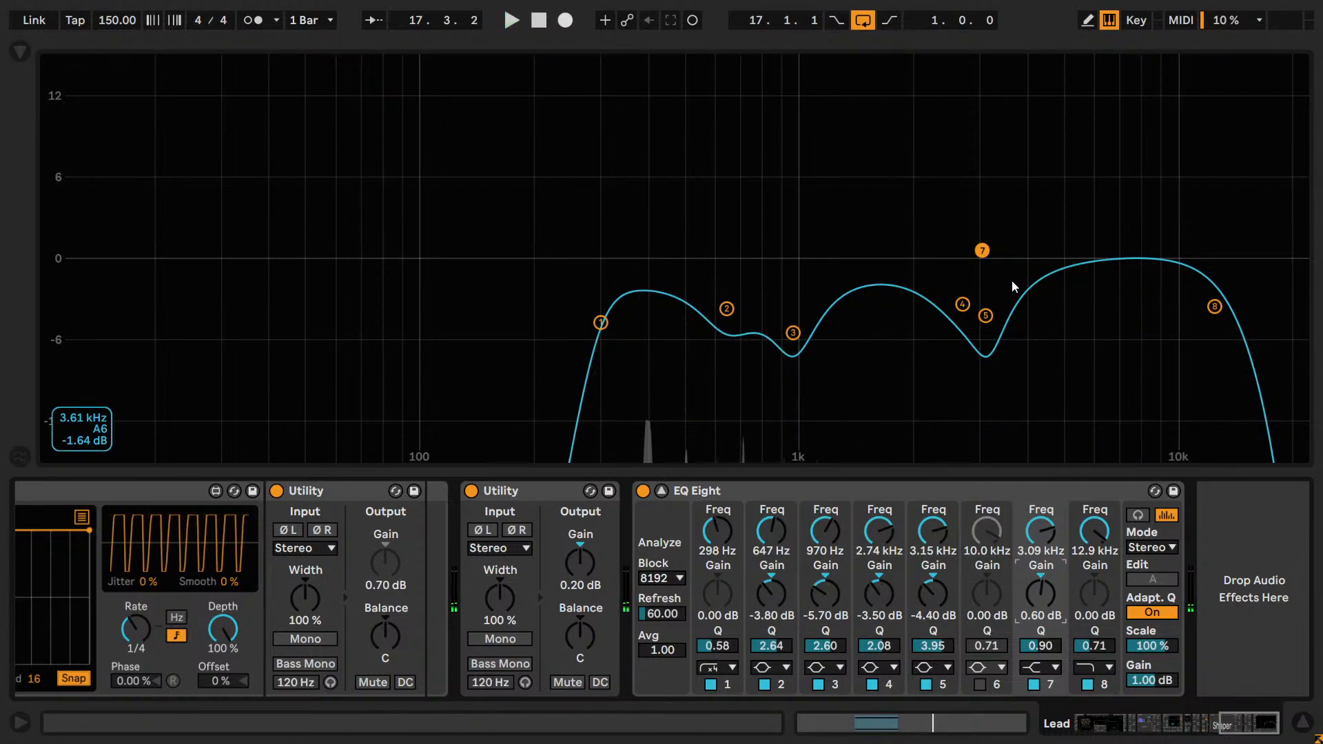
Return to the arrangement and reactivate the Perc group track.
left_click(662, 491)
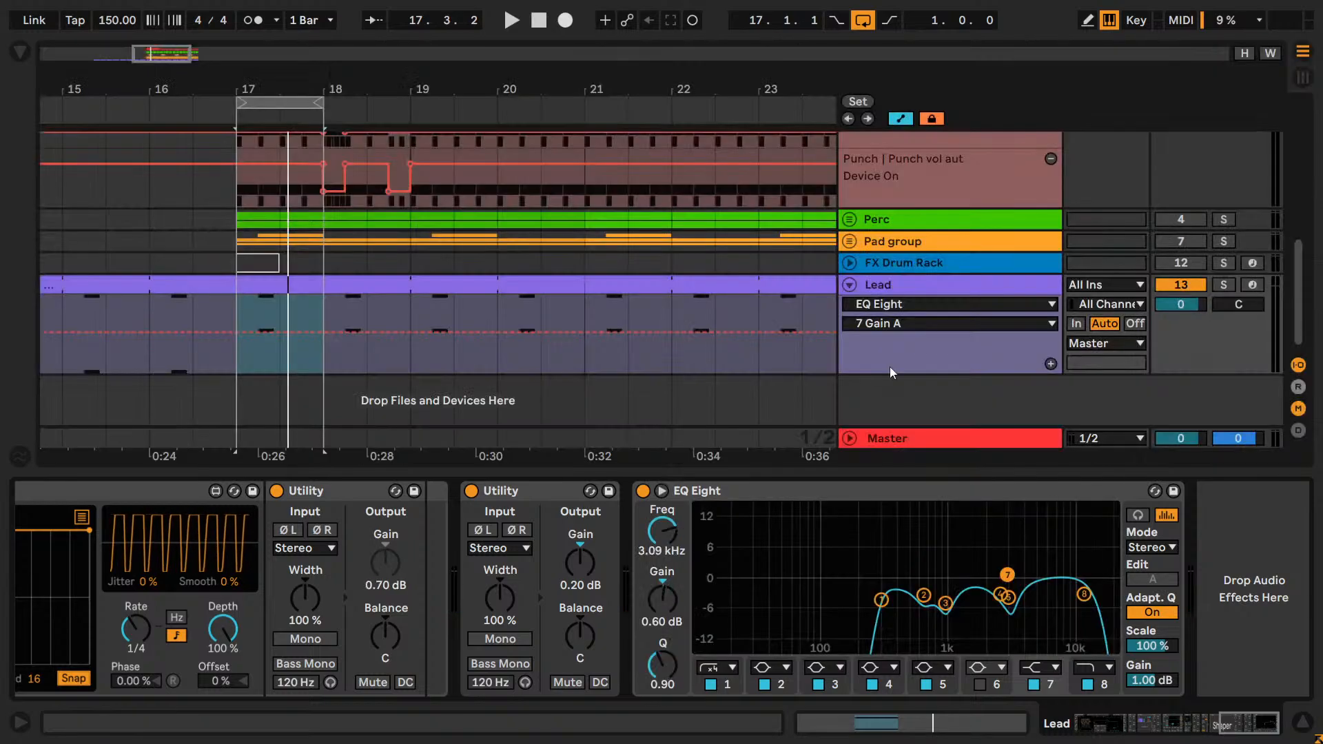
scroll(1188, 253, "up", 6)
scroll(1188, 253, "down", 6)
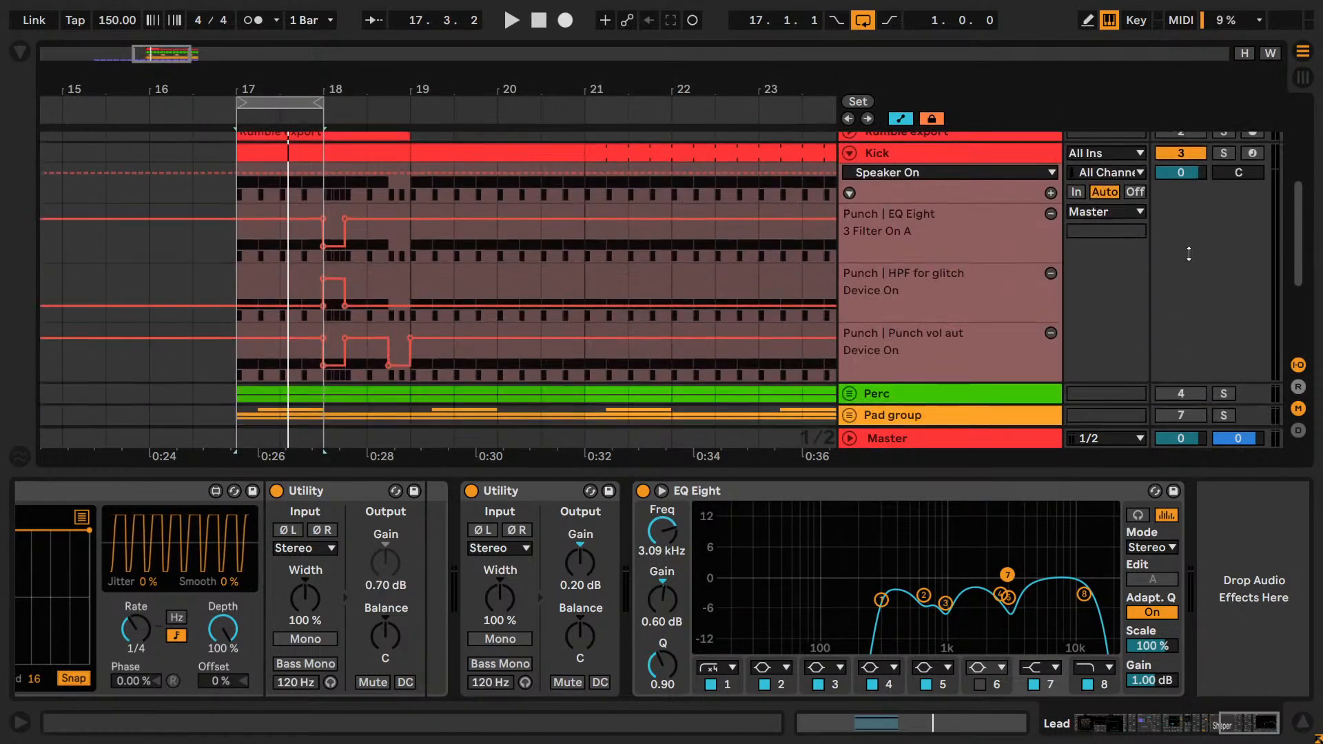
left_click(1181, 222)
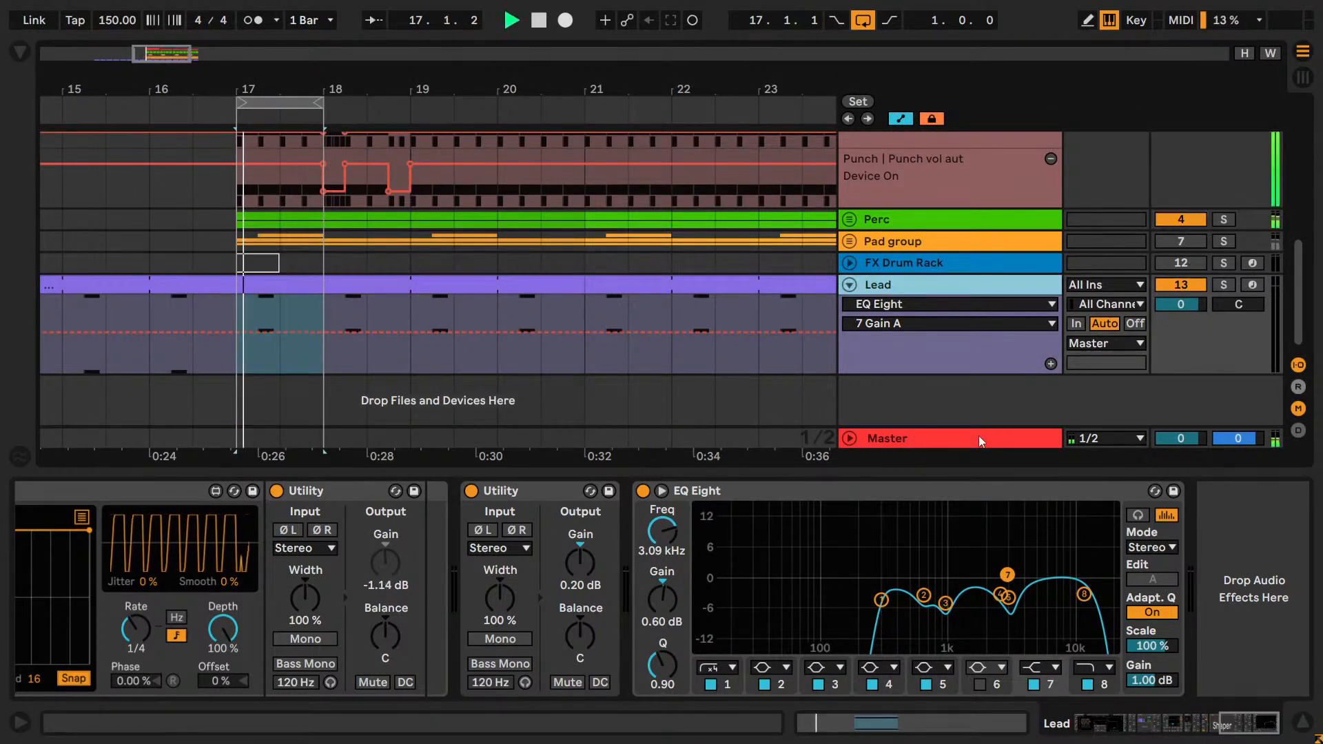
Try output gains of 2.00, 1.60 and 1.40 dB on the lead's EQ Eight during playback.
left_click(660, 491)
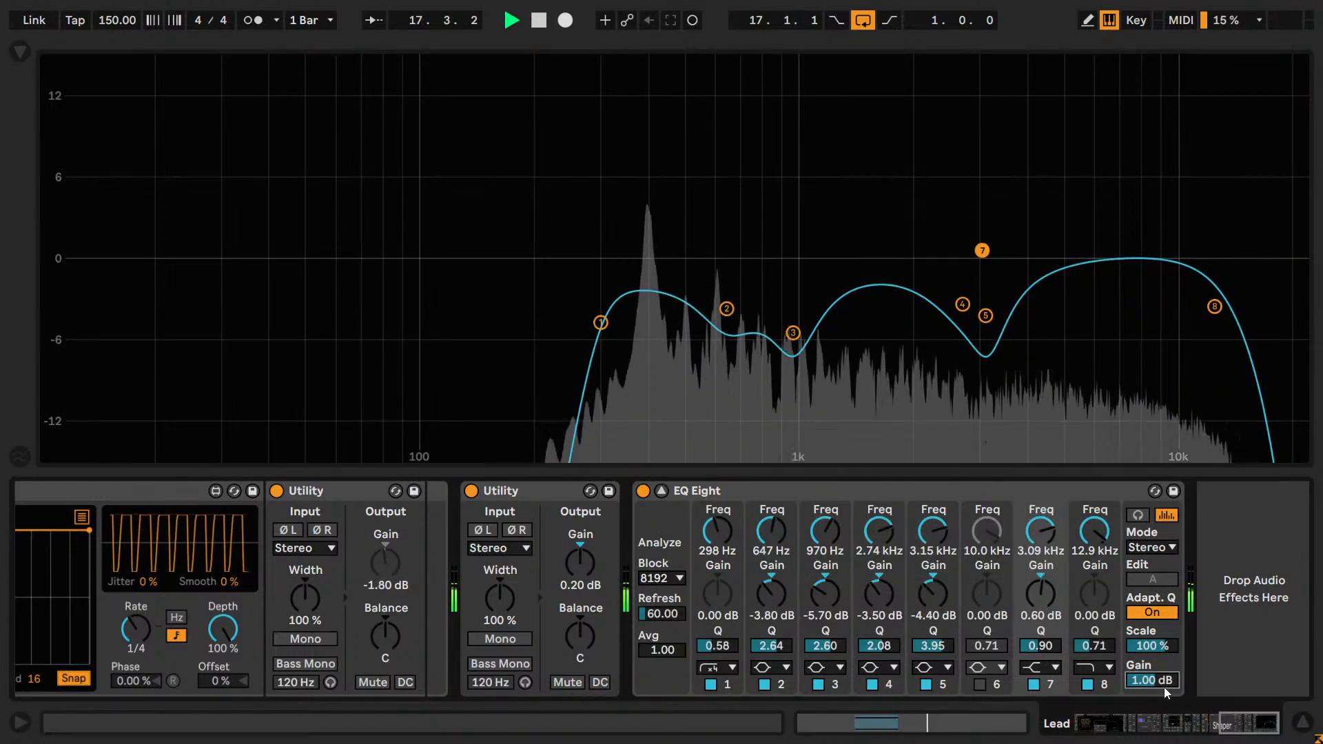
left_click_drag(1163, 681, 1168, 660)
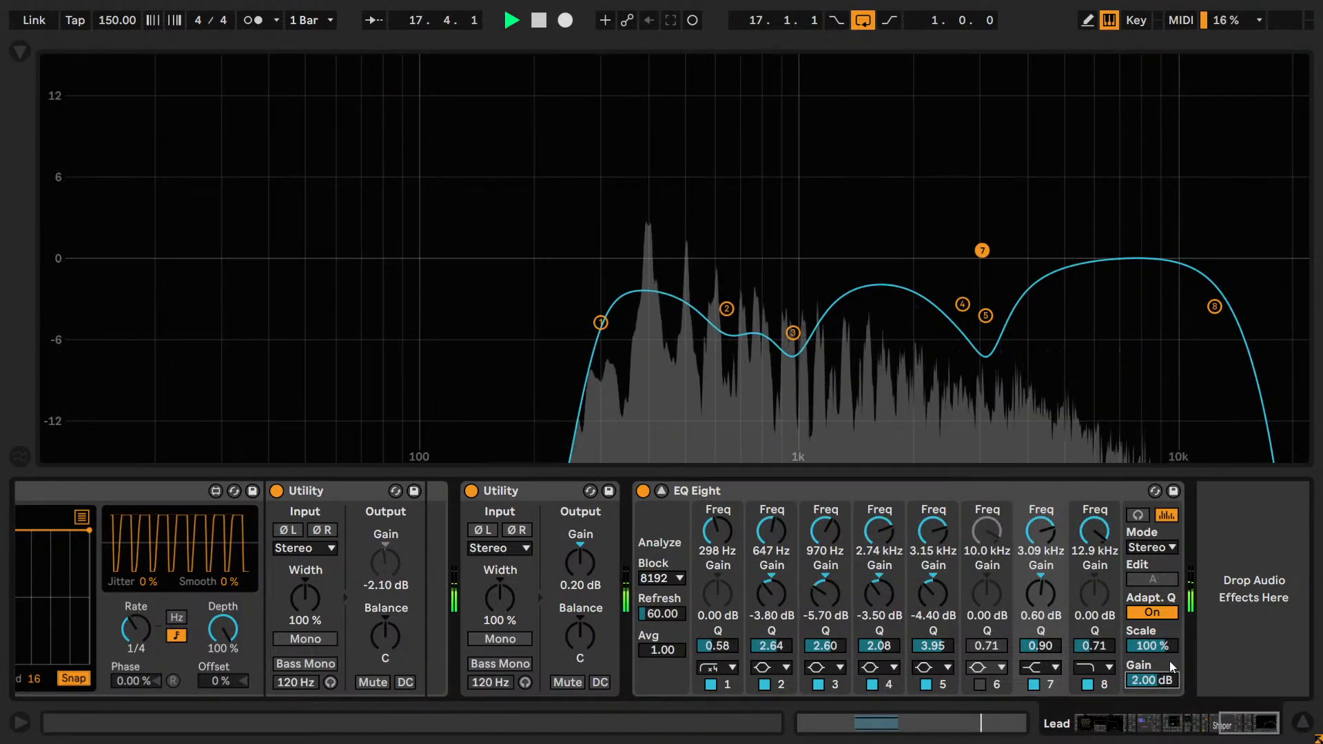
type("1.6")
key("Return")
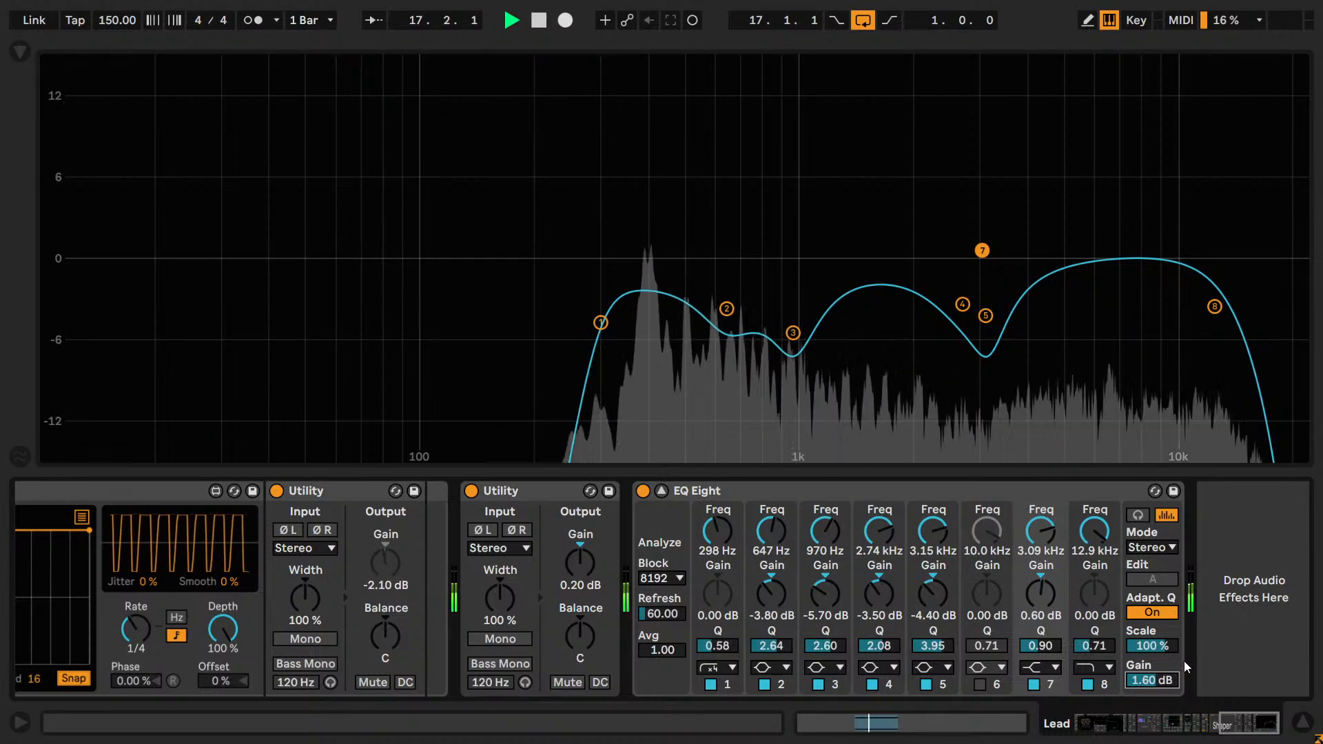
type("1.4")
key("Return")
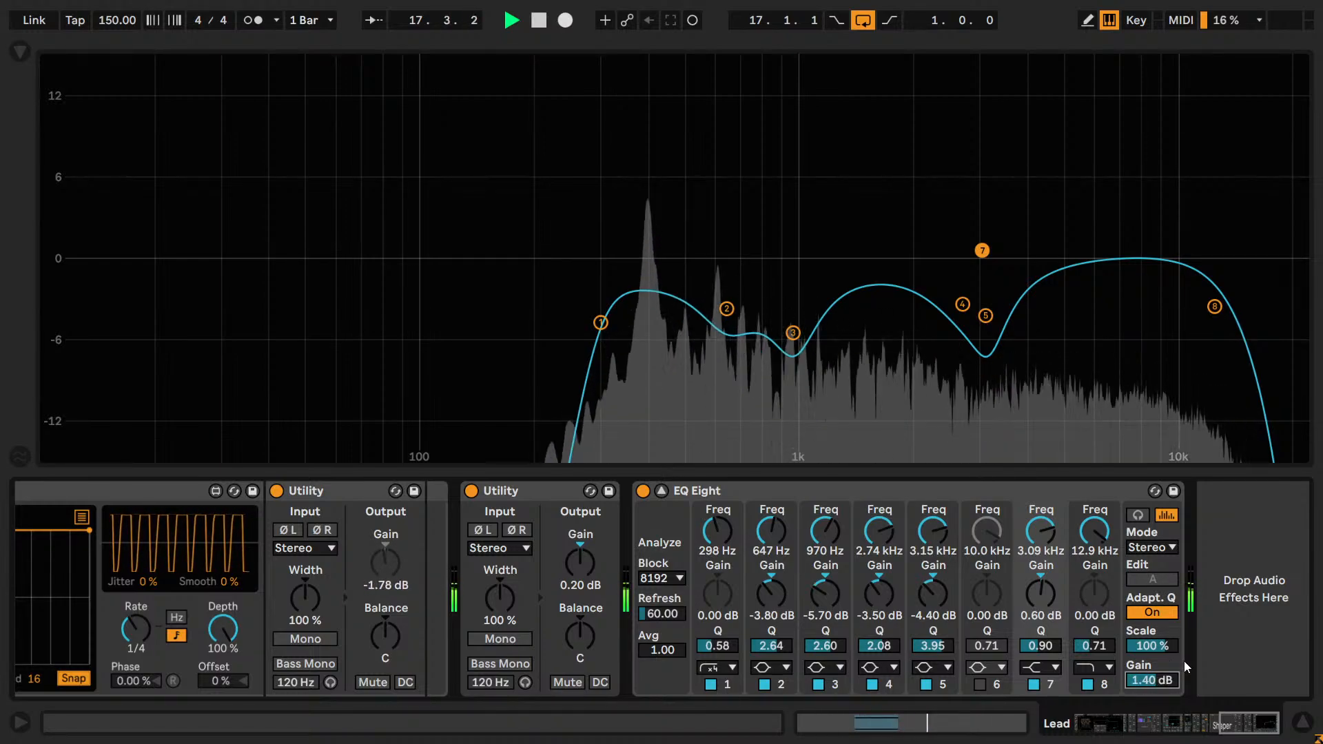
type("1.6")
key("Return")
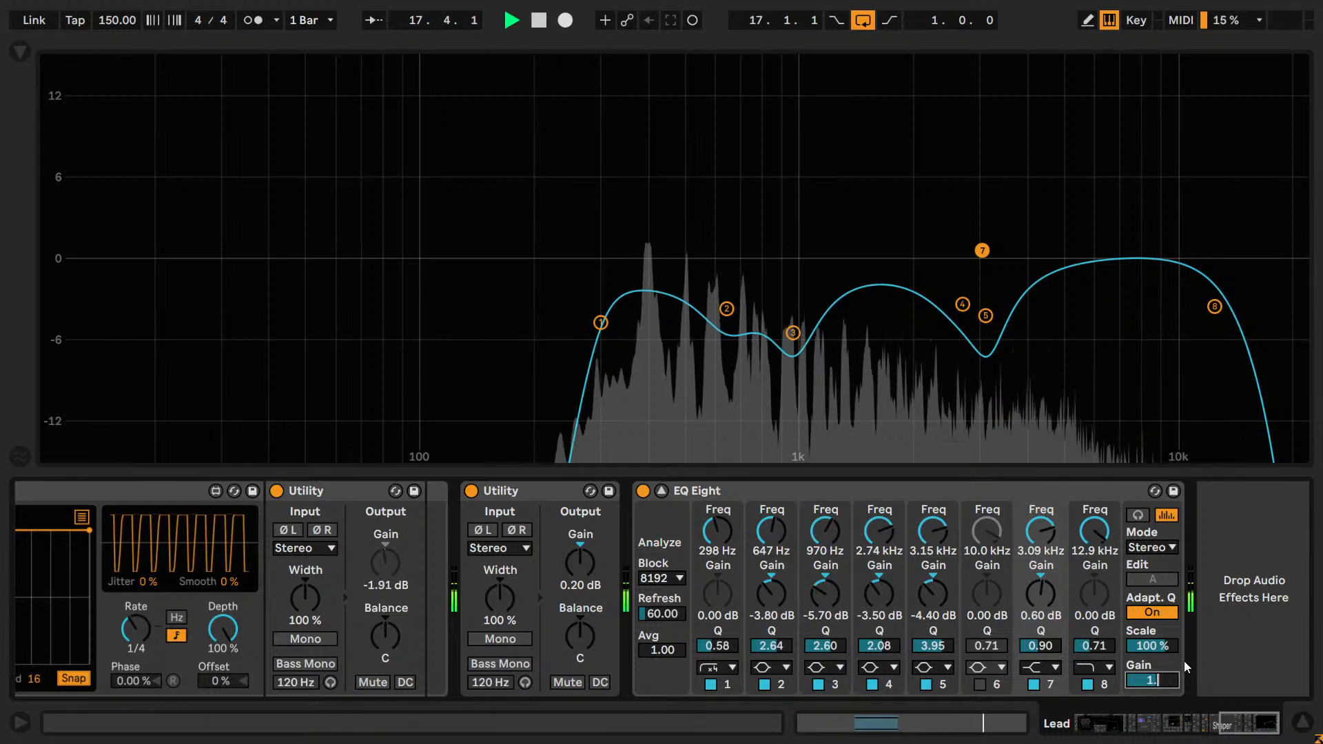
type("1.4")
key("Return")
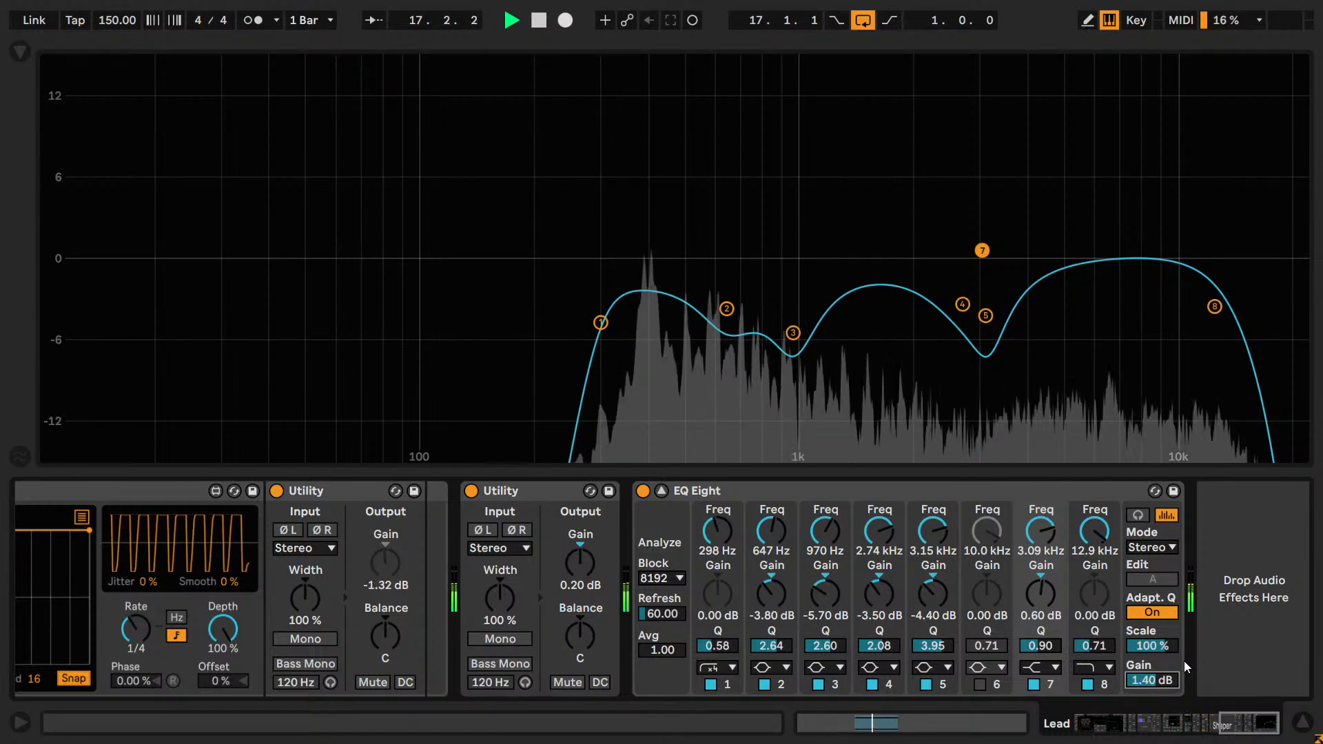
Set the output gain of the lead's EQ Eight to 1.30 dB and save the Set.
key("Down")
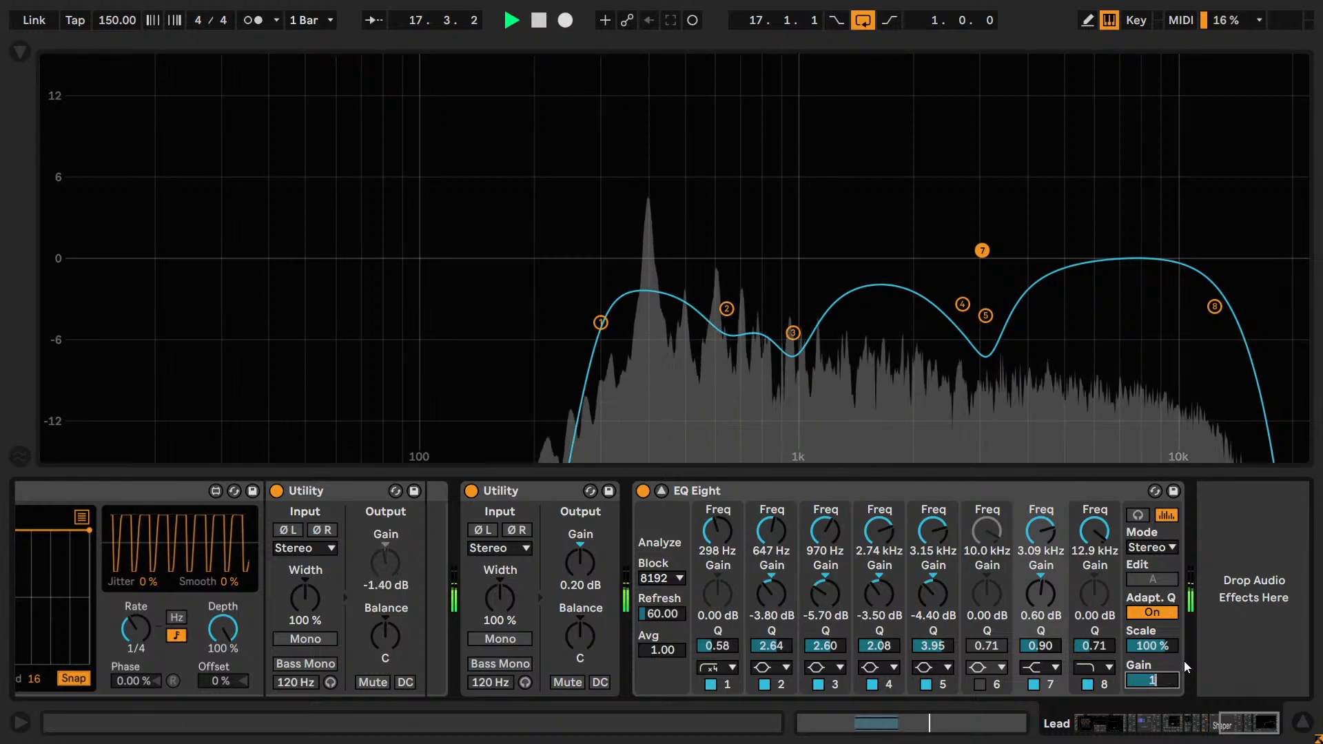
type("1.2")
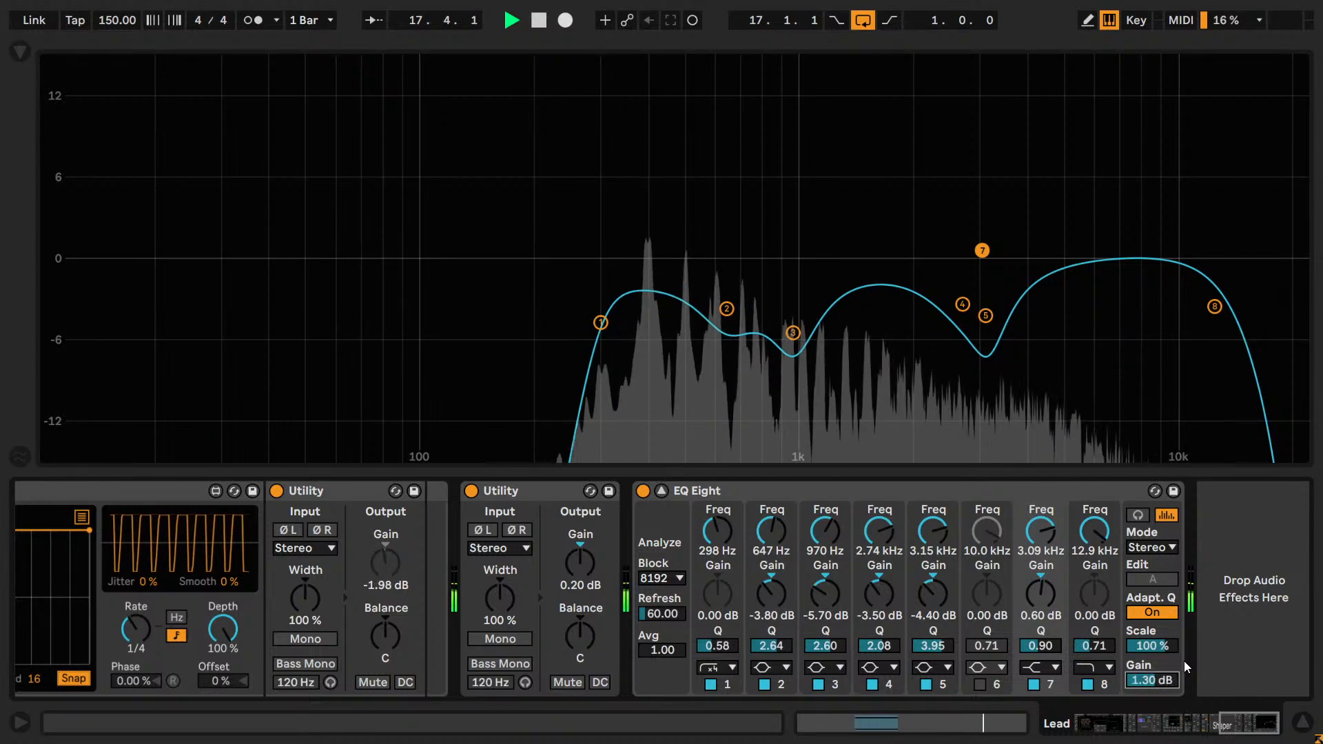
key("Return")
key("Up")
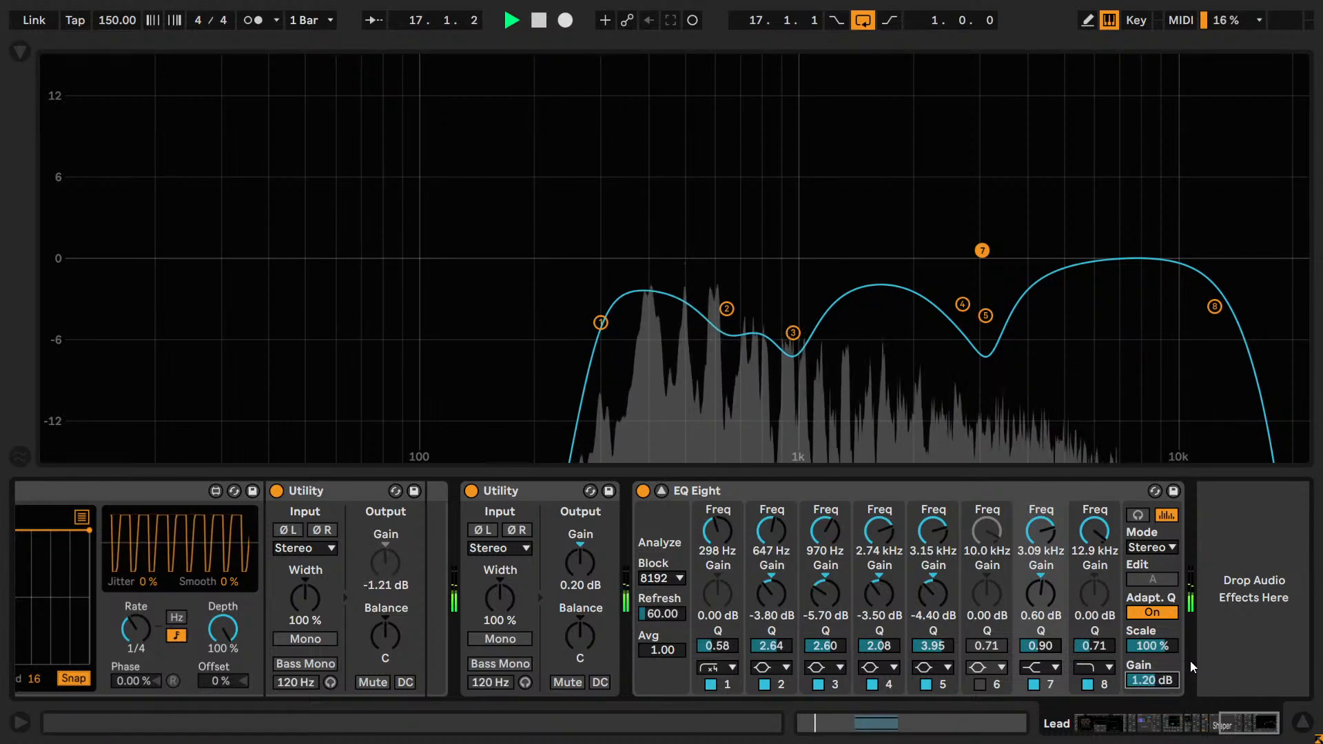
key("ctrl+s")
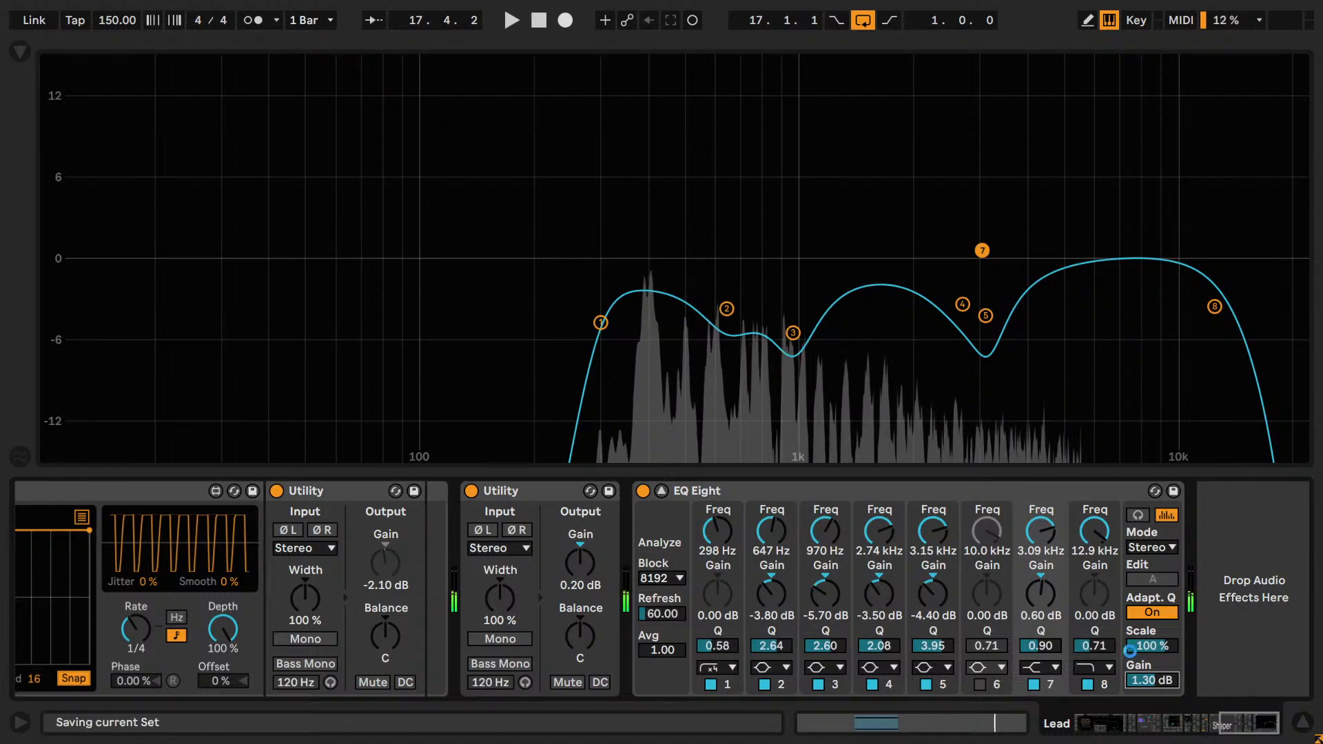
Solo the Lead track in the arrangement and select the Dry chain in its Dry + Reverb rack.
left_click(662, 491)
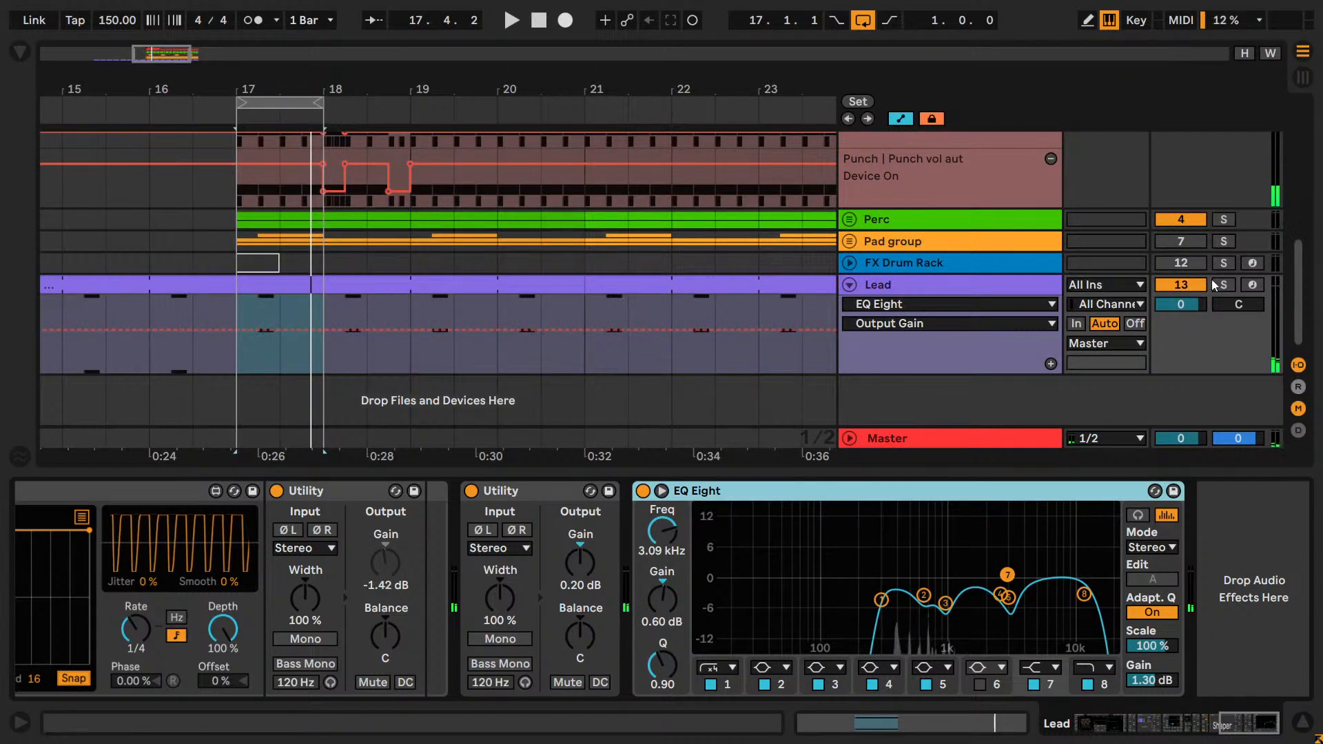
left_click(1222, 285)
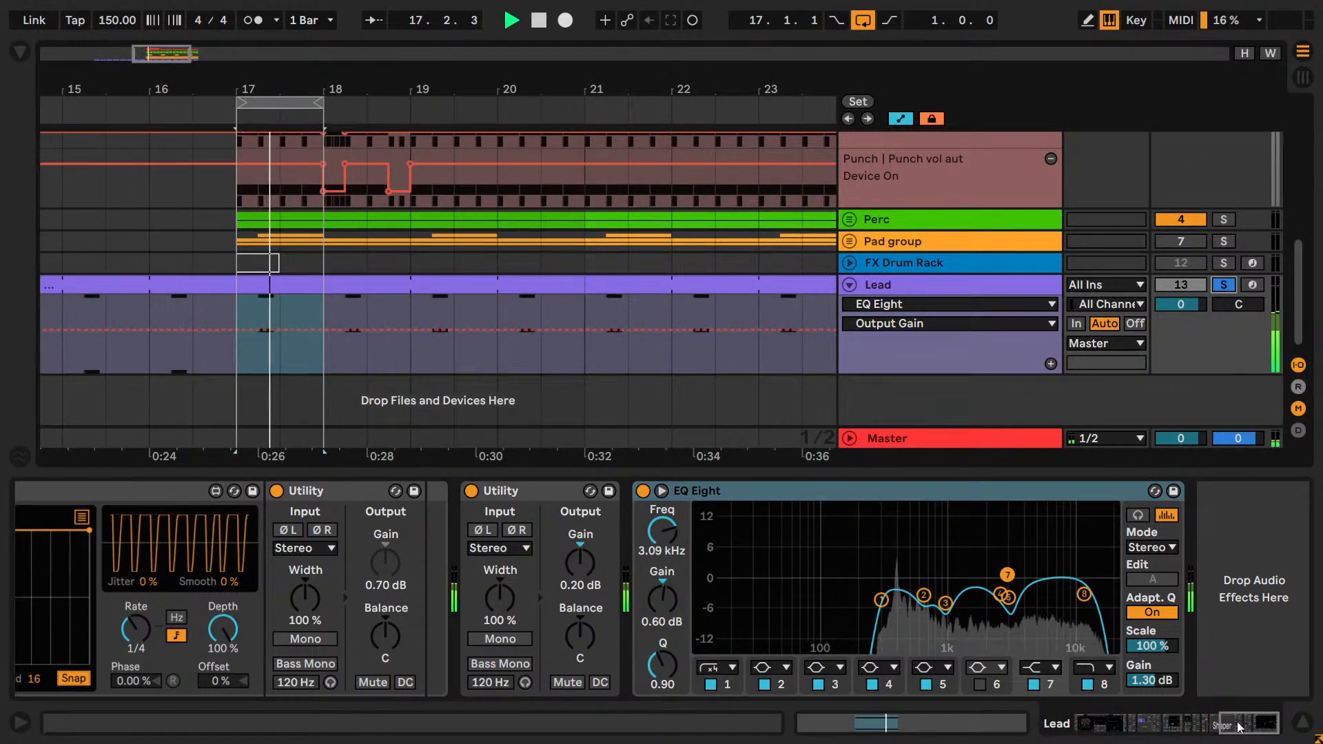
left_click_drag(1236, 726, 1152, 722)
key("space")
left_click(184, 546)
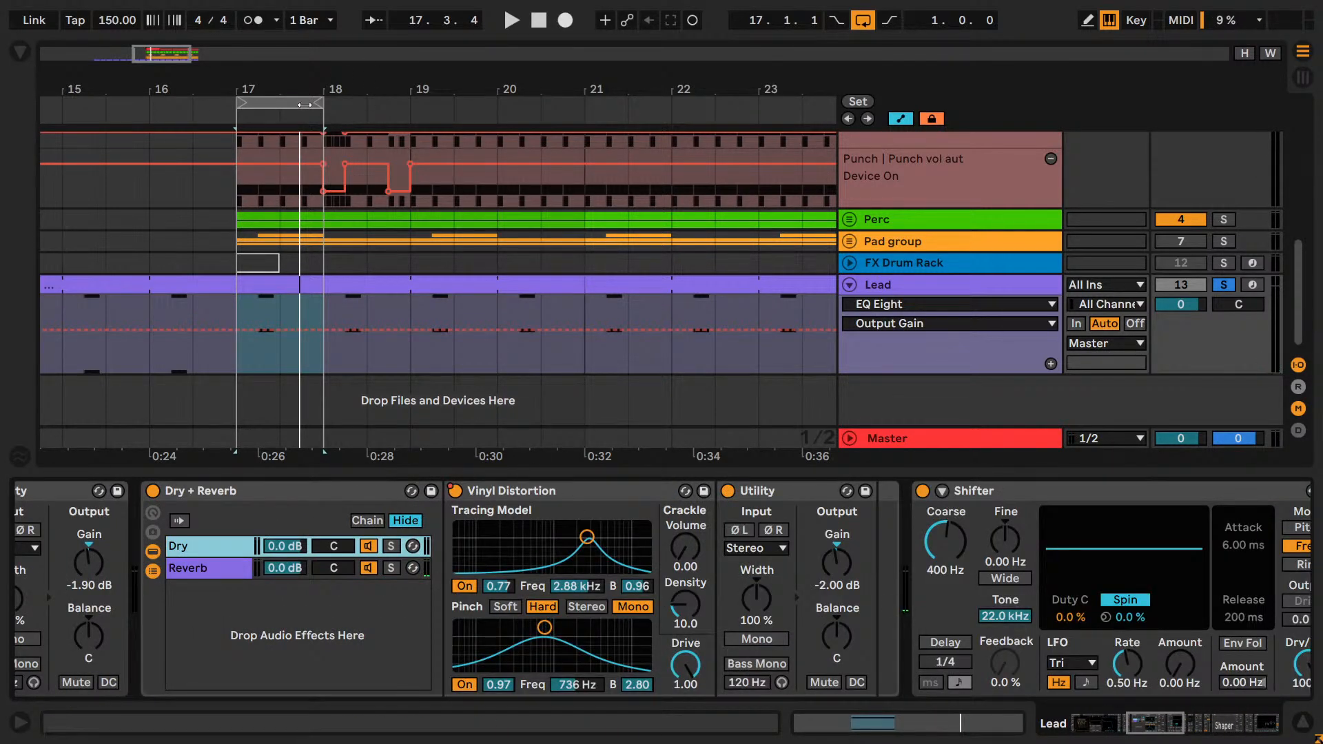
Loop the arrangement from bar 14 to bar 21 and take the Lead track out of solo.
left_click_drag(304, 104, 600, 100)
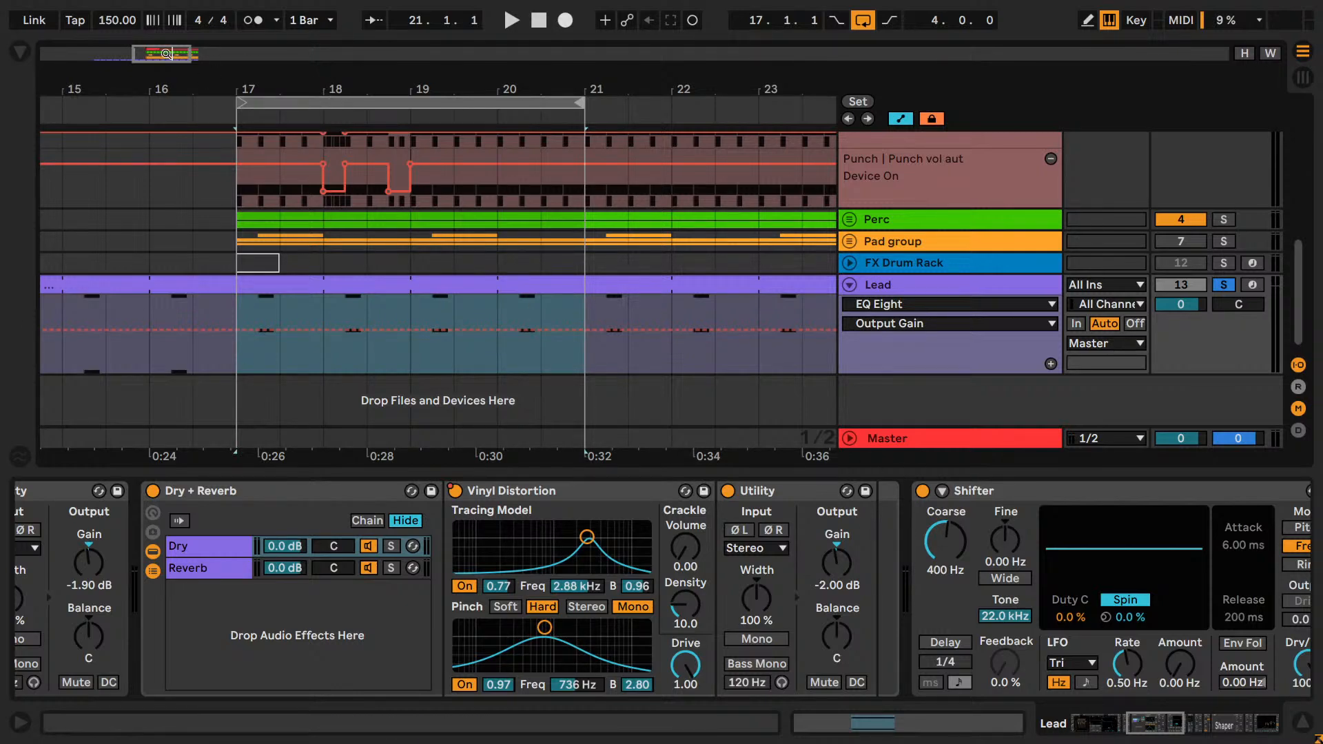
left_click_drag(167, 54, 166, 31)
left_click_drag(417, 102, 310, 102)
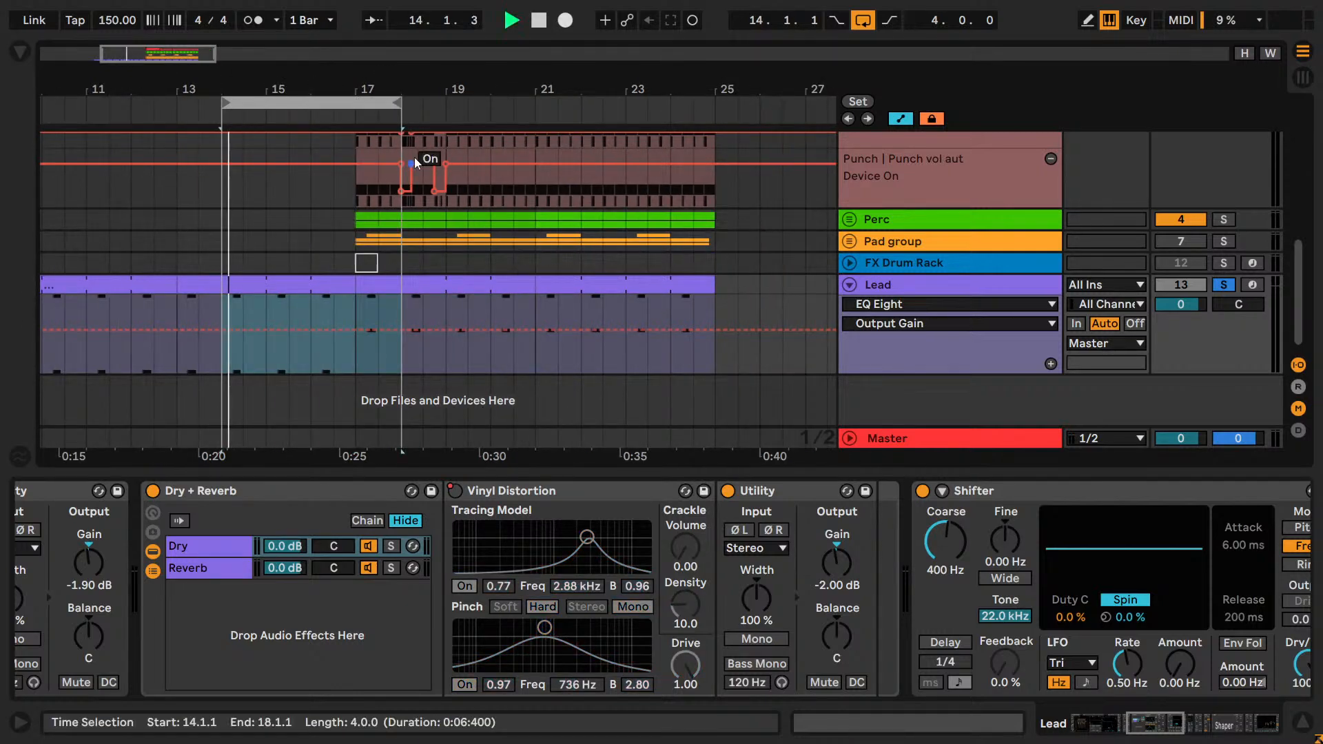
left_click_drag(436, 102, 528, 110)
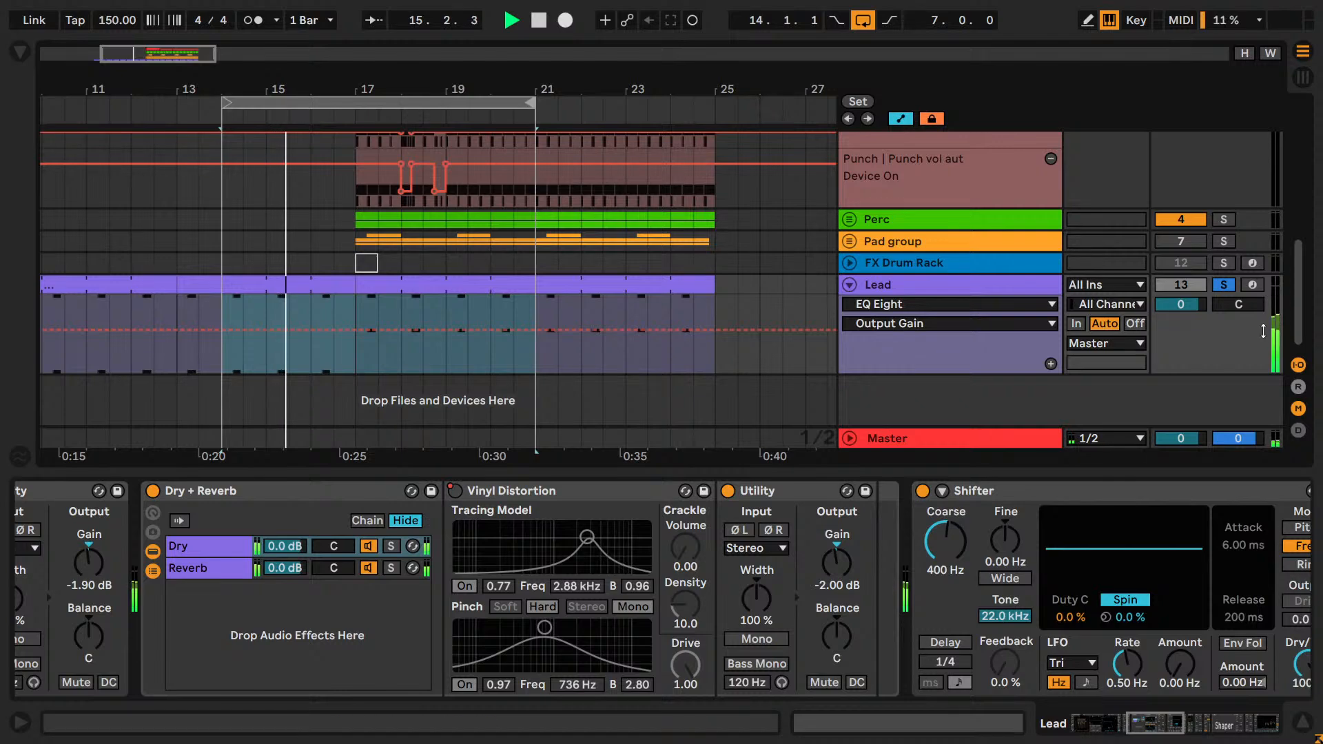
left_click(1233, 286)
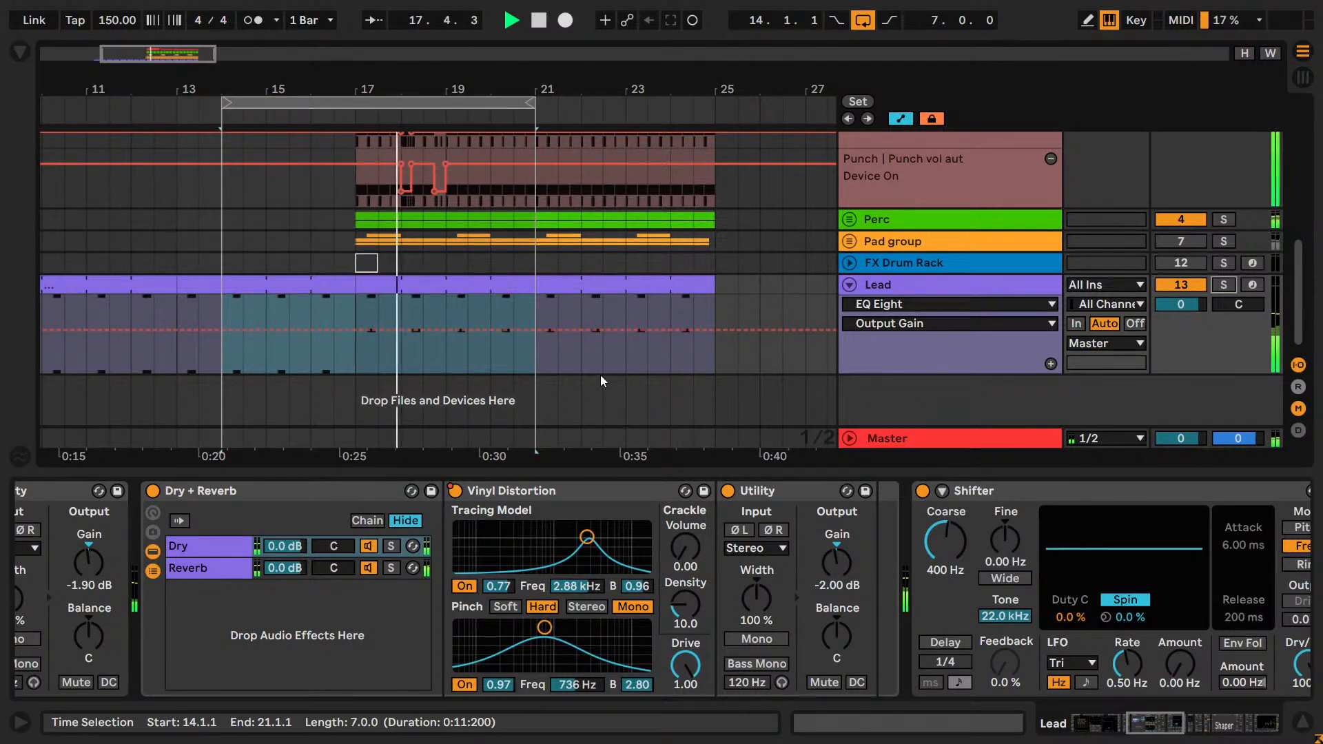
Save the Set and set the arrangement loop to 8 bars, from bar 17 to bar 25.
key("ctrl+s")
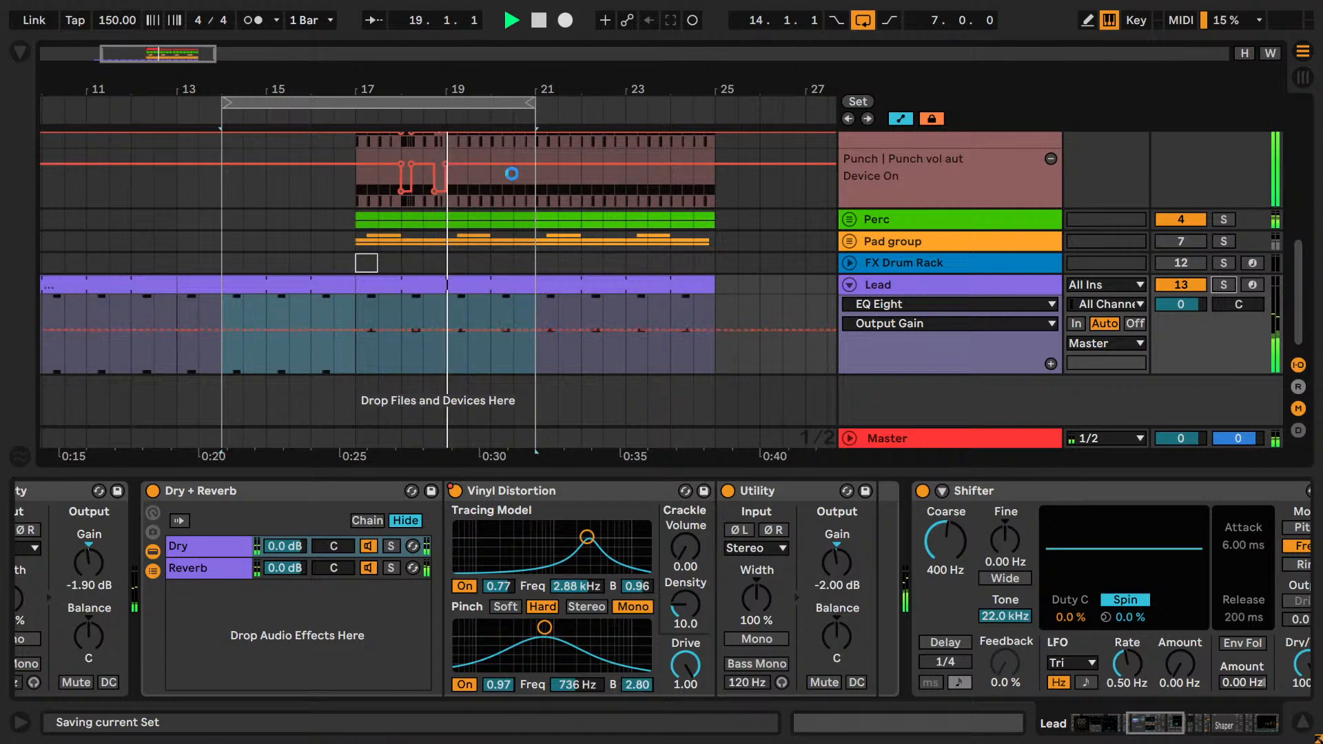
left_click_drag(532, 97, 676, 111)
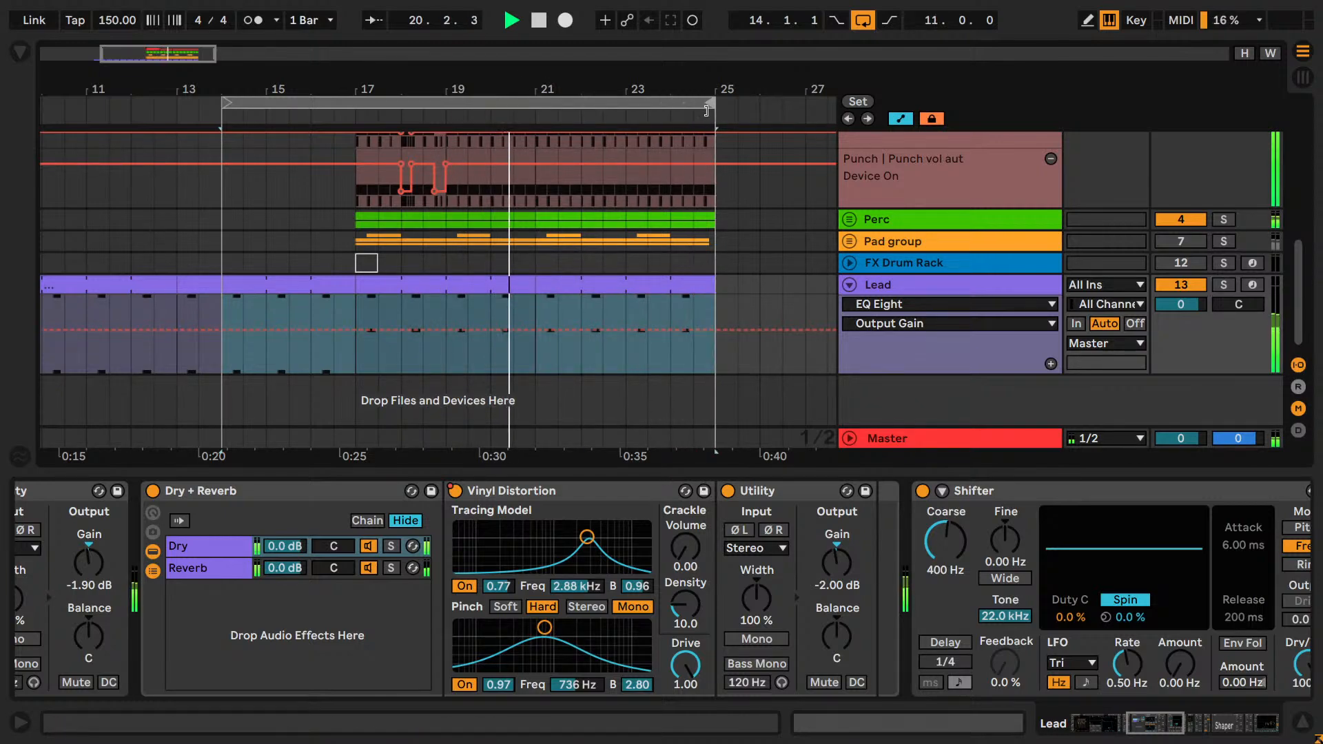
left_click_drag(234, 108, 334, 104)
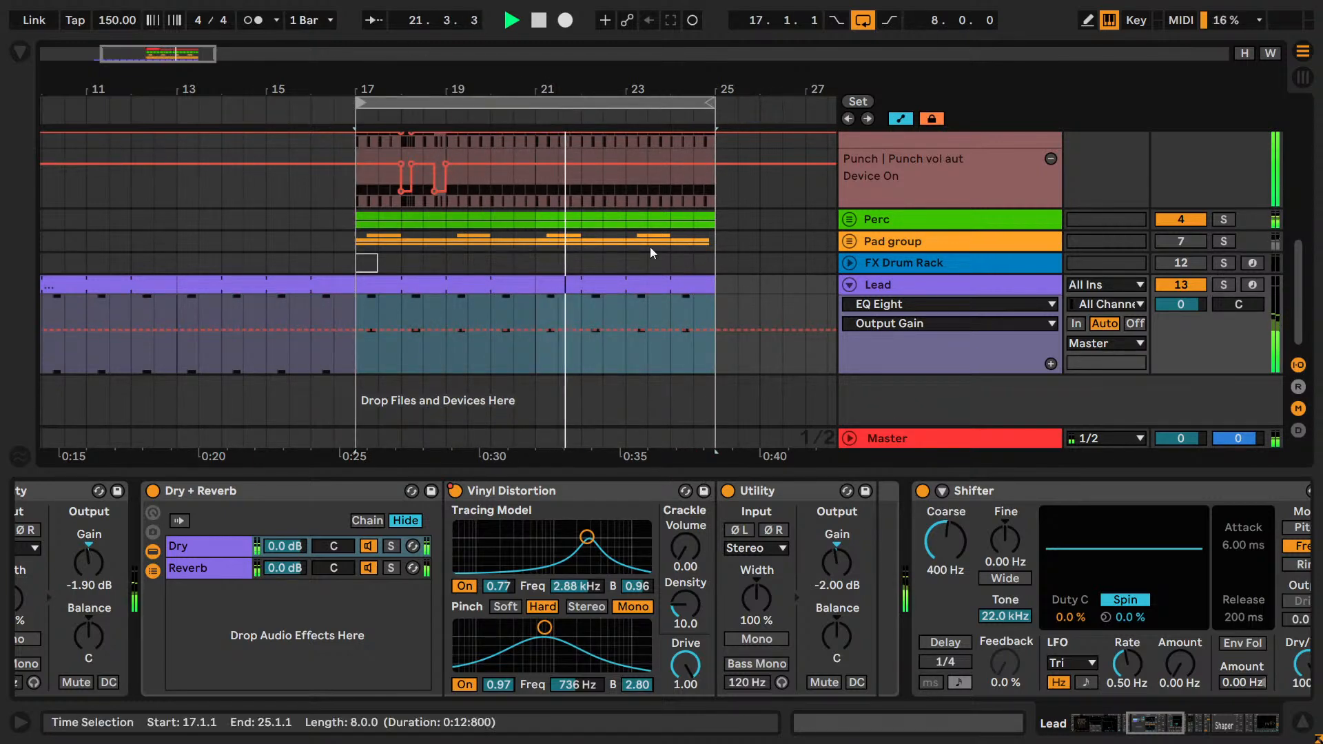
Unfold the Perc group and examine its effects chain and the Cymbal track's devices through to the EQ Eight.
left_click(849, 219)
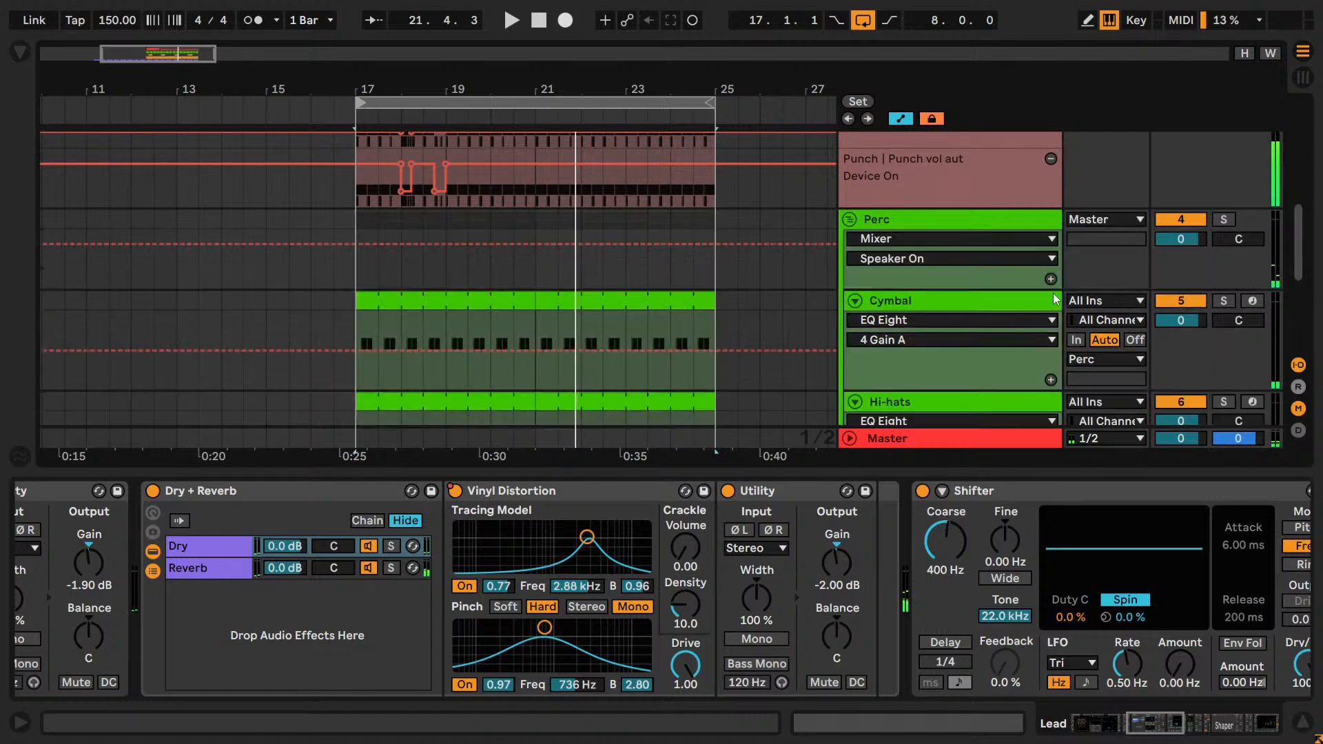
left_click(923, 204)
left_click(940, 218)
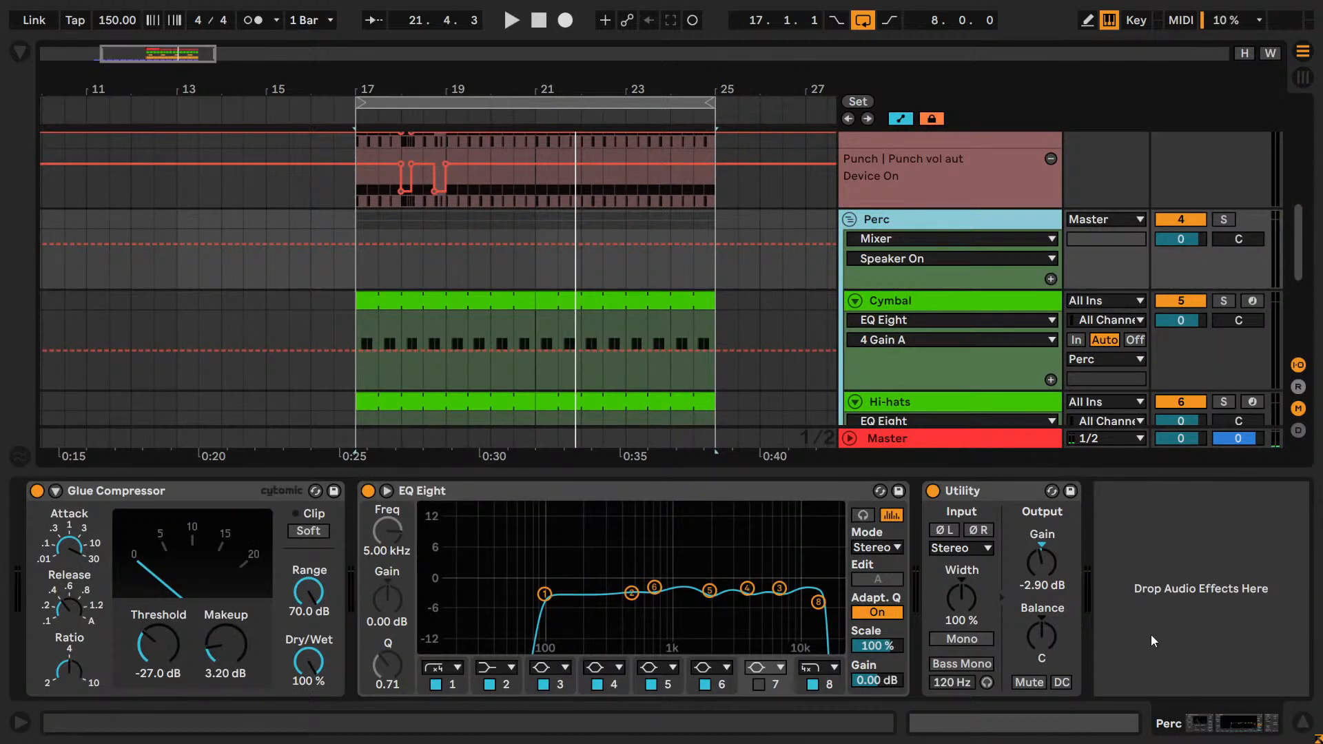
left_click(932, 296)
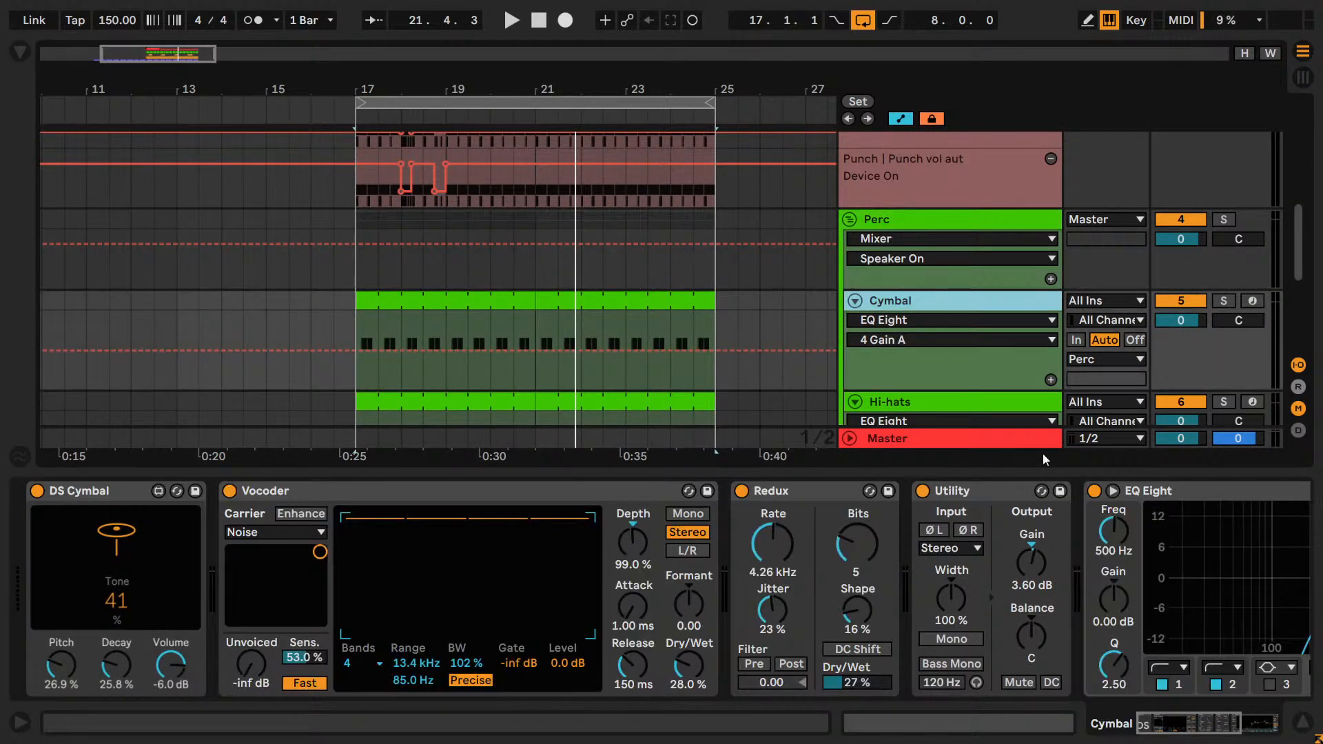
left_click(1238, 722)
scroll(941, 312, "down", 4)
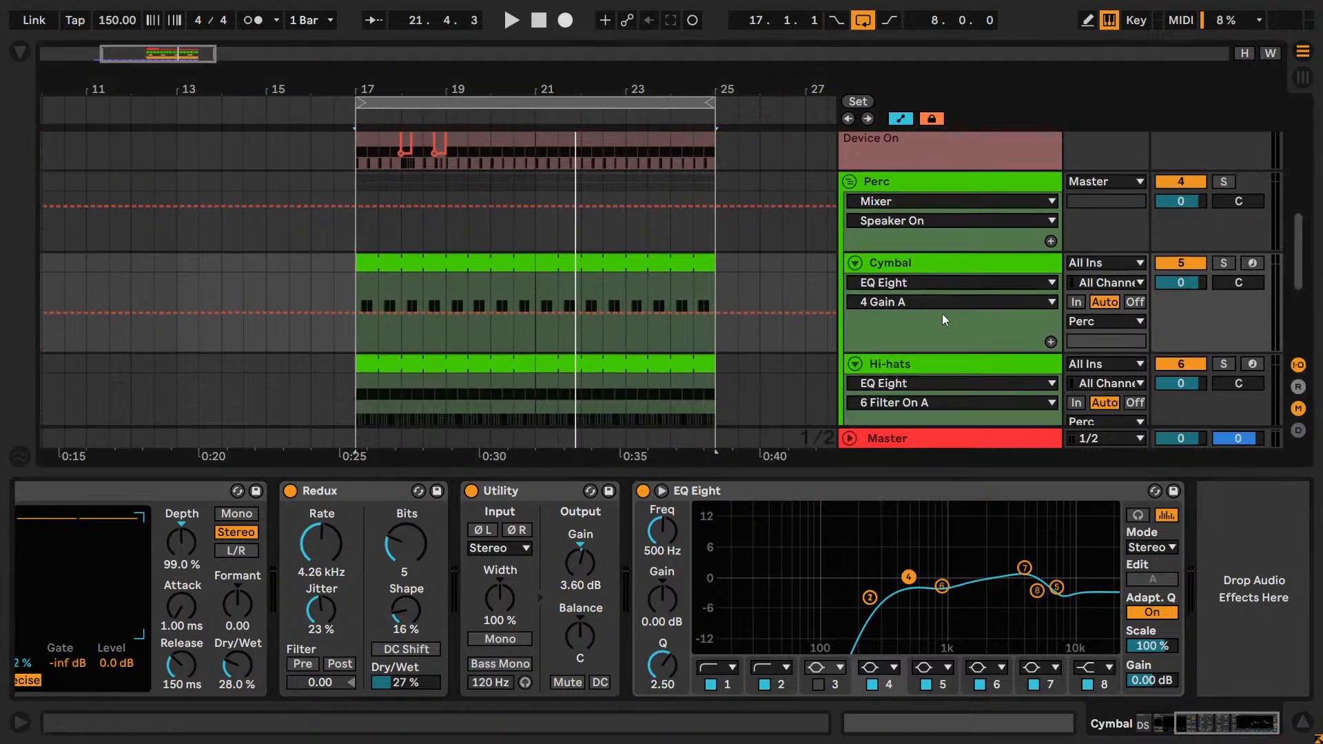
Examine the Hi-hats Drum Rack's individual hat chains and their devices, through to the Reverb chain in Hat 2's Dry + Reverb rack.
left_click(928, 287)
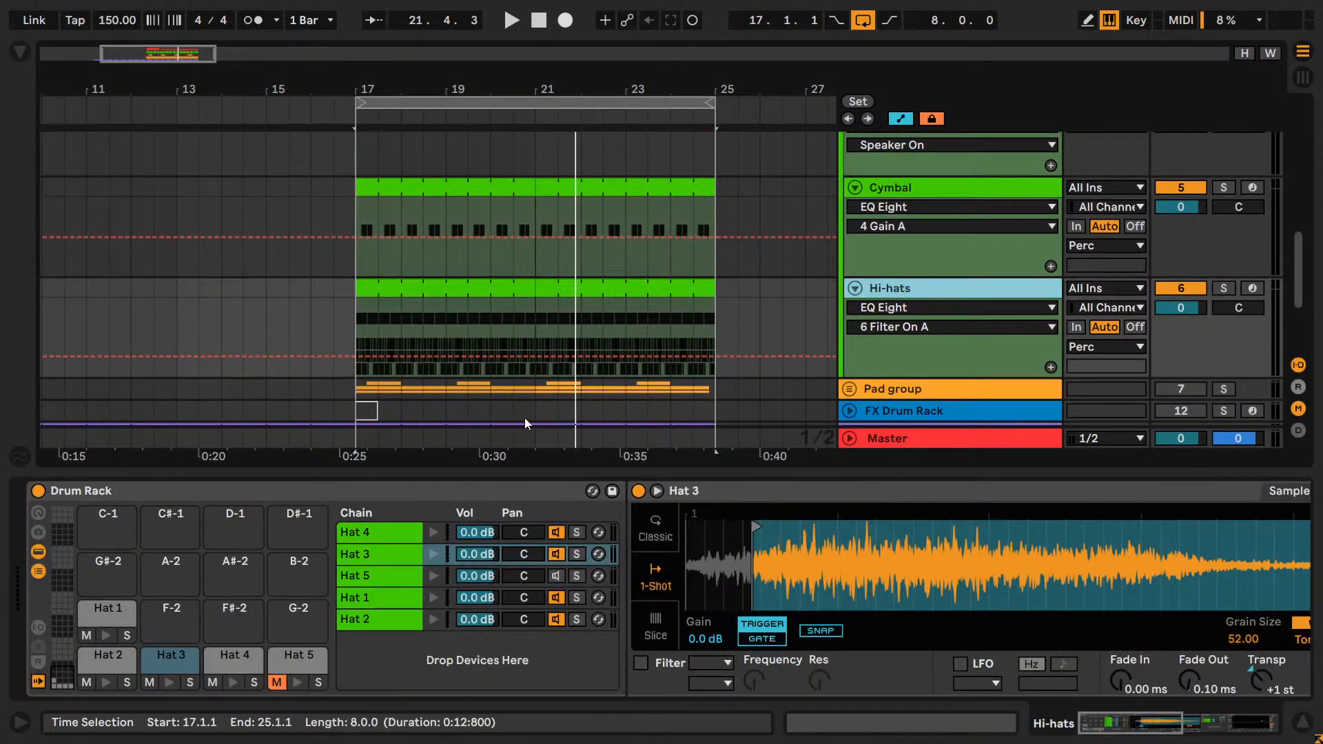
left_click(394, 532)
left_click(1258, 735)
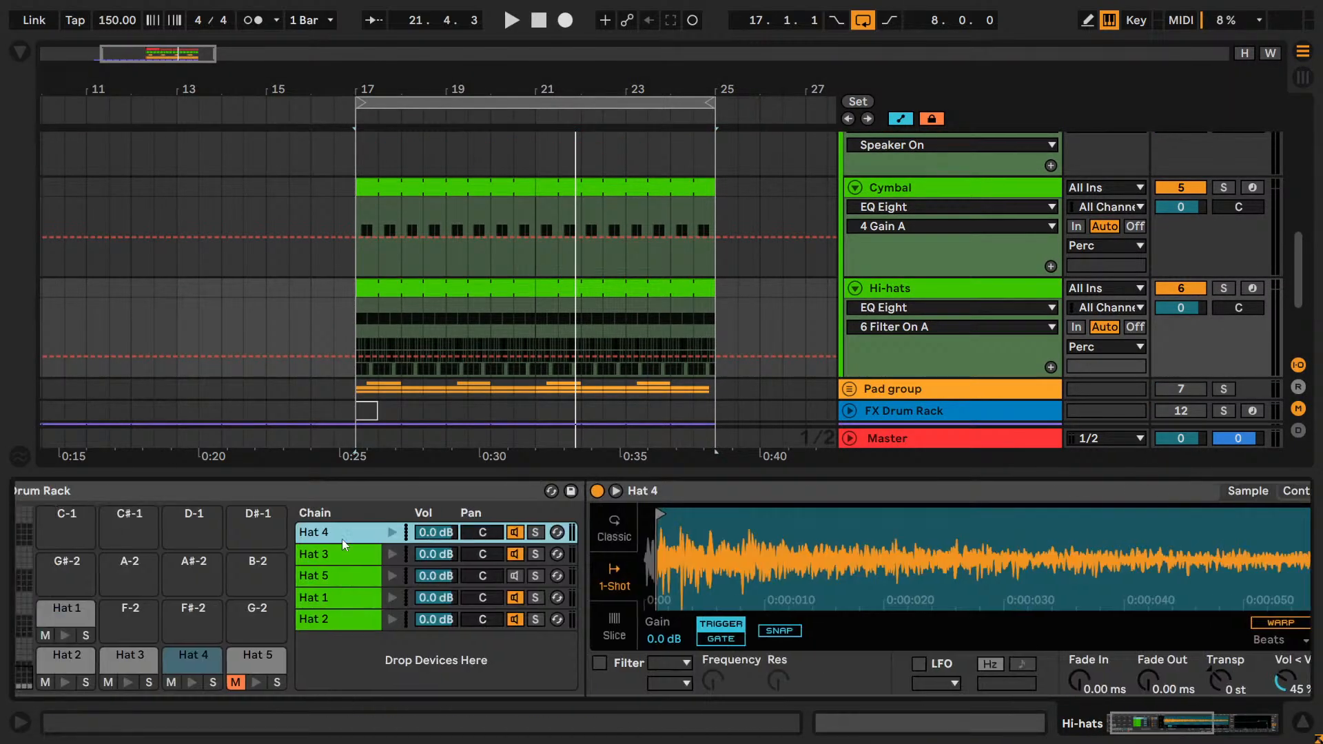
left_click_drag(1199, 724, 1159, 723)
left_click(362, 571)
left_click(611, 493)
left_click(378, 545)
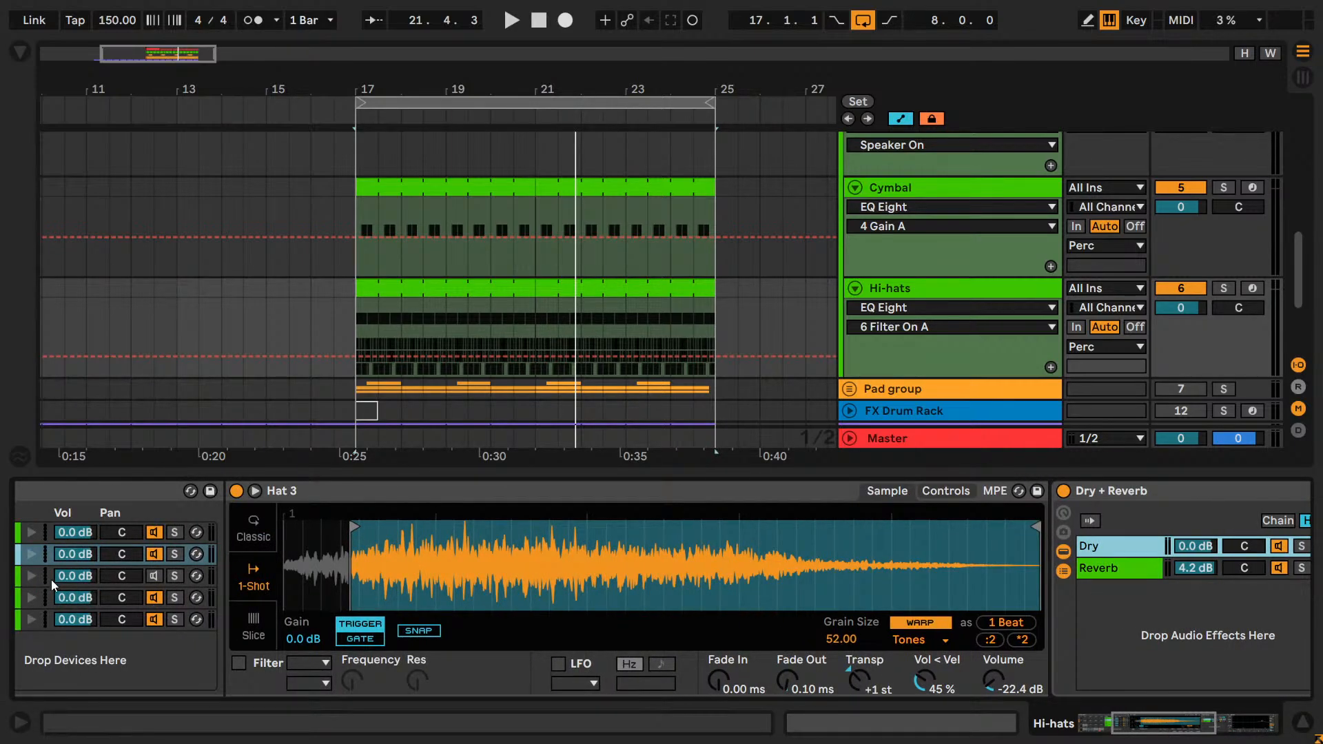
left_click(50, 601)
left_click_drag(1195, 724, 1258, 739)
left_click(441, 618)
left_click(835, 576)
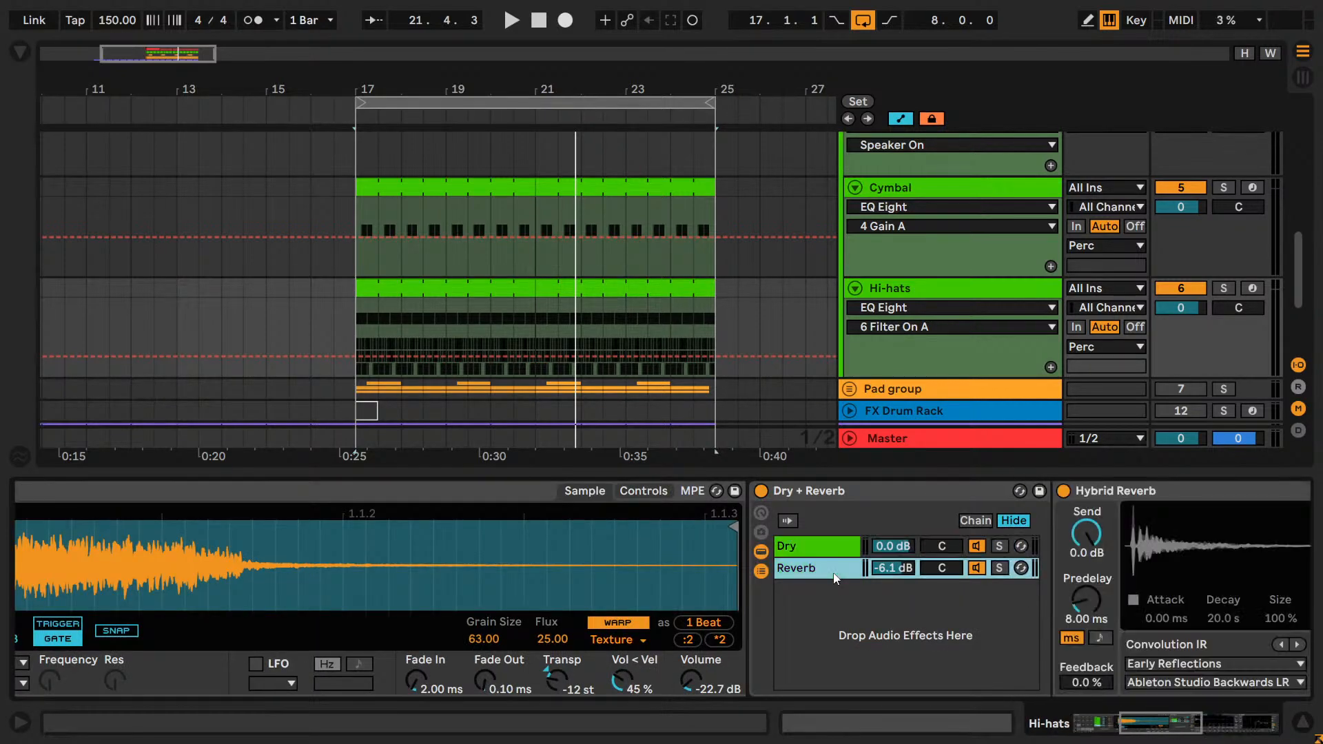
Play the loop and audition Hat 2 with the Dry chain of its Dry + Reverb rack switched off and back on.
left_click(813, 546)
key("space")
left_click(977, 546)
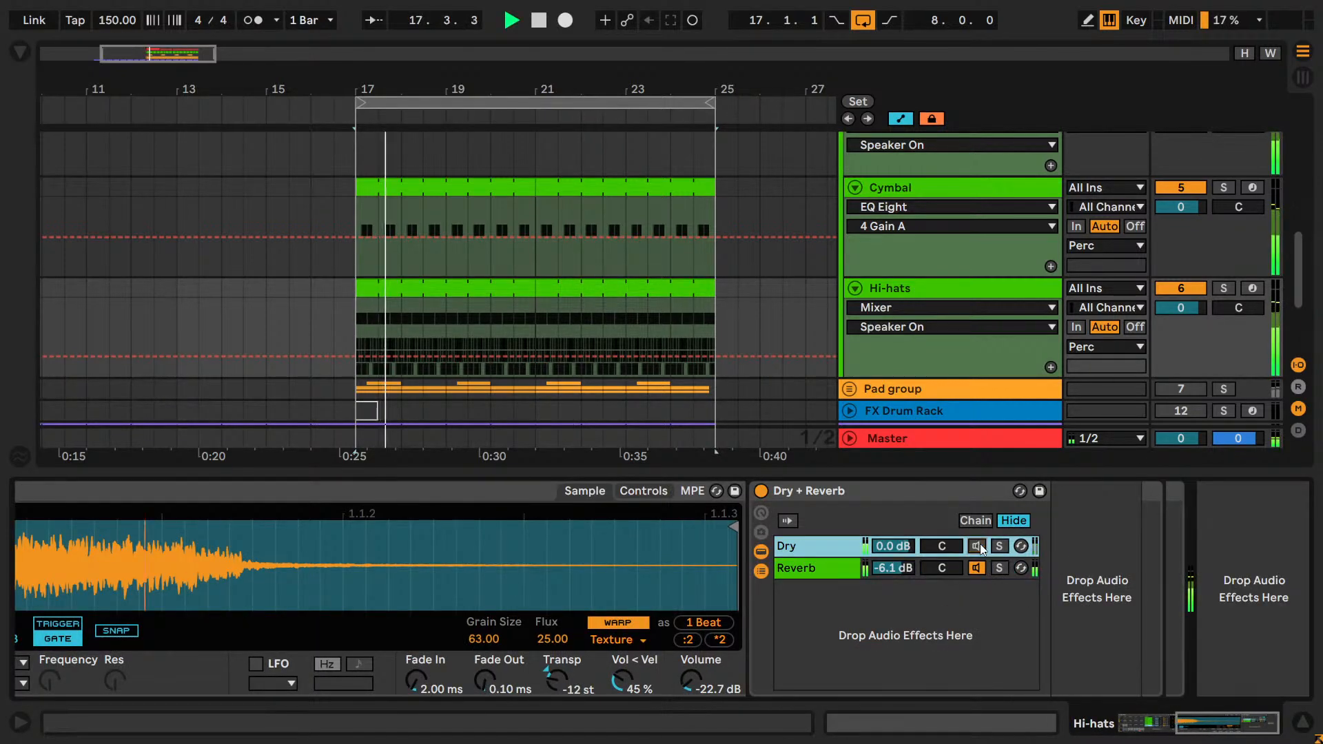
left_click(977, 546)
Solo the Perc group and compare the percussion with Hat 2's Dry chain off and on during playback.
scroll(1220, 216, "up", 5)
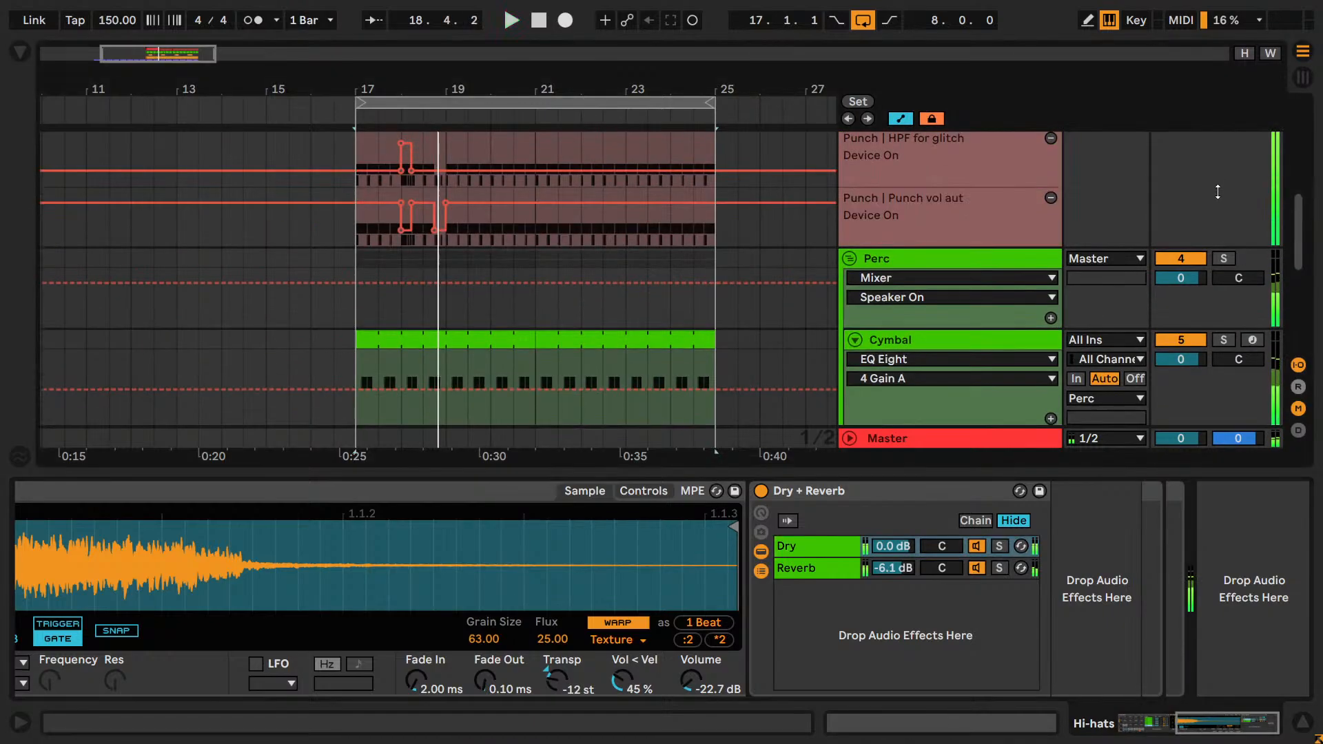
left_click(1223, 258)
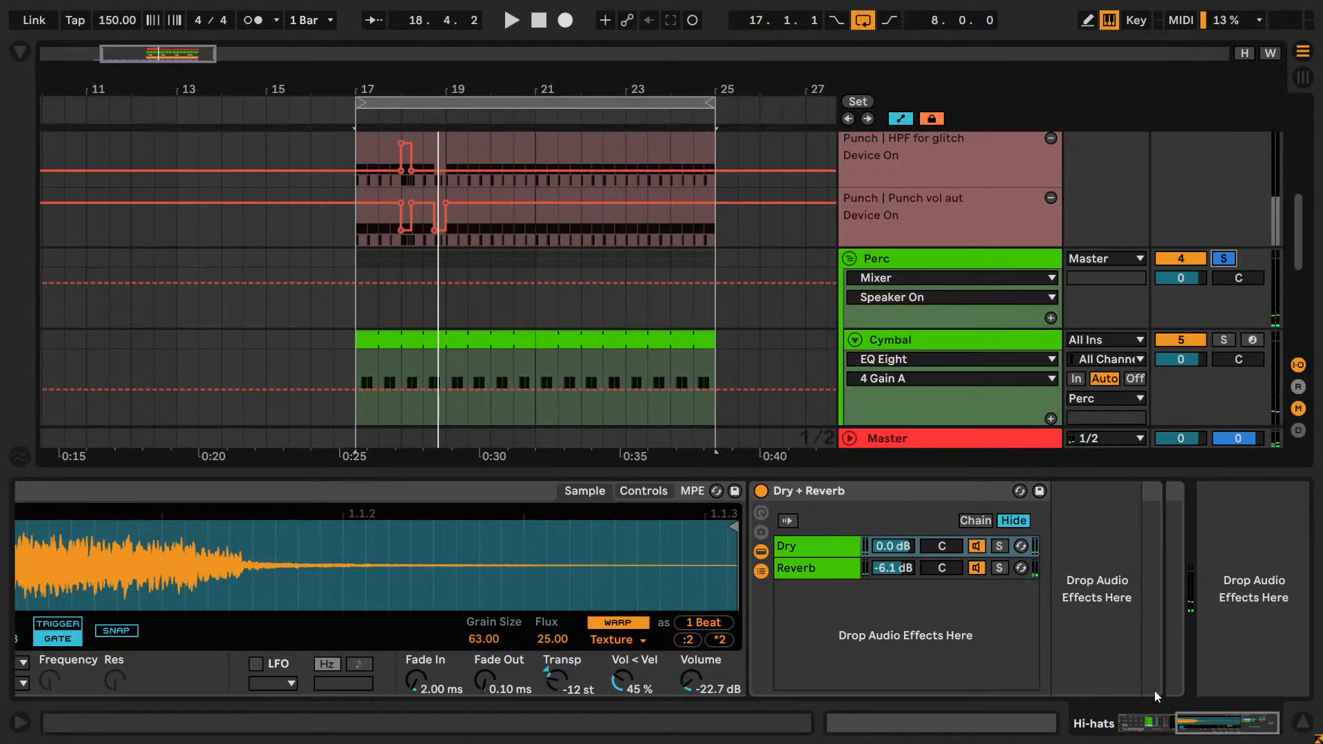
left_click_drag(1207, 729, 1148, 700)
key("space")
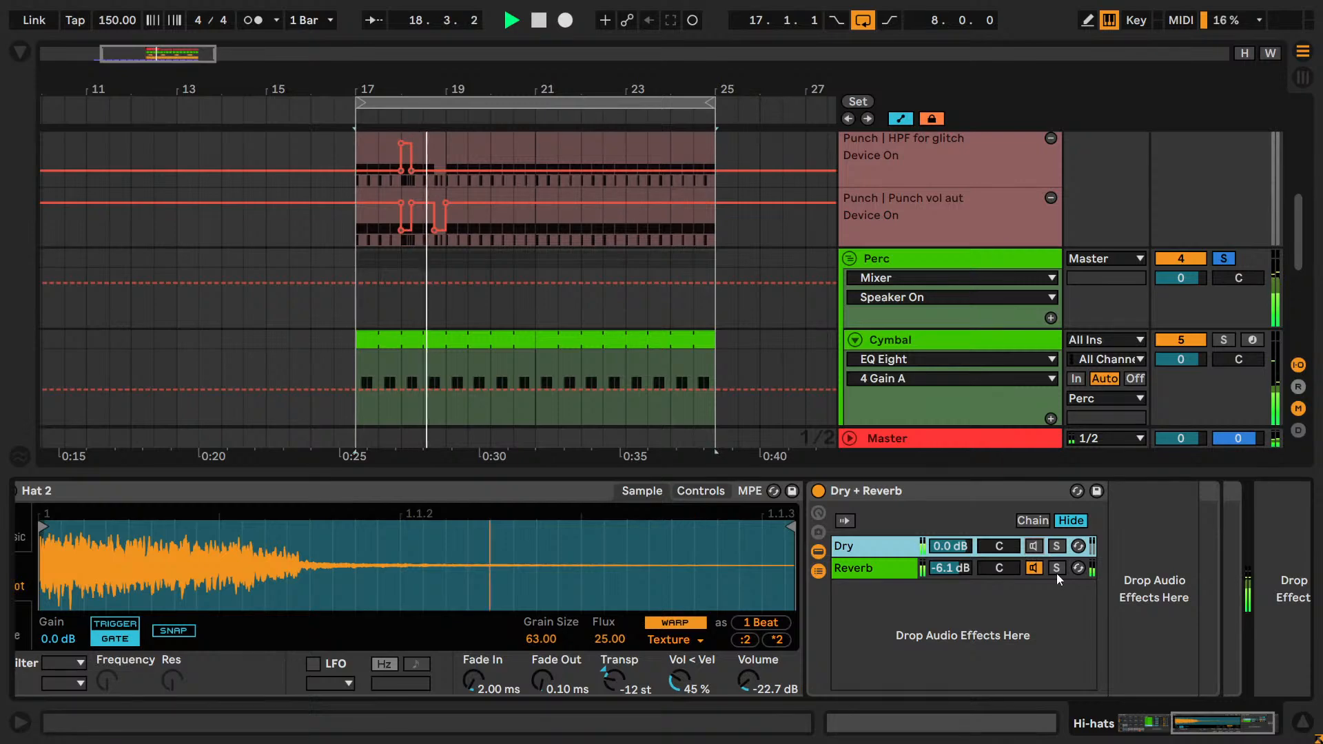
left_click(1033, 546)
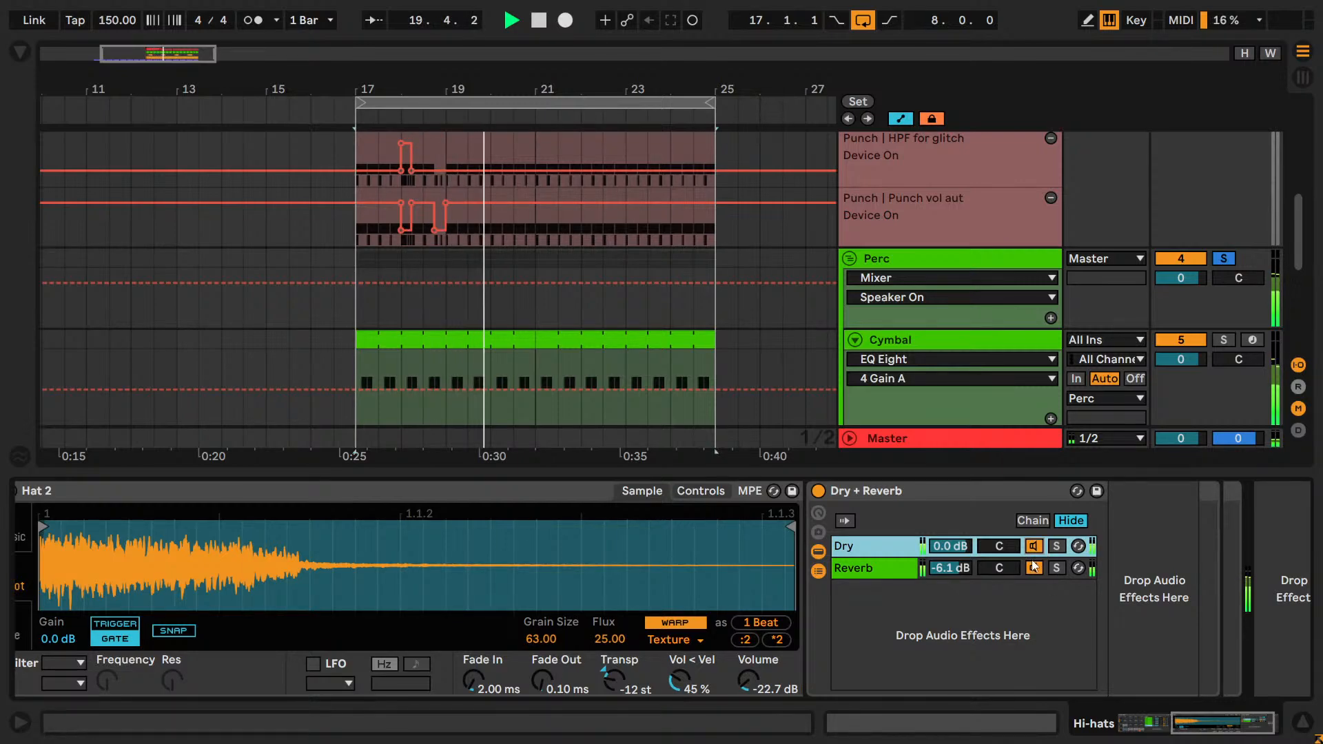
left_click(1033, 546)
left_click(842, 568)
left_click_drag(1186, 725, 1213, 737)
left_click(623, 546)
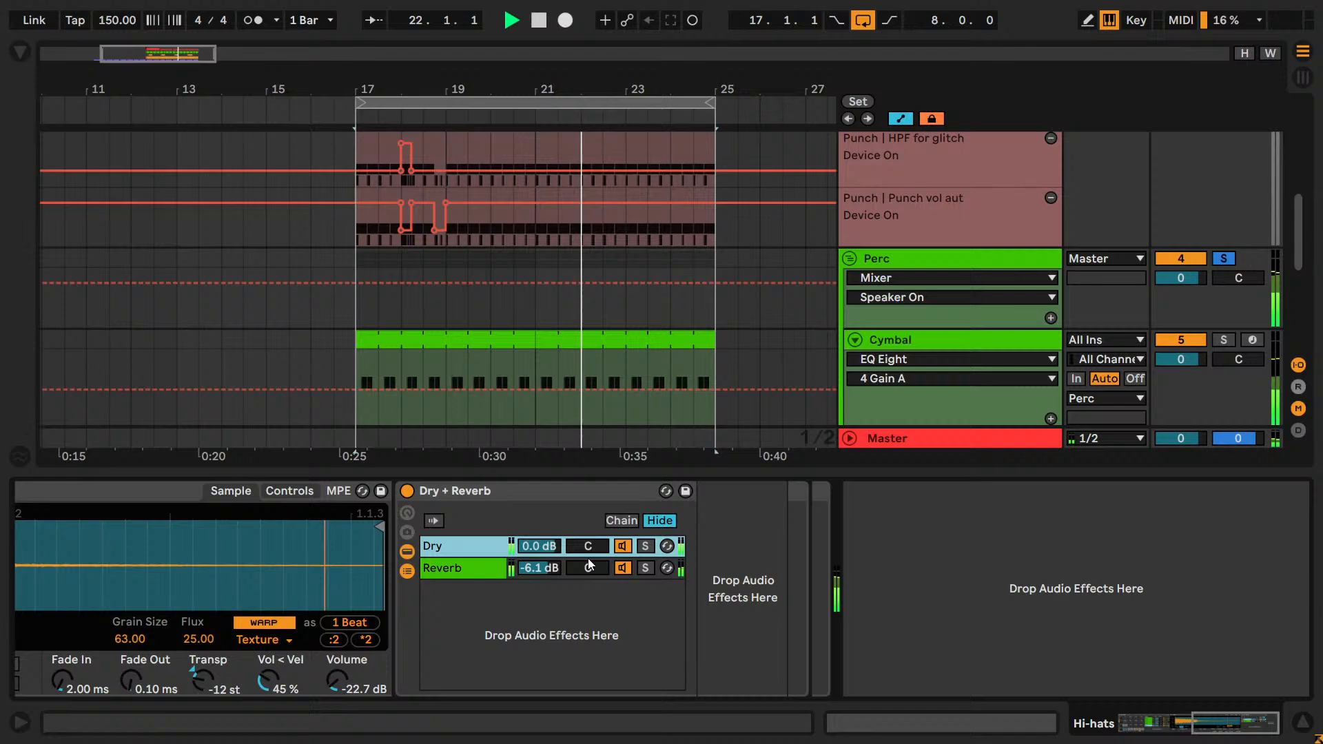
left_click(623, 546)
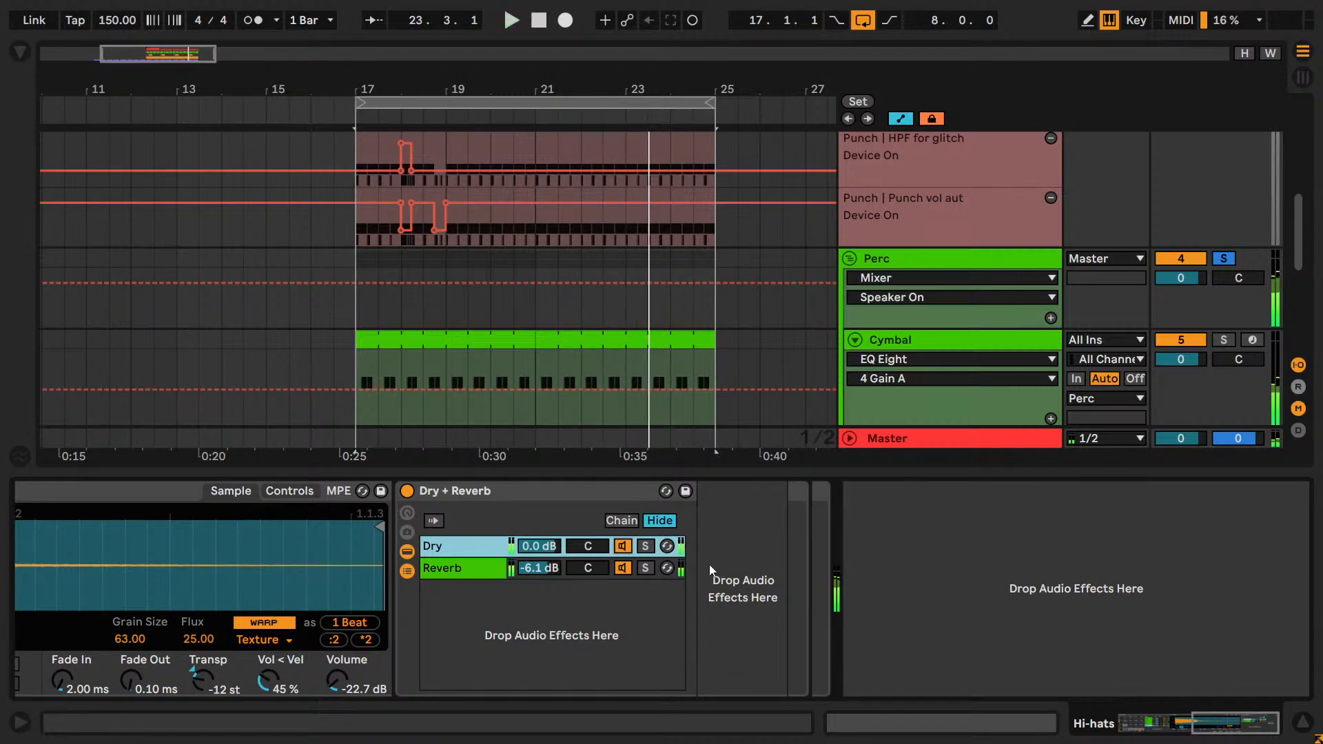
Find EQ Eight in the browser, add it to the Dry chain of Hat 2's Dry + Reverb rack and narrow the browser.
left_click(21, 51)
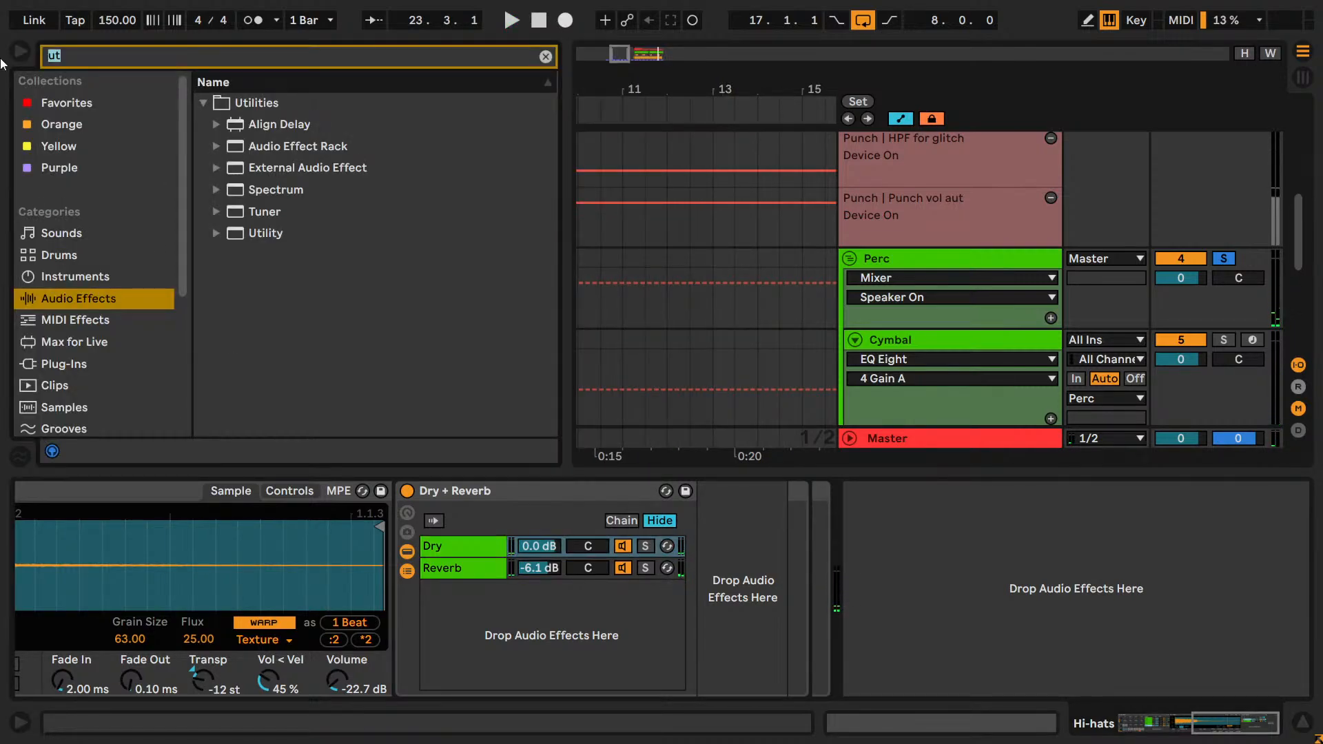
type("eq")
left_click(264, 189)
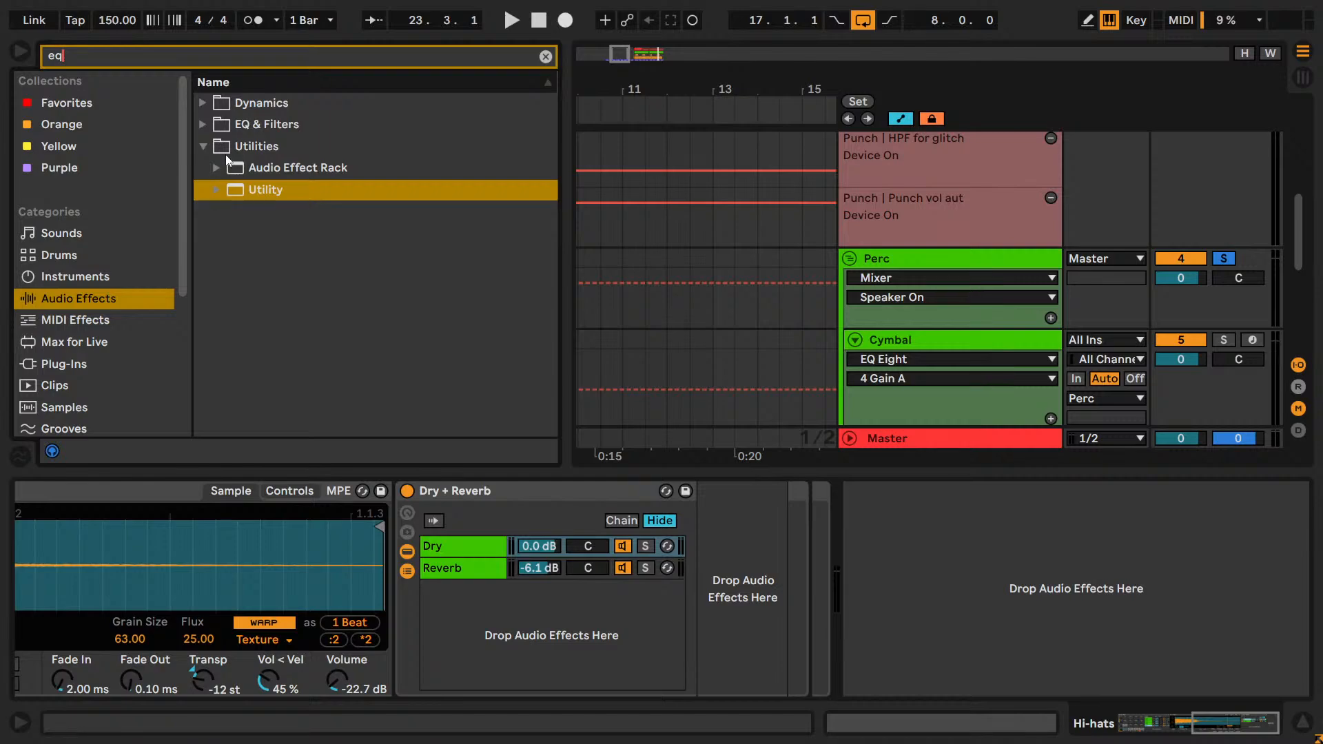
left_click_drag(277, 190, 747, 599)
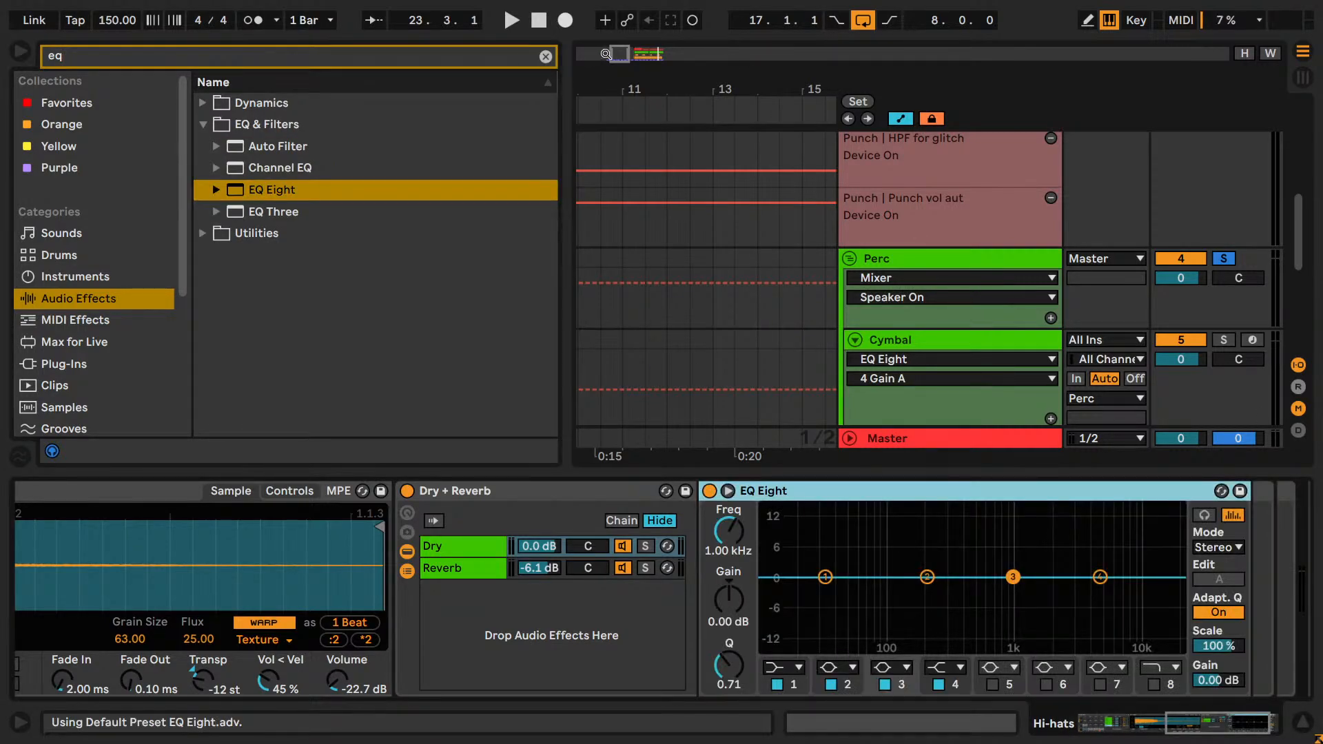
left_click_drag(611, 54, 639, 34)
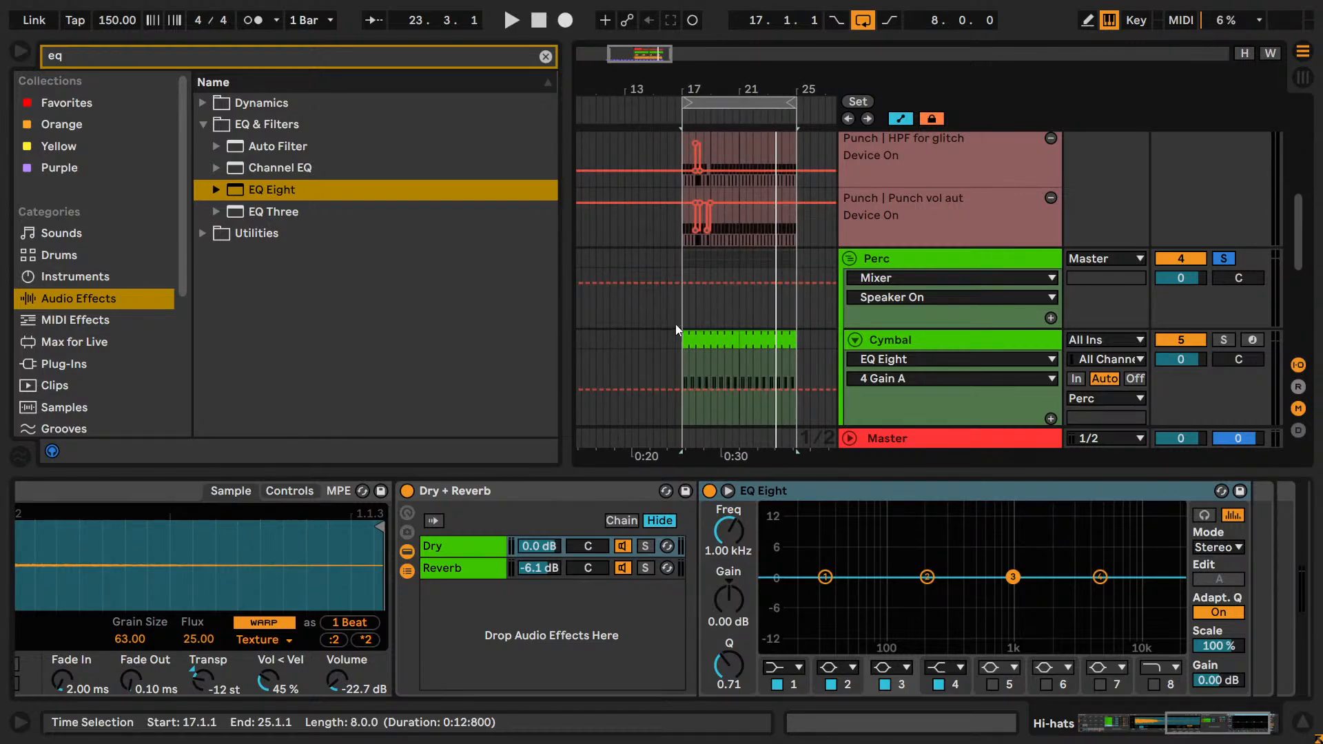
left_click_drag(562, 259, 352, 260)
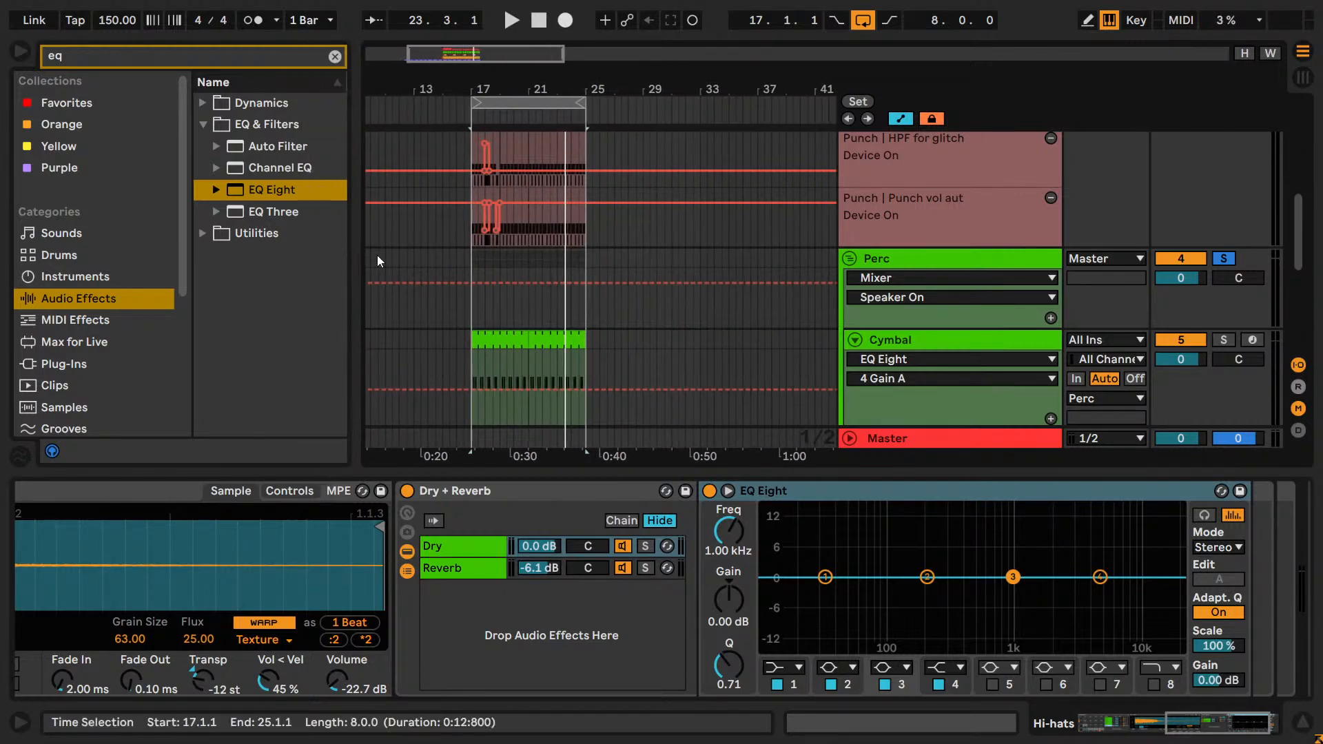
Take the Perc group out of solo and play the loop with the Lead and the other tracks audible.
scroll(598, 265, "up", 2)
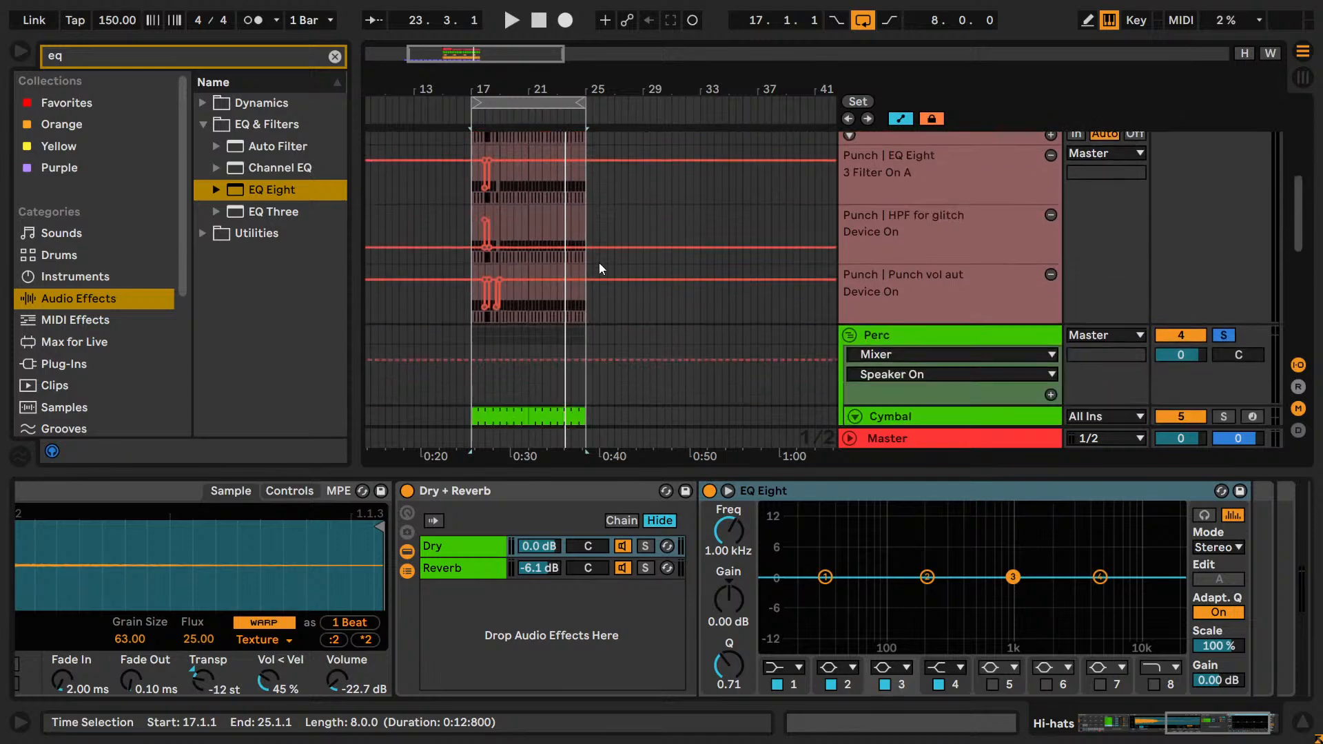
scroll(598, 265, "down", 2)
scroll(597, 263, "down", 4)
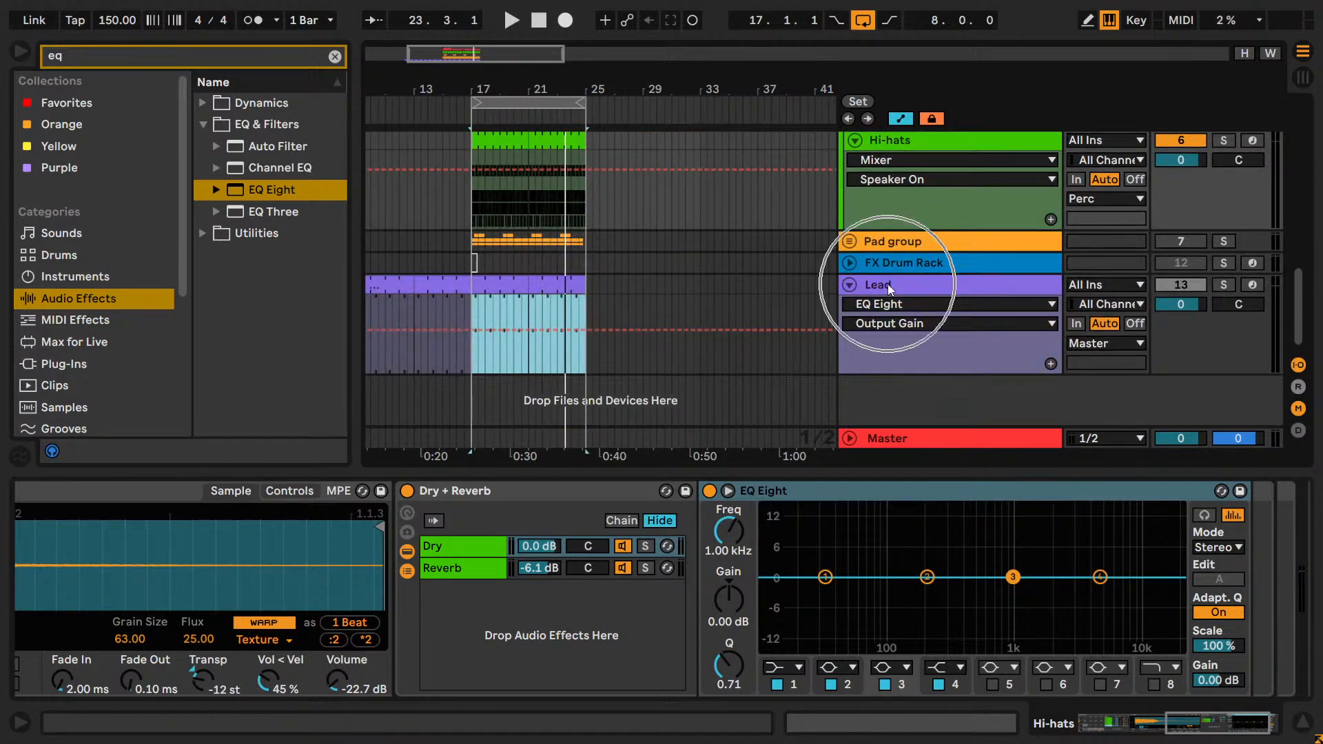
left_click_drag(509, 91, 498, 117)
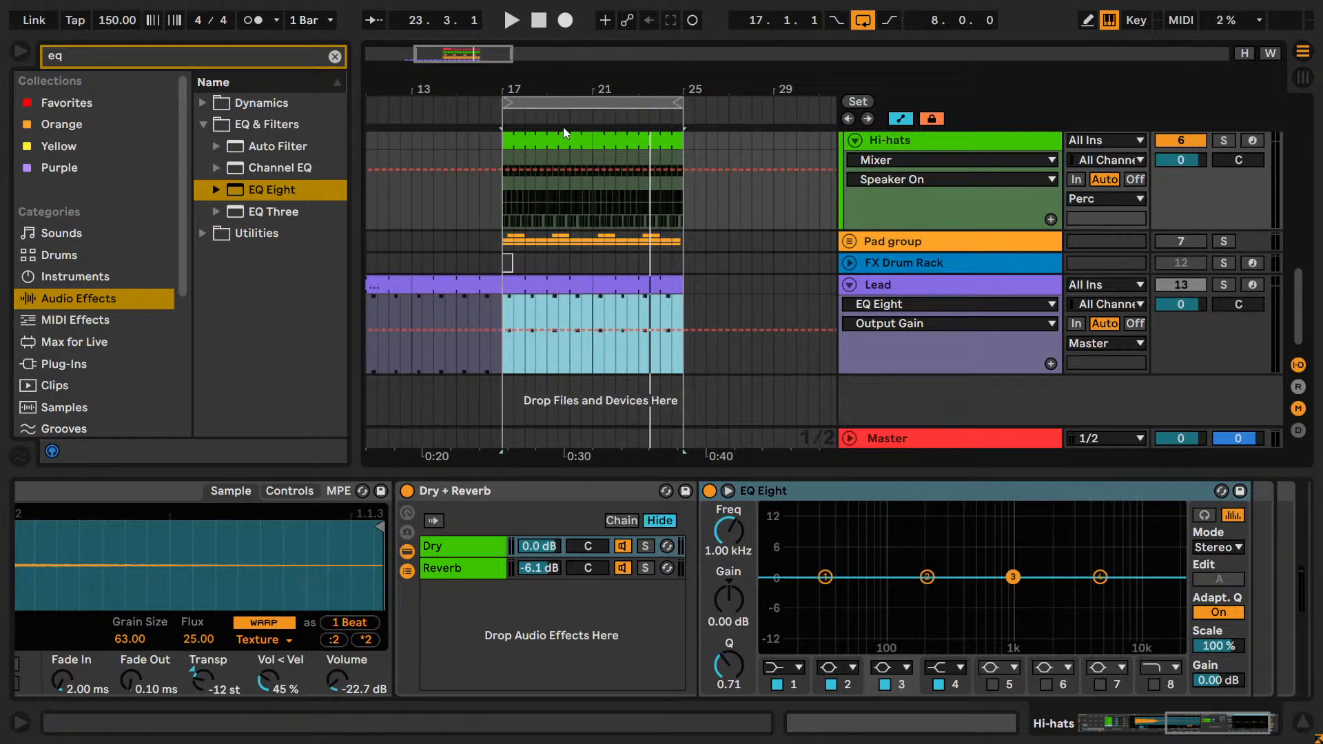
scroll(578, 288, "up", 2)
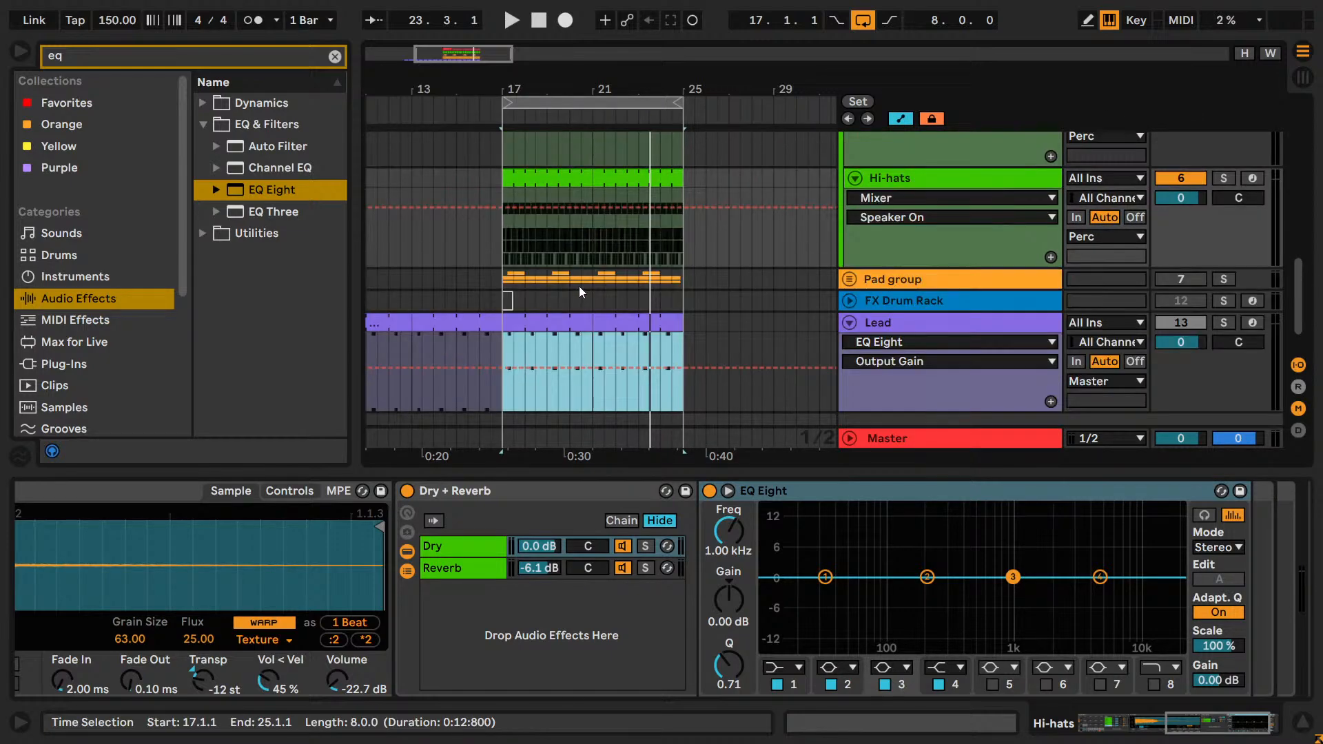
key("ctrl")
key("ctrl")
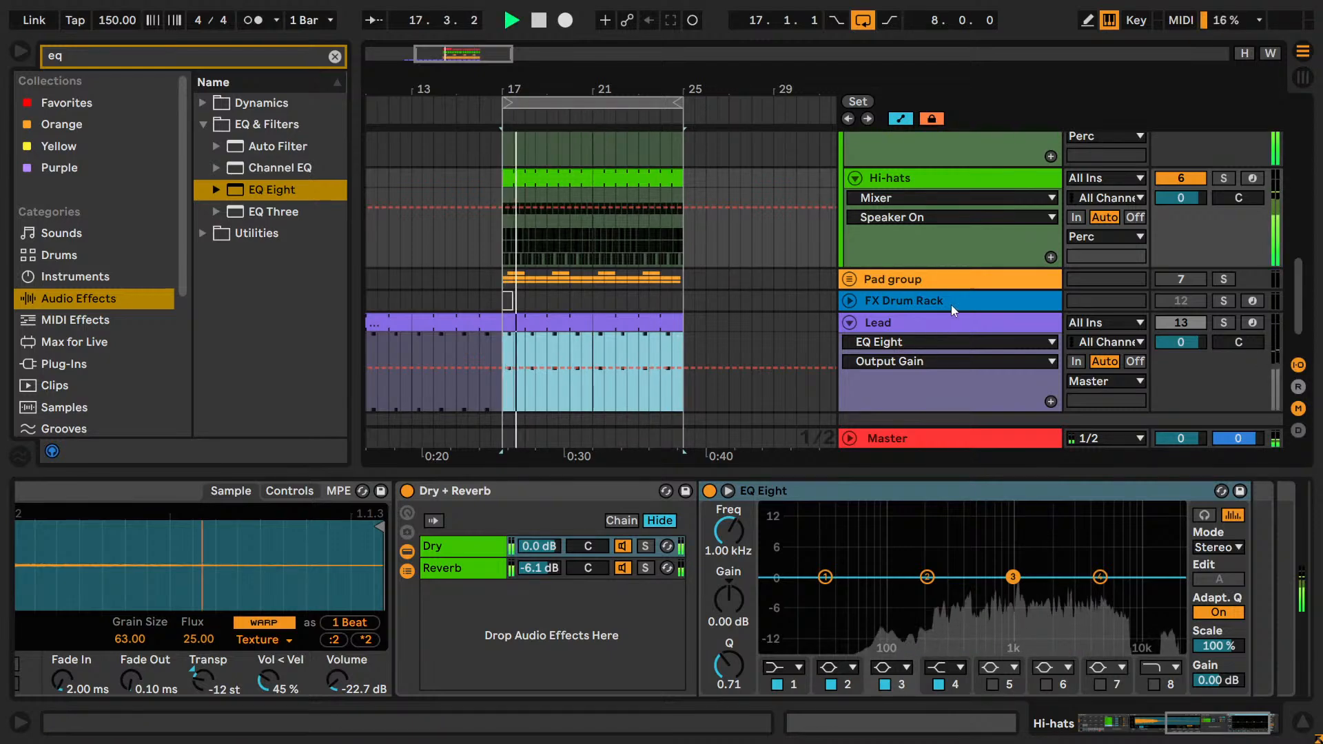
scroll(951, 305, "up", 4)
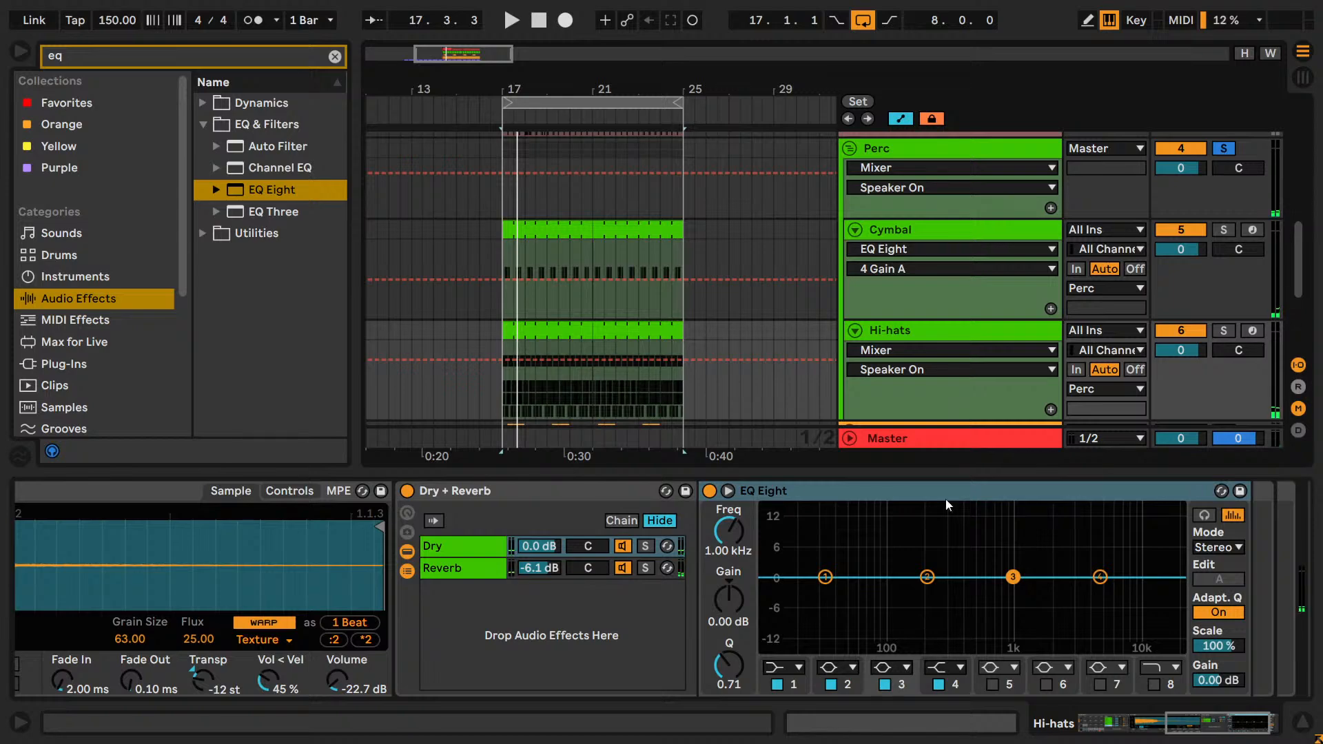
scroll(1107, 325, "up", 3)
scroll(1231, 339, "down", 6)
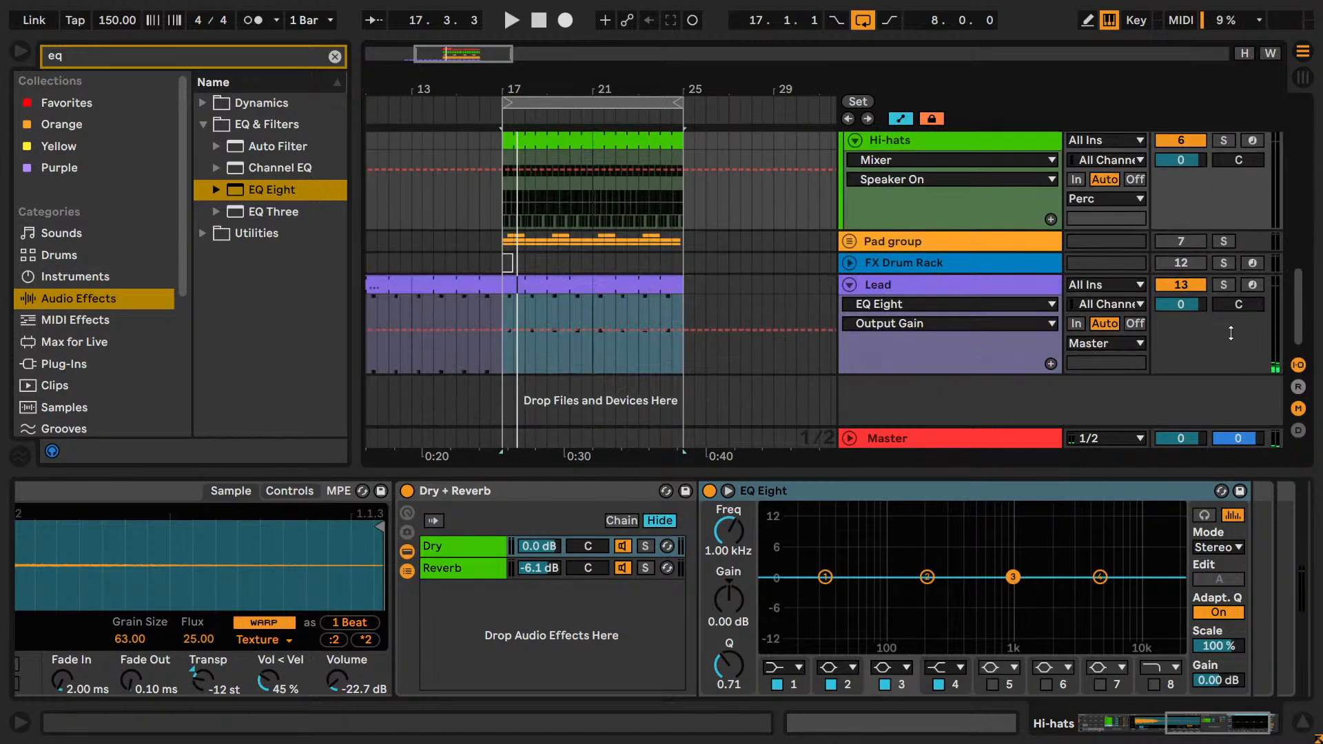
key("space")
scroll(1171, 296, "up", 3)
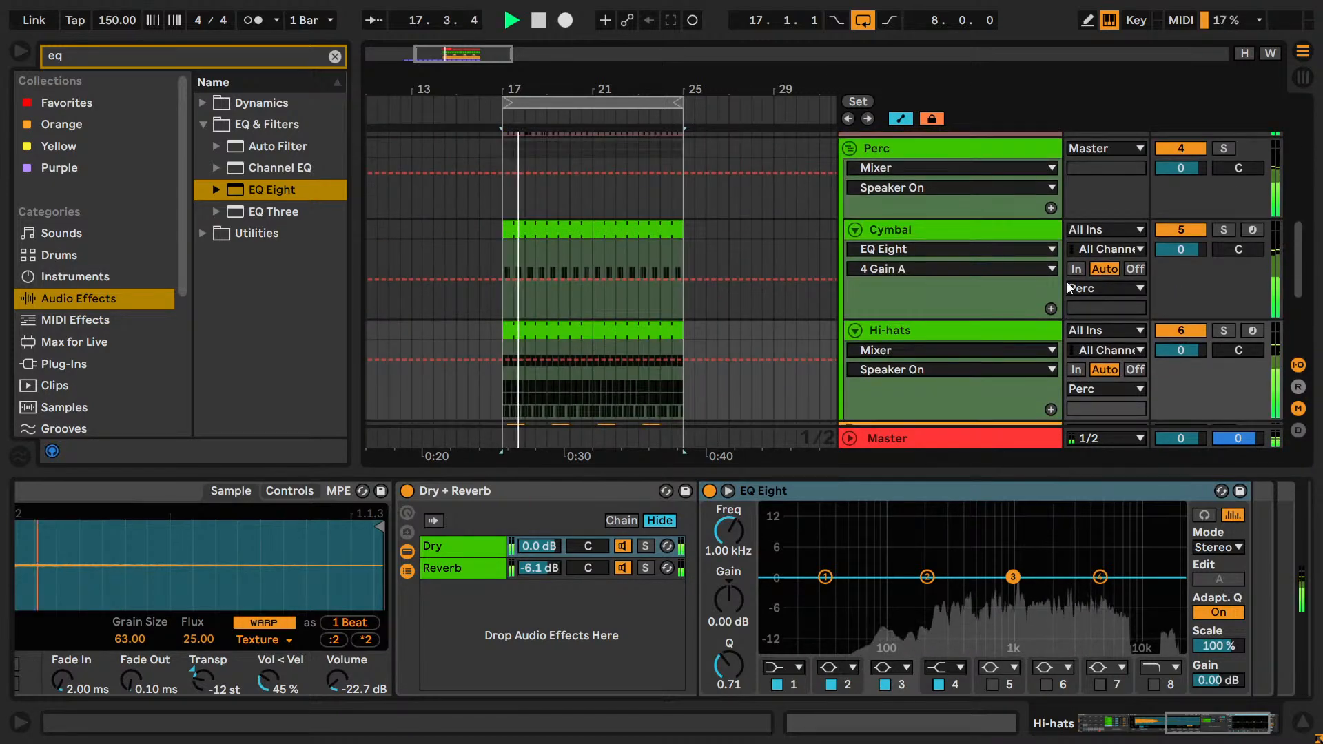
Switch off bands 4, 3 and 2 in Hat 2's new EQ Eight using its expanded display, and hide the browser.
left_click(975, 331)
left_click(728, 490)
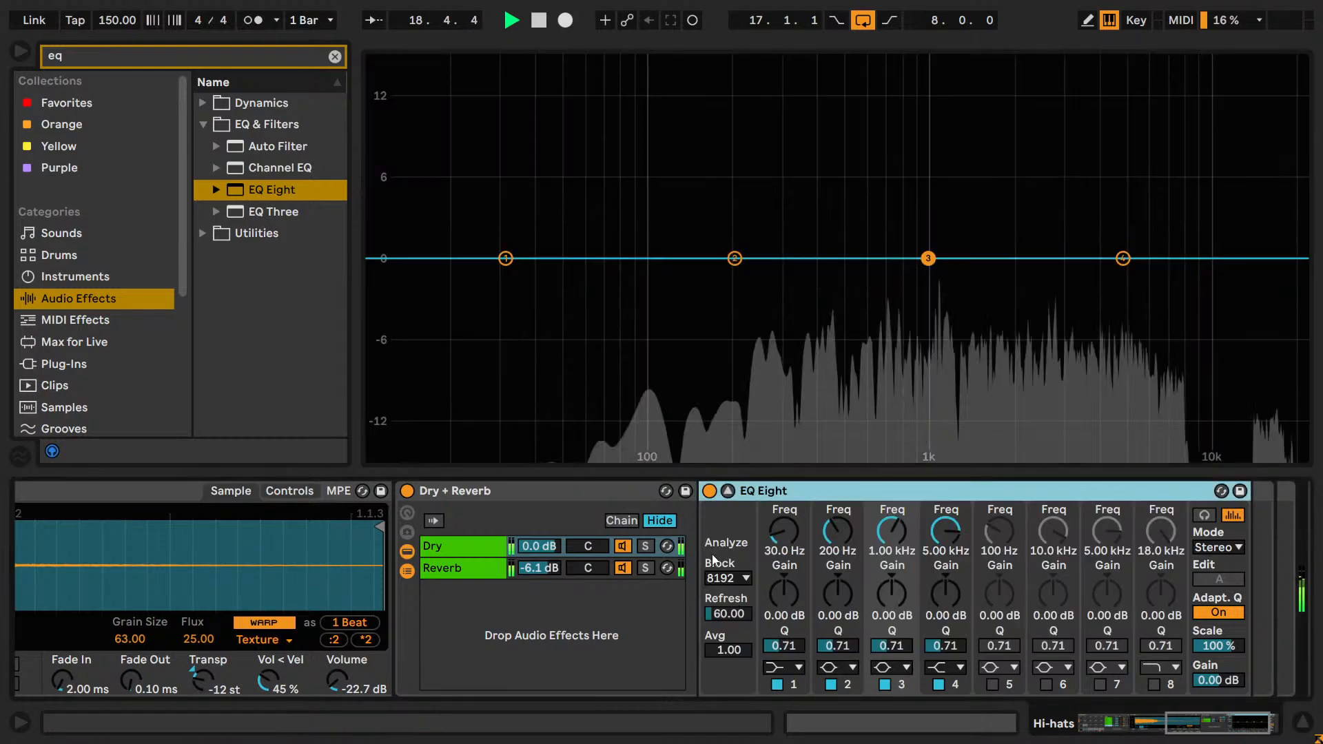
left_click(938, 684)
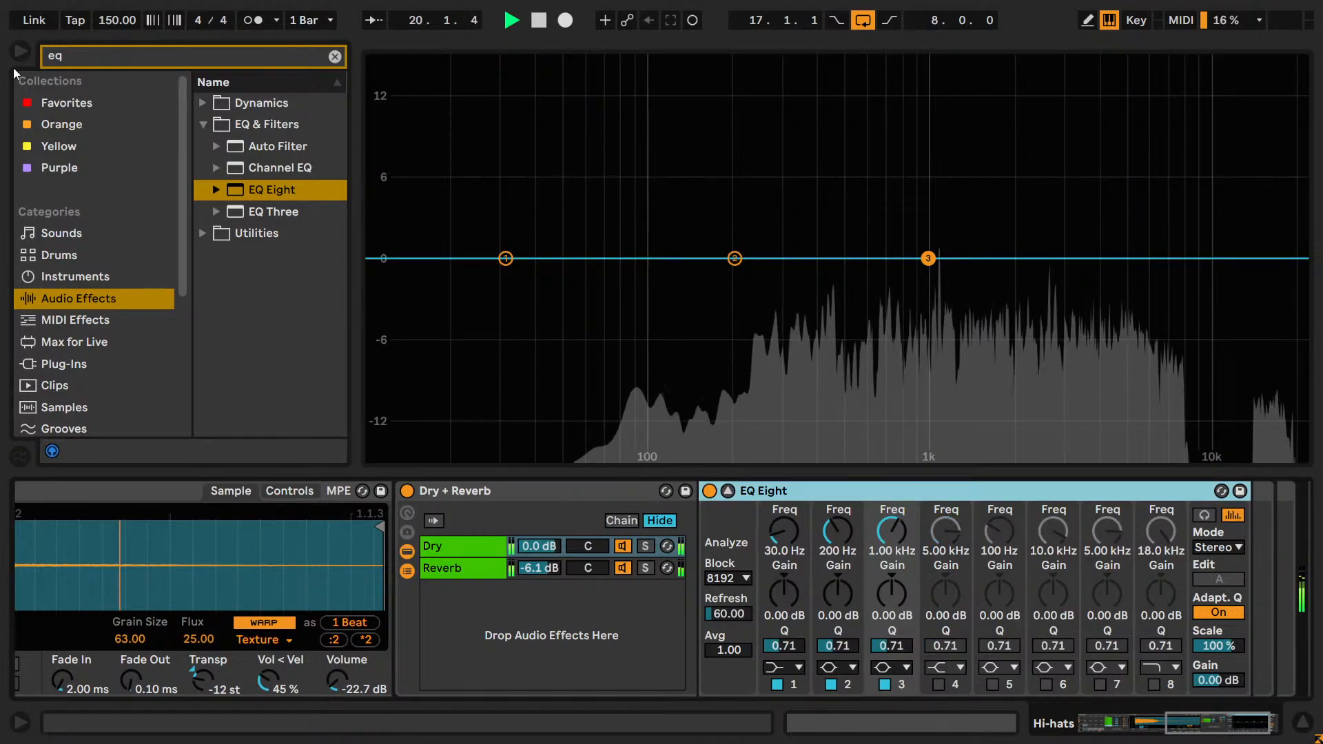
key("ctrl+alt+b")
left_click(885, 684)
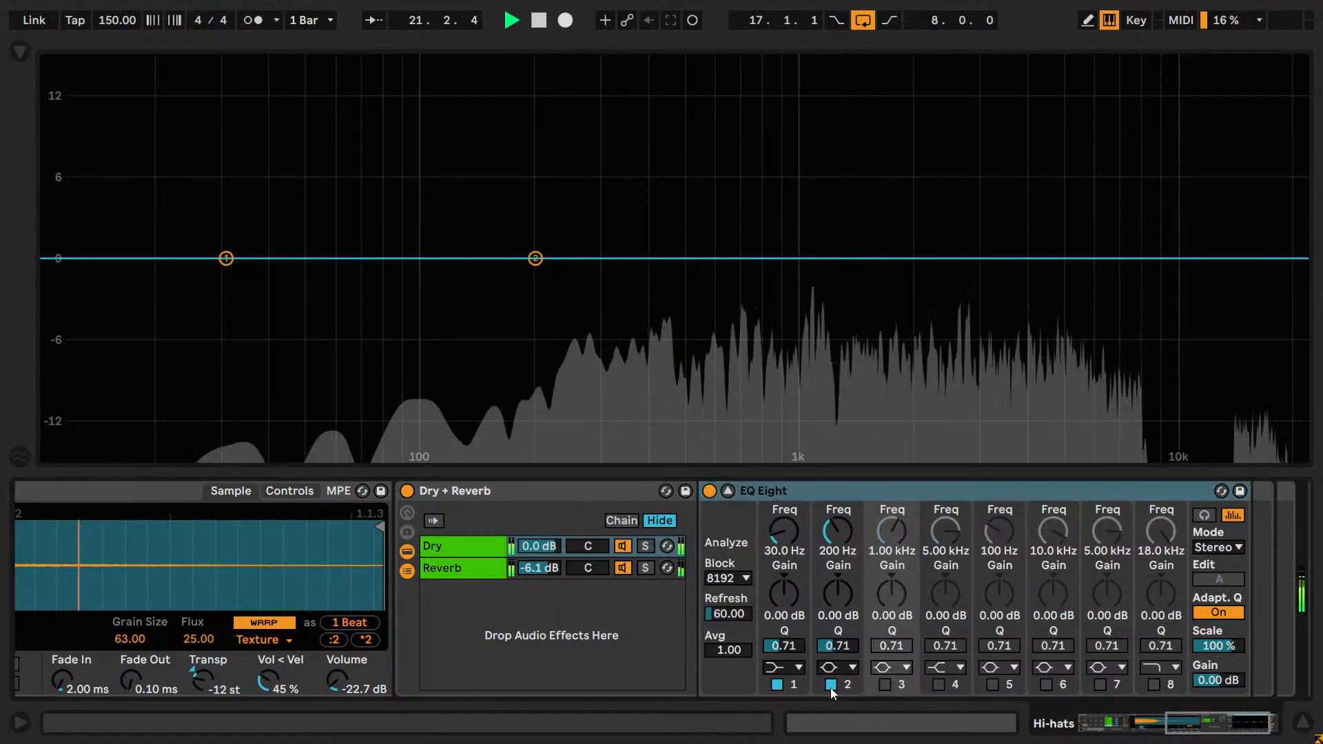
left_click(831, 684)
left_click(728, 490)
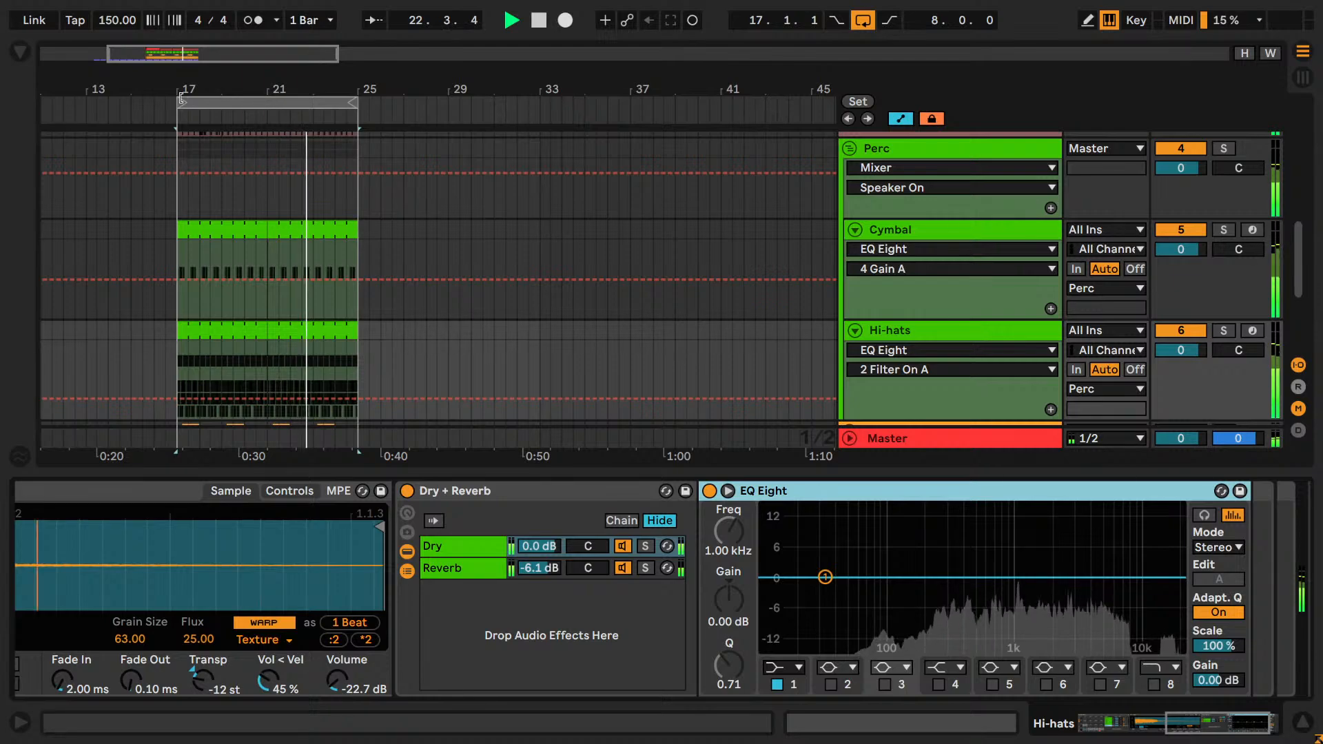
Shorten the loop to bars 21 to 25 and set band 1 of the EQ Eight to the x4 low cut at 419 Hz.
left_click_drag(180, 104, 267, 128)
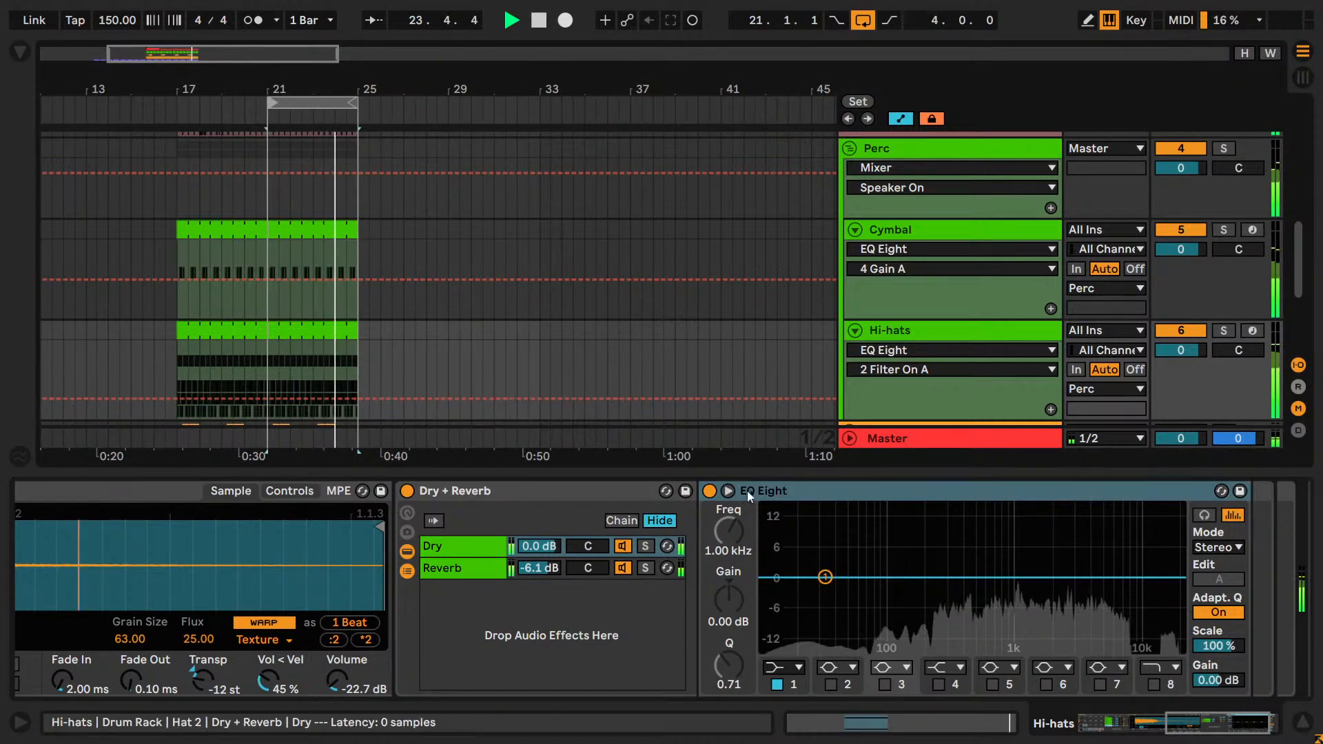
left_click(727, 491)
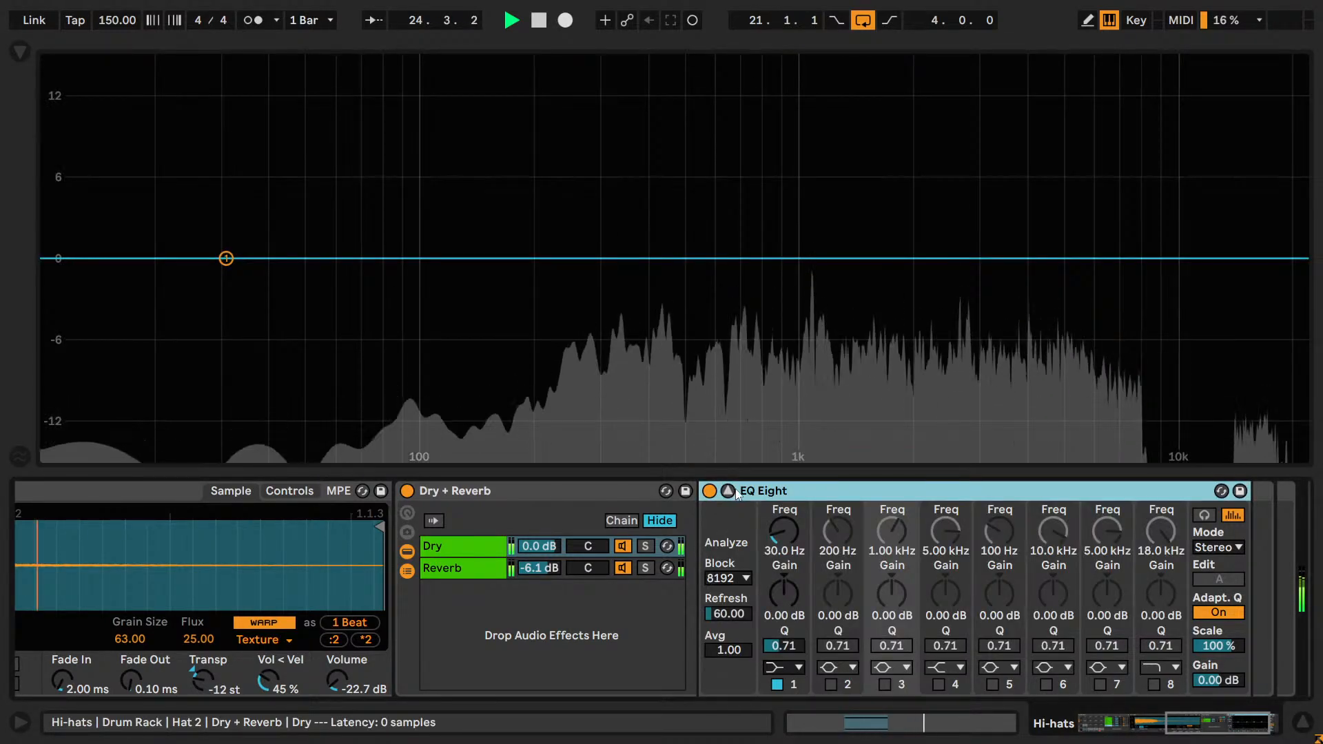
left_click(782, 667)
left_click(796, 532)
left_click_drag(786, 532, 786, 483)
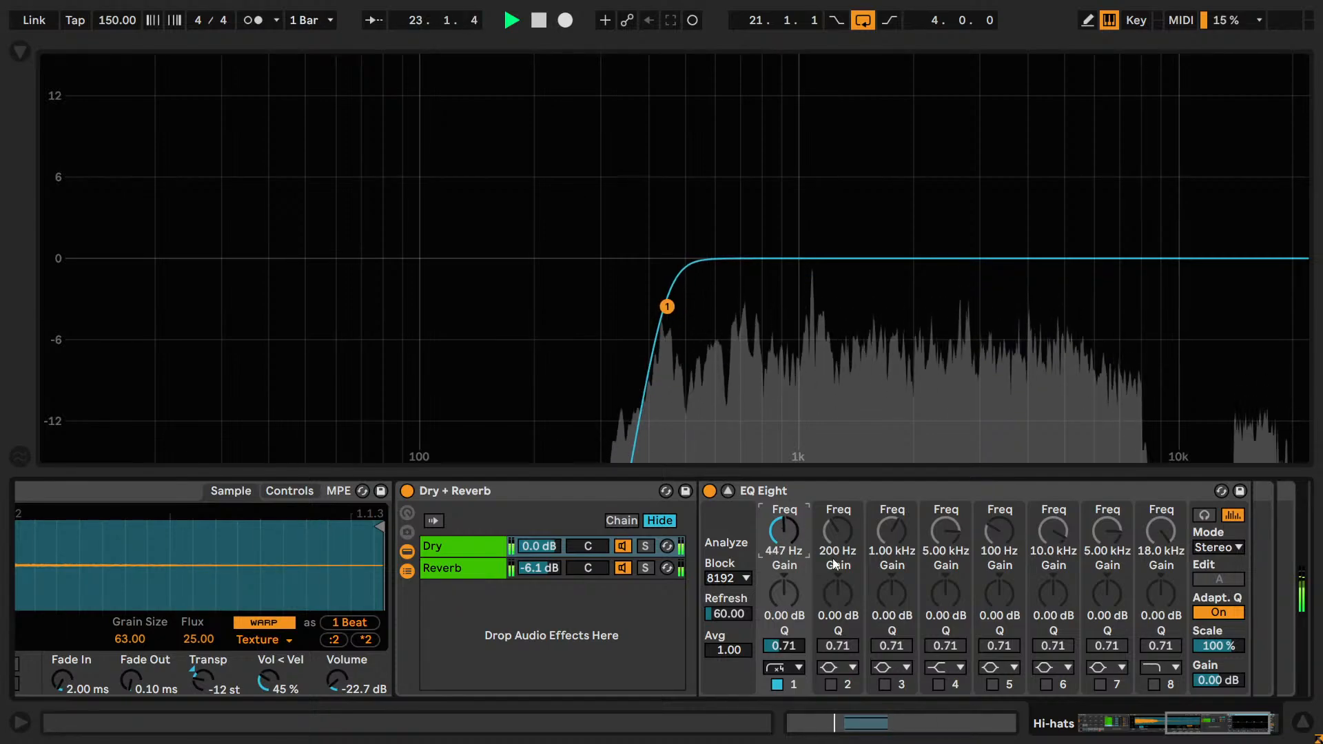
type("450")
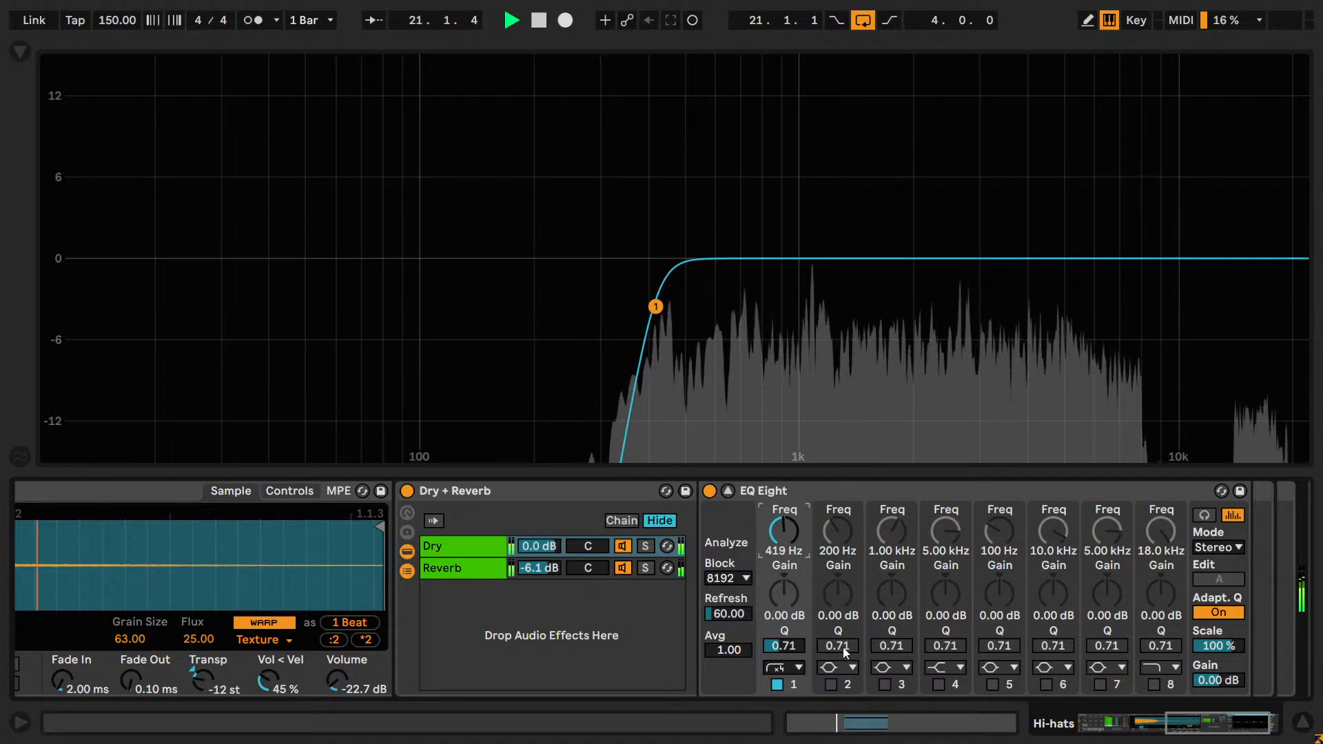
Change band 1 of the EQ Eight from the x4 filter to the gentler low cut.
left_click(783, 668)
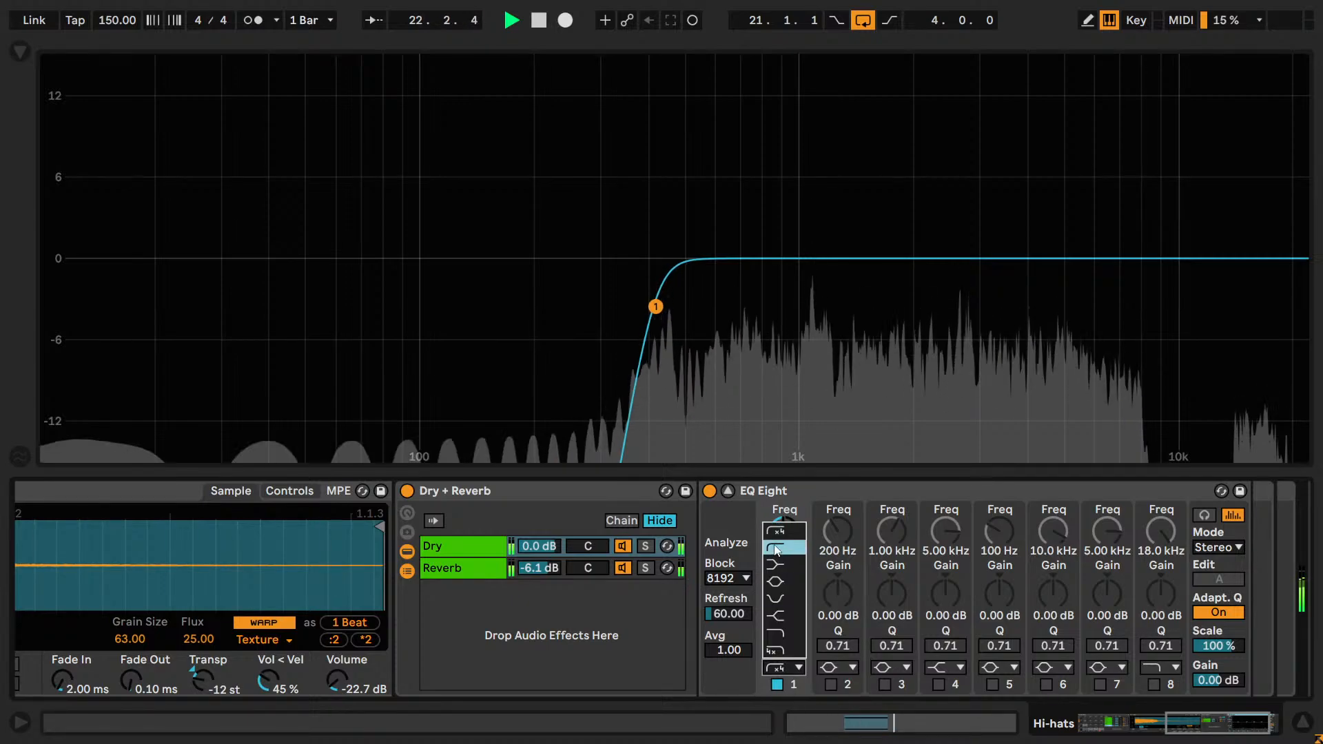
left_click(780, 547)
left_click(782, 666)
left_click(792, 530)
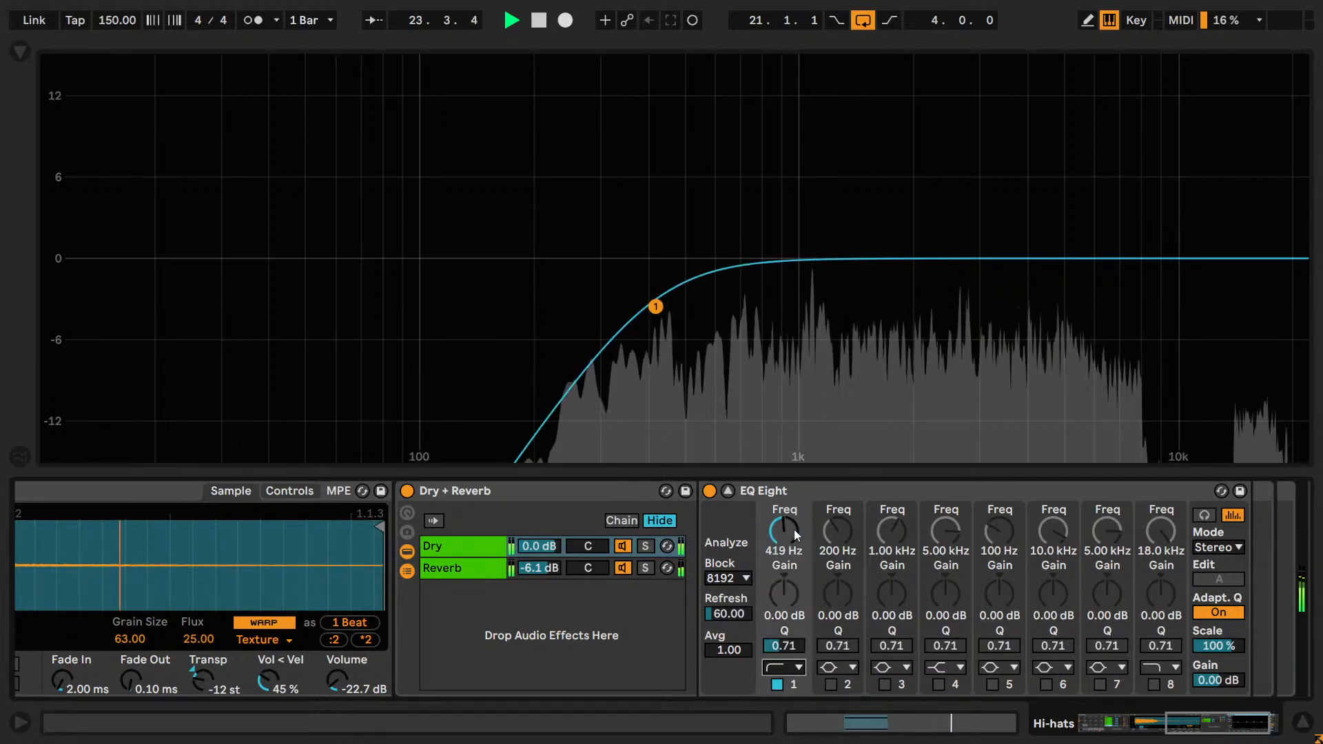
left_click(789, 667)
left_click(780, 548)
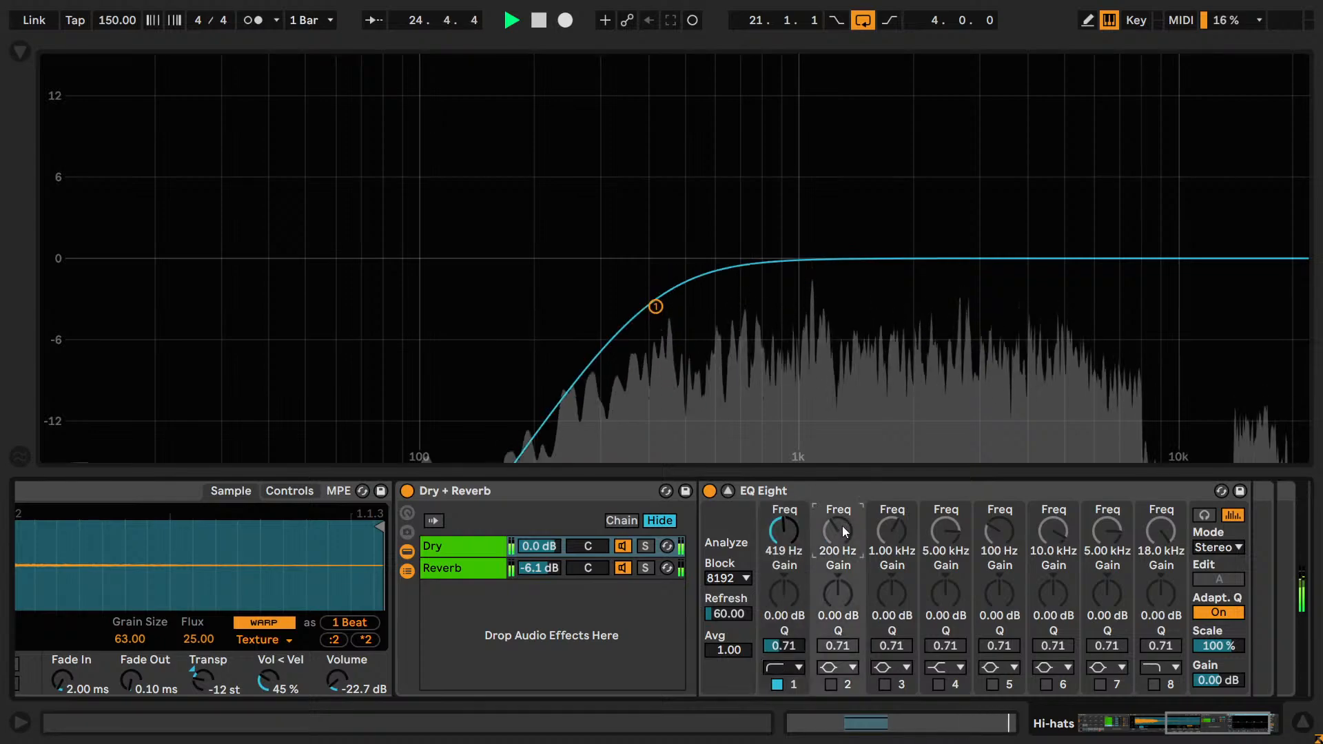
Try a low cut at 419 Hz on band 2, switch it back off, and change band 1 to the x4 low cut.
left_click(839, 661)
left_click(835, 548)
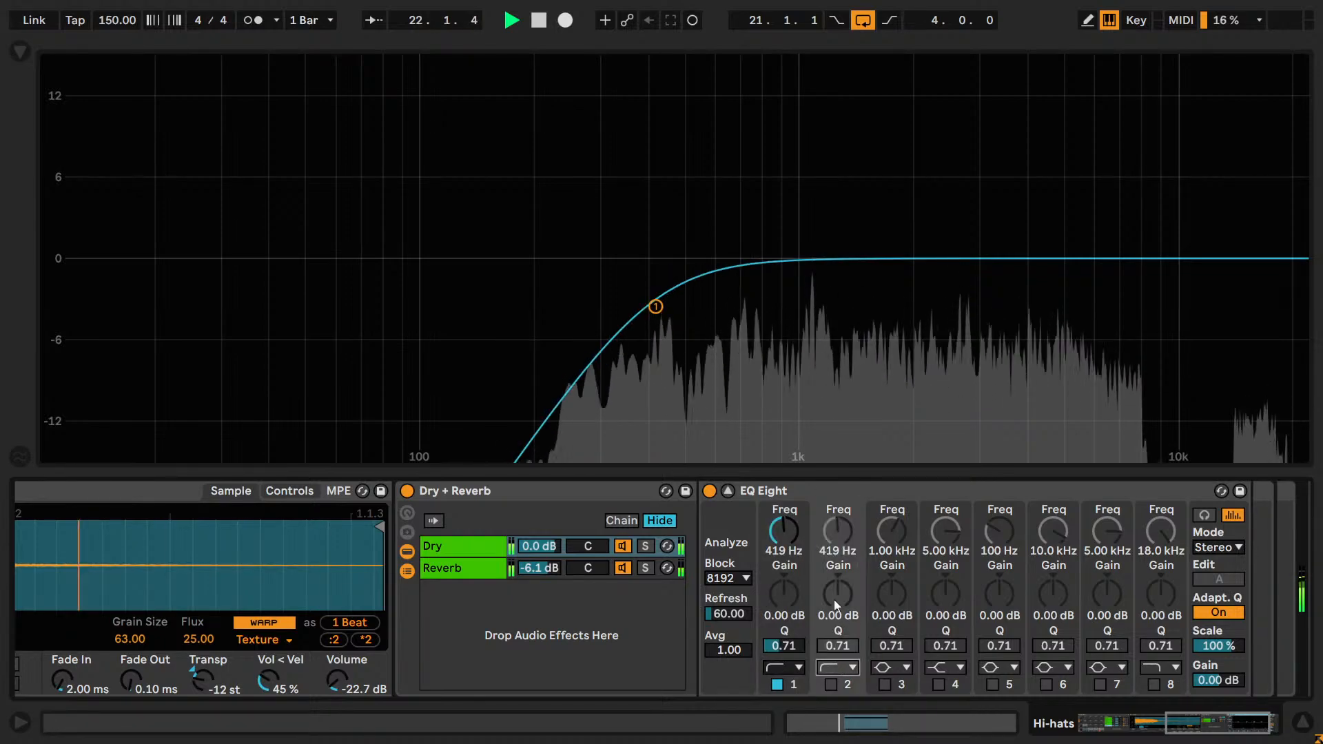
left_click(832, 684)
left_click(832, 685)
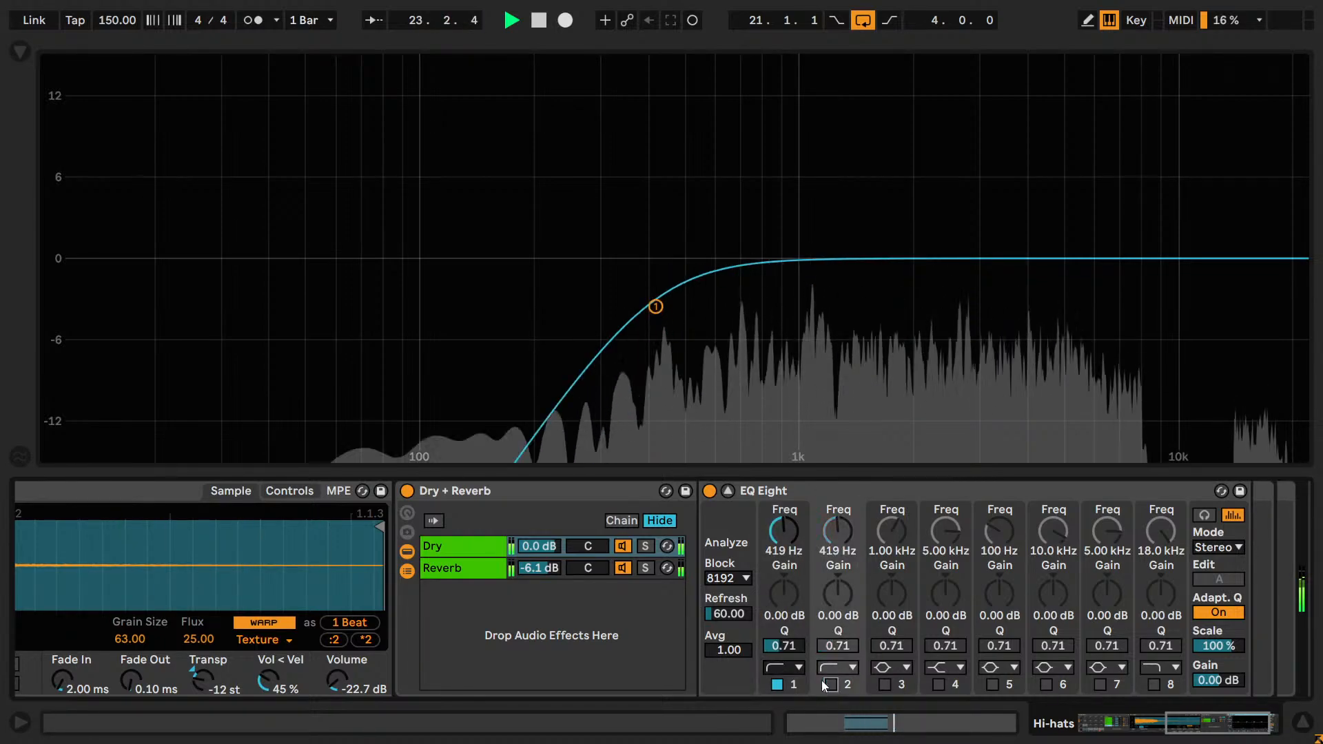
left_click(786, 667)
left_click(792, 532)
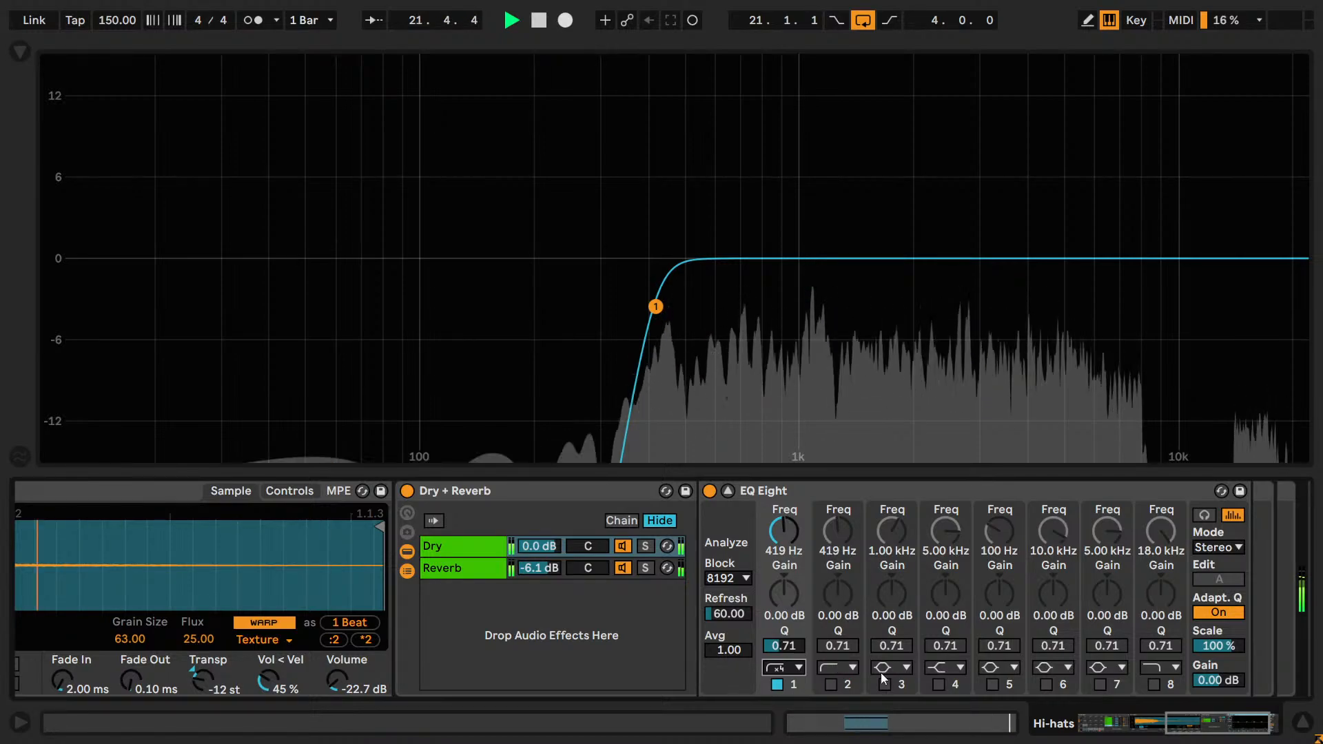
Enable band 8 of the EQ Eight as an x4 high cut at 10.0 kHz.
left_click(1160, 667)
left_click(1156, 689)
left_click(1156, 687)
left_click_drag(1160, 532, 1161, 551)
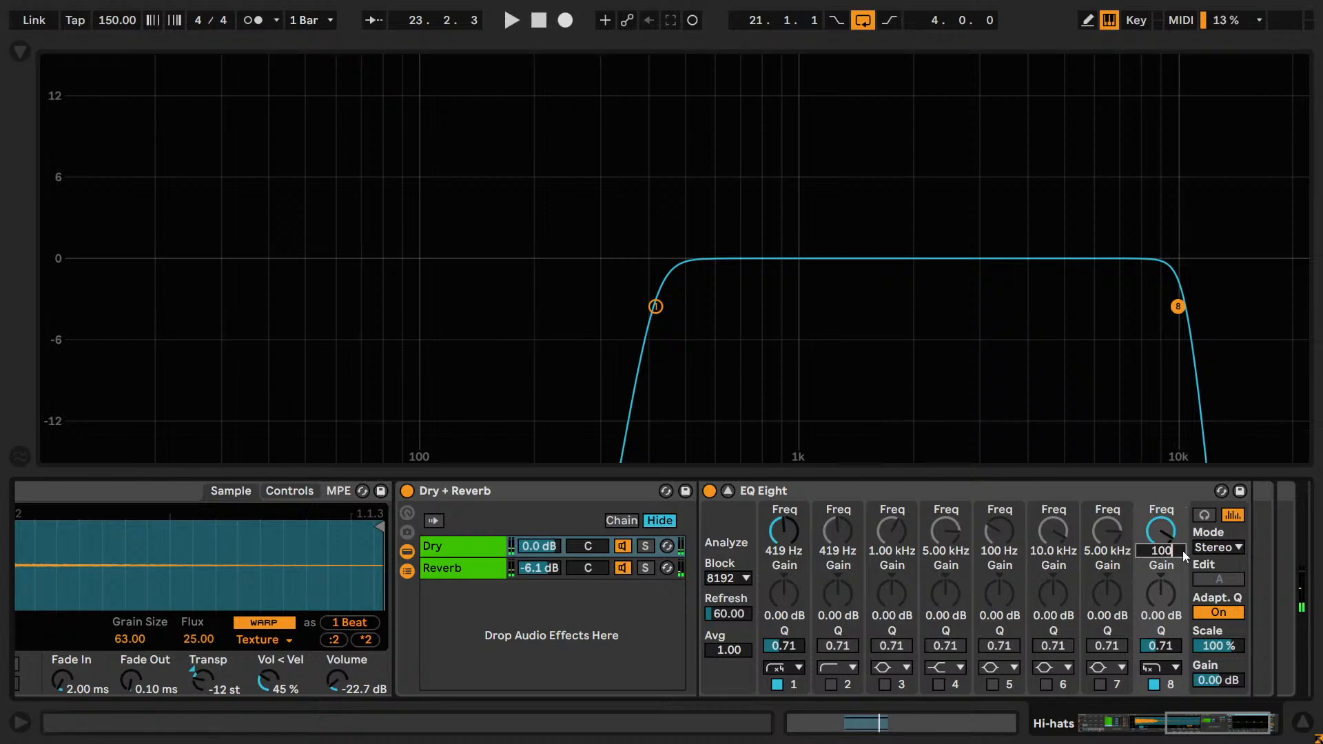
type("10000")
key("Return")
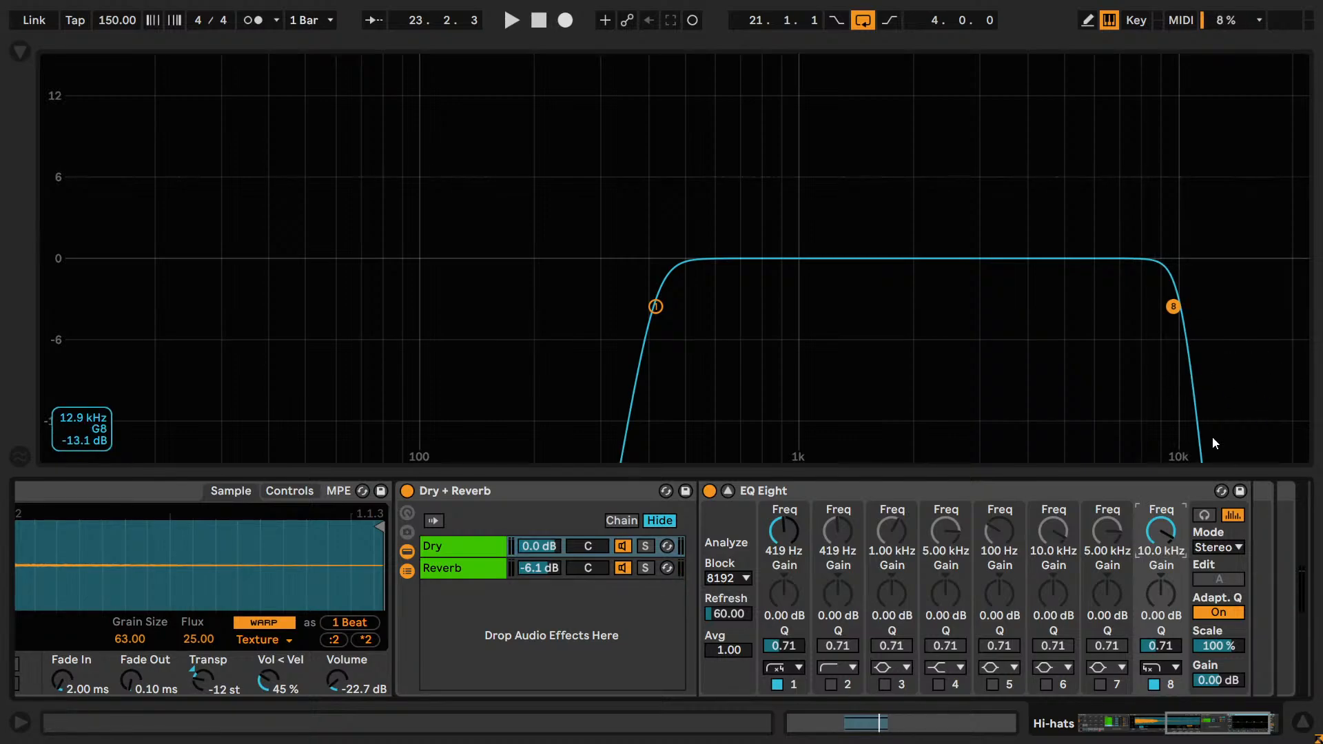
Play the loop while switching band 8's high cut off and on to compare, leaving it on, and stop playback.
left_click(1154, 686)
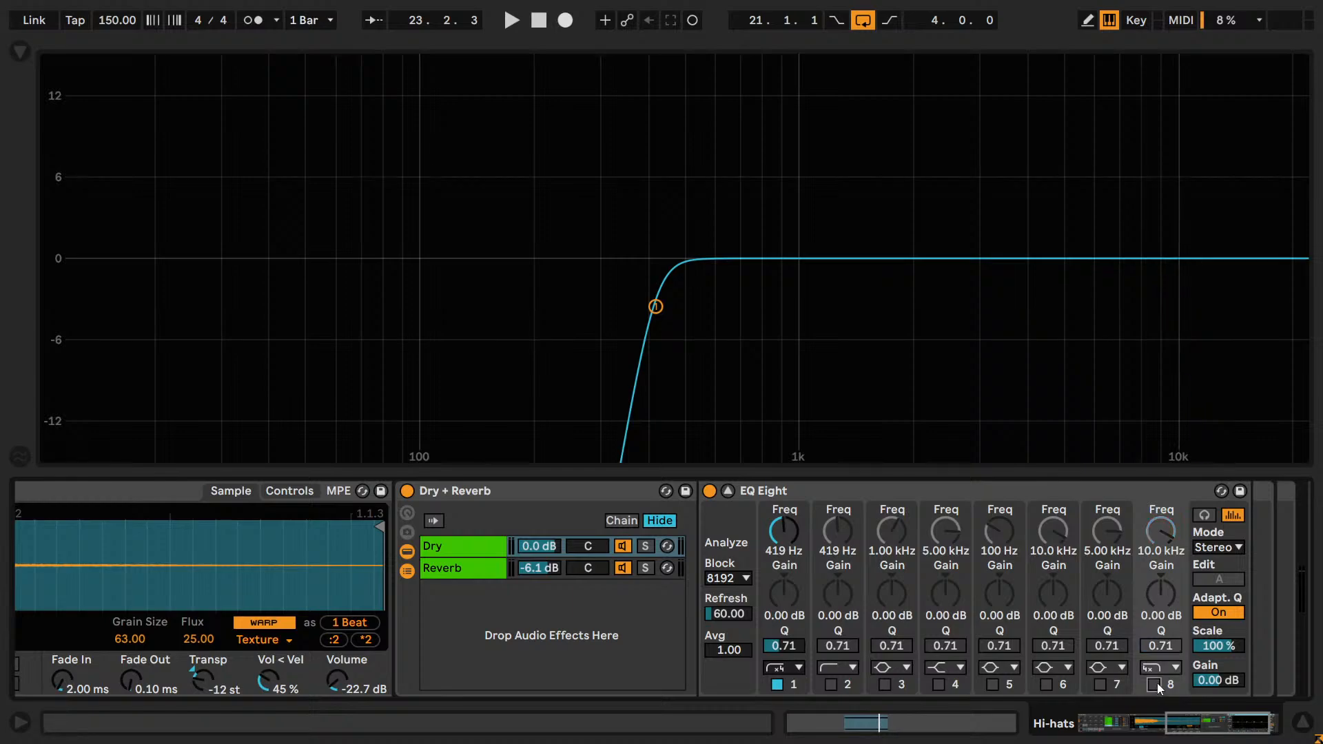
left_click(1156, 684)
left_click(1156, 684)
left_click(1156, 683)
left_click(1156, 684)
left_click(1156, 683)
key("space")
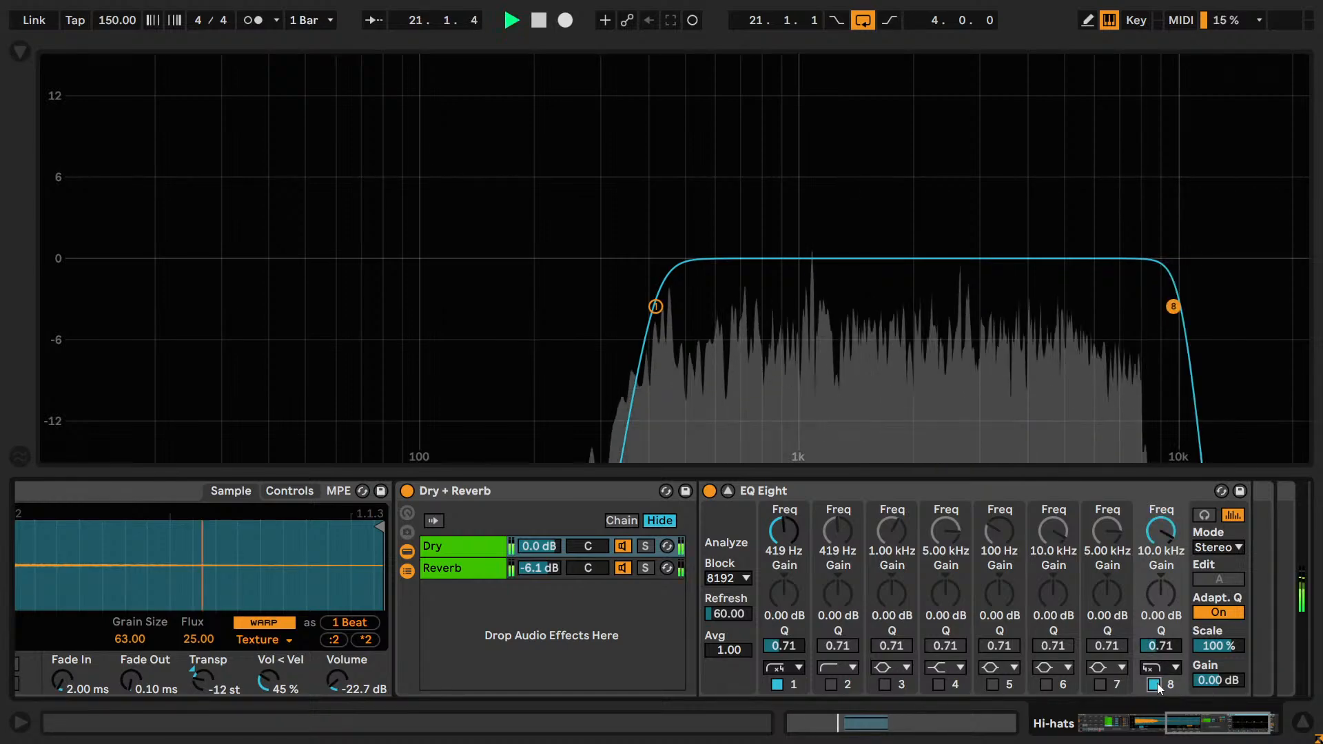
left_click(1156, 684)
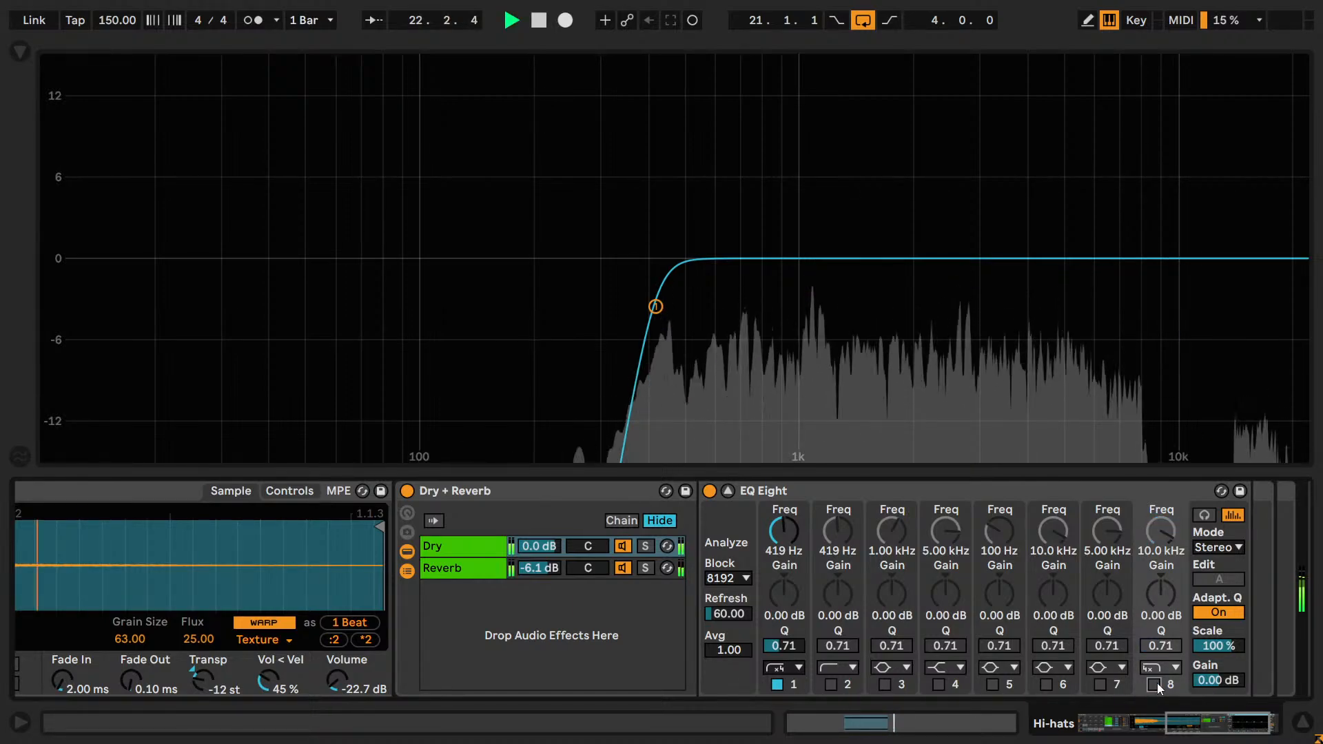
left_click(1156, 683)
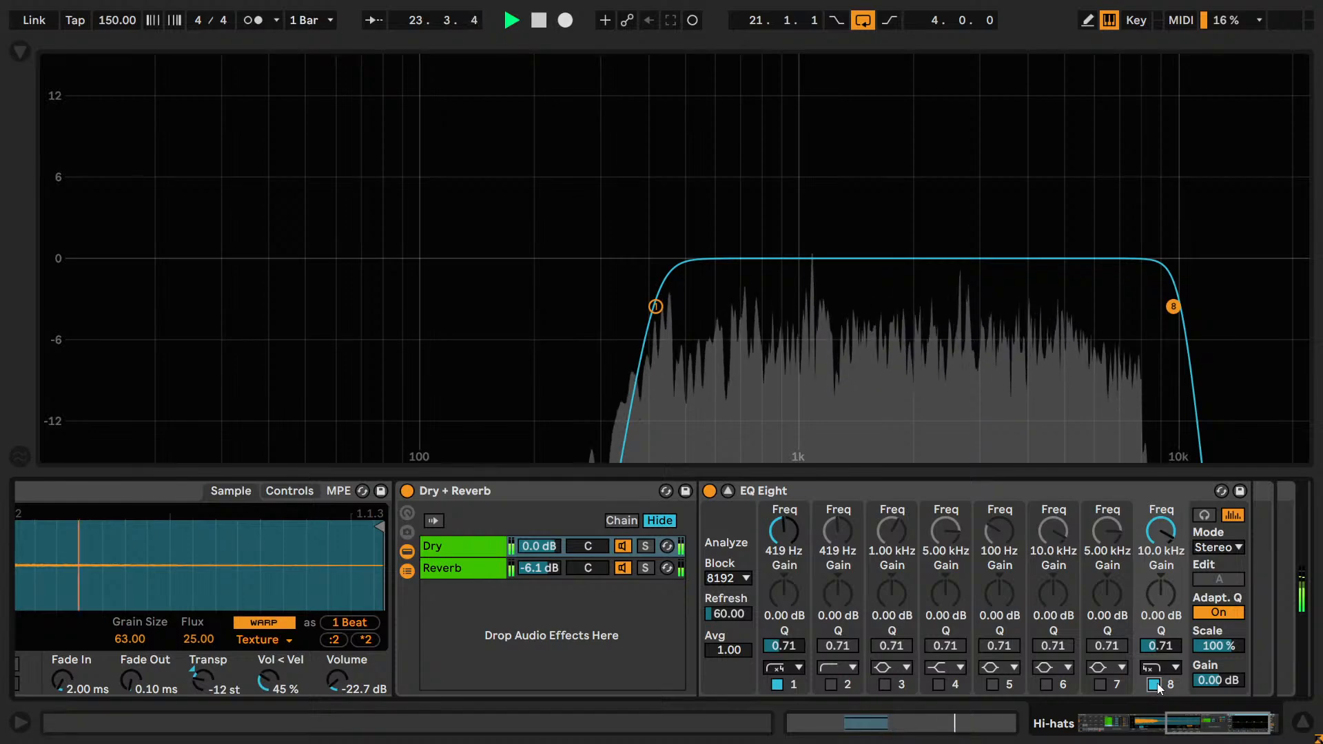
left_click(1156, 683)
left_click(1156, 684)
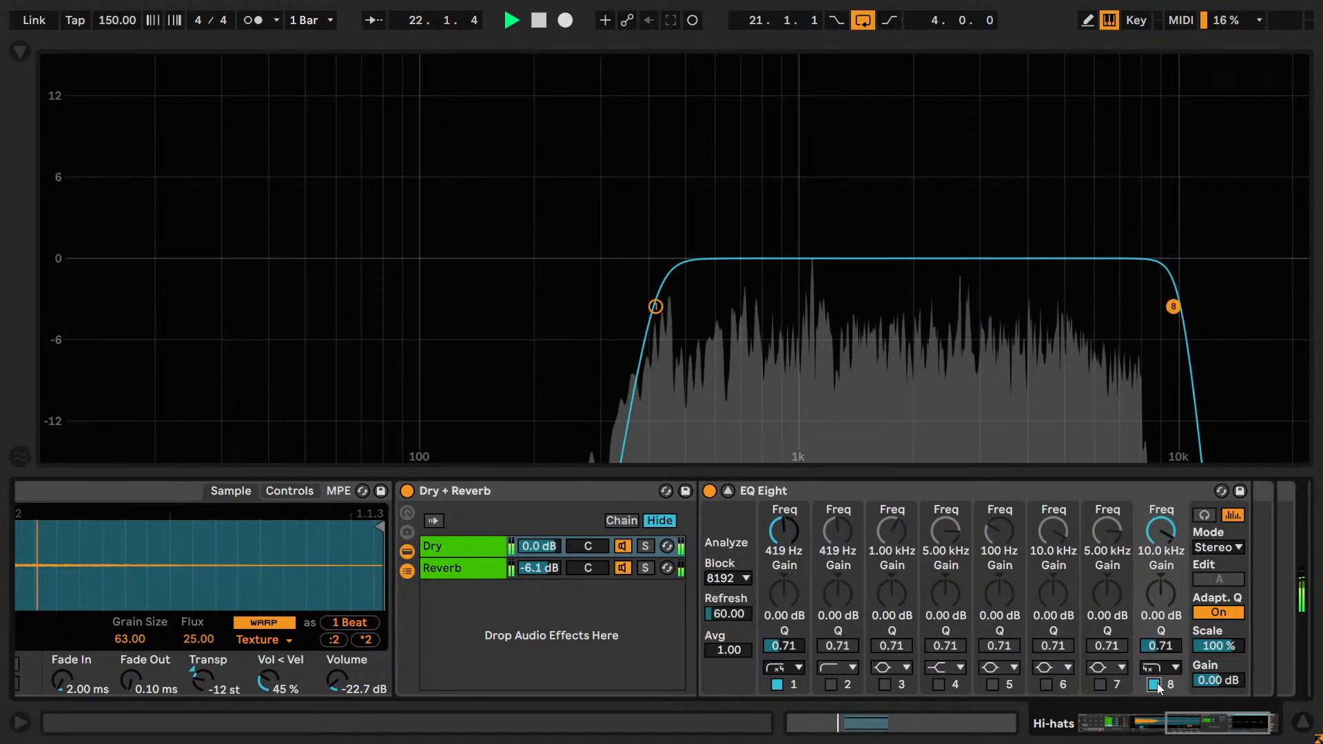
left_click(1156, 684)
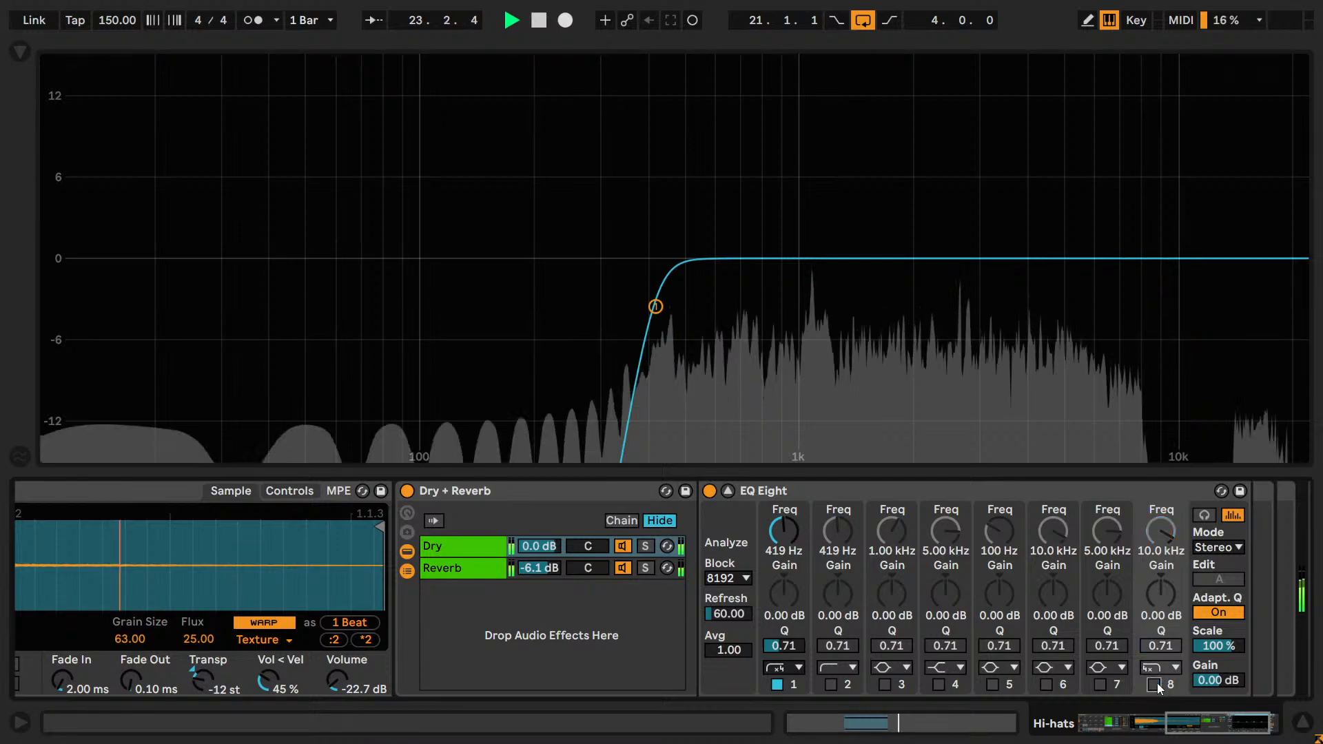
left_click(1155, 683)
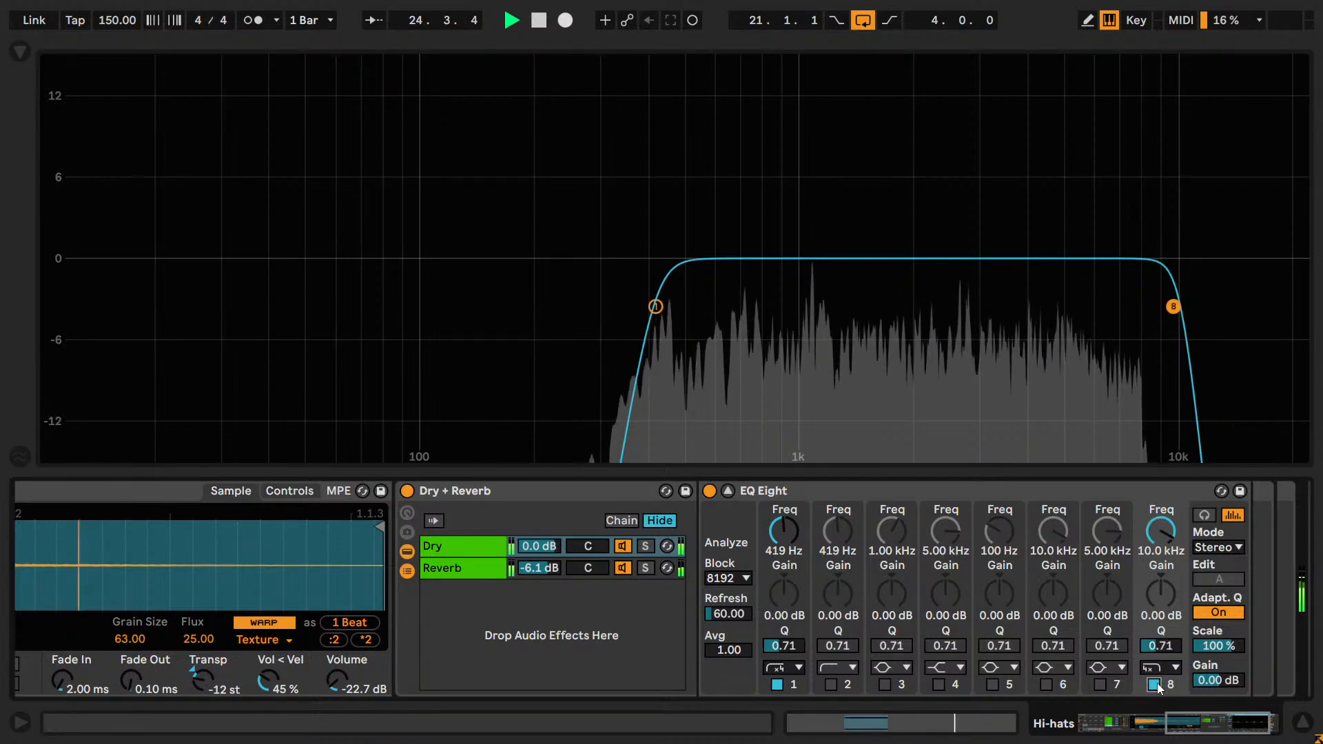
left_click(1156, 684)
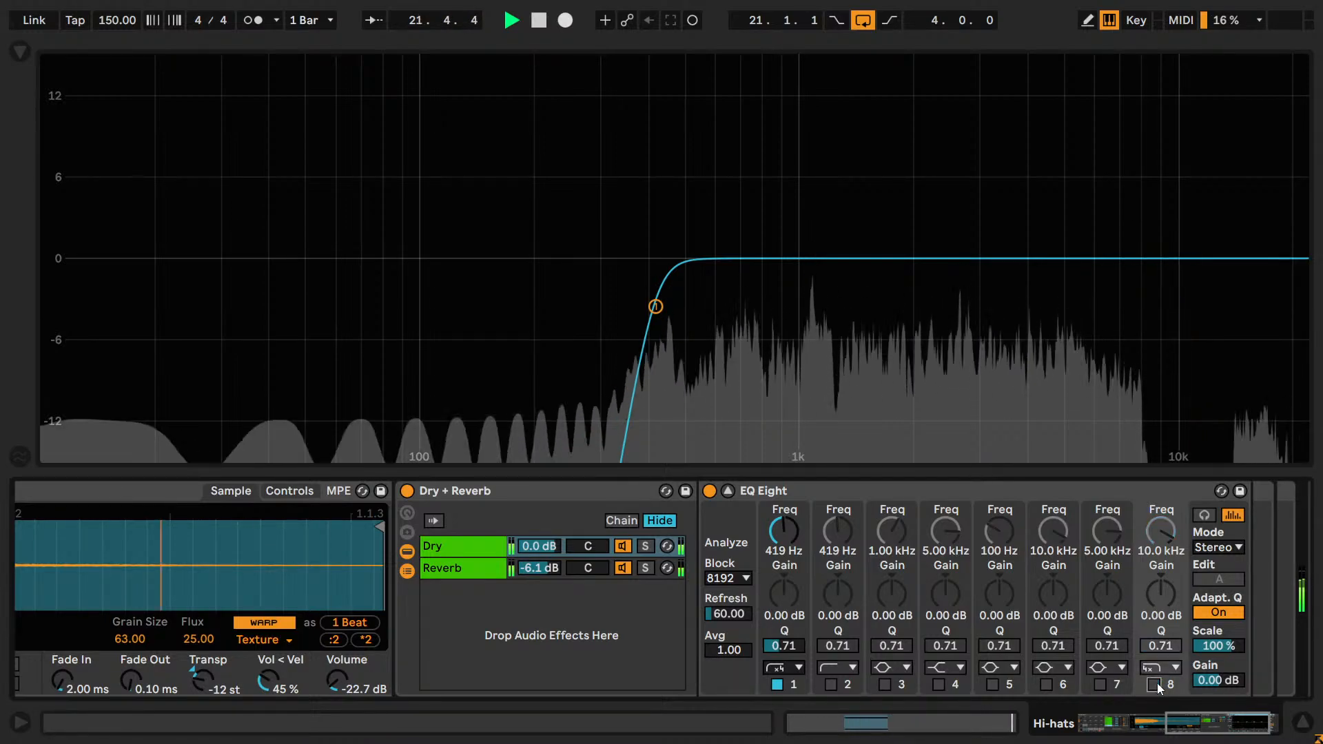
left_click(1156, 684)
key("space")
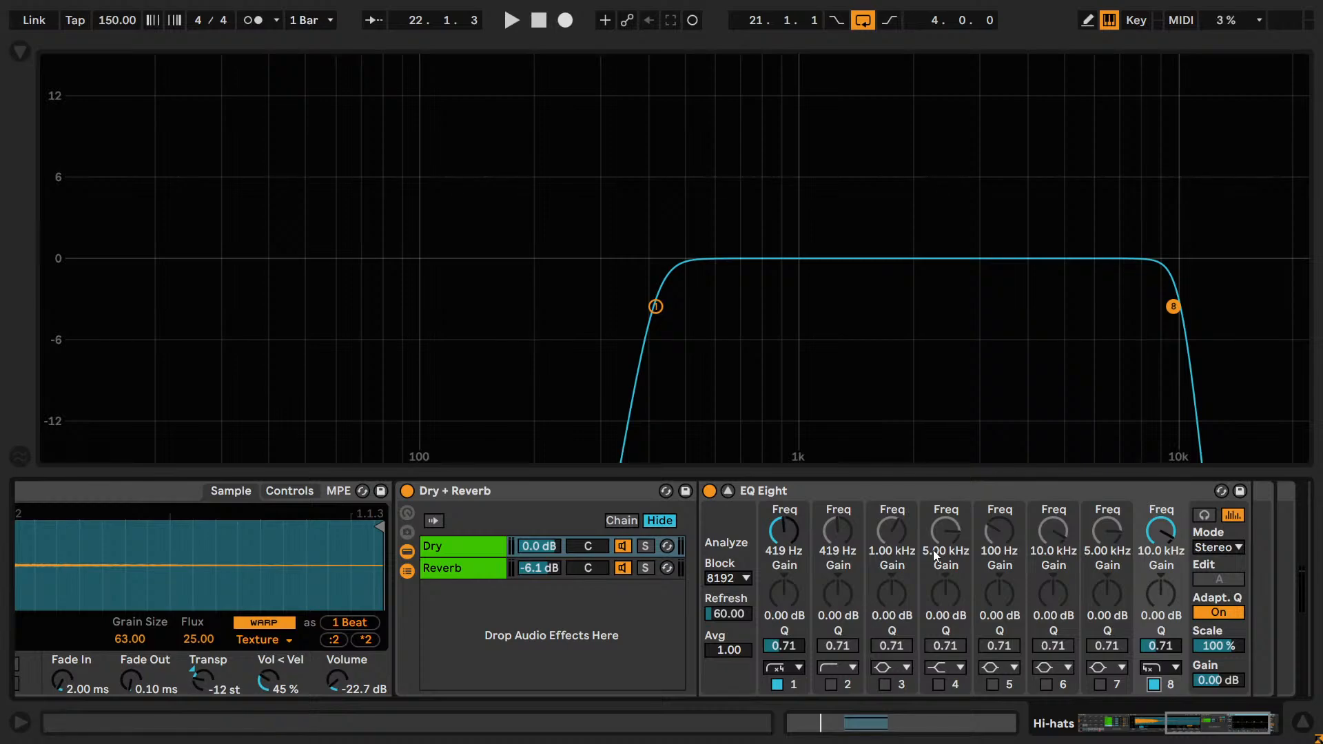
Play the loop and switch band 1's low cut off and back on to hear its effect.
left_click(632, 382)
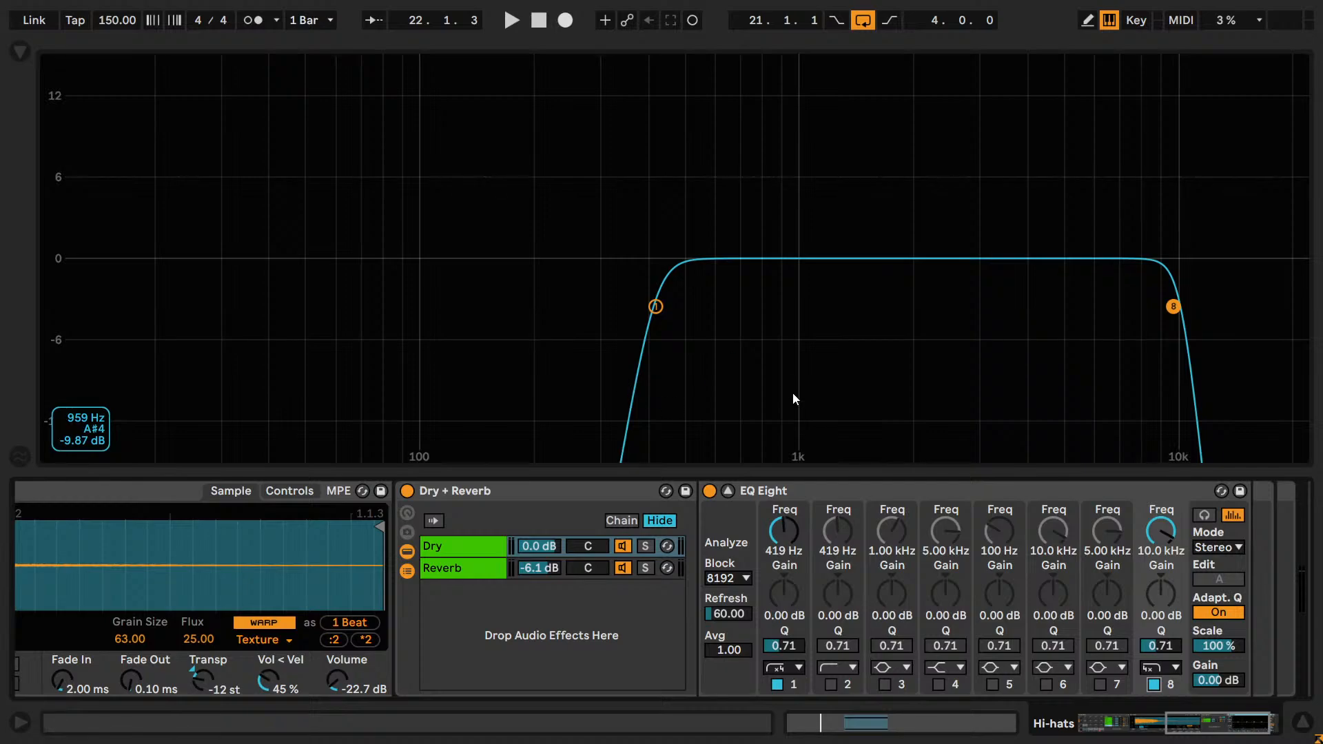
key("space")
left_click(778, 683)
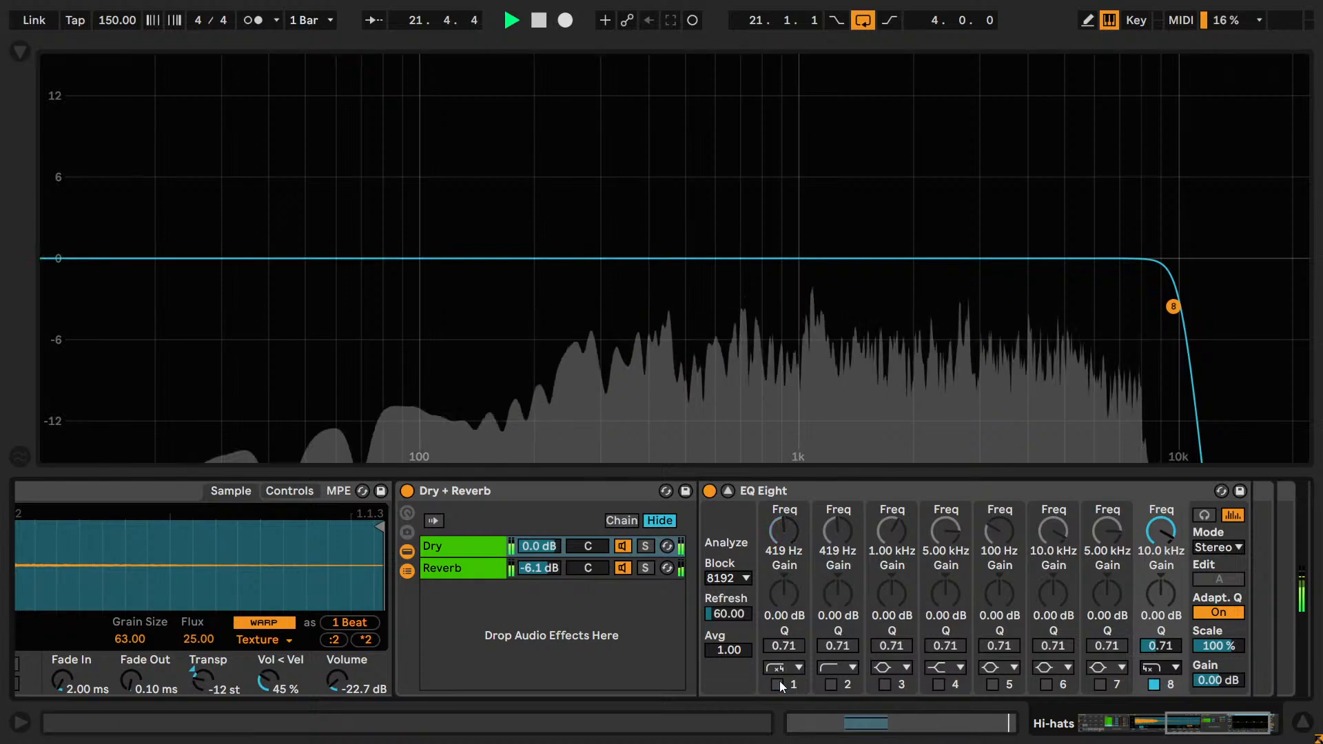
left_click(778, 683)
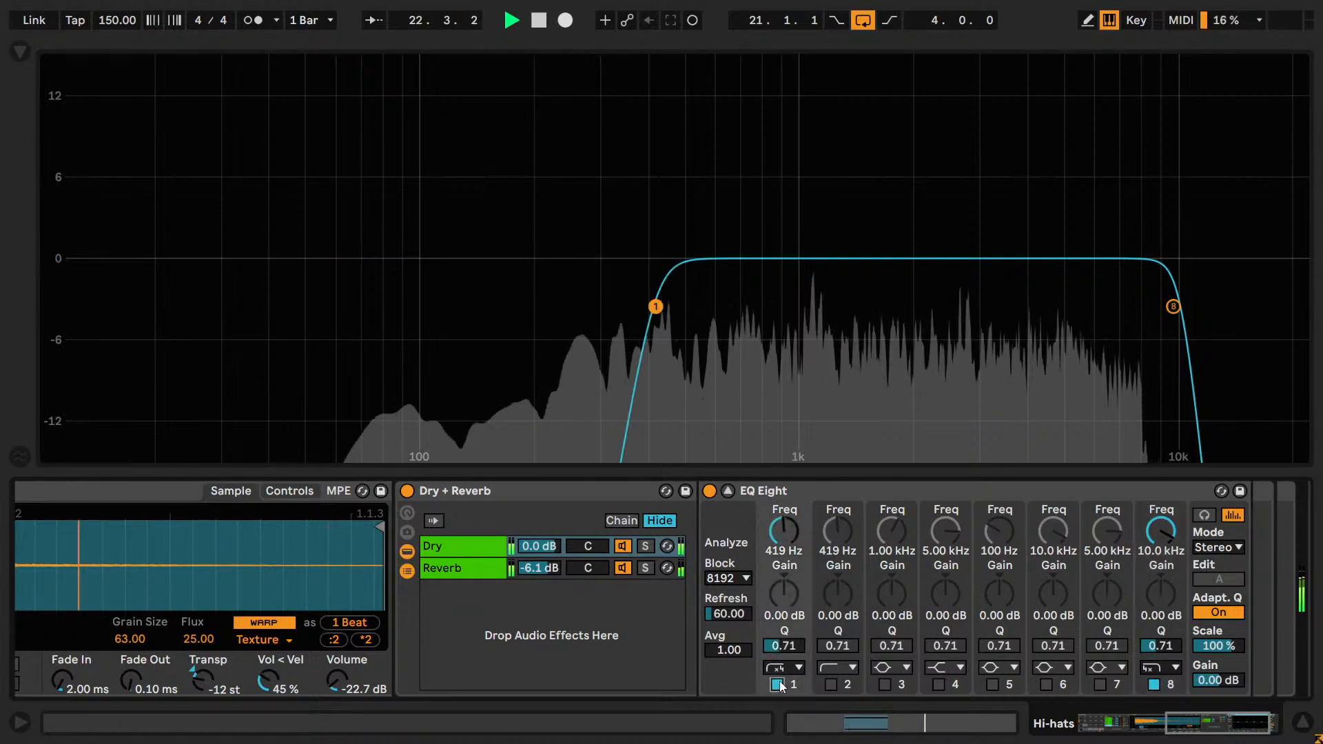
Try band 7 as a high shelf boosting about 2.70 dB at 3.77 kHz.
left_click(1098, 666)
left_click(1098, 618)
left_click(1100, 684)
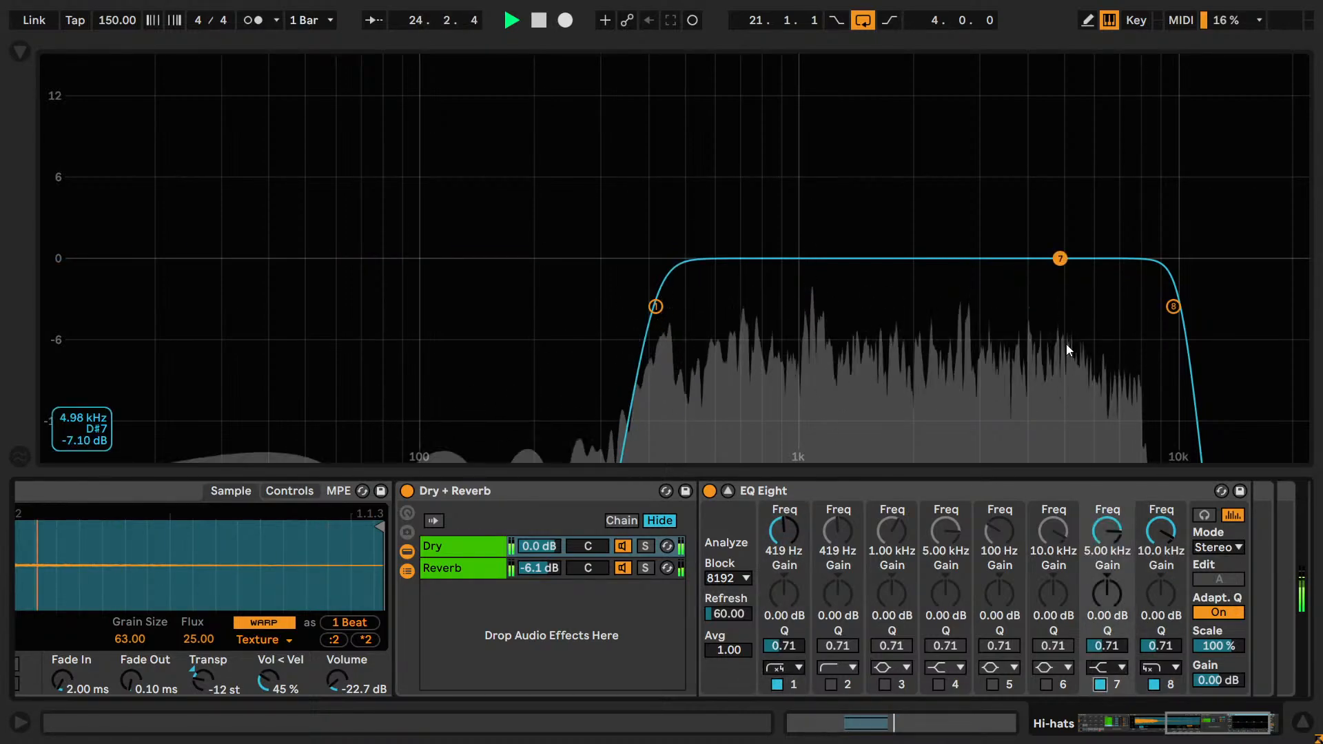
left_click_drag(1062, 277, 1015, 242)
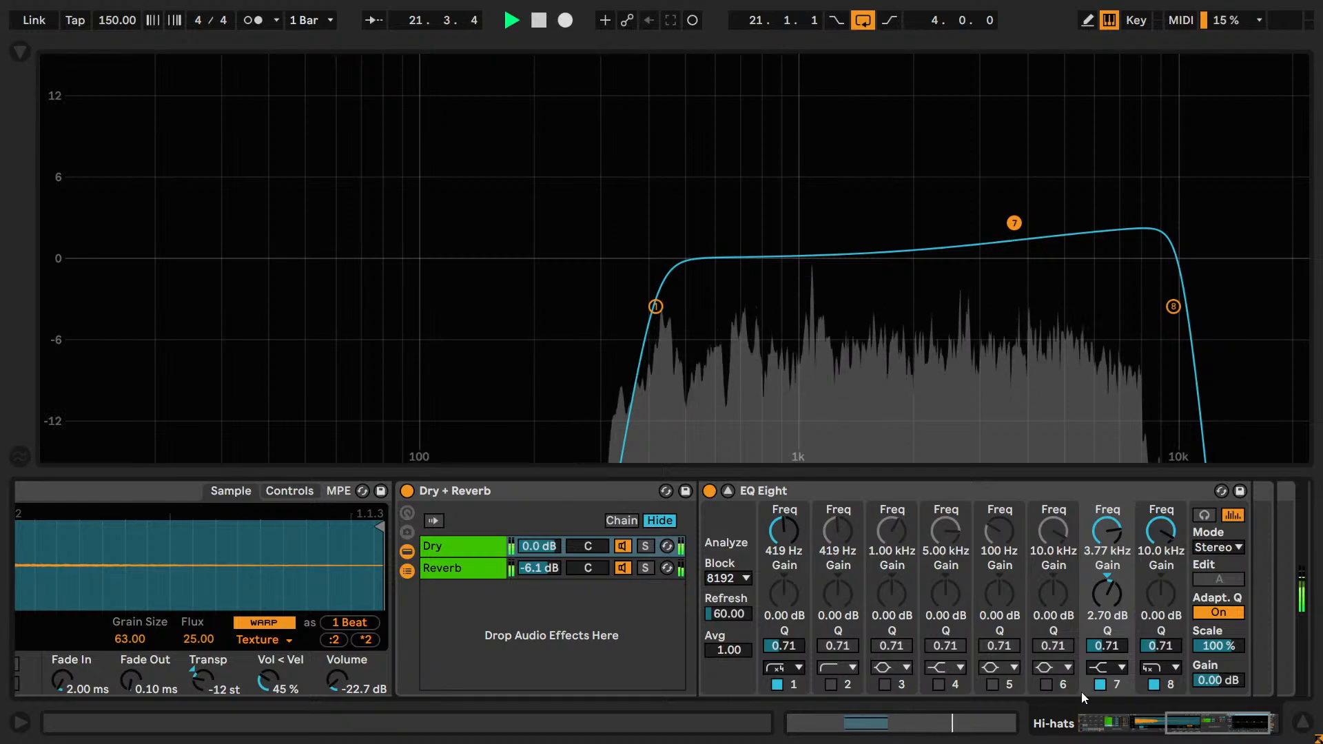
Compare the loop with band 7's high shelf off and on, leaving it on.
left_click(1099, 684)
left_click(1100, 684)
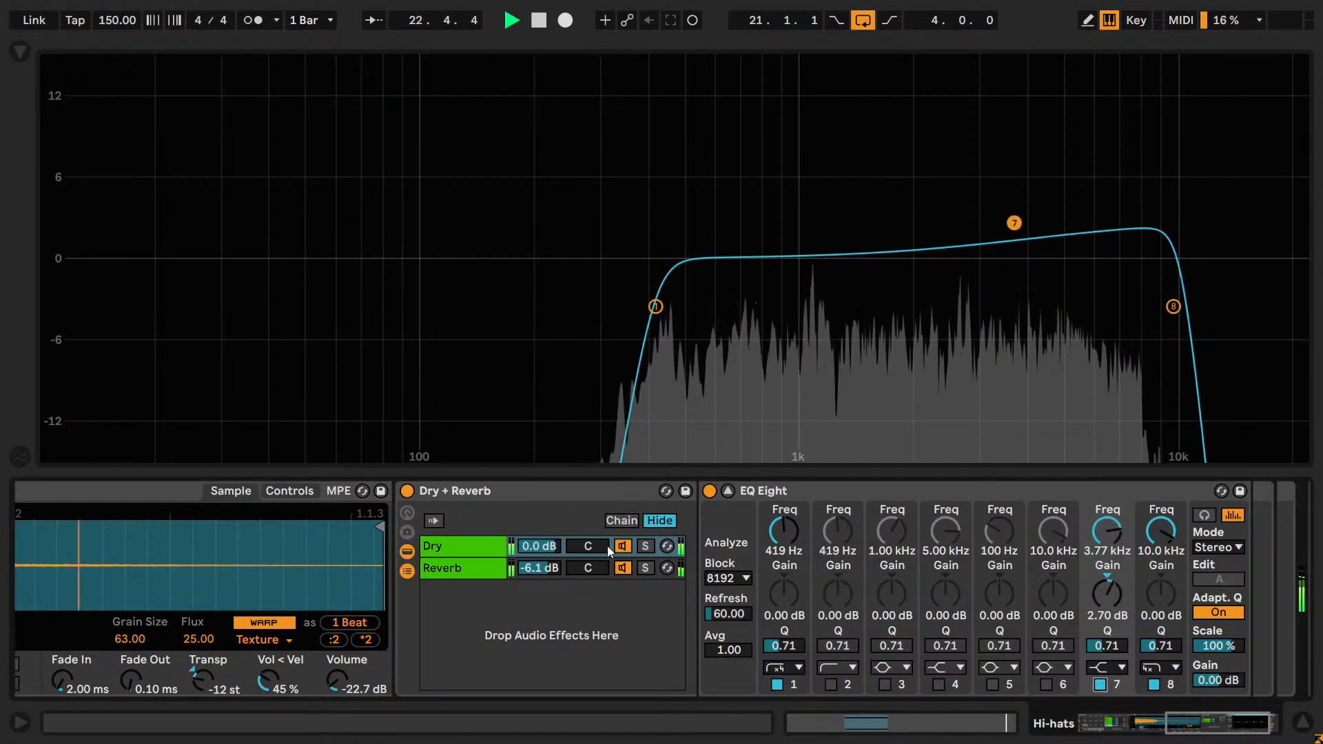
left_click(1100, 684)
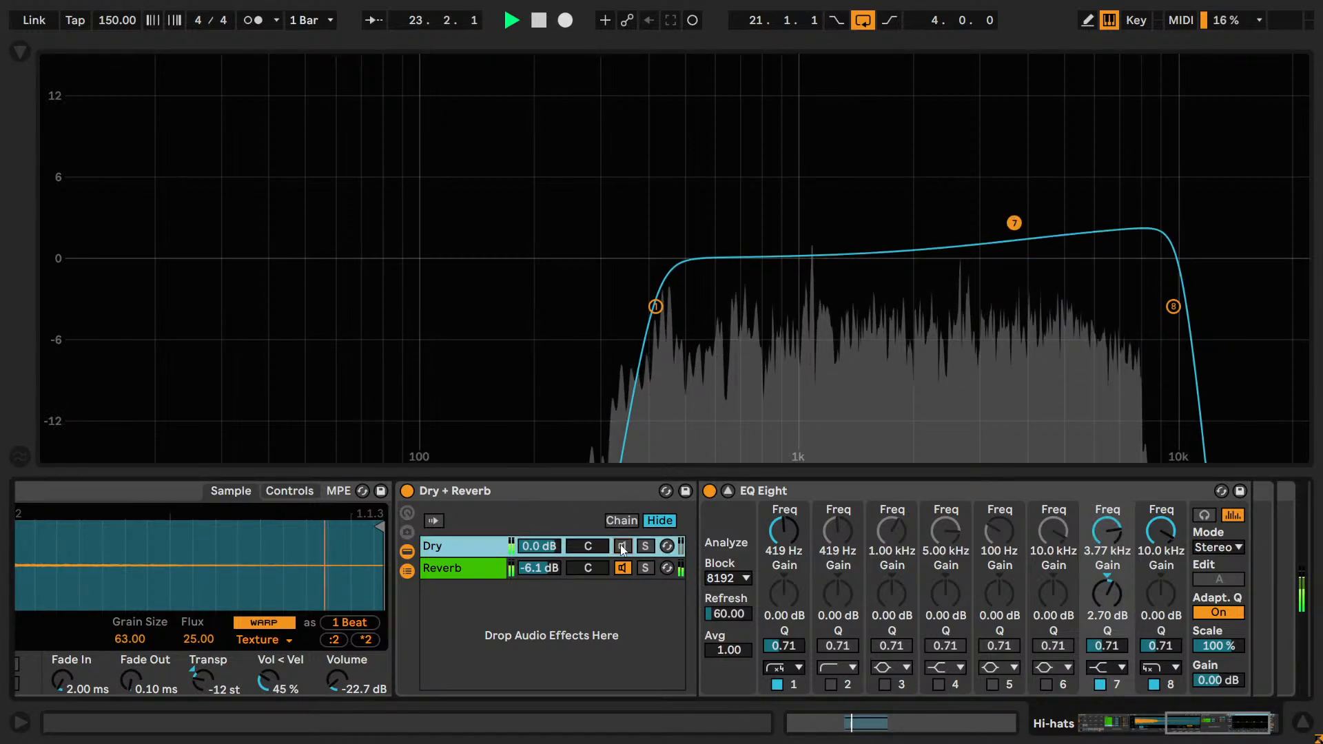
left_click(1100, 684)
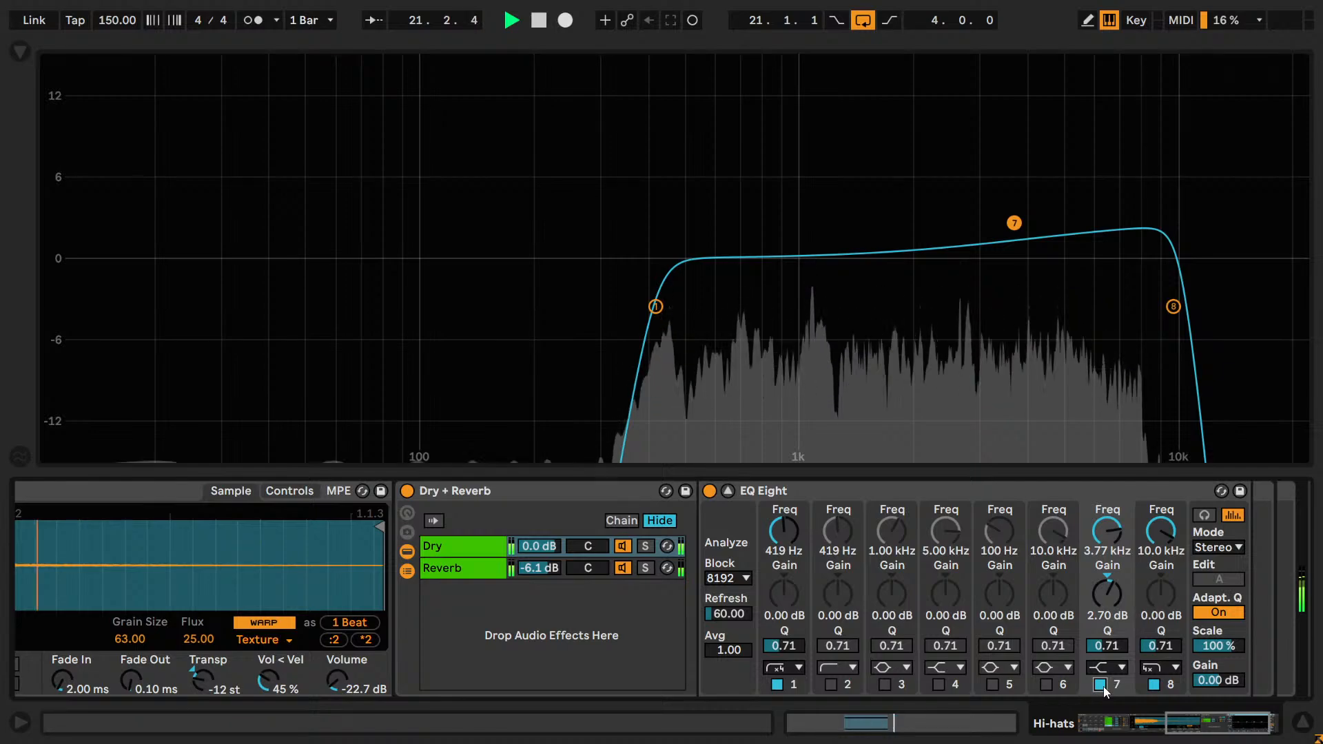
left_click(1100, 684)
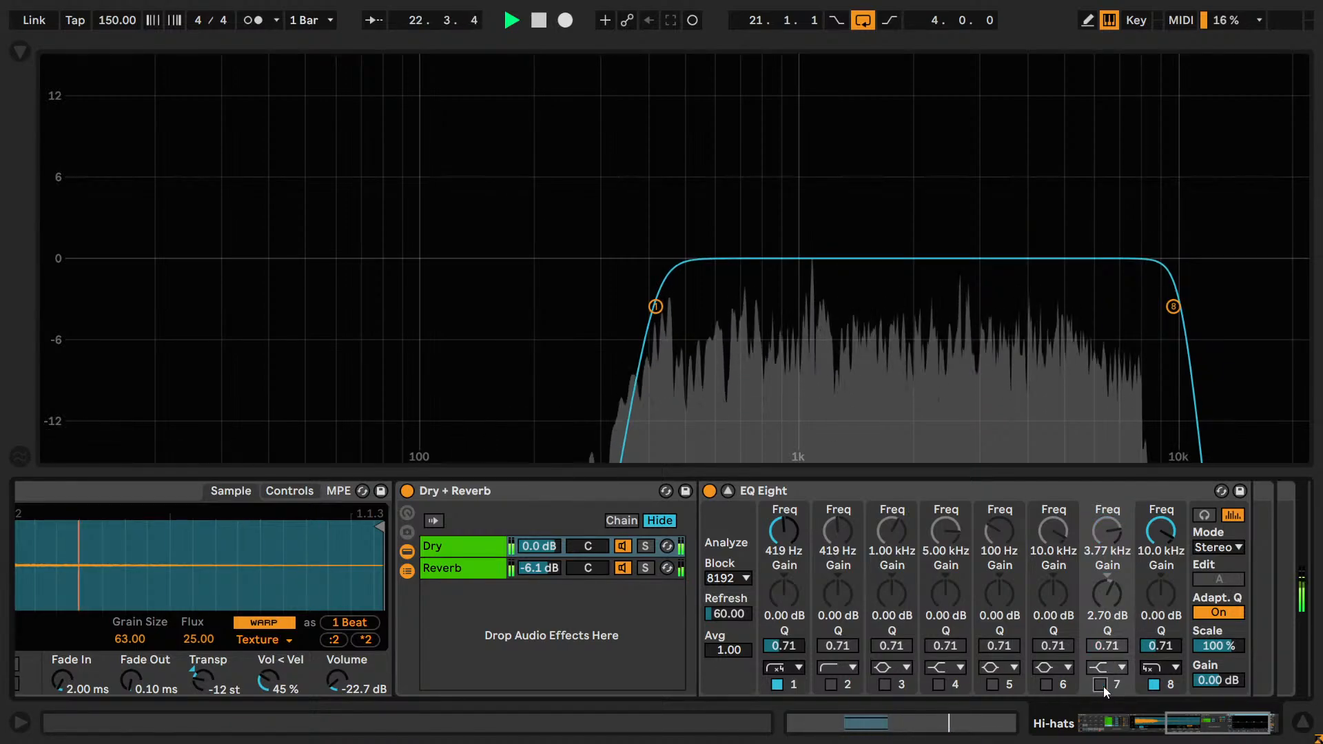
left_click(1100, 684)
Try a smaller boost of 1.50 dB on band 7's high shelf and compare it off and on.
left_click_drag(1115, 580, 1111, 663)
key("Up")
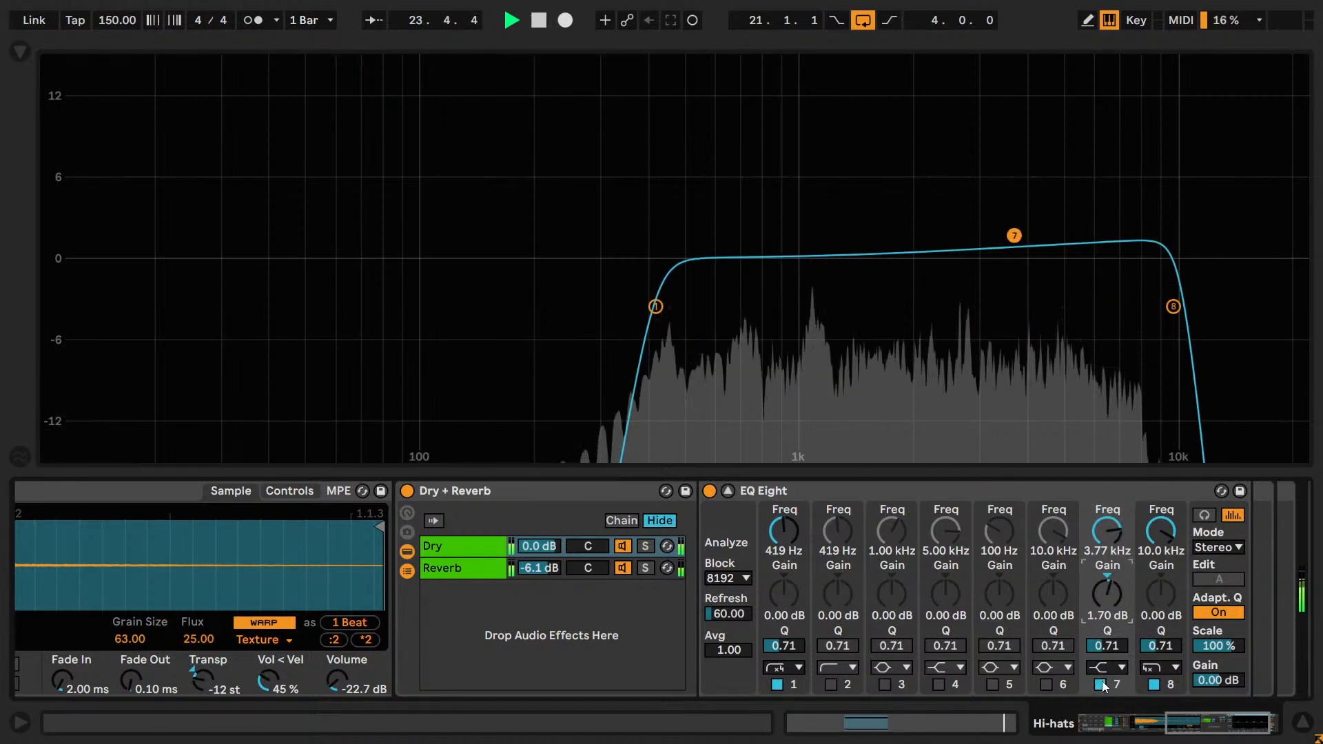
key("Down")
key("Up")
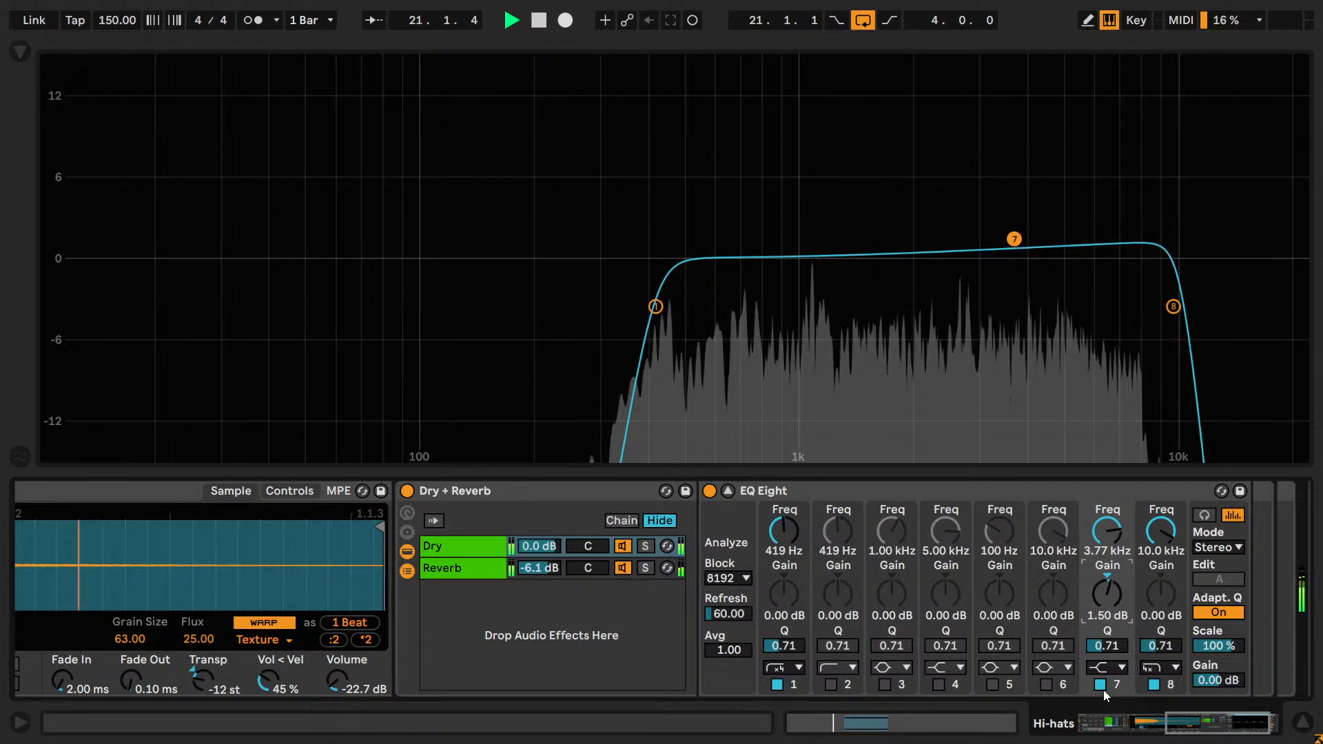
left_click(1100, 684)
left_click(1101, 684)
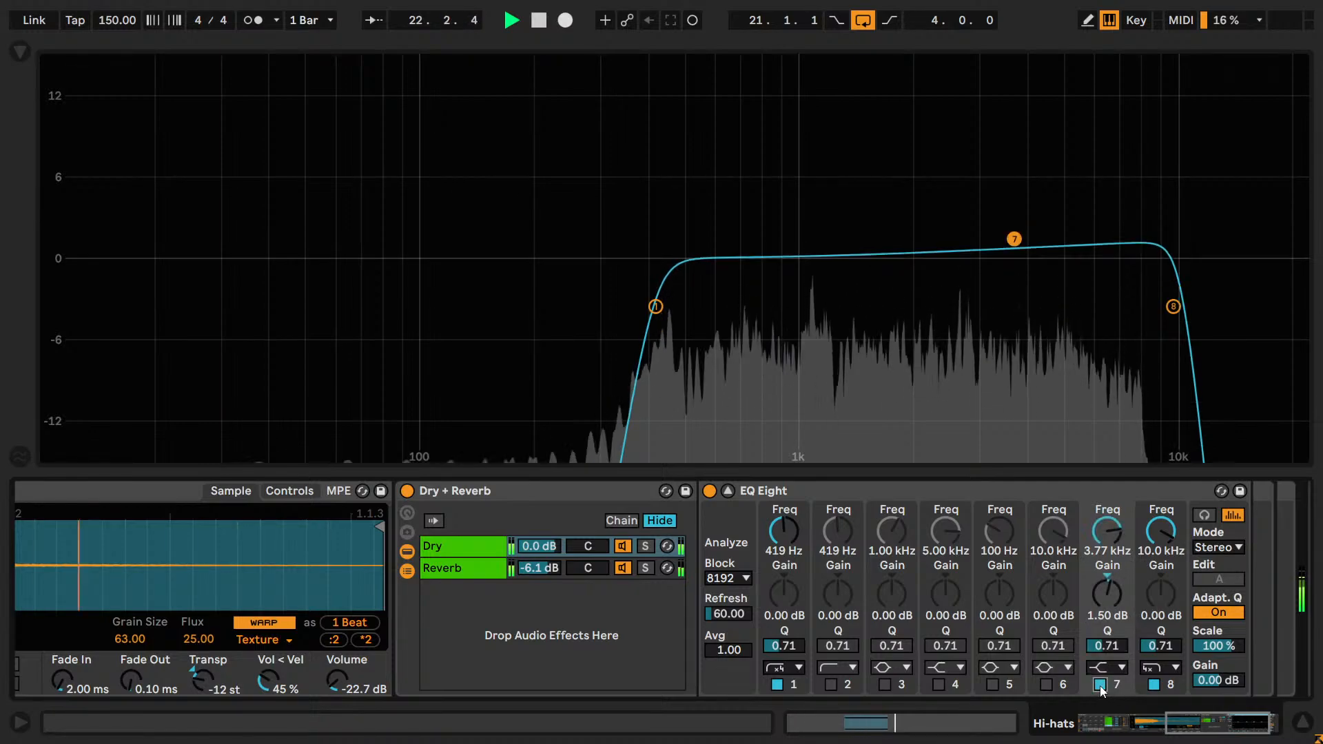
Try cutting the highs with band 7's gain at -3.10 dB, compare it off and on, and stop playback.
left_click_drag(1100, 589, 1101, 613)
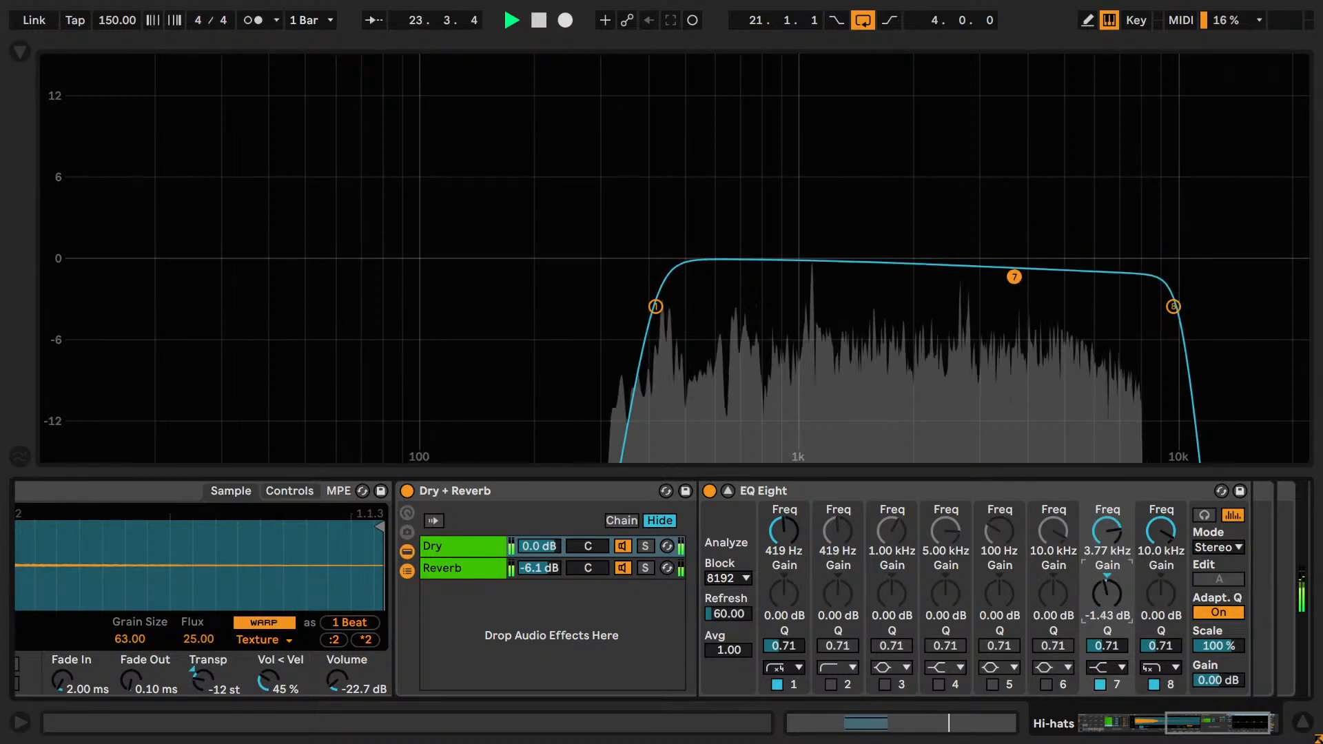
left_click(1097, 686)
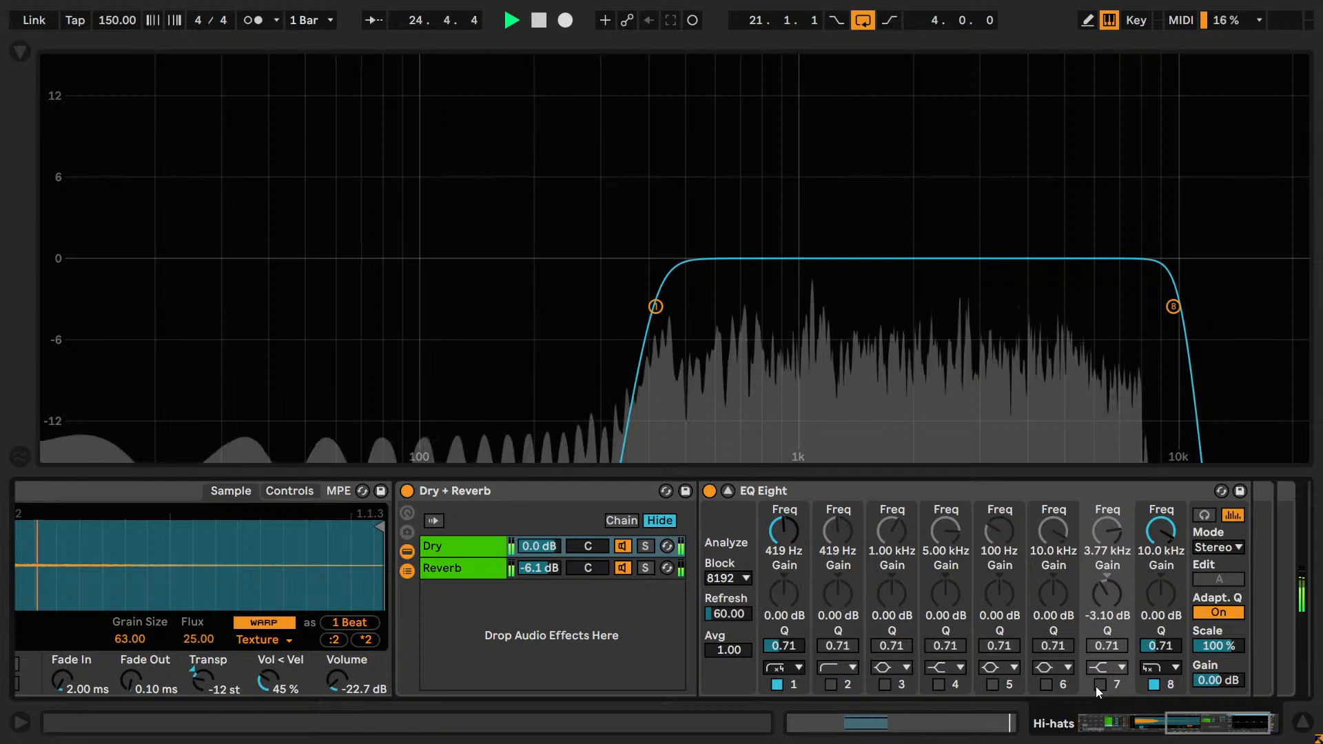
left_click(1100, 684)
key("space")
Change band 7 to a low shelf at about 964 Hz with -3.66 dB gain and compare it off and on during playback.
left_click(1108, 667)
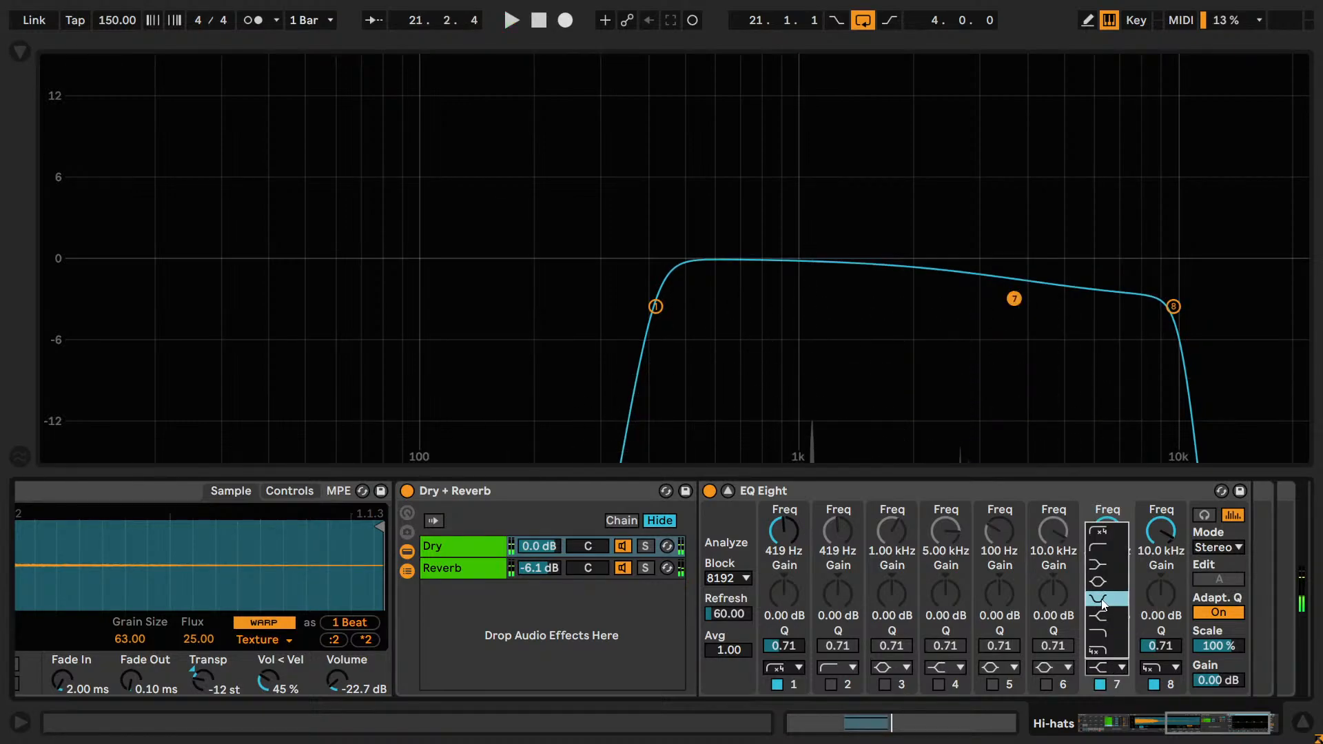
left_click(1098, 565)
left_click_drag(1013, 300, 792, 307)
key("space")
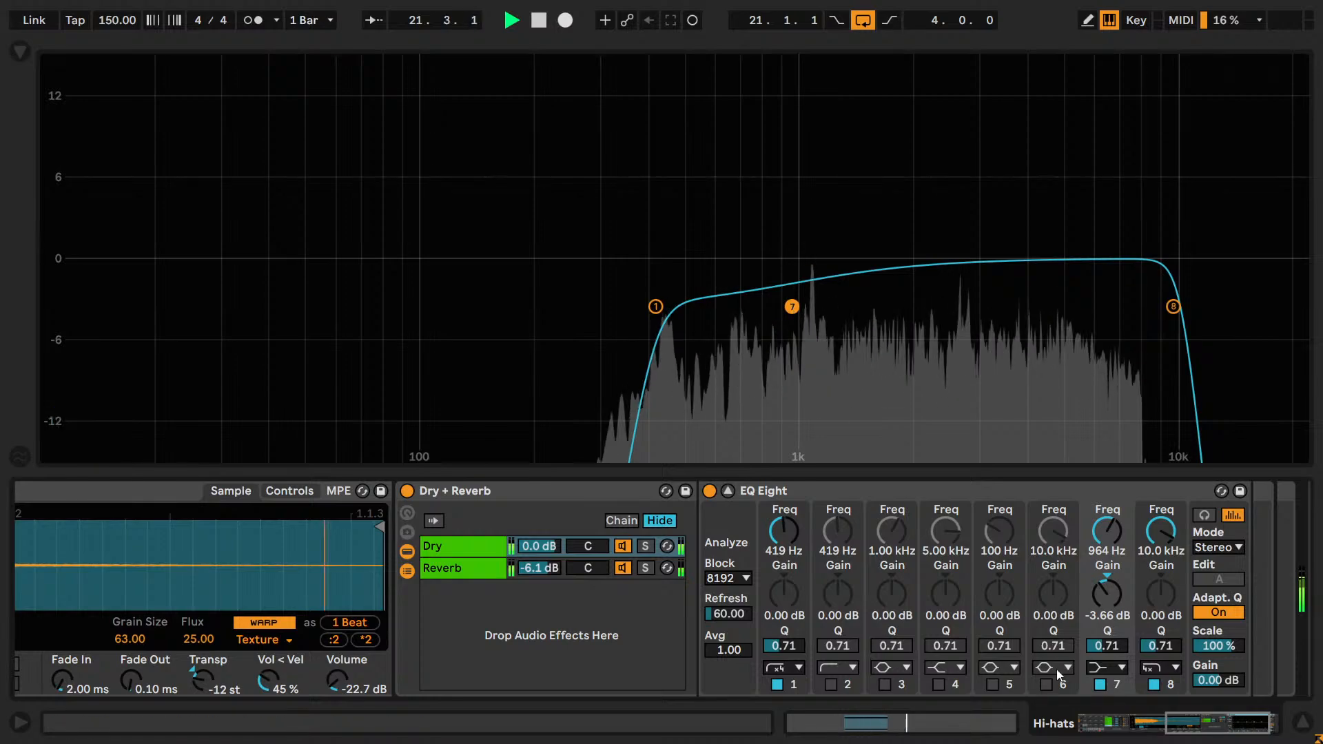
left_click(1100, 684)
left_click(1100, 685)
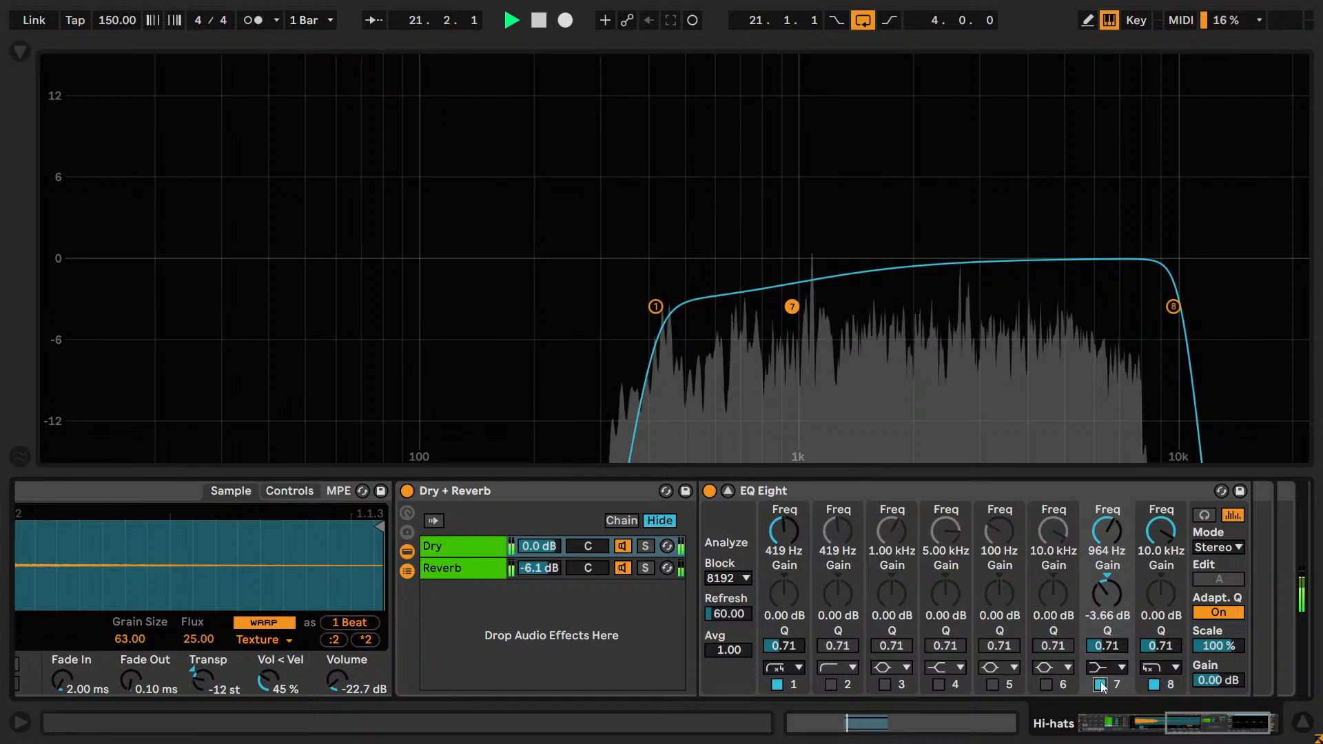
left_click(1100, 684)
left_click(1100, 684)
Try a boost of 2.14 dB on band 7's low shelf and compare it off and on.
left_click_drag(1104, 616, 1102, 593)
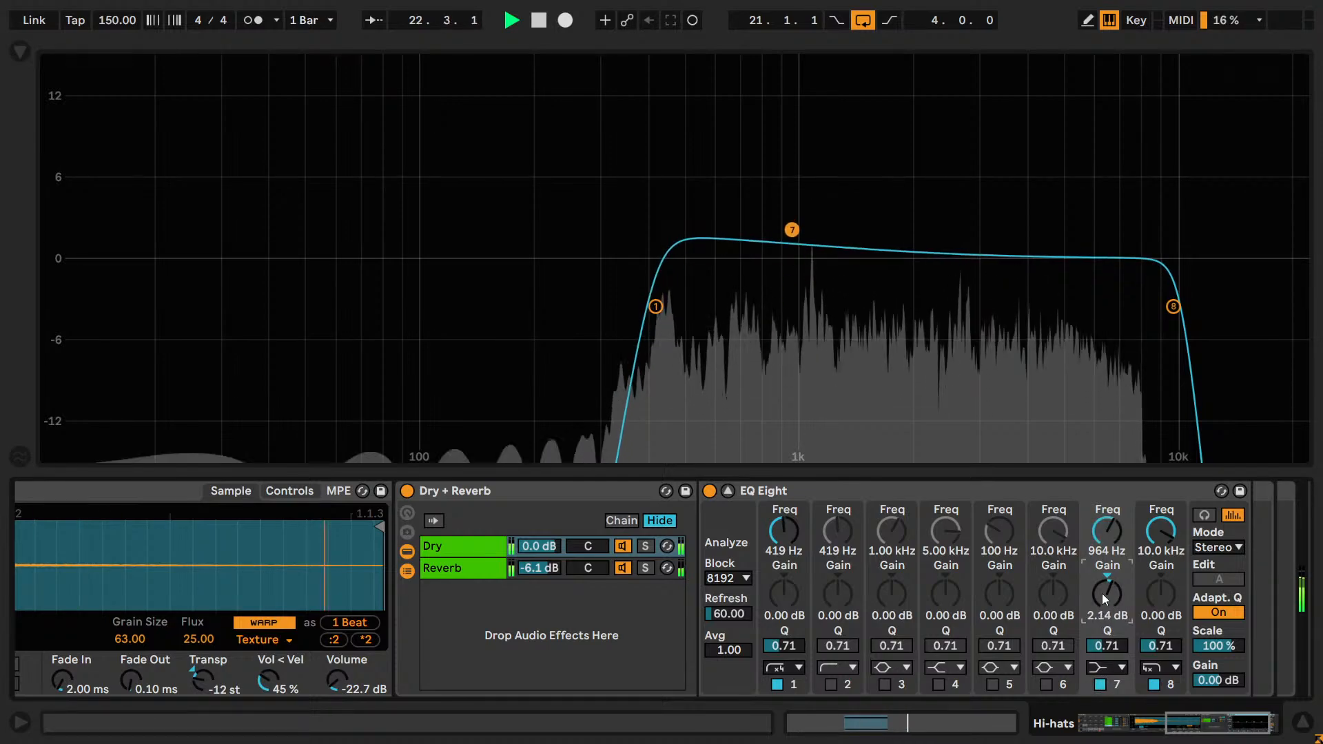
left_click(1100, 684)
left_click(1100, 683)
Switch off band 7, stop playback, and reset the band's gain to 0.00 dB and its frequency to 5.00 kHz.
left_click(1100, 683)
key("space")
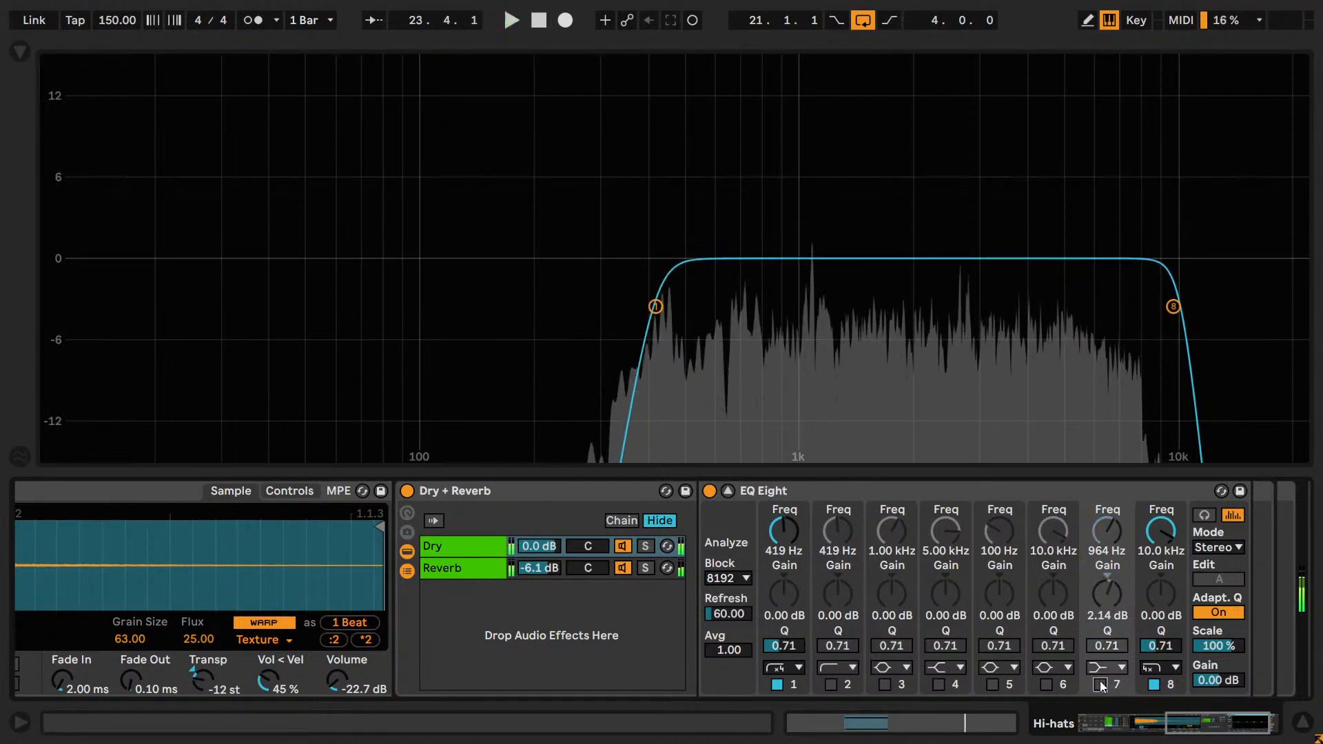
double_click(1099, 591)
double_click(1112, 548)
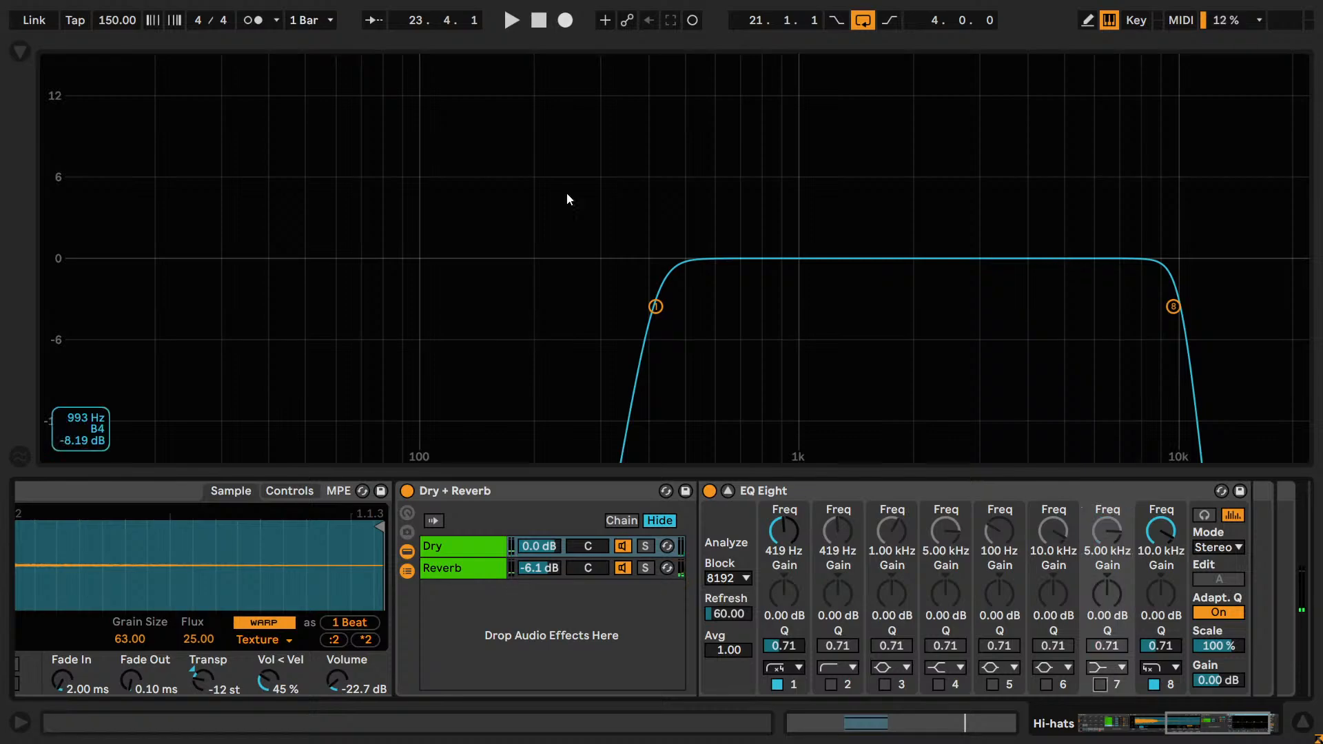
Lower the Q of band 1's x4 low cut to about 0.53.
left_click_drag(655, 305, 655, 328)
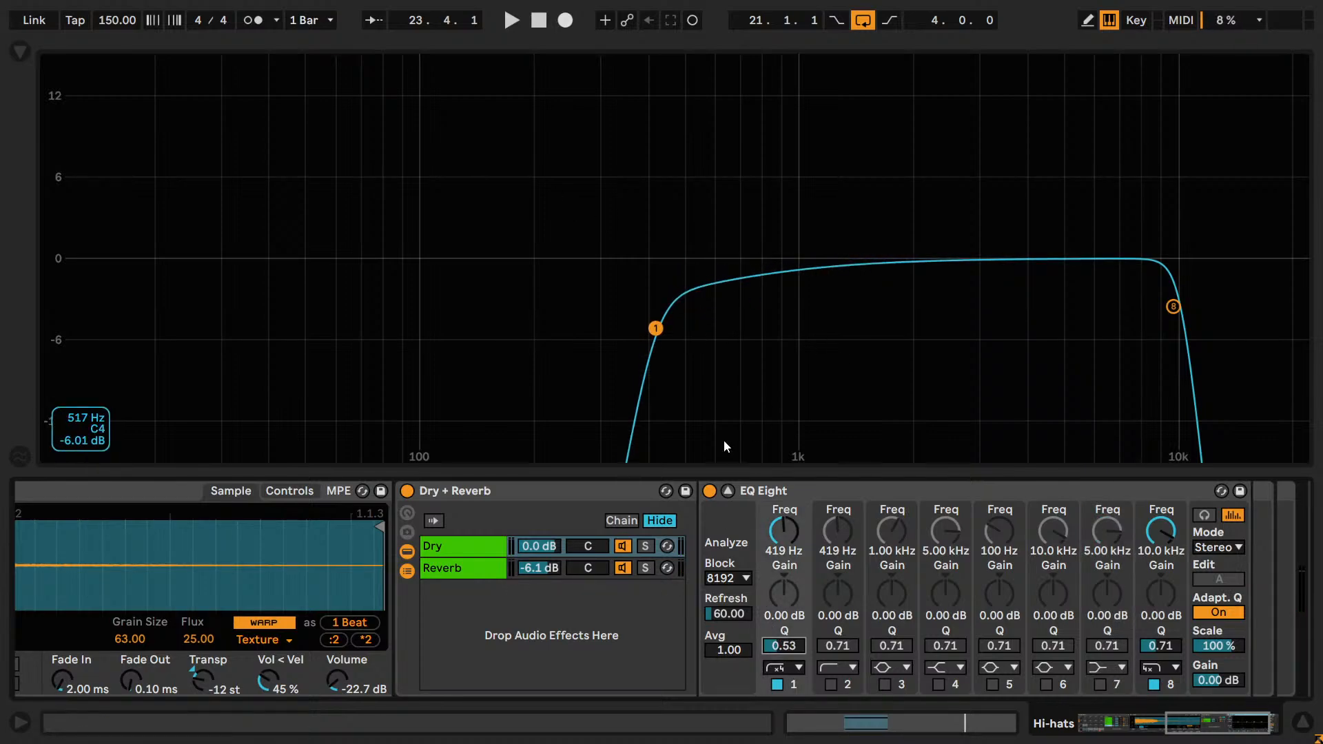
Reset band 1's Q, retune it by ear to 0.57 during playback, and save the set.
double_click(793, 646)
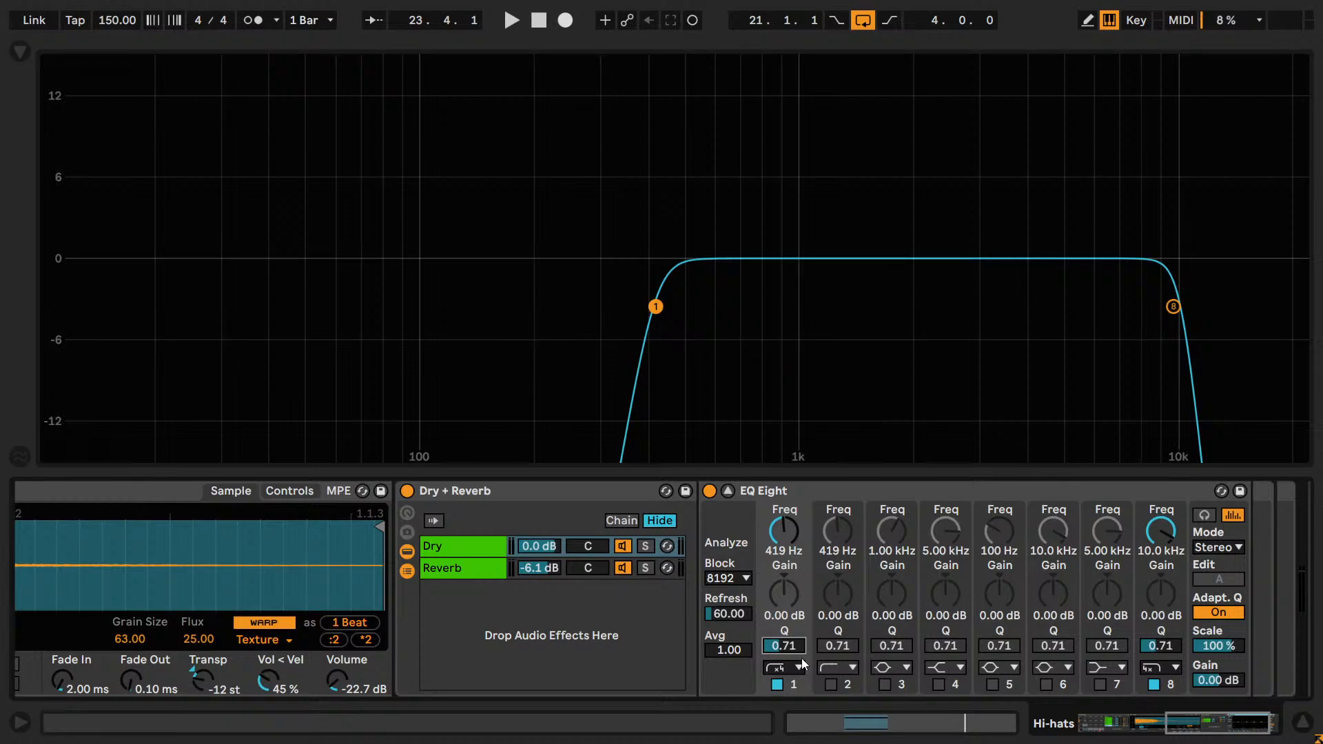
key("space")
left_click_drag(776, 649, 779, 653)
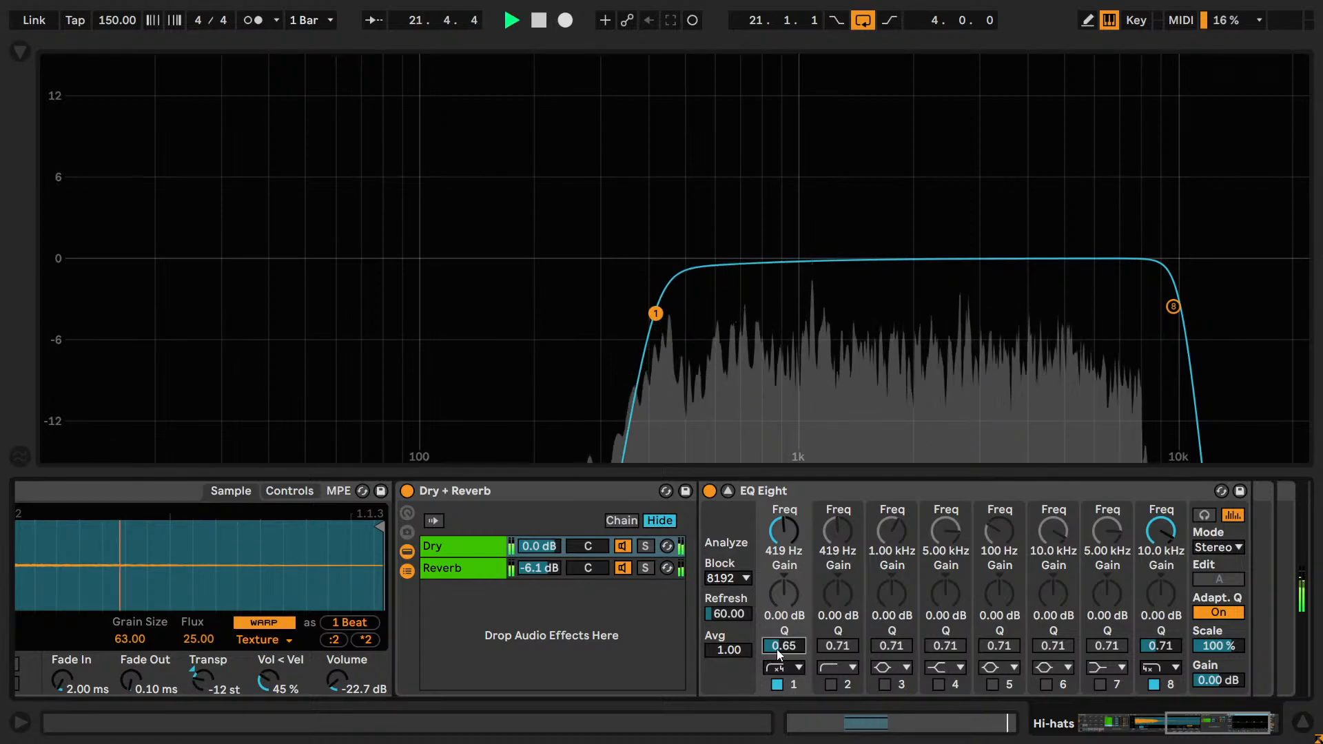
scroll(777, 650, "down", 5)
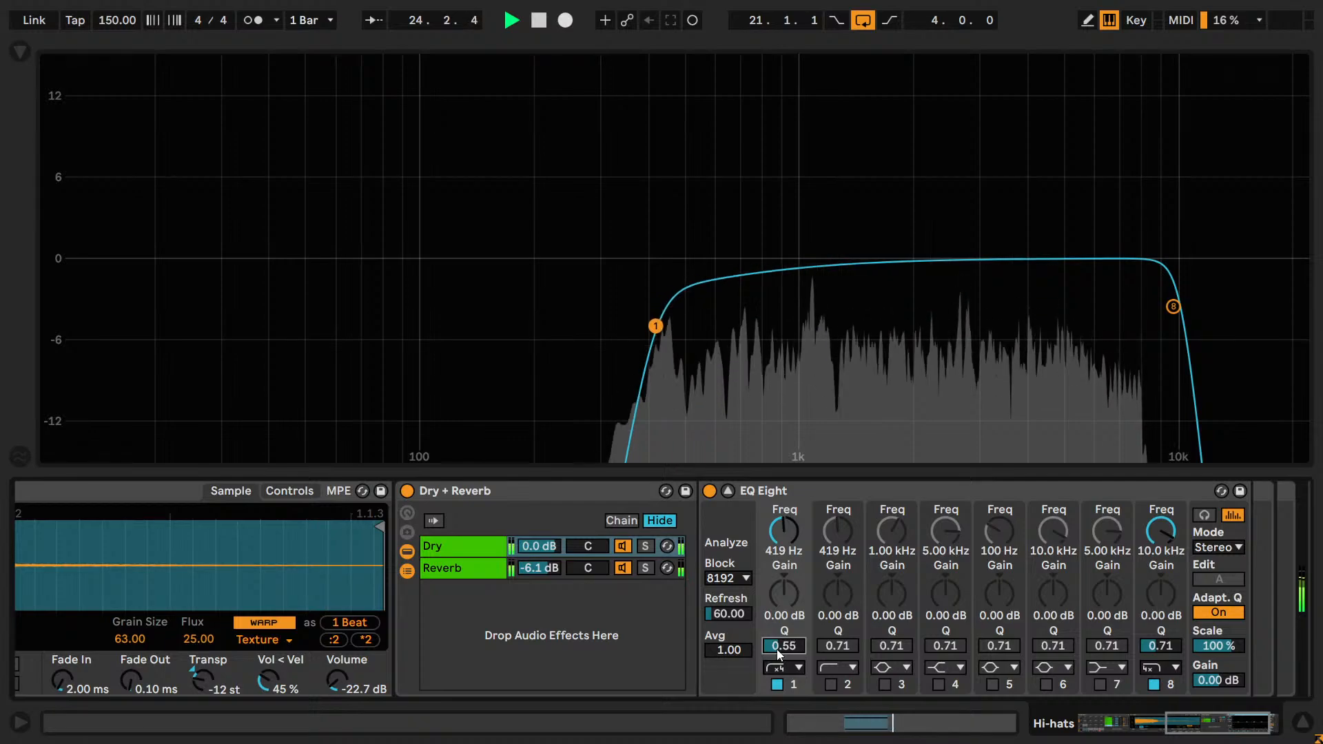
left_click_drag(777, 651, 784, 649)
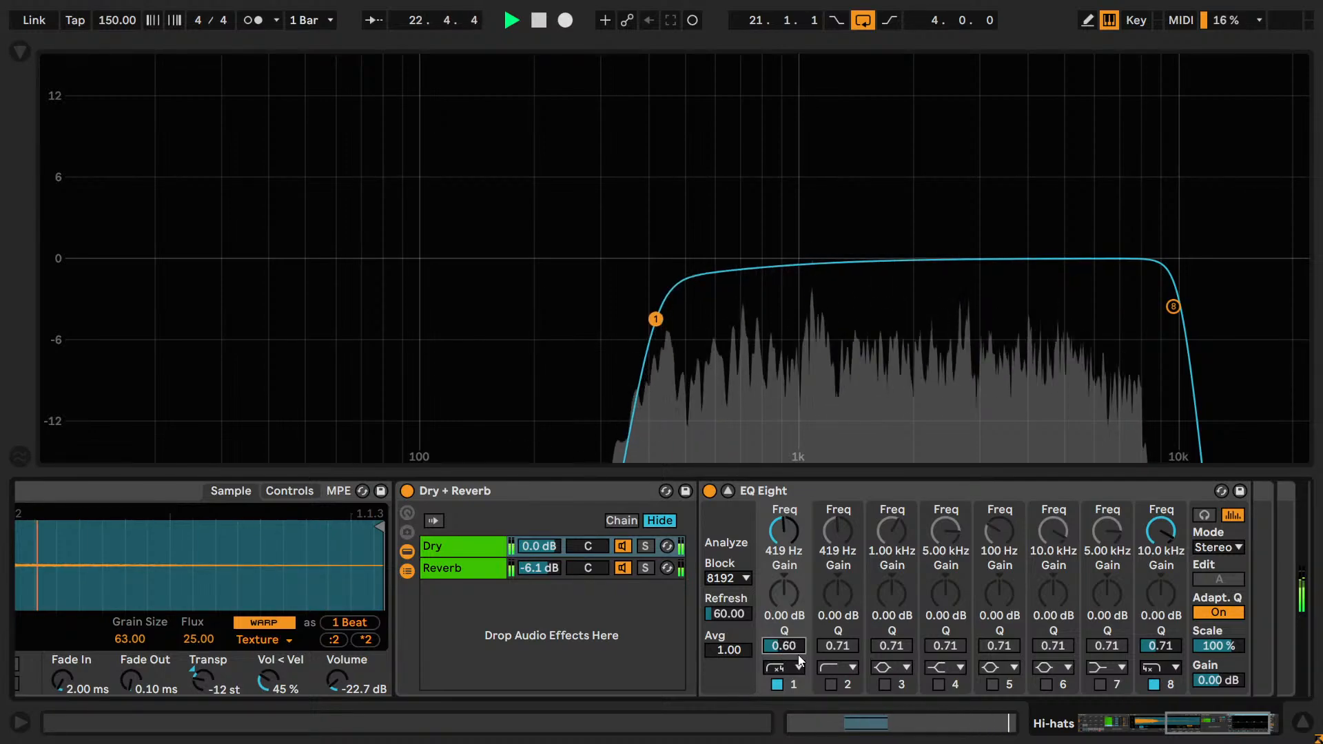
key("Down")
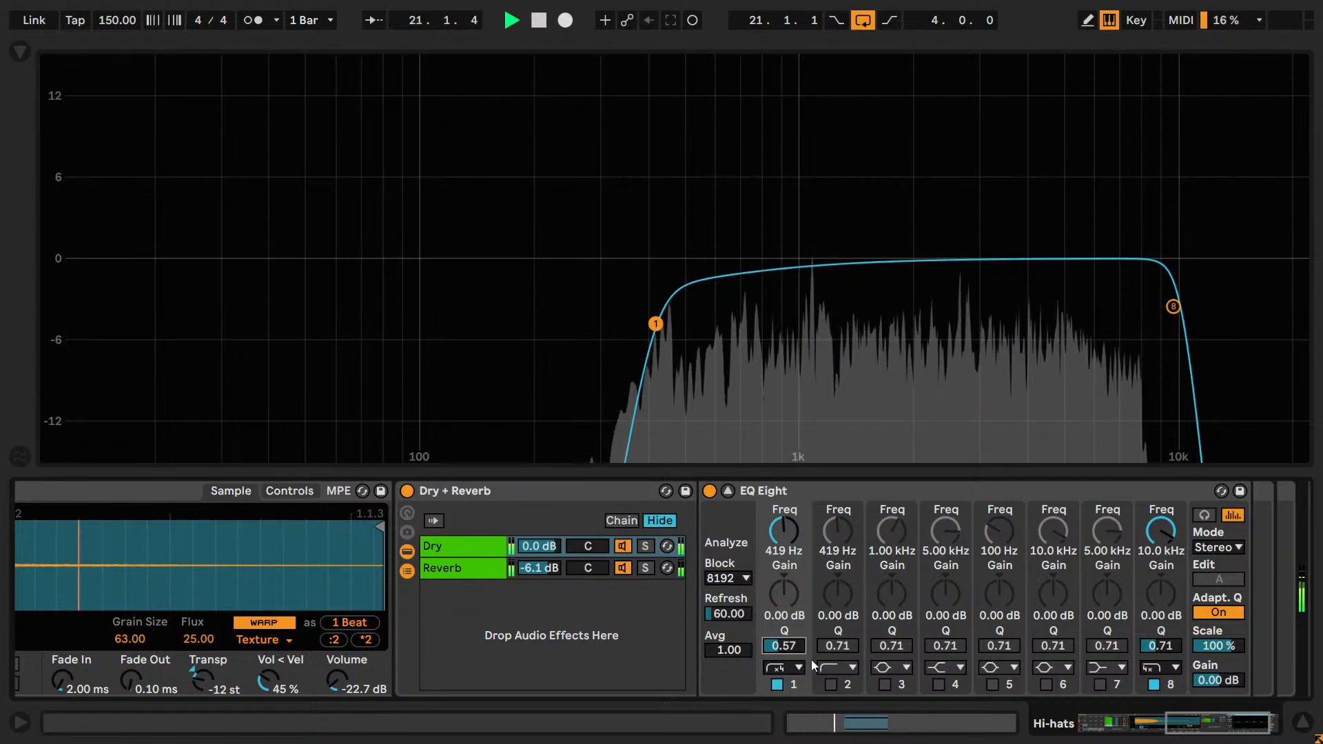
key("ctrl+s")
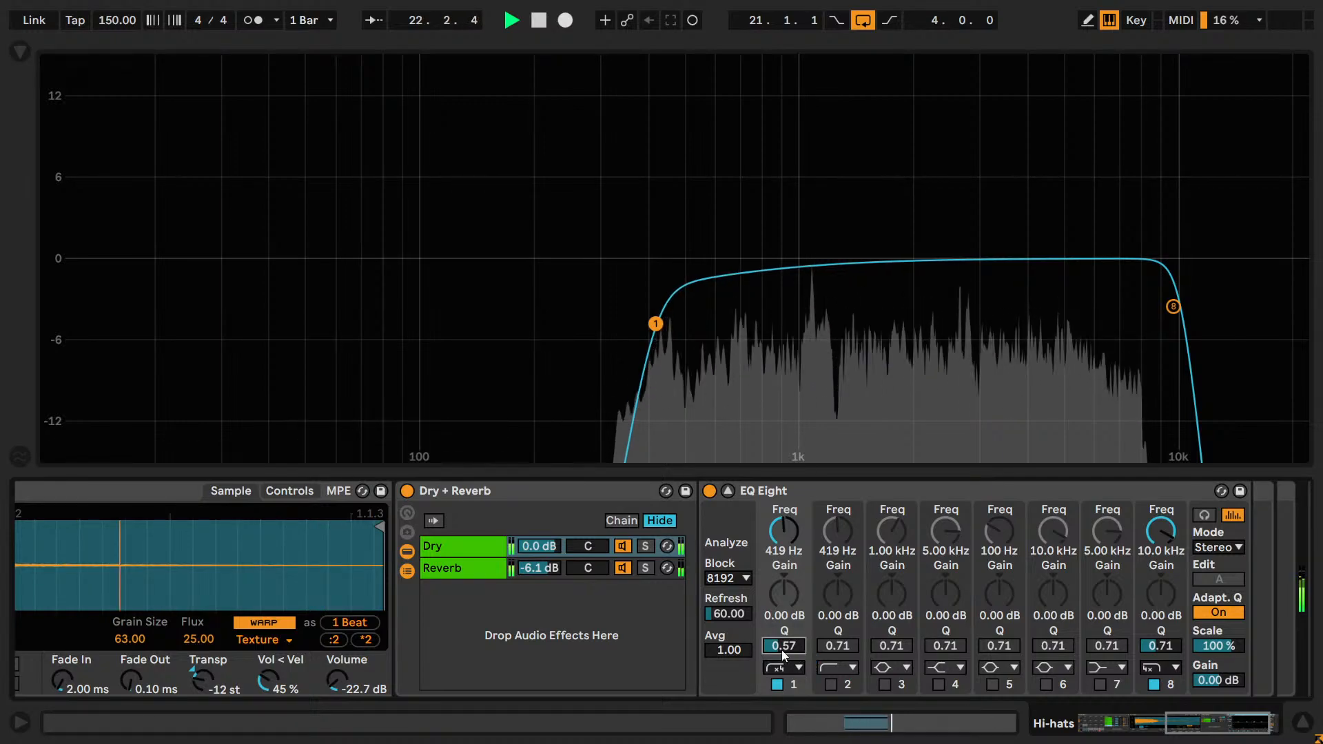
key("space")
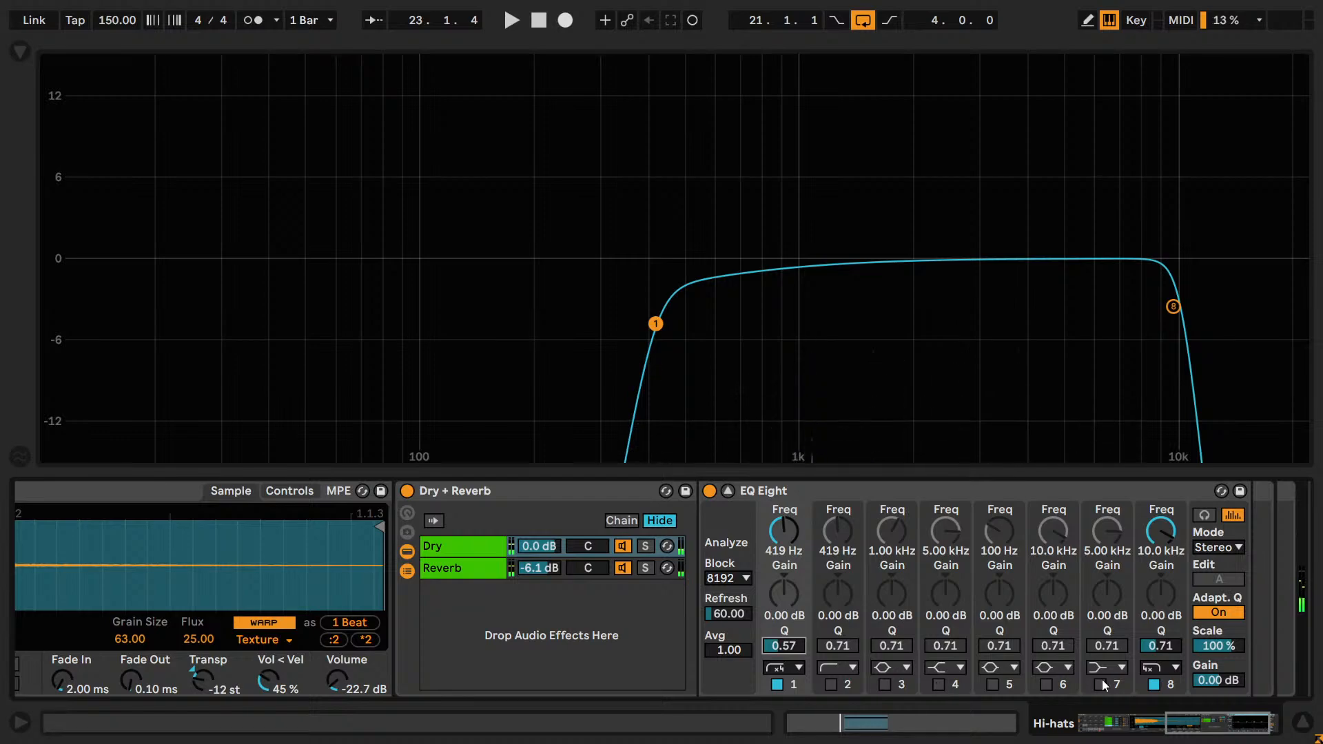
Switch on band 7 as a bell filter at 5.00 kHz with a Q of 2.50 and a gain of 3.50 dB.
left_click(1102, 668)
left_click(1100, 598)
left_click(1102, 686)
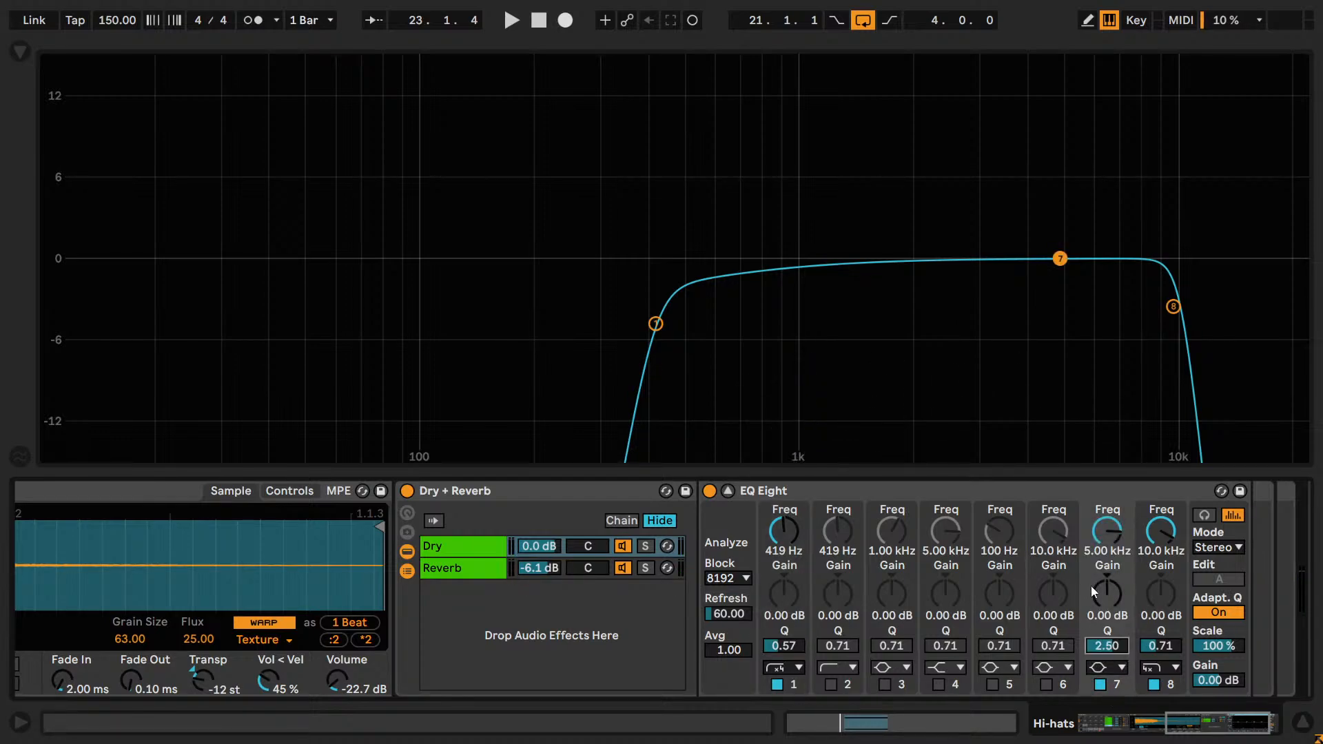
type("3.5")
key("Return")
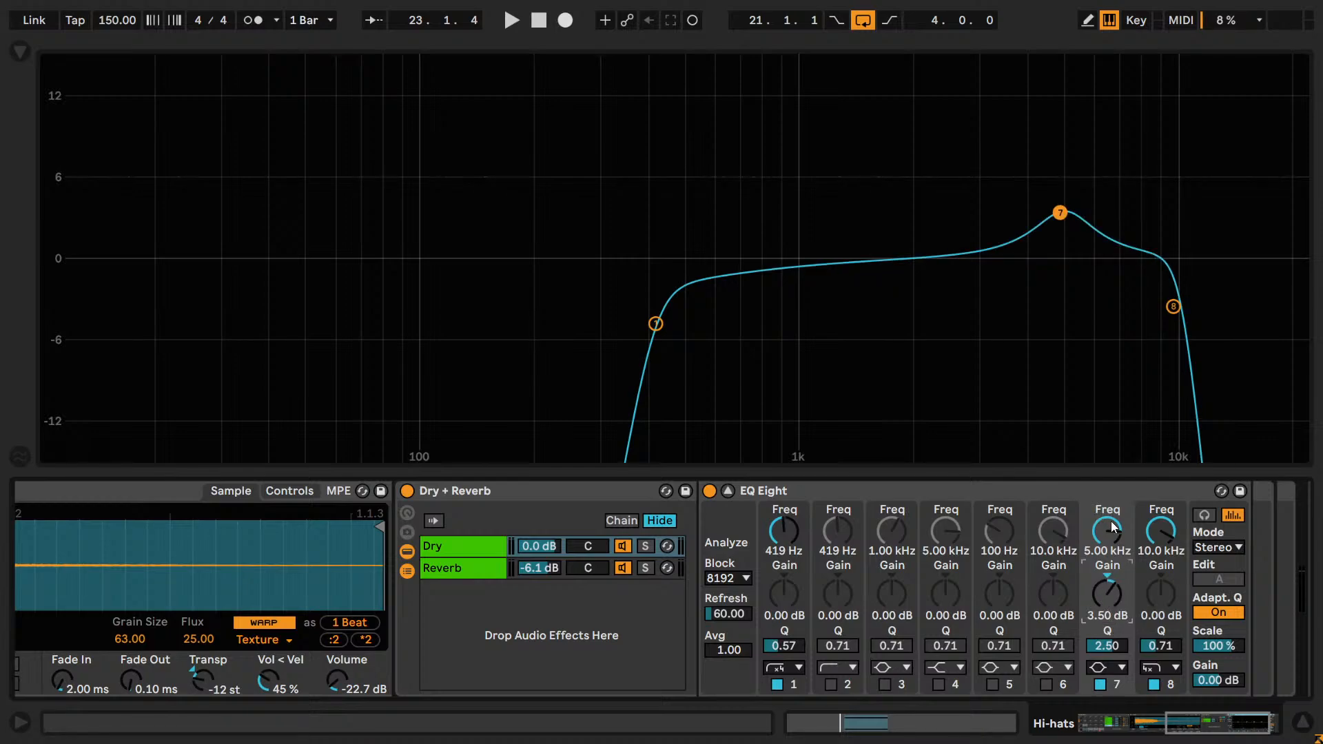
Start playback, move band 7's boost to about 4.05 kHz, and compare it off and on.
key("space")
left_click_drag(1096, 511, 1107, 618)
left_click(1102, 684)
left_click(1102, 684)
left_click(1102, 684)
left_click(1100, 684)
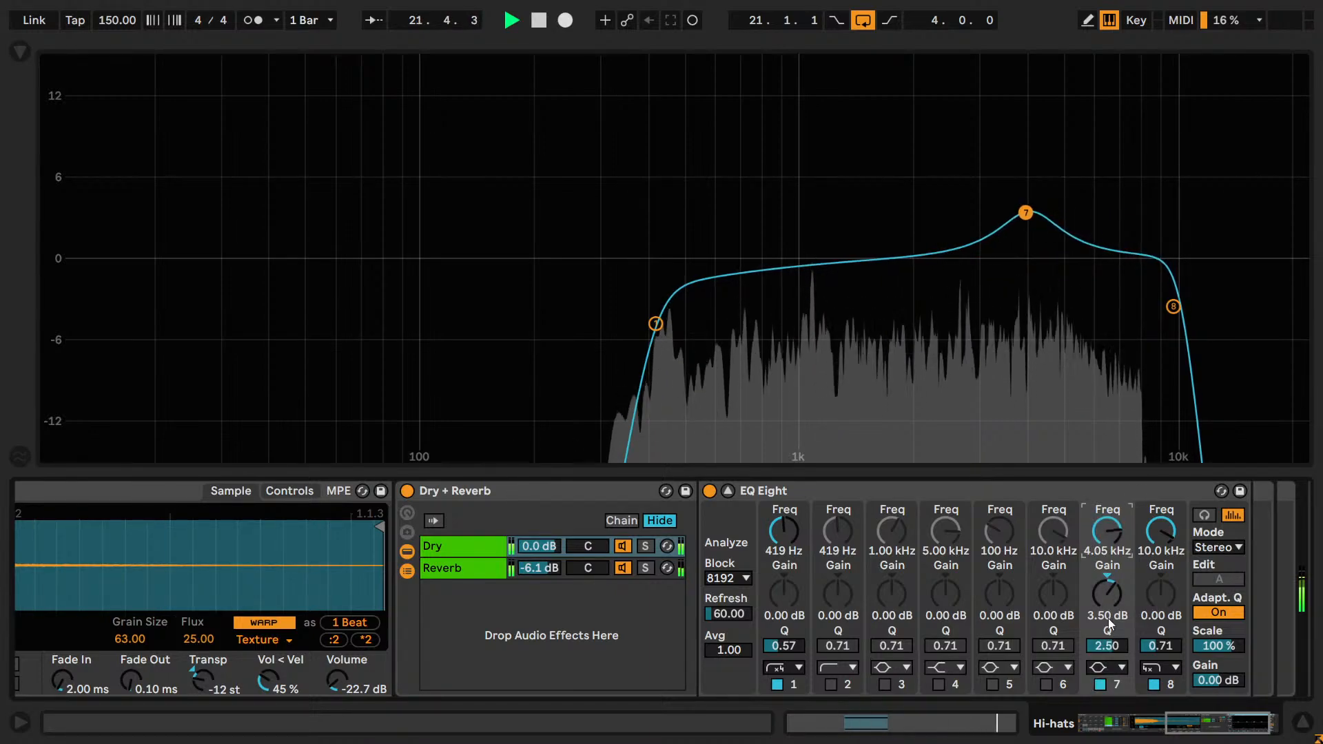
left_click(1100, 684)
left_click(1101, 684)
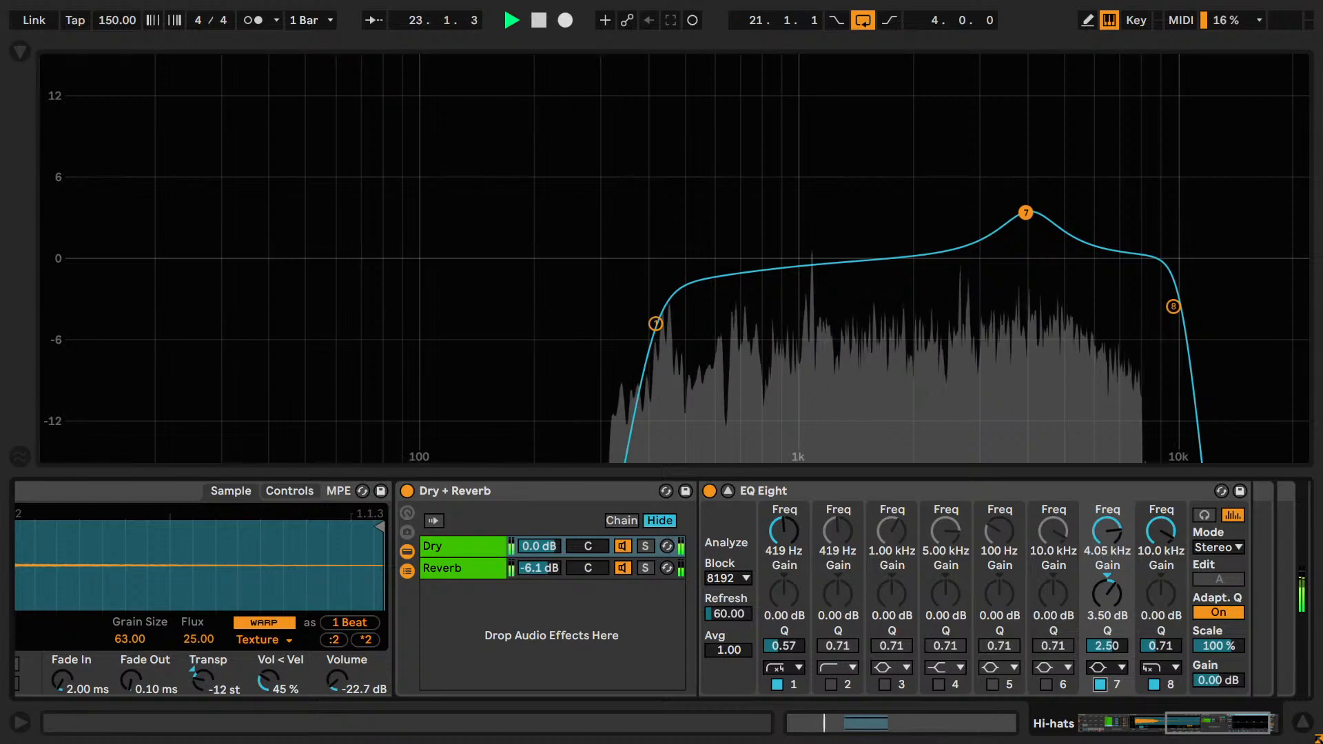
Try band 7's boost at about 3.06 kHz and compare it off and on.
left_click_drag(1101, 548, 1103, 580)
left_click(1101, 684)
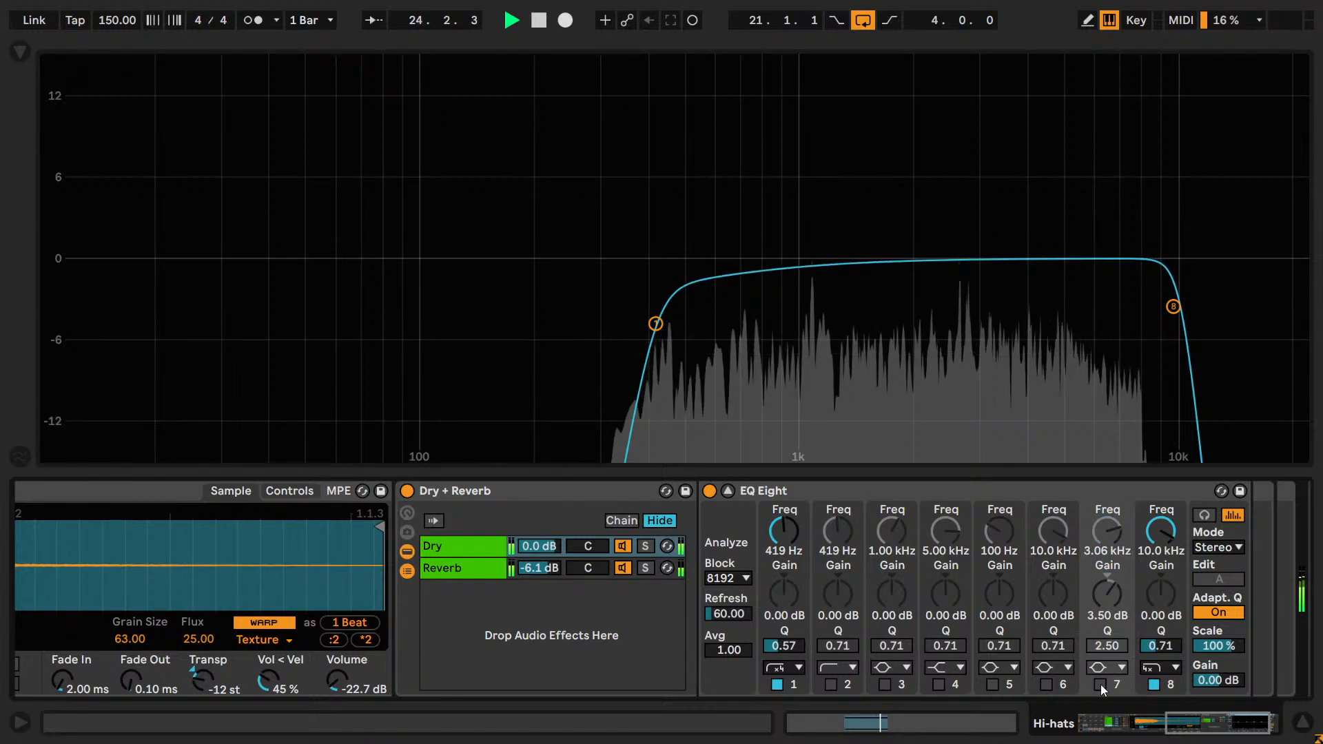
left_click(1101, 684)
Try band 7's boost at about 1.08 kHz and 597 Hz, comparing it off and on at each frequency.
left_click_drag(1116, 516, 1107, 557)
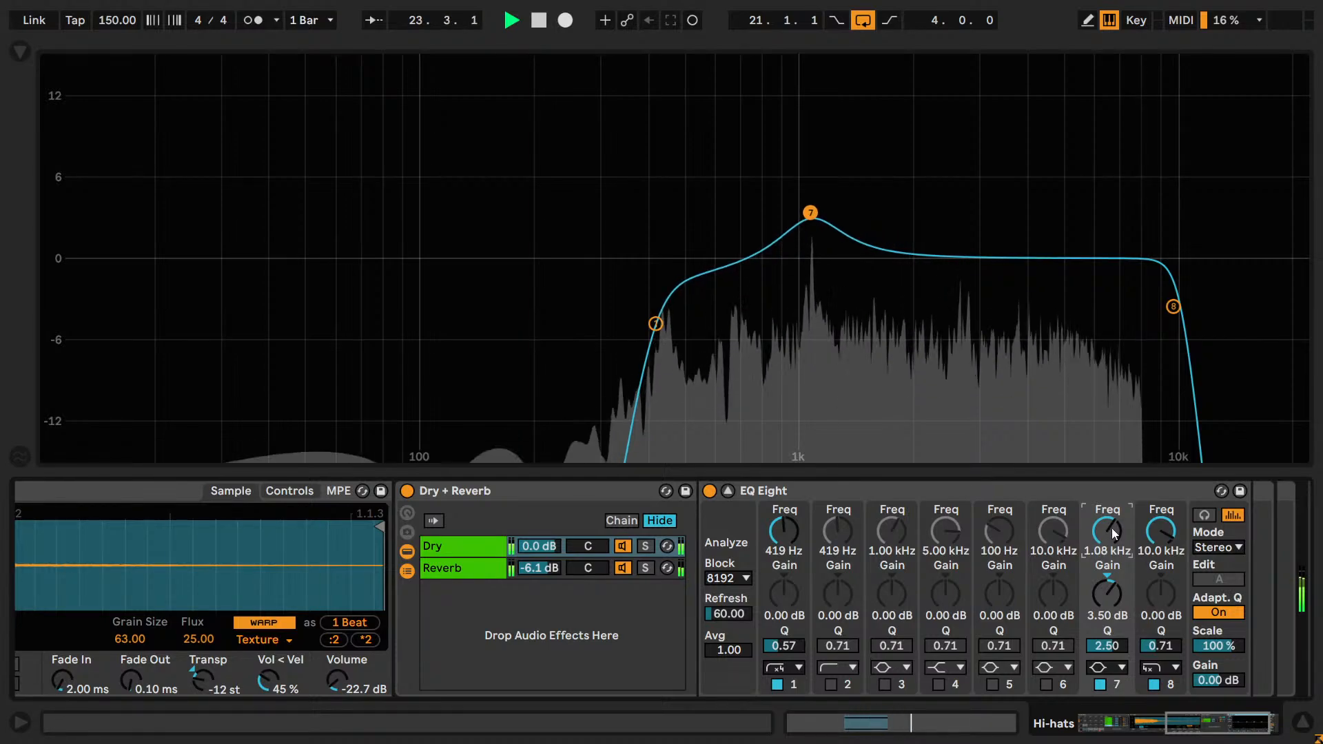
left_click(1099, 683)
left_click(1099, 682)
left_click_drag(1106, 551, 1107, 572)
left_click(1099, 680)
left_click(1100, 681)
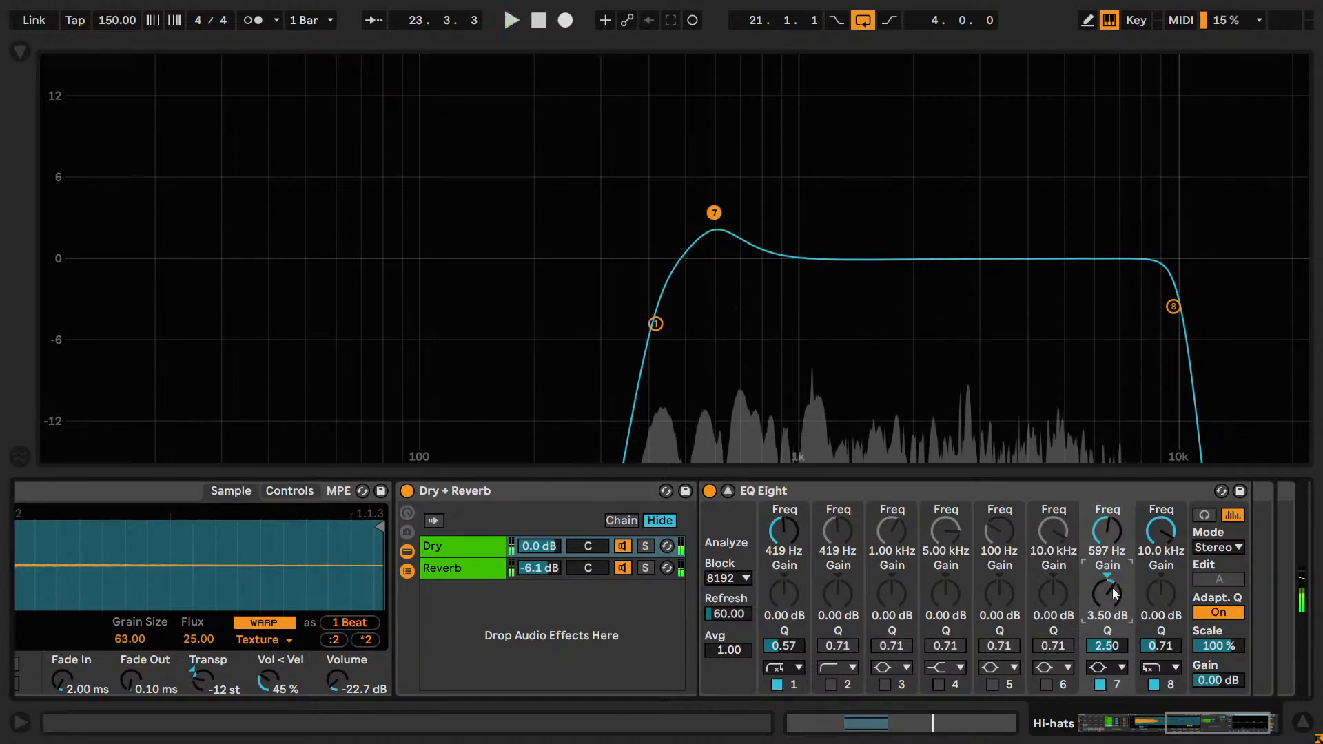
Set band 7's gain to -3.50 dB, move the cut to about 7.11 kHz, and compare it off and on during playback.
key("space")
type("-3.5")
key("Return")
key("space")
left_click_drag(1106, 550, 1106, 518)
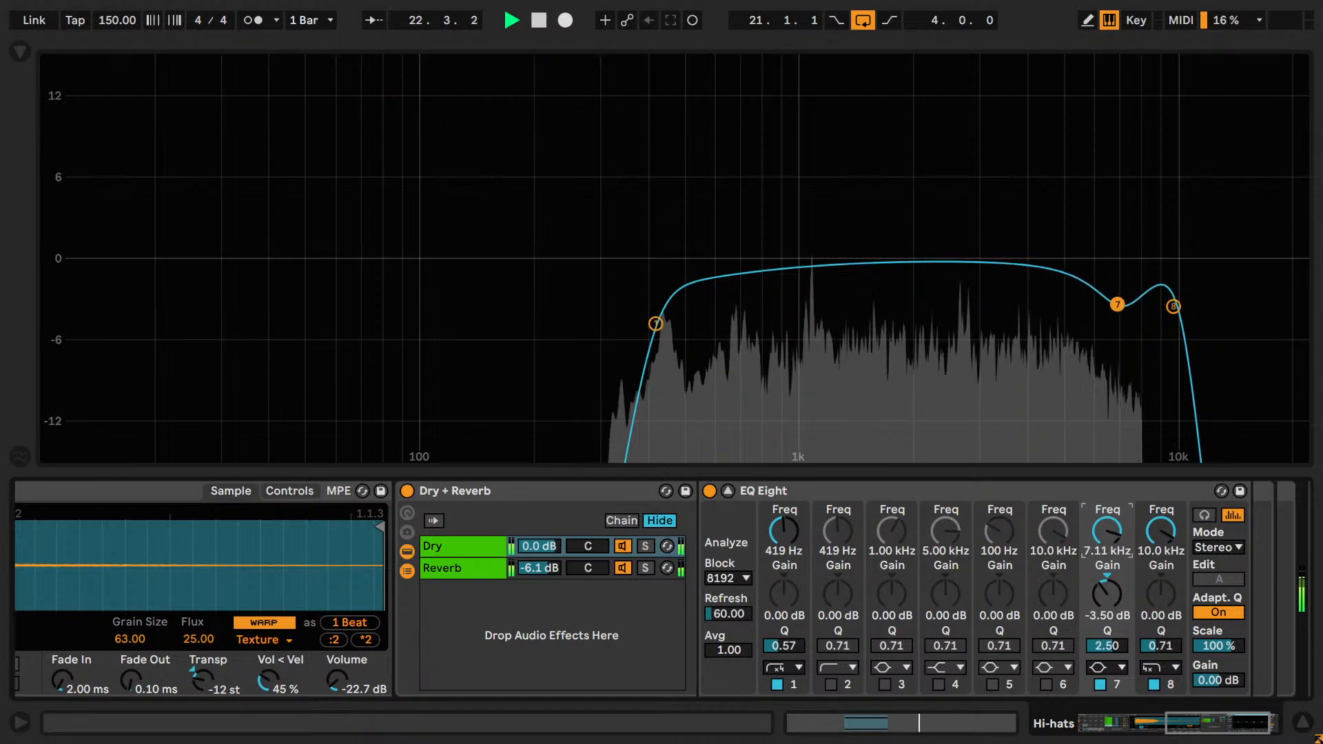
left_click(1095, 682)
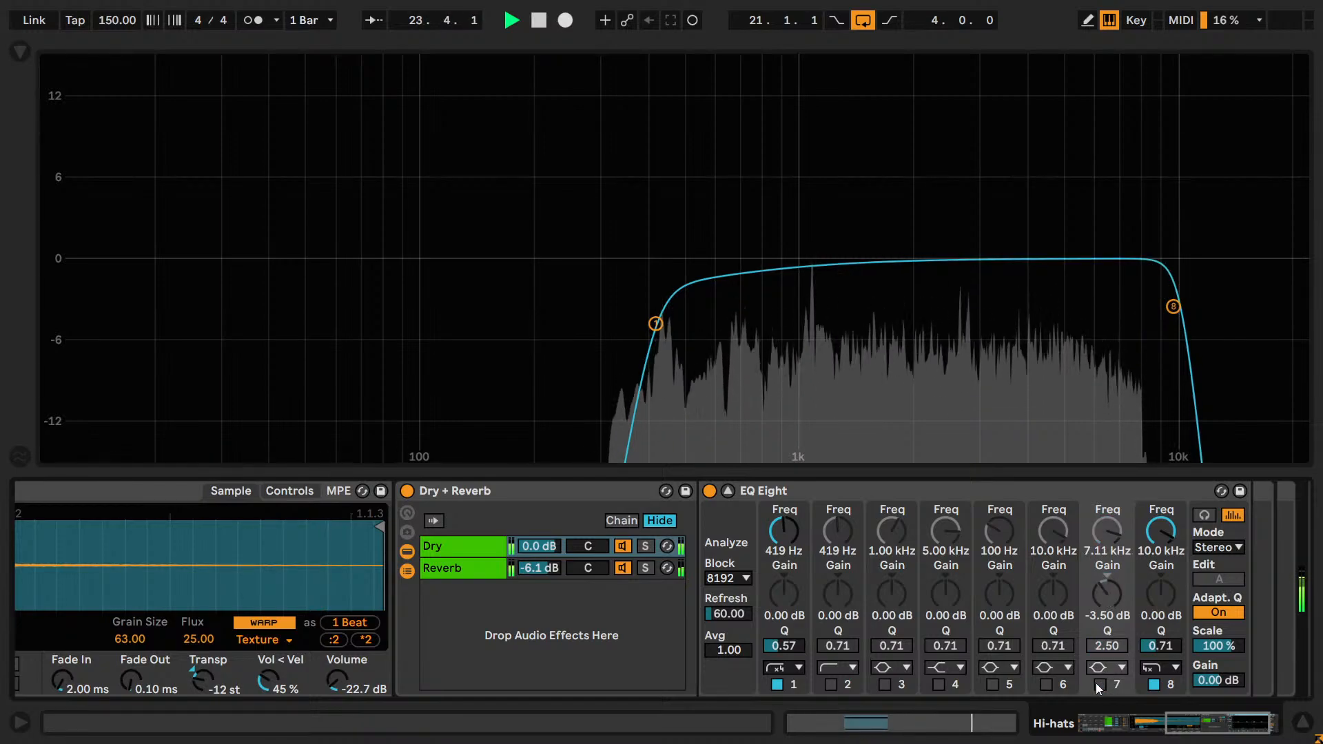
left_click(1095, 684)
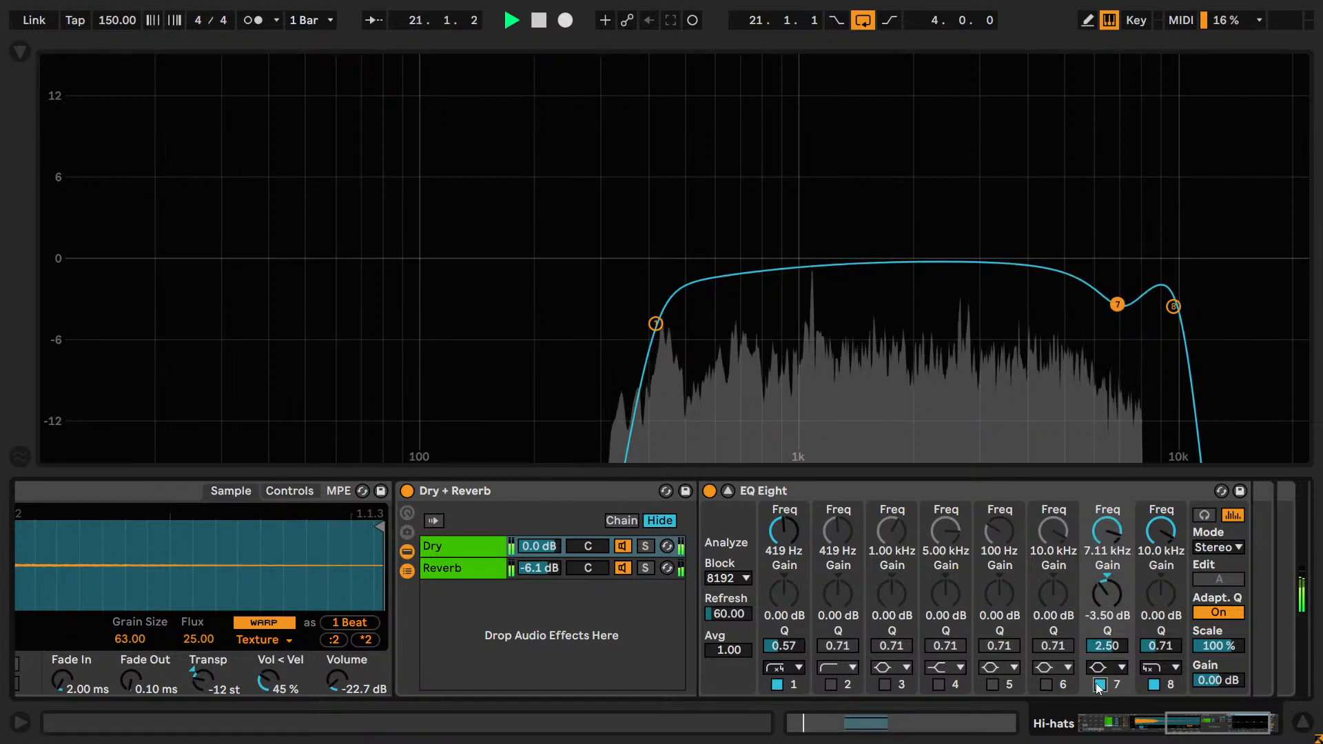
left_click(1095, 684)
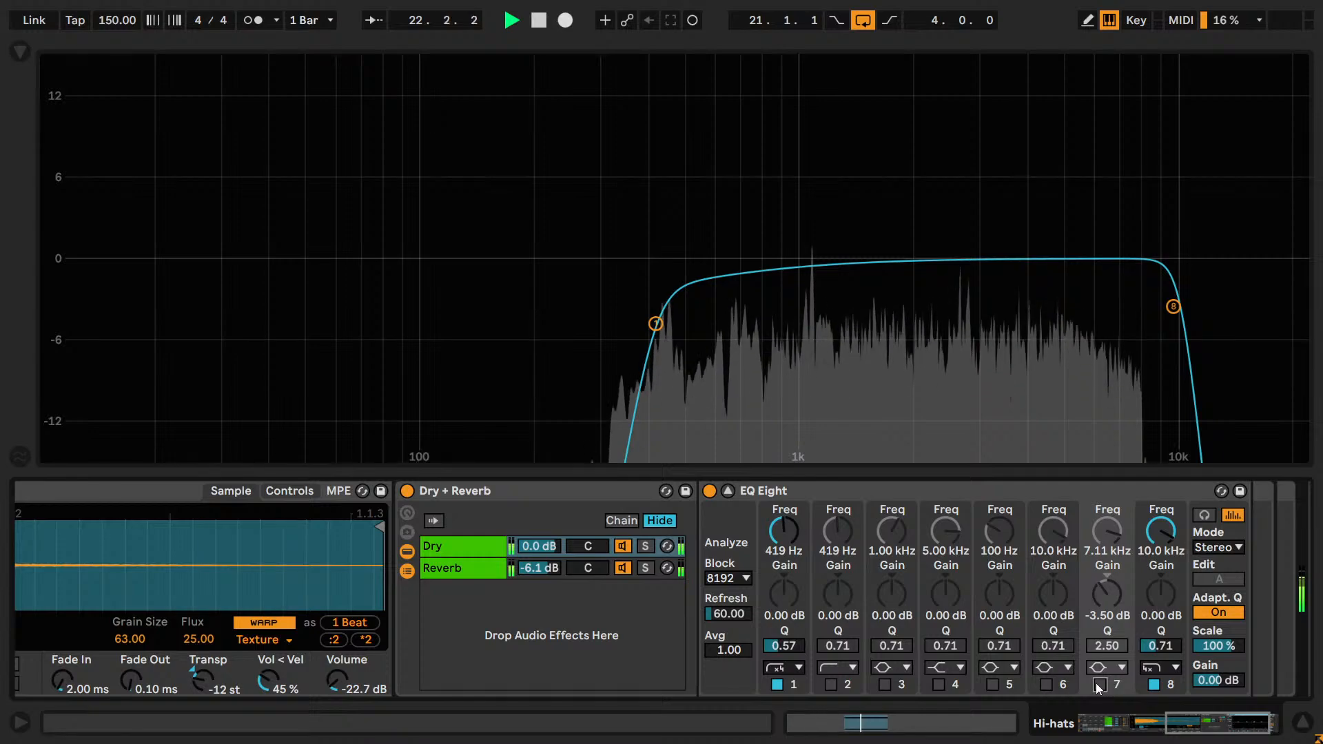
left_click(1095, 684)
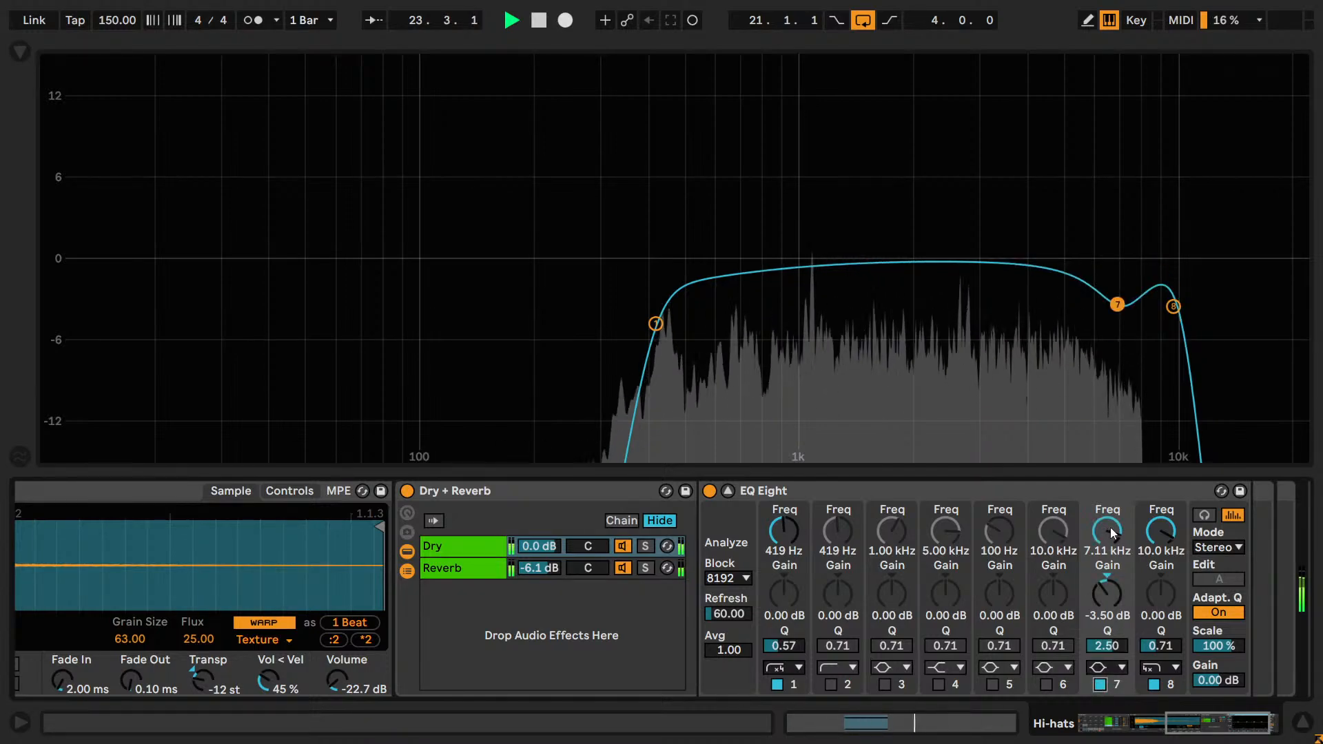
Try band 7's cut at about 5.17 kHz and compare it off and on.
left_click_drag(1107, 532, 1107, 551)
left_click(1100, 683)
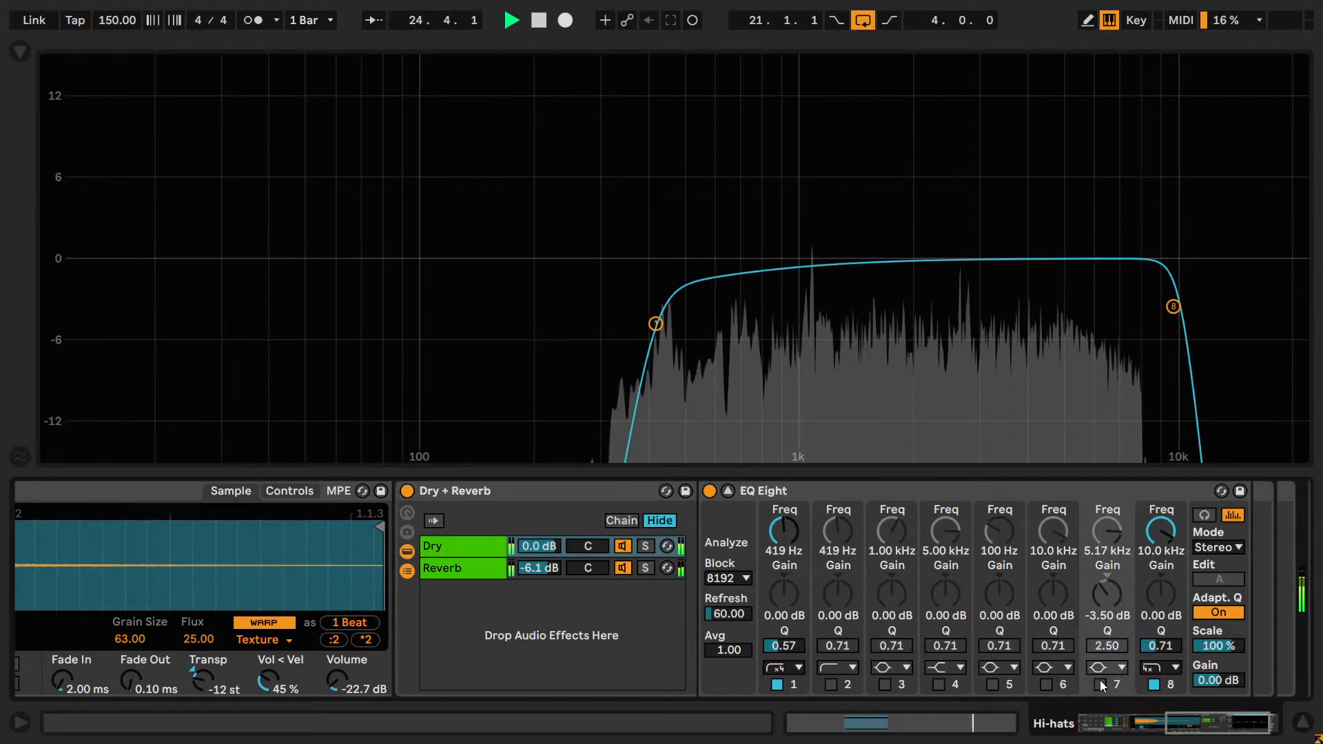
left_click(1100, 683)
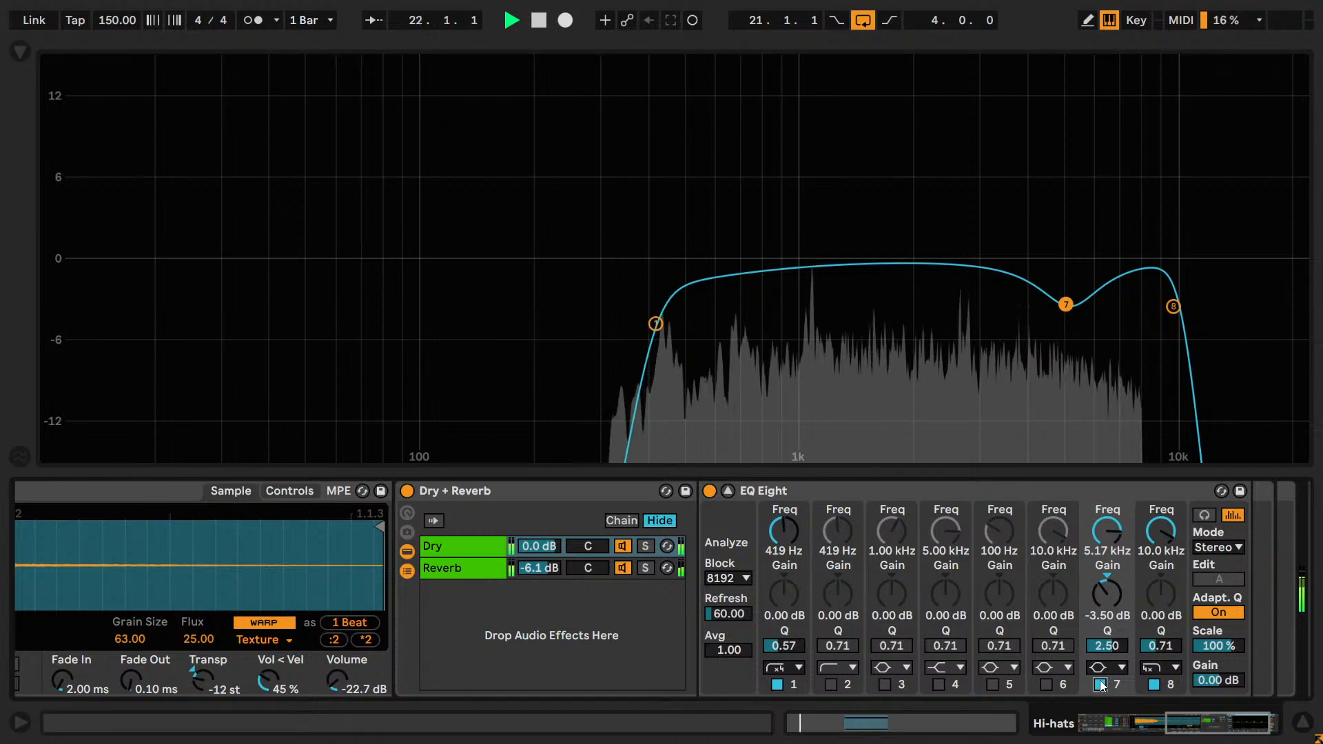
left_click(1100, 683)
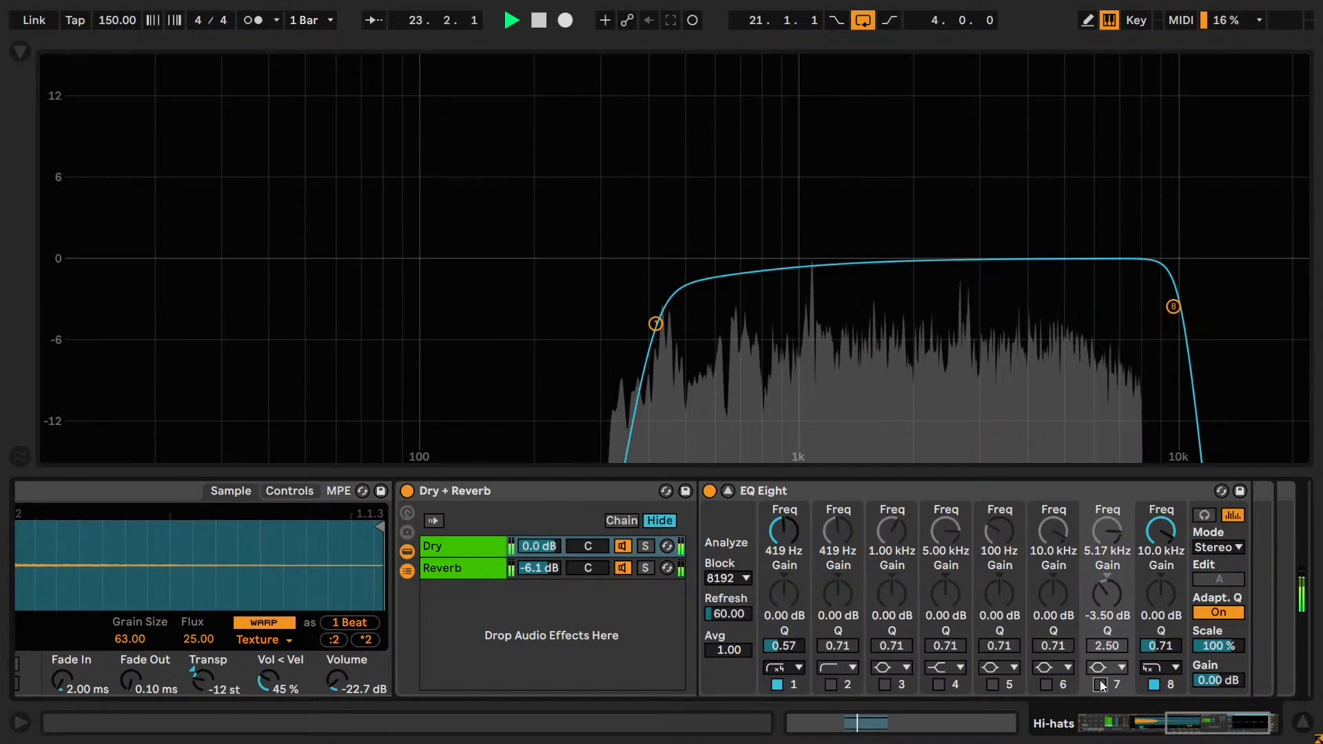
left_click(1100, 684)
left_click(1100, 683)
left_click(1100, 684)
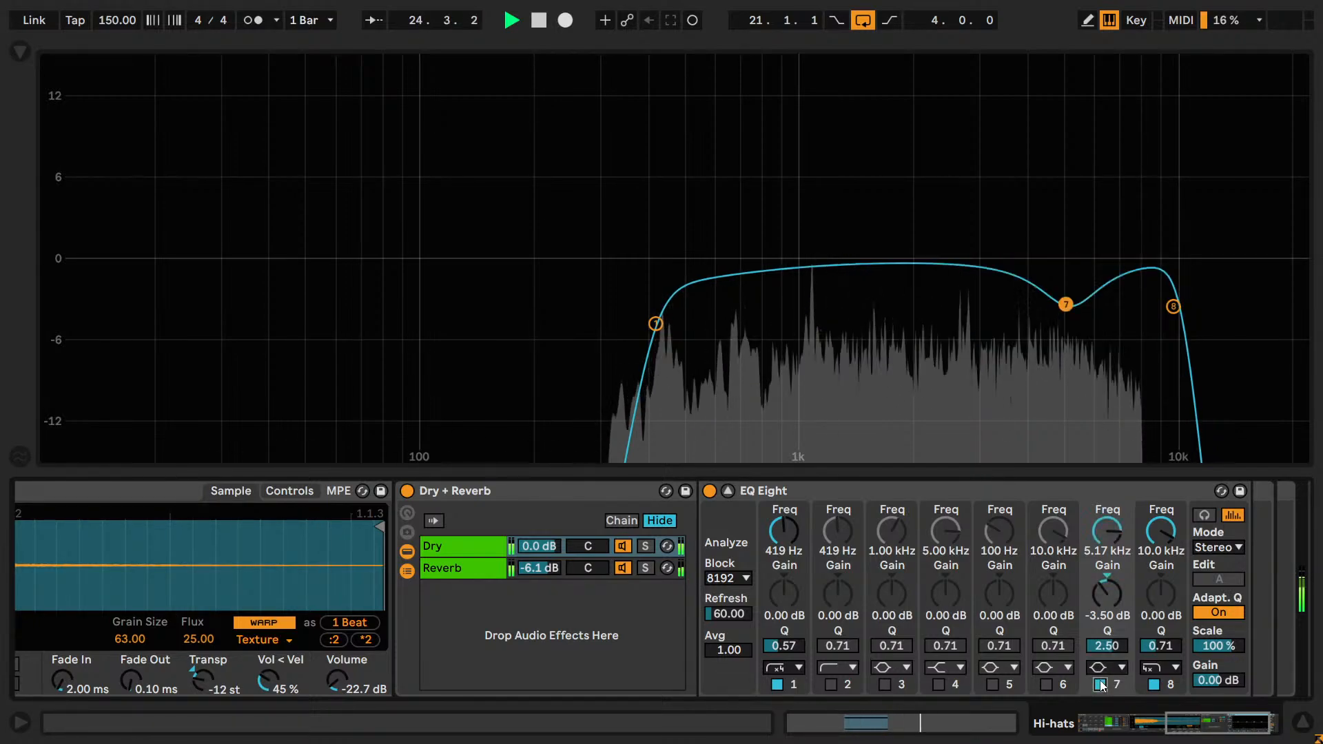
Try band 7's cut at about 3.77 kHz and compare it off and on.
left_click_drag(1107, 531, 1107, 555)
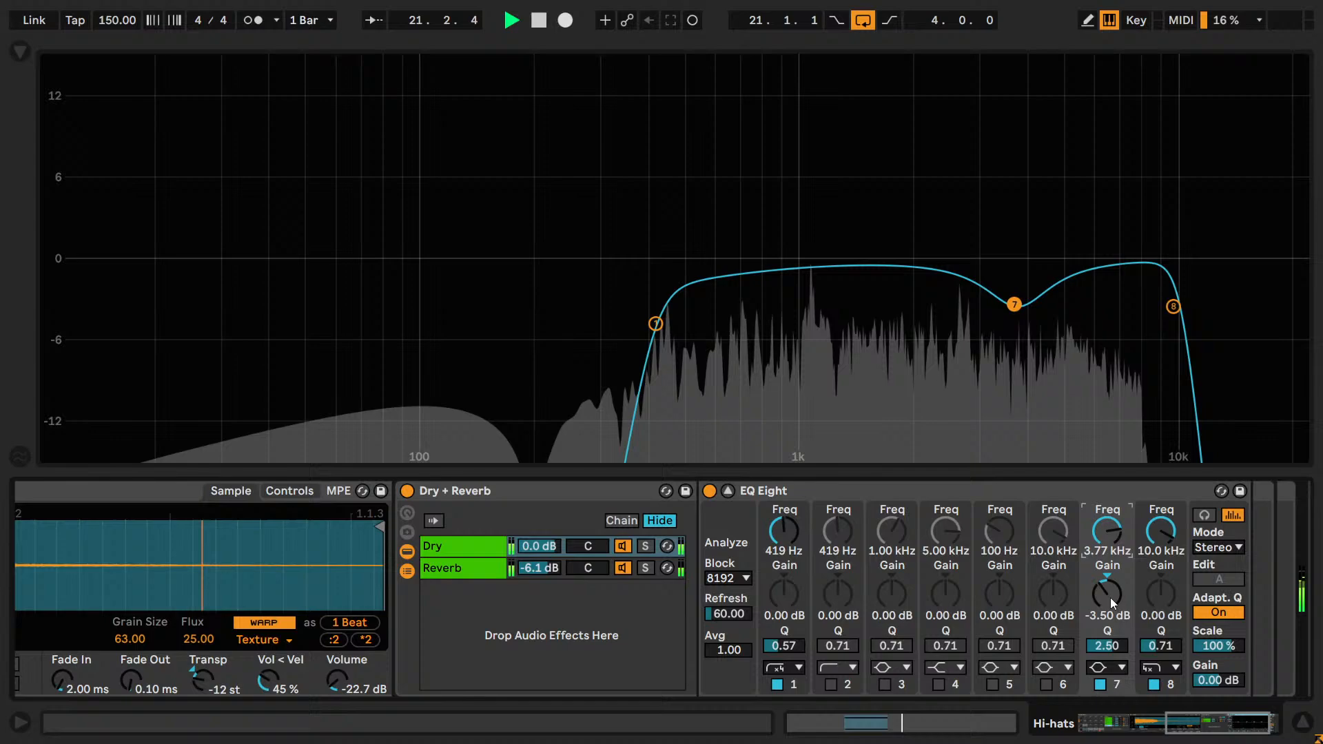
left_click(1101, 682)
left_click(1100, 683)
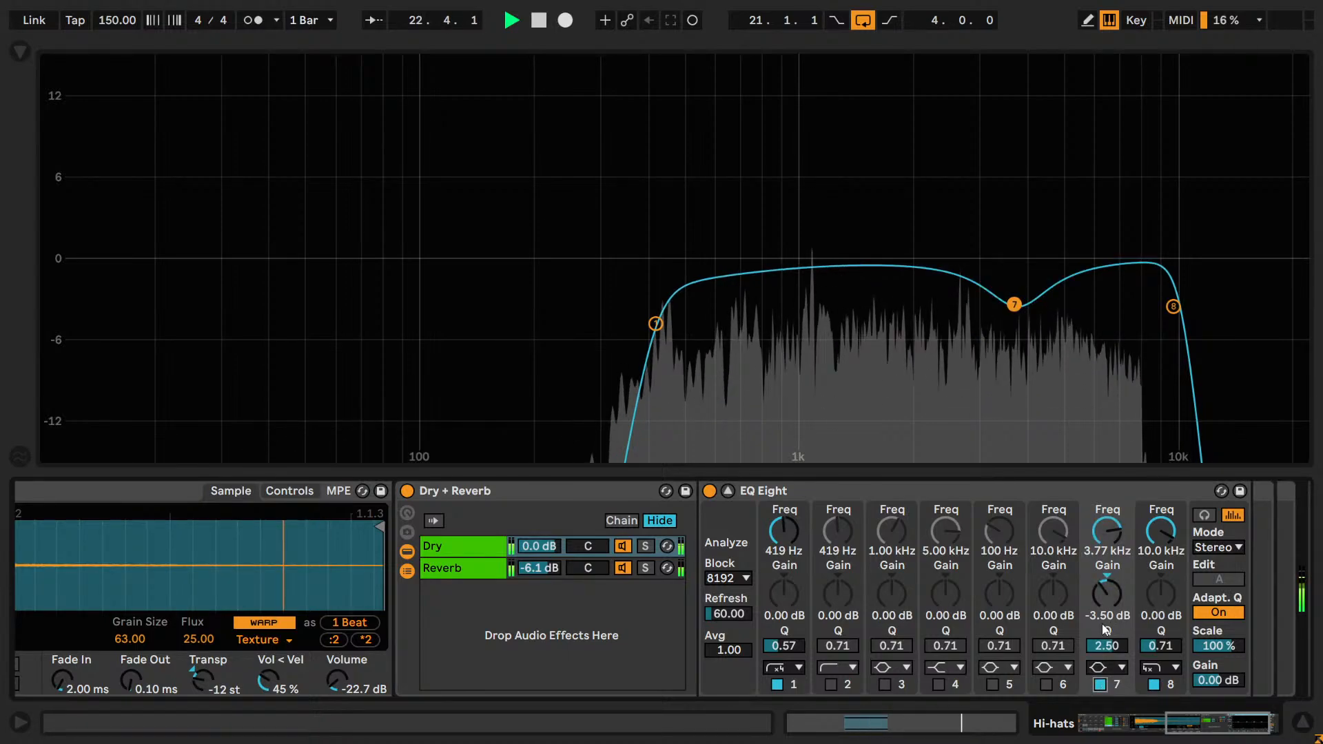
left_click(1100, 683)
left_click(1100, 684)
Try band 7's cut at about 2.61 kHz and compare it off and on.
left_click_drag(1107, 534, 1107, 551)
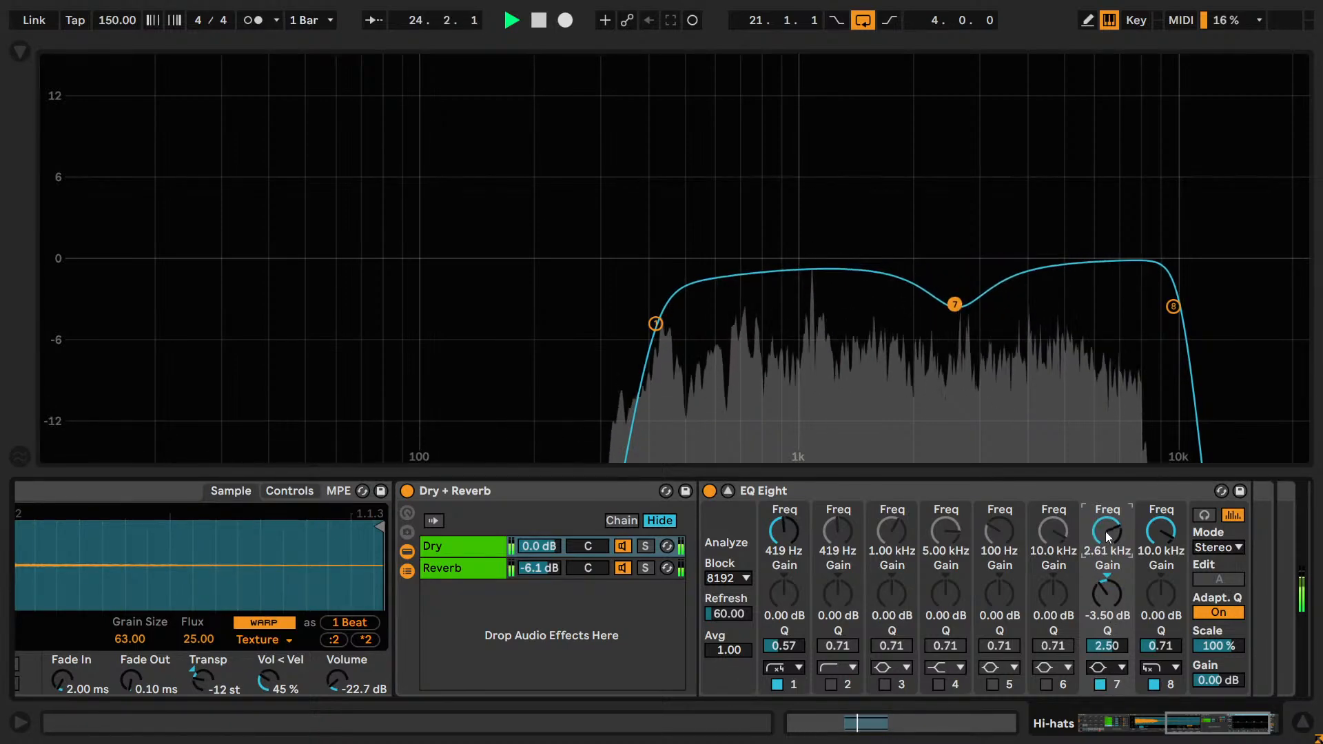
left_click(1101, 683)
left_click(1100, 683)
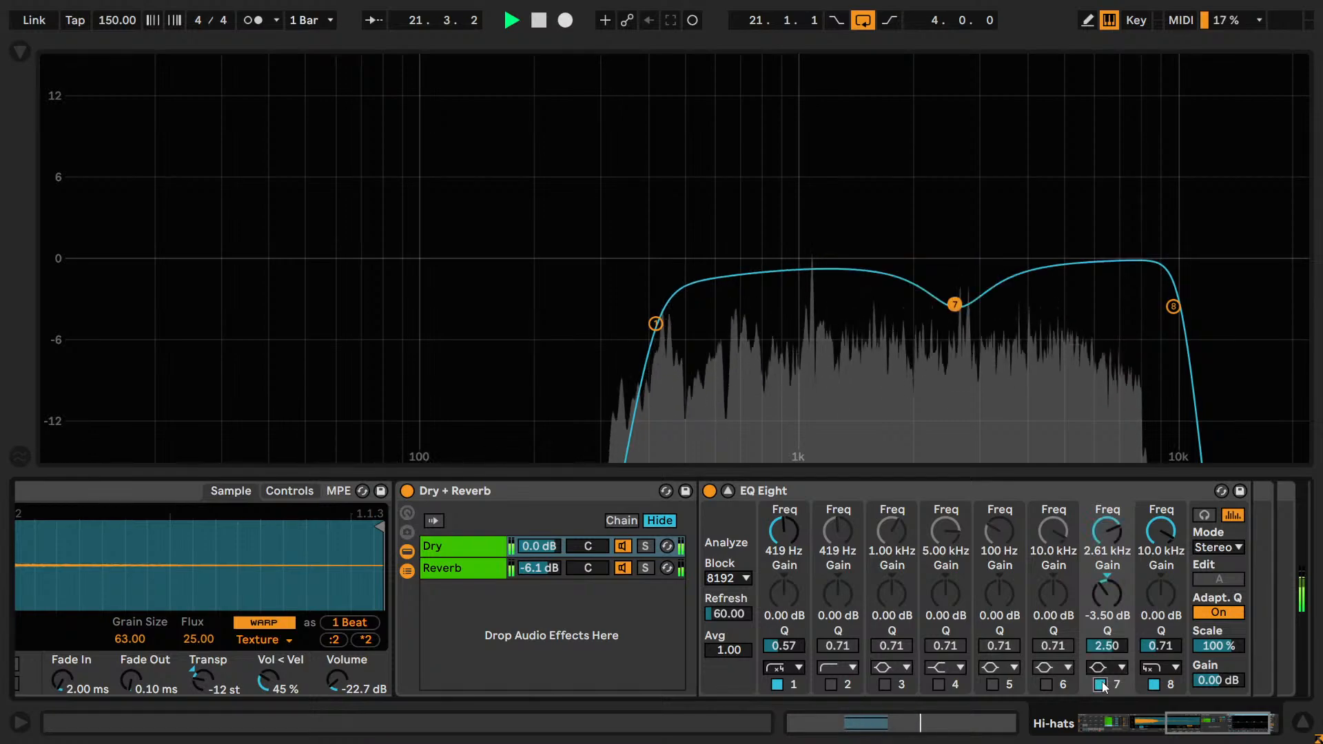
left_click(1101, 683)
left_click(1101, 684)
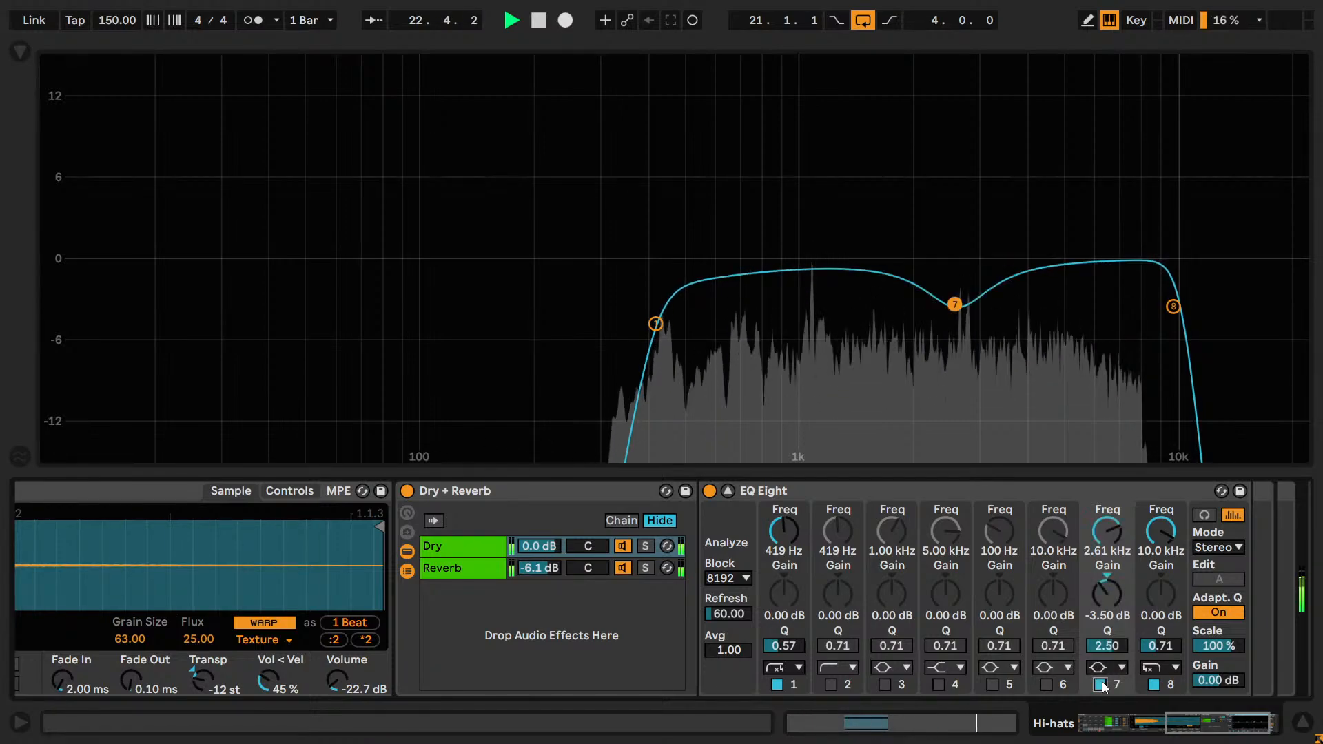
left_click(1101, 684)
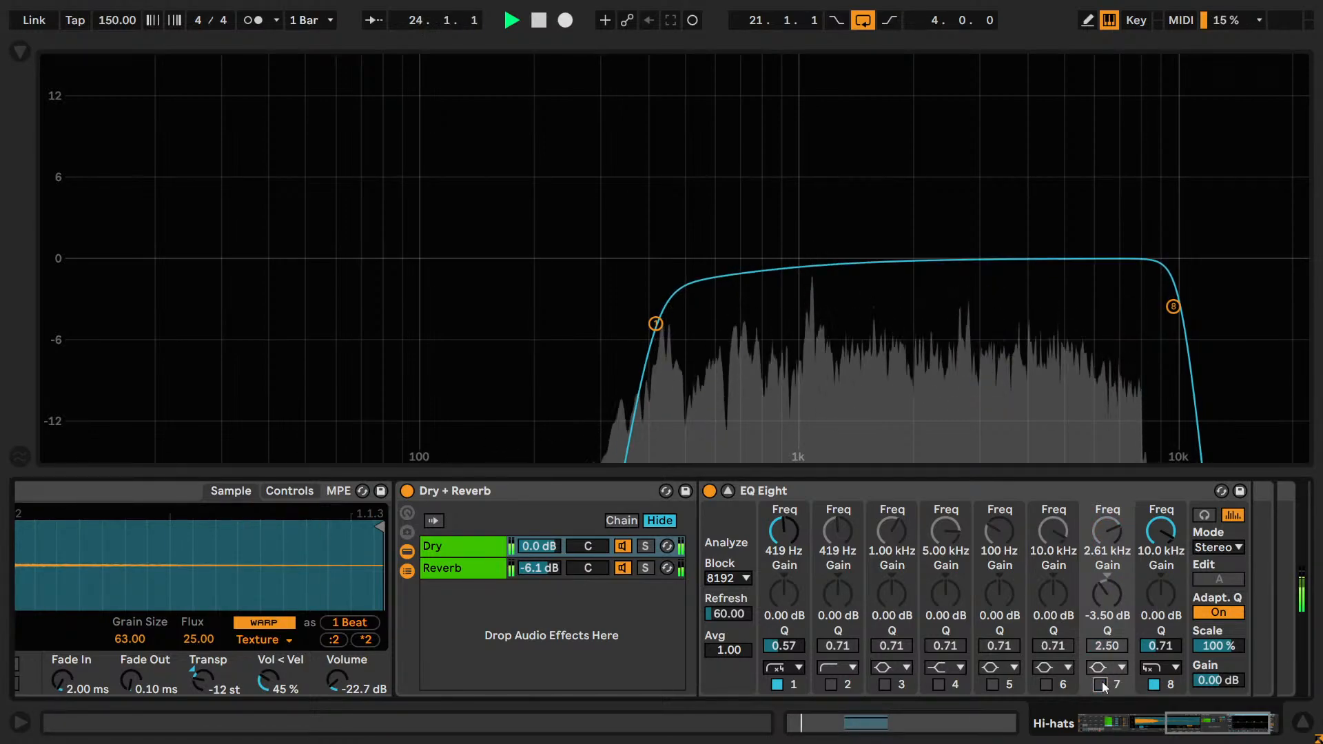
left_click(1101, 684)
Try band 7's cut at about 1.55 kHz and compare it off and on.
left_click_drag(1102, 533, 1102, 548)
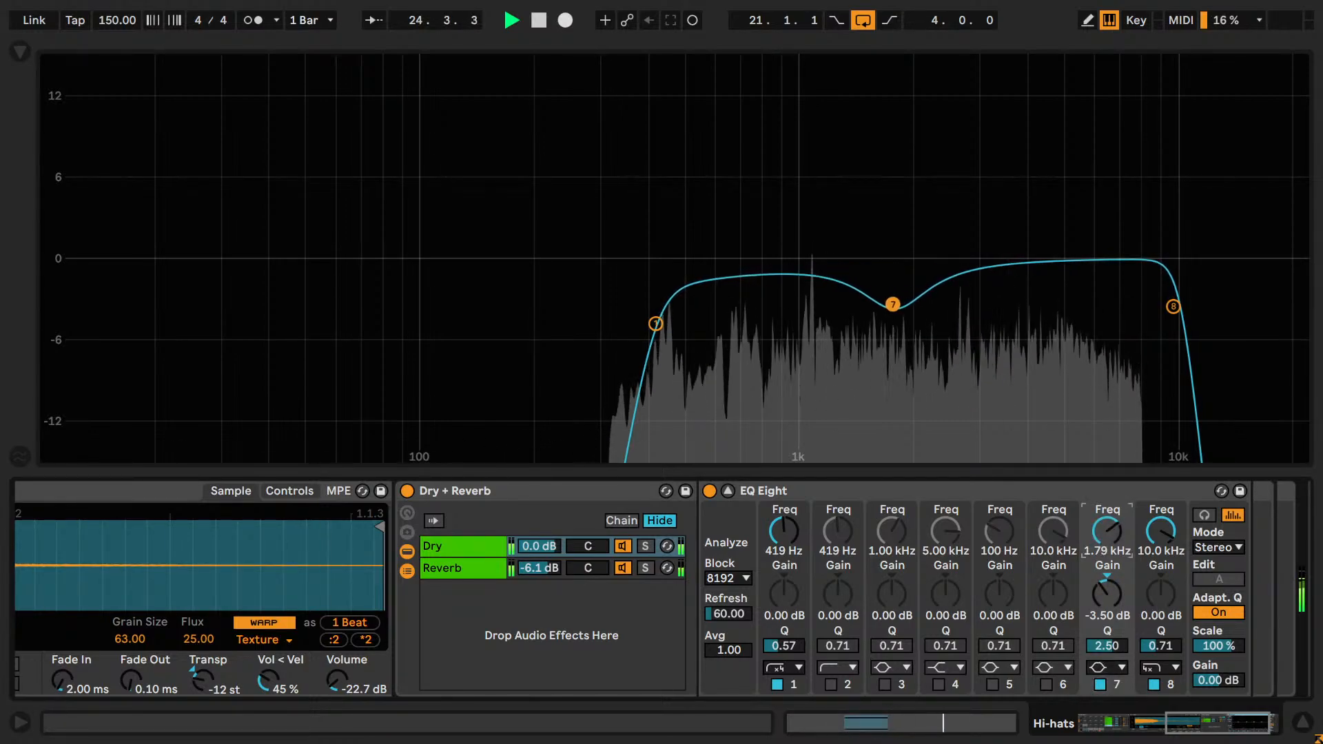
left_click(1100, 684)
left_click(1100, 683)
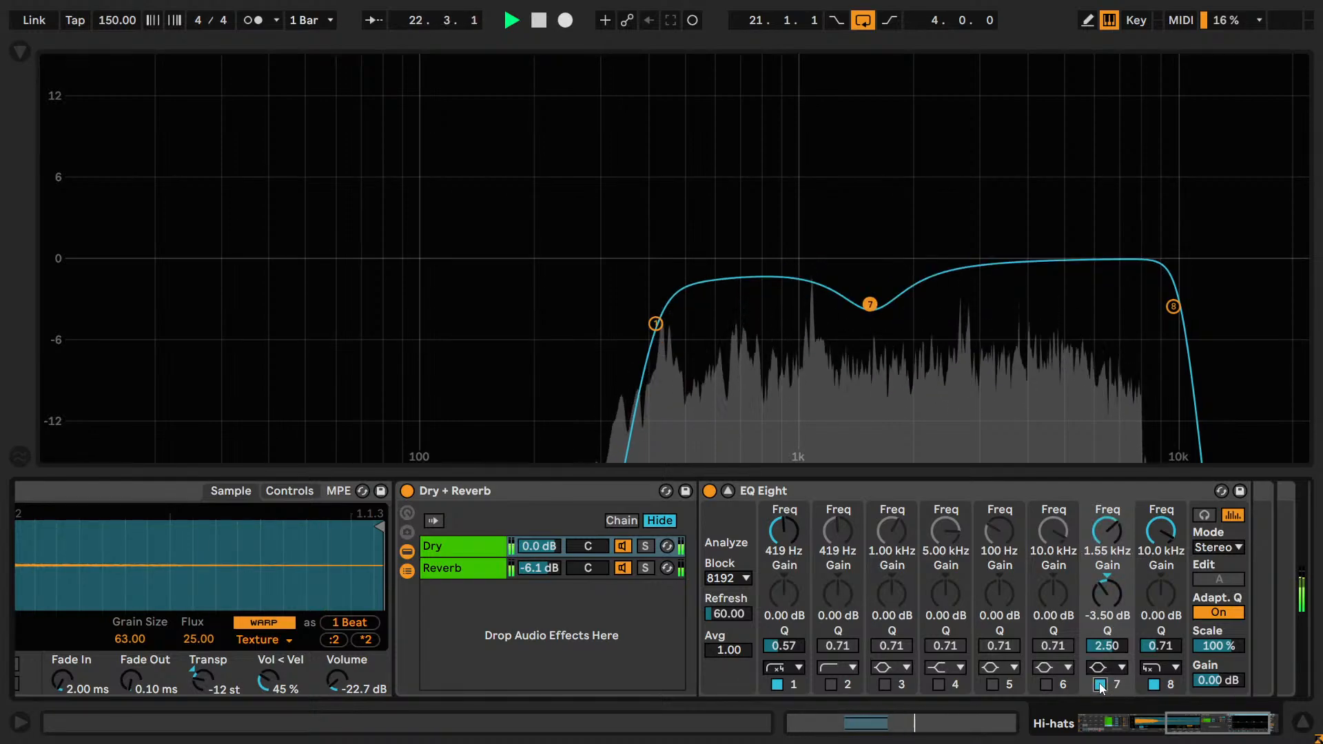
left_click(1099, 684)
left_click(1100, 683)
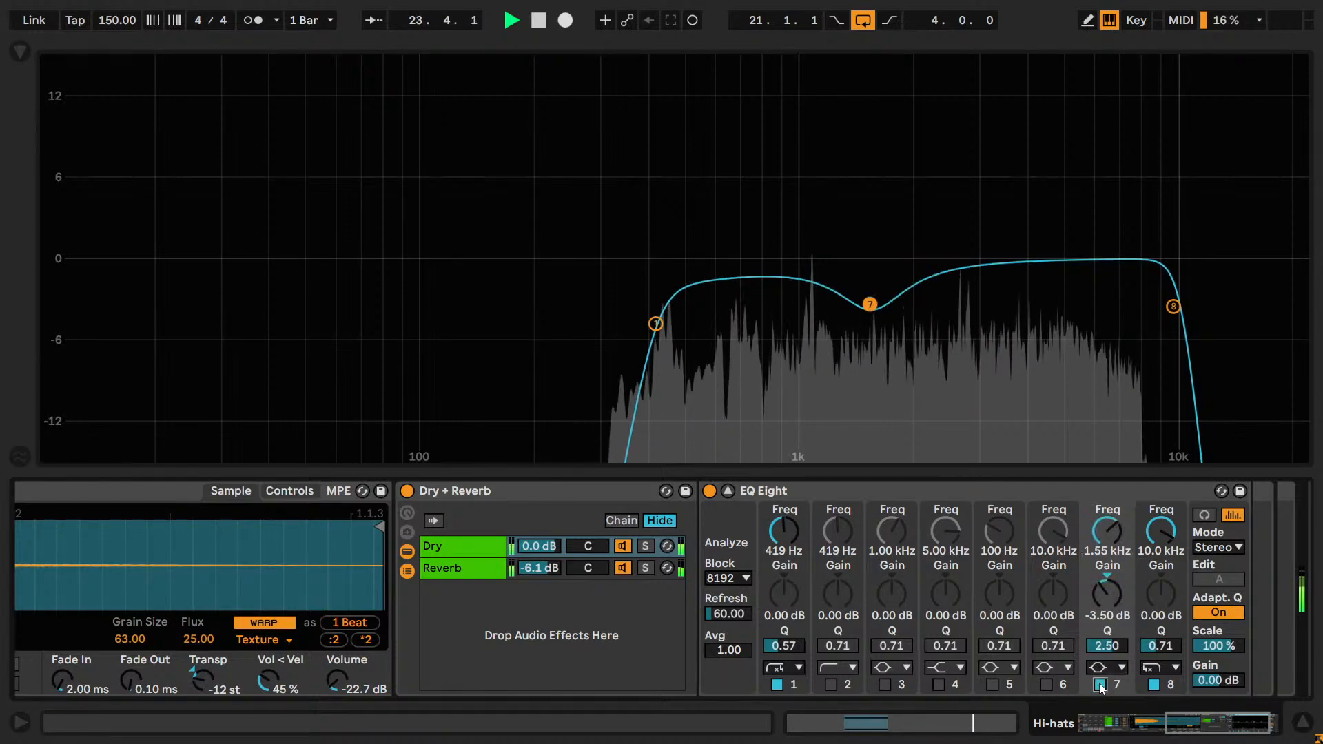
left_click(1099, 684)
left_click(1099, 683)
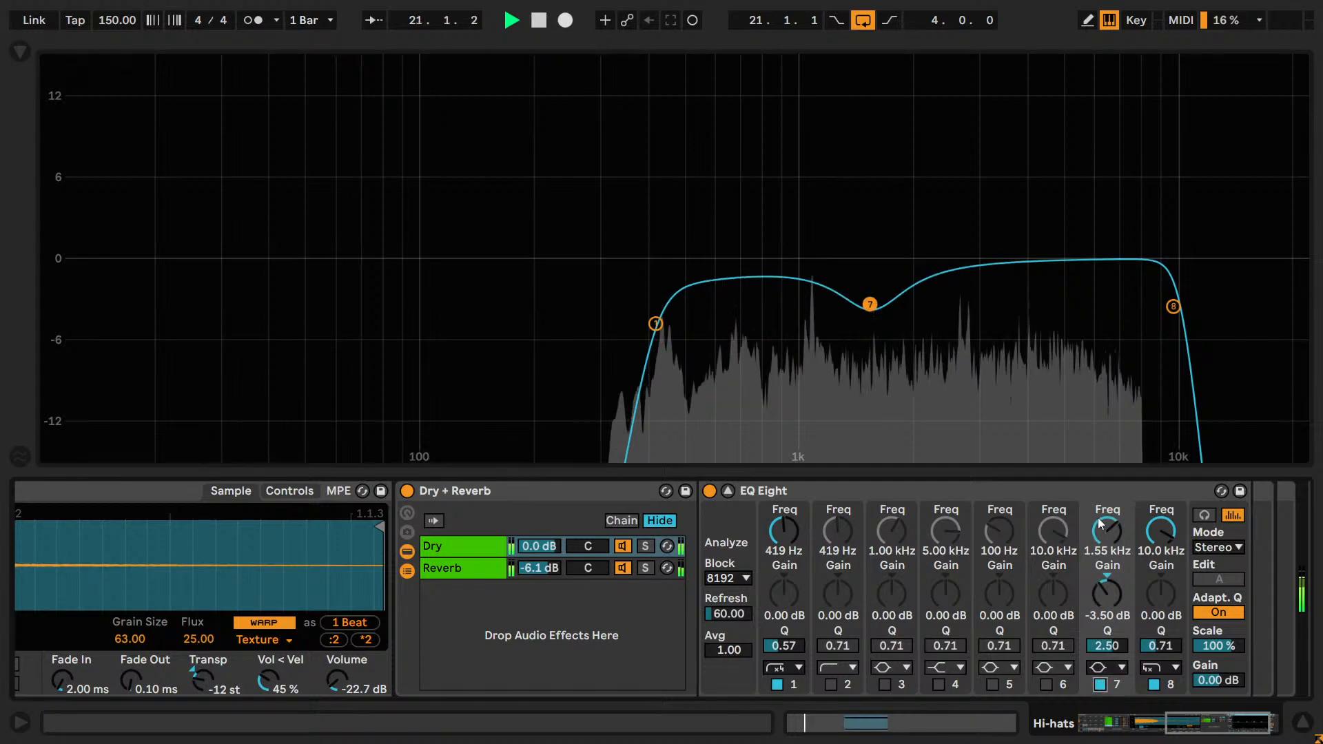
Move band 7's cut to about 1.04 kHz and compare it off and on.
left_click_drag(1105, 527, 1104, 545)
left_click(1100, 684)
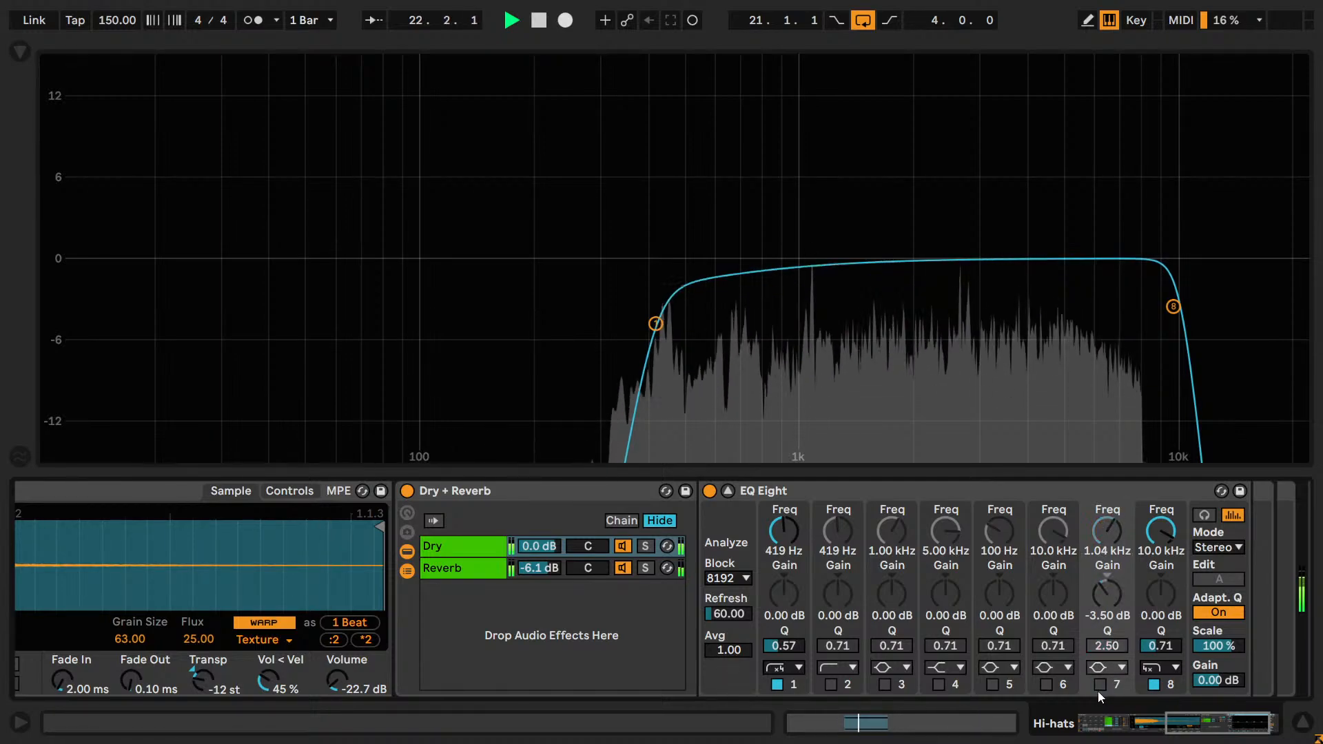
left_click(1100, 684)
left_click(1099, 684)
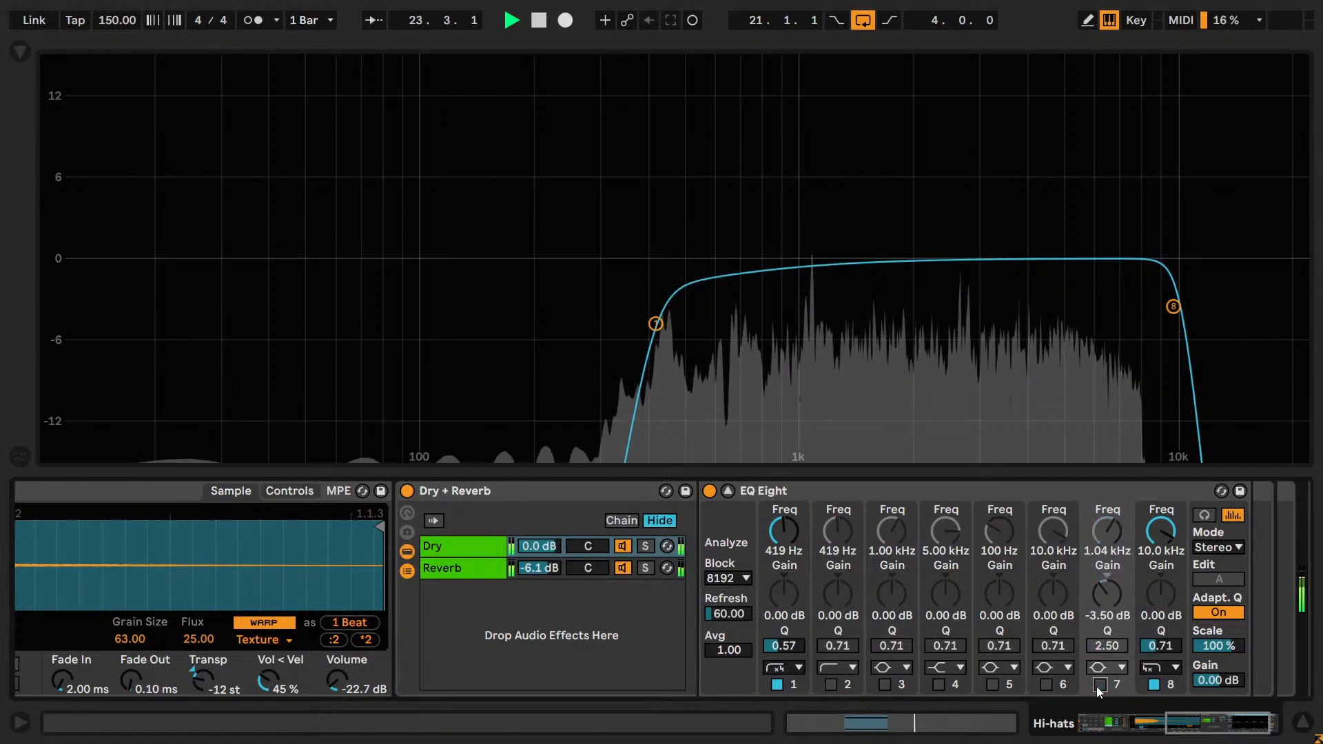
Compare the hi-hats with band 7's cut at 1.04 kHz switched off and on.
left_click(1099, 684)
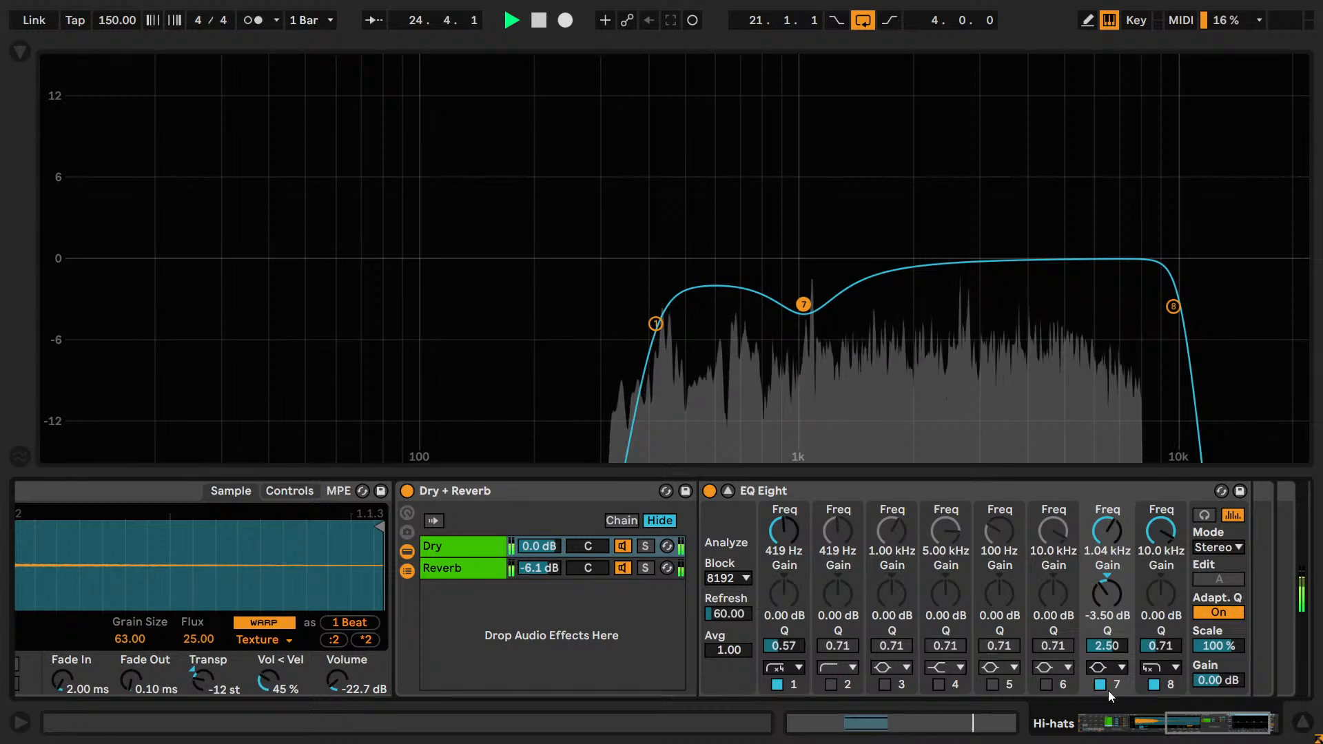
left_click(1099, 684)
left_click(1099, 684)
Try band 7's cut at about 706 Hz and compare it off and on.
left_click_drag(1101, 545, 1101, 571)
left_click(1098, 685)
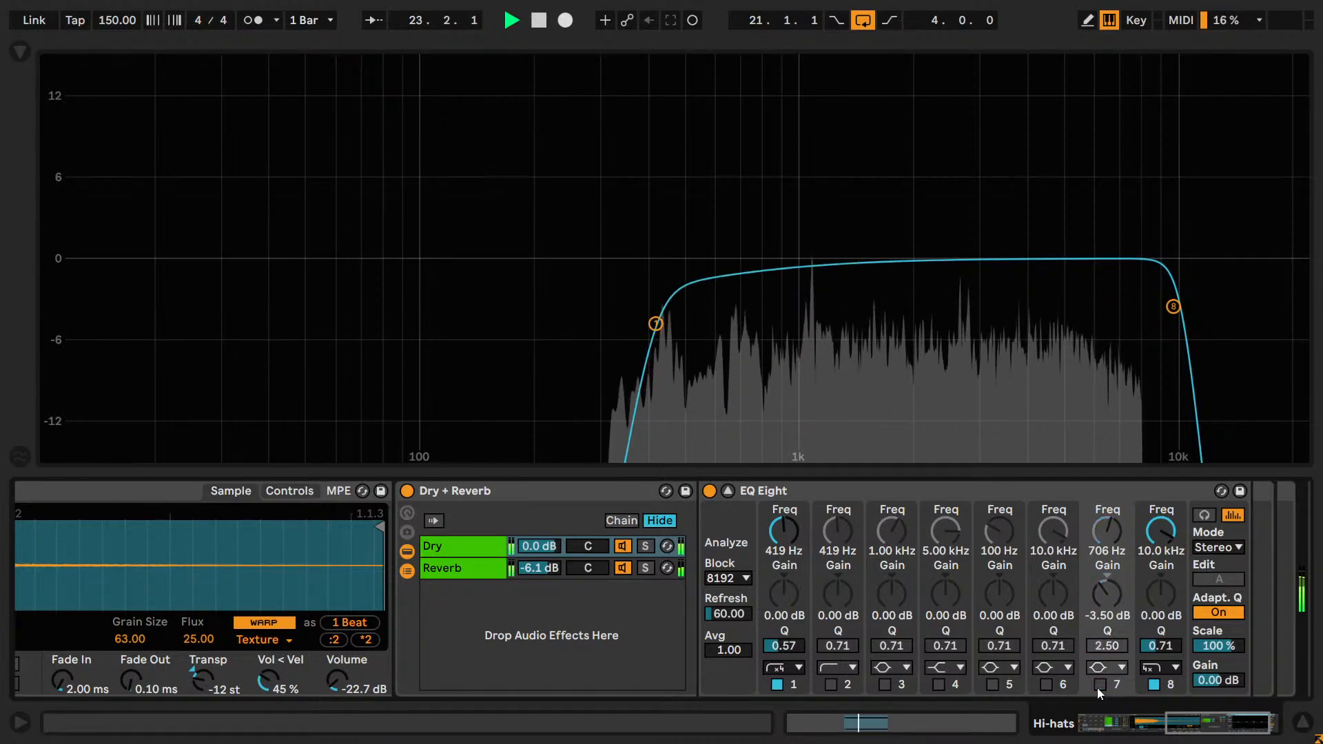
left_click(1098, 686)
left_click(1099, 685)
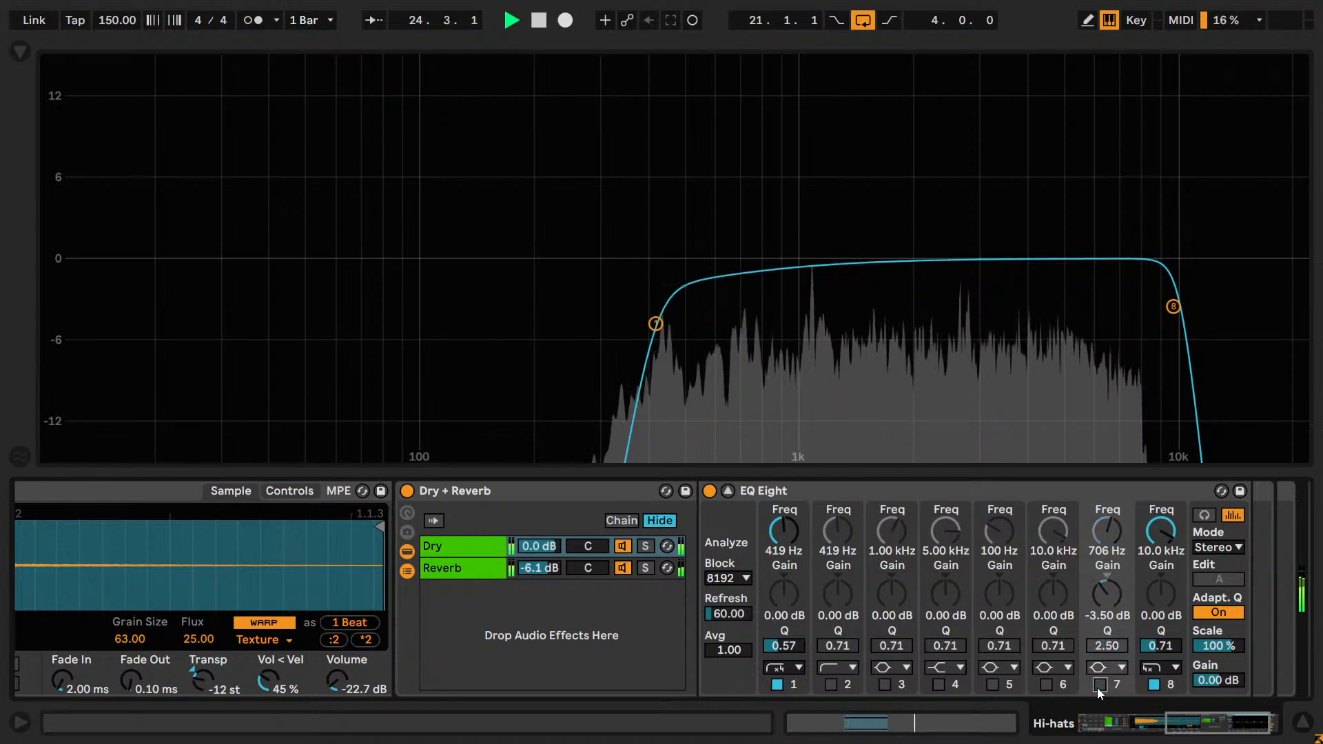
left_click(1099, 685)
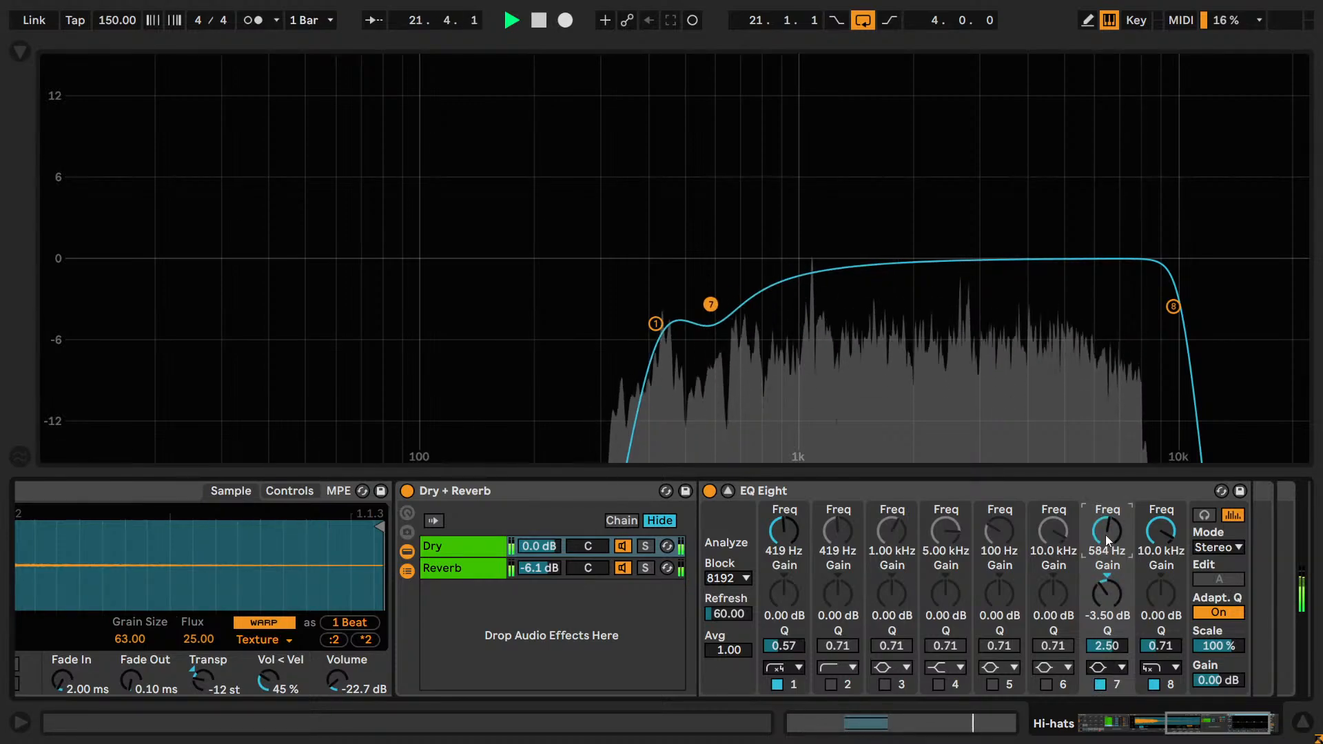
Try band 7's cut at about 838 Hz and compare it off and on.
left_click_drag(1105, 535, 1106, 513)
left_click(1099, 684)
left_click(1099, 684)
left_click(1101, 686)
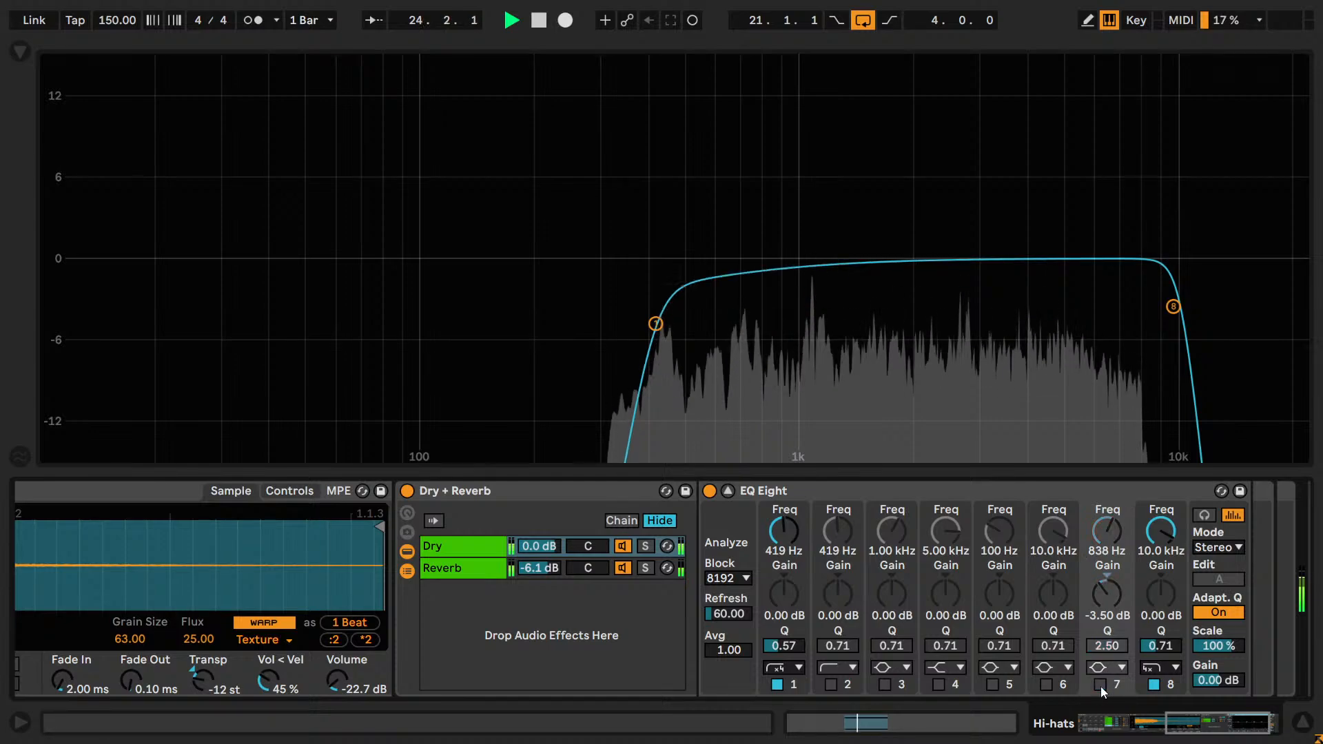
left_click(1101, 686)
Reset band 7 to 5.00 kHz, 0.00 dB gain and Q 0.71, save the project and close the expanded EQ view.
double_click(1107, 531)
double_click(1107, 590)
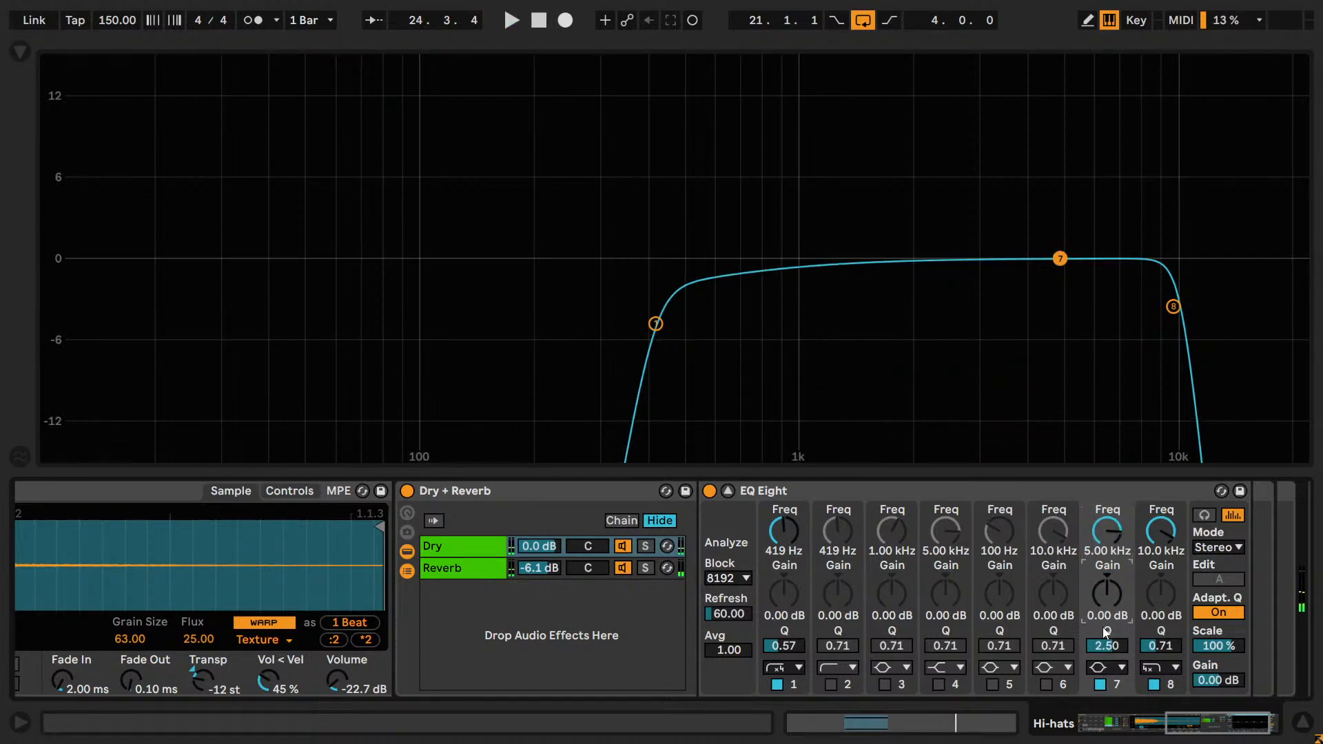
key("ctrl+s")
left_click(727, 490)
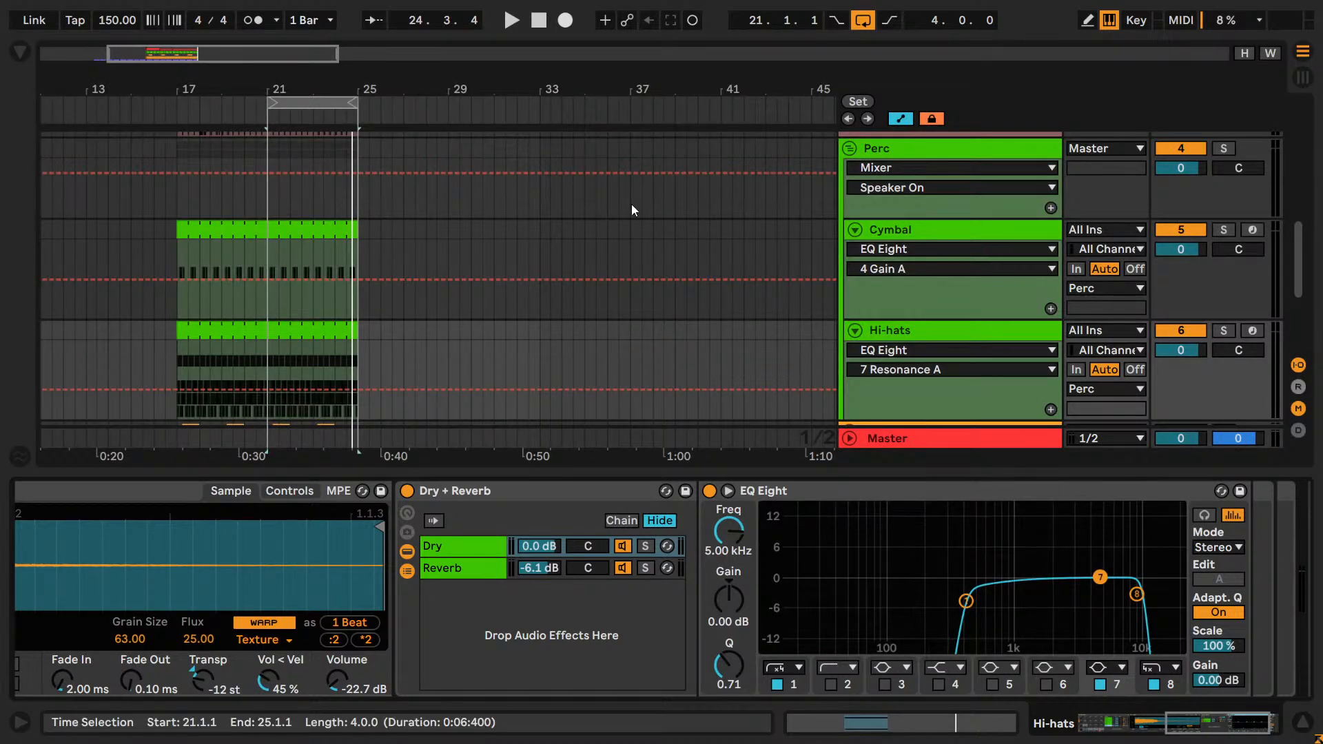
Select the looped bars 21 to 25 and play them with the tempo set to 160 BPM.
left_click_drag(206, 61, 172, 59)
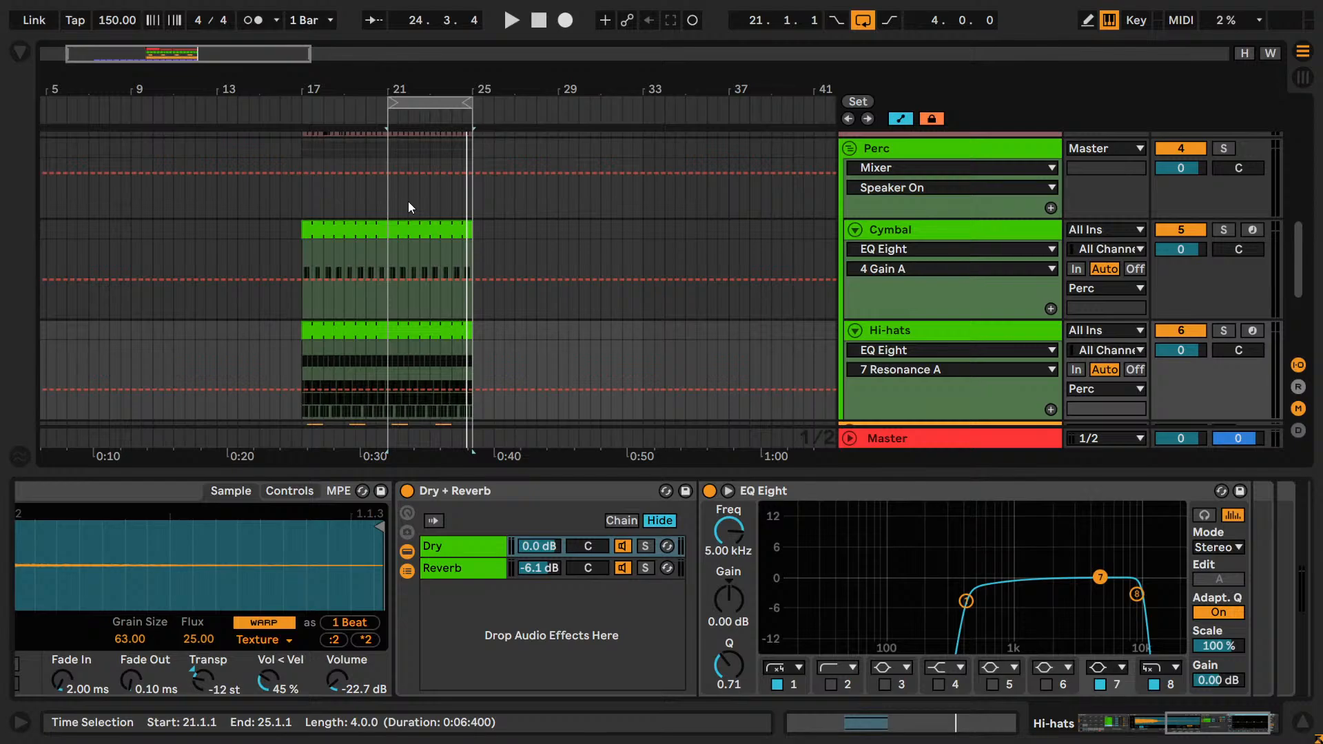
scroll(407, 201, "up", 4)
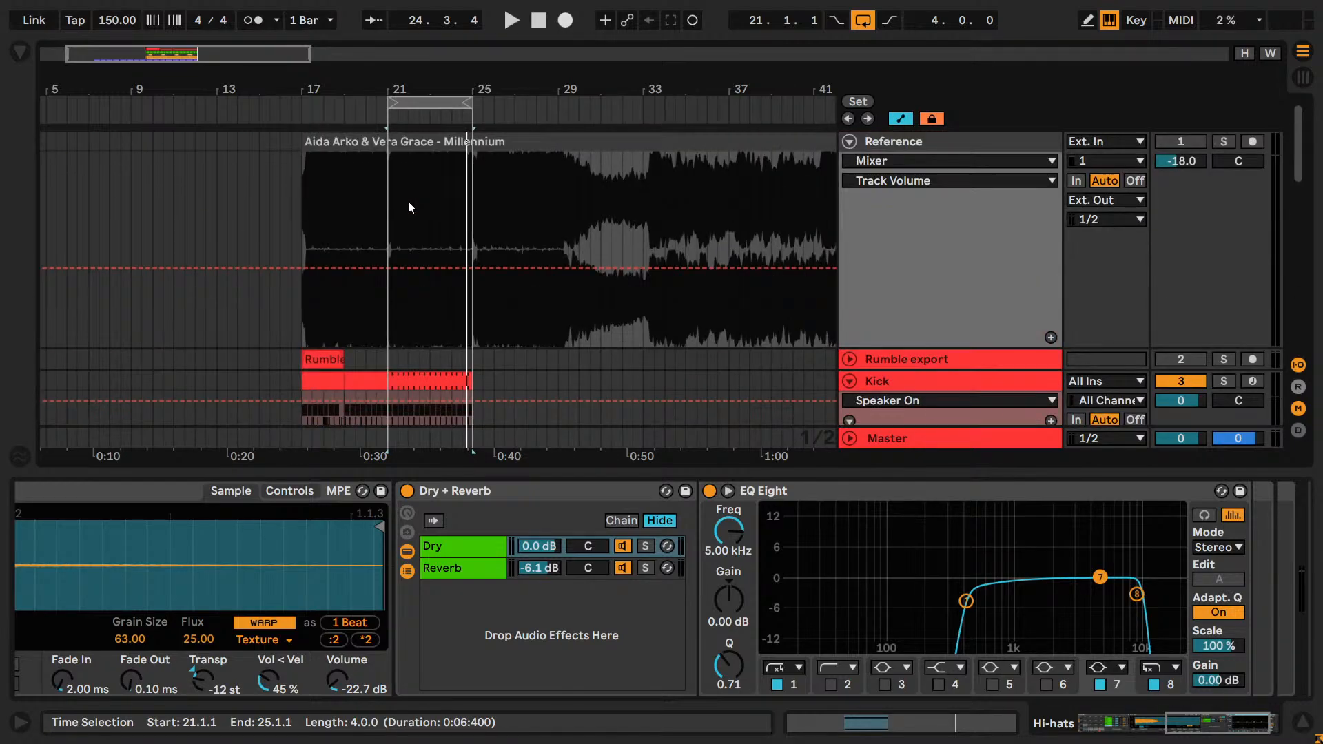
scroll(408, 207, "down", 15)
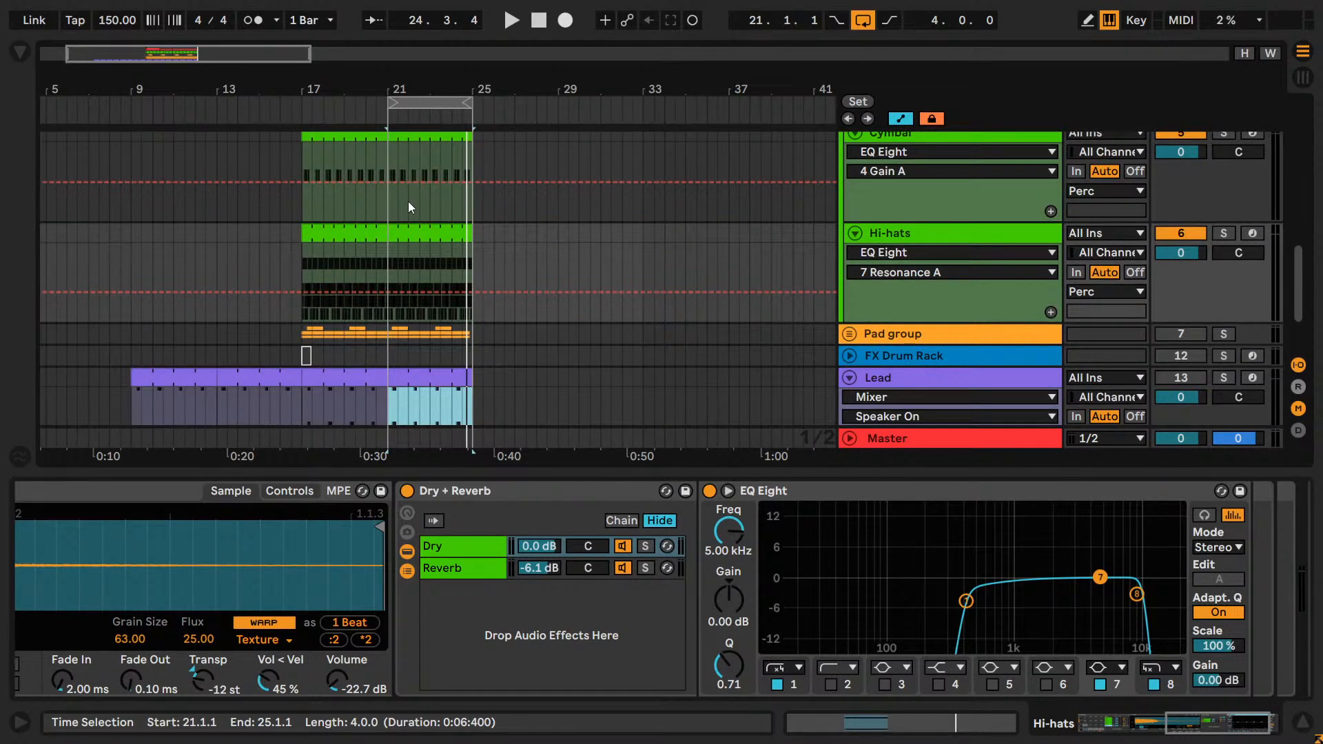
left_click(421, 101)
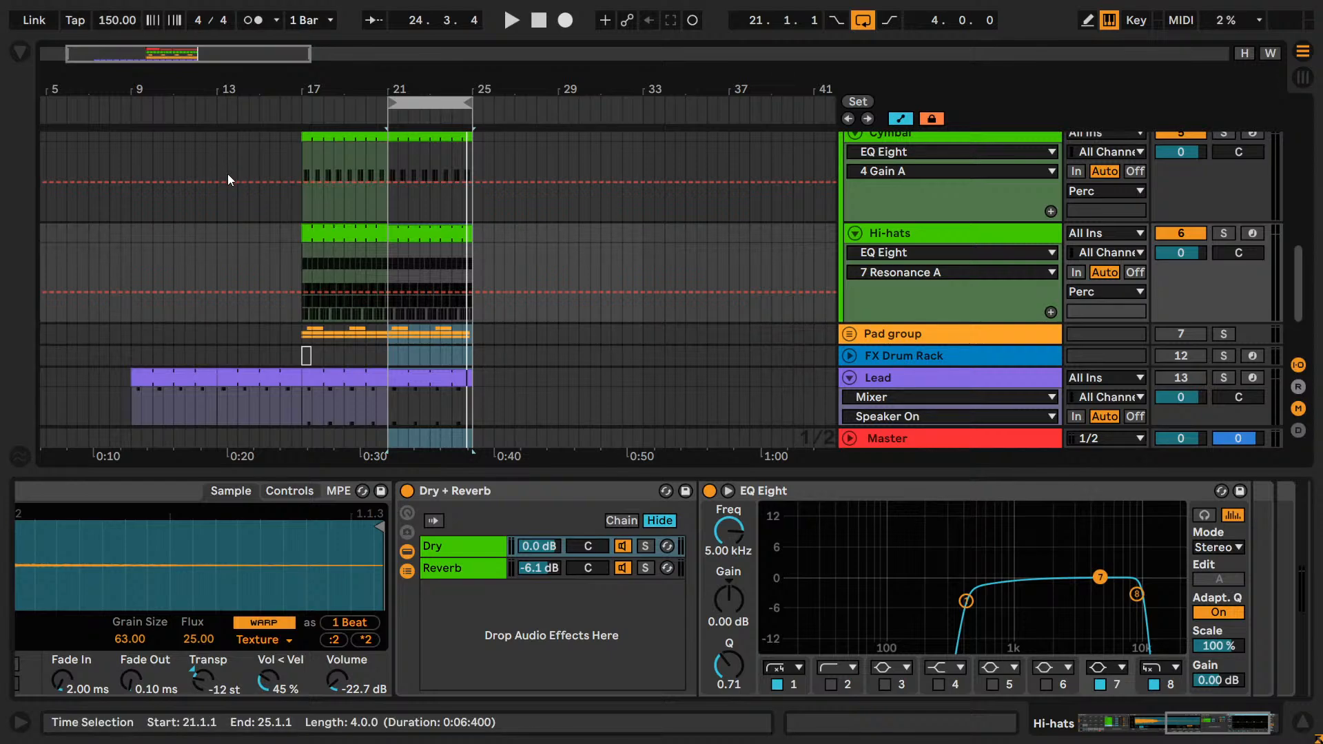
left_click(109, 18)
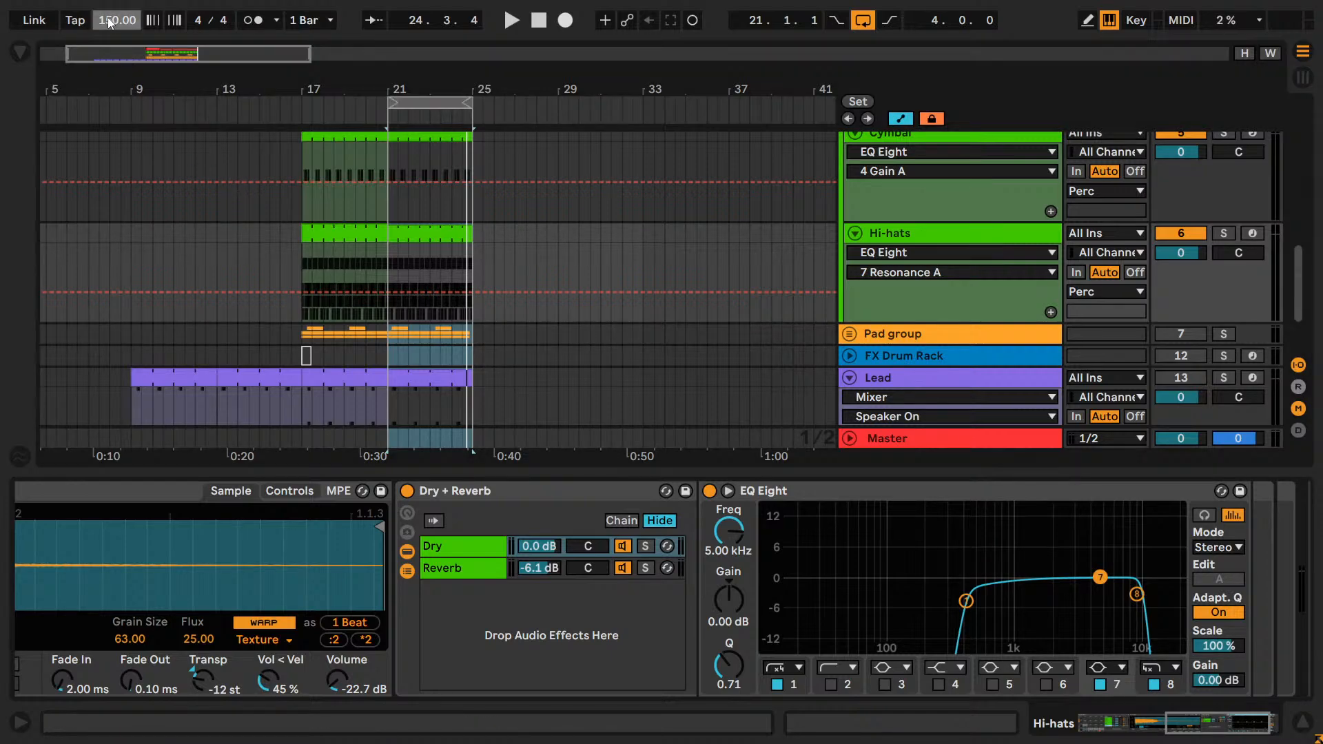
type("160")
key("Return")
key("space")
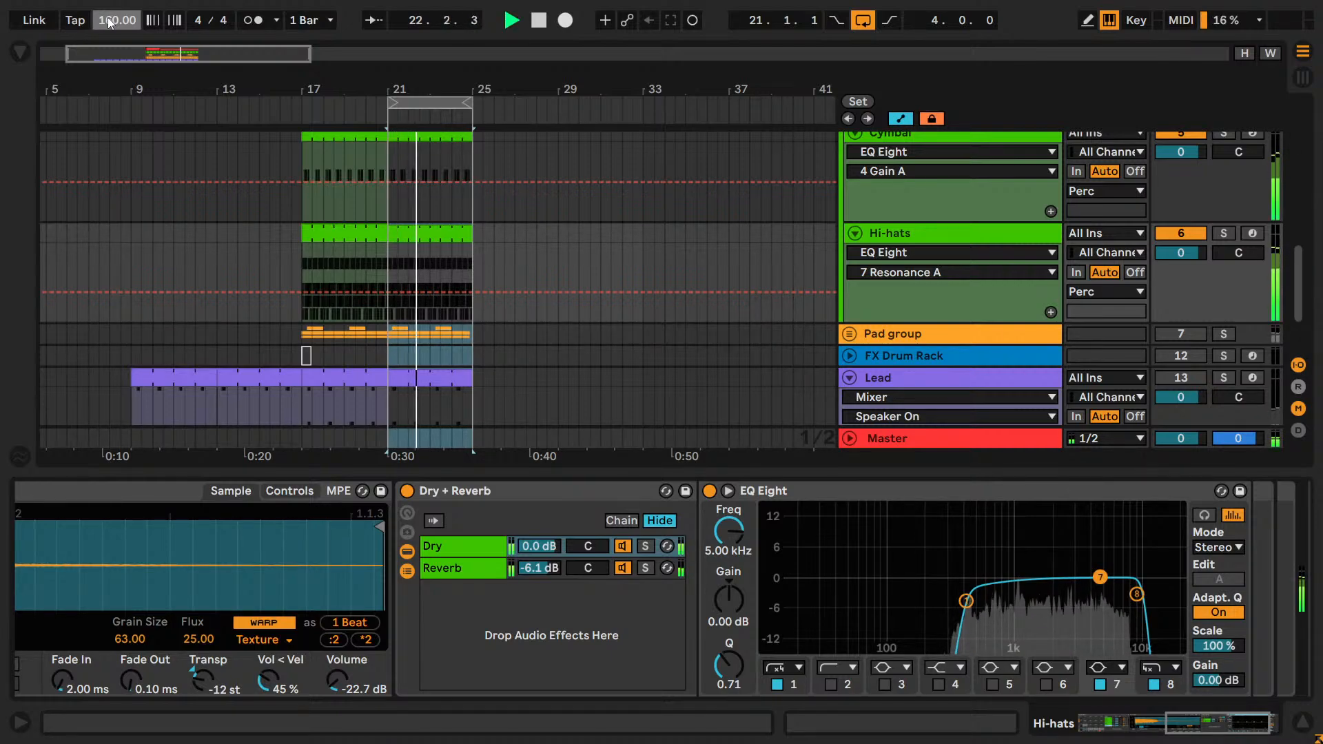
Audition the loop at 155, 150, 145, 150 and 155 BPM in turn.
type("155")
key("Return")
type("150")
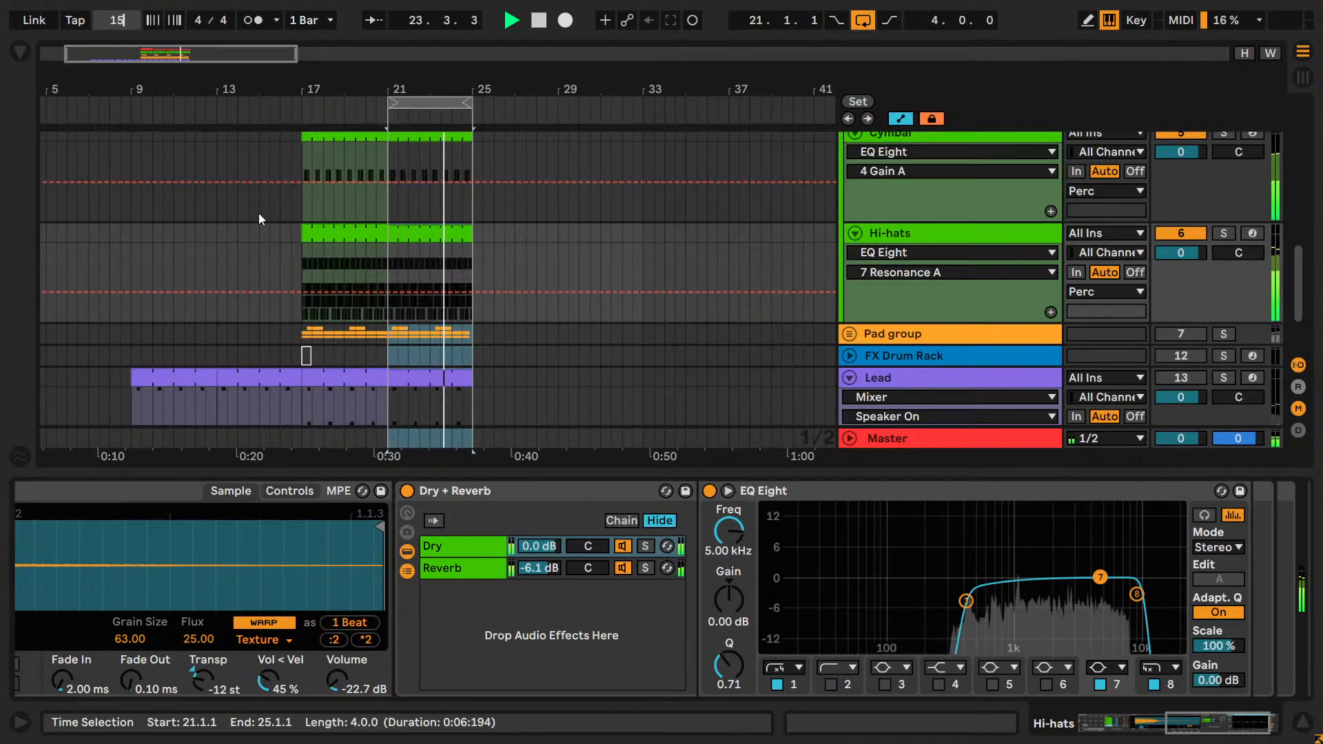
key("Return")
type("145")
key("Return")
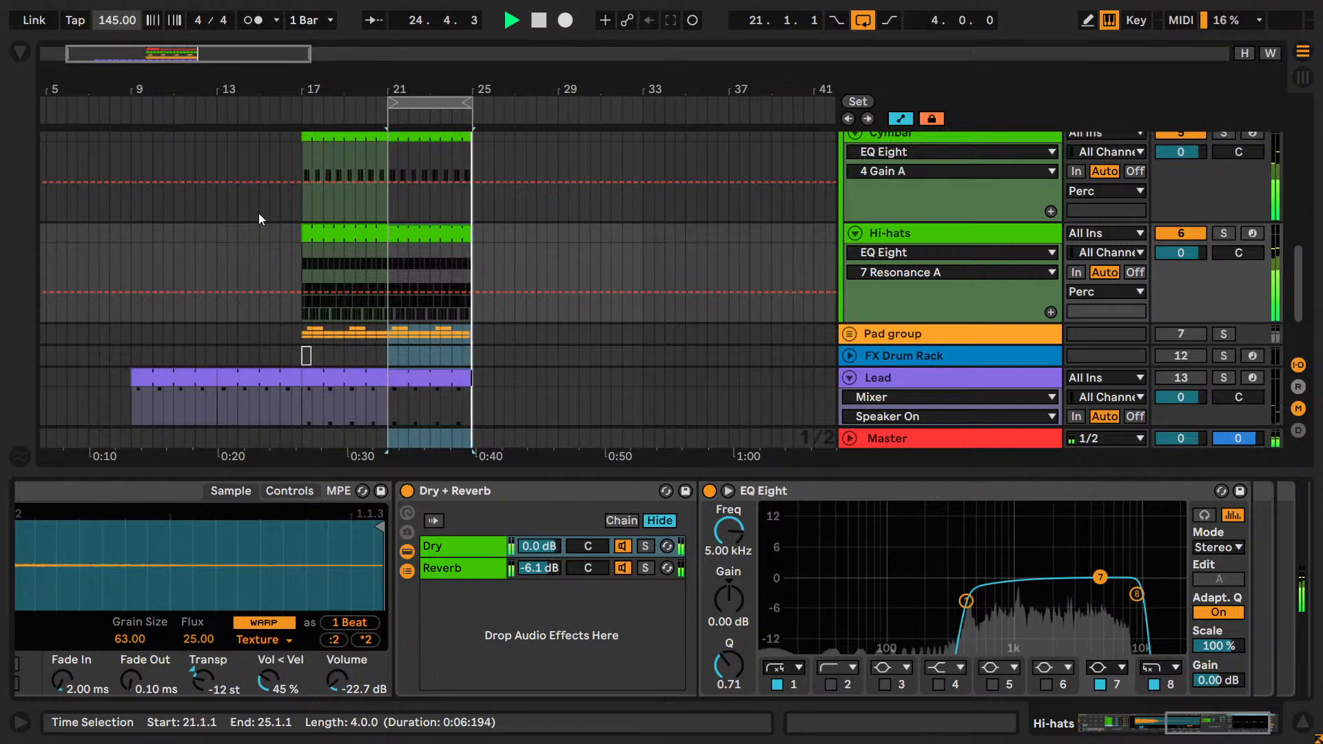
type("150")
key("Return")
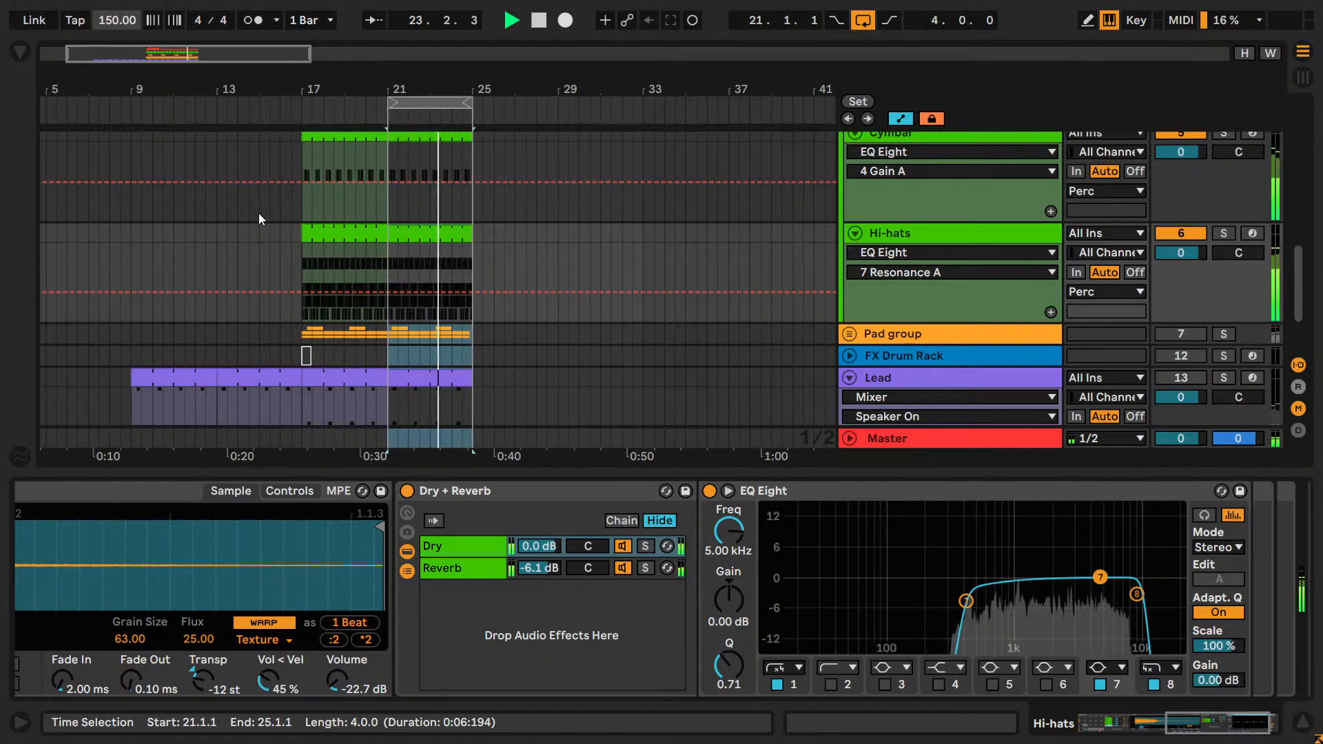
type("155")
key("Return")
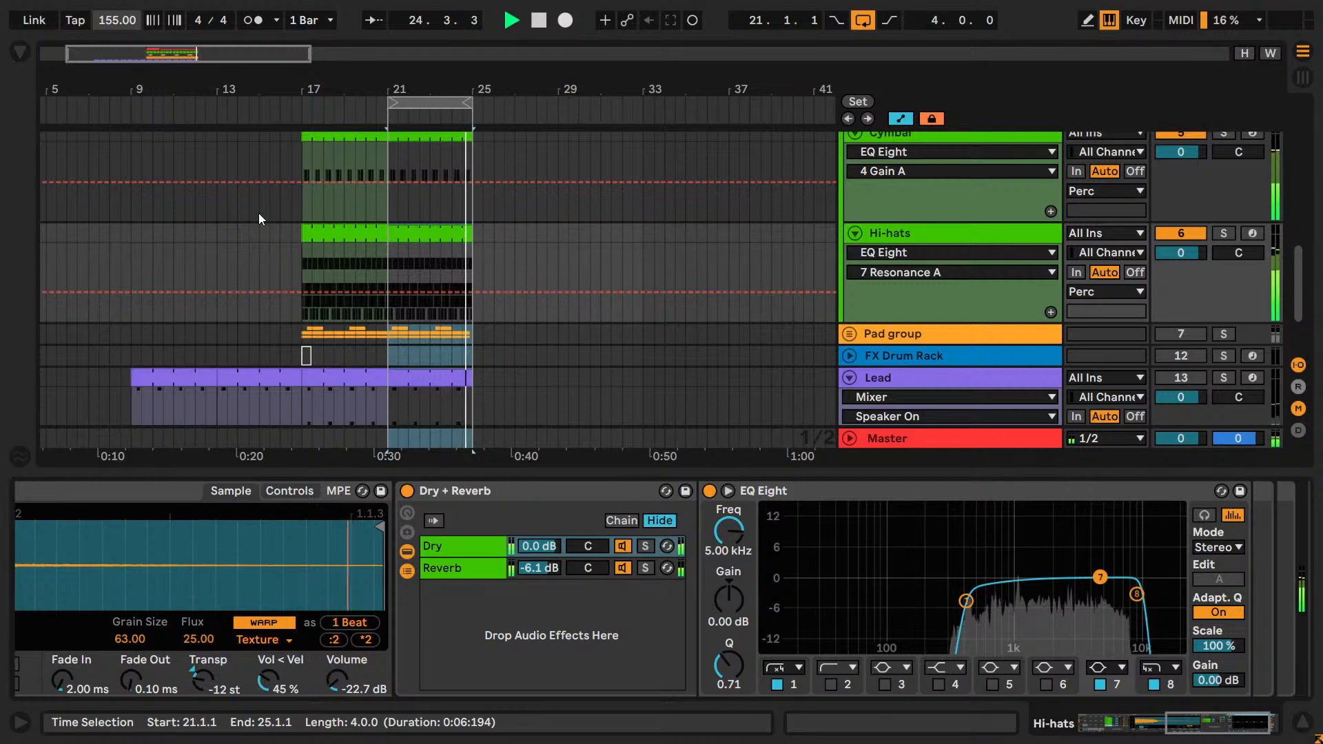
Audition the loop at 145 BPM, set the tempo back to 150 BPM and save the project with playback stopped.
type("145")
key("Return")
type("150")
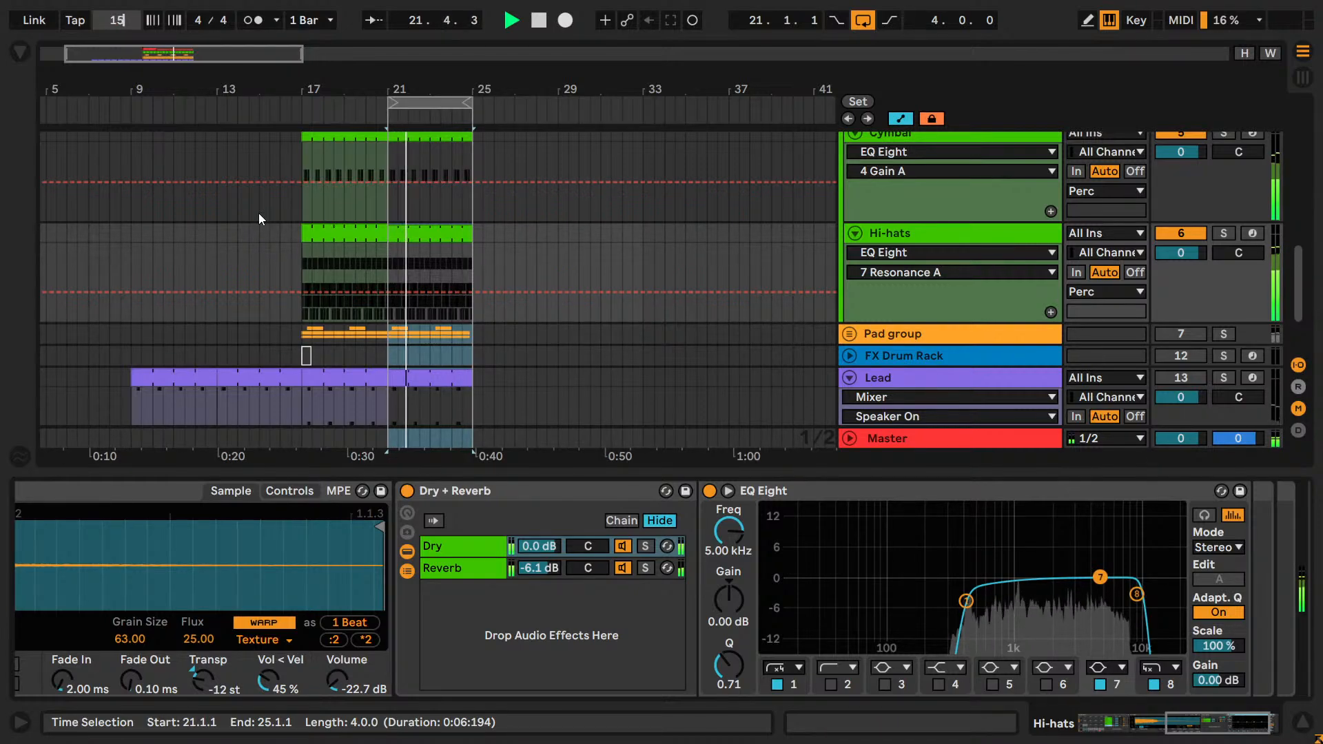
key("Return")
key("space")
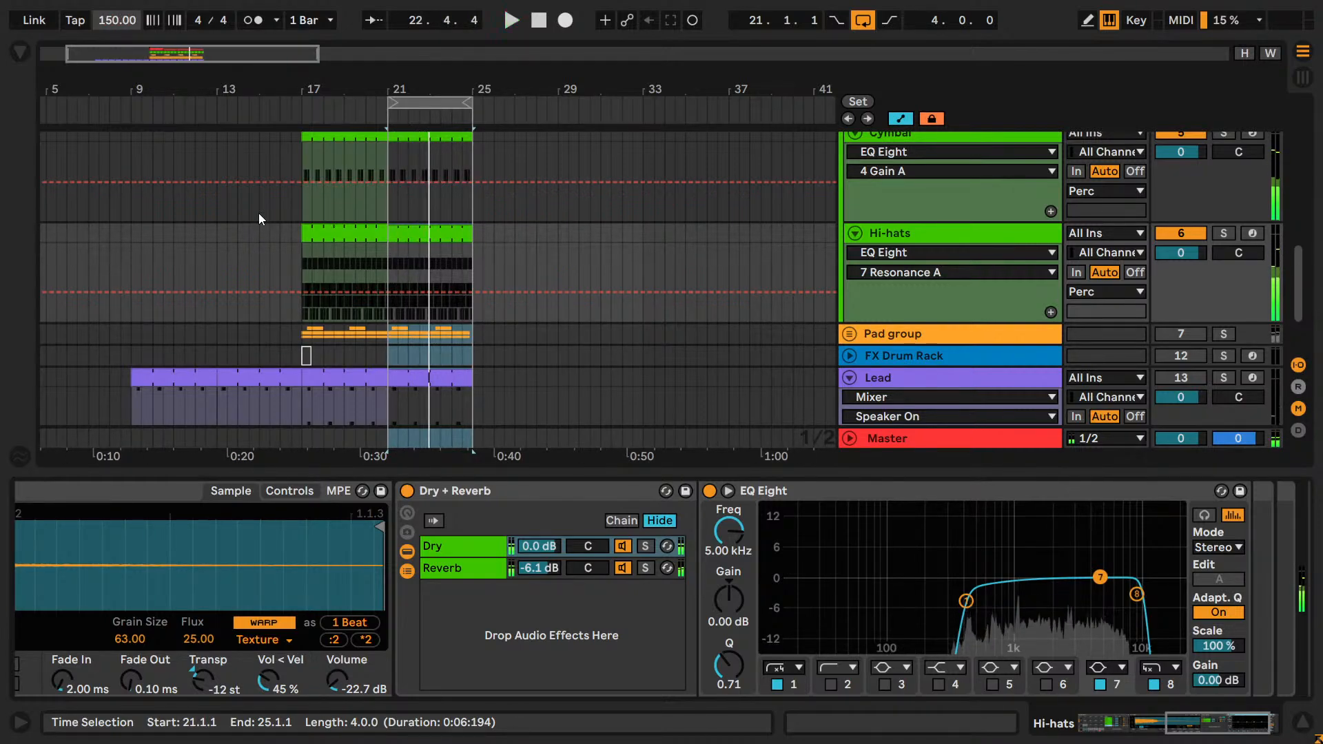
key("ctrl+s")
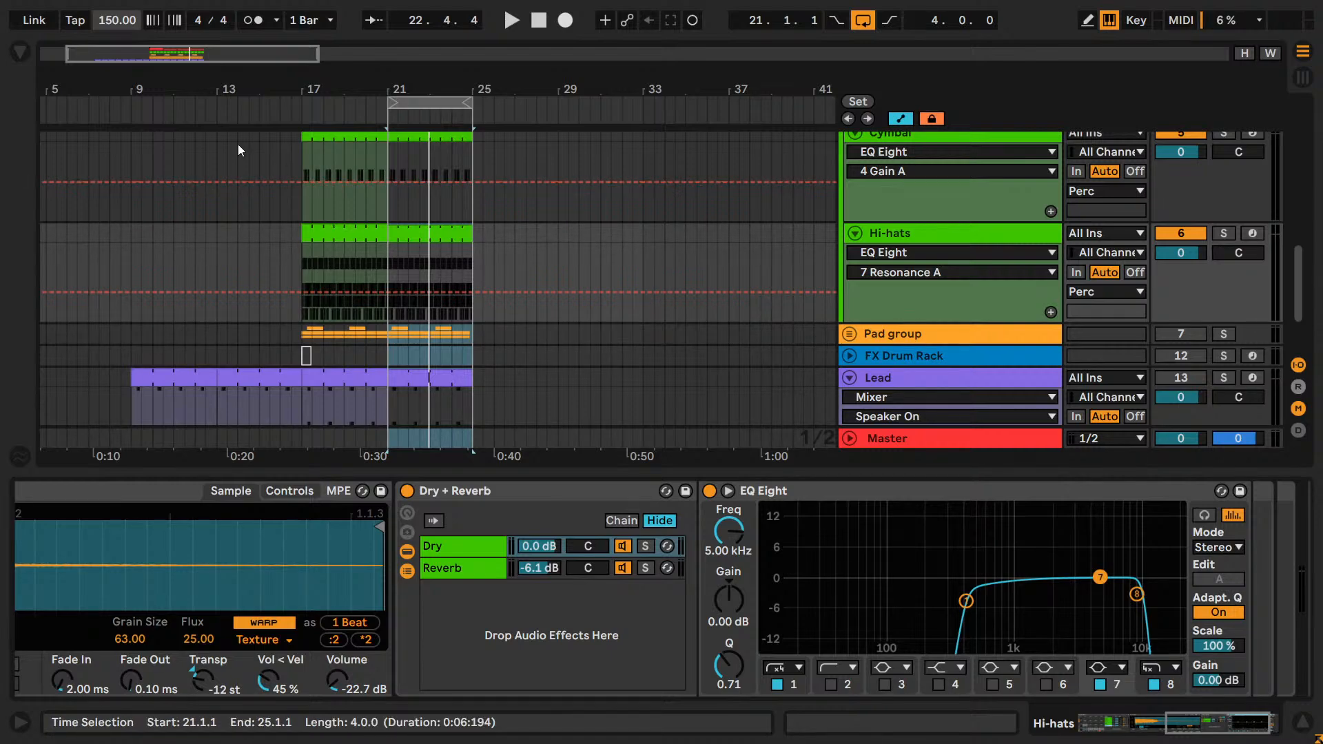
Collapse the Perc group and select the Lead track to show its devices.
scroll(392, 247, "up", 5)
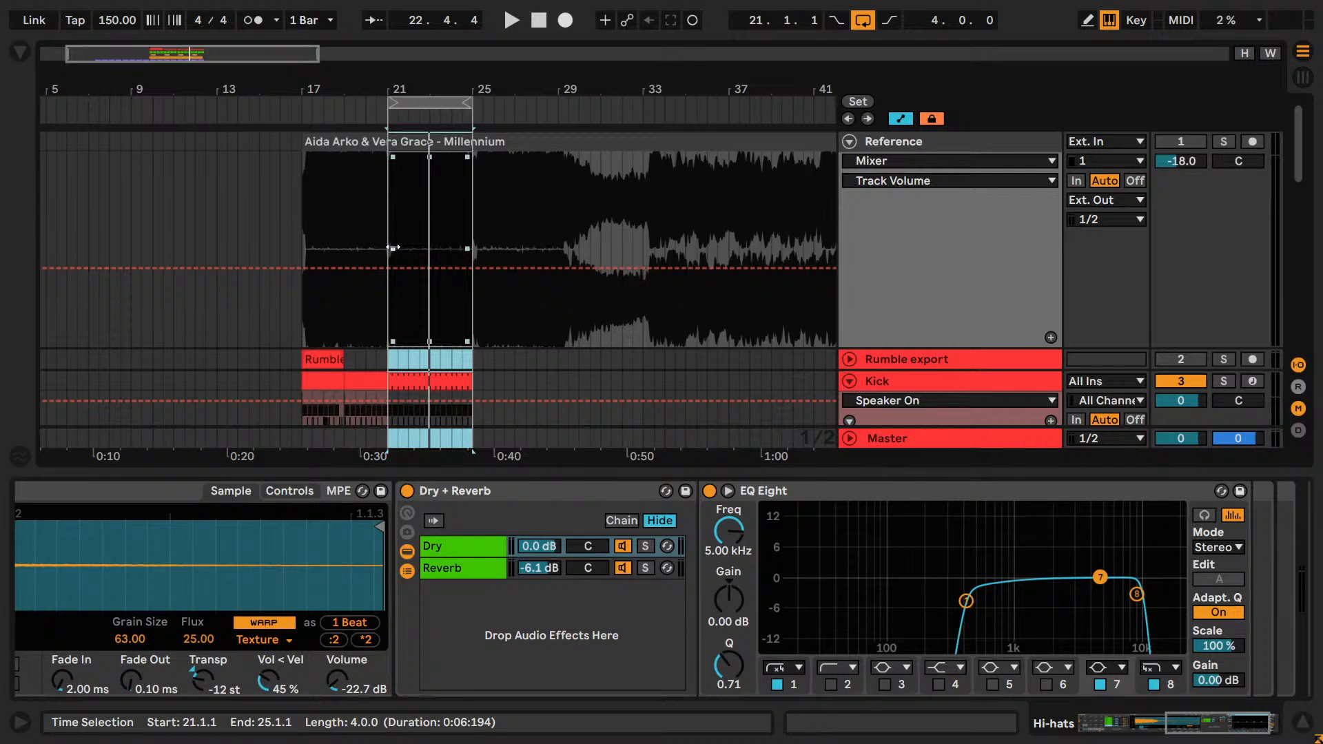
scroll(416, 261, "down", 5)
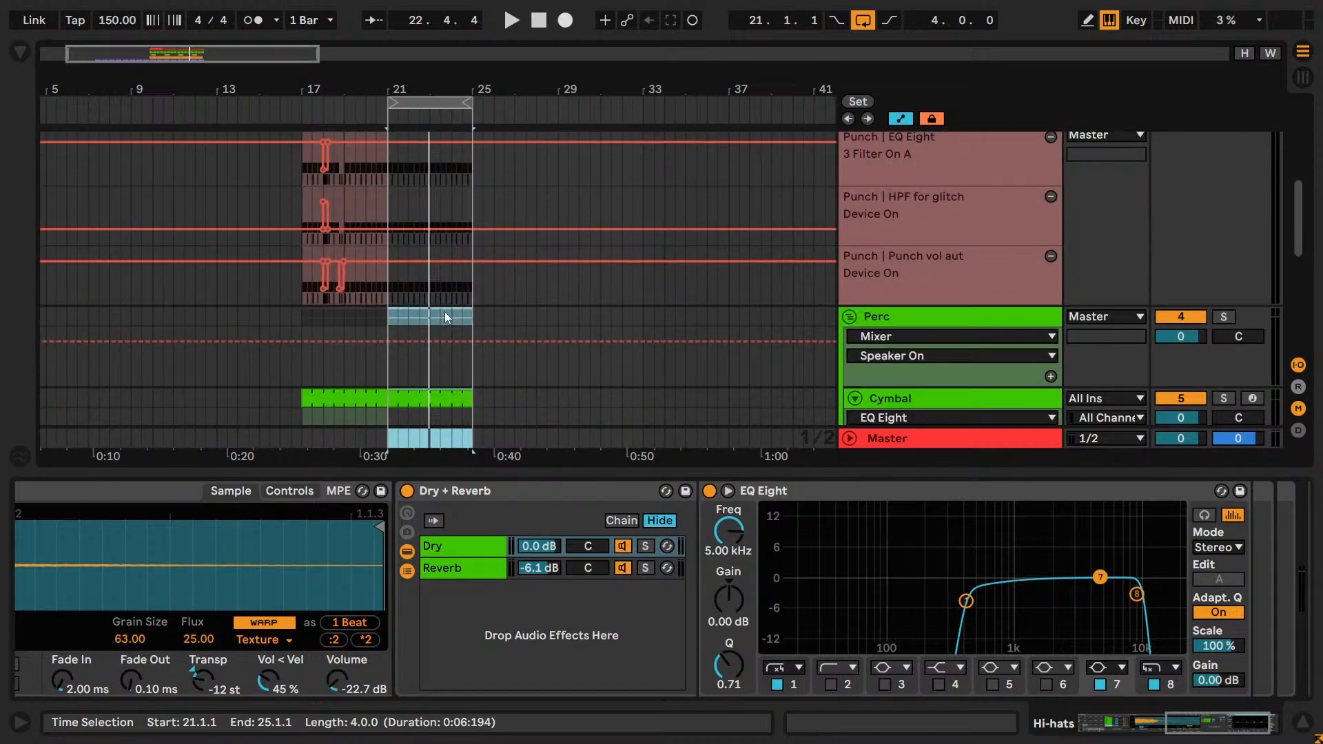
scroll(446, 317, "down", 3)
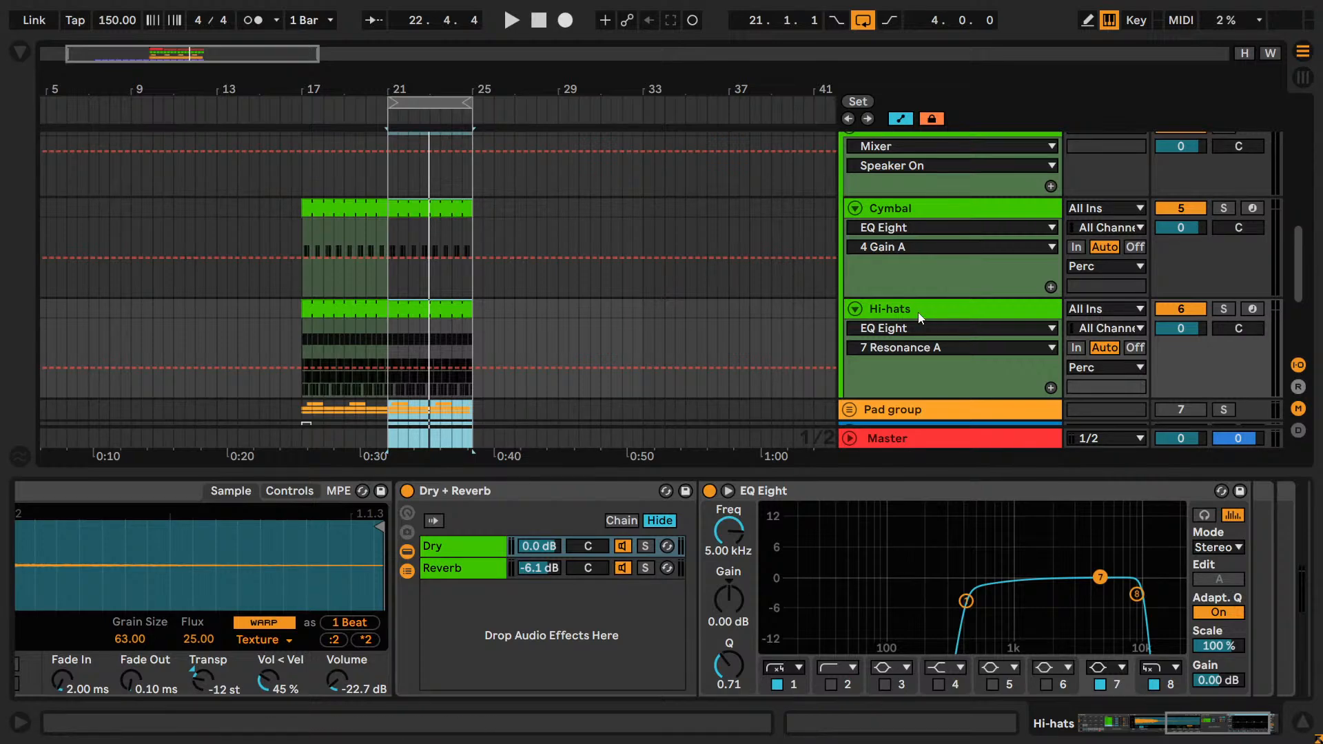
scroll(919, 316, "up", 3)
left_click(848, 242)
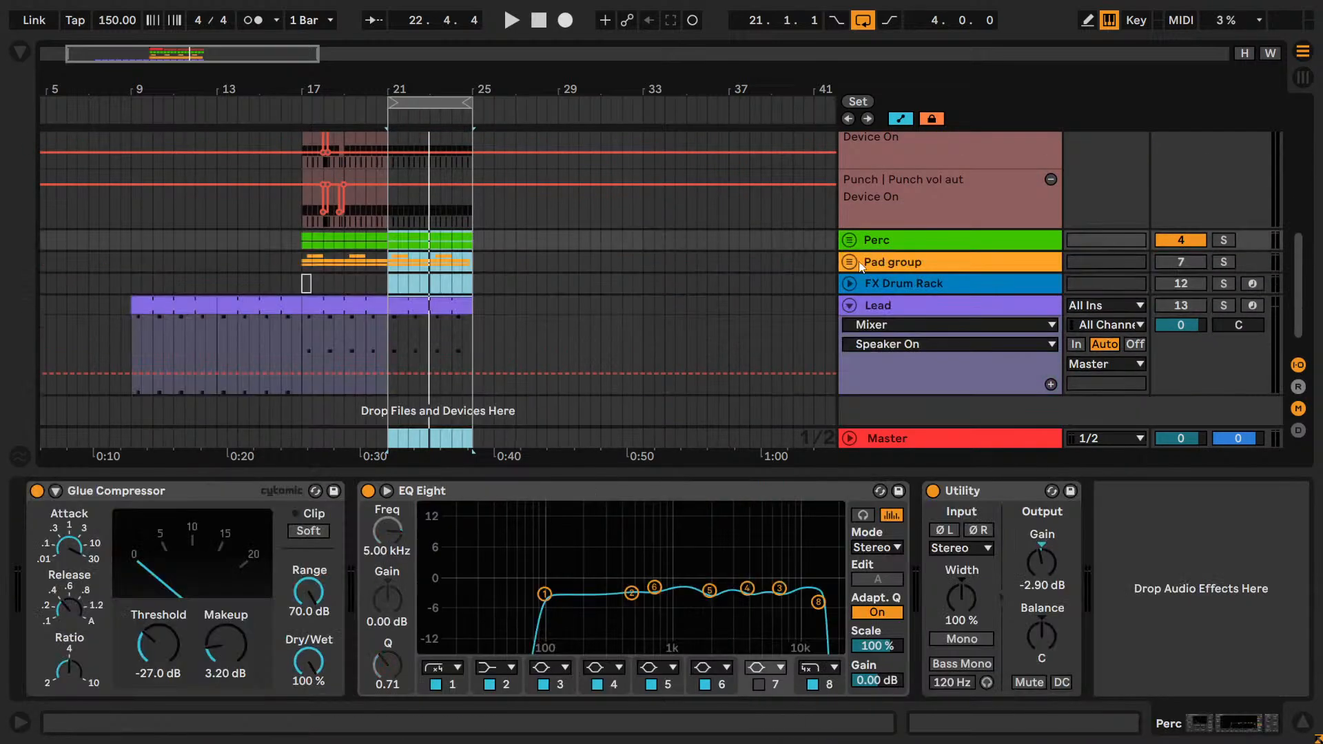
left_click(866, 305)
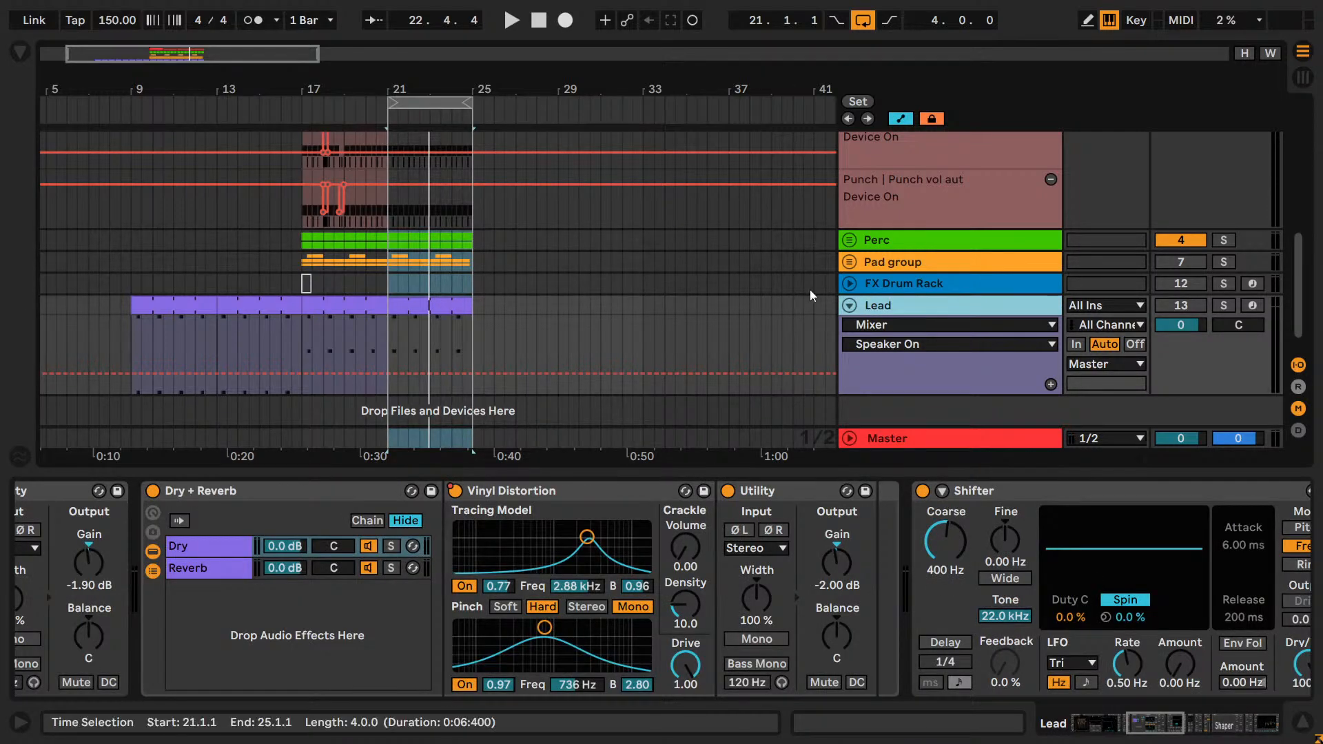
scroll(685, 251, "up", 3)
scroll(449, 248, "down", 3)
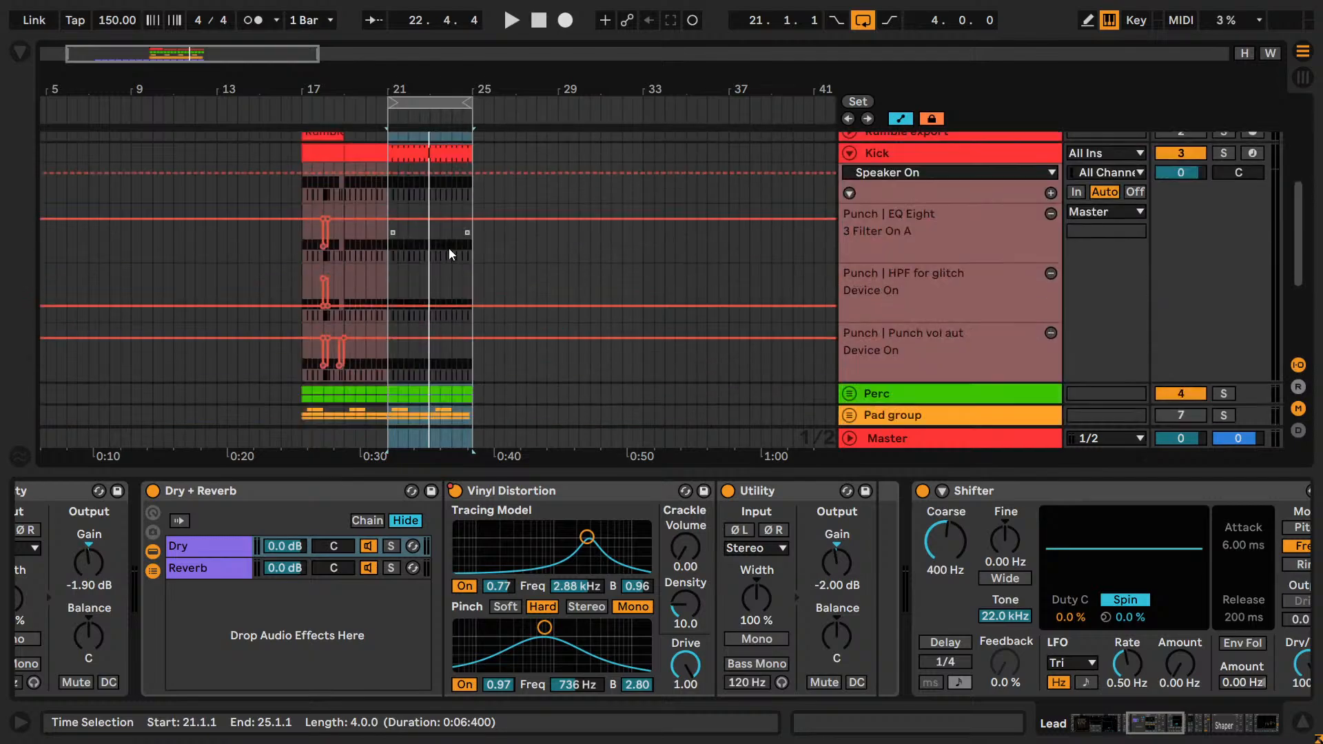
scroll(449, 249, "up", 2)
scroll(449, 249, "down", 3)
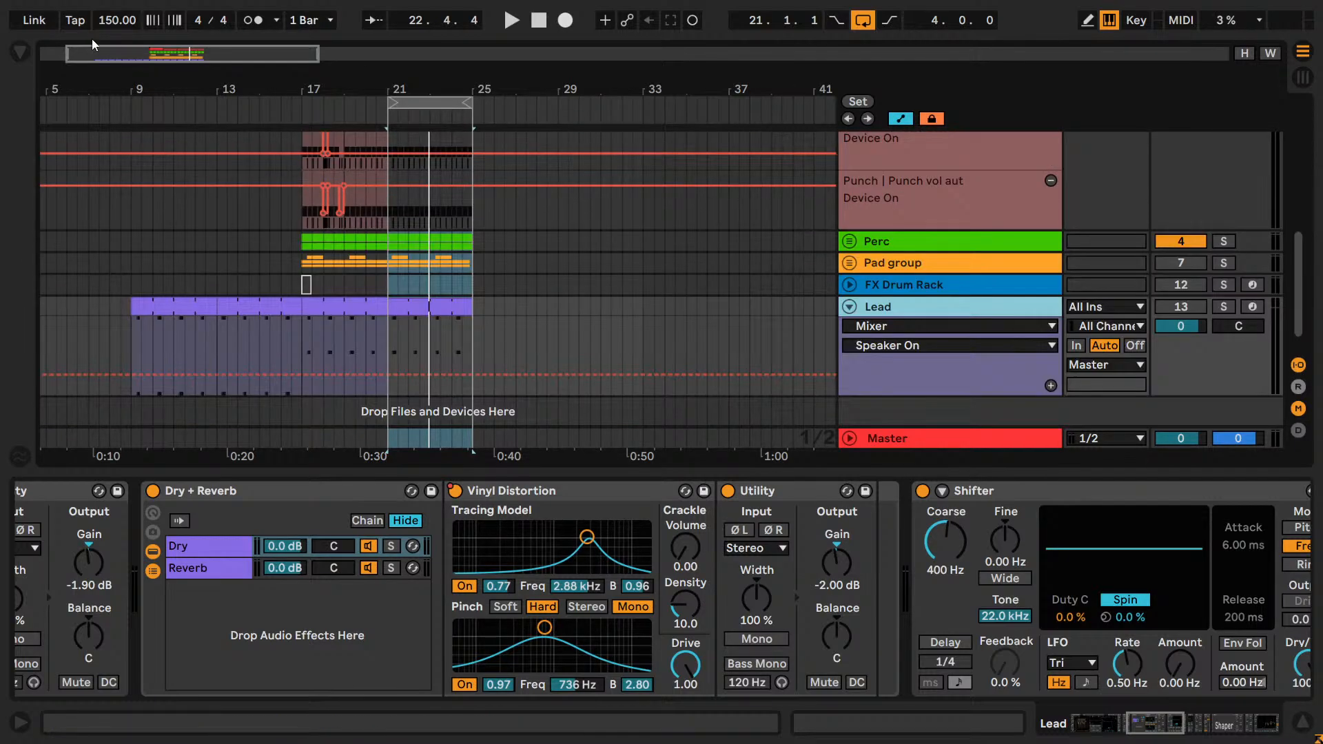
scroll(436, 225, "up", 3)
scroll(439, 309, "down", 1)
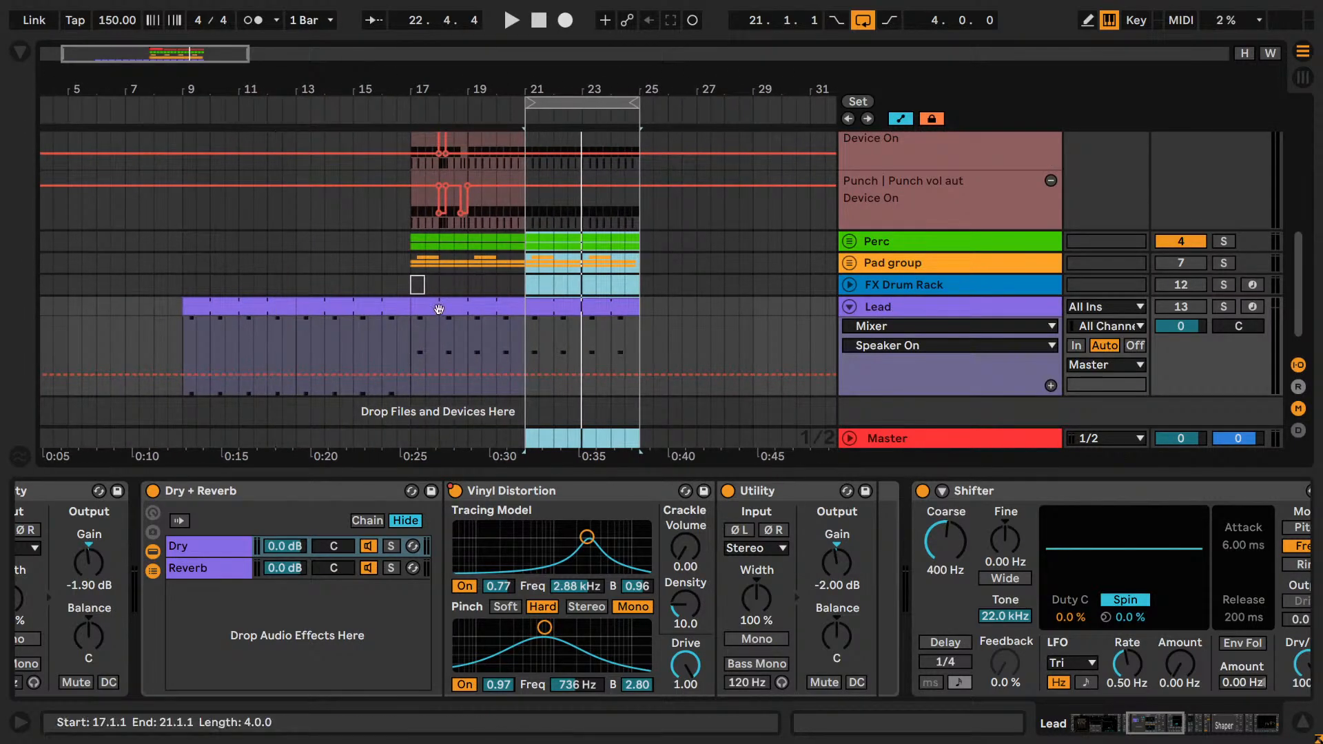
Solo the Lead track and play it from bar 14.
left_click(417, 285)
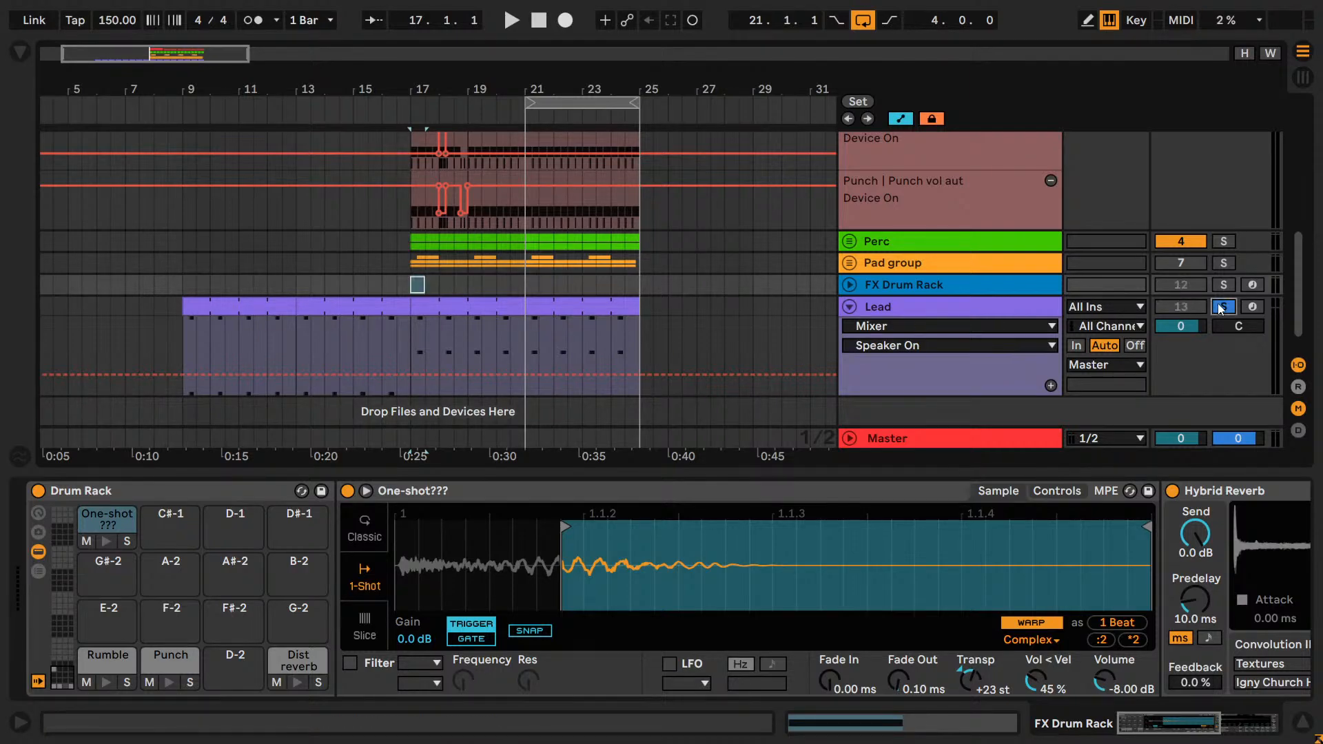
key("space")
left_click(339, 353)
key("space")
key("space")
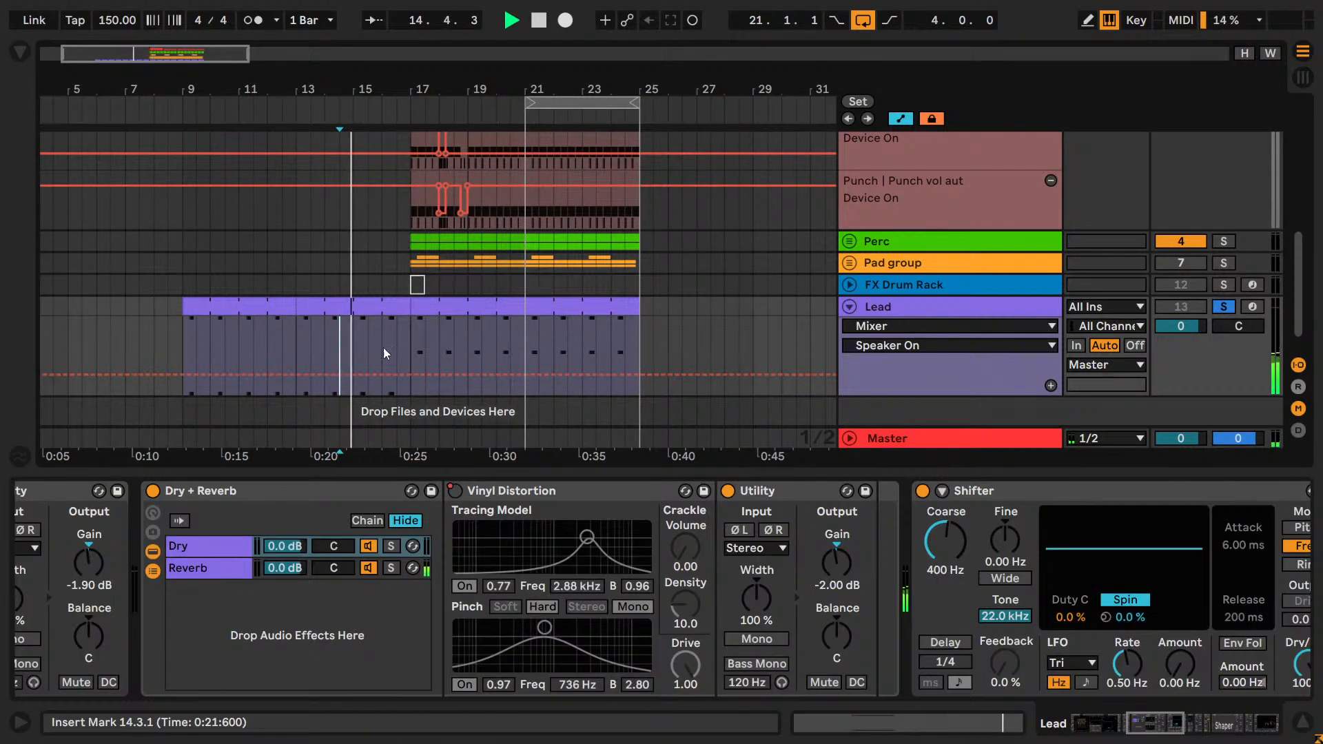
left_click(326, 341)
key("space")
key("space")
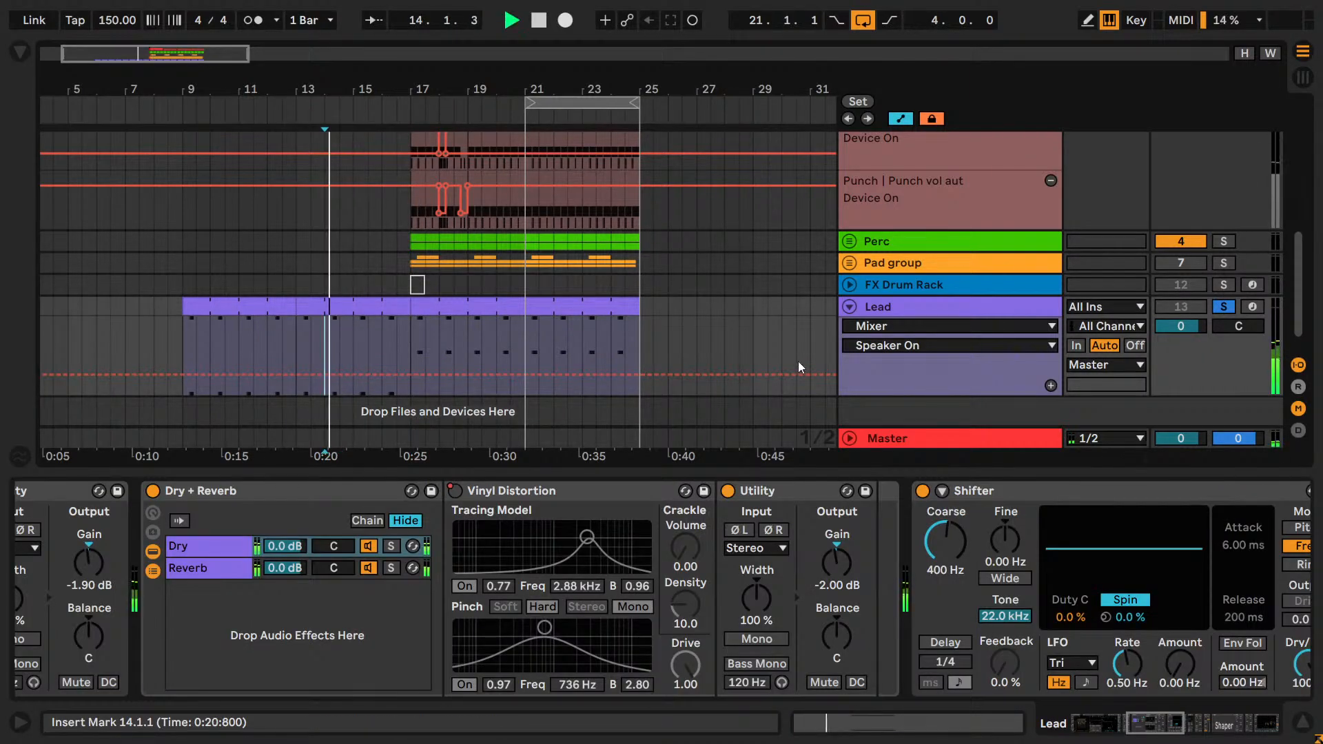
Give the Lead's Shifter Device On its own automation lane and draw it off from just before bar 9 to bar 17.
left_click(921, 491)
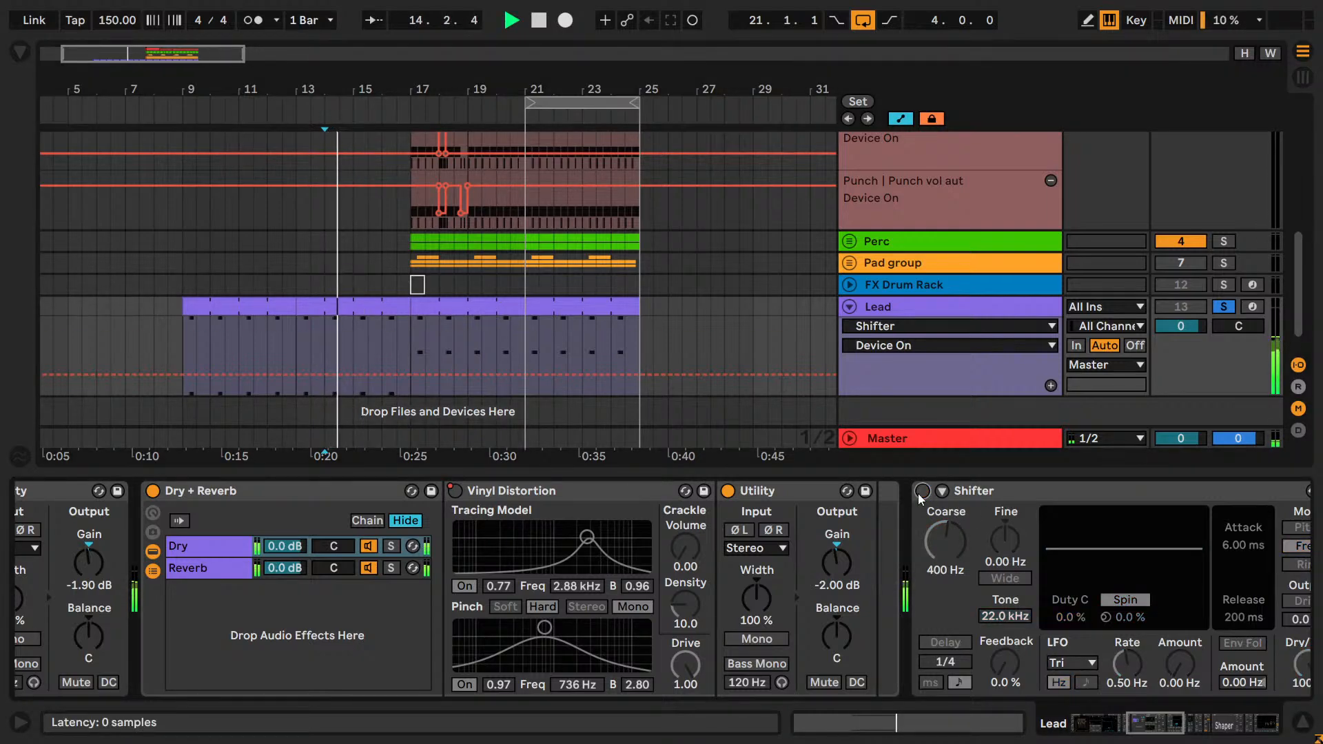
left_click(921, 491)
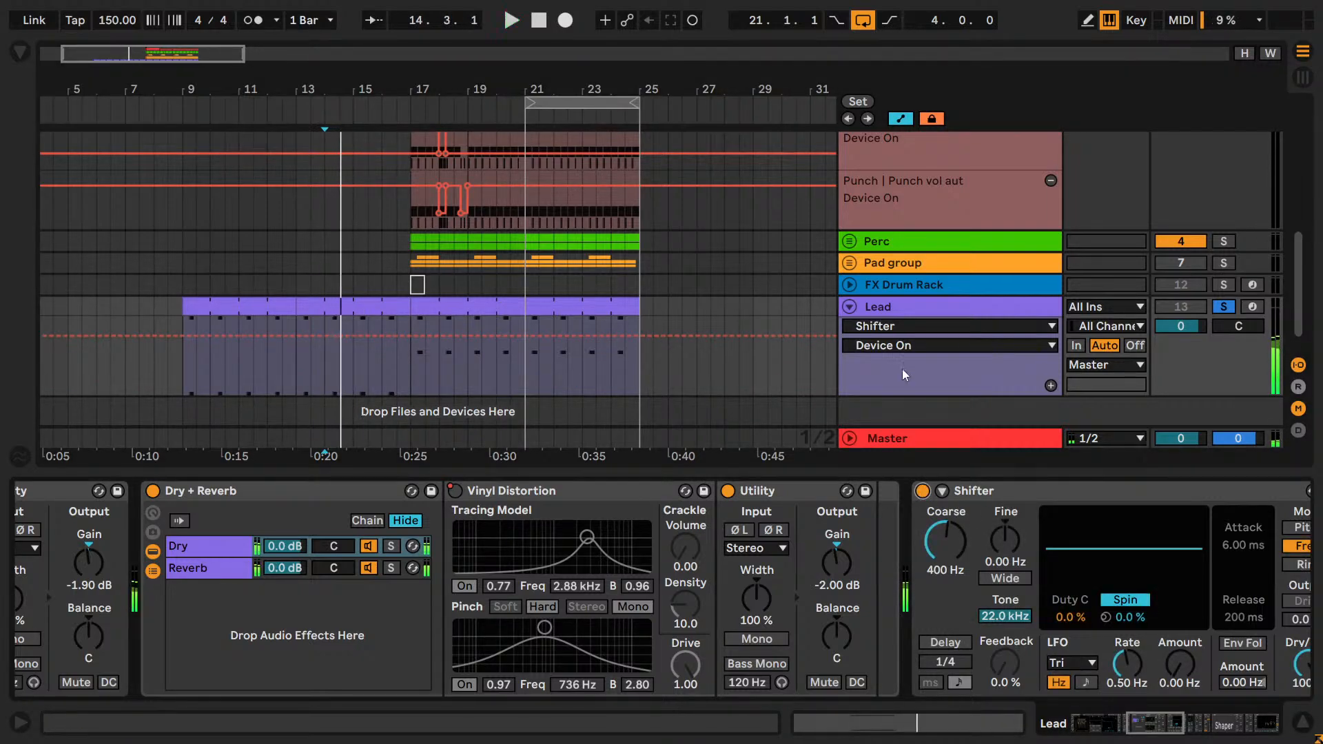
left_click(1050, 385)
scroll(1026, 396, "down", 3)
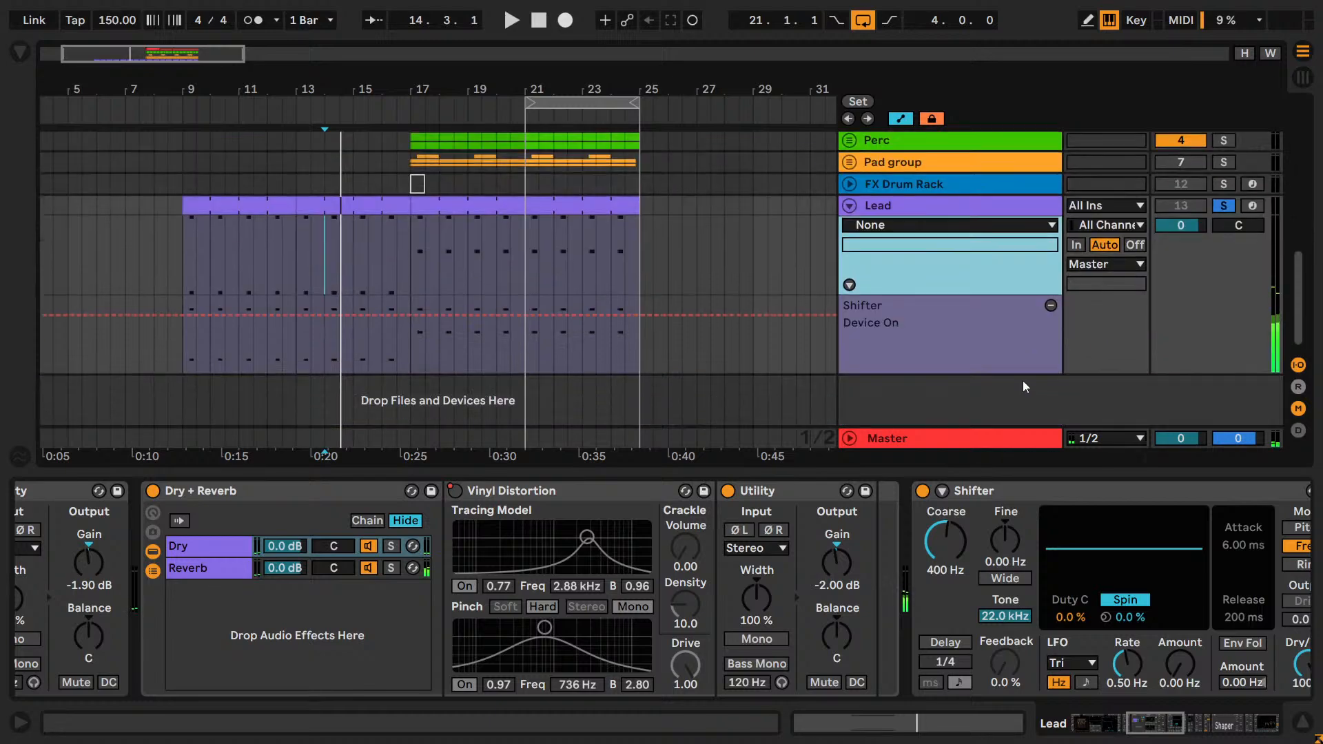
left_click_drag(422, 341, 205, 358)
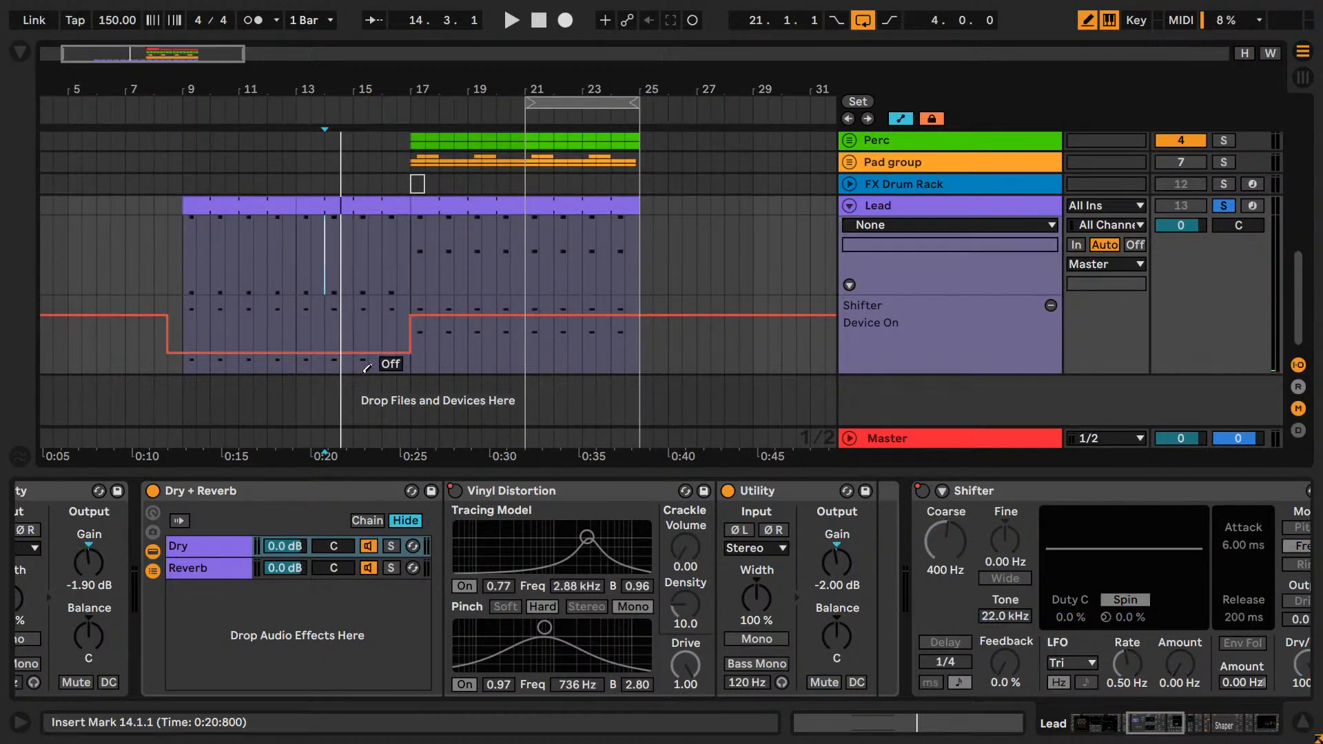
Leave draw mode and play the soloed Lead from bar 15 to hear the Shifter switch on.
key("b")
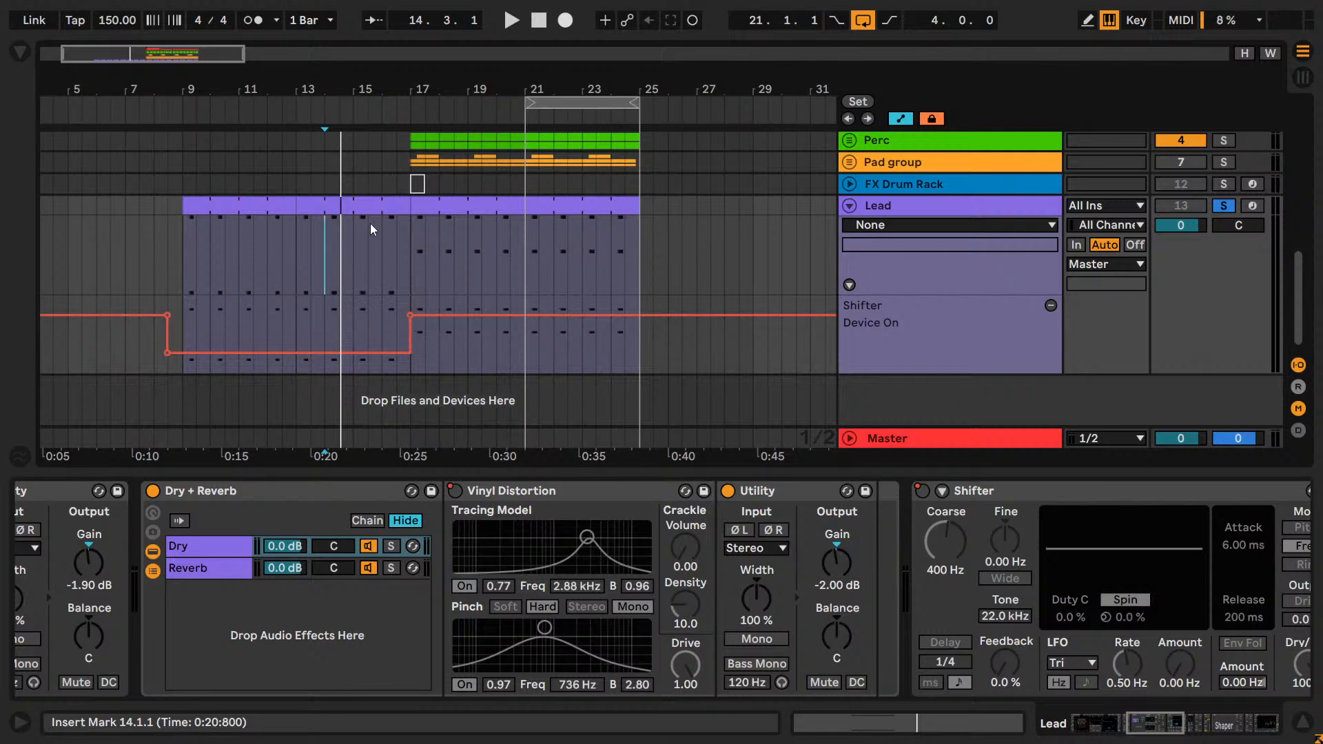
left_click(358, 270)
key("space")
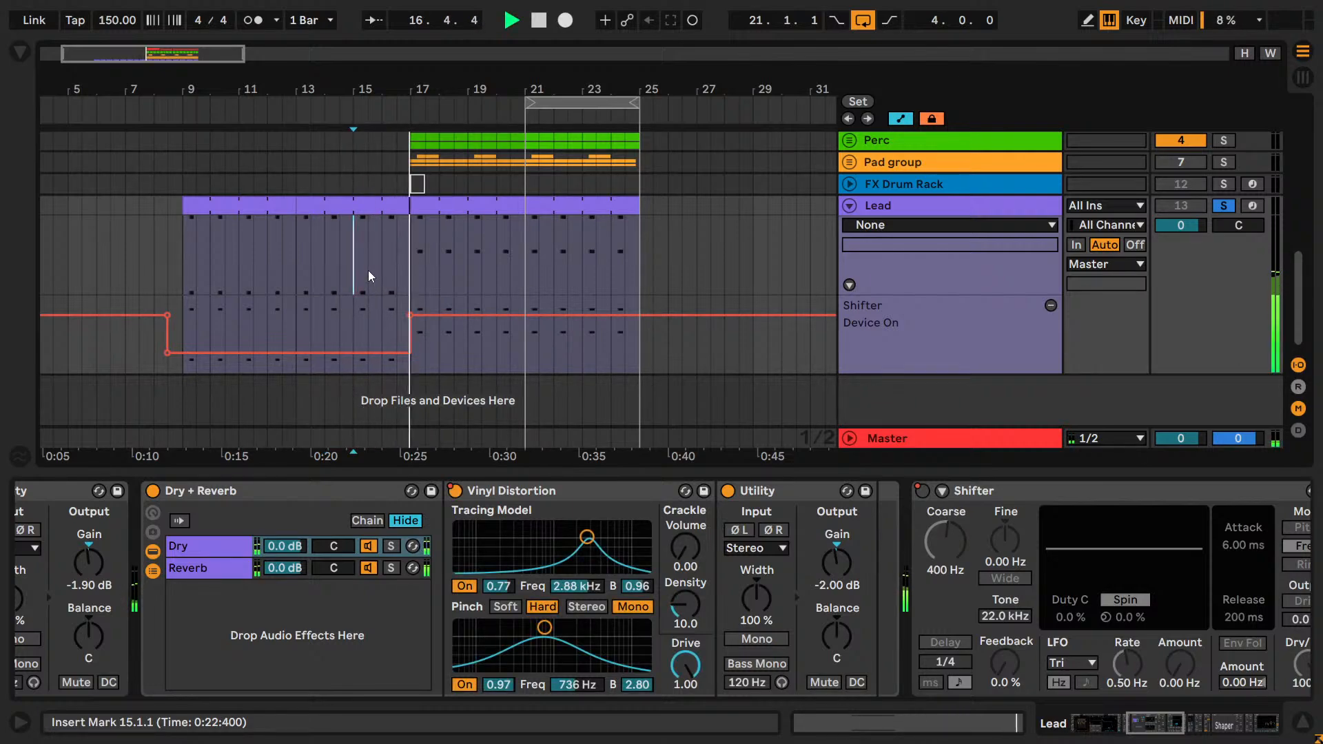
key("space")
key("space")
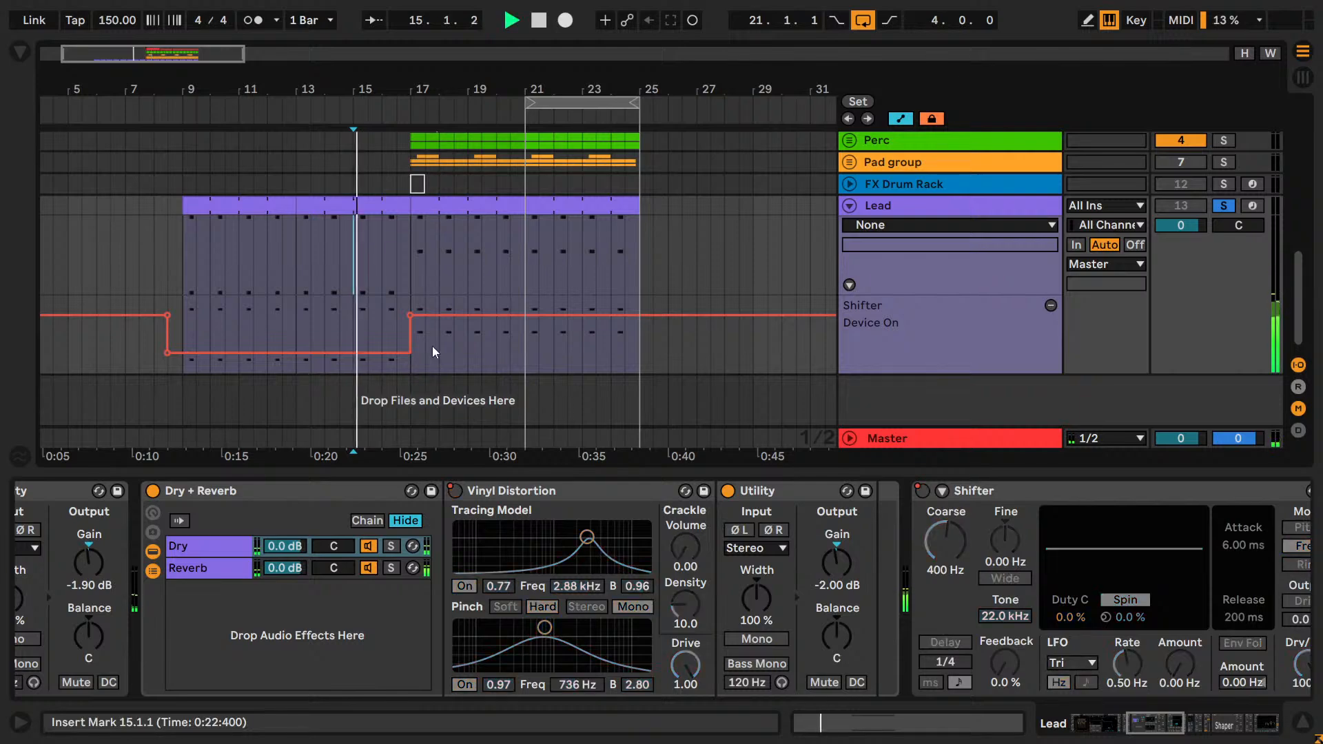
Set the fixed grid to 1/4 and extend the Lead's Shifter off section one grid step past bar 17.
left_click_drag(110, 53, 113, 117)
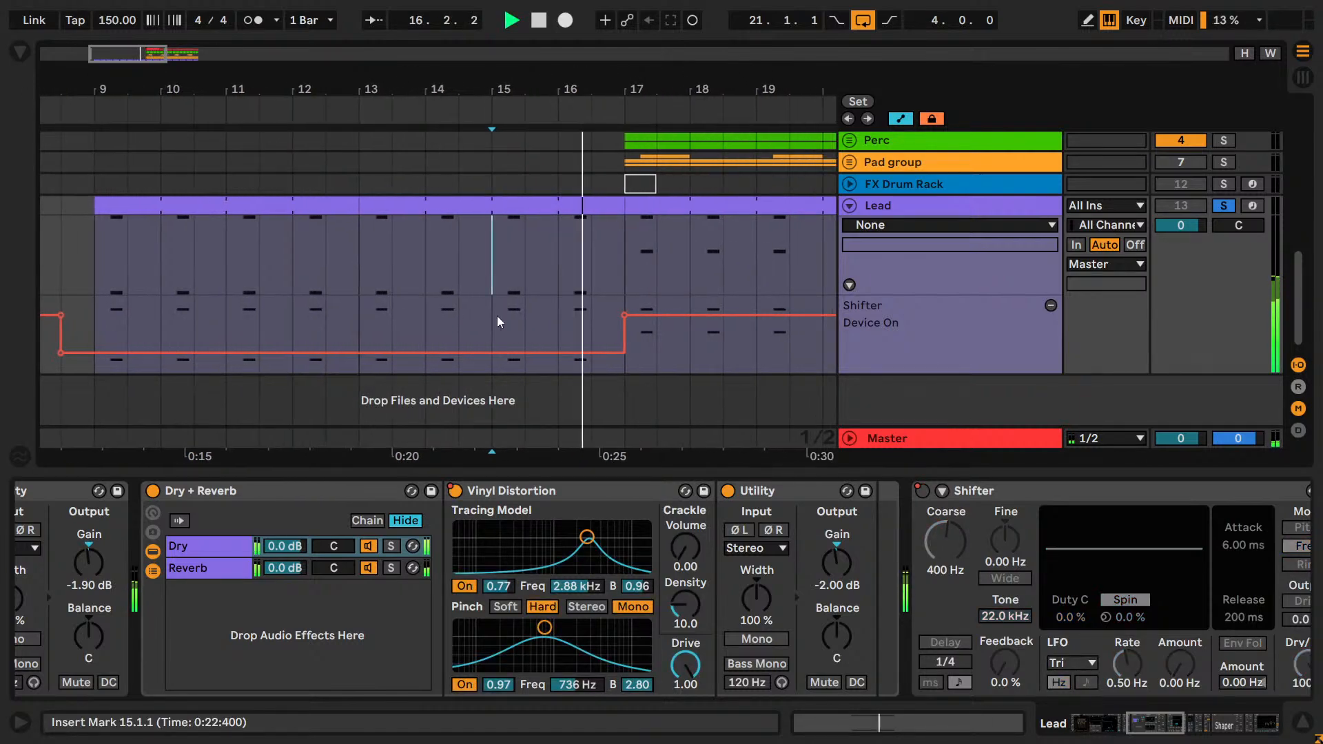
right_click(499, 321)
left_click(547, 581)
key("b")
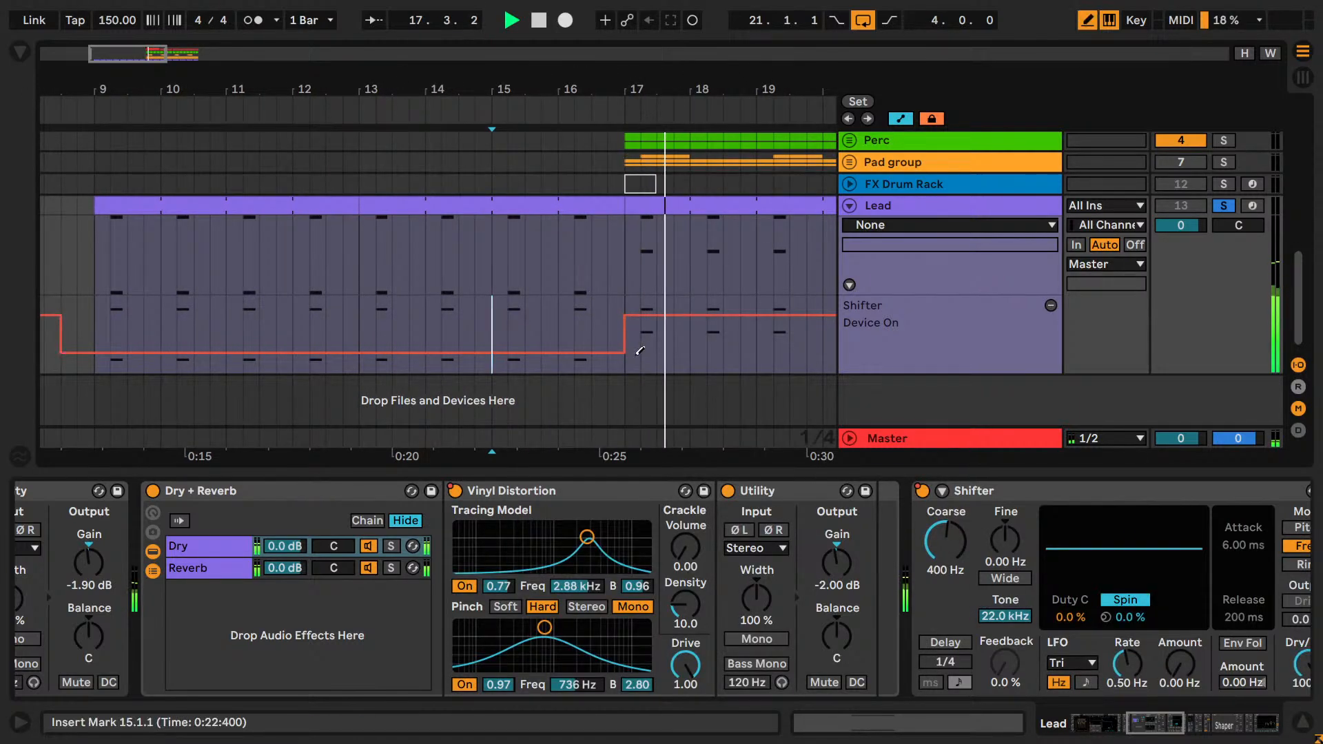
left_click(640, 350)
key("b")
Play the Lead from position 16.2.1 to check the adjusted Shifter automation, and stop playback.
left_click(574, 304)
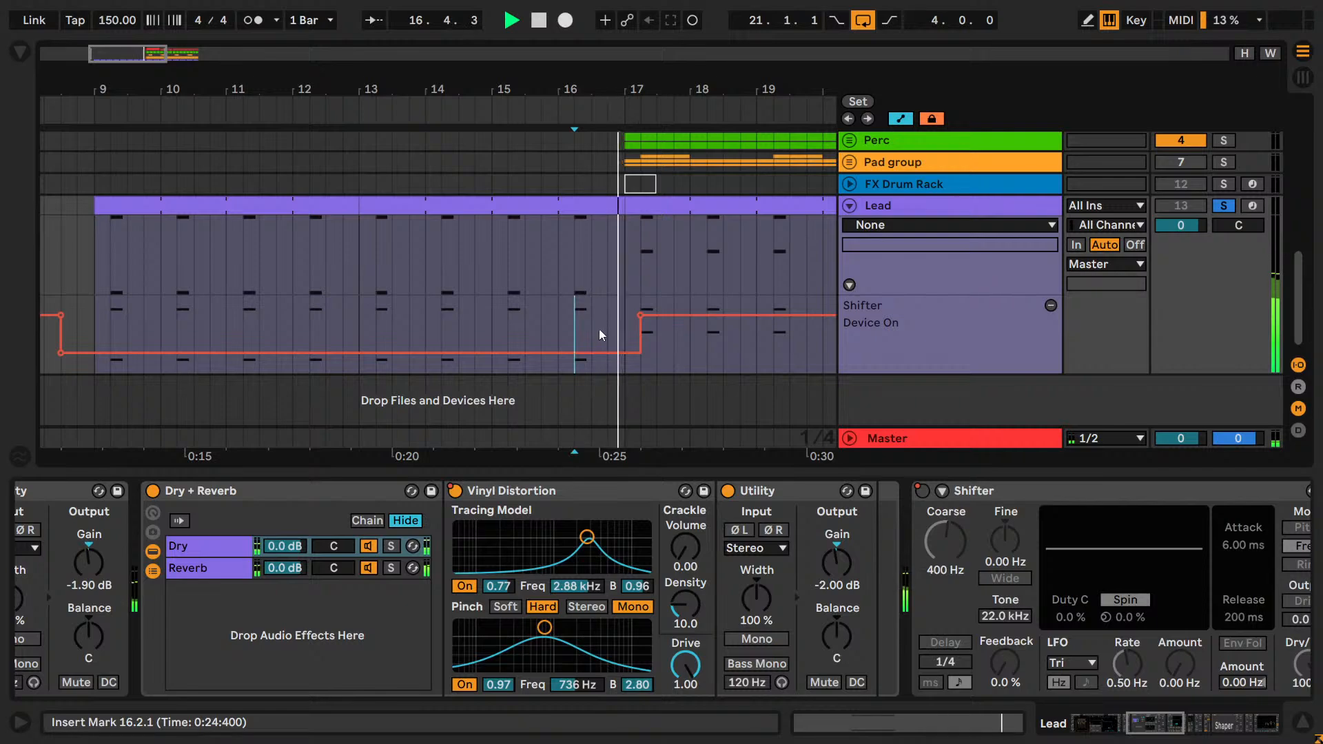
left_click_drag(124, 54, 124, 38)
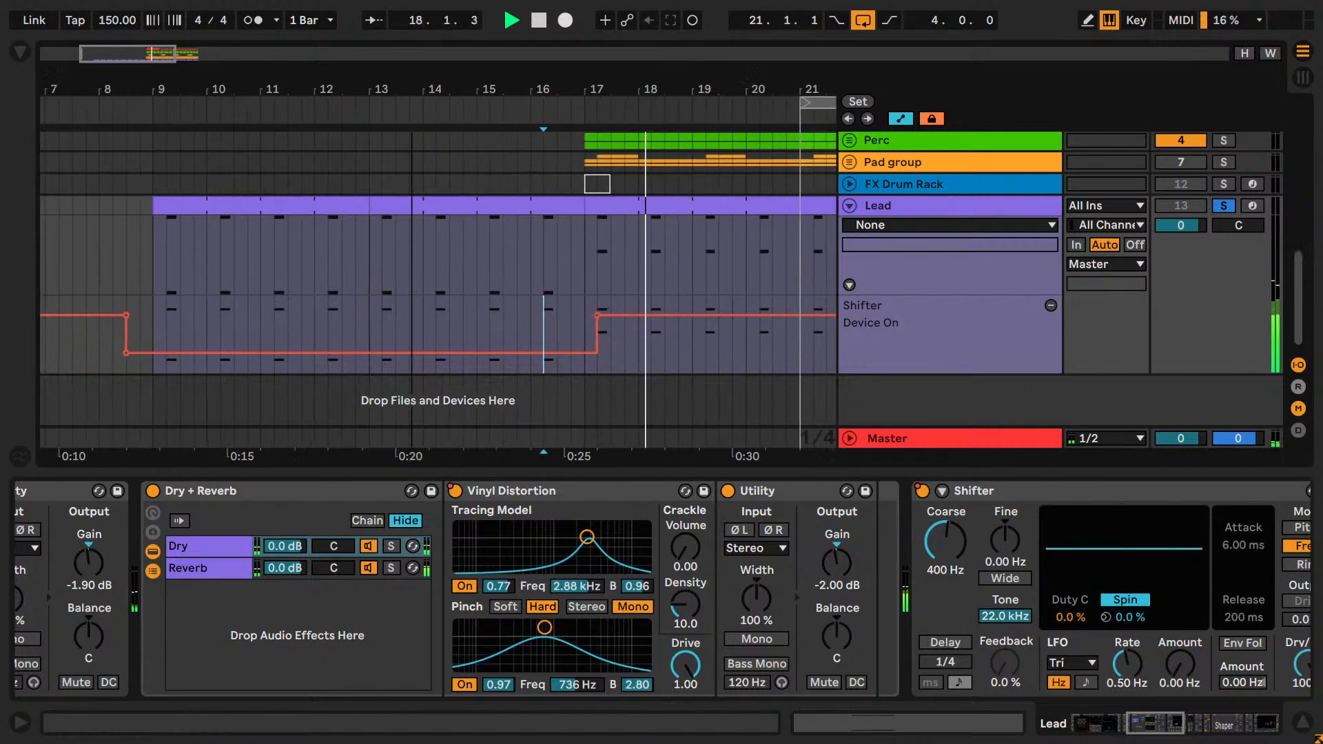
left_click_drag(411, 88, 382, 75)
key("space")
Activate the Lead track without solo, play the arrangement, and select the FX Drum Rack clip at bar 17.
scroll(494, 259, "up", 3)
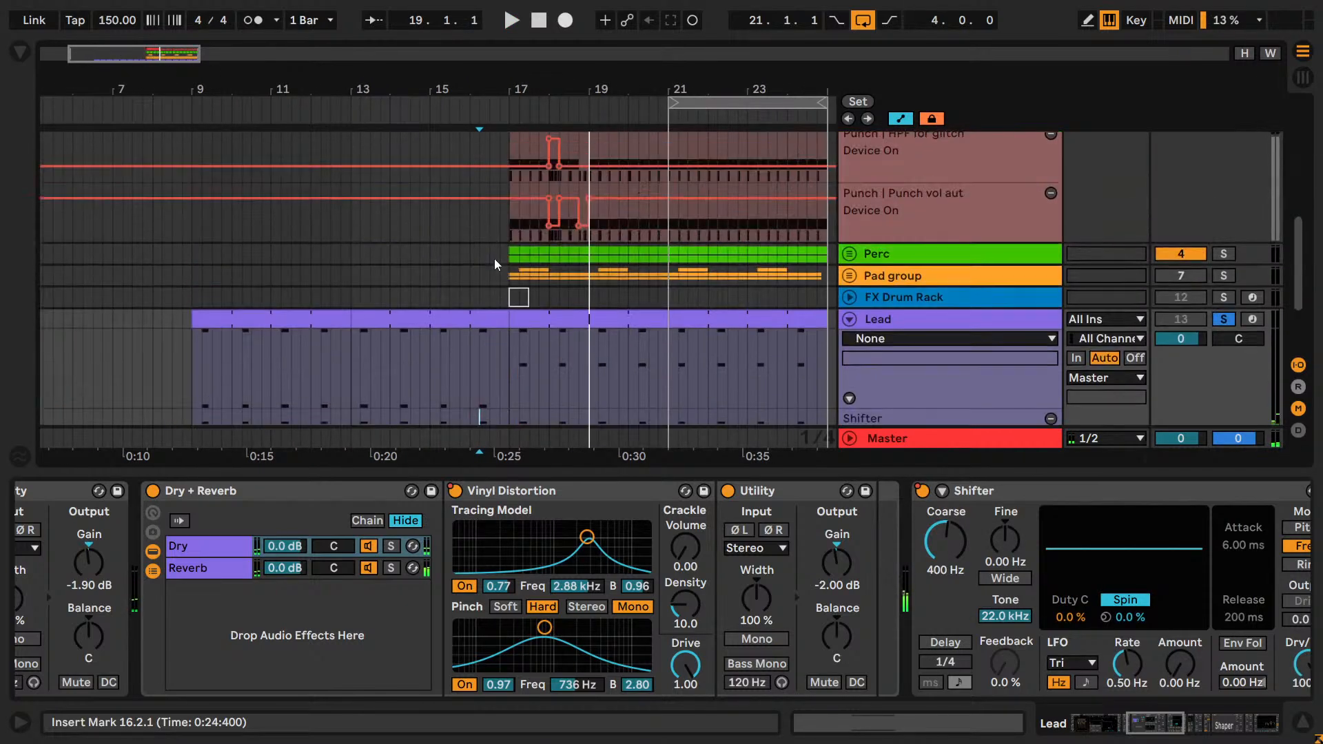
scroll(494, 259, "down", 3)
left_click(1180, 206)
key("space")
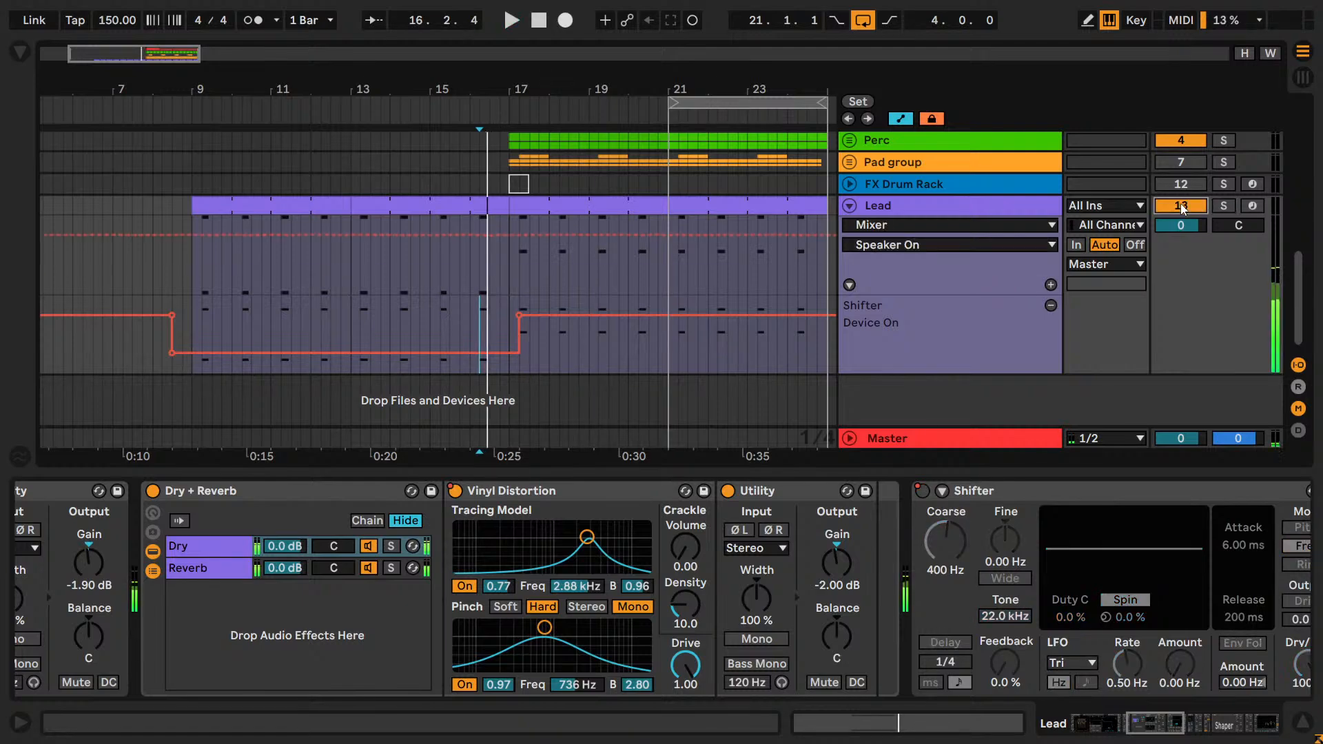
left_click(514, 183)
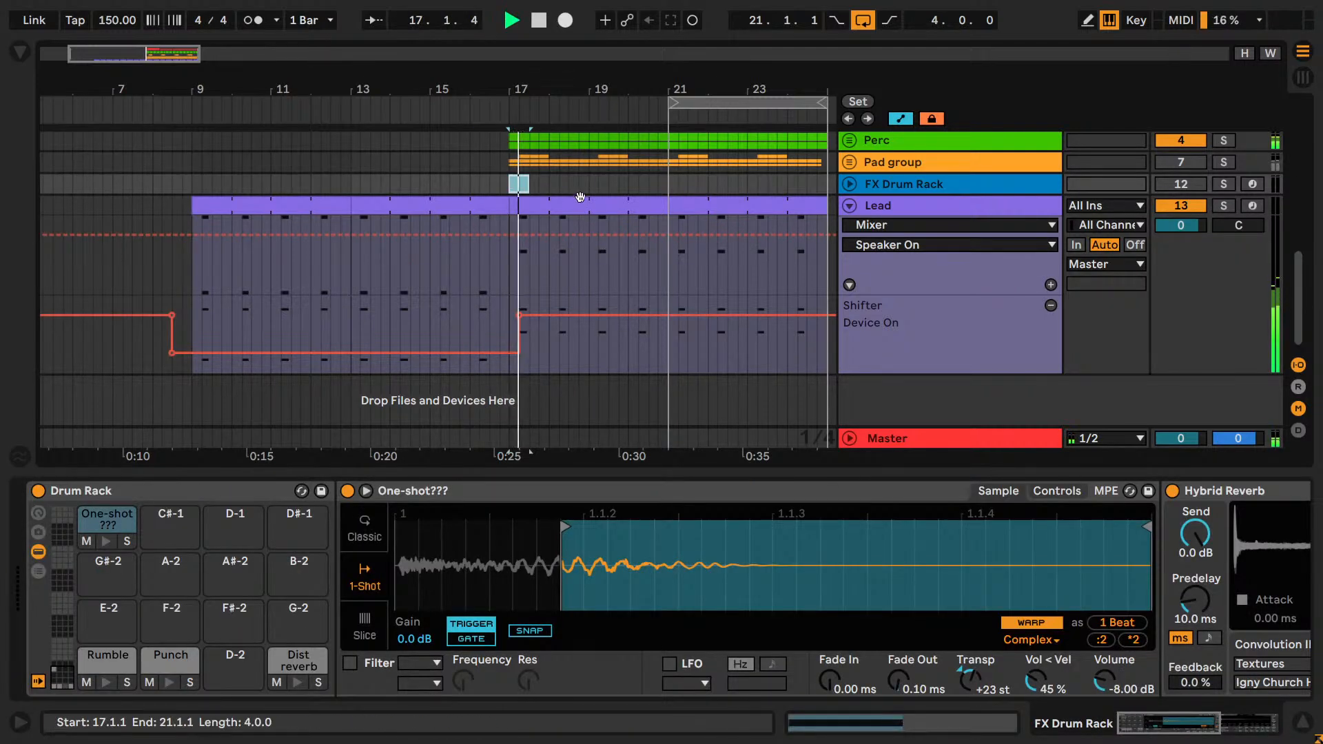
Compare the playing arrangement with the Pad group switched on and off, leaving the group deactivated.
scroll(730, 213, "up", 6)
scroll(731, 212, "down", 1)
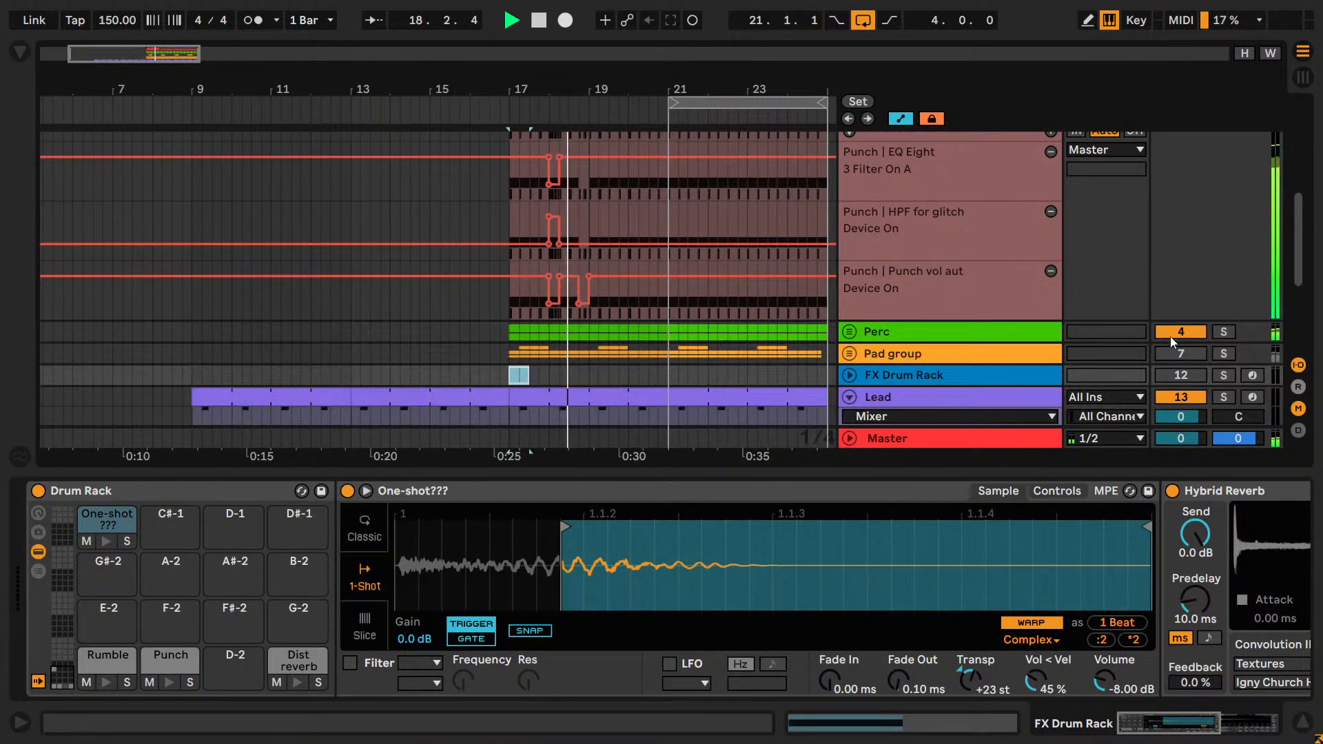
left_click(1180, 353)
scroll(1102, 276, "down", 3)
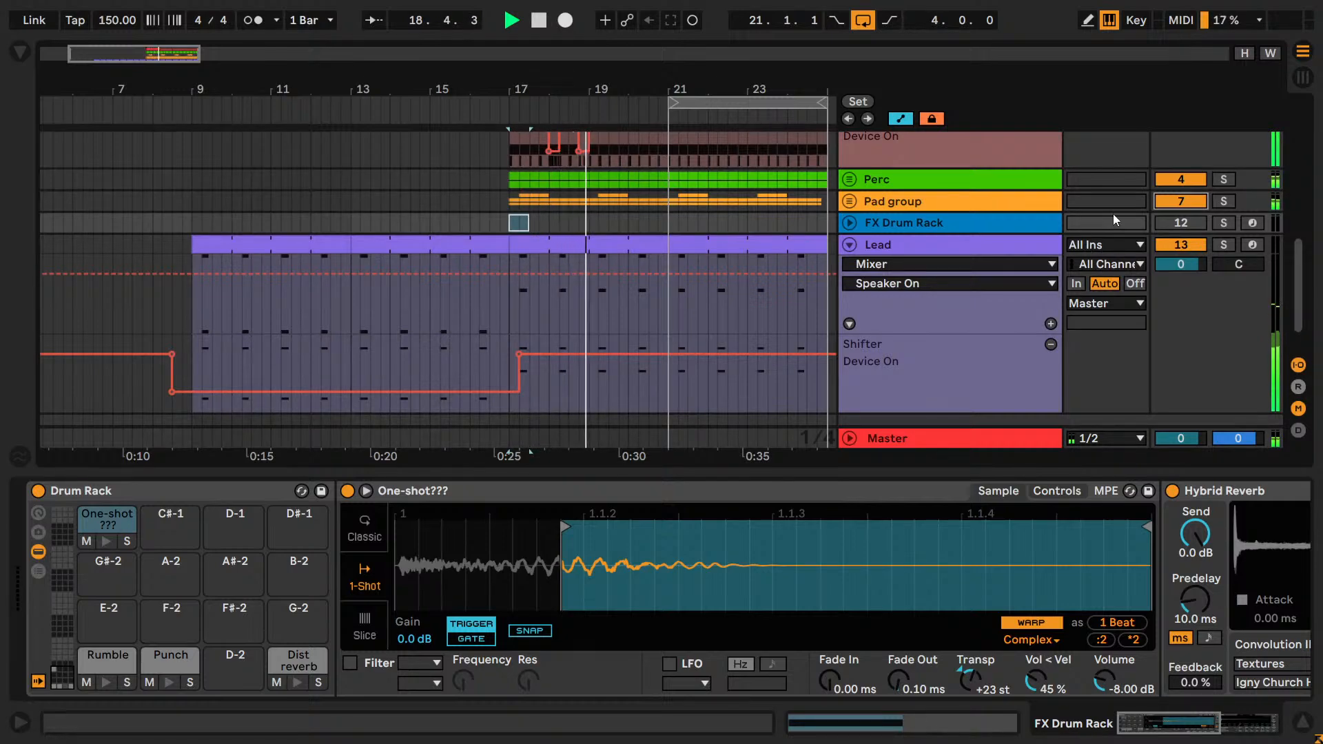
left_click(1195, 202)
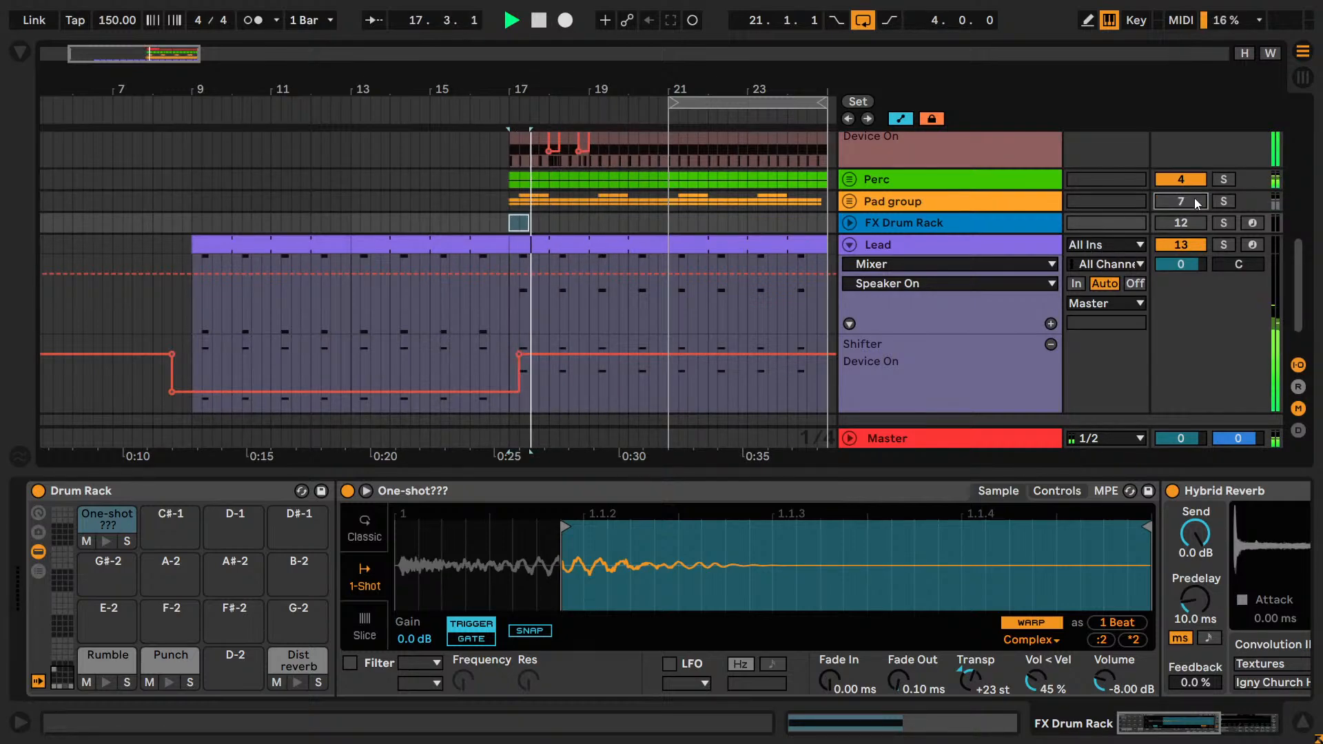
key("space")
key("space")
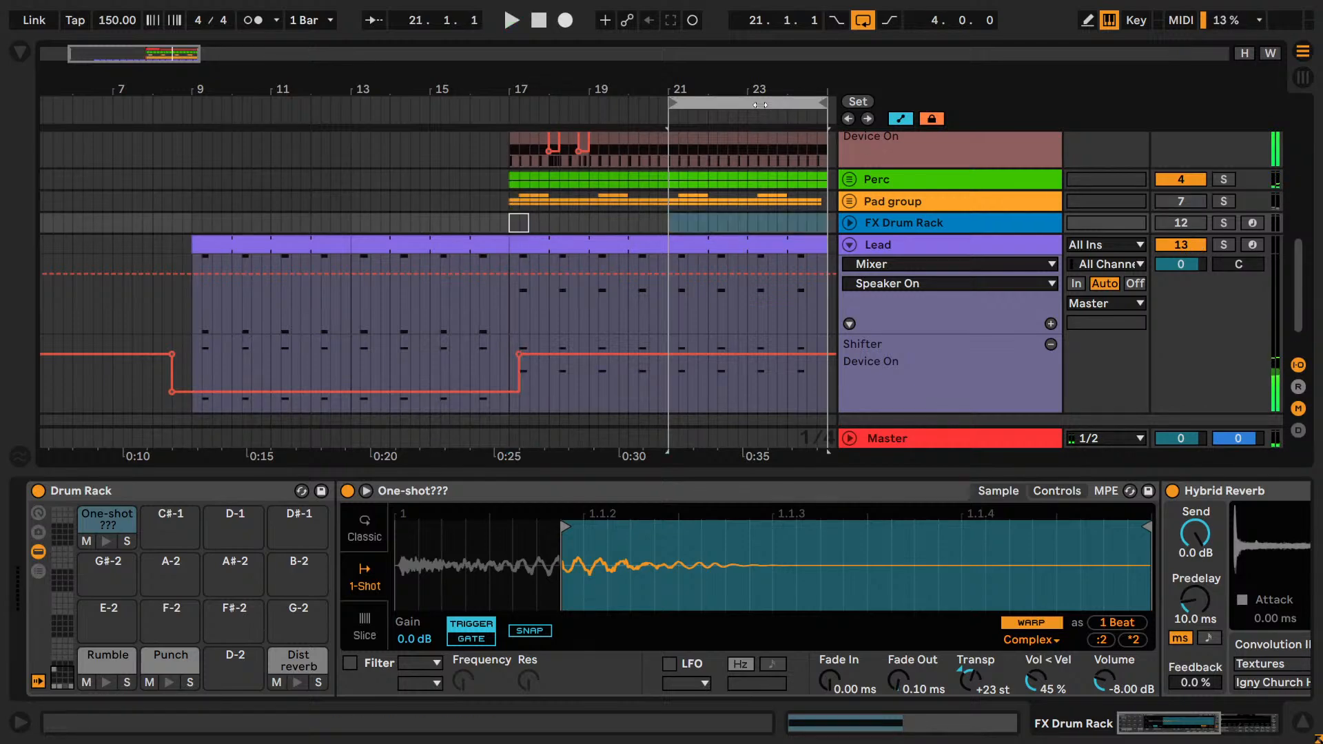
Extend the arrangement loop to run from bar 17 to bar 25 and play it.
left_click_drag(778, 103, 827, 103)
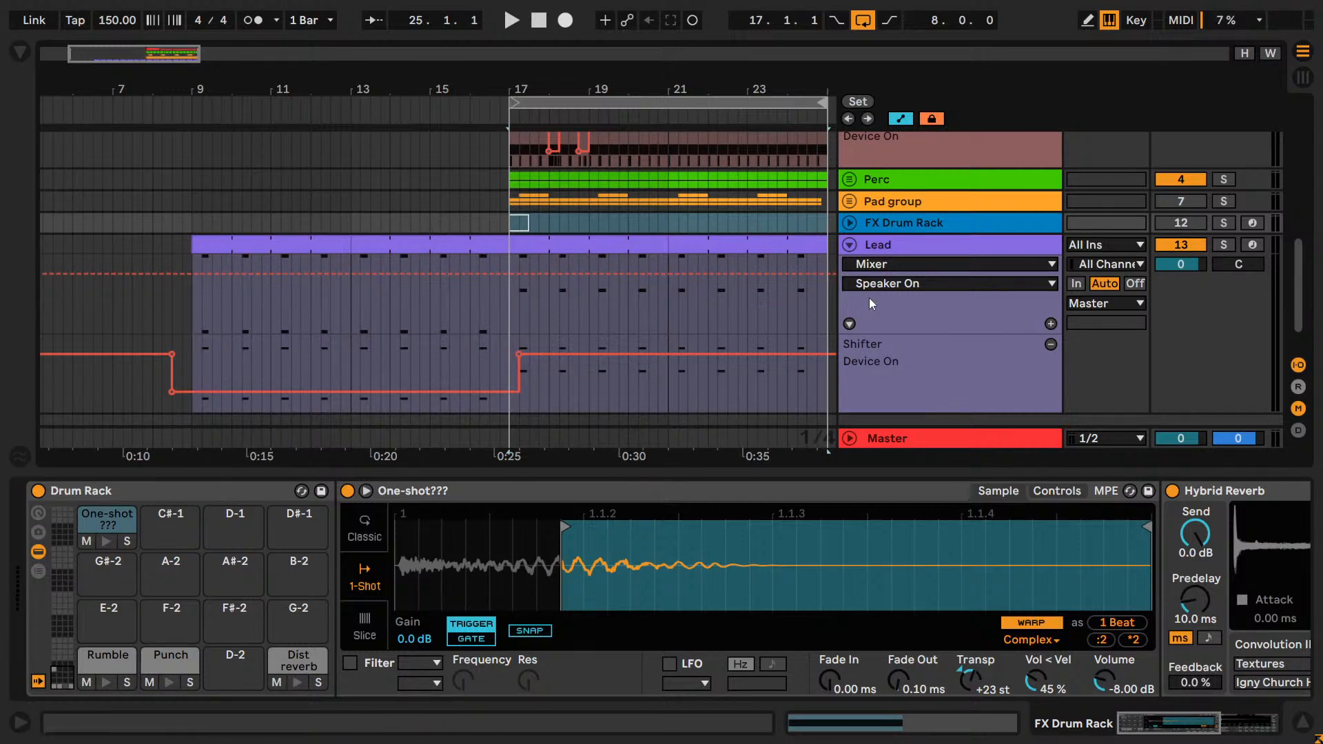
key("space")
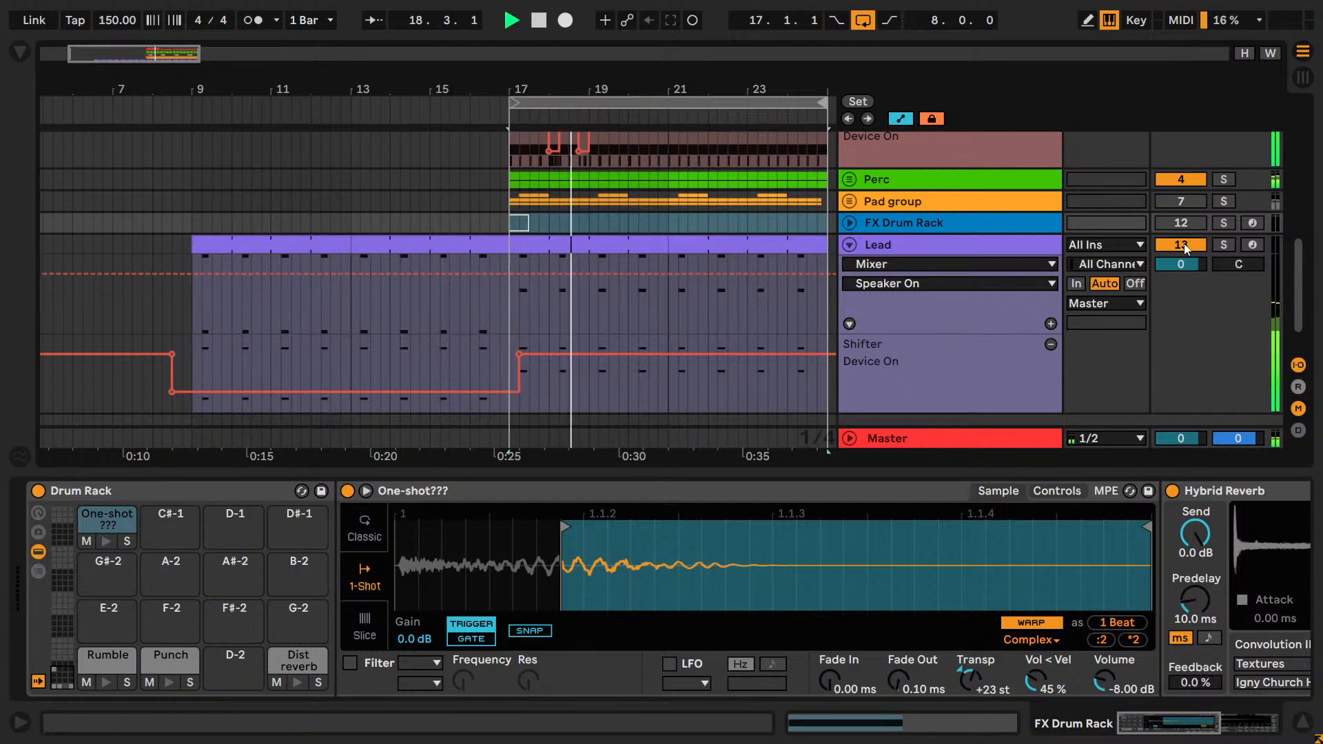
key("space")
Play the loop with the Lead deactivated and the Pad group activated.
left_click(1184, 245)
left_click(1175, 201)
key("space")
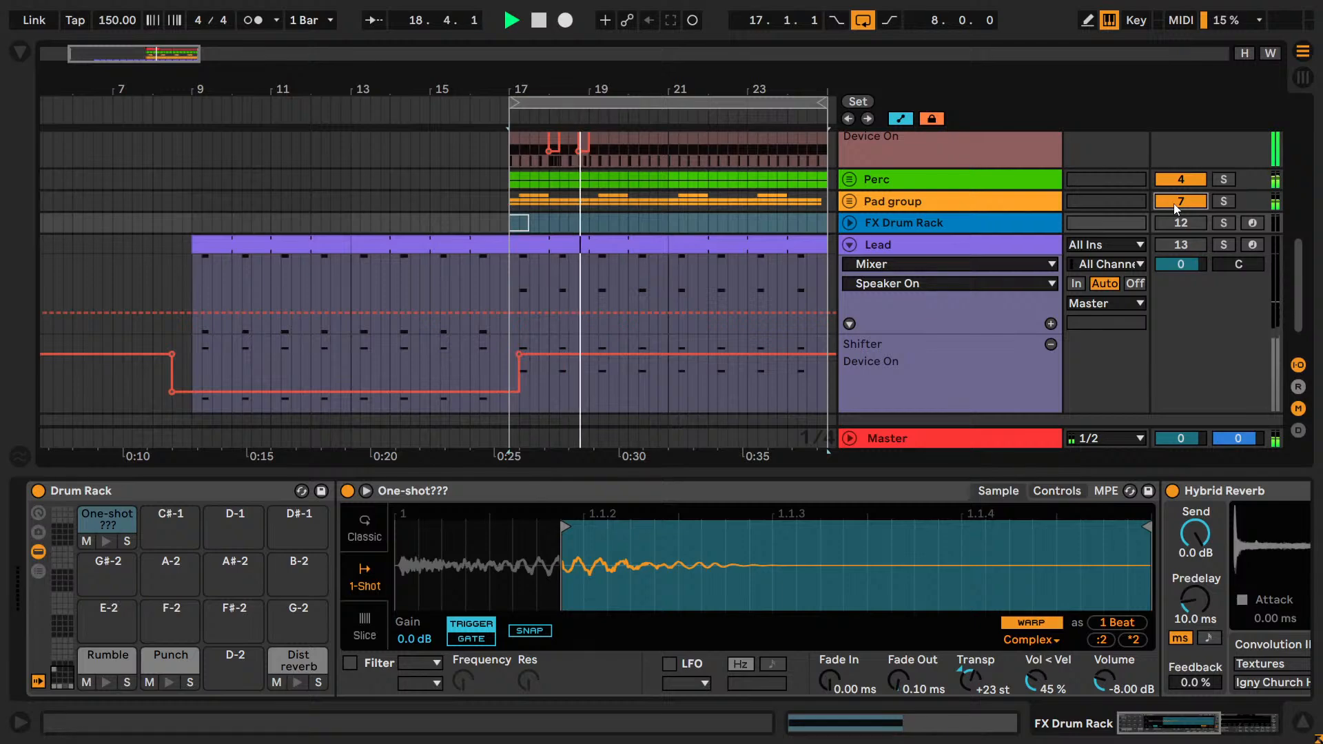
key("space")
Reactivate the Lead, audition the loop with the Pad group deactivated, and save the project.
left_click(1187, 243)
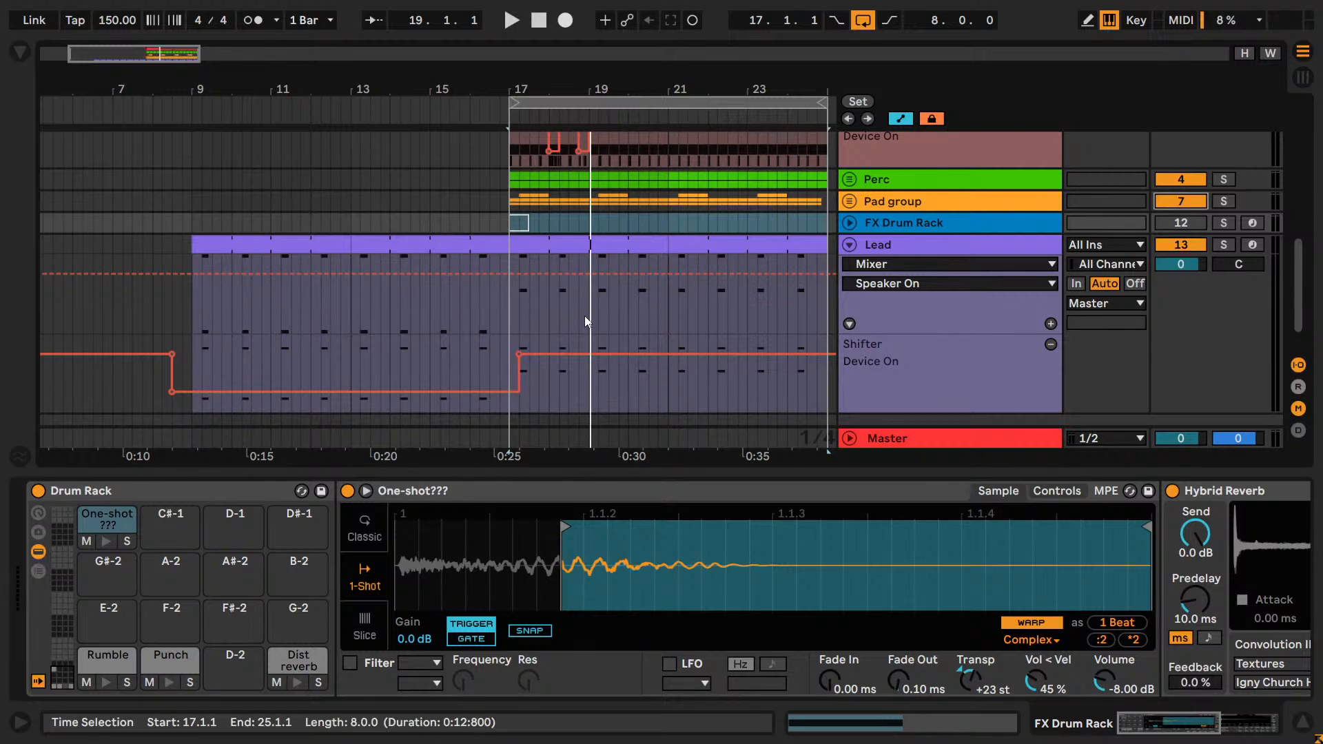
key("space")
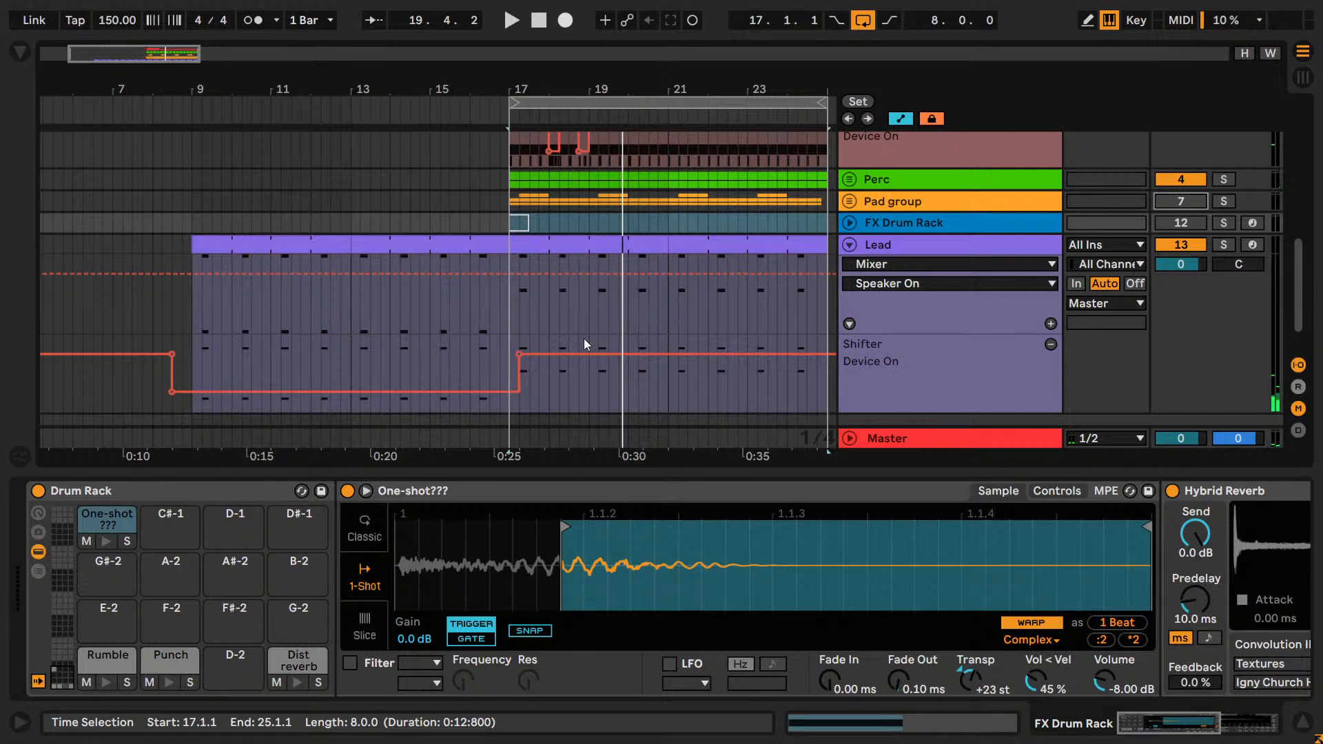
key("ctrl+s")
Expand the Pad group's tracks and set the fixed grid to 2 Bars.
left_click(849, 201)
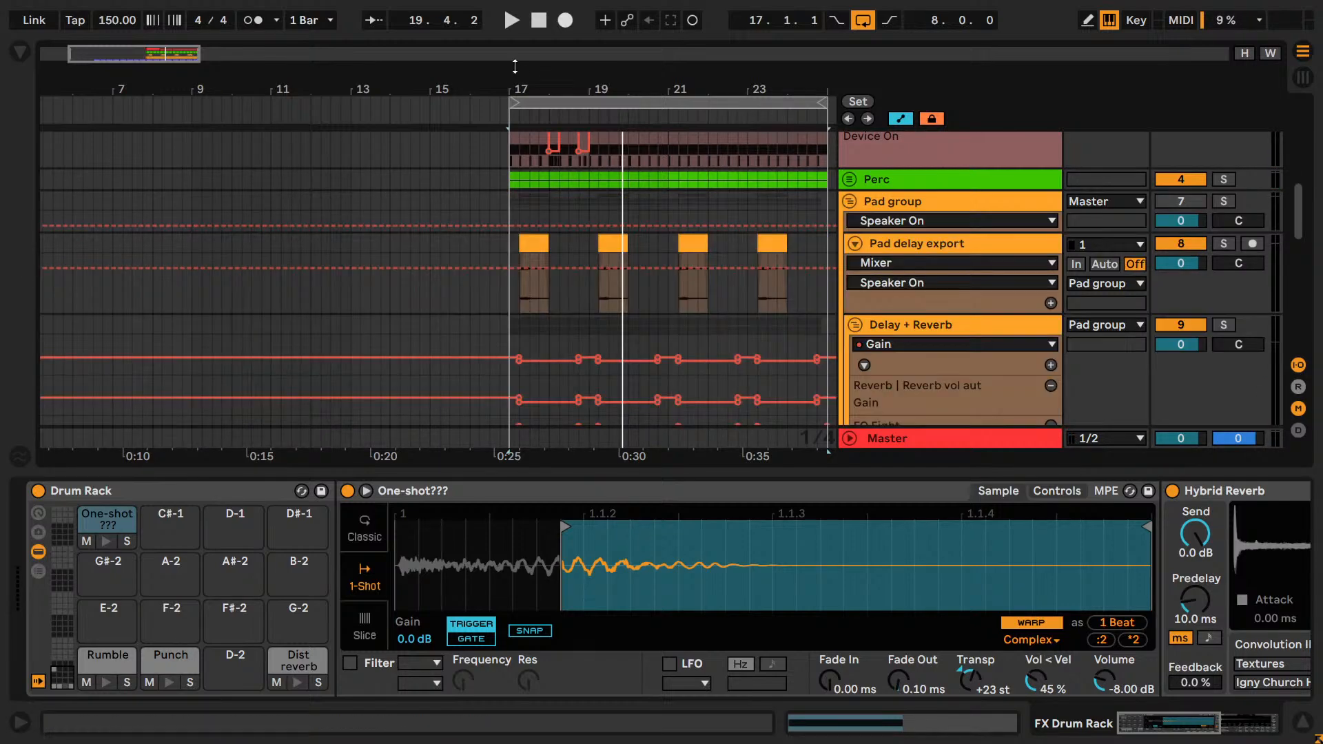
left_click_drag(145, 51, 163, 41)
scroll(704, 328, "down", 3)
right_click(690, 255)
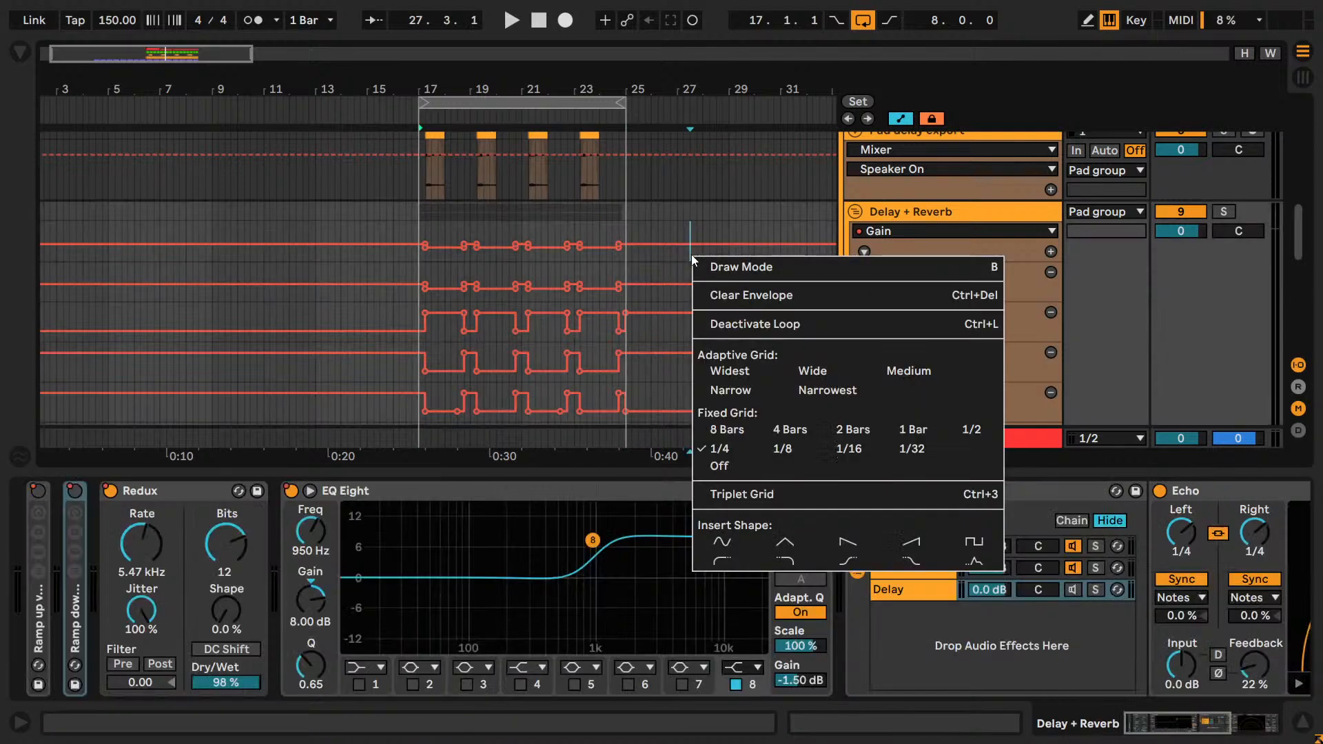
left_click(854, 428)
Try to move the Pad group's clips from bars 17–25 to bar 9 with envelopes locked.
scroll(635, 191, "up", 2)
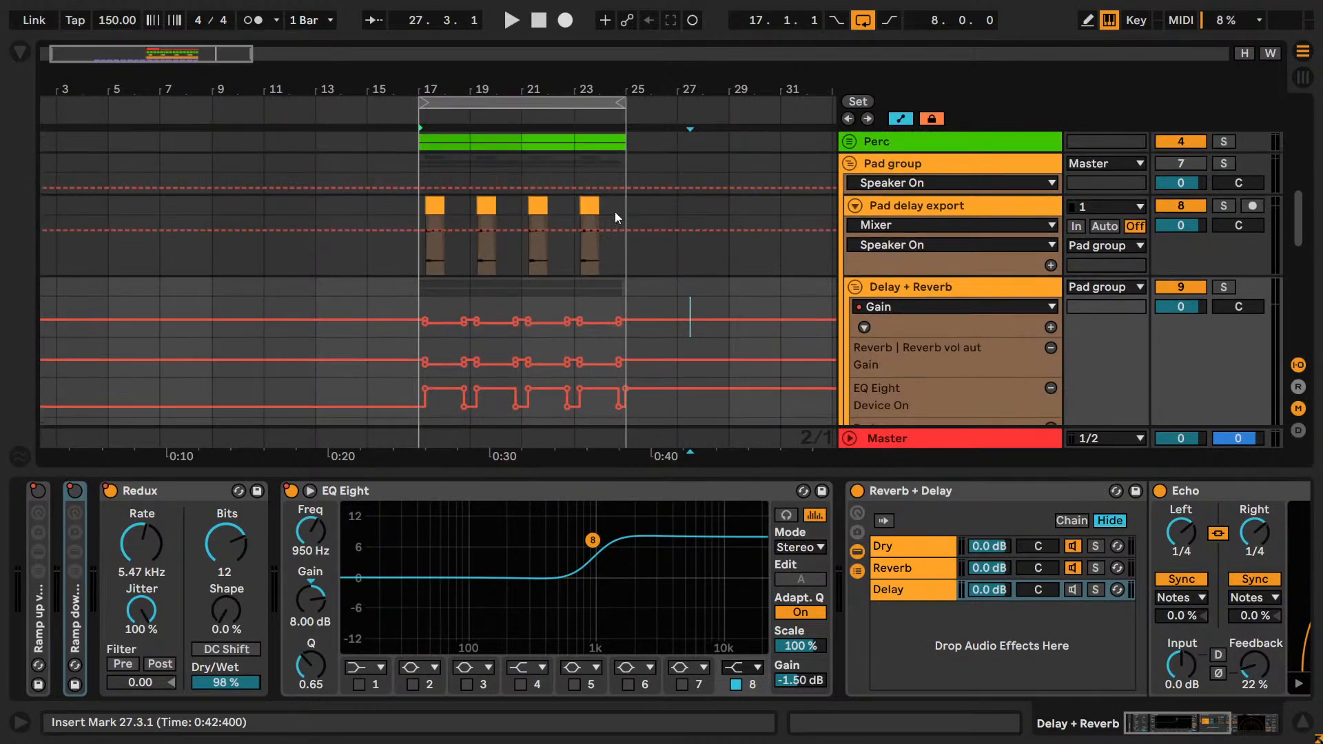
left_click_drag(615, 212, 411, 353)
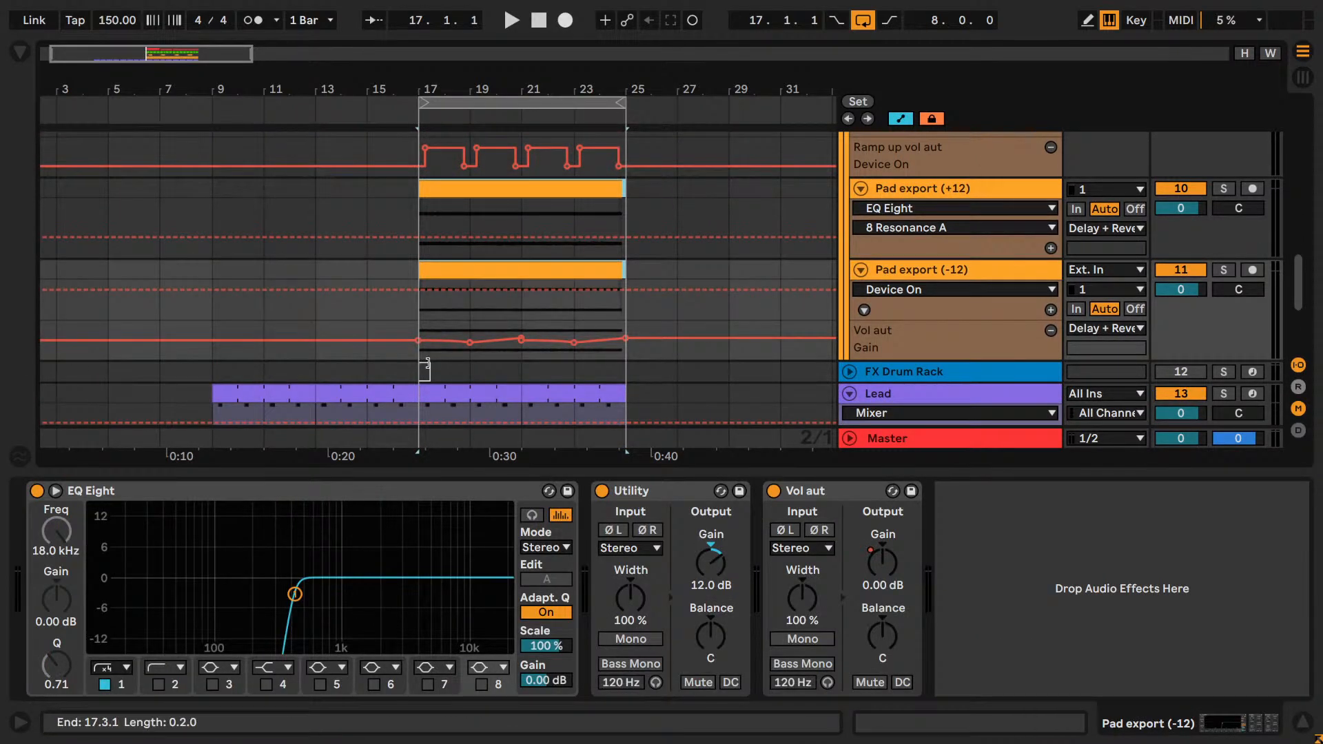
key("Delete")
scroll(252, 255, "up", 1)
scroll(238, 246, "up", 6)
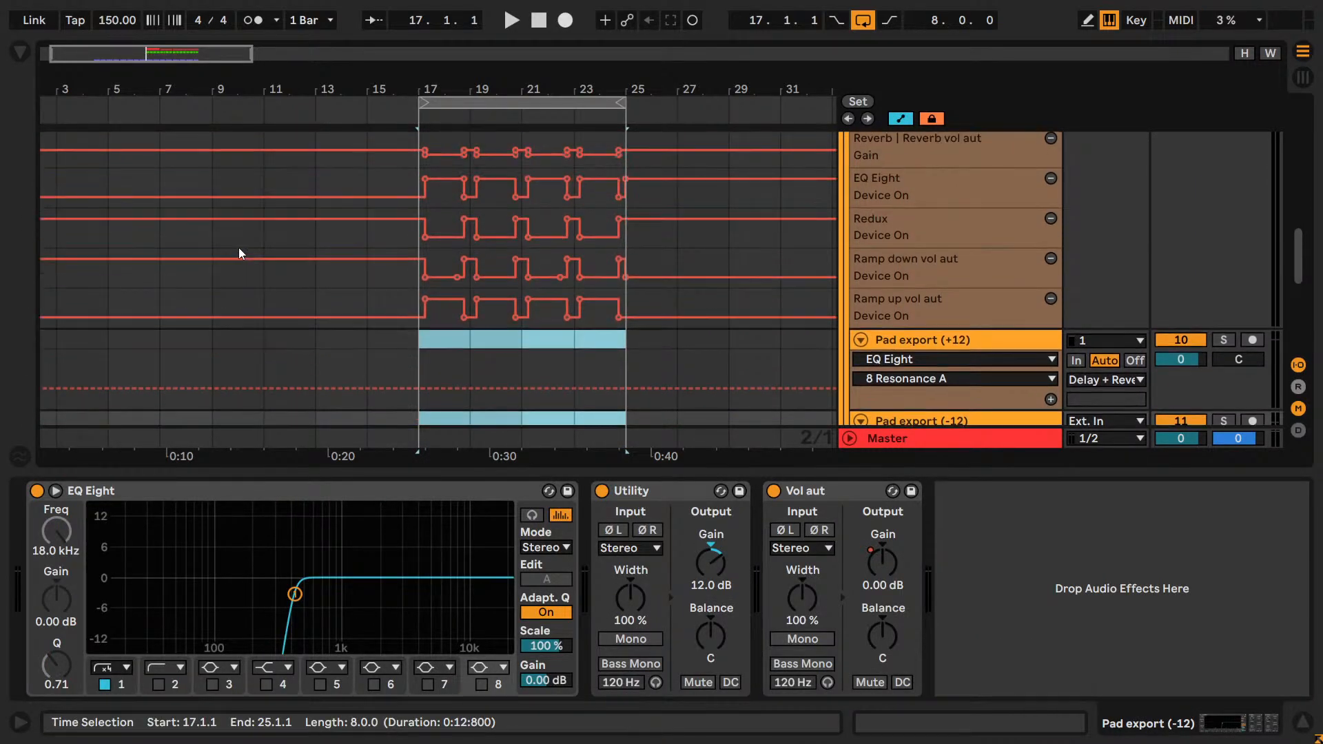
scroll(236, 246, "down", 1)
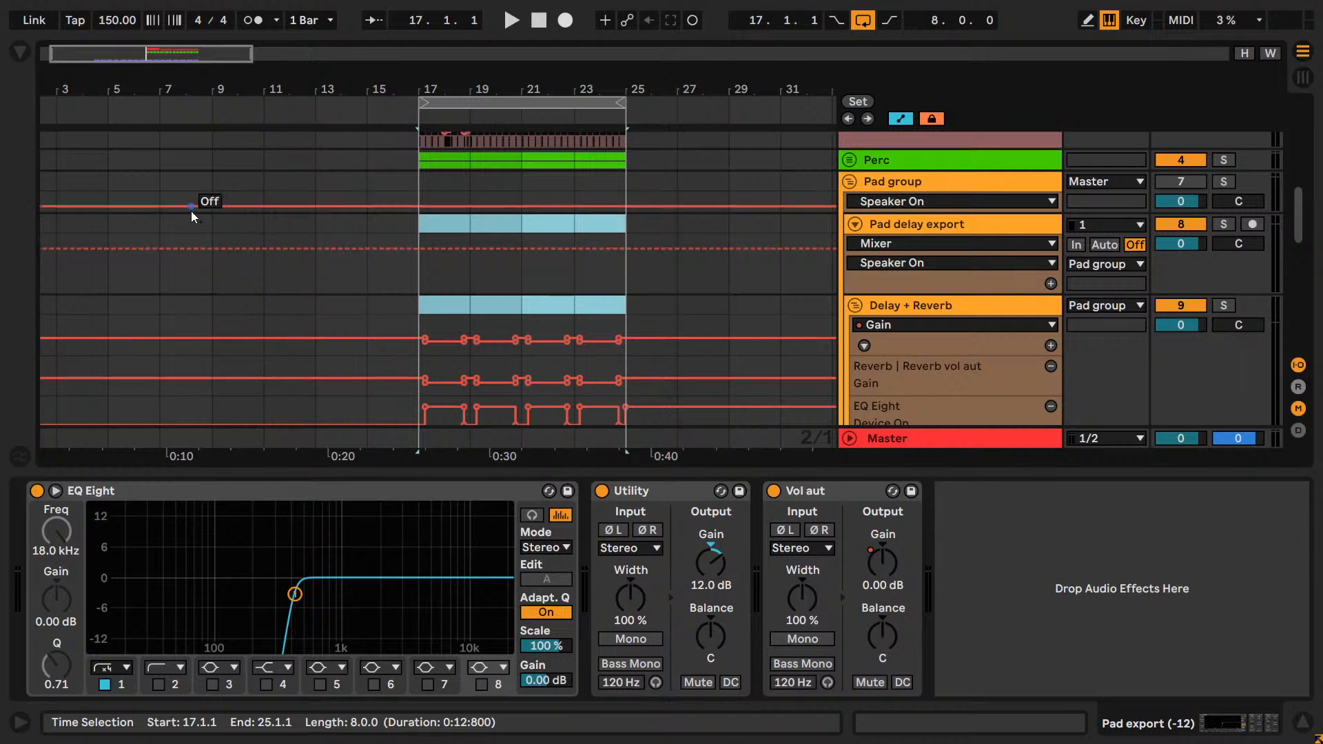
left_click(208, 183)
key("ctrl+v")
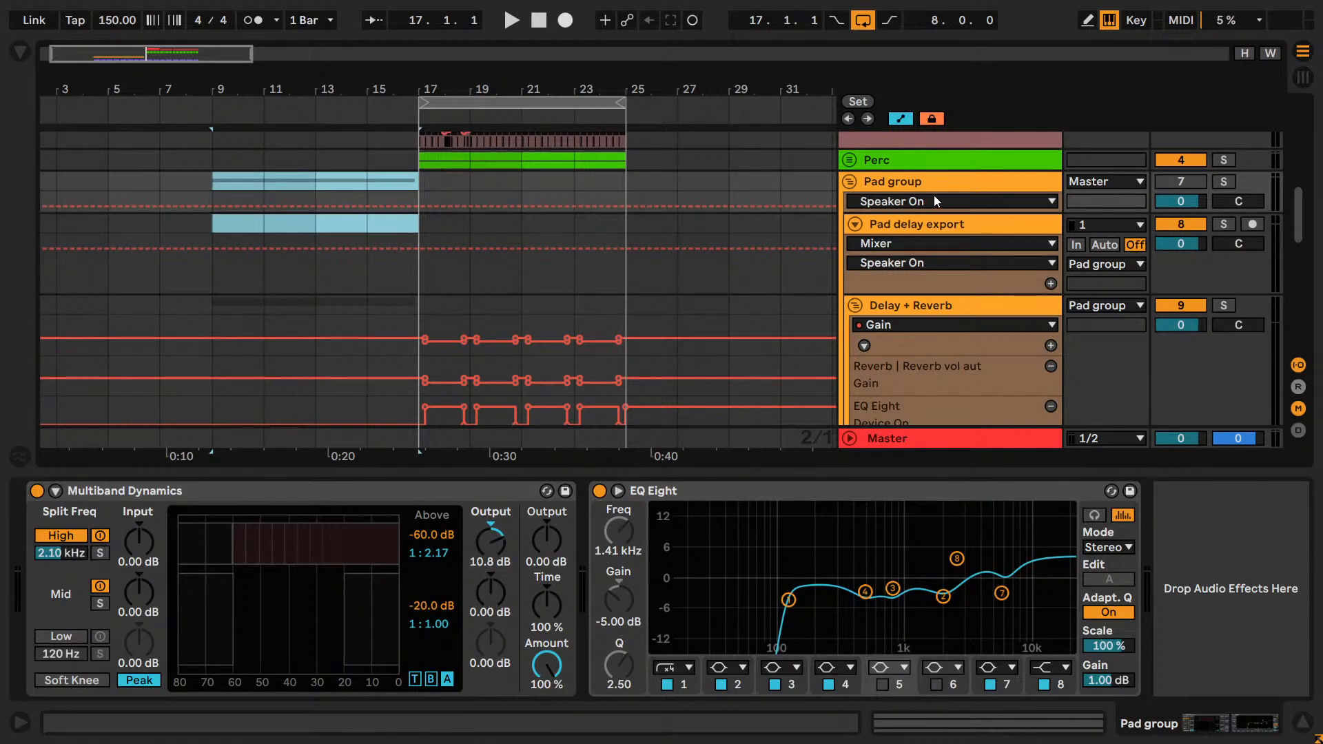
Play the moved pads from bar 9 with the Pad group active, and undo the move.
left_click(1180, 181)
key("space")
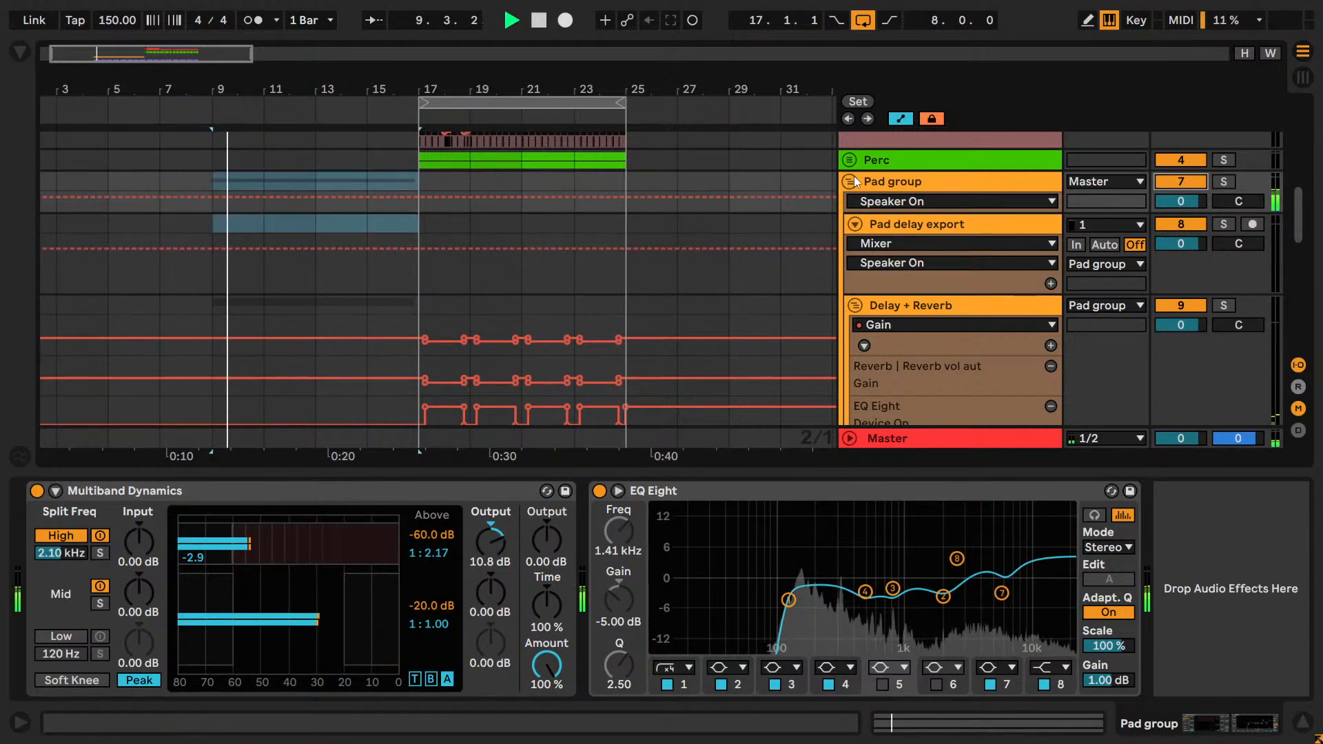
scroll(339, 325, "down", 5)
scroll(339, 325, "up", 1)
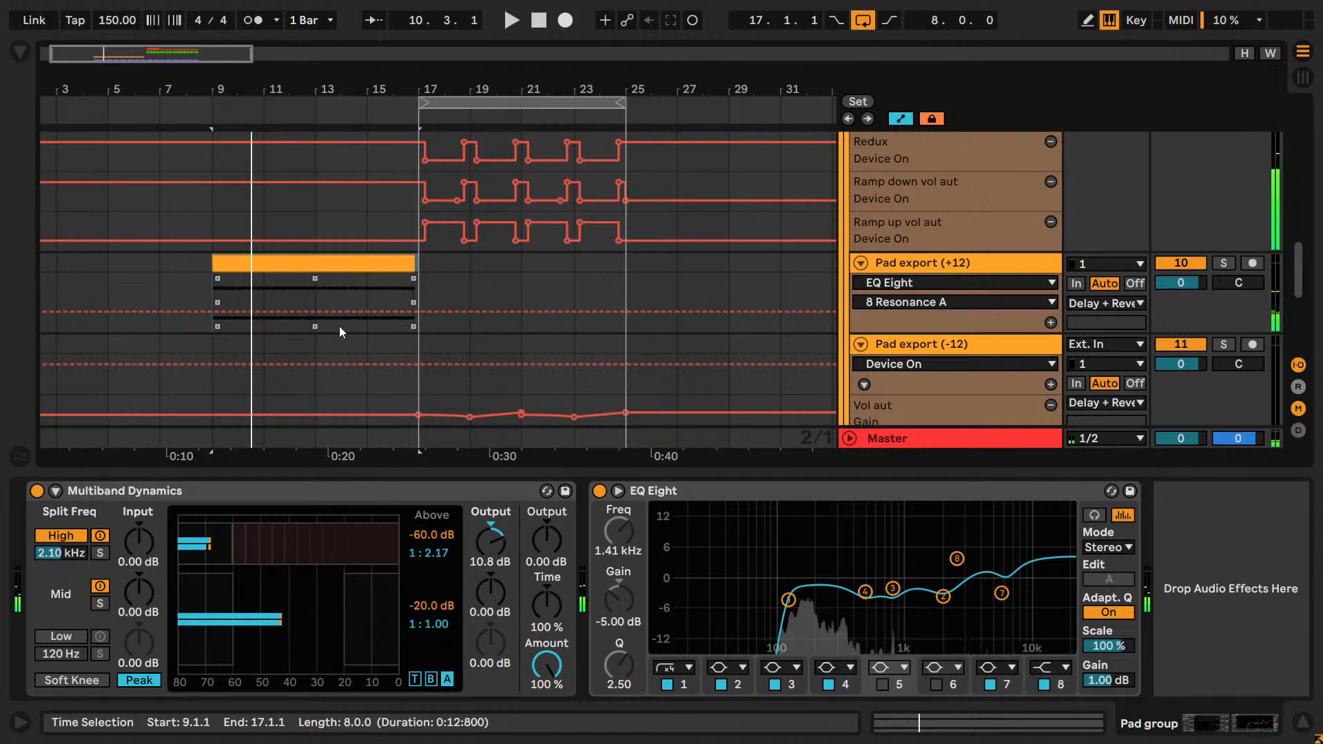
key("space")
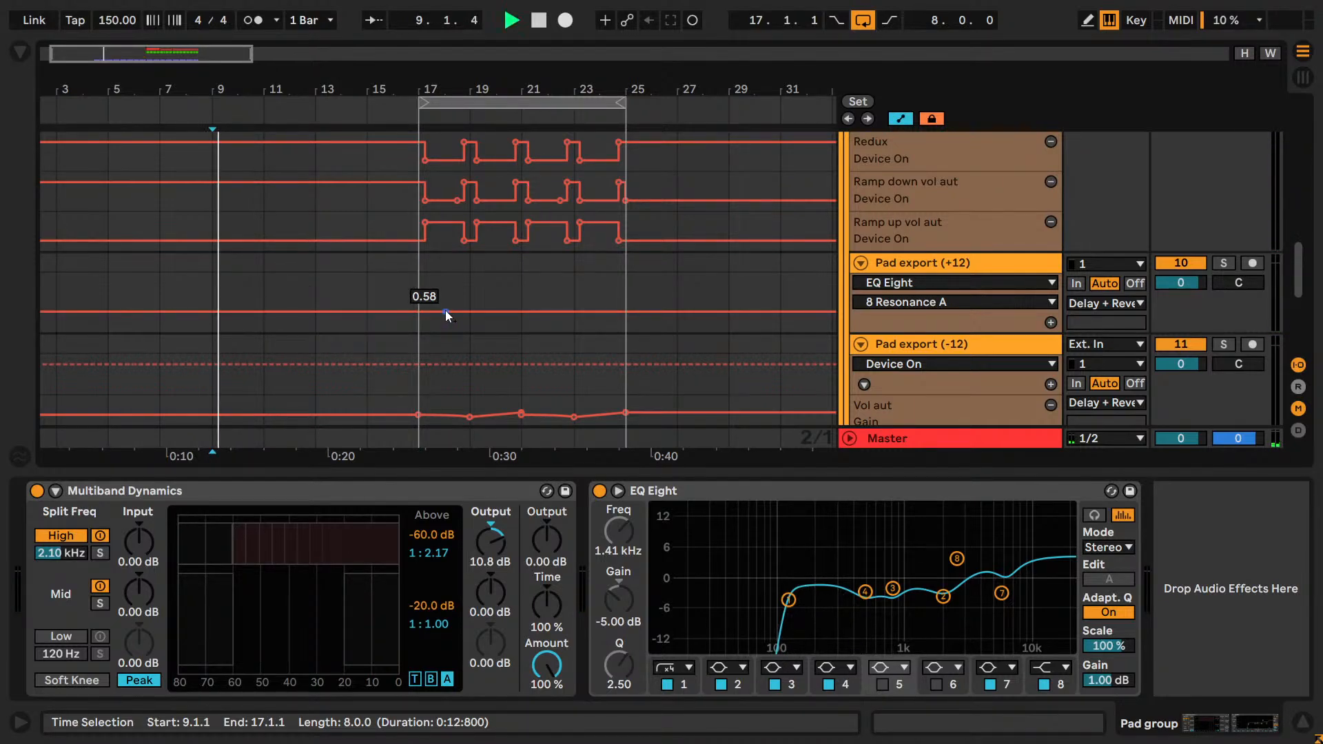
left_click(457, 97)
key("space")
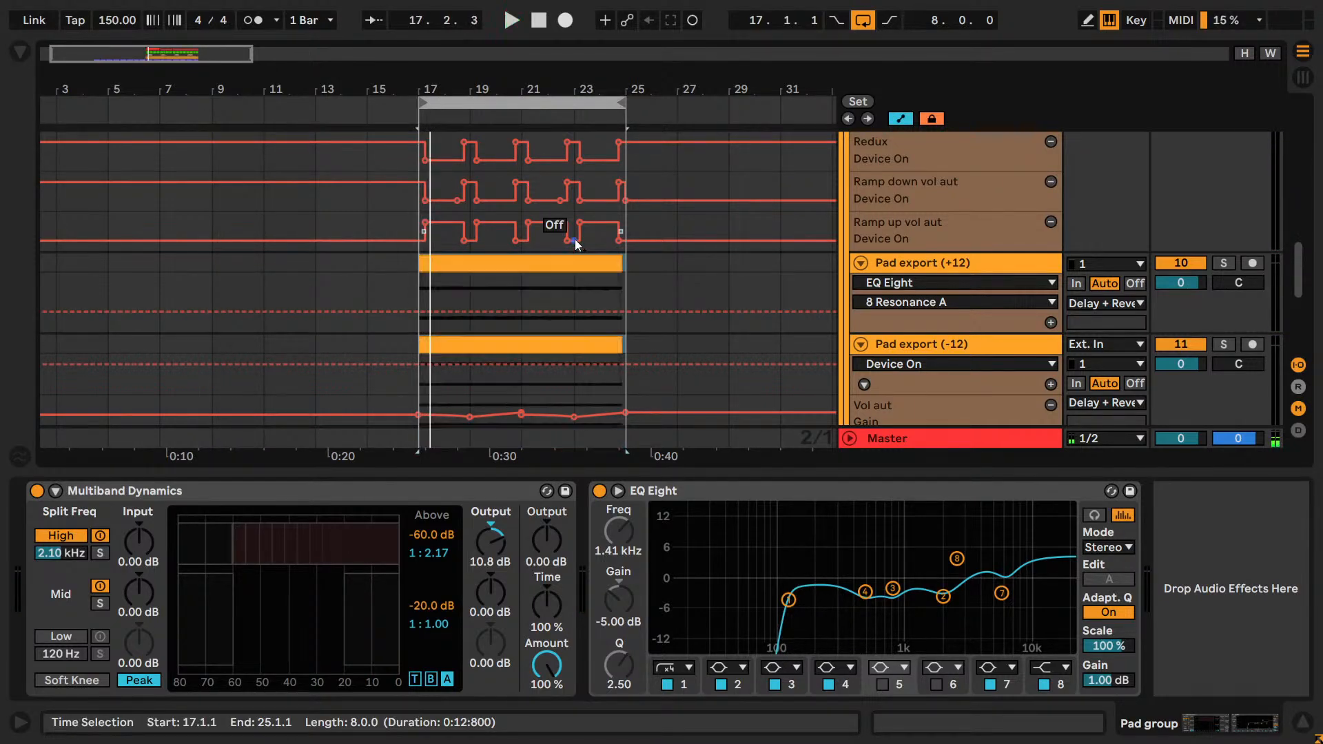
Turn off Lock Envelopes so that the pads' automation moves together with their clips.
scroll(575, 238, "up", 2)
scroll(574, 238, "up", 5)
key("space")
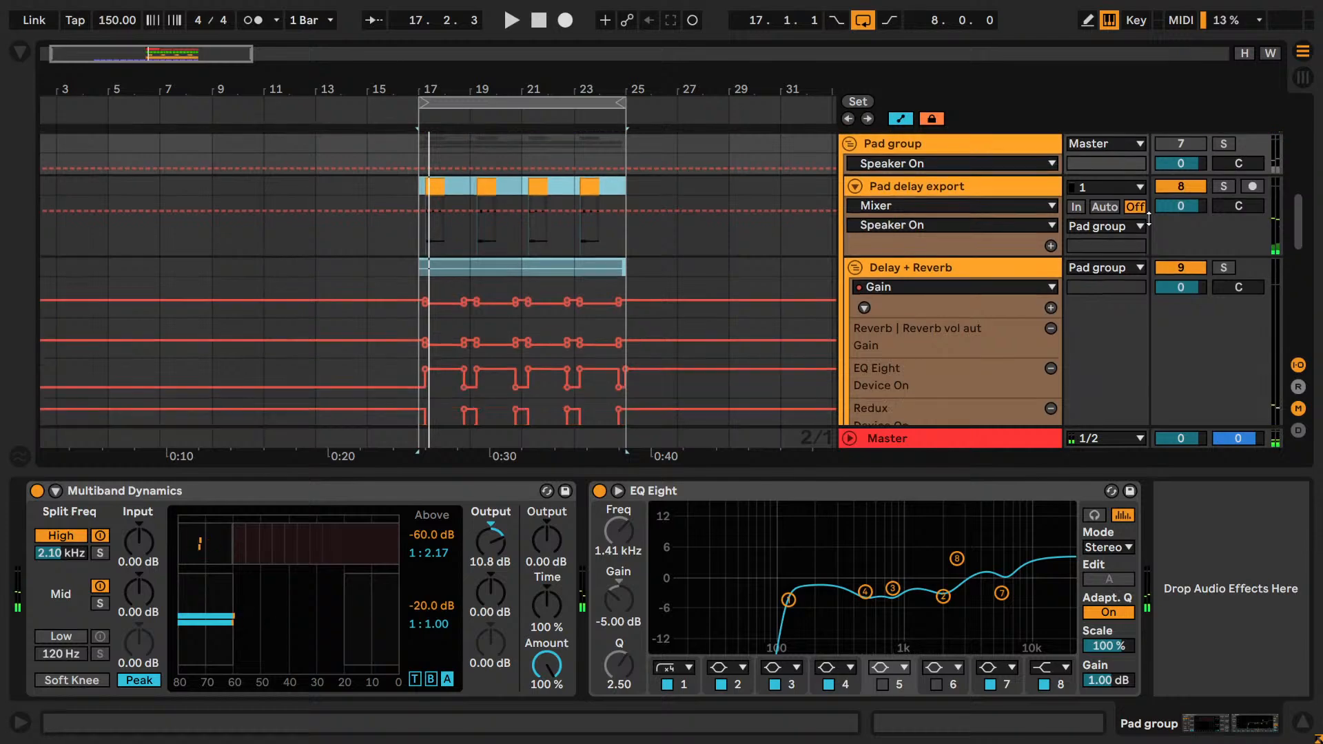
scroll(1129, 227, "down", 2)
scroll(1128, 227, "up", 1)
left_click(933, 119)
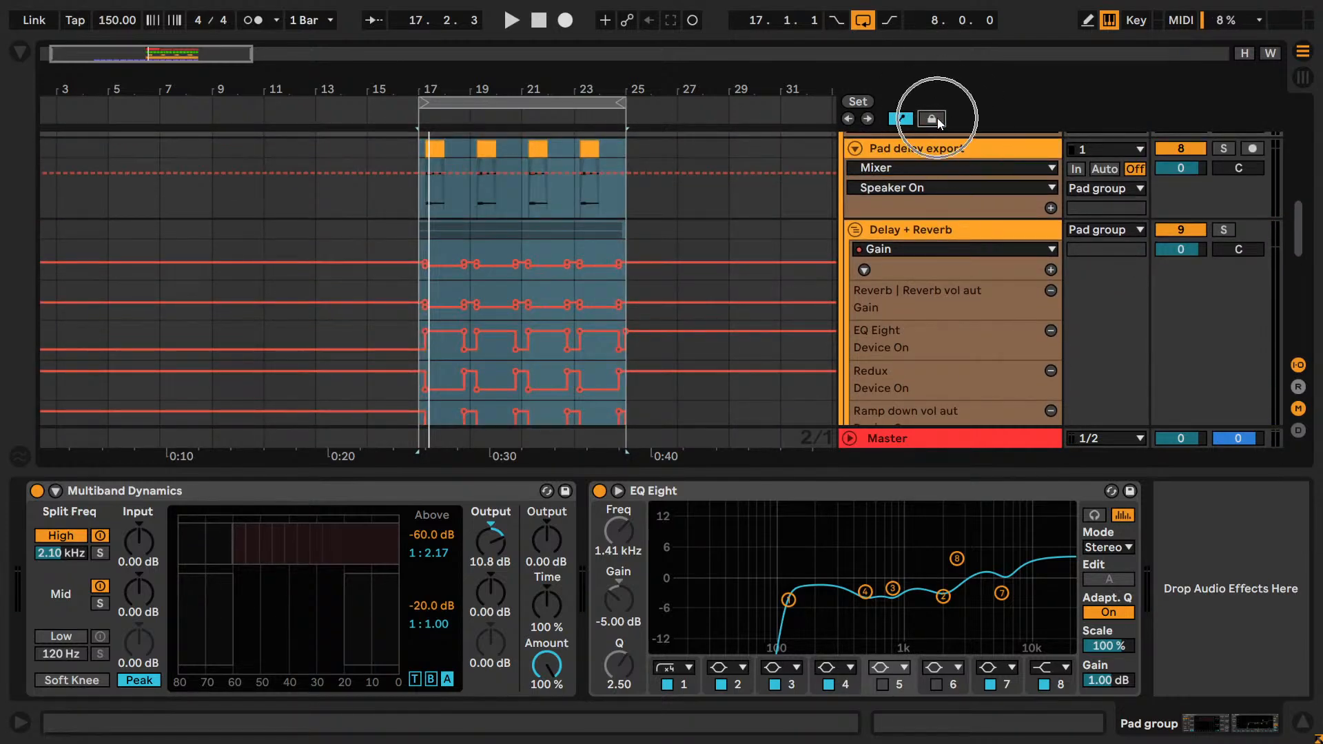
Move the Pad group's clips and their automation from bars 17–25 to start at bar 9.
scroll(618, 215, "up", 2)
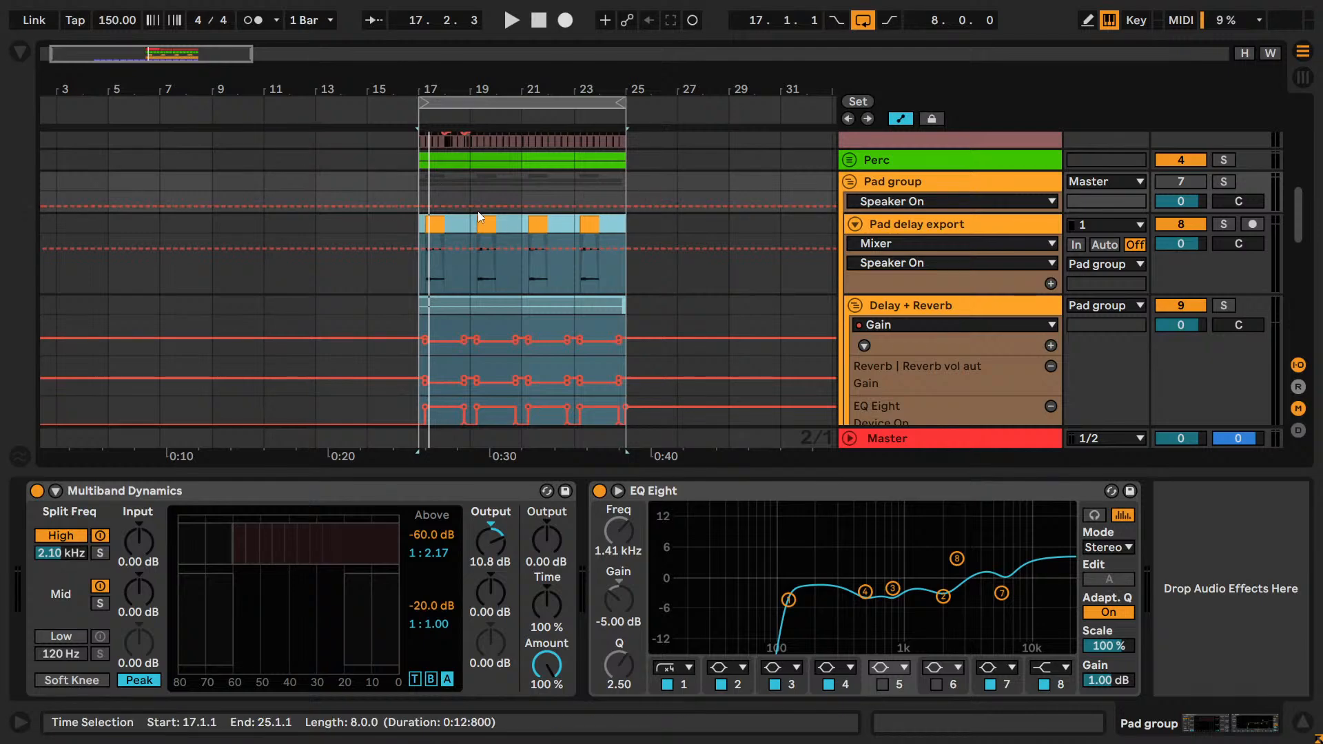
key("Delete")
left_click(215, 227)
key("ctrl+v")
scroll(262, 269, "down", 4)
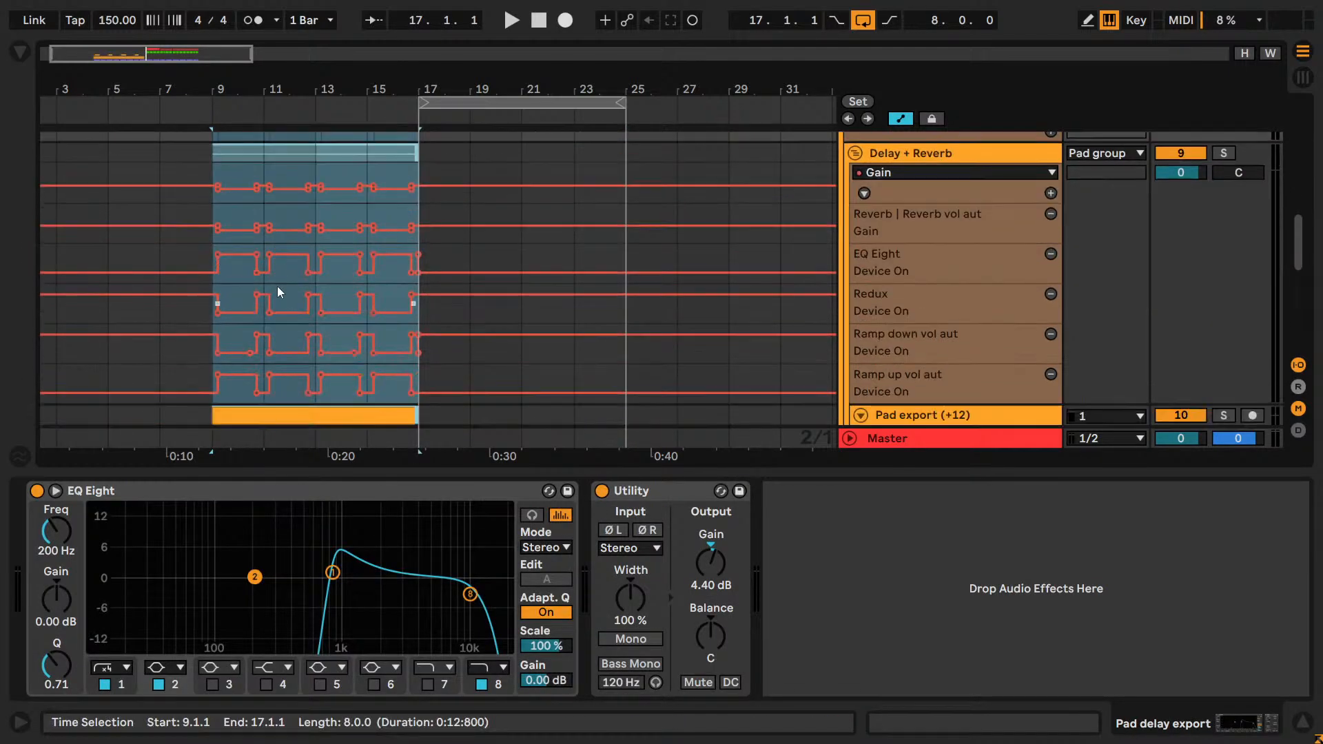
scroll(278, 290, "down", 3)
scroll(278, 288, "down", 3)
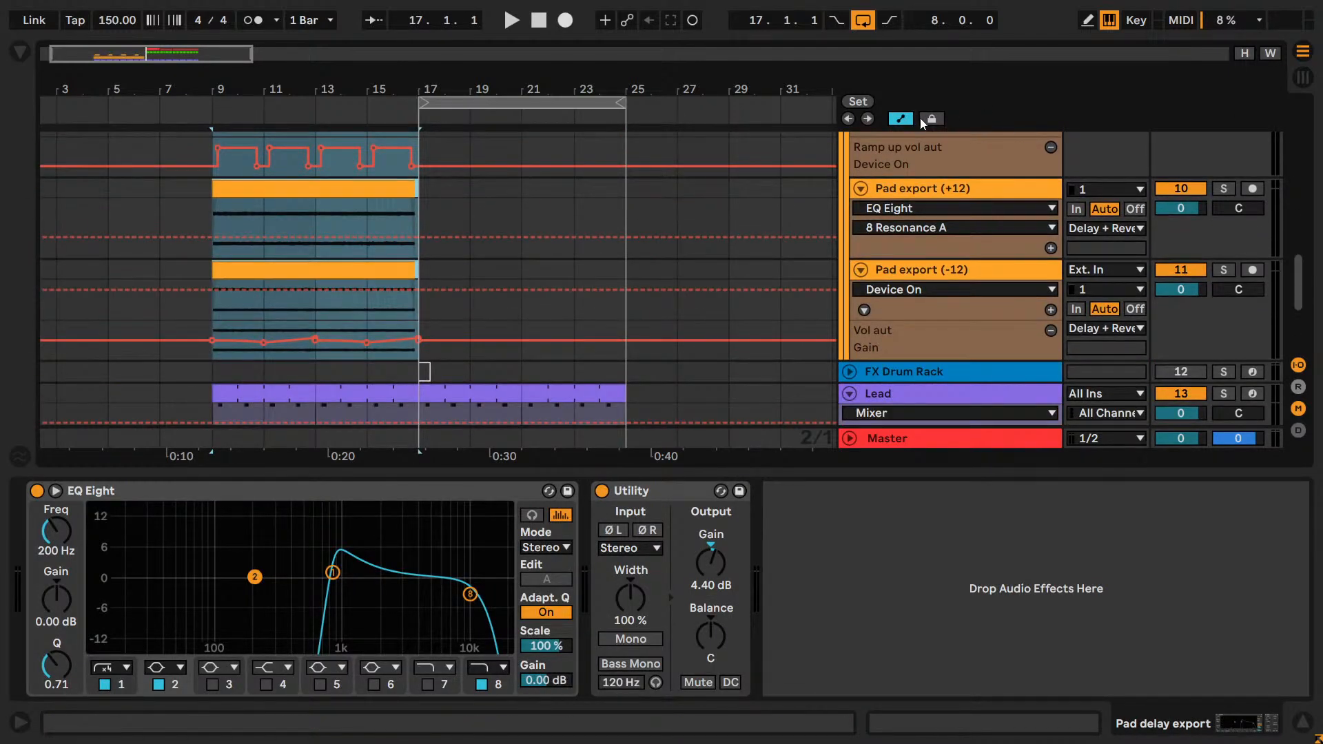
Try to duplicate the Pad delay export clips from bars 9–17 to bar 17, and undo the duplication.
scroll(213, 373, "up", 5)
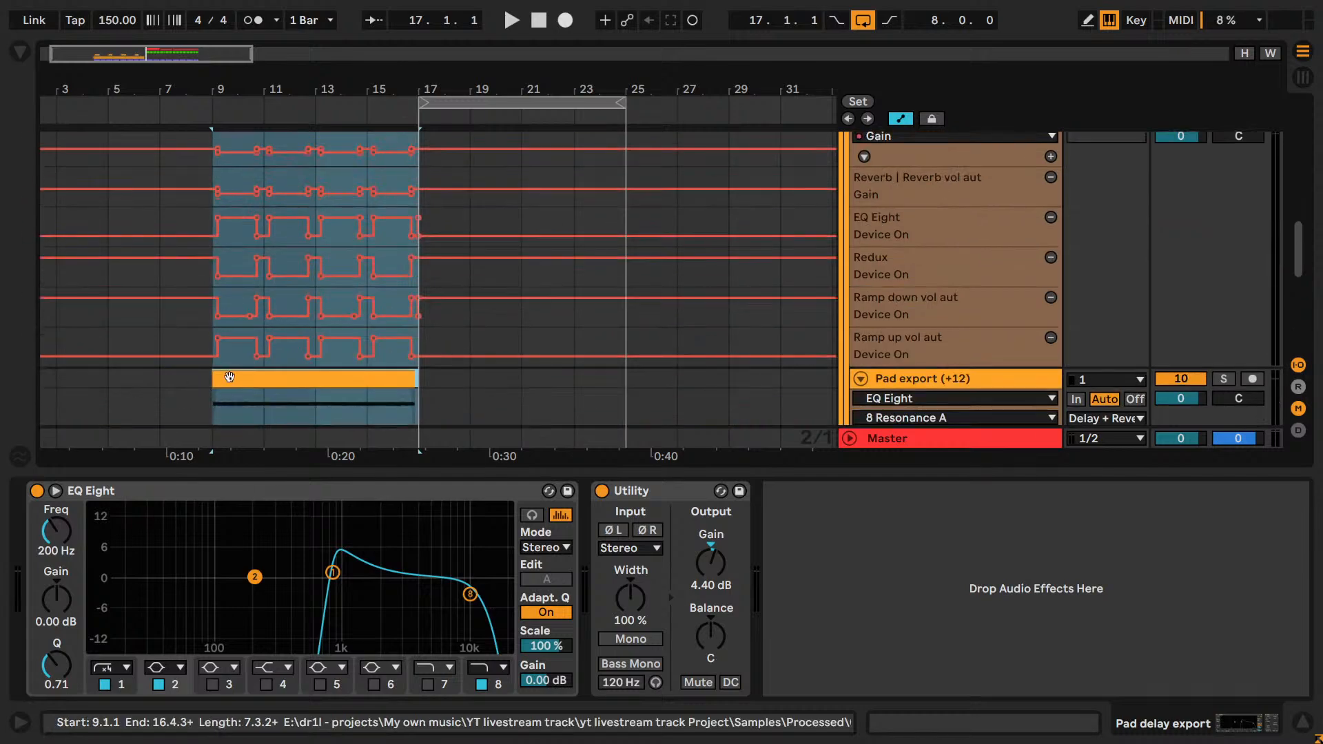
left_click(234, 377)
scroll(279, 381, "up", 5)
scroll(283, 382, "up", 3)
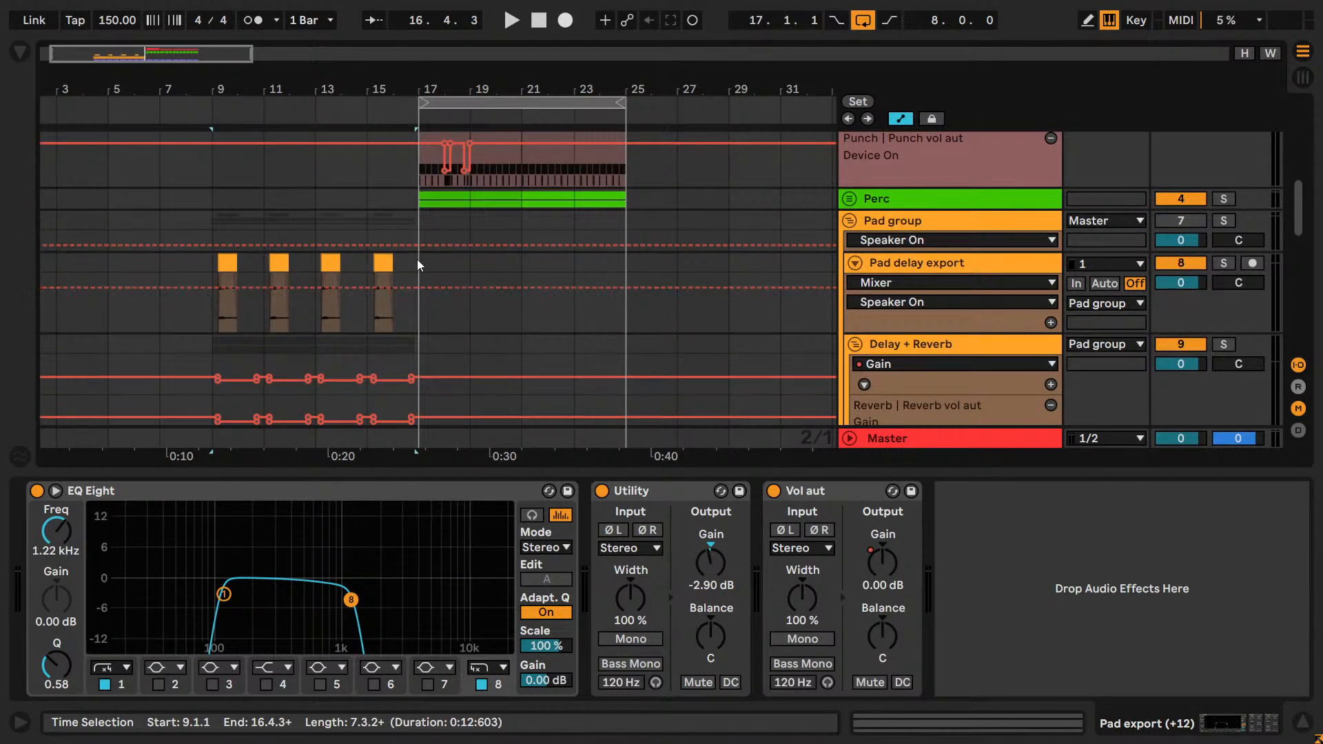
left_click_drag(417, 266, 204, 267)
key("ctrl+d")
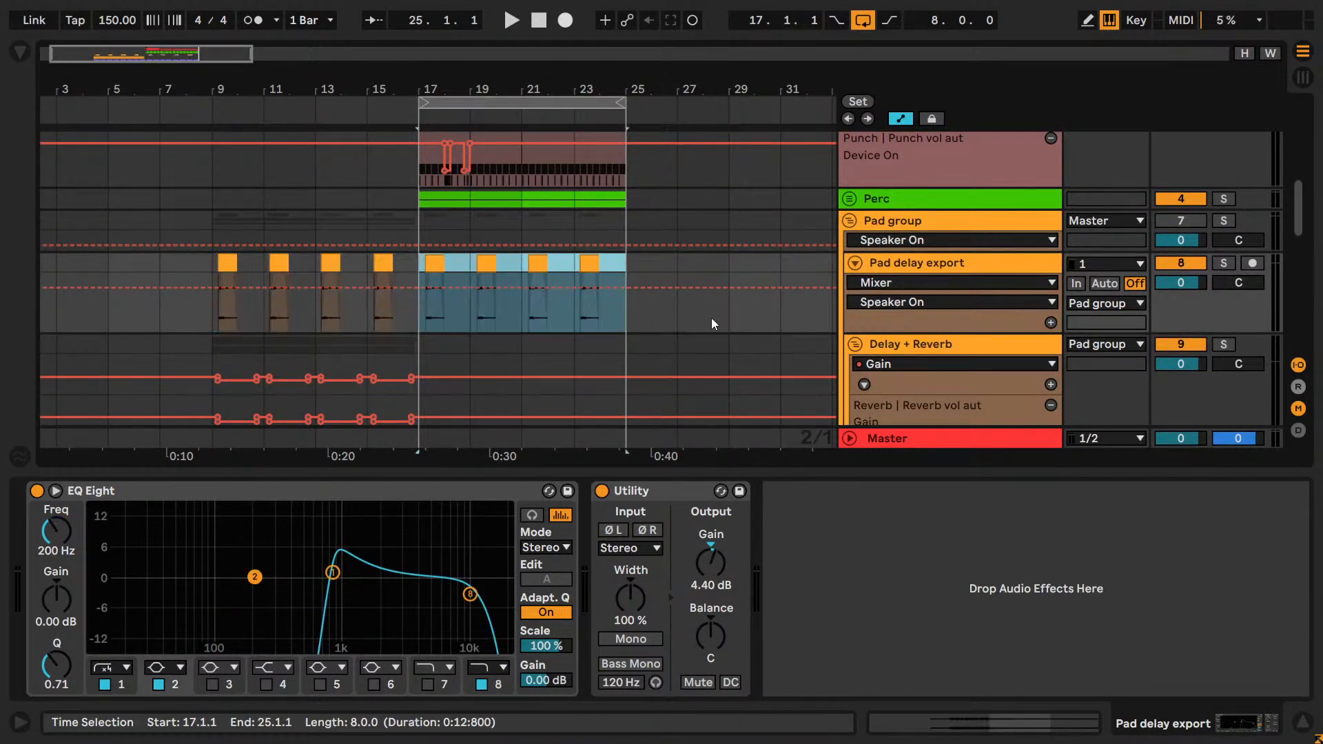
key("ctrl+z")
Reactivate the Pad group and restart playback from bar 9 to hear the moved pads.
scroll(444, 335, "down", 3)
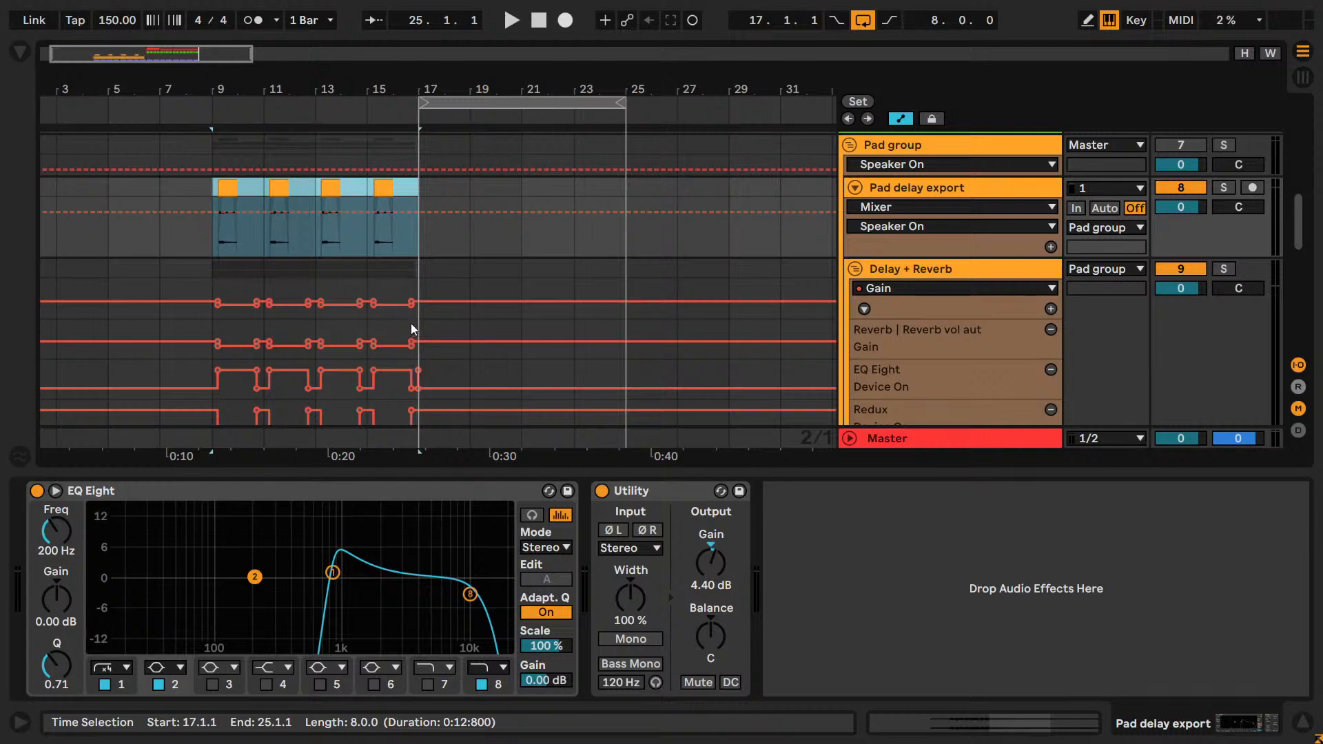
key("ctrl")
left_click(931, 123)
left_click(930, 121)
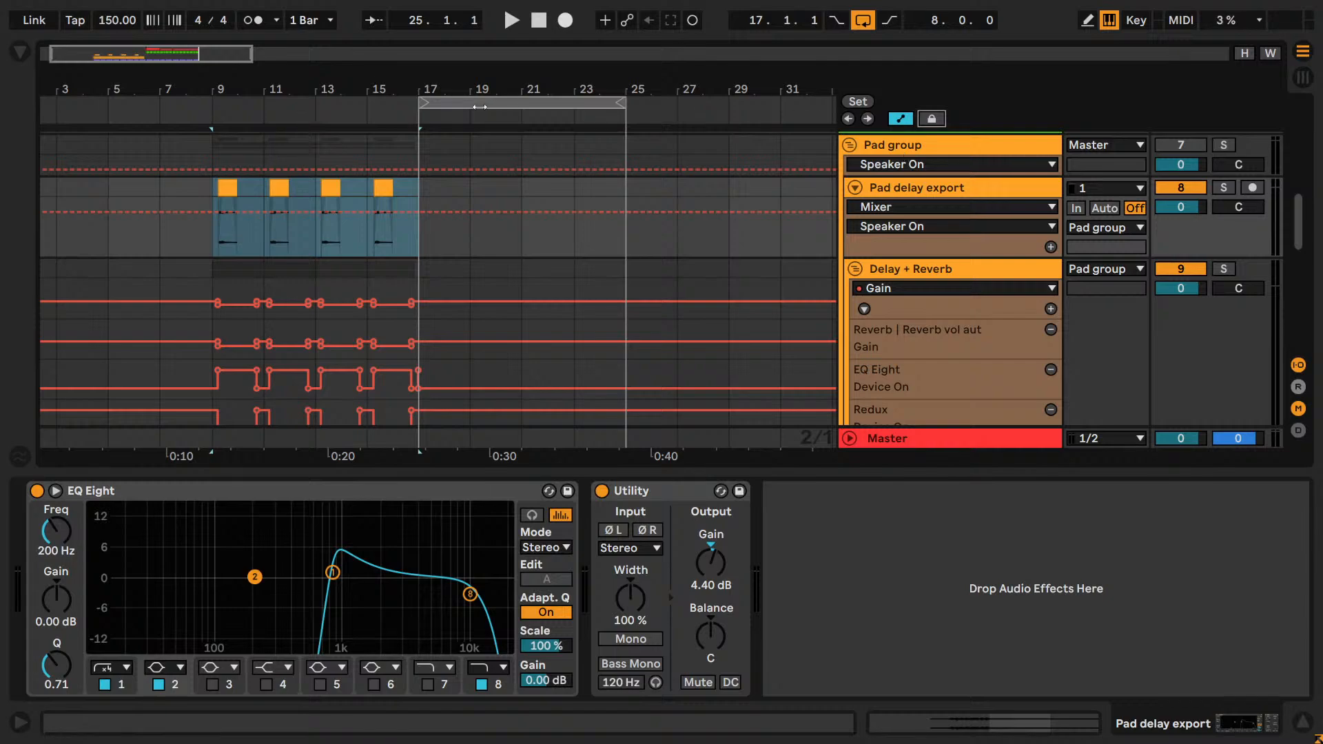
key("space")
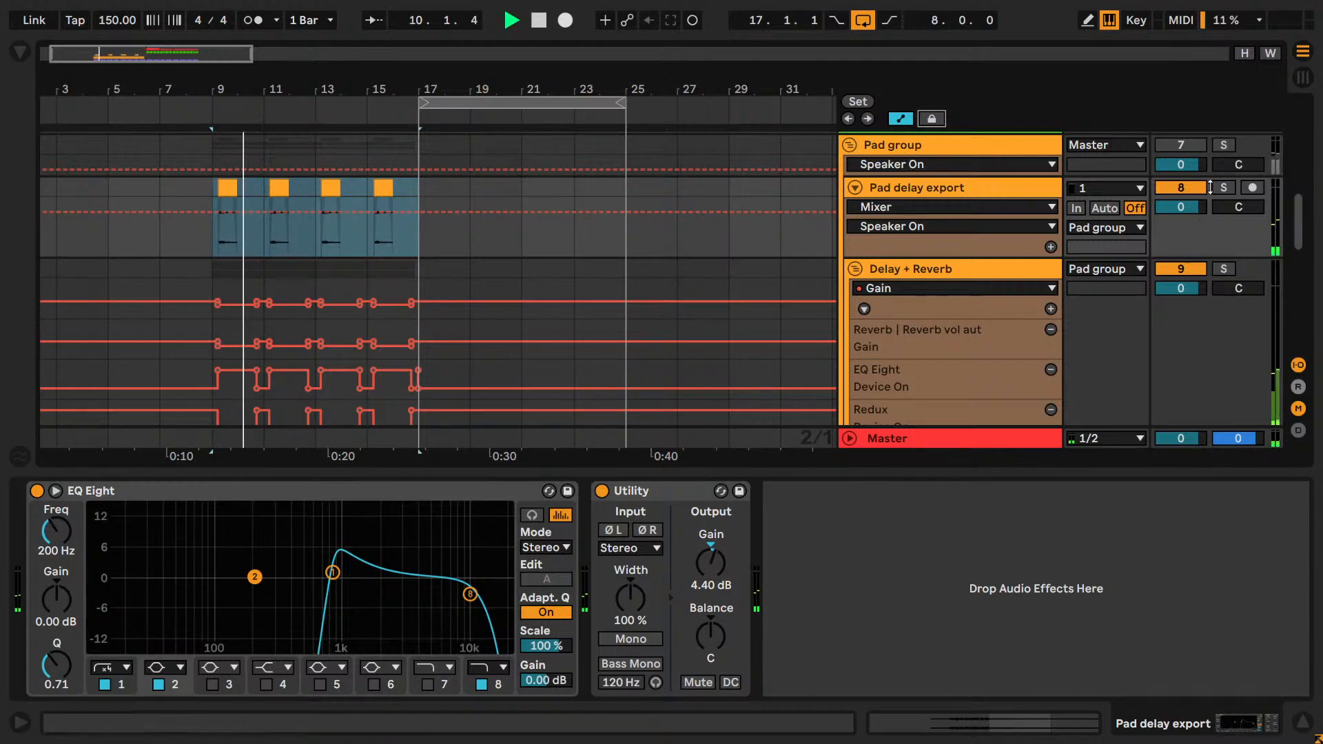
left_click(1183, 145)
key("space")
key("space")
scroll(523, 308, "down", 5)
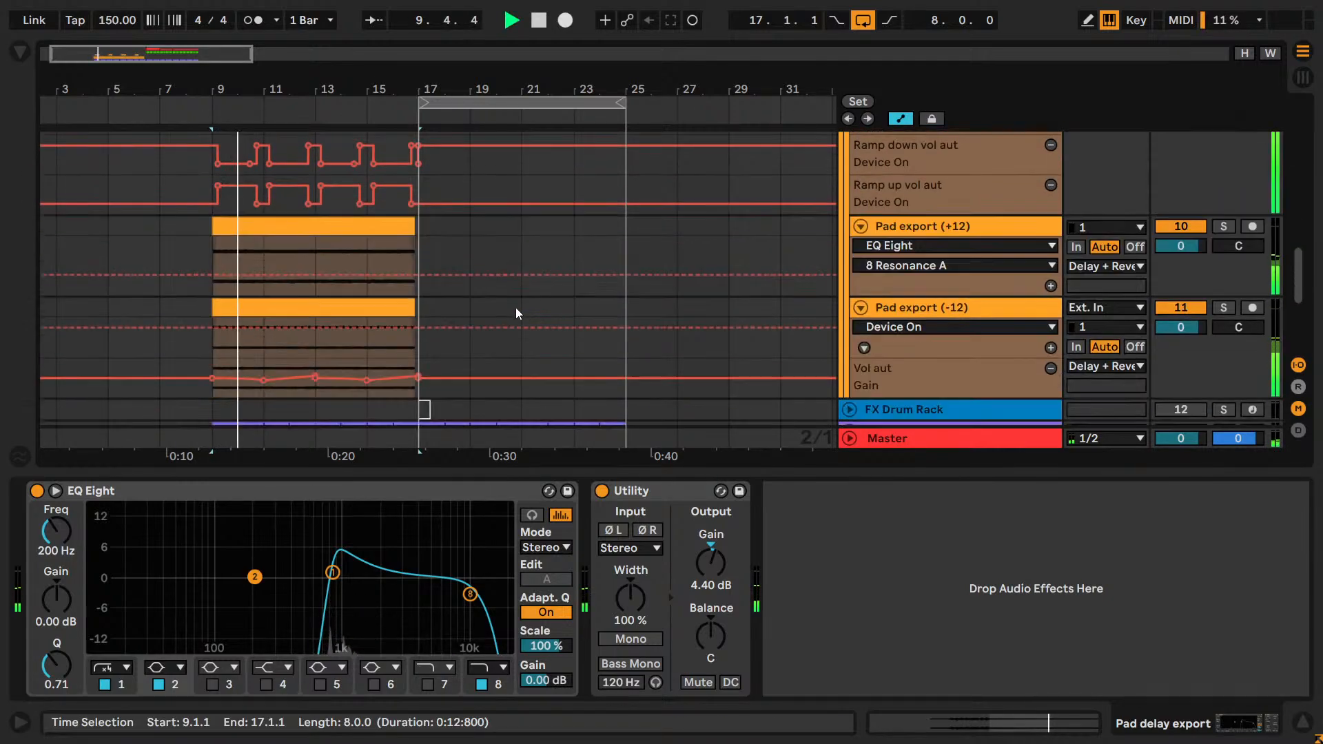
Play the Lead around bar 17 and set the arrangement grid to 1/1.
scroll(515, 307, "down", 3)
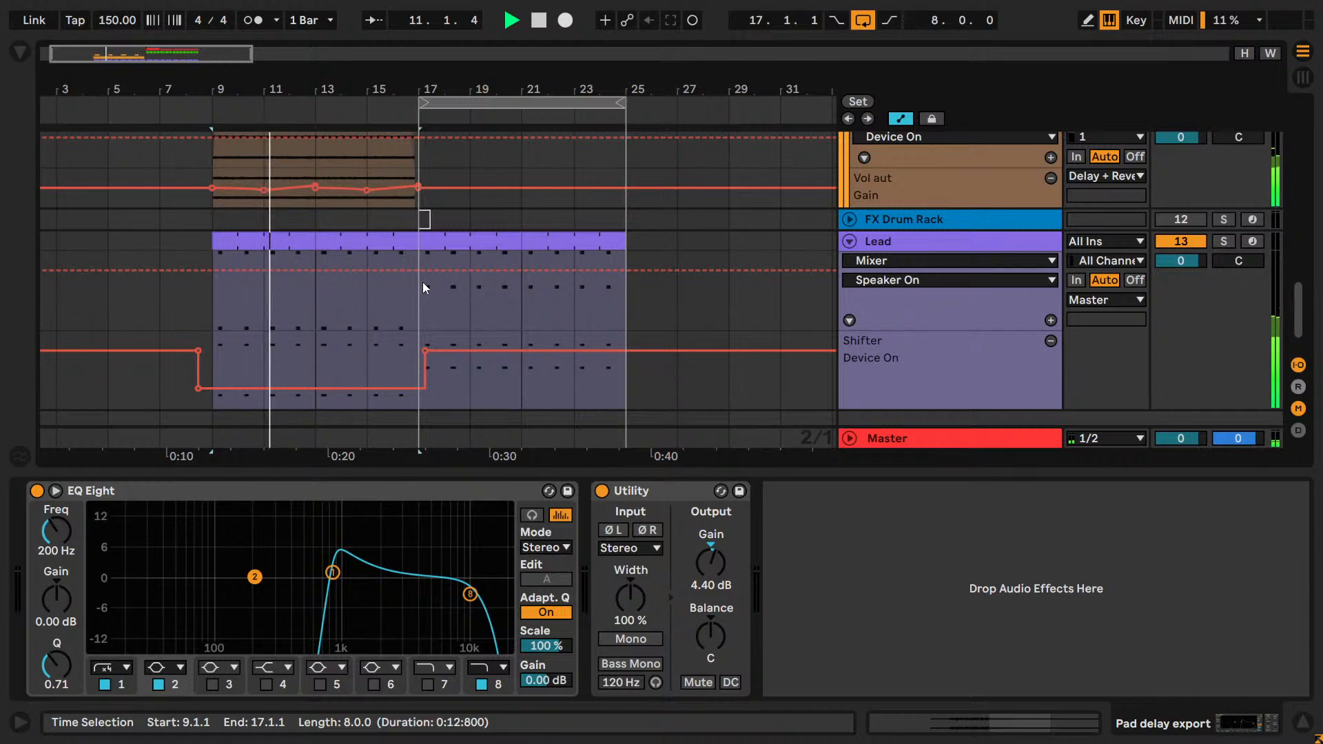
scroll(423, 282, "up", 4)
scroll(416, 273, "down", 3)
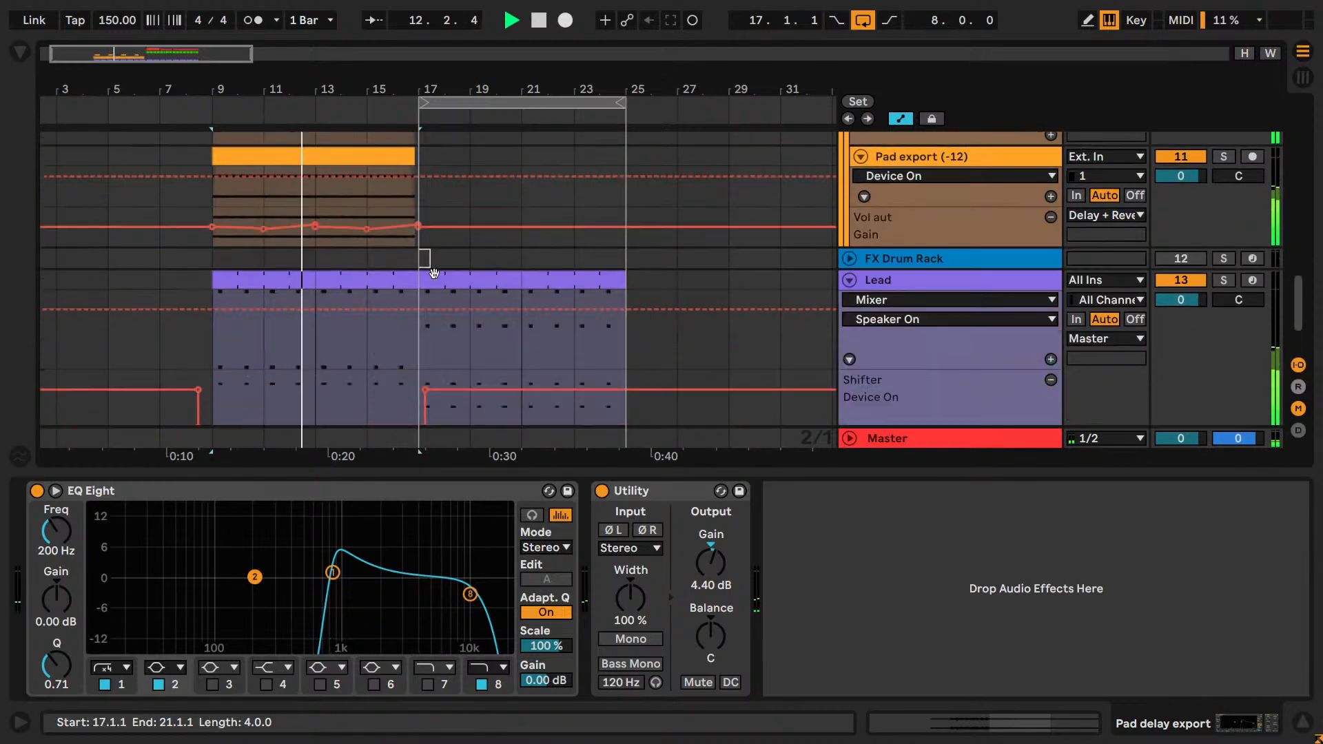
scroll(434, 274, "down", 2)
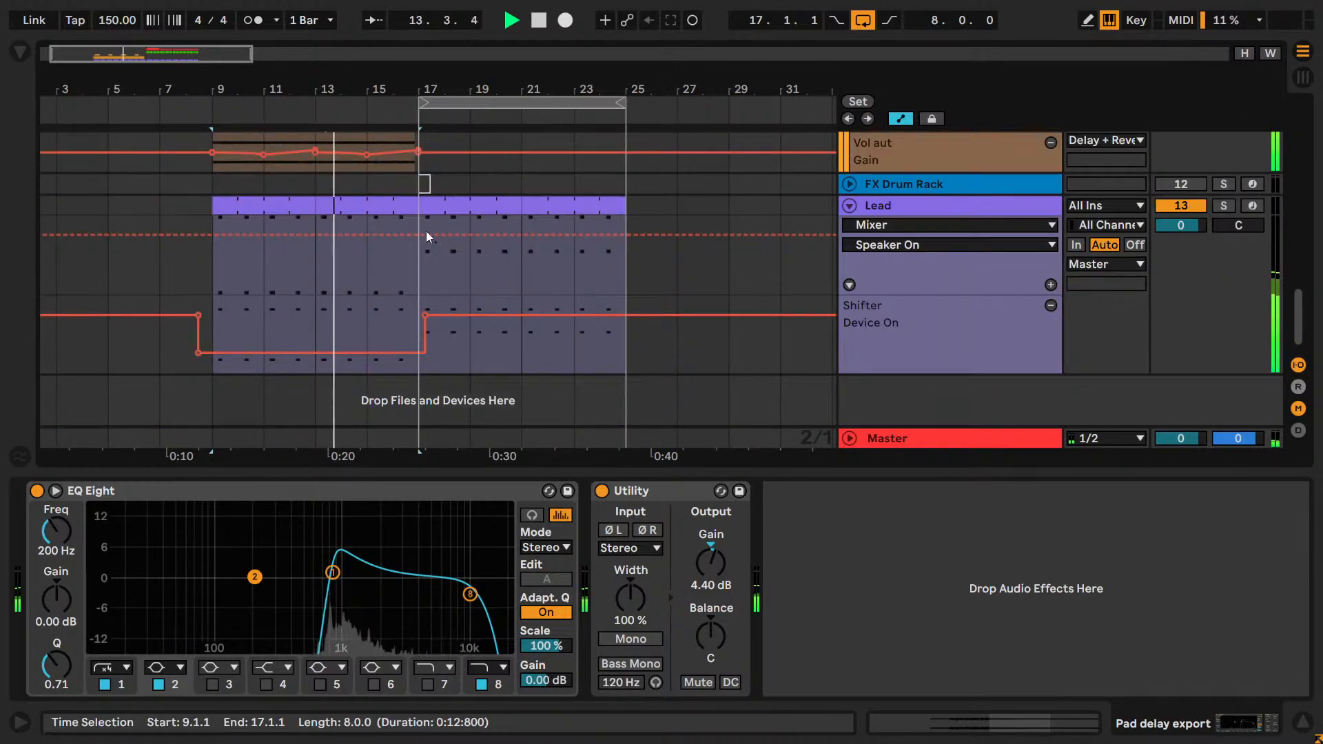
left_click(403, 262)
key("space")
key("space")
right_click(427, 255)
left_click(593, 459)
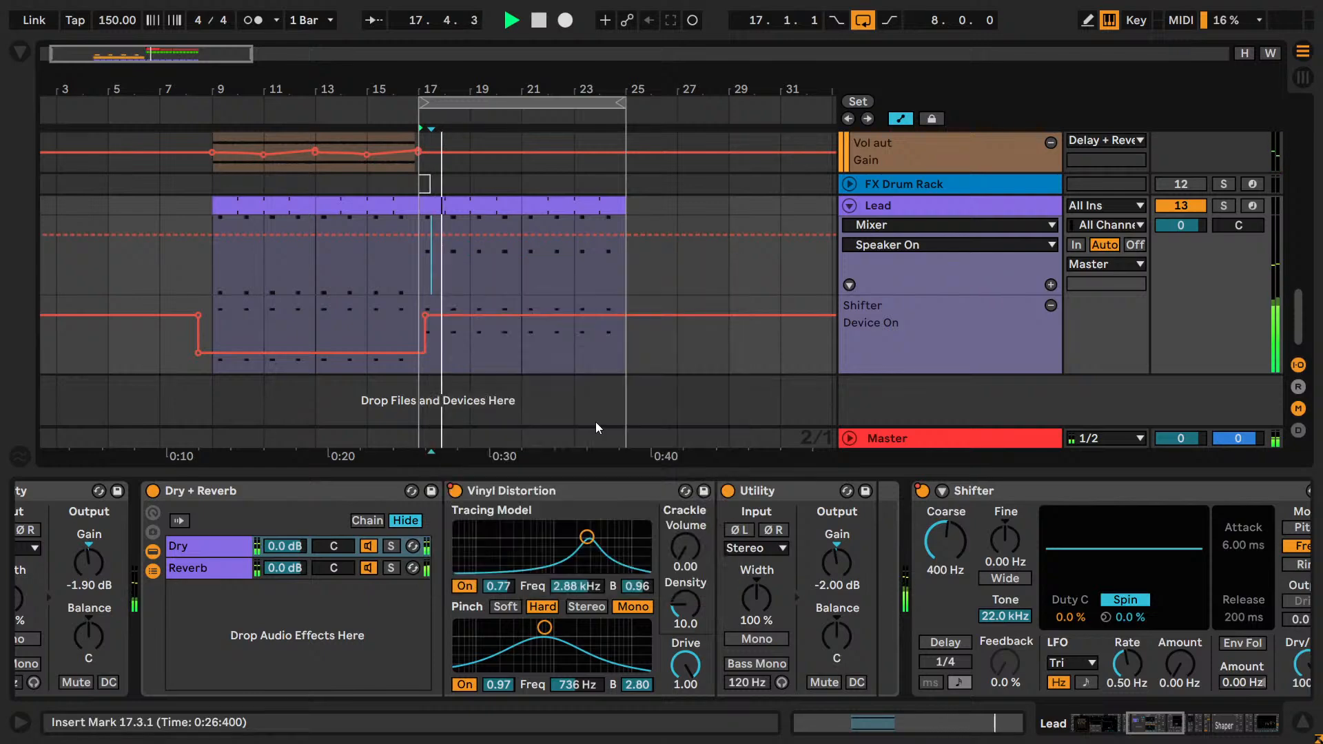
right_click(417, 307)
left_click(642, 536)
Play the transition into bar 17 from bar 16 to check the Lead's Shifter automation.
left_click(399, 293)
key("space")
key("space")
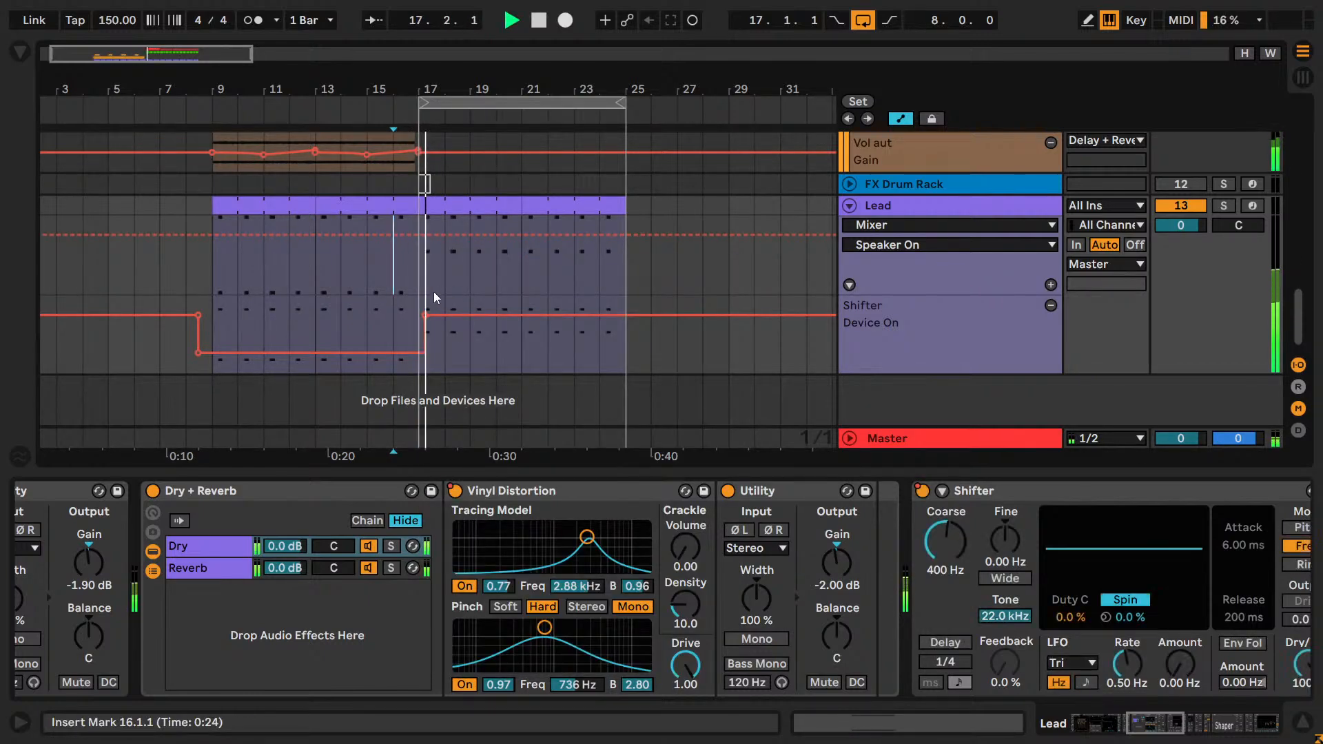
key("space")
Play the Lead and pad section from its start at bar 9.
scroll(390, 272, "up", 6)
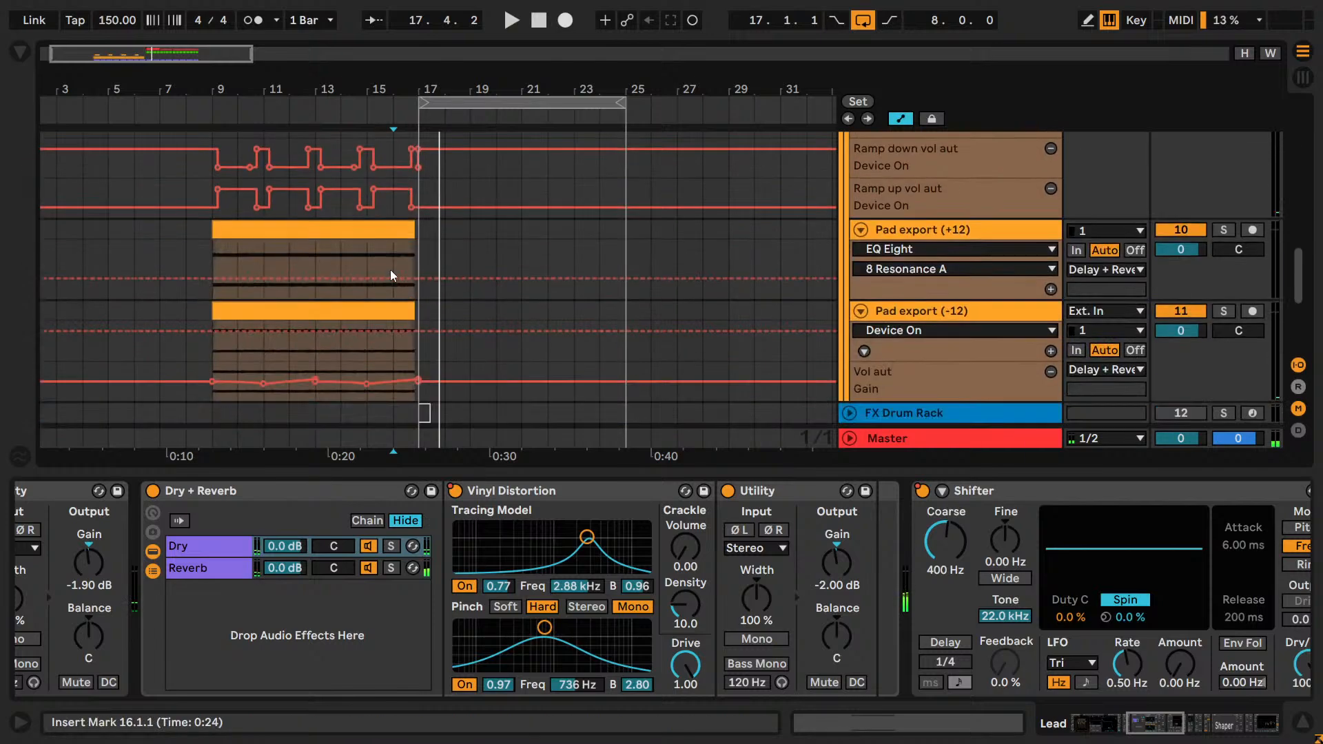
scroll(390, 276, "down", 6)
mouse_move(133, 48)
left_mouse_down()
mouse_move(140, 77)
mouse_move(131, 70)
left_mouse_up()
left_click(147, 255)
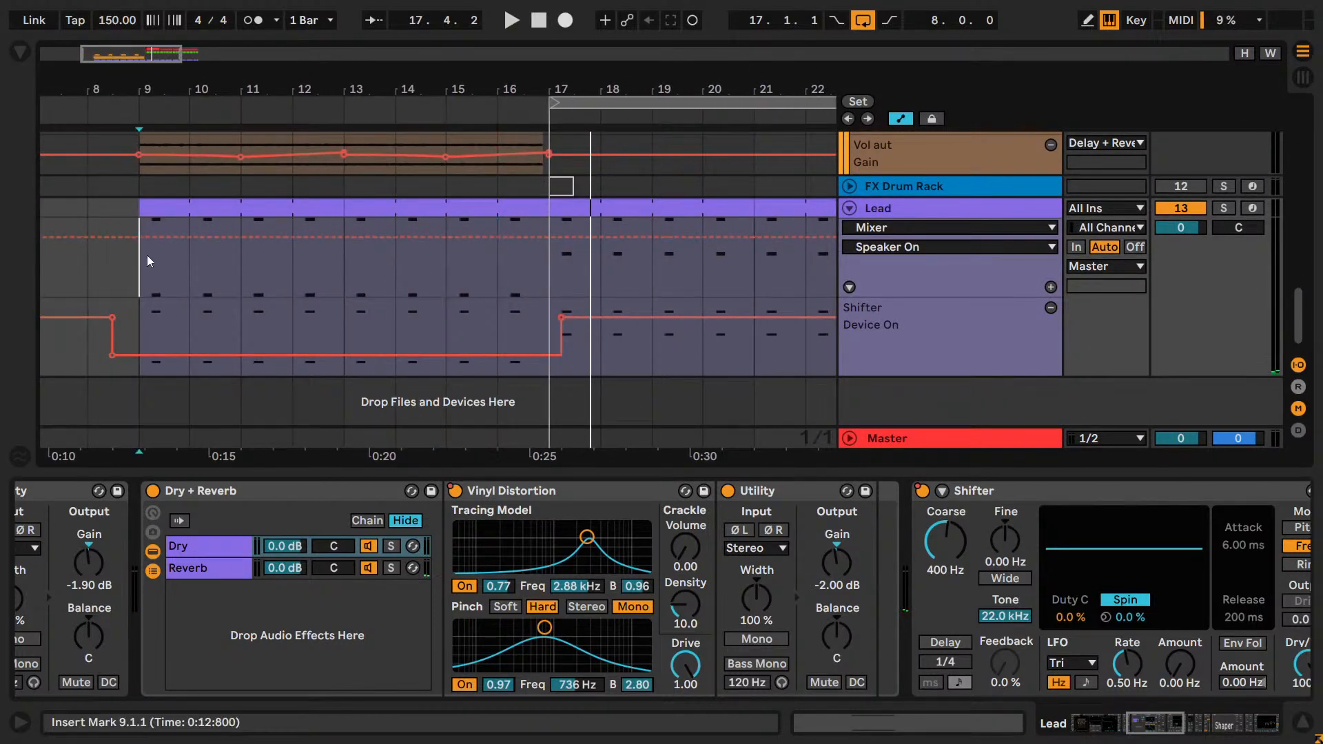
key("space")
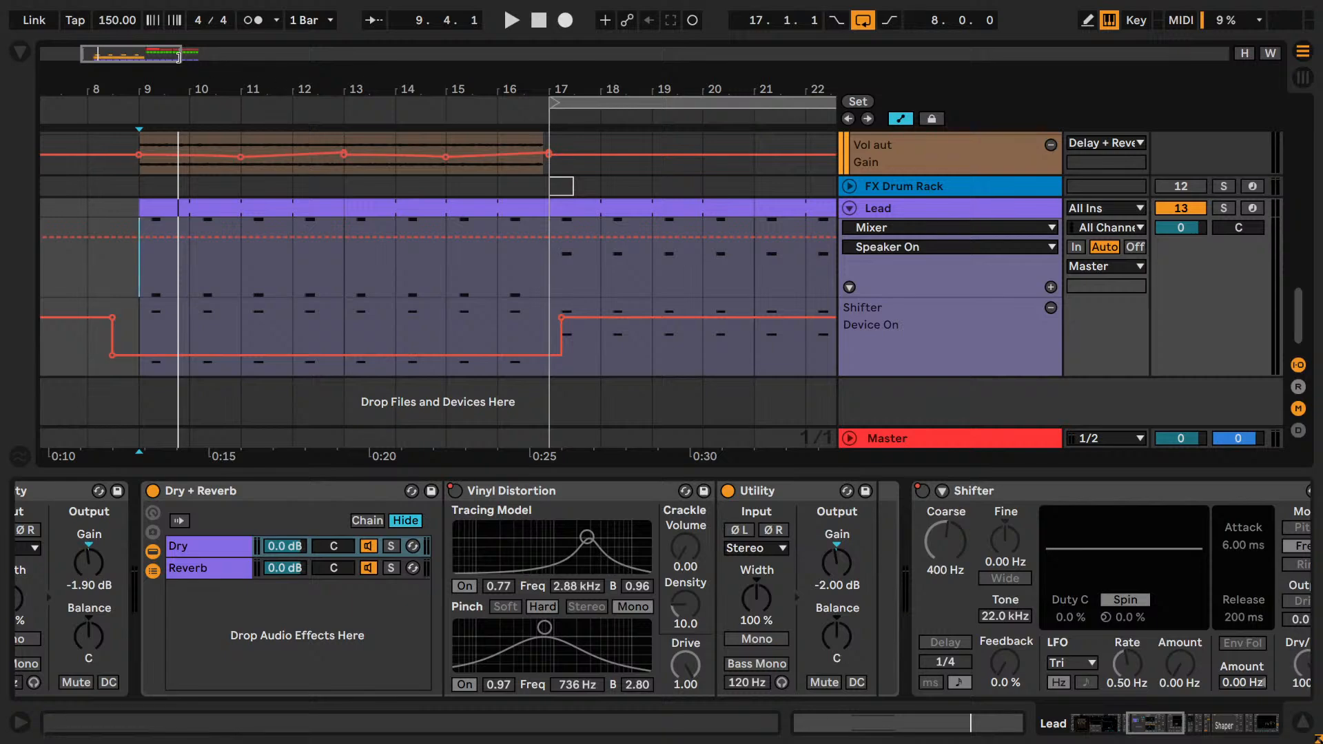
Select the loop range at bars 17–25, solo the Lead and show the Master track's devices.
left_click_drag(178, 57, 257, 53)
left_click(444, 102)
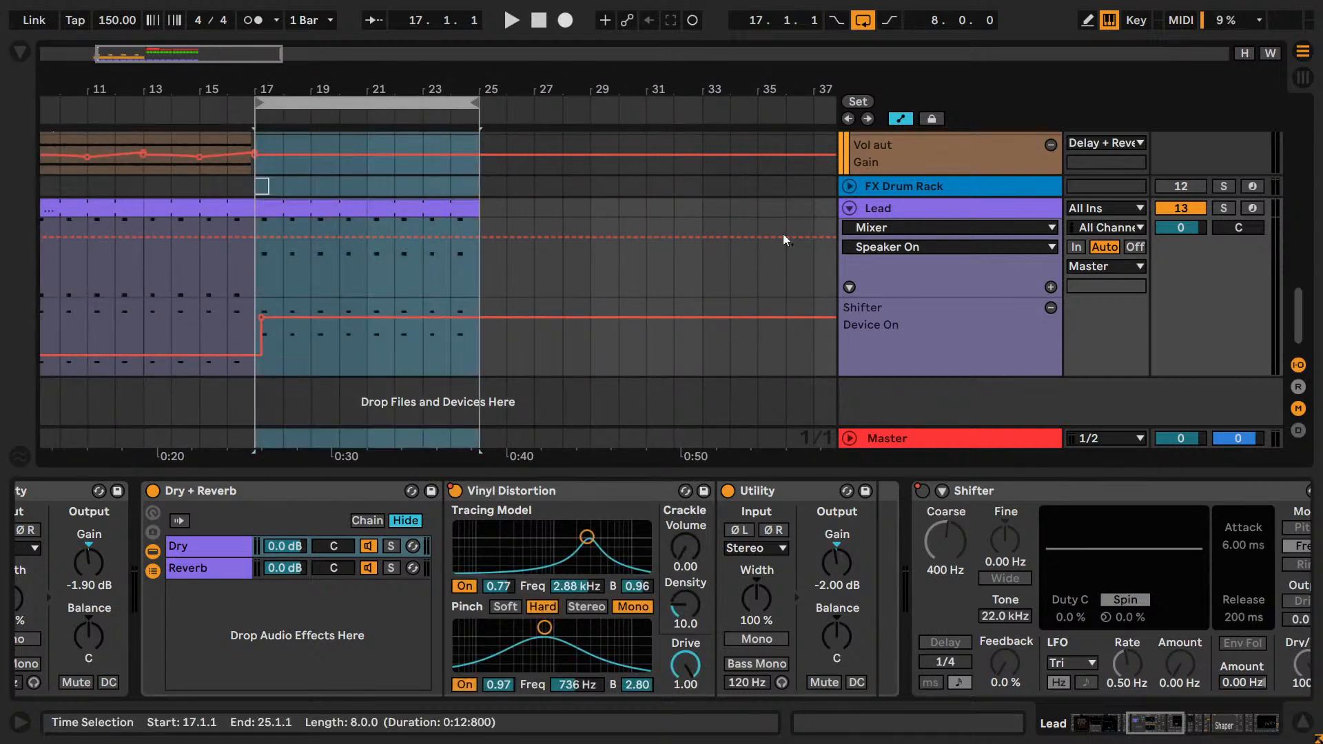
left_click(1223, 208)
left_click(1040, 433)
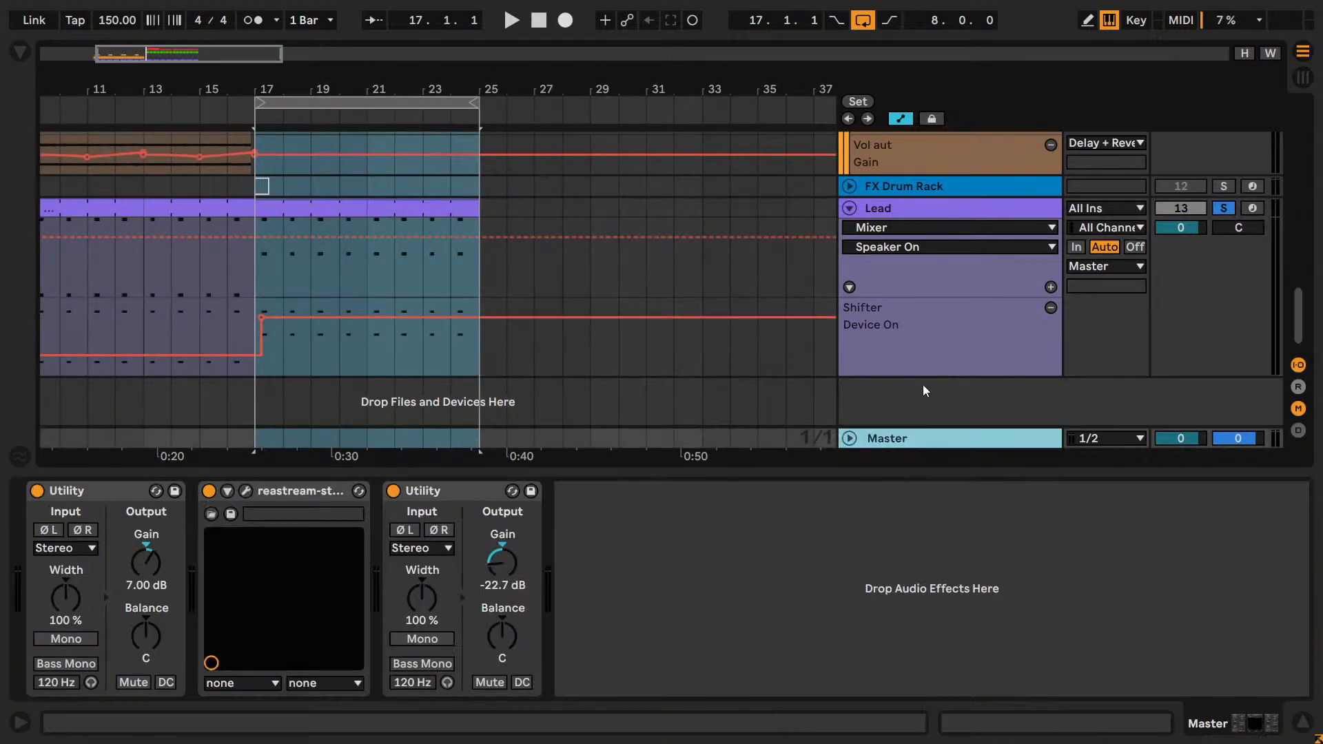
Find the Voxengo SPAN plug-in and add it to the Master between the first Utility and reastream.
left_click(20, 51)
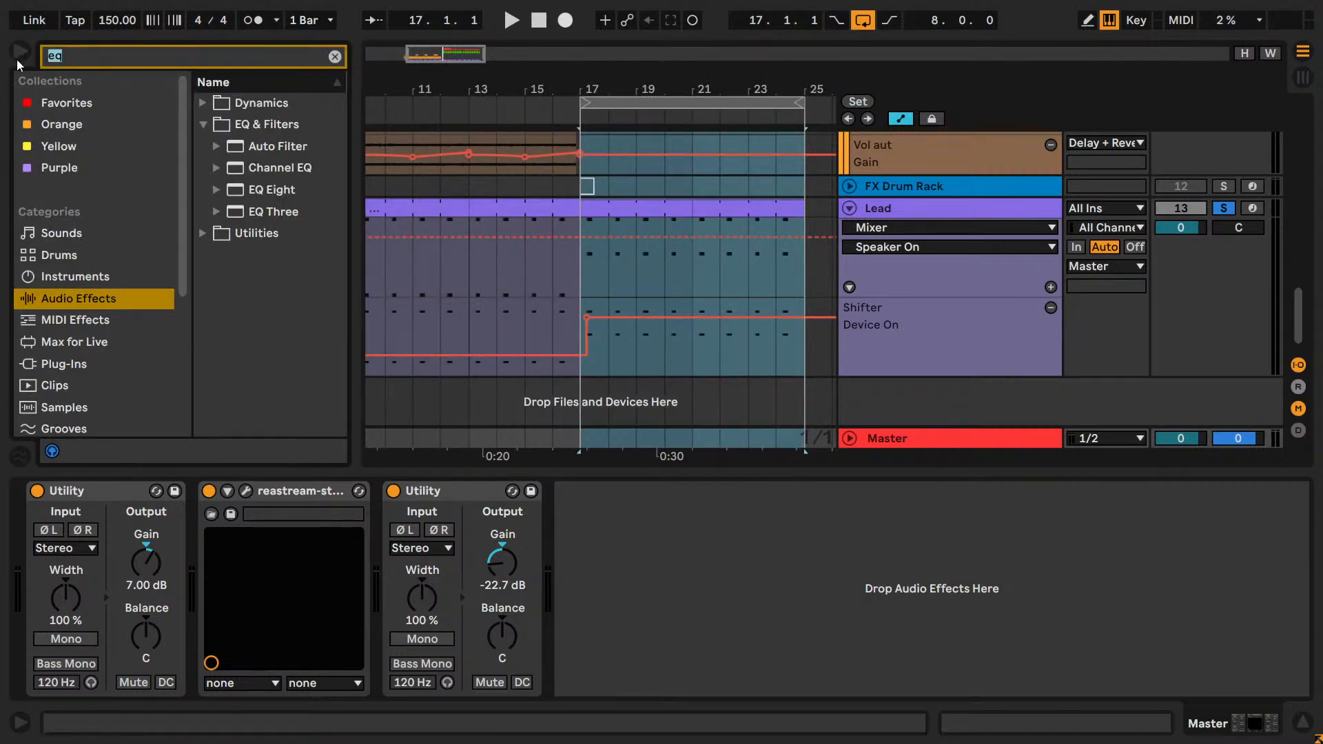
type("s")
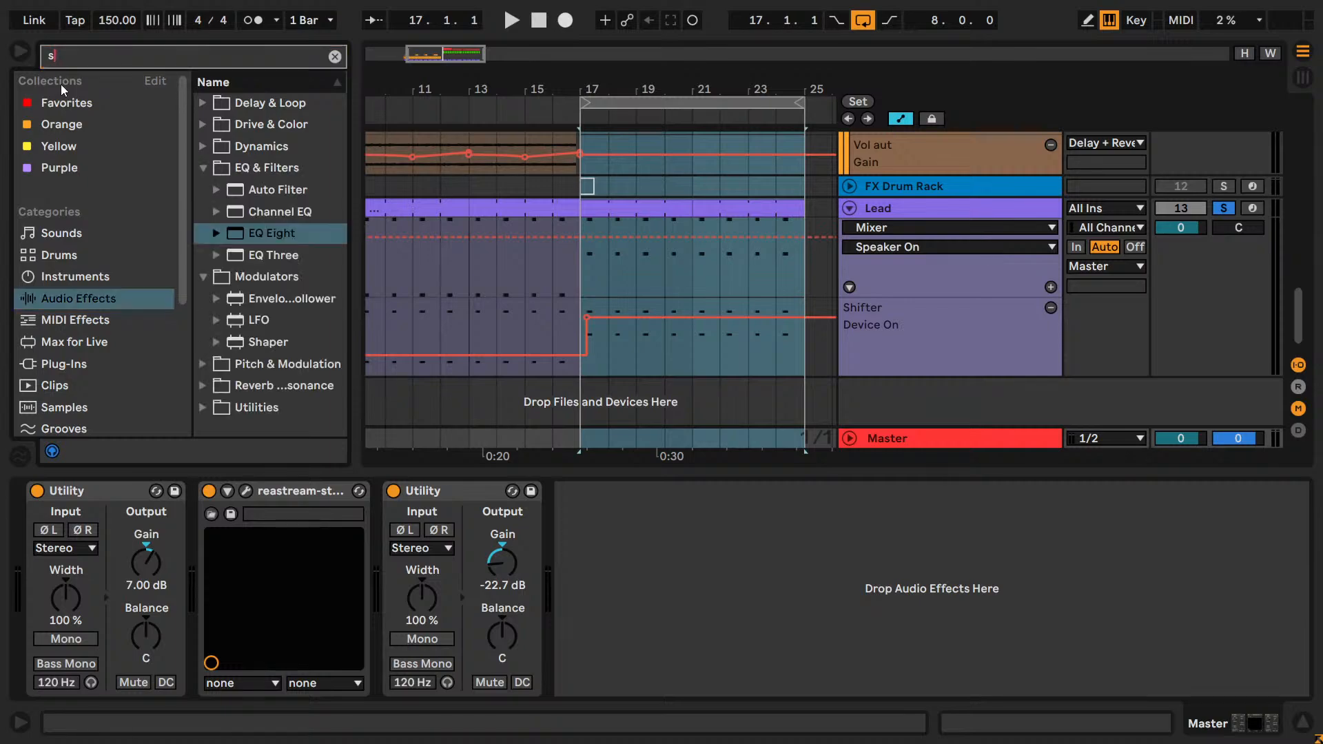
type("p")
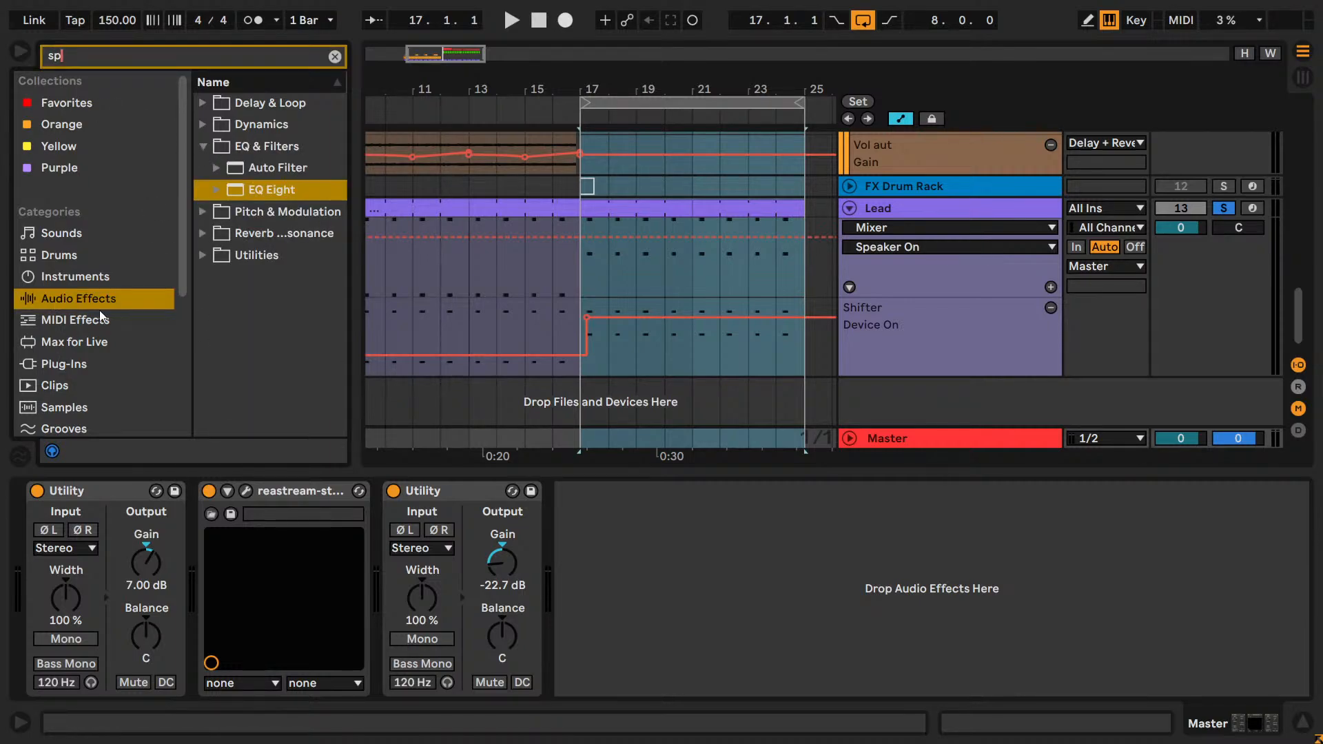
left_click(86, 360)
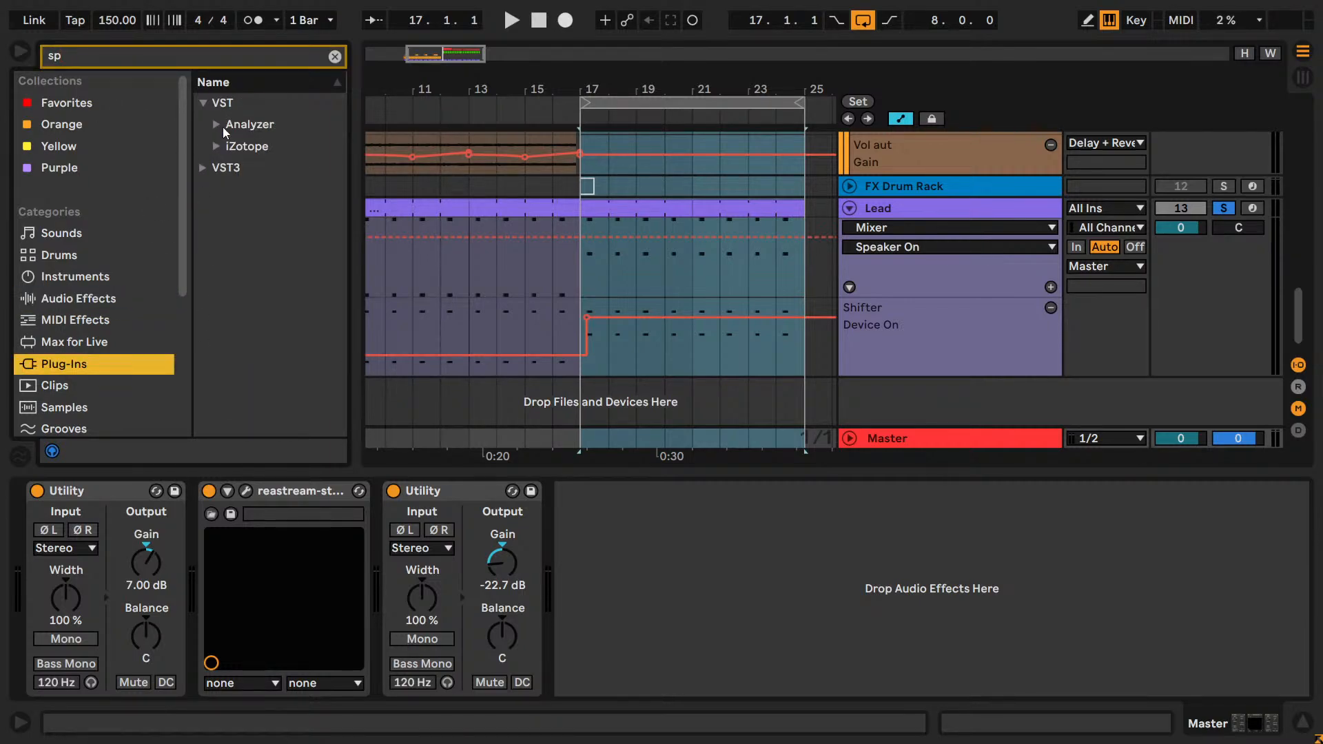
left_click(220, 127)
left_click_drag(293, 146, 618, 551)
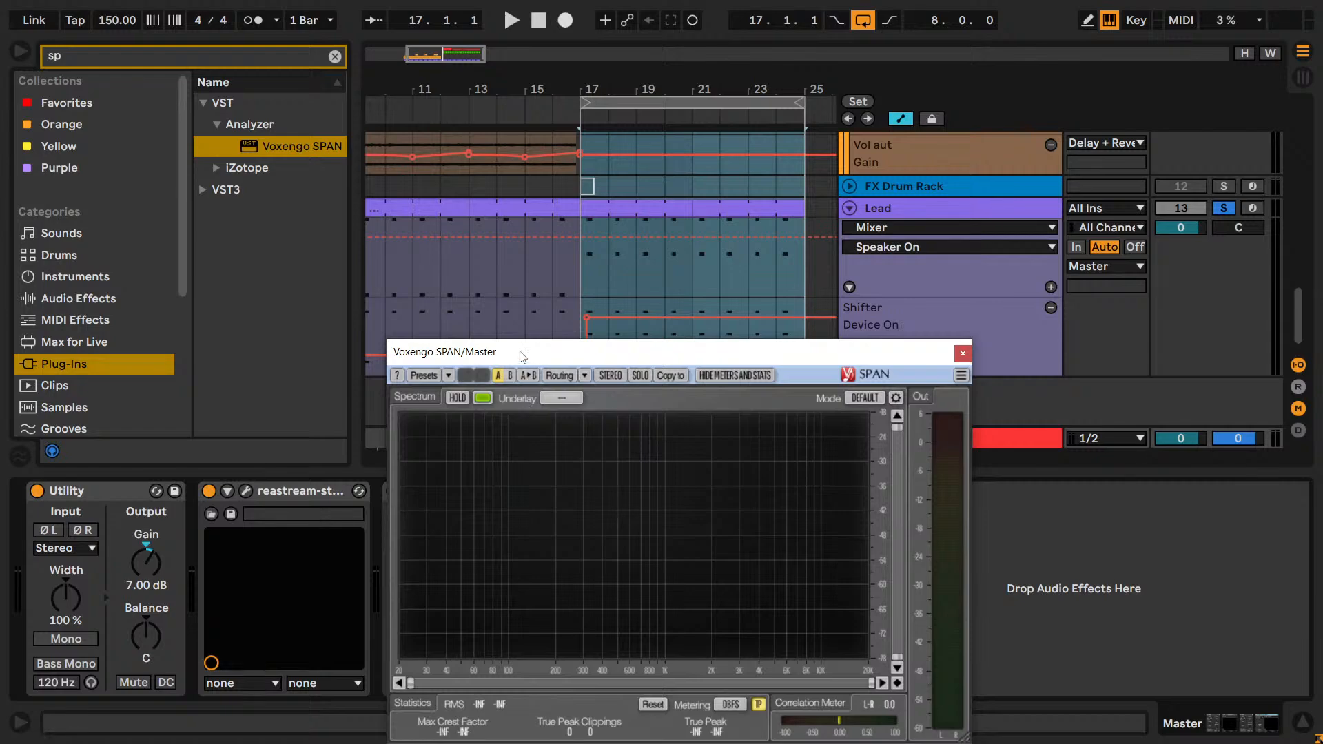
left_click_drag(541, 354, 995, 504)
left_click_drag(654, 491, 203, 490)
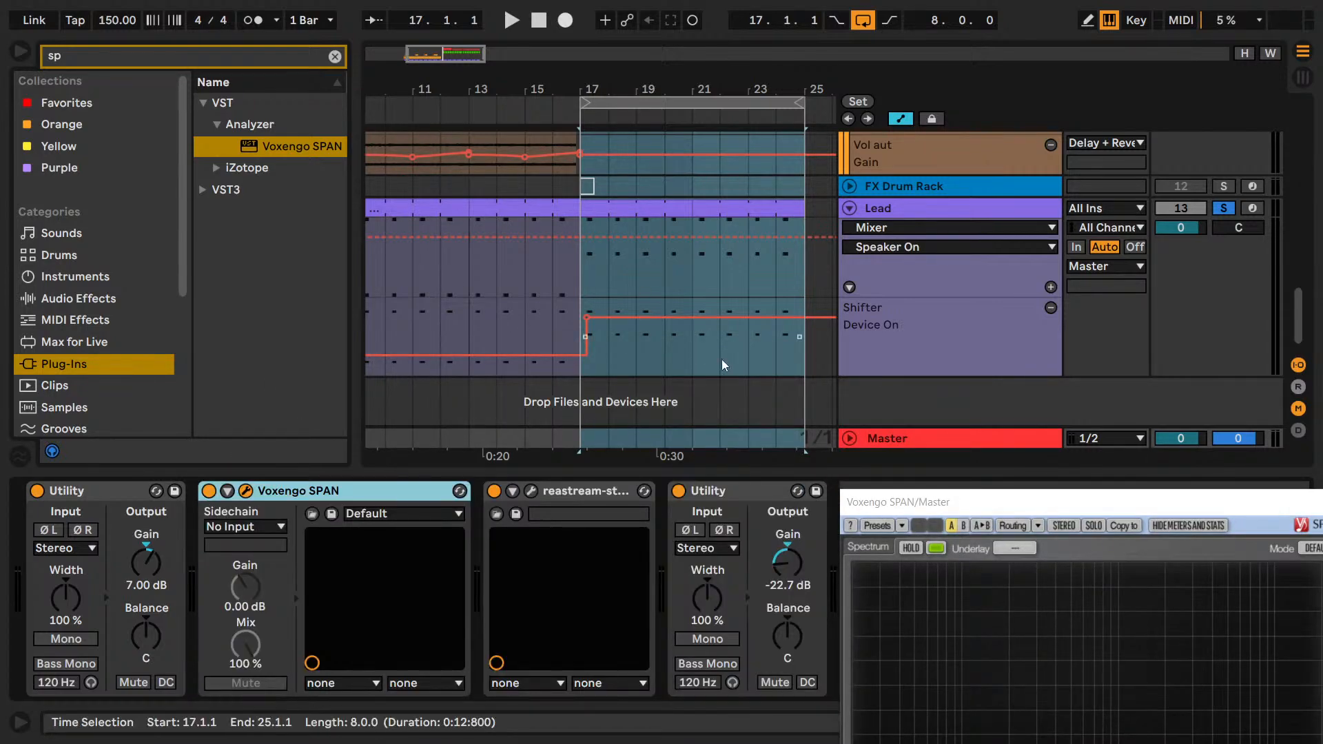
Play the loop from bar 17 and compare the soloed Lead's spectrum with the full mix in SPAN.
key("space")
left_click_drag(890, 501, 781, 331)
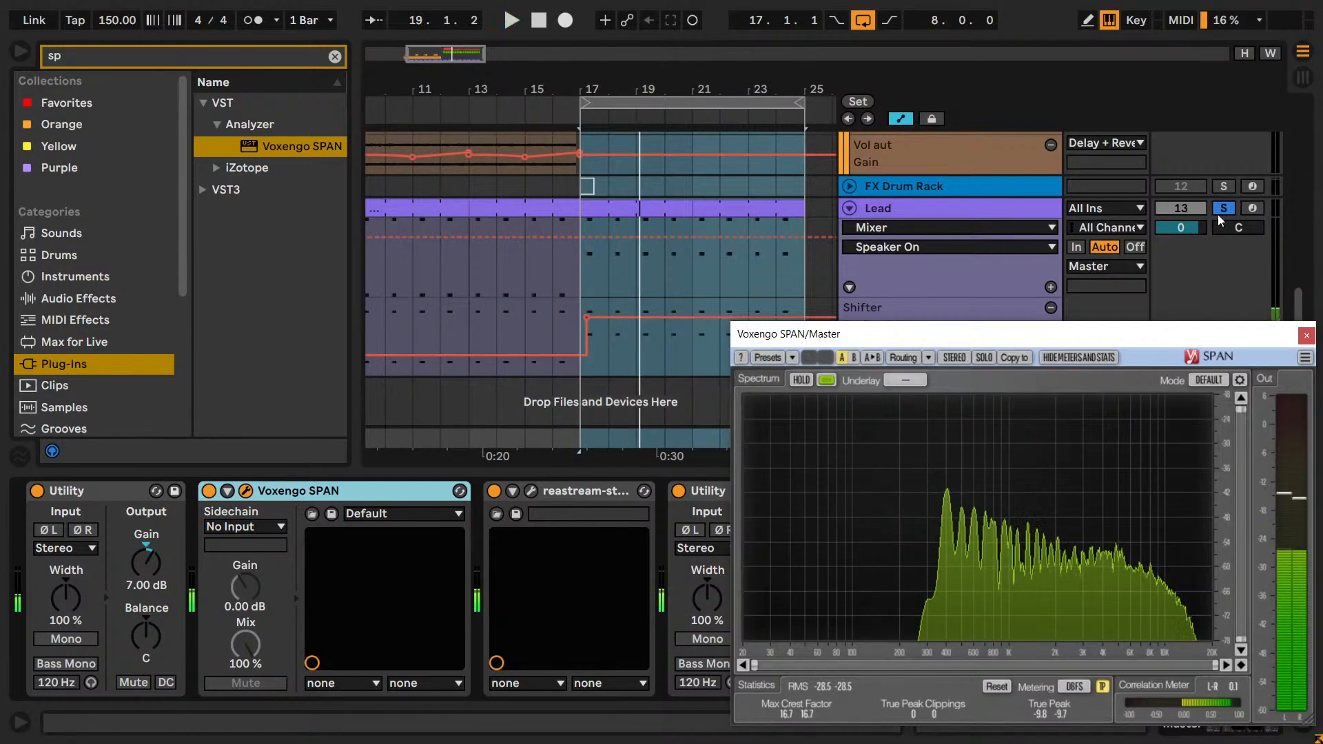
left_click_drag(1092, 345, 1070, 75)
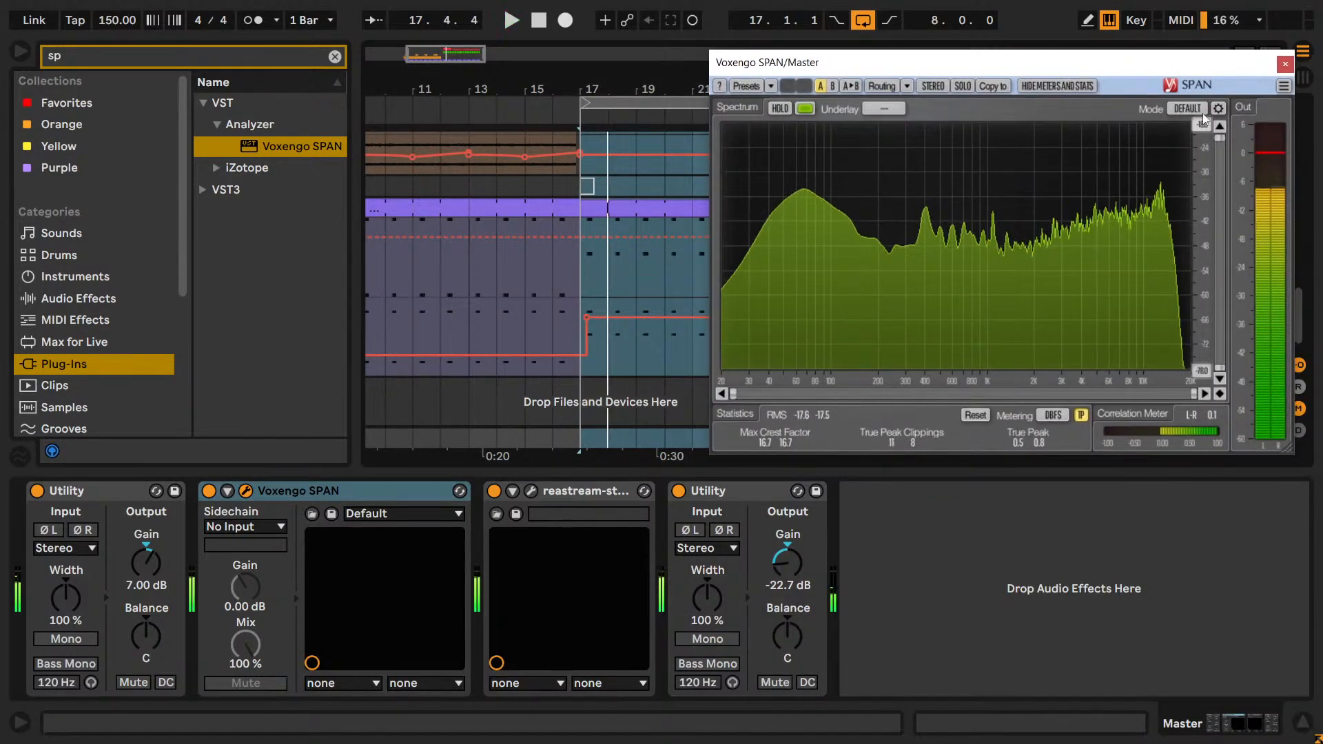
Set SPAN's spectrum block size to 8192 and its overlap to 93.8.
left_click(1217, 109)
left_click(1183, 304)
left_click(1192, 400)
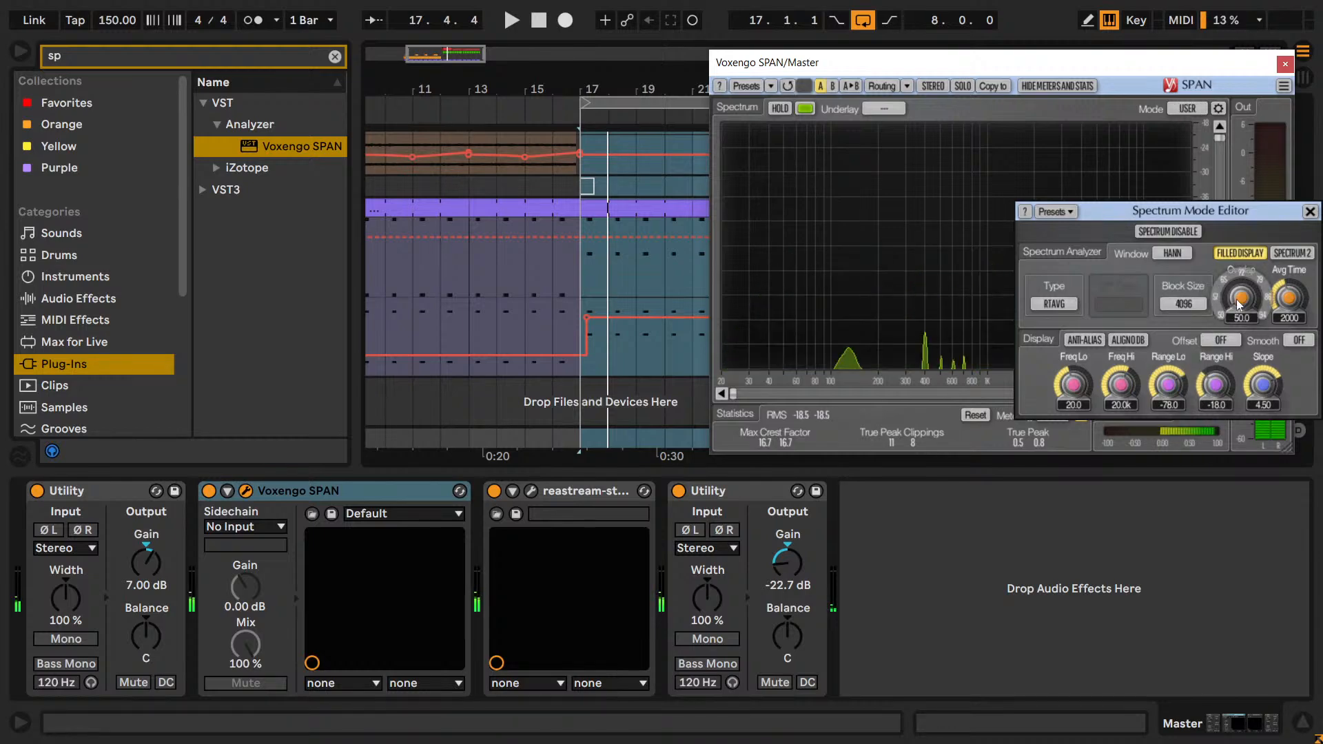
key("space")
left_click(1169, 301)
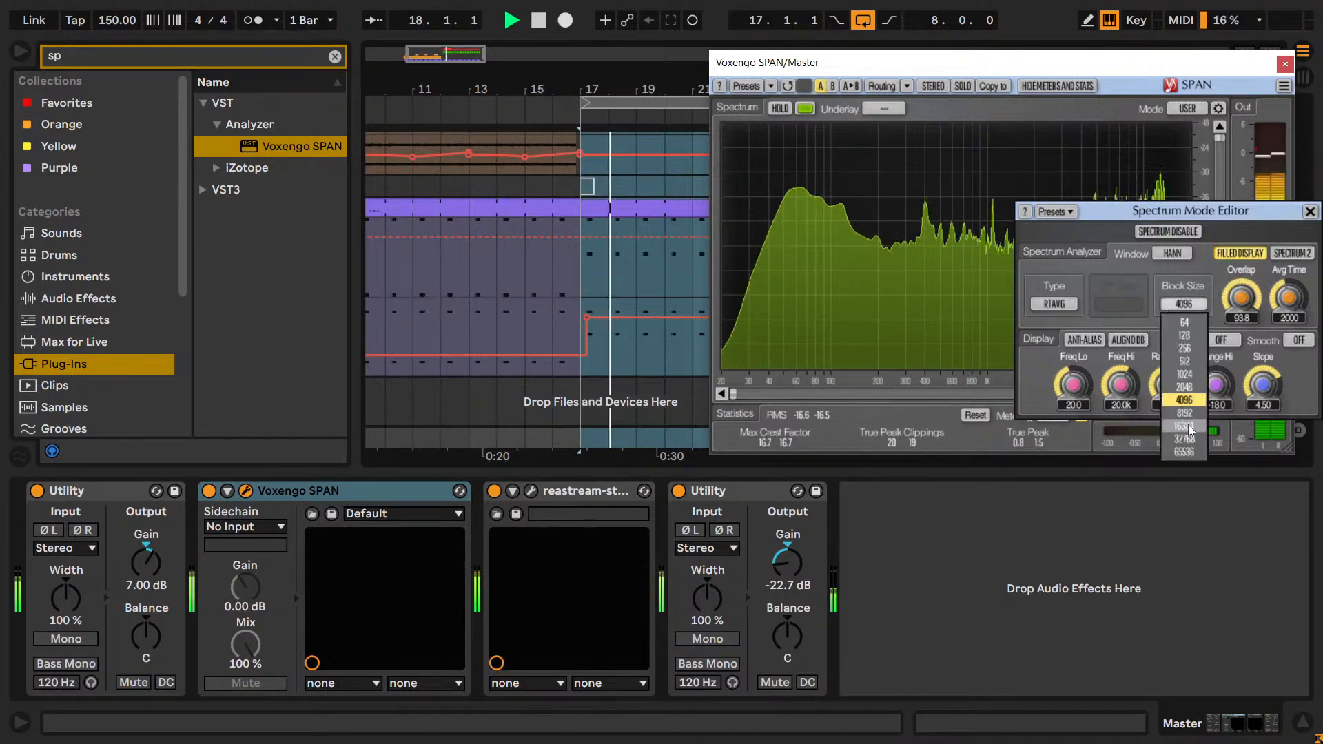
left_click(1182, 415)
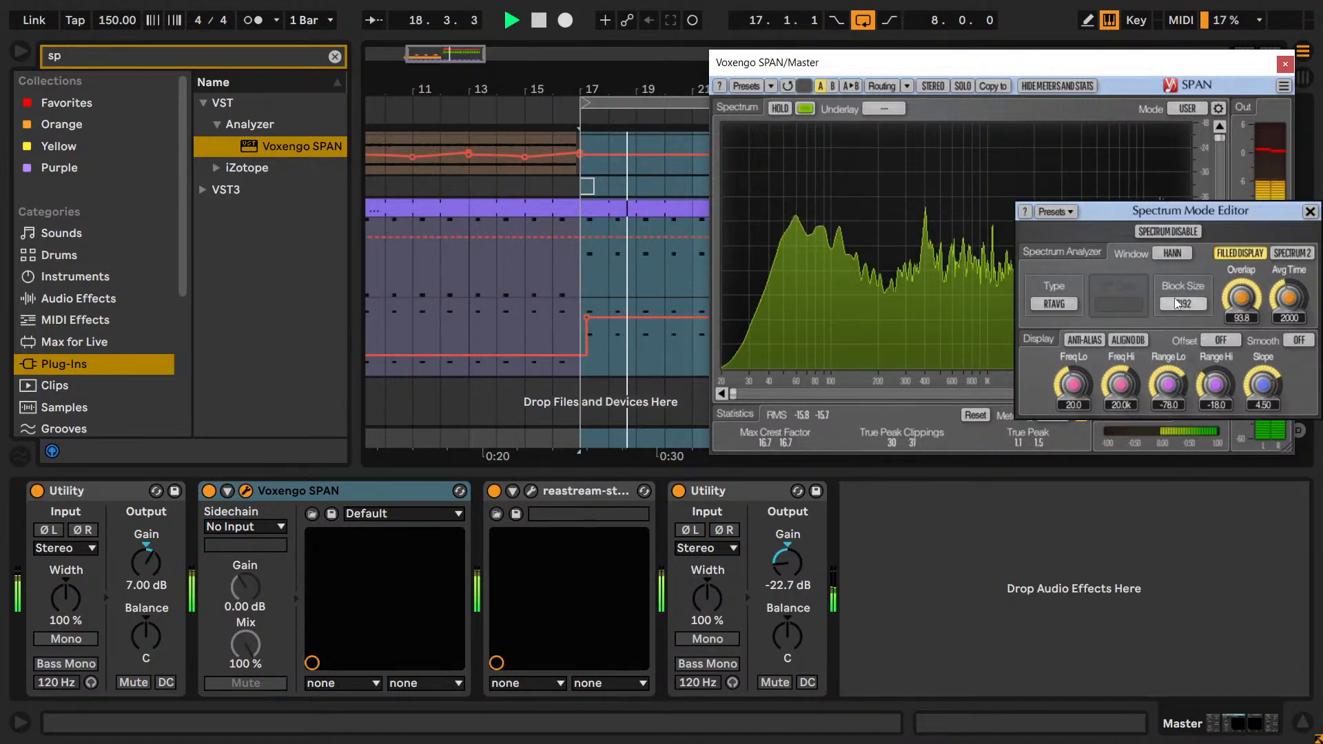
left_click(1309, 210)
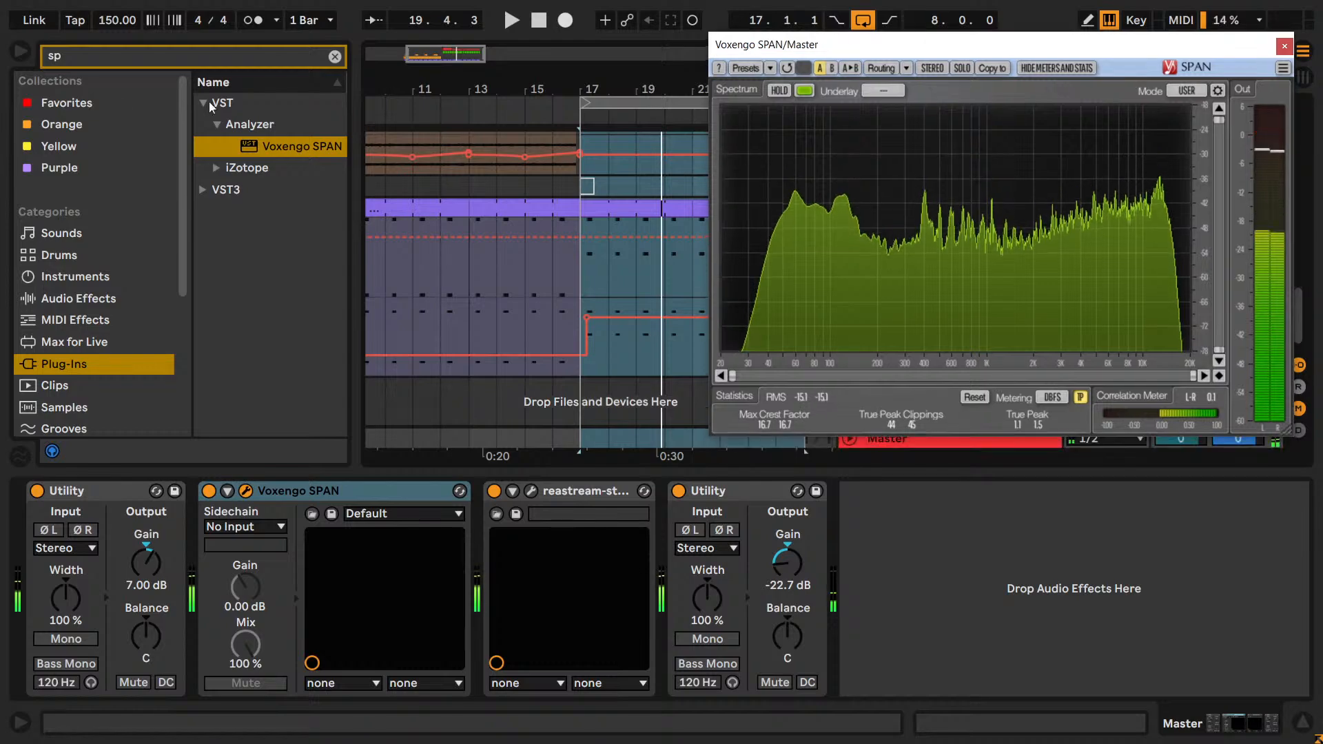
Find the VISION 4X plug-in, add it to the Master after SPAN and place its window beside SPAN's.
left_click(87, 60)
type("vis")
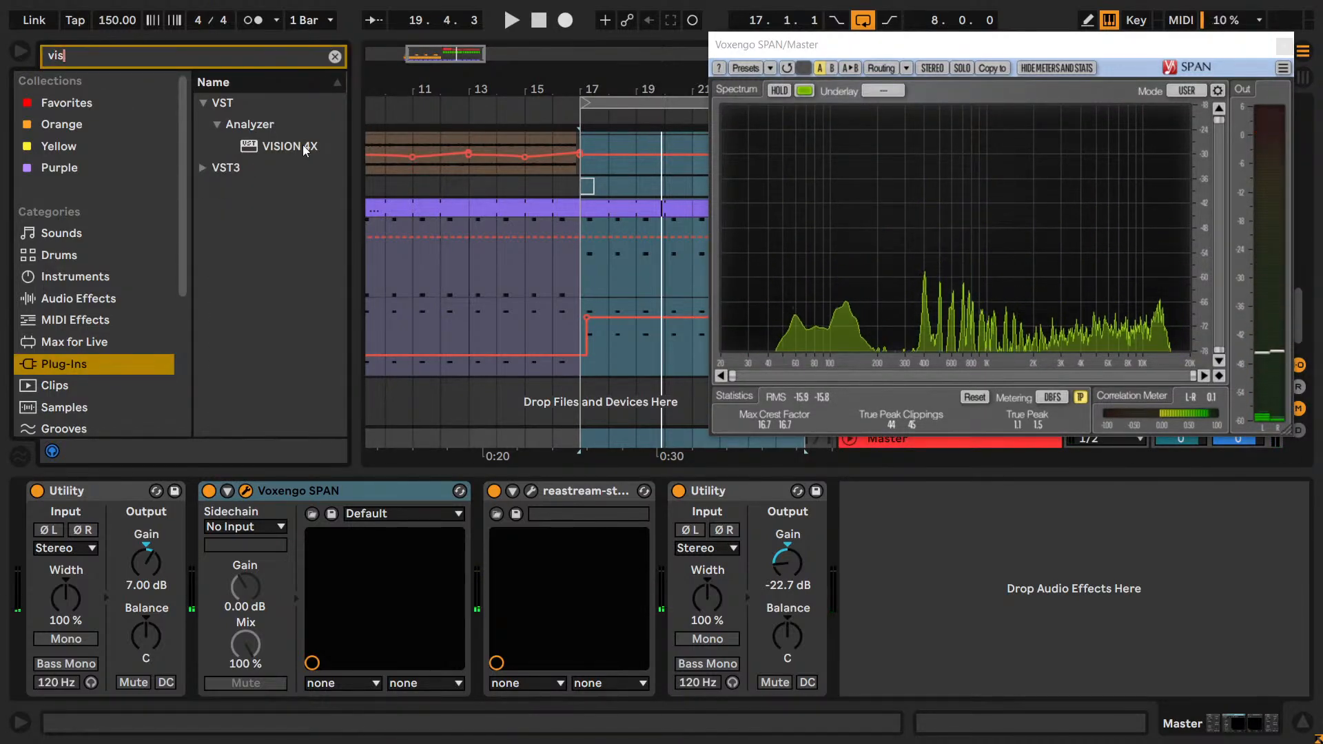
left_click_drag(296, 146, 502, 560)
left_click_drag(822, 43, 121, 22)
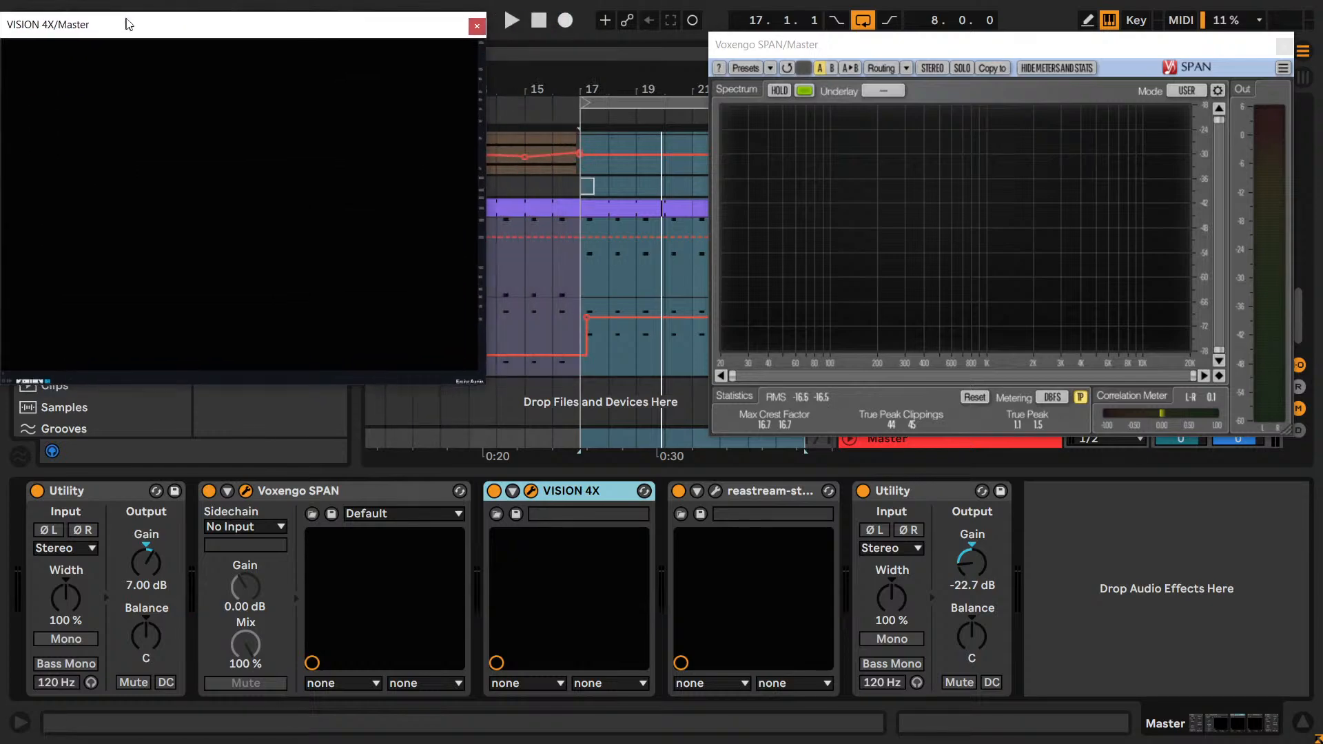
Enlarge the VISION 4X window, play the loop to examine the mix in both analyzers and toggle SPAN's spectrum hold.
left_click_drag(493, 380, 703, 555)
key("space")
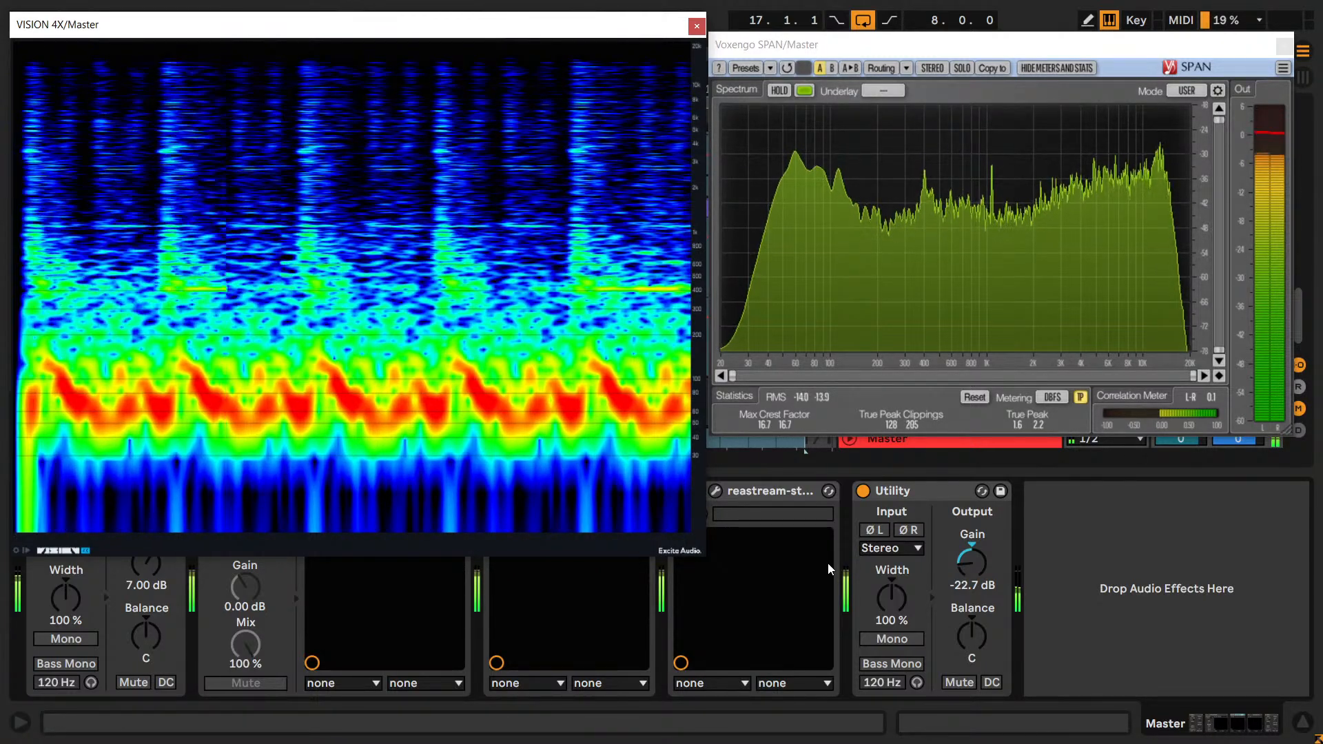
left_click(781, 91)
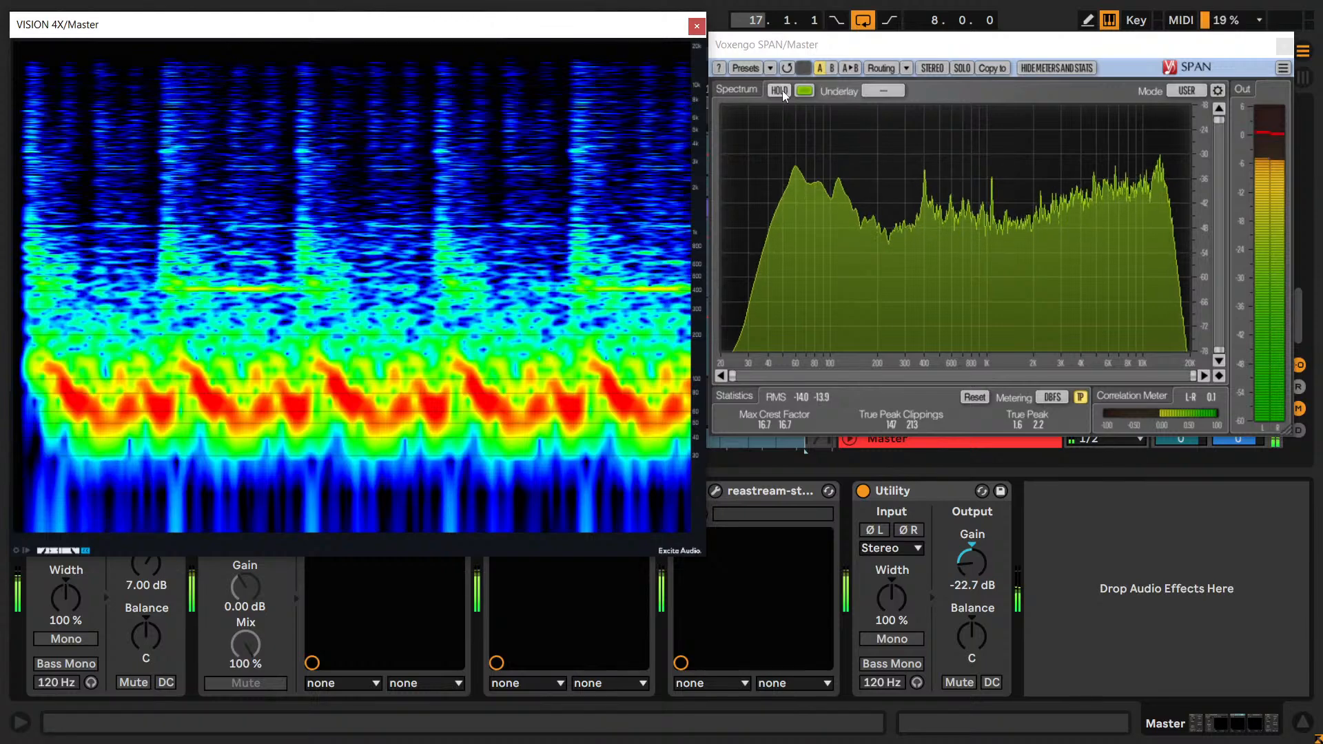
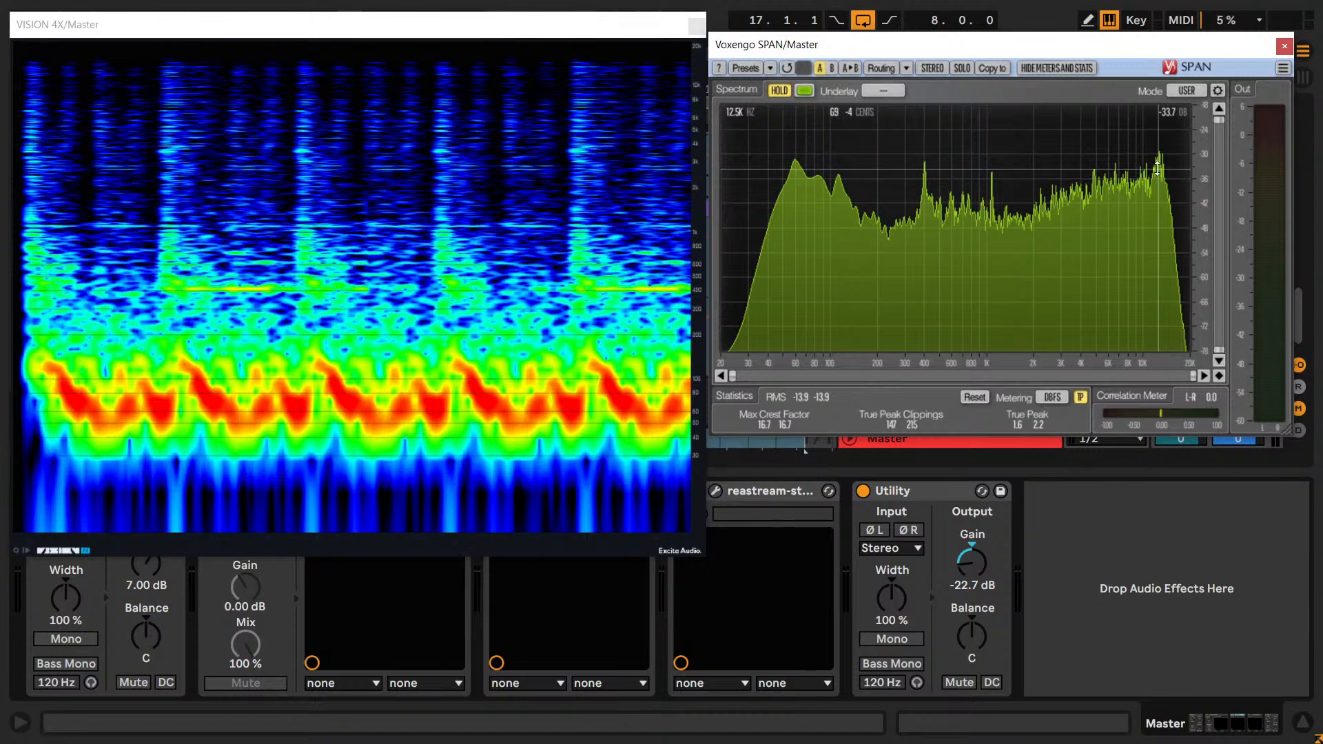
Close the VISION 4X window and remove that plug-in from the Master.
key("ctrl")
key("ctrl")
left_click(696, 27)
left_click_drag(830, 42, 221, 36)
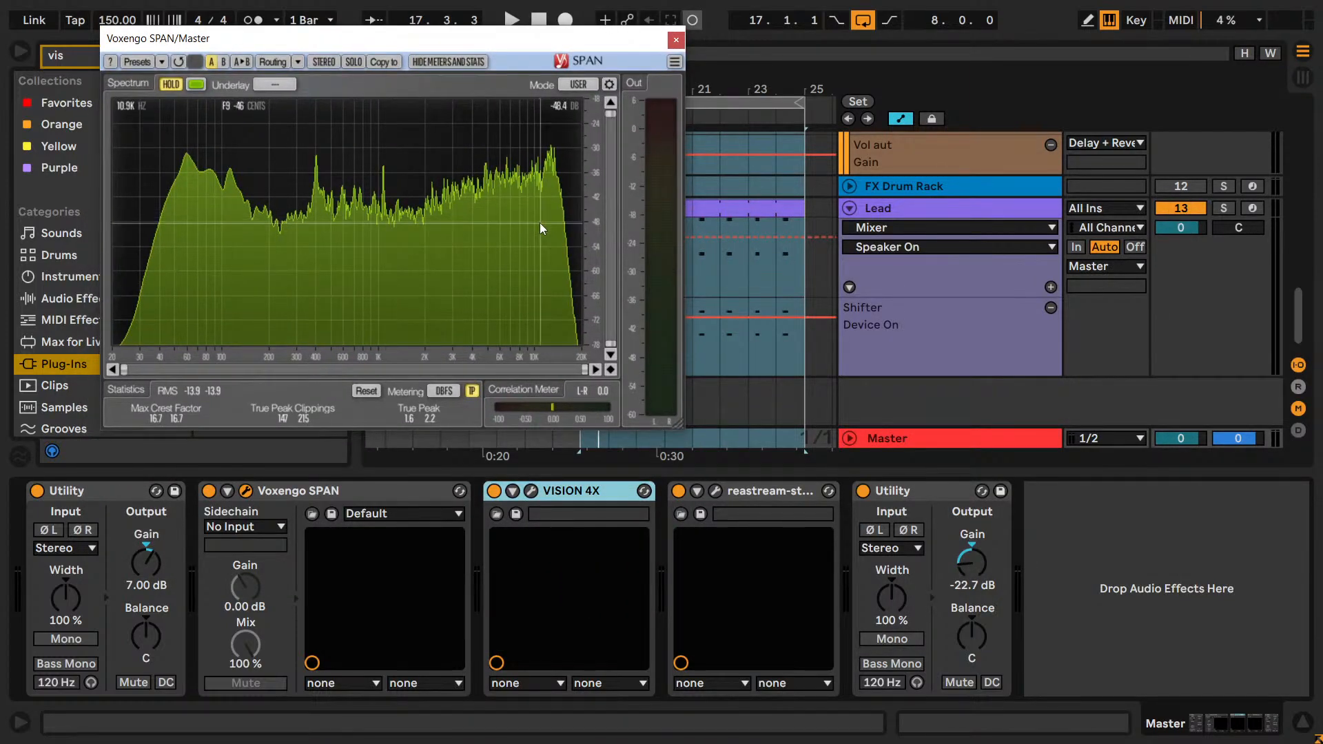
key("space")
left_click_drag(373, 40, 308, 36)
key("space")
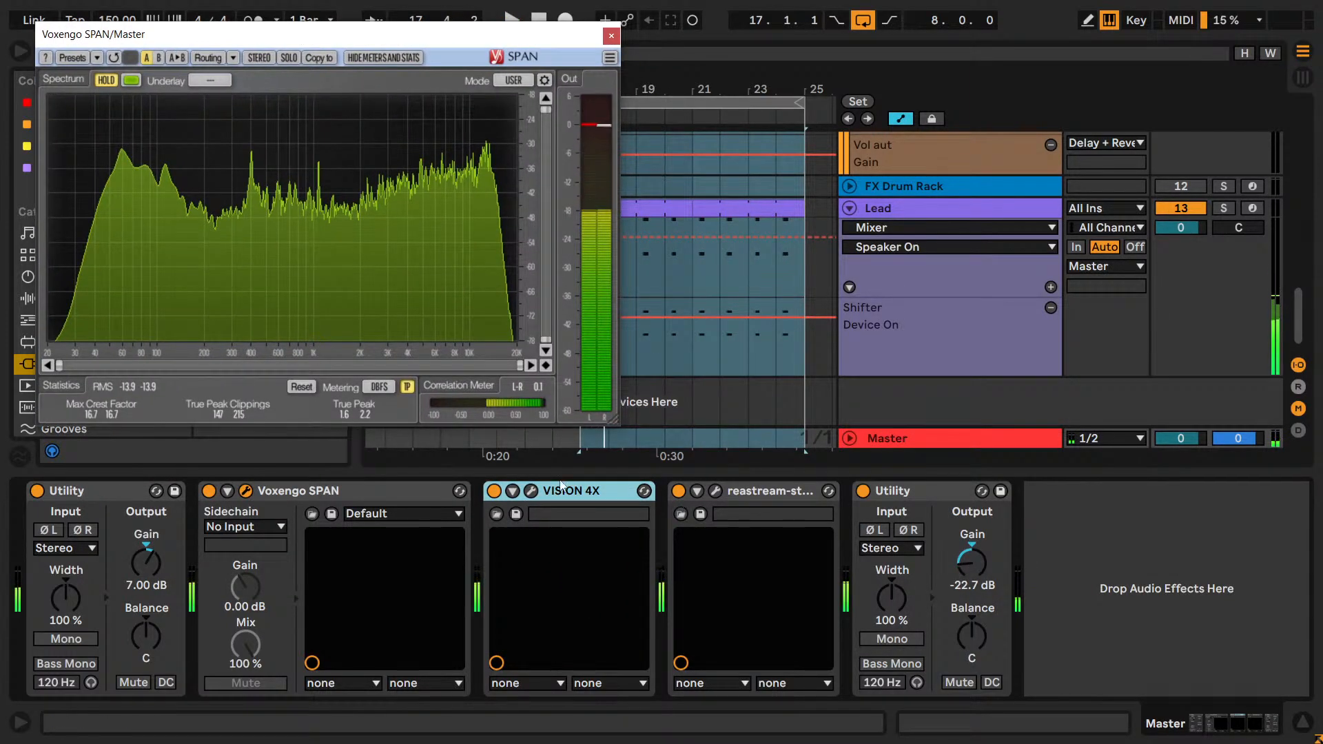
left_click(566, 492)
key("ctrl+d")
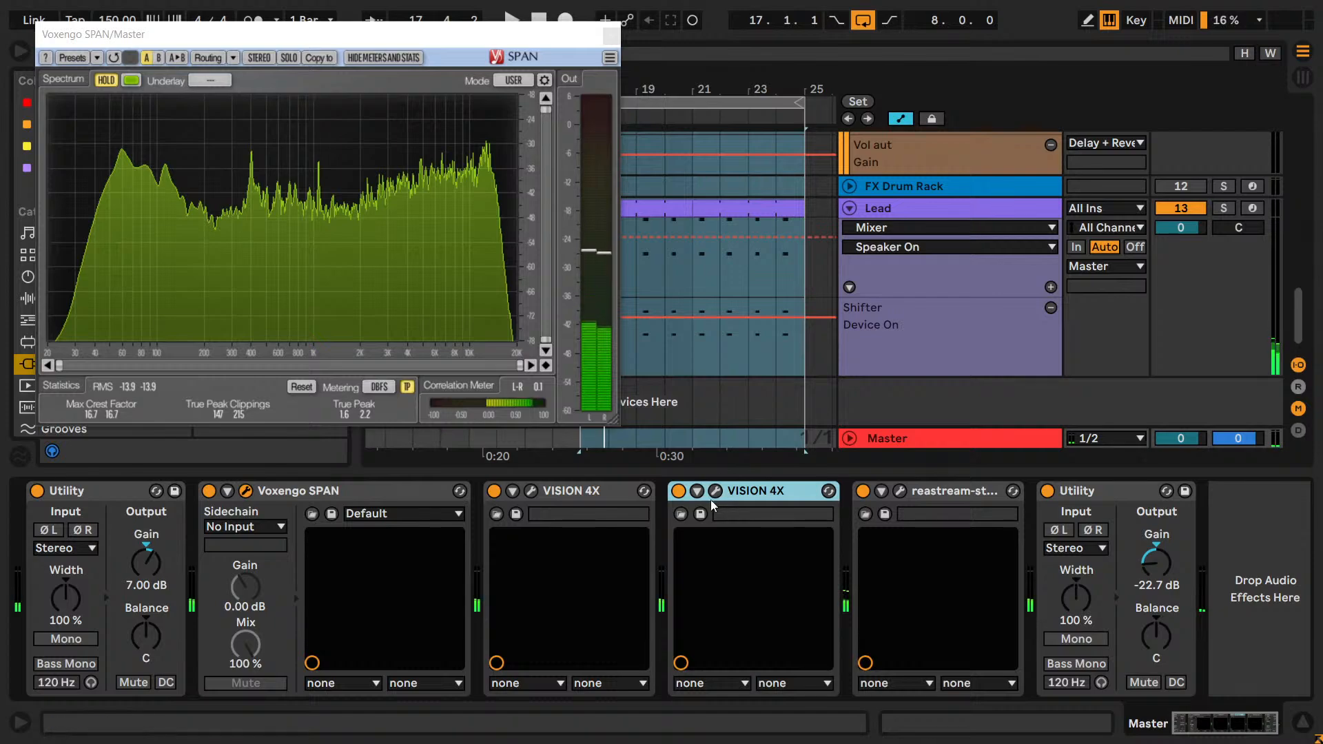
key("ctrl+z")
key("Delete")
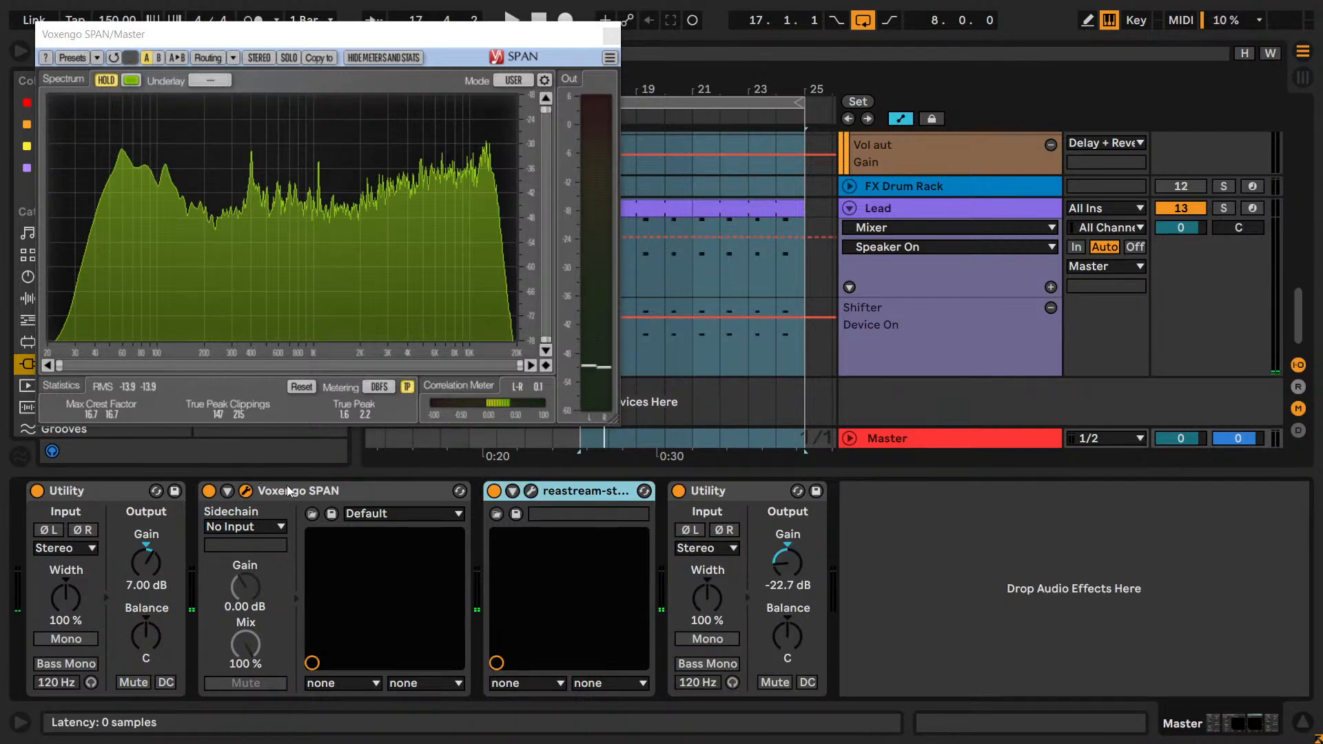
Duplicate SPAN on the Master, then solo the Reference track and briefly play it.
left_click(288, 490)
key("ctrl+d")
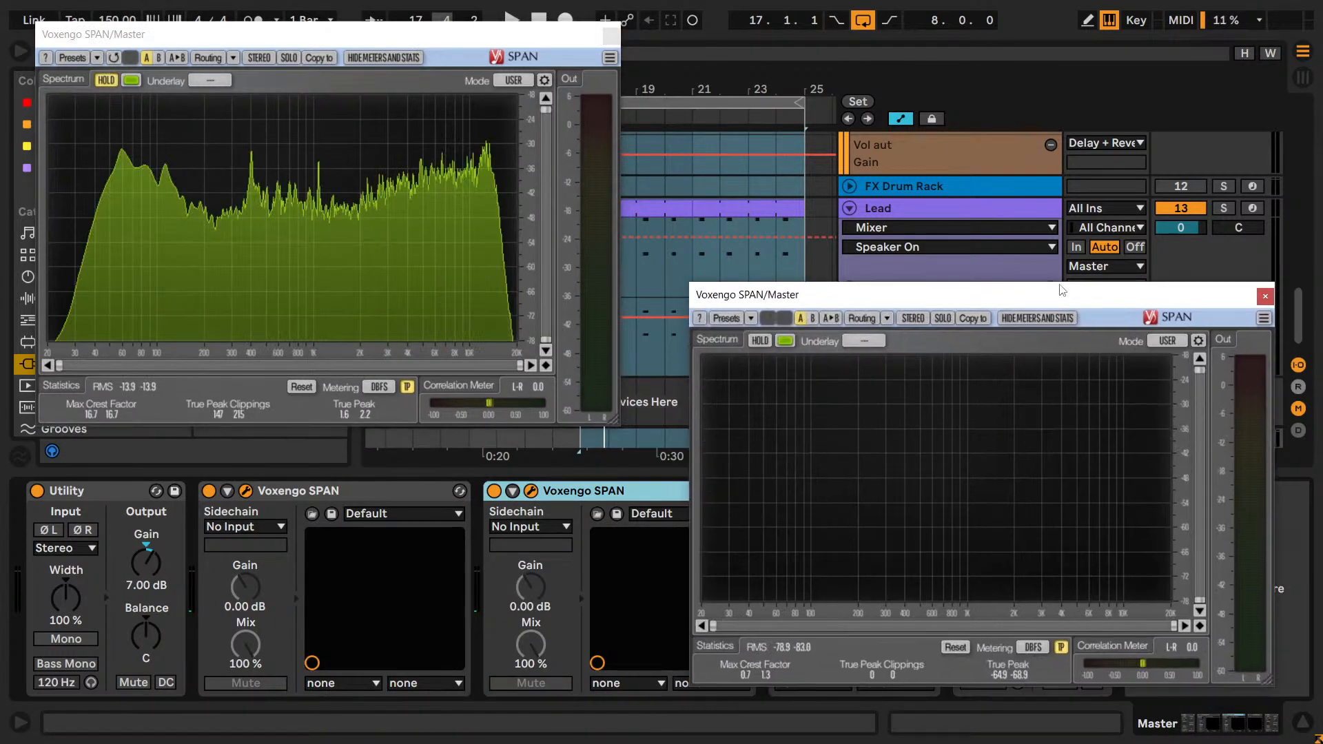
scroll(1210, 184, "up", 10)
left_click(1225, 142)
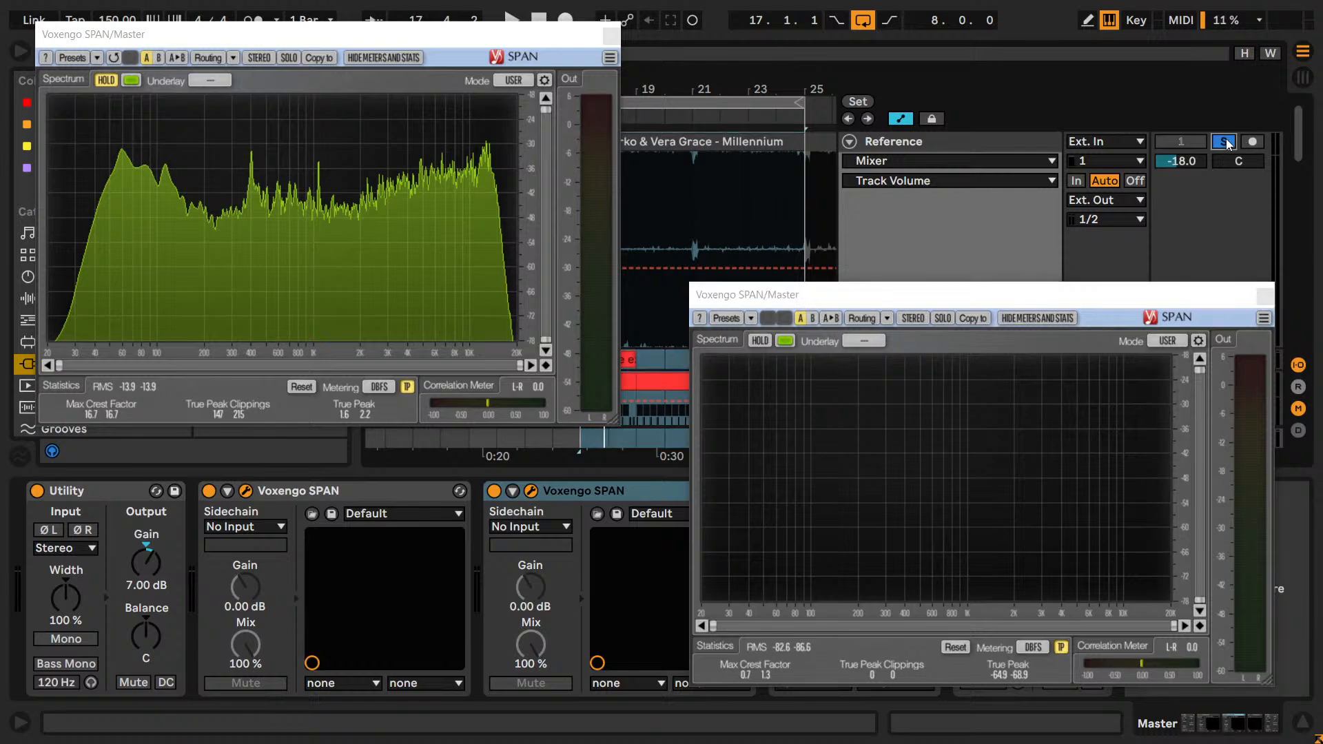
left_click_drag(492, 36, 463, 305)
key("space")
key("space")
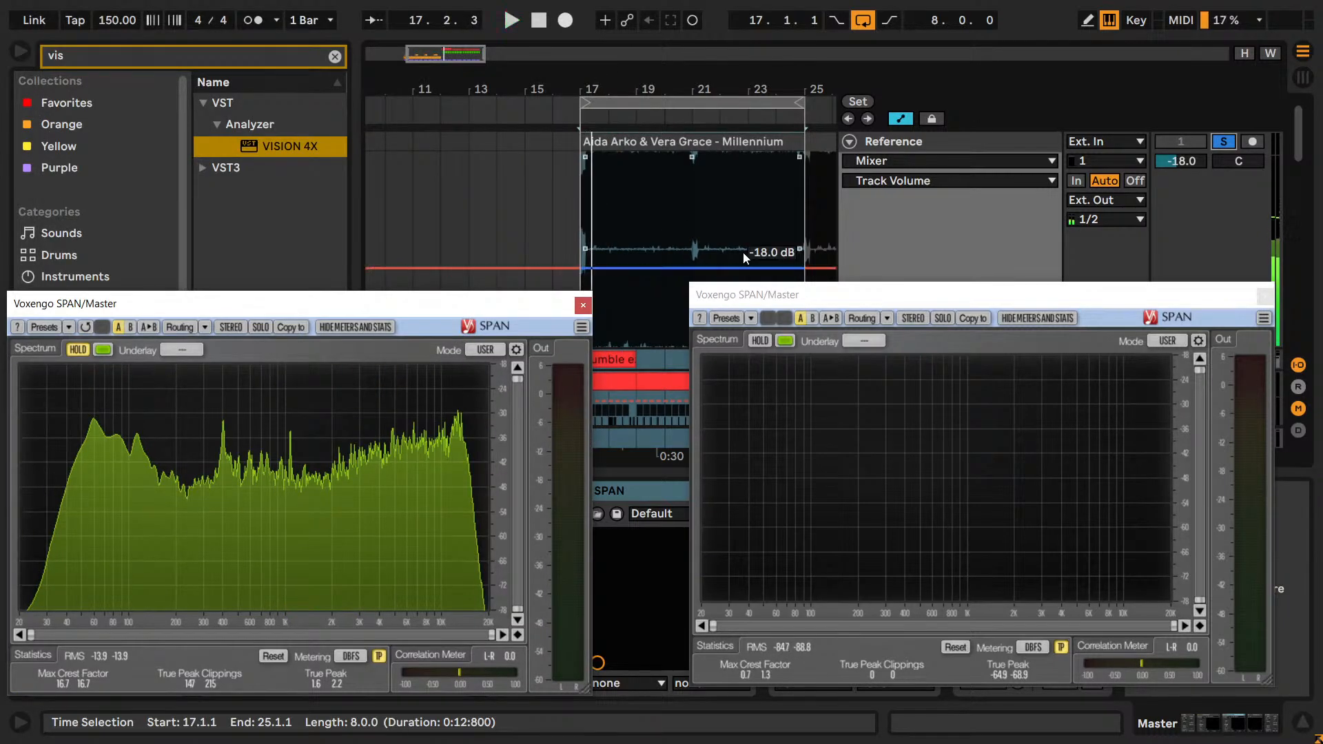
Remove the duplicate SPAN from the Master and put it on the Reference track instead.
left_click_drag(789, 303, 825, 267)
left_click(1271, 258)
left_click(660, 493)
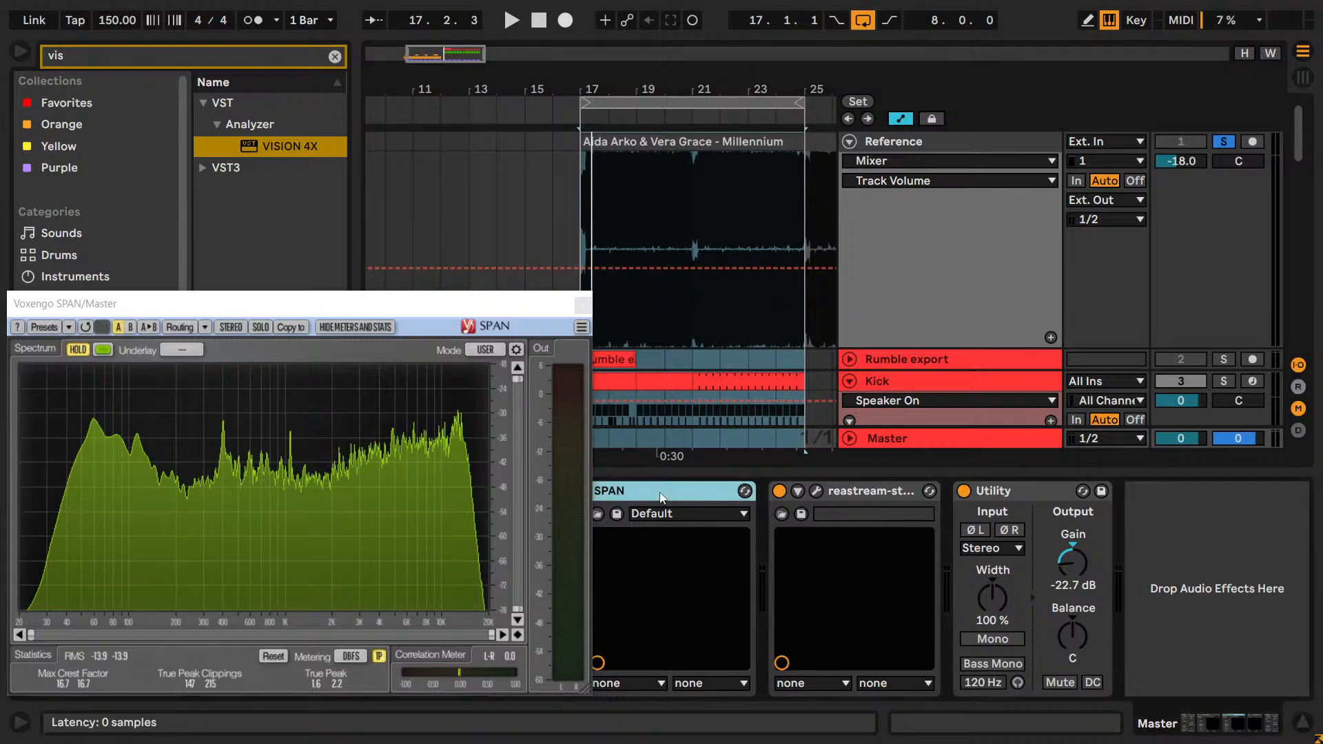
key("Delete")
left_click(917, 140)
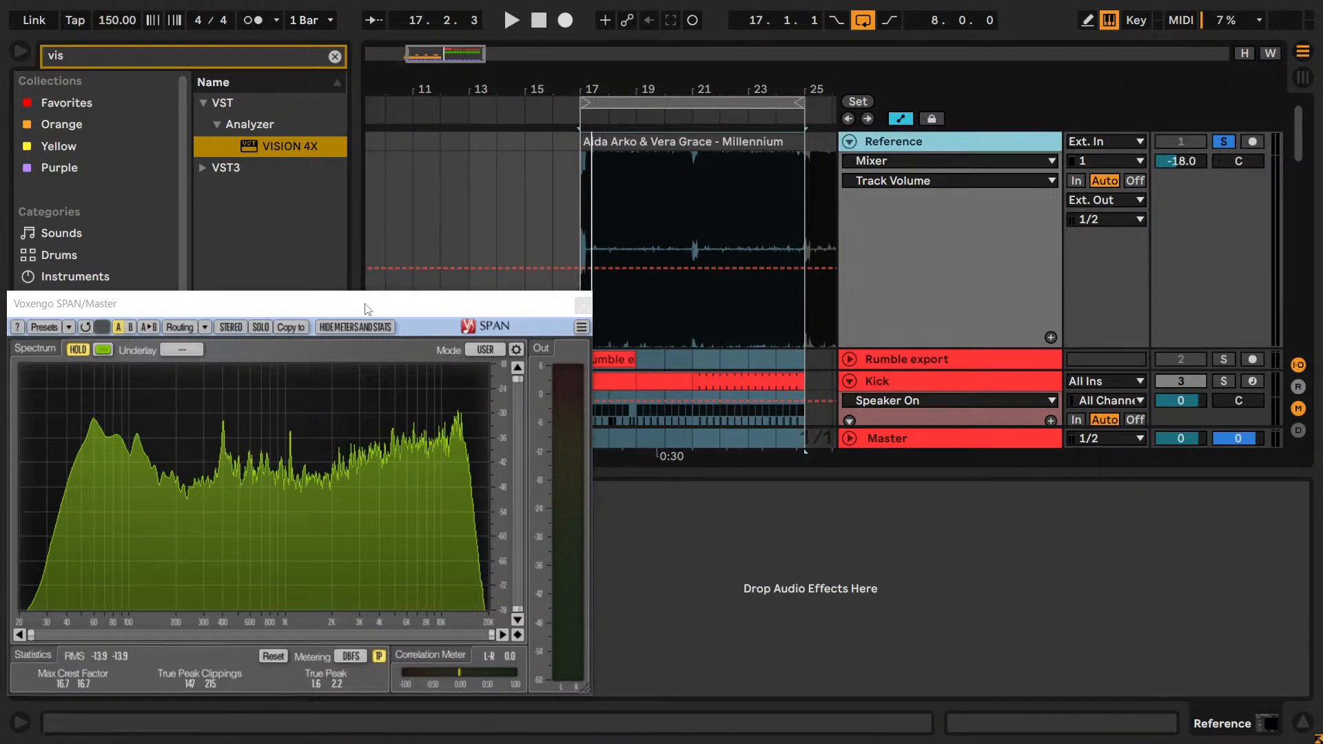
left_click_drag(365, 306, 457, 27)
left_click(77, 490)
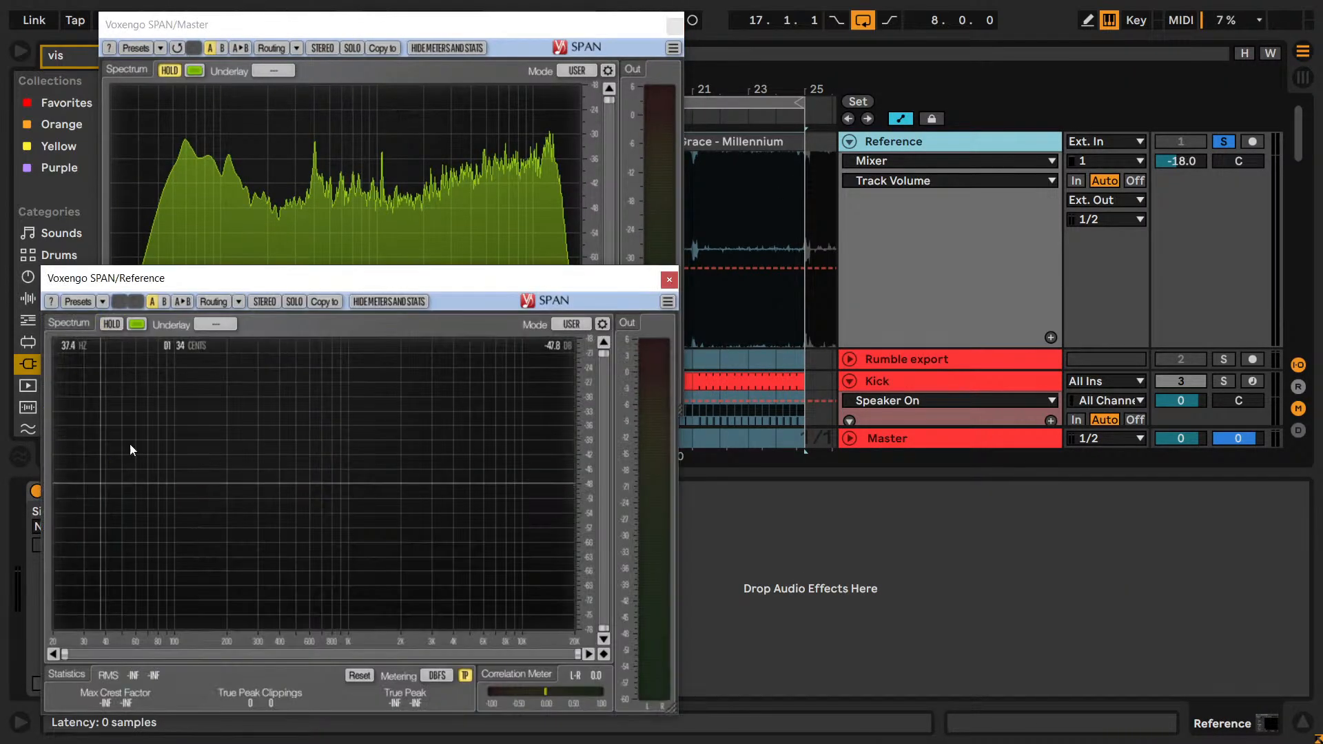
Paste another SPAN onto the Reference track, delete the first one there and open the remaining one's window.
left_click(670, 282)
left_click(675, 531)
key("ctrl+v")
left_click(147, 488)
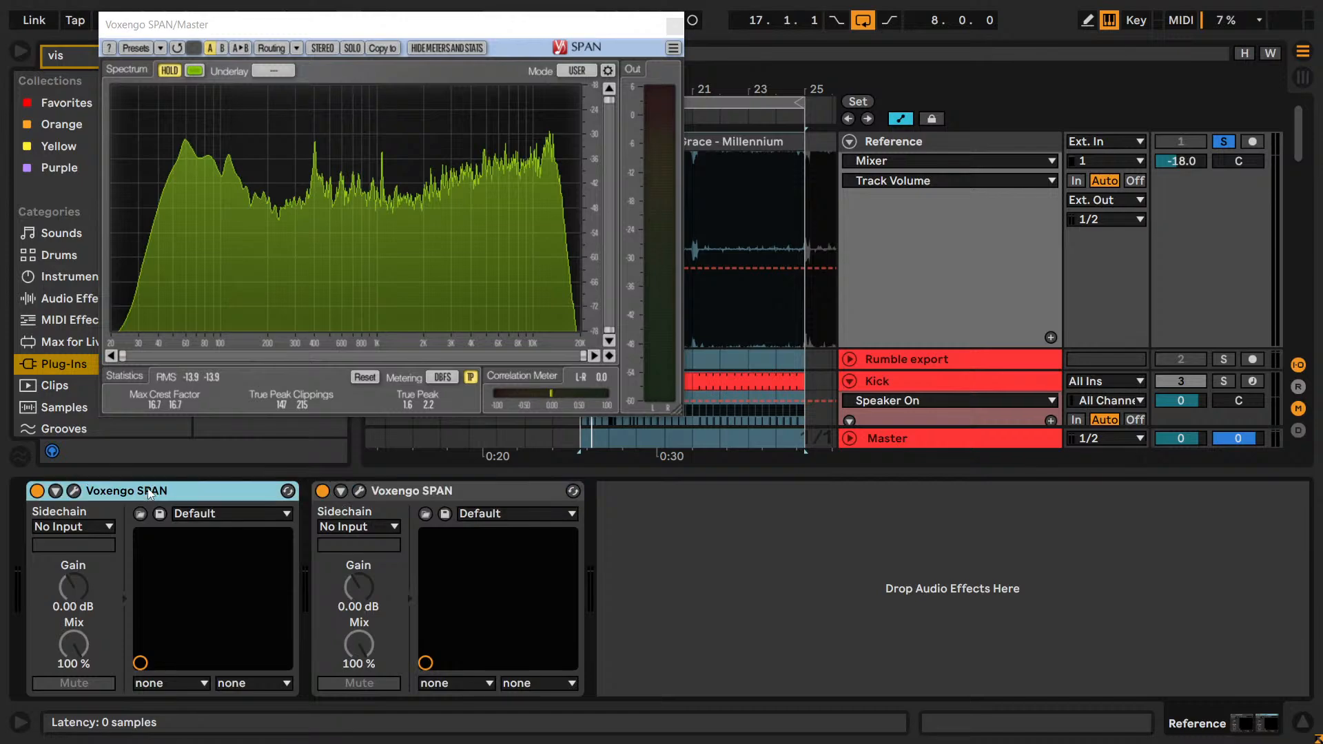
key("Delete")
left_click(73, 490)
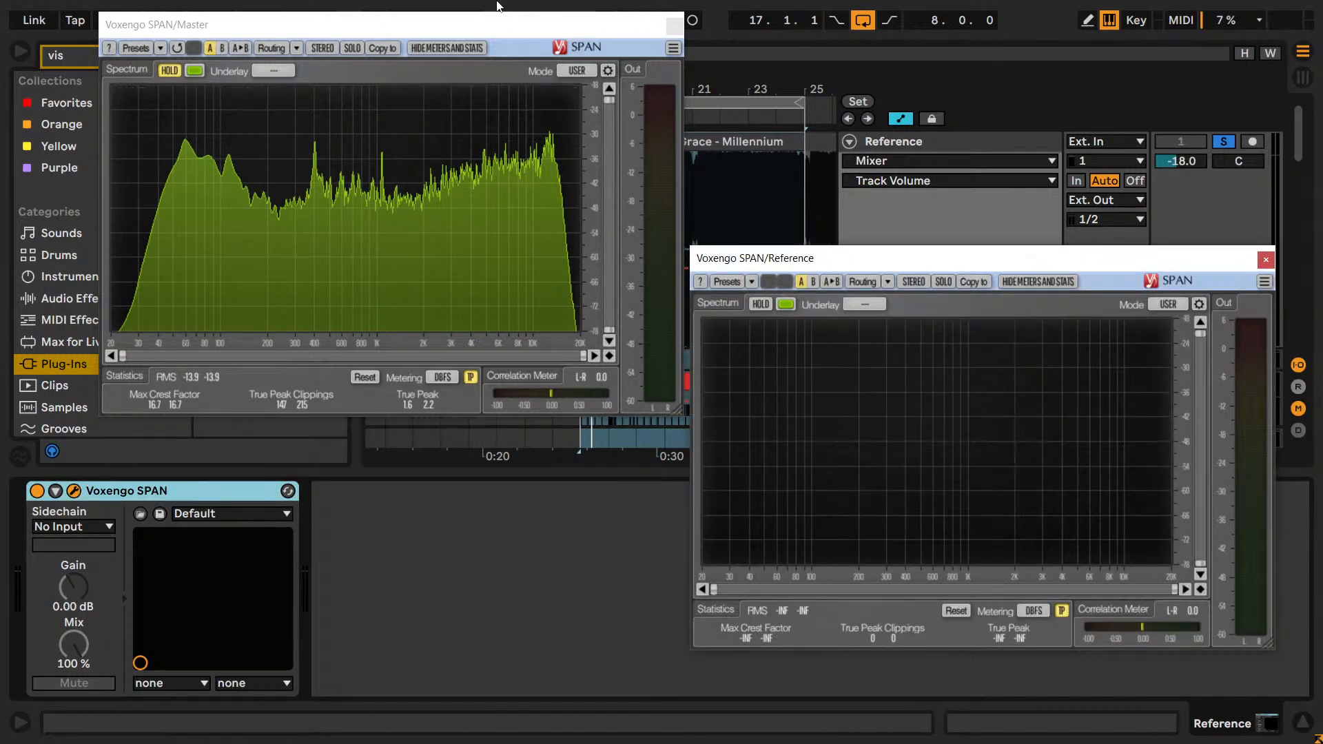
Place the Master and Reference SPAN windows side by side and play the reference with spectrum hold on to compare both curves.
left_click_drag(510, 31, 437, 51)
left_click_drag(798, 253, 748, 96)
key("space")
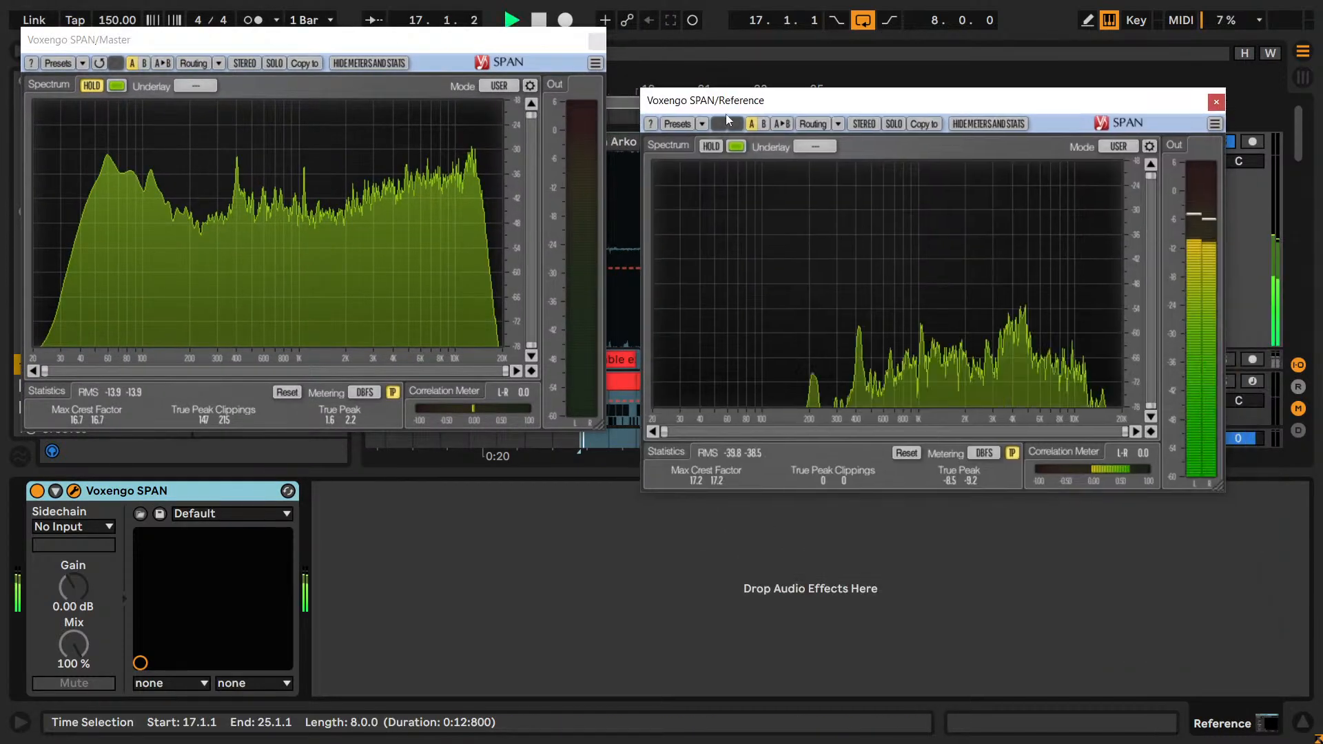
left_click(710, 146)
left_click_drag(728, 109, 756, 263)
key("ctrl")
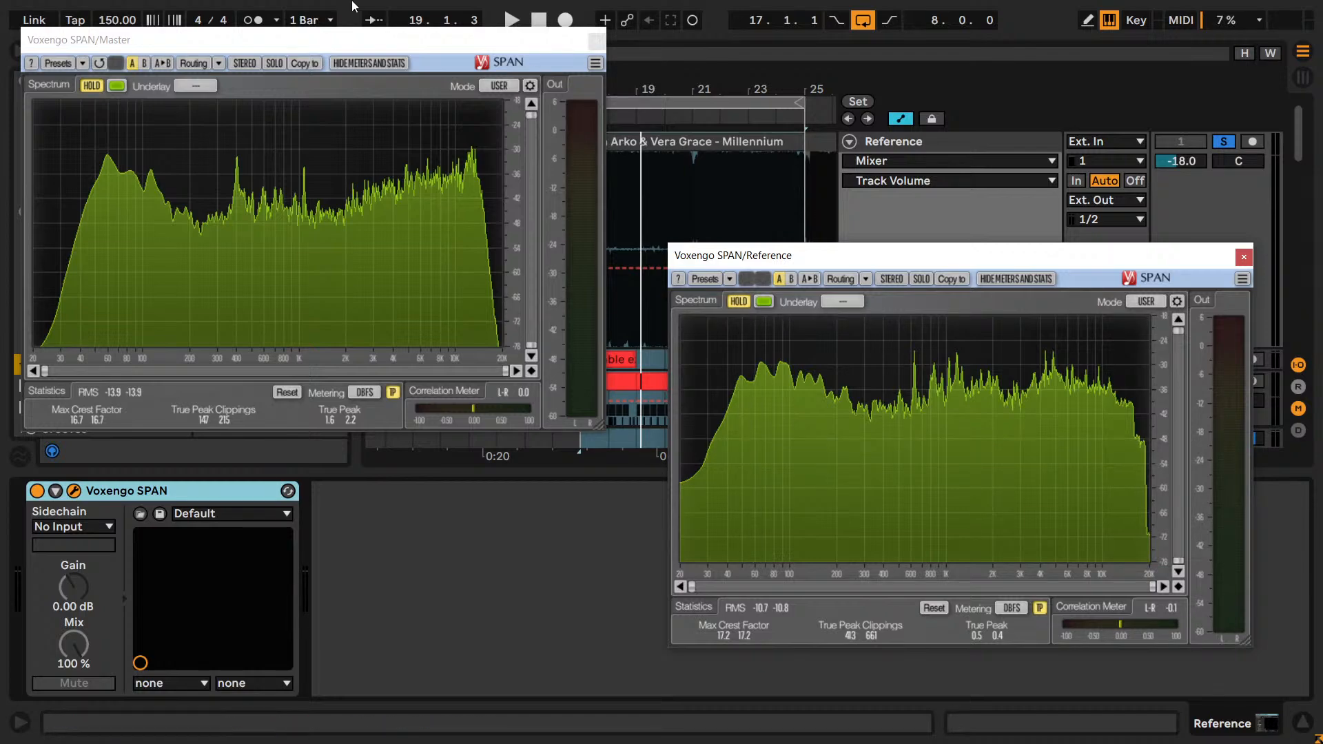
left_click_drag(758, 249, 717, 41)
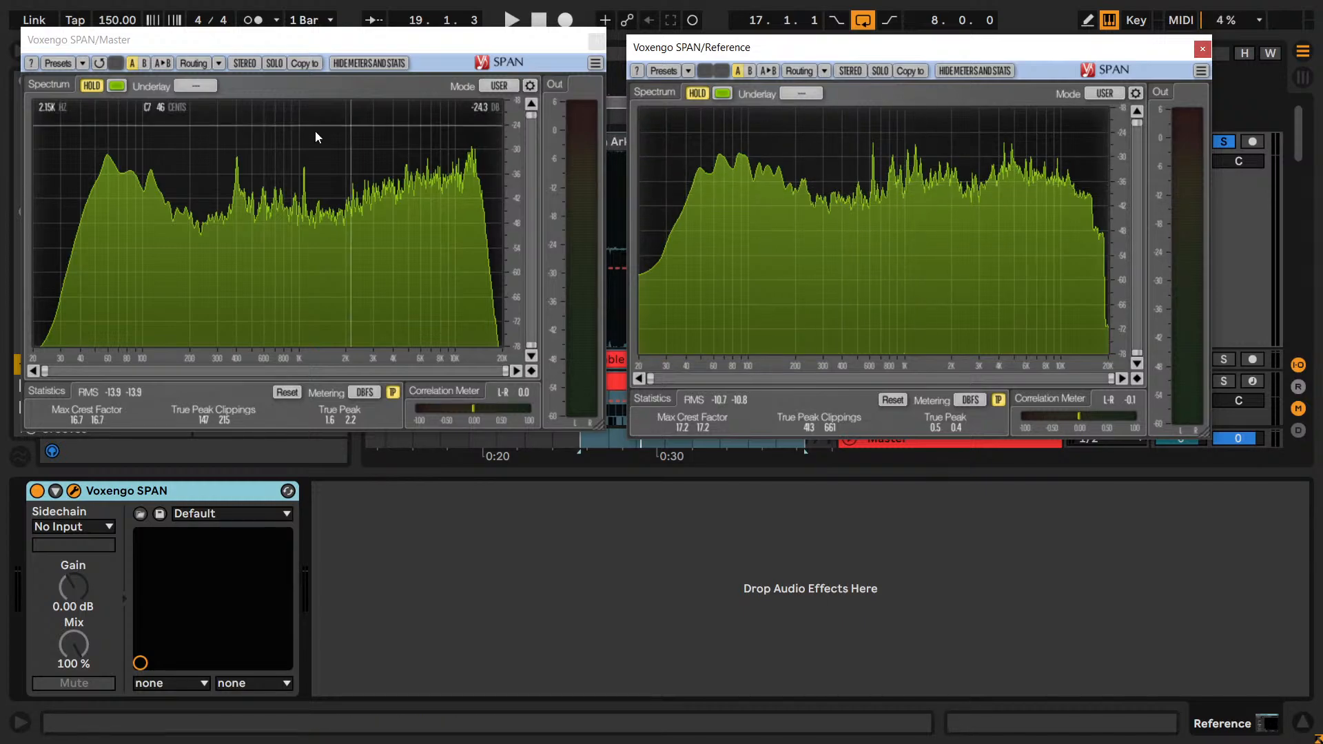
key("ctrl")
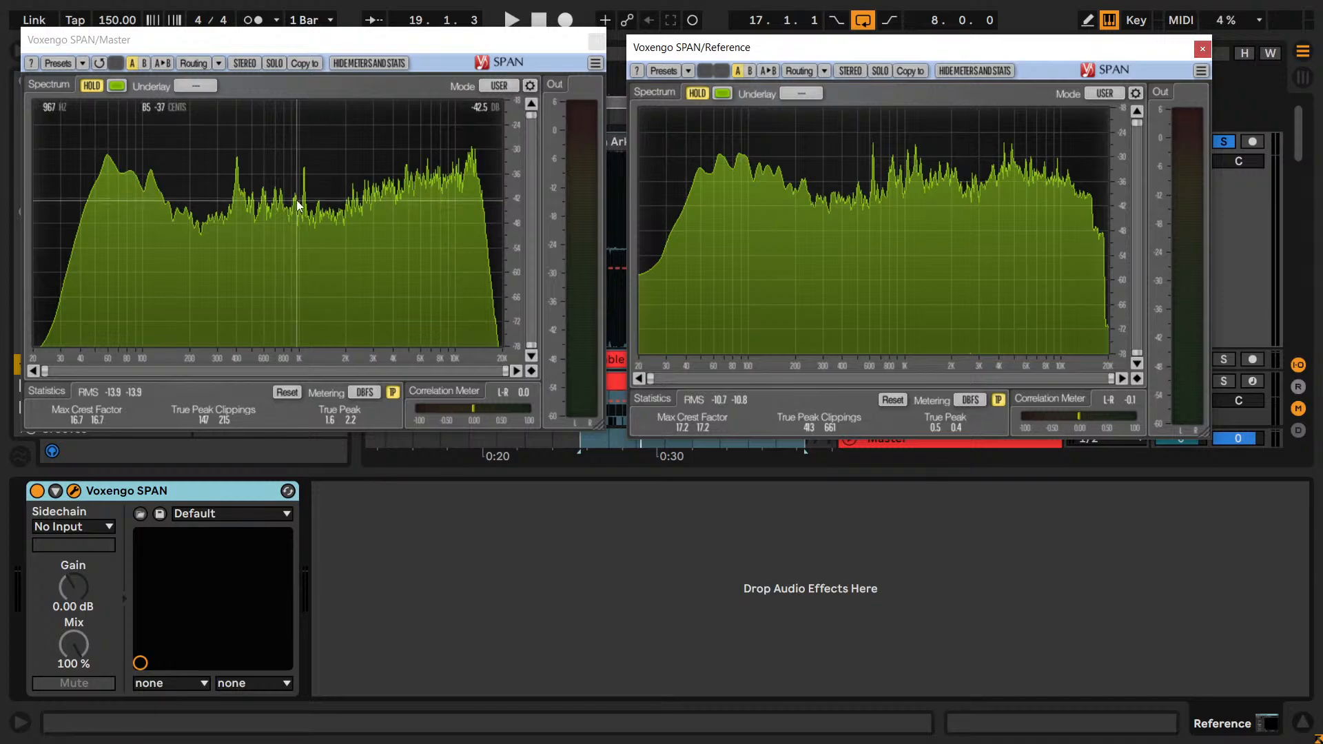
left_click(198, 211)
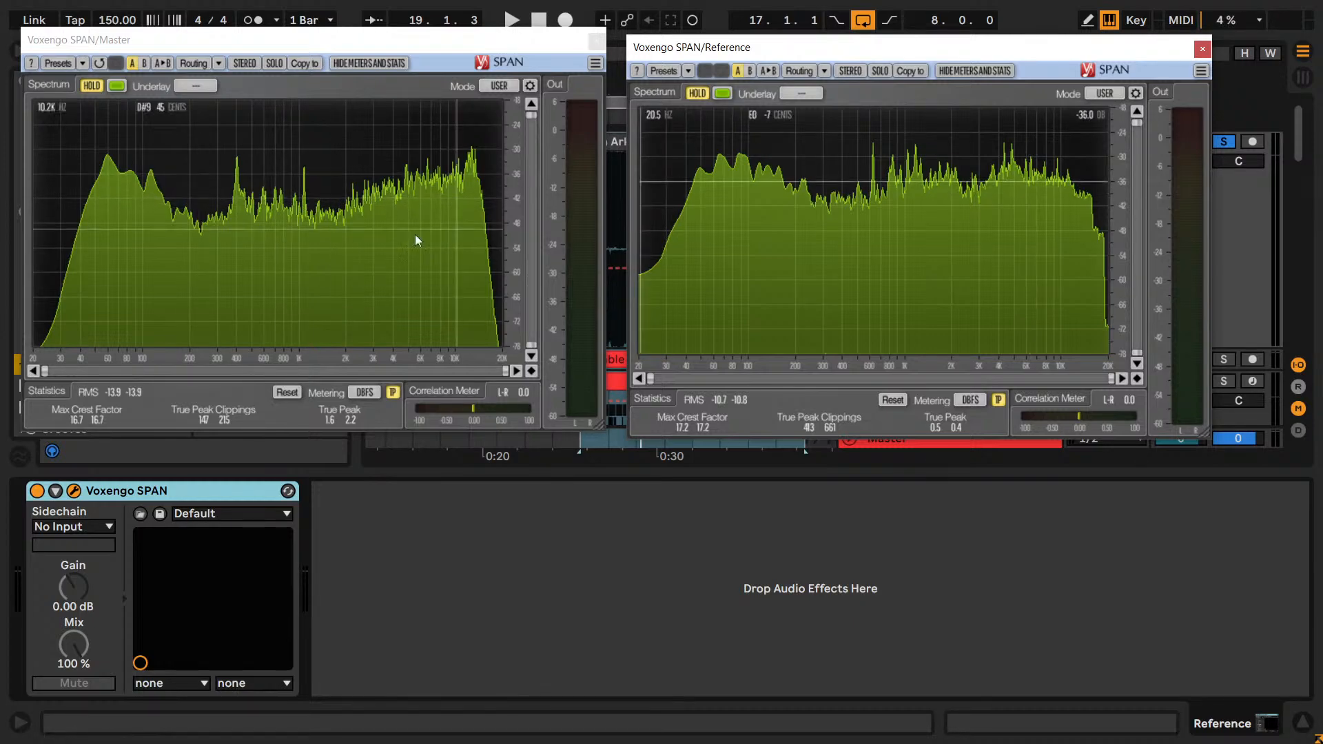
Close both SPAN windows, then unsolo and collapse the Reference track.
left_click(596, 41)
left_click(1201, 50)
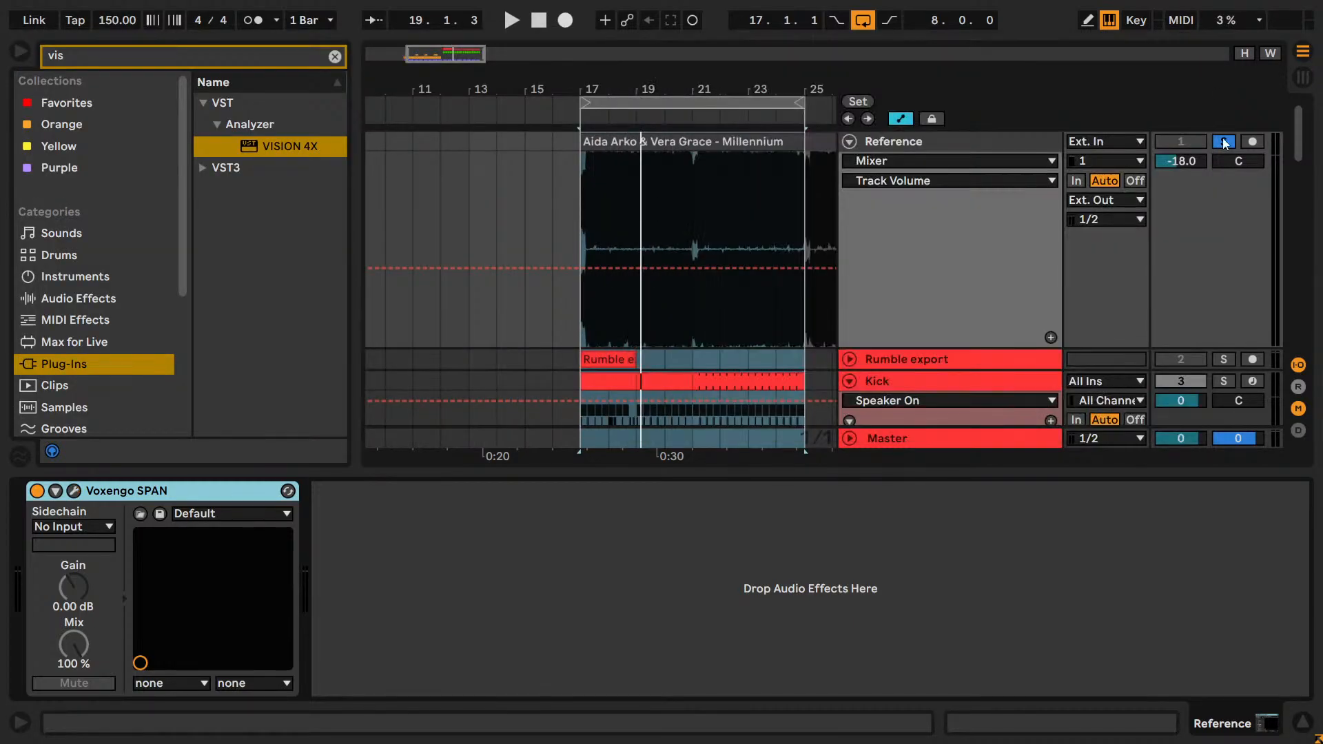
left_click(849, 141)
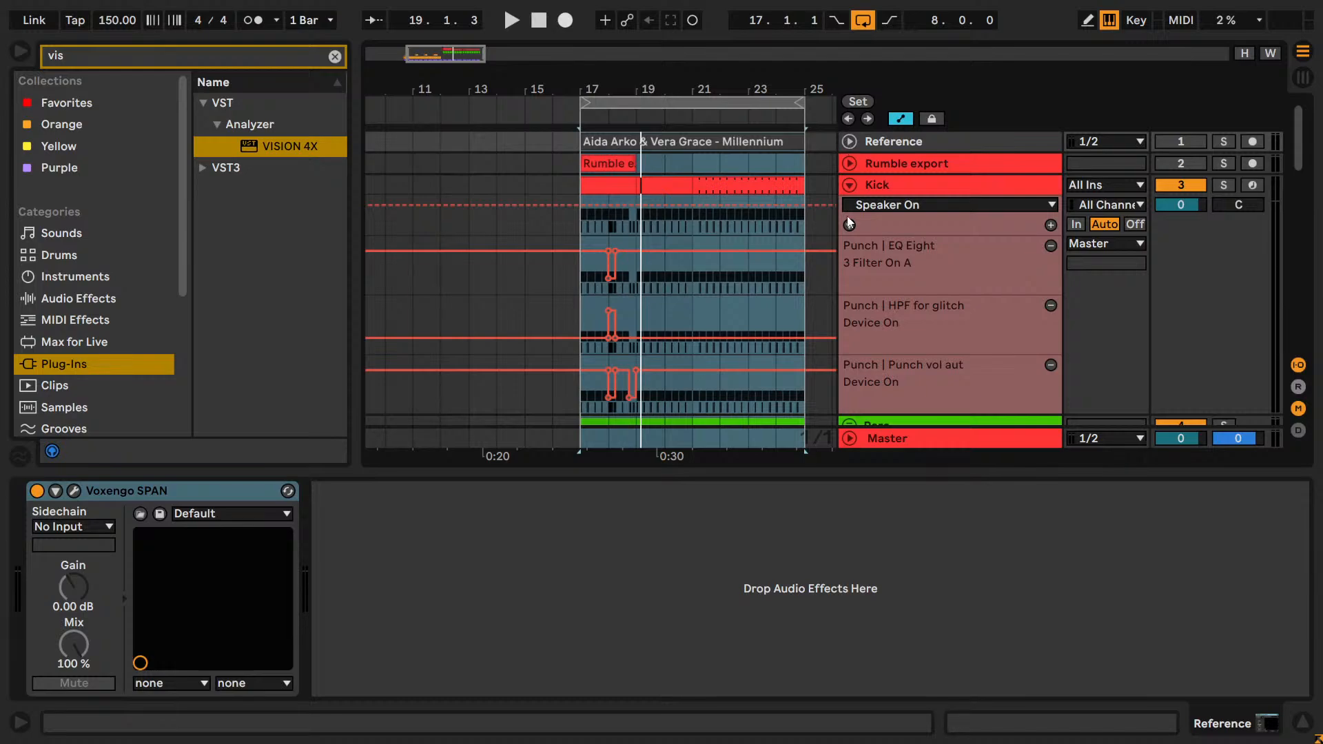
Play the loop from bar 17 with the Lead track in view and clear the plug-in search.
scroll(846, 216, "down", 5)
key("space")
scroll(846, 217, "down", 5)
scroll(846, 217, "down", 6)
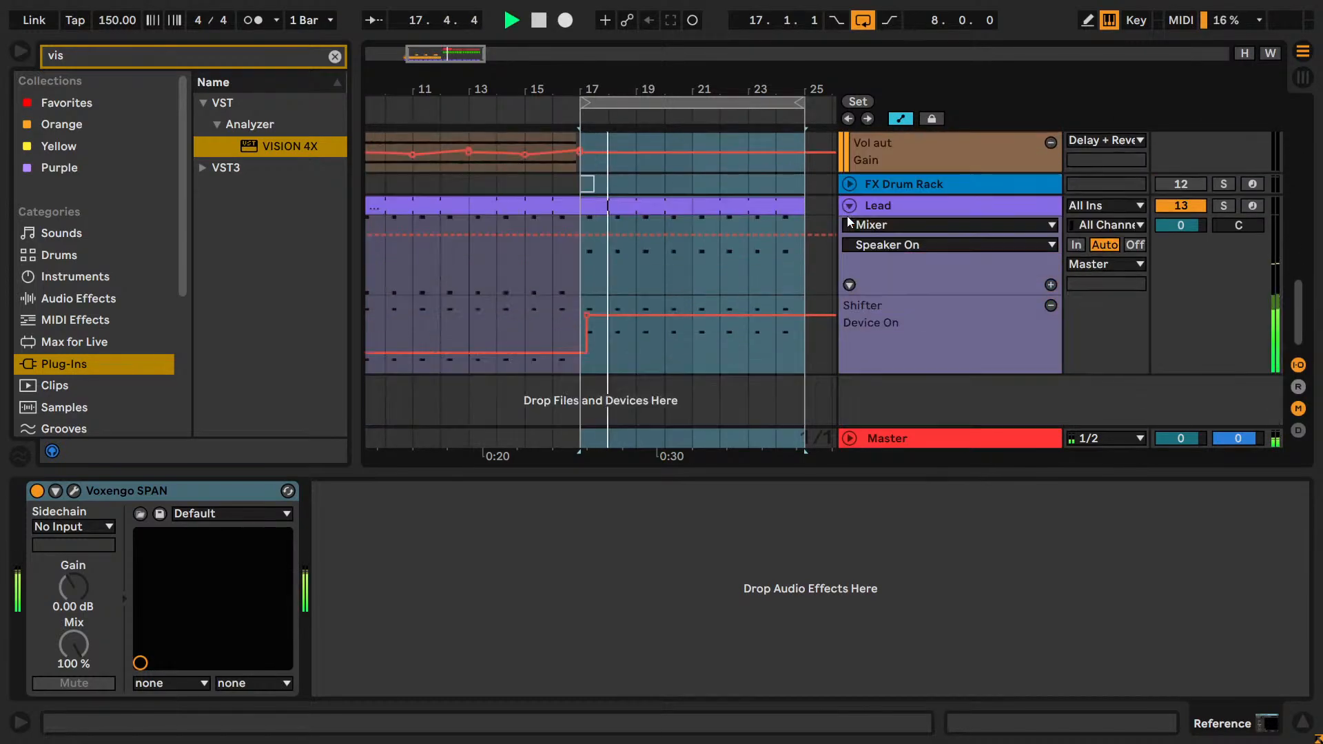
left_click(334, 57)
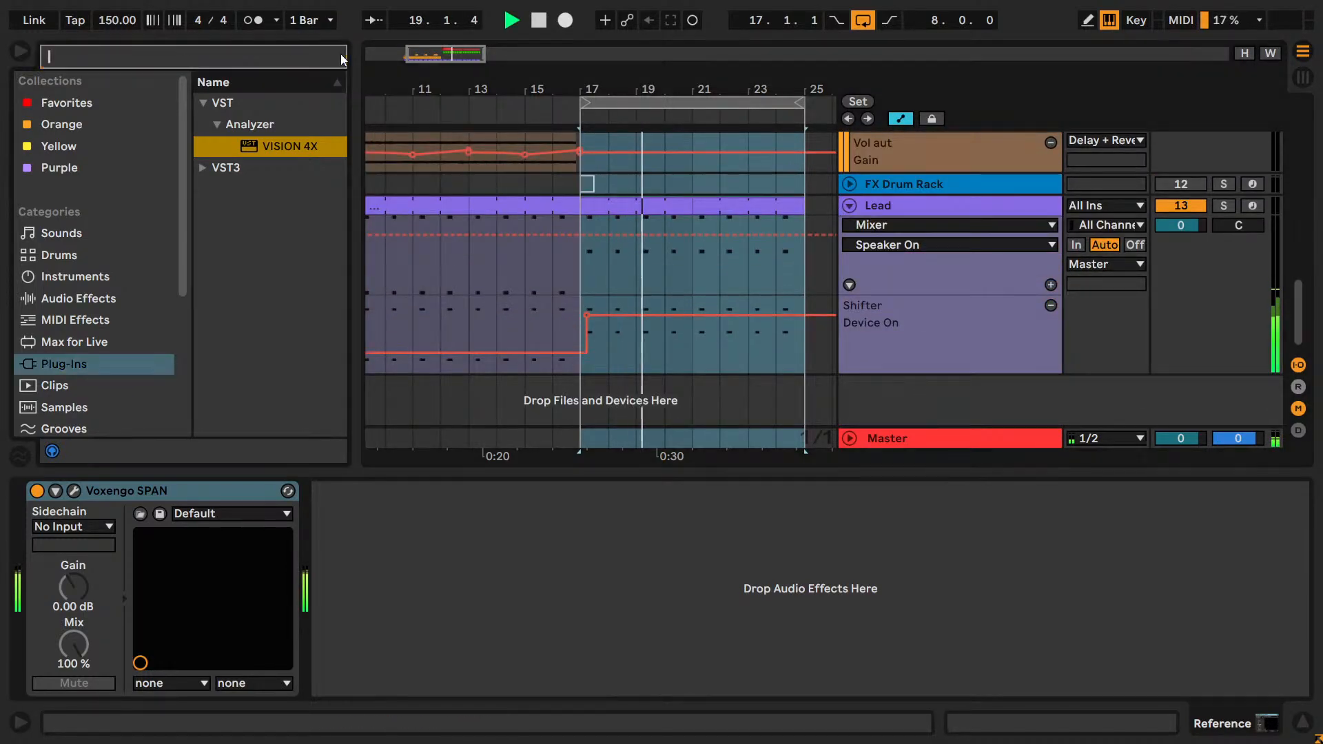
left_click_drag(430, 57, 412, 57)
Play the arrangement from bar 14 to check the Lead and pad transition into bar 17.
left_click(620, 287)
key("space")
key("space")
left_click(580, 281)
key("space")
key("space")
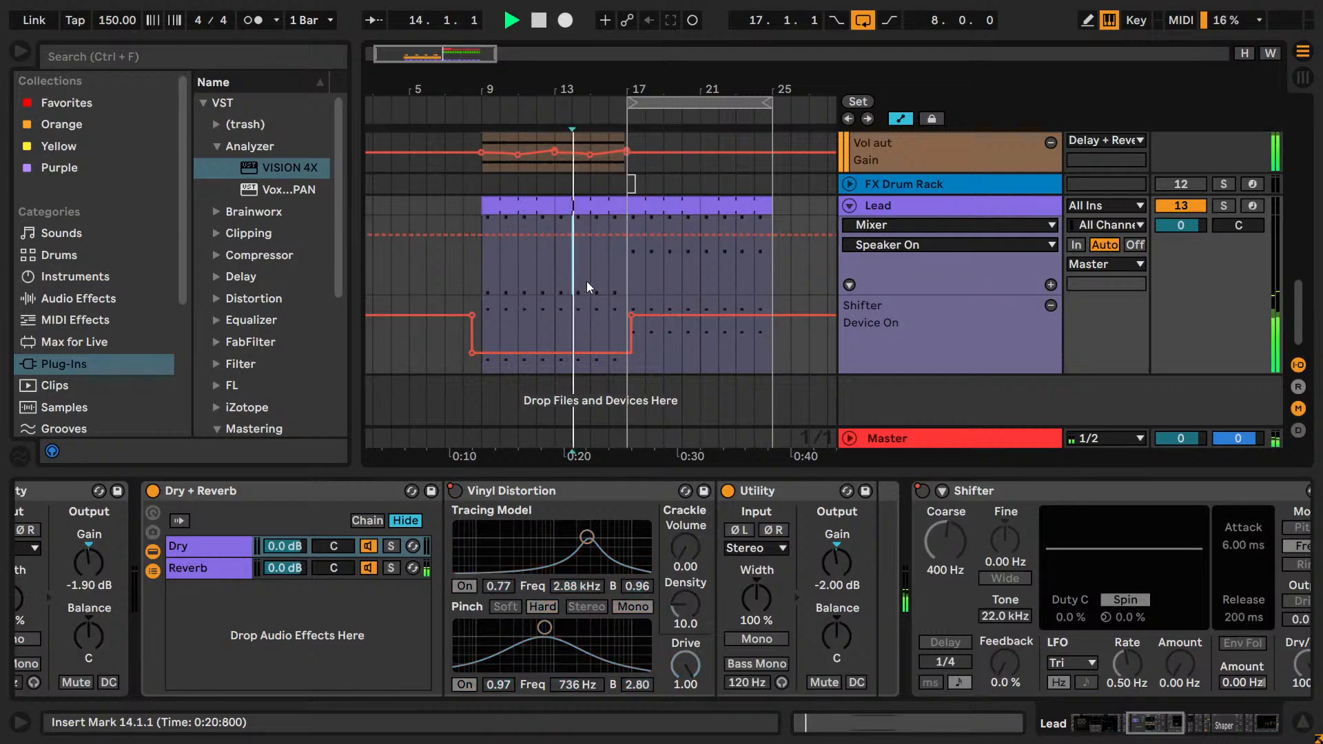
scroll(618, 287, "up", 4)
scroll(617, 288, "down", 3)
scroll(618, 287, "down", 1)
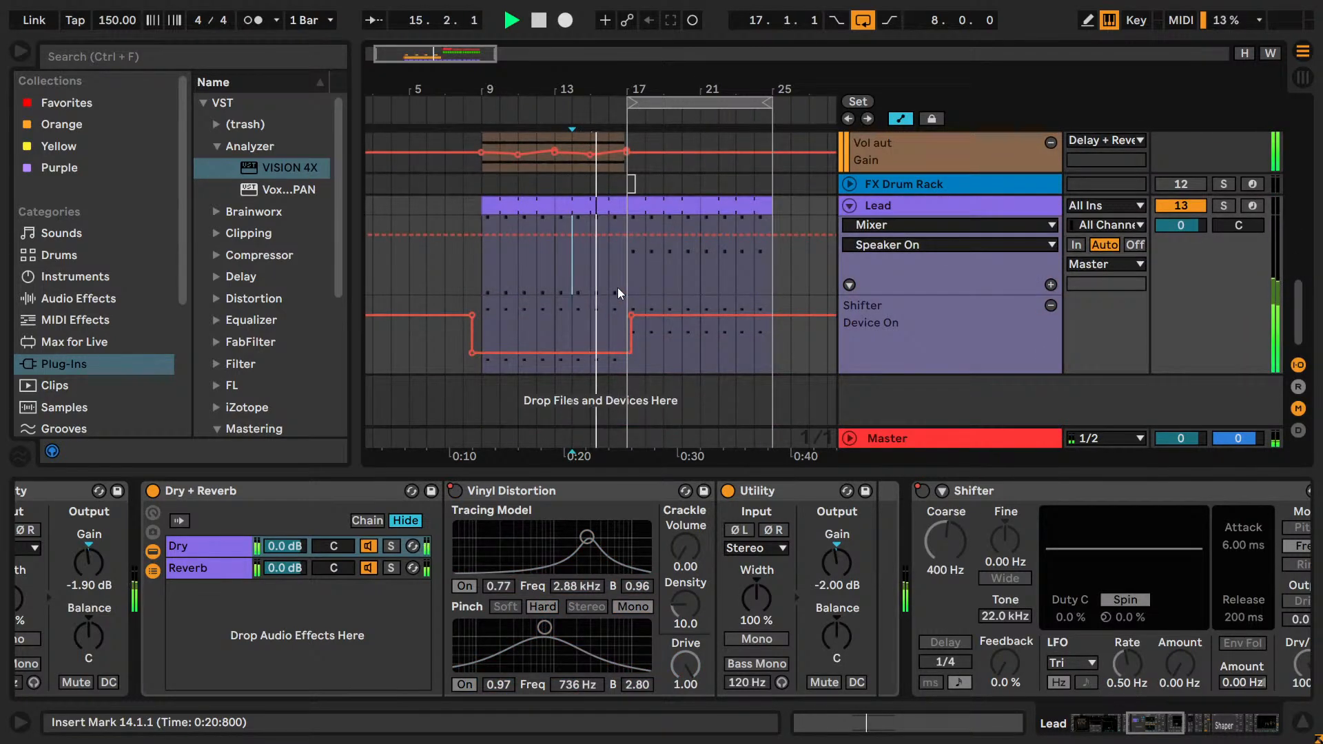
scroll(626, 291, "up", 2)
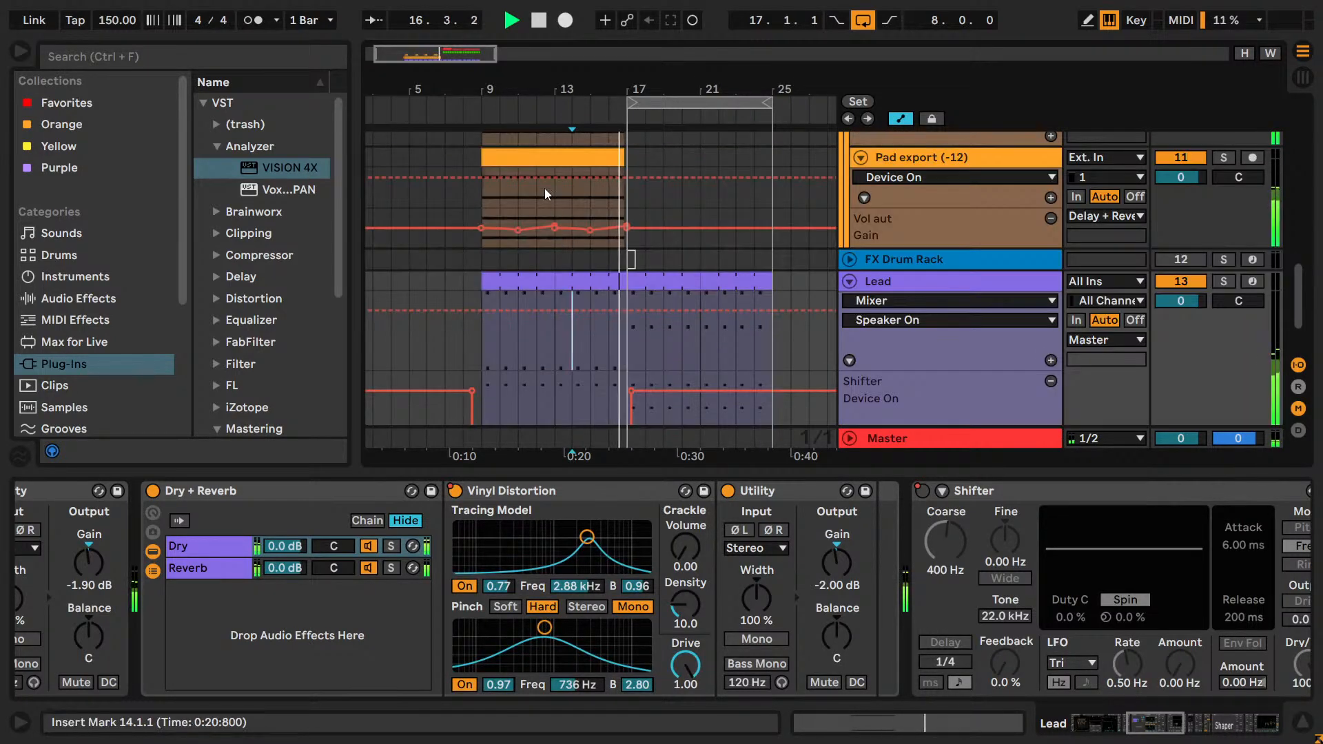
mouse_move(444, 53)
left_mouse_down()
mouse_move(440, 81)
mouse_move(438, 66)
mouse_move(450, 71)
left_mouse_up()
key("space")
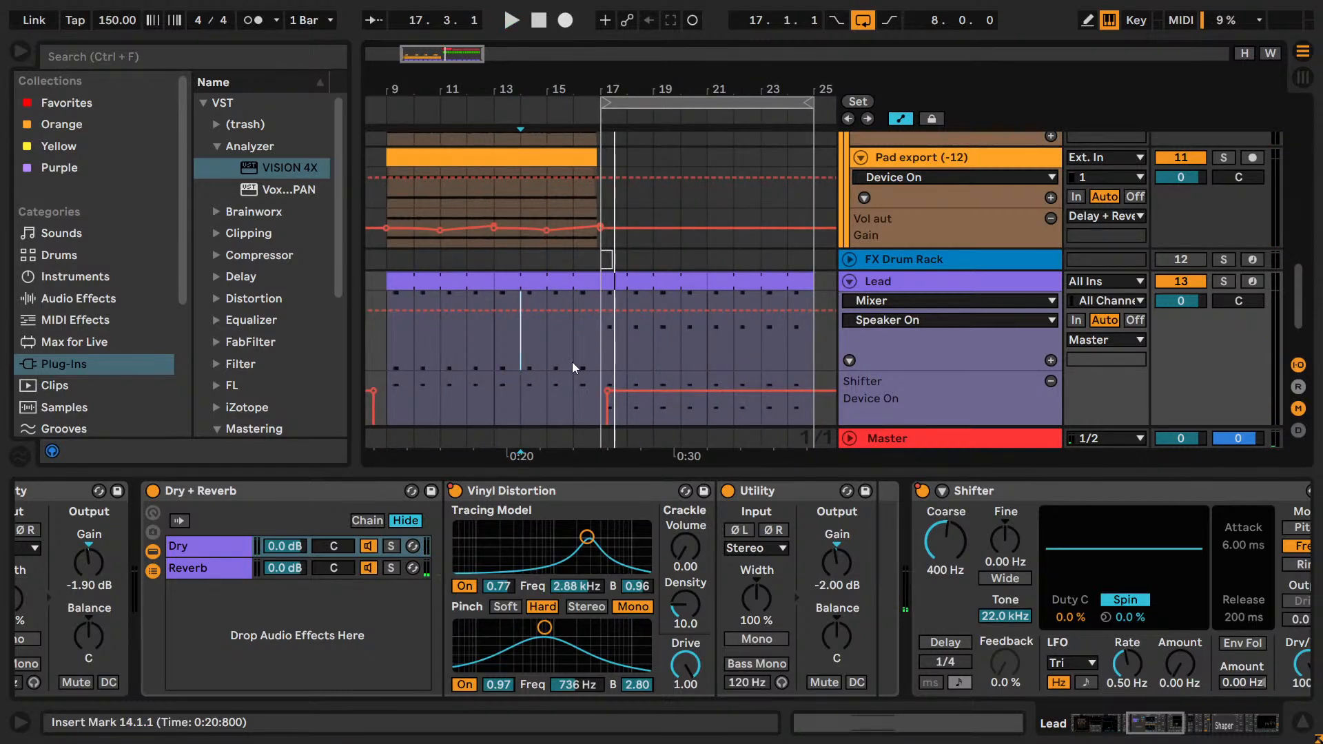
Audition the drop from bar 17 and the earlier section from bars 15 and 12 for comparison.
left_click(602, 343)
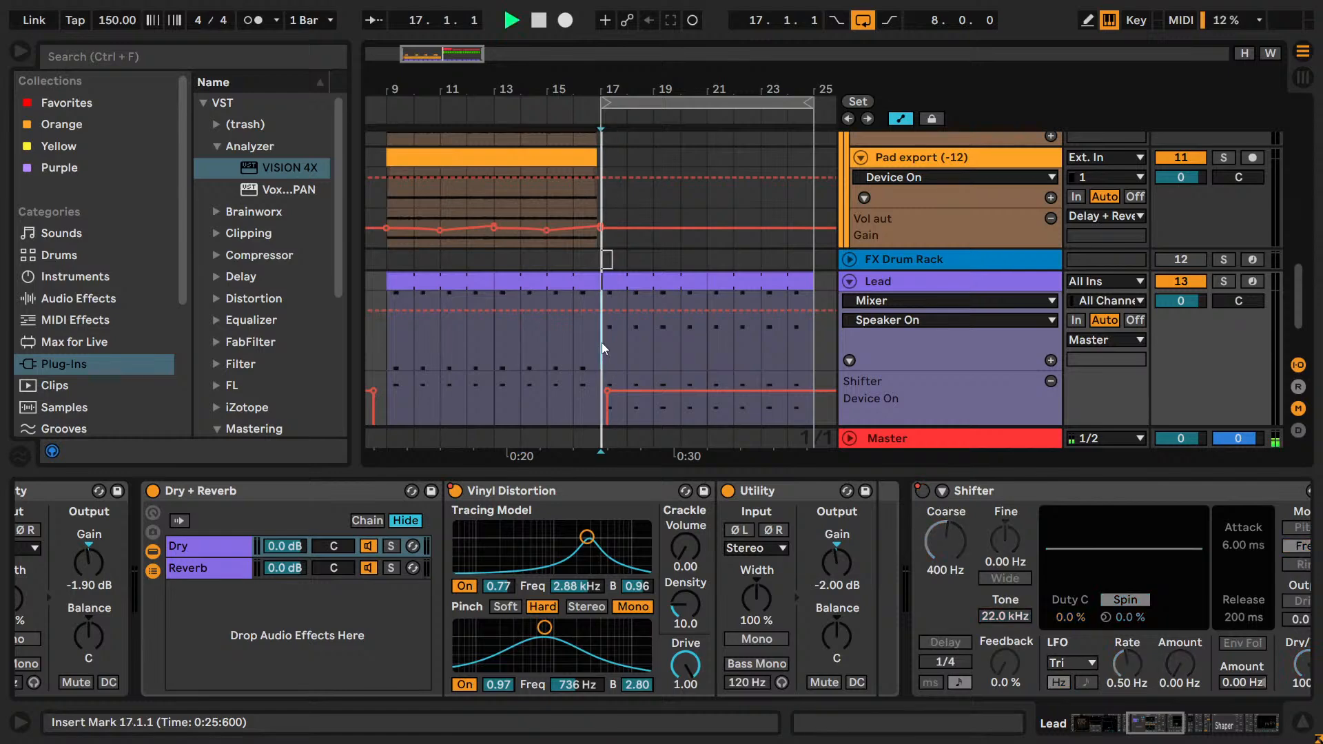
key("space")
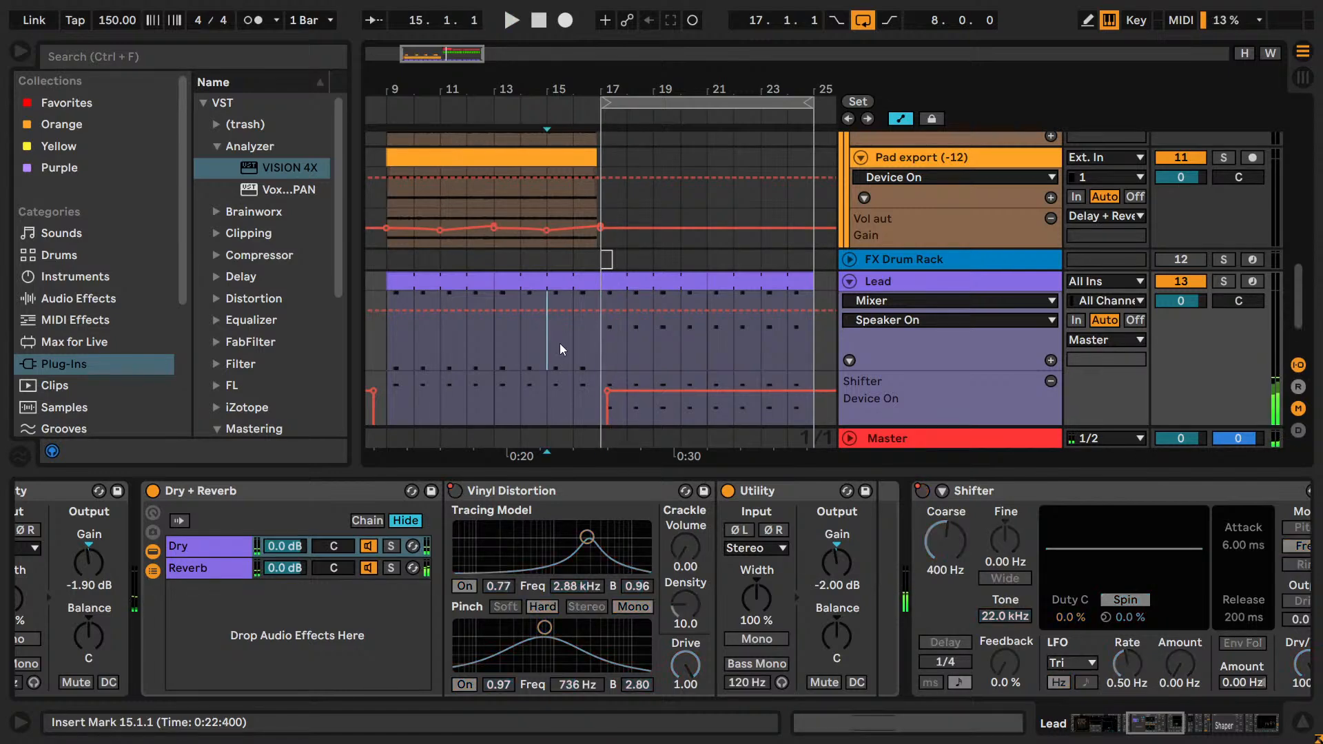
left_click(466, 350)
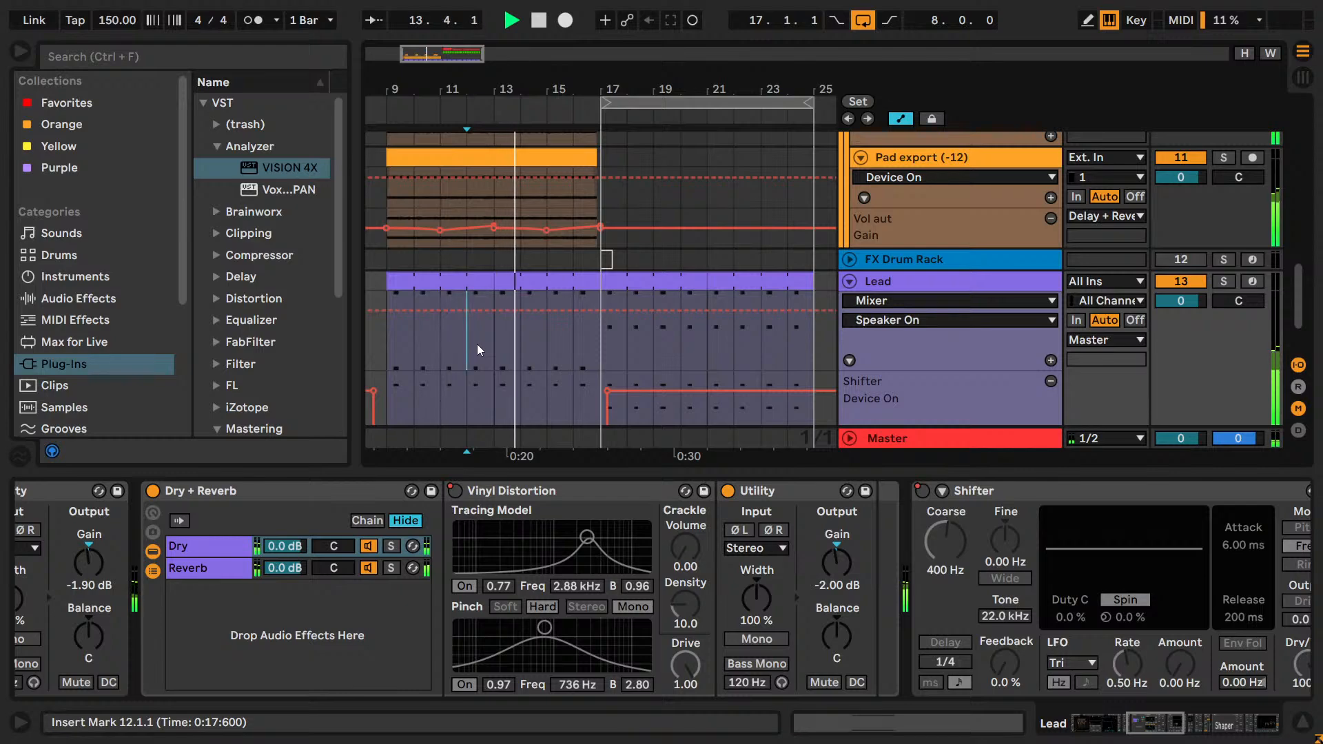
Extend the loop to start at bar 9 so it spans 16 bars, and play it.
left_click(394, 333)
key("space")
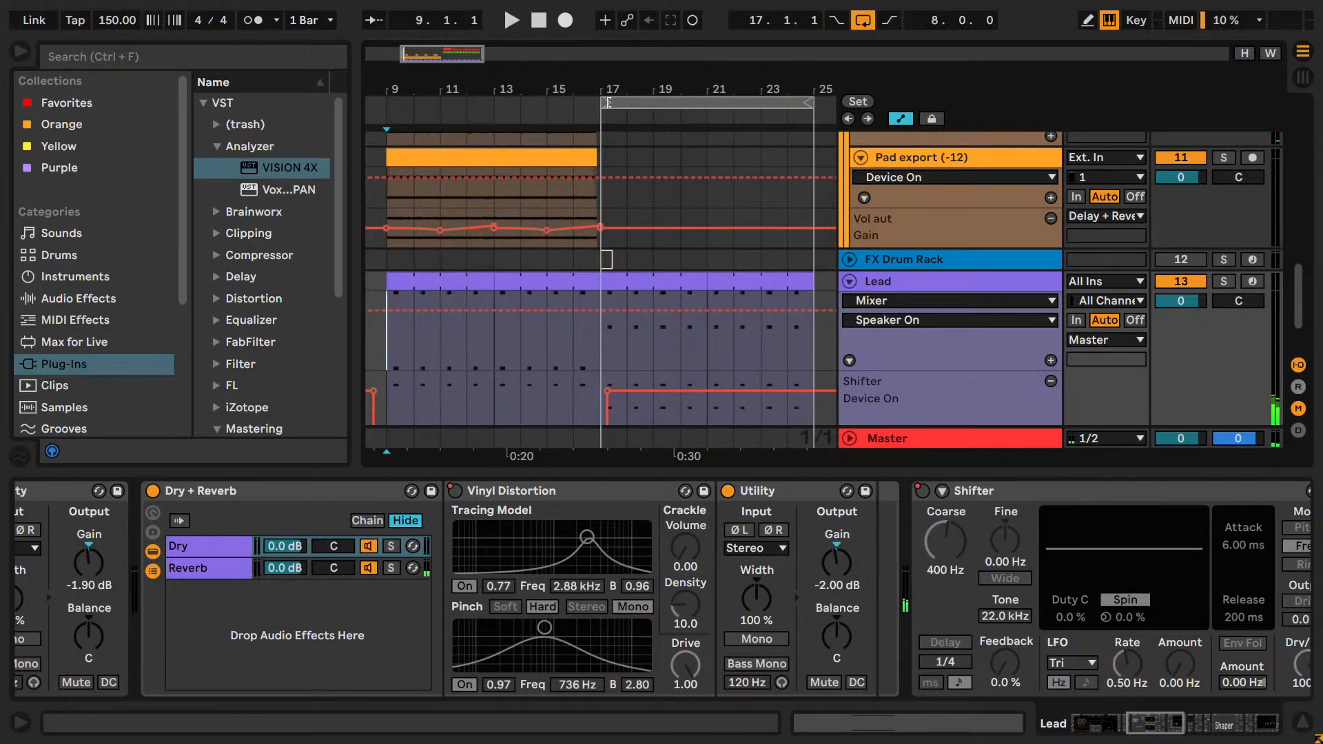
left_click_drag(609, 102, 386, 102)
key("space")
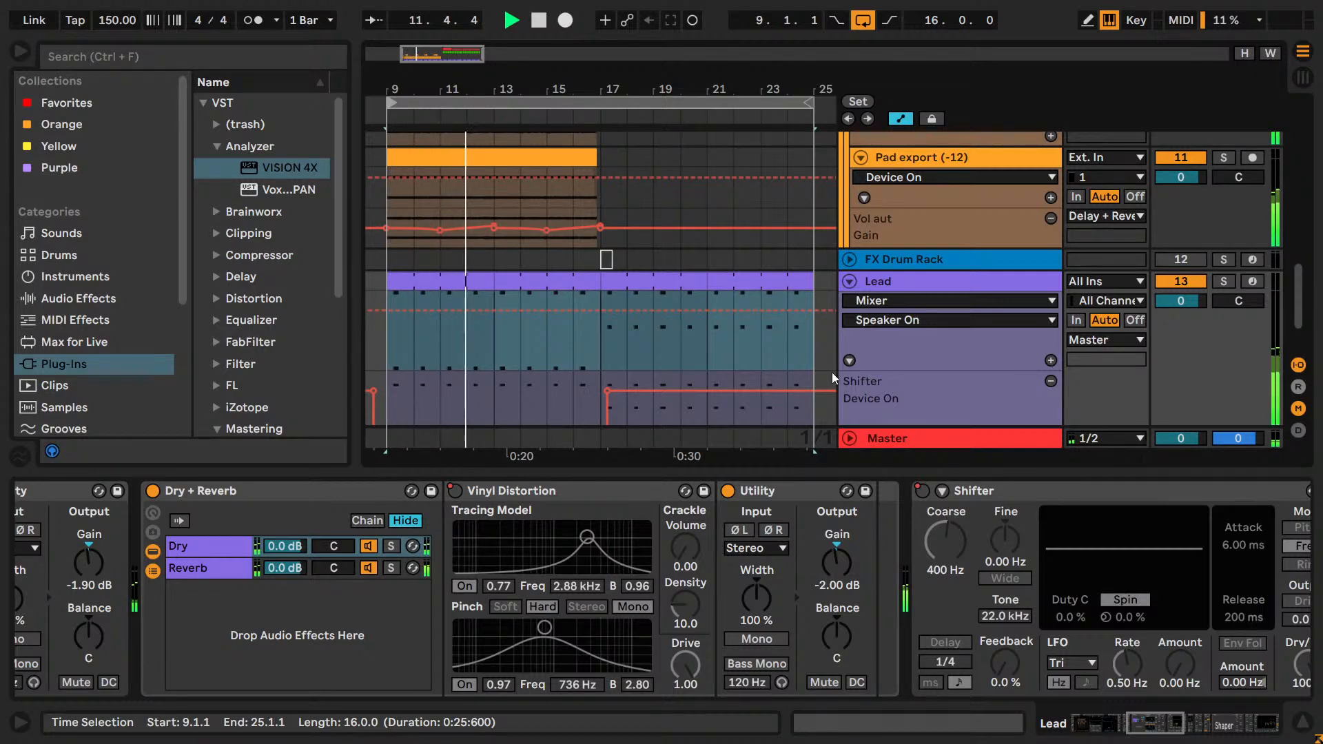
Switch the Pad export (+12) and Pad export (-12) tracks off and on during playback to hear what each contributes.
scroll(942, 283, "up", 3)
left_click(1180, 271)
left_click(1180, 190)
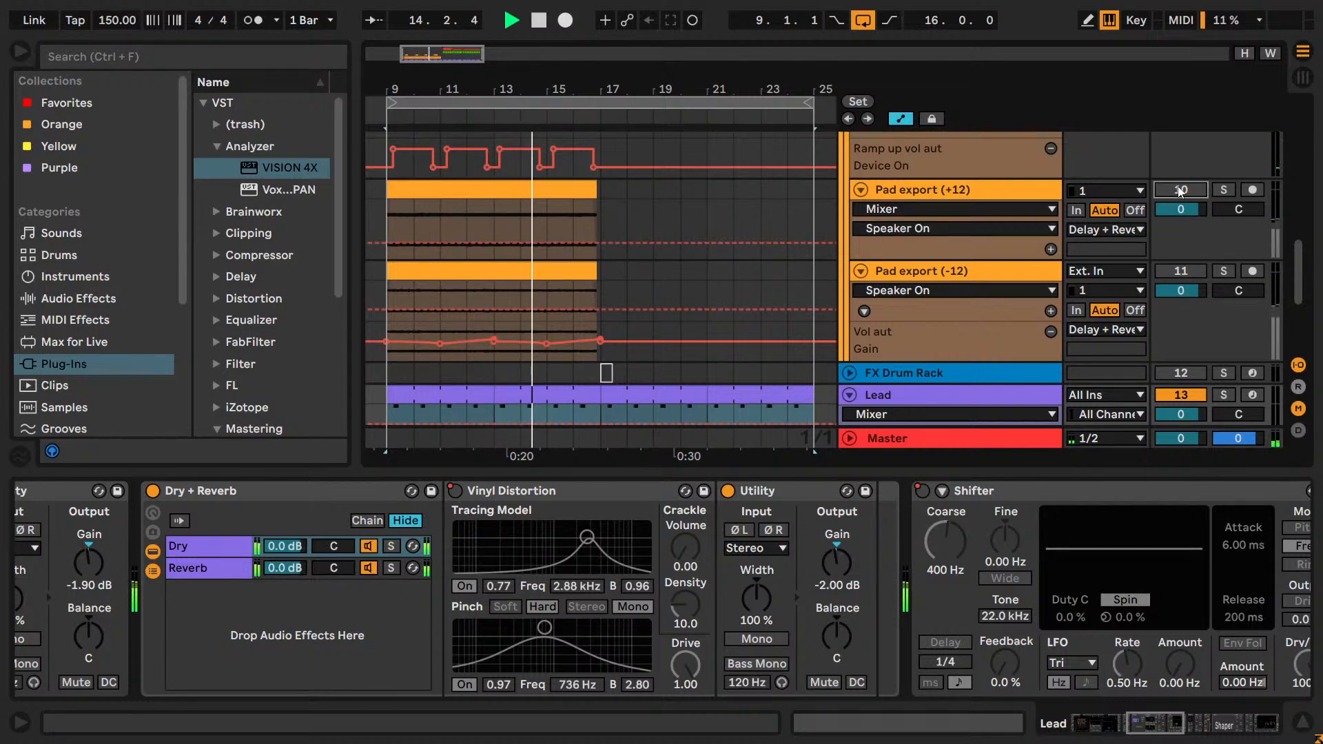
left_click(1180, 190)
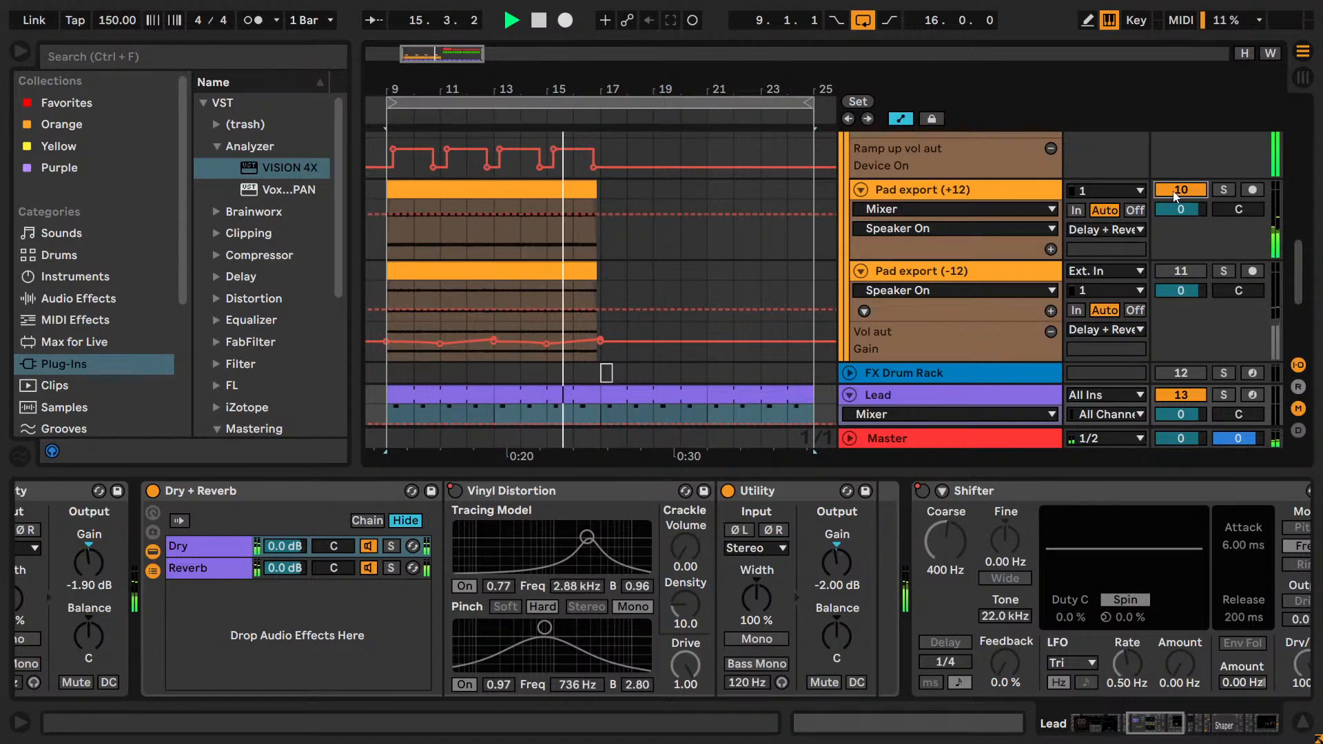
key("space")
key("space")
left_click(1174, 193)
left_click(1175, 270)
left_click(1176, 269)
key("space")
left_click(1174, 192)
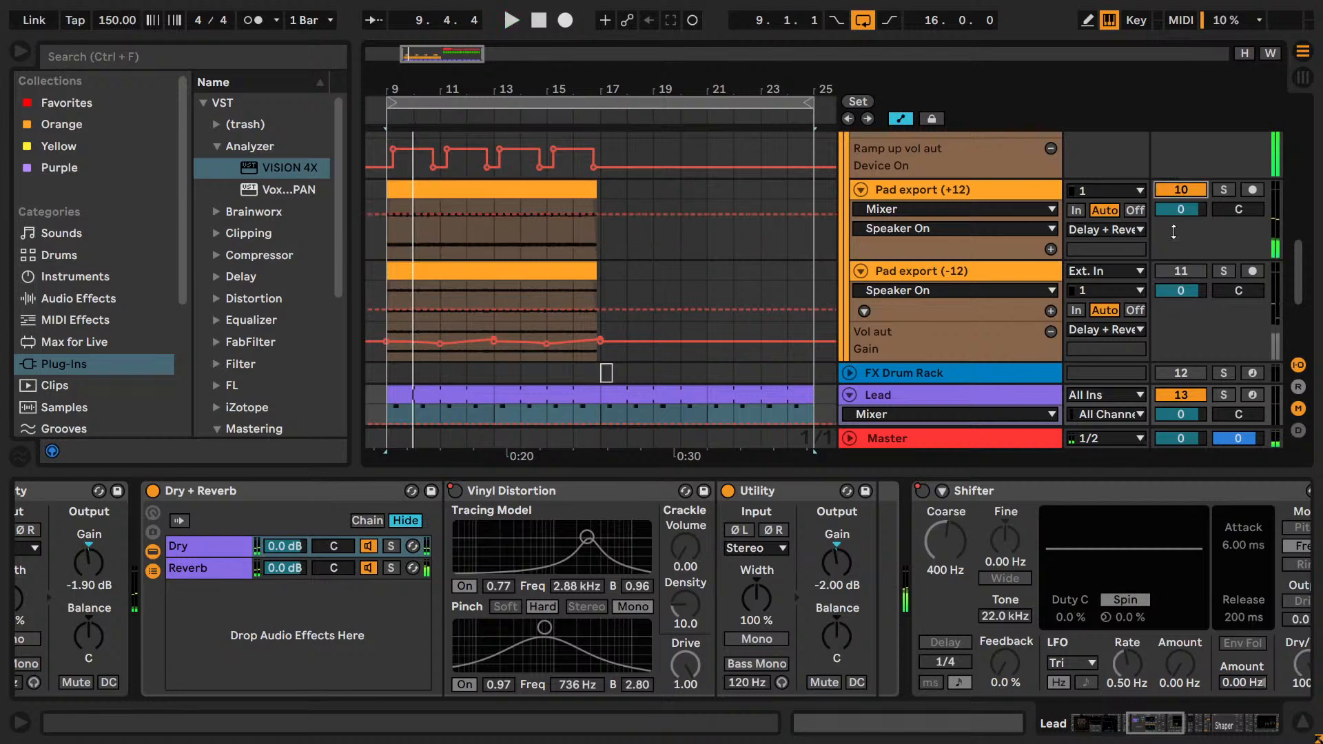
left_click(1175, 269)
Deactivate the Pad export (+12) and Pad export (-12) clips and play from bar 9 to hear the section without them.
left_click(445, 272)
key("0")
left_click(442, 197)
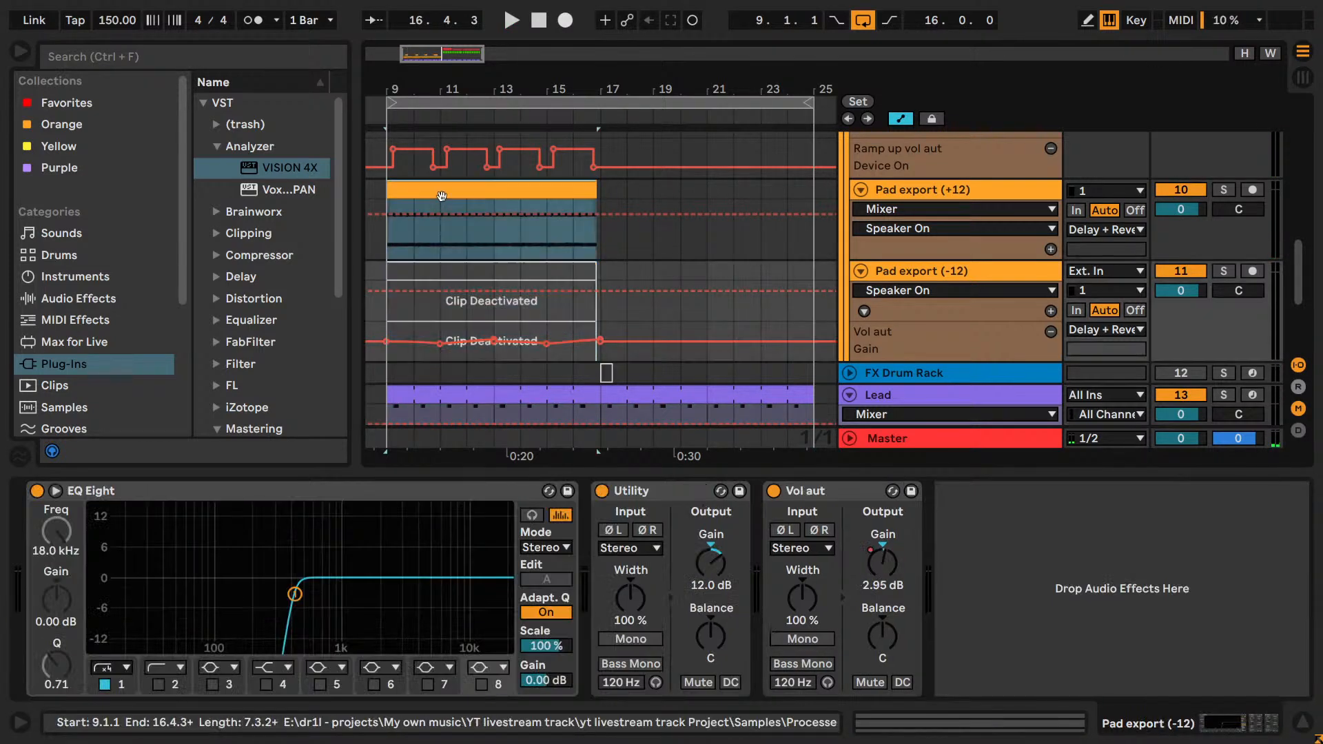
key("0")
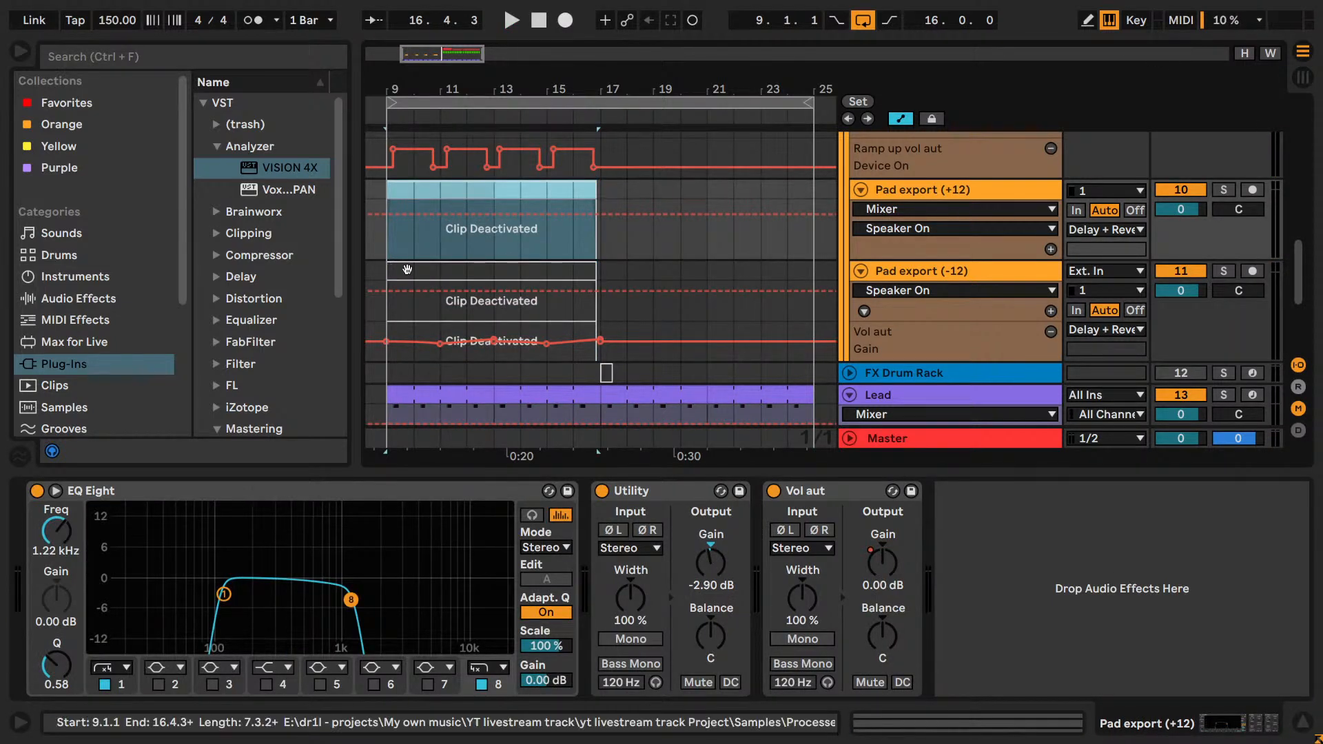
key("space")
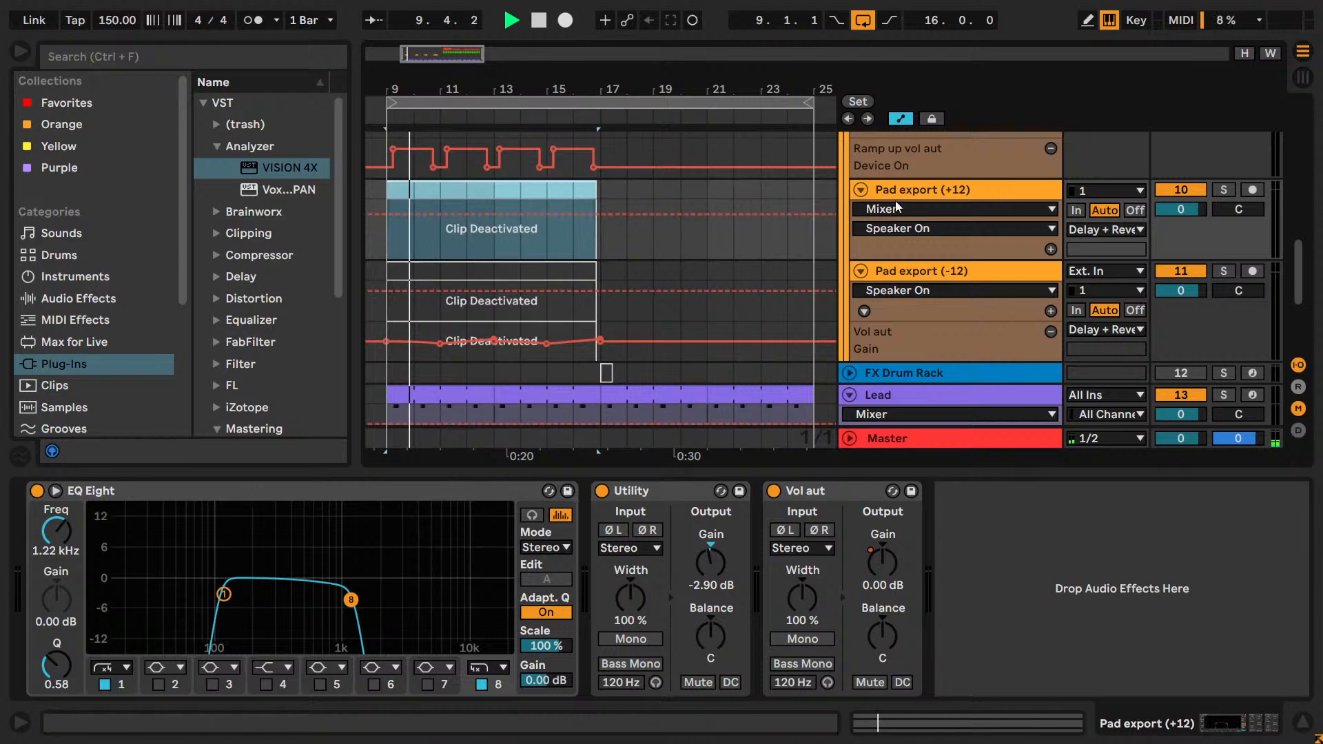
scroll(588, 235, "up", 5)
scroll(588, 263, "up", 5)
scroll(587, 262, "down", 5)
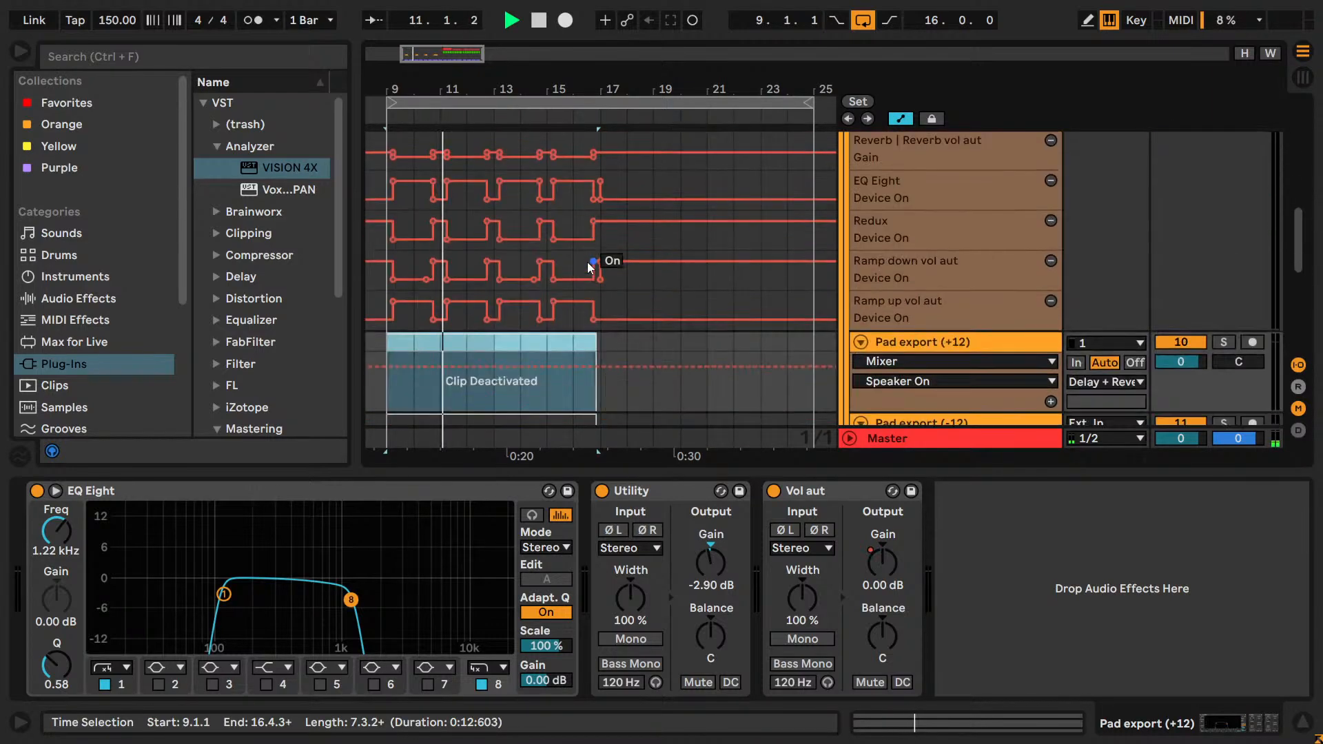
scroll(588, 262, "up", 4)
scroll(587, 262, "down", 5)
scroll(587, 262, "down", 3)
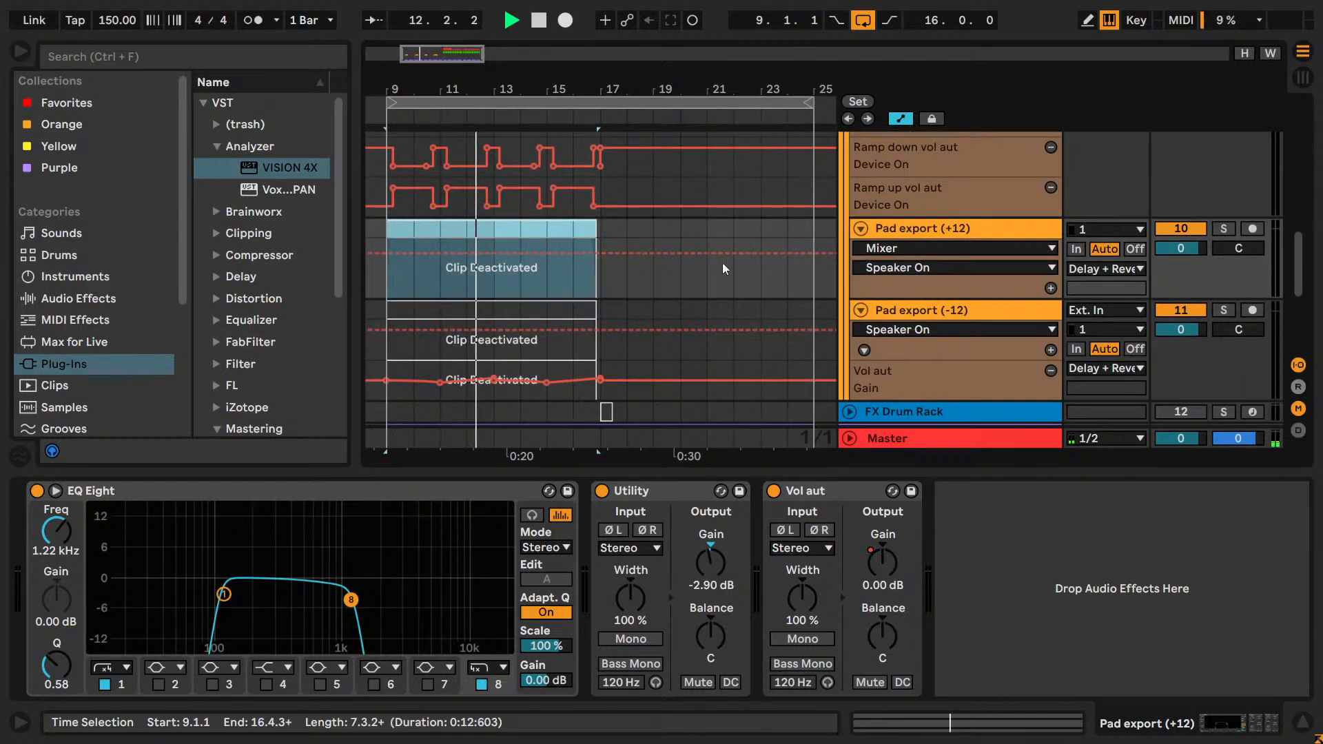
key("space")
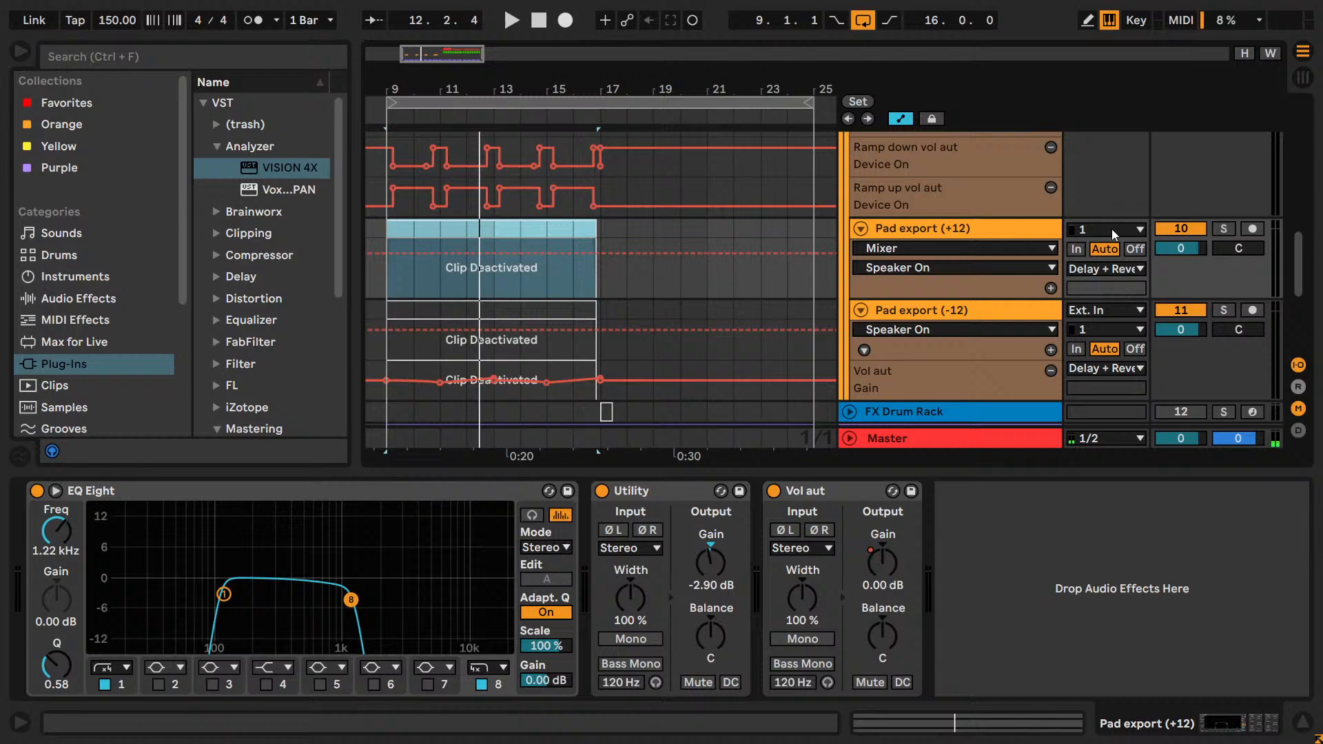
Reactivate both Pad export clips and play the section from bar 9 again.
left_click(449, 229)
key("0")
left_click(449, 309)
key("0")
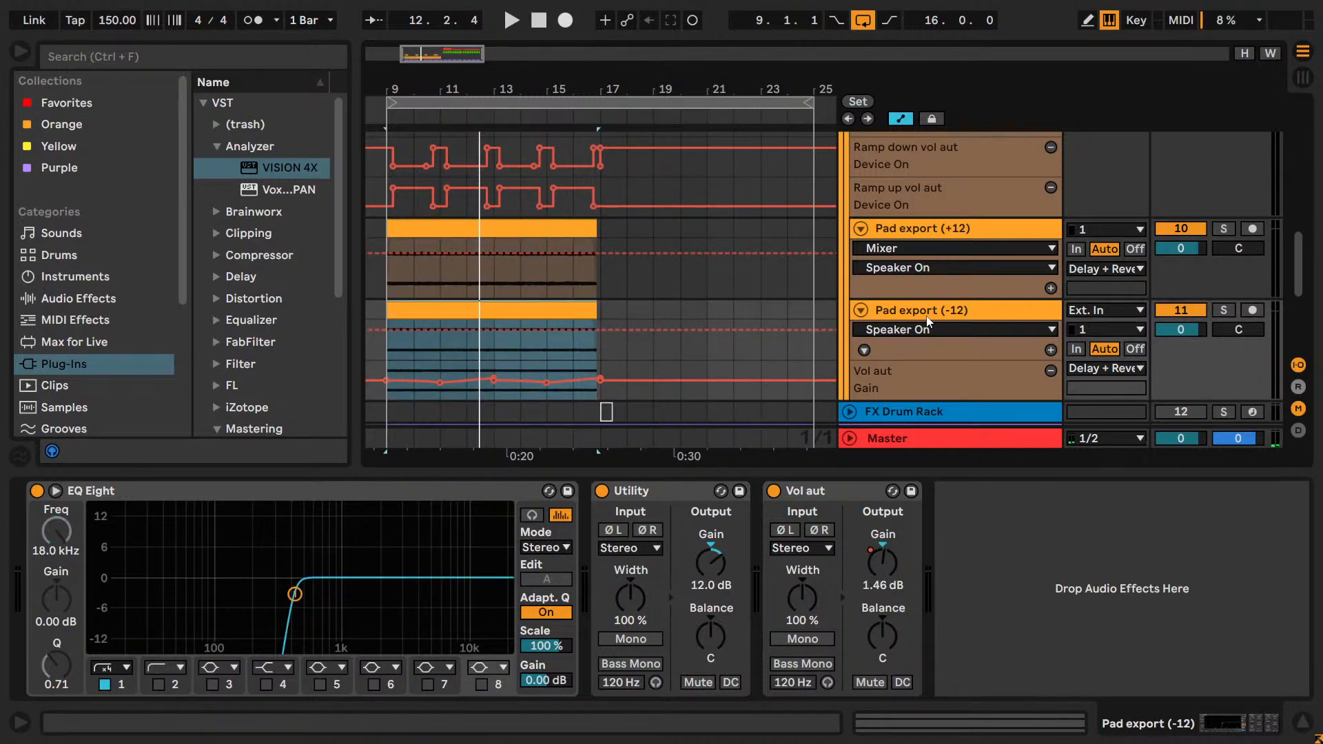
left_click_drag(423, 53, 403, 103)
key("space")
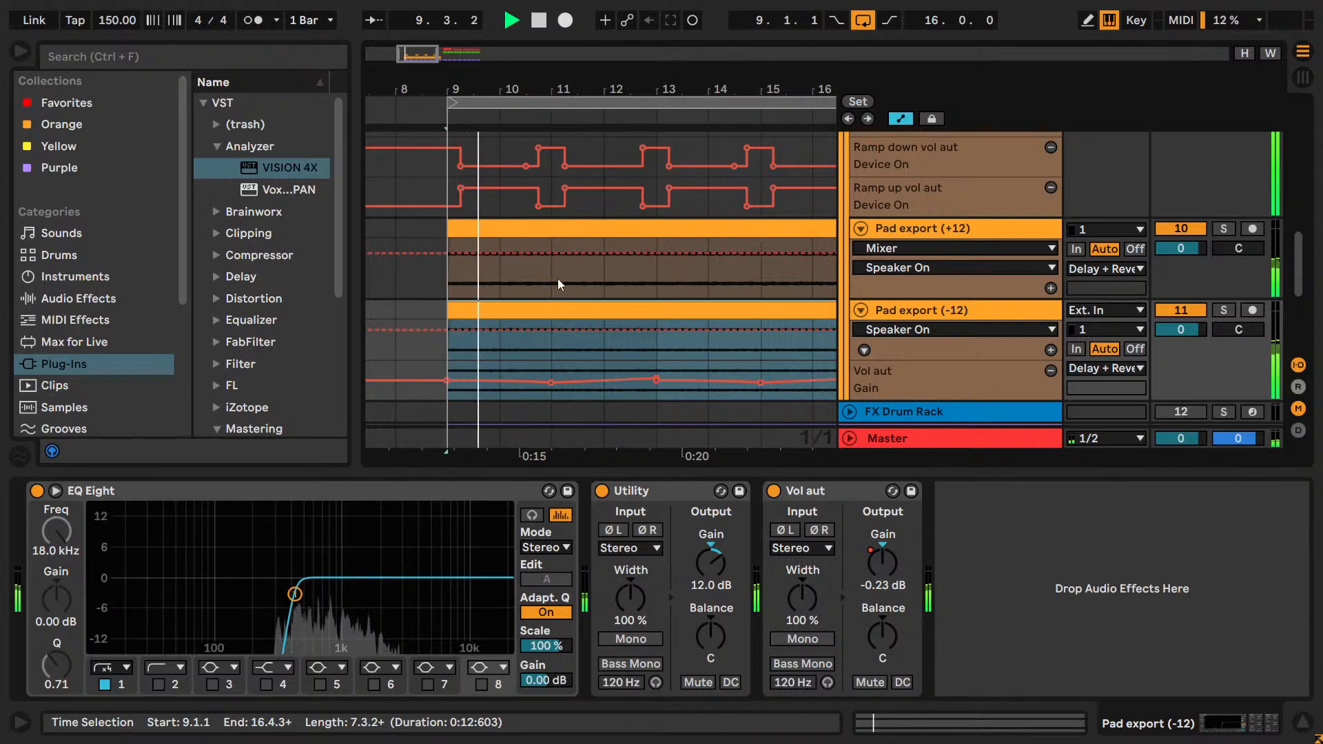
Set the arrangement grid to 1/4 and split both Pad export clips at bars 12 and 13.
right_click(556, 278)
left_click(681, 533)
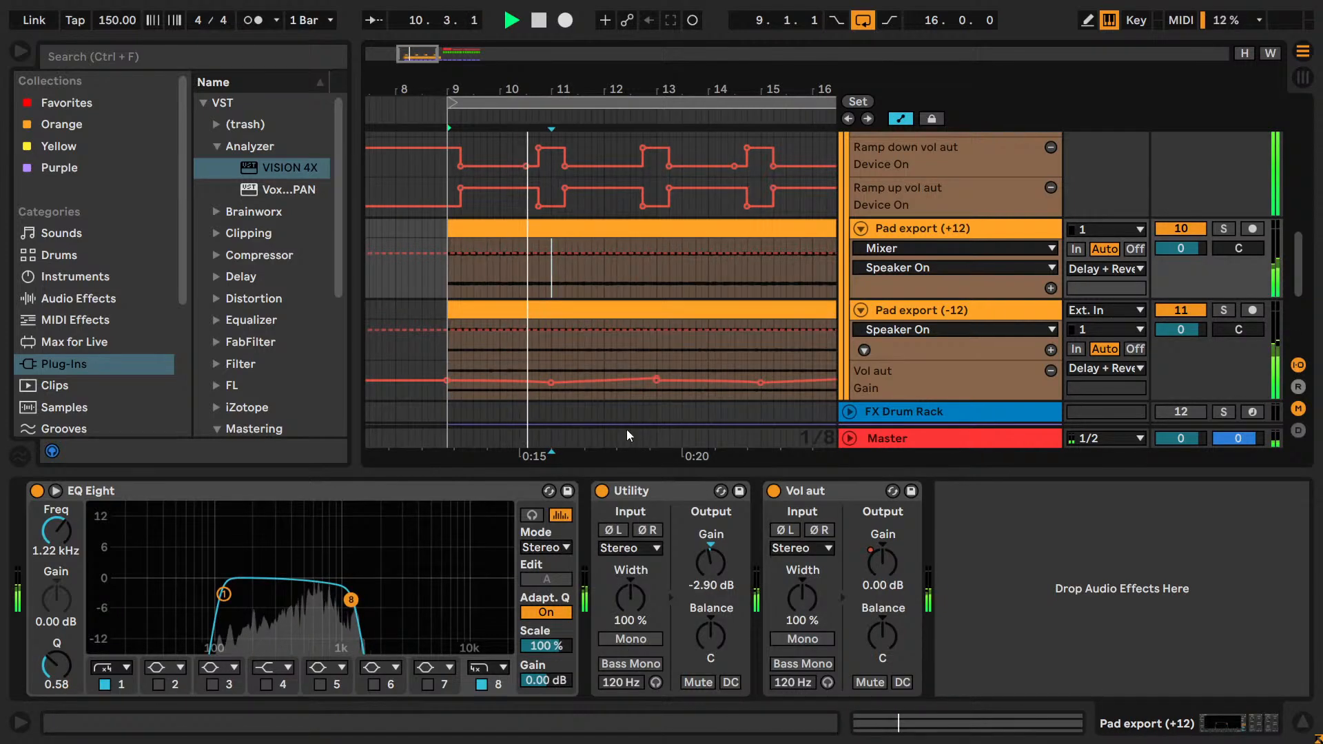
right_click(587, 288)
left_click(663, 543)
left_click(605, 277)
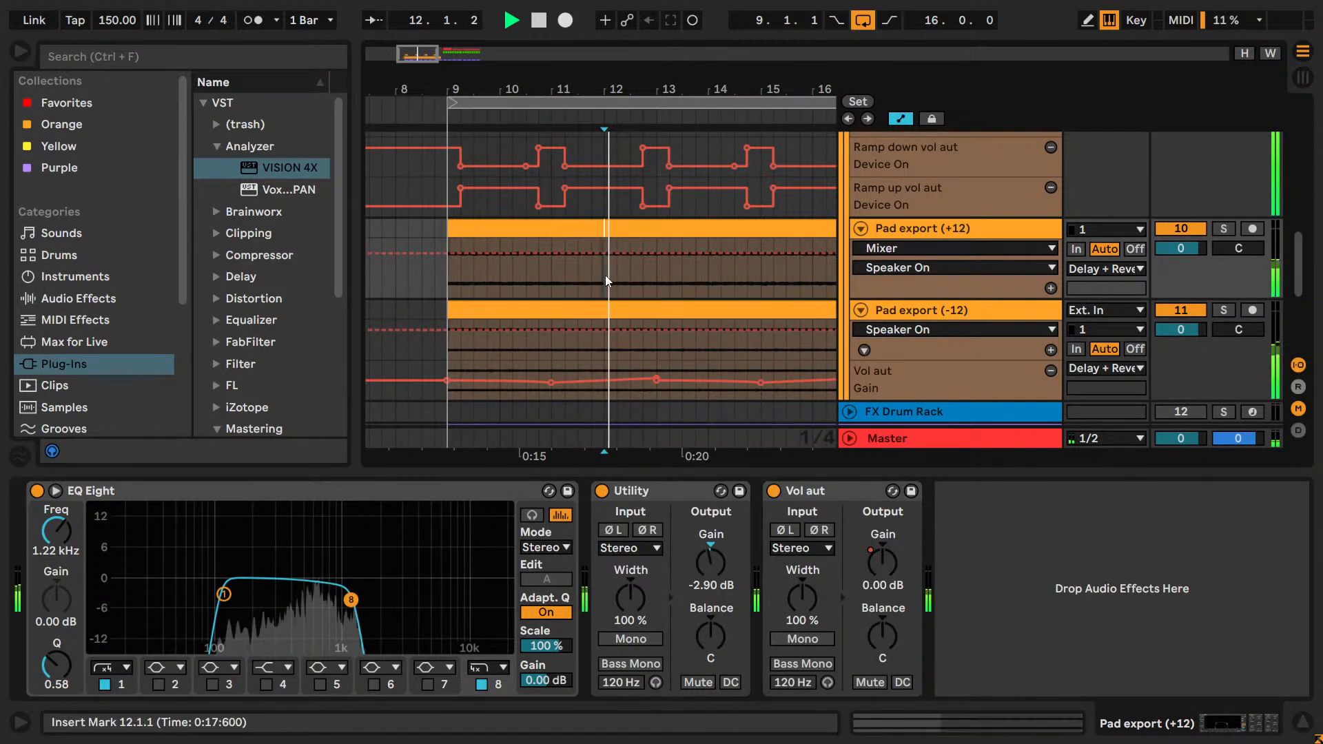
left_click(653, 332)
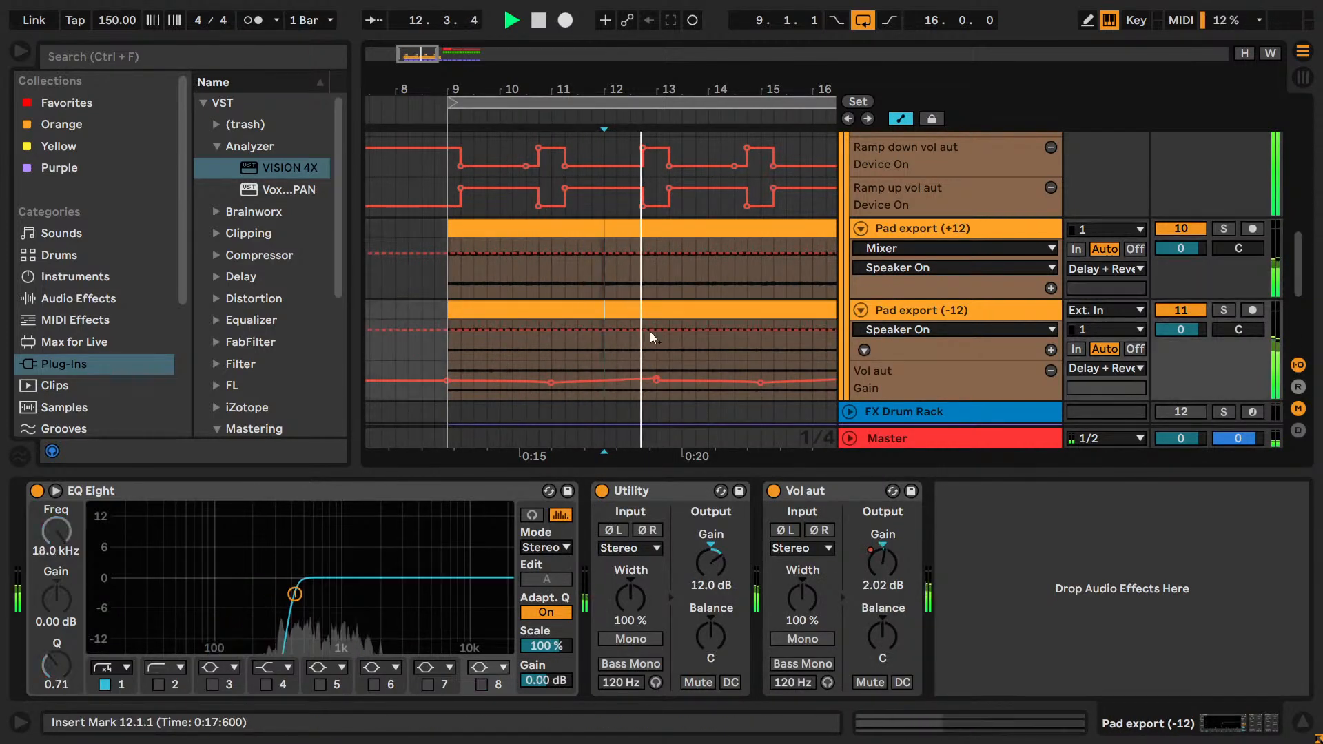
left_click(656, 268)
key("ctrl+e")
Deactivate the bar 9 to 12 segments on both Pad export tracks and play from bar 9.
key("space")
left_click(547, 231)
key("0")
left_click(548, 313)
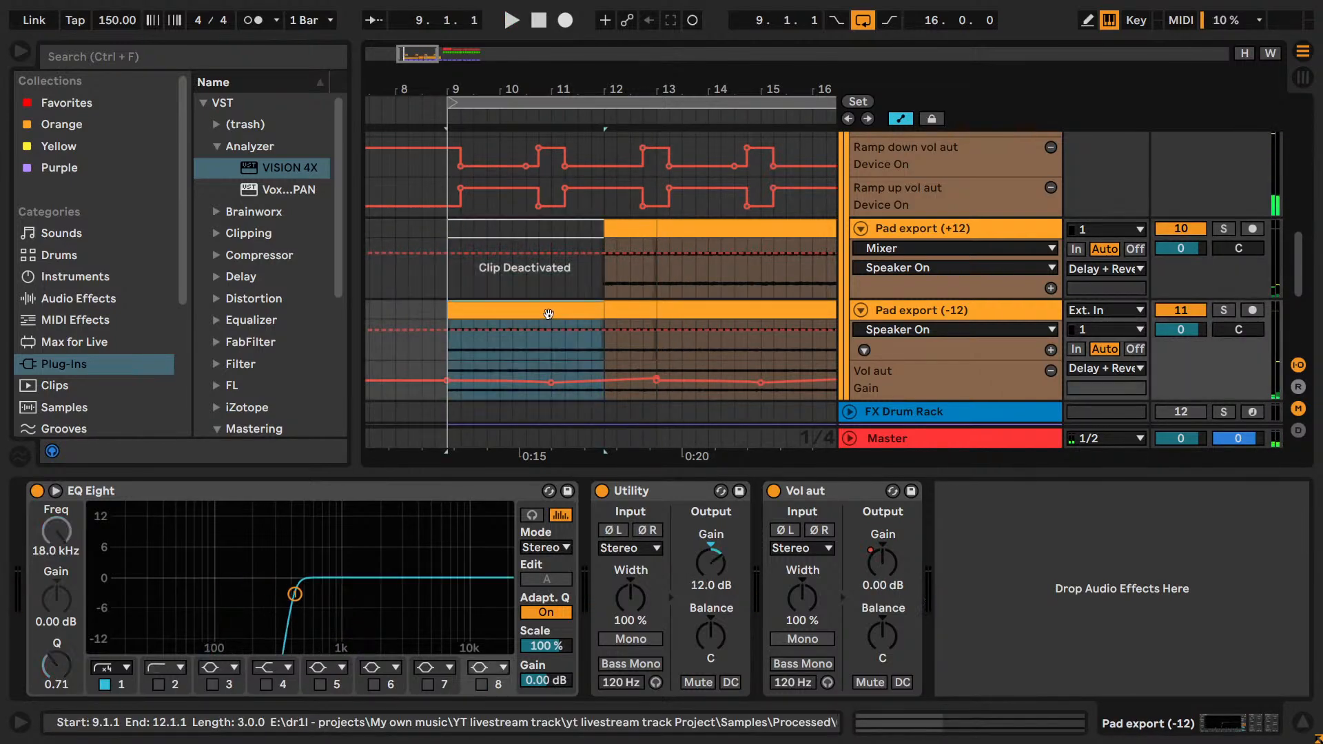
key("0")
key("space")
key("minus")
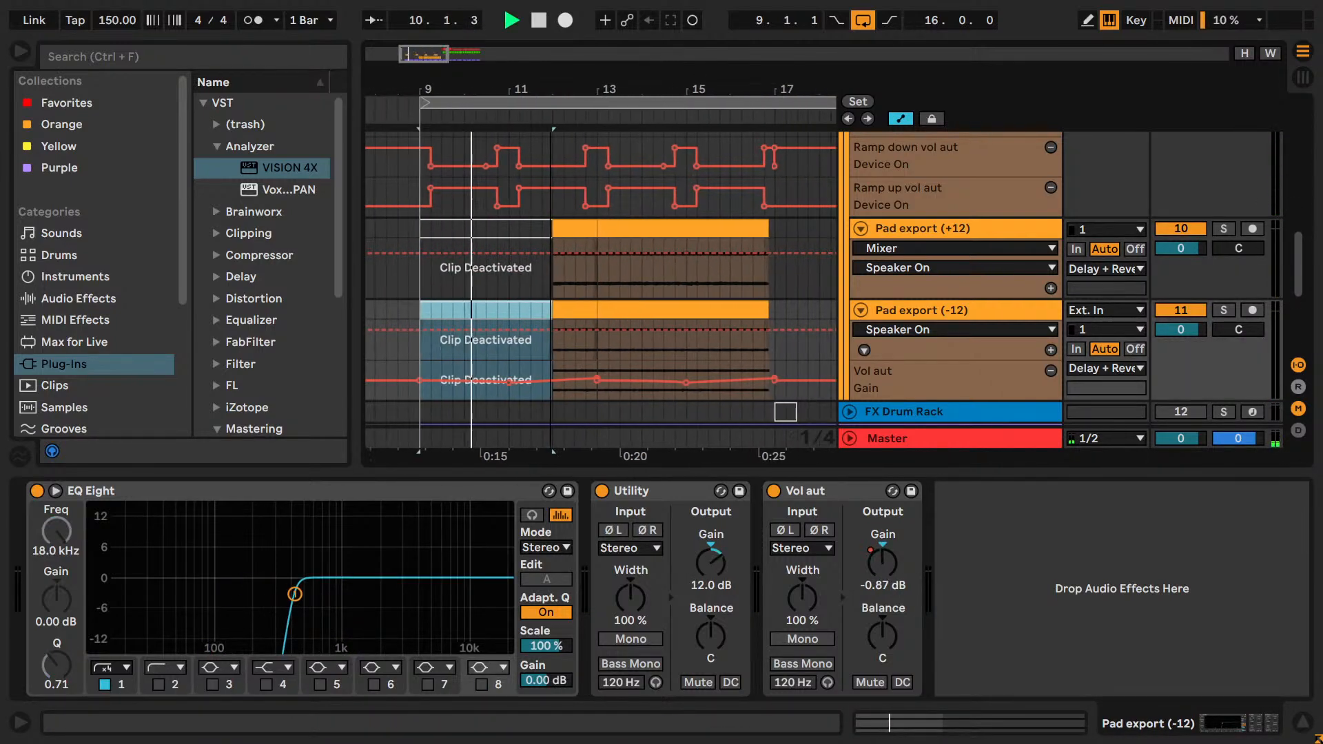
Deactivate the segments from bar 13 onward on both Pad export tracks.
left_click(608, 228)
key("0")
left_click(601, 311)
key("0")
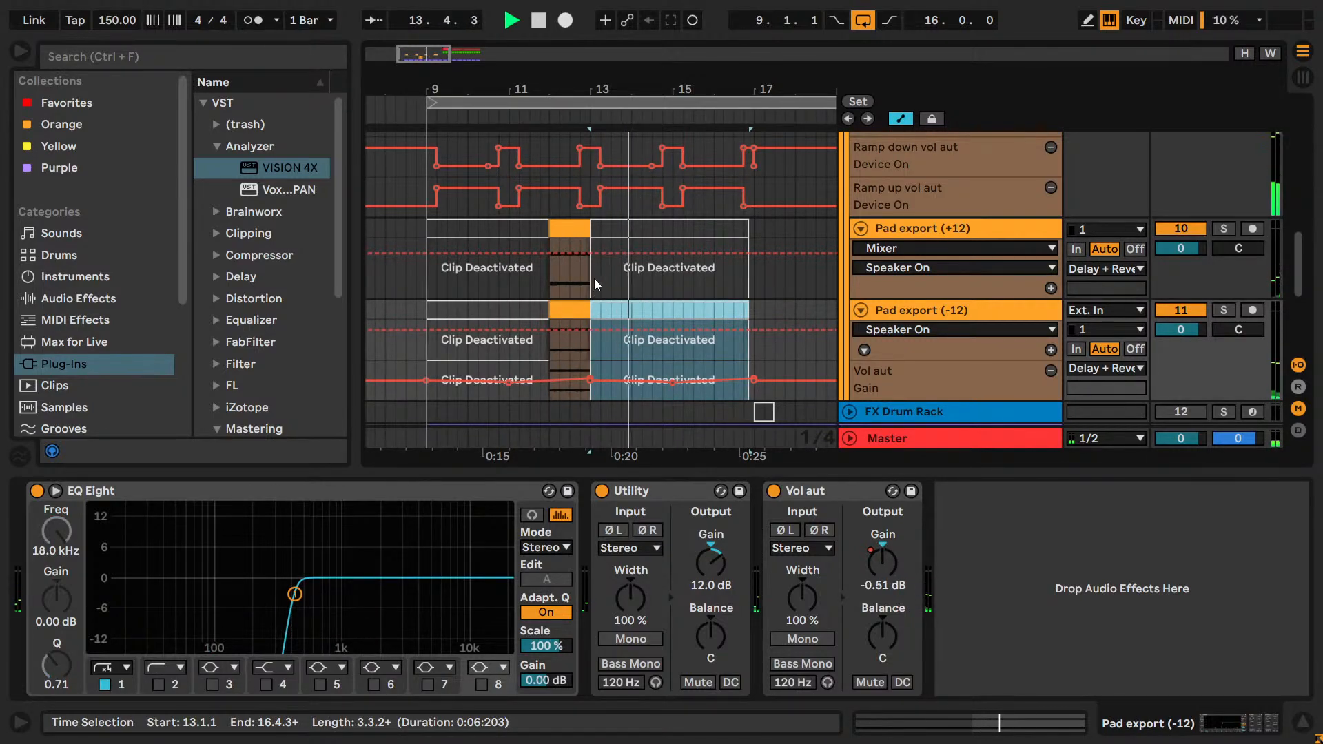
key("space")
Extend the active pad segments on both Pad export tracks to 13.3.1 and audition them from bar 12.
left_click_drag(588, 229, 615, 231)
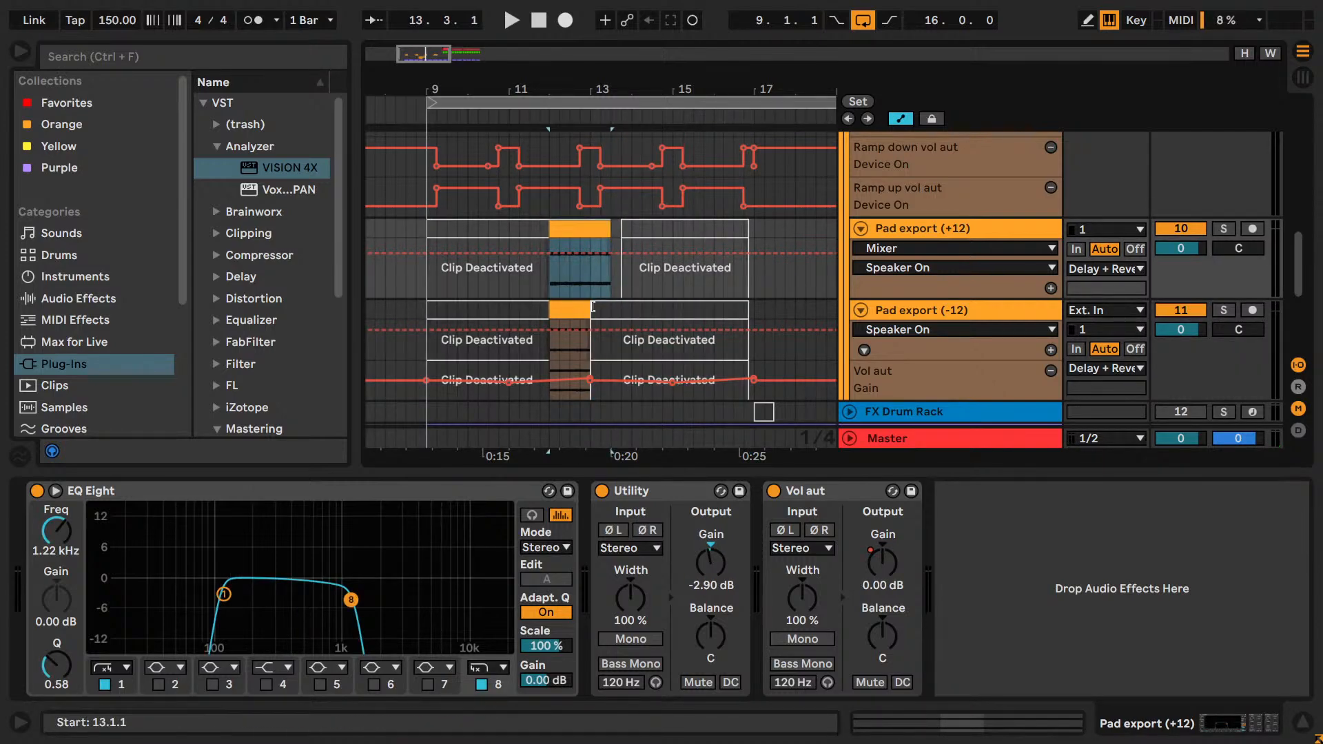
left_click_drag(591, 303, 611, 304)
left_click(549, 271)
key("space")
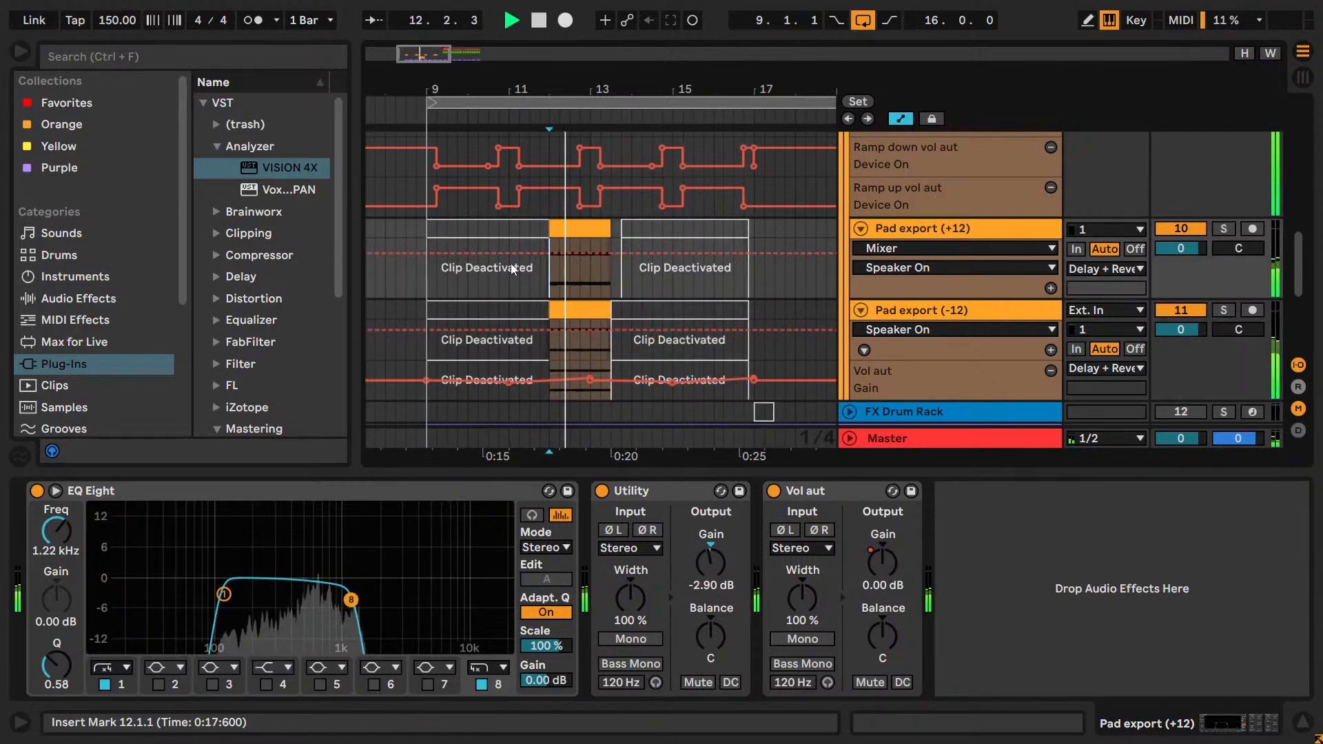
key("space")
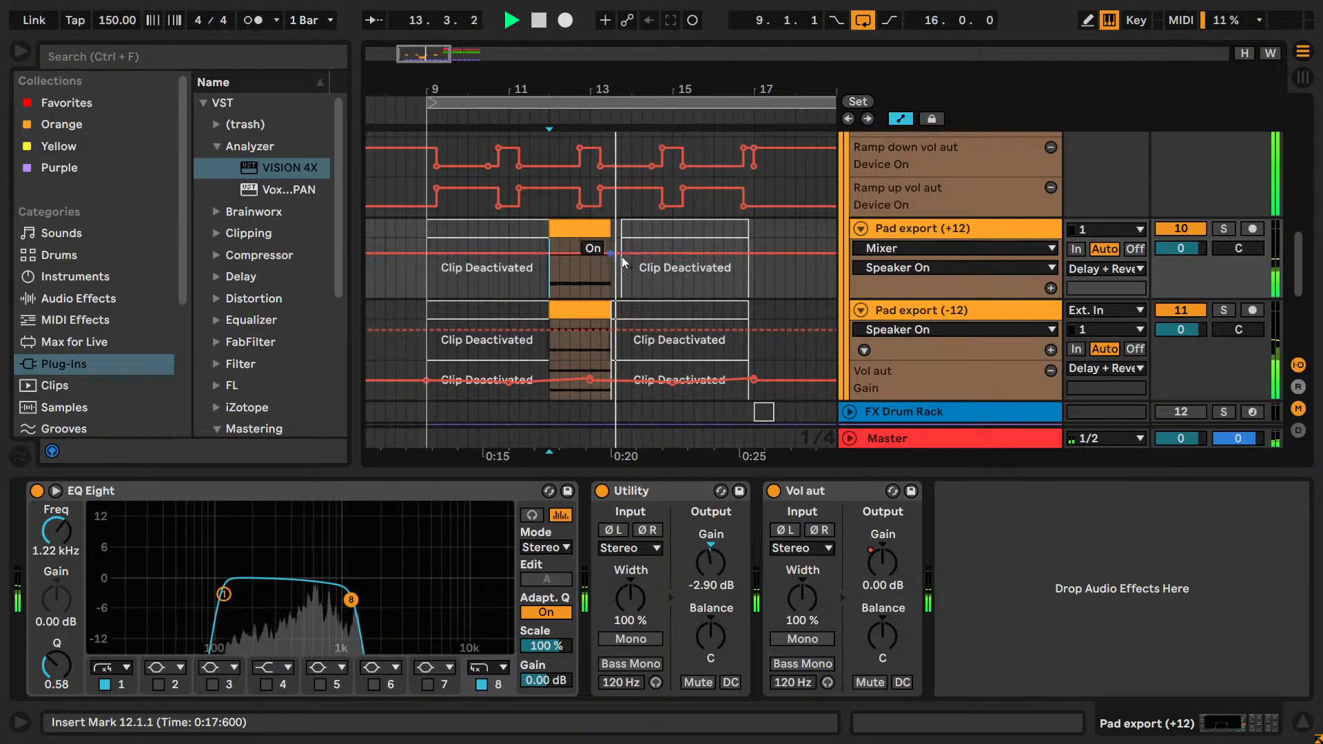
Trim the end of the active pad segments on both Pad export tracks to 13.2.1 and play from bar 11.
left_click_drag(611, 226, 602, 227)
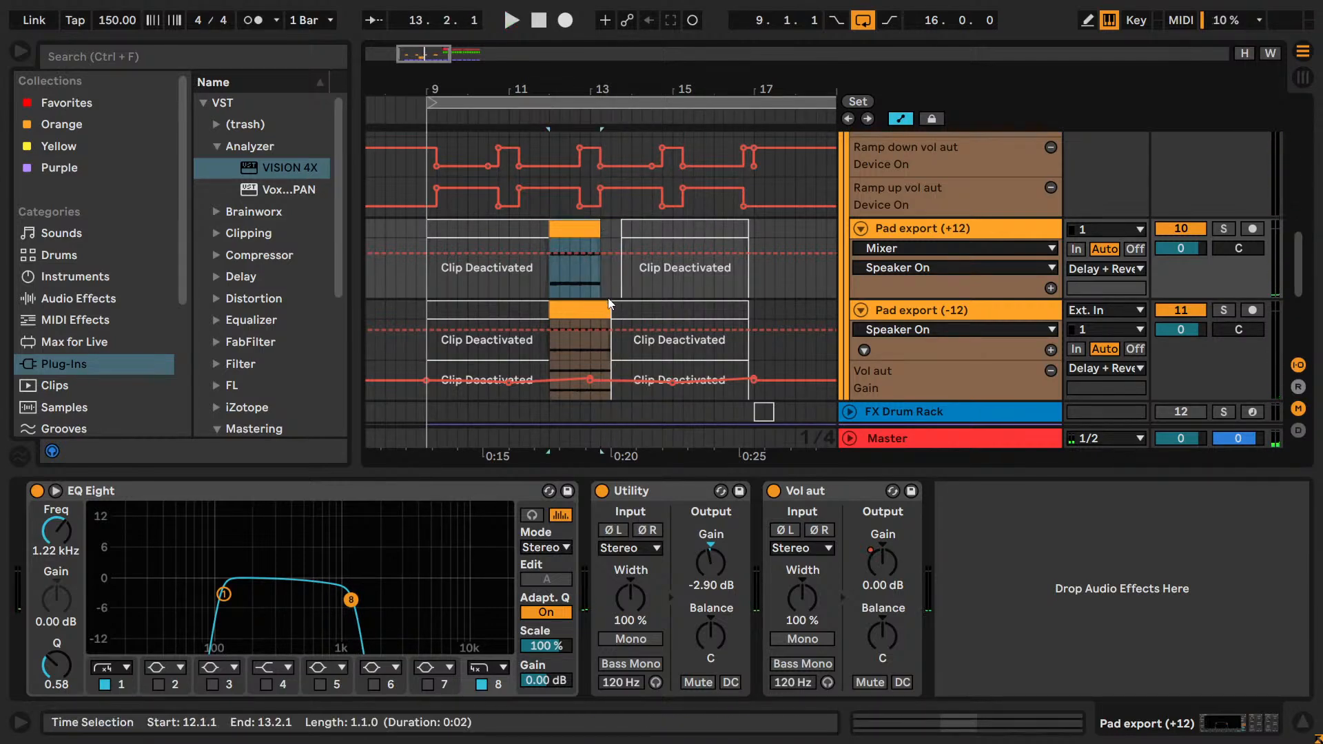
left_click_drag(610, 304, 600, 306)
left_click(523, 242)
key("space")
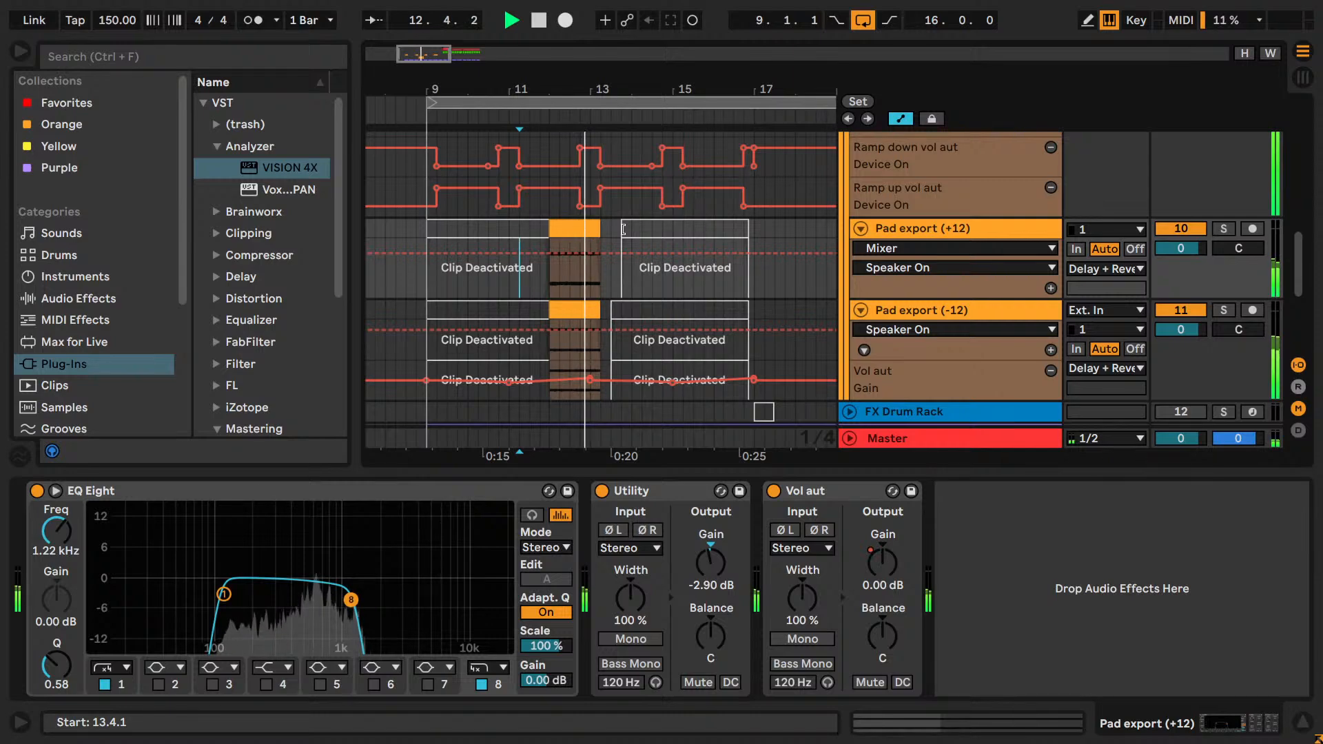
Move the start of the deactivated segments on both Pad export tracks back to 13.2.1, closing the gaps.
left_click_drag(623, 228, 606, 229)
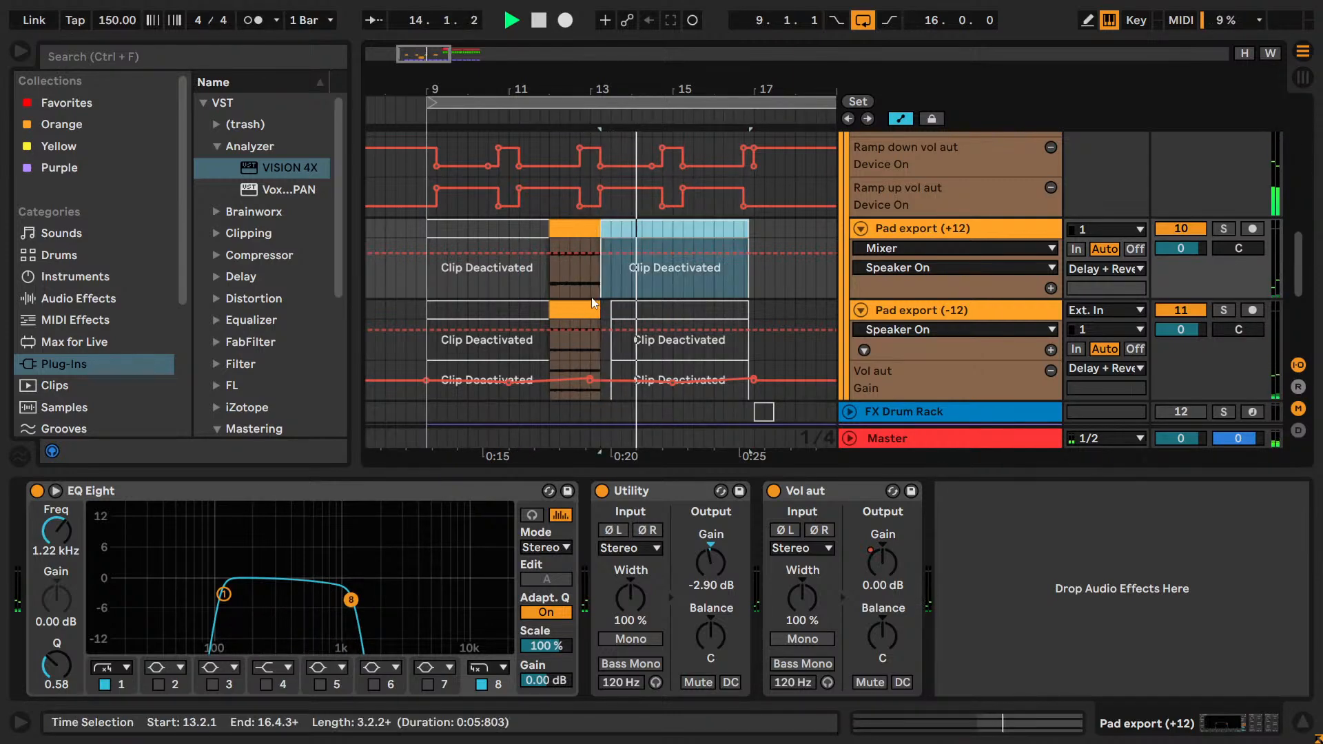
left_click(606, 312)
left_click_drag(606, 312, 596, 311)
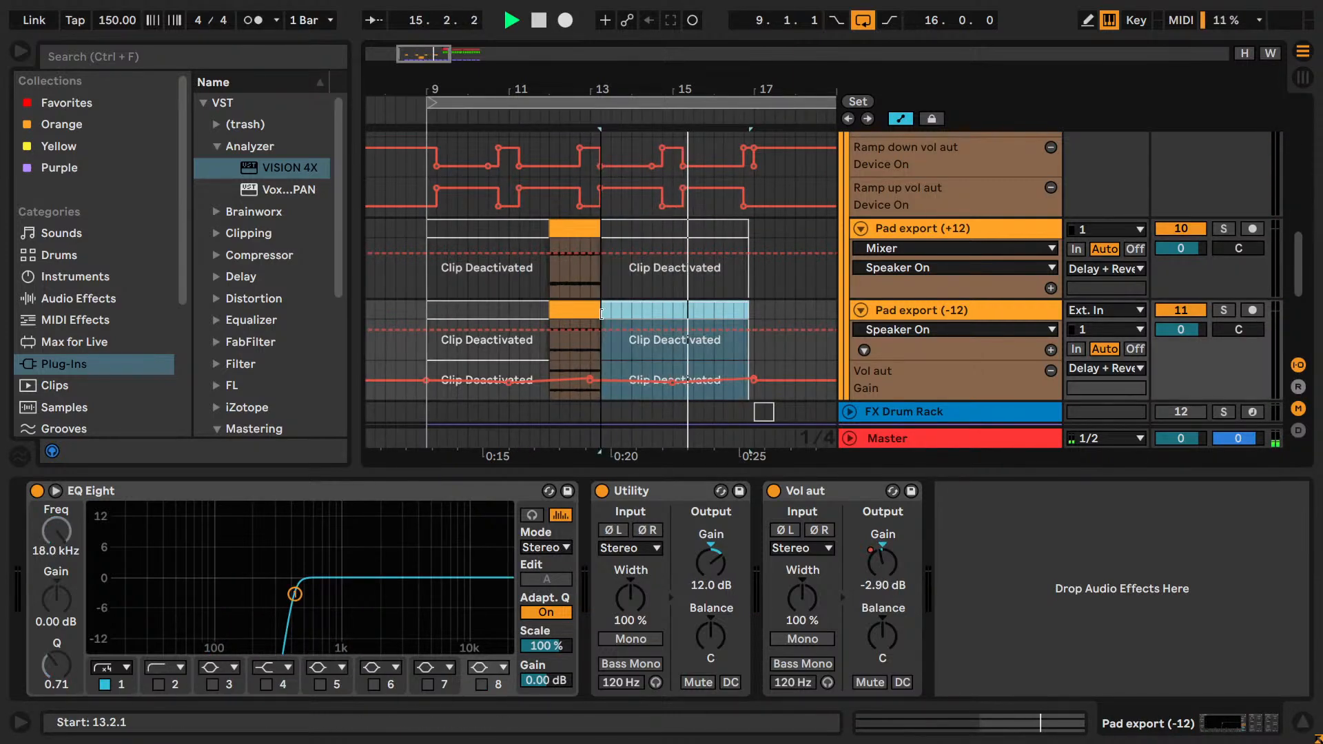
Play from 13.4.1 and examine the Lead track's notes and Shifter automation leading into bar 17.
scroll(742, 318, "down", 3)
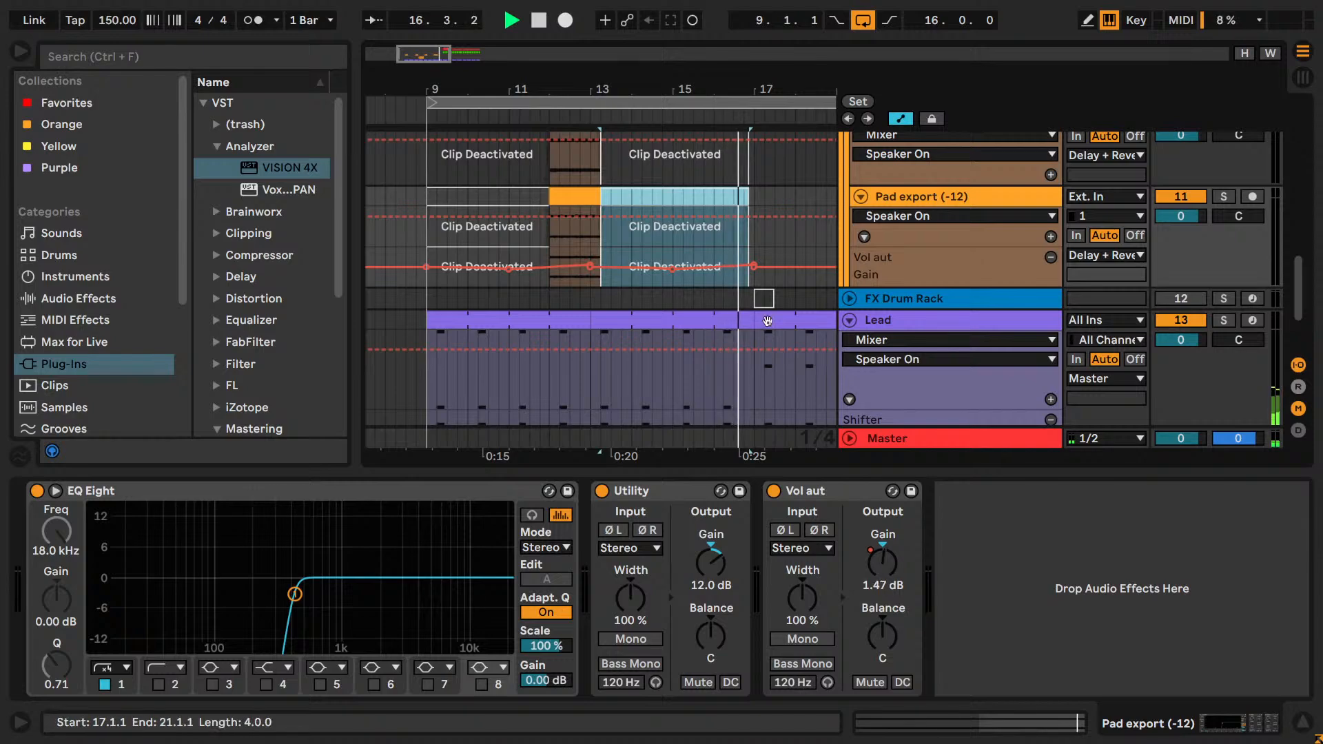
scroll(767, 321, "down", 3)
key("space")
left_click_drag(497, 59, 498, 35)
left_click(589, 292)
key("space")
scroll(678, 316, "up", 2)
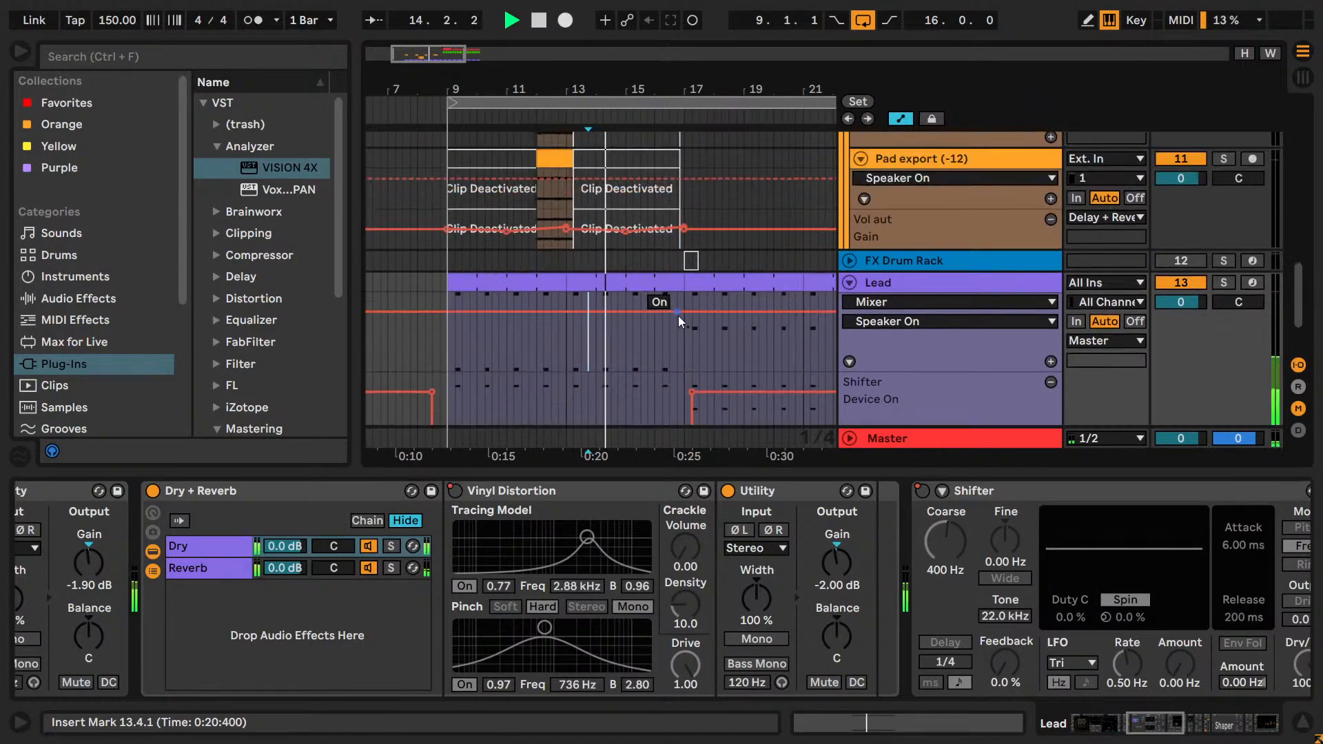
scroll(693, 317, "down", 2)
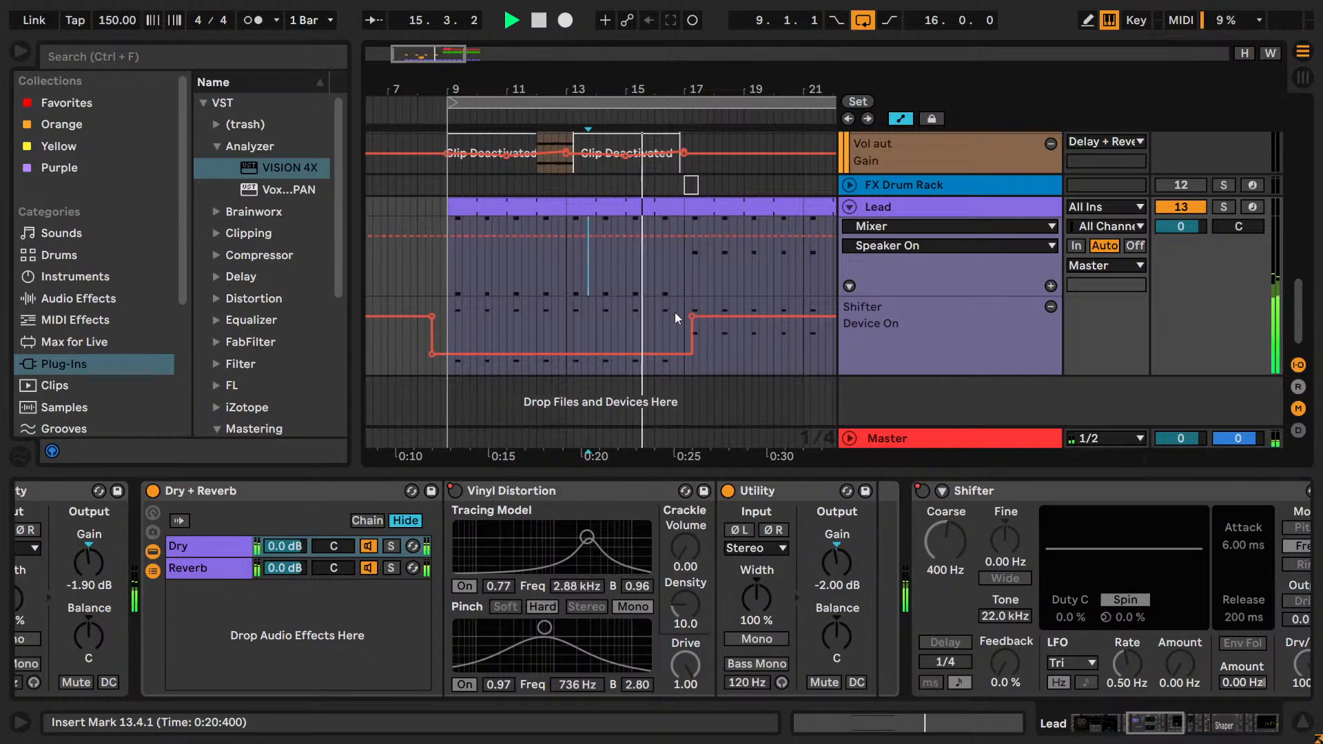
Stop playback and split the Lead clip at bar 16.
left_click(655, 273)
key("space")
key("ctrl+e")
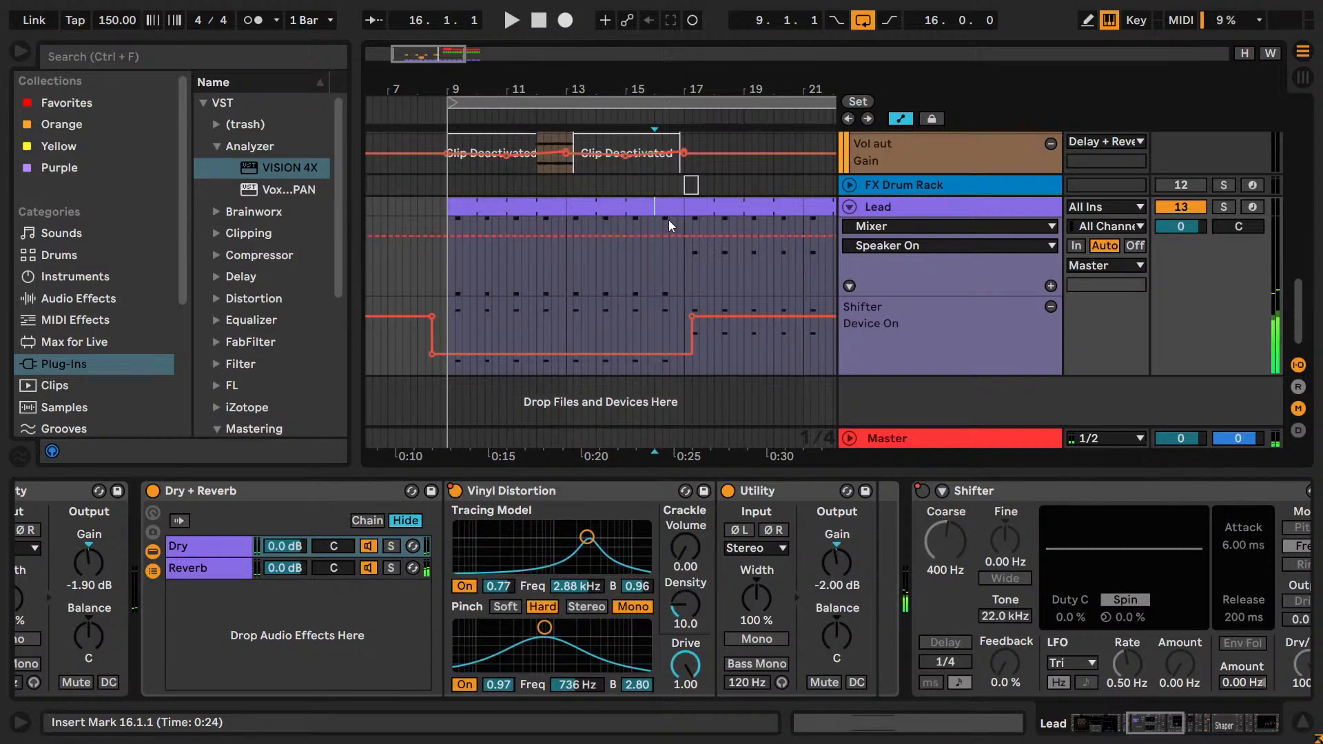
Open the split Lead clip in bar 16 and inspect its notes in an enlarged note editor.
double_click(670, 210)
key("shift+Tab")
key("shift+Tab")
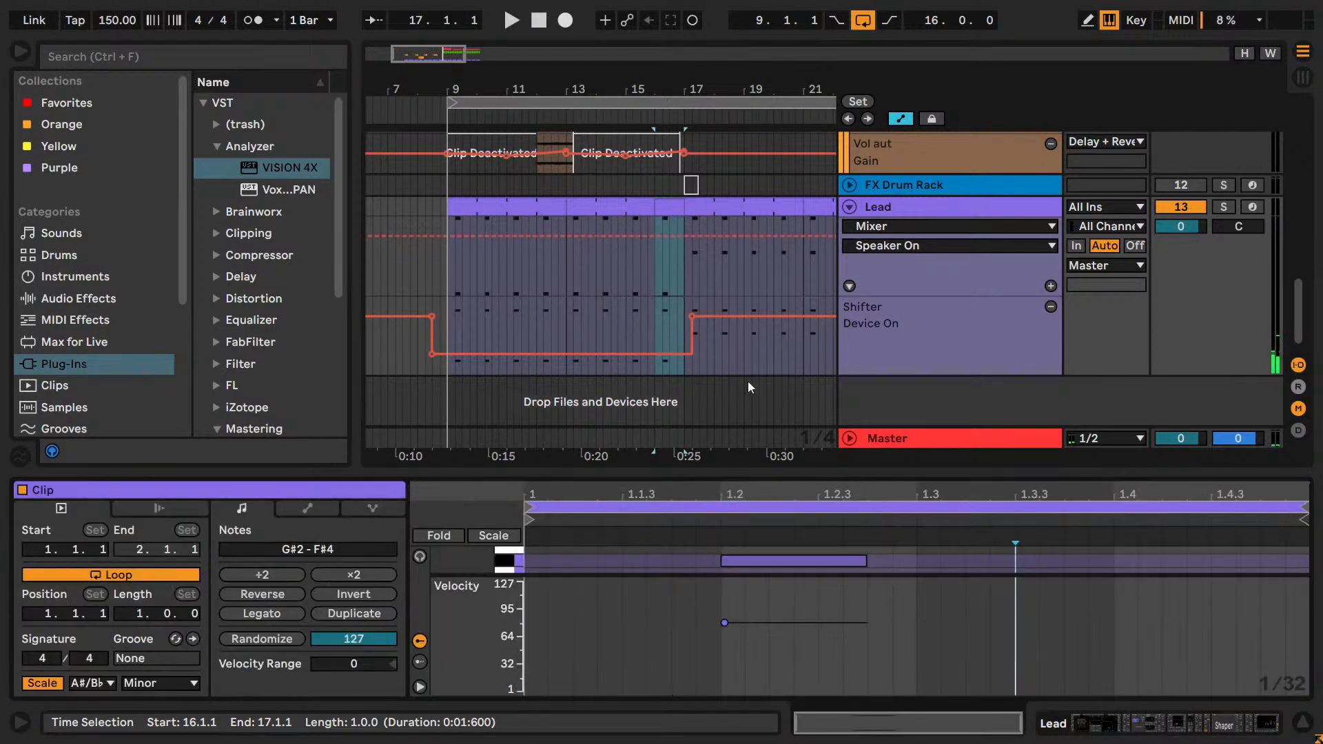
left_click_drag(775, 476, 763, 219)
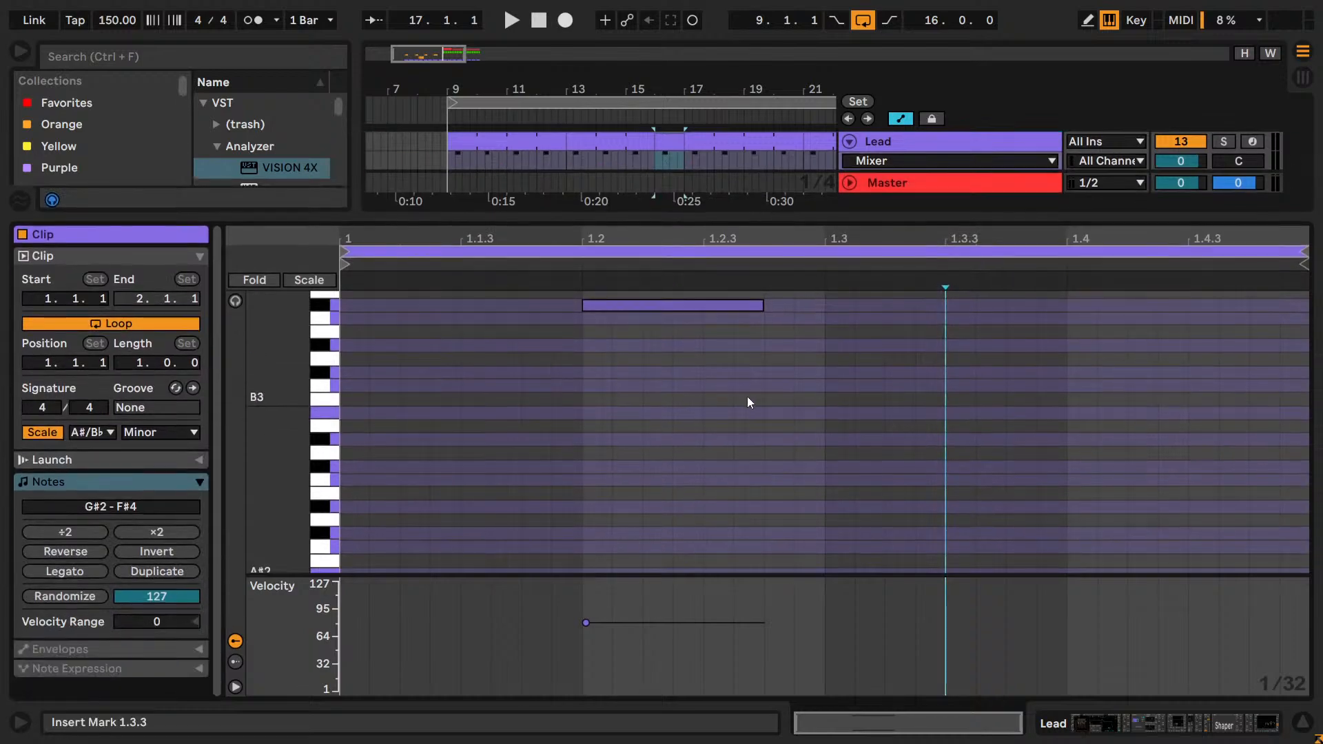
scroll(747, 395, "up", 3)
scroll(734, 366, "down", 3)
left_click_drag(678, 218, 677, 475)
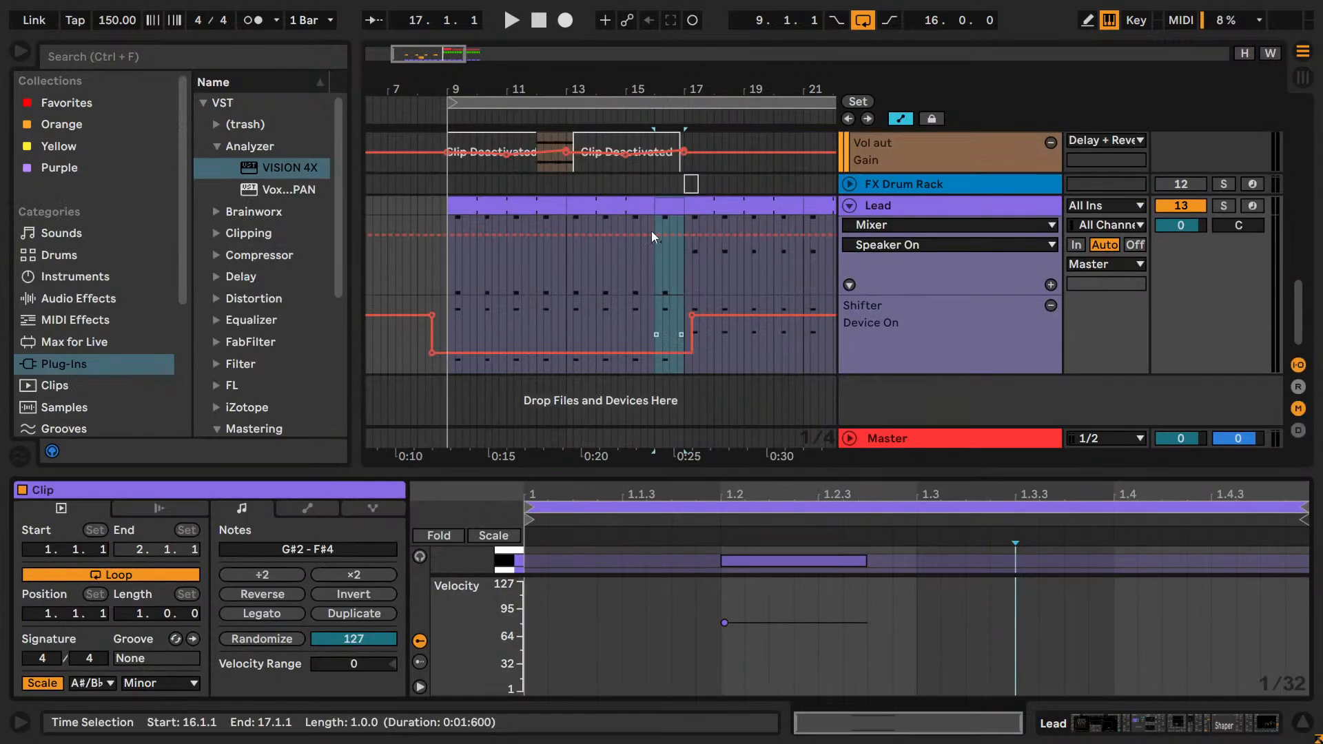
Deactivate the Lead clip in bar 16 and save the set while playing from bar 9.
scroll(569, 355, "down", 2)
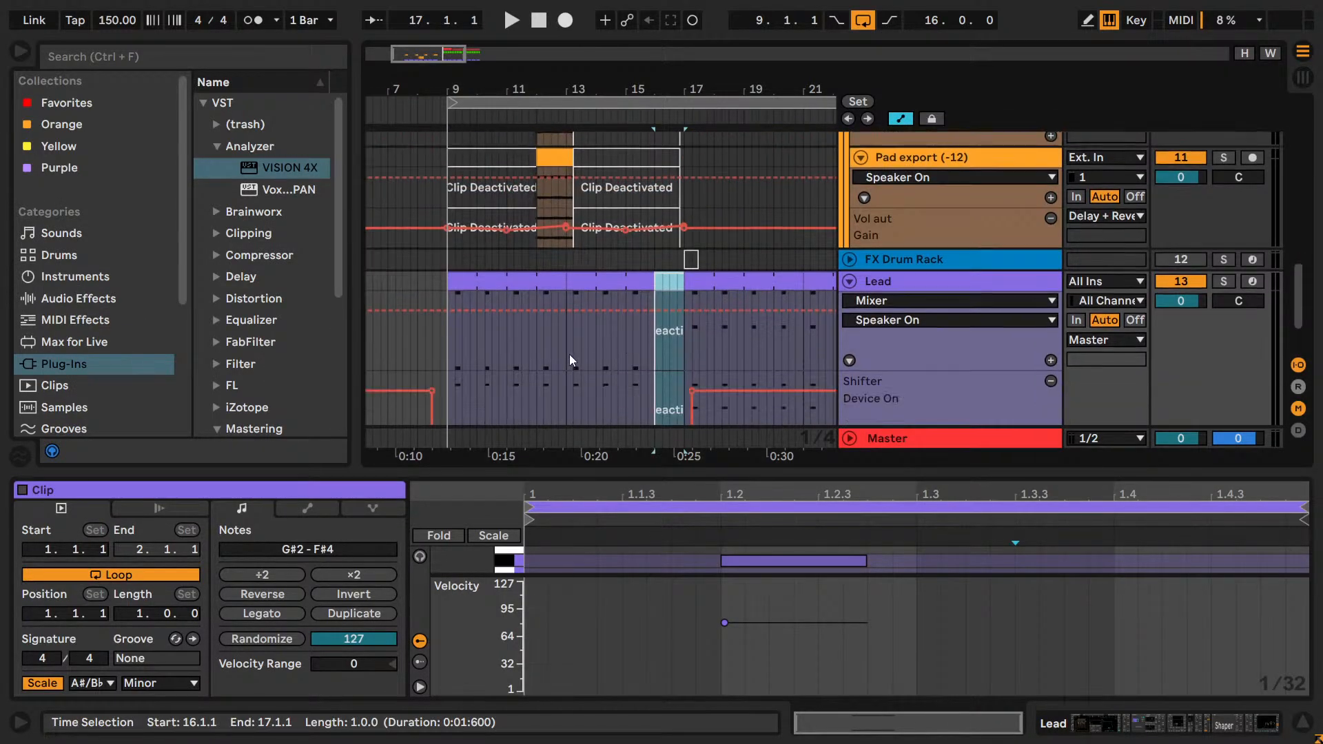
left_click(465, 277)
key("space")
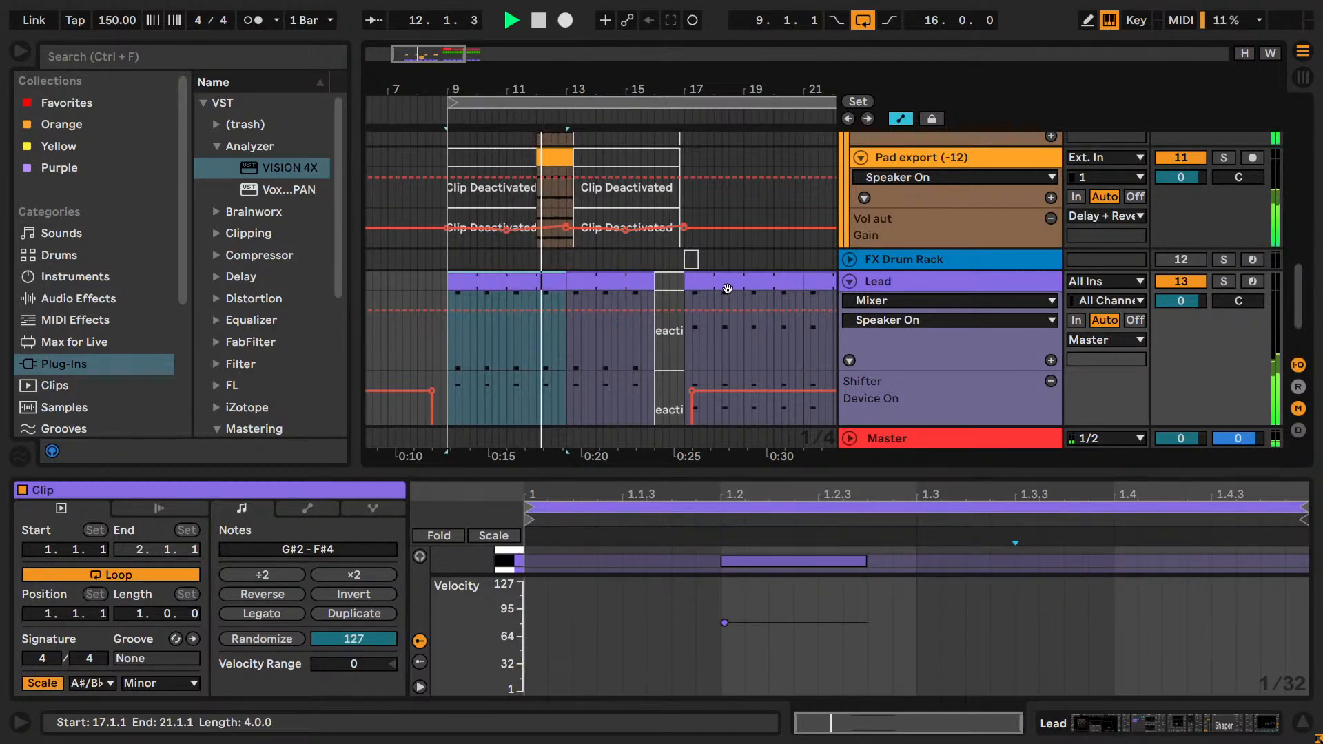
key("ctrl+s")
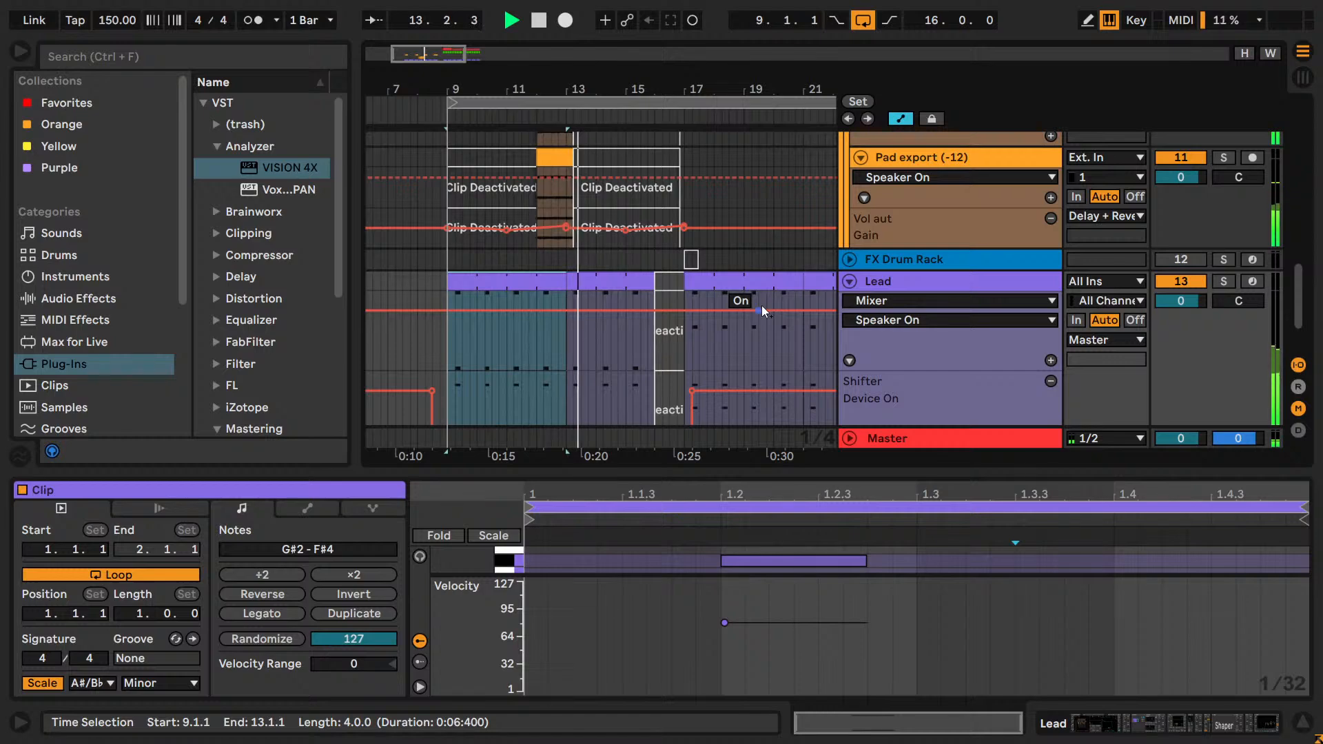
Unfold the Perc group during playback to show its Cymbal and Hi-hats tracks around bars 17 to 25.
scroll(762, 314, "up", 2)
scroll(761, 316, "up", 5)
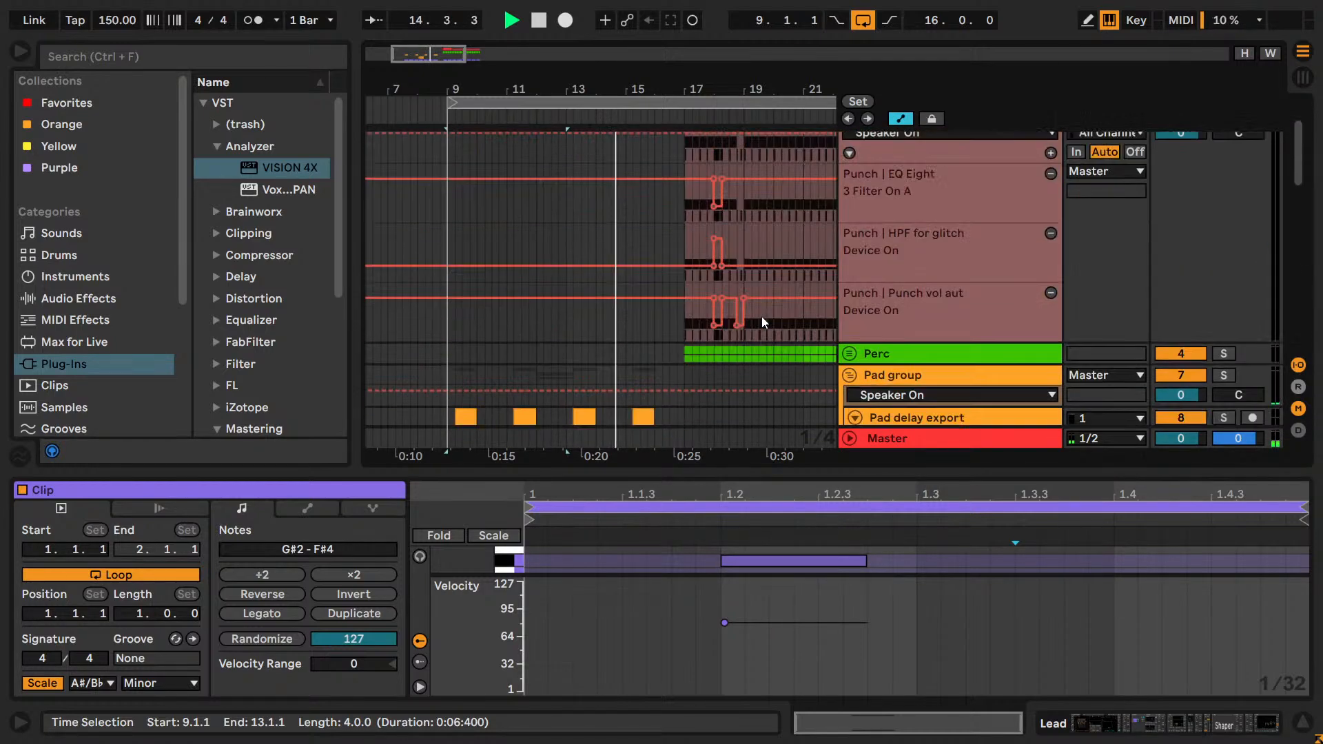
scroll(761, 316, "down", 2)
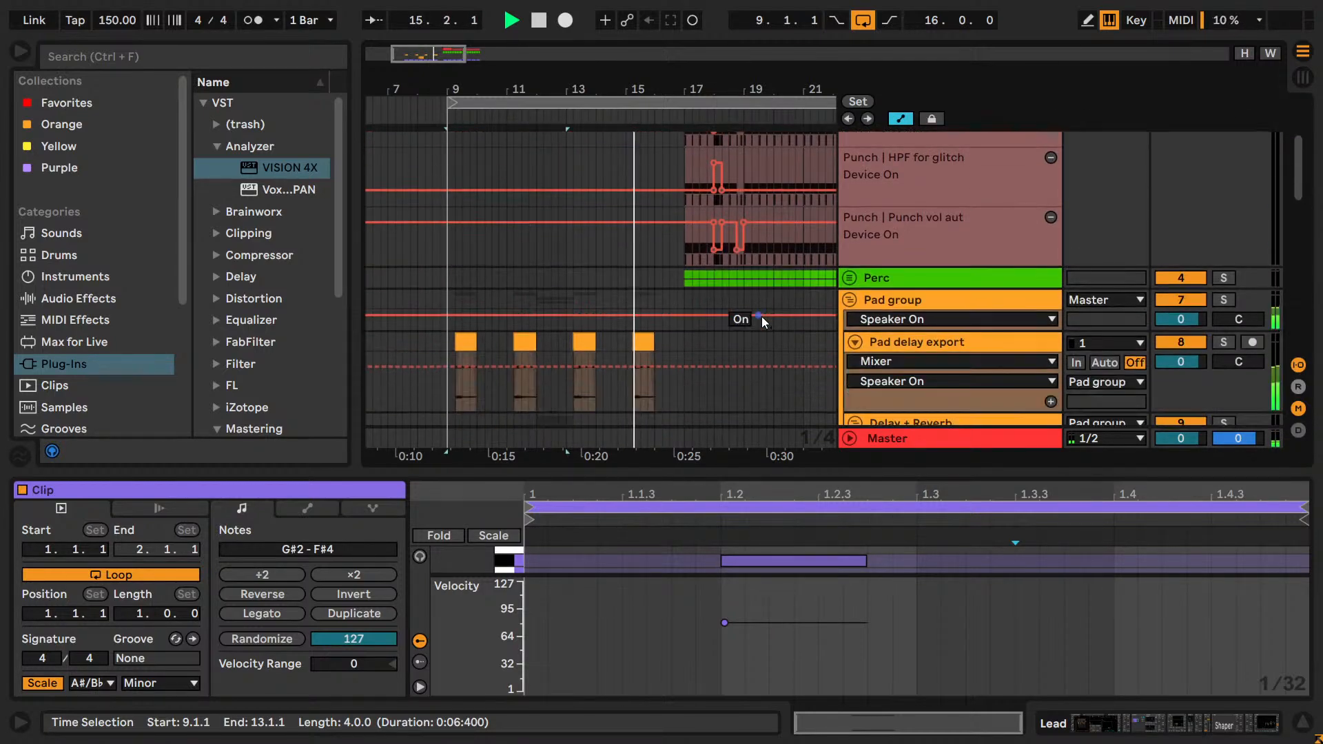
left_click(850, 278)
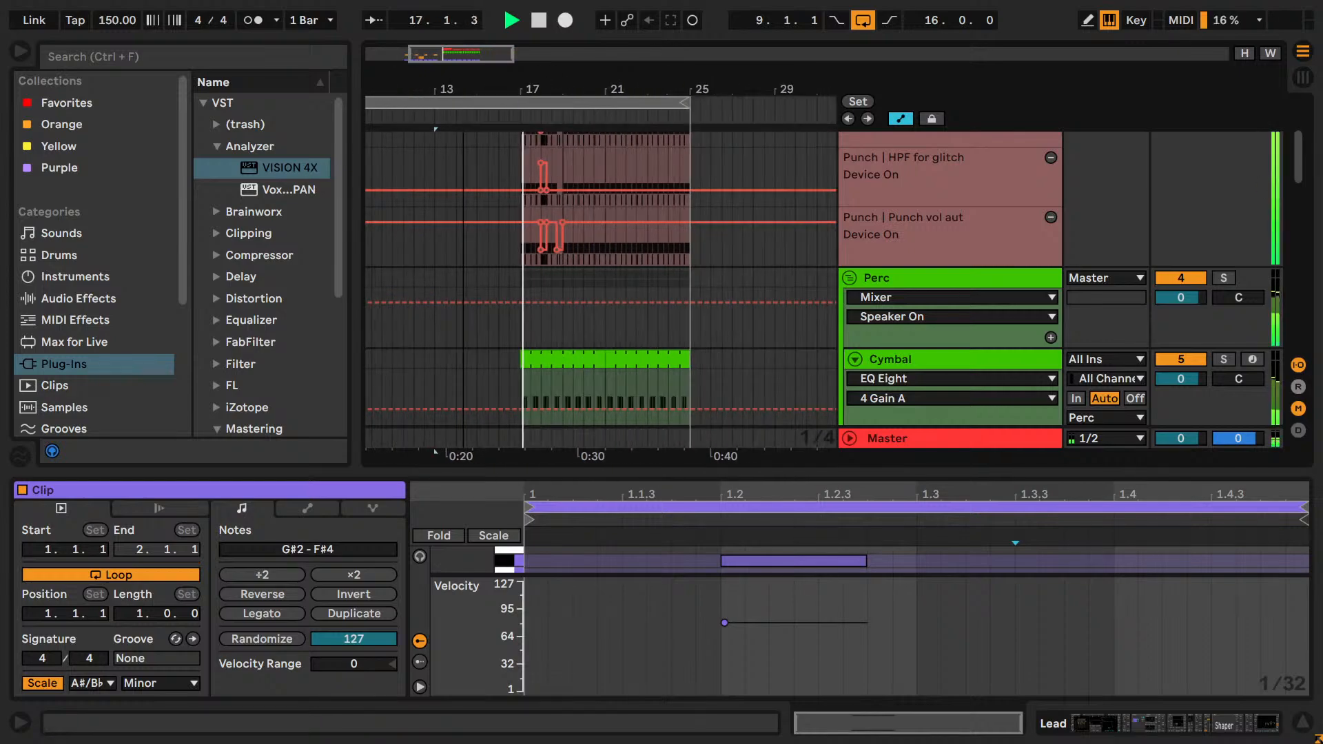
mouse_move(647, 89)
left_mouse_down()
mouse_move(599, 75)
mouse_move(658, 78)
left_mouse_up()
scroll(609, 325, "down", 3)
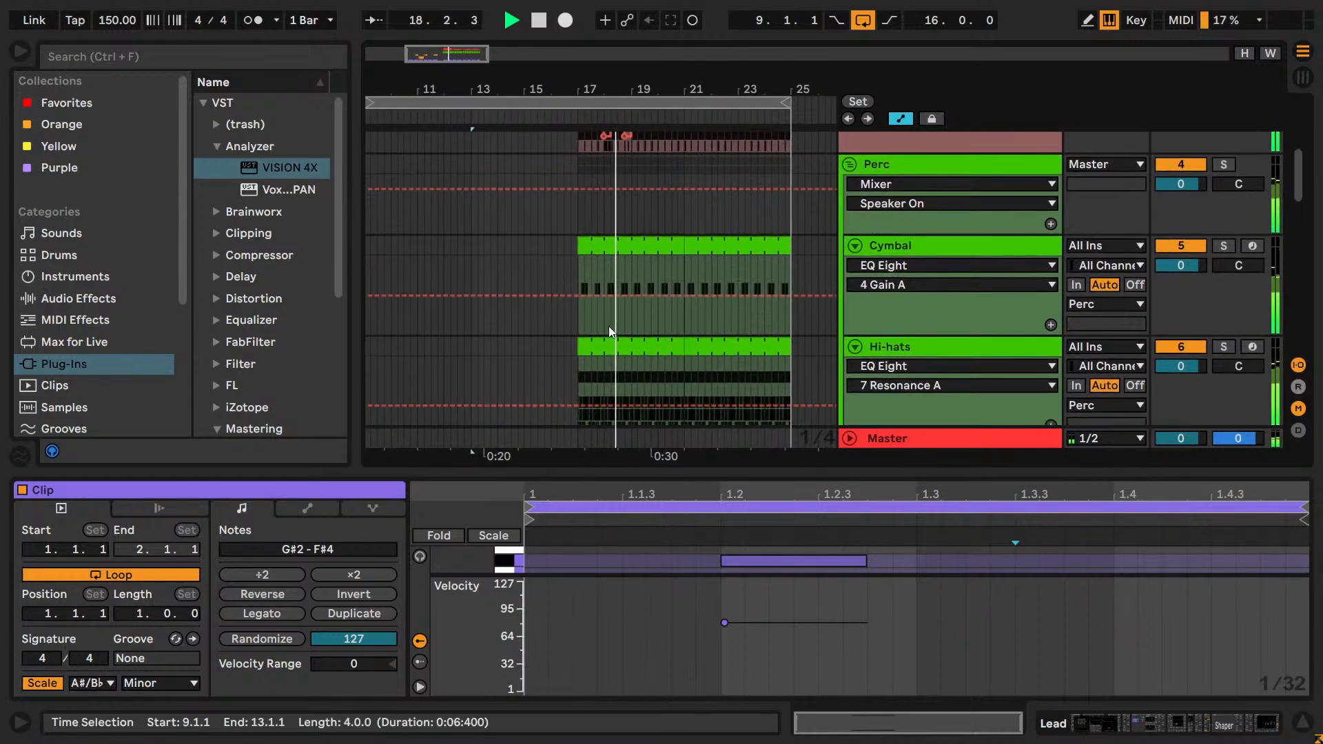
Stop playback and copy the Cymbal and Hi-hats clips of bars 17 to 25 to bar 9.
key("space")
left_click(613, 246)
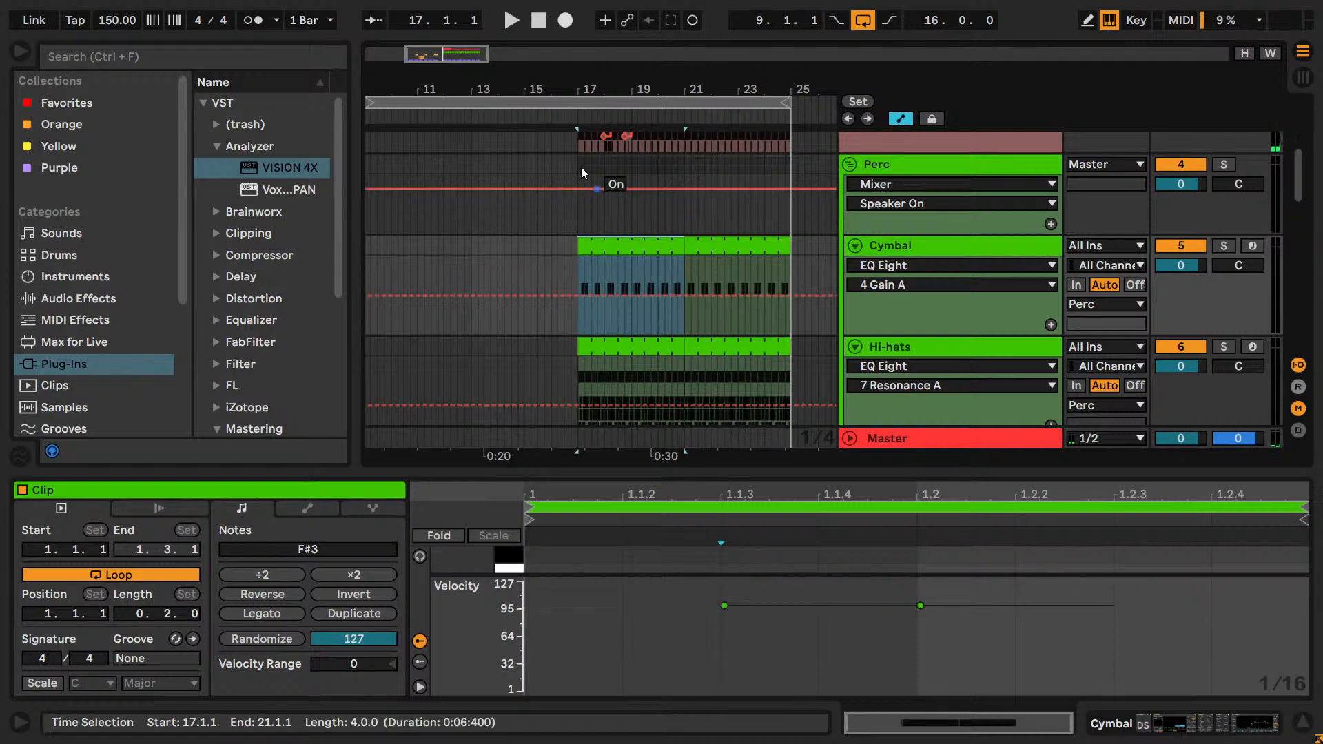
left_click_drag(433, 51, 431, 49)
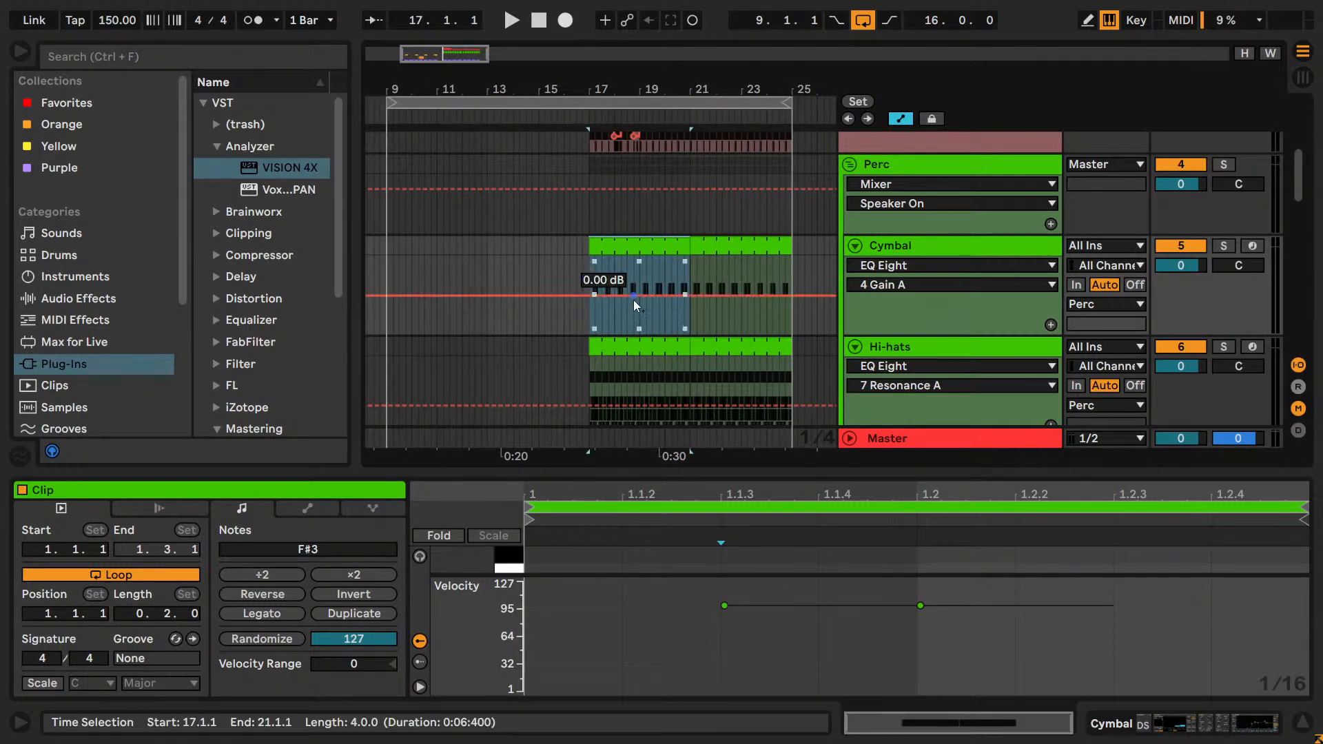
scroll(628, 302, "down", 3)
scroll(549, 285, "down", 6)
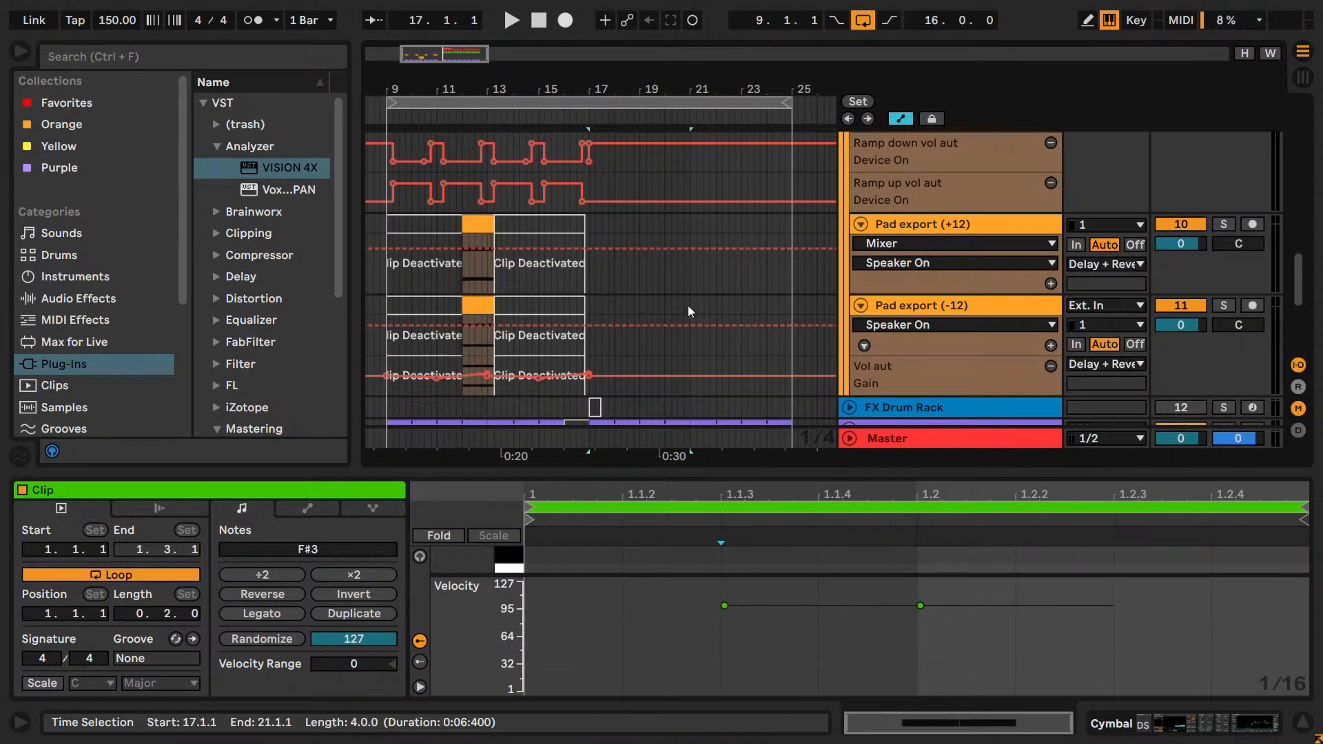
scroll(690, 304, "up", 3)
scroll(690, 304, "up", 5)
scroll(690, 304, "down", 1)
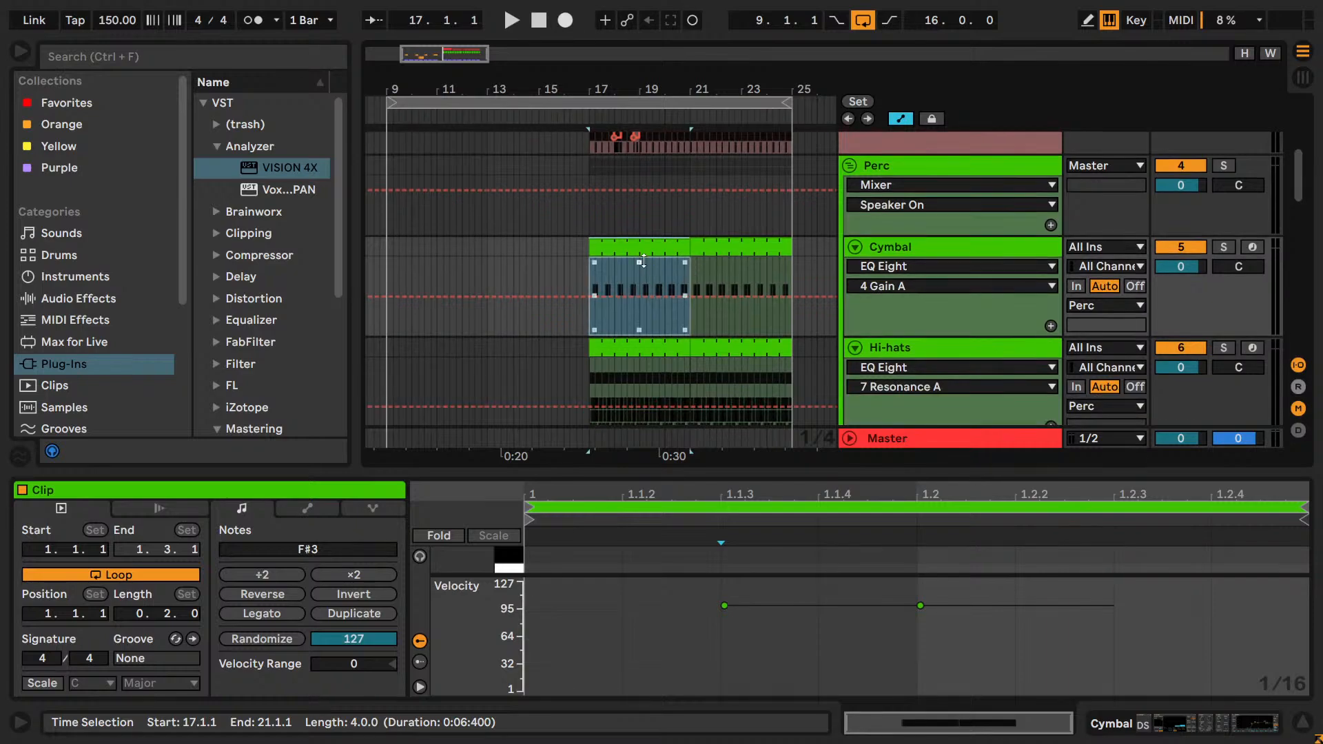
left_click(704, 249)
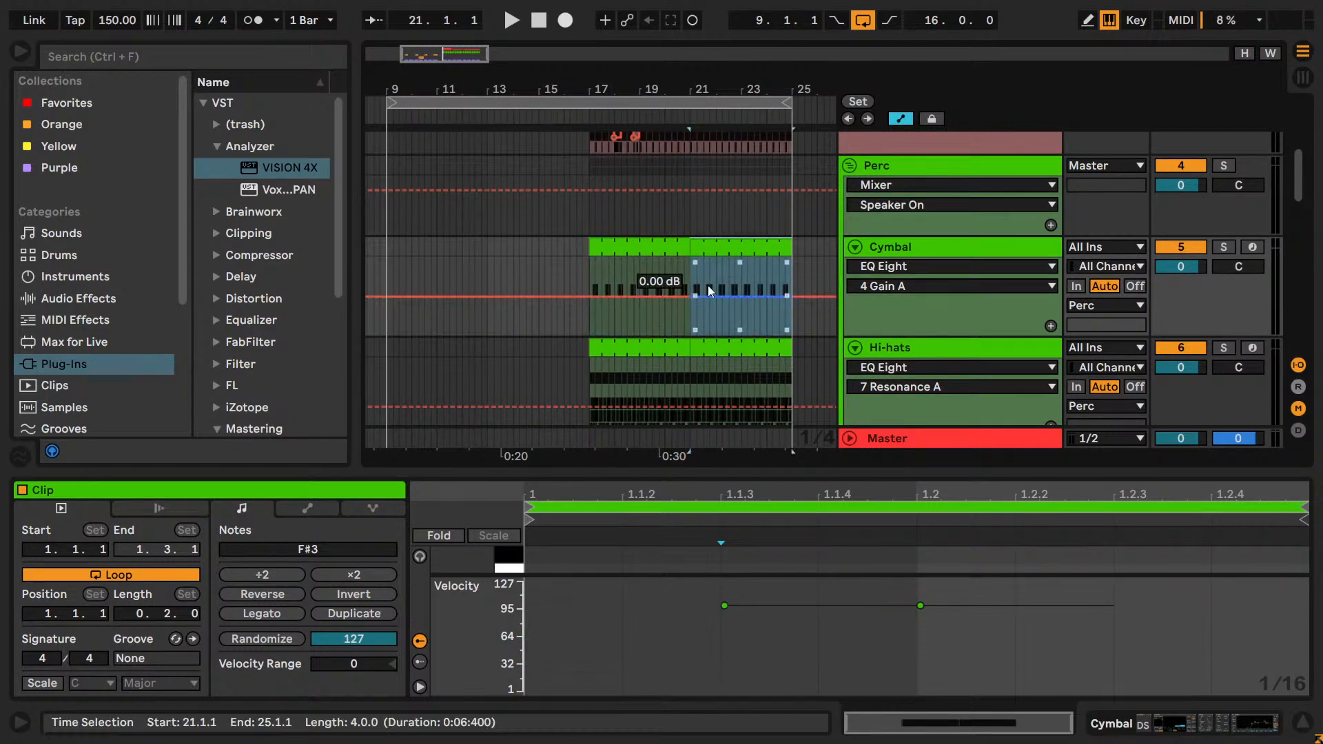
left_click(660, 346, "shift")
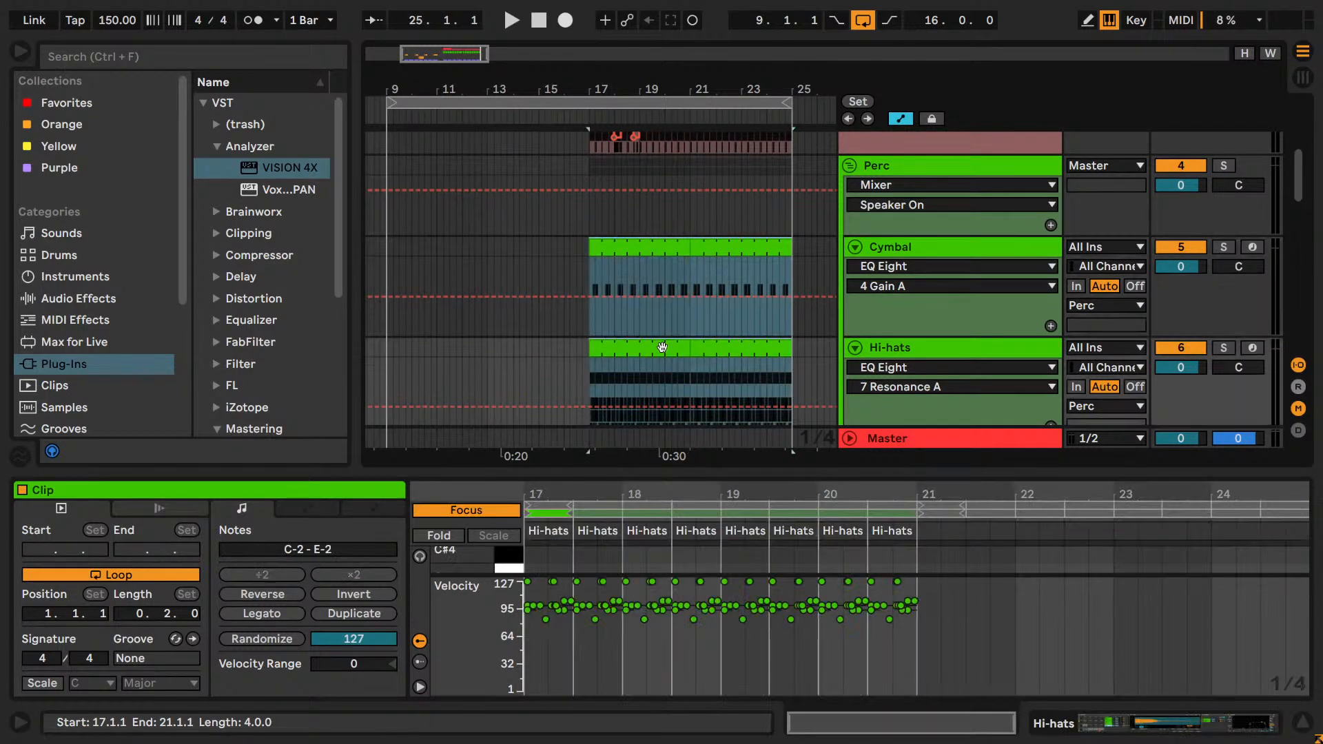
left_click(386, 268)
key("ctrl+v")
Delete the copied Cymbal and Hi-hats clips in bars 9 to 13 and trim the remaining copies to start at bar 16.
left_click(473, 251)
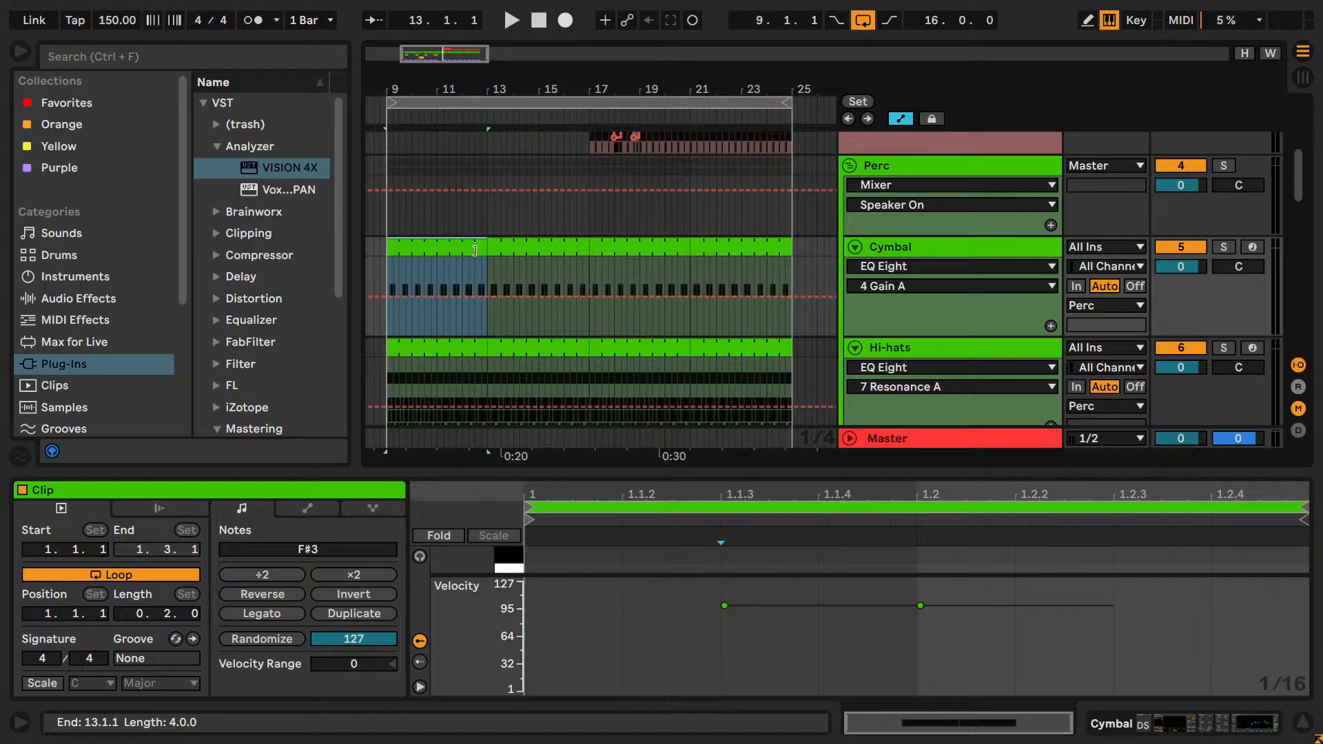
key("Delete")
left_click(452, 348)
key("Delete")
left_click_drag(489, 252, 562, 266)
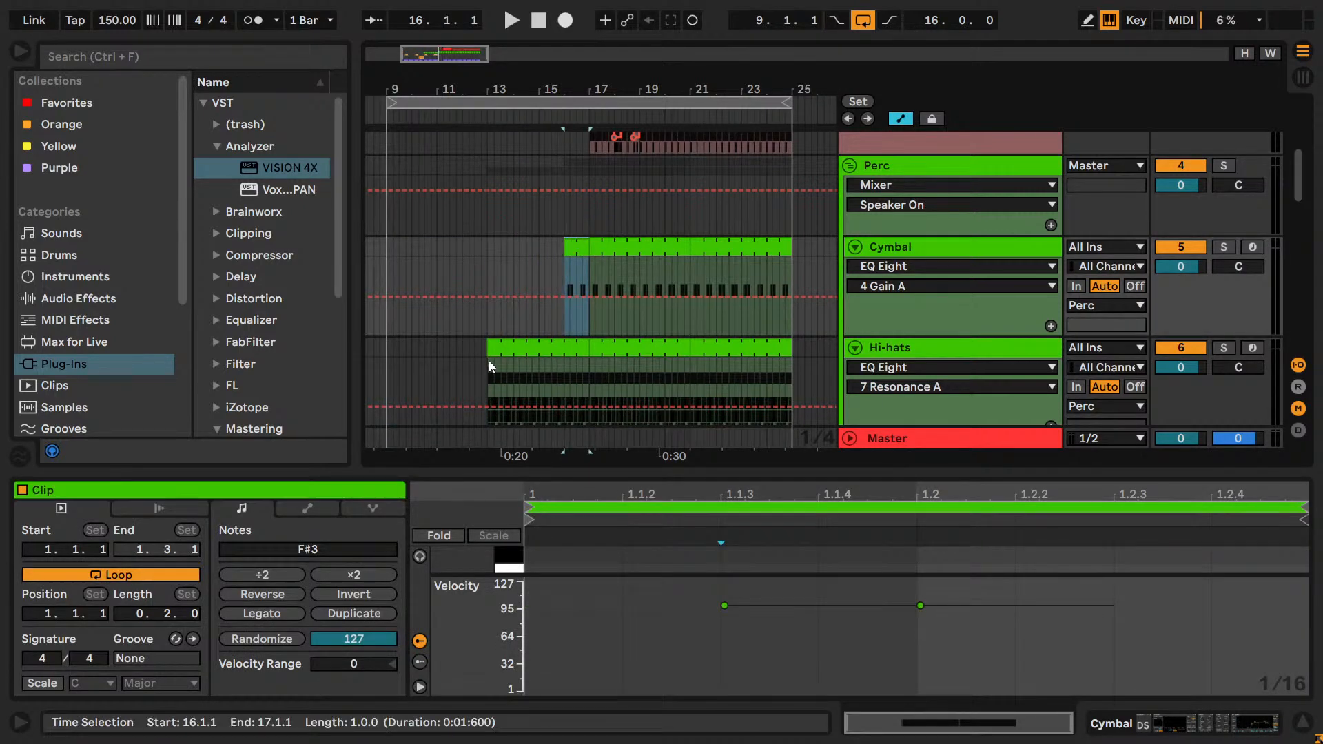
left_click_drag(489, 361, 563, 361)
Deactivate the Cymbal and Hi-hats clips from bar 17 to bar 25.
left_click_drag(596, 296, 674, 270)
left_click(762, 354, "shift")
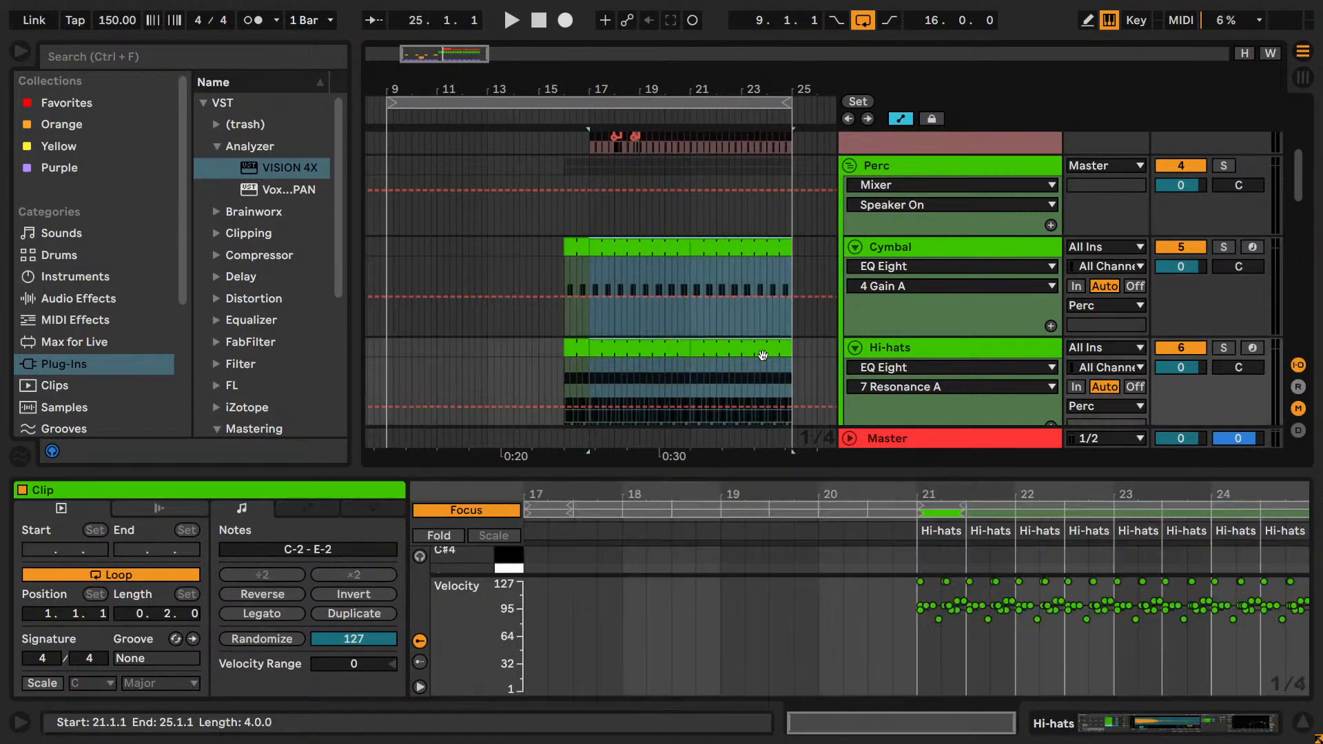
key("0")
left_click(559, 303)
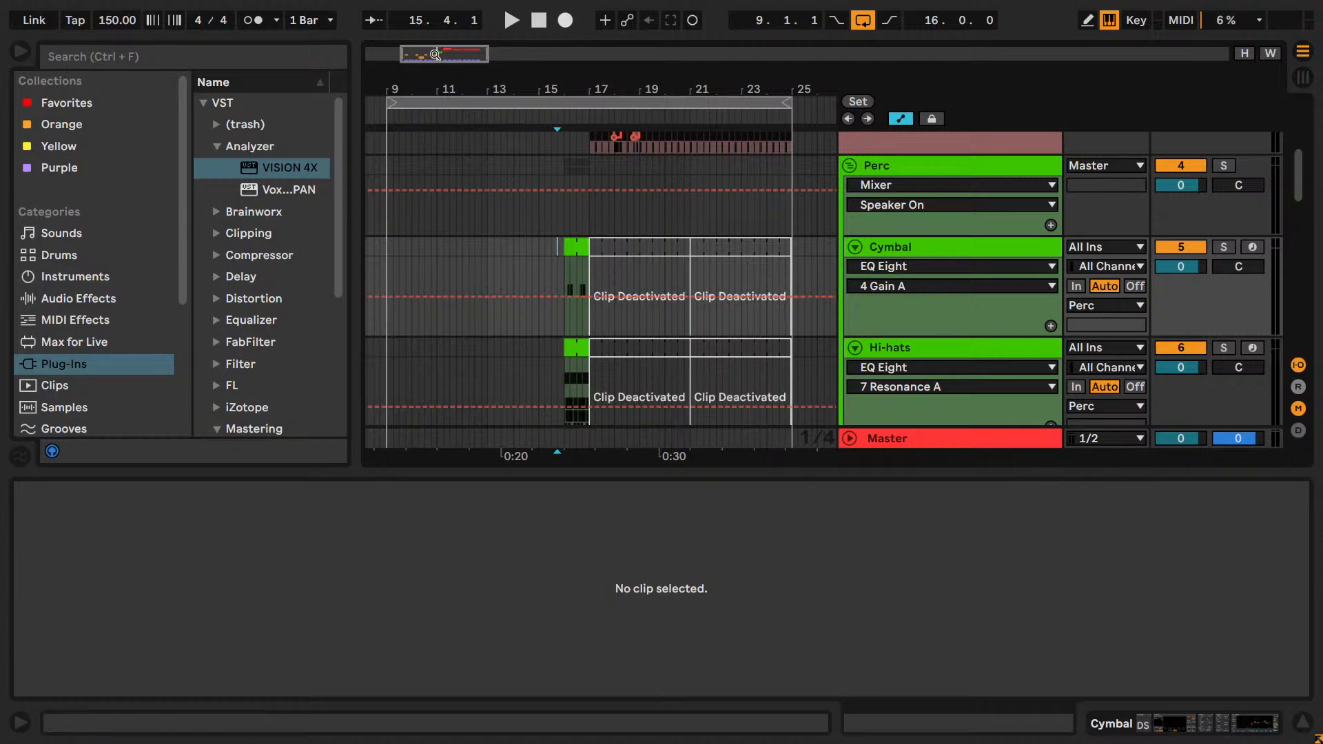
Play the transition from bar 15 and review the arrangement down to the Lead track around the drop, then stop.
scroll(598, 300, "up", 2)
left_click_drag(529, 90, 486, 89)
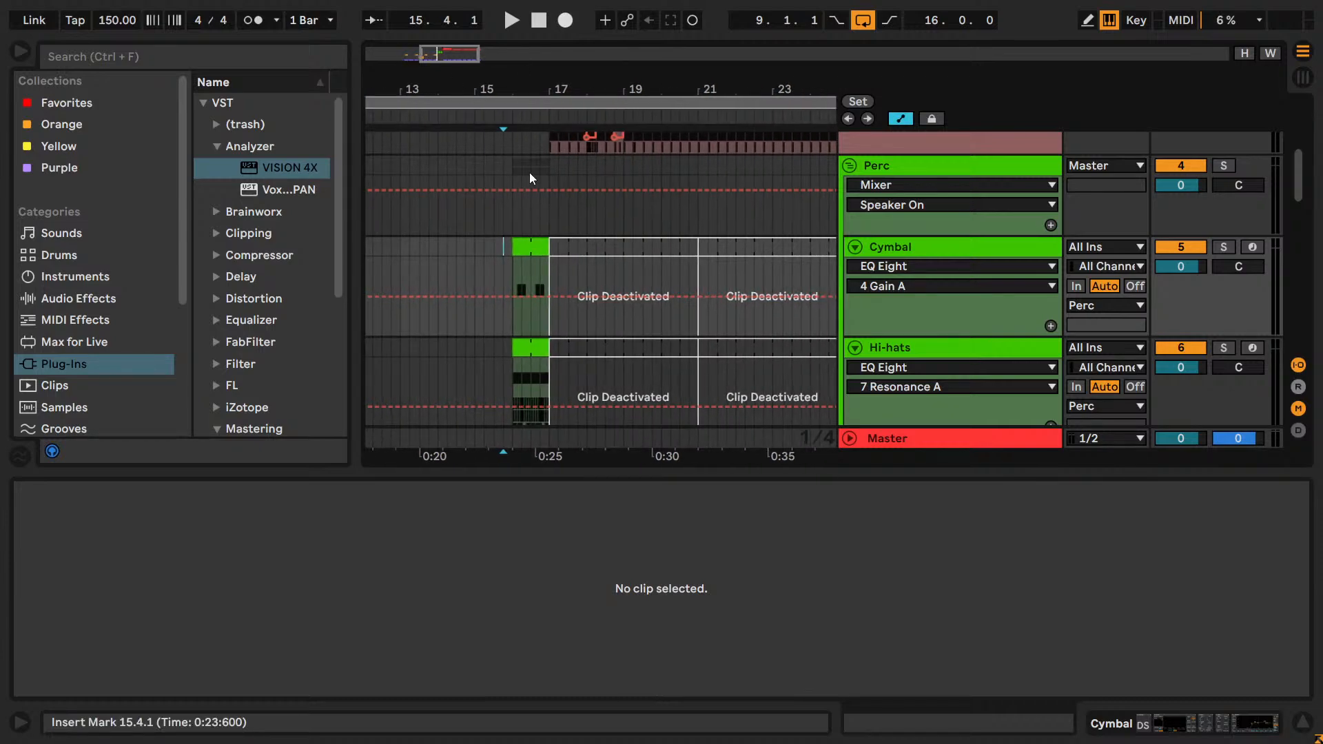
left_click(476, 270)
key("space")
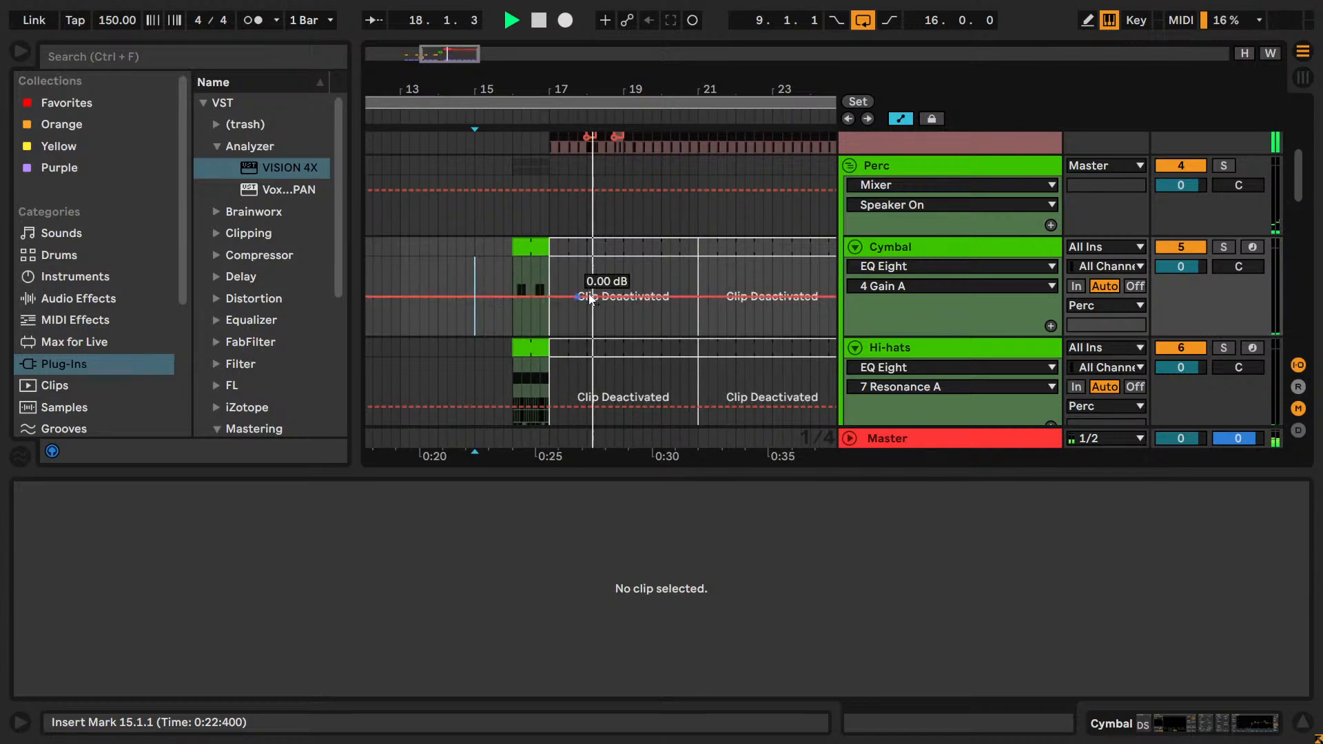
scroll(563, 324, "down", 5)
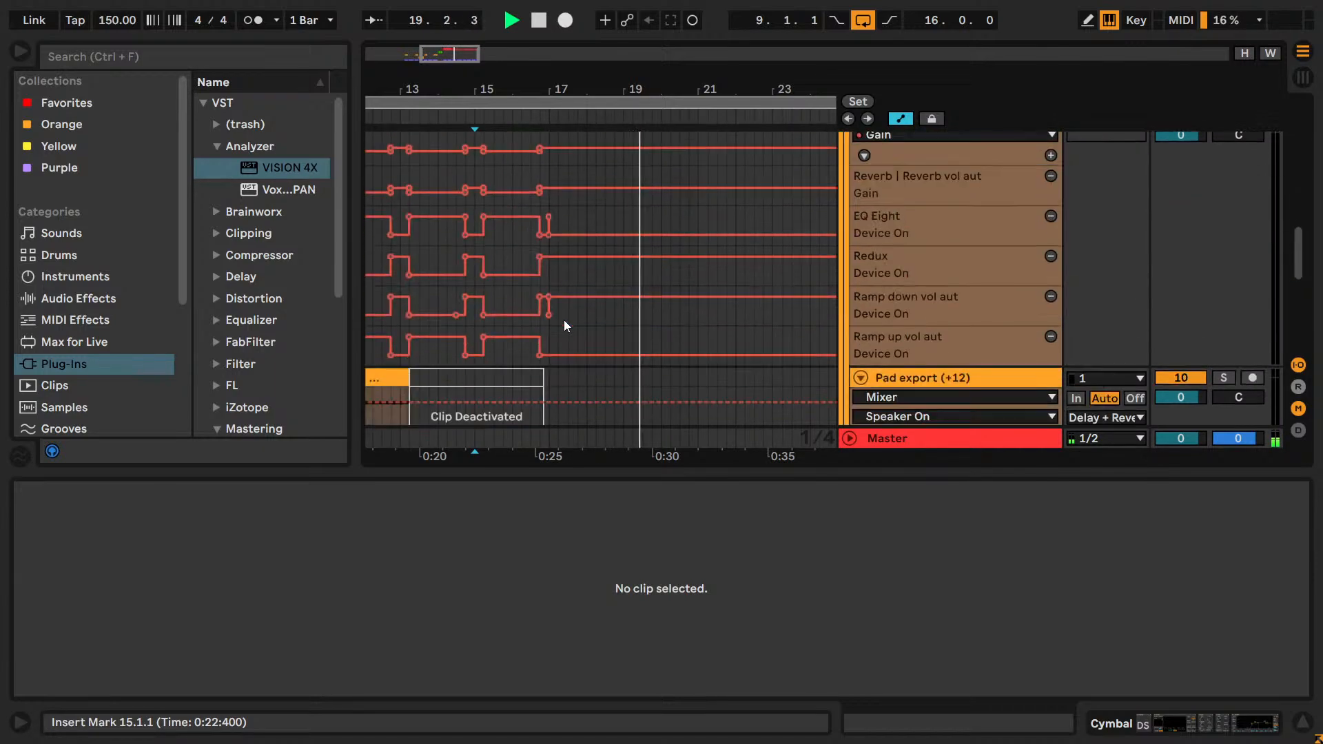
left_click_drag(558, 89, 727, 90)
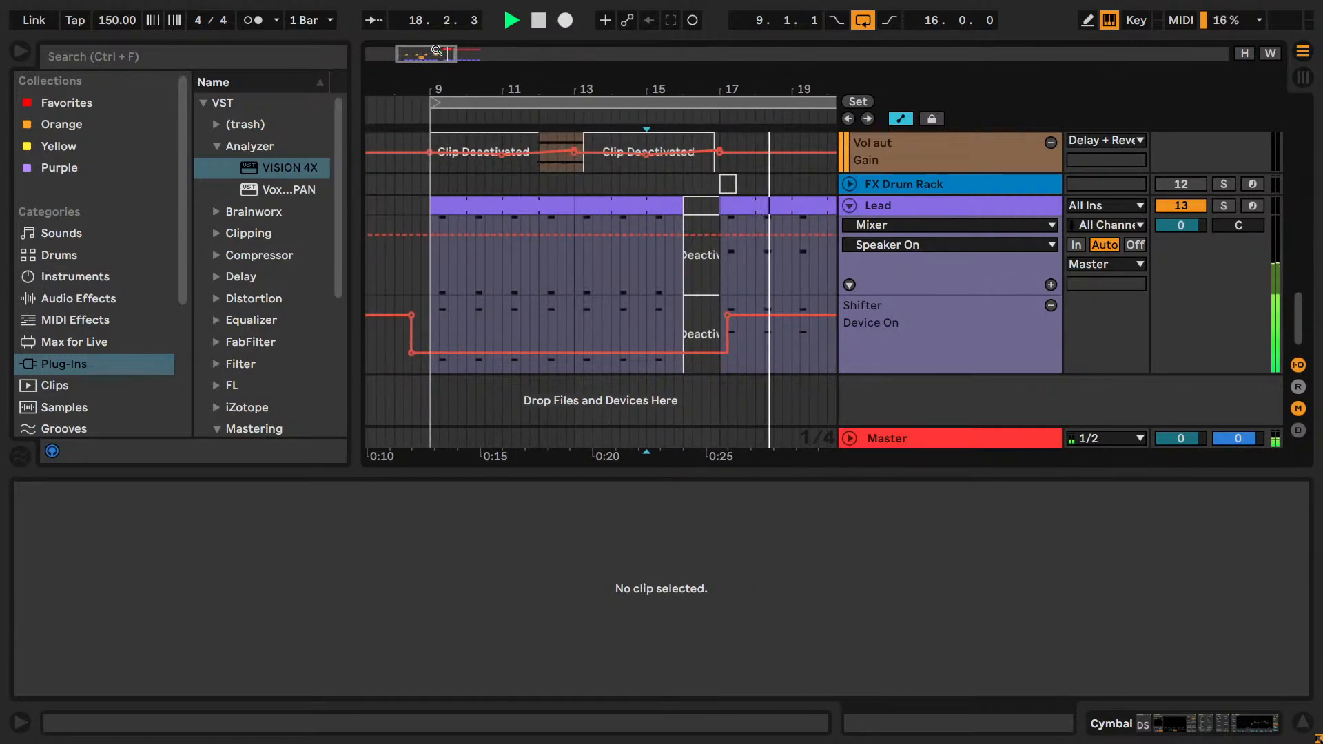
left_click_drag(820, 116, 607, 114)
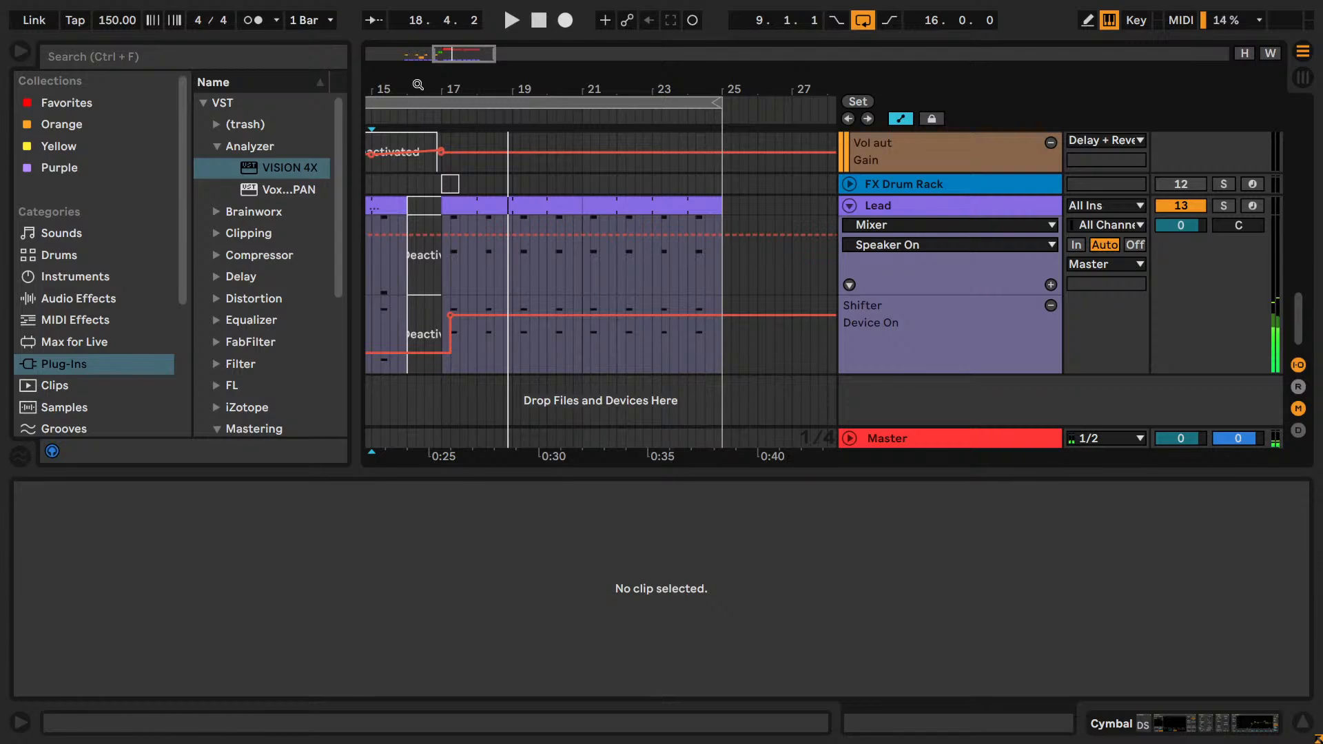
left_click_drag(458, 56, 440, 56)
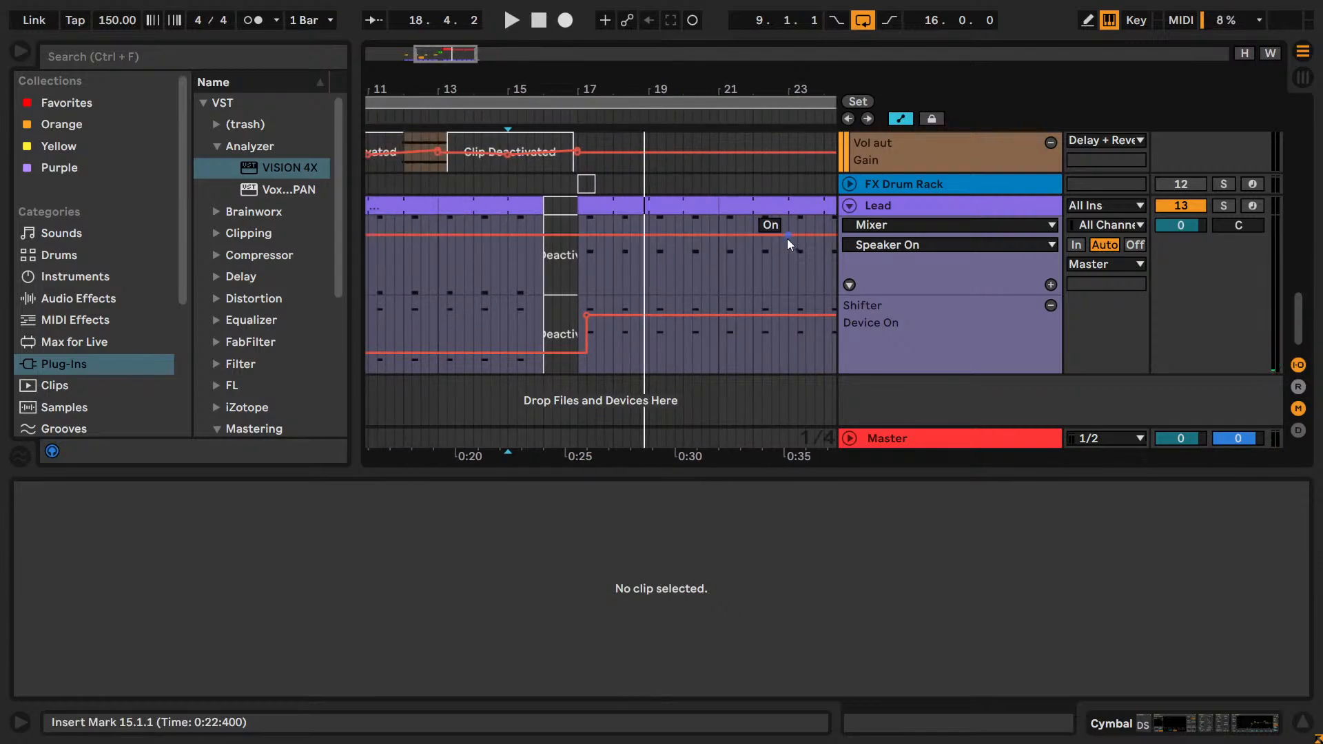
Show the Lead's Shifter Device On automation and draw it off from about beat 18.2 to 21.2 and again from bar 22.
left_click(875, 288)
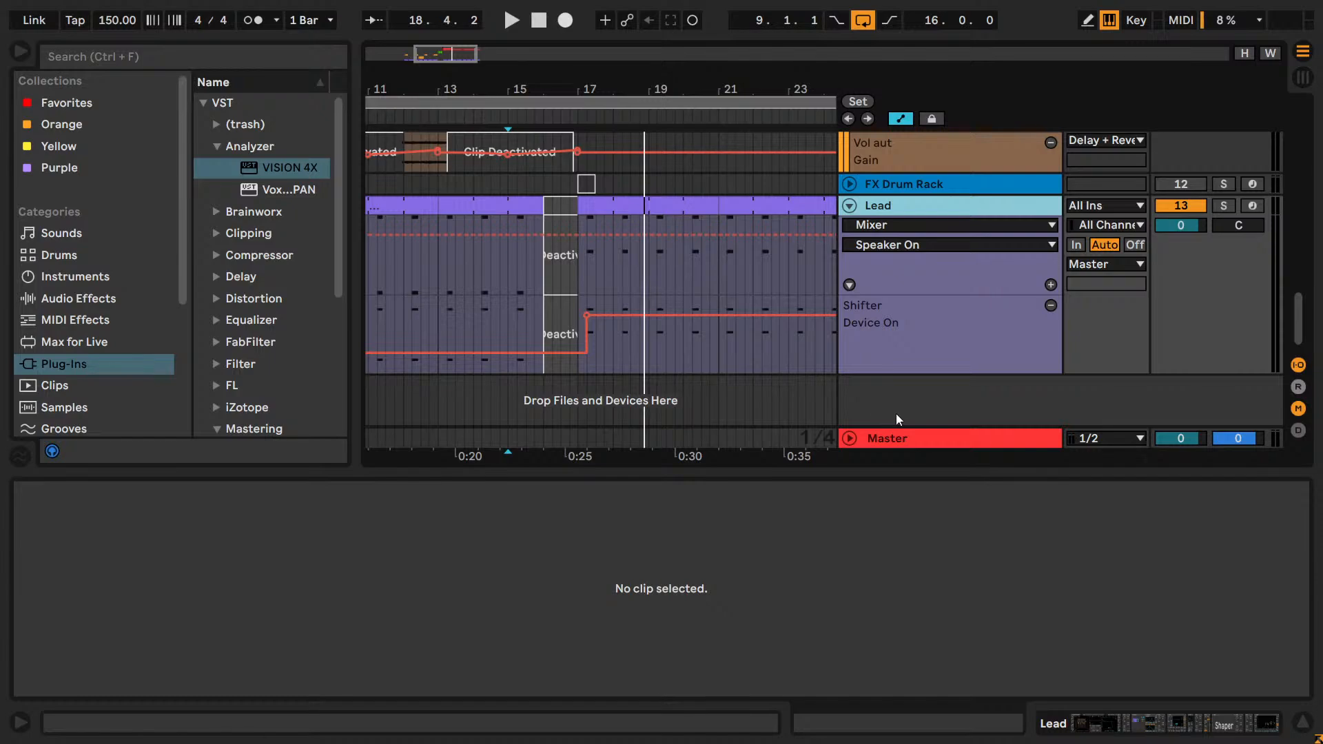
key("shift+Tab")
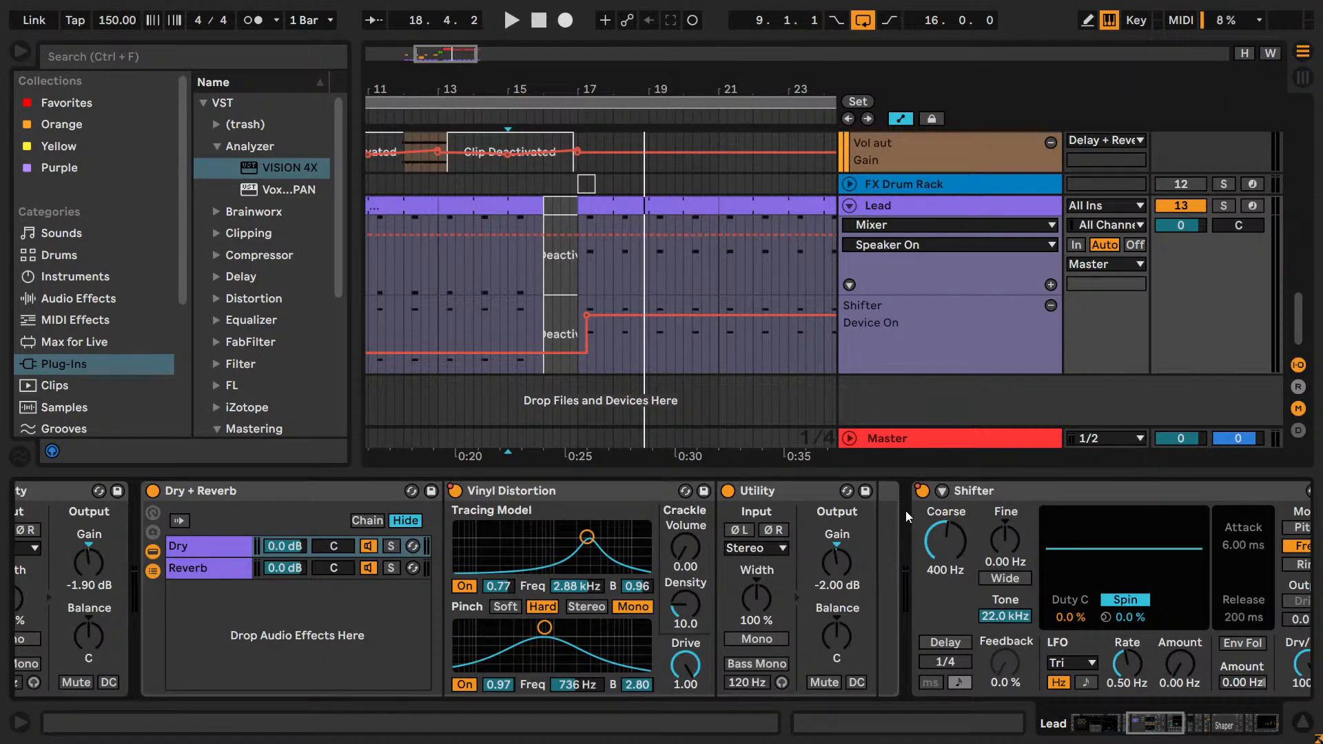
right_click(922, 491)
left_click(961, 497)
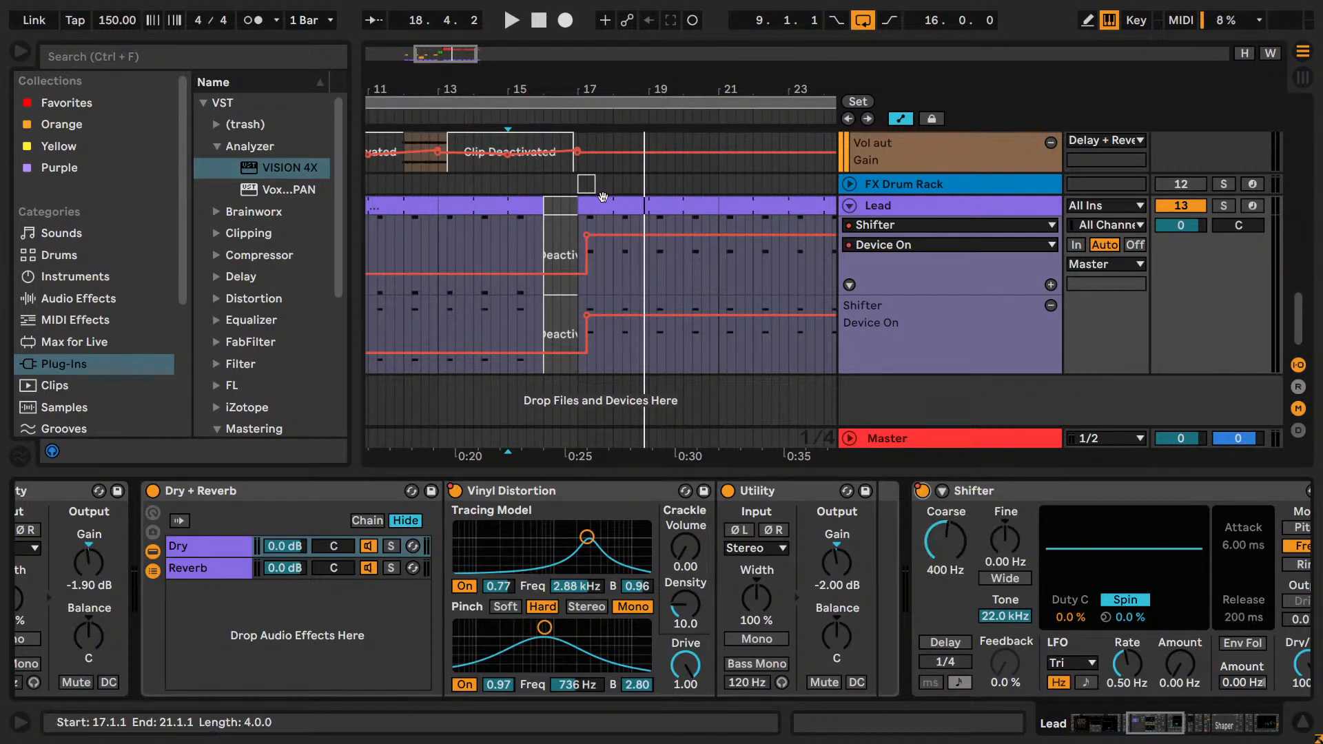
key("b")
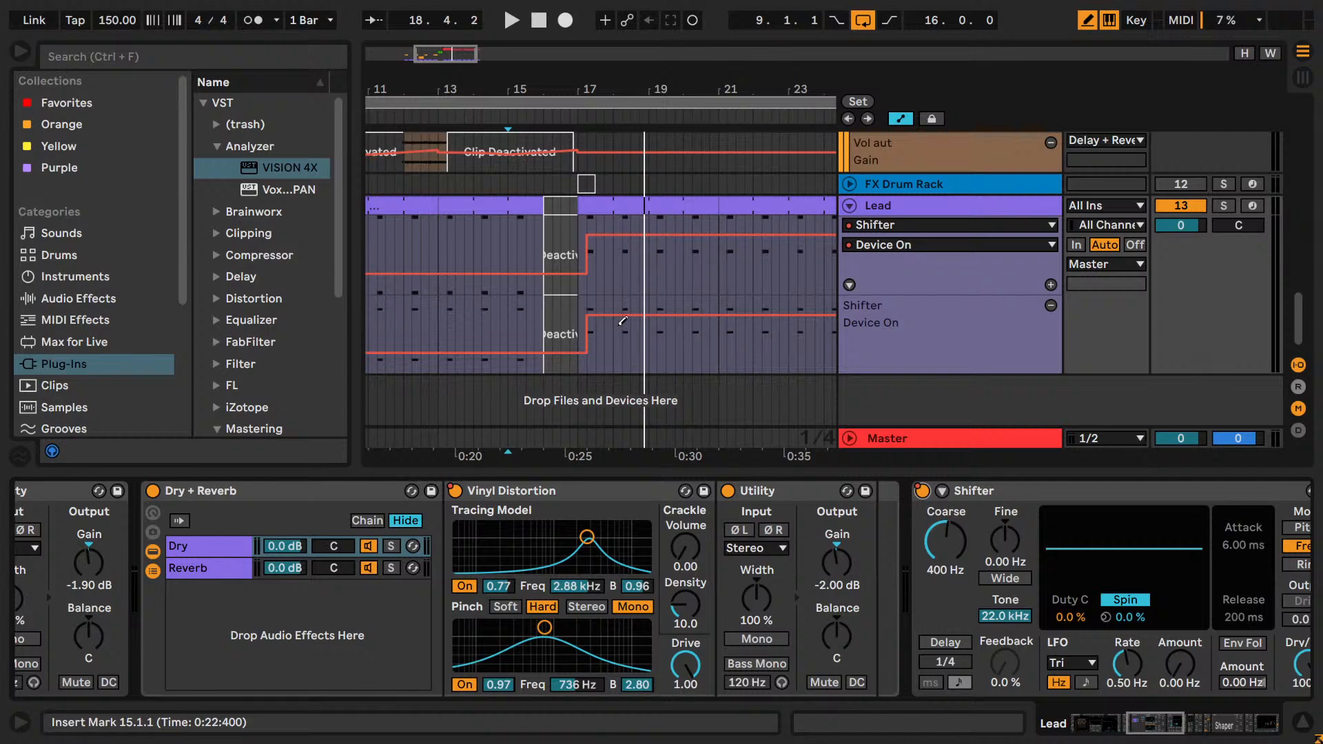
left_click_drag(628, 344, 720, 353)
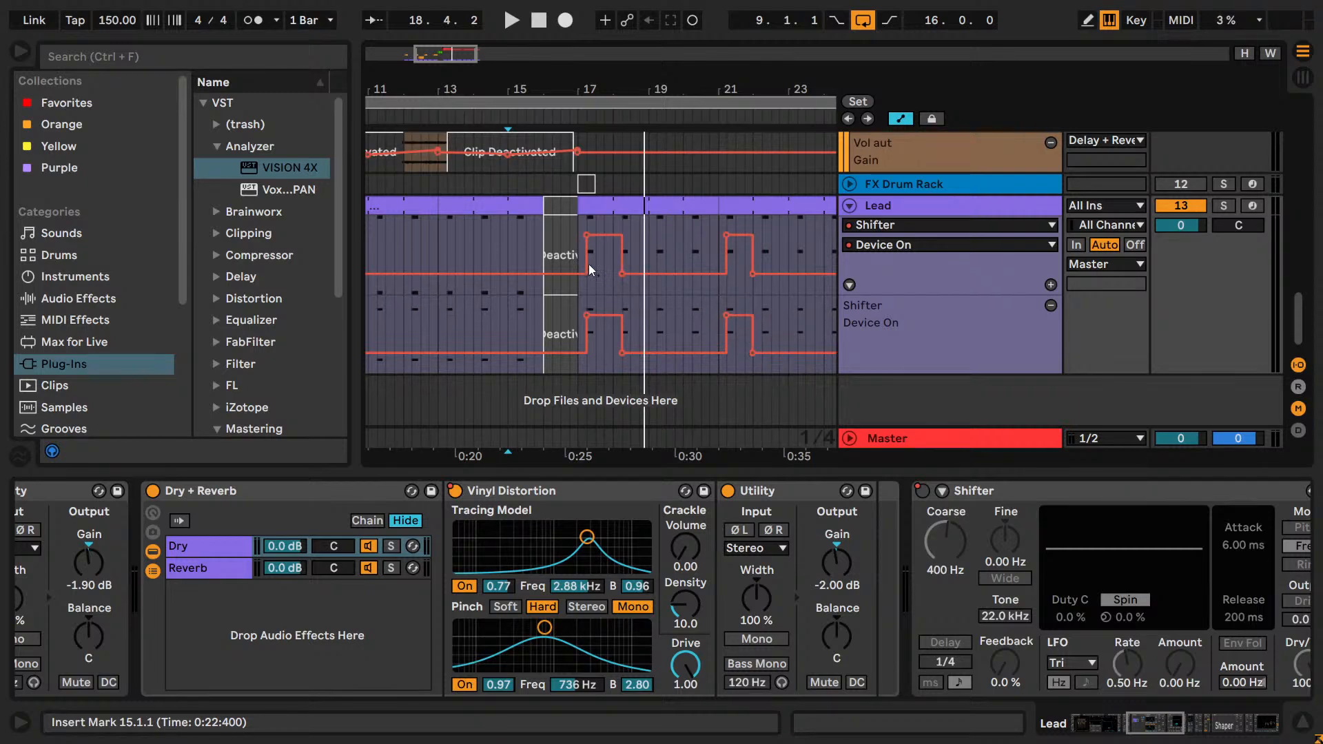
key("ctrl")
left_click(569, 227)
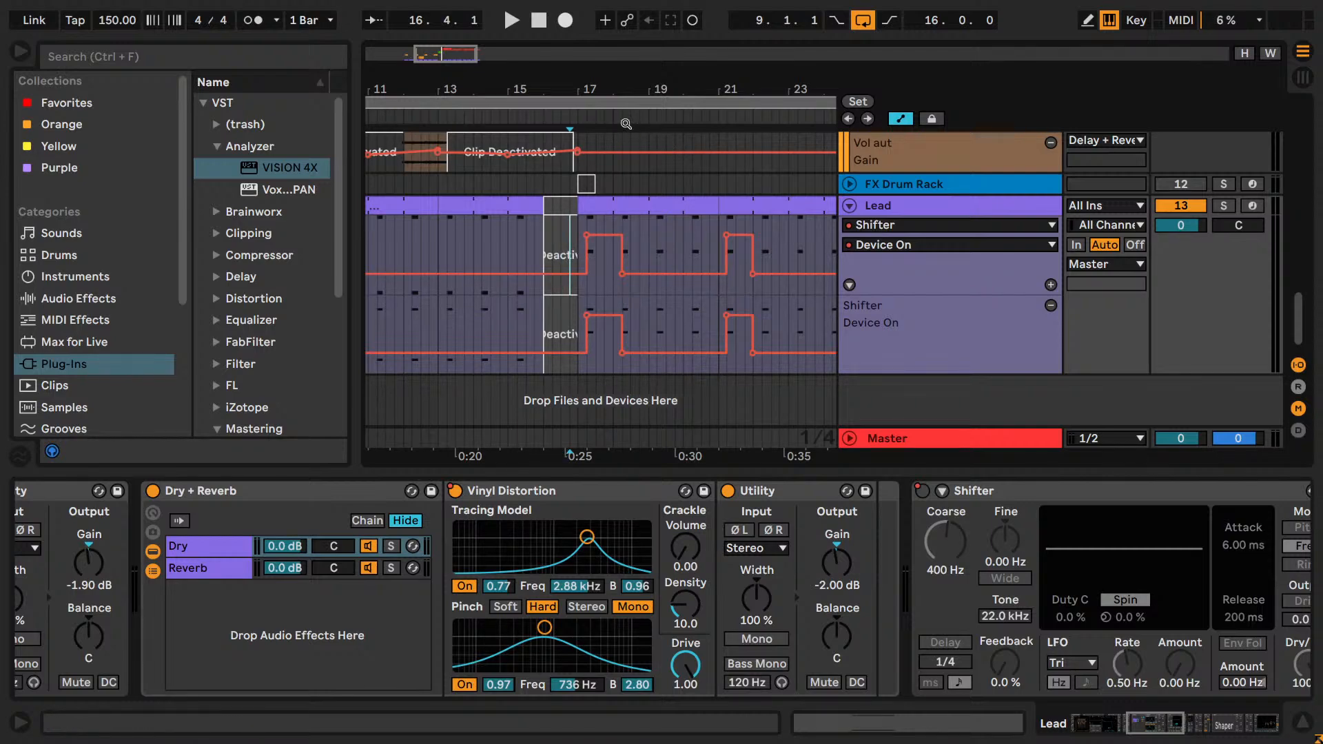
key("space")
left_click(565, 209)
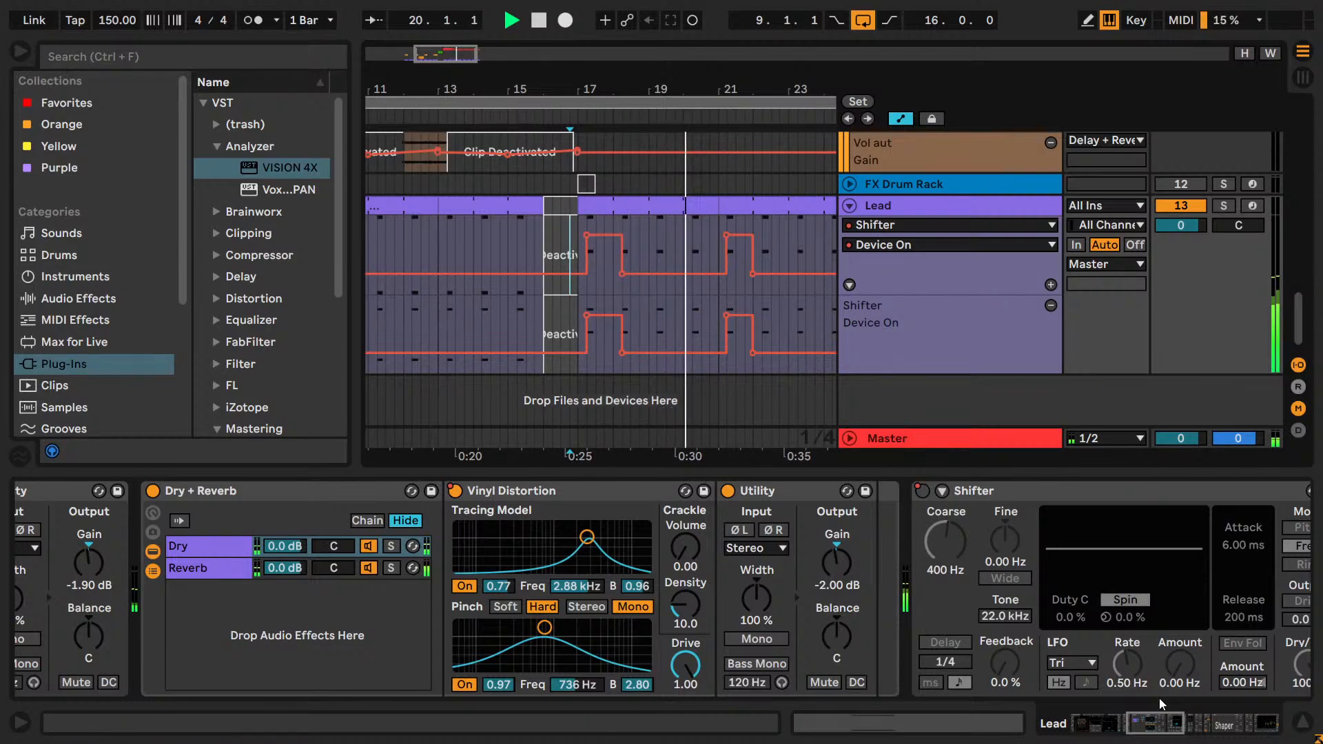
left_click(1191, 720)
left_click_drag(1191, 721, 1143, 721)
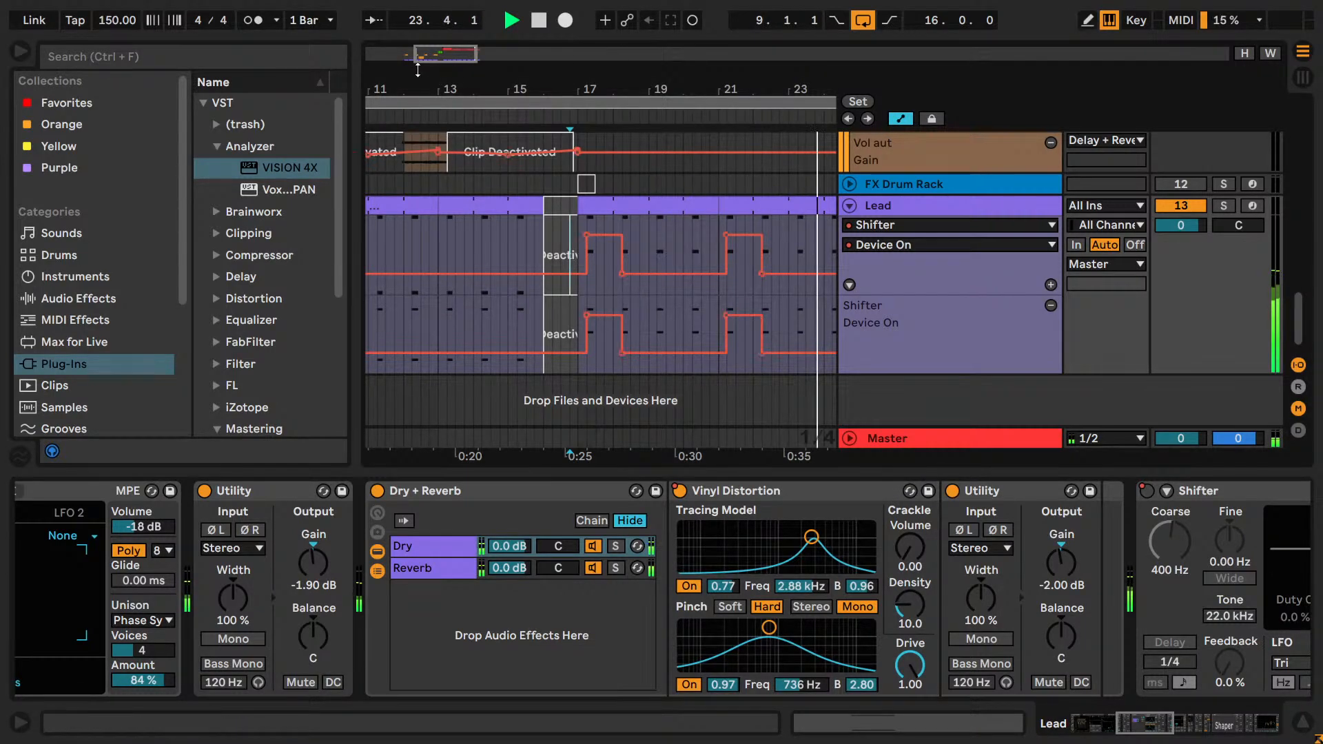
Replay the drop from beat 15.4 and review the tracks up to Cymbal and Hi-hats.
mouse_move(524, 89)
left_mouse_down()
mouse_move(523, 74)
mouse_move(483, 89)
left_mouse_up()
left_click(433, 219)
key("space")
key("space")
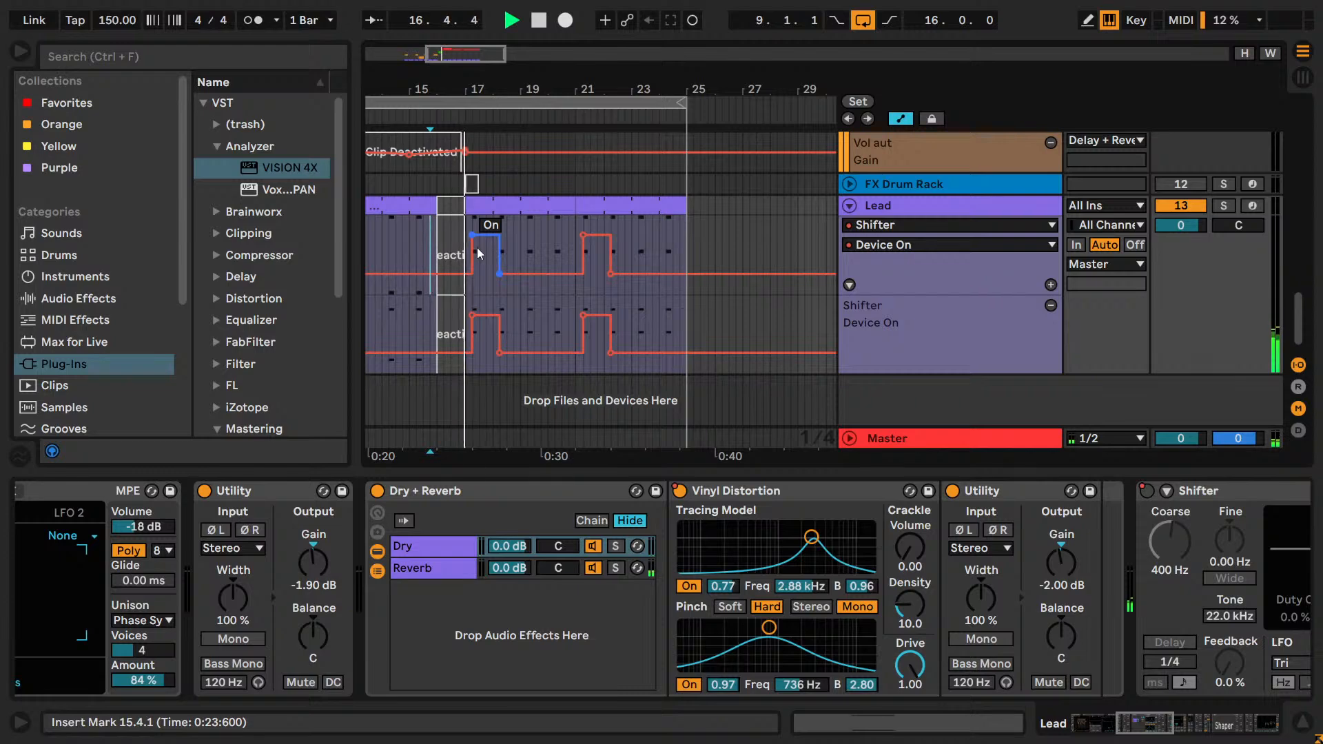
left_click_drag(520, 90, 530, 107)
scroll(557, 219, "up", 6)
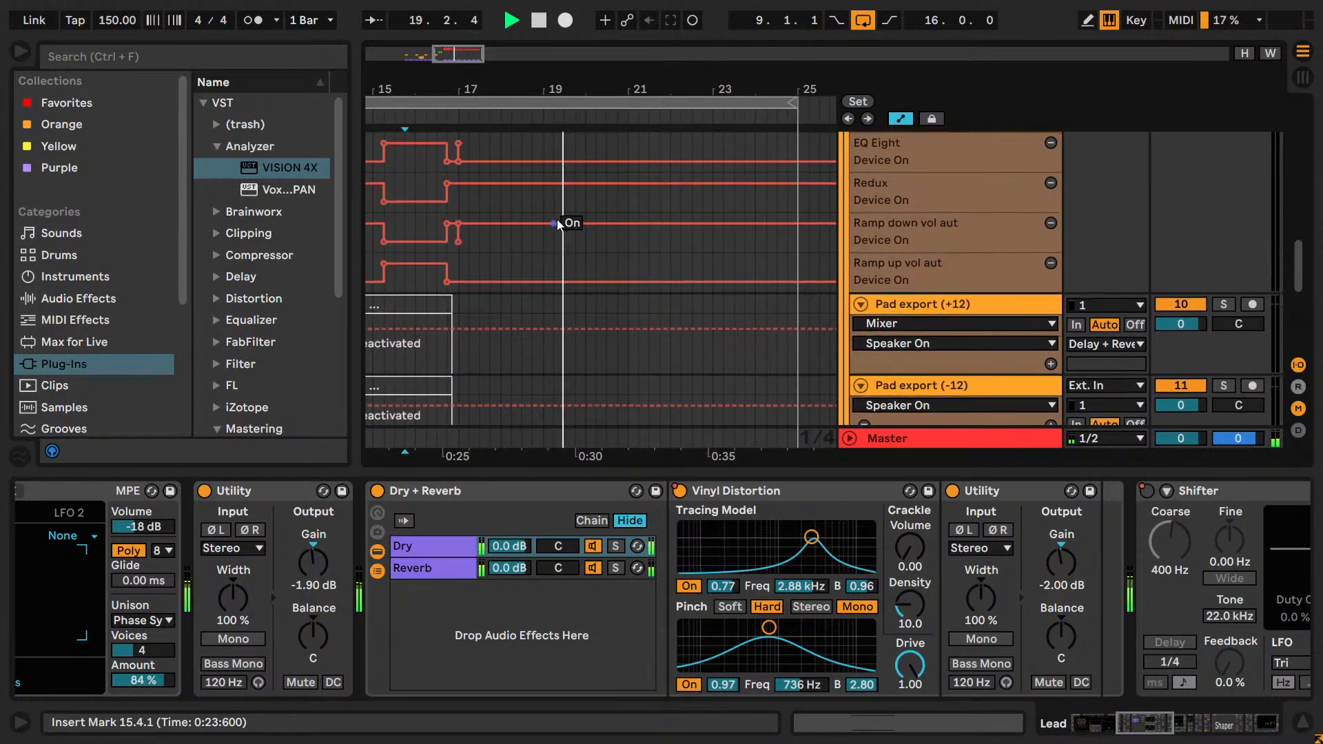
scroll(557, 219, "up", 10)
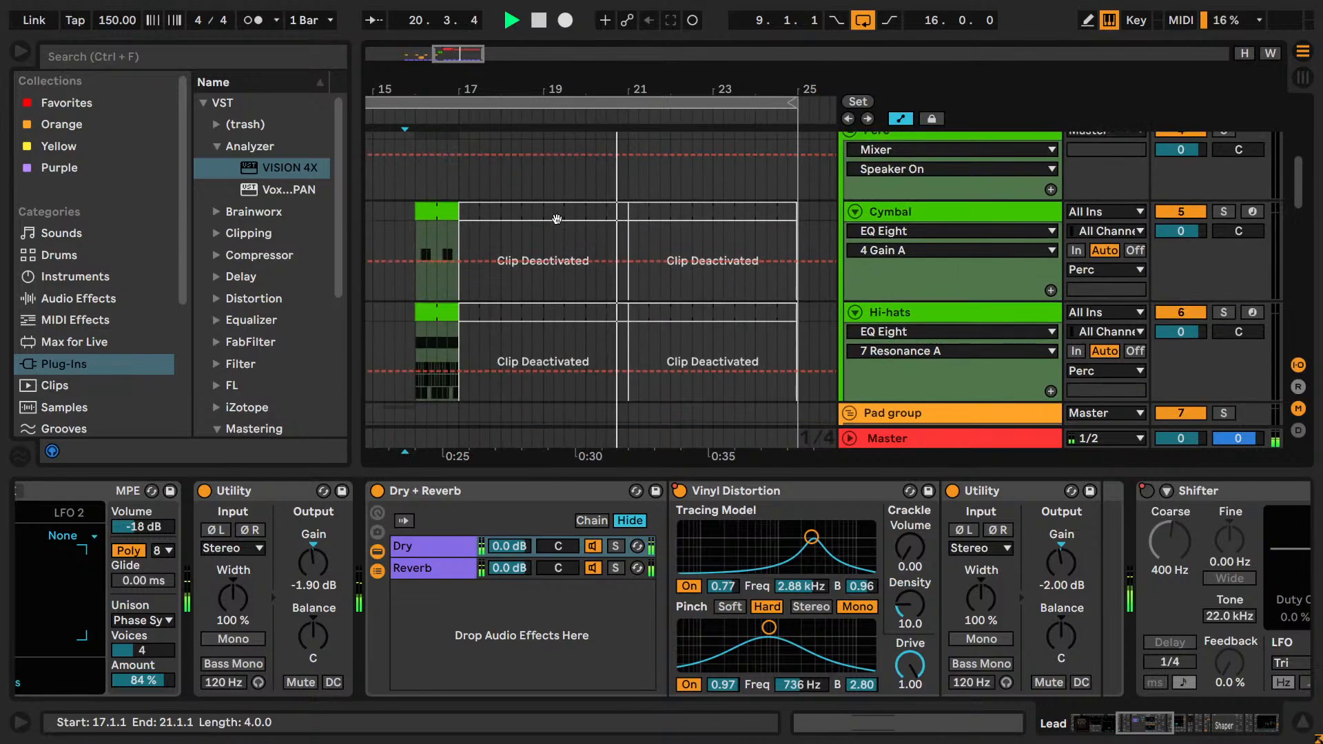
left_click(647, 317)
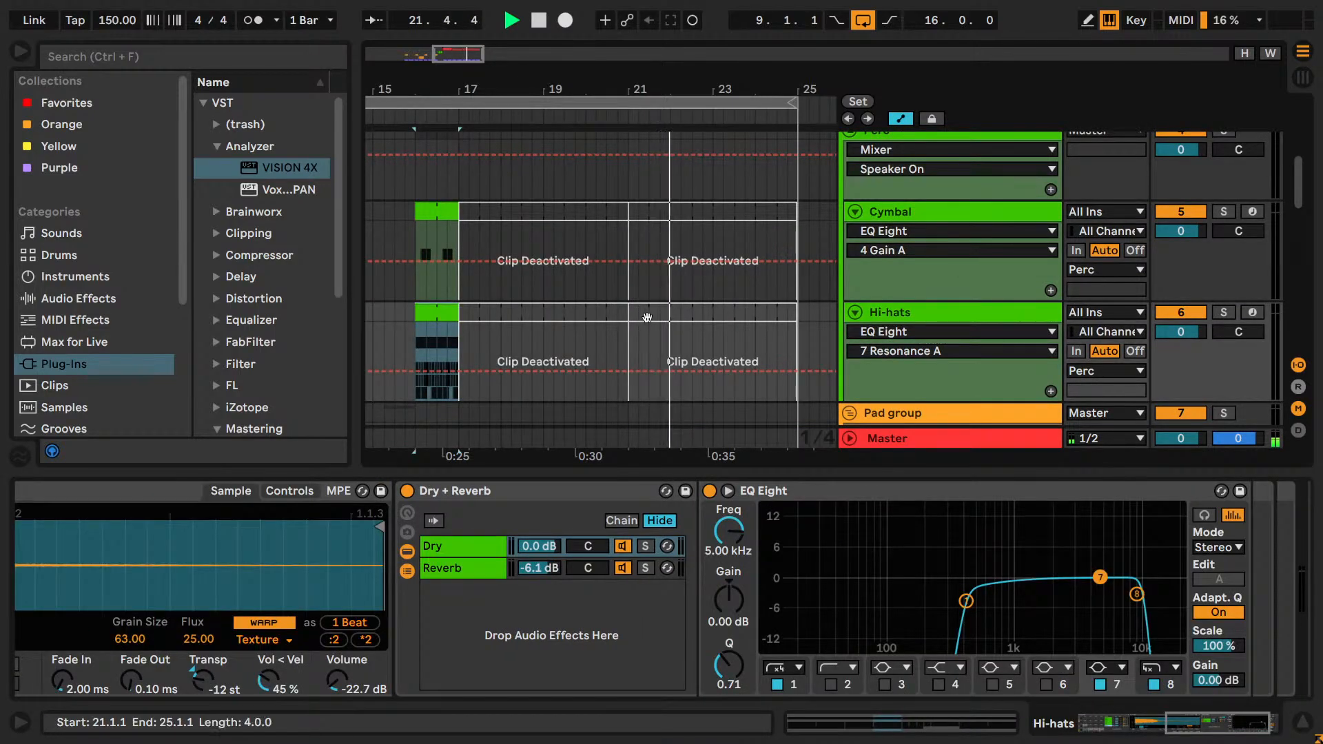
Draw the Lead's Shifter Device On automation off across the second pulse after bar 21.
scroll(647, 317, "down", 15)
key("b")
left_click_drag(675, 351, 648, 354)
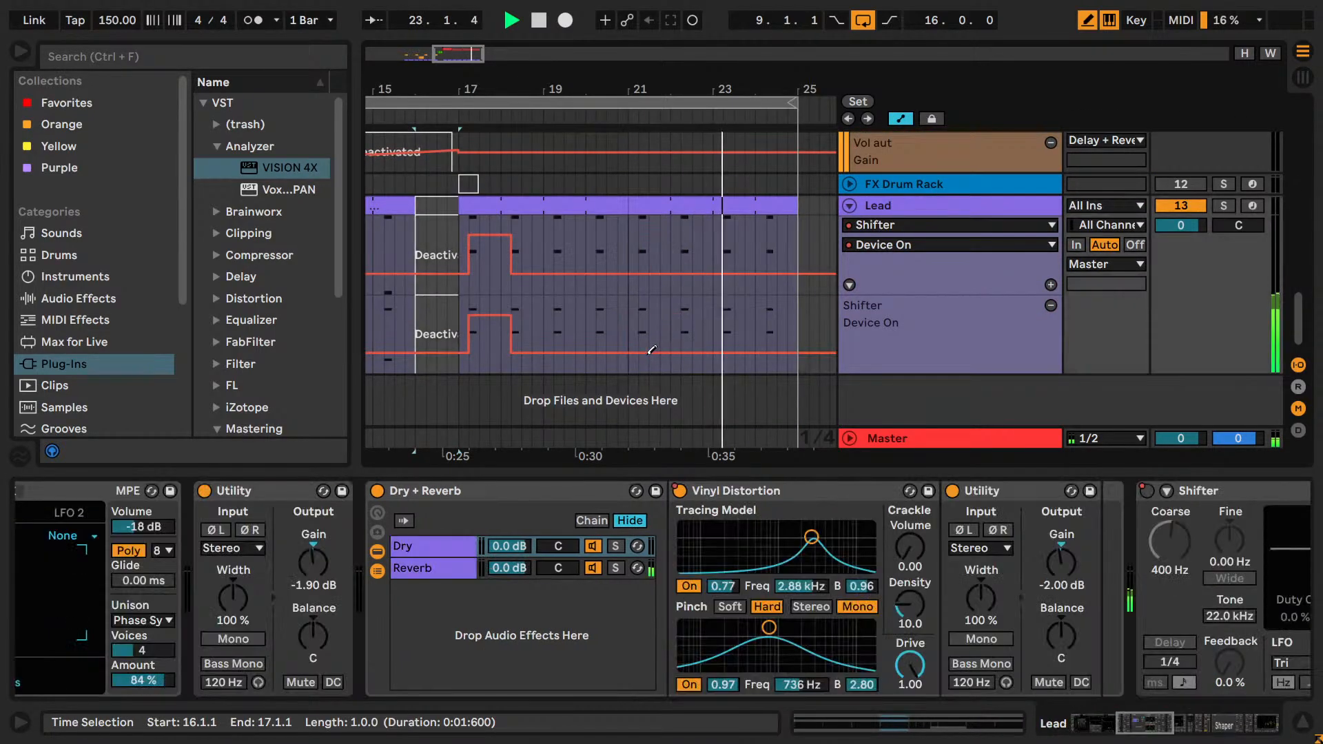
key("b")
Stop playback and reactivate the Cymbal and Hi-hats clips from bar 17 to bar 25.
scroll(619, 300, "up", 10)
key("space")
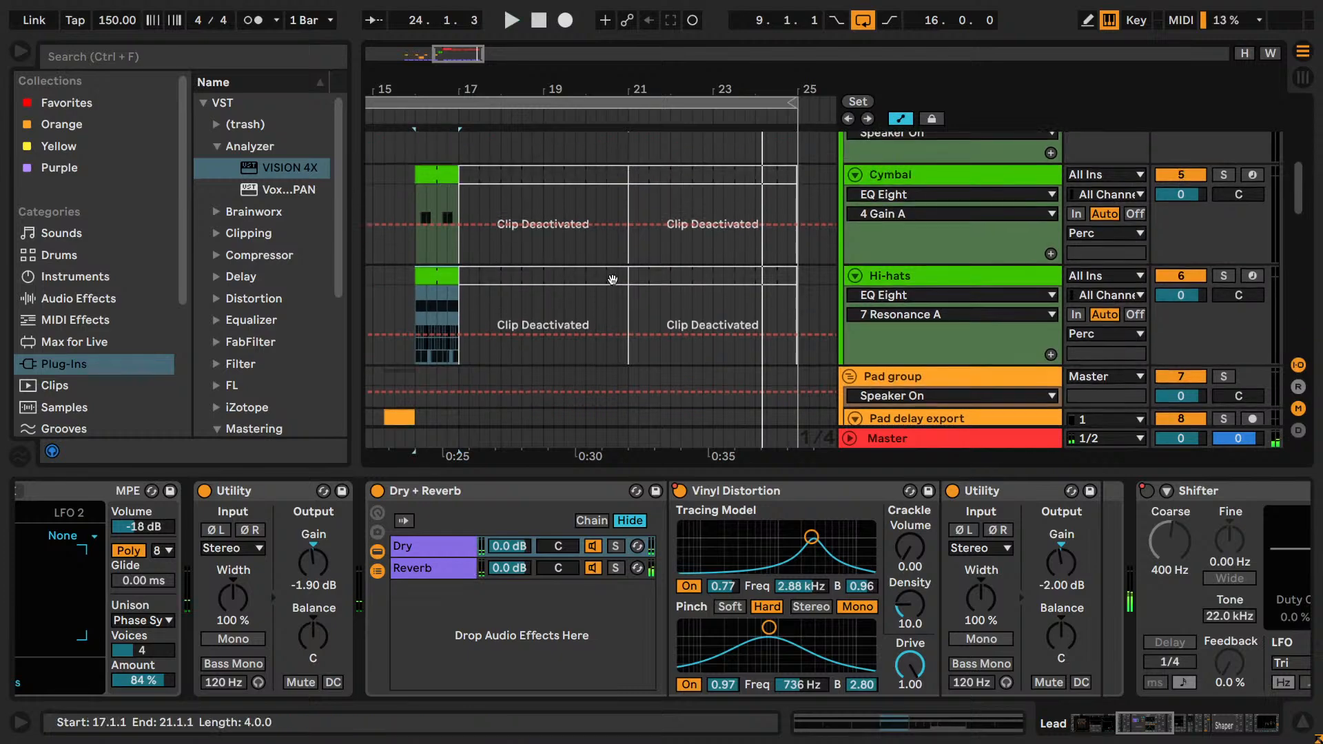
left_click(642, 276)
key("0")
left_click(642, 178)
key("0")
left_click(605, 178)
key("0")
left_click(590, 279)
key("0")
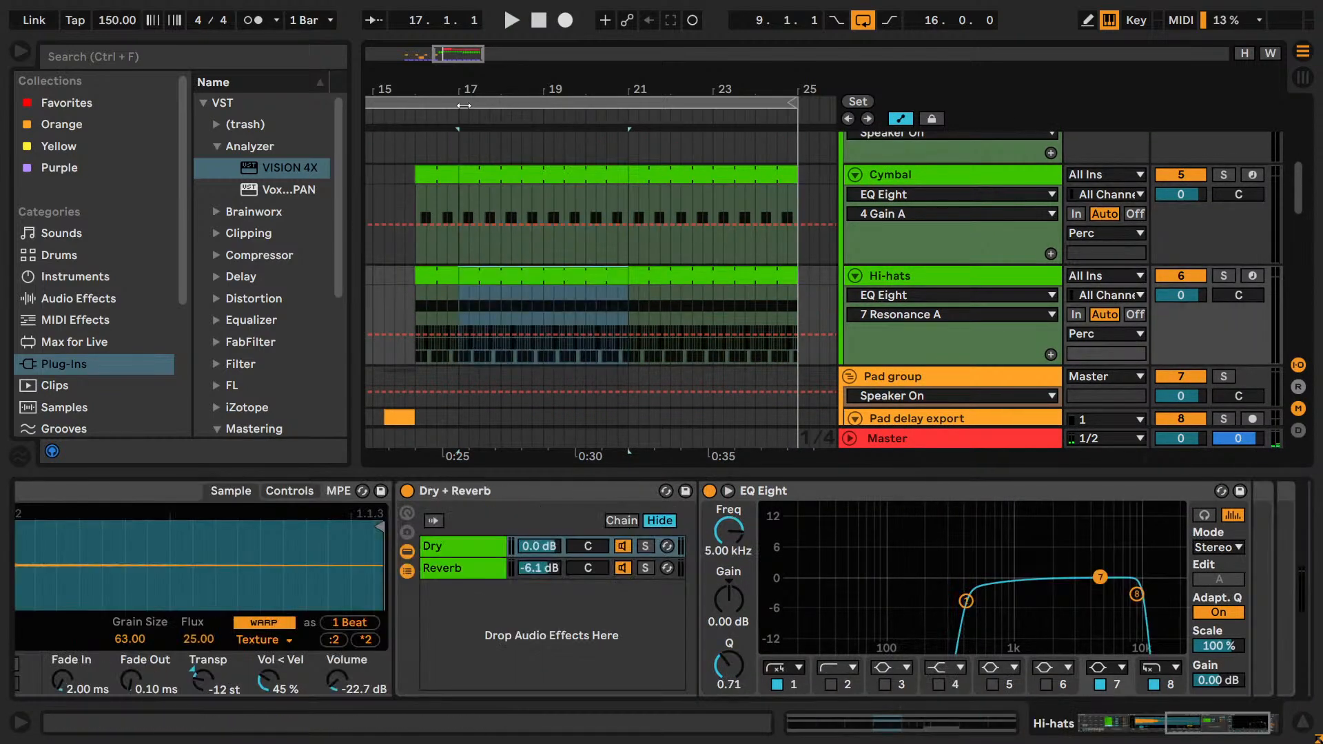
Play the drop from bar 17 with the Cymbal and Hi-hats clips active.
left_click(456, 146)
key("space")
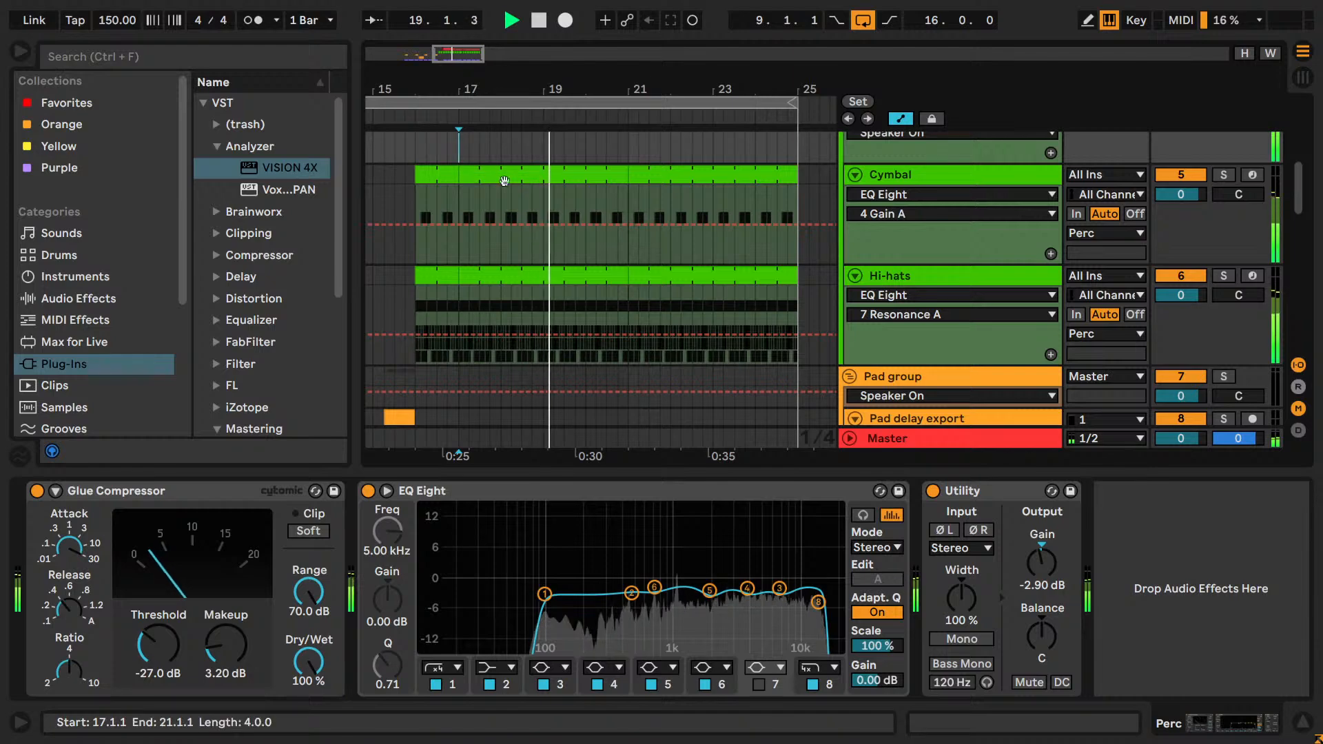
left_click_drag(618, 89, 617, 73)
scroll(600, 279, "down", 5)
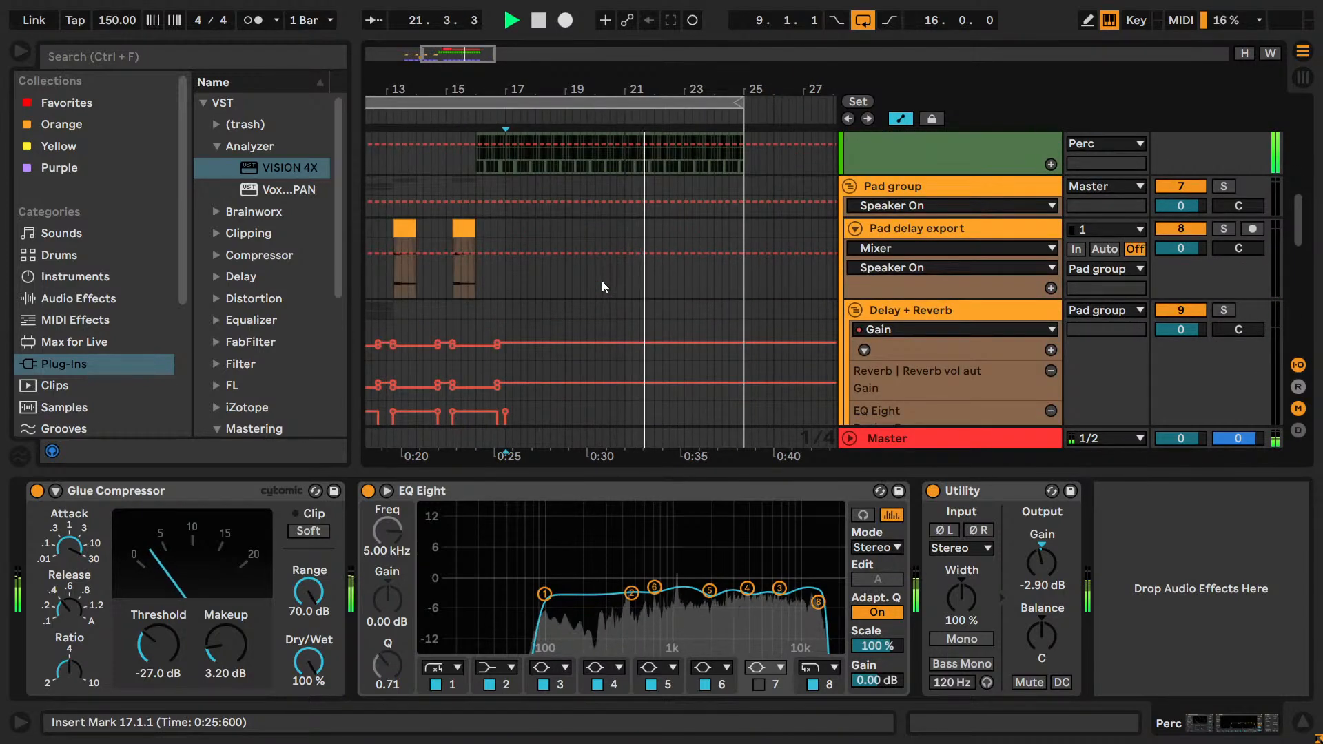
Shorten the arrangement loop so it starts at 20.3.1 with a length of 4.2.0.
scroll(603, 287, "up", 7)
scroll(603, 287, "down", 7)
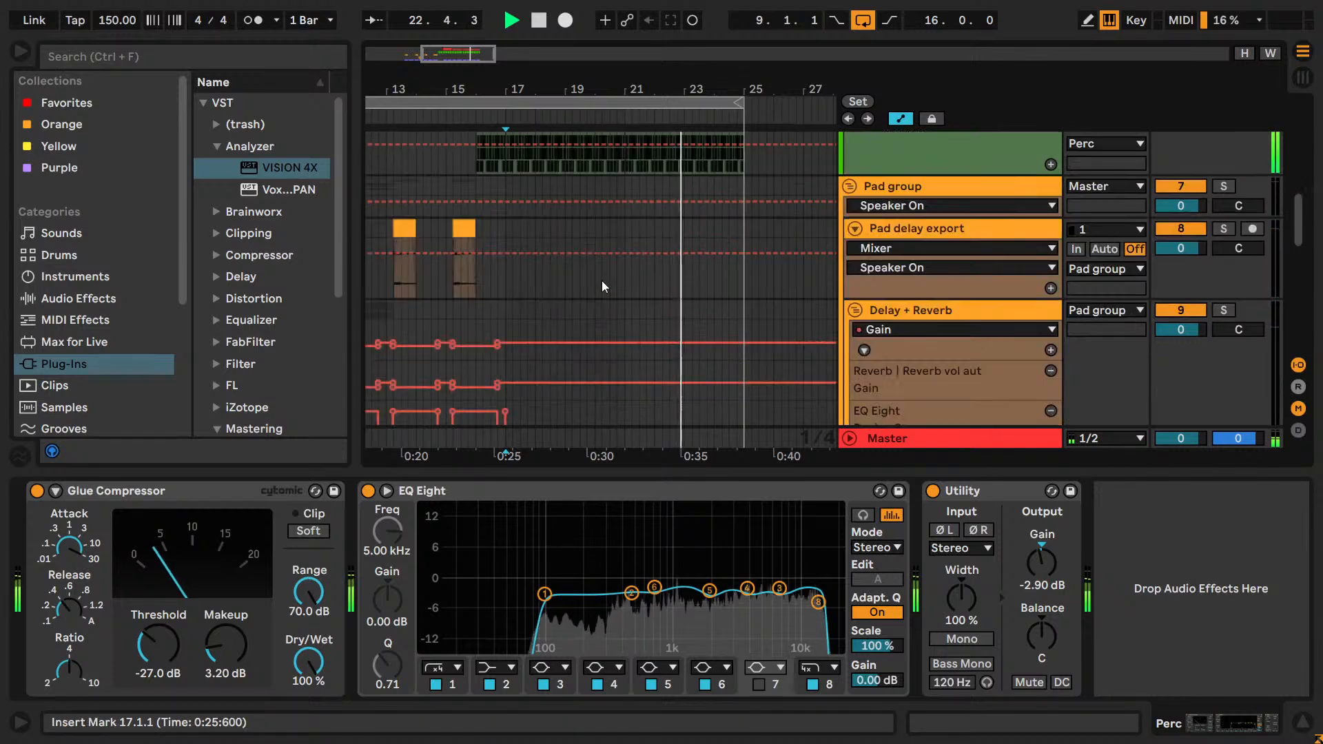
left_click_drag(588, 89, 607, 77)
left_click_drag(390, 103, 623, 111)
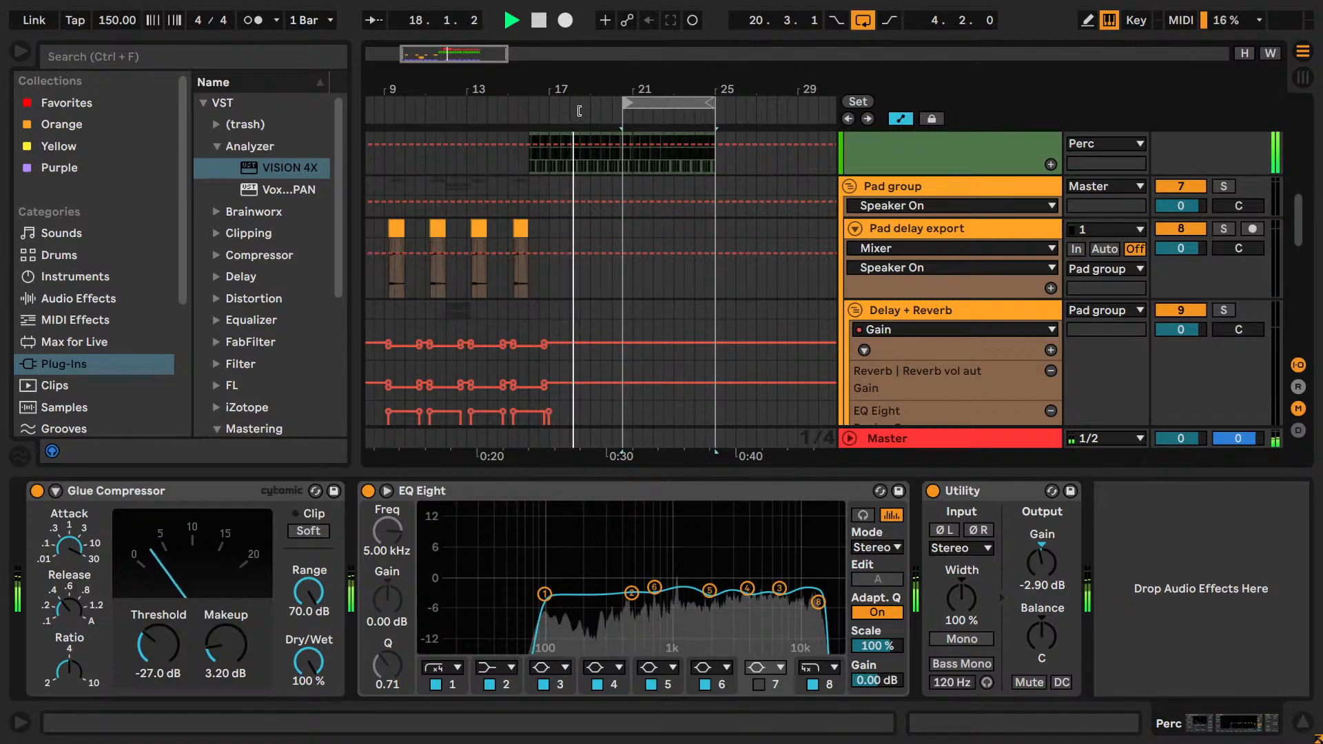
Set the arrangement loop to start at 17.1.1 with a length of 8.0.0 and play it.
left_click_drag(579, 111, 550, 114)
scroll(620, 231, "down", 5)
scroll(622, 233, "up", 2)
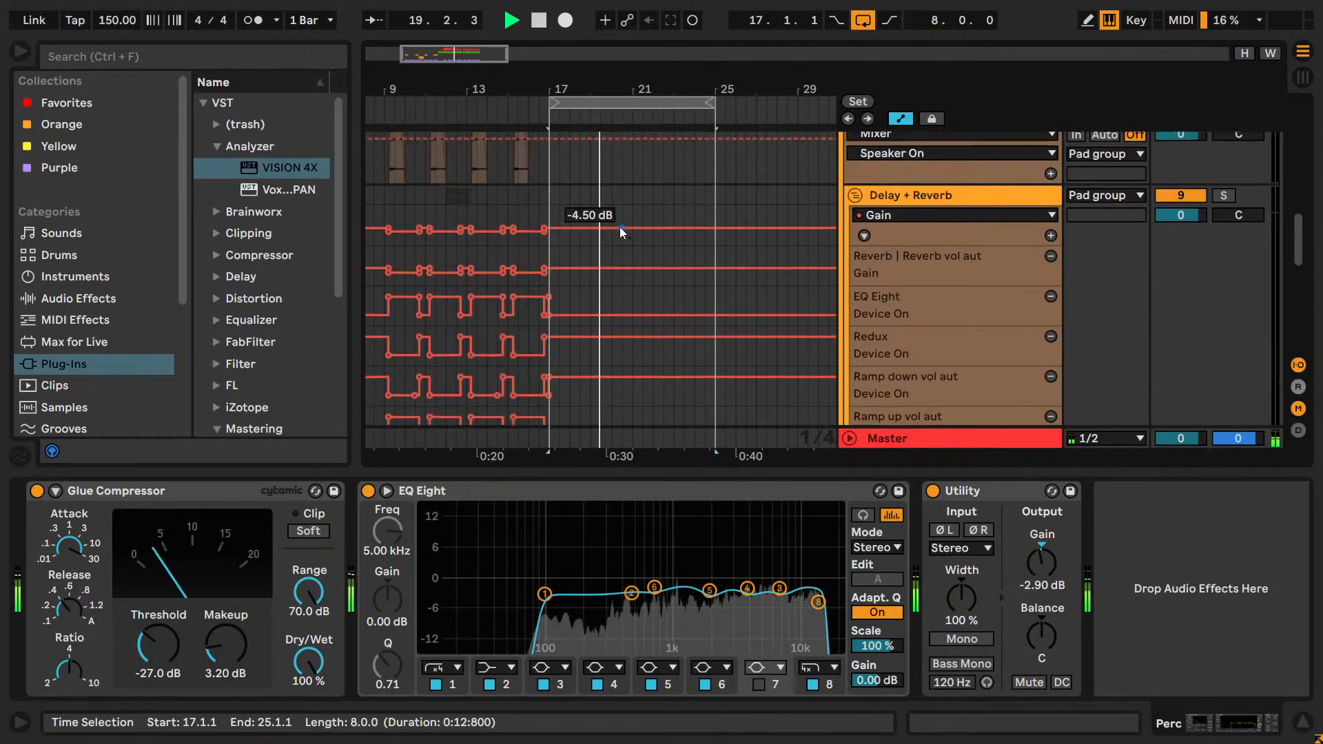
scroll(620, 233, "up", 3)
key("space")
key("space")
Try trimming the Hi-hats clip's start from bar 17 to bar 18 and play the drop from 17.1.1.
key("space")
left_click(553, 204)
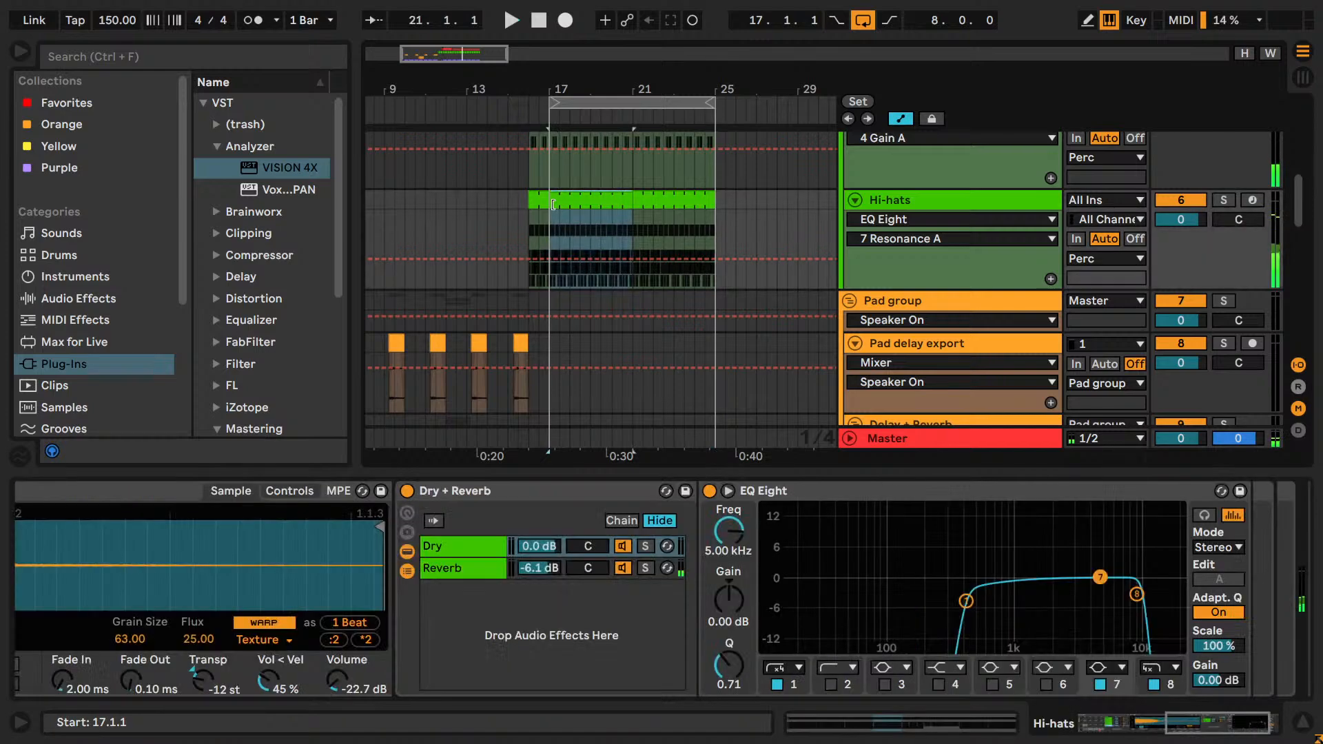
left_click_drag(553, 204, 573, 203)
key("space")
key("space")
key("space")
left_click(553, 206)
key("space")
key("space")
scroll(560, 219, "up", 3)
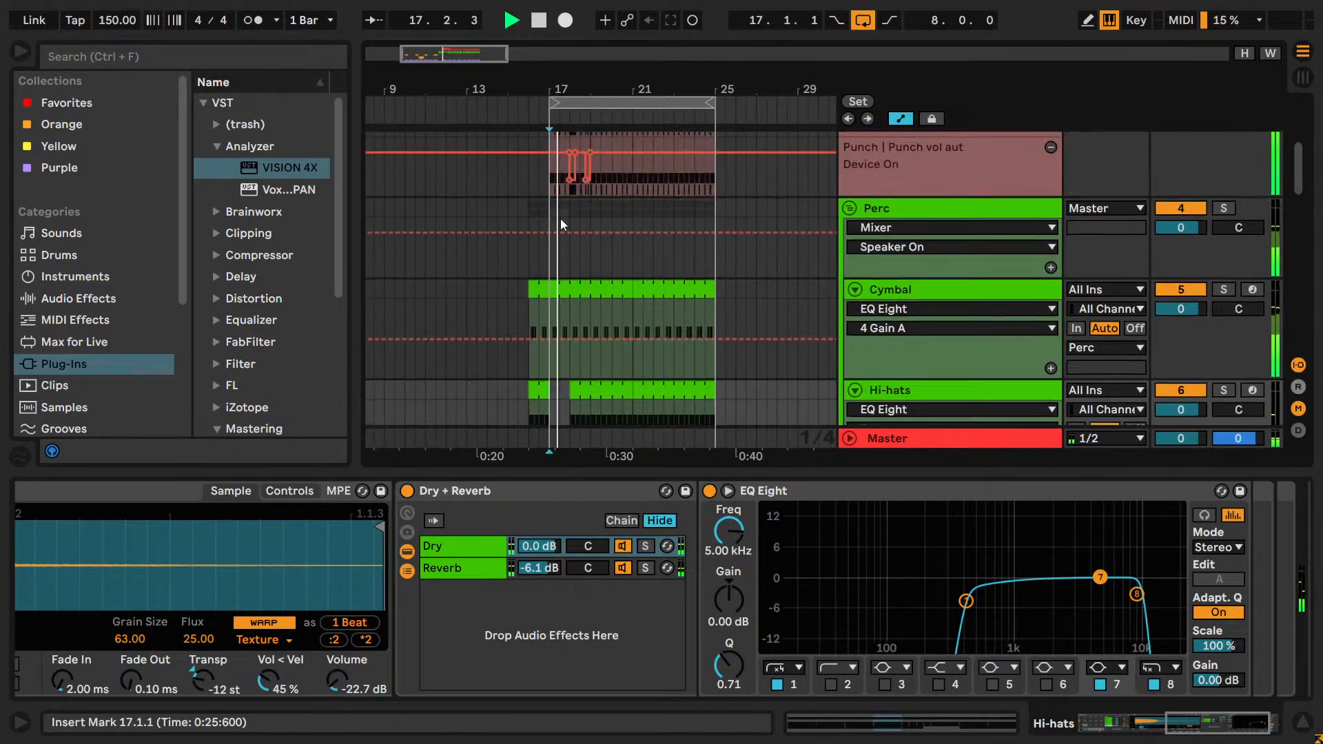
Play the drop again and try trimming the Cymbal clip's start to 18.1.1.
left_click_drag(527, 90, 459, 142)
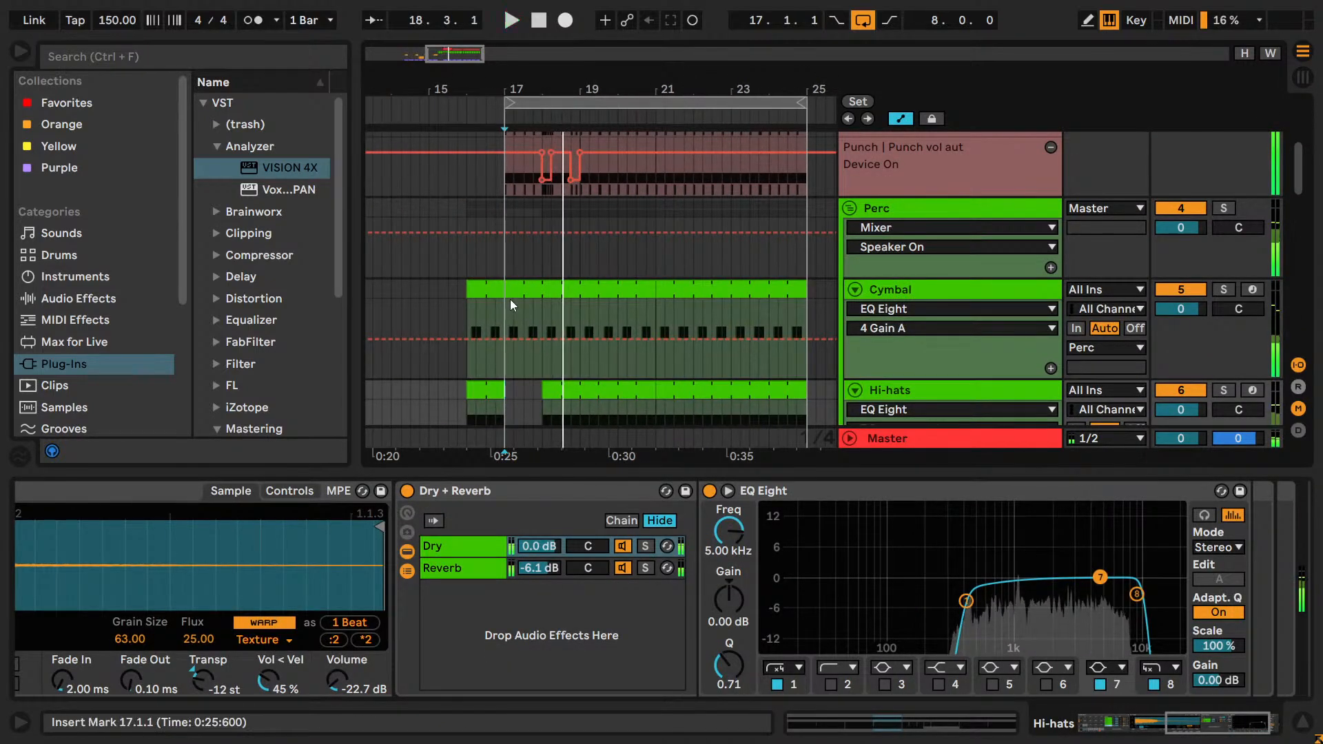
key("space")
key("space")
left_click_drag(509, 290, 542, 291)
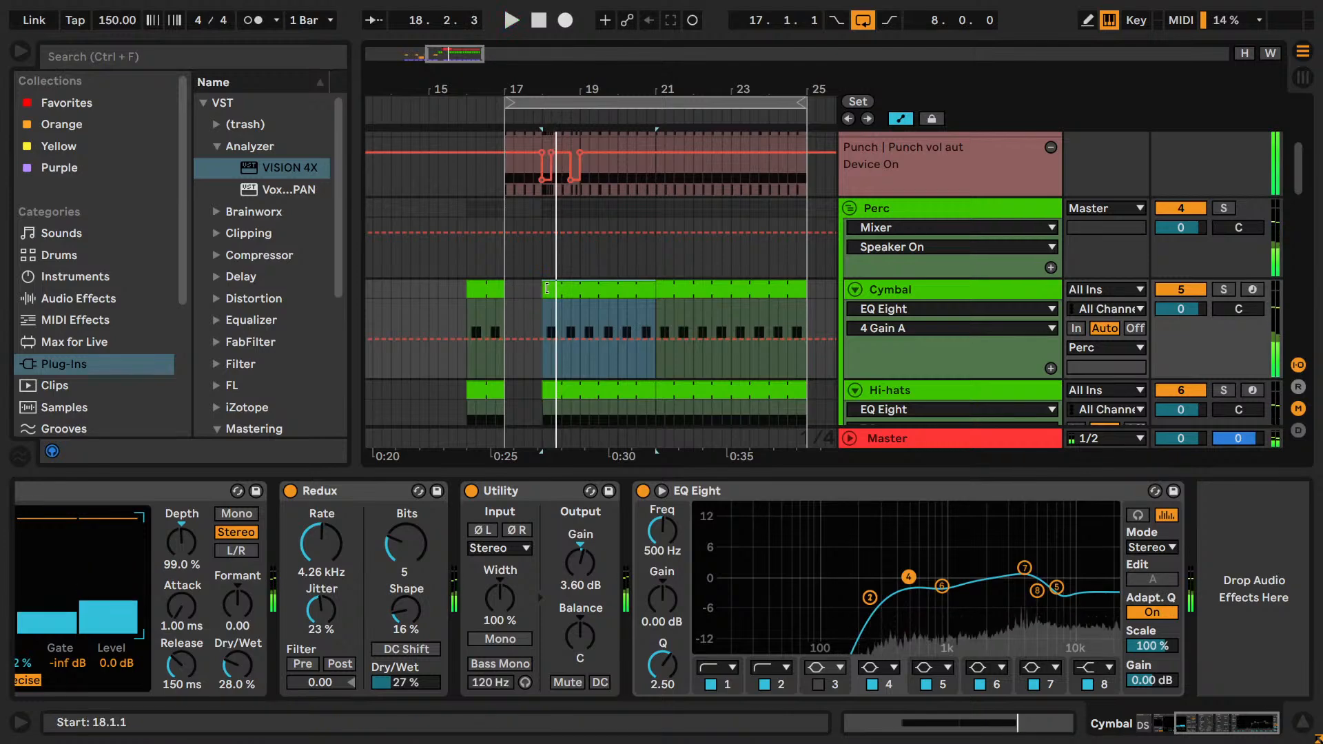
Extend the Hi-hats clip back to start at 17.1.1 and play the drop with only the Cymbal clip trimmed.
left_click_drag(543, 390, 510, 395)
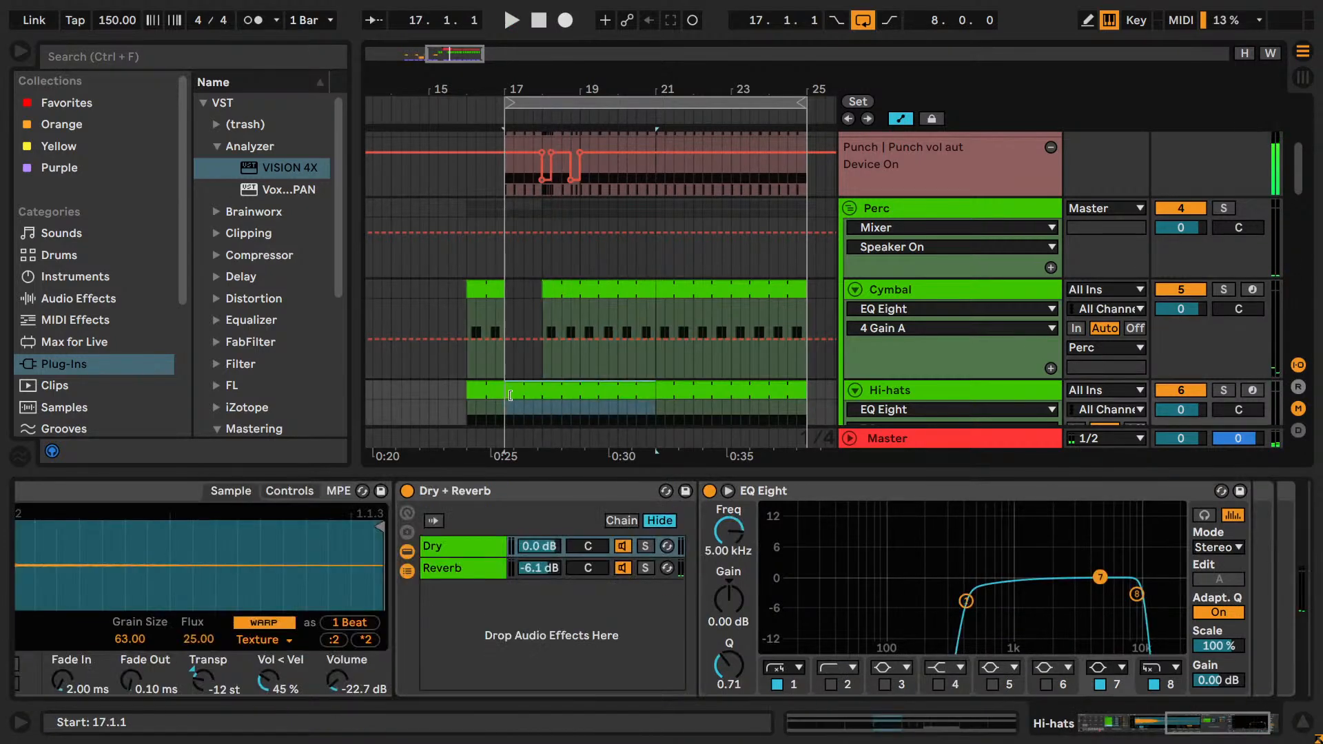
left_click(507, 370)
key("space")
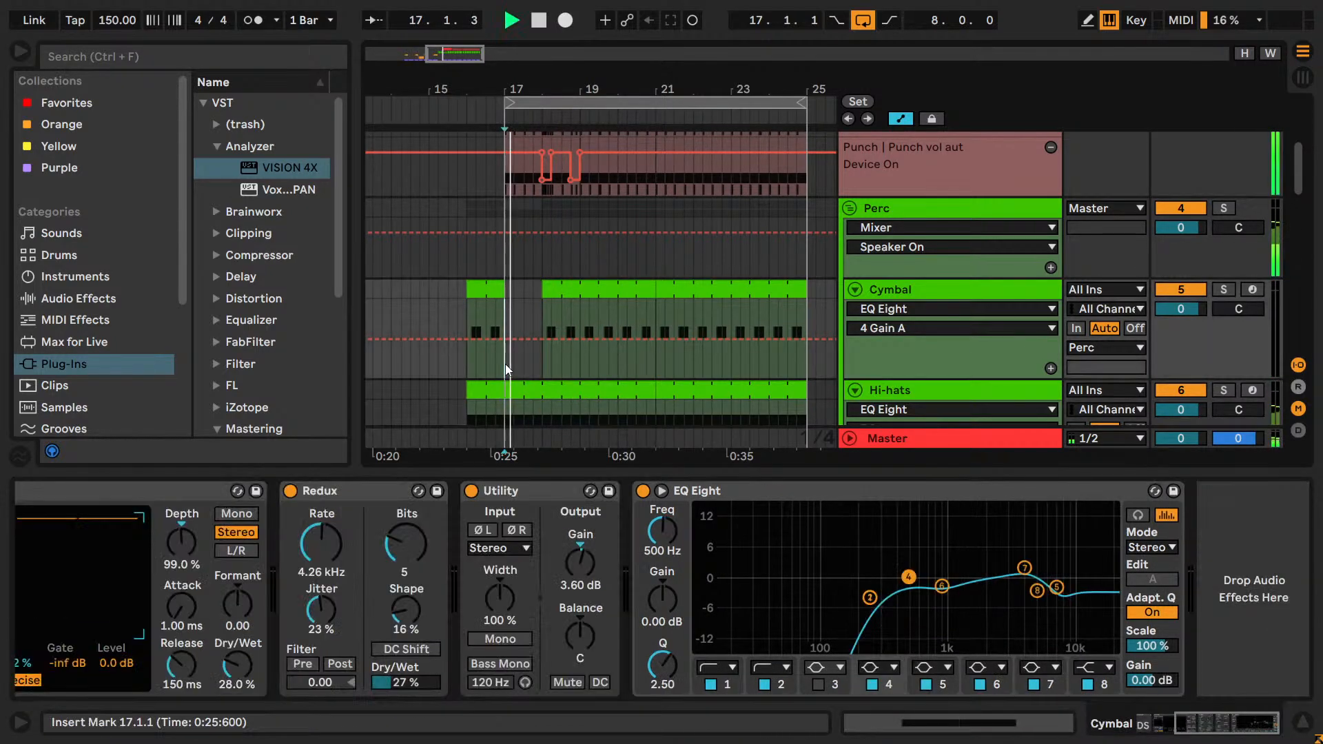
scroll(530, 354, "down", 3)
key("space")
Trim the Hi-hats clip's start to bar 18 to match the Cymbal gap and place the playback start at 15.2.1.
left_click(871, 201)
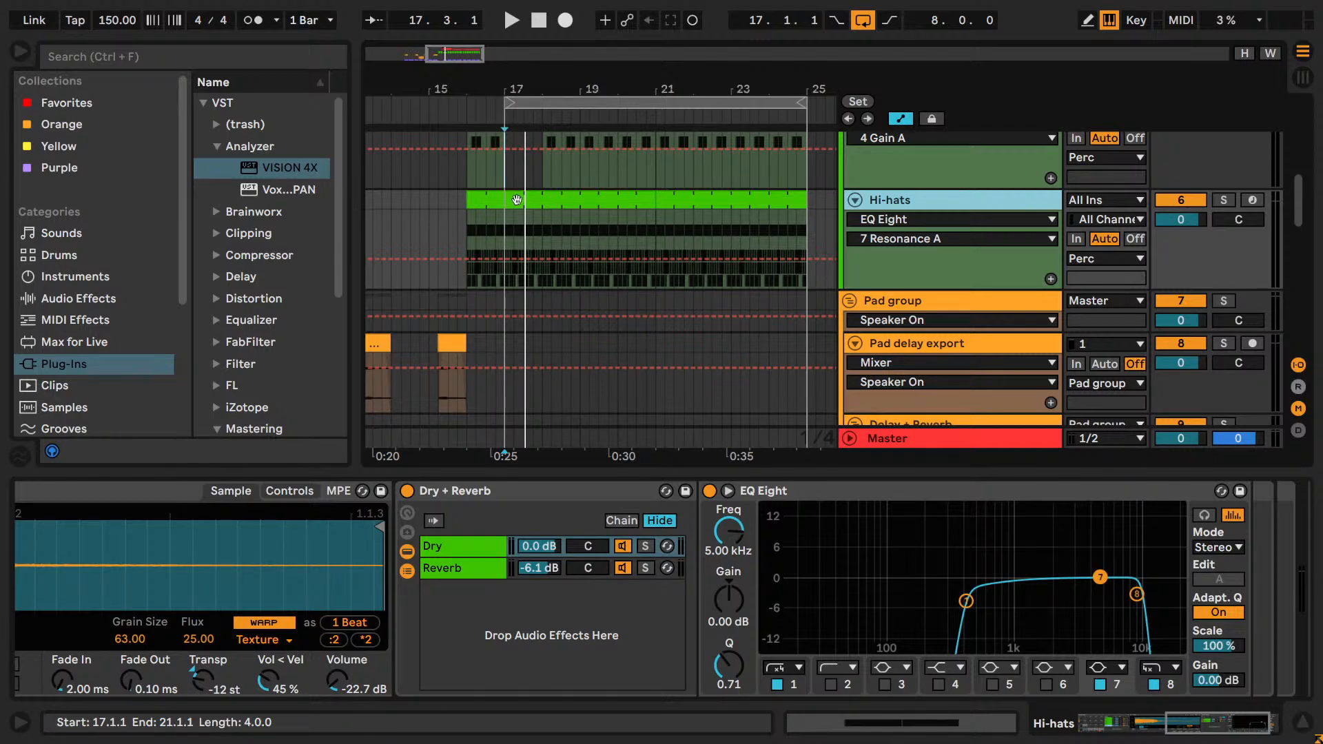
mouse_move(465, 61)
left_mouse_down()
mouse_move(447, 77)
mouse_move(445, 66)
left_mouse_up()
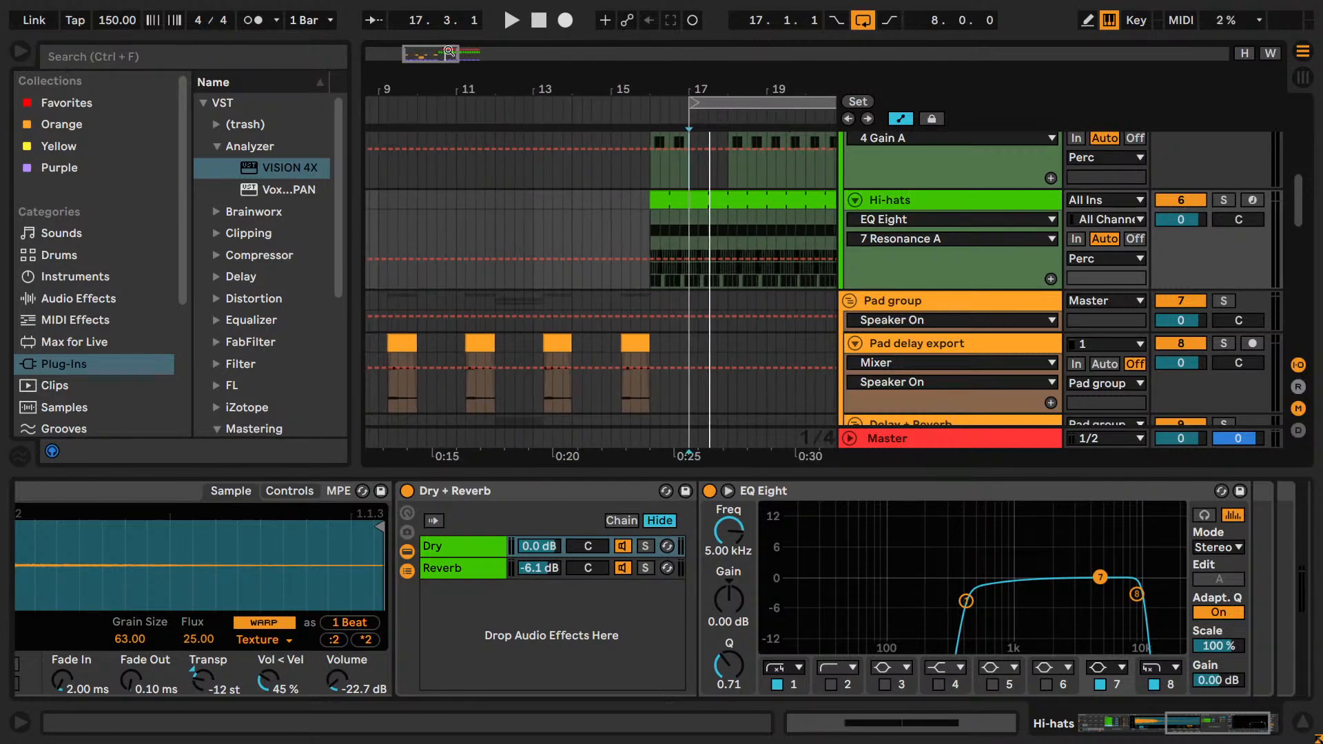
scroll(659, 253, "up", 2)
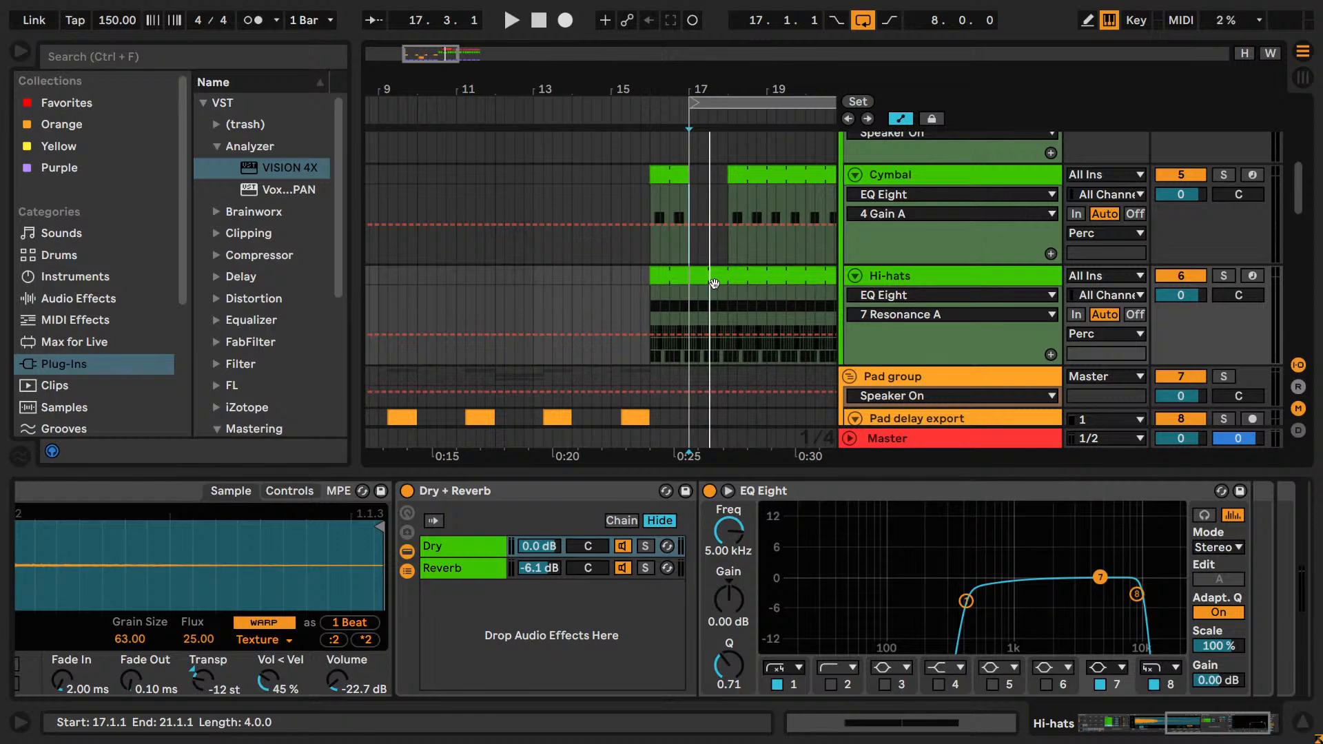
left_click(712, 305)
left_click_drag(691, 274, 728, 272)
left_click(704, 186)
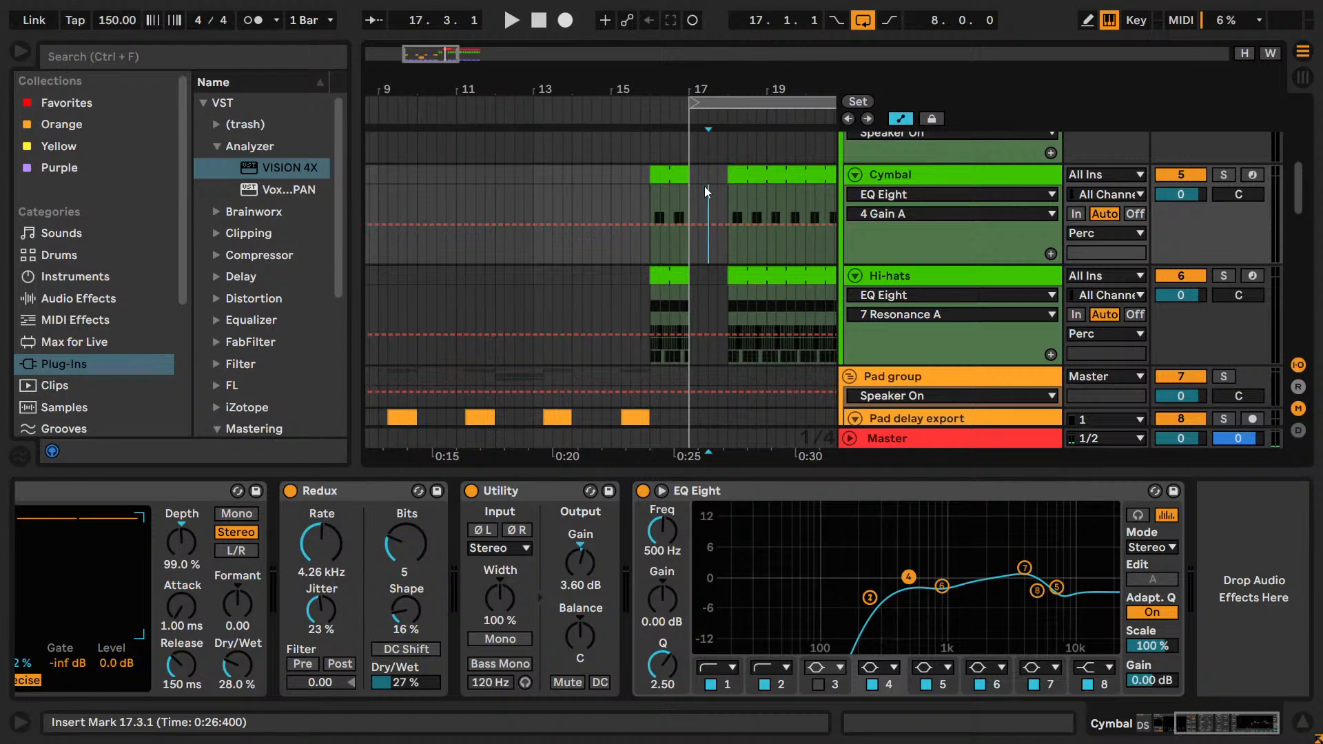
left_click(621, 176)
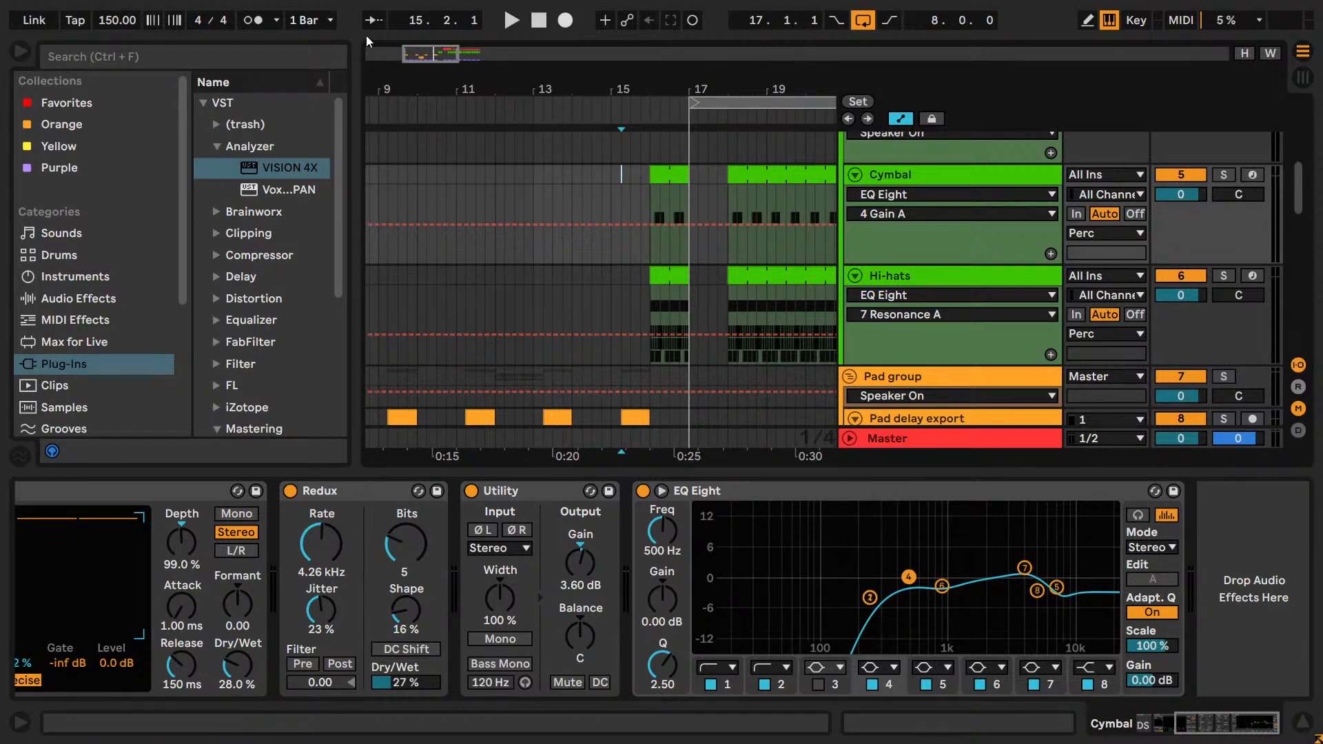
left_click_drag(429, 52, 447, 50)
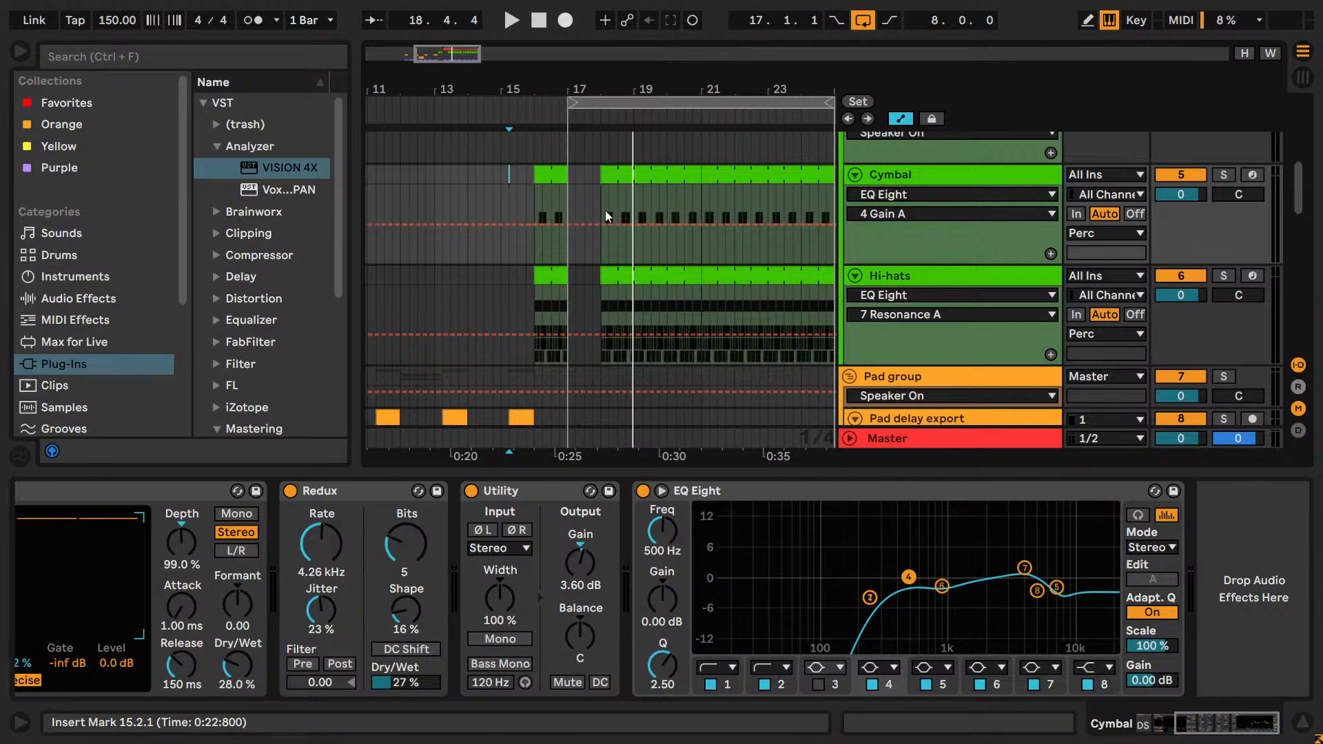
Extend the Cymbal and Hi-hats clips back to start at 17.1.1 and play the transition from 15.1.1.
left_click_drag(605, 177, 571, 180)
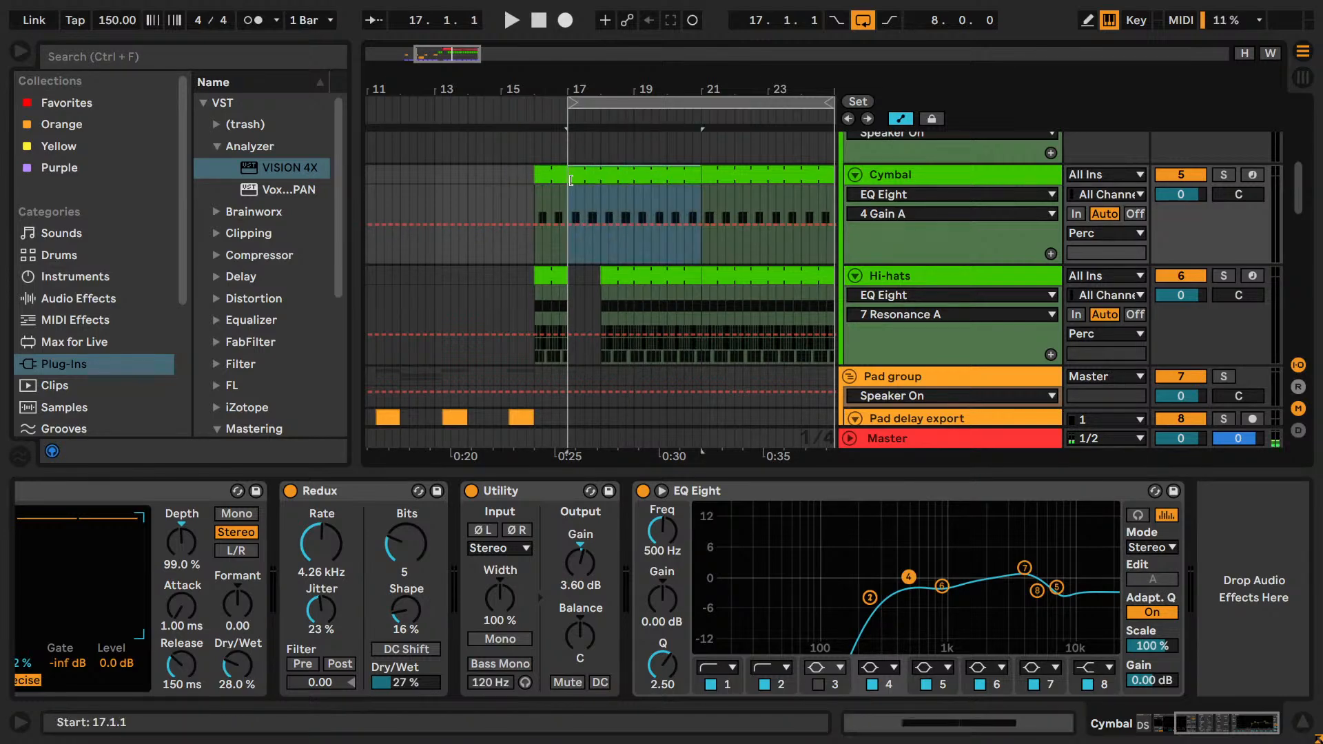
left_click_drag(605, 284, 574, 284)
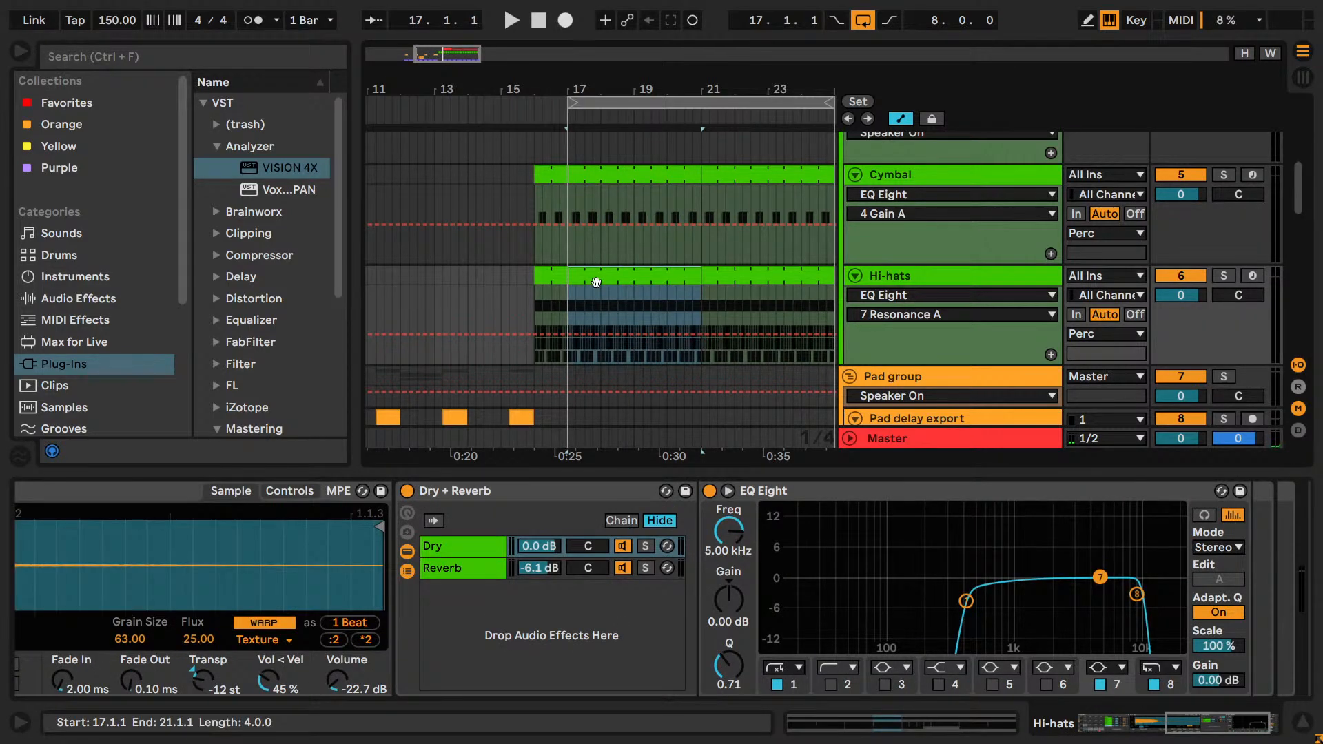
left_click(530, 204)
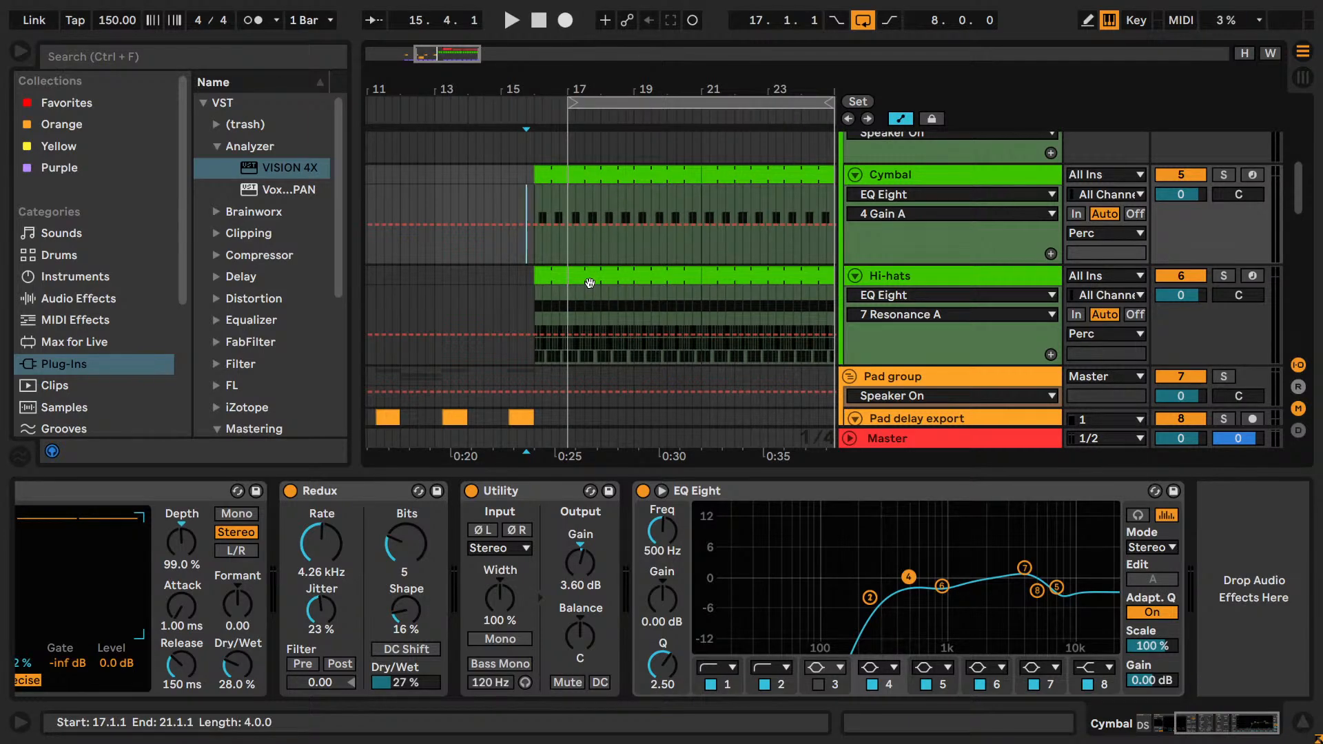
left_click(518, 200)
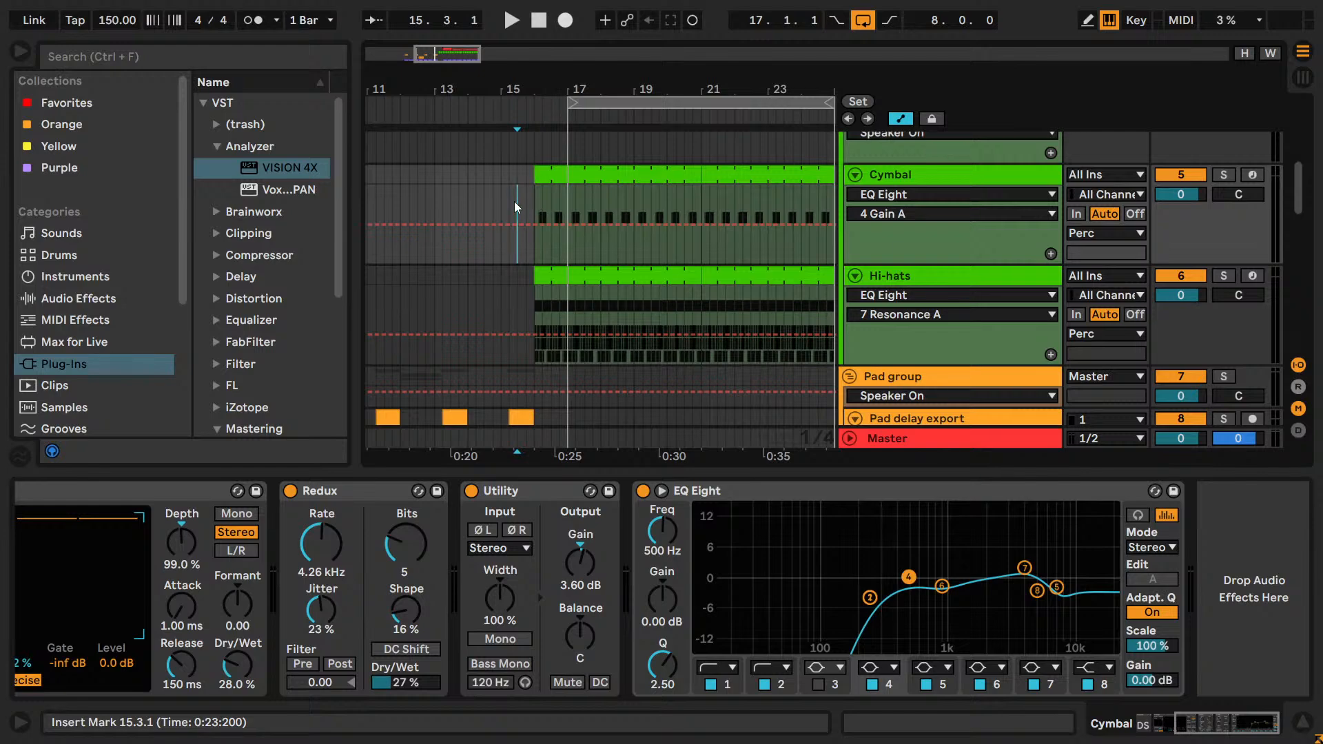
left_click(501, 210)
key("space")
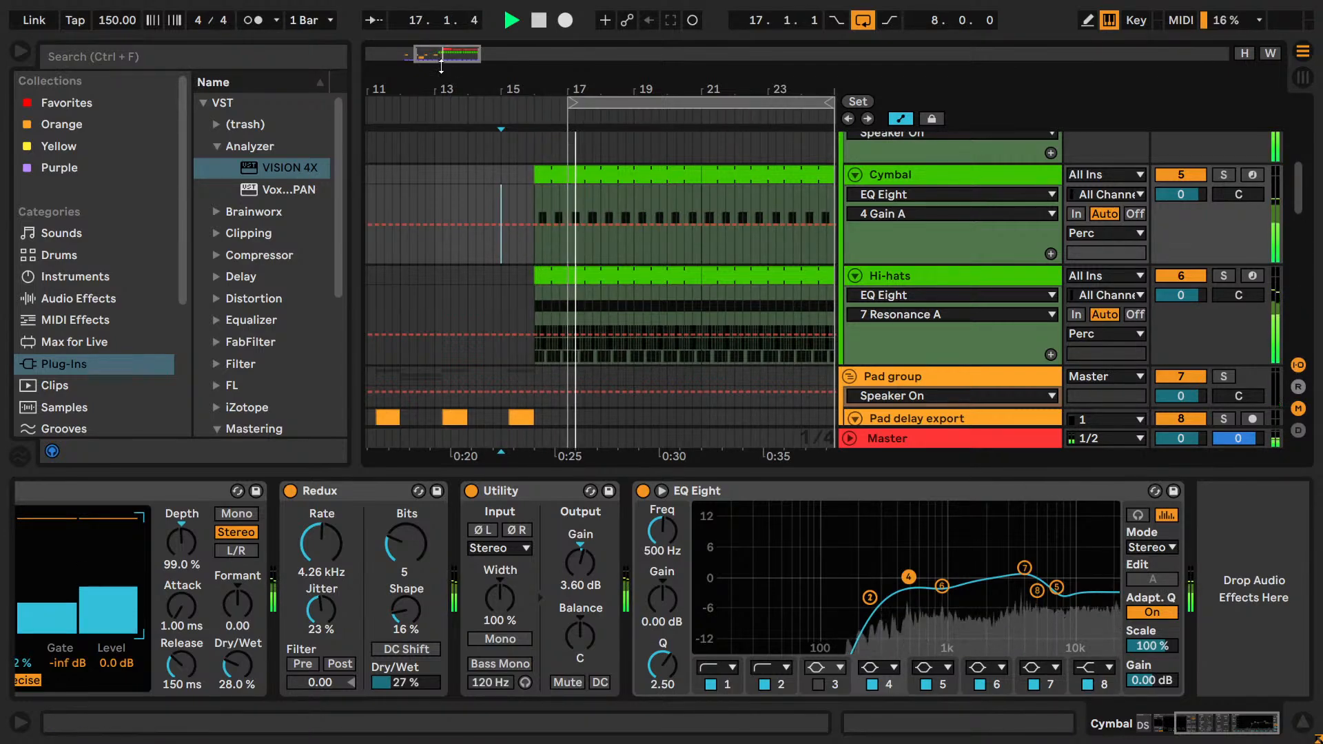
scroll(569, 181, "up", 2)
key("space")
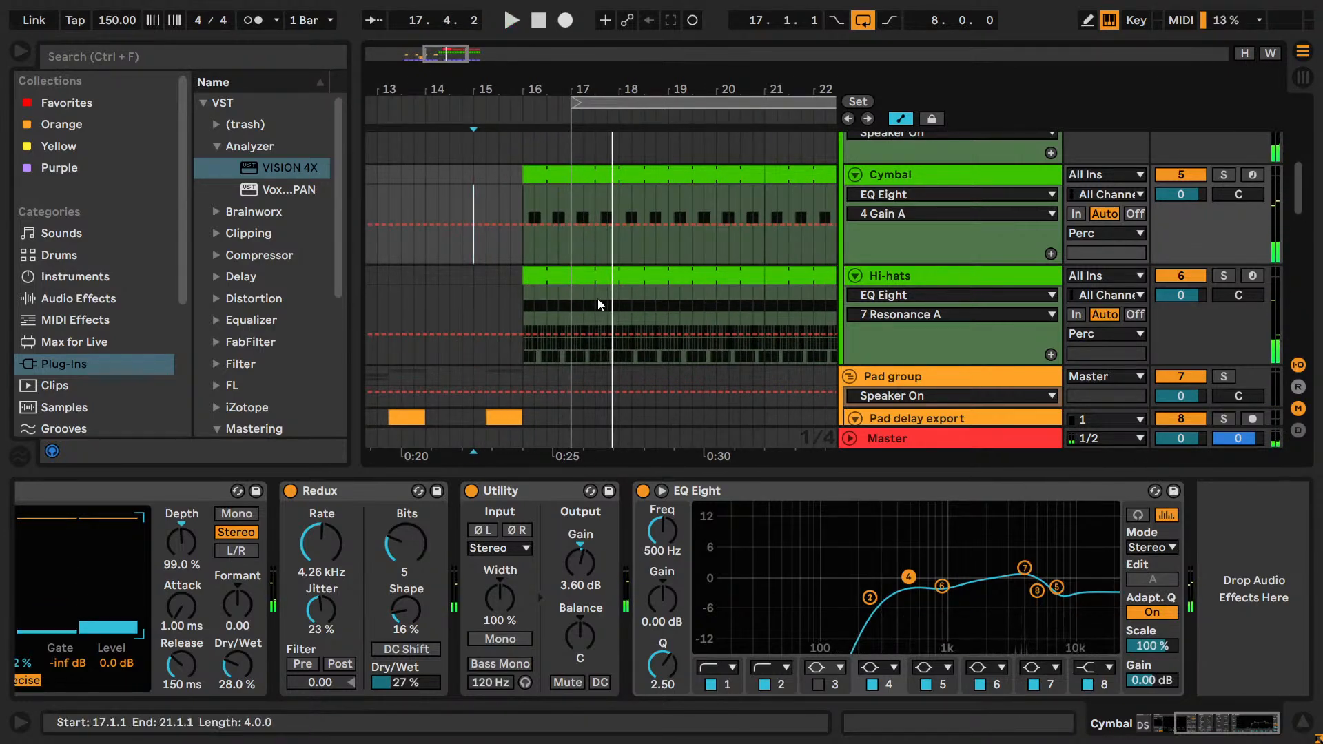
Try muting the Cymbal in bar 17 by moving its clip start to 18.1.1, and play from 17.1.1.
left_click(596, 317)
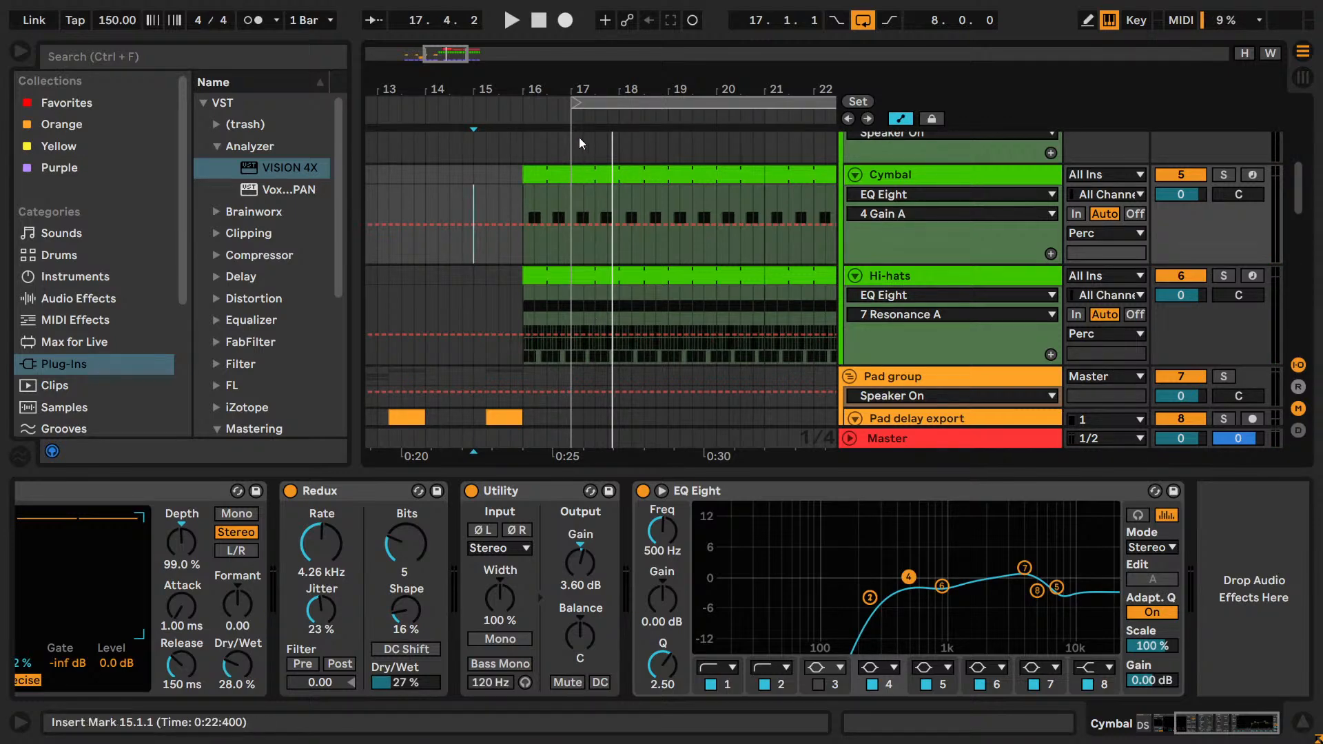
left_click_drag(574, 181, 619, 180)
left_click(573, 181)
key("space")
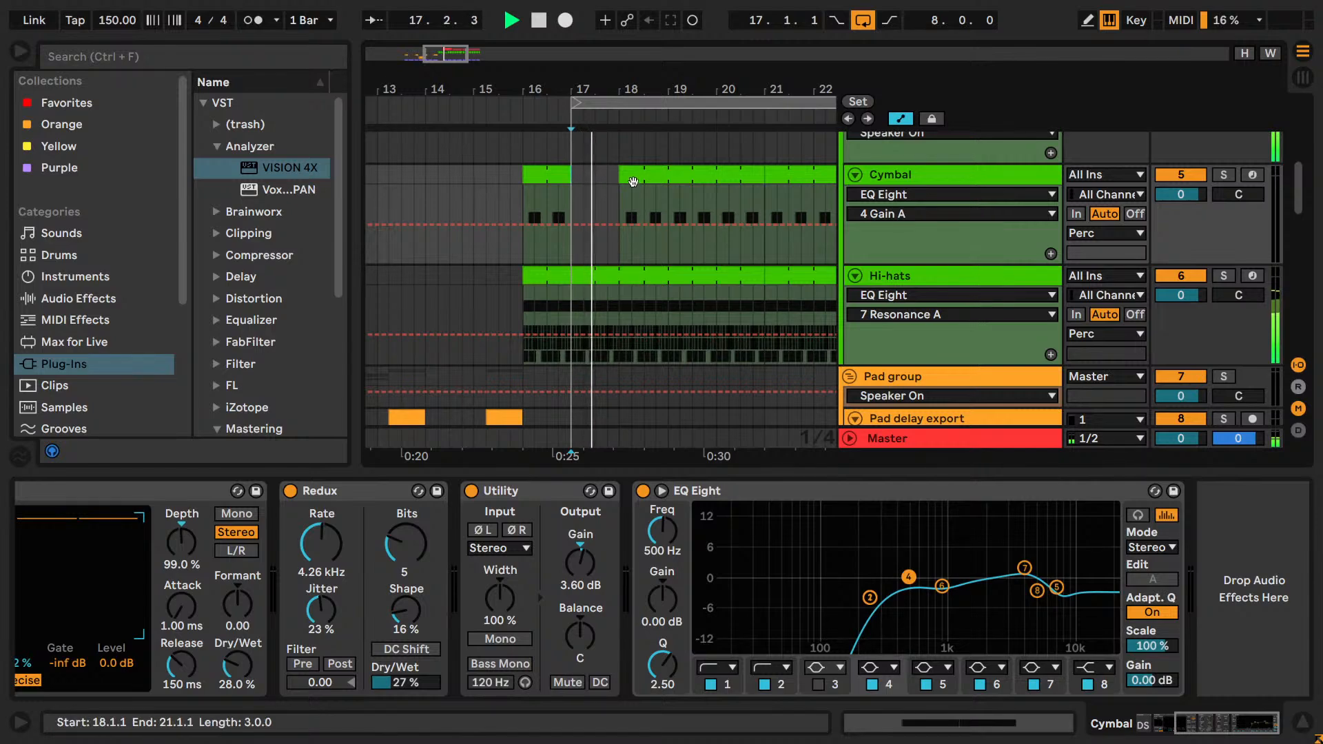
key("space")
Extend the Cymbal clip back to start at 17.1.1 and play the drop from the selected Hi-hats section.
left_click_drag(621, 177, 576, 181)
left_click(584, 275)
key("space")
key("space")
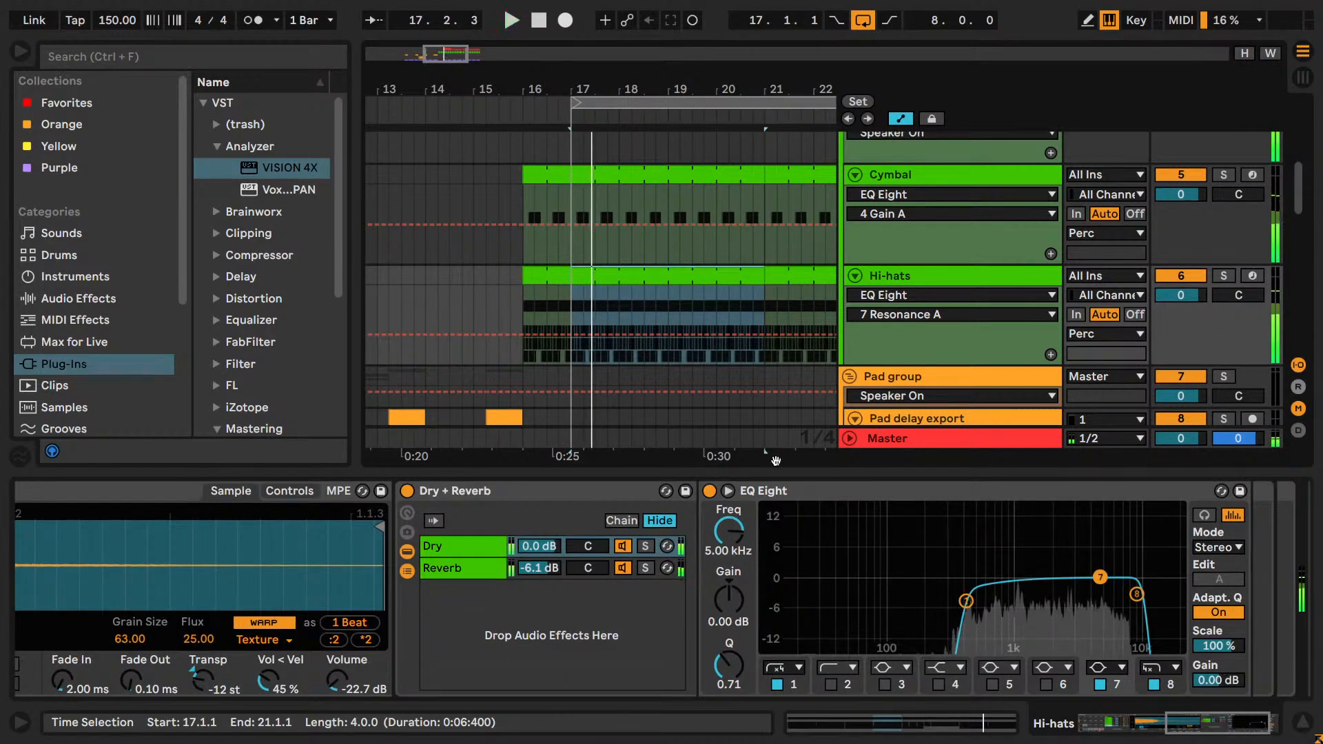
Show the Hi-hats Drum Rack and audition the drop with Hat 1 and Hat 2 muted in turn.
left_click(1161, 722)
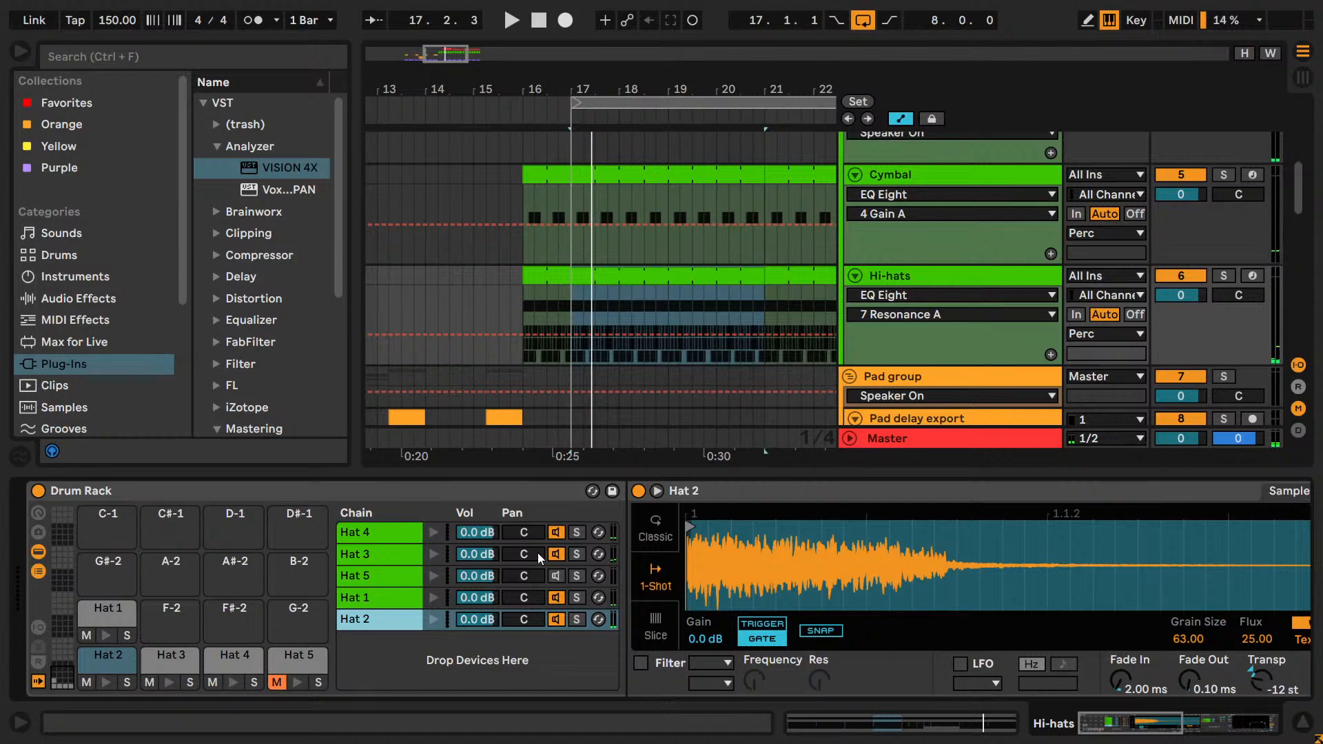
key("space")
left_click(558, 605)
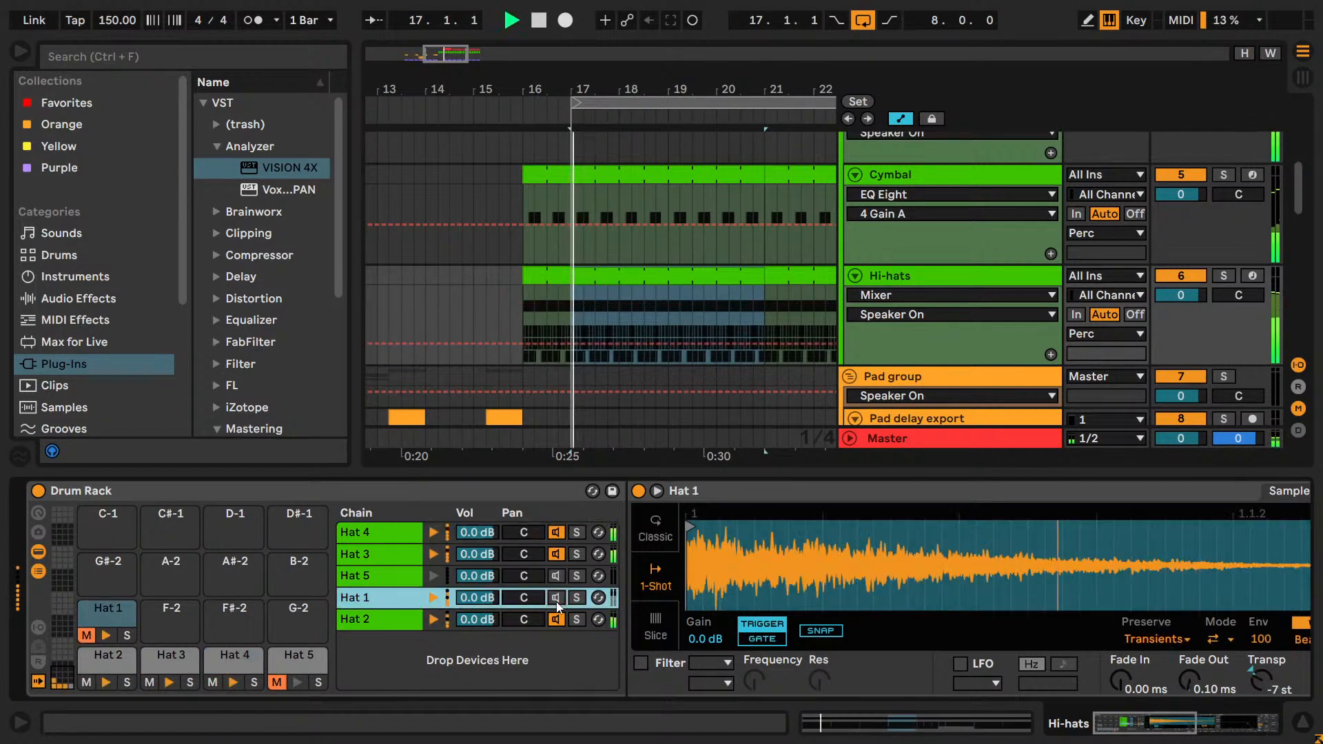
left_click(555, 620)
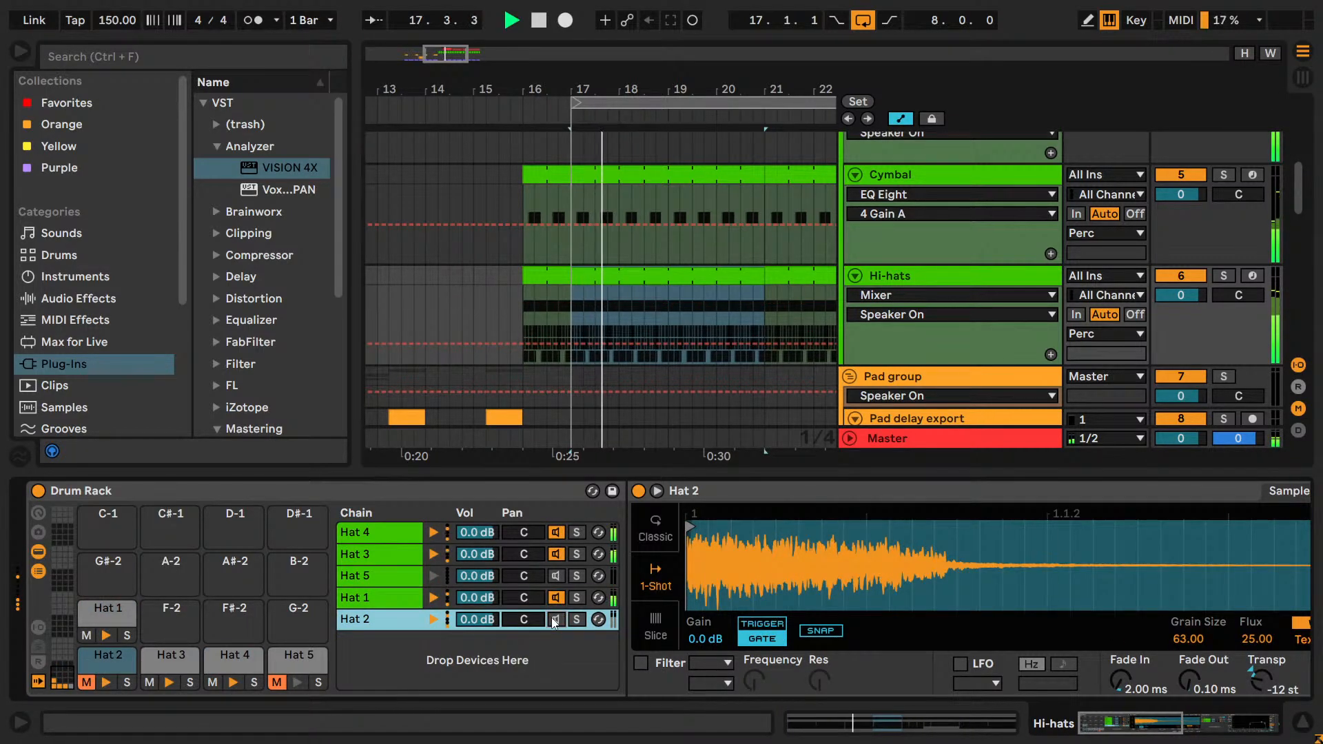
key("space")
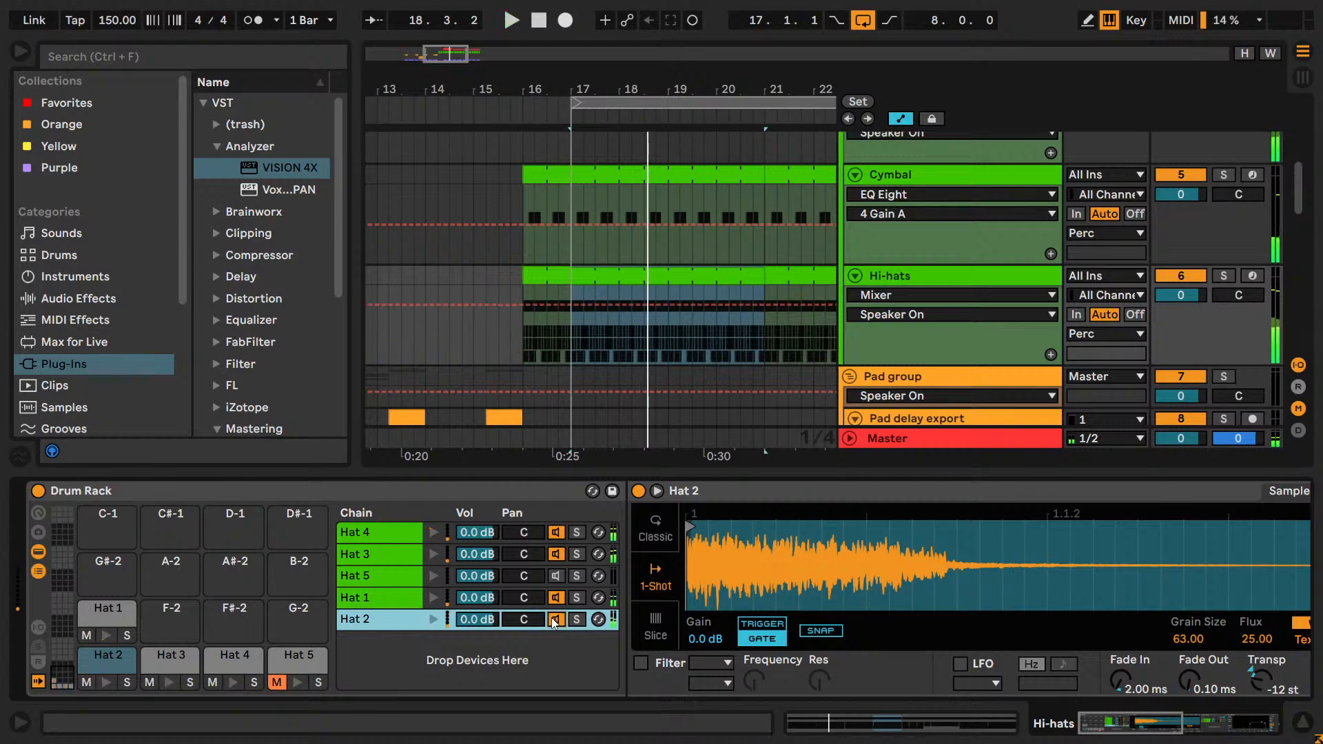
key("space")
Compare the drop from bar 17 with Hat 1 and Hat 2 muted together and with only Hat 2 muted.
key("space")
left_click(555, 619)
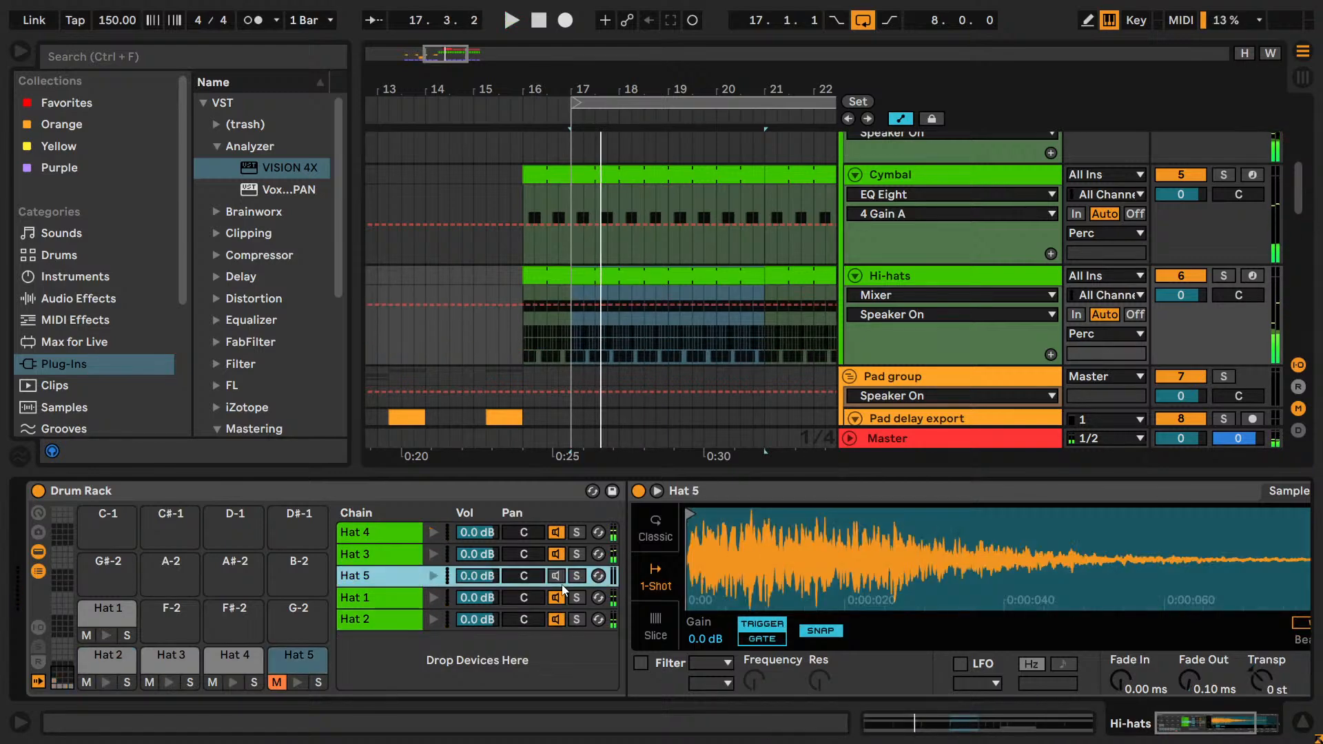
left_click(558, 598)
key("space")
left_click(554, 619)
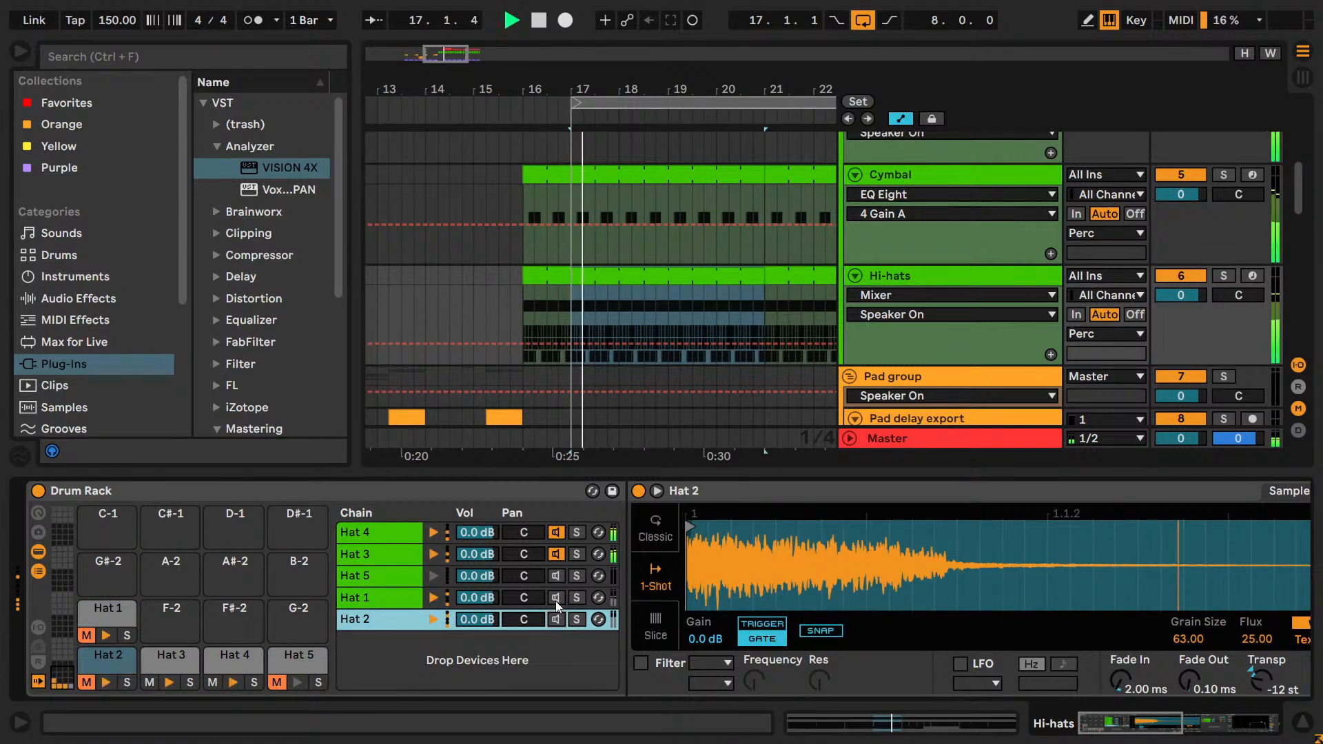
left_click(558, 598)
key("space")
key("space")
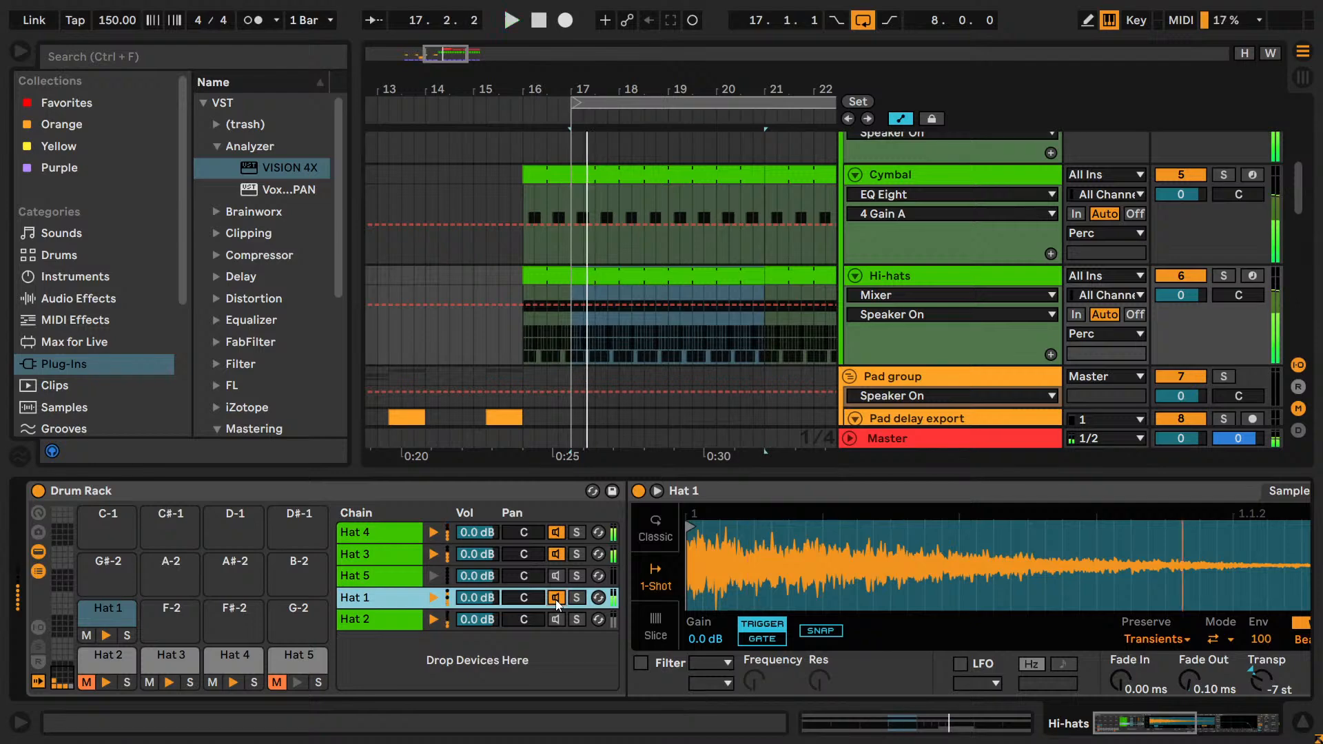
left_click(556, 600)
key("space")
key("space")
Audition the drop with Hat 3 and Hat 4 muted in turn, reactivating each after listening.
key("space")
left_click(555, 598)
left_click(557, 555)
key("space")
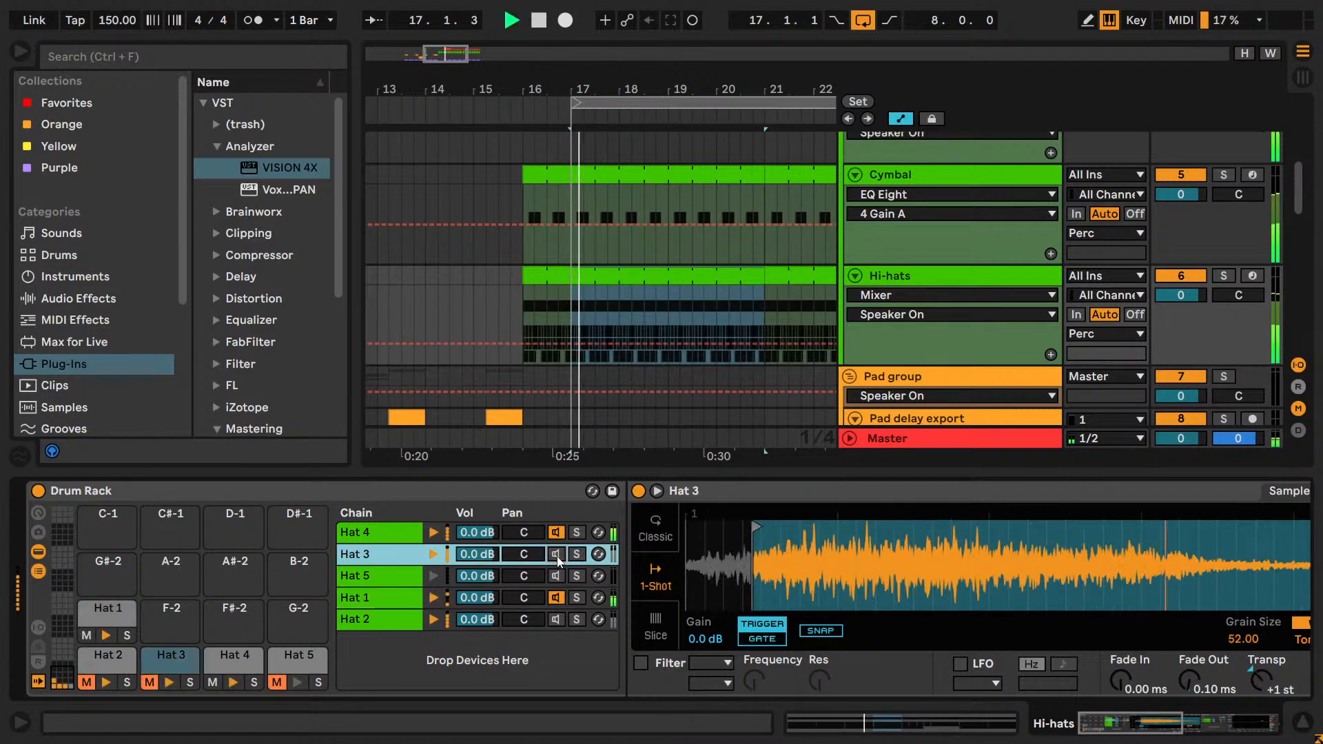
left_click(555, 554)
key("space")
key("space")
left_click(555, 532)
key("space")
key("space")
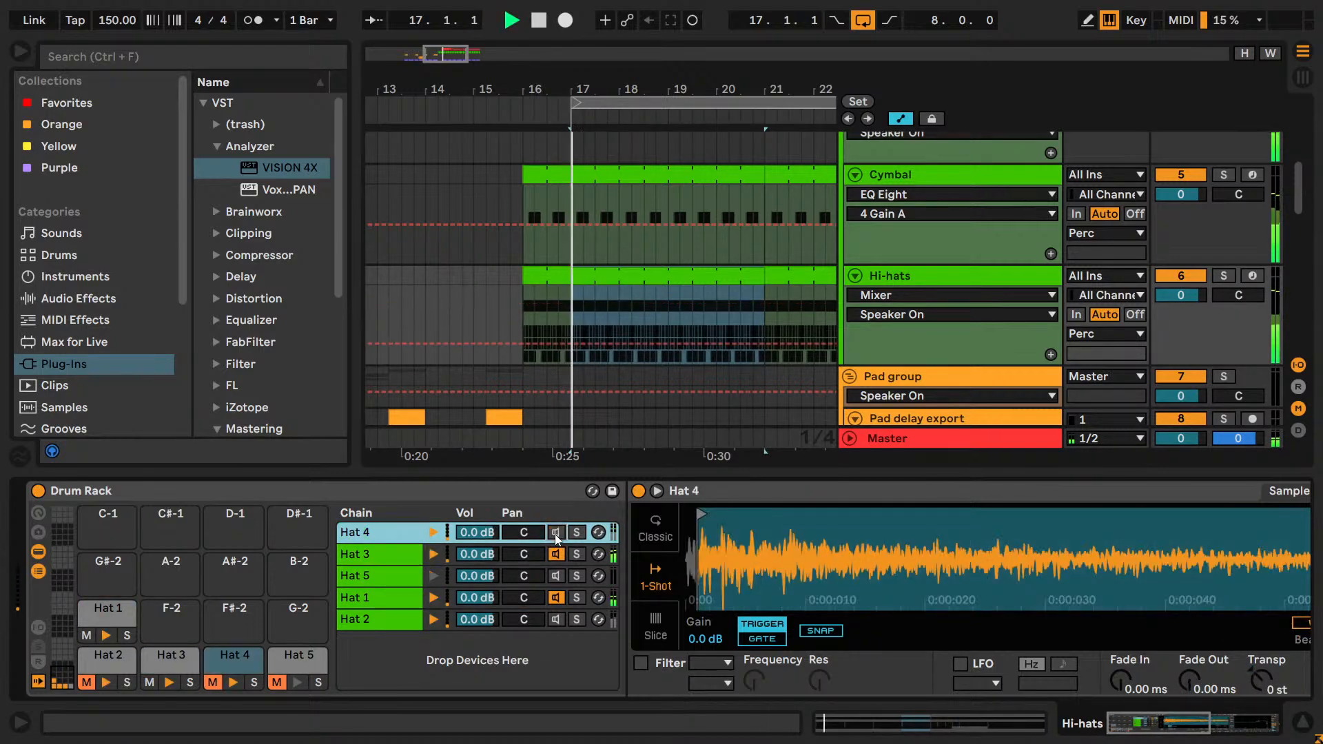
left_click(556, 532)
key("space")
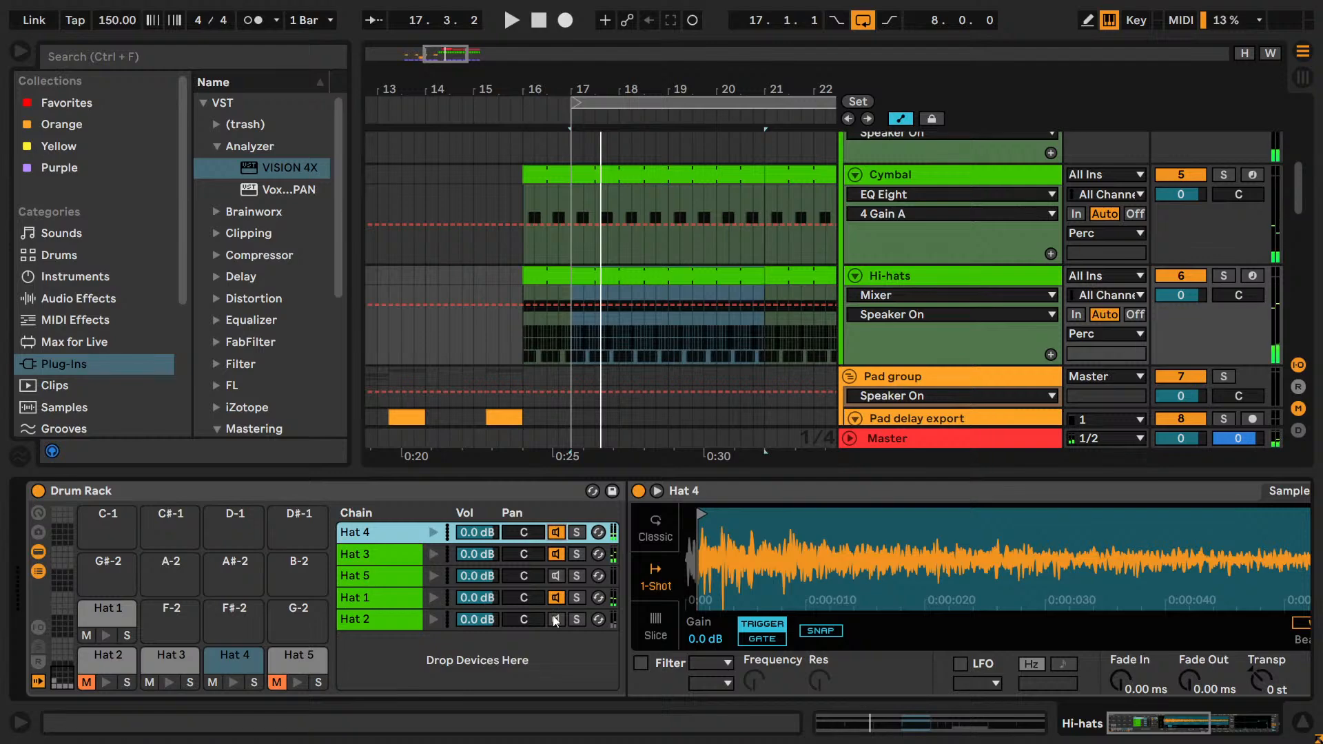
Draw Hat 2's Speaker On automation off from 17.1.1 to 17.3.1 in its own Hi-hats lane, and play from 15.3.1.
right_click(555, 620)
left_click(581, 235)
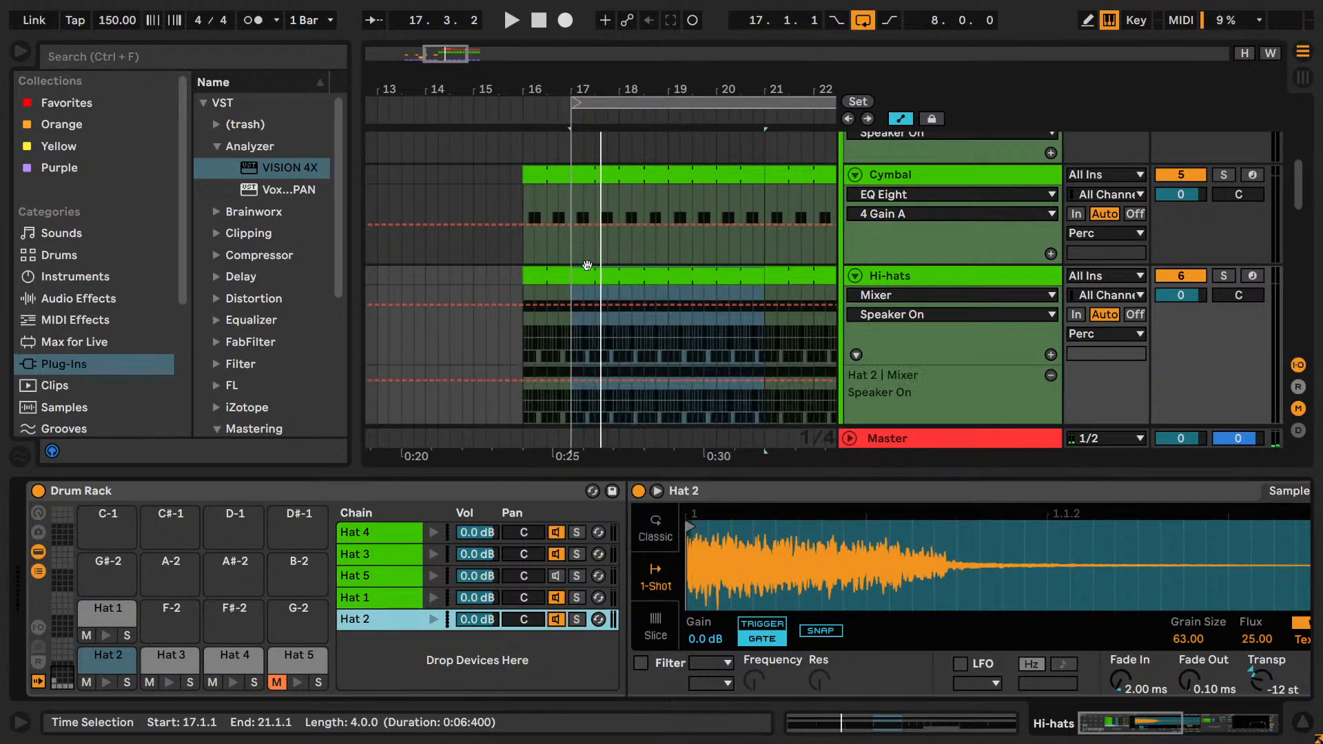
scroll(587, 266, "down", 3)
key("b")
left_click_drag(591, 293, 572, 304)
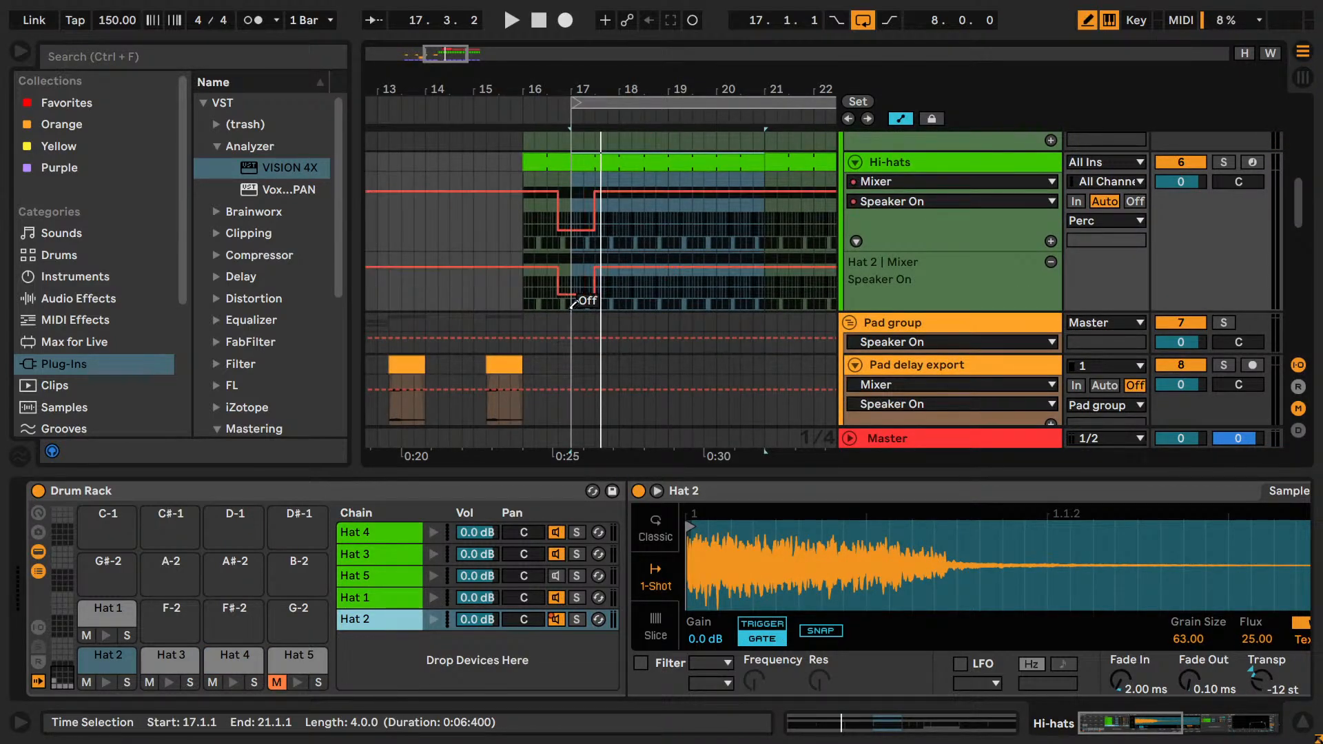
left_click(496, 297)
key("space")
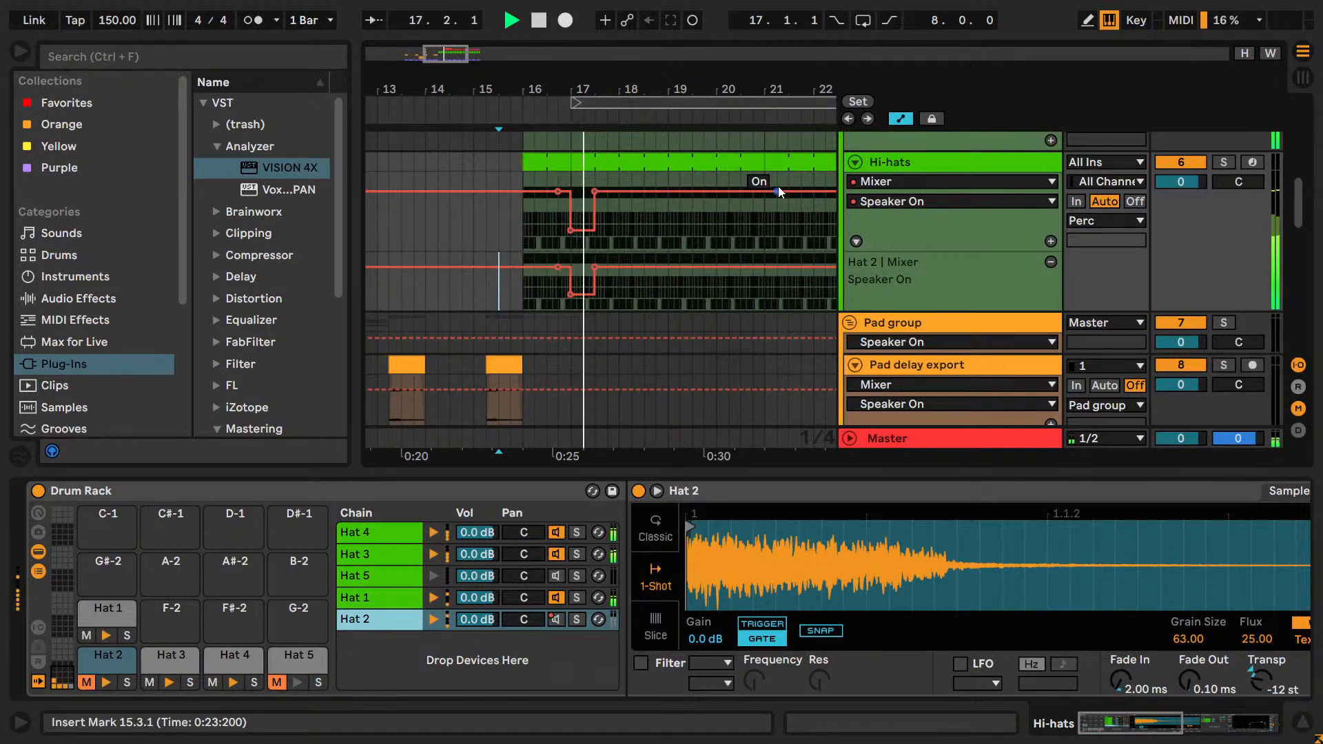
Extend Hat 2's Speaker On automation off section to 18.1.1, save the set and play from 15.1.1.
left_click(609, 298)
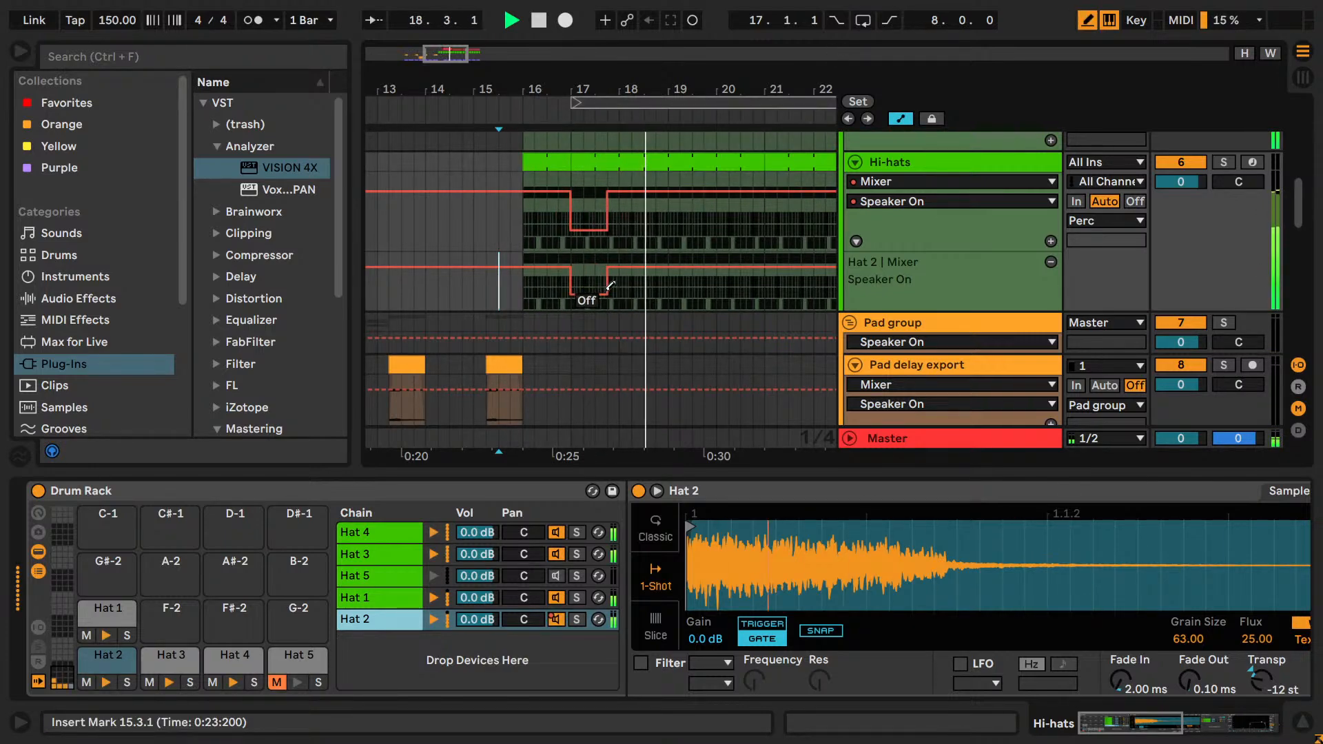
key("space")
left_click(506, 240)
key("ctrl+s")
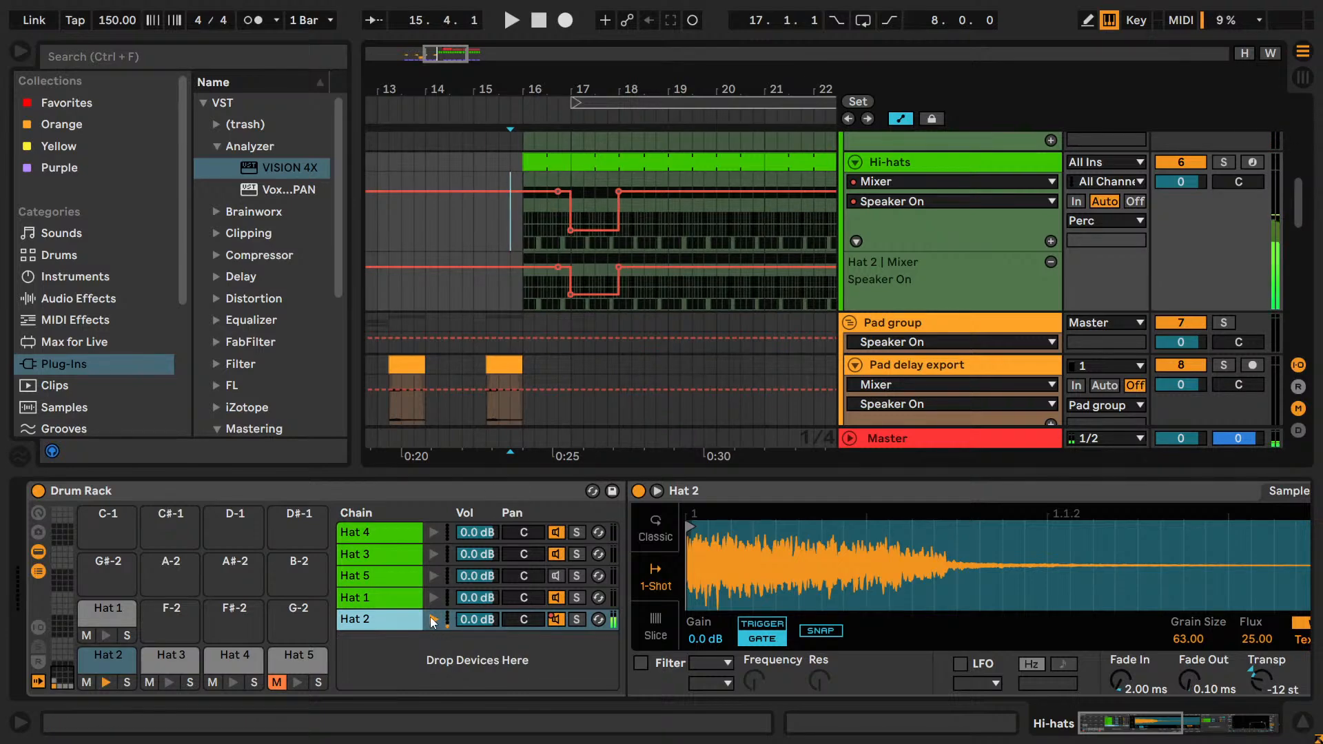
left_click(466, 234)
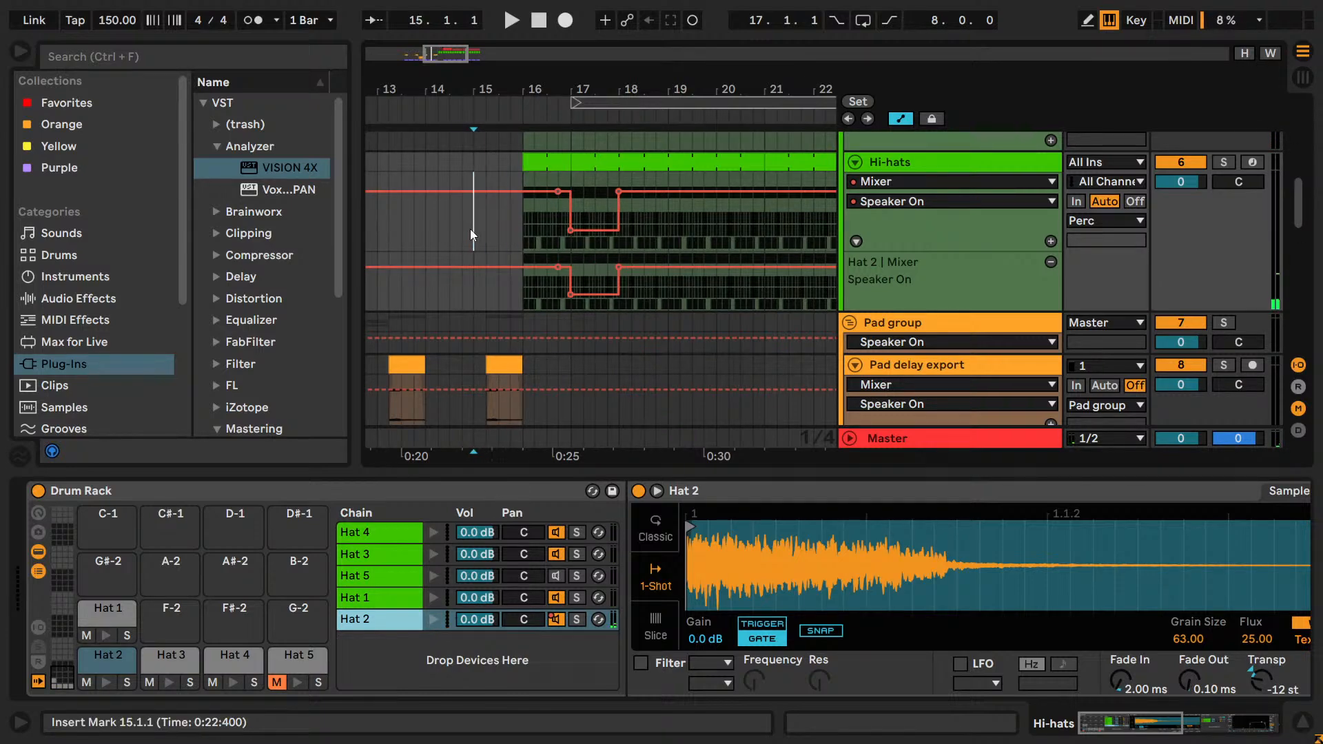
key("space")
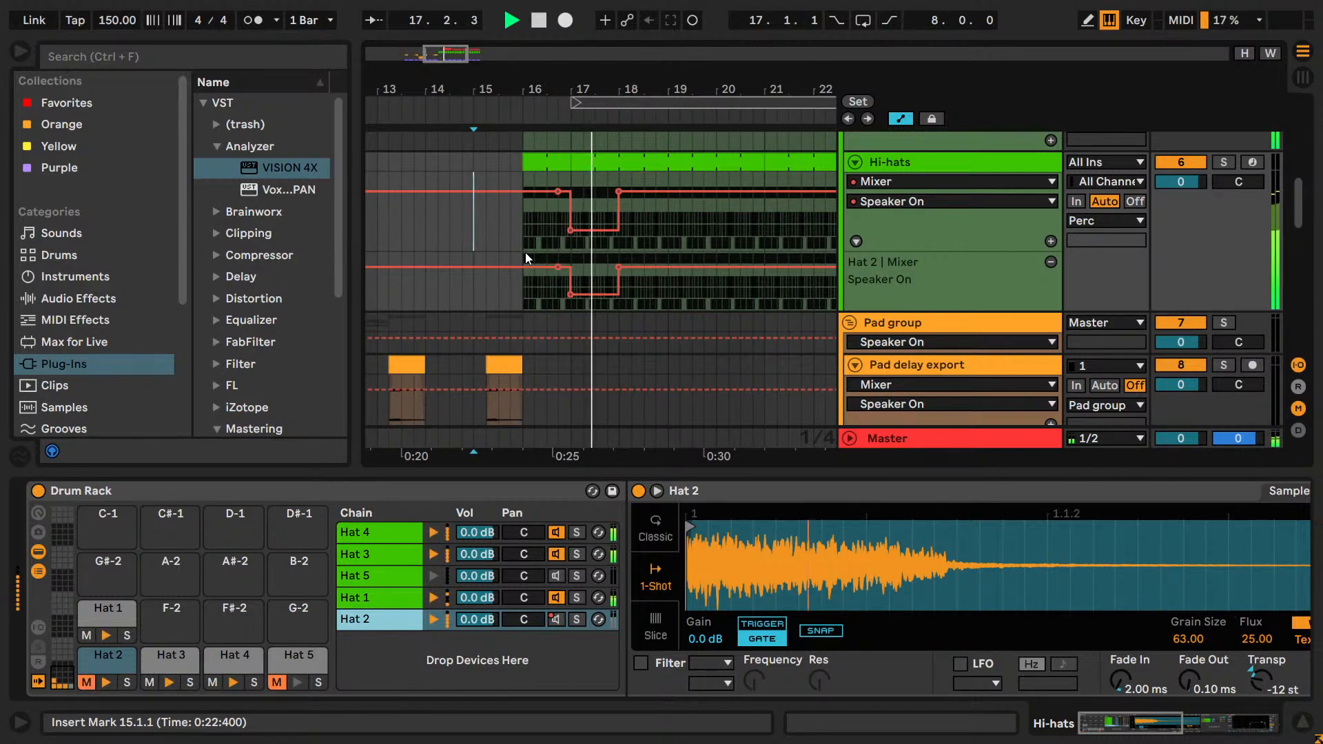
Try starting the second Hi-hats clip at 17.2.1 and at 17.3.1, auditioning each gap from 16.3.1.
scroll(569, 299, "up", 5)
scroll(569, 298, "down", 3)
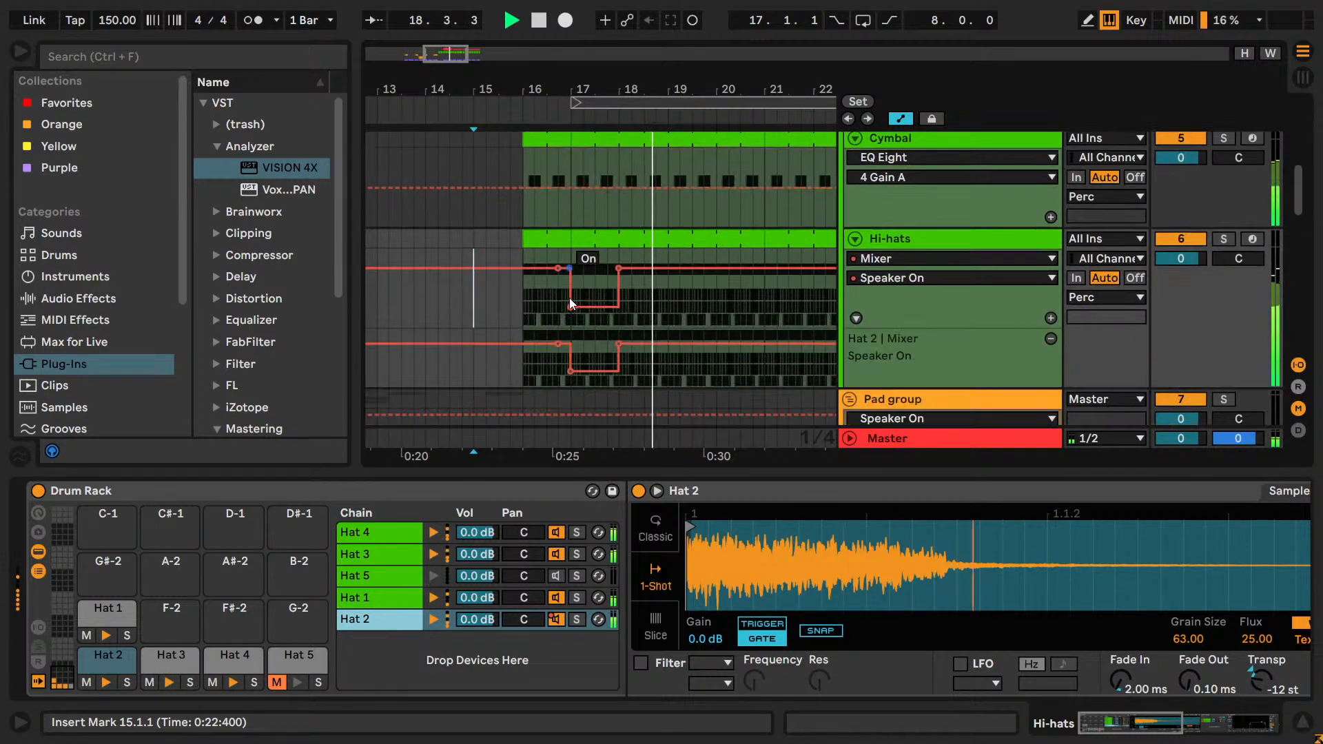
left_click(548, 303)
left_click_drag(574, 242, 585, 244)
left_click(546, 309)
key("space")
key("space")
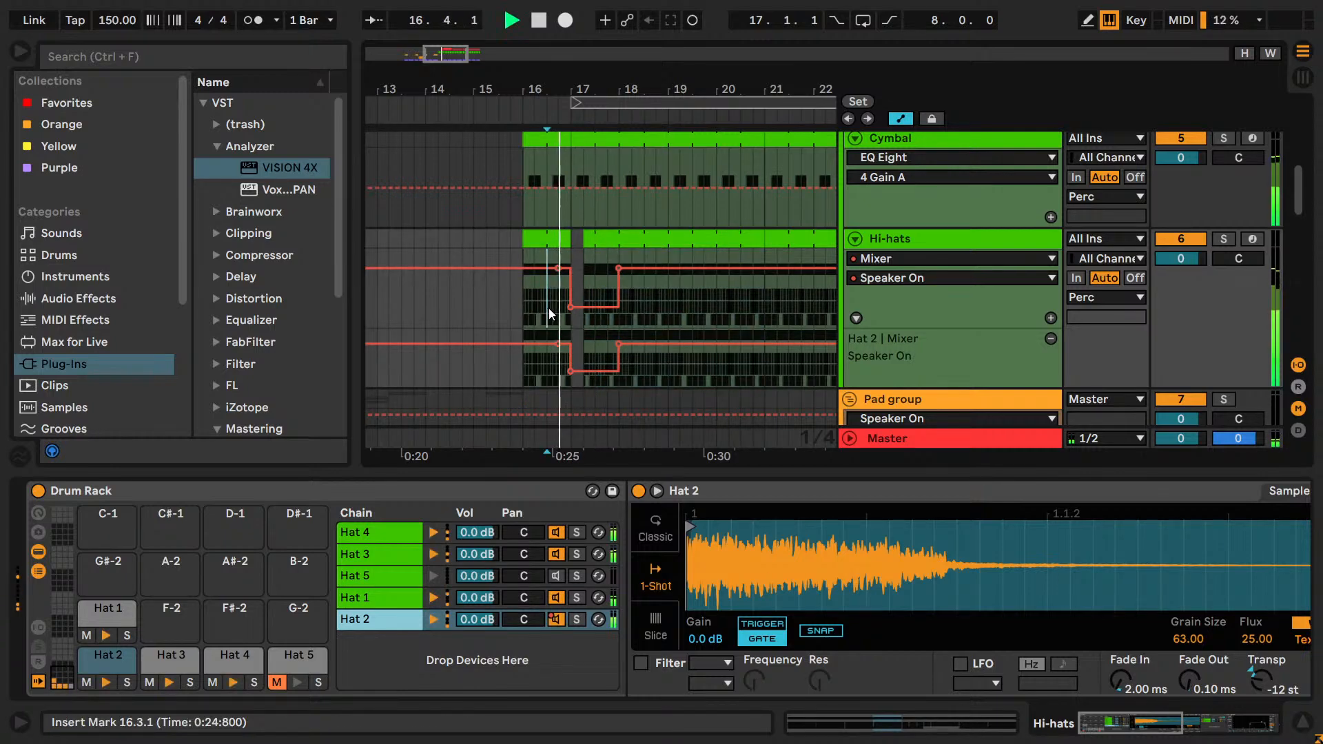
key("space")
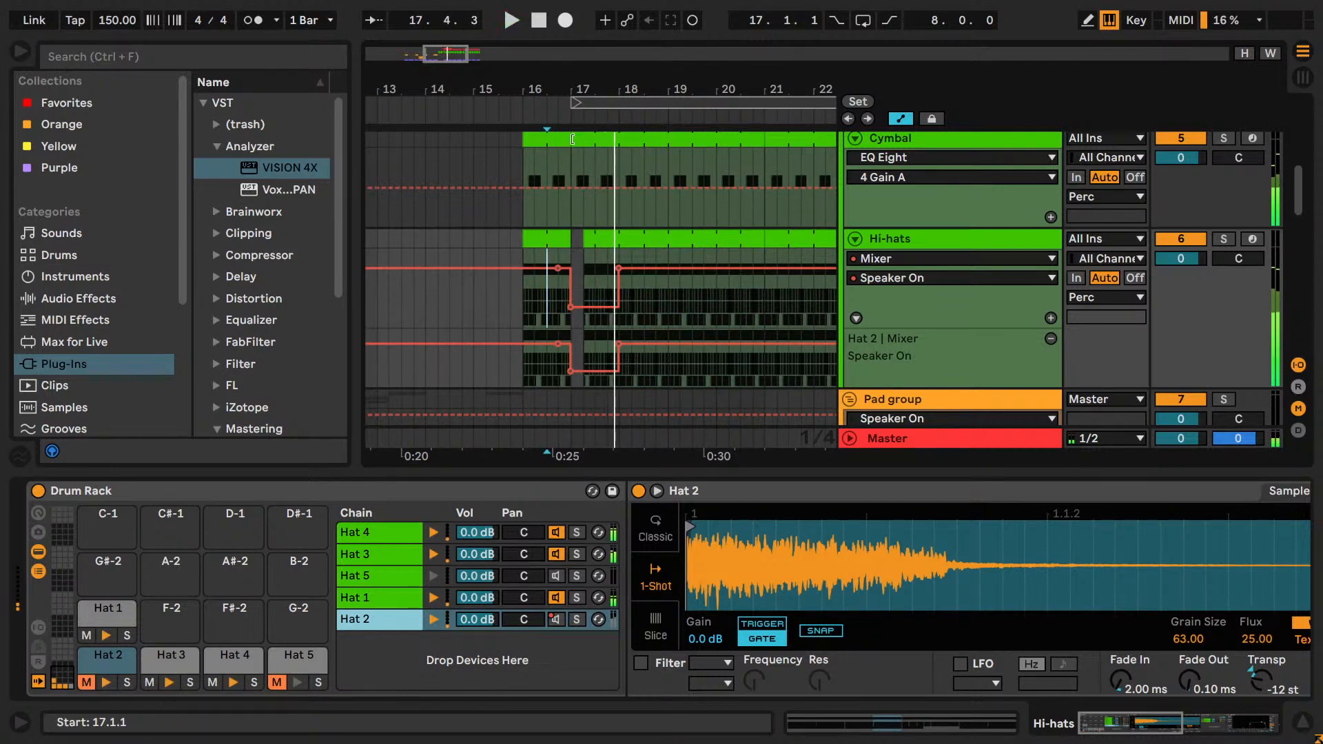
left_click_drag(586, 248, 596, 248)
left_click(551, 312)
key("space")
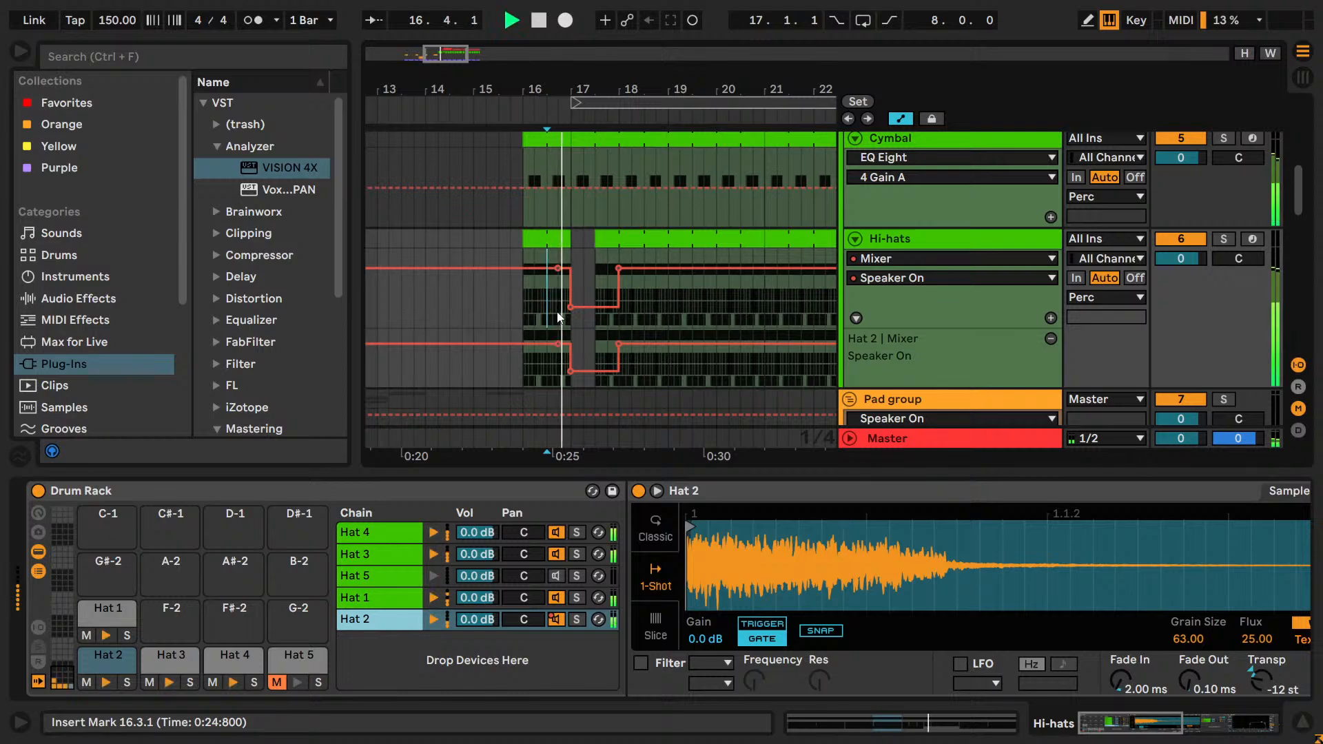
Trim the start of the second Hi-hats clip to 18.1.1 and audition the drop with the bar 17 gap.
key("space")
left_click_drag(597, 234, 618, 234)
left_click(551, 318)
key("space")
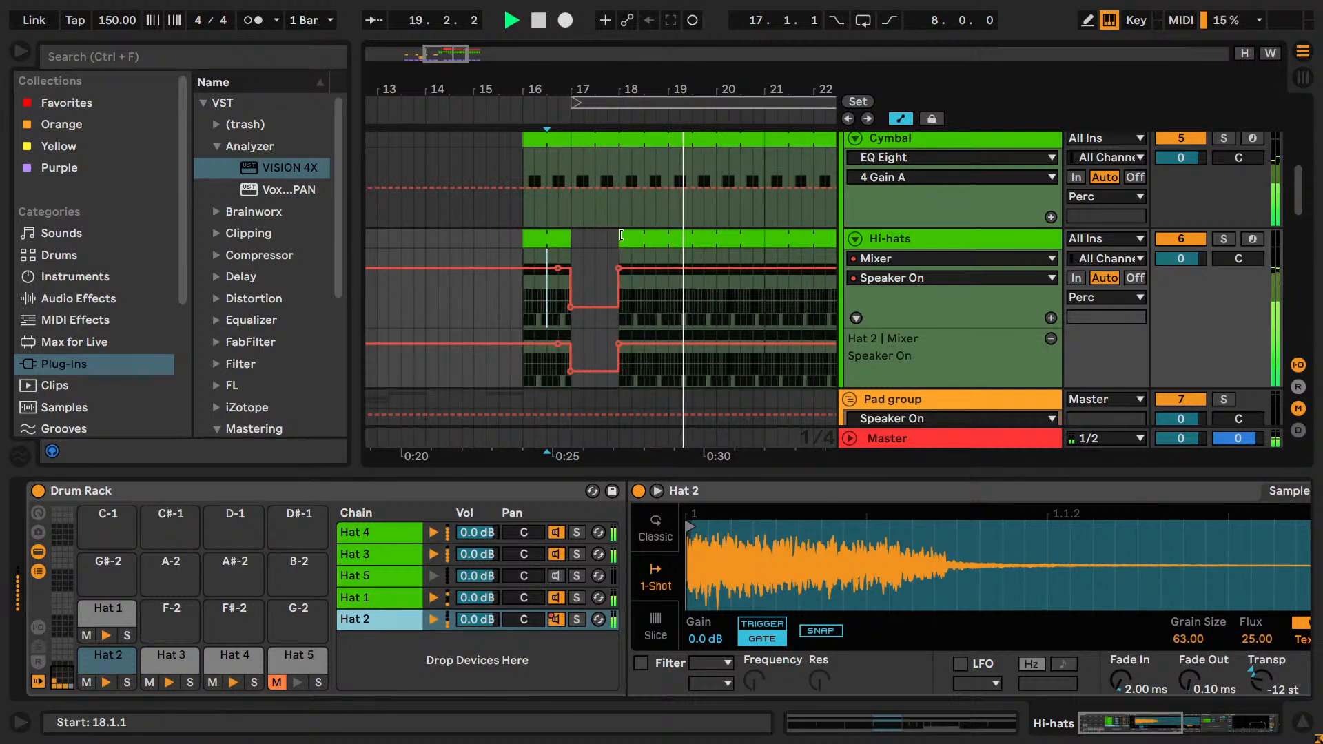
mouse_move(618, 240)
left_mouse_down()
mouse_move(601, 236)
mouse_move(616, 233)
left_mouse_up()
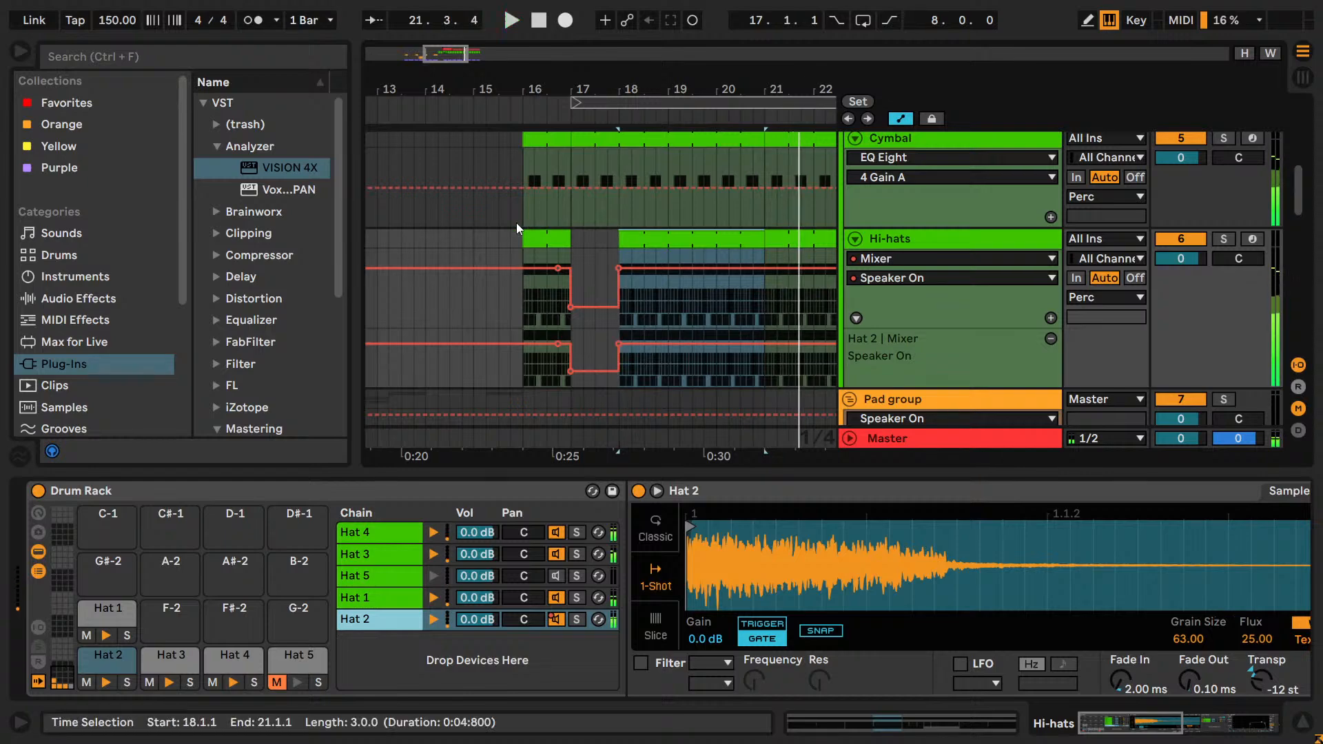
left_click(516, 222)
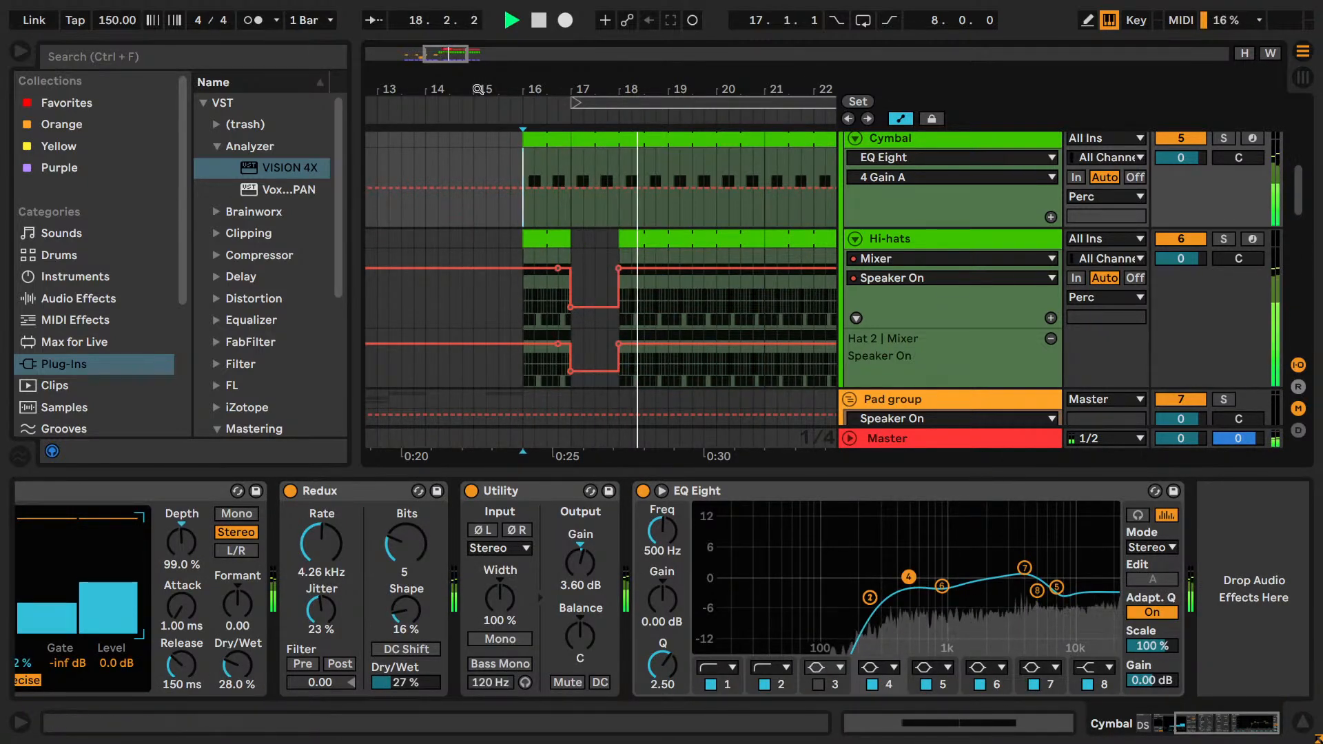
Set the fixed grid to 2 bars and loop the arrangement from 9.1.1 to 25.1.1.
left_click_drag(717, 89, 717, 49)
key("space")
scroll(521, 233, "down", 5)
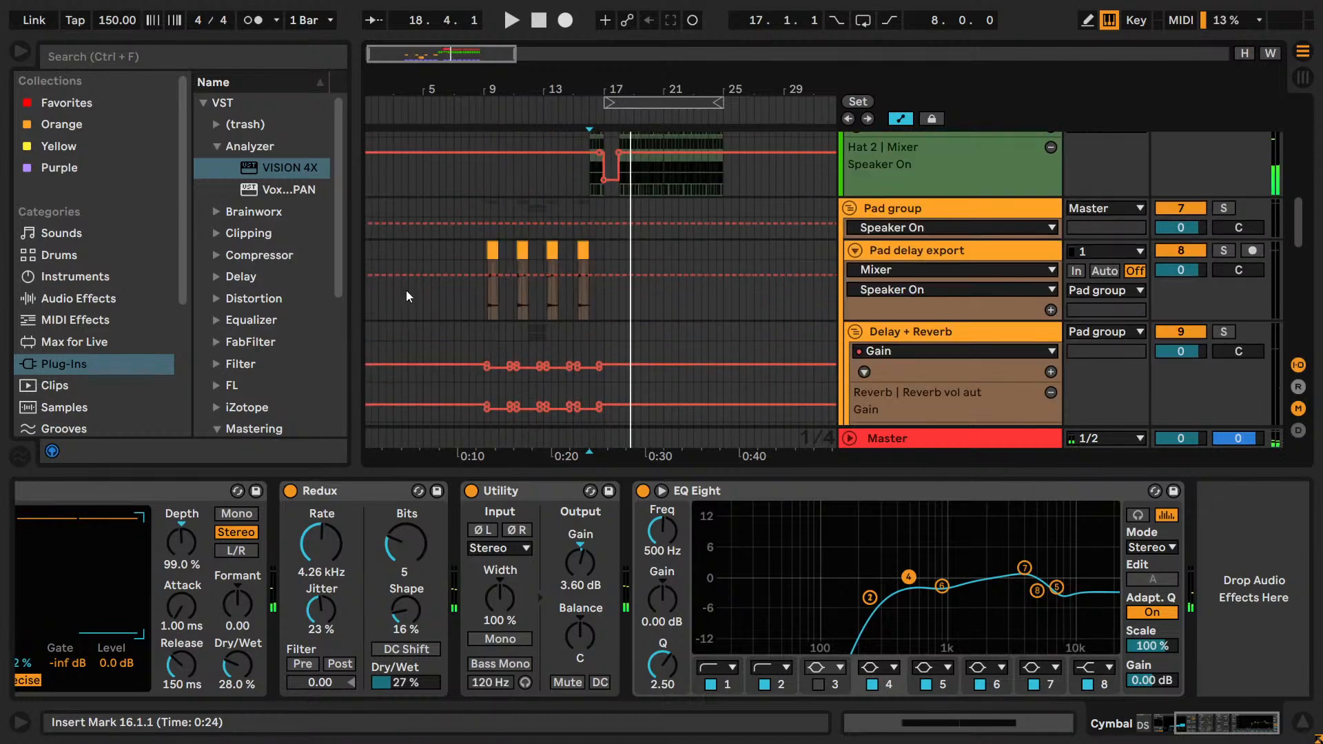
right_click(406, 290)
left_click(569, 528)
left_click_drag(632, 103, 513, 103)
left_click_drag(604, 103, 704, 218)
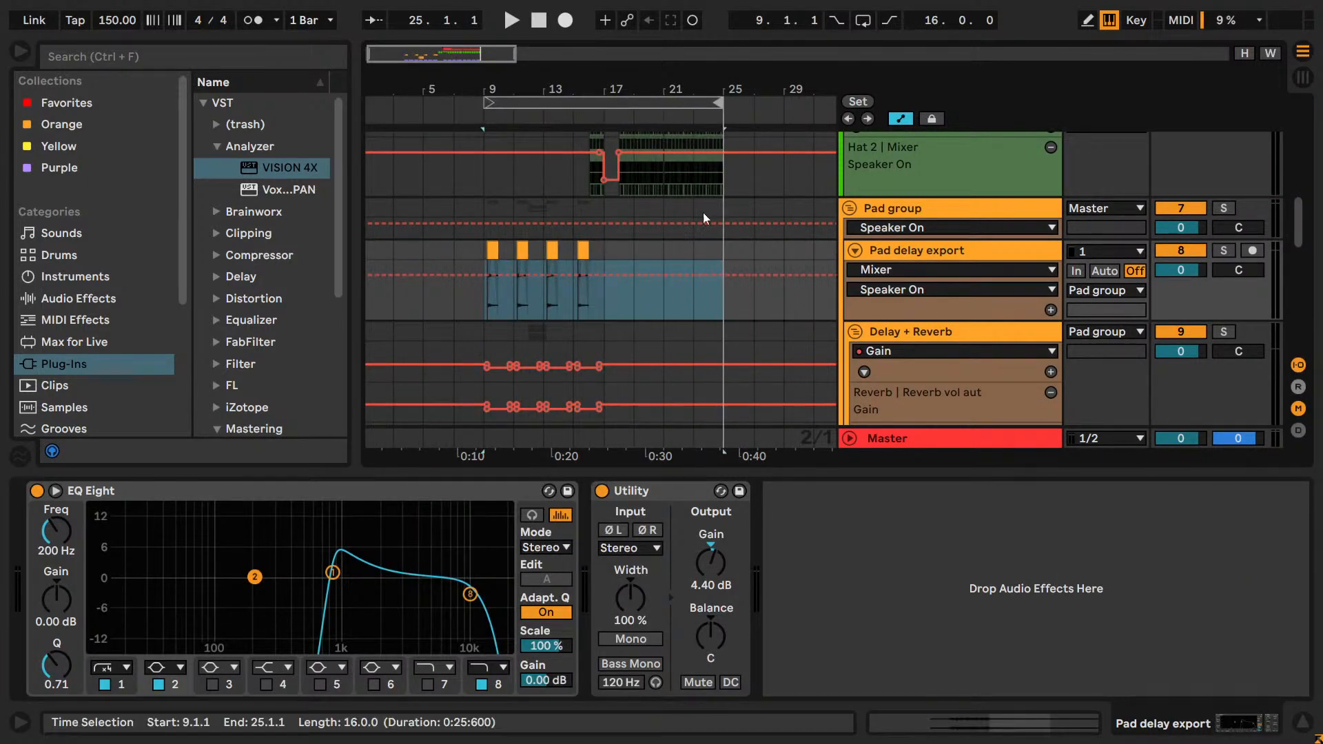
key("ctrl+l")
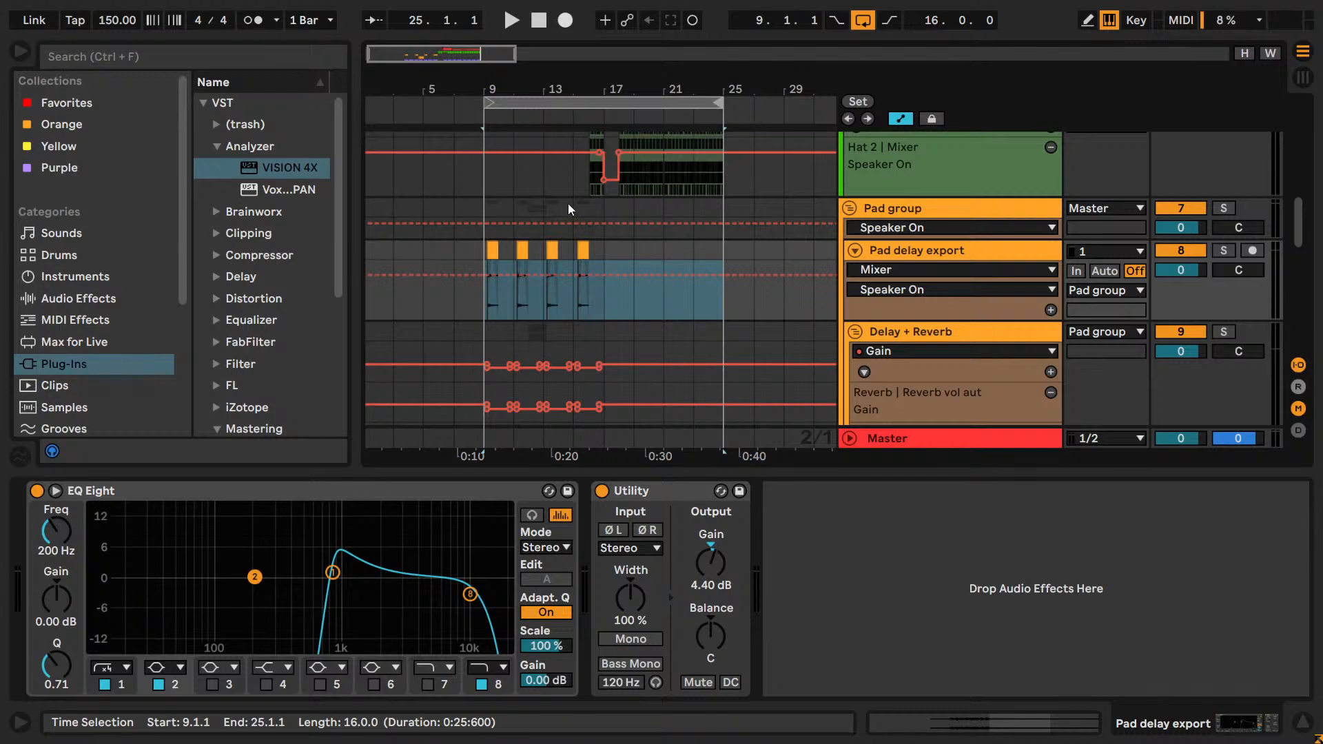
Examine the pad tracks and the Lead track's Shifter Device On automation around the bar 17 drop.
scroll(594, 266, "down", 8)
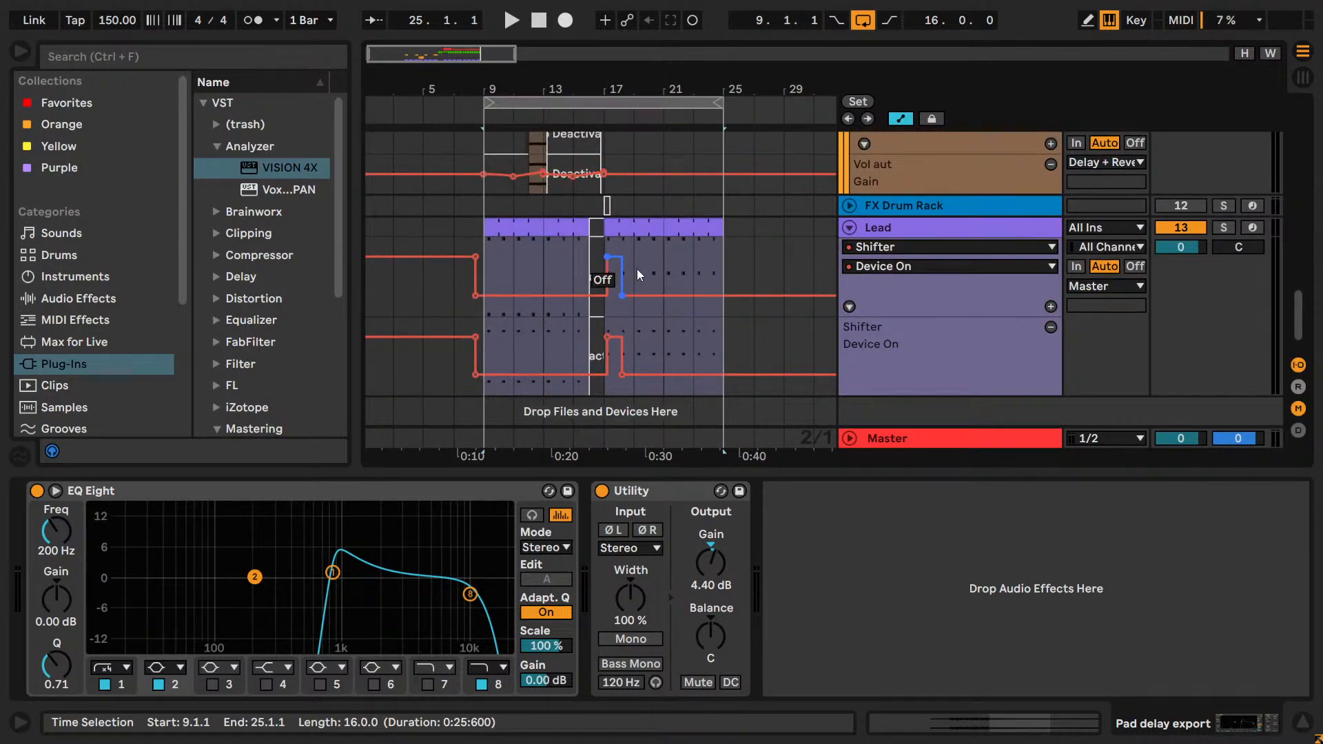
left_click(645, 229)
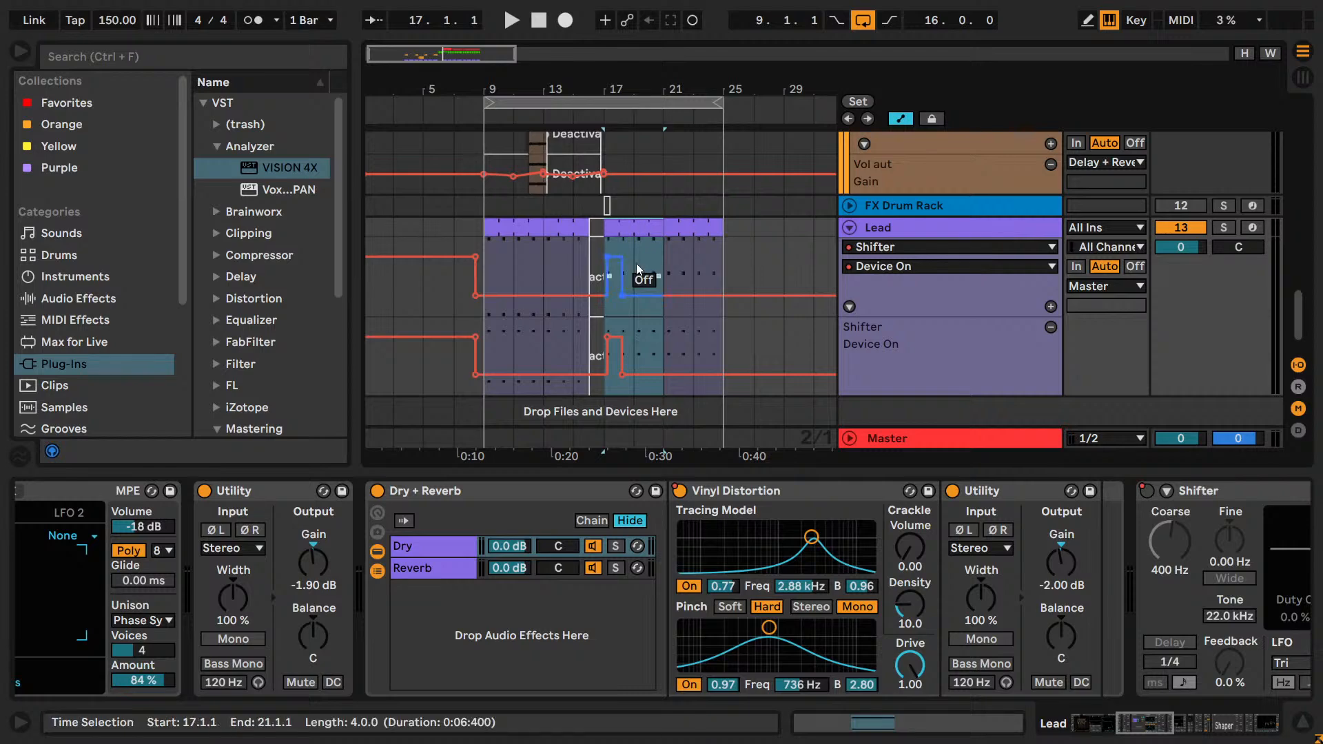
scroll(576, 251, "up", 3)
scroll(576, 251, "up", 5)
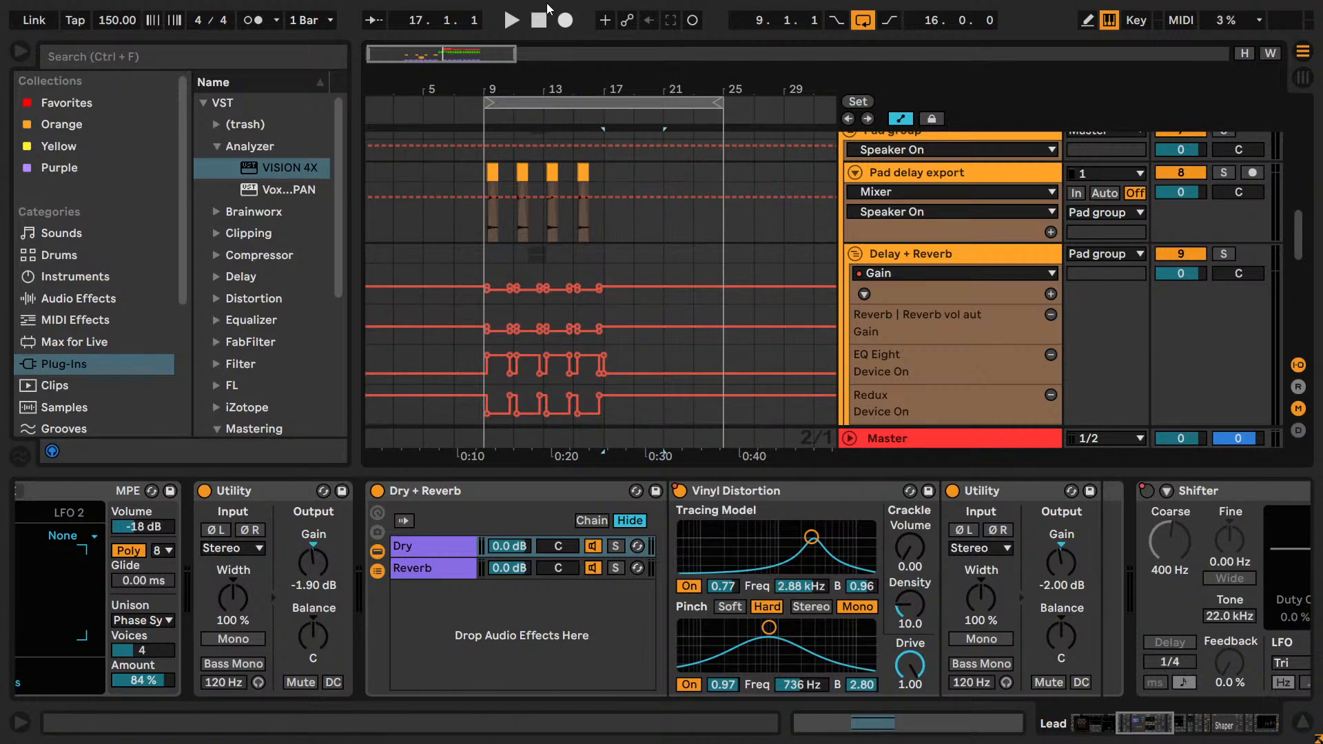
left_click_drag(456, 53, 454, 79)
scroll(564, 186, "down", 8)
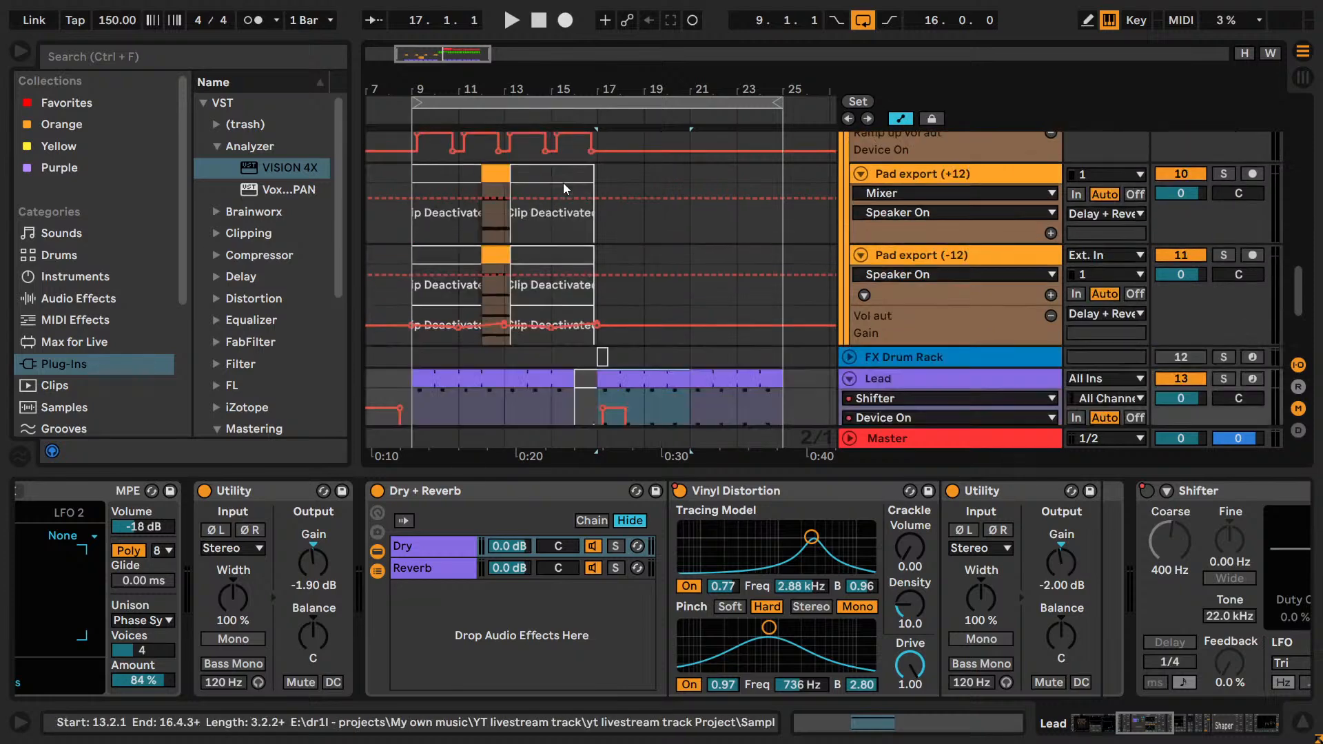
left_click(866, 205)
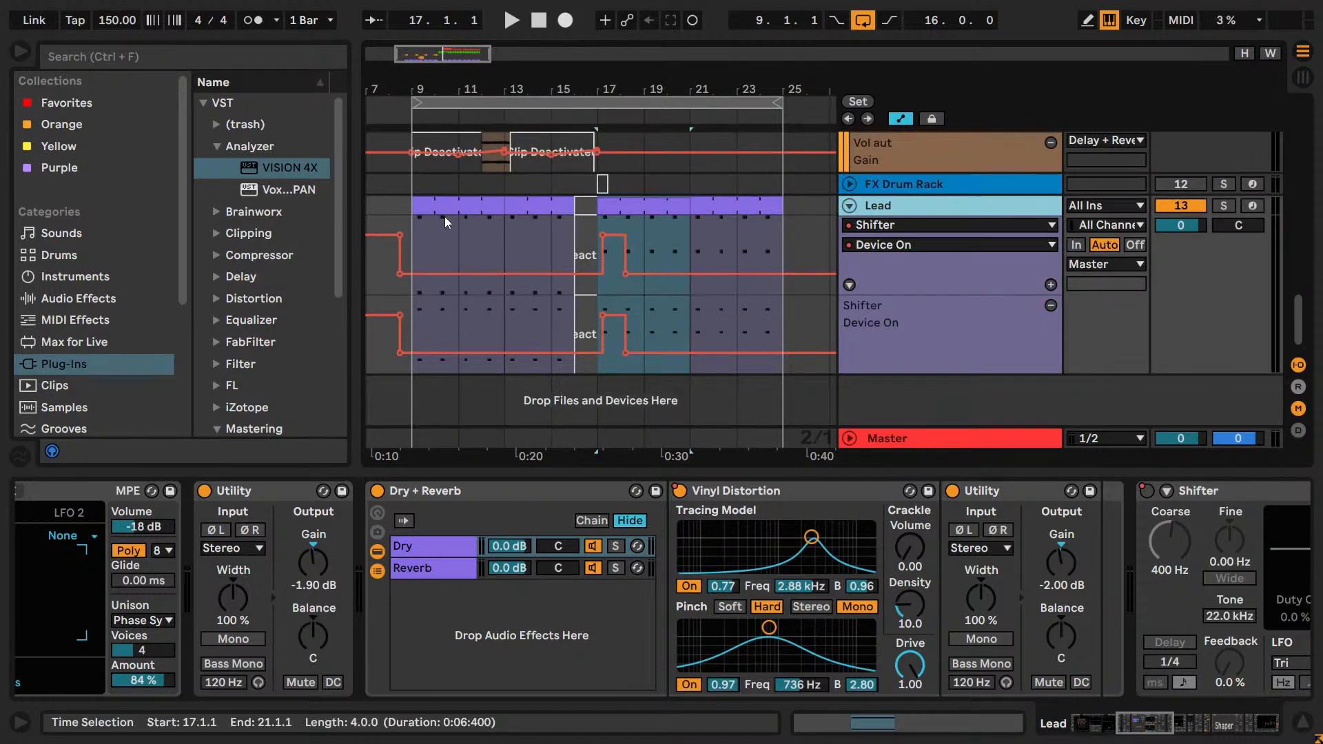
Play the section from 9.1.1 through the drop while checking the Lead and Pad export tracks.
left_click(423, 224)
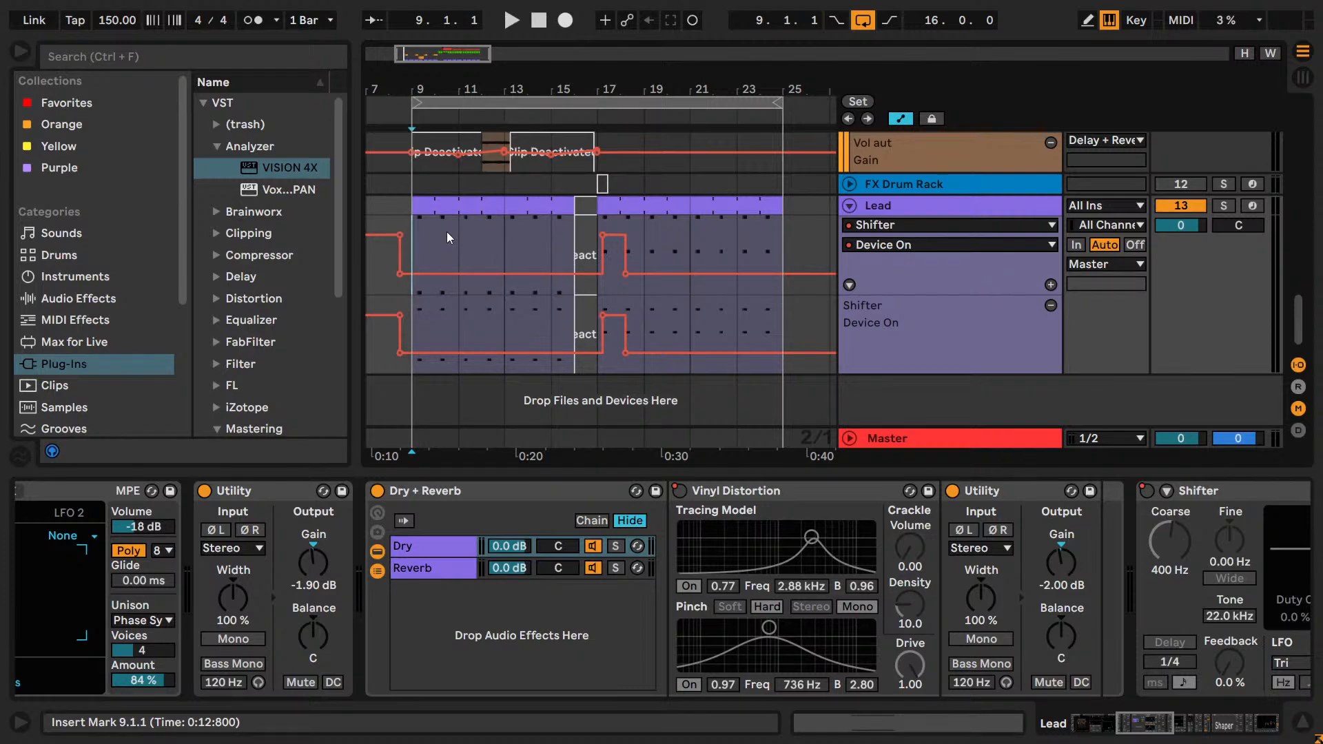
scroll(458, 241, "up", 5)
scroll(616, 282, "down", 5)
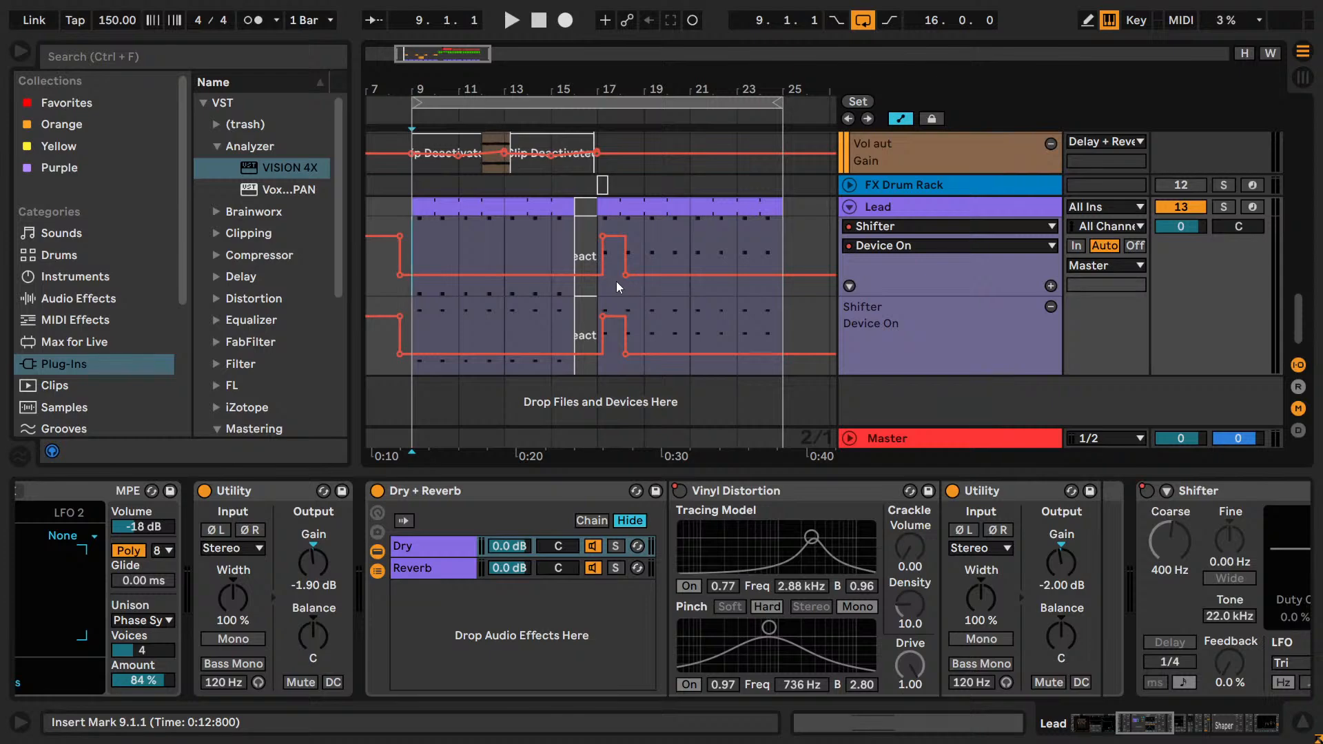
key("space")
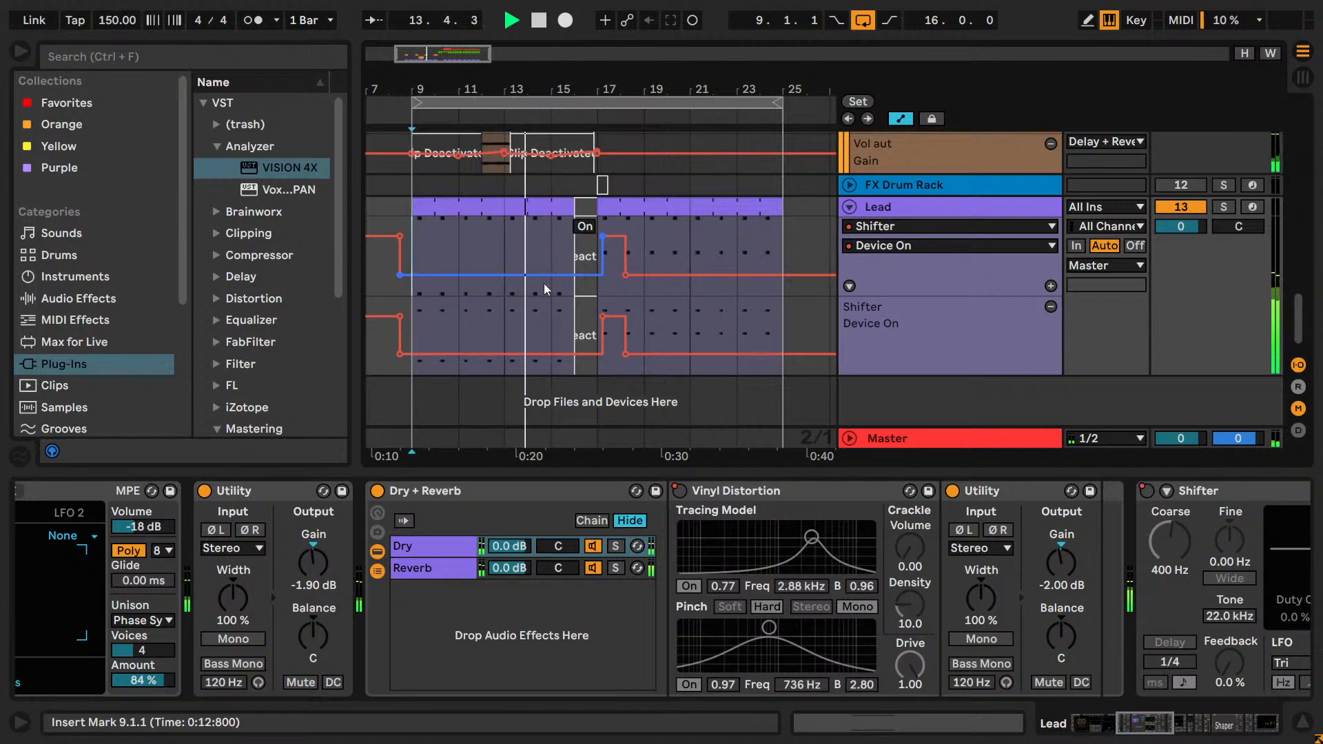
scroll(544, 267, "up", 3)
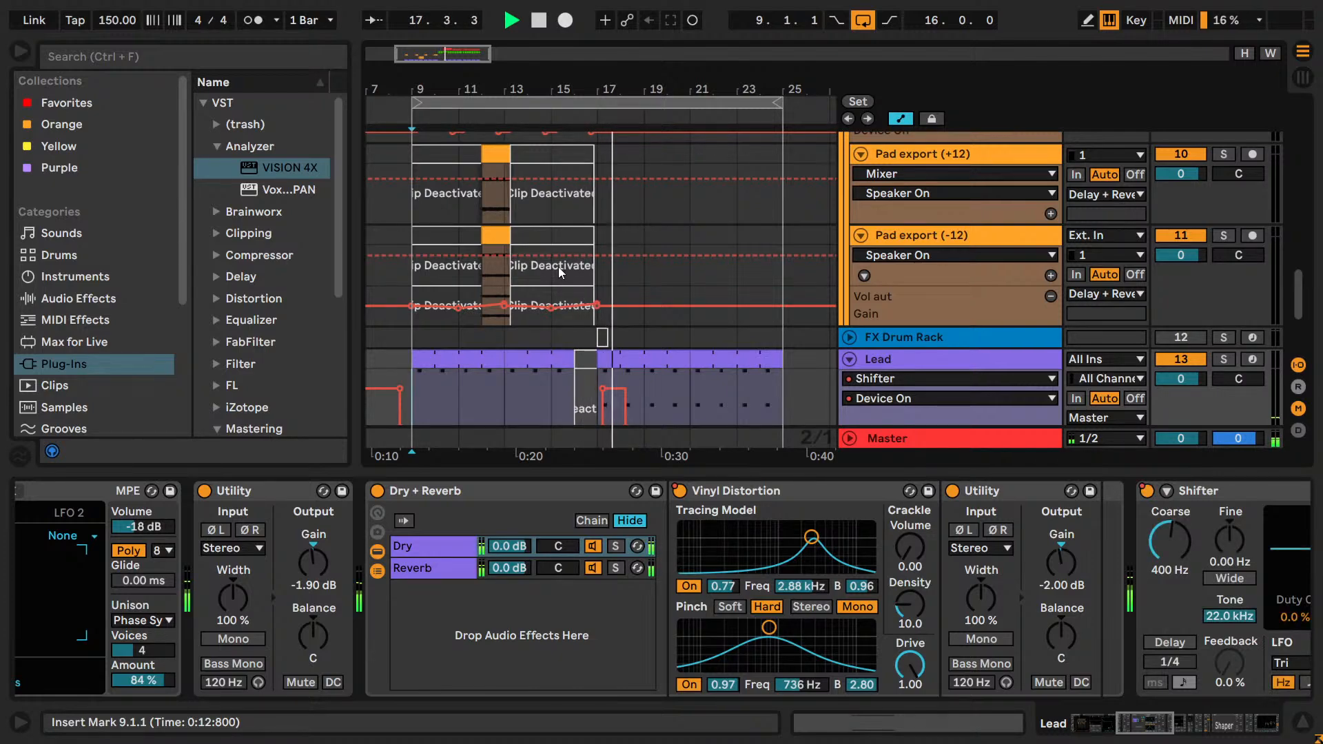
scroll(642, 267, "down", 3)
scroll(643, 268, "down", 1)
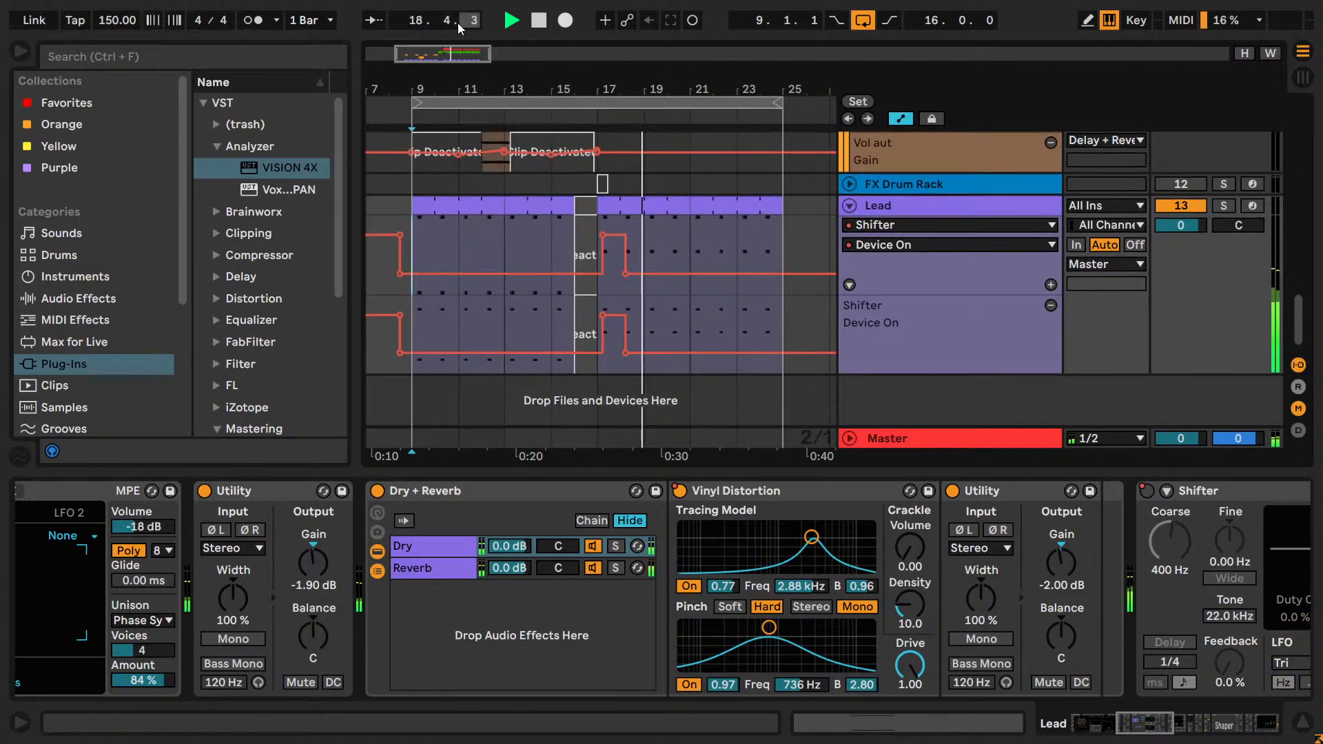
Redraw the Lead's Shifter Device On automation on a 1/8 grid, removing the bar 17 section and switching it on from 21.2.1 to 22.2.1.
scroll(716, 276, "up", 2)
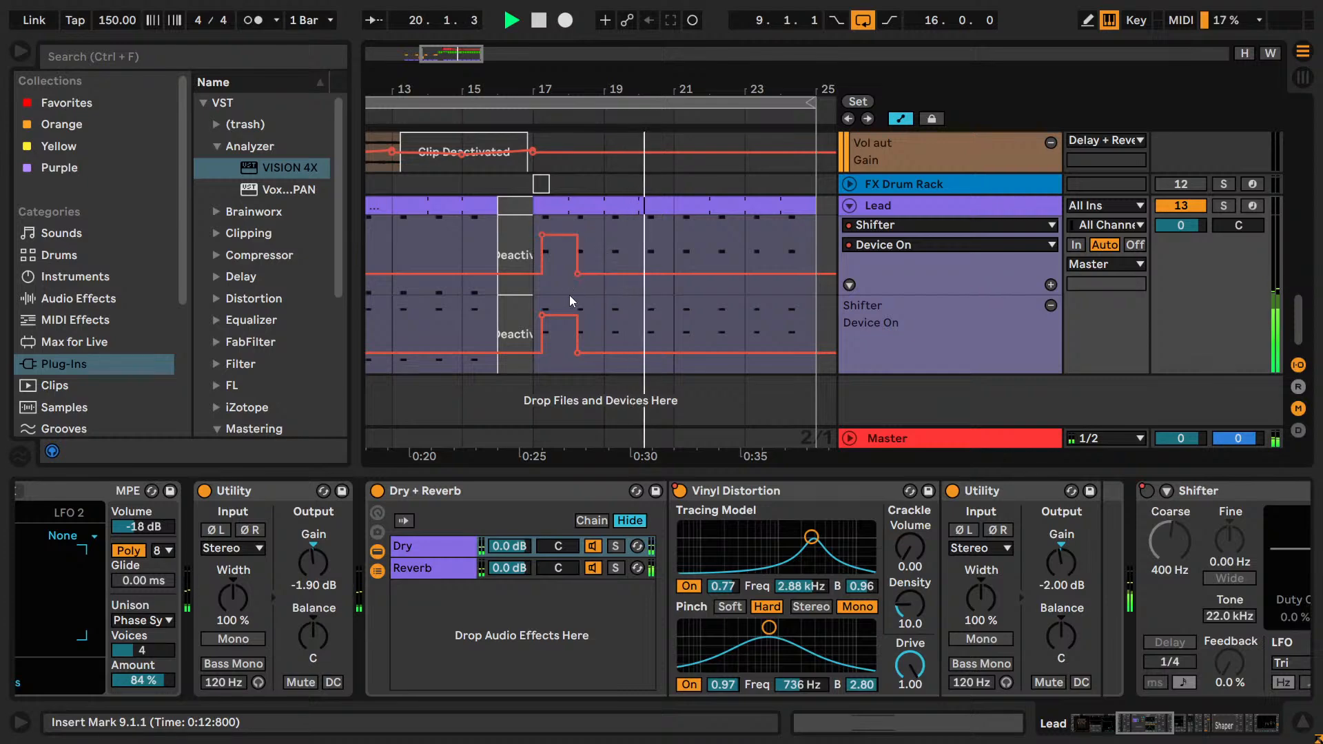
right_click(702, 253)
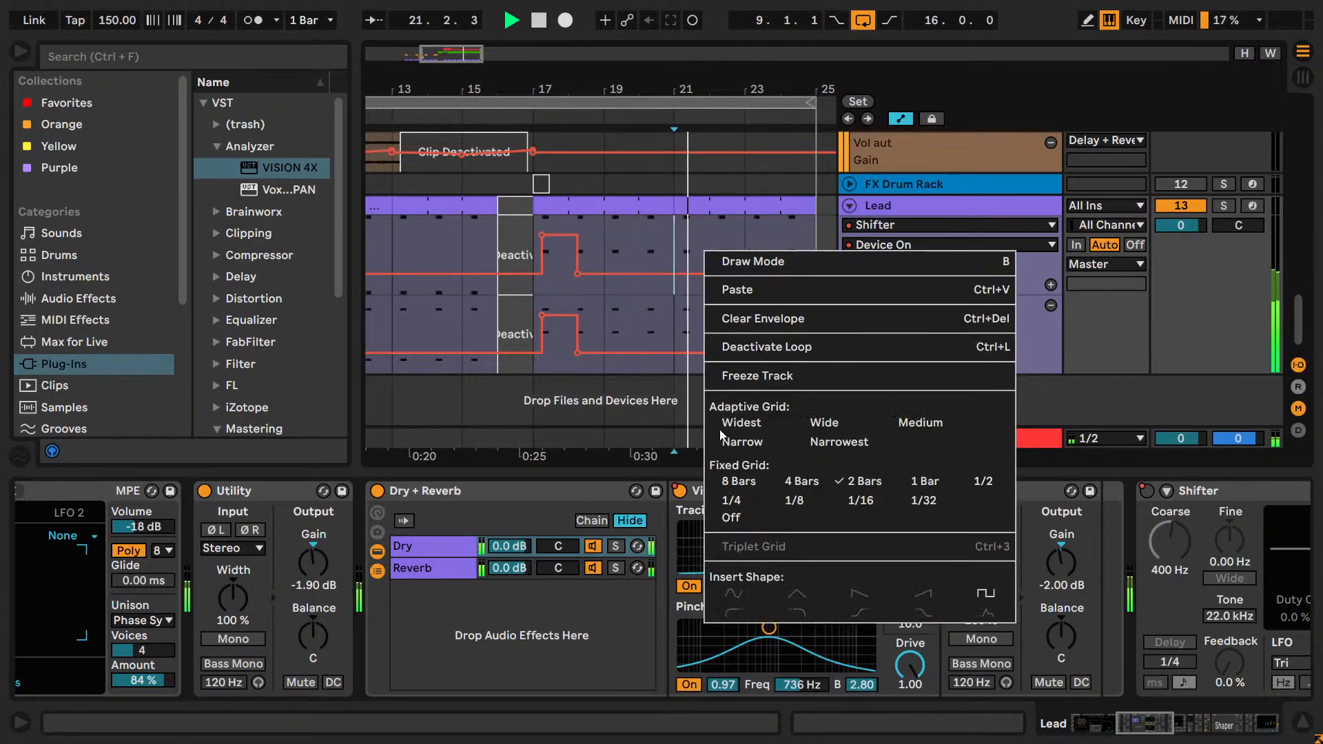
left_click(696, 321)
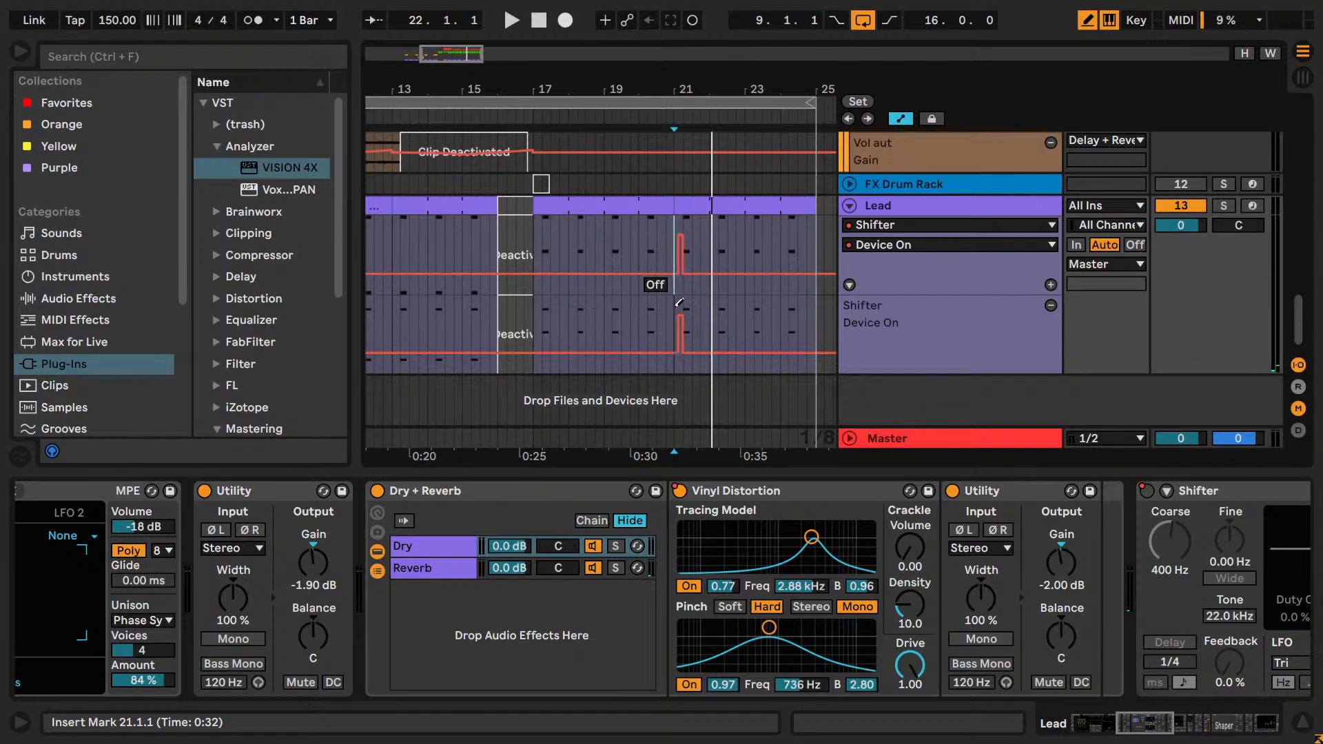
left_click_drag(710, 227, 721, 227)
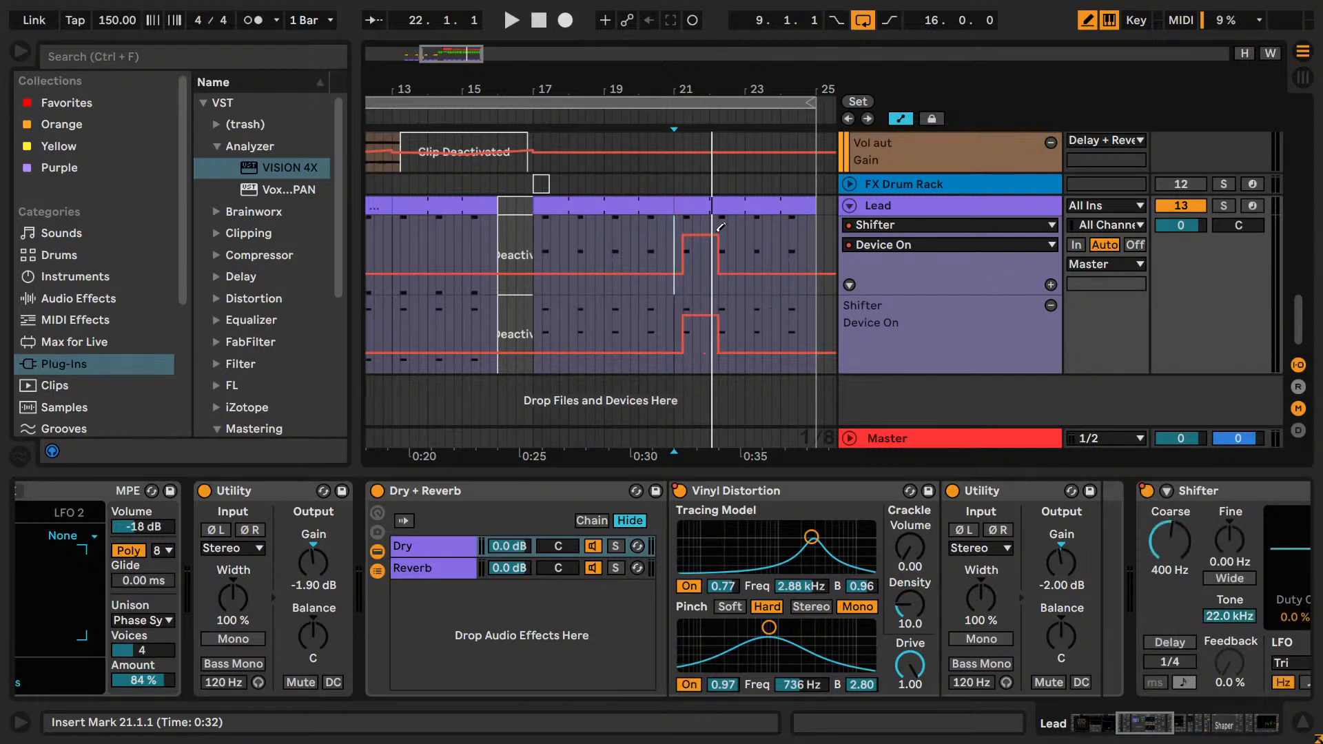
Audition the transition into bar 17 from 15.1.1 with the revised Lead Shifter automation.
left_click(466, 221)
key("space")
left_click(456, 229)
key("space")
key("space")
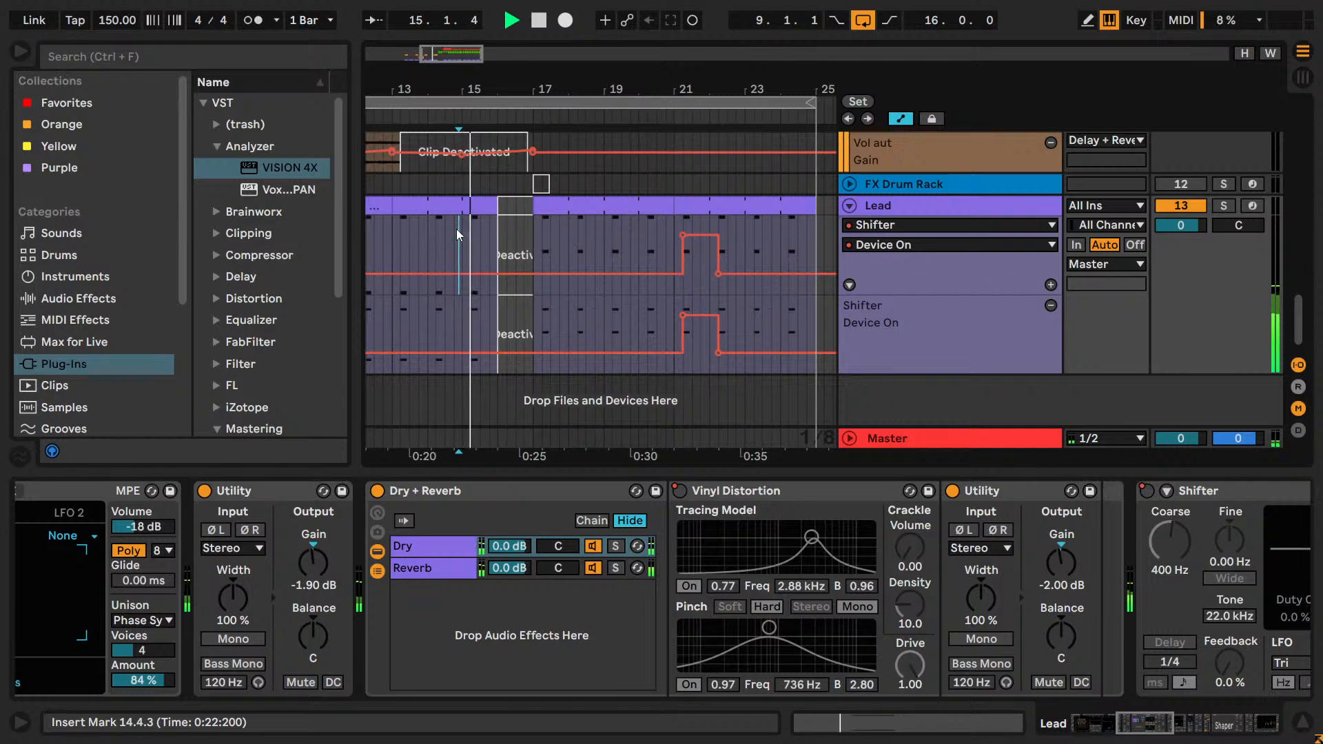
left_click(464, 231)
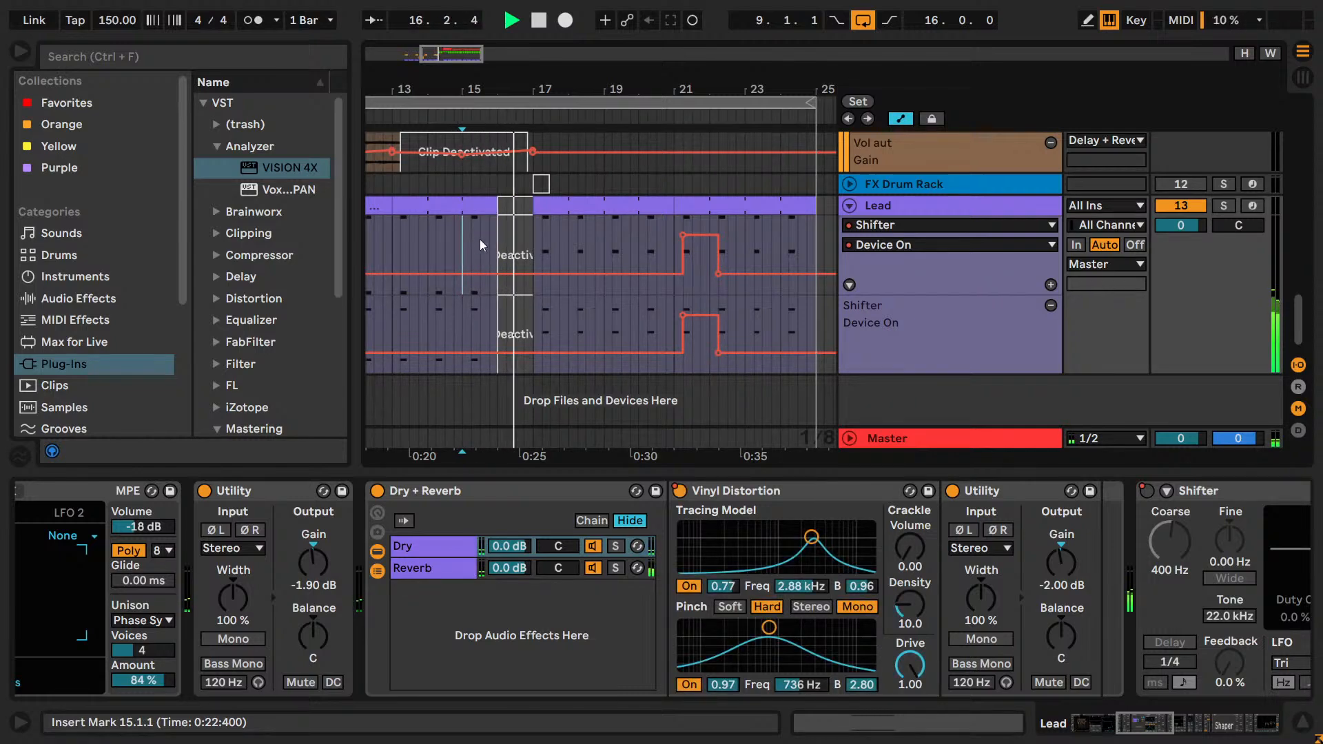
left_click_drag(518, 90, 513, 119)
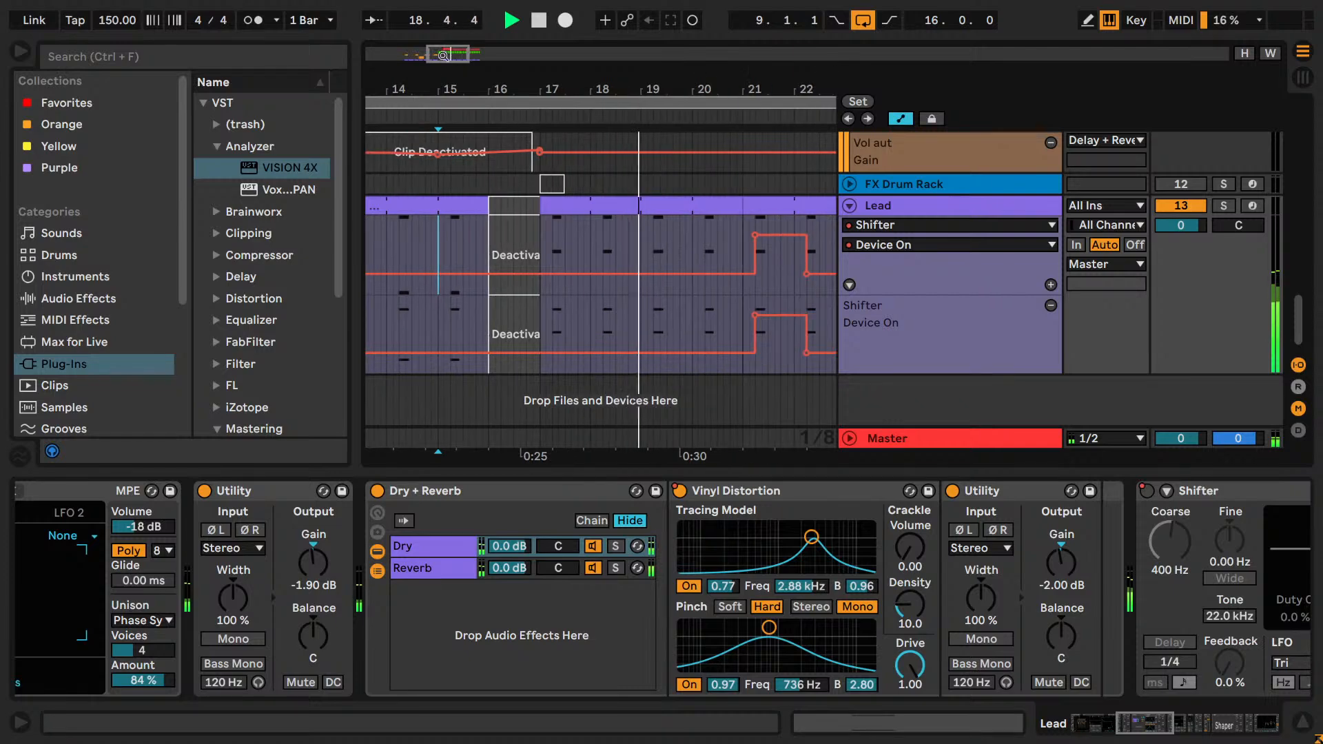
Stop playback and place the insert marker at 15.1.1 on the Lead track.
key("v")
left_click(561, 240)
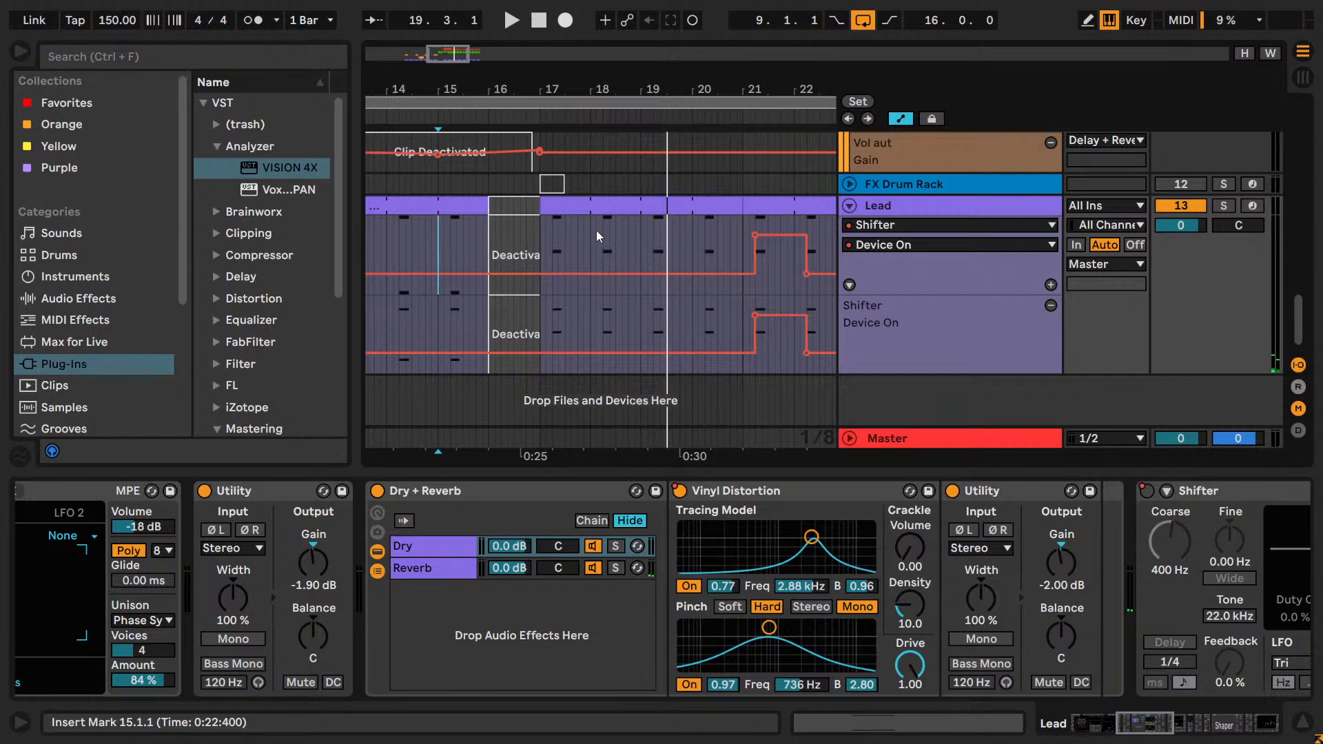
left_click(540, 238)
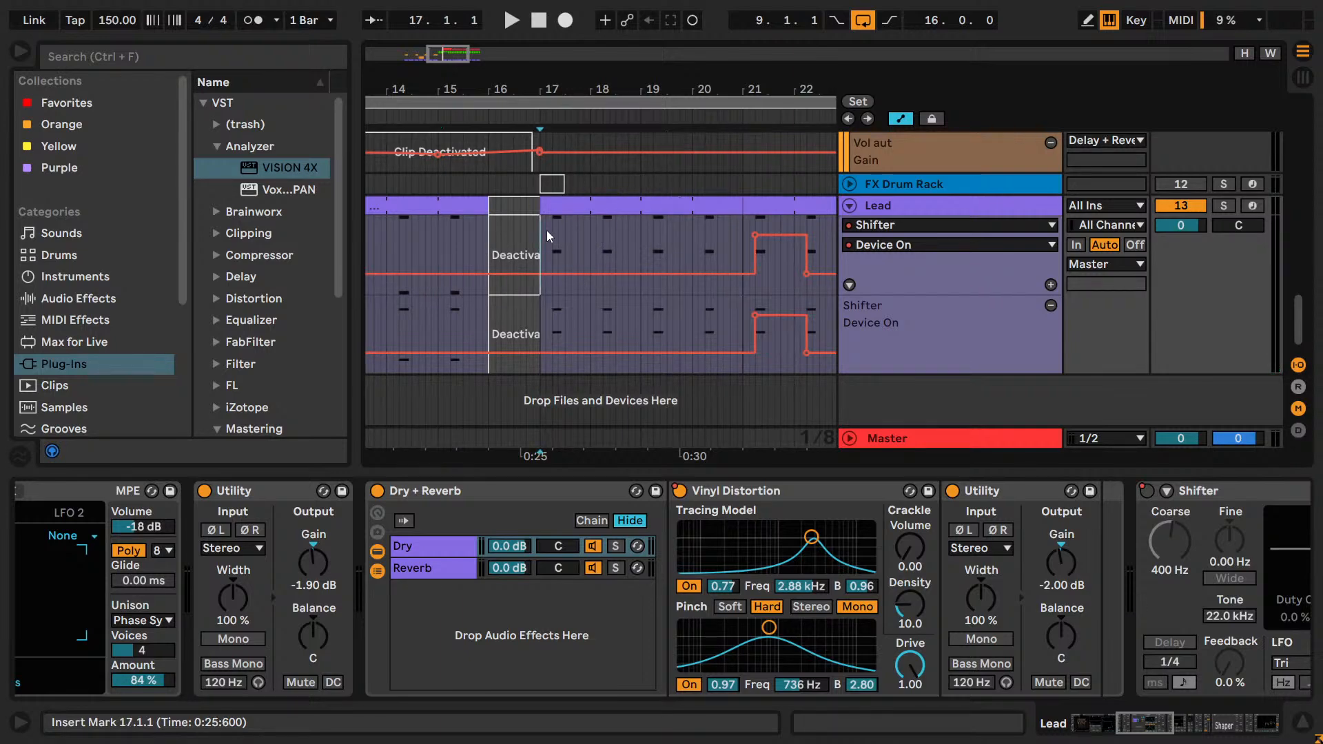
left_click(441, 236)
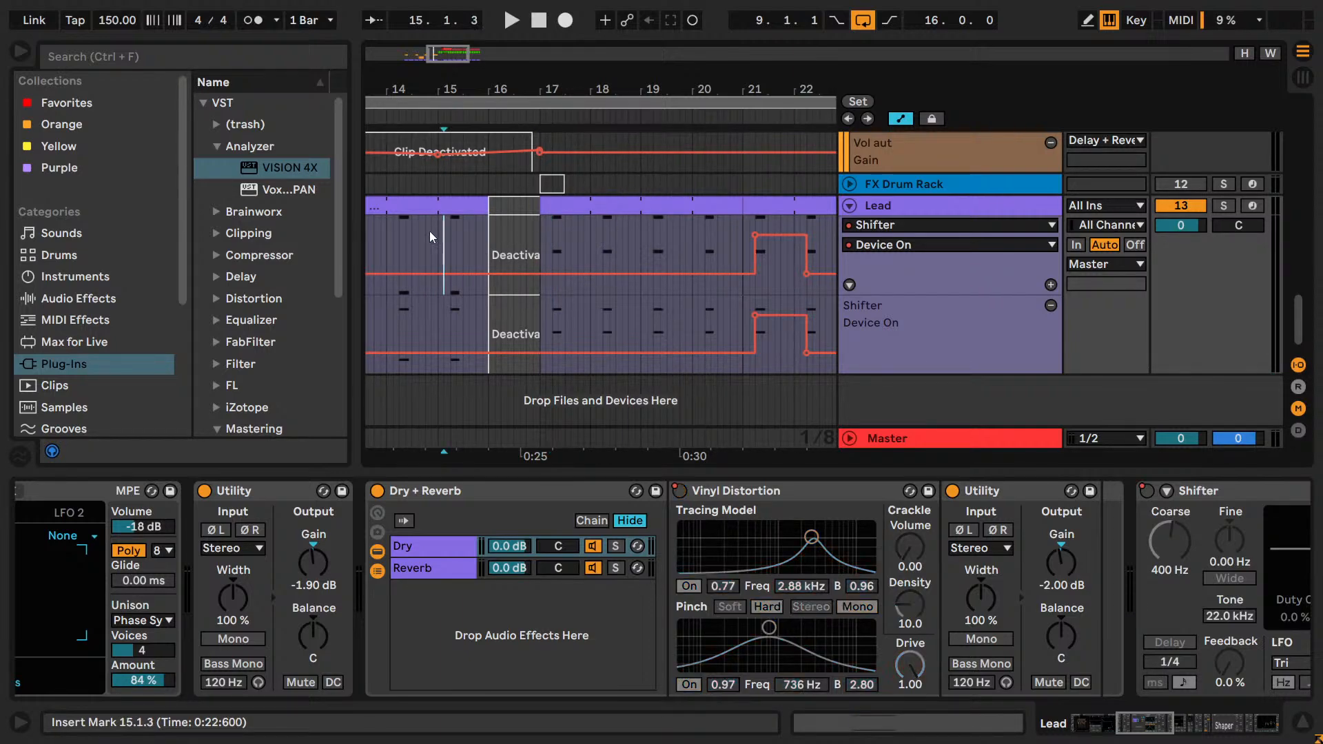
left_click(437, 232)
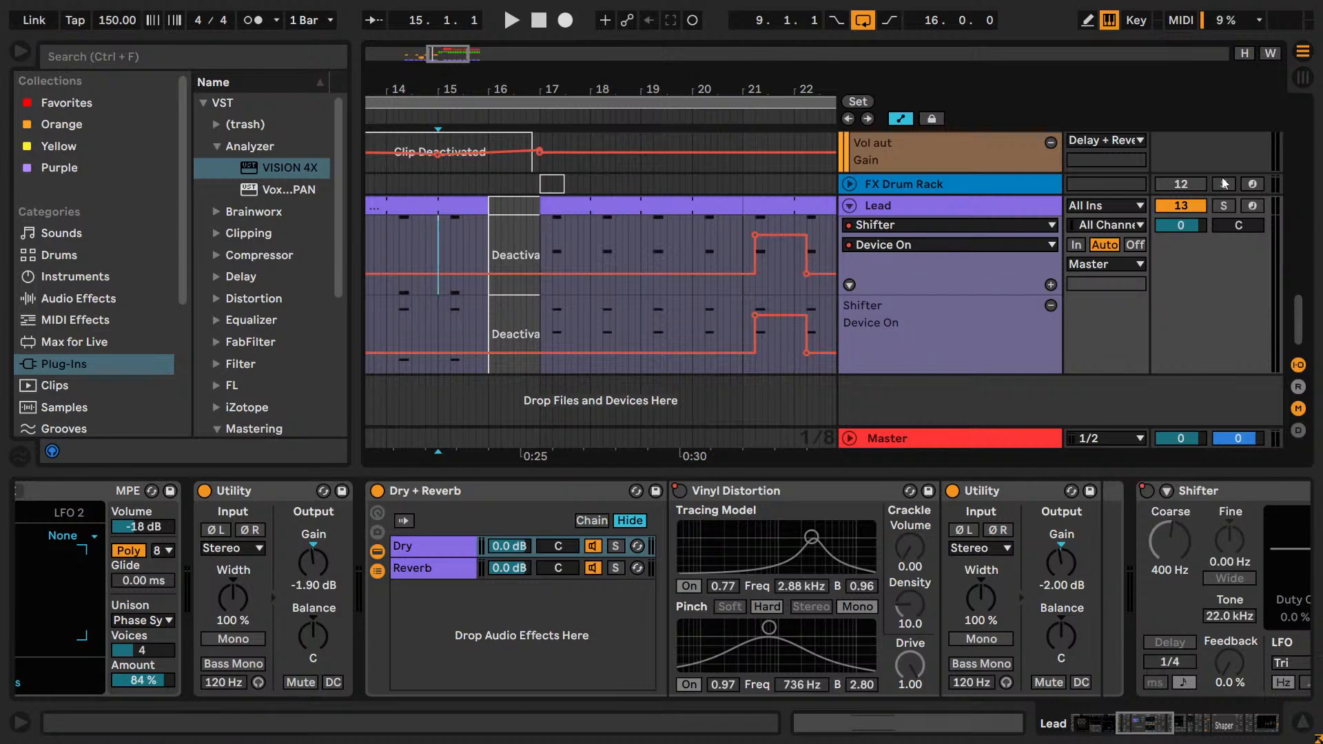
Solo the Lead track and audition the transition into bar 17 from 15.1.1.
left_click(1224, 206)
left_click(439, 240)
key("space")
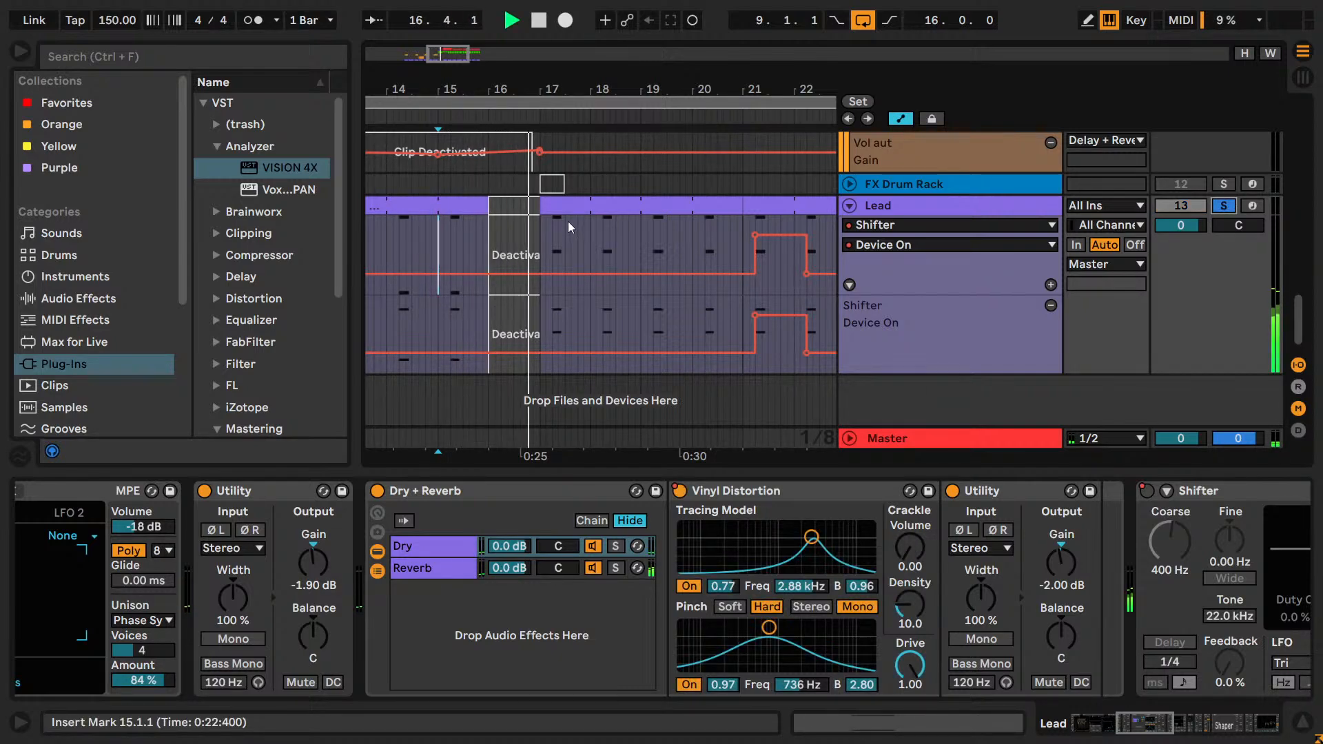
key("space")
Split the Lead clip at 18.1.1 and transpose the lower note in the bar 17 clip down an octave to G#2.
left_click(591, 227)
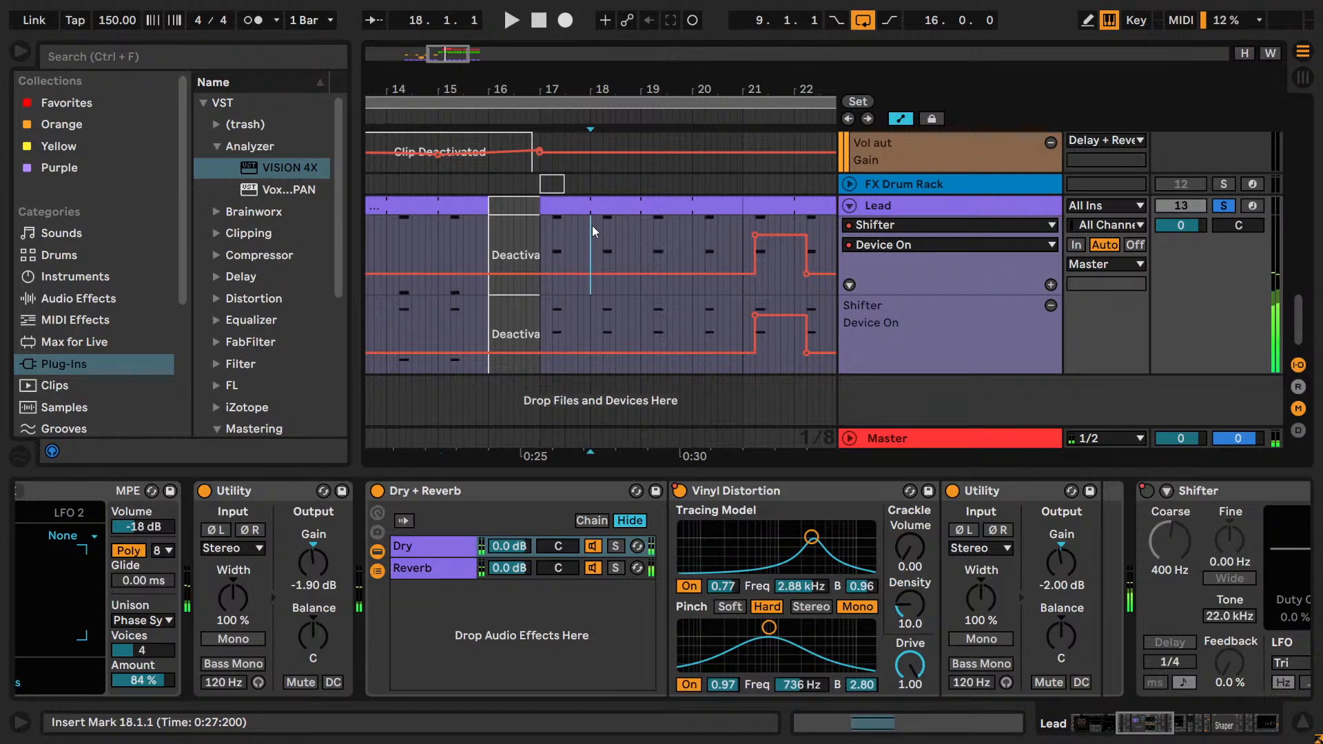
key("ctrl+e")
double_click(579, 206)
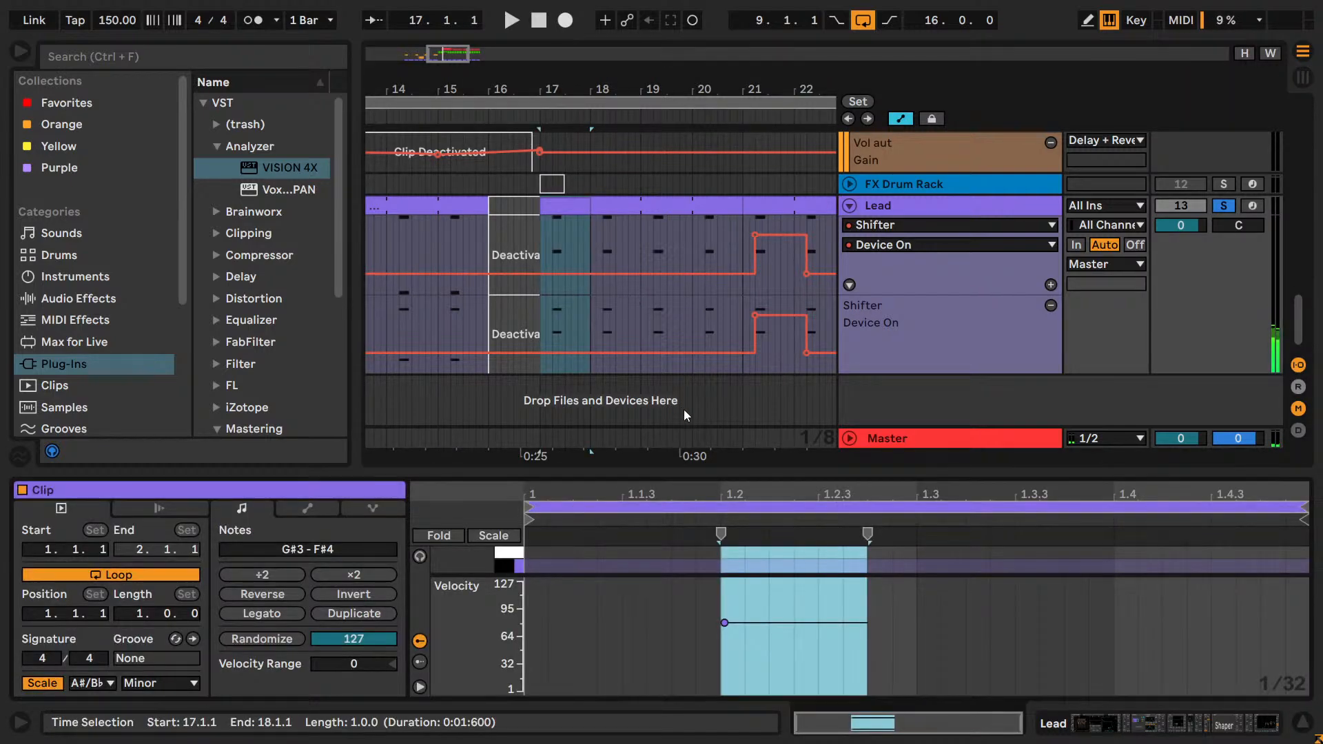
left_click_drag(721, 472, 721, 318)
scroll(721, 406, "down", 3)
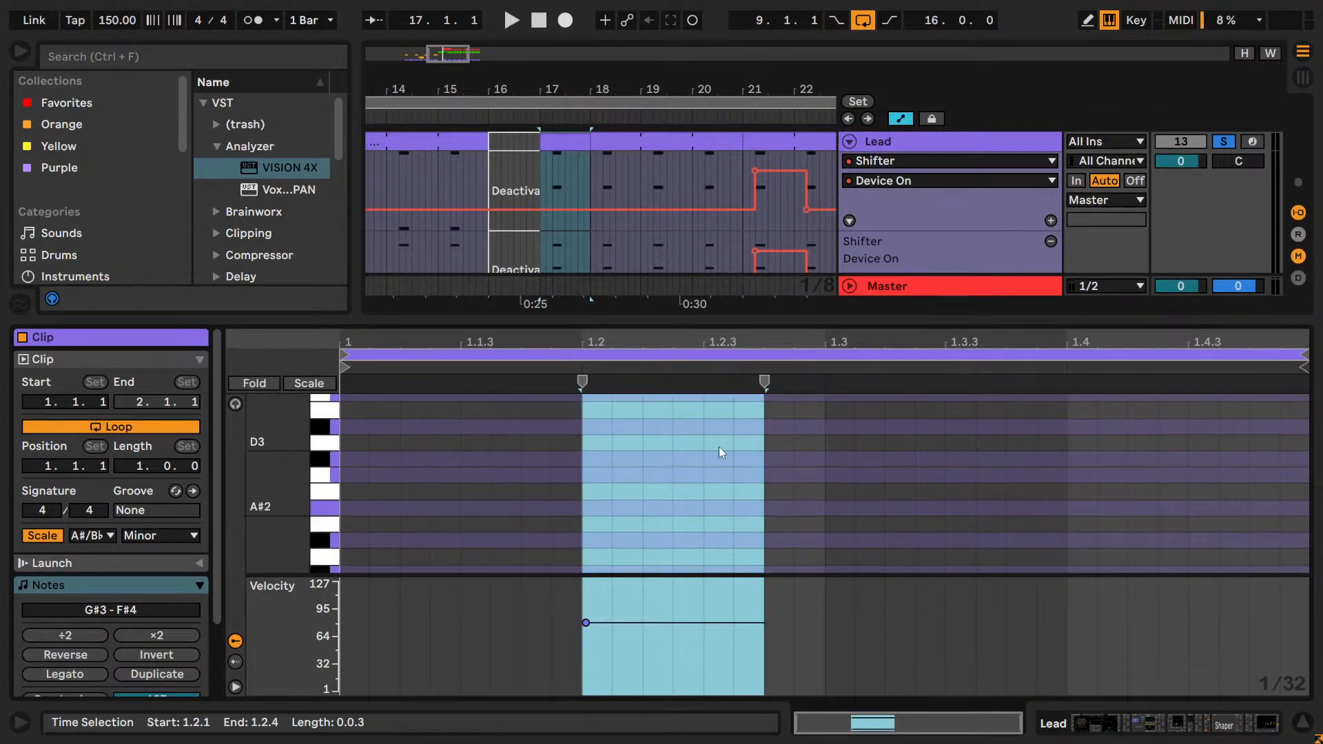
scroll(717, 475, "up", 3)
left_click(699, 416)
key("shift+Down")
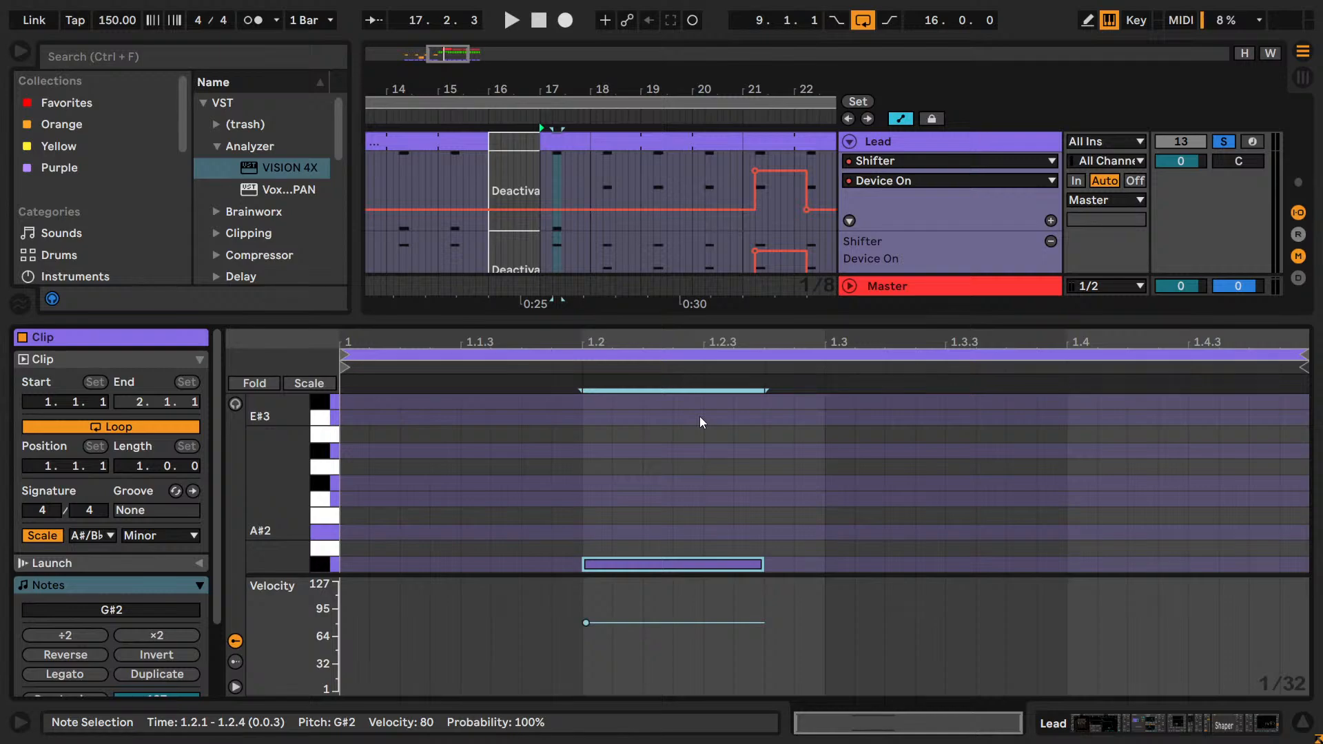
key("shift+Tab")
Audition the bar 17 drop from 15.1.1 with the full mix and the transposed Lead note.
left_click(437, 281)
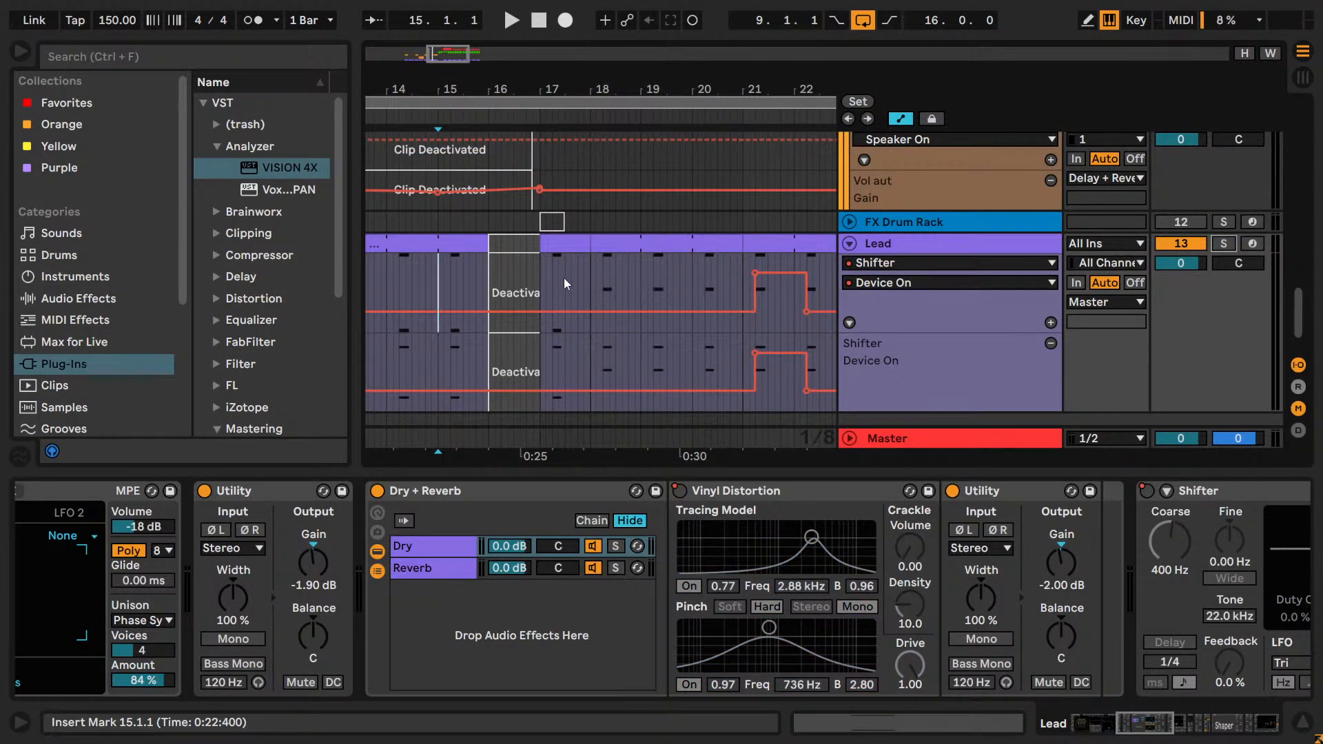
key("space")
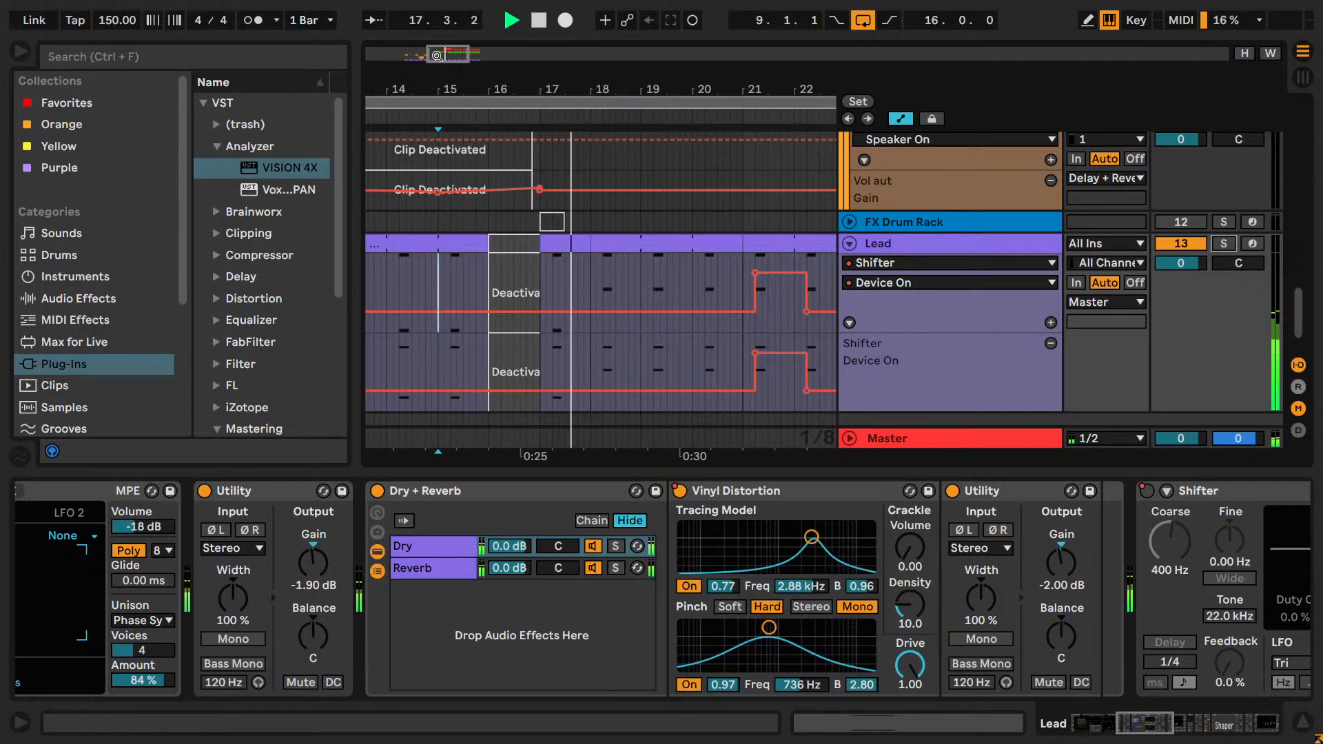
left_click_drag(438, 53, 437, 56)
key("space")
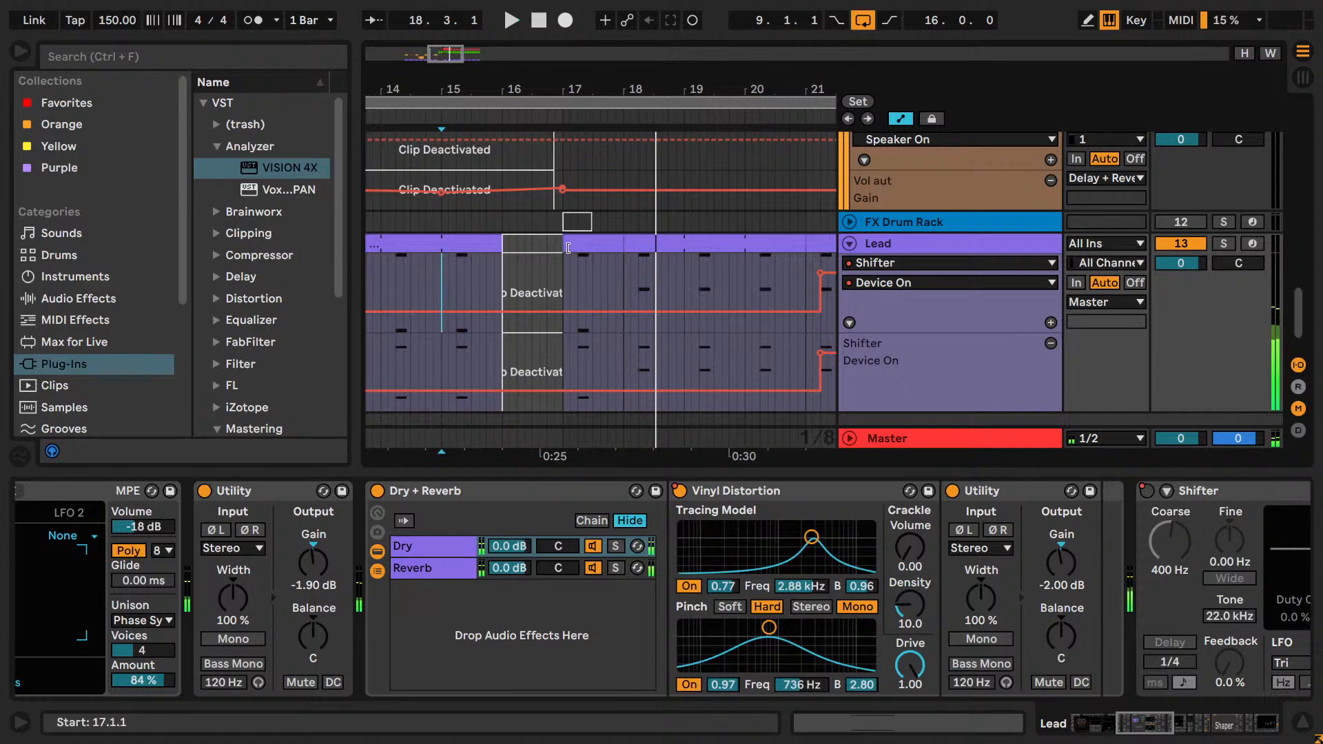
Shorten the ends of the Lead clips in bars 16 and 17 by about an eighth note each and play the result.
left_click_drag(596, 246, 563, 246)
left_click(564, 270)
key("space")
key("space")
key("space")
Solo the Lead and audition the shortened clips from bar 15 and from 17.1.3.
left_click(1223, 244)
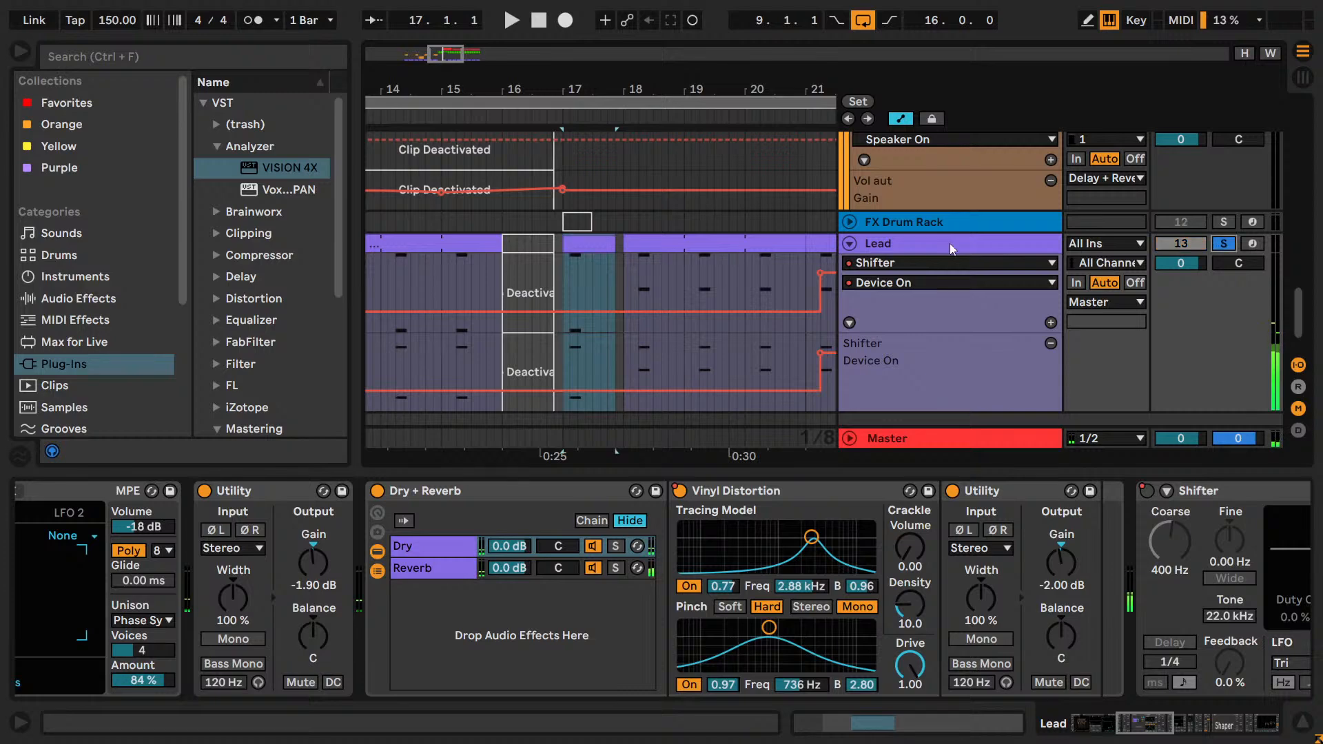
left_click(457, 270)
key("space")
key("space")
left_click(571, 271)
key("space")
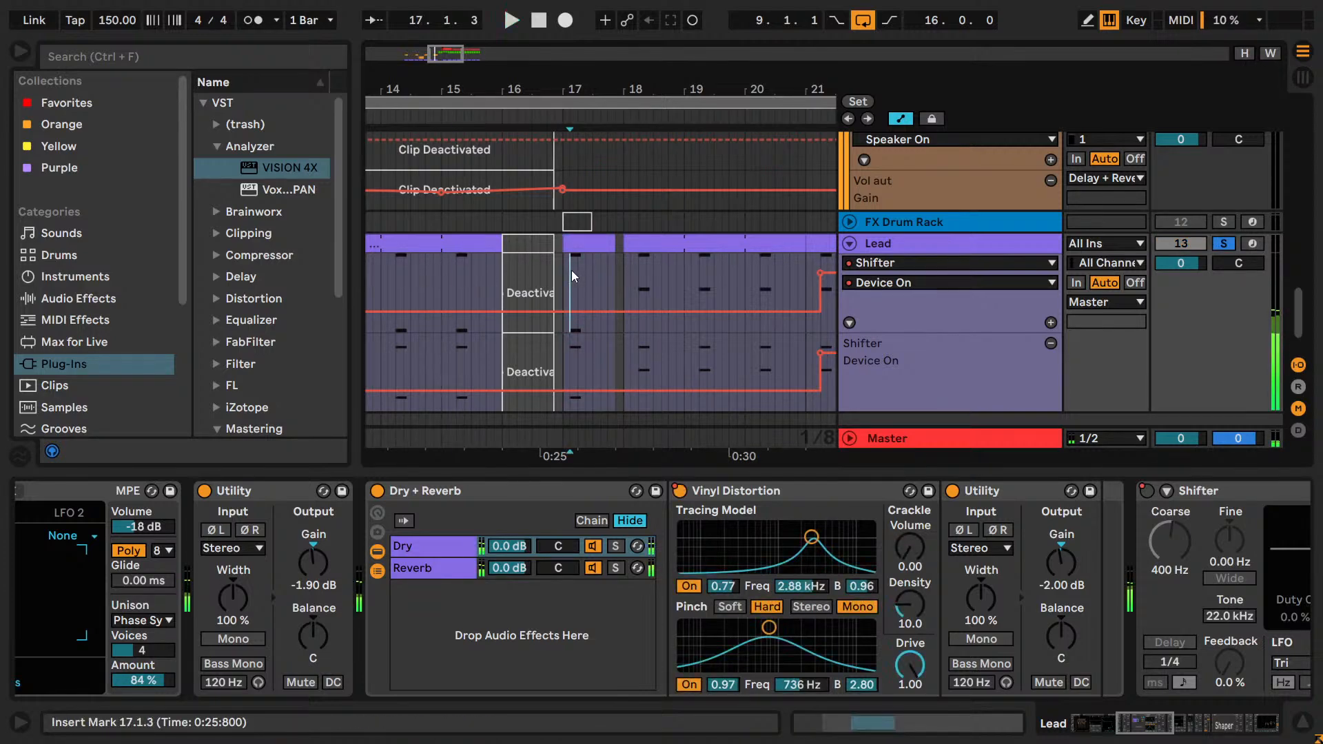
key("space")
left_click(452, 277)
key("space")
key("space")
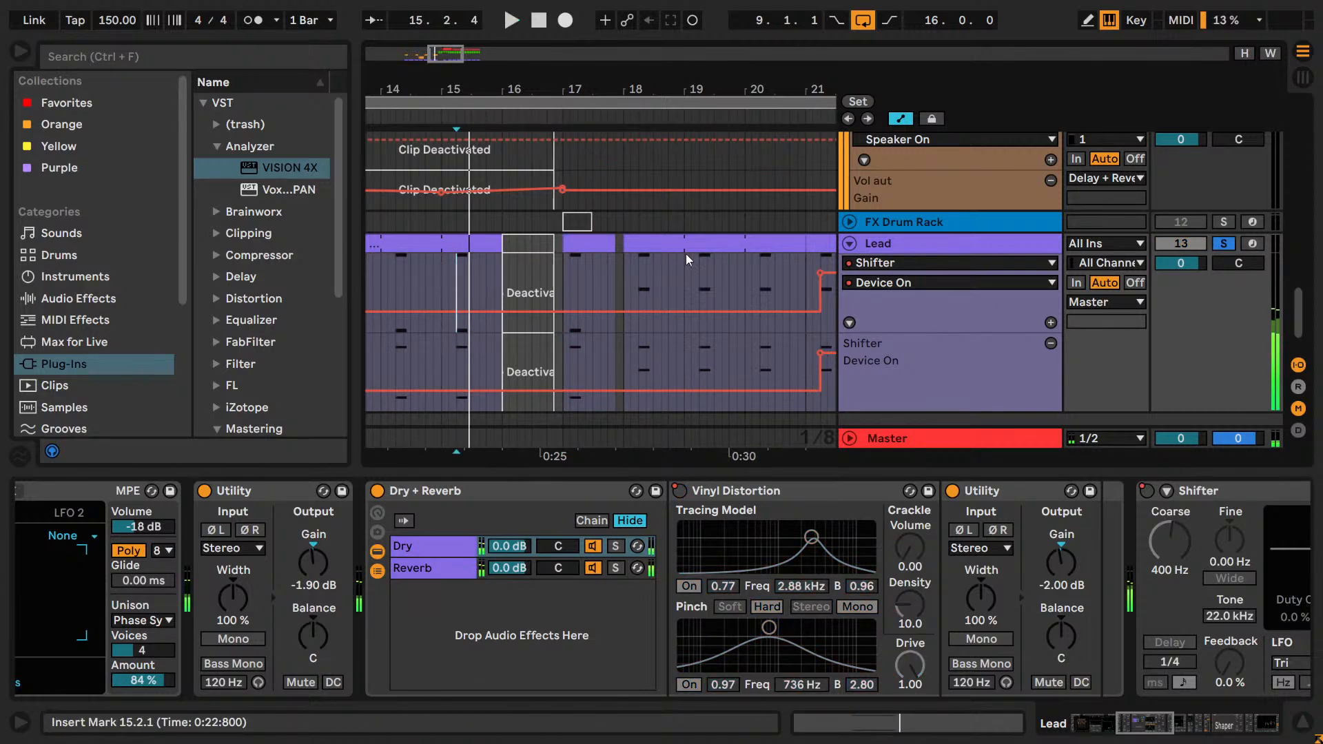
Redraw the Lead Wavetable's Env 2 Peak automation so it rises at 18.2.1, and give it its own automation lane.
scroll(937, 279, "down", 1)
left_click(925, 245)
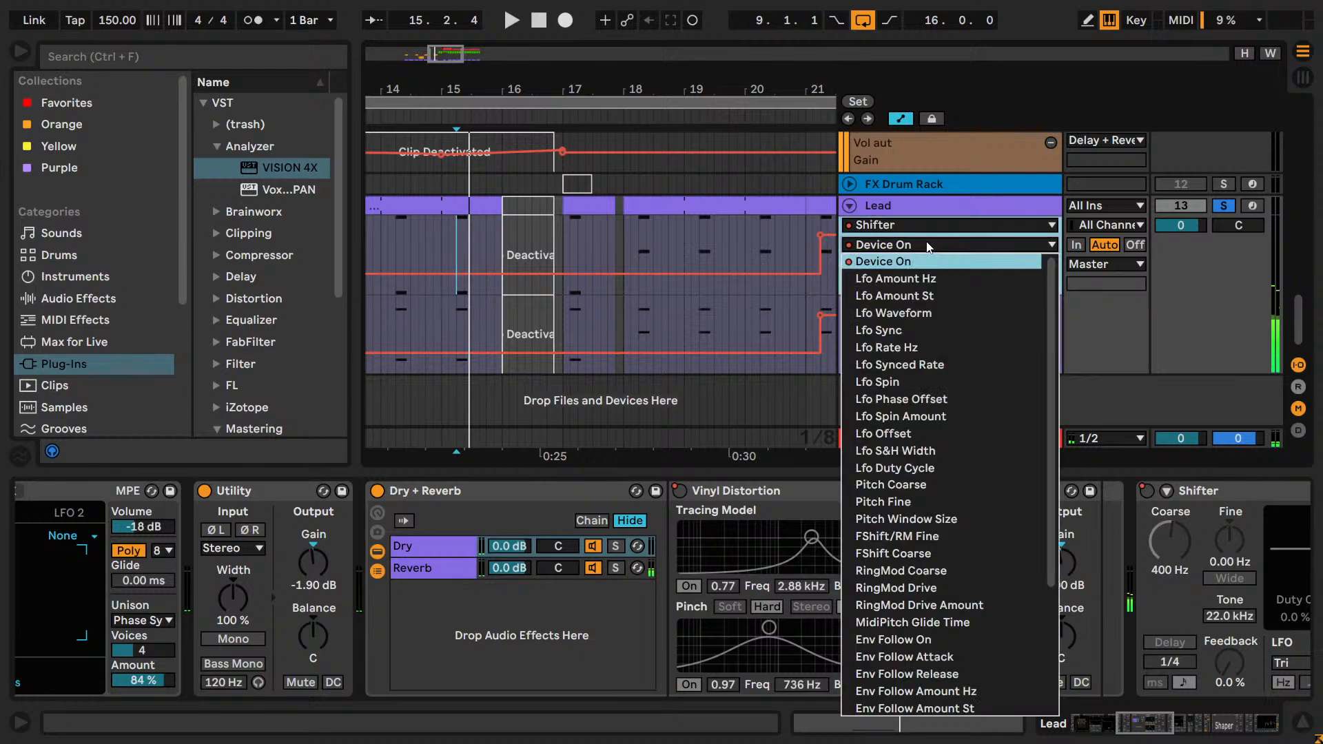
left_click(888, 261)
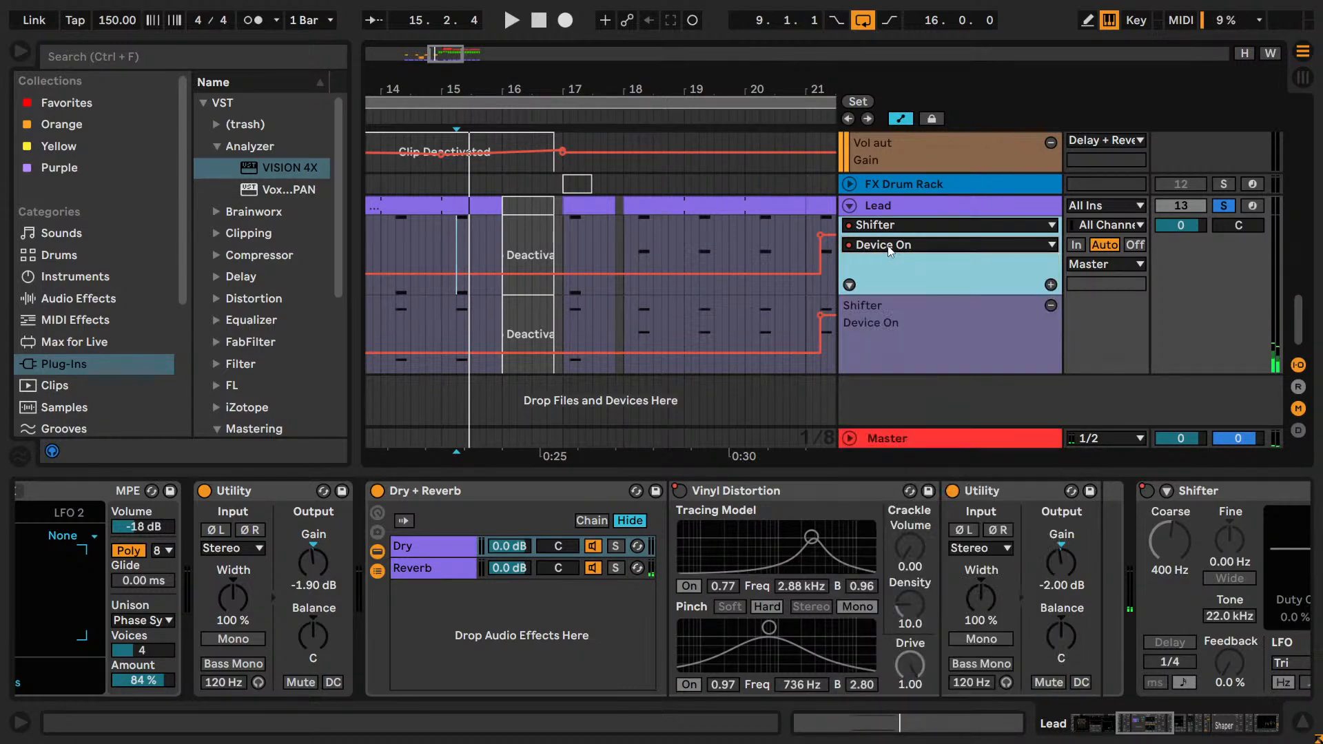
left_click(888, 226)
left_click(883, 259)
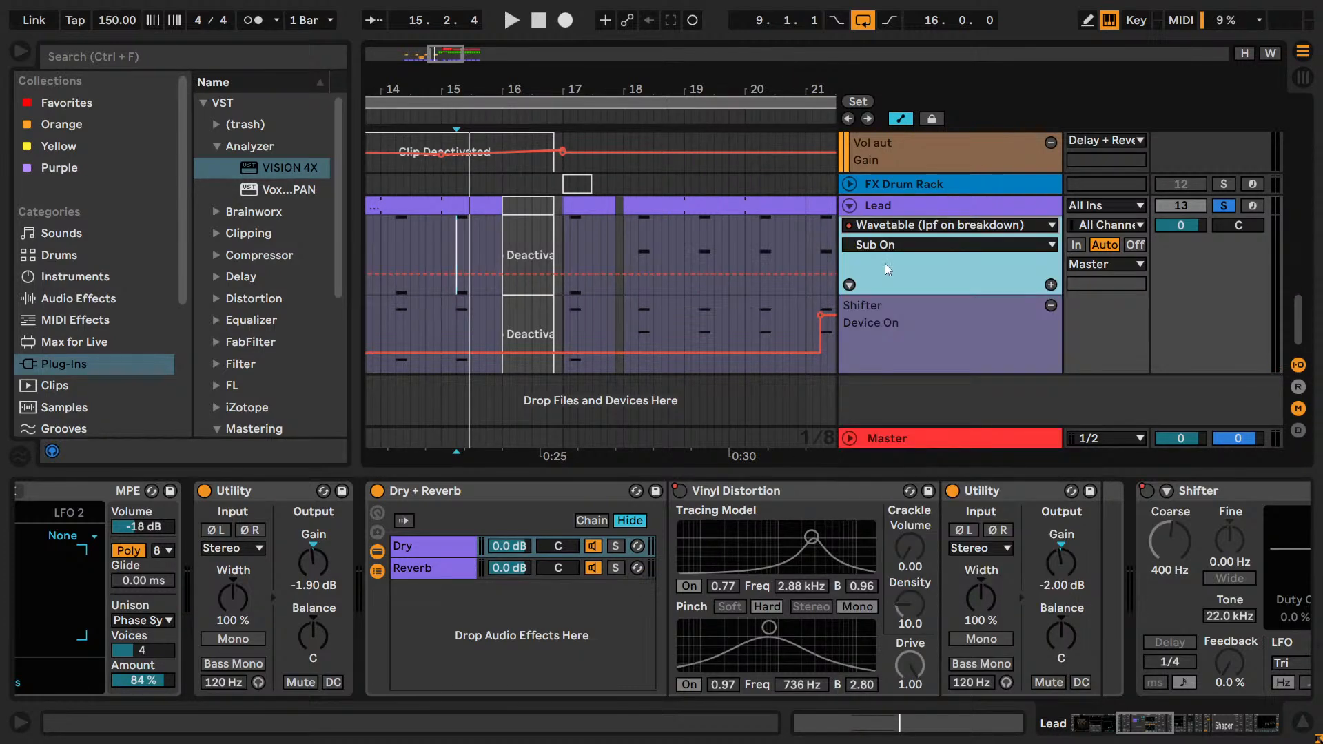
left_click(884, 246)
scroll(916, 416, "down", 8)
scroll(916, 417, "down", 4)
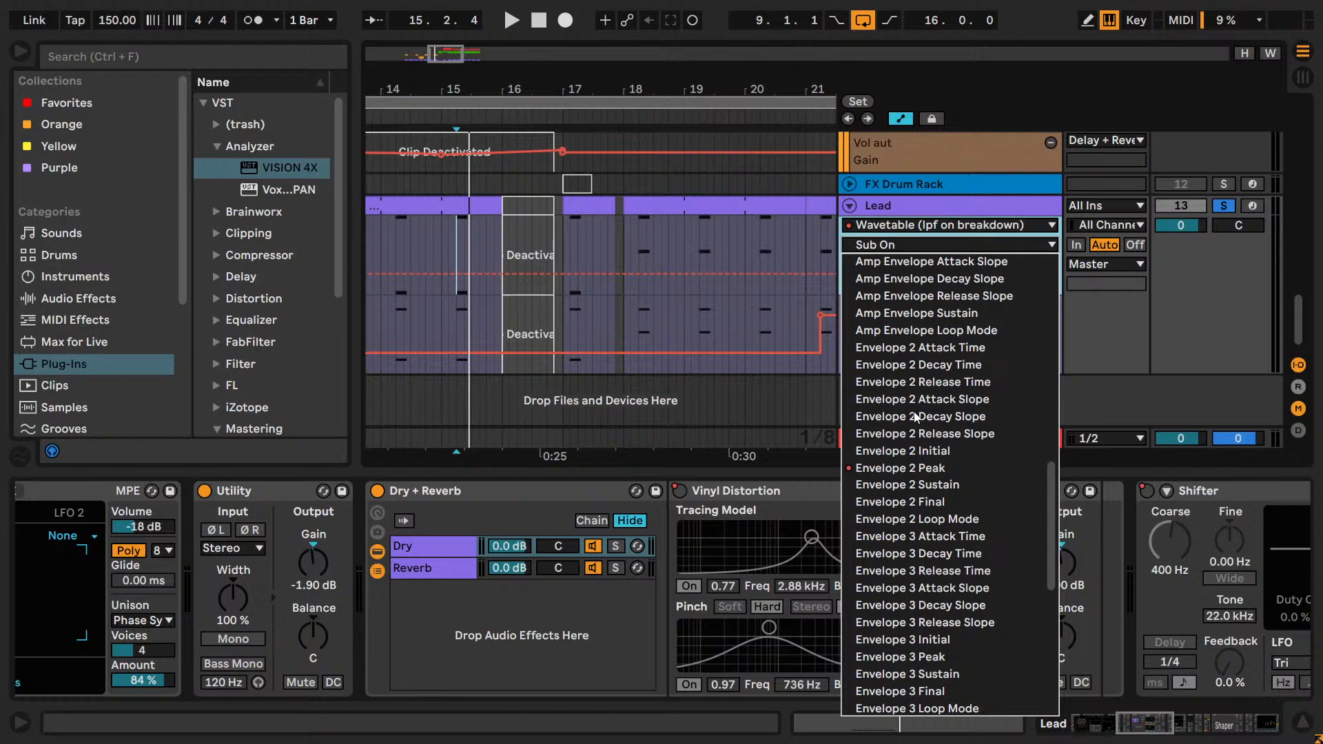
left_click(902, 465)
key("b")
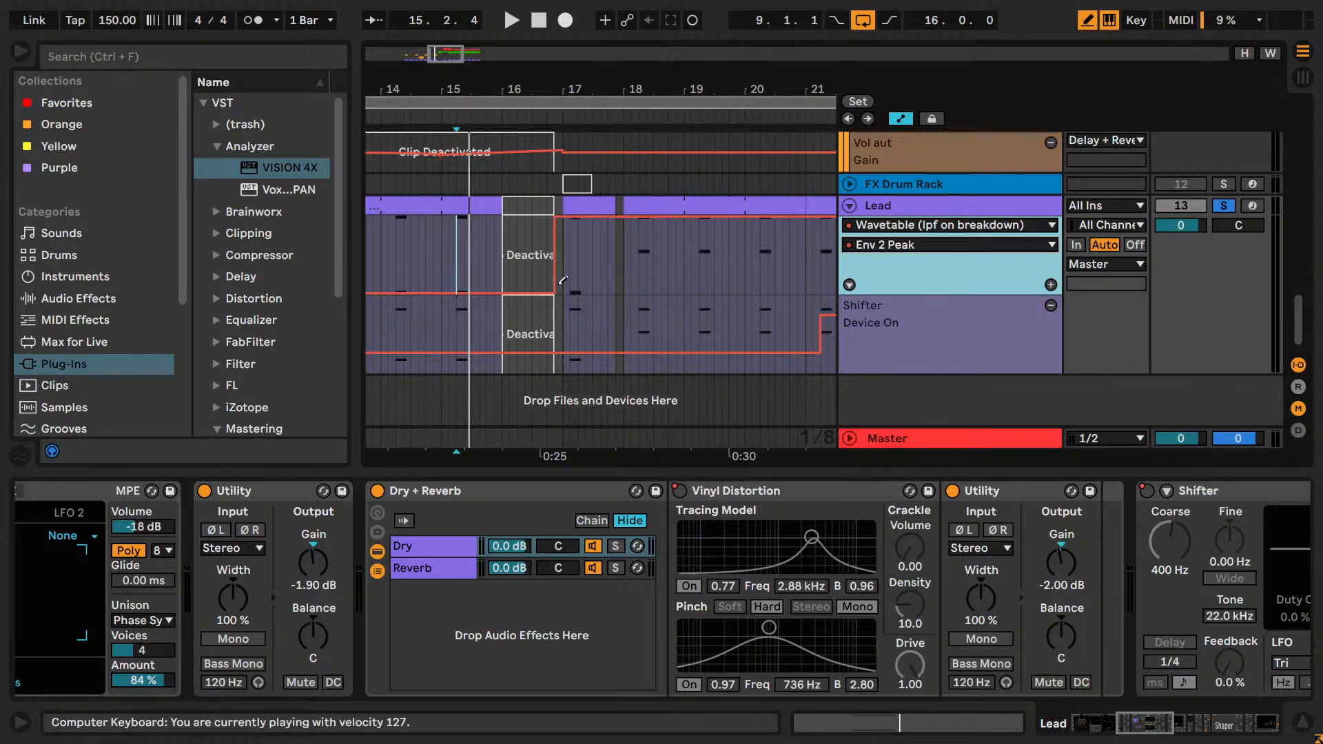
left_click(563, 296)
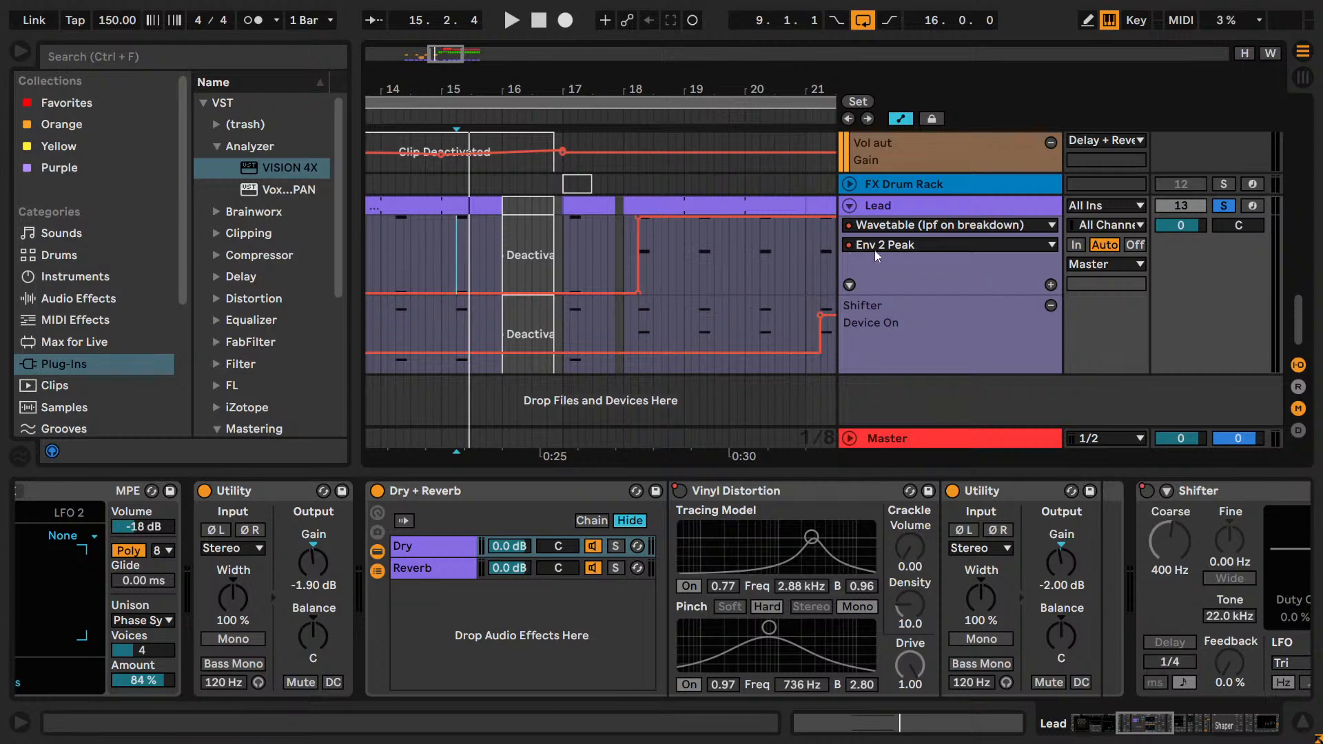
left_click(1049, 284)
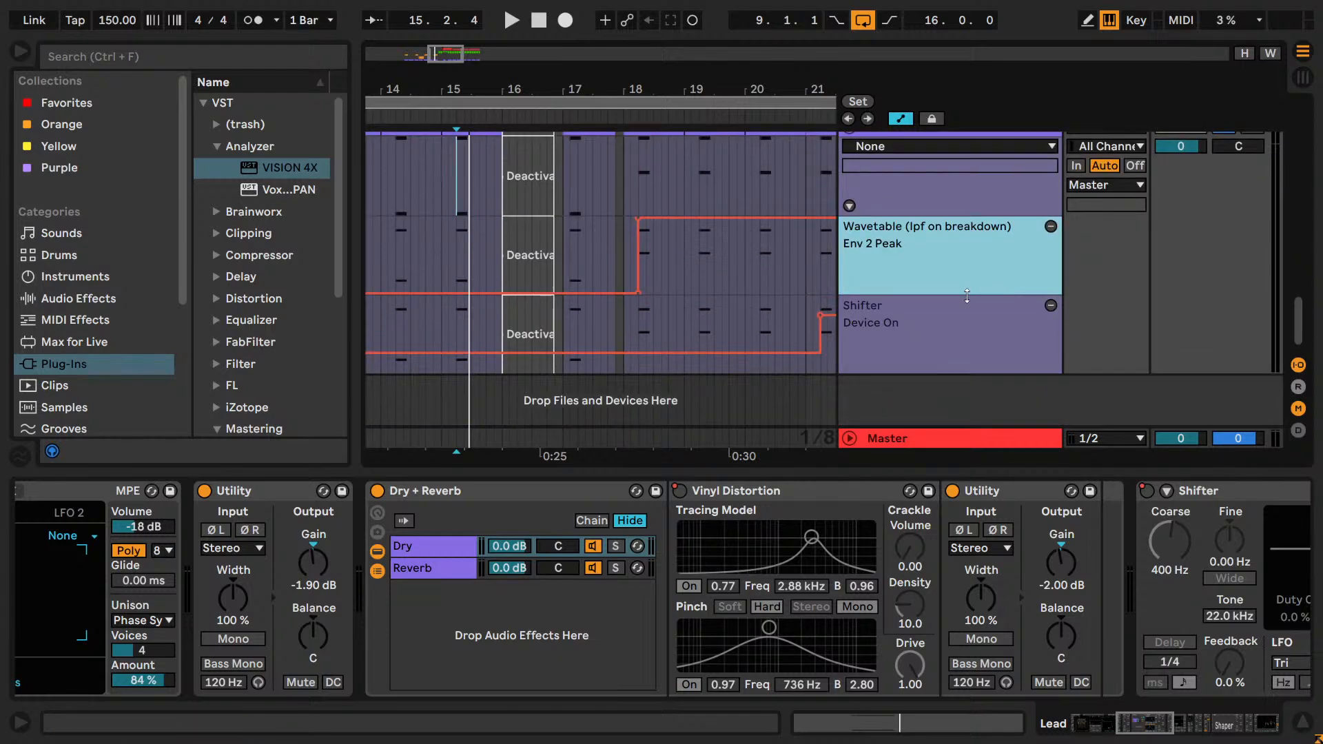
Redraw the Lead's Vinyl Distortion Device On automation so the effect switches on at 18.2.1.
scroll(975, 282, "up", 1)
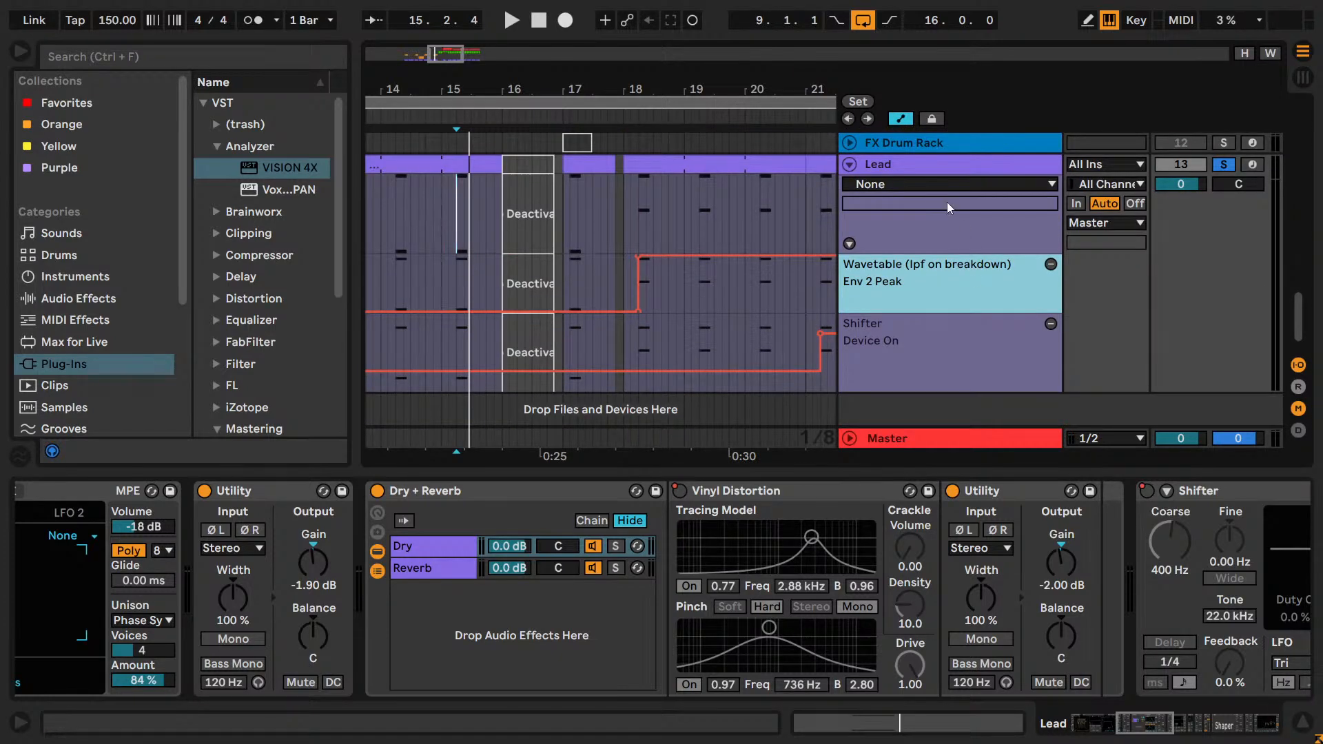
left_click(947, 184)
left_click(902, 215)
left_click(905, 202)
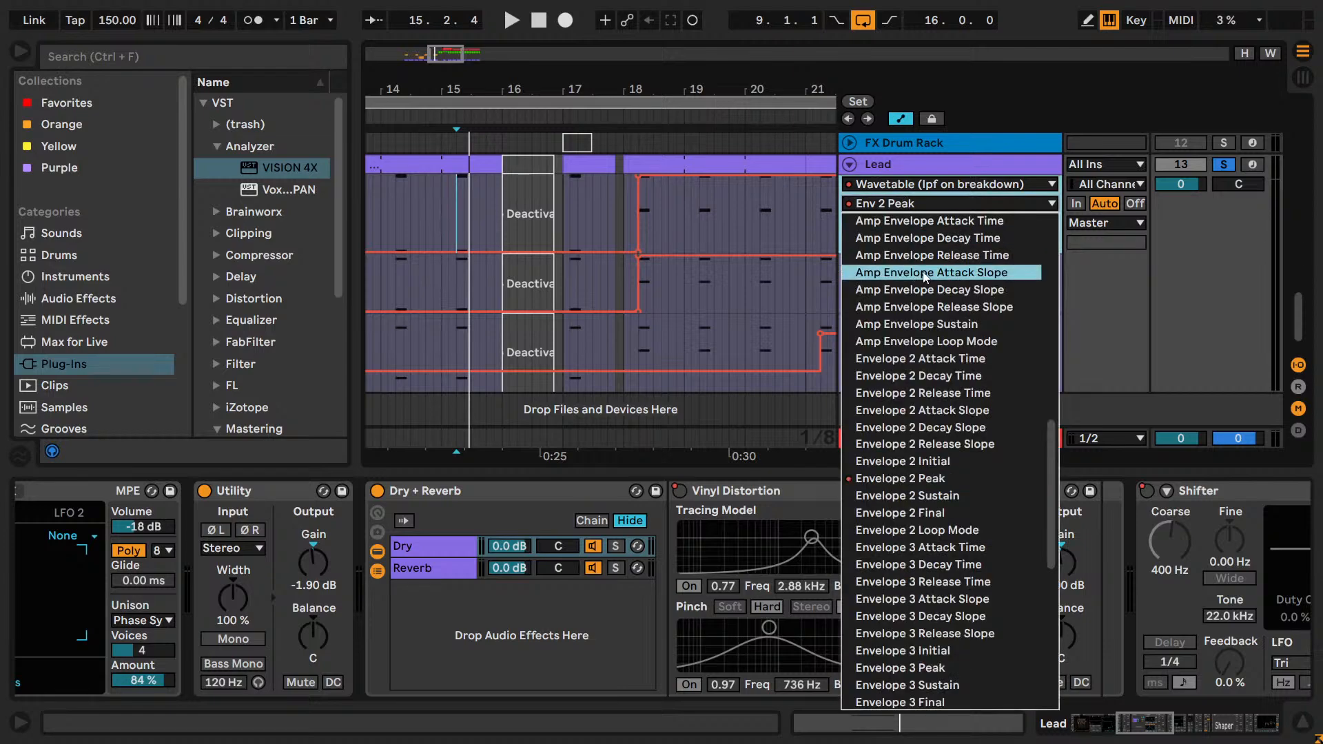
scroll(924, 276, "down", 10)
scroll(926, 274, "up", 10)
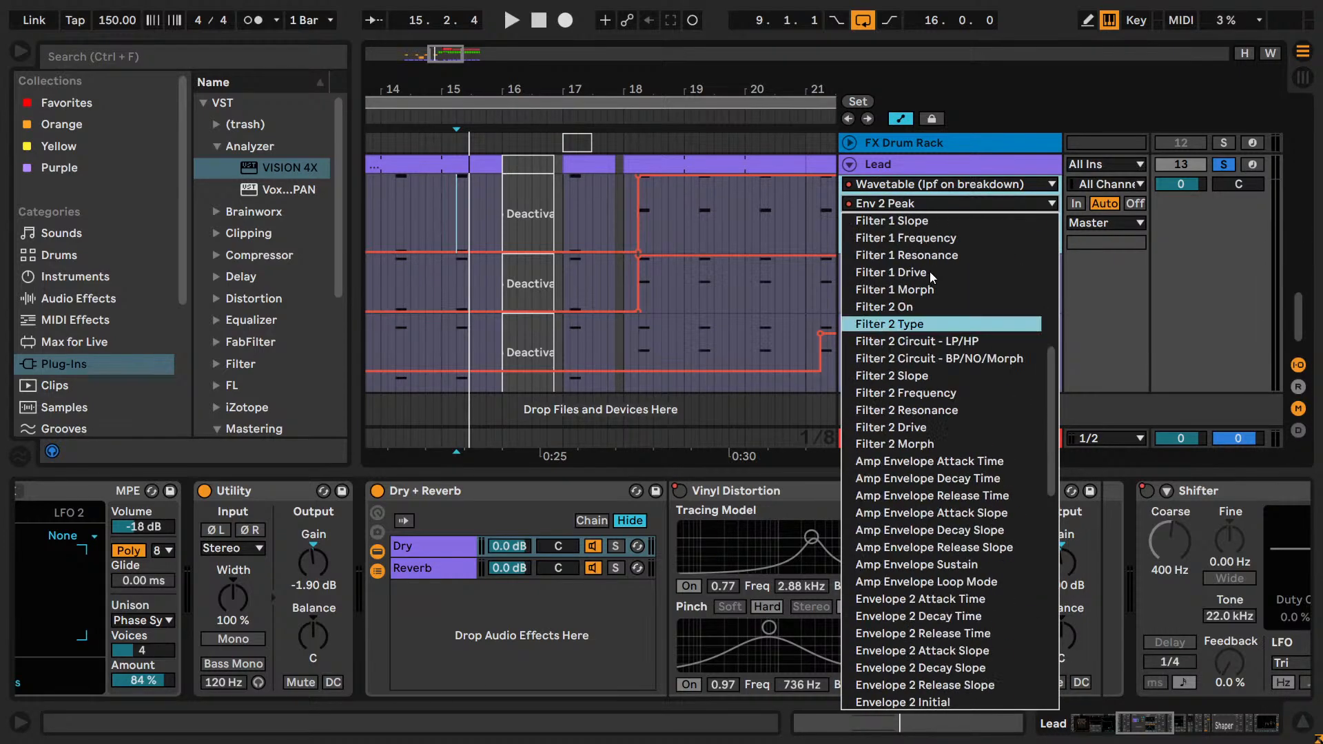
left_click(930, 185)
left_click(909, 268)
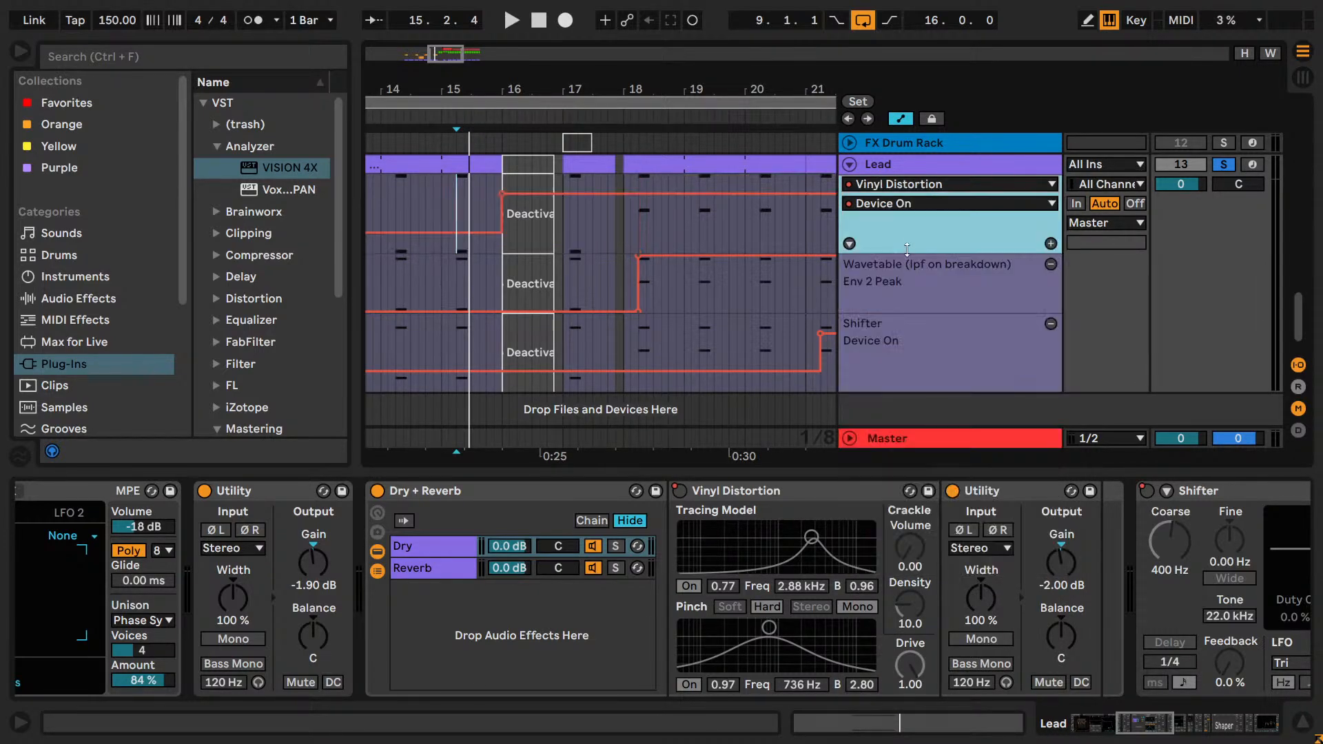
left_click(634, 219)
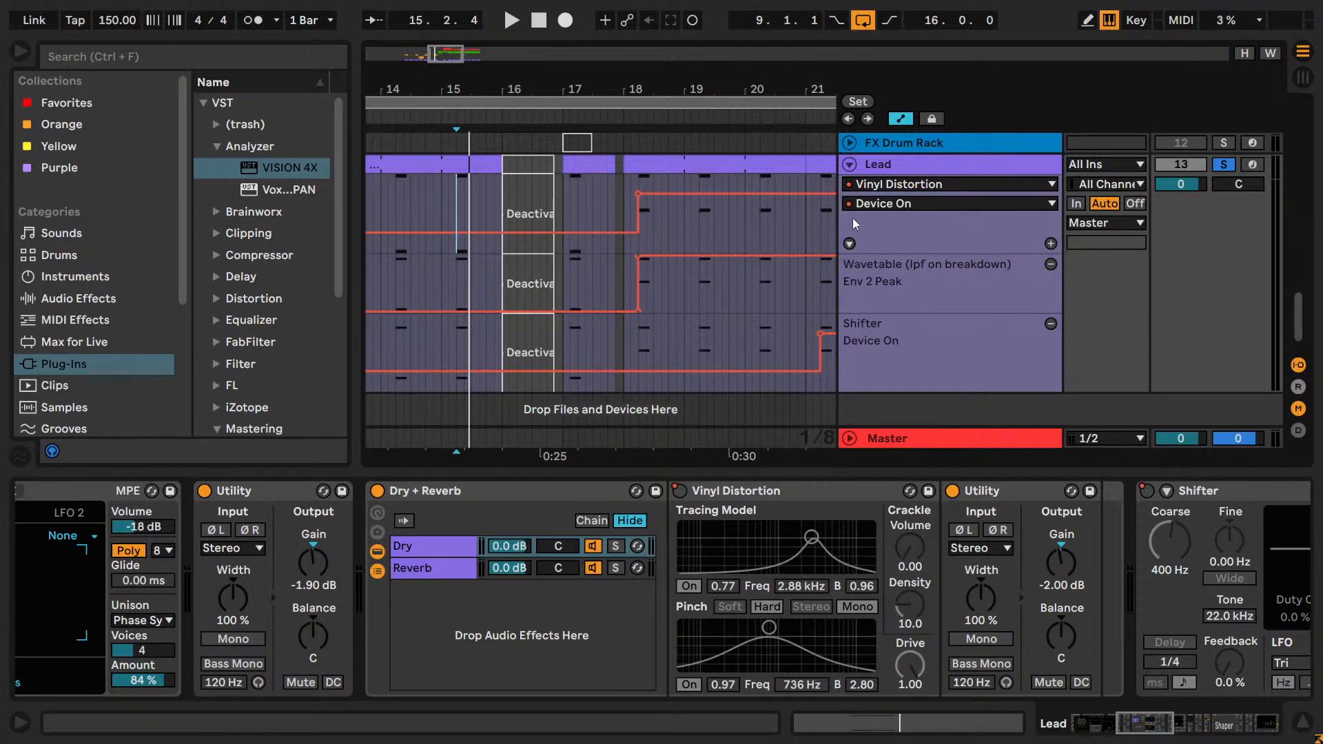
Check the Lead's Dry + Reverb, Vinyl Distortion and Shifter parameter lists for other automation.
left_click(912, 184)
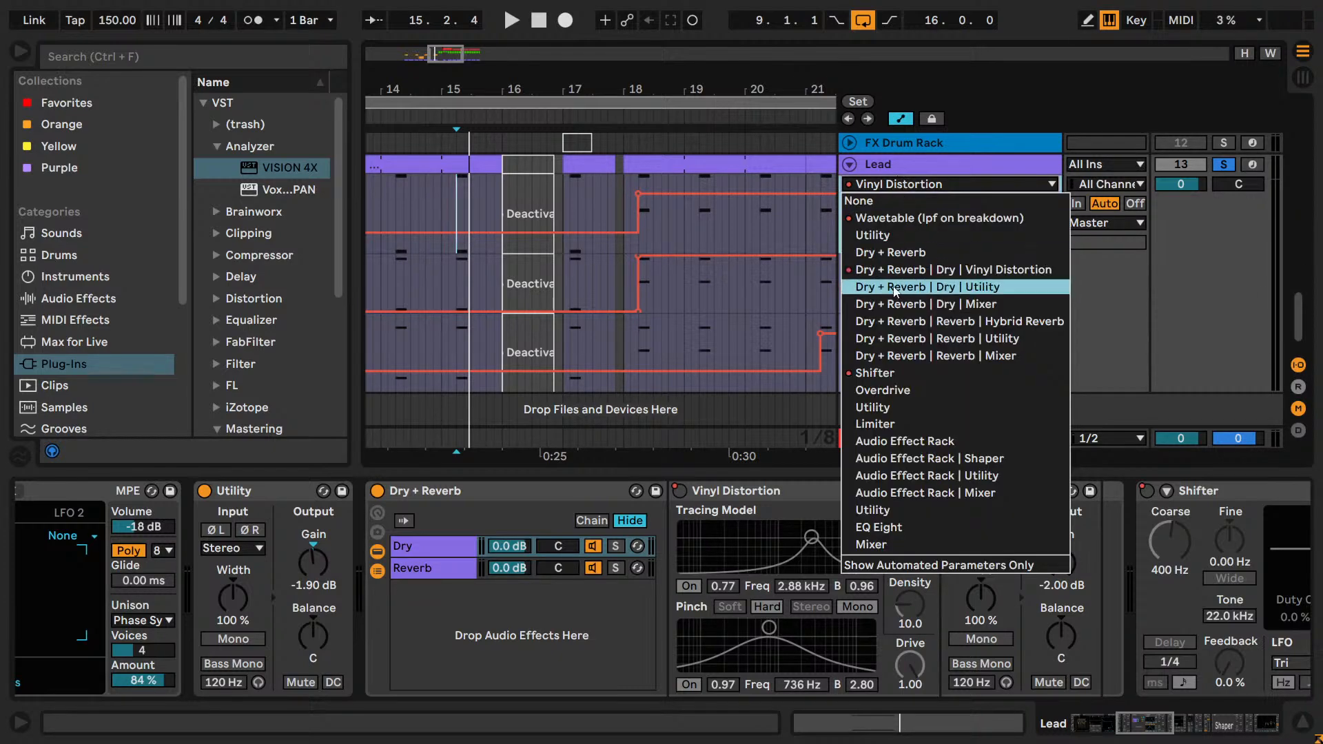
left_click(881, 249)
left_click(883, 186)
left_click(889, 268)
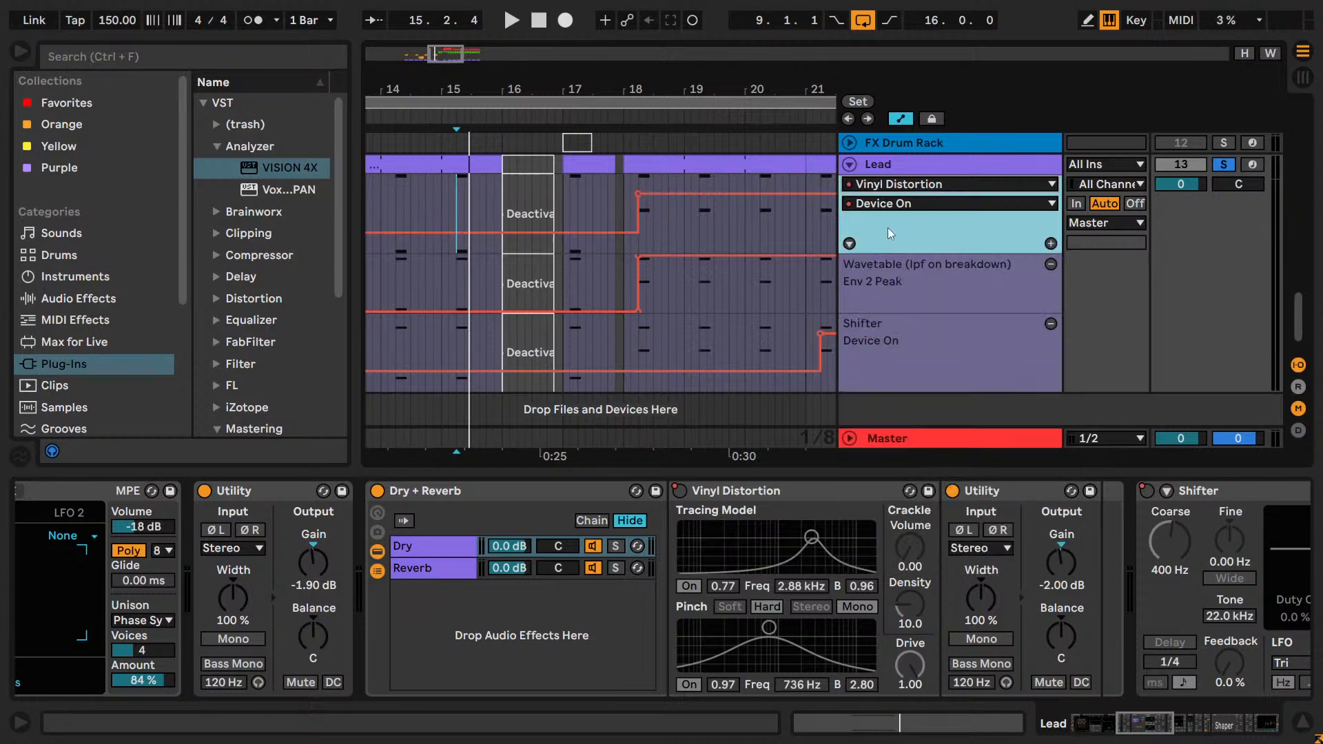
left_click(888, 204)
left_click(883, 220)
left_click(896, 184)
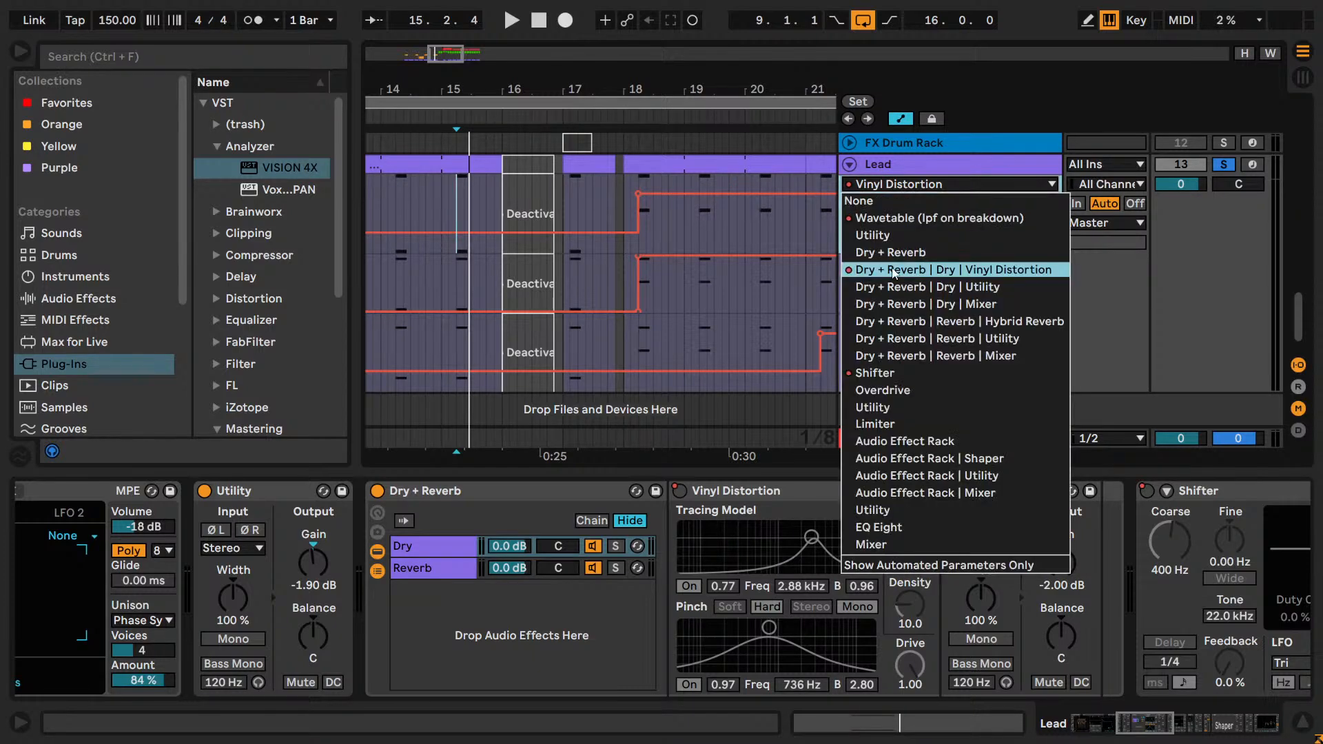
left_click(889, 376)
left_click(889, 204)
scroll(908, 385, "down", 5)
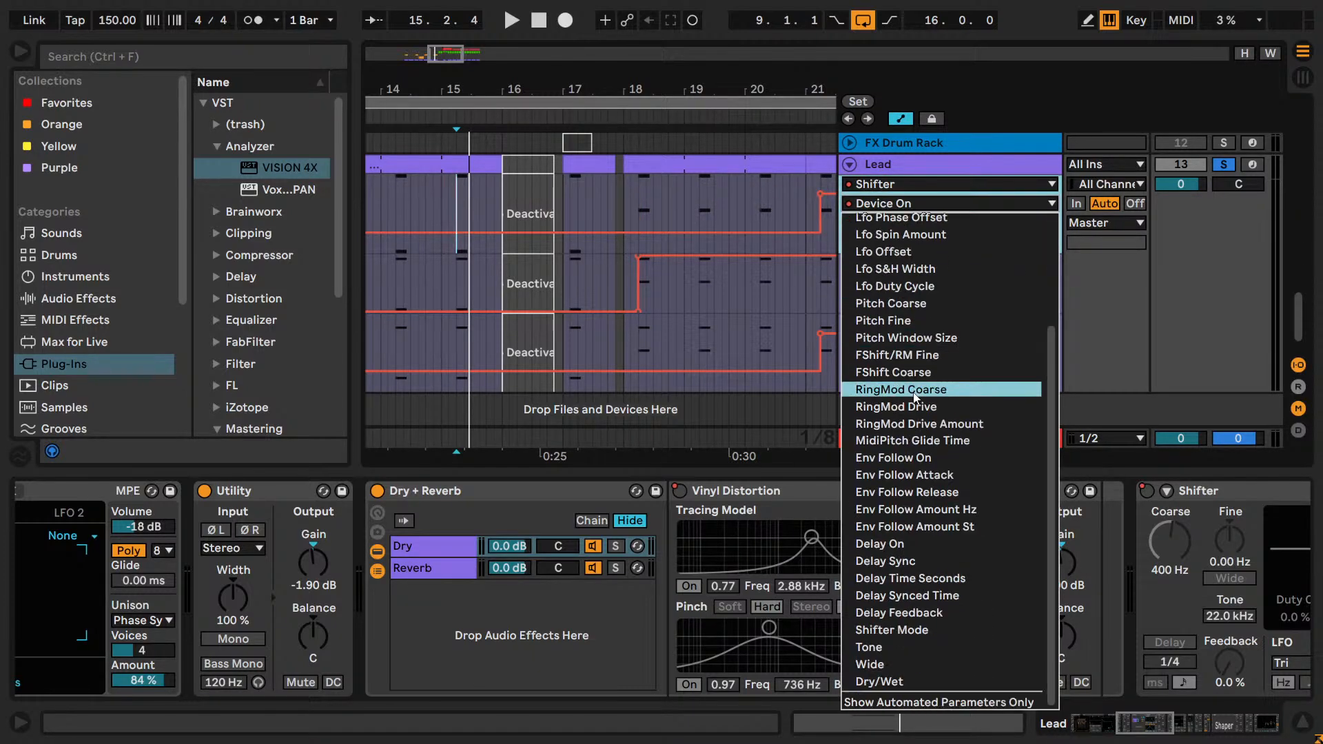
left_click(922, 172)
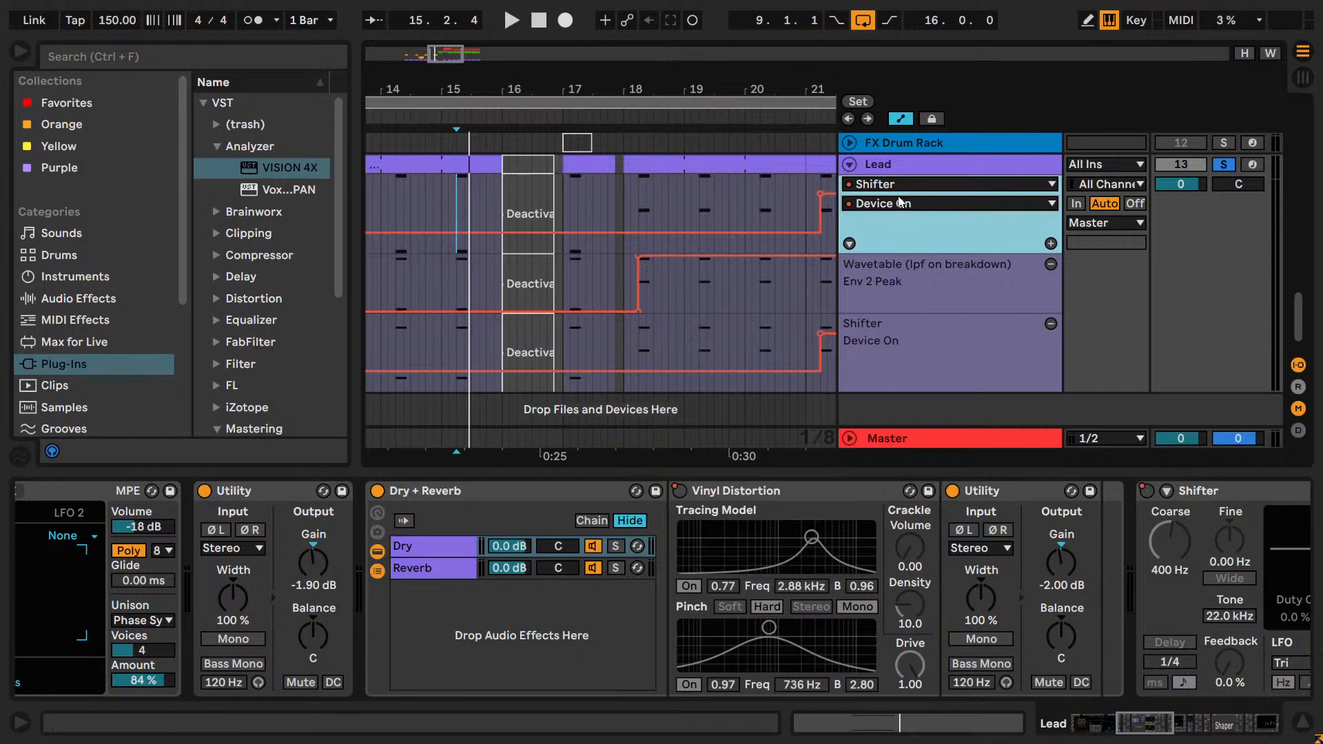
left_click(897, 184)
Audition the delayed Lead automation from around bar 15, first soloed and again from 15.1.1 with the full mix.
left_click(455, 185)
left_click(436, 196)
key("space")
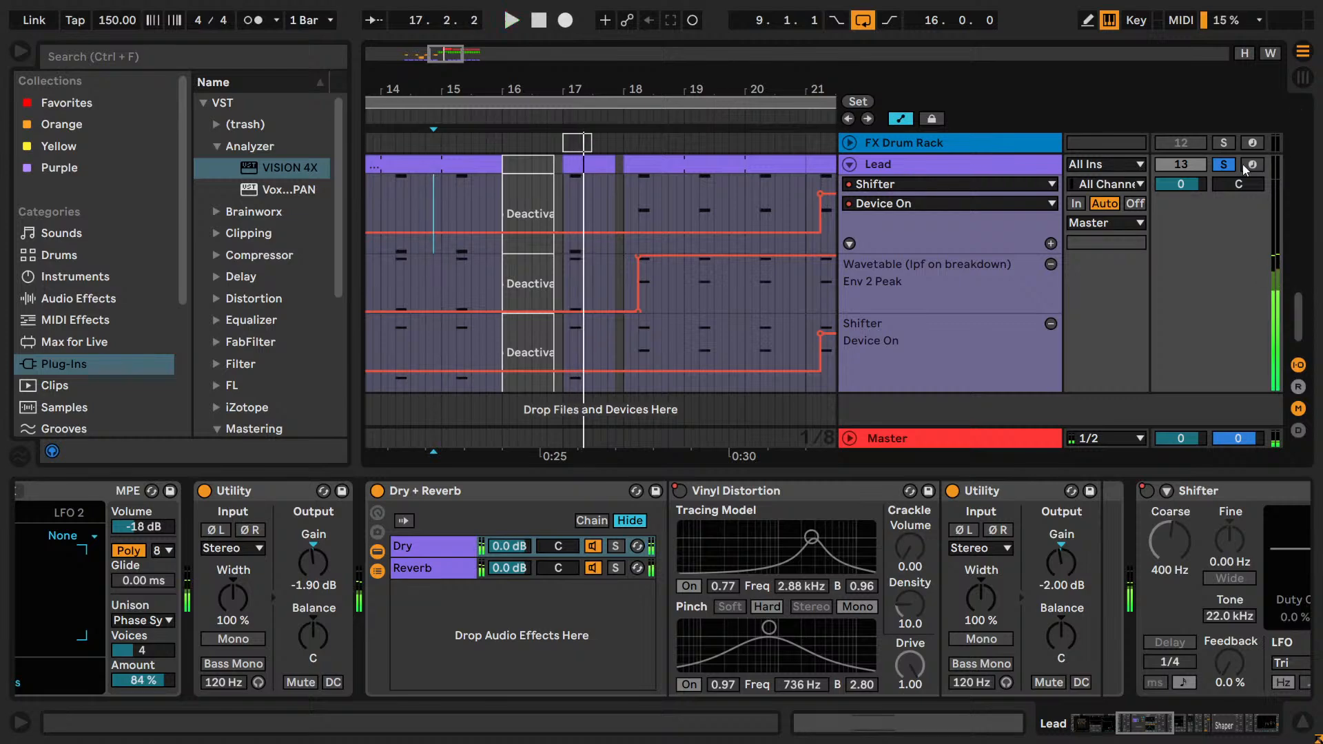
left_click(434, 204)
left_click(442, 203)
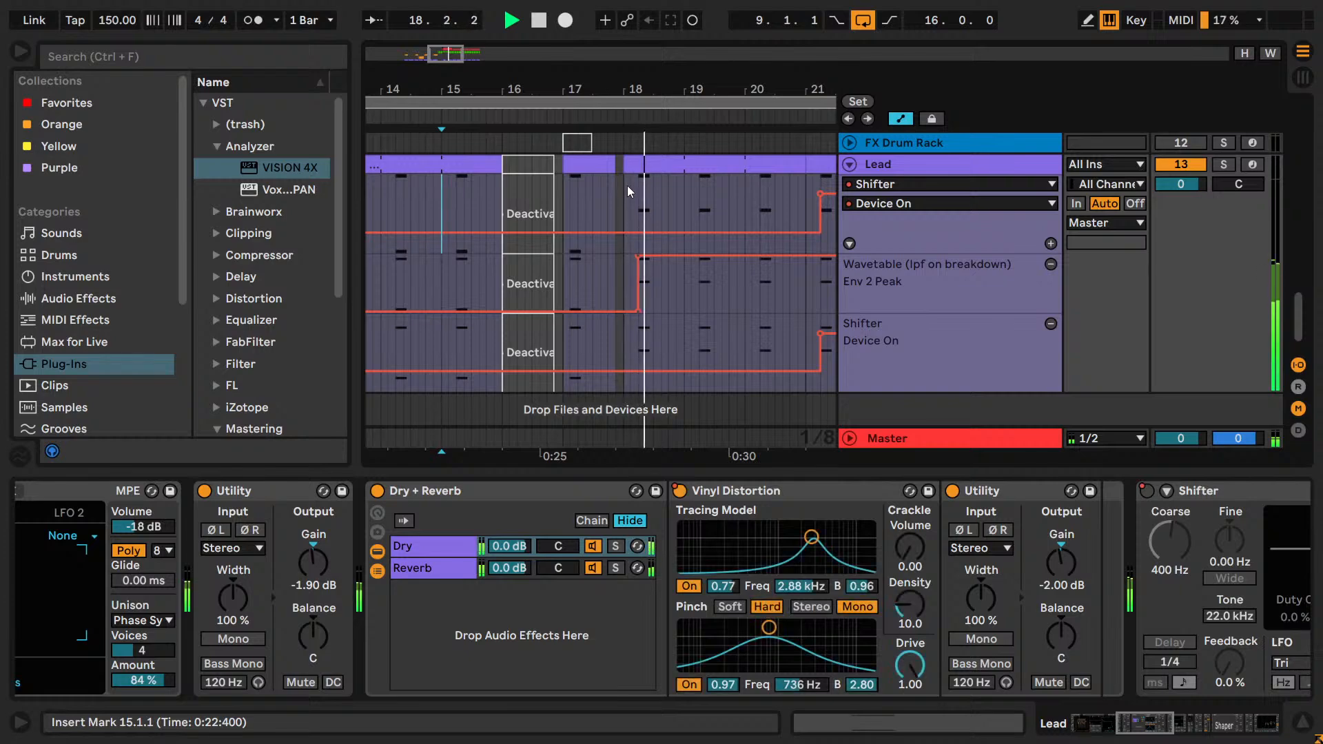
left_click_drag(647, 90, 583, 76)
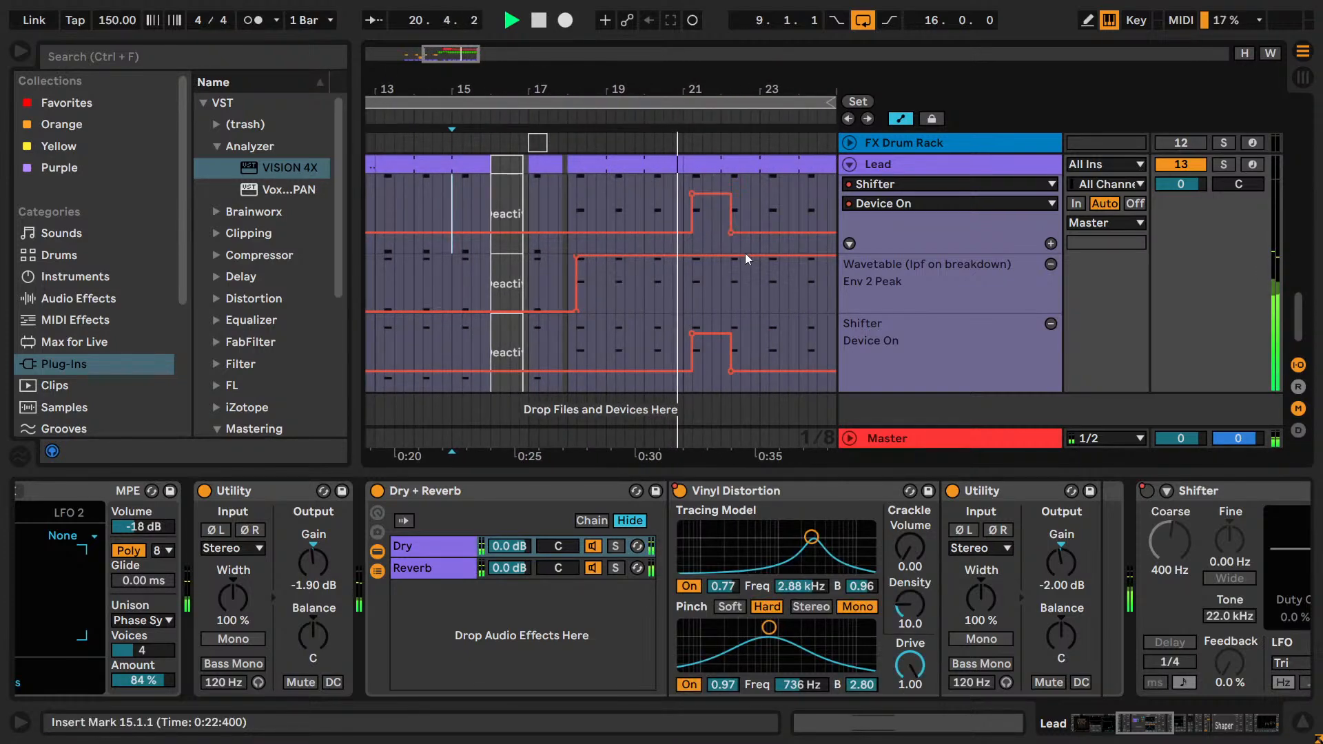
Deactivate the Cymbal and Hi-hats clips from 17.1.1 to 25.1.1.
scroll(743, 254, "up", 15)
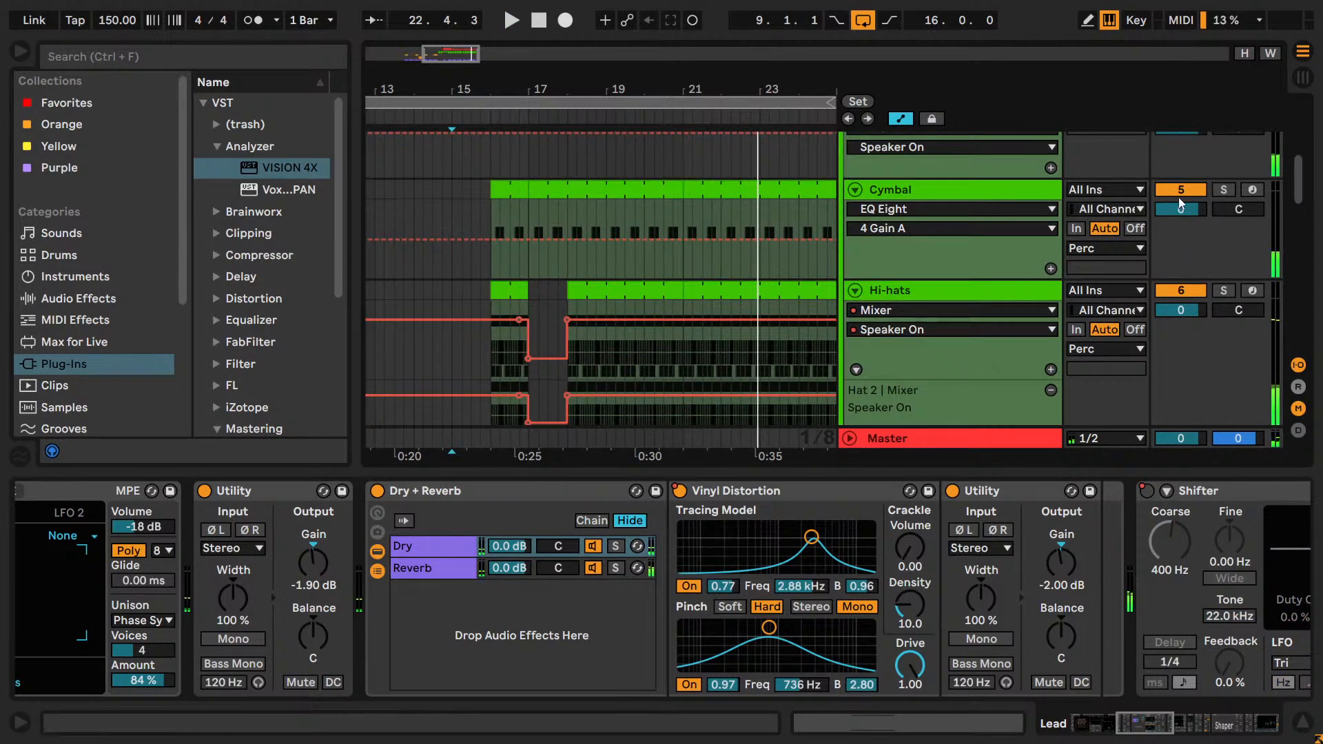
scroll(1178, 197, "up", 3)
scroll(1169, 264, "down", 3)
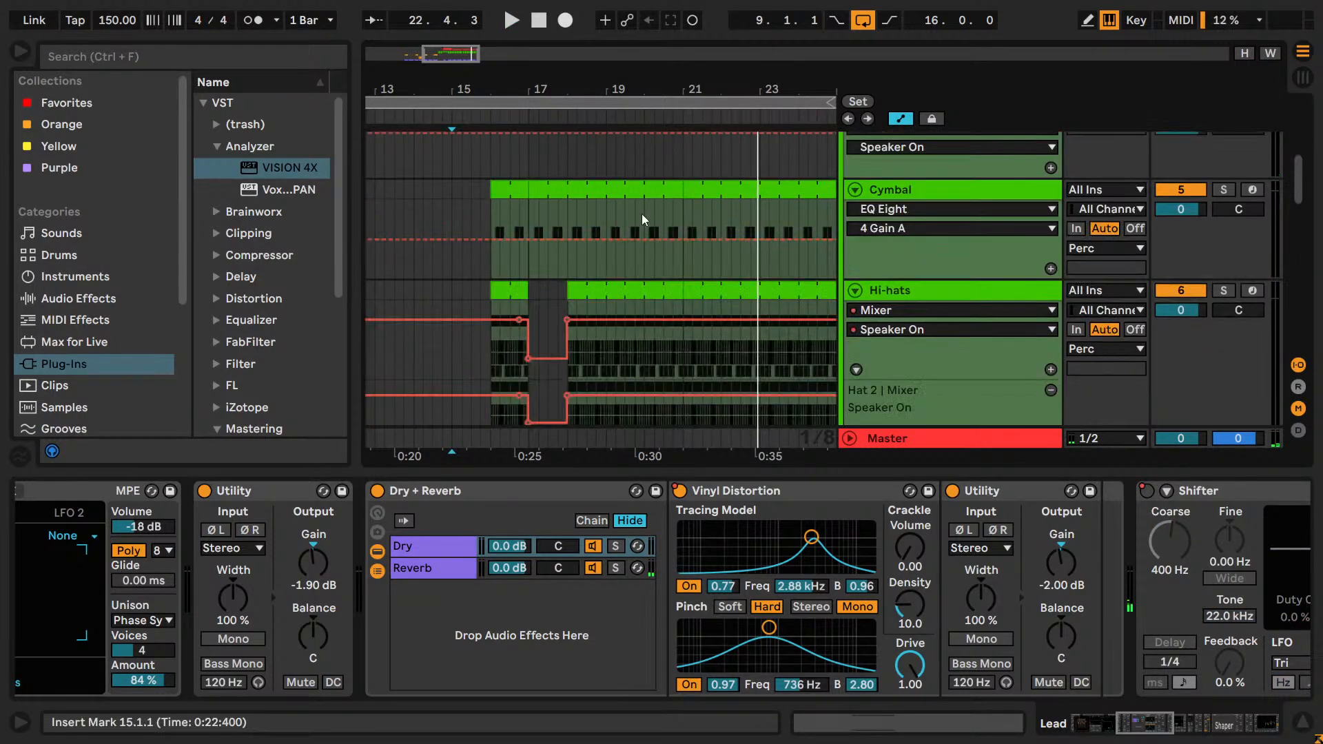
left_click_drag(479, 58, 502, 45)
left_click(438, 181)
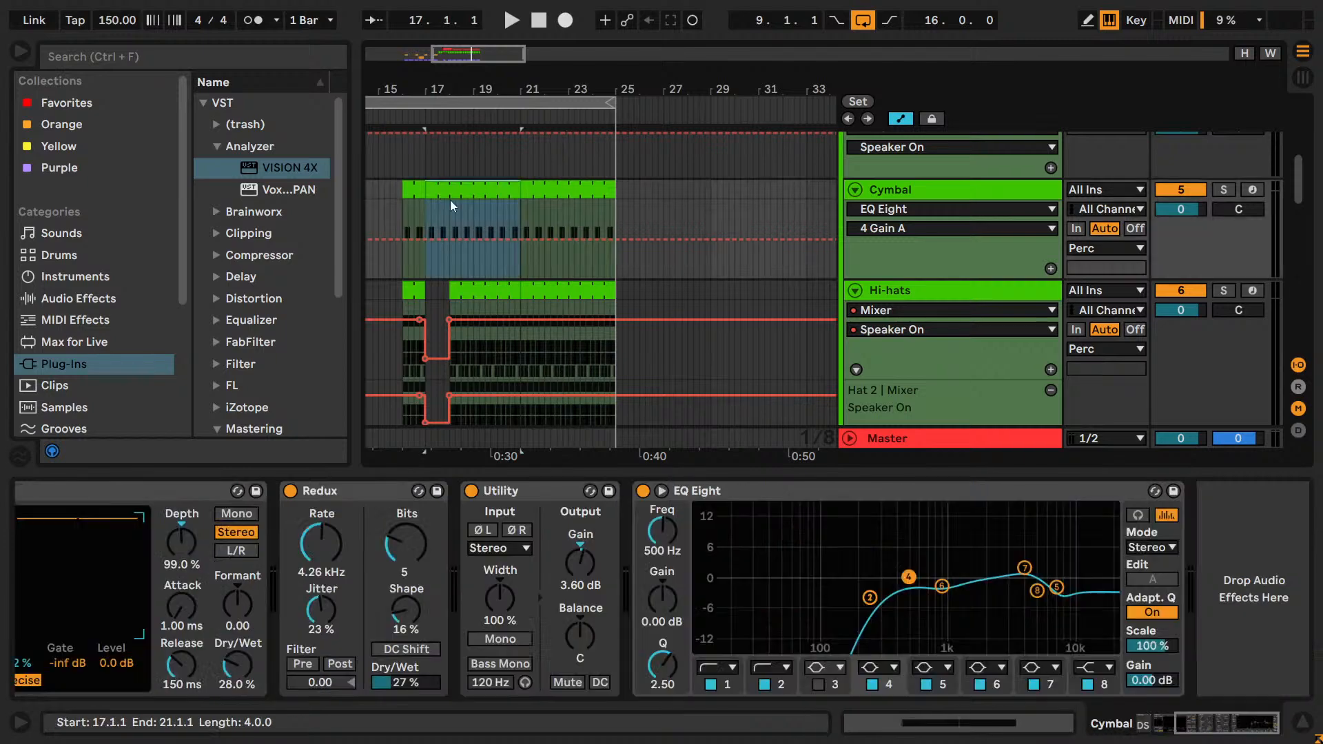
left_click(596, 296)
key("0")
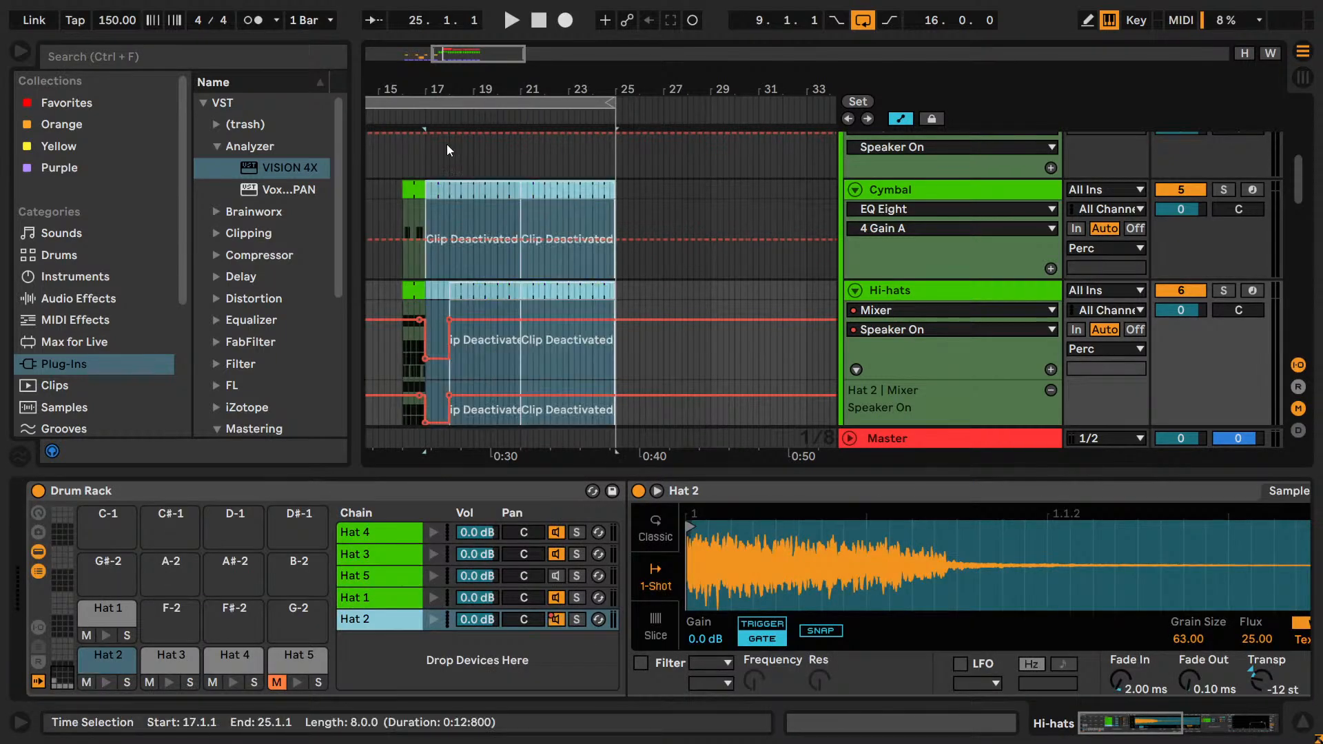
Audition the drop from just before bar 16 with the Cymbal and Hi-hats clips deactivated.
left_click(422, 157)
key("space")
left_click(394, 157)
key("space")
key("space")
right_click(395, 156)
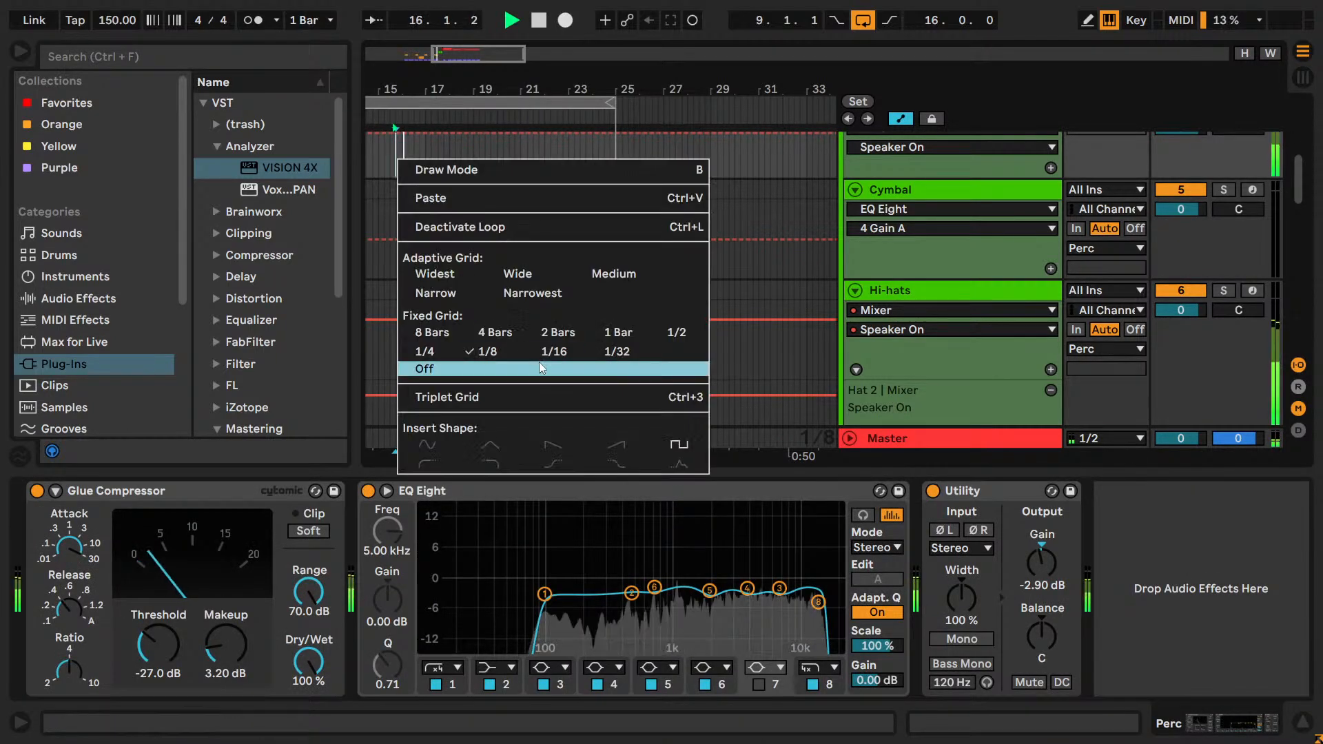
left_click(597, 321)
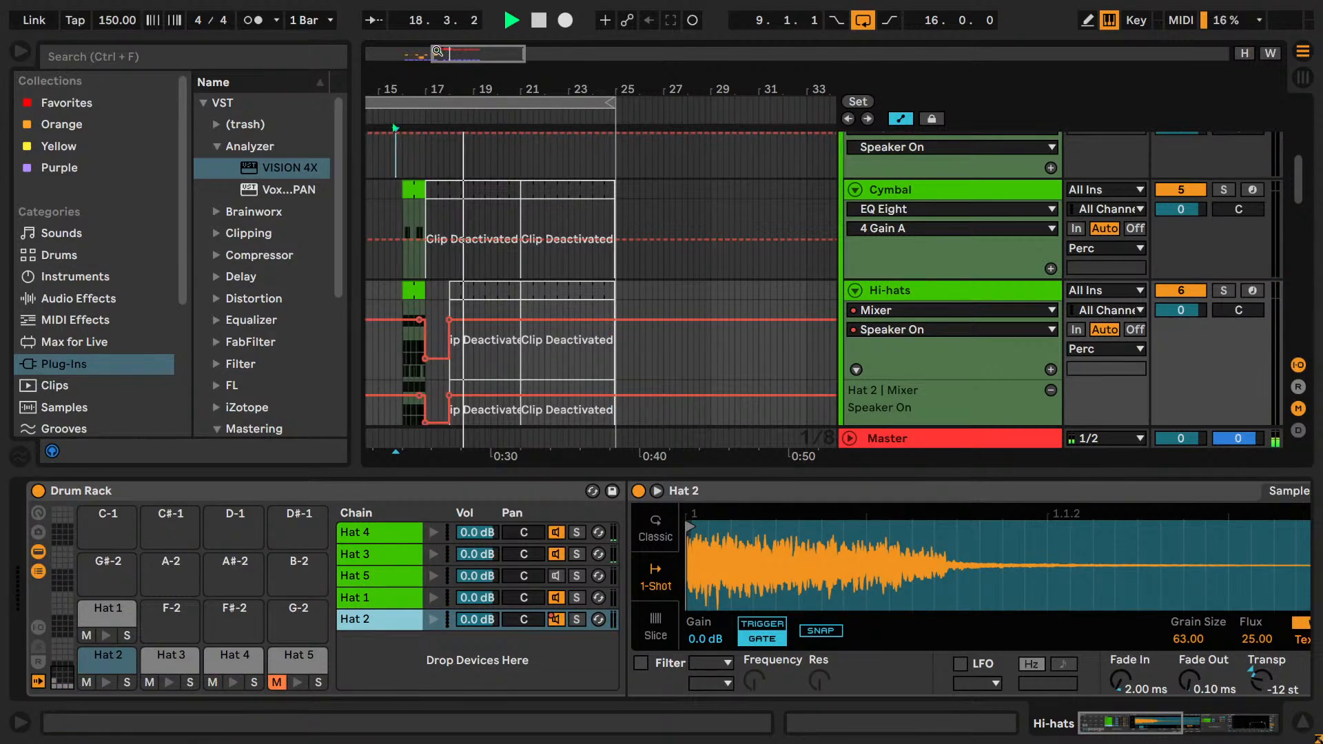
left_click_drag(440, 53, 438, 86)
key("space")
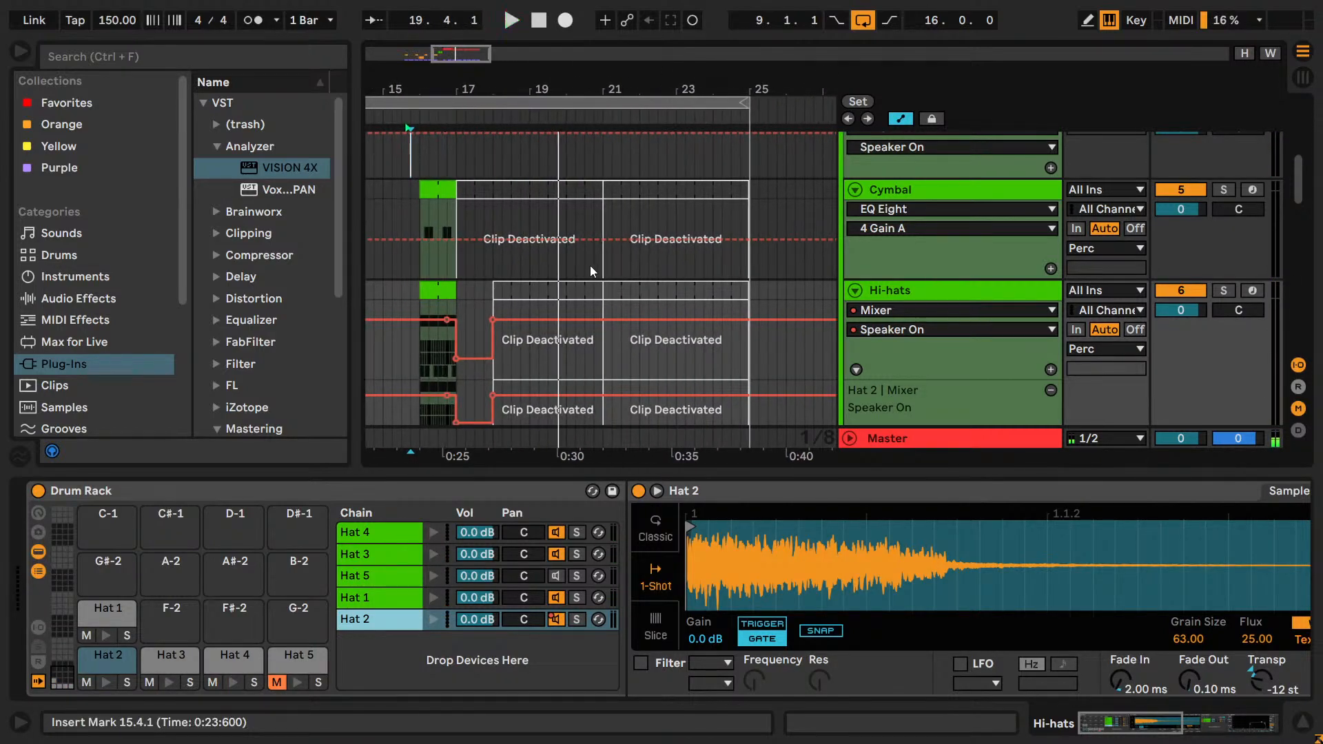
Reactivate the deactivated Cymbal and Hi-hats clips between bar 17 and 25.1.1.
left_click(676, 390)
scroll(664, 334, "down", 1)
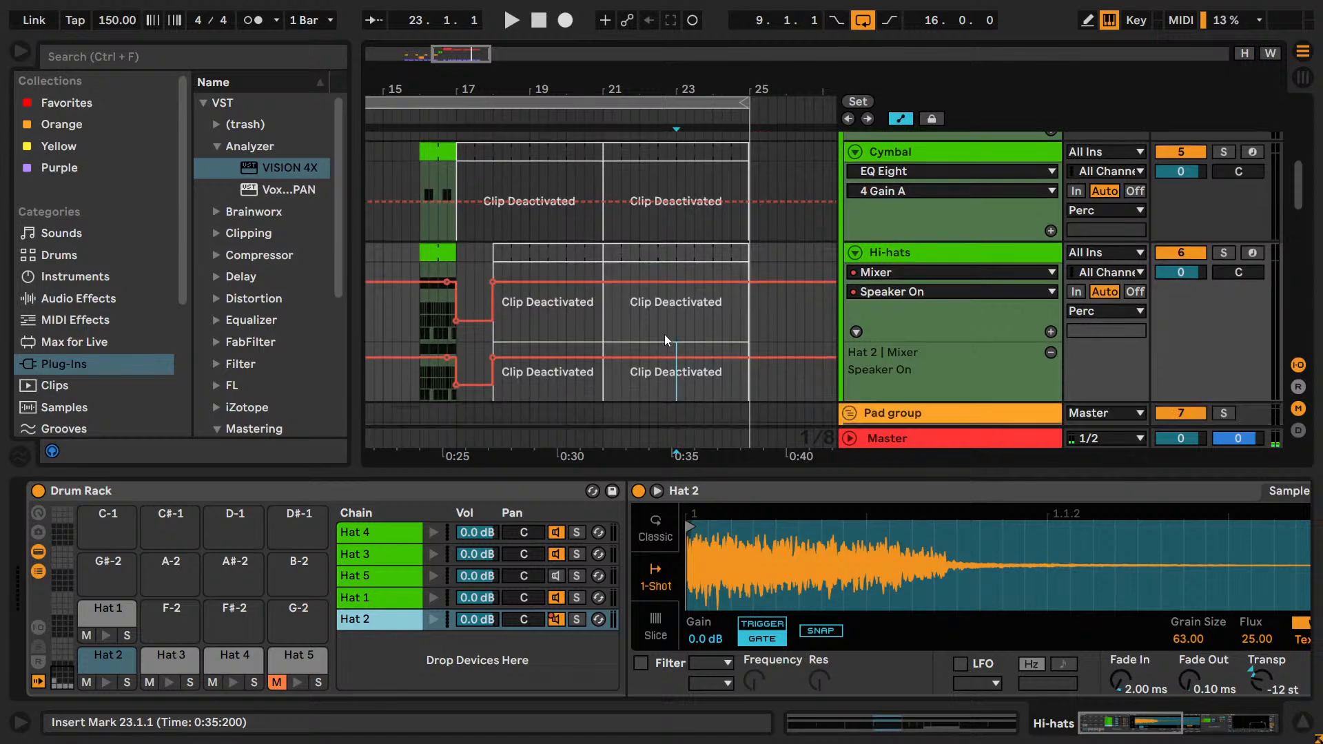
left_click(657, 340)
scroll(587, 245, "up", 2)
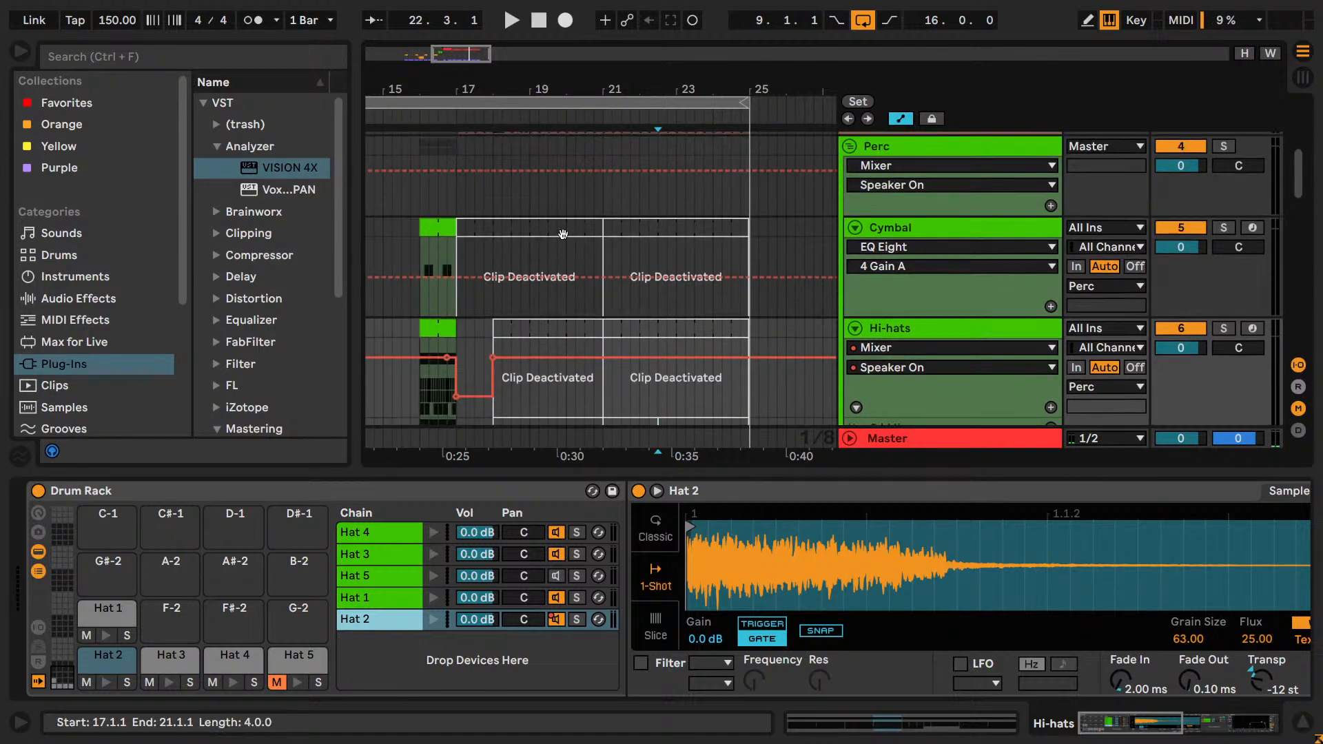
left_click(565, 232)
key("0")
left_click(638, 228)
key("0")
left_click(559, 332)
key("0")
left_click(650, 327)
key("0")
scroll(598, 325, "down", 3)
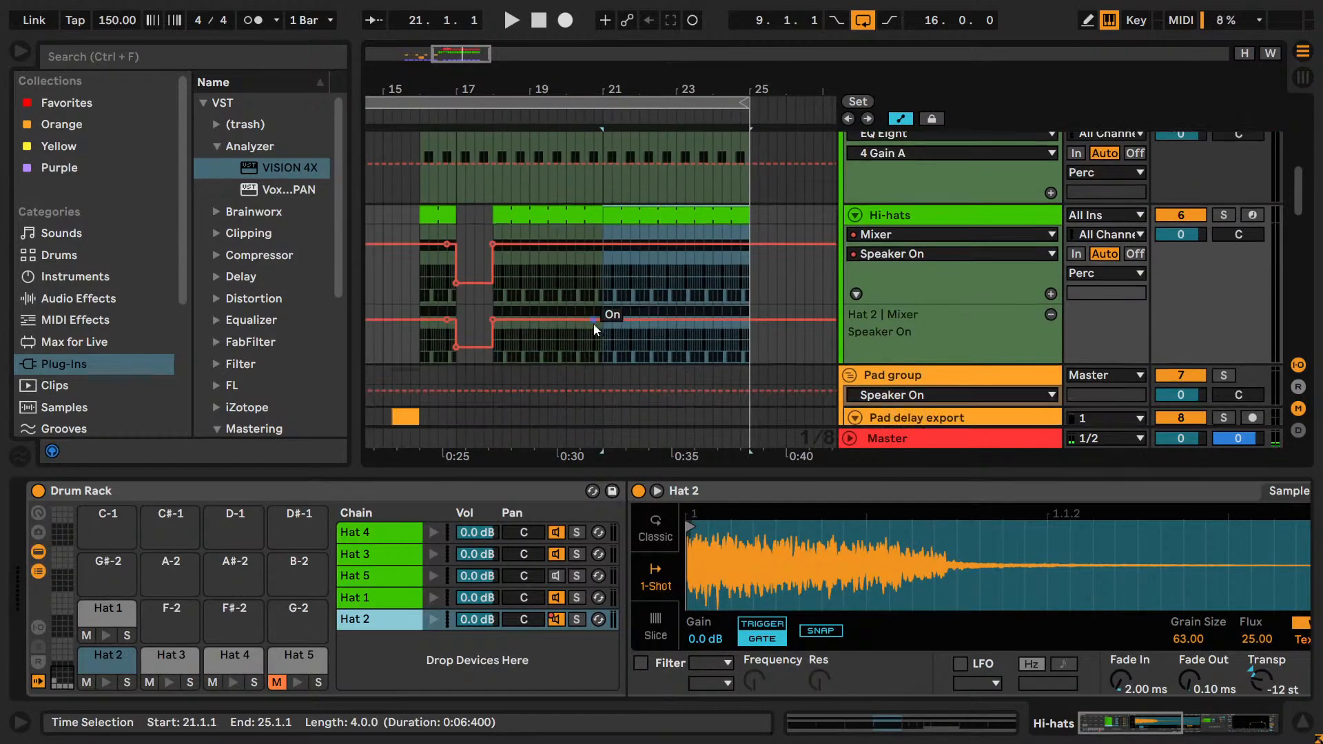
Audition the drop from 15.2.3 with the cymbal and hi-hats restored.
key("space")
left_click(396, 195)
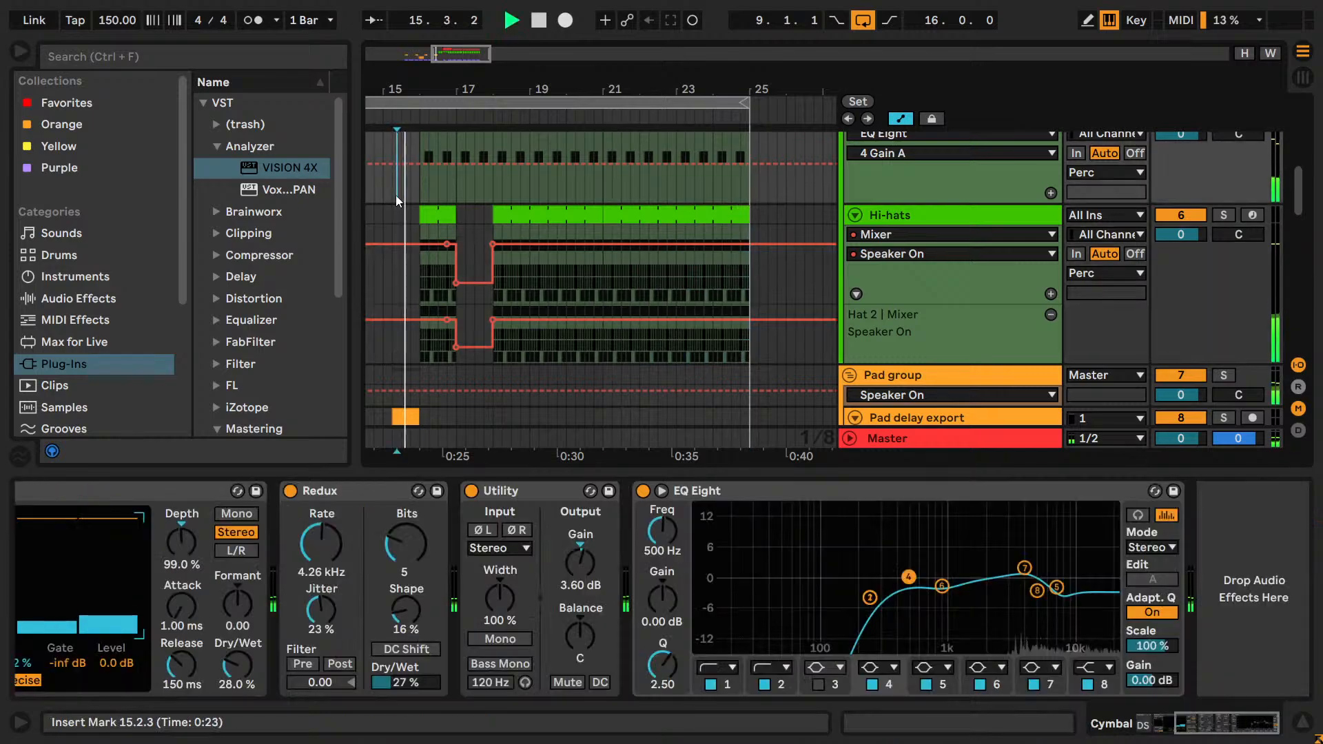
left_click_drag(441, 89, 575, 114)
scroll(565, 285, "down", 5)
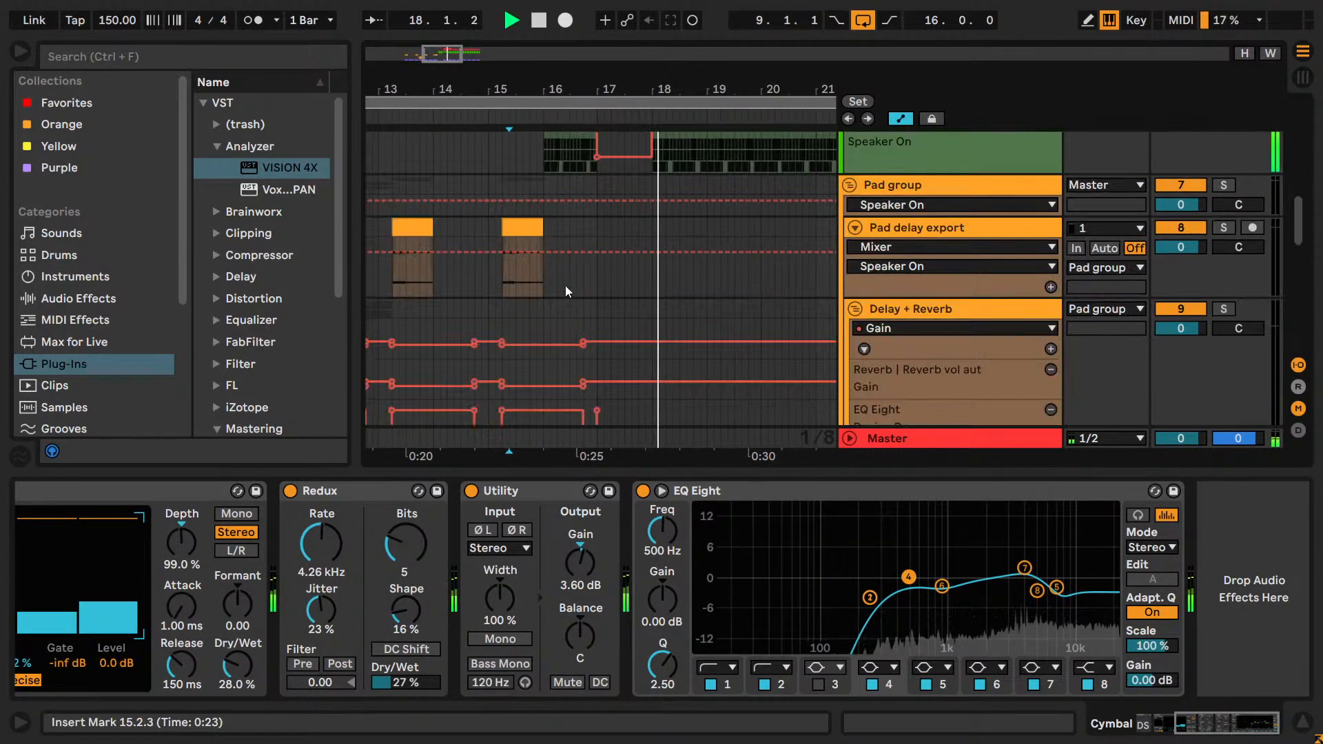
Copy the Pad delay export clip at bar 15 to 17.1.1 and 21.1.1.
scroll(565, 285, "up", 1)
left_click_drag(543, 270, 638, 283)
left_click_drag(597, 94, 512, 80)
left_click(723, 301)
key("ctrl+v")
Audition the added Pad delay export clips from 16.4.1 and from 21.1.1.
key("space")
left_click(502, 227)
key("space")
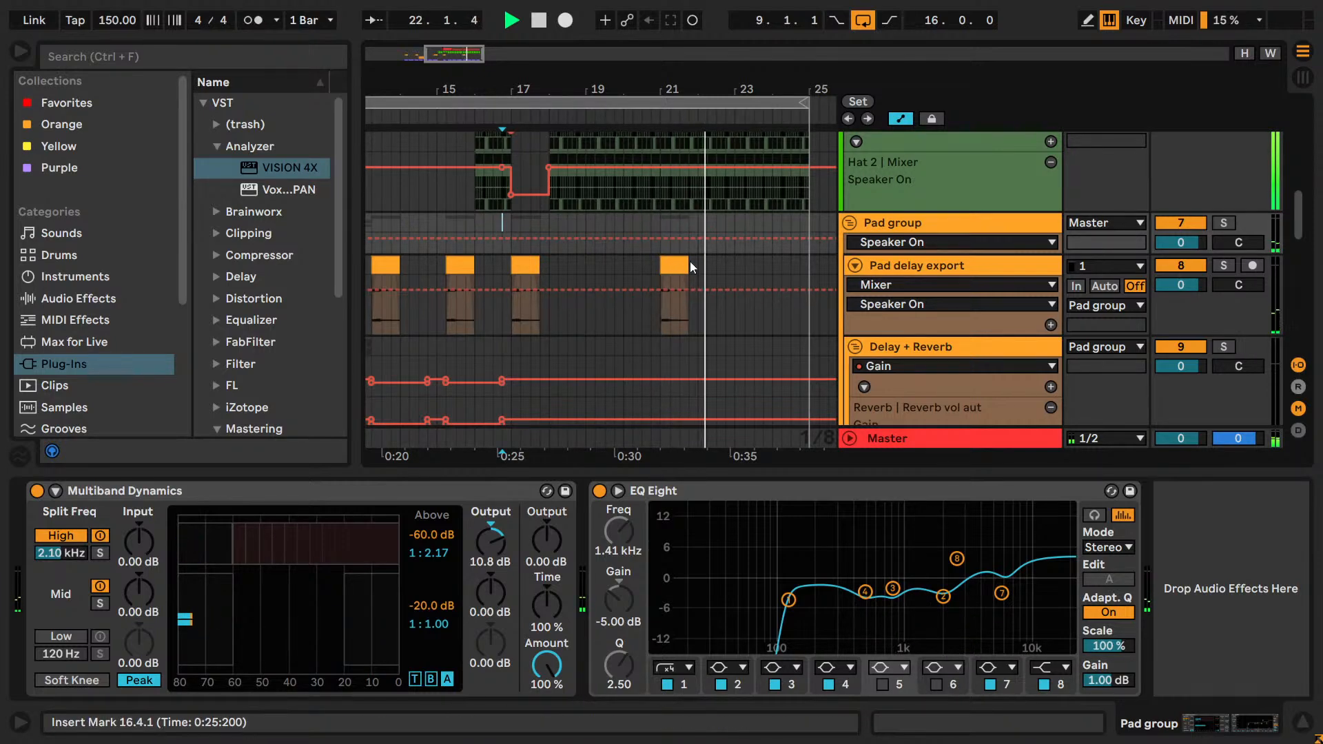
scroll(688, 262, "down", 5)
key("space")
left_click(662, 275)
Redraw the Lead's Shifter Device On automation around bars 21 to 22 so the Shifter stays off.
scroll(663, 277, "down", 5)
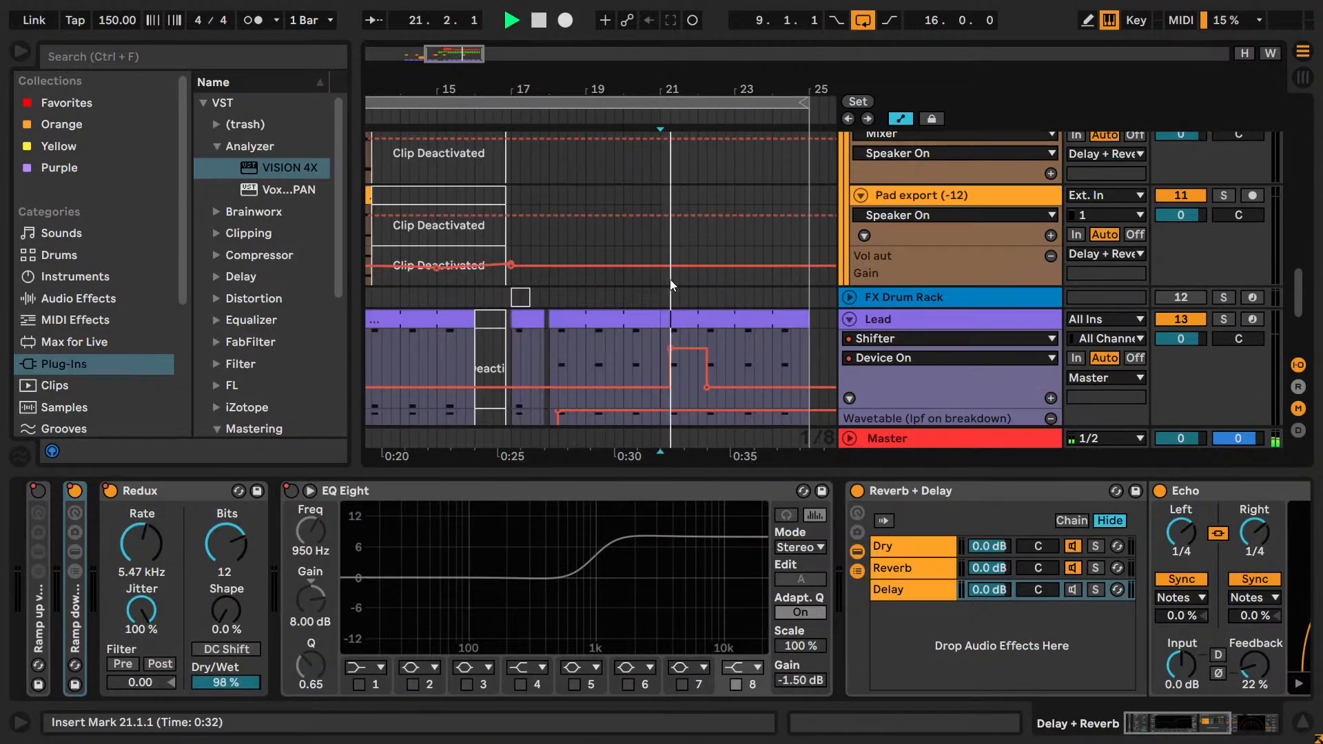
key("v")
key("b")
mouse_move(676, 350)
left_mouse_down()
mouse_move(709, 353)
mouse_move(625, 354)
left_mouse_up()
key("b")
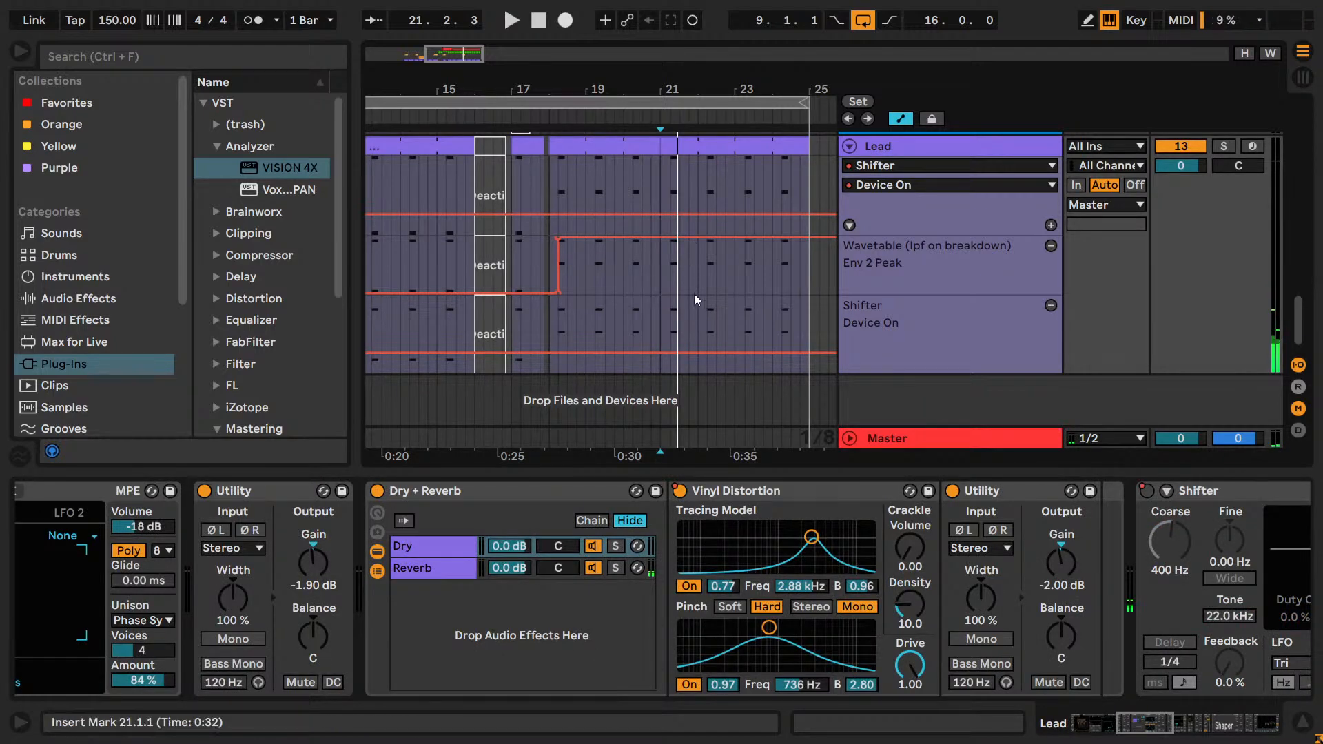
Audition the Lead without the Shifter from 21.1.1, and play the whole loop from 9.1.1.
key("space")
scroll(681, 299, "up", 10)
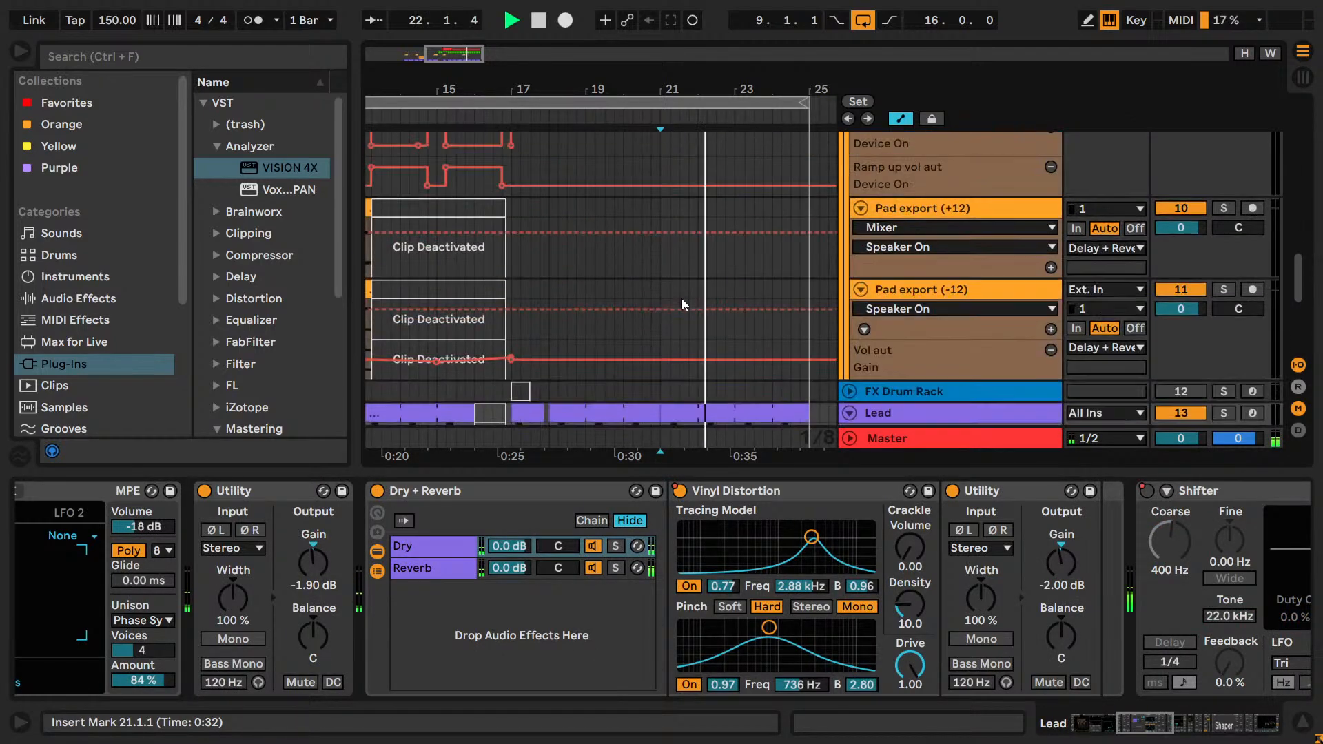
left_click_drag(472, 58, 472, 31)
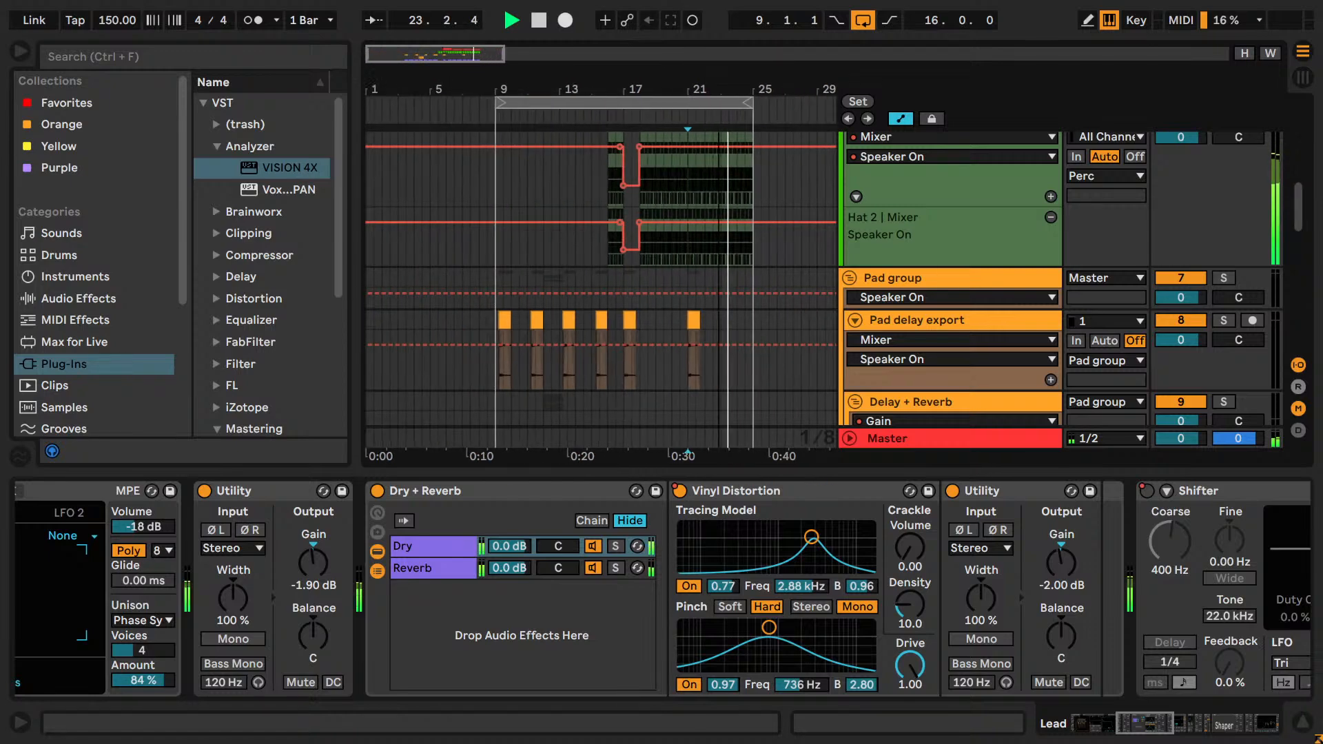
key("space")
left_click(586, 103)
key("space")
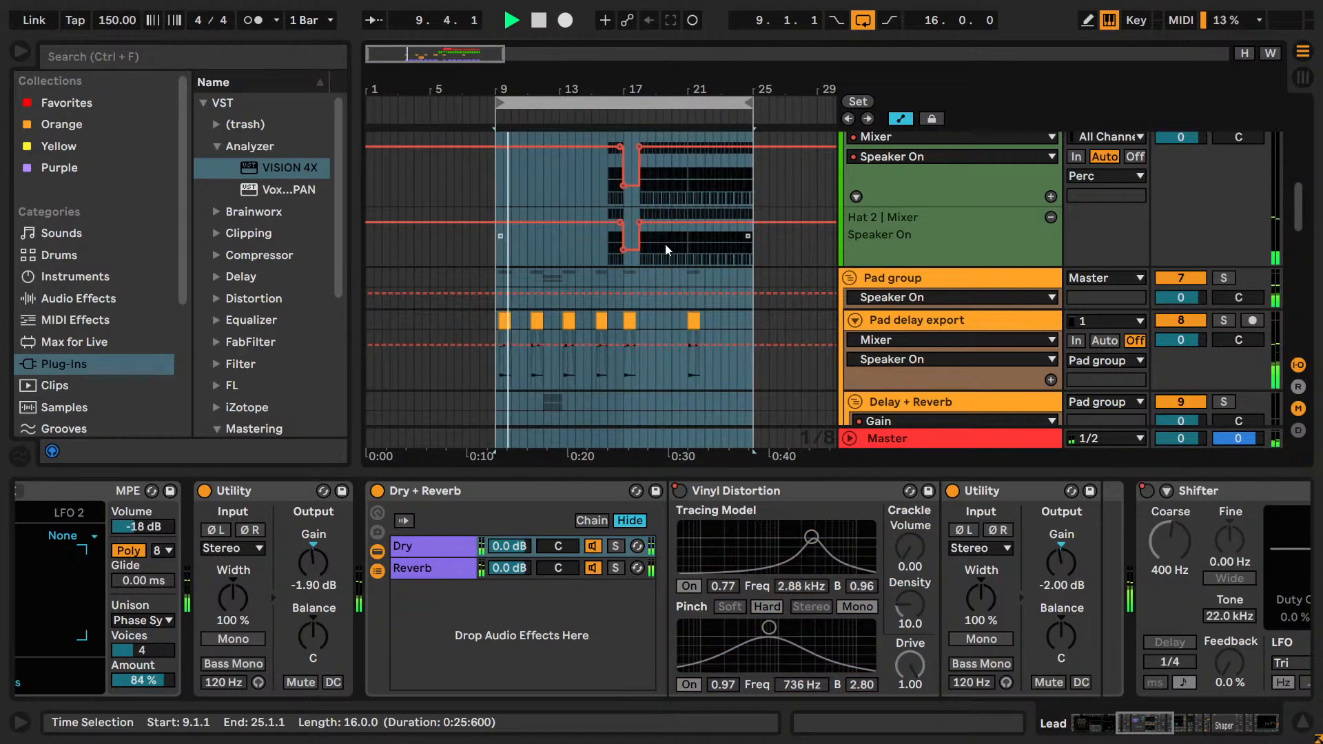
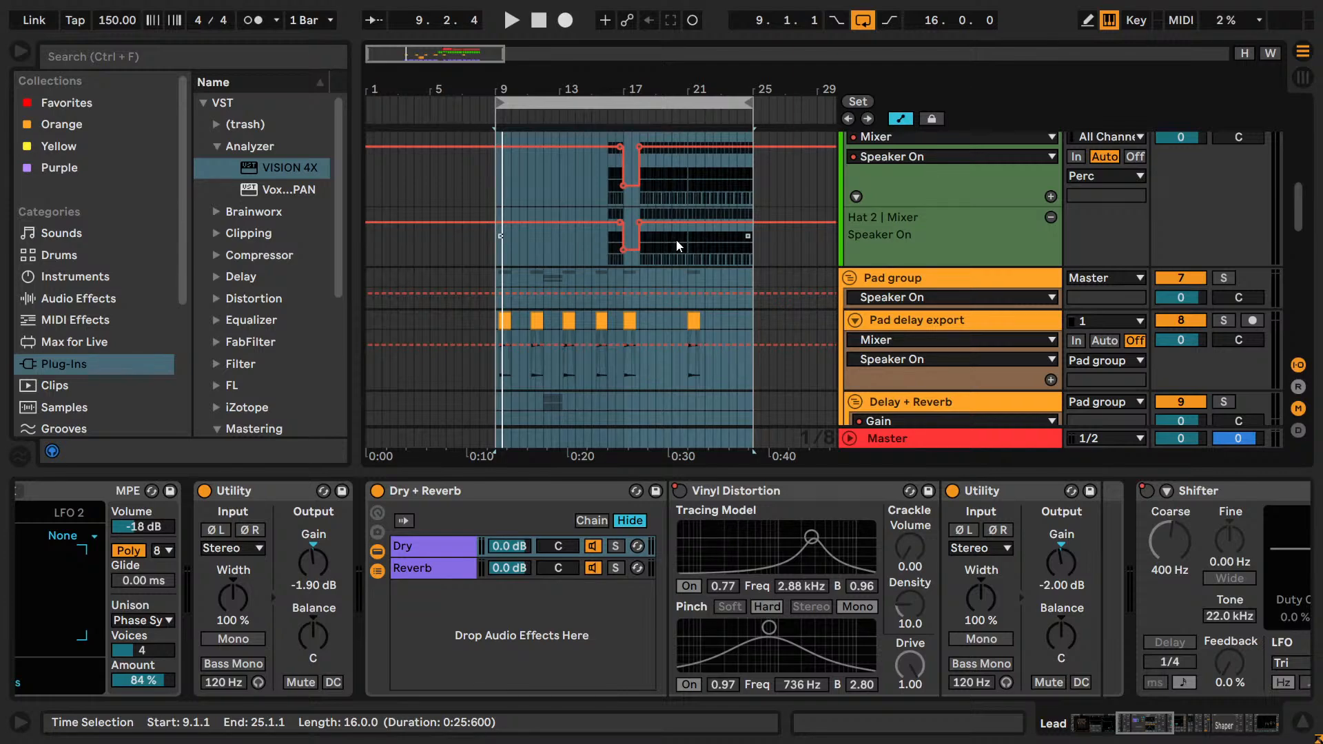
Play the looped section from 9.1.1 through to bar 24.
key("space")
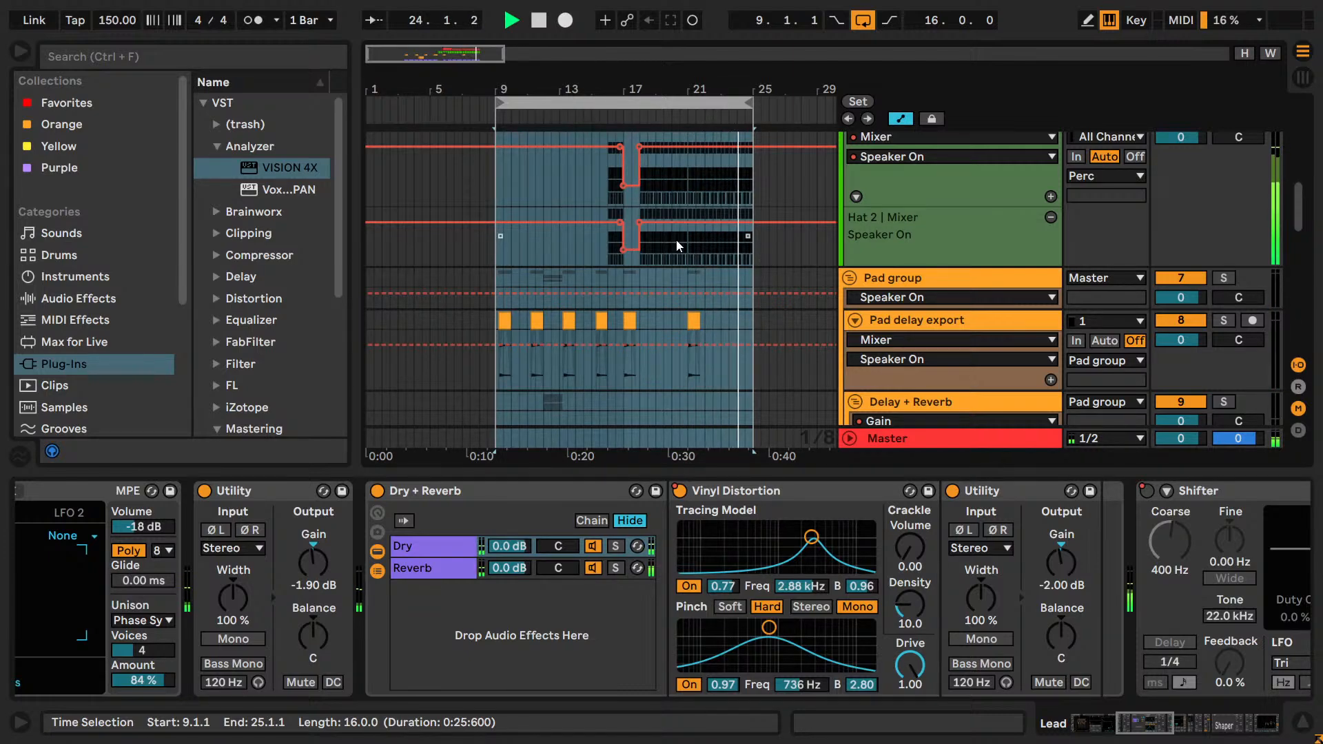
key("space")
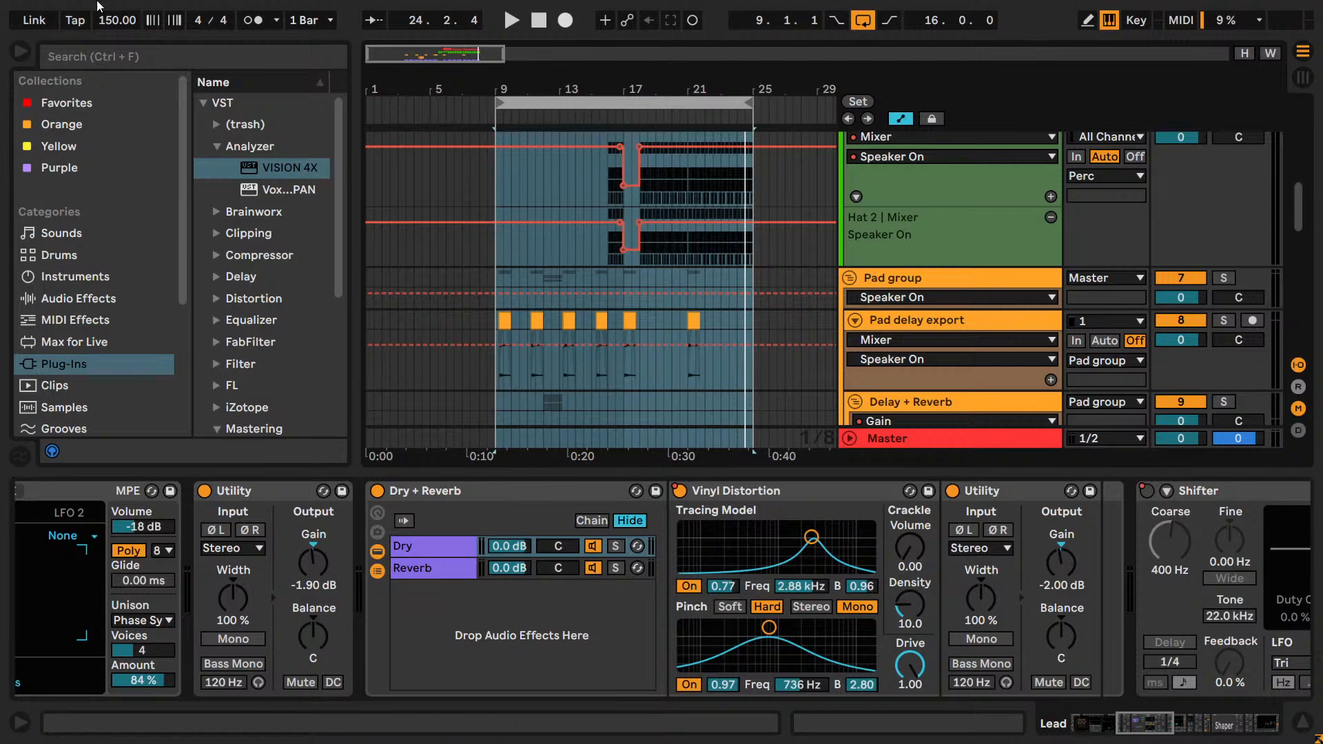
Select the Lead track and audition its clip from 10.1.1.
scroll(572, 320, "down", 10)
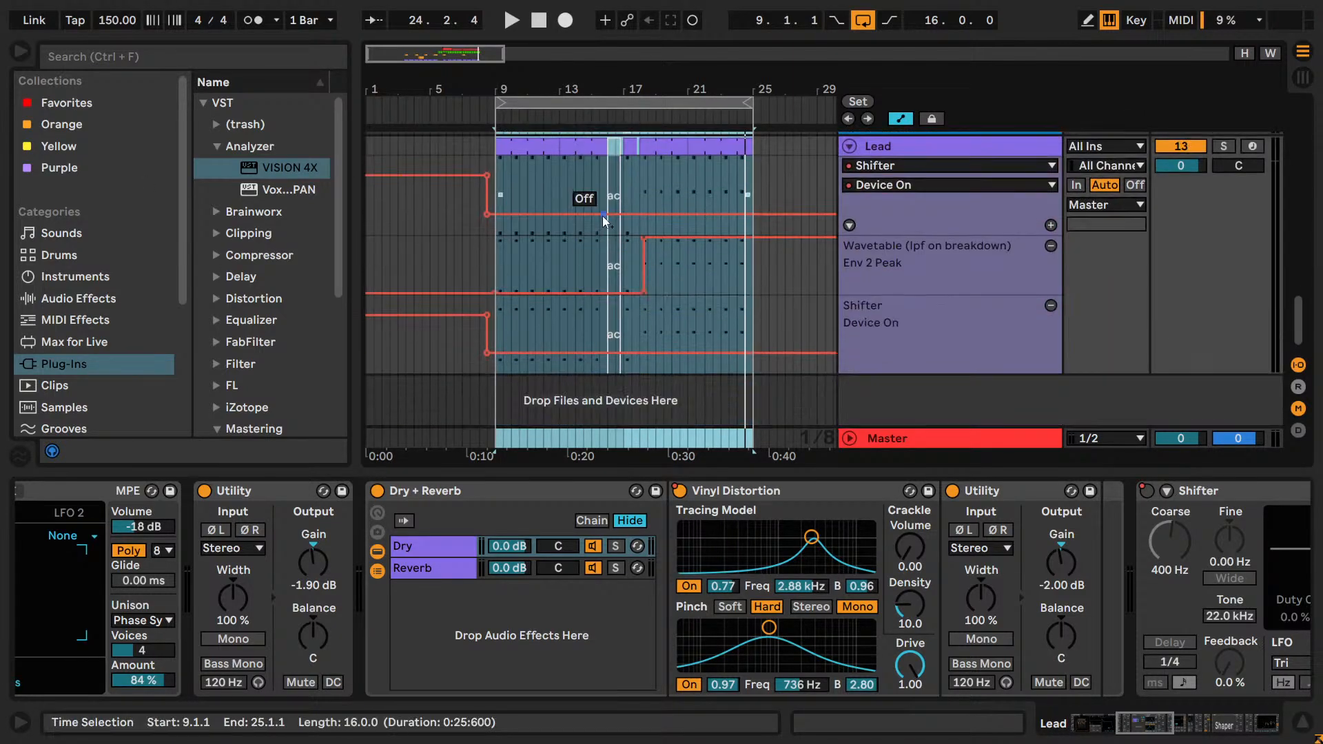
left_click(923, 146)
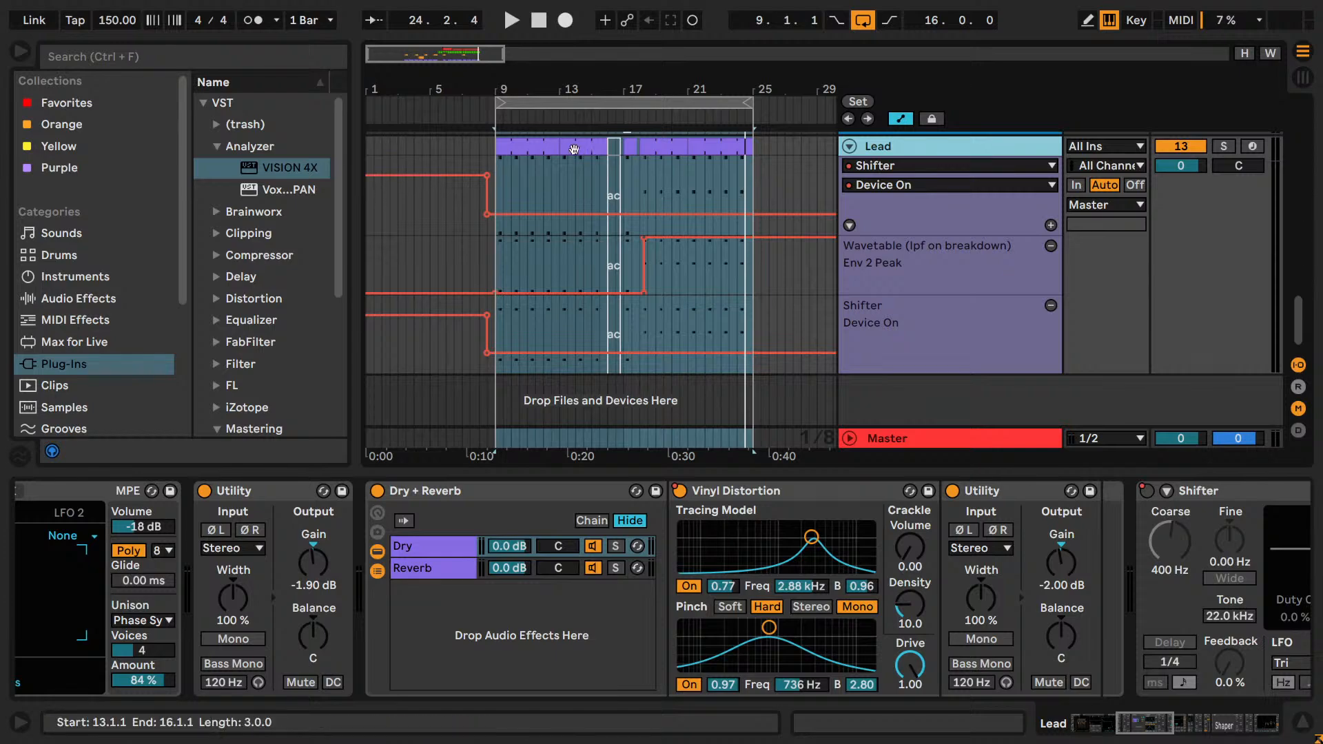
mouse_move(423, 54)
left_mouse_down()
mouse_move(423, 118)
mouse_move(428, 49)
left_mouse_up()
left_click(444, 181)
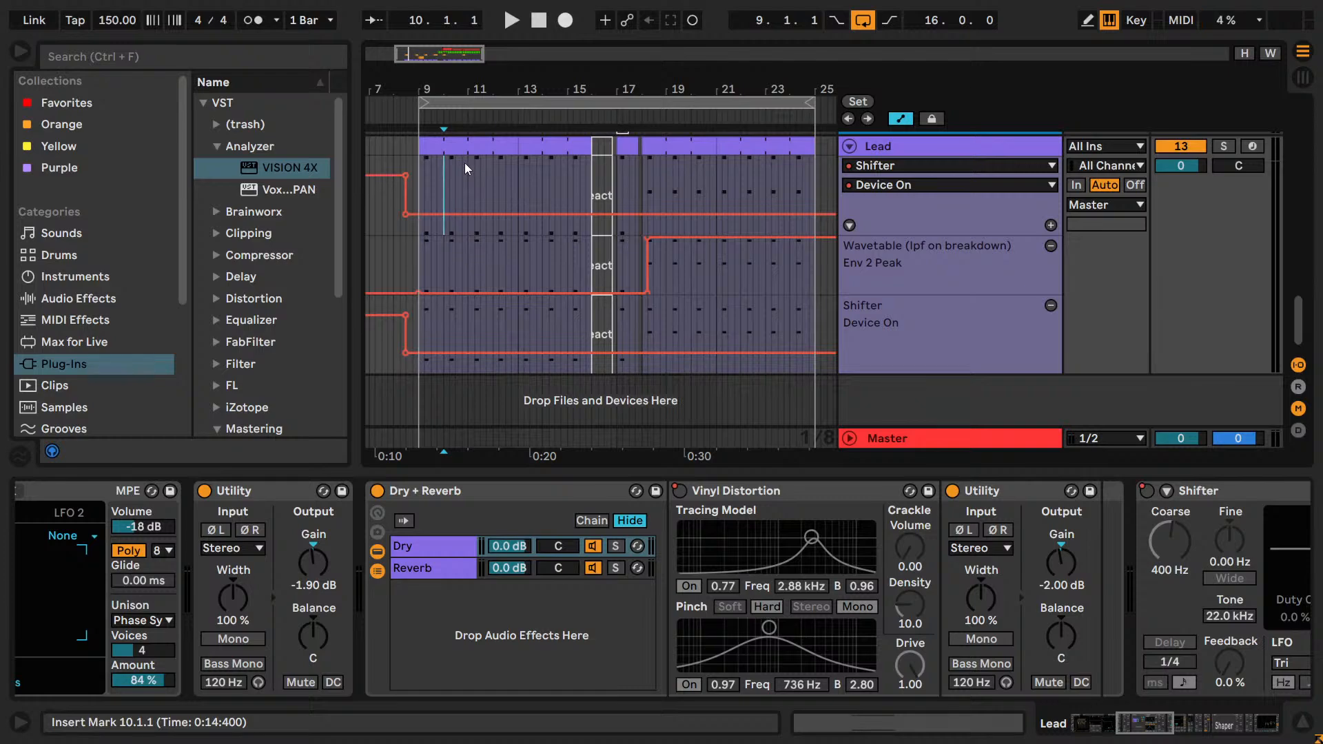
left_click(415, 180)
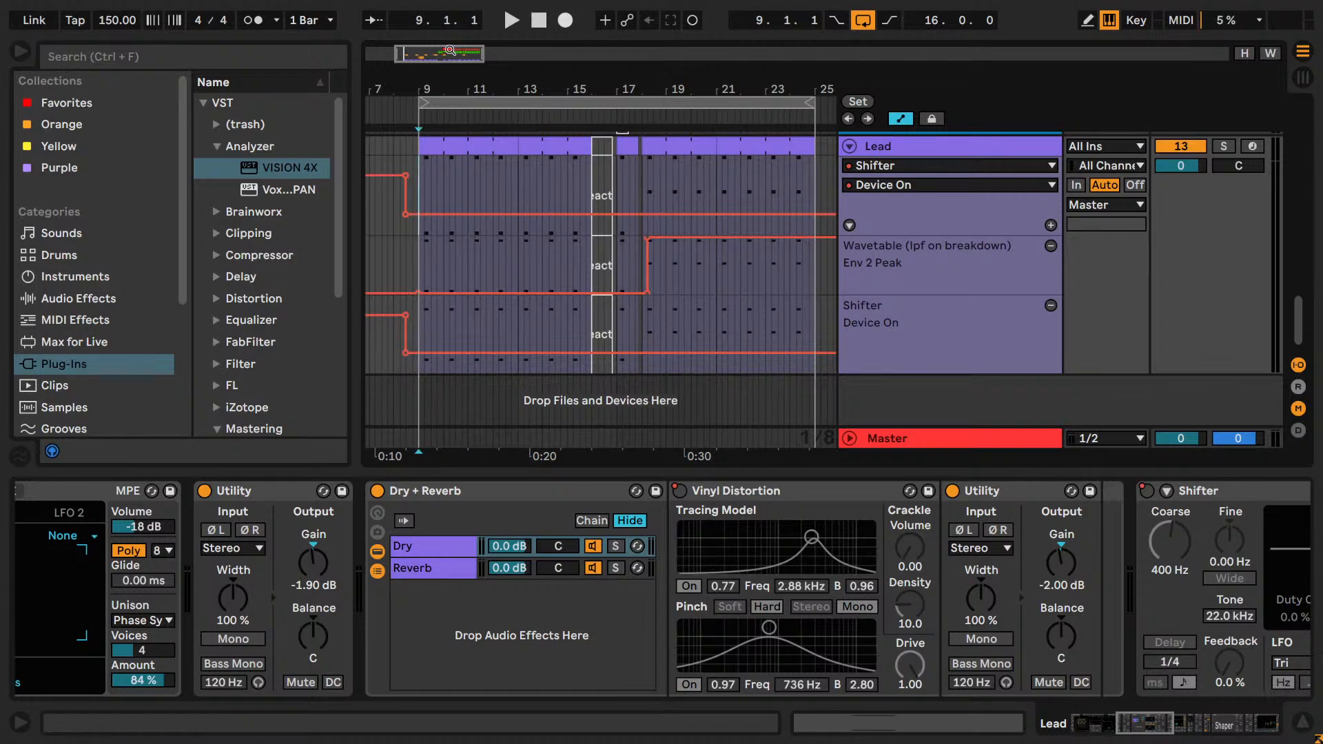
left_click_drag(447, 50, 447, 50)
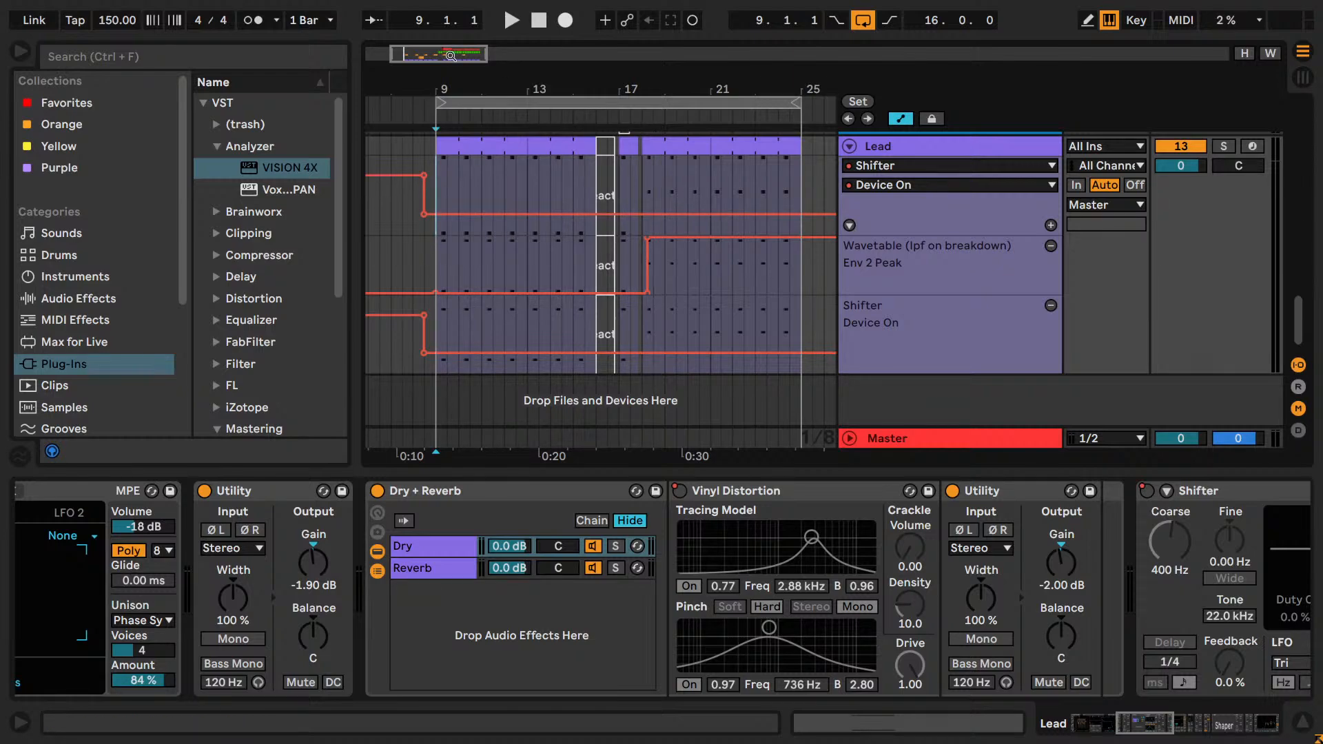
left_click(458, 183)
key("space")
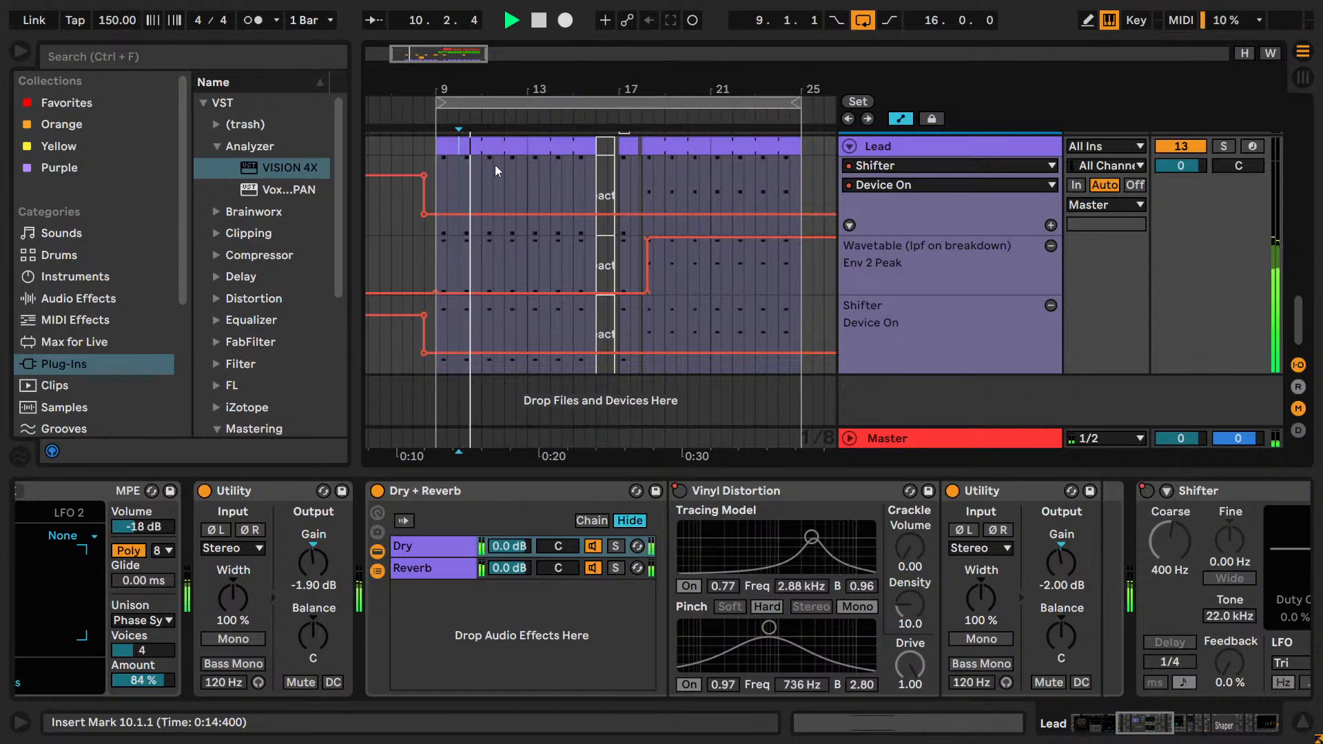
key("space")
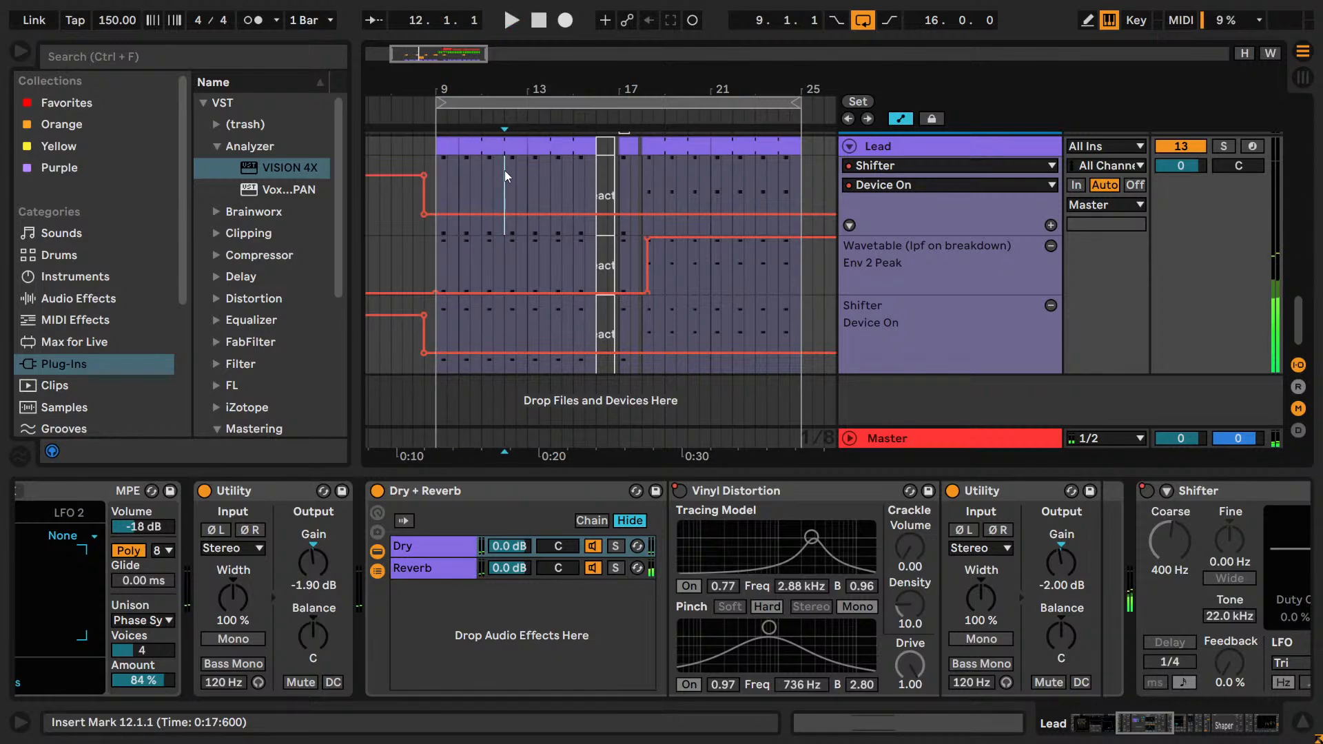
Deactivate the Lead clip section from 10.1.1 to 12.1.1 and audition the edit from 9.1.1.
left_click(505, 171, "shift")
key("0")
left_click(447, 145)
key("space")
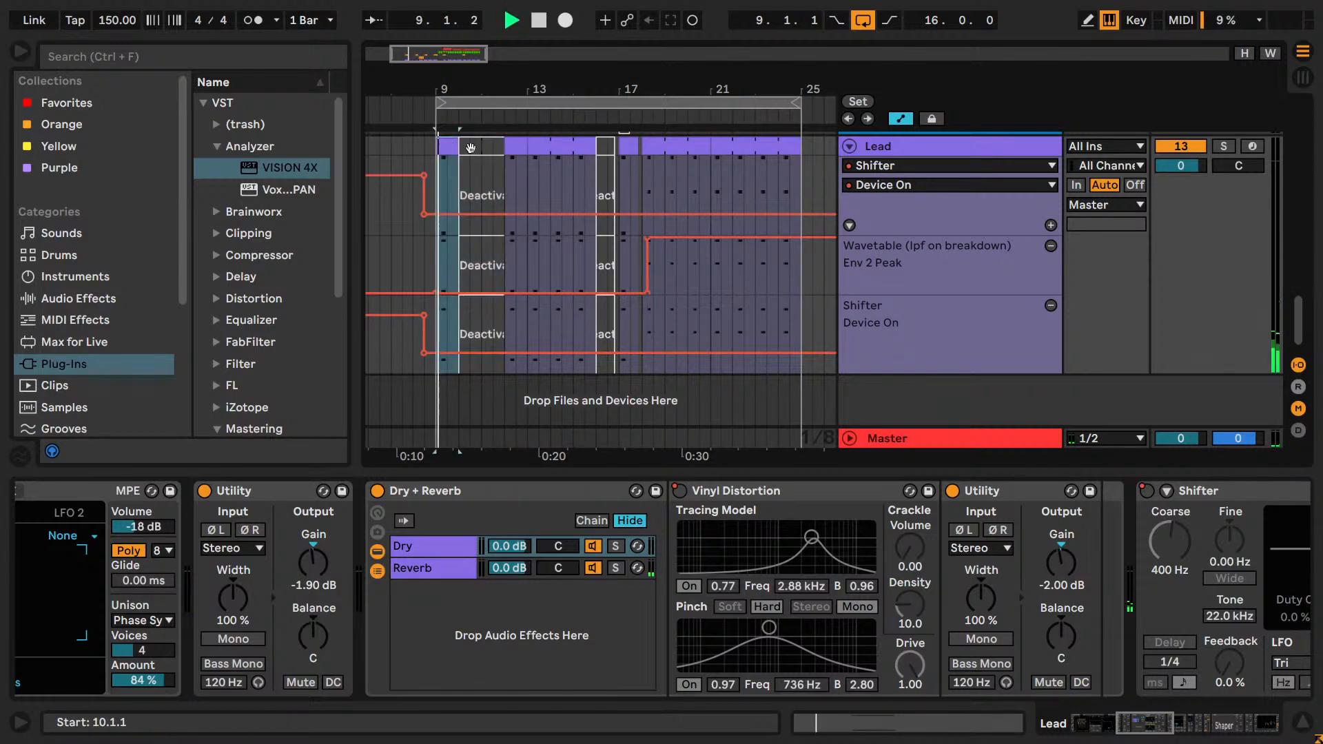
Deactivate the section of the Lead clip from 13.1.1 to 15.1.1.
left_click(529, 176)
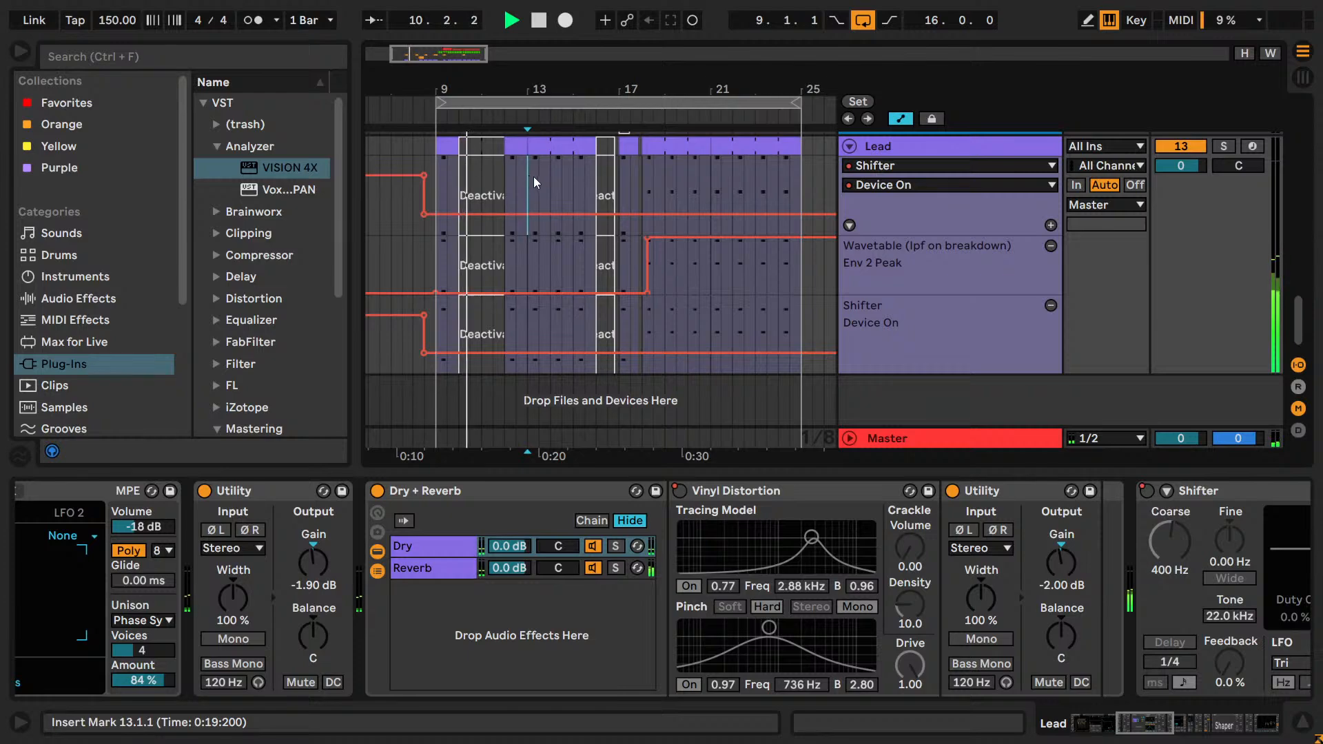
left_click(572, 168, "shift")
key("0")
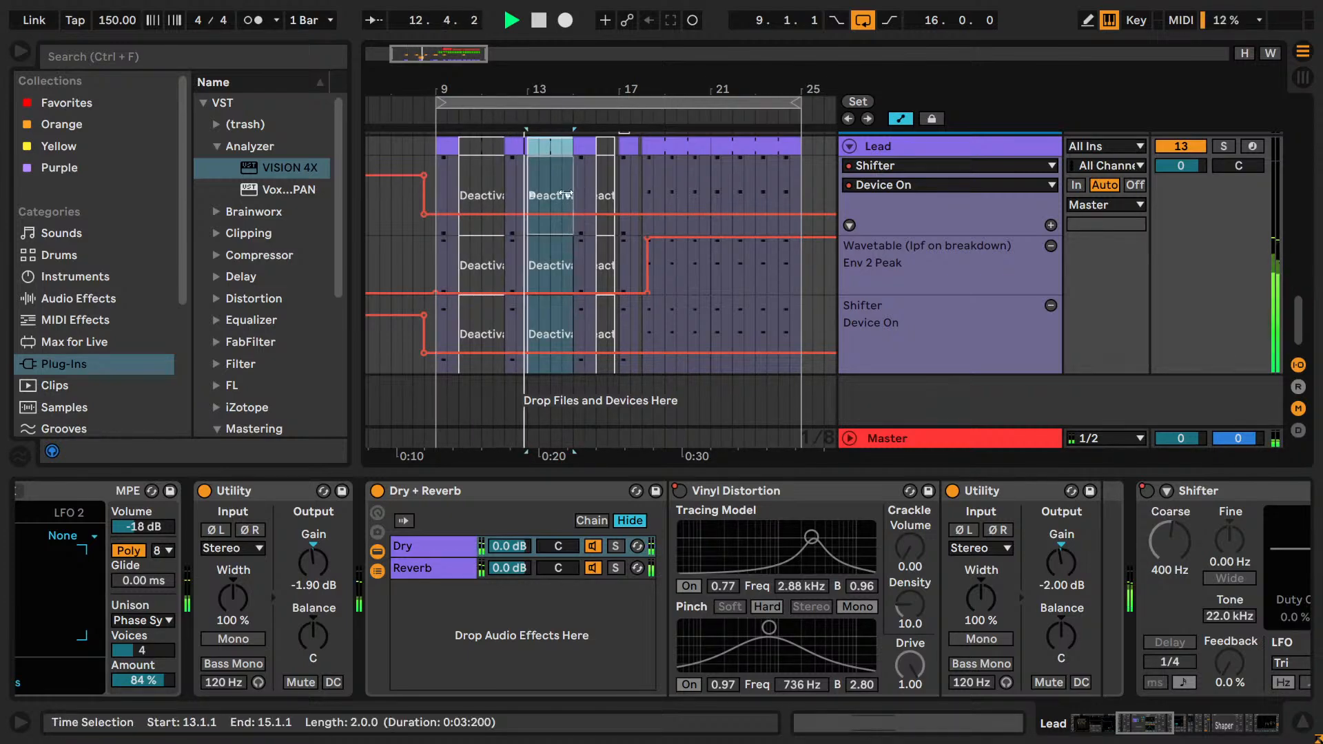
Reactivate only the Lead section from 13.1.1 to 14.1.1, leaving 14.1.1 to 15.1.1 deactivated.
key("plus")
left_click(527, 168)
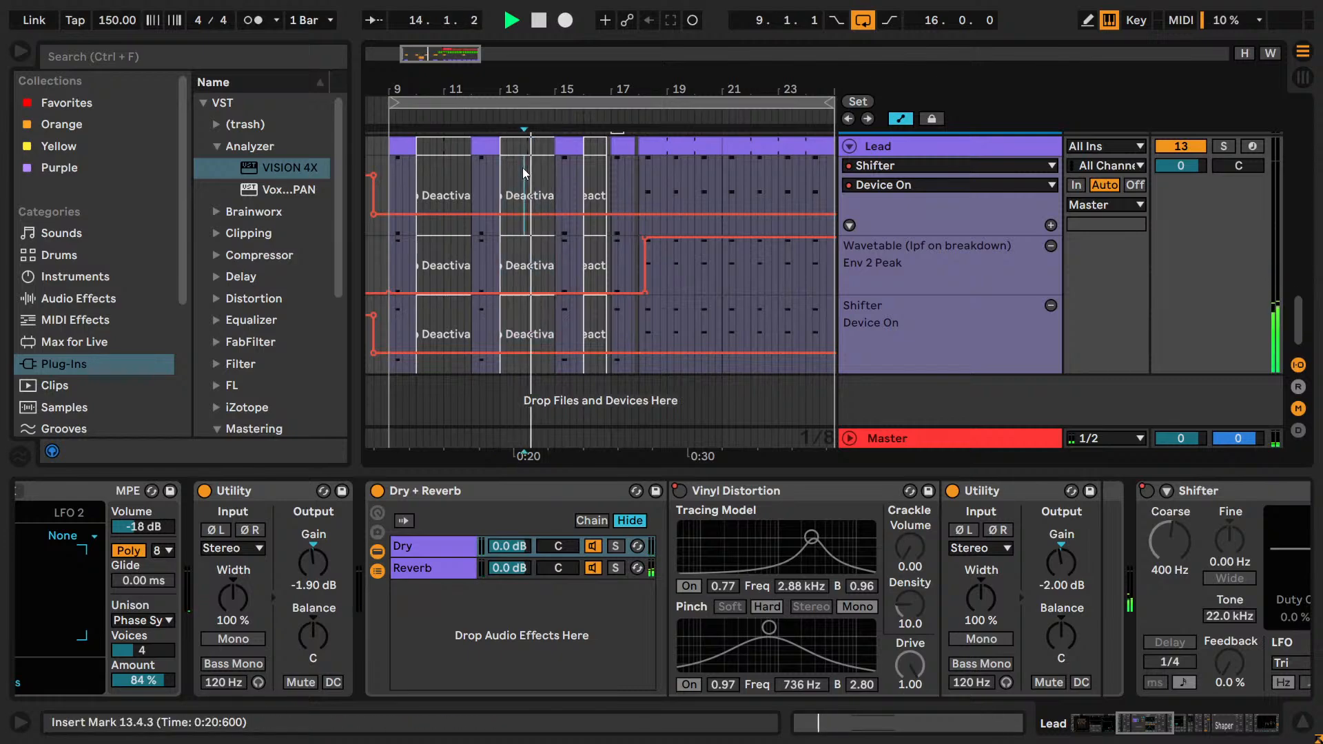
left_click_drag(526, 167, 501, 167)
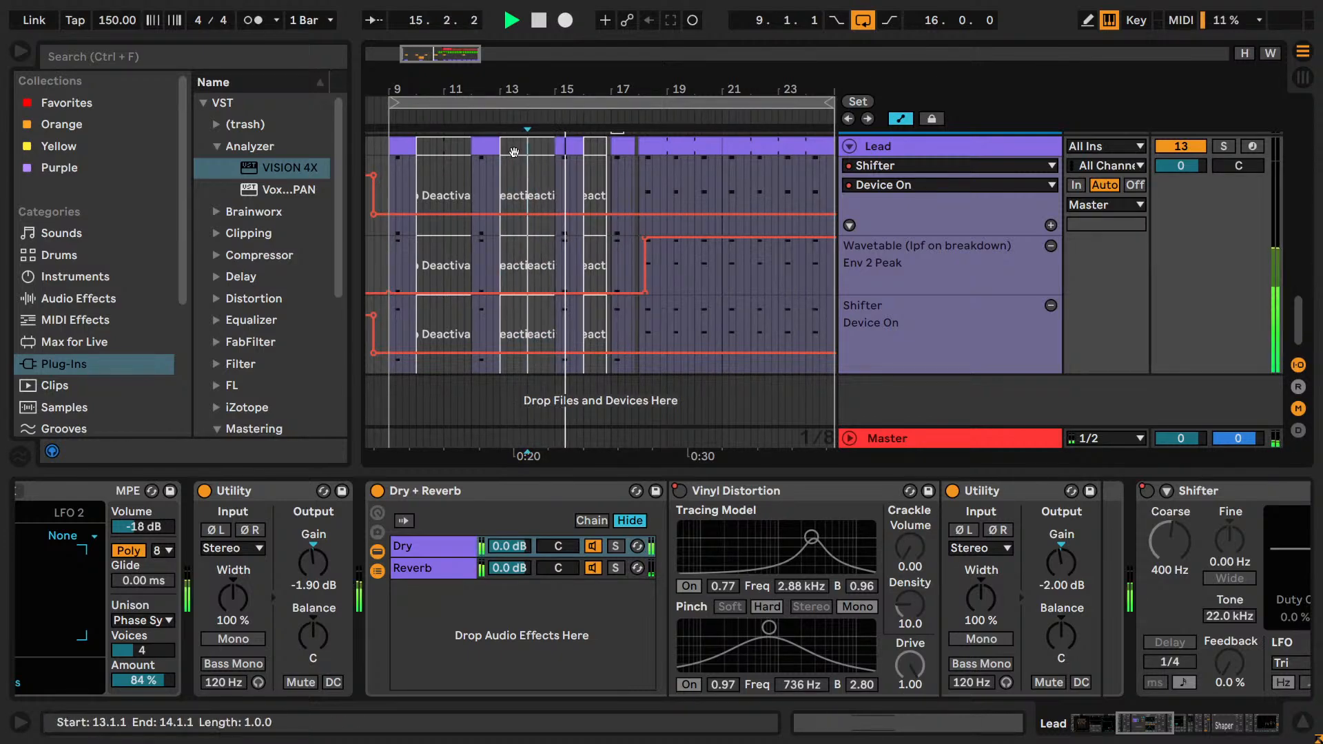
key("0")
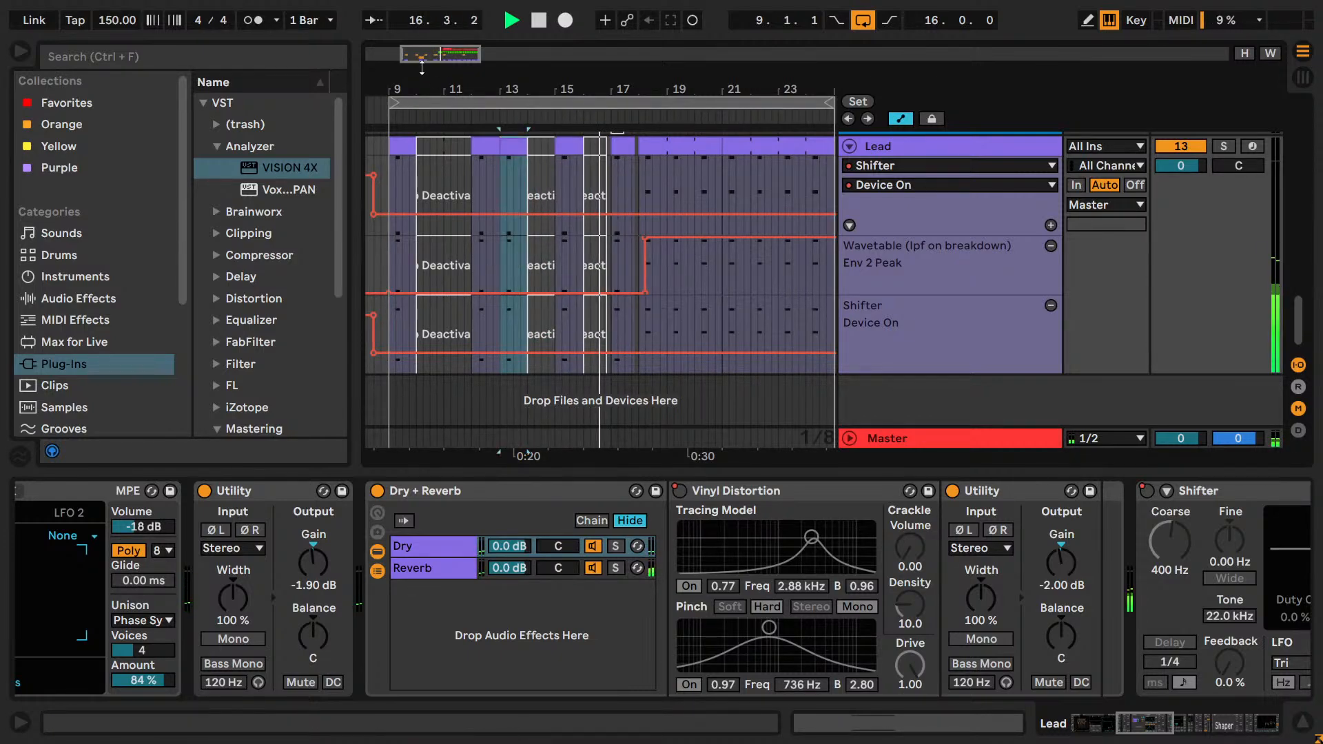
Deactivate the Lead clip spanning 18.1.1 to 21.1.1.
left_click_drag(441, 54, 450, 72)
left_click(598, 149)
key("0")
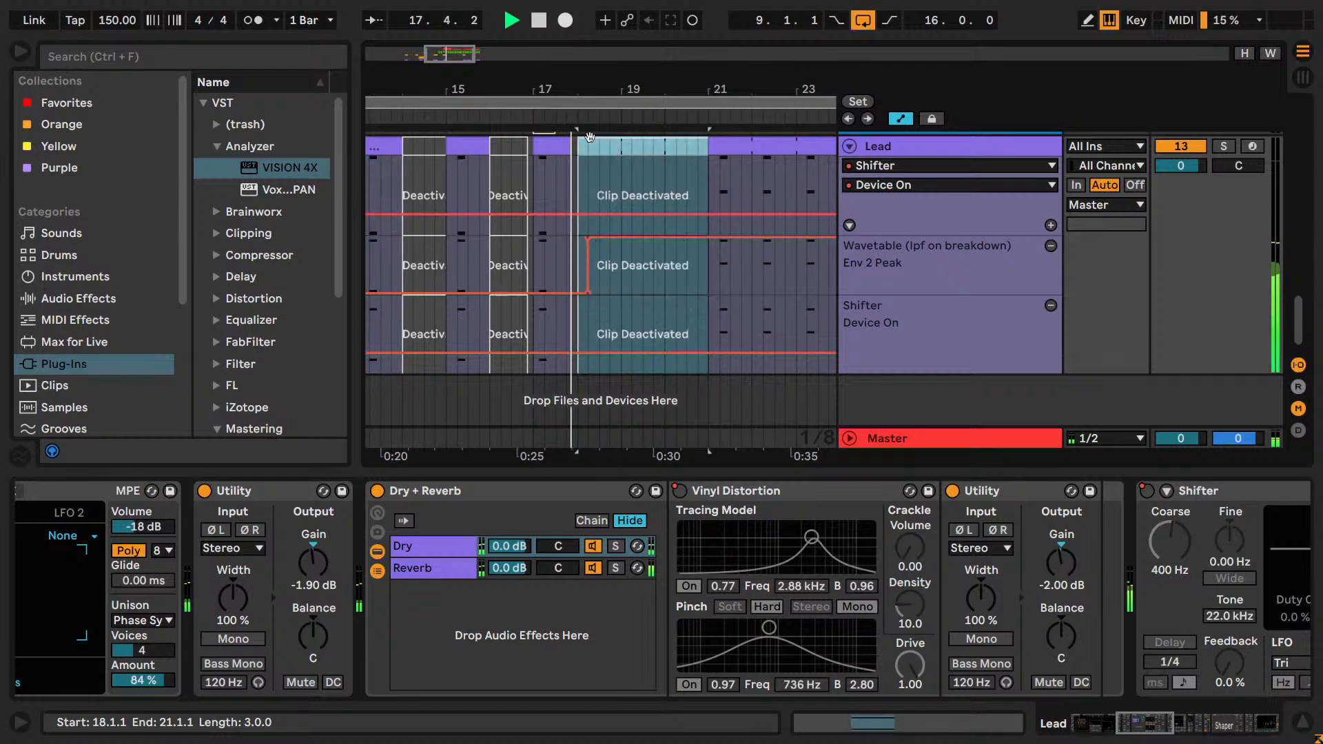
Split the last Lead clip at 22.1.1 and deactivate the part from 22.1.1 to 25.1.1.
left_click_drag(697, 90, 674, 82)
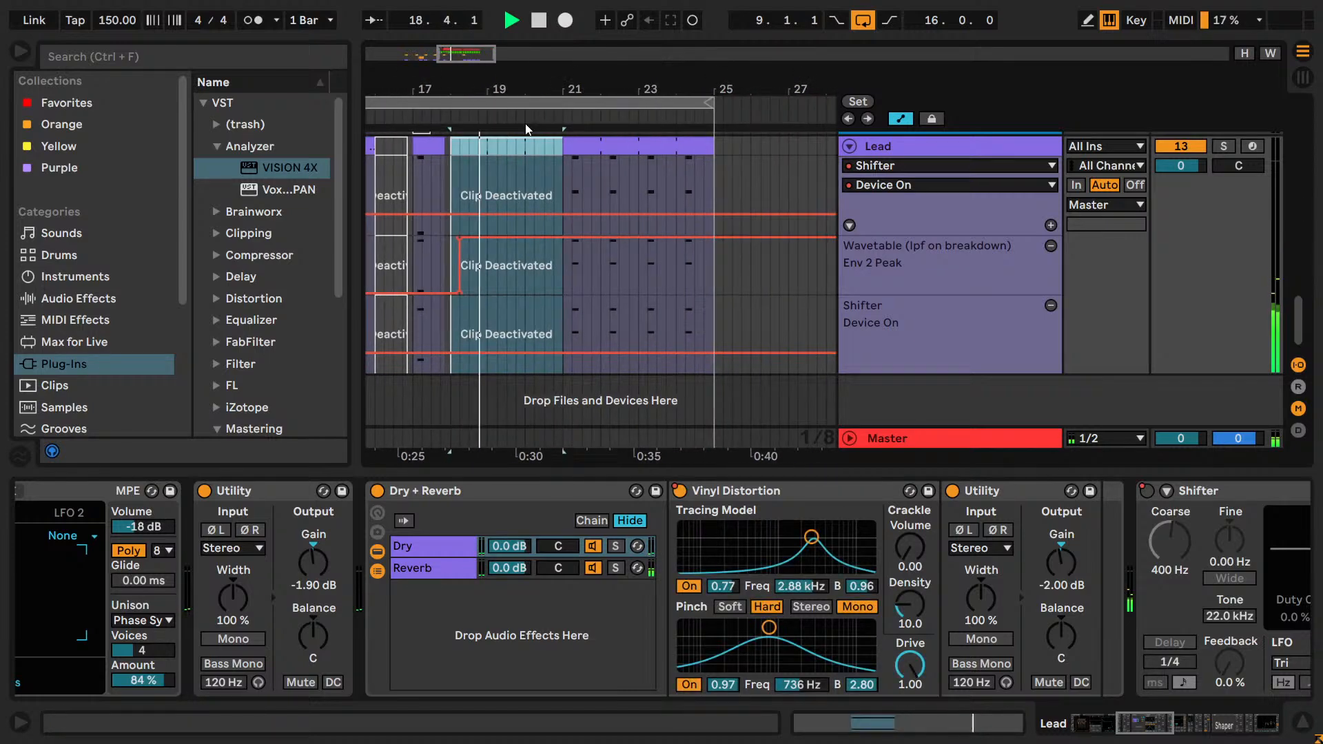
left_click(599, 165)
key("ctrl+e")
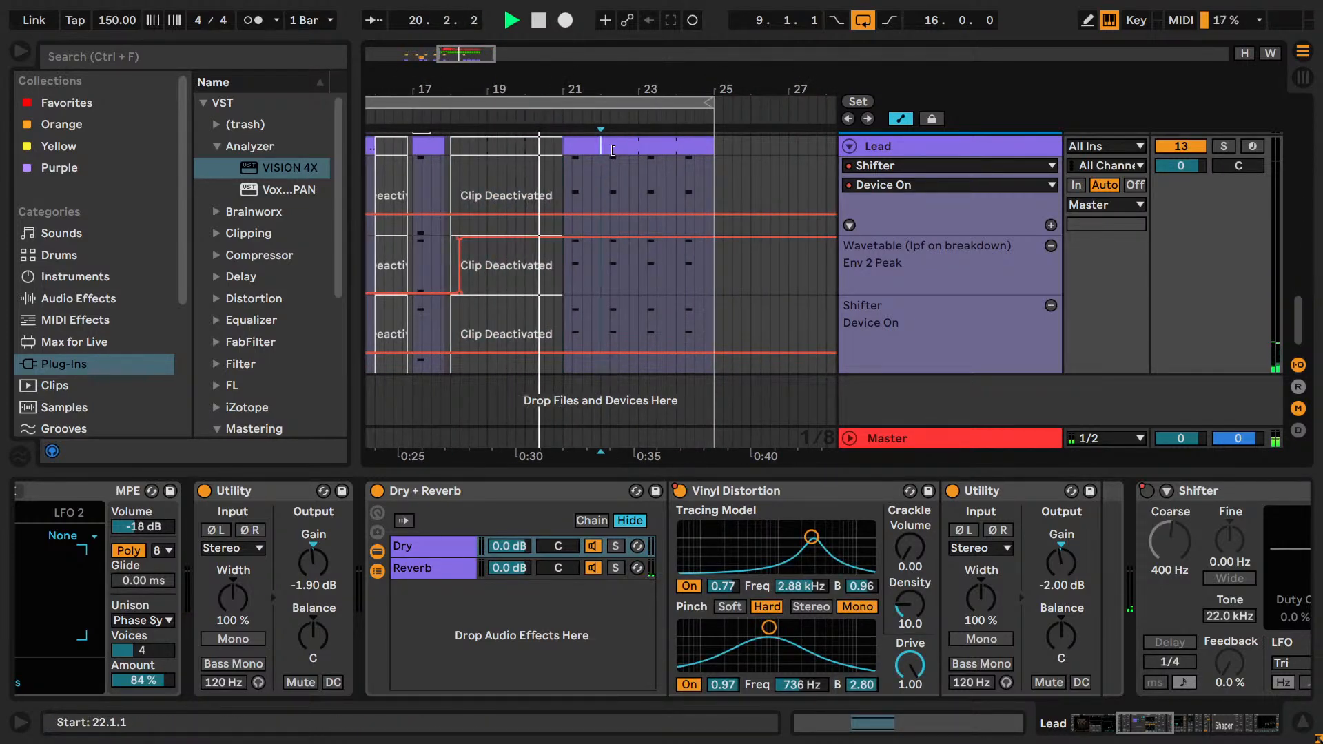
left_click(604, 146)
key("0")
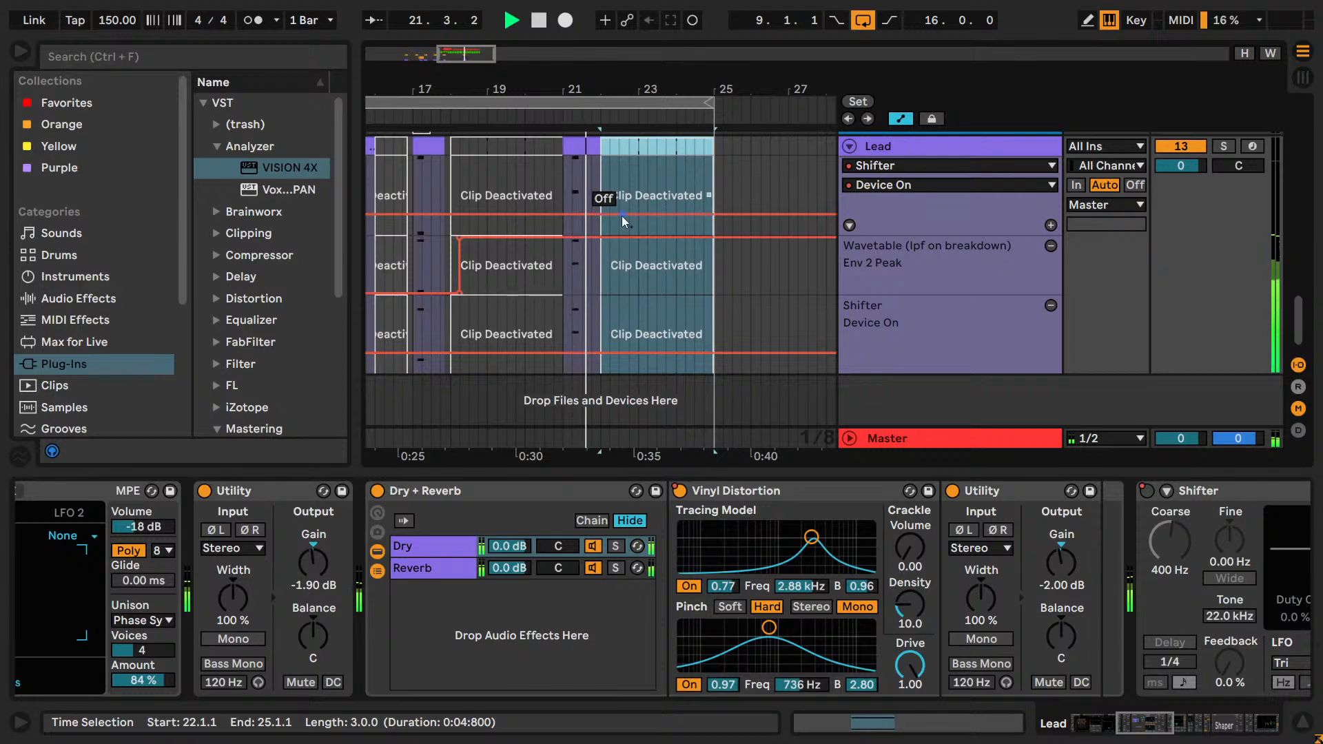
Shorten the loop to the eight bars from 17.1.1 to 25.1.1 and listen to the drop.
left_click_drag(609, 89, 697, 59)
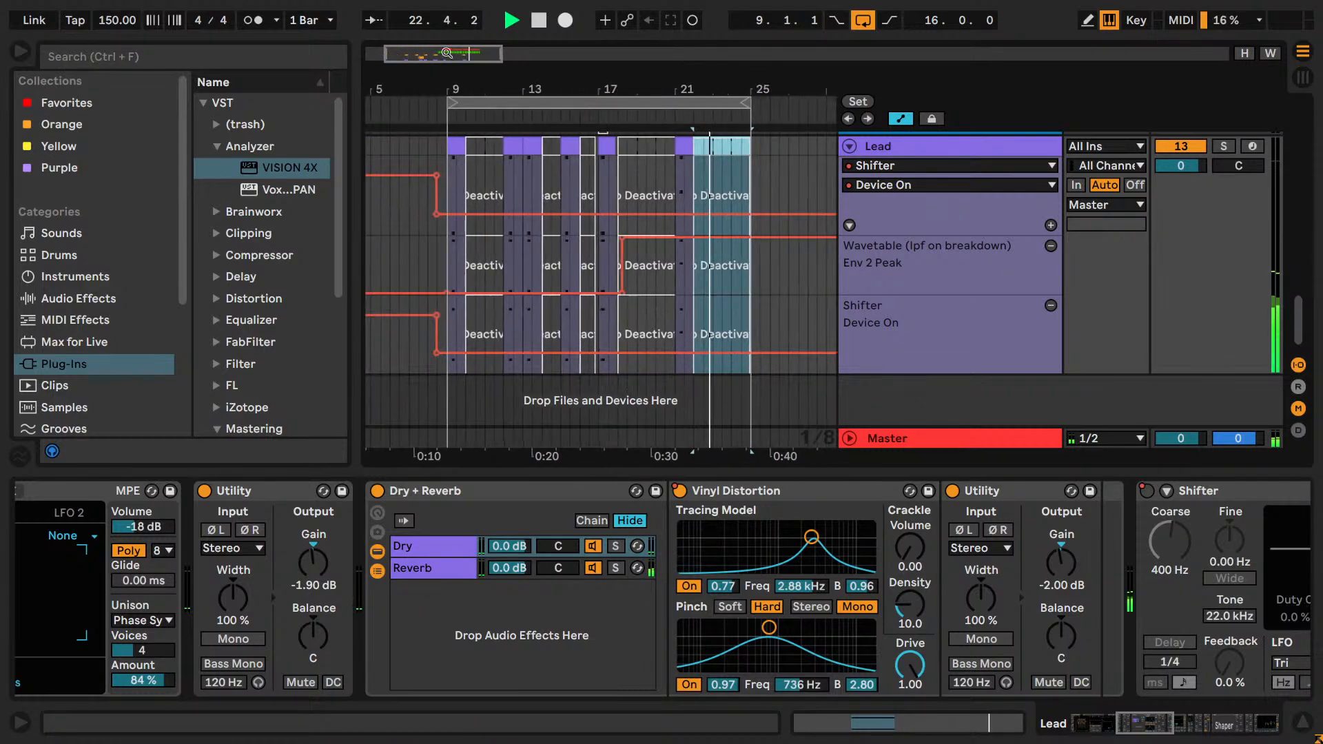
left_click_drag(451, 103, 600, 121)
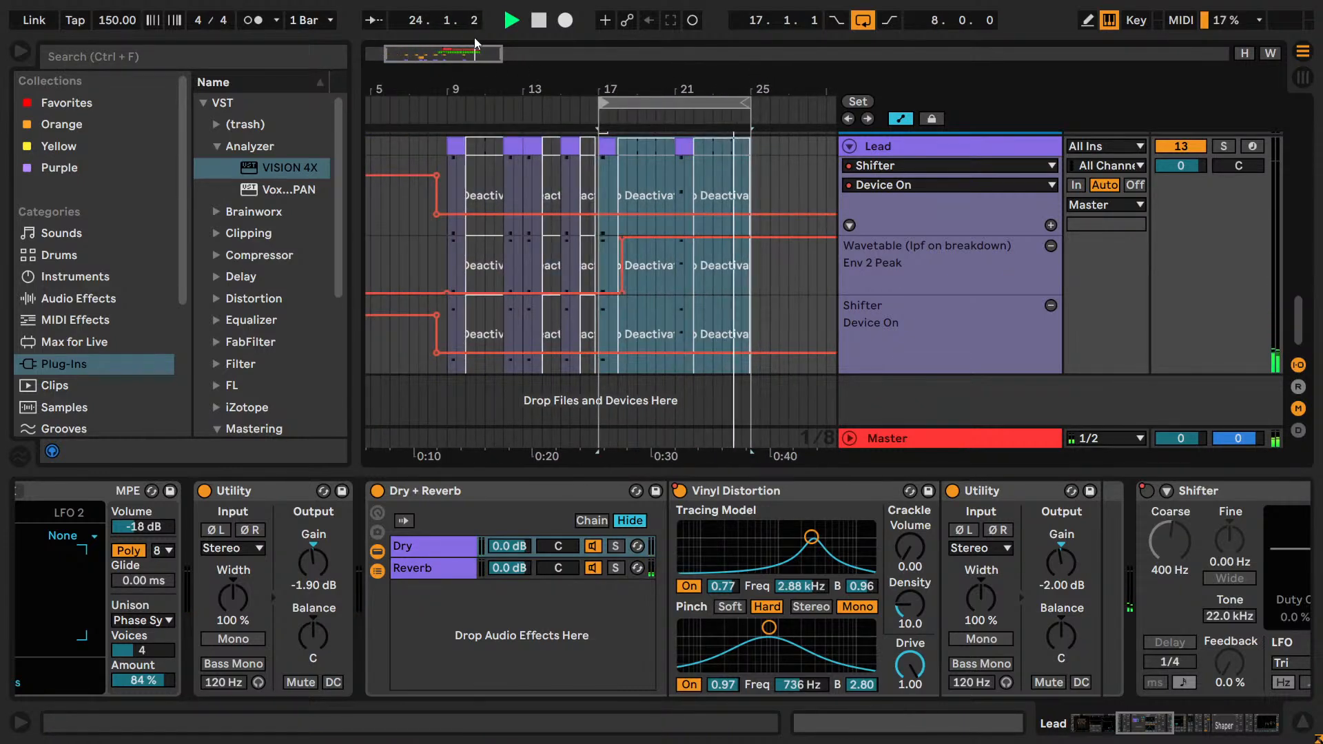
key("z")
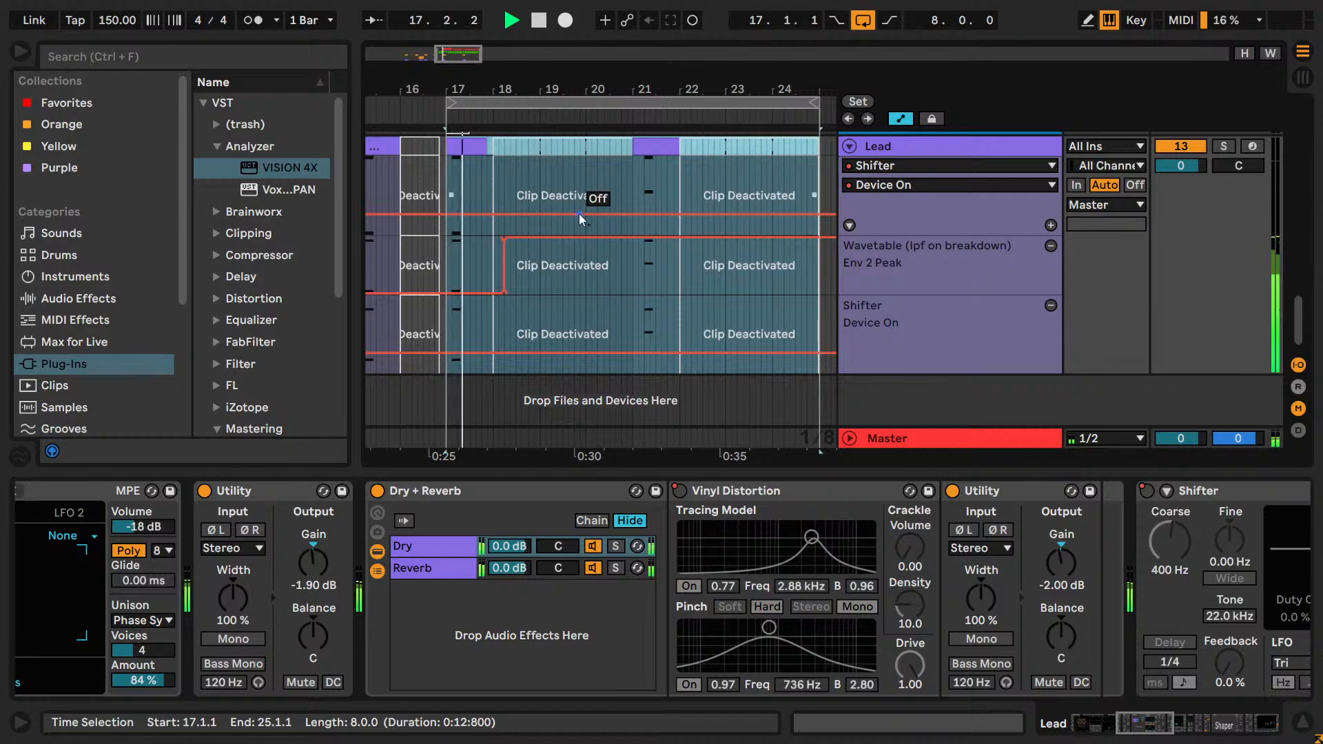
scroll(581, 200, "up", 4)
scroll(578, 269, "down", 4)
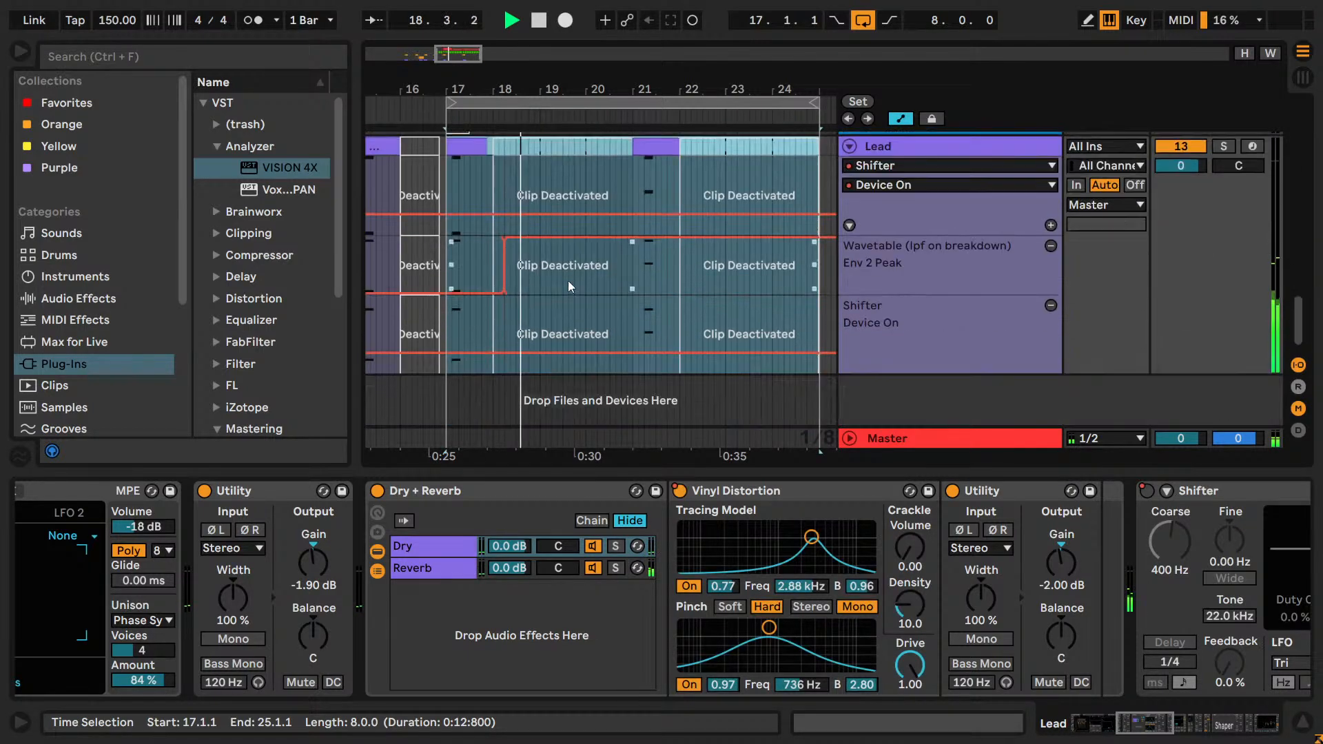
scroll(568, 279, "up", 1)
Lower the Lead's Env 2 Peak automation over bar 21 and extend the preceding deactivated clip's end to 21.1.3.
left_click(468, 180)
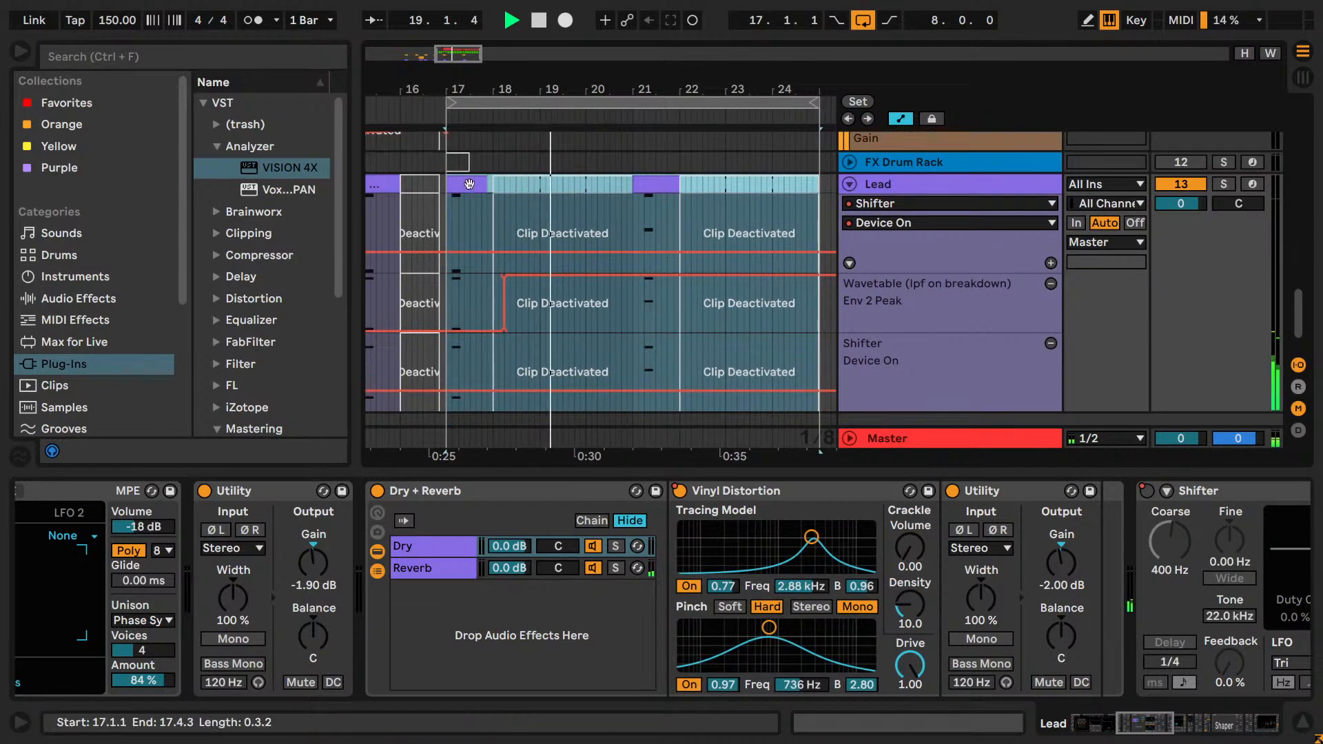
left_click(657, 199)
left_click(563, 303)
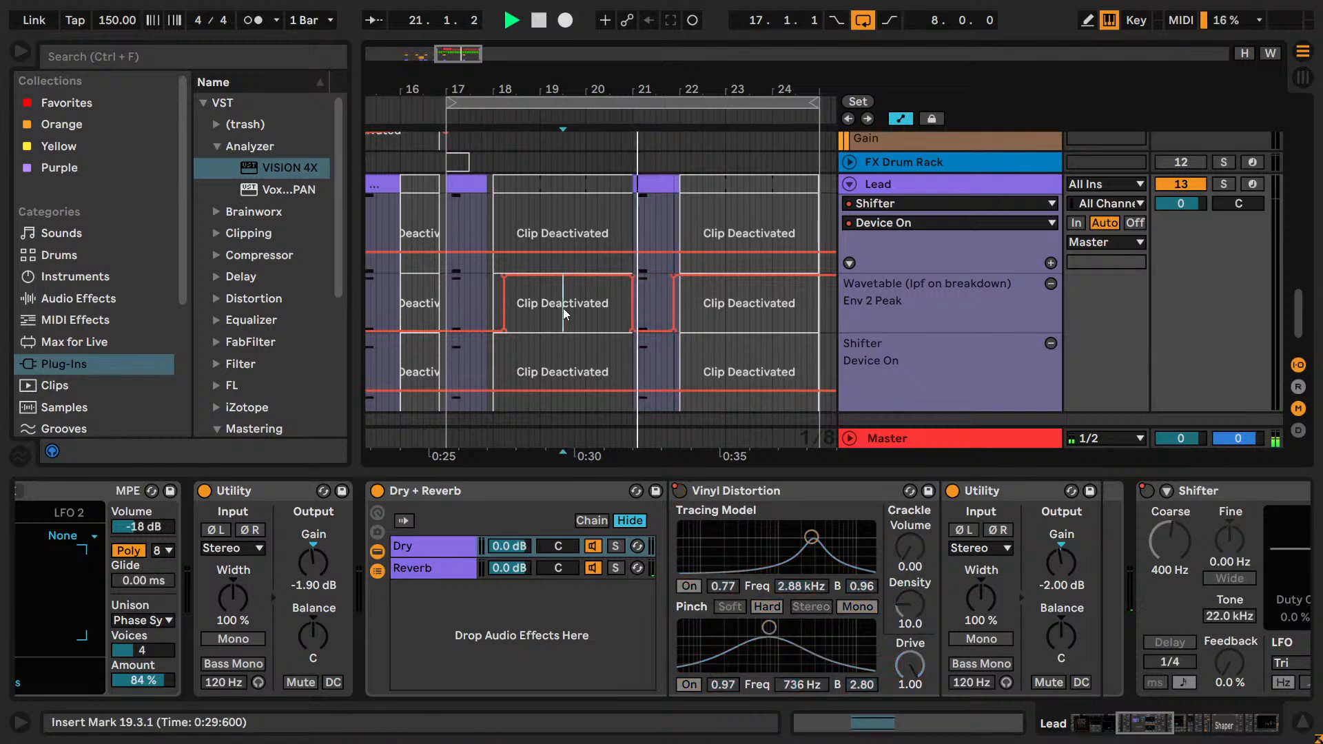
left_click_drag(647, 182, 639, 183)
left_click(633, 183)
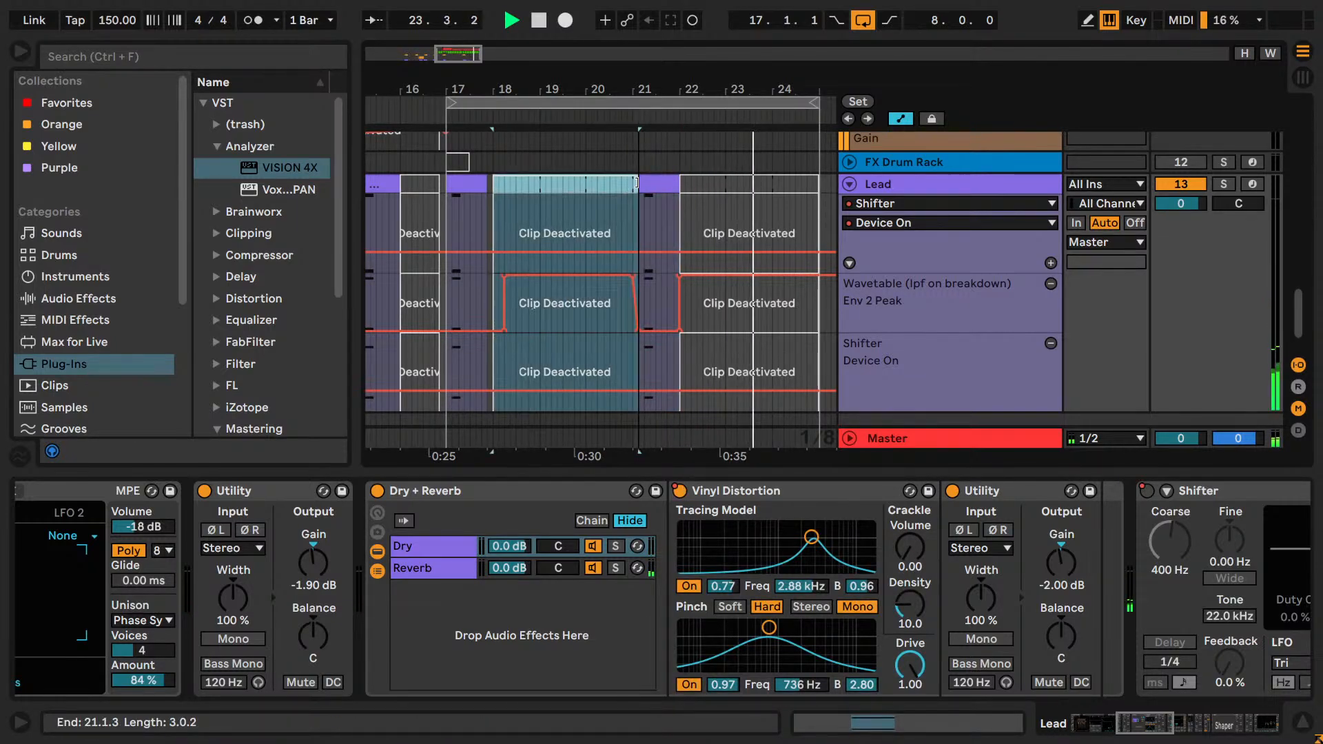
Flatten the Lead's Wavetable Env 2 Peak automation to 0.0 % from bar 18 onward, removing the remaining rise in bar 23.
key("b")
left_click_drag(494, 324, 742, 352)
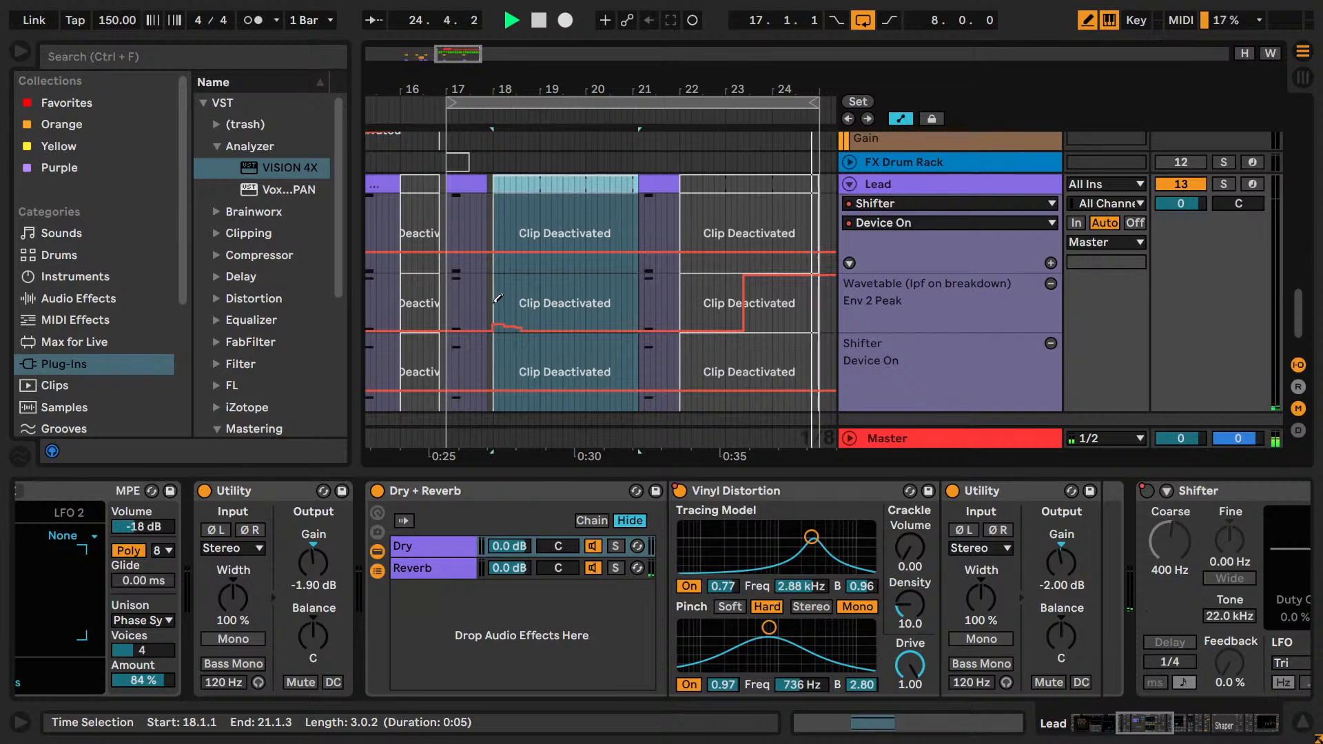
key("b")
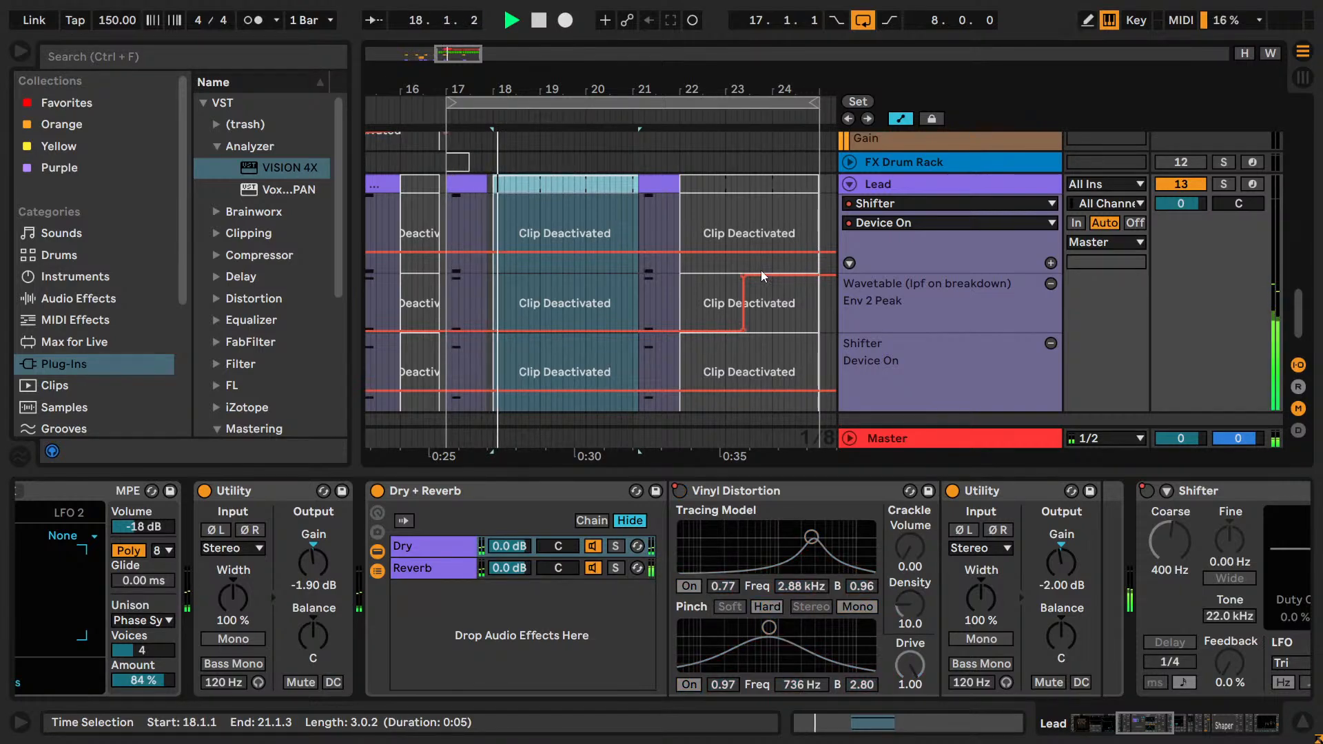
left_click(744, 277)
scroll(759, 317, "down", 1)
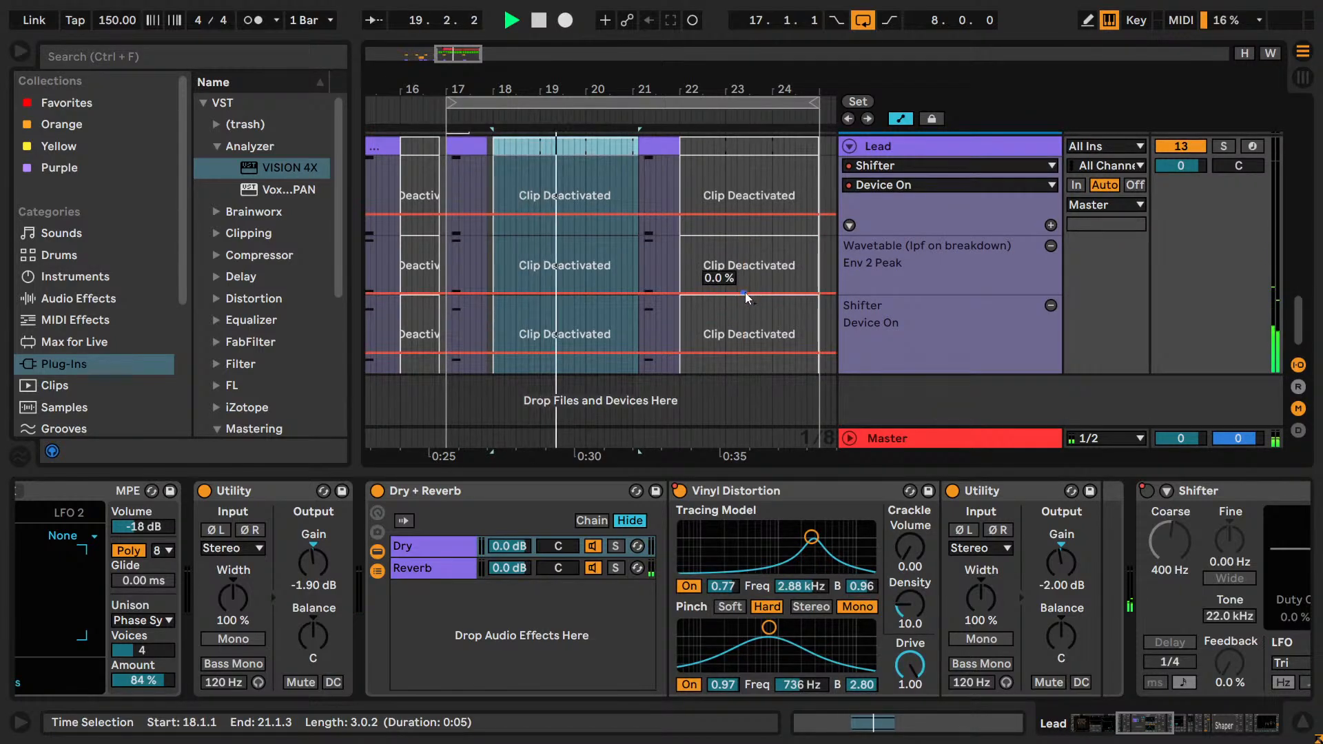
Audition the edited Lead over the drop, and move the eight-bar loop to span 9.1.1 to 17.1.1.
scroll(654, 275, "up", 1)
left_click_drag(464, 59, 449, 29)
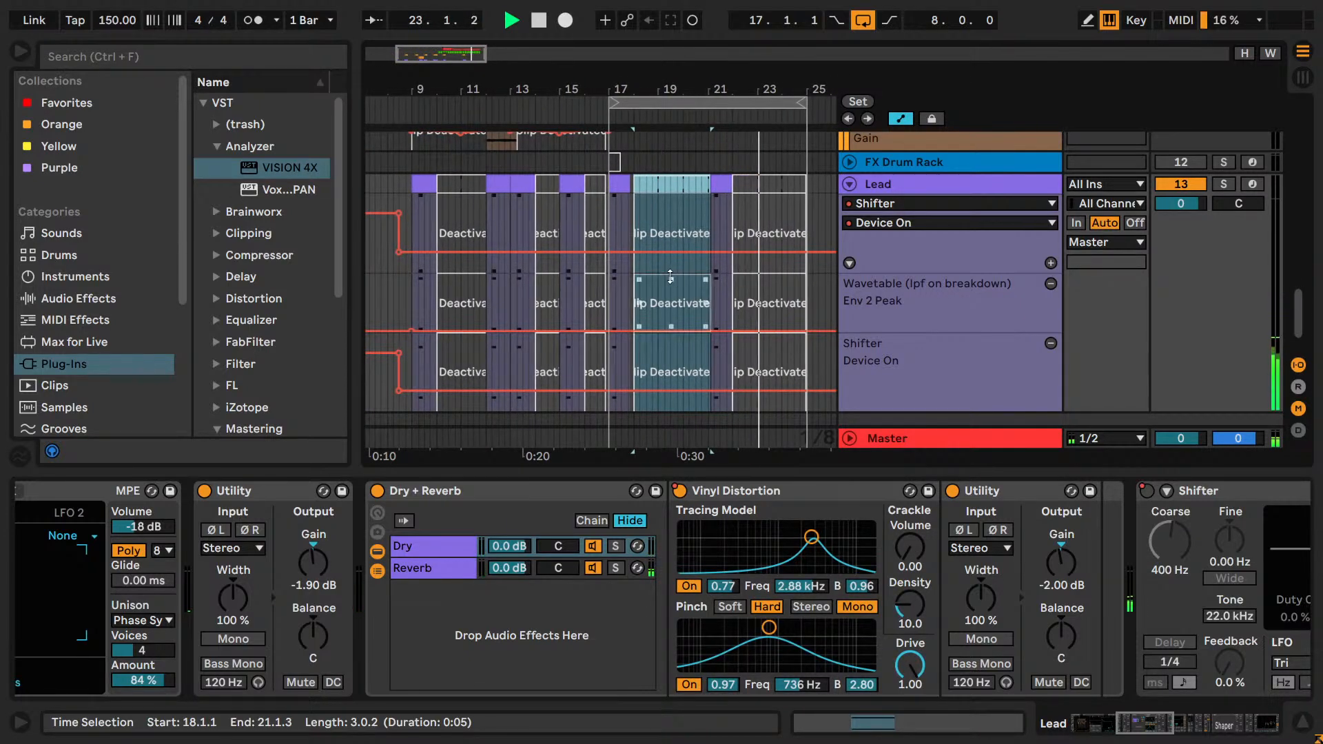
key("space")
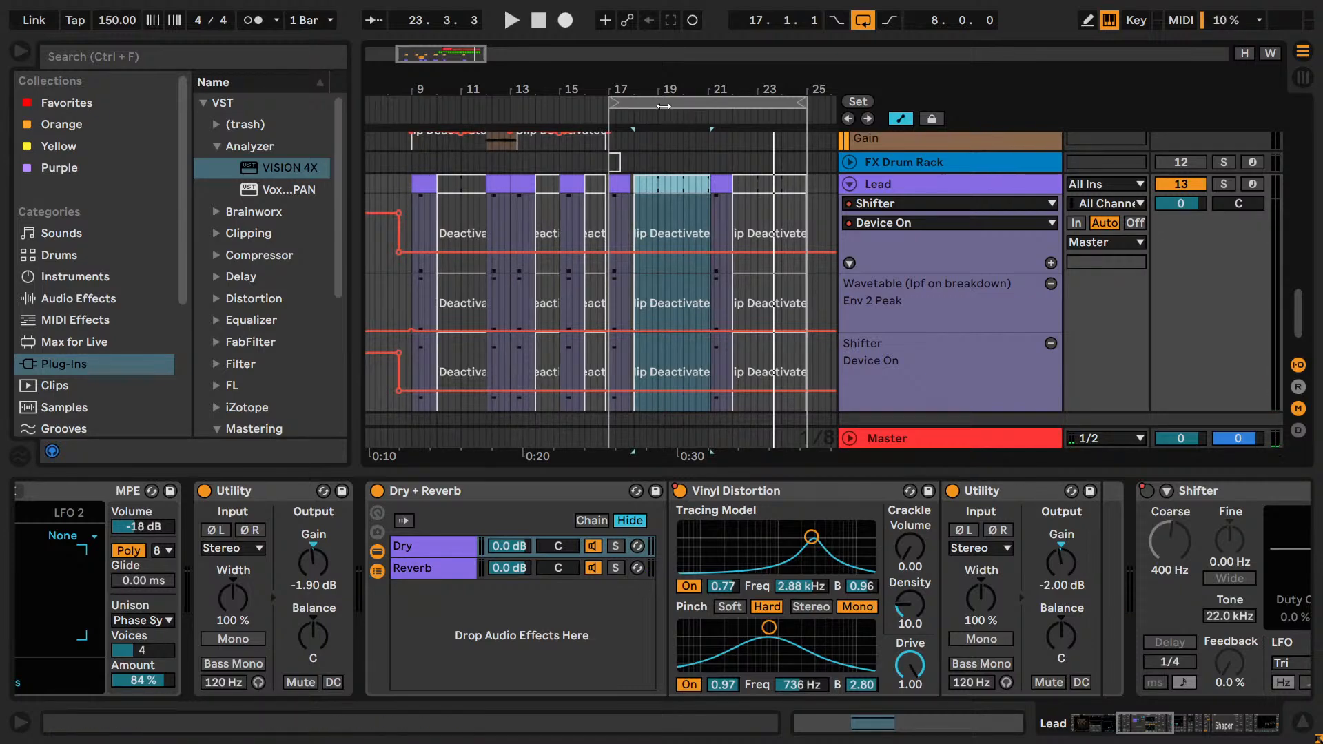
left_click_drag(674, 107, 471, 108)
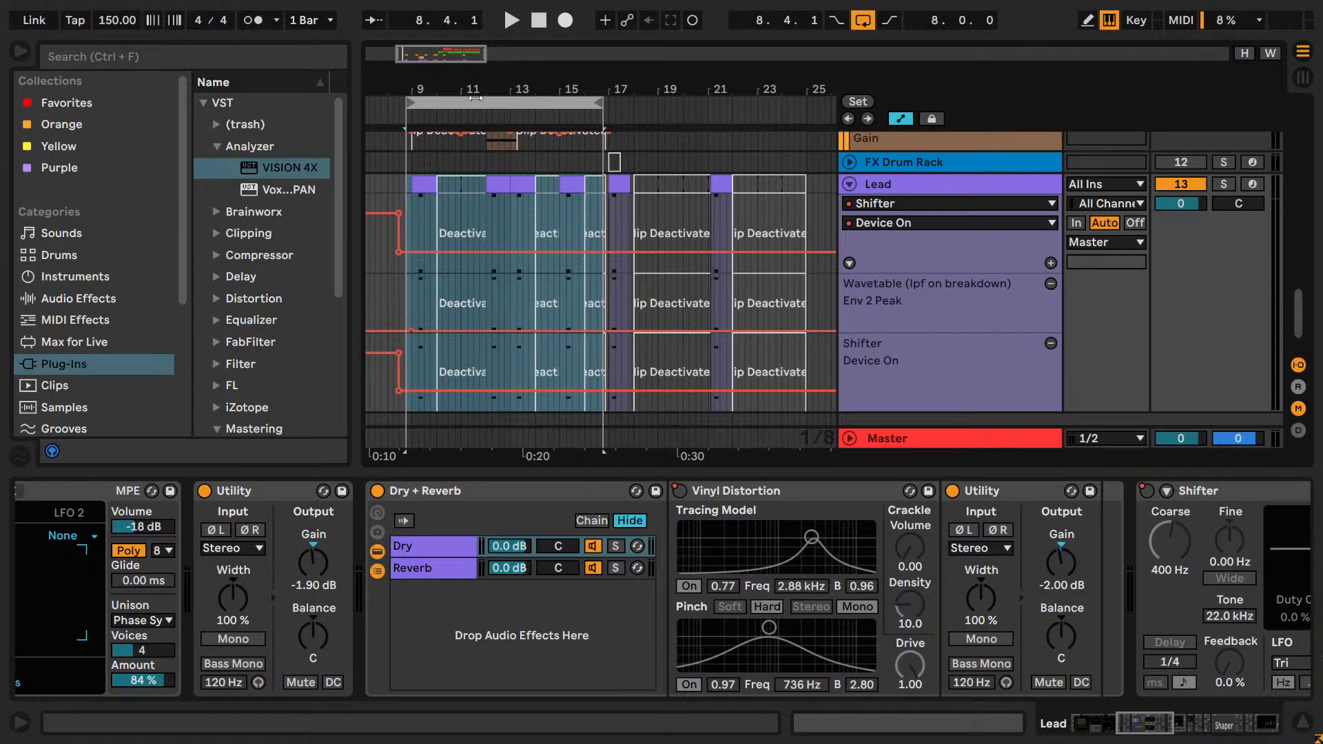
left_click_drag(475, 98, 486, 101)
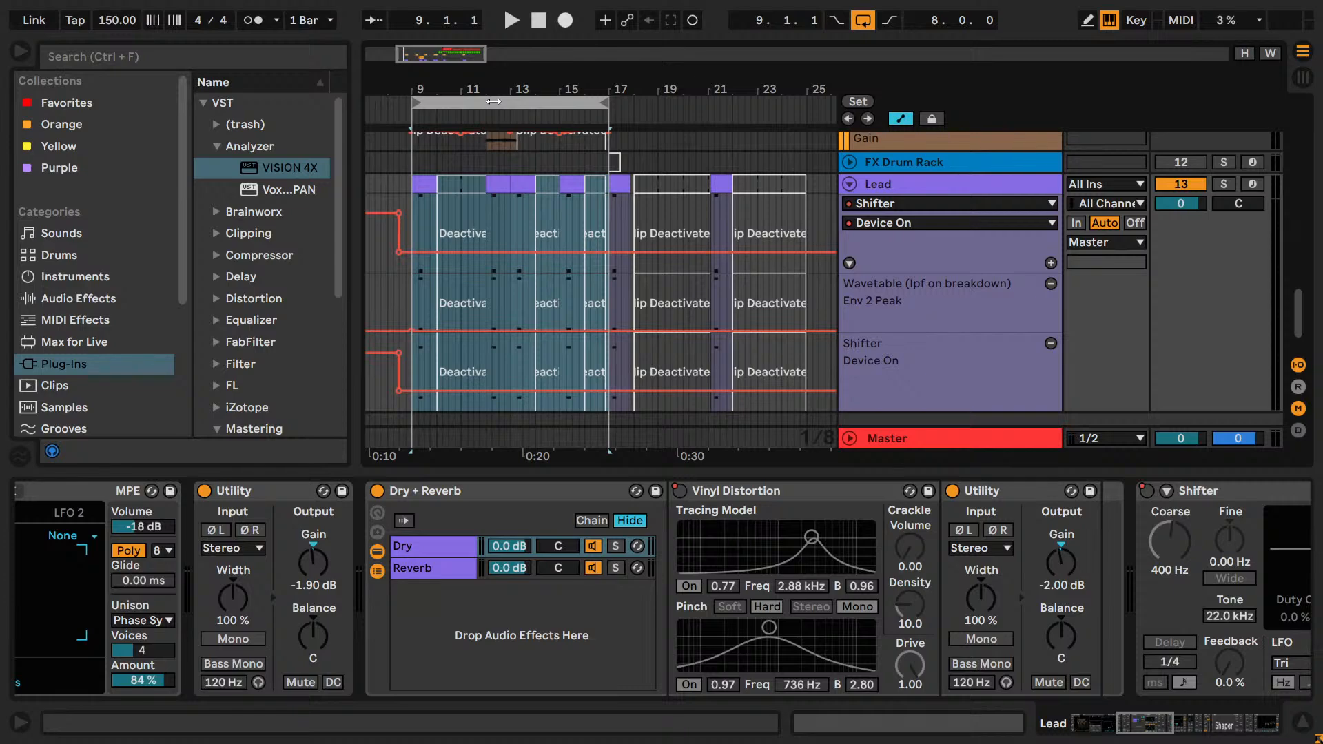
Reactivate the deactivated clips from 9.1.1 to 12.1.1 on both Pad export (+12) and Pad export (-12), and play the section.
scroll(510, 227, "up", 3)
scroll(507, 221, "up", 2)
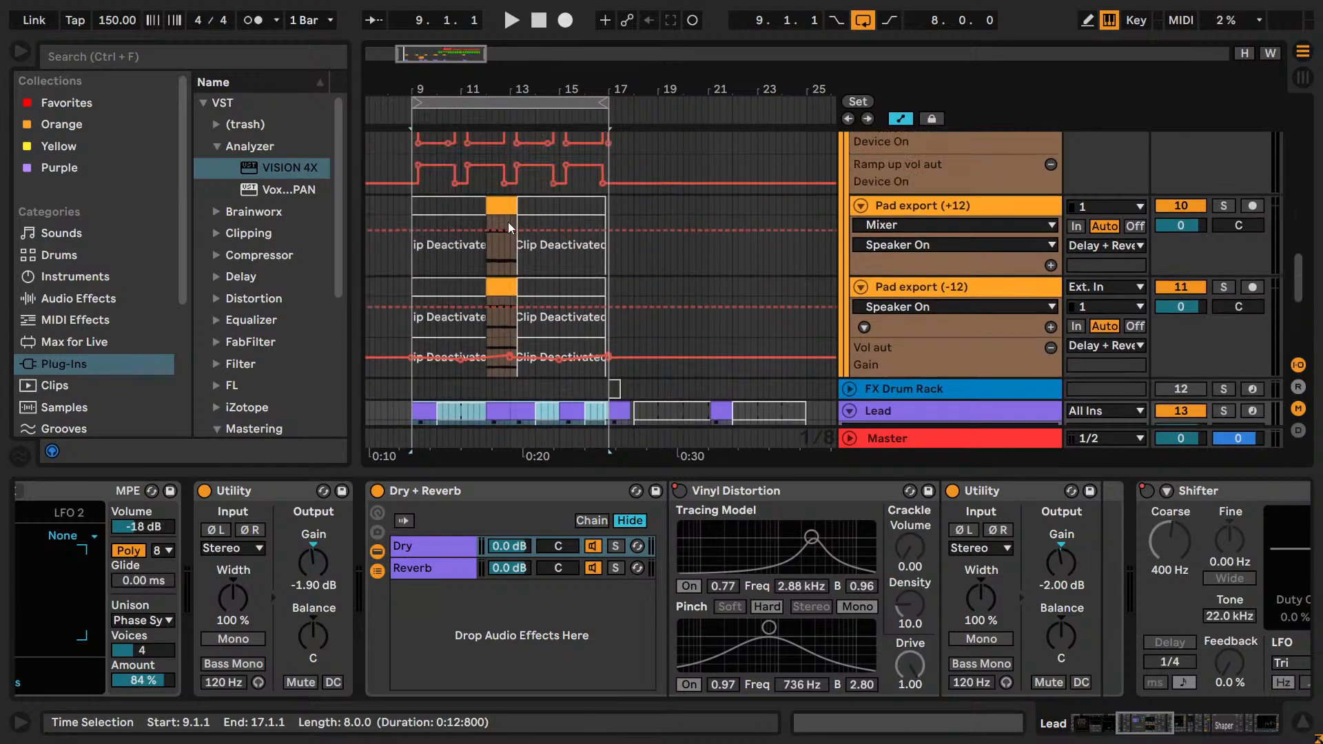
scroll(507, 222, "up", 5)
scroll(507, 222, "down", 5)
left_click(453, 168)
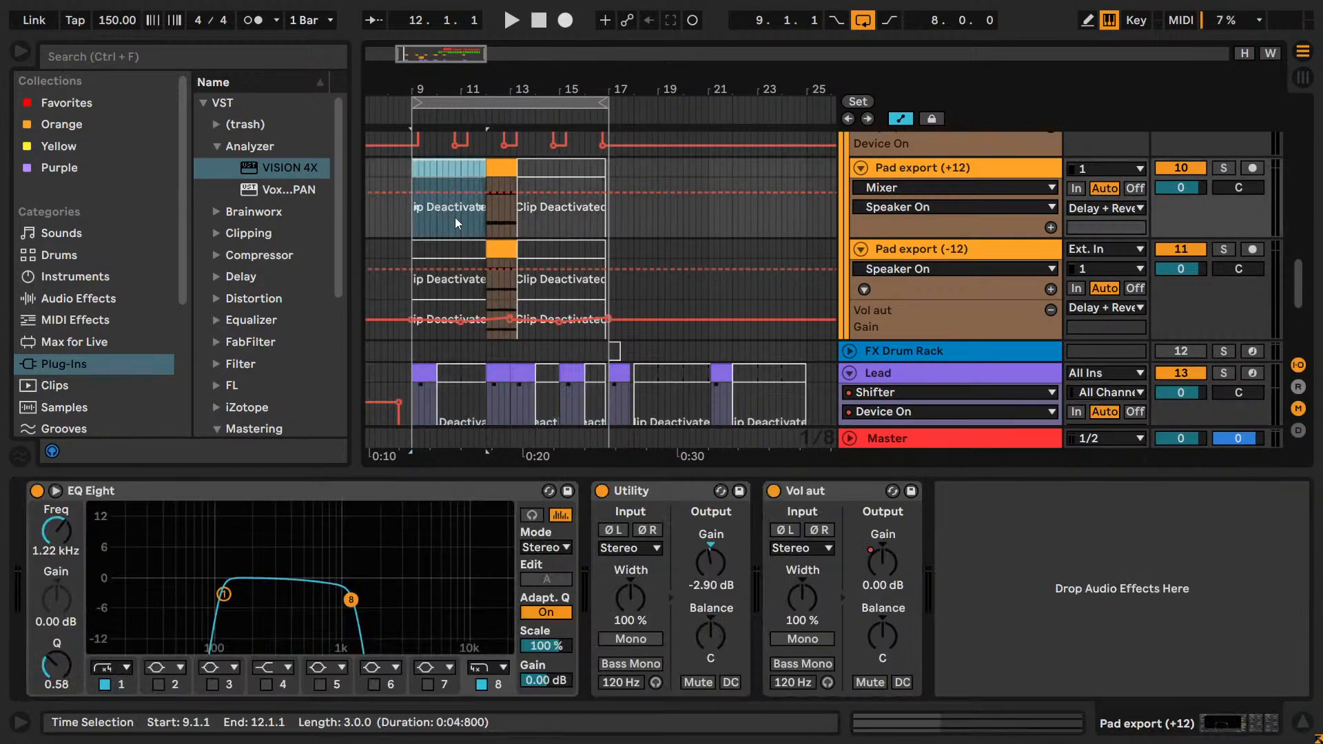
key("0")
left_click(457, 246)
key("0")
key("space")
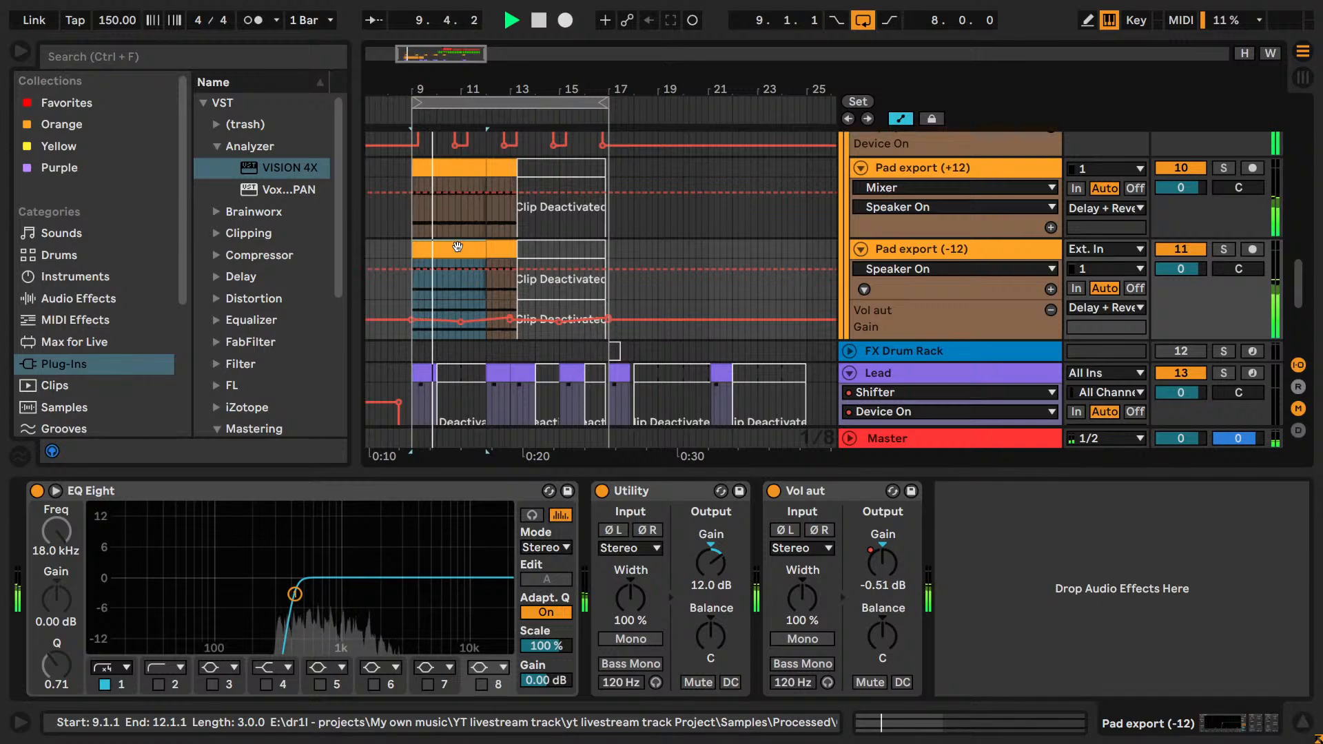
Try activating the clips from 13.2.1 to 16.4.3 on both Pad export tracks during playback, and deactivate them again.
left_click(532, 169)
key("0")
left_click(536, 254)
key("0")
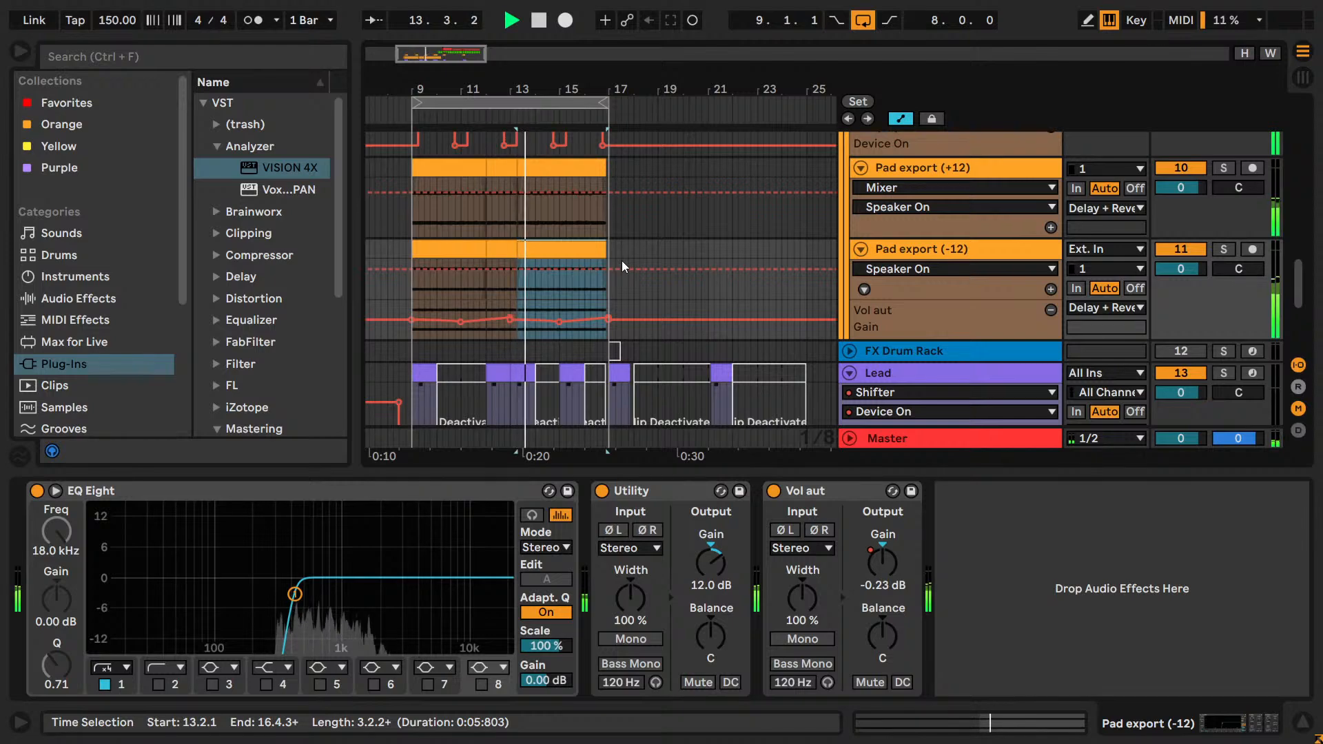
key("0")
left_click(566, 167)
key("0")
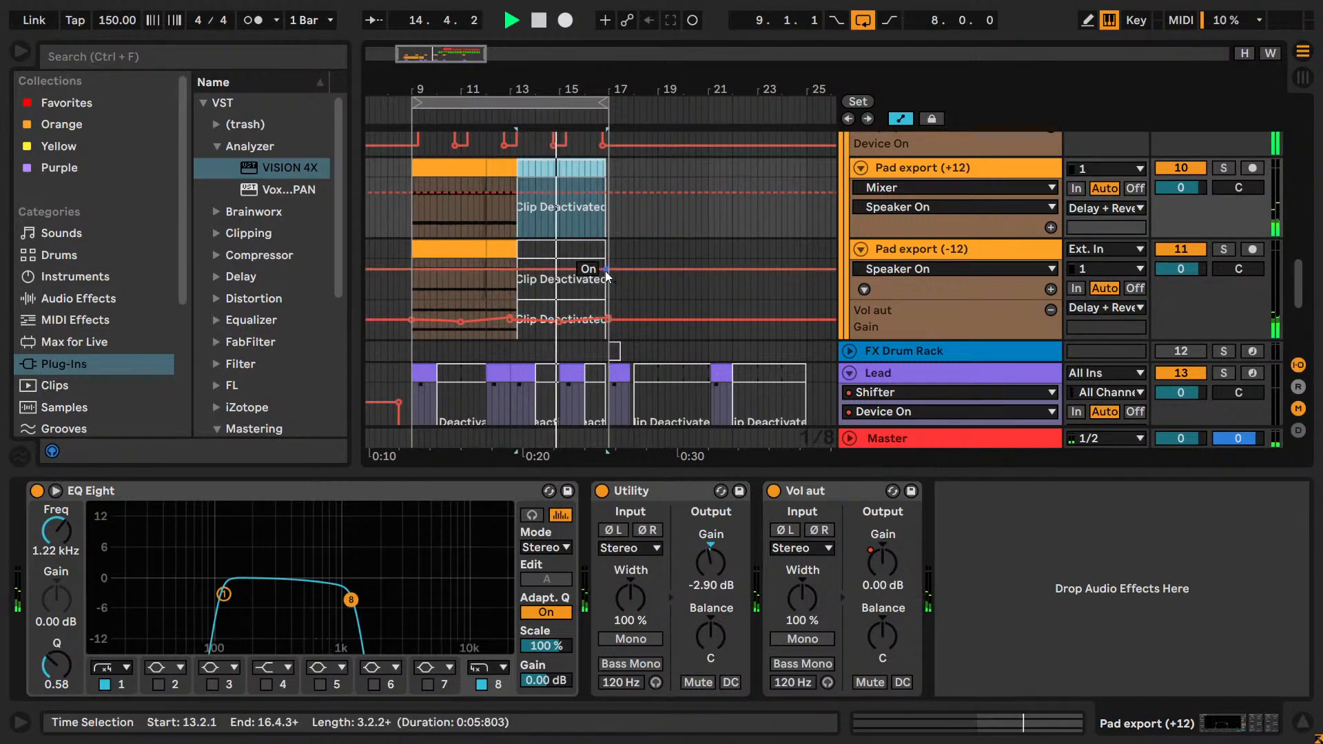
Set the grid to 2 Bars, loop the range from 17.1.1 to 25.1.1 on Pad export (+12), and listen to the drop.
left_click(861, 22)
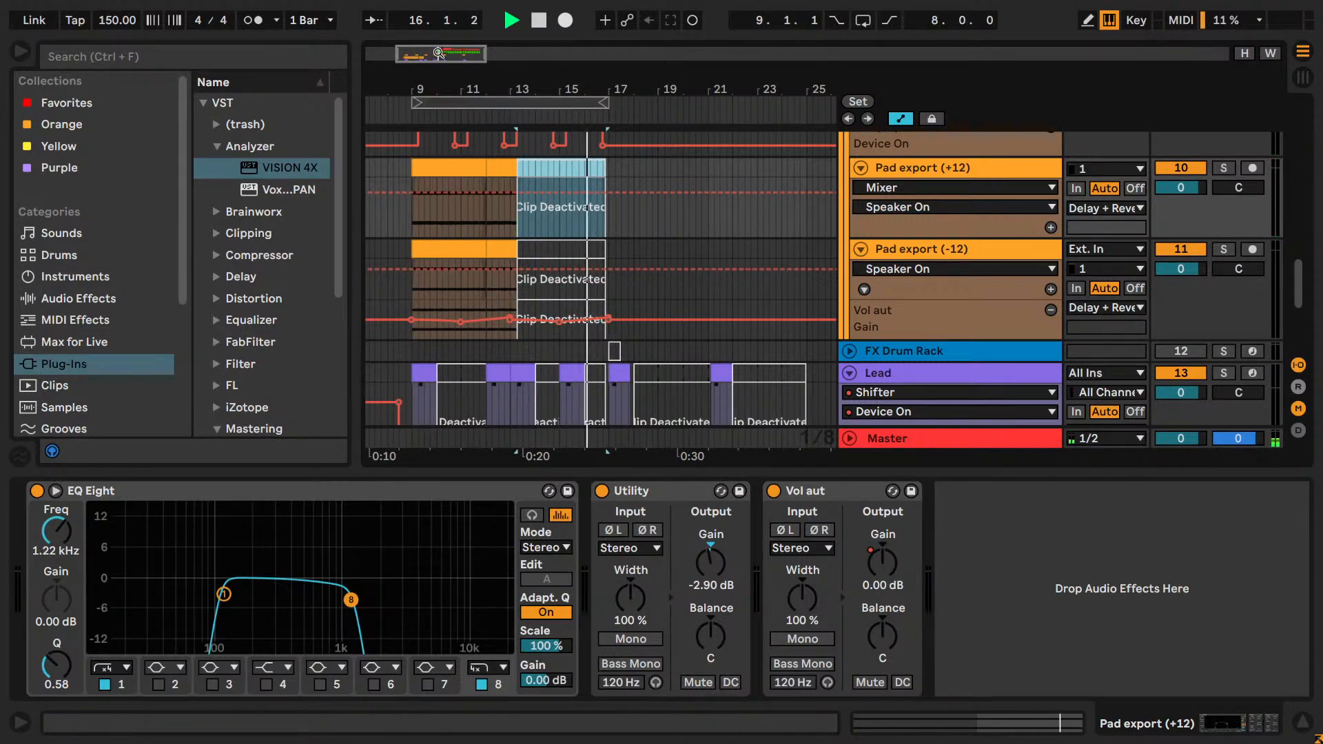
left_click_drag(462, 55, 488, 57)
right_click(529, 226)
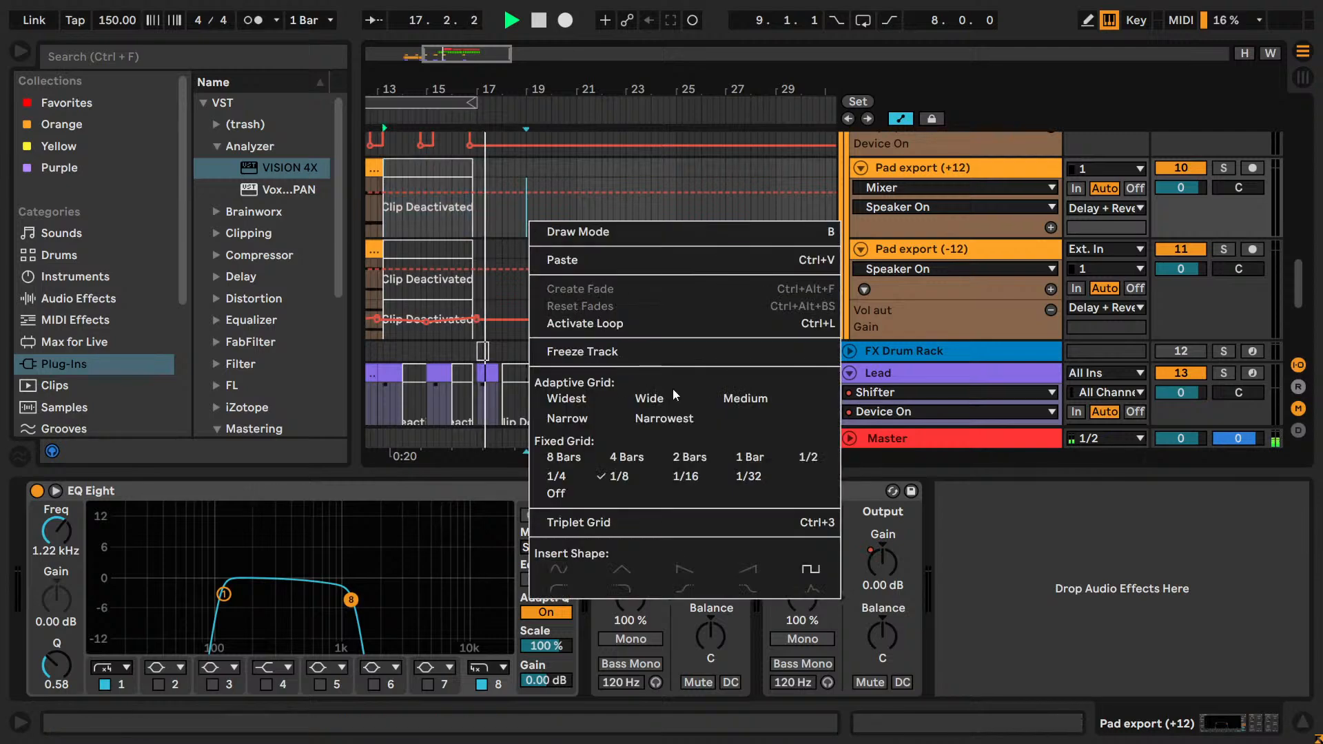
left_click(687, 455)
left_click_drag(483, 223, 668, 218)
key("ctrl+l")
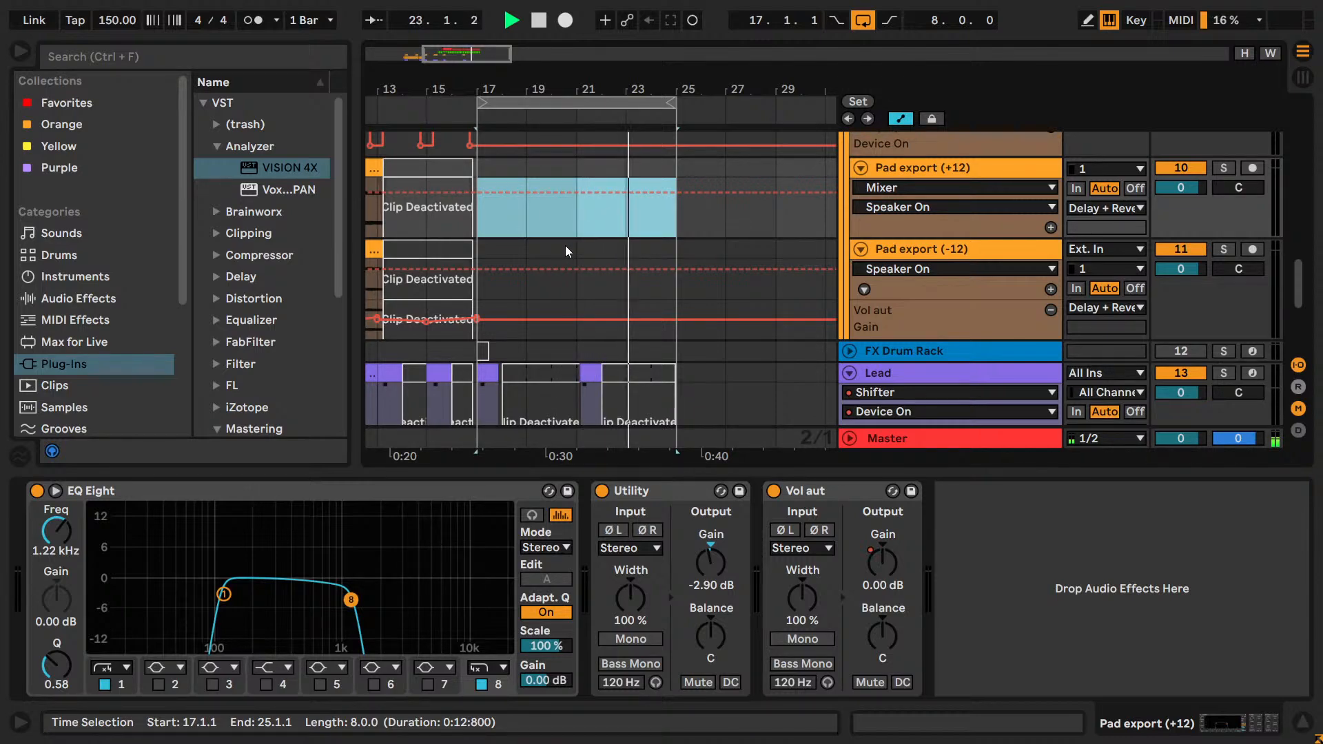
key("space")
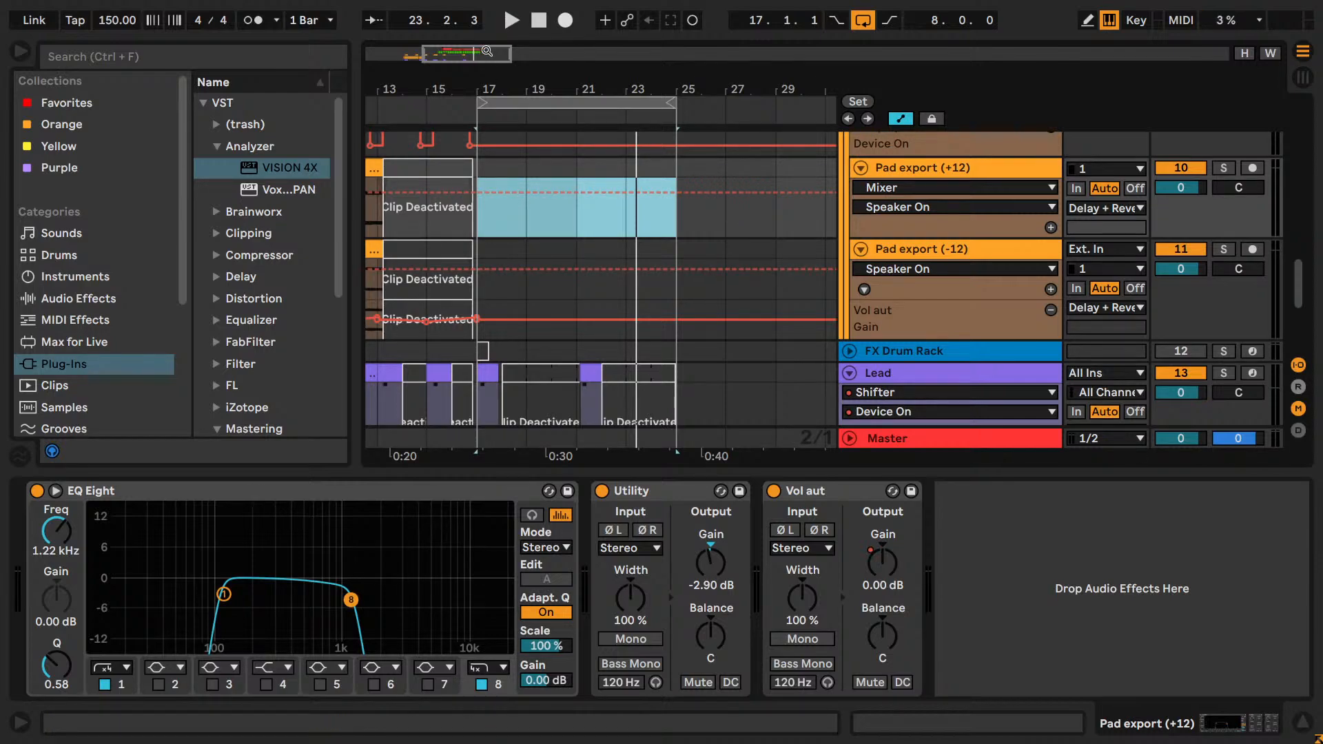
key("space")
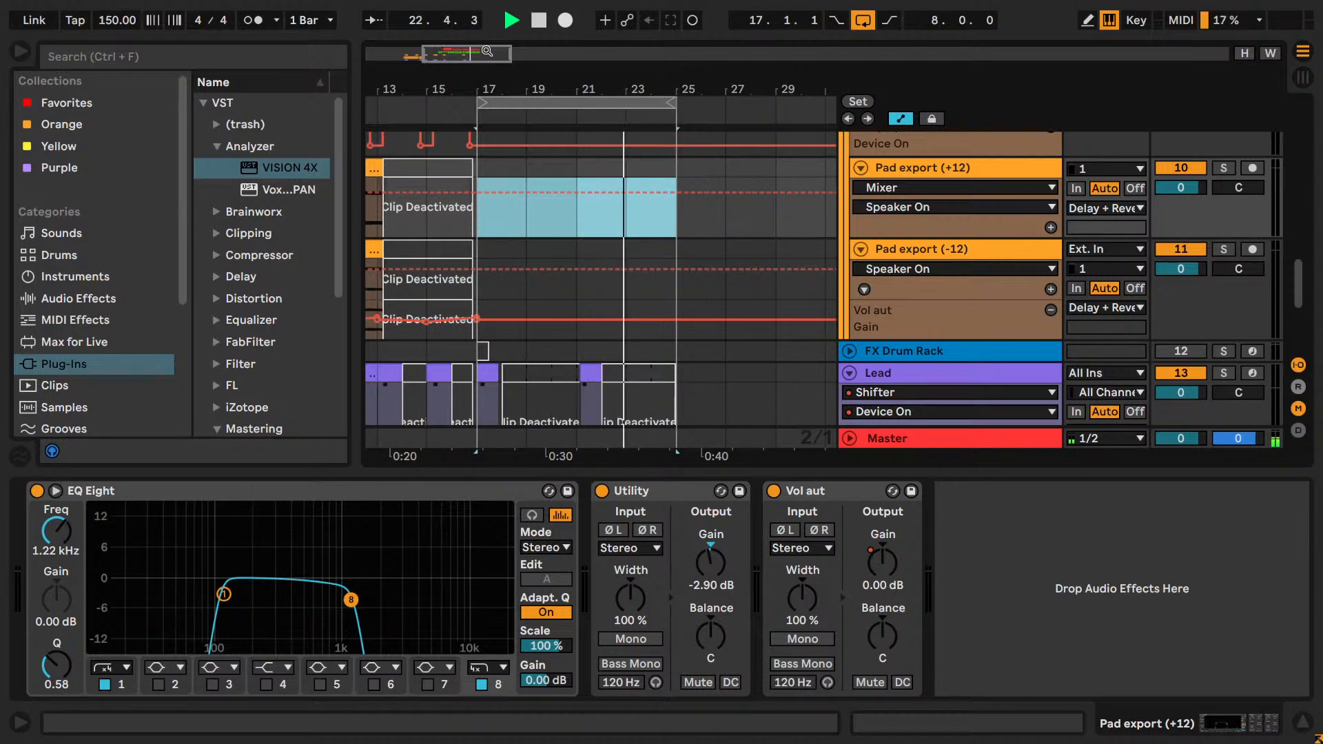
Solo the Lead track and audition its opening hit from bar 17.
scroll(1090, 411, "down", 5)
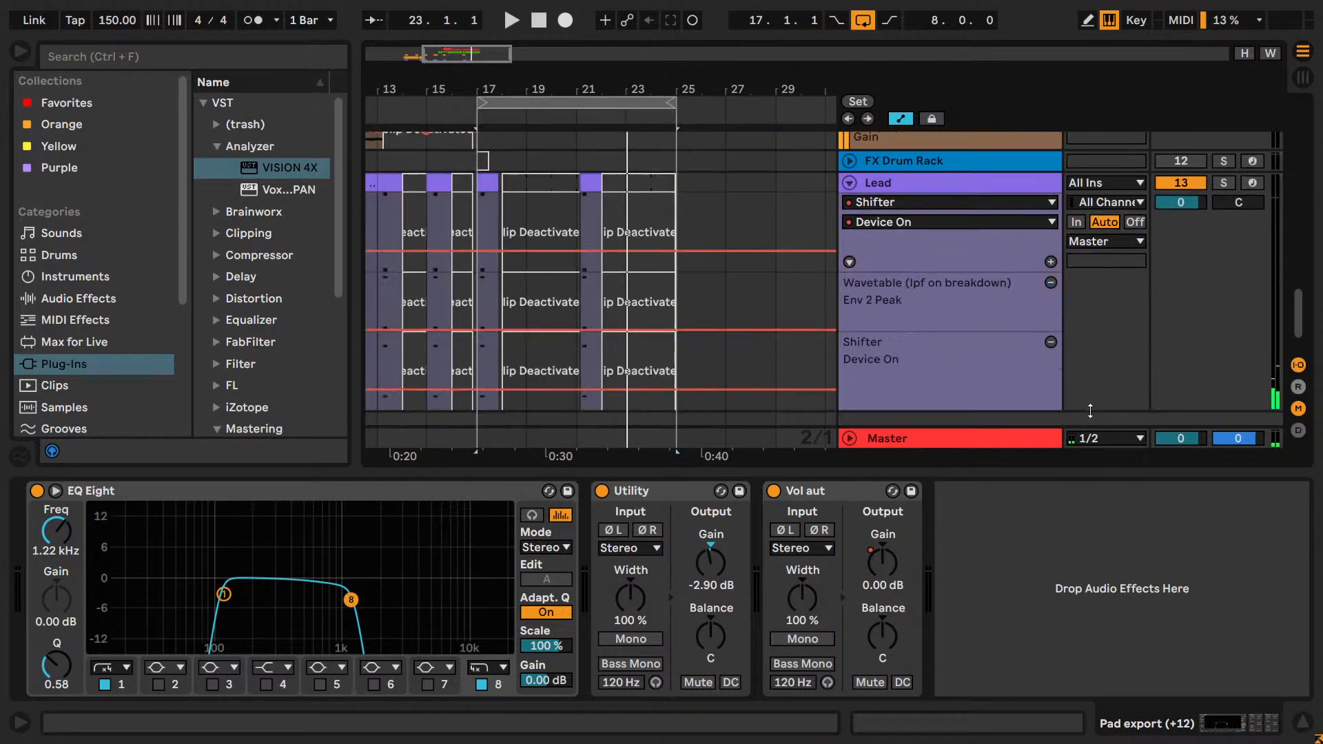
left_click(1224, 183)
key("space")
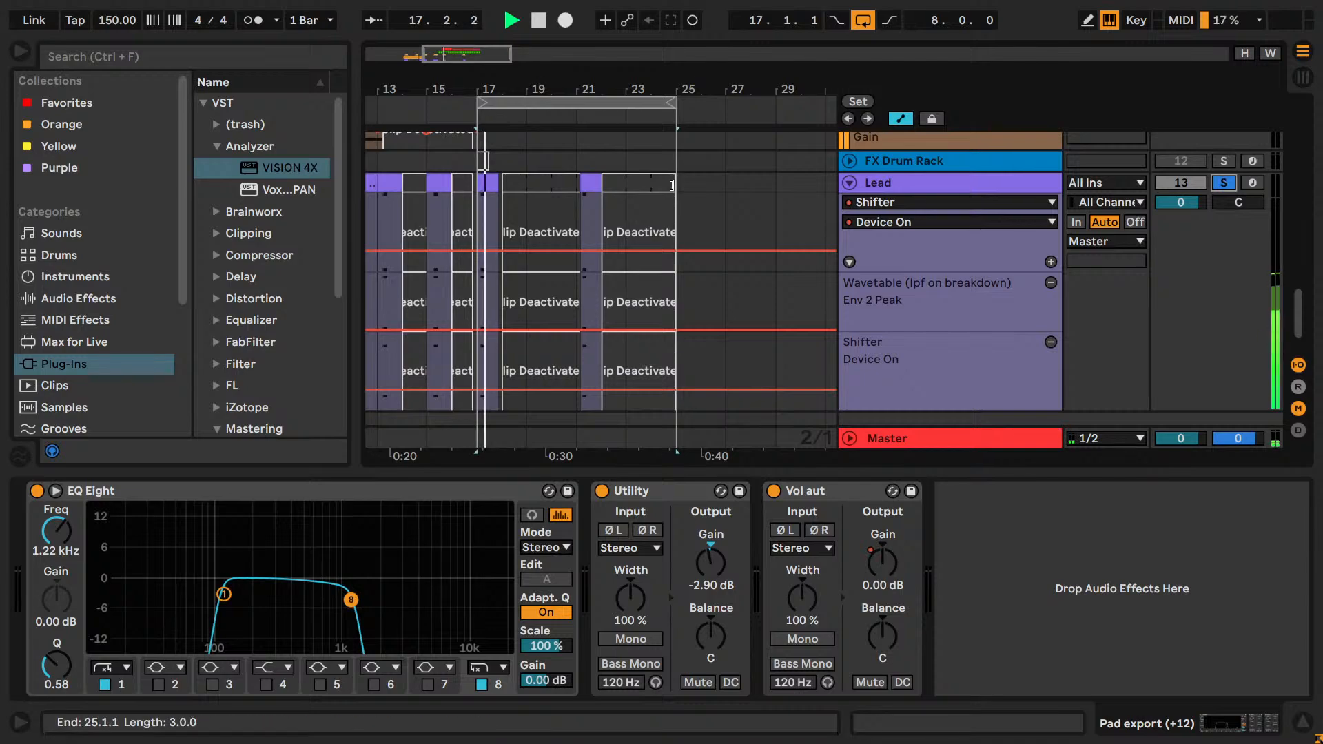
scroll(522, 249, "down", 1)
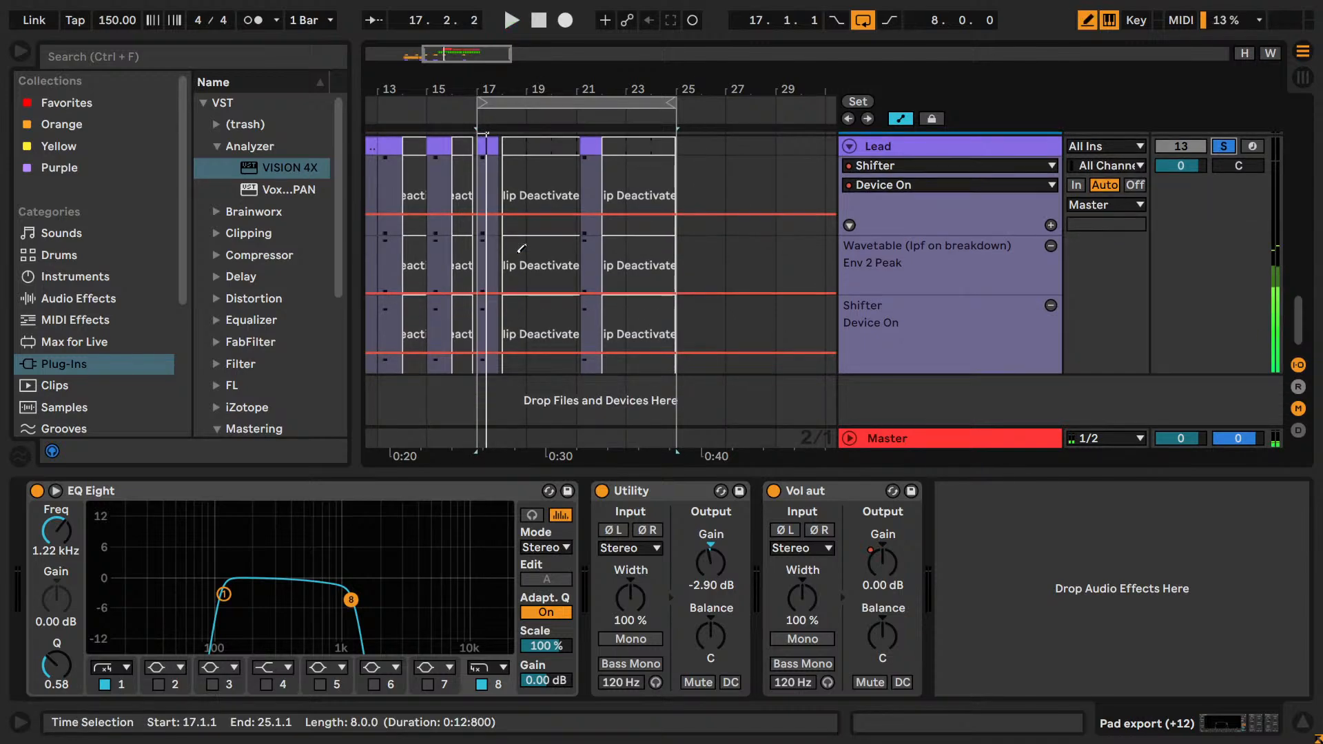
left_click(499, 308)
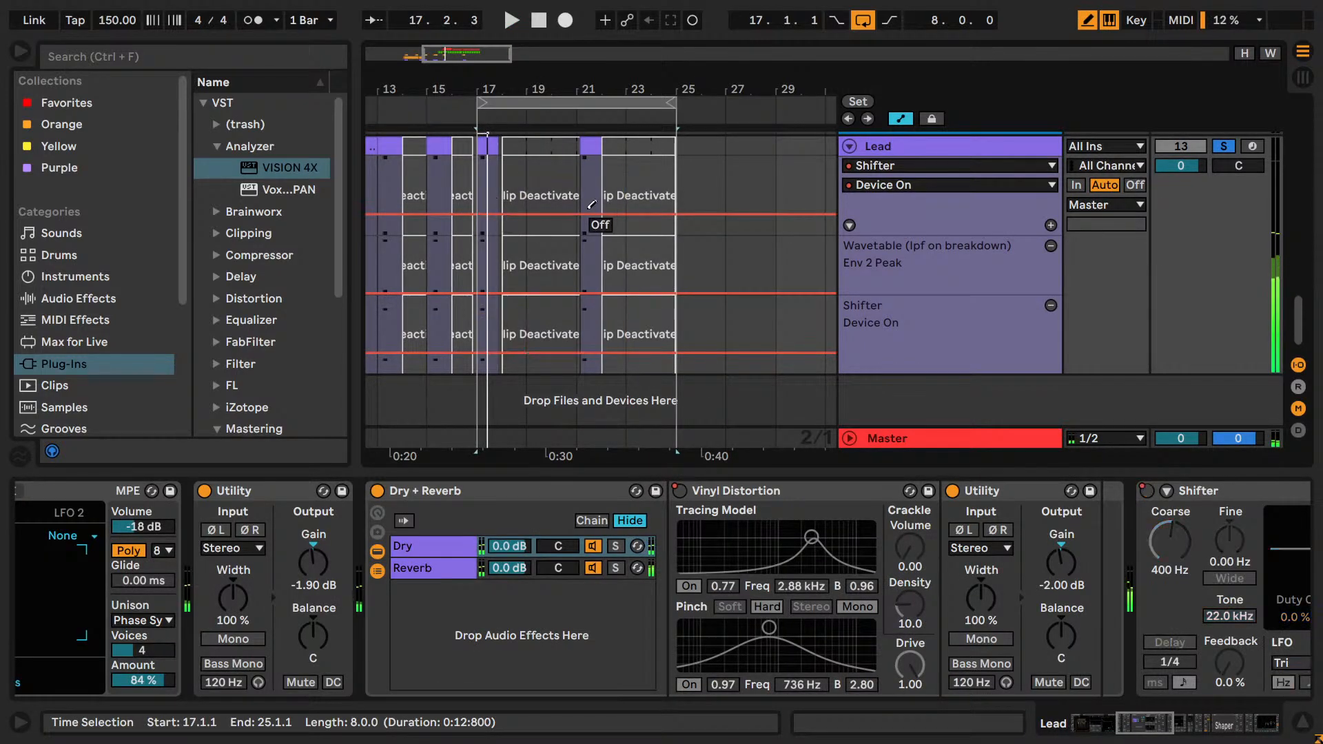
key("space")
key("space")
key("space")
Try raising the Lead's Env 2 Peak automation from bar 17 to bar 23, and listen with the Lead unsoloed.
mouse_move(495, 243)
left_mouse_down()
mouse_move(577, 242)
mouse_move(434, 234)
left_mouse_up()
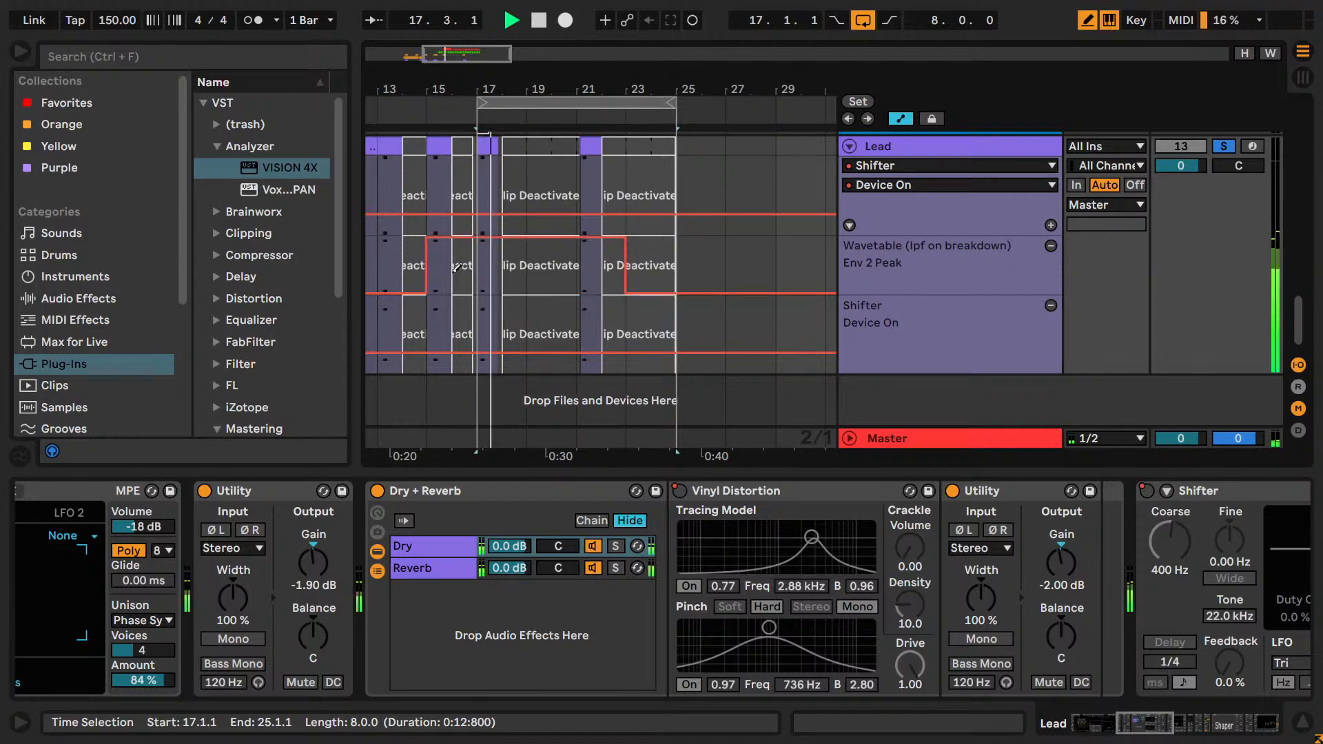
left_click_drag(452, 278, 451, 296)
key("space")
key("space")
left_click(1216, 150)
key("space")
key("space")
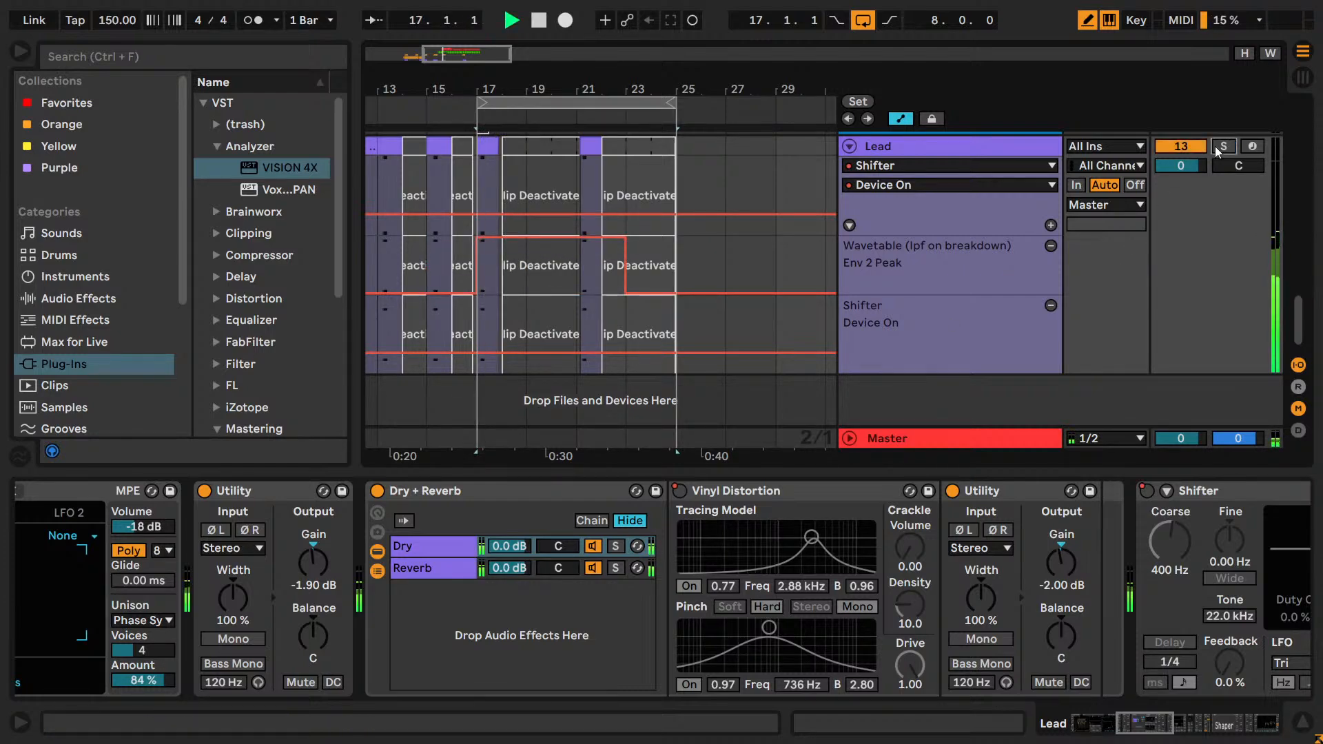
key("space")
left_click(445, 176)
key("space")
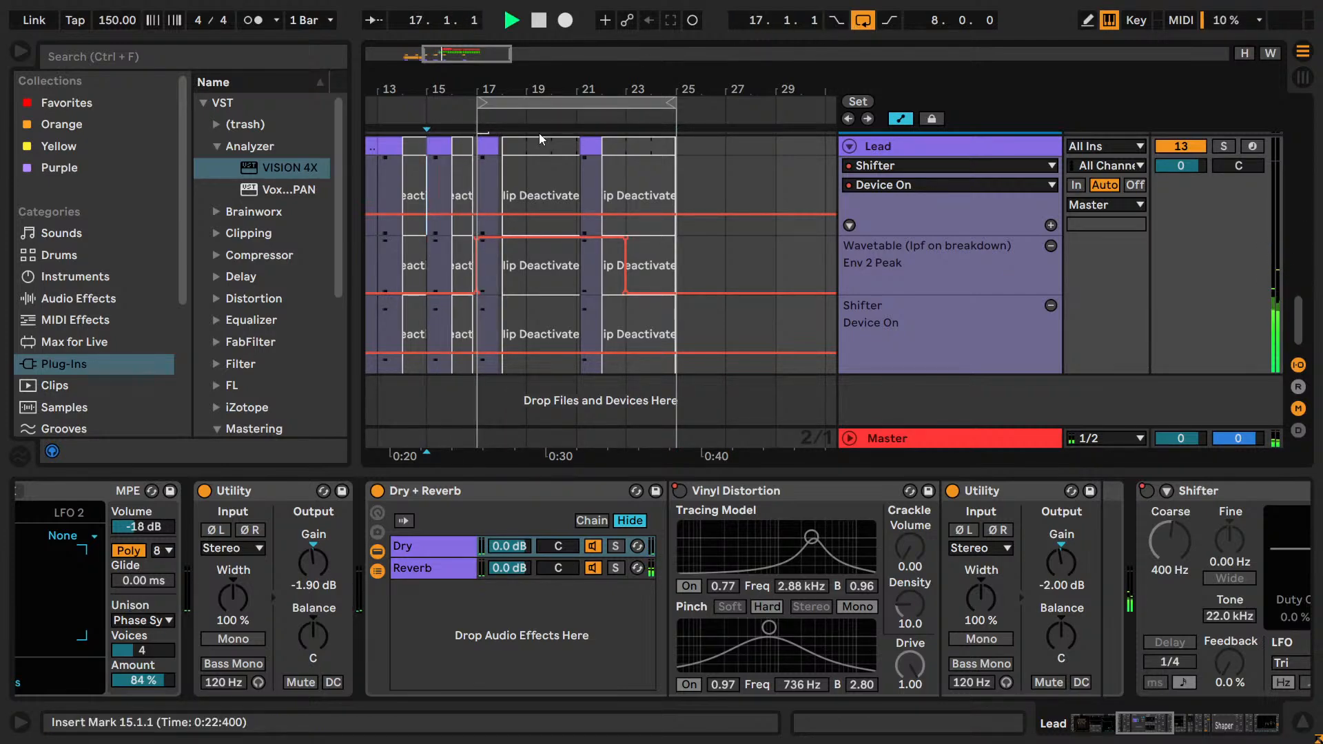
Set the fixed grid to 1/4 and flatten the Lead's Env 2 Peak automation across bars 17 to 25.
scroll(476, 200, "up", 2)
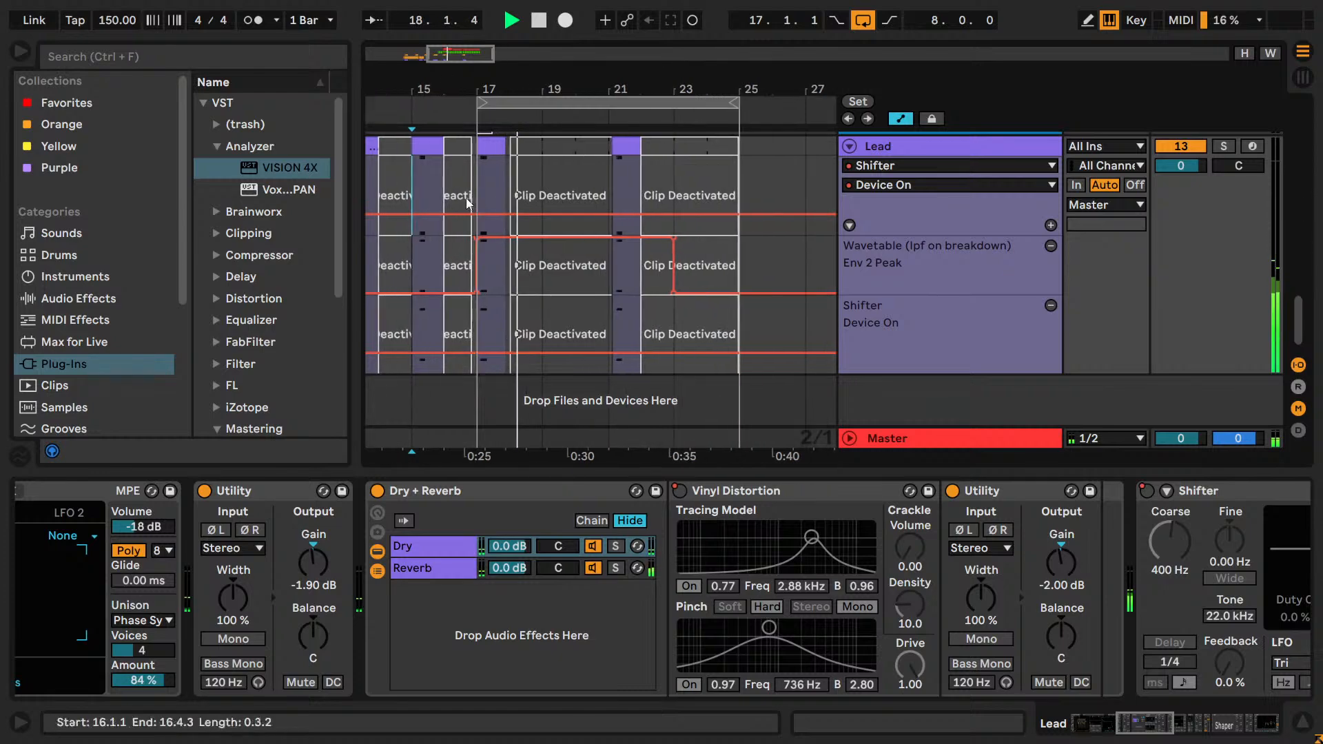
key("b")
right_click(512, 295)
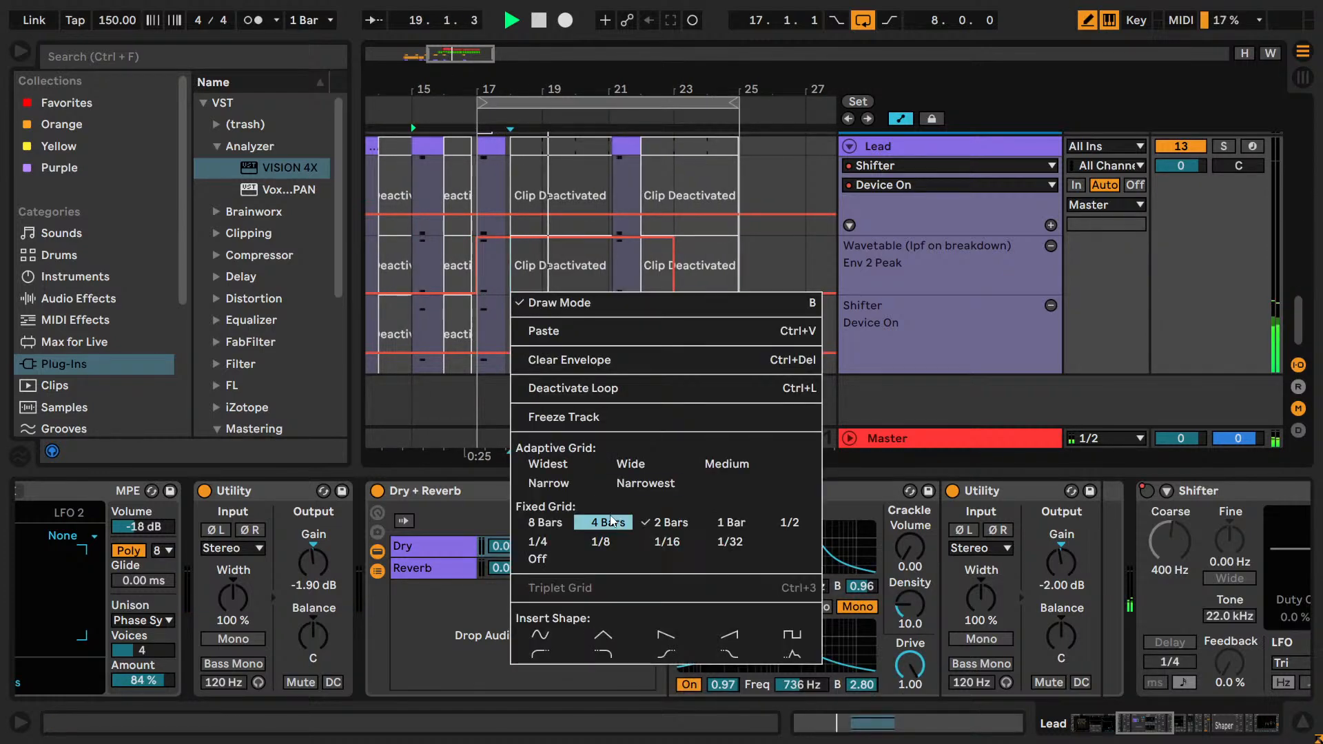
left_click(578, 542)
scroll(579, 275, "down", 1)
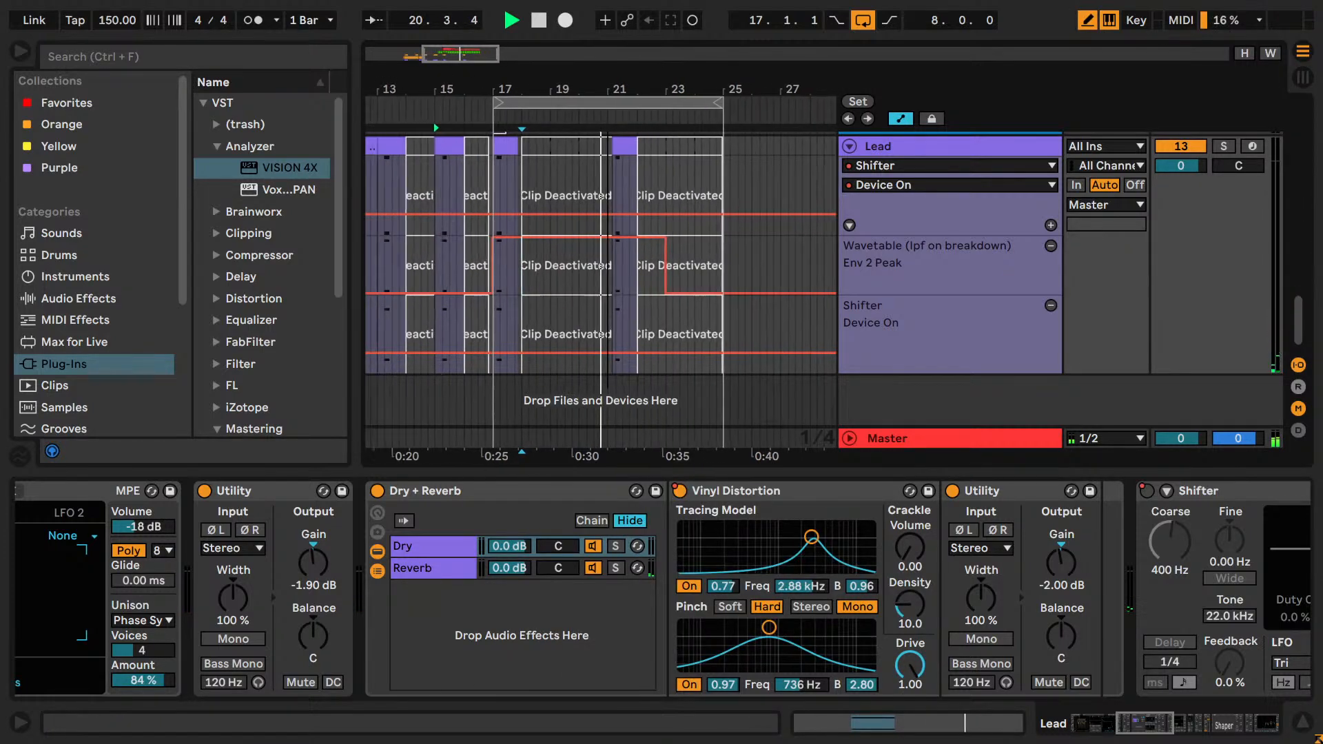
scroll(586, 279, "down", 1)
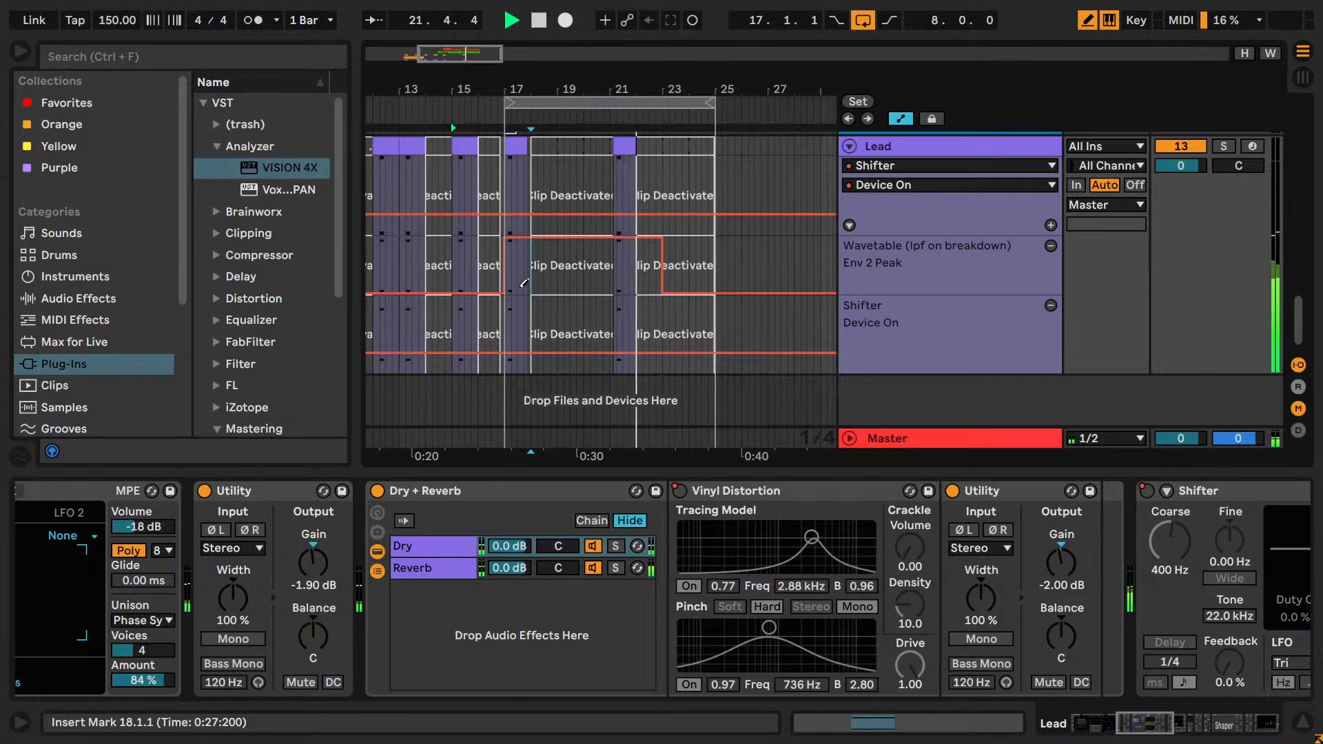
mouse_move(524, 282)
left_mouse_down()
mouse_move(595, 320)
mouse_move(741, 287)
left_mouse_up()
Select the looped range from 17.1.1 to 25.1.1, listen to the start of the drop, and save the project.
key("space")
left_click(597, 106)
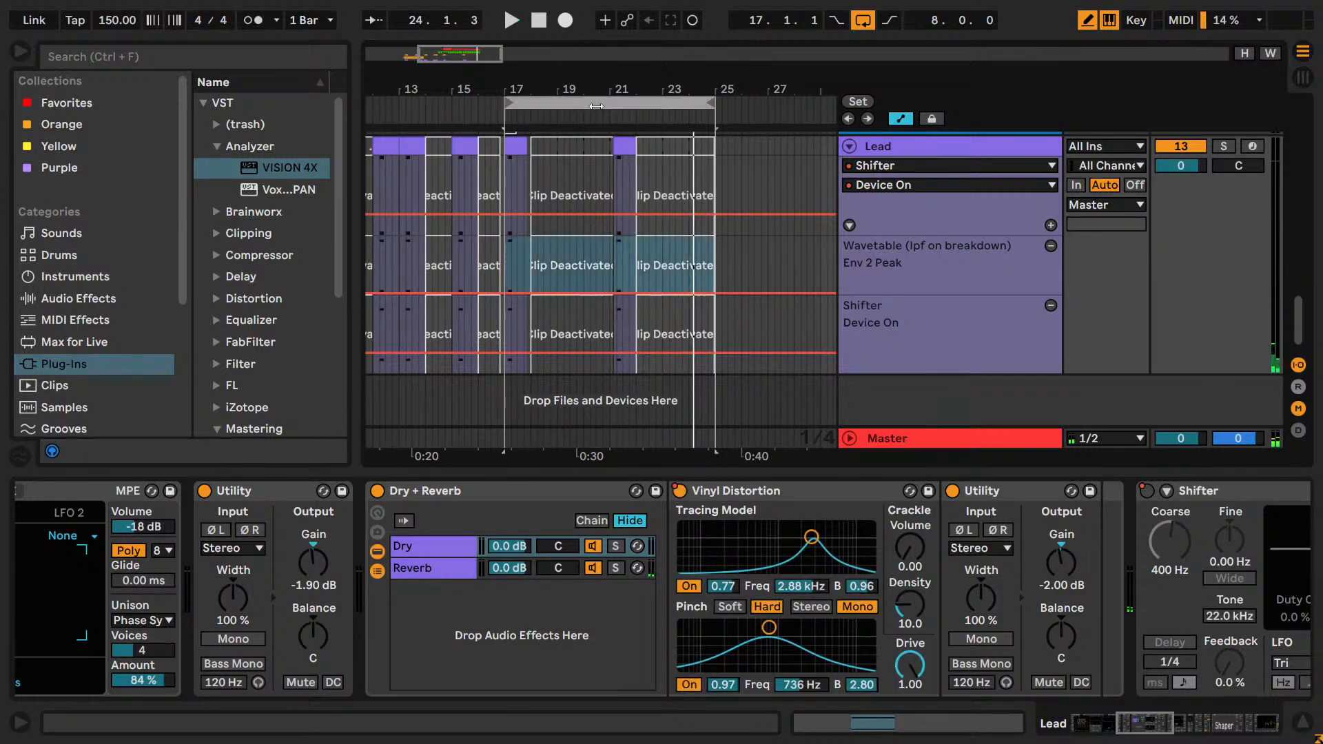
key("space")
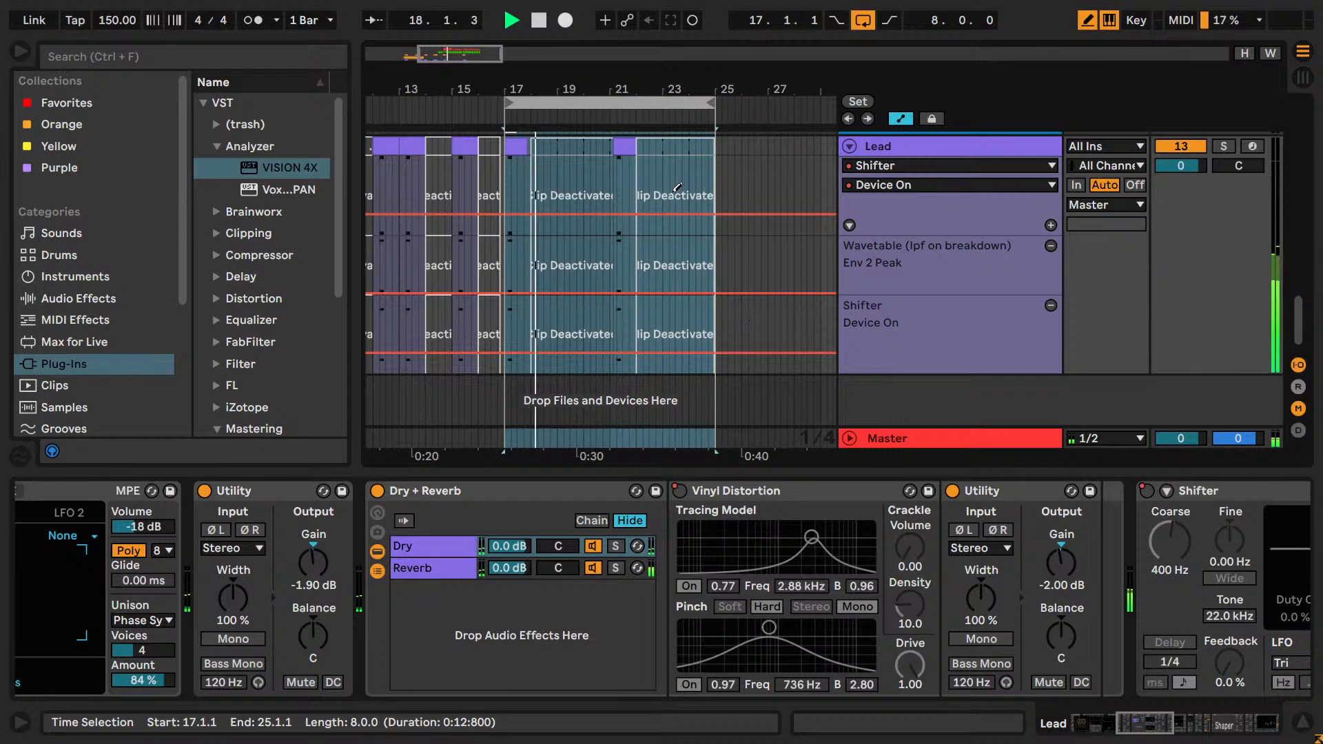
key("space")
key("ctrl+s")
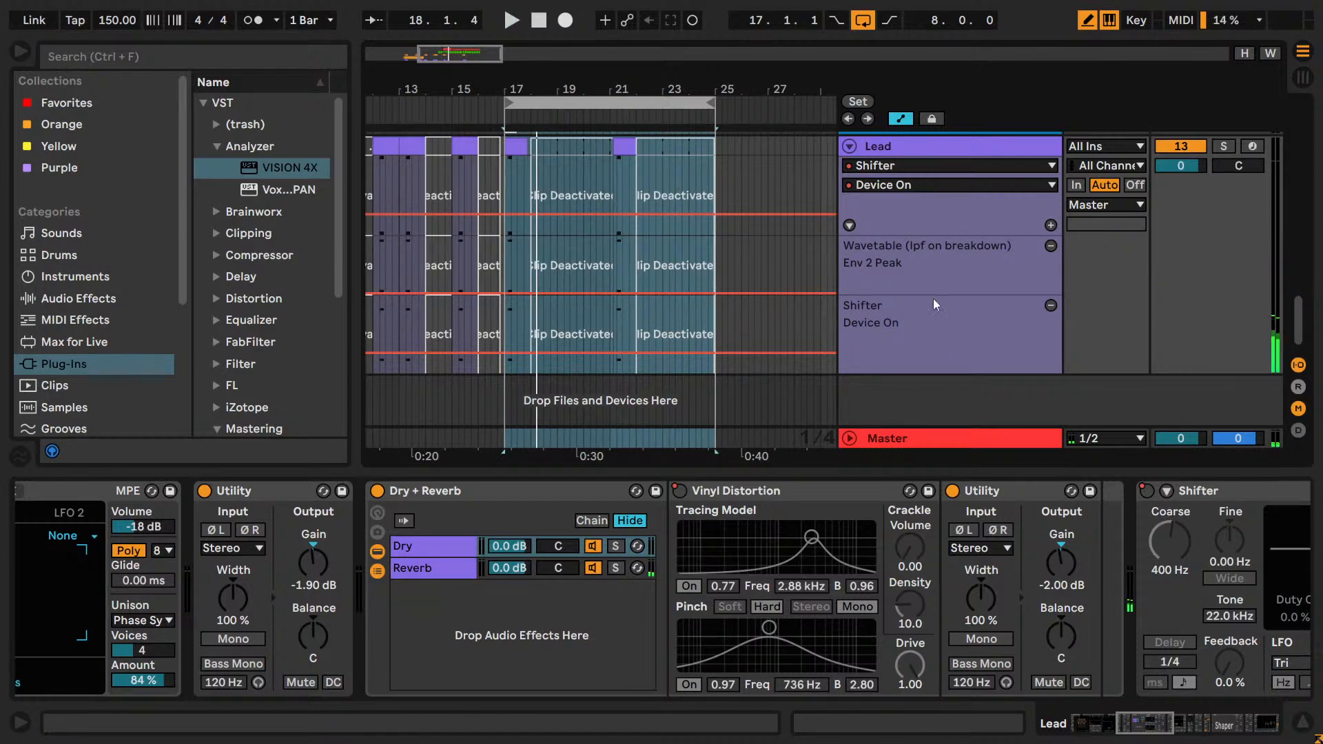
Reduce the heights of the Lead's main lane and its Env 2 Peak and Shifter Device On automation lanes.
left_click_drag(943, 296, 947, 274)
left_click_drag(957, 354, 973, 339)
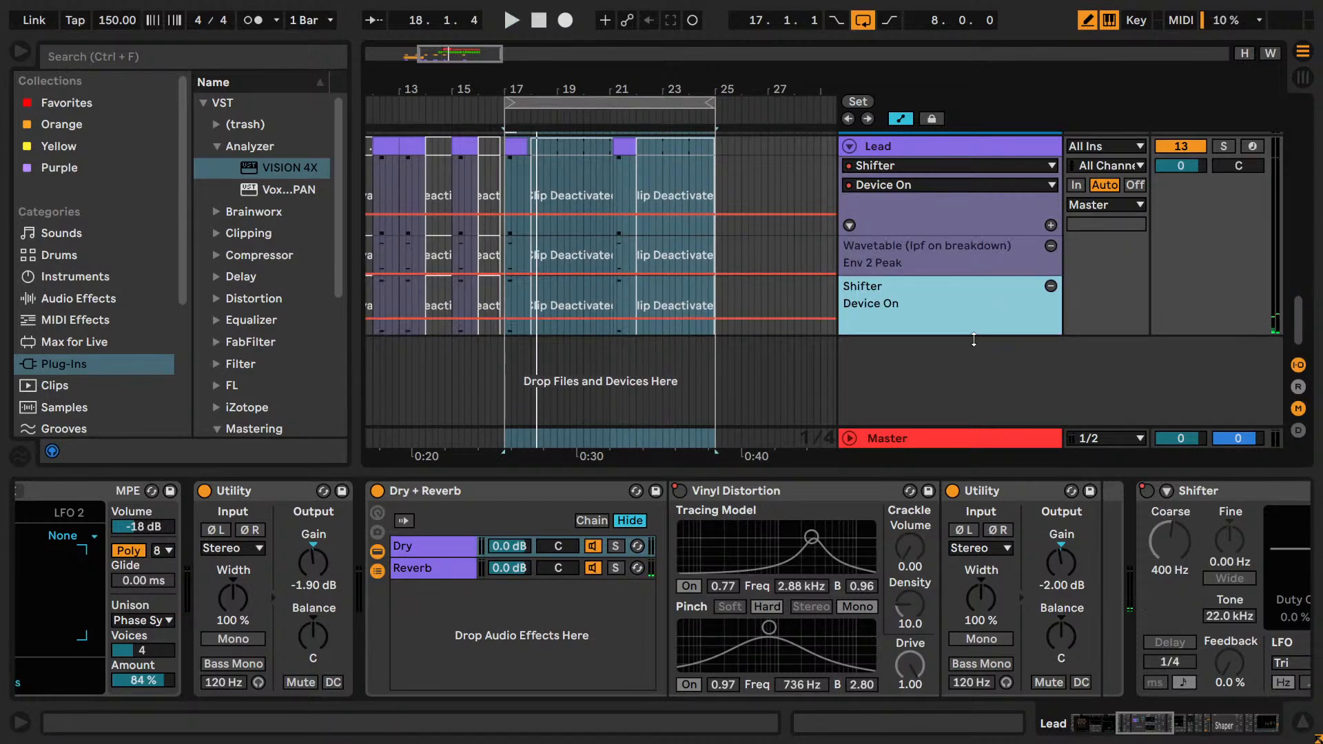
left_click_drag(915, 239, 915, 219)
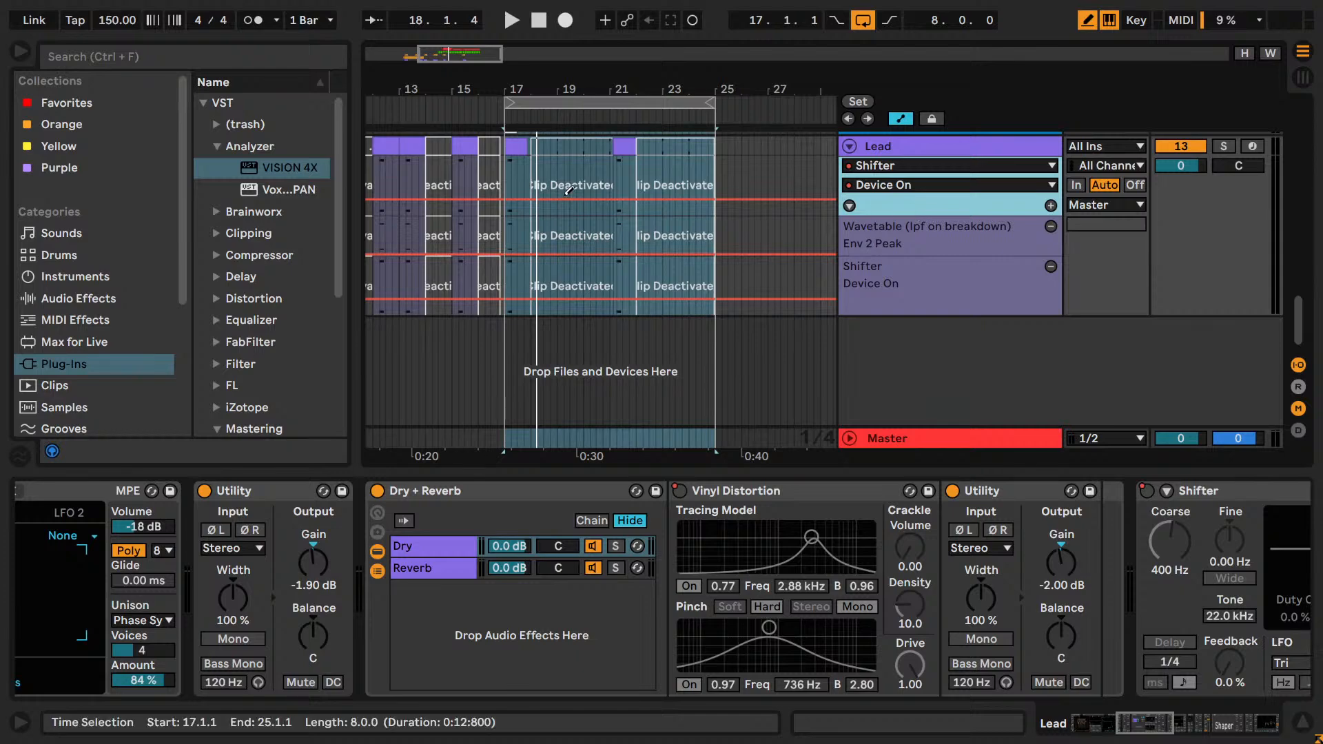
Show the FX Drum Rack track's devices and solo that track.
scroll(869, 233, "up", 4)
left_click(923, 280)
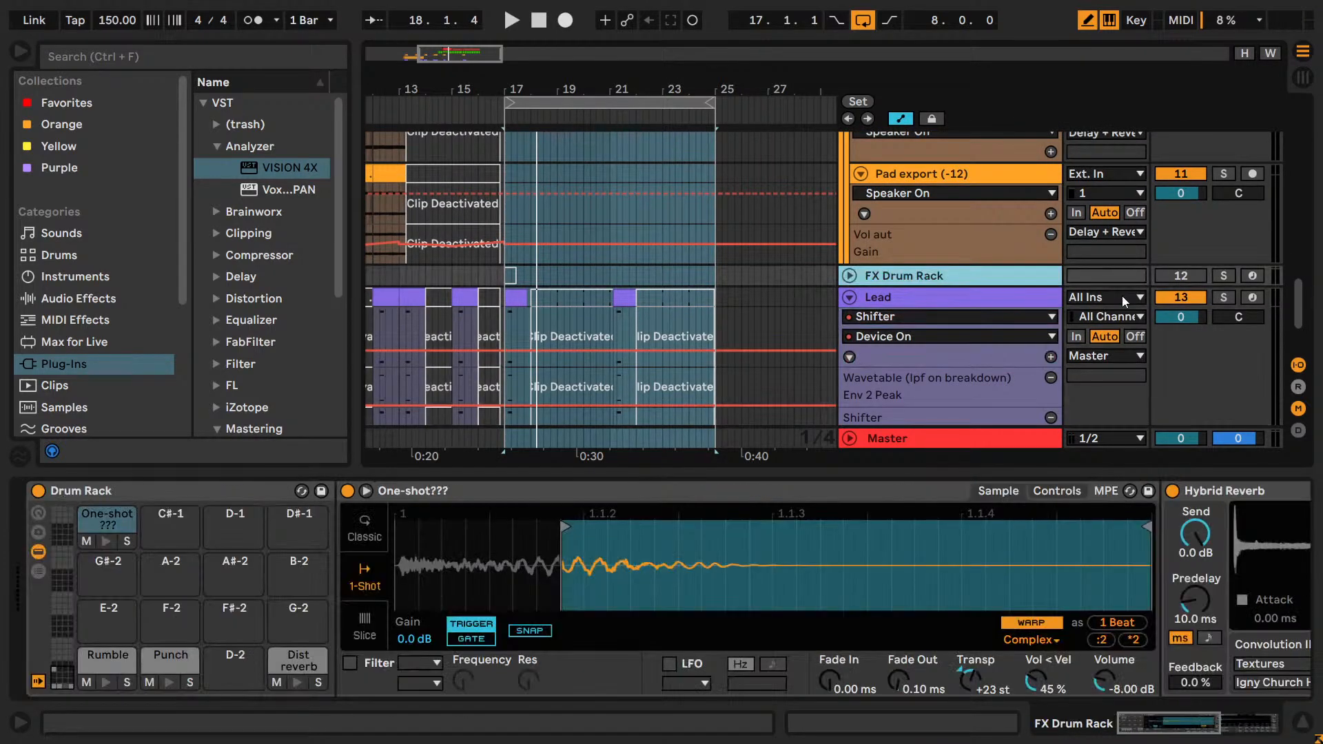
left_click(1222, 276)
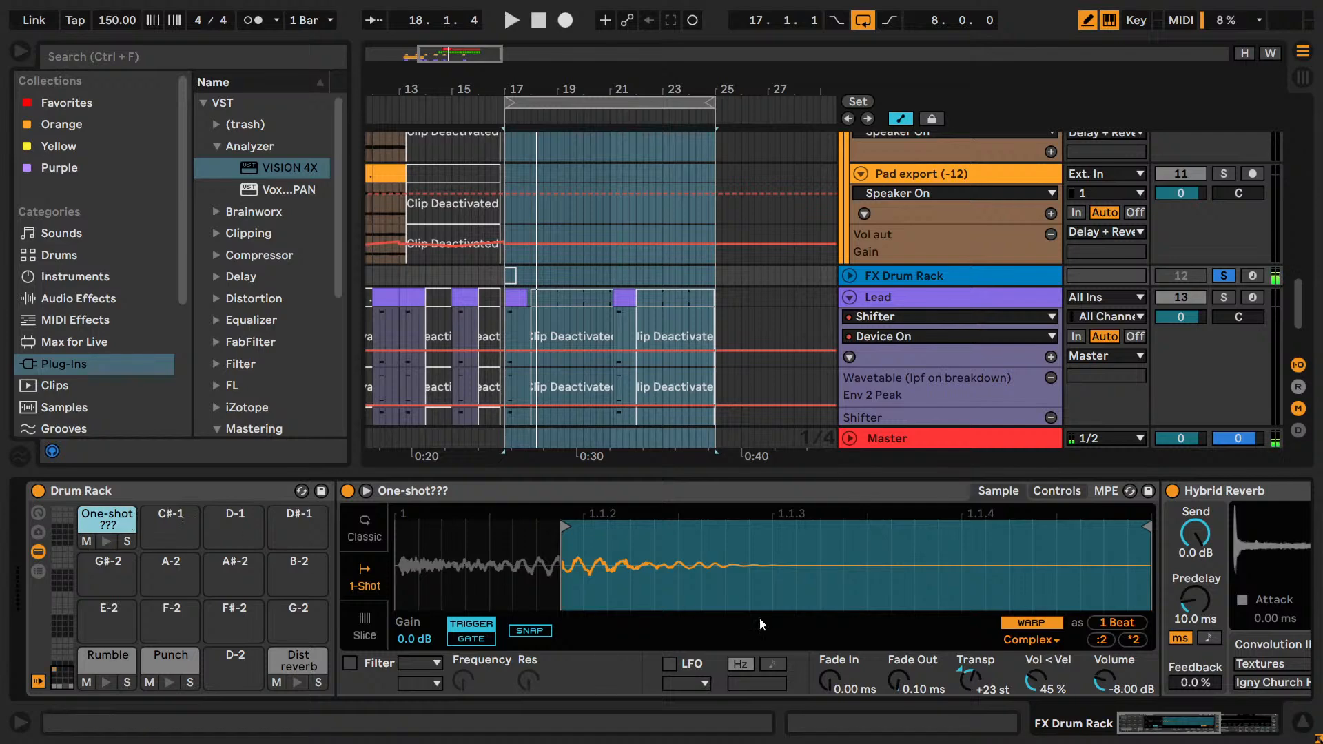
Try the One-shot??? sample transposed to +11 st and -1 st, auditioning the pad, and return it to +23 st.
left_click_drag(978, 693, 969, 684)
left_click(106, 541)
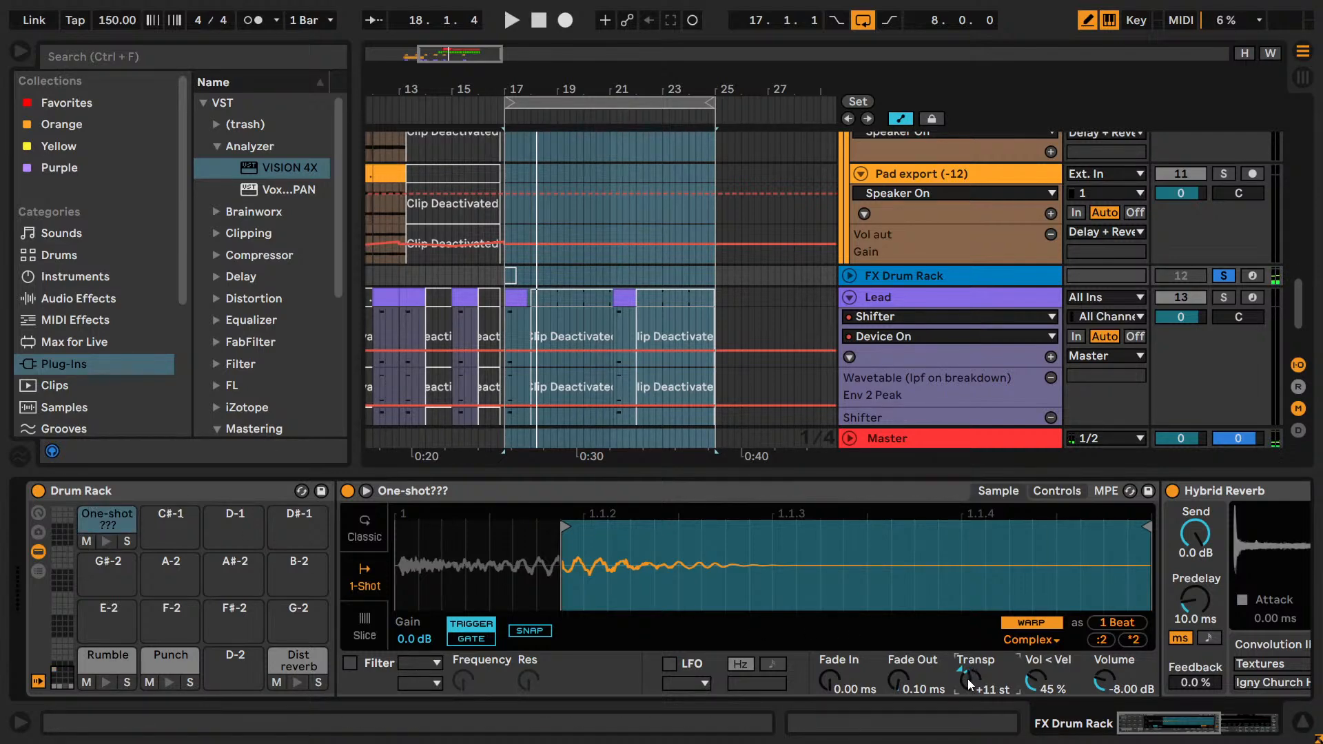
left_click(104, 543)
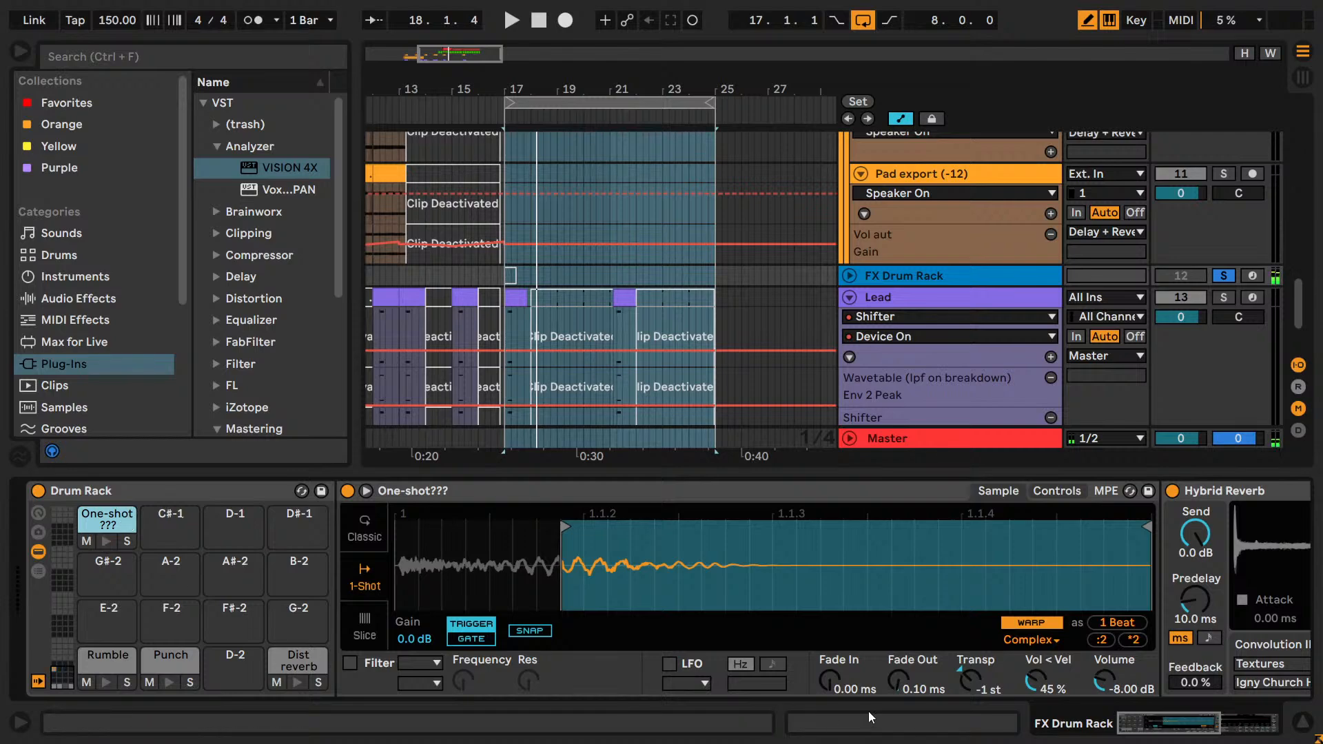
left_click_drag(985, 687, 983, 691)
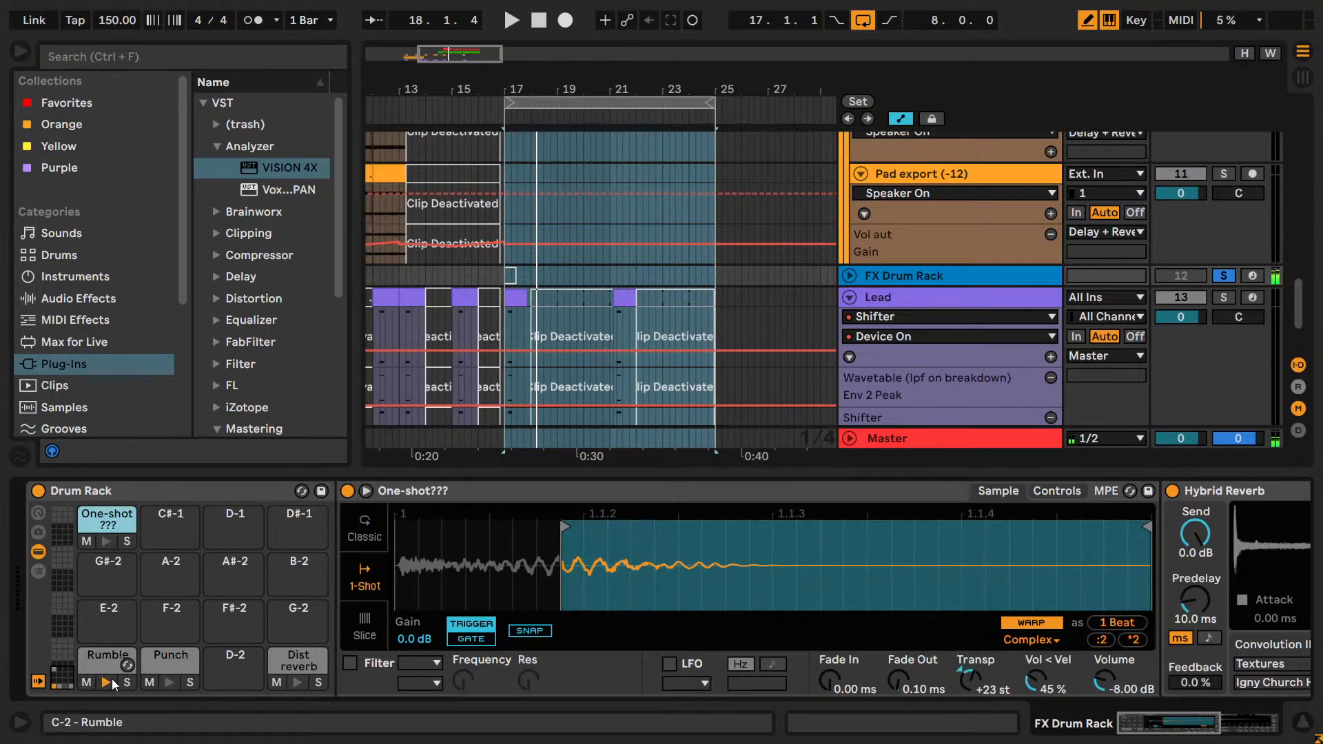
Audition the Dist reverb pad in the FX Drum Rack and save the project.
left_click(308, 673)
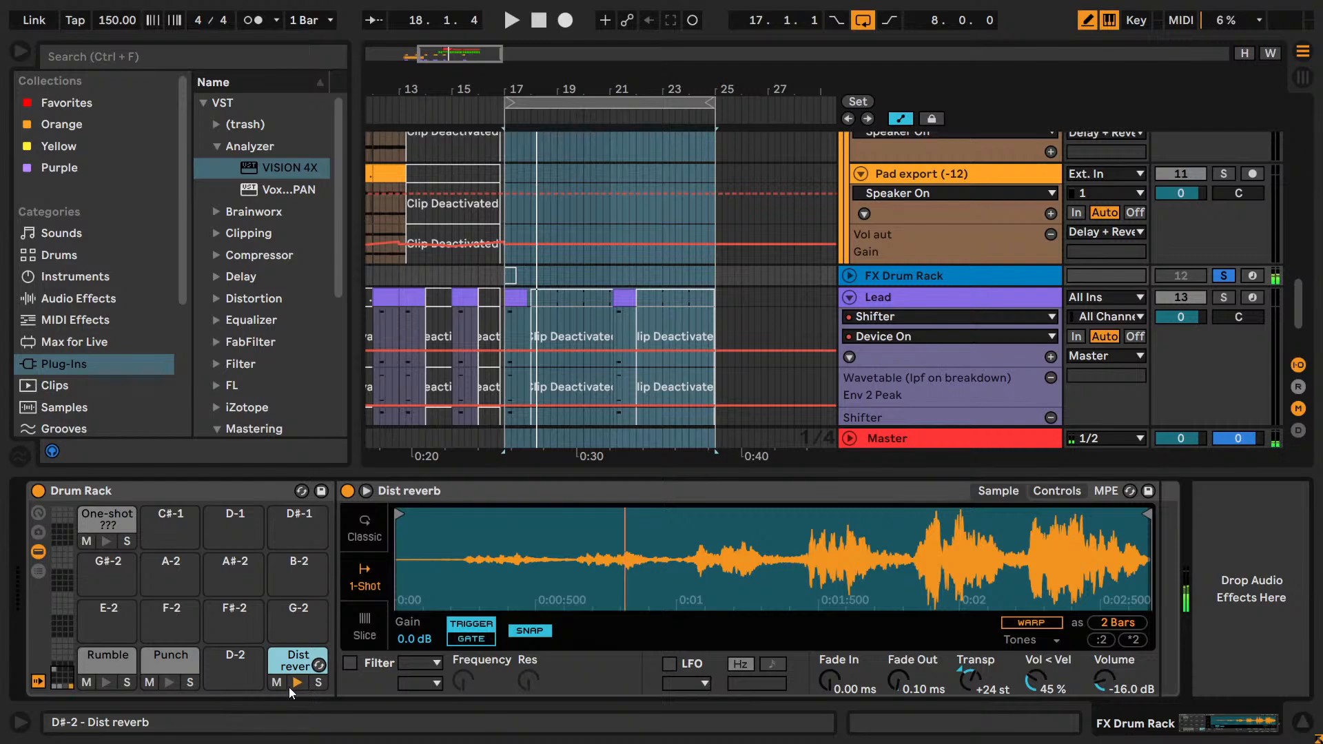
key("ctrl+s")
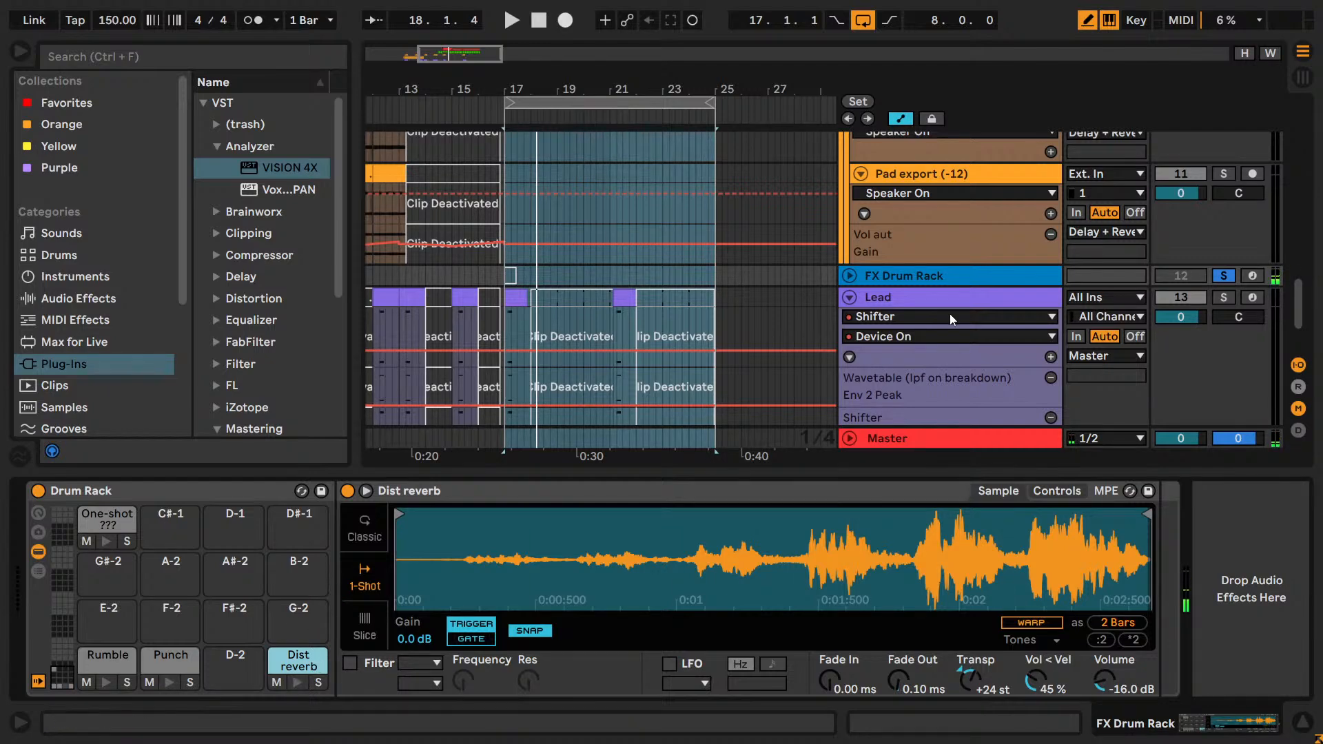
scroll(929, 300, "down", 3)
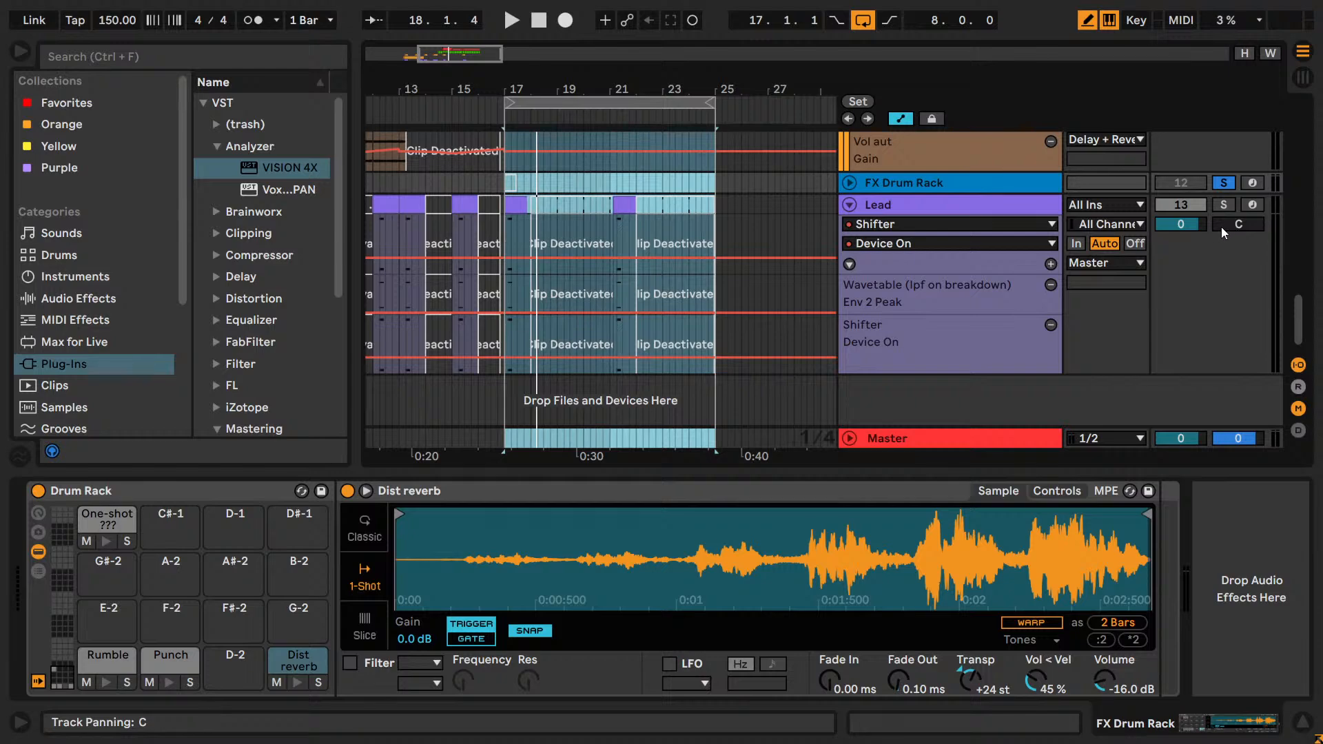
scroll(944, 235, "up", 5)
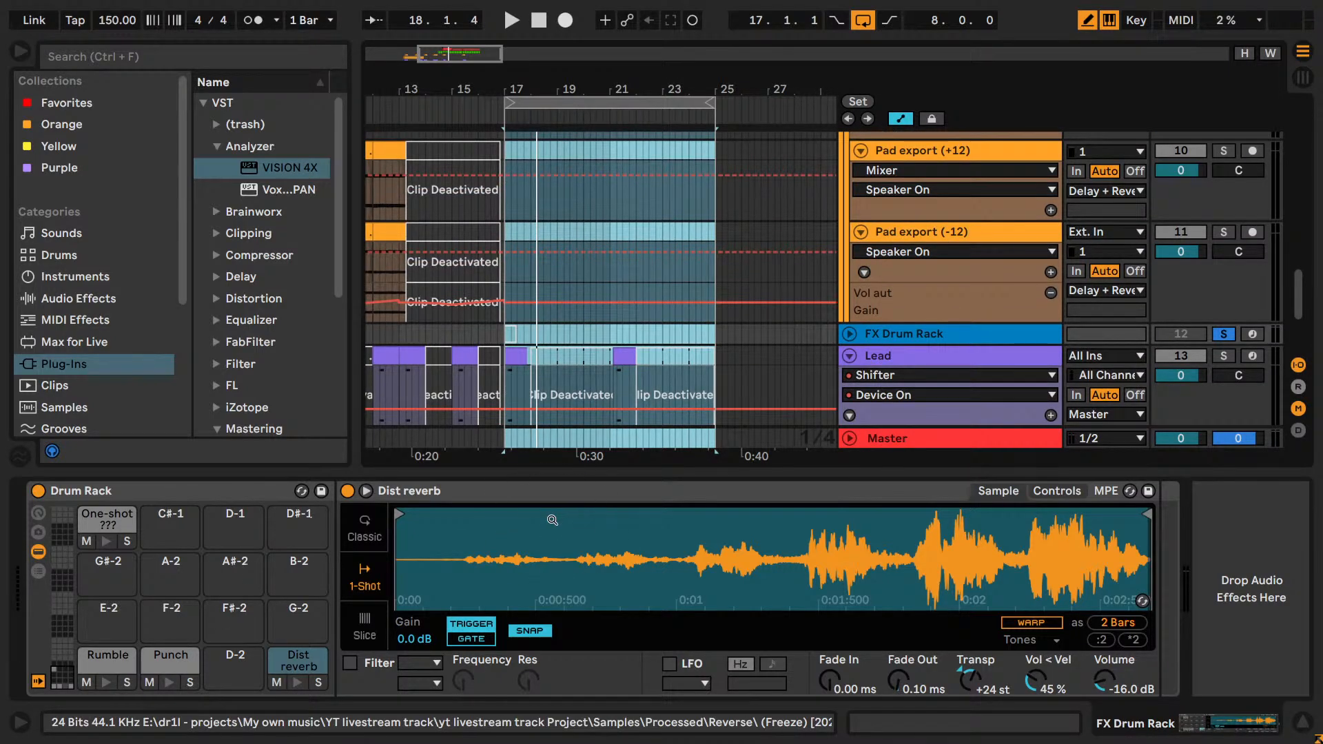
Turn off solo on the FX Drum Rack track.
left_click_drag(458, 56, 406, 56)
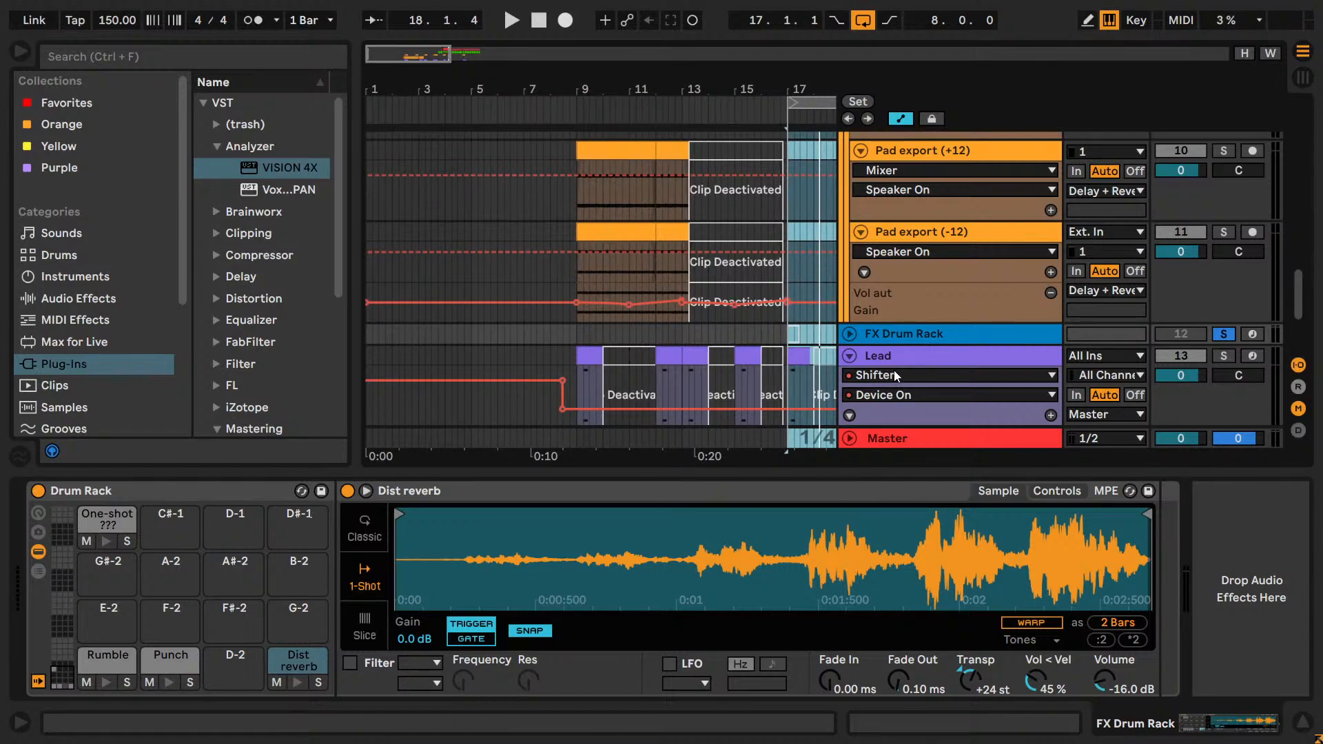
left_click_drag(436, 58, 481, 57)
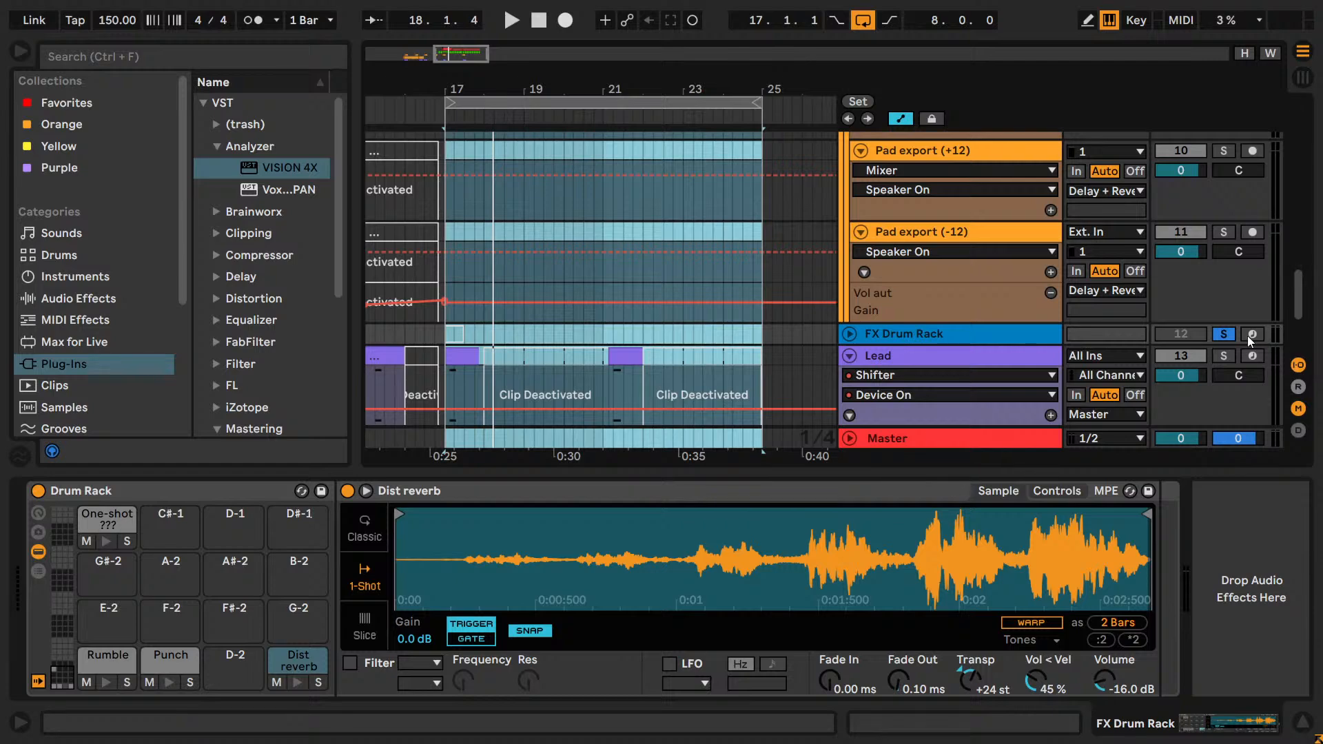
left_click(1228, 335)
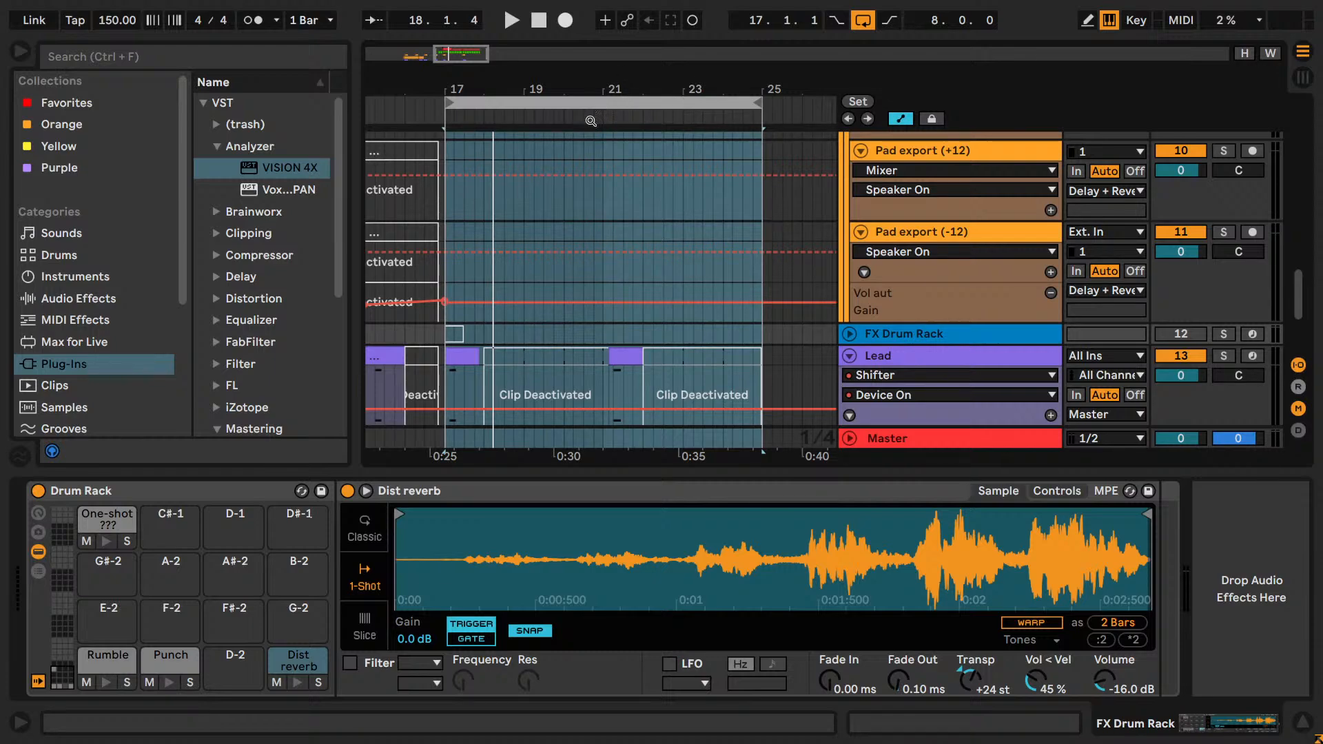
Play the looped section from bar 17 to bar 25 and compare it with the Perc group switched off and on.
scroll(590, 181, "down", 4)
scroll(597, 211, "up", 3)
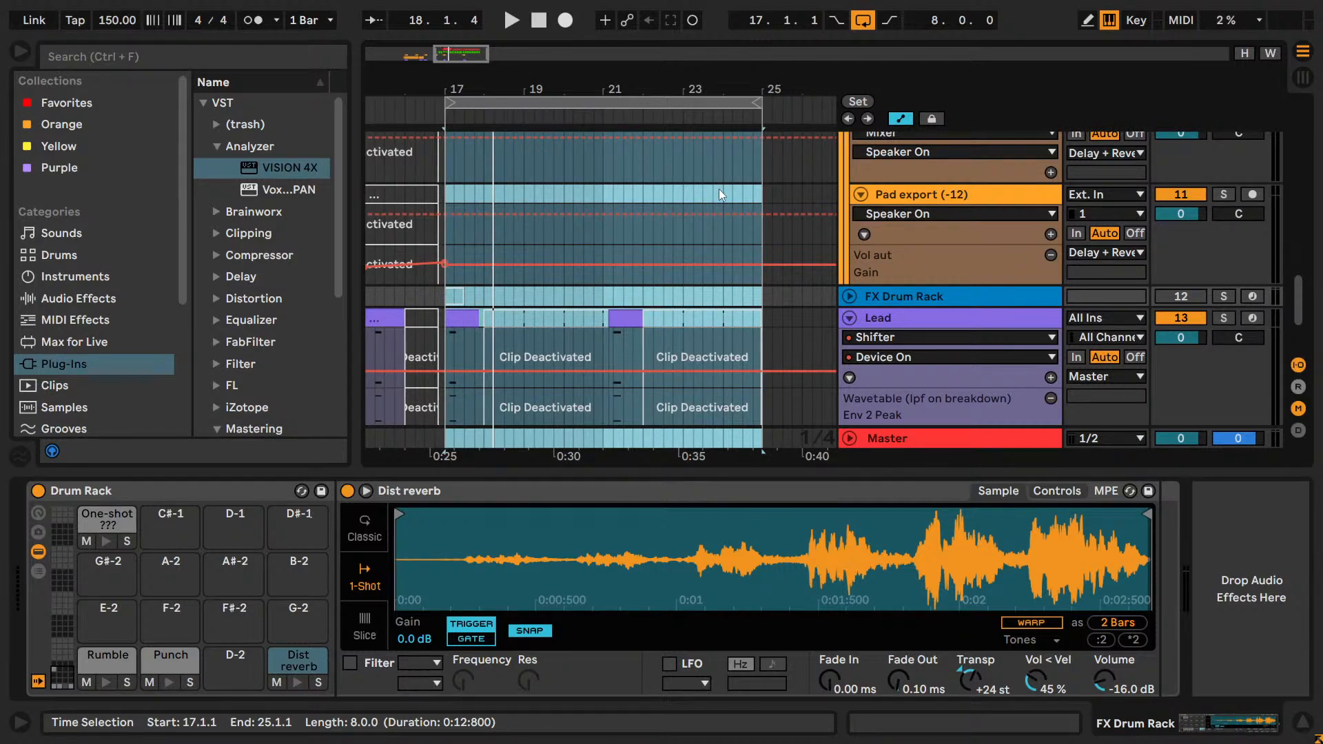
key("space")
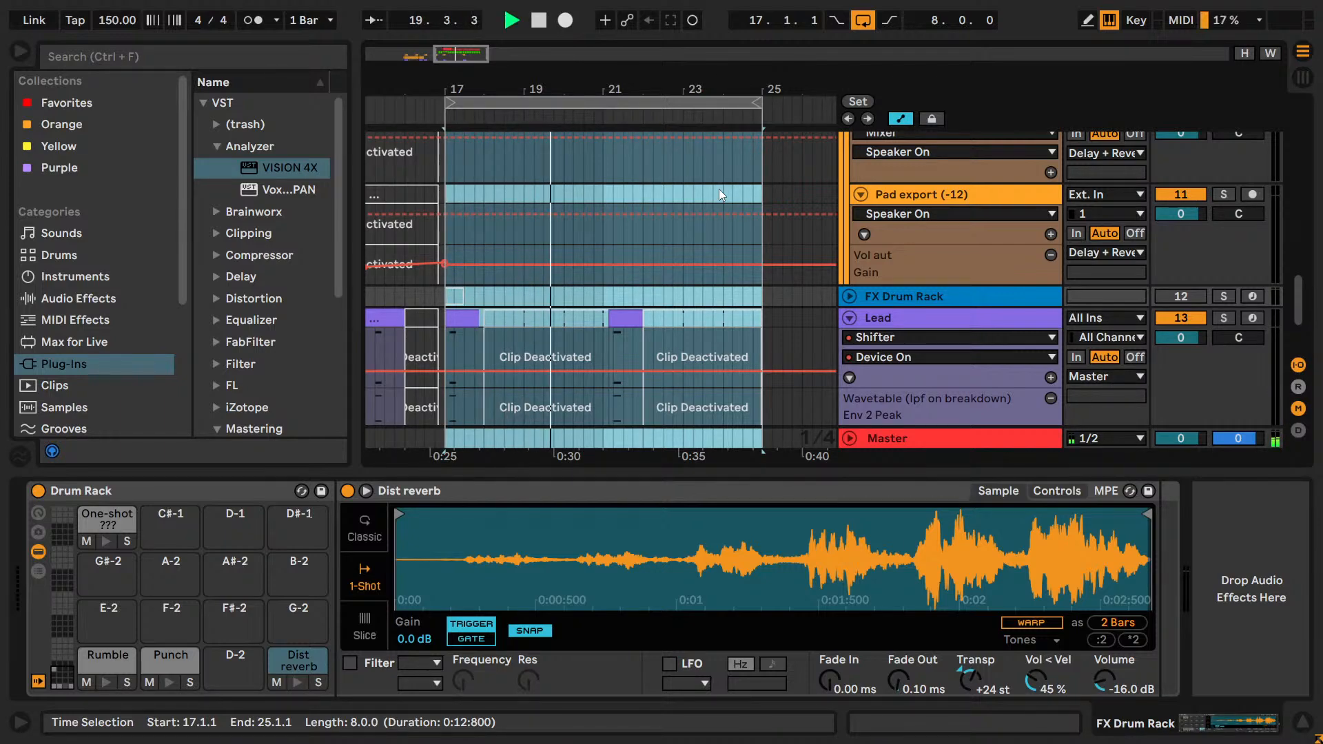
scroll(997, 300, "up", 5)
scroll(996, 300, "up", 10)
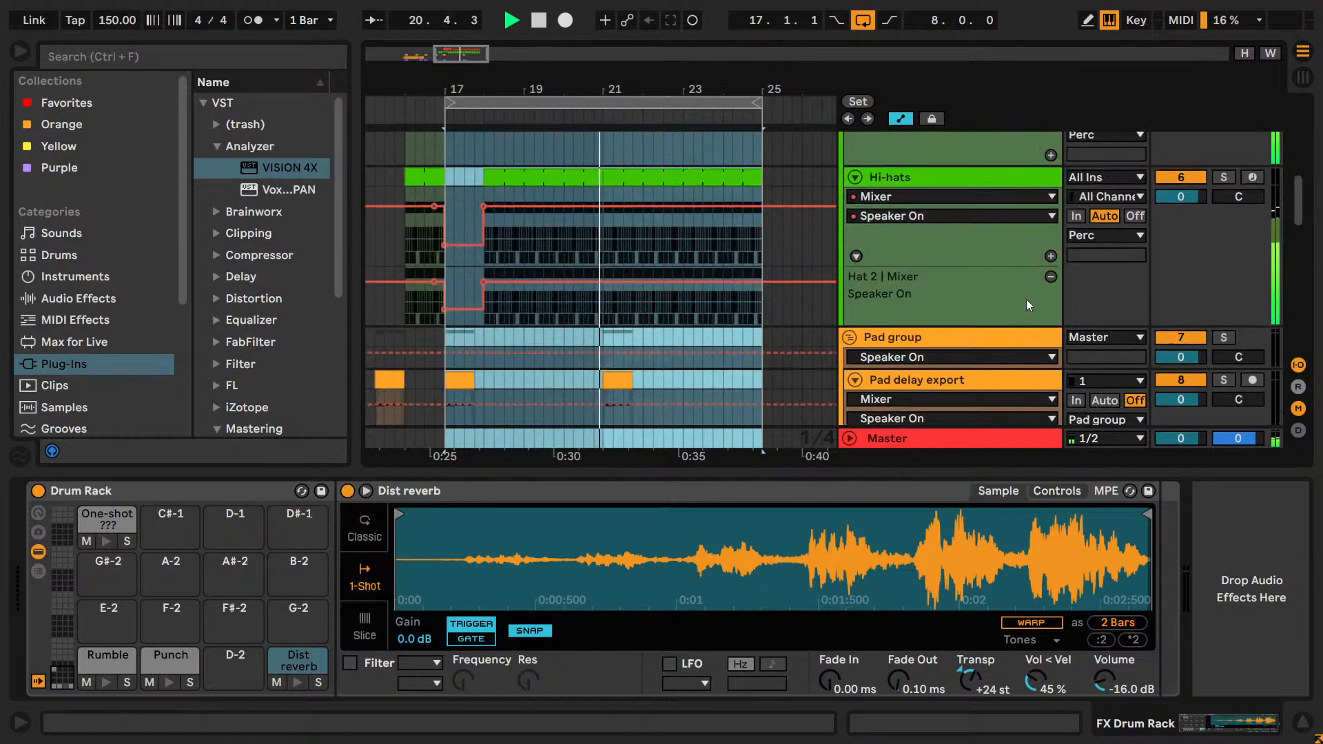
left_click(1180, 337)
key("space")
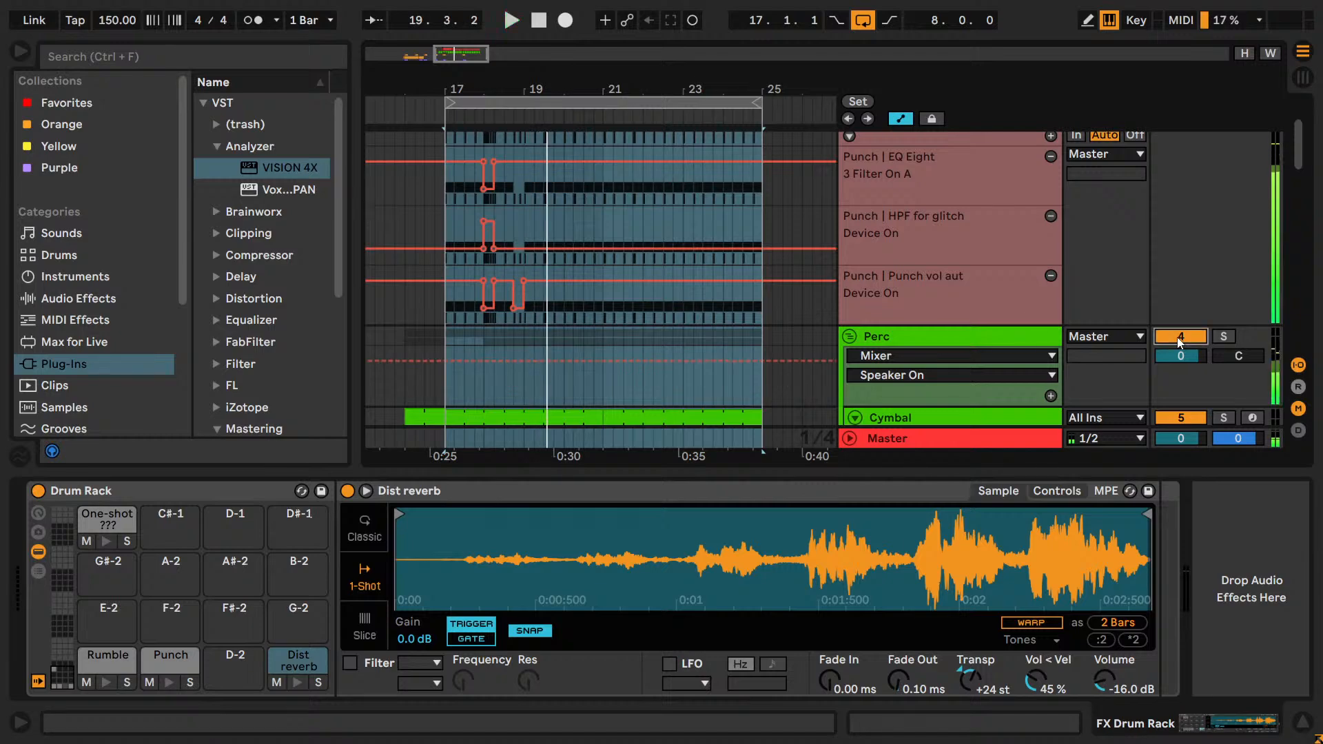
key("space")
key("space")
left_click(1178, 337)
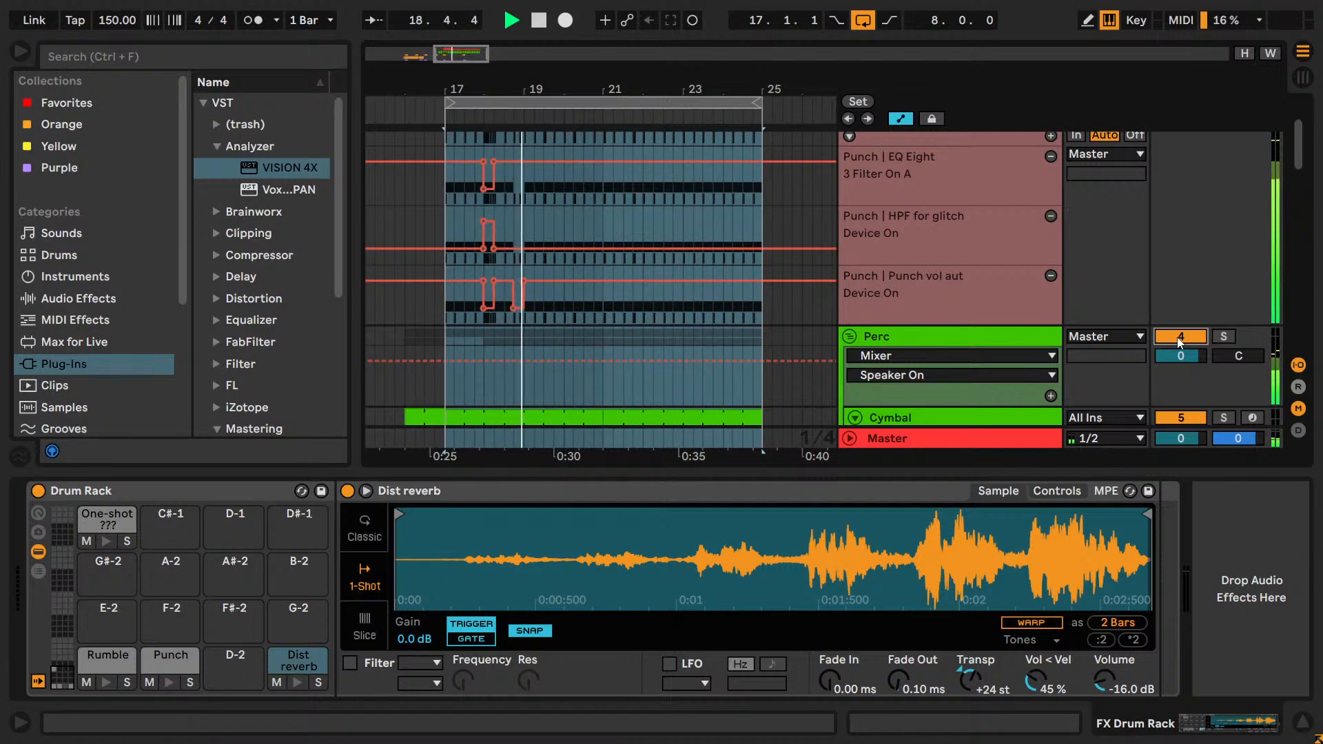
Insert a new MIDI track below the Lead track and name it Bass 2.
scroll(966, 307, "down", 5)
scroll(966, 307, "down", 4)
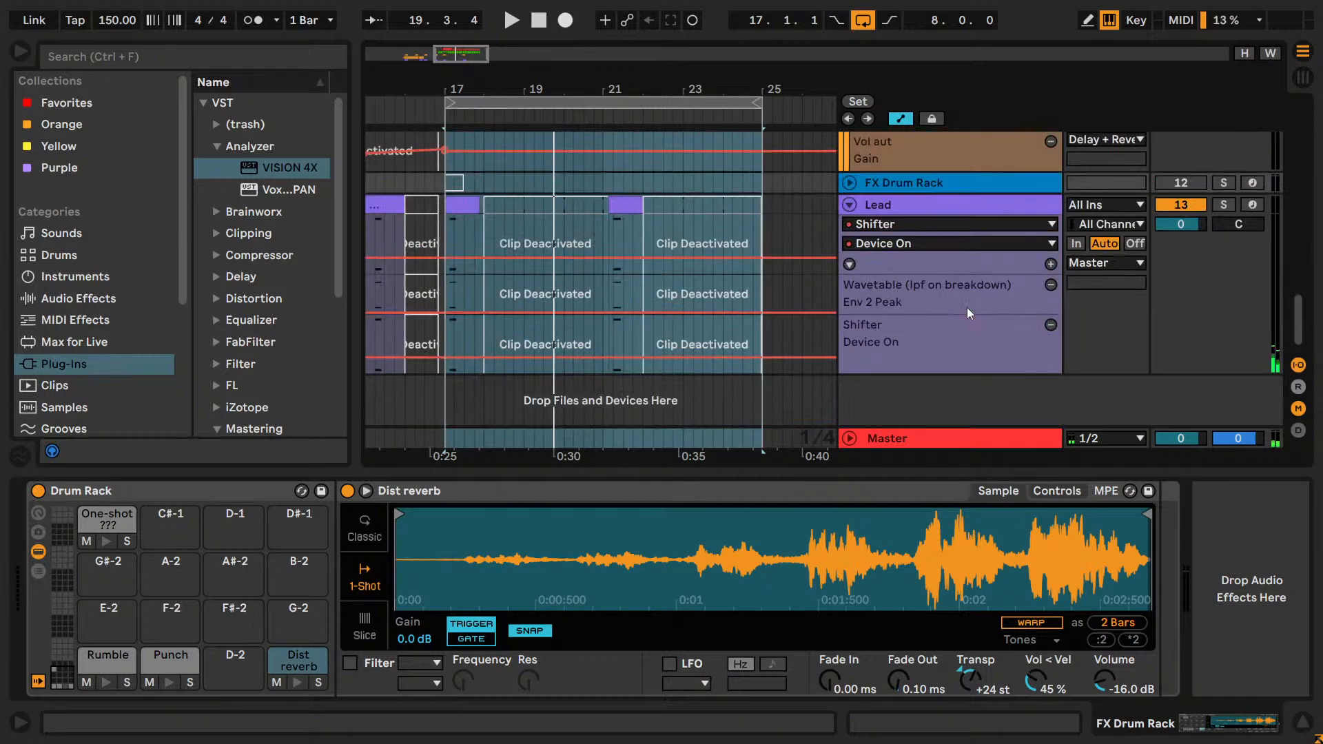
right_click(934, 407)
left_click(969, 435)
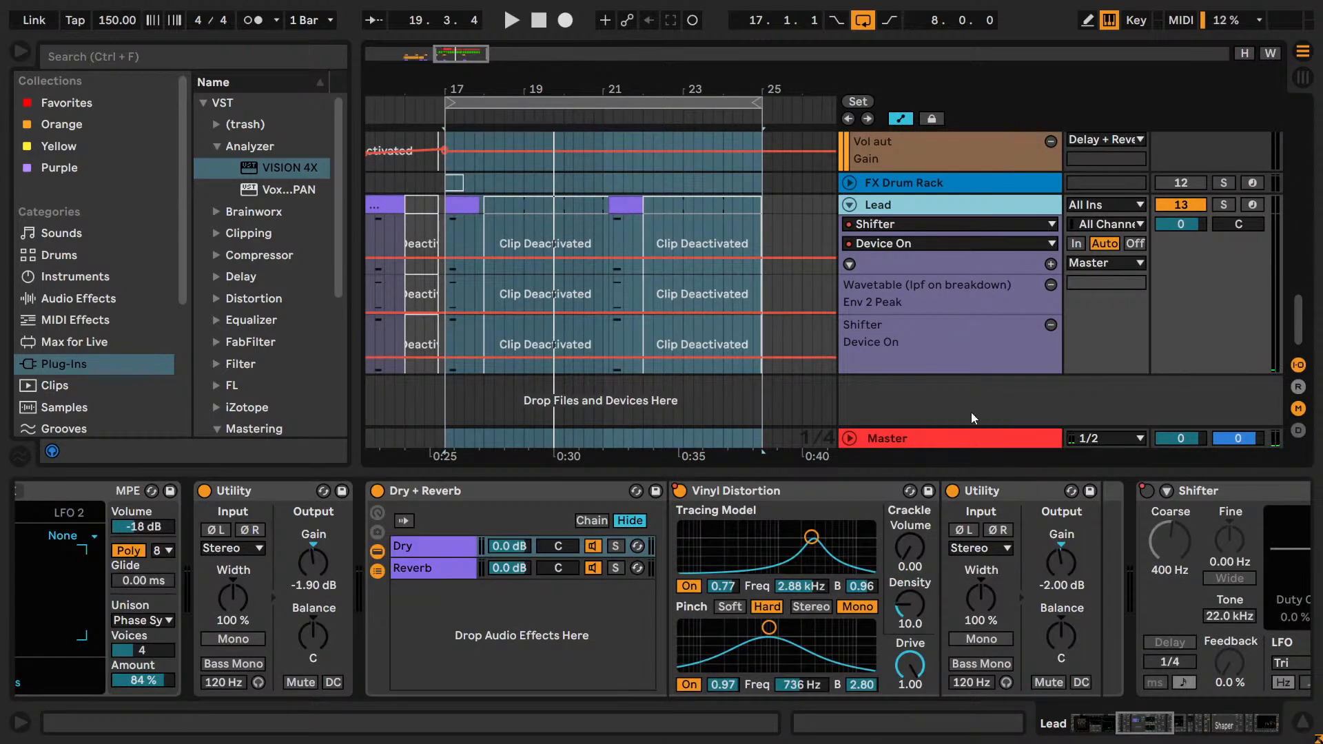
key("ctrl+r")
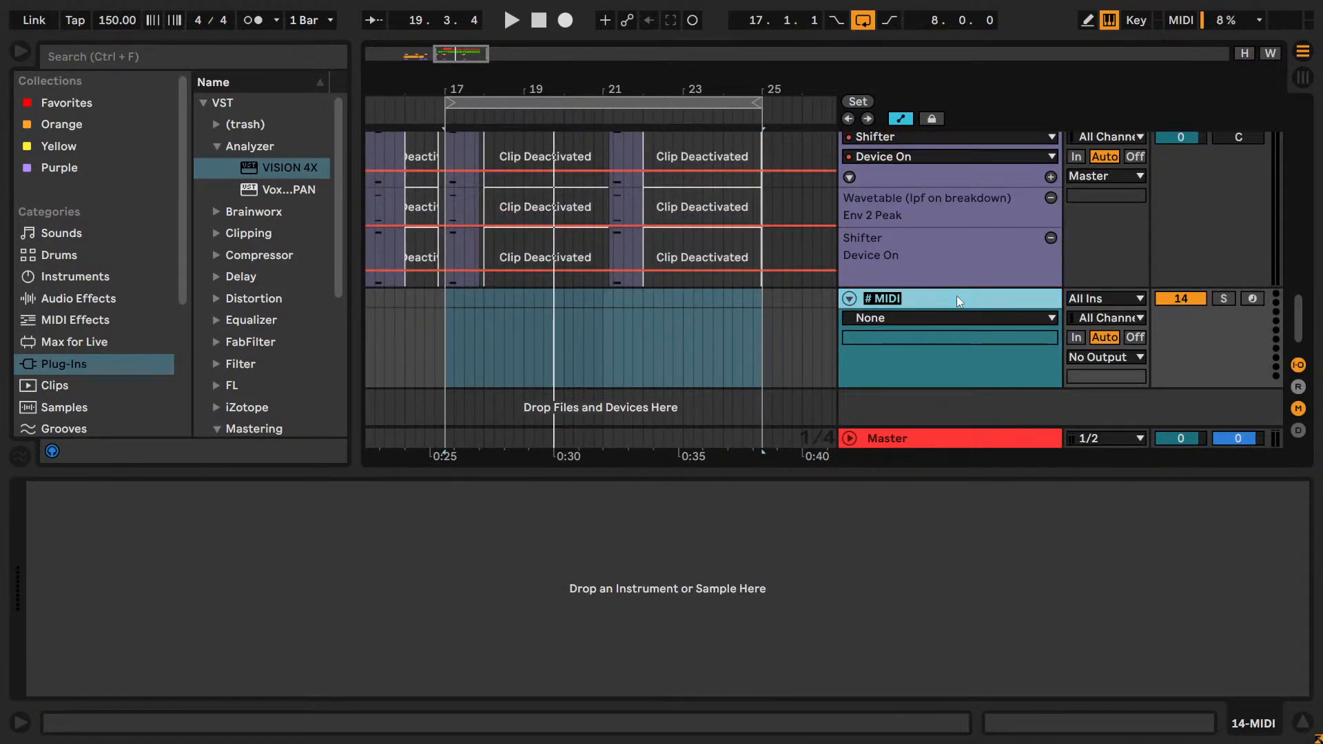
type("Bass 2")
key("Return")
Fold the Lead, Pad group, Perc and Kick tracks so the arrangement fits in view together with Bass 2.
scroll(956, 295, "up", 3)
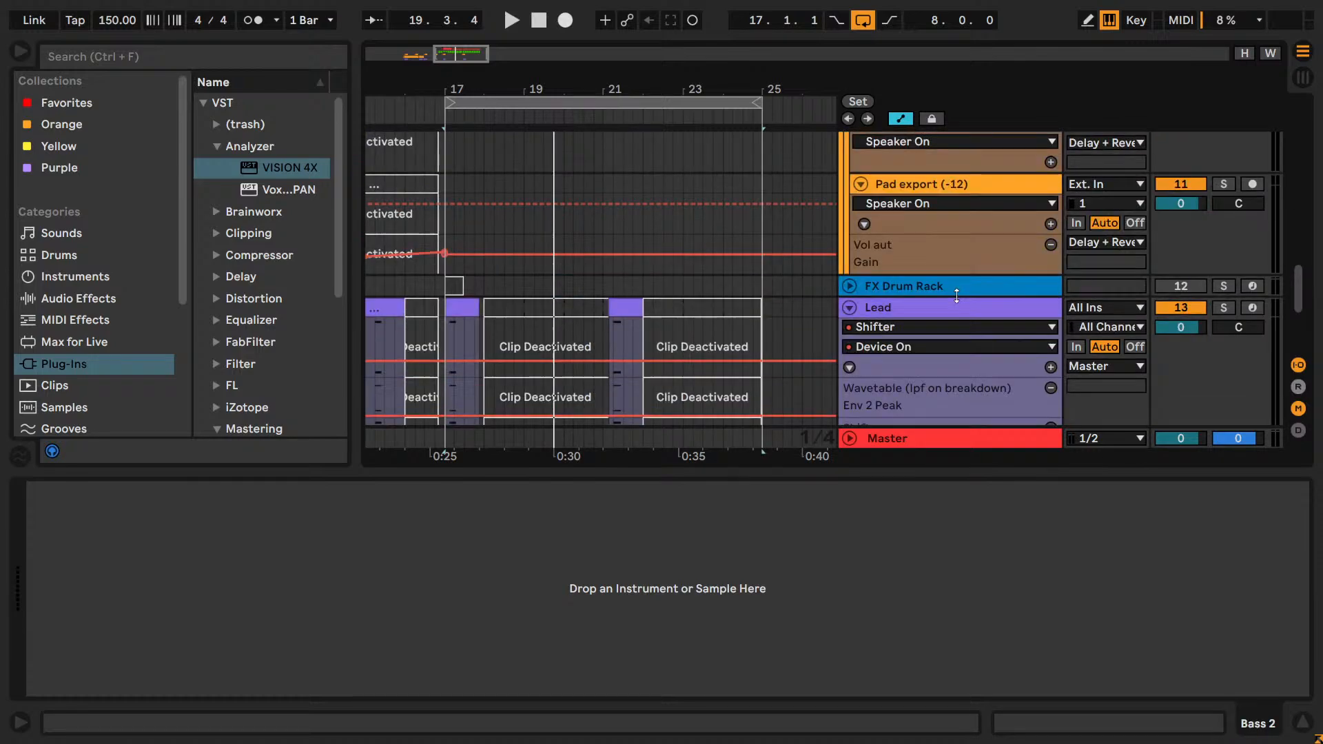
left_click(848, 305)
scroll(873, 304, "up", 10)
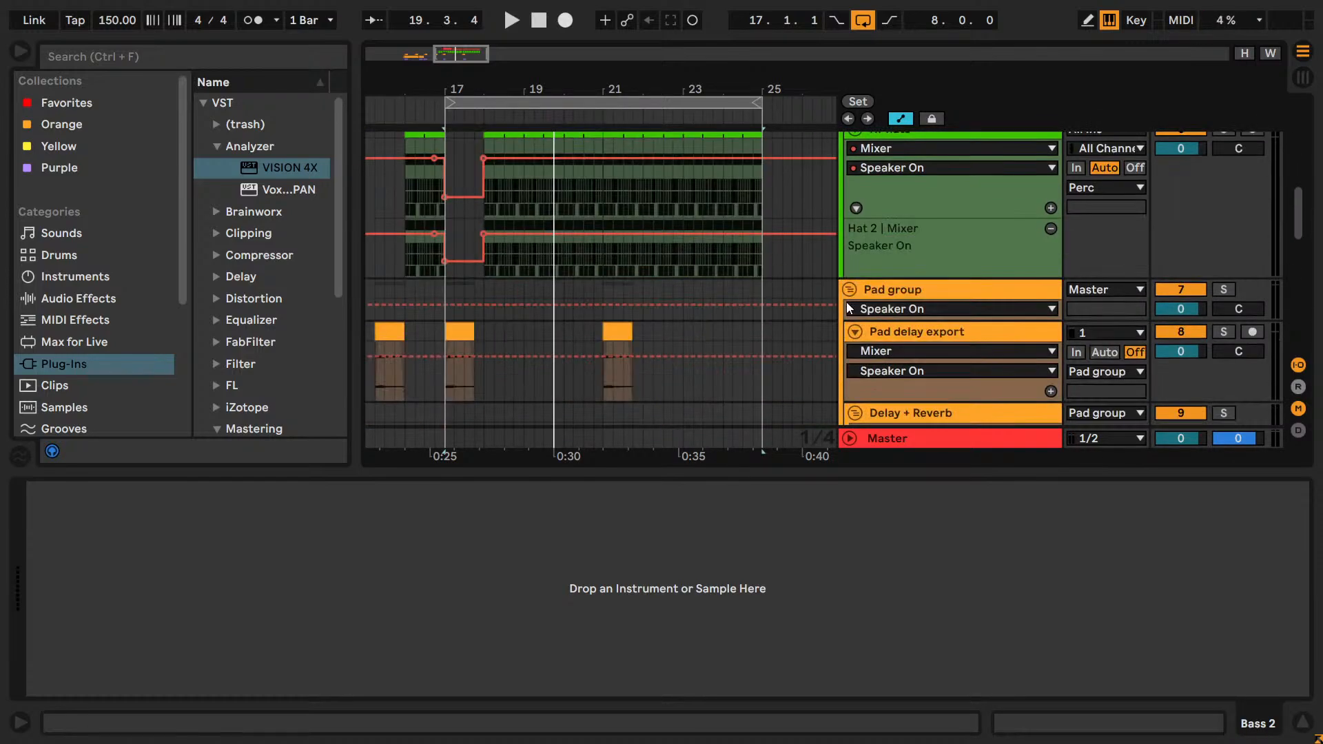
scroll(848, 290, "up", 5)
scroll(853, 323, "up", 3)
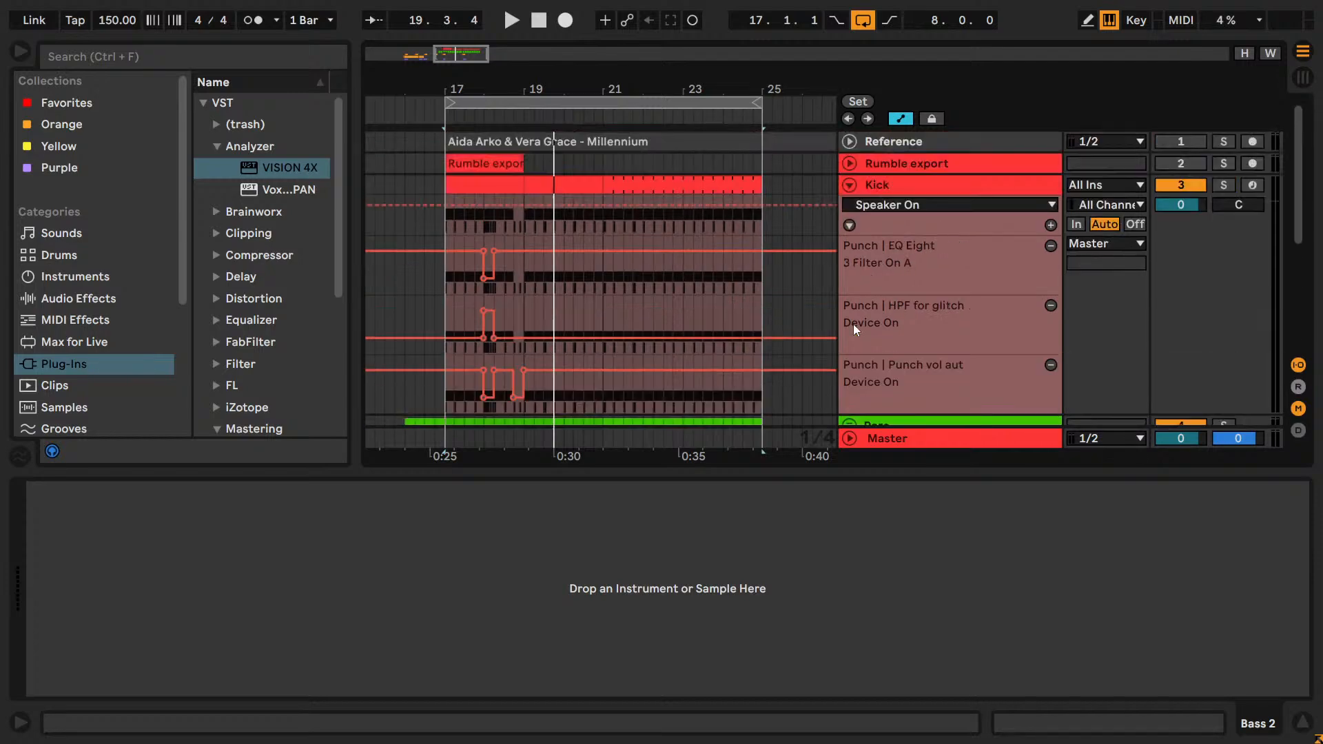
left_click(849, 185)
scroll(895, 319, "down", 2)
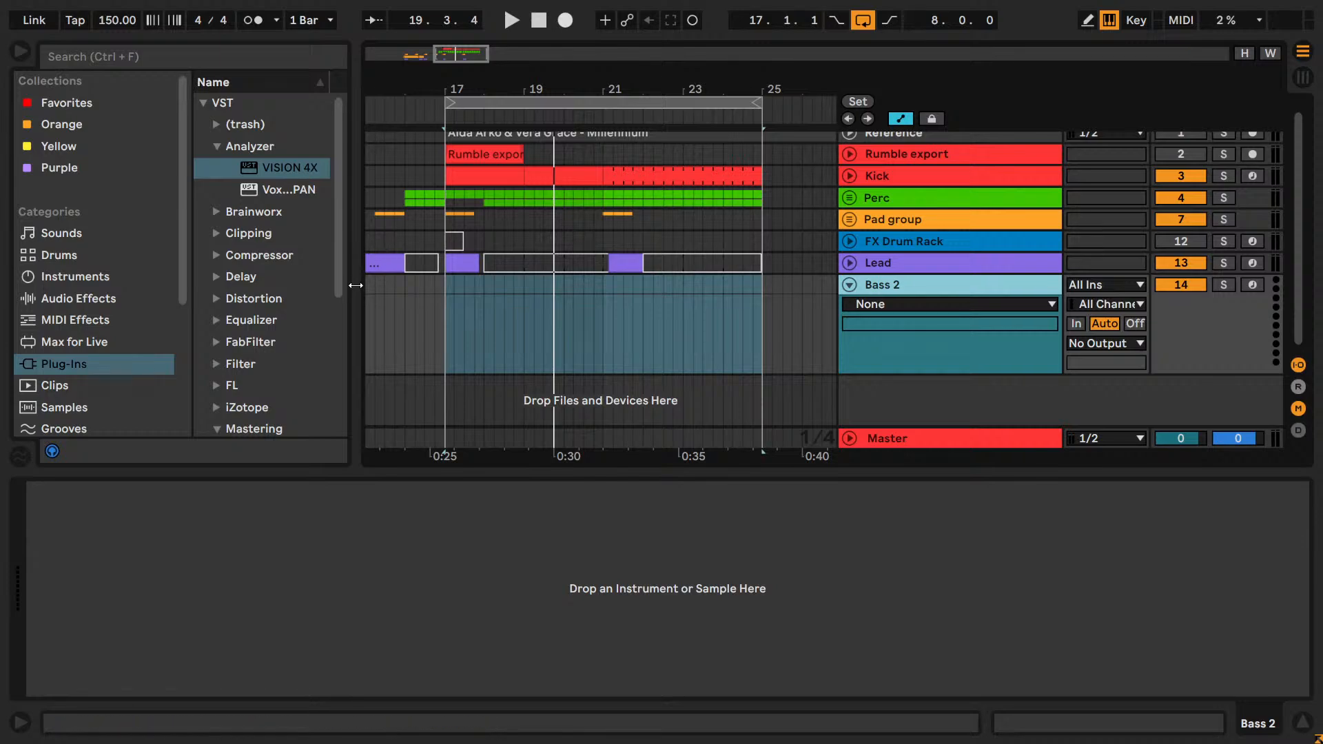
Widen the browser and save the project.
left_click_drag(354, 288, 403, 289)
key("ctrl+s")
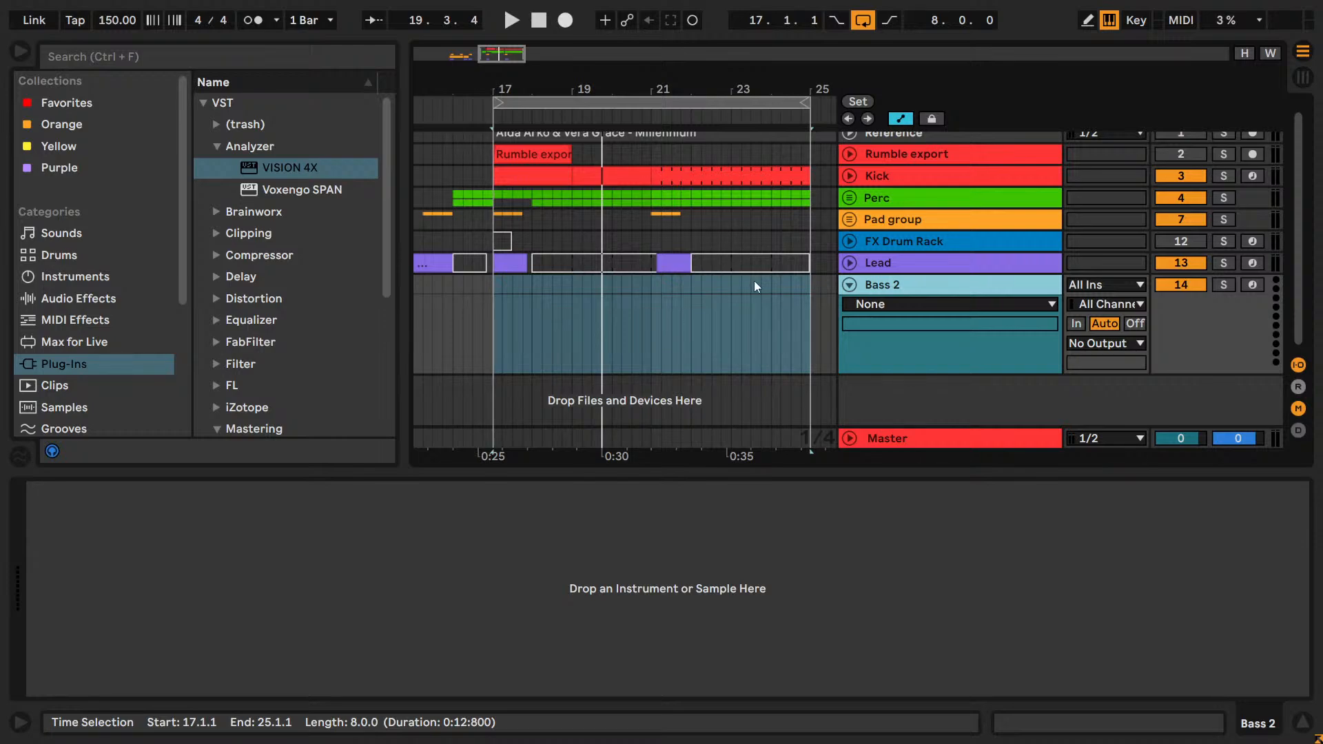
key("ctrl")
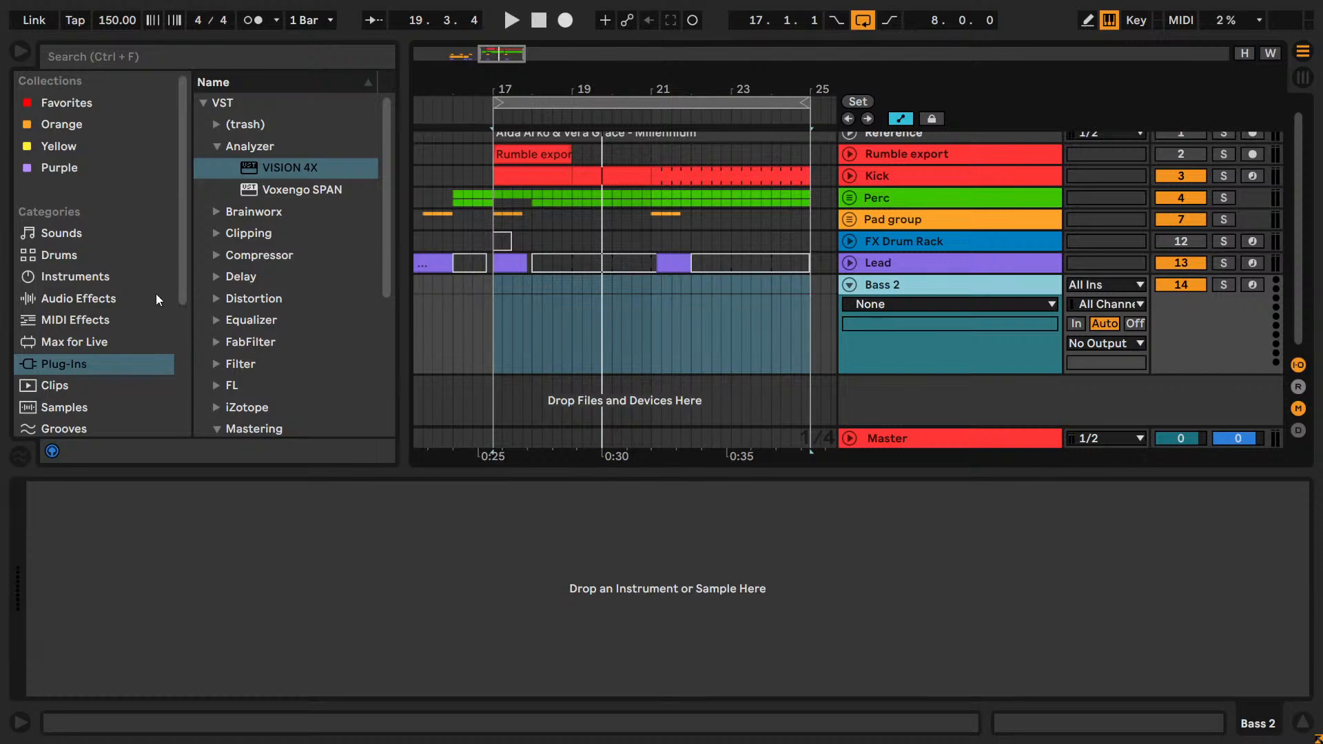
Load a default Wavetable instrument onto the Bass 2 track.
left_click(677, 262)
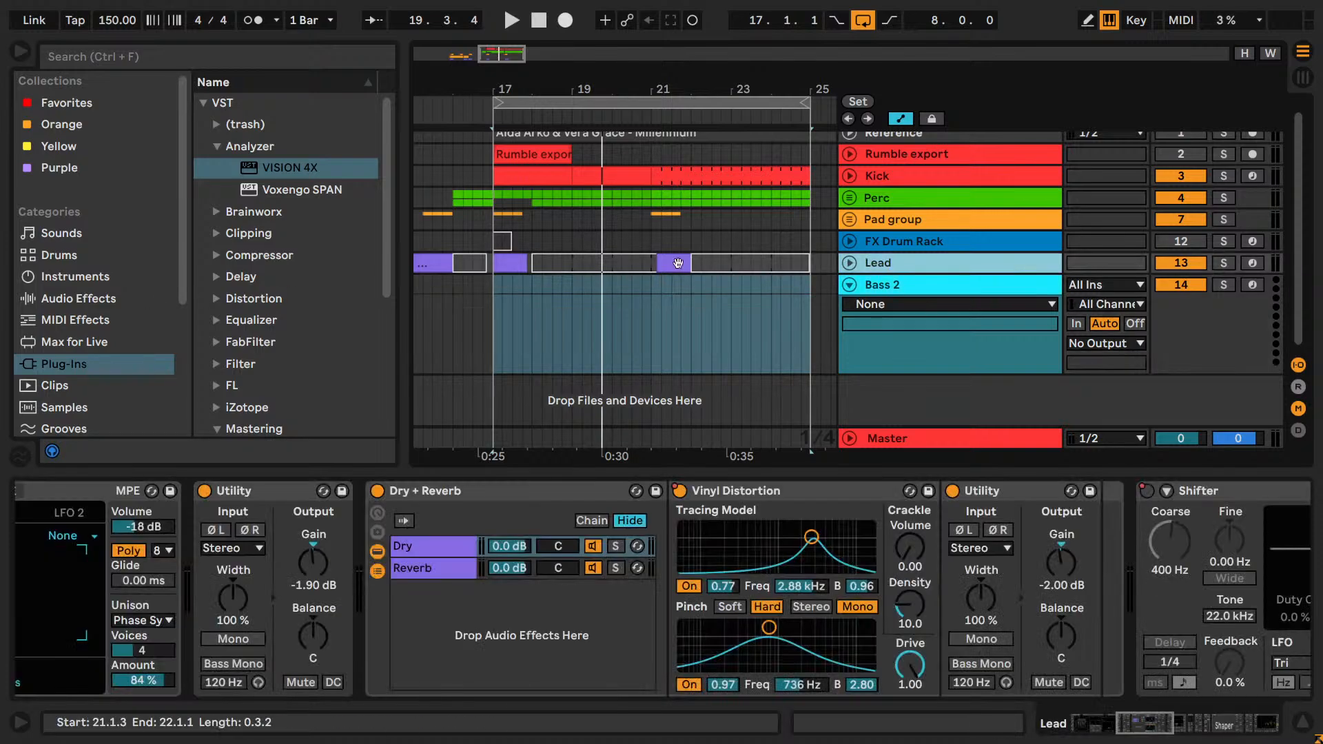
left_click(676, 262)
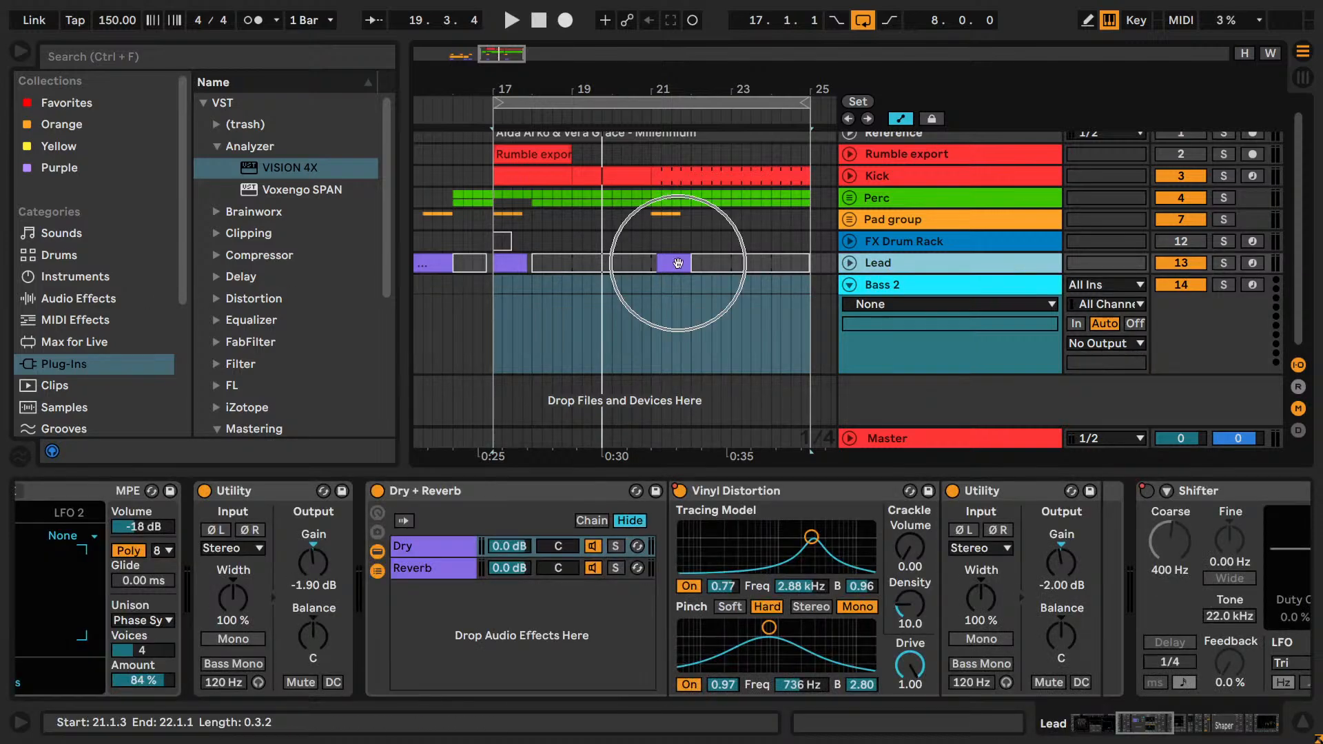
left_click(908, 295)
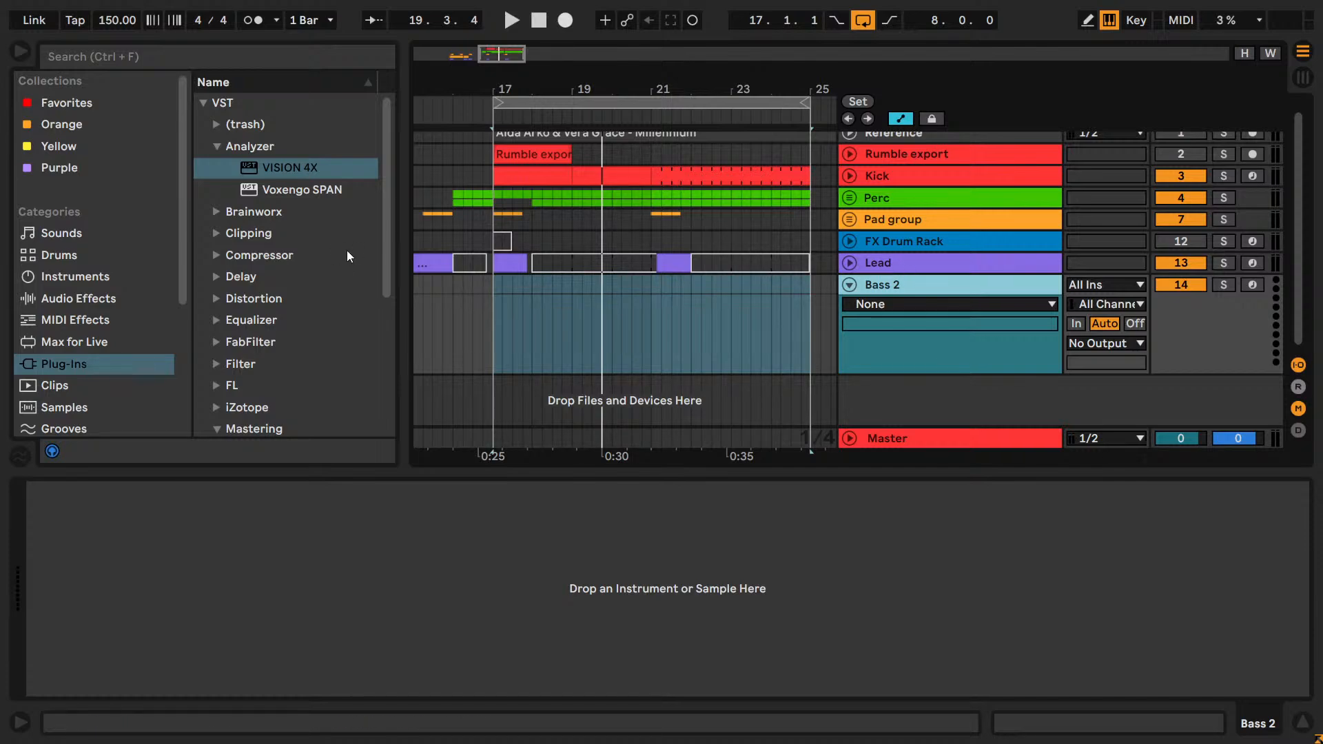
left_click(76, 301)
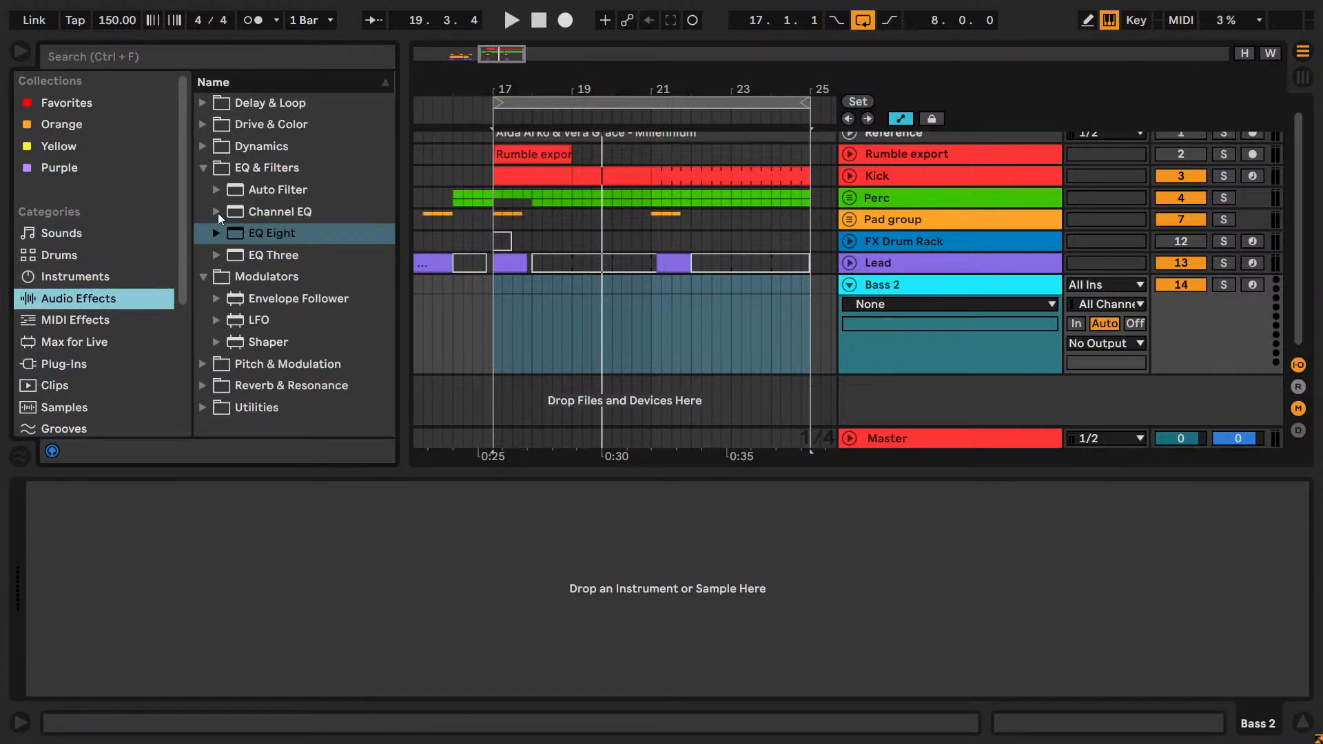
left_click(203, 168)
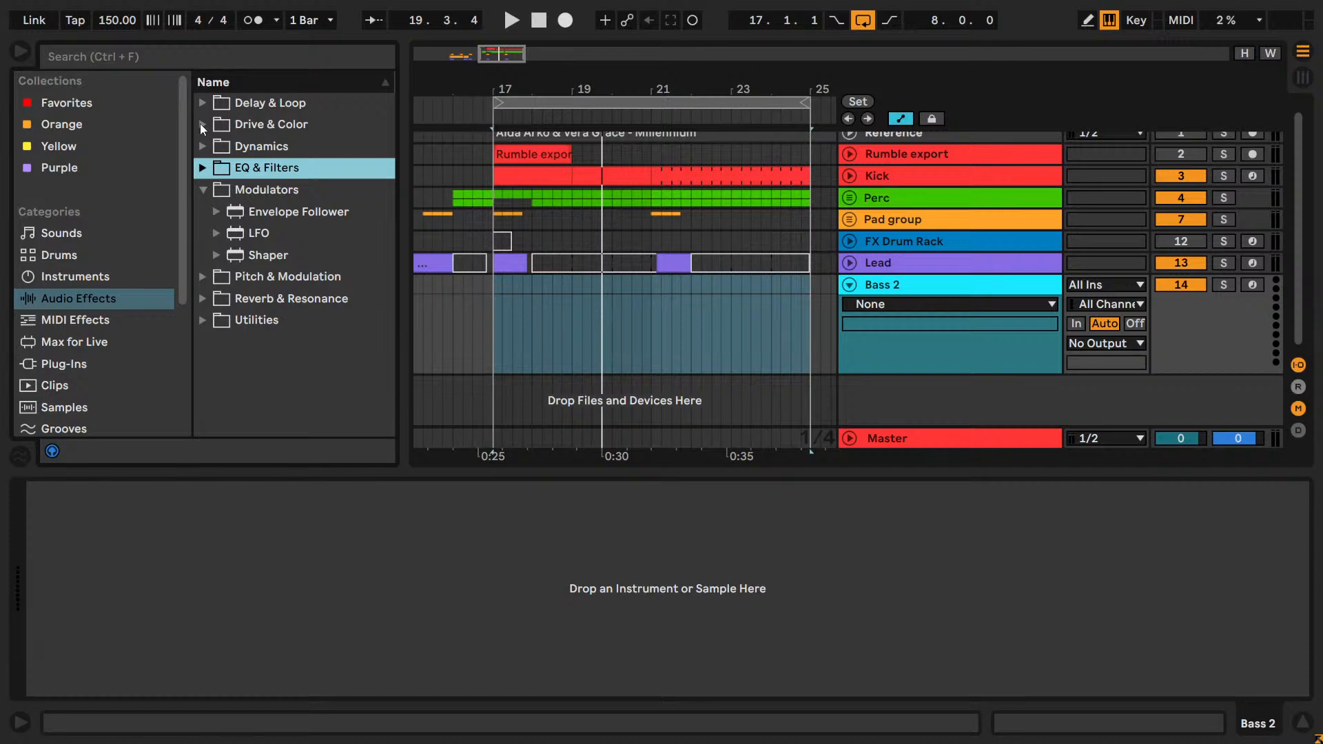
left_click(66, 385)
left_click(77, 279)
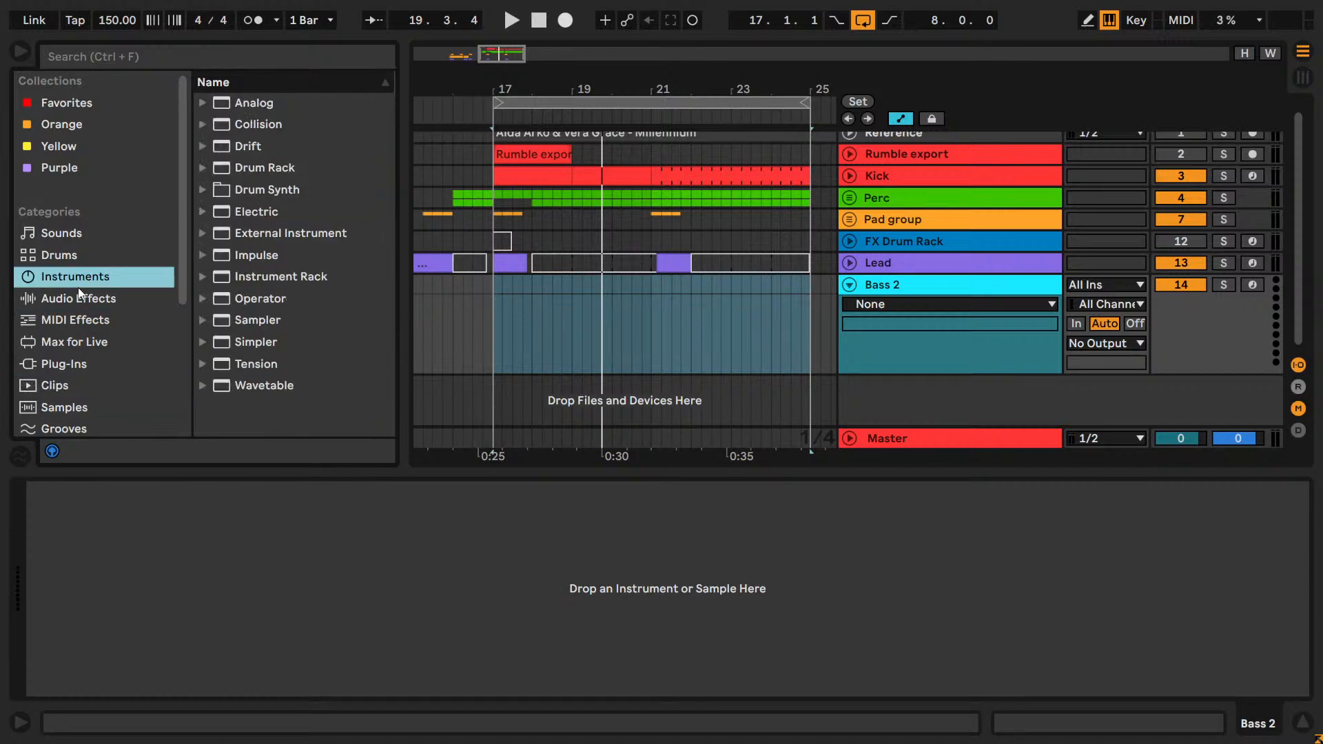
double_click(263, 386)
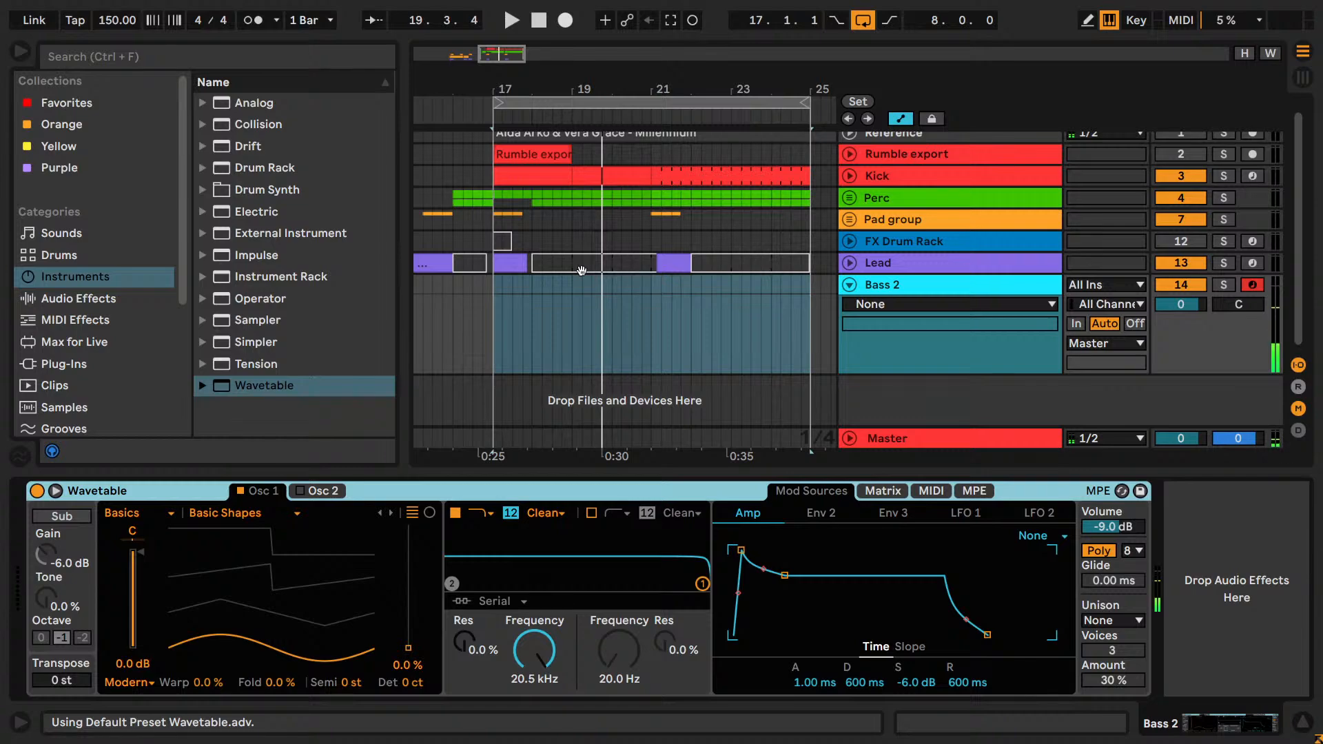
Lower the computer keyboard's octave range to C2 to D3 while playing test notes on the default Wavetable sound.
key("z")
key("a")
key("a")
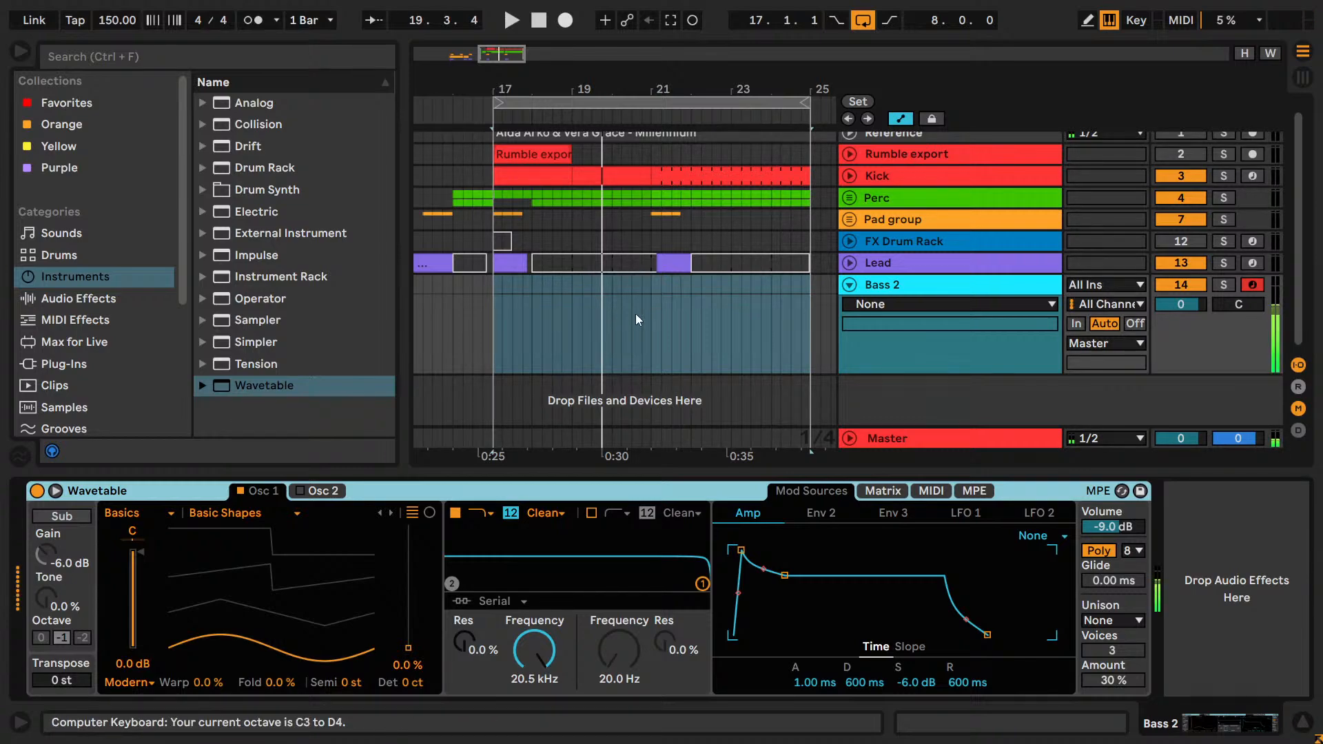
key("z")
key("x")
Expand the Wavetable editor, hide the browser and switch Osc 1 to the Distortion wavetable category.
left_click(55, 491)
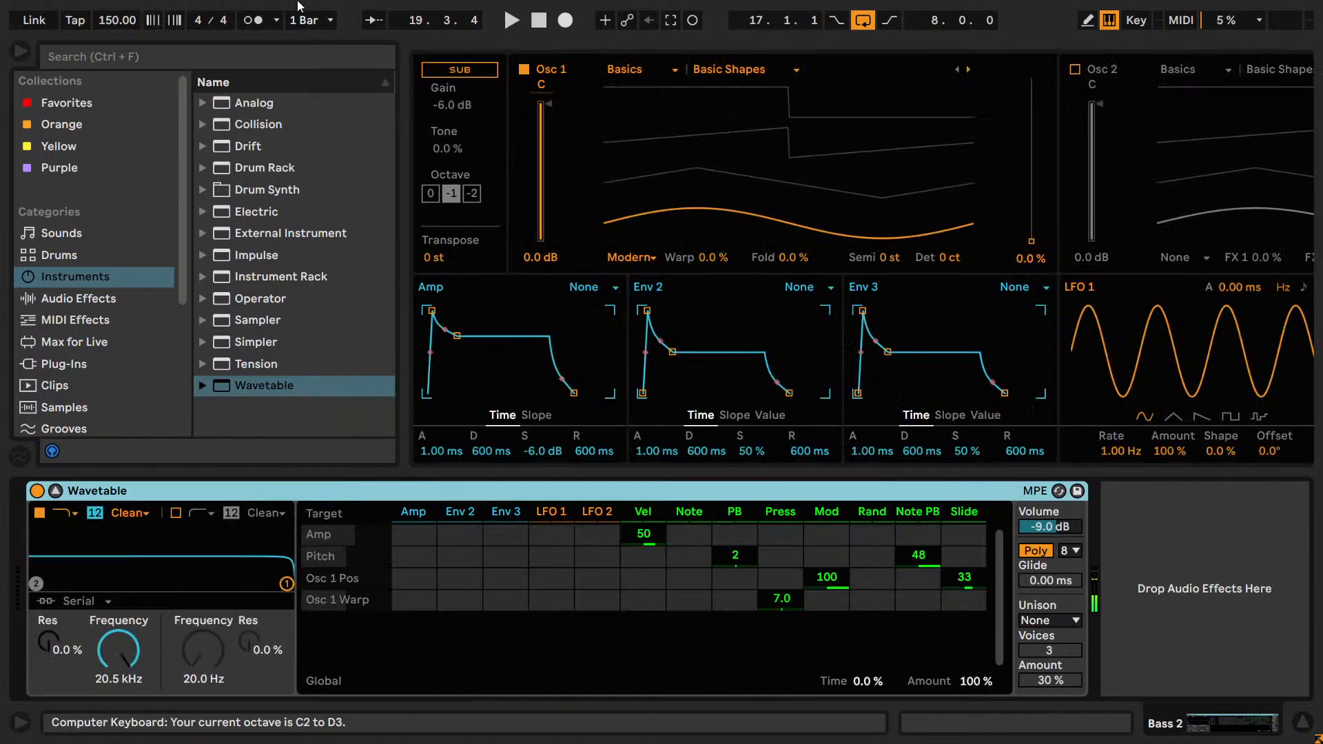
left_click(19, 57)
left_click(259, 73)
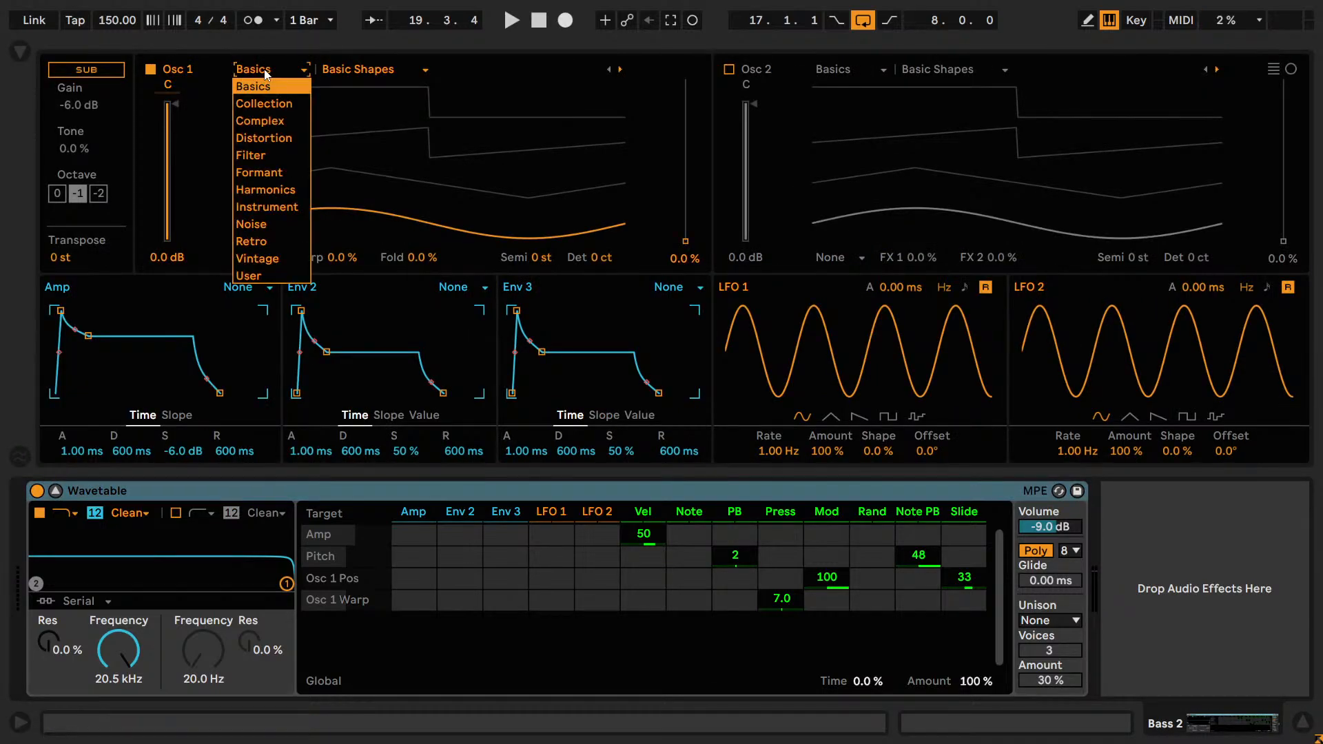
left_click(275, 131)
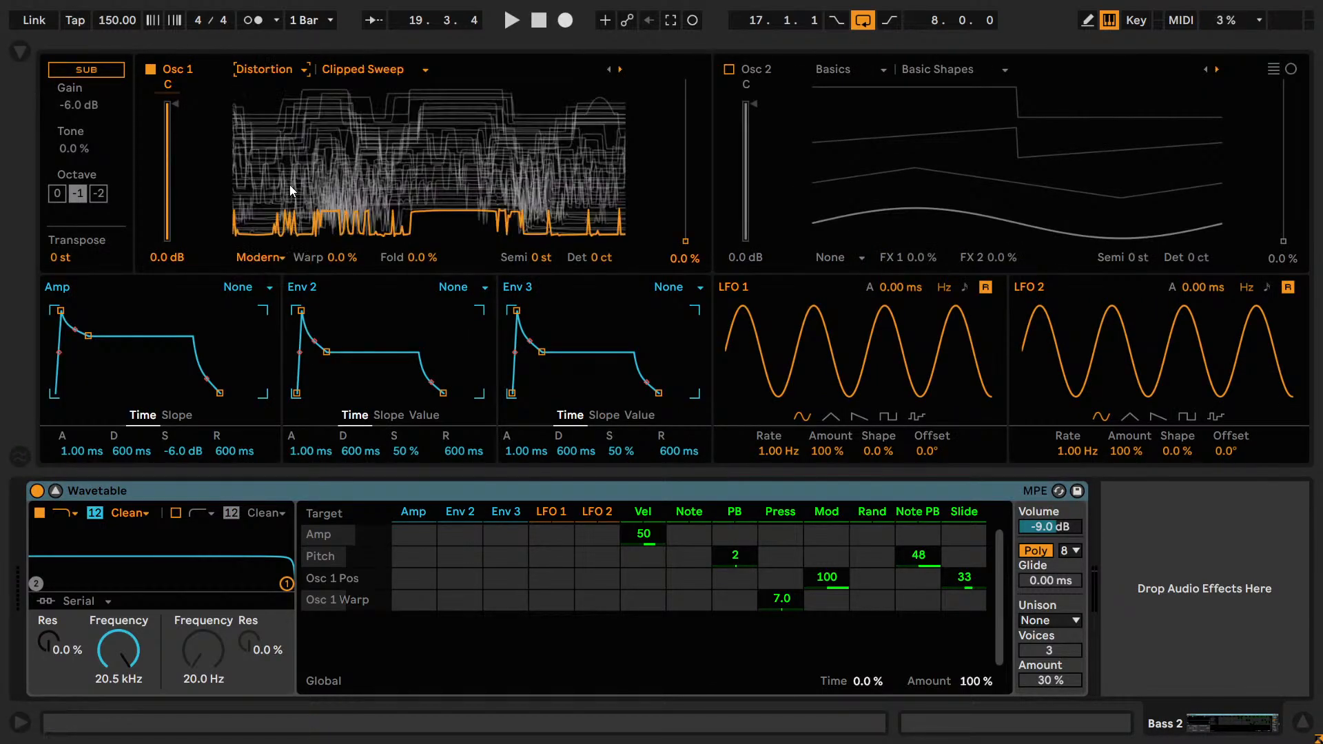
Keep the Clipped Sweep wavetable in Osc 1 and set its position to 26% while playing low notes.
key("a")
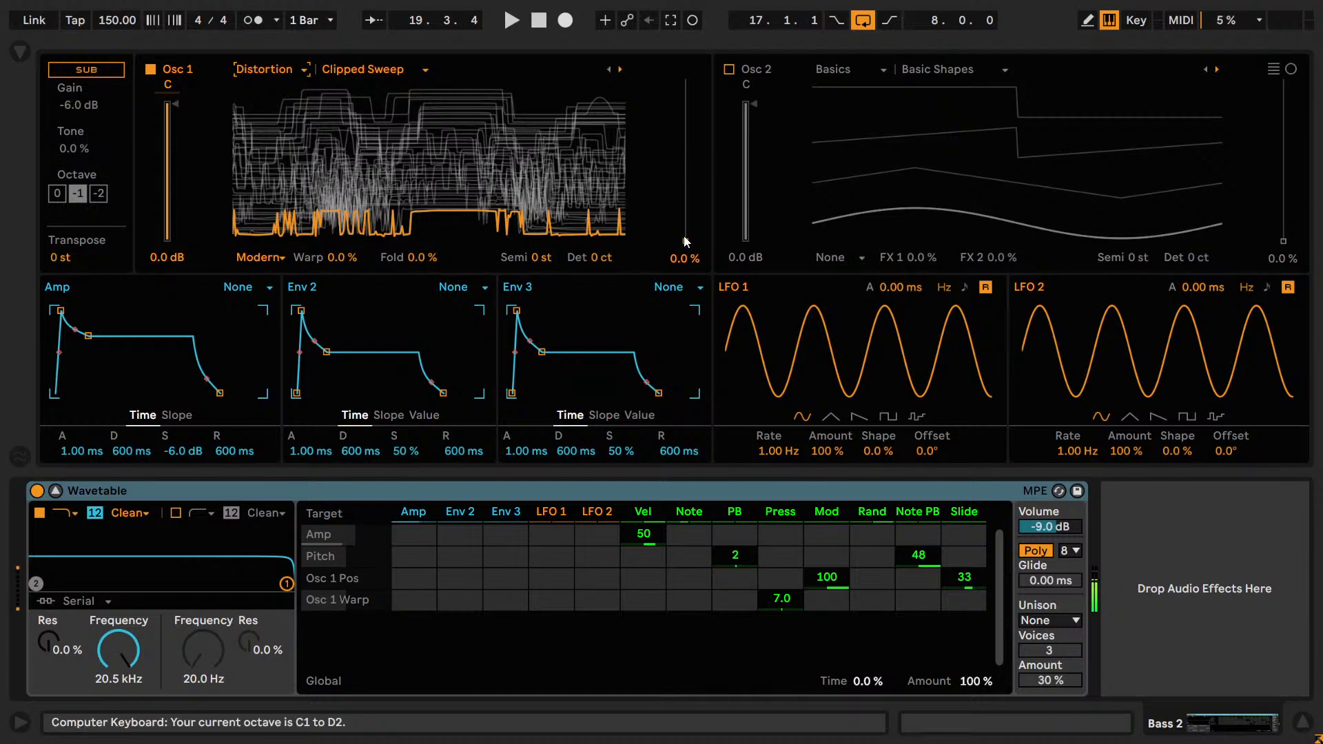
left_click_drag(686, 241, 685, 184)
left_click(371, 75)
left_click(372, 86)
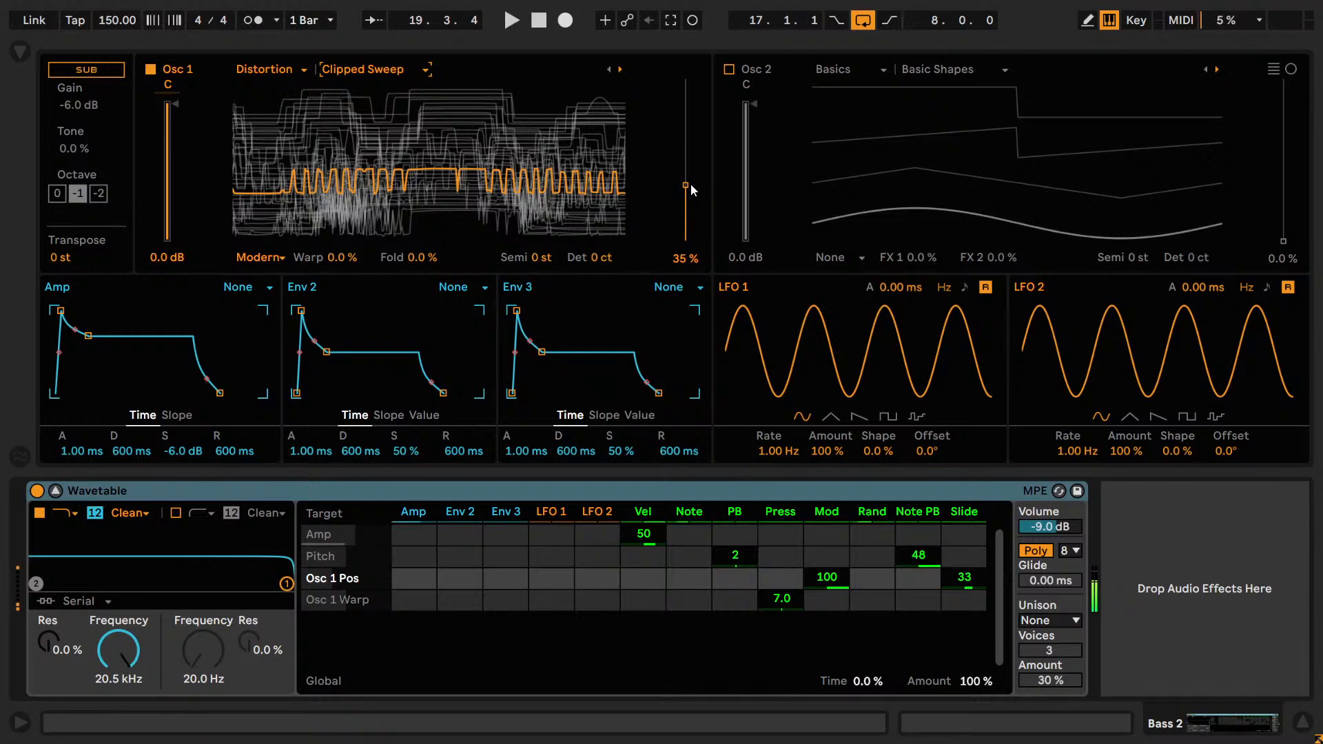
left_click_drag(696, 186, 696, 191)
left_click_drag(613, 199, 613, 204)
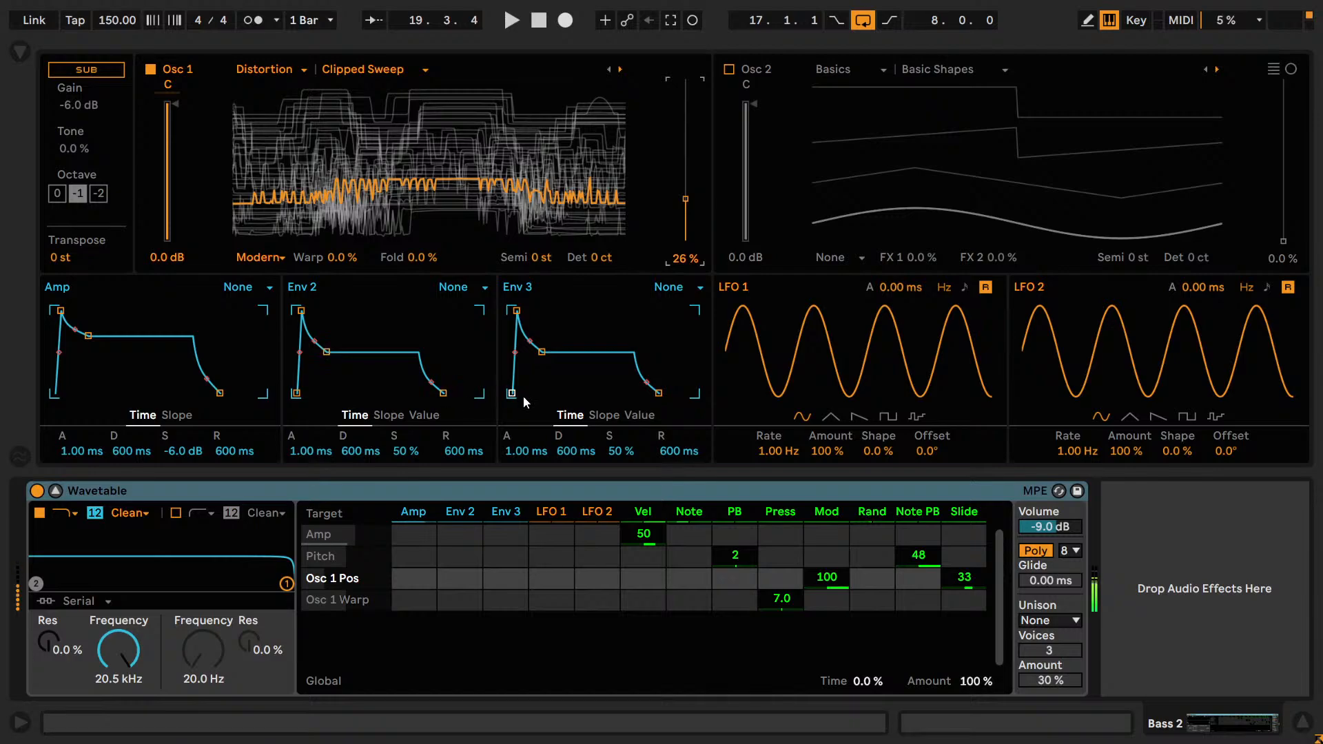
Set Env 3 to a 50 ms attack, 61.8 ms decay and 26% sustain.
left_click_drag(509, 441, 509, 448)
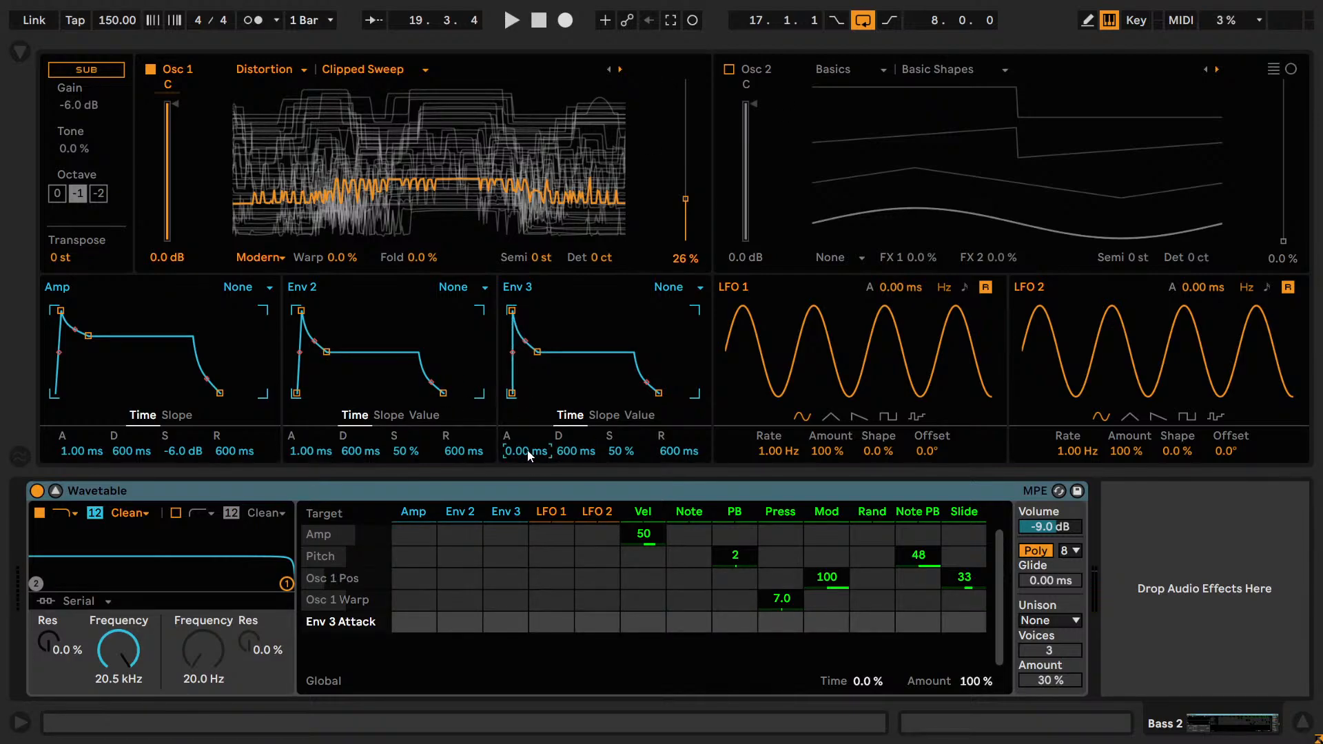
type("50")
key("Return")
left_click_drag(569, 452, 637, 462)
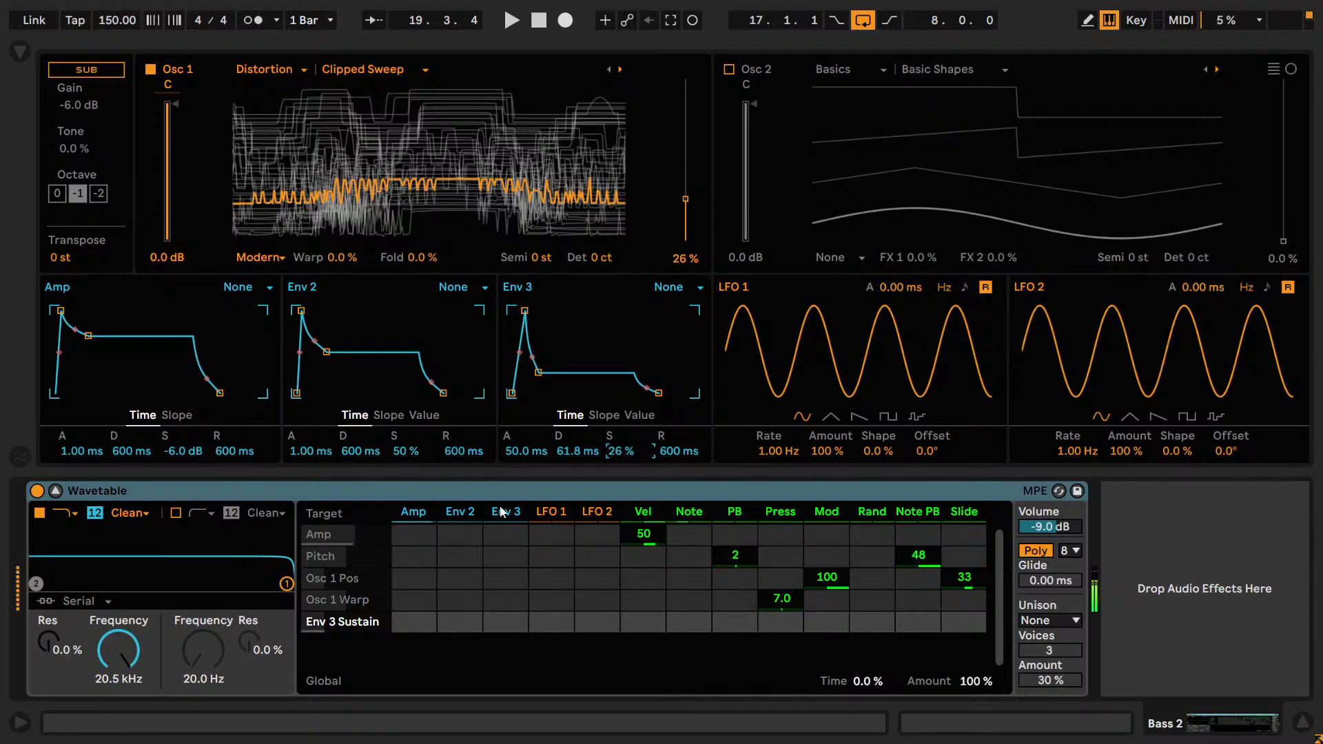
Modulate Osc 1 Pos from Env 3 by 30 and lengthen the Env 3 attack to about 634 ms.
left_click_drag(512, 604, 511, 587)
type("0")
key("Return")
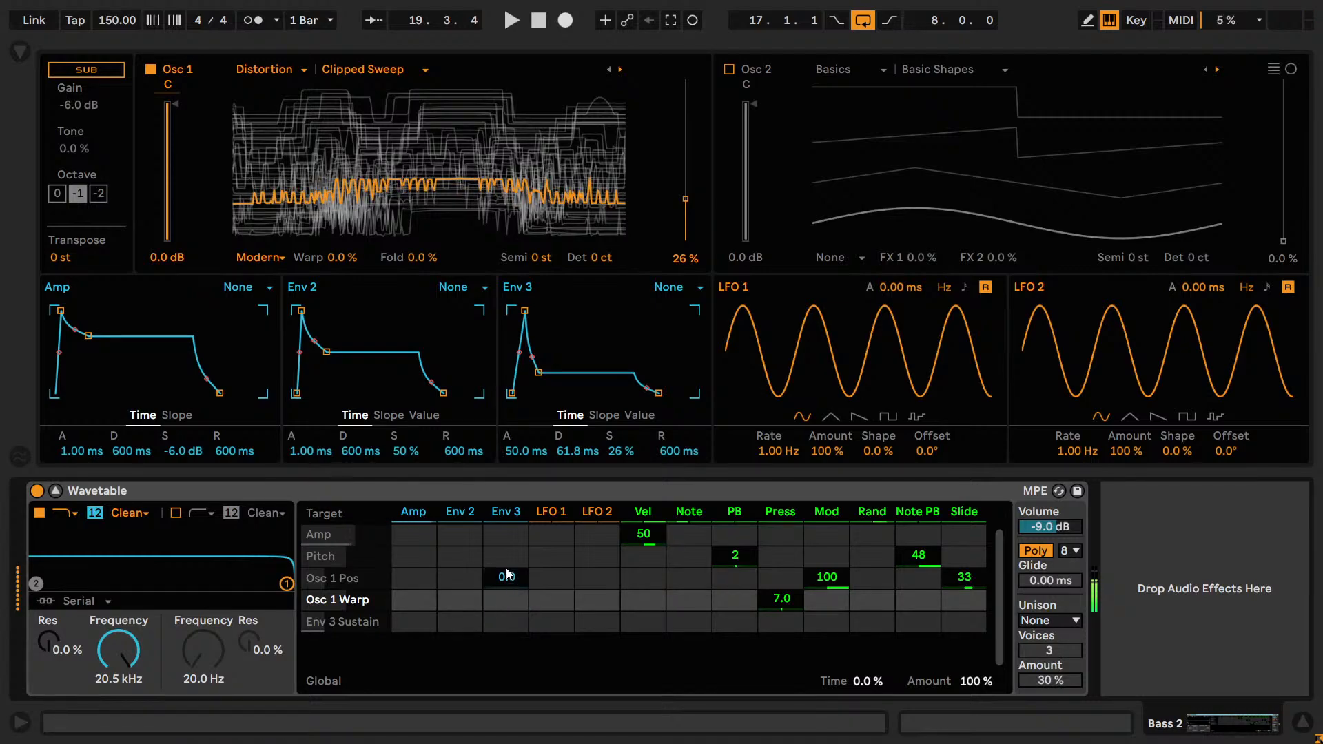
left_click_drag(513, 579, 514, 560)
left_click_drag(523, 451, 522, 406)
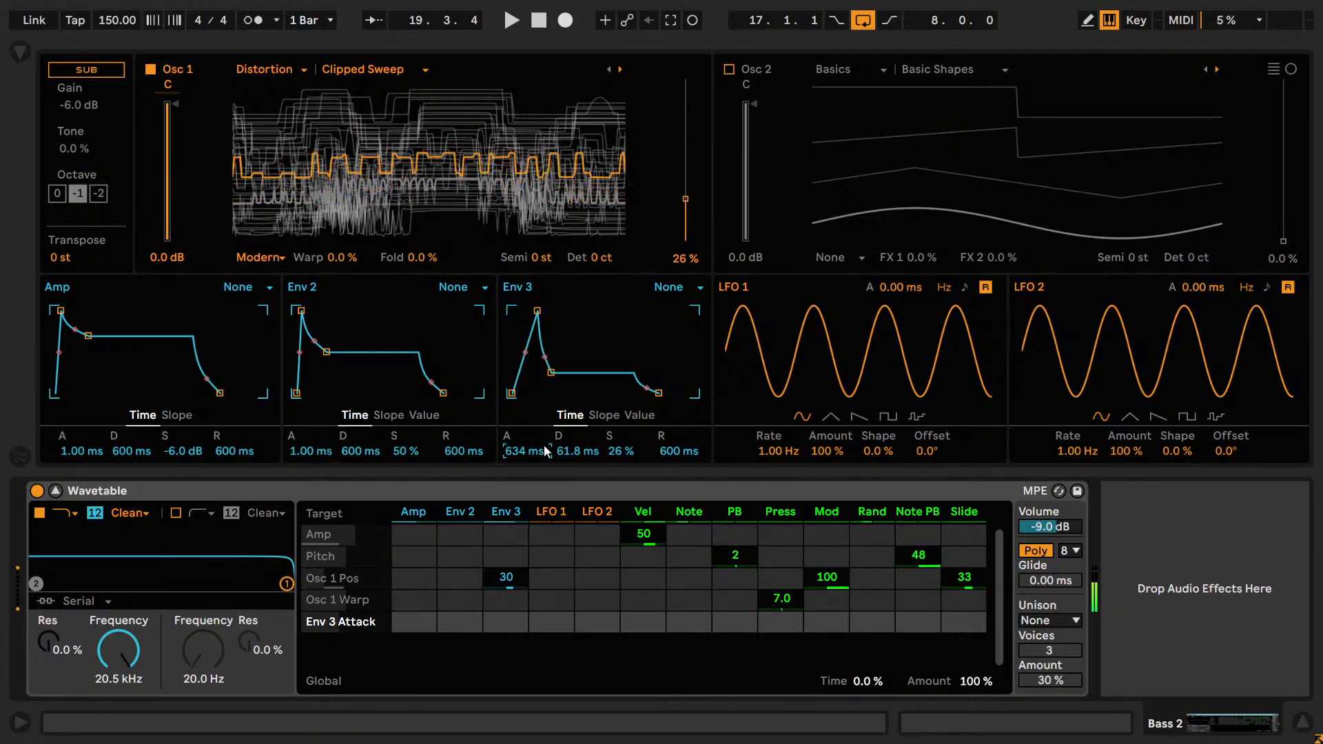
Lengthen the Env 3 decay to 589 ms and lower the keyboard octave.
left_click_drag(570, 456, 570, 421)
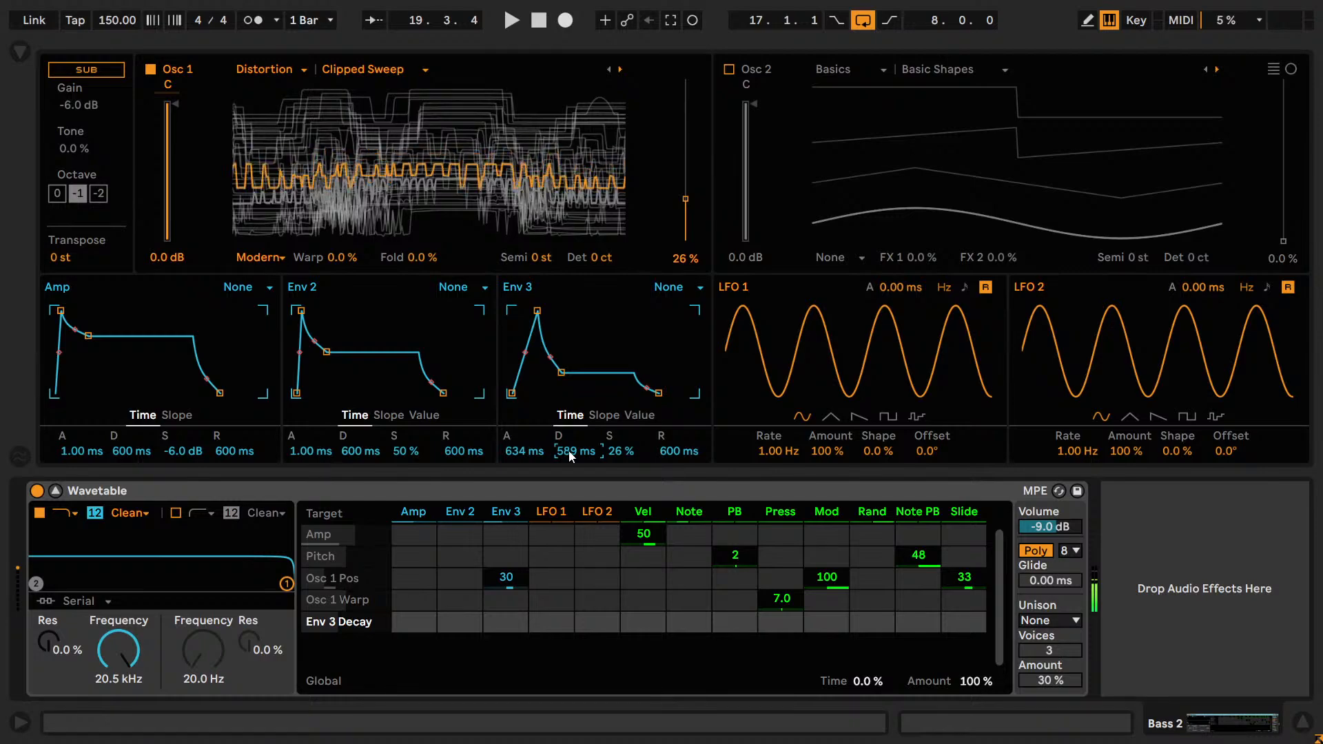
key("z")
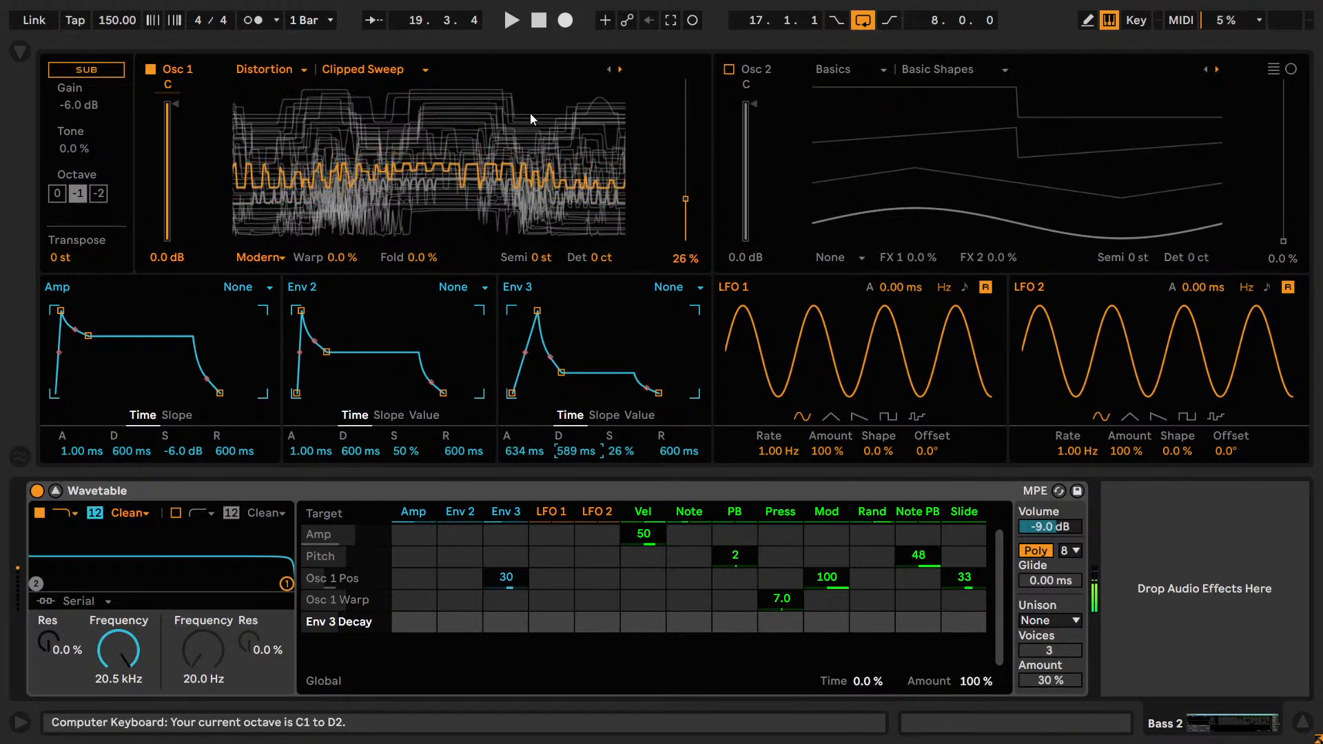
Audition other Distortion wavetables in Osc 1, including Westcost Fold and Freak, at different positions and octaves.
left_click(609, 70)
mouse_move(684, 206)
left_mouse_down()
mouse_move(684, 227)
mouse_move(684, 124)
mouse_move(685, 226)
mouse_move(684, 166)
mouse_move(685, 211)
left_mouse_up()
left_click(620, 70)
left_click(620, 70)
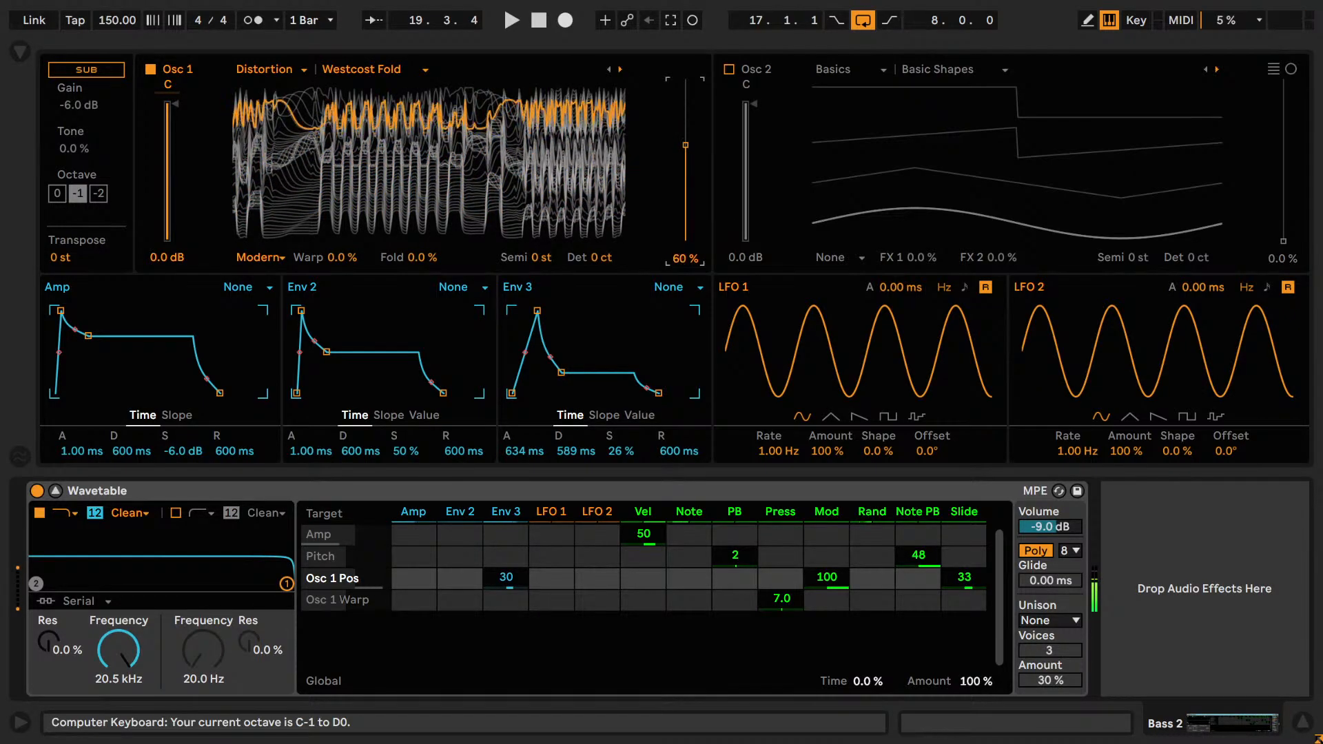
key("x")
left_click(620, 70)
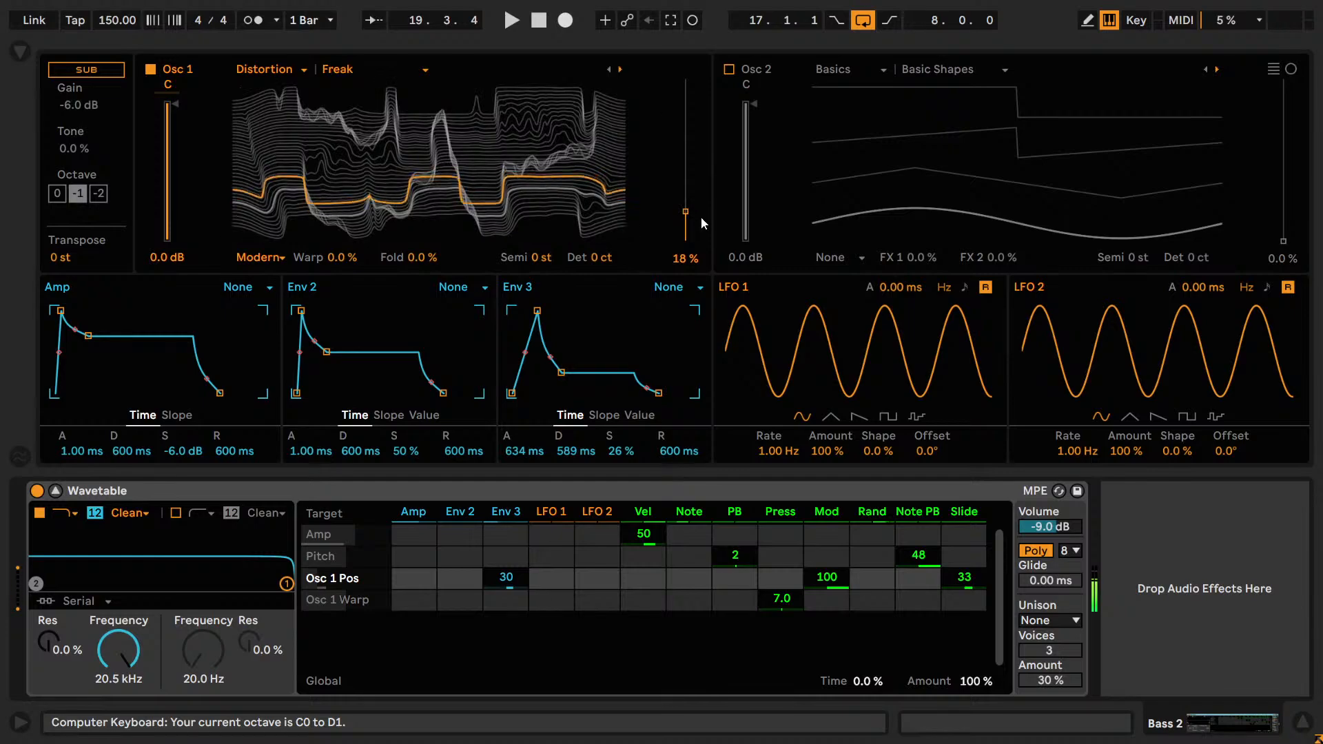
left_click_drag(693, 209, 685, 131)
key("z")
key("x")
Audition the Malice, Phased and Wow wavetables in Osc 1 while varying the wavetable position.
left_click(620, 69)
left_click(620, 70)
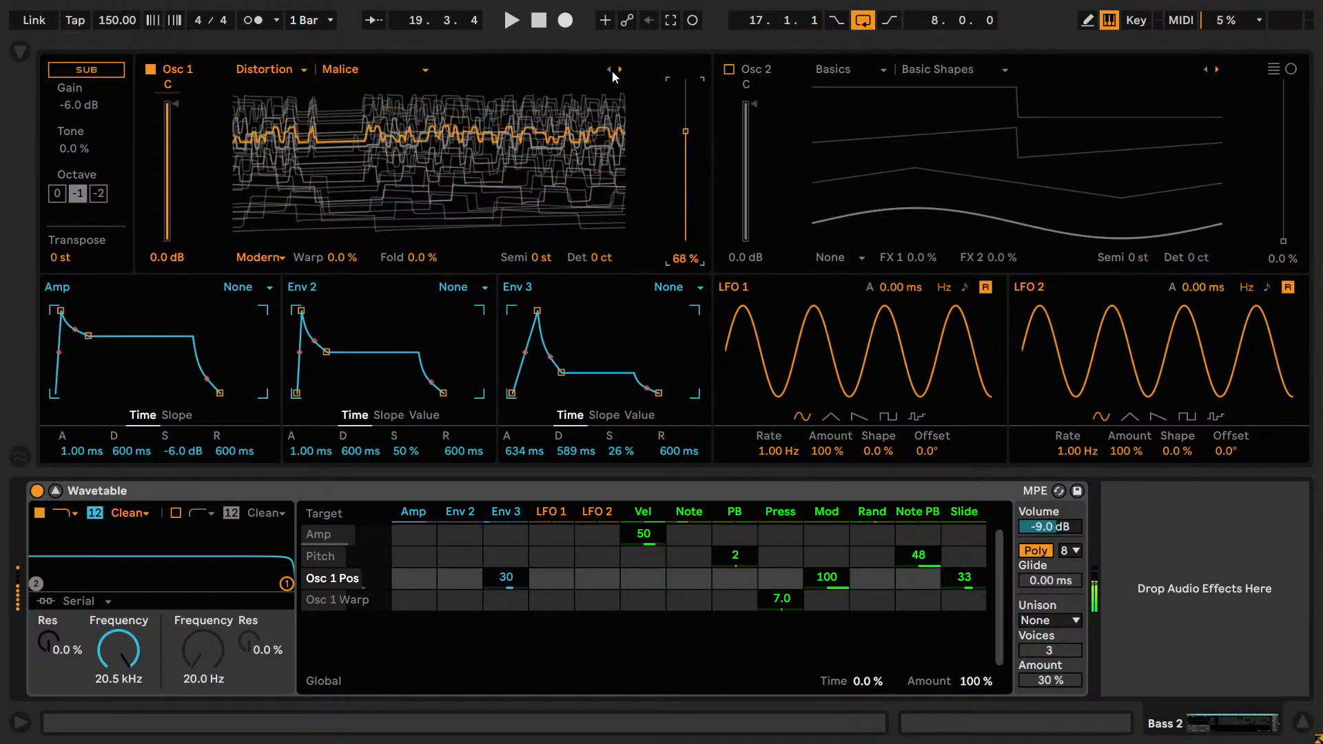
left_click(620, 69)
key("z")
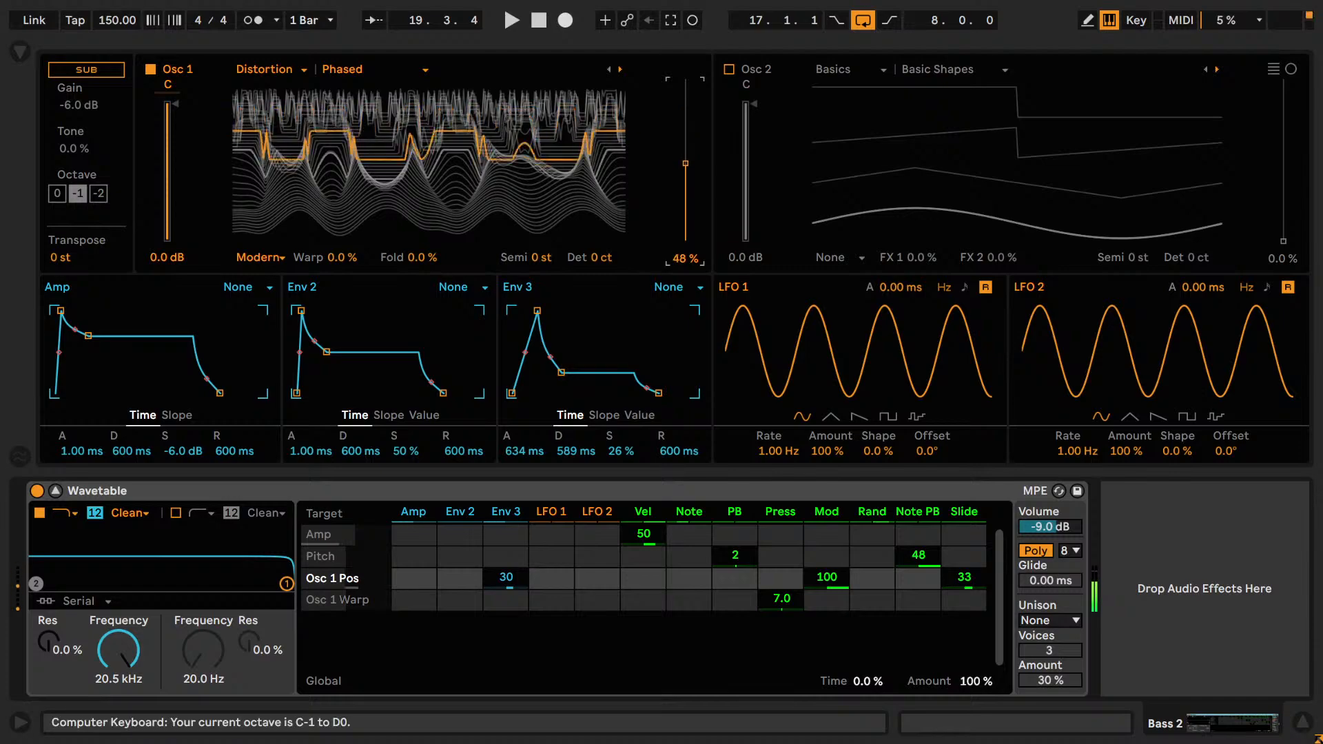
left_click(608, 69)
left_click(619, 69)
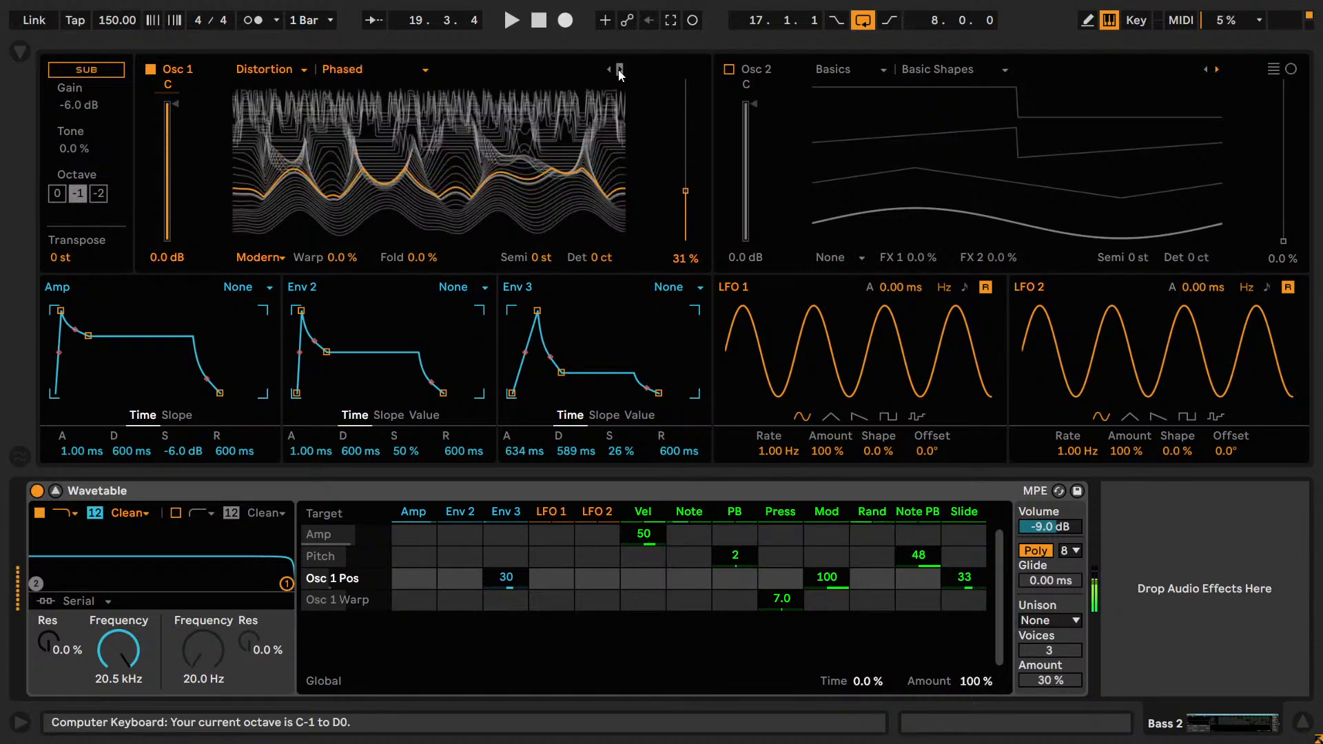
left_click(619, 69)
mouse_move(684, 186)
left_mouse_down()
mouse_move(685, 109)
mouse_move(685, 172)
left_mouse_up()
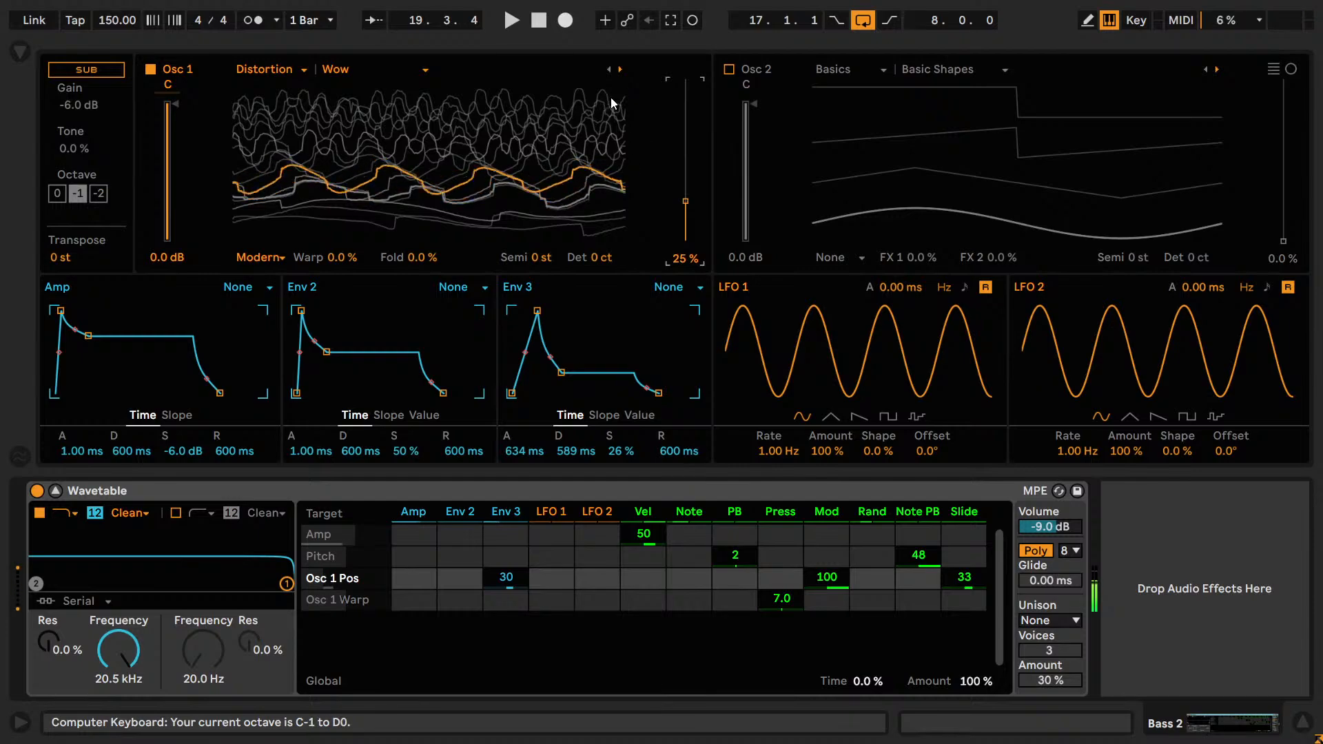
Try the Filter wavetables in Osc 1 from Modern Sweep 1 to Sweep 3 at different positions.
left_click(620, 69)
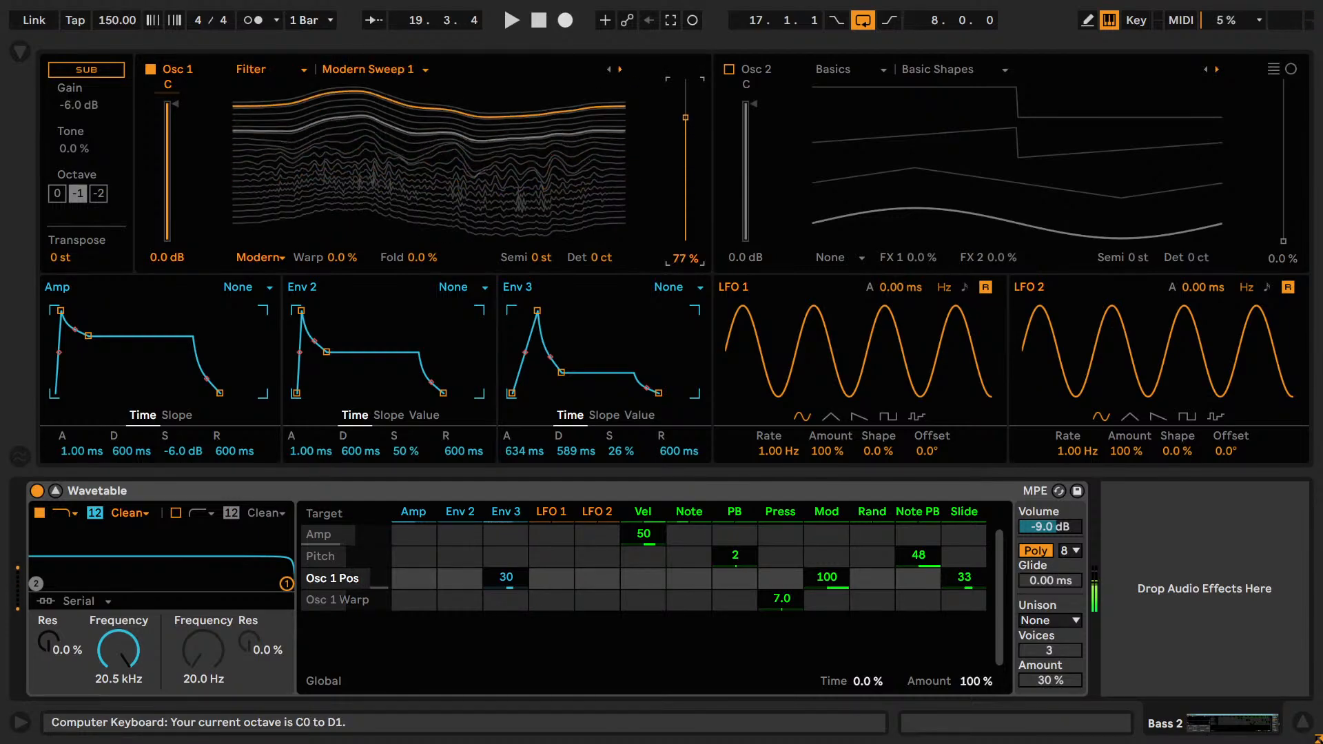
left_click_drag(637, 138, 637, 158)
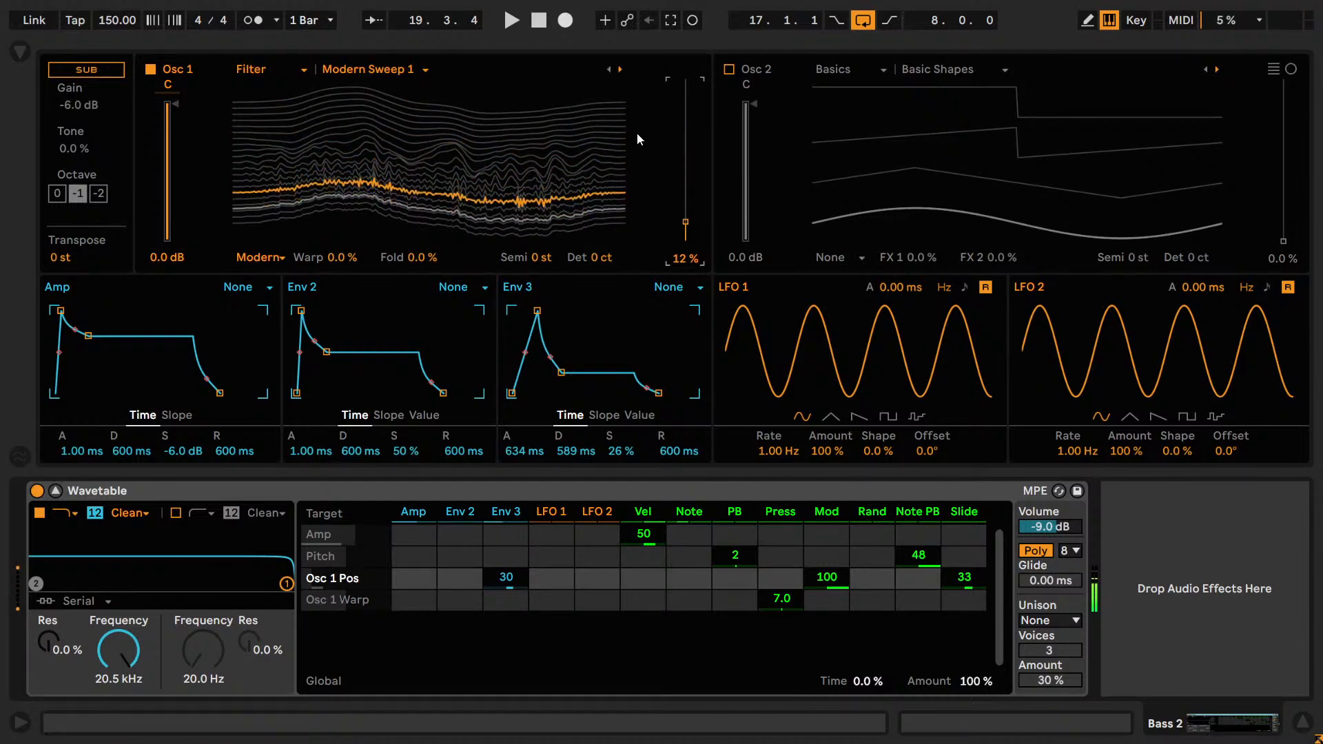
left_click(623, 69)
mouse_move(685, 221)
left_mouse_down()
mouse_move(684, 145)
mouse_move(685, 227)
left_mouse_up()
left_click(620, 69)
key("z")
key("x")
left_click(620, 69)
left_click(620, 69)
left_click(620, 69)
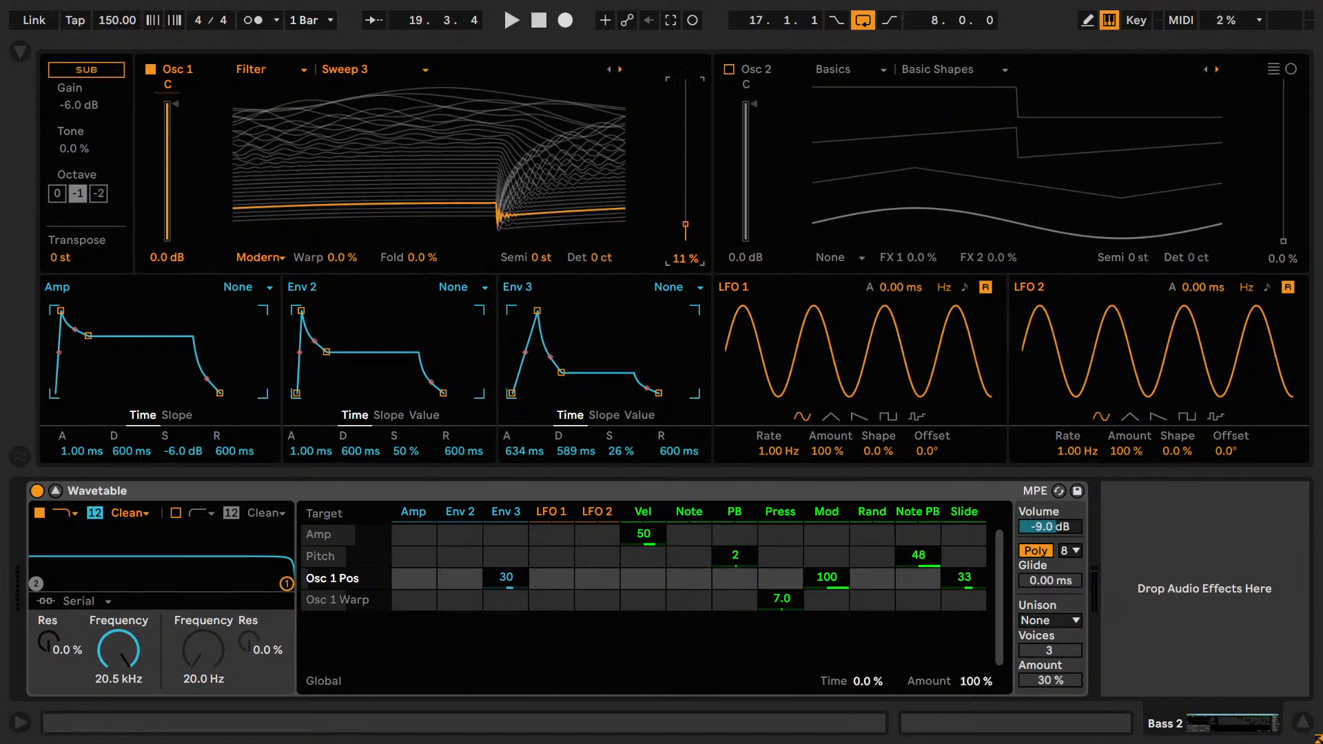
Browse on from Sweep 3 to the Formant wavetables AEIOU, AhOhOoh and FOF, varying the Osc 1 position.
left_click_drag(686, 224, 655, 69)
left_click(619, 70)
left_click(619, 69)
left_click(619, 69)
left_click(619, 70)
left_click(619, 70)
key("z")
left_click(621, 70)
left_click(621, 69)
left_click(620, 70)
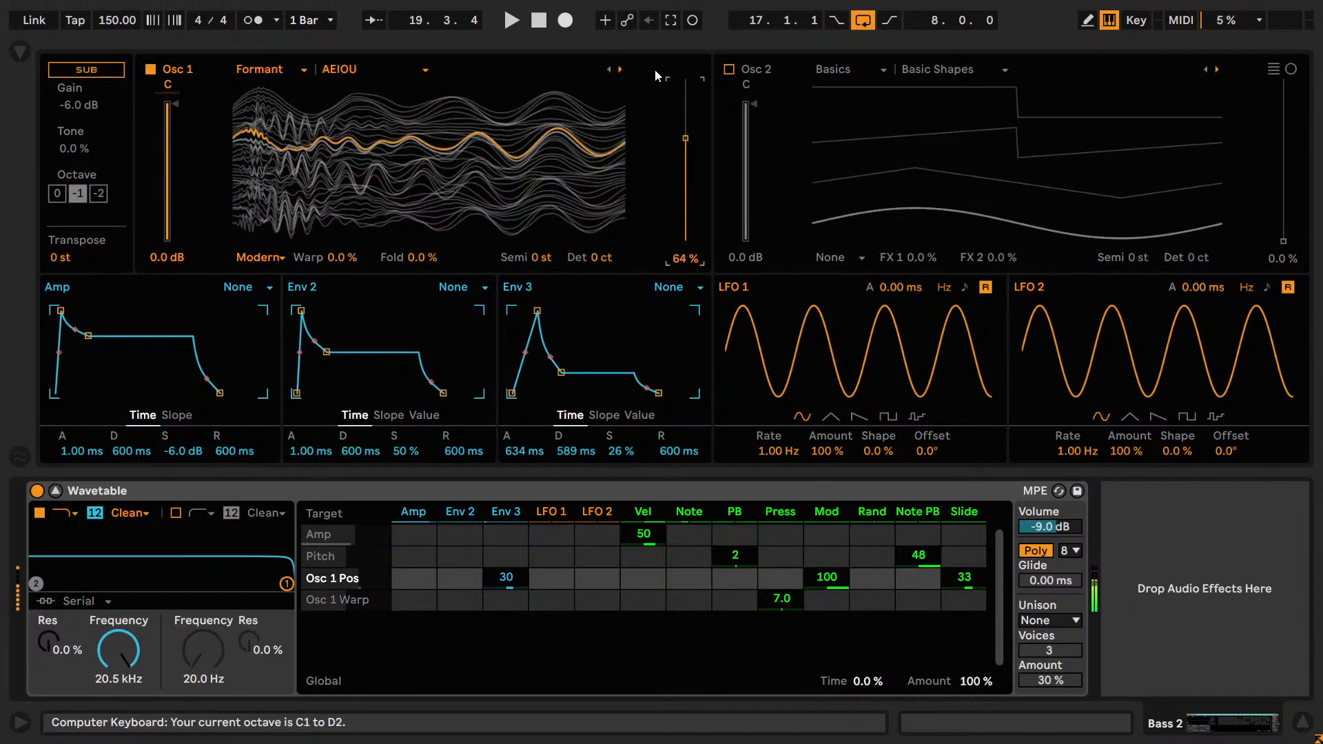
left_click(619, 70)
left_click_drag(685, 139, 685, 215)
left_click(619, 70)
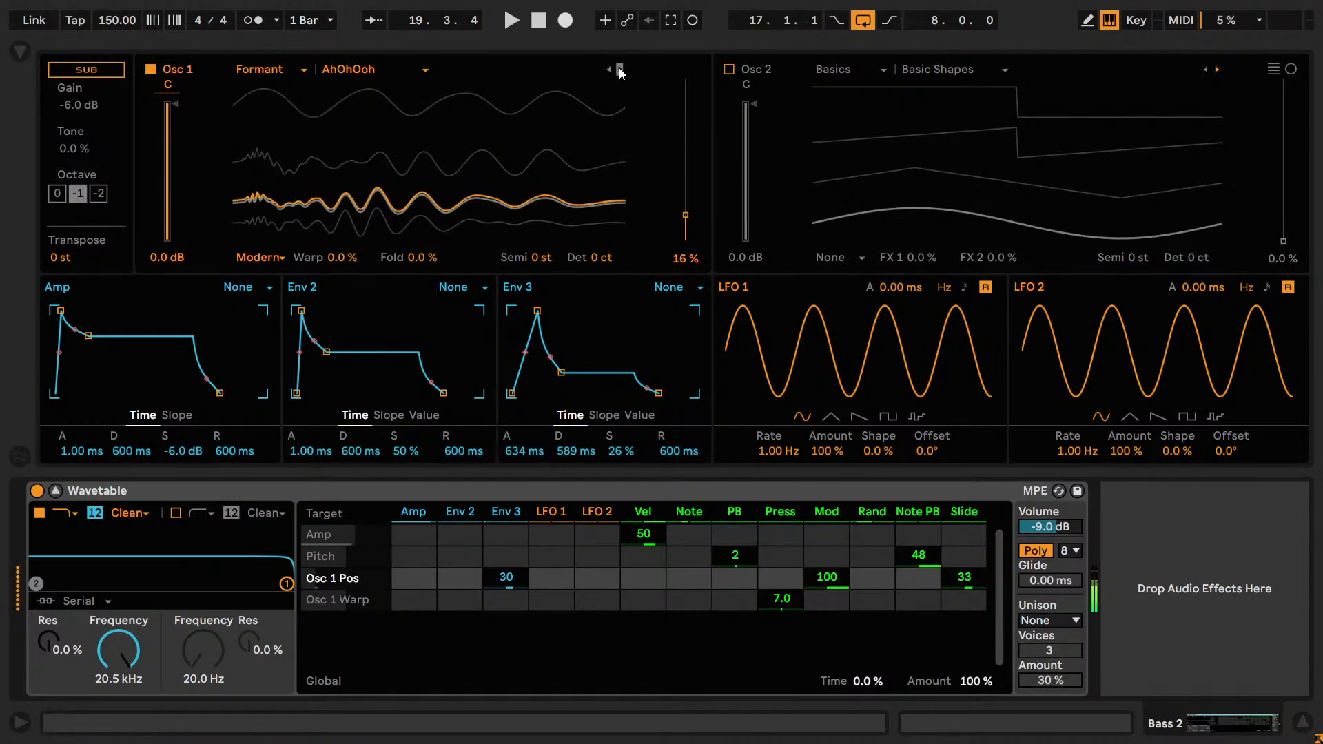
Switch Osc 1 back to the Clipped Sweep wavetable in the Distortion category and set its position to 35%.
left_click(303, 69)
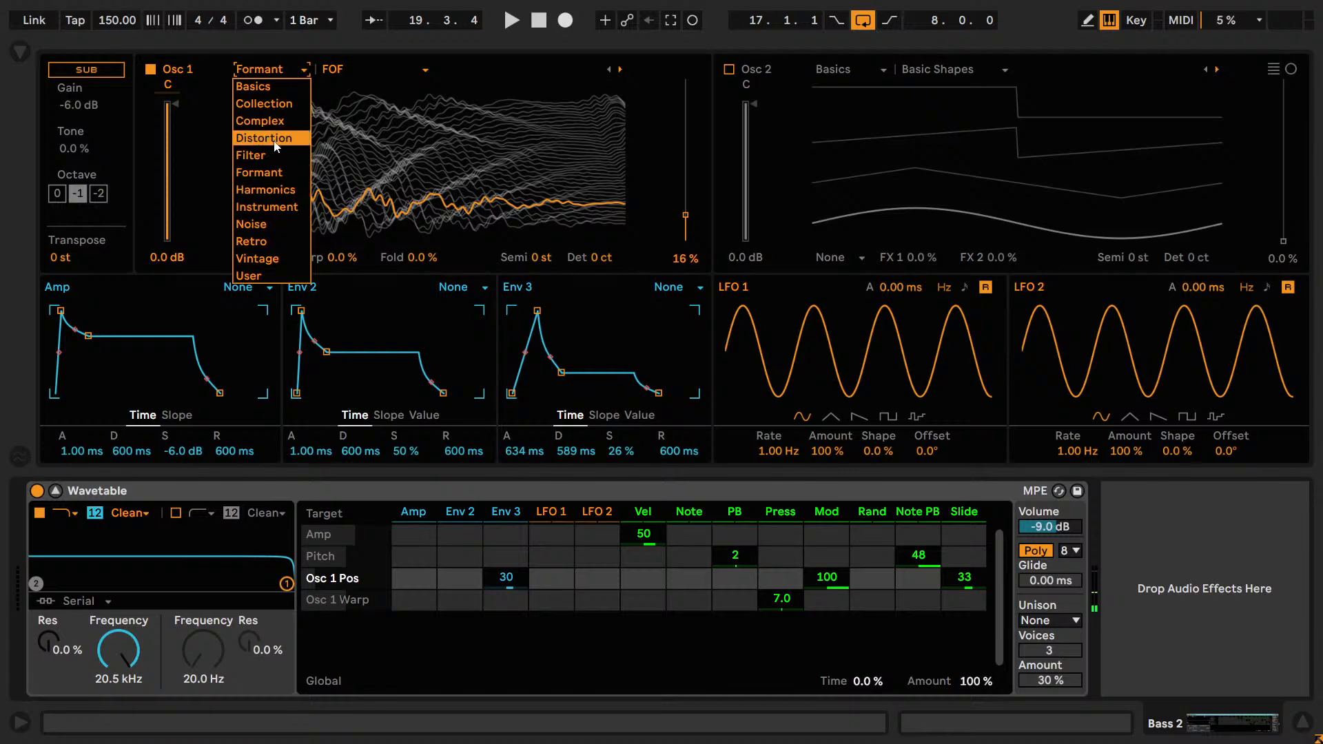
left_click(275, 144)
left_click(363, 69)
left_click(358, 83)
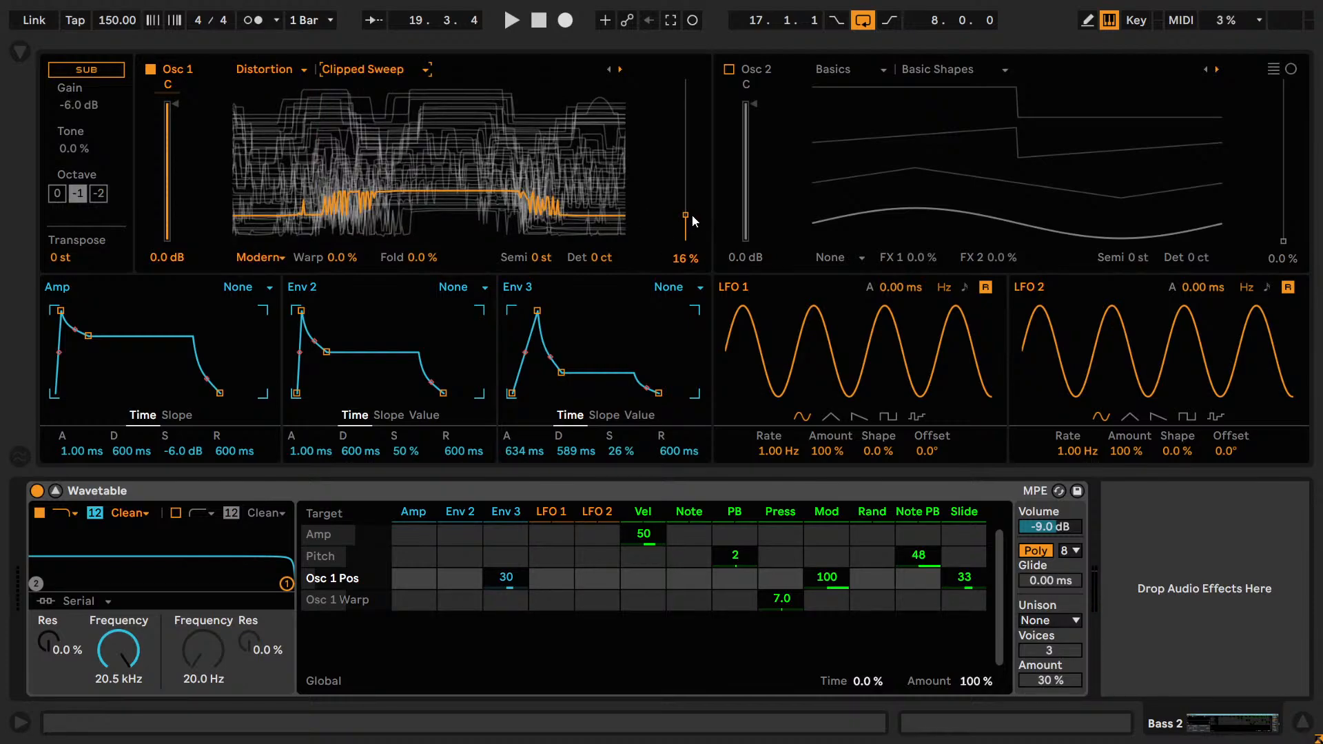
key("z")
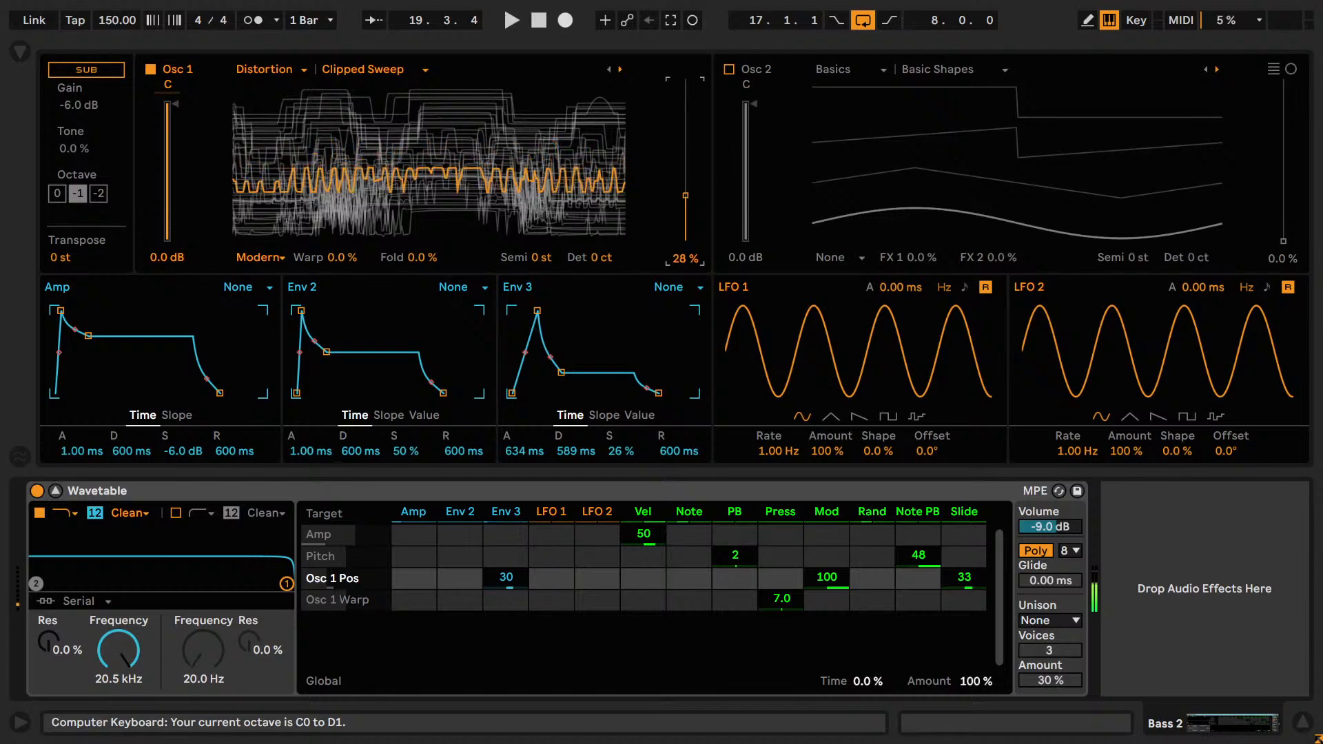
mouse_move(685, 201)
left_mouse_down()
mouse_move(684, 143)
mouse_move(685, 177)
left_mouse_up()
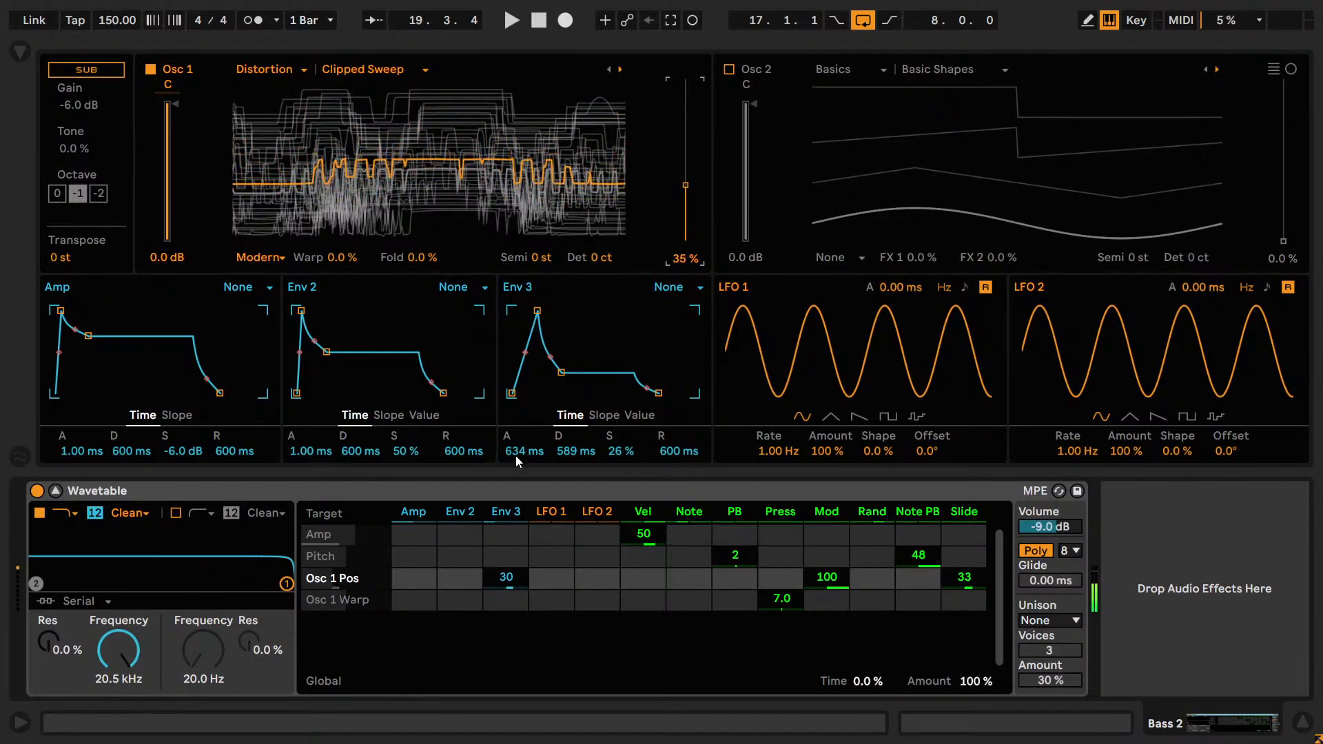
Set Env 3 to 279 ms attack, 788 ms decay, 25% sustain and 1.50 ms release, and the Amp release to 1.50 ms.
left_click_drag(515, 453, 516, 477)
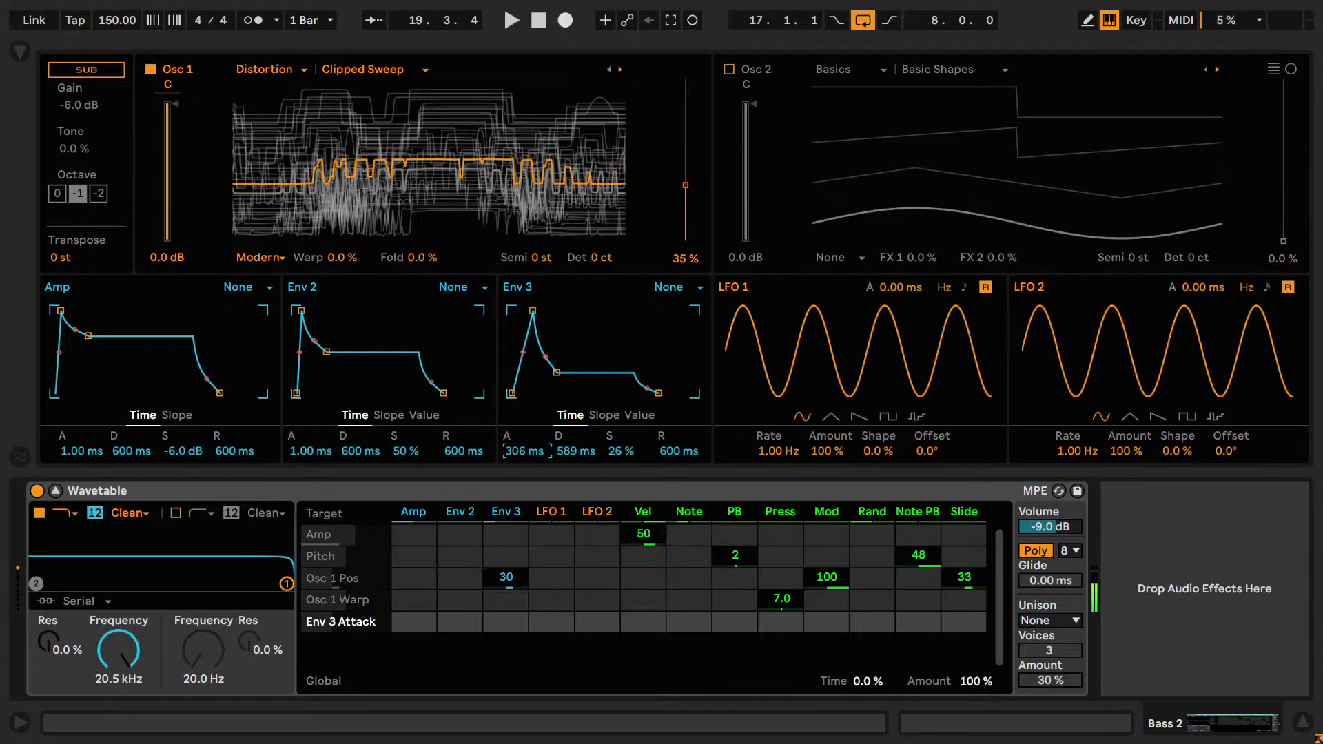
left_click_drag(566, 455, 566, 496)
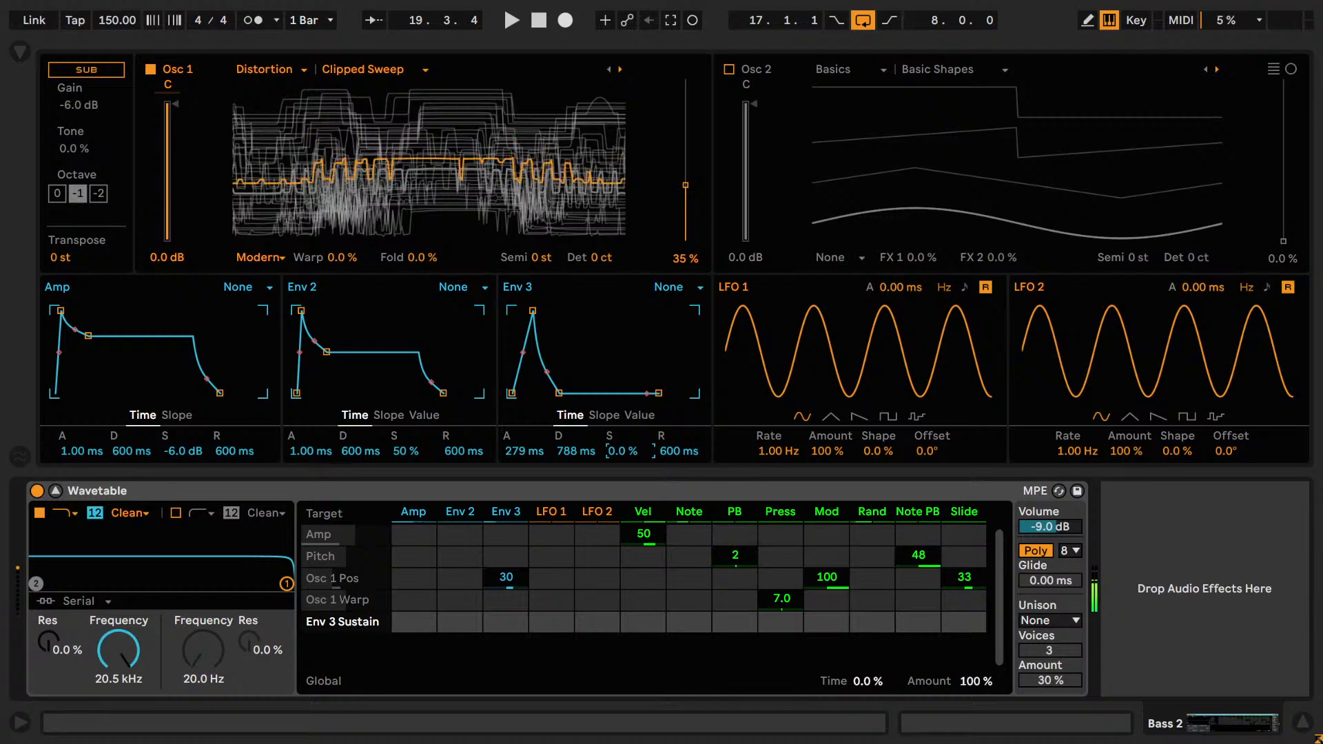
left_click_drag(622, 451, 663, 496)
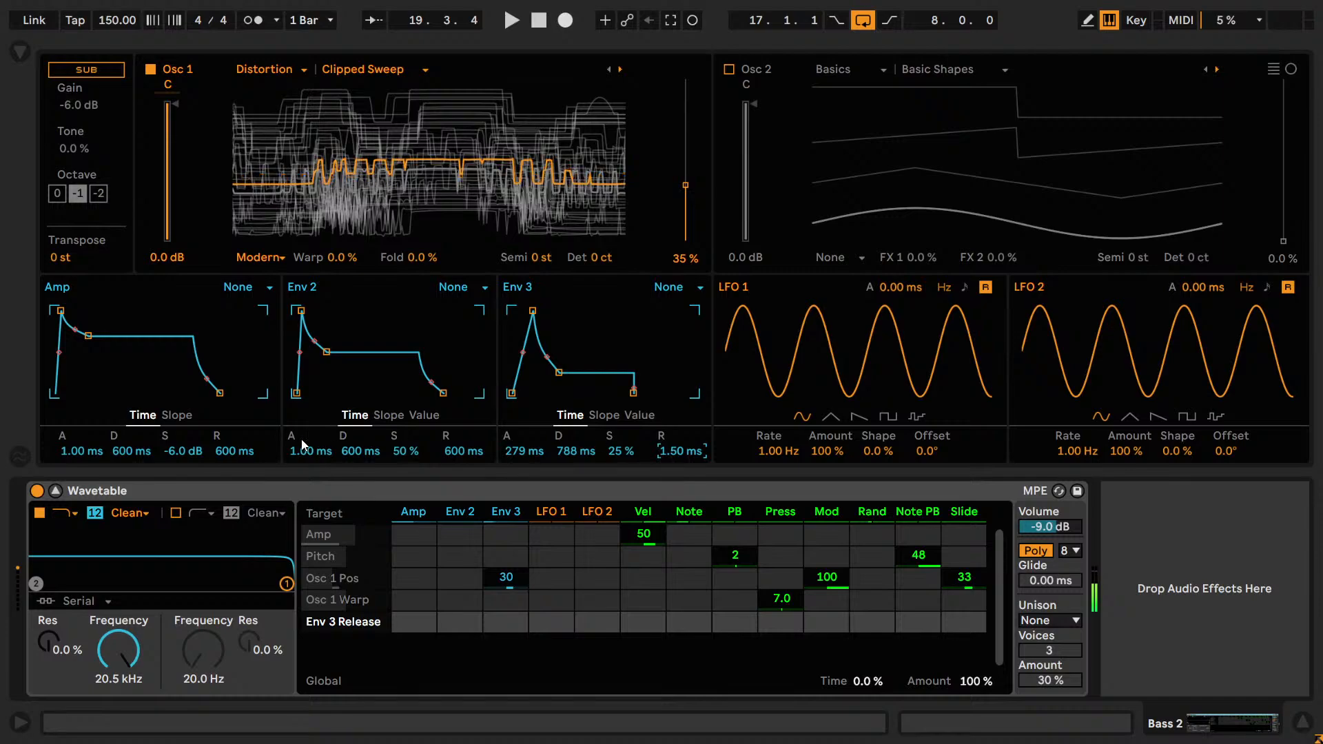
left_click_drag(238, 450, 238, 496)
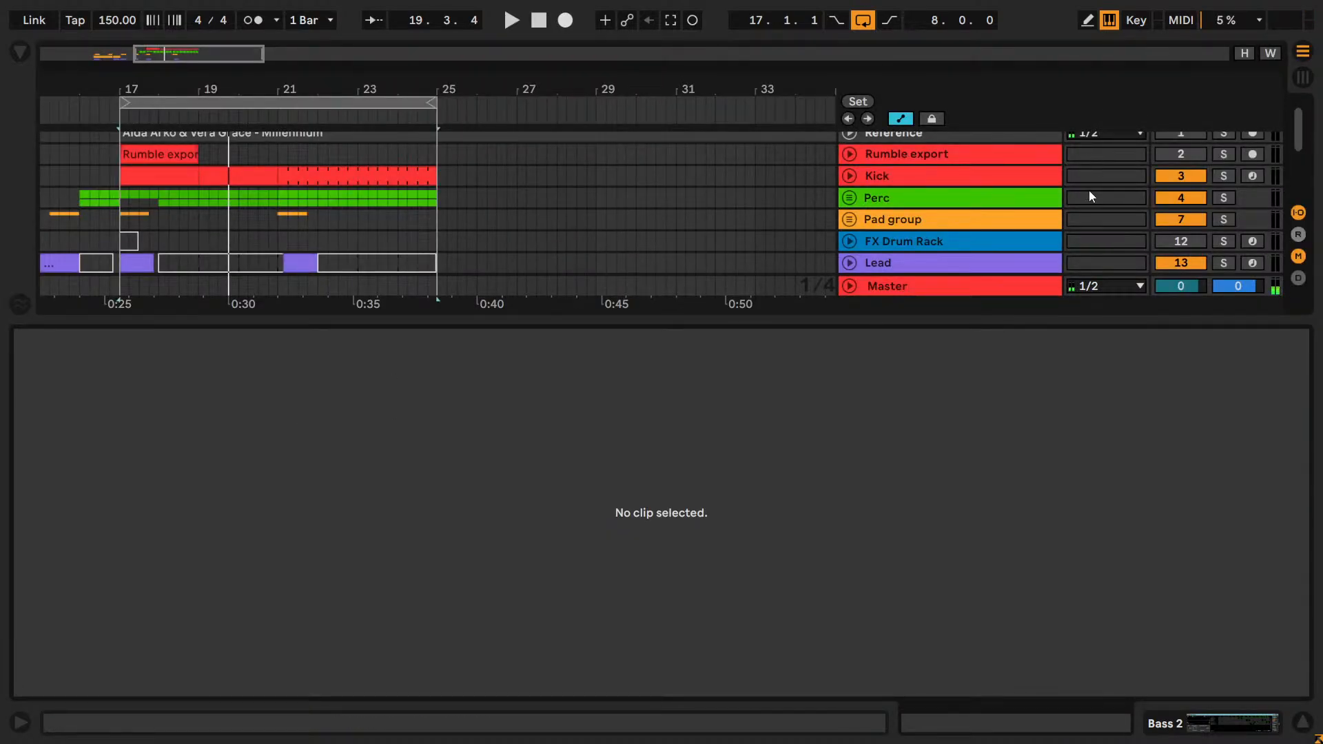
Show the browser and add EQ Eight from the EQ & Filters audio effects after Wavetable on Bass 2.
key("ctrl+alt+b")
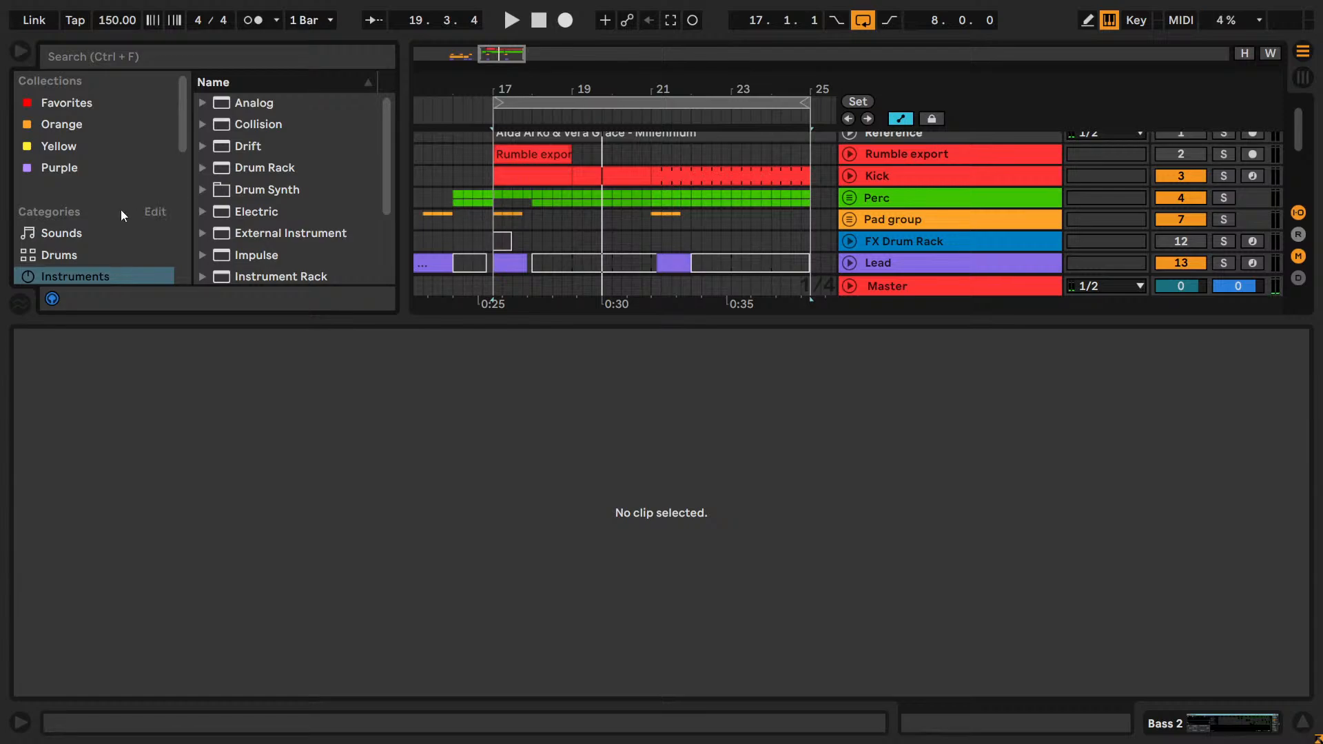
scroll(121, 215, "down", 3)
left_click(87, 184)
left_click(237, 170)
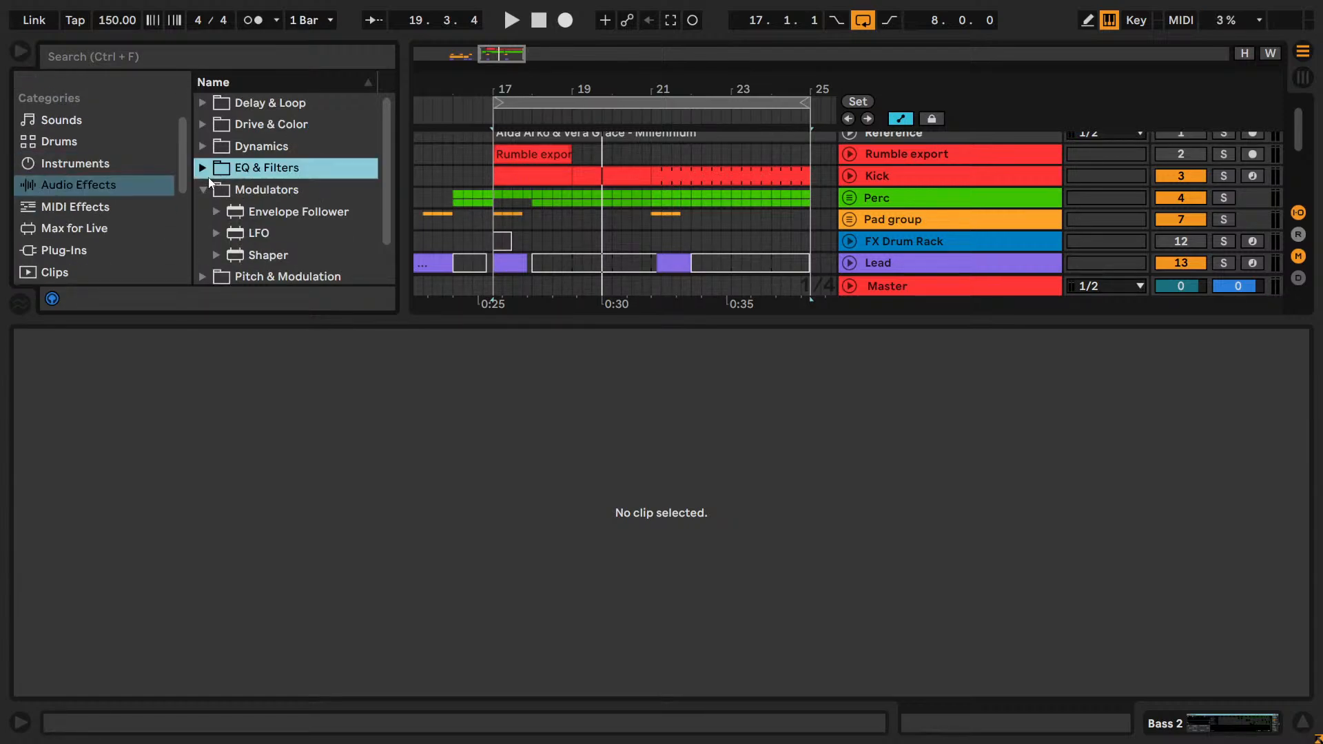
left_click(202, 169)
left_click_drag(271, 234, 330, 394)
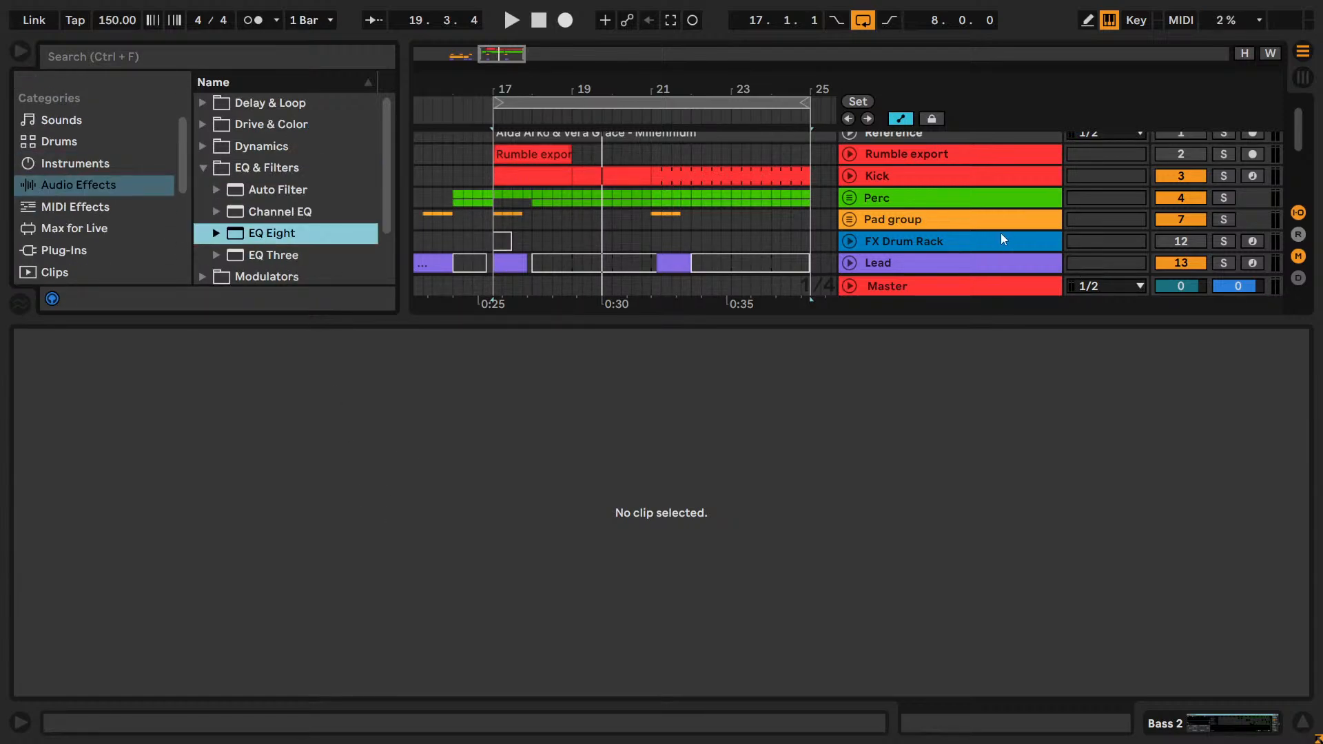
scroll(937, 241, "down", 4)
scroll(894, 193, "up", 1)
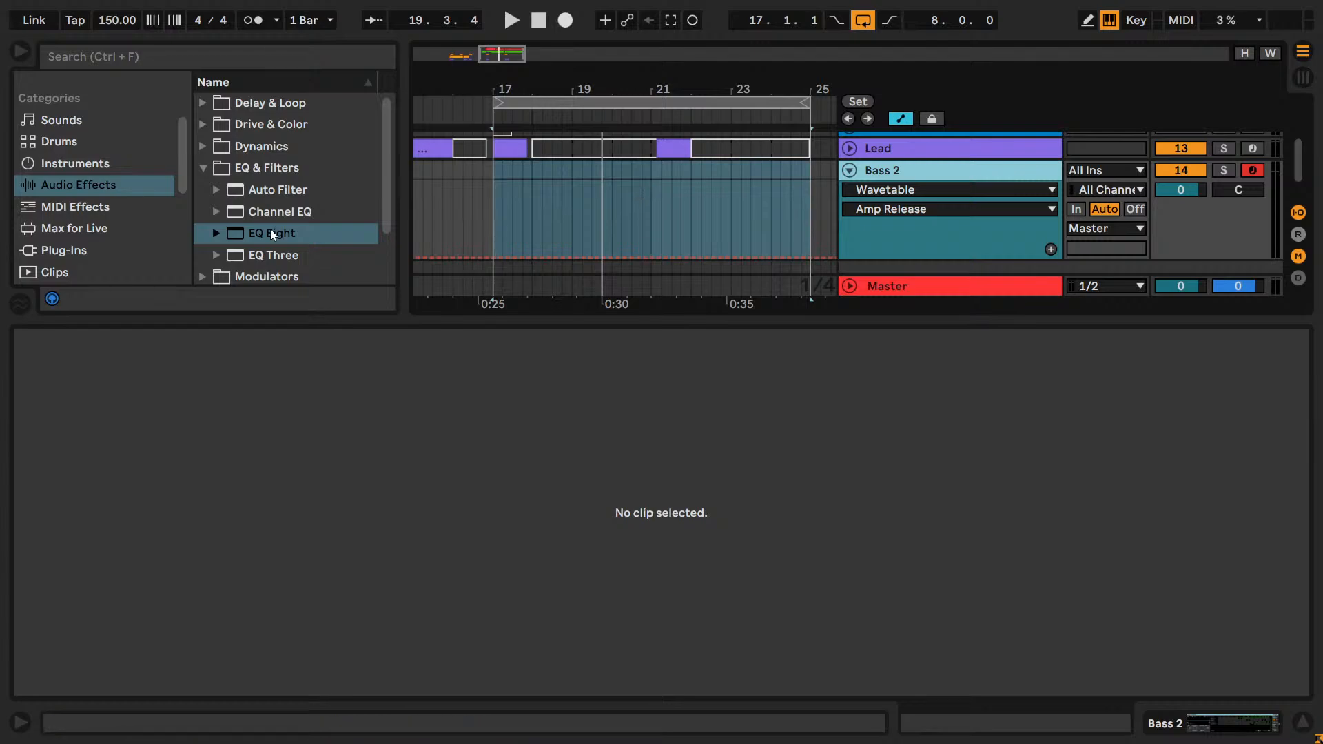
left_click_drag(271, 234, 444, 447)
key("shift+Tab")
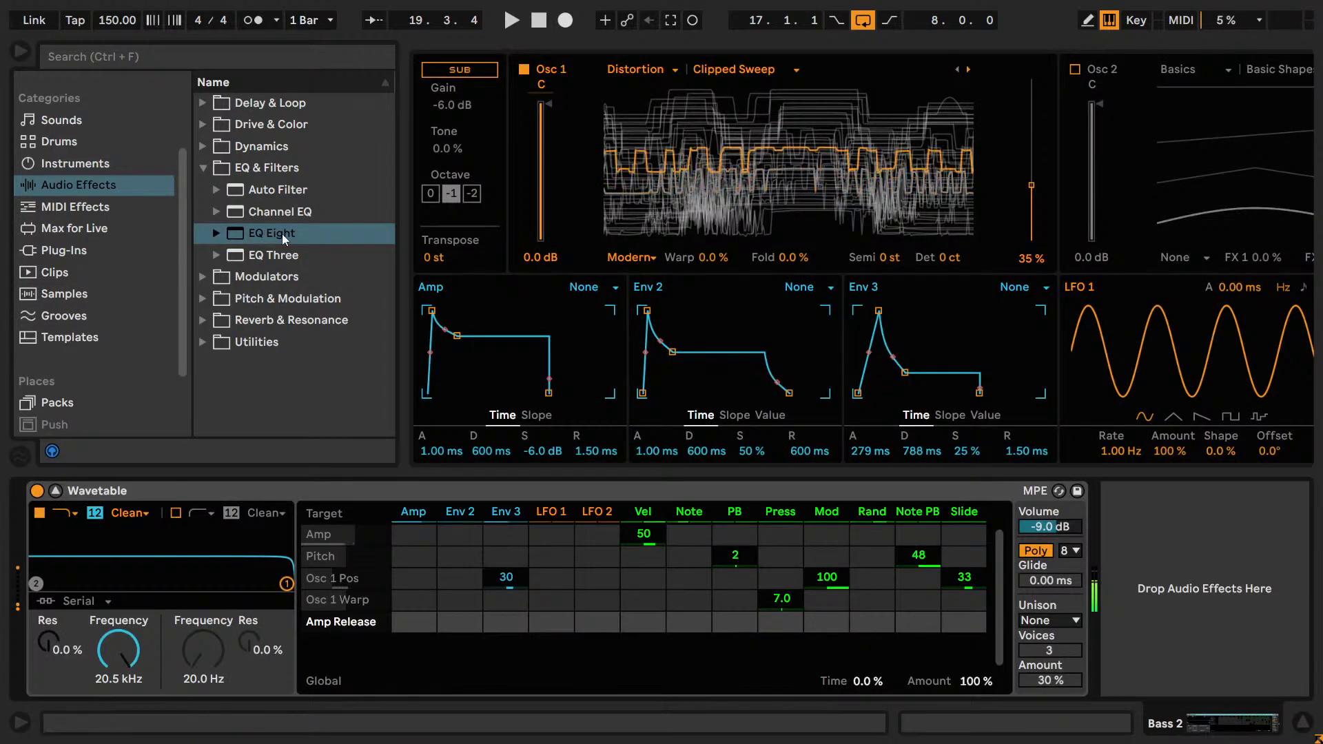
left_click_drag(283, 234, 1189, 627)
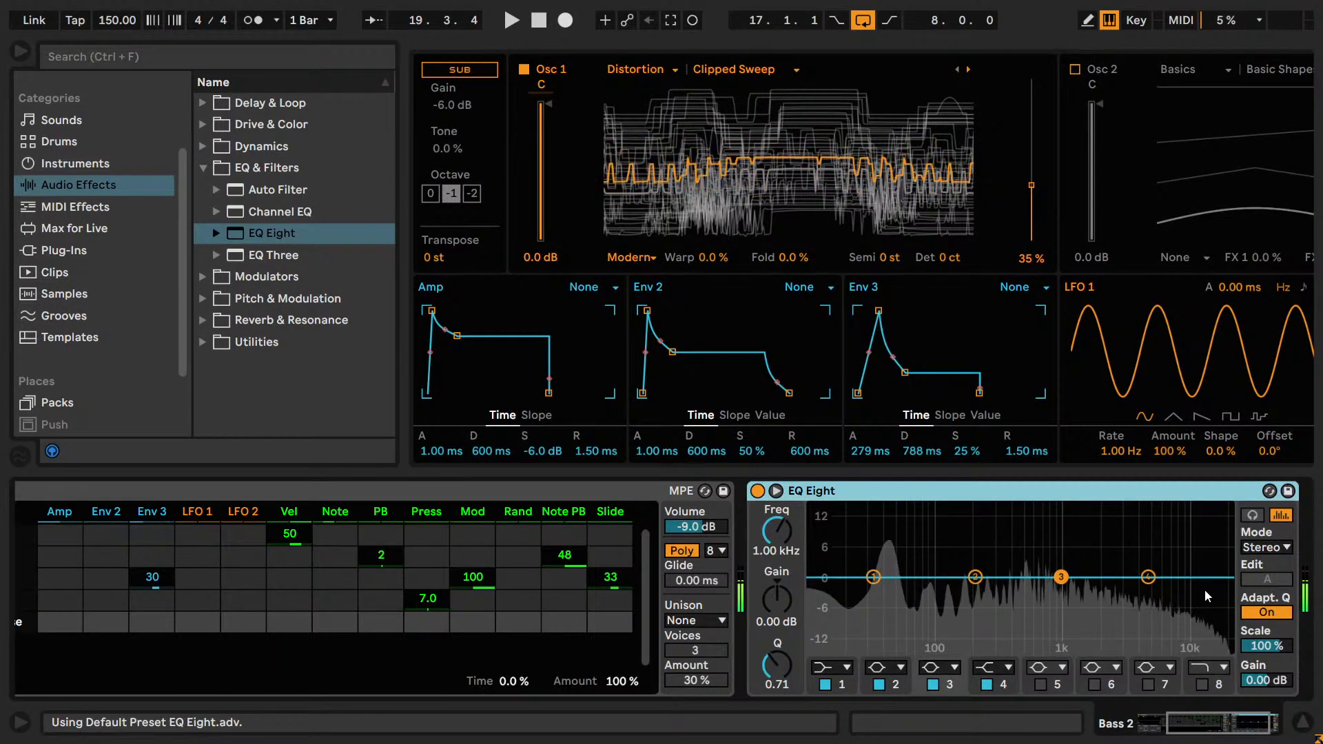
Enable EQ Eight band 8 as a gentle high-cut filter at 4.49 kHz.
left_click(1204, 667)
left_click(1202, 652)
left_click(1202, 684)
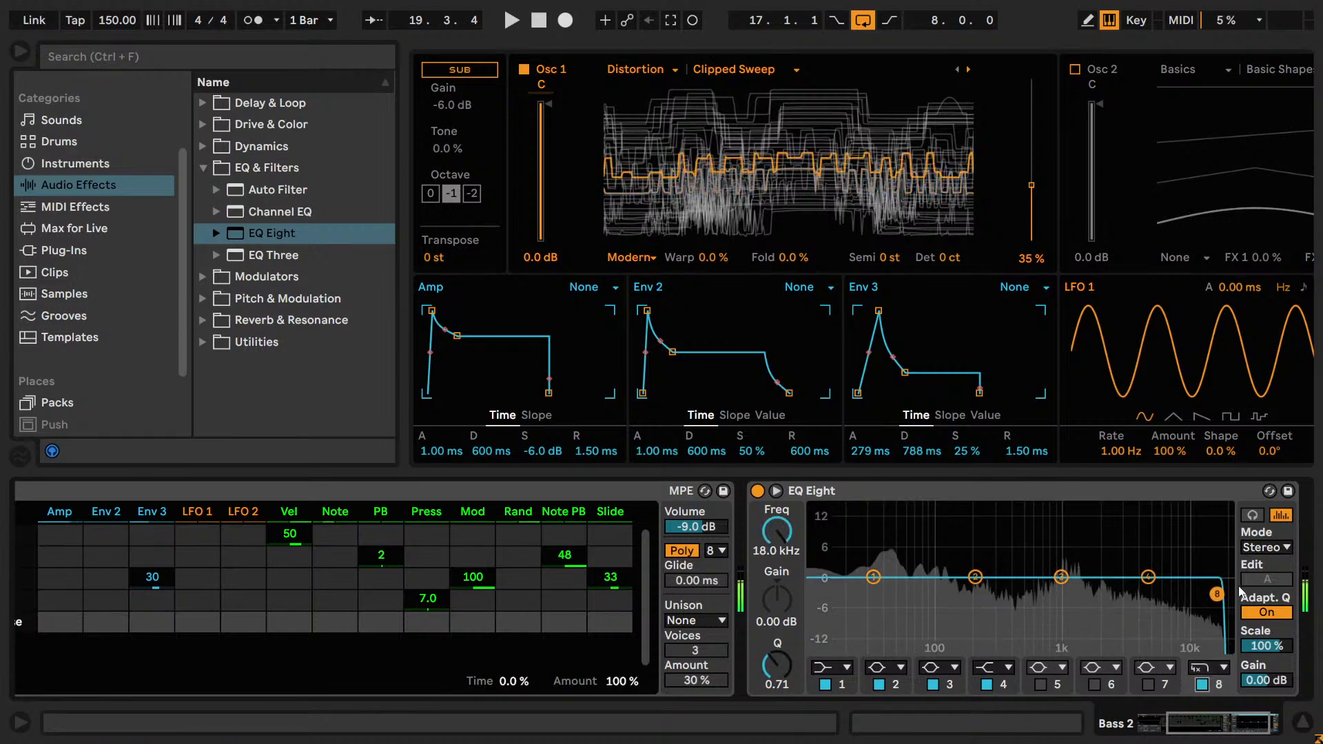
mouse_move(777, 532)
left_mouse_down()
mouse_move(777, 586)
mouse_move(783, 532)
left_mouse_up()
left_click(1205, 668)
left_click(1202, 634)
Make EQ Eight band 1 a steep x4 low-cut filter at 108 Hz.
left_click(834, 666)
left_click(831, 548)
left_click(839, 667)
left_click(823, 531)
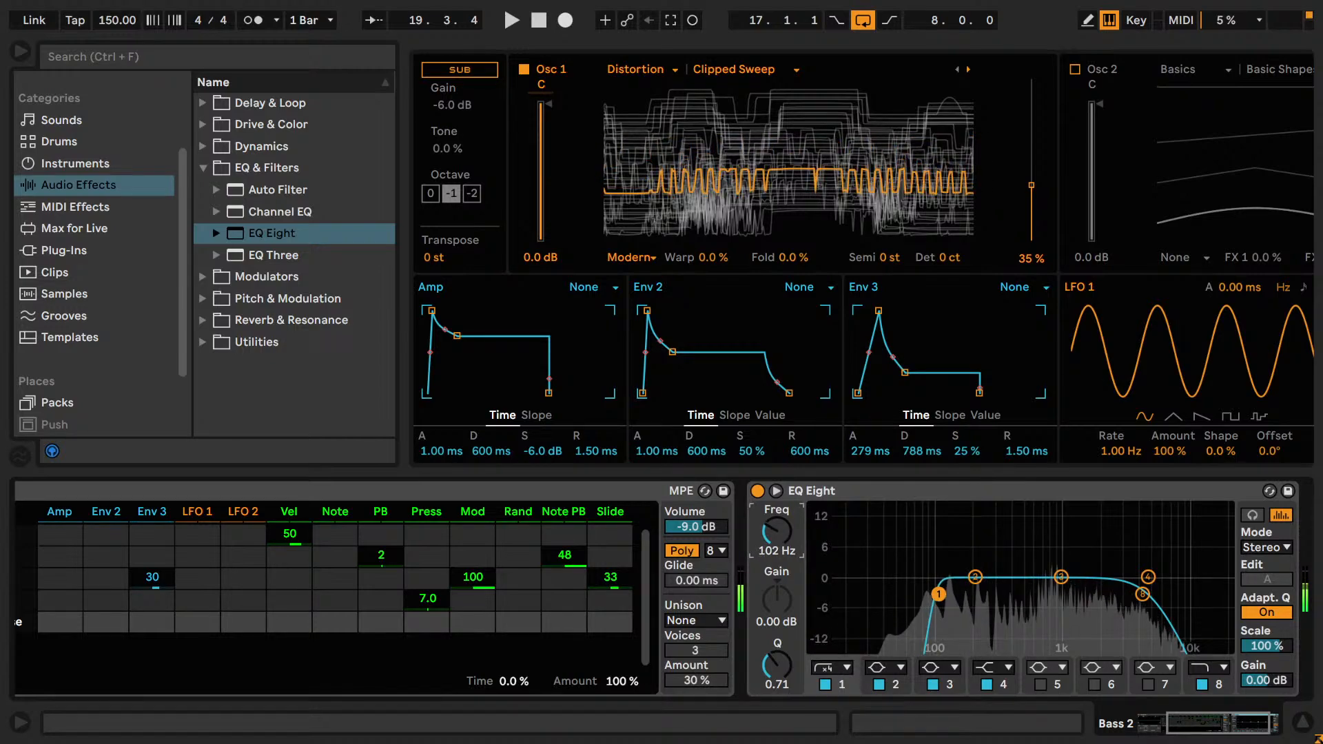
Expand the EQ Eight display and play low Bass 2 notes over the looped track to check the sound.
left_click(776, 491)
key("space")
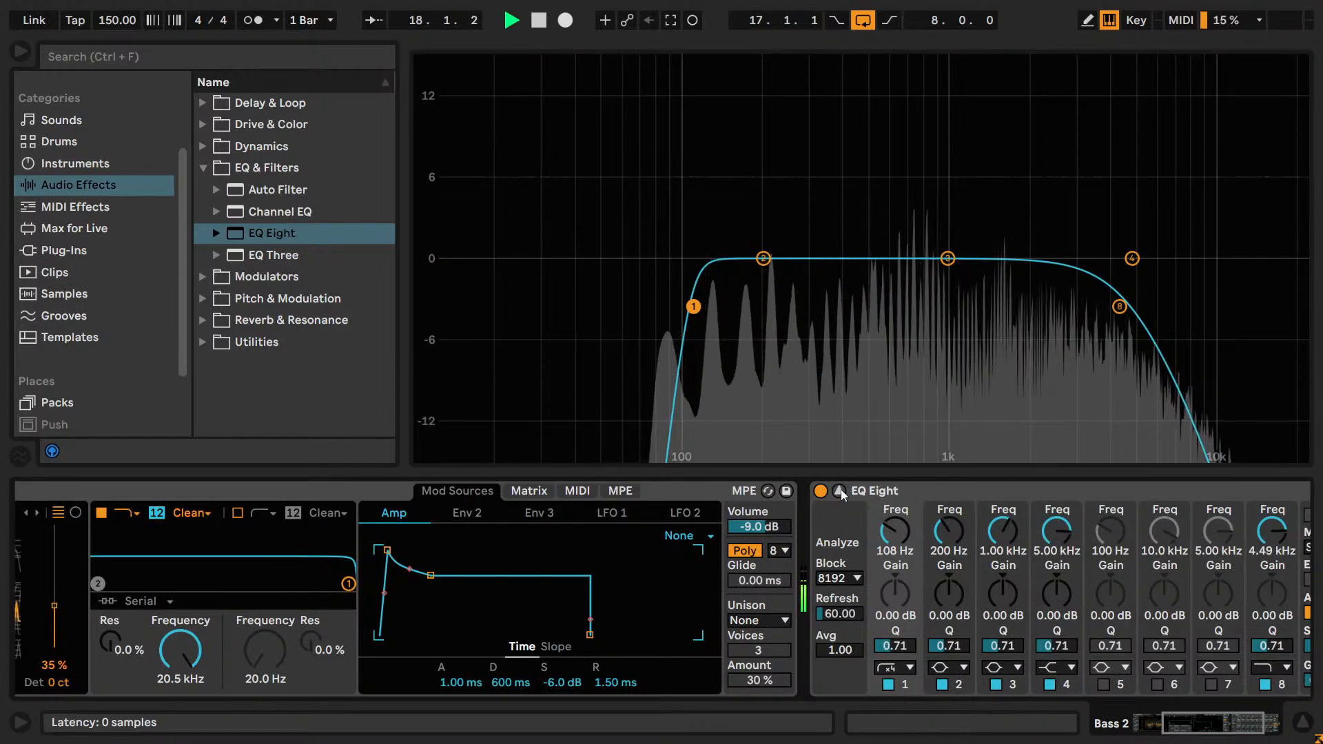
left_click_drag(1228, 723, 1197, 724)
key("z")
key("z")
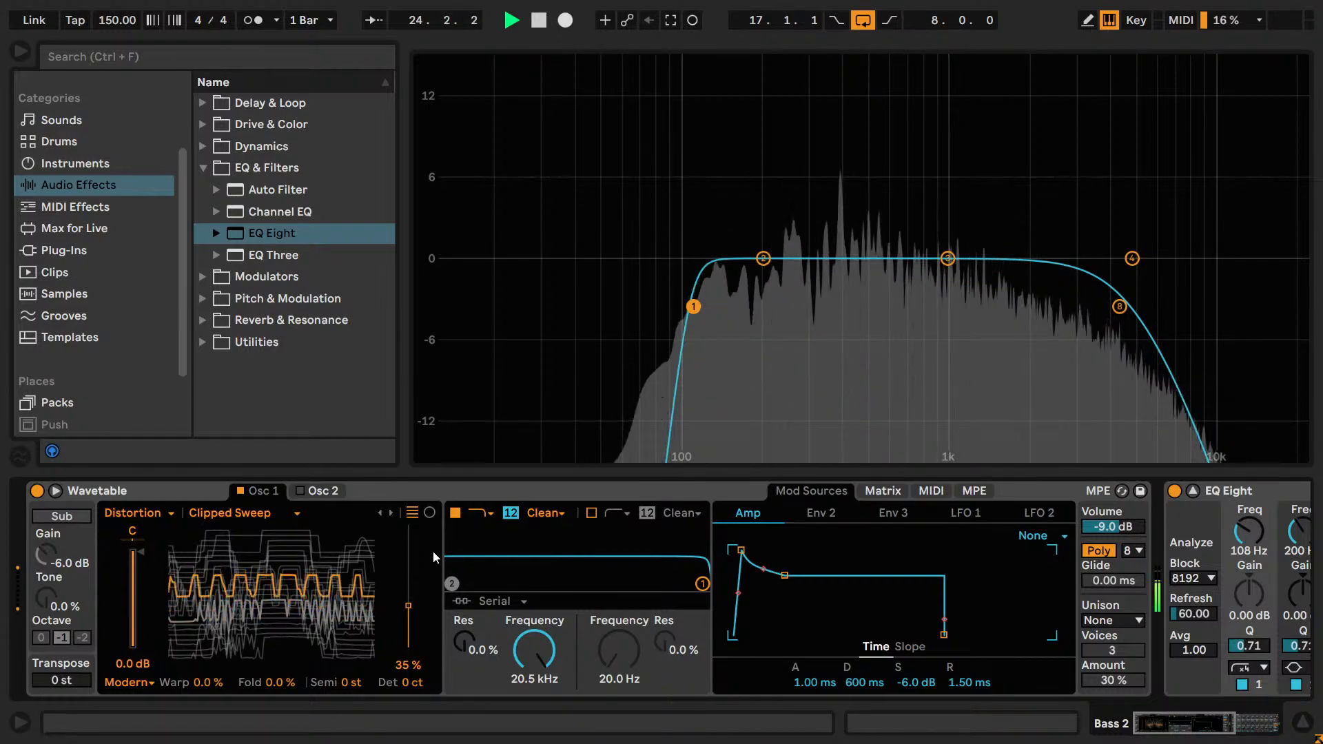
key("z")
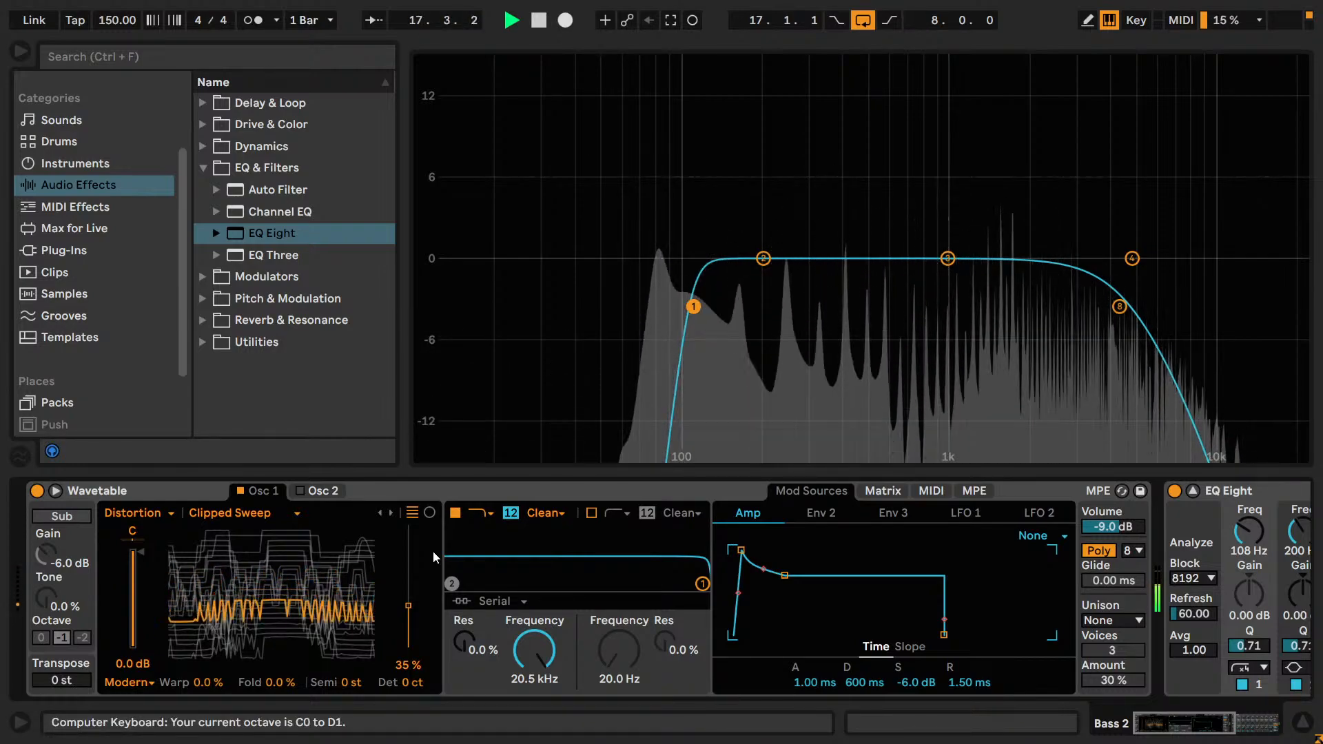
key("space")
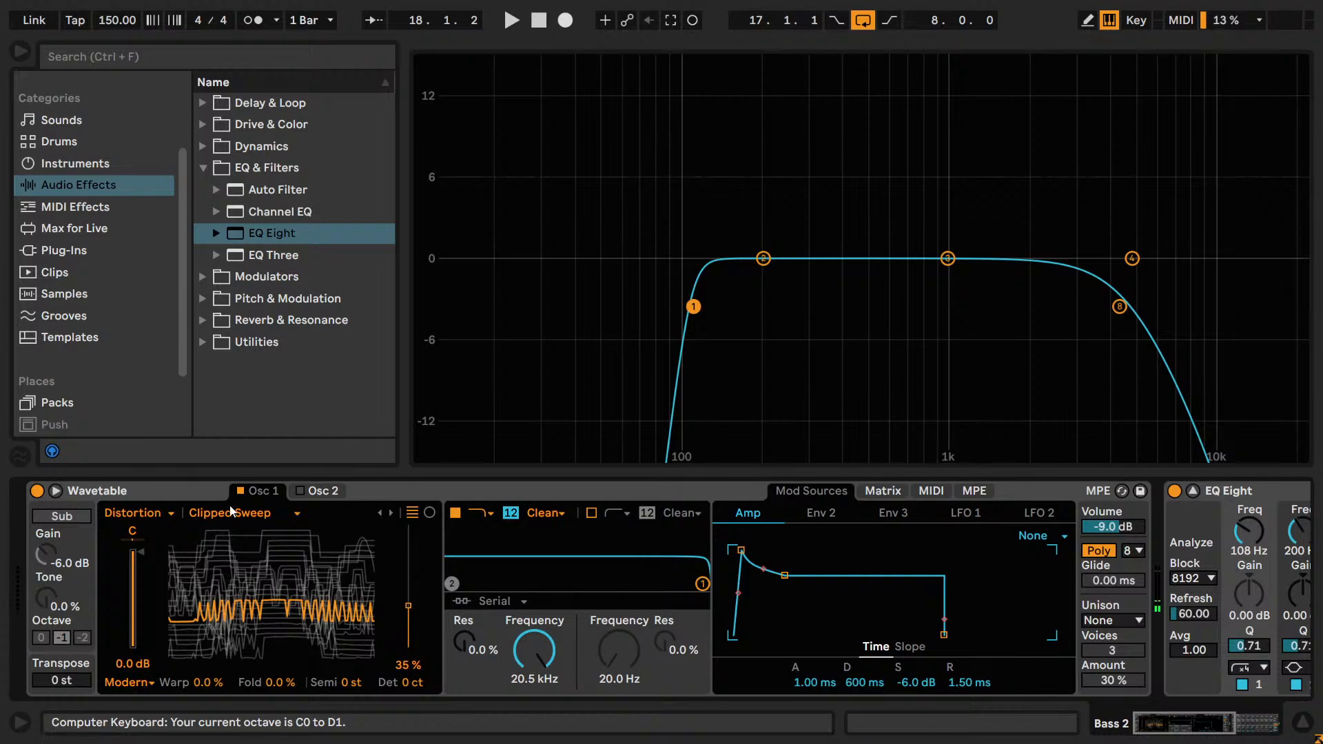
Set the Osc 1 Fold amount to 48% while playing notes.
key("f")
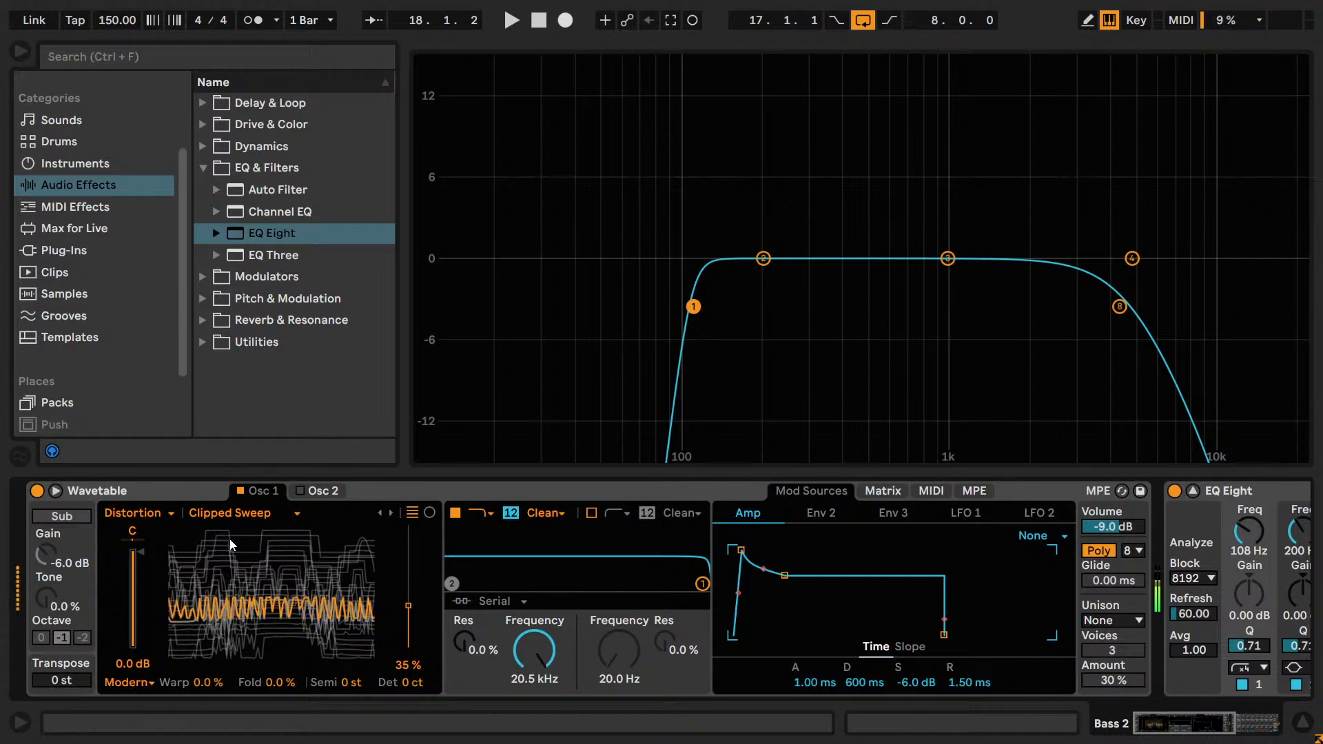
left_click_drag(277, 682, 277, 631)
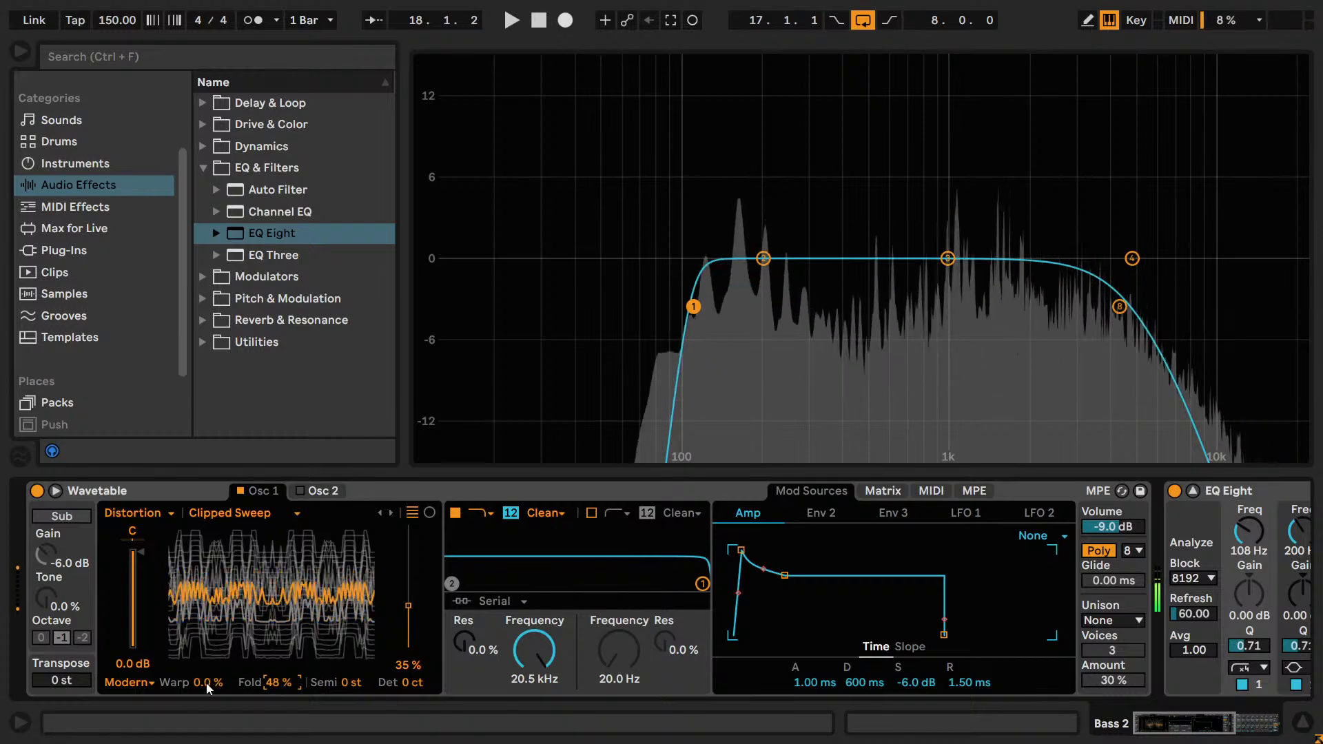
Reset the Osc 1 Fold to 0% and try Warp amounts of 47% and -11%.
left_click_drag(207, 682, 207, 641)
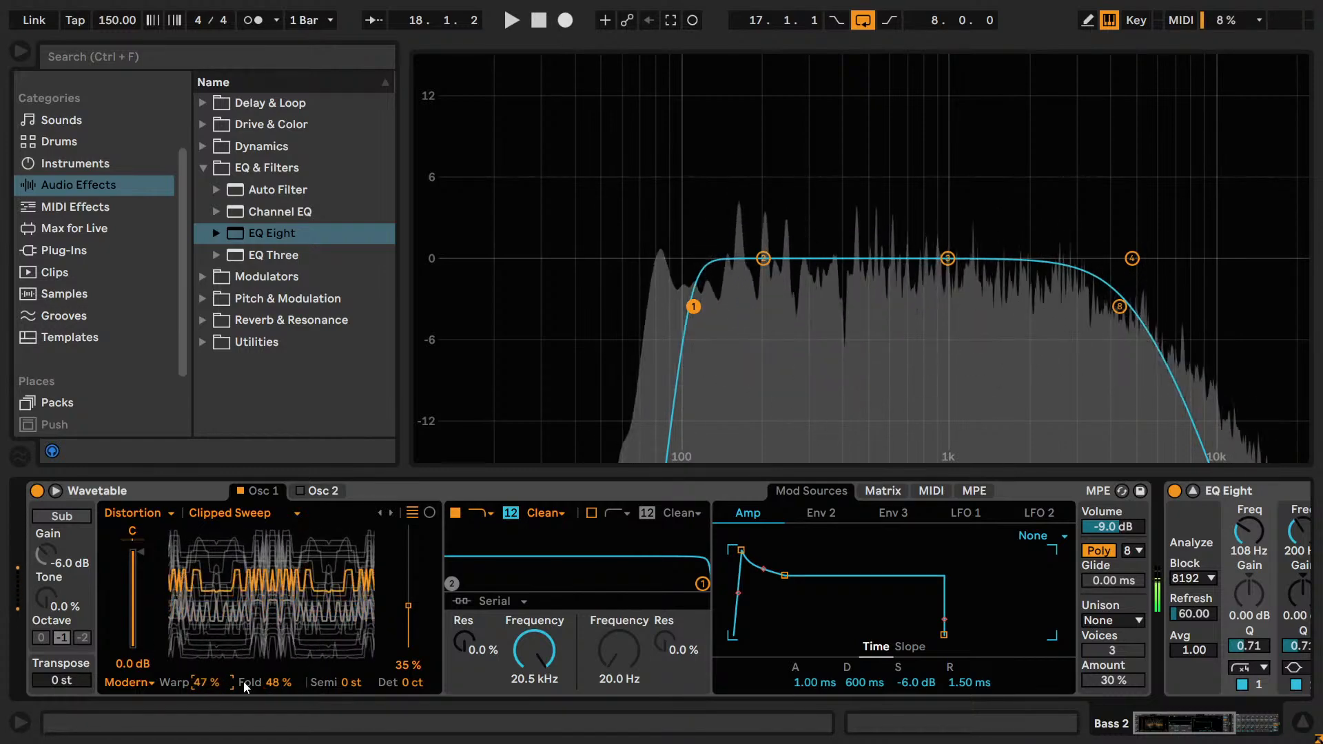
left_click_drag(278, 682, 277, 734)
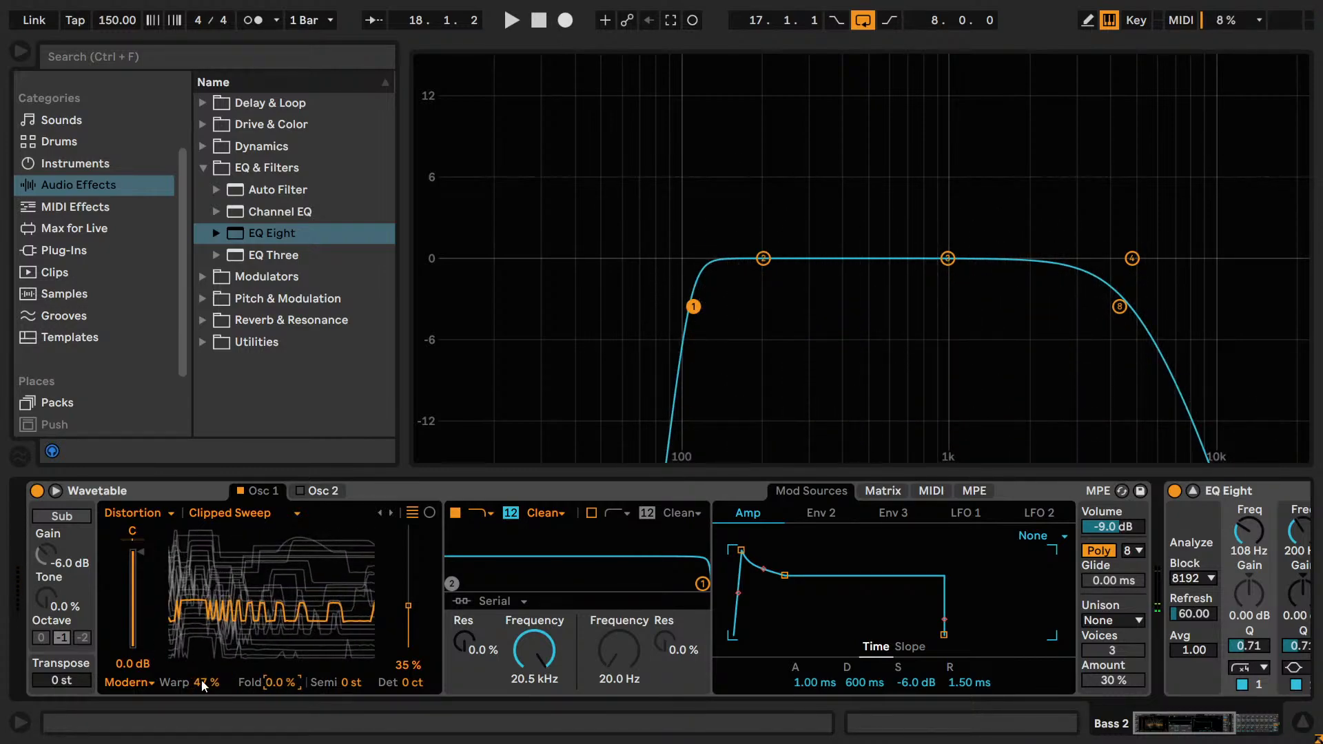
left_click_drag(204, 685, 164, 682)
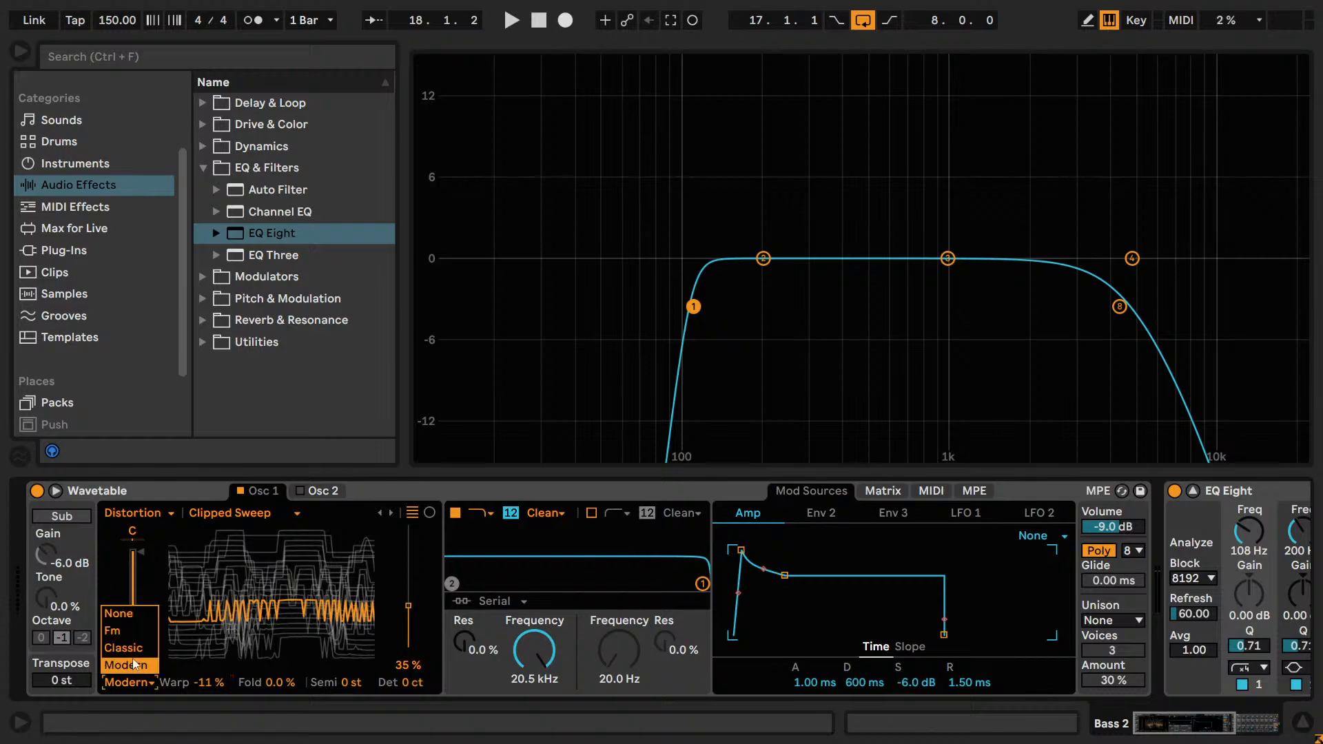
Try the Fm effect on Osc 1 with an amount of 16%, resetting Tune and Amt to 0%.
left_click(112, 630)
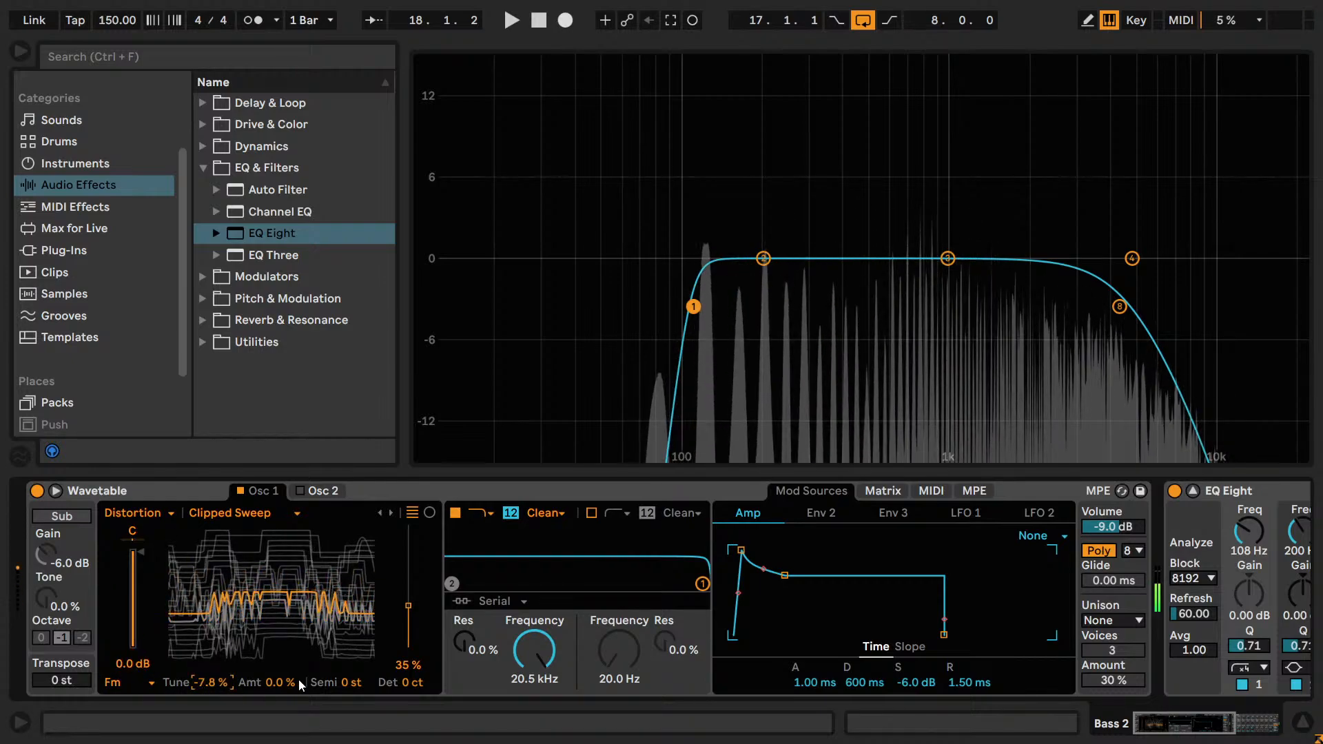
left_click_drag(299, 679, 299, 668)
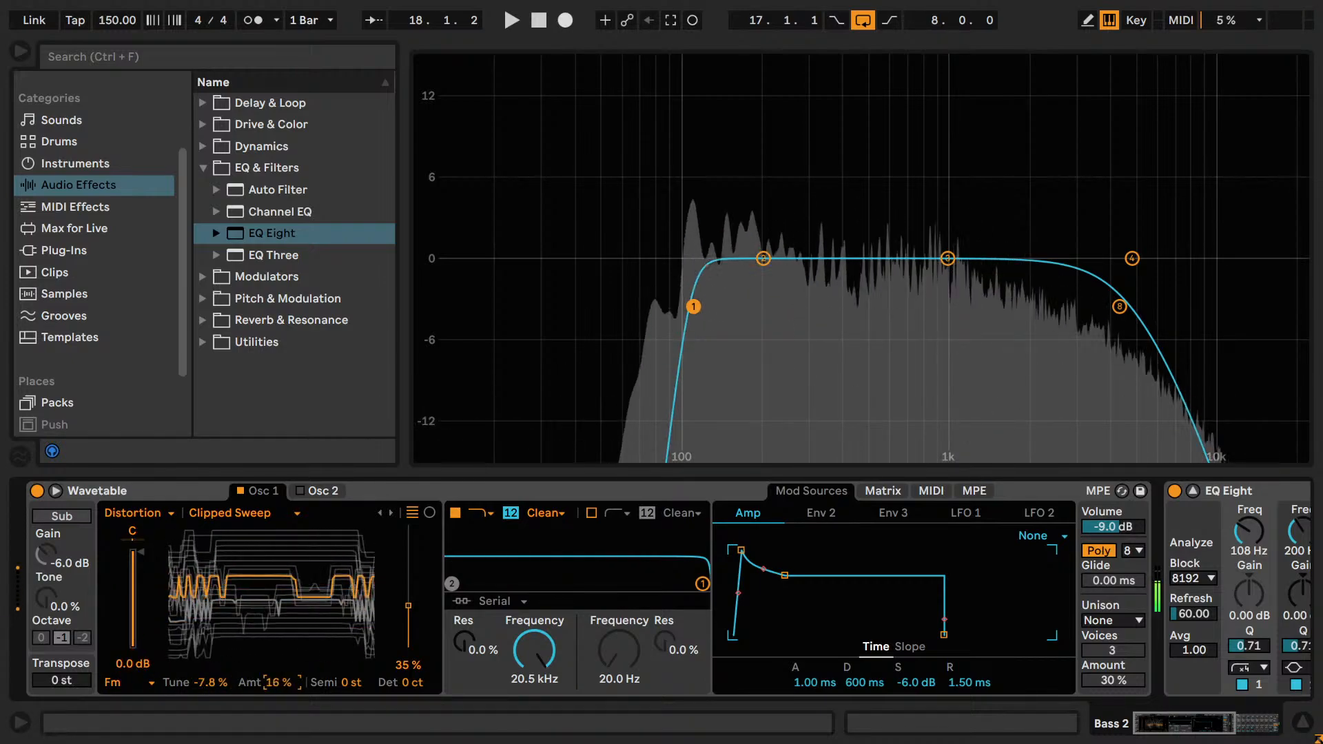
double_click(206, 684)
left_click_drag(275, 685, 279, 649)
double_click(278, 682)
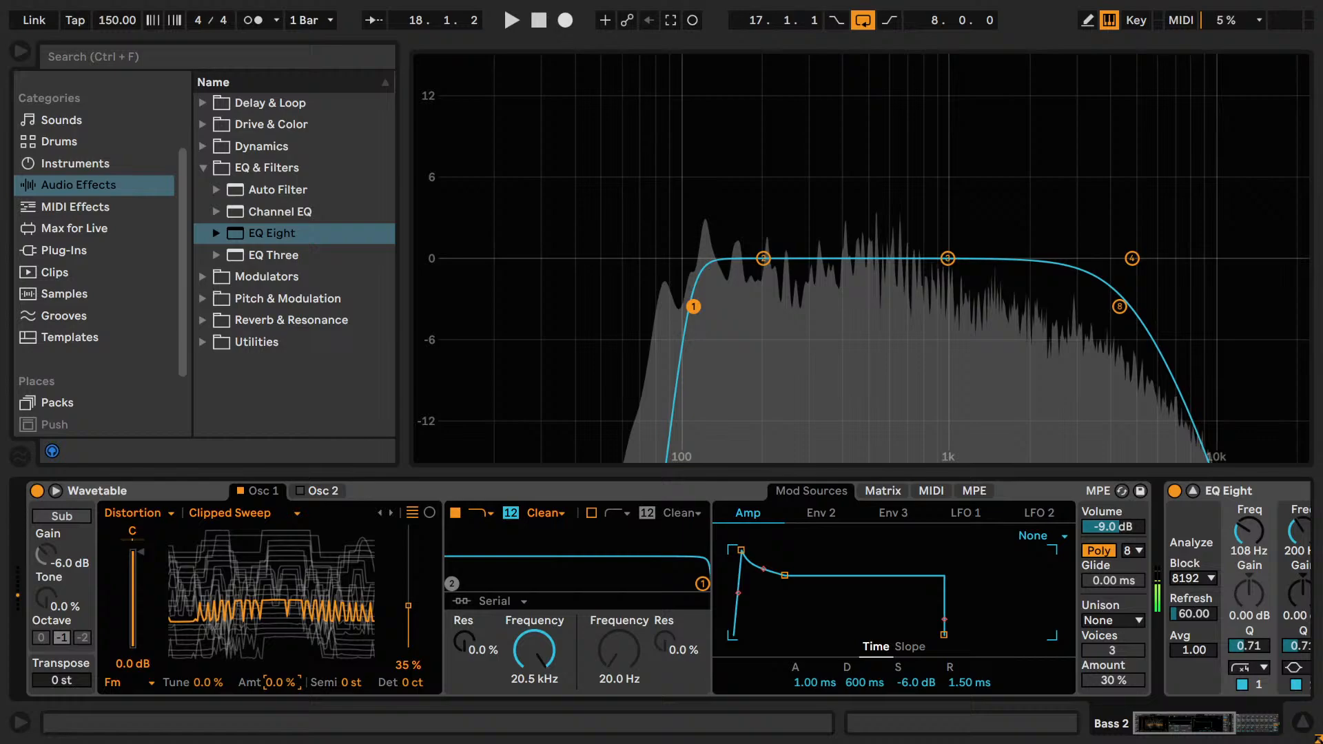
Try the Classic effect on Osc 1 with Sync at 24%, reset Sync, and raise the PW to 11%.
left_click(112, 682)
left_click(129, 651)
left_click_drag(295, 688, 295, 664)
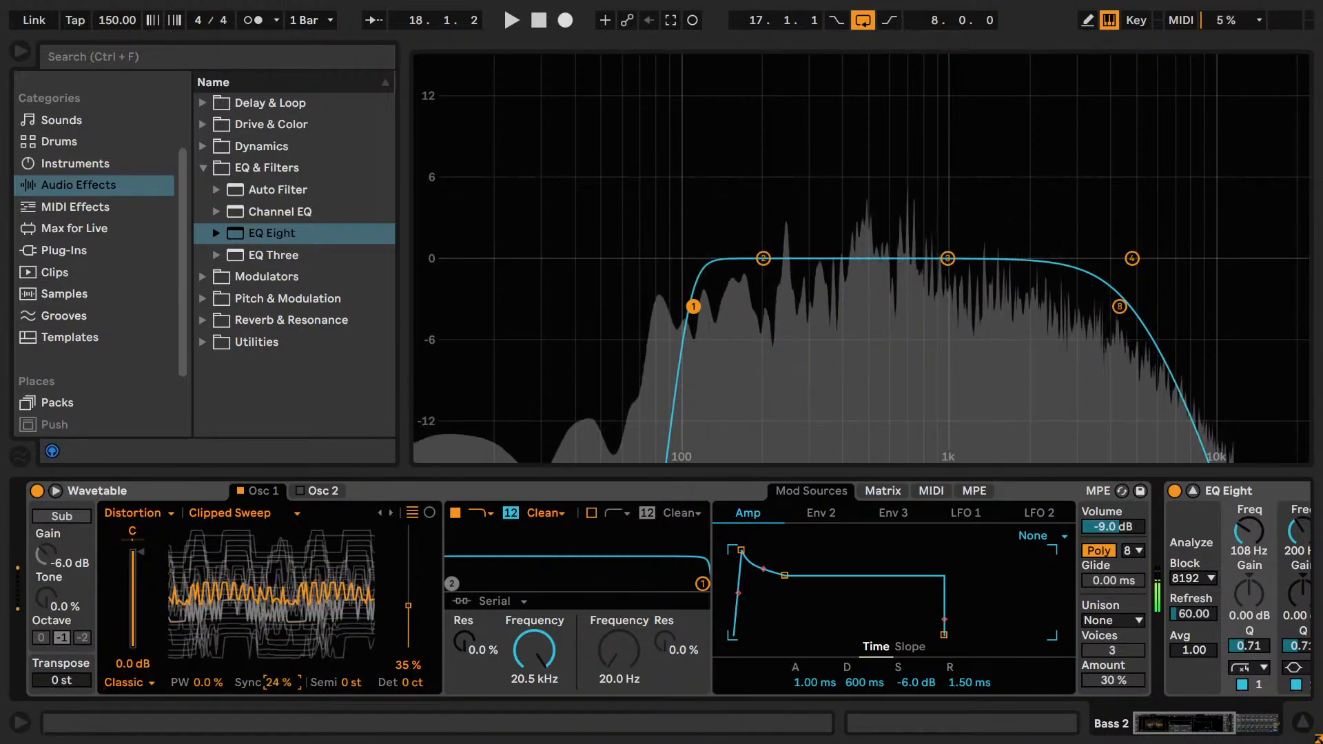
double_click(278, 683)
mouse_move(201, 682)
left_mouse_down()
mouse_move(201, 647)
mouse_move(205, 697)
mouse_move(204, 662)
left_mouse_up()
Switch the Osc 1 effect back to Modern with Fold at 0% and audition the sound over the loop.
left_click(148, 682)
left_click(129, 666)
mouse_move(277, 687)
left_mouse_down()
mouse_move(277, 659)
mouse_move(277, 689)
left_mouse_up()
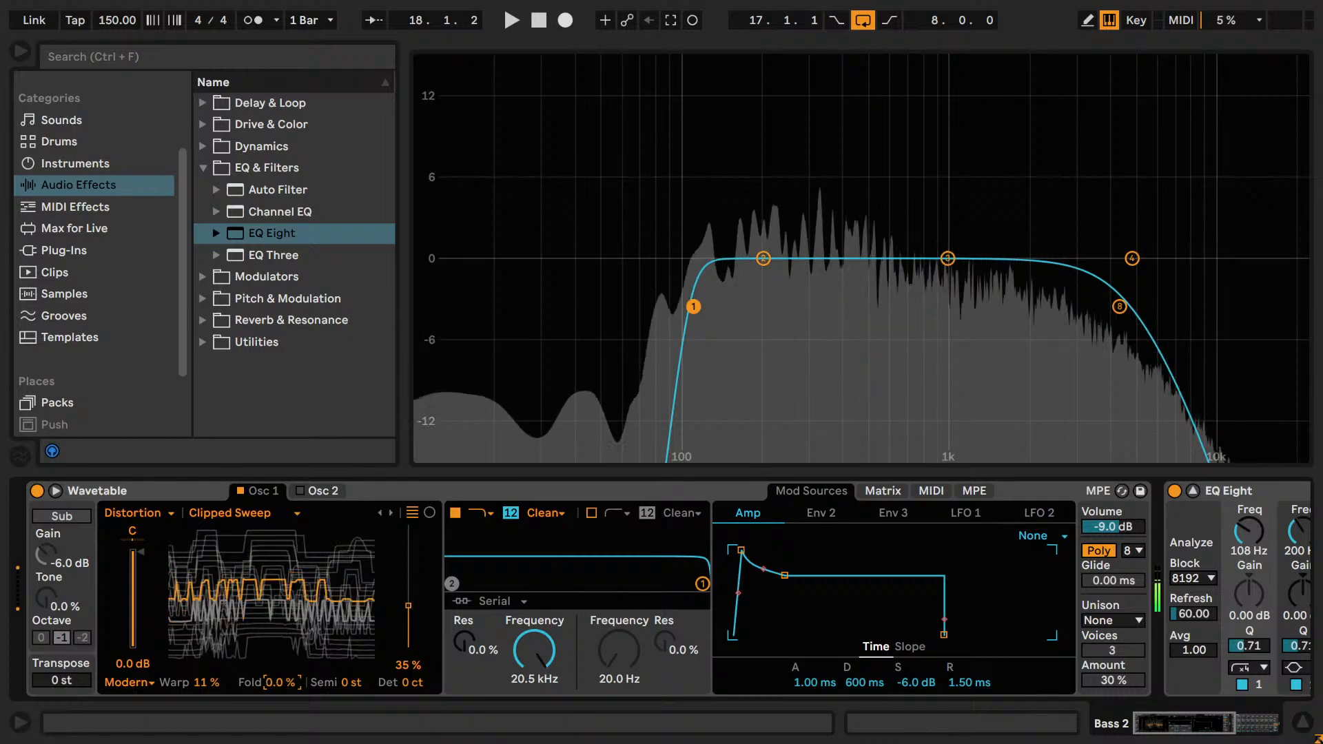
key("space")
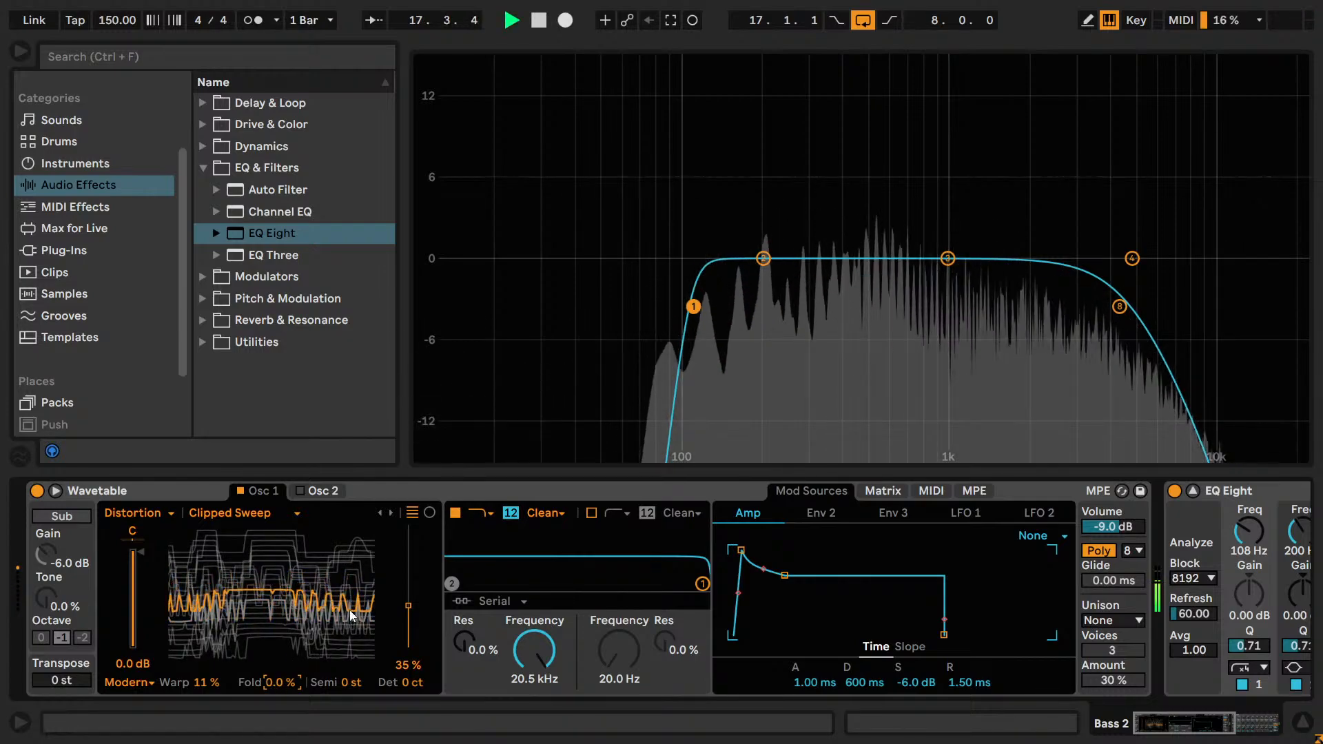
key("space")
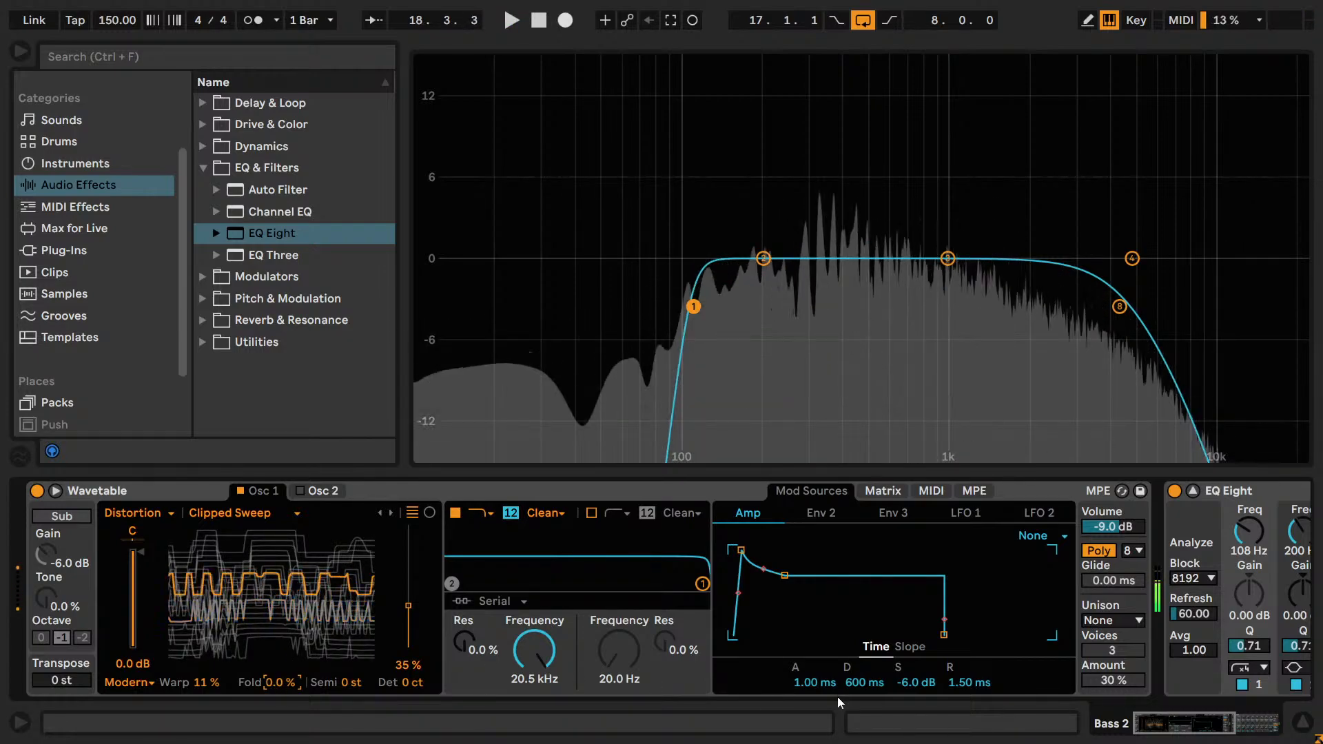
Collapse the expanded EQ Eight display and insert the Dry + Reverb rack between Wavetable and EQ Eight on Bass 2.
left_click_drag(1182, 712, 1226, 712)
left_click(661, 491)
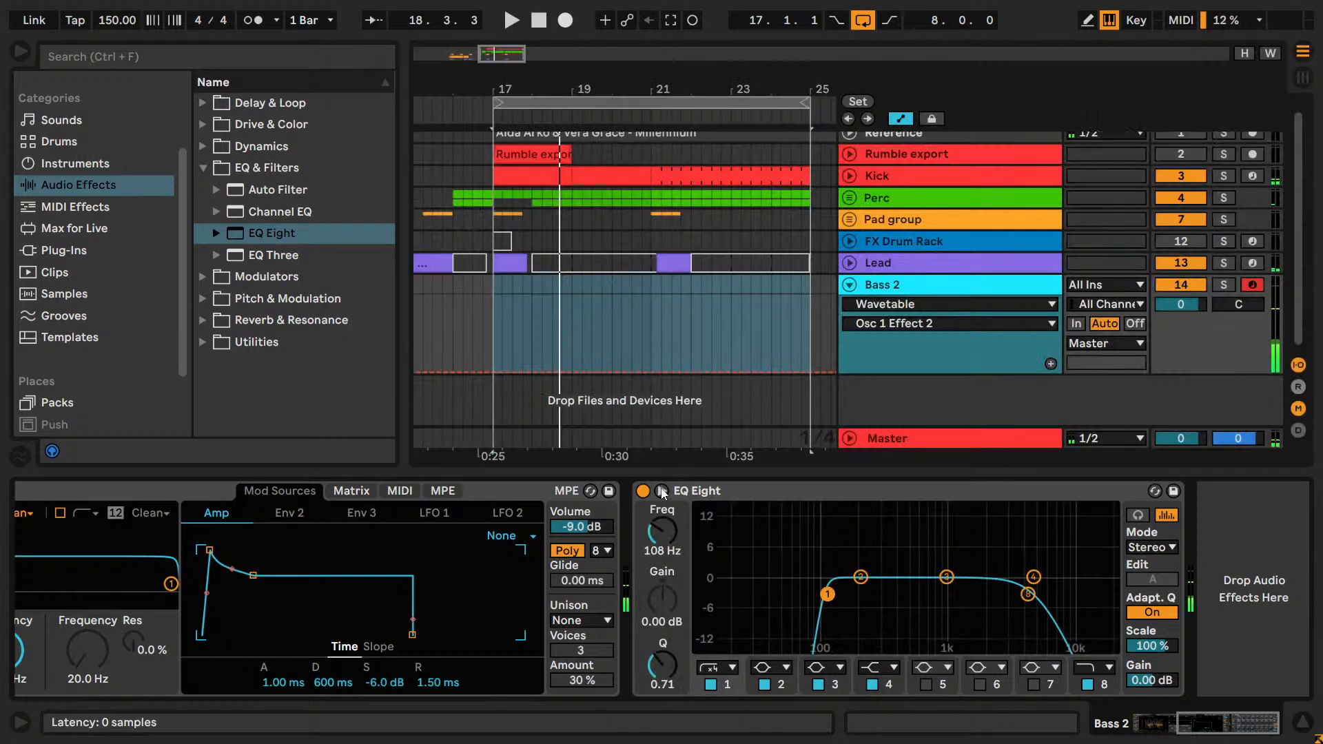
left_click(203, 299)
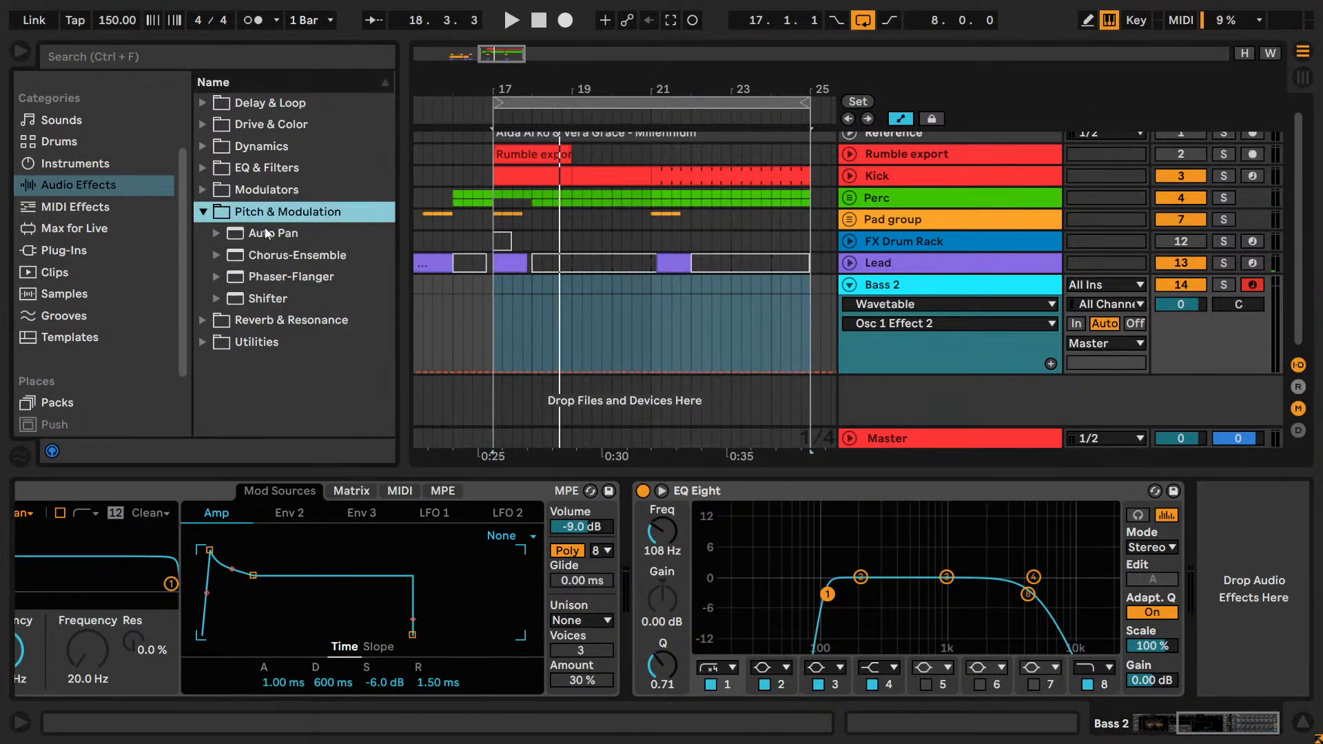
left_click(203, 318)
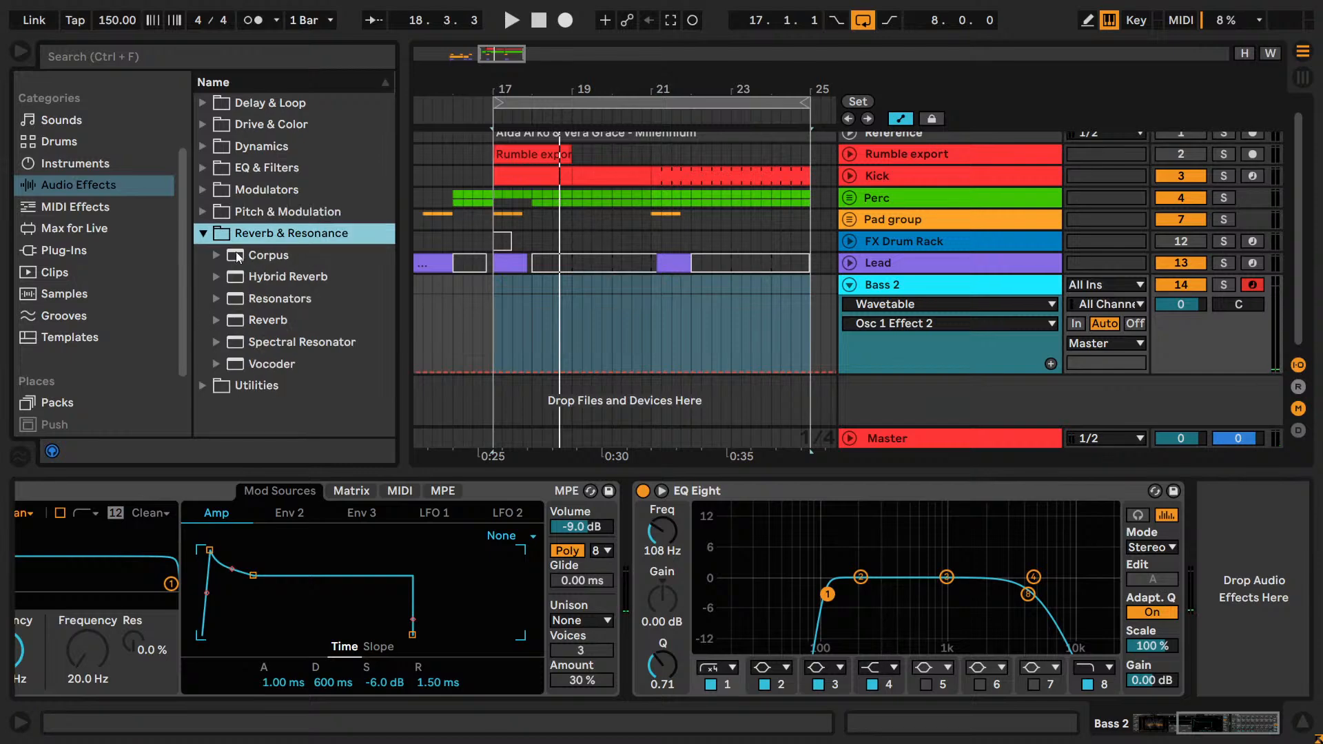
left_click_drag(269, 320, 472, 475)
left_click(202, 389)
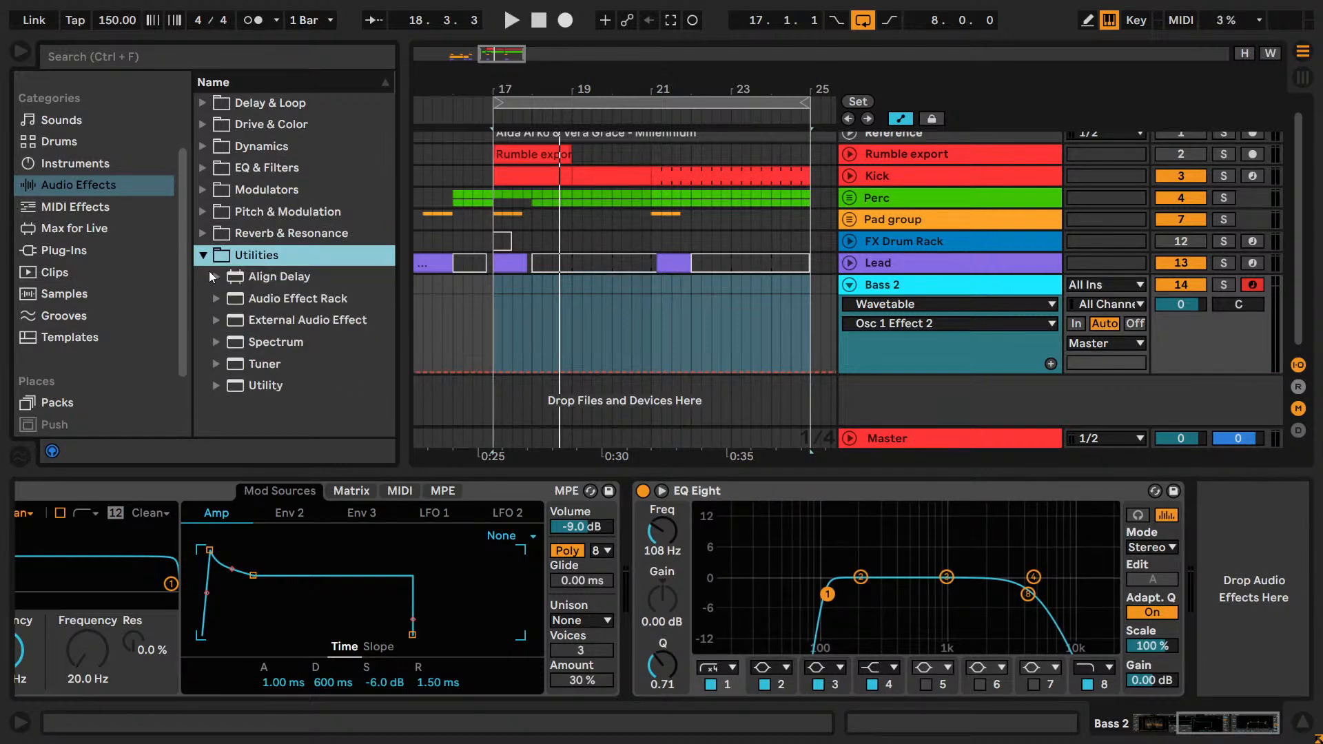
left_click(225, 300)
scroll(269, 314, "down", 4)
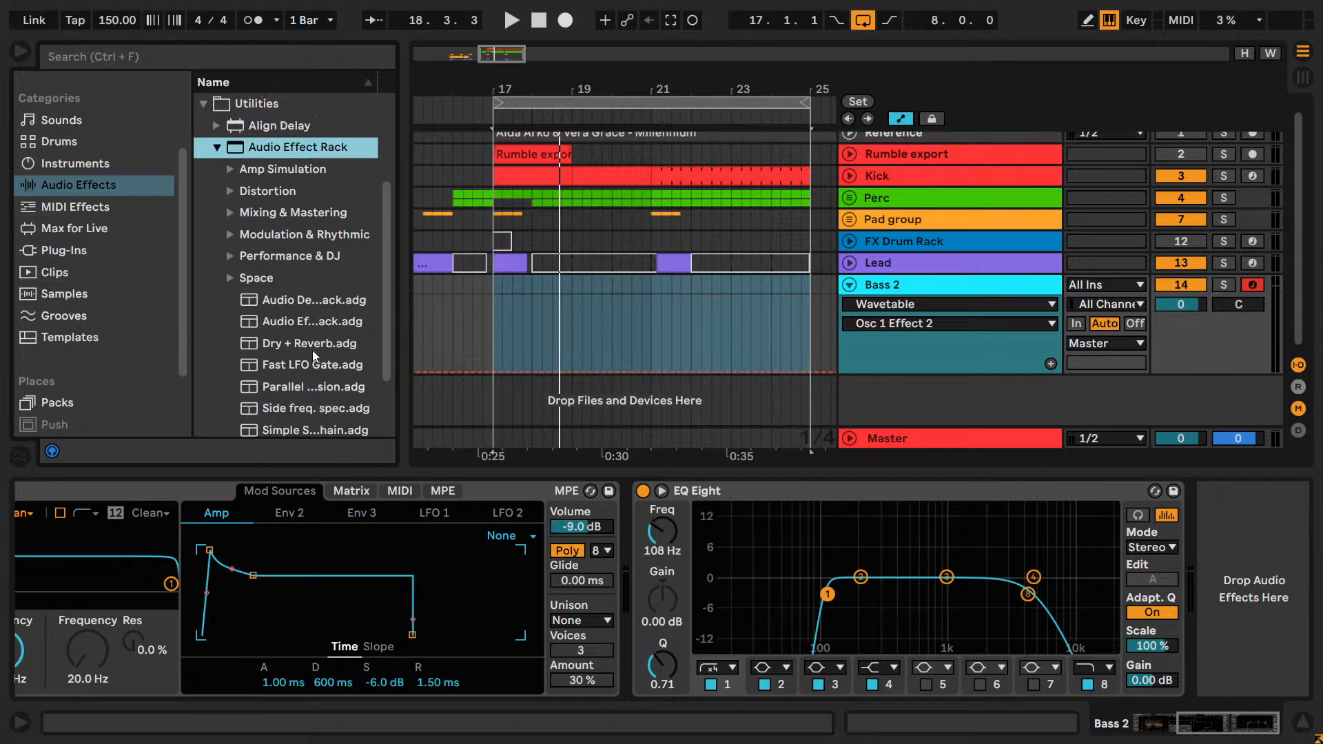
left_click(318, 350)
left_click_drag(318, 343, 639, 603)
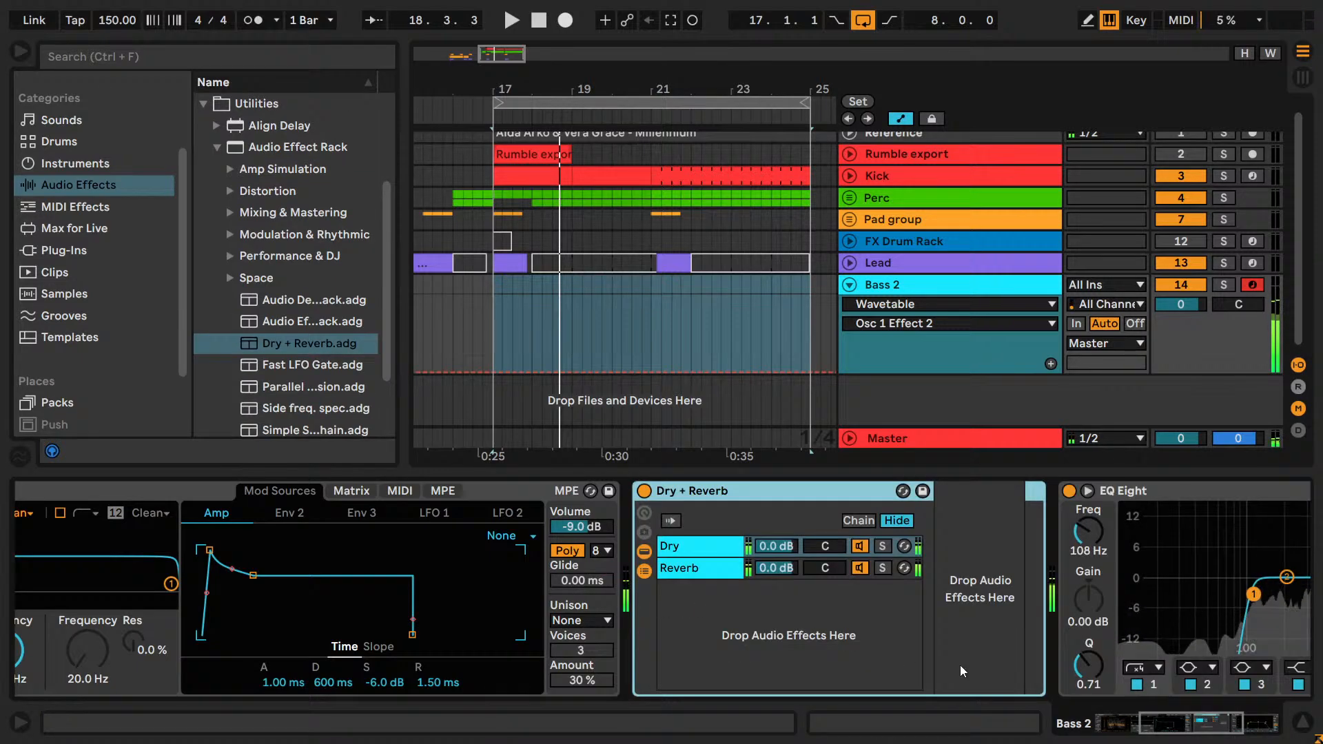
Show the Reverb chain's device inside the Dry + Reverb rack and start the loop playback.
left_click_drag(1184, 729, 1219, 732)
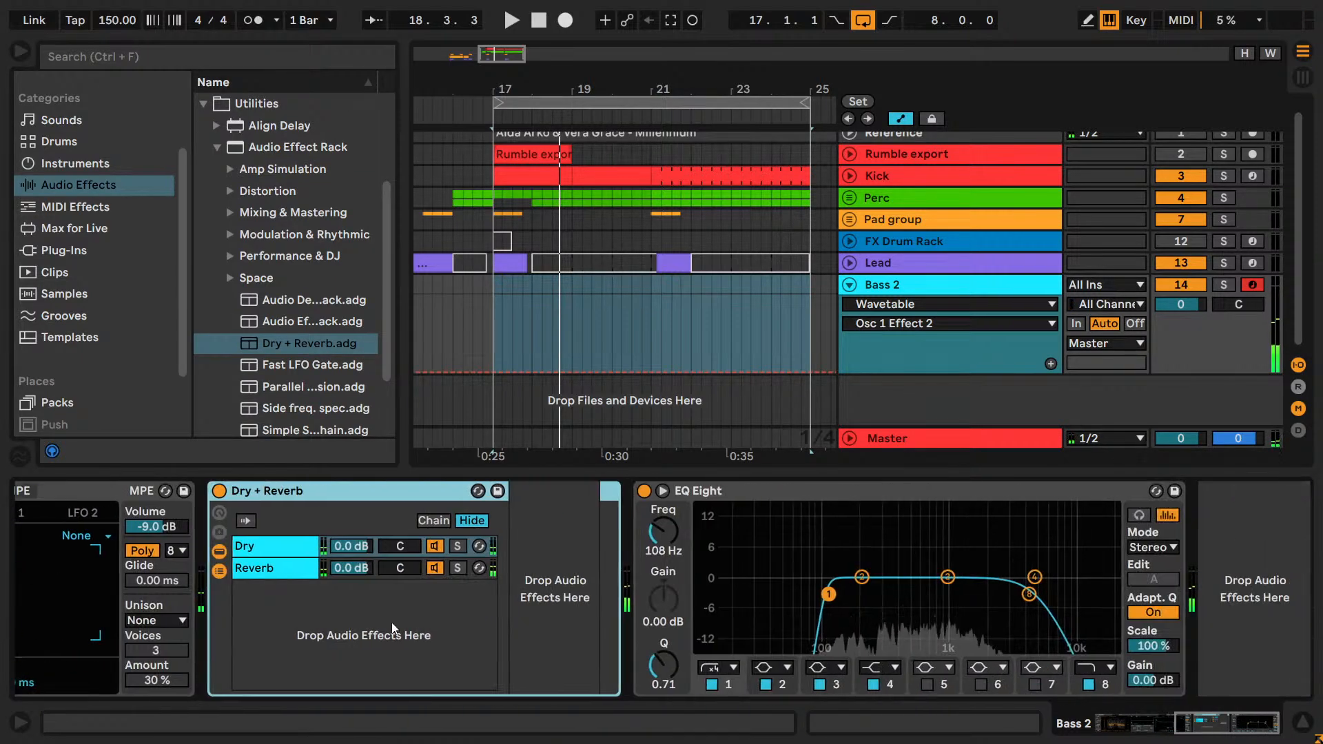
left_click(295, 566)
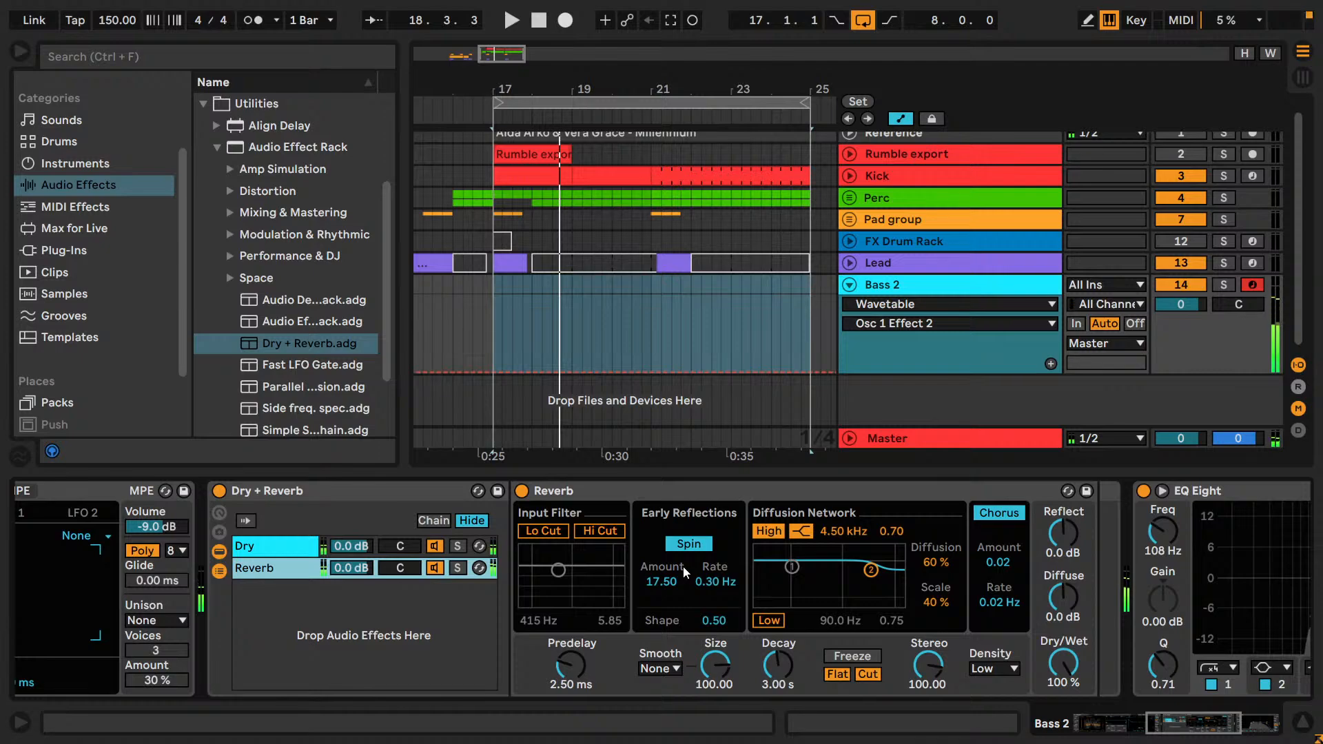
key("space")
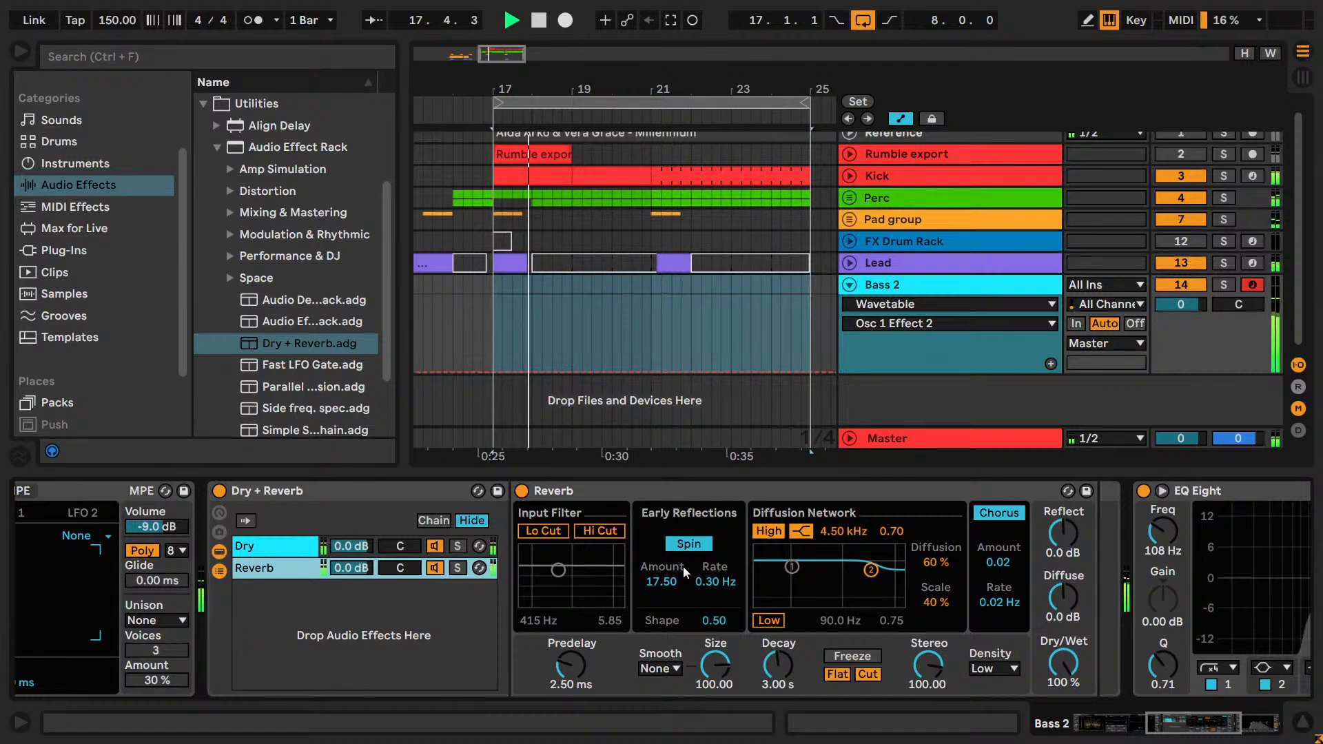
Lower the EQ Eight band 8 high cut to 1.78 kHz and shift the computer keyboard octave down to C0–D1 while playing notes.
left_click_drag(1203, 730, 1240, 732)
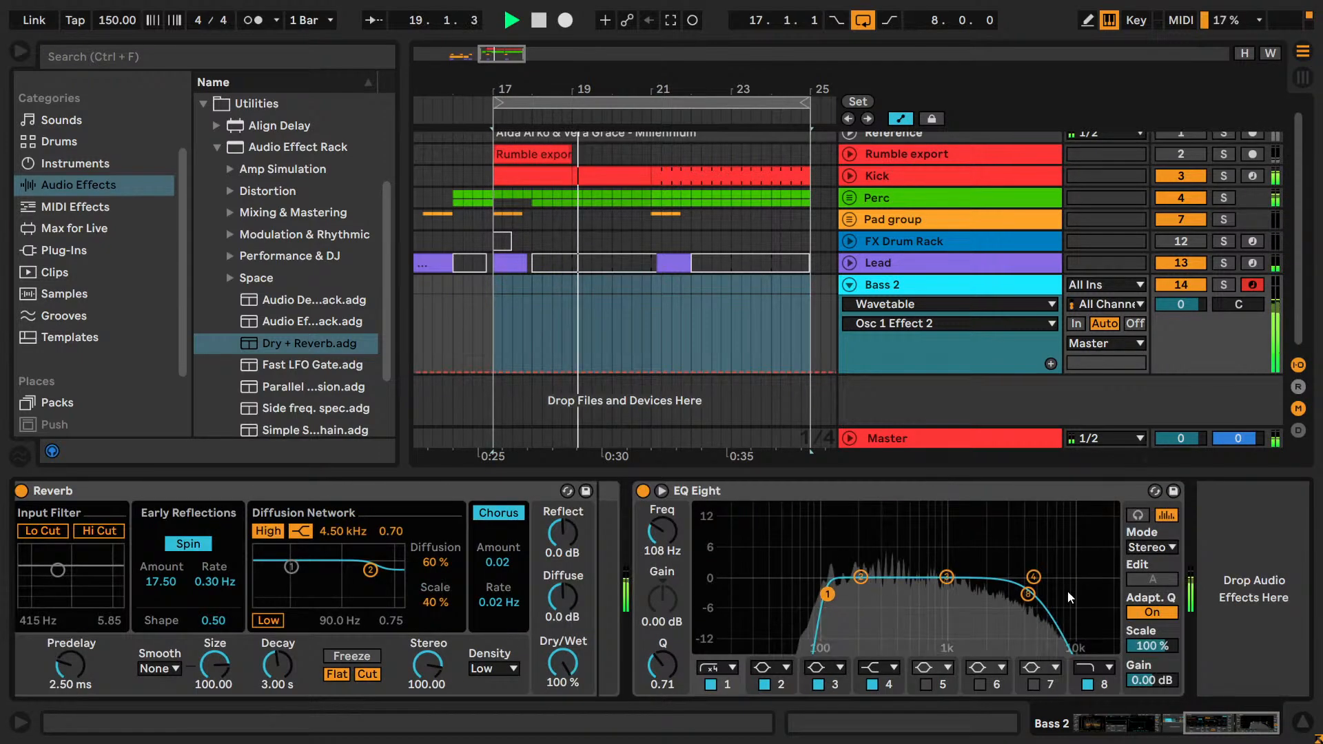
left_click_drag(1028, 594, 956, 608)
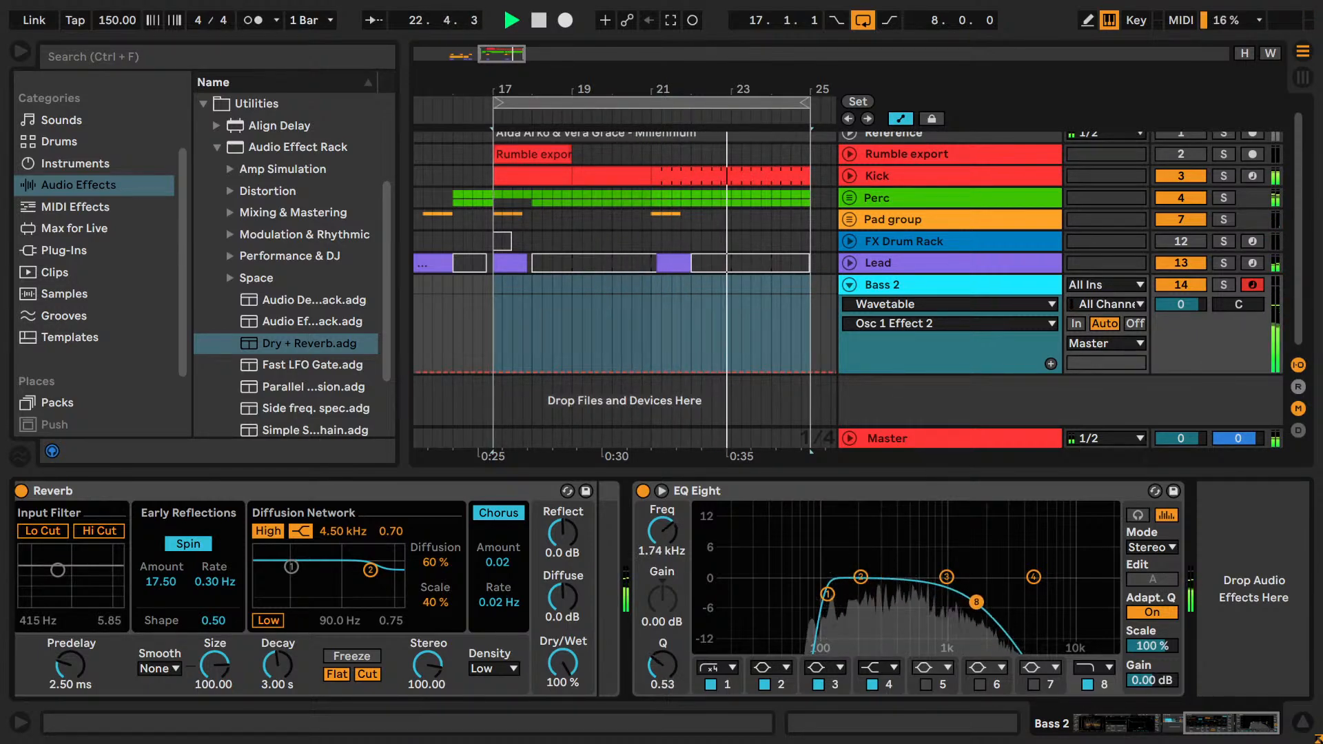
key("z")
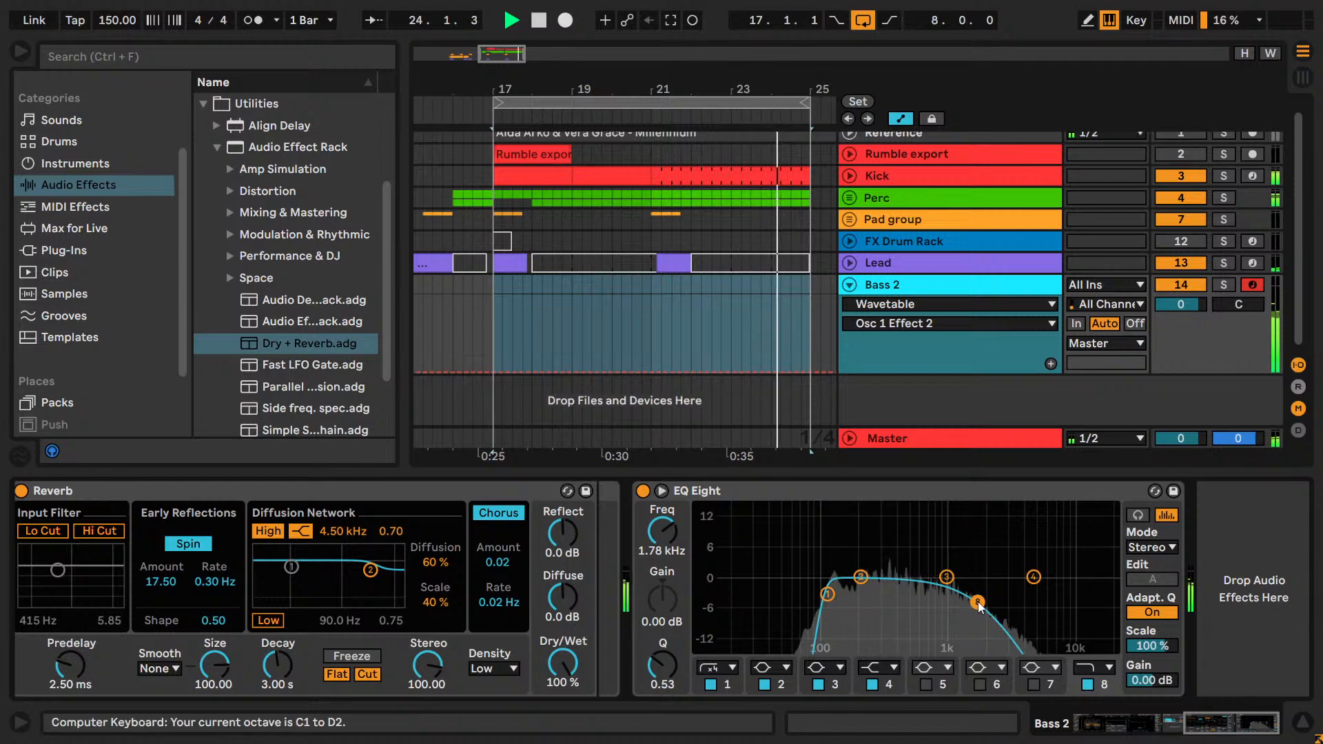
key("z")
key("z")
key("x")
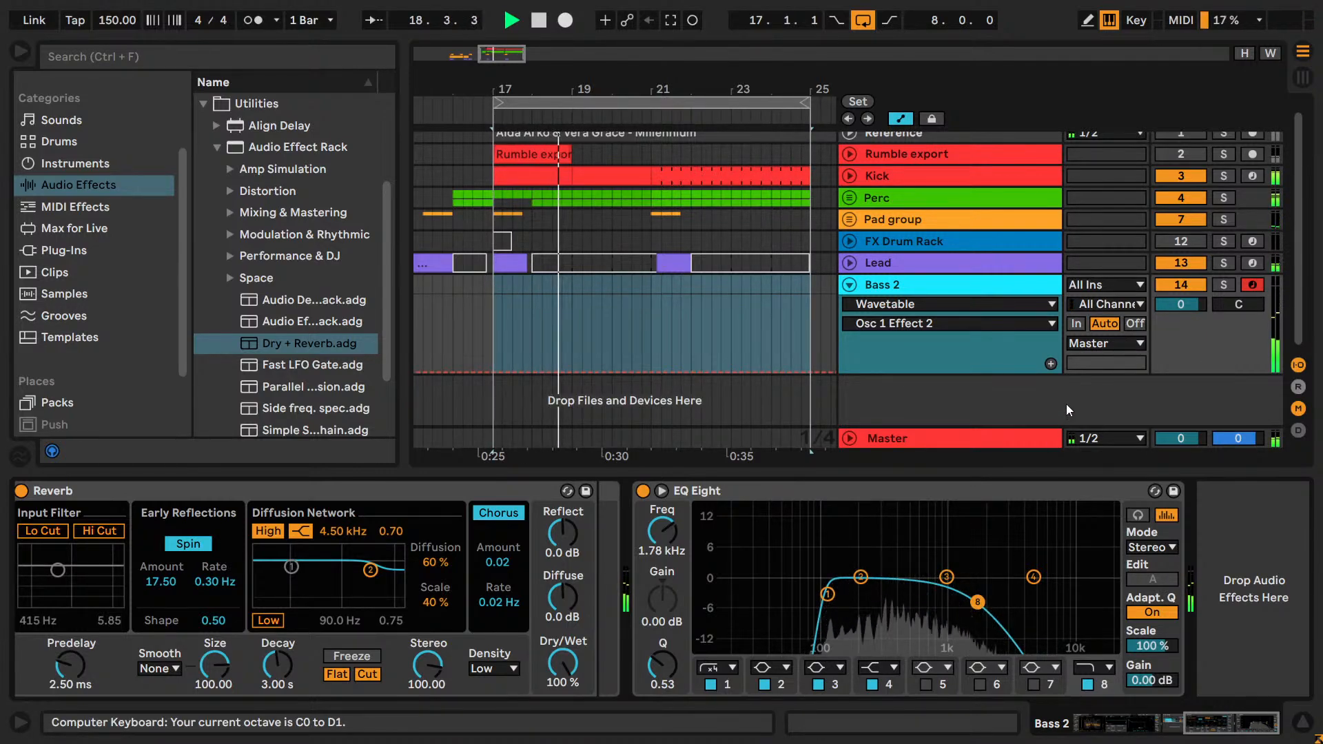
Listen to Bass 2 soloed together with the Perc and Pad group tracks, and clear the solos.
left_click(1224, 285)
left_click(1222, 202)
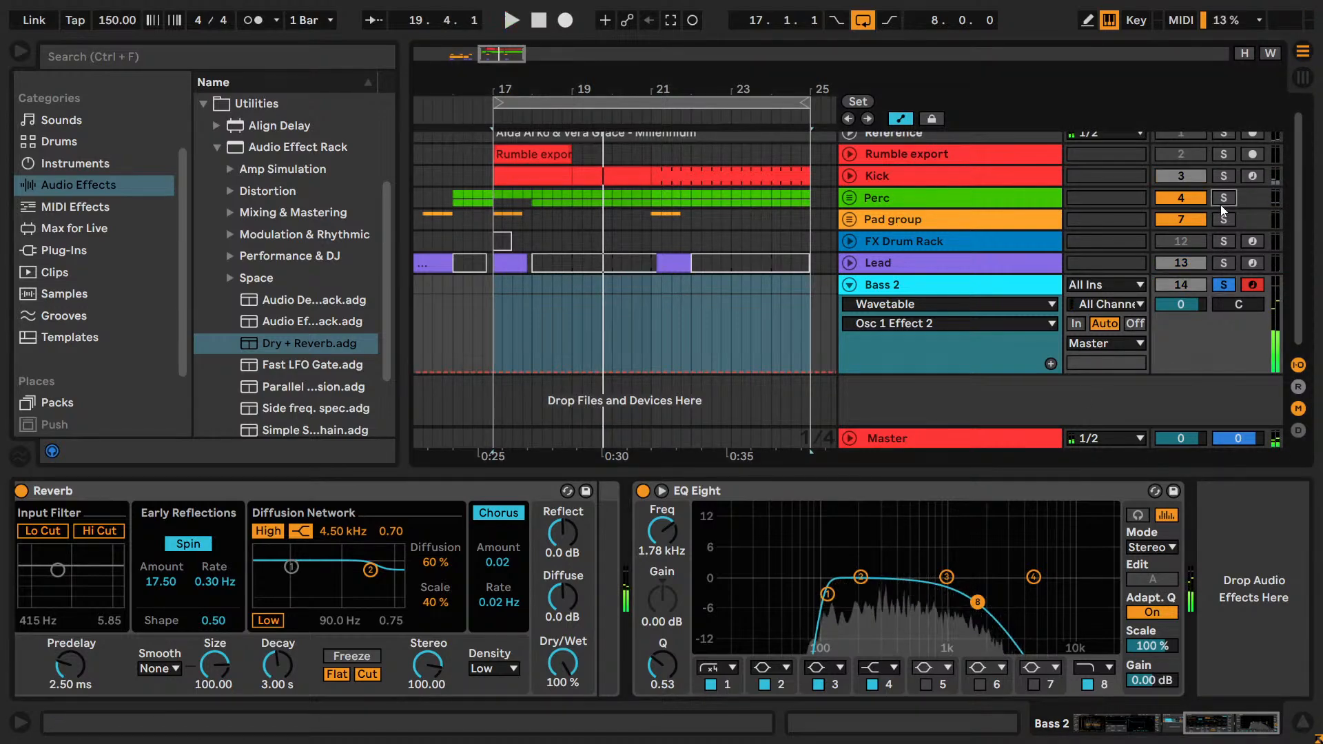
key("space")
left_click(1232, 220)
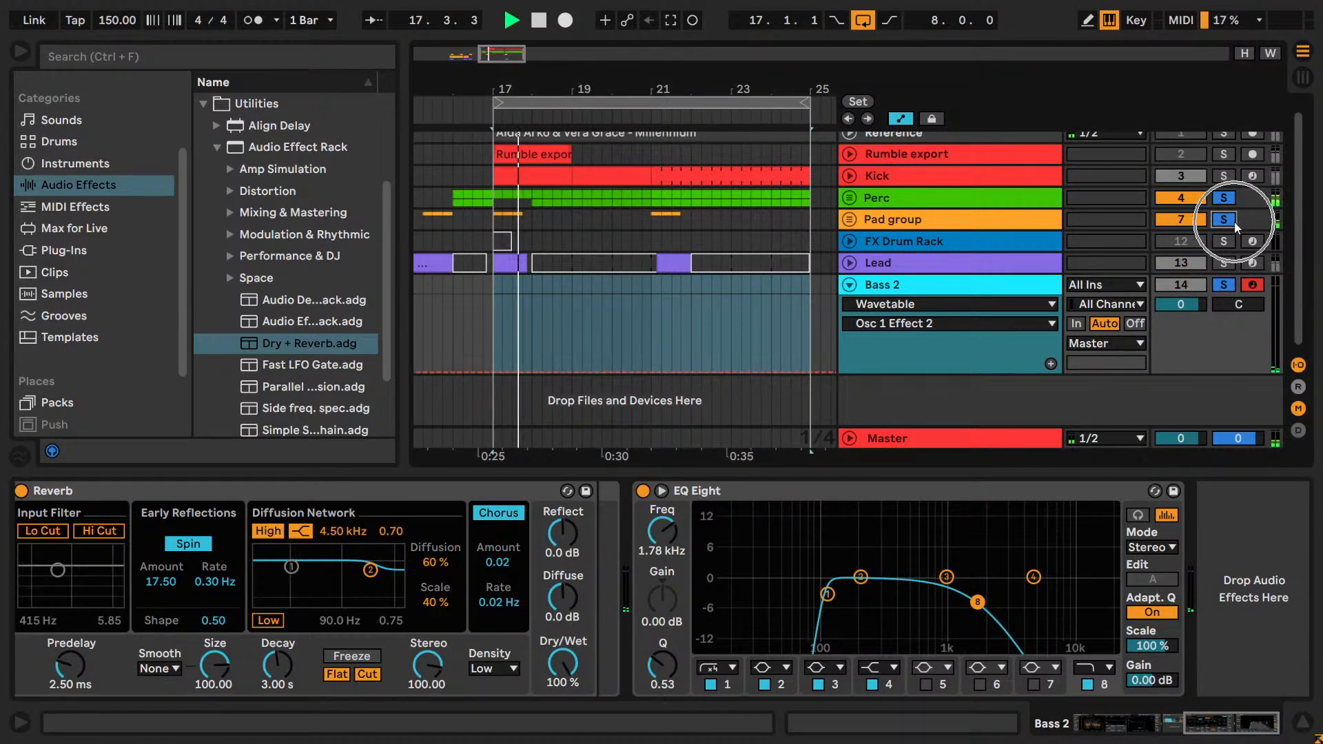
left_click_drag(576, 90, 576, 80)
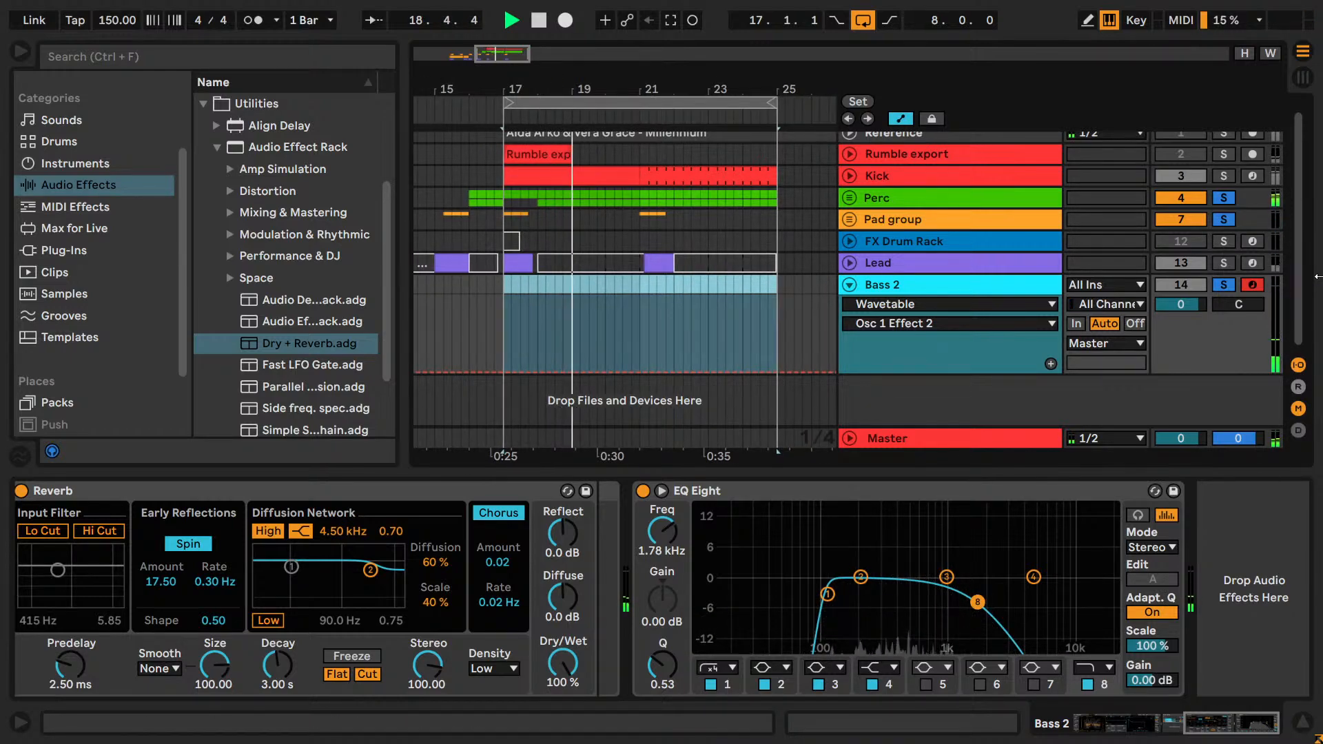
left_click(1223, 283)
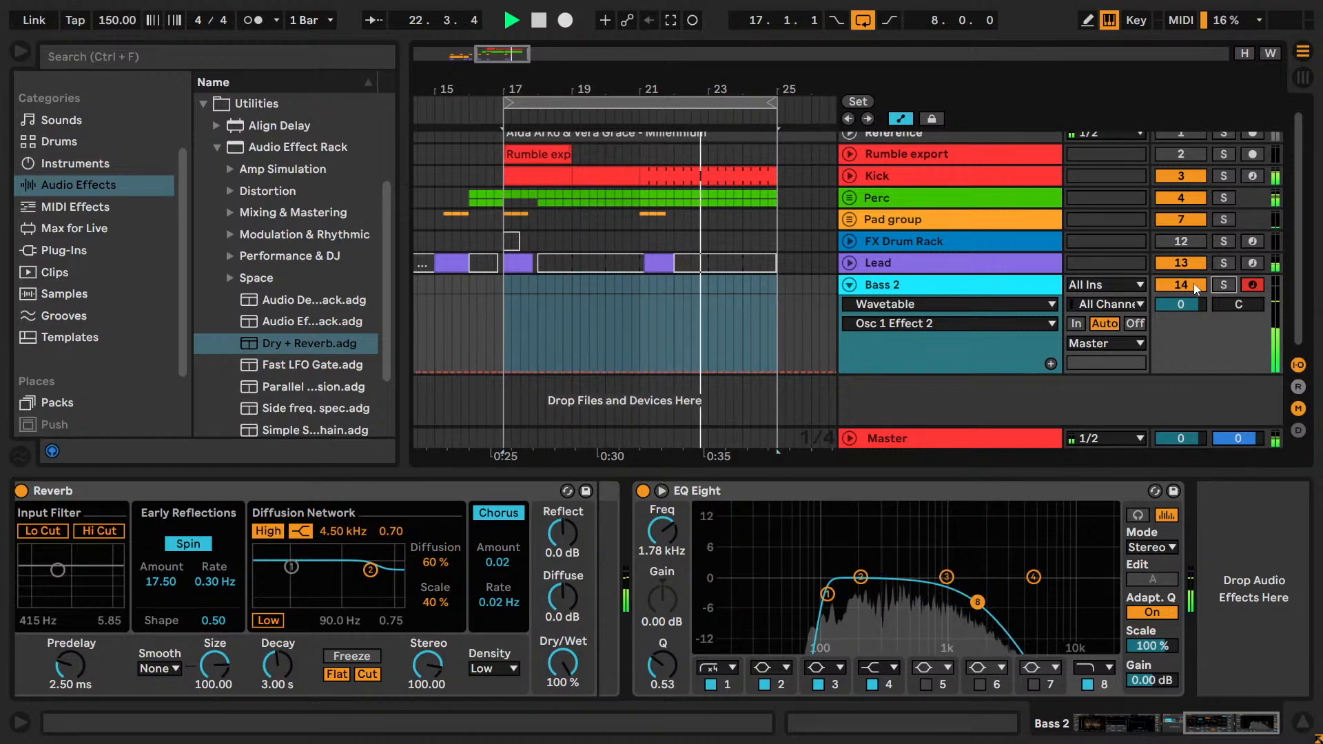
Compare the Lead and Bass 2 in the loop by deactivating each track in turn, leaving Bass 2 off.
key("space")
left_click(1173, 266)
key("space")
left_click(1172, 263)
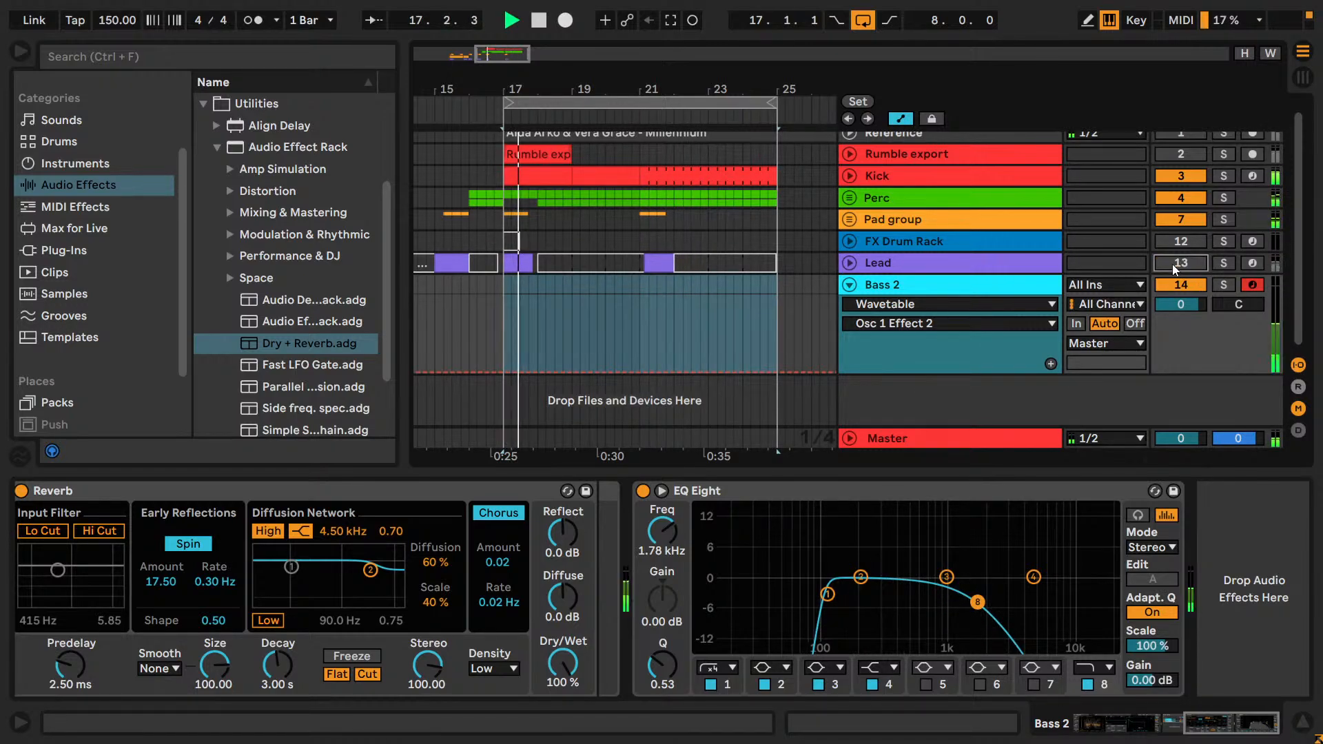
left_click(1179, 284)
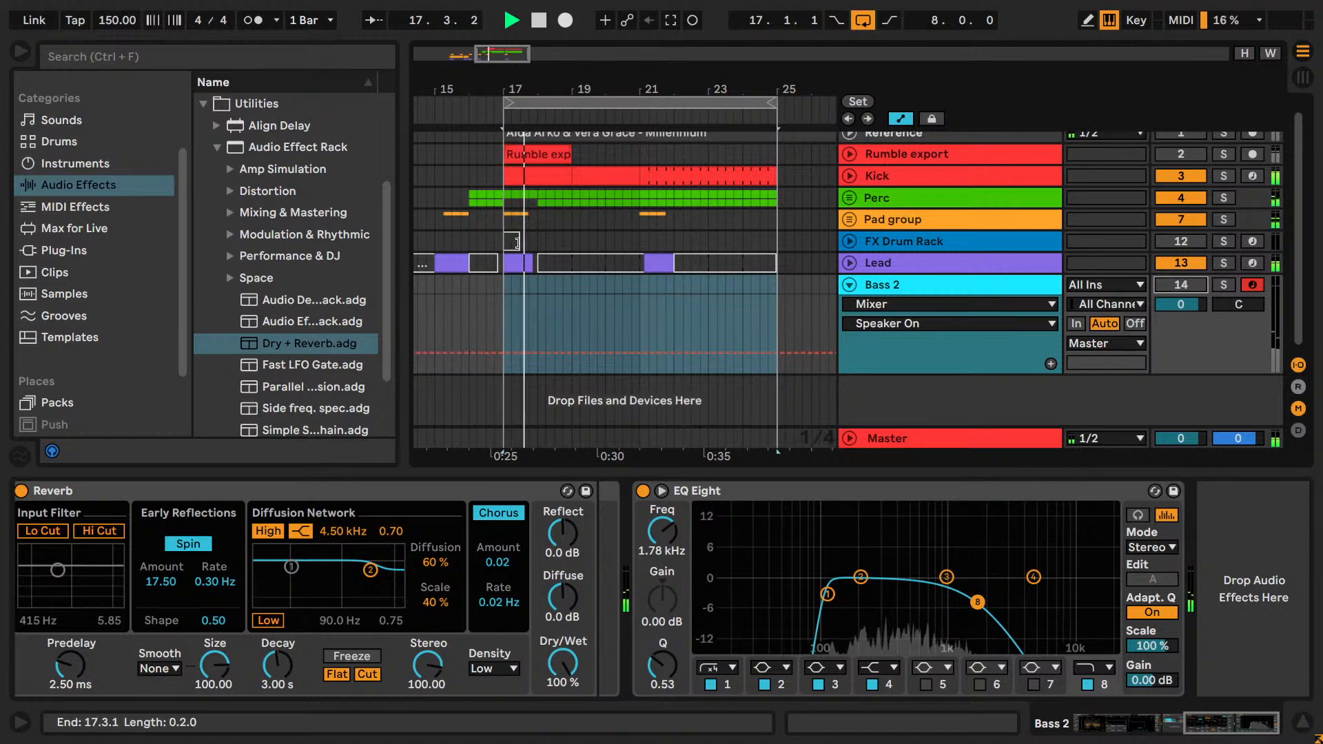
Unfold the Lead track and reactivate Bass 2 to hear both together in the loop.
left_click(857, 266)
left_click(854, 266)
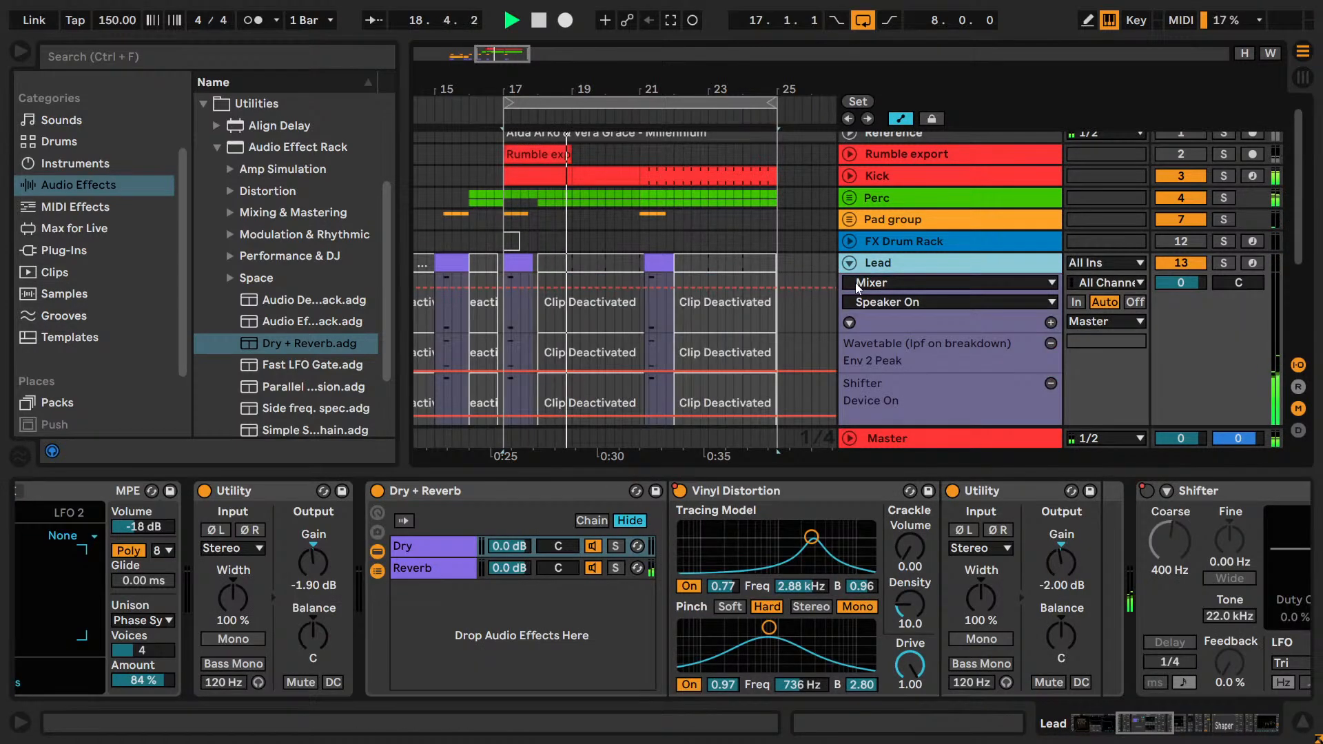
scroll(858, 275, "down", 3)
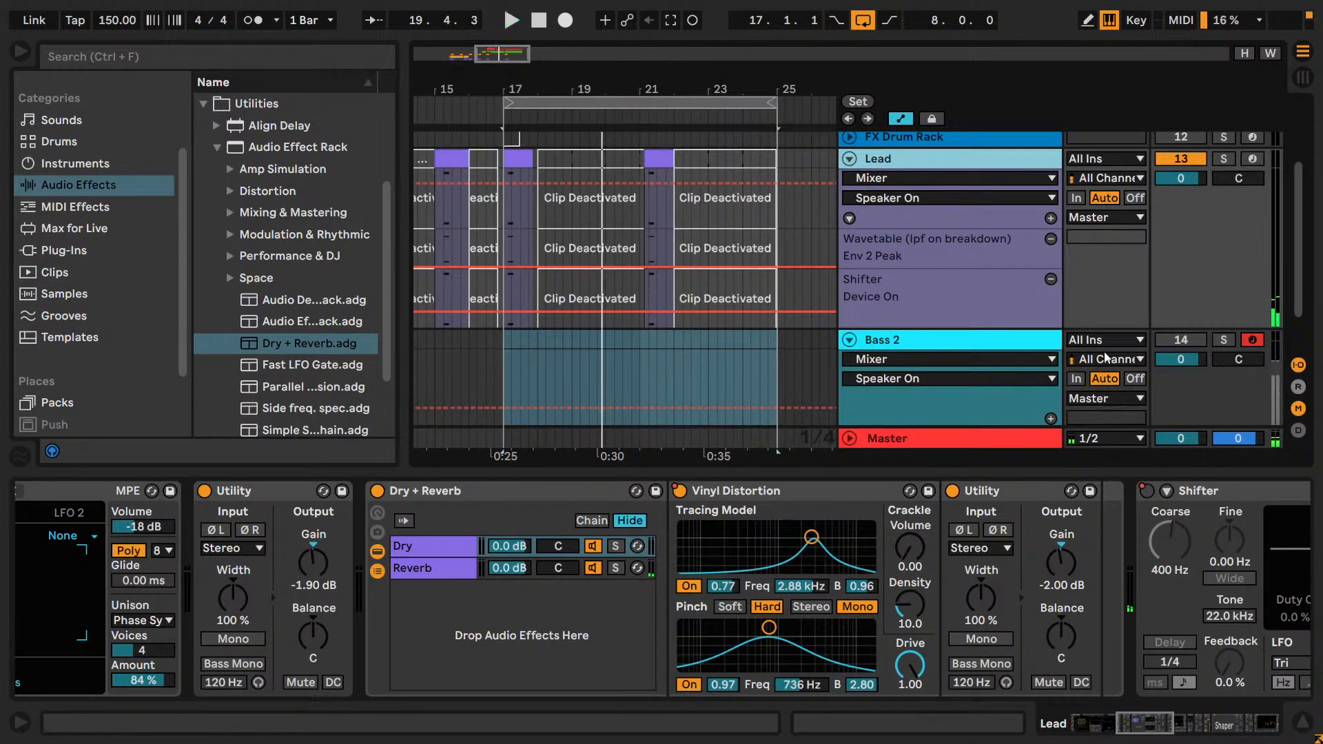
left_click(1181, 339)
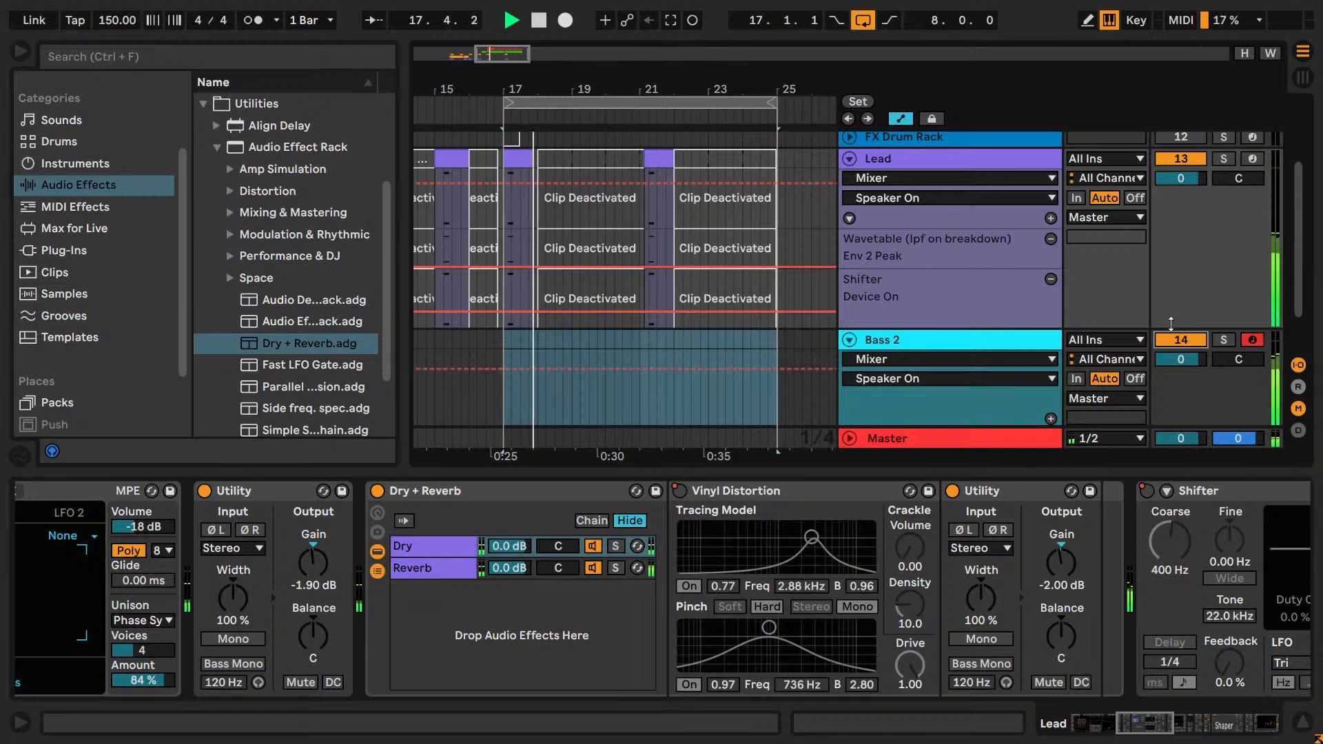
Delete the Bass 2 track and review the remaining tracks in the arrangement.
left_click(1039, 337)
key("Delete")
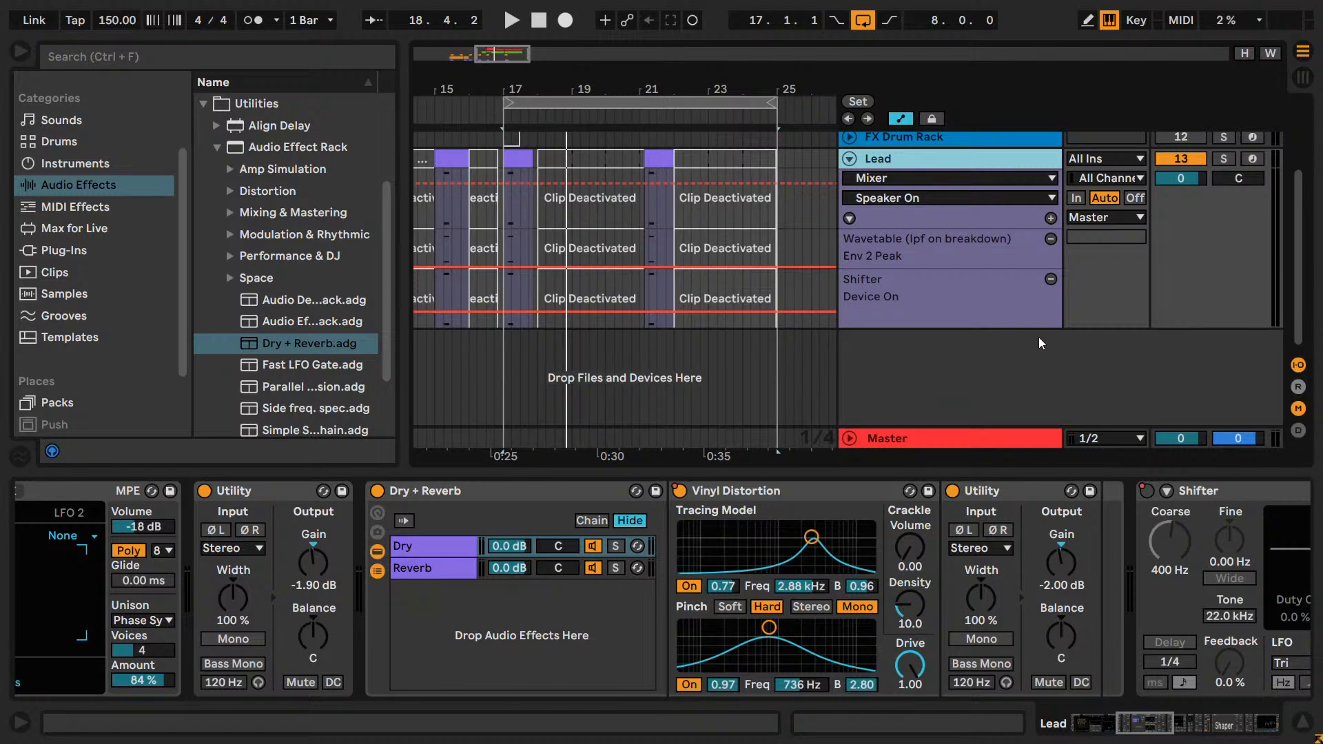
scroll(711, 203, "up", 3)
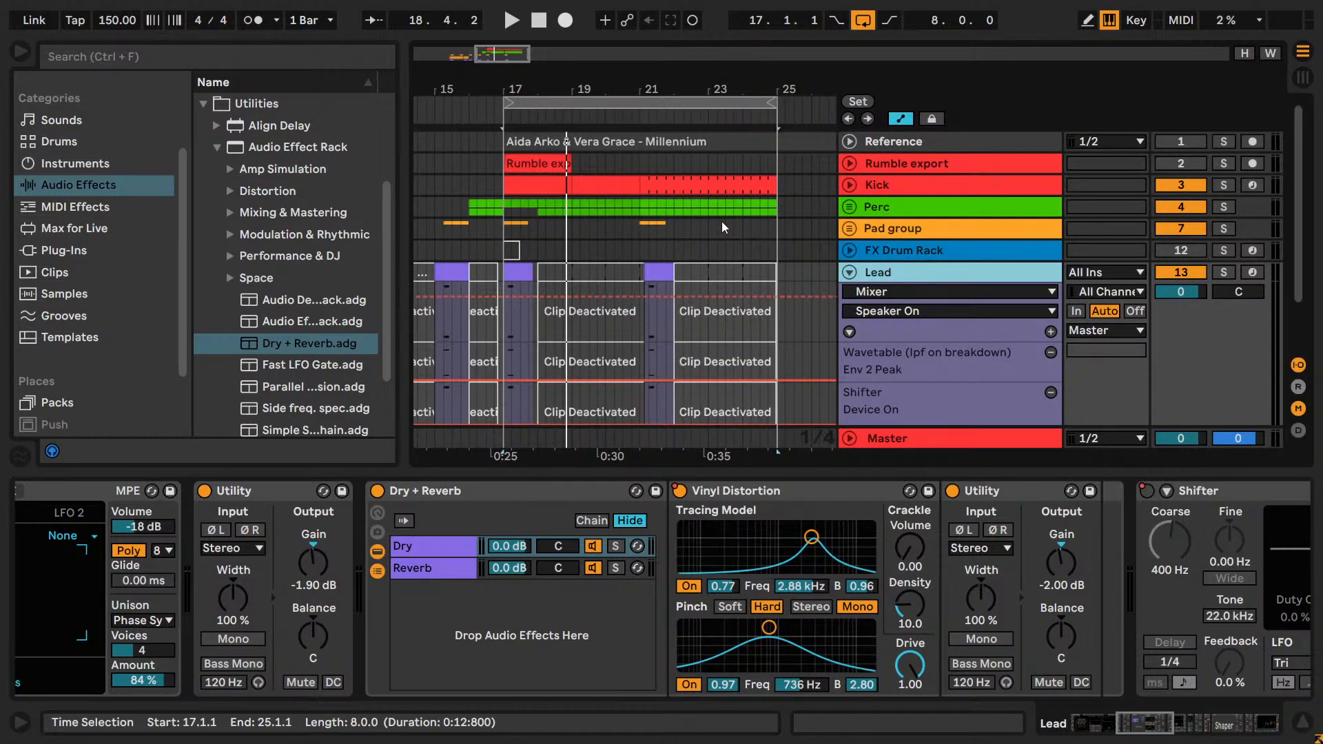
scroll(722, 227, "down", 2)
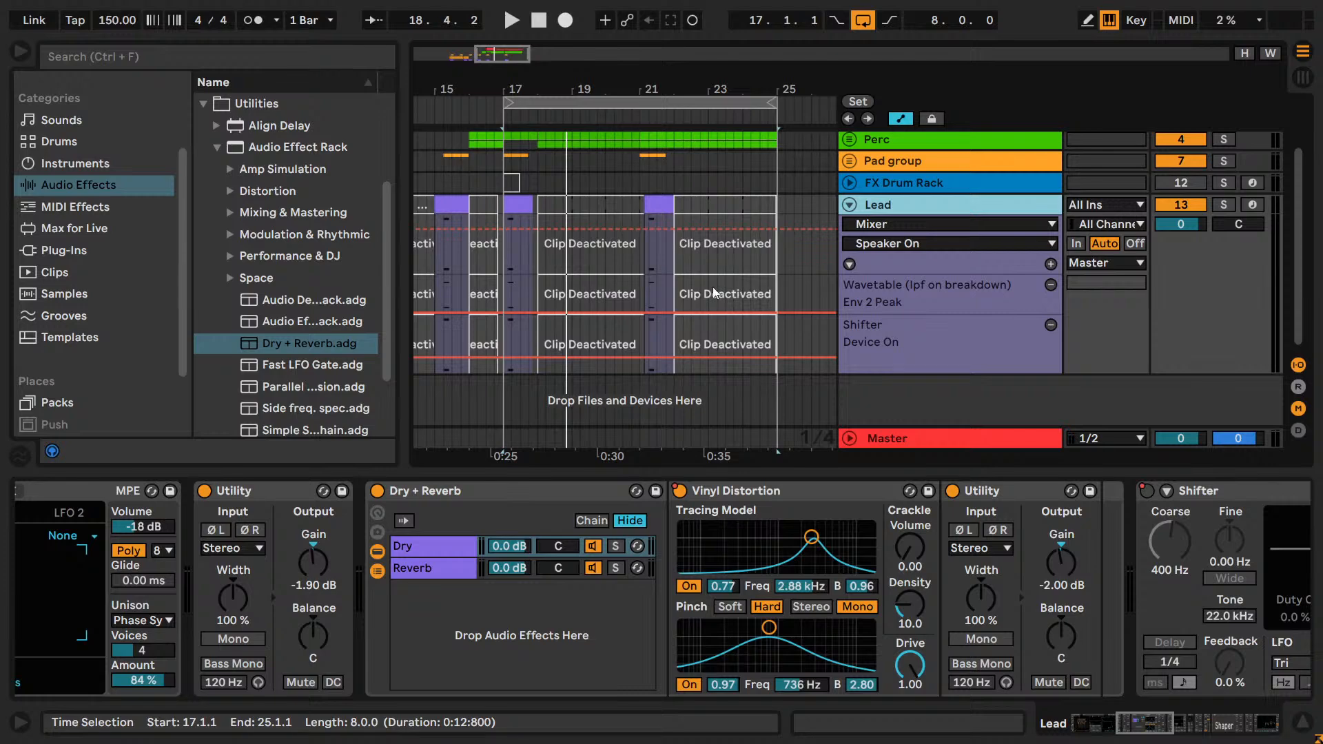
scroll(715, 279, "up", 2)
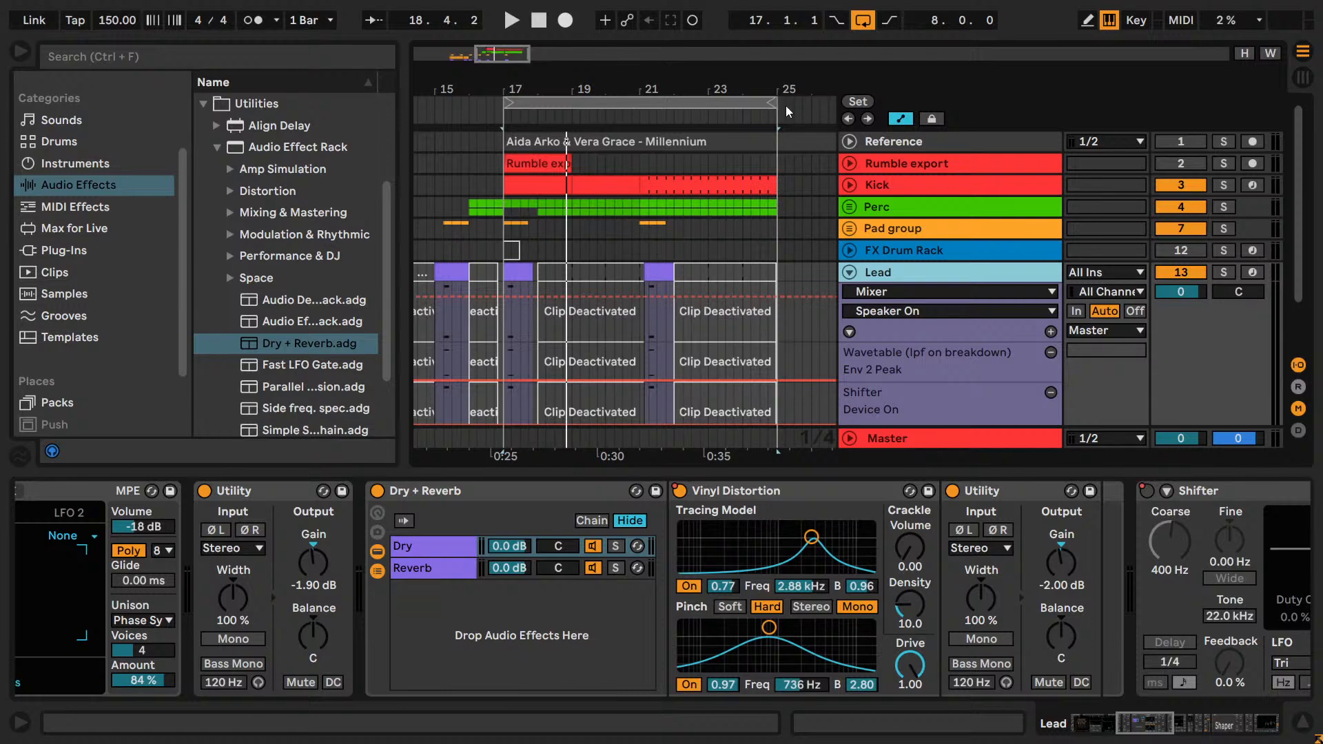
left_click(570, 103)
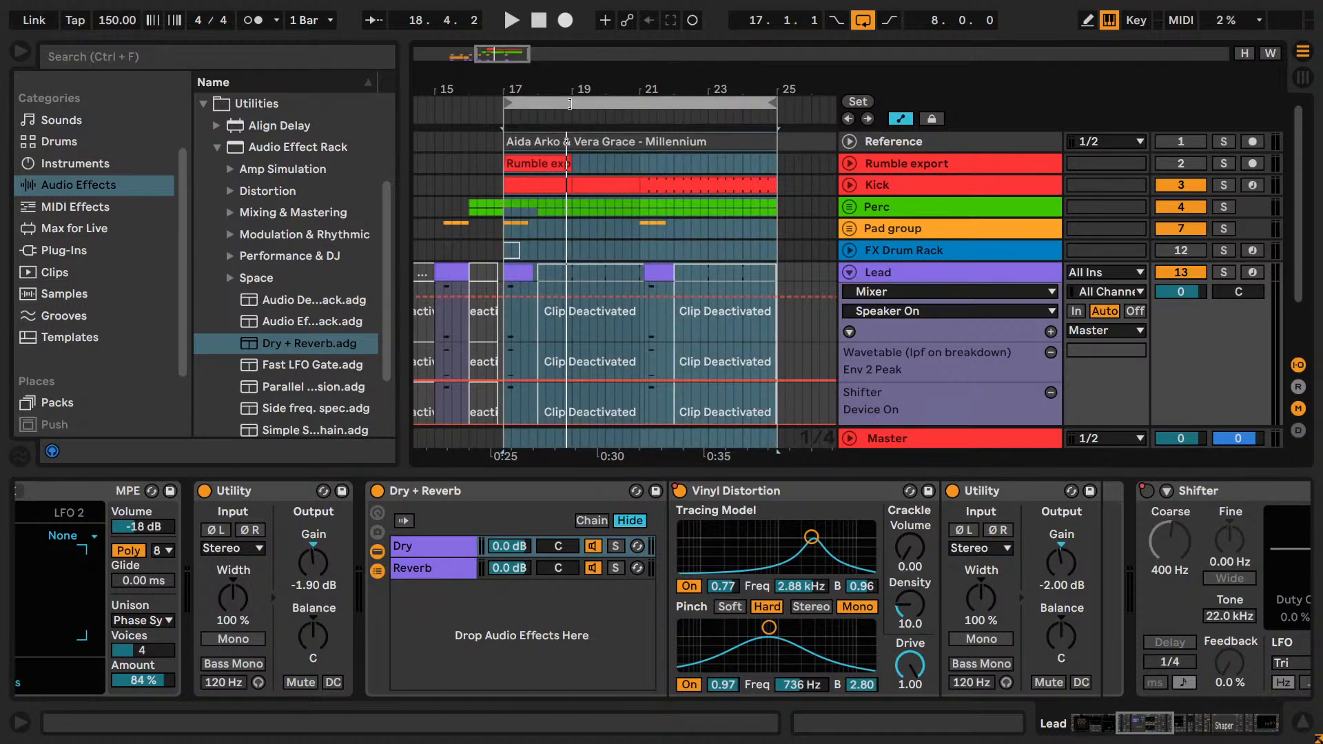
key("ctrl+shift+r")
left_click_drag(580, 97, 352, 14)
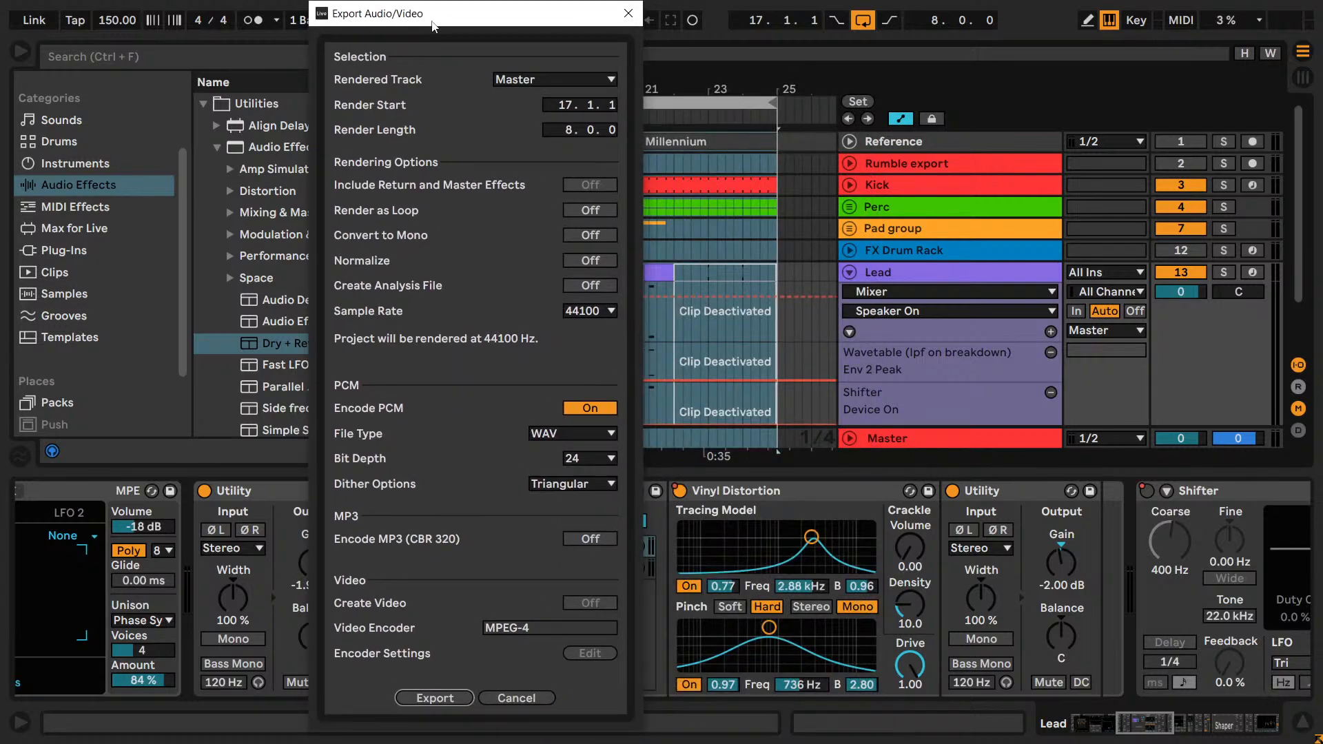
left_click(628, 14)
Play the drop loop briefly, and copy the tracks from Rumble export through Lead.
key("space")
scroll(866, 257, "down", 2)
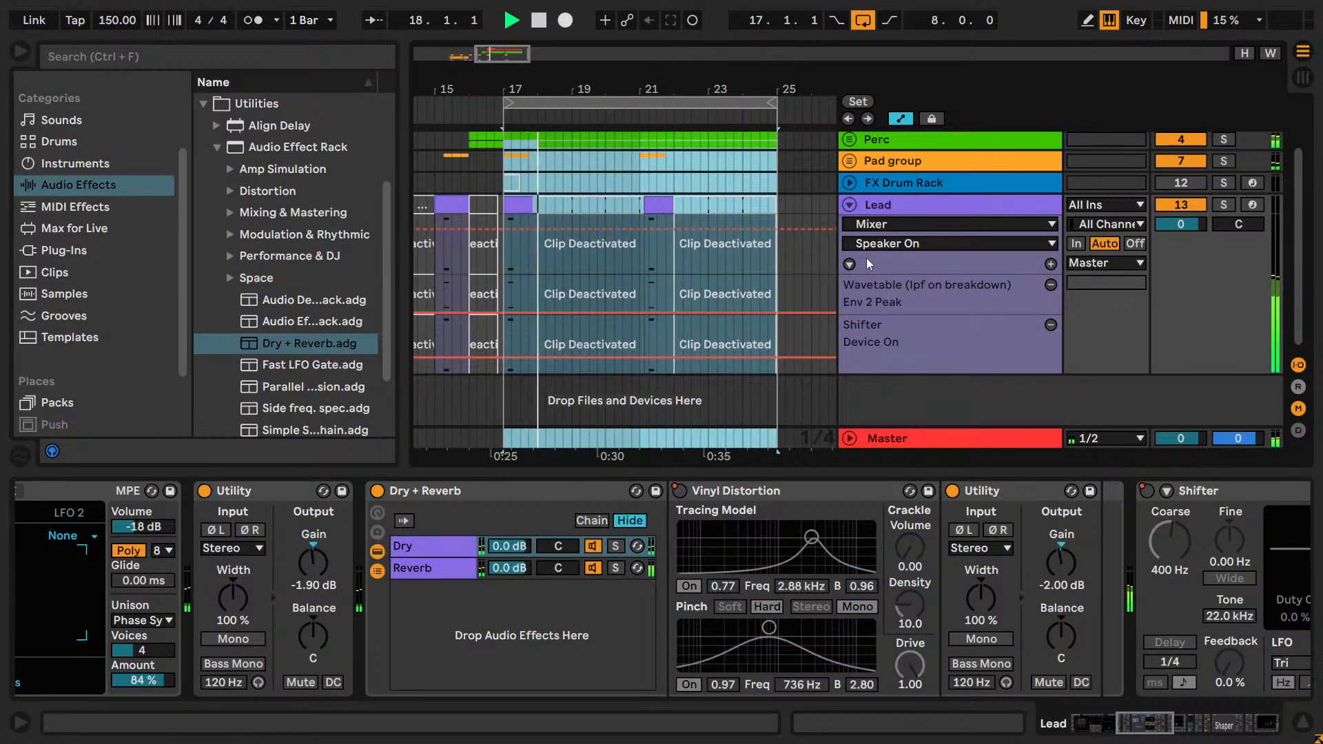
scroll(868, 260, "up", 2)
left_click(910, 274)
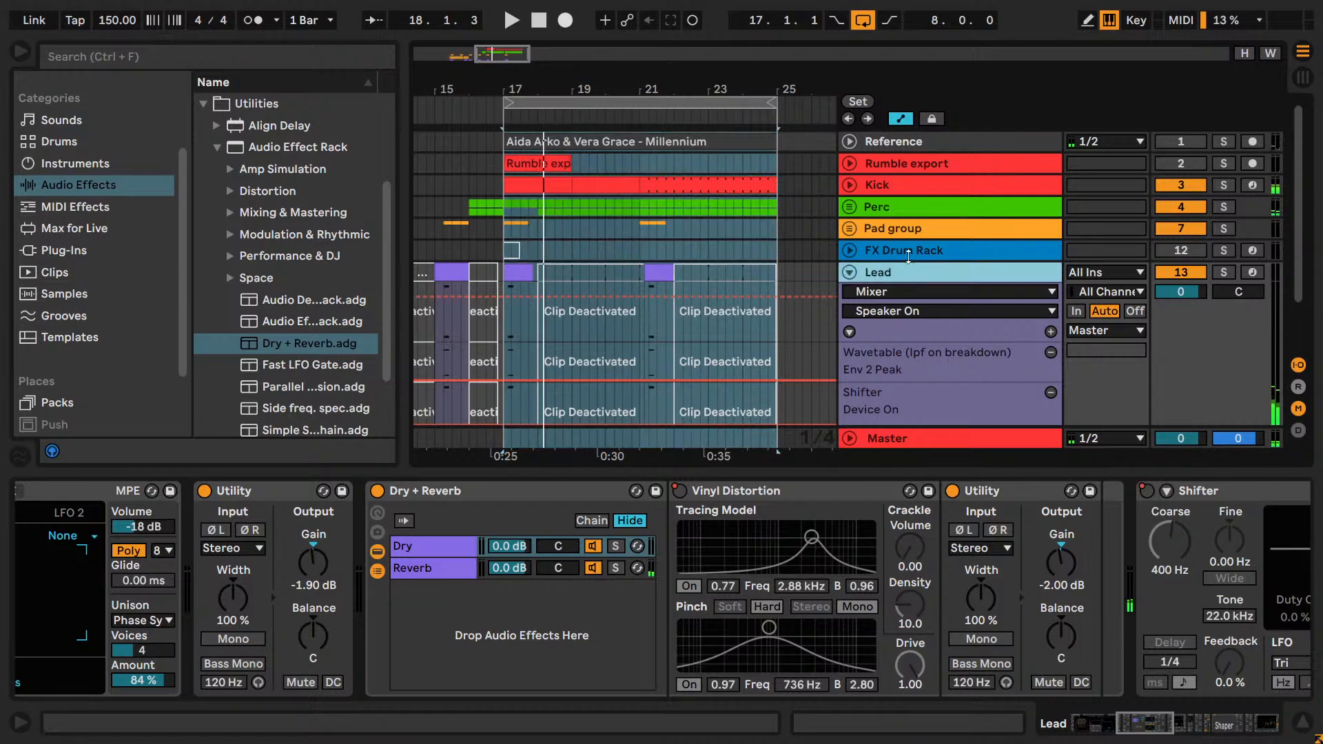
left_click(895, 165)
right_click(893, 166)
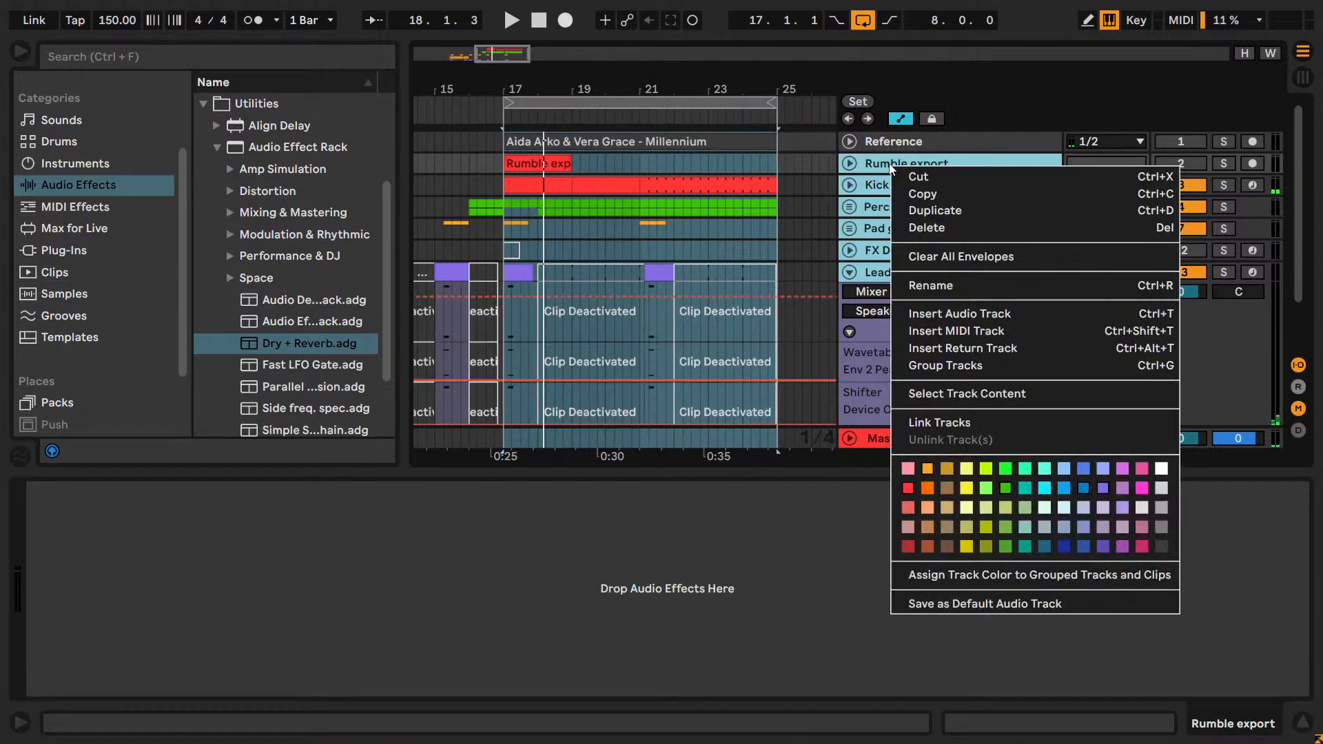
left_click(925, 194)
Open the Live Set in the Hard Techno Screech and Hoover Pack Project folder under dr1l - projects.
key("ctrl+o")
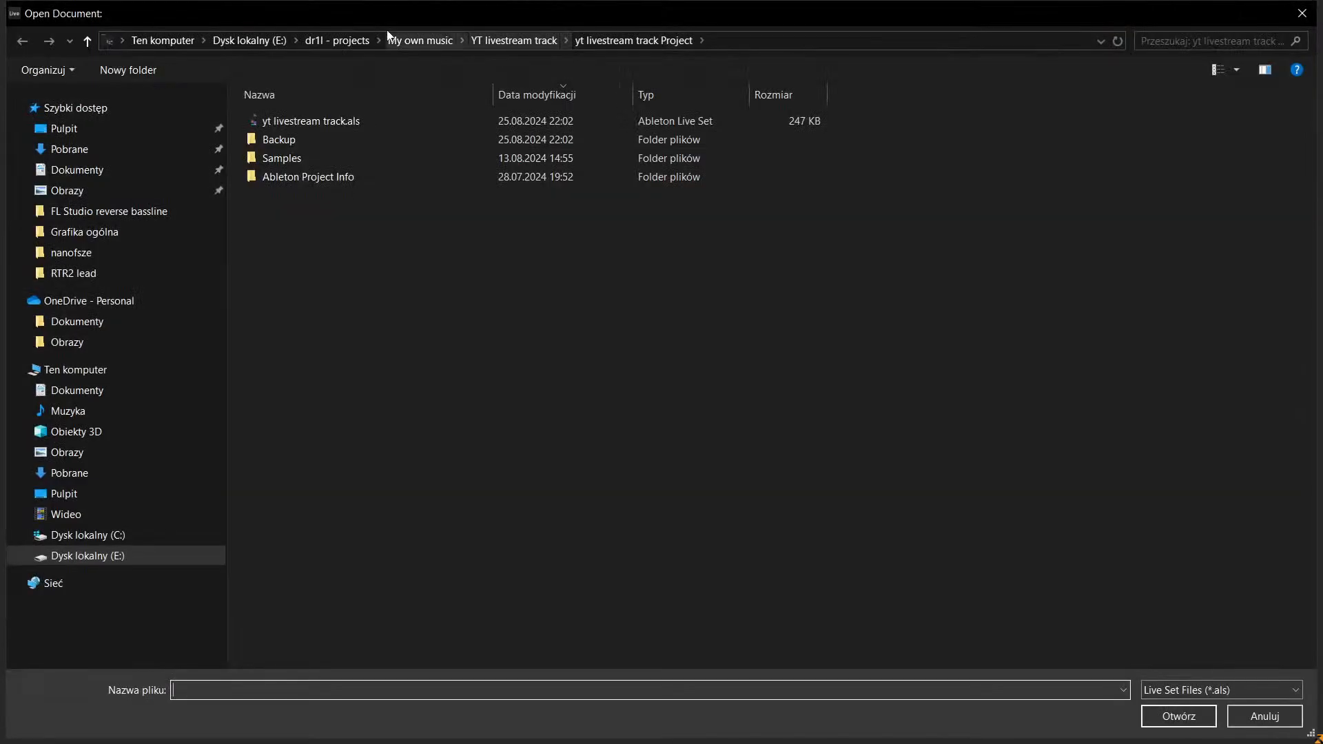
left_click(388, 40)
left_click(366, 42)
left_click(317, 370)
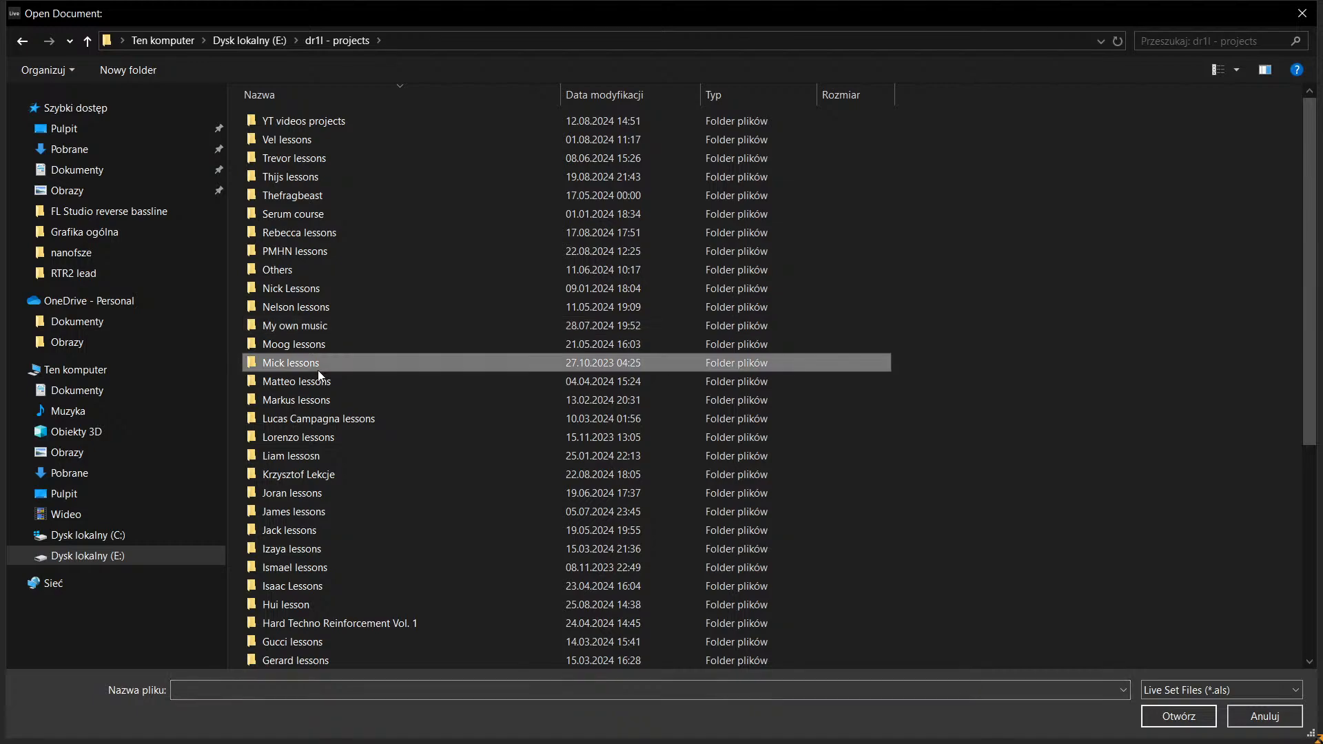
scroll(310, 368, "down", 6)
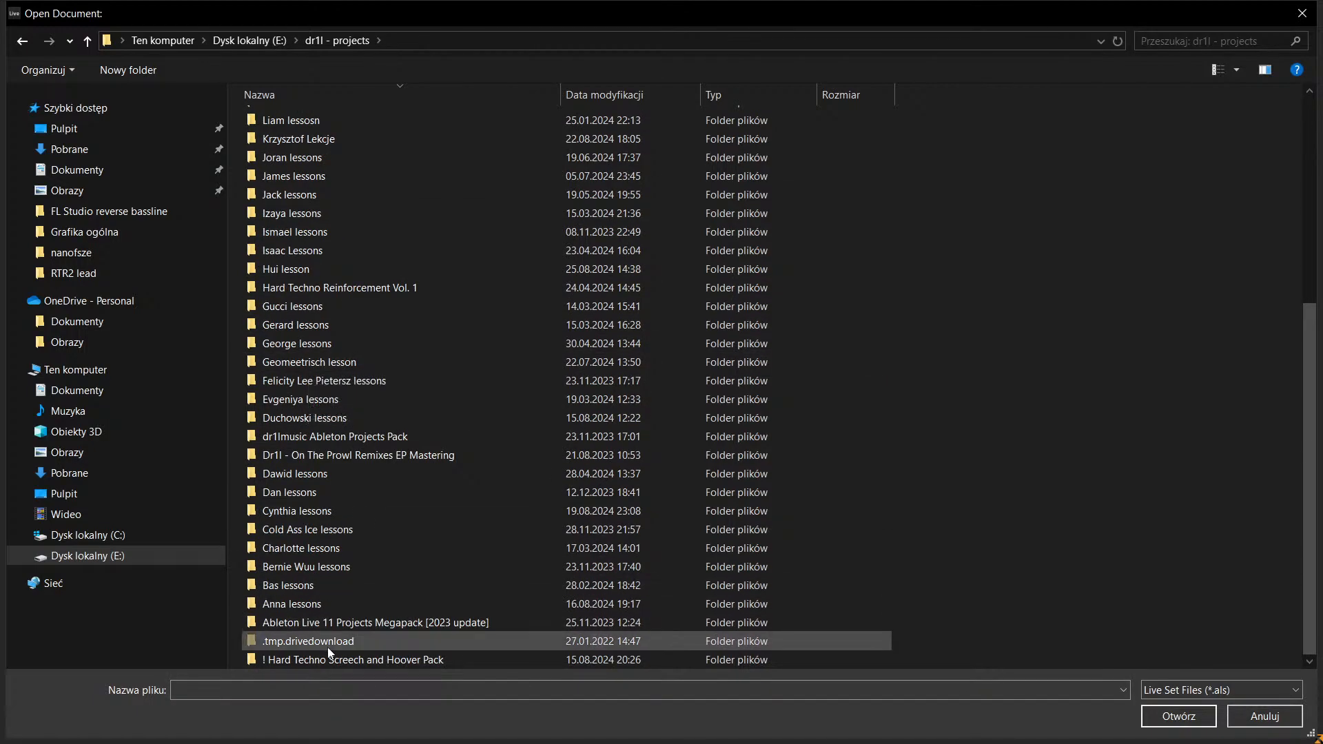
double_click(349, 656)
key("alt+Left")
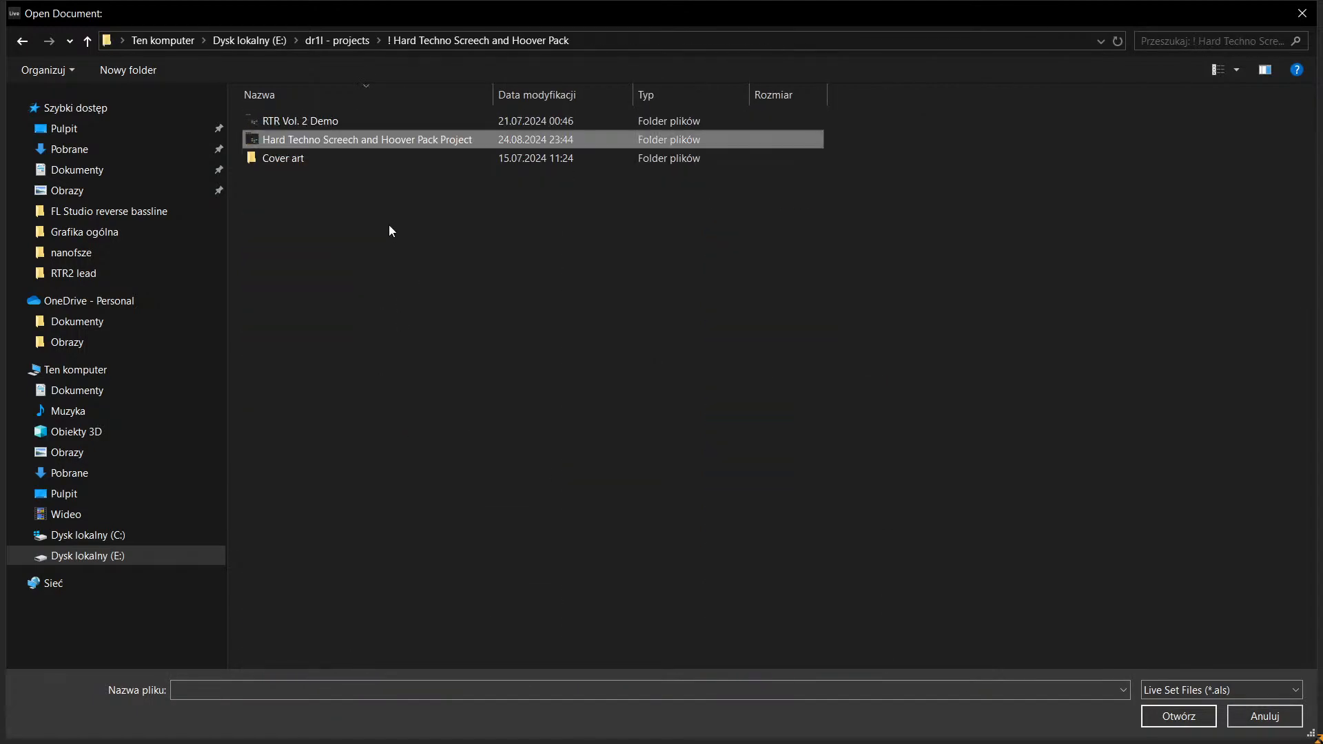
key("Up")
key("Down")
key("Return")
double_click(387, 218)
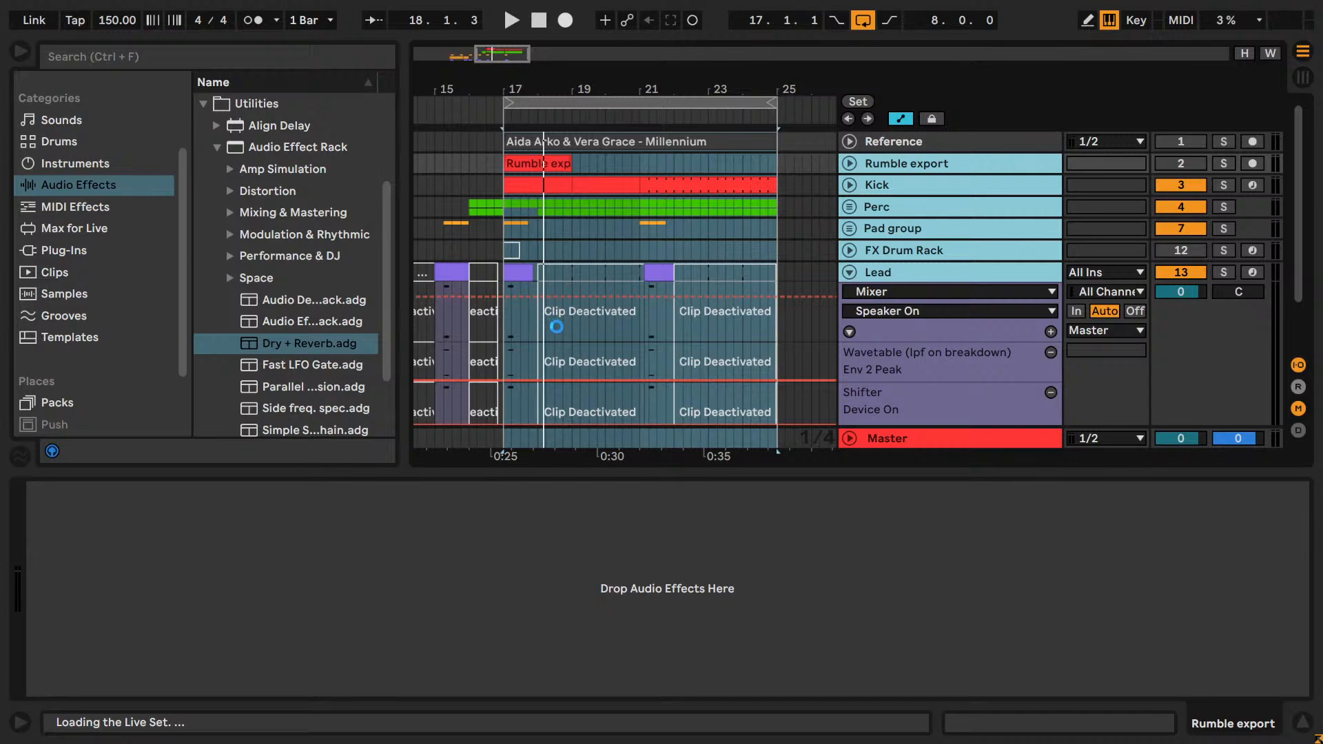
Paste the copied tracks below Lead 17 [x] and show their clips across the arrangement.
scroll(969, 221, "down", 10)
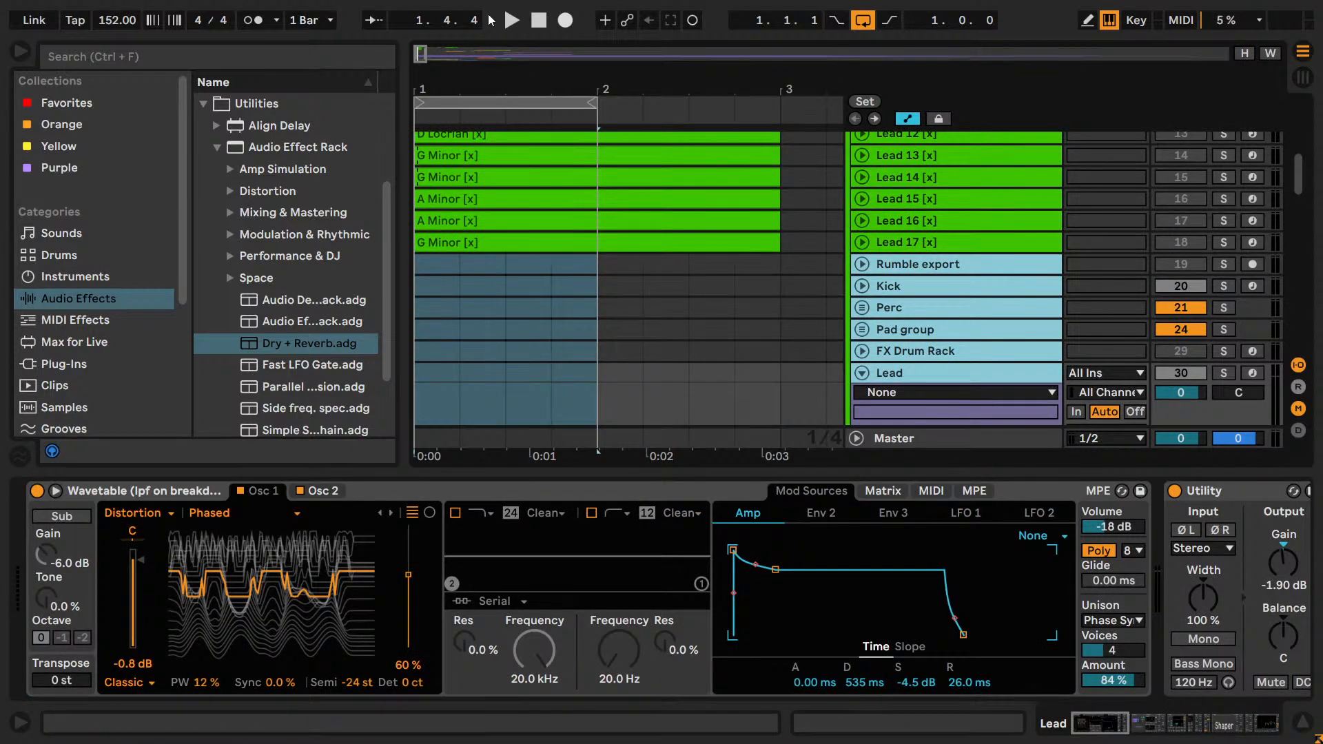
left_click_drag(418, 57, 418, 15)
scroll(585, 224, "down", 3)
scroll(593, 224, "up", 4)
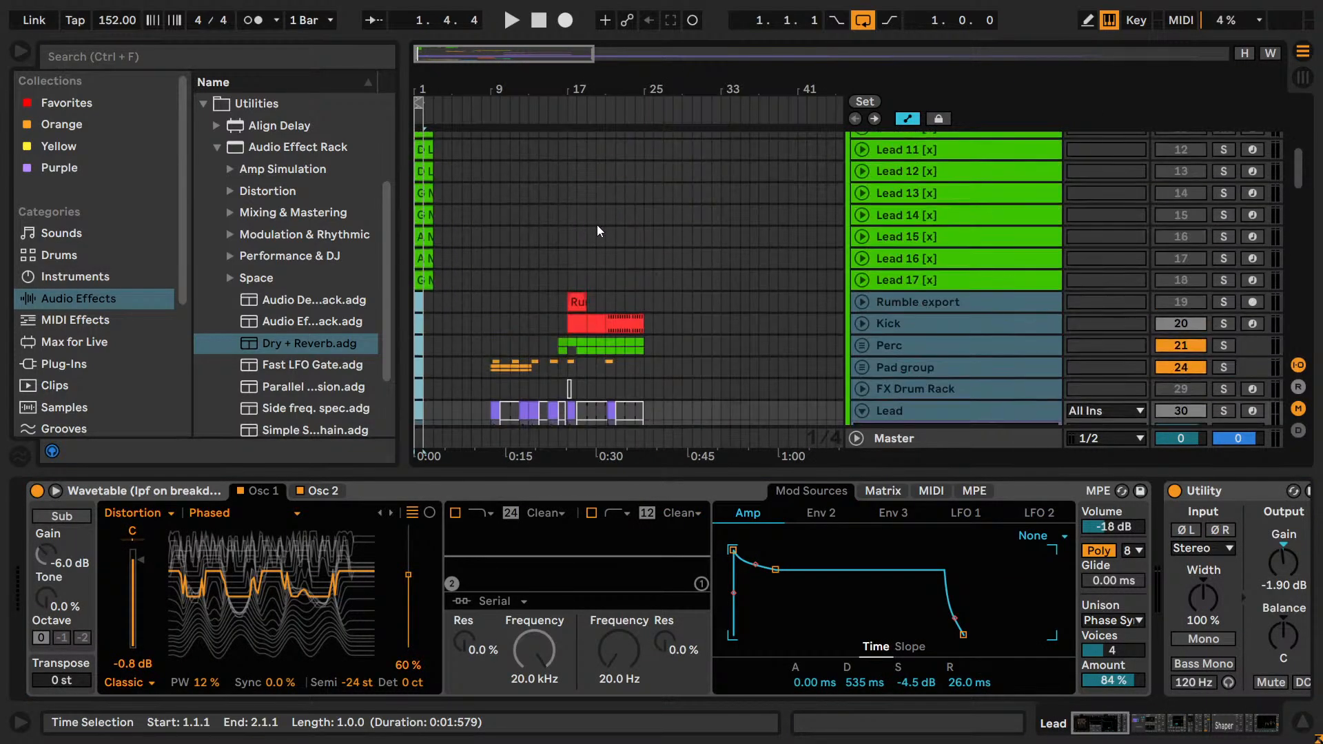
Set the arrangement grid to 2/1 and loop bars 17 to 25 on the Lead 17 [x] track.
scroll(594, 223, "down", 2)
mouse_move(569, 202)
left_mouse_down()
mouse_move(643, 218)
mouse_move(564, 206)
left_mouse_up()
right_click(644, 219)
left_click(807, 669)
key("ctrl+l")
Clear the set's existing solos using the Pad group and play the pasted tracks in the loop.
key("space")
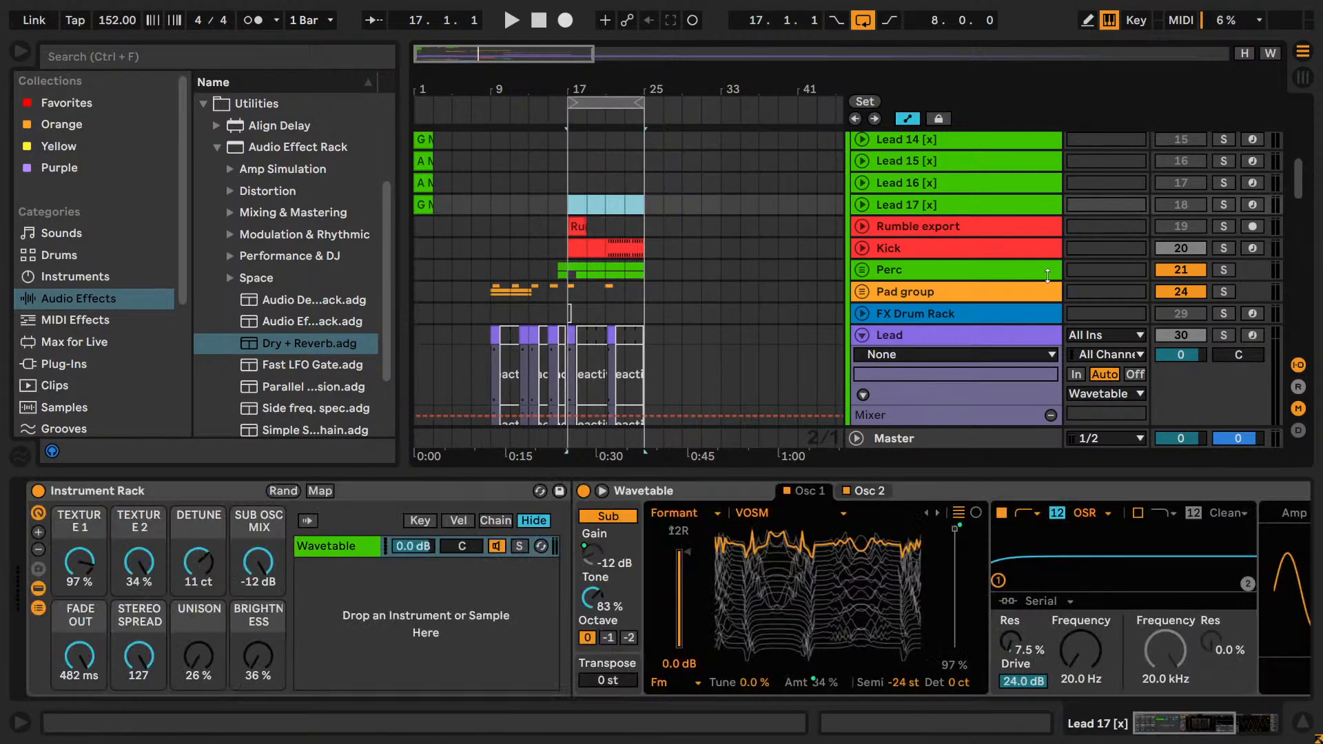
double_click(1225, 288)
key("space")
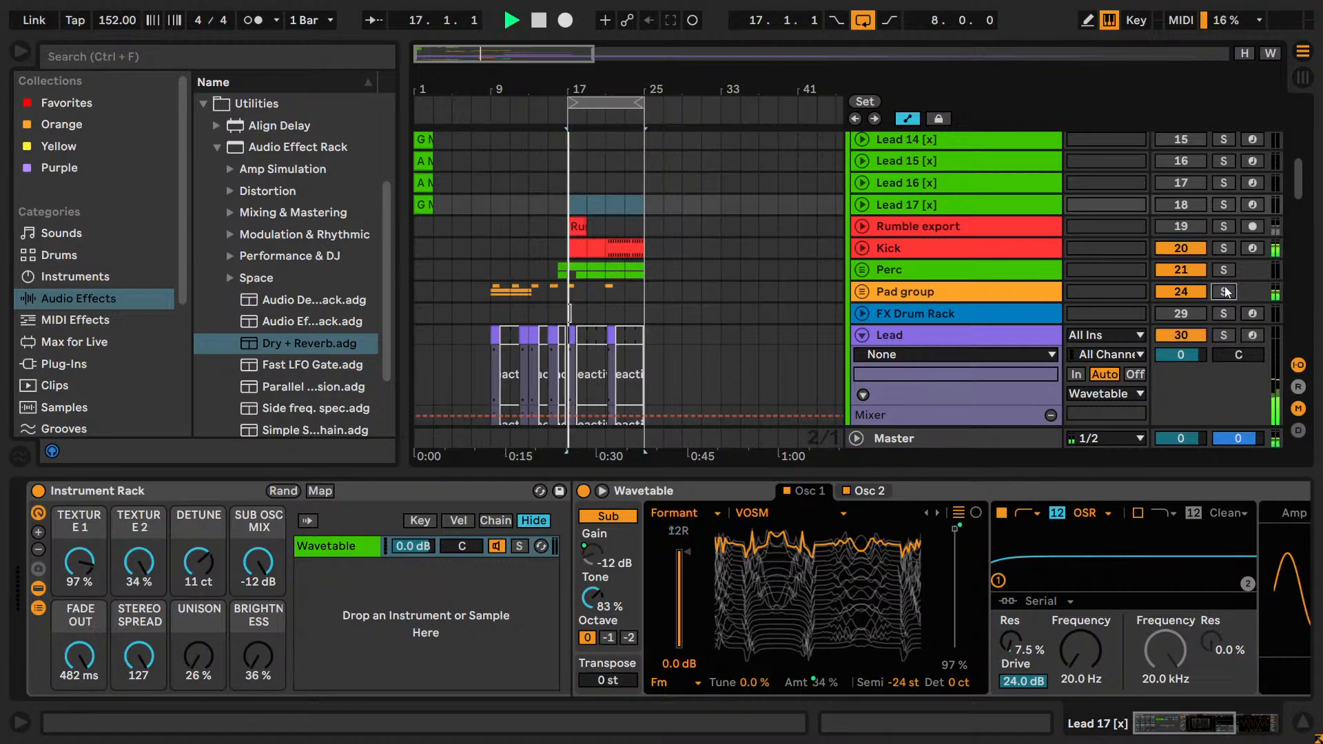
key("space")
Look through the track list and select the pasted tracks from Rumble export through Lead.
scroll(778, 279, "up", 8)
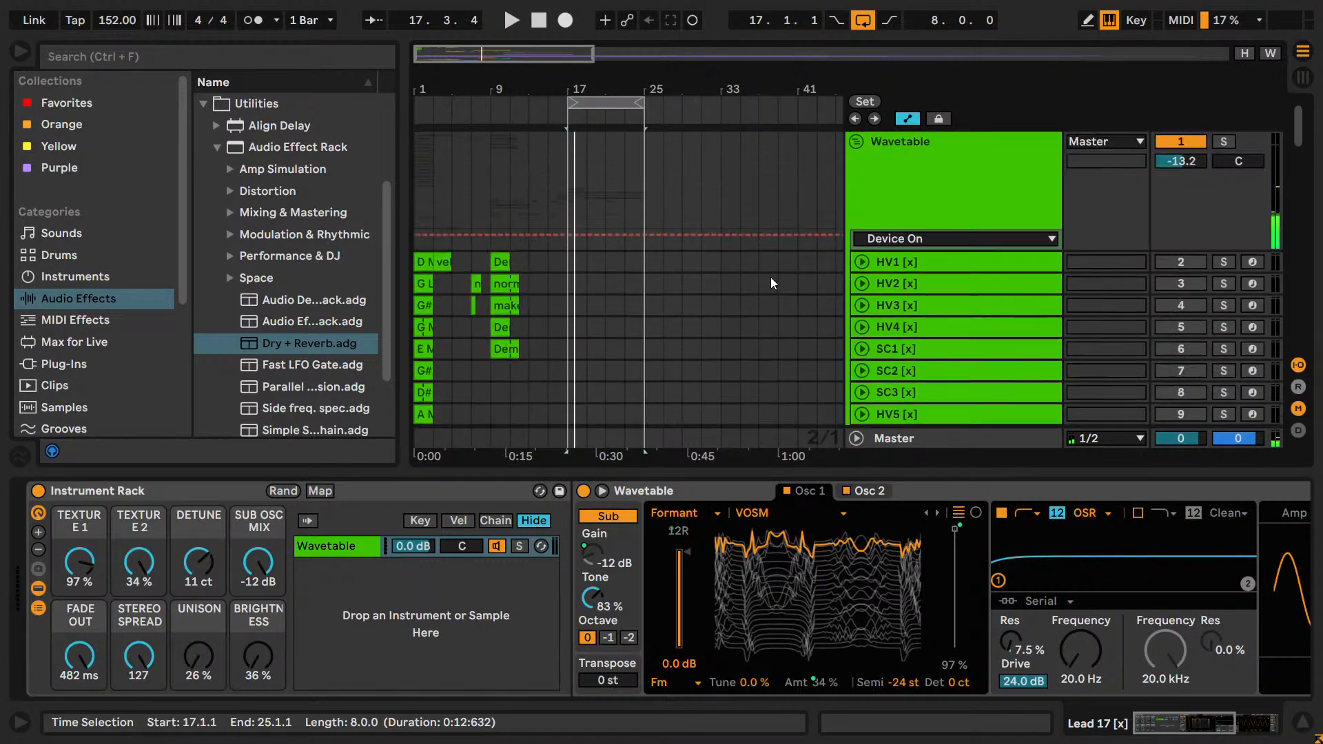
scroll(770, 277, "down", 9)
scroll(765, 272, "down", 10)
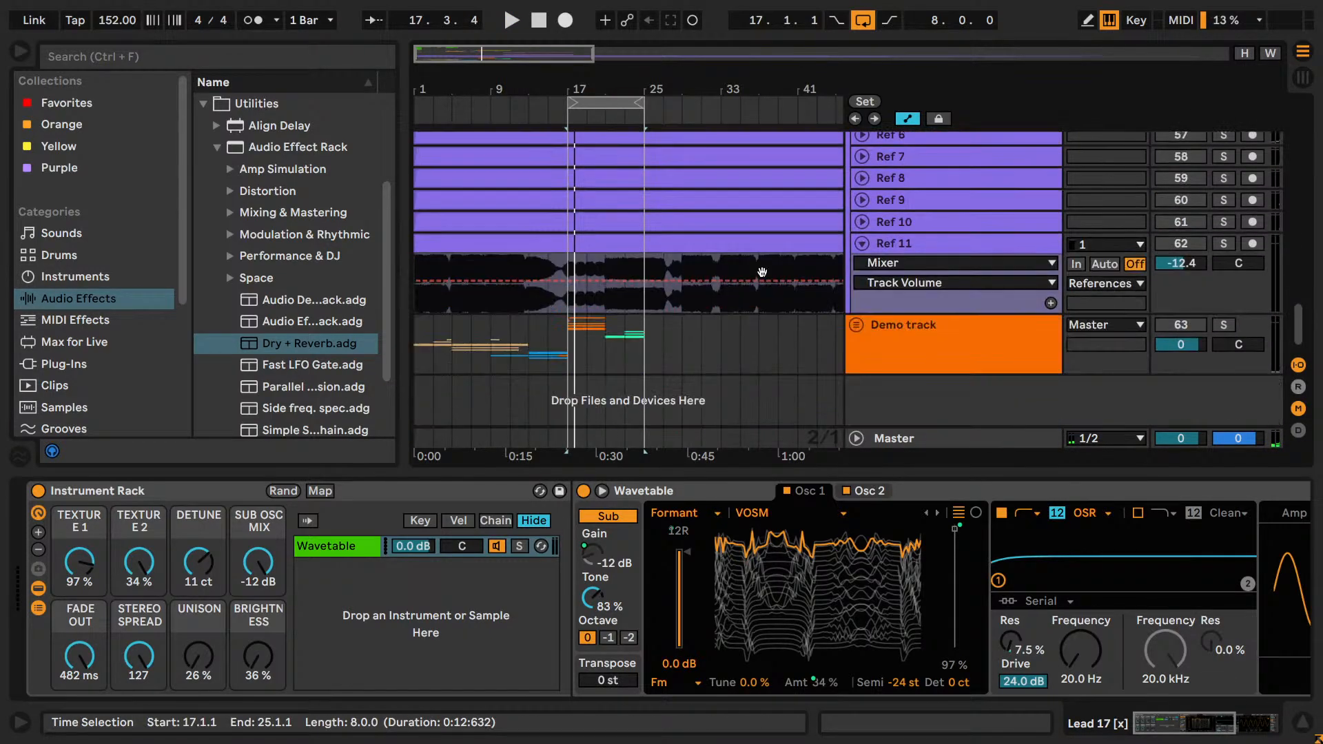
scroll(780, 275, "up", 10)
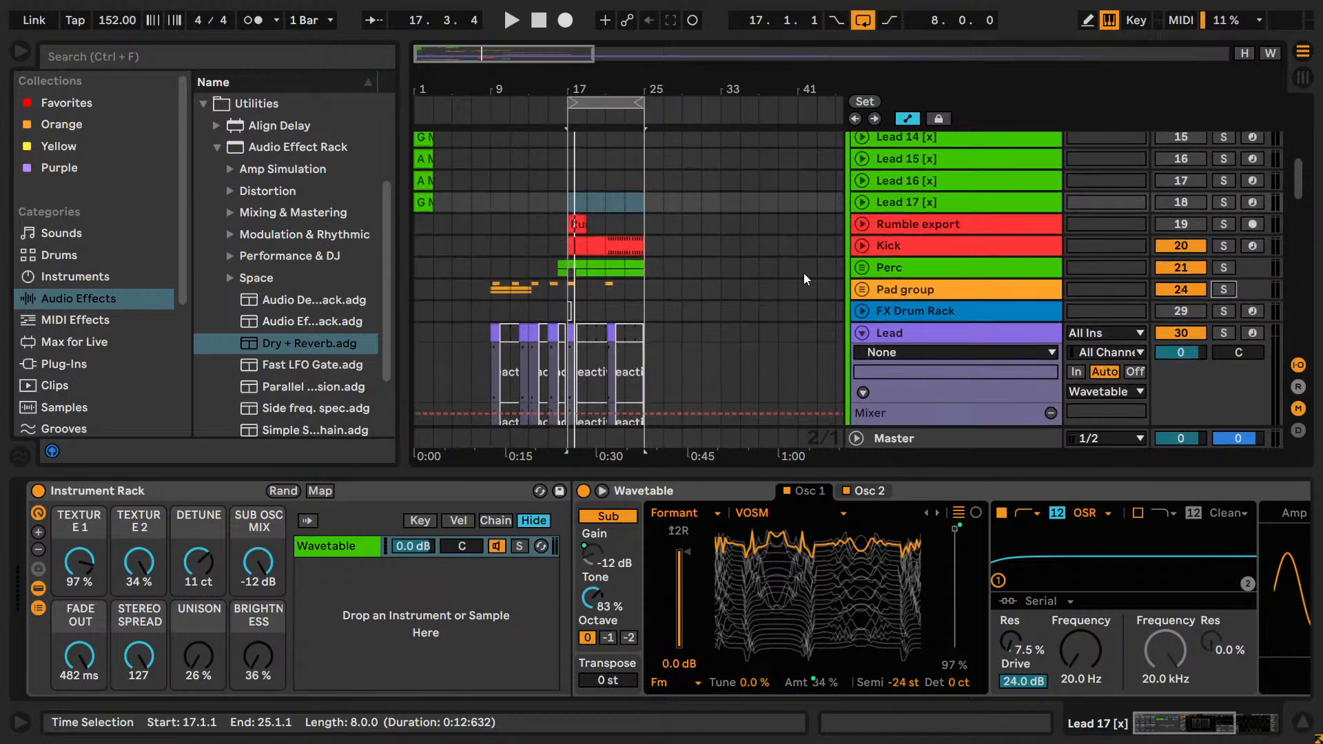
scroll(895, 234, "down", 1)
left_click(890, 197)
scroll(904, 214, "down", 4)
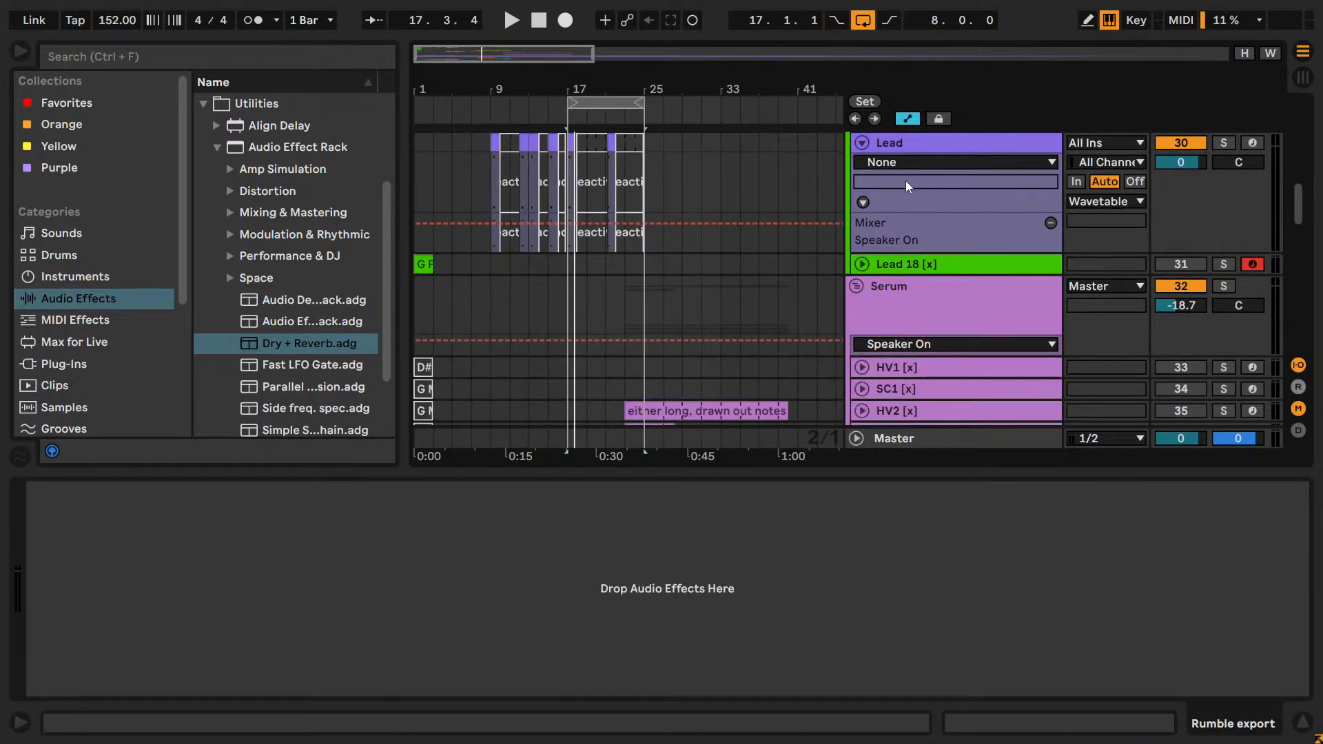
left_click(895, 147)
Fold the References and Serum group tracks while keeping the pasted tracks selected.
scroll(911, 234, "down", 10)
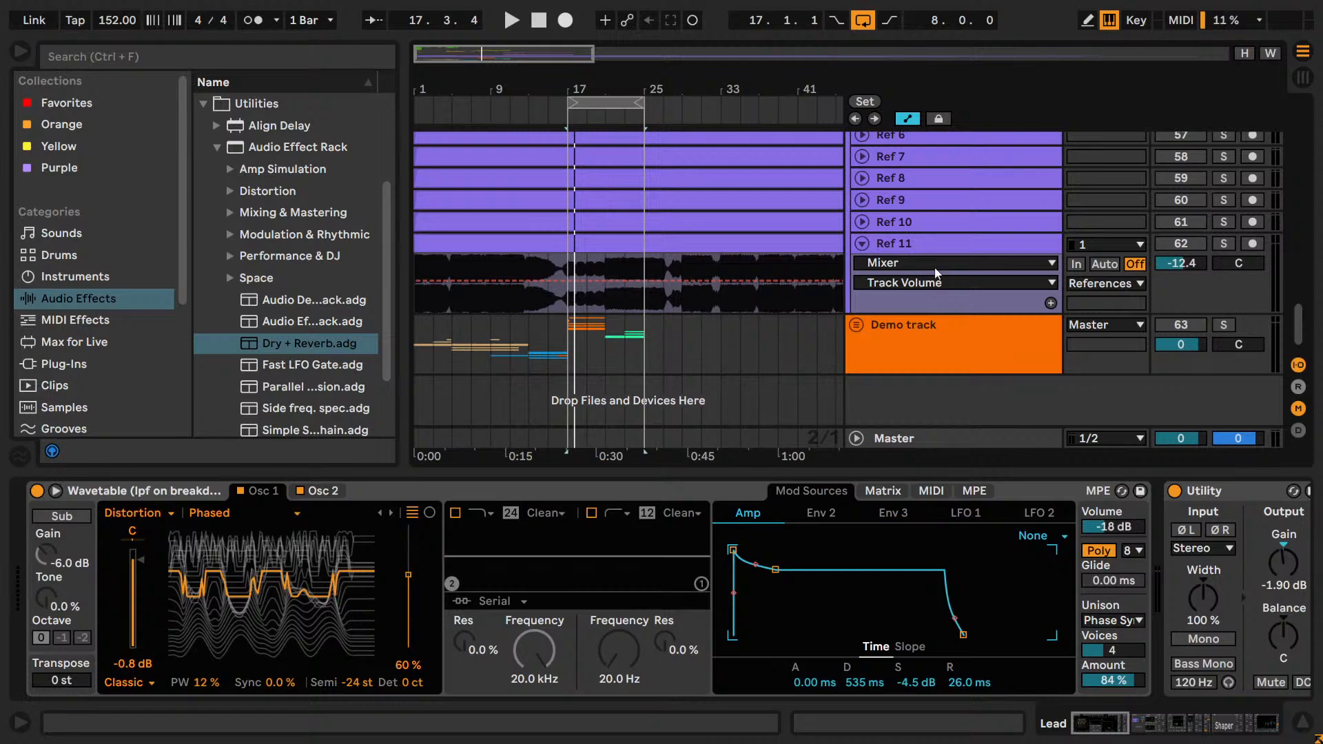
scroll(875, 296, "up", 10)
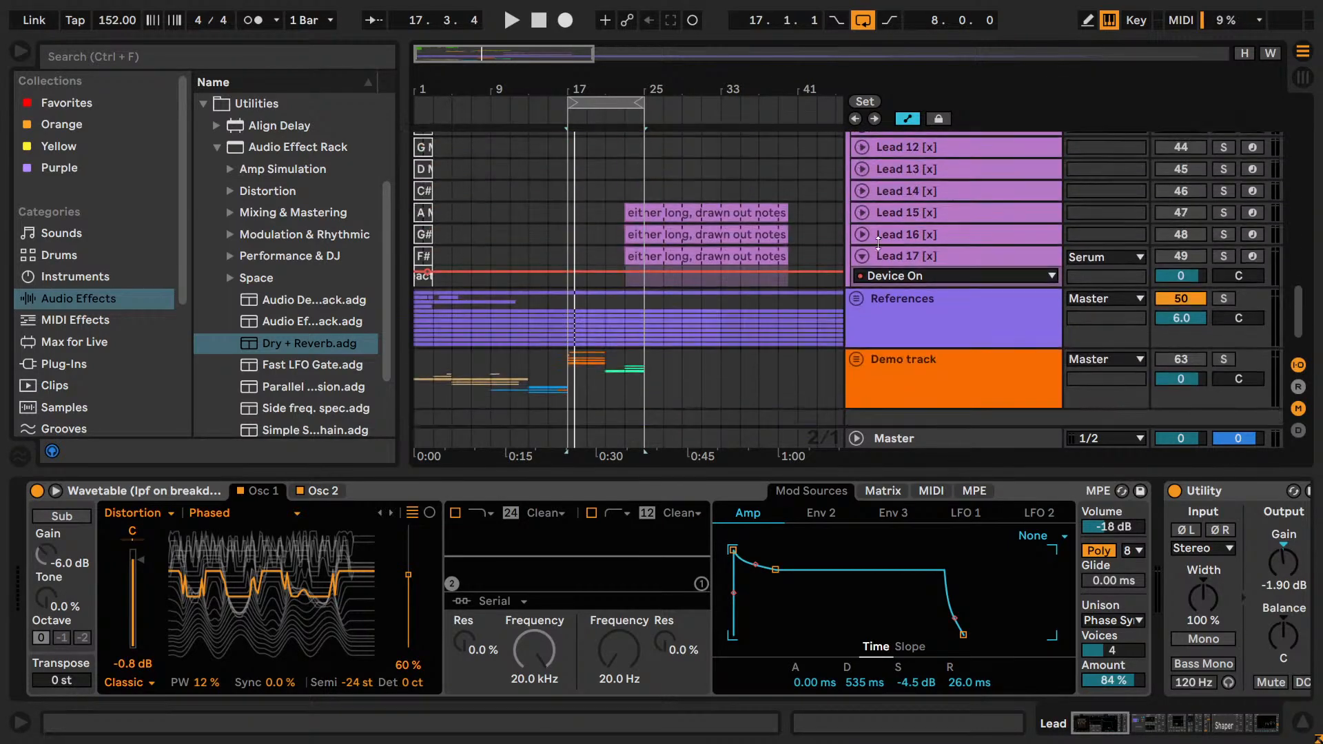
scroll(884, 248, "up", 5)
left_click(856, 207)
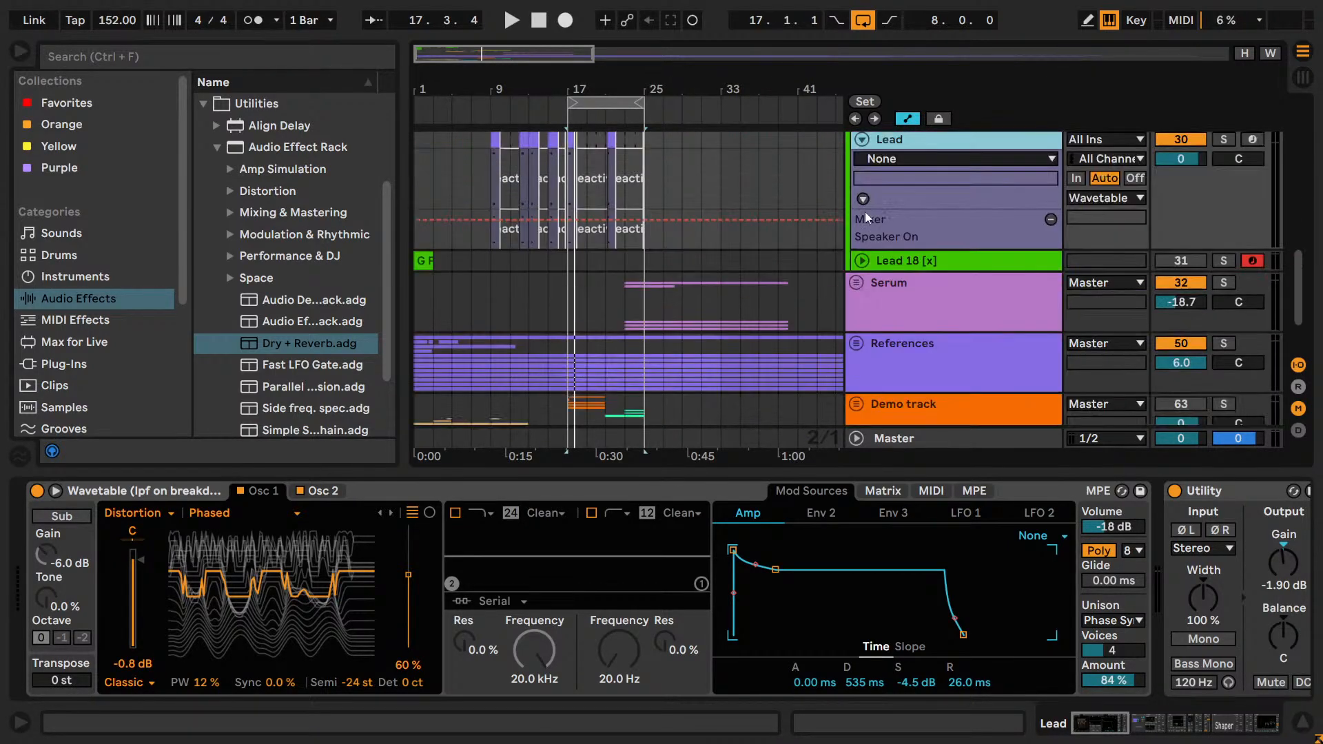
scroll(870, 217, "up", 3)
scroll(905, 269, "down", 1)
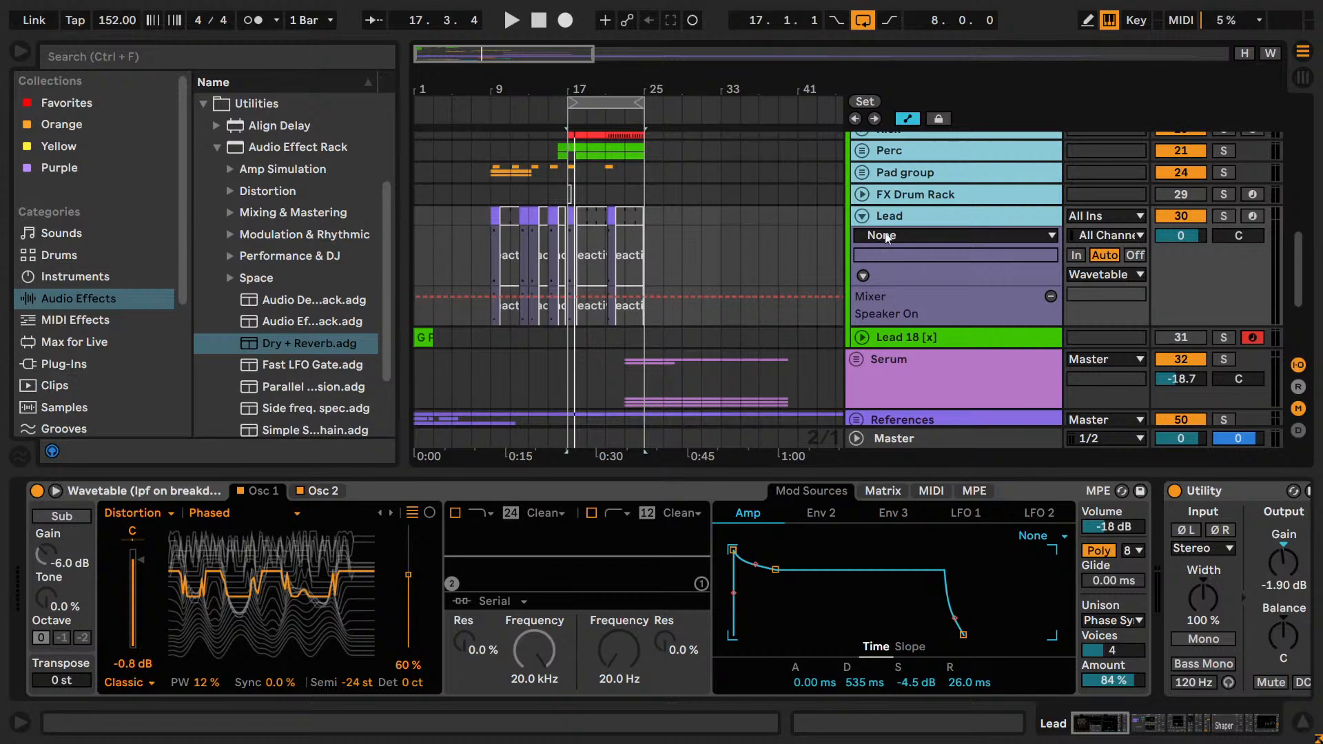
Move the selected tracks out of the Wavetable group to just above Serum, and play the loop.
left_click(887, 360)
left_click_drag(886, 359, 886, 348)
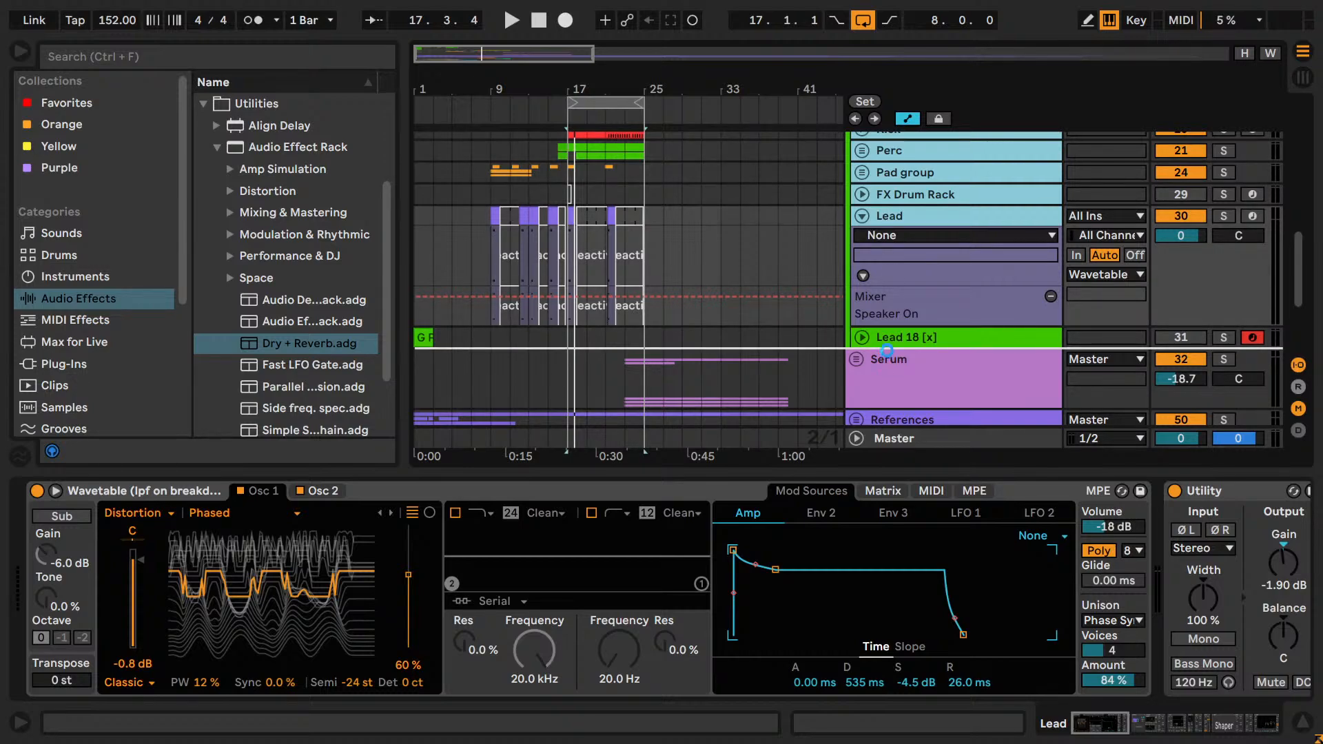
key("space")
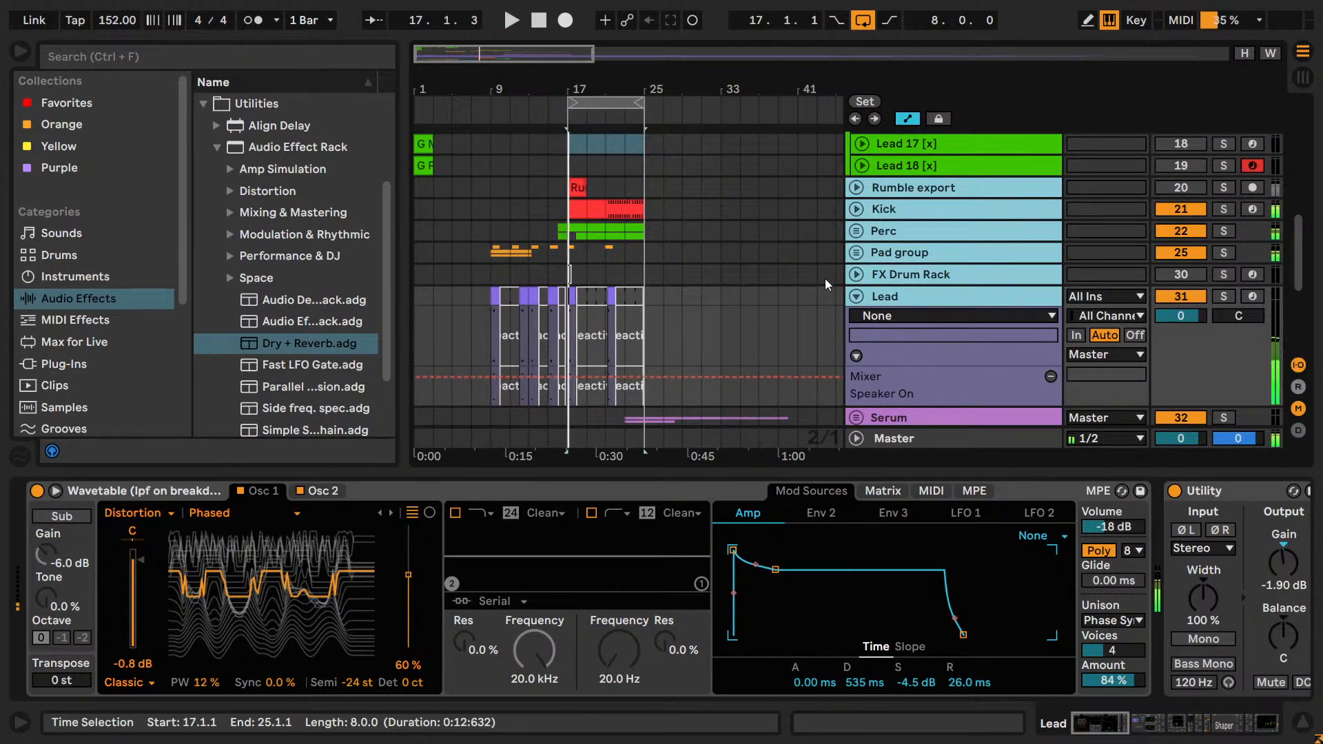
Add the reastream-standalone plug-in to the Master after Utility, and set Utility's gain to -4 dB.
left_click(958, 440)
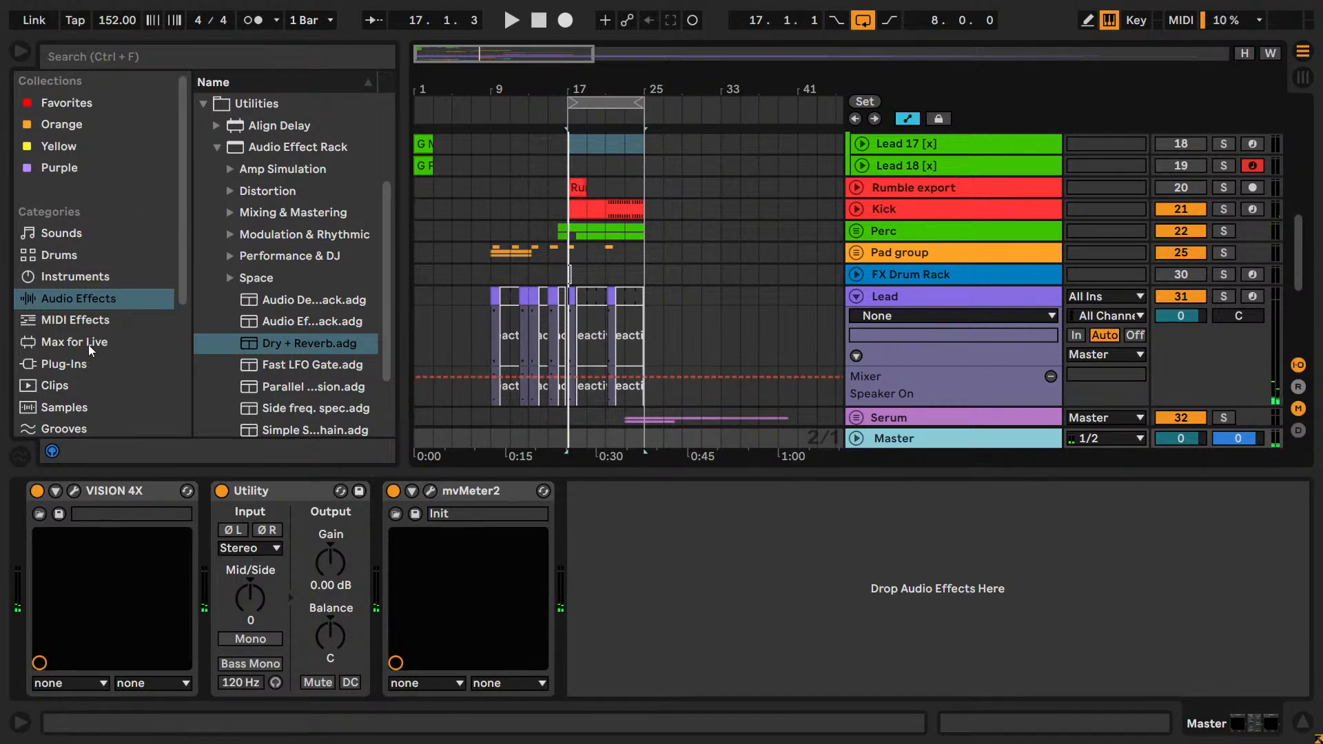
left_click(76, 364)
left_click(217, 56)
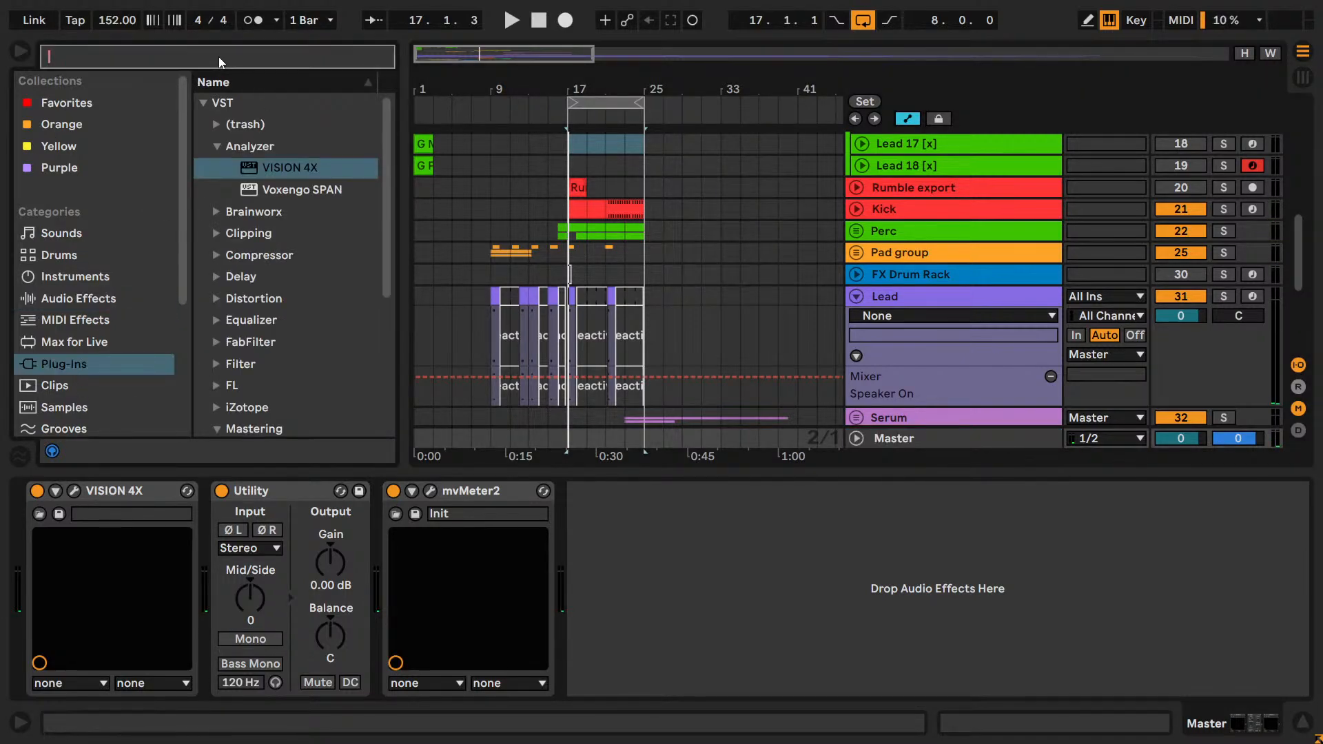
type("reas")
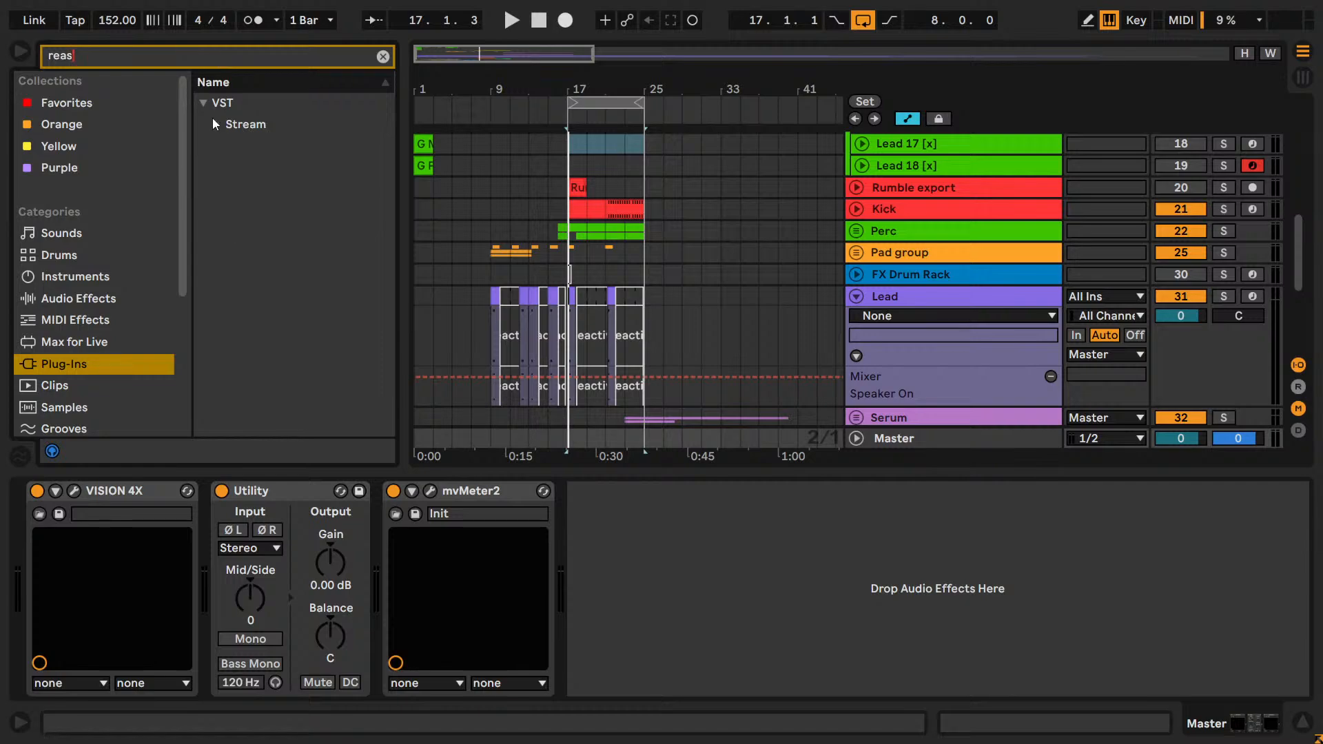
mouse_move(275, 168)
left_mouse_down()
mouse_move(284, 573)
mouse_move(309, 574)
mouse_move(249, 575)
mouse_move(421, 582)
mouse_move(309, 560)
left_mouse_up()
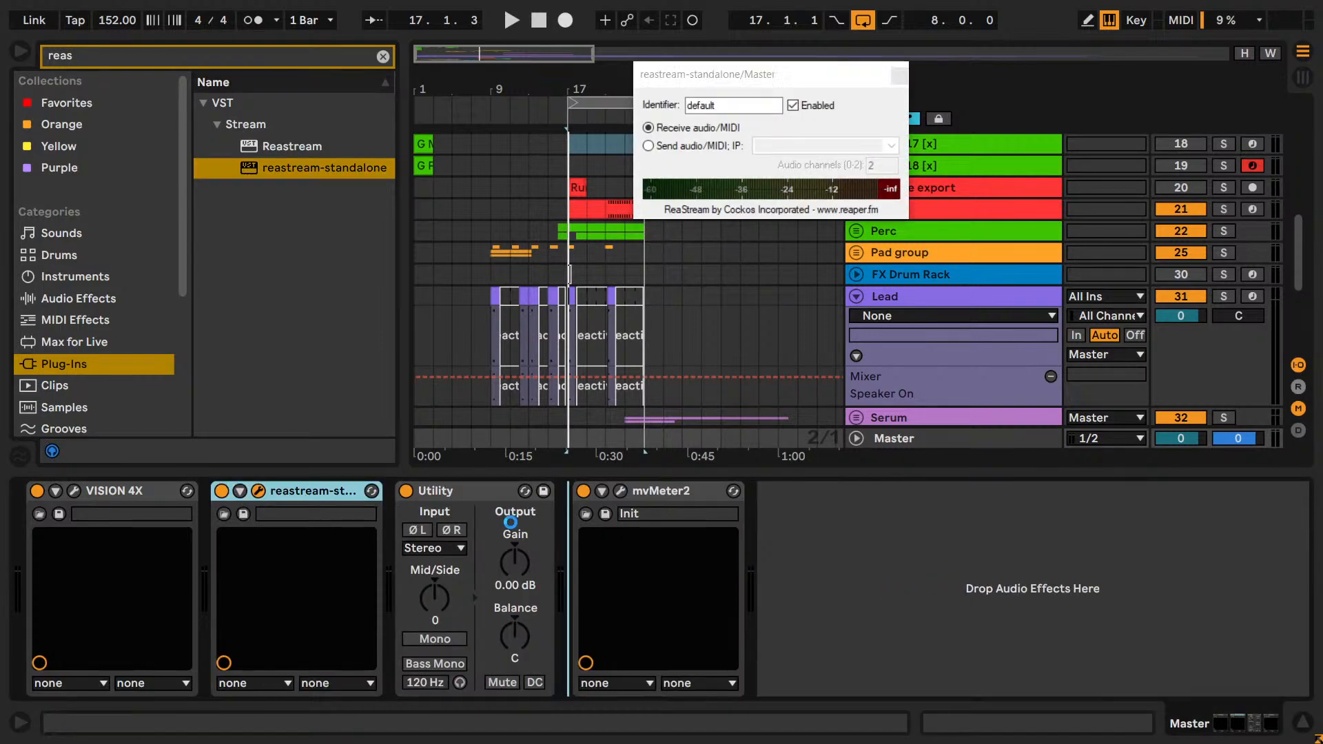
left_click_drag(315, 562, 315, 571)
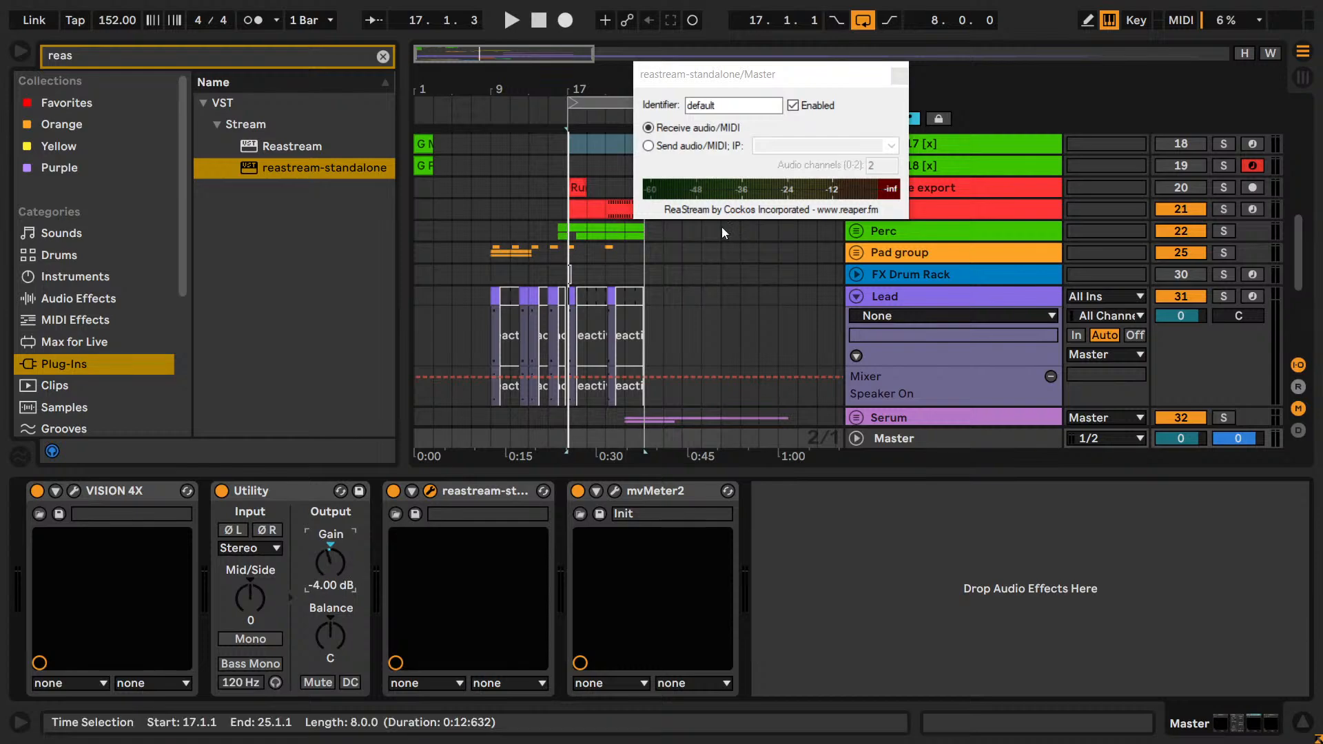
Set reastream-standalone to send audio/MIDI to local broadcast, test it with playback, and close its window.
left_click(648, 145)
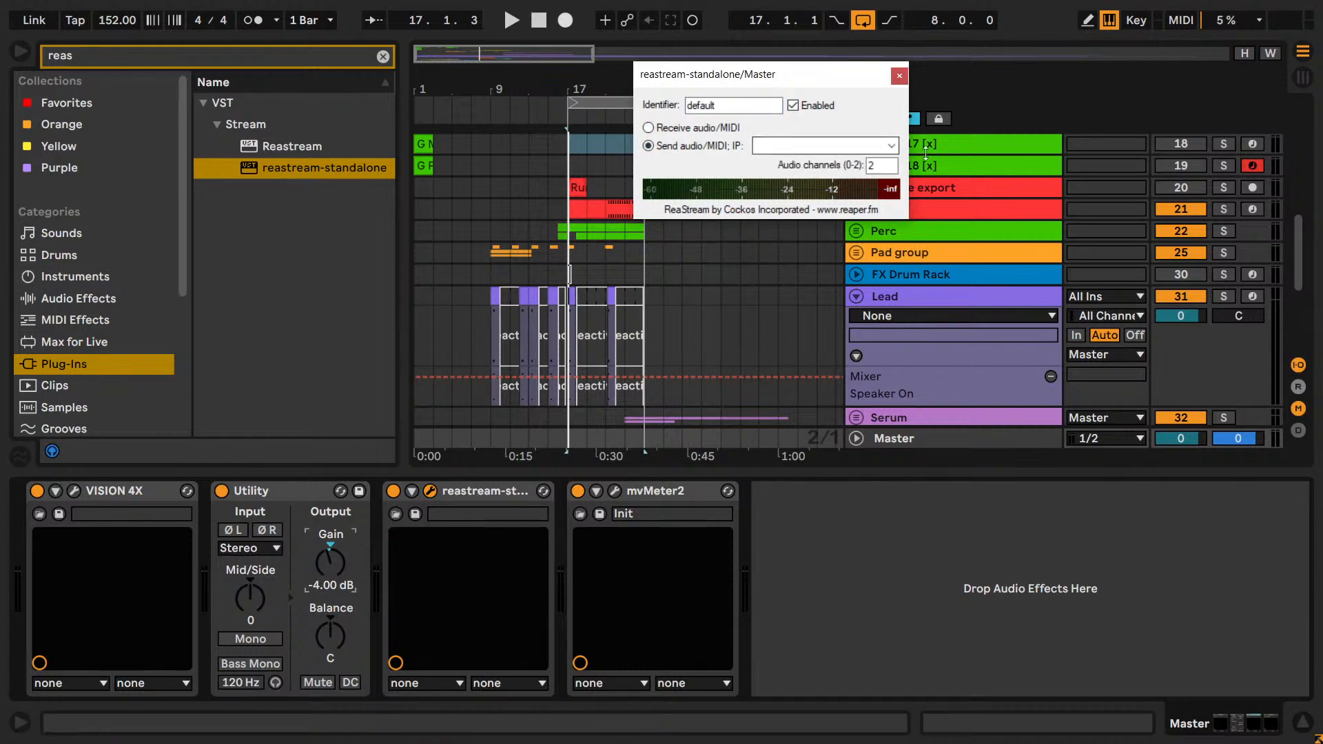
left_click(891, 146)
left_click(830, 168)
left_click(802, 530)
key("space")
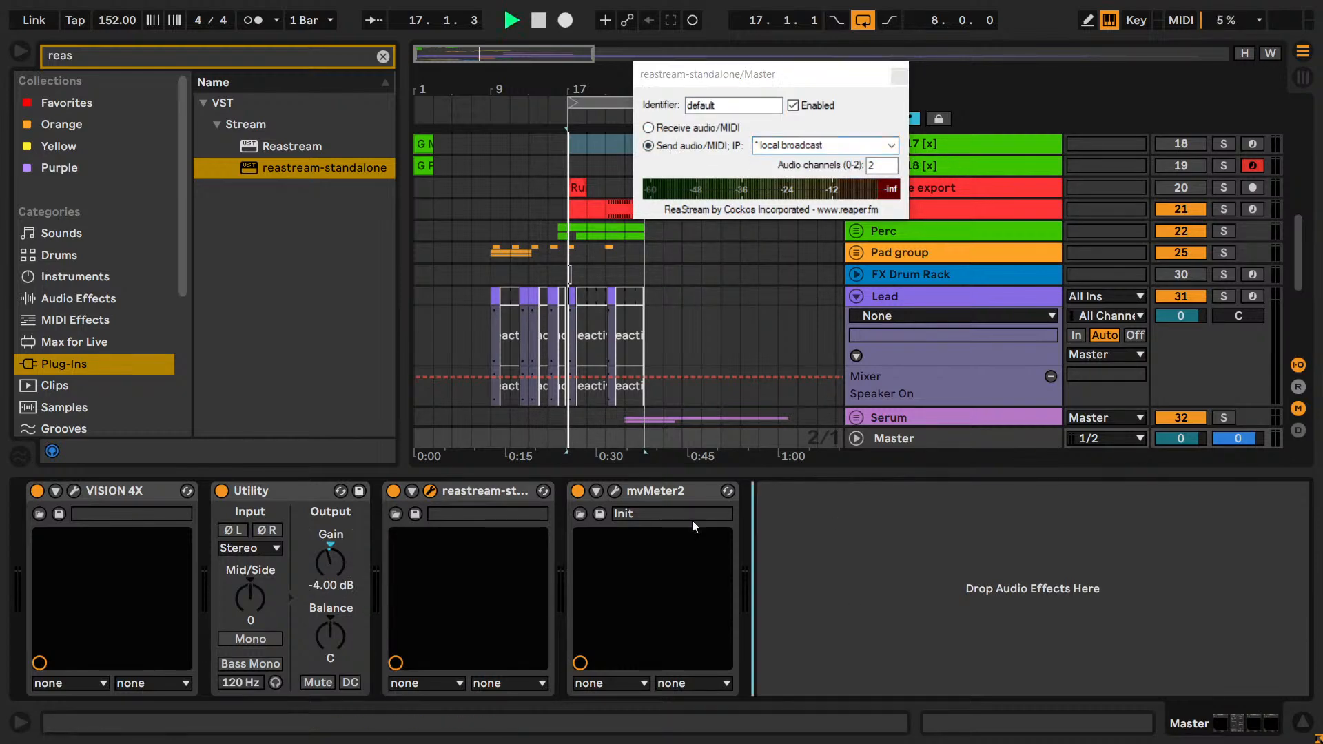
key("space")
left_click(430, 491)
left_click(430, 491)
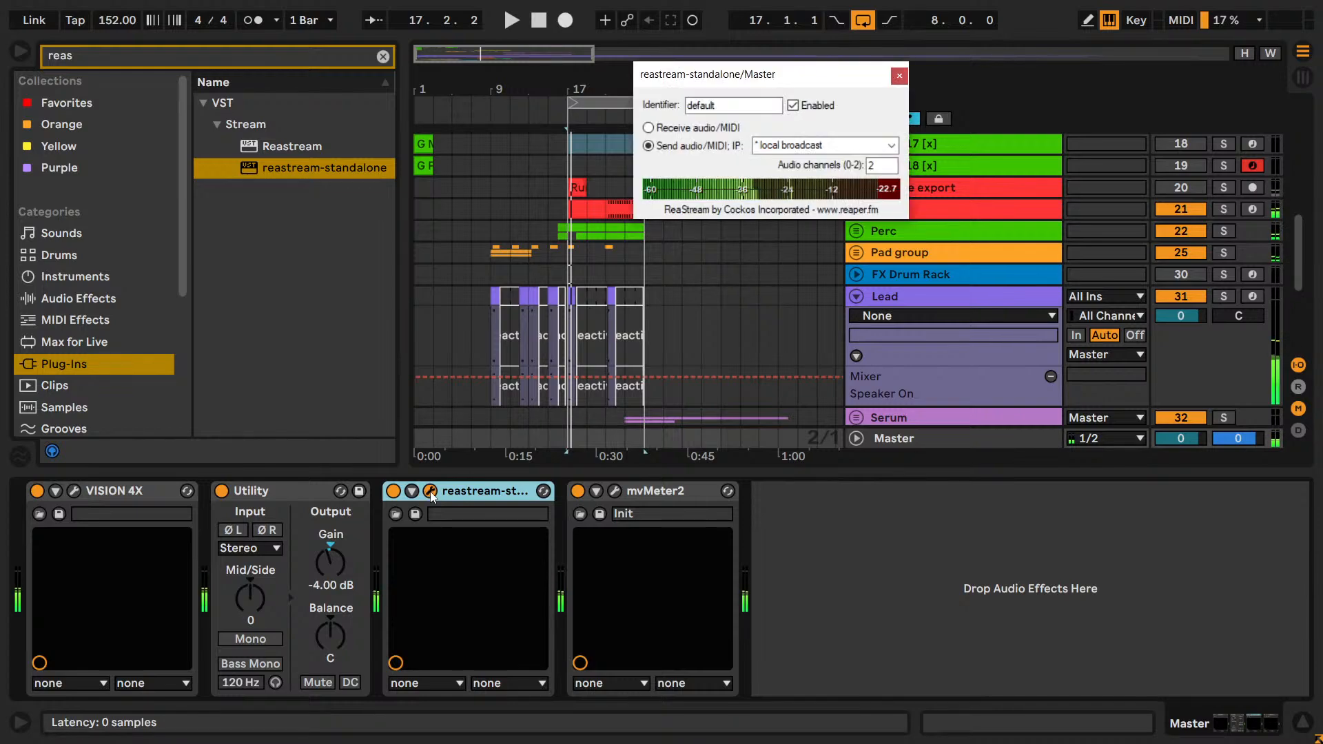
left_click(899, 76)
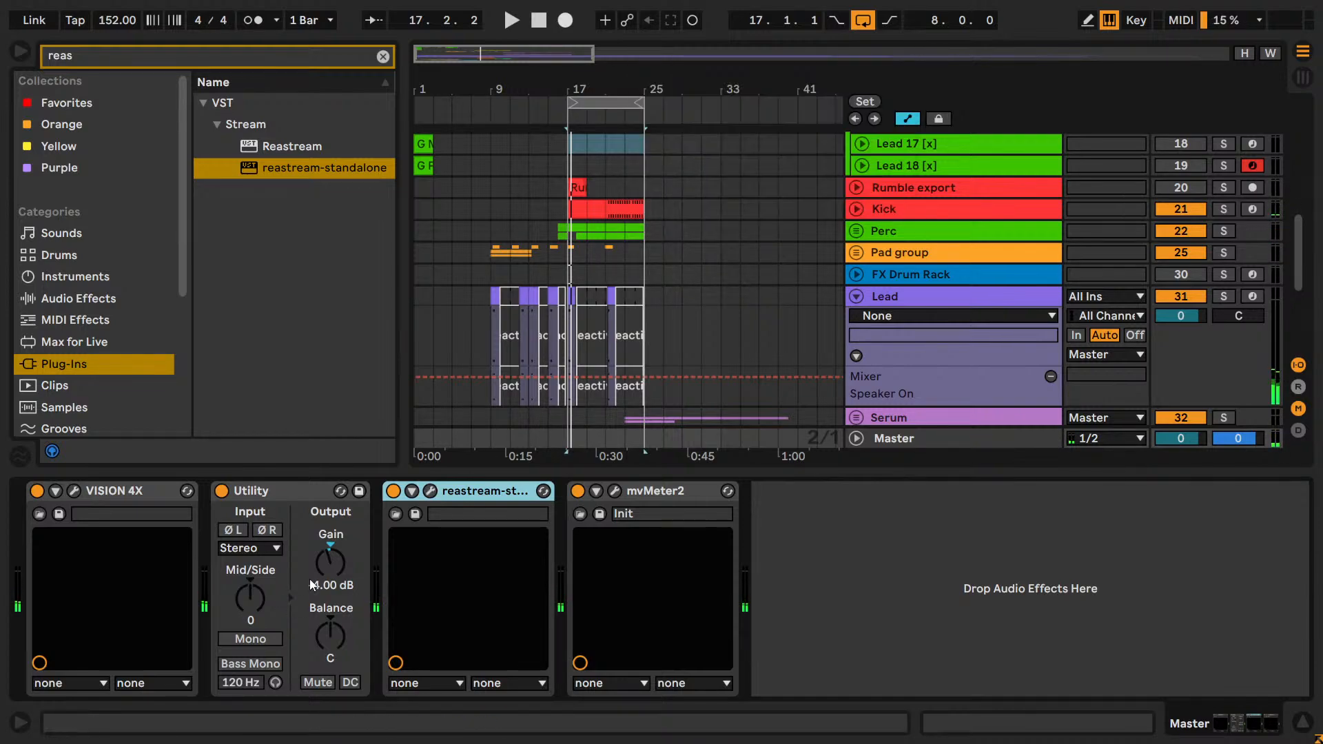
Lower the Master Utility's gain to -14.4 dB and play the loop.
left_click_drag(308, 579, 309, 606)
key("space")
left_click(913, 576)
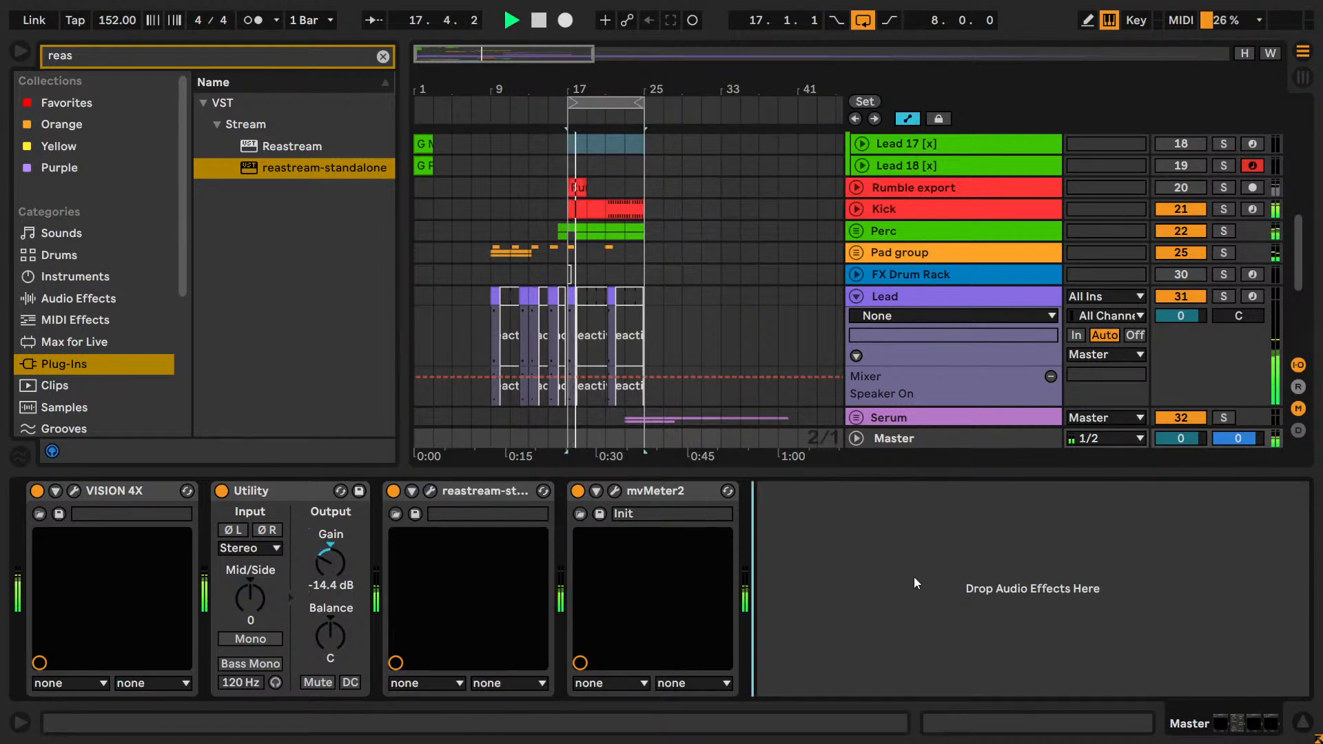
Check the Reastream level in OBS, return to Ableton Live, duplicate the Master's Utility and place the copy after reastream-standalone.
key("alt+Tab")
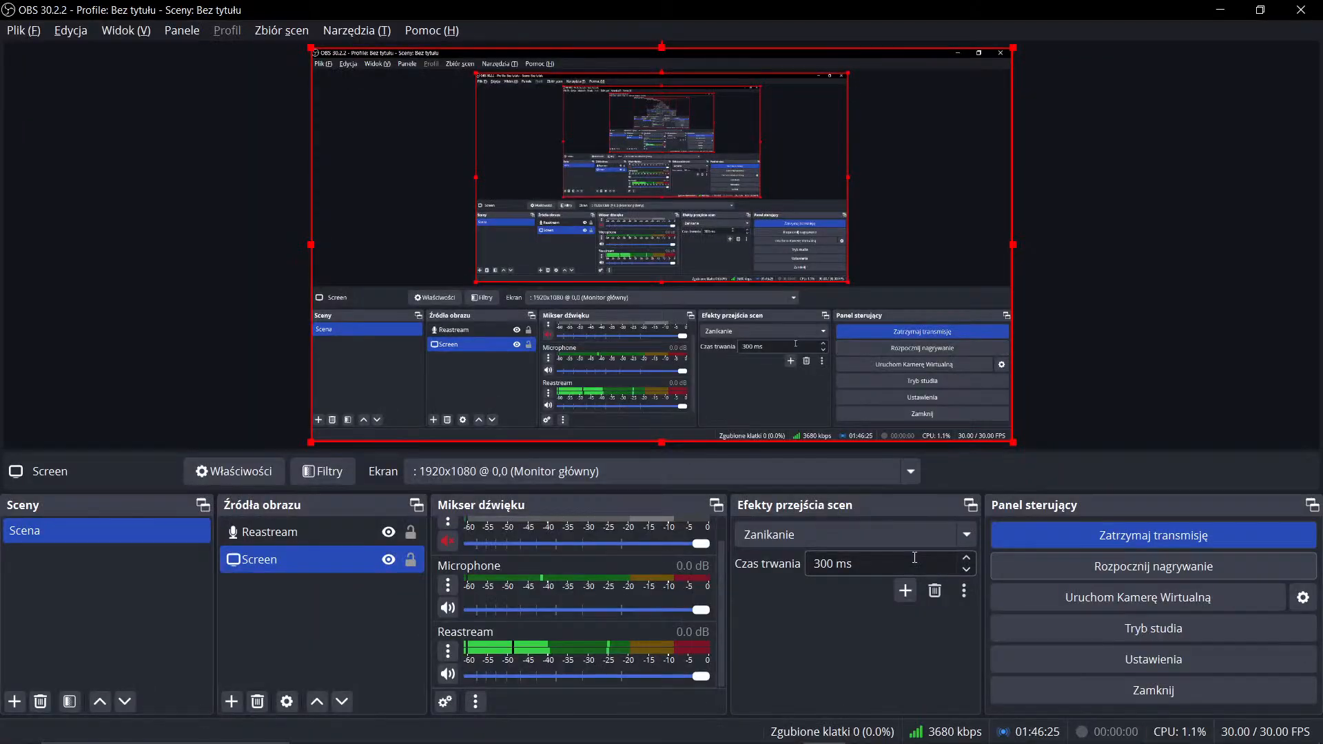
key("alt+Tab")
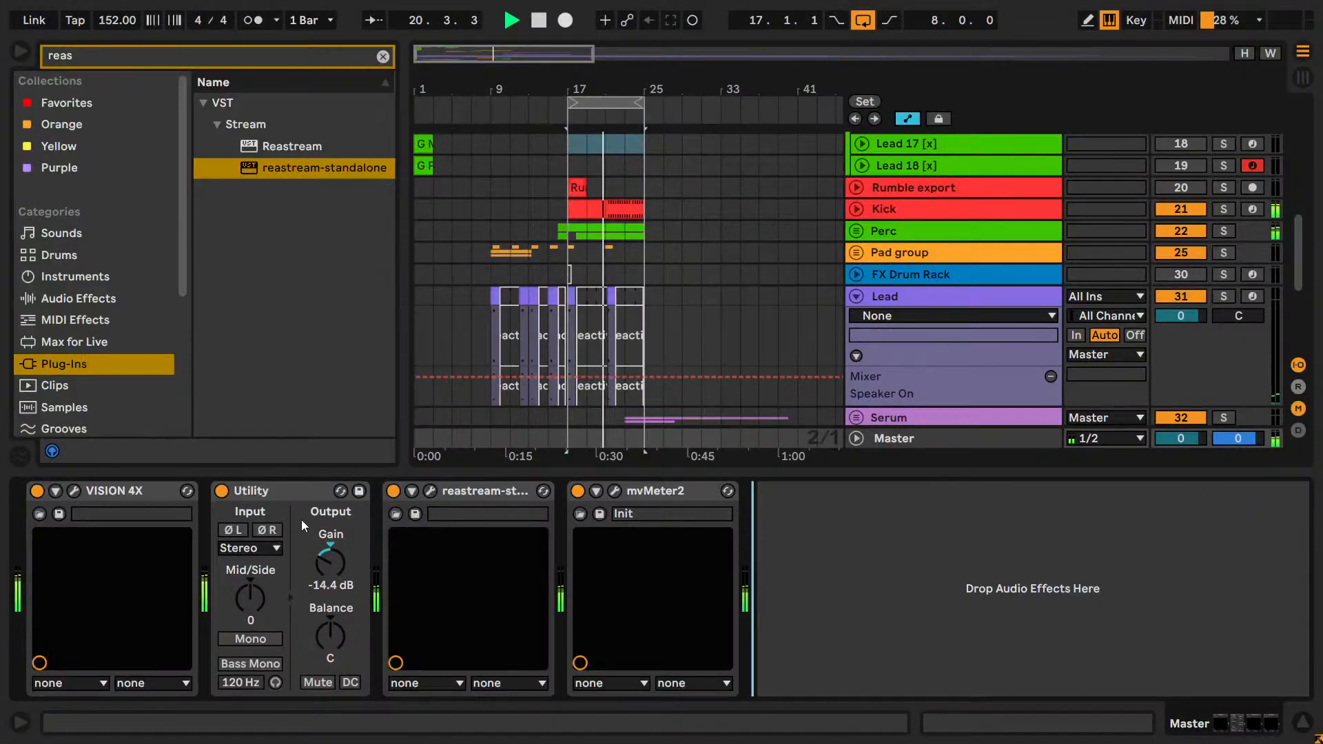
left_click(299, 490)
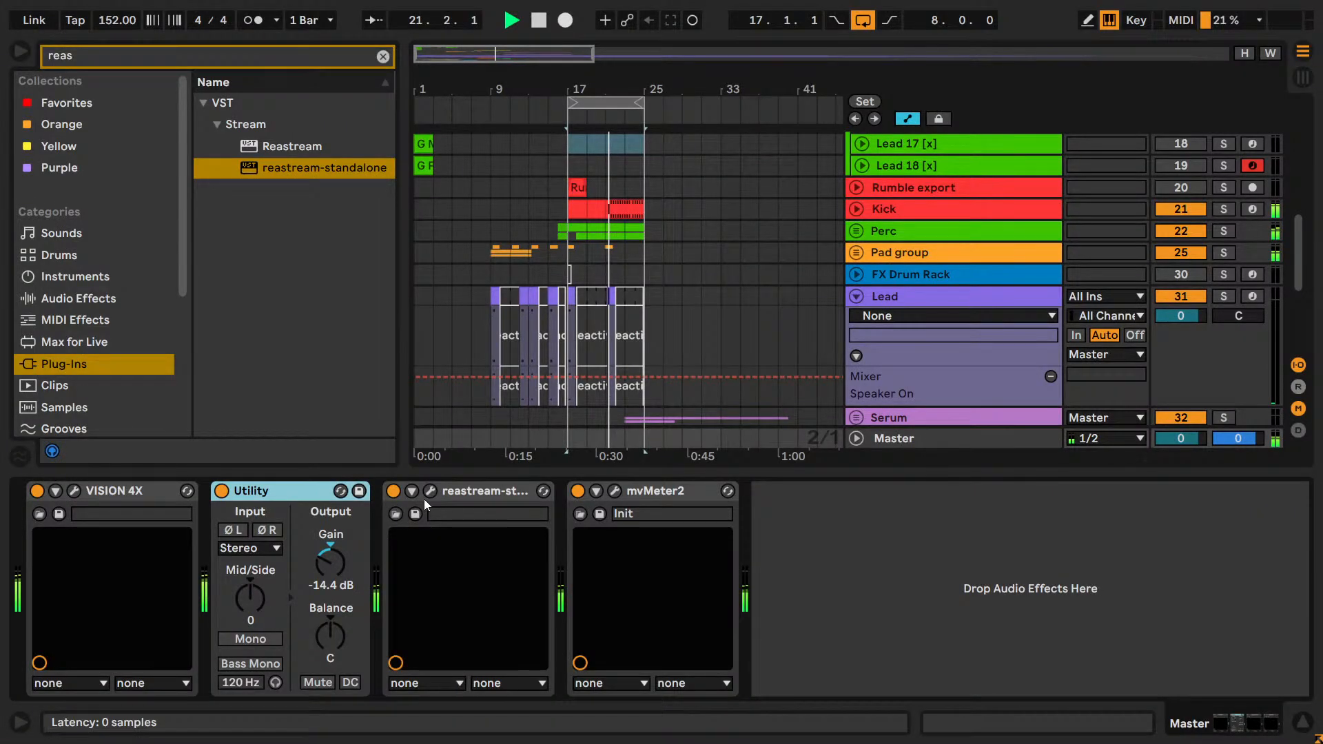
key("ctrl+d")
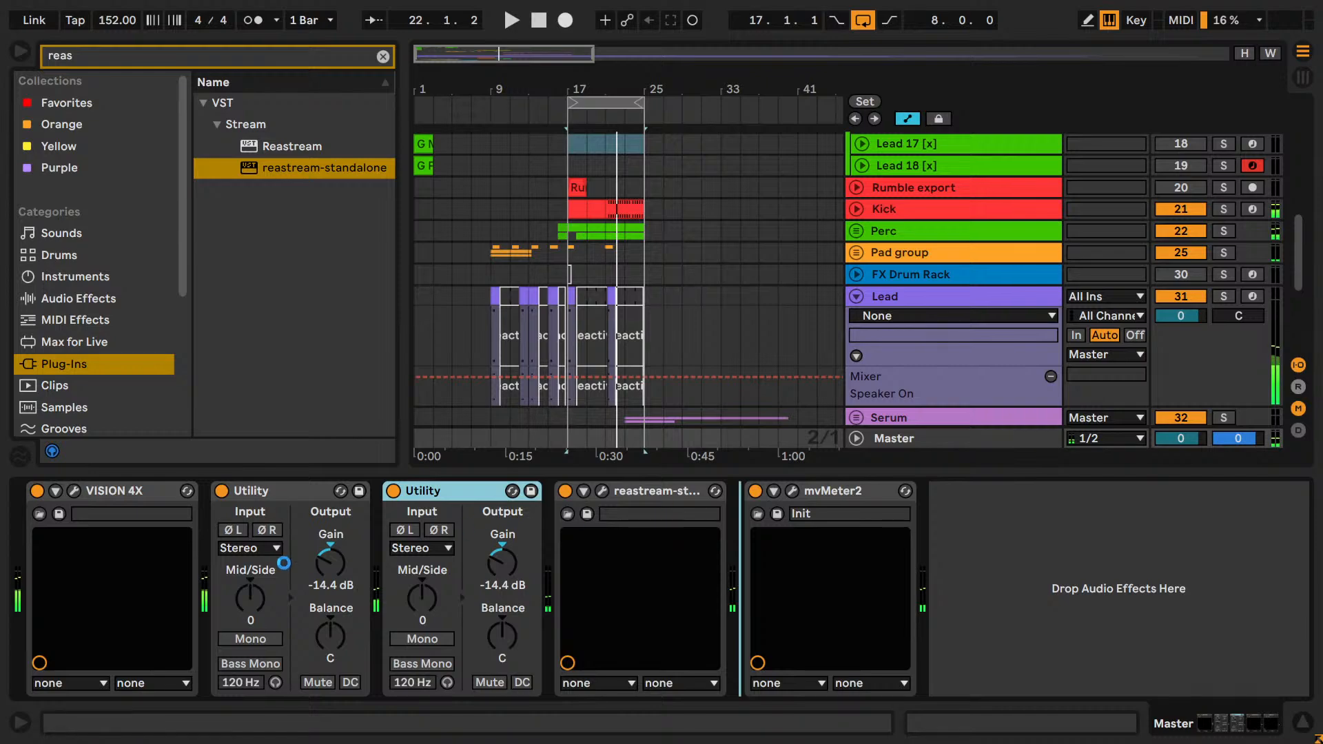
Set the gain of the Utility before reastream-standalone to -4 dB and the one after it to -14 dB, and play the loop.
left_click(330, 563)
type("-4")
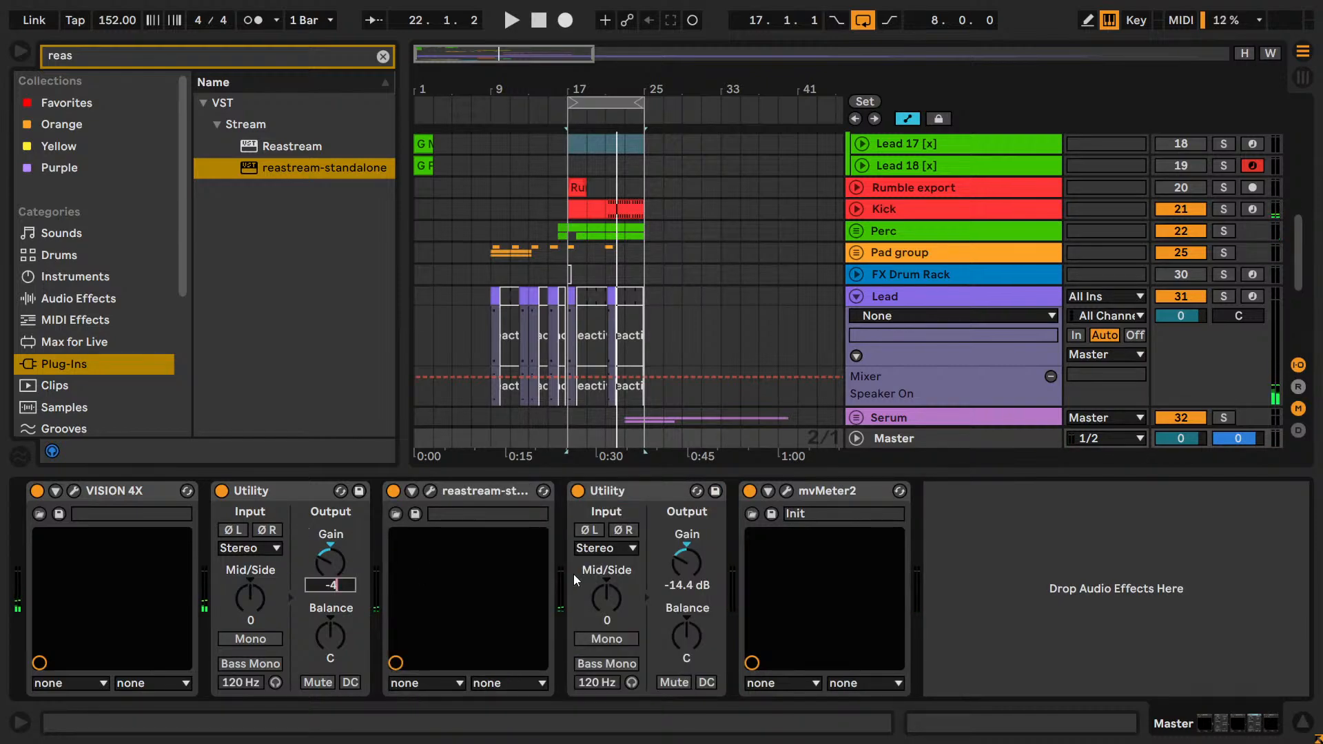
key("Return")
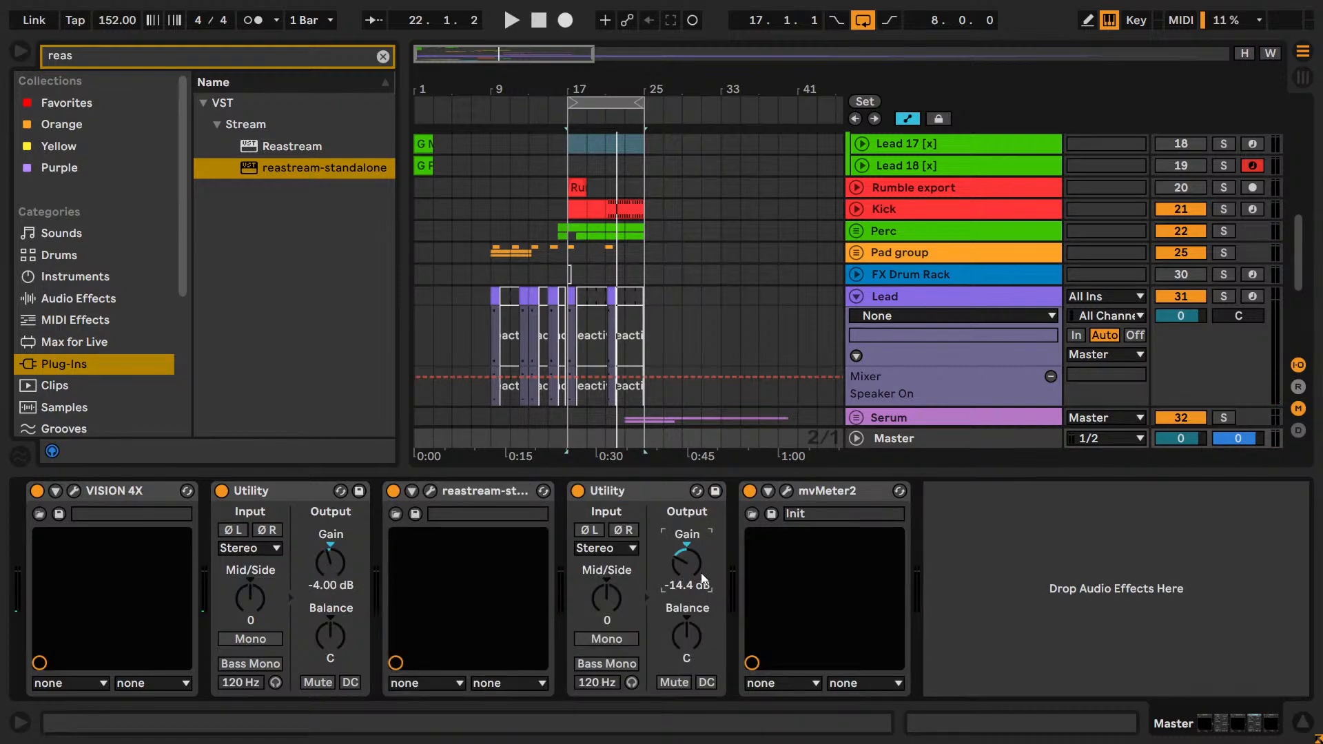
type("-14")
key("Return")
key("space")
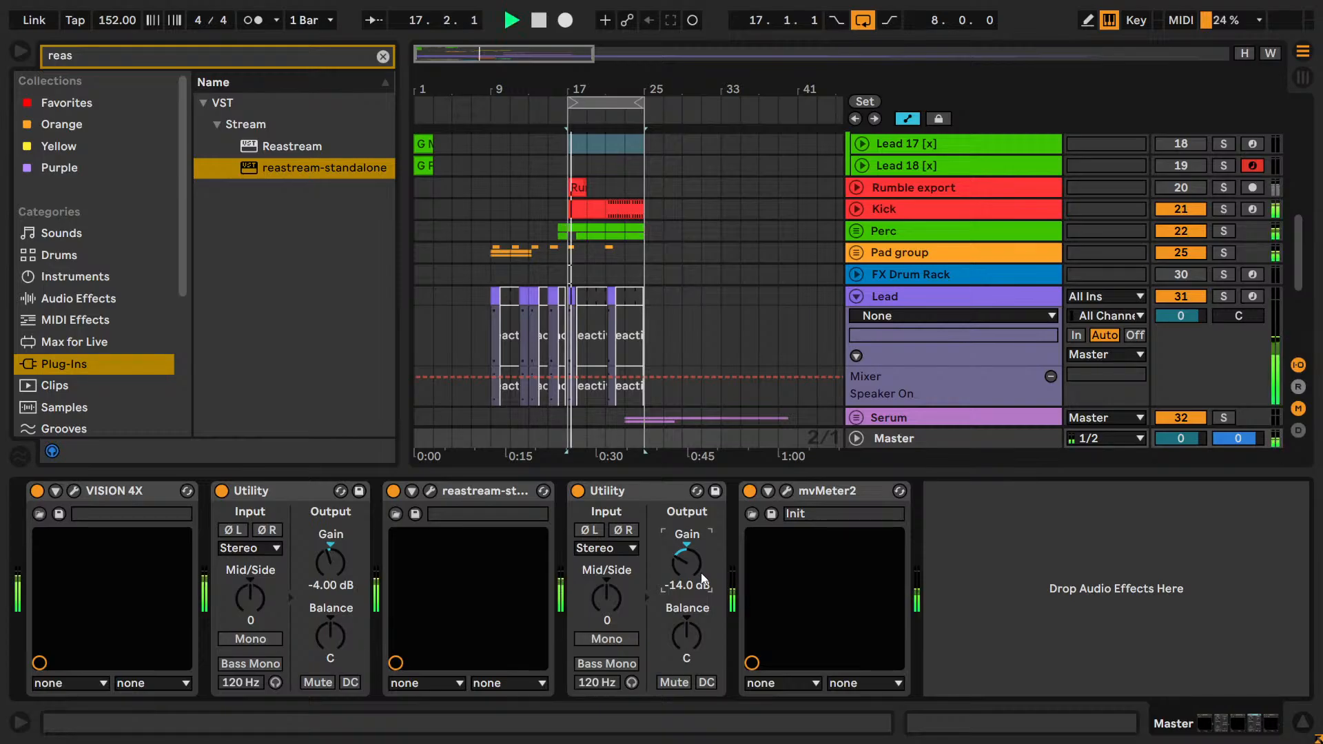
Compare the Reastream level in OBS and raise the gain of the Utility before reastream-standalone to 1 dB.
key("alt+Tab")
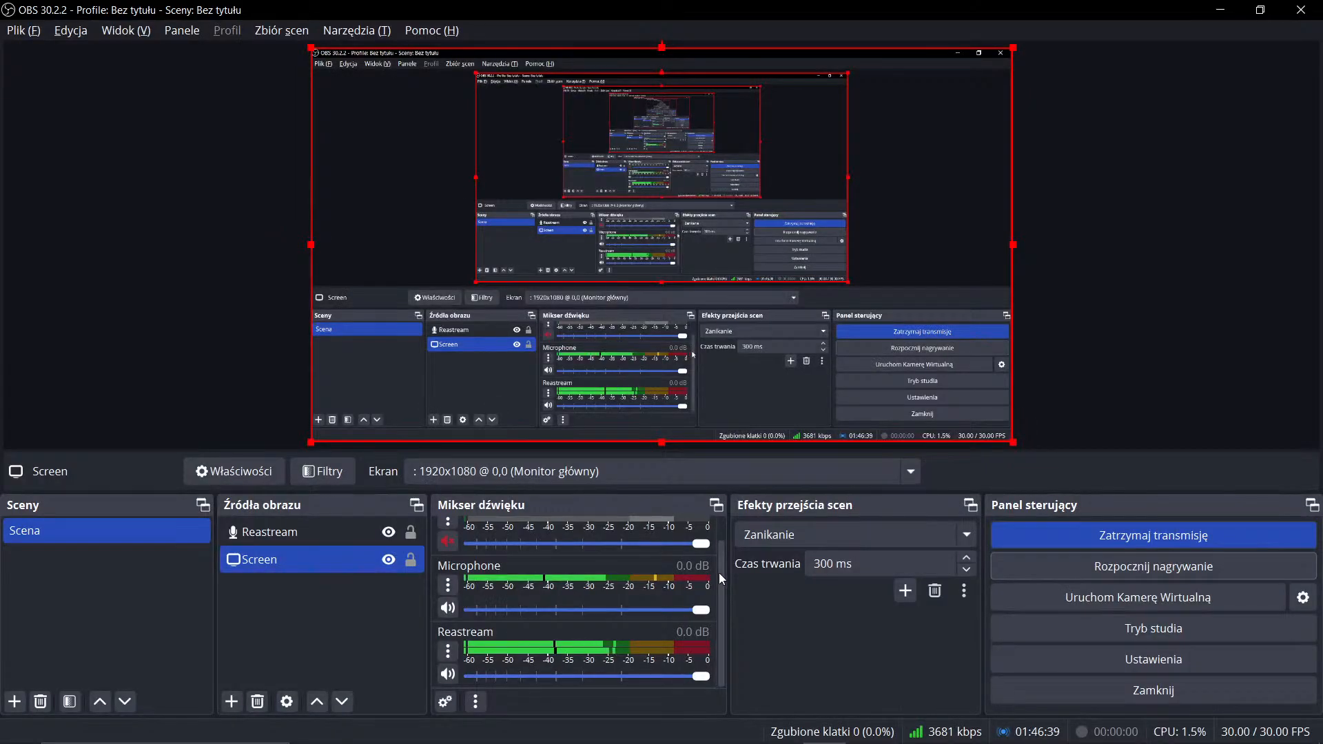
key("alt+Tab")
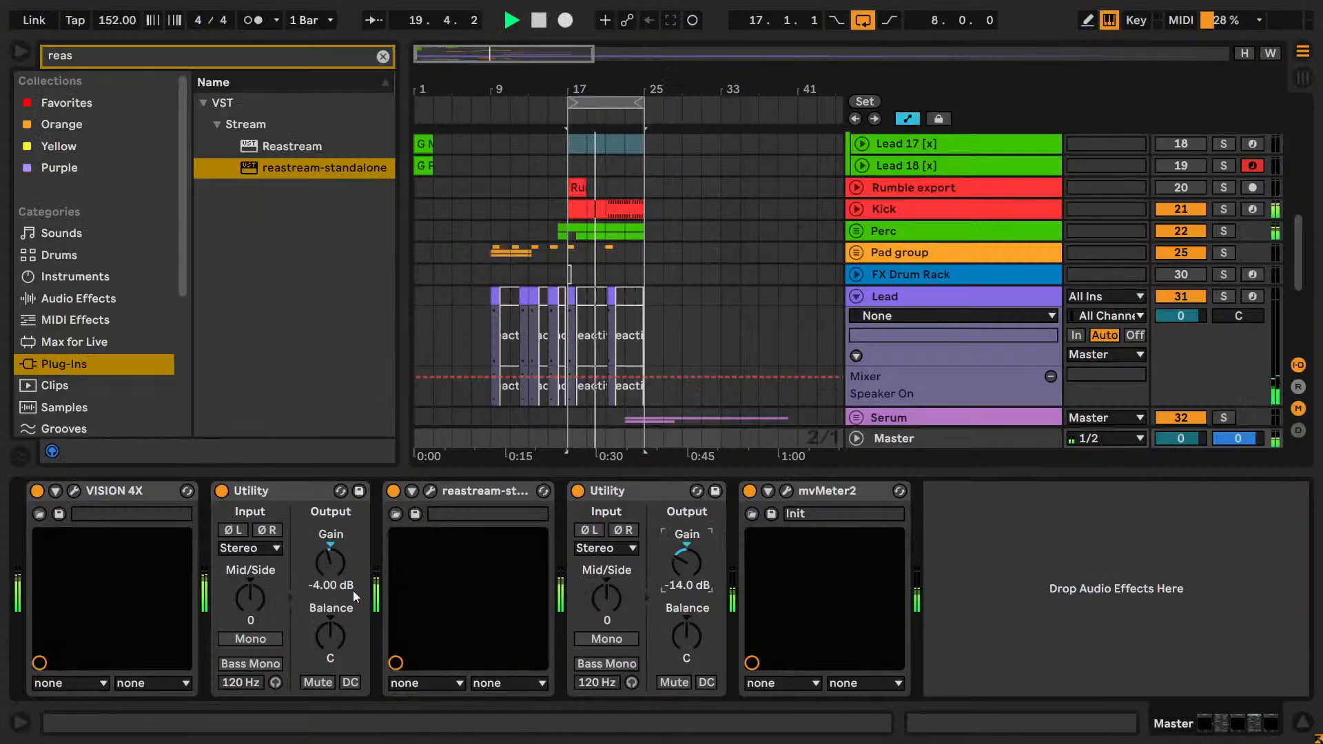
left_click_drag(347, 569, 358, 565)
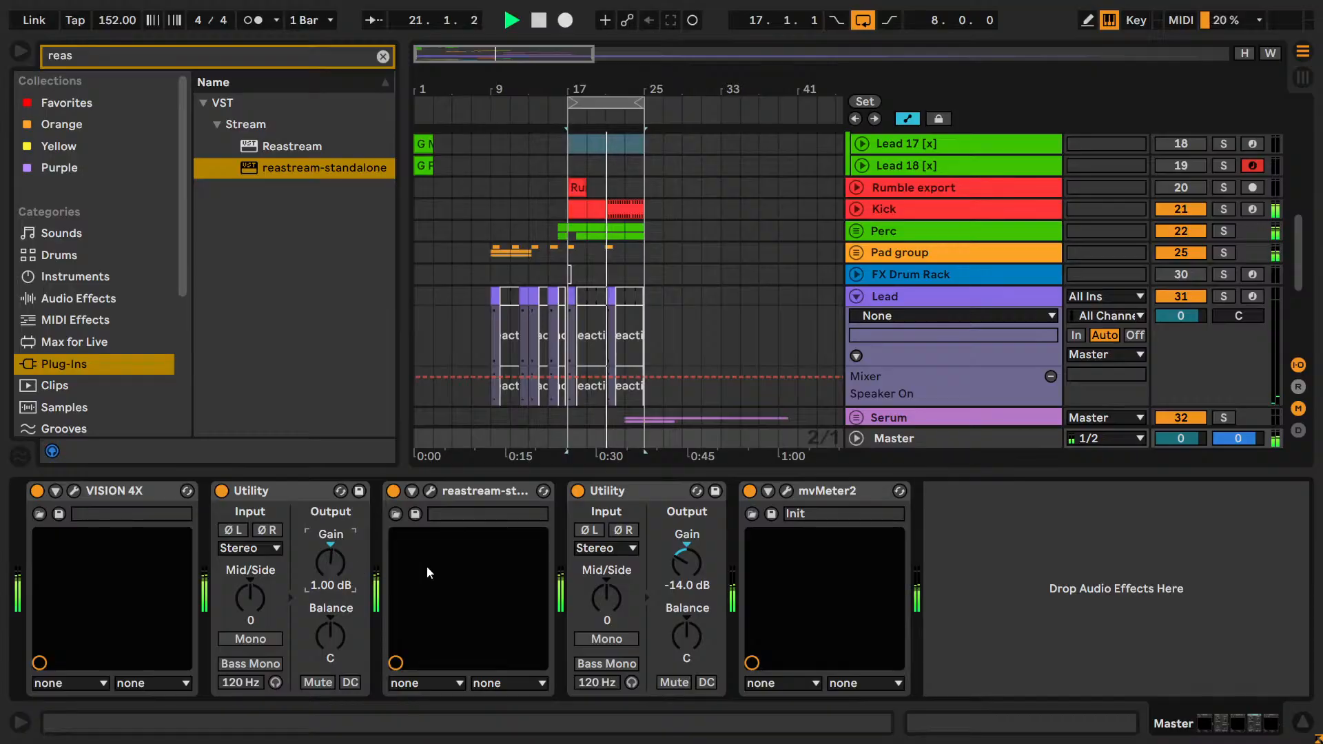
key("alt+Tab")
key("alt+Tab")
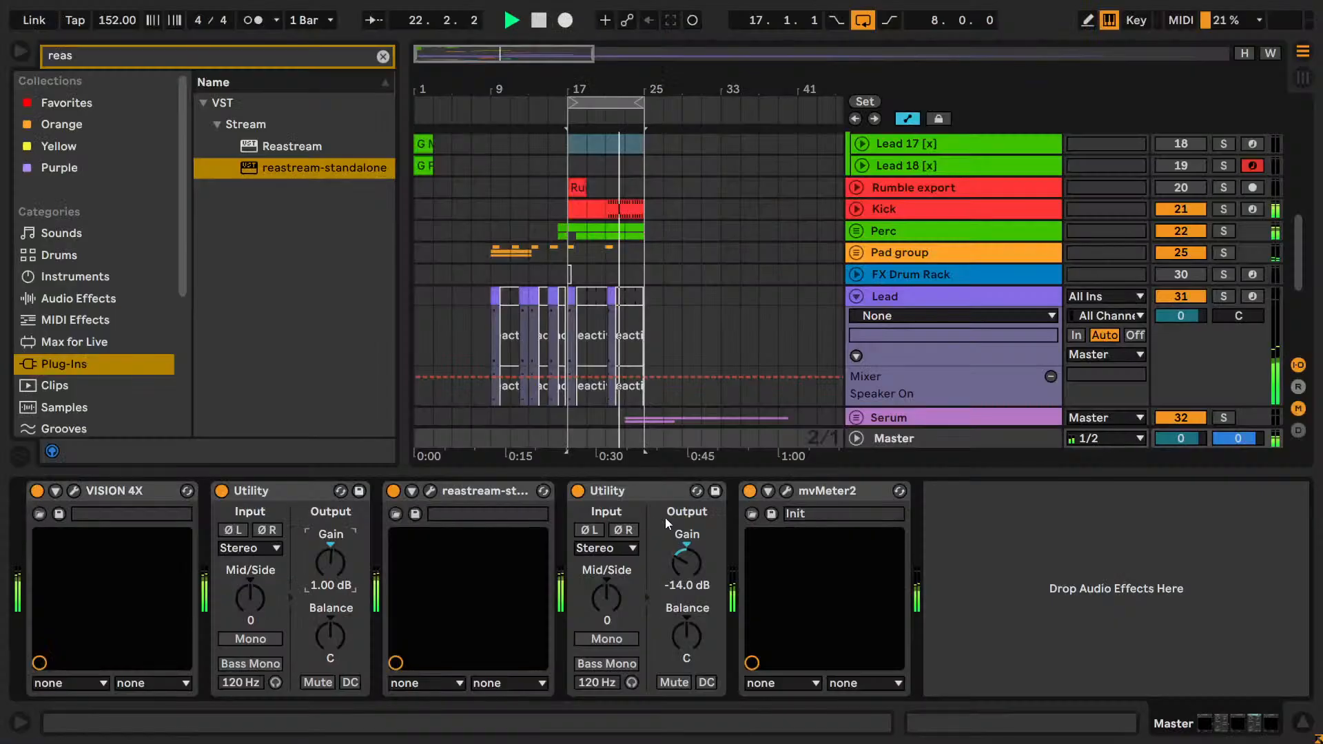
Group the tracks from Rumble export to Lead and collapse the new group.
scroll(722, 265, "up", 3)
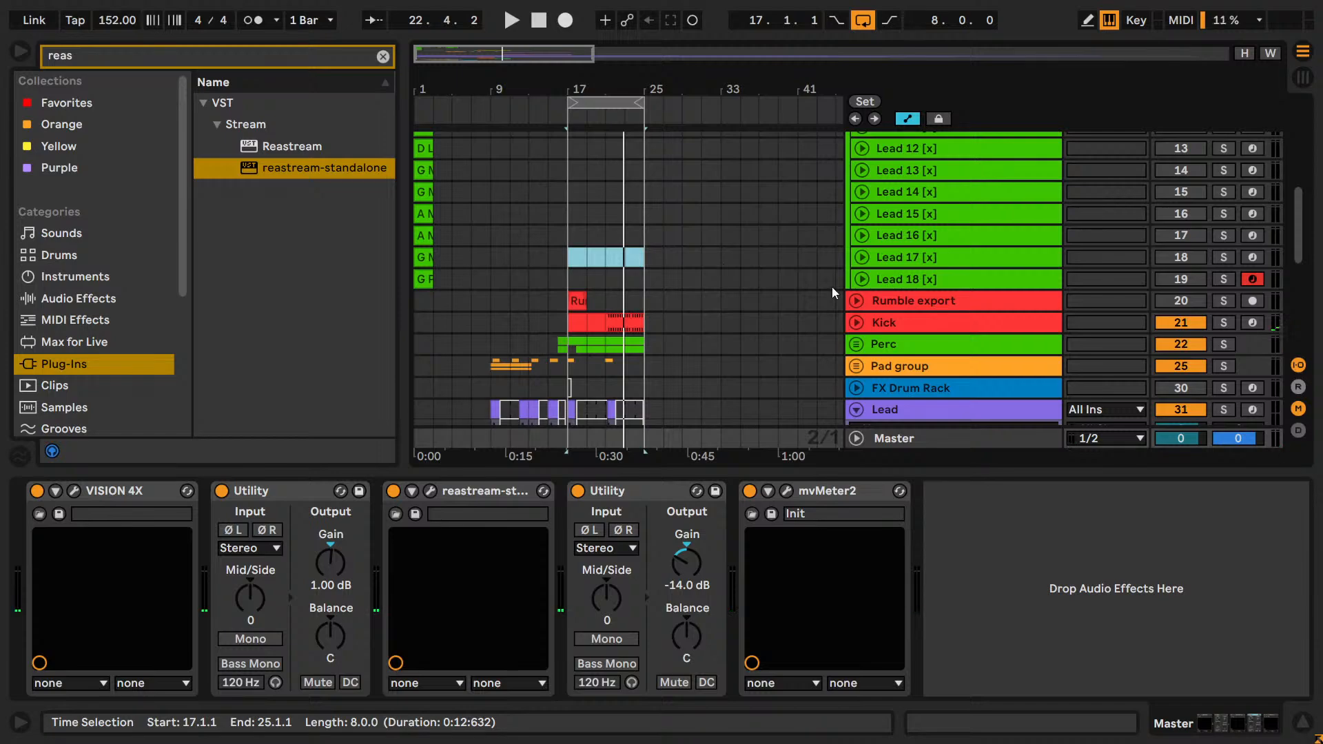
left_click(930, 304)
scroll(932, 303, "down", 3)
scroll(929, 301, "up", 1)
left_click(909, 259, "shift")
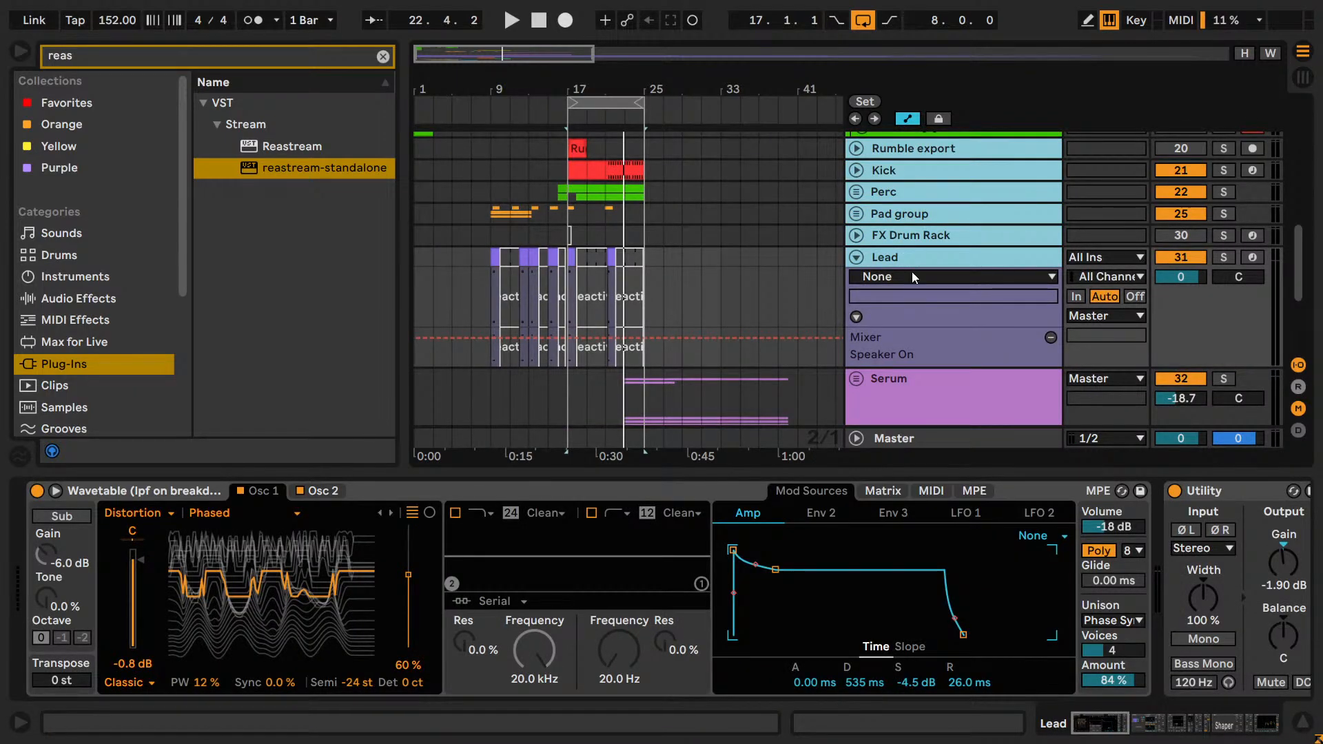
key("ctrl+g")
scroll(874, 179, "up", 1)
left_click(856, 186)
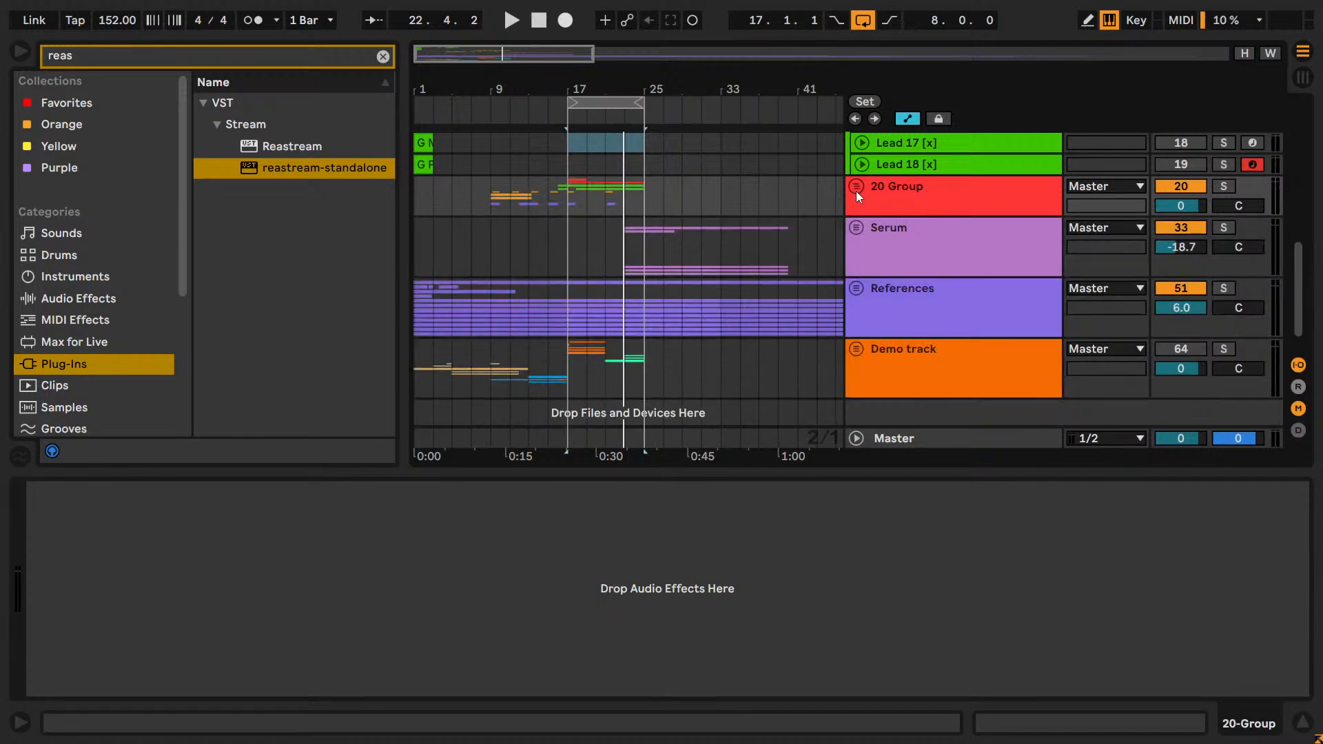
Audition Lead 18, Lead 17 and Lead 16 one at a time in solo, playing their clips from bar 1.
scroll(832, 221, "up", 2)
scroll(840, 237, "up", 2)
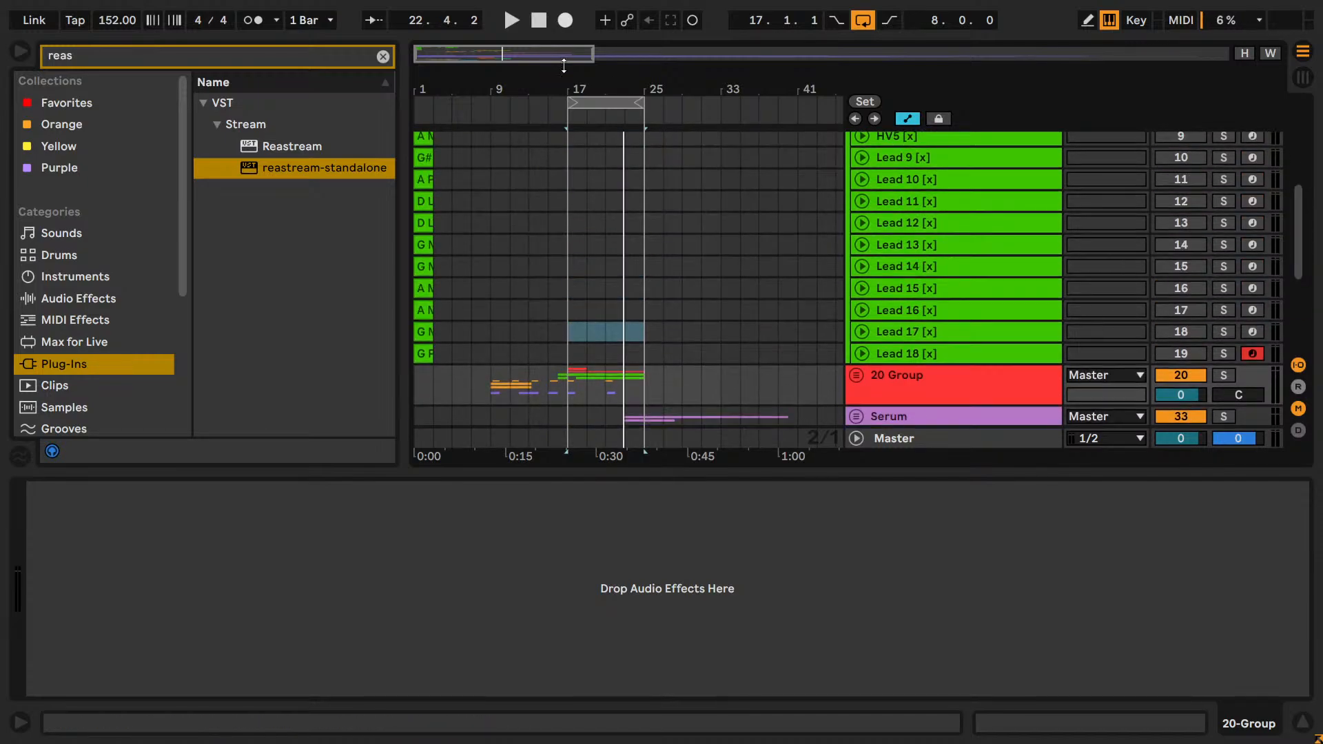
left_click_drag(544, 55, 544, 82)
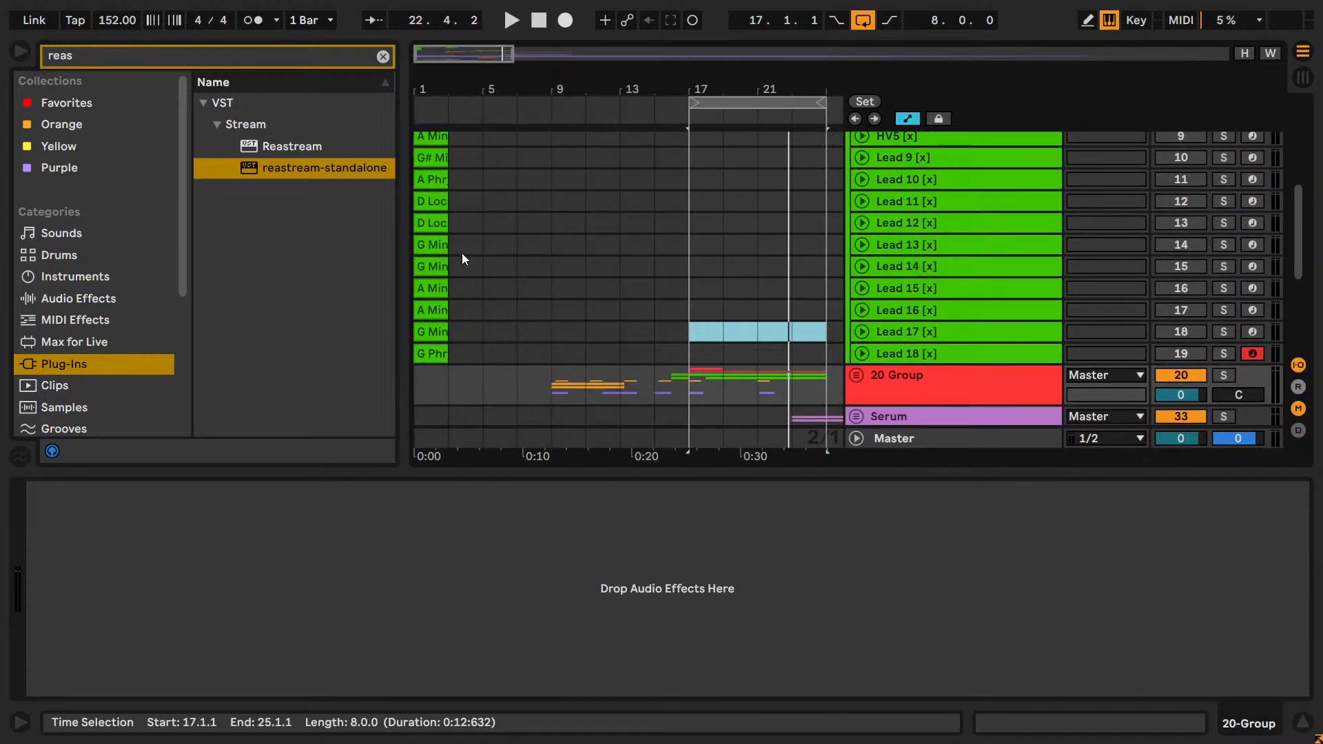
left_click(1219, 354)
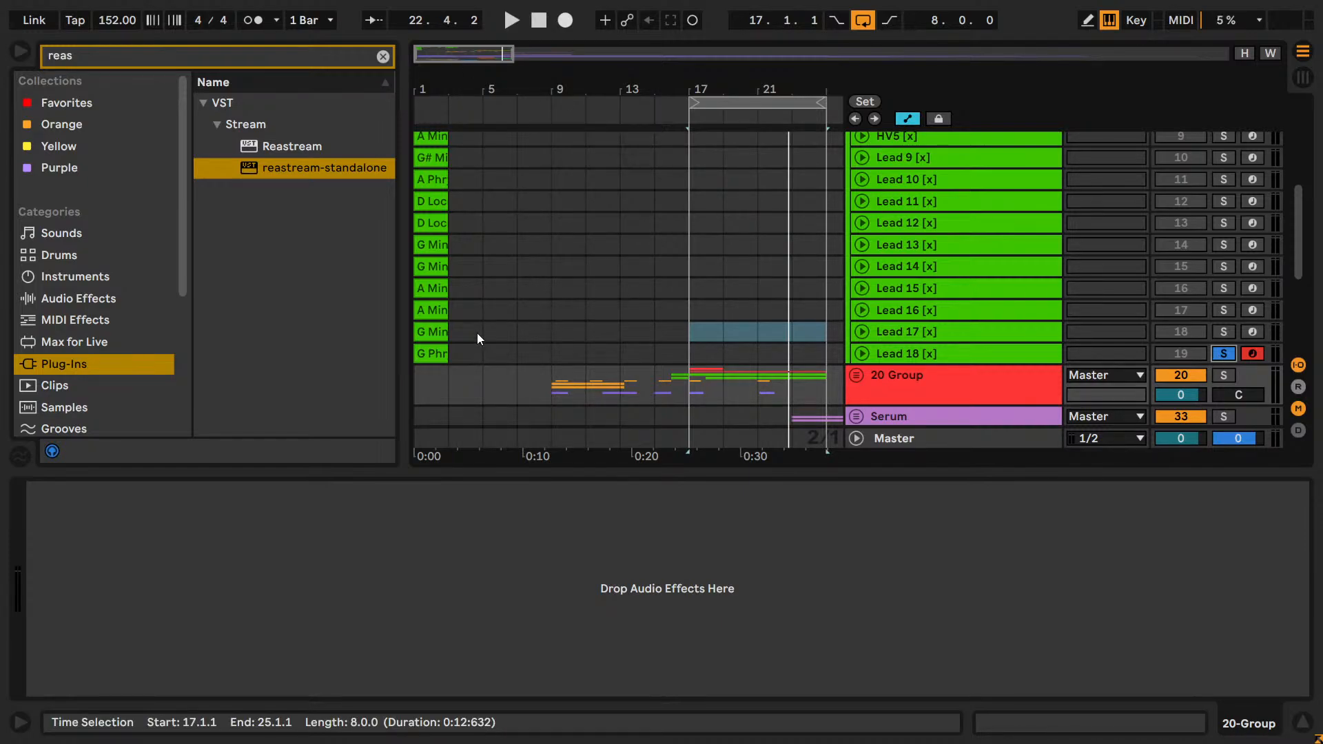
left_click(433, 354)
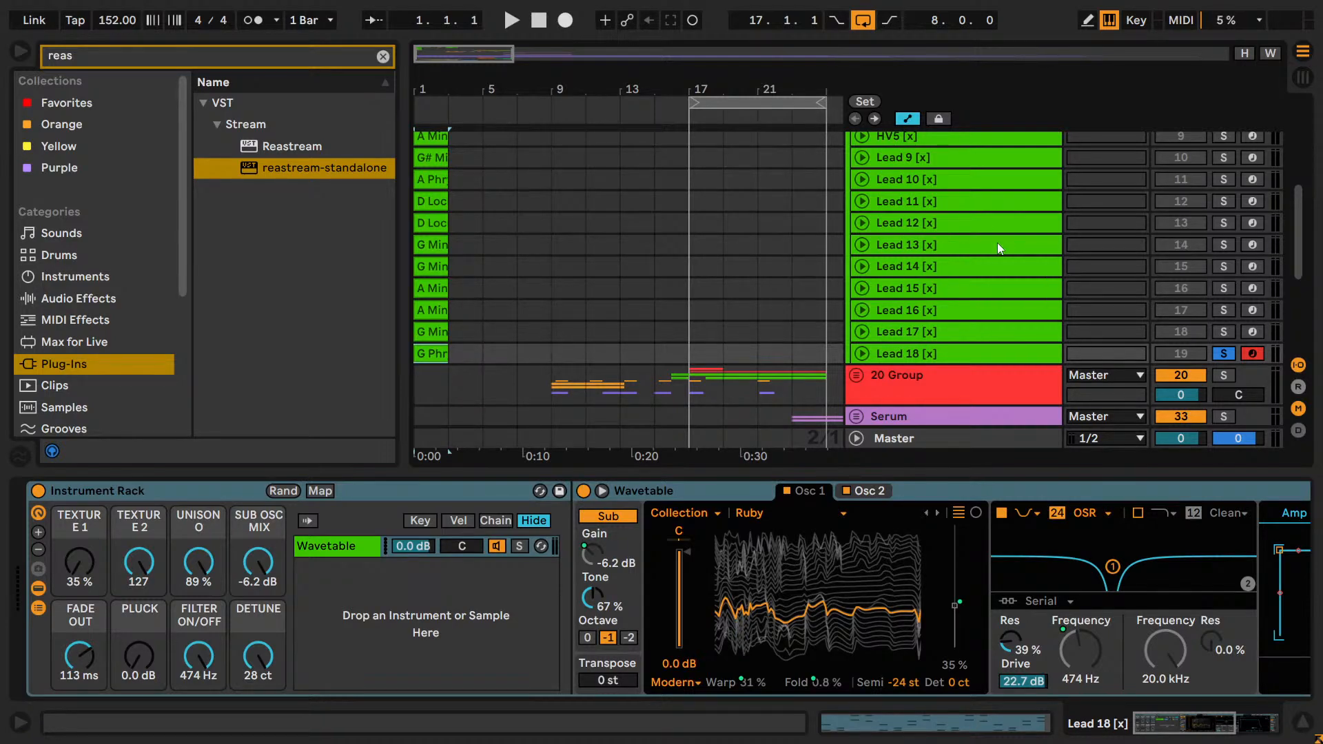
key("space")
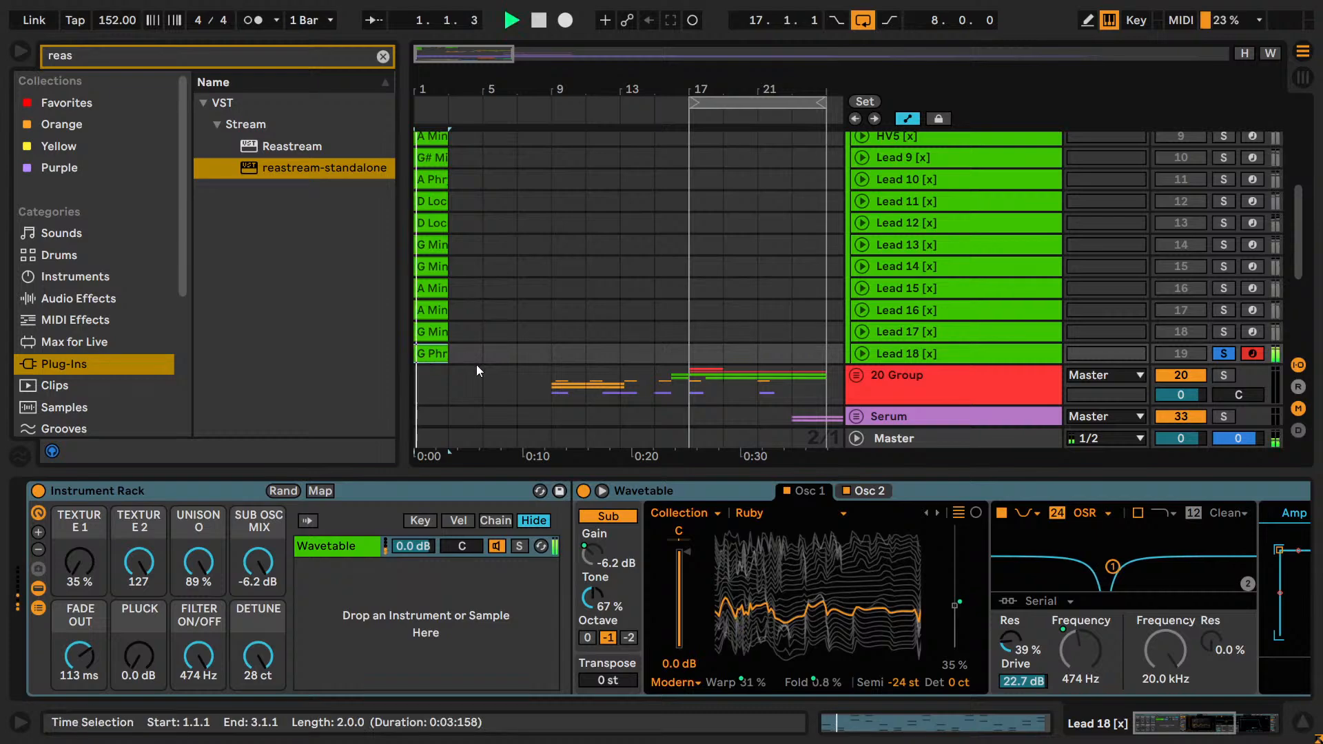
left_click(1224, 331)
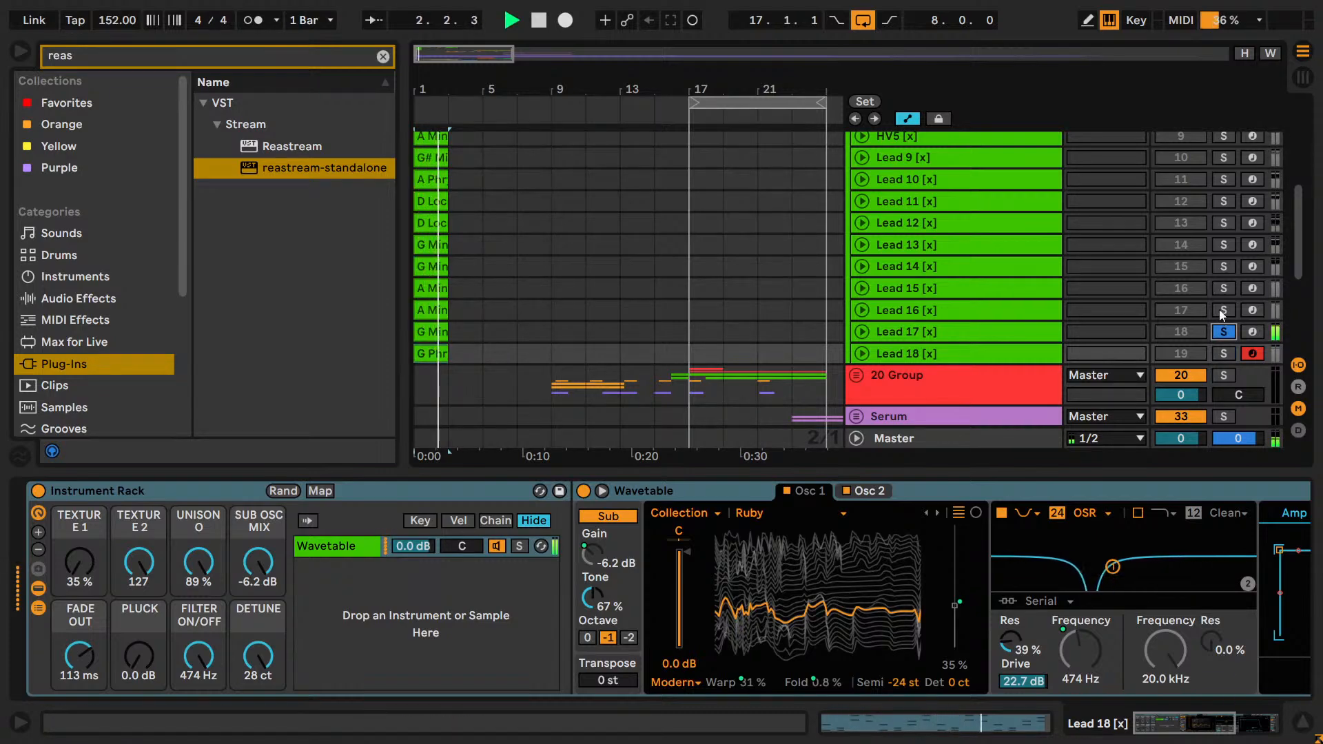
left_click(1223, 310)
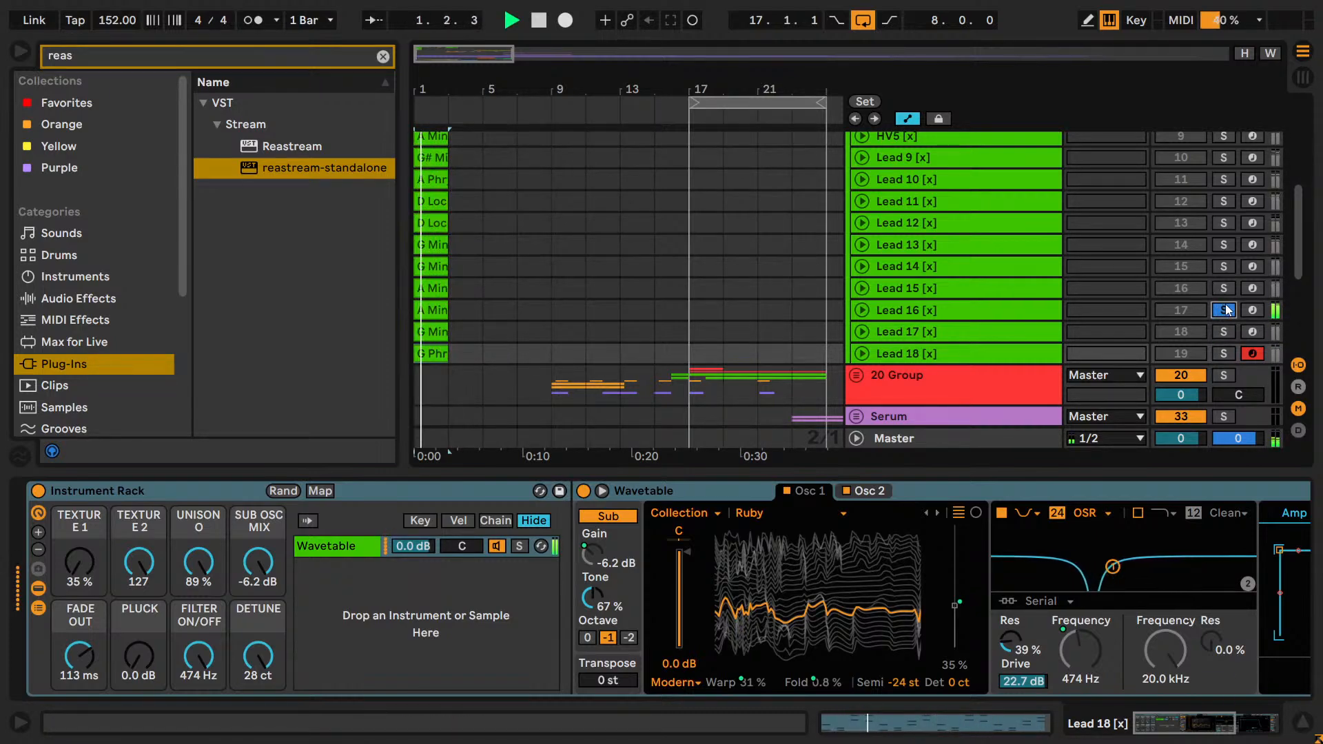
Copy Lead 16's A Minor clip to bar 17, duplicate it to fill bars 17 to 25, and keep that range looped.
left_click(434, 309)
left_click_drag(434, 309, 703, 310, "ctrl")
key("ctrl+d")
key("ctrl+d")
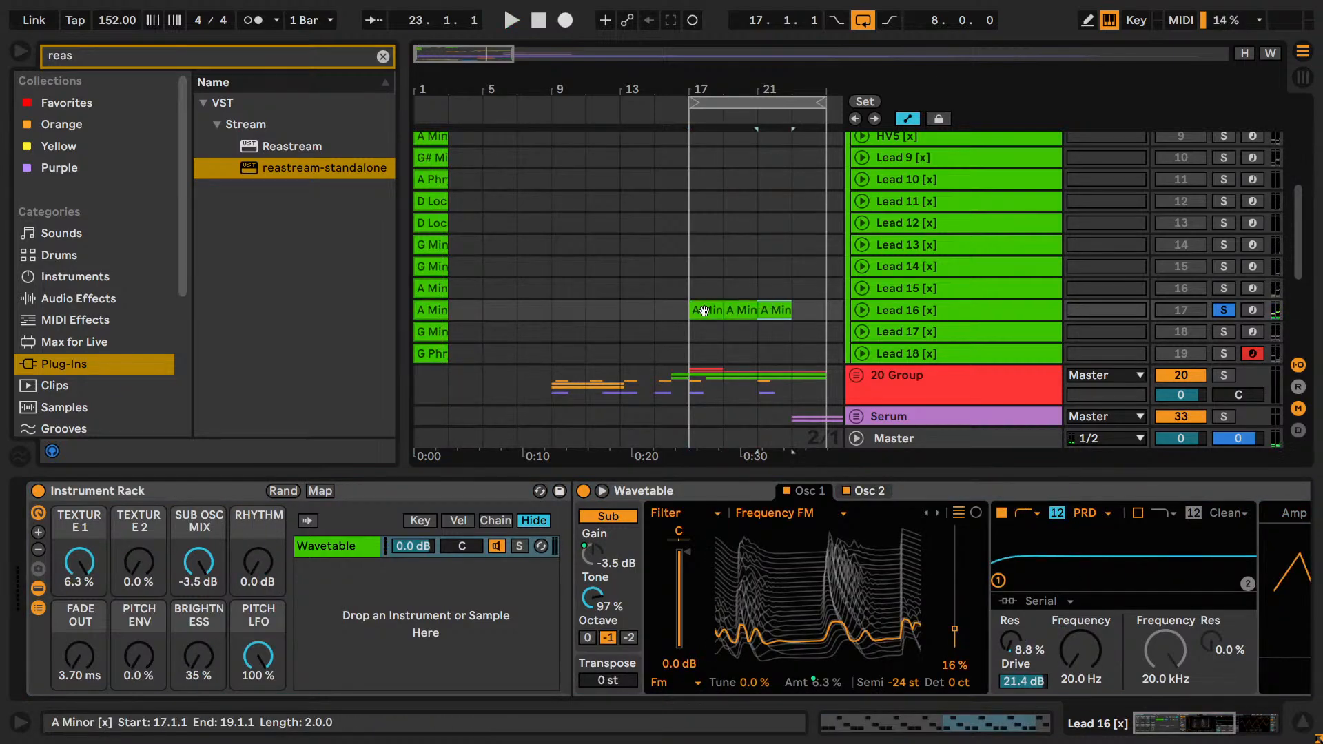
key("ctrl+d")
left_click(704, 310)
left_click(815, 310, "shift")
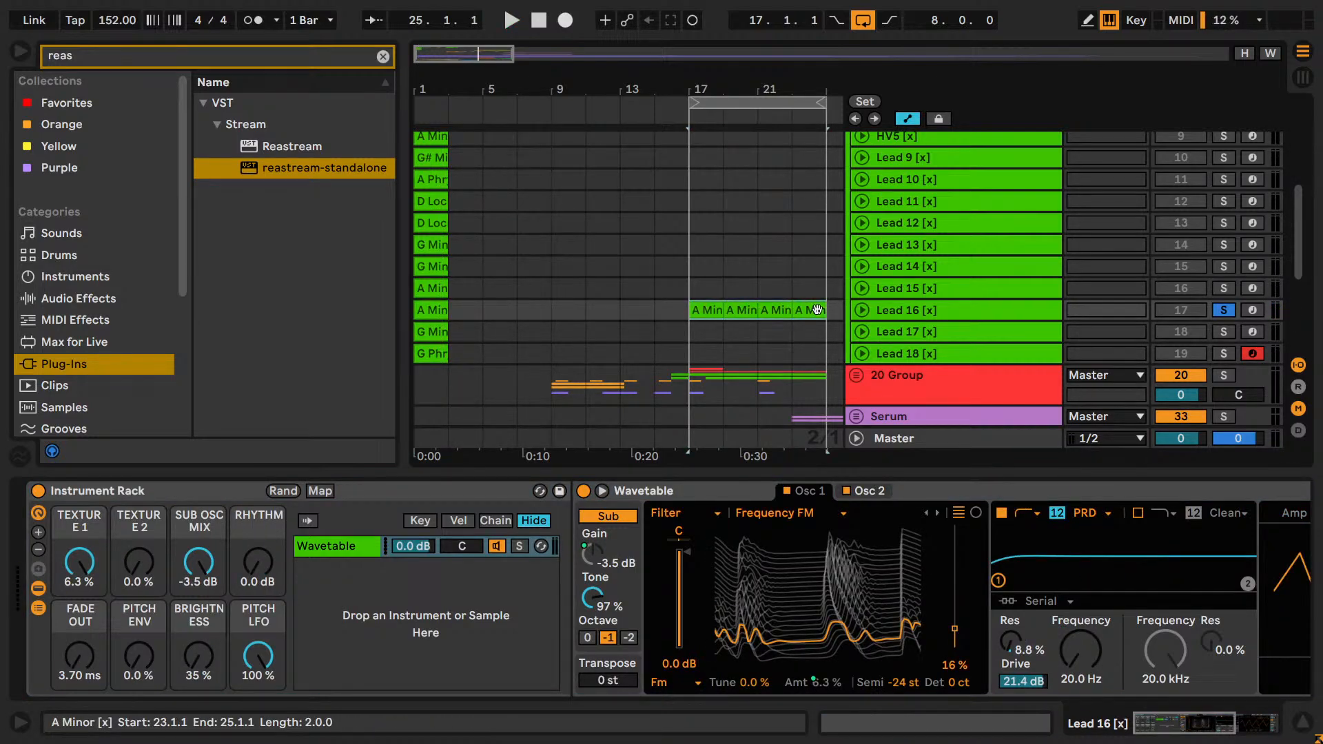
key("ctrl+l")
key("ctrl+l")
Unsolo Lead 16, play it over the drop with its track volume at -10.3 dB, and deactivate the track.
key("space")
key("space")
left_click(1223, 310)
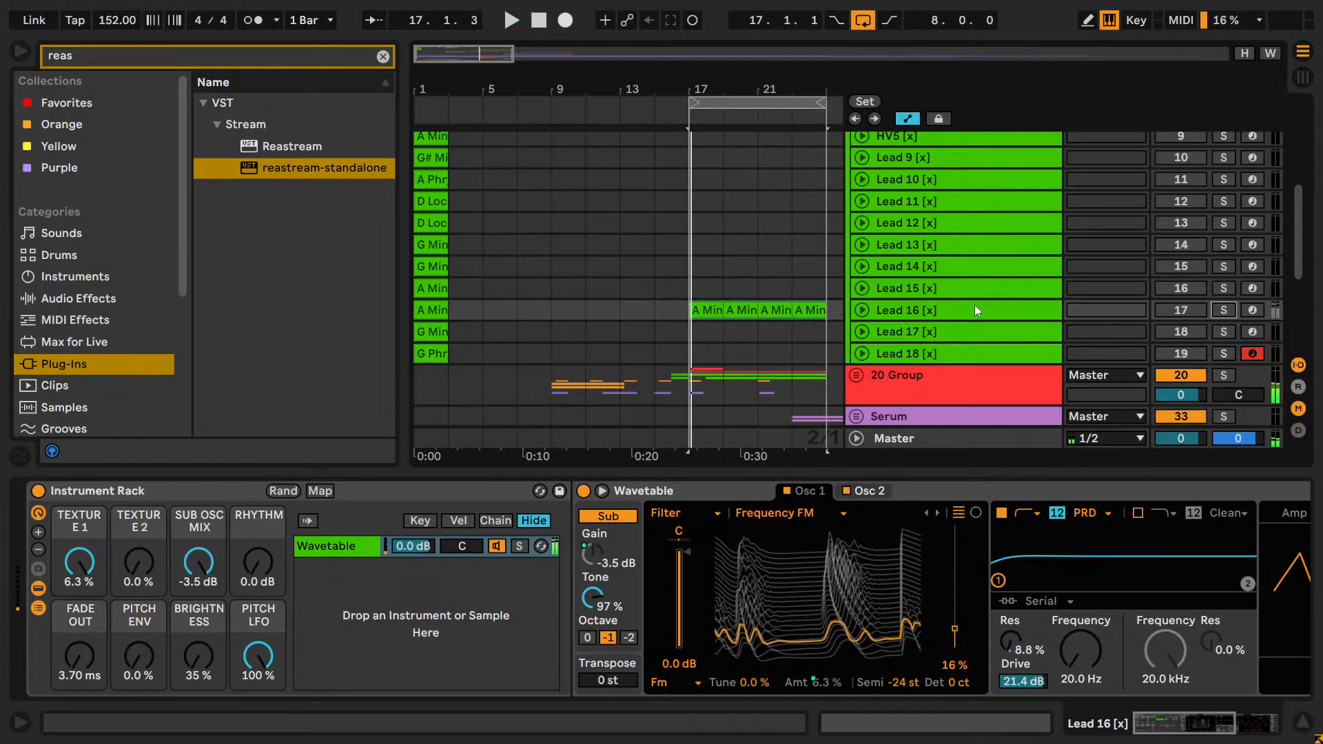
left_click(862, 309)
left_click(1181, 329)
key("space")
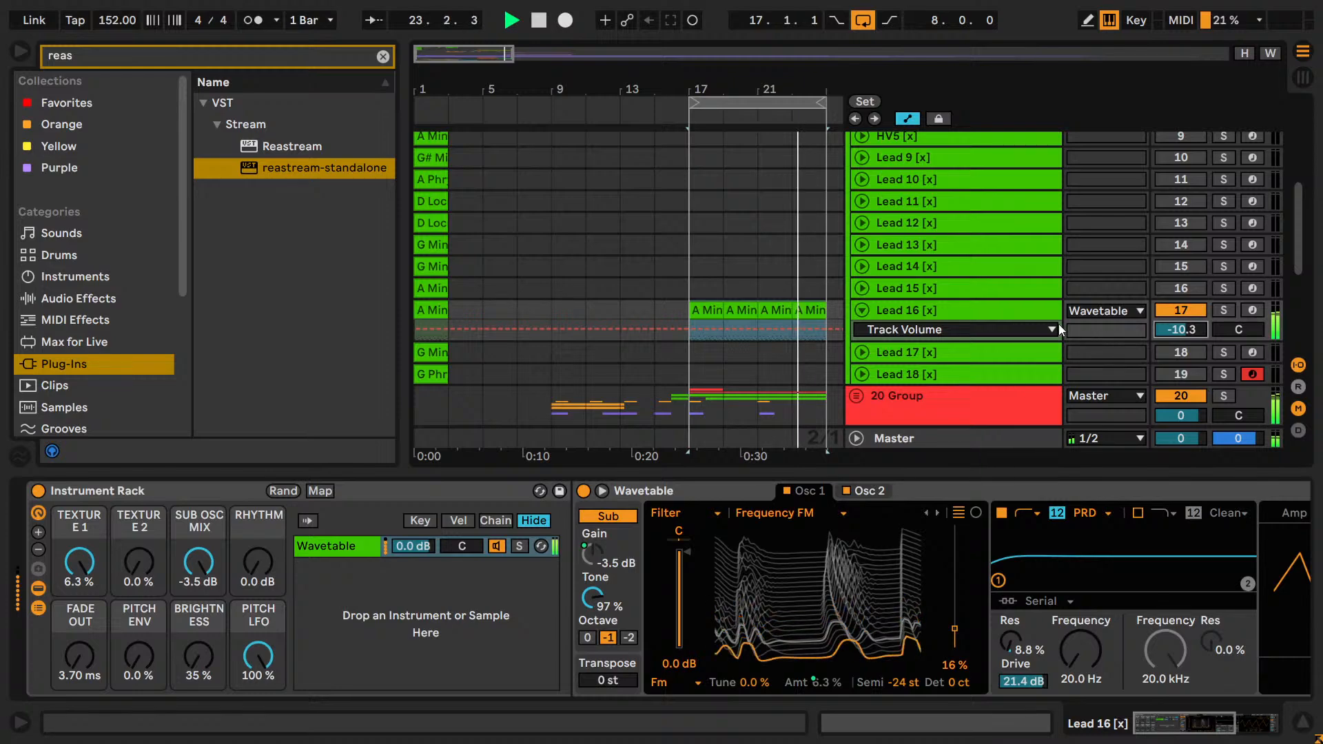
key("space")
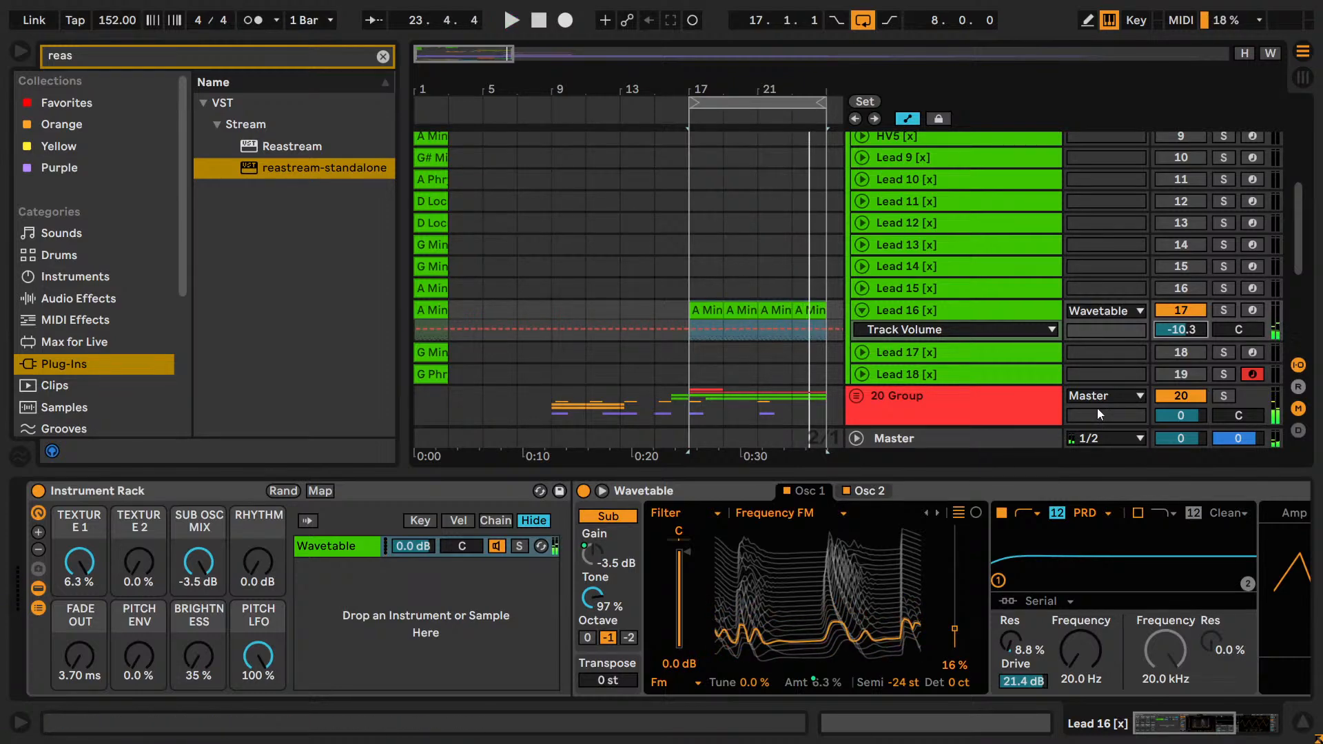
left_click(1182, 313)
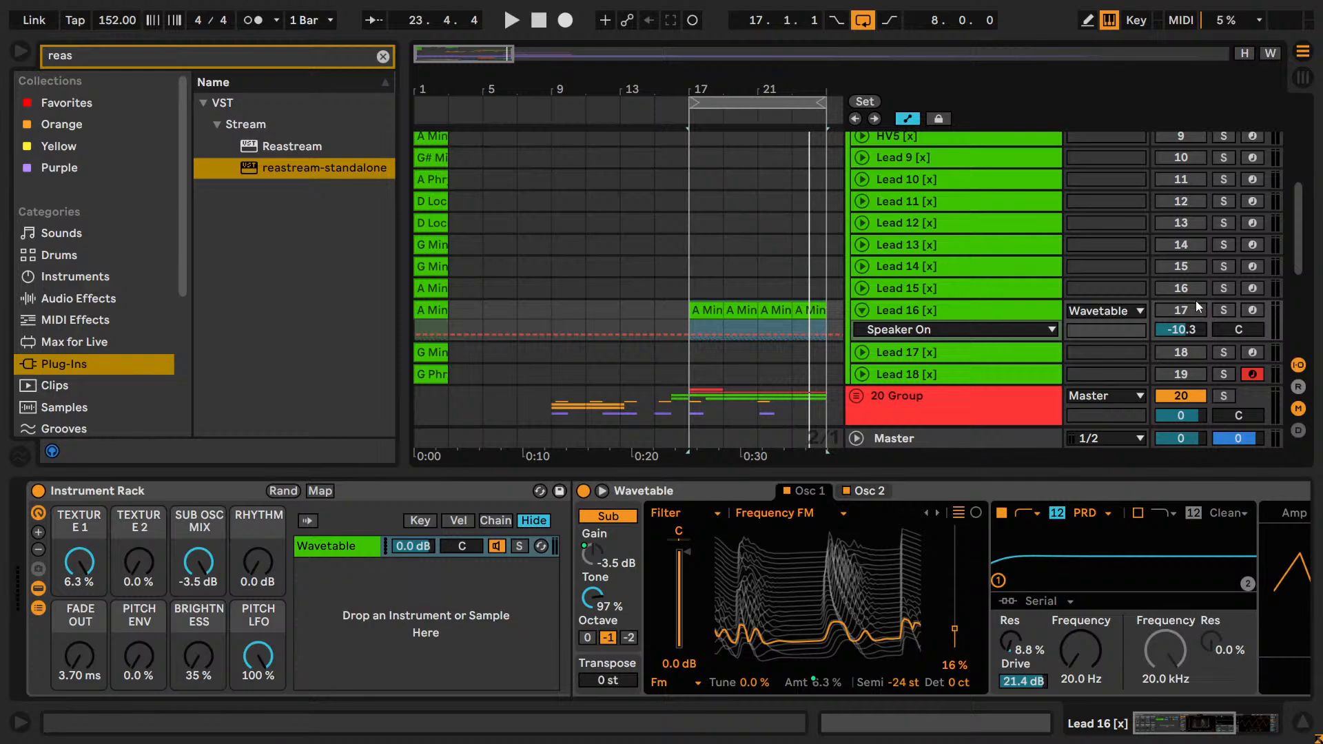
Activate Lead 16, play it over the looped drop at bars 17 to 25, and deactivate the track.
left_click(757, 102)
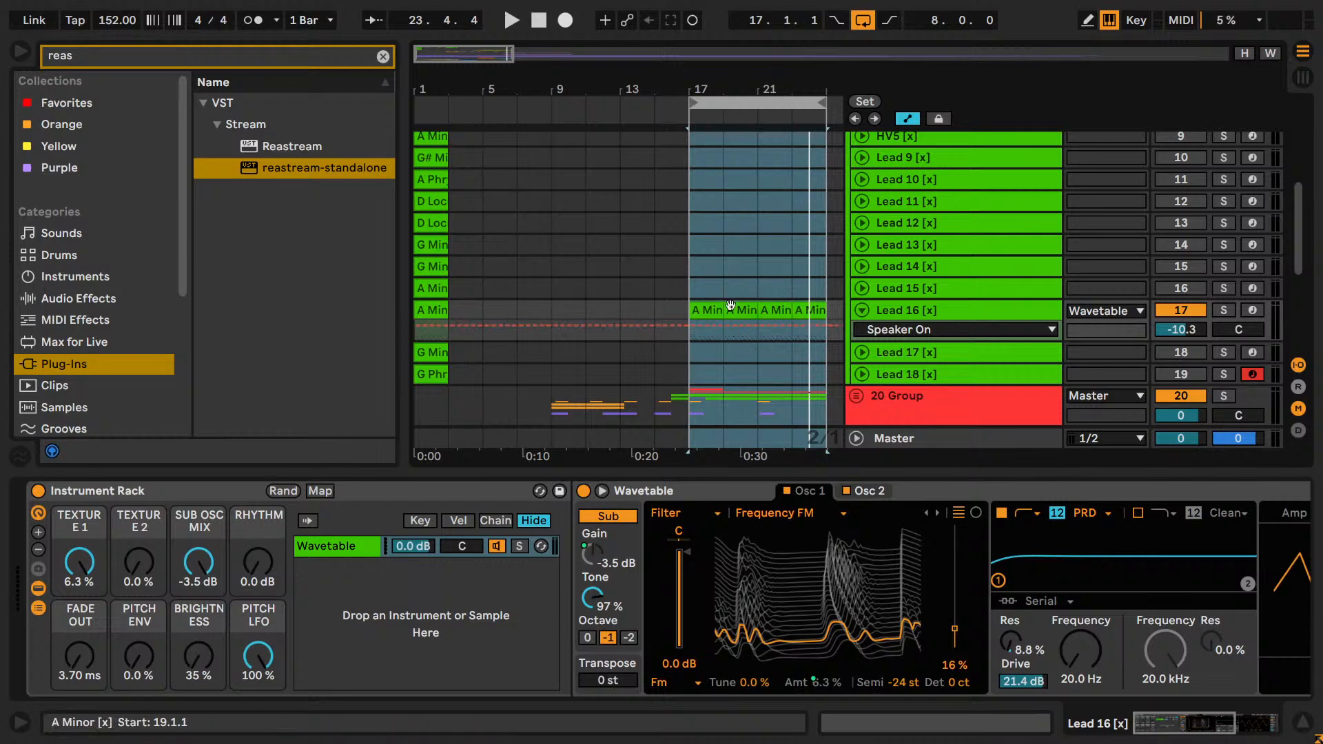
key("space")
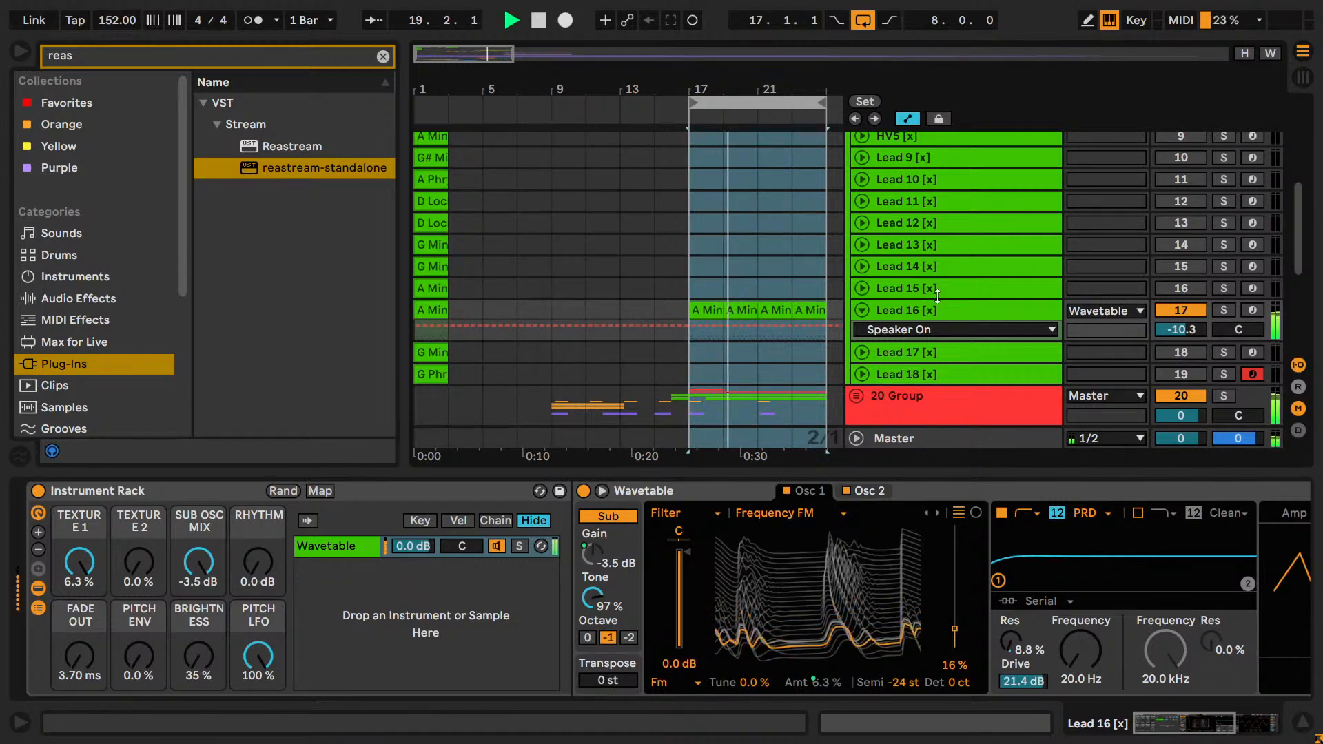
left_click(1183, 309)
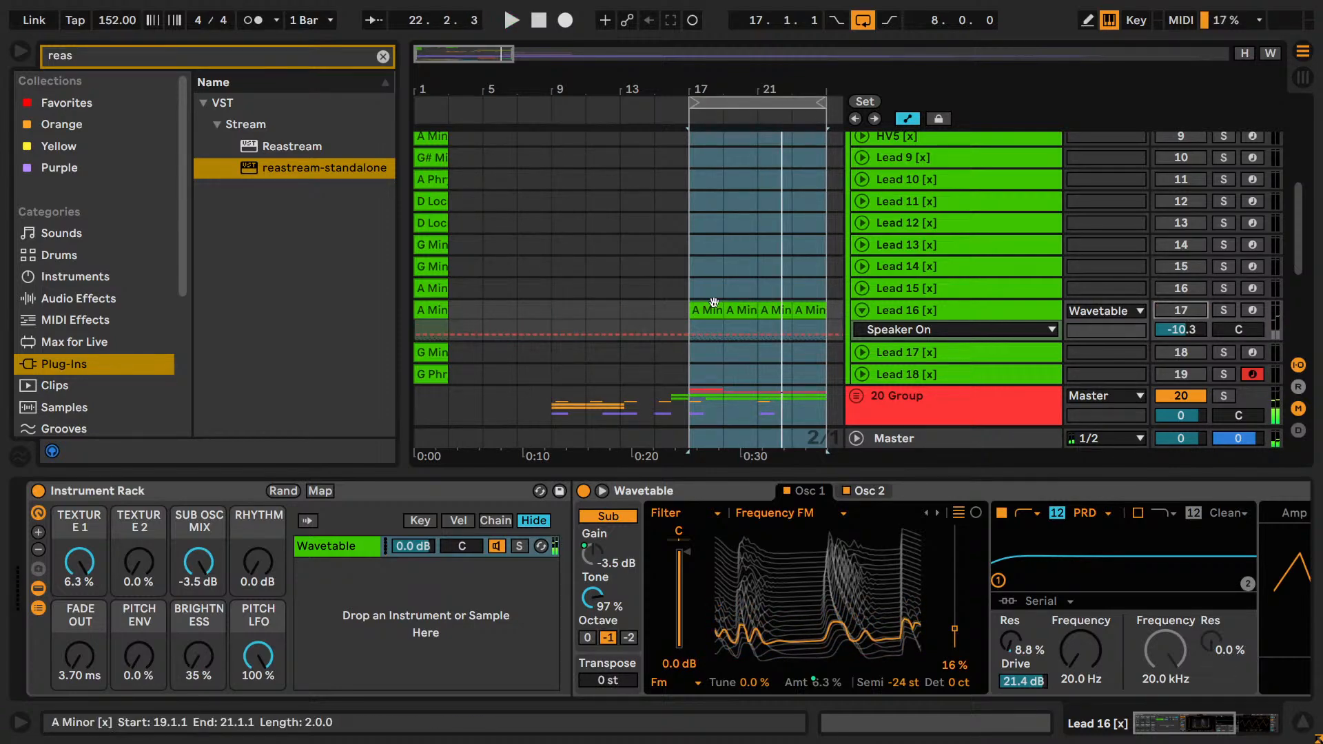
Solo Lead 15 and audition its A Minor clip from bar 1.
left_click(432, 286)
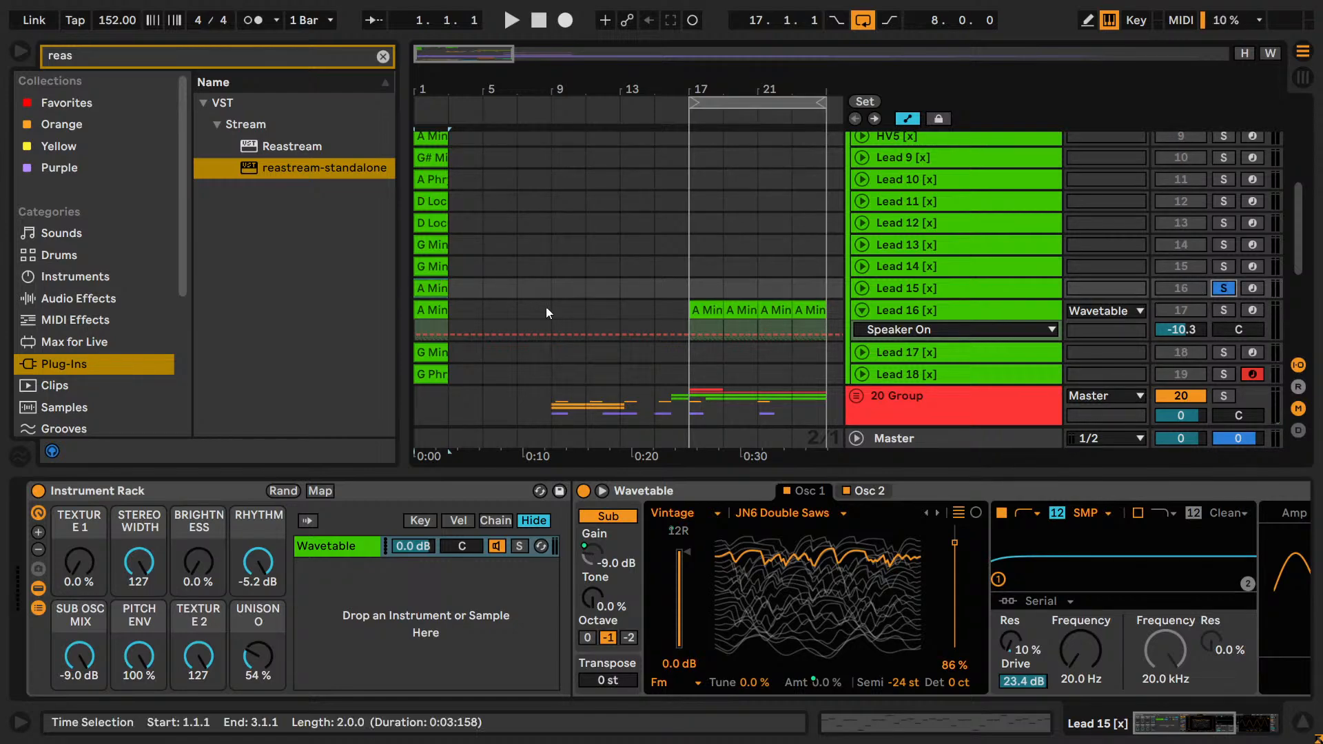
left_click(1224, 288)
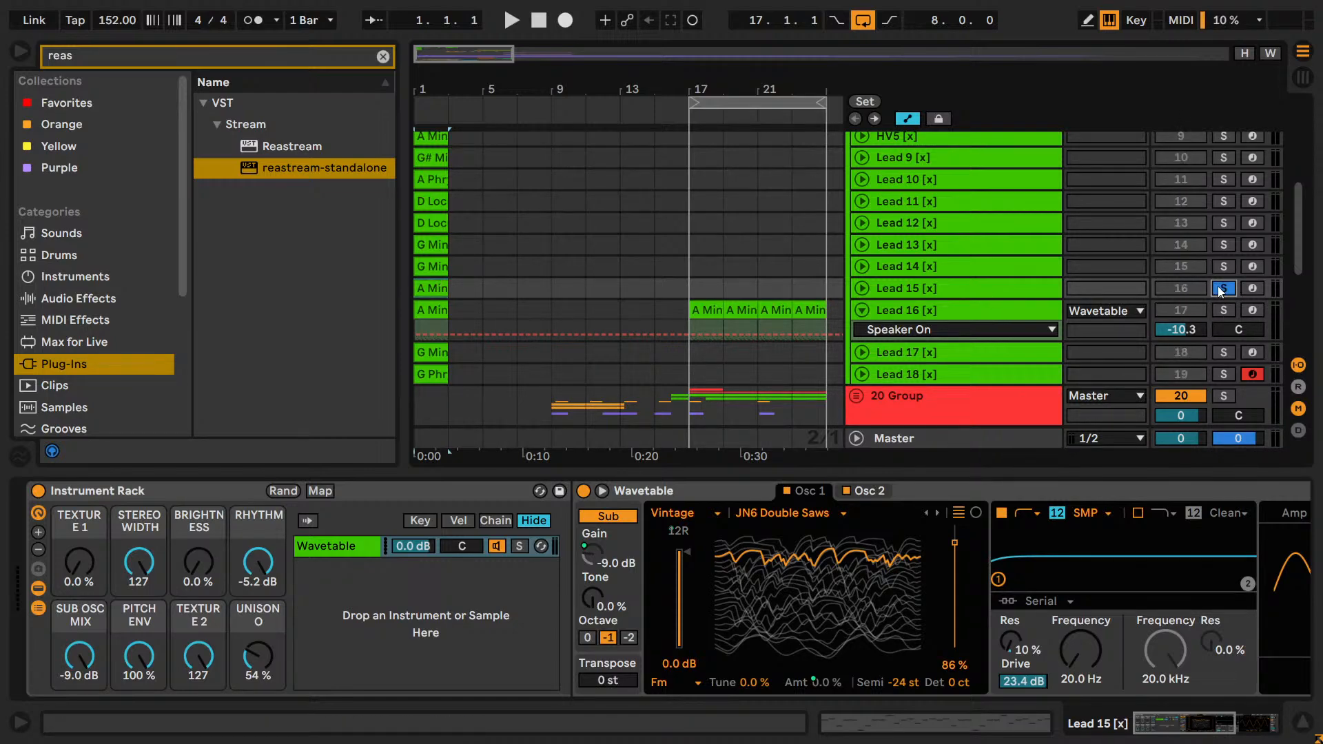
key("space")
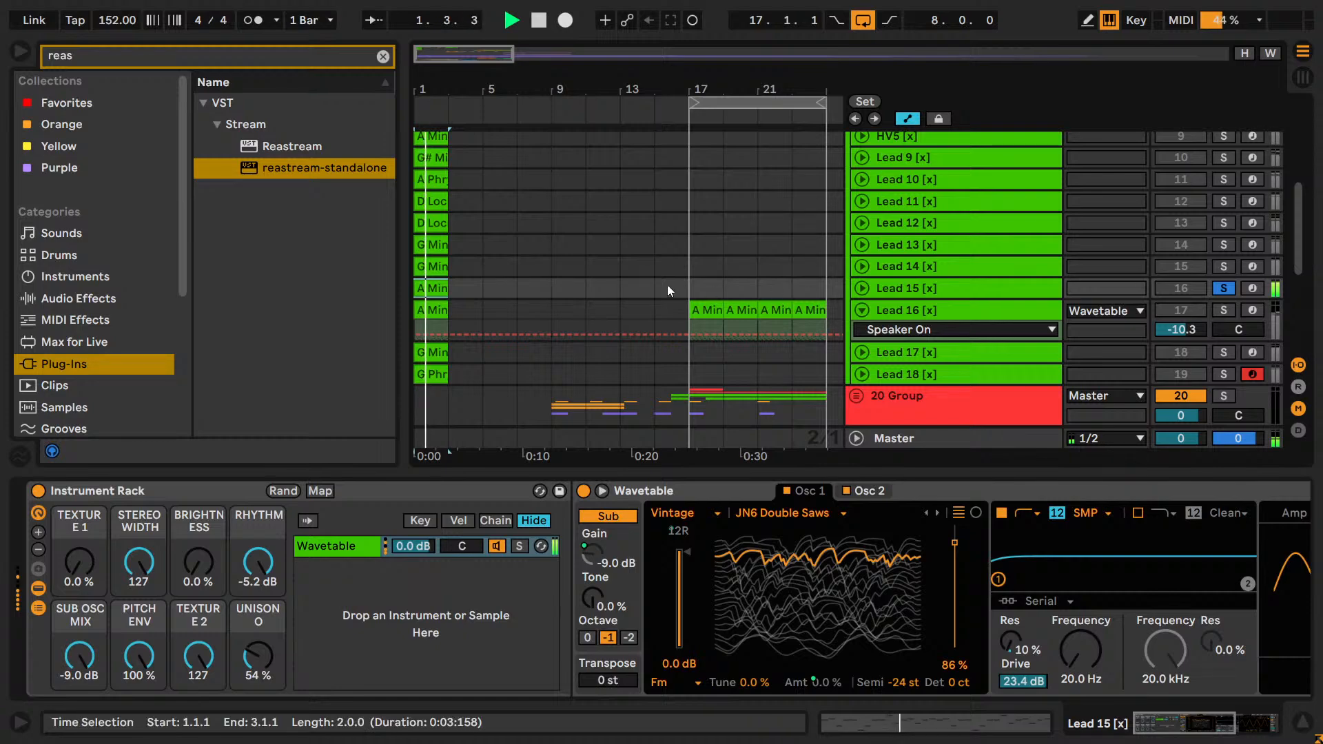
key("space")
Move Lead 15's A Minor clip to bar 17 and duplicate it to fill bars 17 to 25.
left_click_drag(436, 286, 732, 287)
key("ctrl+d")
key("ctrl+d")
key("ctrl+d")
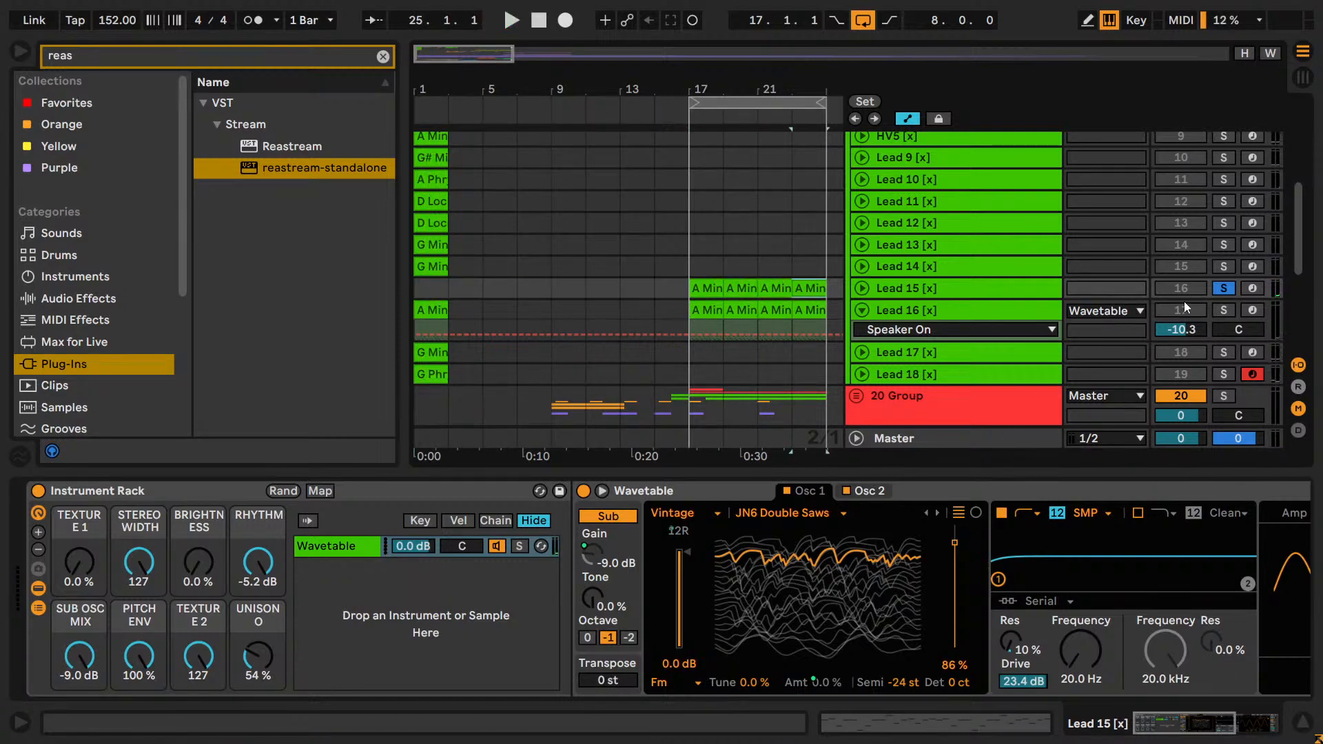
Unsolo Lead 15, play it over the drop with its track volume at -6.9 dB, and deactivate the track.
left_click(1223, 288)
left_click(1200, 310)
left_click(1199, 310)
left_click(1192, 289)
key("space")
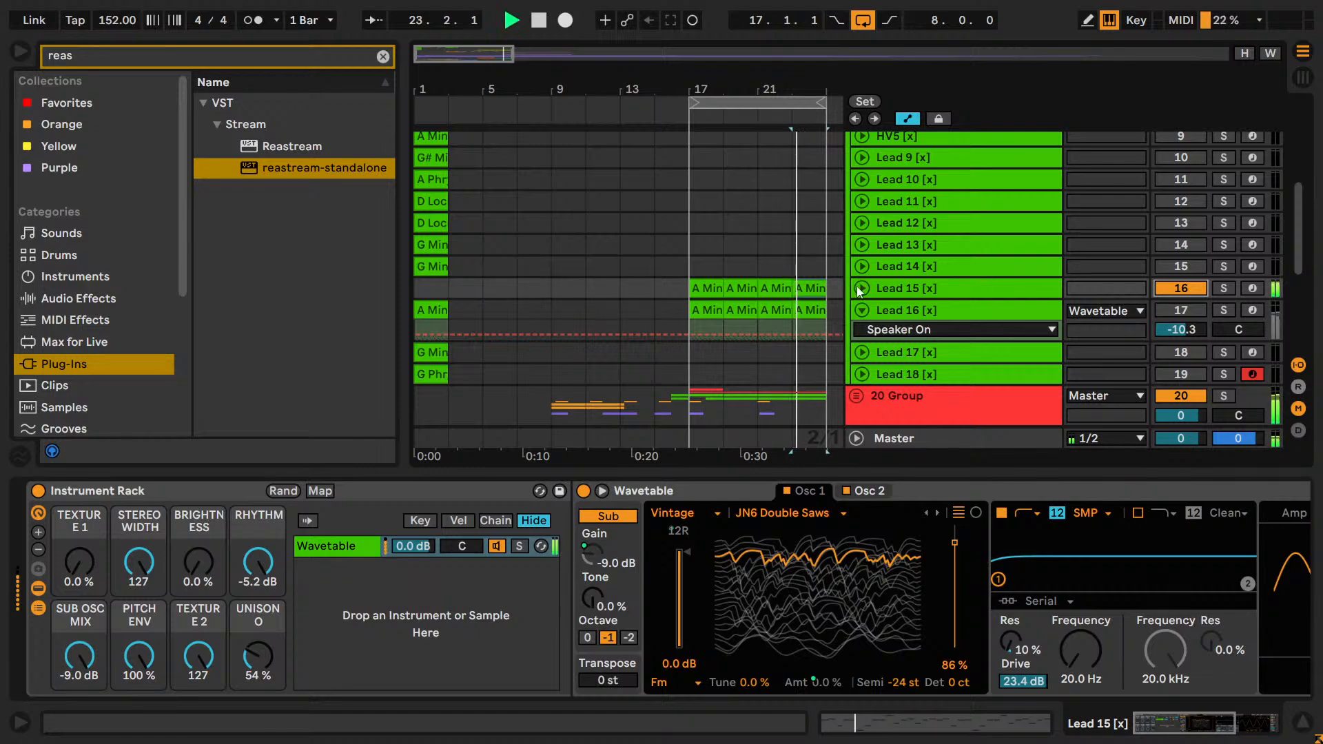
left_click(861, 288)
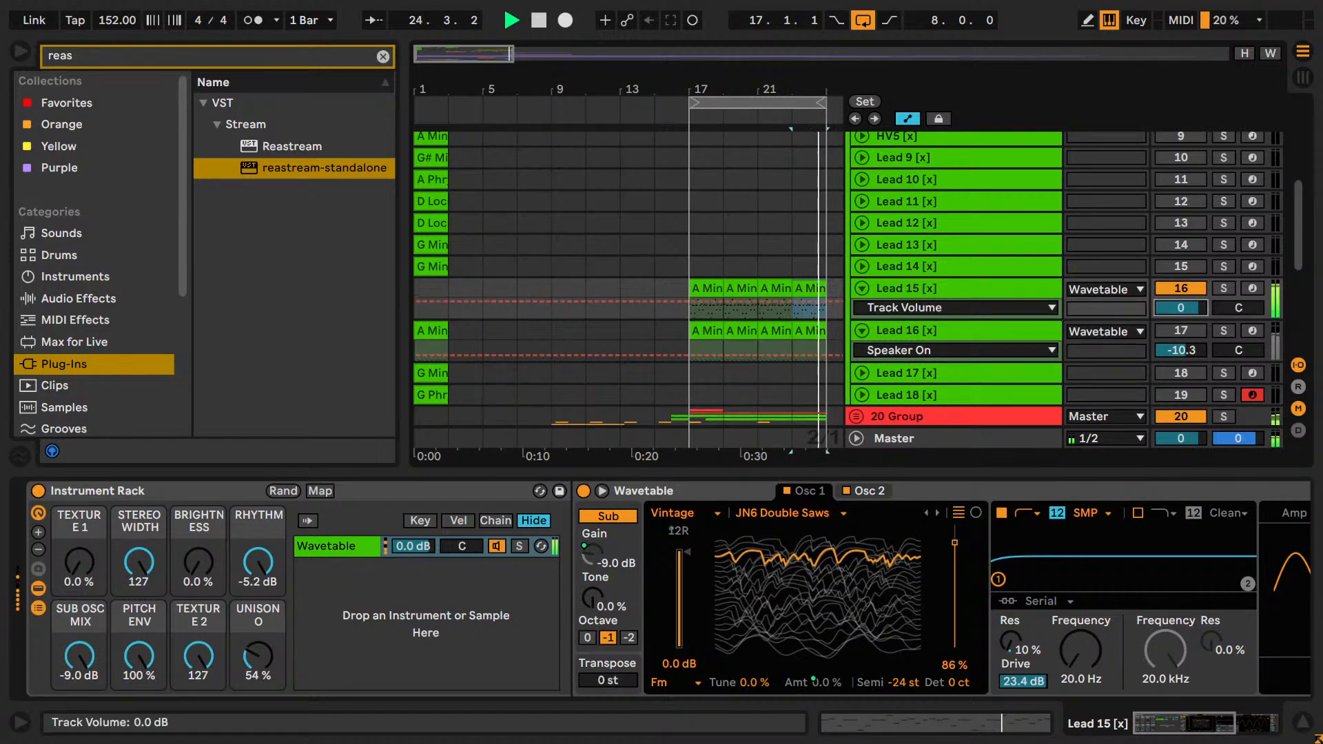
left_click_drag(1180, 307, 1180, 336)
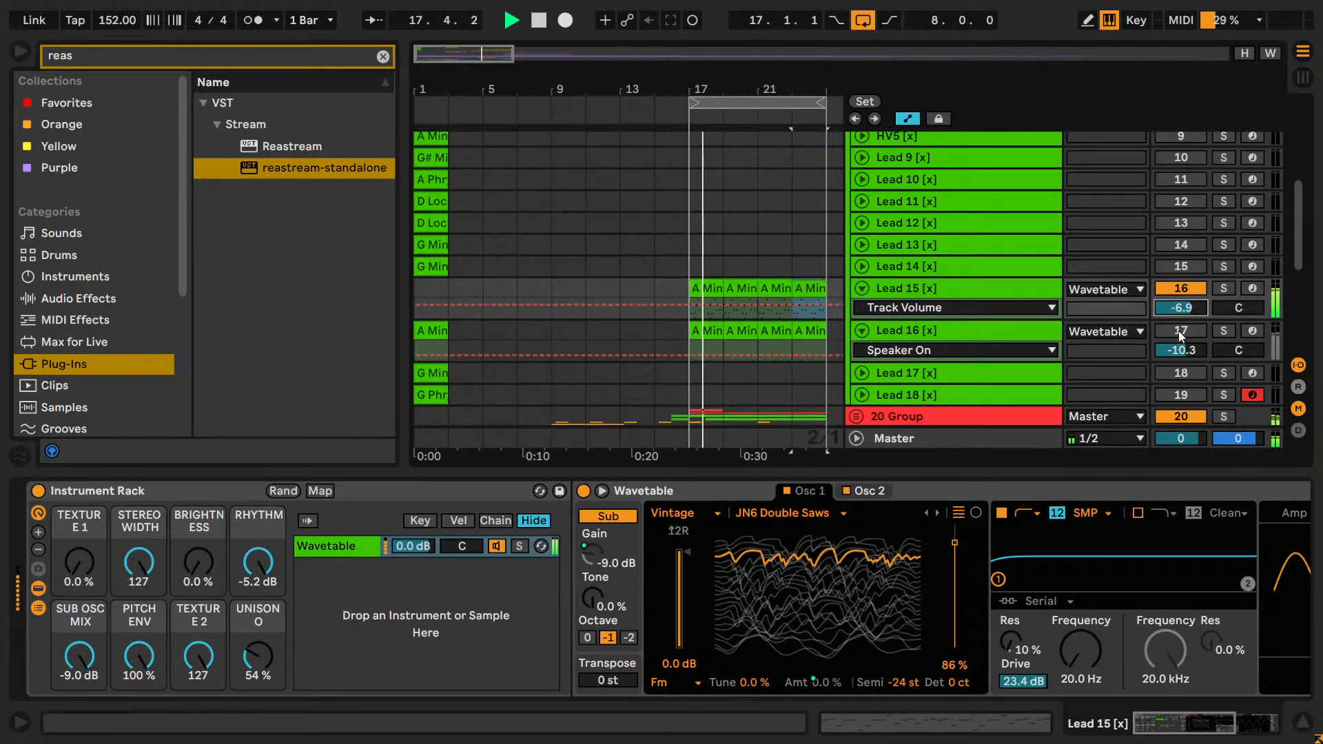
left_click(1181, 288)
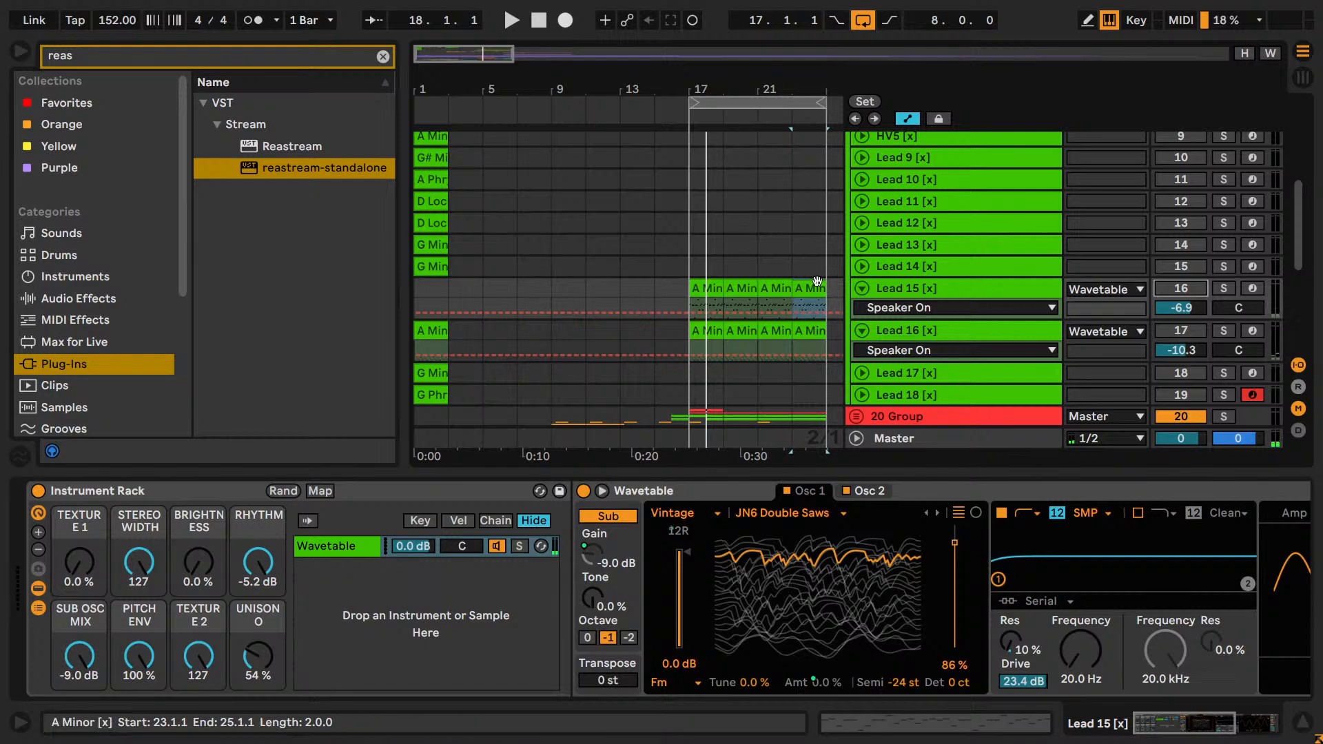
Solo Lead 14 and audition its G Minor clip from bar 1.
left_click(453, 269)
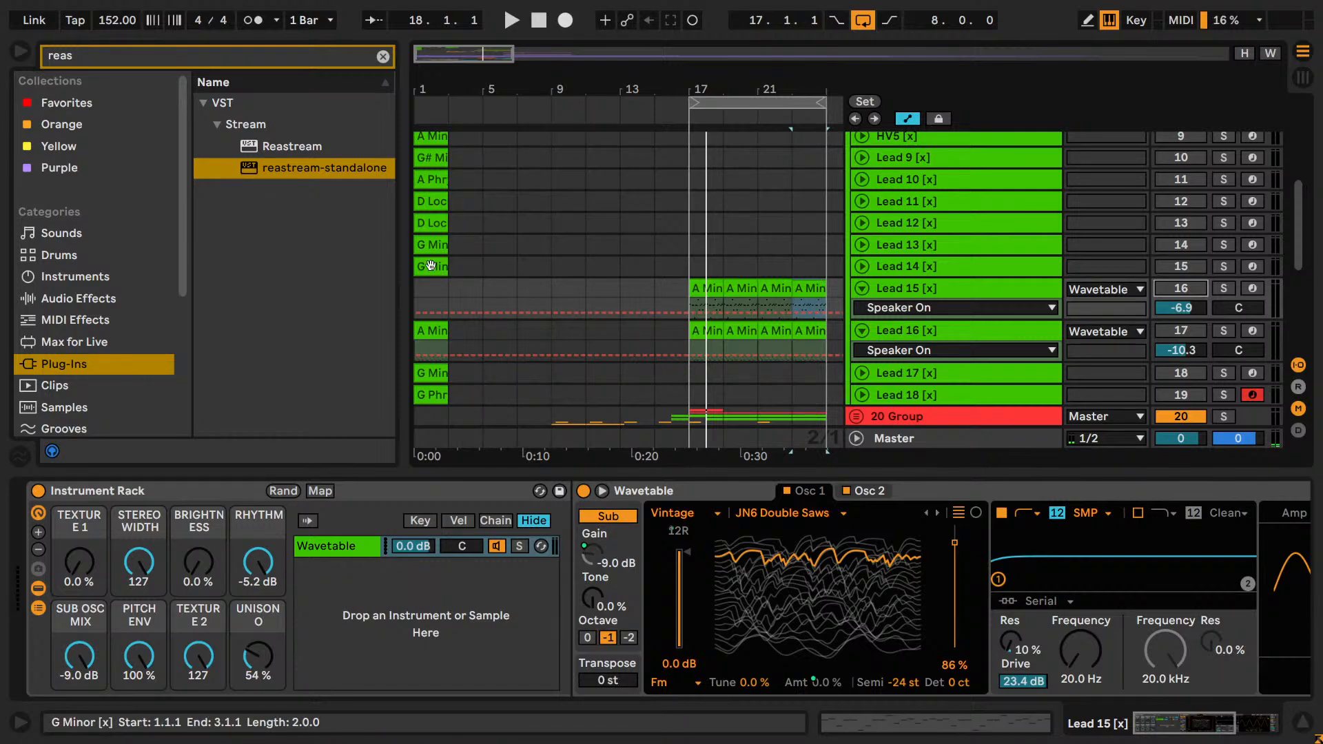
left_click(1228, 270)
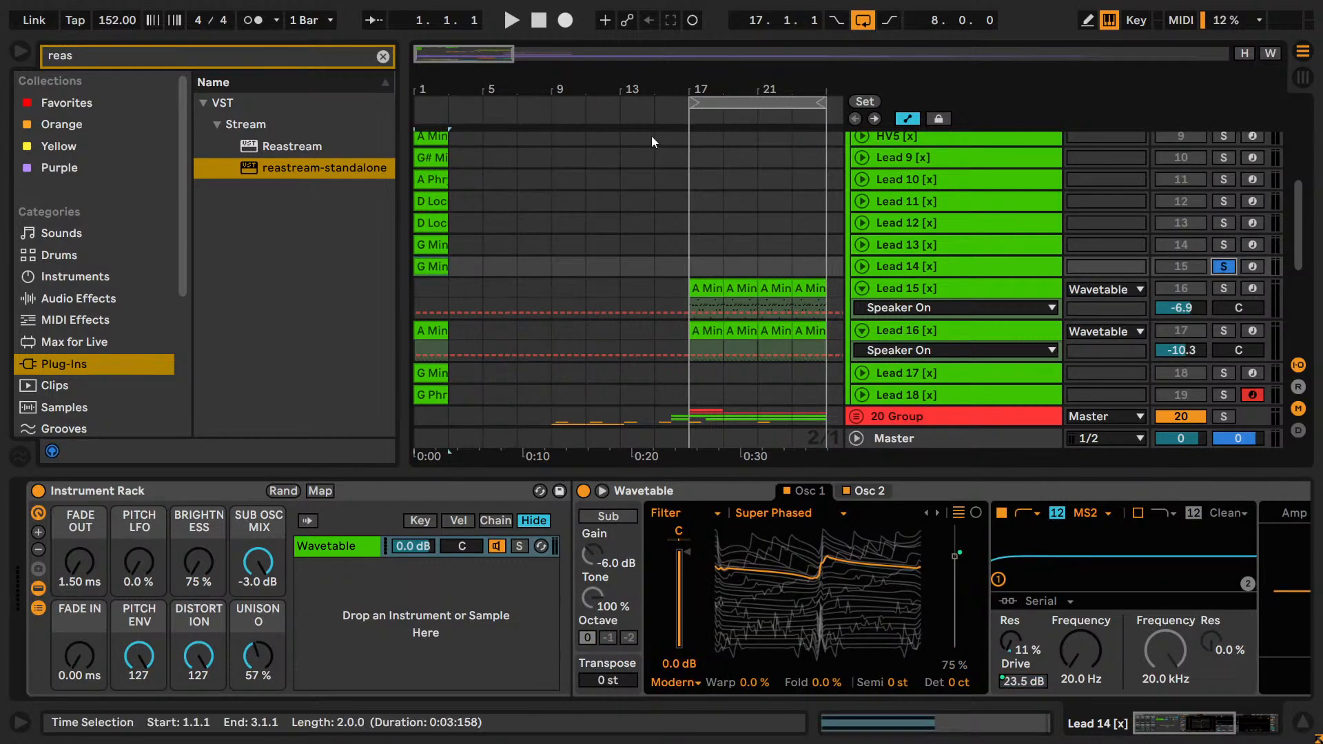
key("space")
key("space")
key("space")
key("space")
Audition Lead 13, Lead 12, Lead 11 and Lead 10 one at a time in solo, playing their clips from bar 1.
left_click(432, 247)
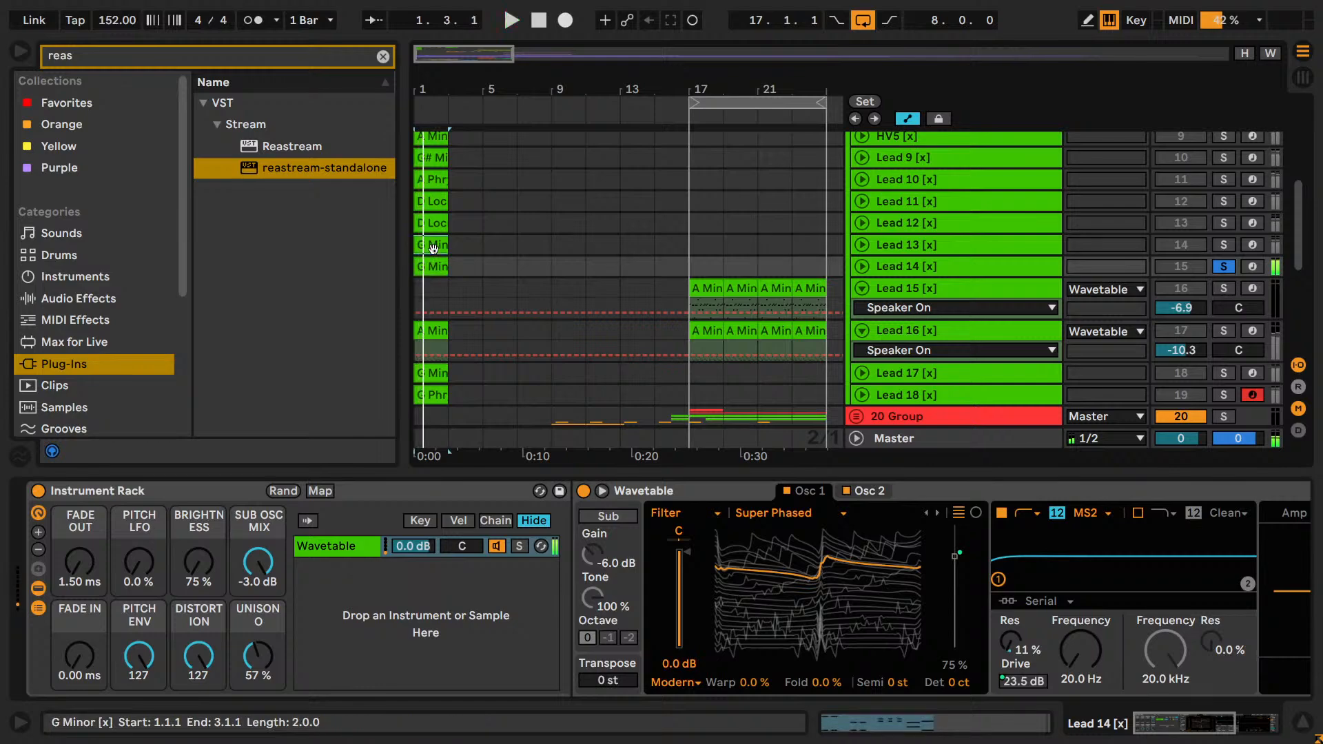
left_click(1223, 244)
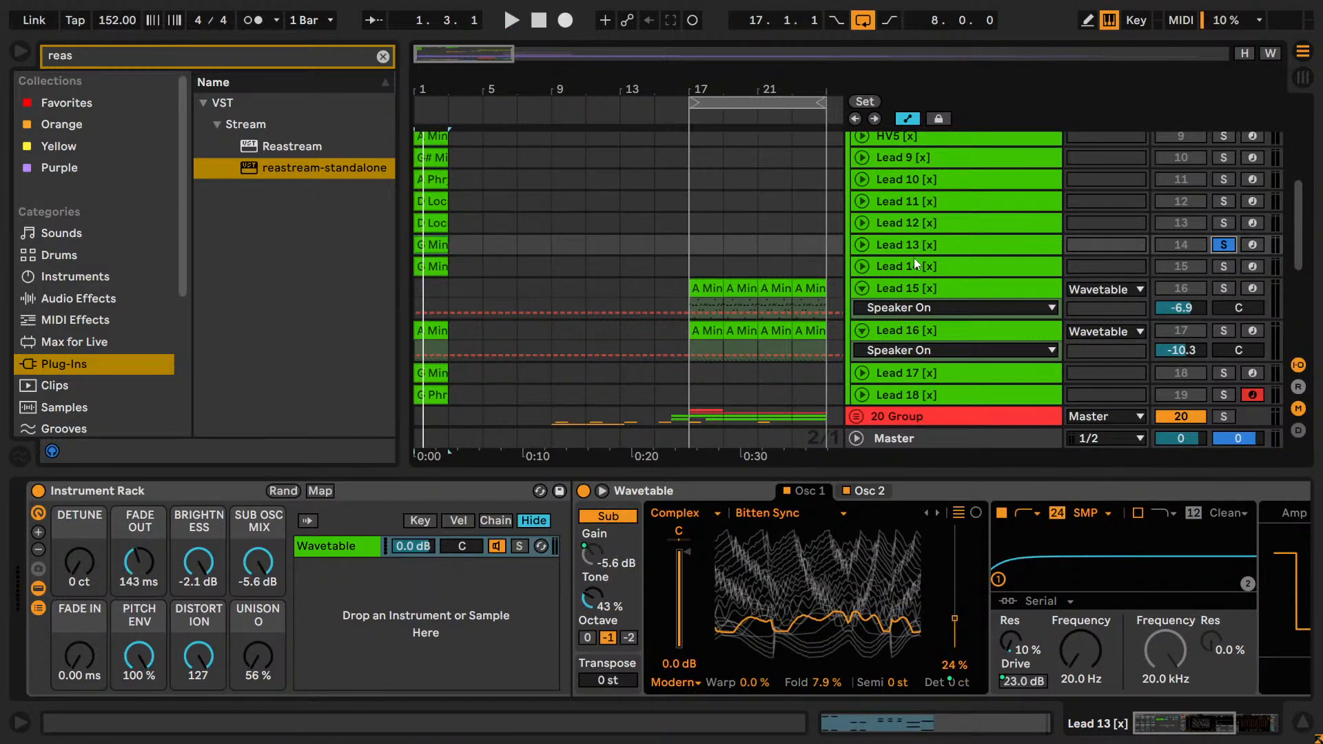
scroll(914, 262, "up", 3)
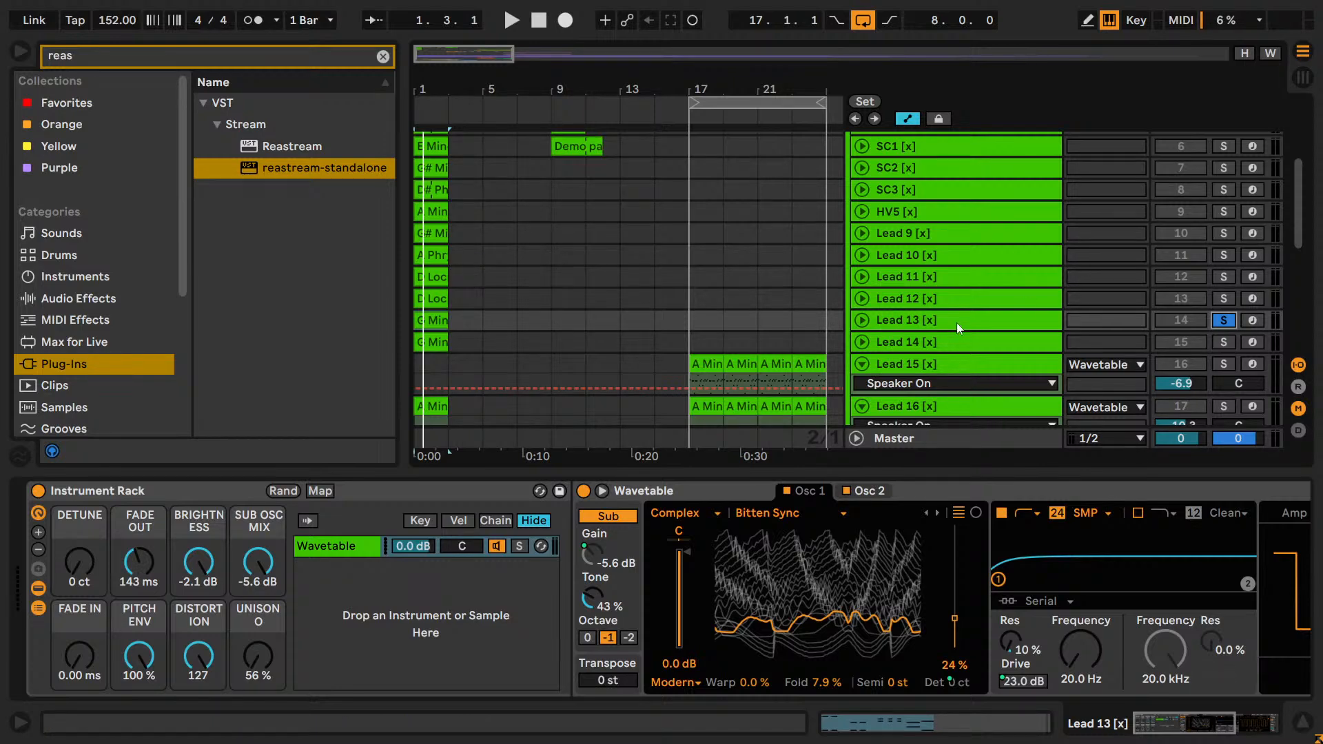
key("space")
left_click(1224, 298)
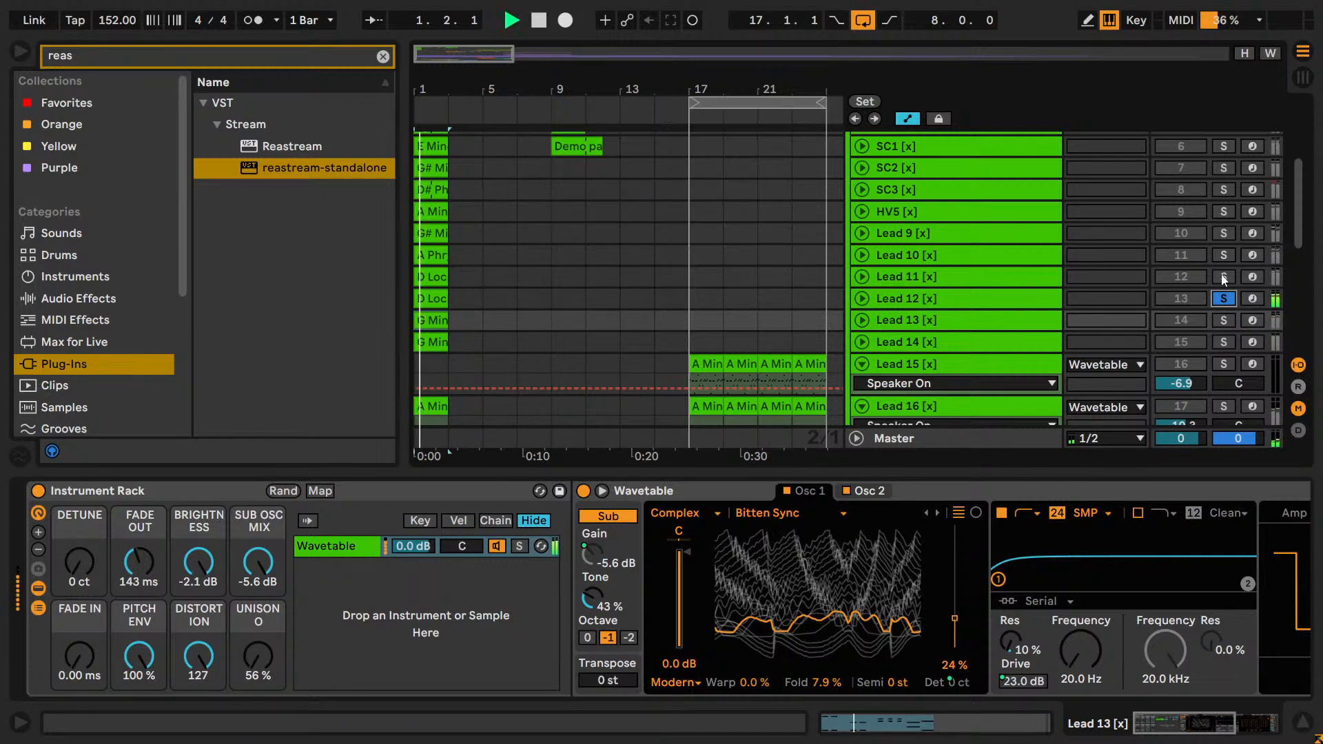
left_click(1224, 277)
scroll(1221, 274, "up", 2)
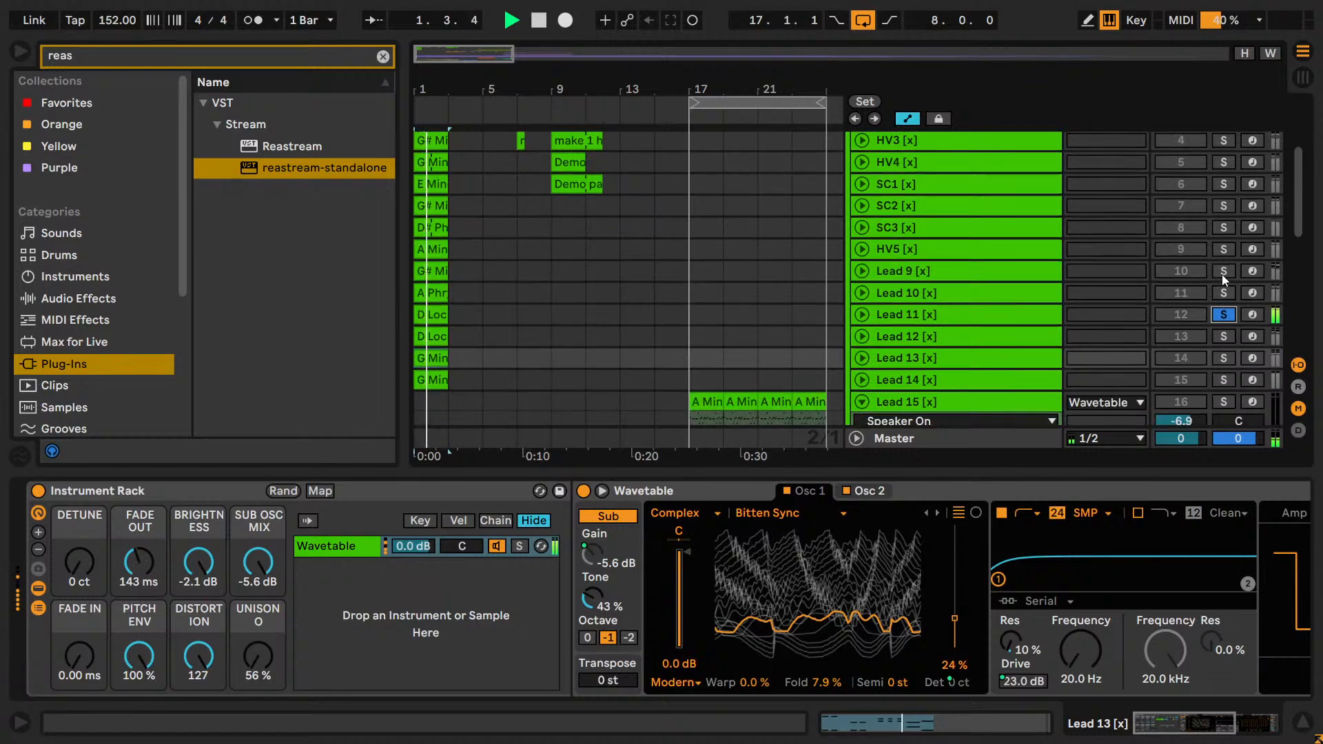
key("space")
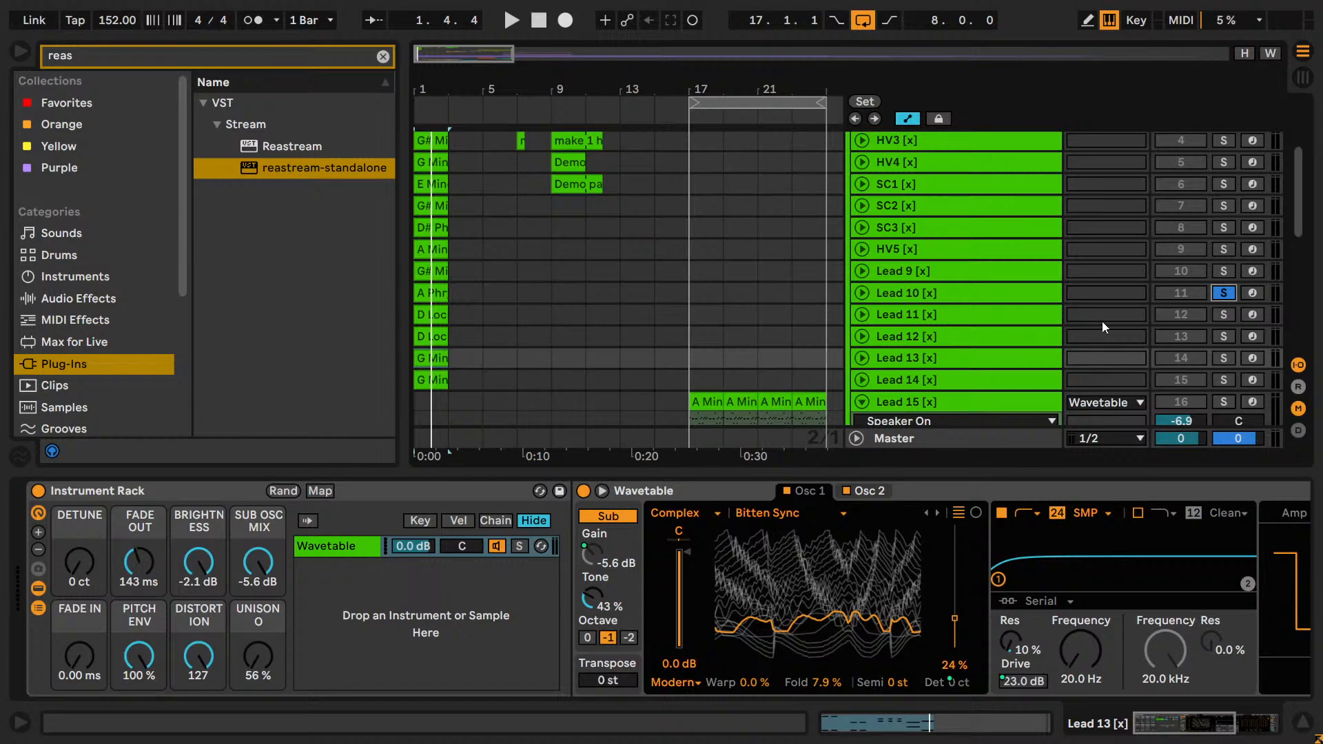
key("space")
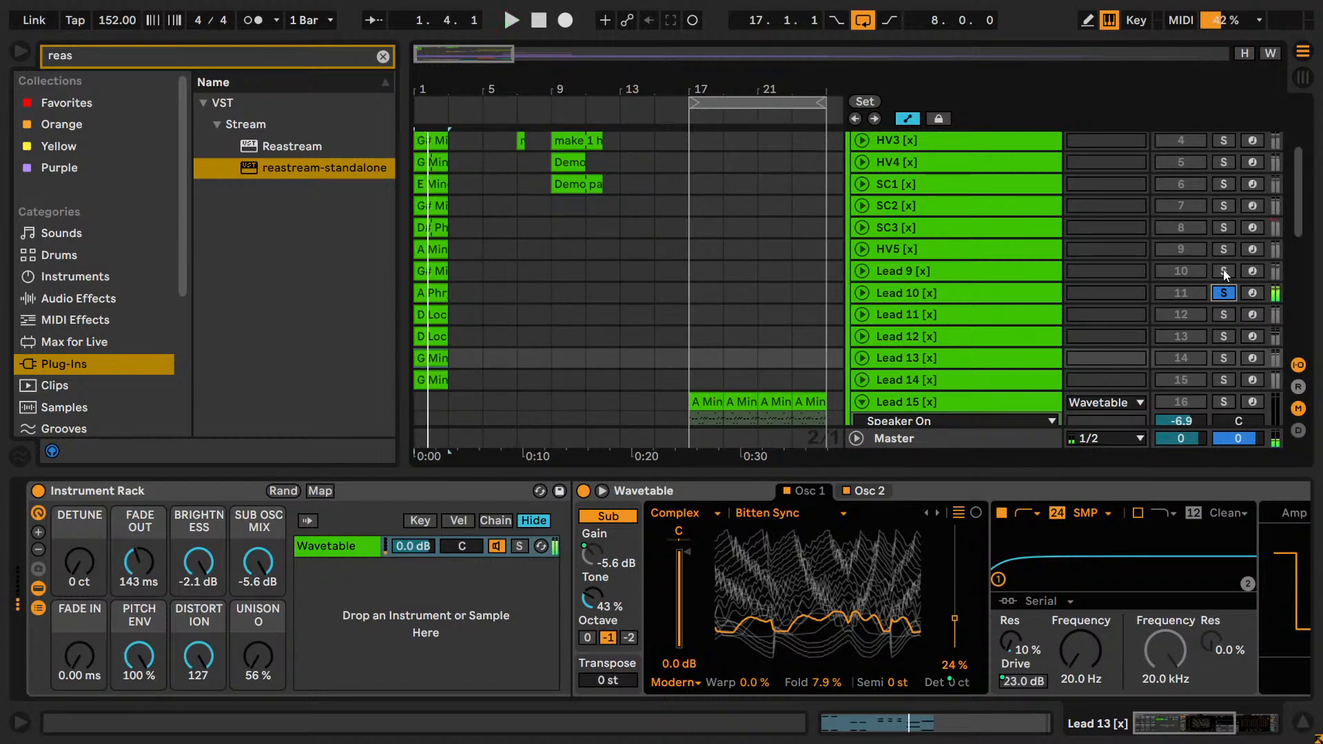
Continue the solo audition upward through HV5, SC3 and SC2, playing from bar 1.
scroll(1219, 252, "up", 3)
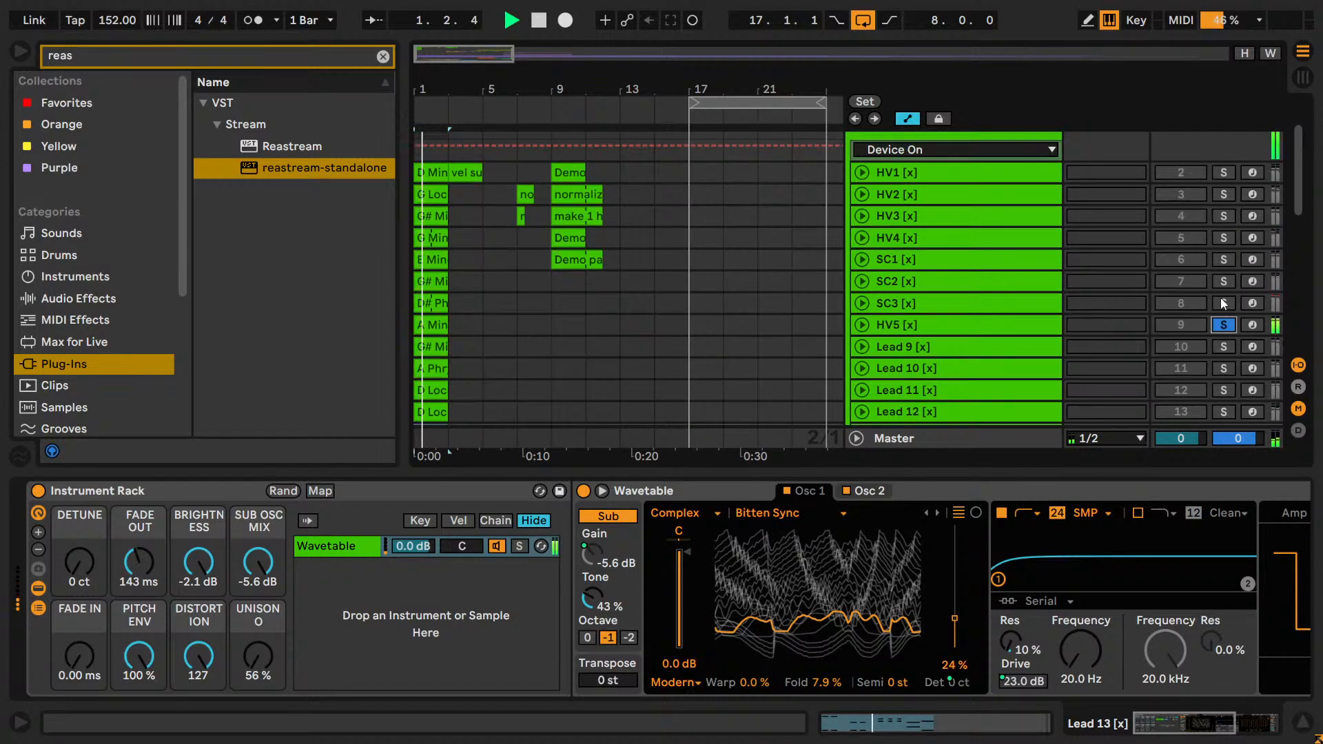
left_click(1221, 300)
left_click(1218, 278)
Copy SC2's G# Minor clip to bar 17 and duplicate it to fill bars 17 to 25.
left_click(443, 302)
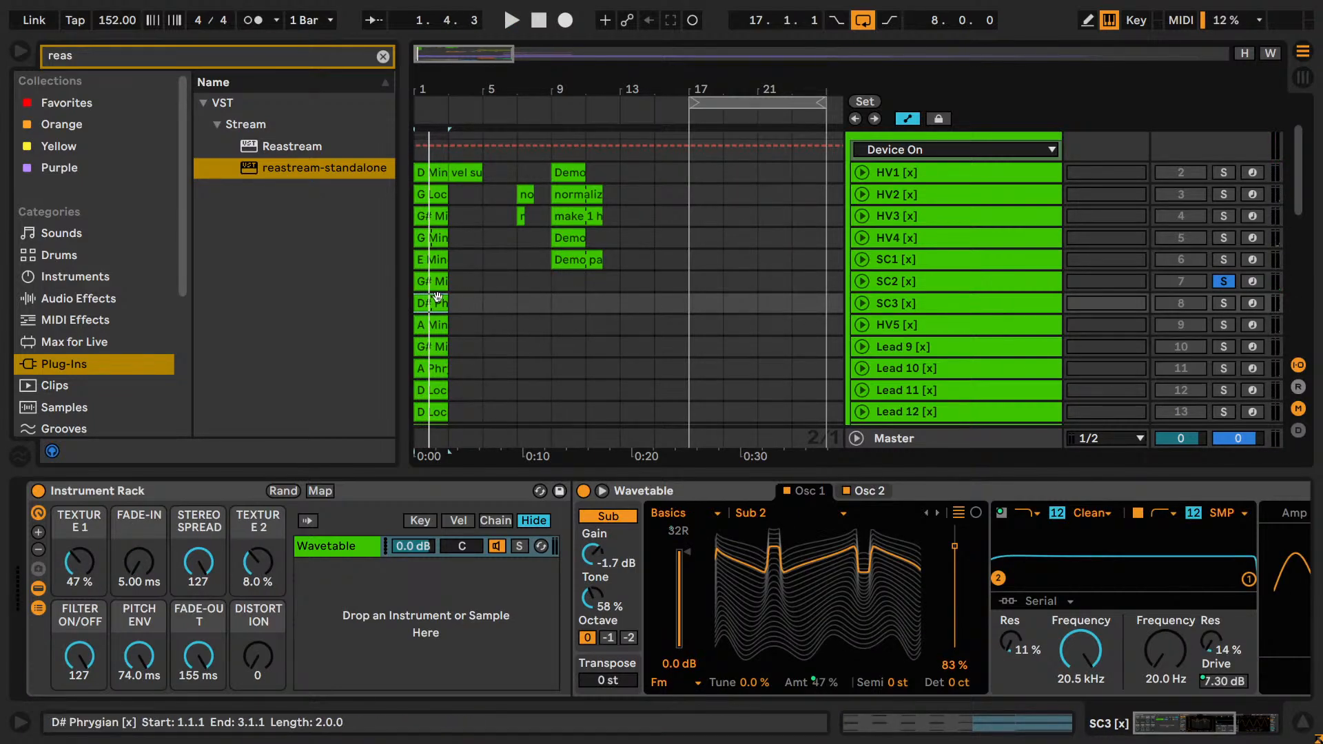
left_click(439, 282)
key("ctrl+c")
left_click(691, 285)
key("ctrl+v")
key("ctrl+d")
key("ctrl+d")
key("ctrl+d")
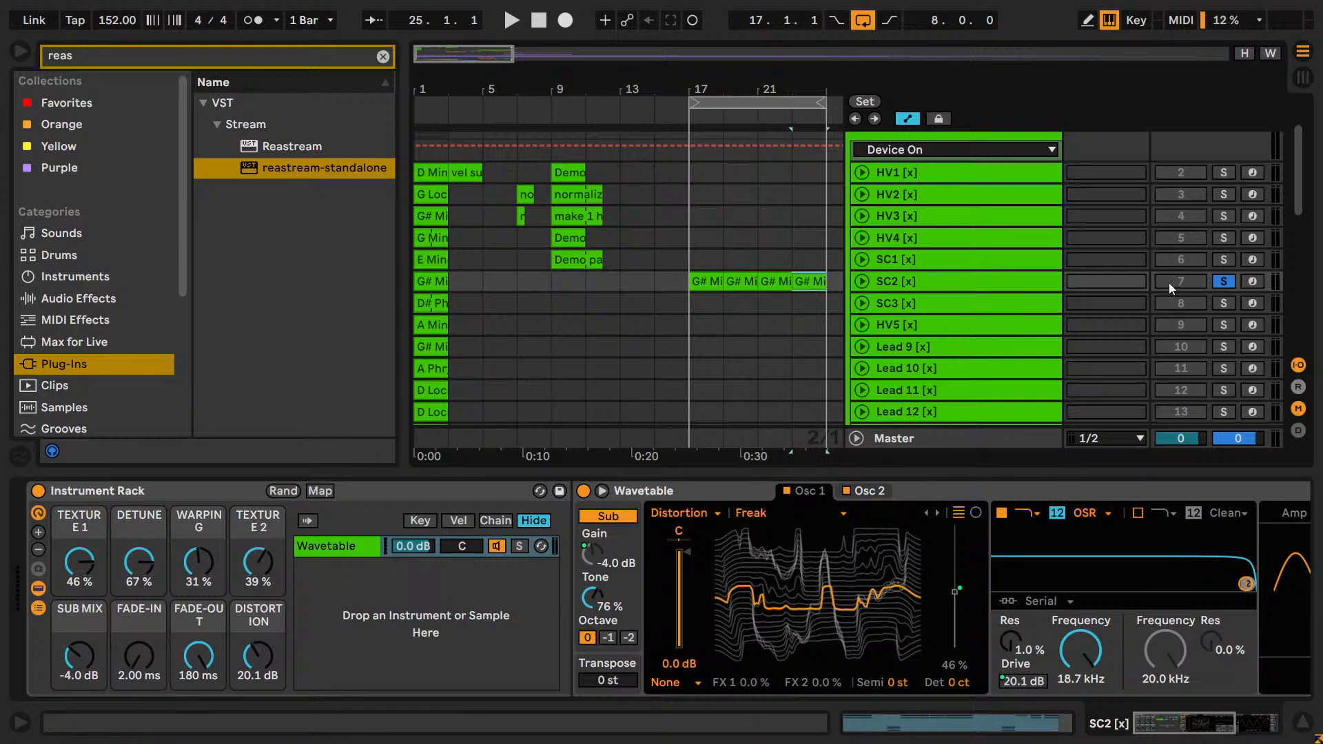
Play SC2 unsoloed over the drop with its track volume at -3.7 dB, and deactivate the track.
scroll(1181, 284, "down", 4)
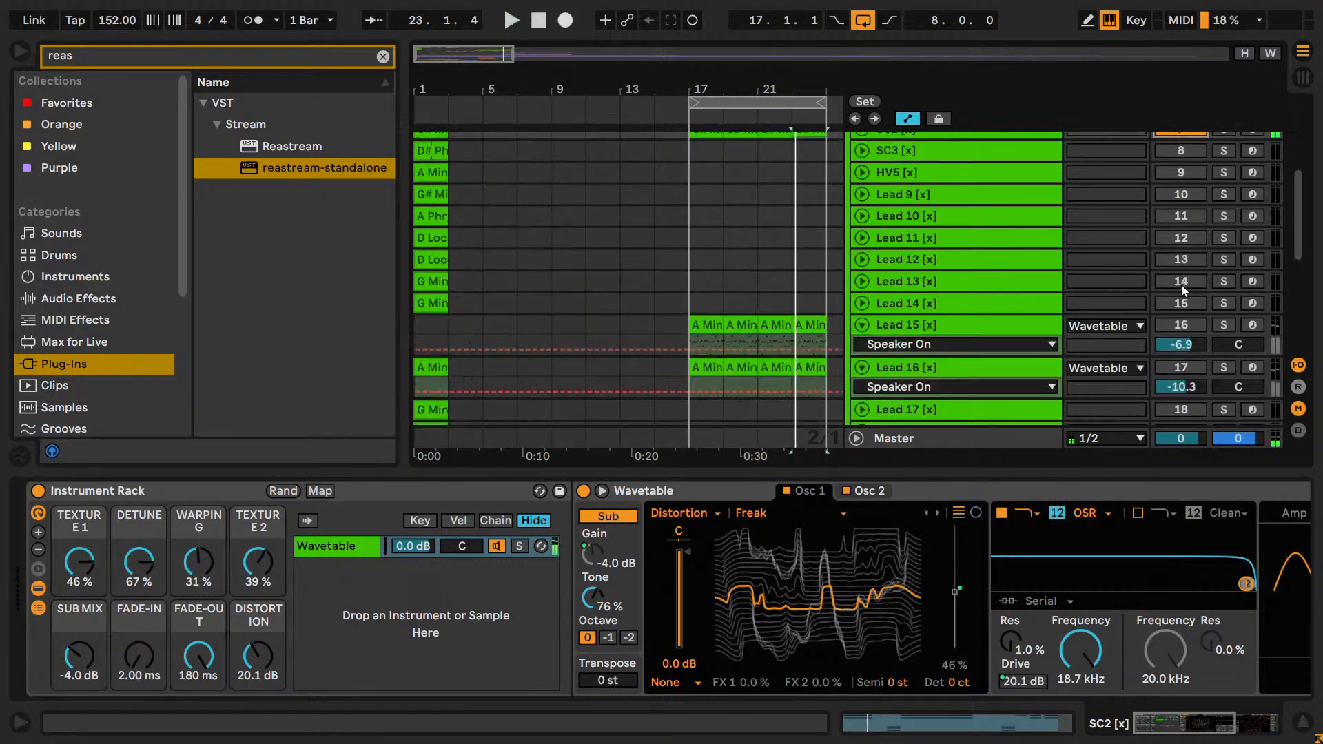
scroll(1181, 284, "down", 3)
scroll(1172, 329, "up", 3)
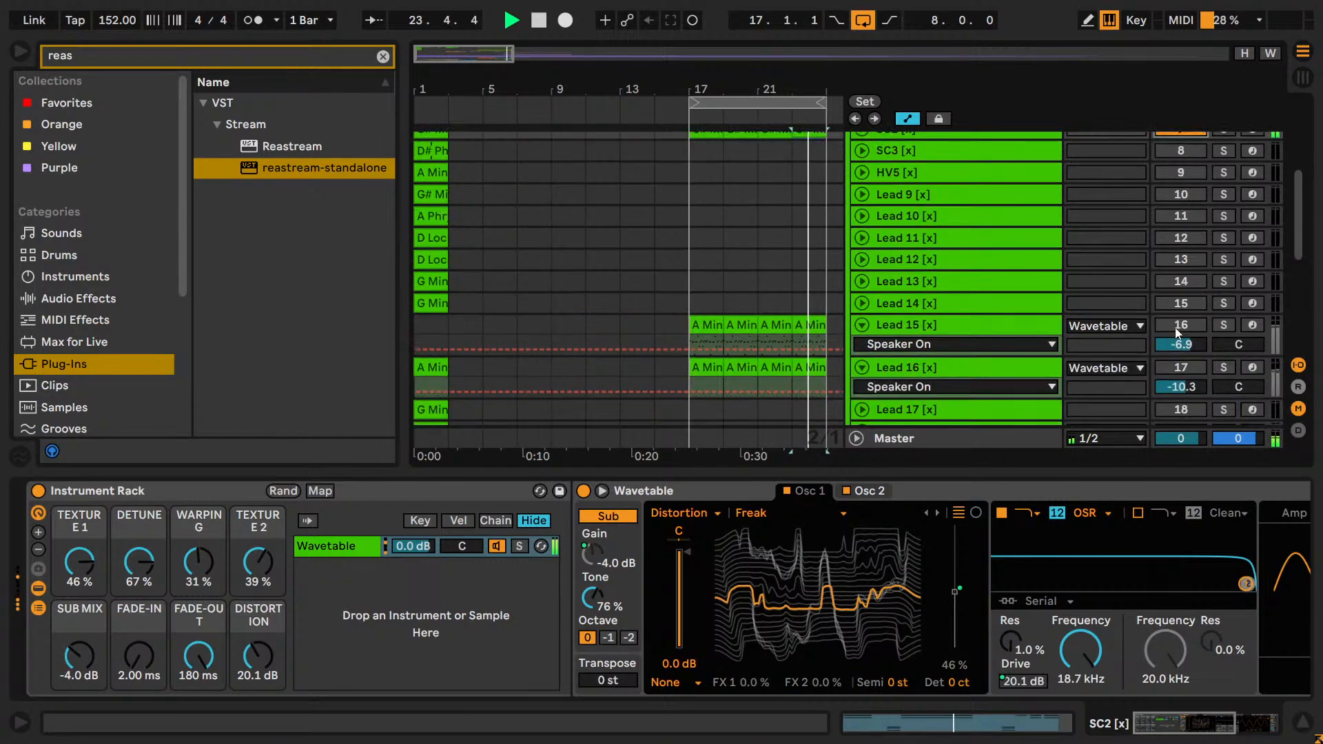
scroll(1175, 329, "up", 5)
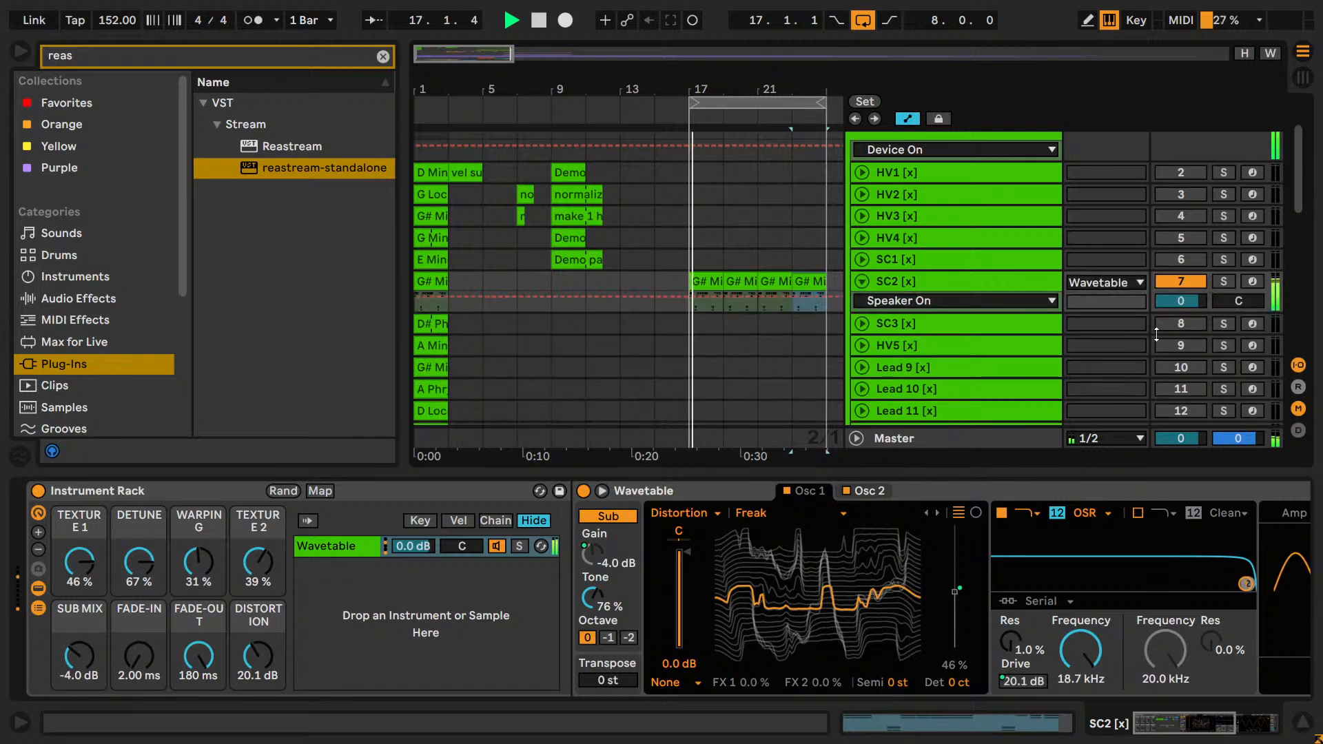
left_click_drag(1180, 301, 1180, 314)
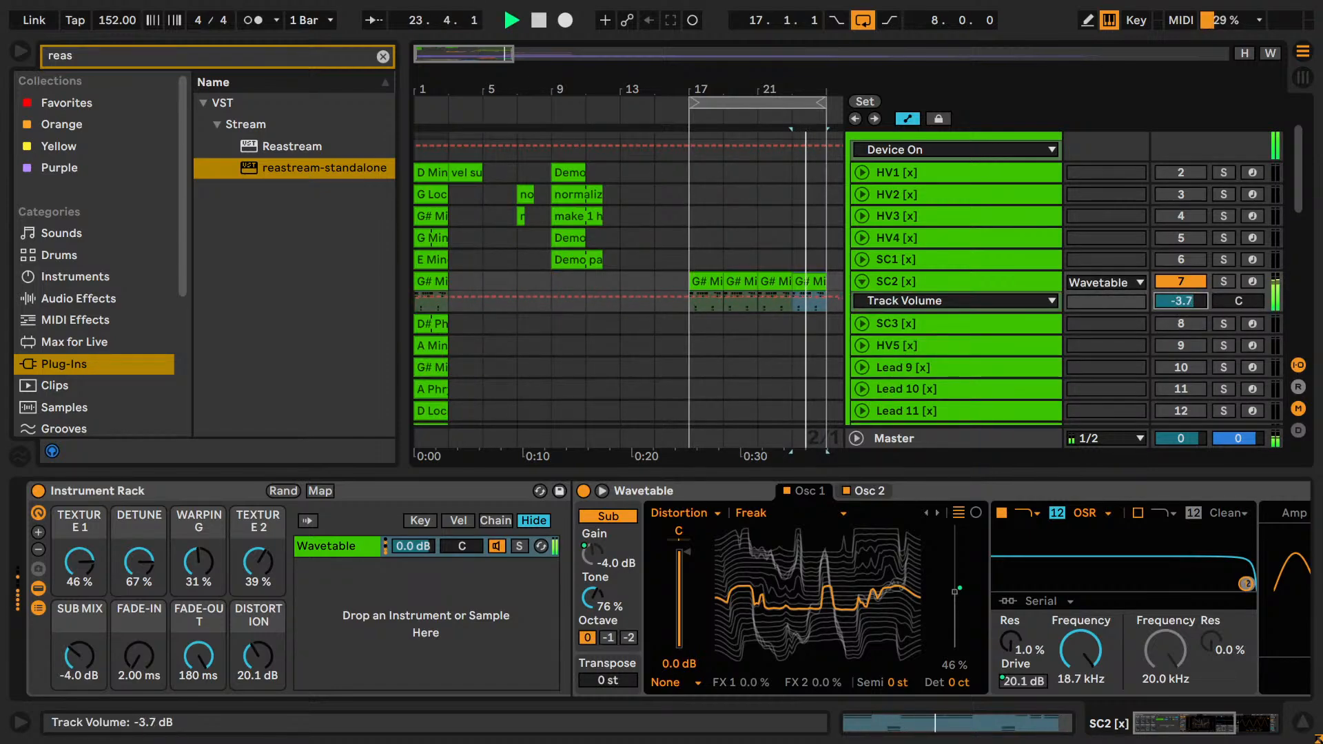
key("space")
left_click(862, 281)
left_click(1185, 286)
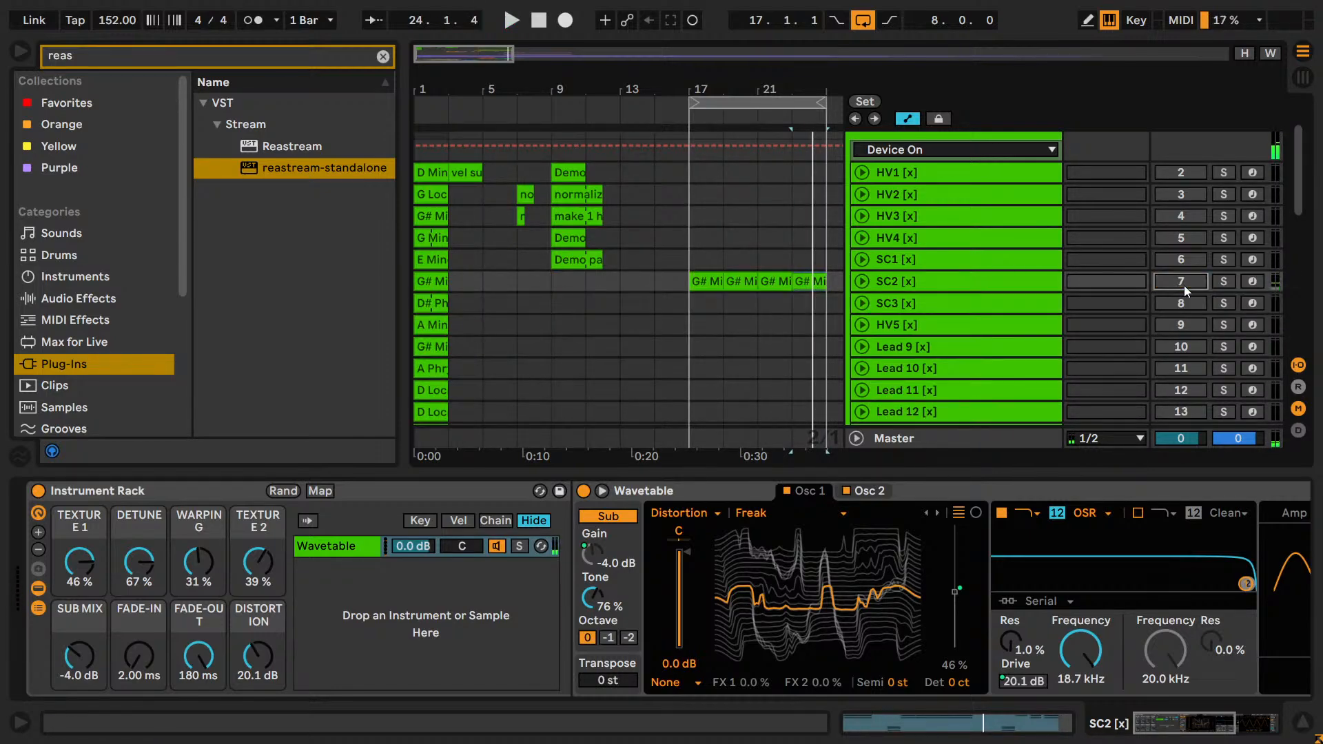
Solo SC1 and audition its E Minor clip from bar 1.
left_click(780, 285)
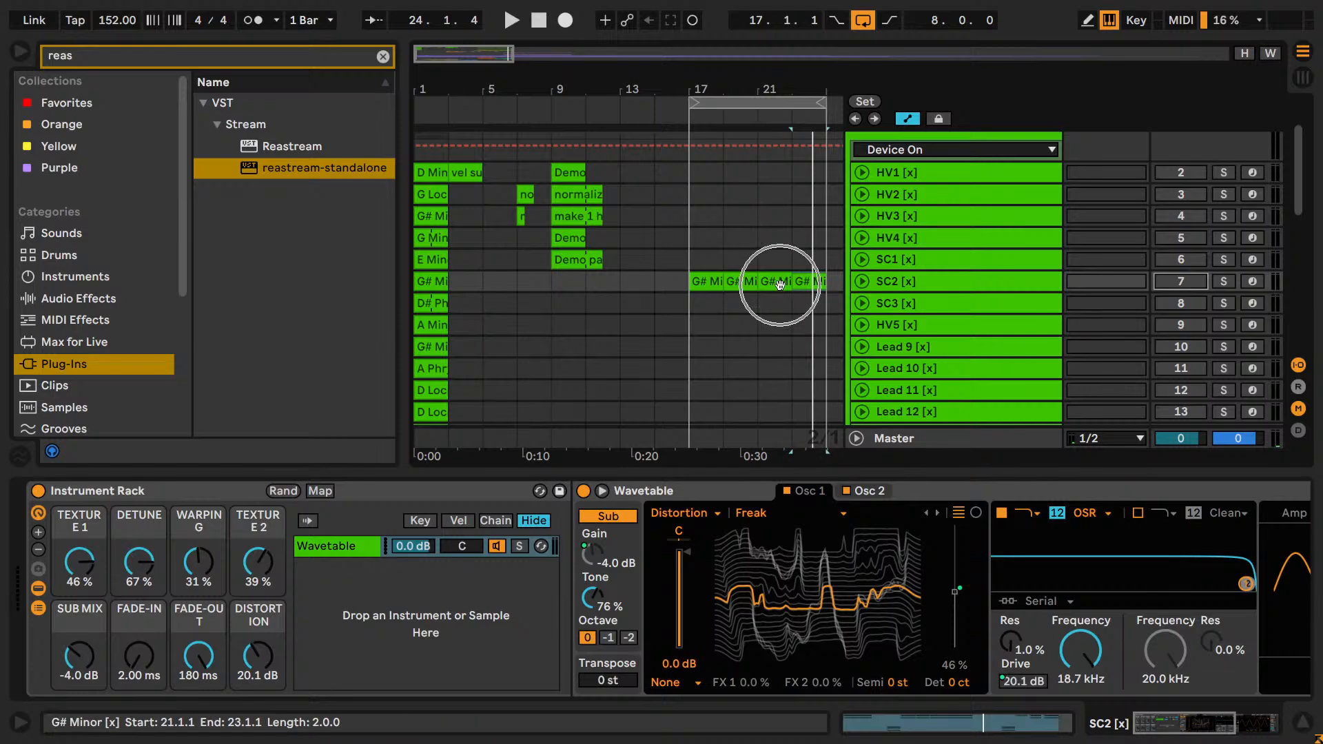
left_click(796, 285)
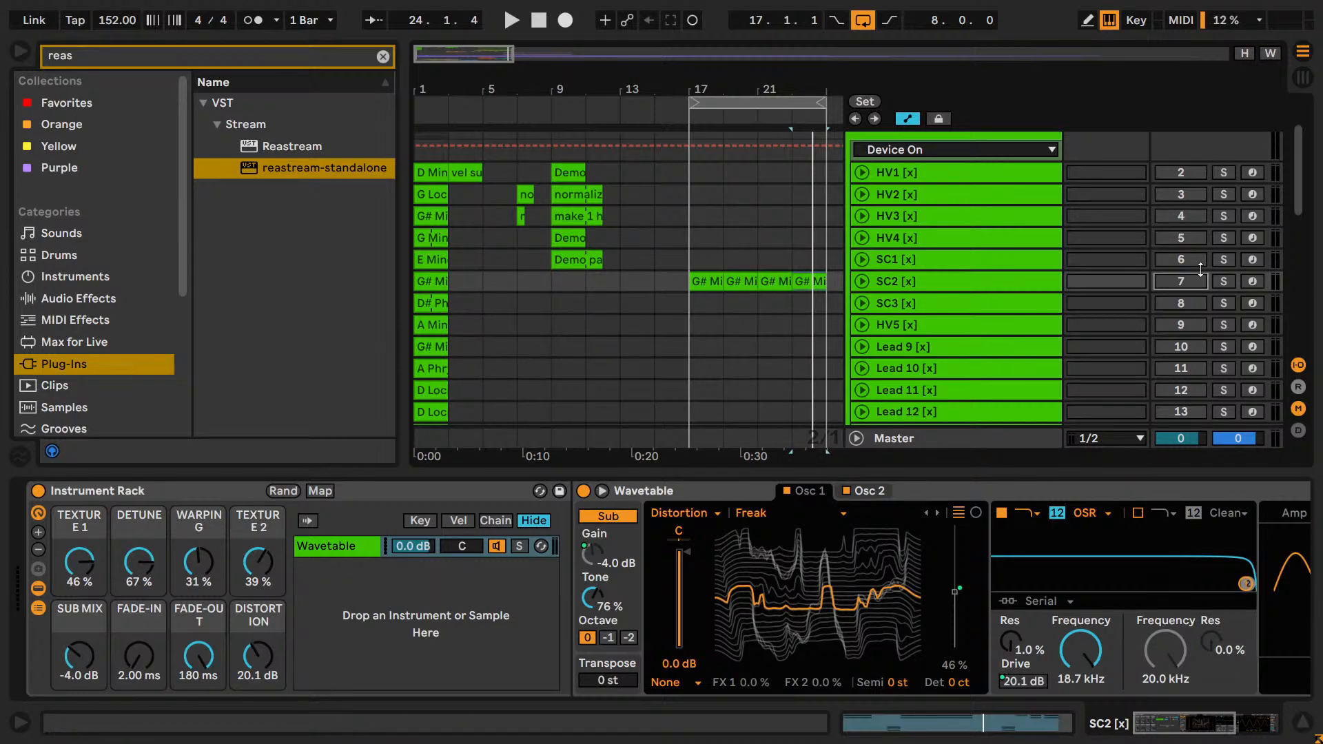
left_click(1224, 259)
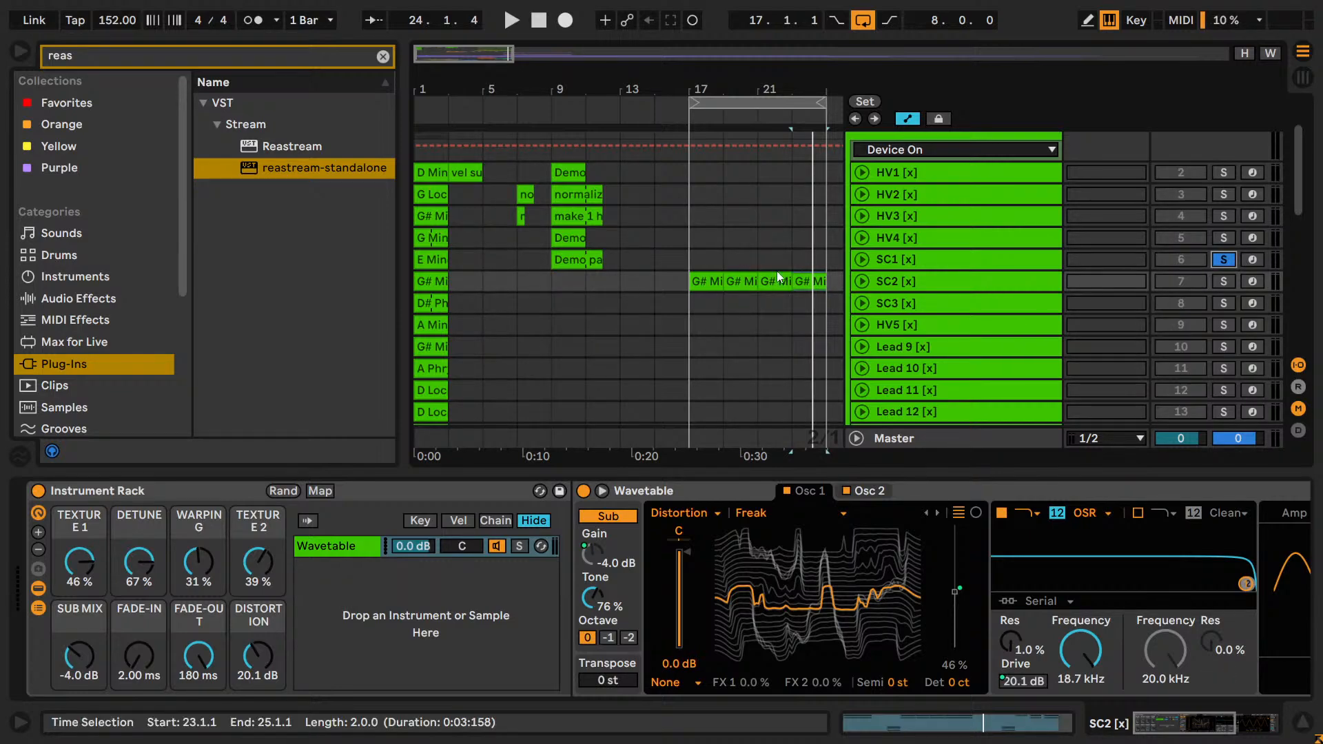
left_click(459, 263)
key("space")
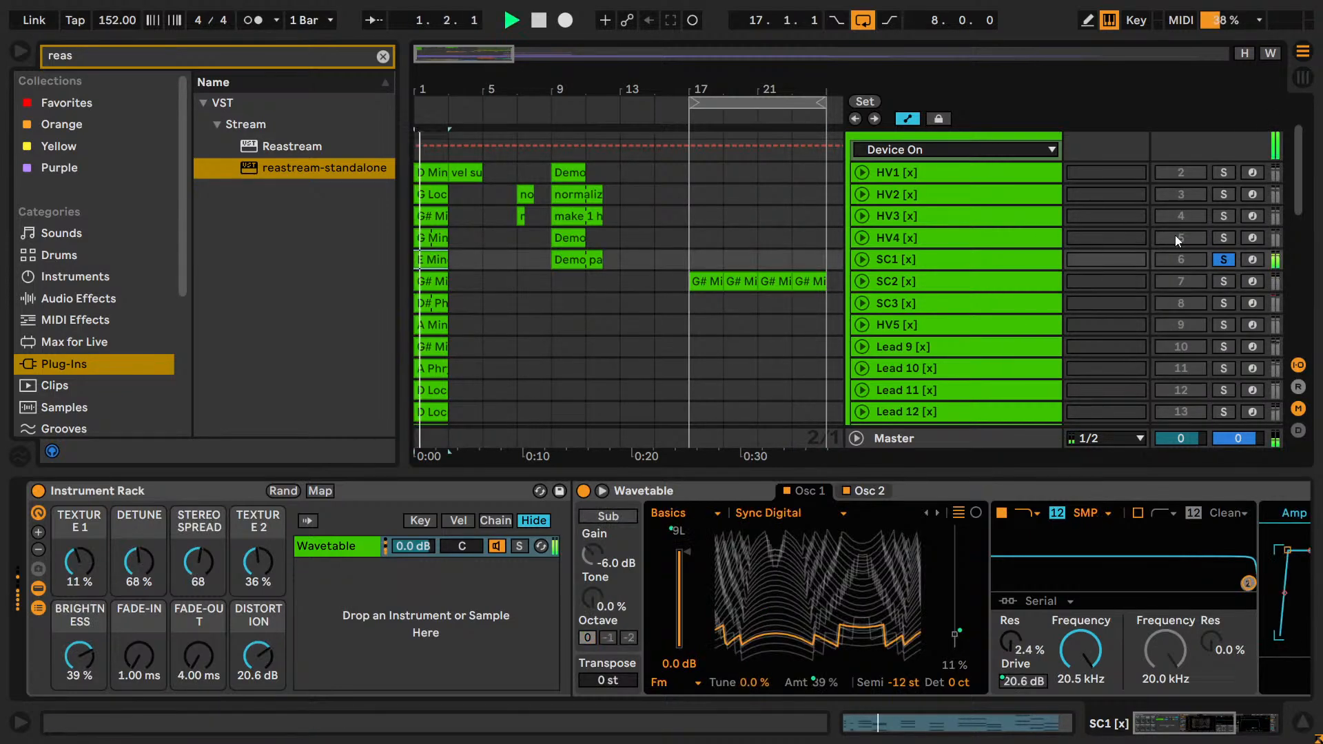
Audition the HV tracks in solo from HV4 up to HV1, playing their clips from bar 1.
left_click(1223, 238)
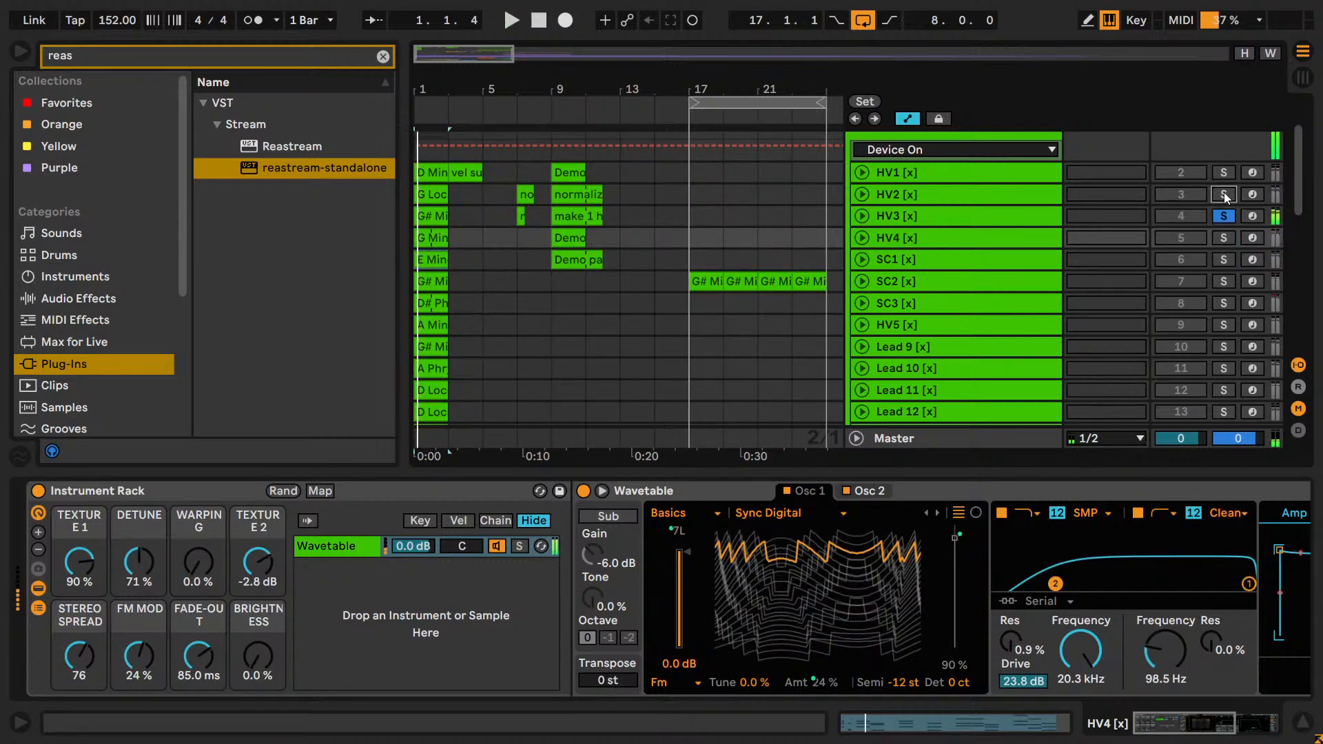
scroll(1220, 177, "up", 2)
scroll(1220, 178, "down", 8)
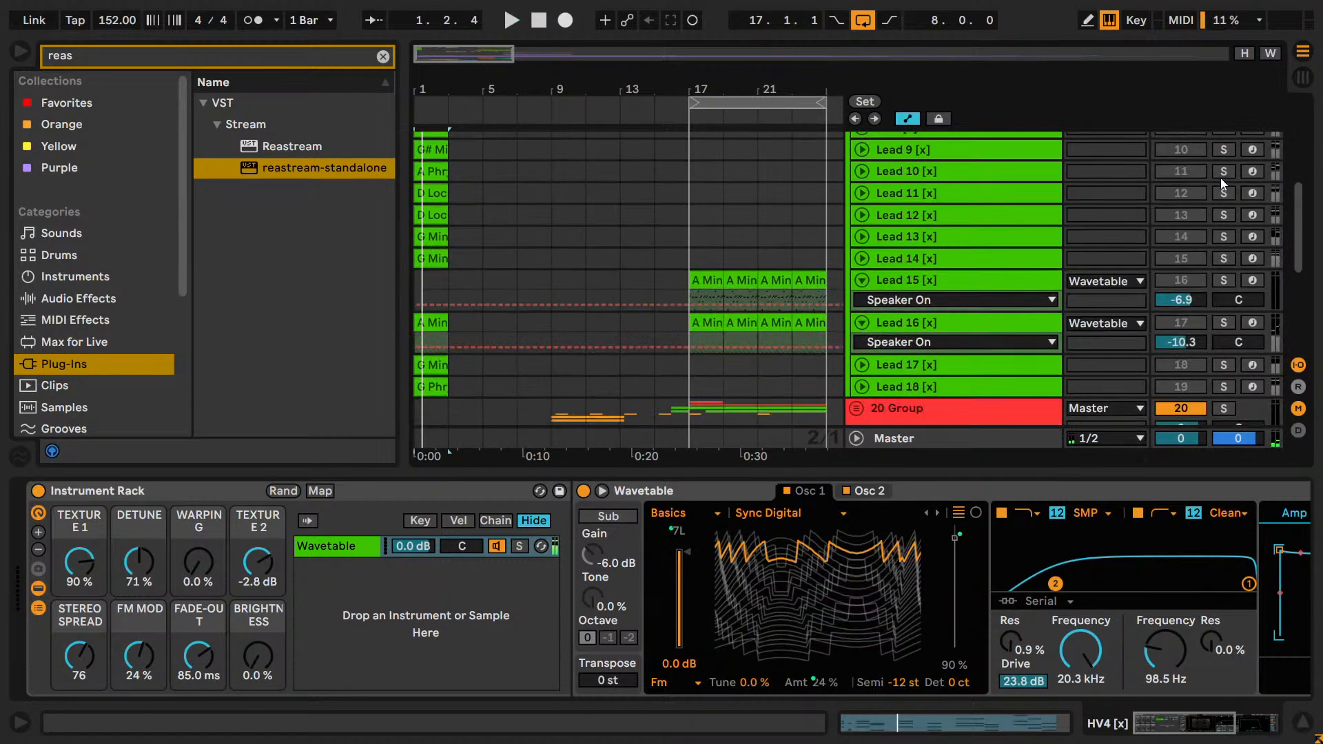
scroll(1220, 182, "up", 7)
left_click(667, 204)
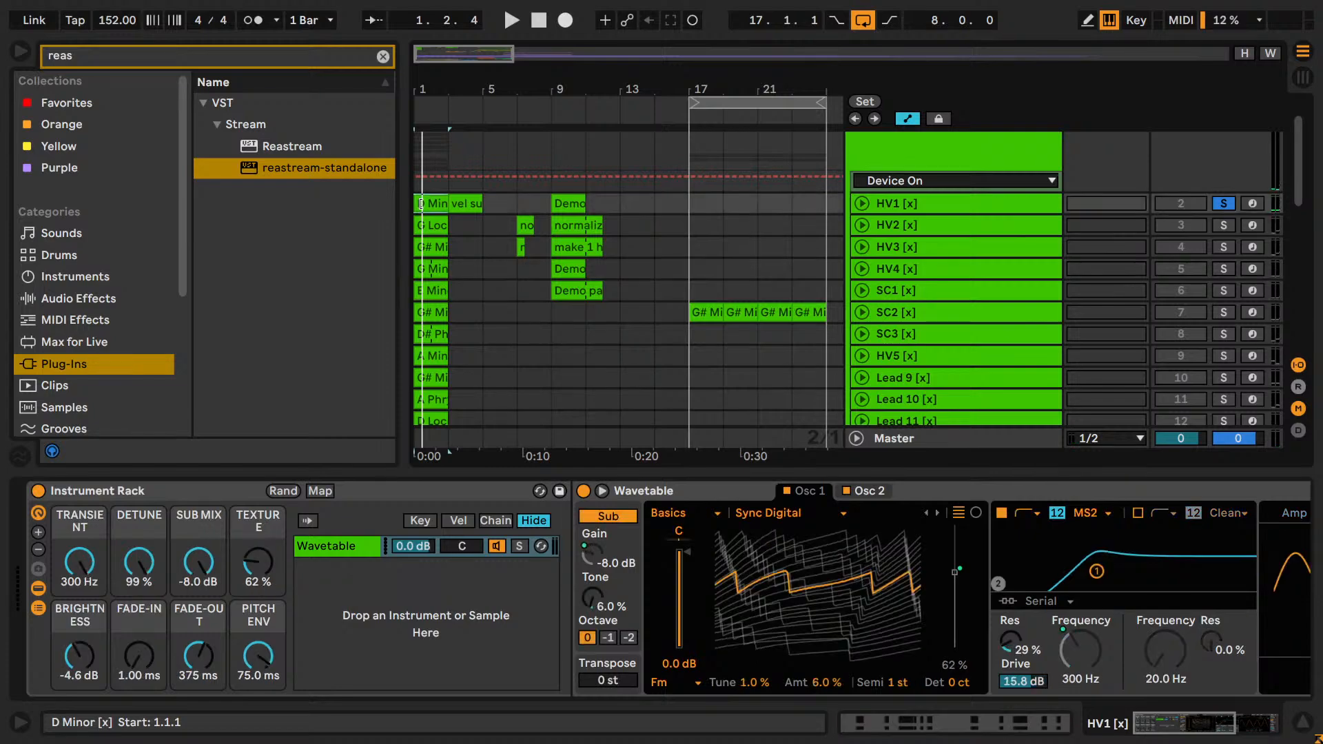
Fill bars 17 to 25 of HV1 with copies of its D Minor clip and consolidate them into one clip.
key("ctrl+v")
key("ctrl+v")
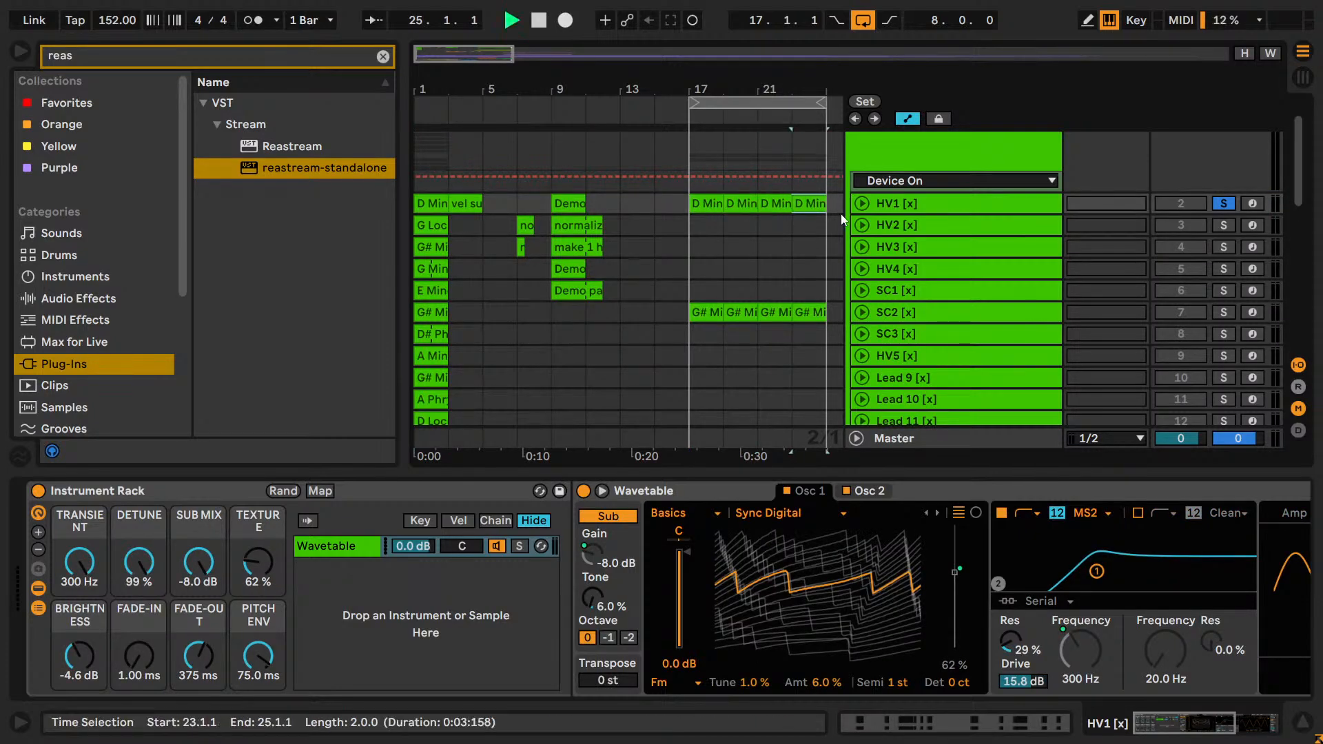
key("space")
left_click(1224, 206)
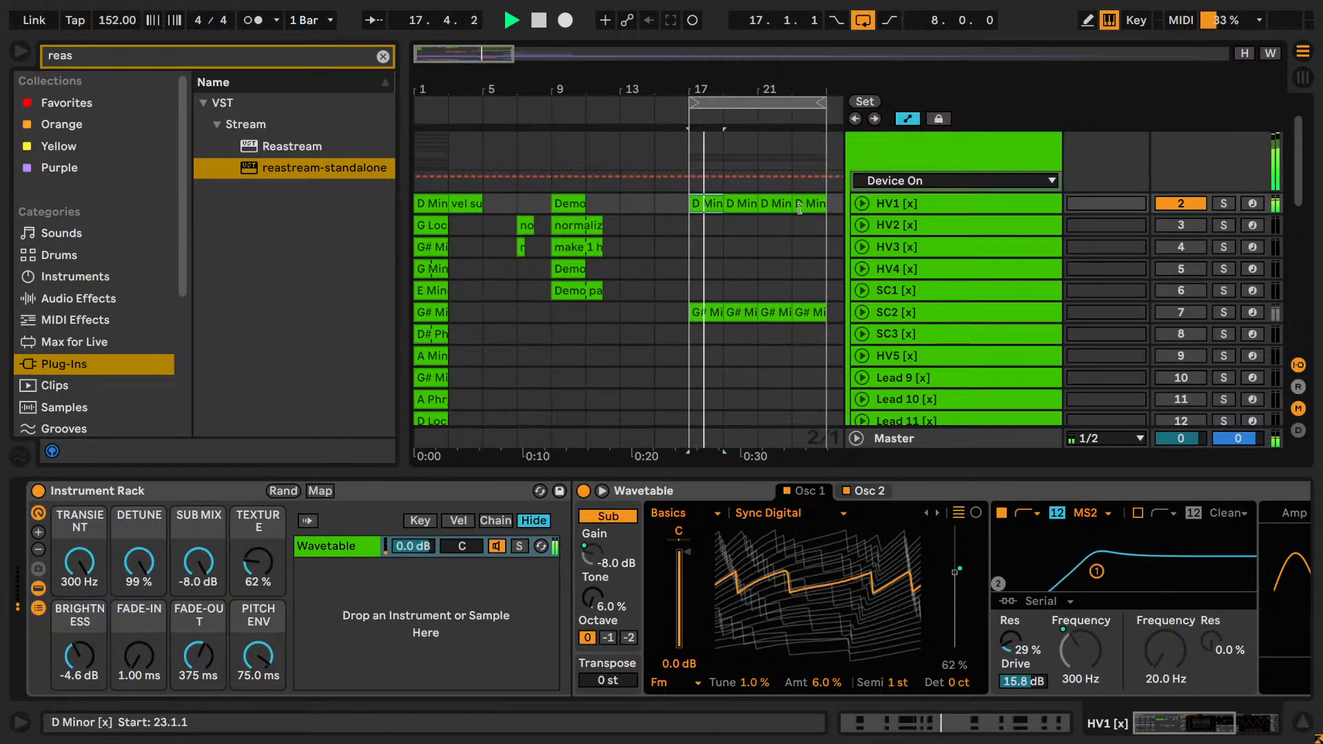
key("ctrl+j")
key("space")
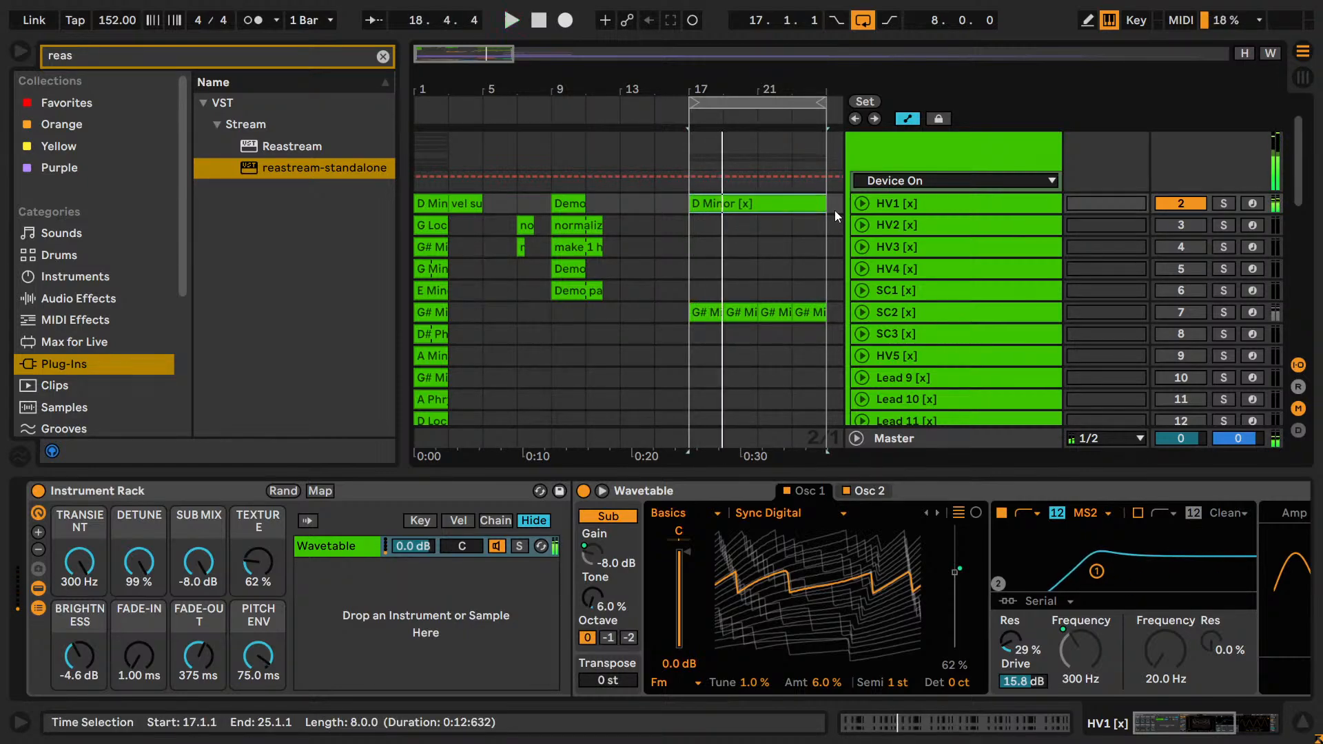
Transpose all notes of HV1's consolidated D Minor clip down two semitones, with the track soloed for checking.
key("shift+Tab")
left_click(1222, 204)
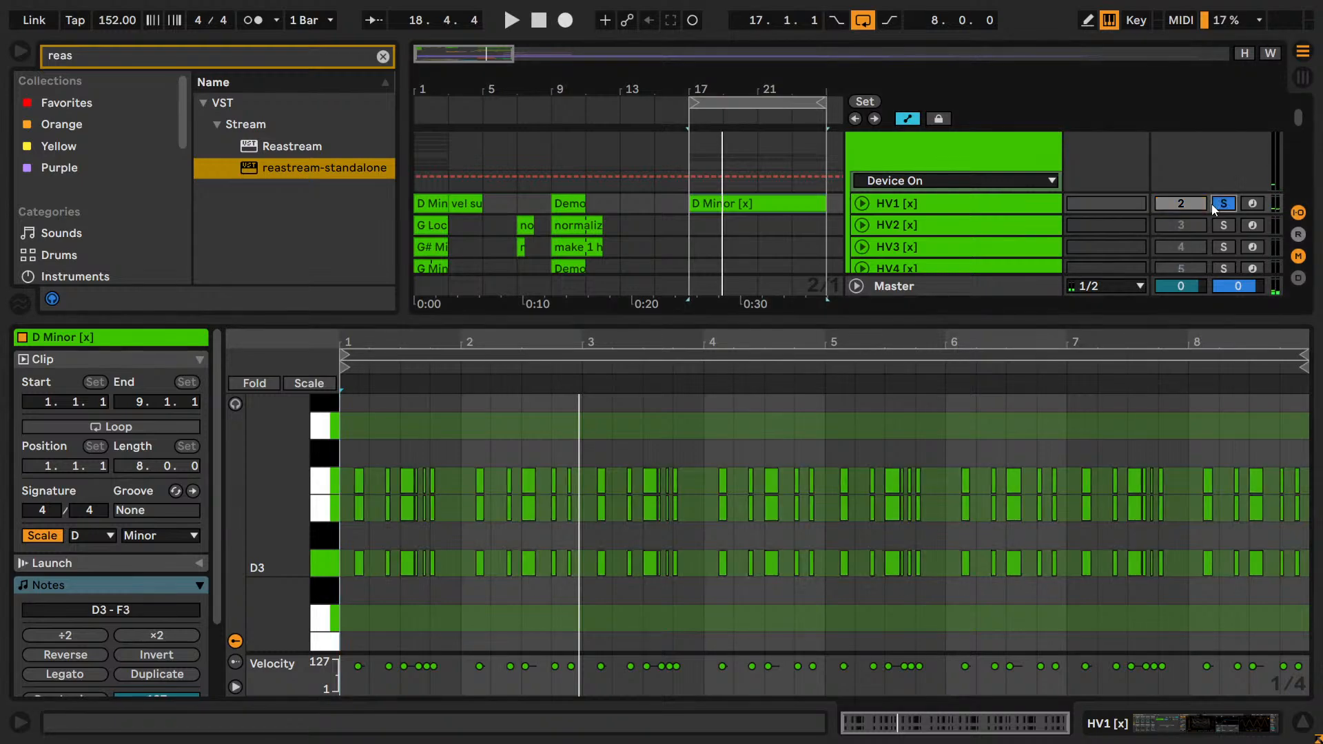
scroll(455, 461, "down", 3)
key("space")
scroll(441, 510, "up", 2)
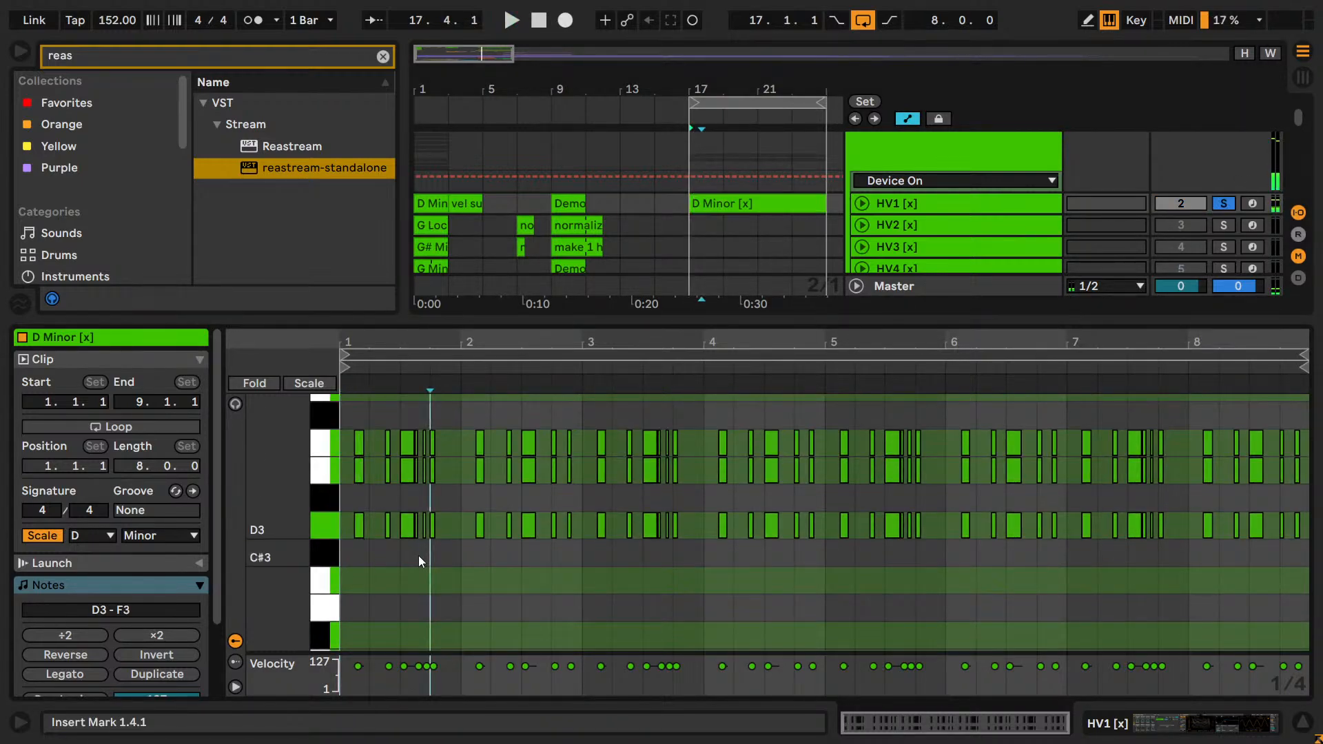
key("ctrl+a")
key("Down")
key("Down")
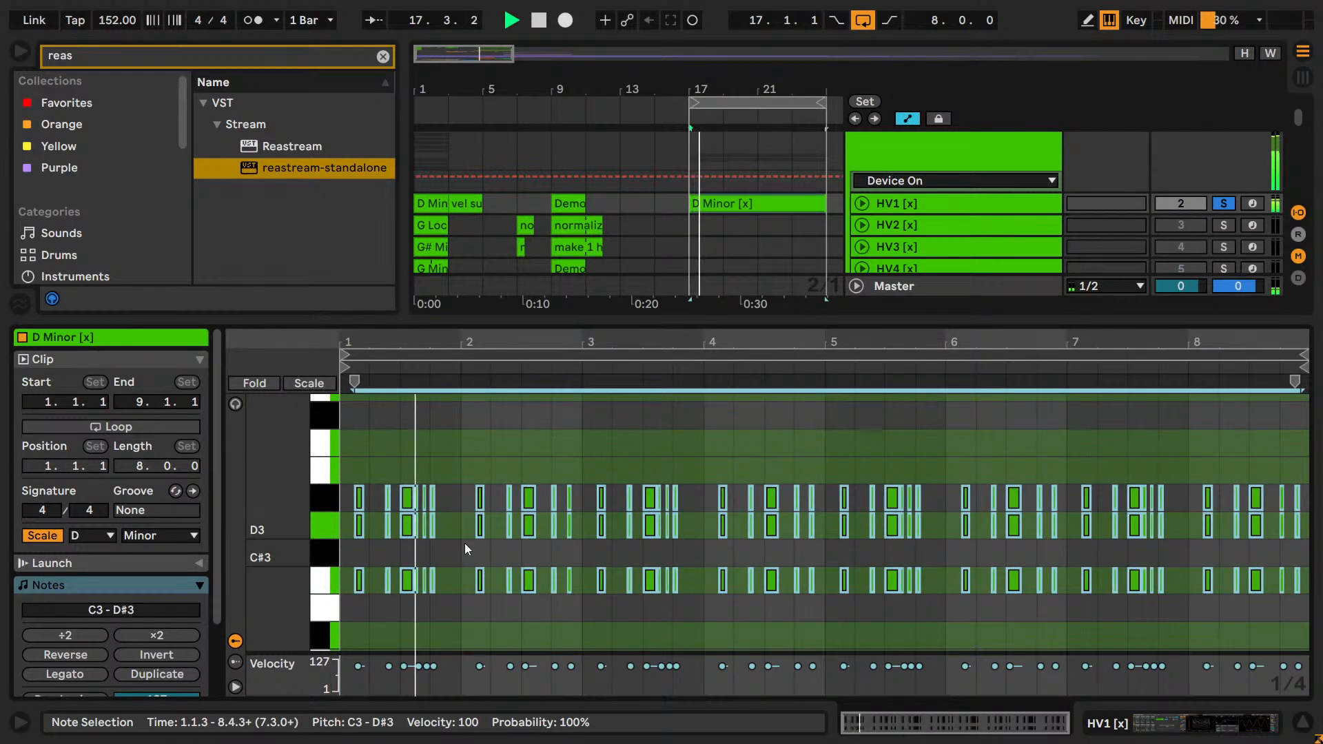
Play HV1 unsoloed over the bar 17 drop and briefly activate Lead 16 there for comparison.
left_click(1229, 201)
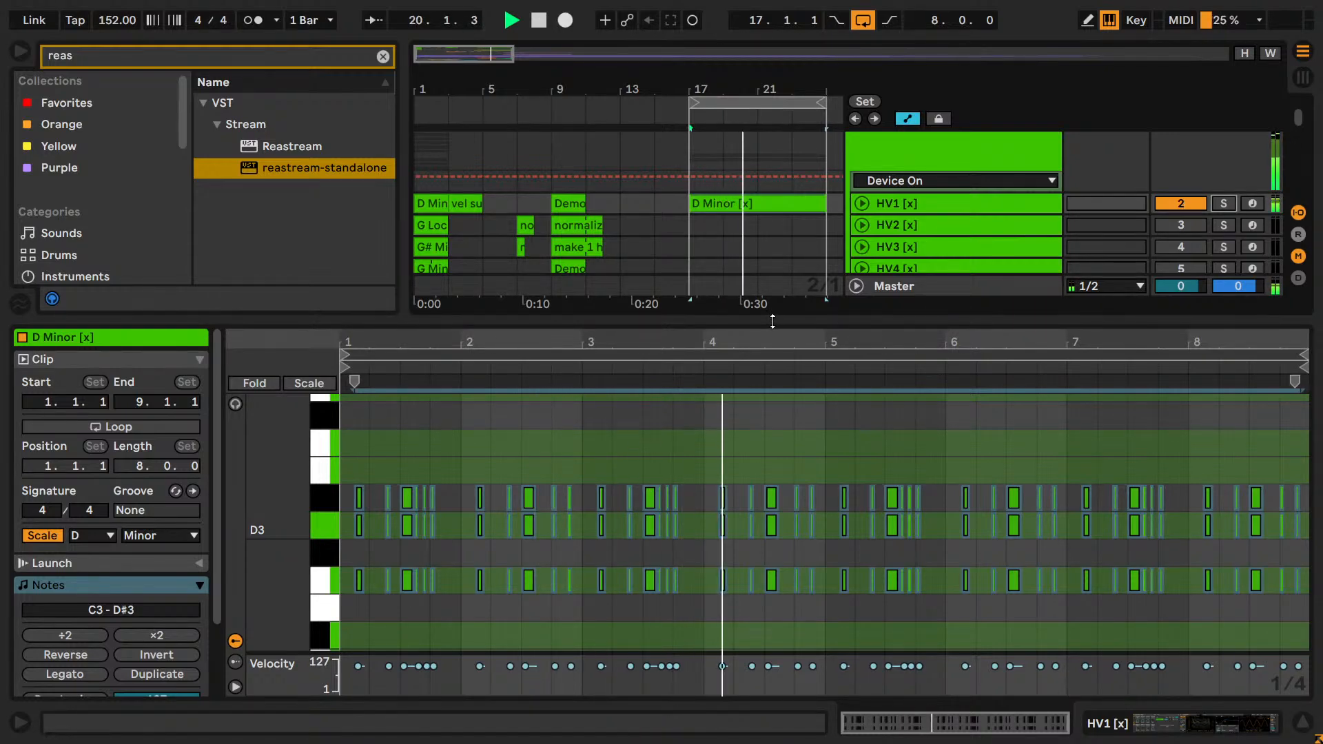
left_click_drag(774, 321, 775, 507)
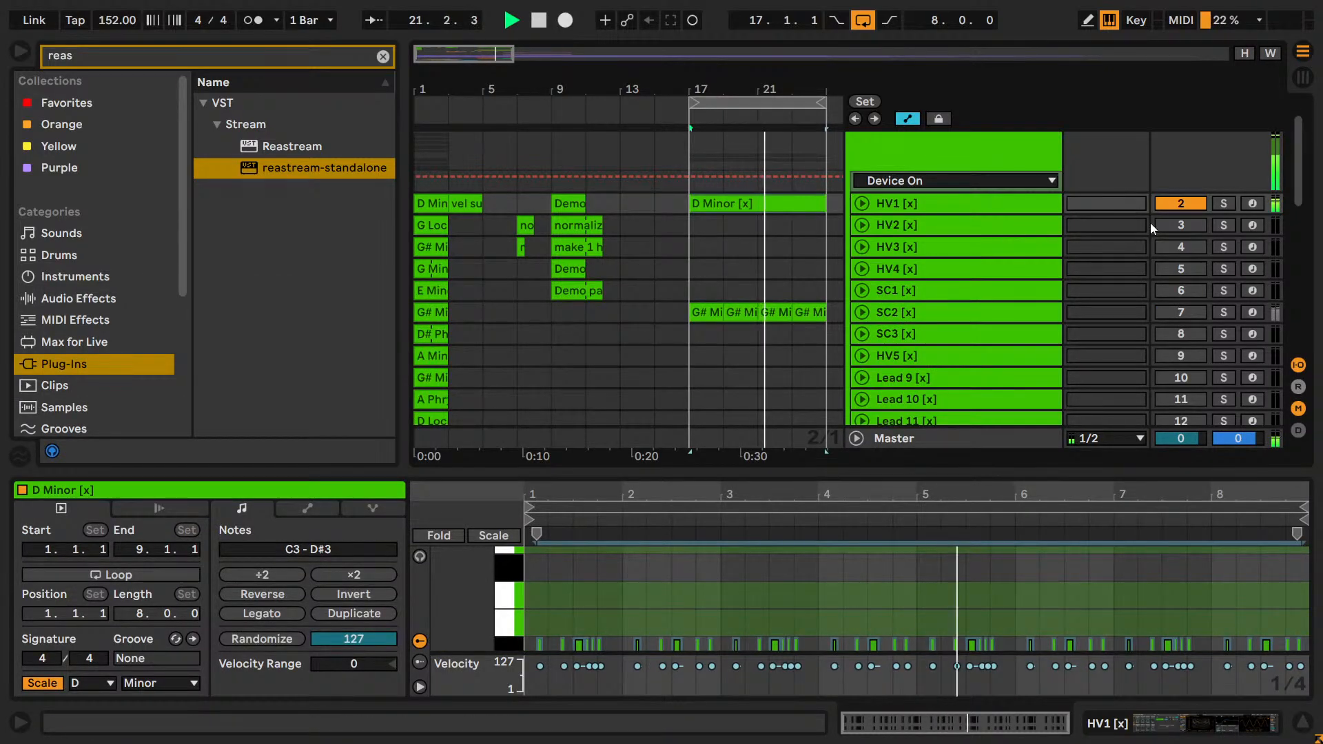
scroll(1158, 231, "down", 5)
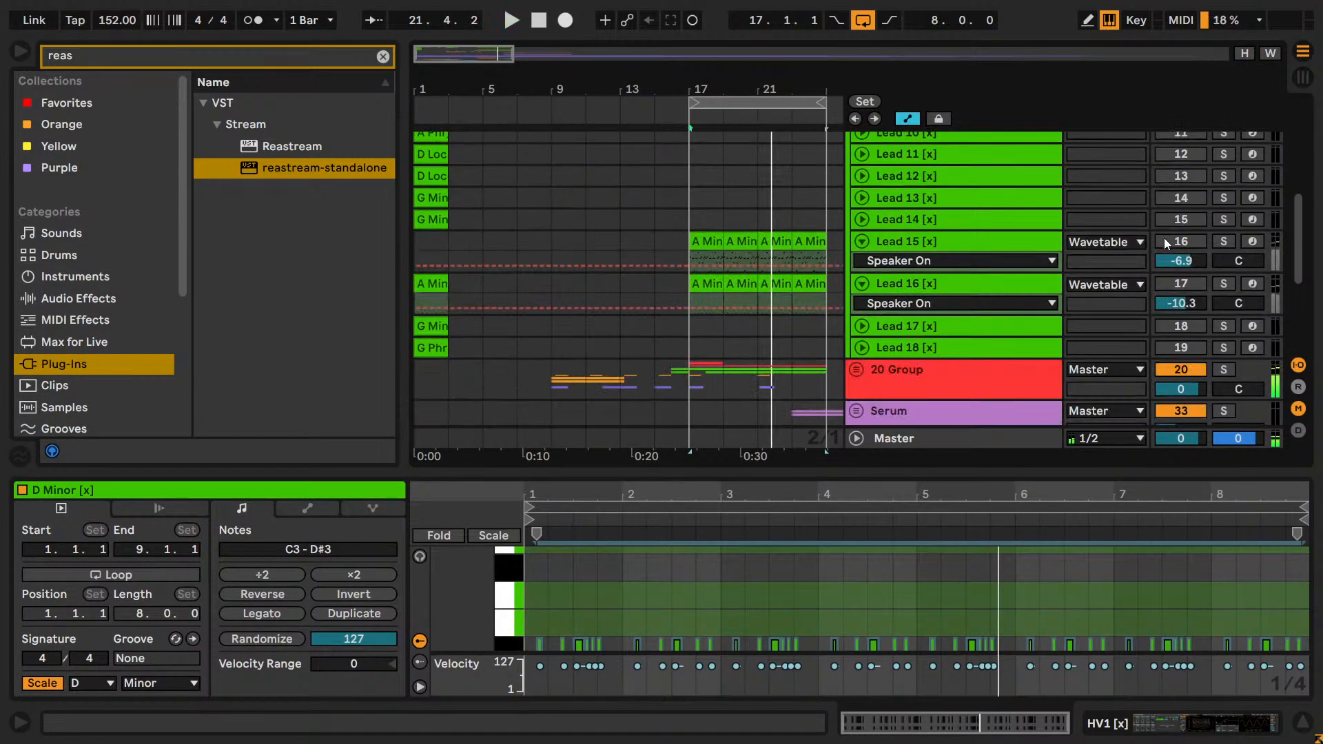
left_click(1182, 283)
key("space")
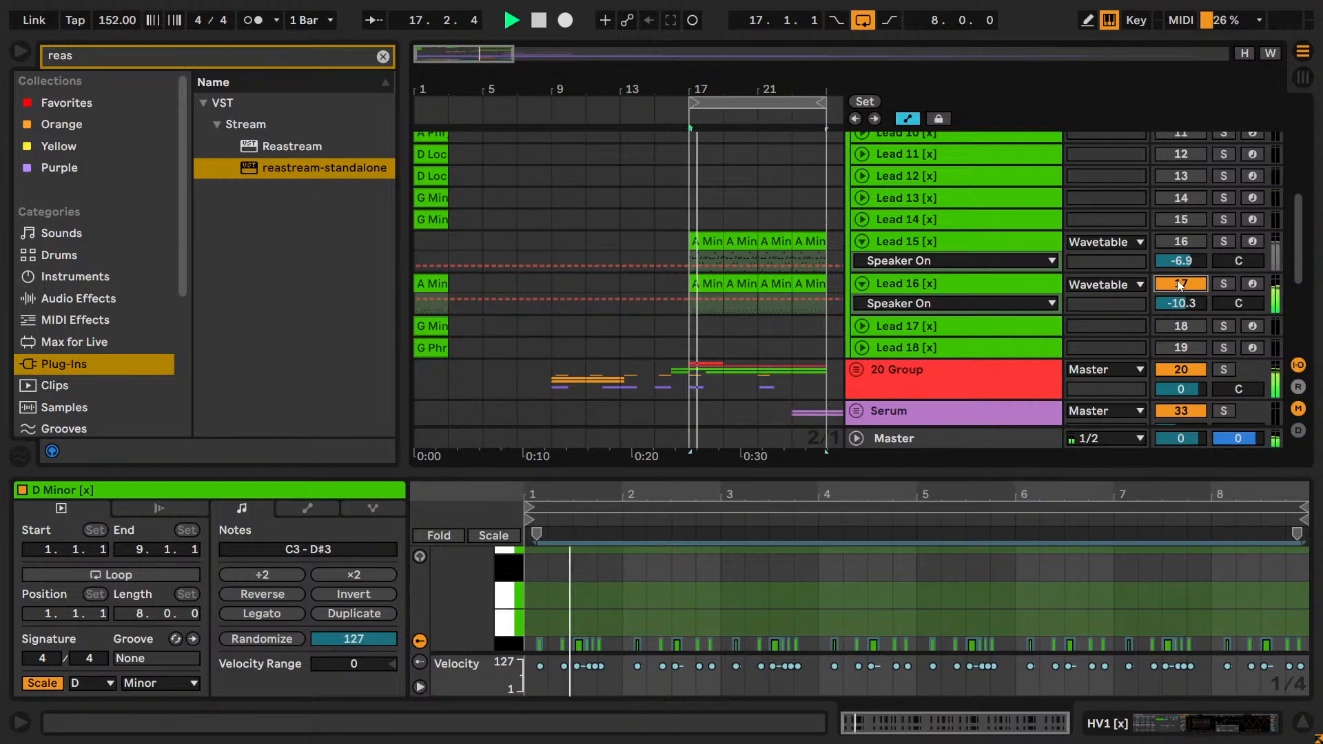
left_click(1178, 283)
key("space")
Unfold the Serum group and activate the disabled bar 1 clips on all its tracks from Lead 17 up to HV1.
scroll(1178, 283, "down", 2)
scroll(1177, 279, "down", 2)
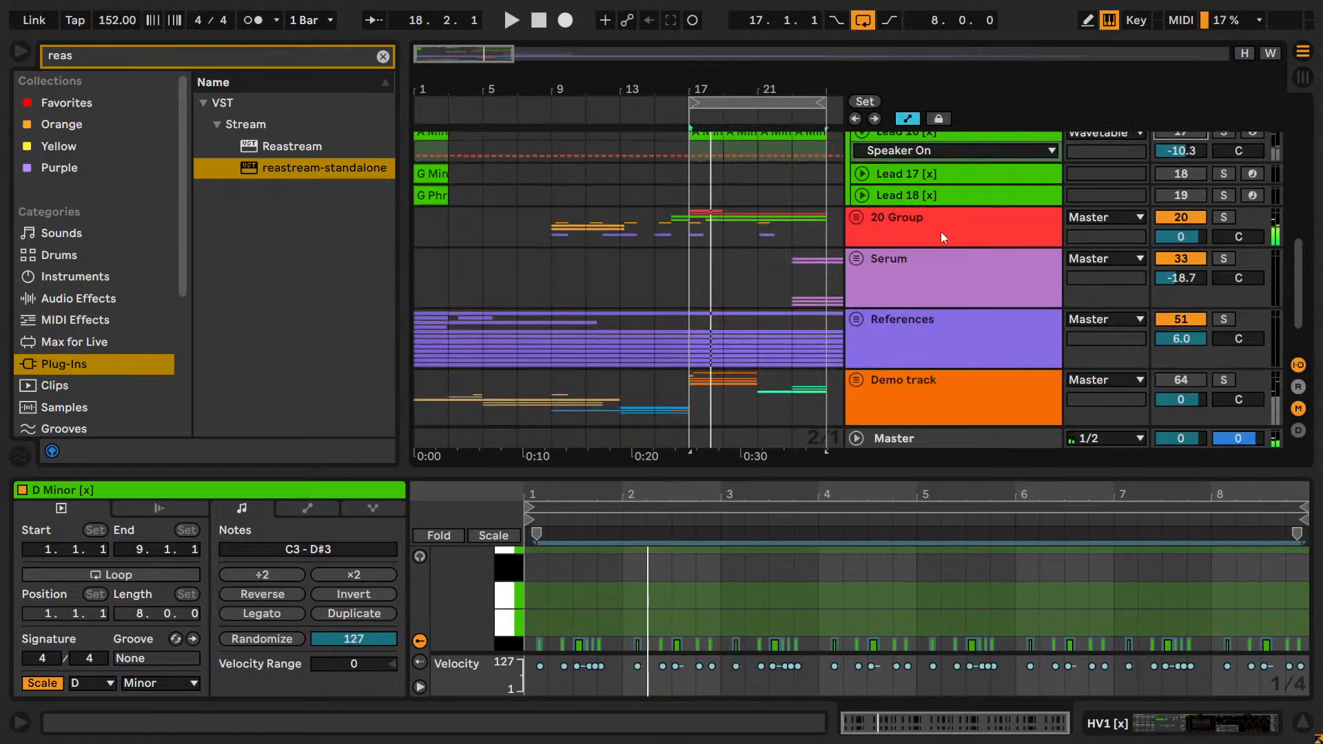
left_click(859, 257)
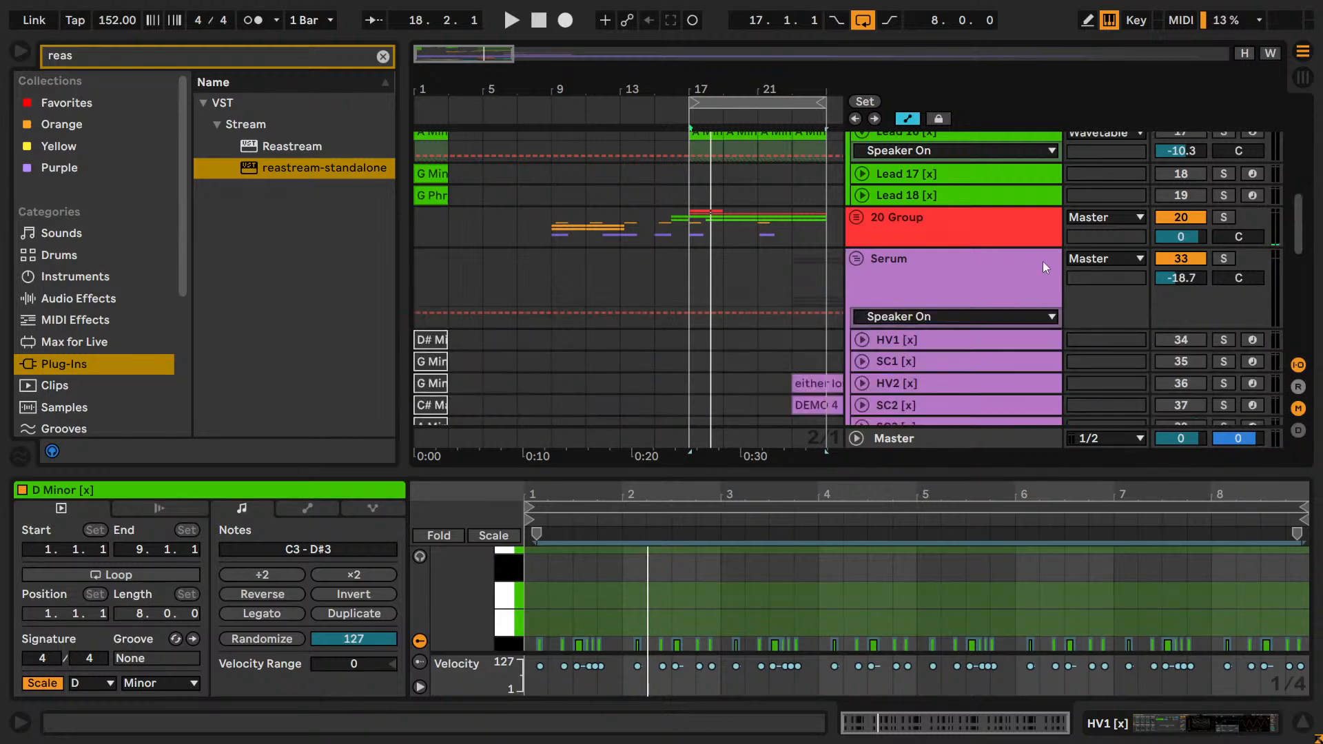
scroll(1037, 269, "down", 6)
scroll(1032, 271, "down", 1)
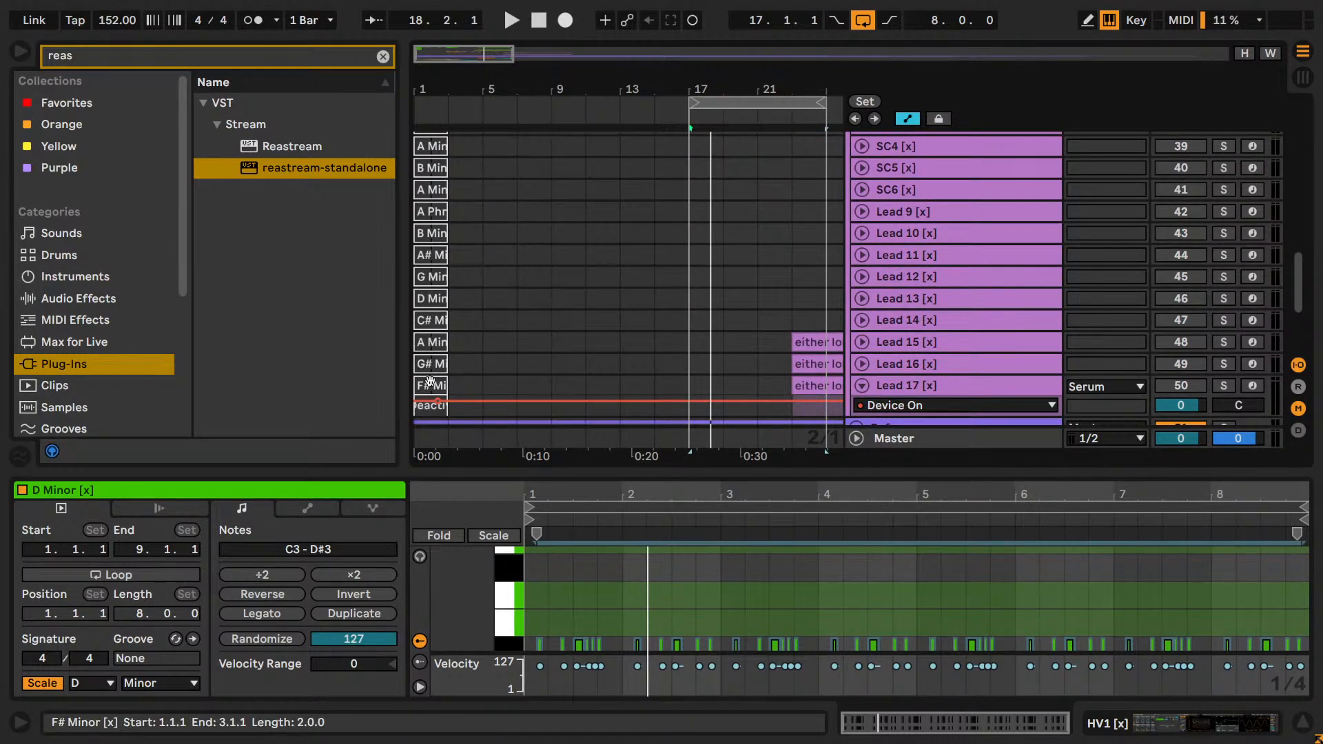
left_click(430, 385)
scroll(430, 366, "up", 4)
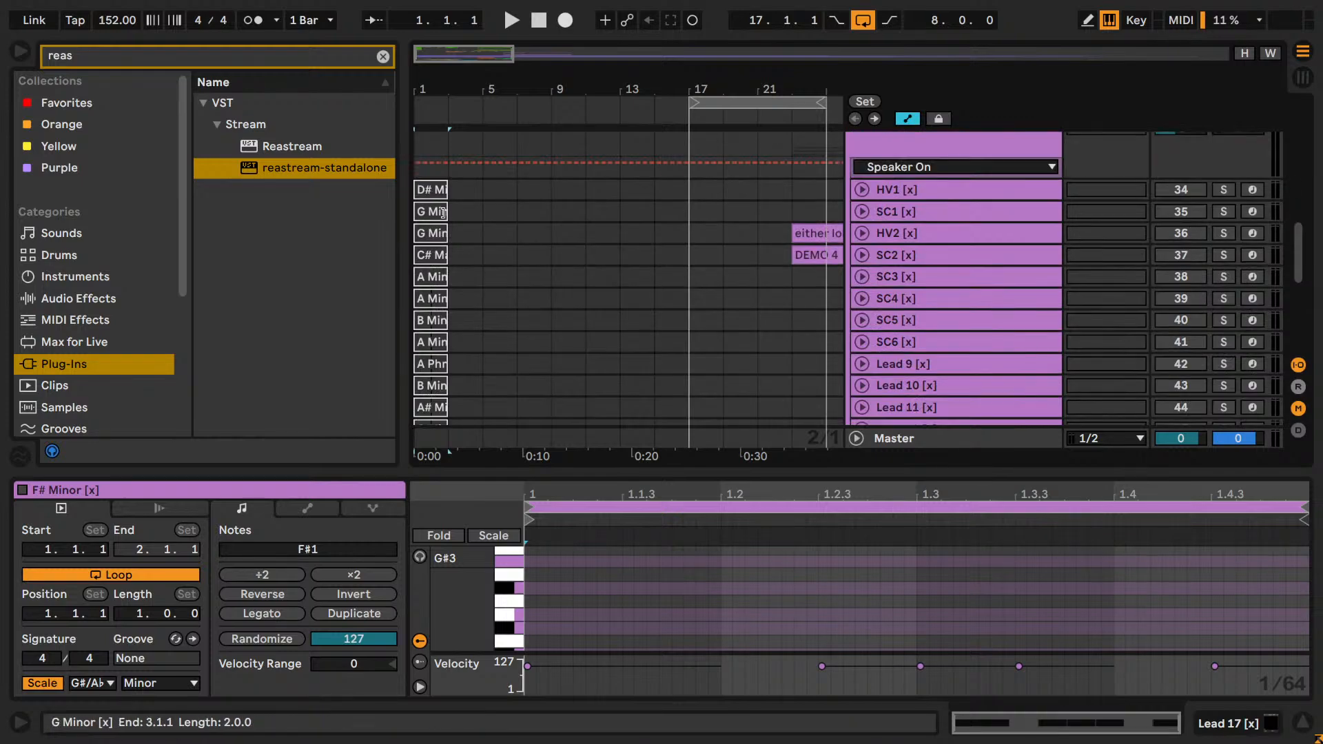
left_click(430, 192, "shift")
scroll(516, 227, "down", 5)
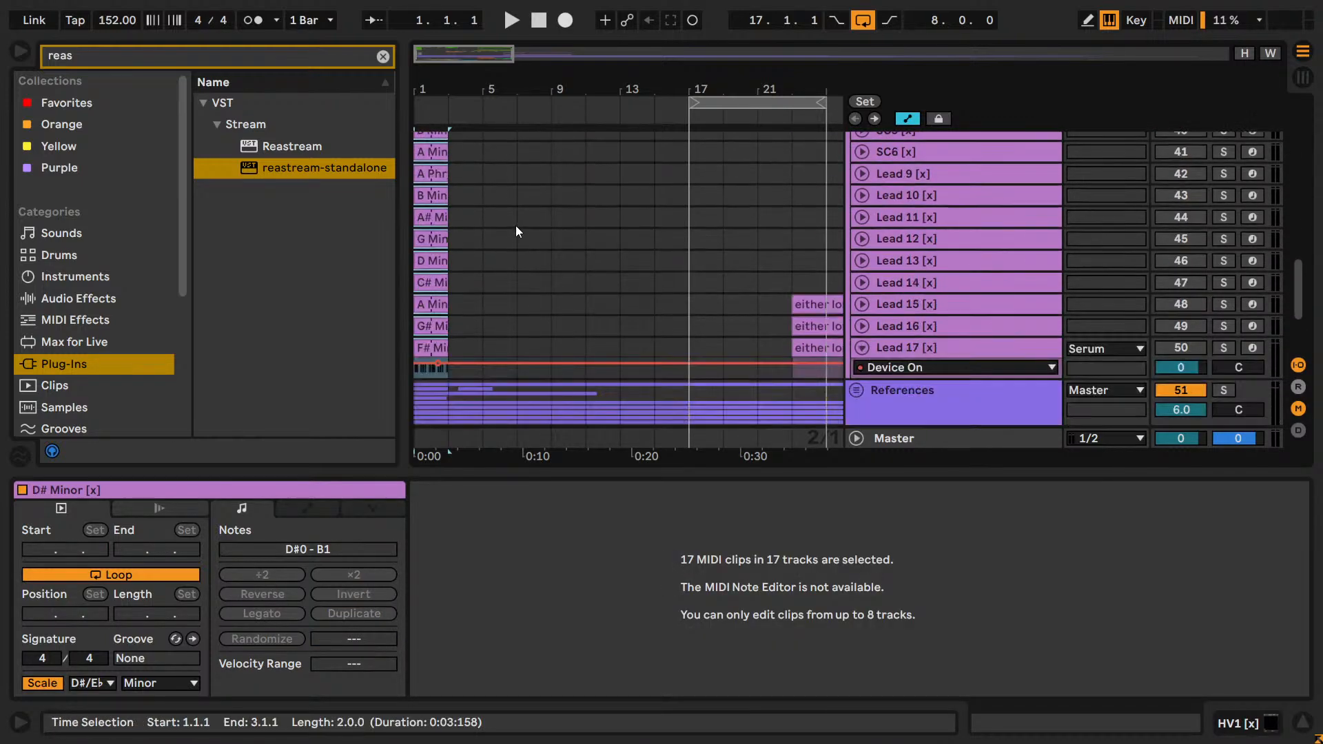
Audition the Serum group's tracks in solo from Lead 17 up to SC6, playing their clips from bar 1.
left_click(1221, 348)
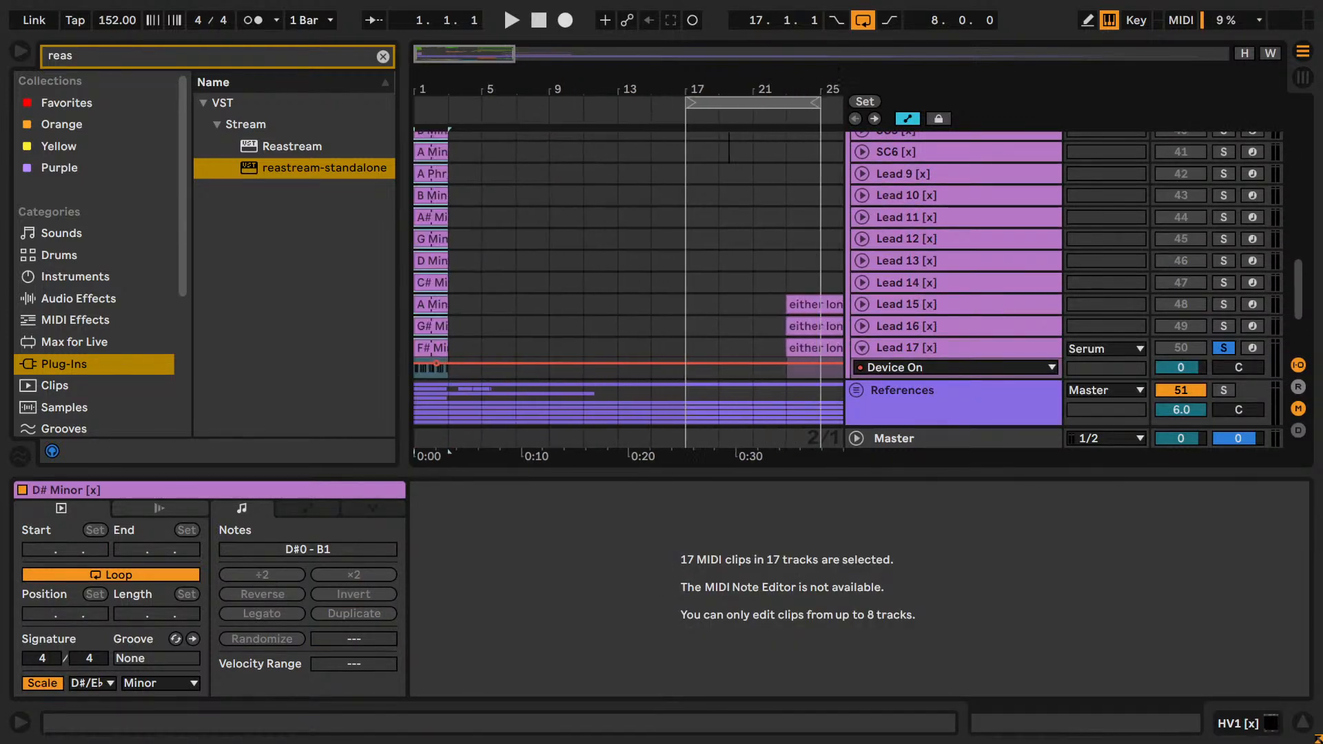
left_click(432, 348)
key("space")
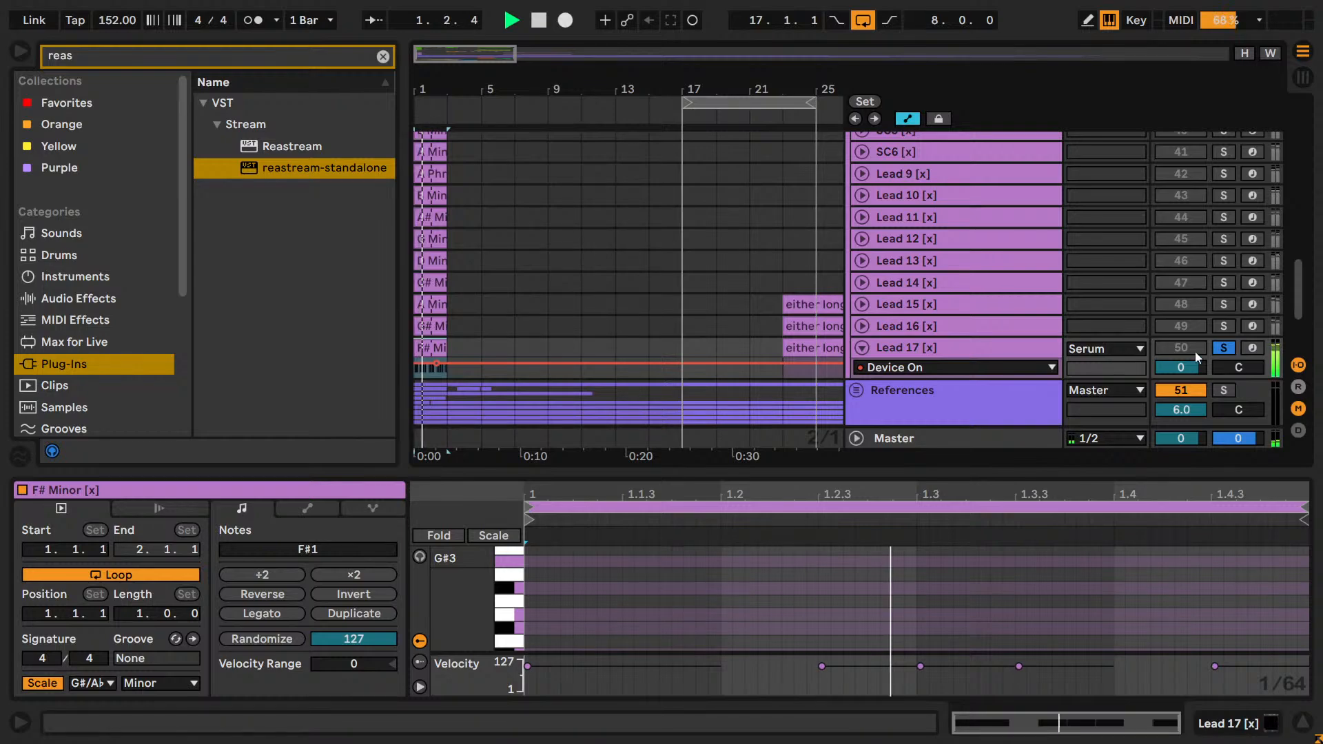
left_click(1231, 326)
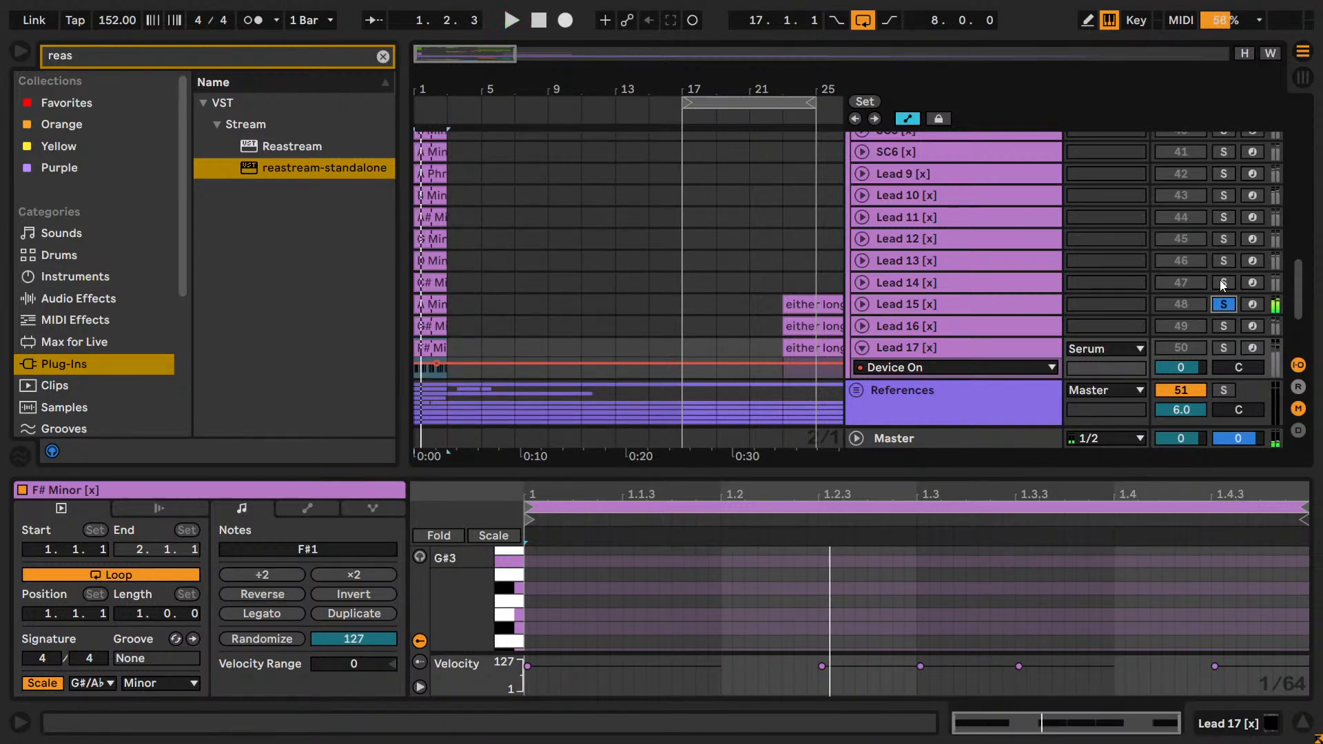
left_click(1219, 279)
scroll(1219, 275, "up", 1)
left_click(1217, 299)
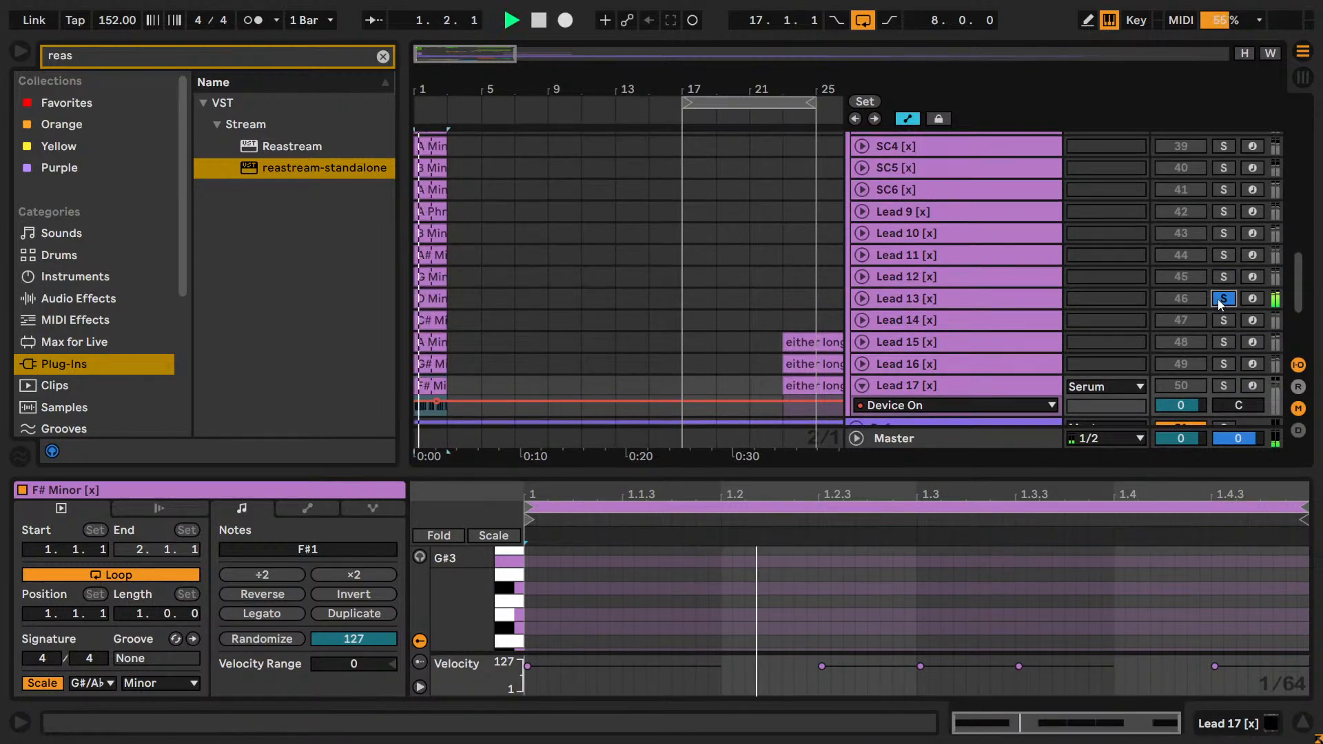
left_click(1220, 258)
scroll(1219, 265, "up", 3)
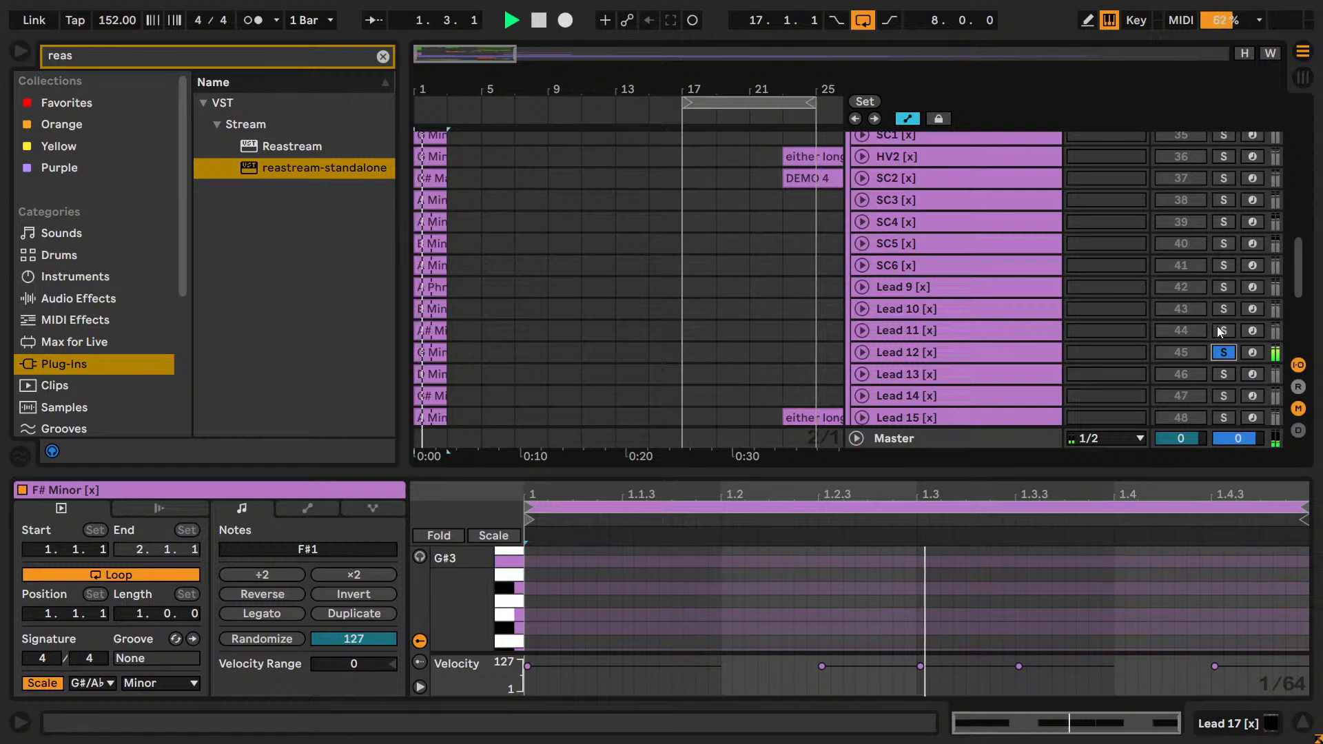
left_click(1225, 308)
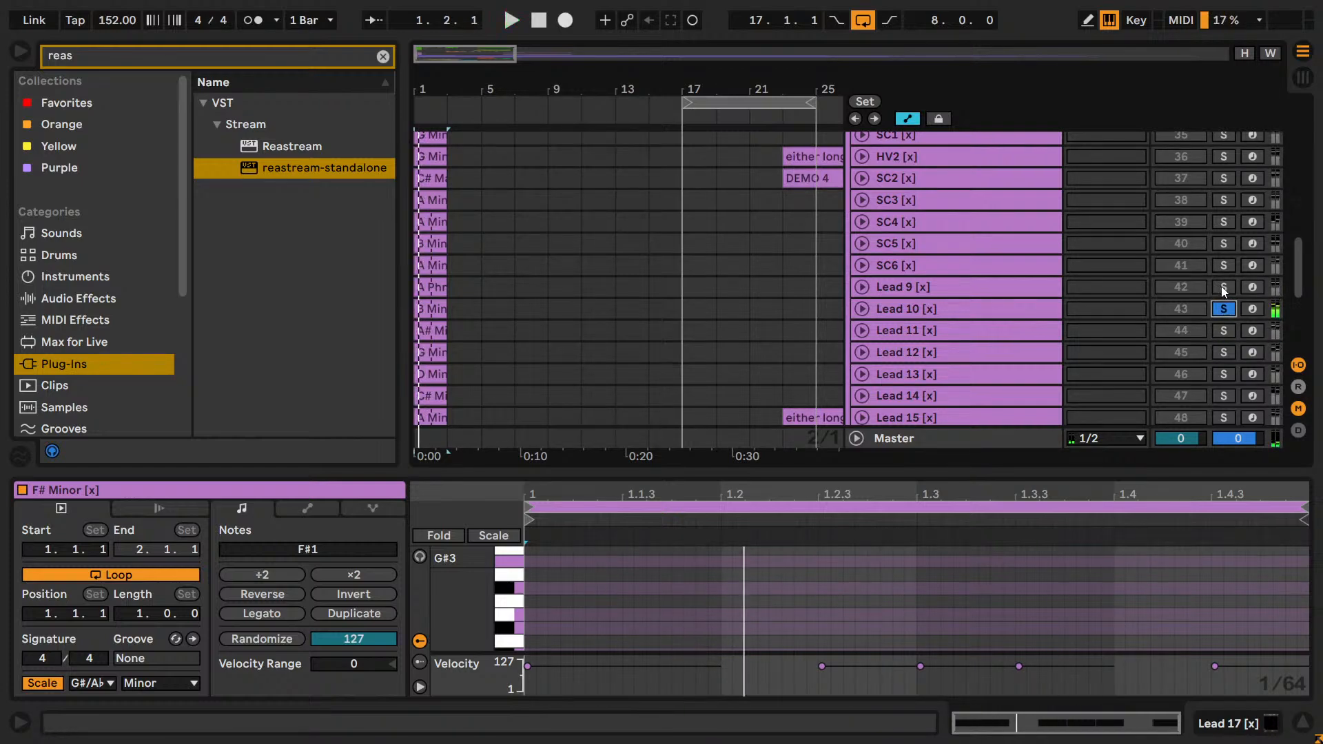
scroll(1221, 286, "up", 2)
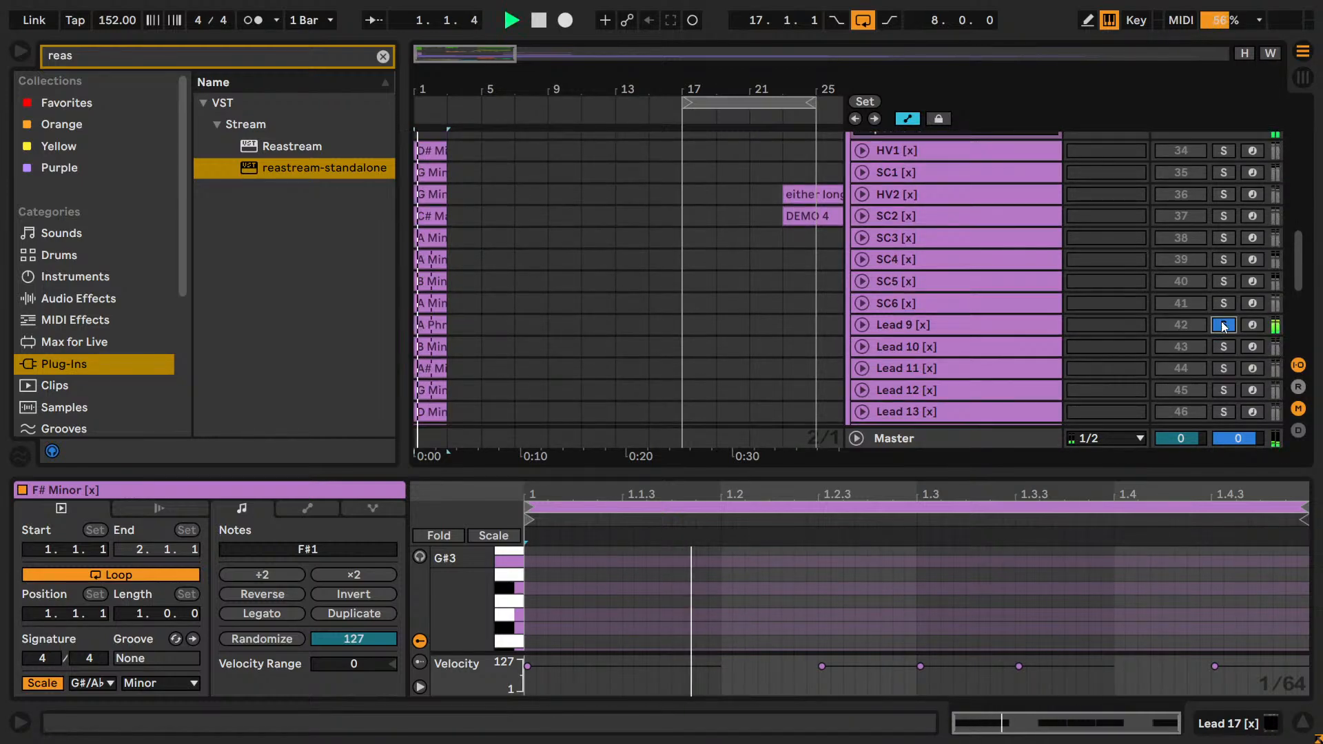
left_click(1224, 303)
Solo Serum's Lead 9, copy its A Phrygian clip to bar 17 and duplicate it to fill bars 17 to 25.
left_click(1224, 324)
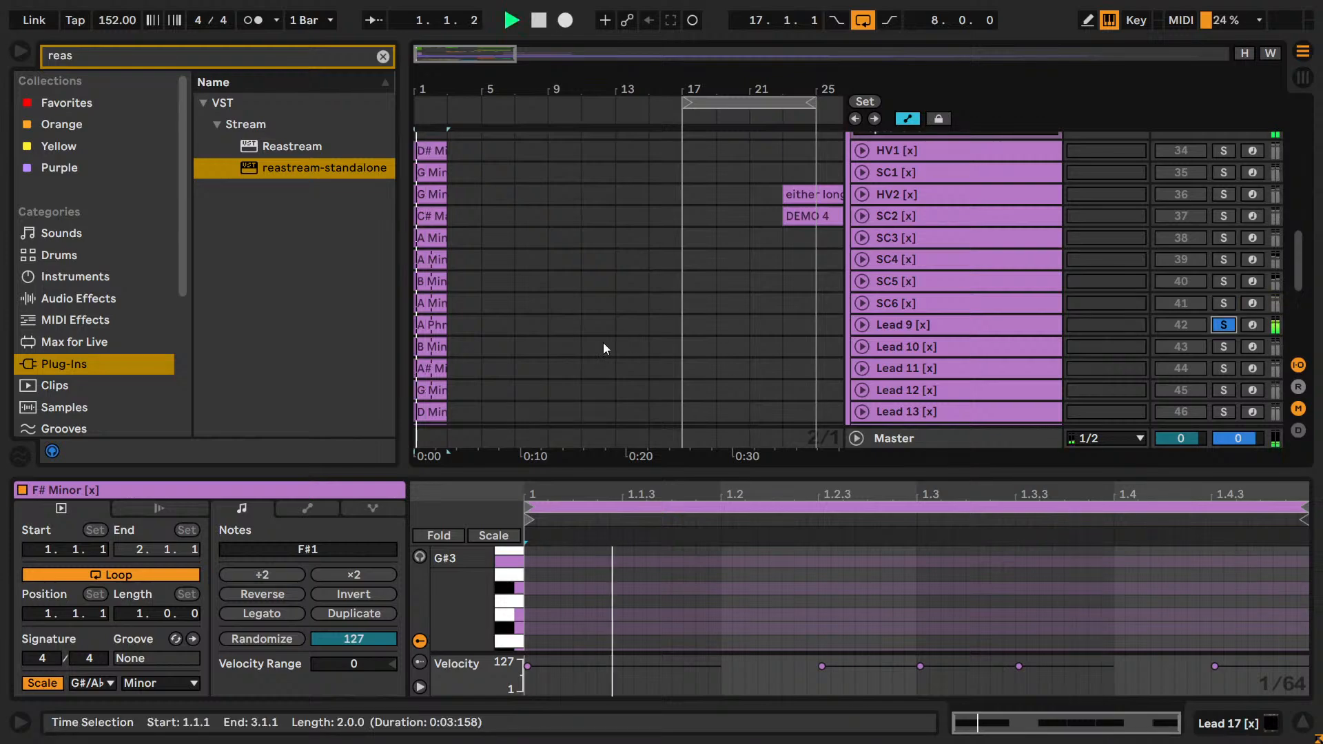
left_click(422, 327)
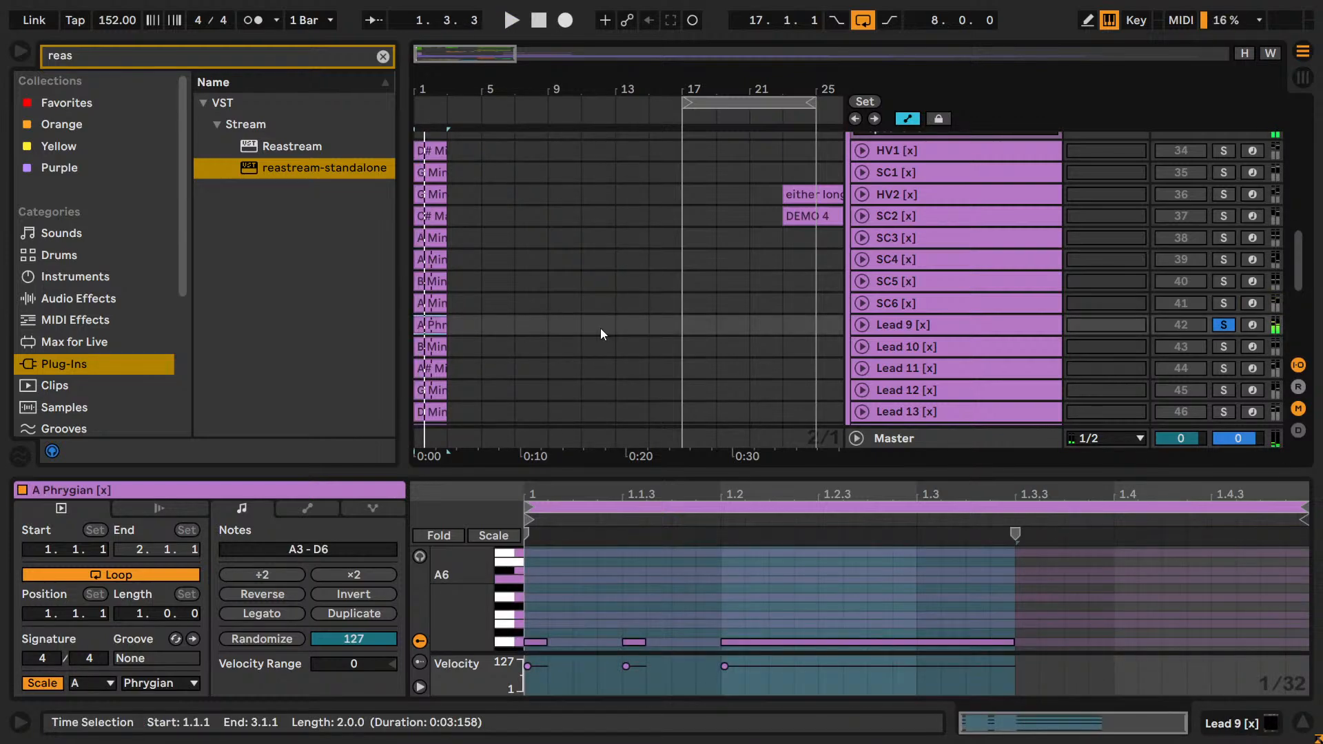
left_click(704, 328)
left_click(430, 326)
key("ctrl+c")
left_click(687, 331)
key("ctrl+v")
key("ctrl+v")
key("ctrl+v")
key("ctrl+v")
Play Lead 9 unsoloed over the drop with its track volume raised to 4.8 dB, and deactivate the track.
key("space")
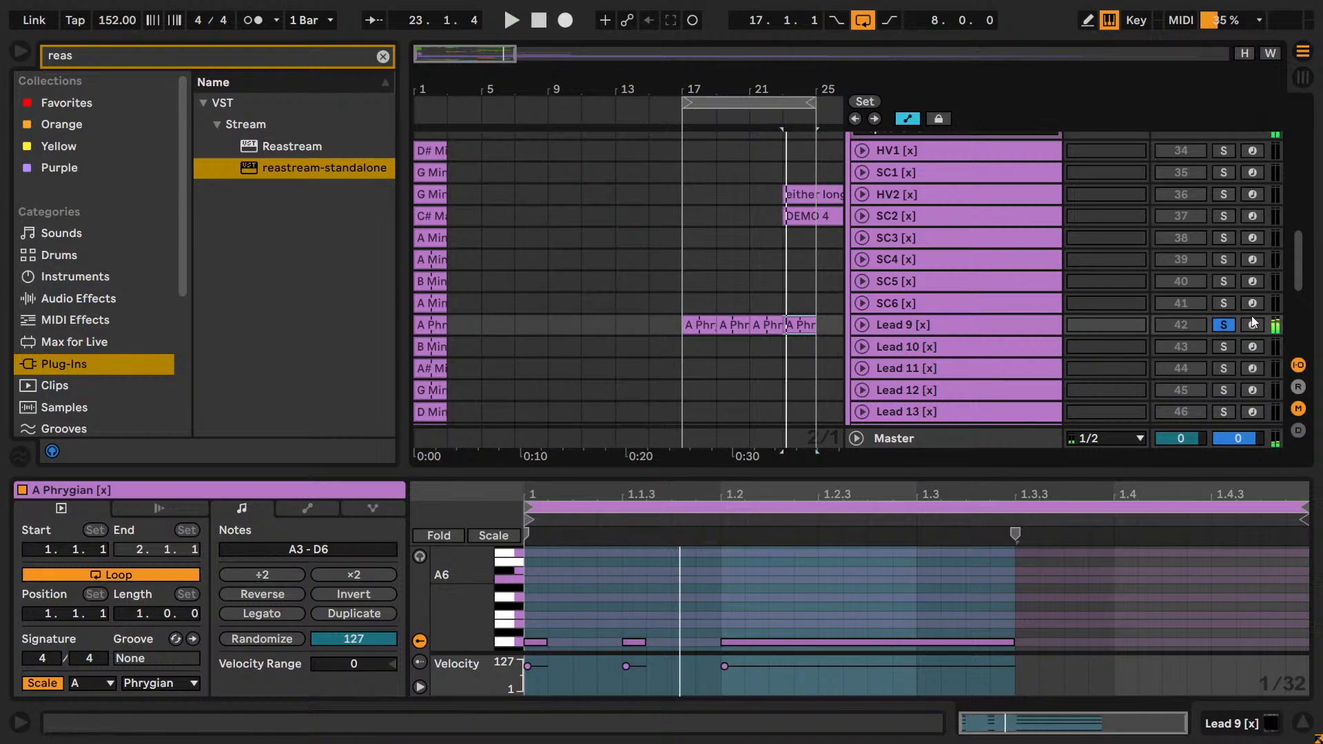
left_click(1168, 328)
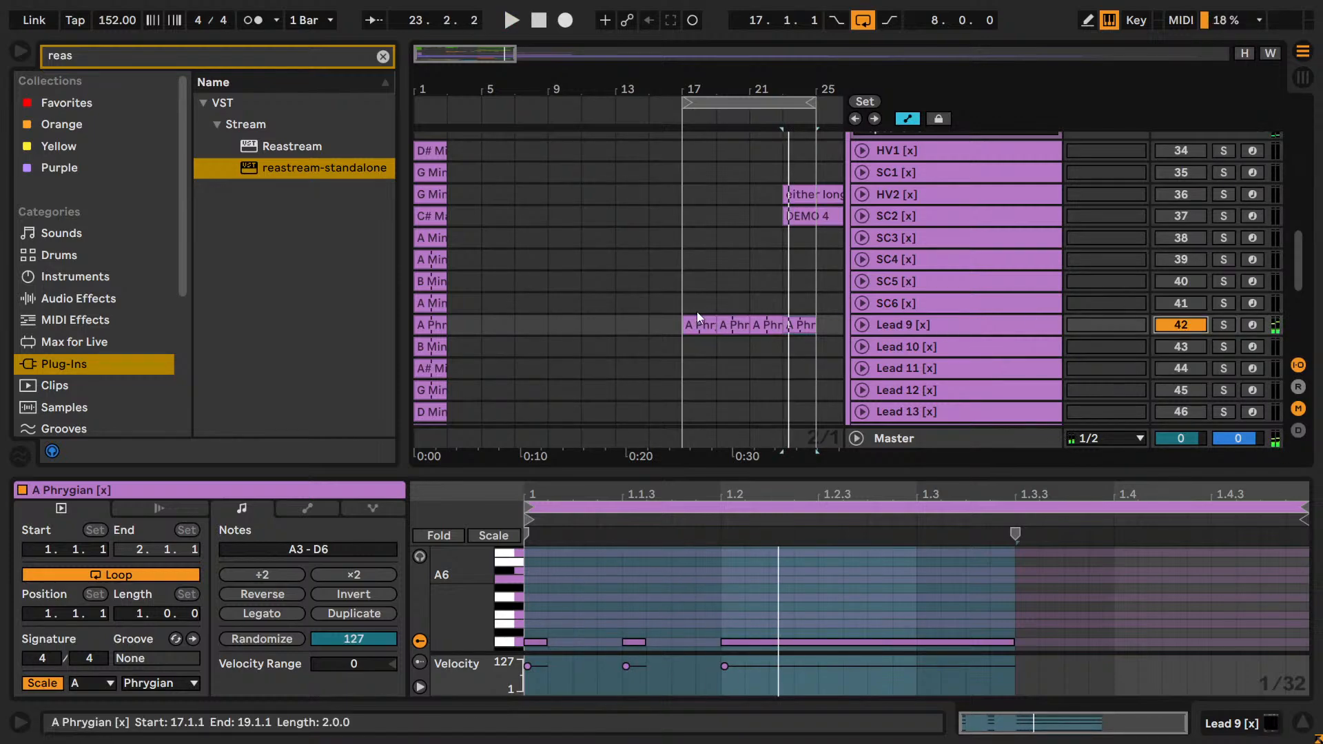
left_click(693, 303)
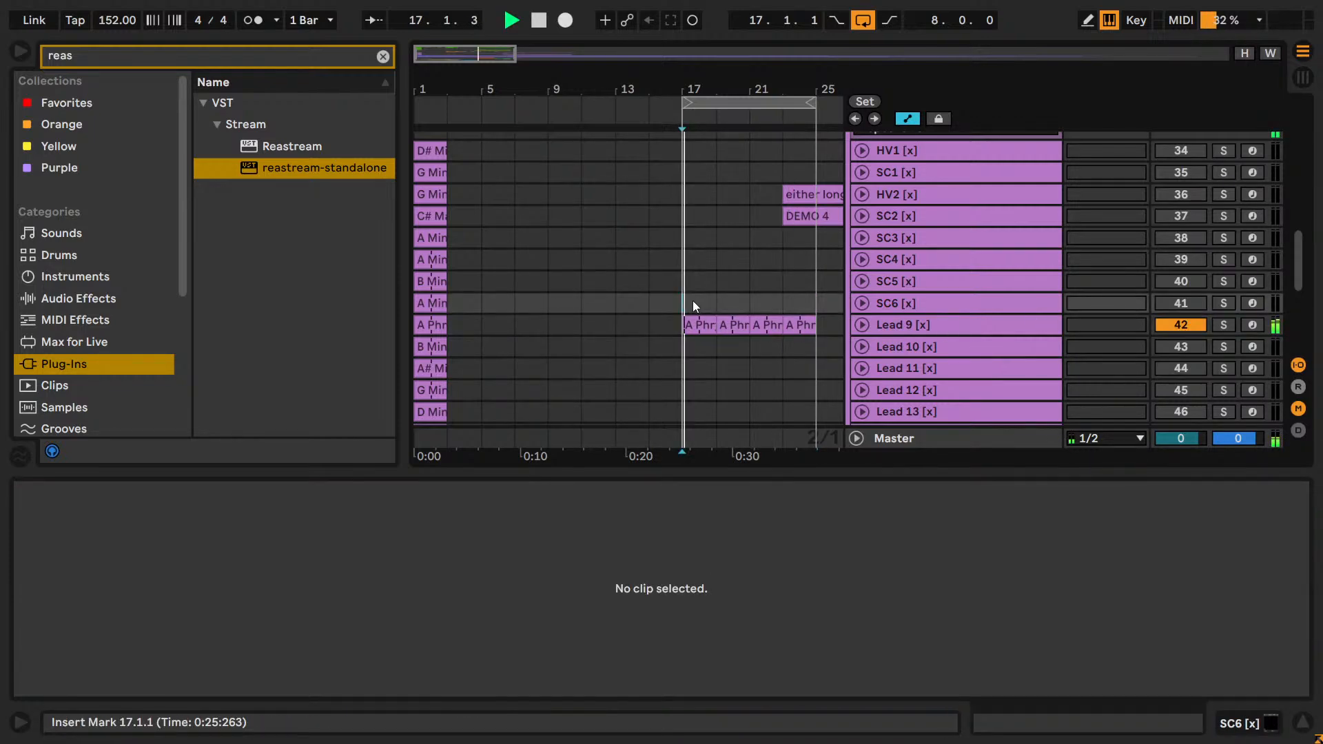
left_click(860, 323)
left_click(1174, 345)
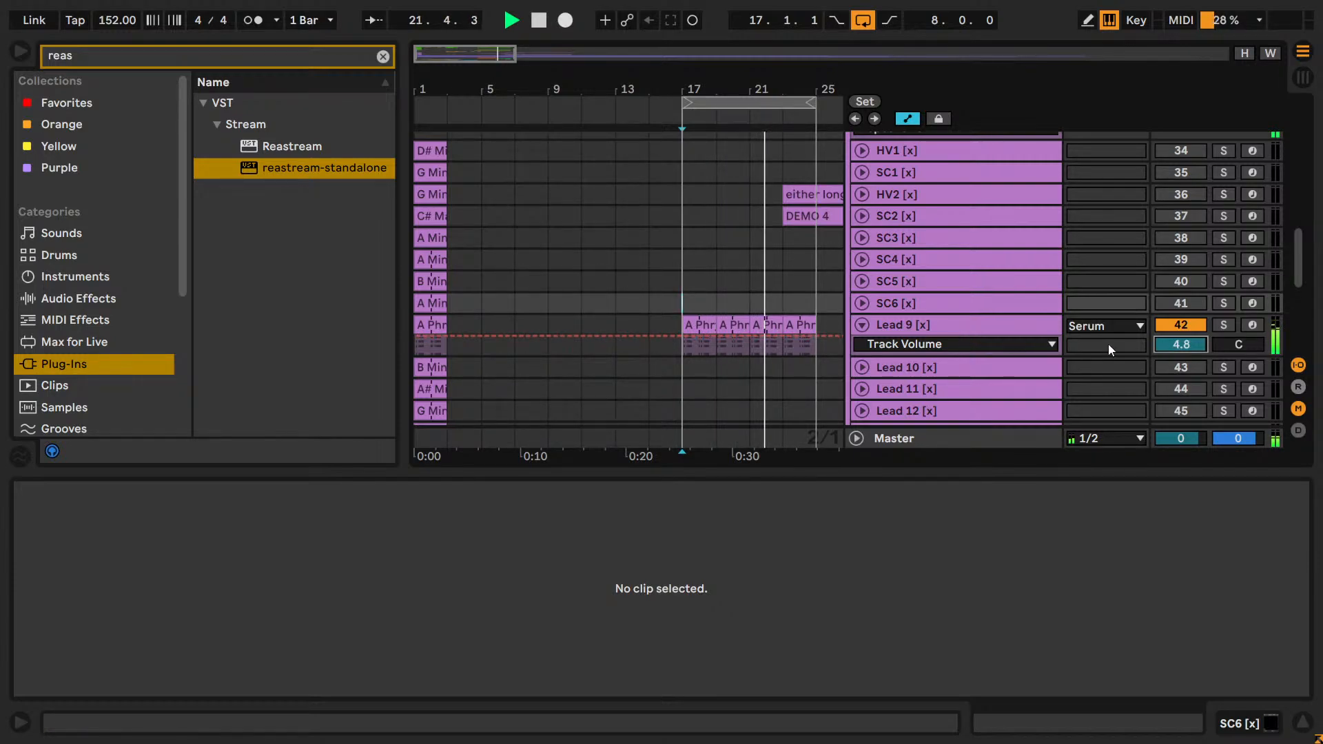
key("space")
left_click(1178, 325)
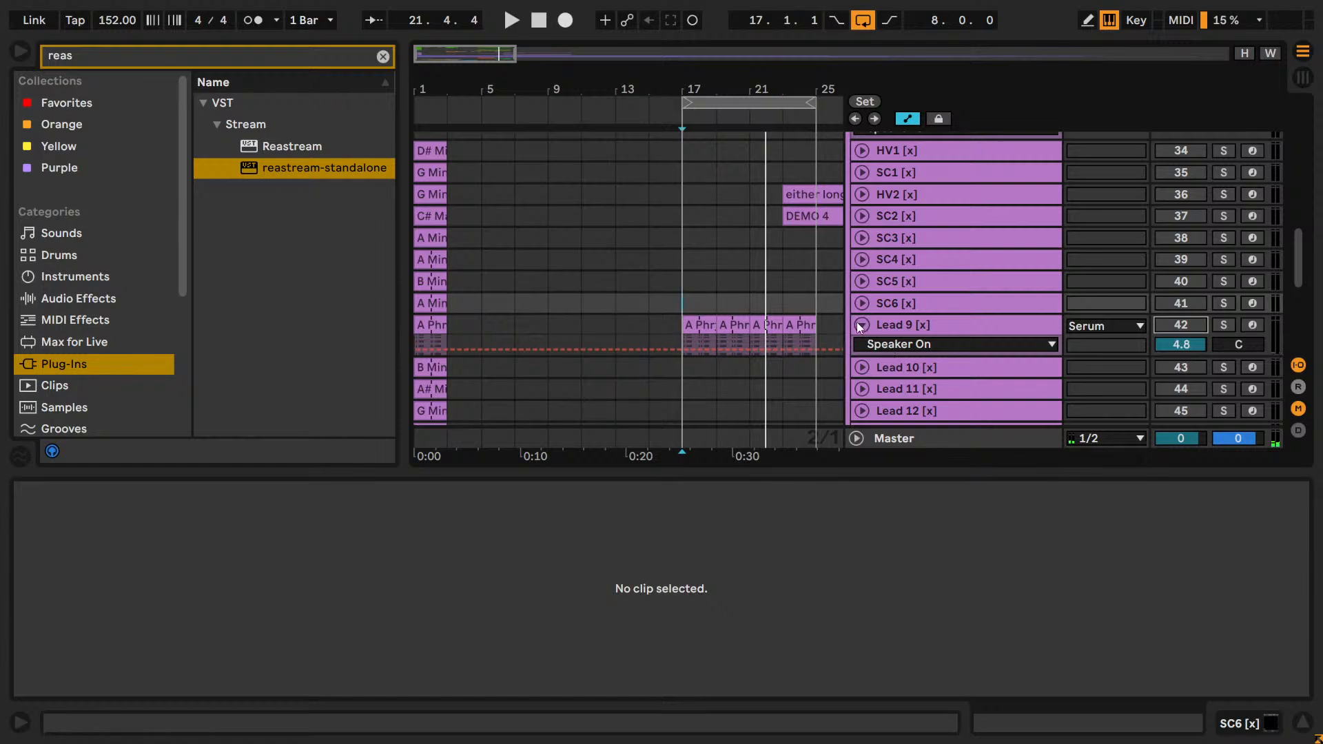
Audition the remaining Serum tracks in solo from SC6 up to HV1, playing their clips from bar 1.
left_click(1229, 305)
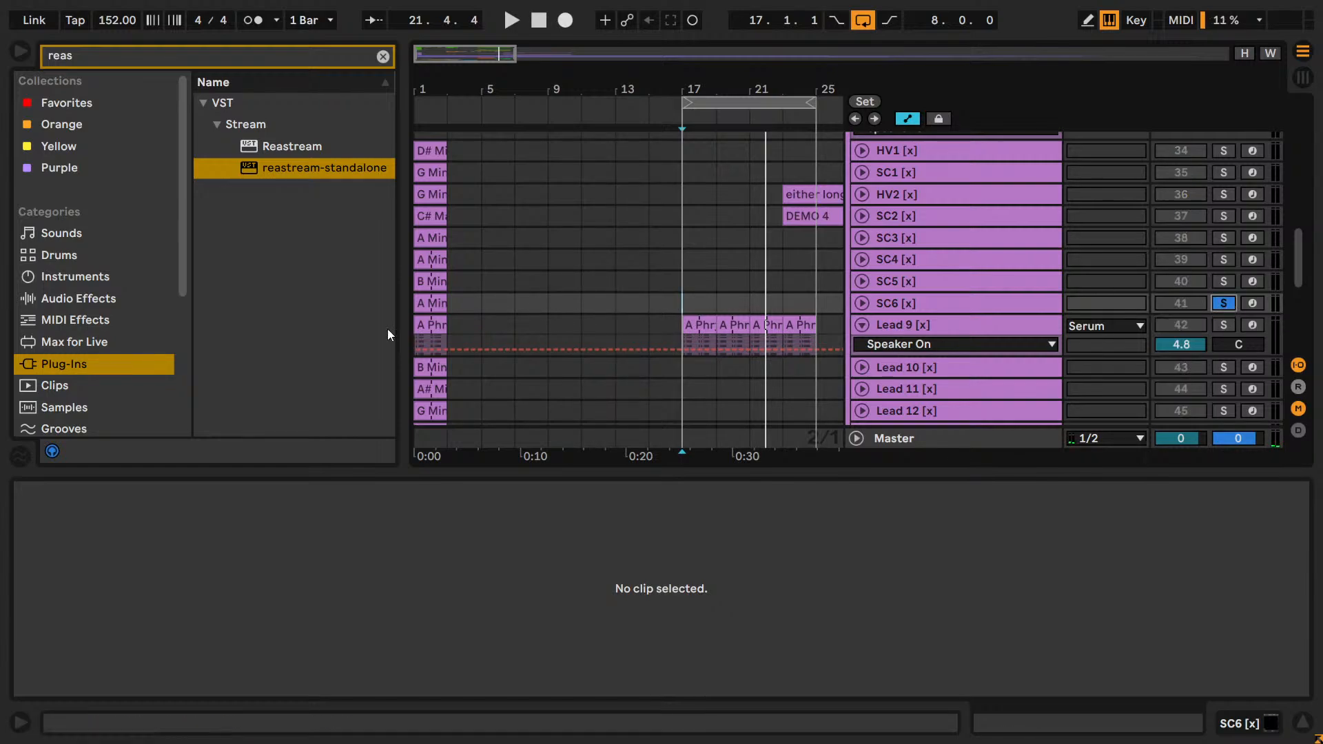
left_click(422, 304)
key("space")
left_click(1226, 281)
key("space")
key("space")
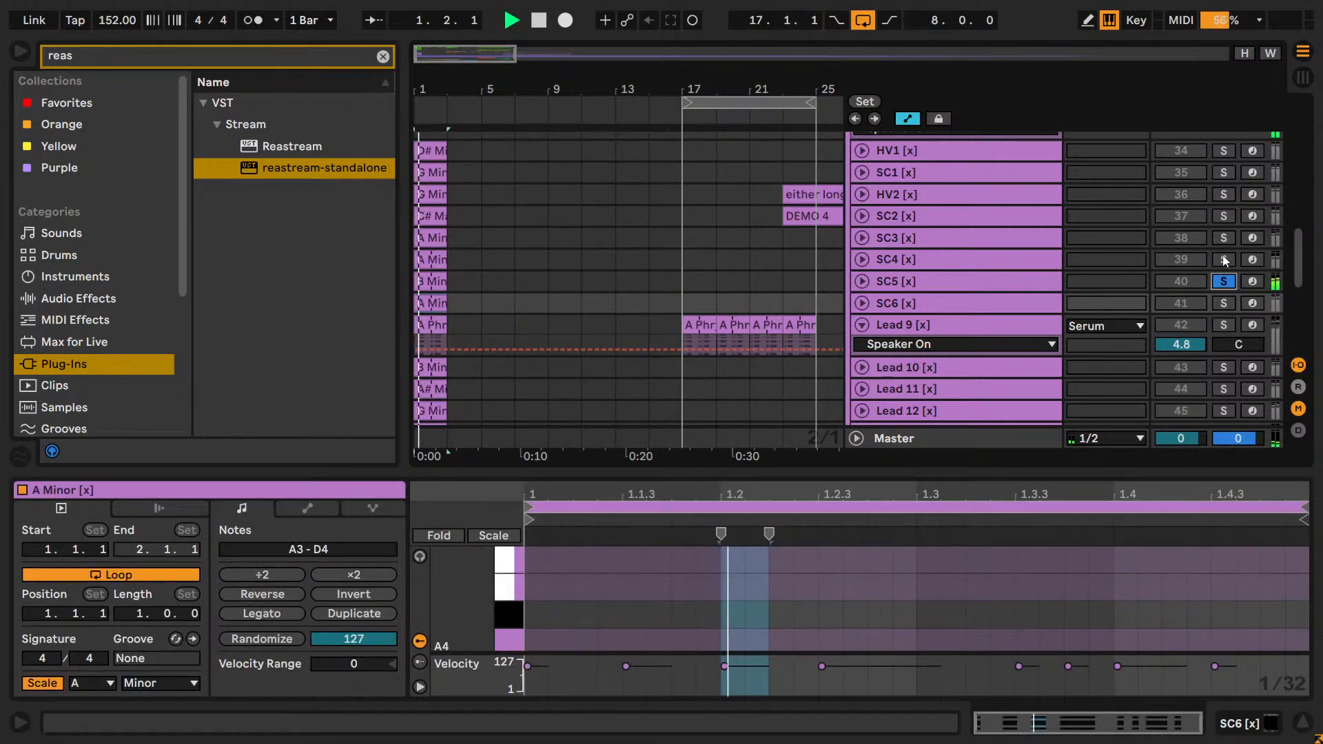
left_click(1224, 233)
scroll(1223, 231, "up", 3)
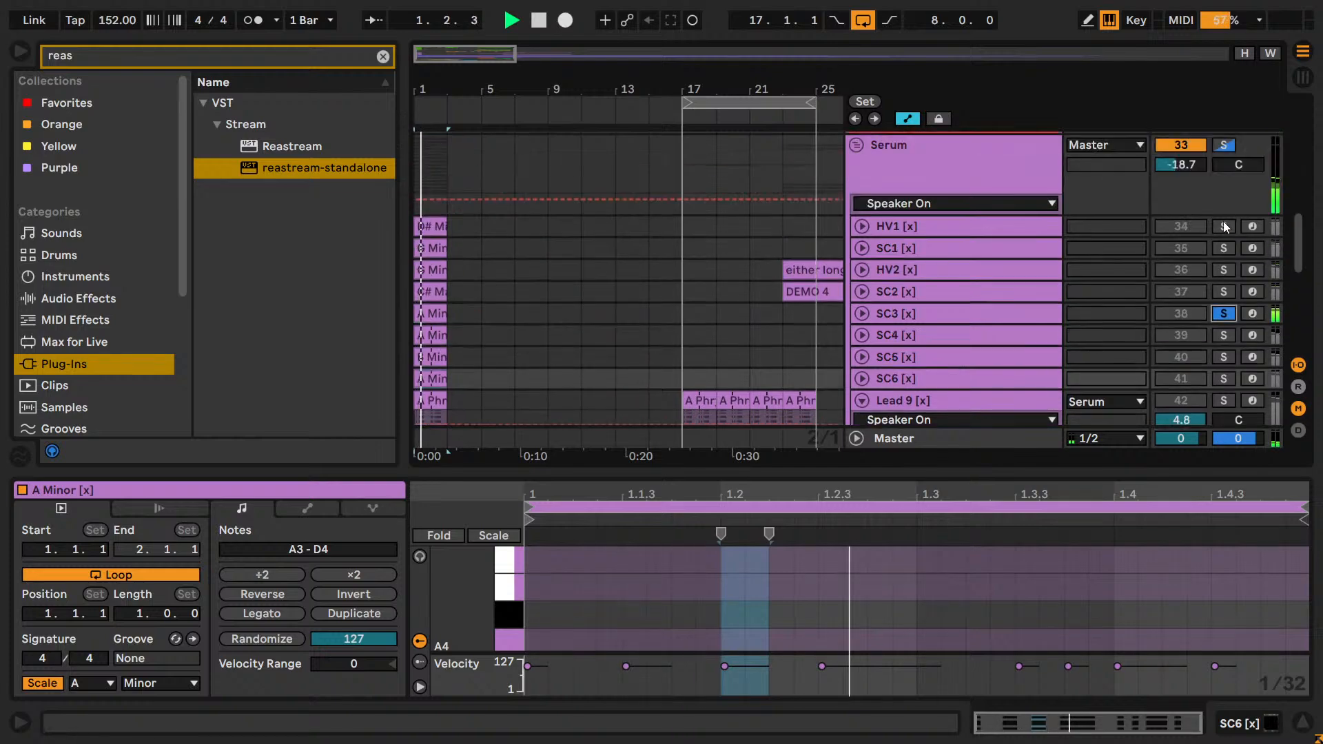
left_click(1224, 291)
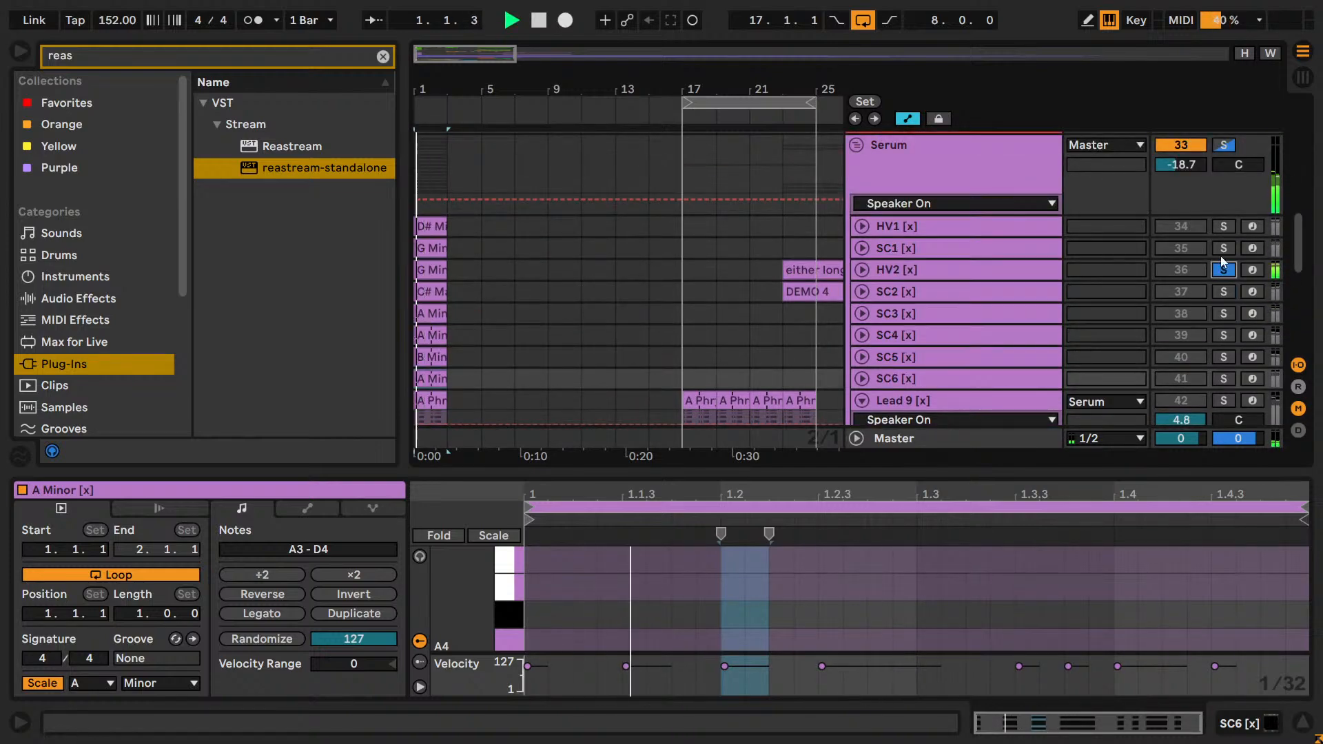
left_click(1224, 226)
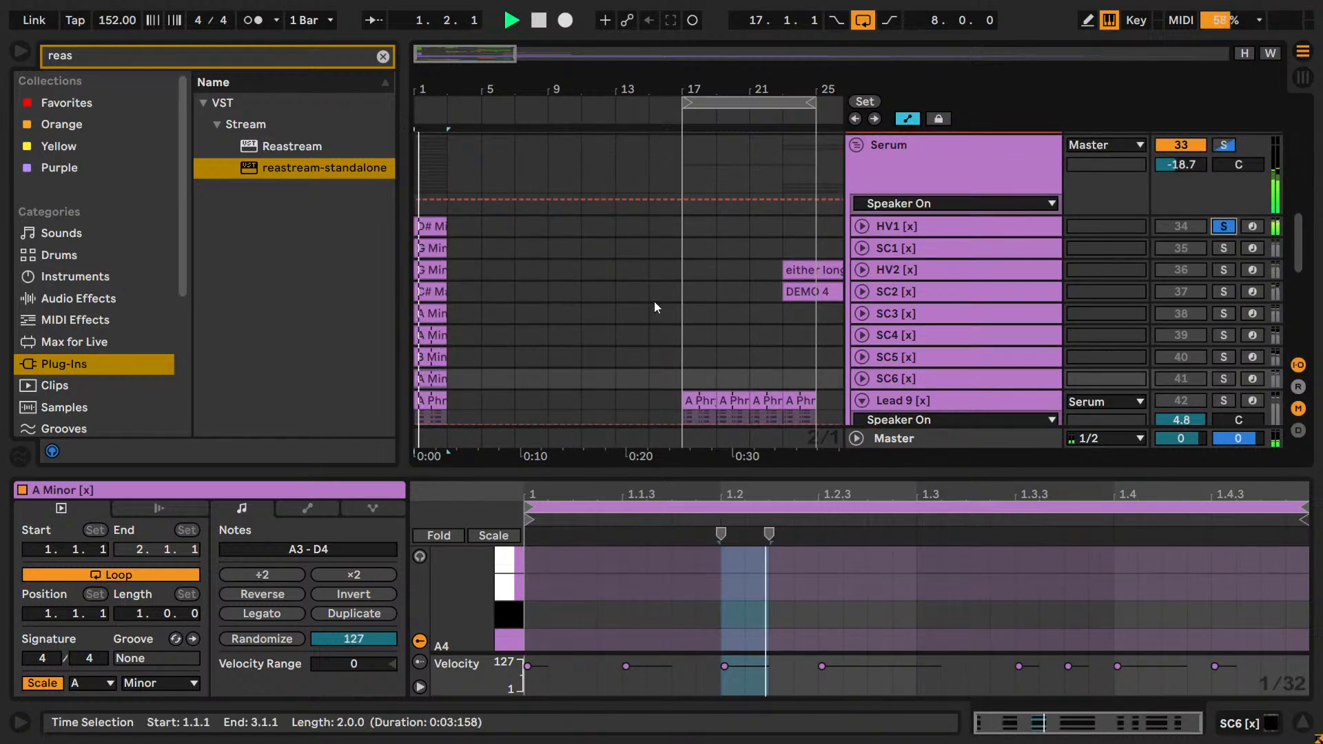
scroll(697, 312, "up", 10)
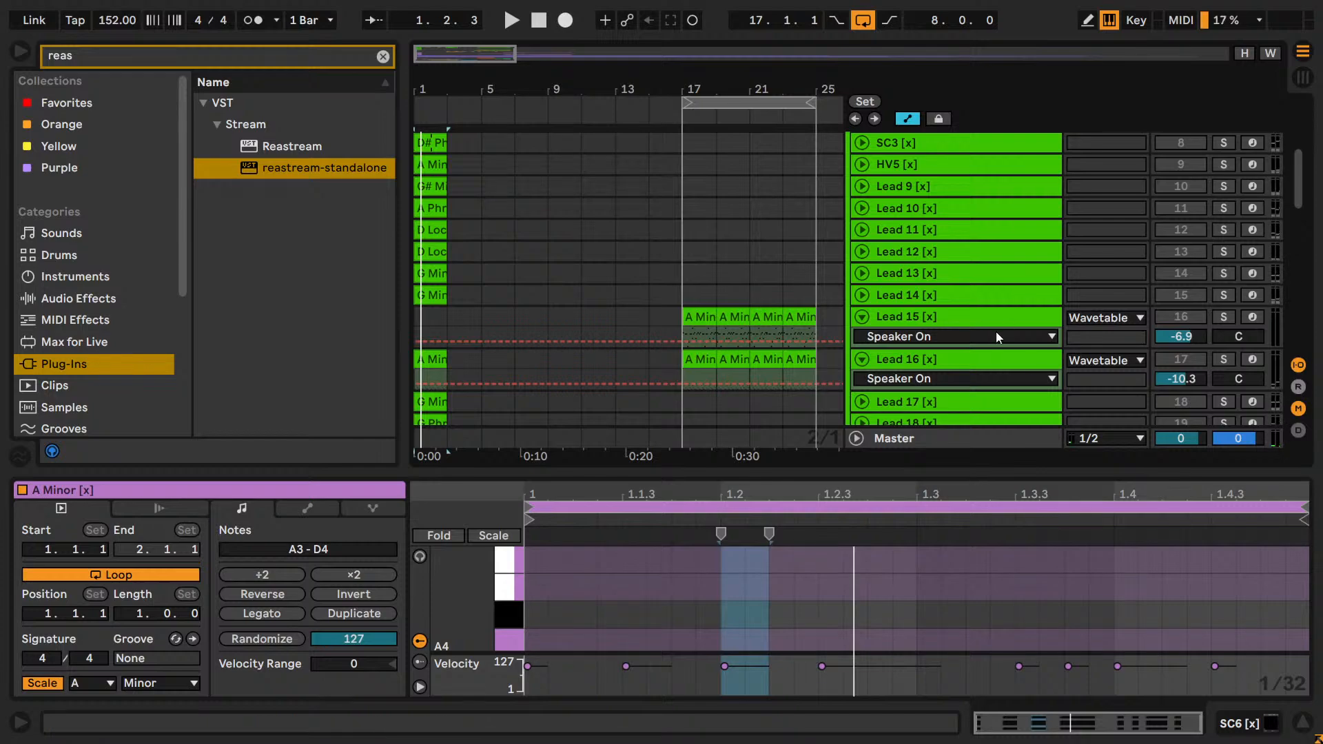
Play Lead 16 in solo from bar 1, and cut its whole track out of the Wavetable pack set.
left_click(1224, 359)
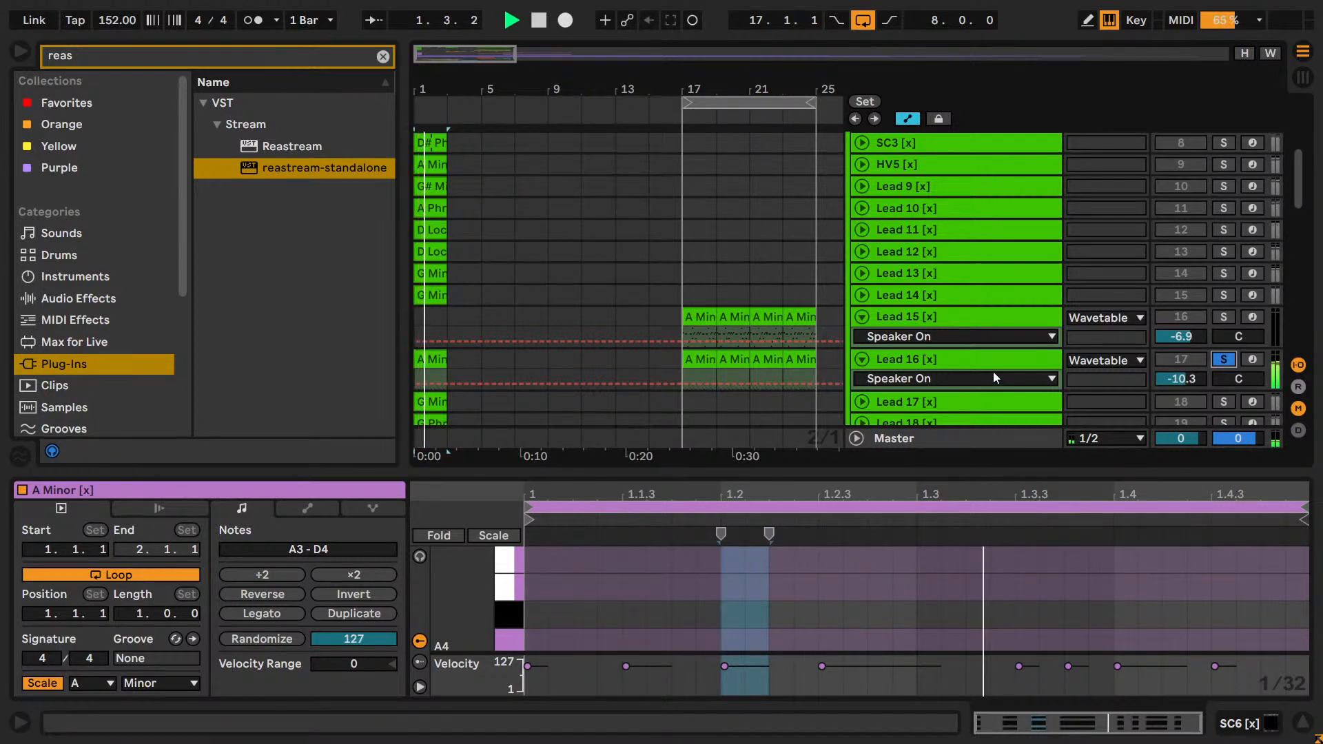
scroll(569, 354, "down", 1)
key("space")
right_click(901, 322)
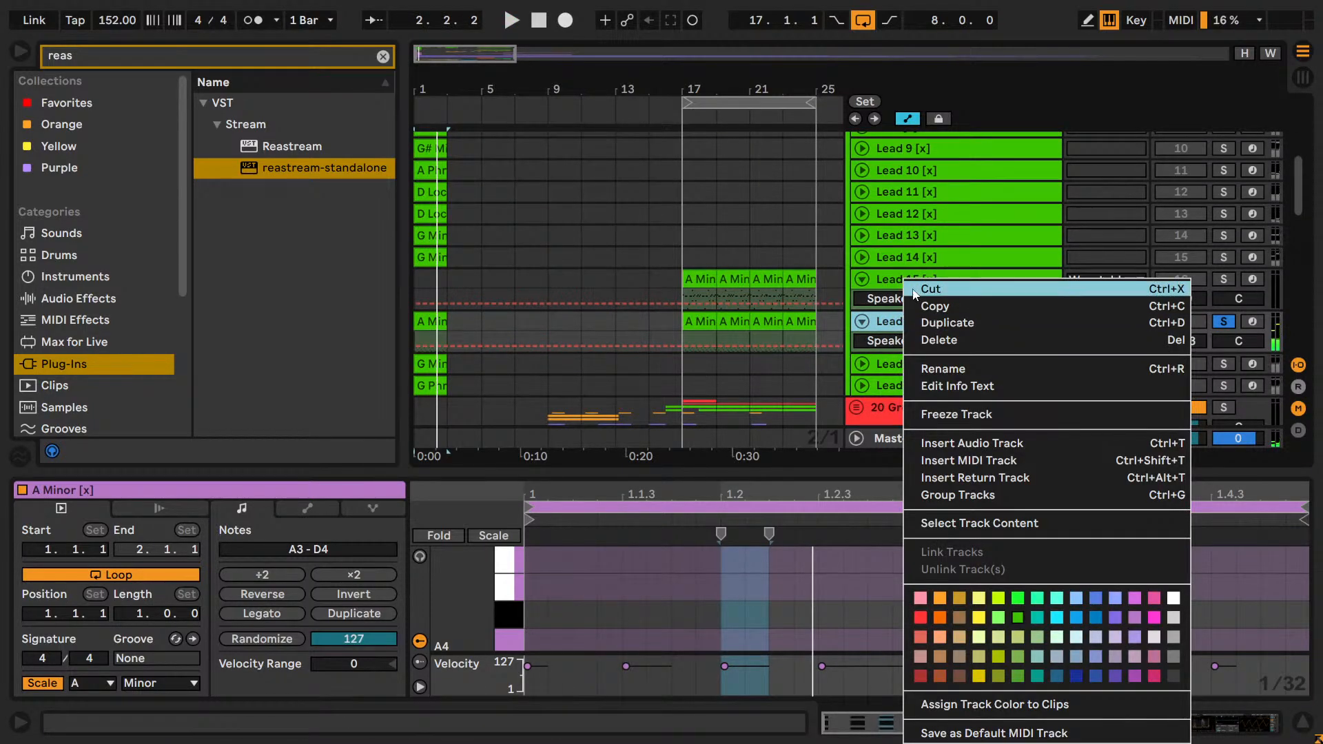
left_click(892, 290)
key("ctrl+x")
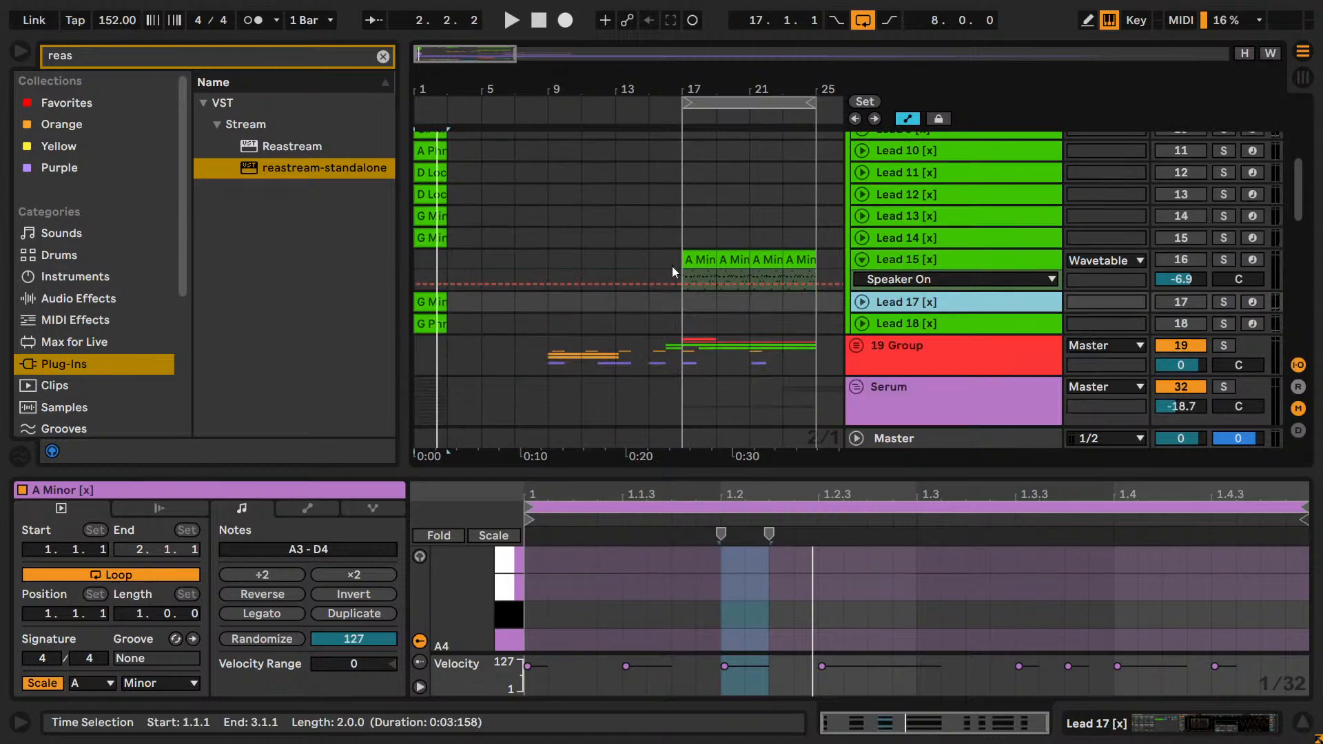
Open yt livestream track.als from the yt livestream track Project folder inside My own music.
key("ctrl+o")
left_click(328, 39)
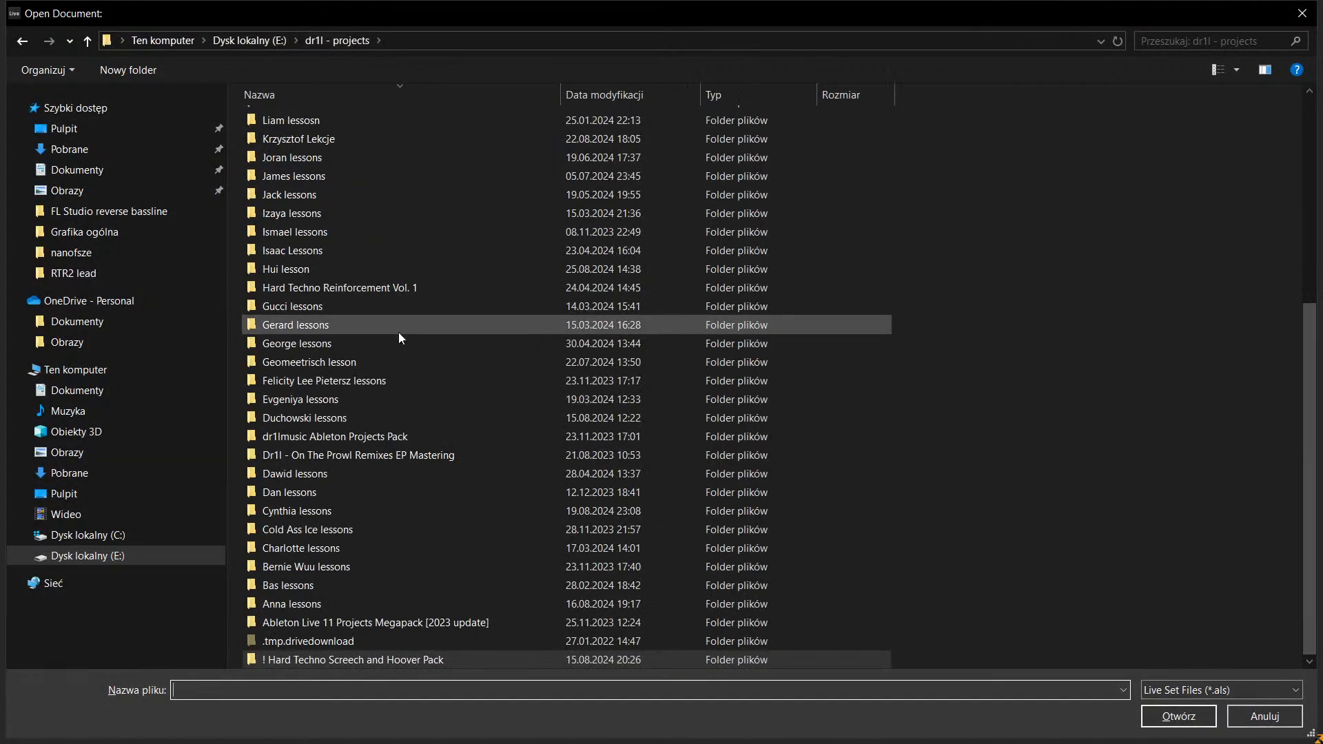
scroll(398, 336, "up", 3)
key("Return")
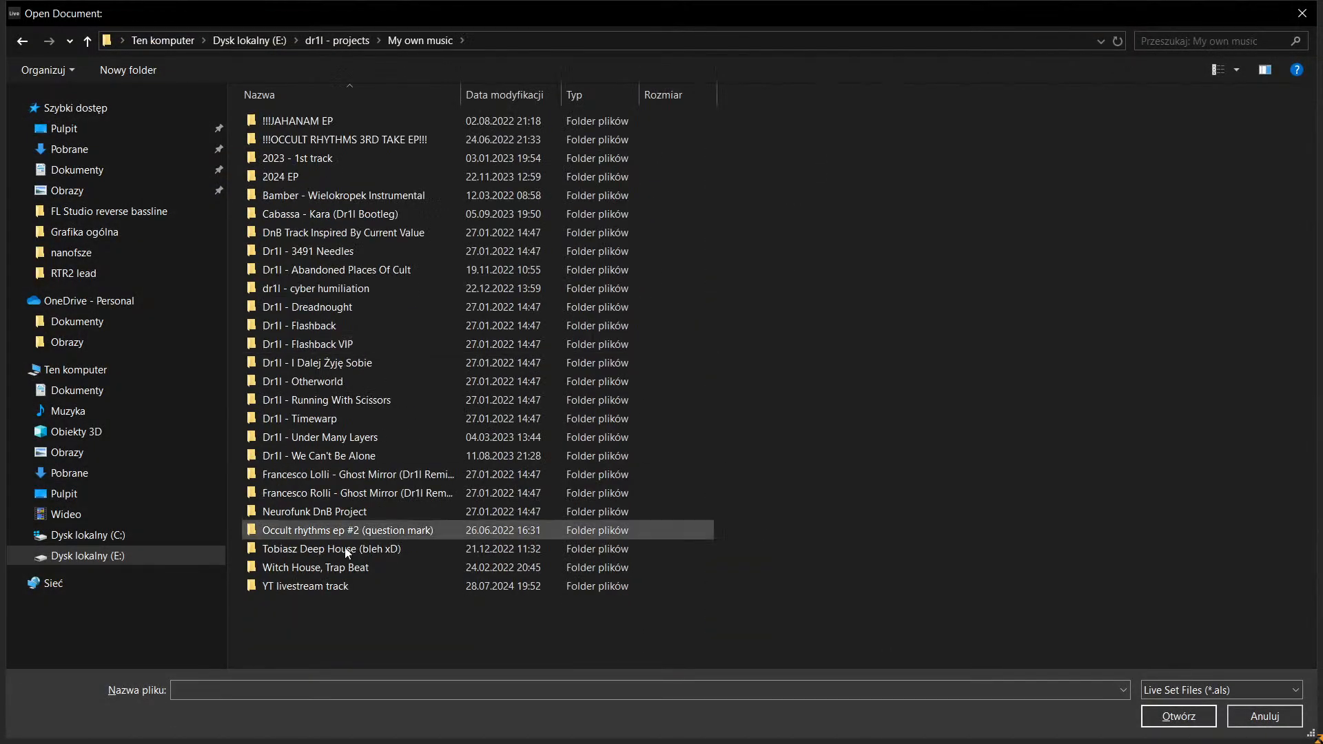
double_click(328, 593)
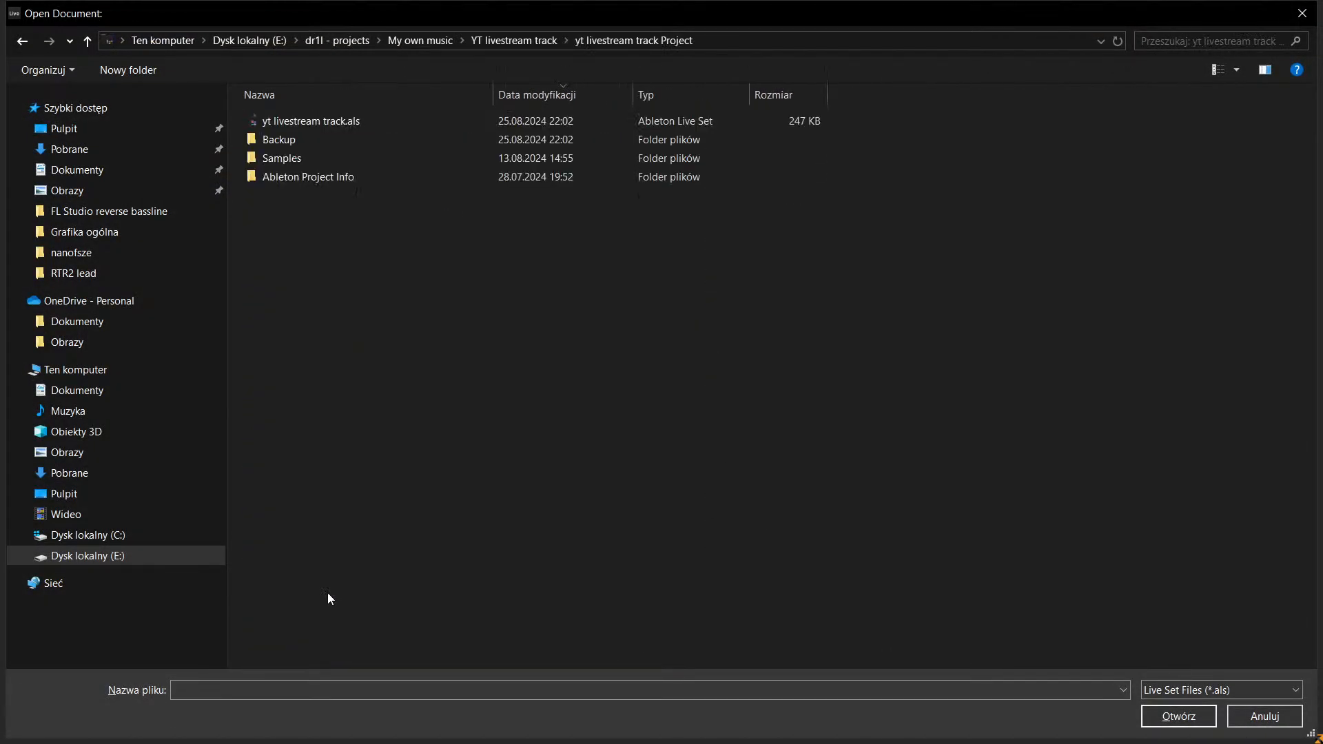
double_click(596, 124)
left_click(596, 415)
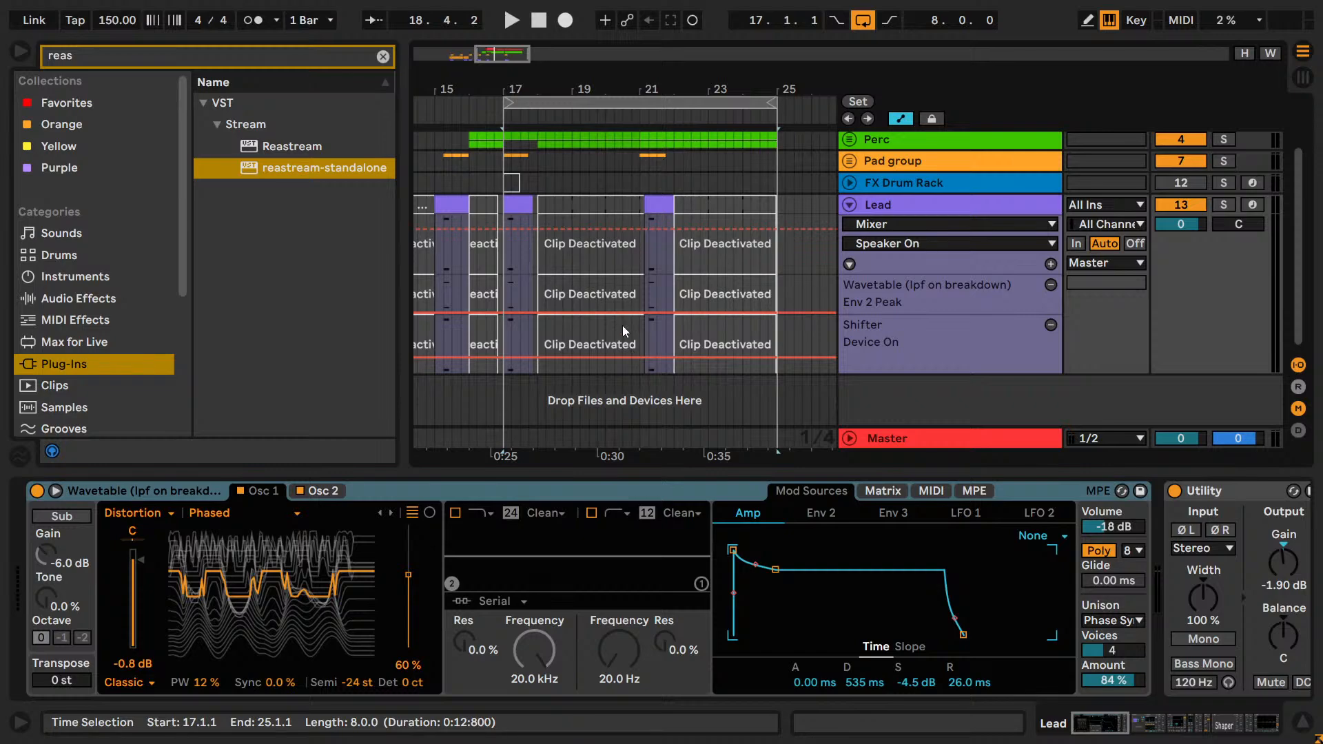
Paste the cut Lead 16 track above the Lead track, play it in solo from bar 17 and view its Wavetable settings.
left_click_drag(500, 56, 501, 73)
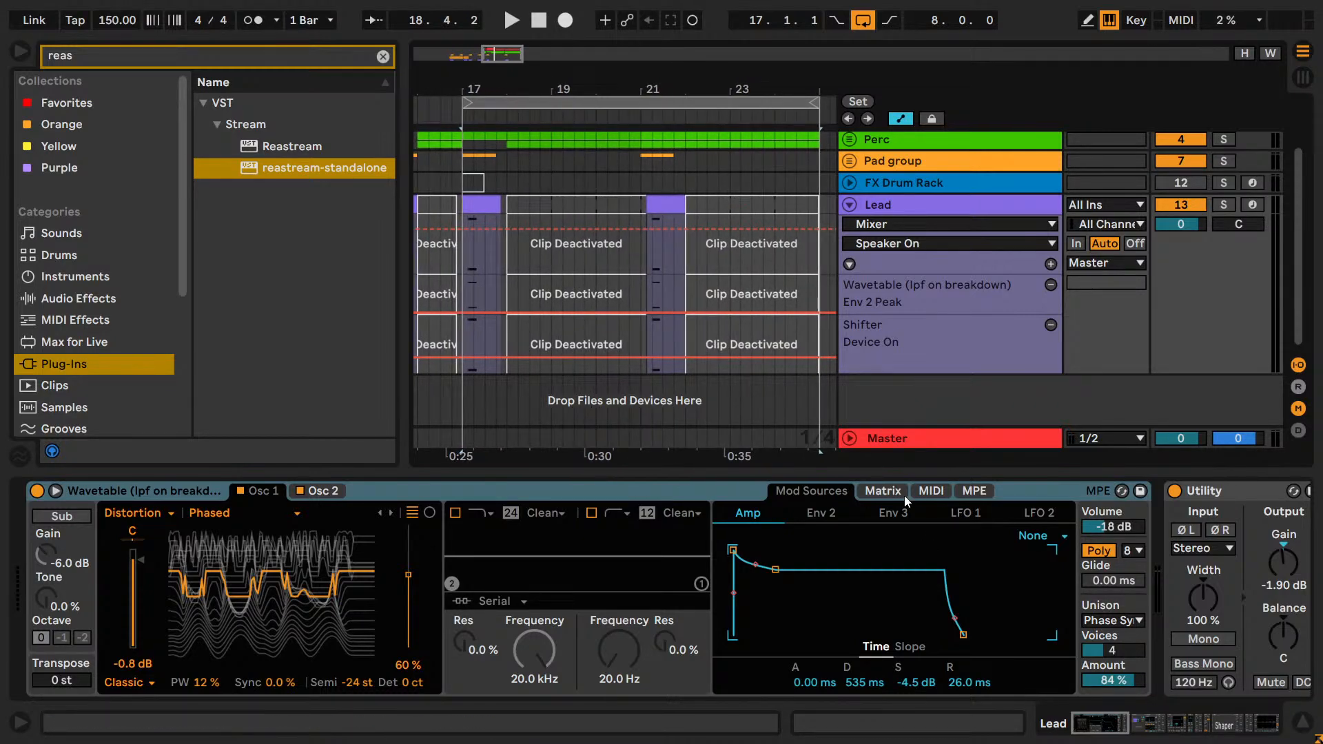
left_click(886, 402)
key("ctrl+z")
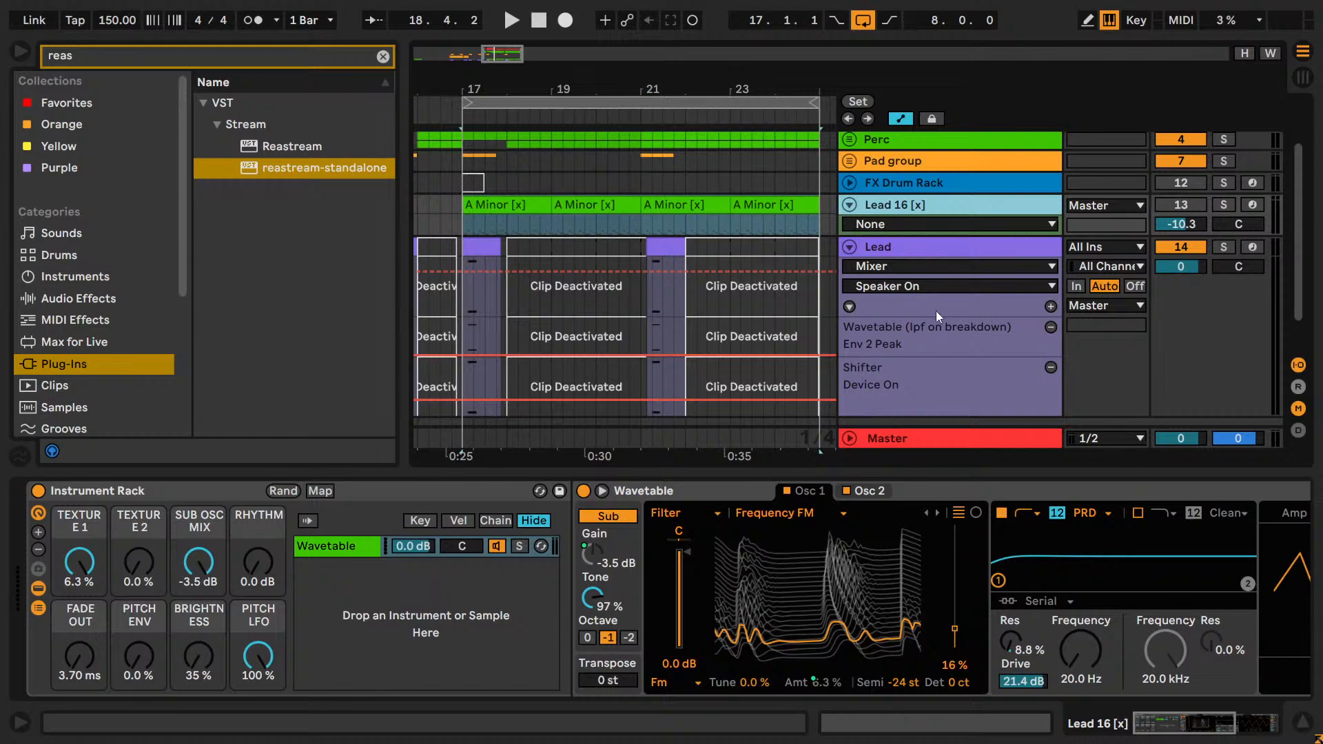
left_click(1223, 206)
key("space")
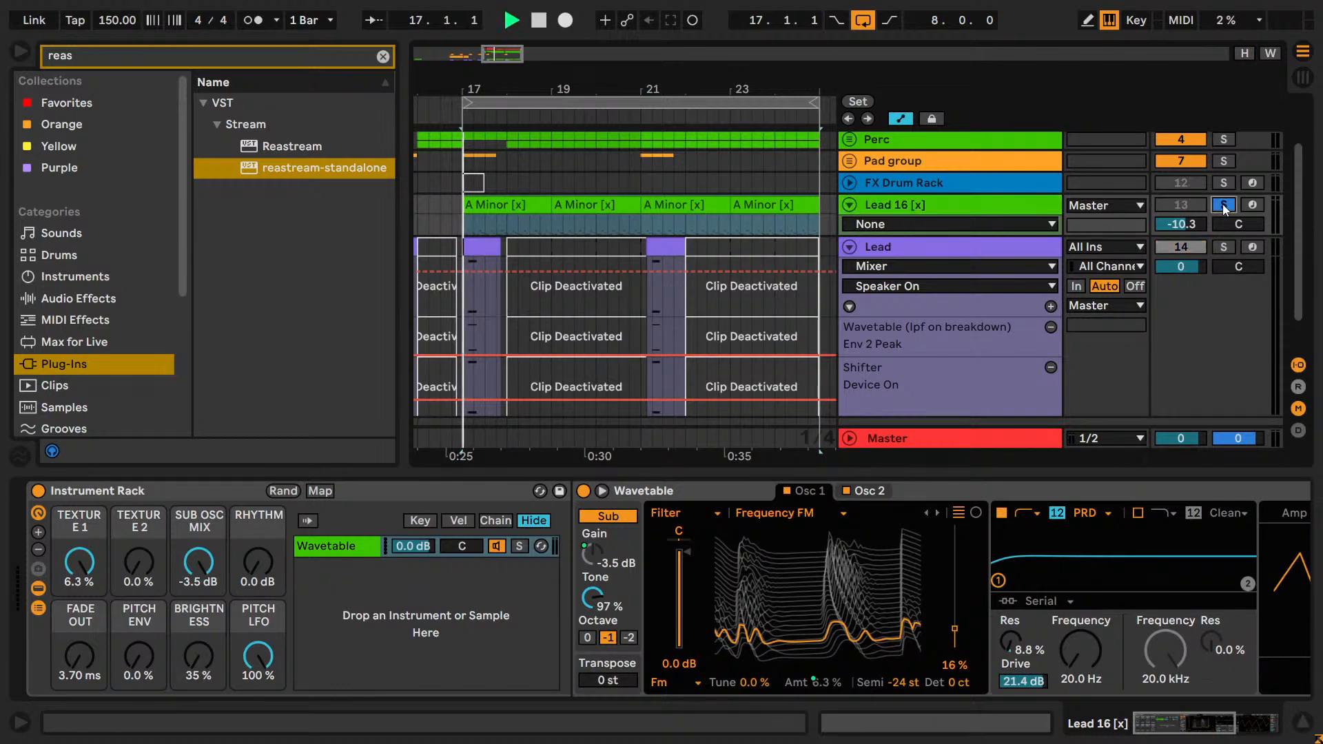
left_click(886, 209)
left_click_drag(1193, 720, 1255, 721)
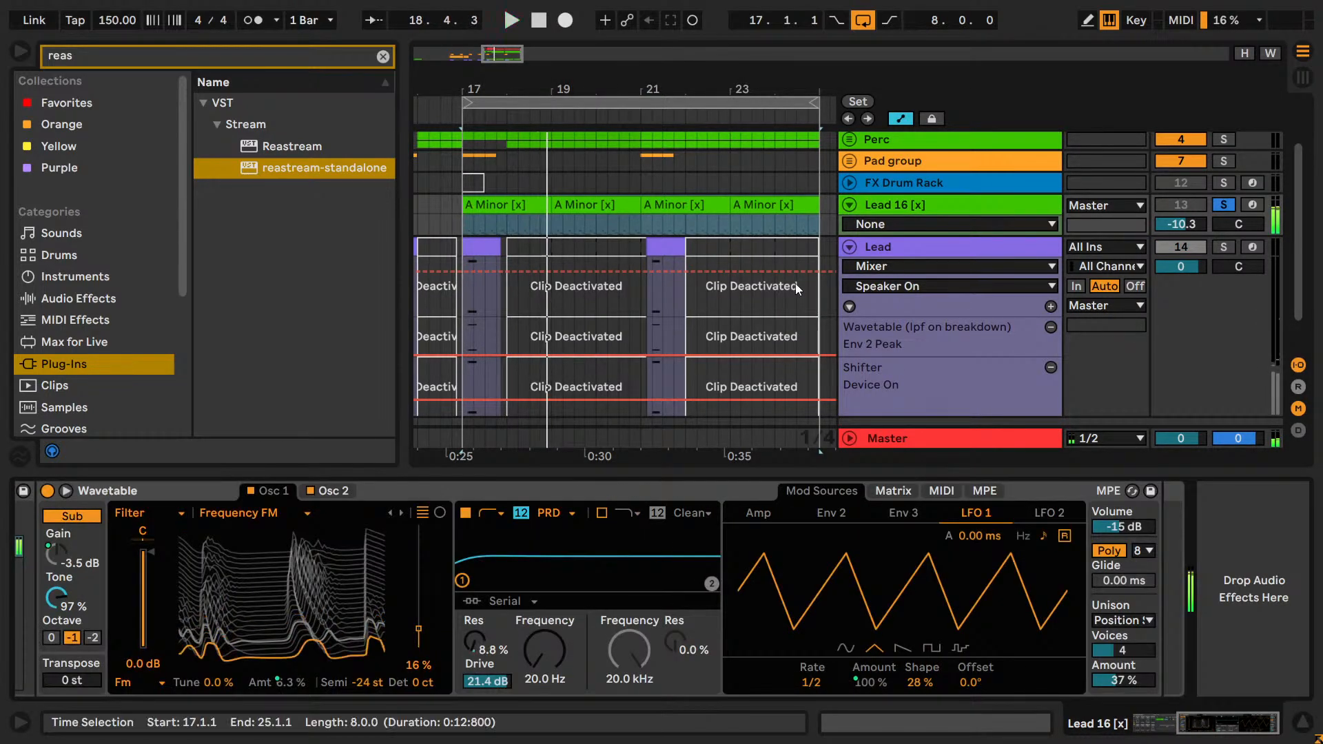
Rename the pasted Lead 16 track as Pluck.
left_click(919, 207)
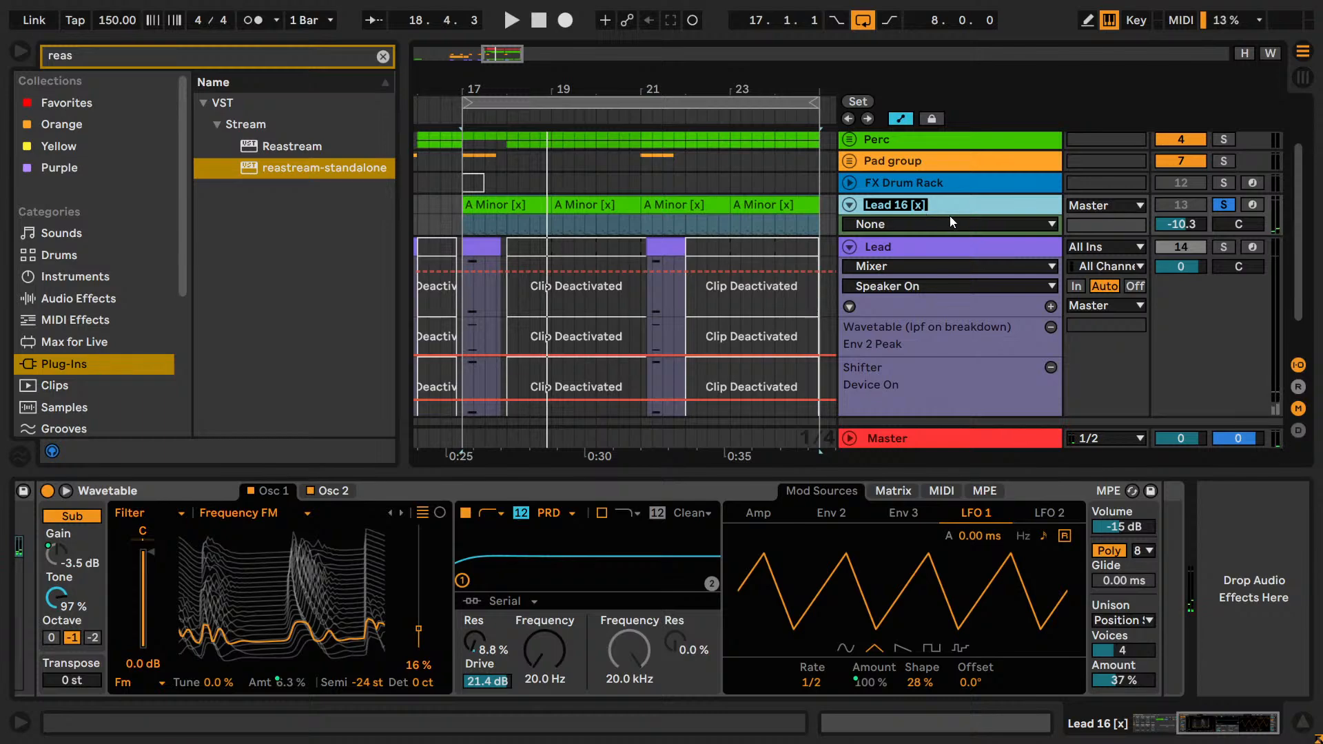
type("Plucl")
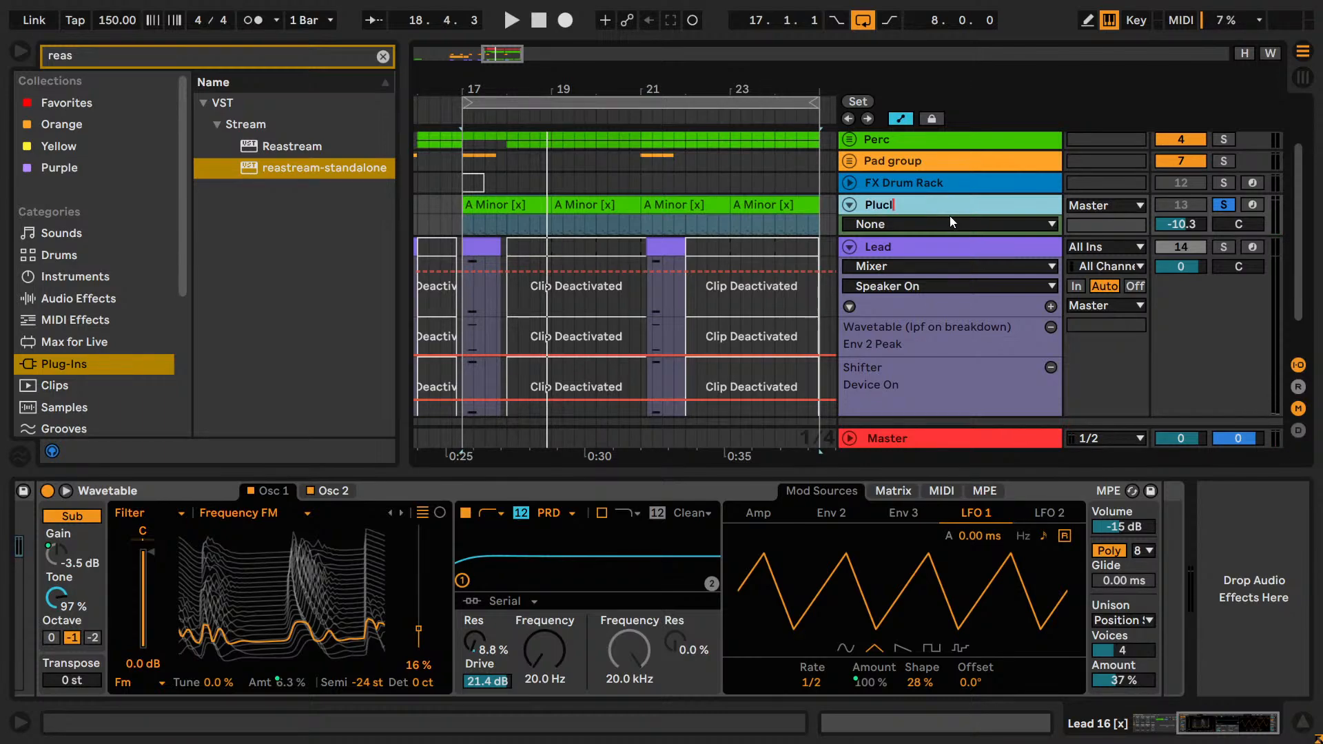
key("BackSpace")
type("k")
key("Return")
scroll(949, 216, "down", 2)
scroll(962, 270, "up", 4)
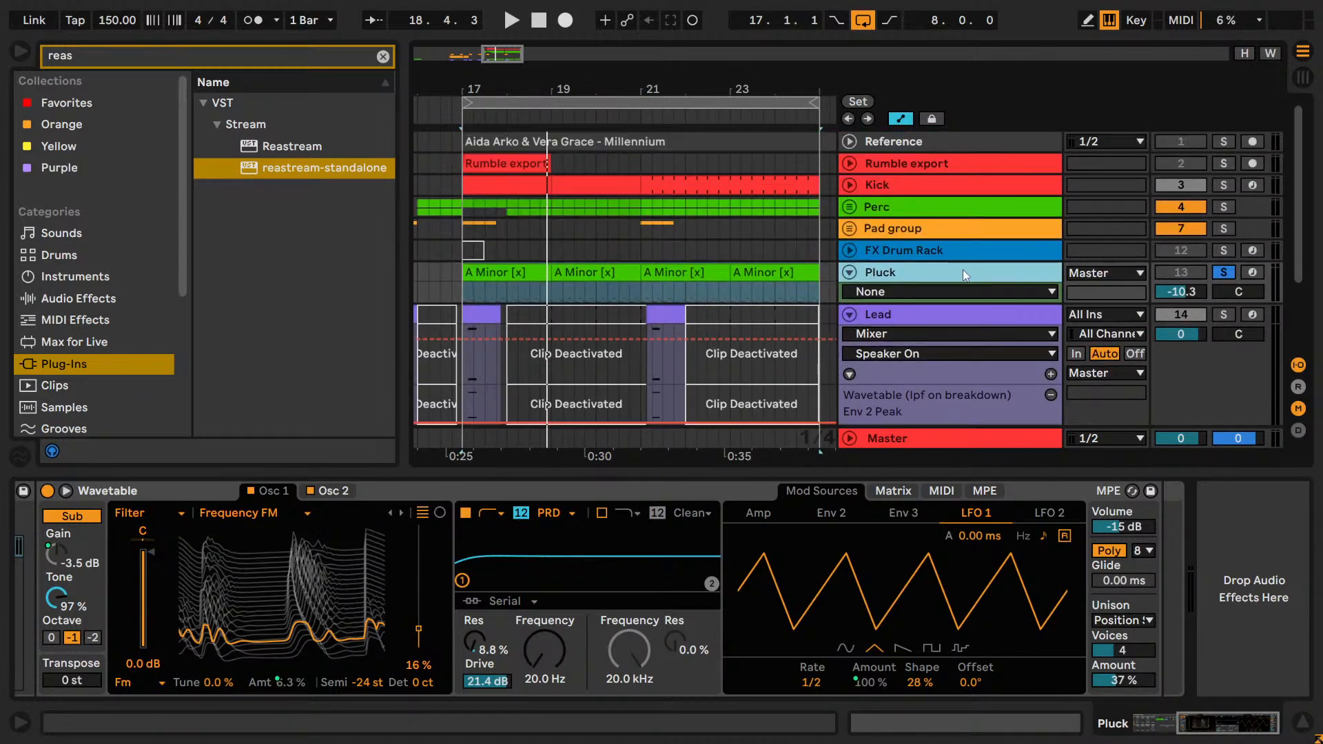
Colour the Pluck track and its A Minor clips from bar 17 to 25 grey.
left_click(907, 205)
right_click(901, 278)
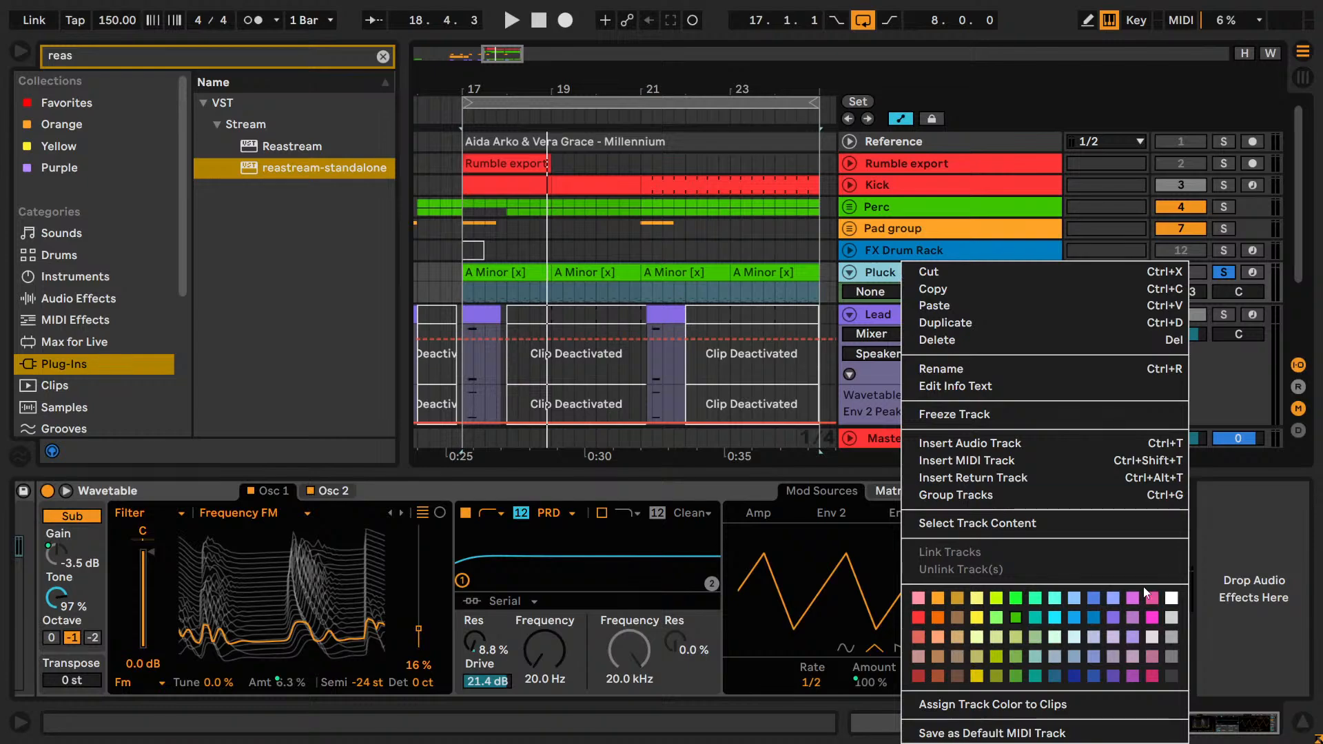
left_click(1151, 617)
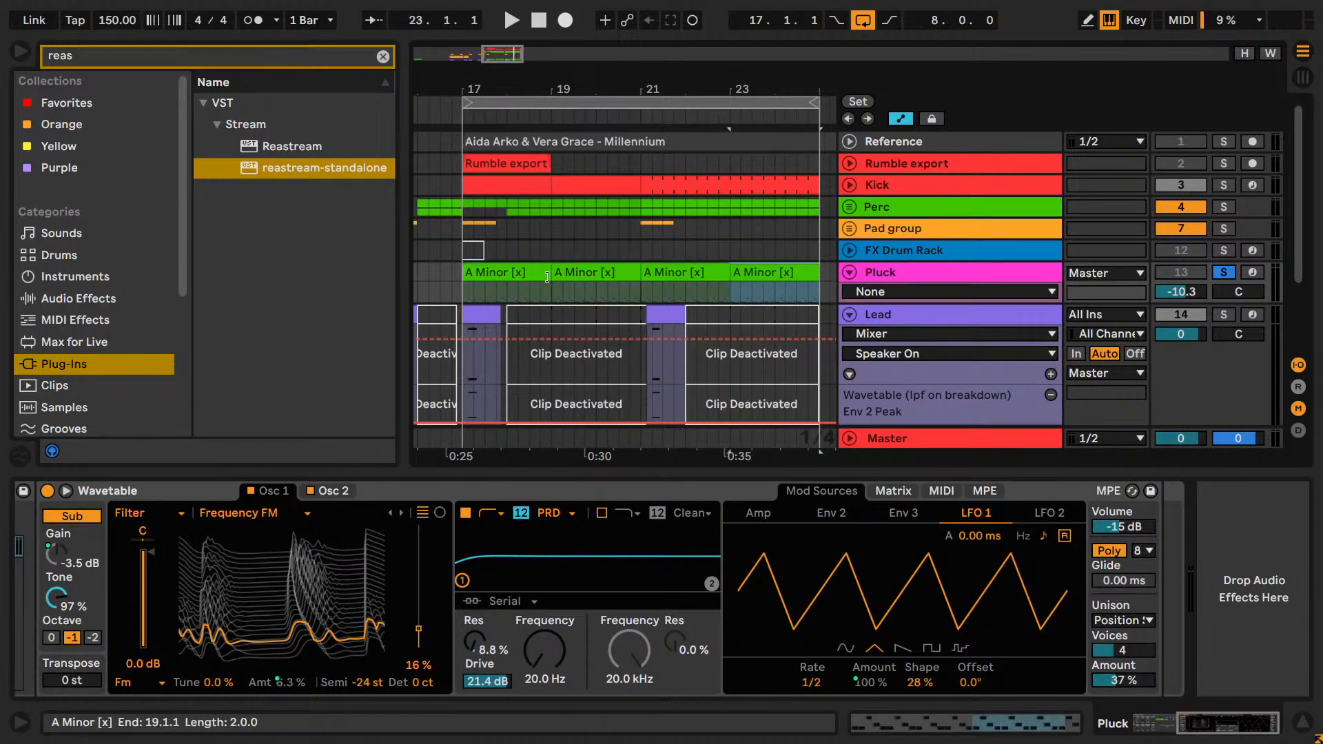
left_click(532, 276)
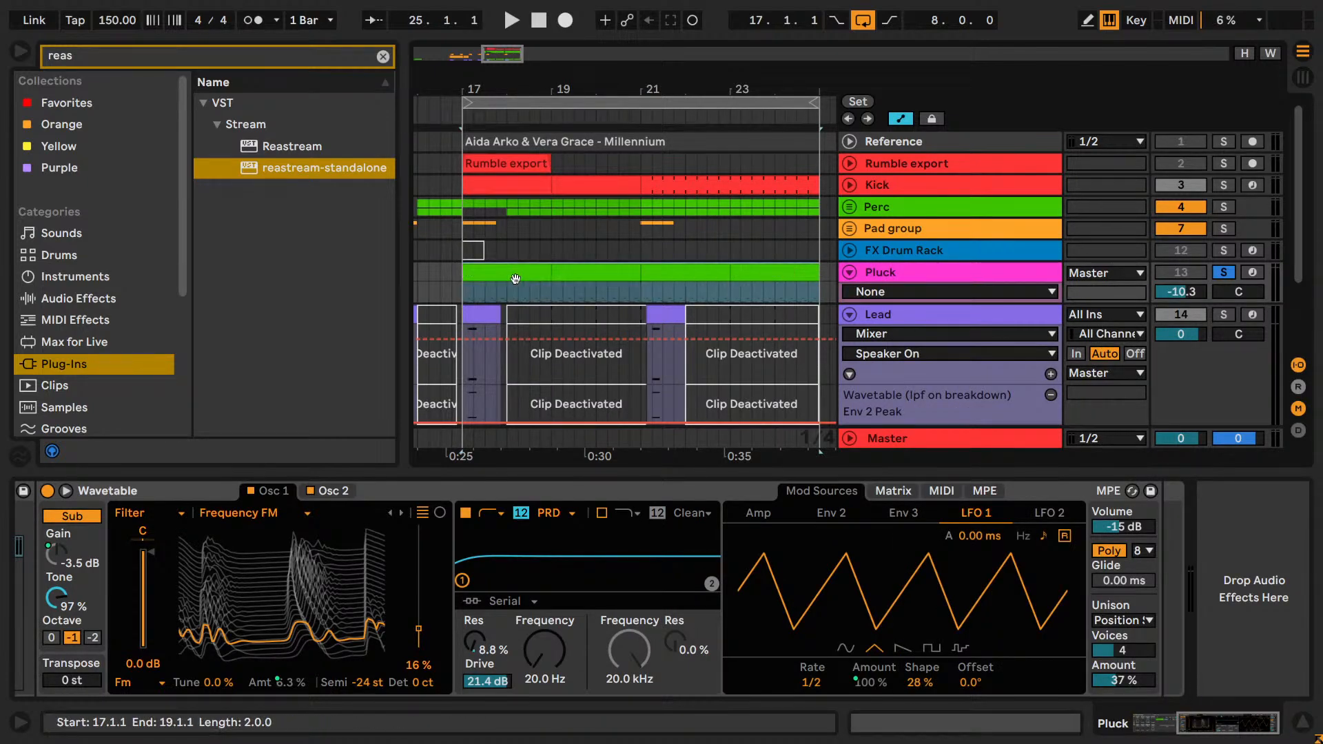
right_click(518, 281)
left_click(786, 679)
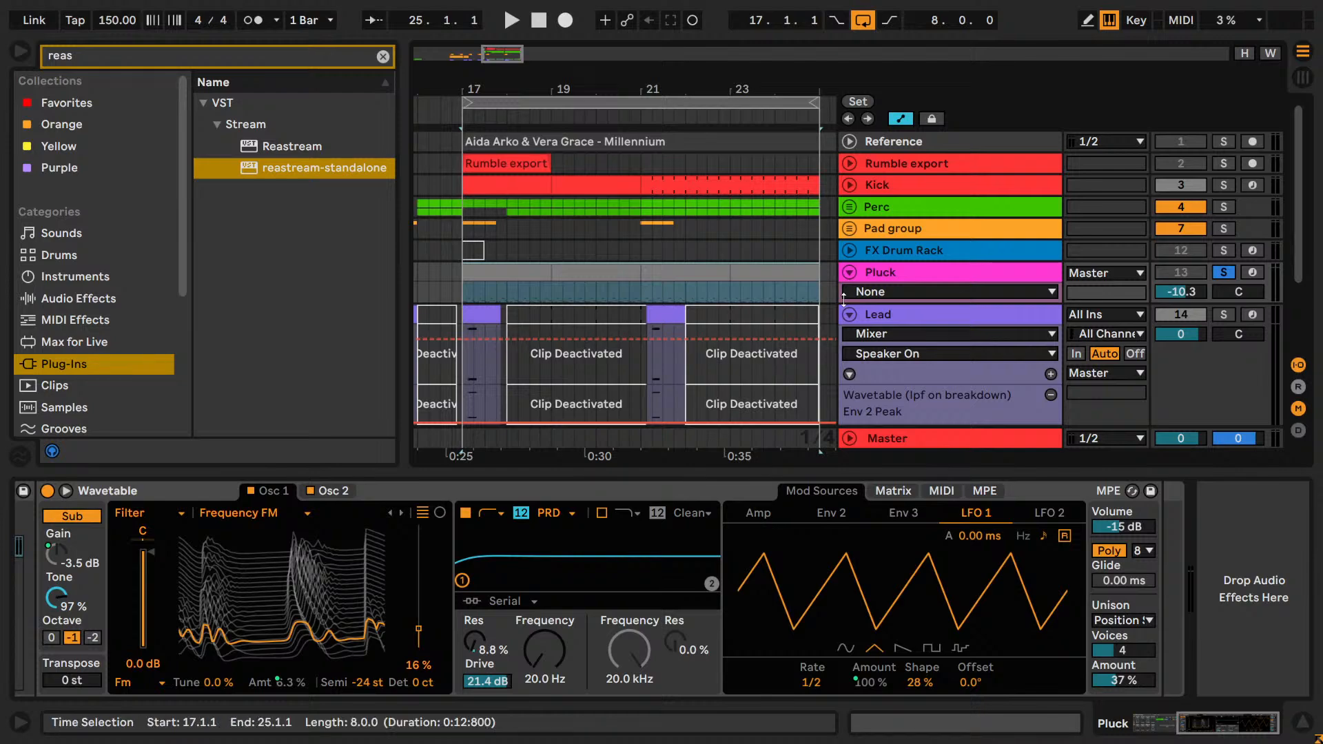
right_click(899, 278)
left_click(1156, 658)
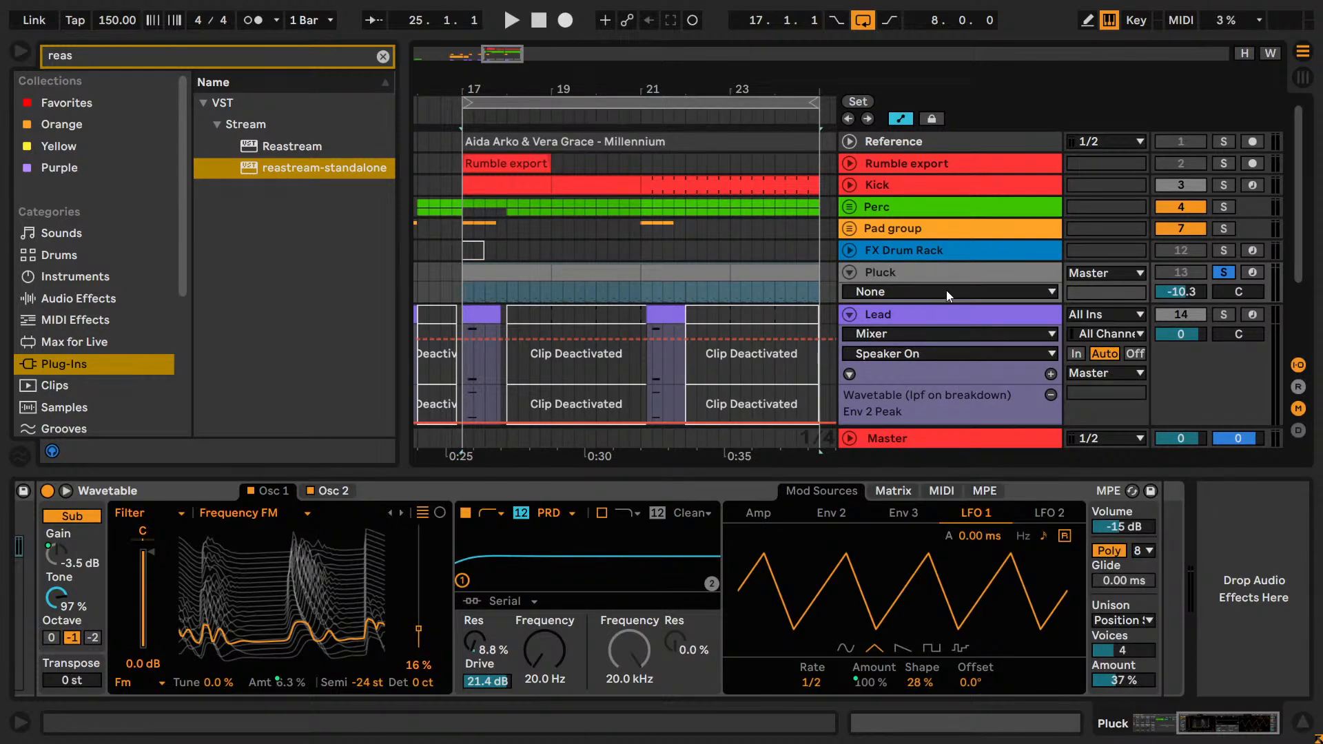
Unsolo and activate the Pluck track, and lower its volume to -21.0 dB while playing it over the drop.
key("space")
key("space")
left_click(1220, 274)
left_click(1179, 275)
key("space")
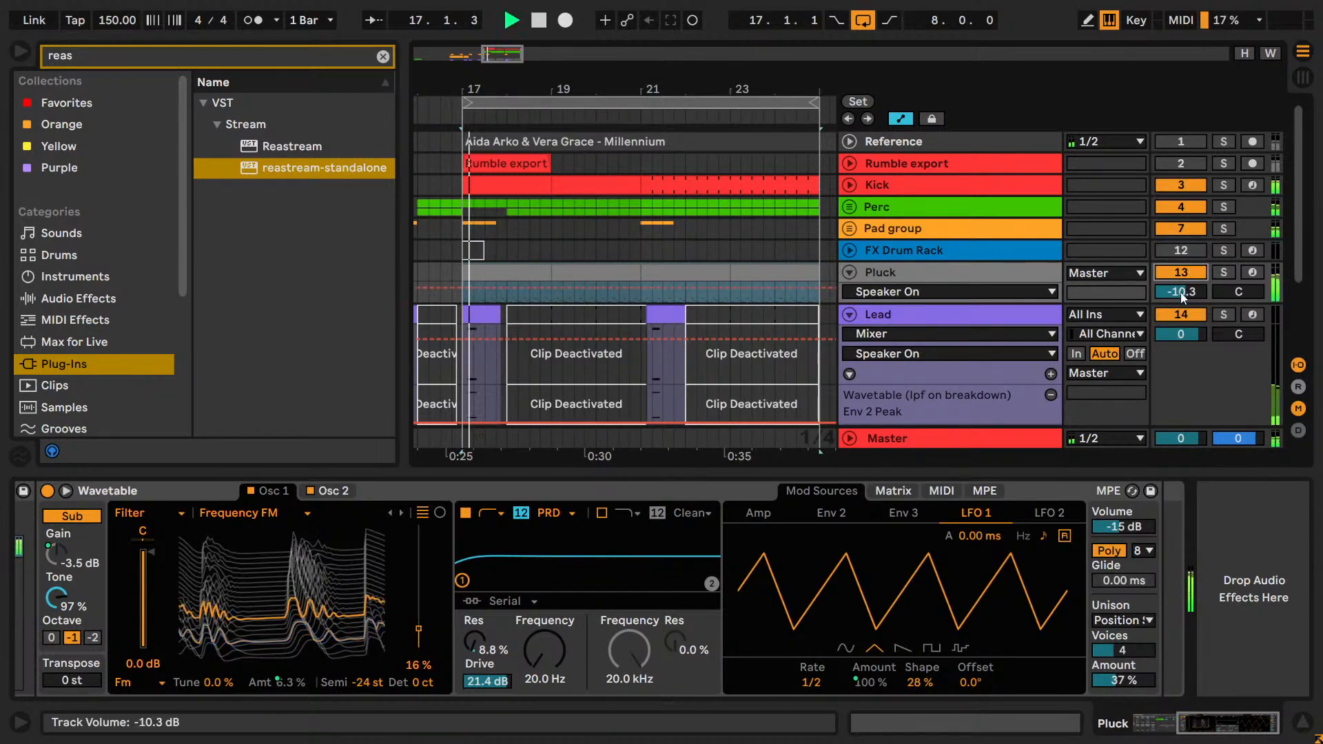
left_click_drag(1182, 297, 1185, 292)
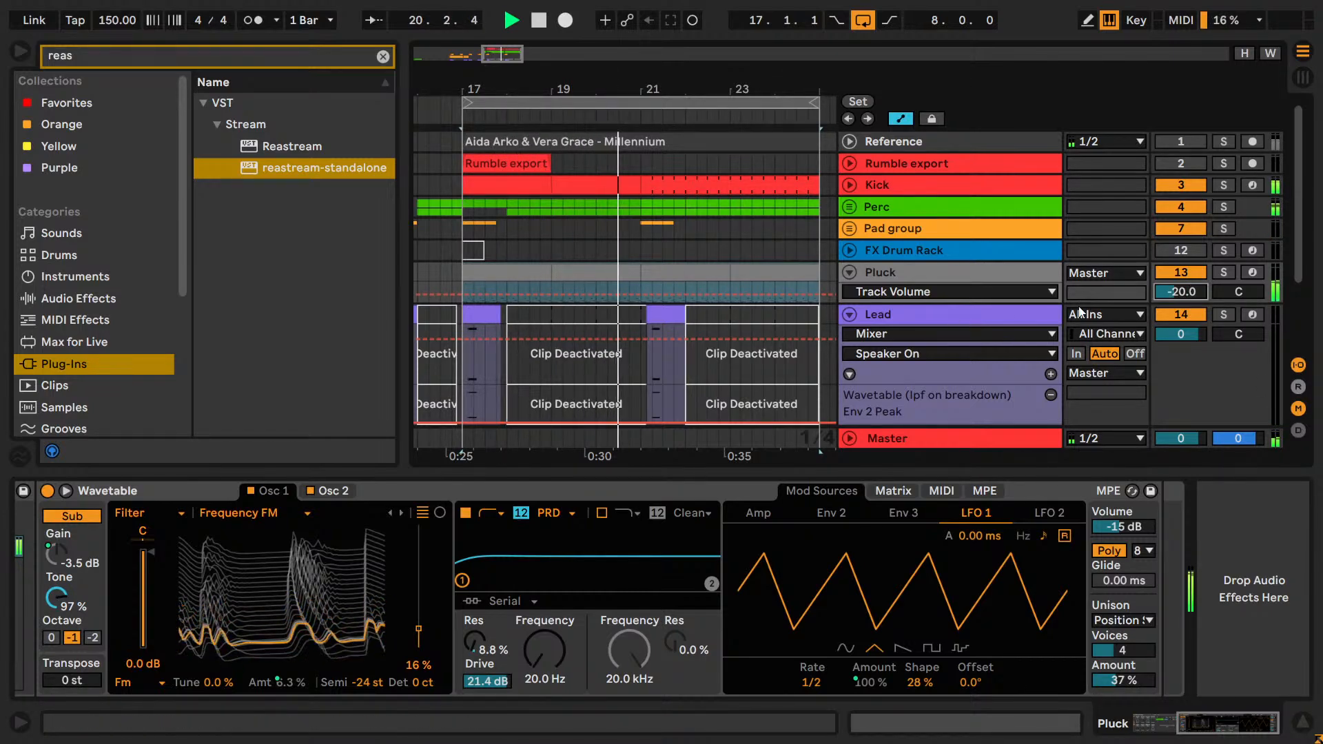
left_click_drag(1182, 292, 1182, 295)
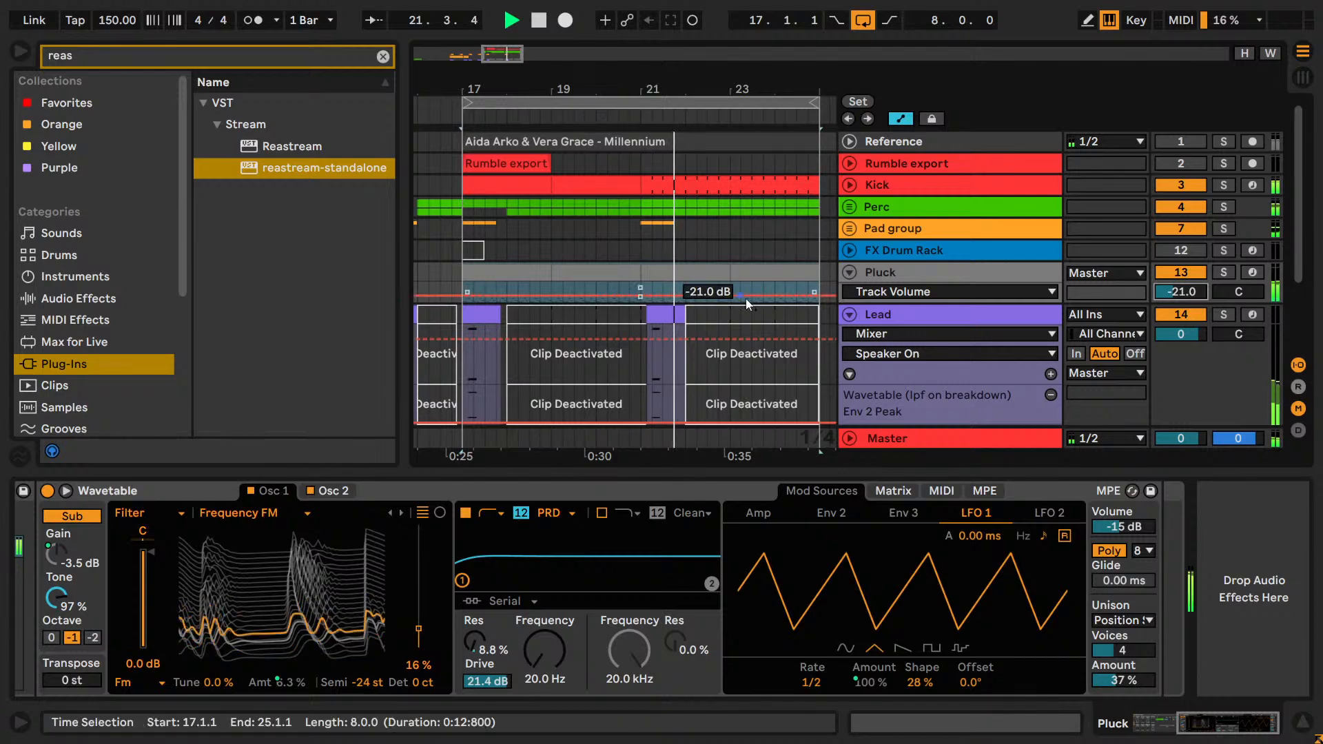
left_click(540, 276)
key("space")
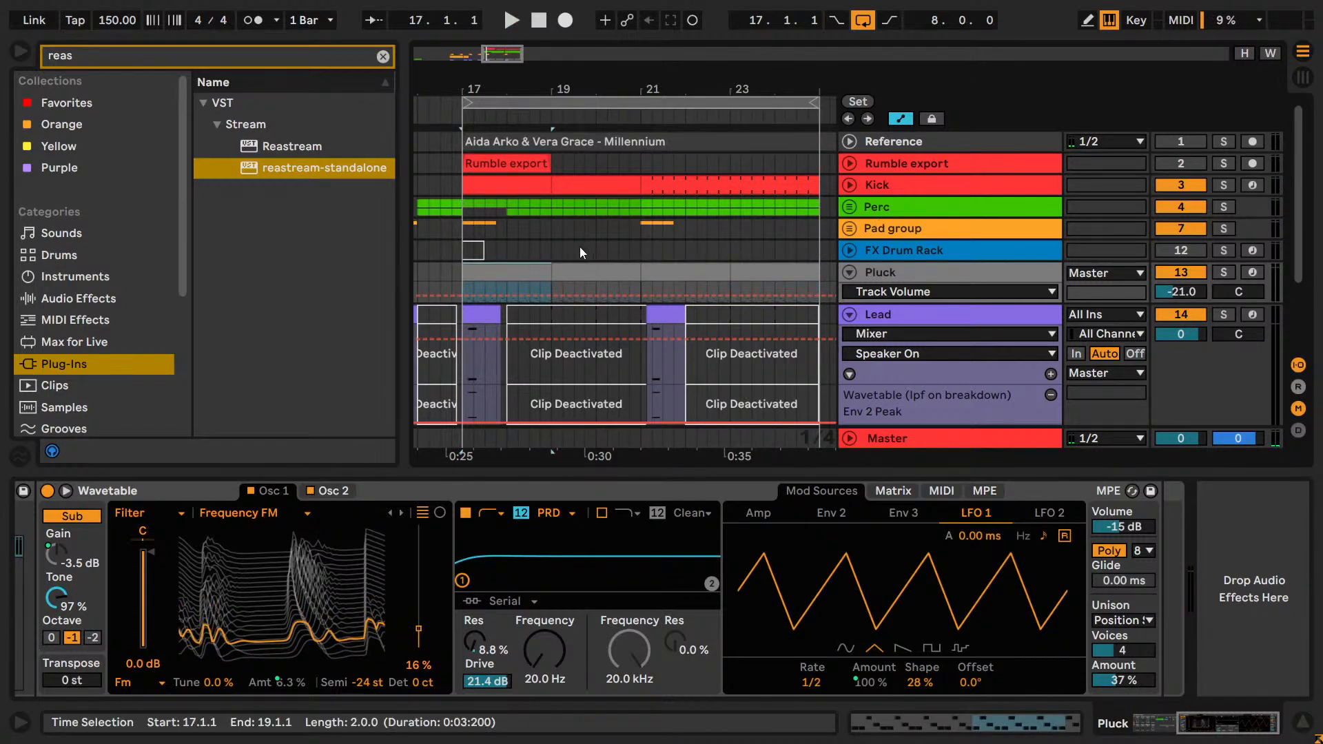
Save the set and move the Pluck track below the Lead track.
key("ctrl+s")
scroll(1037, 261, "down", 4)
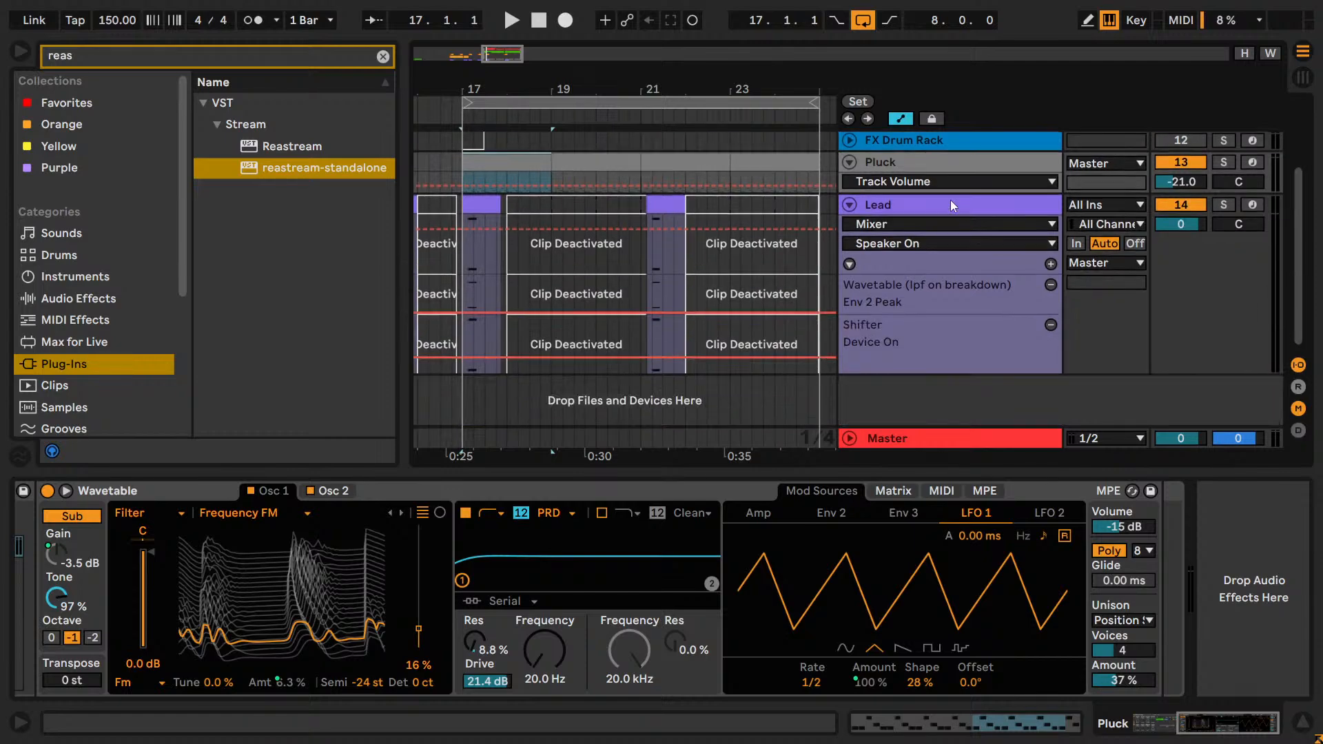
left_click_drag(935, 172, 979, 366)
scroll(1167, 288, "up", 2)
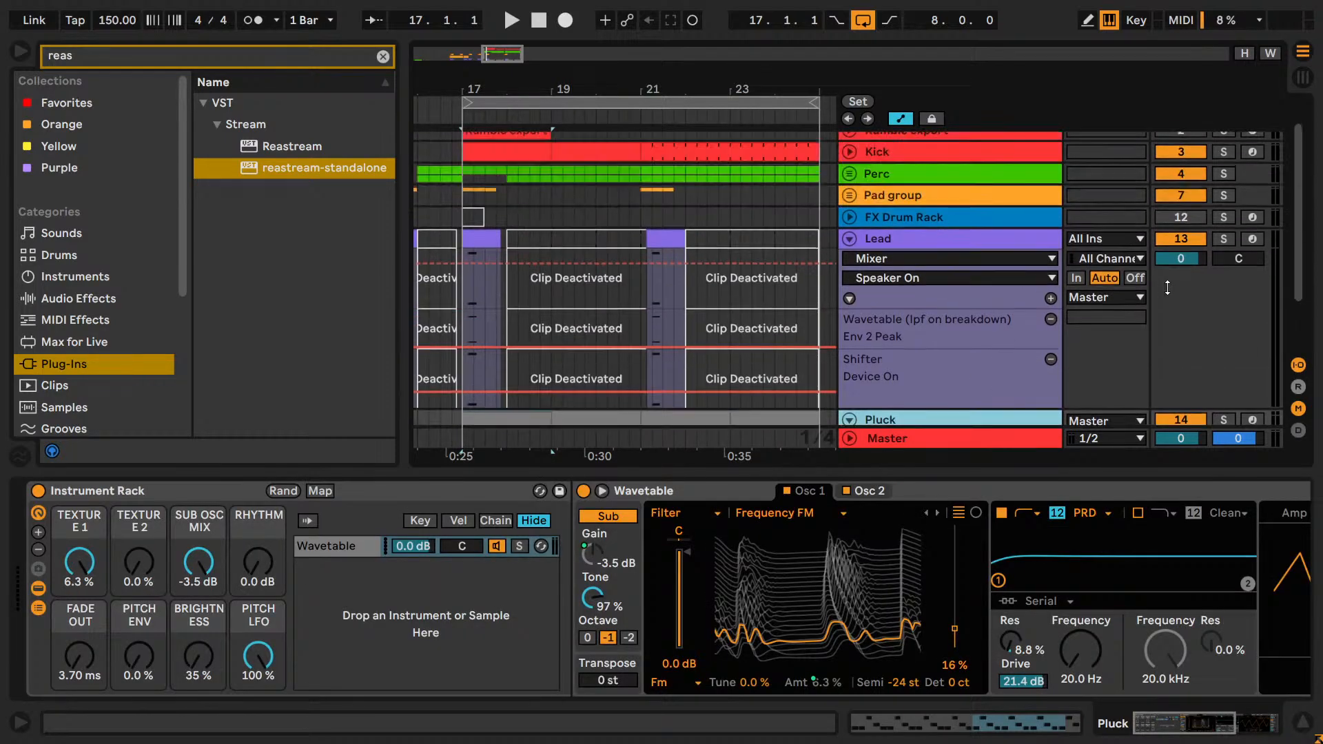
Solo the Lead track together with Pluck and play both from bar 17.
left_click(1223, 238)
key("space")
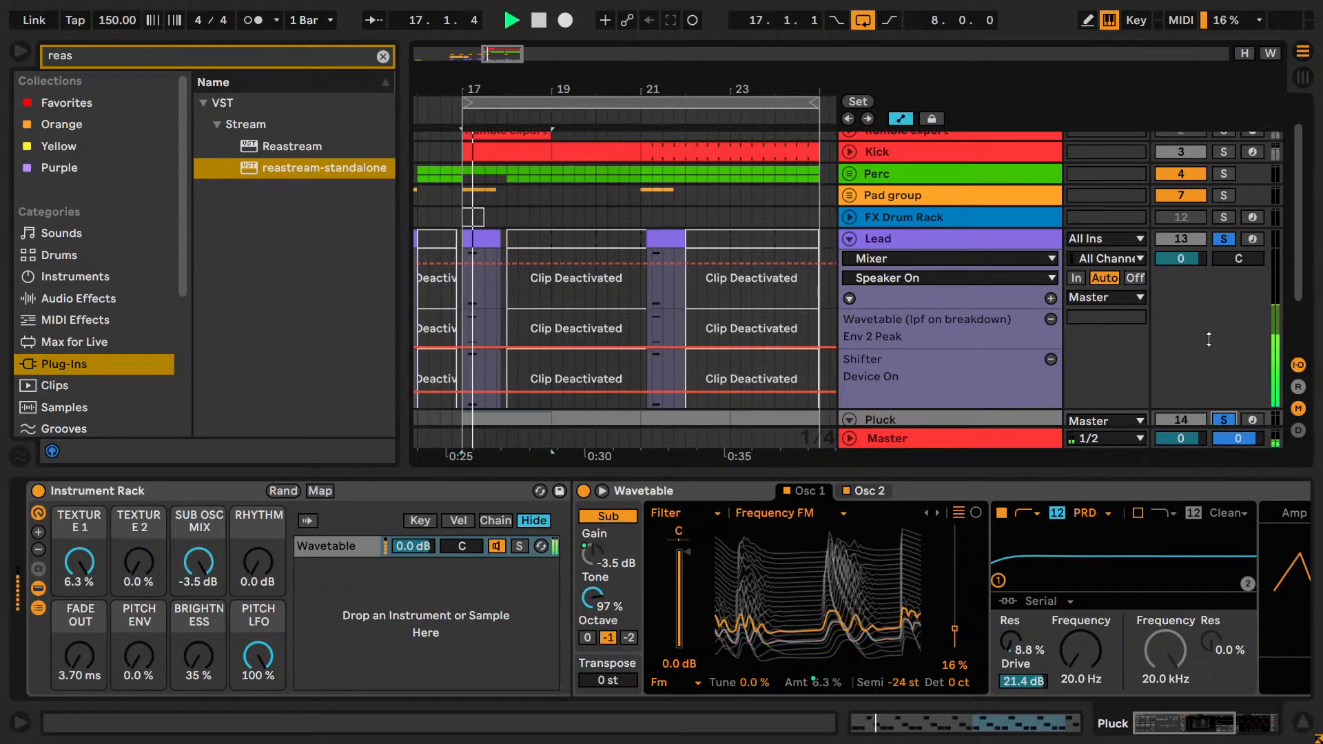
scroll(1209, 335, "up", 2)
left_click_drag(494, 55, 487, 45)
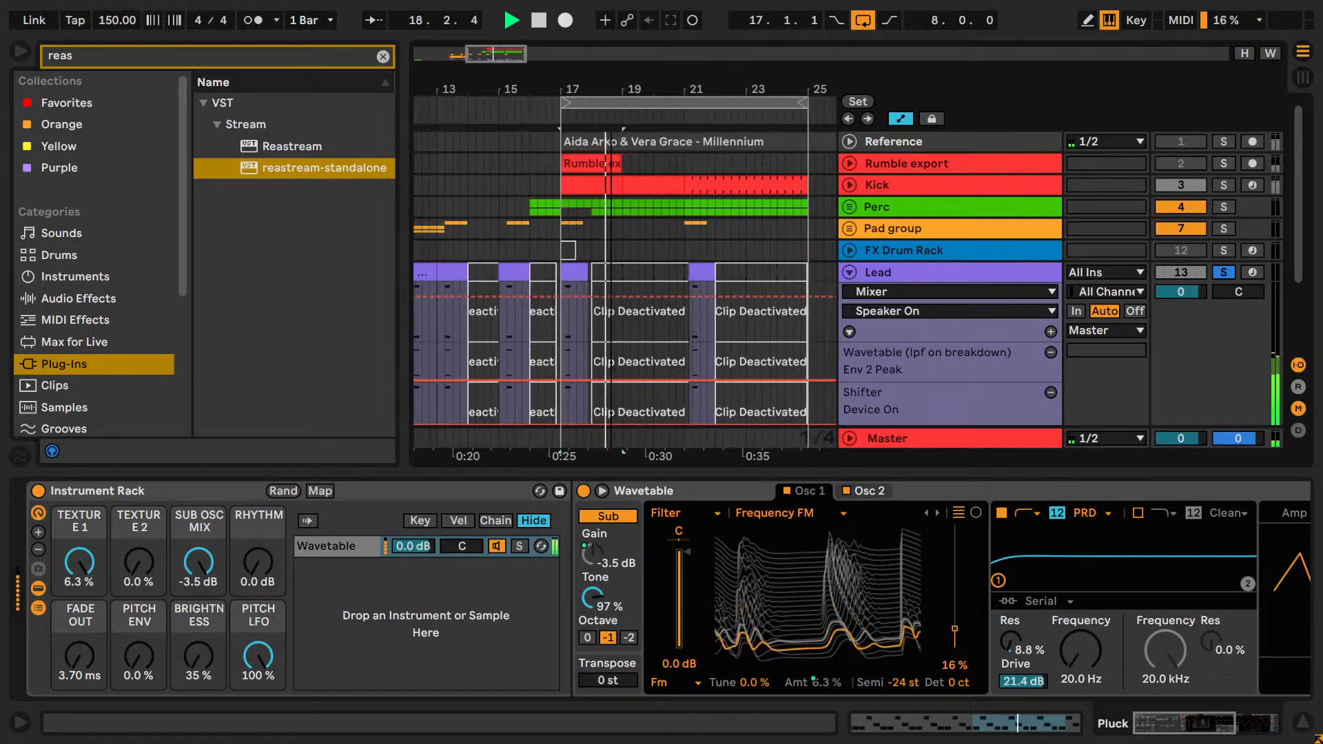
key("space")
Unfold the Pad group and copy both Pad export tracks' clips from bar 9 to 13.2 to bar 17.
left_click(849, 229)
scroll(583, 287, "down", 2)
scroll(582, 287, "down", 10)
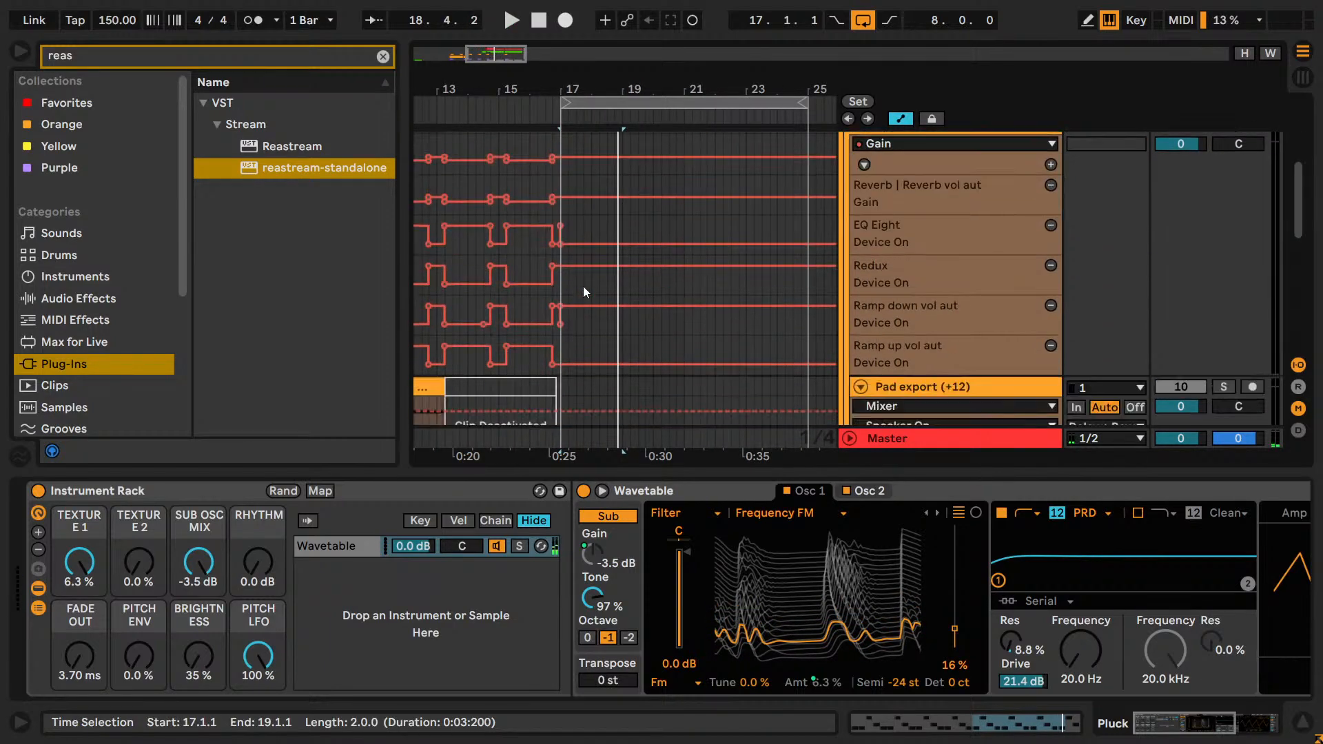
left_click_drag(506, 55, 481, 55)
left_click(512, 190)
left_click(533, 199)
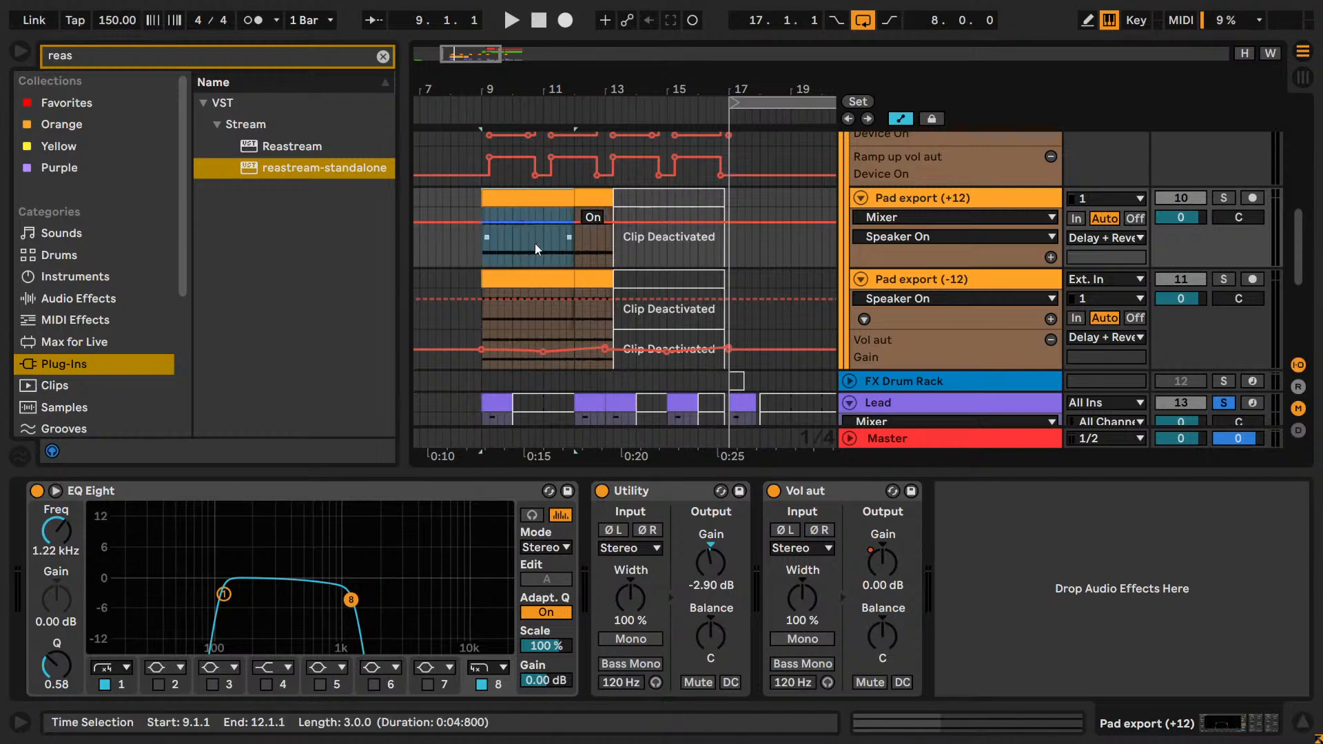
left_click(552, 276, "shift")
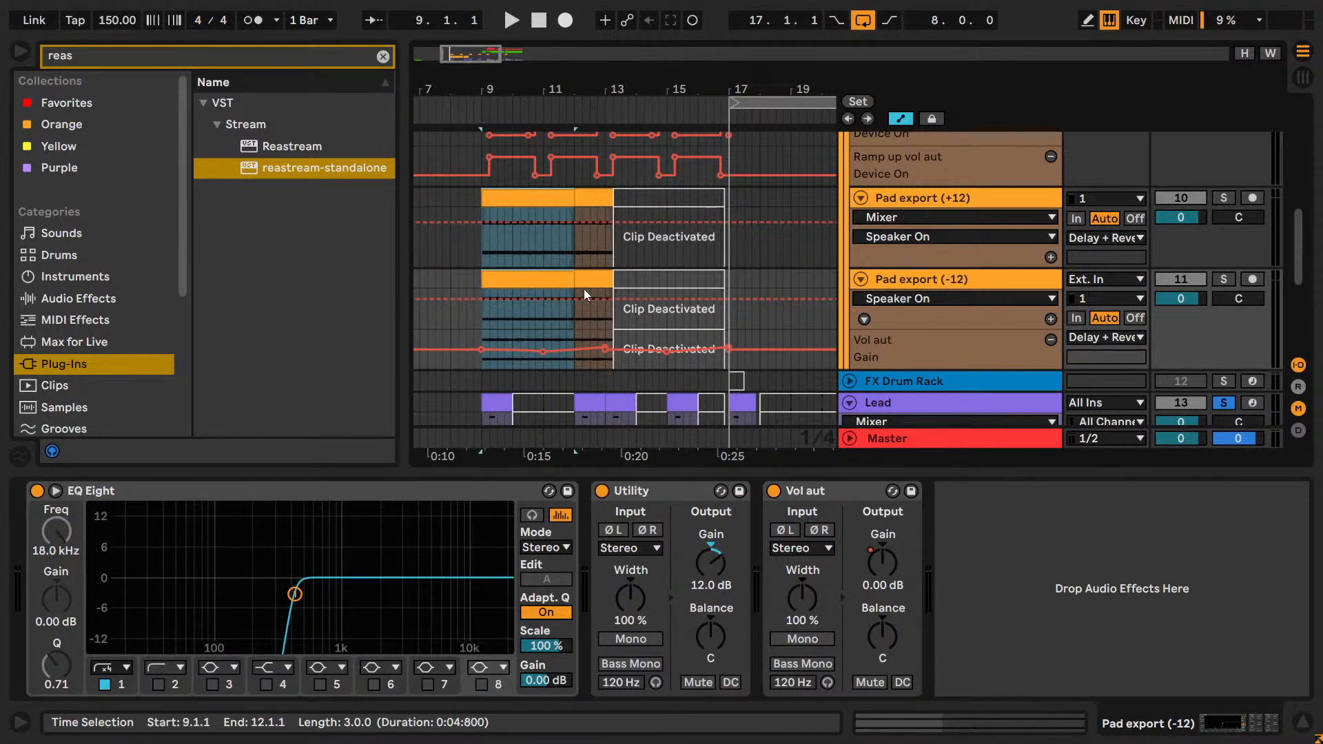
left_click(583, 285, "shift")
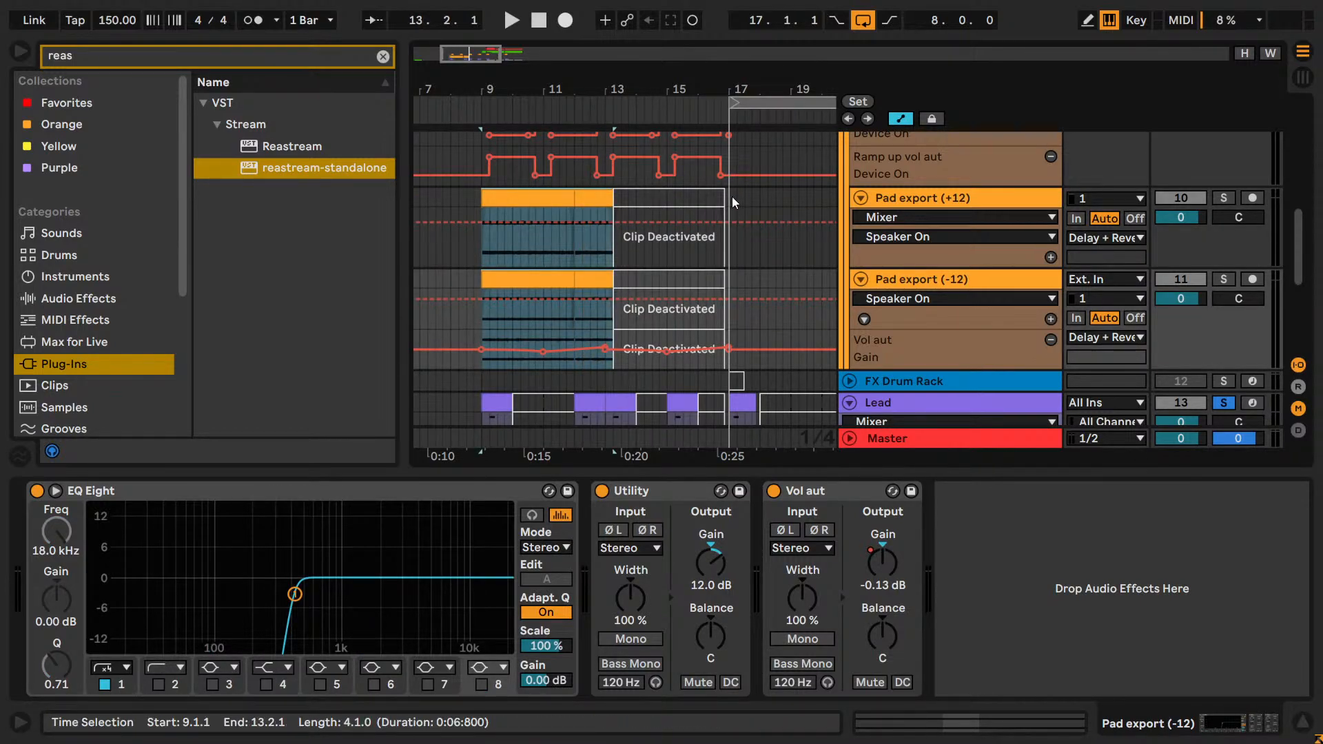
left_click(732, 200)
key("ctrl+v")
Play the copied pad clips from bar 17 together with the soloed Lead and Pluck tracks.
key("space")
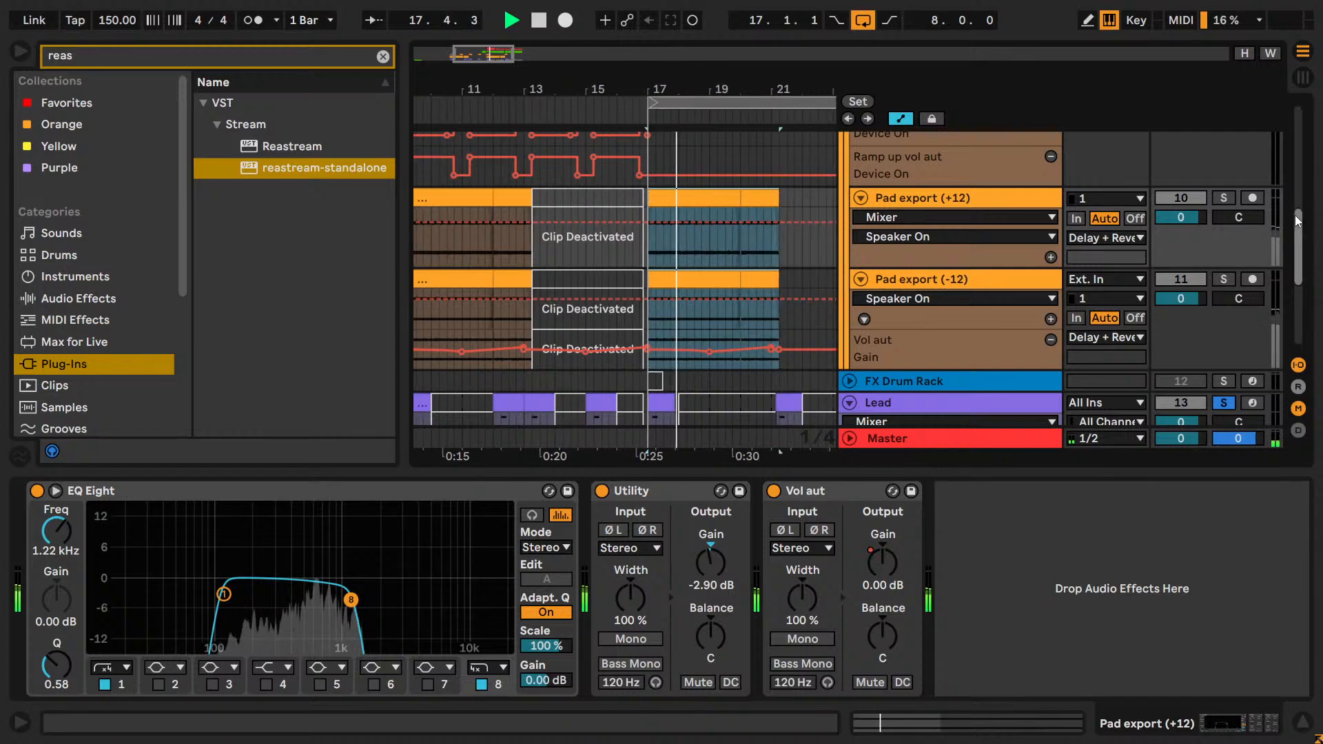
scroll(1190, 205, "up", 5)
scroll(1217, 210, "up", 5)
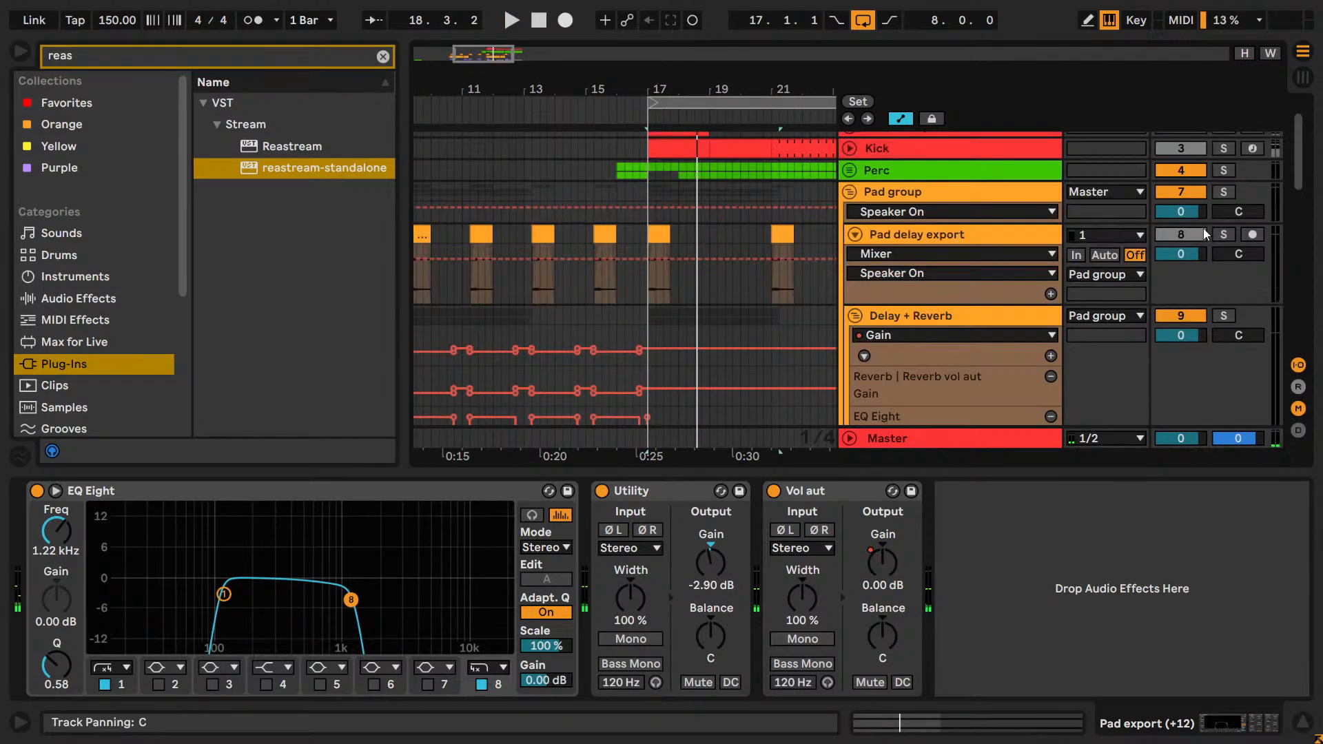
scroll(776, 310, "down", 9)
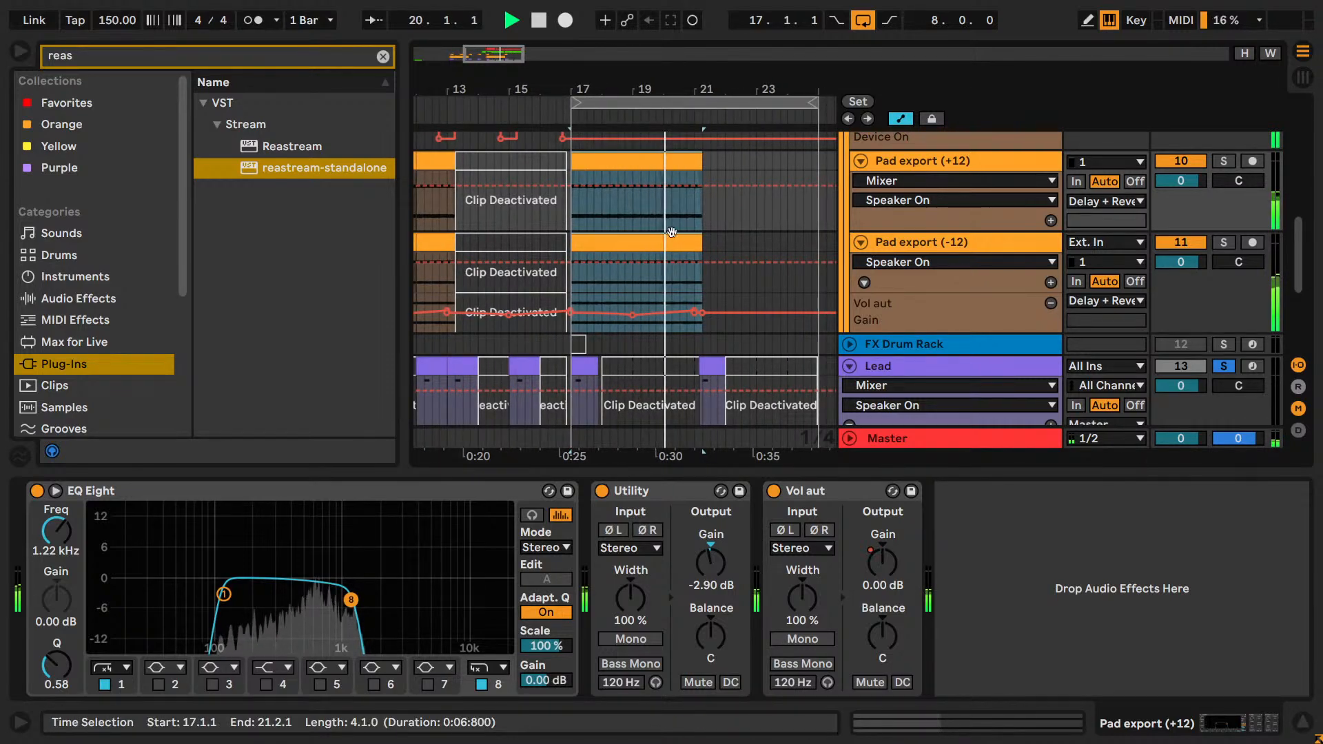
key("space")
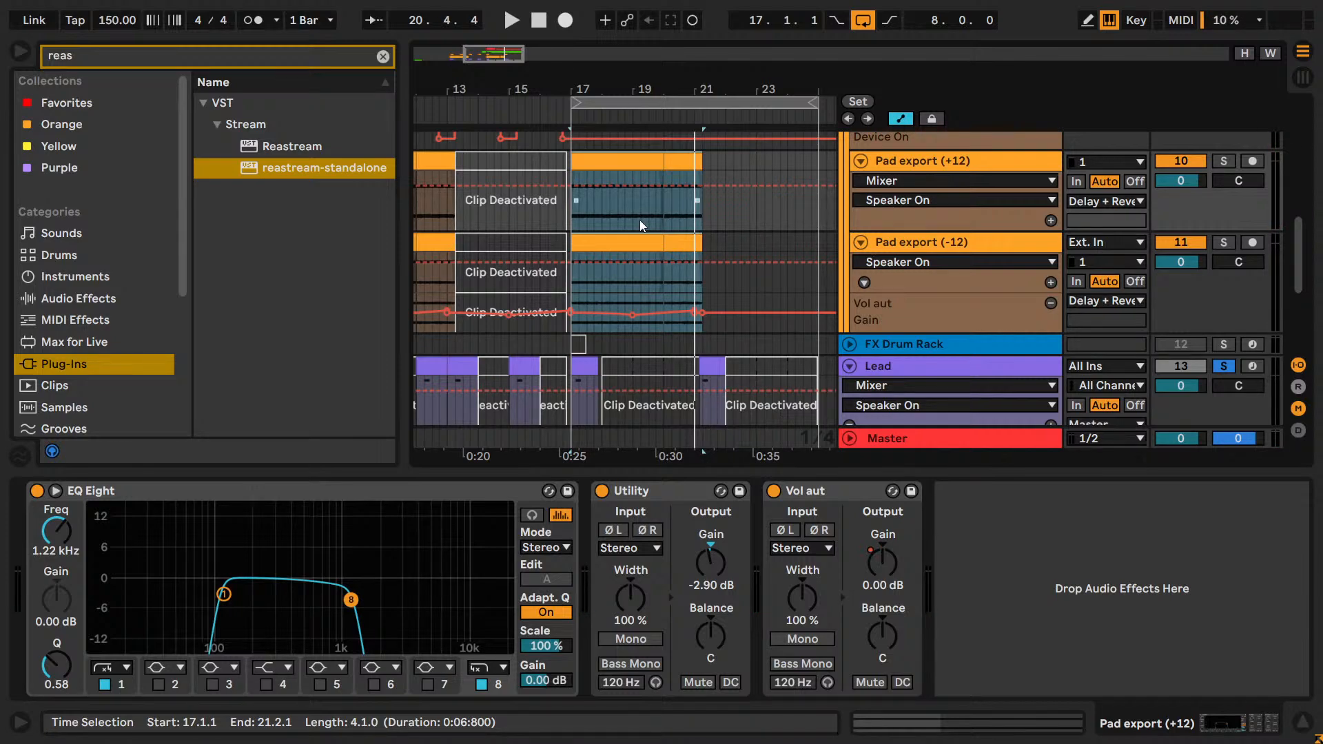
Play the drop from bar 17 and compare the Pad group's clips and automation with the section before it.
scroll(639, 220, "down", 5)
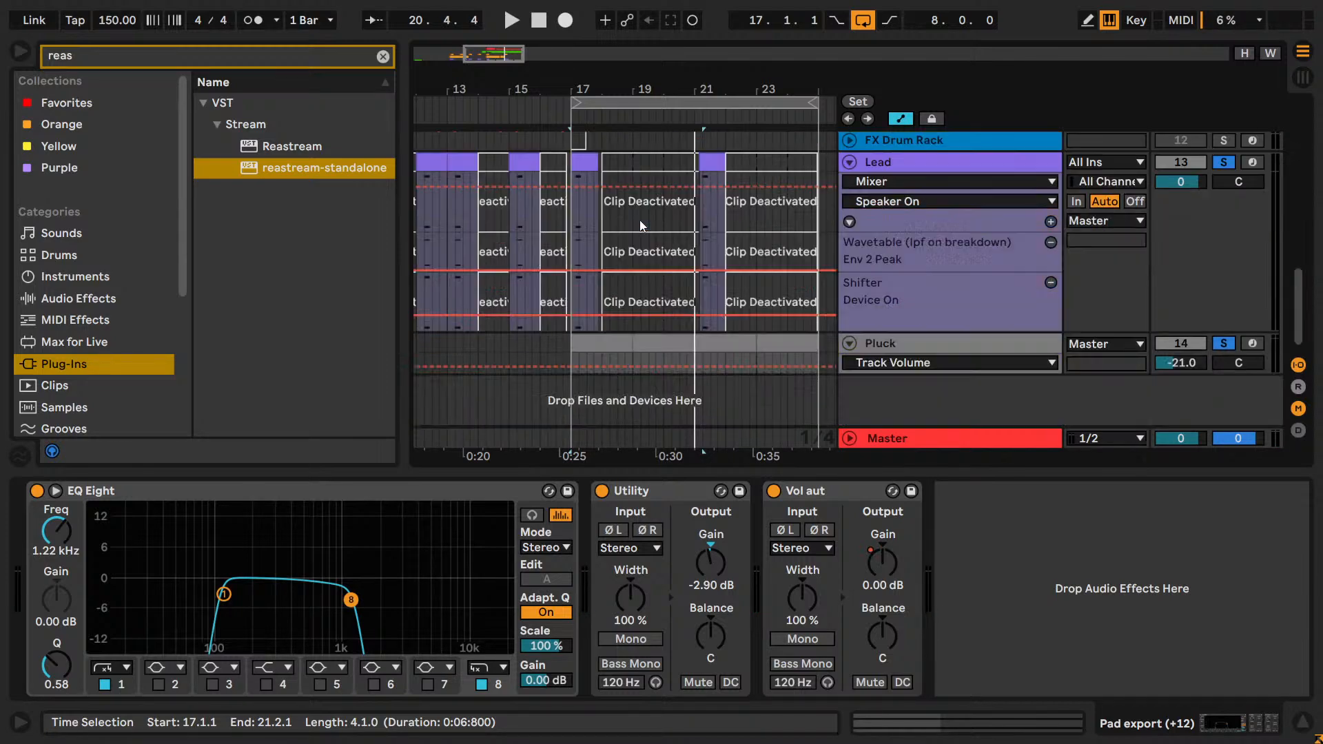
scroll(722, 180, "up", 10)
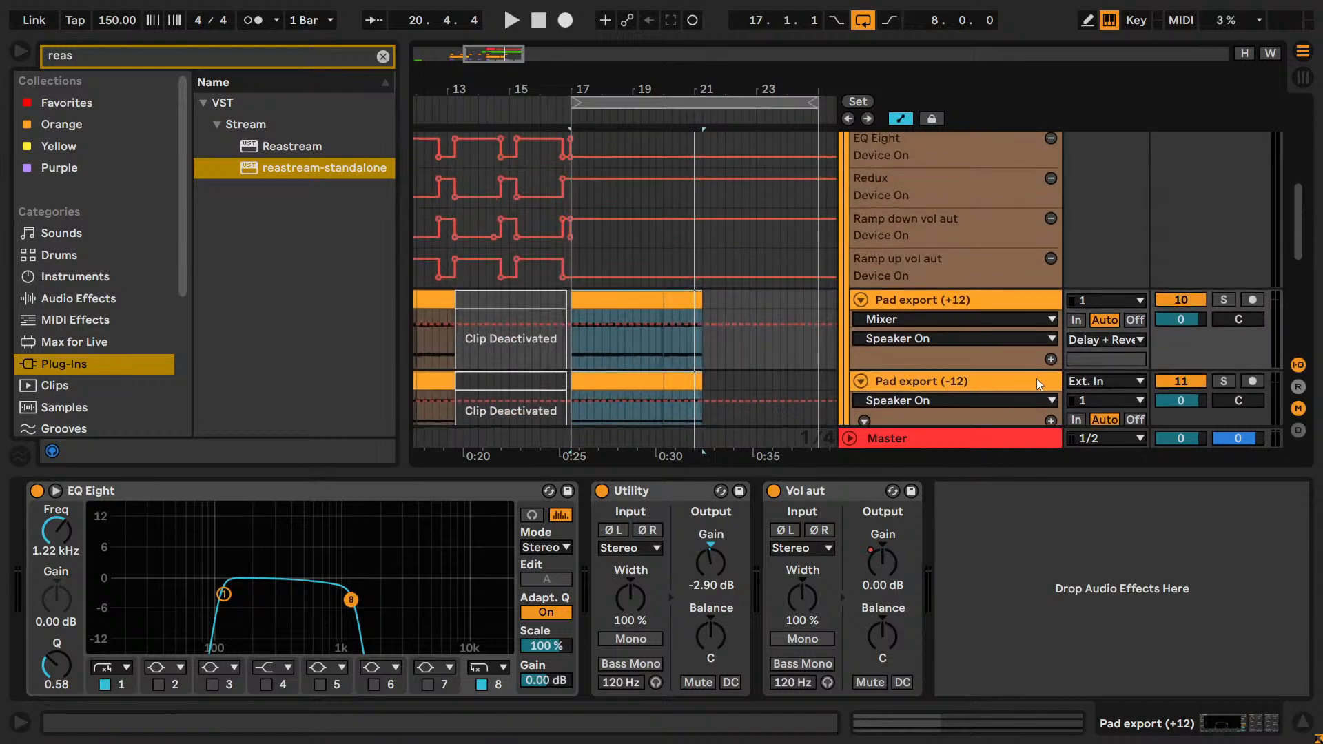
scroll(1123, 277, "up", 3)
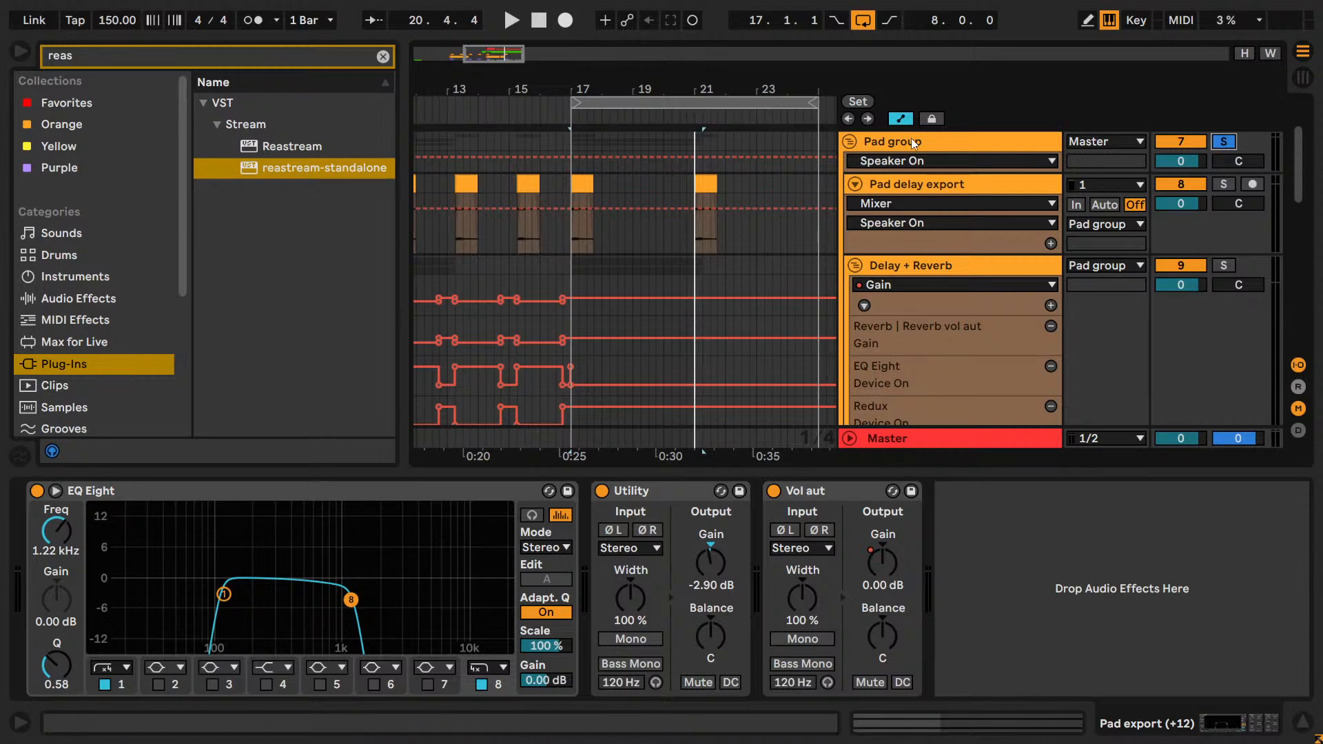
left_click_drag(513, 58, 509, 39)
scroll(626, 252, "down", 3)
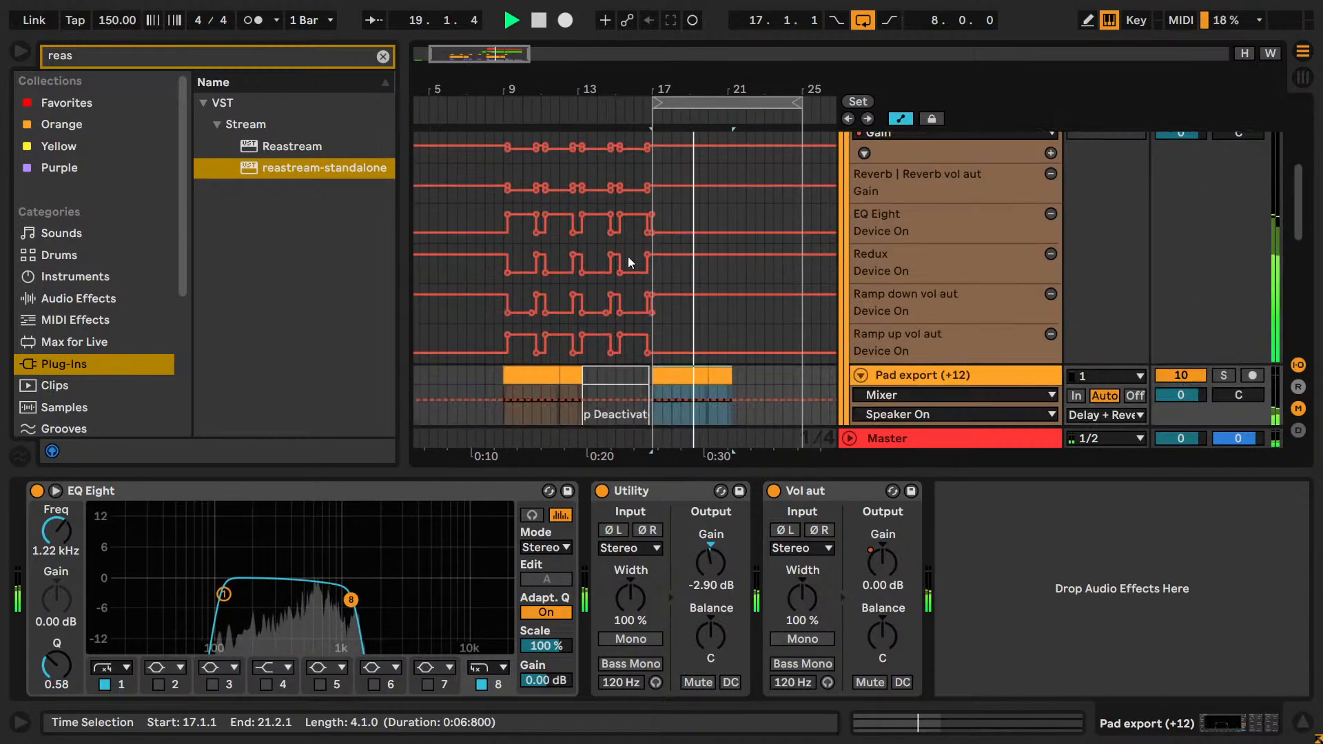
key("space")
scroll(648, 275, "down", 3)
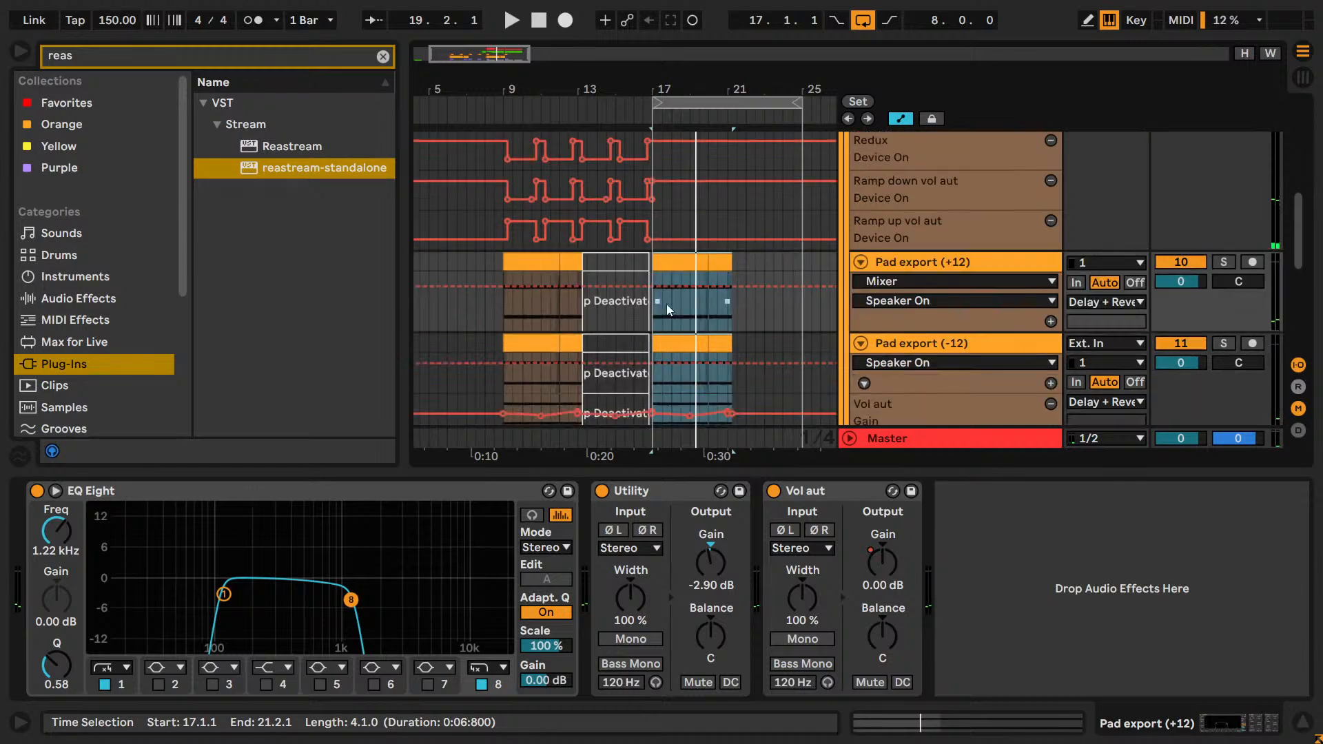
scroll(681, 349, "up", 10)
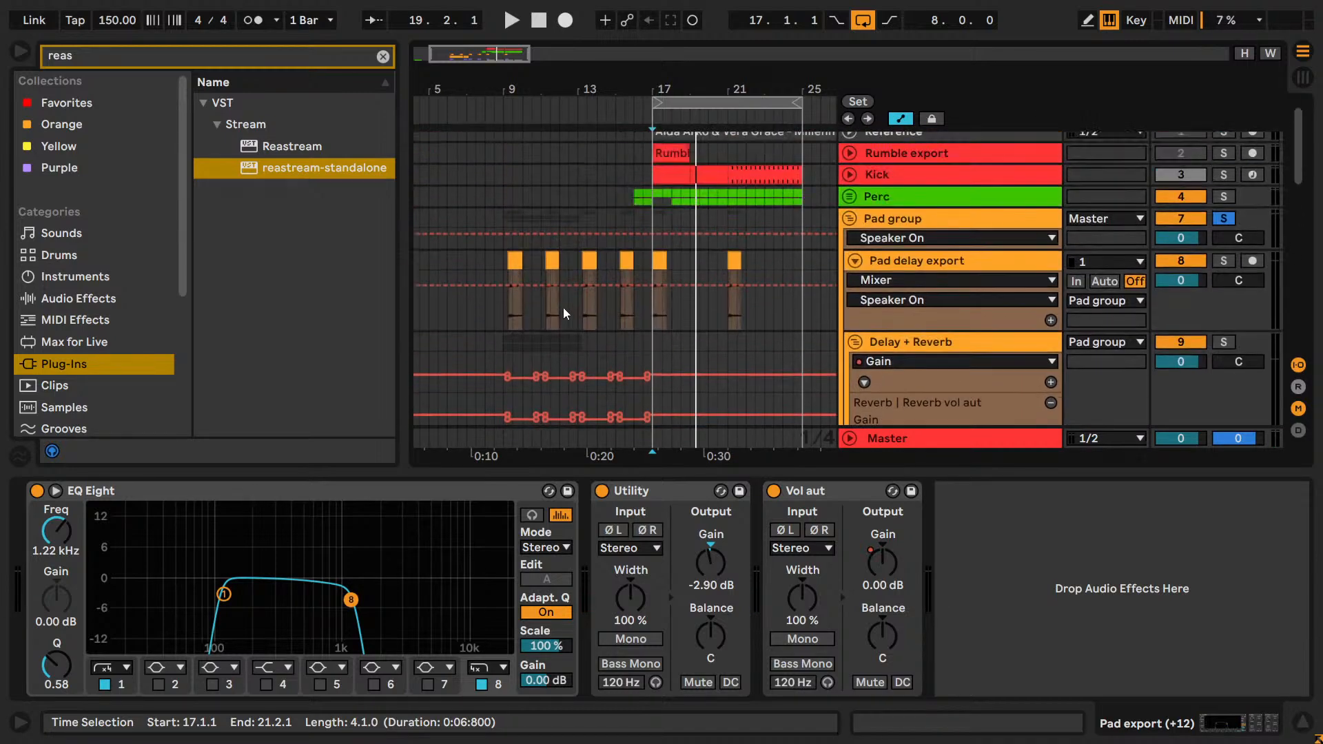
Copy bars 9 to 13 of the Pad group's tracks, from Pad delay export down to Pad export (-12), including the automation.
left_click_drag(503, 256, 652, 492)
scroll(678, 296, "down", 4)
scroll(679, 295, "down", 6)
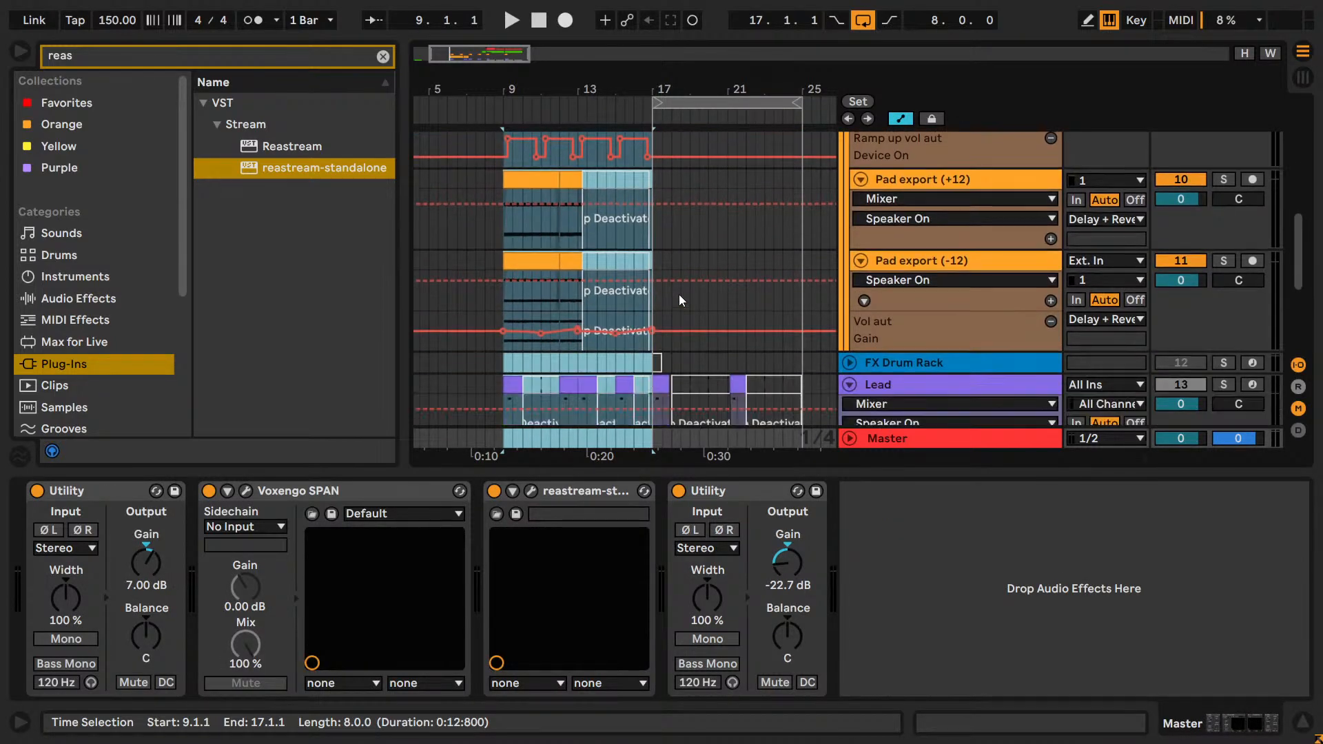
left_click(510, 366)
left_click_drag(503, 365, 577, 226)
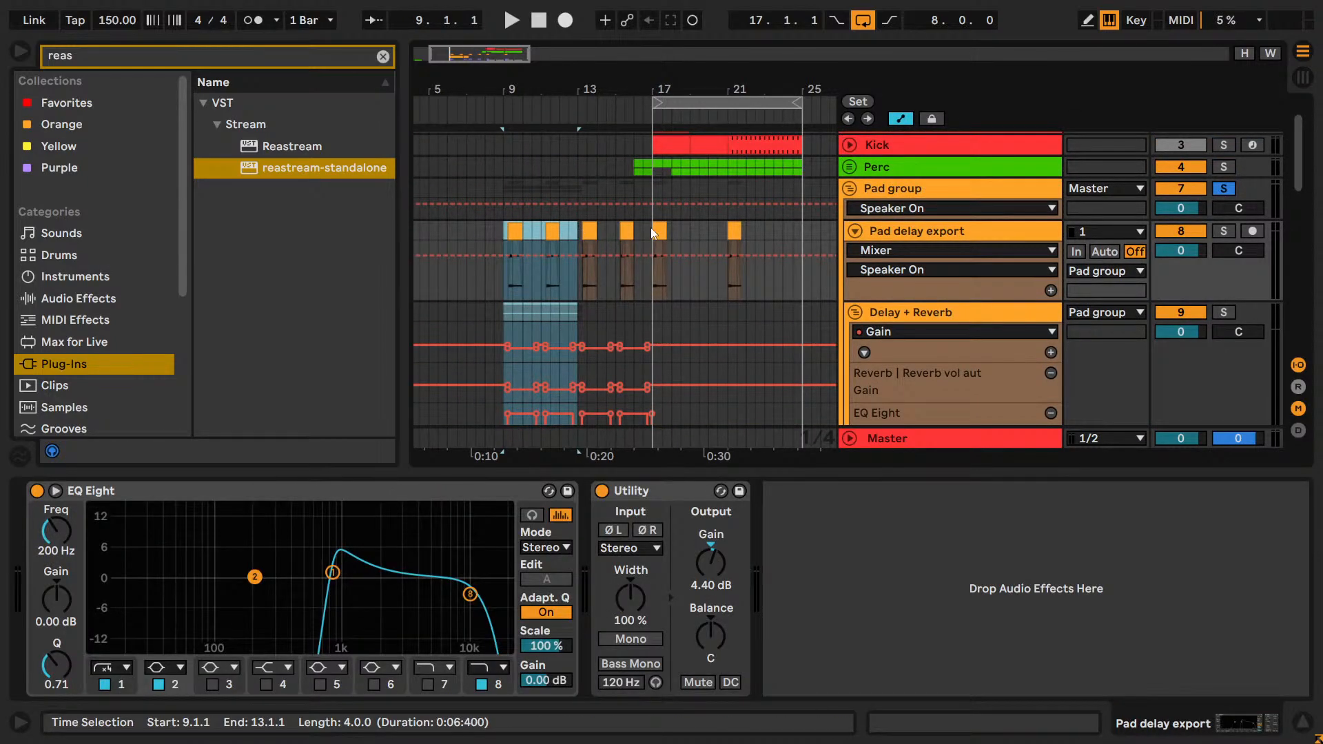
Try to paste the copied pad section at bar 17 and repeat it directly after.
left_click(651, 228)
key("ctrl+v")
key("ctrl+v")
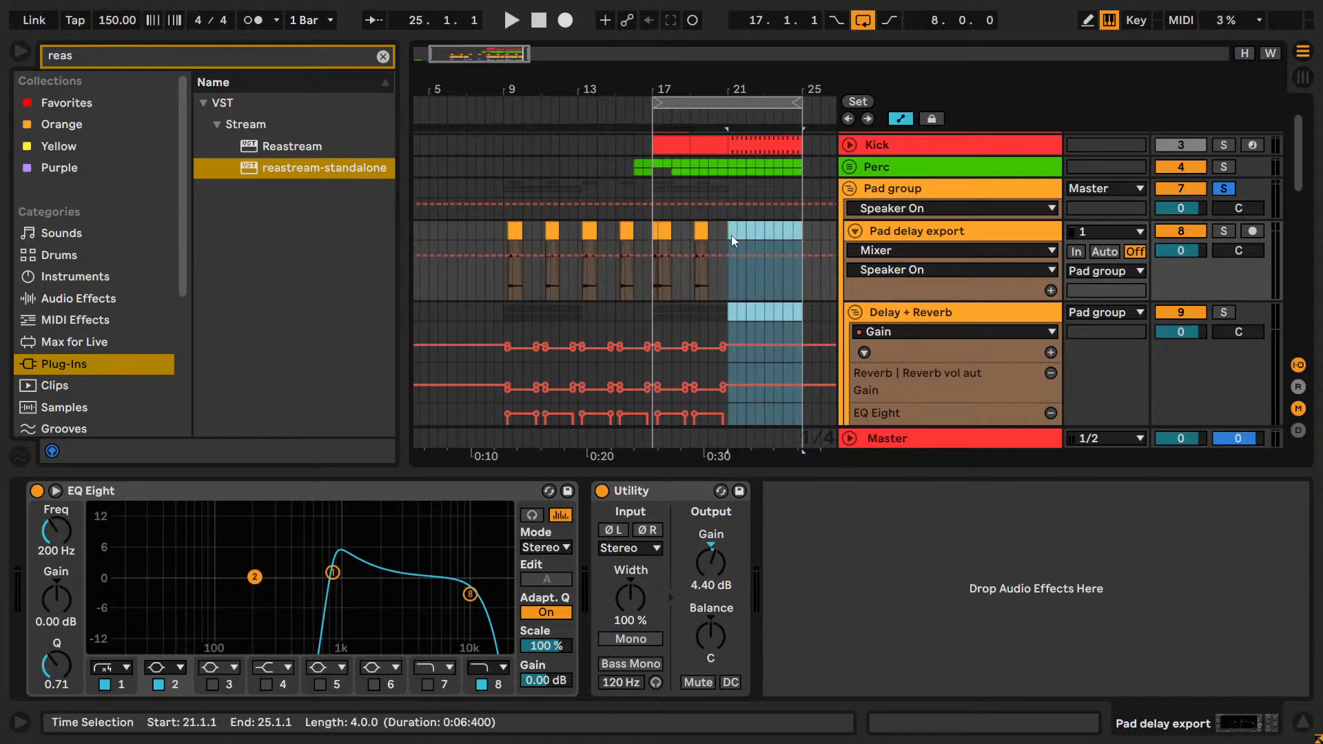
Clear the Pad delay export clips and all Delay + Reverb automation from bar 17 onward.
key("Delete")
left_click_drag(729, 230, 654, 254)
left_click(655, 254)
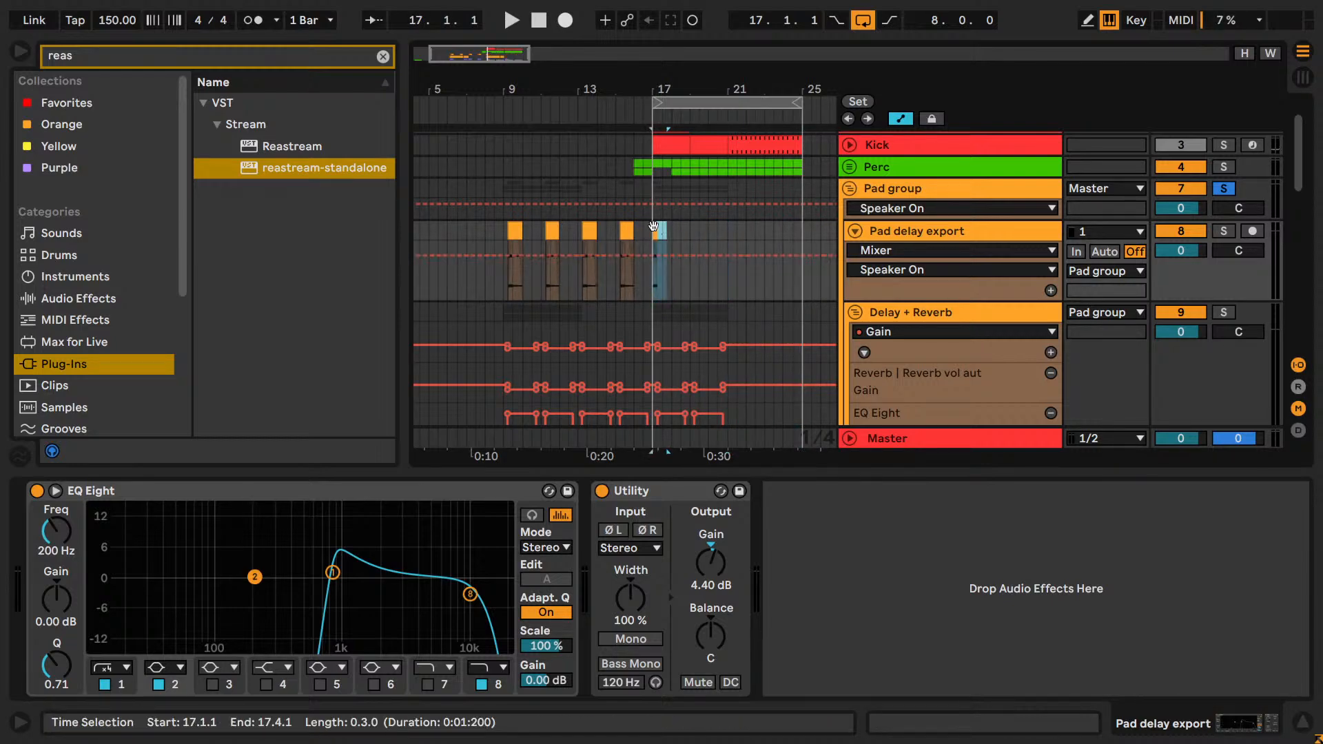
scroll(713, 322, "down", 4)
left_click_drag(759, 377, 649, 188)
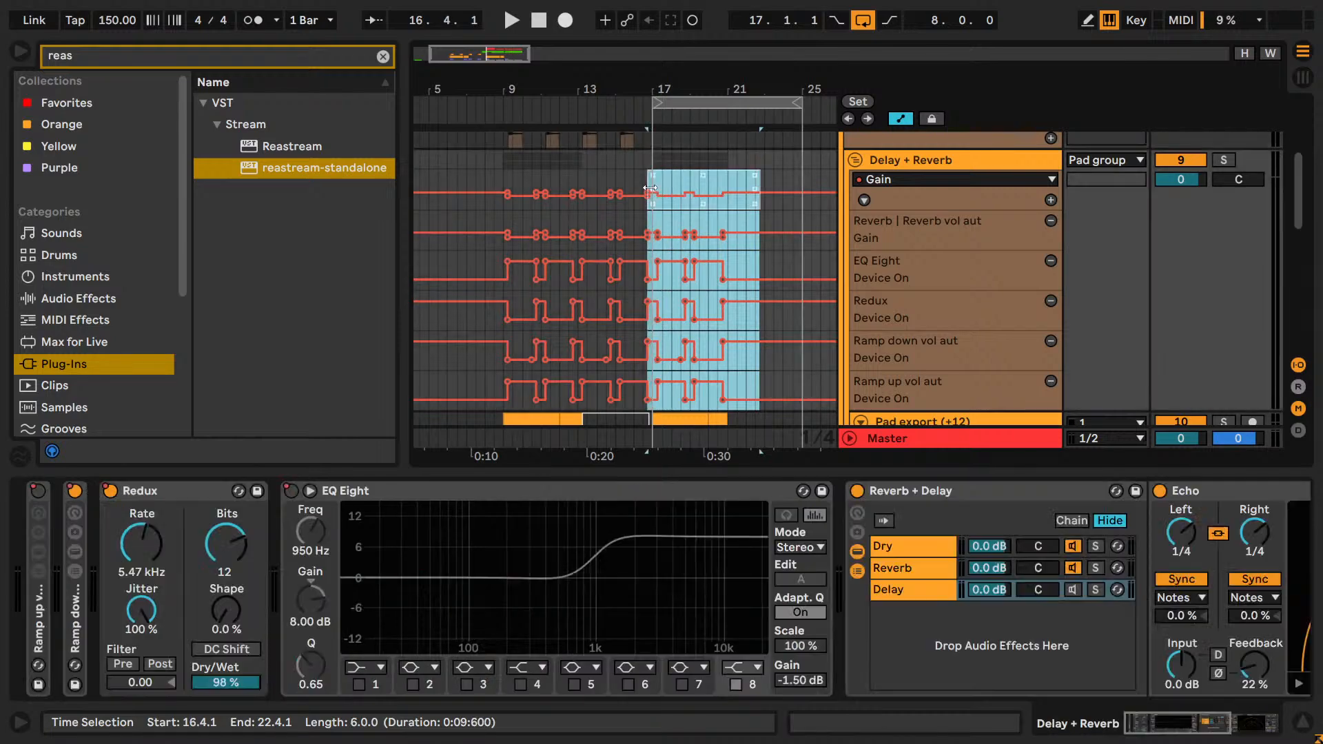
left_click_drag(780, 375, 654, 171)
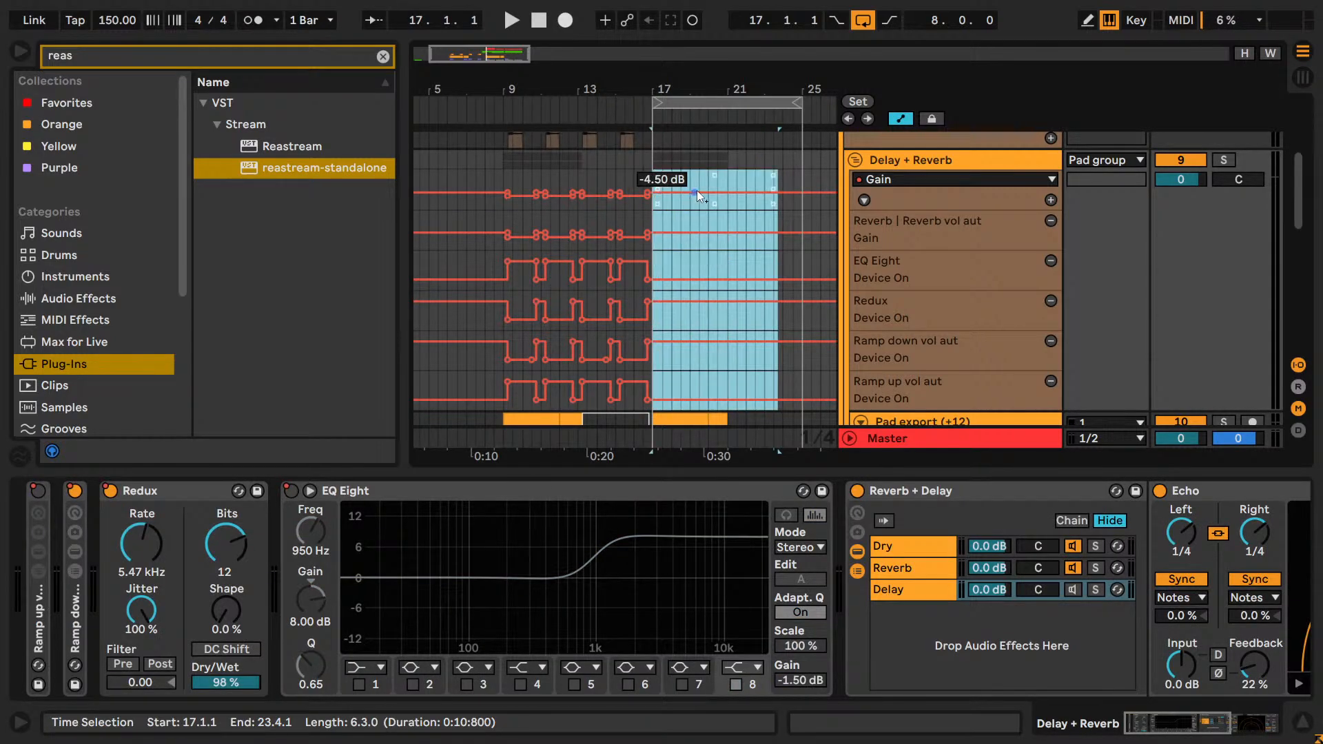
right_click(725, 212)
left_click(950, 508)
Delete the clips on both Pad export tracks from bar 17 to bar 22.
scroll(751, 334, "down", 8)
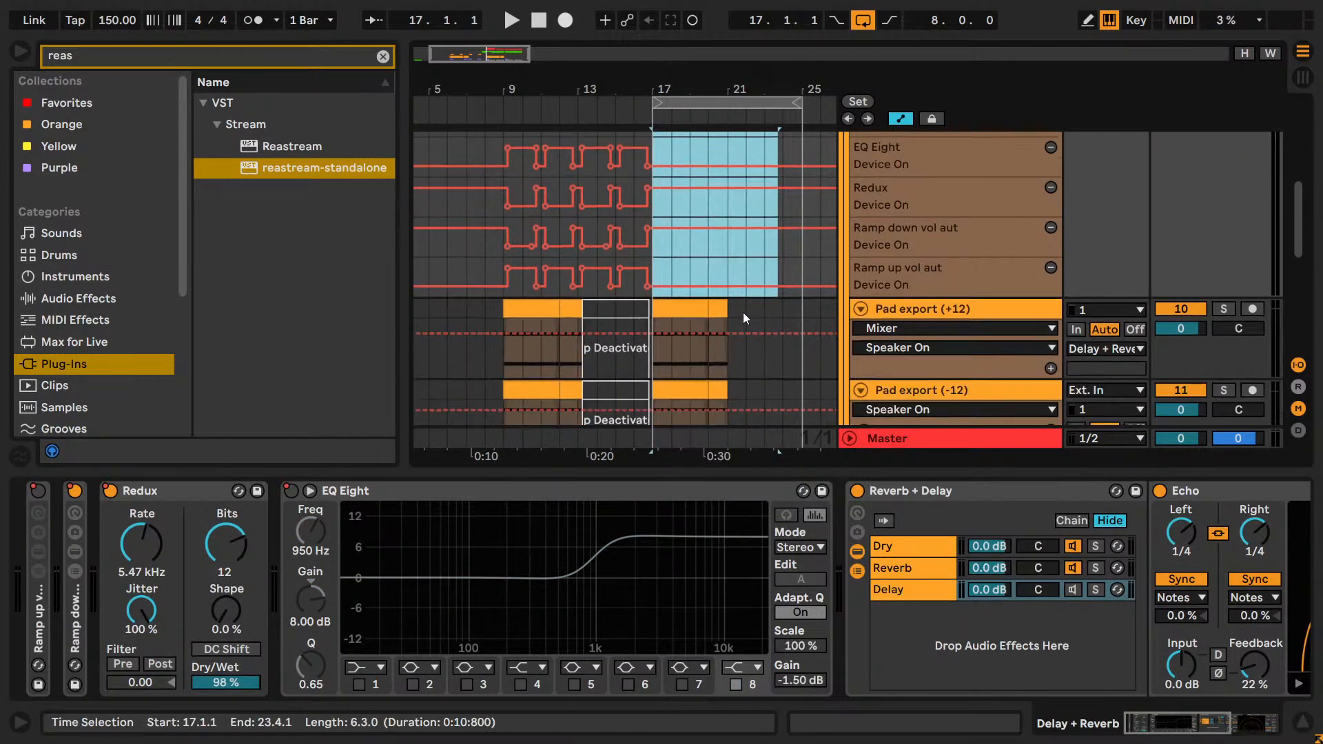
left_click(745, 324)
left_click_drag(745, 321, 654, 227)
key("Delete")
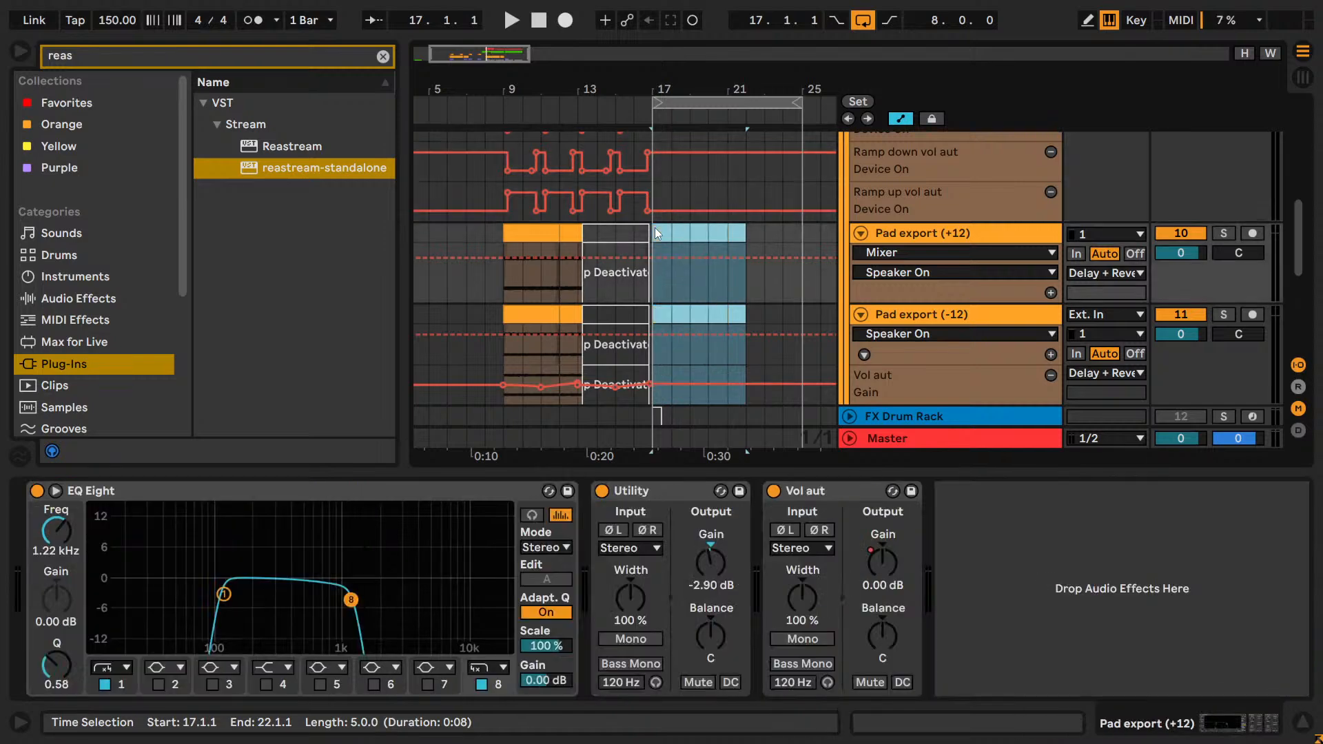
Paste the copied four-bar pad section at 17.1.1 starting on Pad delay export and duplicate it to fill bars 21 to 25.
scroll(662, 250, "down", 4)
scroll(663, 252, "up", 7)
scroll(662, 251, "up", 6)
left_click(659, 242)
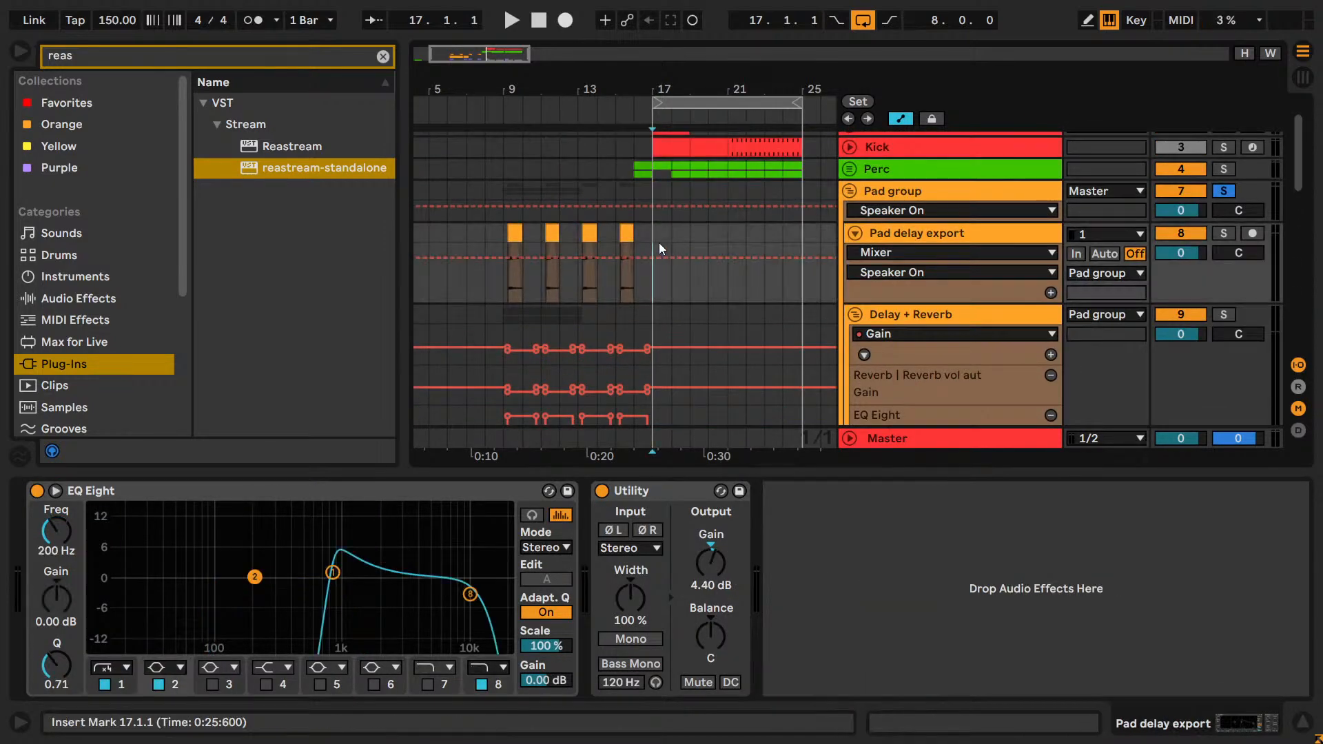
key("ctrl+v")
key("ctrl+d")
Play the pasted pad section from bar 17 together with the soloed Pluck track.
key("space")
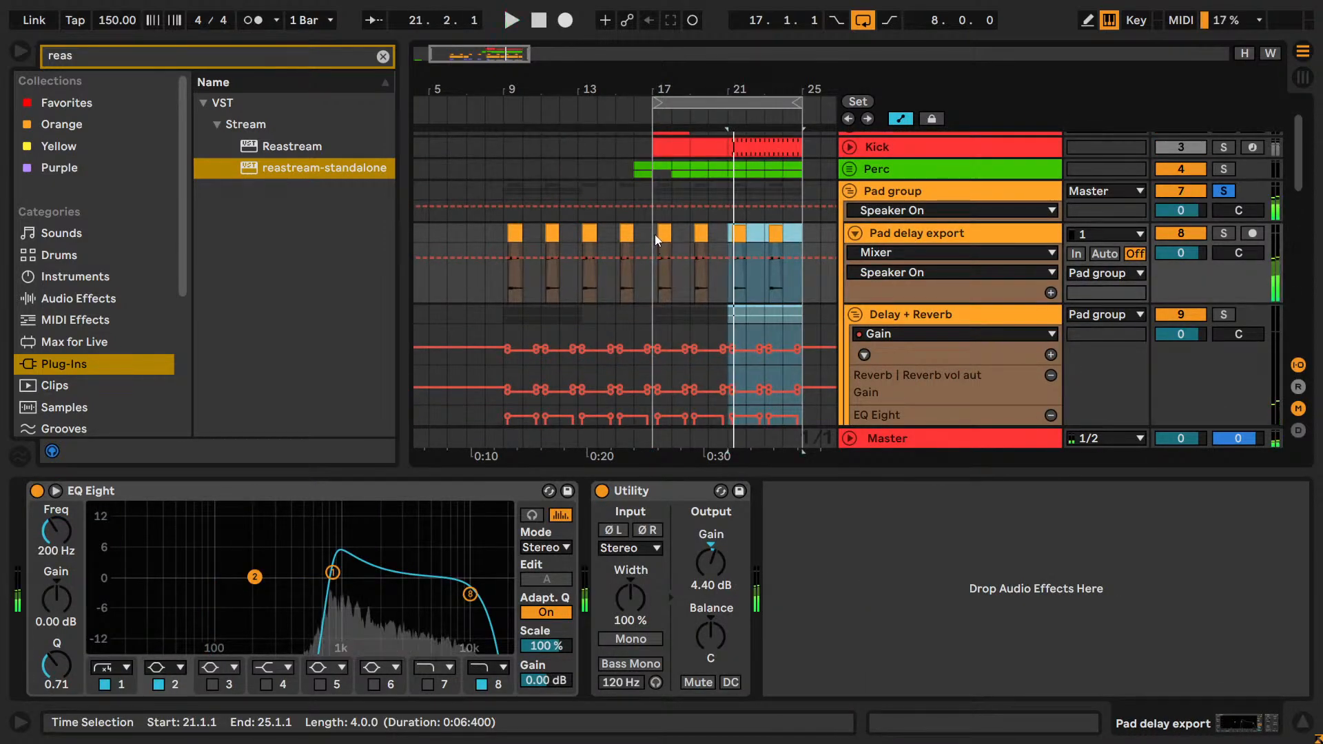
left_click(654, 235)
key("space")
key("space")
Fold the Pad group and solo the Lead track alongside the pads and Pluck during playback.
scroll(952, 280, "down", 5)
scroll(965, 282, "down", 6)
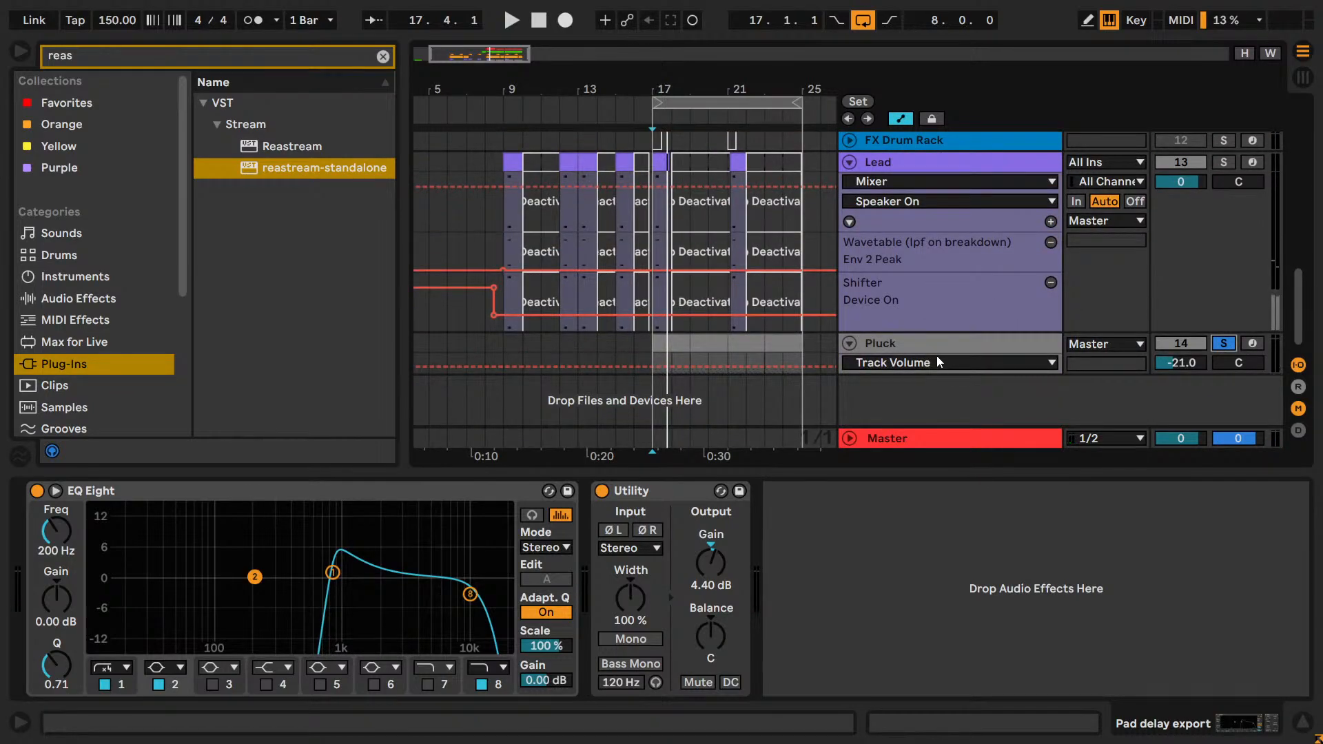
scroll(947, 318, "up", 8)
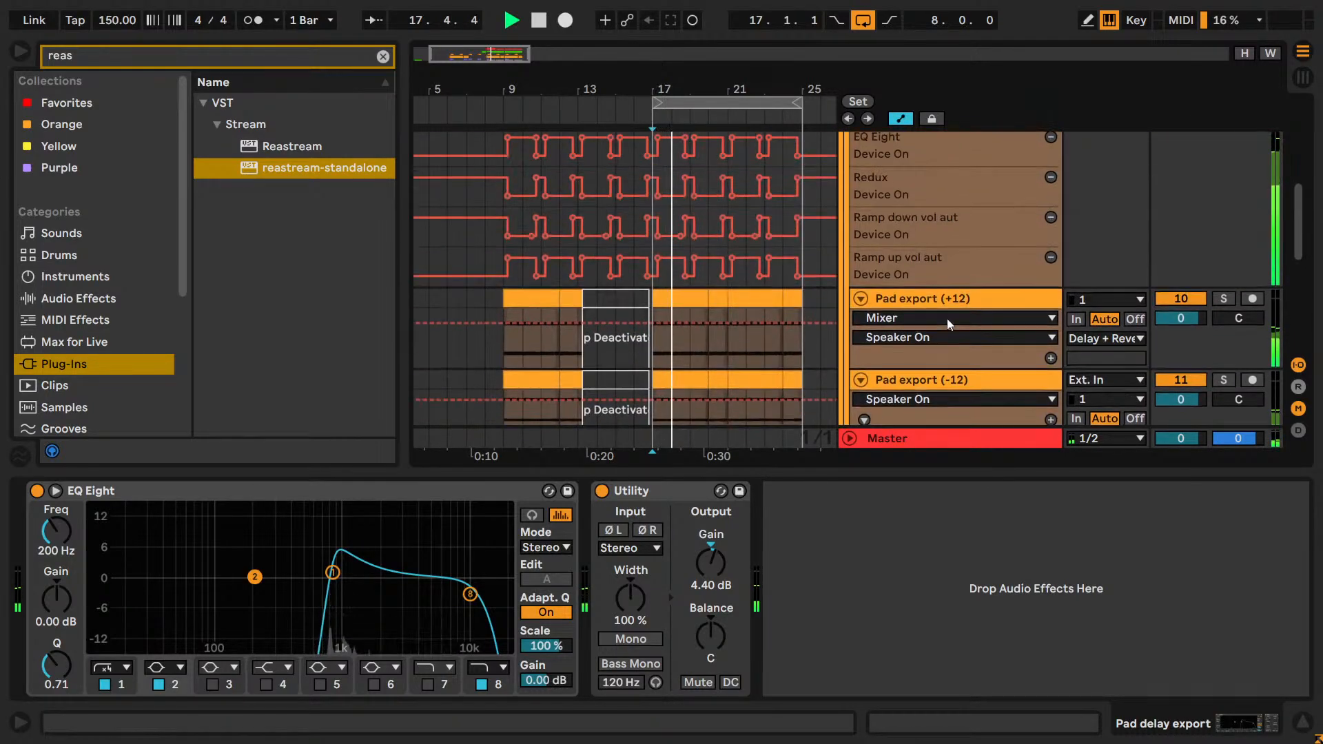
scroll(946, 318, "up", 5)
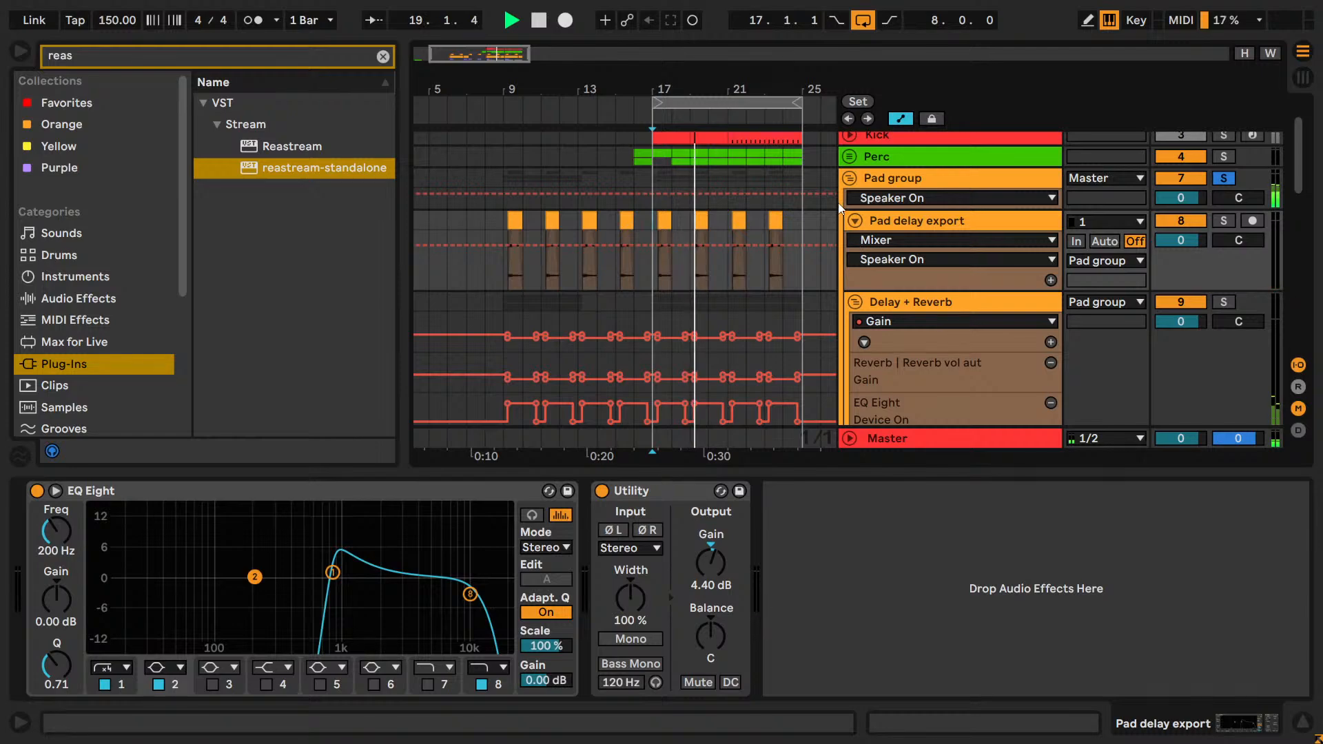
left_click(847, 179)
left_click(1224, 223, "ctrl")
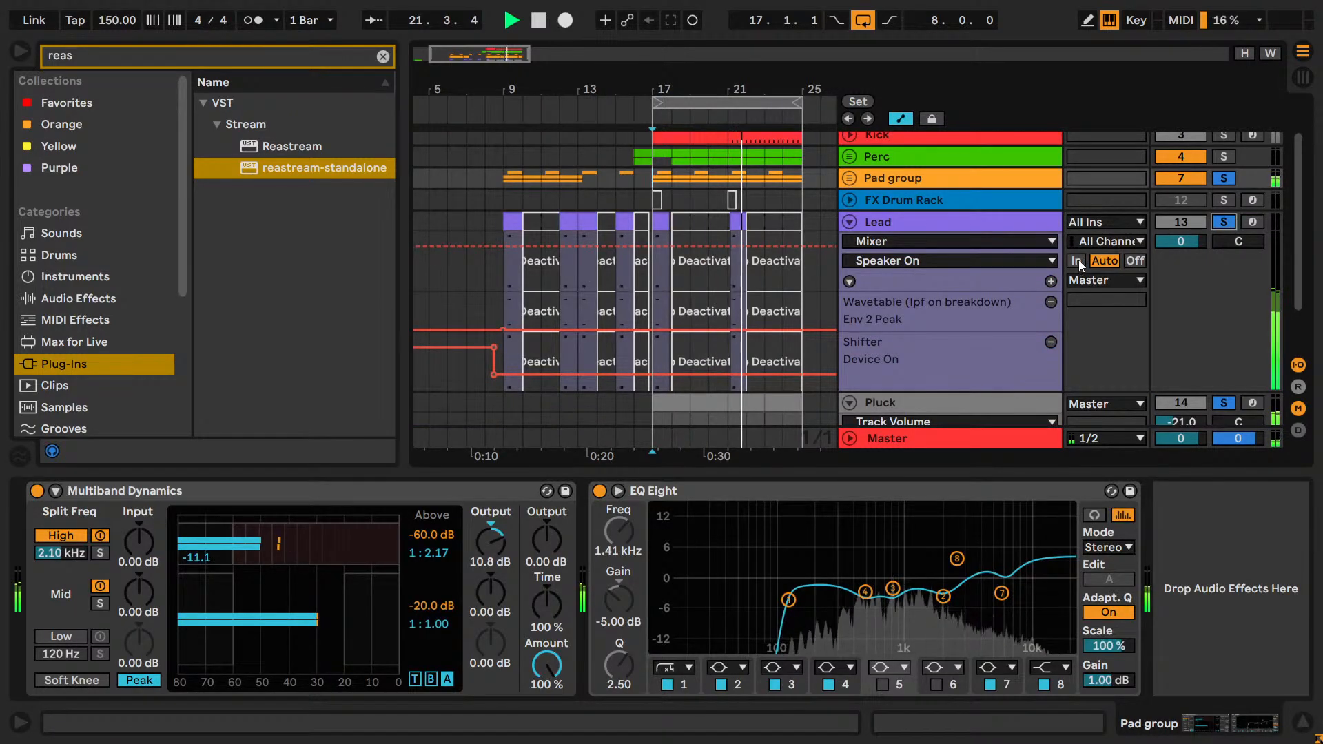
Make the Pluck track taller and lower its Wavetable volume to -22 dB, then stop playback.
scroll(950, 275, "down", 2)
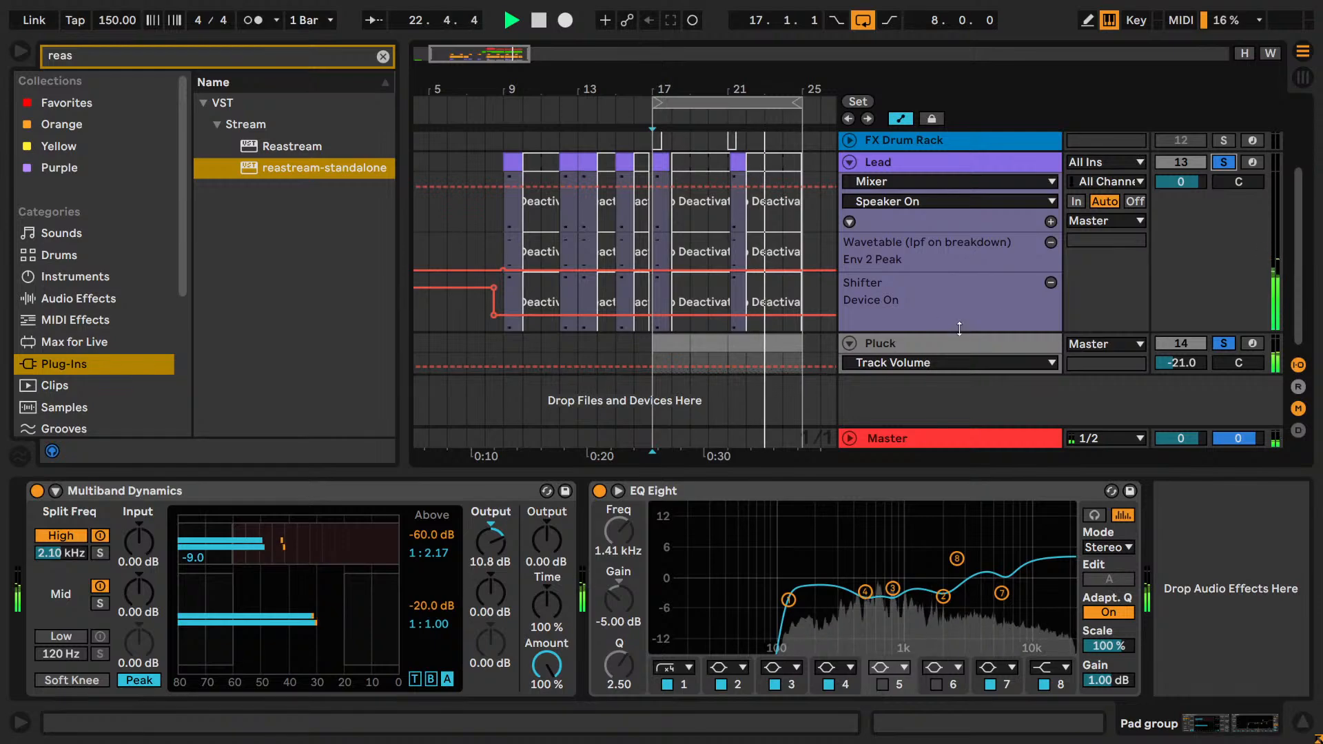
left_click(1034, 387)
left_click_drag(1034, 399, 1033, 418)
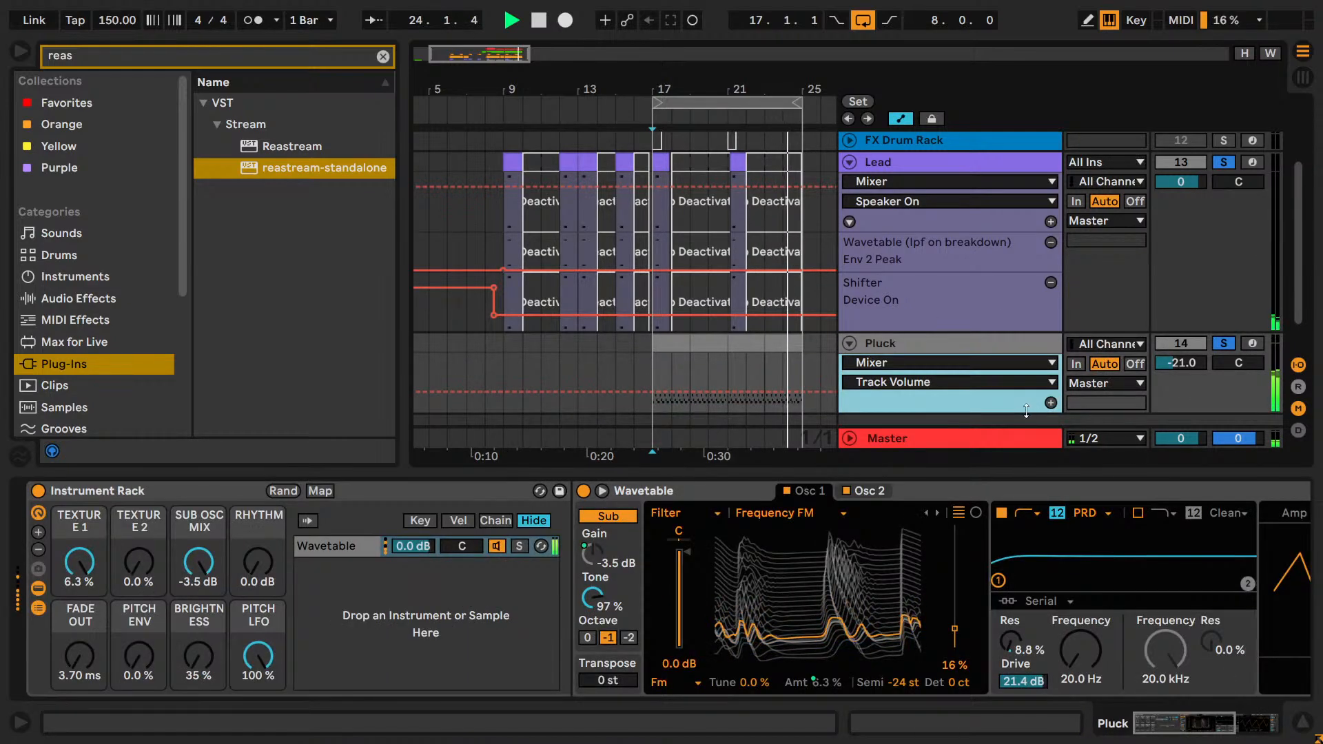
left_click(1244, 720)
left_click(1122, 526)
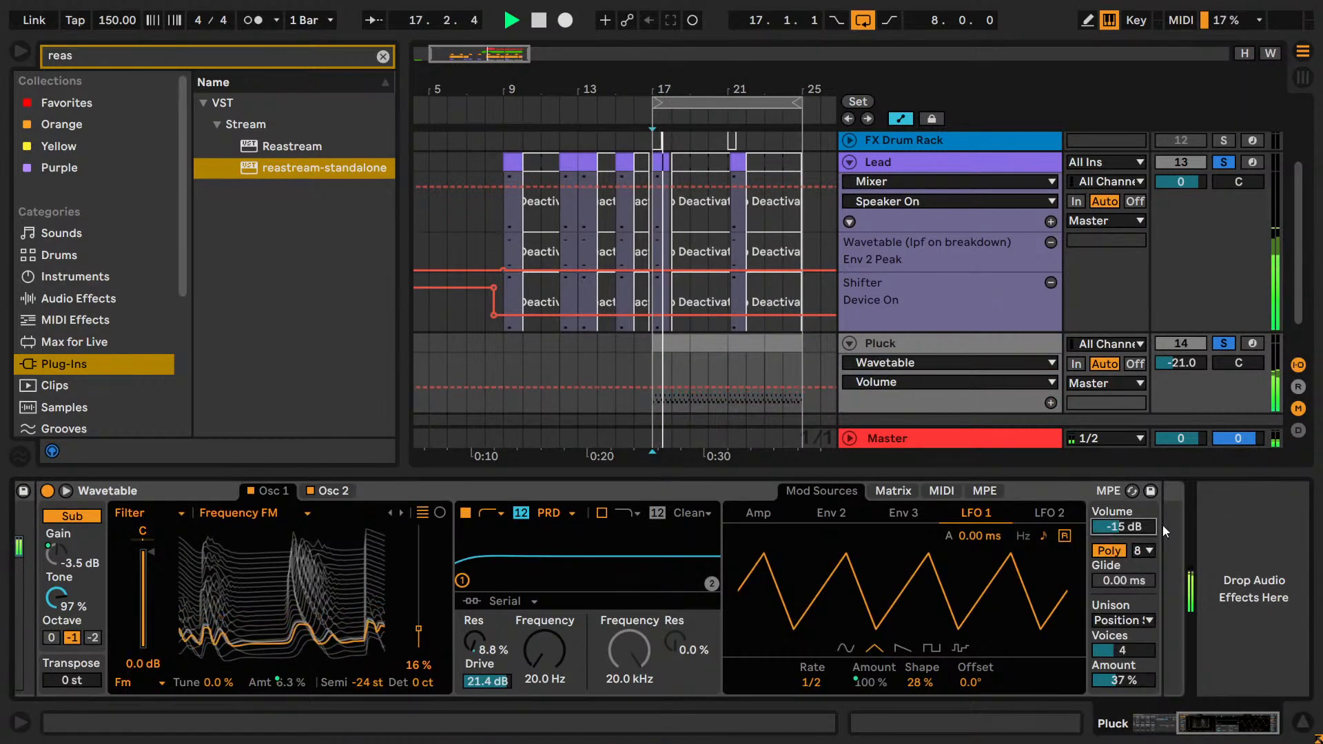
key("space")
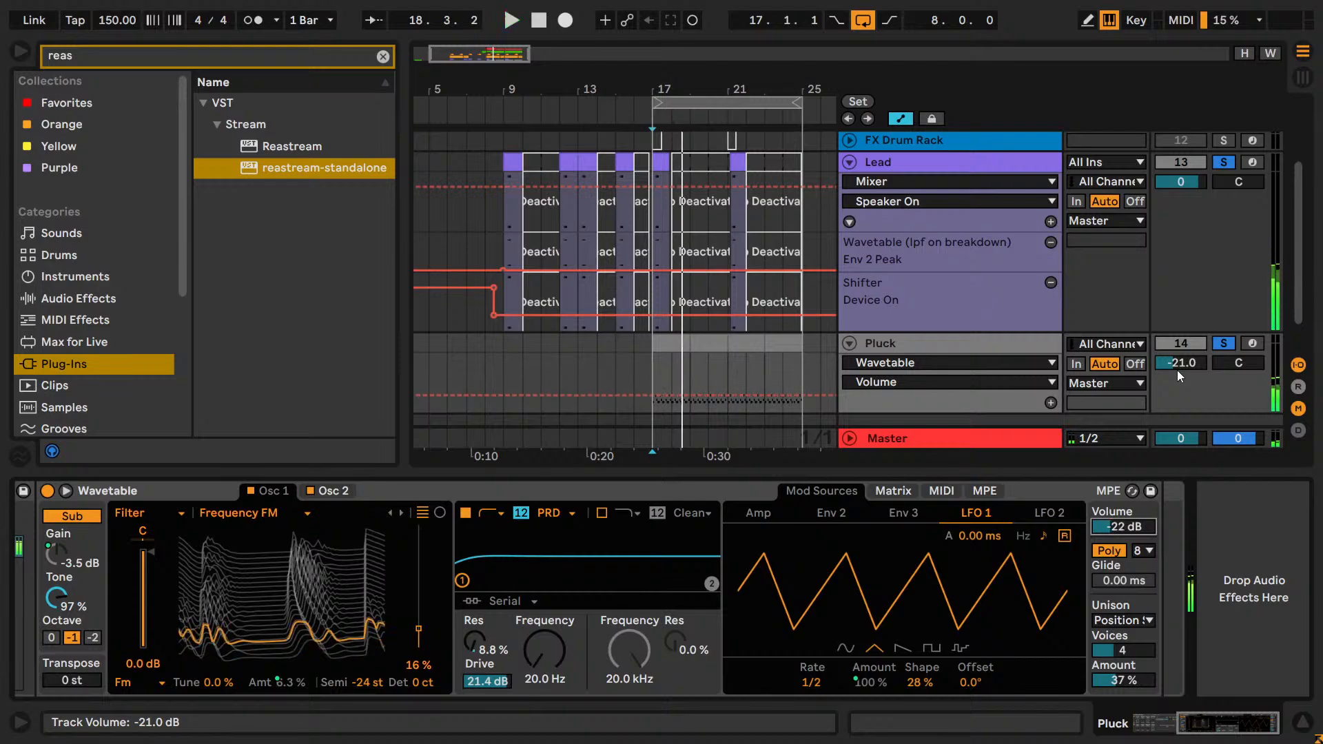
Reset the Pluck track volume to 0 dB and lower its Wavetable volume to -36 dB while playing the drop.
left_click(1177, 370)
key("Delete")
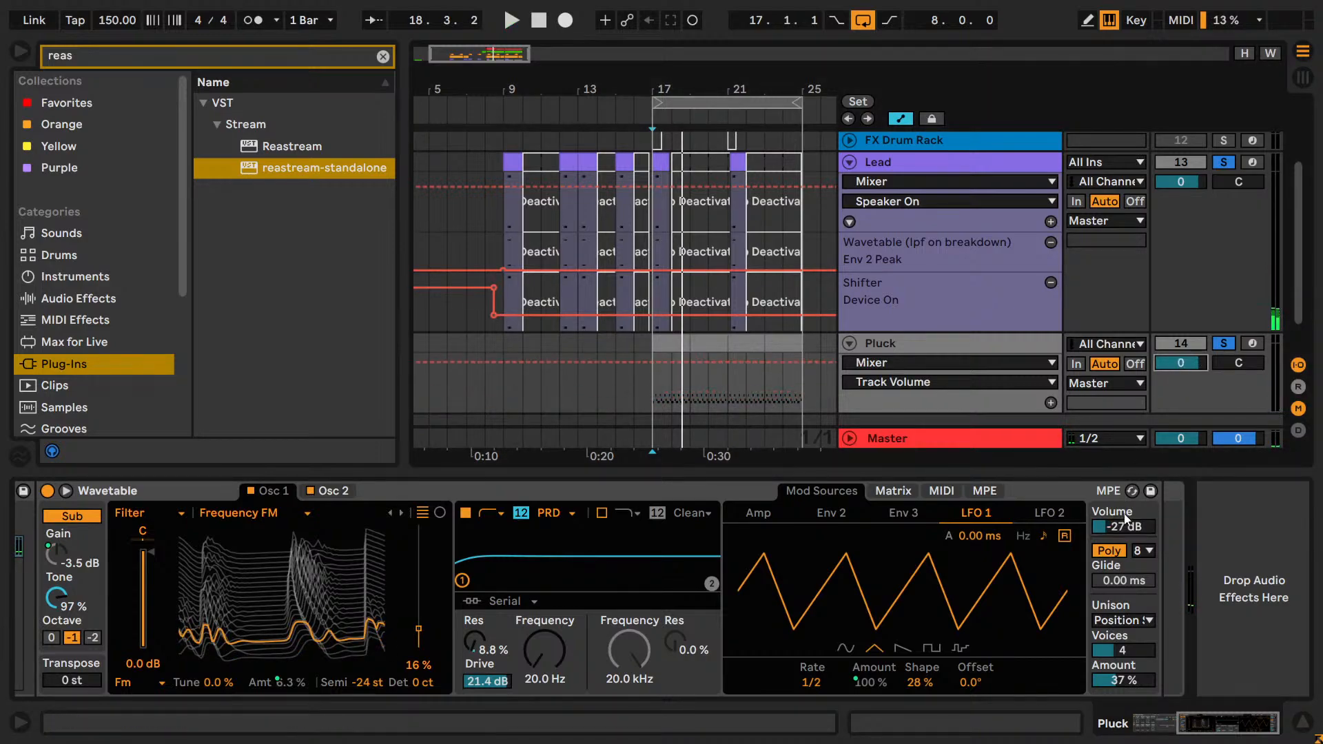
key("space")
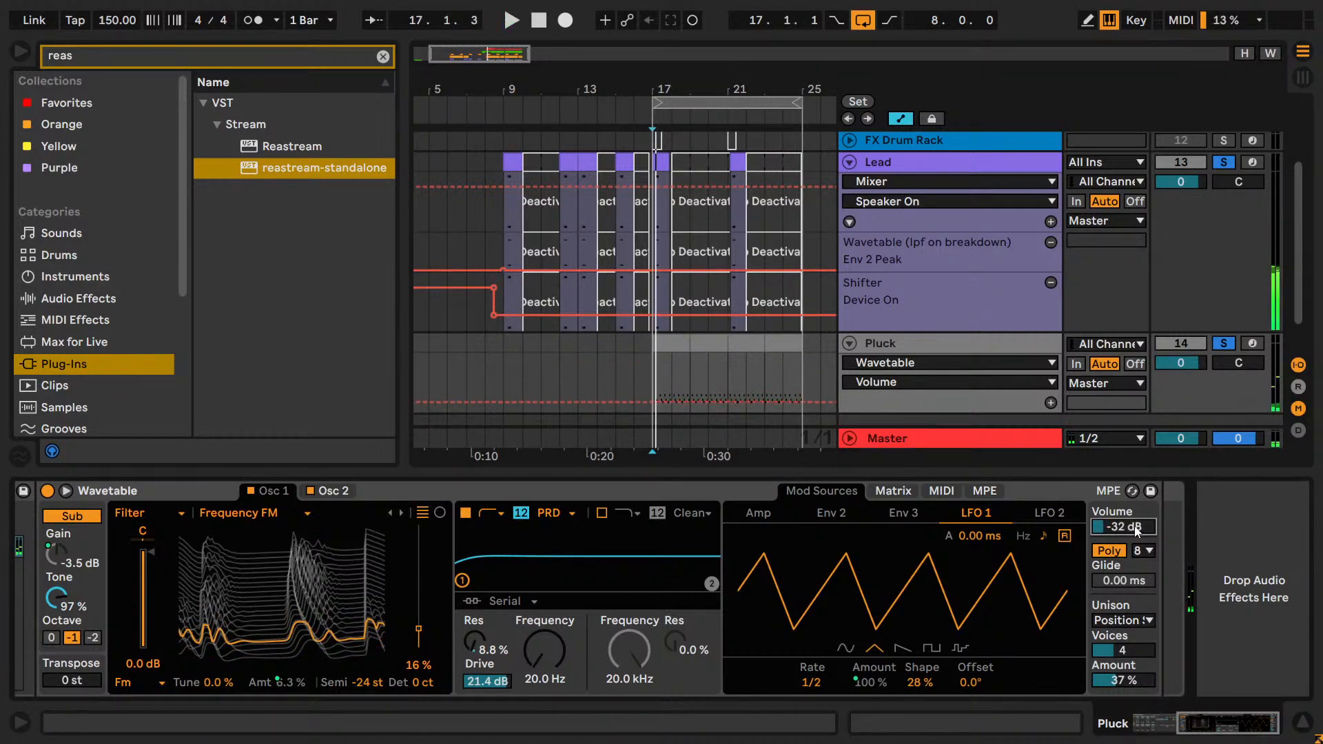
left_click_drag(1136, 530, 1136, 536)
key("space")
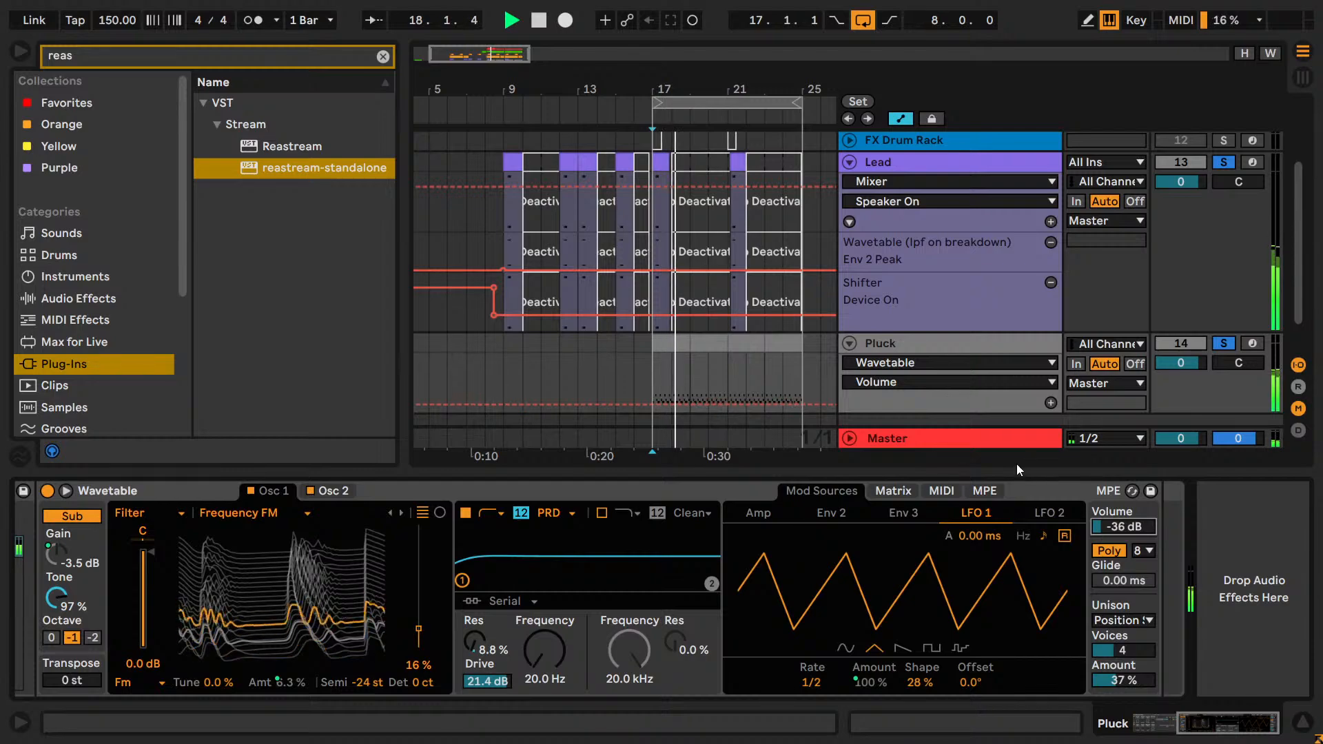
Stop playback and open the Pluck clip at bar 17 in an enlarged note editor.
key("Up")
left_click_drag(801, 353, 774, 352)
mouse_move(652, 345)
left_mouse_down()
mouse_move(814, 348)
mouse_move(645, 352)
left_mouse_up()
key("space")
double_click(625, 342)
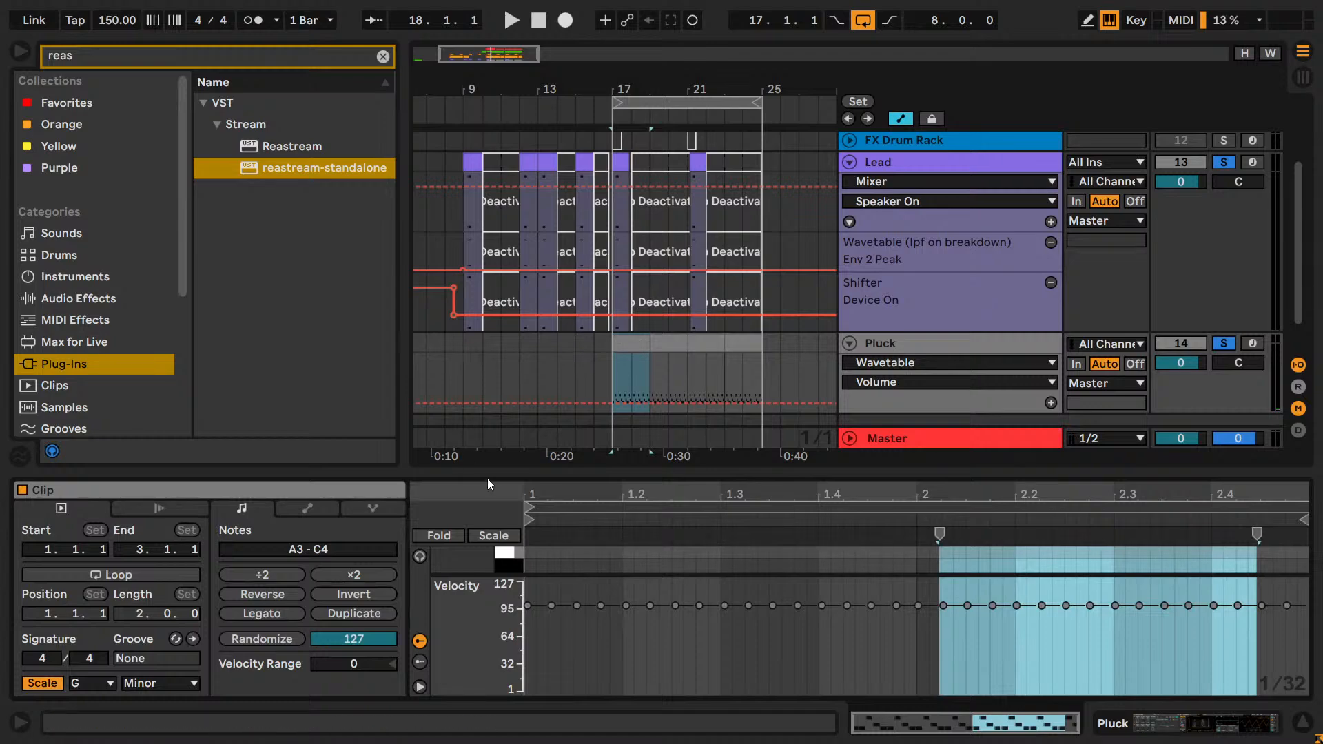
left_click_drag(491, 470, 491, 203)
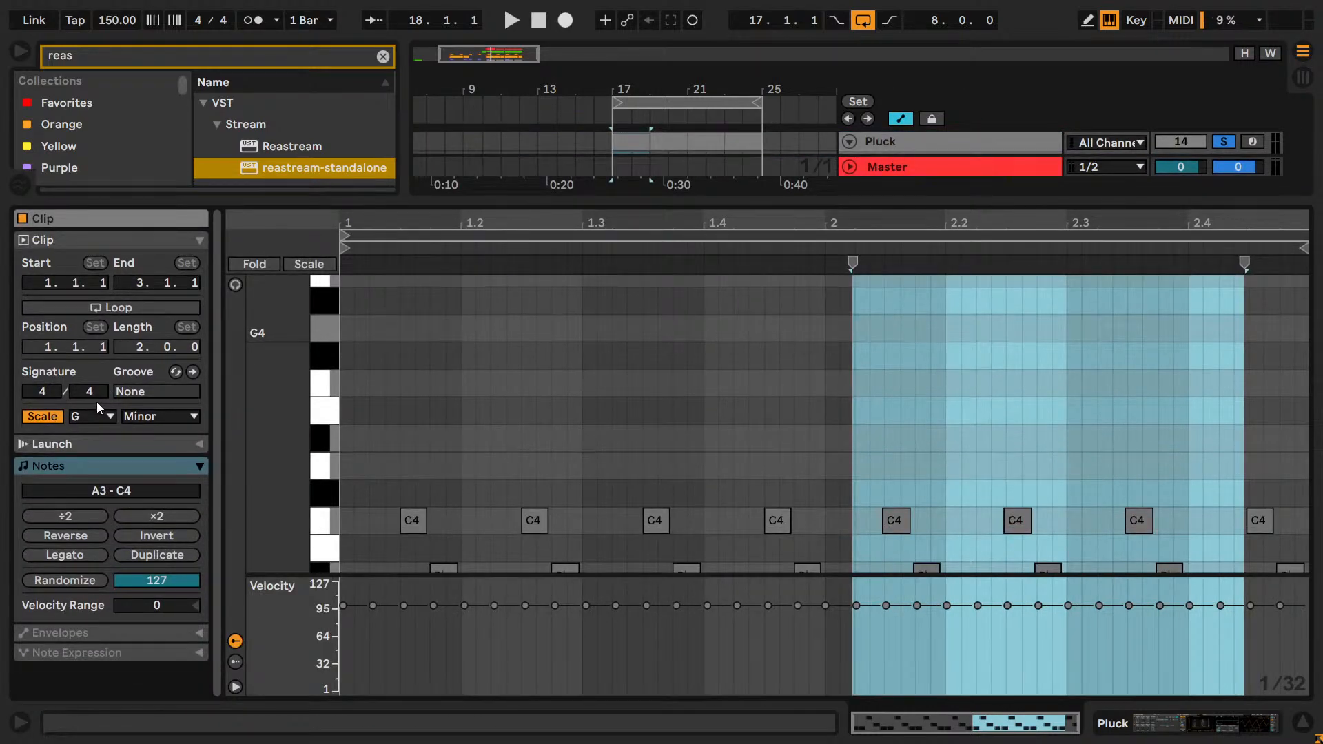
Turn on looping for the two-bar Pluck clip, extend it to bar 25 and start playback.
left_click(148, 308)
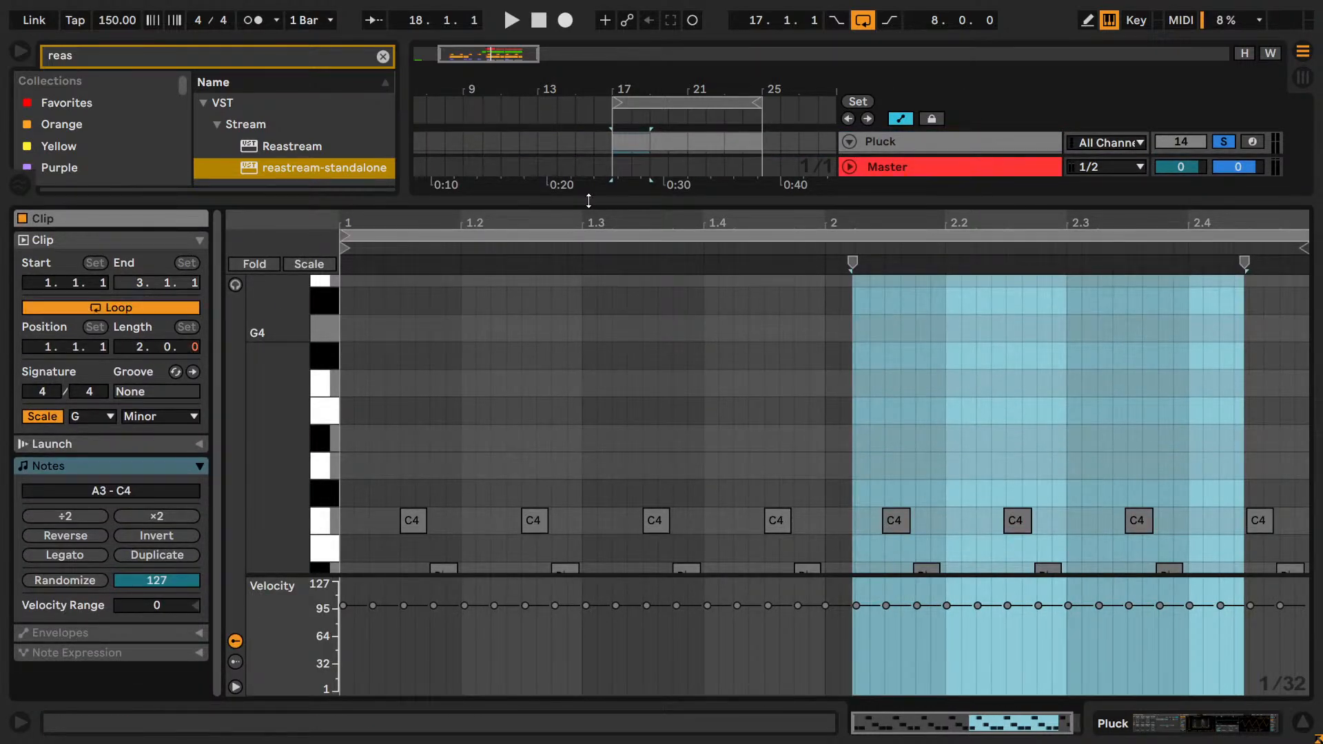
left_click_drag(650, 141, 725, 141)
key("space")
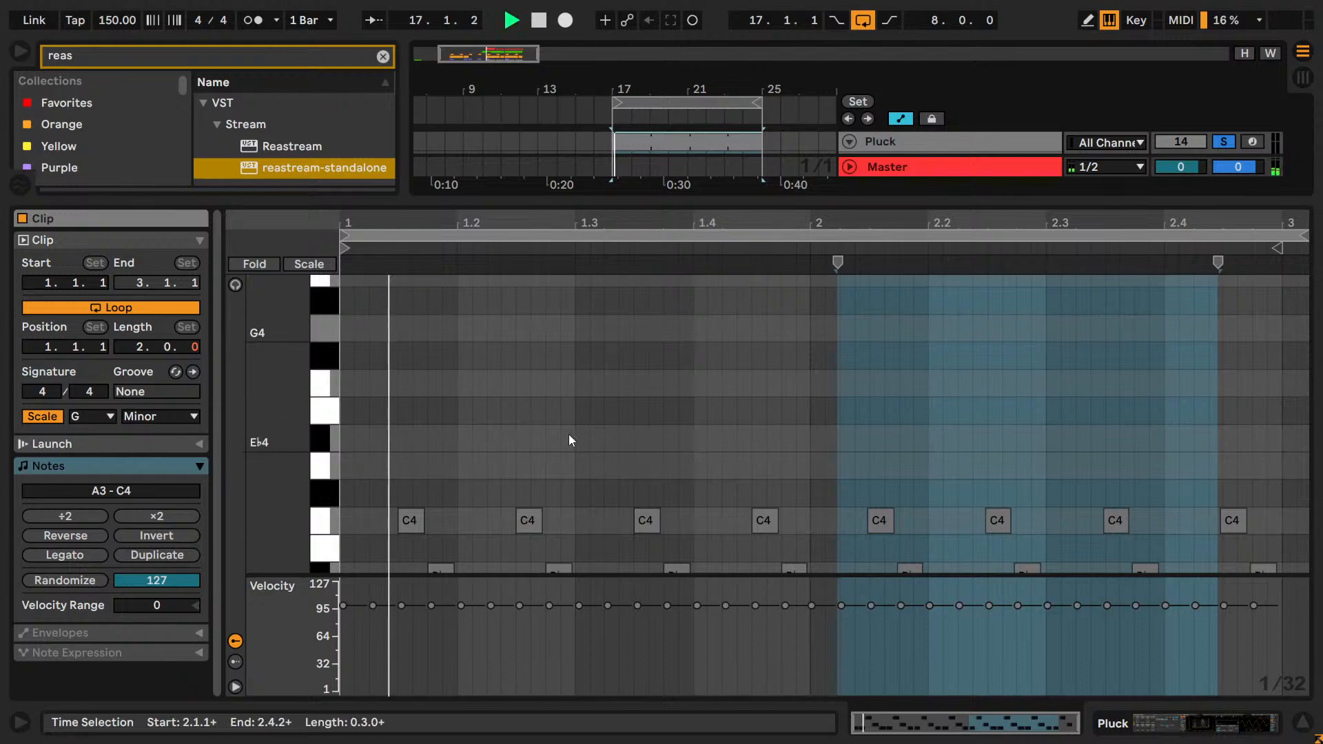
Try transposing all of the Pluck clip's notes down by up to three semitones and bring them back to A3 - C4.
scroll(569, 434, "down", 3)
left_click(410, 538)
key("ctrl+a")
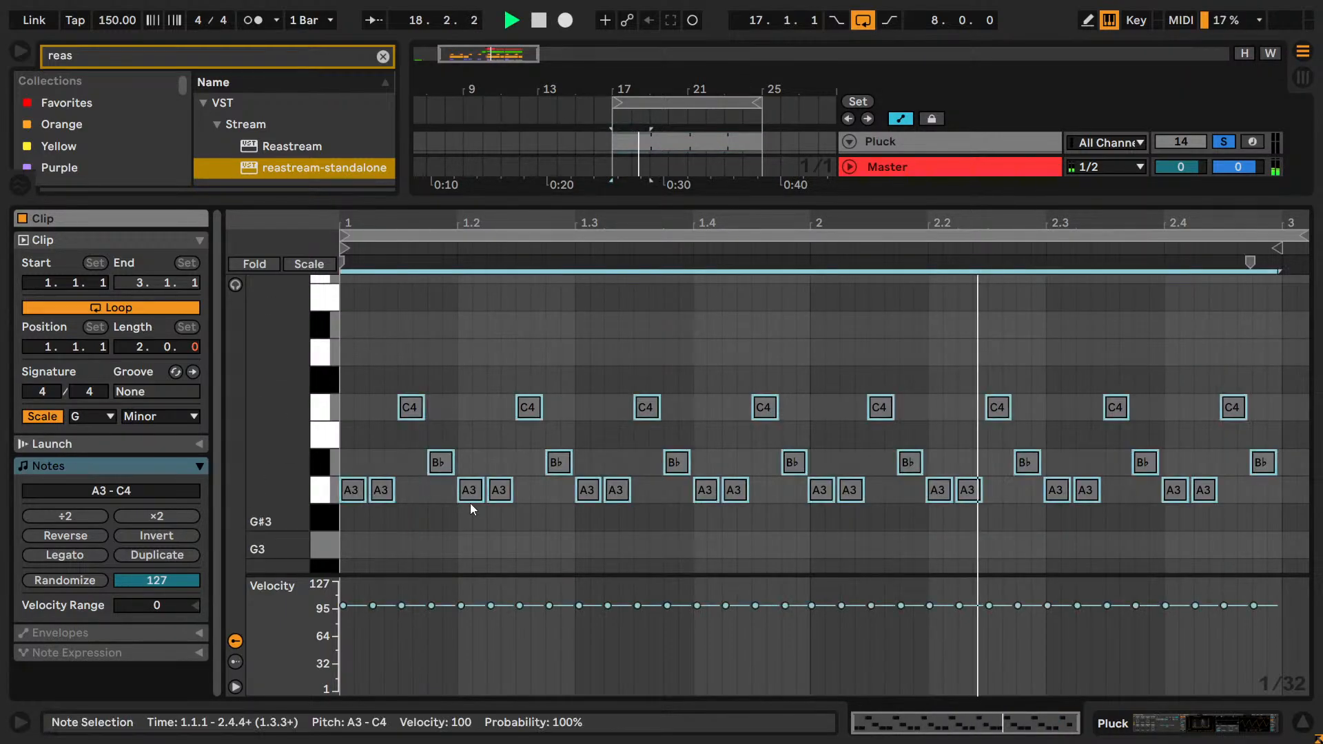
key("Down")
key("Down")
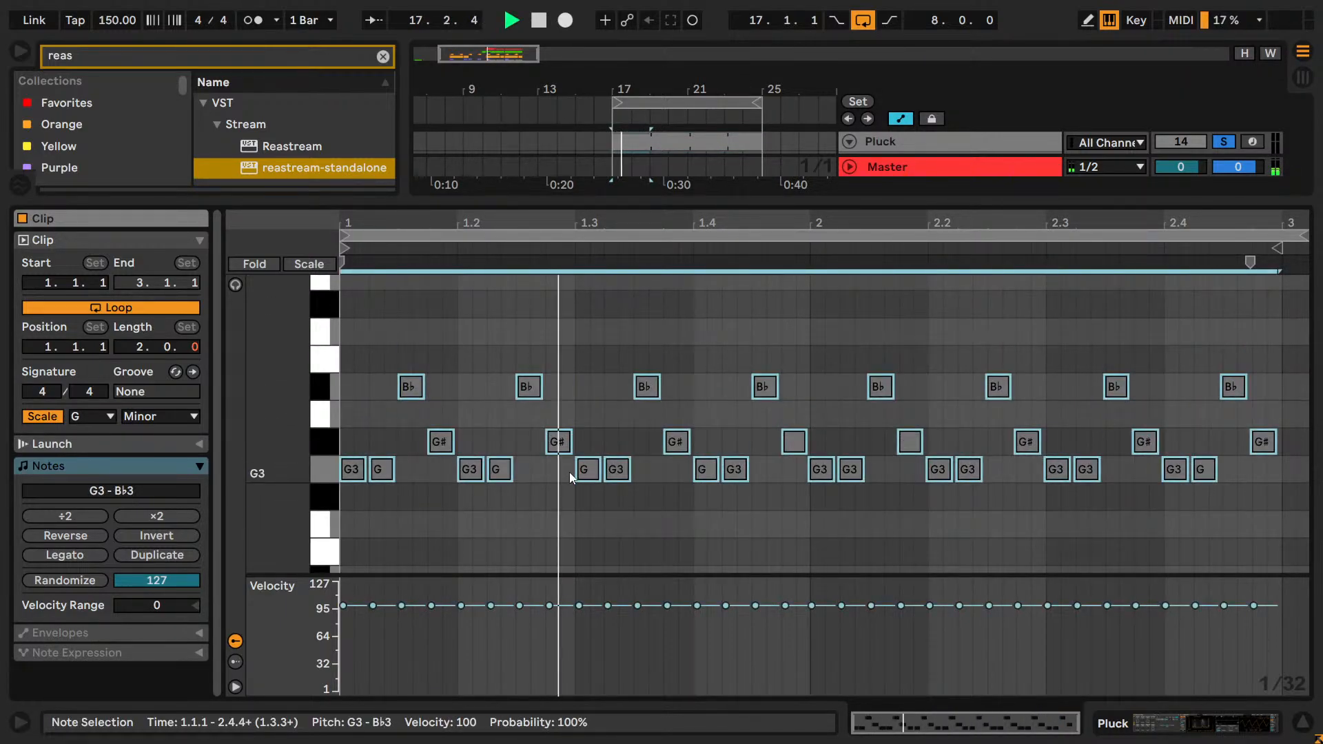
key("Down")
key("Up")
key("Up")
key("Up")
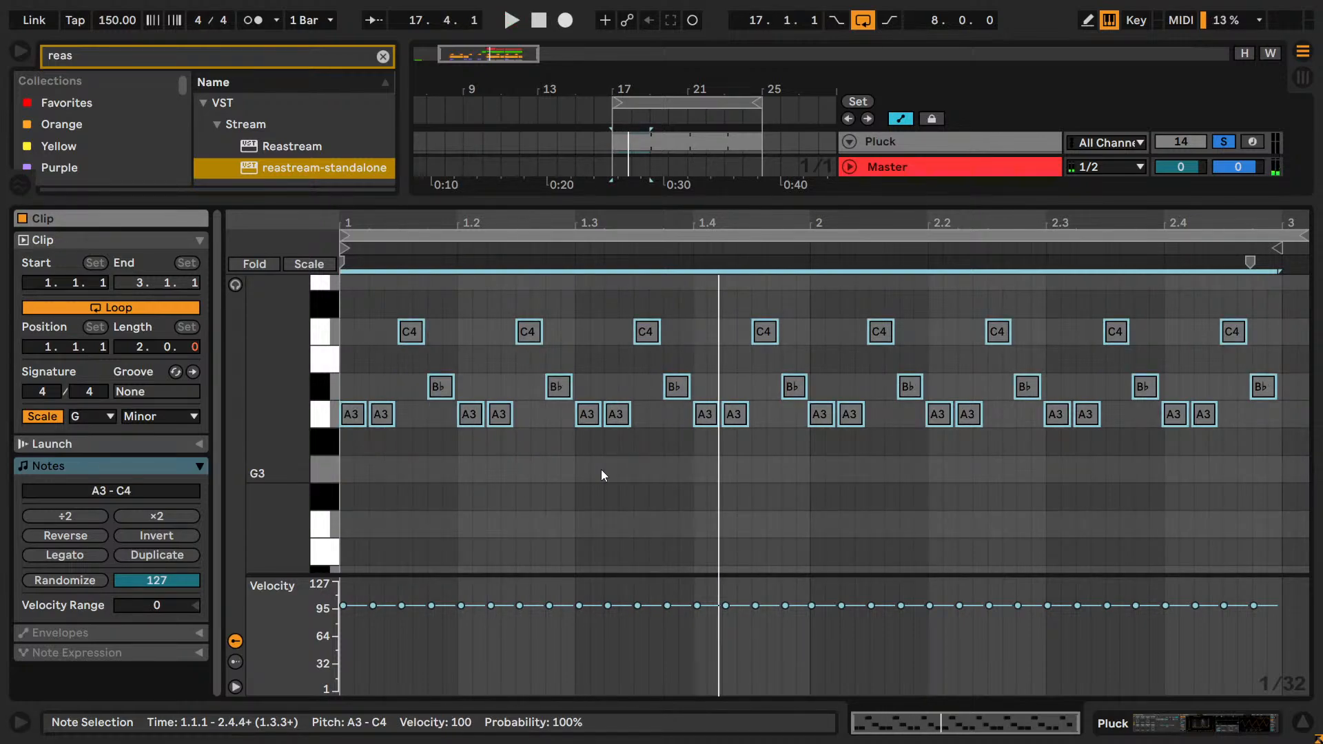
Delete all notes from the Pluck clip and stop playback.
key("Delete")
key("space")
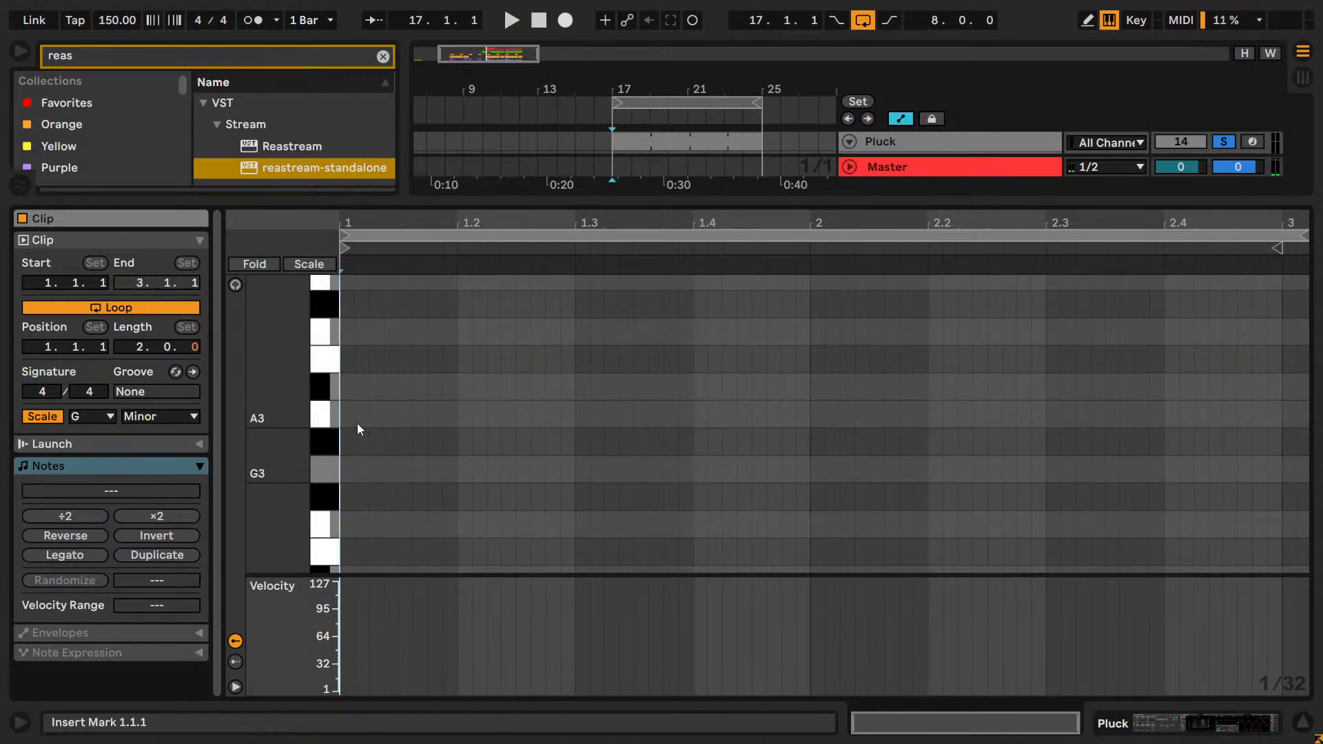
Draw one A3 note across the full two bars of the Pluck clip, return to its devices and start playback.
left_click_drag(357, 425, 1286, 432)
key("shift+Tab")
key("space")
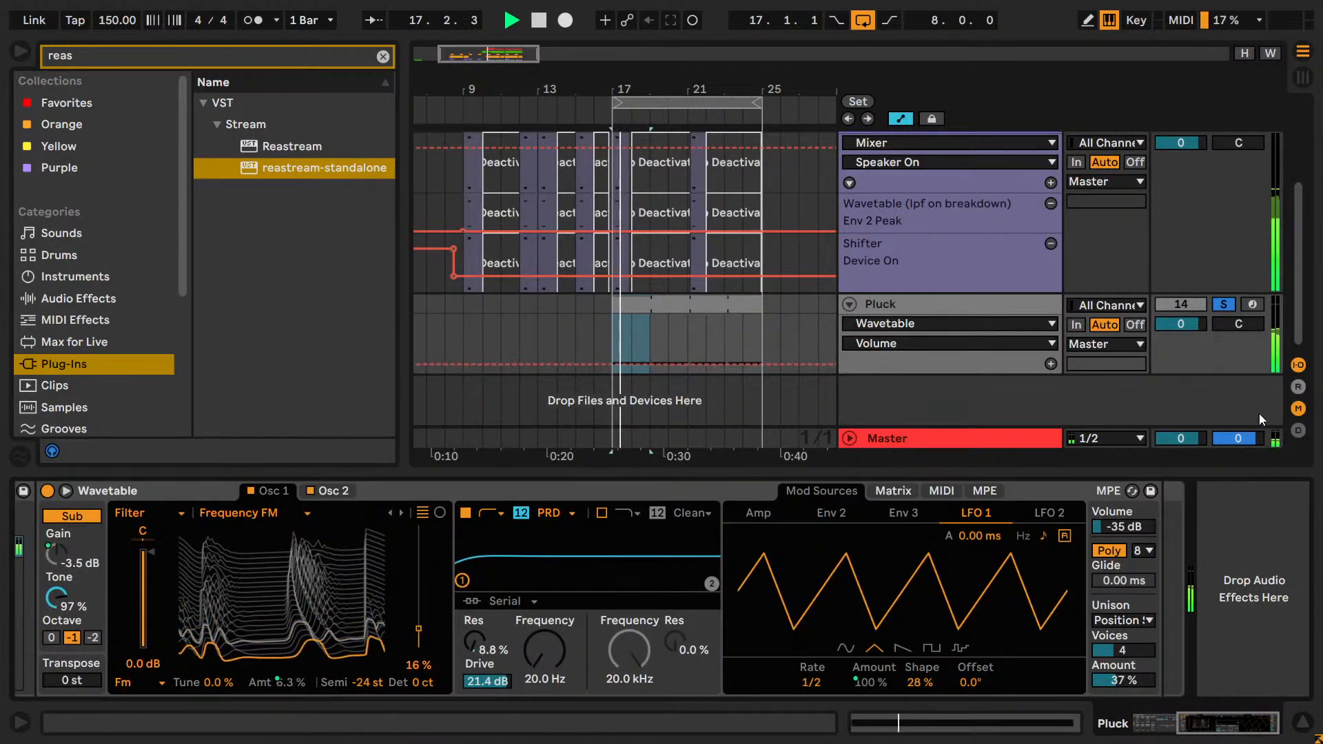
Clear the browser search, list the audio effects, and audition the Pluck clip's sustained A3 note.
left_click(67, 299)
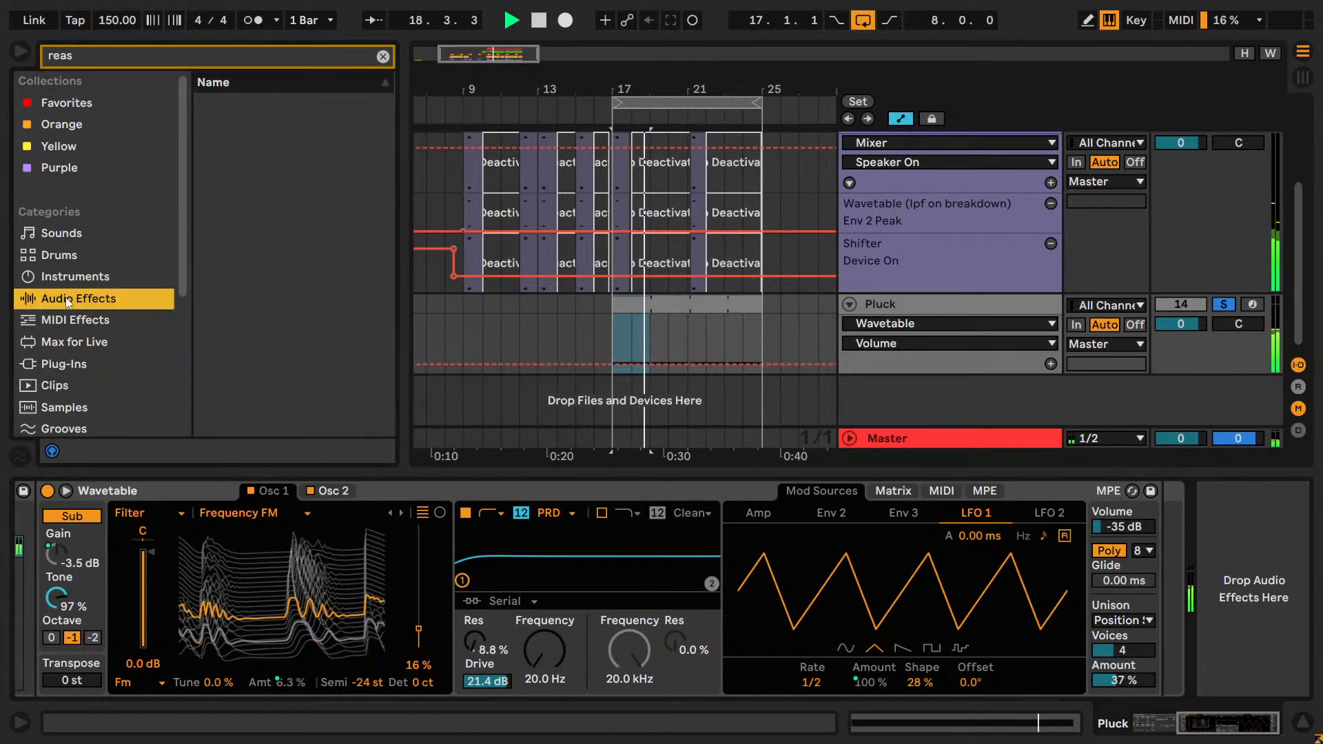
left_click(382, 56)
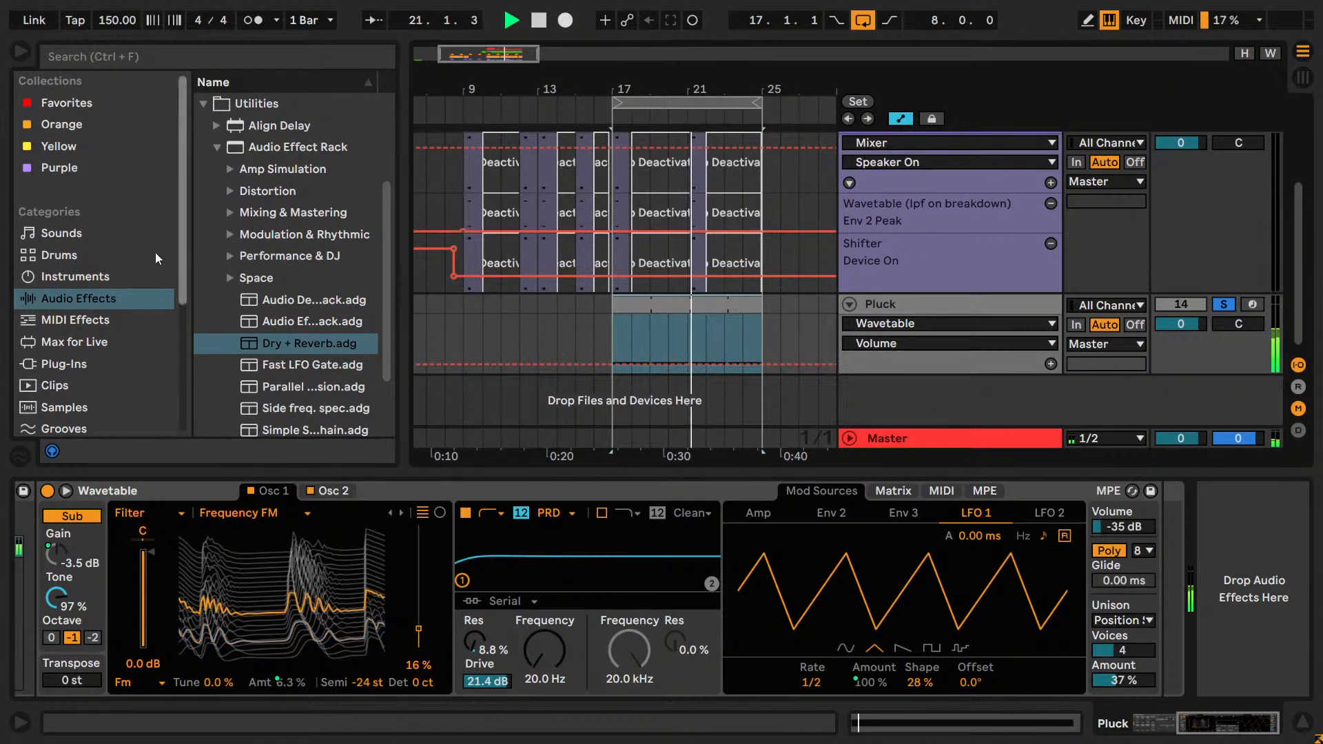
double_click(703, 298)
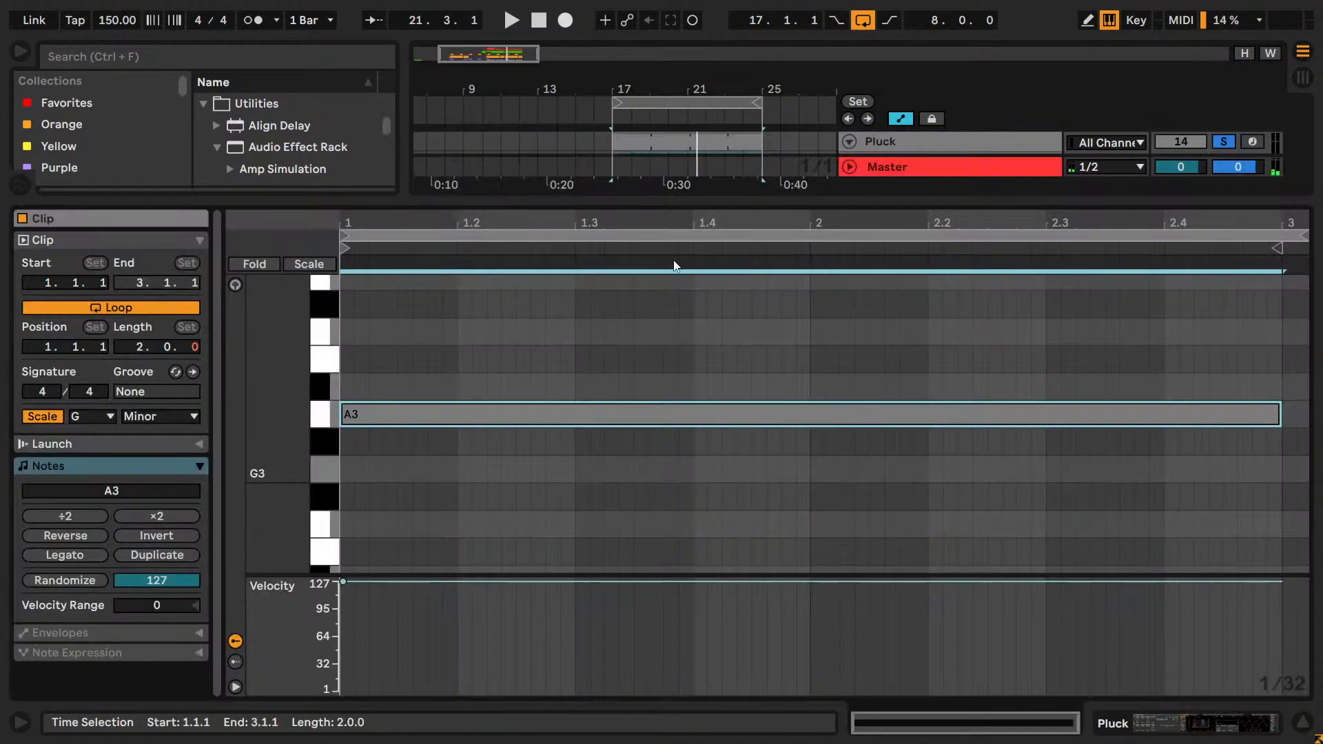
left_click(1078, 398)
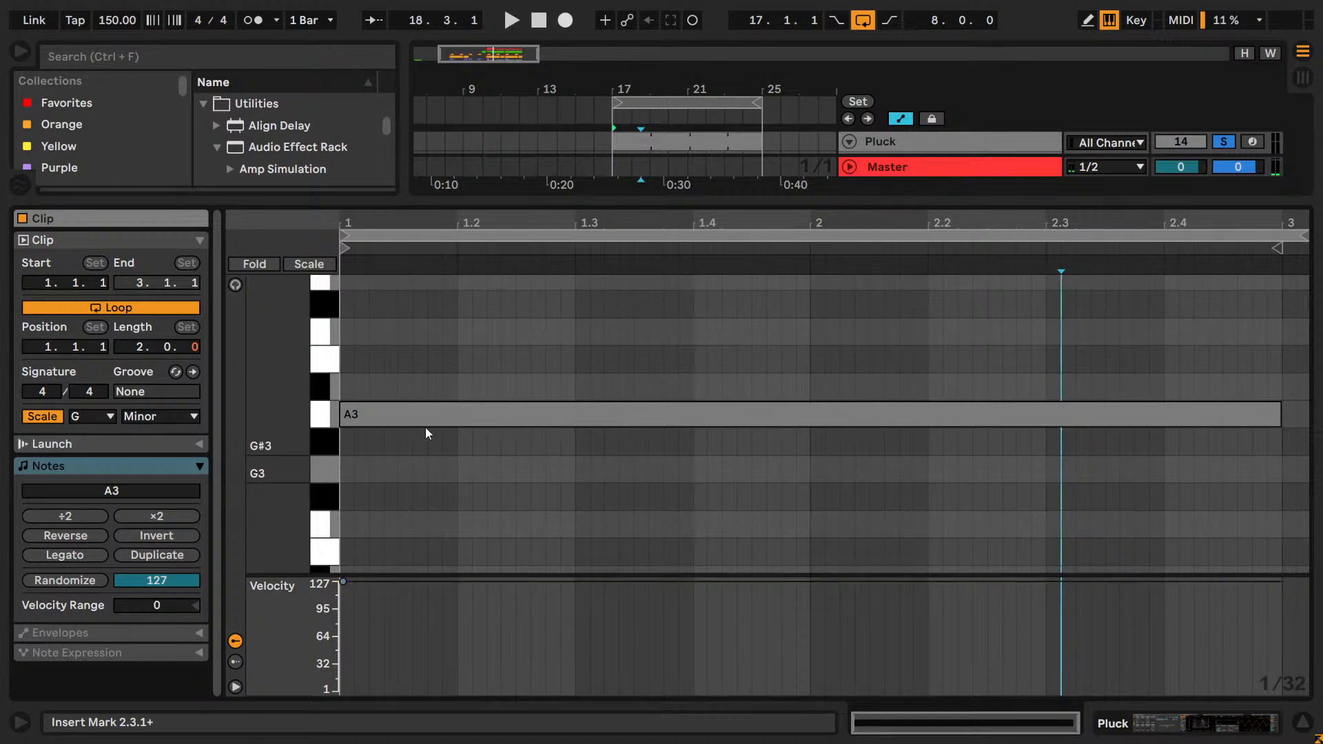
mouse_move(415, 417)
left_mouse_down()
mouse_move(444, 419)
mouse_move(416, 419)
left_mouse_up()
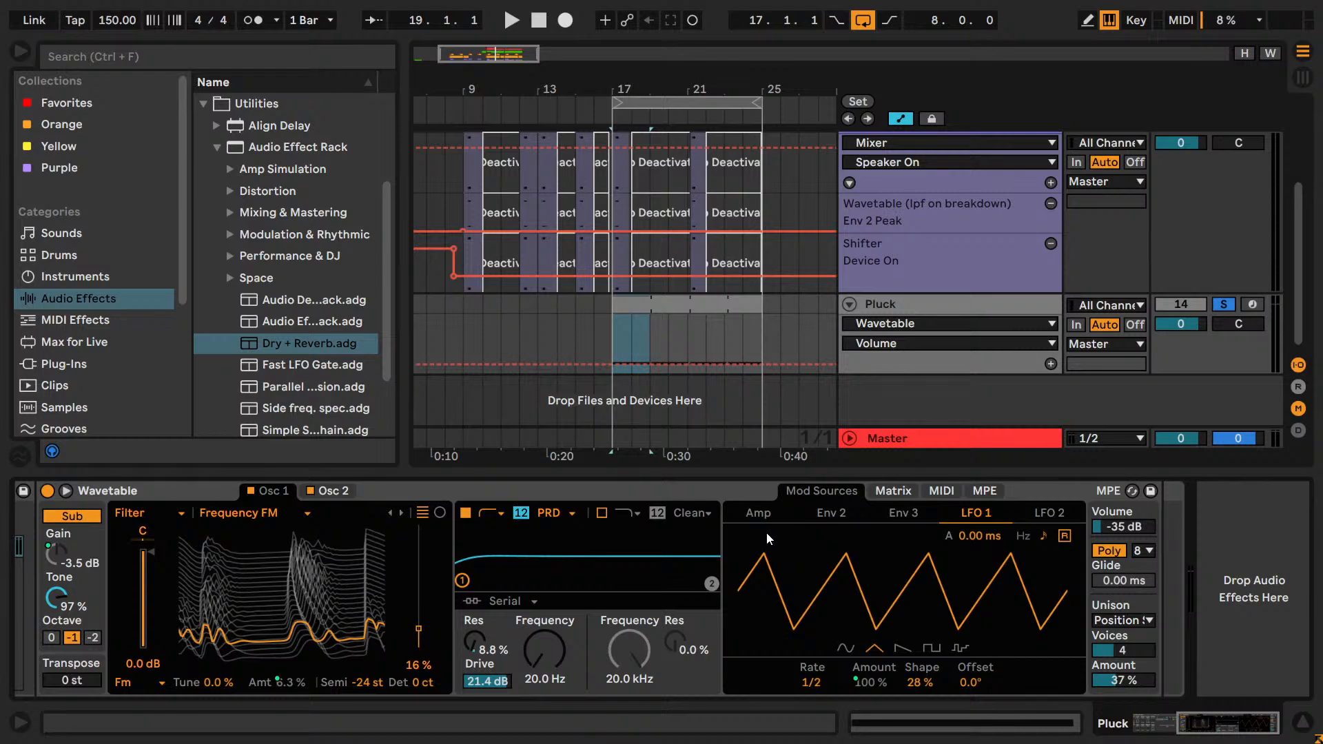
key("space")
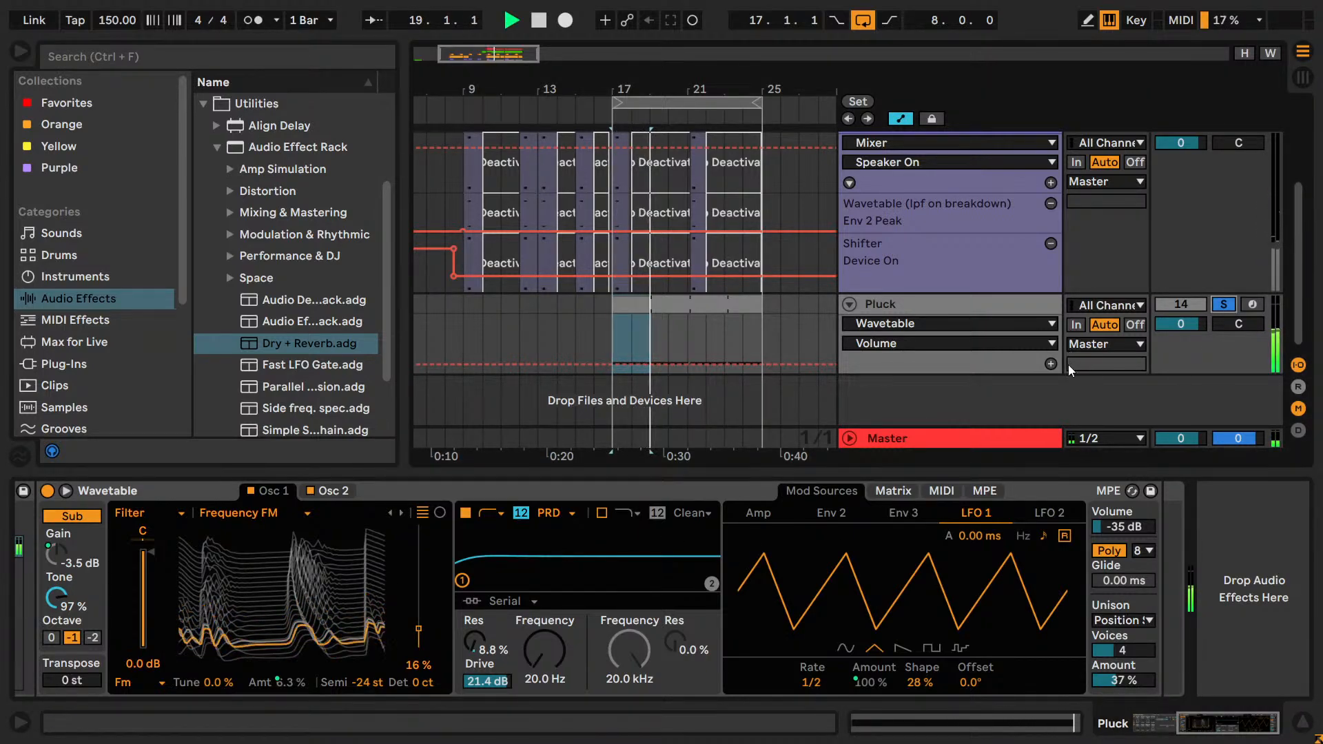
key("space")
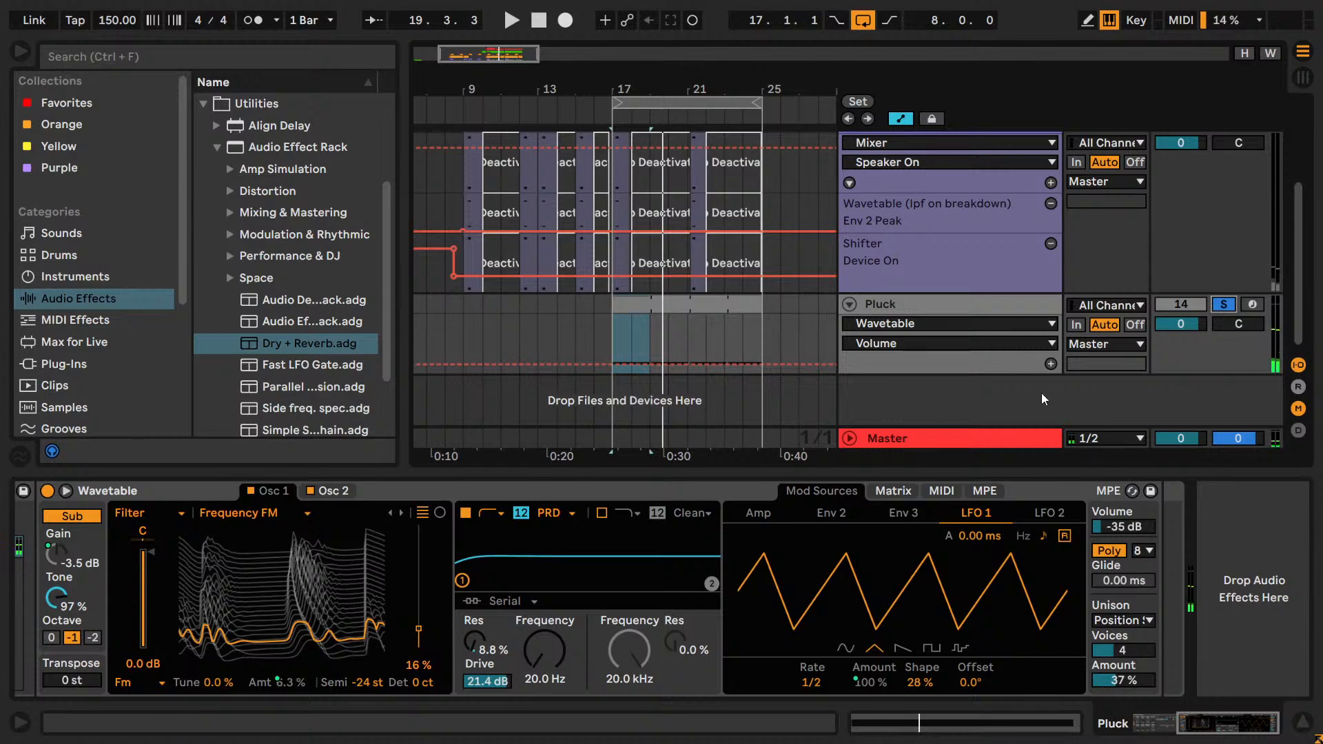
Insert an Arpeggiator MIDI effect on the Pluck track ahead of the Instrument Rack and start playback.
left_click(951, 343)
left_click(955, 345)
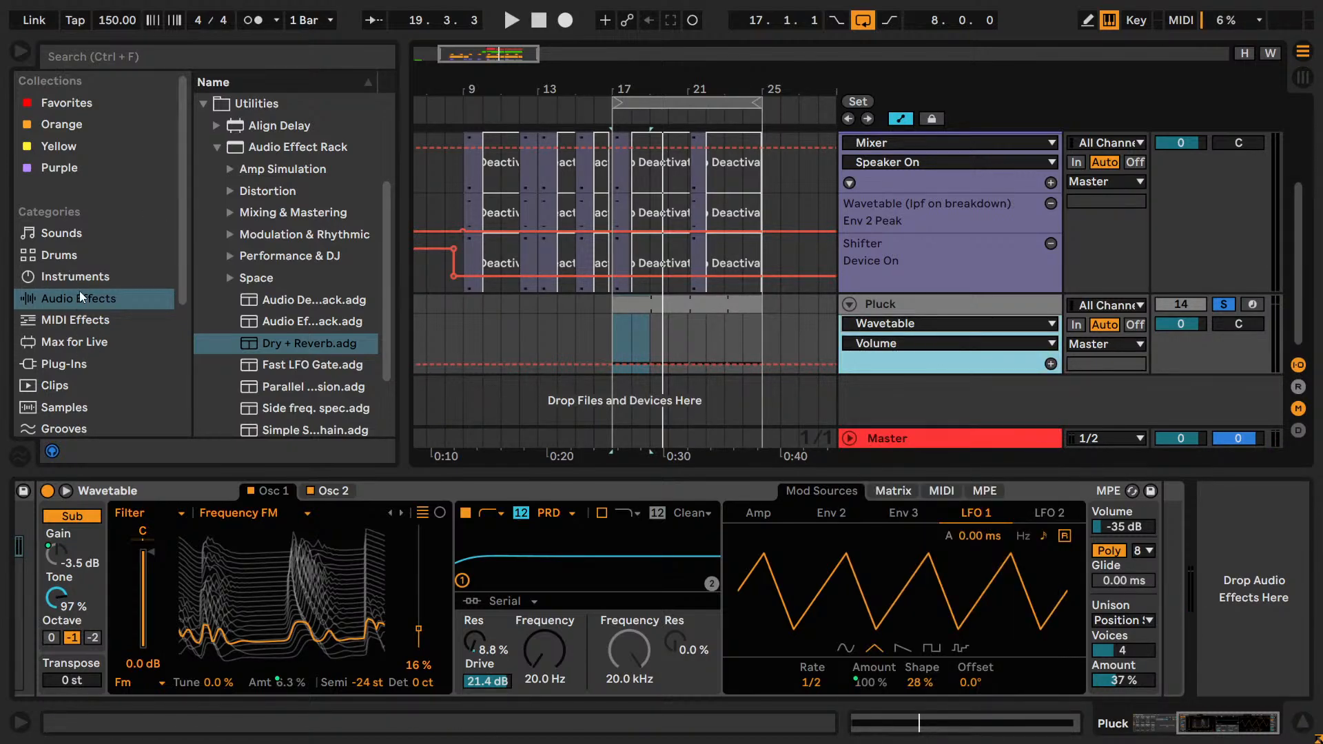
left_click(77, 320)
left_click_drag(248, 104, 63, 598)
left_click_drag(1258, 723, 979, 609)
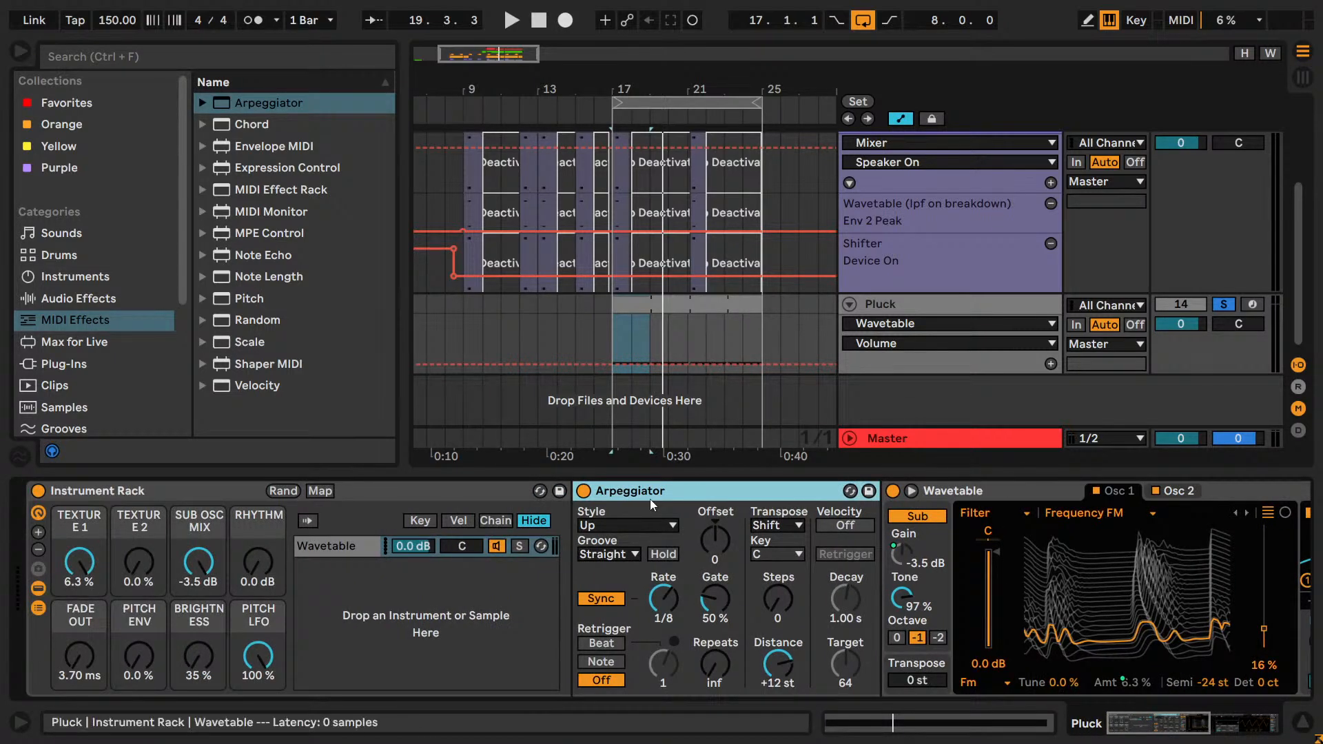
left_click_drag(157, 470, 138, 524)
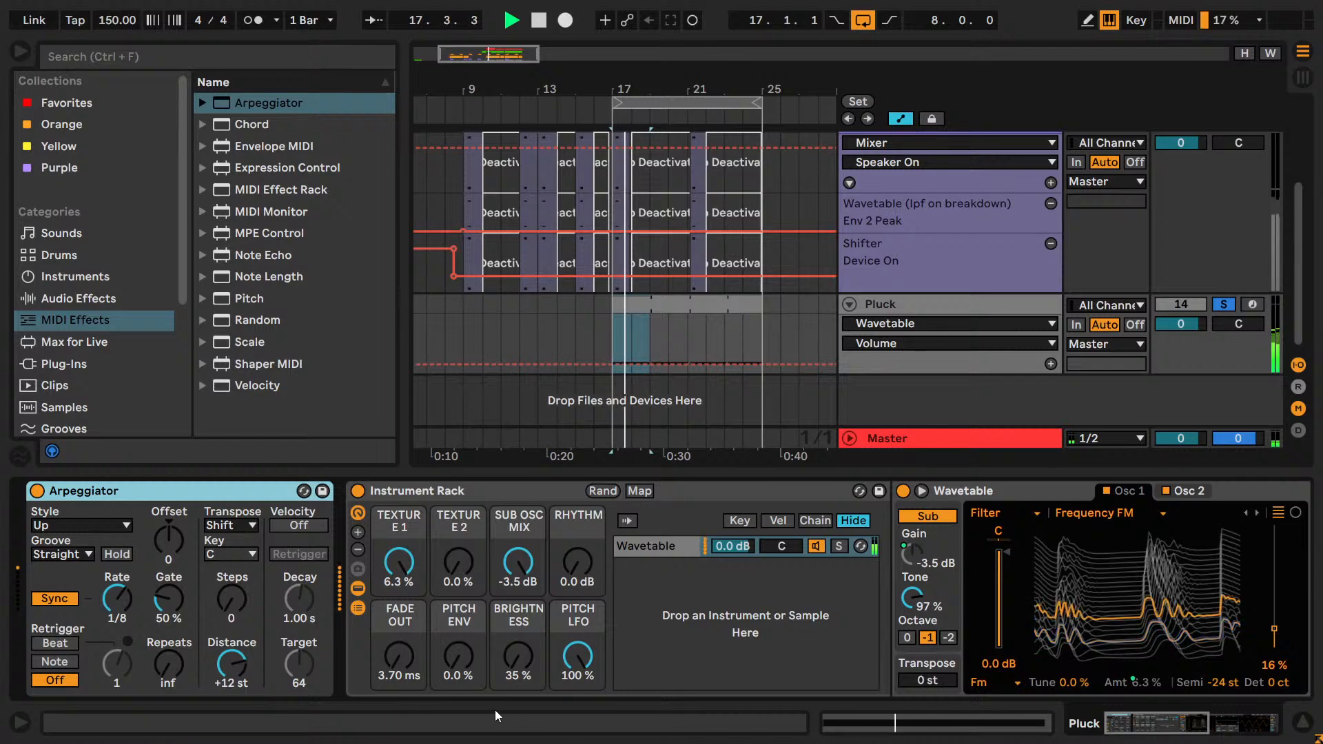
Set the Arpeggiator's synced rate to 1/16, keeping the Up style, and save the set.
left_click(82, 525)
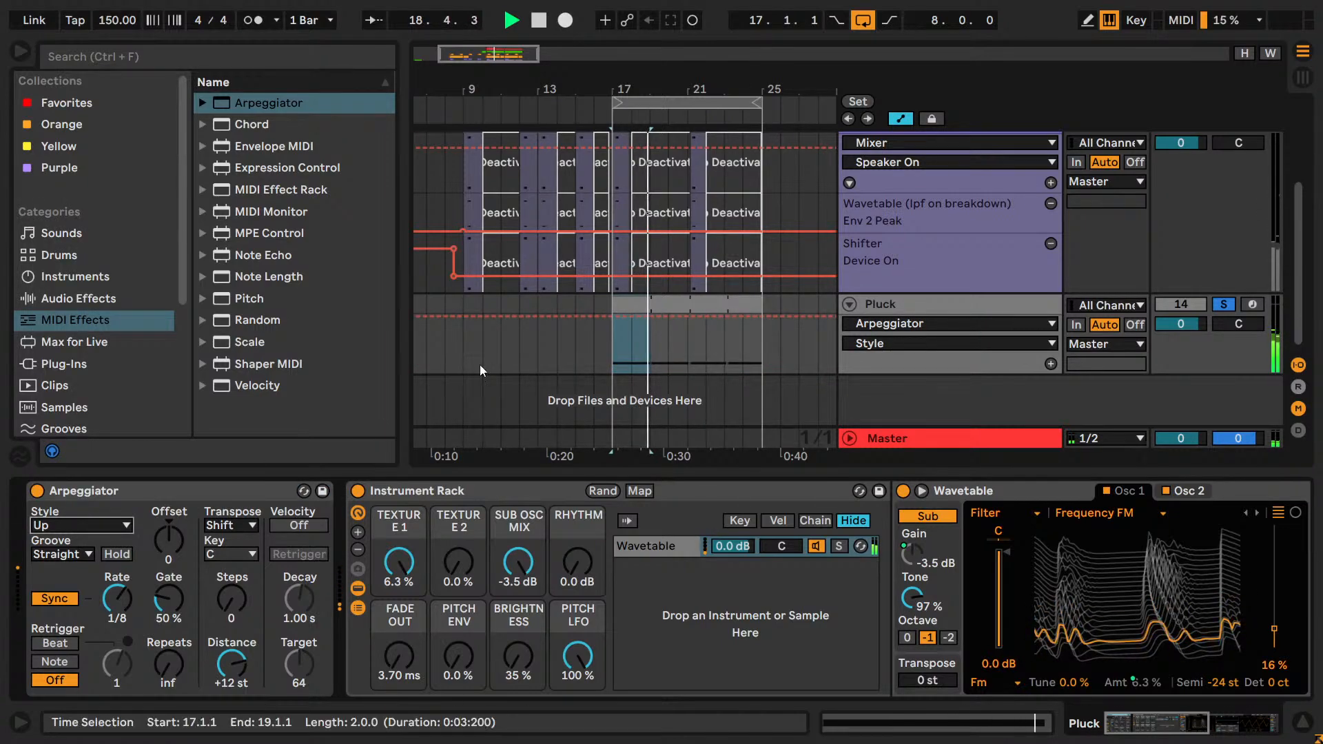
left_click_drag(135, 598, 135, 592)
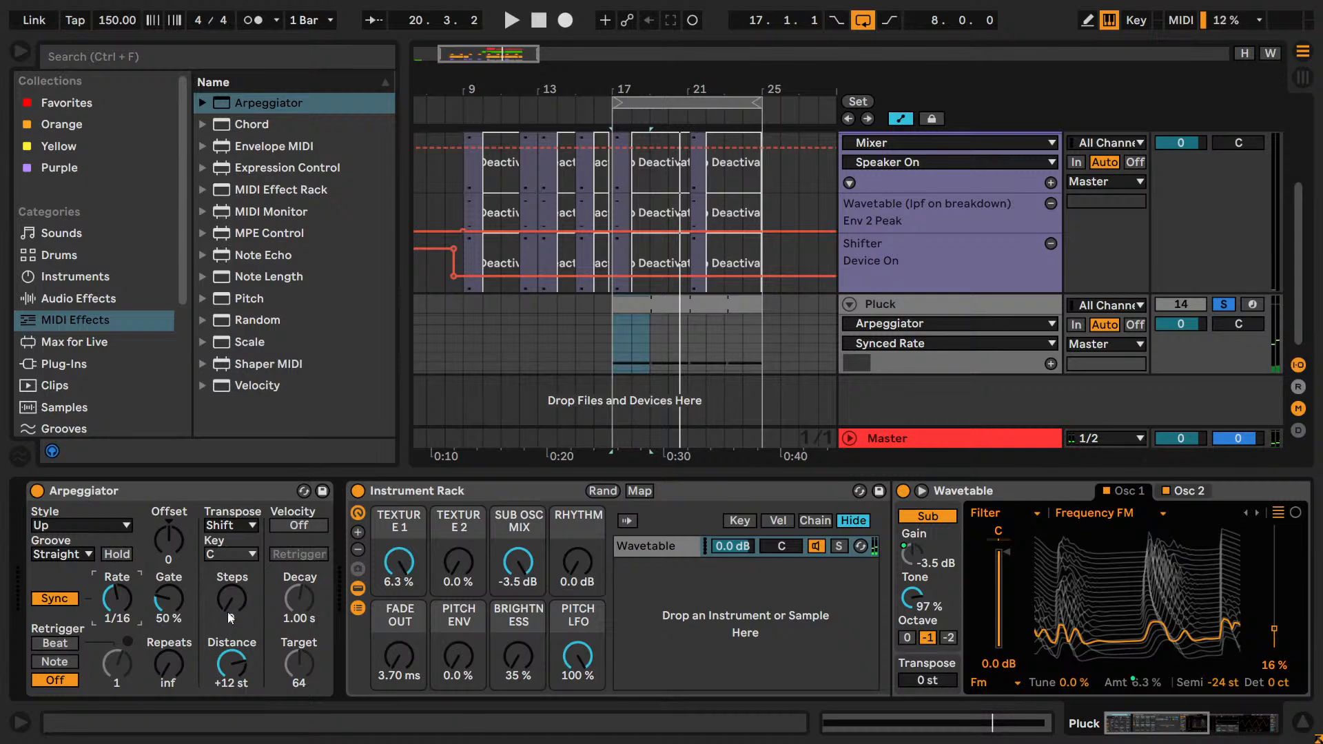
key("ctrl+s")
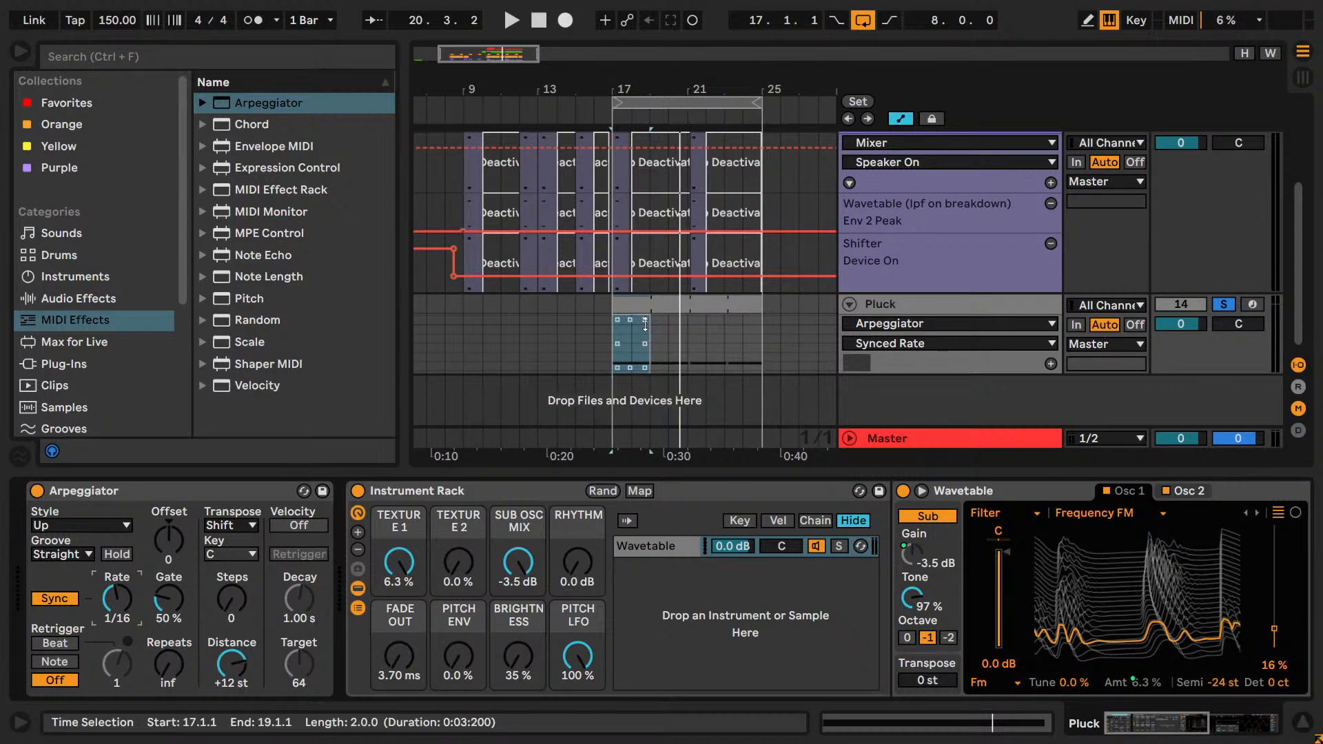
Set the arrangement grid to 1/16 around bar 17 and select the Pluck clip.
left_click_drag(490, 50, 494, 94)
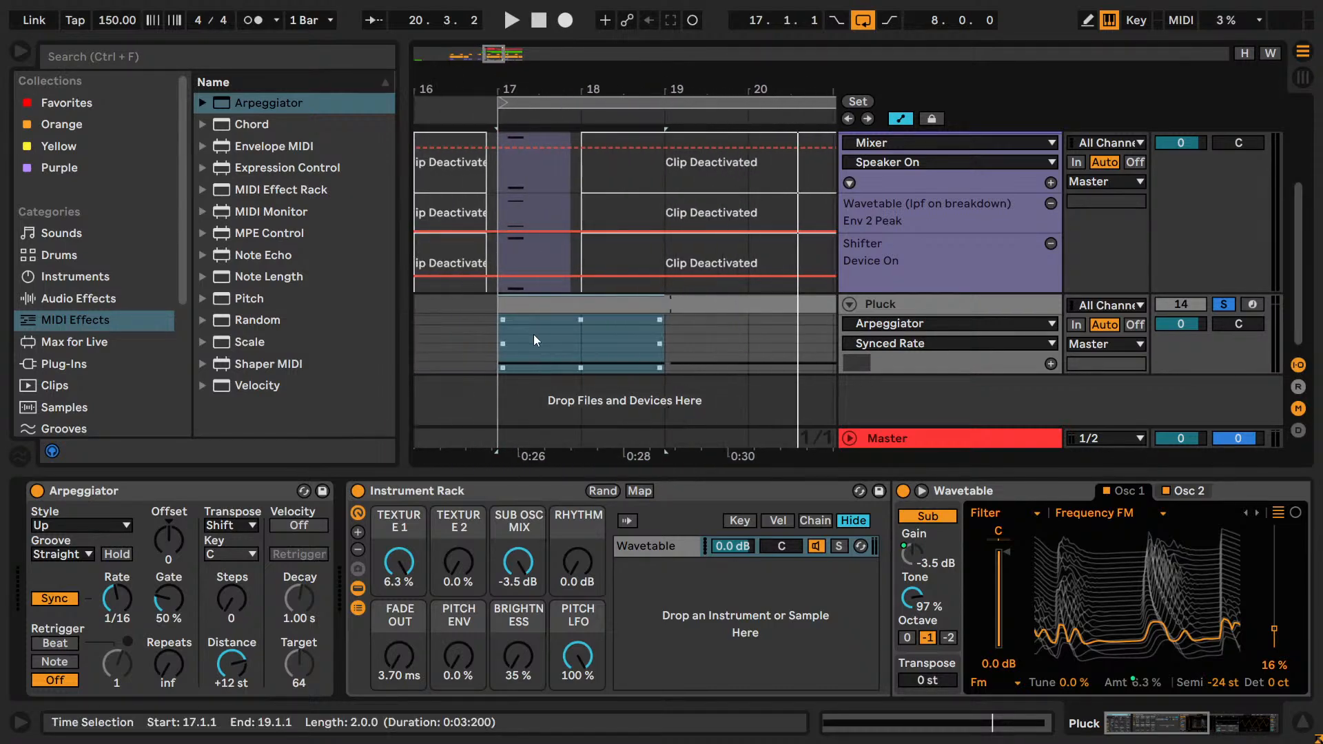
right_click(472, 336)
left_click(617, 532)
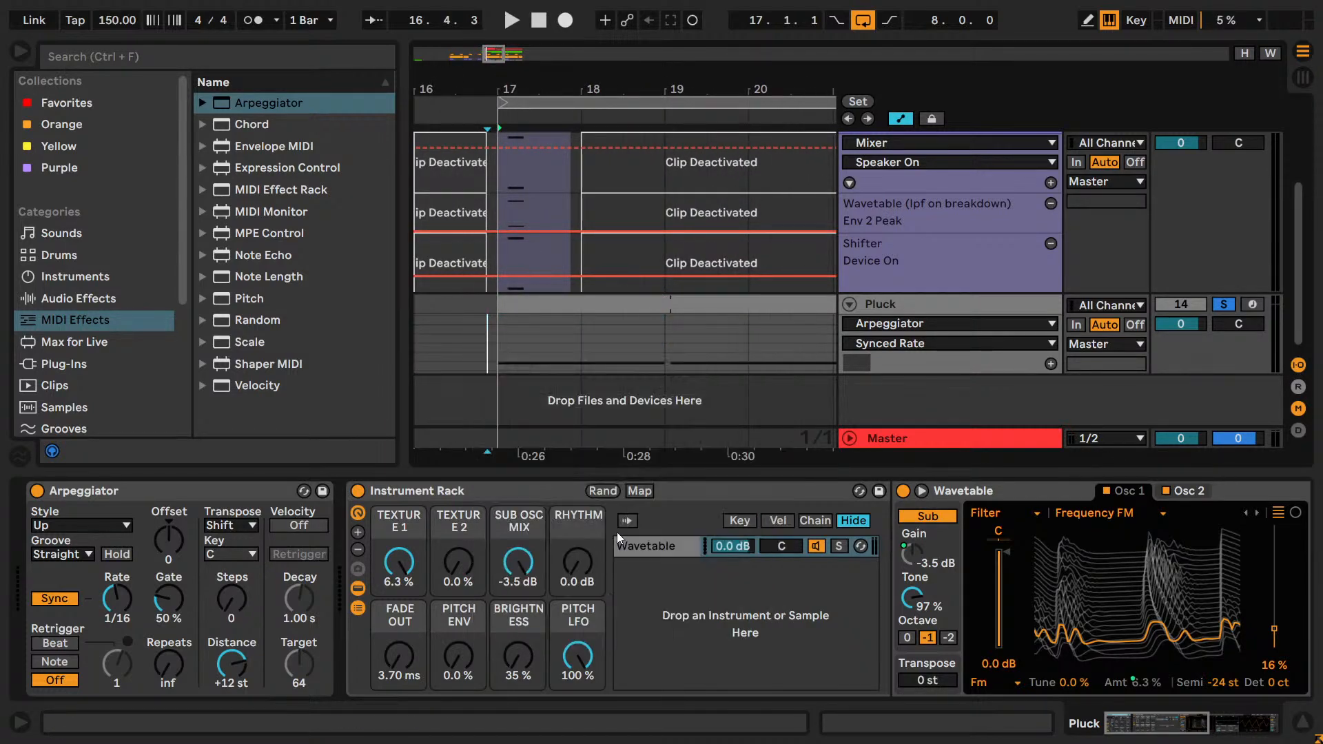
left_click_drag(576, 304, 521, 308)
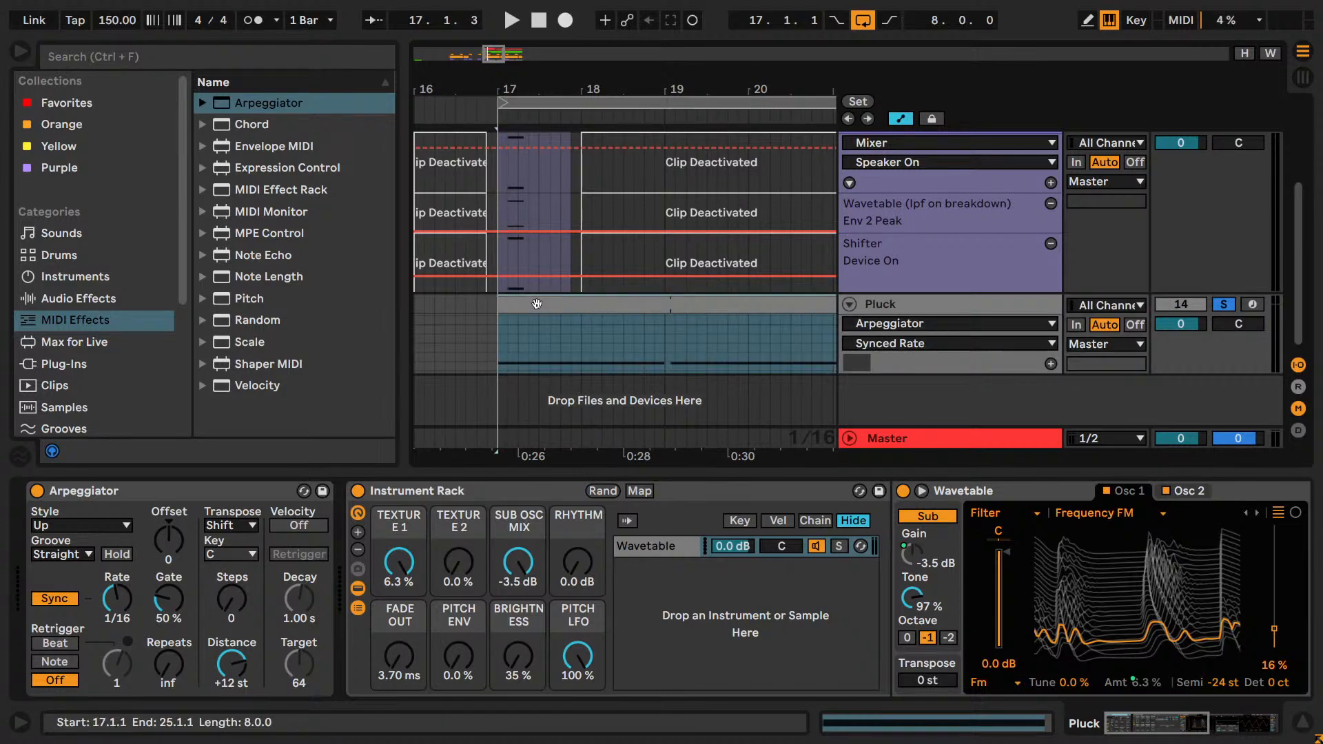
Trim the Pluck clip's loop end to exactly two bars, return to the devices and start playback.
double_click(581, 304)
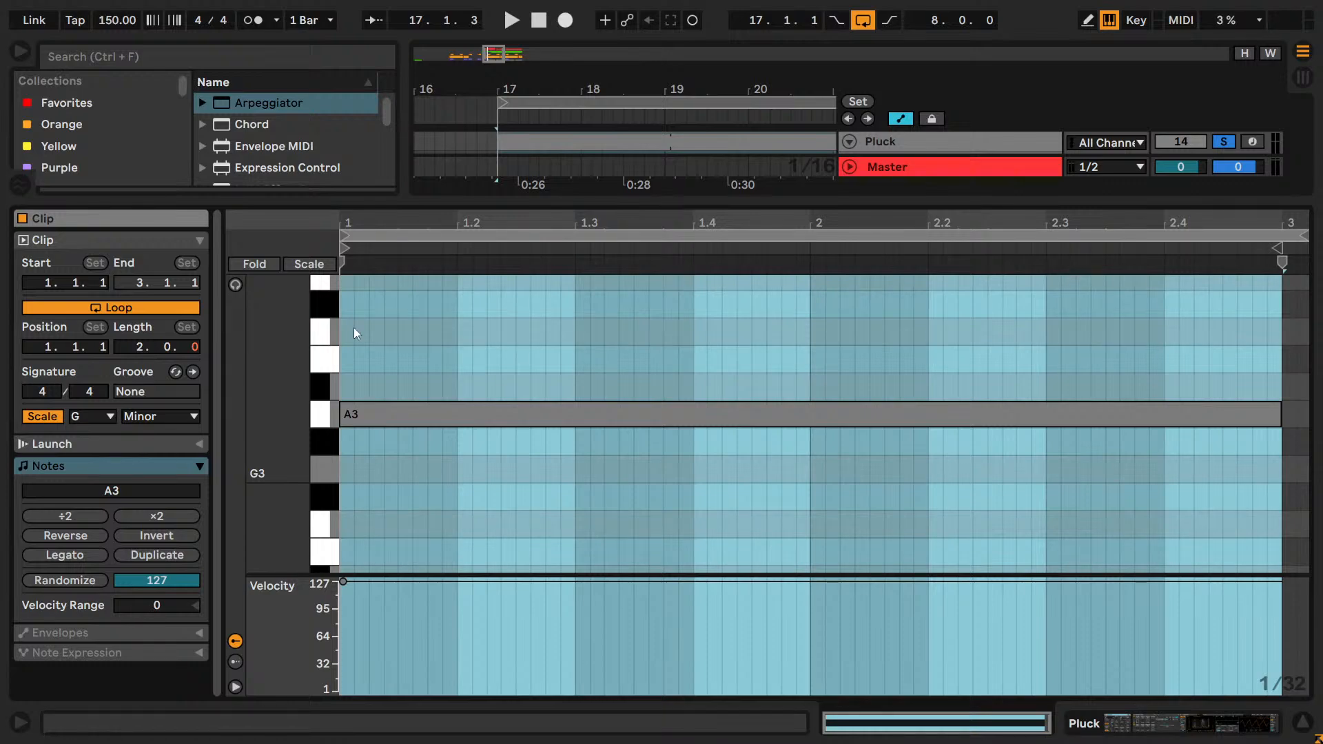
left_click_drag(1308, 236, 1284, 236)
key("shift+Tab")
key("space")
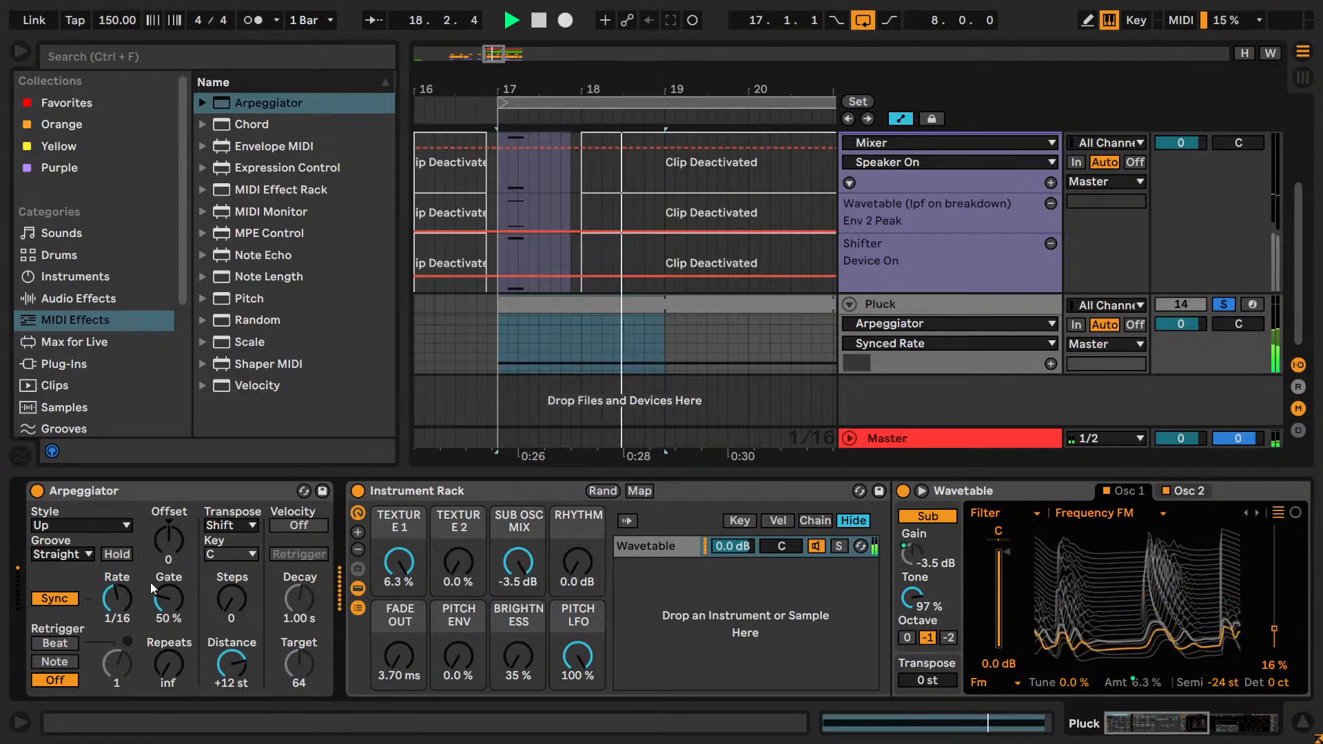
Set the Arpeggiator's gate to 70%.
left_click(177, 598)
type("70")
key("Return")
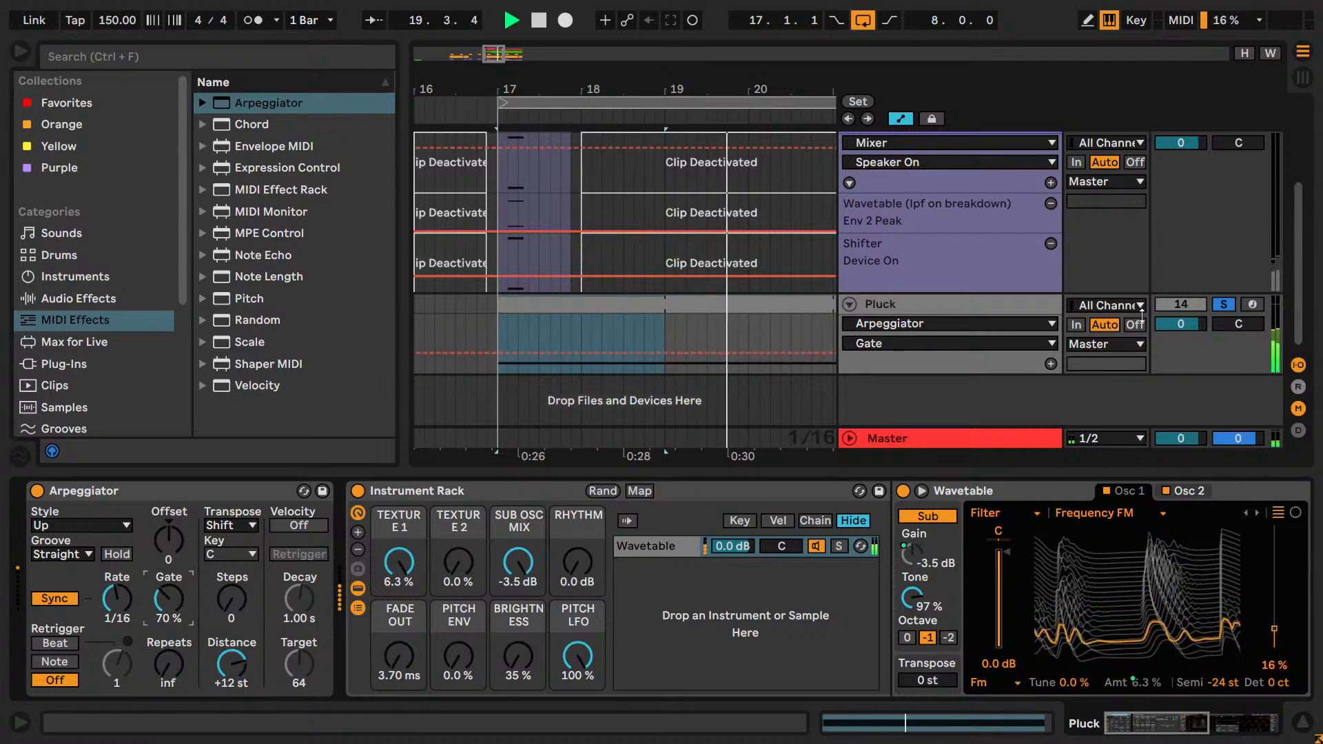
Solo the Lead and Pad group tracks alongside Pluck and play the section again from bar 17.
key("space")
scroll(1222, 276, "up", 3)
left_click(1223, 274)
key("space")
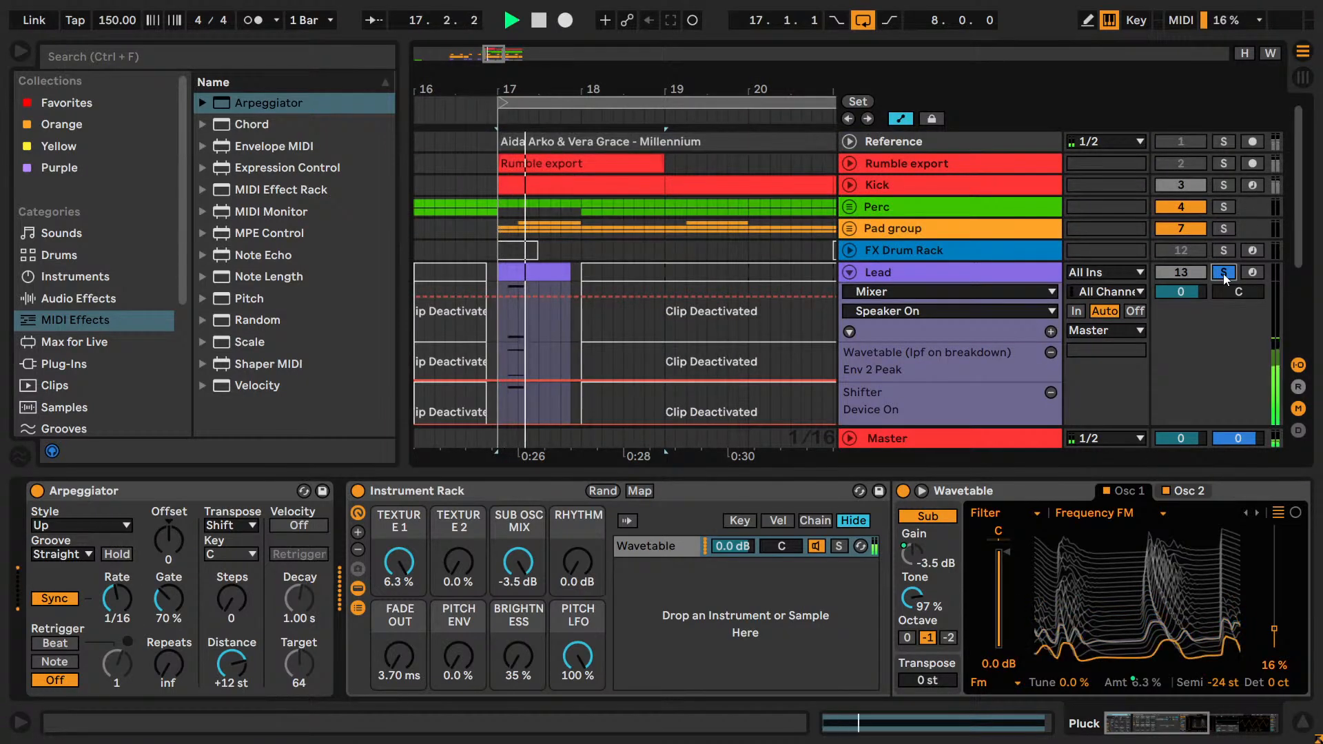
left_click(1225, 231, "ctrl")
scroll(1209, 314, "down", 3)
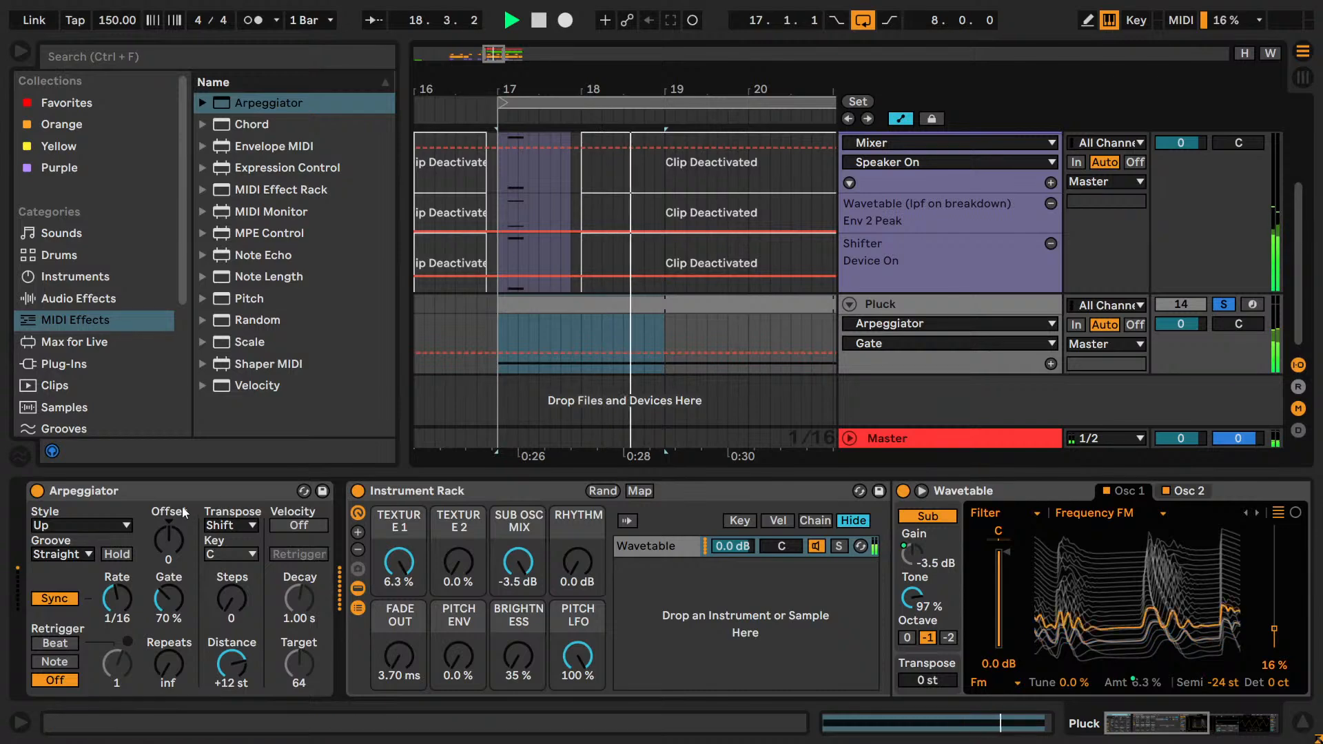
Try the Down style on the Arpeggiator, return it to Up and stop playback.
left_click(77, 526)
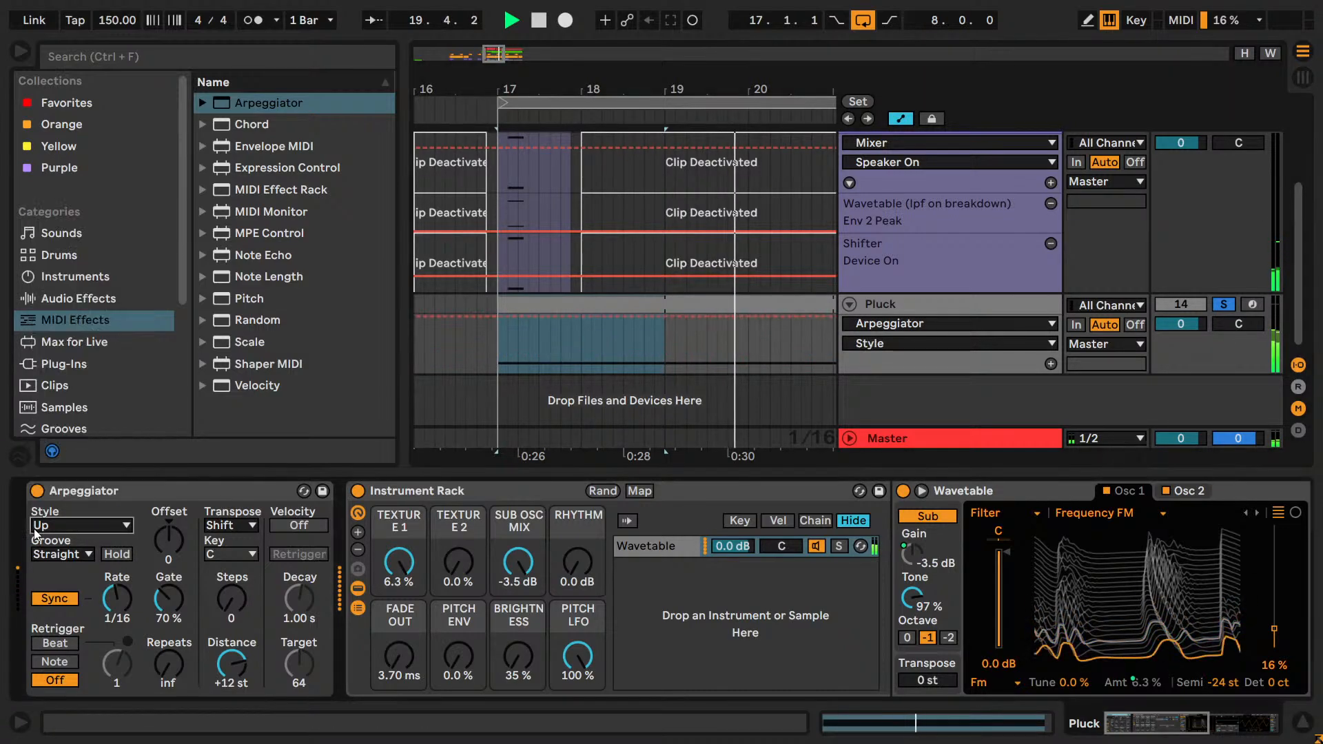
left_click(51, 551)
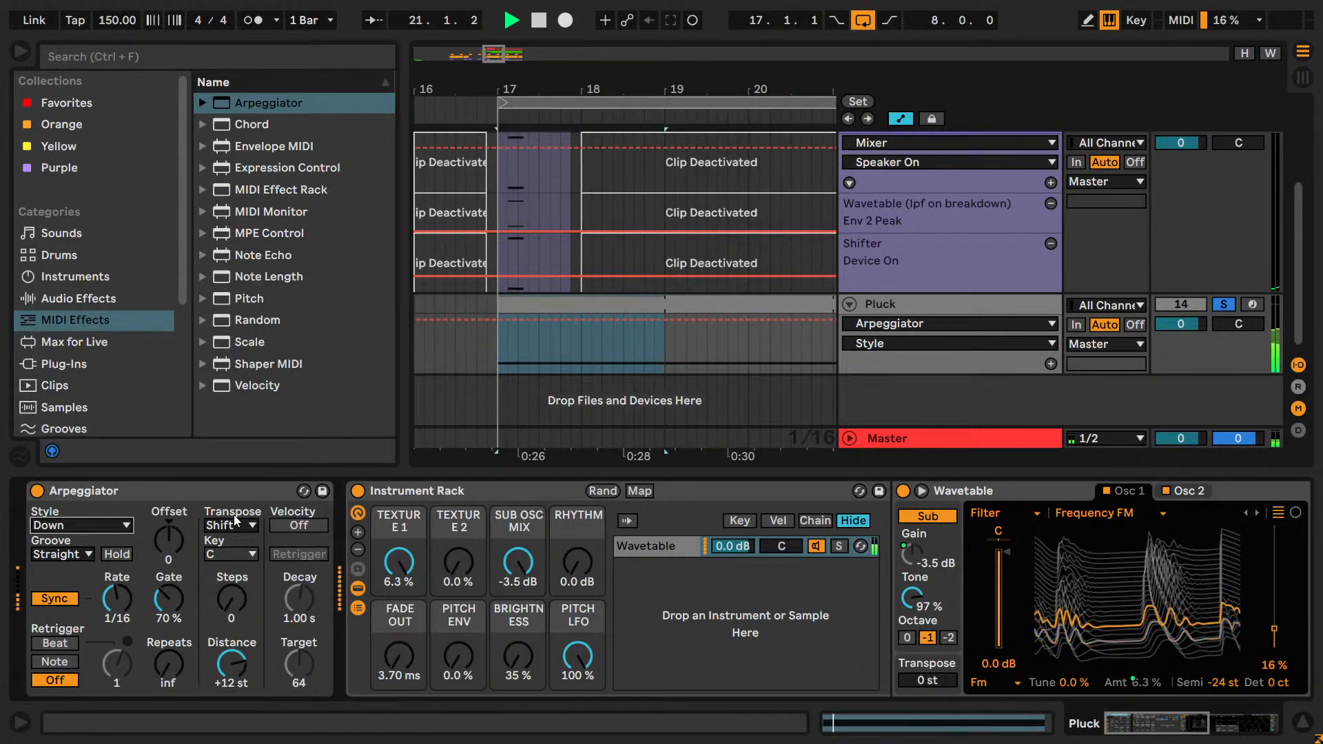
key("space")
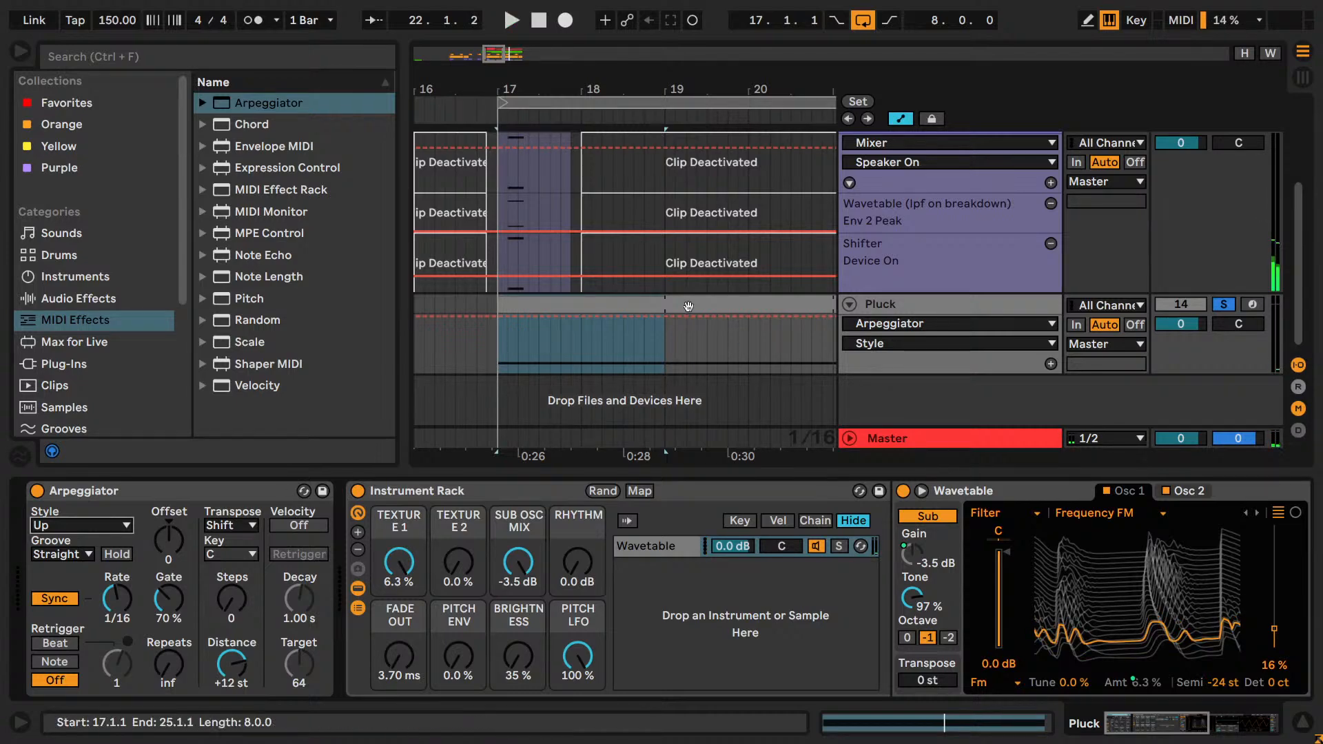
Open the Pluck clip, copy its two-bar A3 note and raise the copy one octave to A4.
double_click(655, 300)
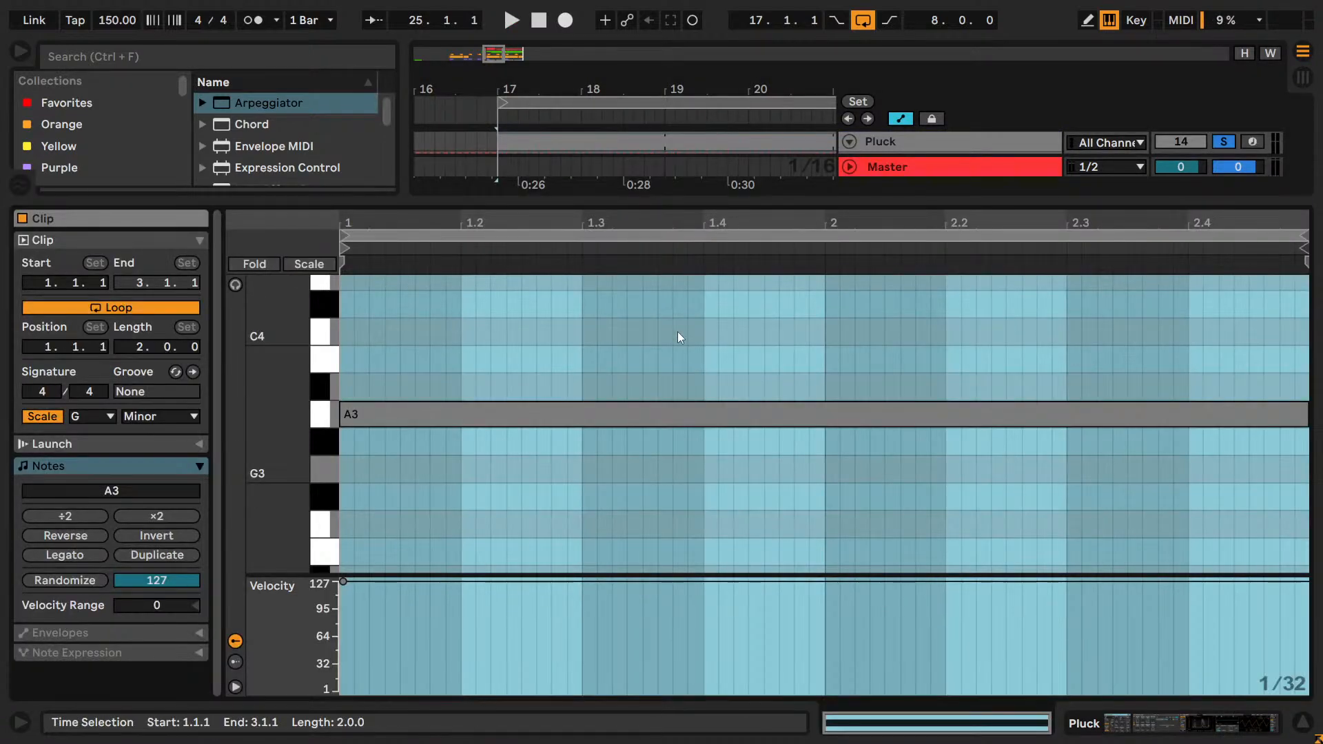
left_click_drag(430, 575, 509, 603)
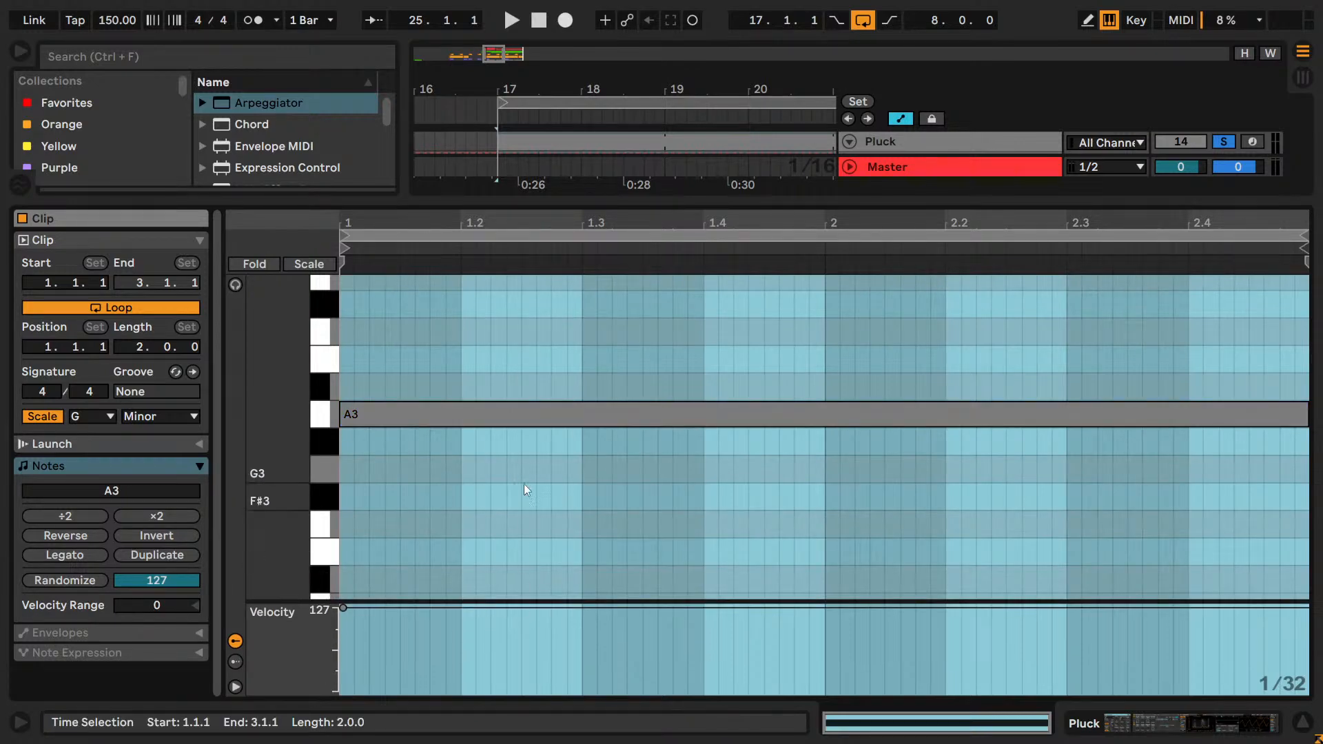
left_click(539, 407)
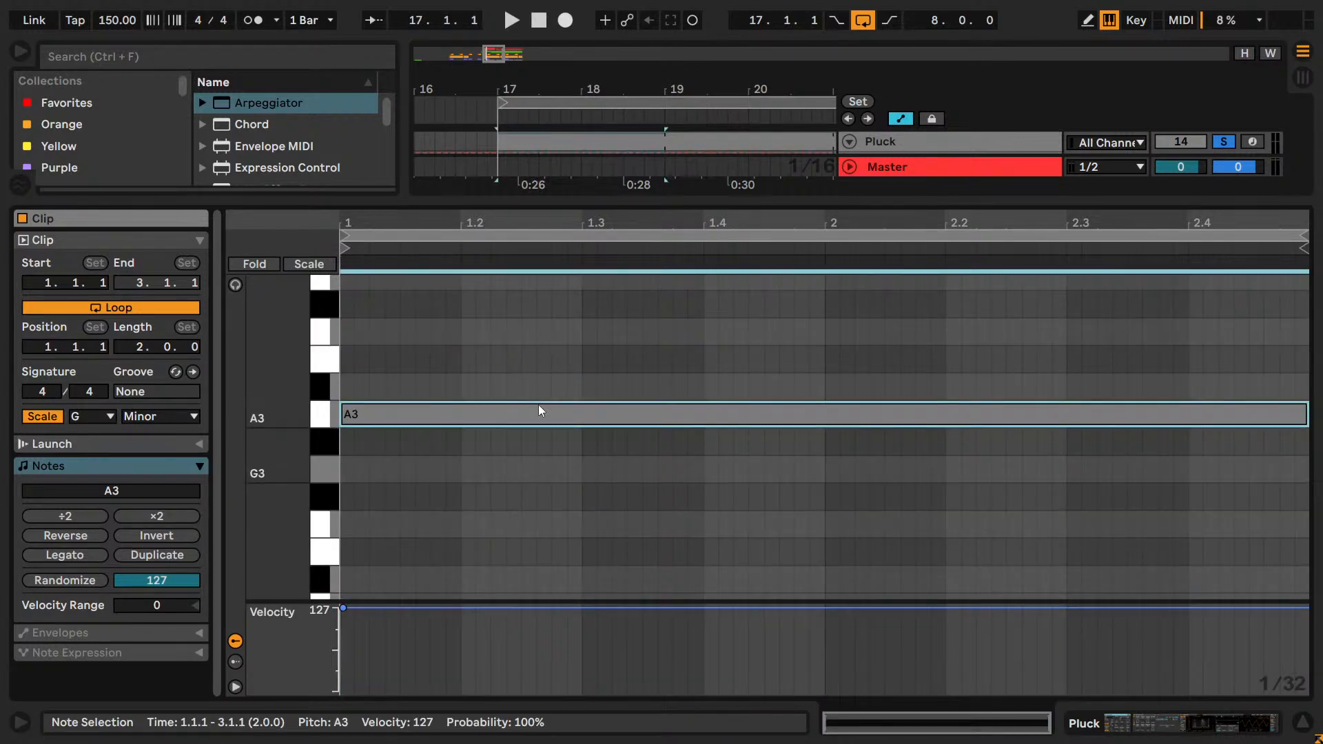
scroll(569, 407, "up", 3)
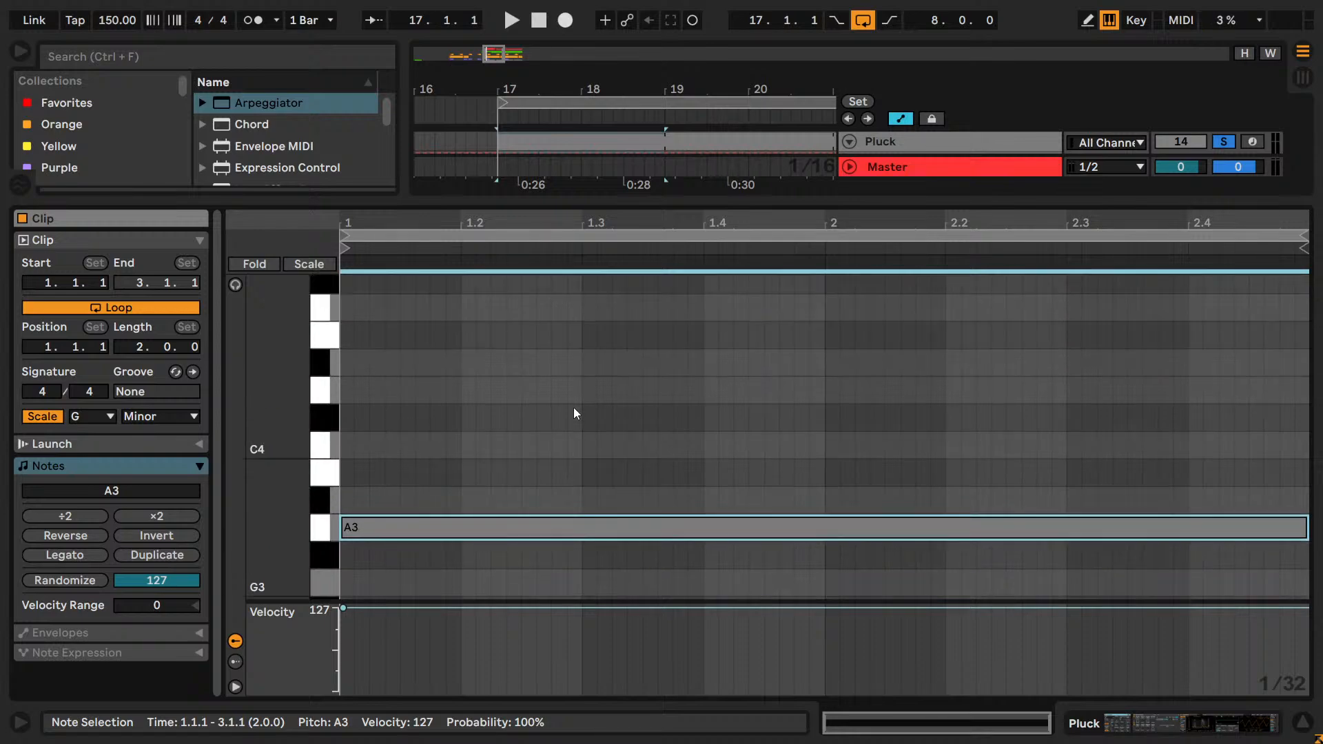
key("ctrl+c")
key("ctrl+v")
key("shift+Up")
scroll(585, 382, "up", 3)
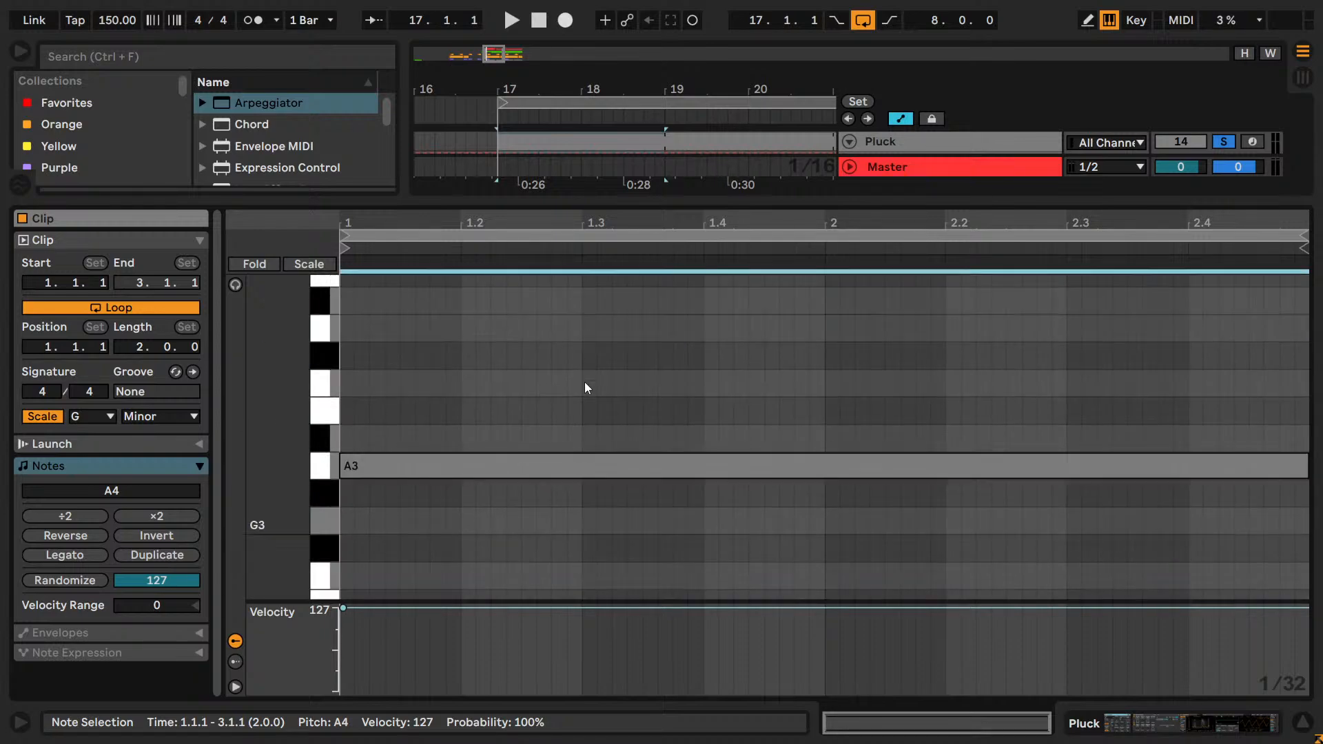
Lower the copied upper note to C4 and start playback.
scroll(584, 382, "down", 3)
key("Down")
key("Down")
key("Down")
key("Down")
key("space")
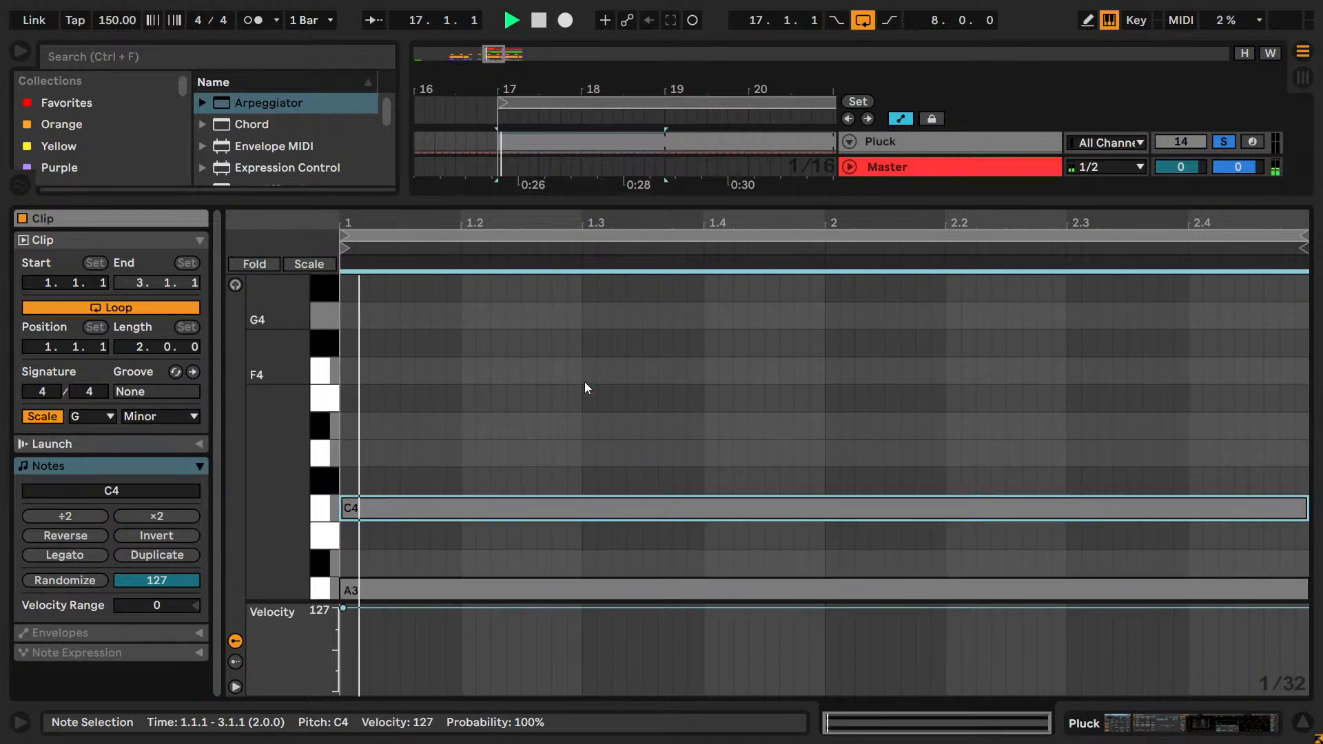
Try the upper Pluck note at B♭3, stop playback and raise the note to D4.
scroll(584, 381, "down", 3)
key("Down")
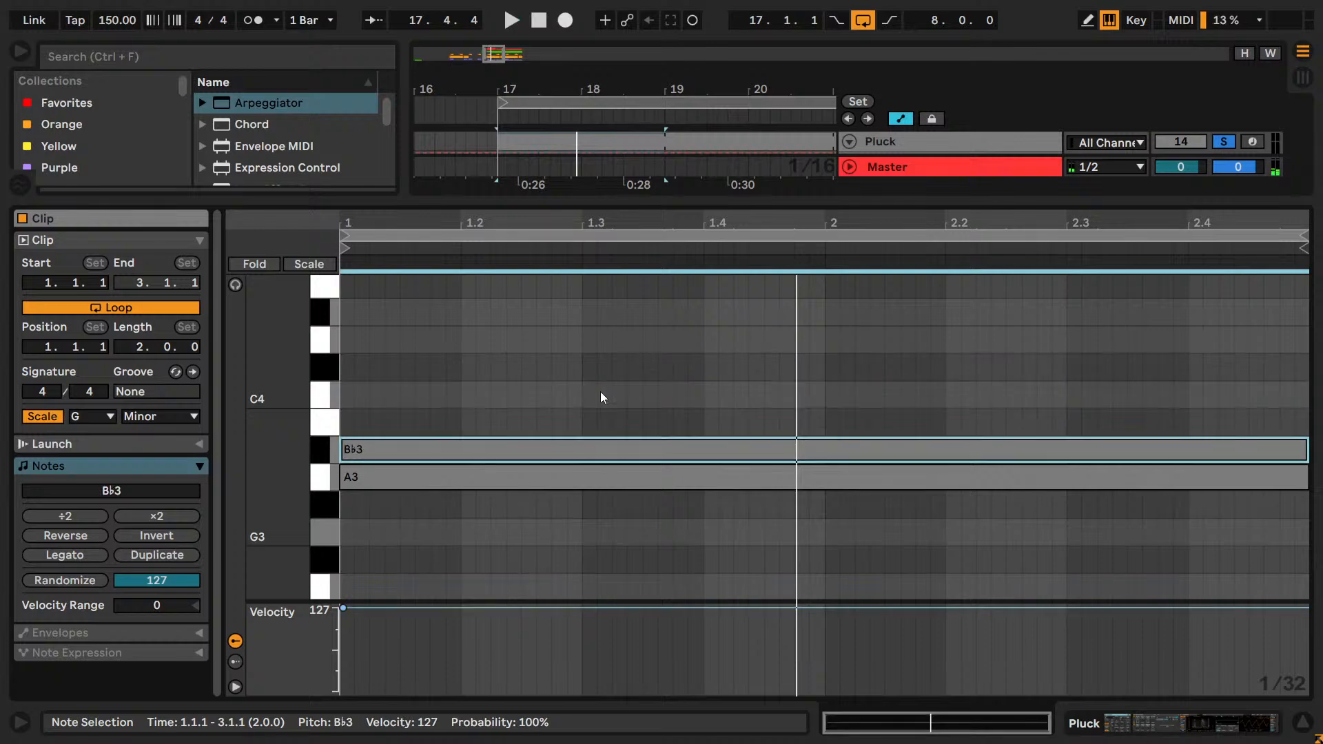
key("Up")
key("Up")
key("Up")
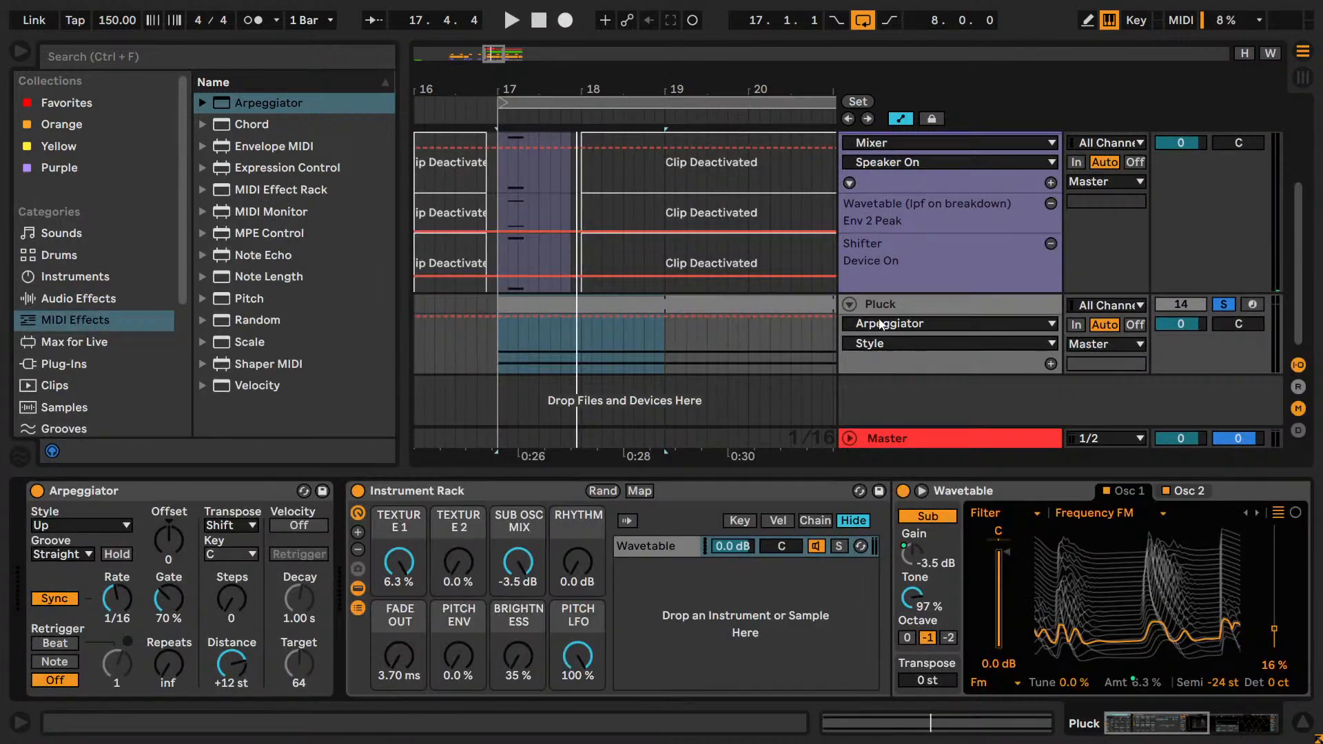
Change the Pluck track's colour to light purple.
right_click(880, 279)
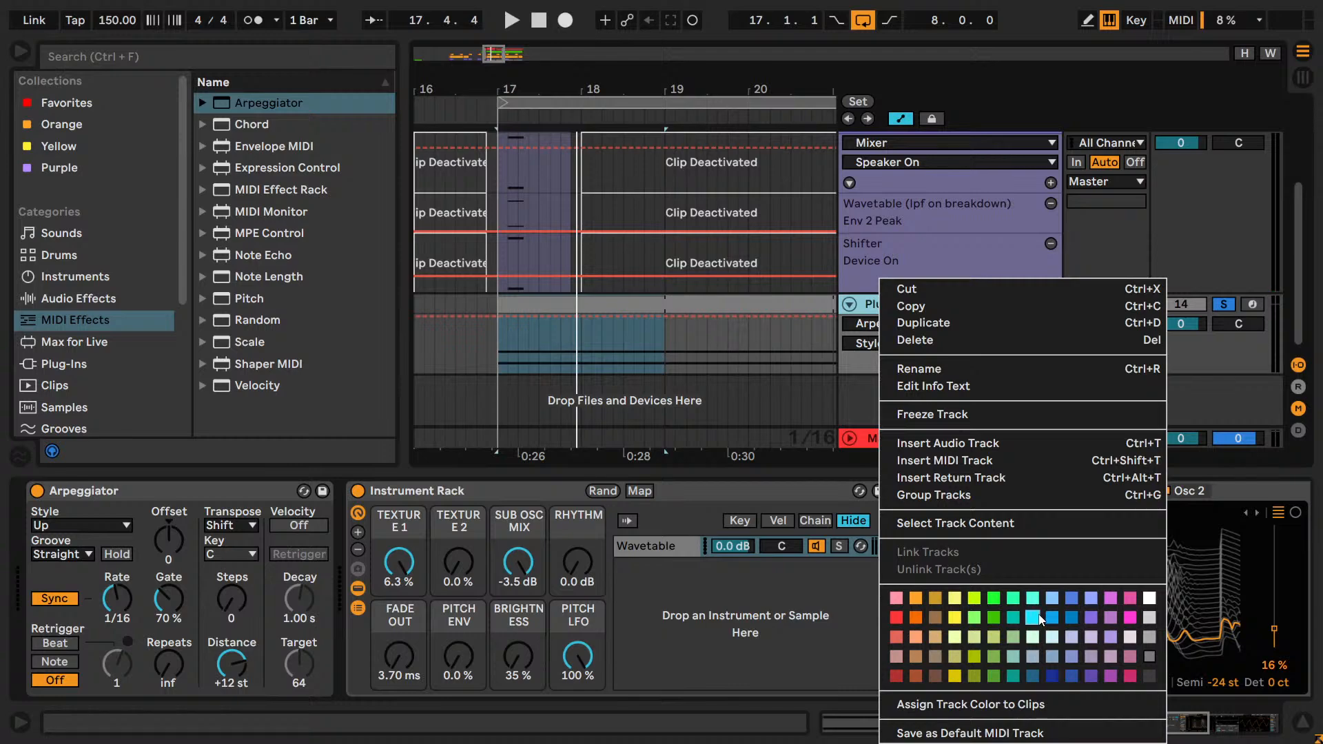
left_click(1114, 617)
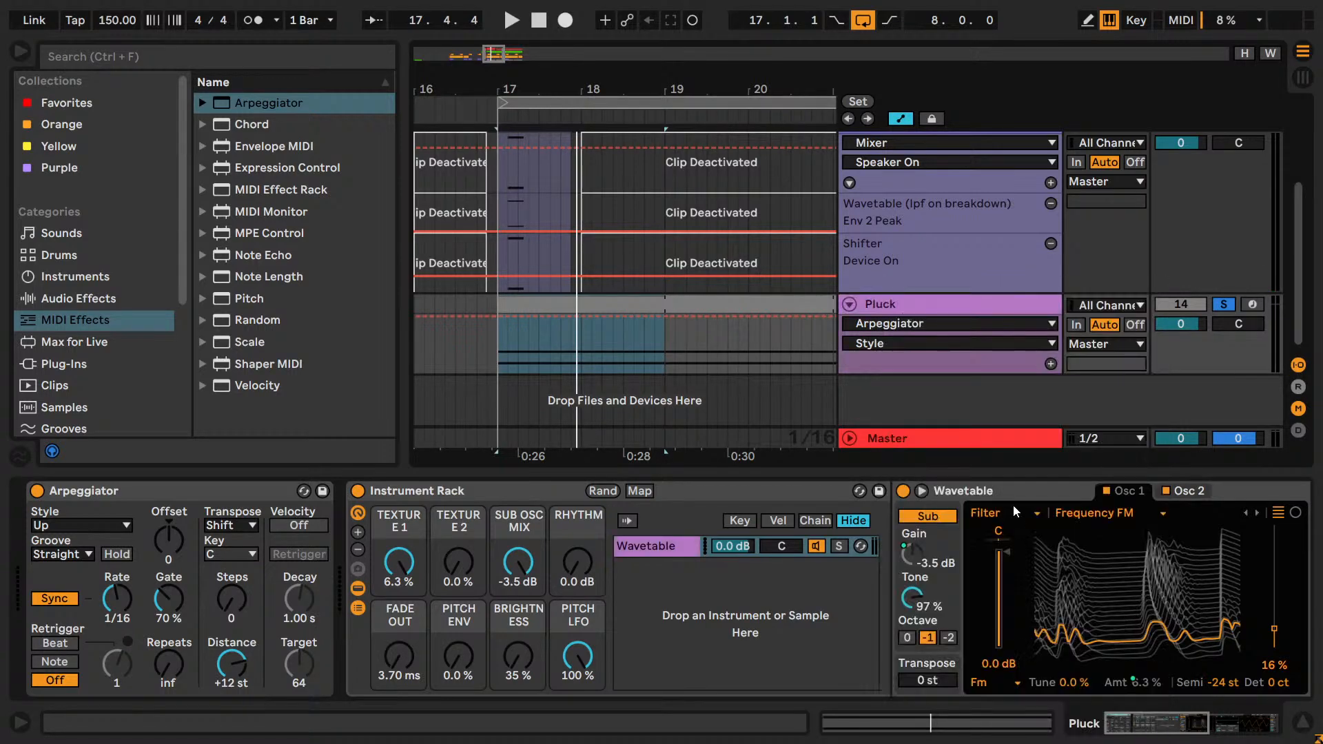
Change the Pluck track's colour to olive green and apply the same colour to its clips.
right_click(908, 305)
left_click(1000, 676)
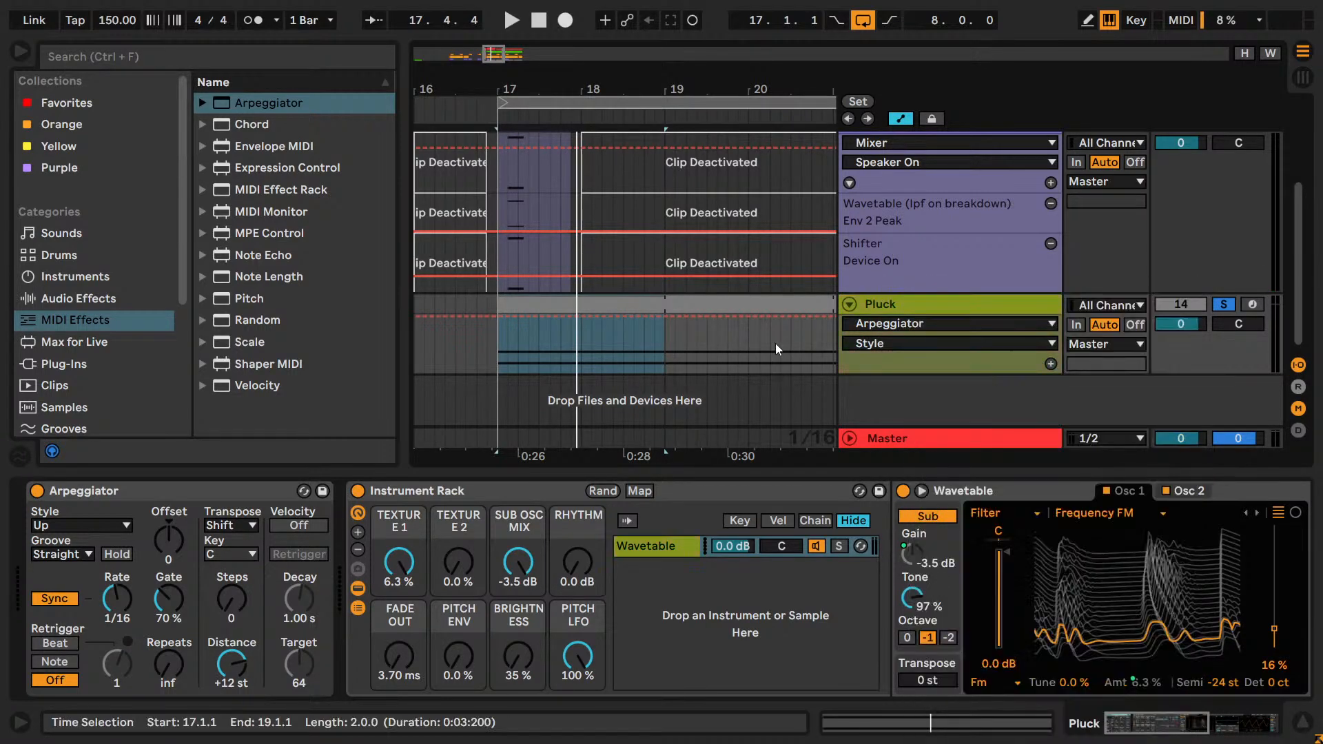
right_click(762, 303)
left_click(859, 733)
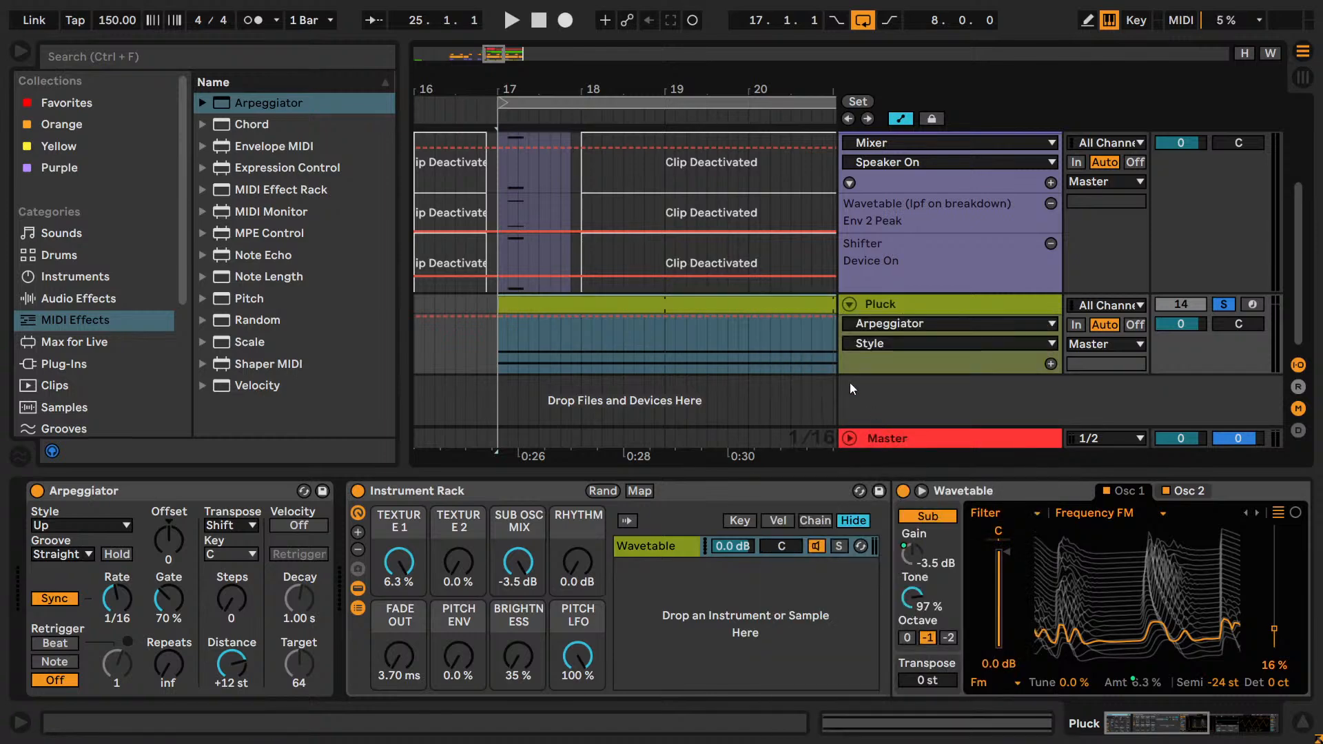
Open the Pluck clip and listen to its A3 and D4 notes through the arpeggiator.
key("Tab")
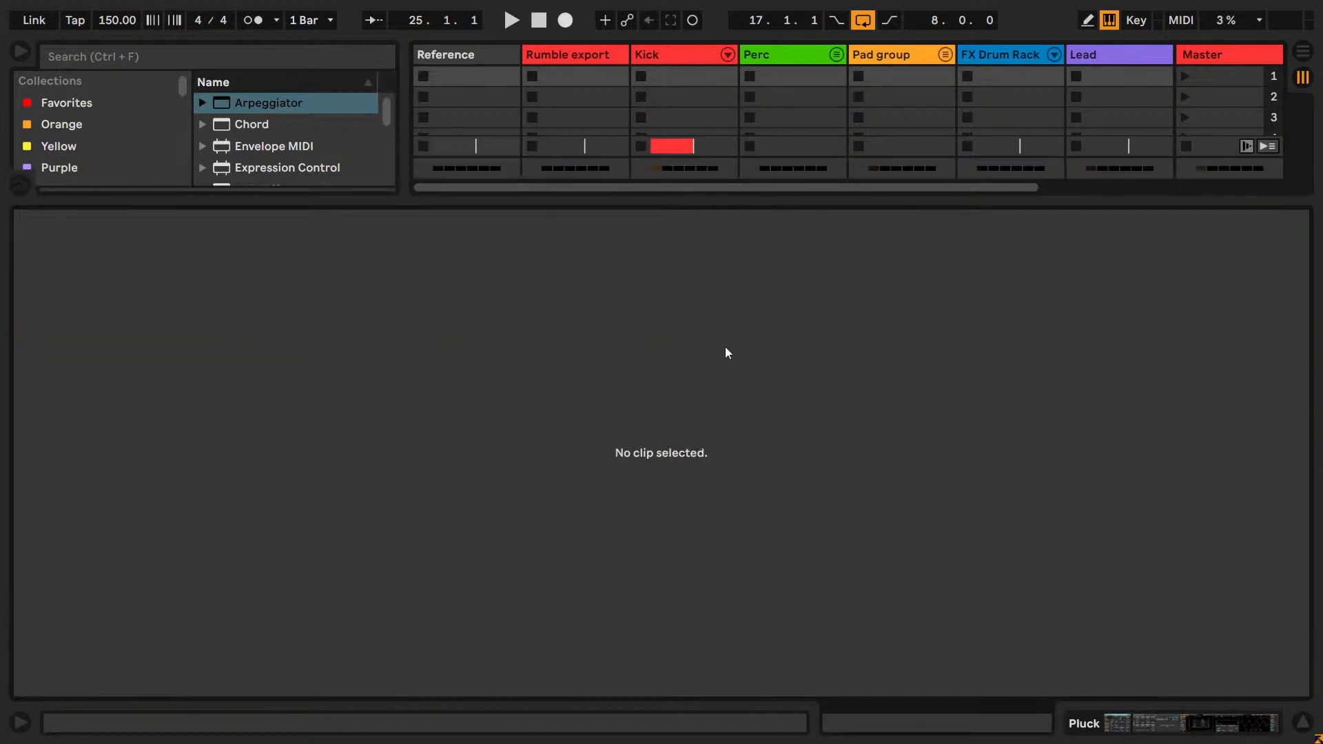
key("Tab")
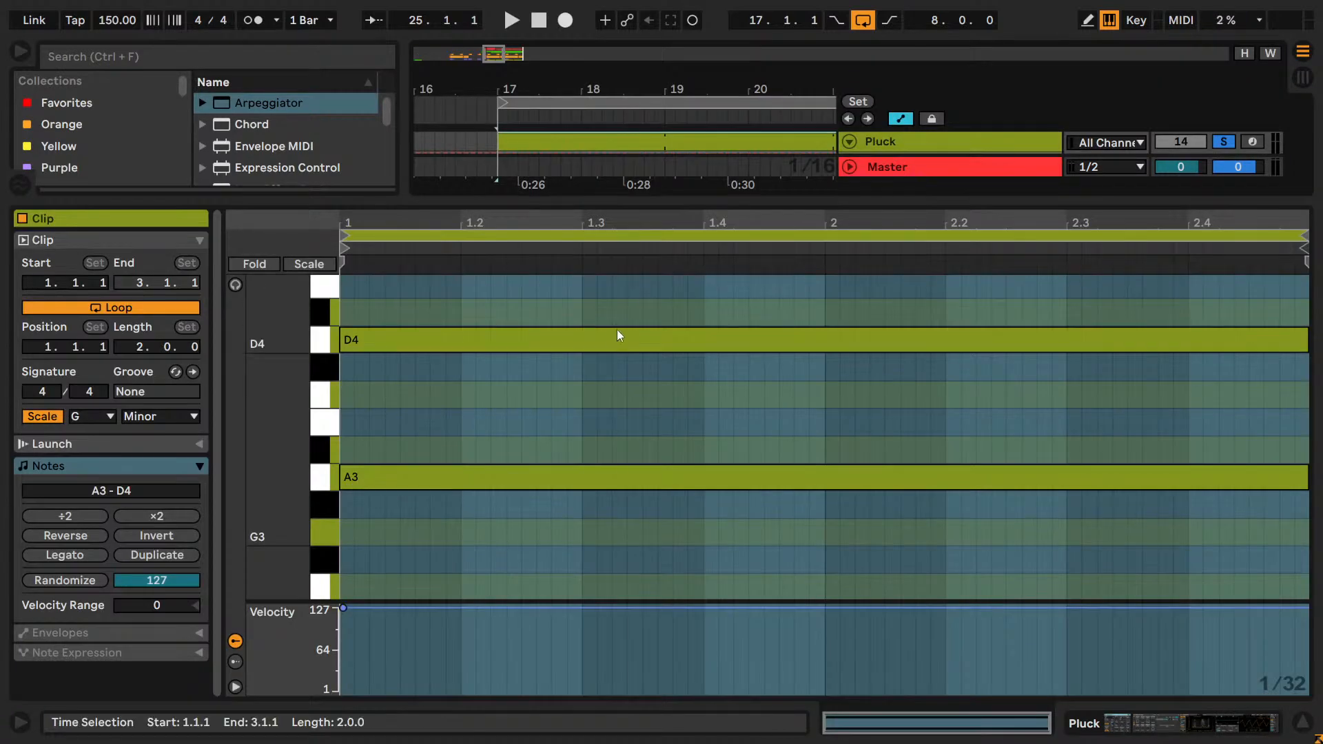
key("space")
scroll(556, 360, "up", 1)
left_click(306, 384)
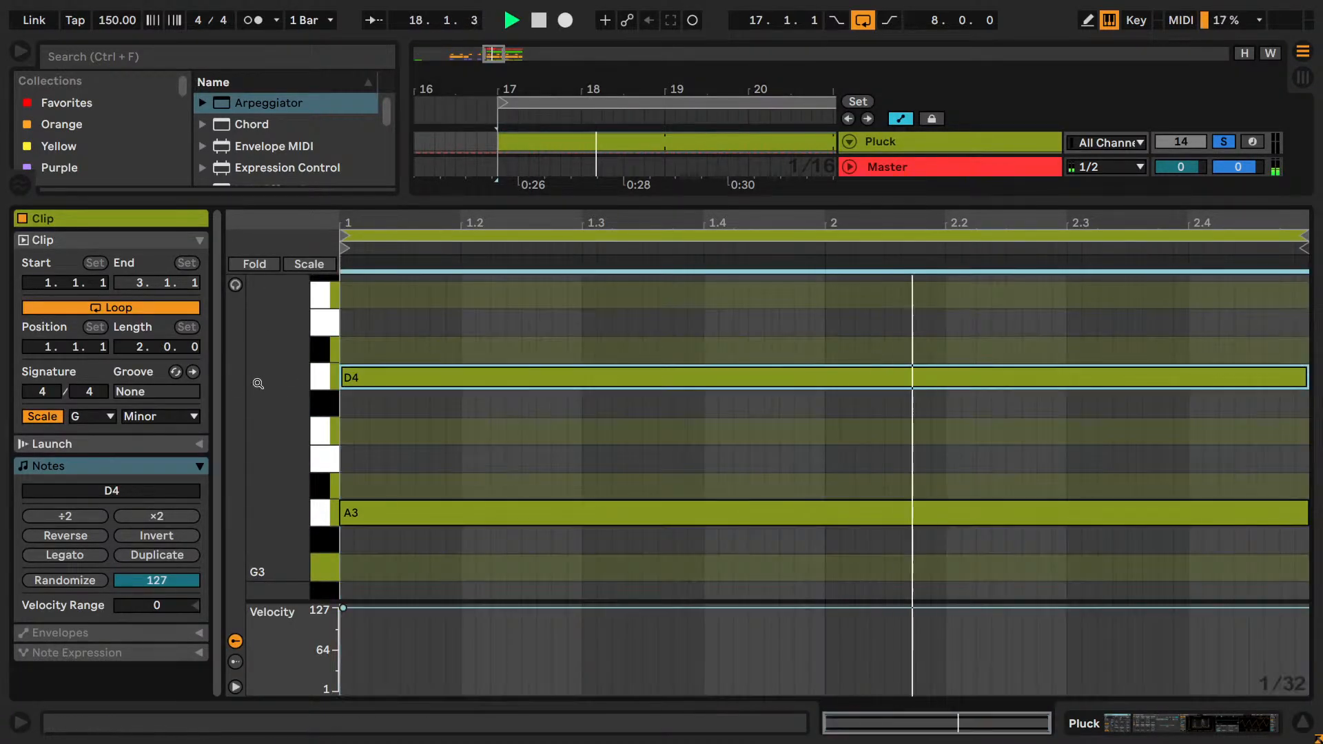
key("space")
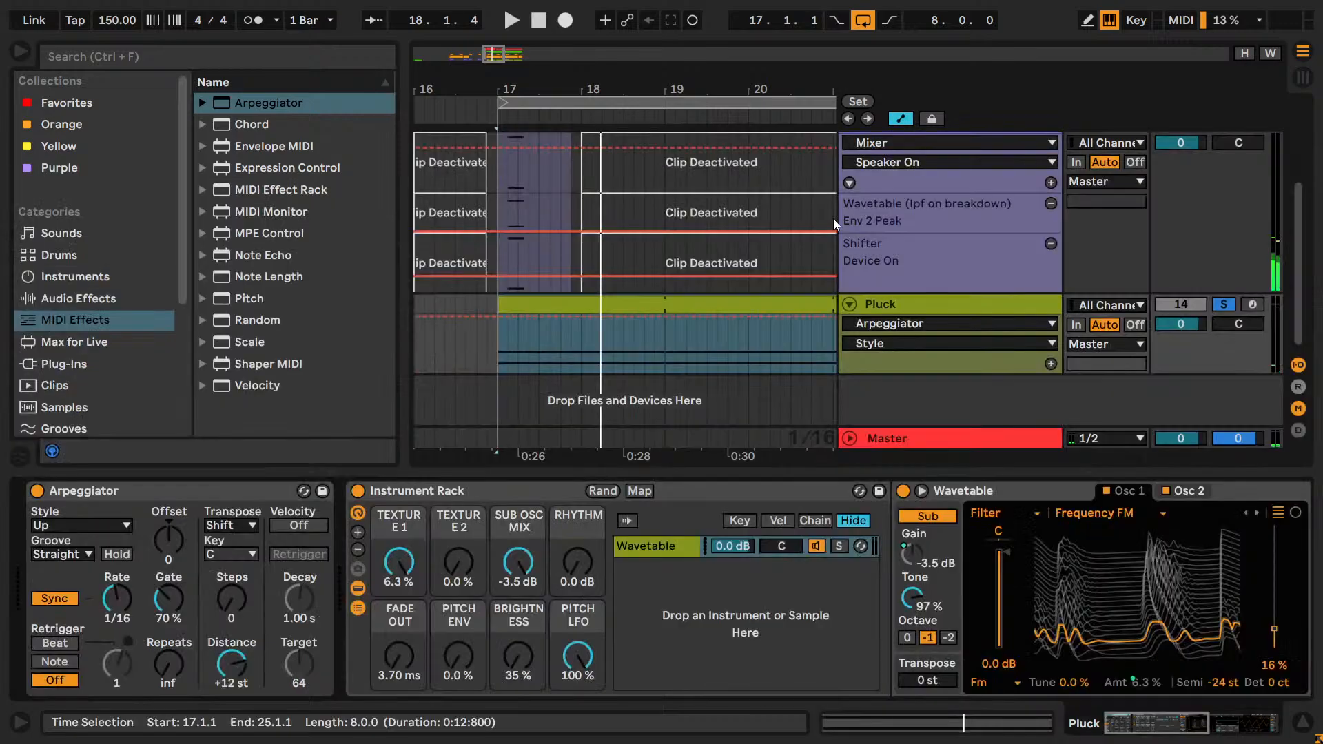
Unfold the Perc and Pad group tracks and review the devices on the pad export tracks and the Lead track.
scroll(792, 219, "up", 3)
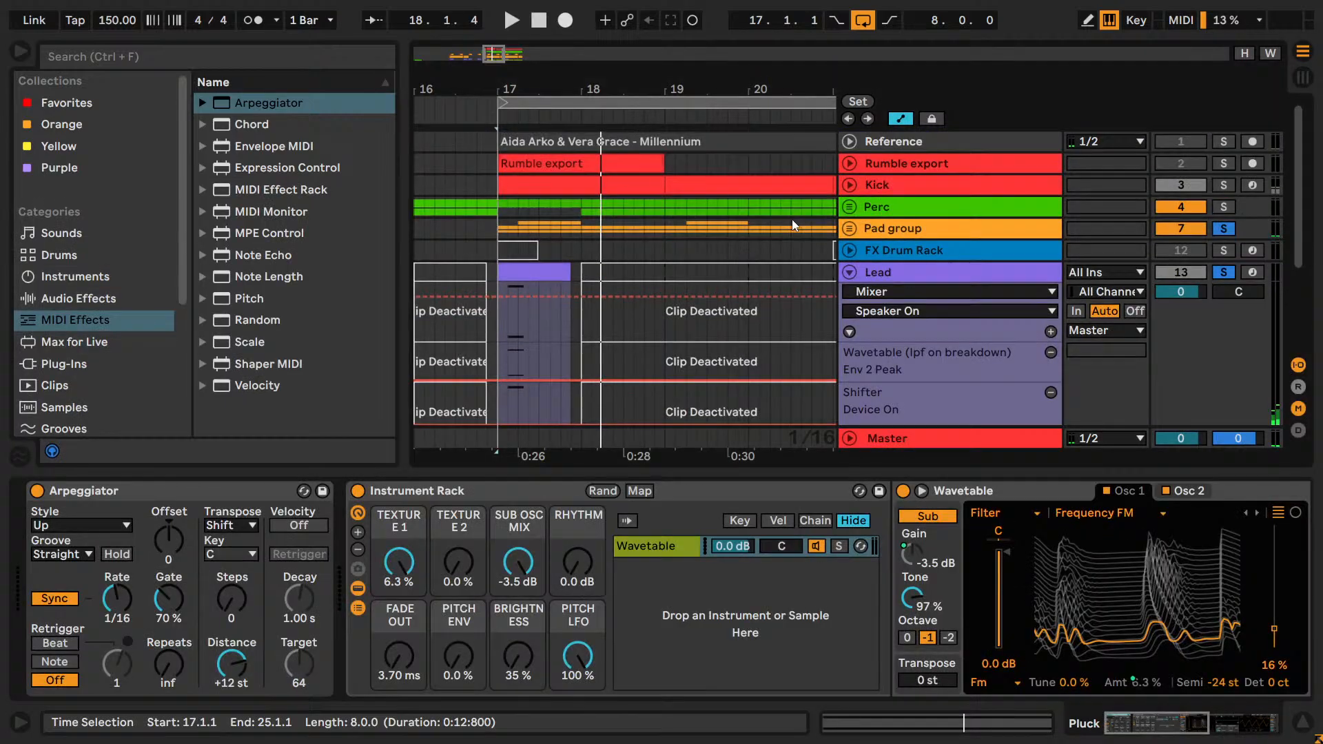
left_click(850, 221)
left_click(850, 226)
left_click(855, 209)
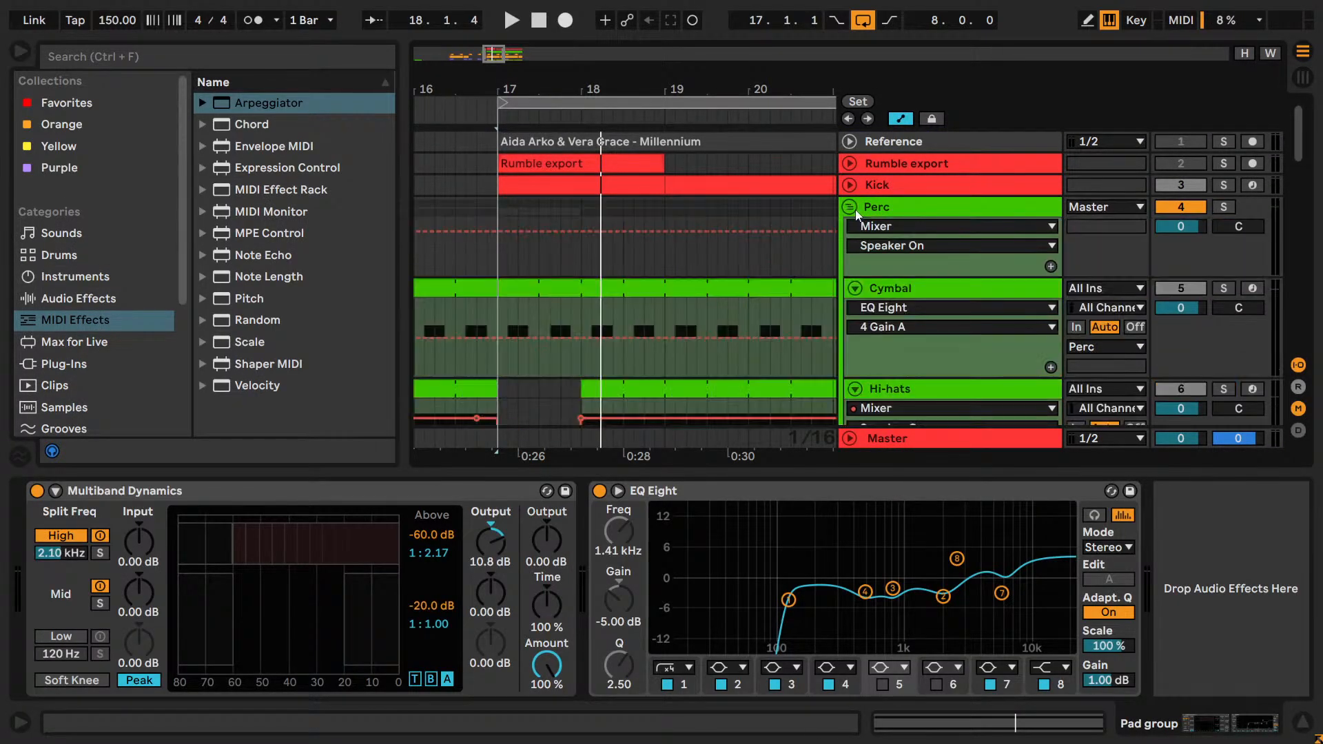
scroll(856, 211, "down", 5)
left_click(879, 284)
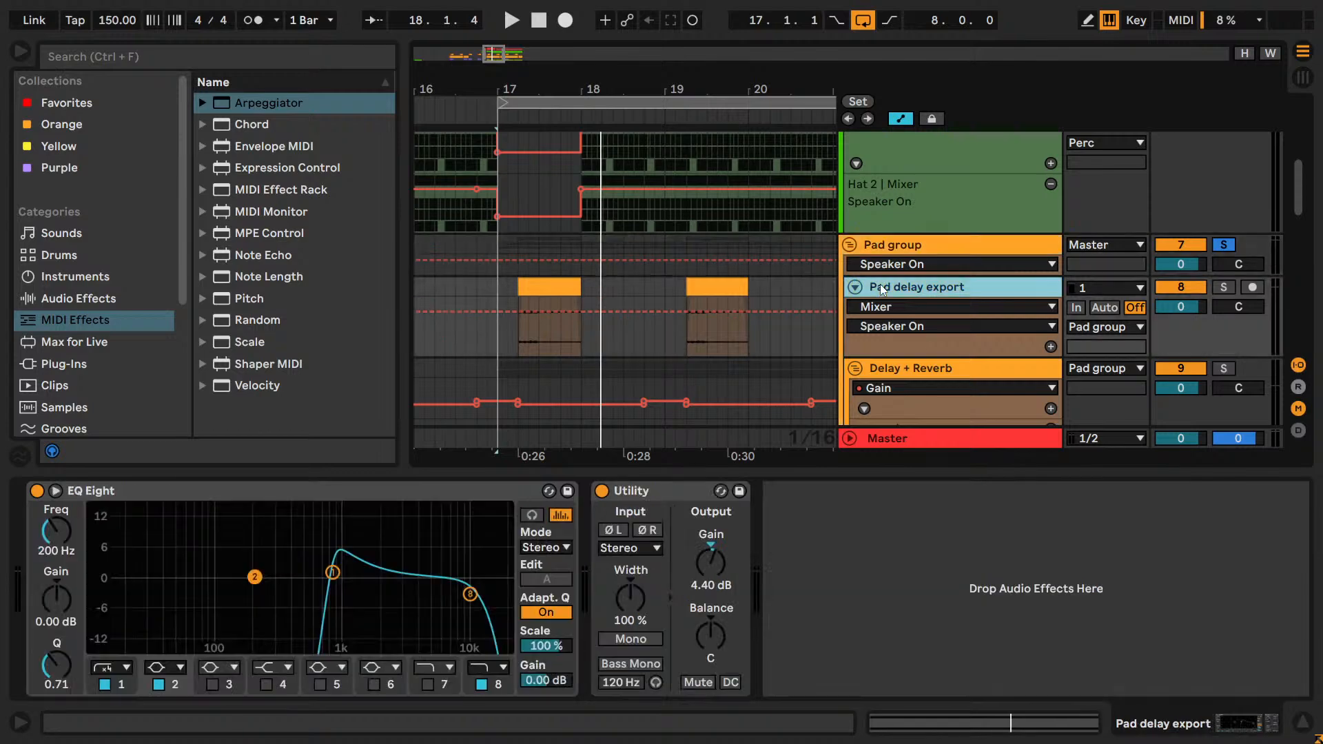
scroll(879, 284, "down", 5)
scroll(879, 284, "down", 5)
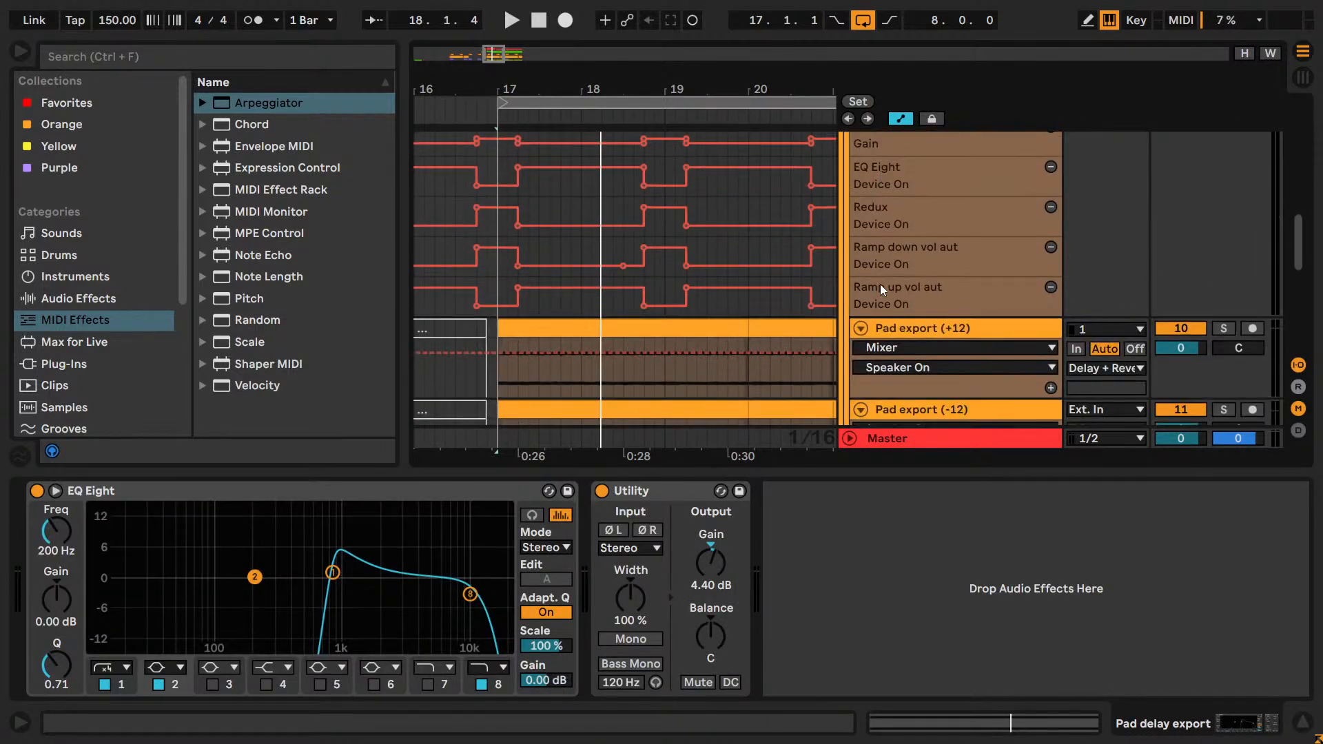
left_click(891, 250)
scroll(891, 250, "down", 3)
scroll(890, 250, "down", 1)
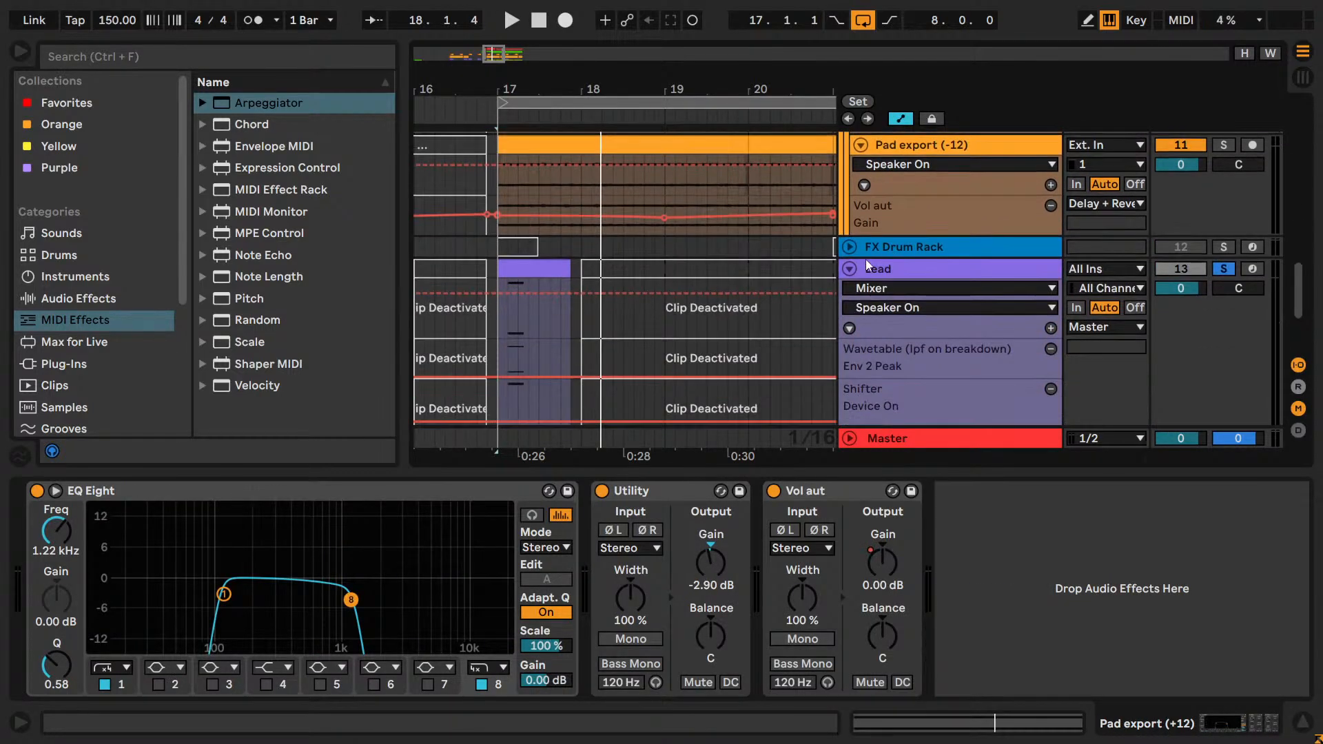
left_click(864, 266)
key("shift+Tab")
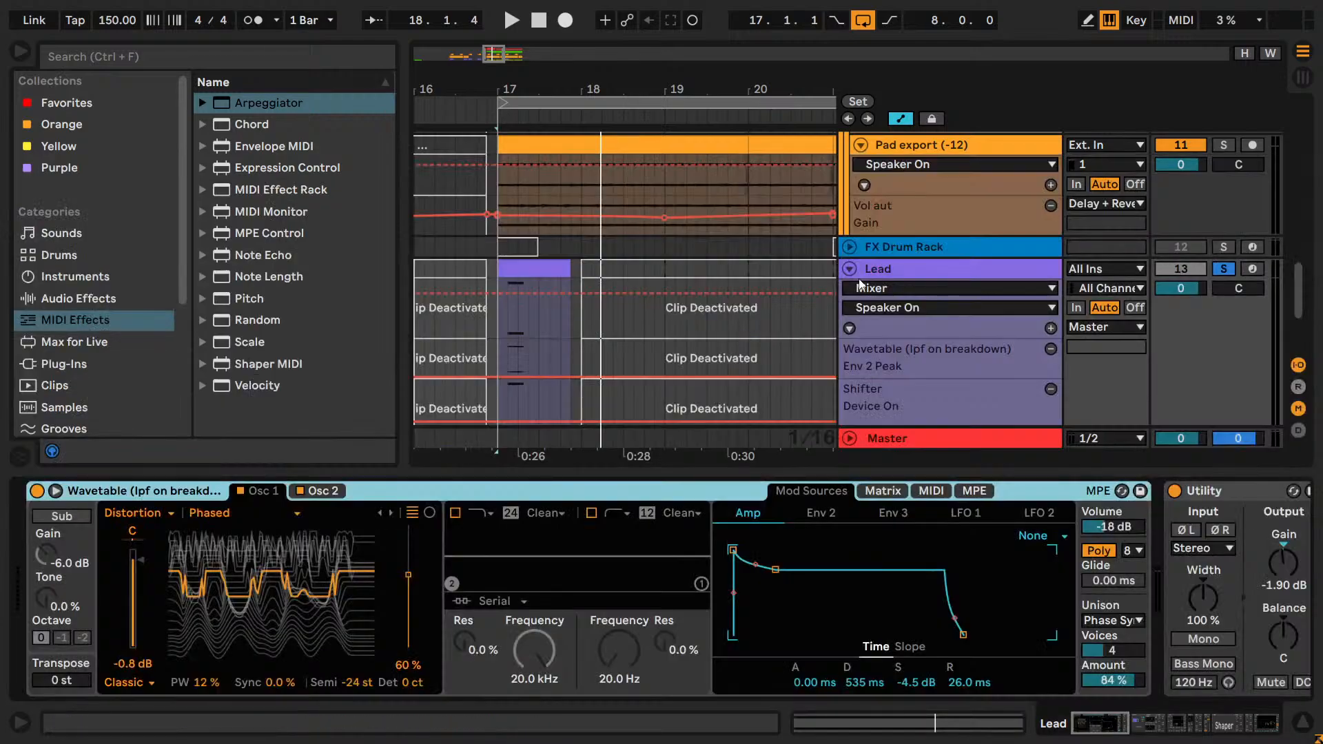
Open the Lead clip at bar 17 and check which scale root it uses.
double_click(534, 276)
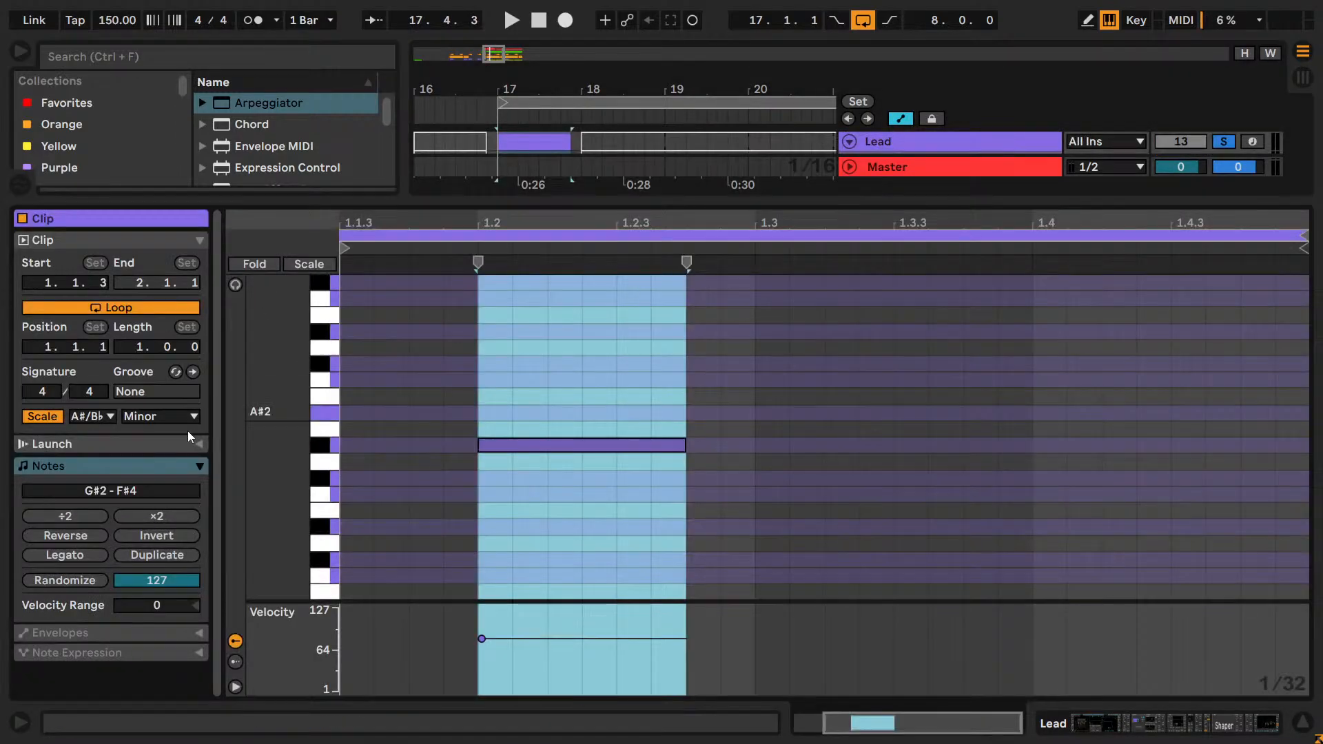
left_click(97, 420)
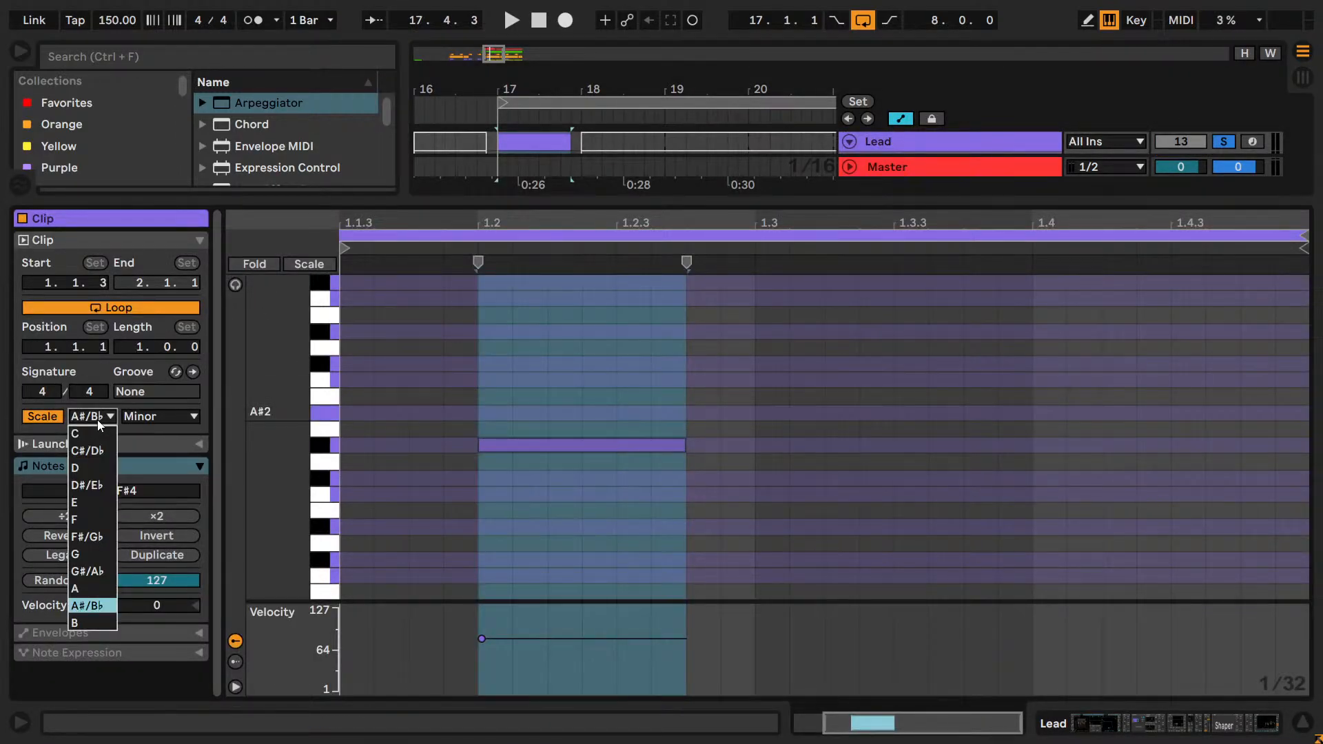
left_click(97, 420)
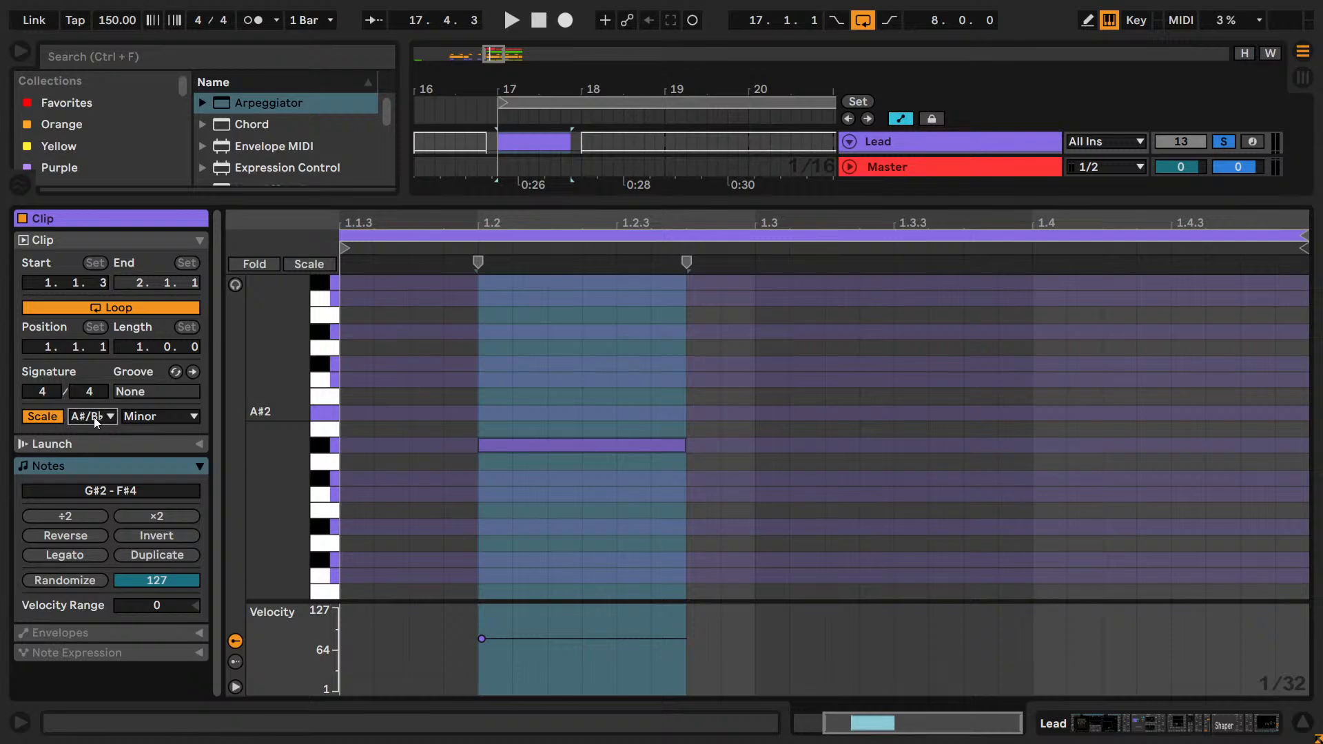
key("shift+Tab")
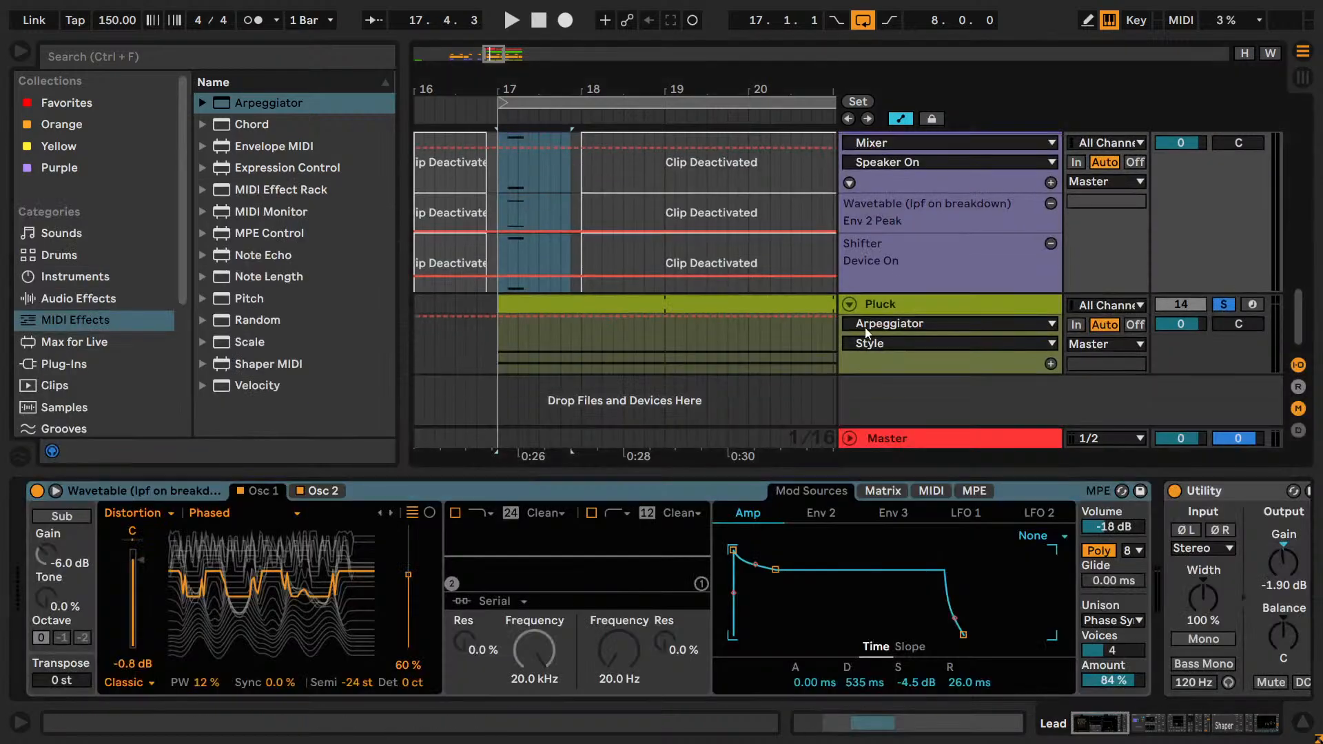
Set the Pluck clip's scale root to A♯/B♭, keeping Minor, and start playback.
left_click(874, 304)
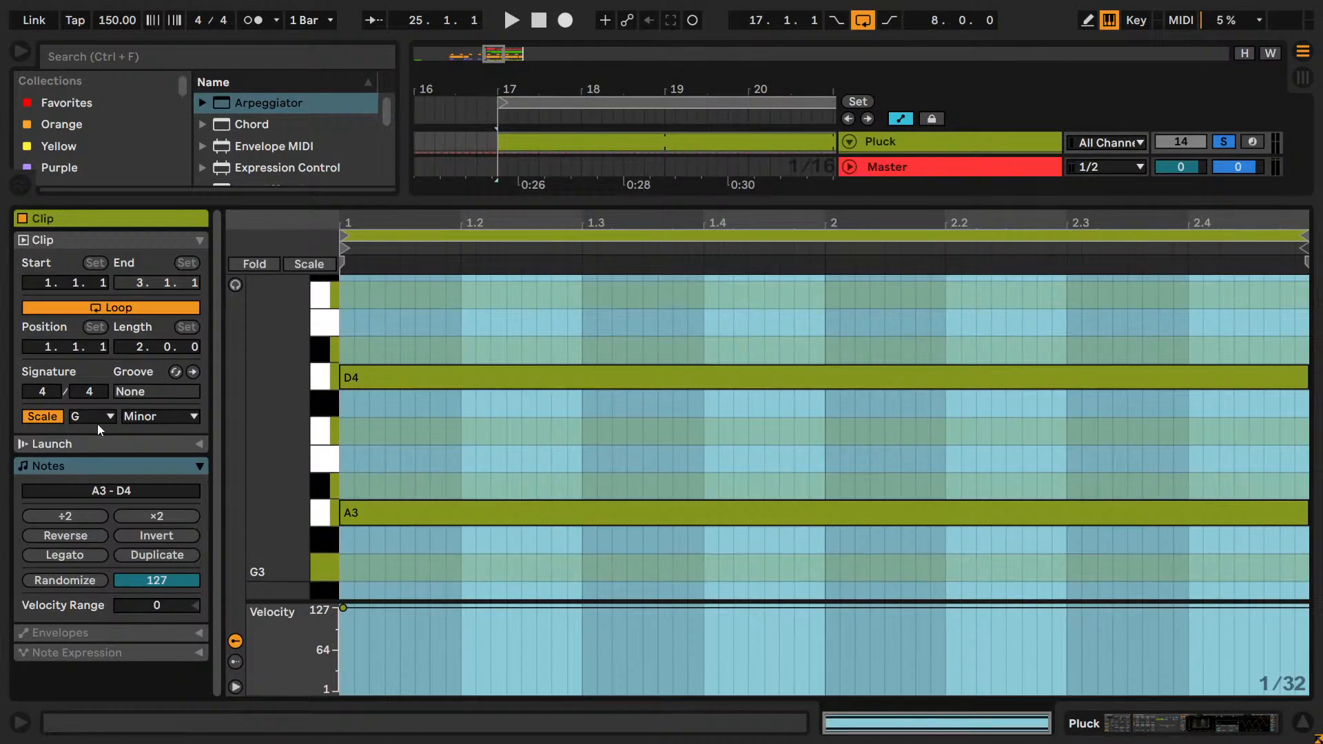
left_click(97, 422)
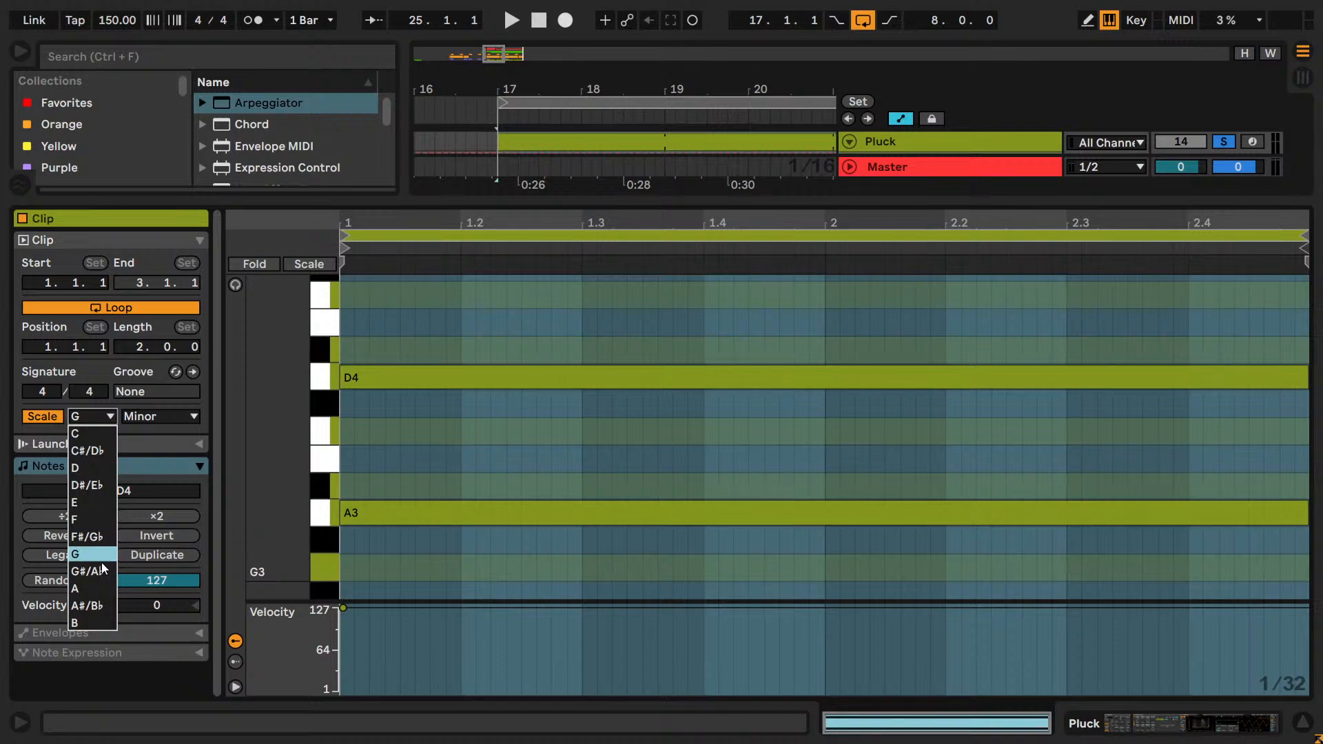
left_click(95, 605)
key("space")
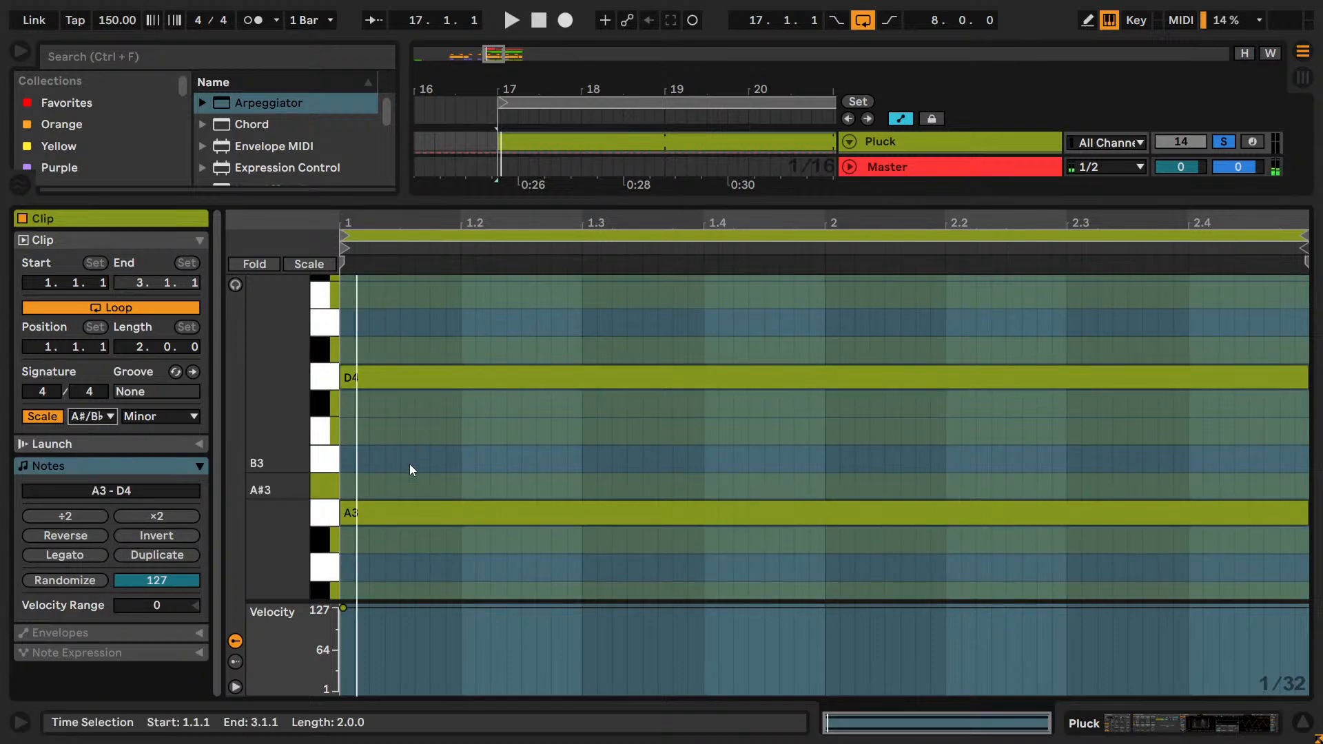
Lower the Pluck clip's A3 note to G♯3 and select the D4 note above it.
left_click(332, 515)
key("Down")
left_click(398, 451)
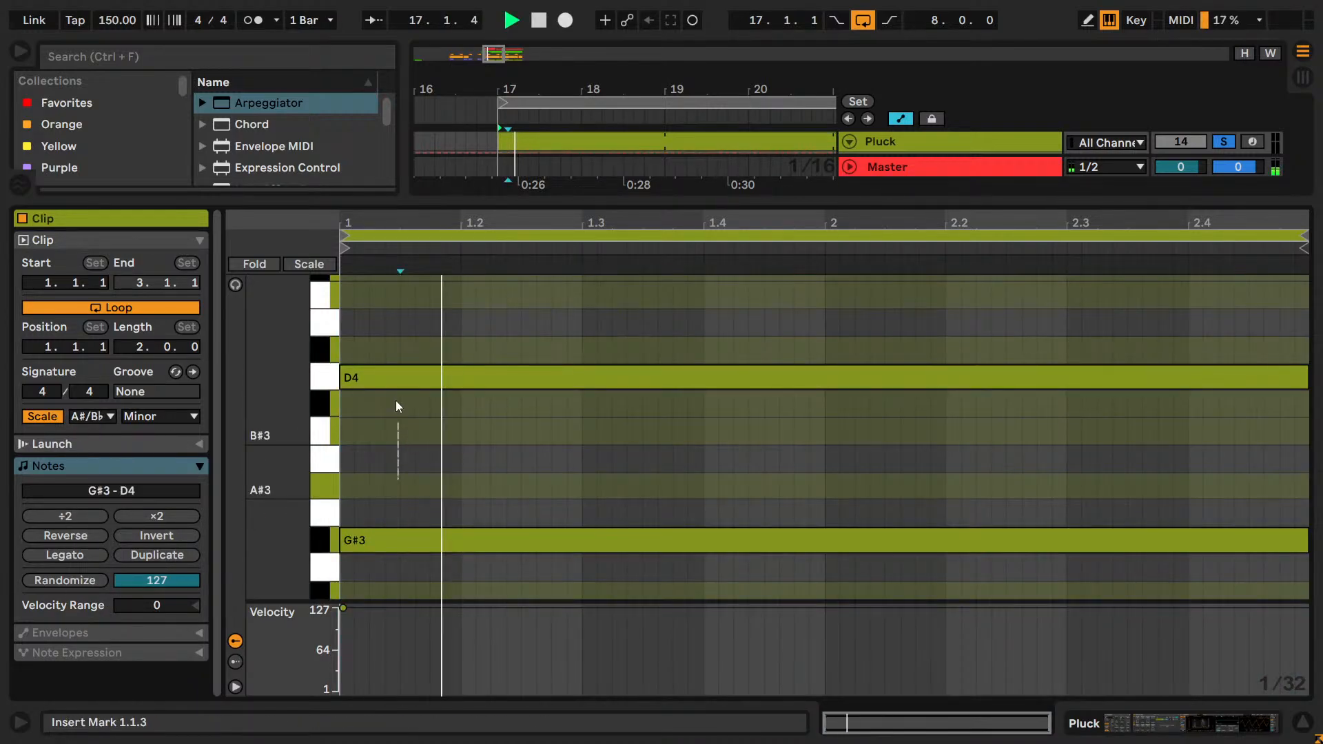
left_click(385, 377)
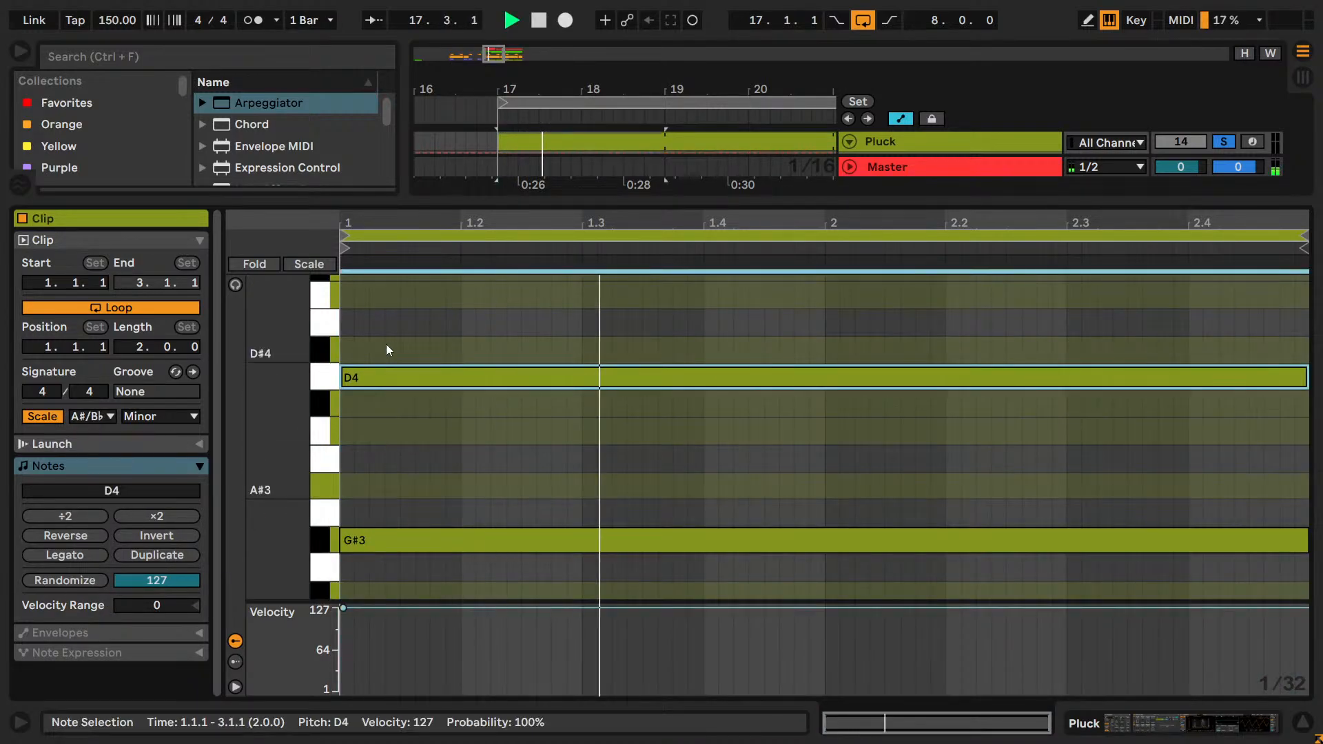
Try the lower Pluck note at F♯3, D♯3 and B3 during playback.
scroll(413, 496, "down", 2)
left_click(331, 463)
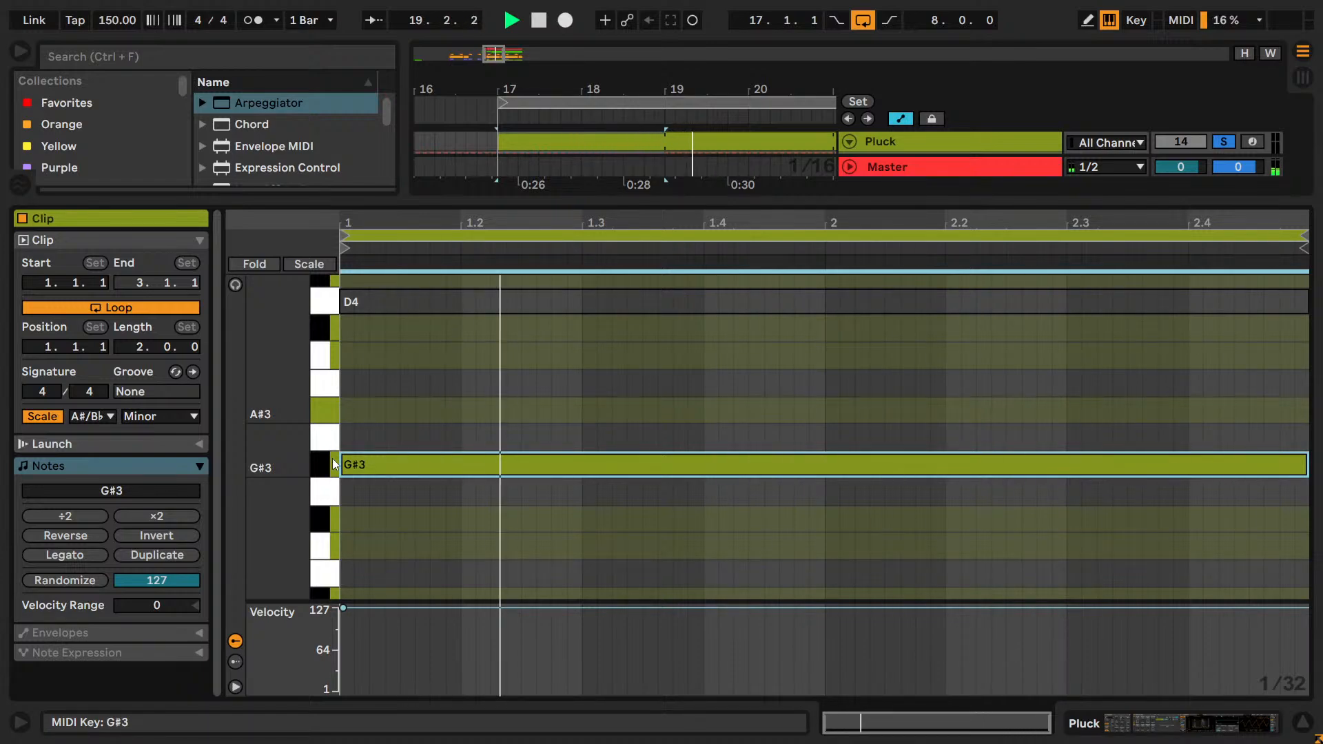
key("Down")
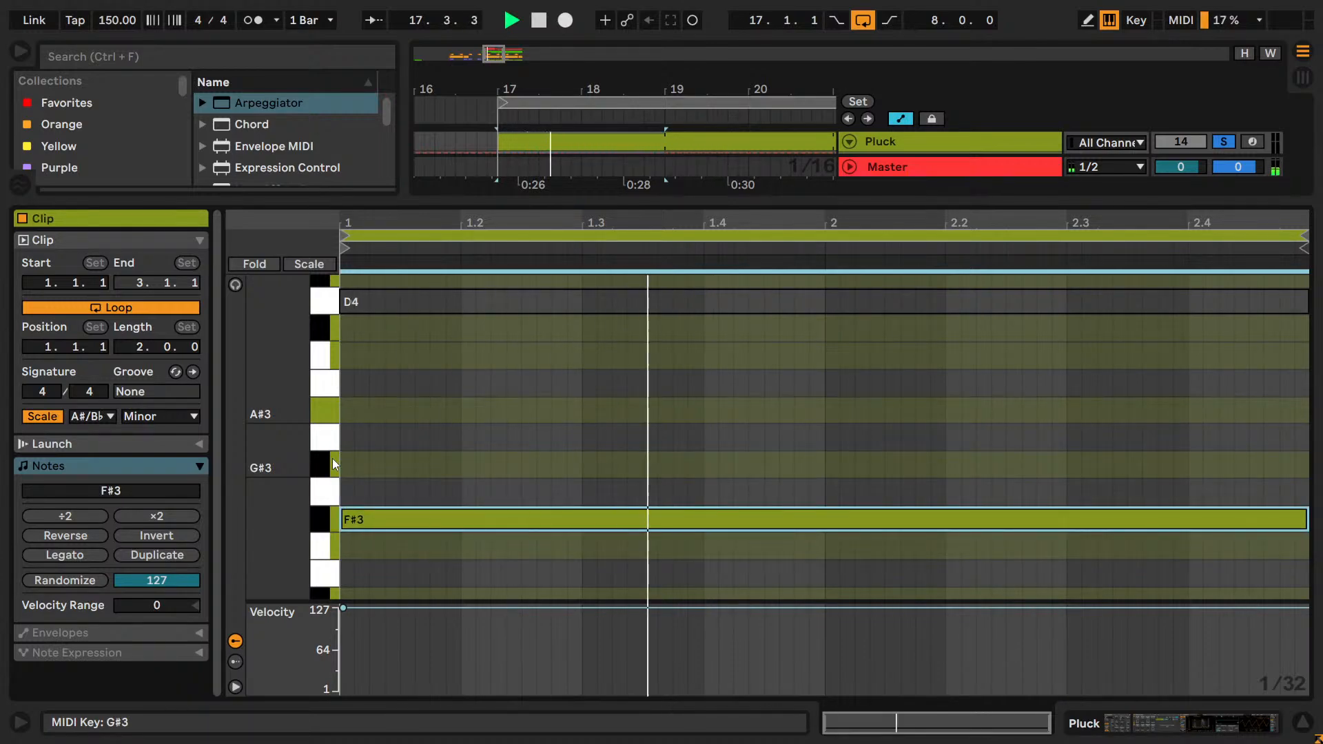
key("Down")
key("Down")
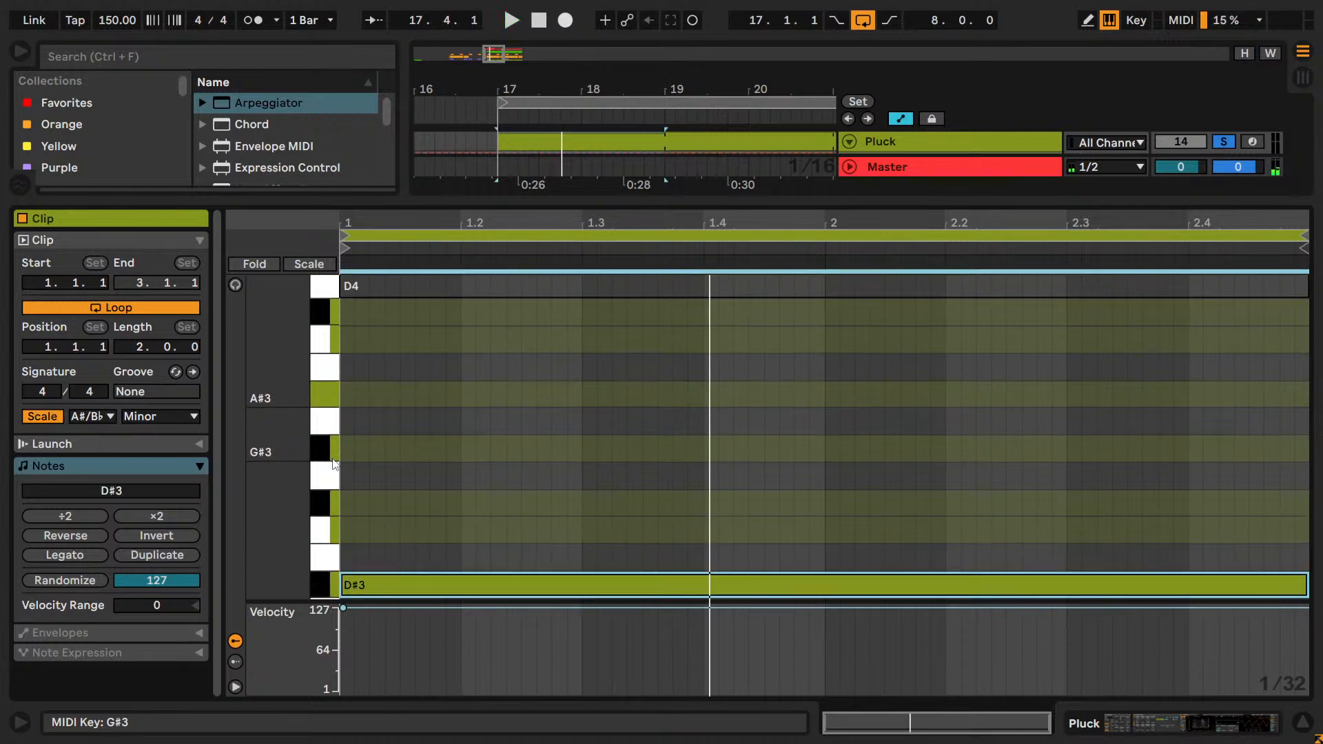
key("Up")
key("Up")
key("Up")
Audition the lower Pluck note at B♯3 and bring it back down to G♯3.
key("Up")
key("Up")
key("Up")
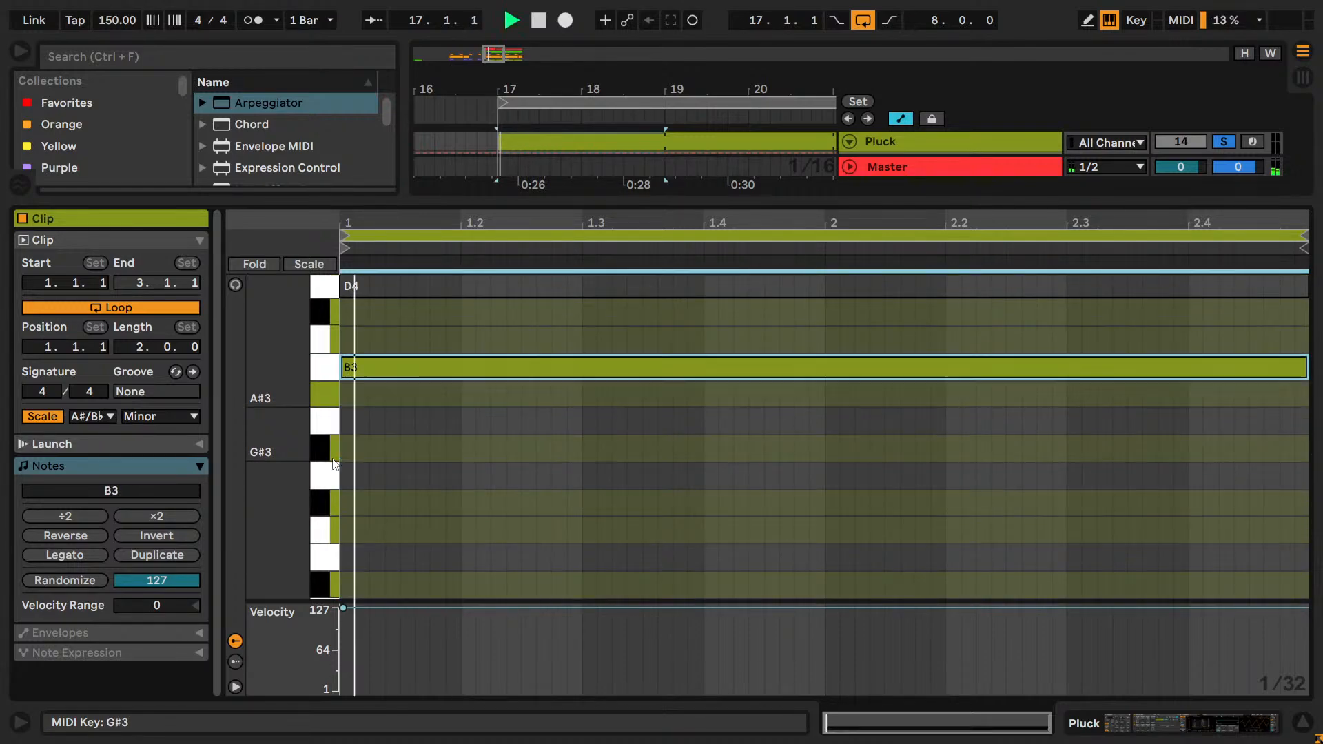
key("Down")
key("Up")
key("Up")
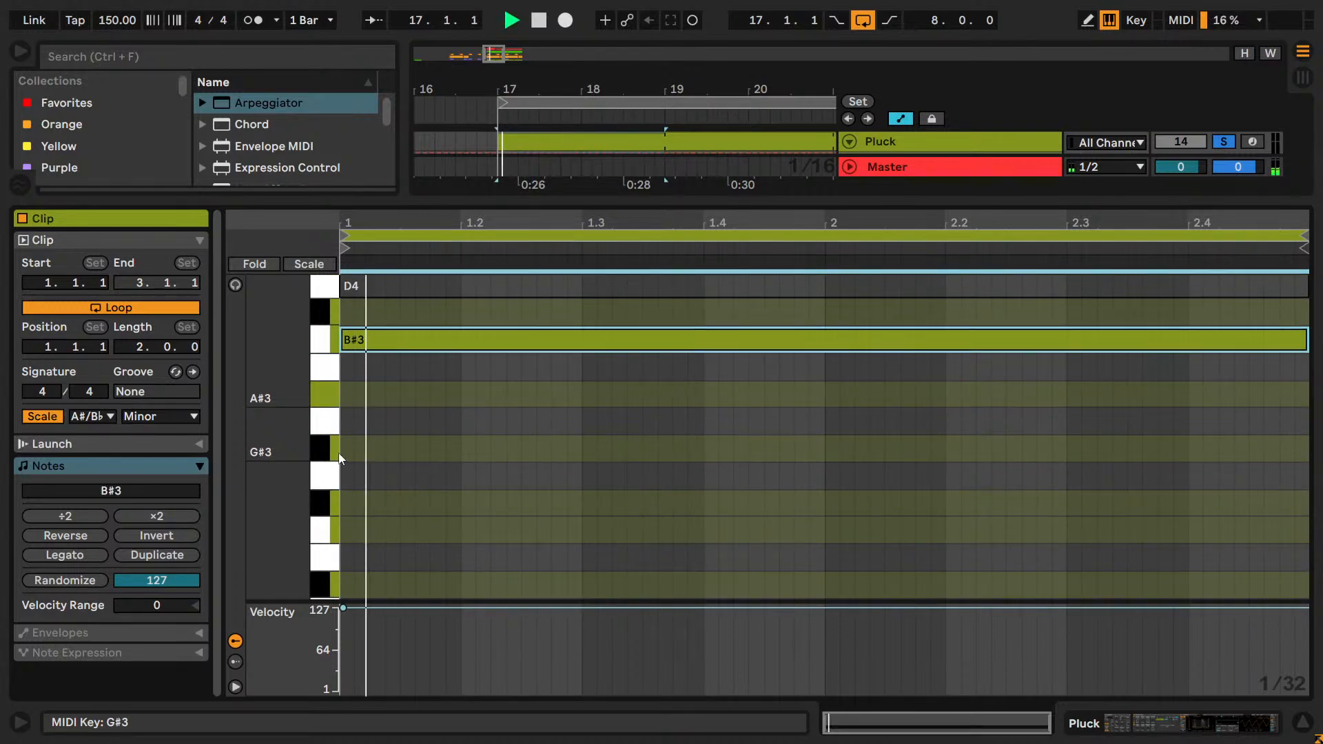
key("Up")
key("Down")
key("Down")
key("Down")
key("Down")
key("Down")
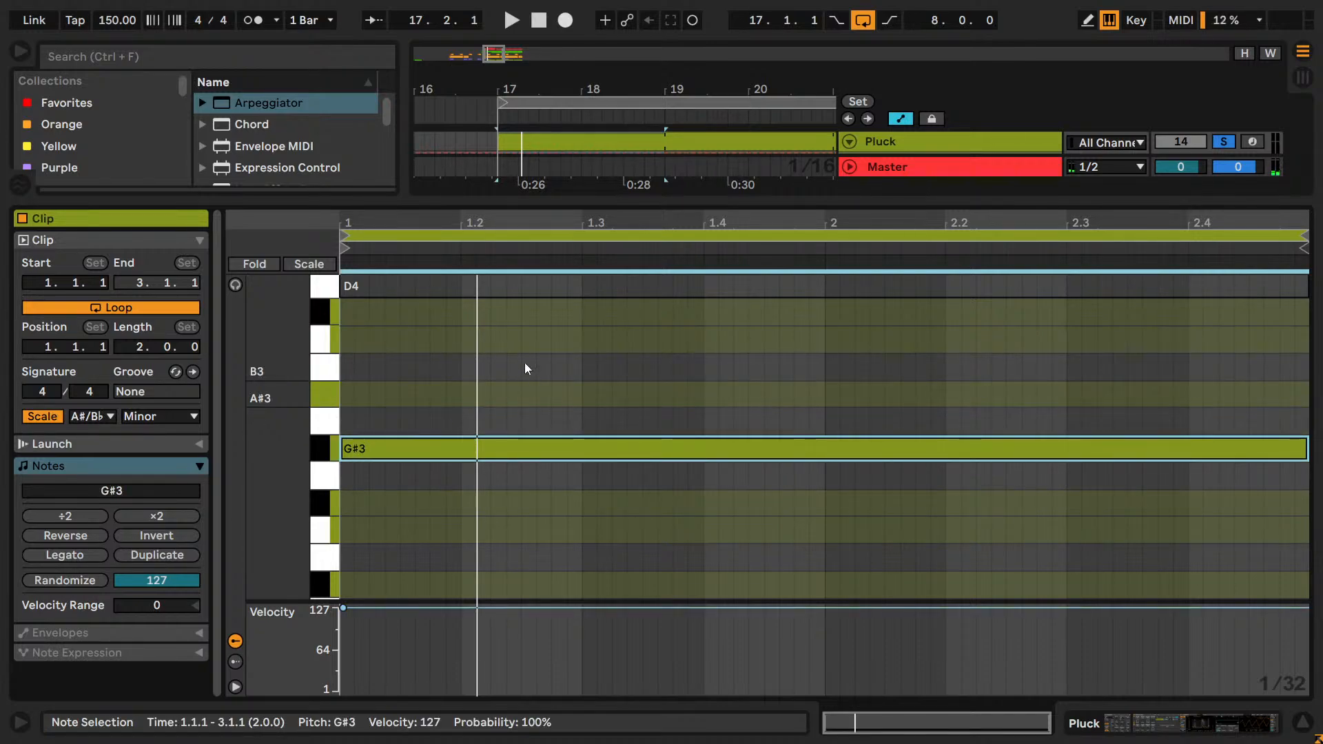
Replace the upper D4 note with a two-bar A♯3 note above the G♯3 note and stop playback.
key("Up")
left_click(510, 309)
left_click(511, 288)
key("Delete")
left_click(508, 395)
left_click(523, 428)
key("Up")
key("space")
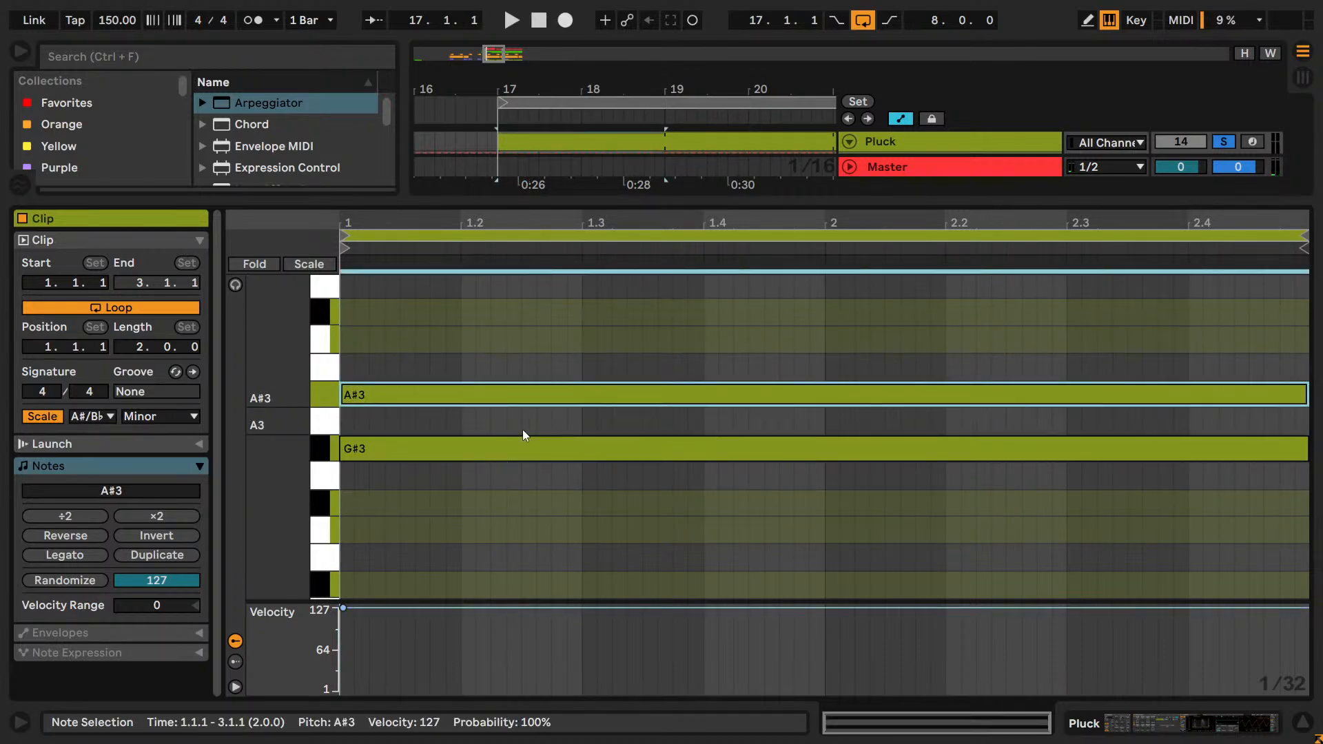
Audition the upper Pluck note at B♯3 and at C♯4 from the start of the loop.
scroll(528, 441, "up", 2)
key("Up")
key("Up")
key("space")
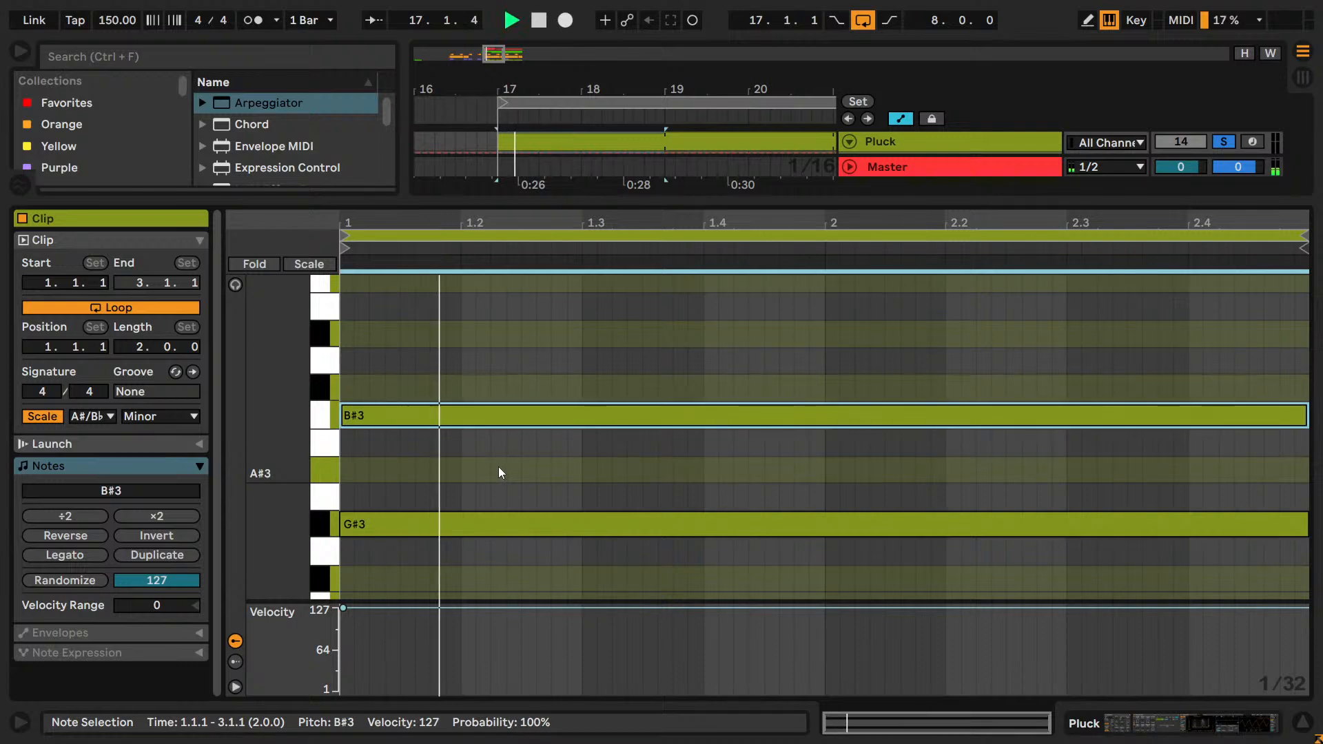
left_click_drag(282, 441, 259, 443)
Raise the upper Pluck note to D♯4 and up to F♯4, replaying the loop between changes.
key("Up")
key("space")
key("space")
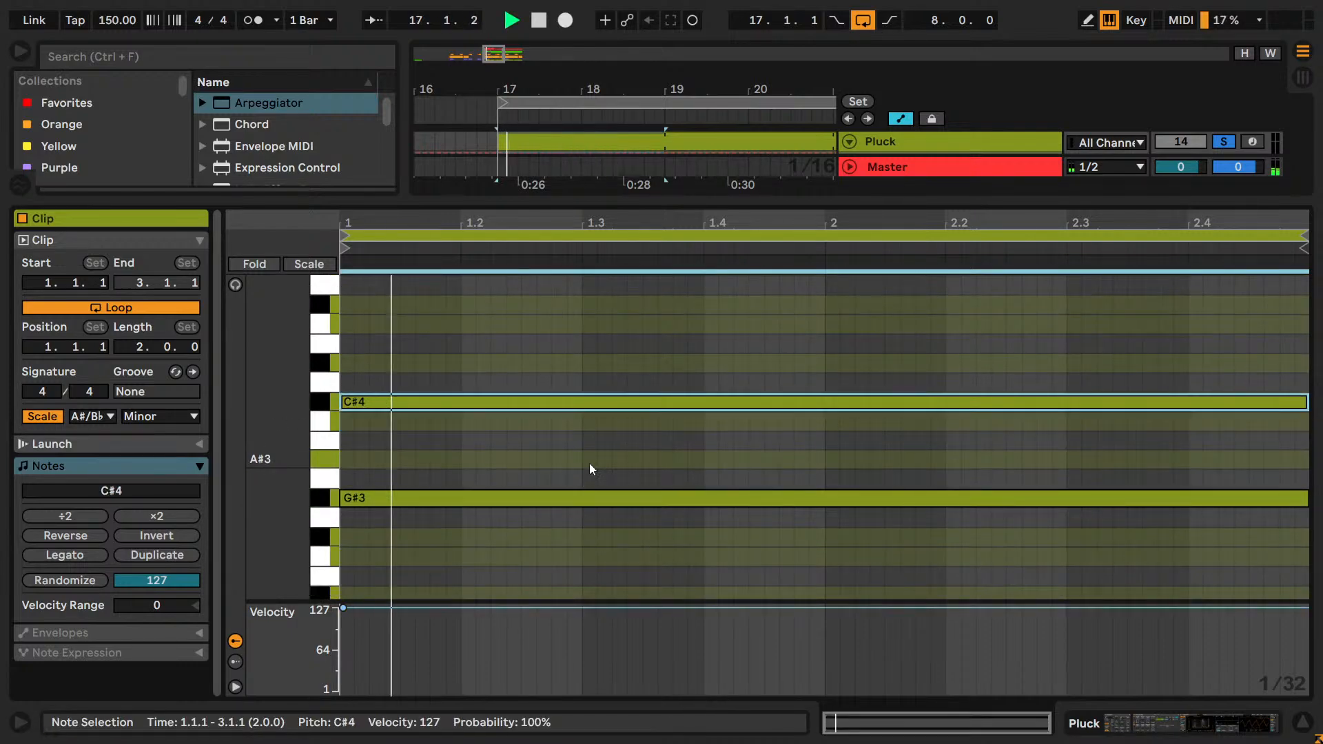
scroll(589, 463, "up", 2)
key("space")
key("Up")
key("Up")
key("space")
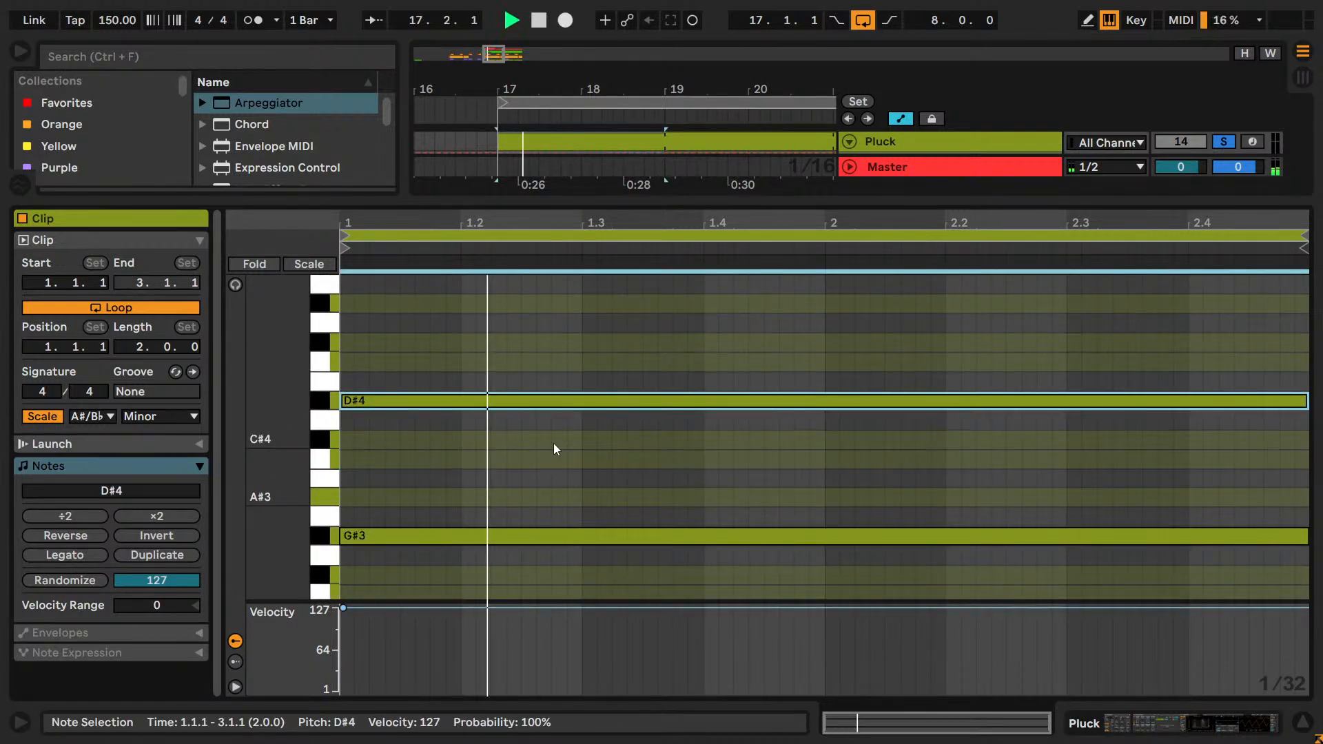
key("Up")
key("space")
key("space")
Try the upper Pluck note at G♯4, an octave above the G♯3 note, and replay the loop.
key("Up")
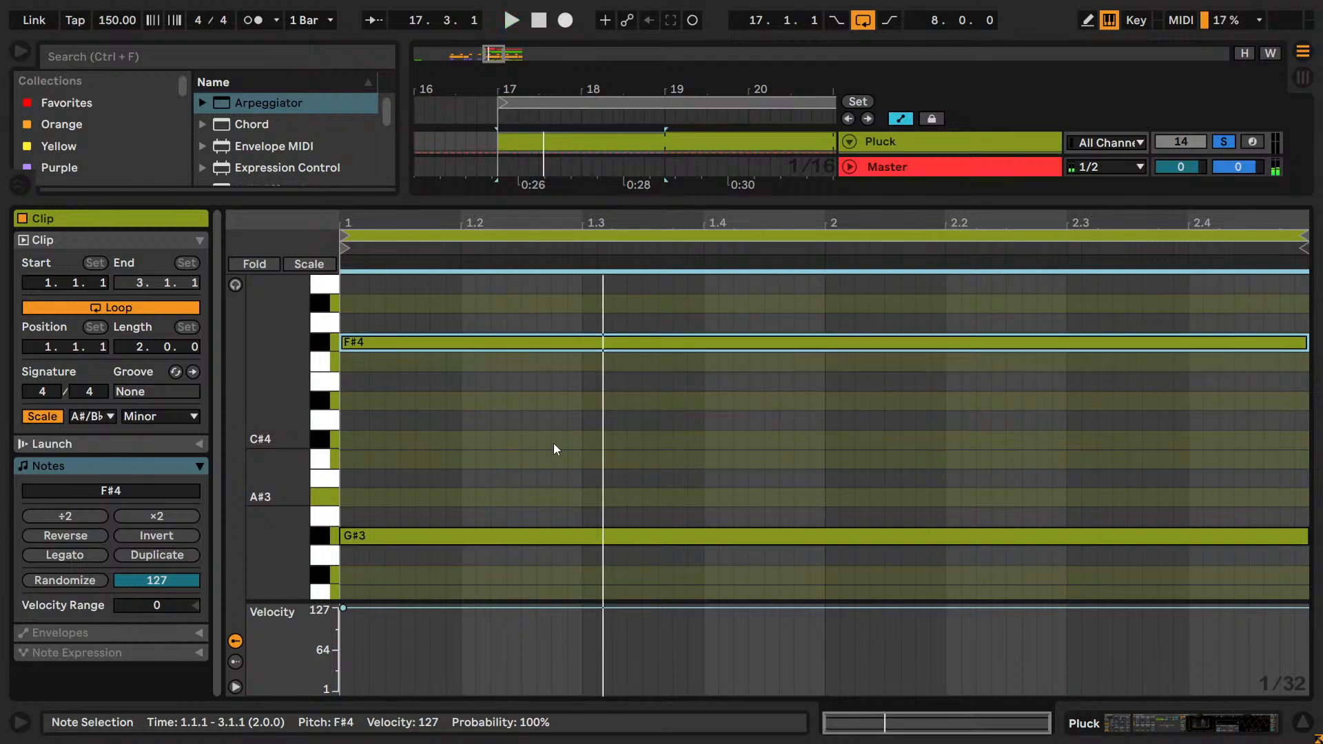
key("space")
key("space")
key("Up")
key("Up")
key("space")
key("space")
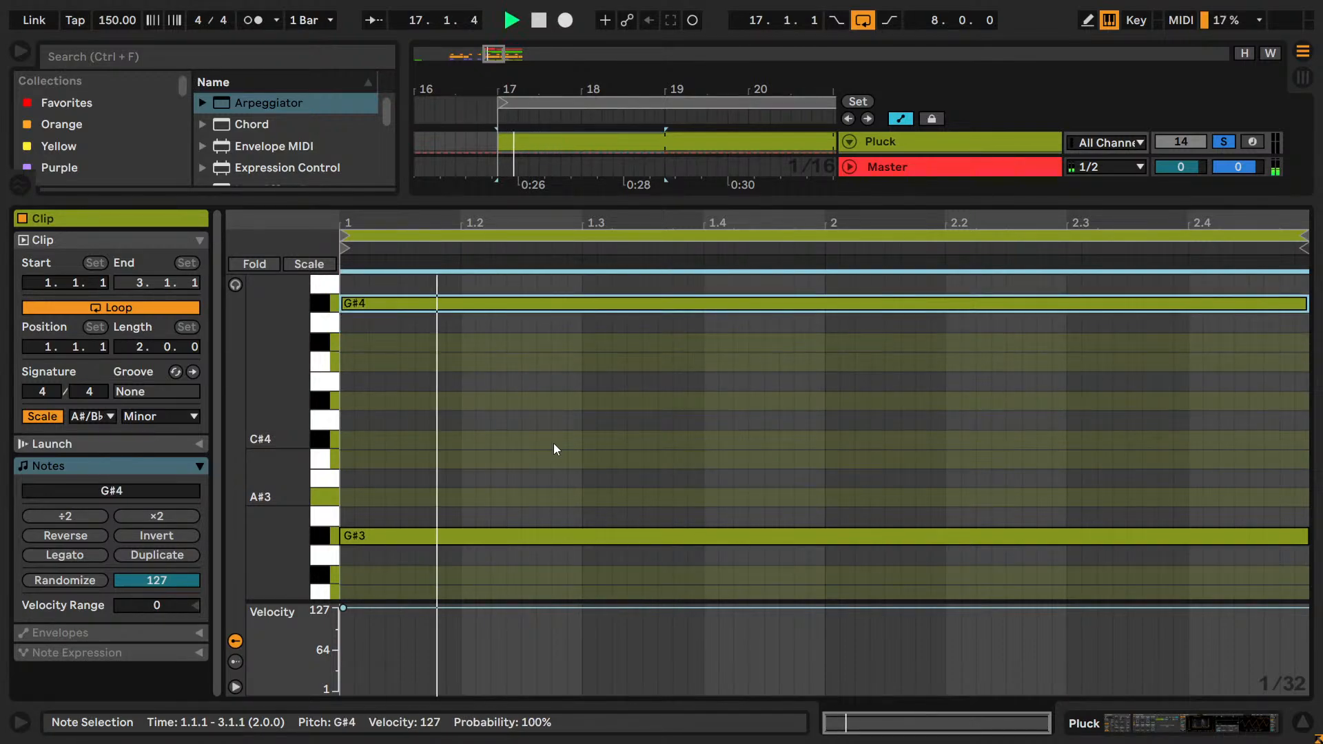
Move the selected G♯4 note below G♯3 and audition it at F♯3 and E♯3.
key("shift+Down")
key("Down")
key("Down")
key("space")
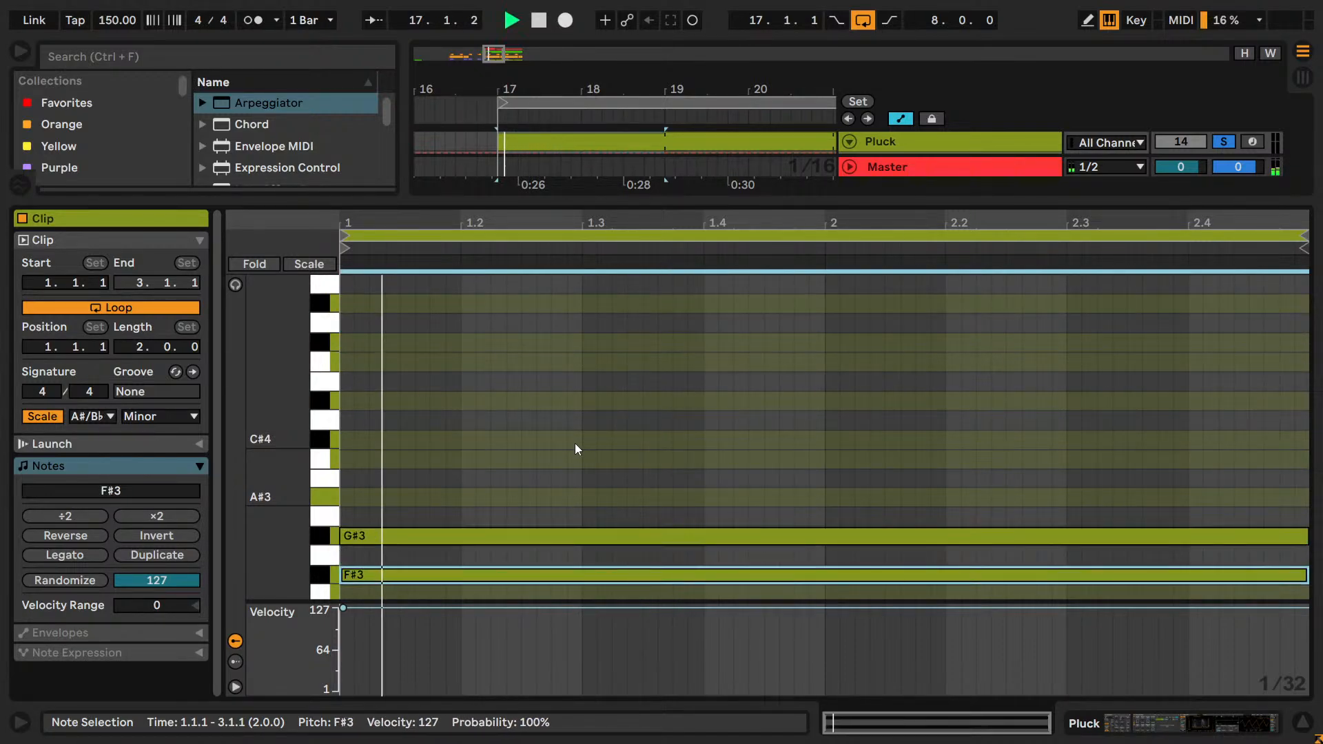
scroll(575, 444, "down", 2)
key("space")
key("Down")
key("space")
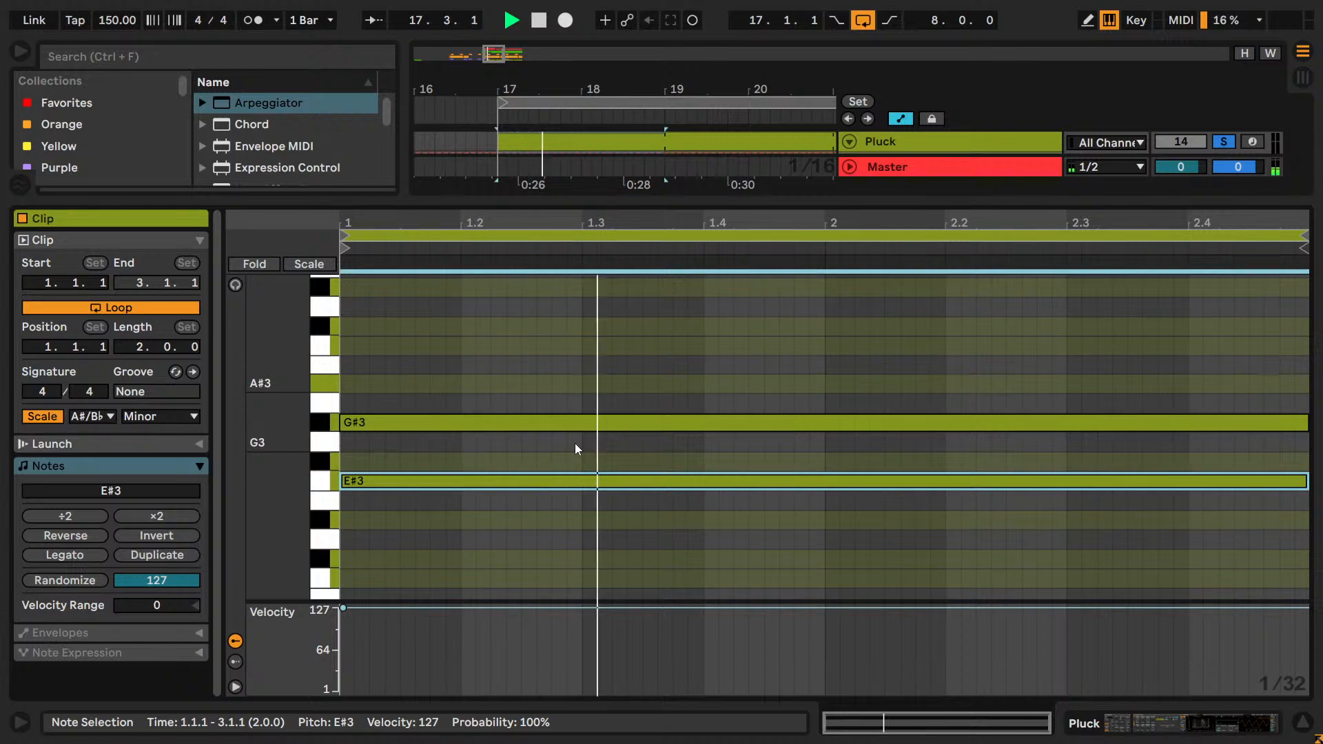
Try the selected lower note at D♯3, lower it to C♯3 and replay the loop.
key("space")
key("Down")
key("space")
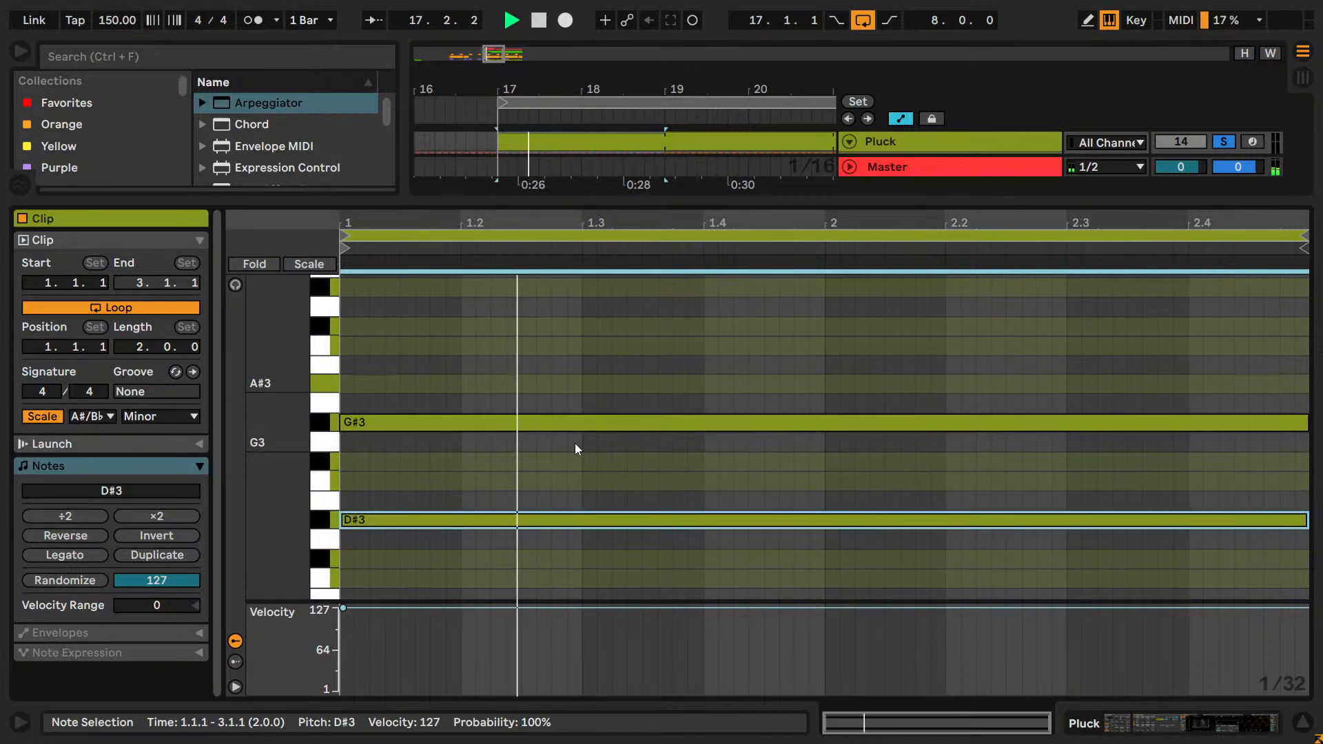
Try the selected lower Pluck note at B♯2, B2 and A♯2, replaying the loop between changes.
key("space")
key("Down")
key("Down")
key("space")
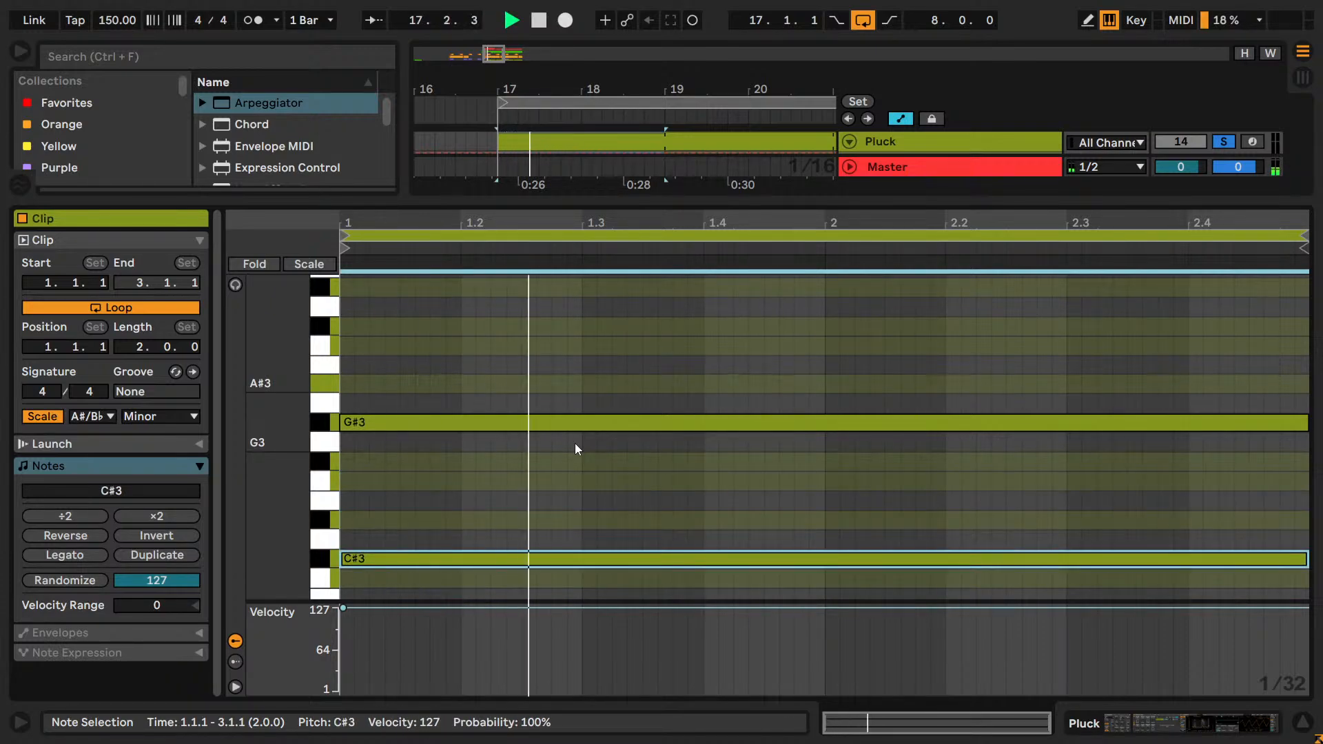
key("space")
key("space")
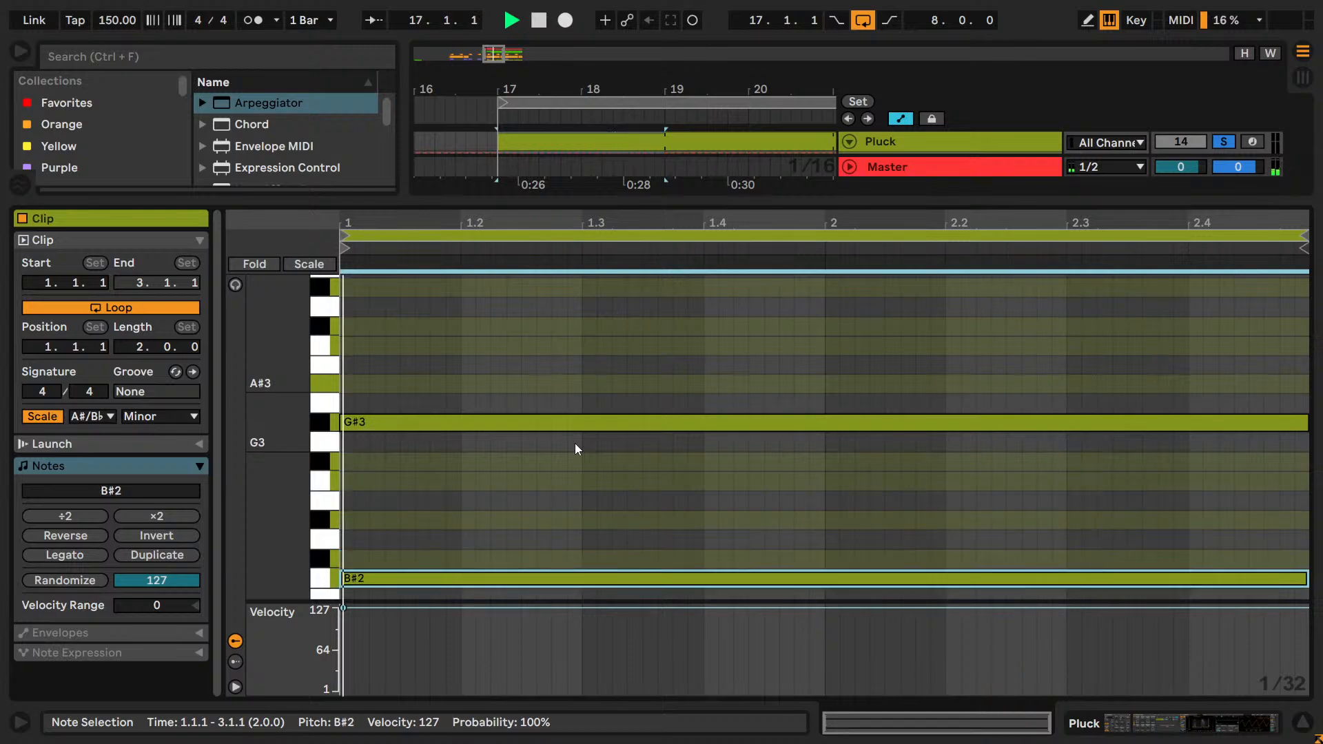
key("Down")
key("Down")
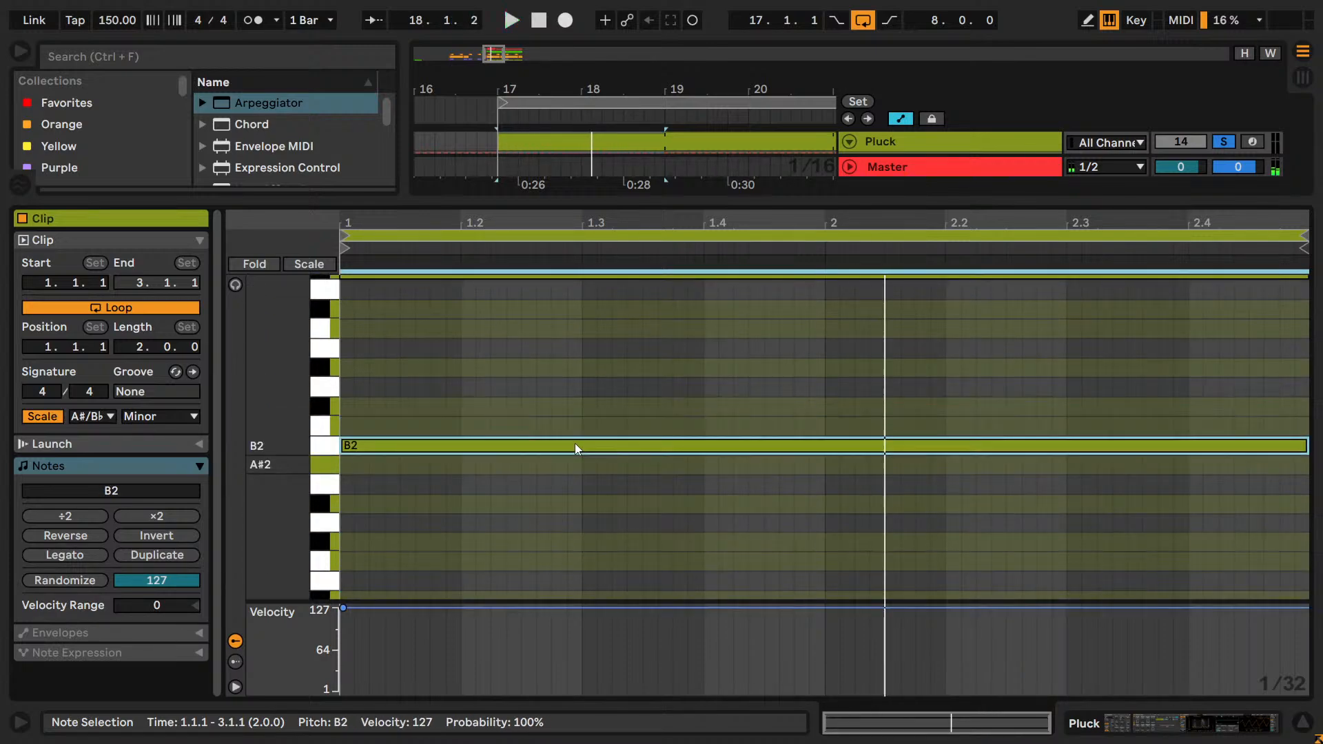
key("Down")
key("space")
key("space")
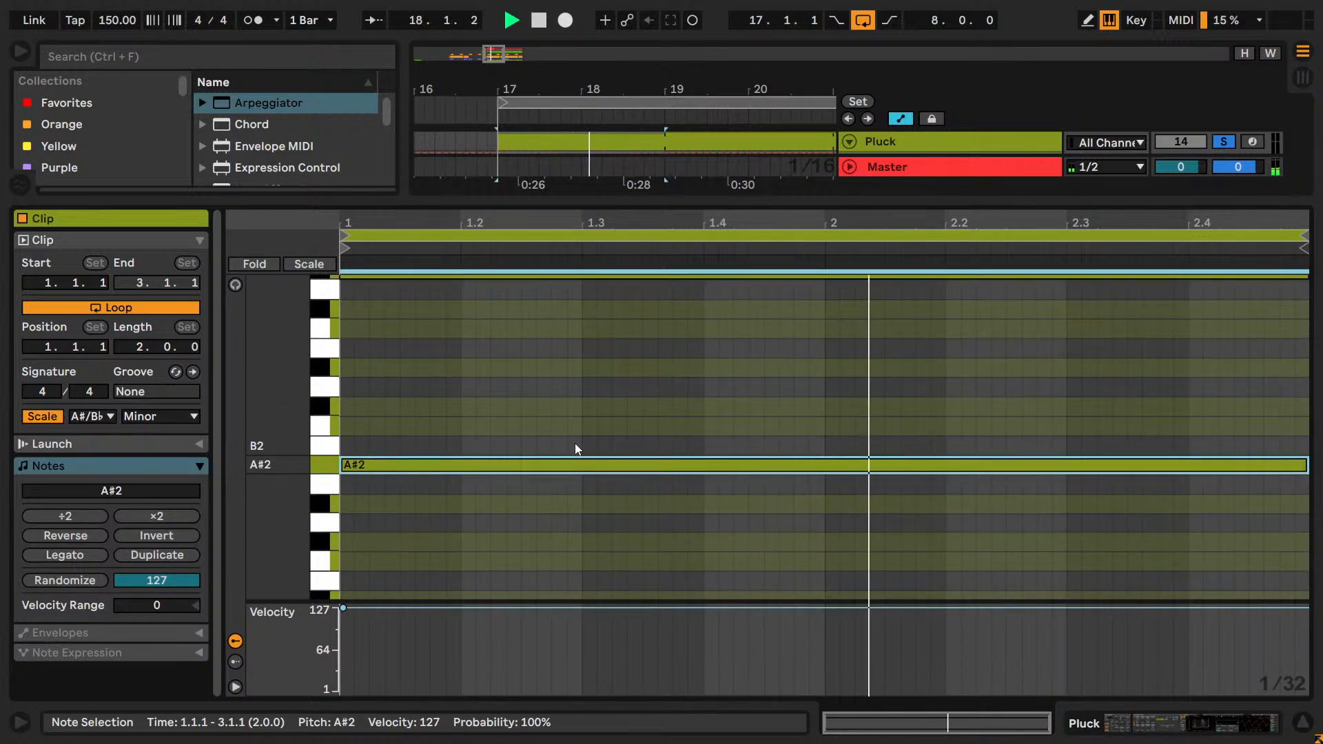
Move the selected Pluck note back above G♯3 to A♯3 and replay the loop.
key("Up")
key("Up")
key("Up")
key("Up")
key("Up")
key("Up")
key("Up")
key("Up")
key("Up")
key("Up")
key("Up")
key("Up")
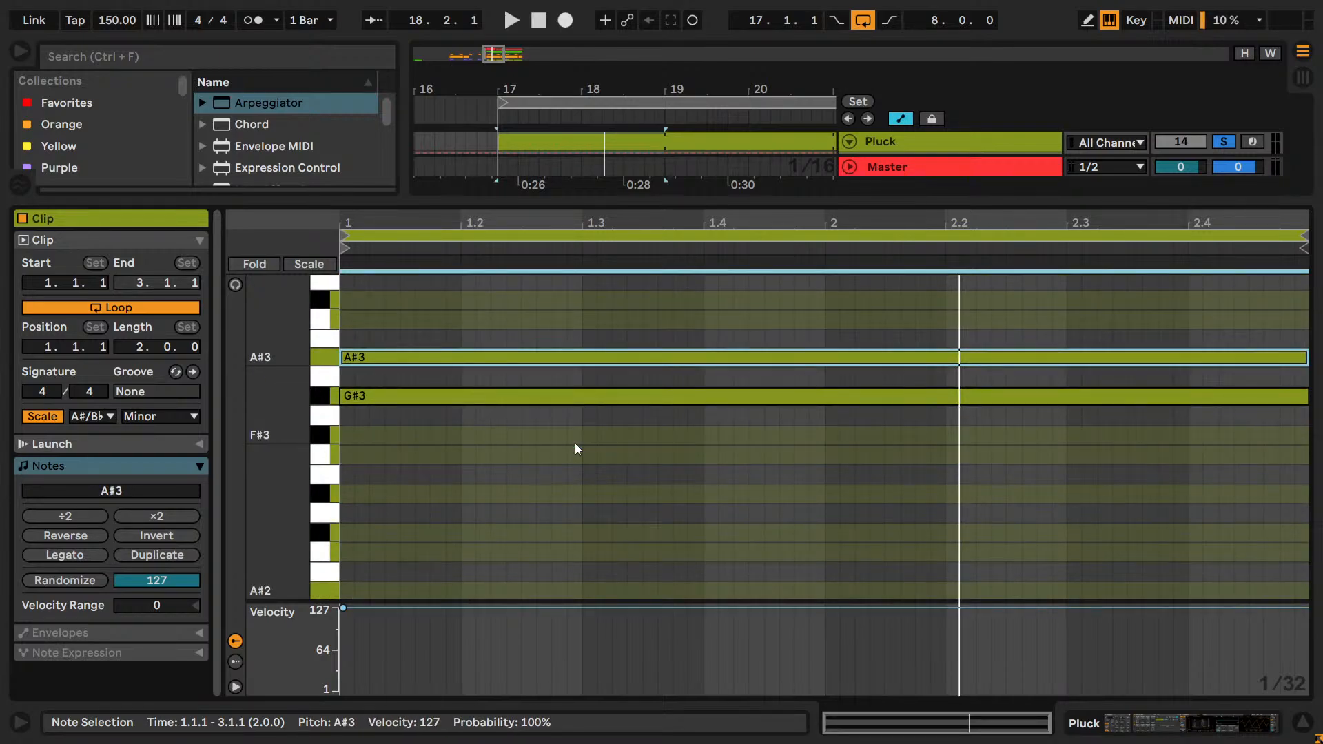
key("space")
key("space")
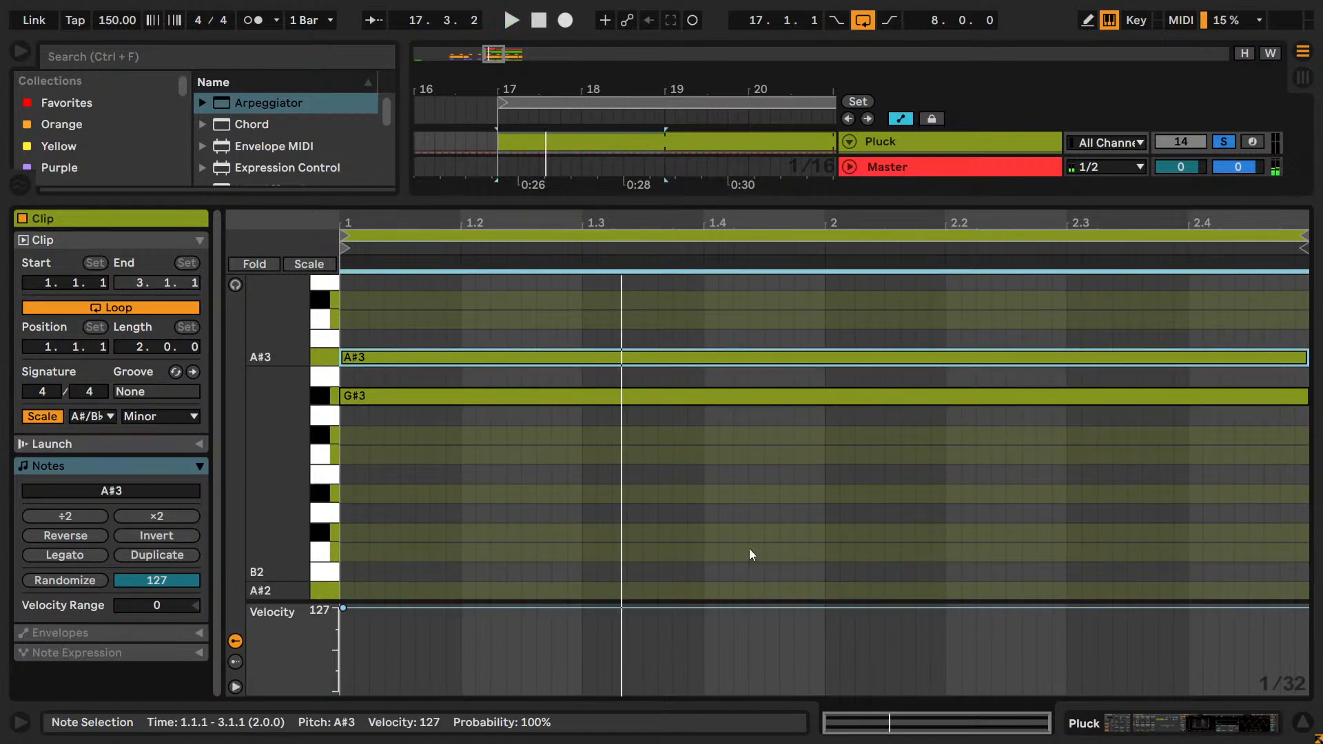
Open the Lead clip, change its scale from Minor past Dorian, and set the Pluck clip's scale to Phrygian.
key("shift+Tab")
key("shift+Tab")
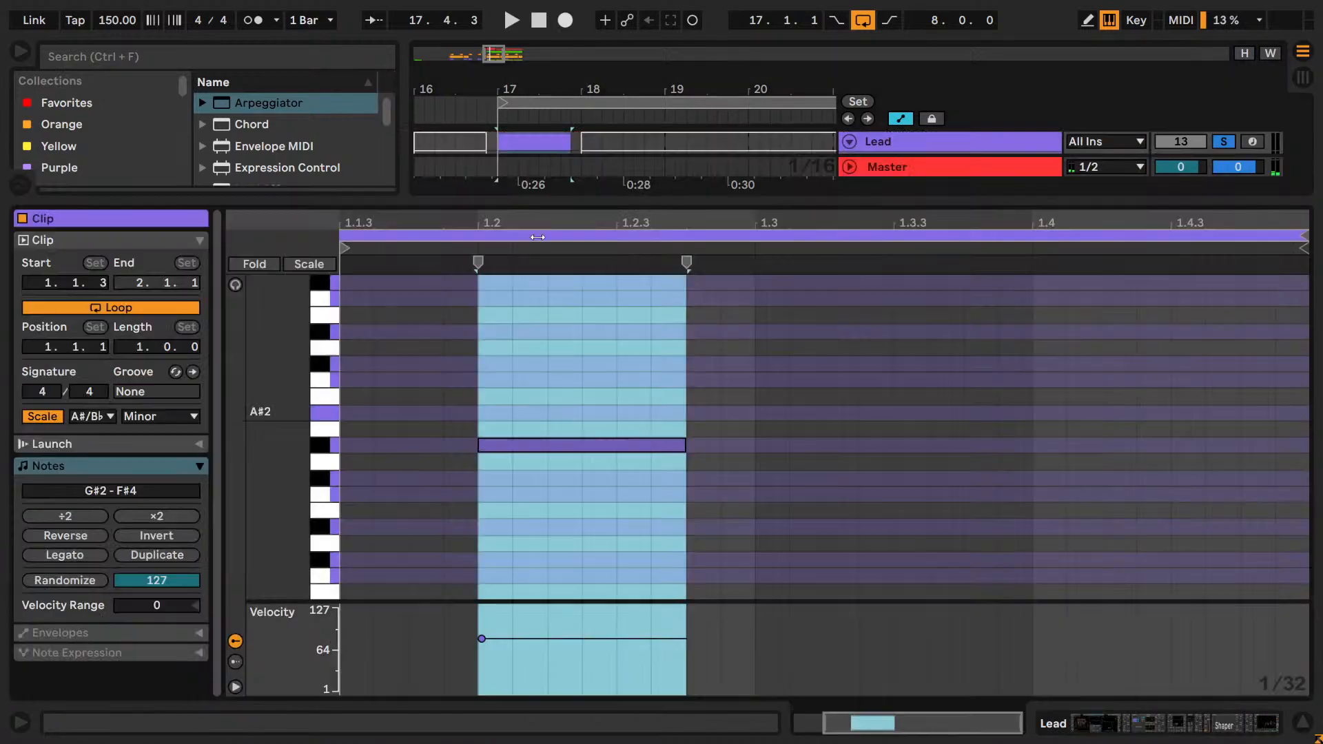
left_click_drag(282, 406, 252, 398)
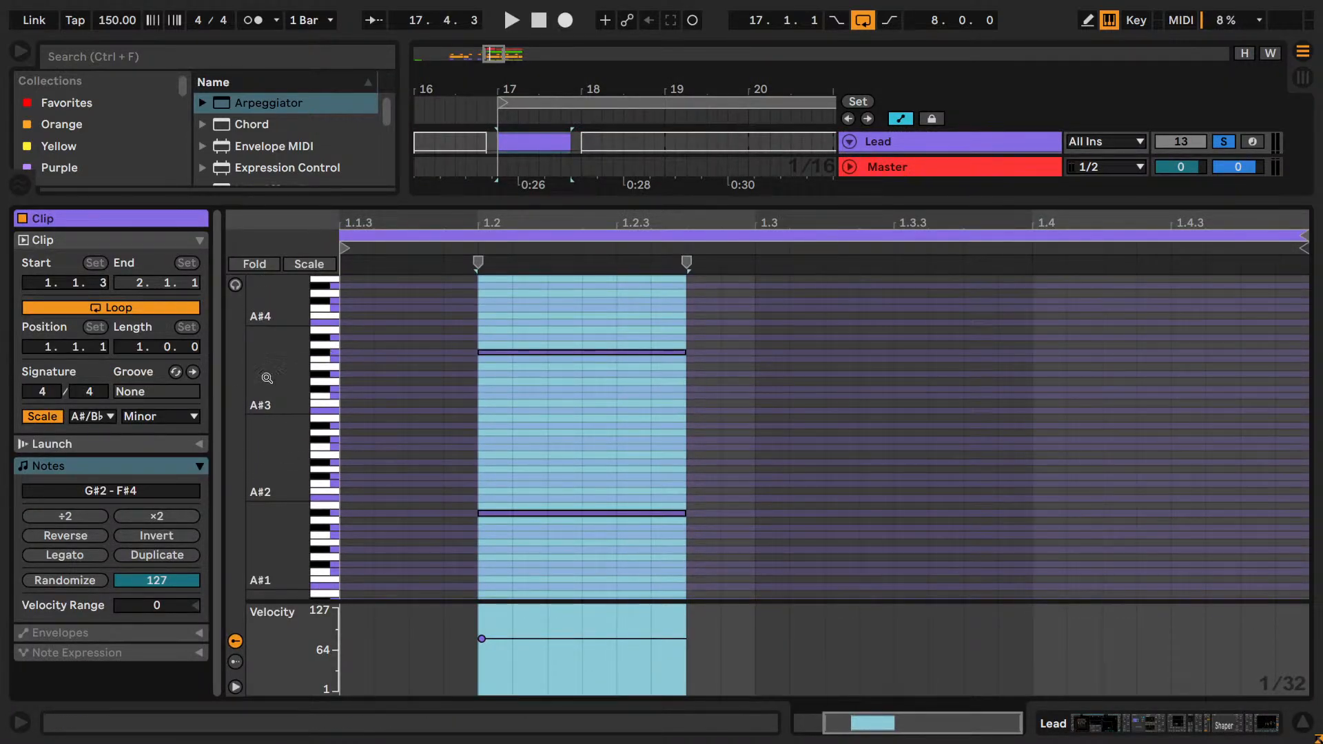
double_click(154, 423)
key("Down")
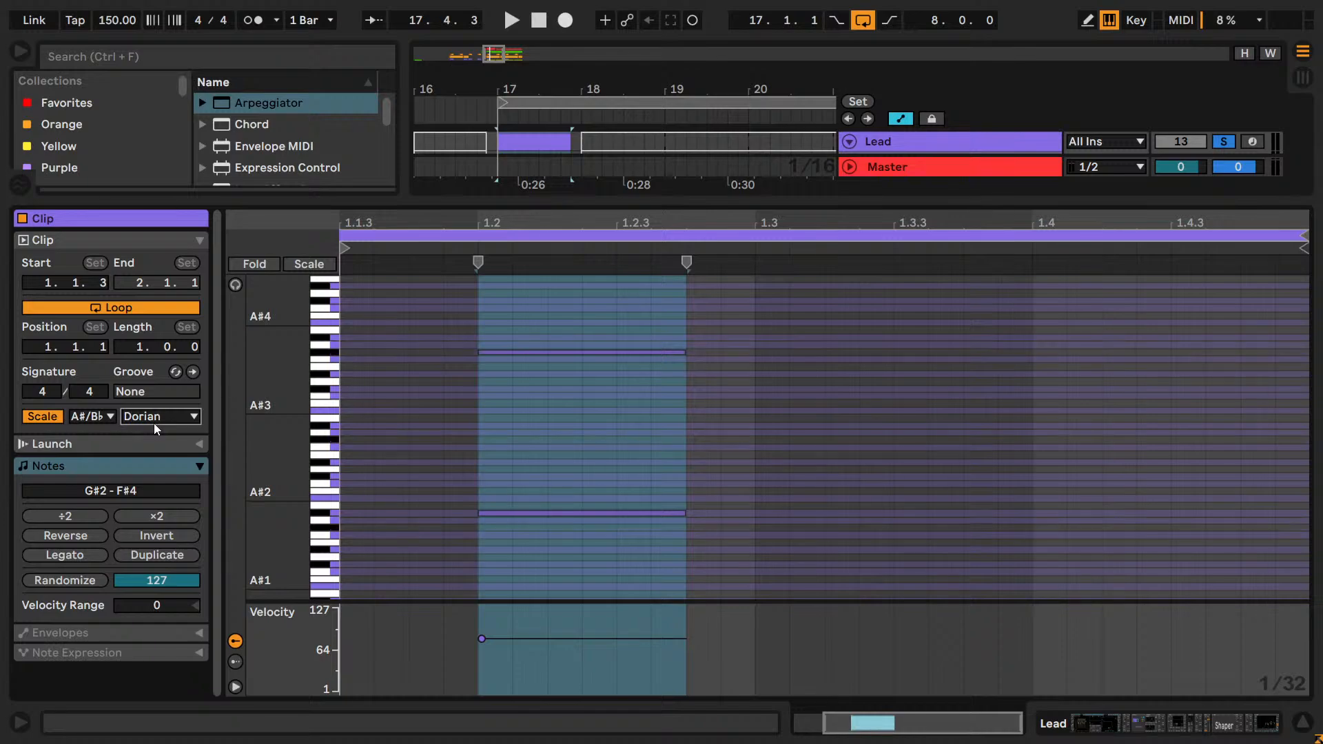
key("Down")
key("Down")
key("Down")
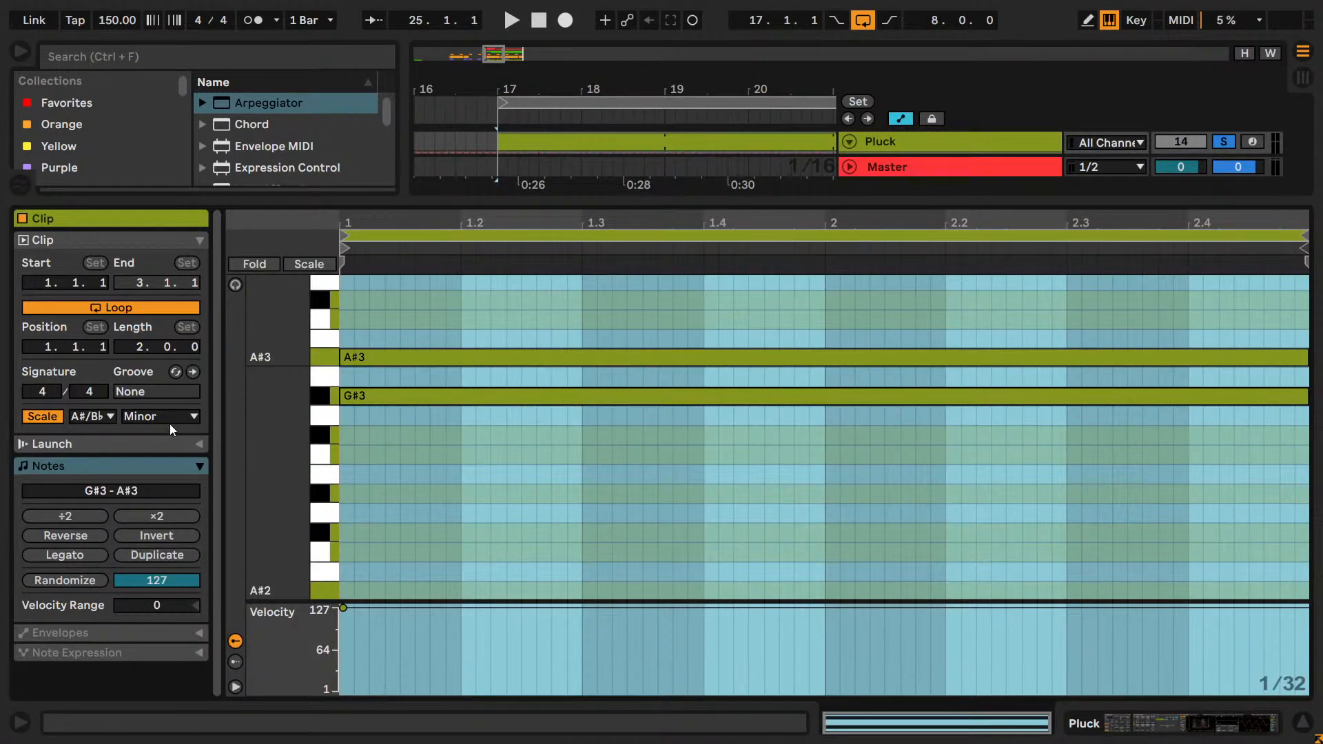
left_click(169, 422)
left_click(171, 106)
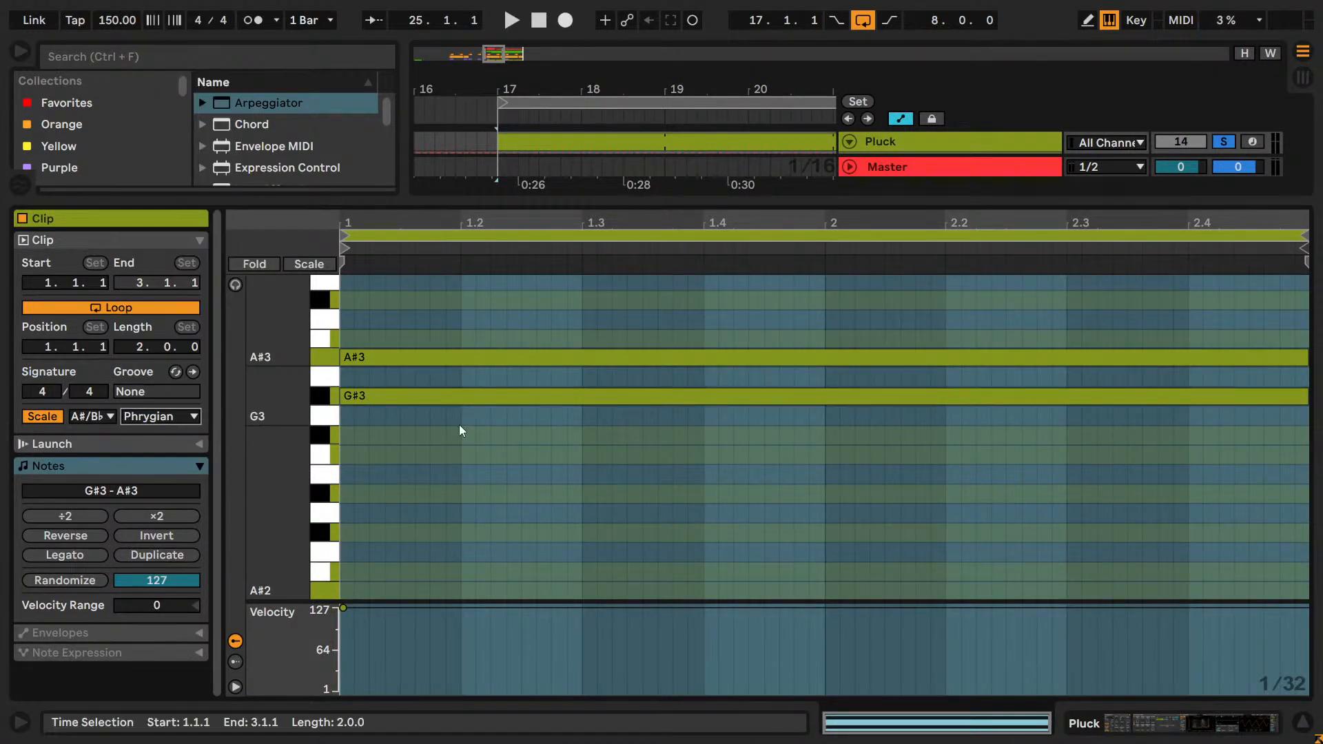
Raise the upper Pluck note to B3, save the set and play the loop.
scroll(459, 424, "up", 2)
left_click(337, 393)
key("Up")
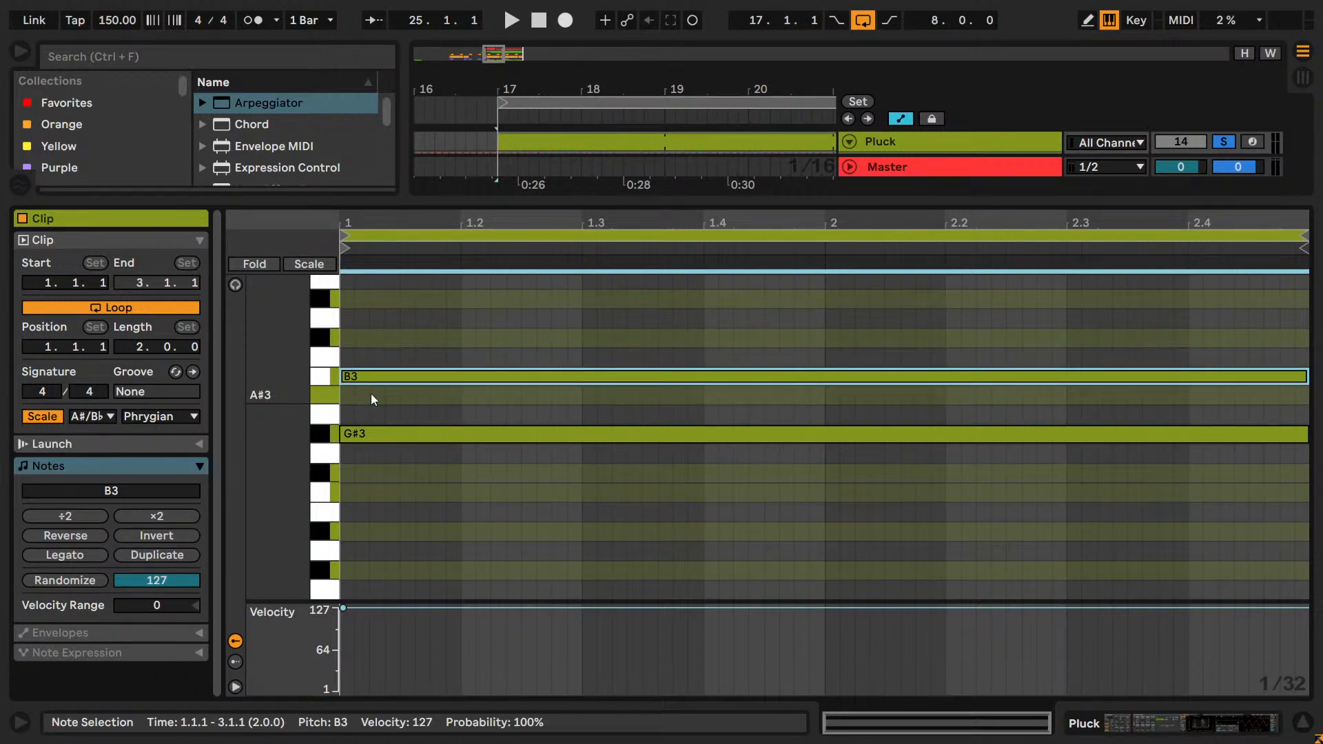
key("ctrl+s")
key("space")
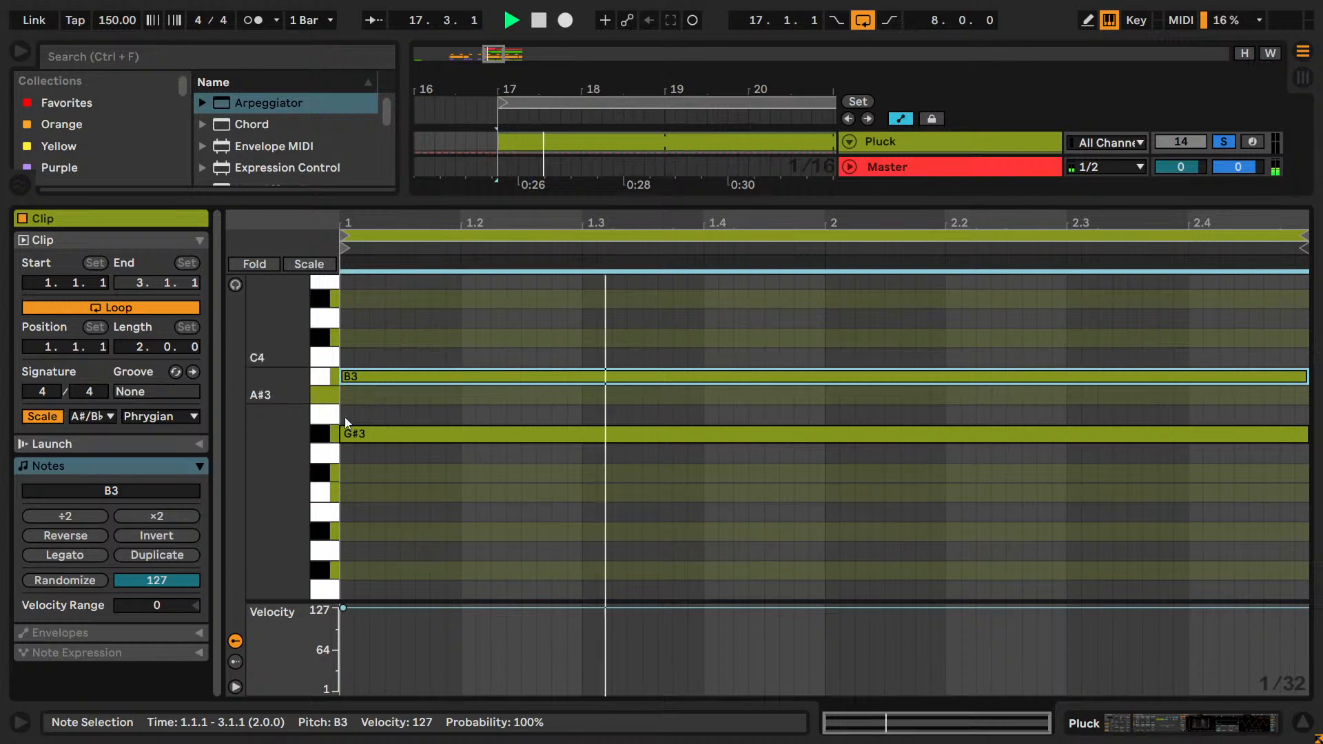
Audition the upper Pluck note at C♯4, D♯4 and A♯3, and return it to B3.
key("Up")
scroll(335, 385, "up", 1)
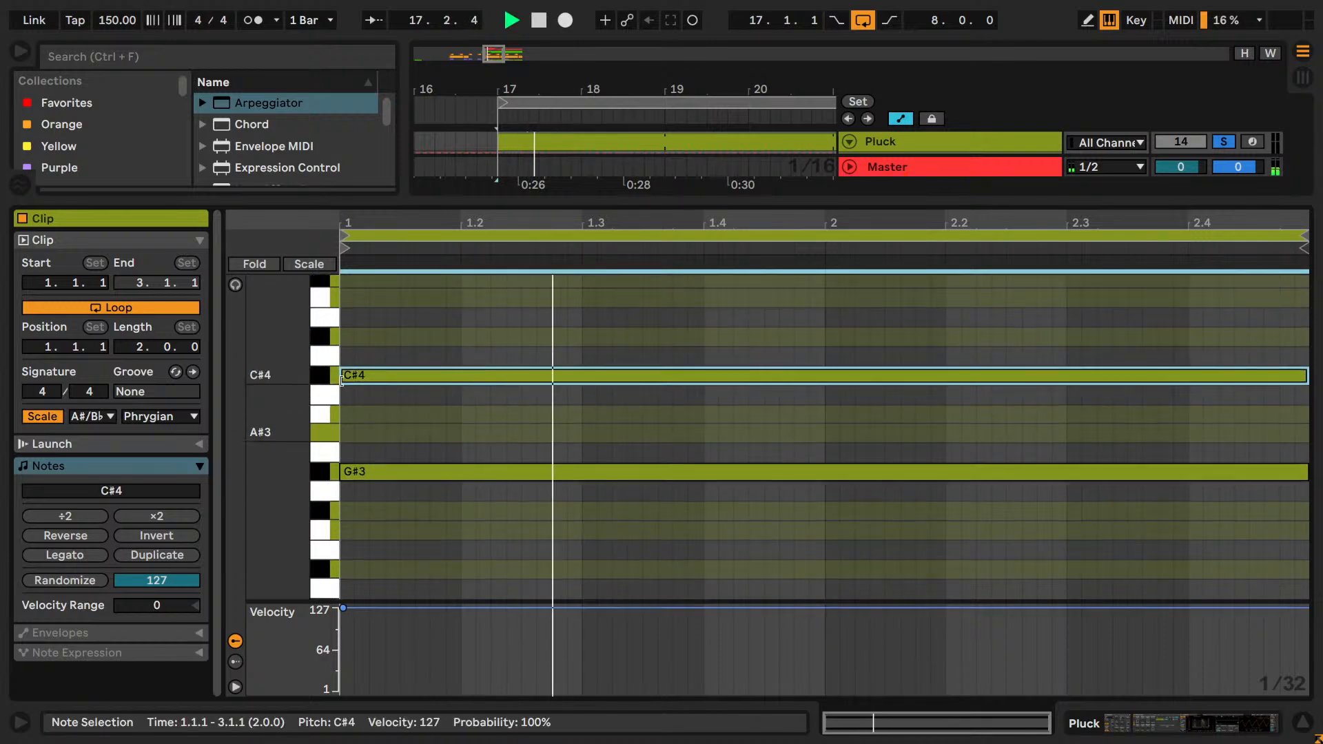
key("Up")
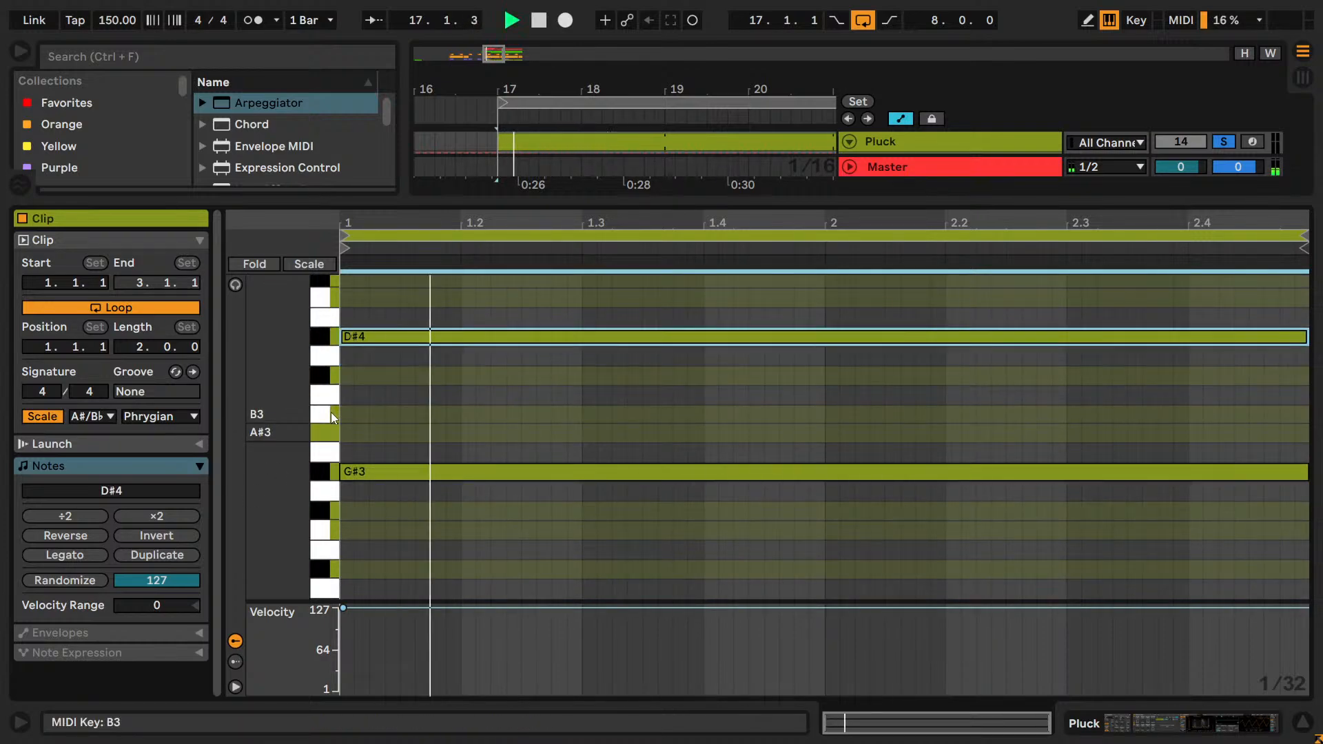
key("Down")
key("Down")
key("Down")
key("Down")
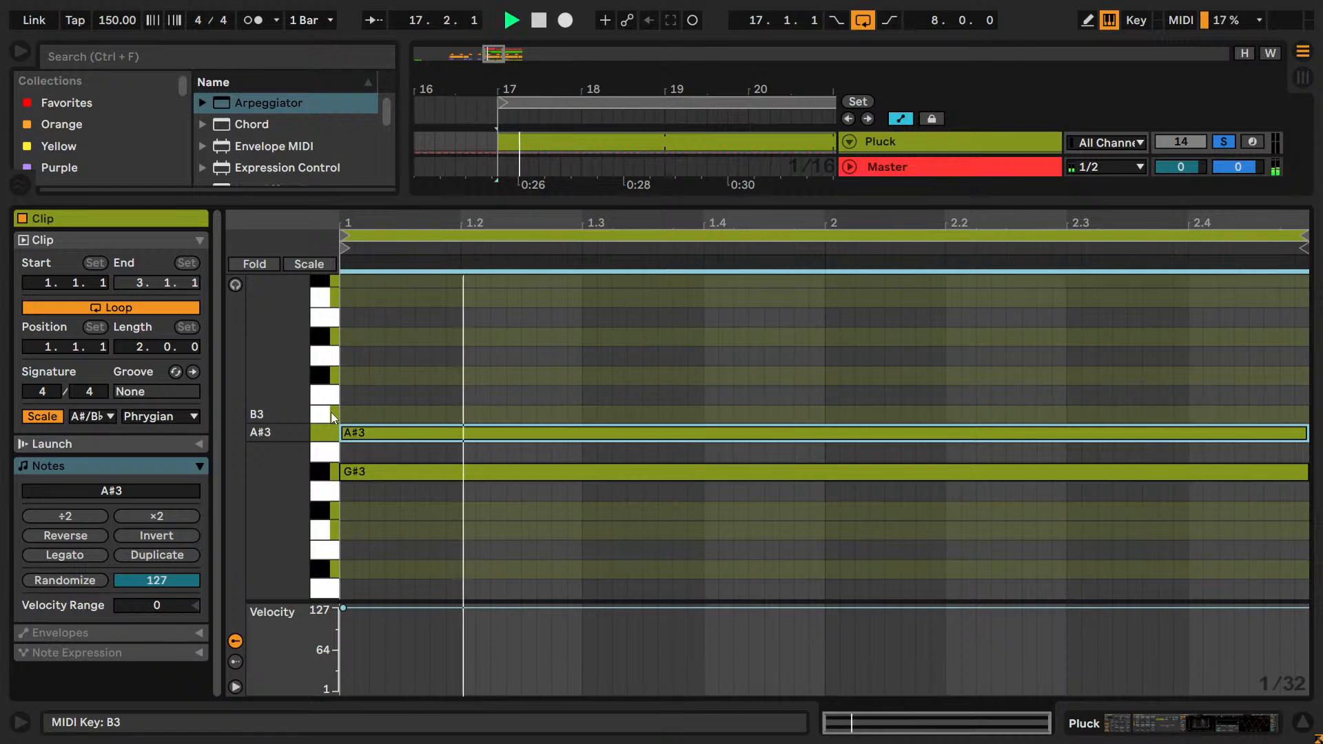
key("Up")
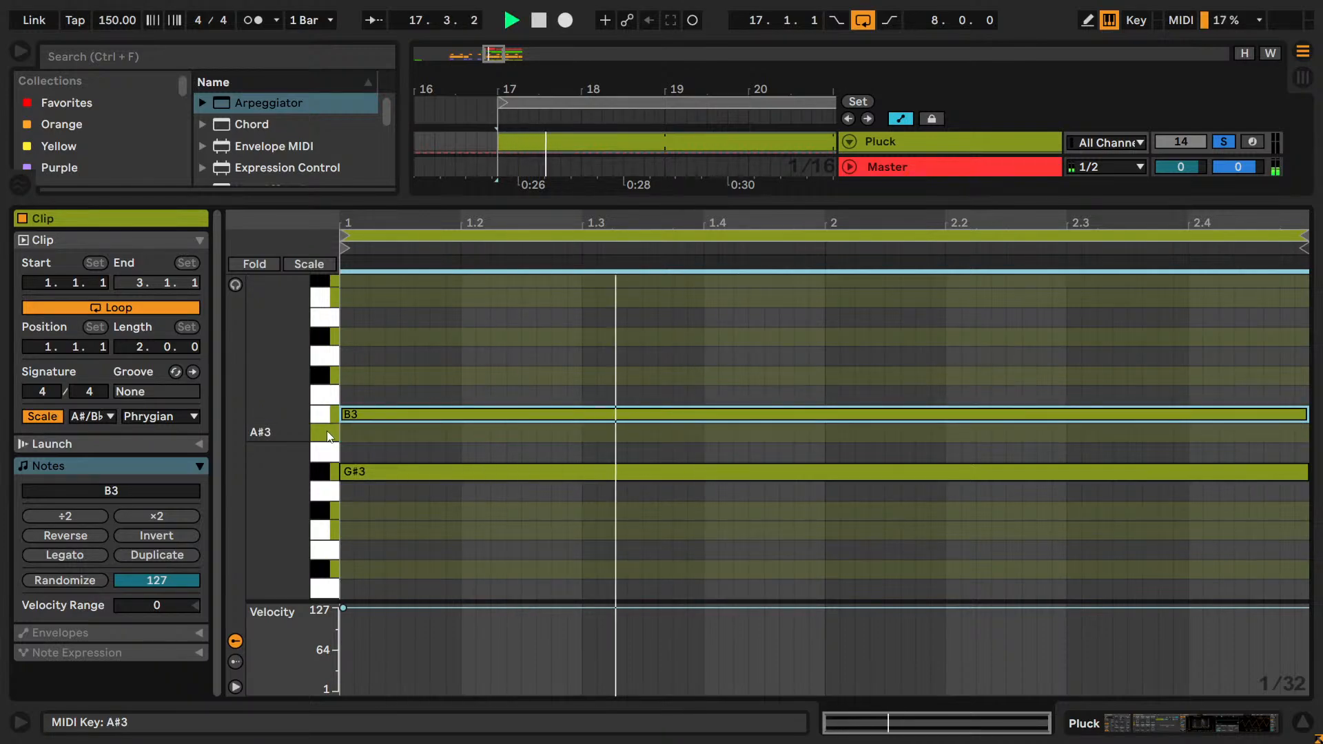
Try the selected Pluck note below G♯3 at F♯3, and move it back up to B3.
key("Down")
key("Down")
key("Down")
key("Down")
key("Down")
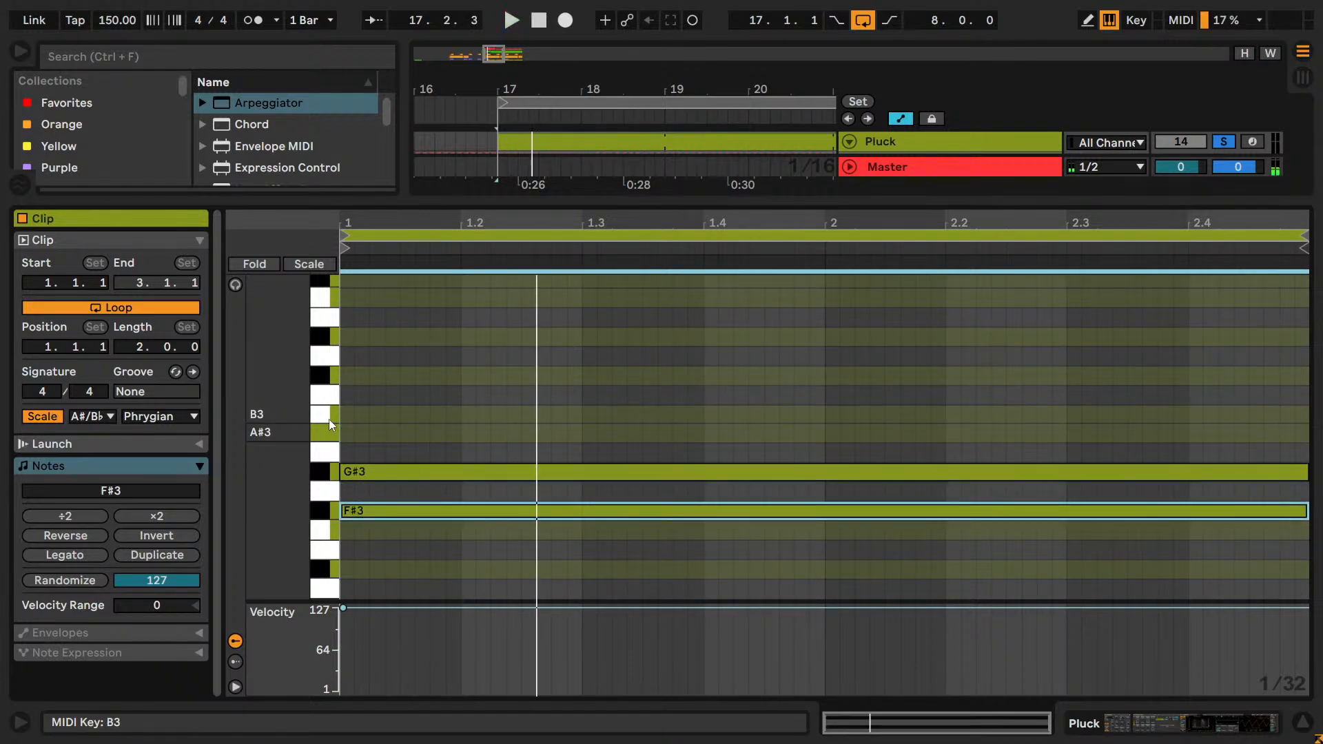
key("Down")
key("Down")
key("Up")
key("Up")
key("Up")
key("Up")
key("Up")
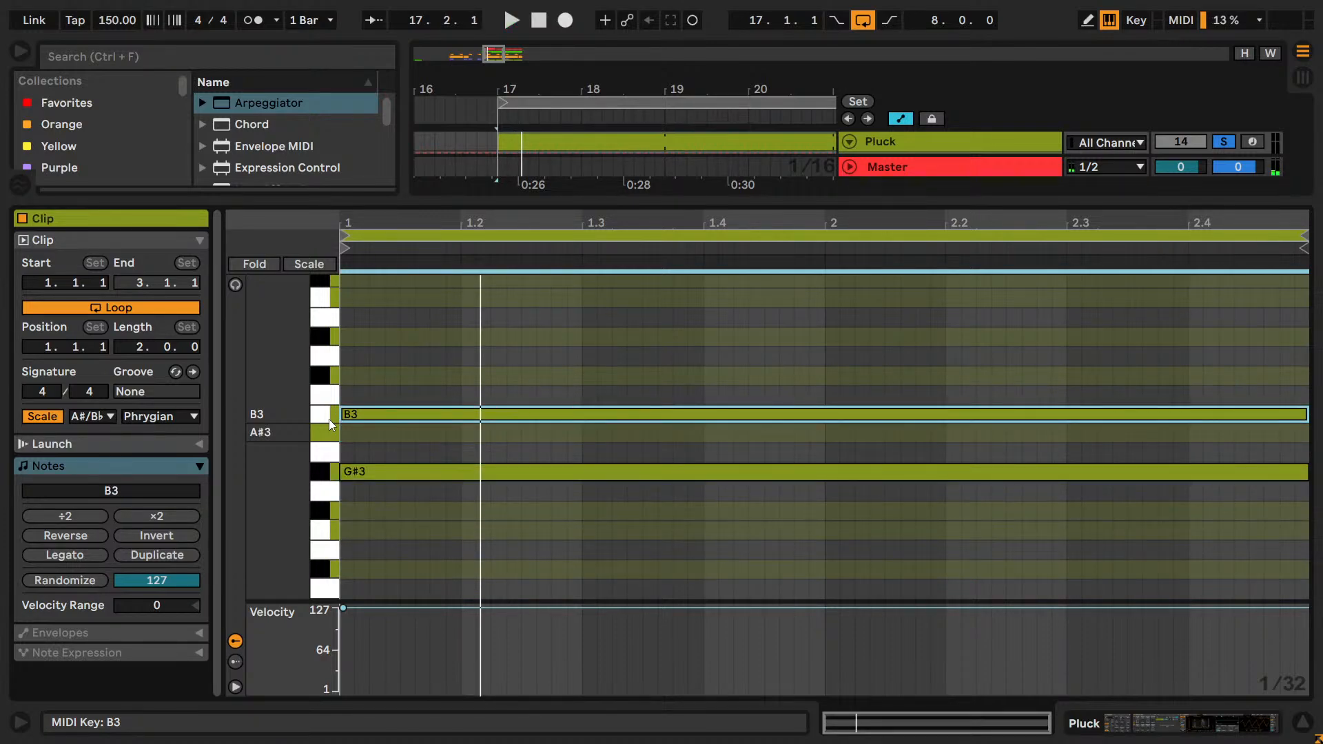
Add a copy of the B3 note at C♯4, play the loop and raise the copy an octave to C♯5.
key("Up")
key("Up")
key("space")
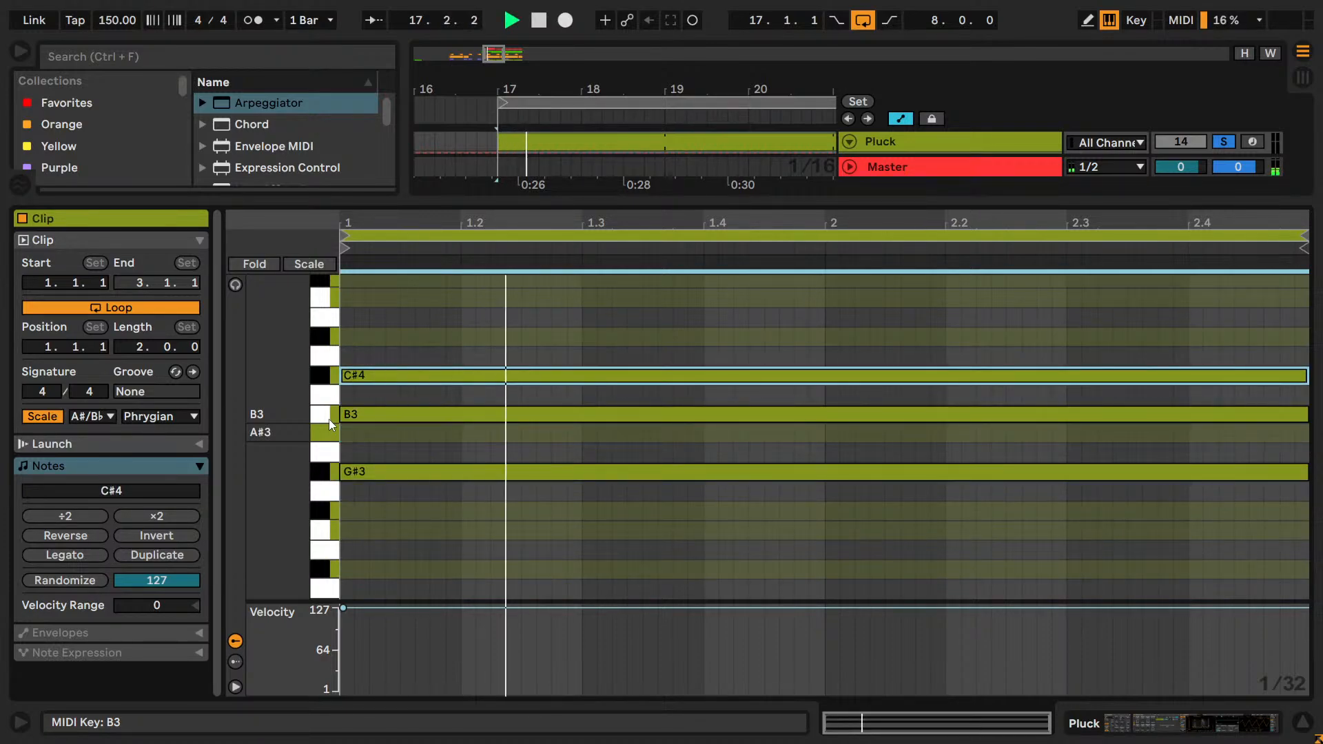
key("shift+Up")
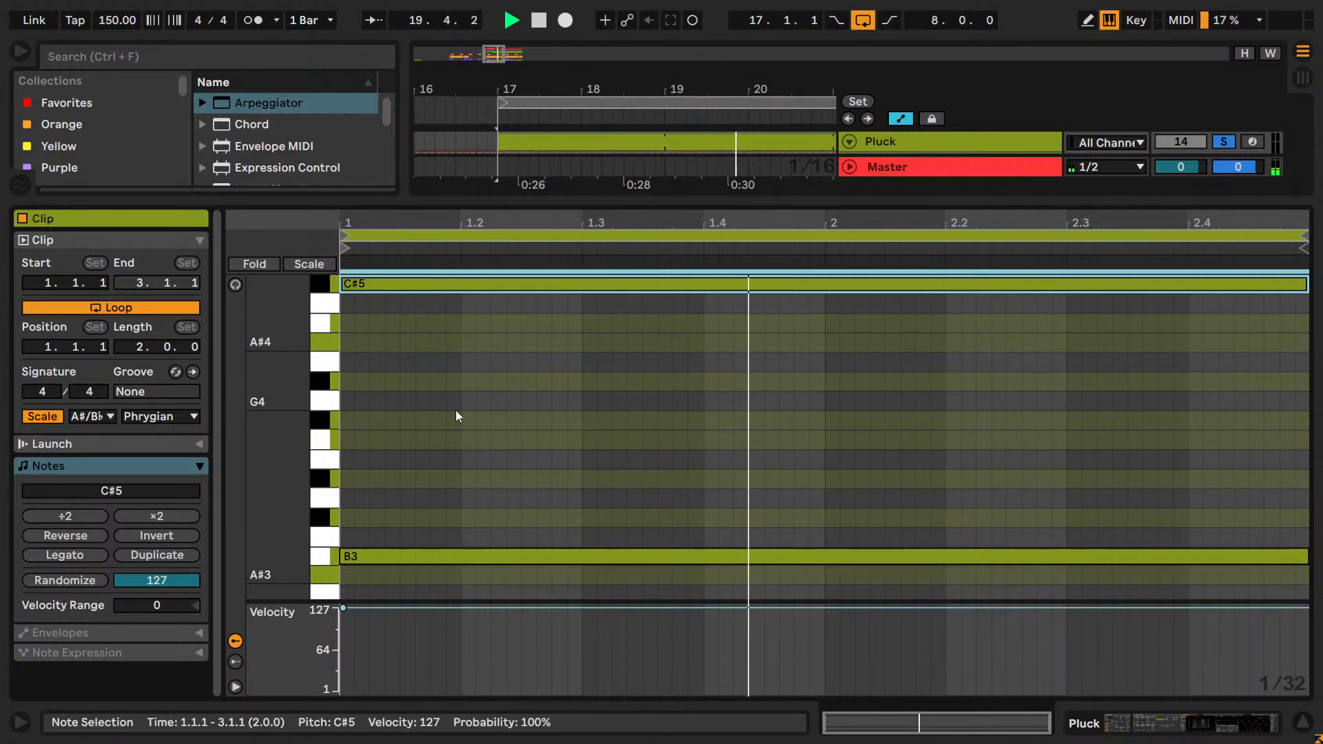
Audition the top Pluck note at D♯5 and E♯5, and return it to C♯5.
key("Up")
key("Up")
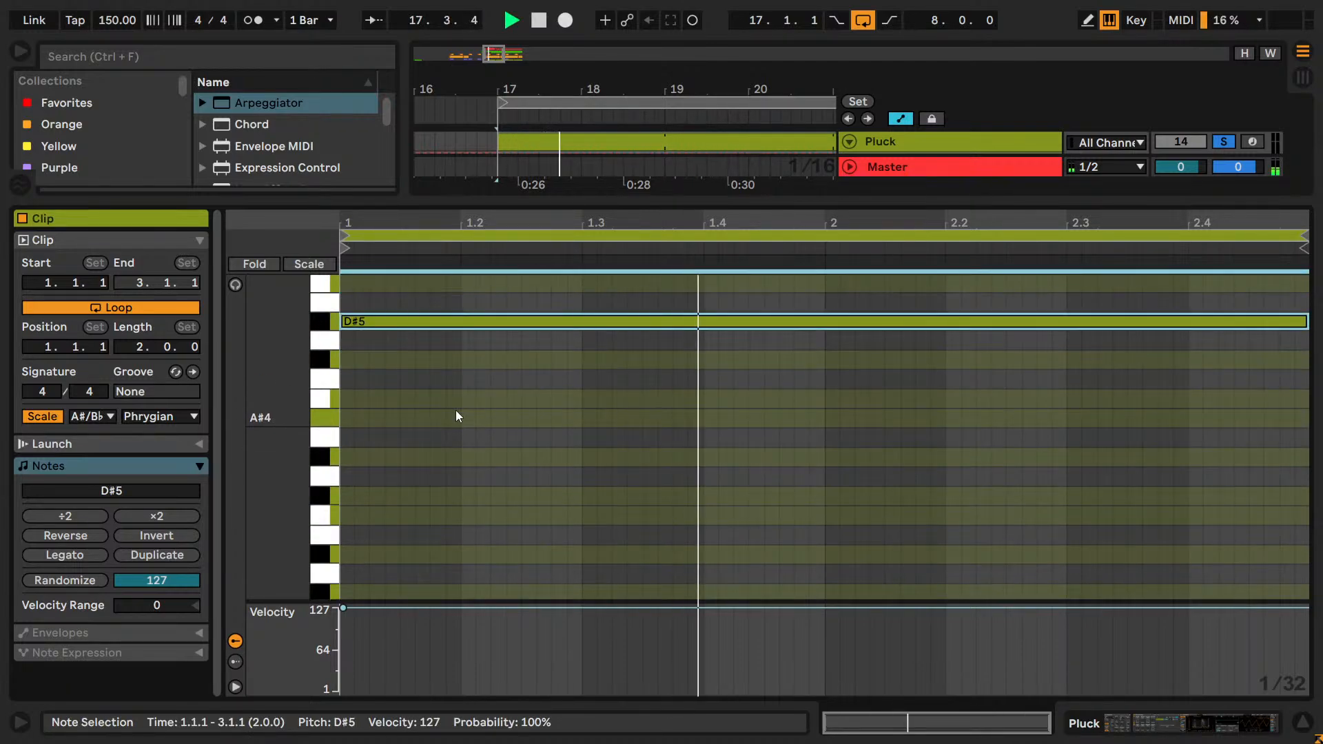
key("Up")
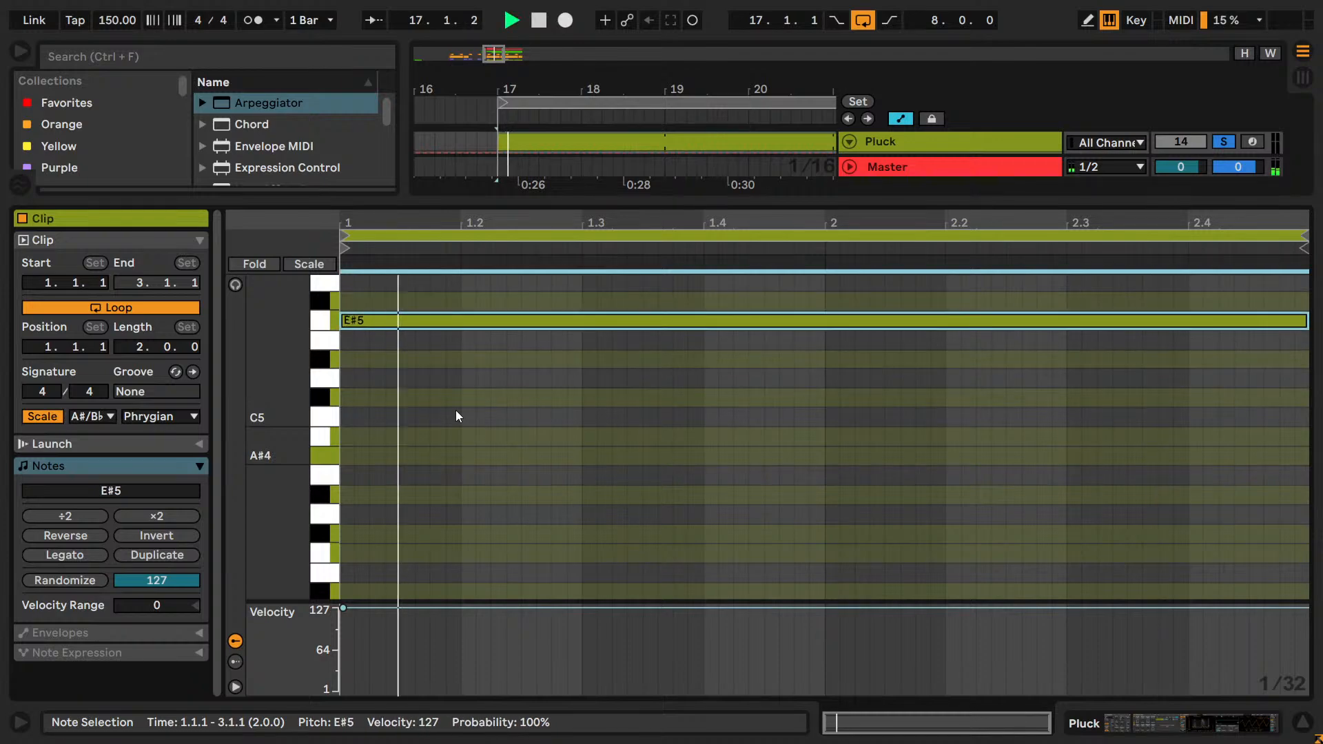
key("Down")
Lower the top Pluck note through B4 and A♯4 to G♯4 while the loop plays.
key("Down")
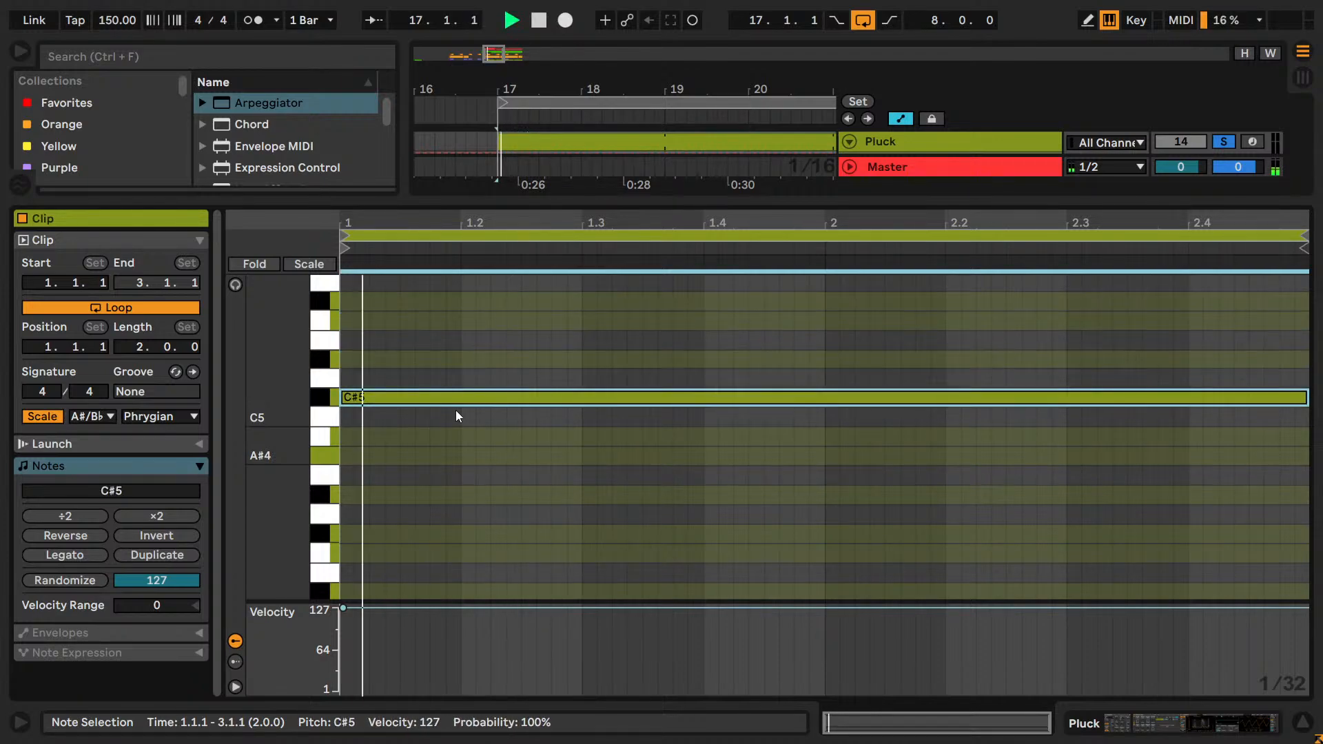
key("Down")
key("Down")
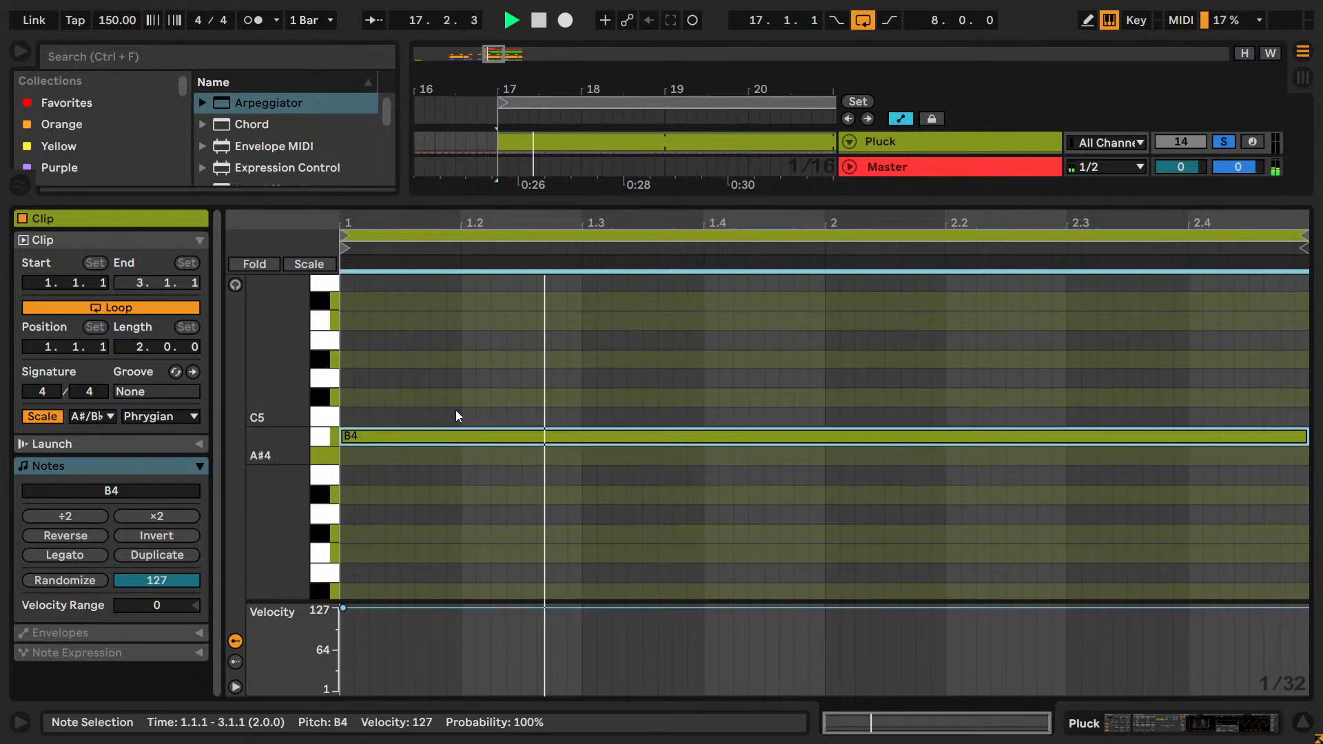
scroll(456, 410, "down", 3)
key("Down")
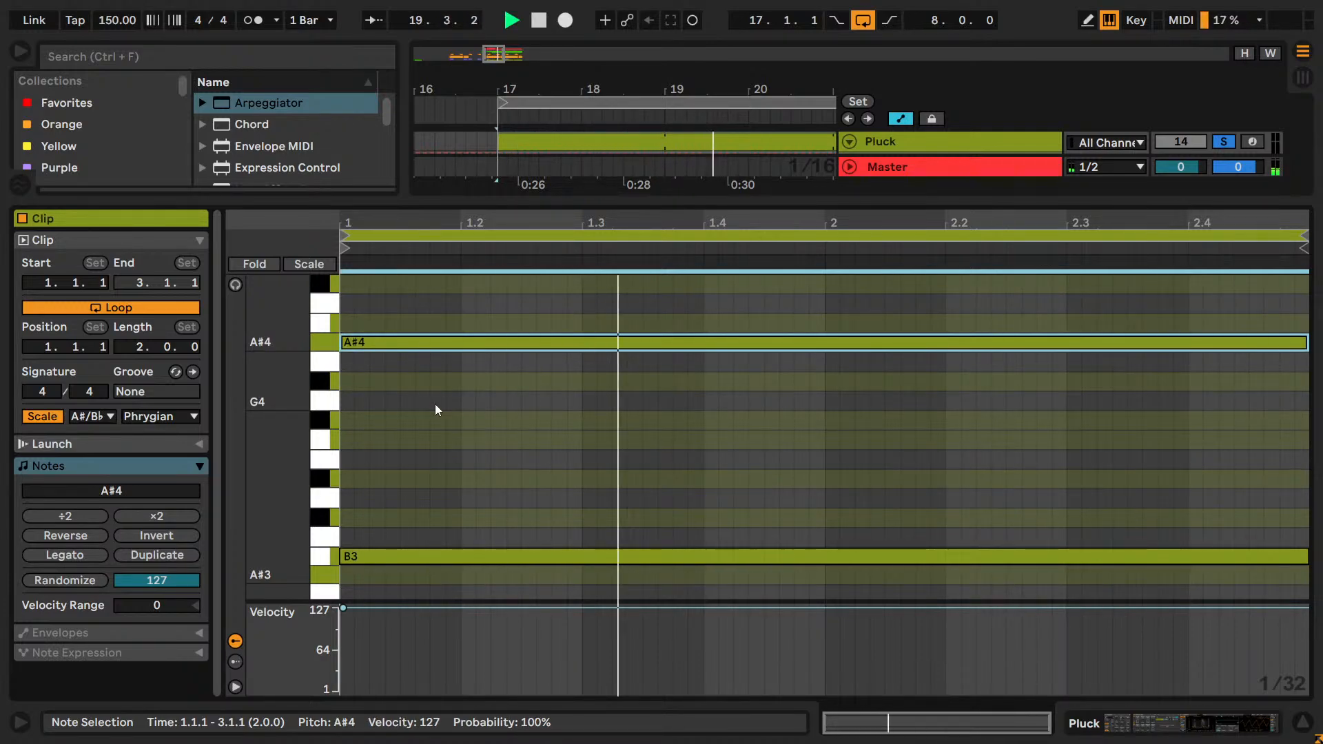
key("Down")
scroll(435, 410, "down", 2)
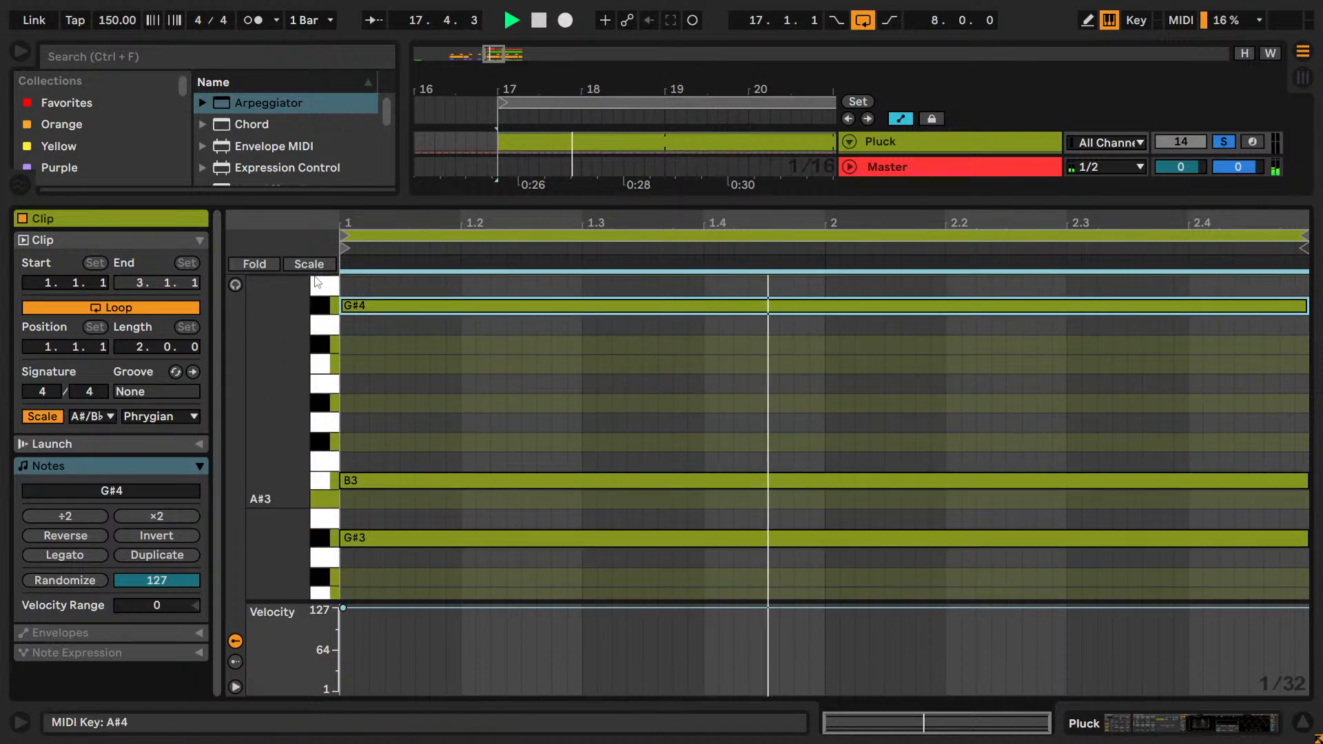
Audition the top Pluck note at E♯4 and D♯4, and return it to G♯4.
key("Down")
key("Down")
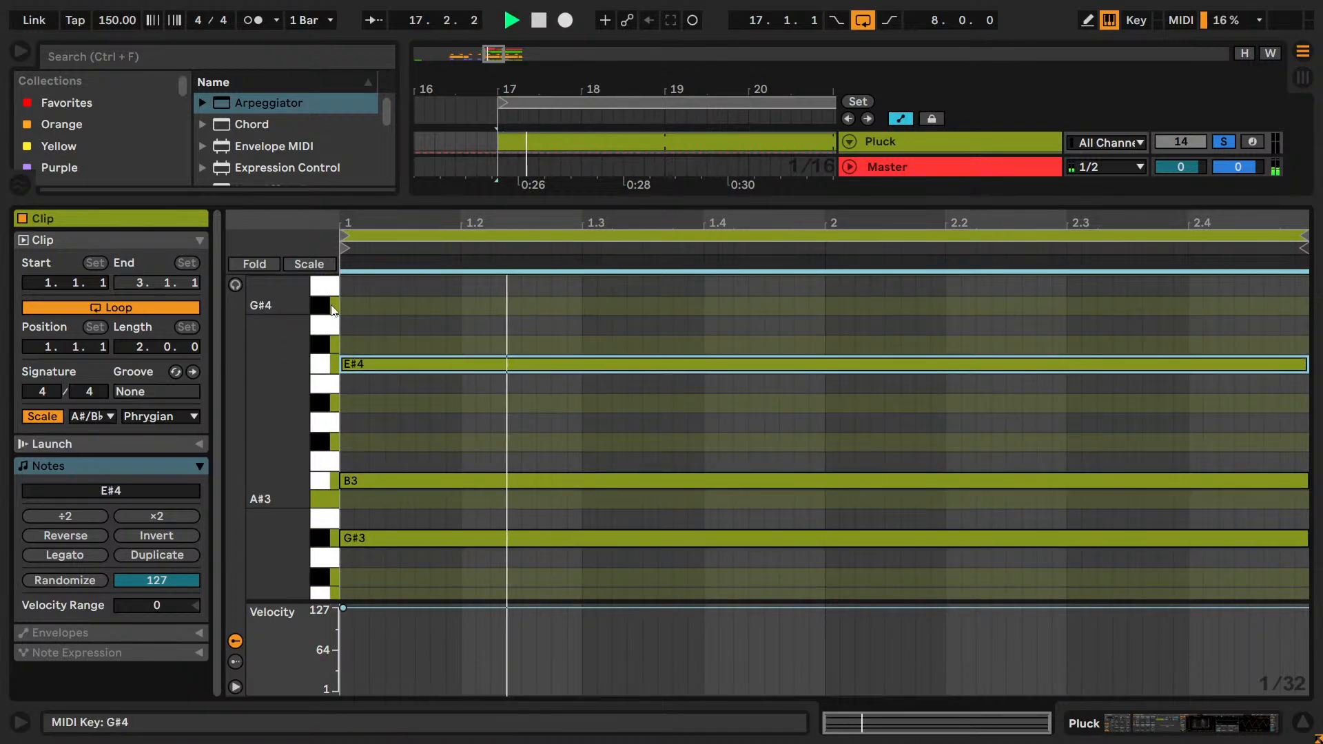
key("Down")
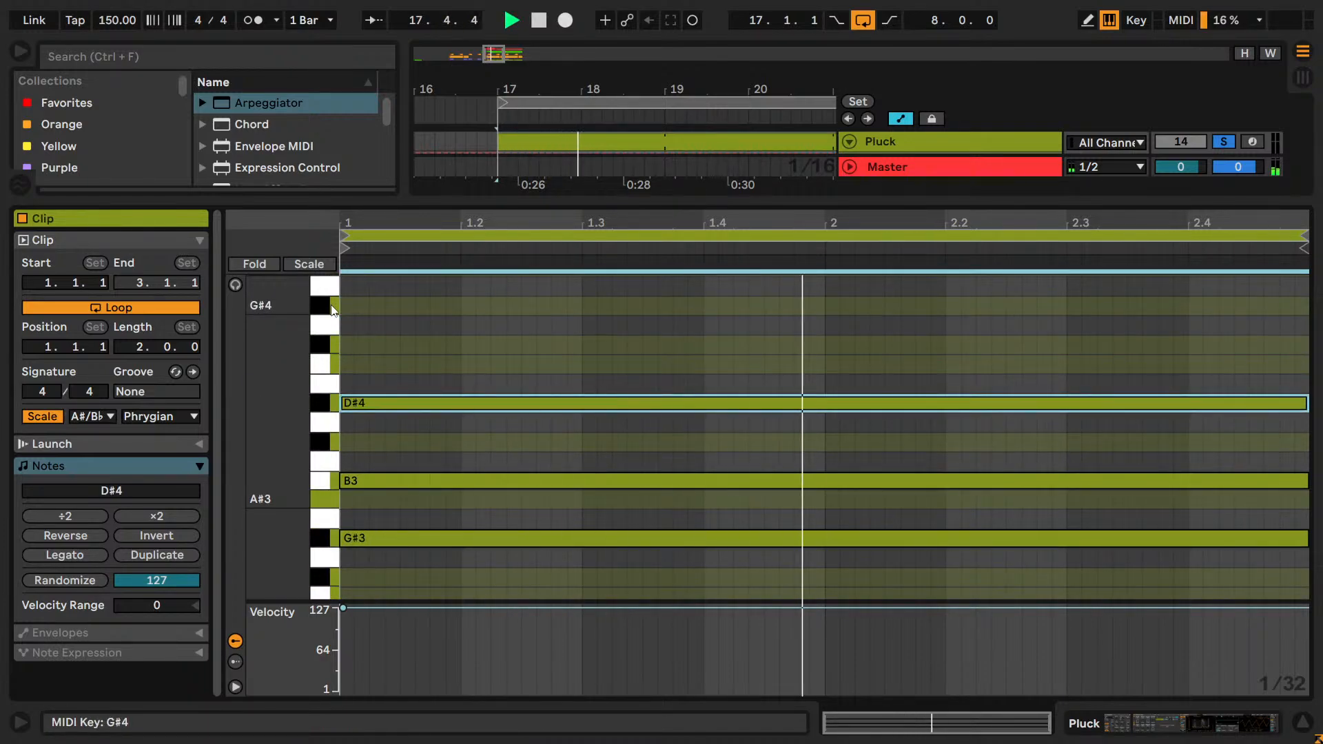
key("Down")
key("Up")
key("Up")
key("Up")
key("Up")
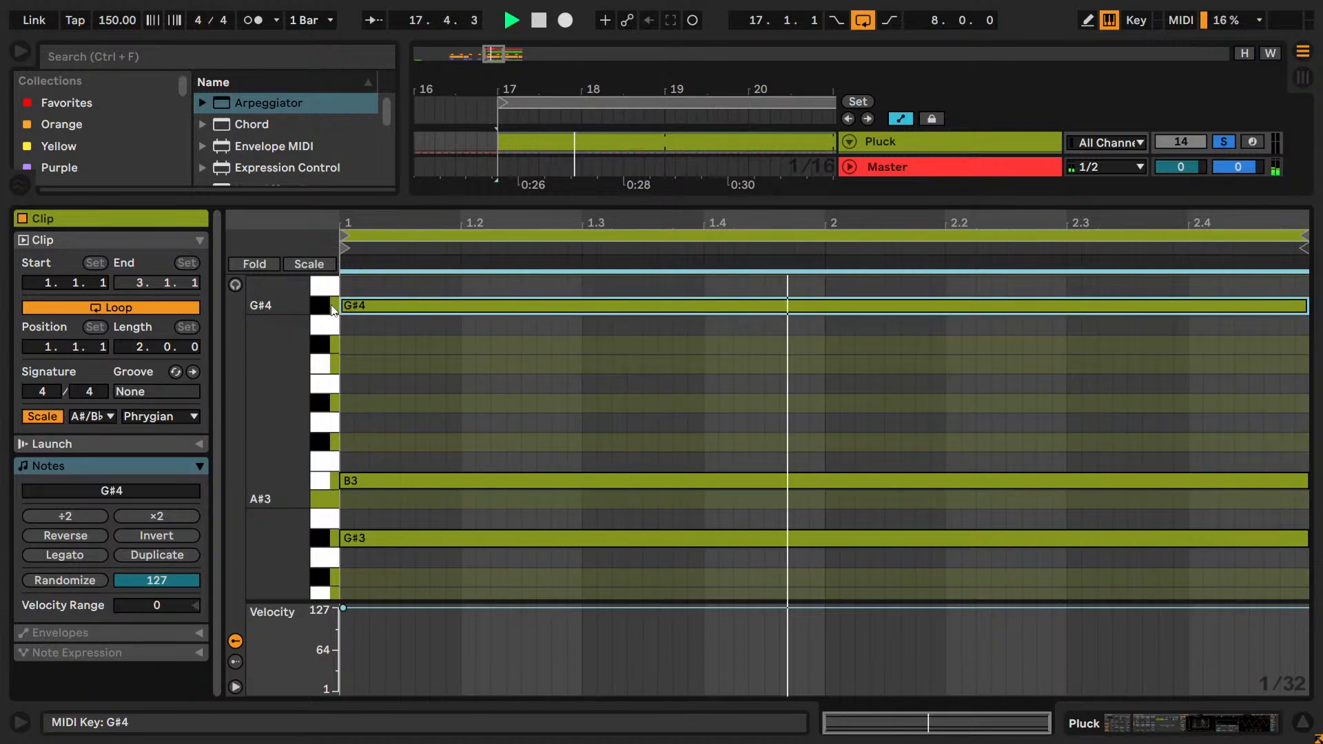
Try the top Pluck note below G♯3 at E♯3, and bring it back up above B3.
key("Down")
key("Down")
key("Down")
key("Down")
key("Down")
key("Down")
key("Down")
key("Down")
key("Up")
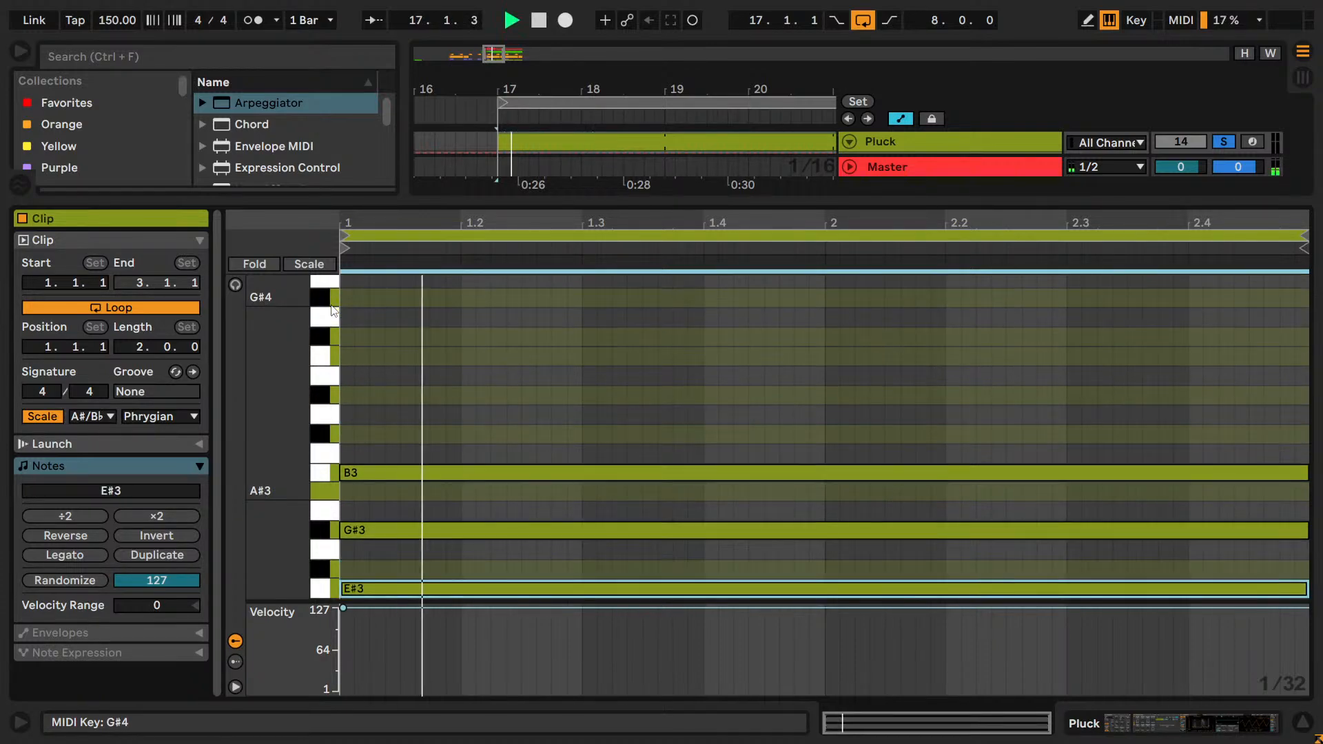
key("Up")
key("Up")
key("Up")
key("Up")
key("Up")
key("Up")
key("Up")
key("Up")
key("Up")
key("Up")
key("Up")
key("Up")
key("Up")
key("Up")
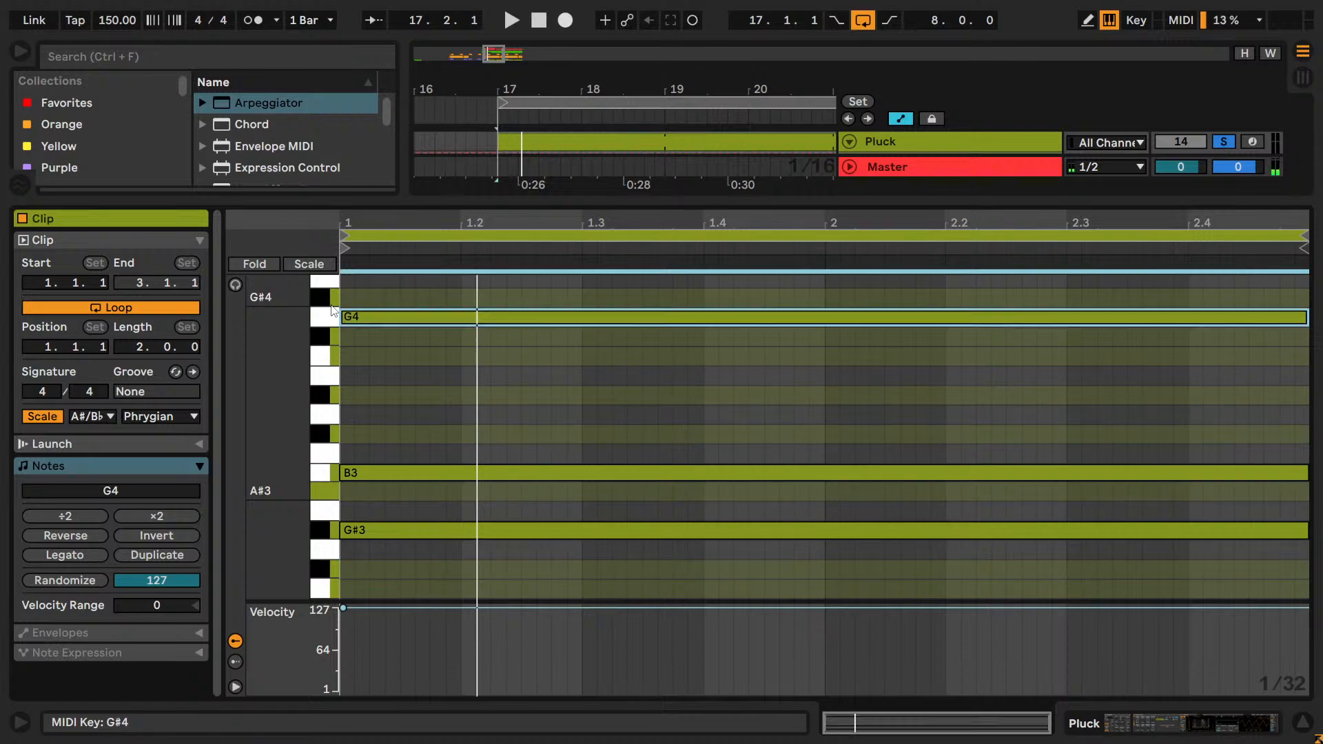
Keep the top note at G♯4, add a fourth note at F♯4, lower it through E♯4 to D♯4 and play the loop.
key("Down")
left_click_drag(350, 313, 462, 354, "ctrl")
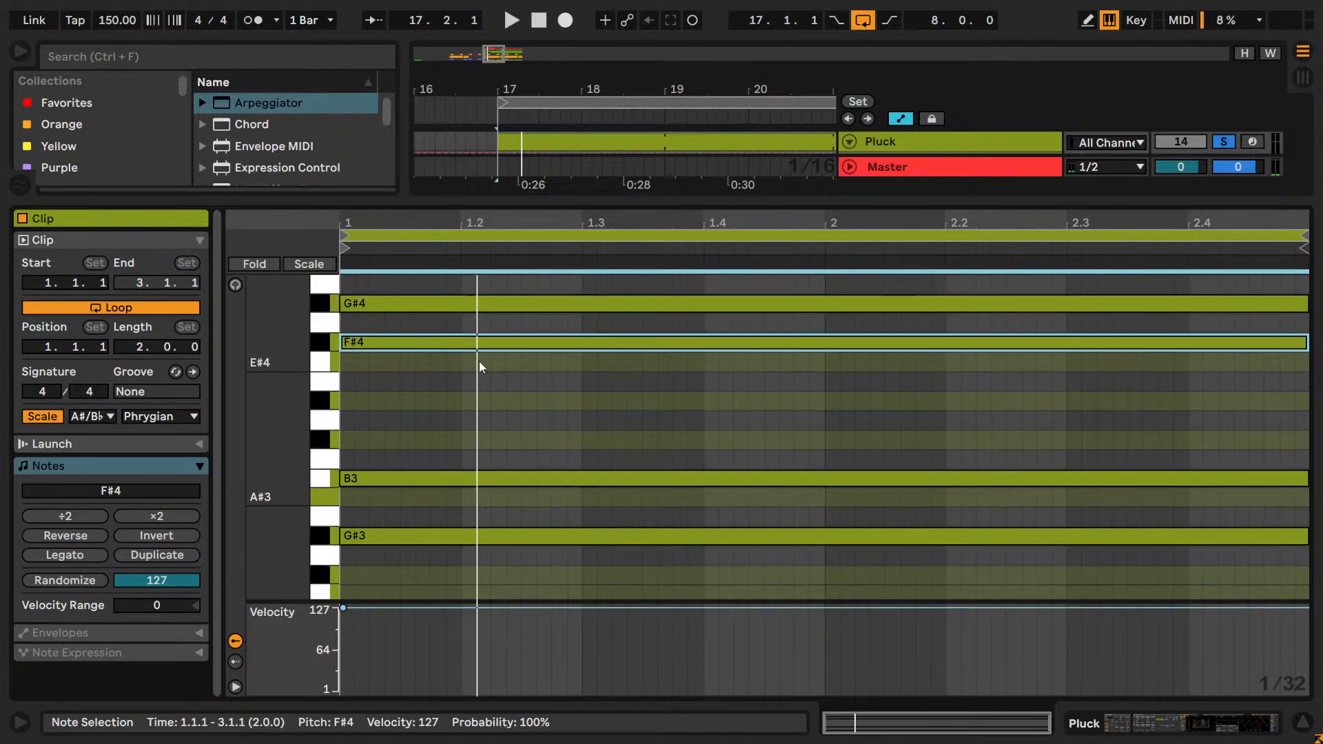
key("Down")
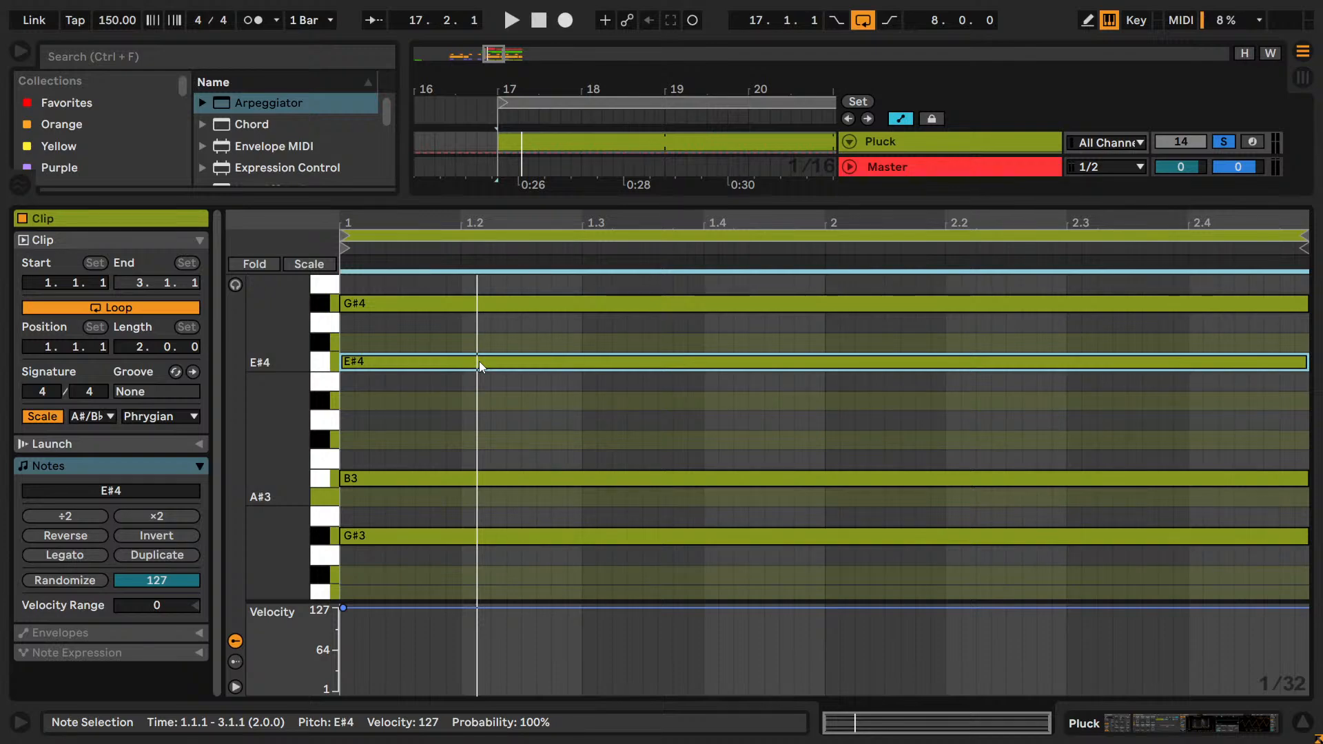
key("Down")
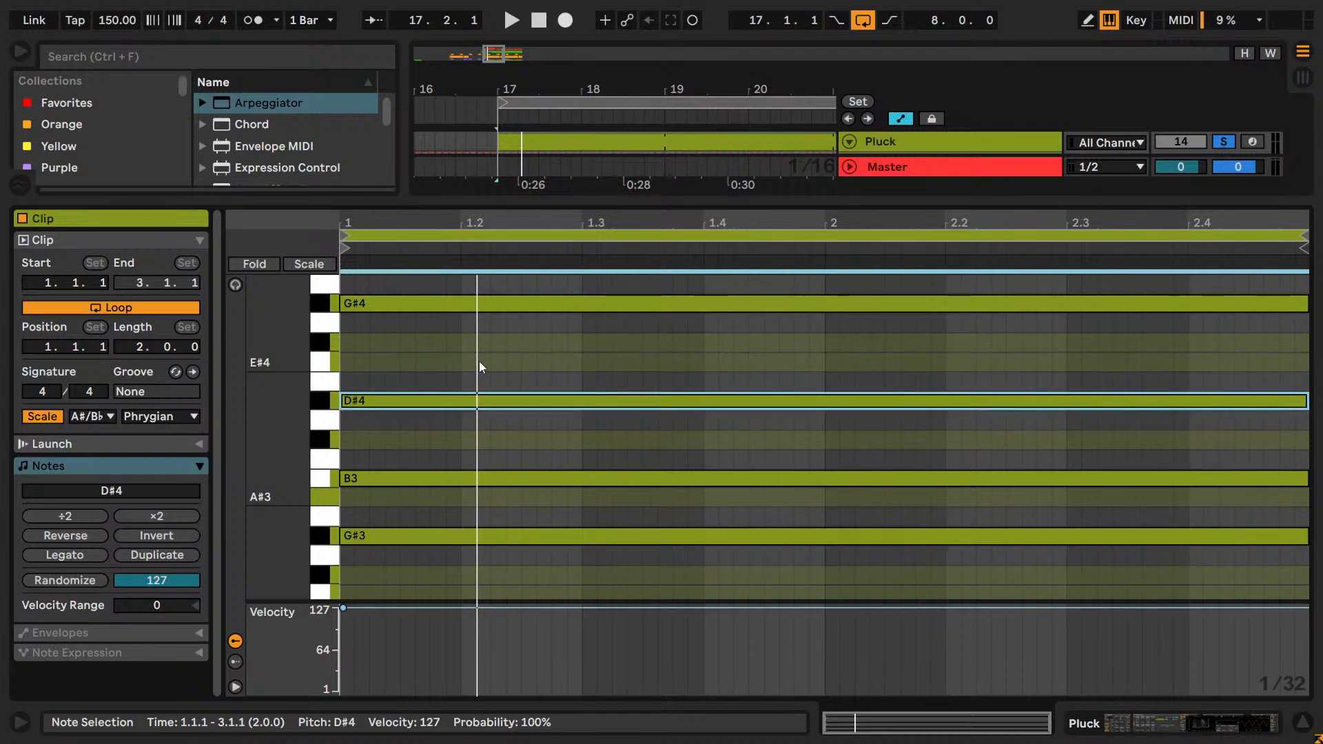
key("space")
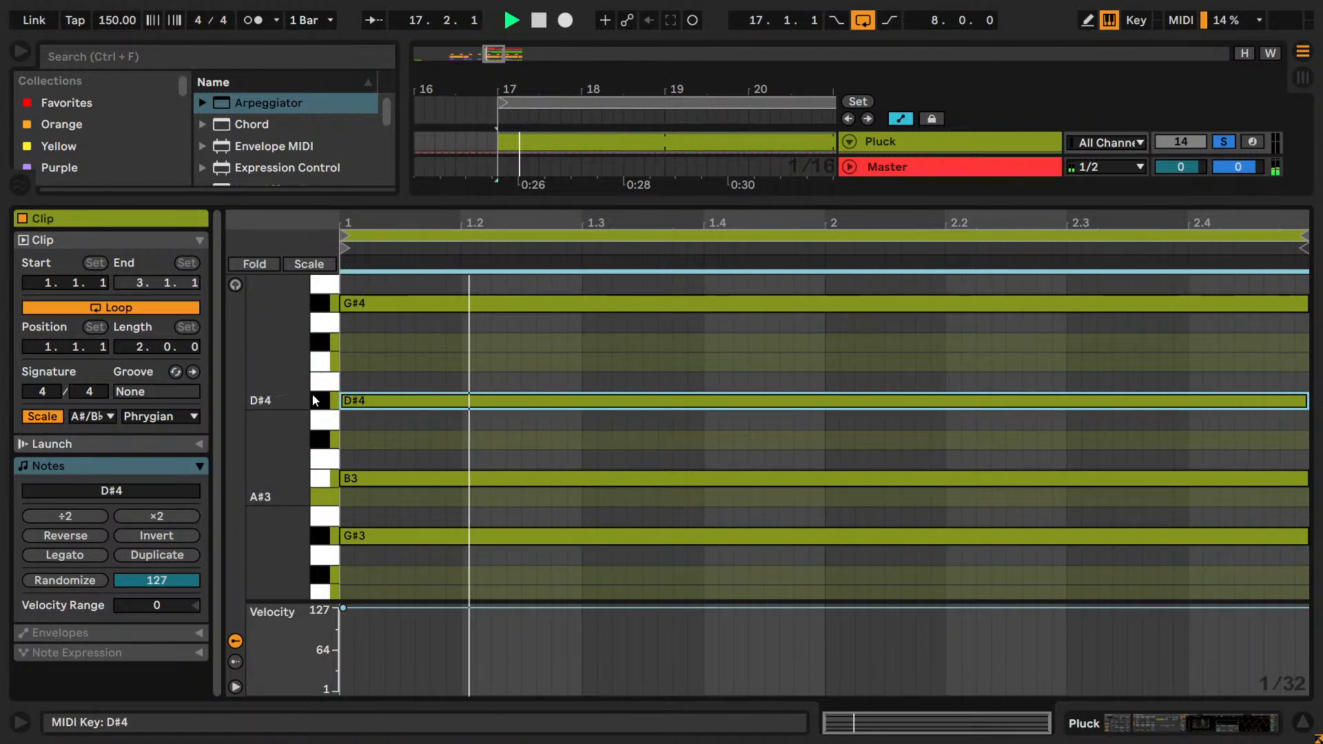
Audition the fourth Pluck note at C♯4 and D♯4, and raise it to F♯4 while the loop plays.
key("Down")
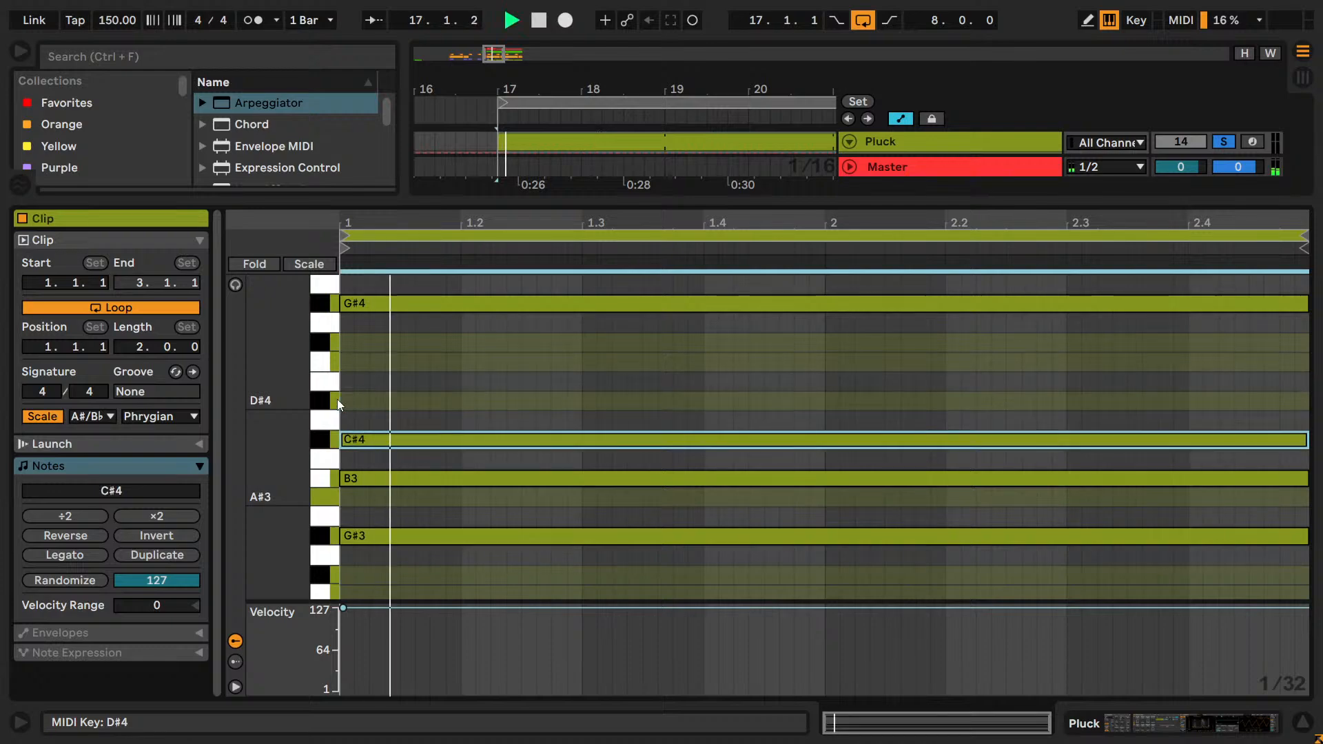
key("Up")
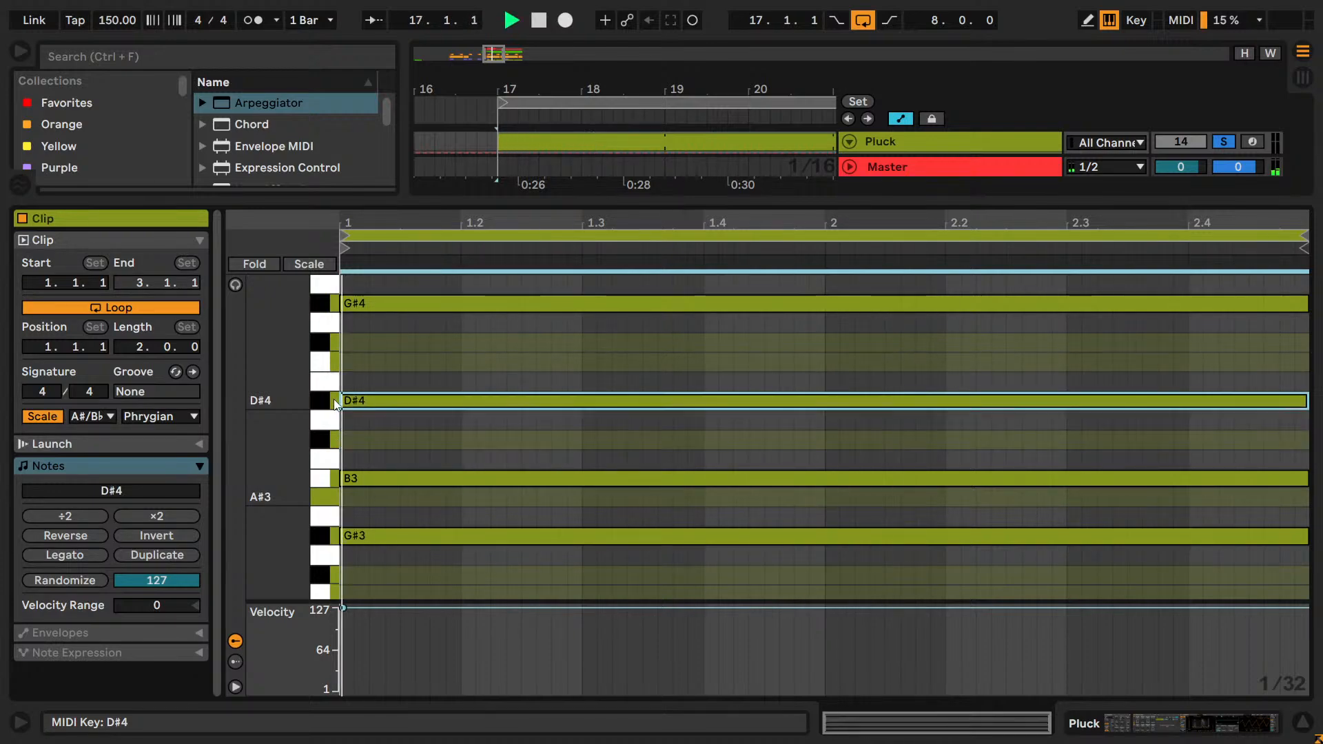
key("Up")
key("Up")
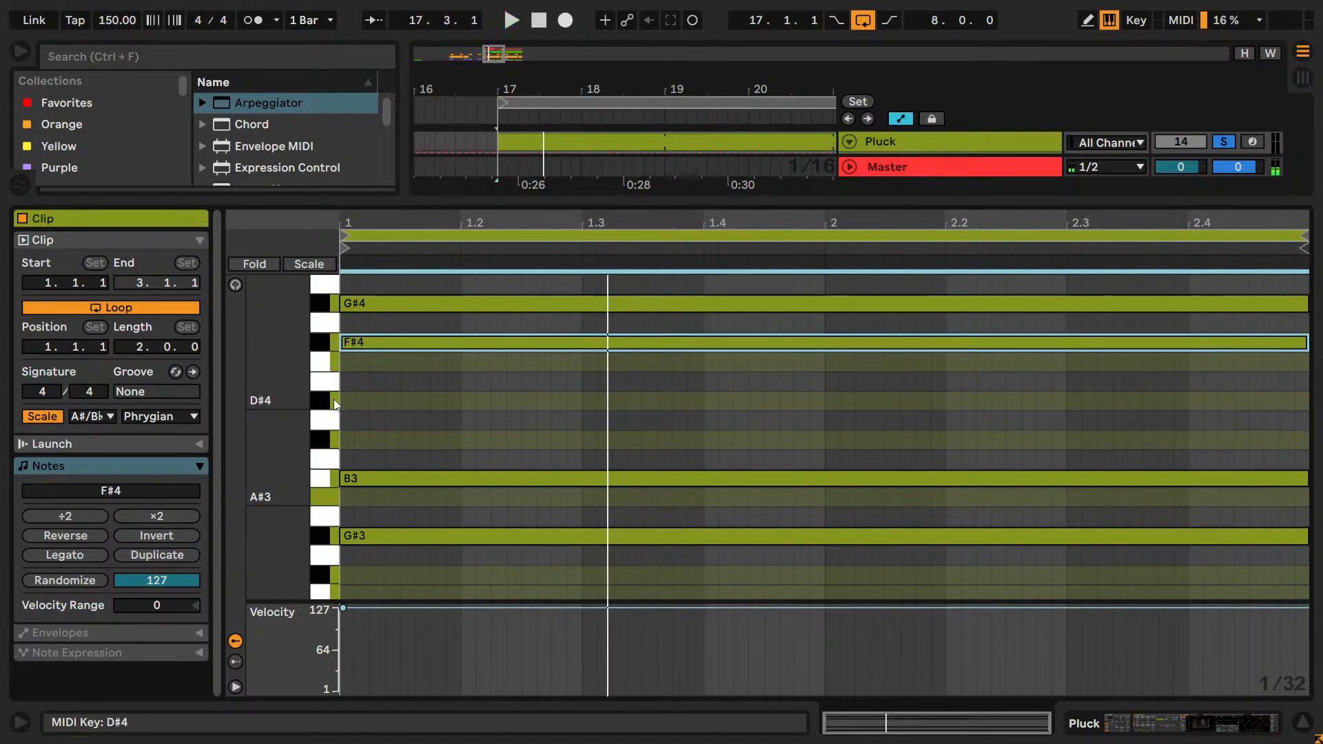
Raise the fourth Pluck note above G♯4 through A♯4 to C♯5 with the loop playing.
scroll(333, 420, "up", 3)
key("space")
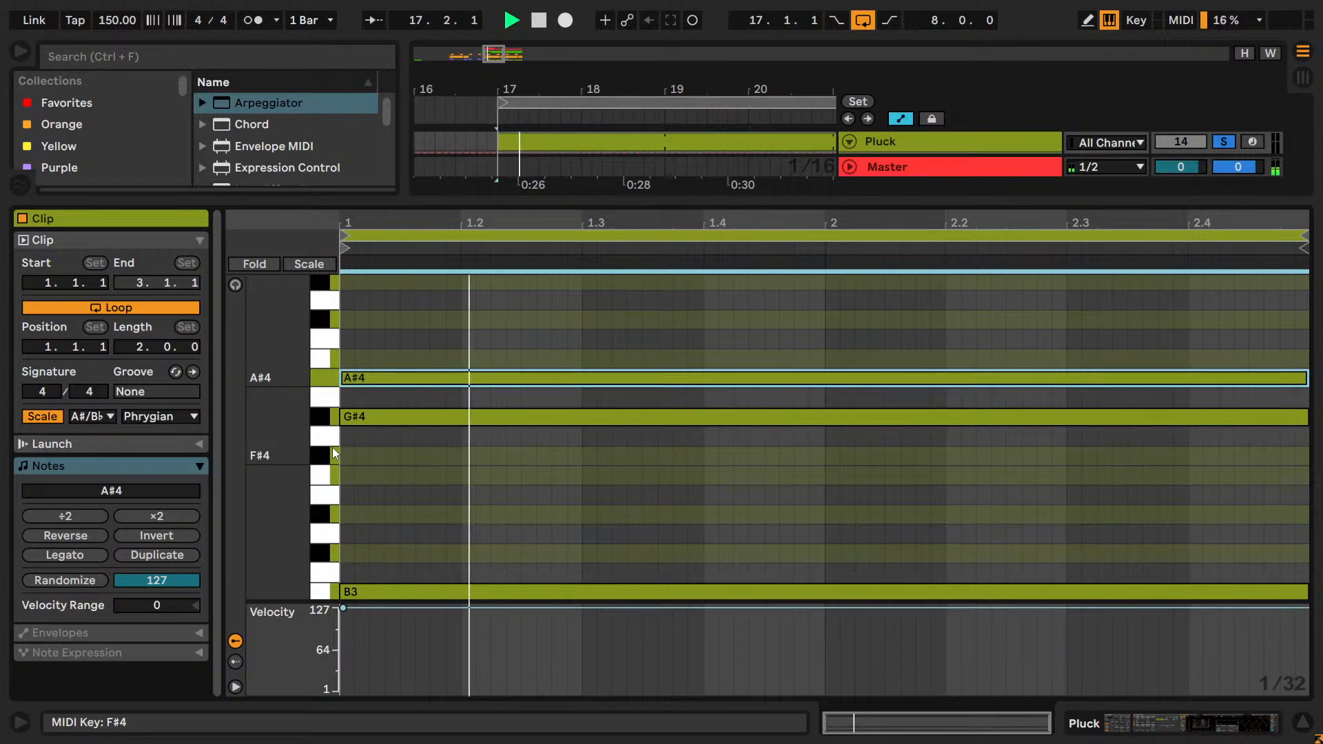
key("Up")
key("Up")
key("Up")
key("Up")
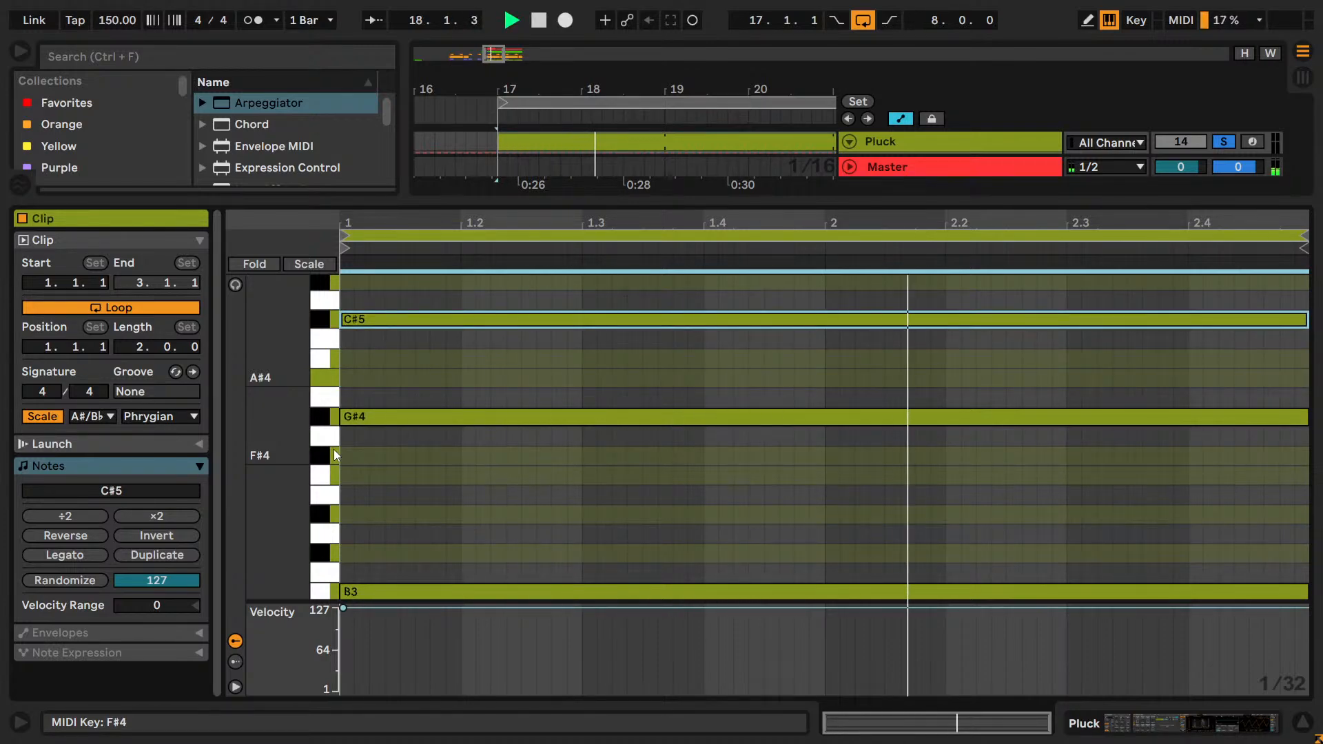
Lower the fourth Pluck note to A♯3, between B3 and G♯3.
key("Down")
key("Down")
key("Down")
key("Down")
key("Down")
key("Down")
key("Down")
key("Down")
key("Down")
key("Down")
key("Down")
key("Down")
key("Down")
key("Down")
key("Down")
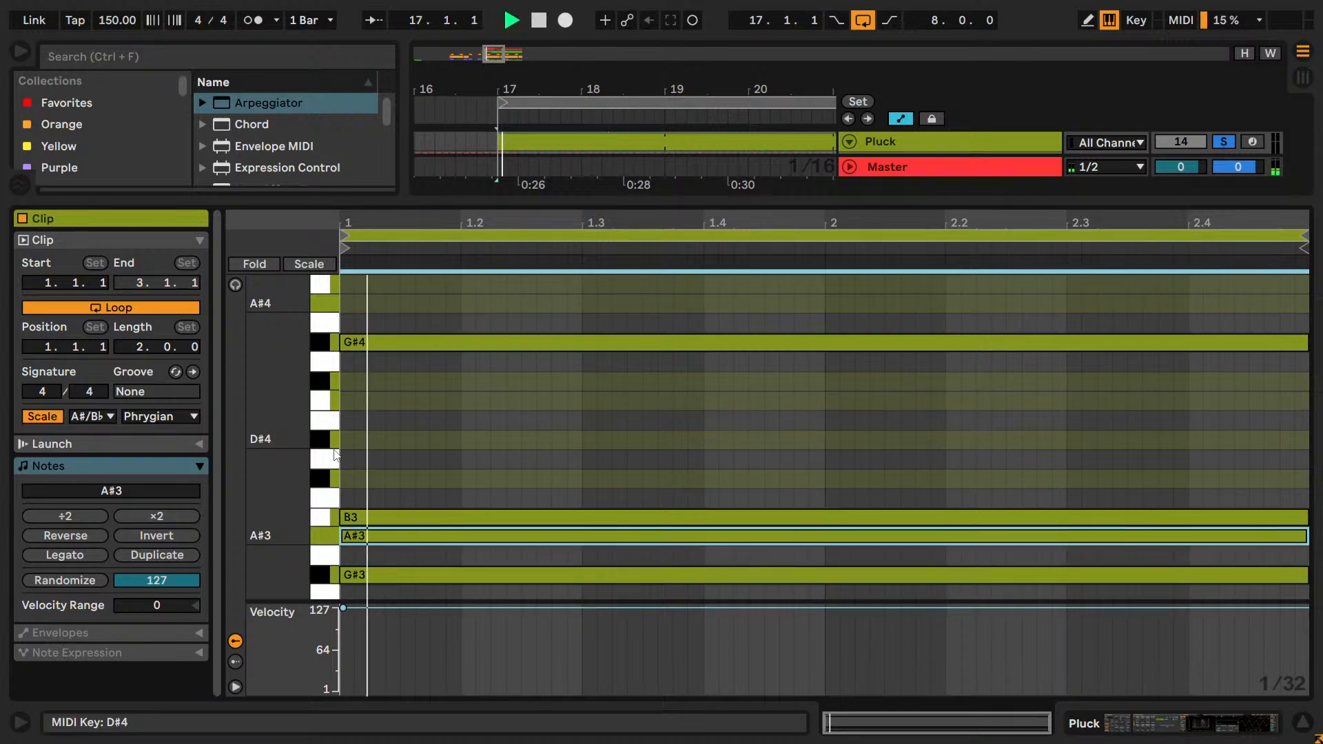
scroll(335, 451, "down", 3)
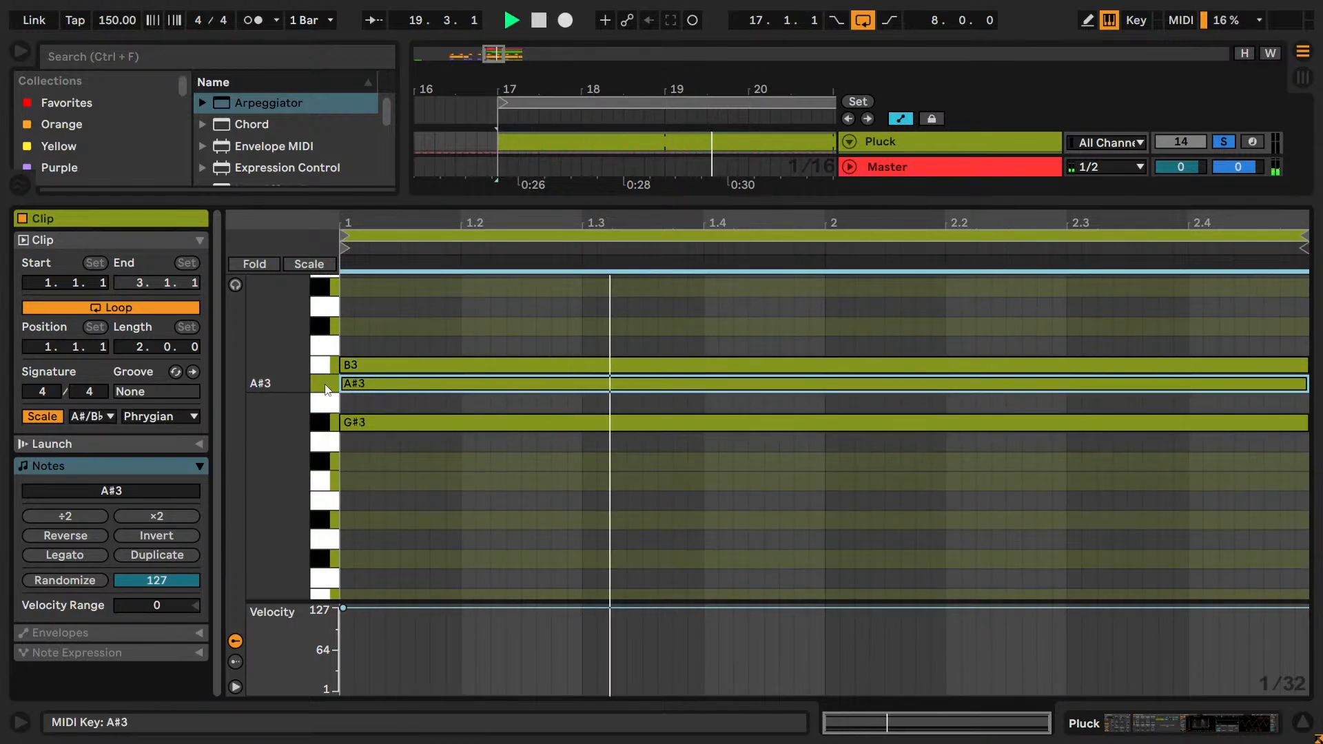
Try the A♯3 Pluck note below G♯3 at F♯3 and D♯3, and return it to A♯3.
key("Down")
key("Down")
key("Down")
key("Down")
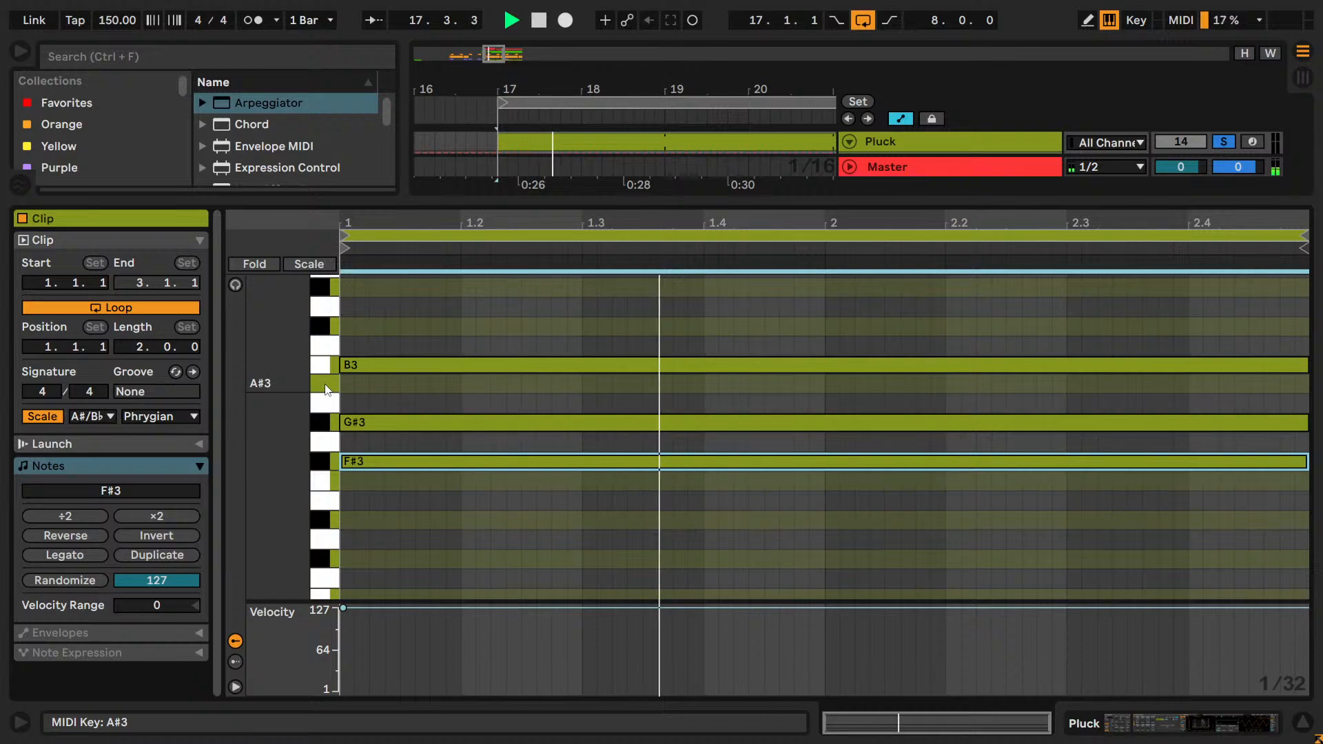
key("Down")
key("Down")
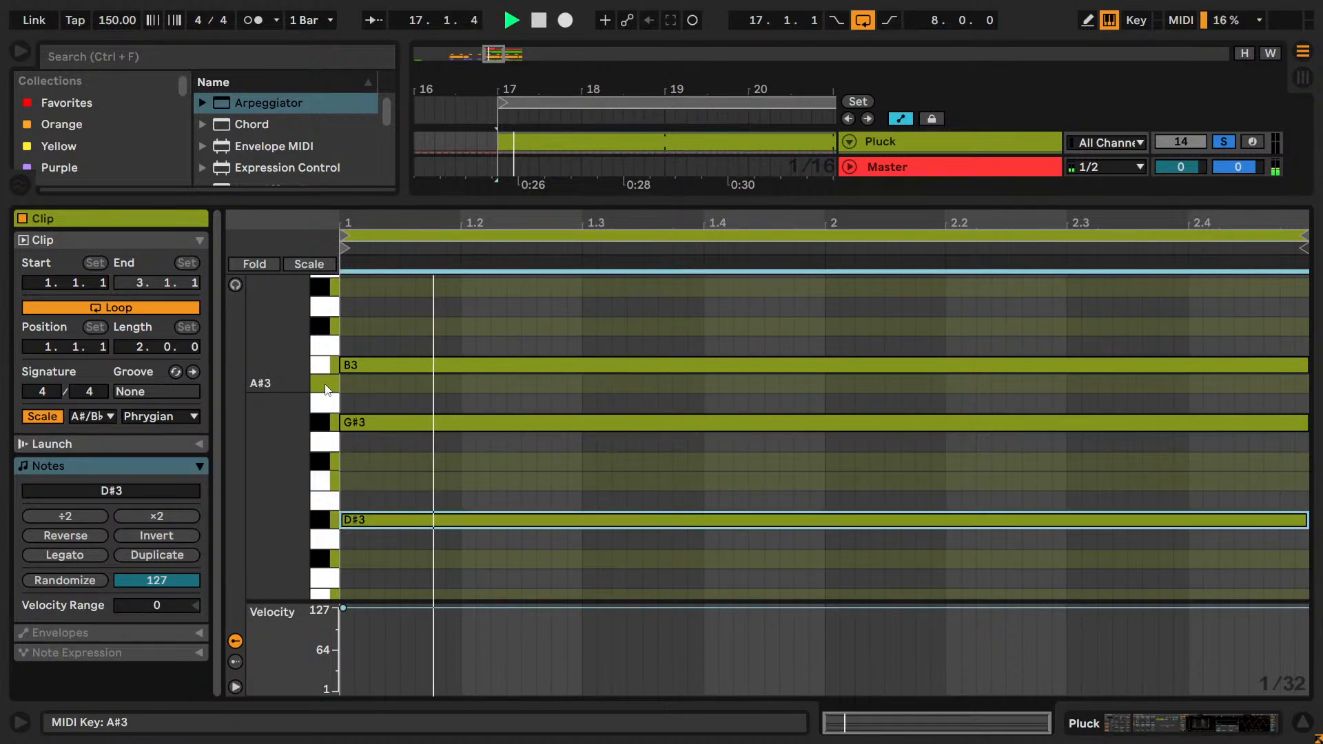
key("Up")
key("Up")
key("Up")
key("Up")
key("Up")
key("Up")
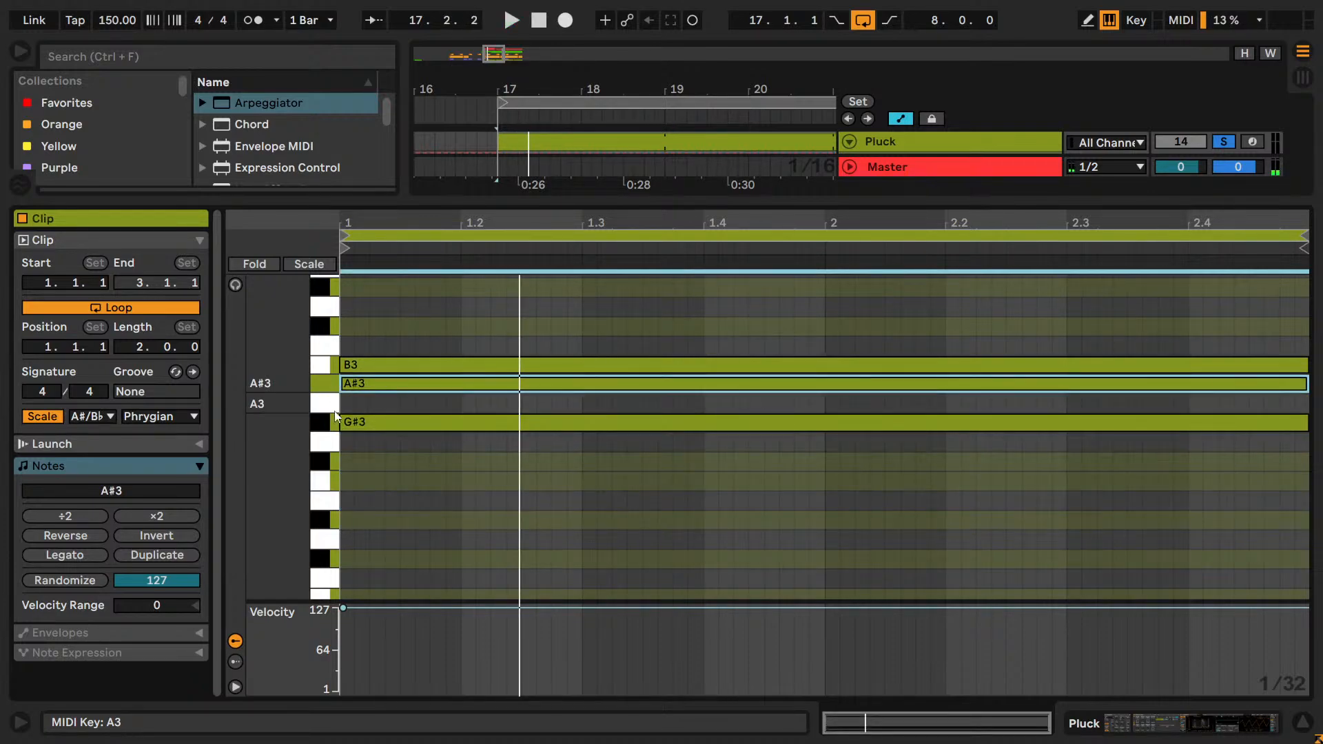
Audition an extra fifth Pluck note at A3, F♯3 and E♯3, delete it and stop playback.
key("Down")
key("Down")
key("Down")
key("Down")
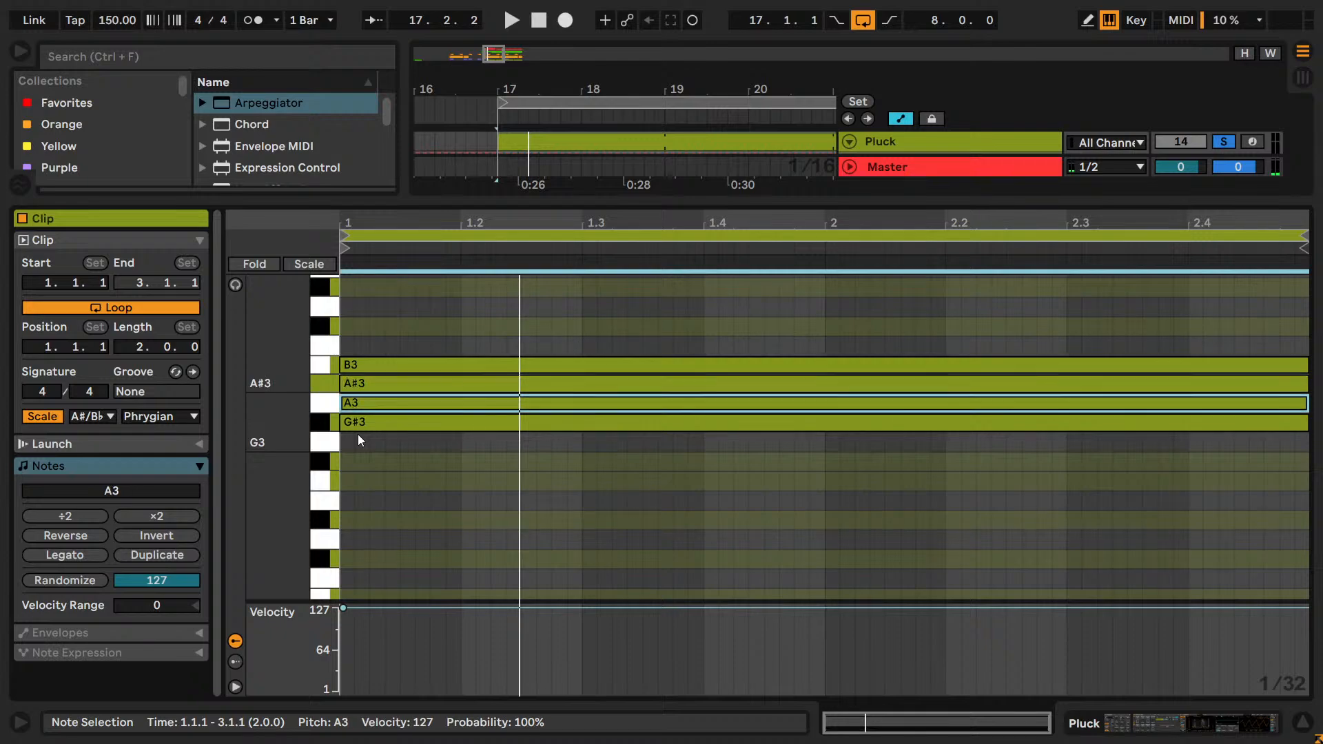
key("space")
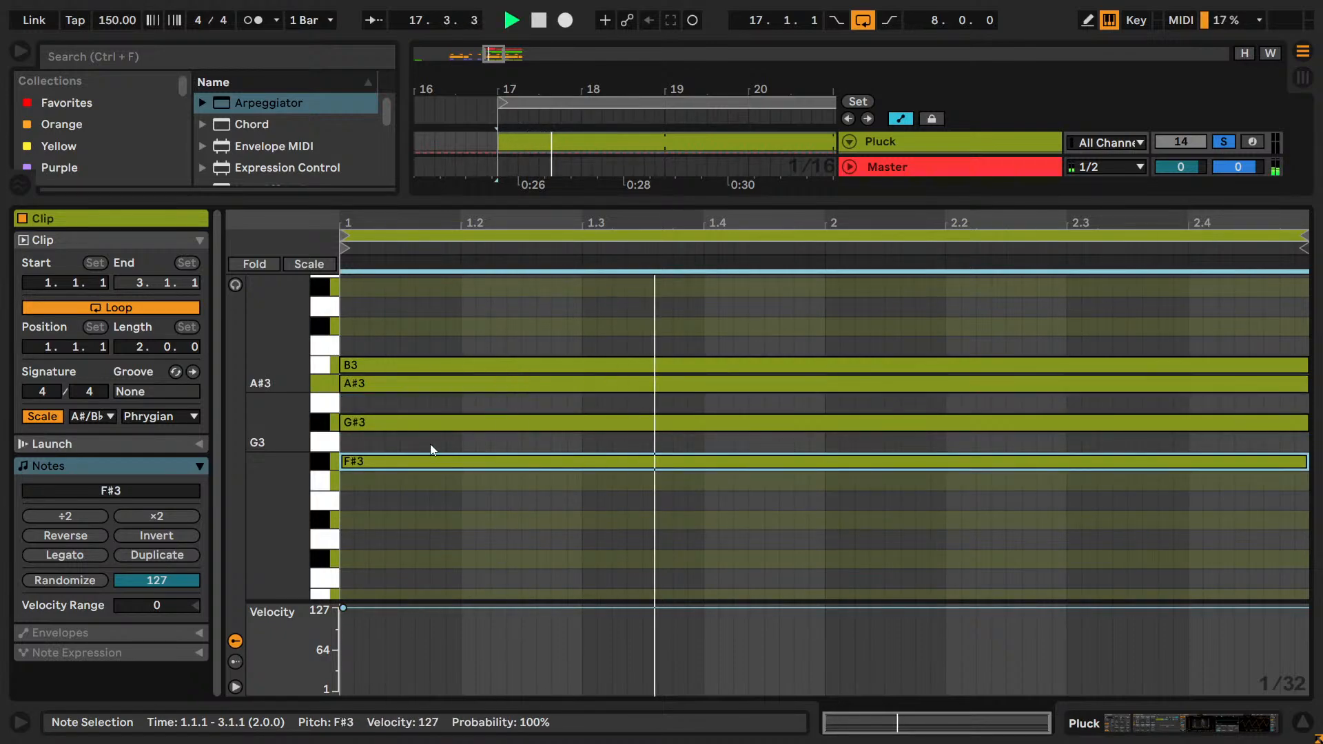
key("Down")
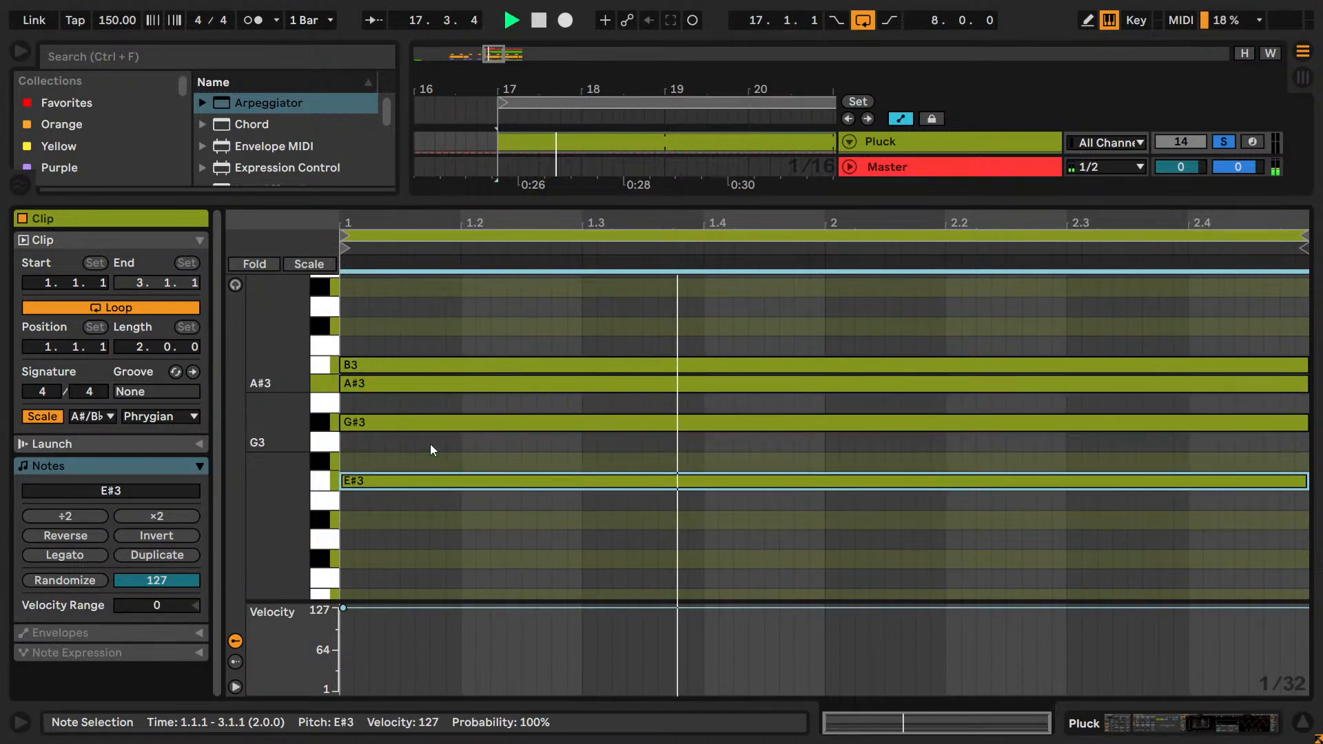
key("Delete")
key("space")
scroll(432, 449, "up", 3)
scroll(431, 449, "down", 3)
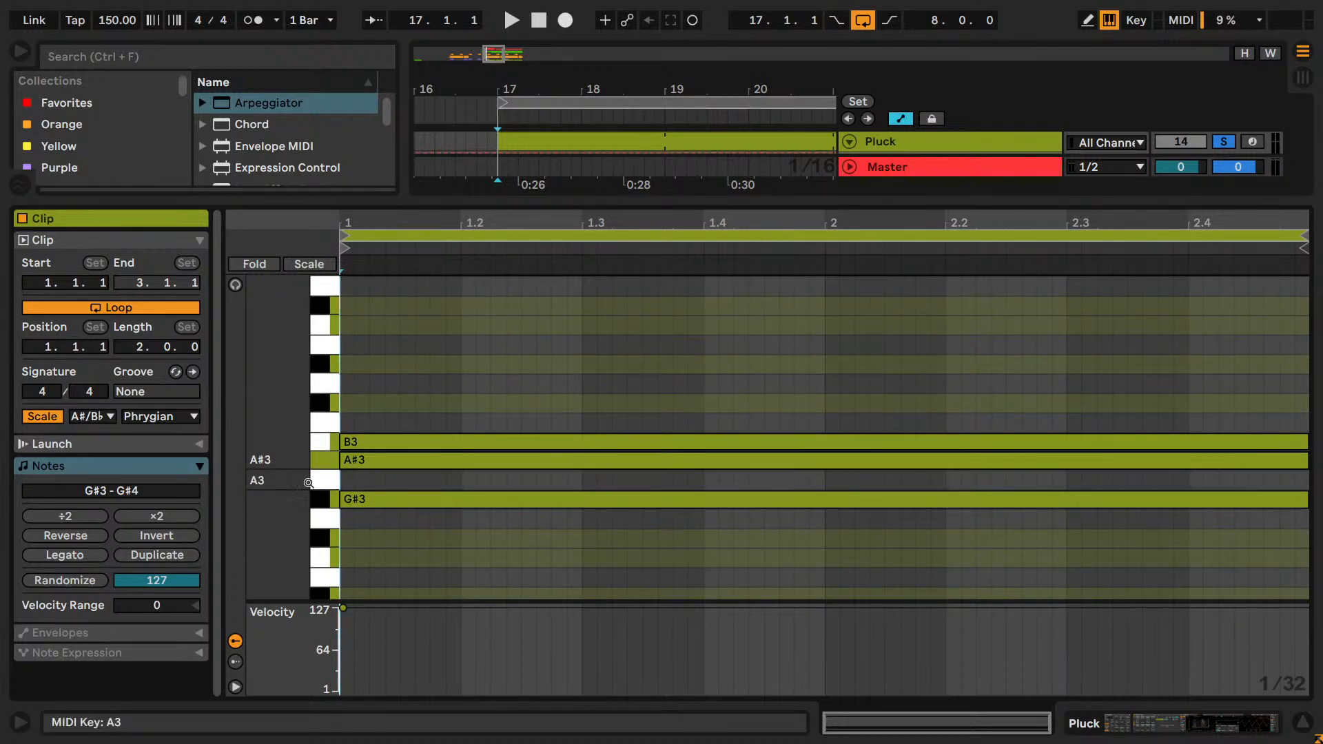
Audition the G♯3 Pluck note at F♯3 and E♯3, and return it to G♯3.
left_click(327, 499)
key("Down")
key("Down")
key("space")
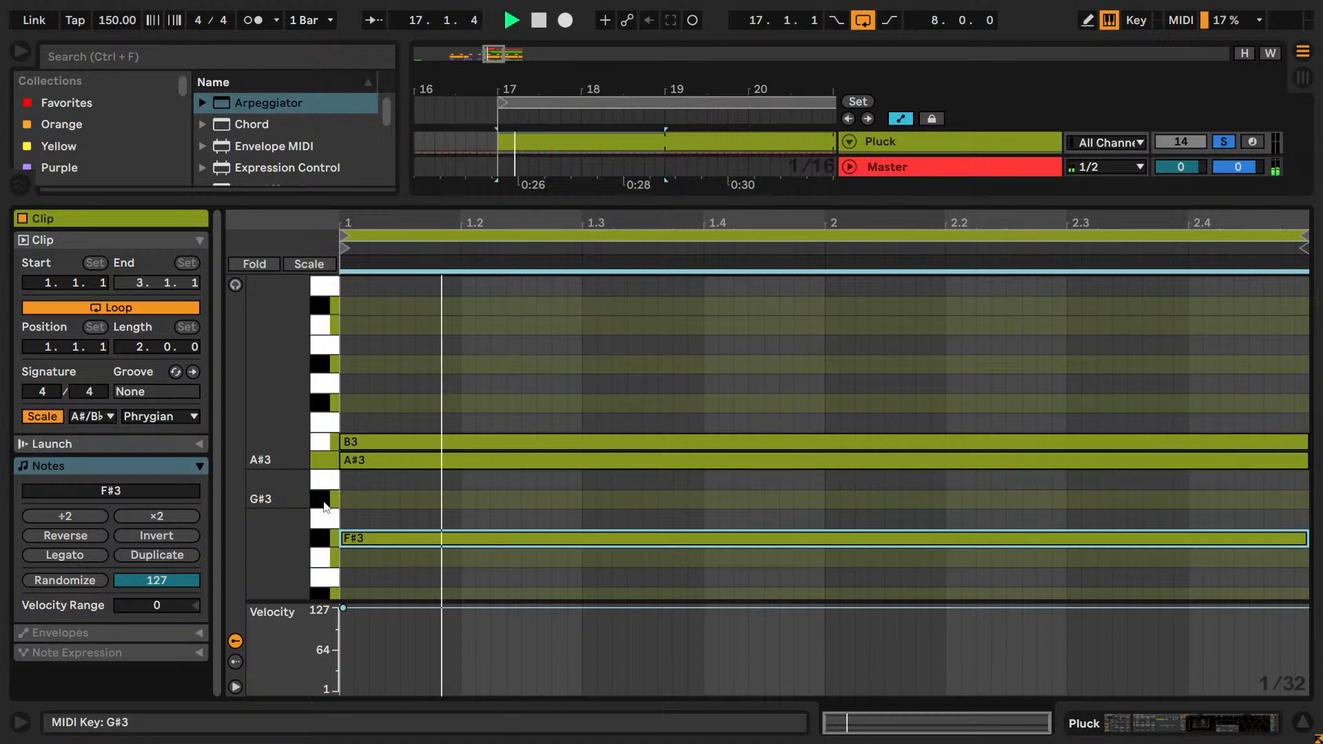
key("space")
key("Down")
key("space")
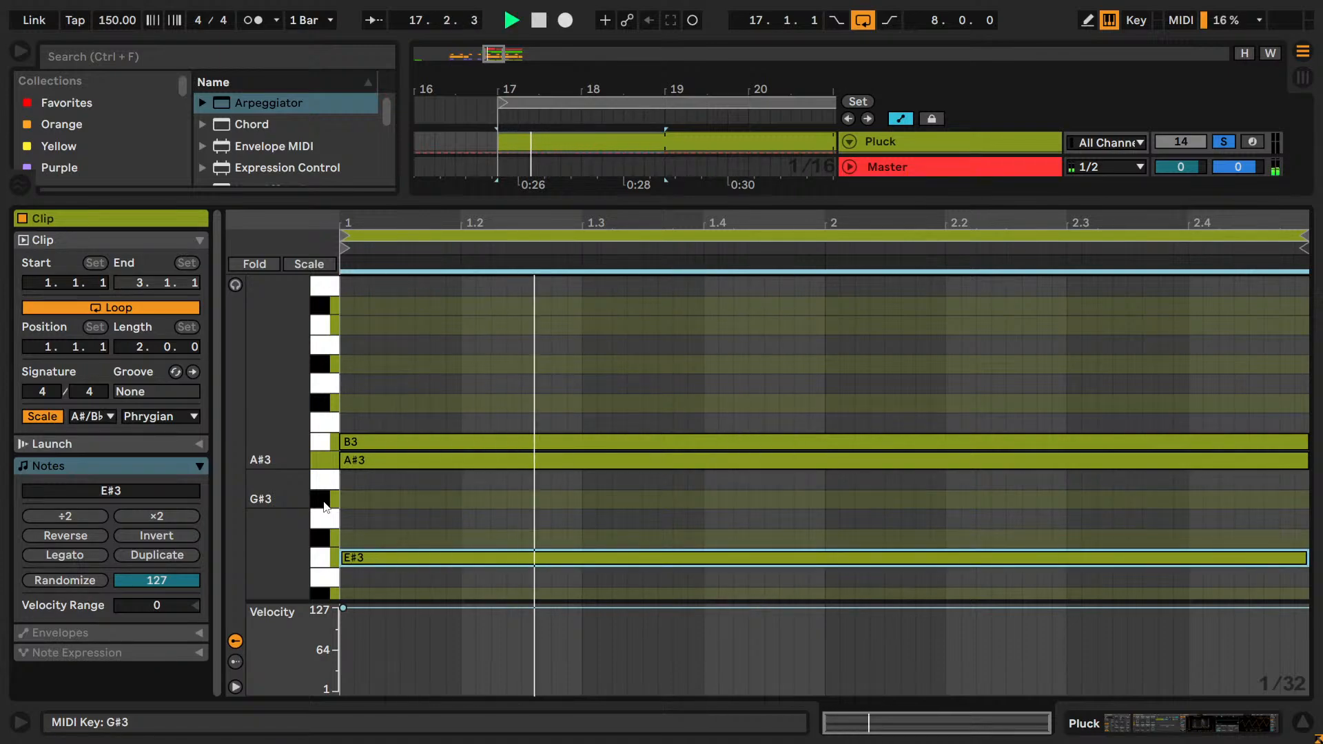
key("space")
key("Up")
key("Up")
key("Up")
key("space")
Select the A♯3 Pluck note and lower it through G3 and E♯3 while auditioning the loop.
key("space")
left_click(324, 461)
key("Down")
key("Down")
key("Down")
key("Down")
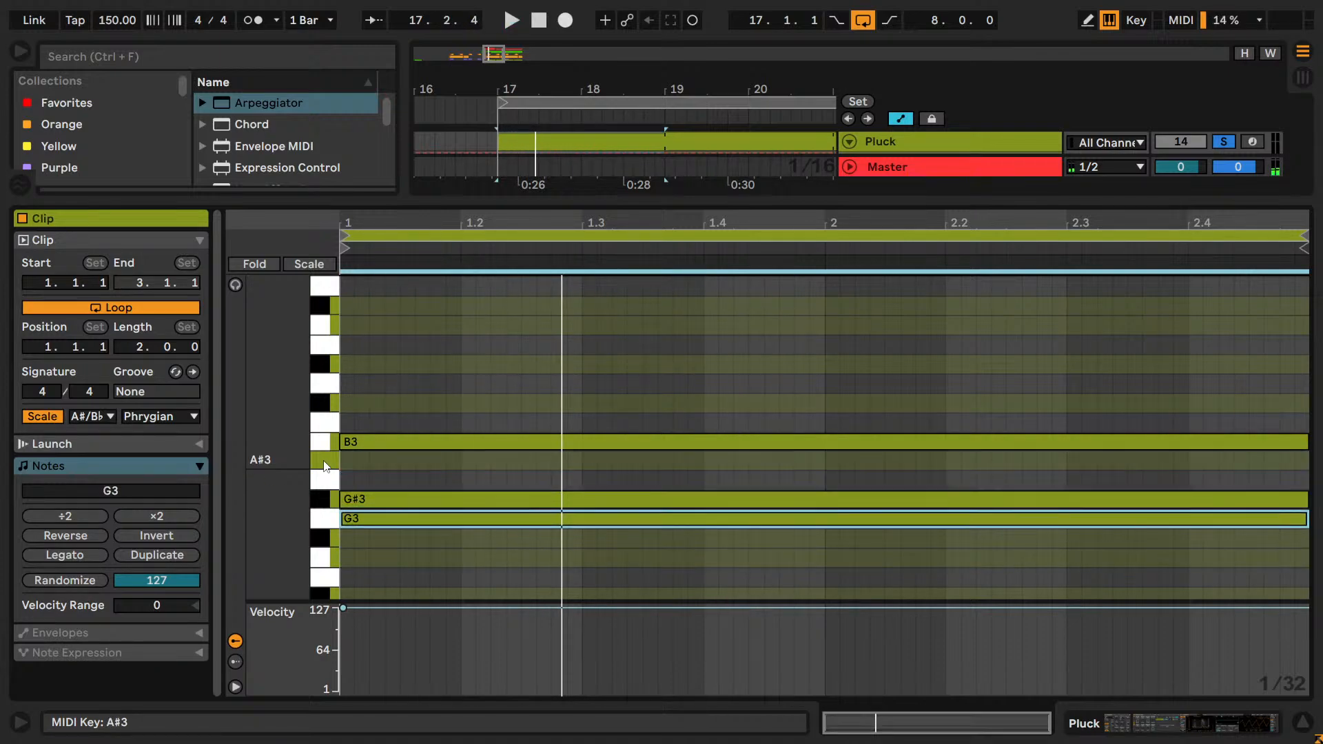
key("space")
key("space")
key("Down")
key("space")
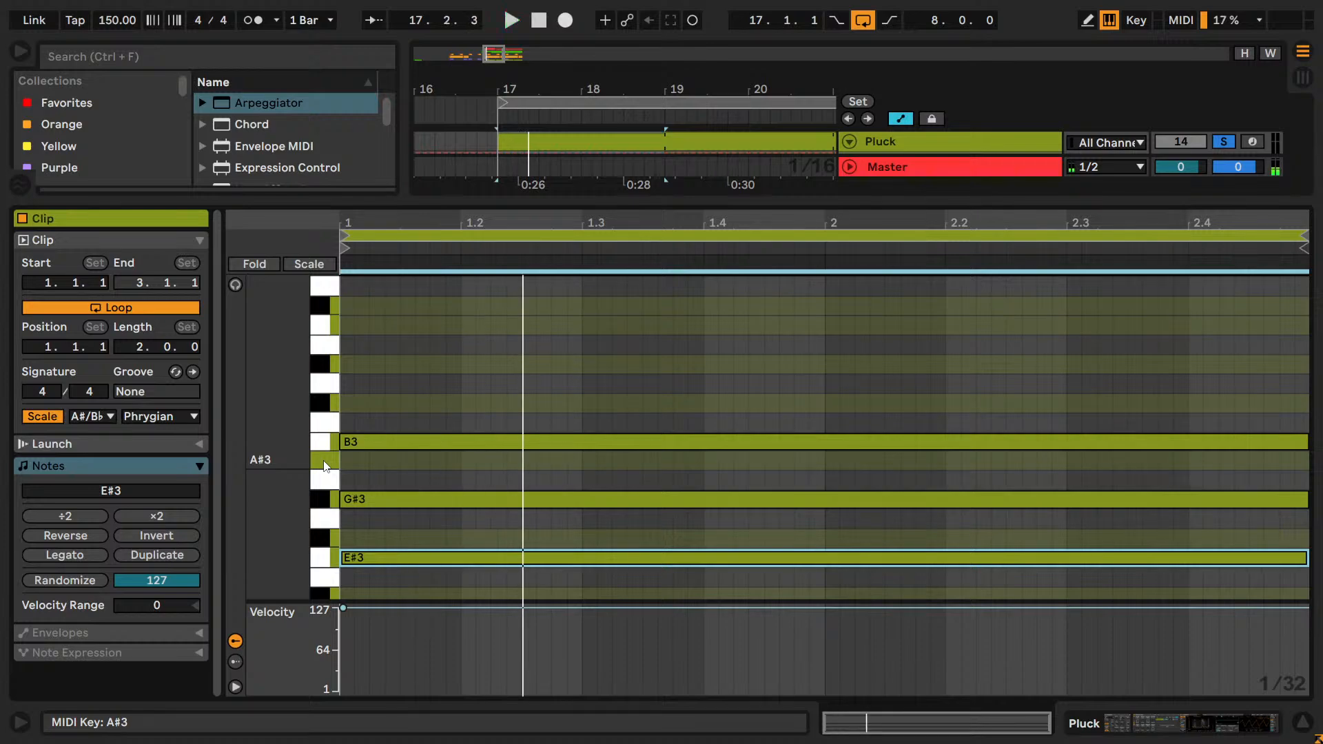
key("space")
key("Down")
key("Down")
key("space")
key("space")
Audition the same Pluck note above B3 at C♯4 and D♯4, and return it to A♯3.
key("Up")
key("Up")
key("Up")
key("Up")
key("Up")
key("Up")
key("Up")
key("Up")
key("Up")
key("Up")
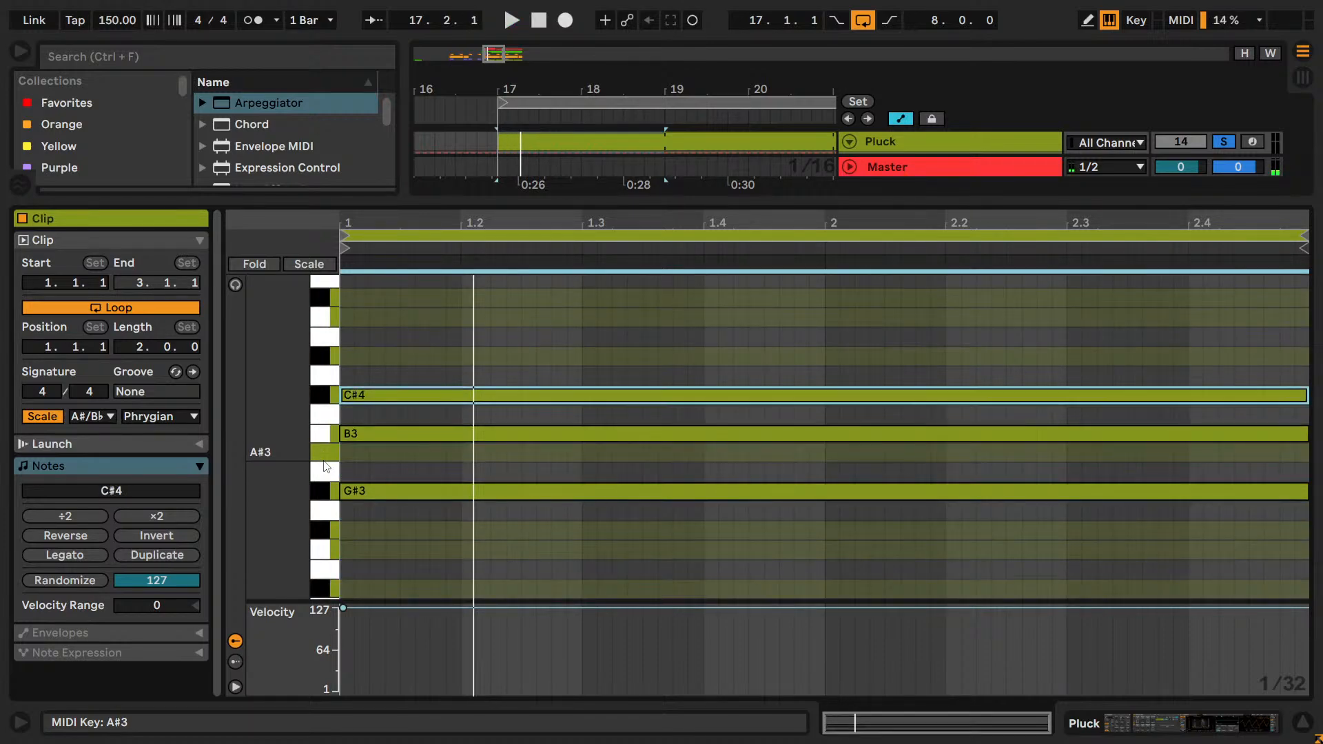
key("space")
key("Up")
key("Up")
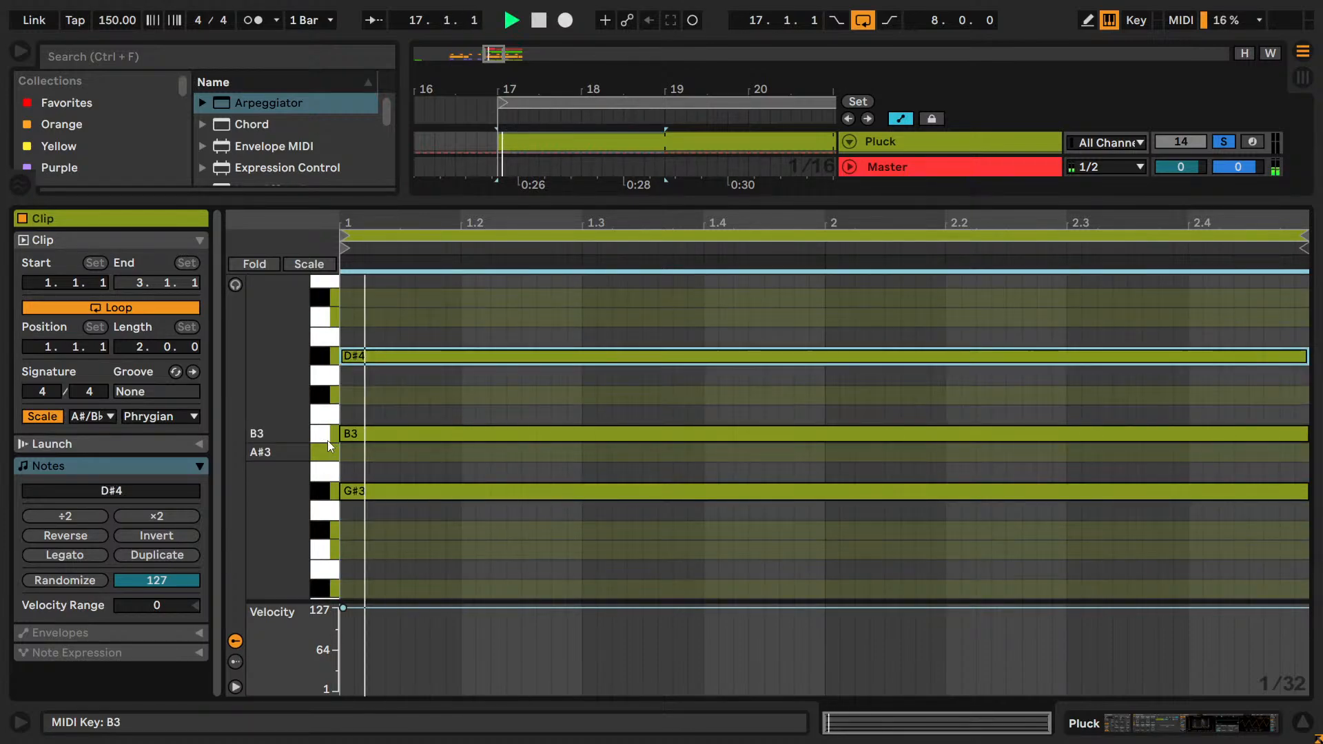
key("space")
key("Down")
key("Down")
key("Down")
key("Down")
key("Down")
Select the B3 Pluck note and audition it raised to around D4.
left_click(320, 436)
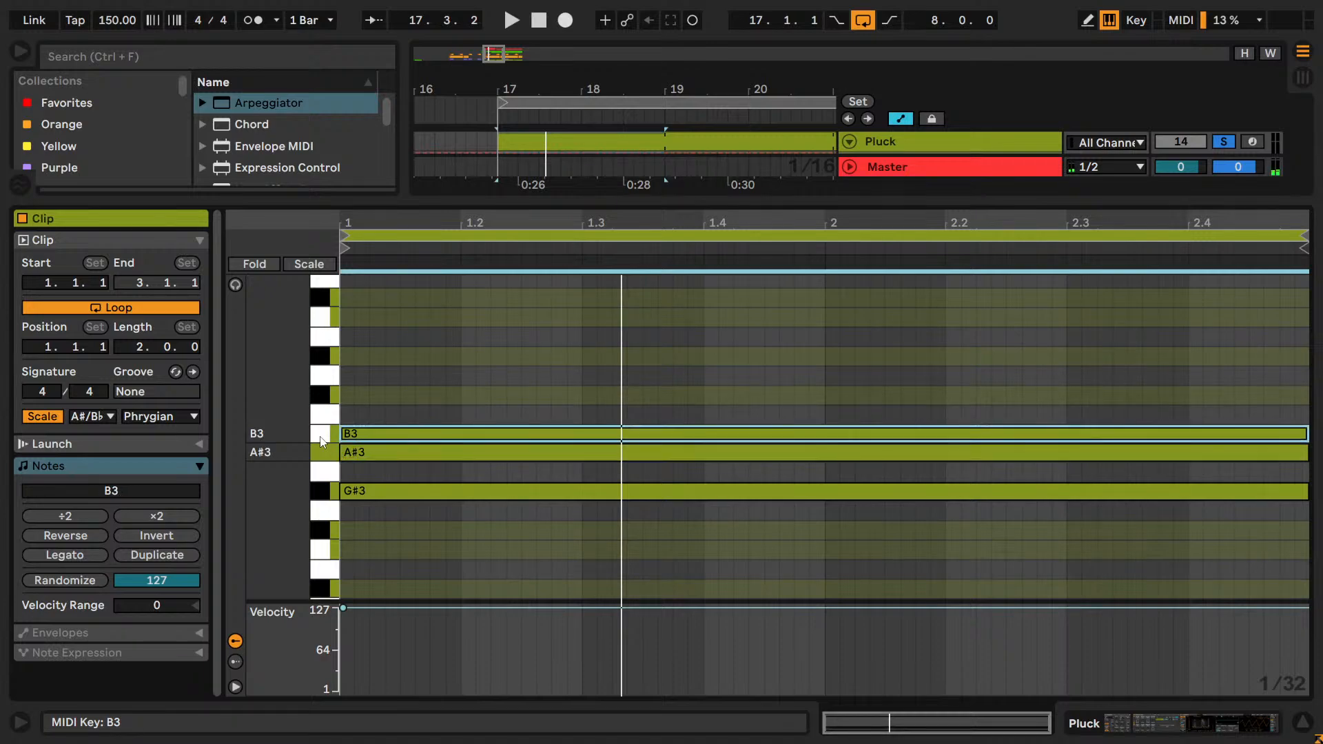
key("Up")
key("Up")
key("Up")
key("space")
key("Down")
key("Up")
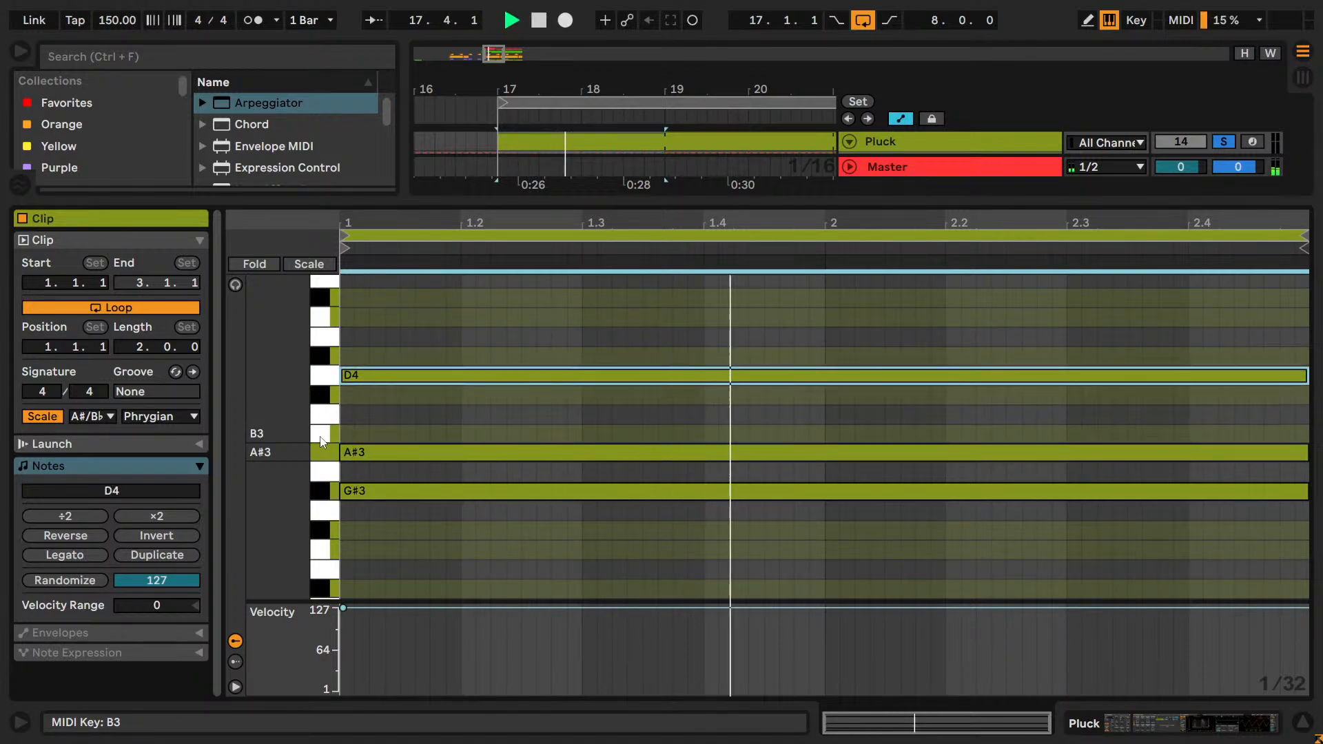
key("Up")
Try the same Pluck note below G♯3 at F♯3, and bring it back to B3.
key("Down")
key("Down")
key("Down")
key("Down")
key("Down")
key("Down")
key("Down")
key("Down")
key("Down")
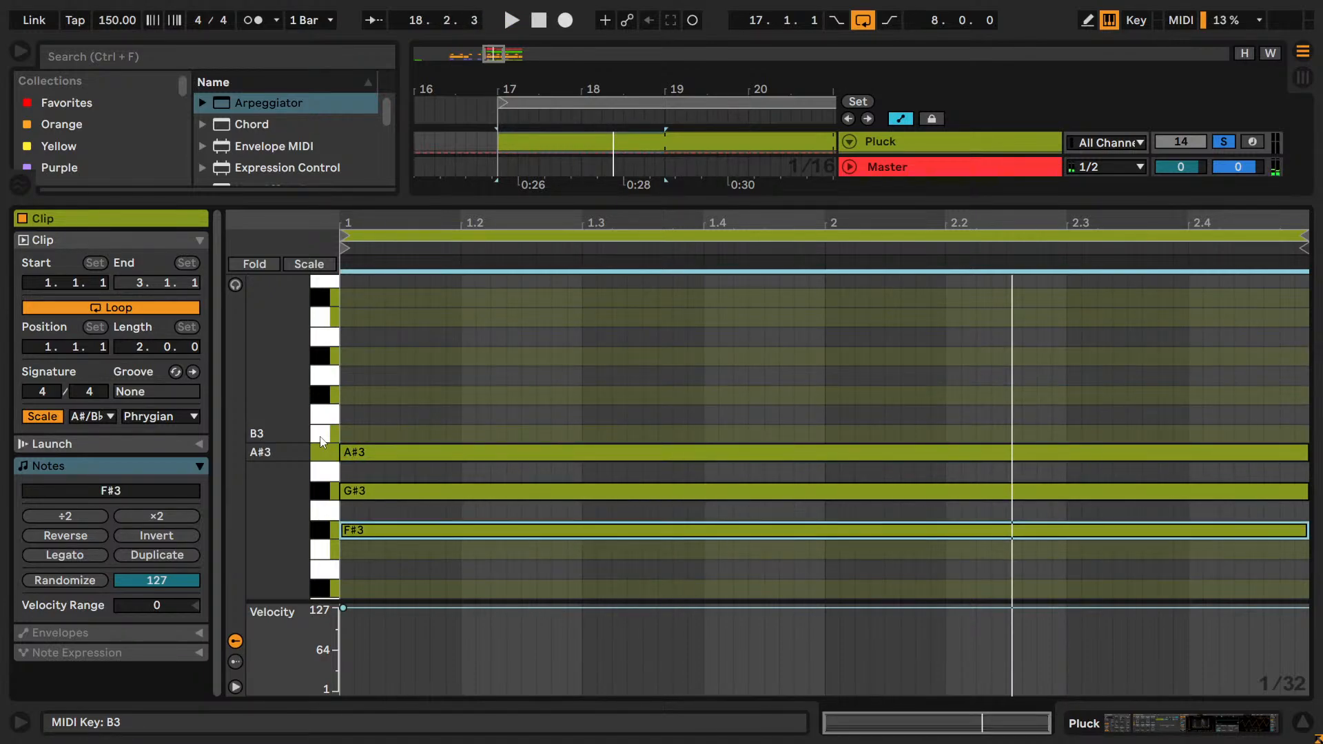
key("Up")
key("Up")
Select the top G♯4 Pluck note and raise it to B4.
key("Up")
scroll(322, 413, "up", 3)
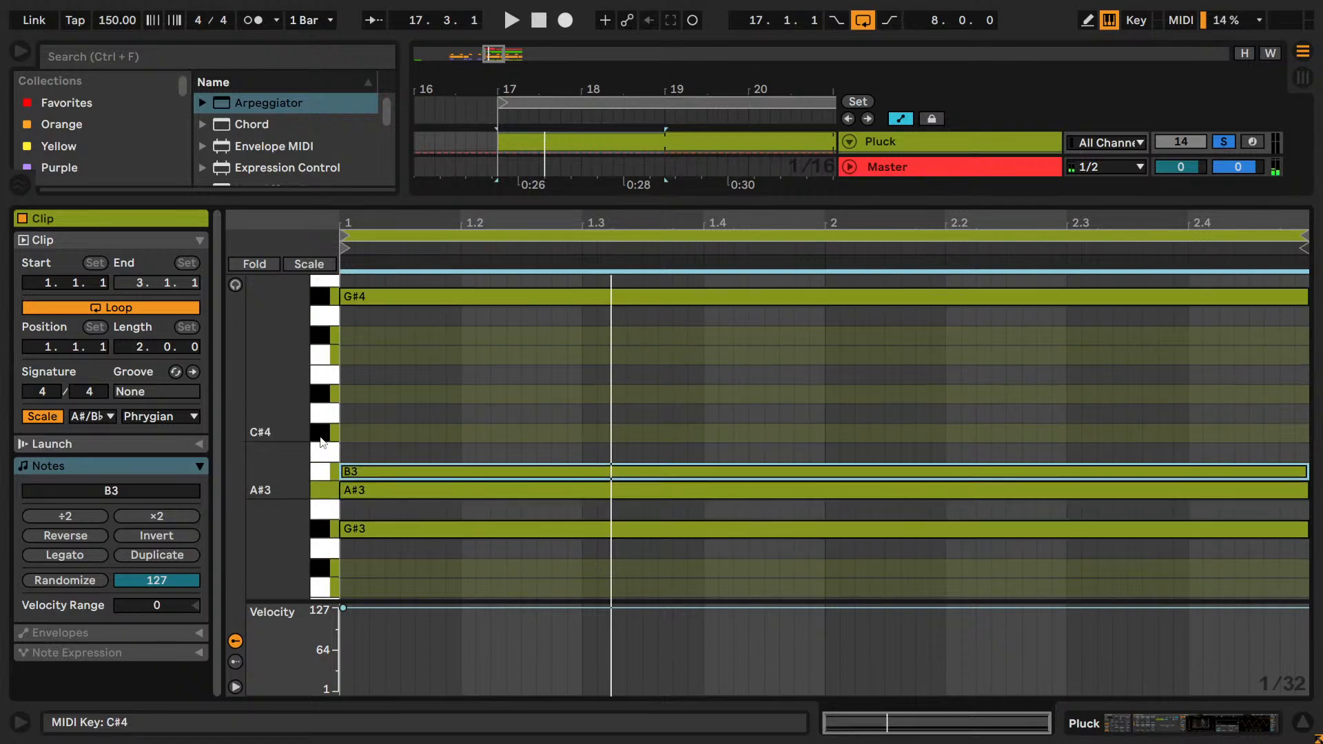
left_click(325, 373)
key("Up")
key("Up")
key("Up")
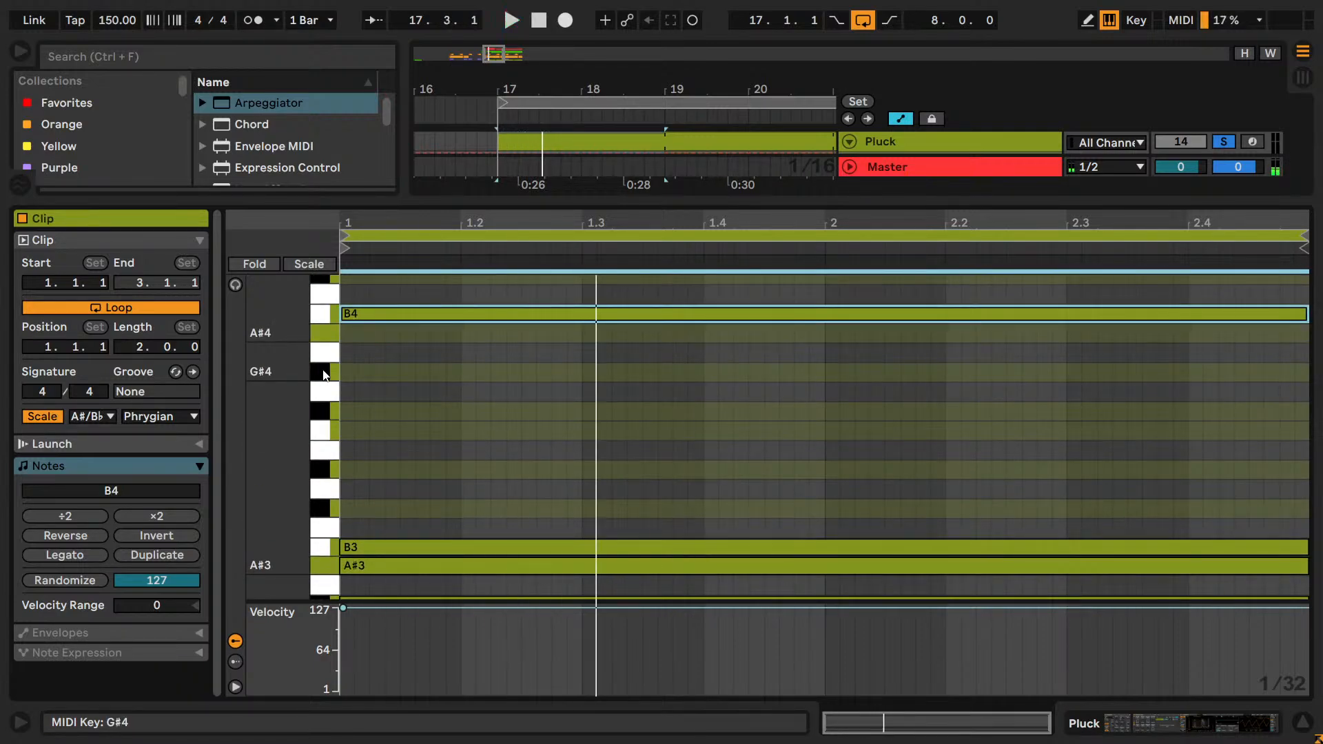
Lower the top Pluck note to F♯4, bring it back to G♯4 and play the loop.
key("Down")
key("Down")
key("Down")
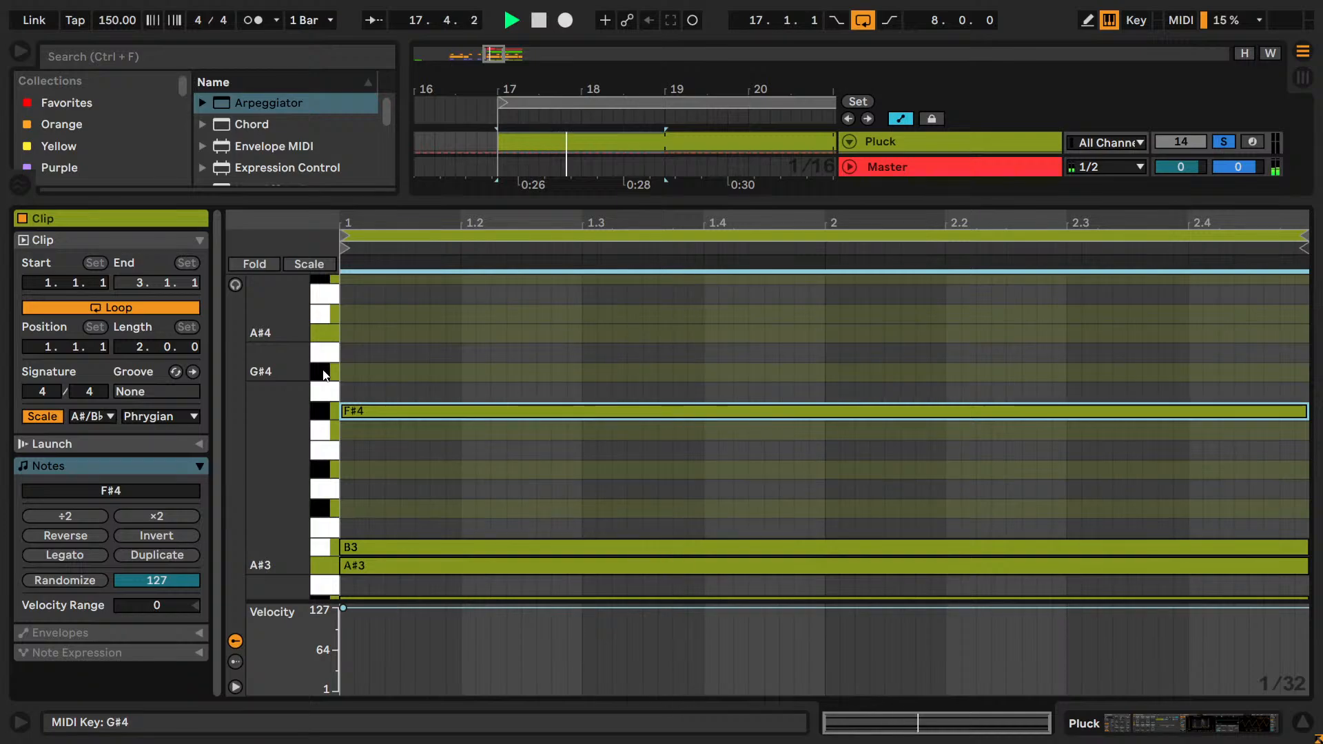
key("Down")
key("space")
key("Up")
key("Up")
key("Up")
key("space")
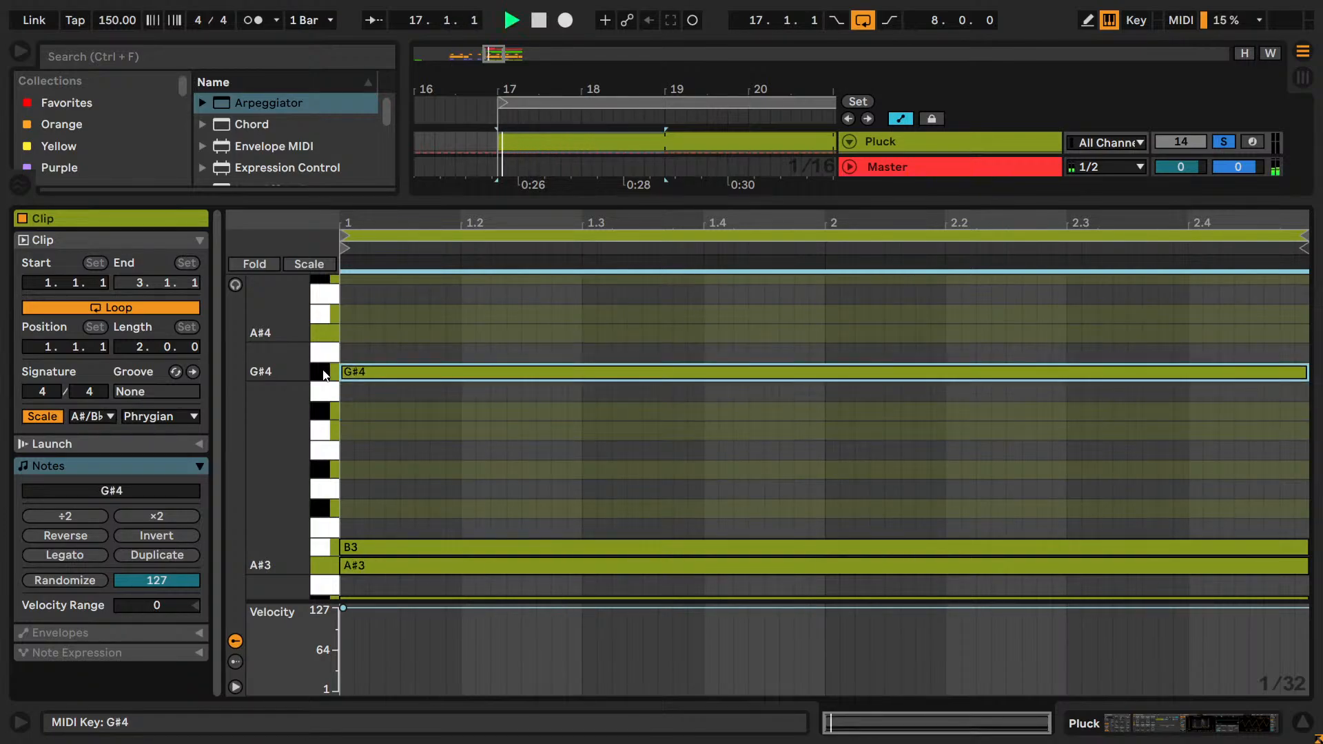
Return to the device view and solo the Lead and Perc tracks alongside Pluck.
key("shift+Tab")
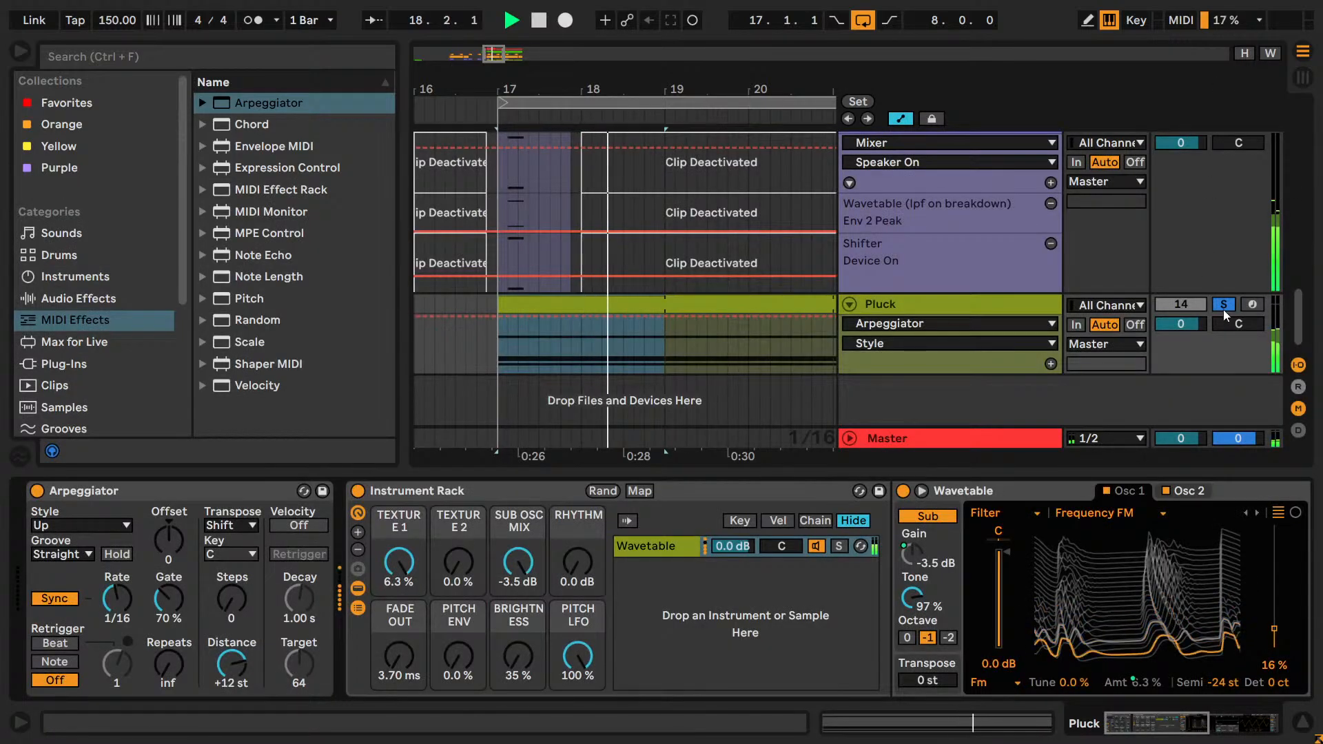
scroll(1033, 300, "up", 4)
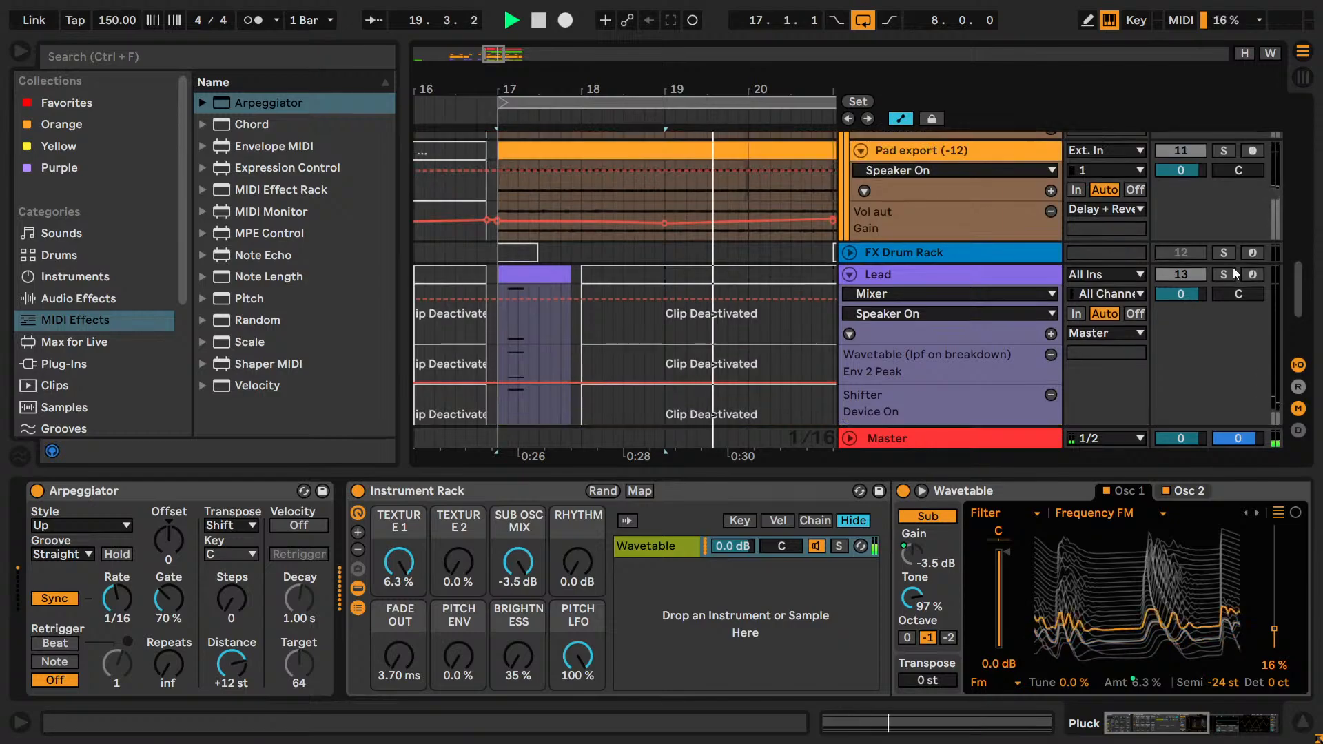
left_click(1223, 275, "ctrl")
scroll(1233, 348, "down", 4)
scroll(1048, 307, "up", 8)
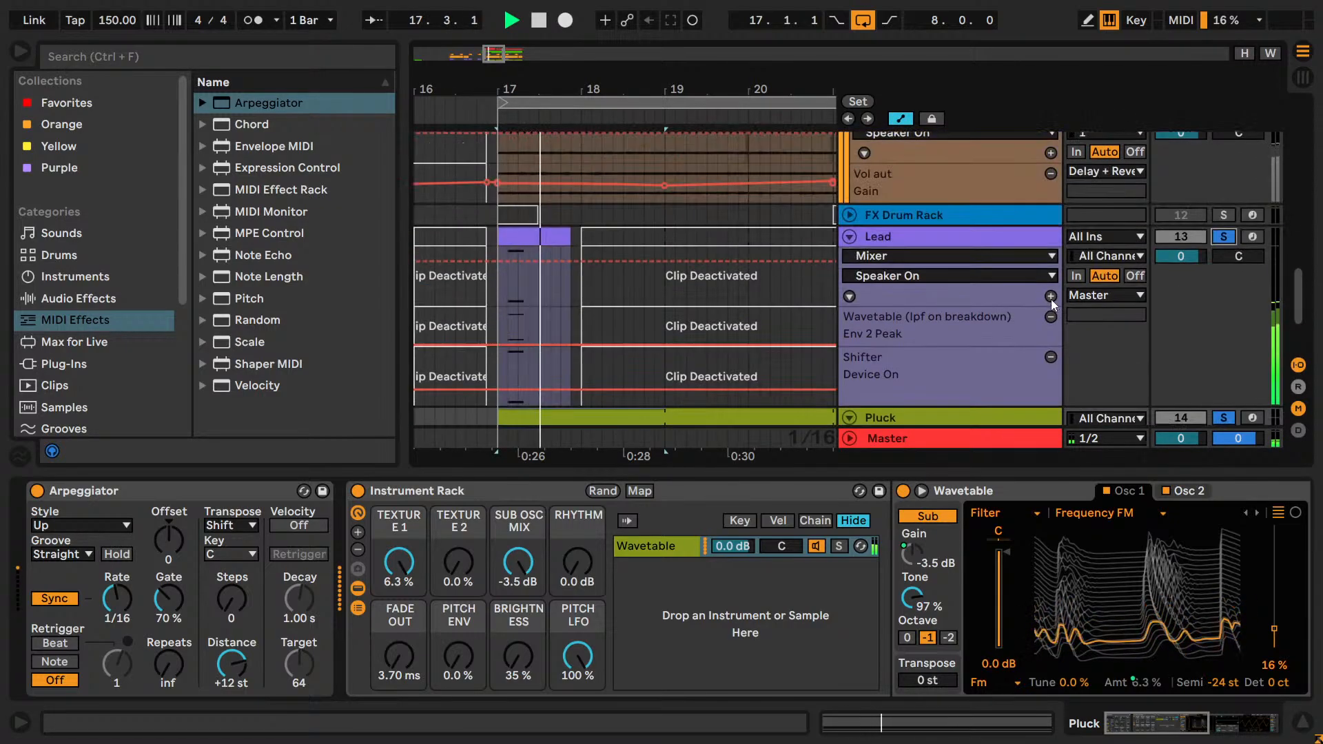
scroll(1116, 286, "up", 10)
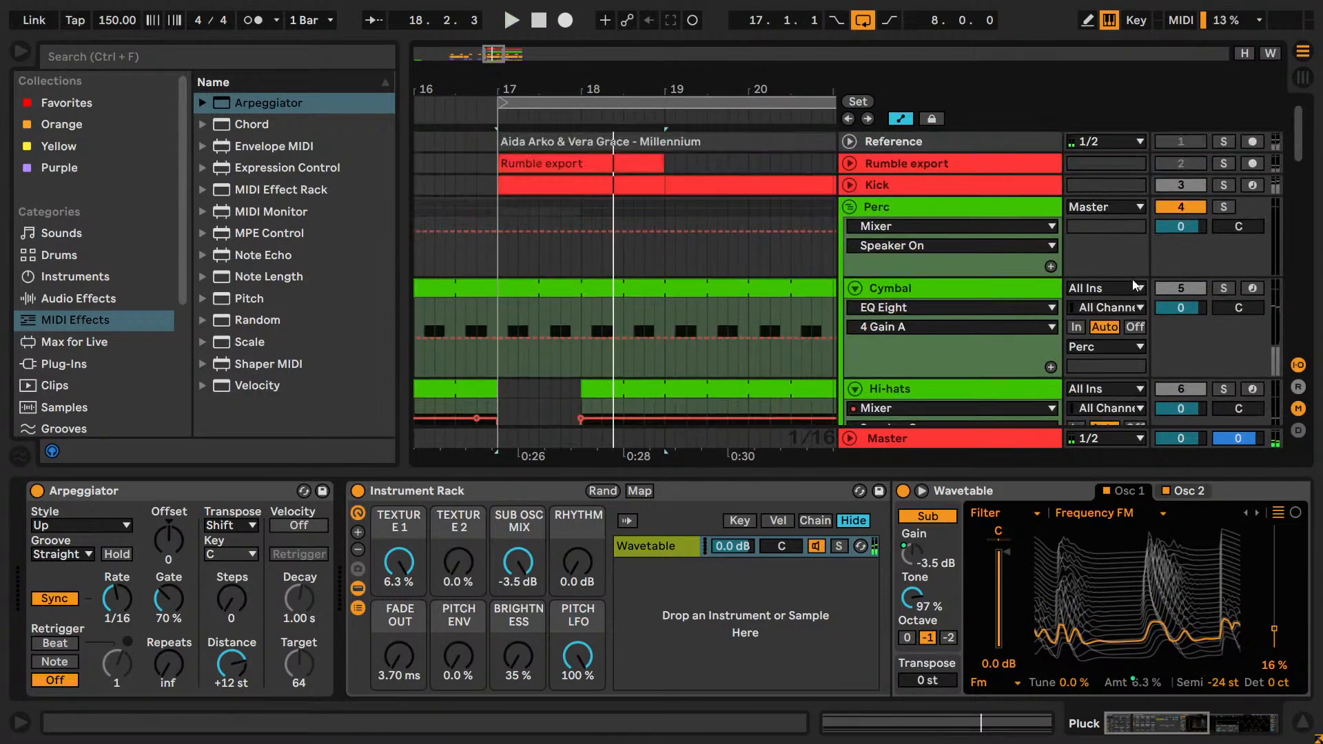
left_click(1224, 207)
scroll(1224, 204, "down", 12)
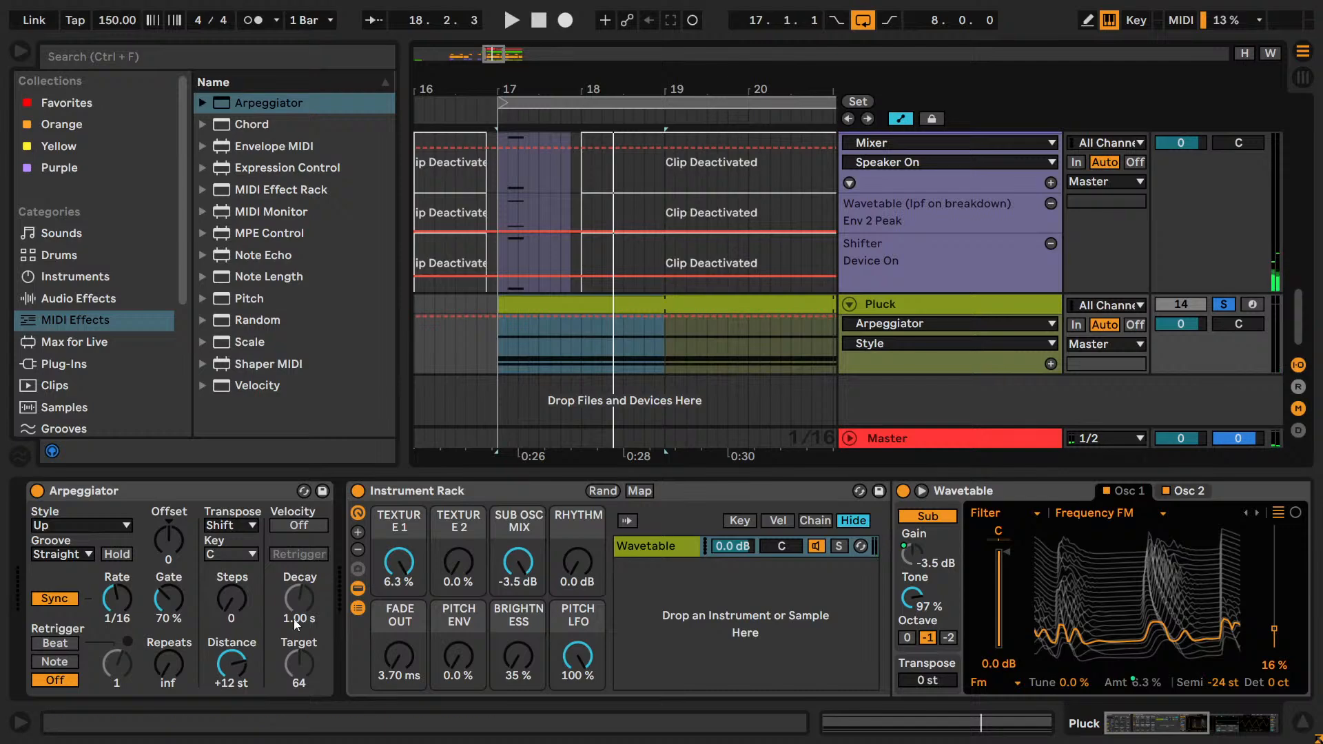
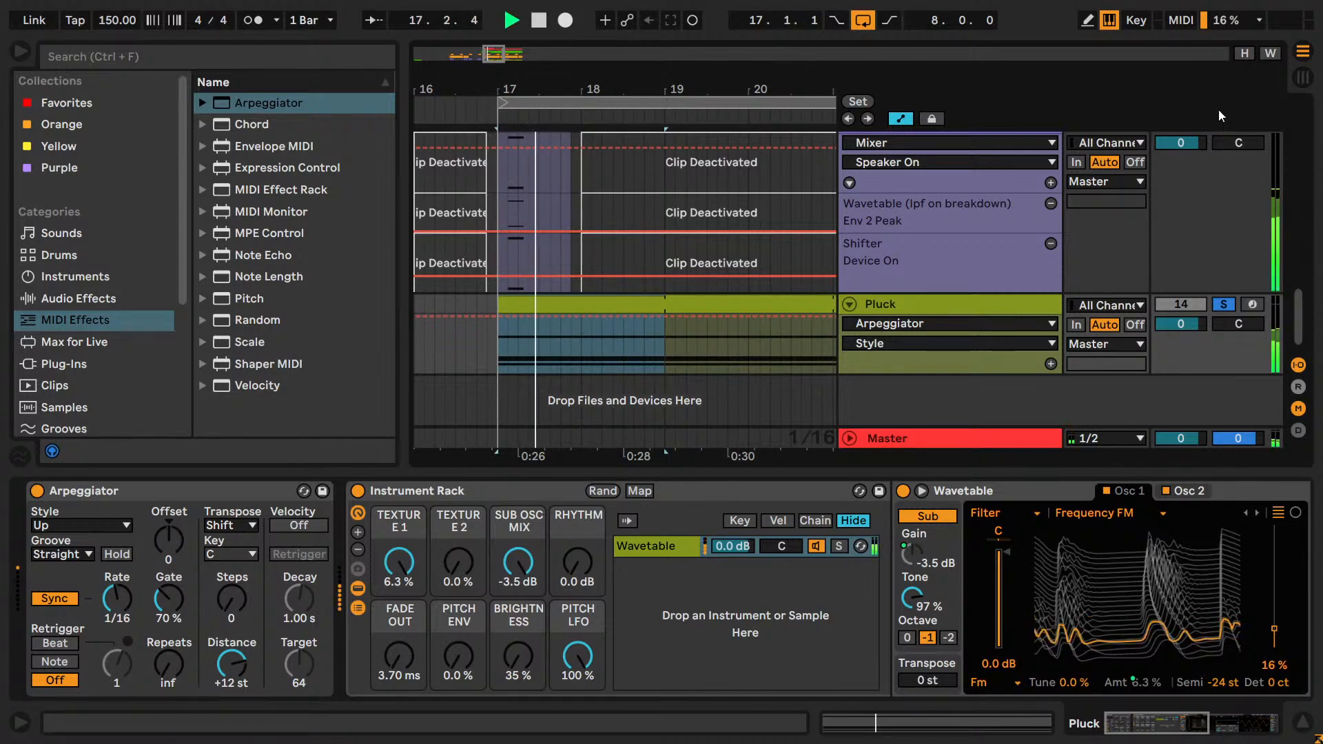
Solo the Kick track together with the Pluck track and restart the loop playback.
scroll(1220, 234, "up", 6)
scroll(1220, 235, "up", 5)
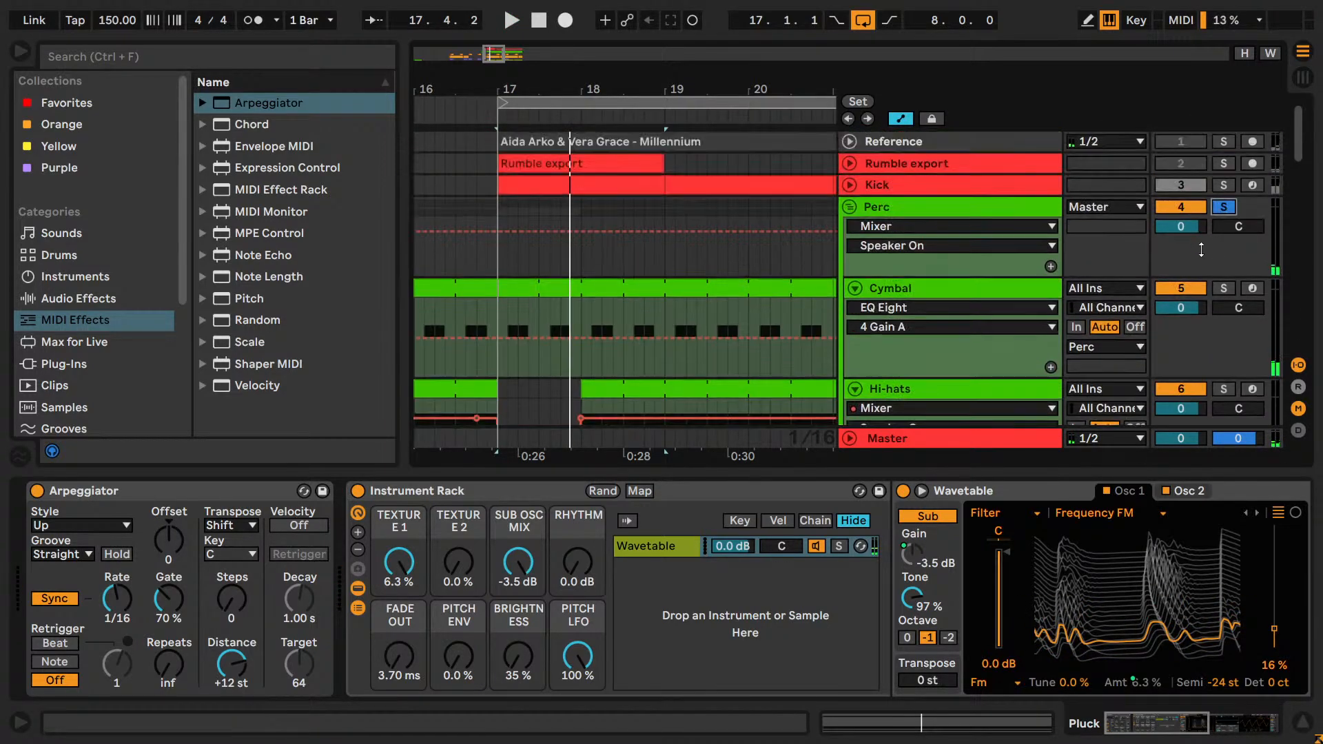
left_click(1224, 186)
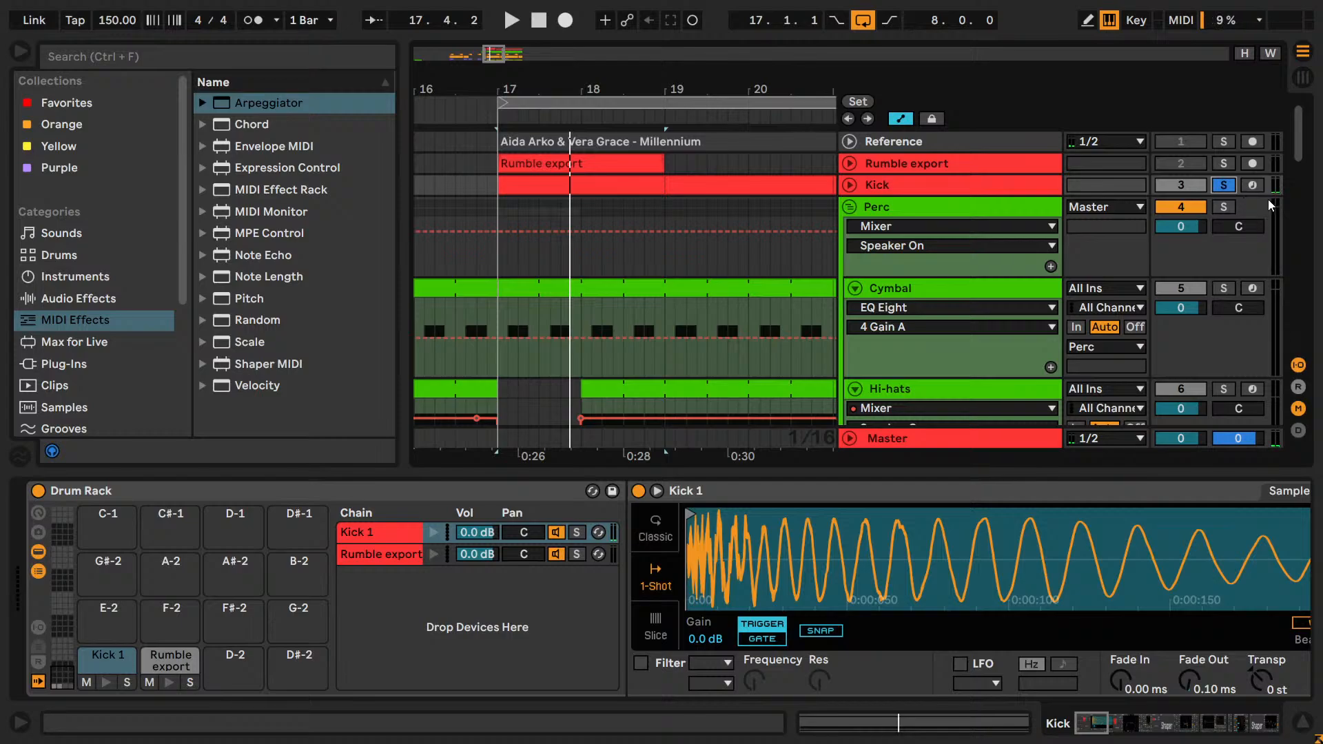
key("space")
scroll(1271, 204, "down", 10)
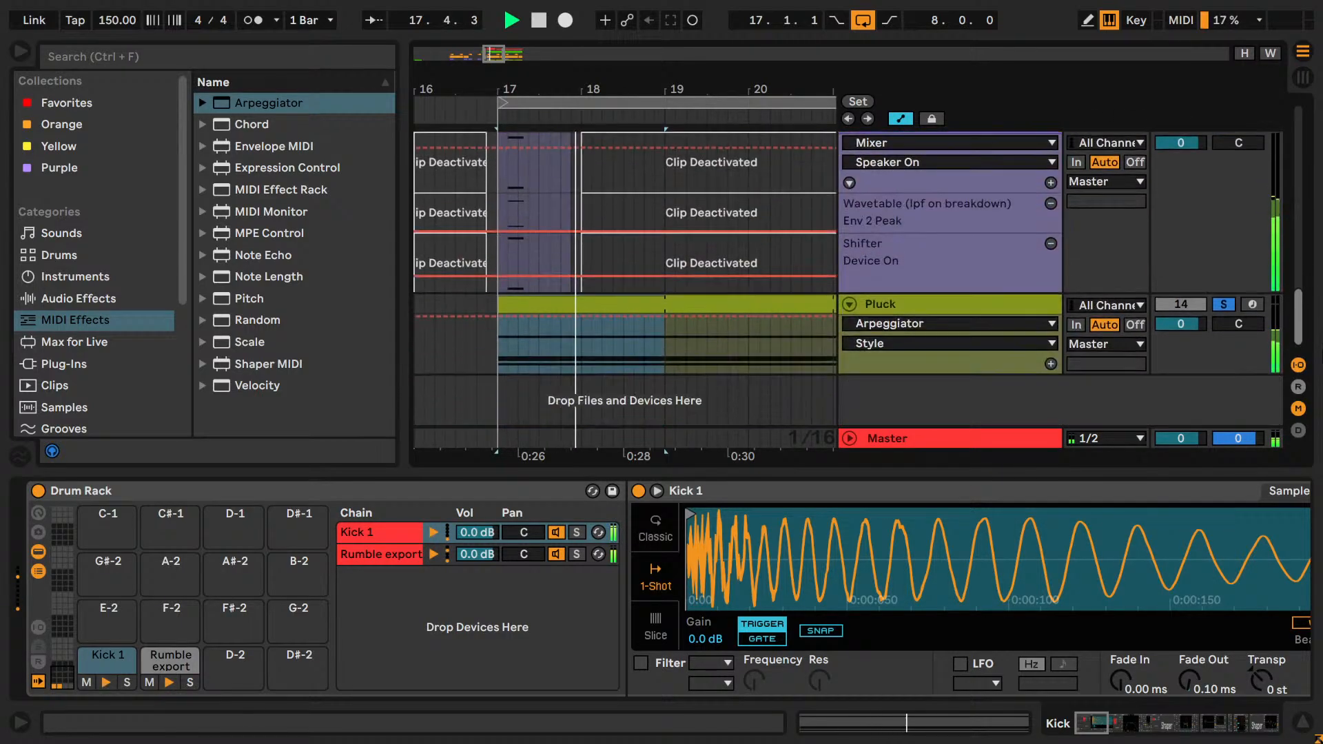
Audition the Down, UpDown, DownUp and Up & Down styles of the Pluck track's Arpeggiator while the loop plays.
left_click(987, 302)
double_click(67, 527)
key("Down")
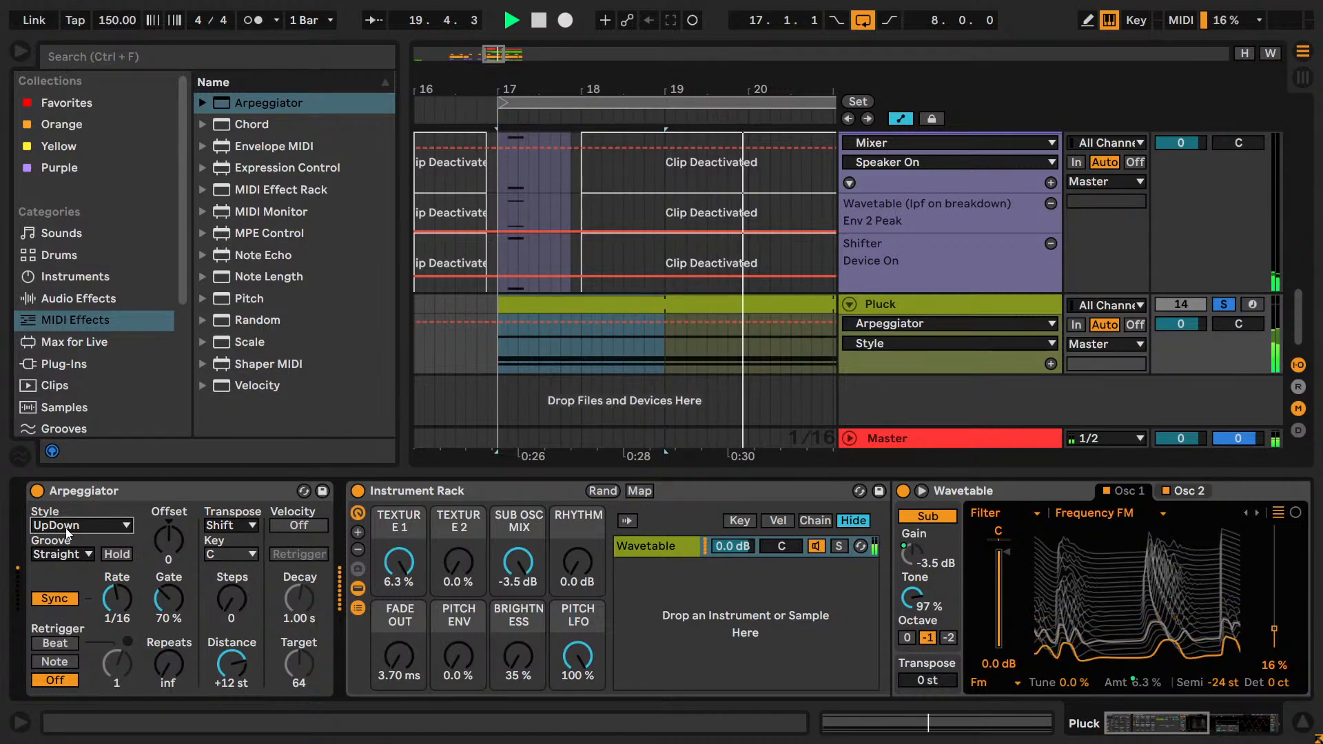
key("Up")
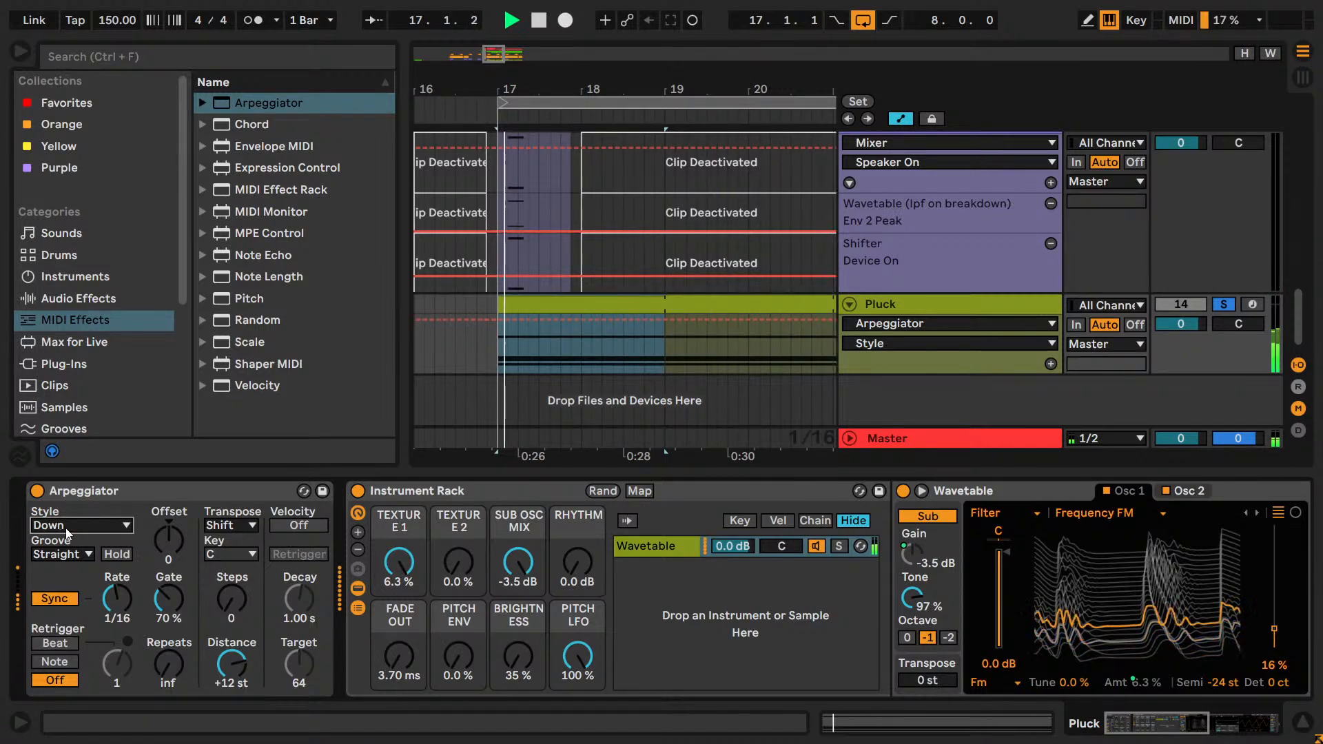
key("Up")
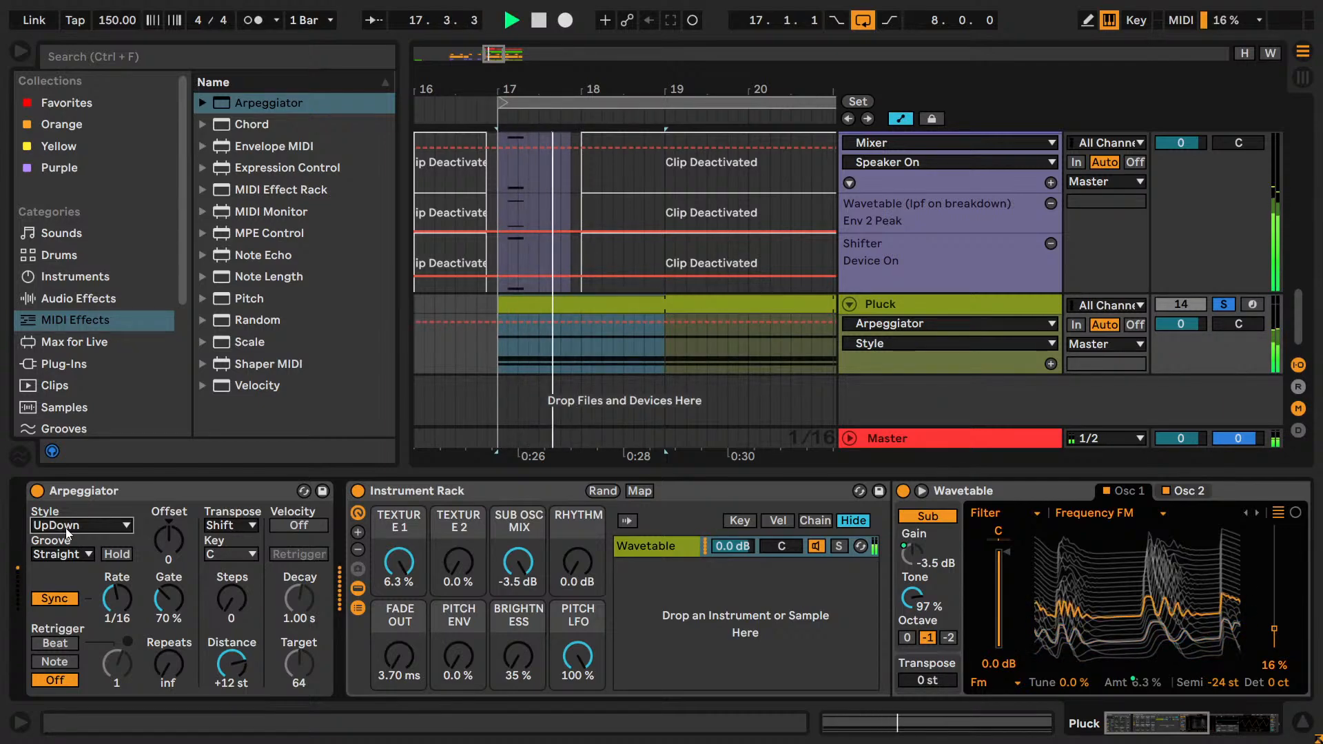
key("Down")
key("Down")
key("Down")
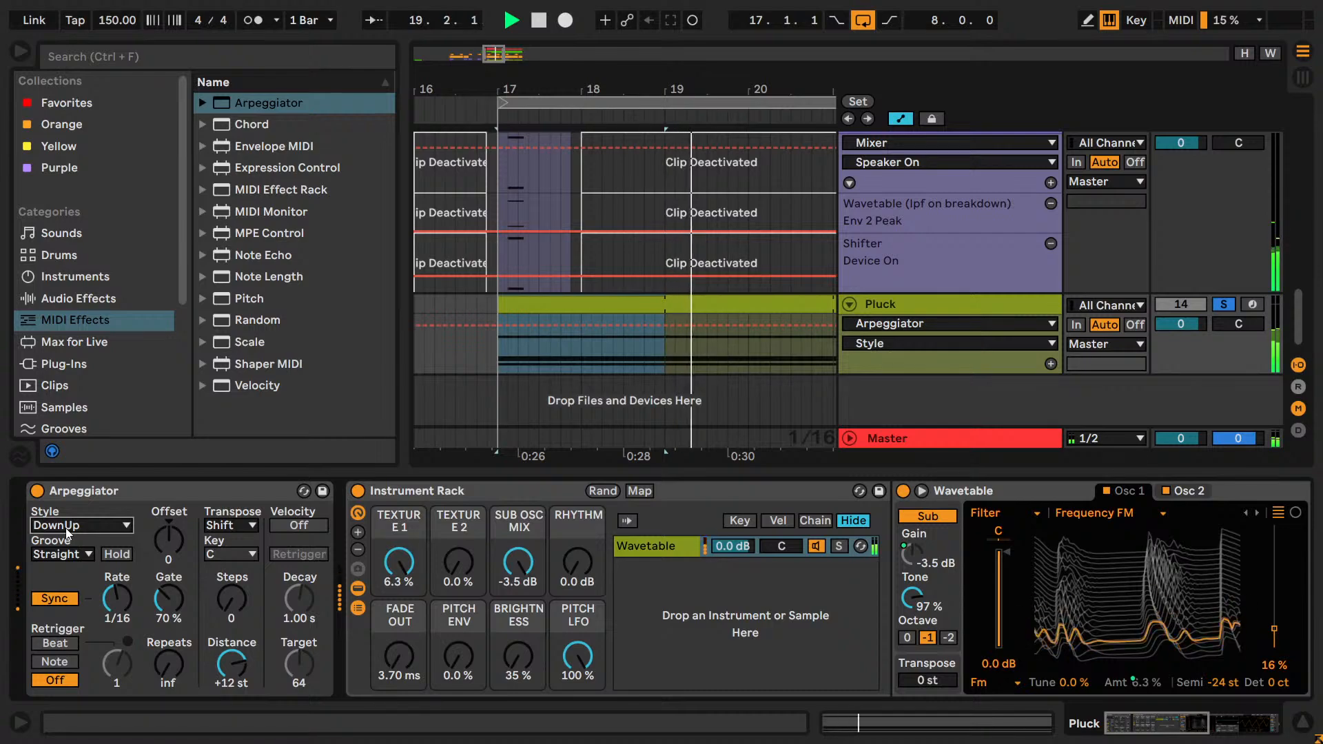
key("Up")
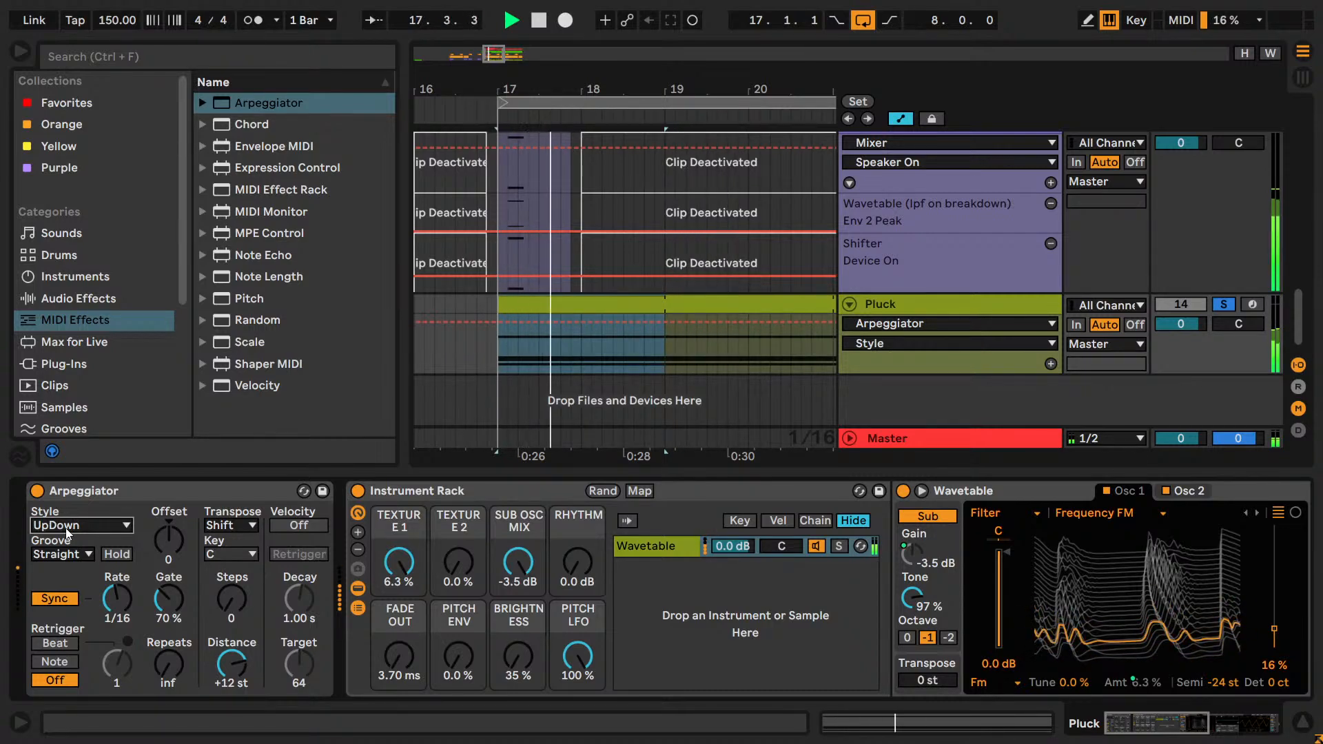
key("Down")
key("Down")
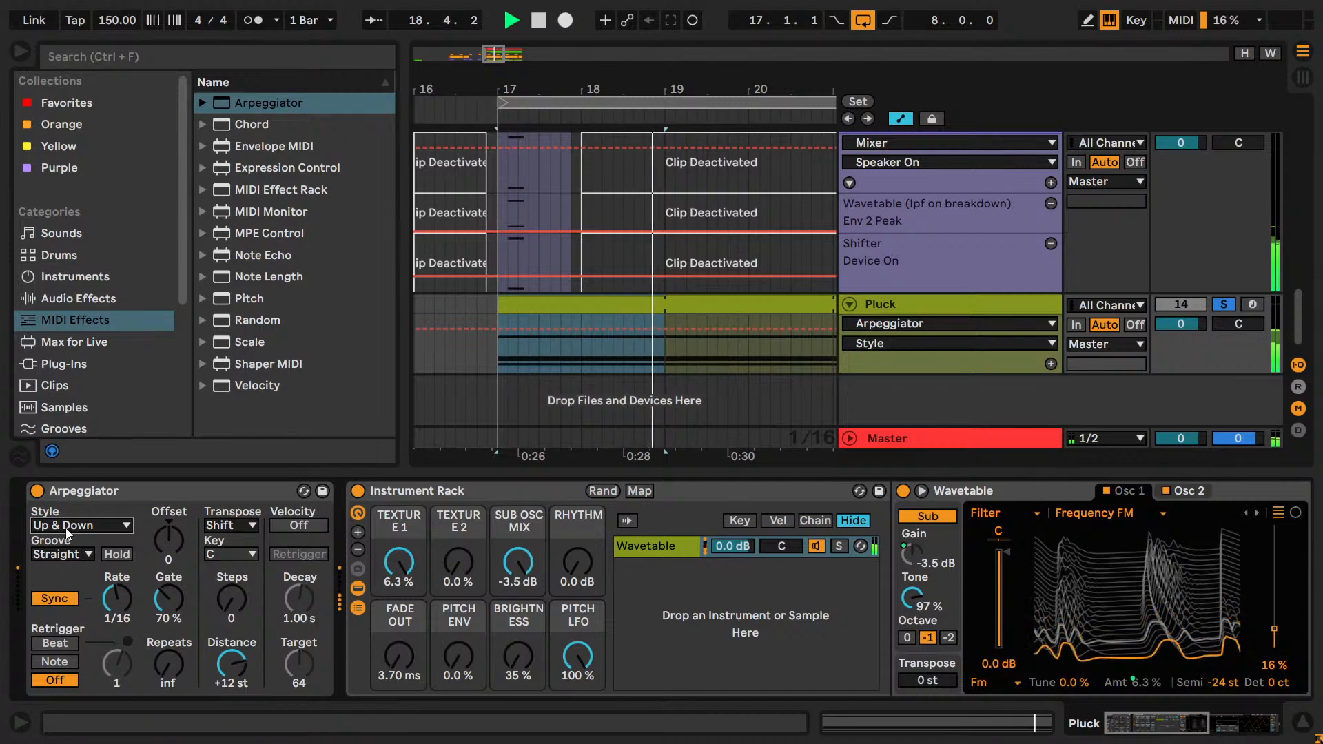
key("Up")
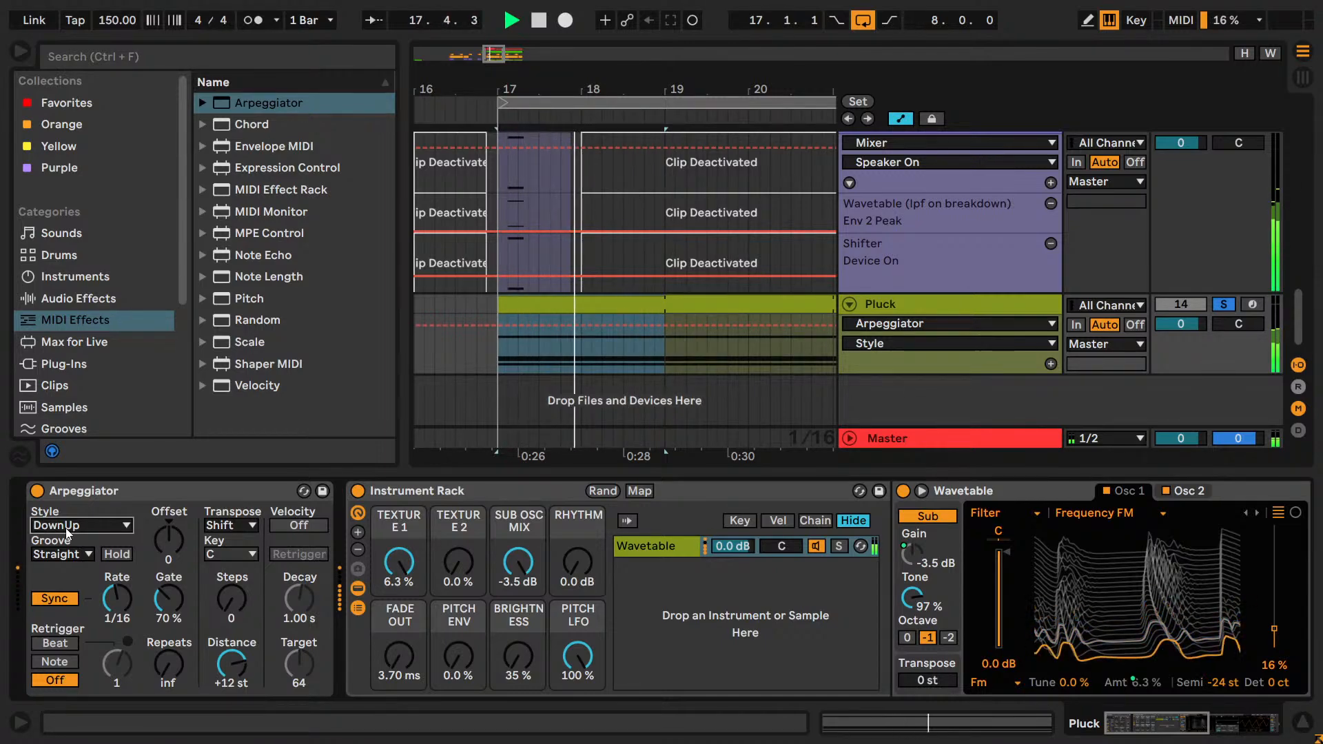
Audition the remaining Arpeggiator styles from Up & Down through Pinky Up, restarting the loop between several of them.
key("space")
key("Down")
key("space")
key("Down")
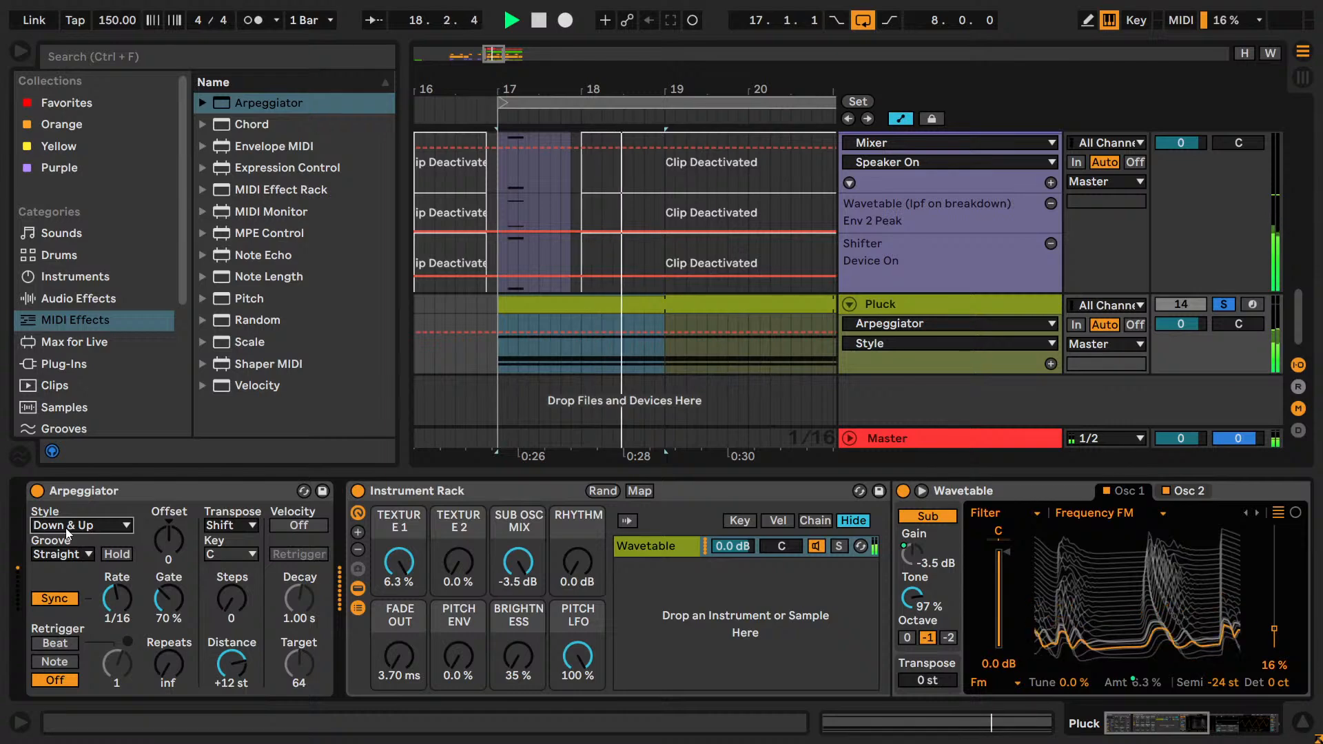
key("Down")
key("space")
key("space")
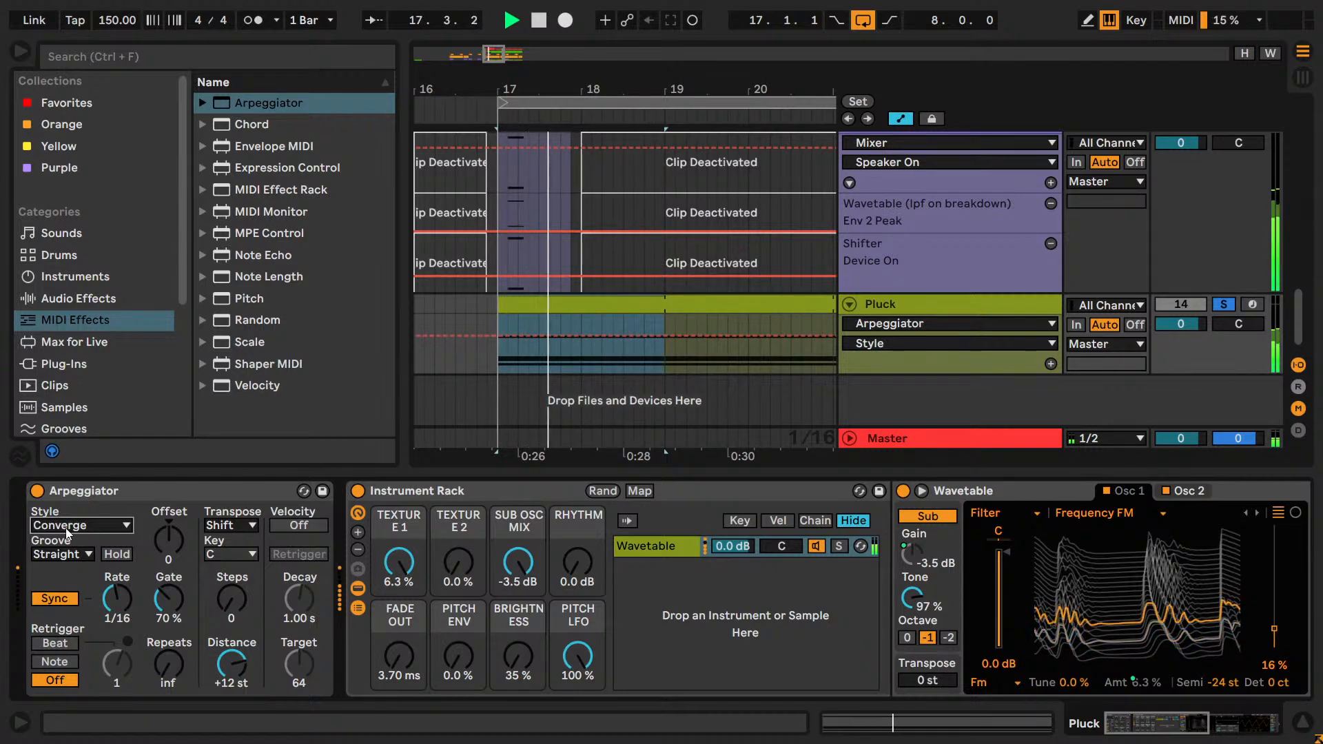
key("Down")
key("space")
key("space")
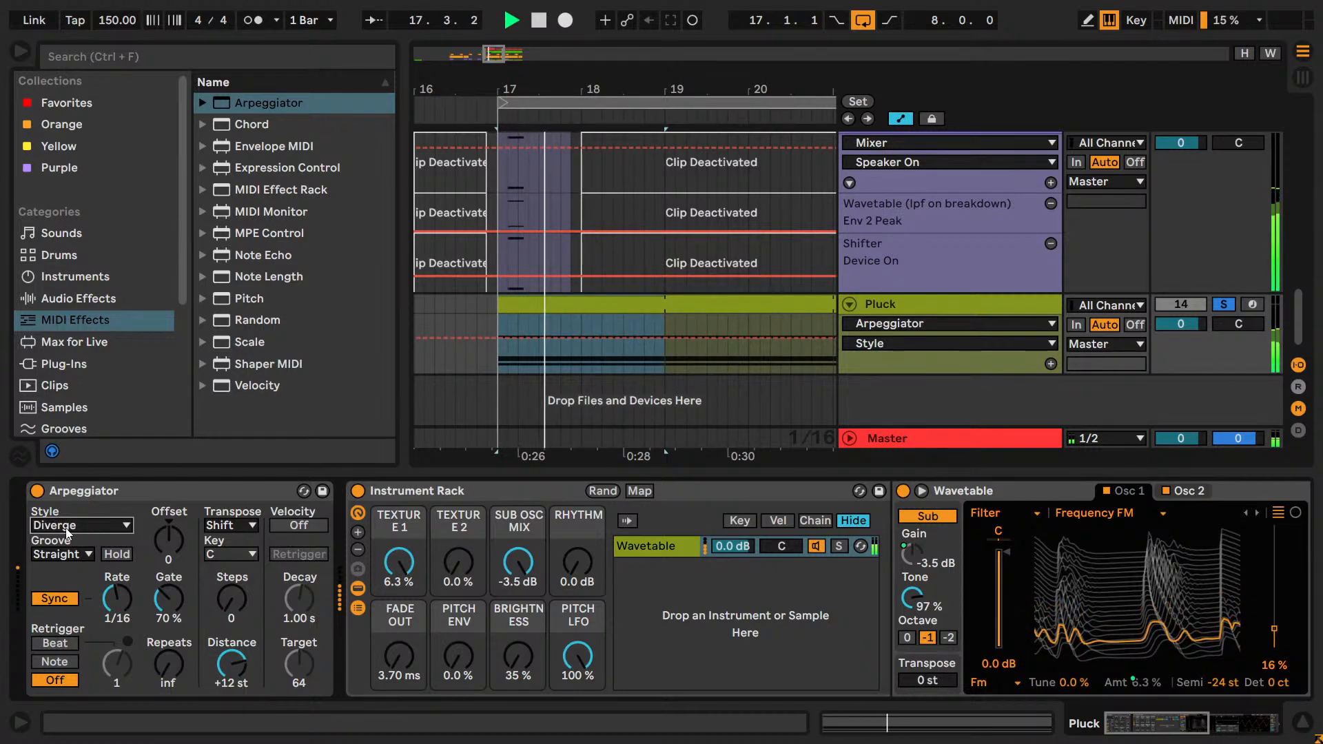
key("Down")
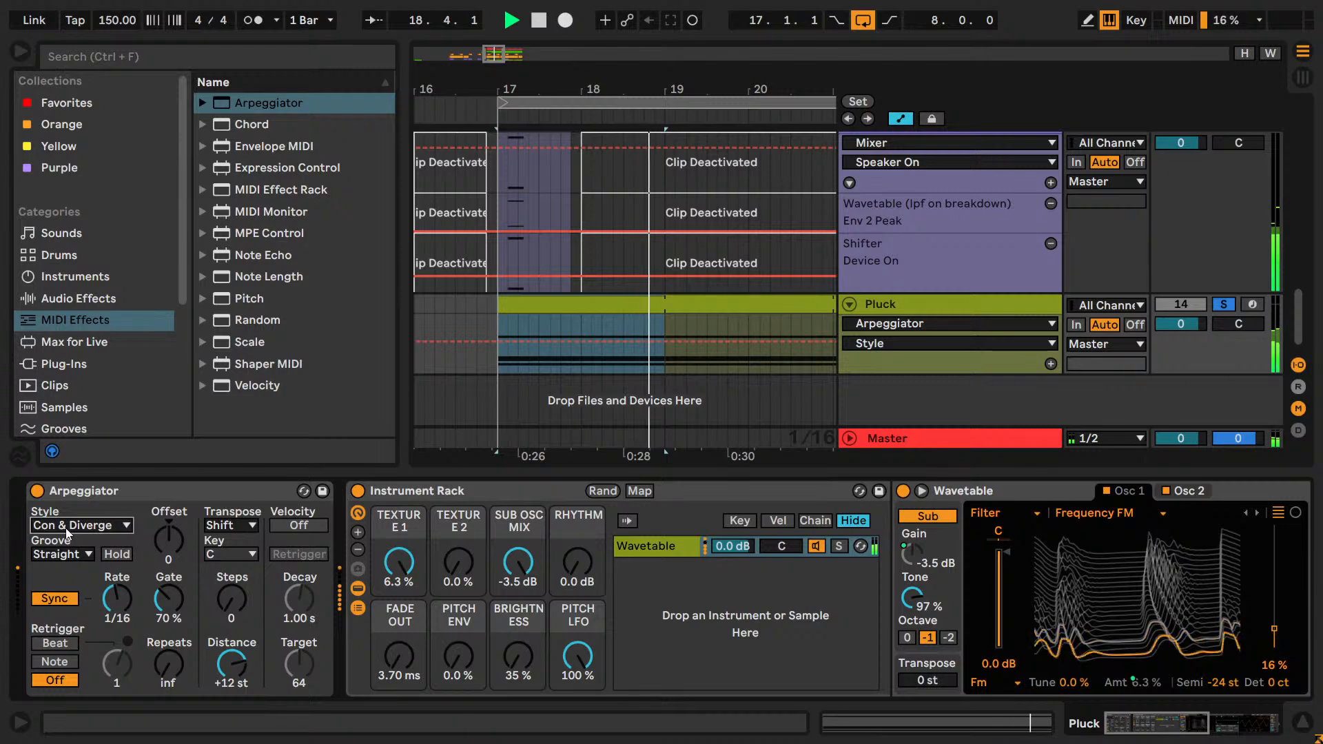
key("Down")
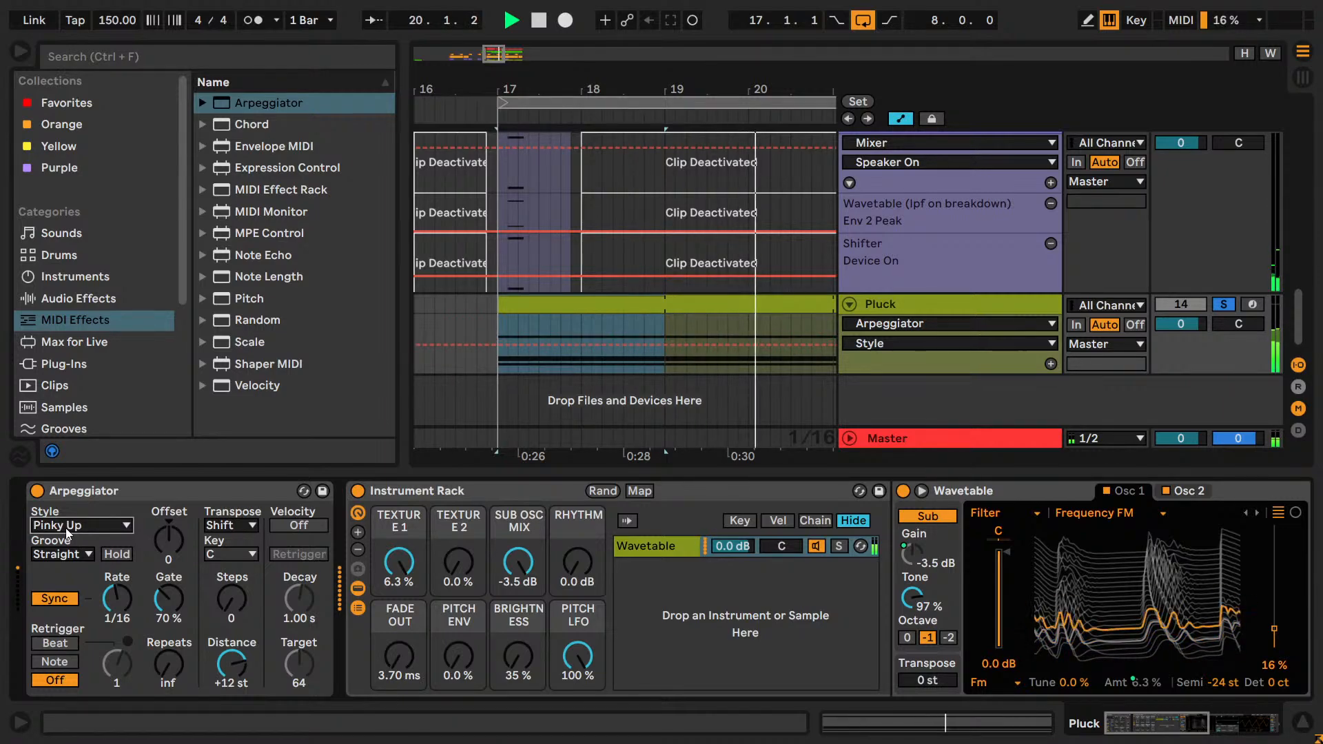
Stop playback and set the Arpeggiator style to Down & Up.
key("space")
left_click(66, 529)
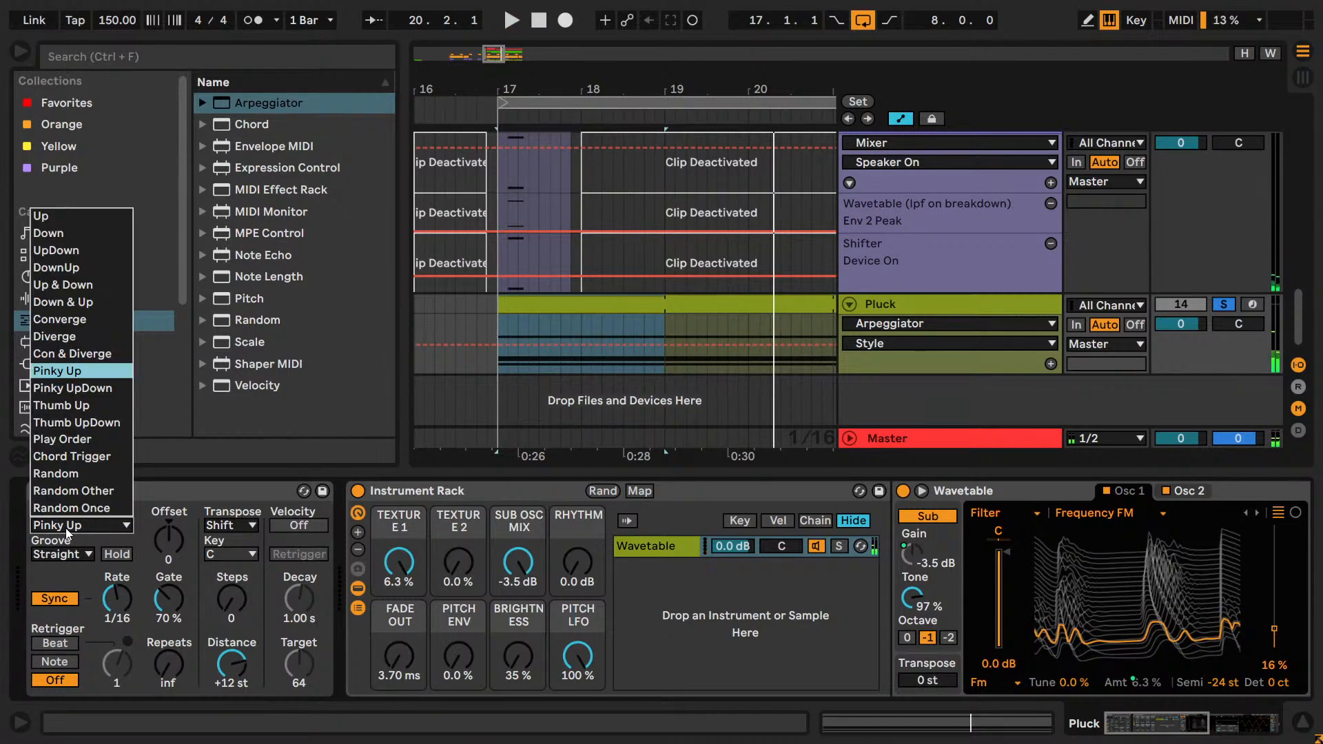
left_click(63, 302)
Set the Arpeggiator's Offset to 1 and audition the Pluck pattern.
scroll(1246, 255, "up", 4)
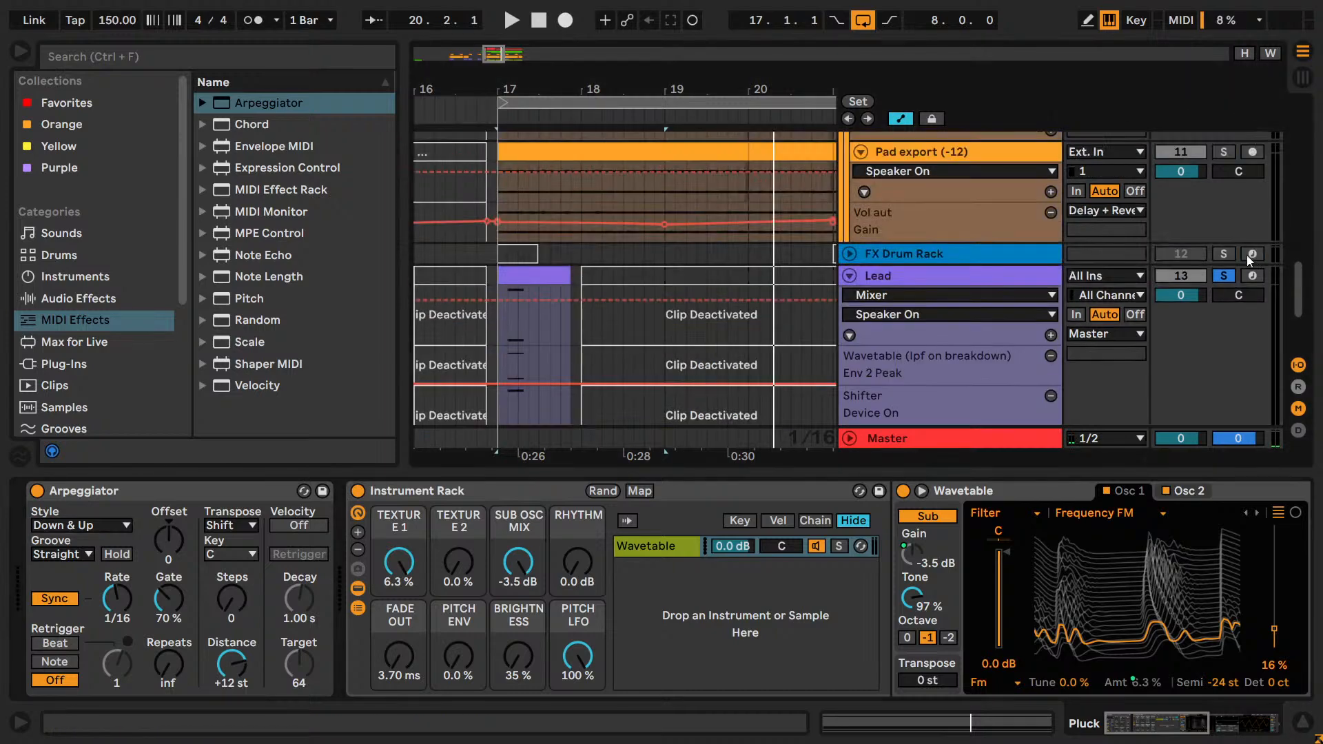
scroll(1229, 287, "down", 2)
key("space")
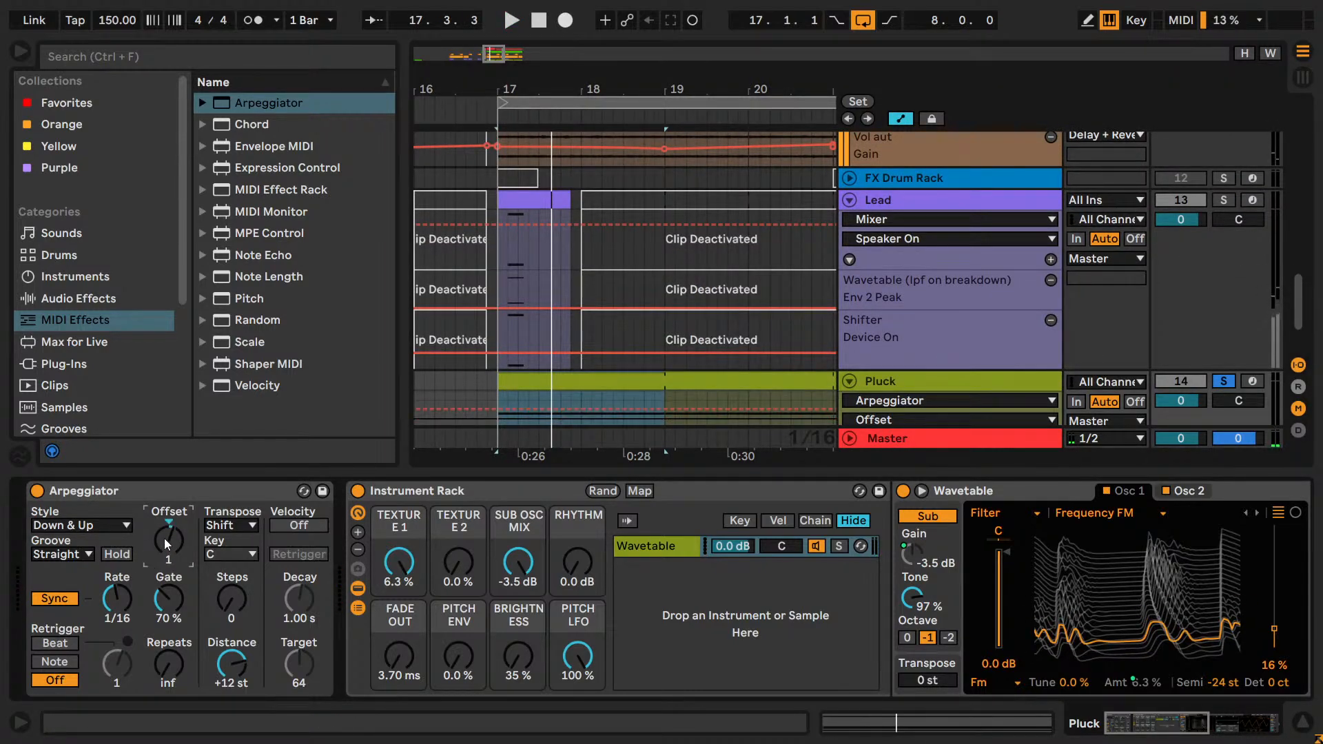
key("space")
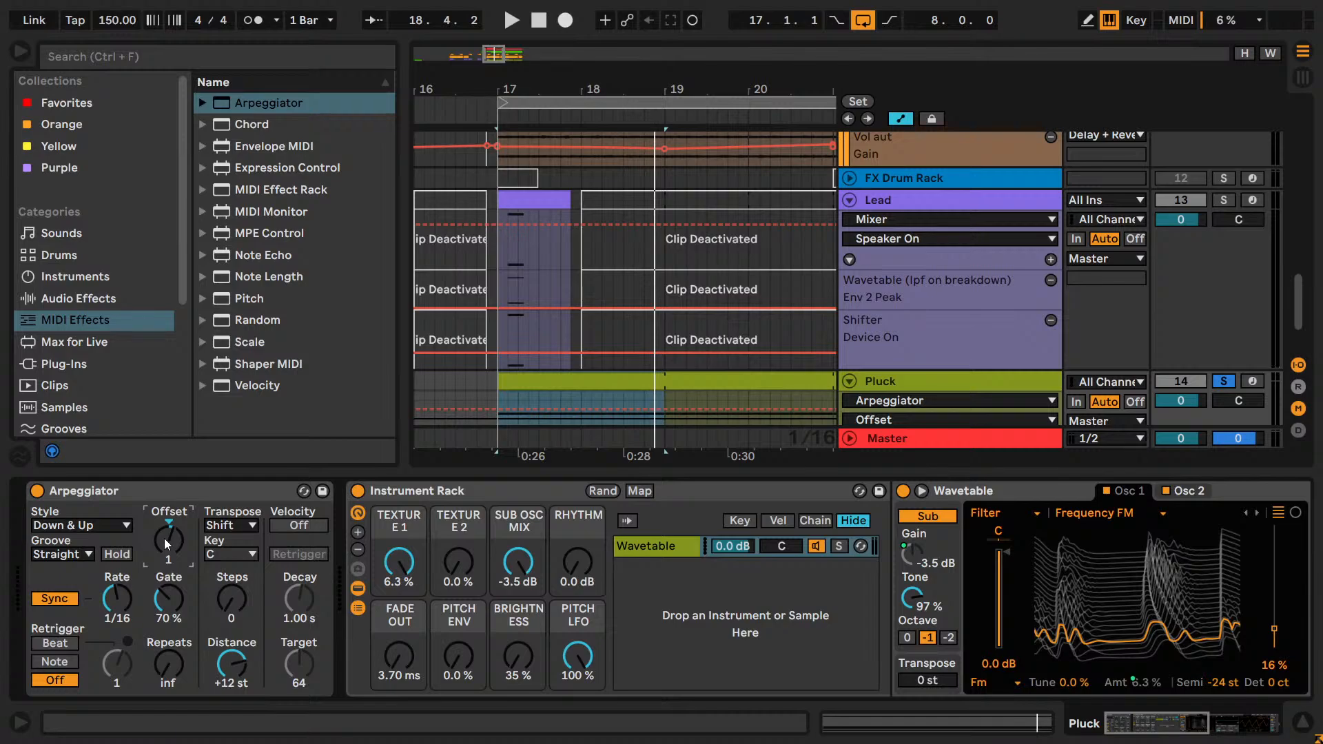
Switch to Paint and sketch a wide black open-topped frame with four red horizontal lines rising like a staircase.
key("super")
type("pai")
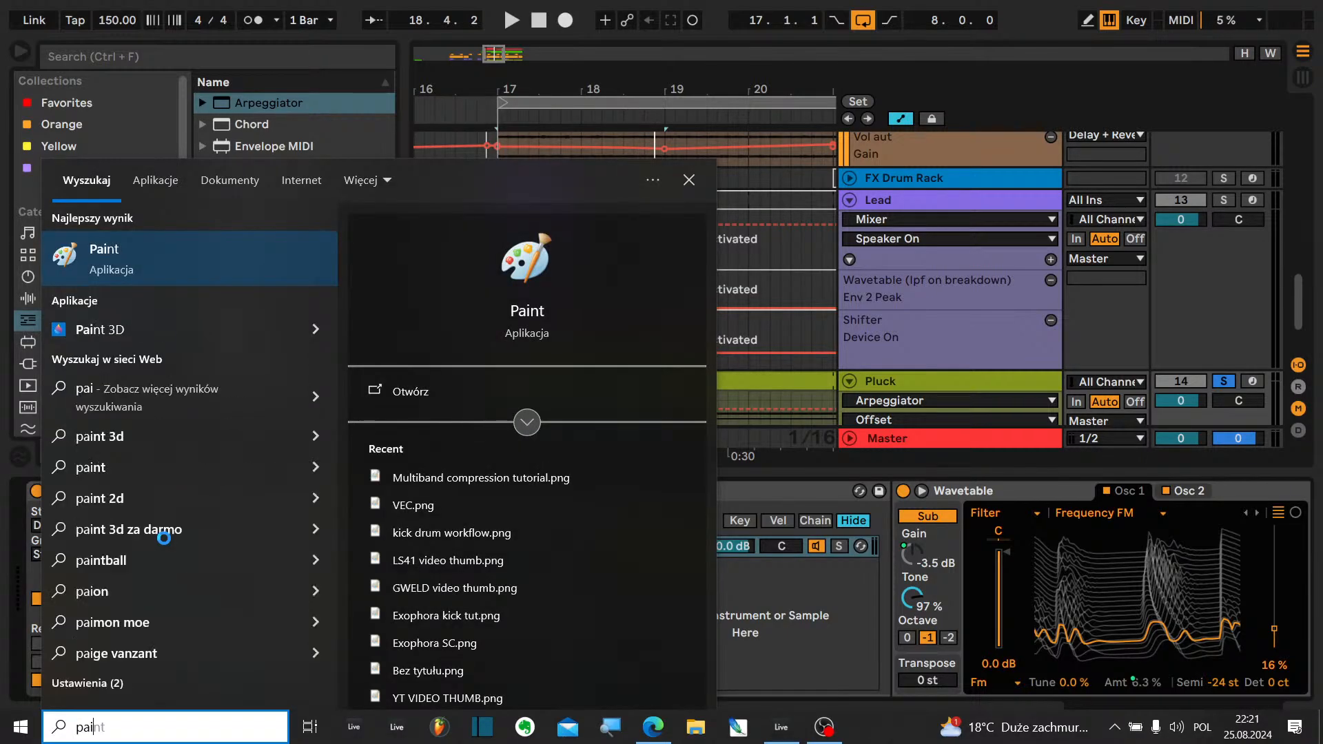
key("Return")
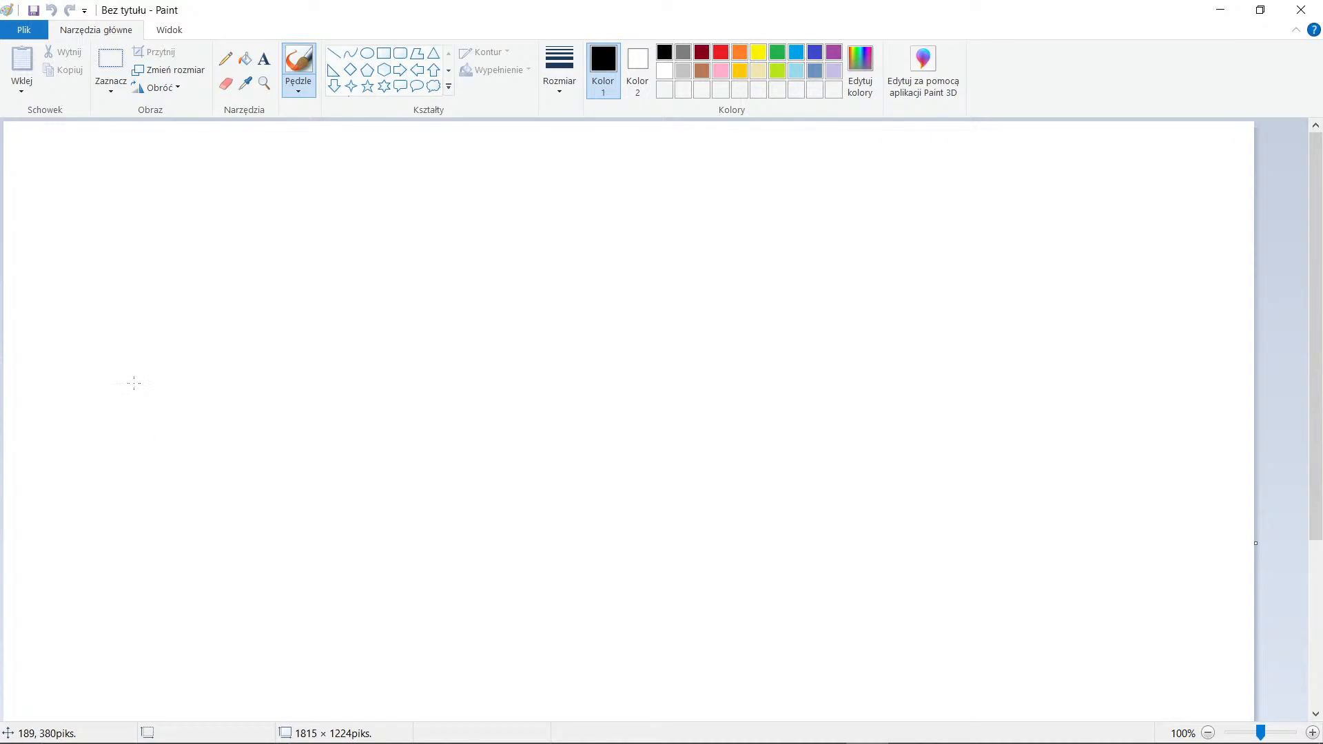
left_click_drag(134, 383, 1012, 538)
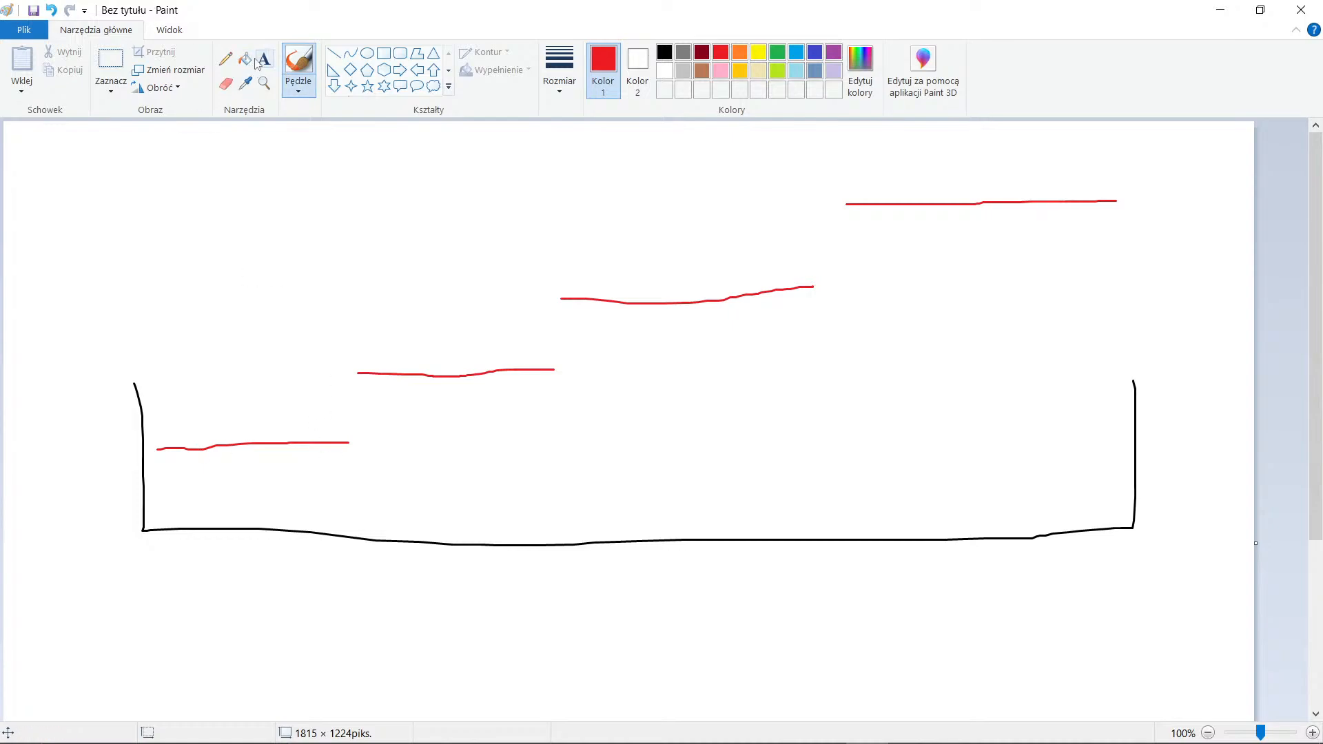
Move the first red line behind the last one and shift the other three toward the start of the frame to illustrate the offset.
left_click(110, 60)
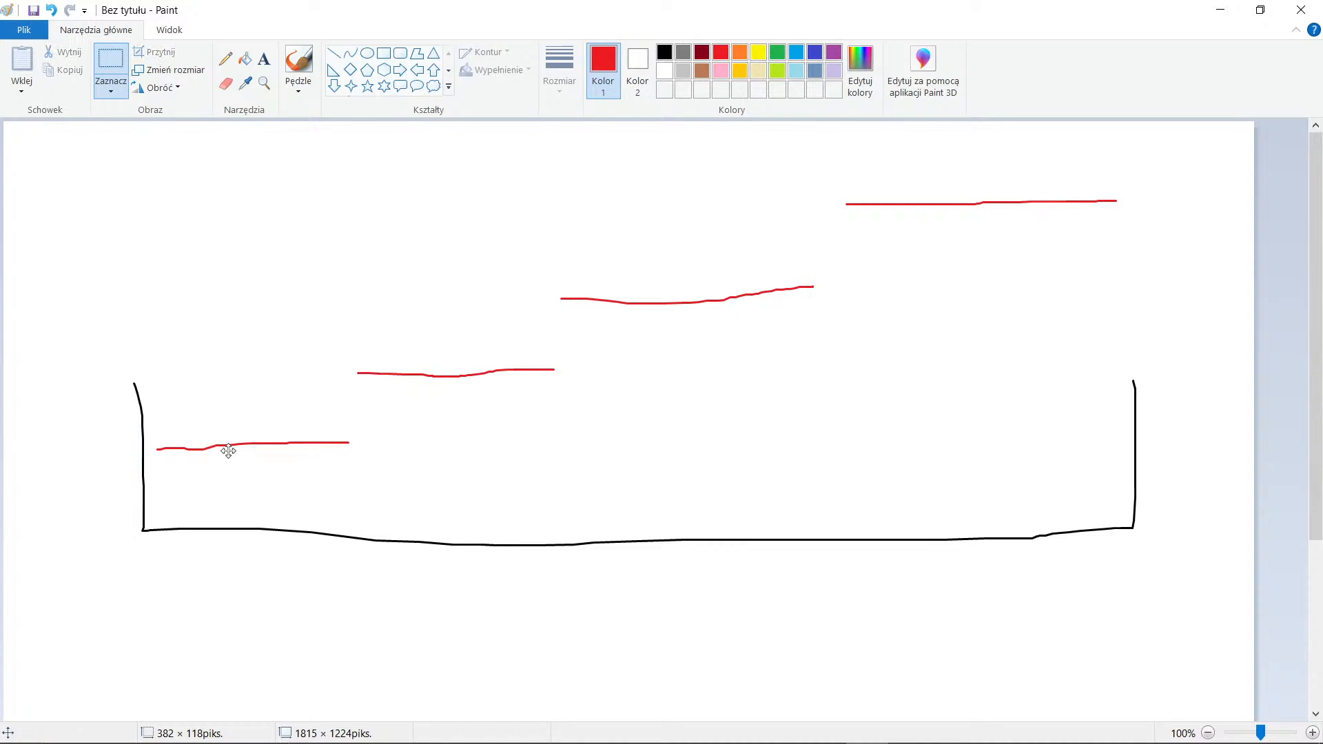
left_click_drag(222, 451, 1211, 354)
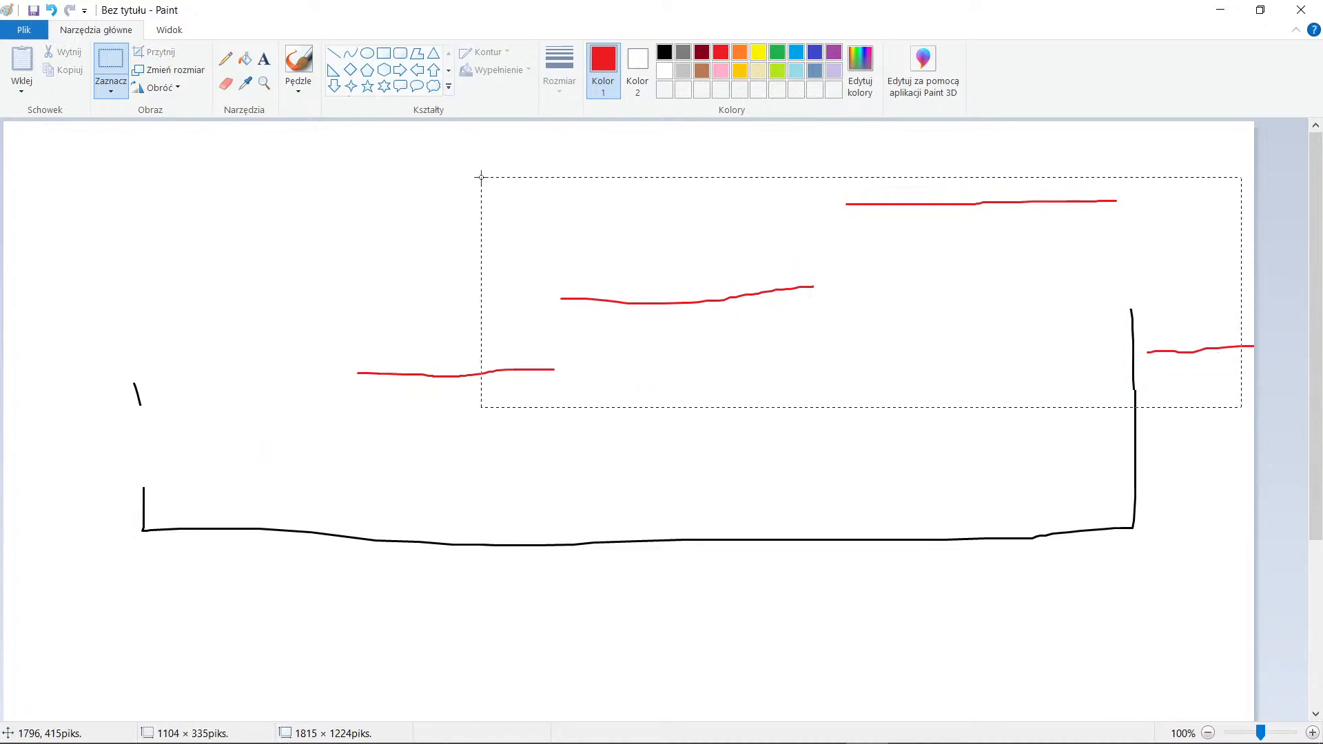
left_click_drag(481, 177, 333, 162)
left_click_drag(762, 307, 544, 319)
left_click(1141, 460)
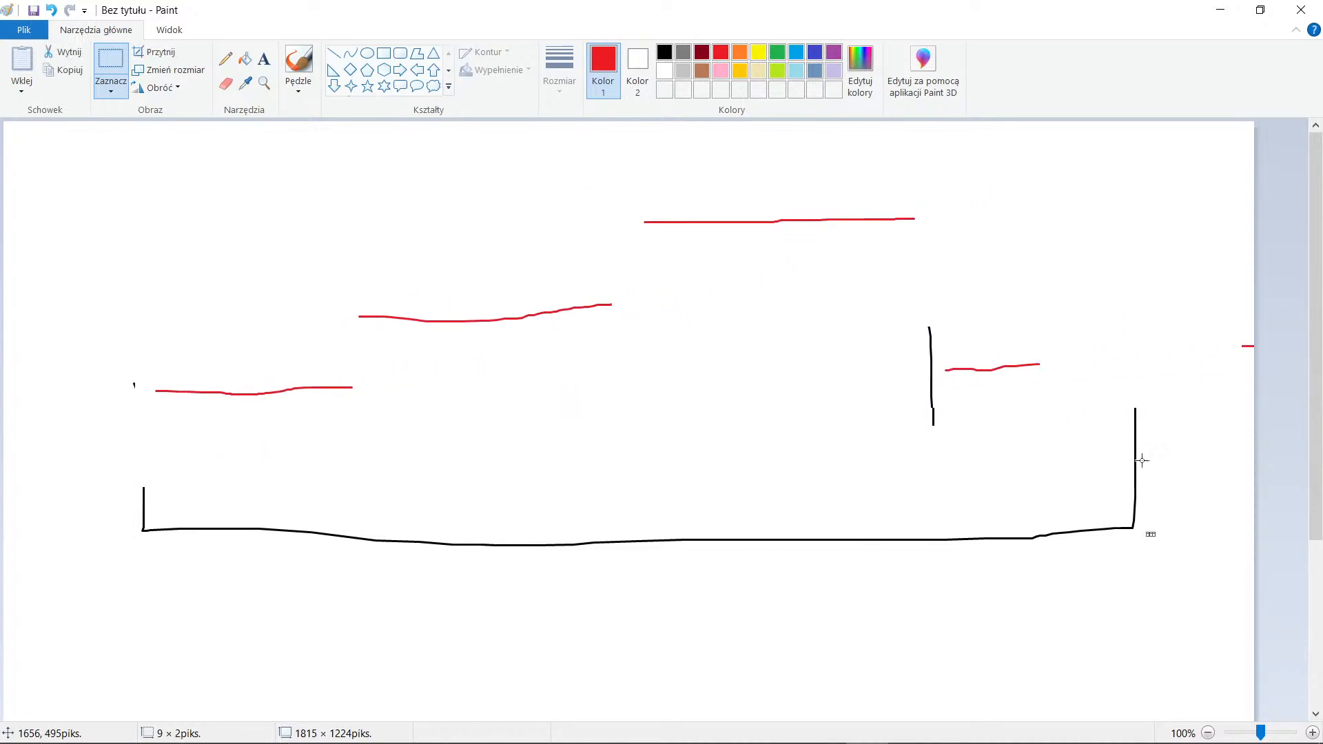
left_click_drag(983, 375, 990, 474)
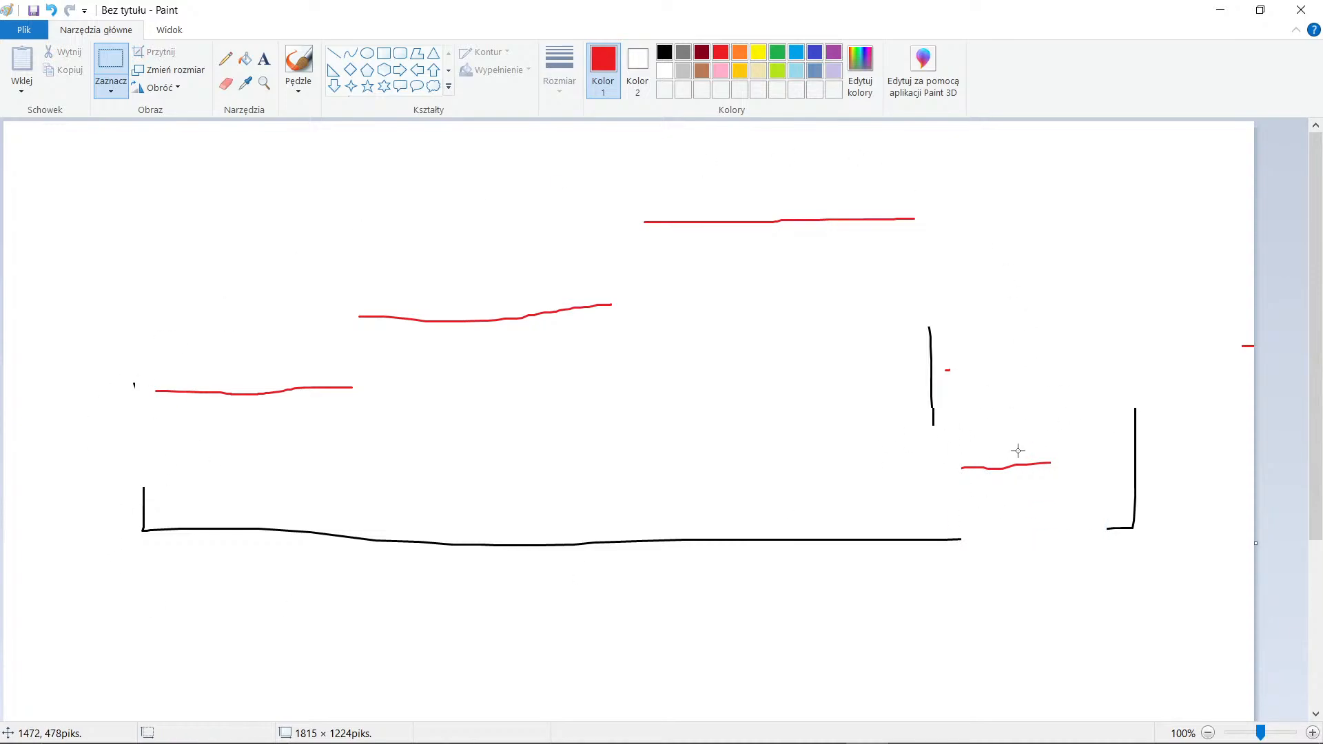
Switch back to Ableton Live and compare Arpeggiator Offset values 0, 1 and 2 during loop playback, settling on 1.
key("alt+Tab")
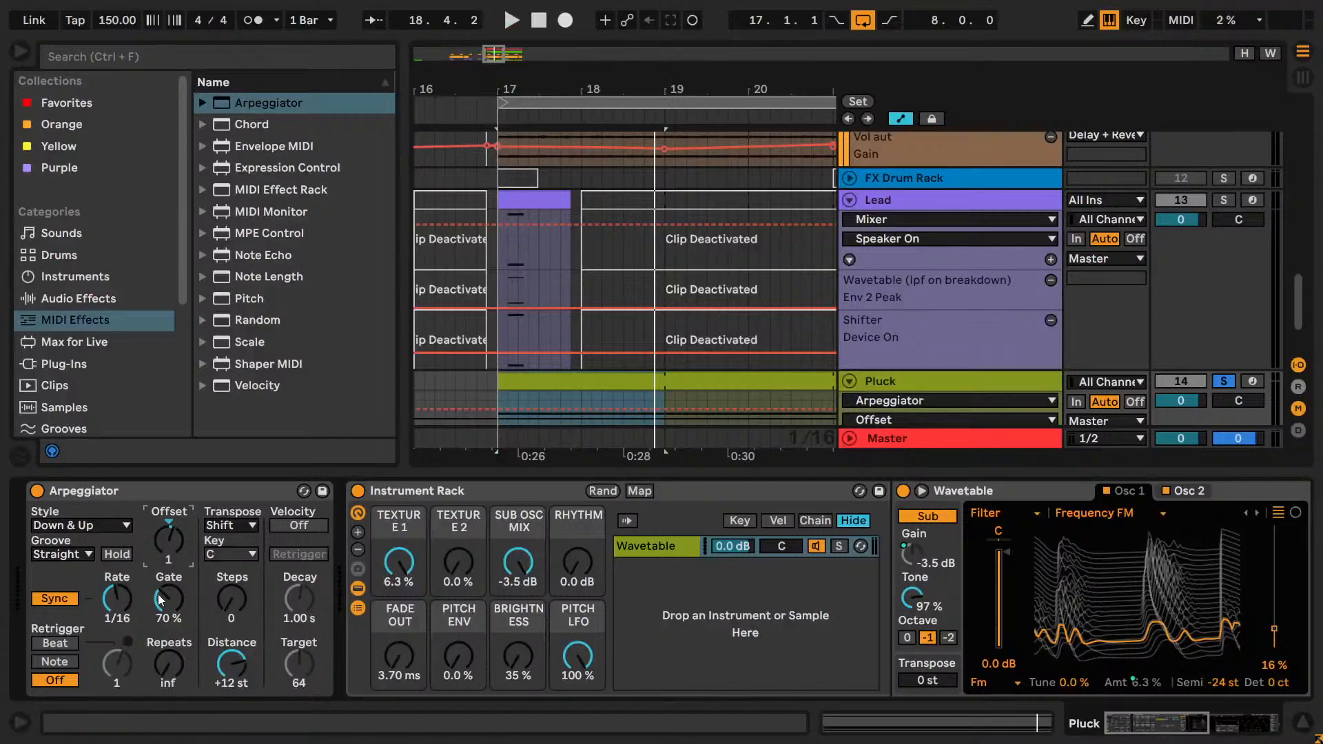
key("space")
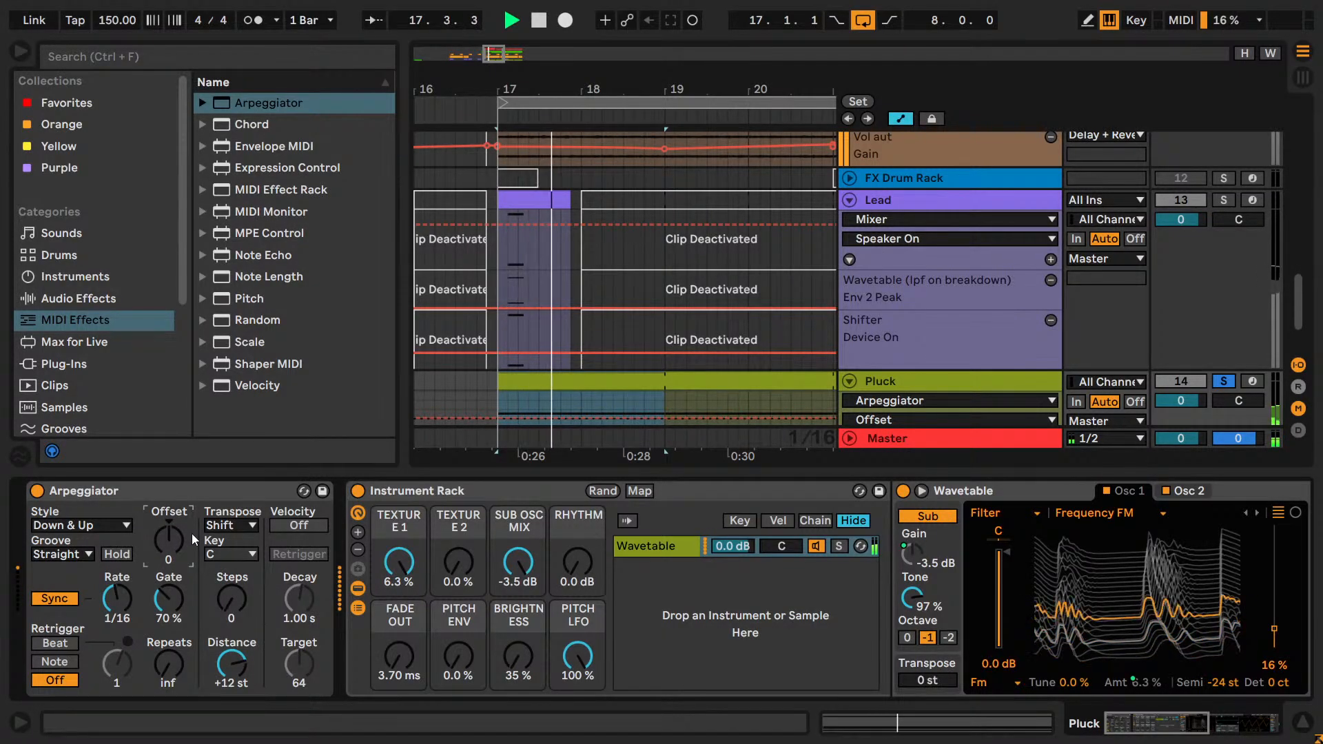
key("Up")
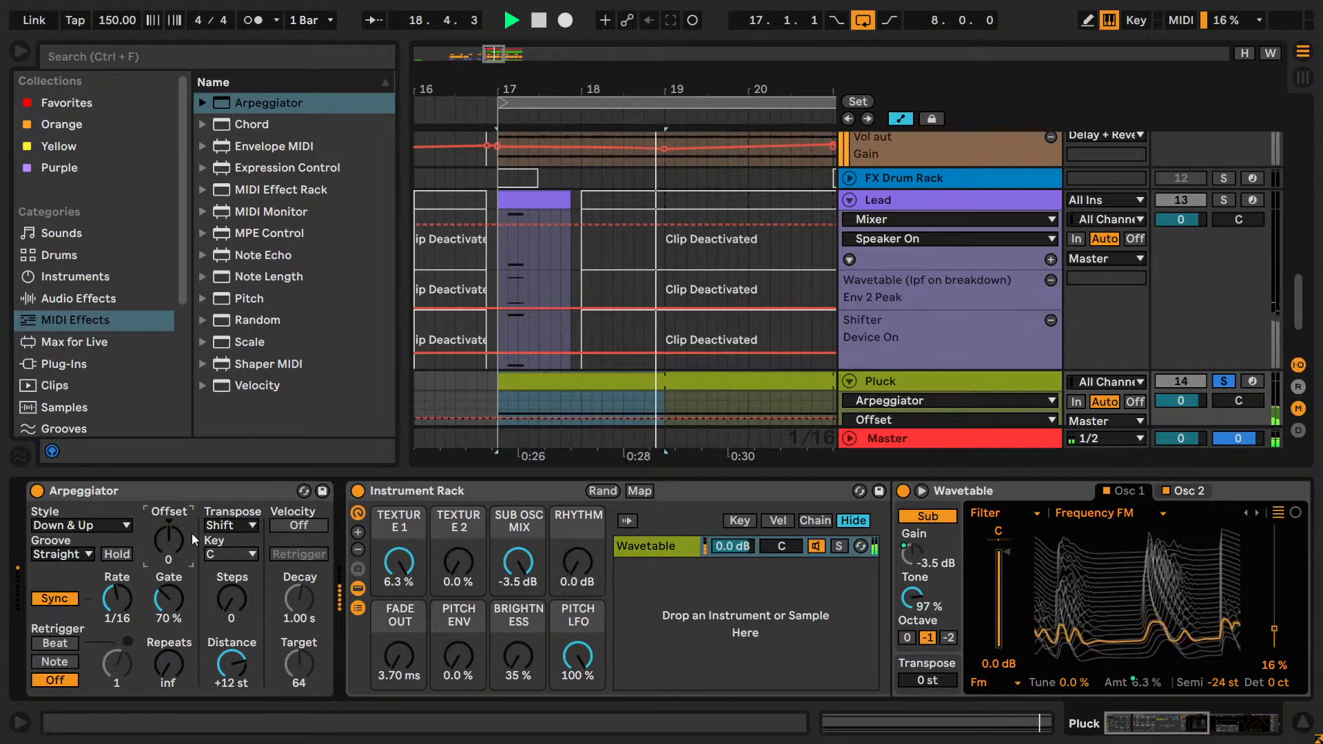
key("space")
key("space")
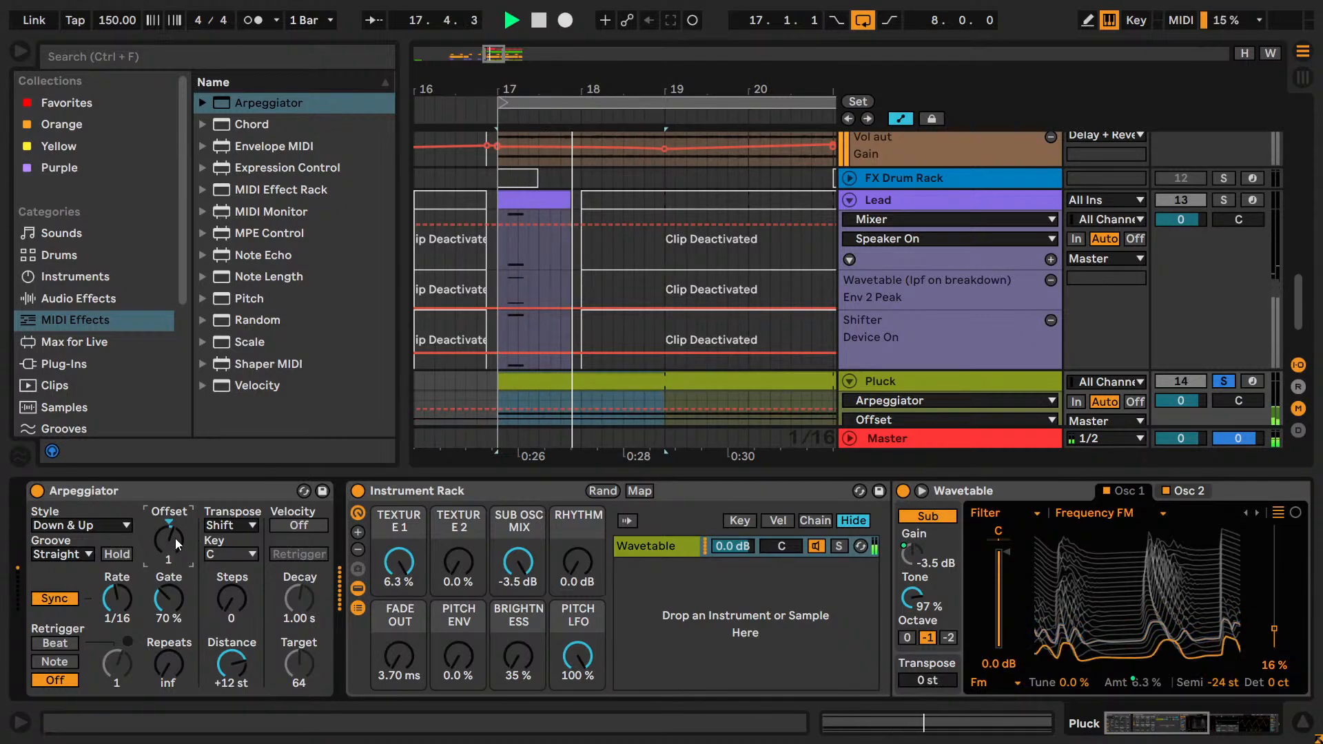
key("Up")
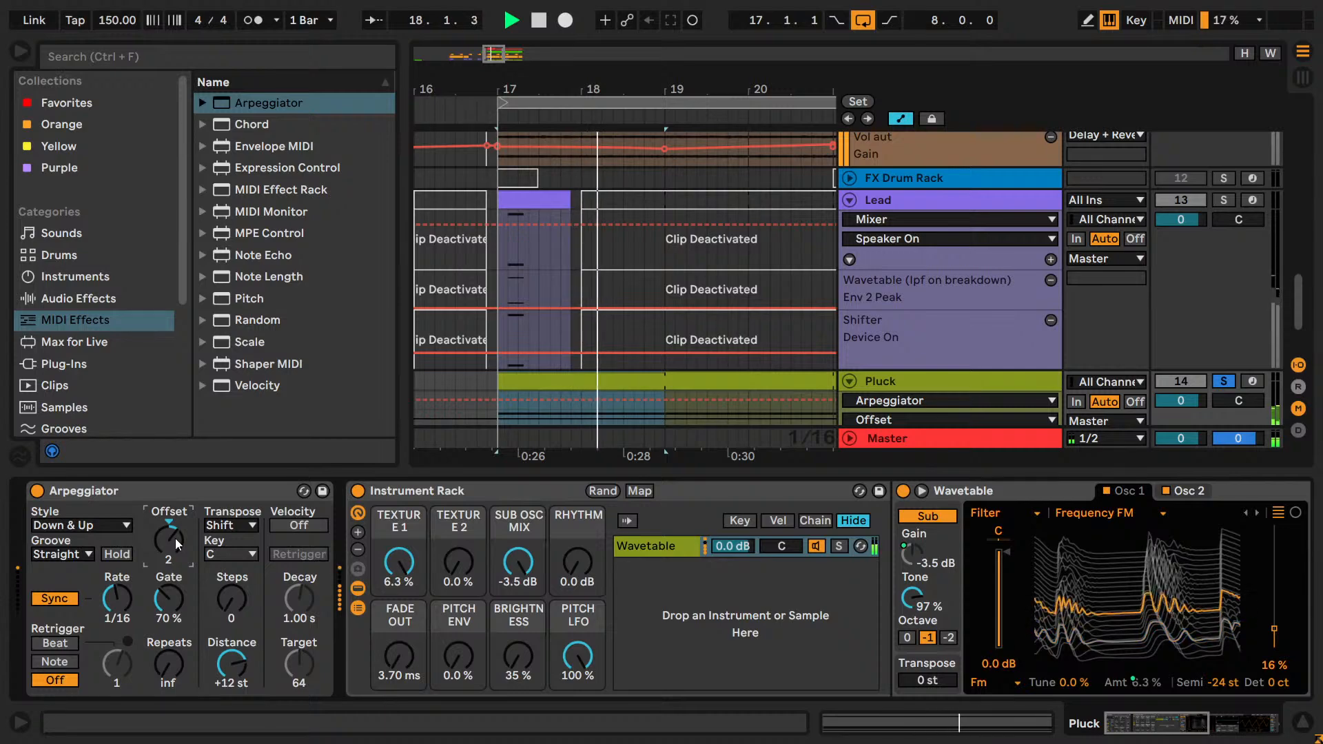
key("Up")
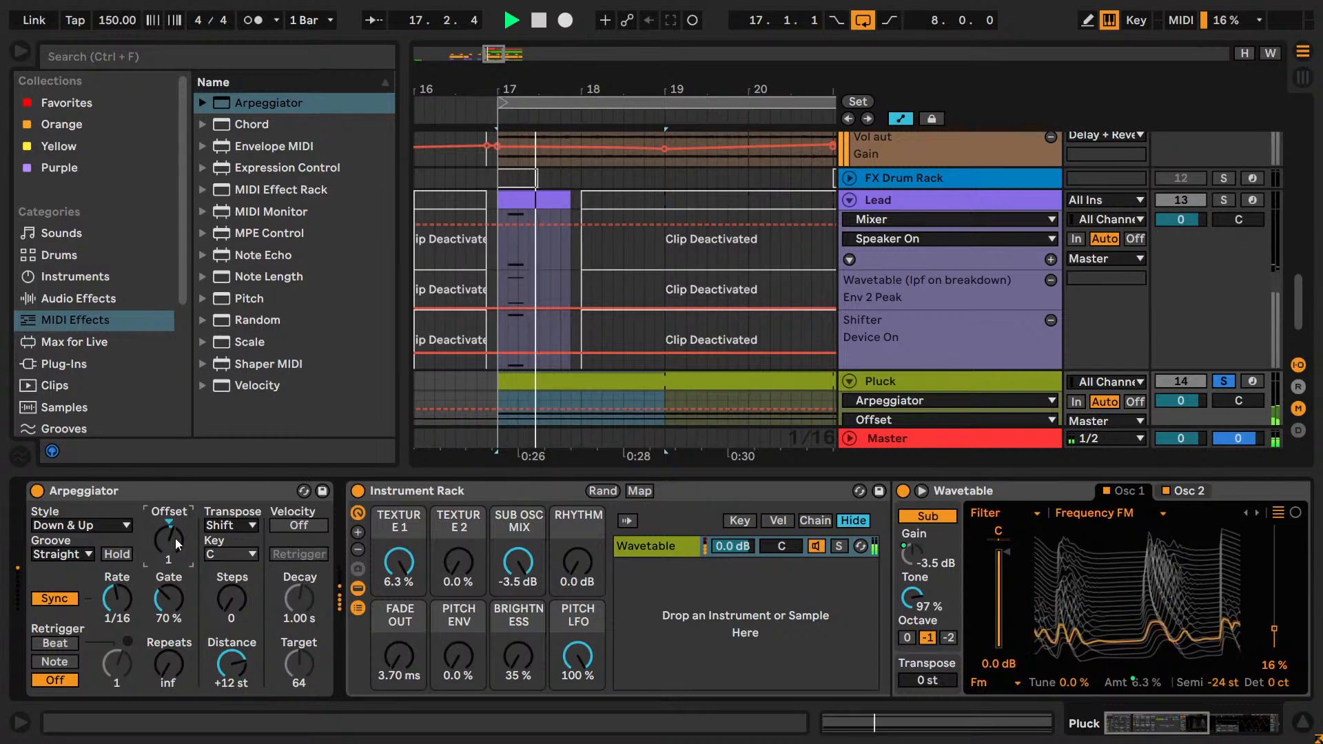
Set the Arpeggiator's Gate to 40 % and stop playback.
left_click(170, 598)
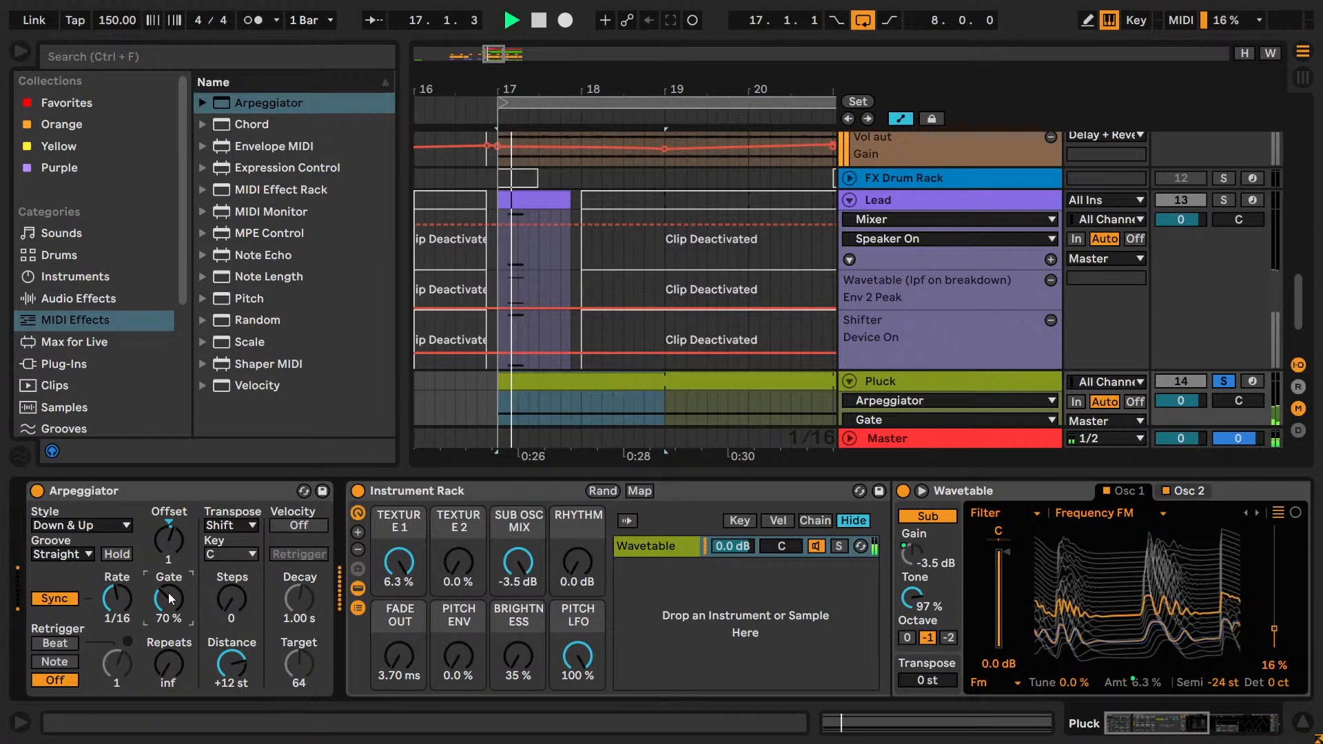
key("space")
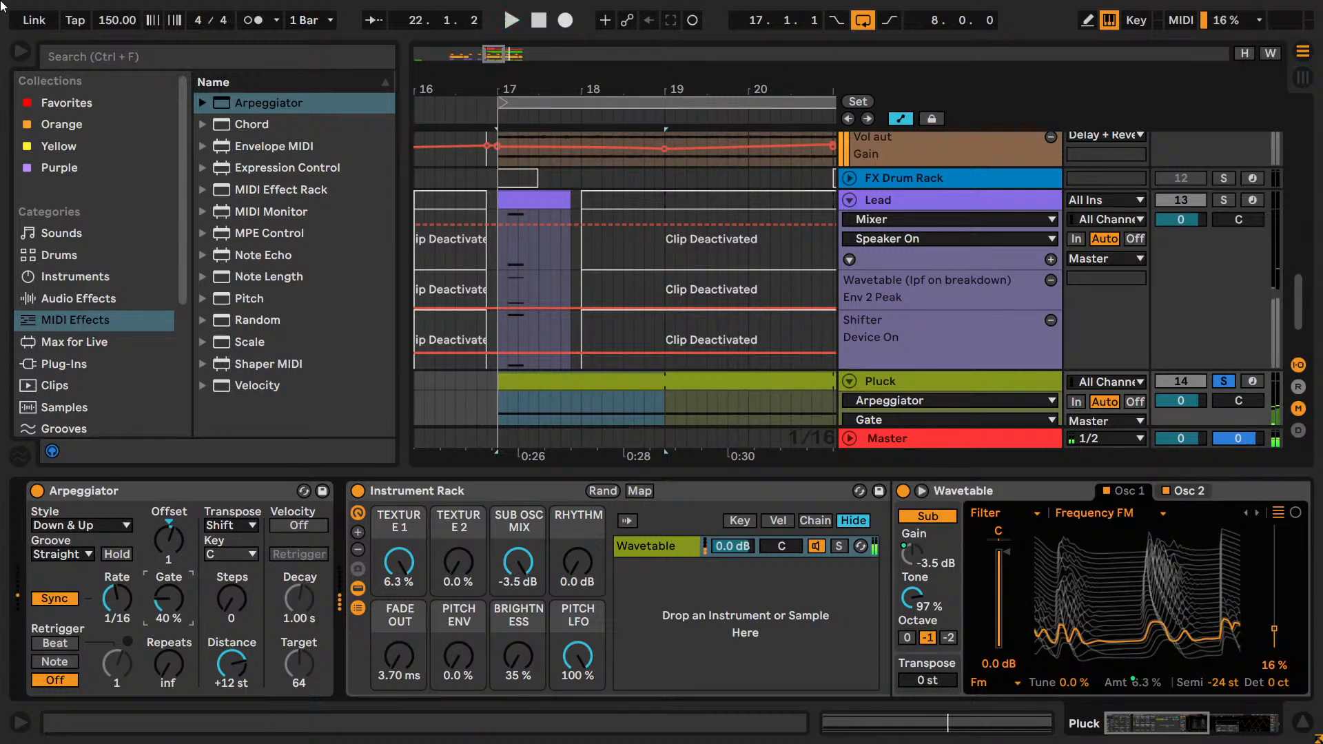
Compare Arpeggiator Gate values of 80 % and 90 % during loop playback, settling on 90 %, and stop playback.
left_click(65, 365)
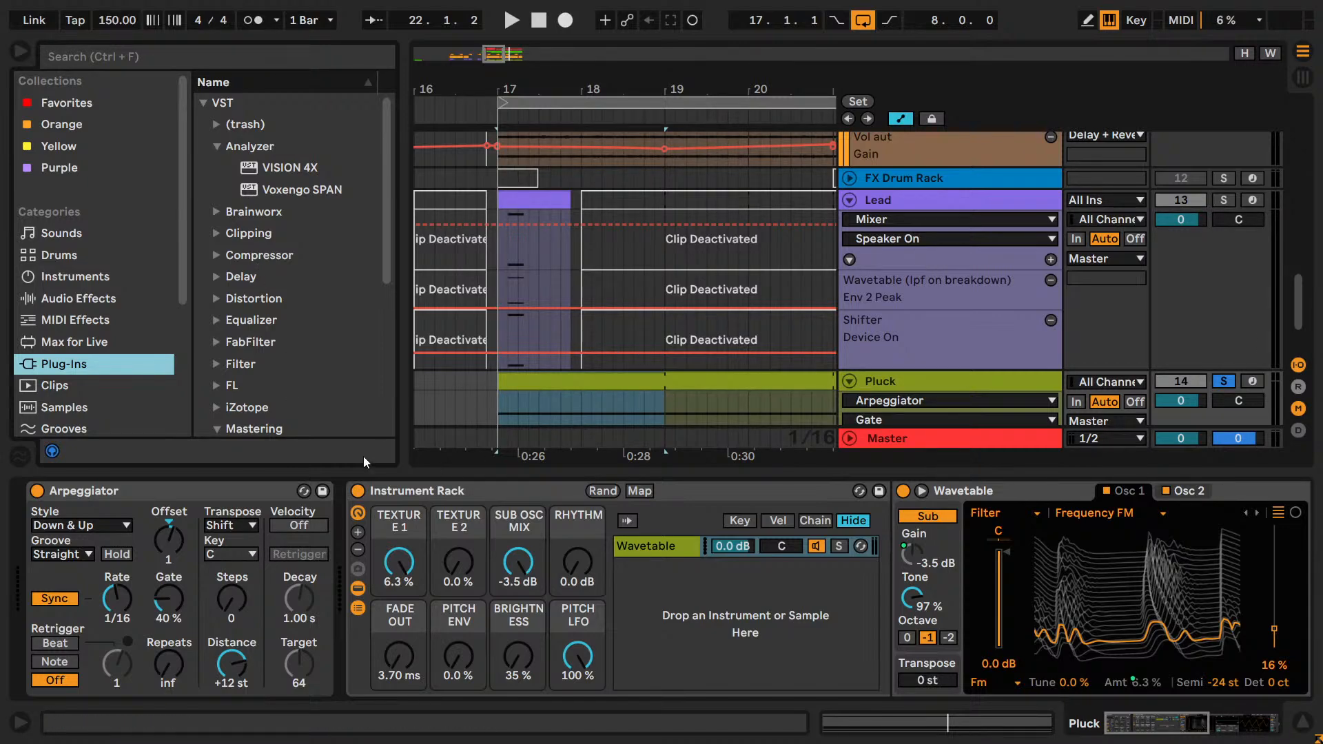
left_click(174, 599)
left_click_drag(175, 599, 174, 571)
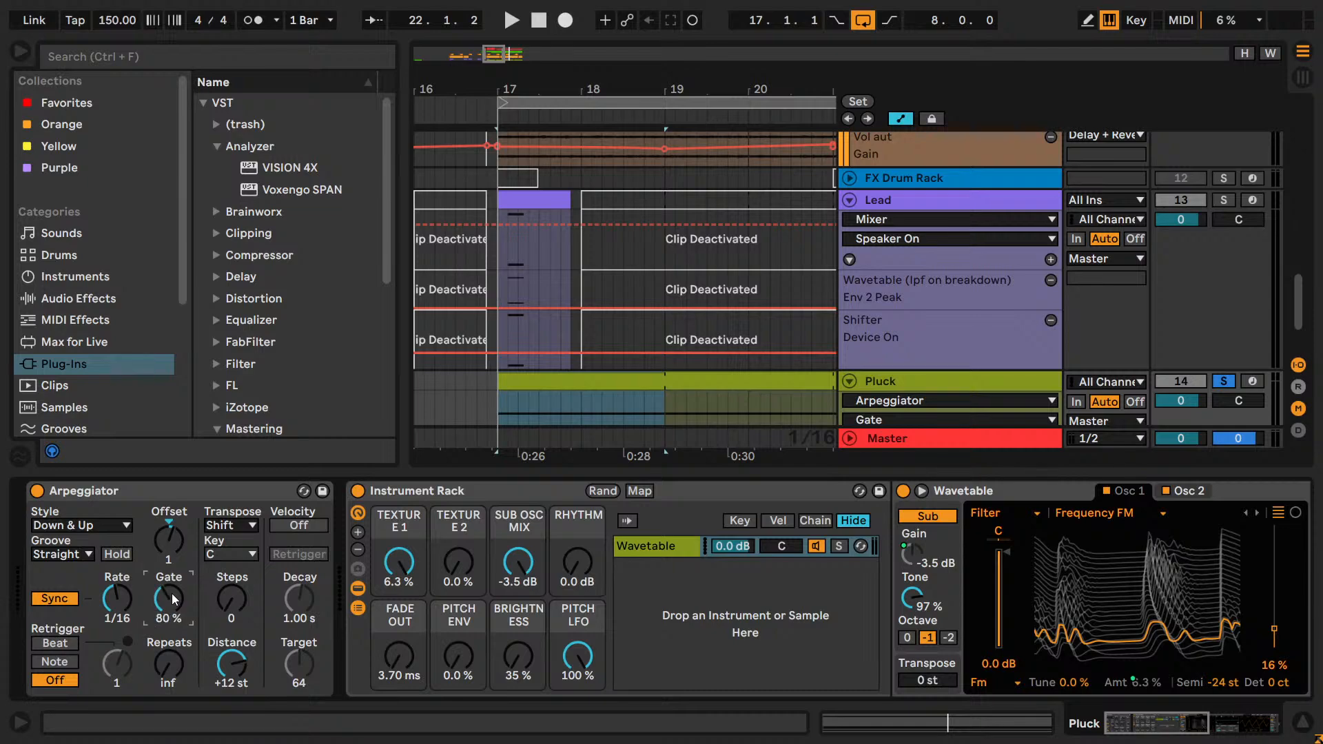
key("space")
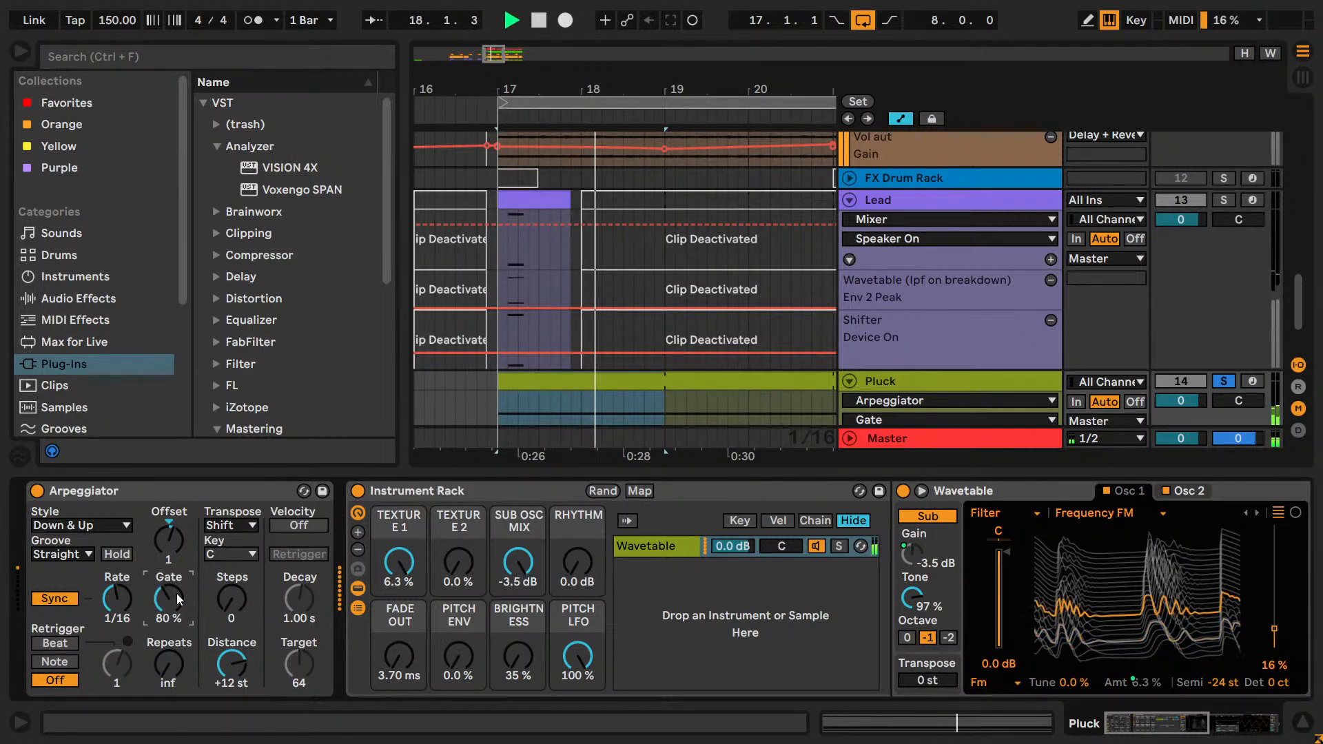
left_click_drag(177, 598, 177, 591)
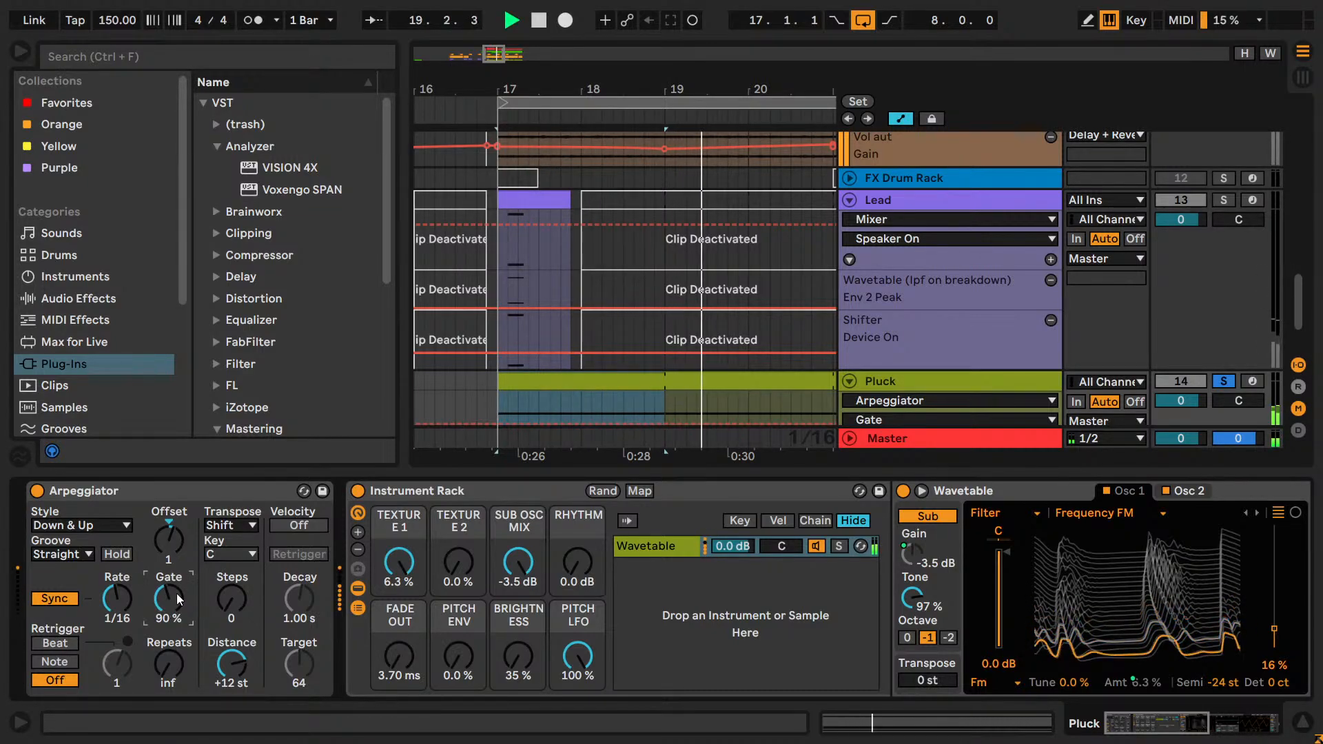
key("space")
left_click(541, 412)
left_click(542, 412)
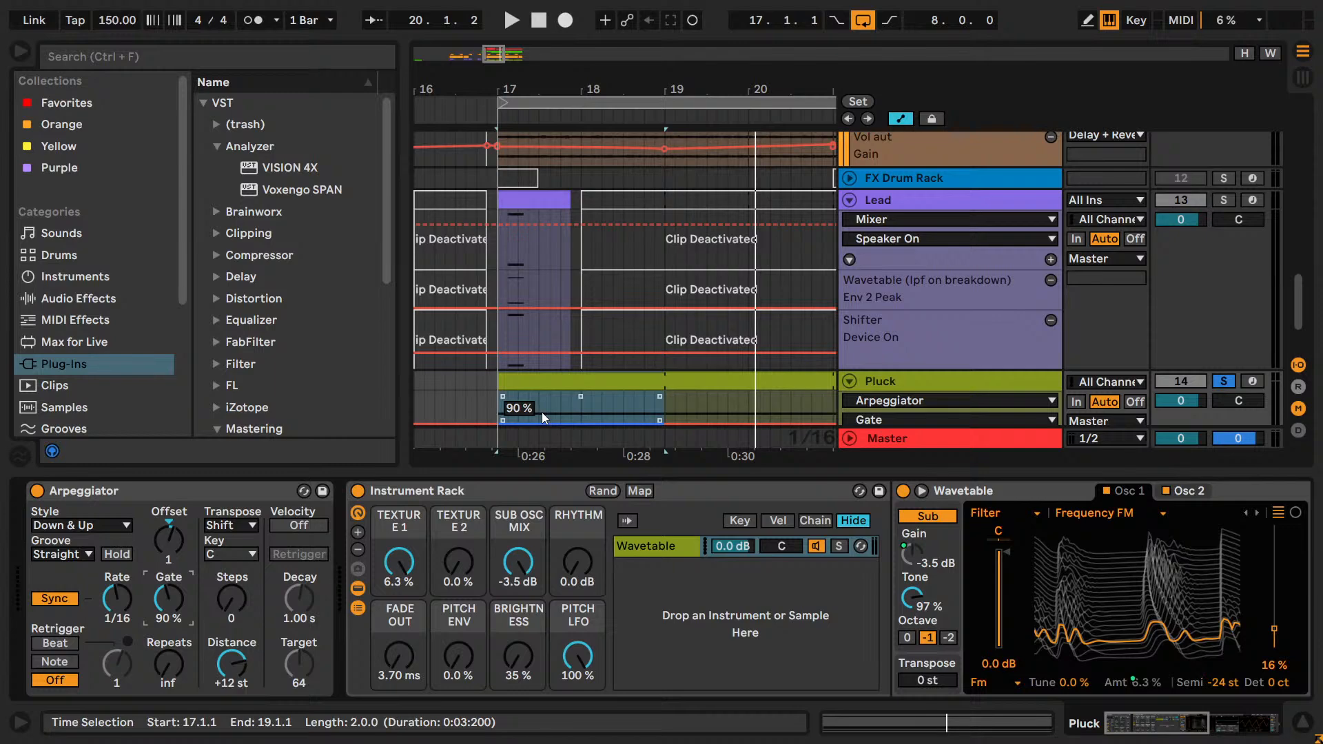
left_click(1230, 383)
left_click(1230, 382)
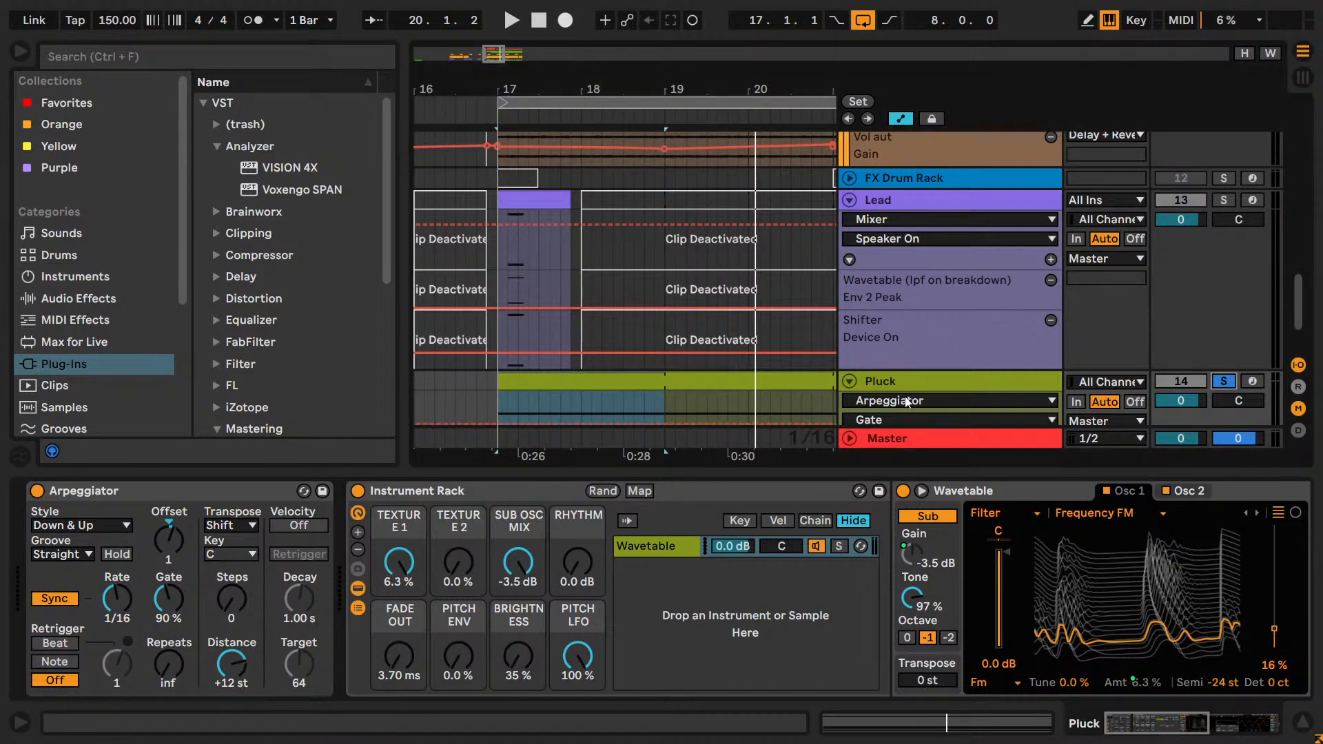
Add a Phaser-Flanger audio effect after Wavetable on the Pluck track and start loop playback.
left_click(906, 386)
left_click(1188, 730)
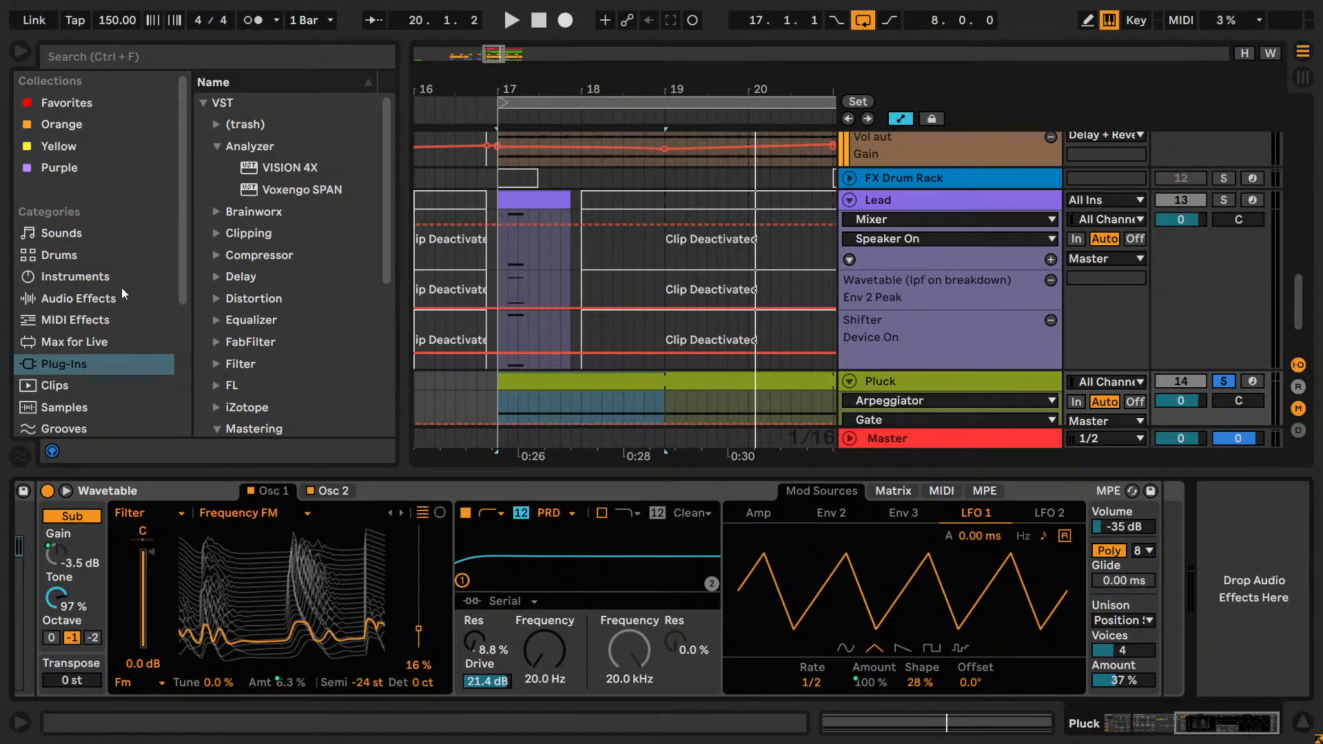
left_click(69, 303)
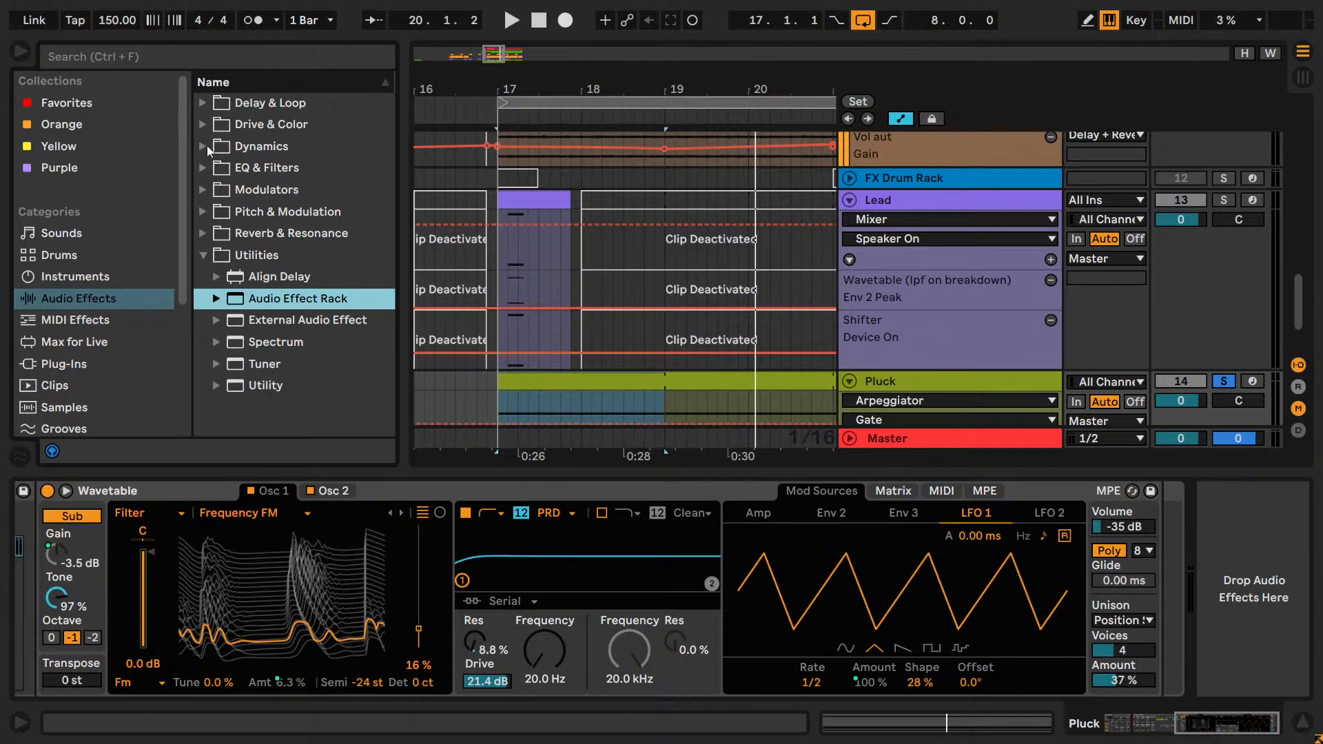
key("space")
key("space")
left_click(201, 213)
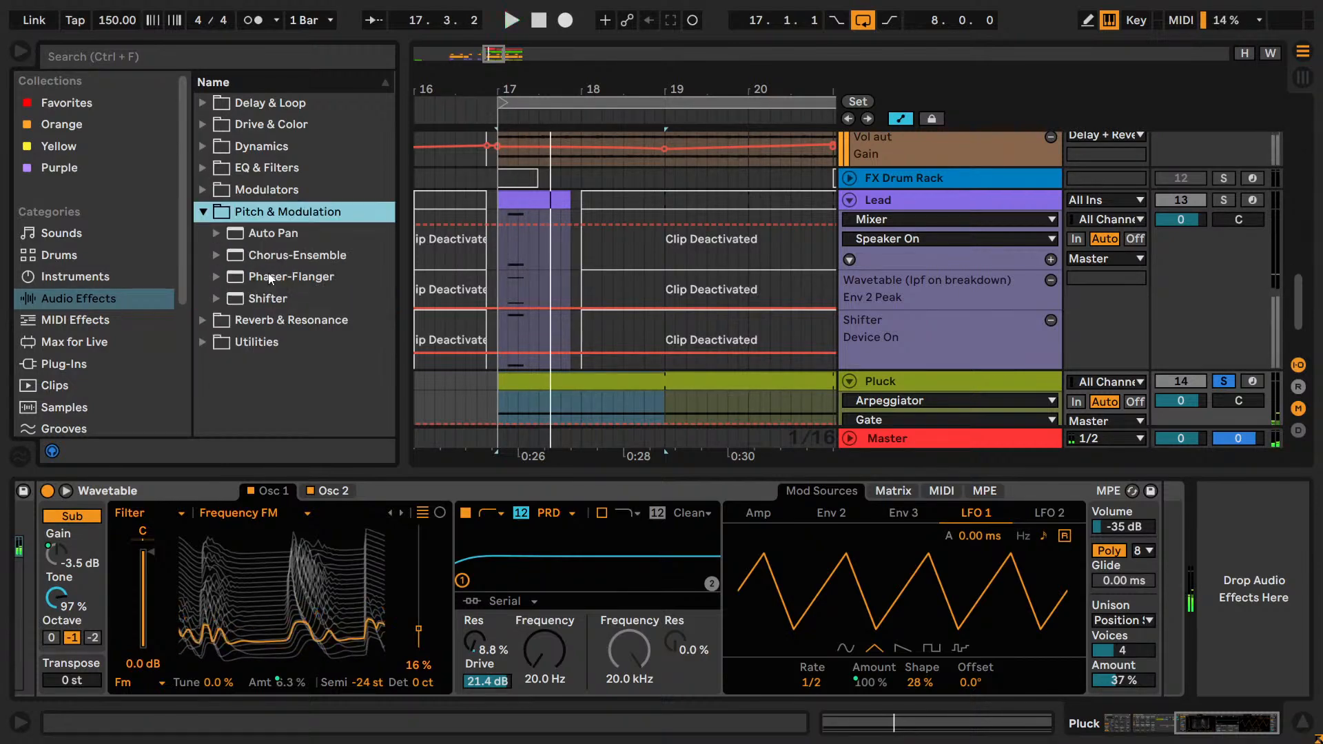
left_click_drag(277, 277, 1259, 592)
key("space")
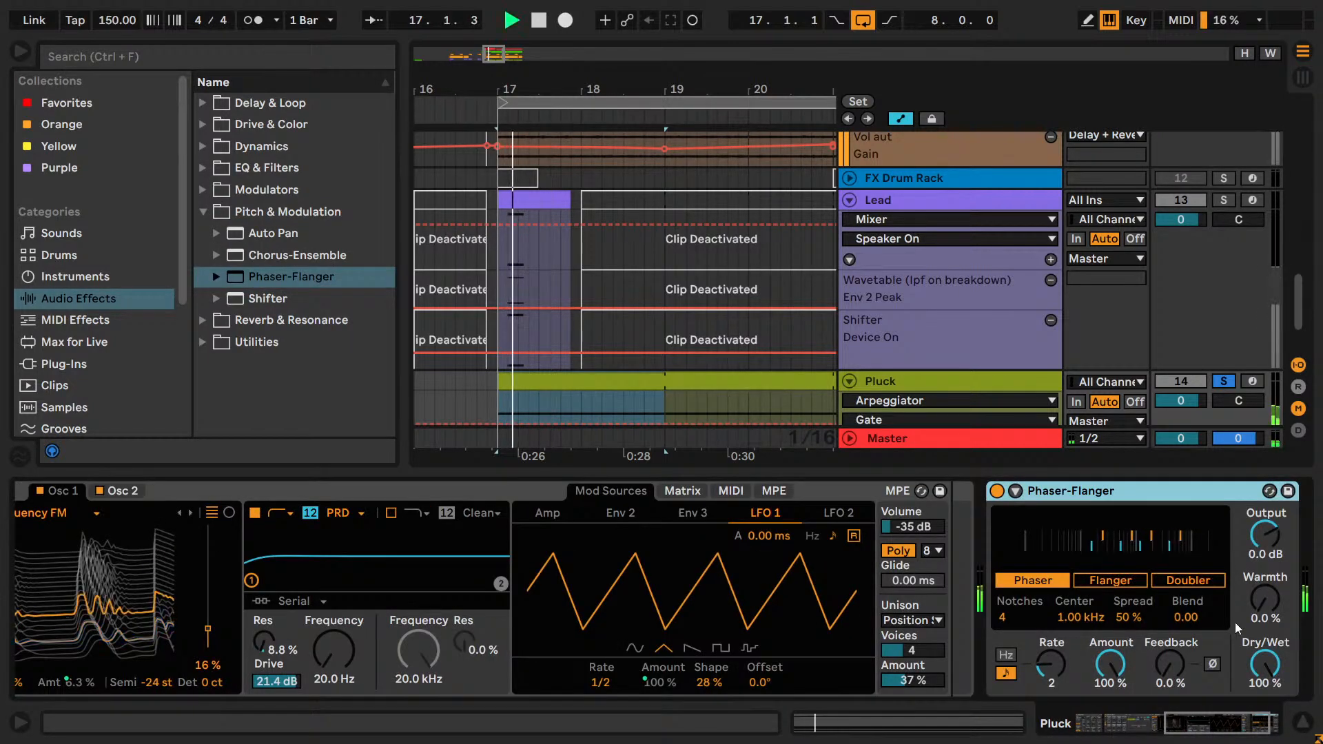
Switch the Phaser-Flanger to Flanger mode and set Time to 17.7 ms, Rate to 4, Amount to 90 % and Feedback to 38 %.
left_click(1231, 721)
left_click(995, 580)
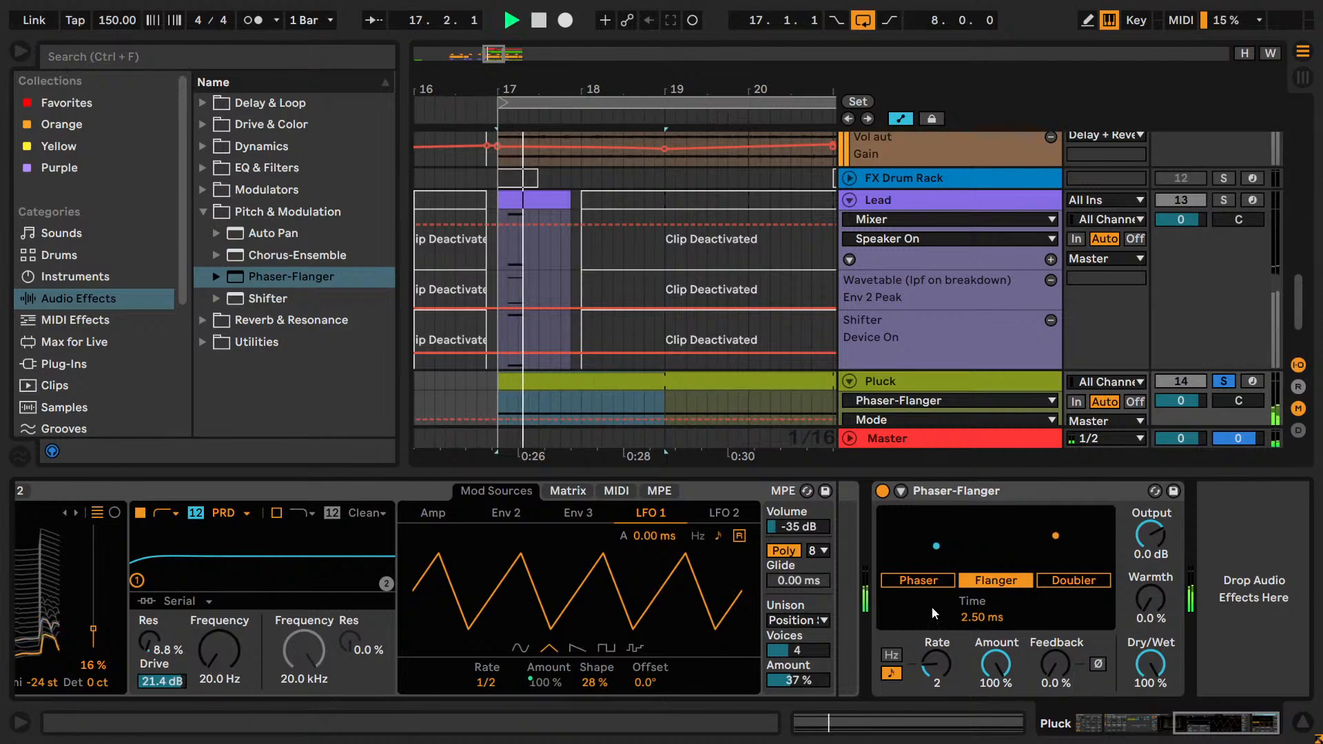
left_click_drag(1055, 664, 1055, 620)
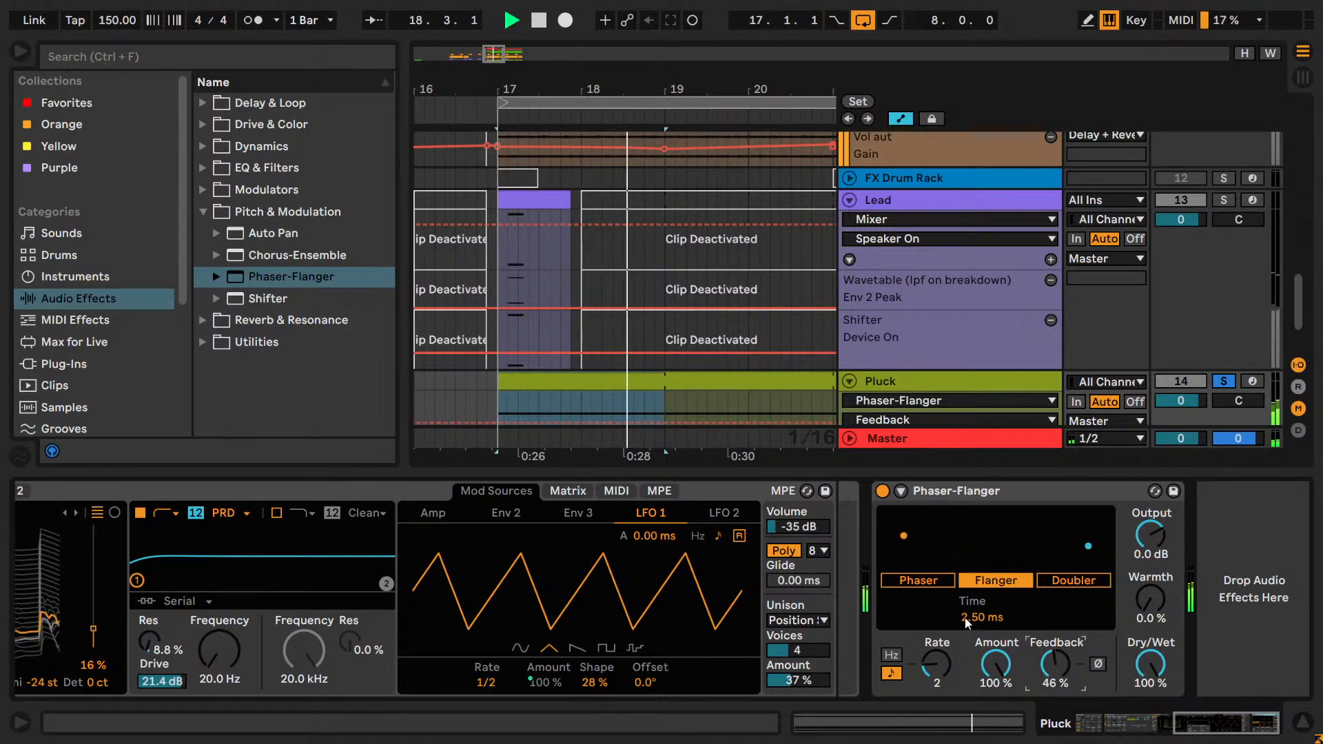
left_click_drag(970, 618, 970, 584)
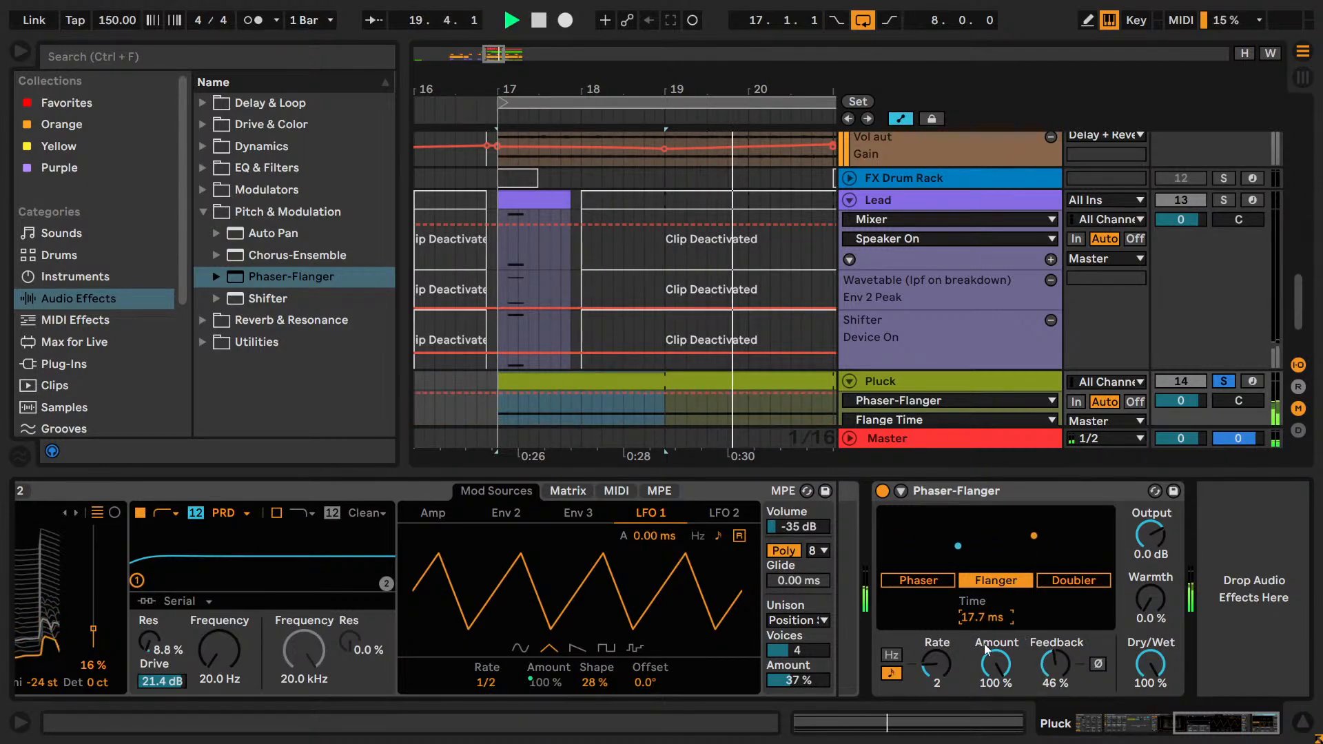
left_click_drag(996, 663, 1052, 666)
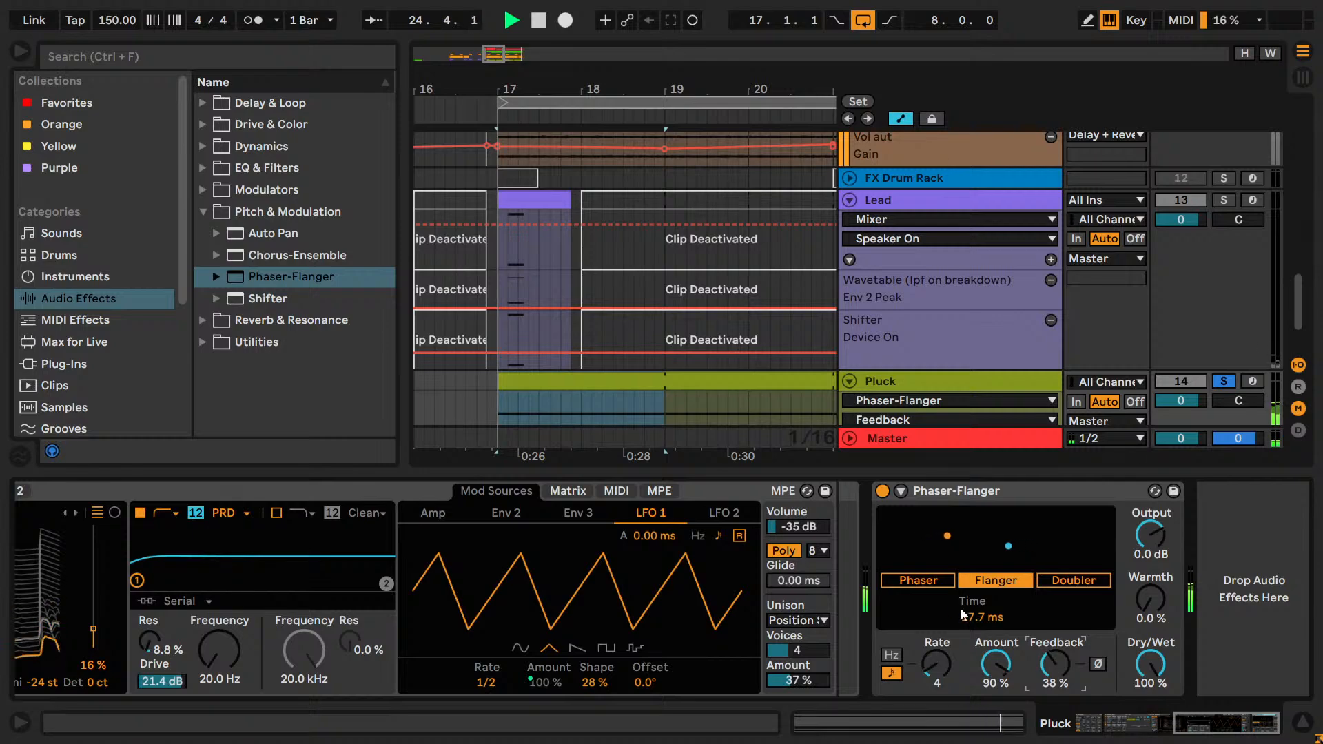
Use Phaser mode with 3 notches, Center 295 Hz, Spread 82 %, Amount 100 % and Feedback 60 %, and stop playback.
left_click(919, 580)
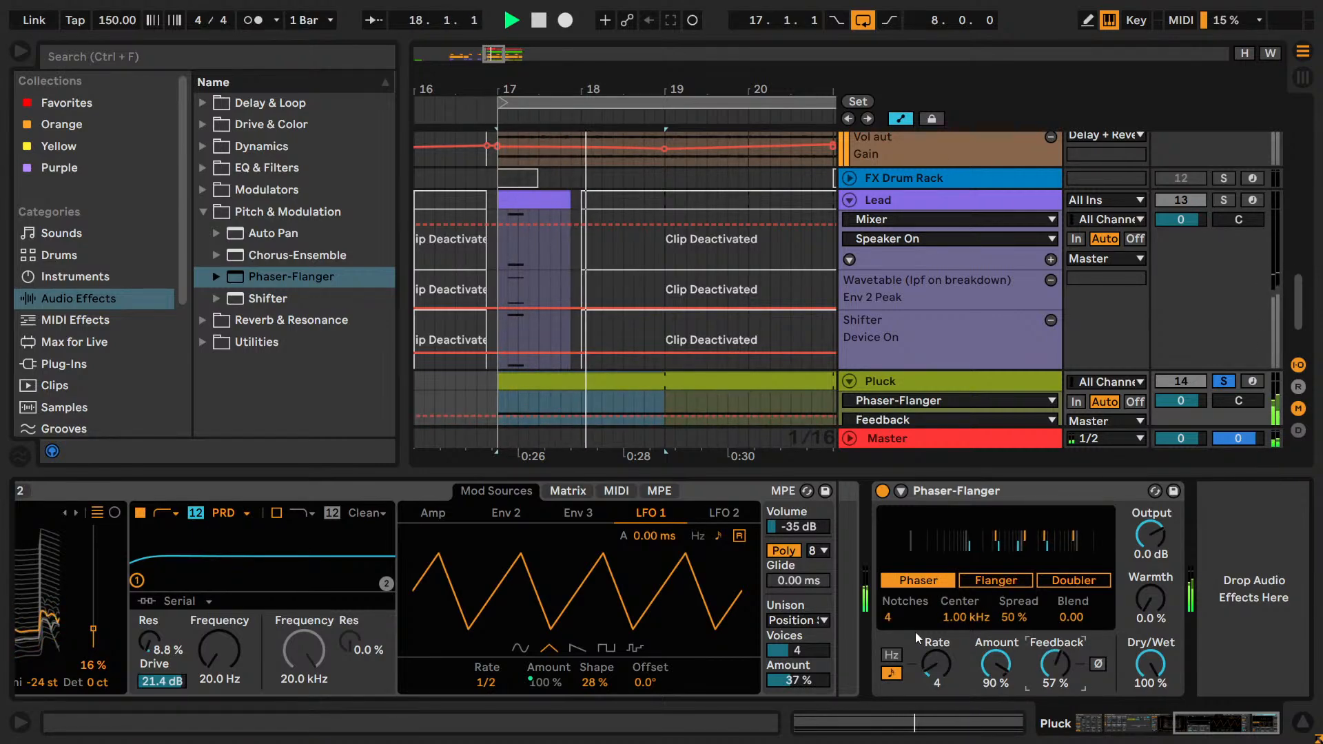
left_click_drag(897, 619, 1013, 595)
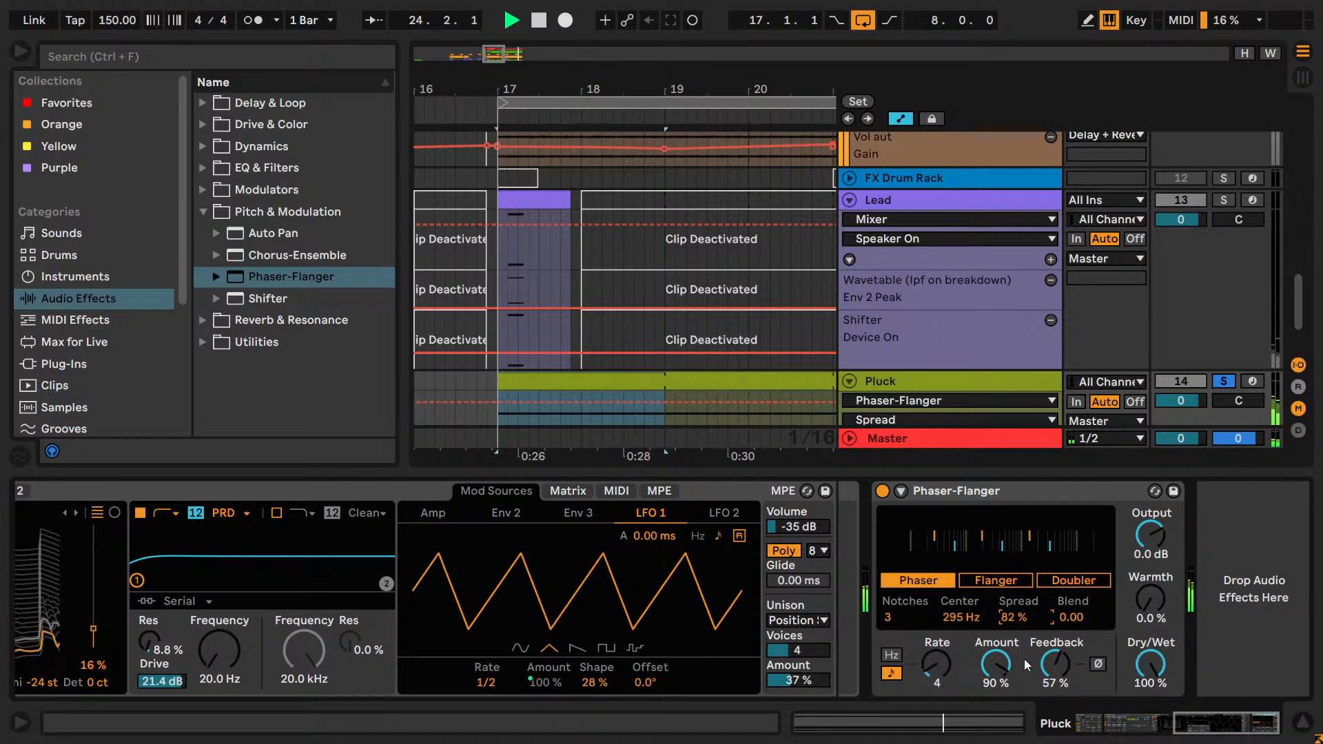
left_click_drag(1055, 663, 957, 670)
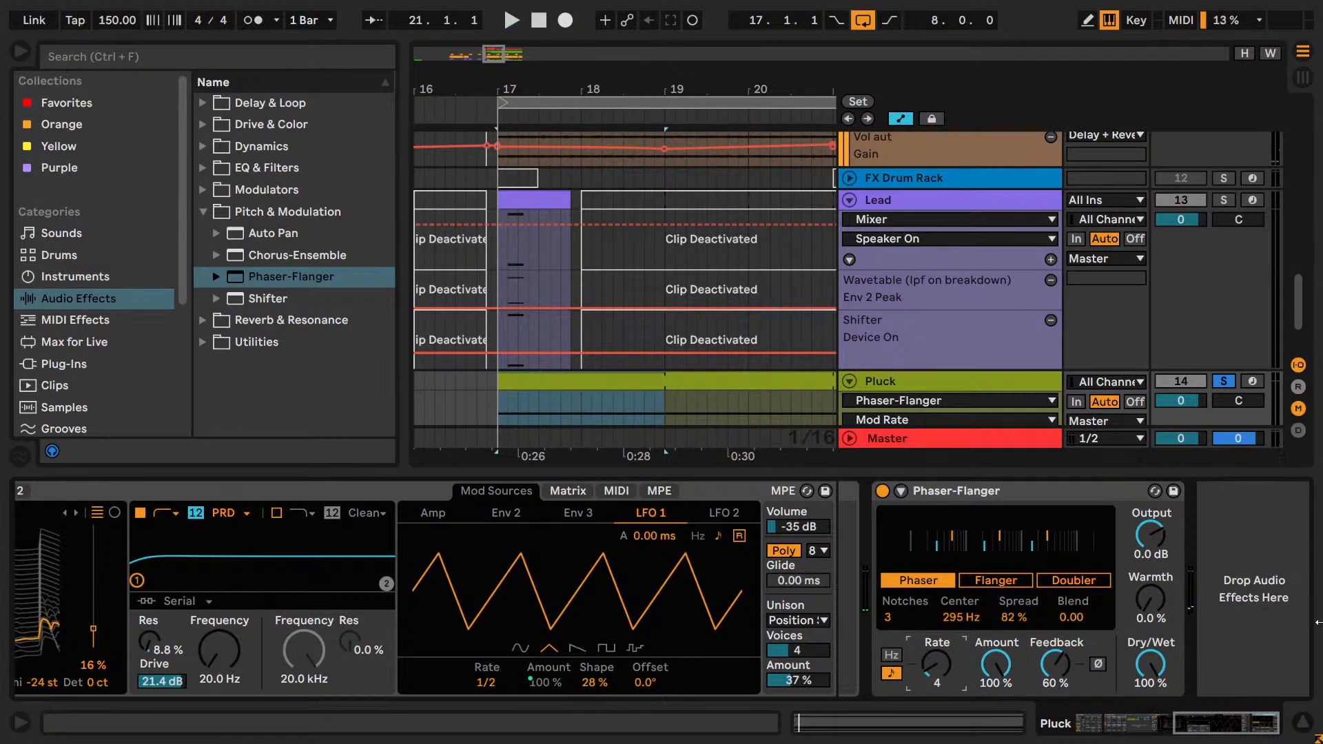
Save the Live Set, bring the Arpeggiator back into view and solo the Kick alongside Pluck during loop playback.
left_click_drag(1218, 730, 1095, 725)
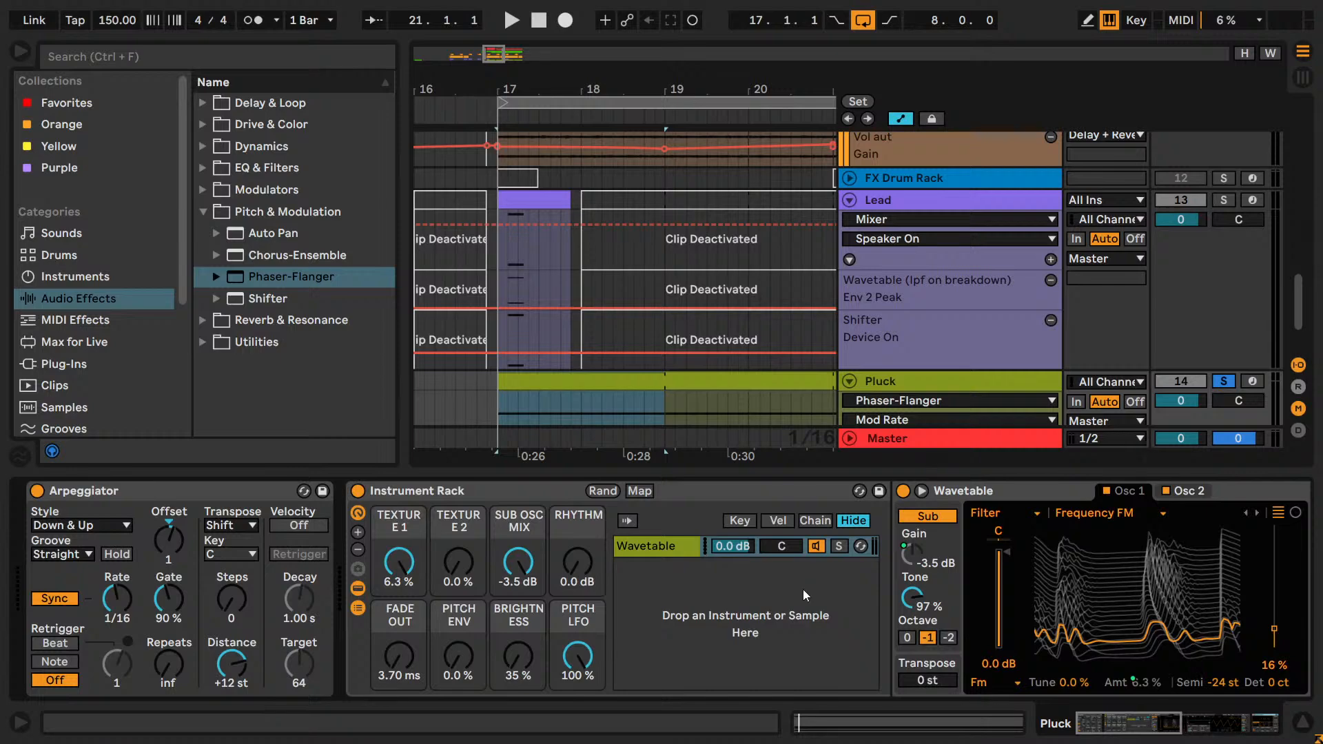
key("ctrl+s")
key("space")
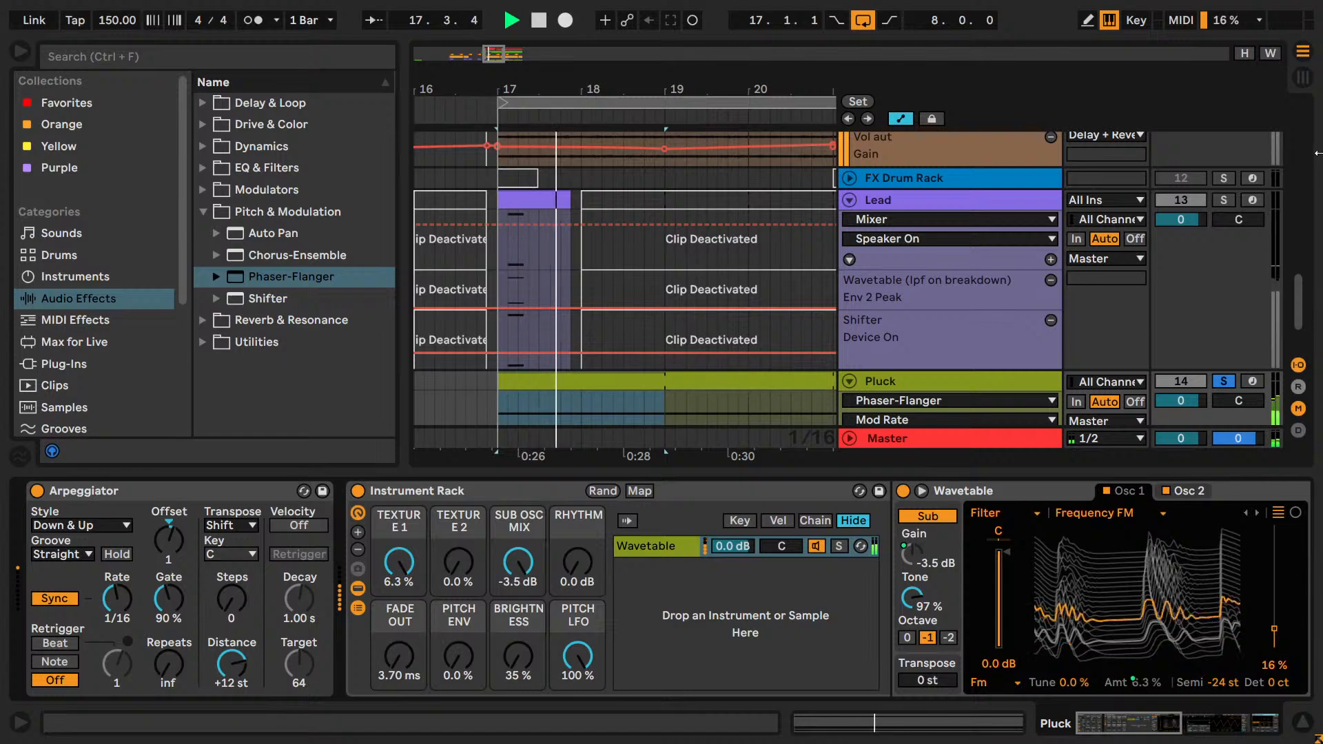
scroll(1203, 261, "up", 6)
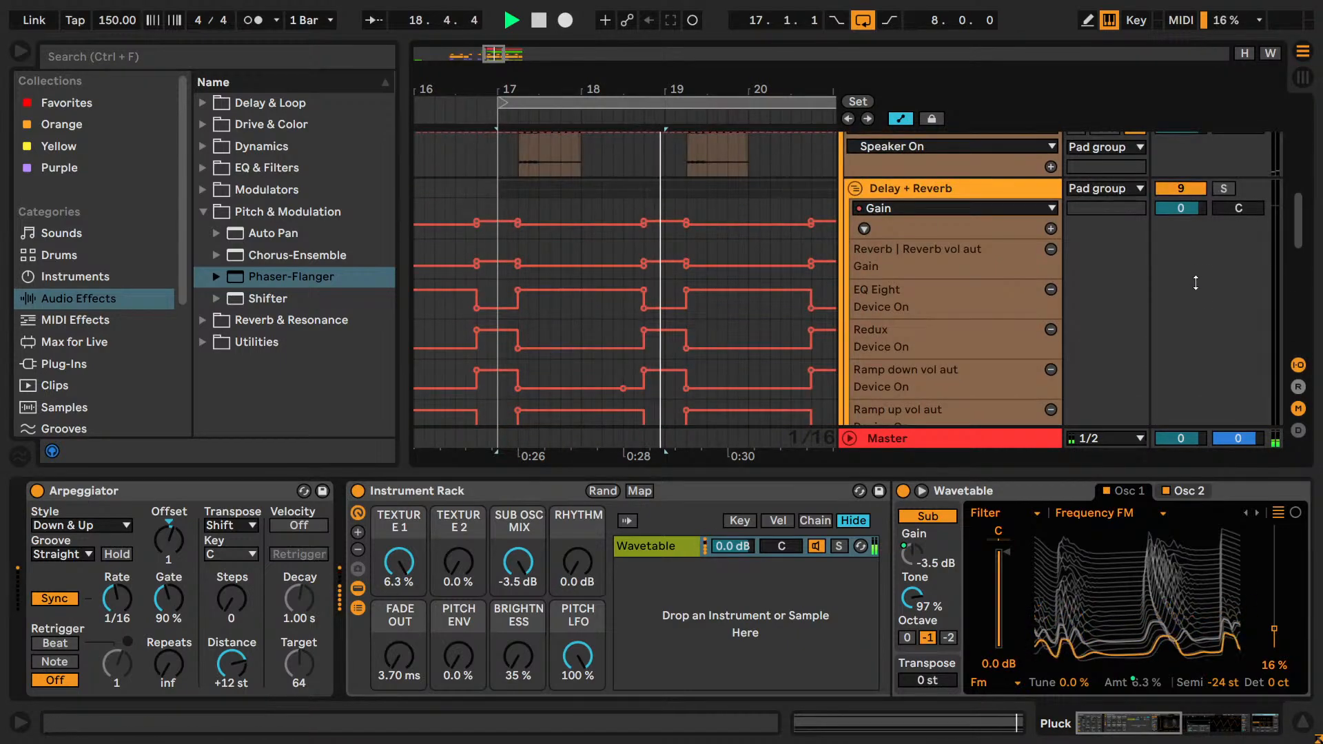
scroll(1195, 283, "up", 6)
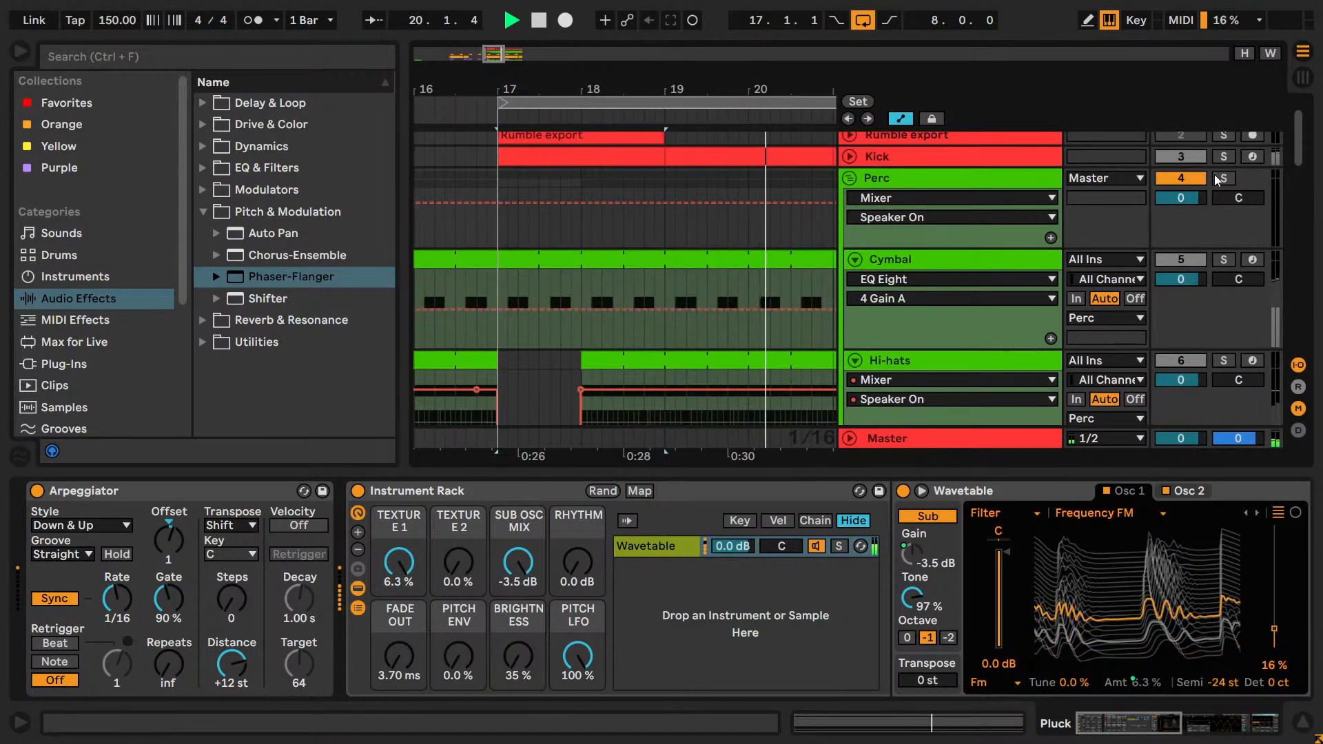
left_click(1224, 156)
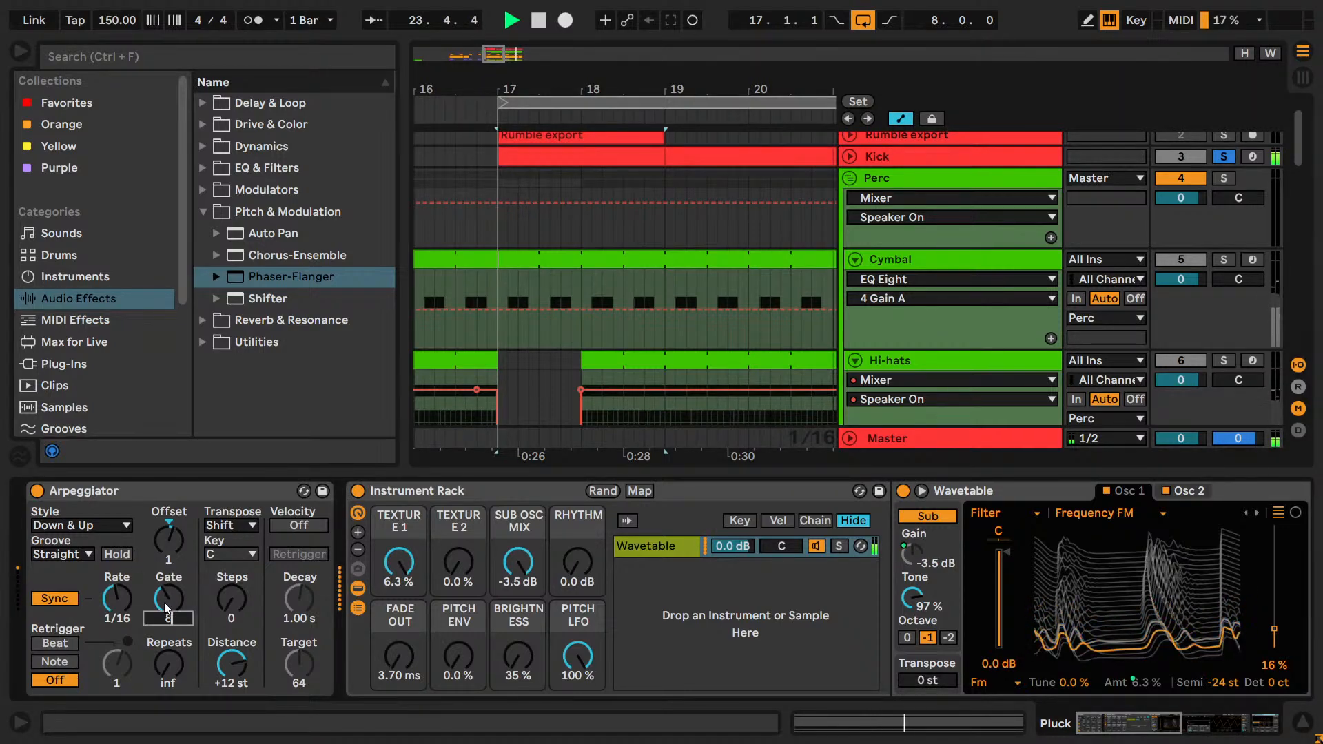
Compare Arpeggiator Gate values of 95 % and 90 % against the kick, settling on 87 %.
scroll(164, 602, "up", 5)
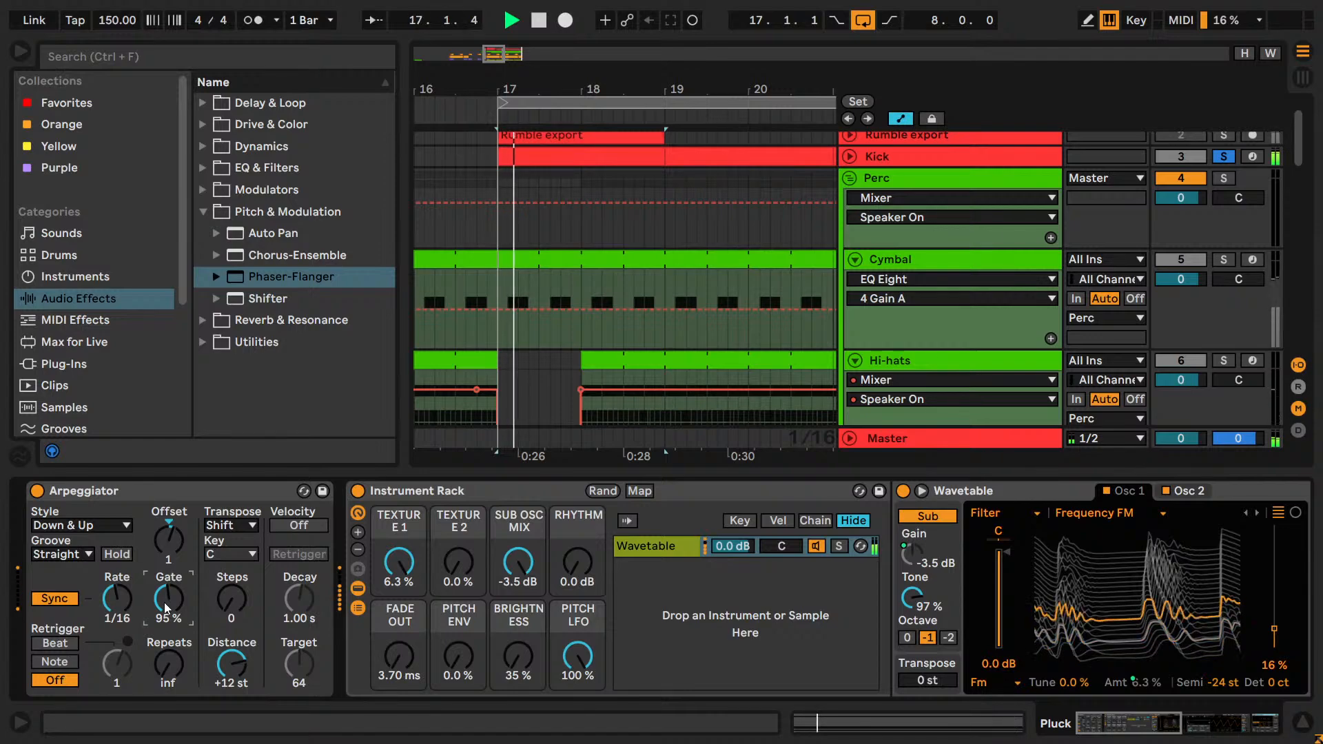
scroll(164, 602, "down", 5)
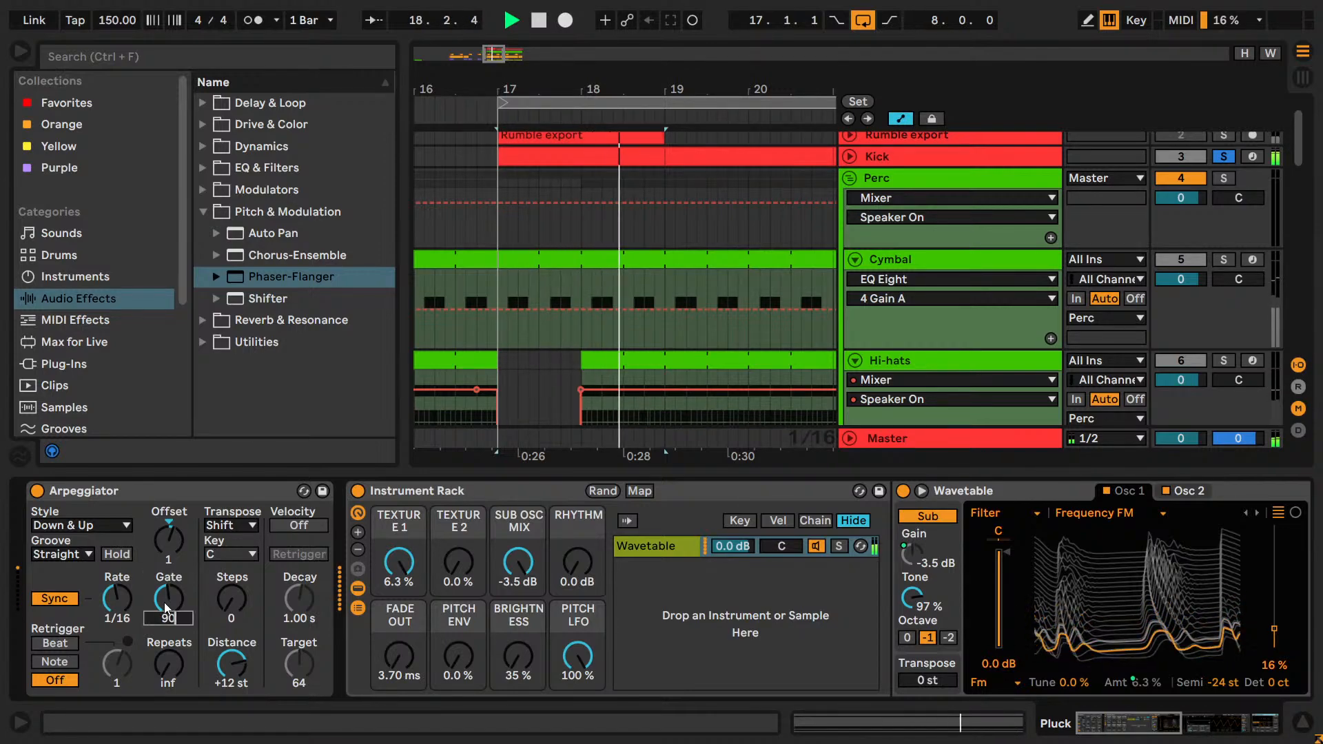
scroll(164, 602, "down", 4)
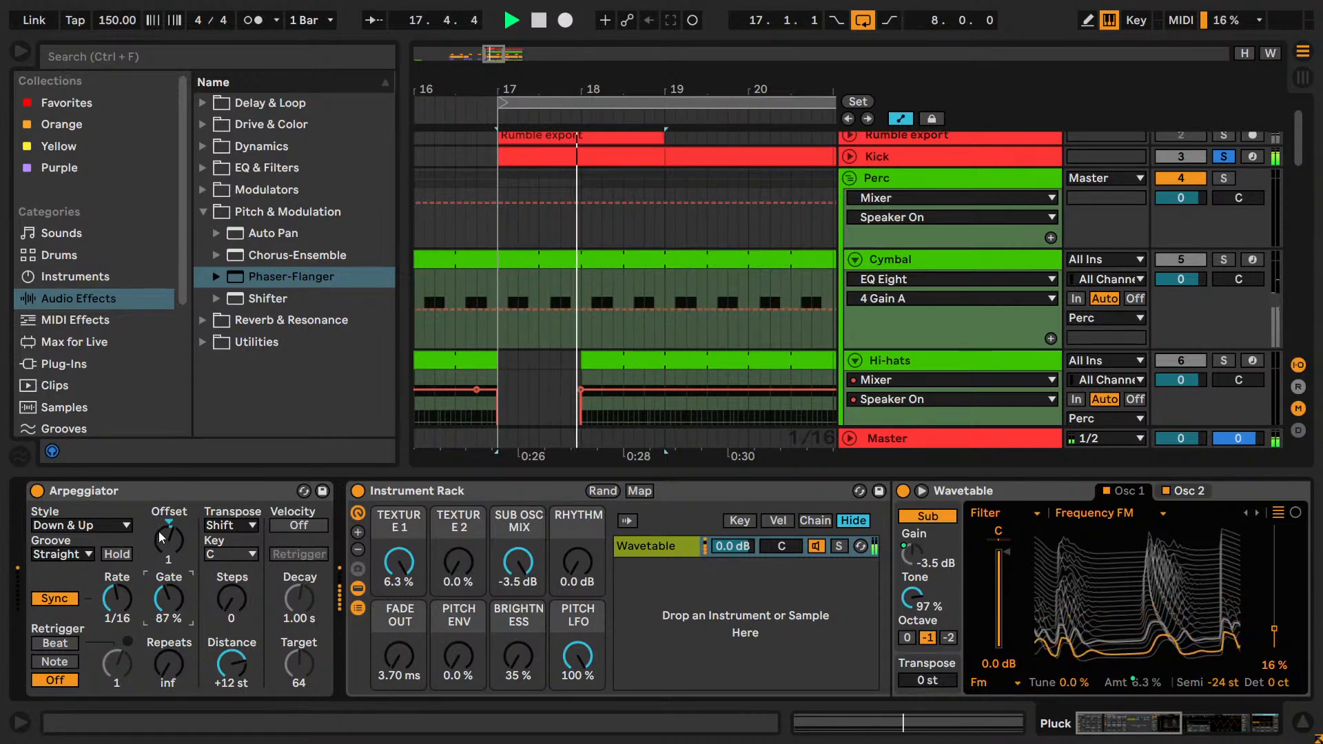
Audition the Arpeggiator's Rate at 1/32 and return it to 1/16.
left_click_drag(122, 605, 121, 601)
scroll(121, 601, "down", 3)
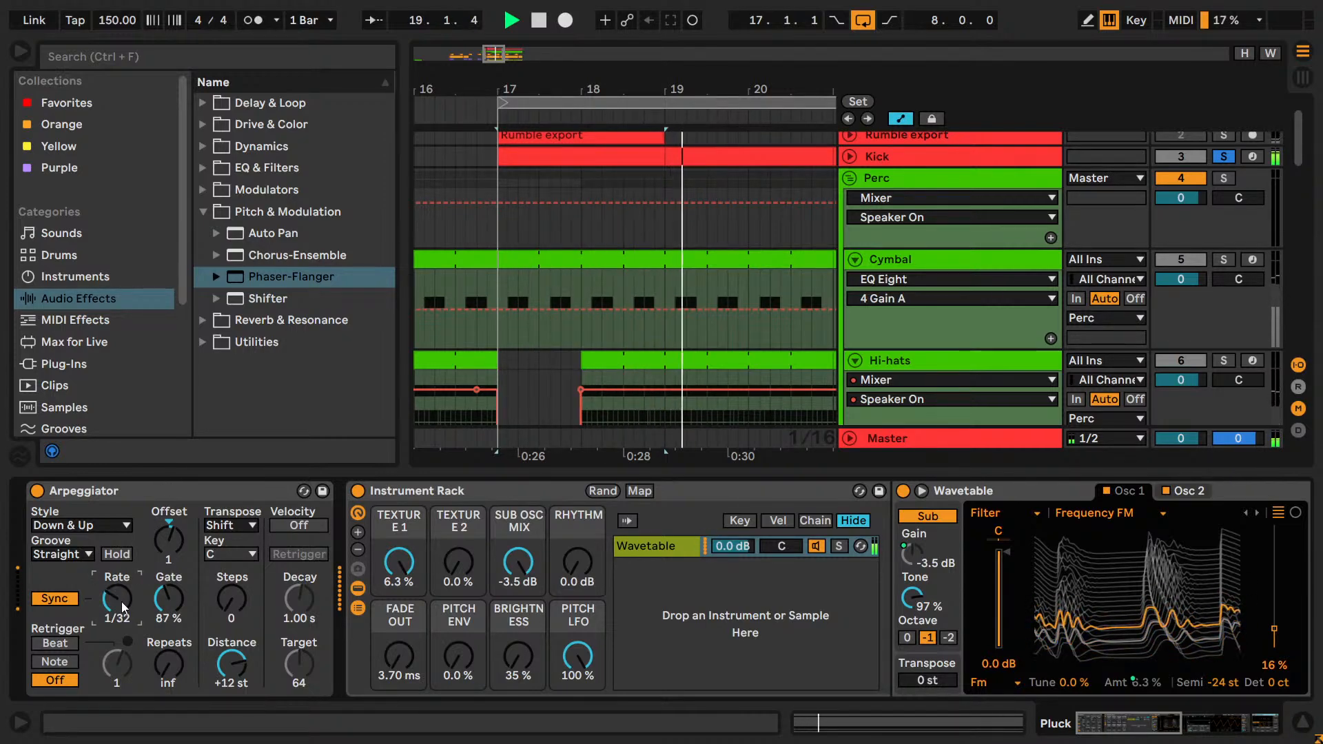
left_click_drag(122, 602, 121, 610)
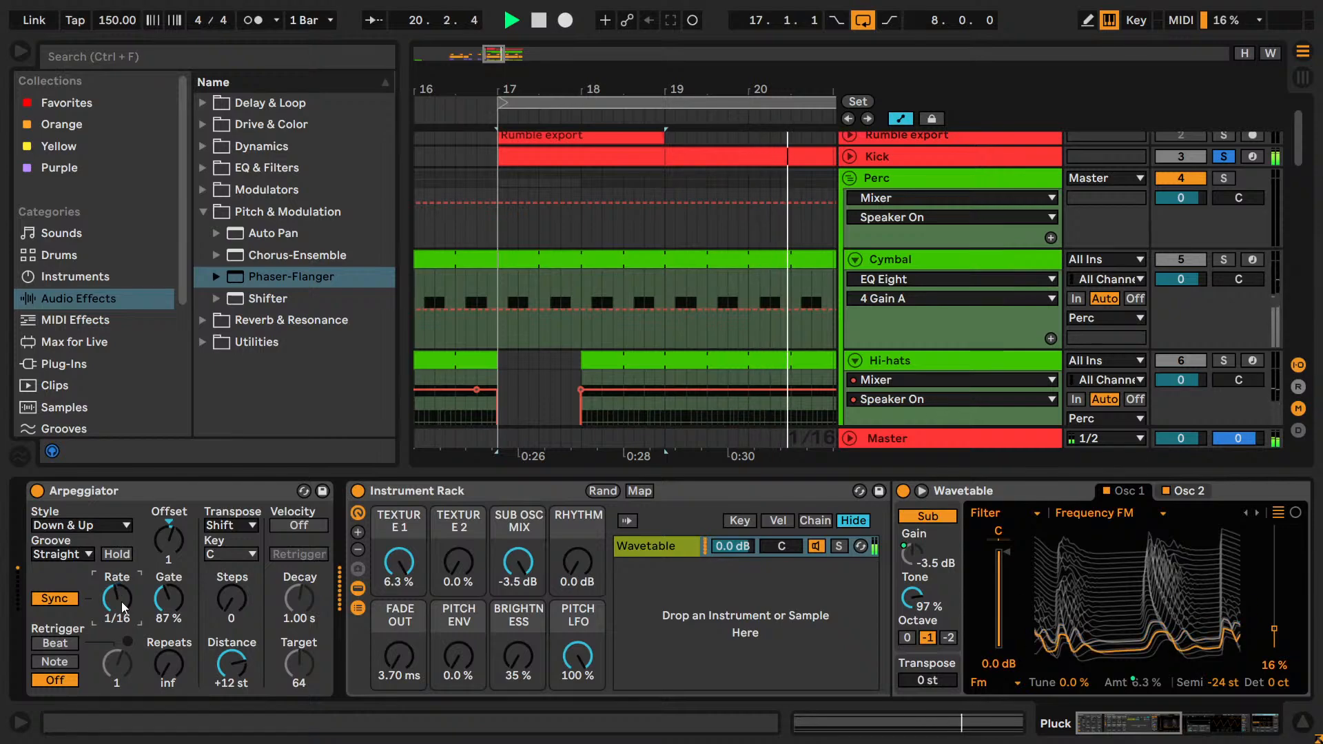
Stop playback, switch to Paint to view the staircase sketch, and return to Ableton Live.
left_click(168, 664)
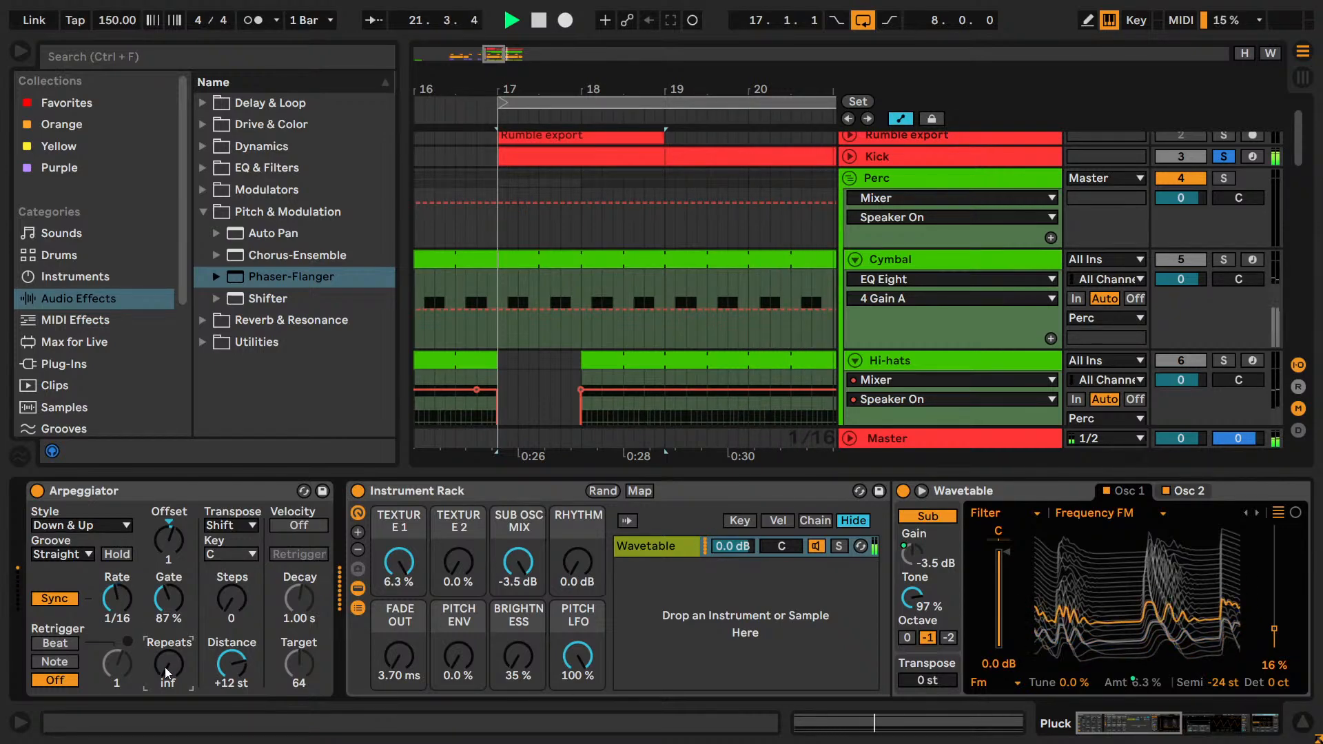
left_click(222, 518)
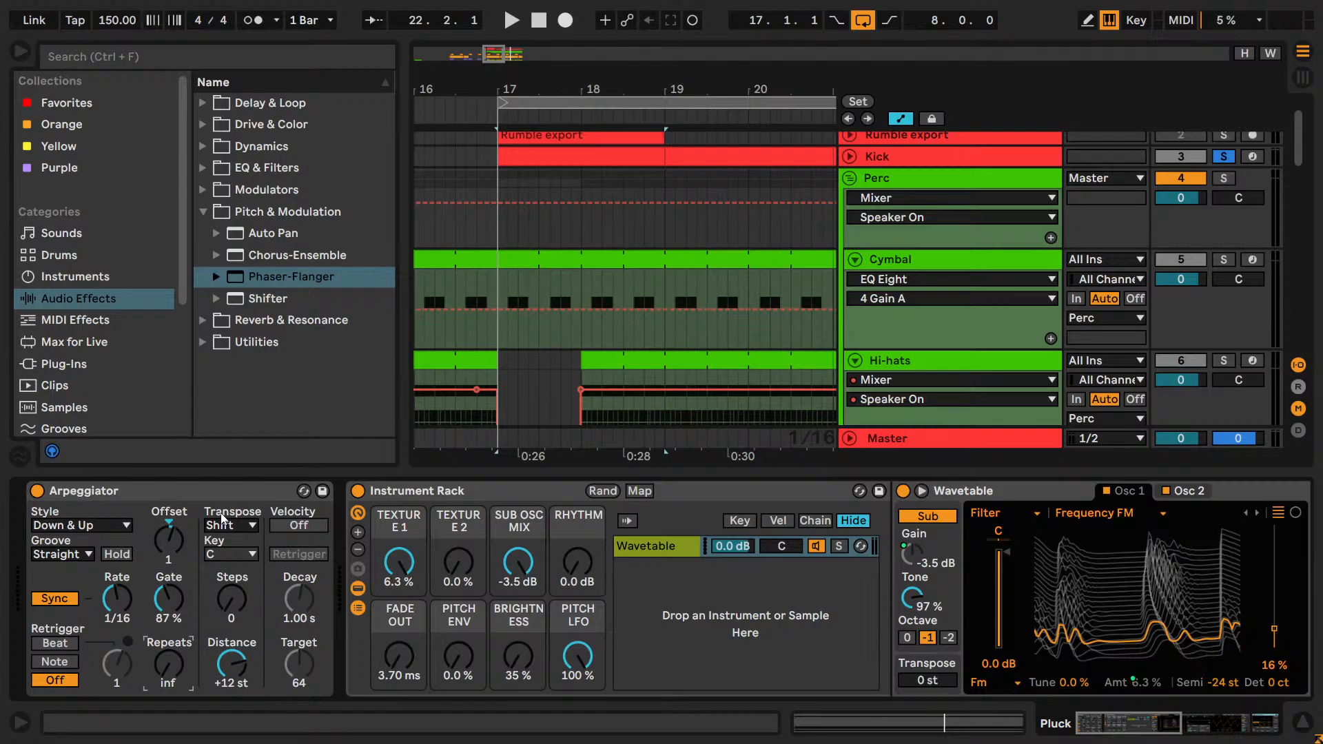
key("alt+Tab")
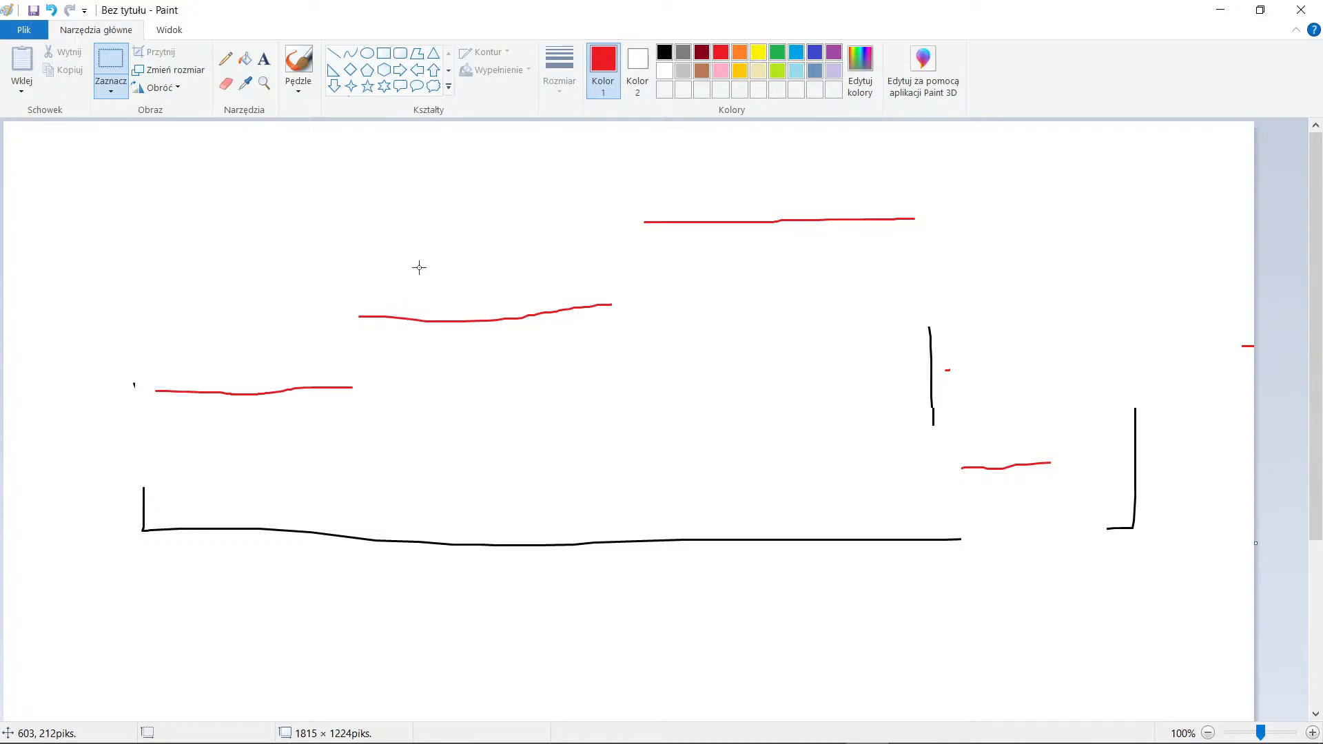
key("alt+Tab")
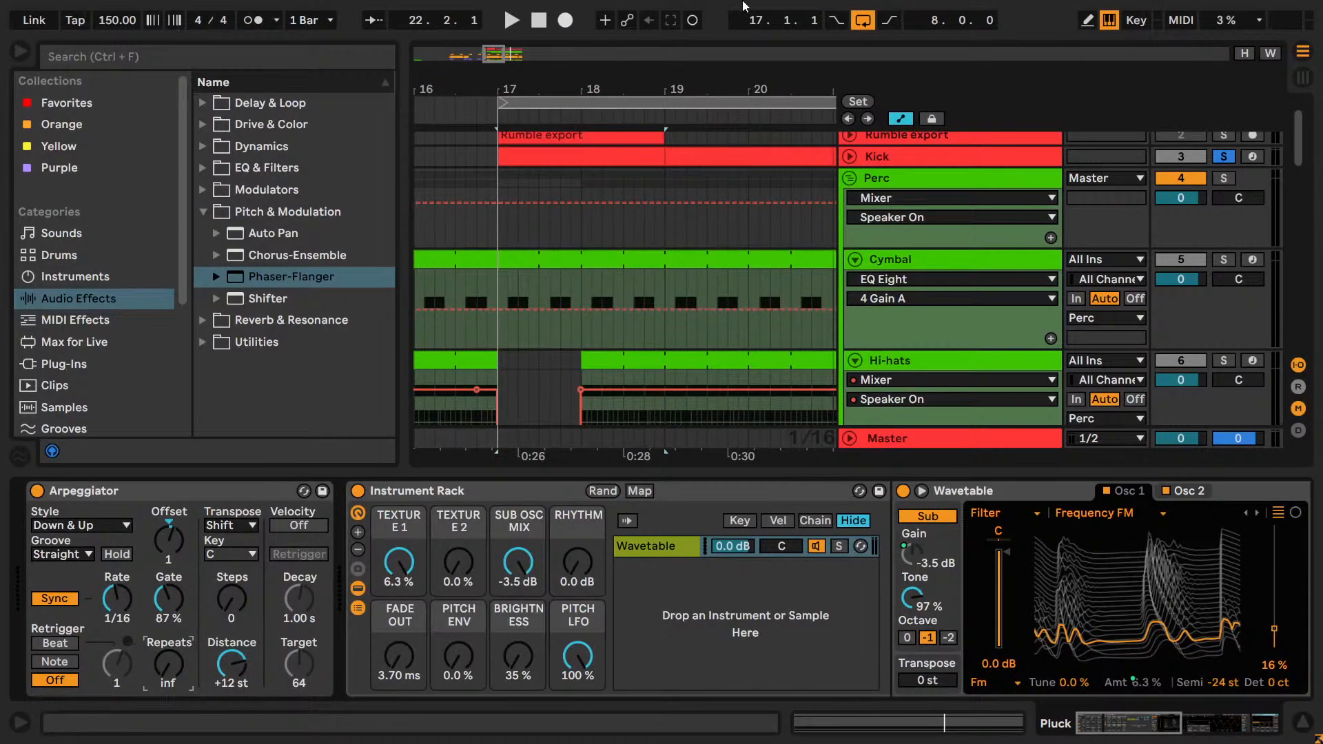
Set the Arpeggiator's Steps to 2 and audition Distance values of +2, -1 and -4 st during loop playback.
left_click_drag(238, 598, 238, 586)
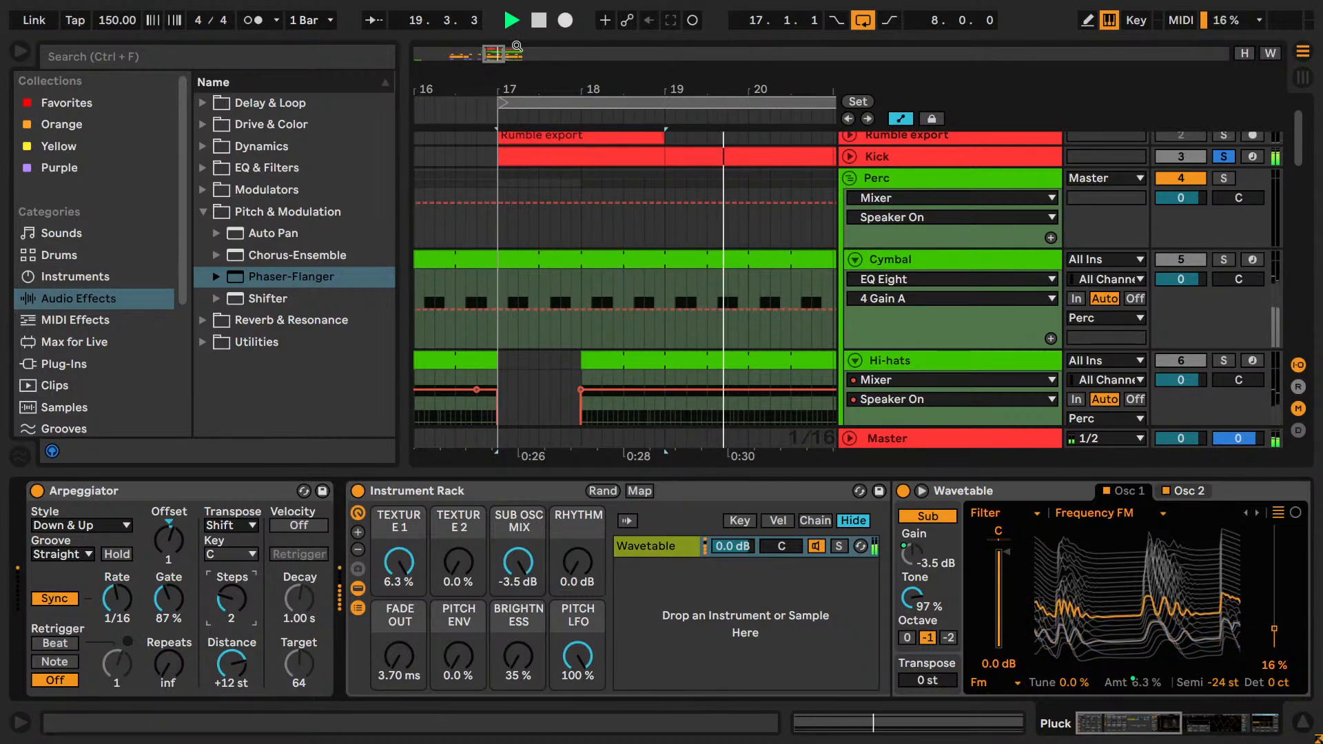
left_click_drag(508, 89, 508, 62)
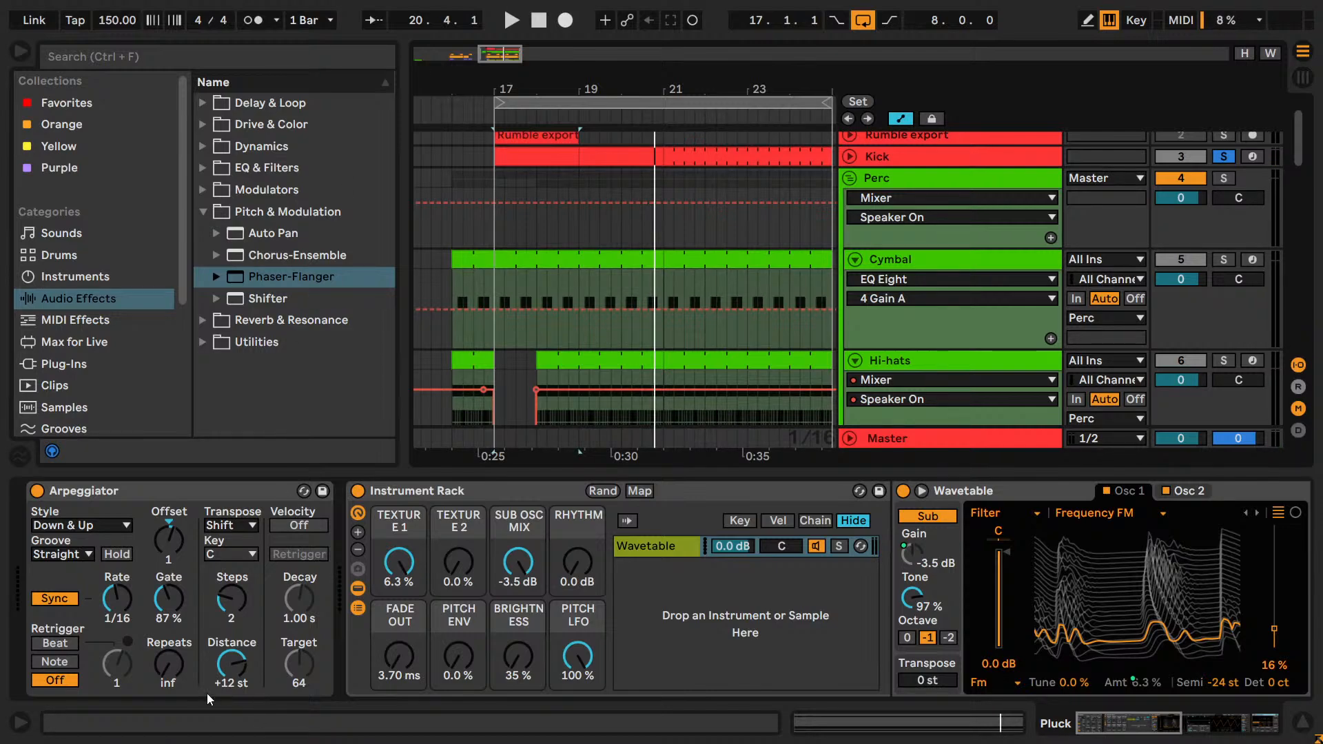
key("space")
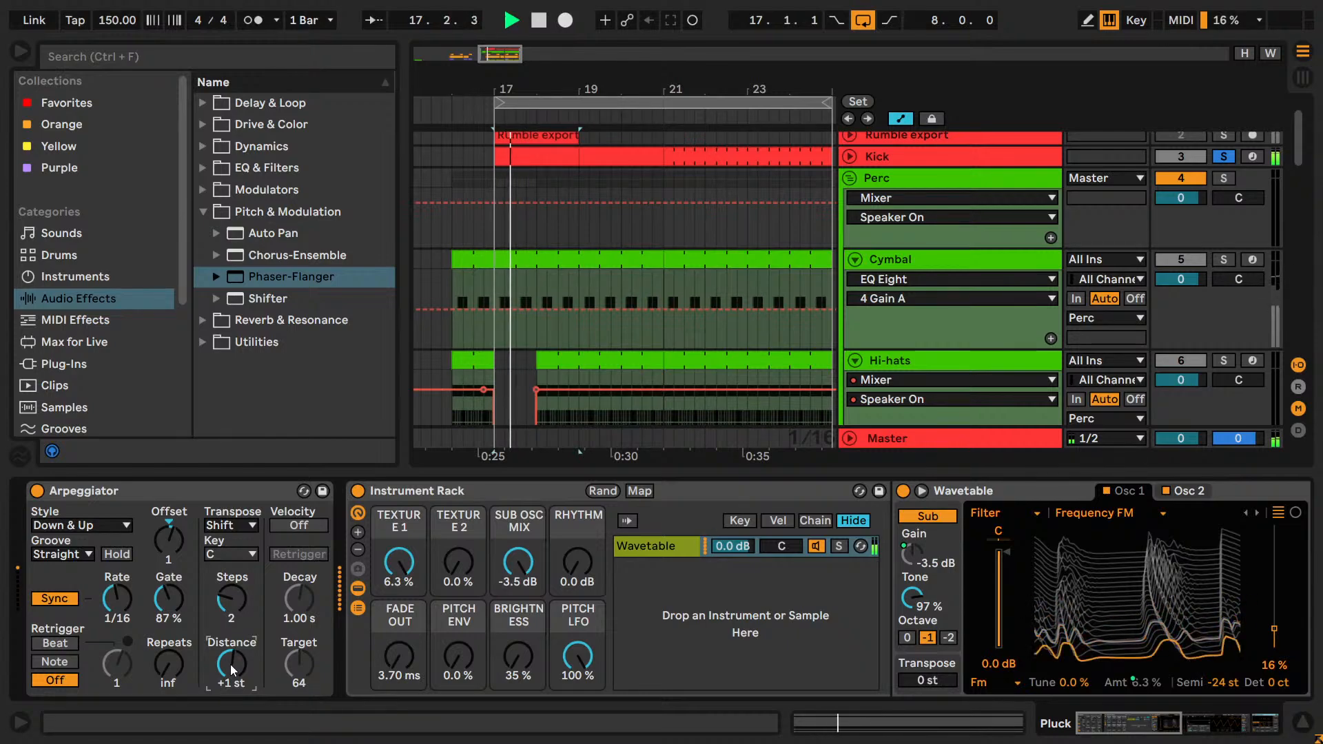
key("space")
key("Down")
key("Down")
key("Down")
key("Down")
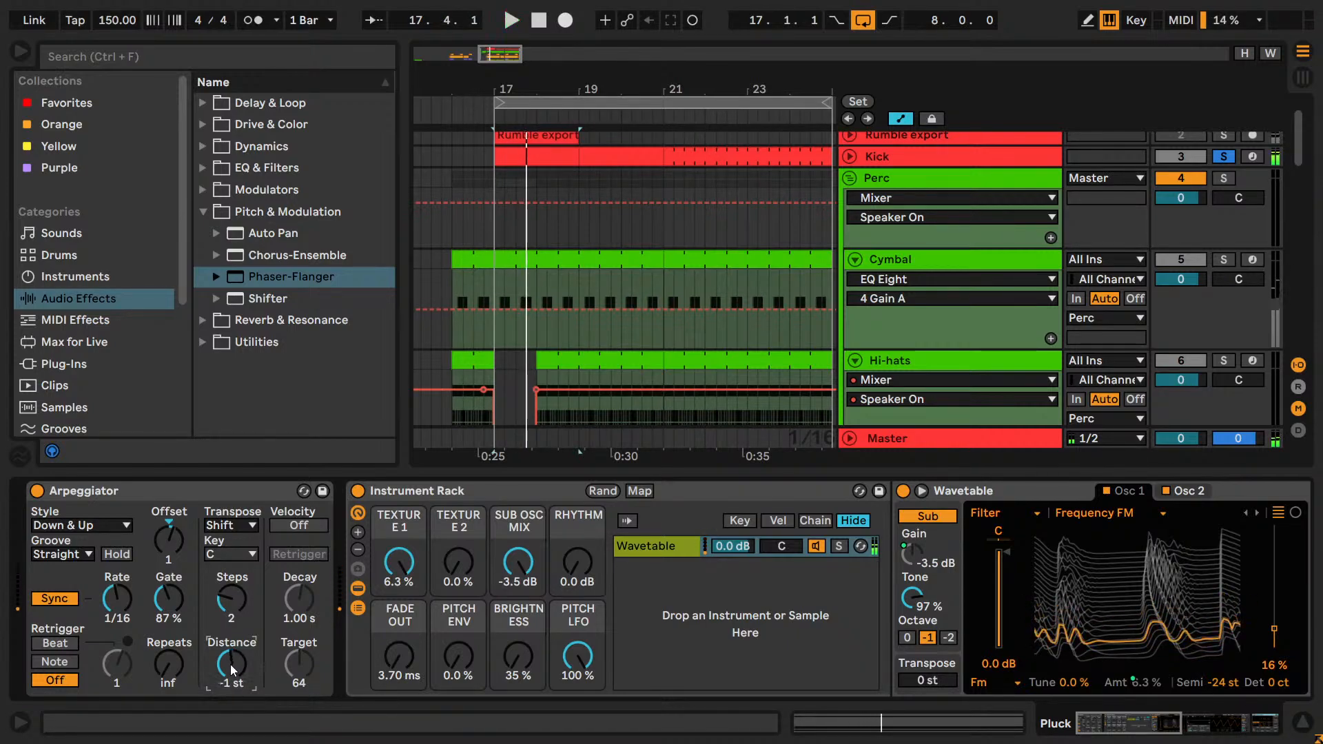
key("space")
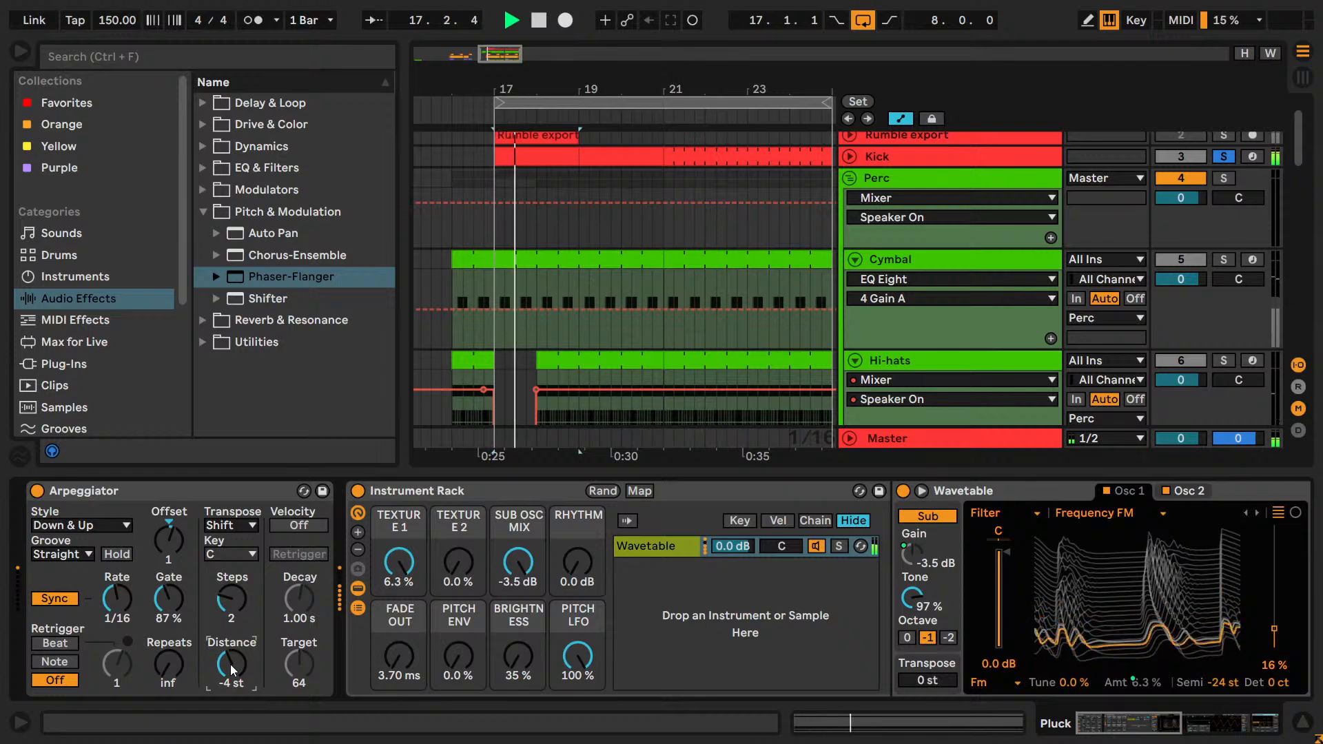
Stop playback, reset the Arpeggiator's Steps to 0 and Distance to +12 st, and show the Info View.
key("space")
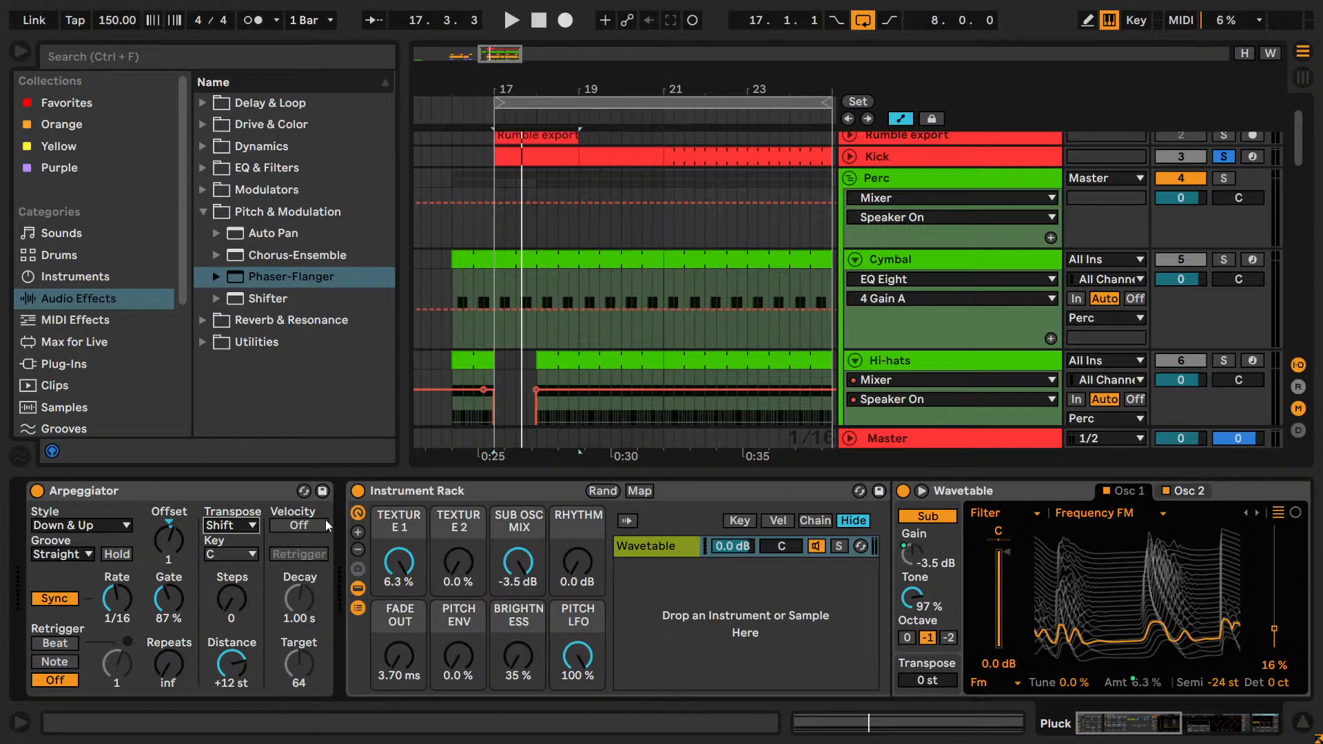
key("shift+question")
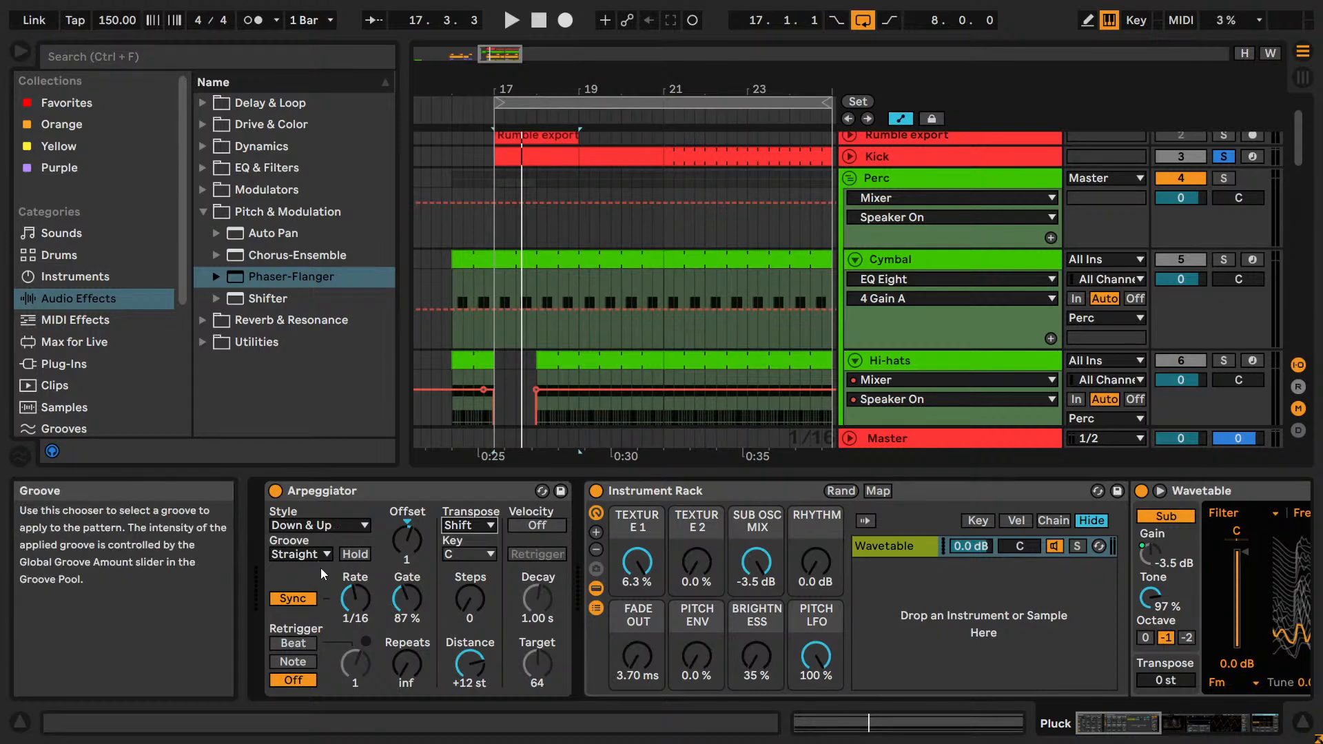
Audition the Arpeggiator's Repeats at 2 and return it to inf.
key("space")
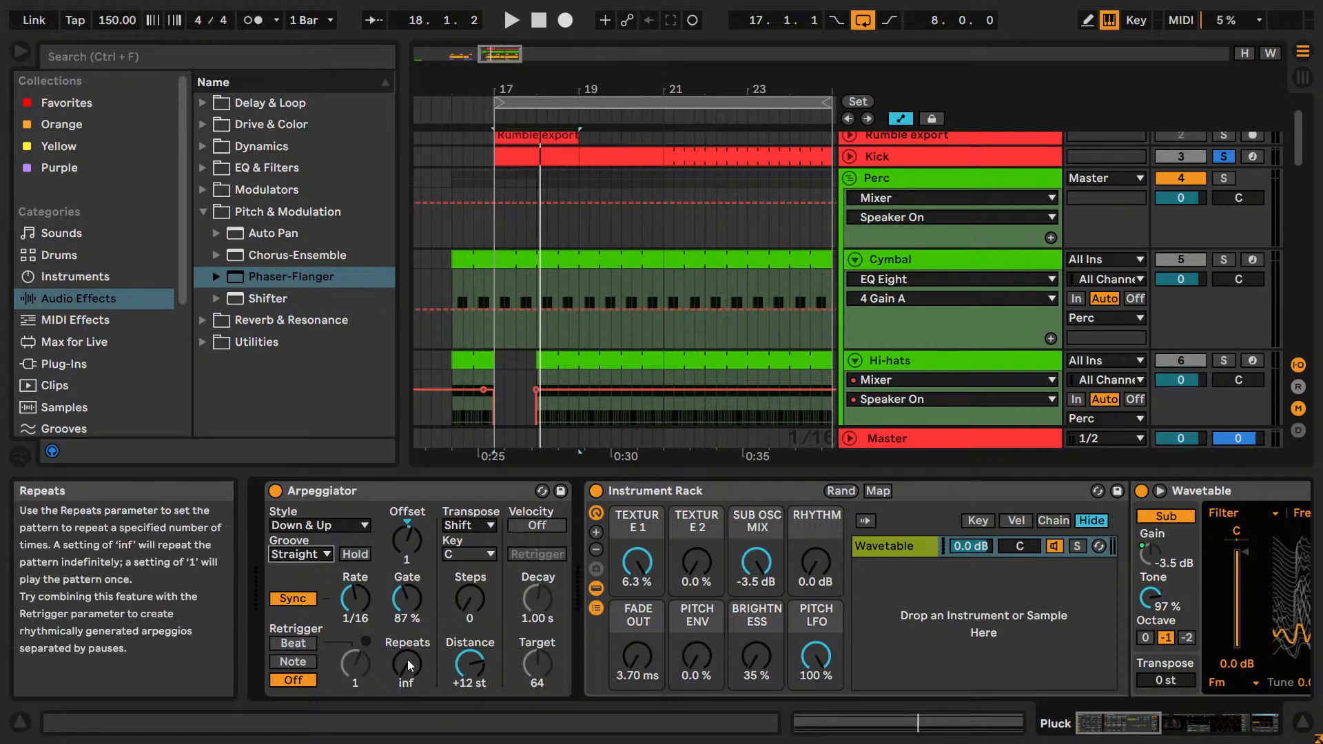
key("space")
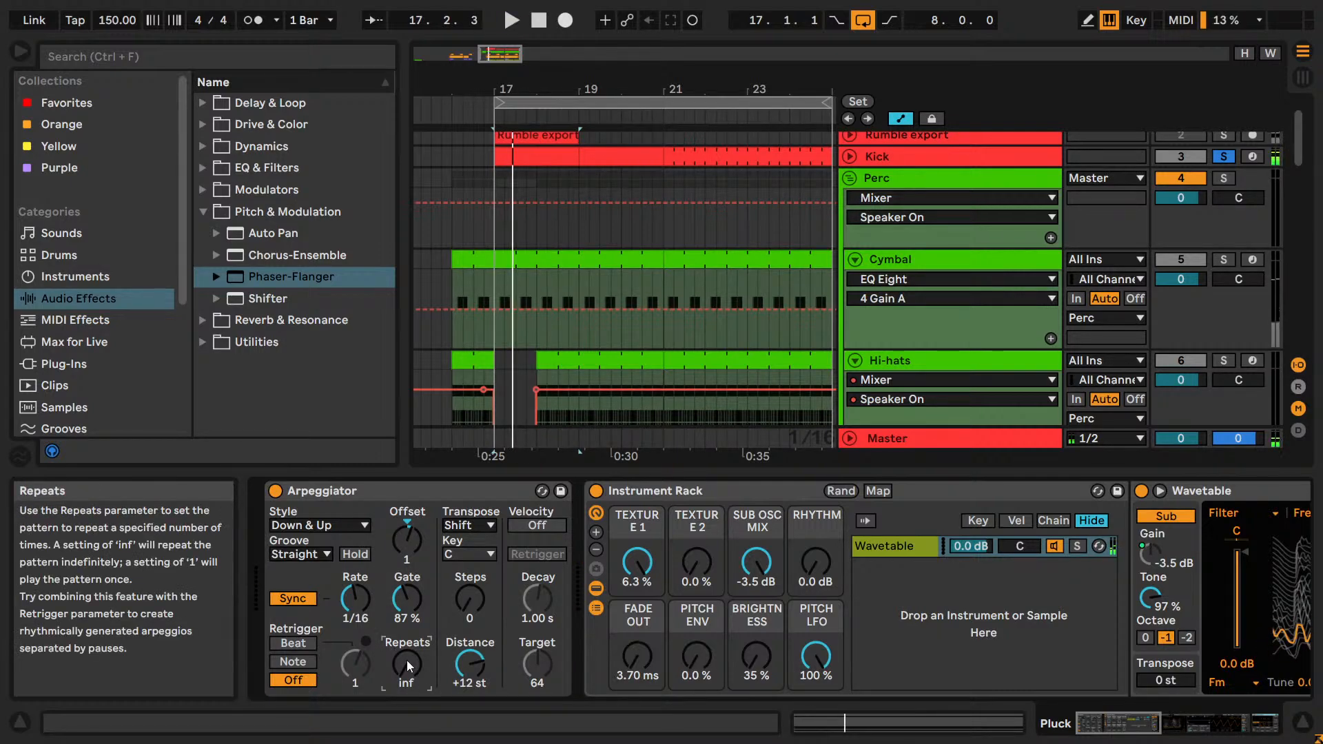
left_click_drag(407, 660, 412, 672)
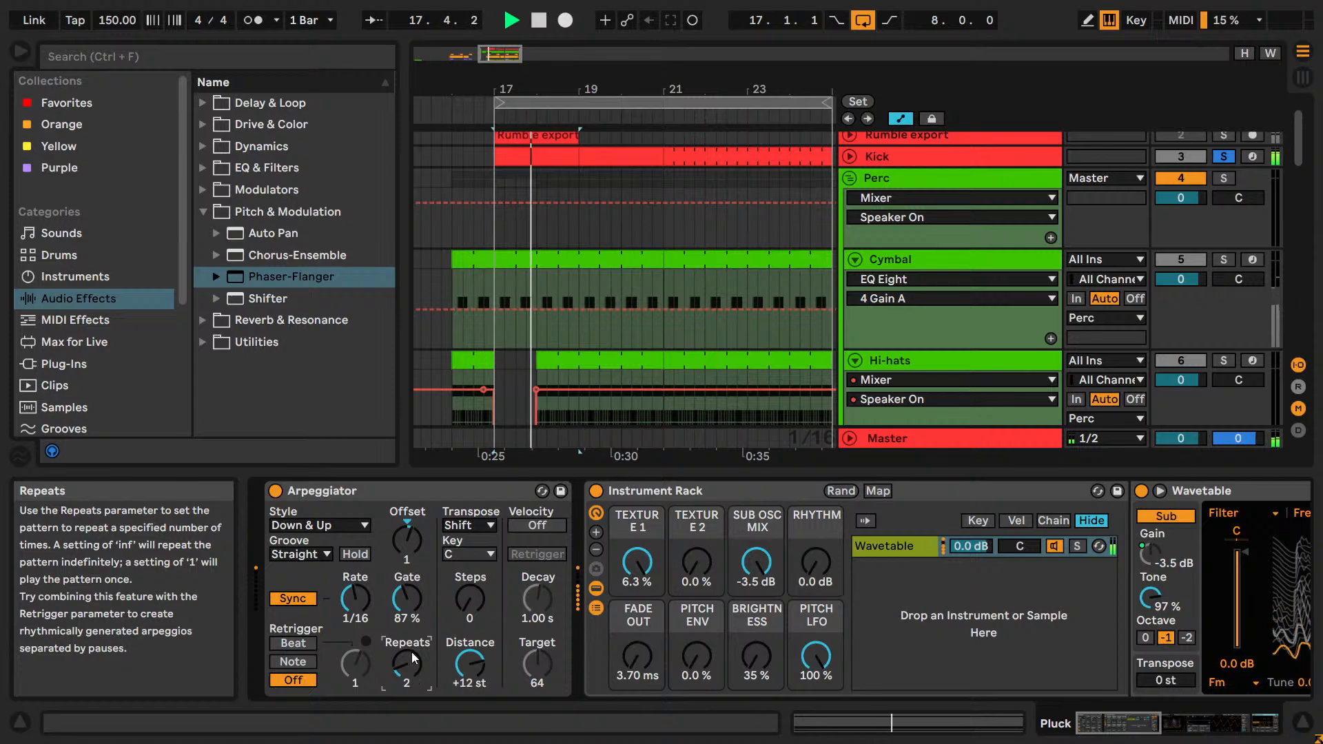
key("Delete")
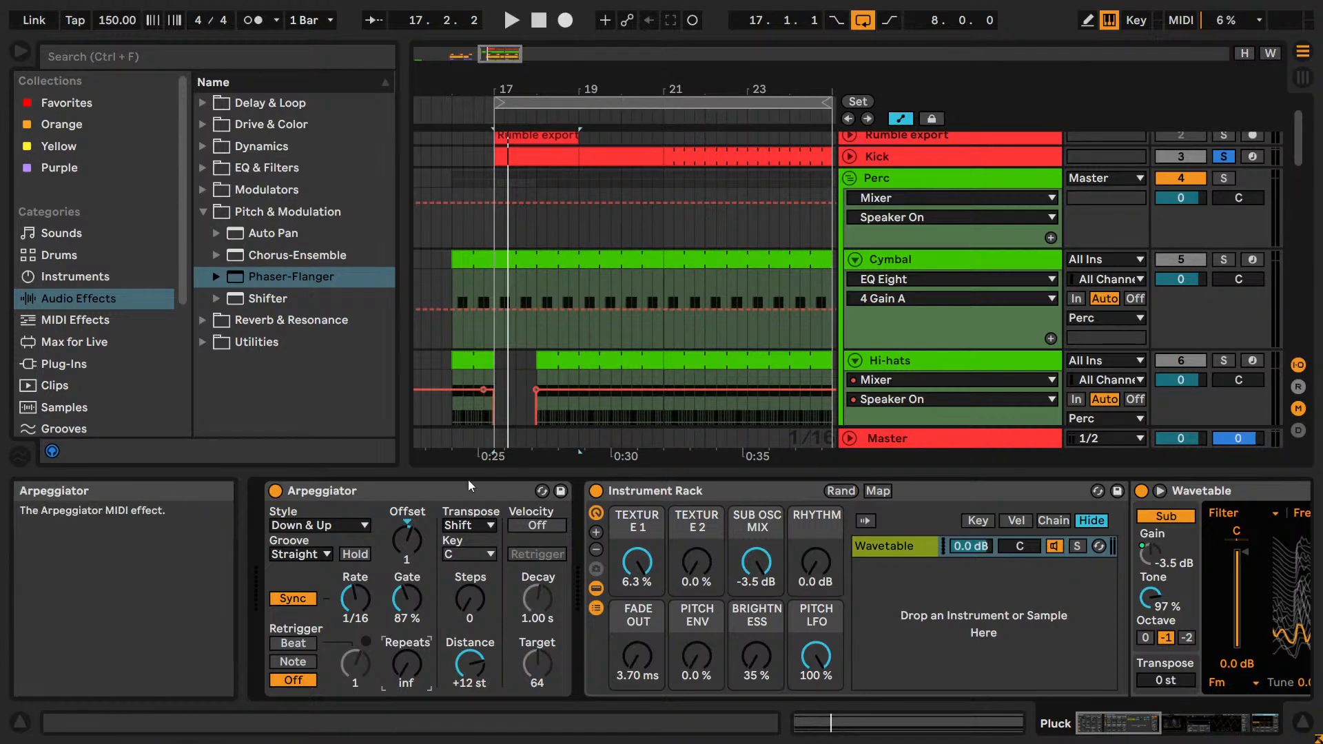
Open the Pluck track's MIDI clip at bar 17 in the note editor.
scroll(565, 306, "down", 6)
scroll(565, 305, "down", 8)
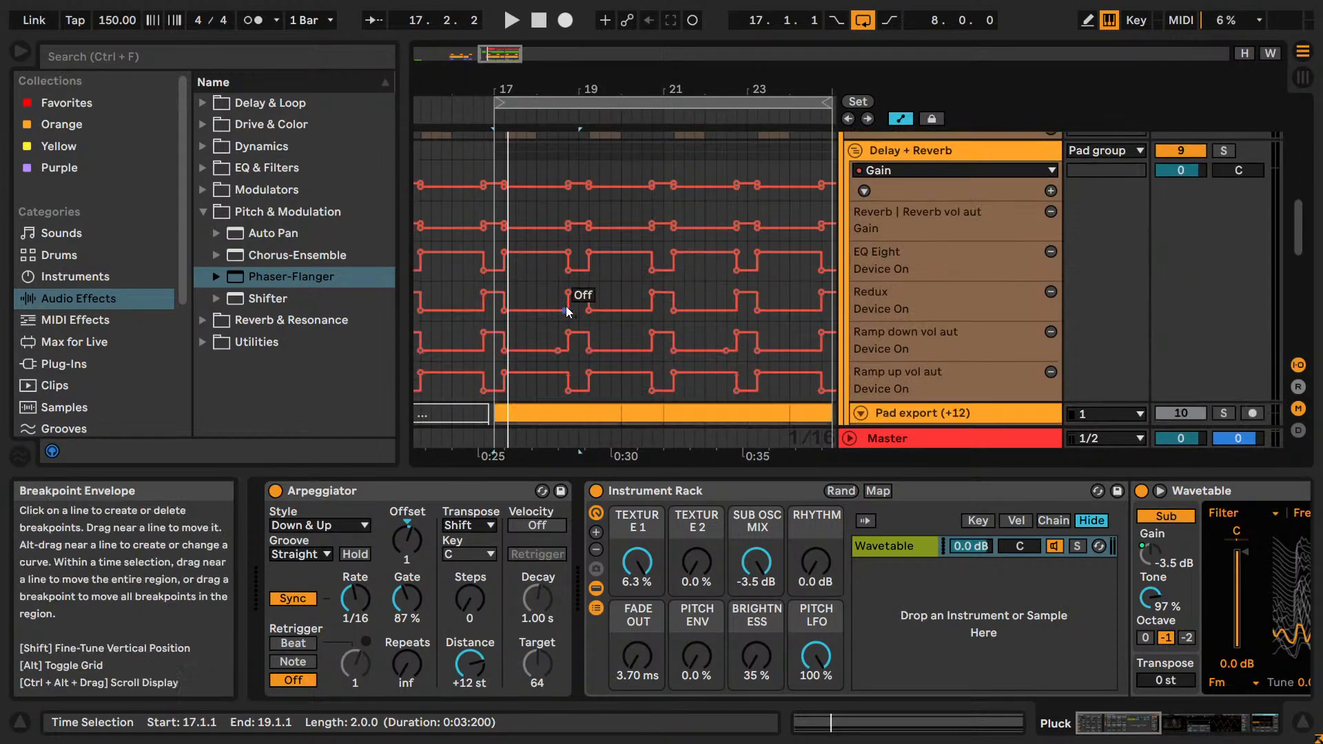
left_click(554, 304)
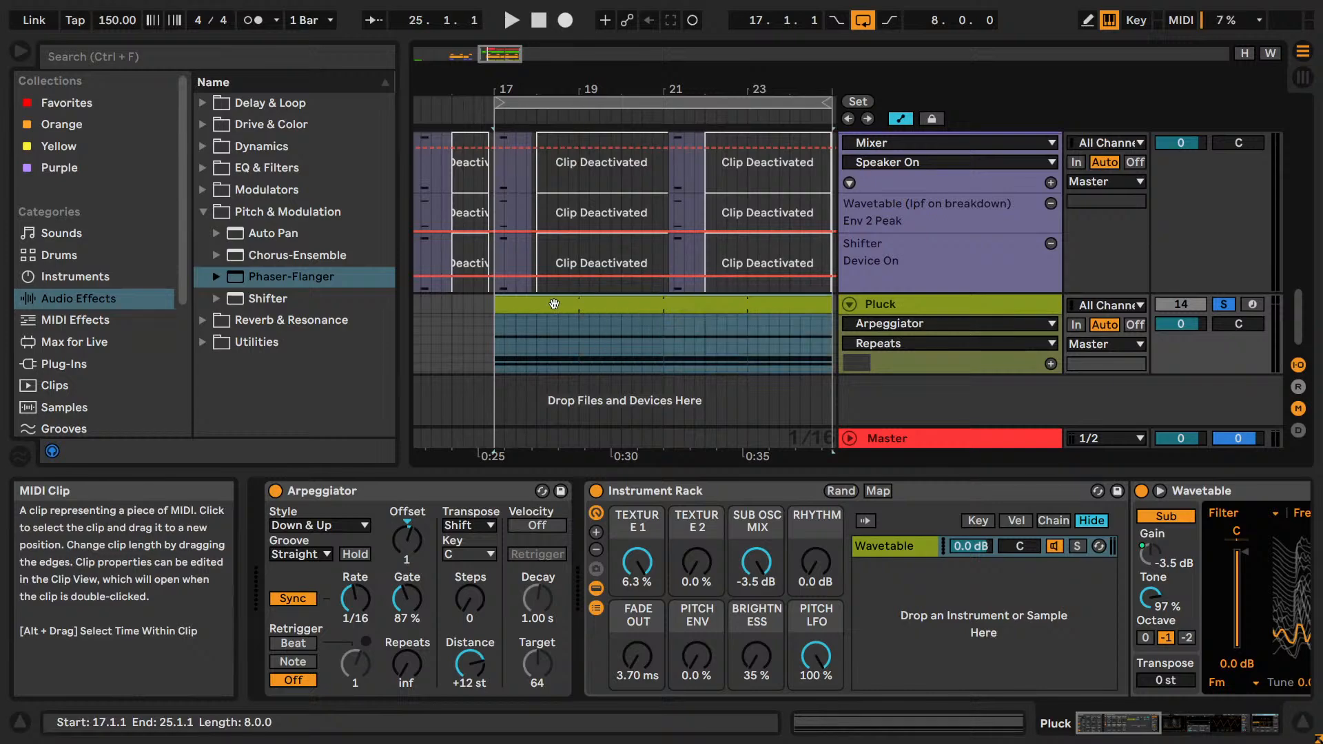
double_click(554, 304)
Audition the clip's G#4 note at A#4, B4 and F#4 during loop playback and return it to G#4.
key("space")
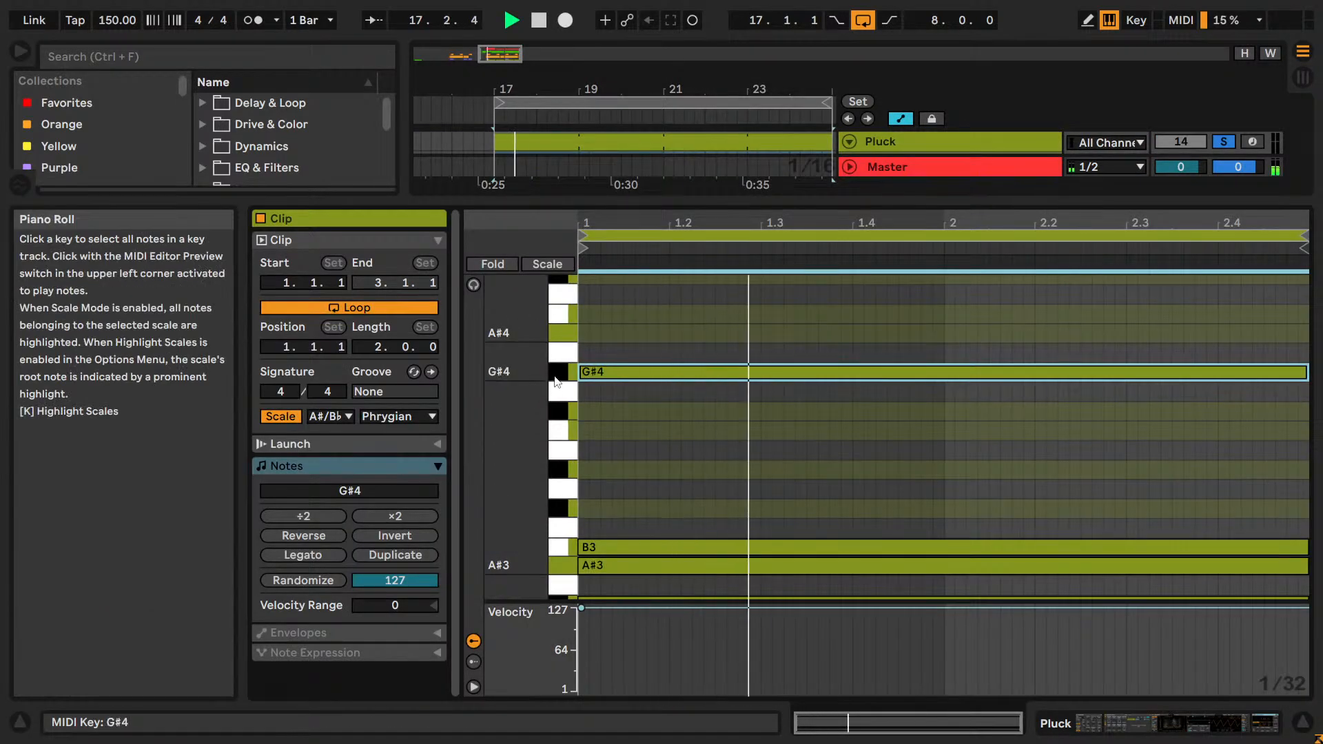
key("Up")
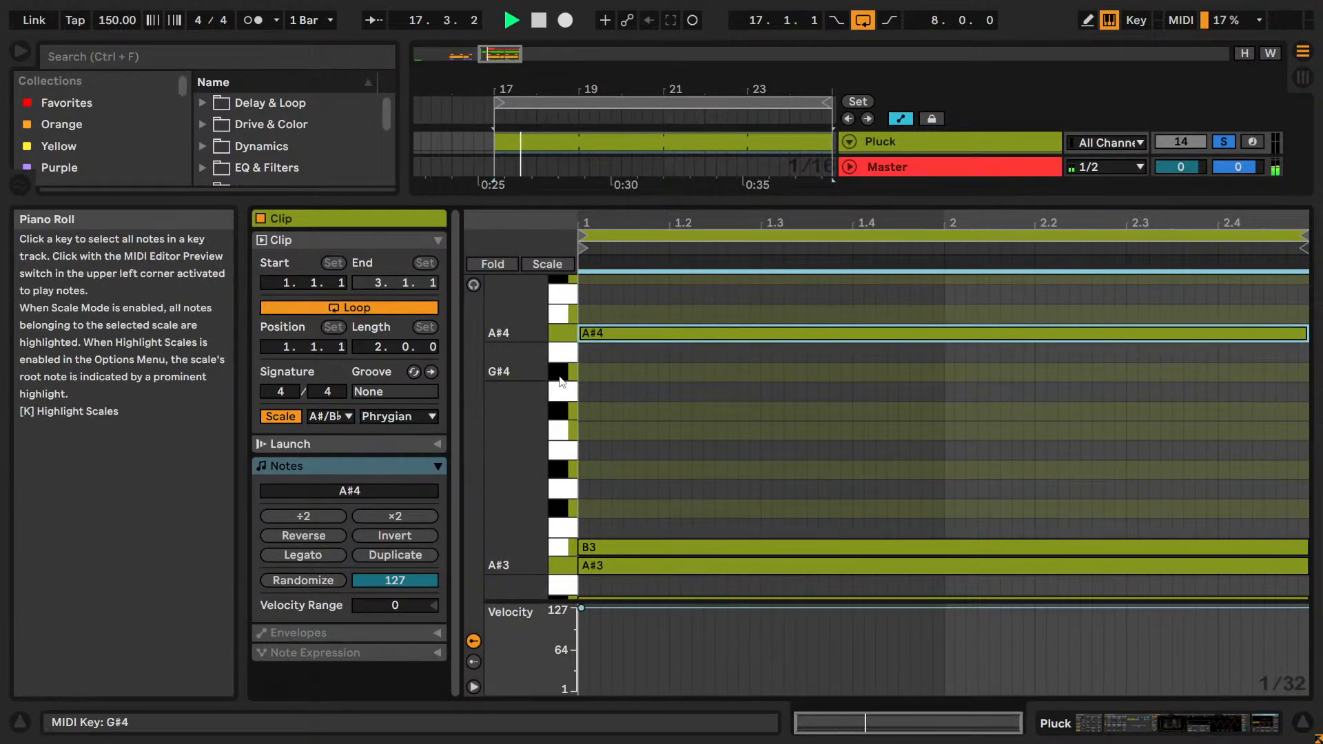
key("Up")
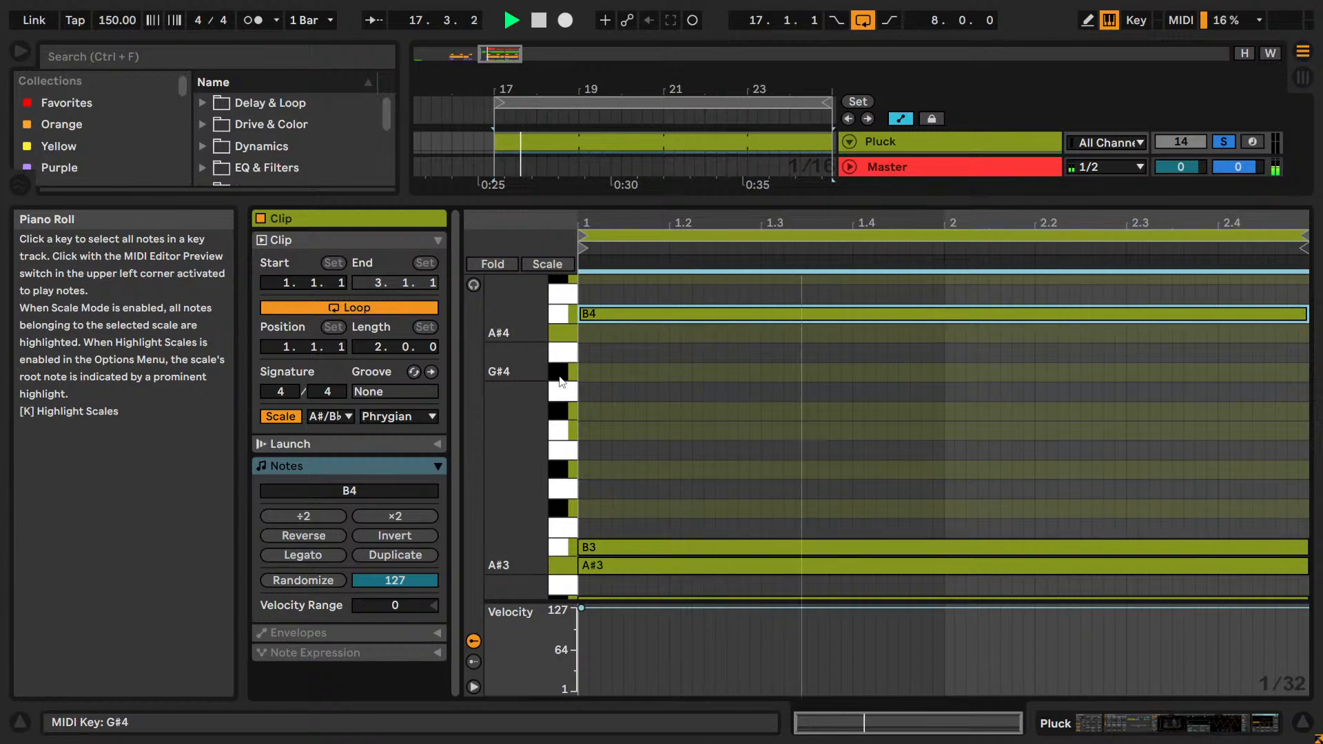
key("Down")
key("Down")
key("Down")
key("space")
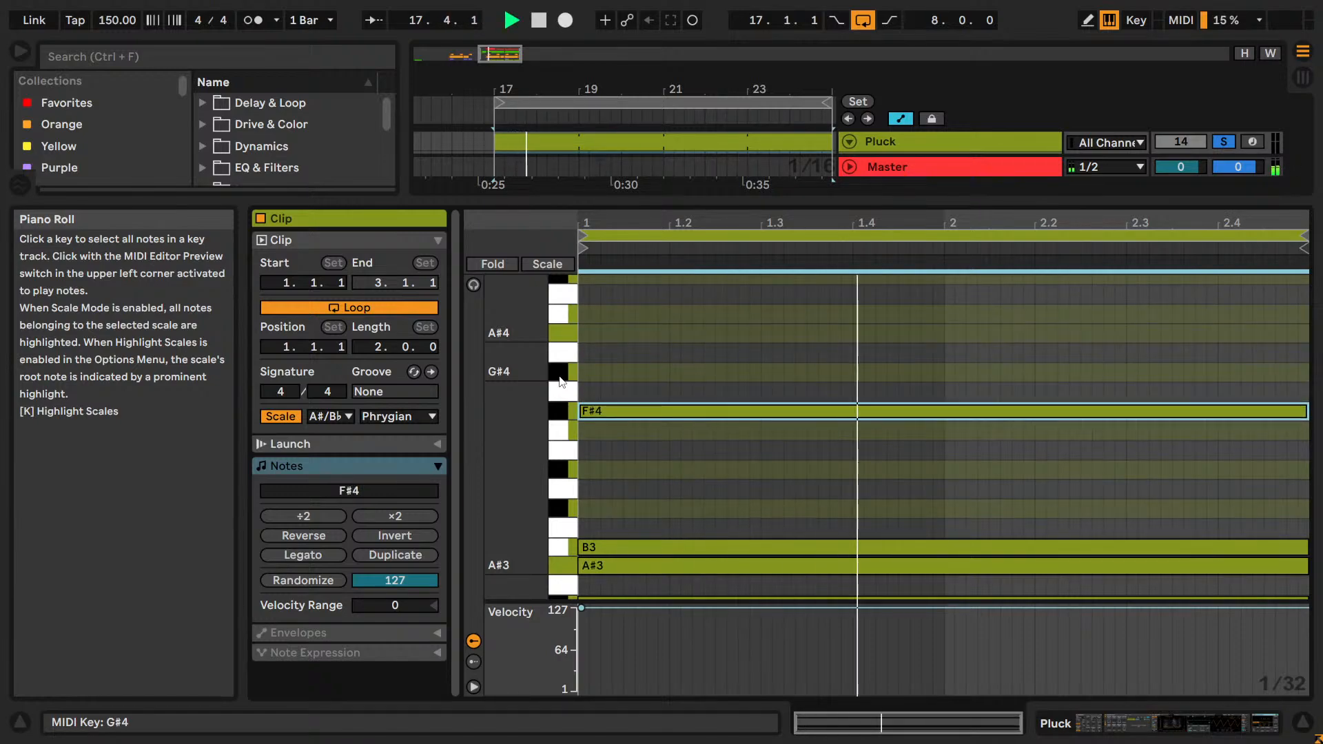
key("space")
key("Up")
key("space")
Deactivate the G#4 note to hear the arpeggio without it, and reactivate it for comparison.
key("0")
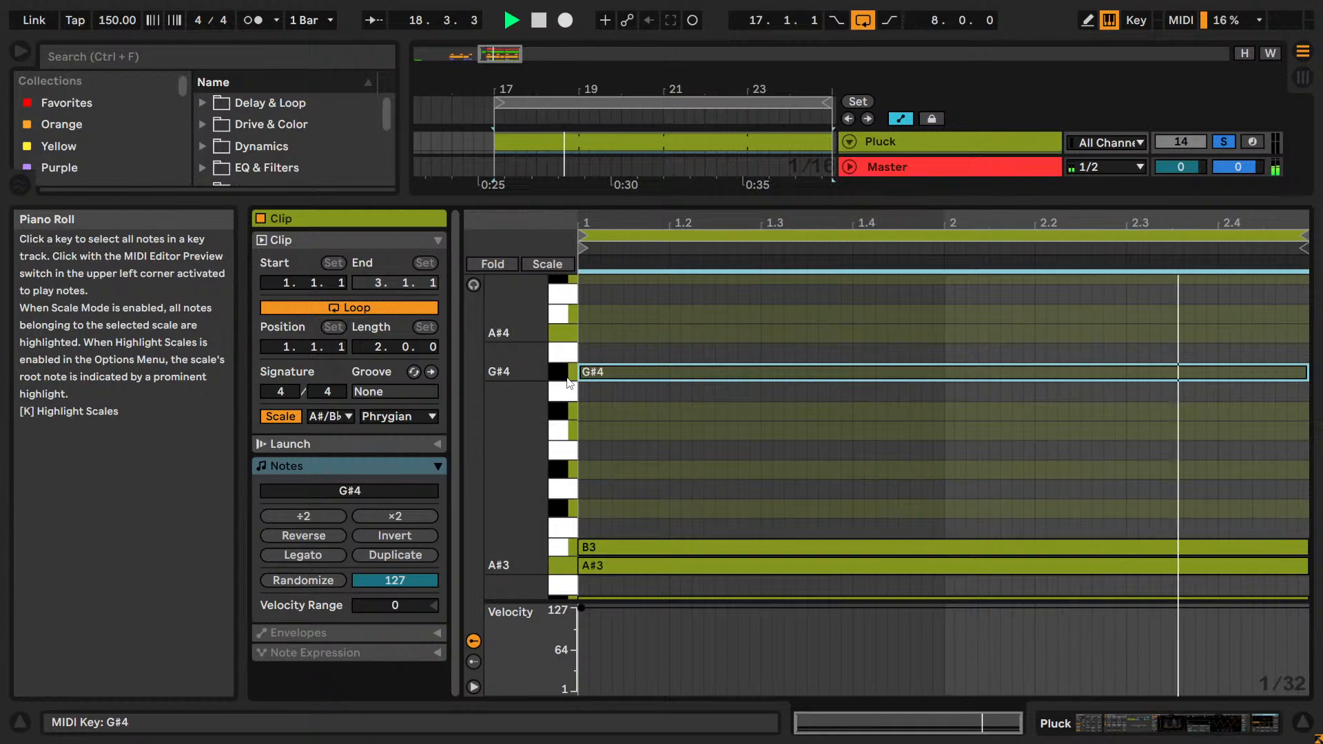
key("0")
key("space")
key("space")
Select the B3 note and audition it transposed up to C#4 and D#4 during loop playback.
scroll(570, 492, "down", 1)
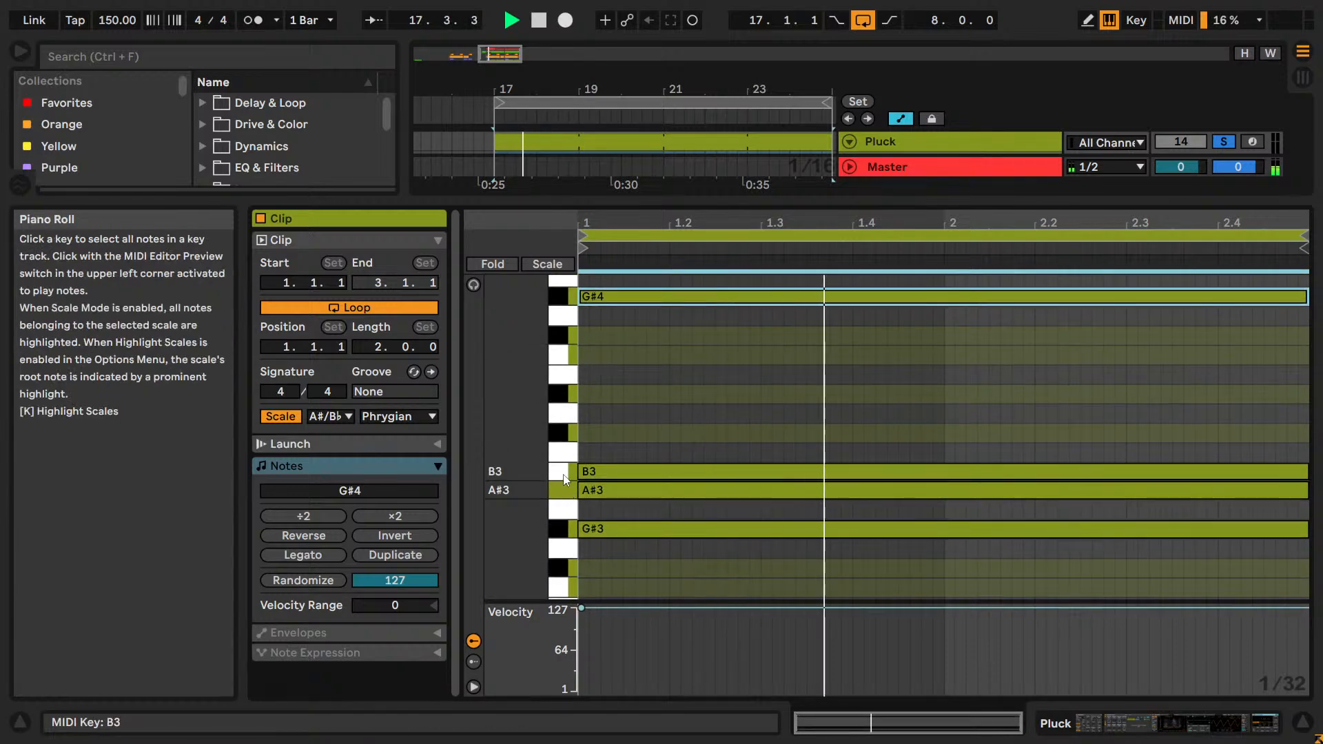
left_click(564, 480)
key("Up")
key("space")
key("space")
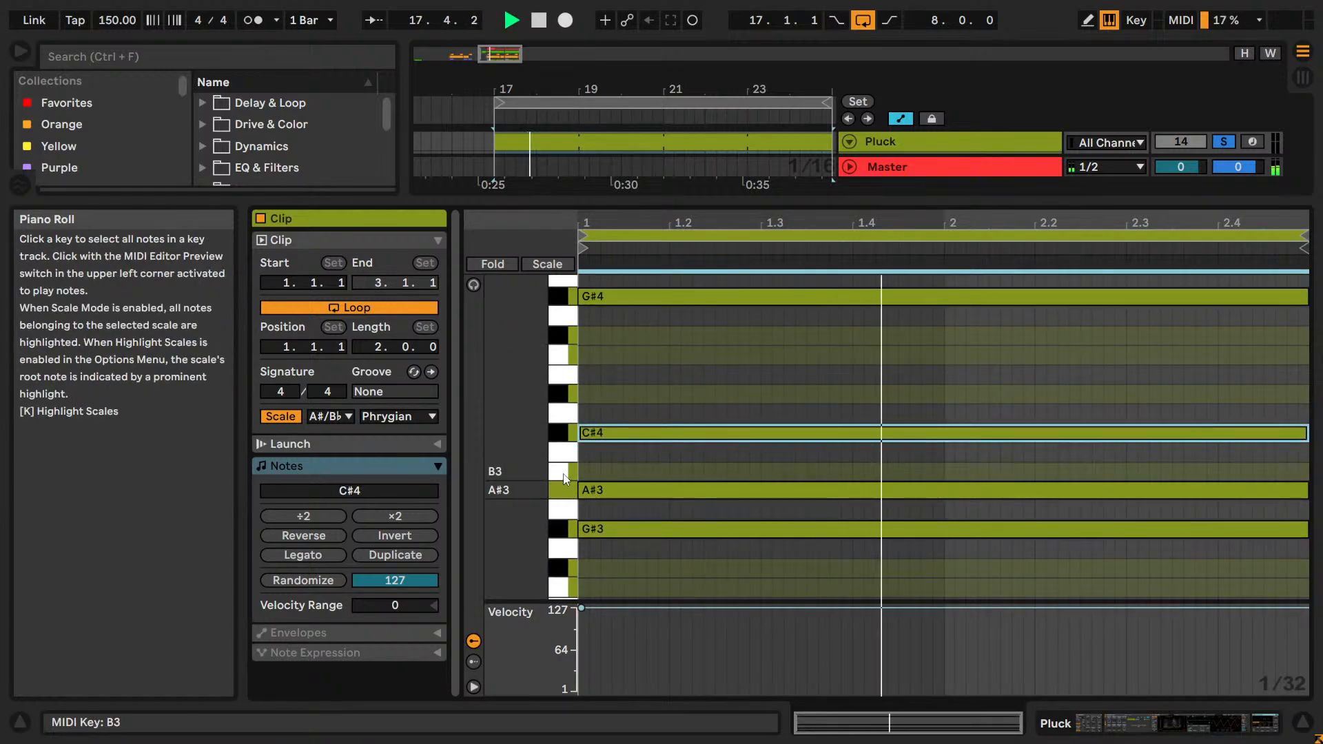
key("Up")
key("Up")
key("space")
key("Up")
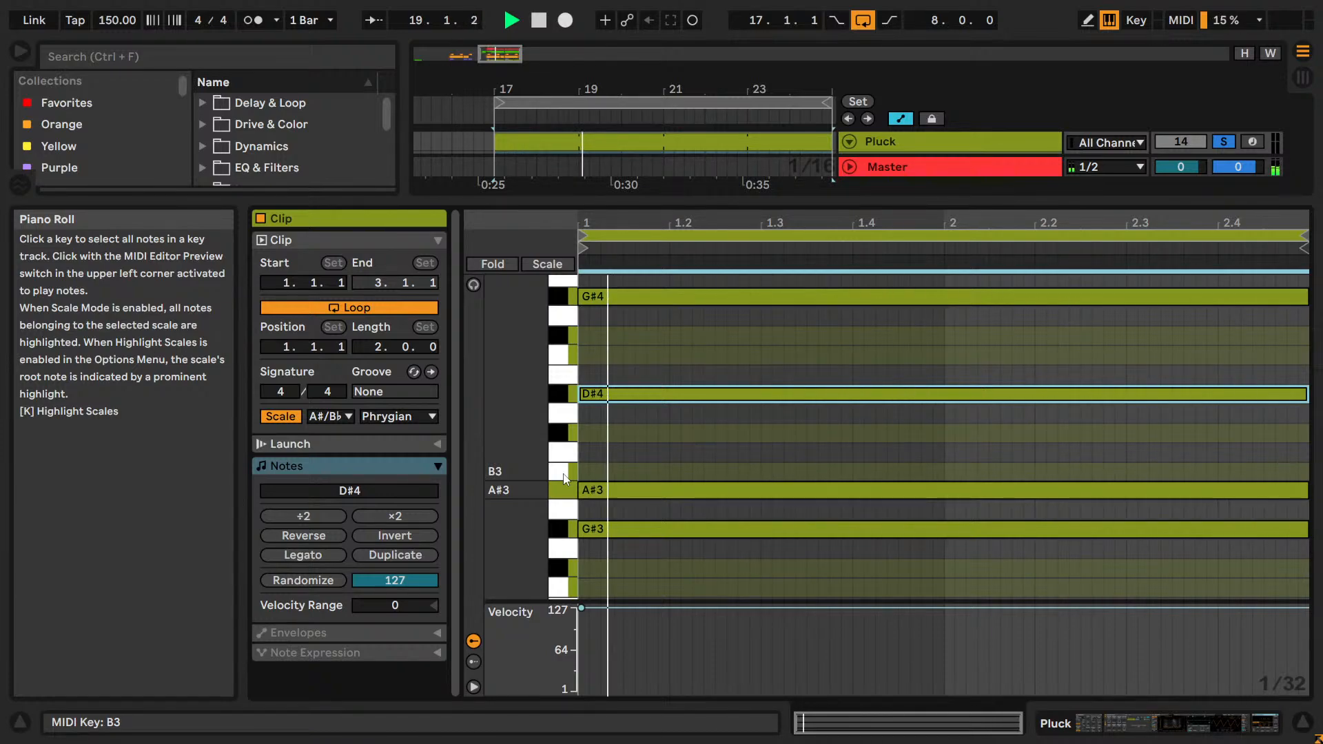
Lower the raised note to C4 and below, restart the loop, and bring the note back up to C#4.
key("space")
key("Down")
key("Down")
key("Down")
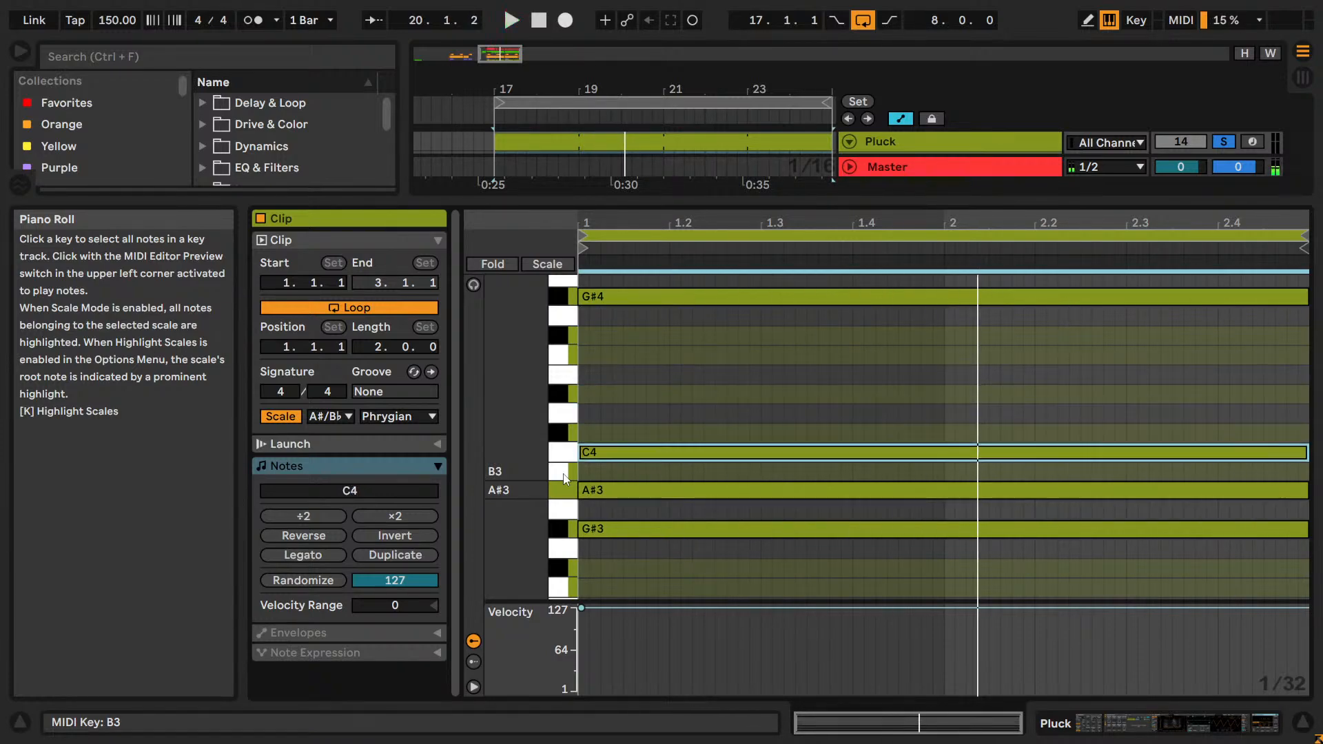
key("Down")
key("space")
Audition the C#4 note lowered to F#3, stop playback, and return it to B3.
key("space")
key("Up")
key("Up")
key("space")
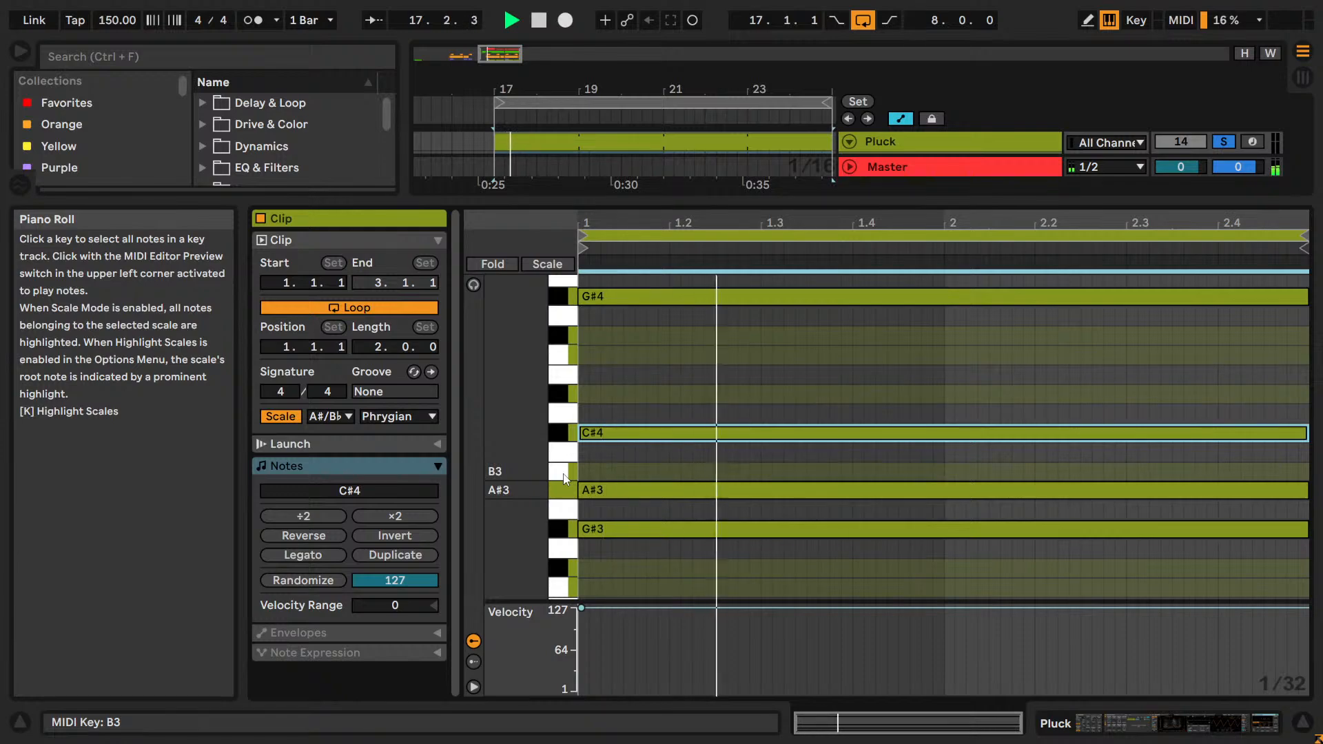
key("Down")
key("Down")
key("Down")
key("Down")
key("Down")
key("Down")
key("Down")
key("space")
key("space")
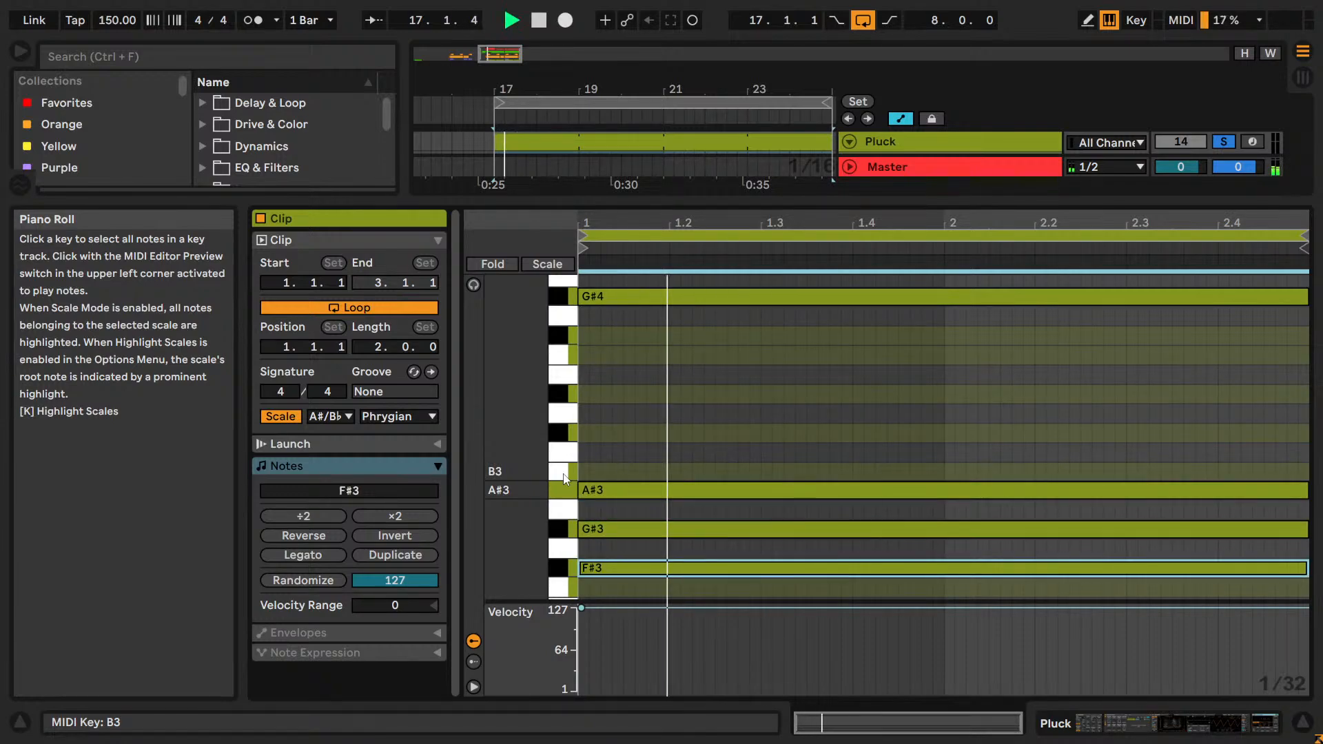
key("space")
key("Up")
key("Up")
key("Up")
key("Up")
key("Up")
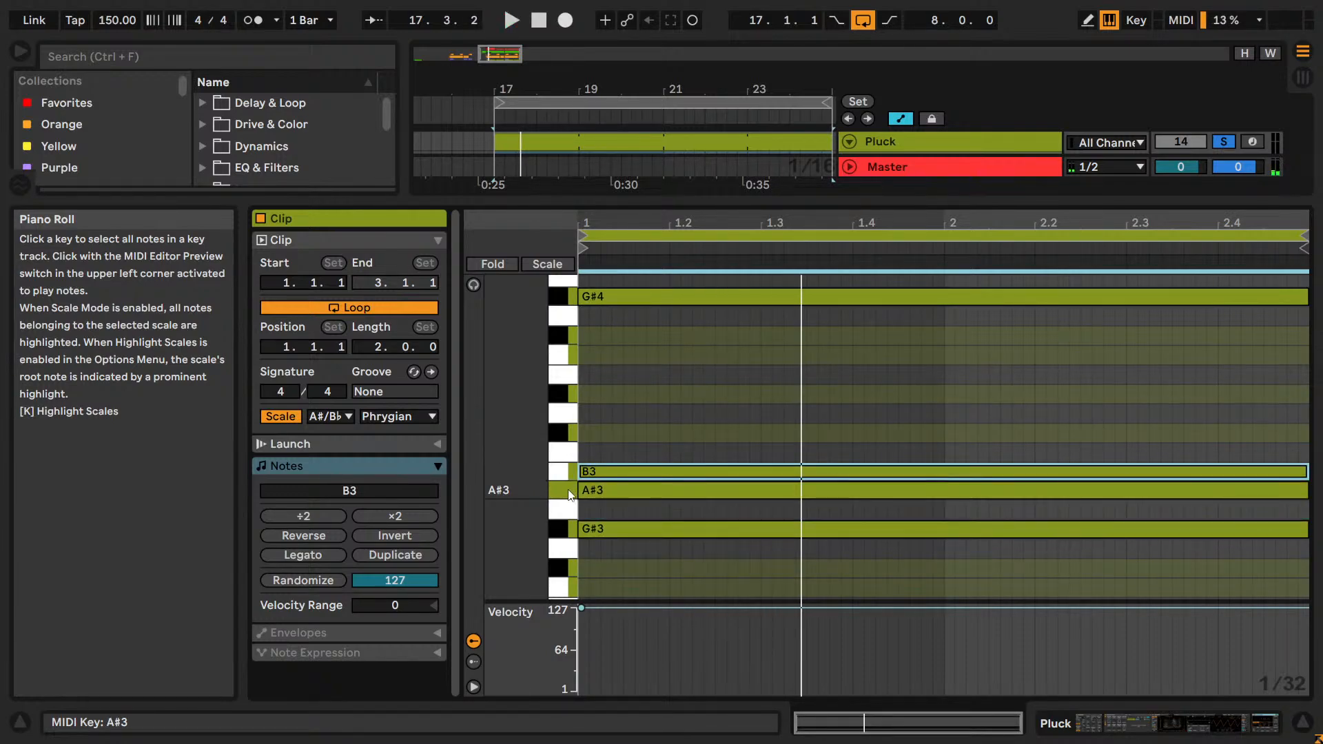
Audition the A#3 note transposed up to C#4 and D4 with the loop playing.
key("Up")
key("space")
key("Up")
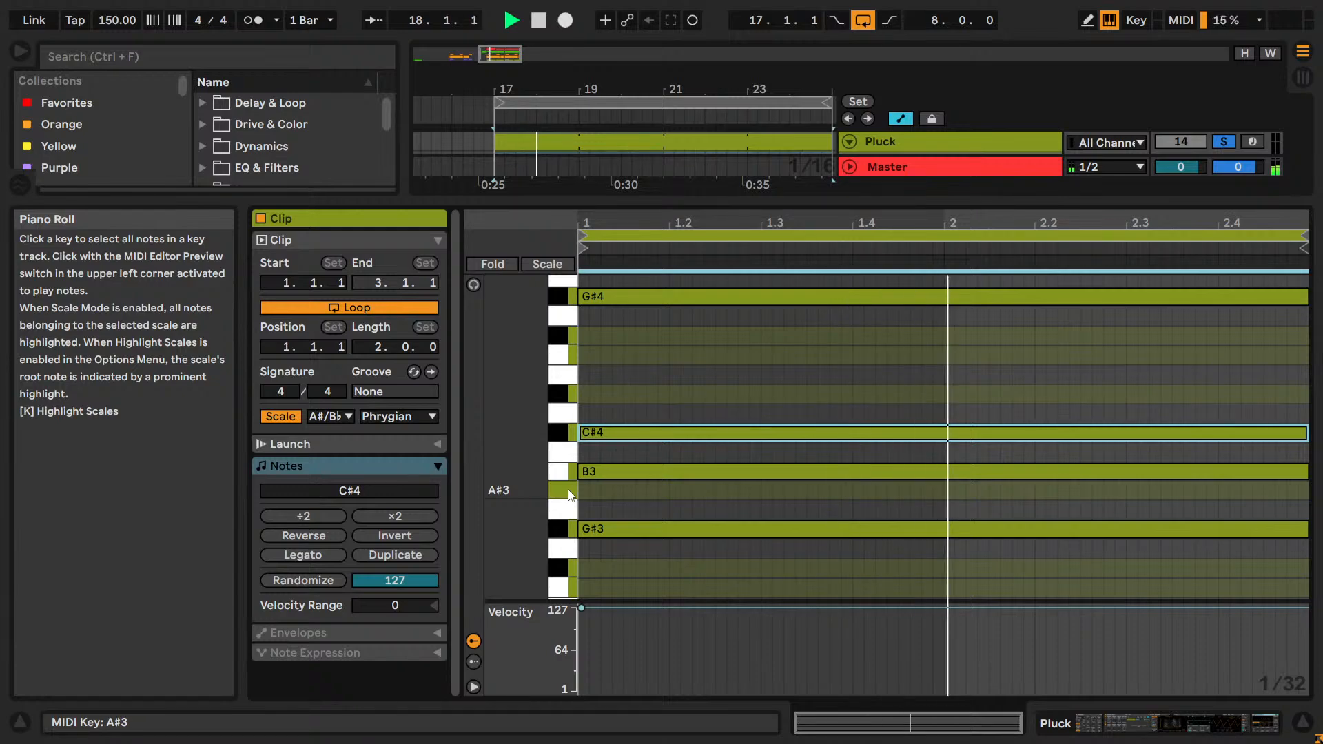
key("Up")
key("Up")
key("space")
key("space")
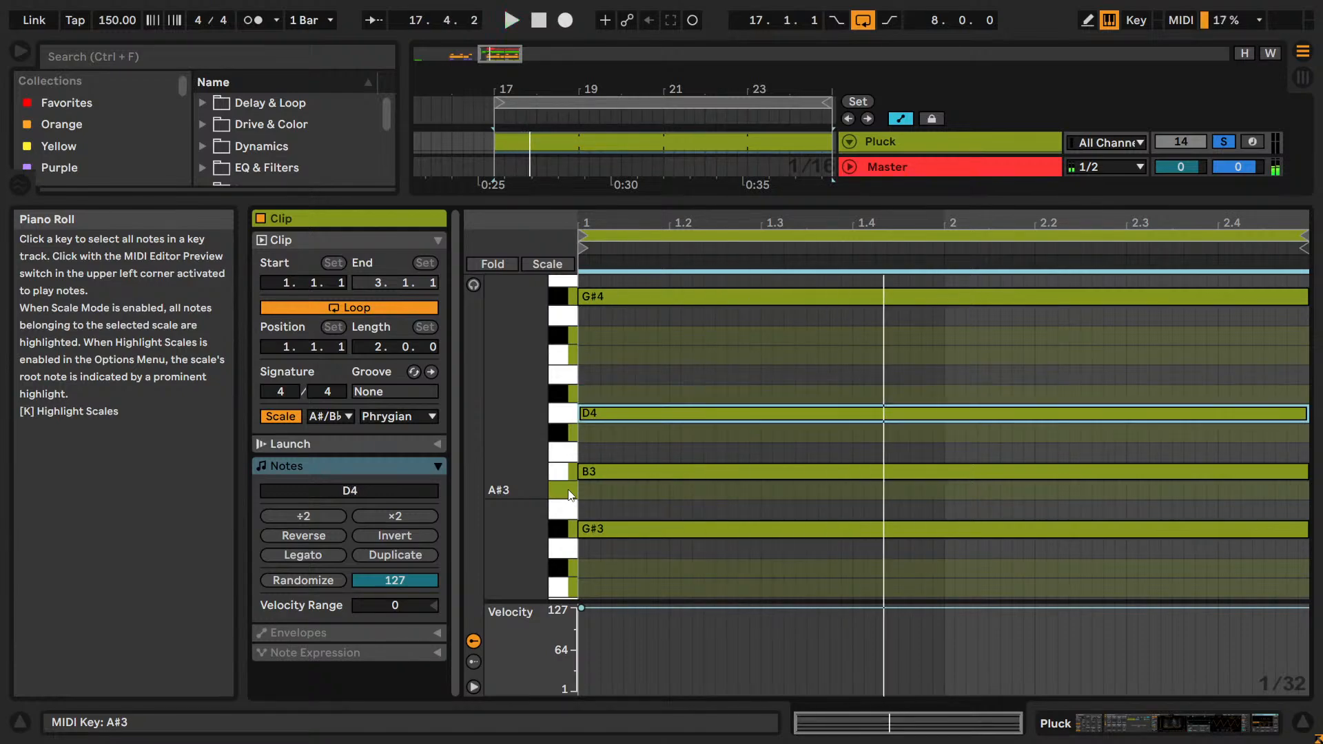
Lower the D4 note to G3 while auditioning the loop, and return it to A#3.
key("Down")
key("Down")
key("space")
key("space")
key("Down")
key("Down")
key("Down")
Select the G#3 note and audition it lowered to G3 and F#3 against the other notes.
key("Down")
key("Down")
key("Down")
key("Down")
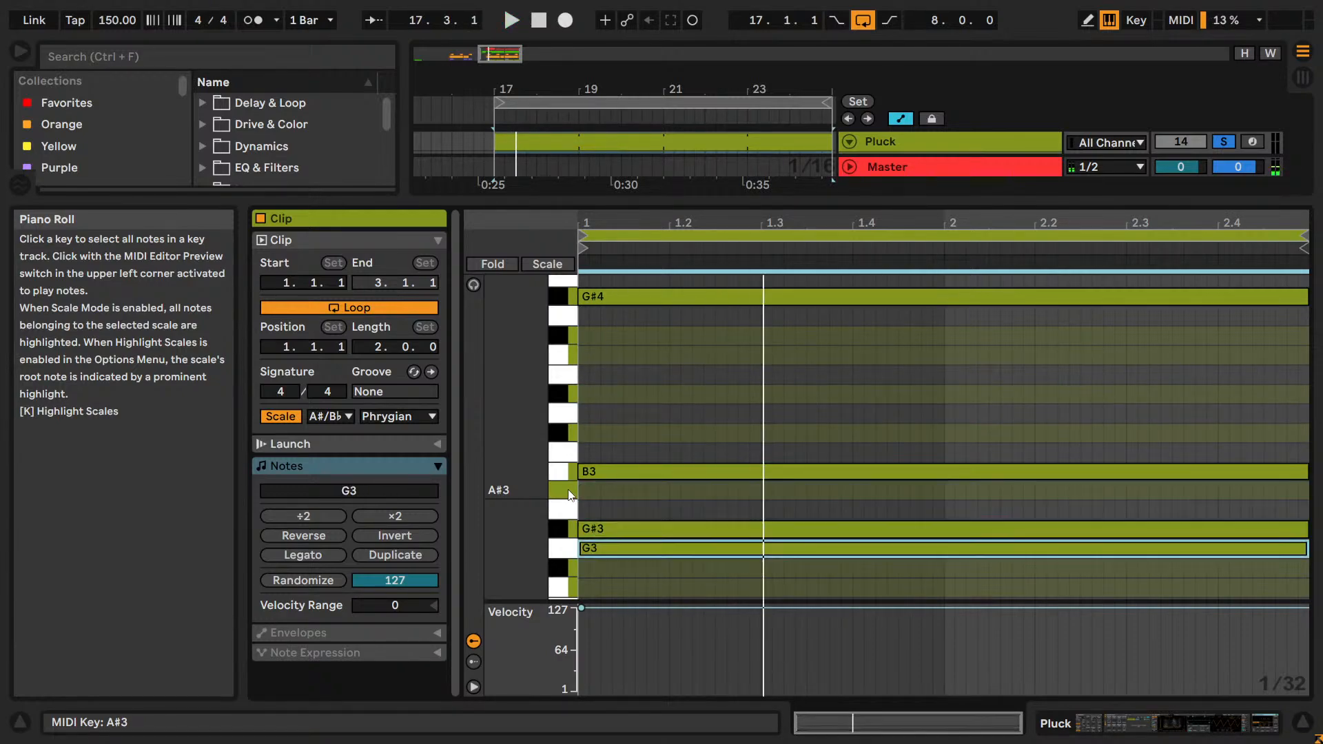
key("space")
key("Up")
key("Up")
key("Up")
key("Up")
left_click(568, 522)
key("Down")
key("Down")
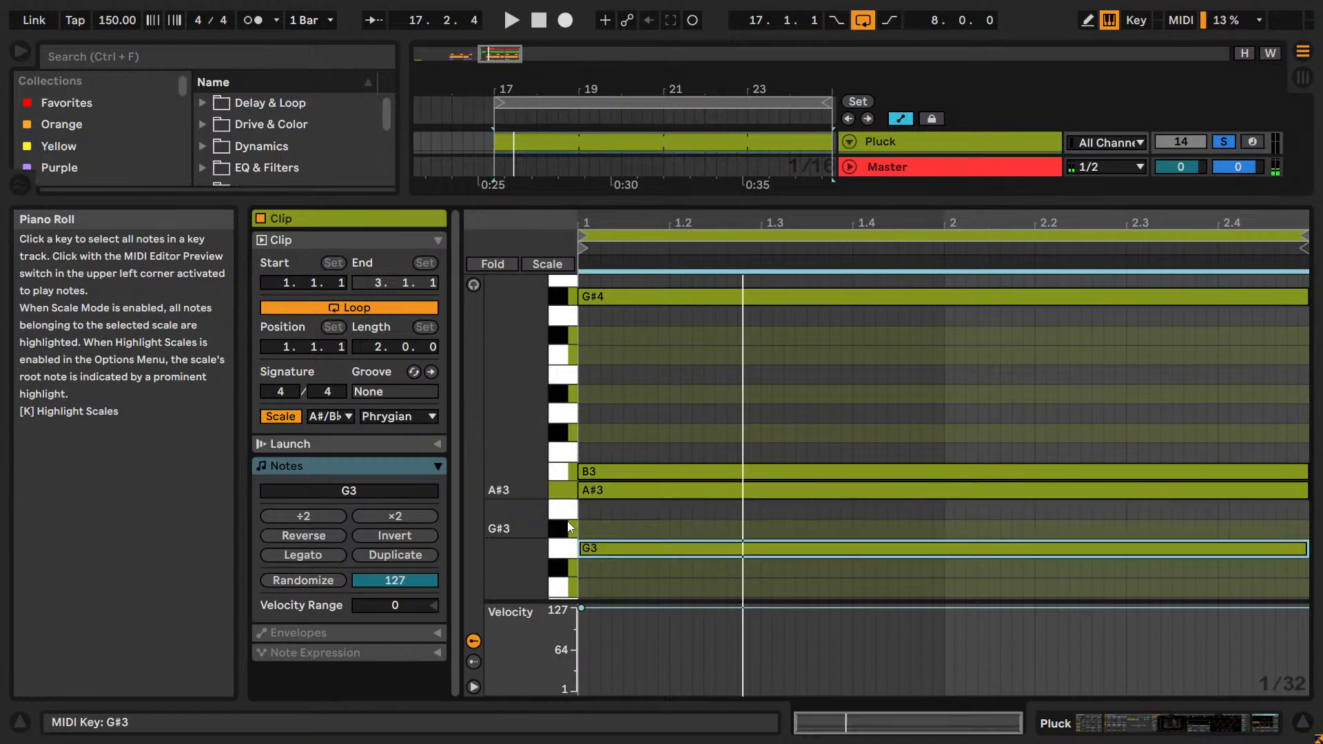
key("space")
key("space")
key("space")
scroll(567, 521, "down", 2)
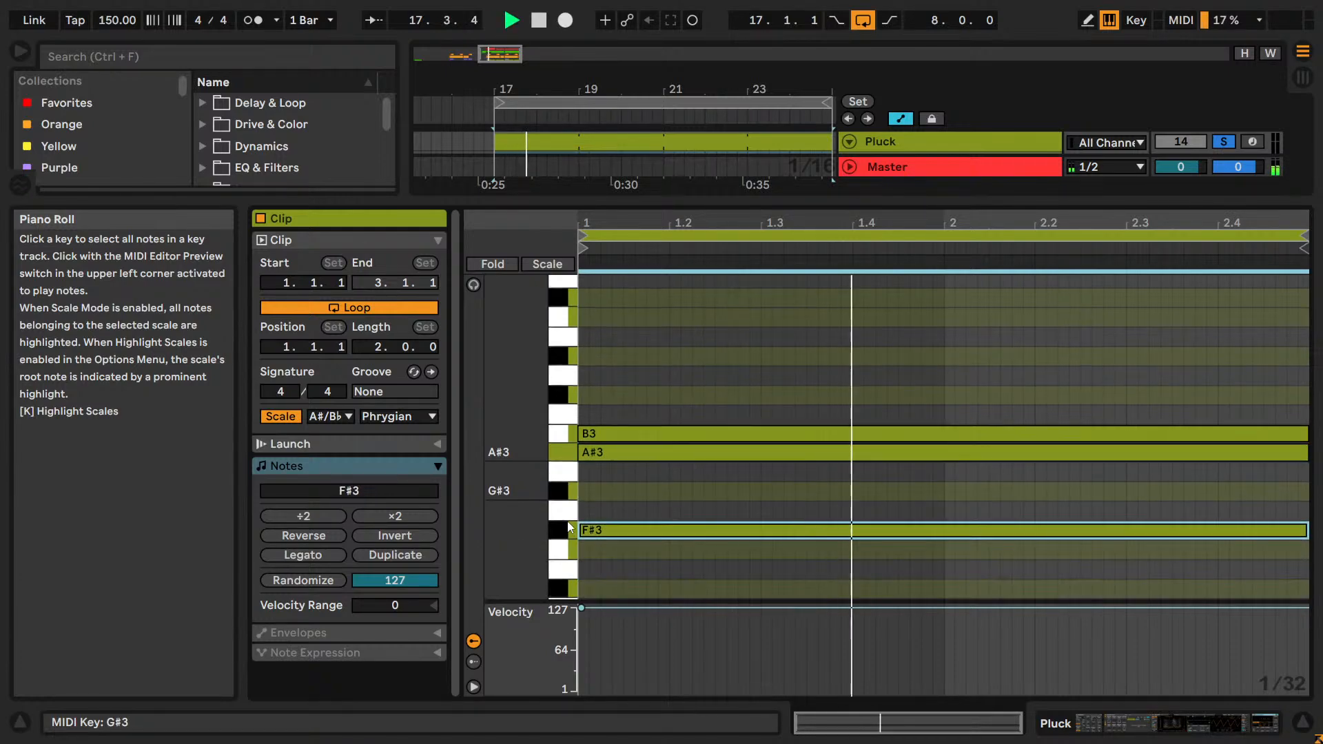
key("Down")
key("space")
key("space")
key("Up")
key("space")
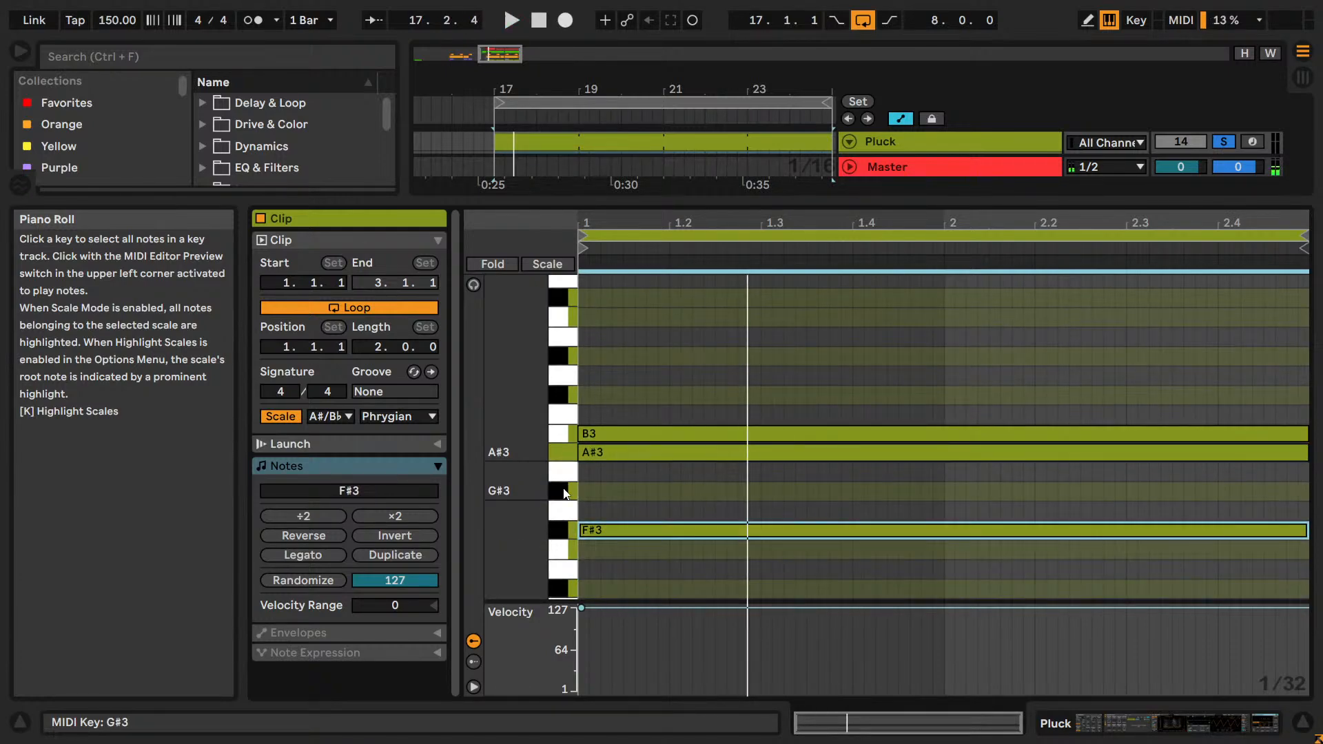
Audition the lowered bottom note at C#4 and D4, and return it to G#3.
key("Up")
key("Up")
key("Up")
key("Up")
key("Up")
key("Up")
key("Up")
key("Up")
key("Down")
key("space")
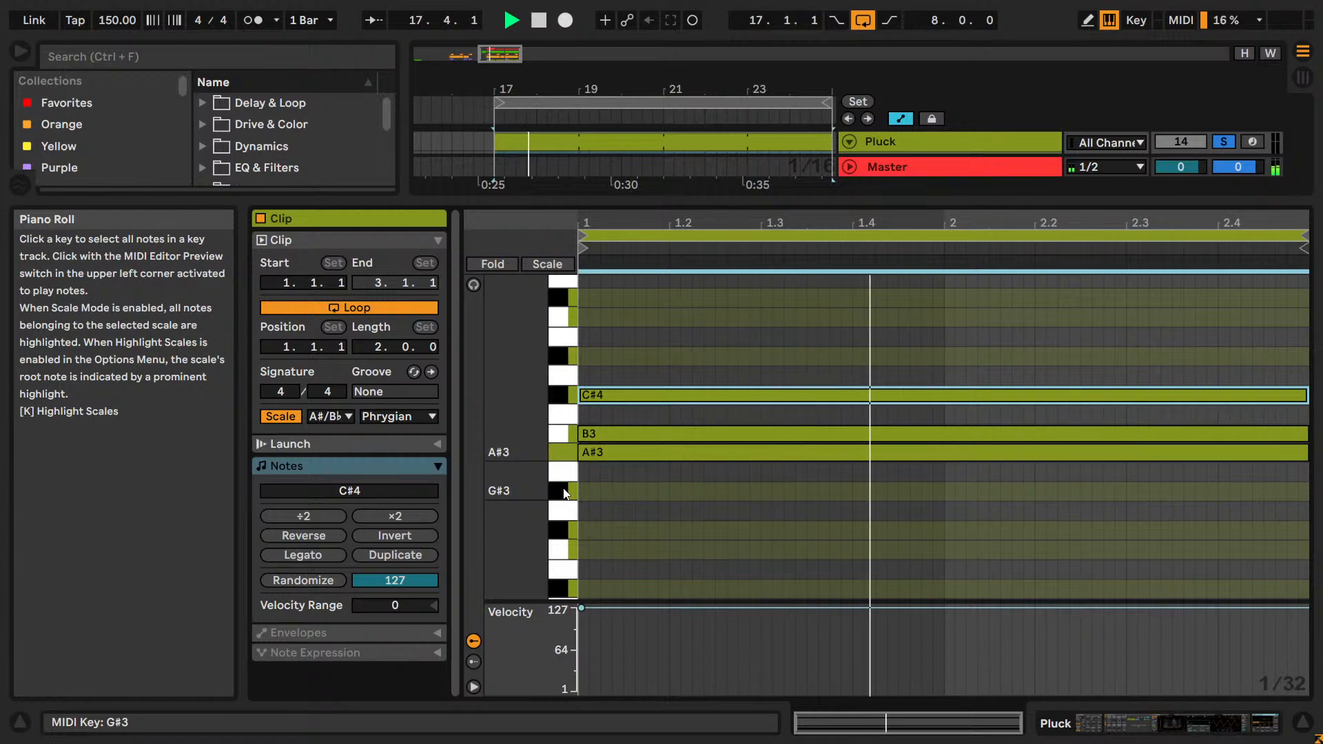
key("space")
key("space")
key("space")
key("Up")
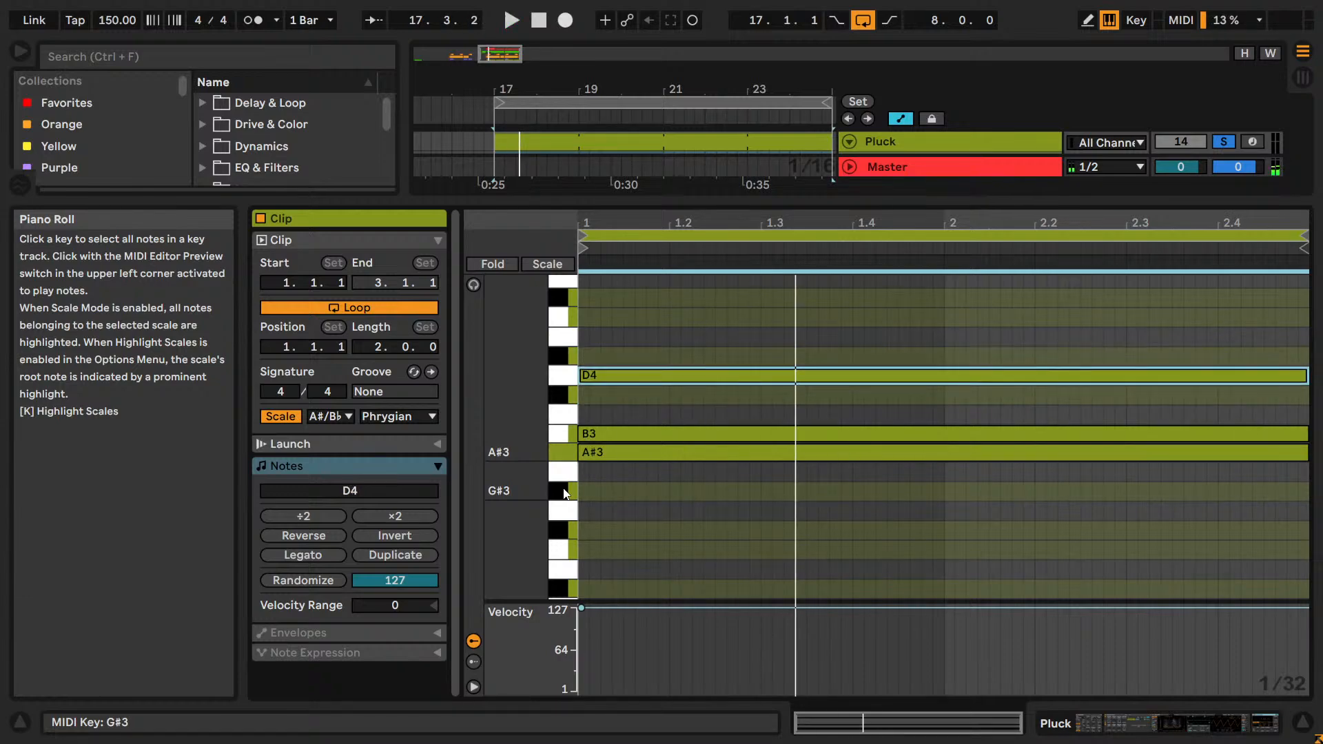
key("Down")
key("Down")
key("Down")
key("Down")
key("Down")
key("Down")
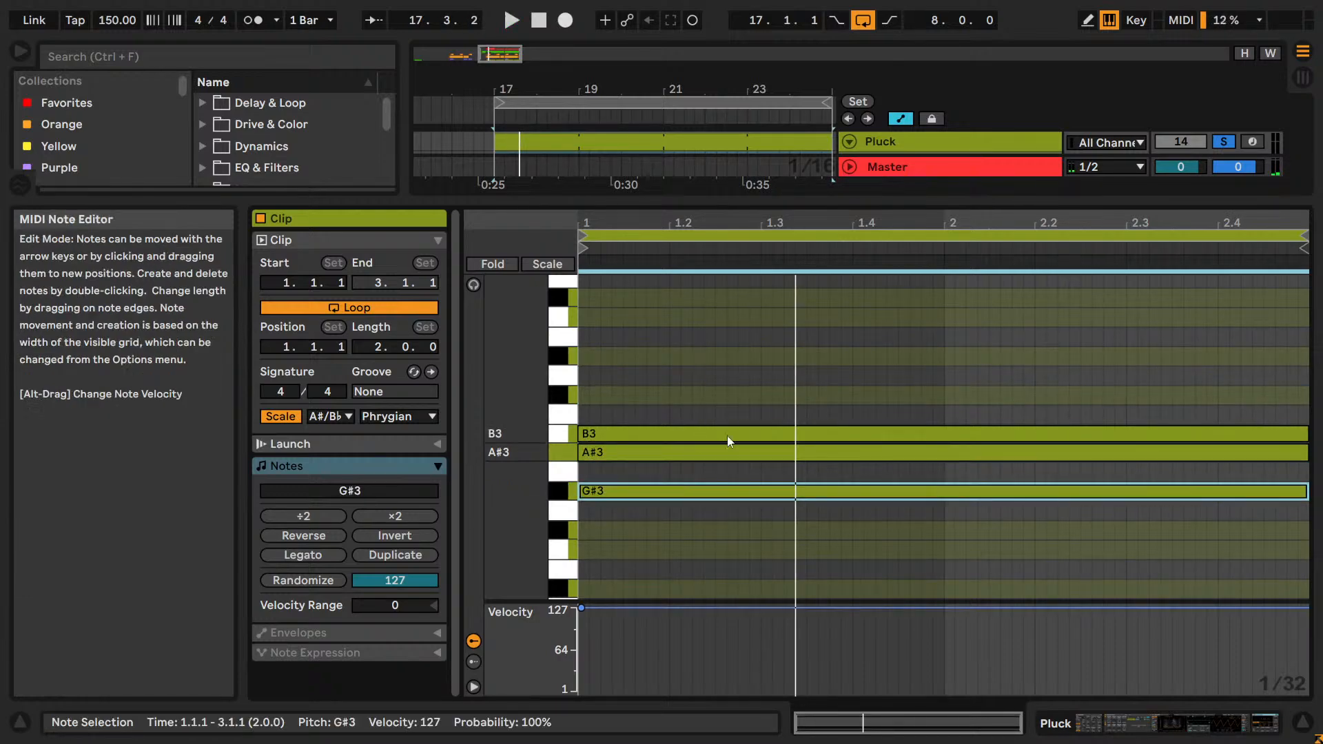
Review the Pluck track's device chain against its MIDI clip, with all four clip notes in view.
key("shift+Tab")
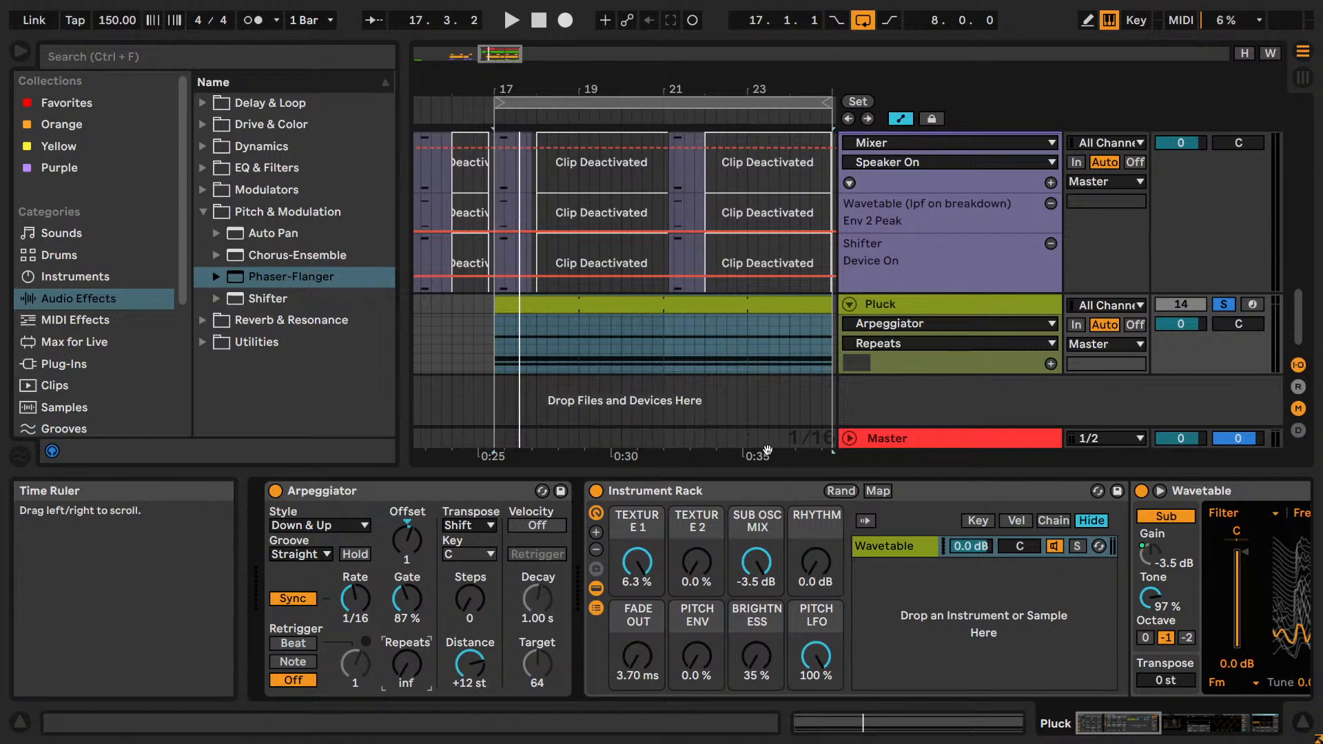
double_click(591, 307)
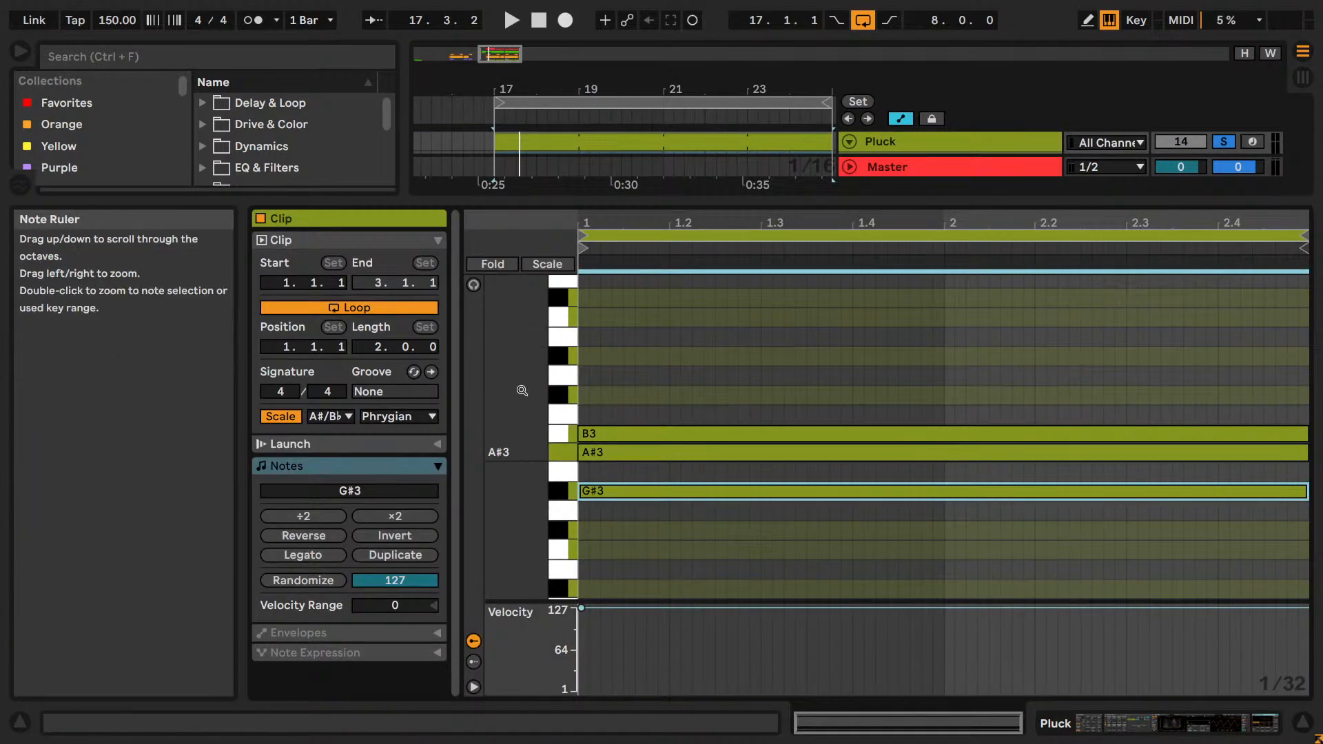
left_click_drag(523, 390, 496, 416)
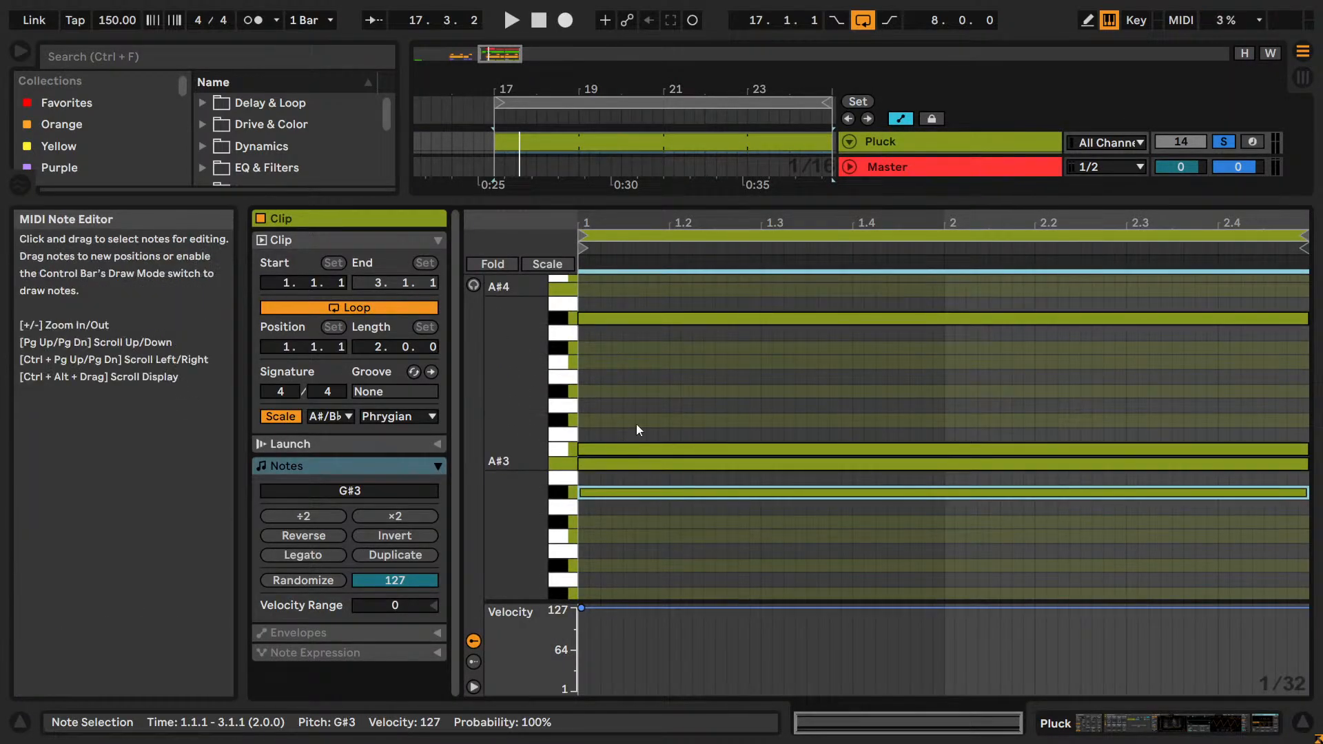
key("shift+Tab")
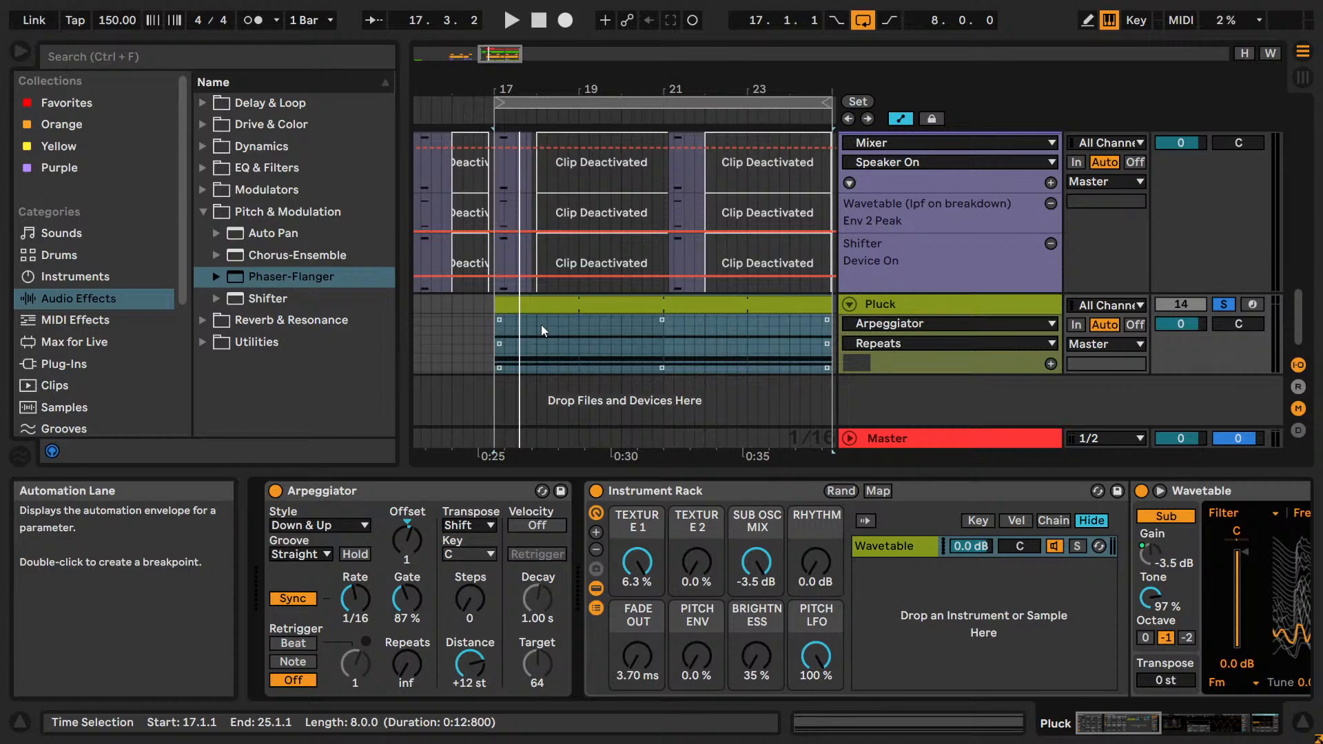
double_click(540, 303)
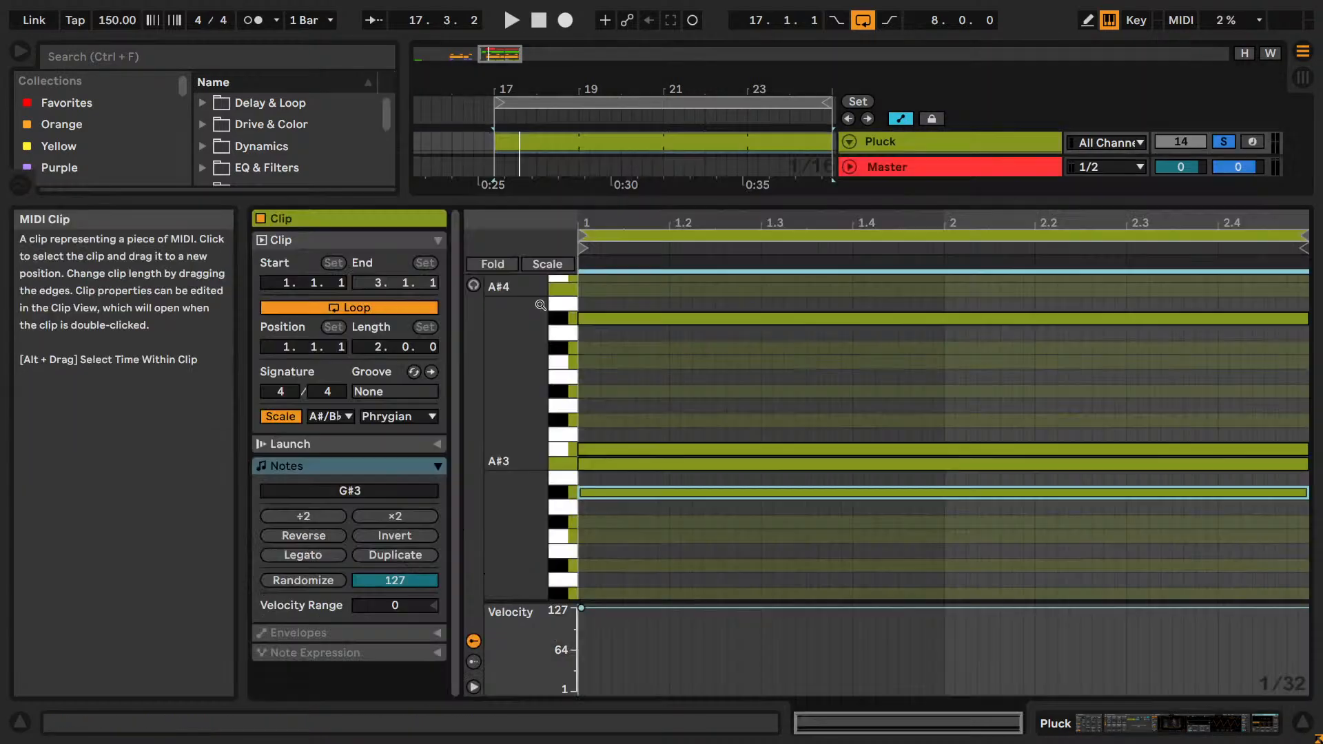
left_click(773, 345)
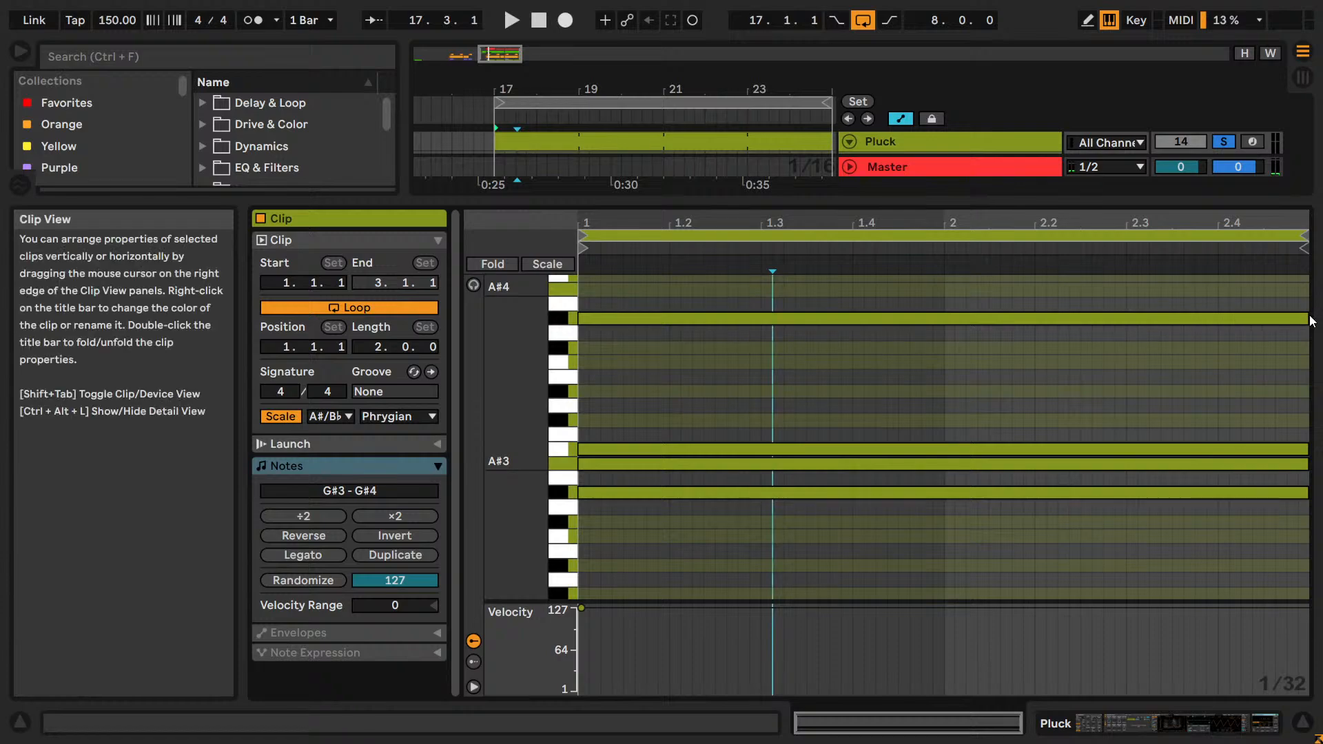
Shorten the G#4 note to two beats, duplicate it after itself and audition the copy raised to A#4.
left_click_drag(1309, 317, 762, 324)
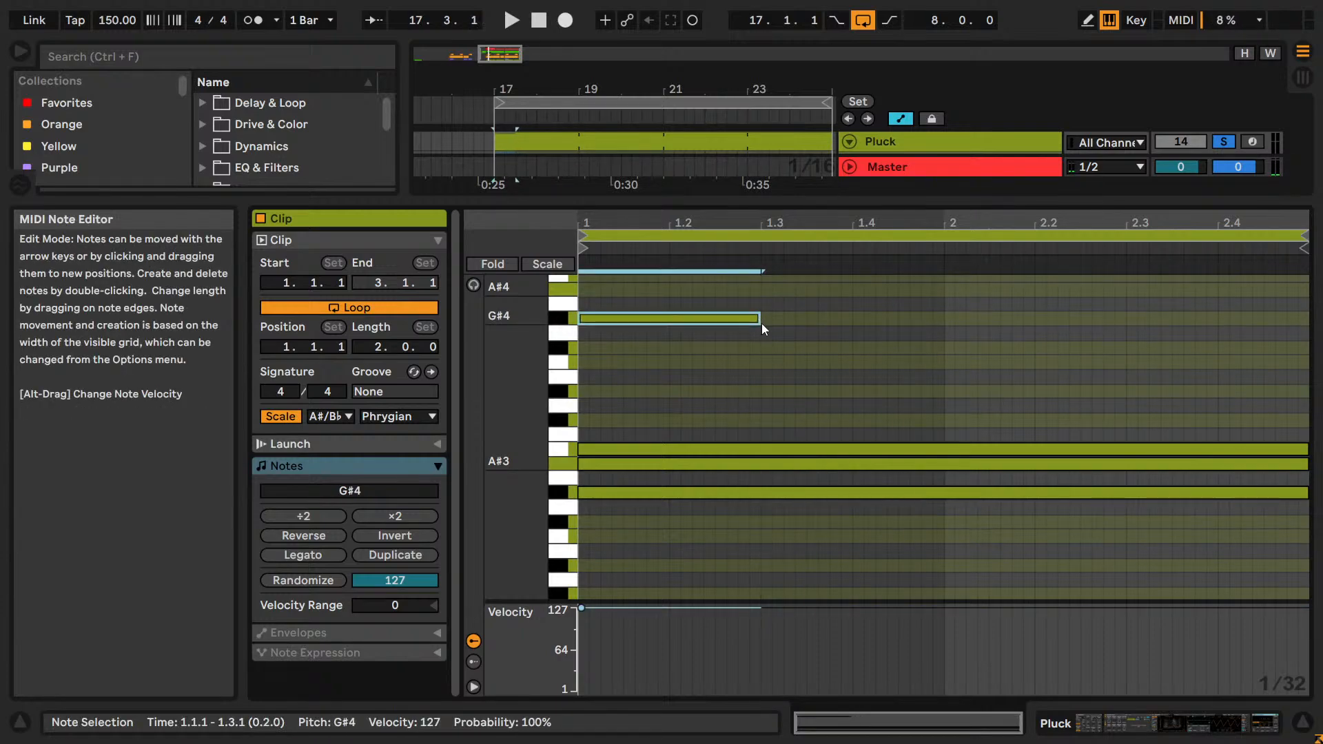
key("ctrl+d")
scroll(842, 395, "up", 3)
key("Up")
key("Up")
key("space")
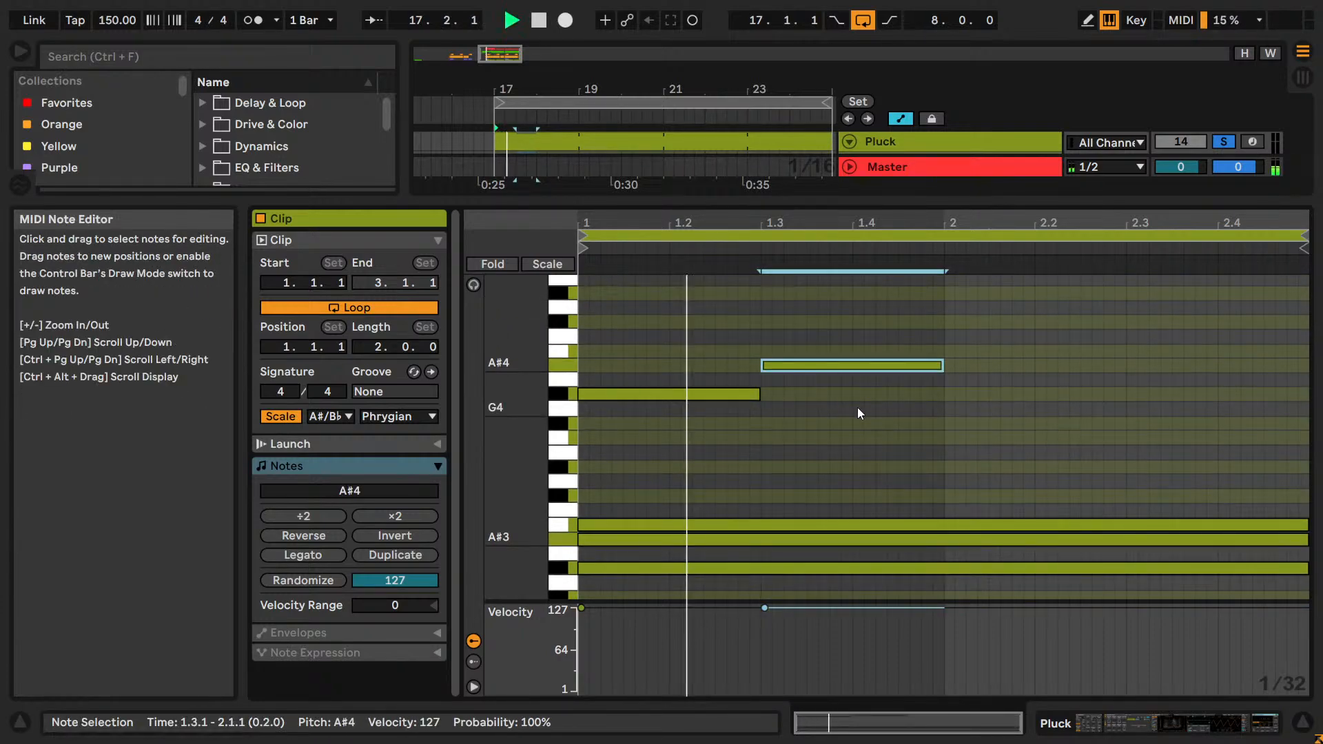
Audition the duplicated note lowered to F#4, delete it and extend the G#4 note back across both bars.
key("Down")
key("Down")
key("Down")
key("Down")
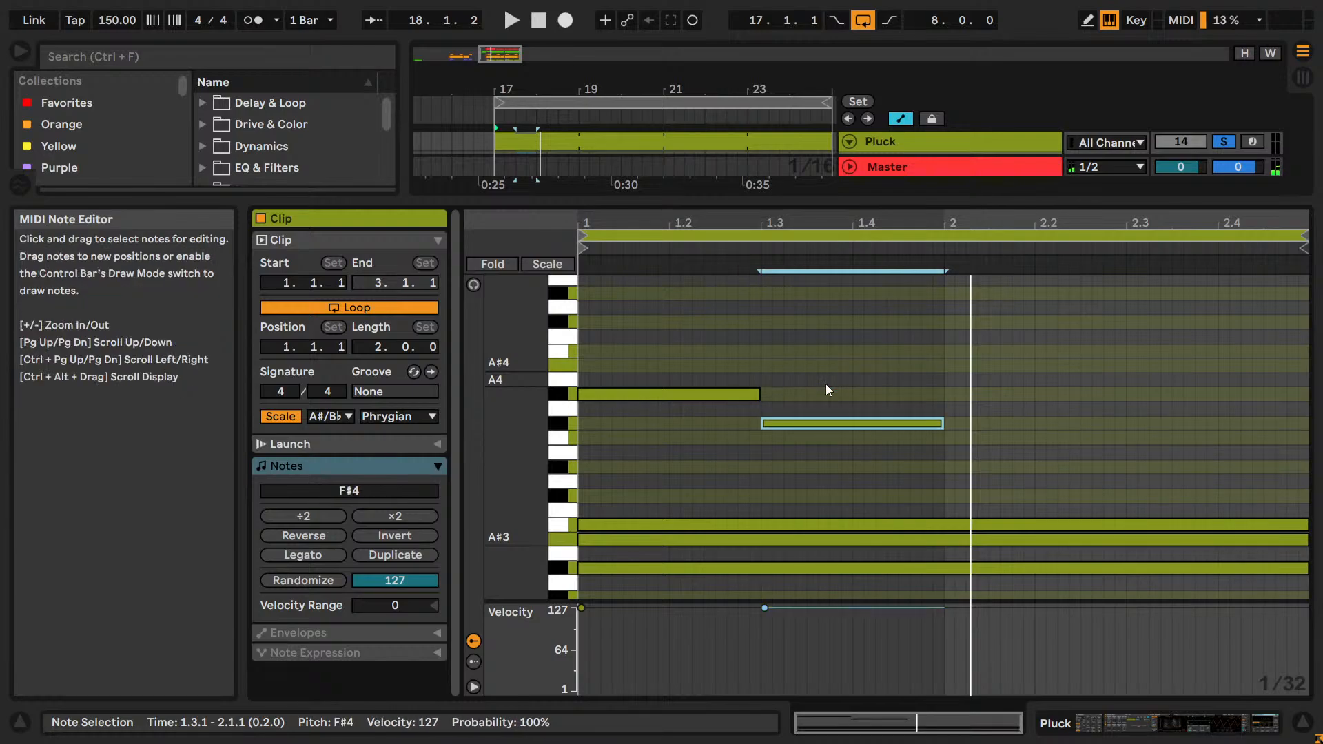
key("Delete")
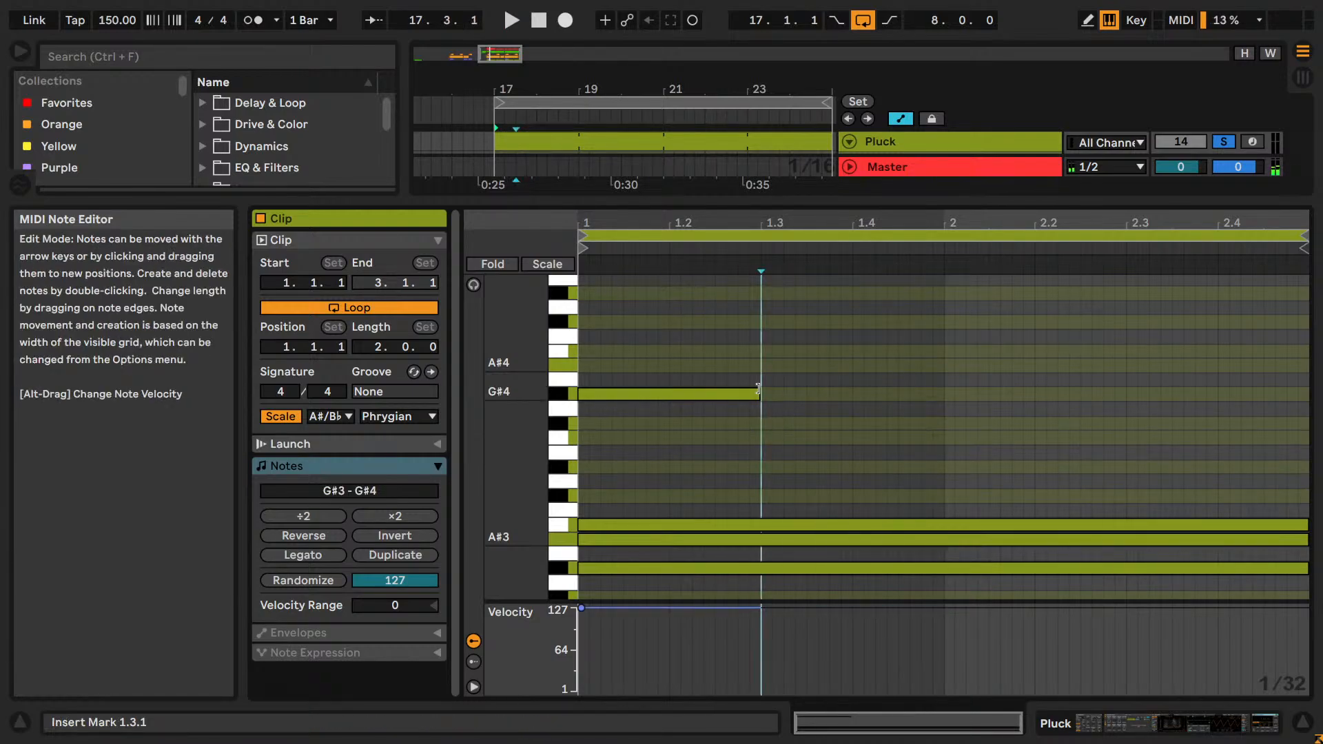
left_click_drag(758, 393, 1308, 358)
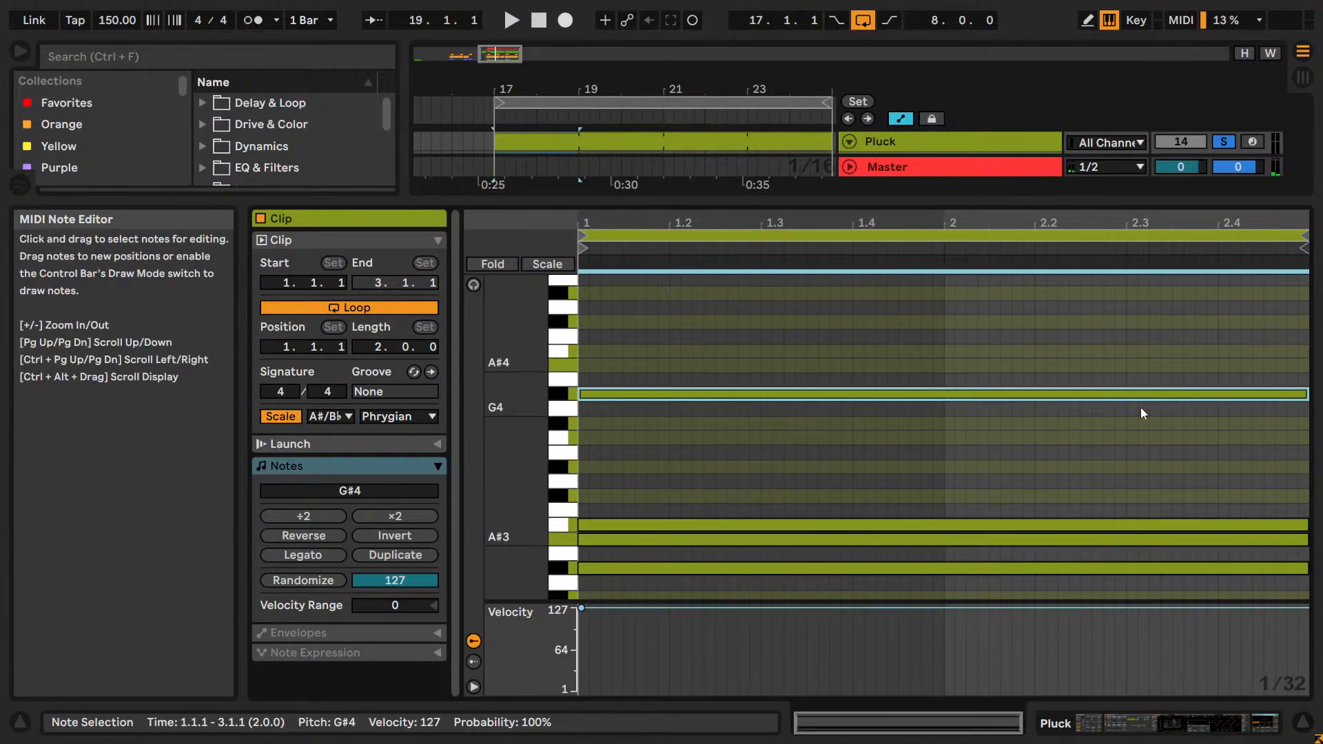
Return to the track's device chain and rename the Pluck track as Pluck (raw).
key("shift+Tab")
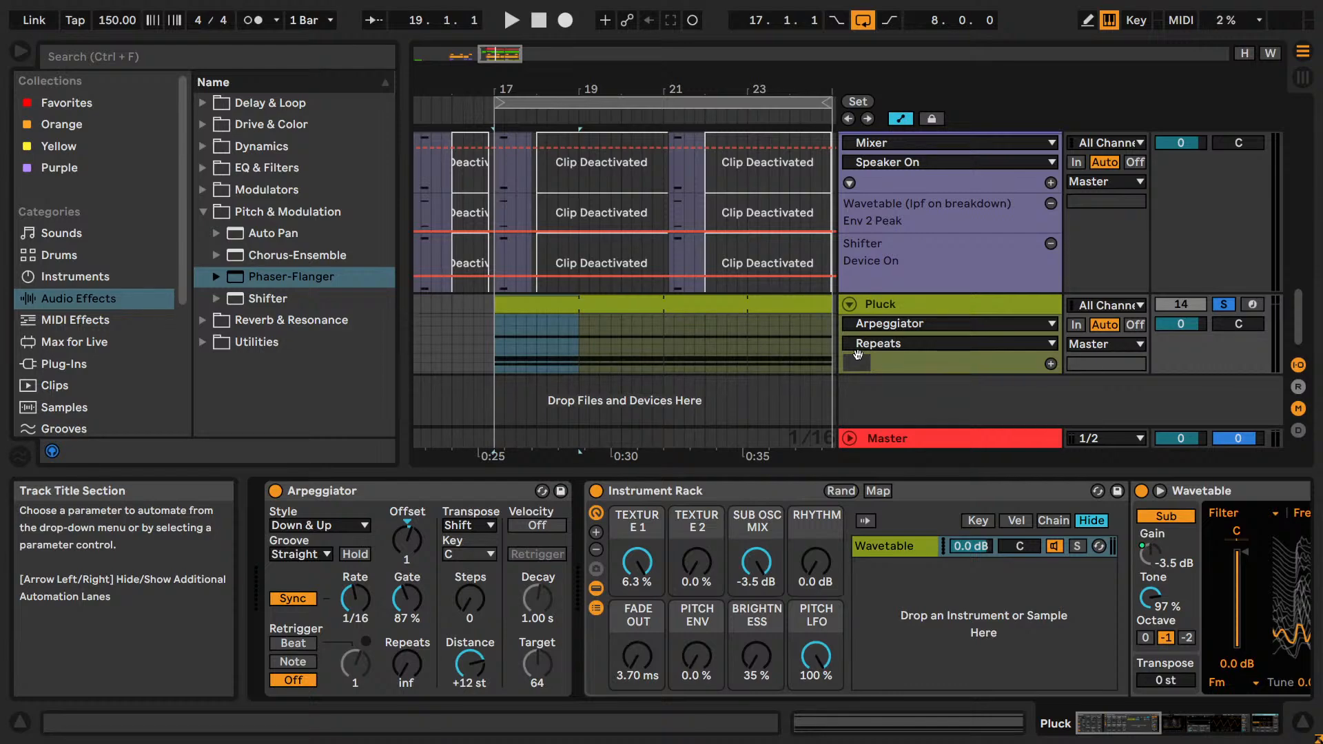
double_click(881, 307)
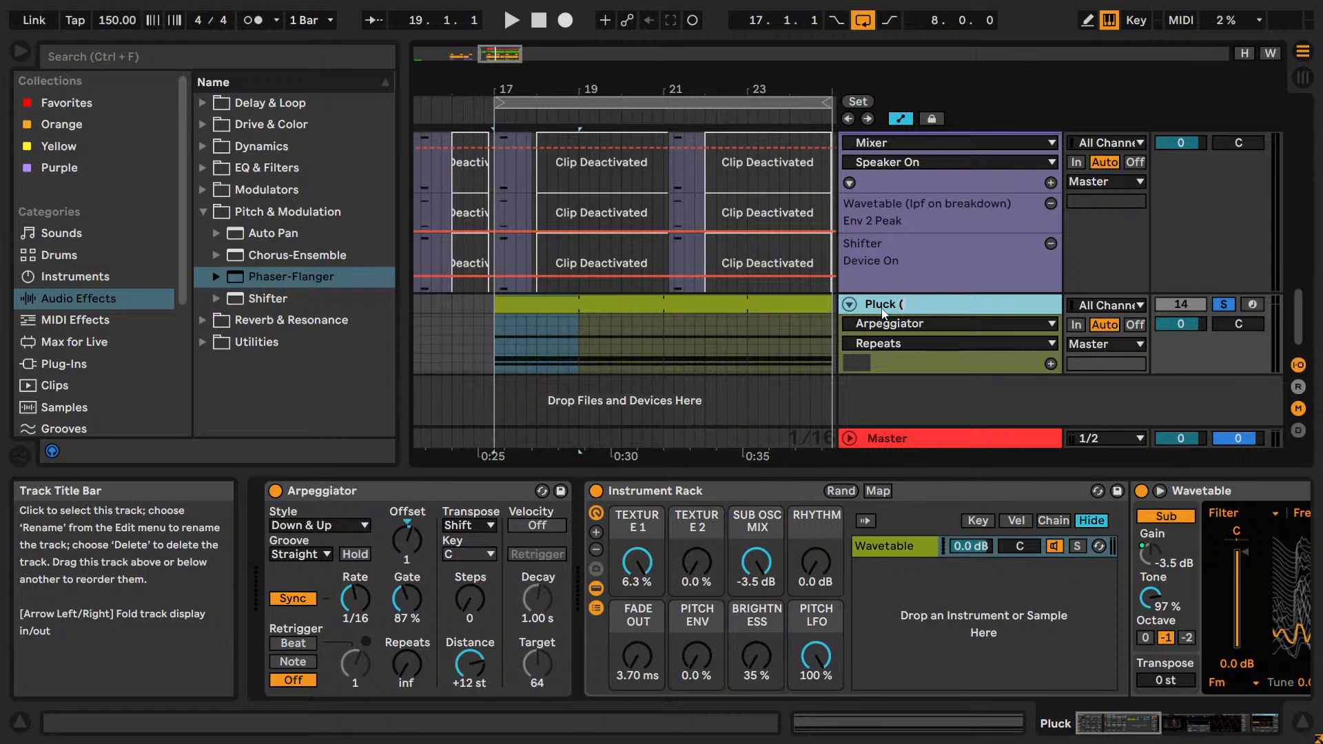
key("Return")
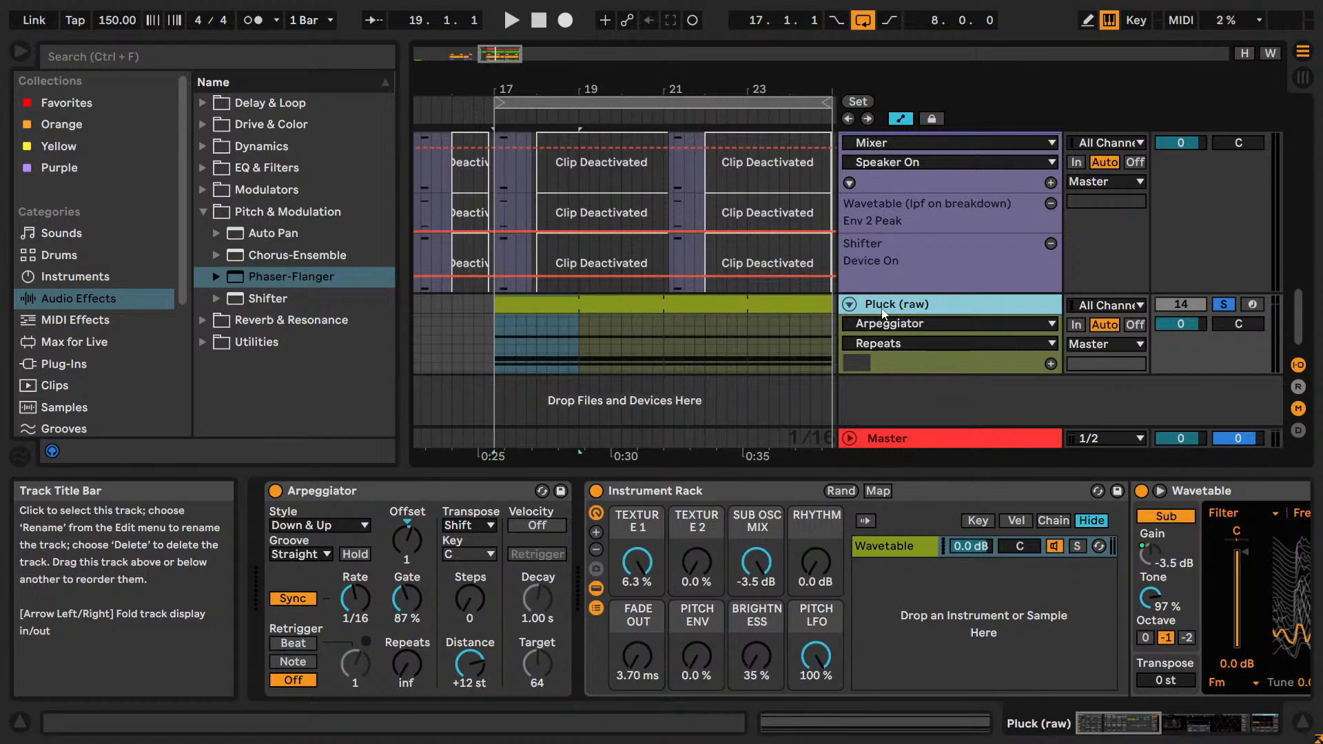
Duplicate the Pluck (raw) track as a copy named Pluck and solo the copy.
key("ctrl+d")
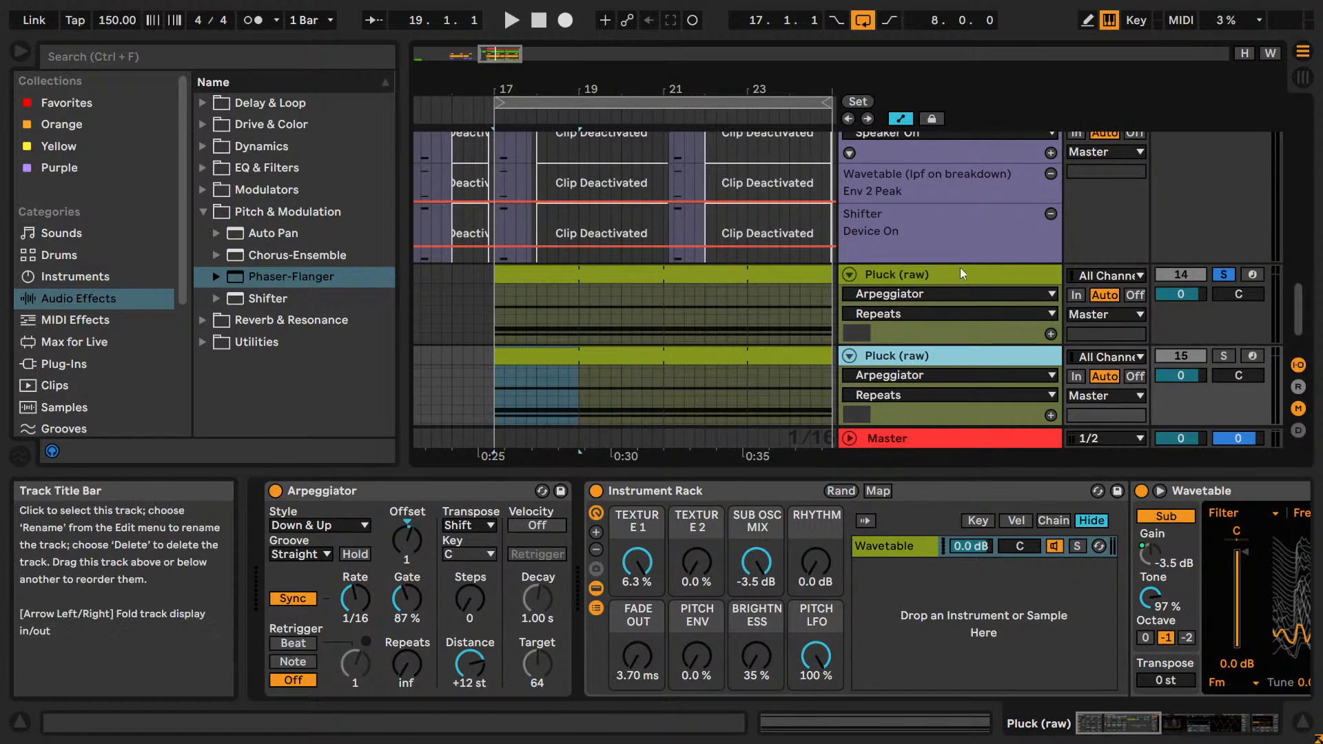
double_click(966, 350)
key("Right")
key("BackSpace")
key("BackSpace")
key("BackSpace")
key("BackSpace")
key("BackSpace")
key("BackSpace")
left_click(1224, 357)
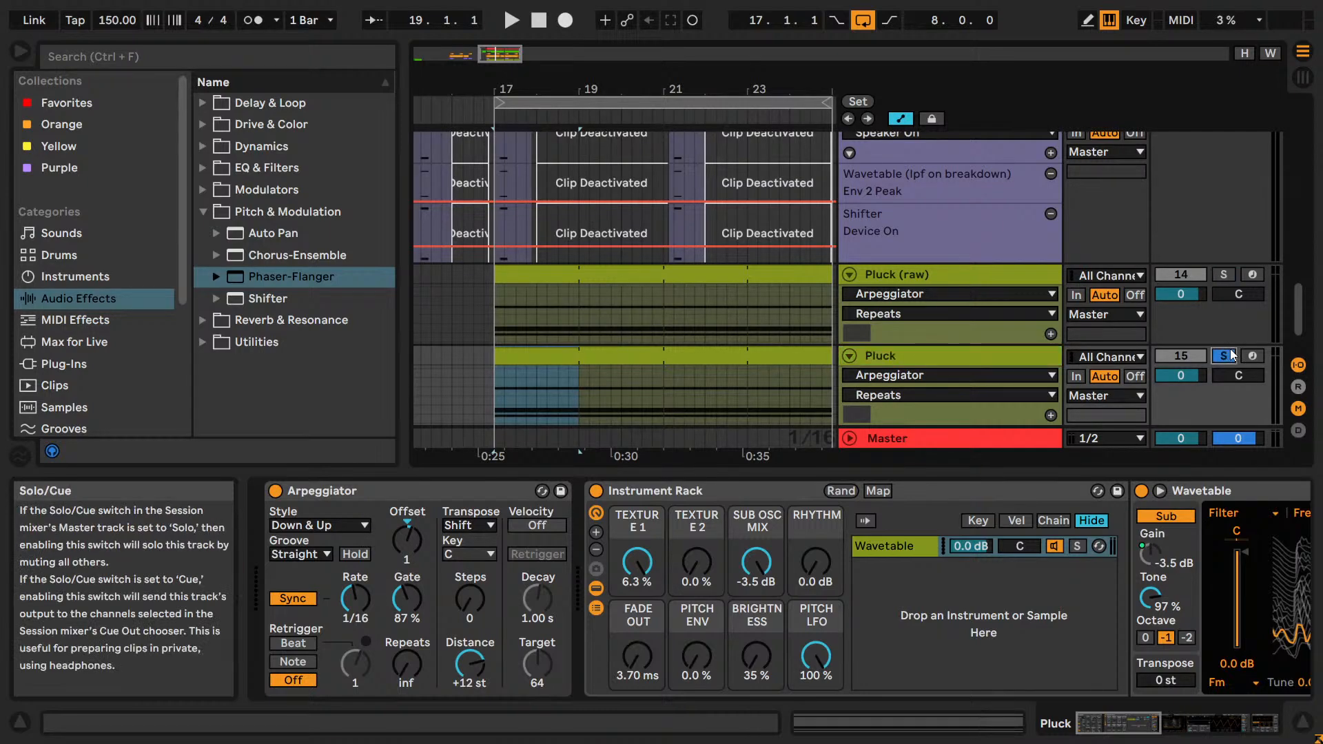
Delete the duplicated clips from the Pluck track and set its MIDI input source to Pluck (raw).
left_click(688, 357)
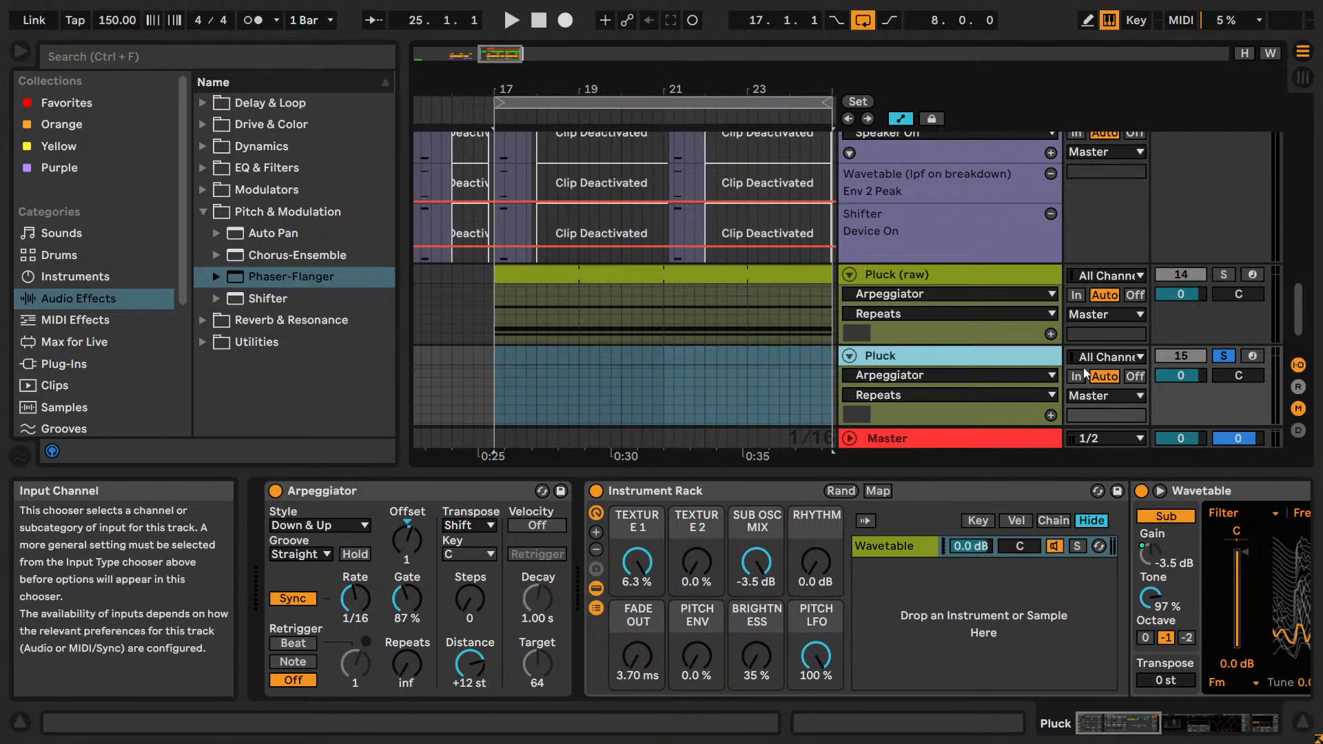
scroll(1088, 366, "down", 1)
left_click(1102, 318)
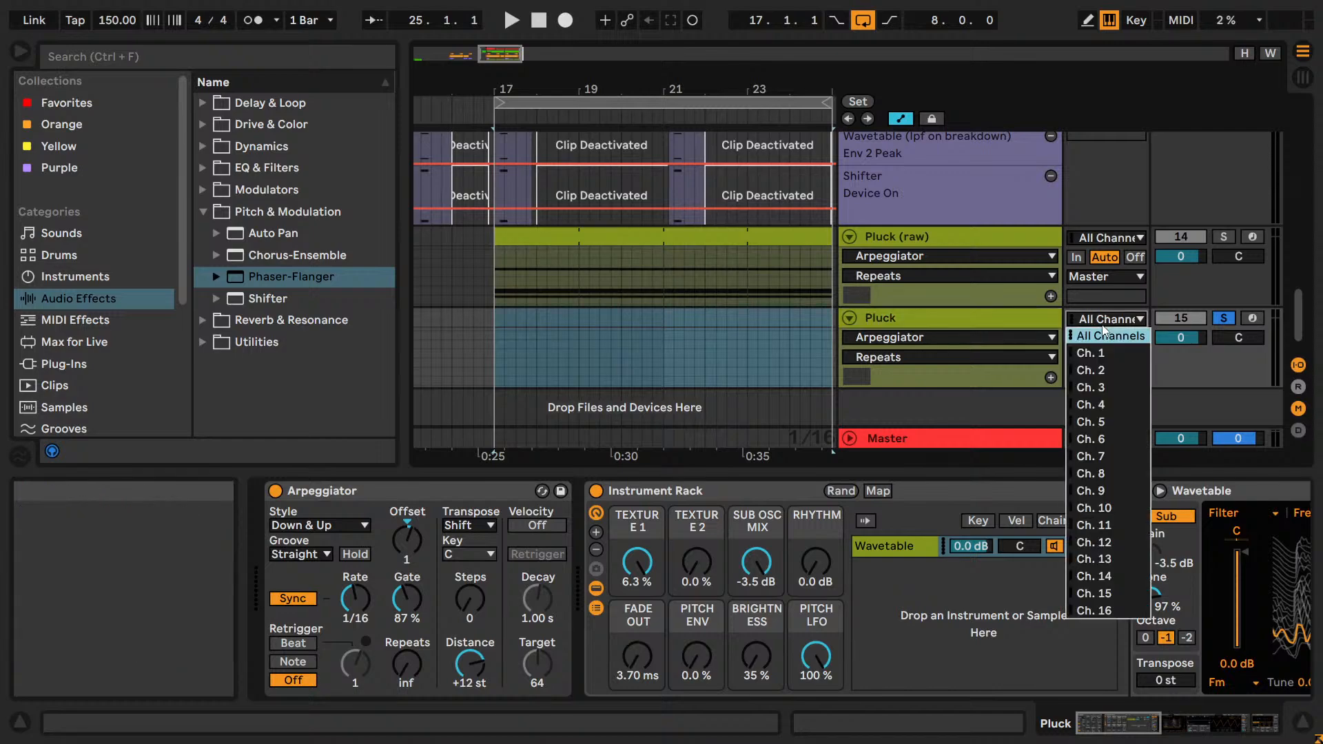
left_click(997, 384)
left_click_drag(997, 383, 997, 422)
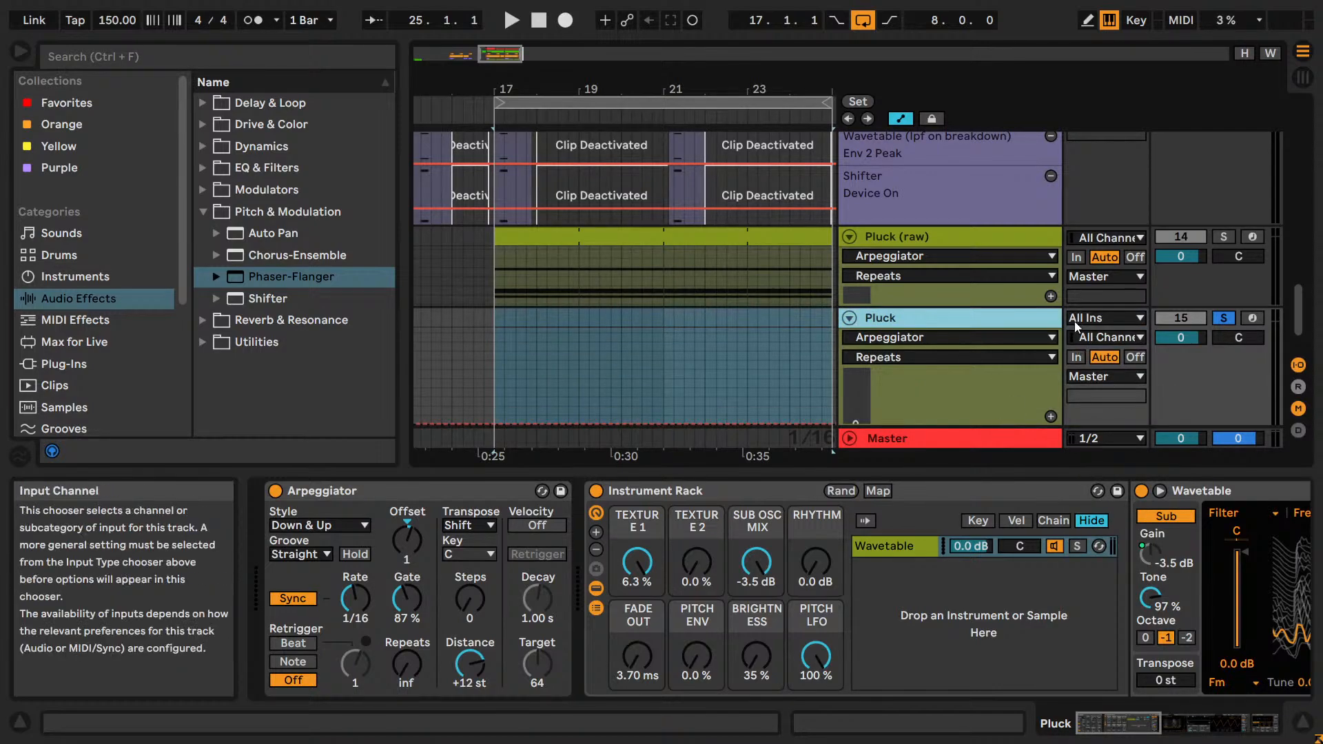
left_click(1102, 317)
left_click(1091, 479)
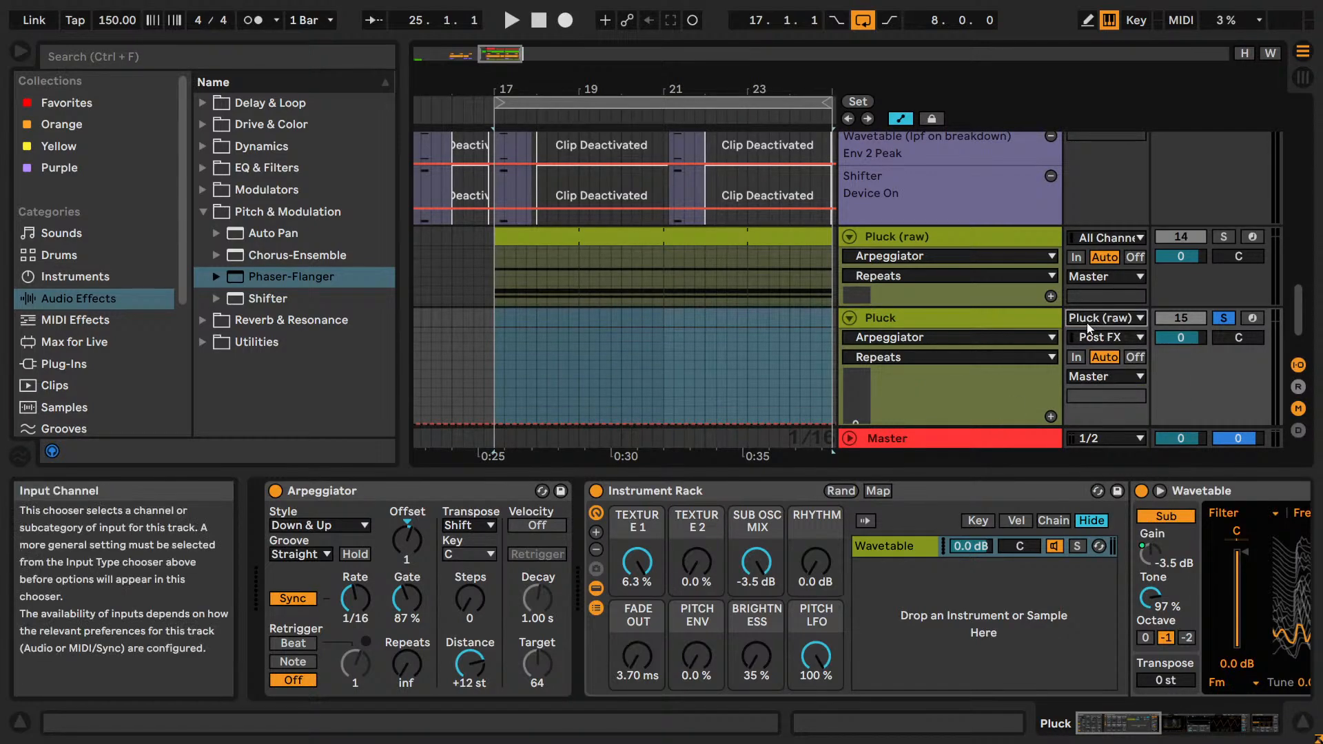
Arm the Pluck track for recording and remove the Arpeggiator from its device chain.
left_click(1252, 317)
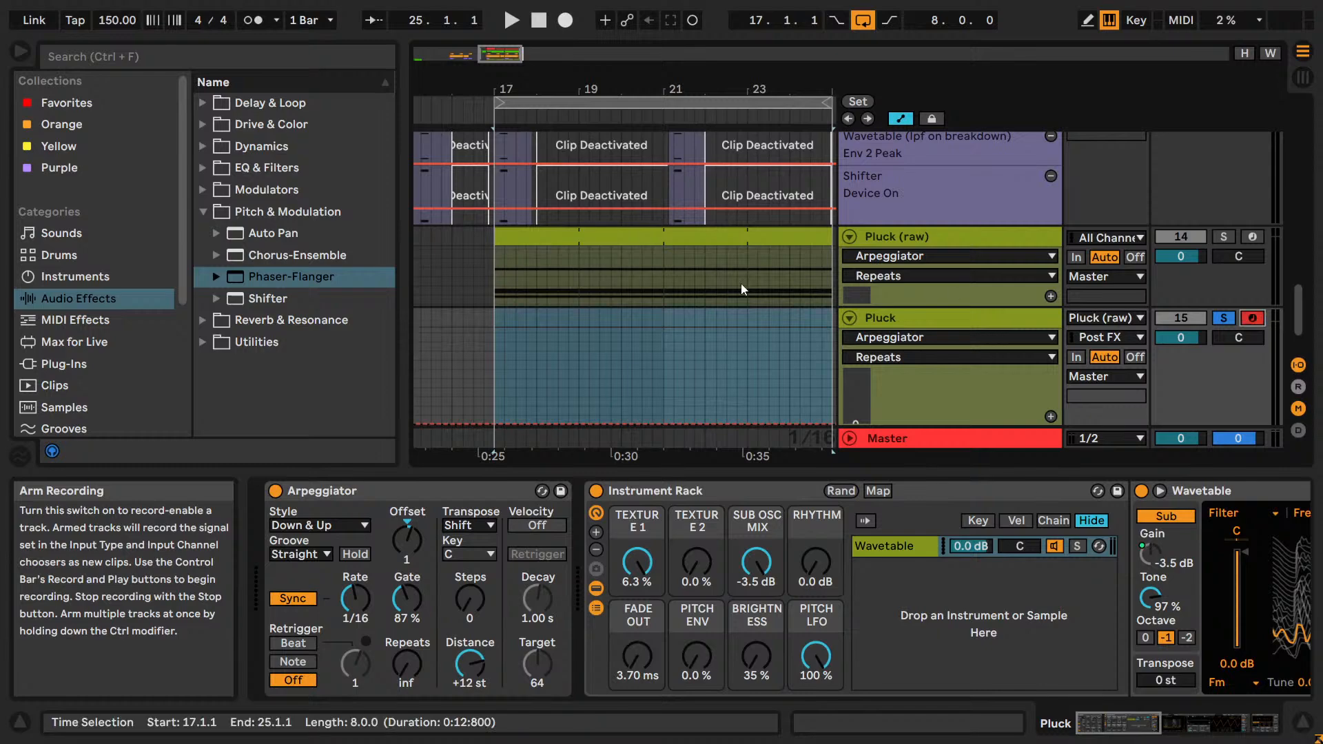
left_click(499, 344)
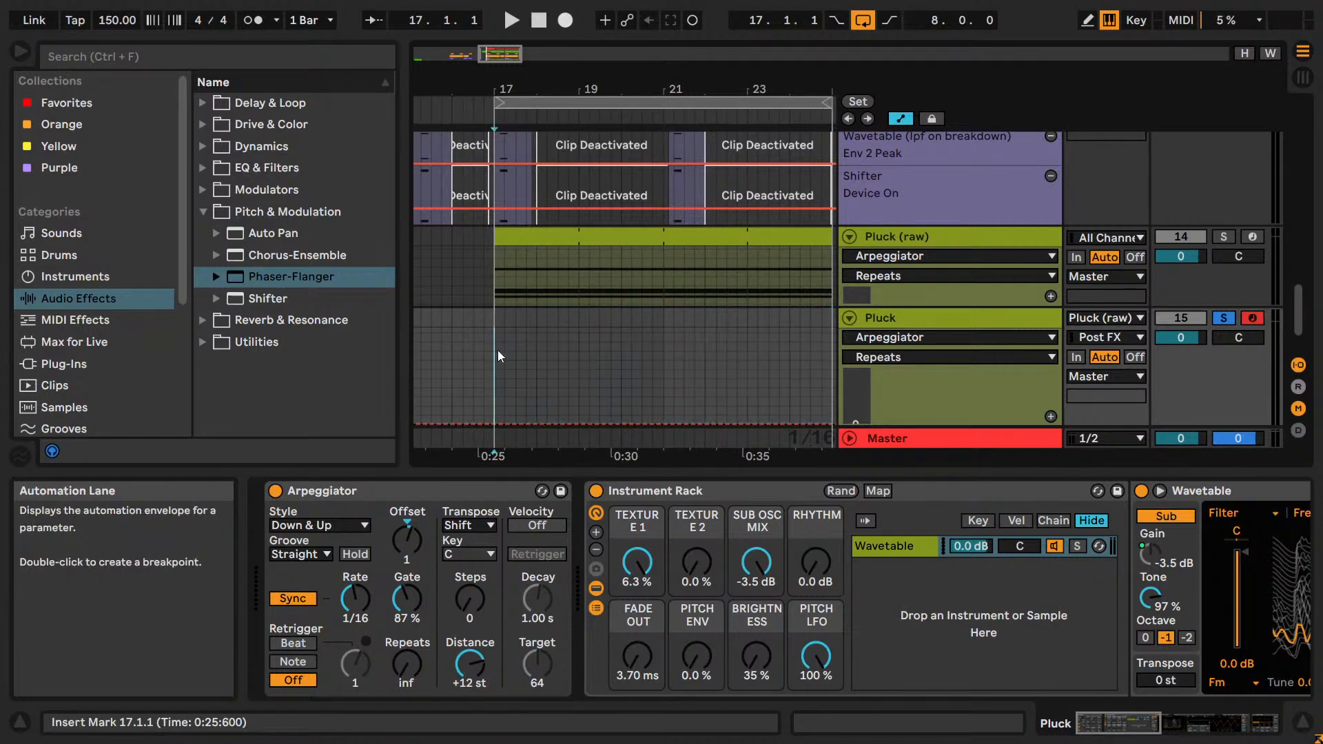
left_click(418, 496)
key("Delete")
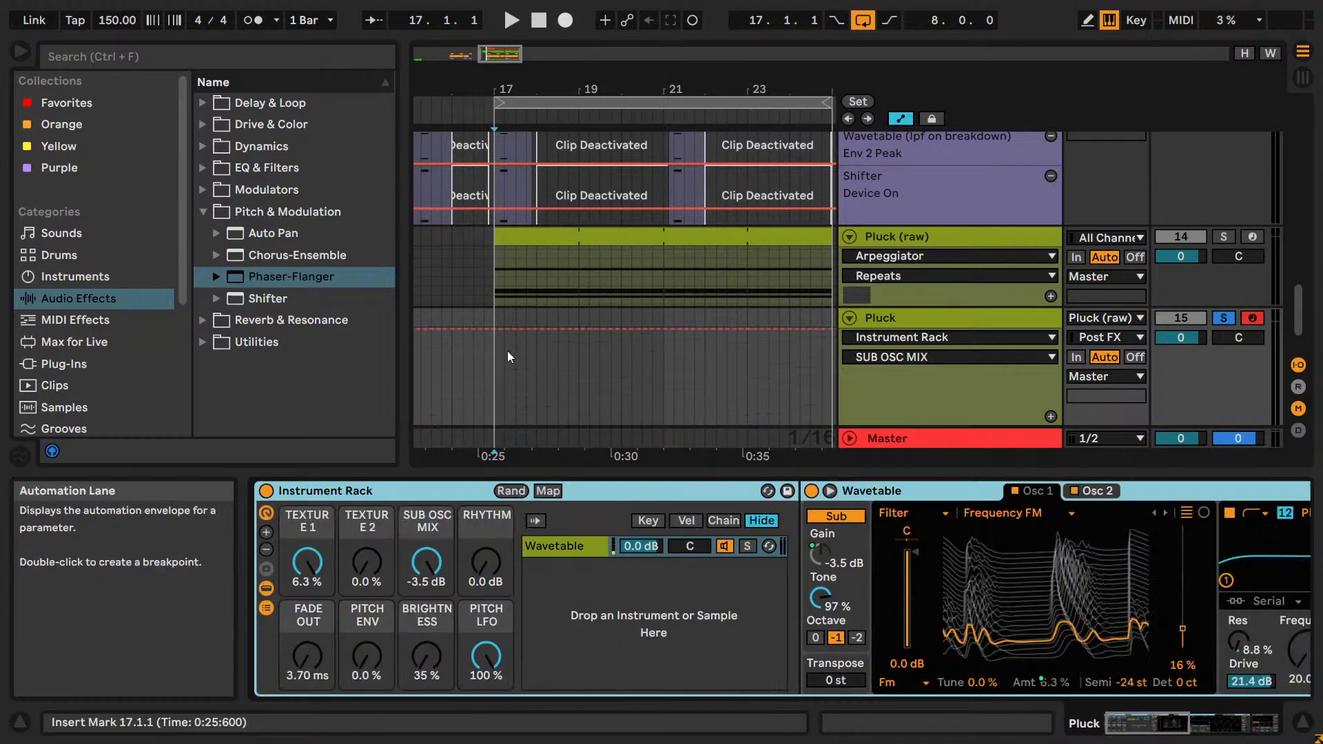
Set the arrangement's fixed grid to 2 Bars and place the insert mark at 17.1.1.
right_click(513, 373)
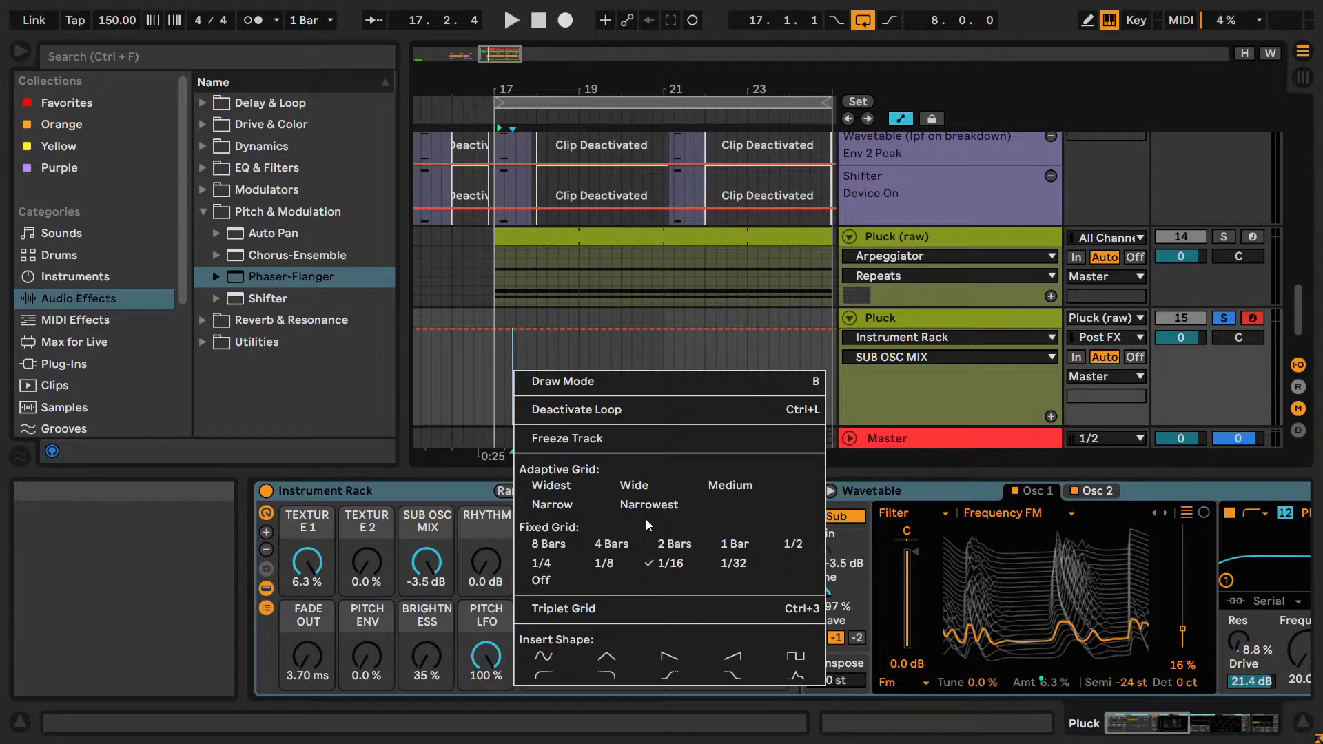
left_click(684, 542)
left_click(487, 383)
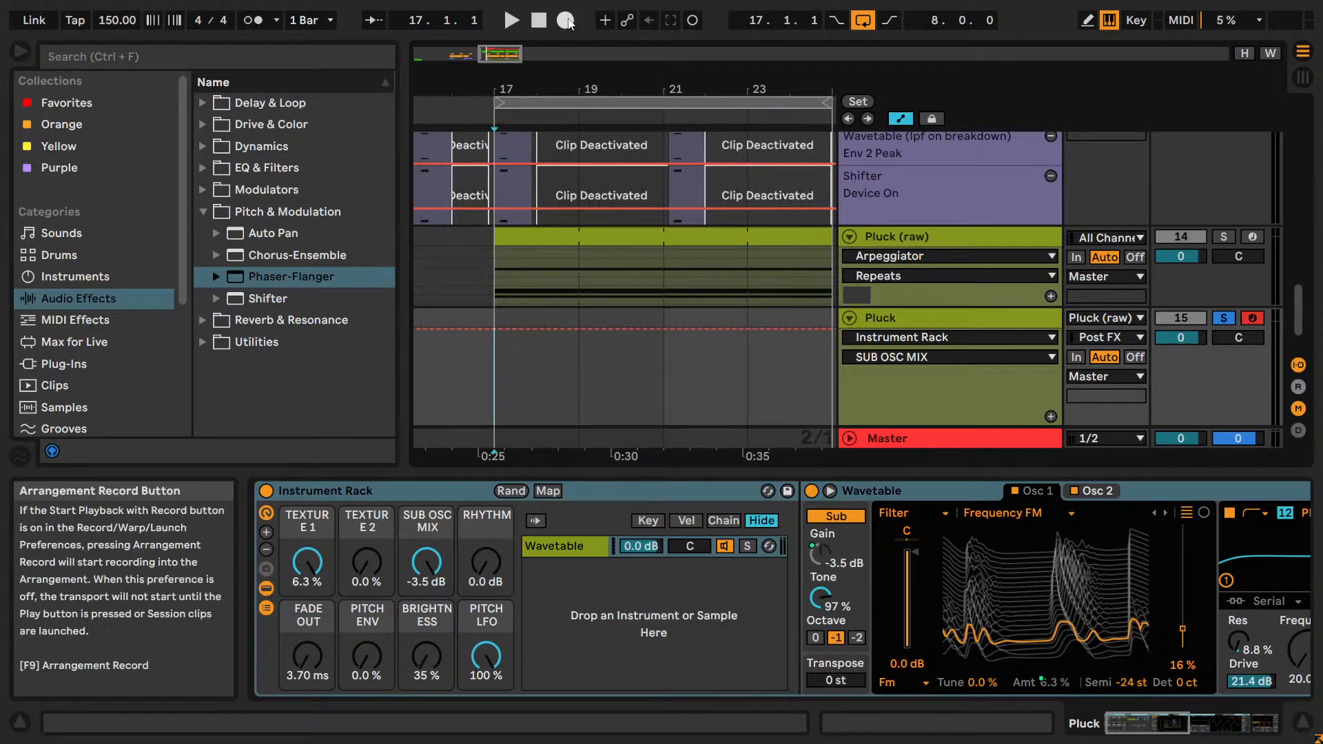
Solo Pluck (raw) too, record its arpeggio onto the Pluck track and trim the recorded clip to end at 21.1.1.
left_click(1223, 236)
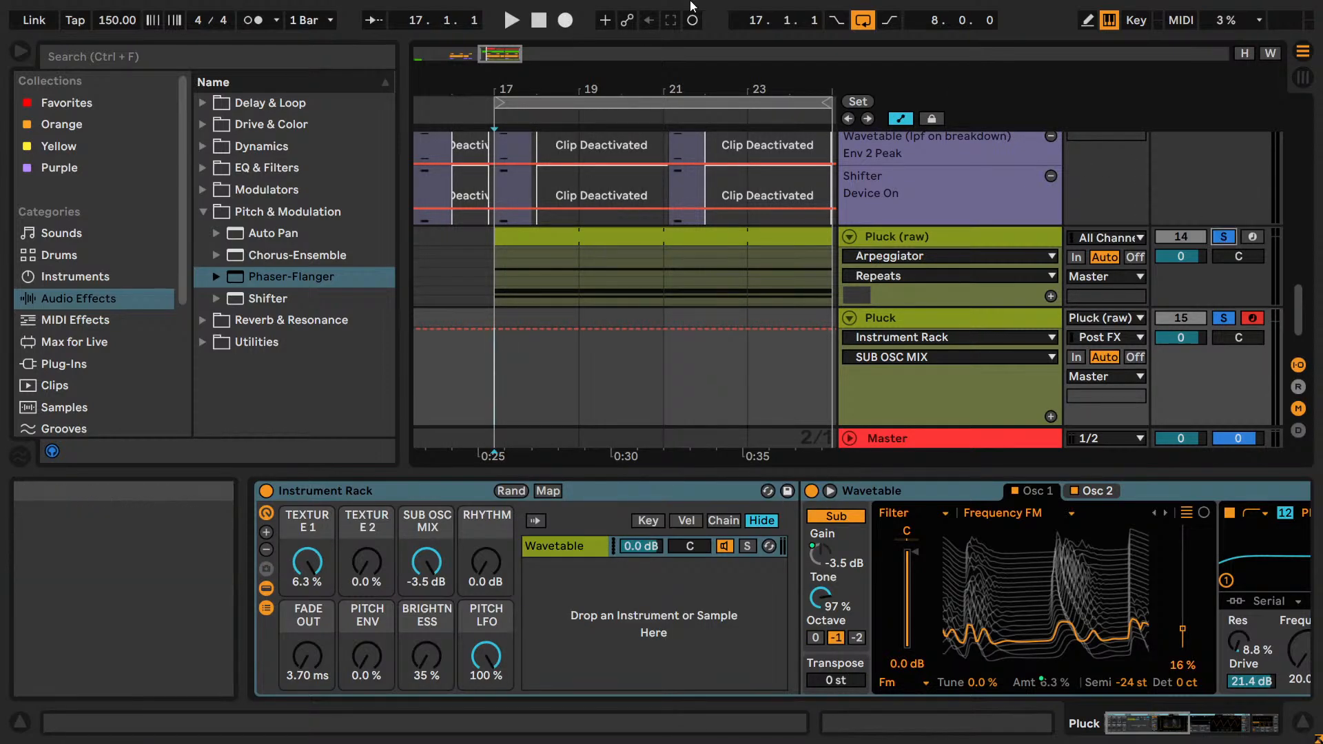
left_click(555, 21)
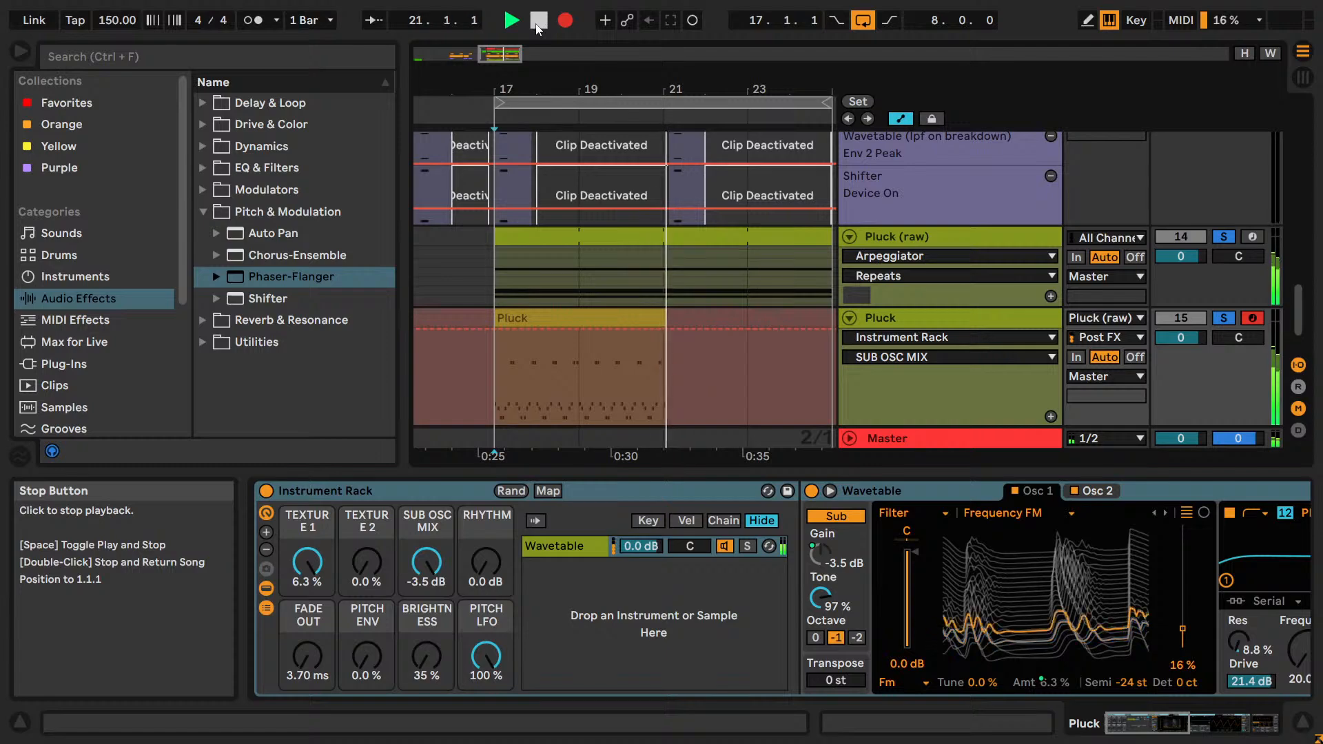
left_click(538, 21)
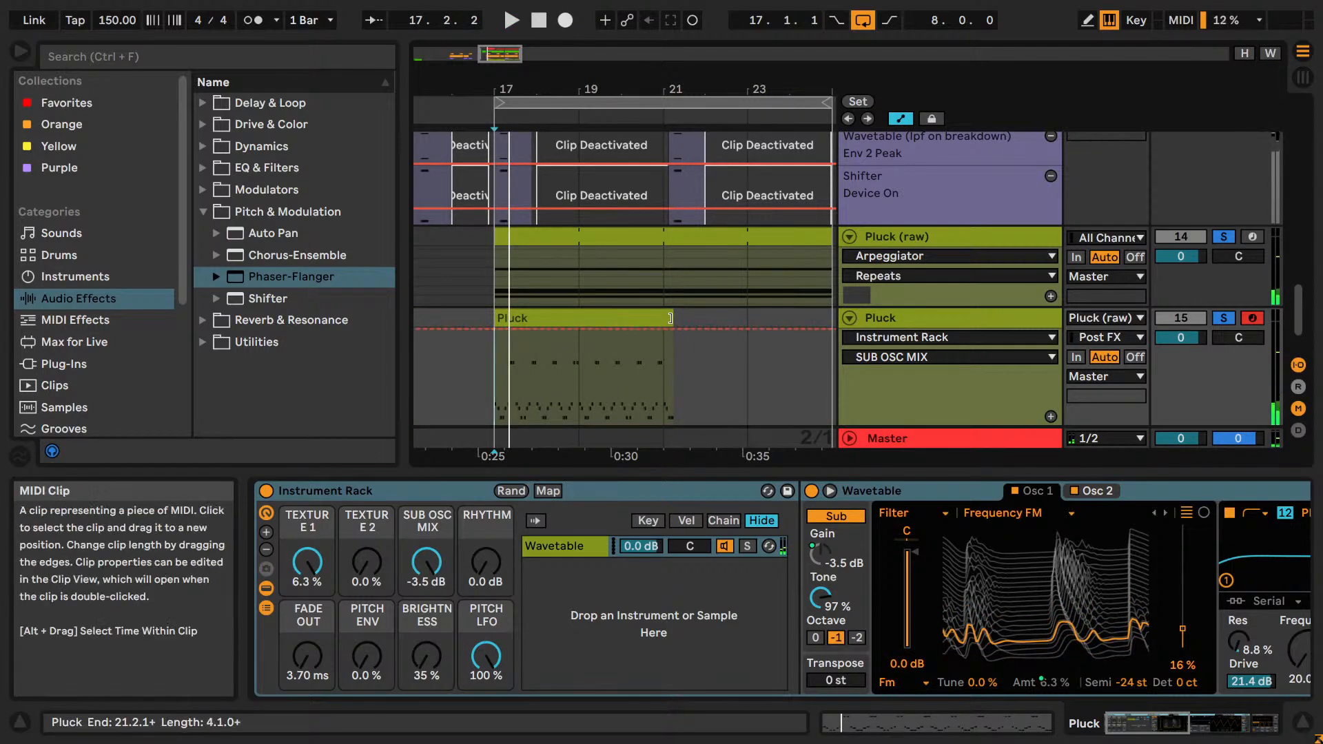
left_click_drag(673, 328, 663, 328)
Solo only the Pluck track and audition its recorded clip.
left_click(1197, 318)
left_click(1214, 318)
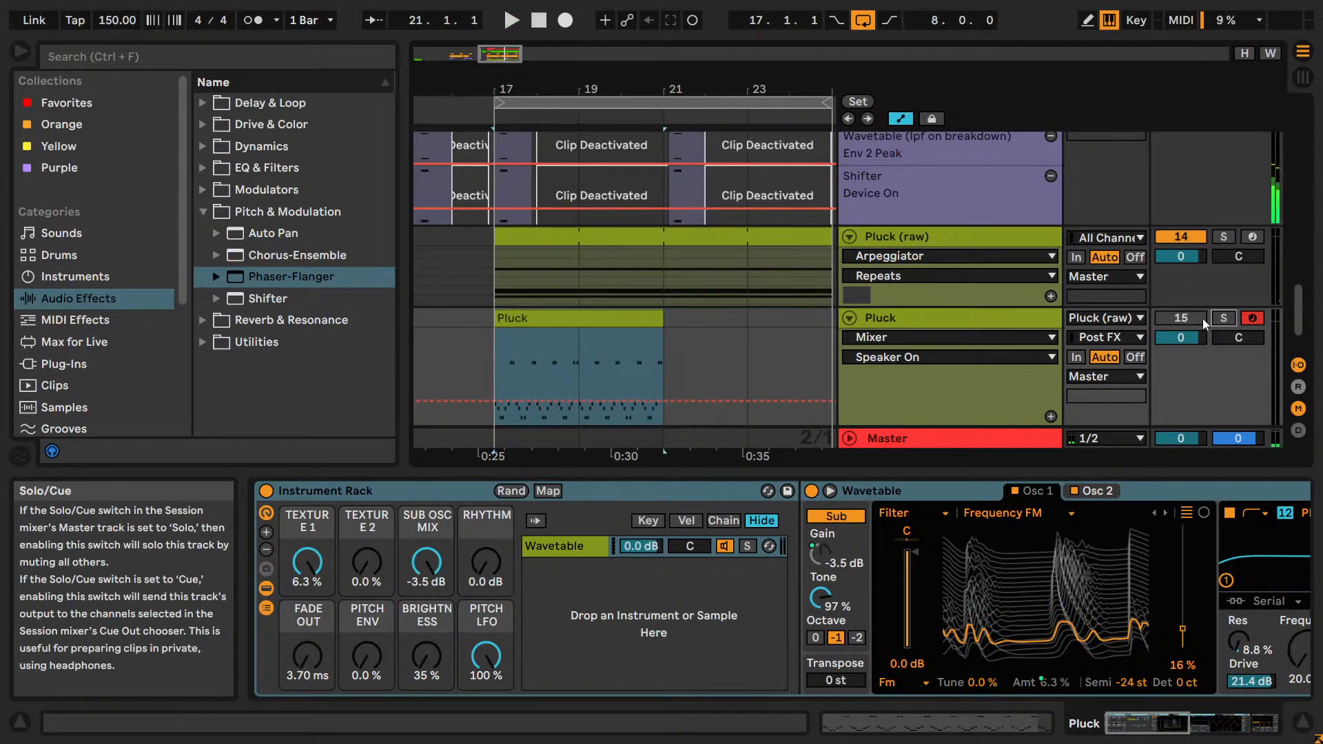
left_click(1202, 318)
left_click(1215, 318)
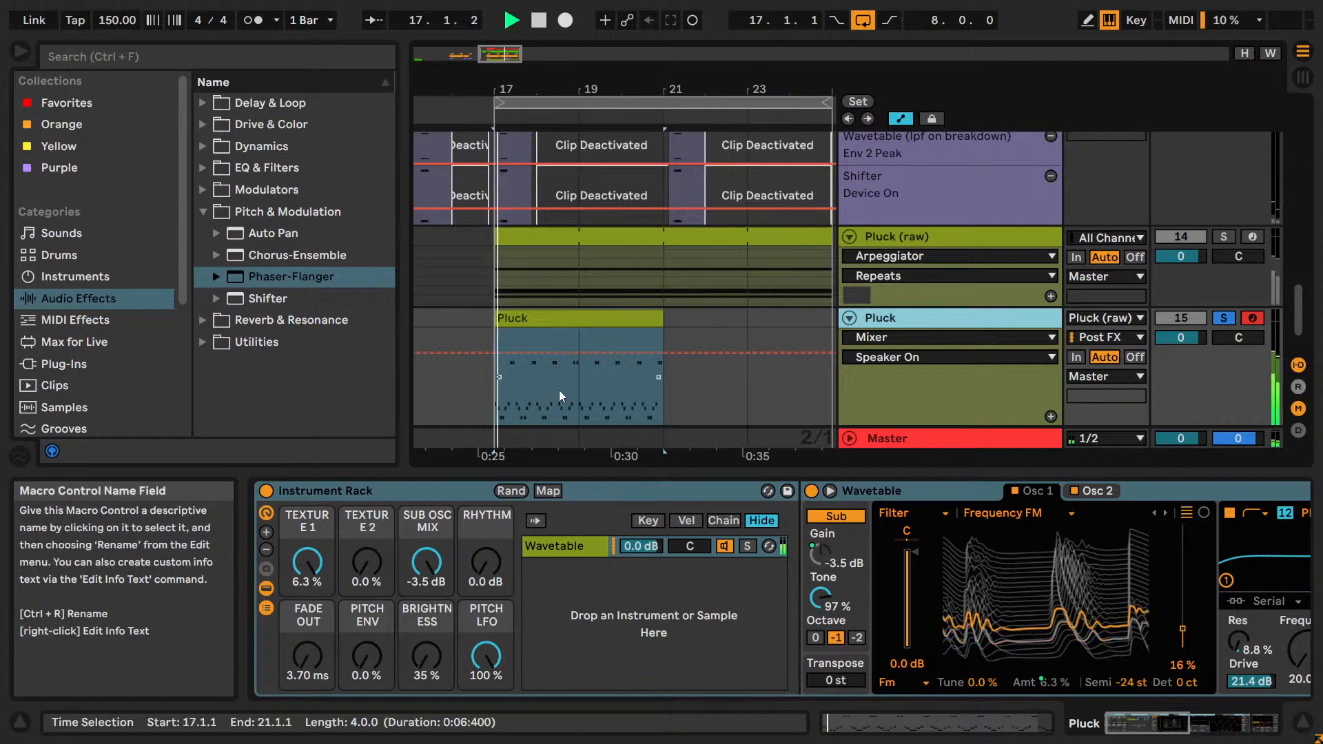
key("space")
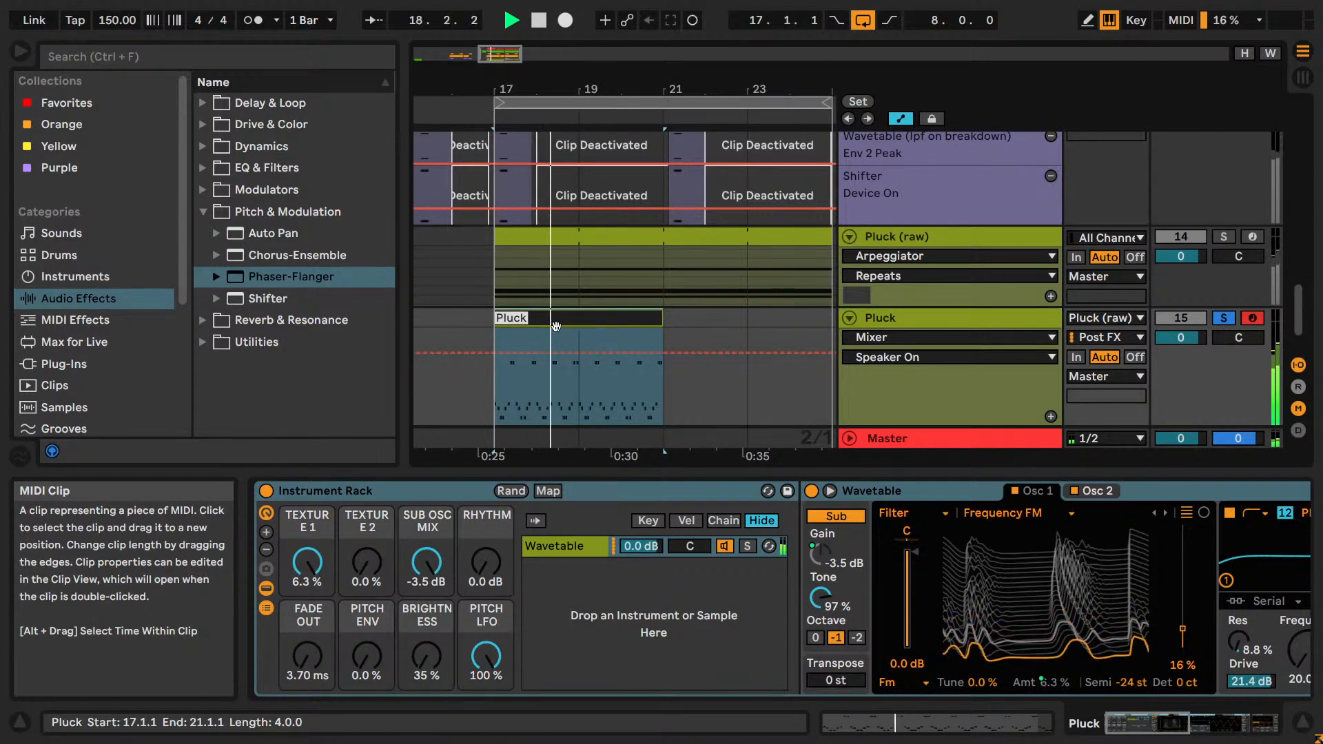
Fold the Pluck (raw) track and deactivate it.
left_click(810, 238)
left_click(849, 237)
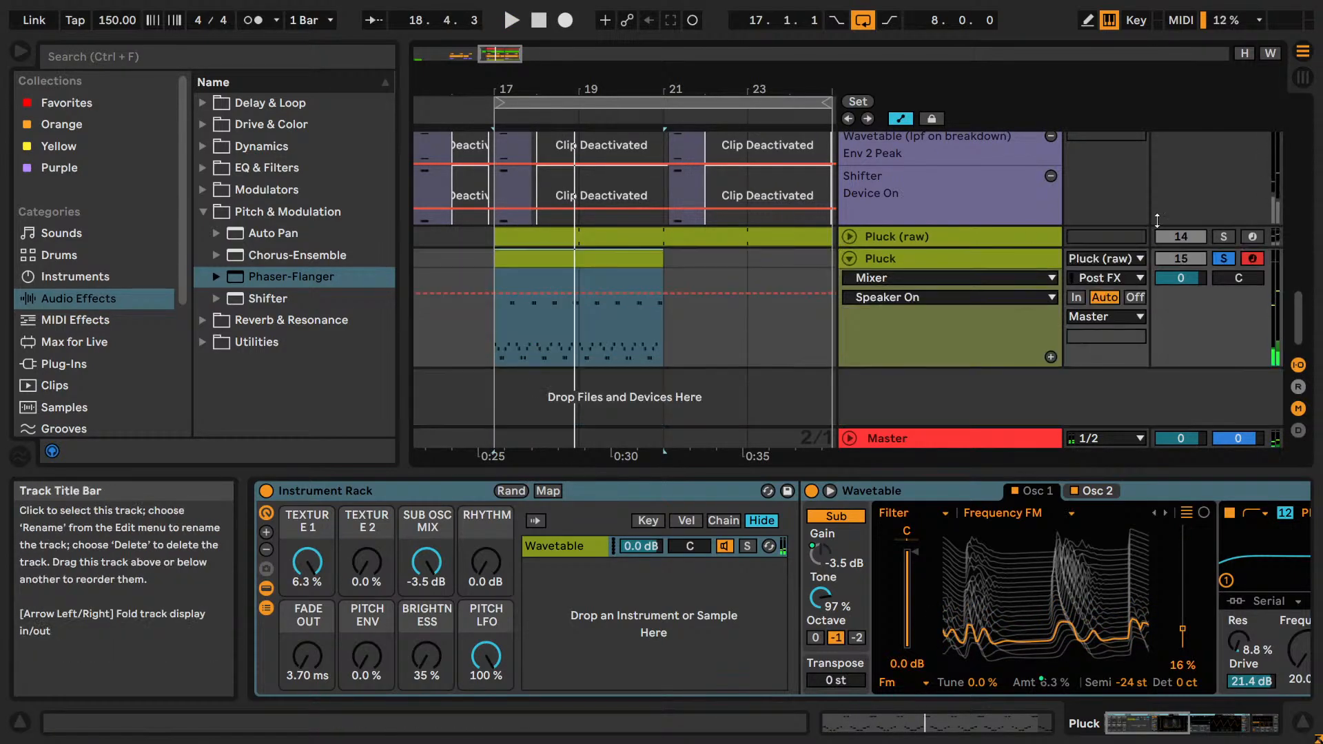
left_click(1180, 236)
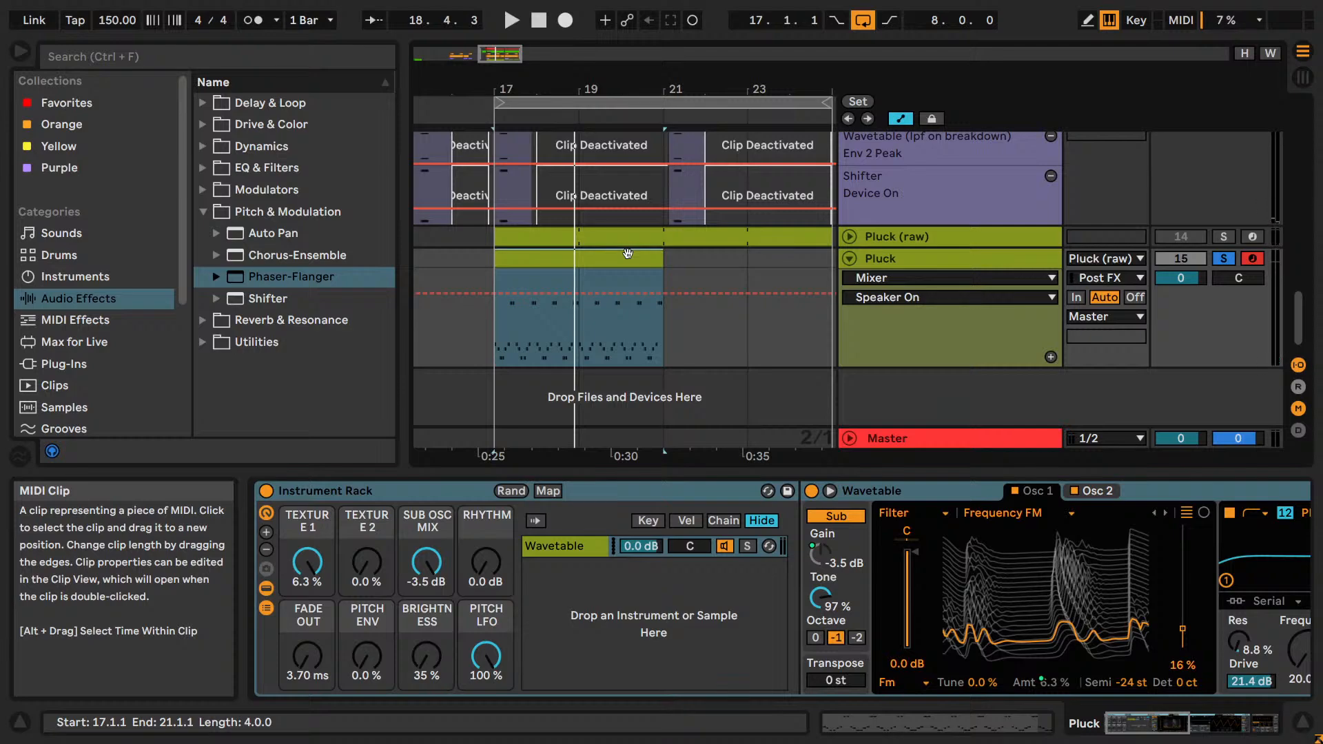
Open the recorded Pluck clip's notes around A#3, with the arrangement loop set to four bars.
double_click(661, 274)
mouse_move(501, 424)
left_mouse_down()
mouse_move(536, 424)
mouse_move(509, 455)
left_mouse_up()
scroll(562, 429, "down", 1)
scroll(565, 472, "down", 2)
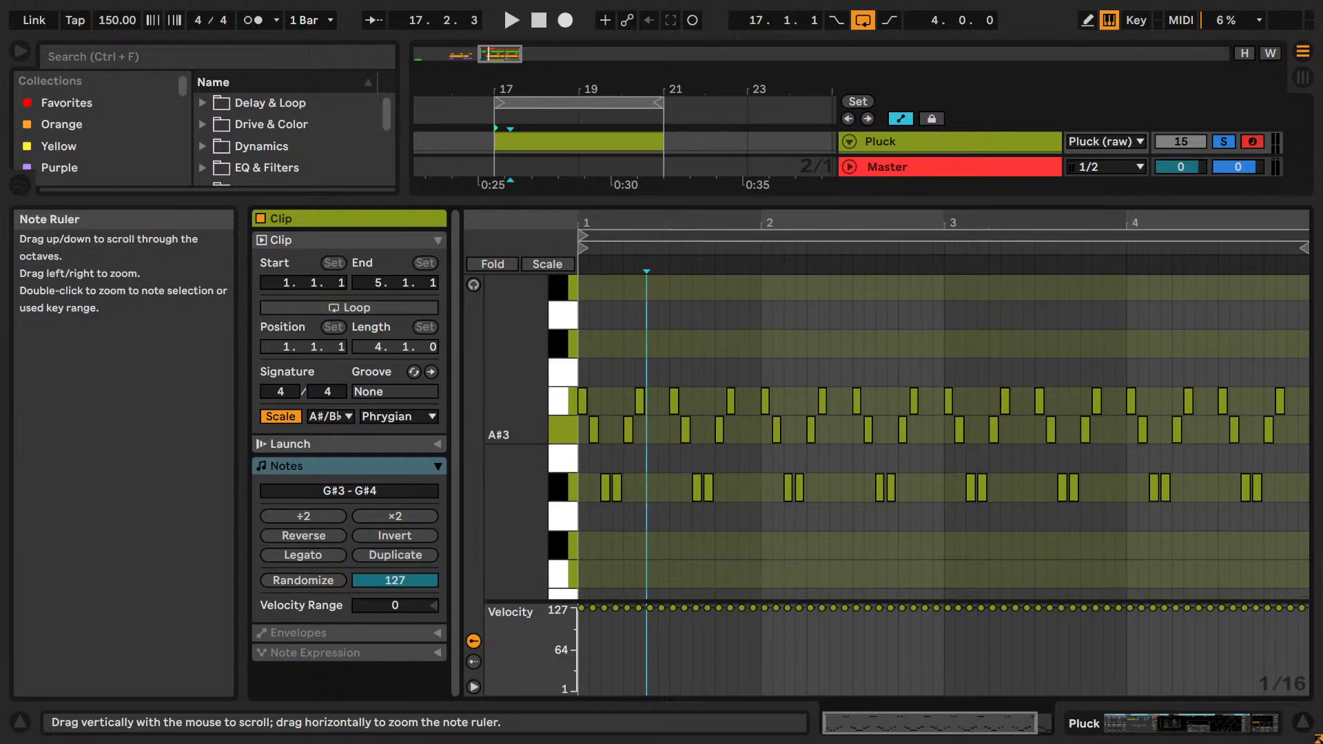
Copy all the G#3 notes in the recorded clip, paste them lowered to F#3 and audition them.
left_click(713, 530)
left_click(559, 495)
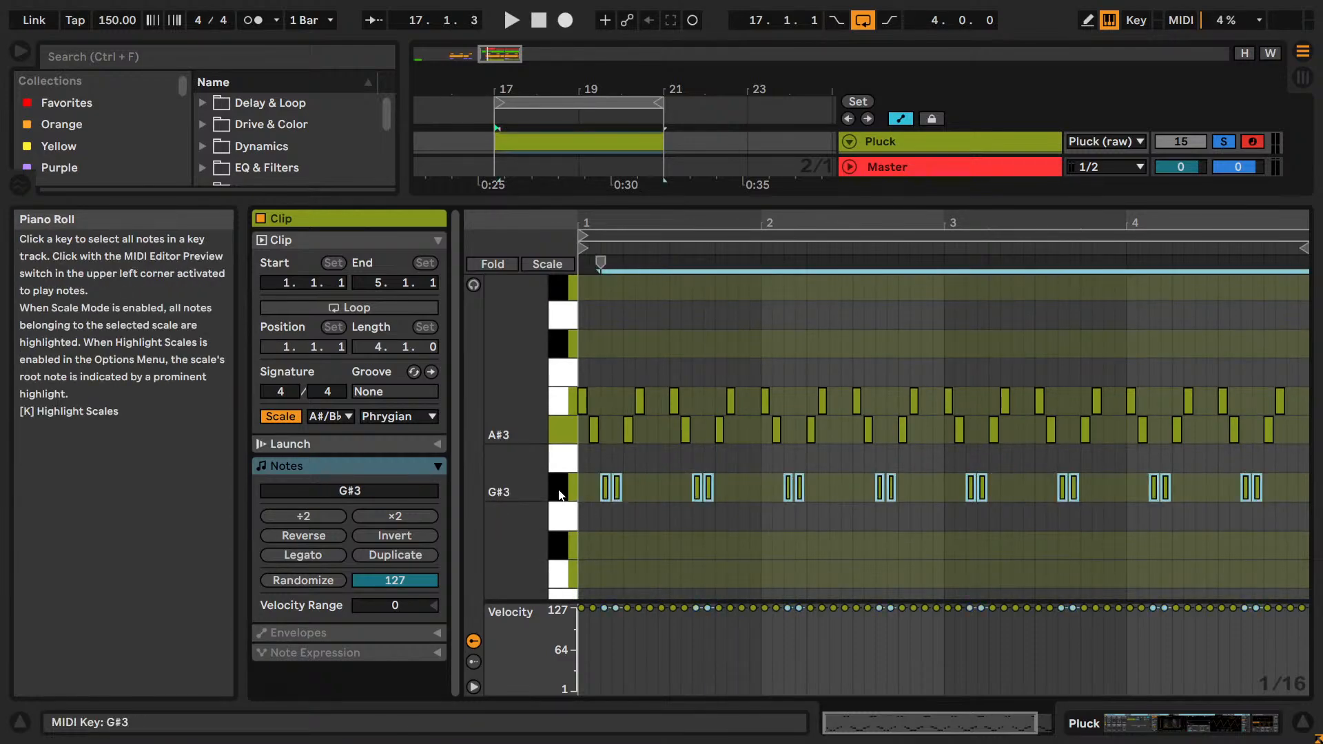
key("ctrl+c")
key("ctrl+v")
key("Down")
key("Down")
key("space")
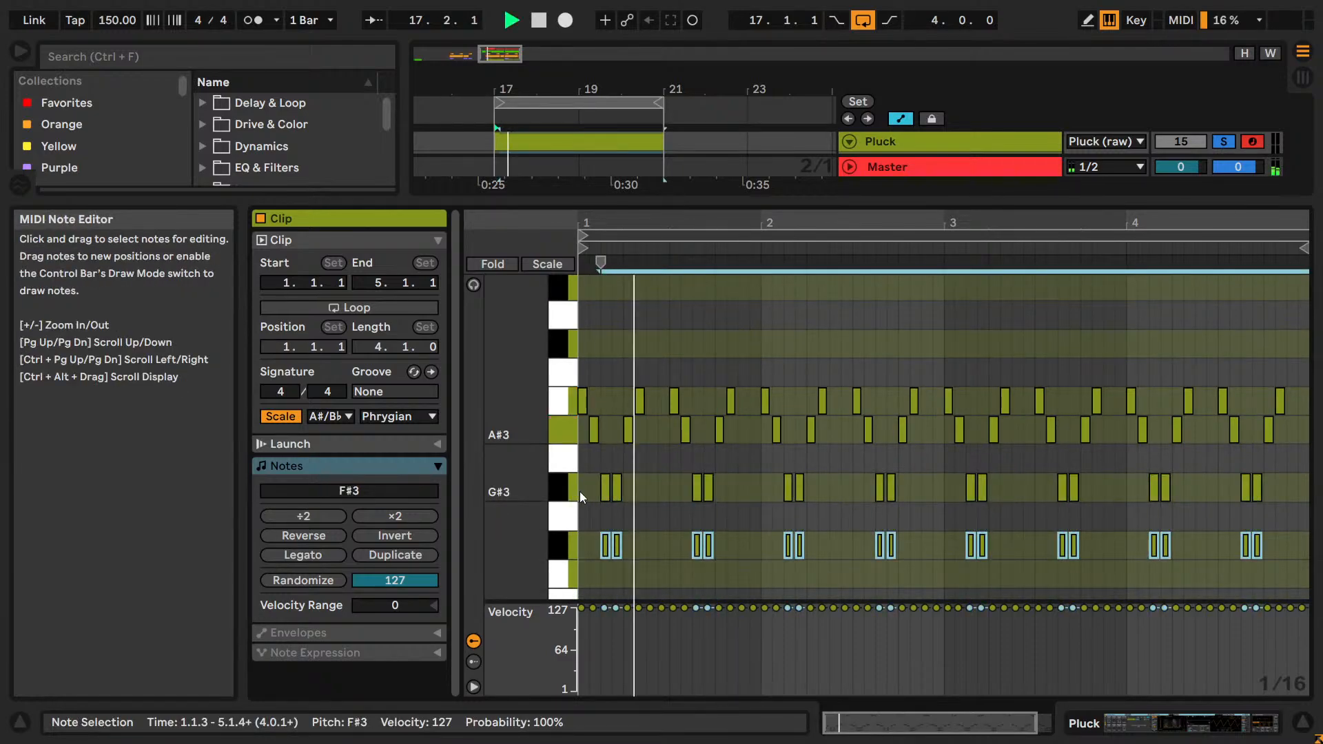
Audition the pasted notes at E#3, A3 and A#3, and raise them to C#4.
scroll(587, 497, "down", 2)
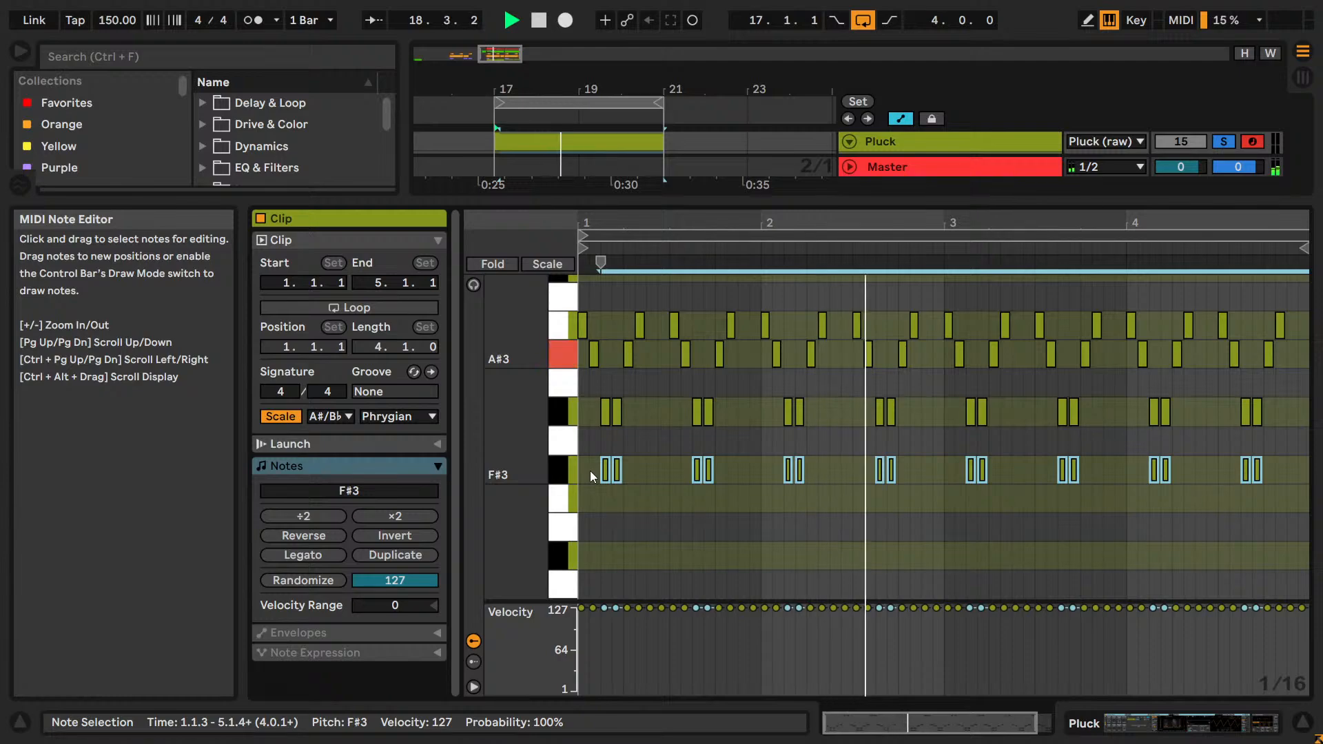
key("Down")
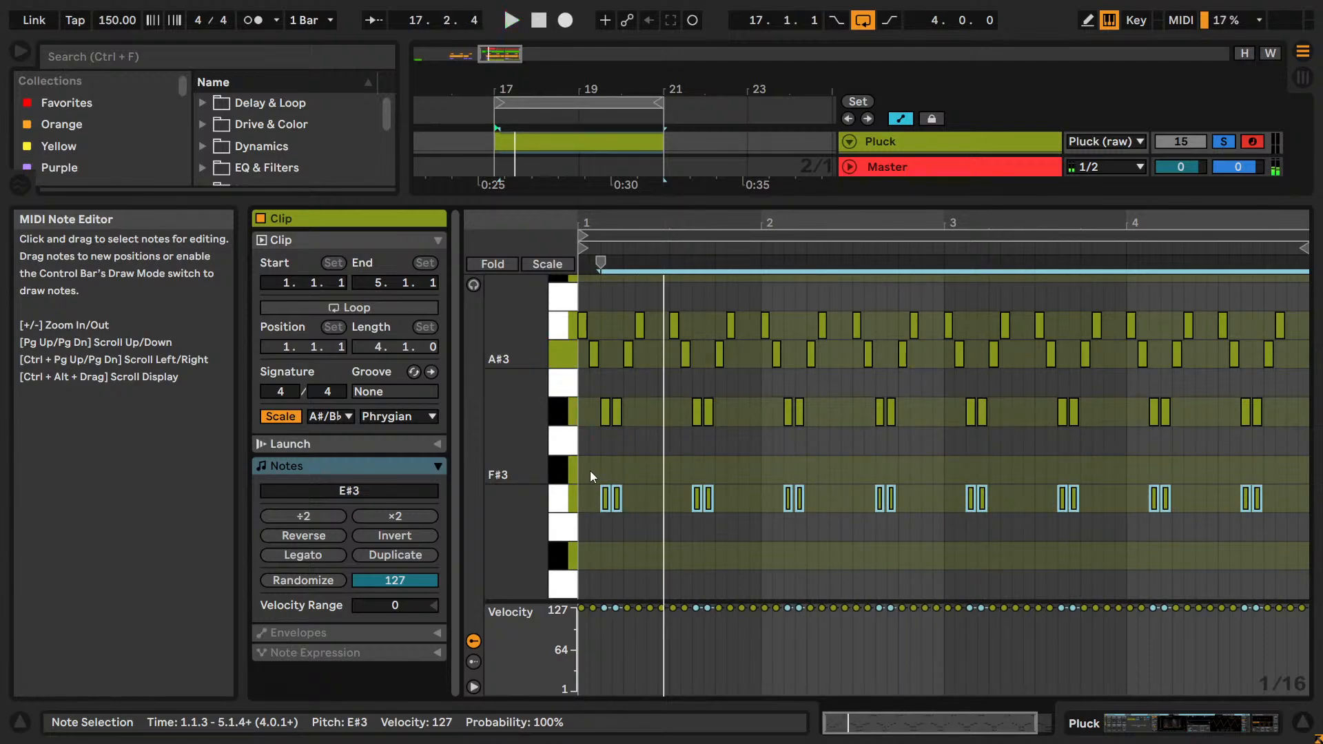
key("Down")
key("Down")
key("Up")
key("Up")
key("Up")
key("Up")
key("Up")
key("Up")
key("Up")
key("Up")
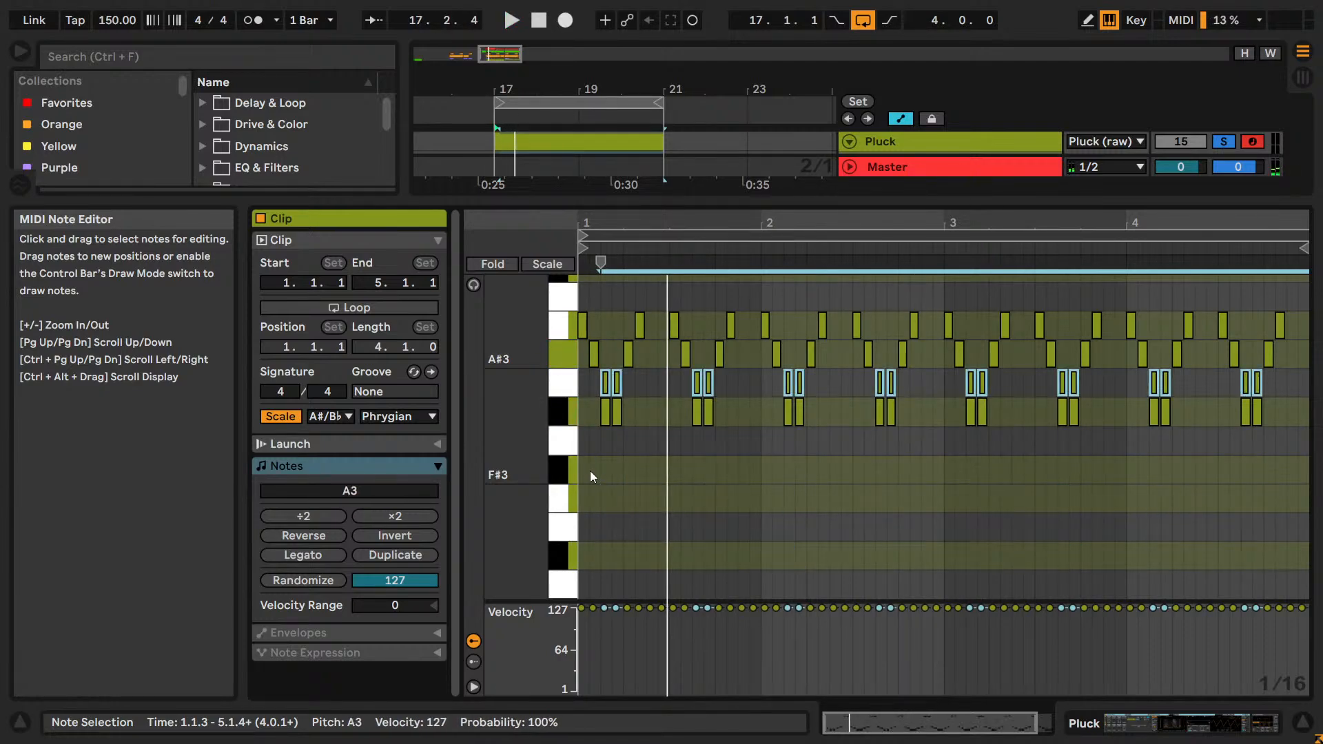
scroll(590, 470, "up", 2)
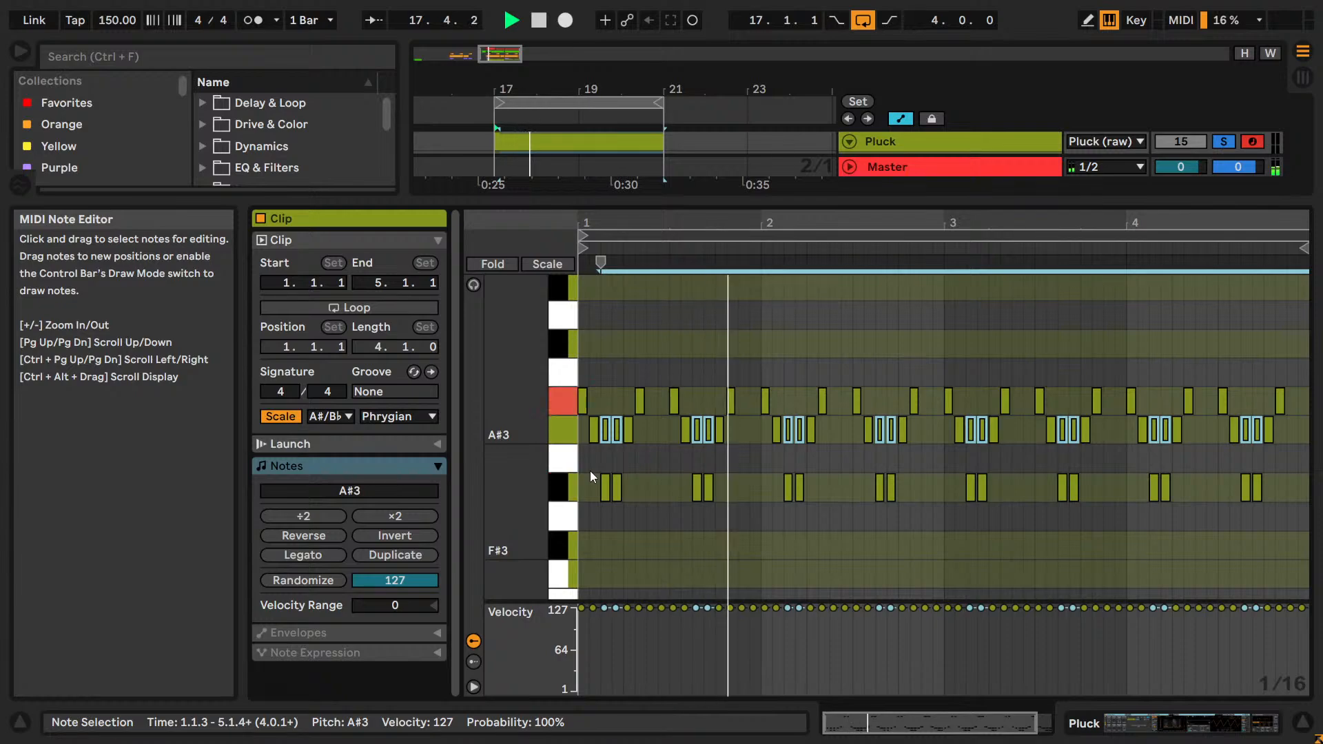
scroll(595, 470, "up", 2)
key("Up")
key("Up")
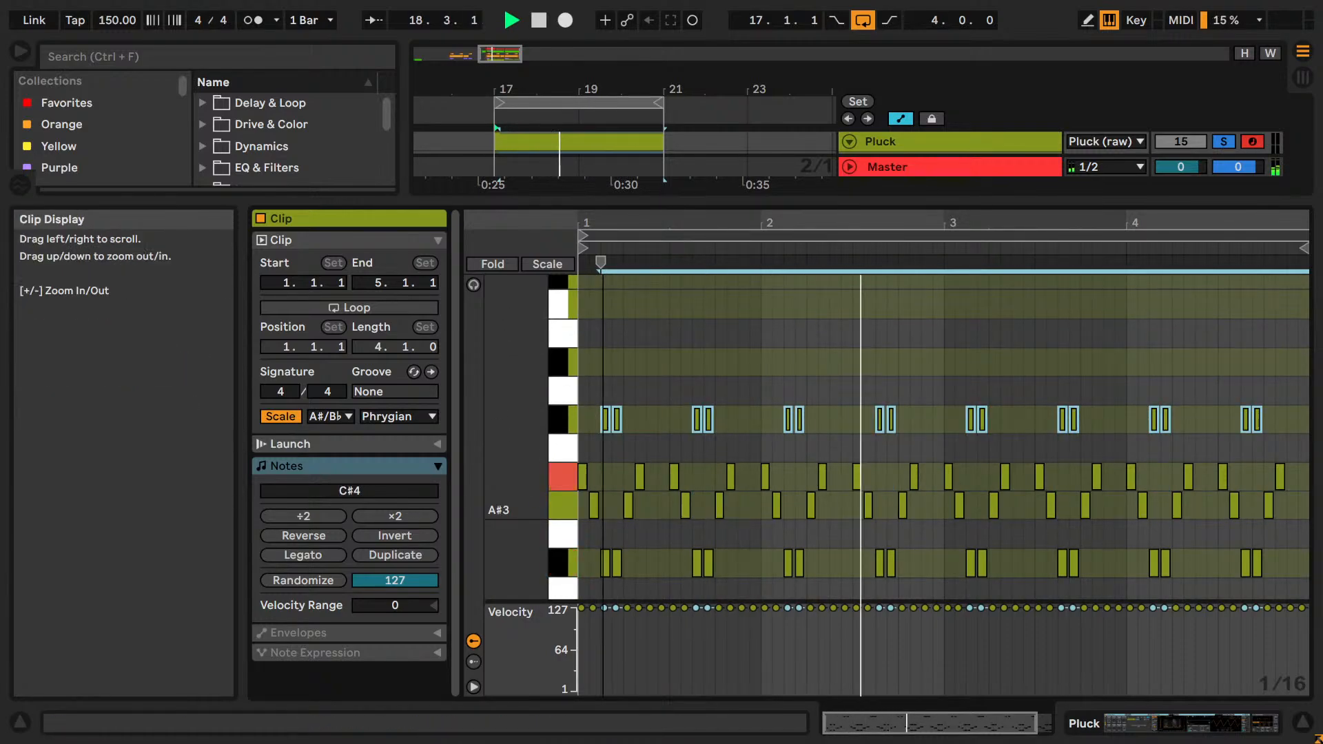
Raise the pasted notes to D#4 and on to G4 while auditioning them.
left_click_drag(622, 223, 621, 255)
key("Up")
key("Up")
key("Up")
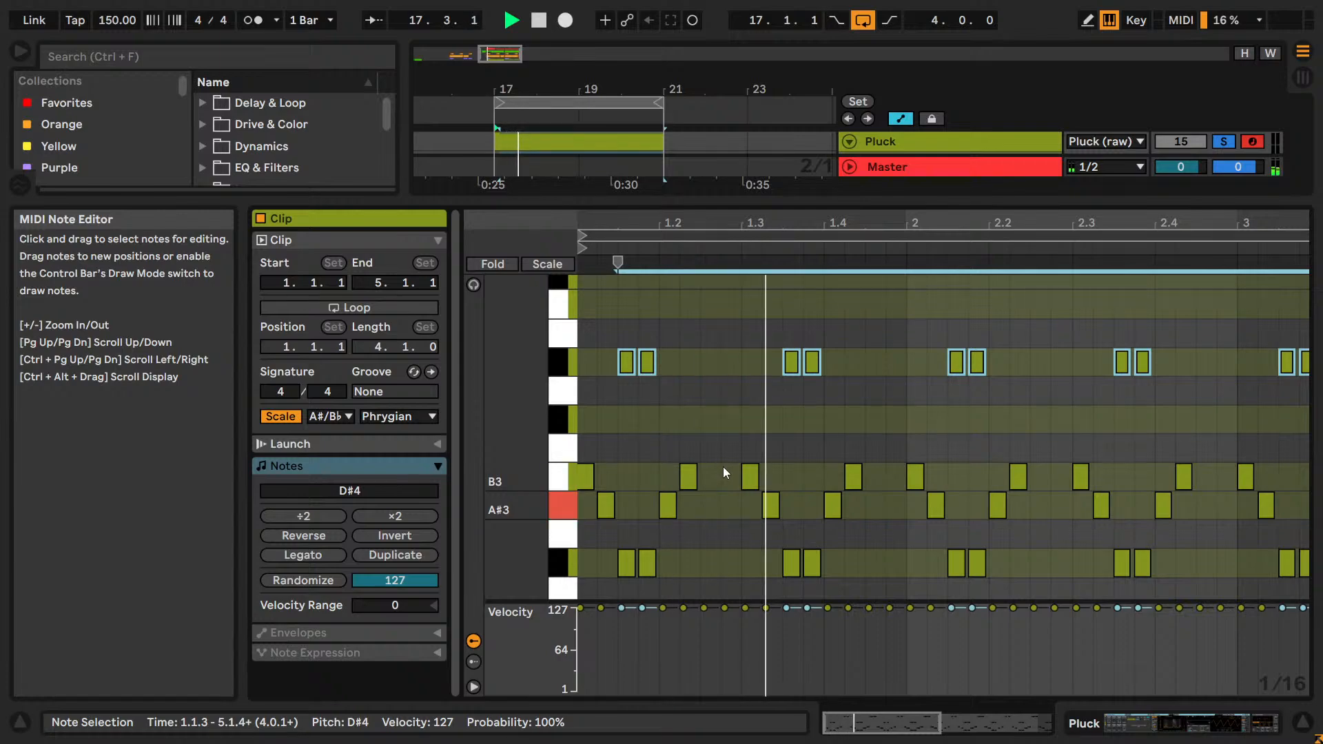
key("Up")
scroll(730, 466, "up", 2)
key("Up")
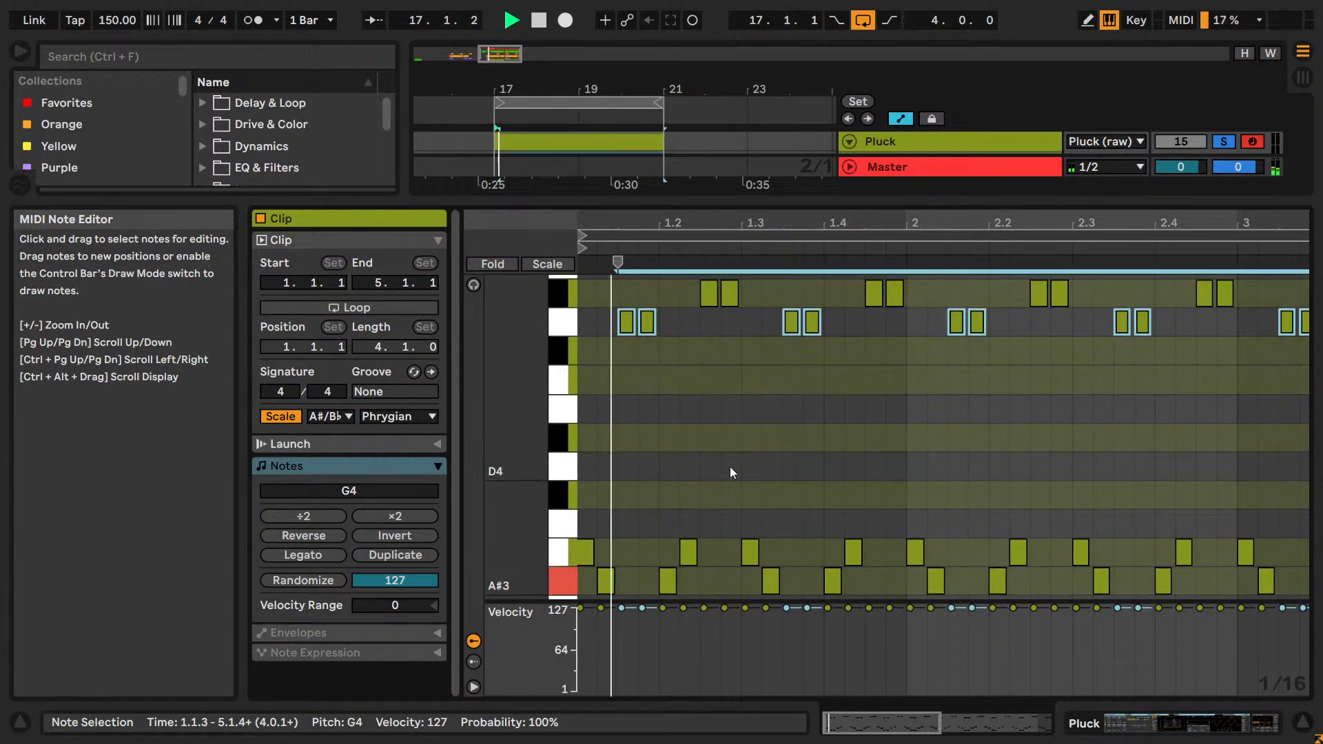
Stop playback and delete the pasted G4 notes from the Pluck clip.
key("space")
scroll(730, 466, "up", 2)
key("Delete")
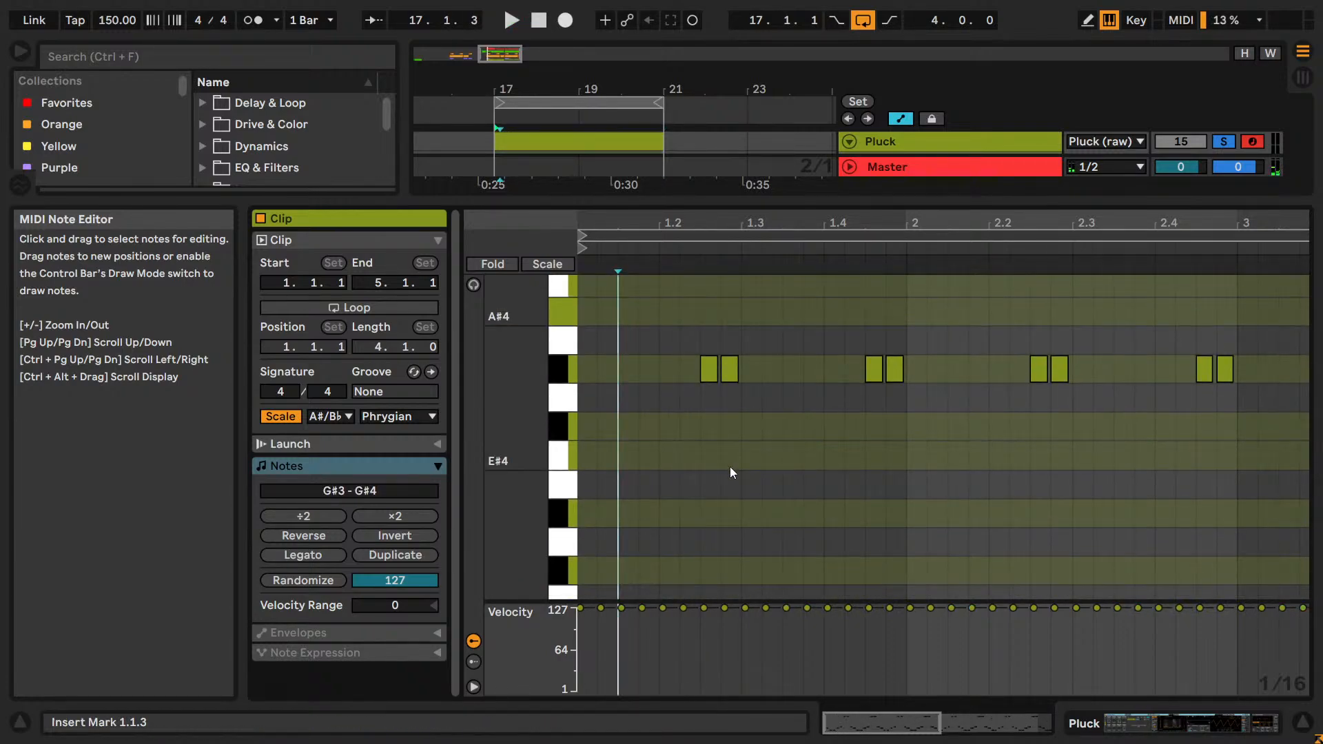
Copy all the Pluck clip's notes, paste them over the originals and raise the copied layer to C#4–C#5.
key("ctrl+a")
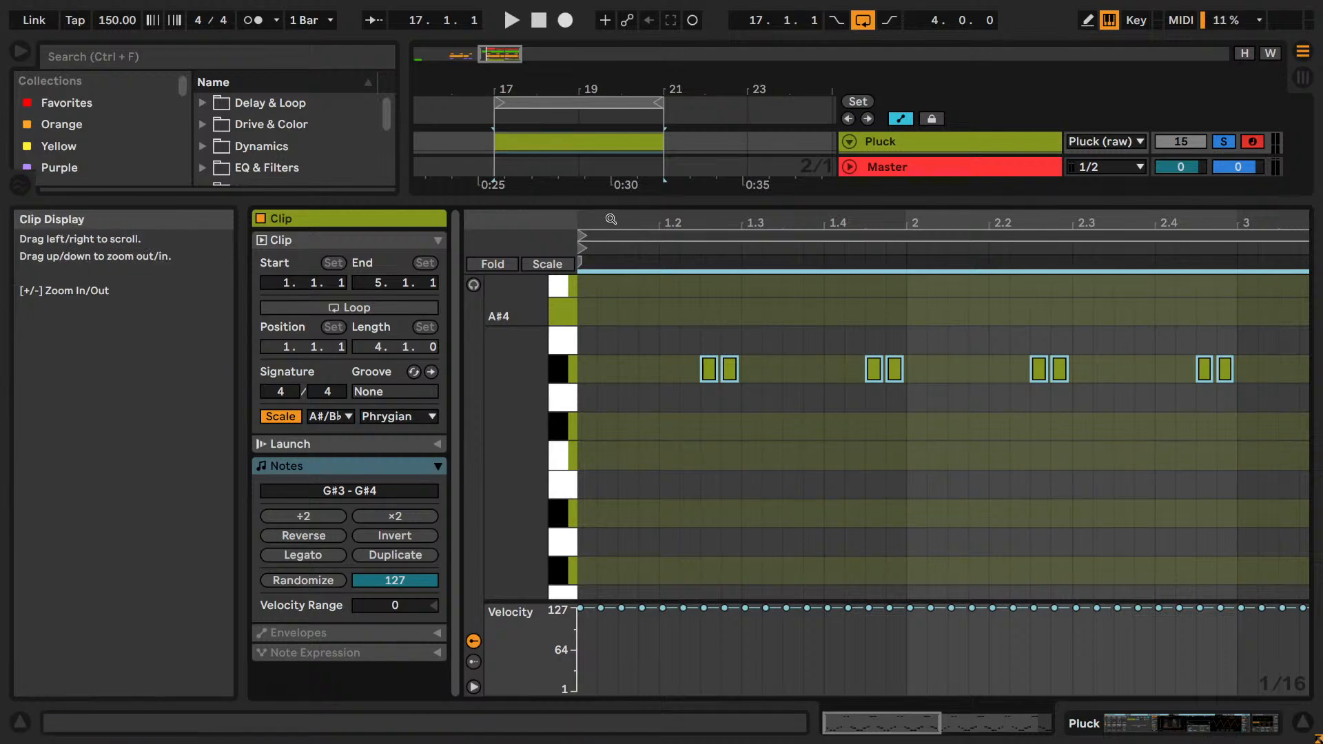
left_click_drag(611, 221, 610, 213)
left_click_drag(561, 331, 527, 332)
key("space")
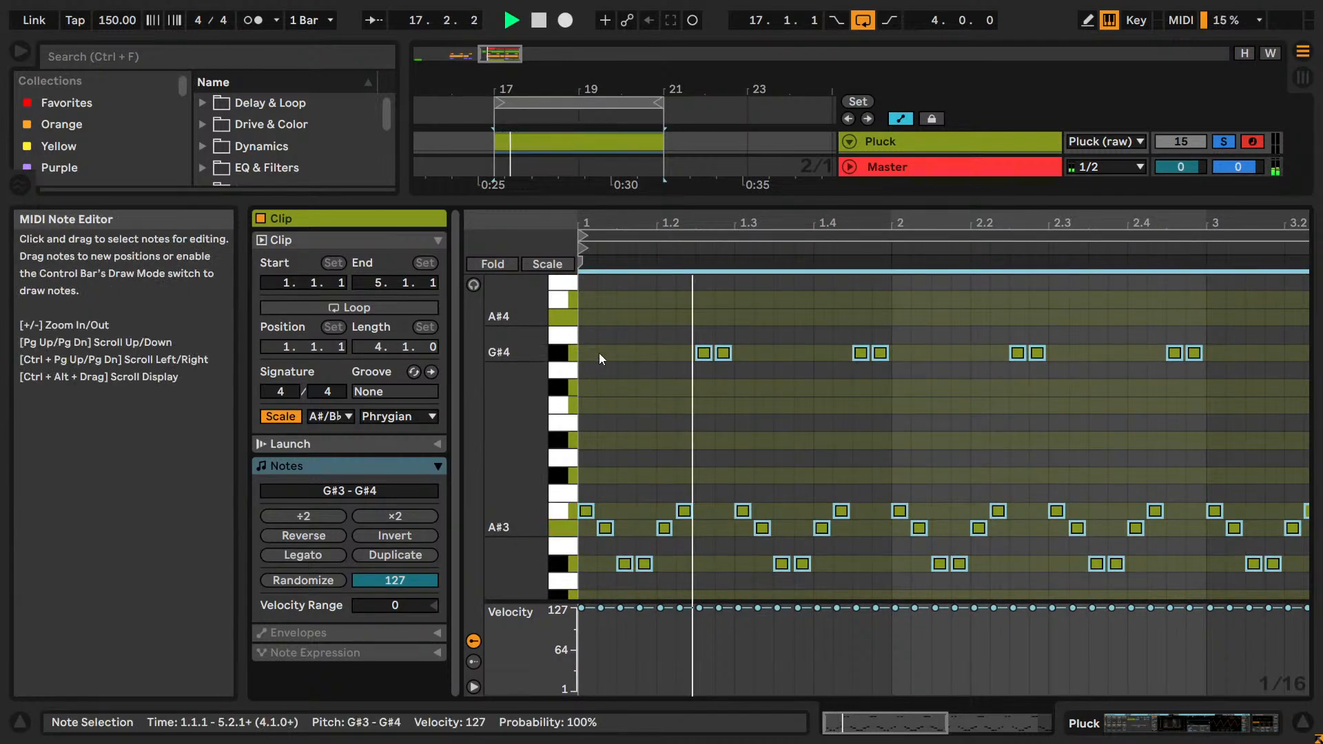
key("Up")
Audition the copied layer at D#4–D#5, E4–E5 and G#4–G#5.
key("Up")
key("Up")
key("Up")
key("Up")
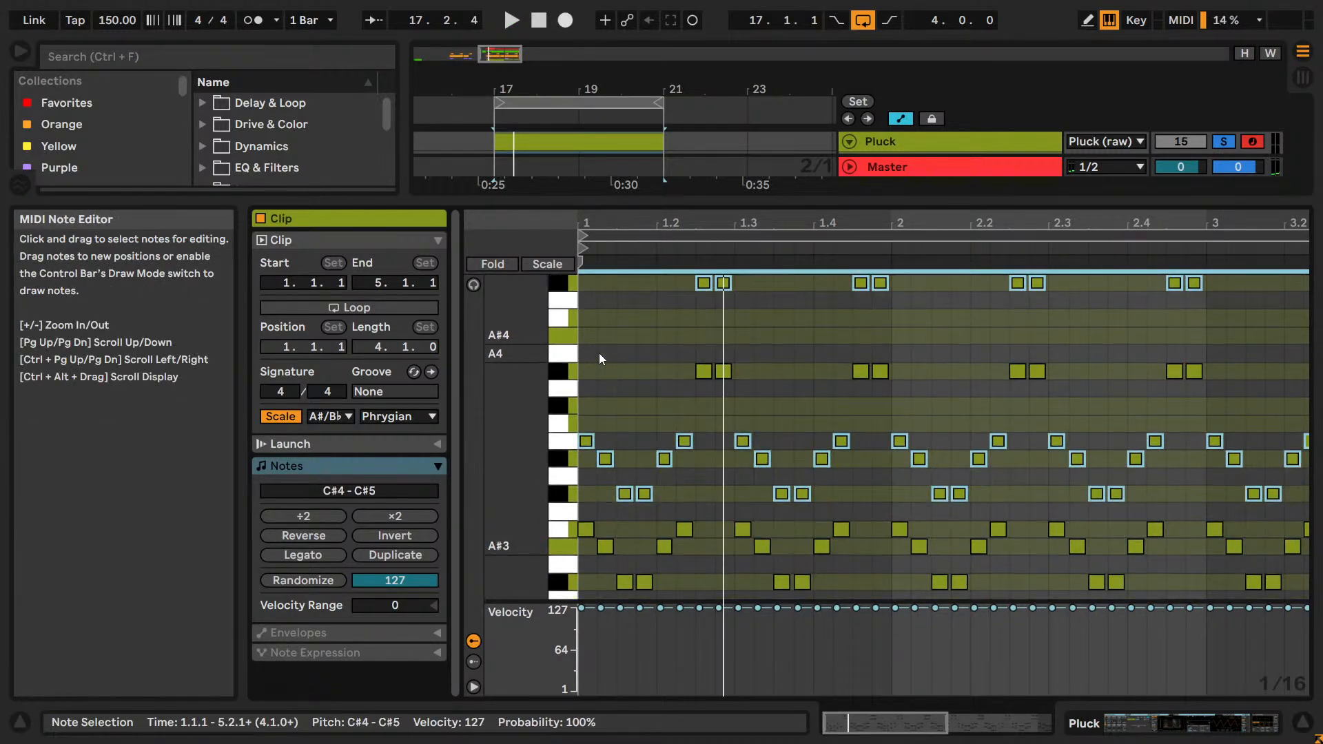
key("Up")
key("Up")
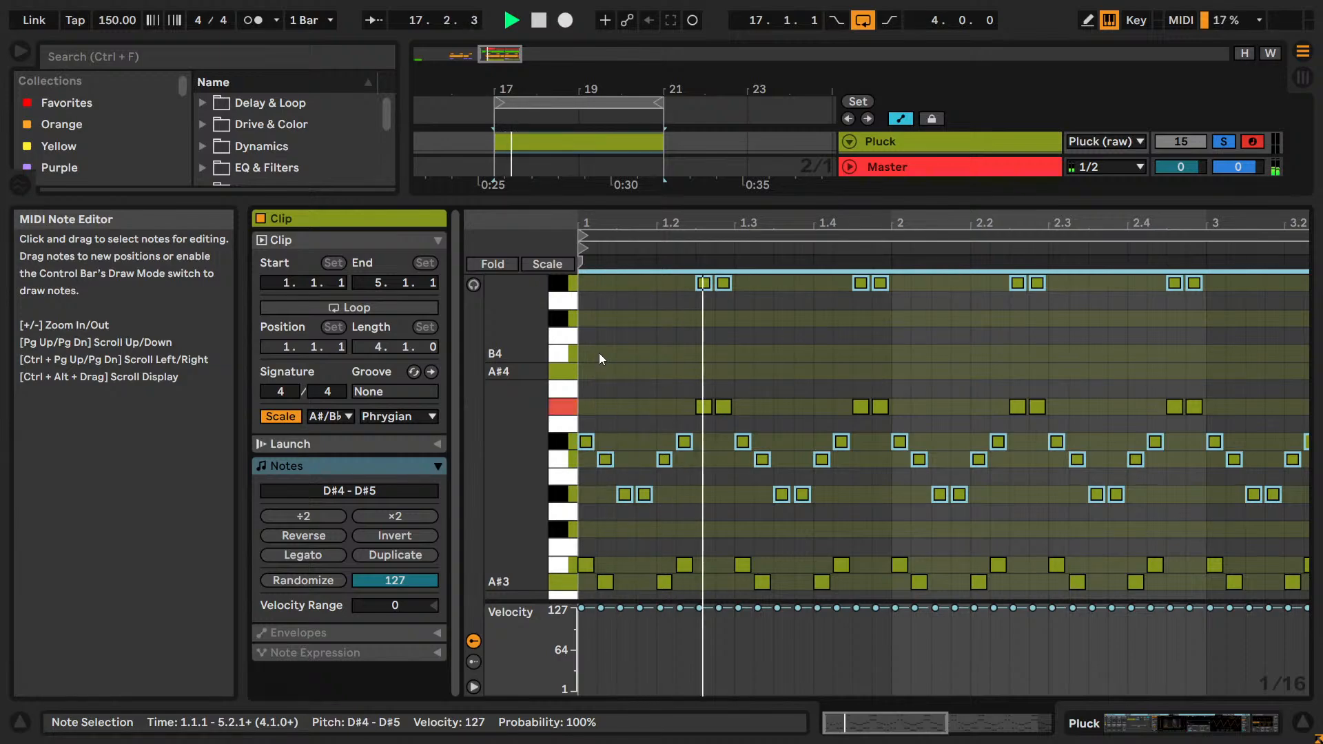
key("Up")
key("space")
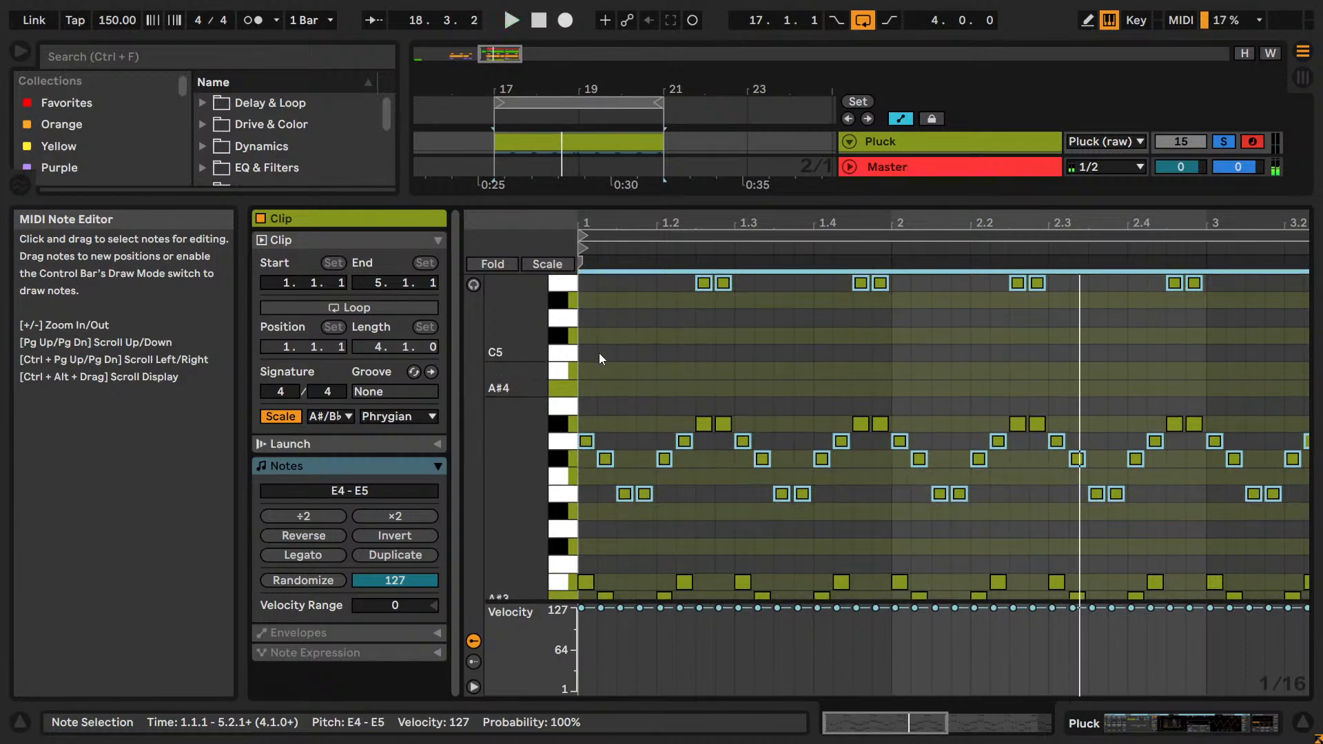
key("Up")
key("Up")
key("Up")
key("space")
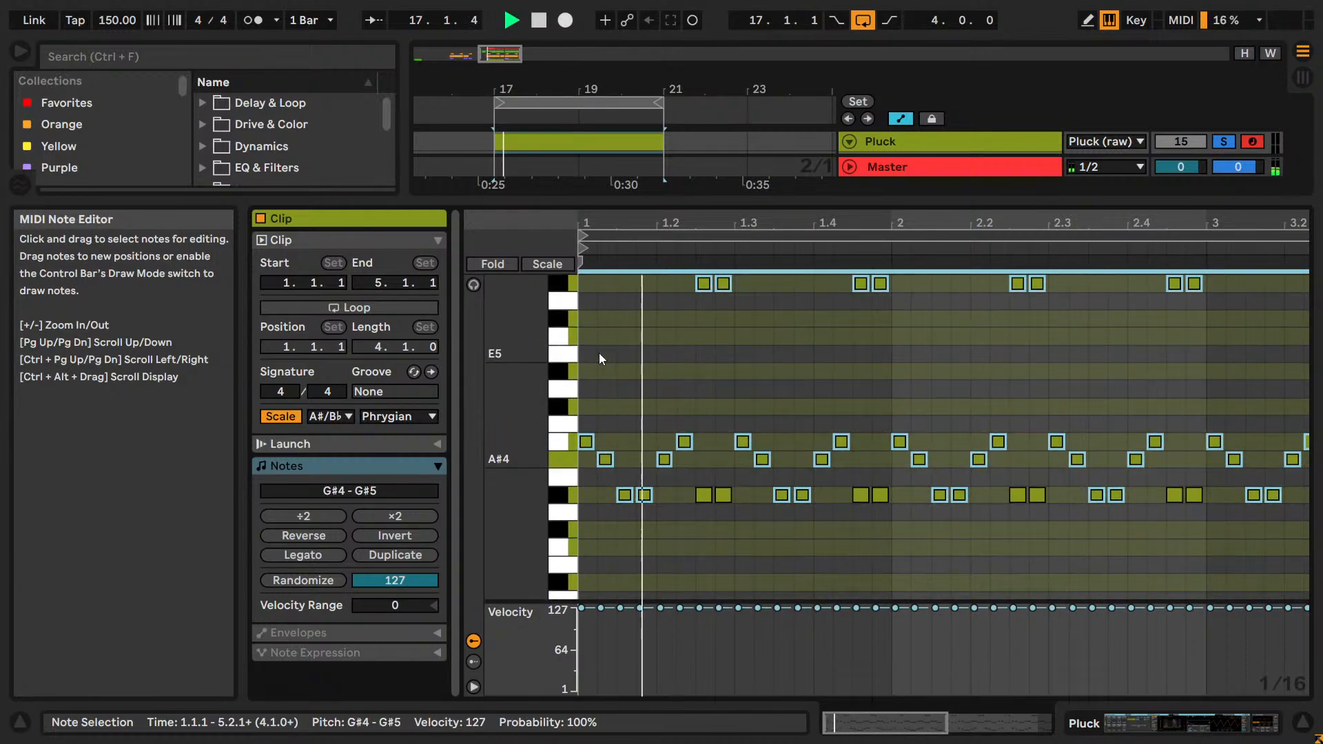
Audition the copied layer in octaves at G#5–G#6 and G#2–G#3, and move it back to G#3–G#4.
key("shift+Up")
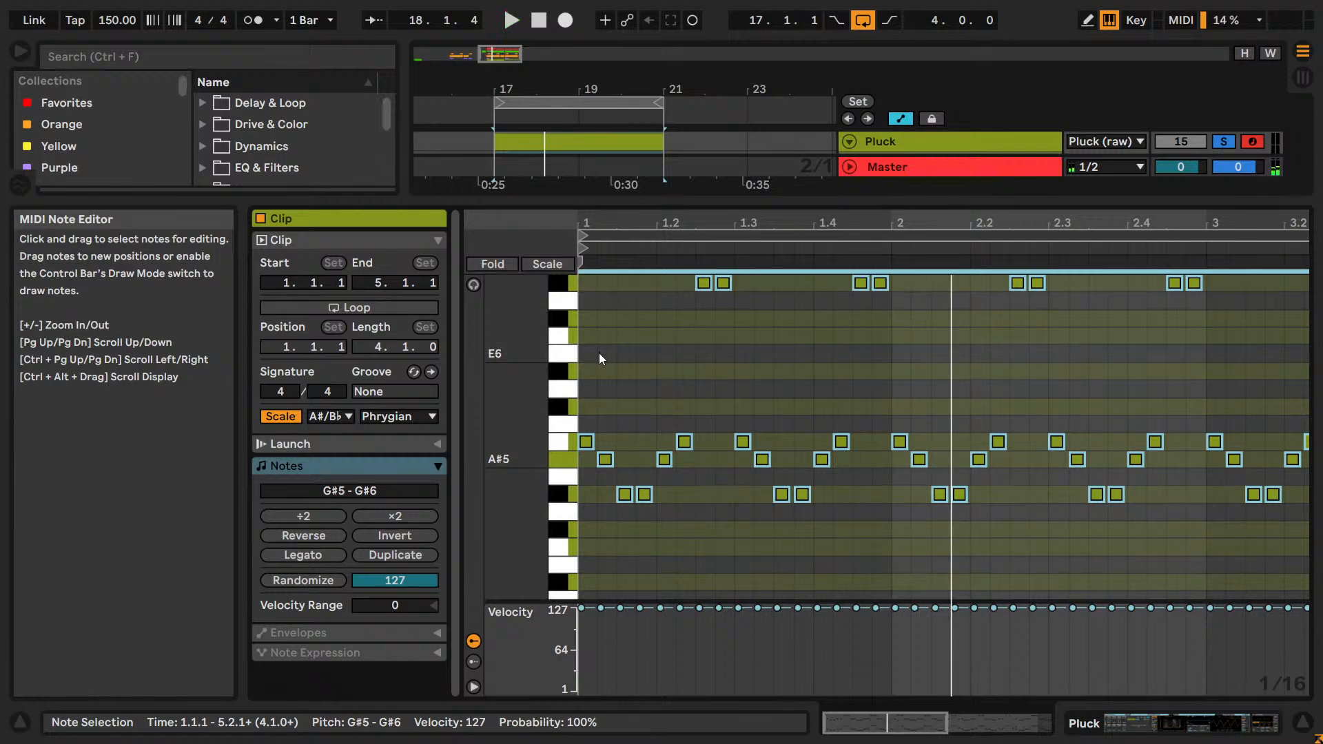
key("shift+Down")
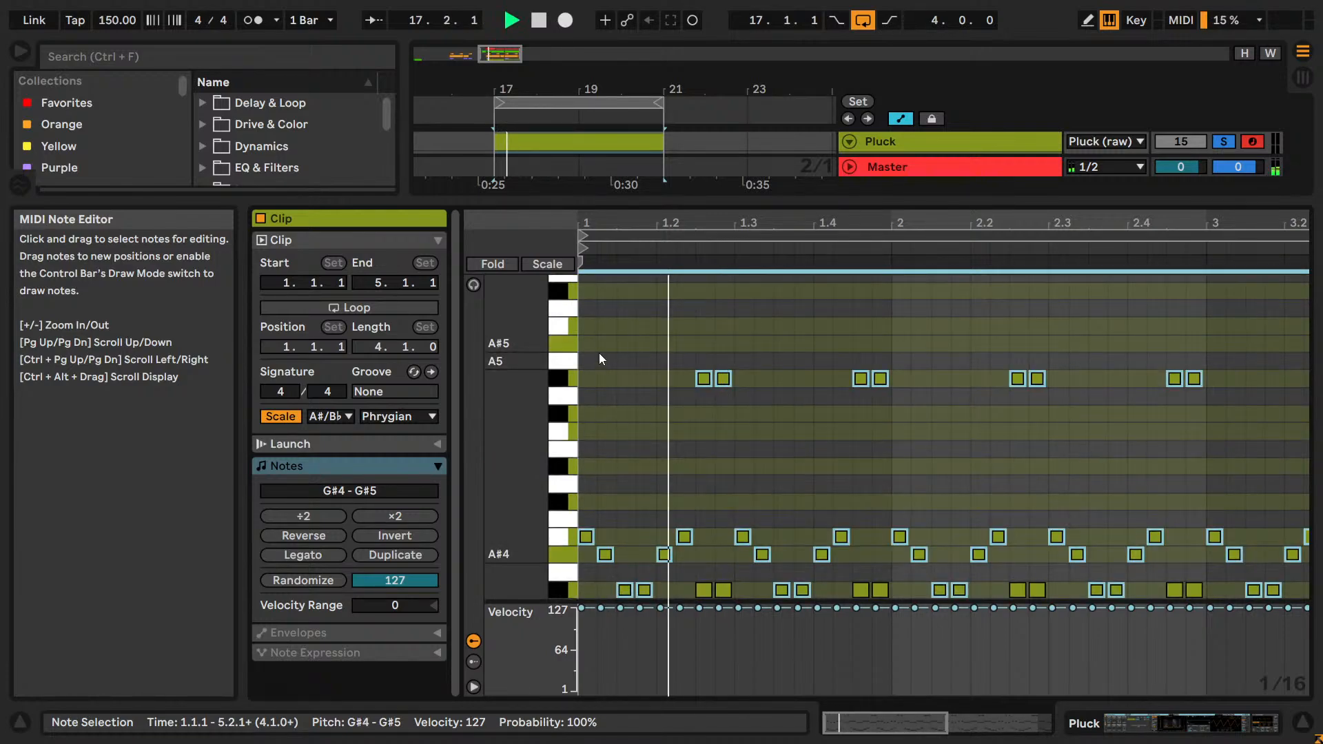
key("shift+Down")
key("shift+Down")
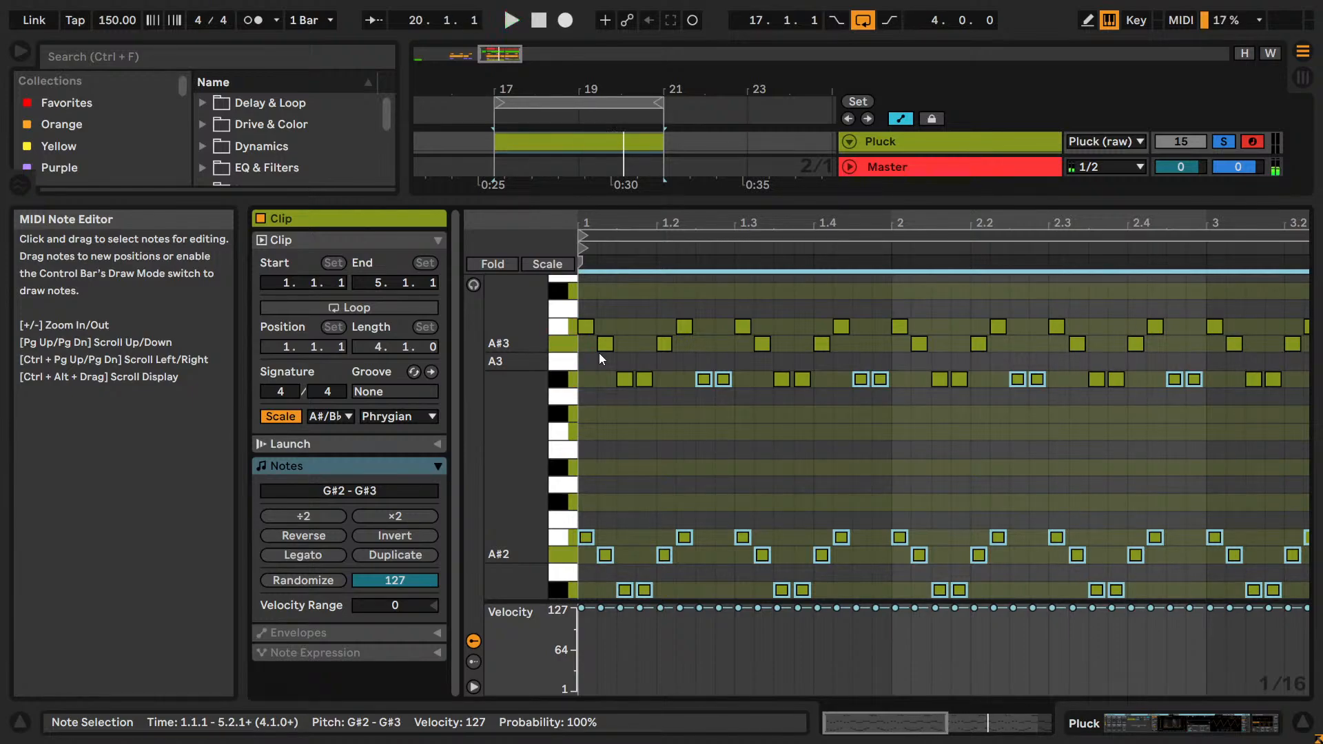
key("shift+Up")
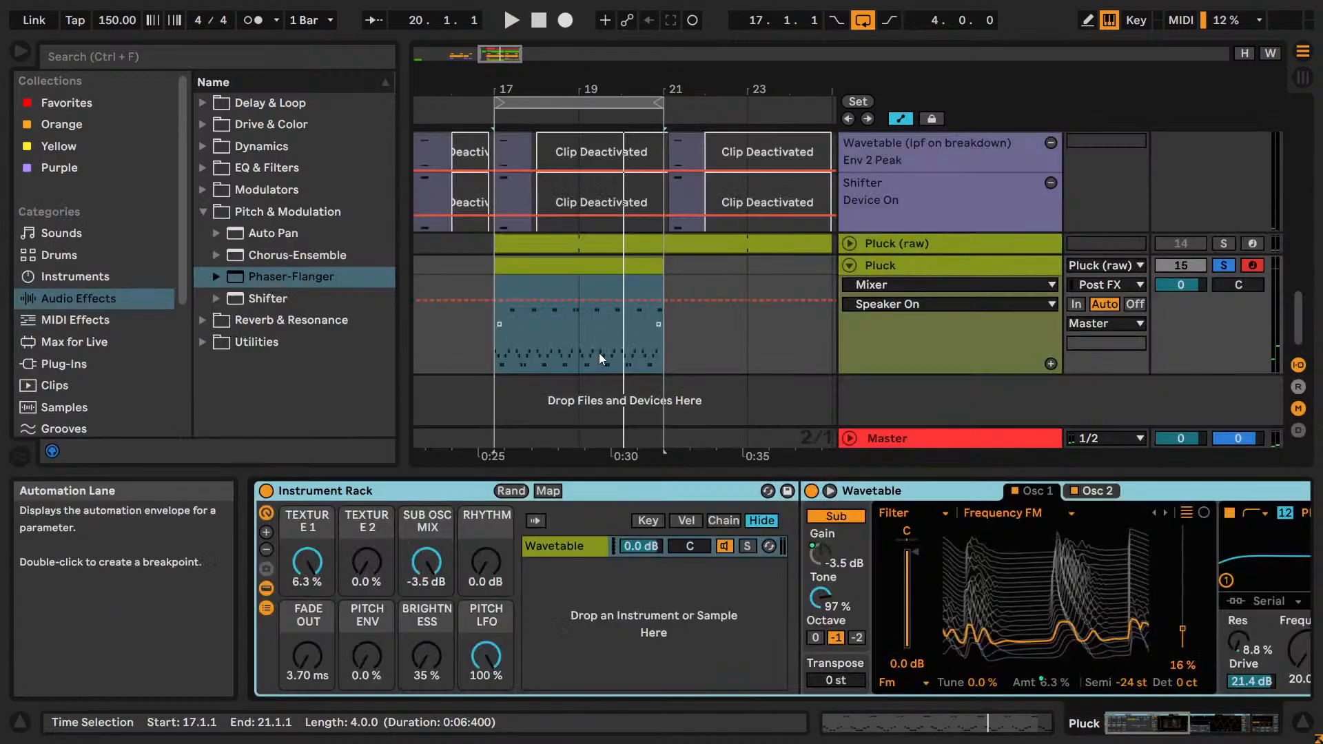
Solo the Kick track alongside Pluck, reopen the Pluck clip's notes and clear the note selection.
scroll(1043, 300, "up", 3)
scroll(1043, 300, "up", 5)
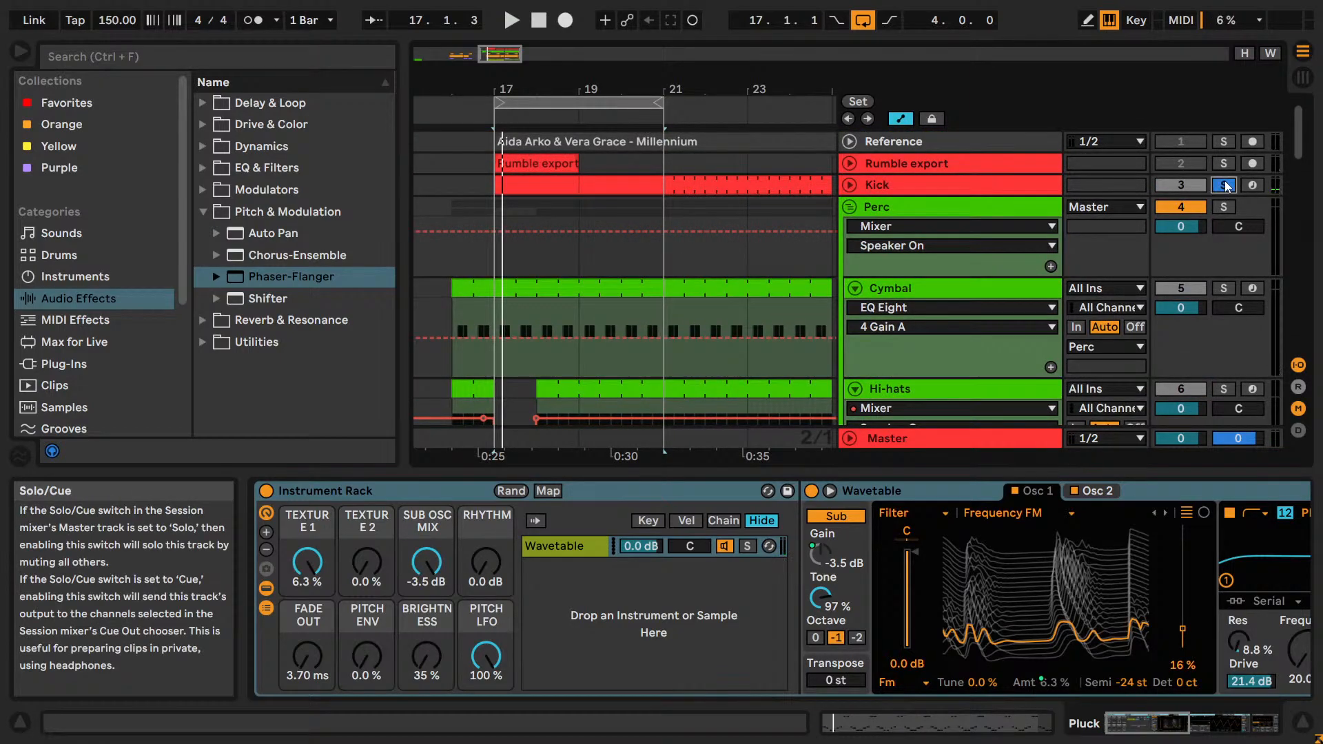
scroll(671, 357, "down", 10)
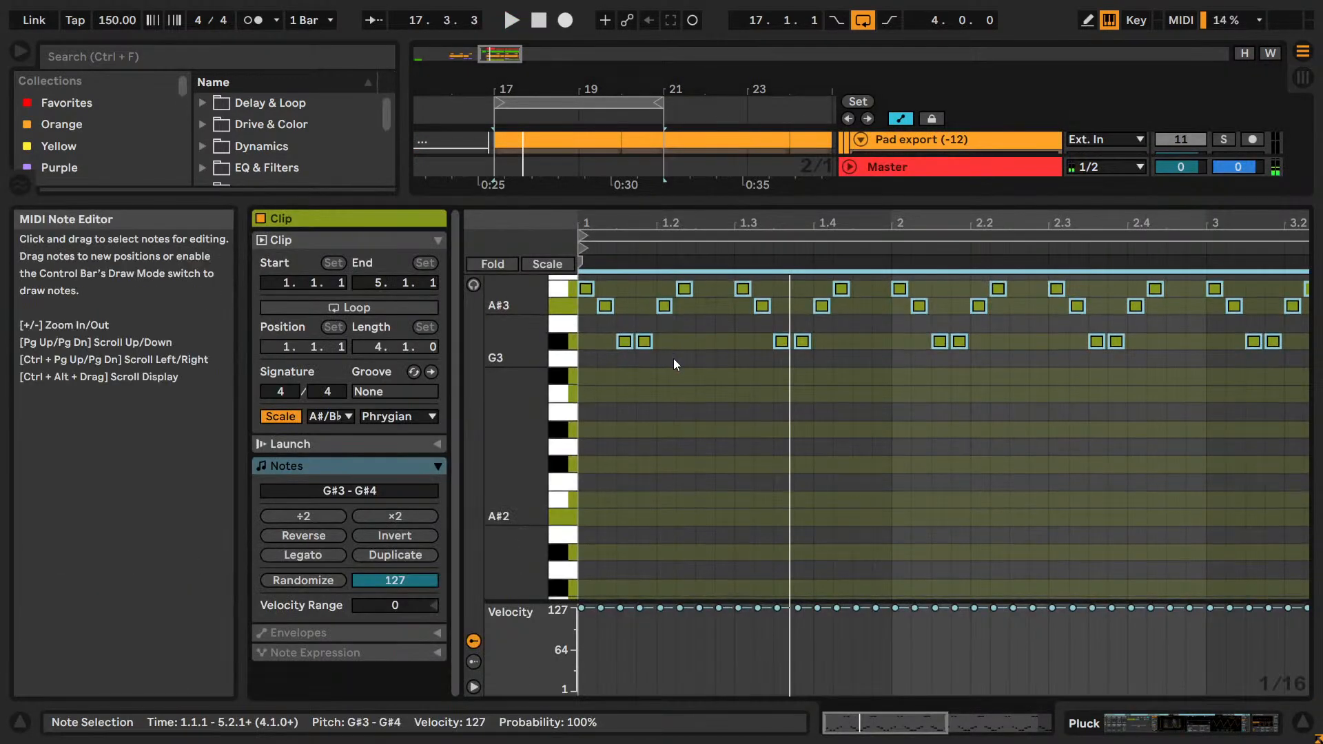
scroll(672, 359, "up", 5)
left_click(683, 369)
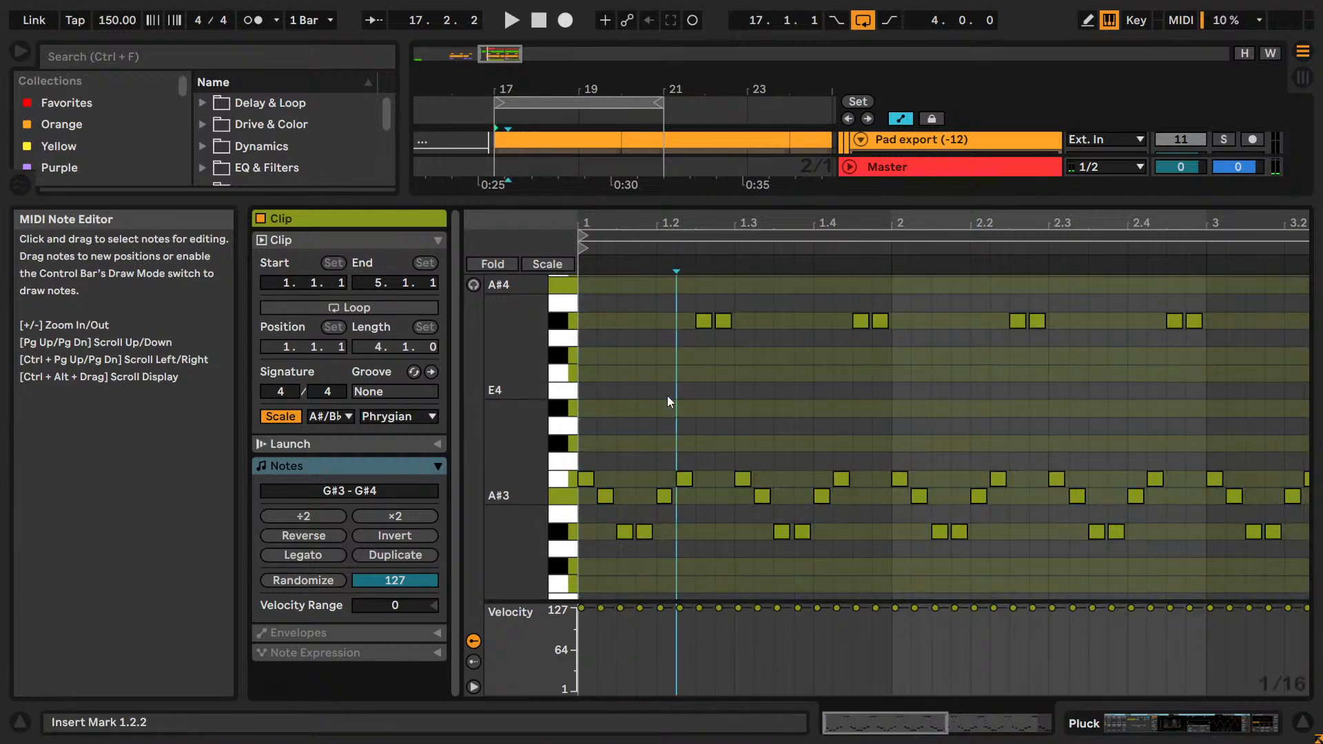
Copy all the Pluck clip's notes, paste them one octave lower at G#2–G#3 and play the layered result.
key("ctrl+a")
key("space")
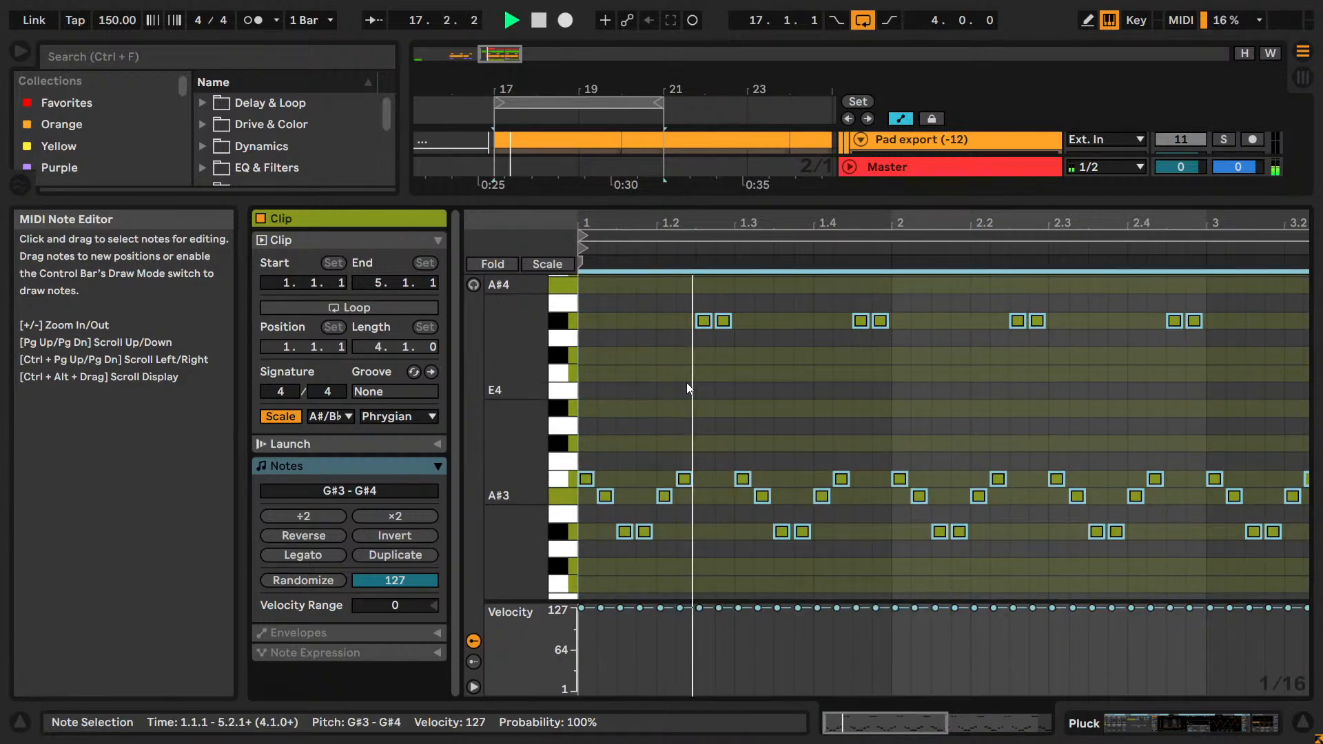
key("space")
key("ctrl+c")
key("ctrl+v")
key("shift+Down")
key("space")
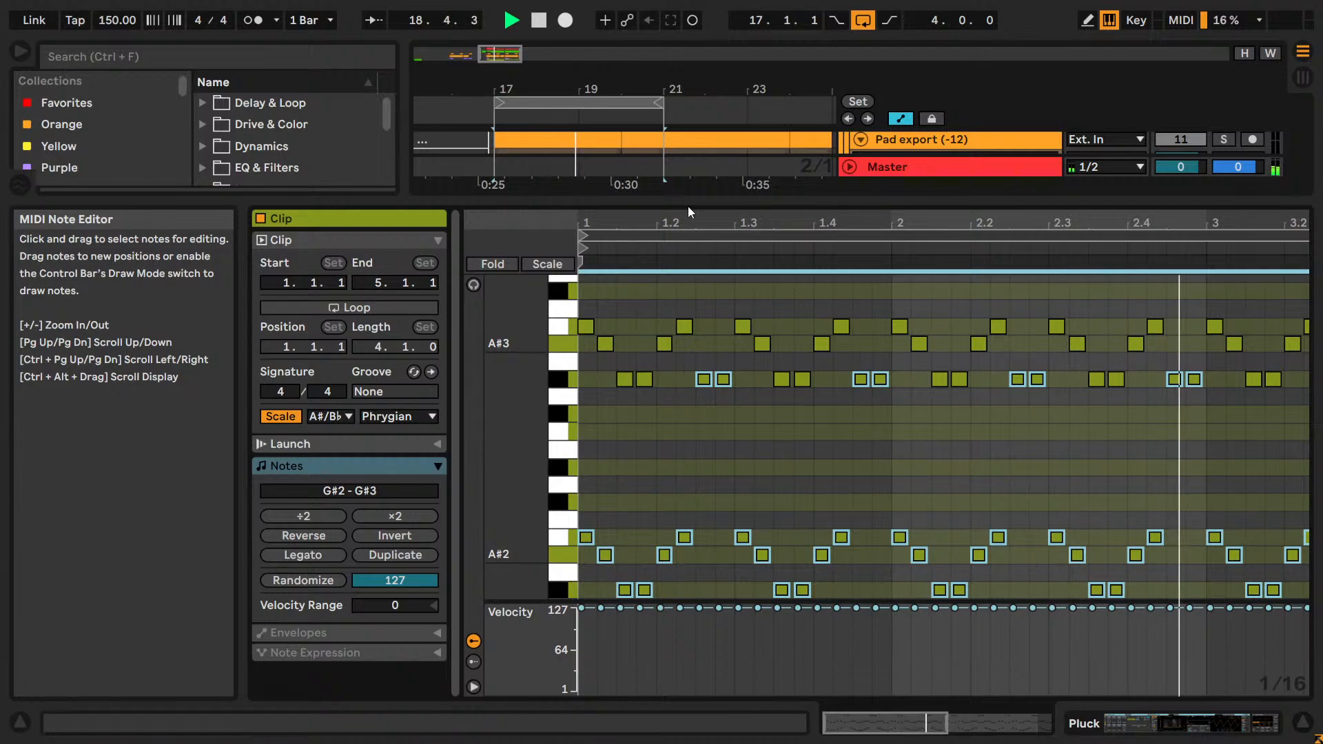
Solo the Pad group as well, and enlarge the Pluck clip's note editor again.
left_click_drag(685, 199, 696, 451)
scroll(1233, 219, "up", 7)
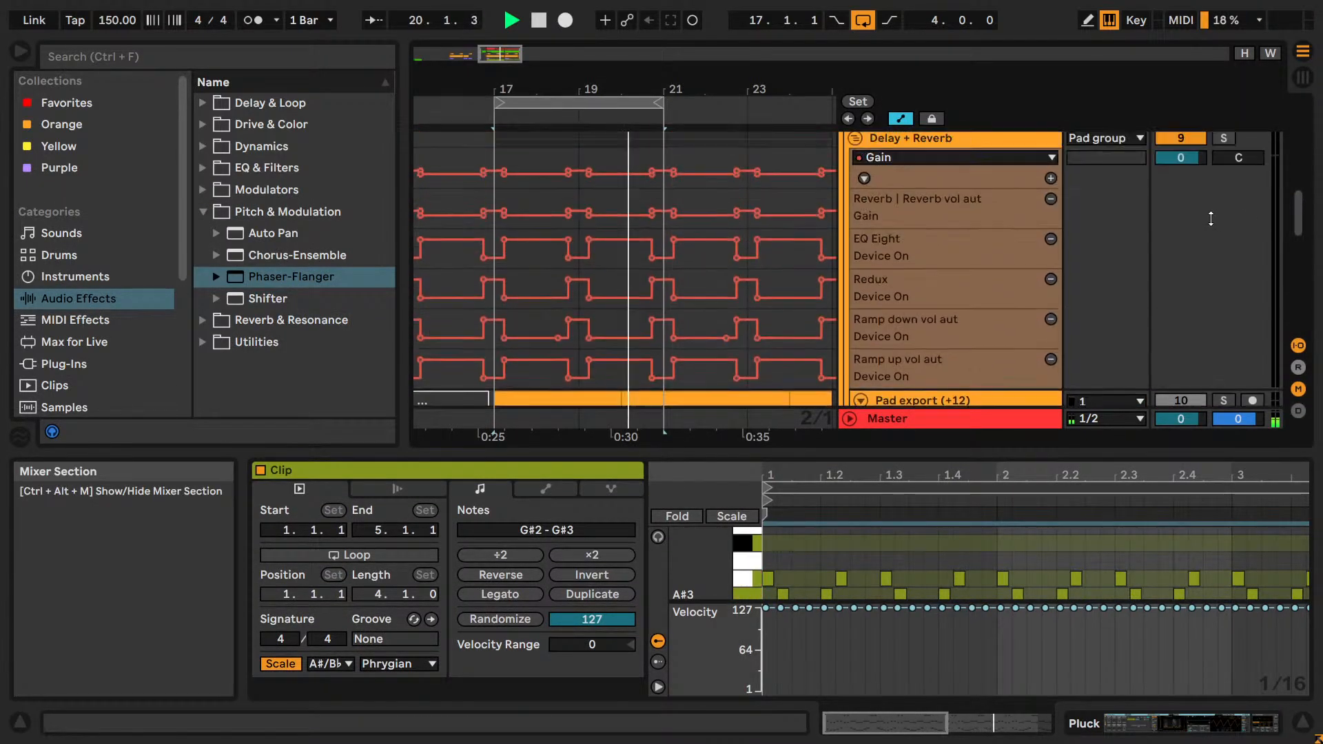
scroll(1210, 218, "up", 3)
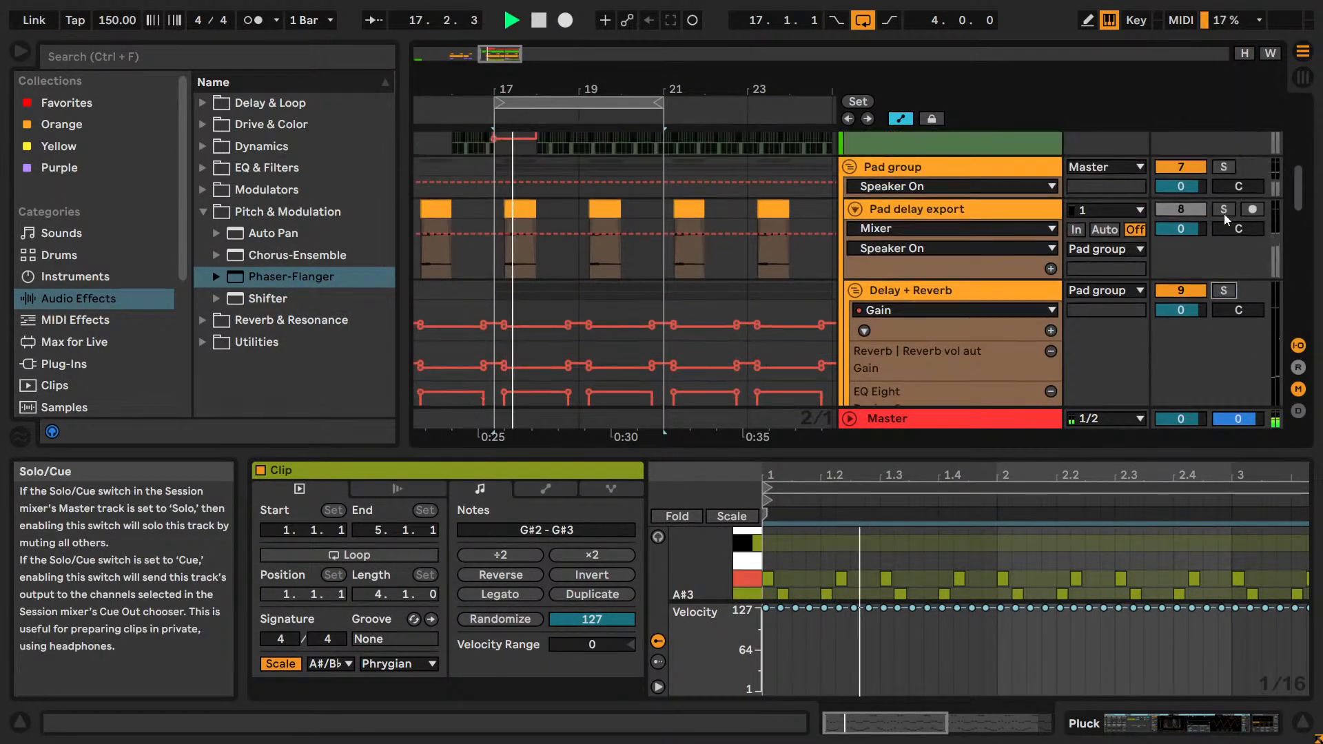
left_click(1223, 167)
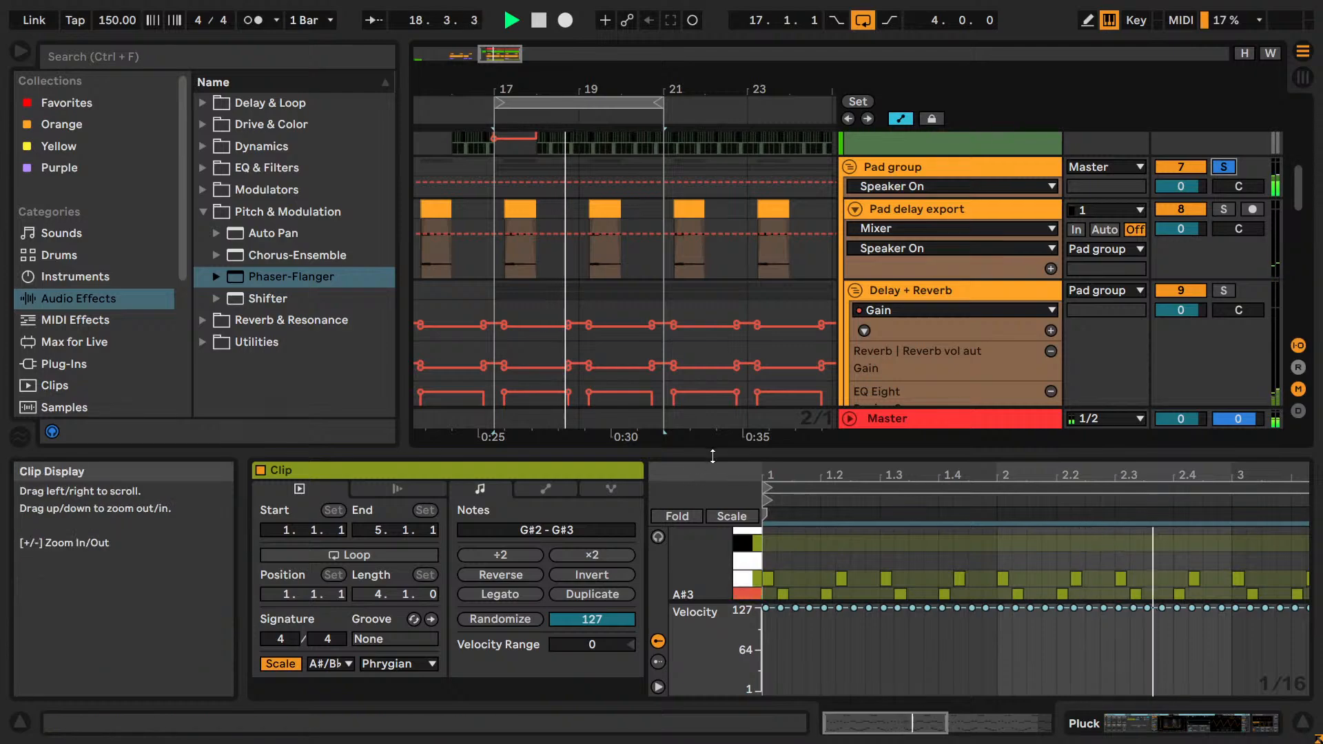
left_click_drag(712, 456, 712, 141)
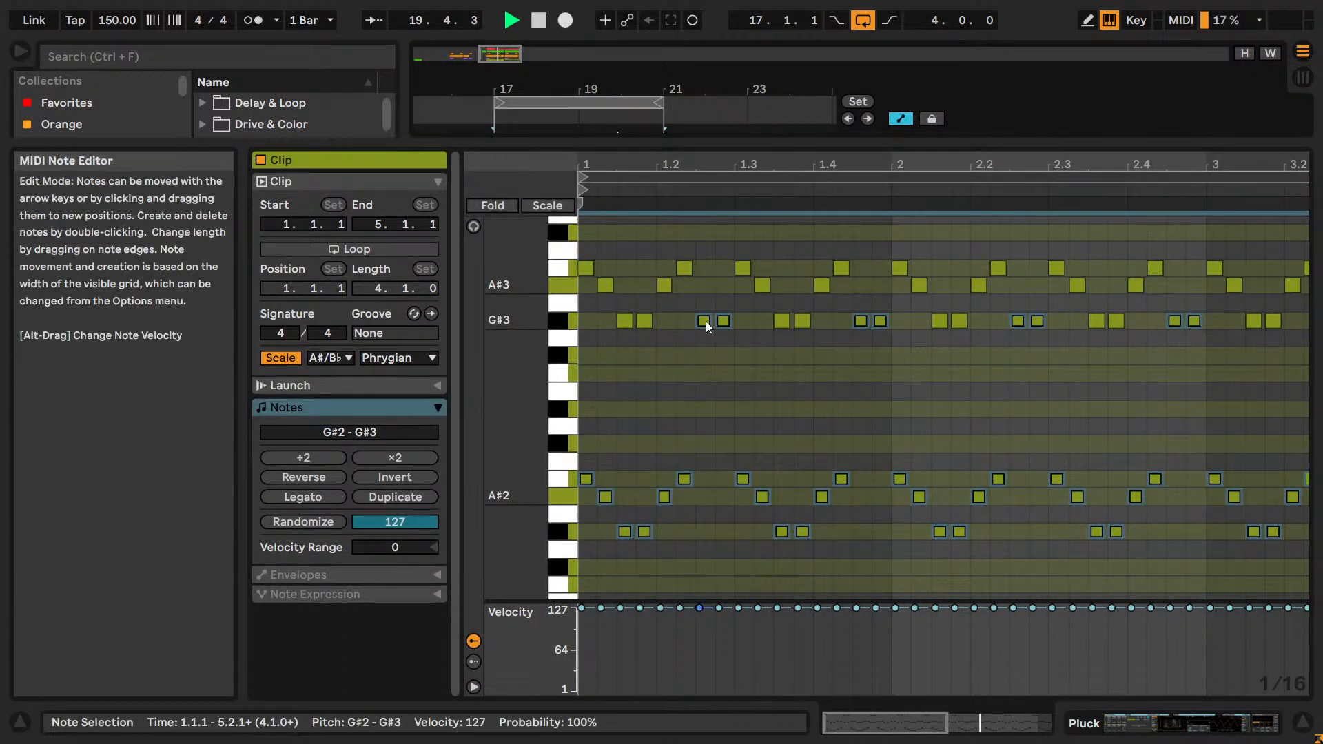
Audition the lower layer at F#2–F#3, G#2–G#3 and E#2–E#3 against the pad.
left_click_drag(705, 321, 713, 371)
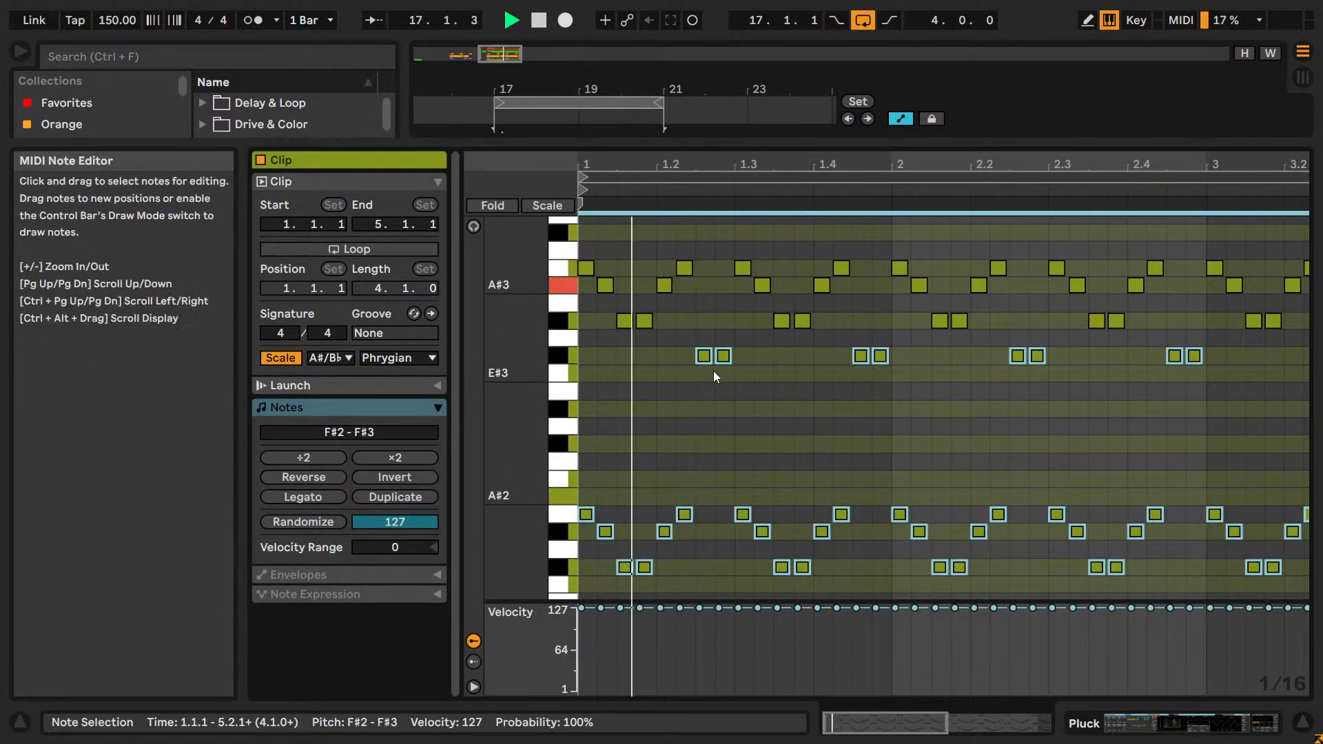
key("Up")
key("Up")
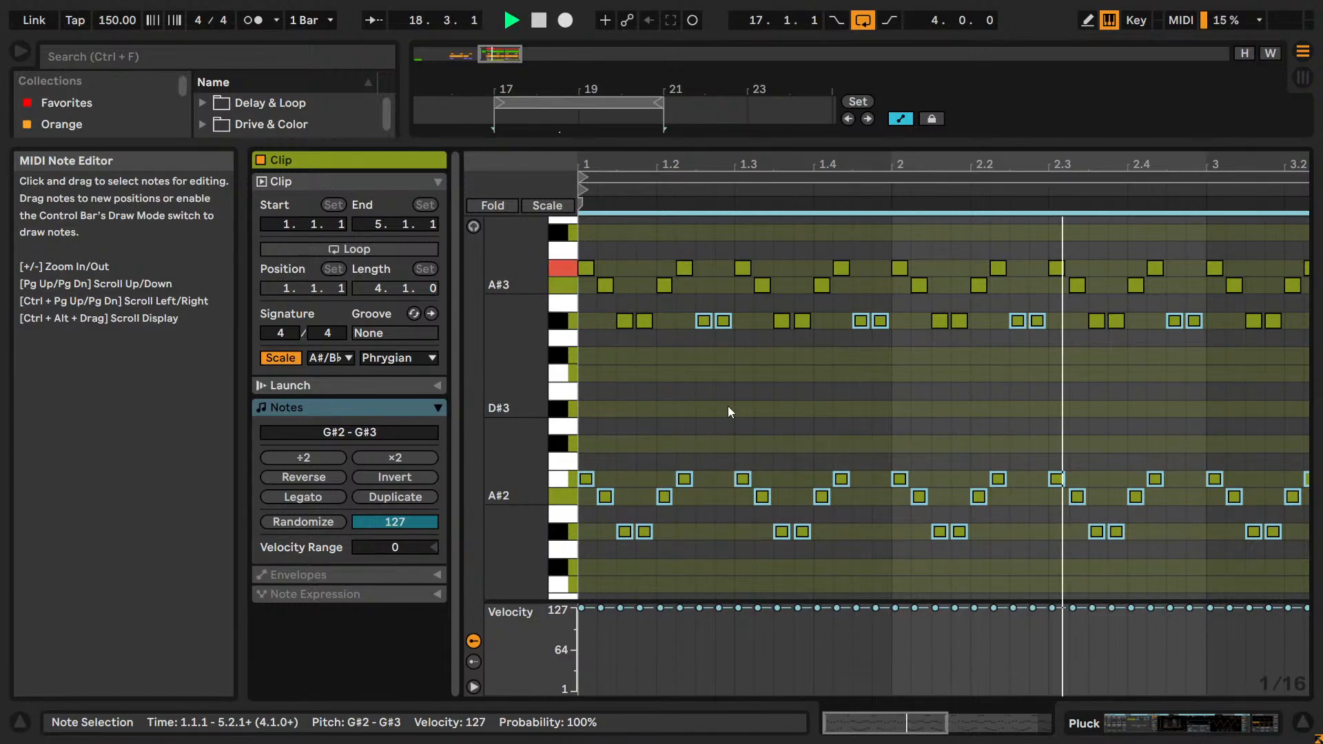
key("Down")
key("Down")
key("Down")
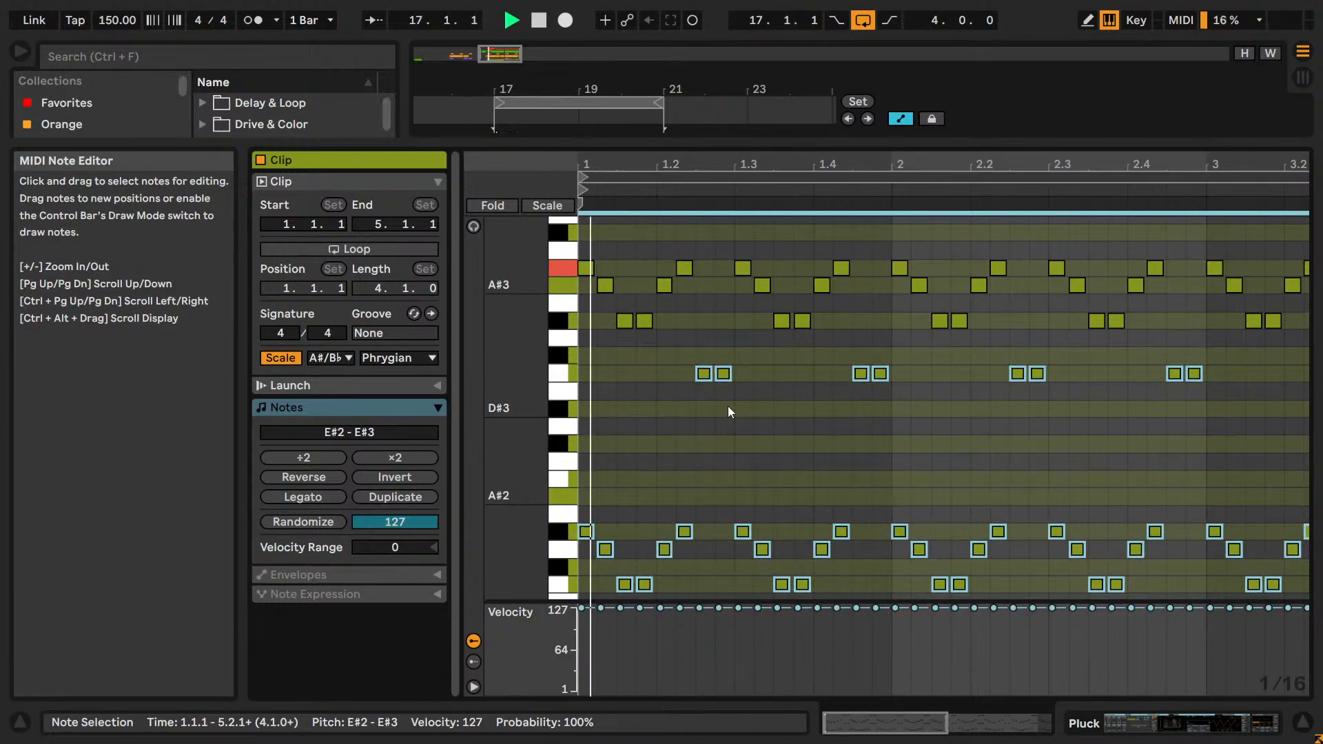
Compare the copied layer at G#2–G#3 and G#3–G#4, merge it into the original notes at G#3–G#4 and save the set.
key("Up")
key("Up")
key("shift+Up")
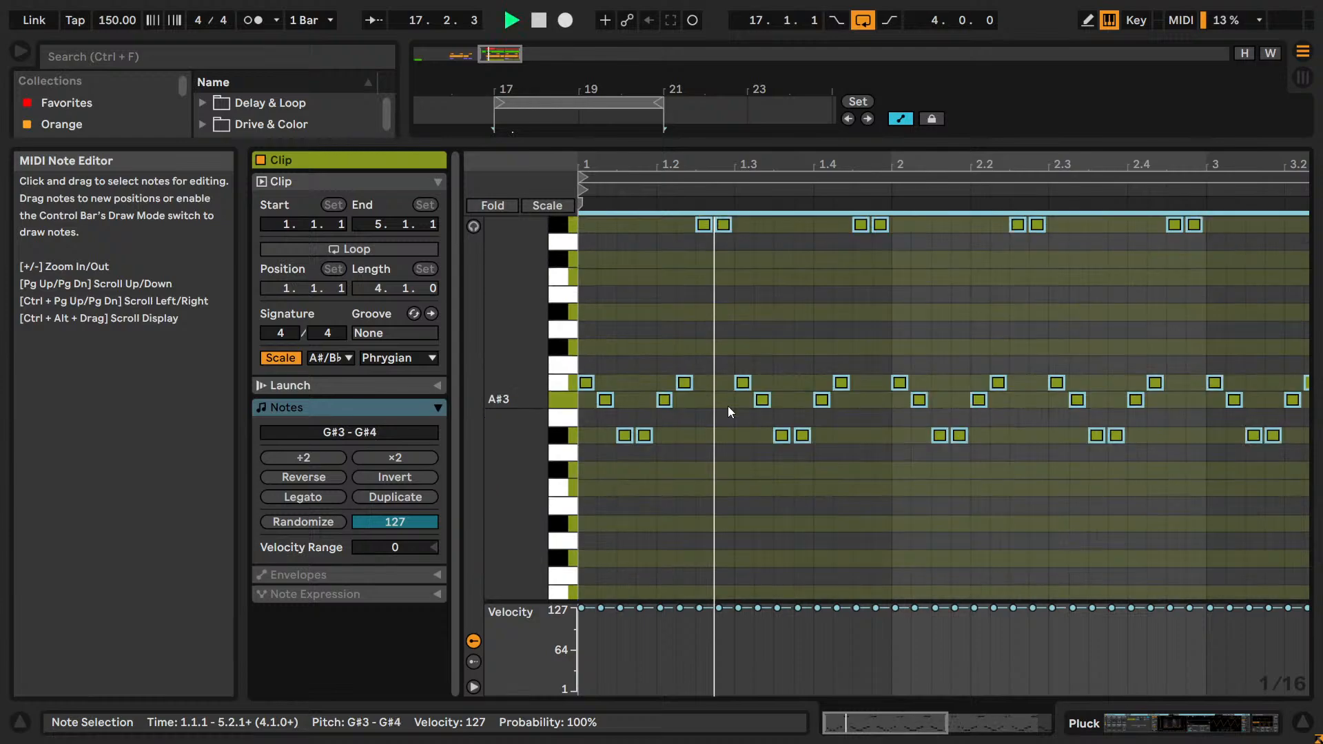
key("shift+Down")
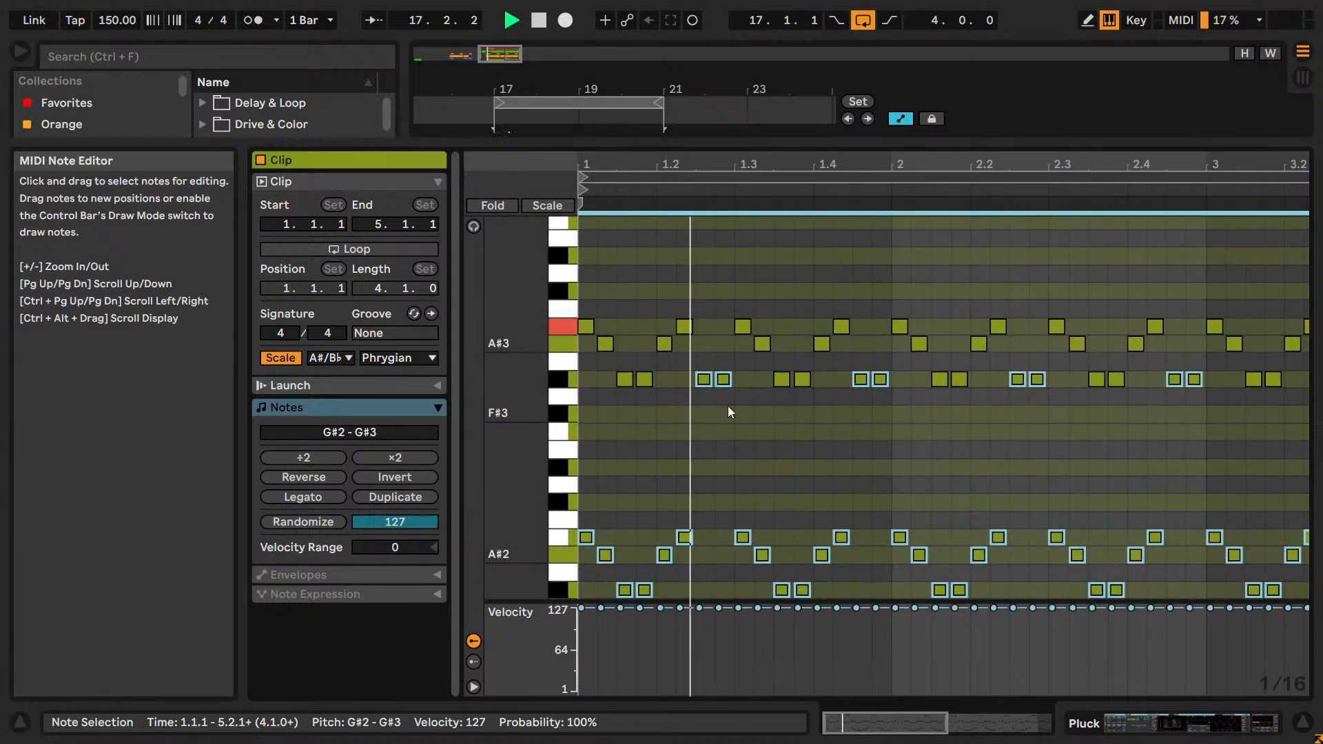
key("shift+Up")
key("space")
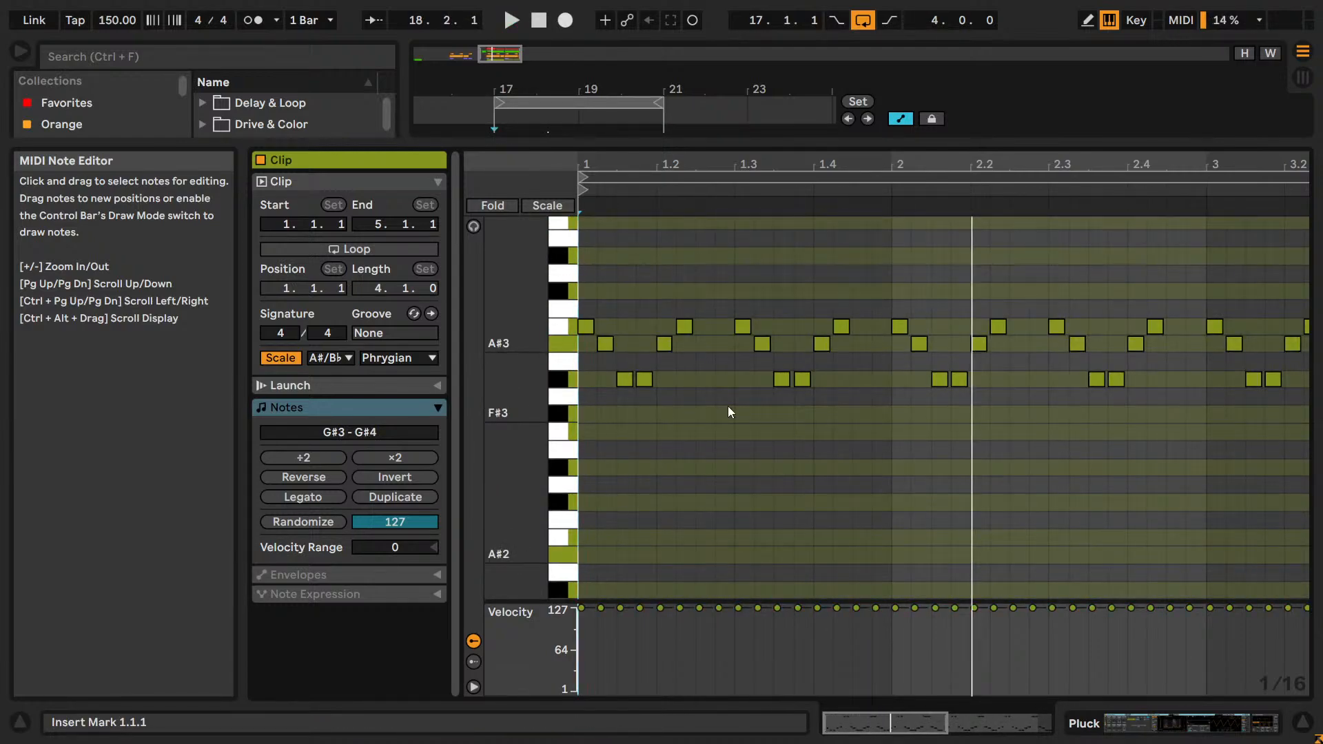
key("ctrl+s")
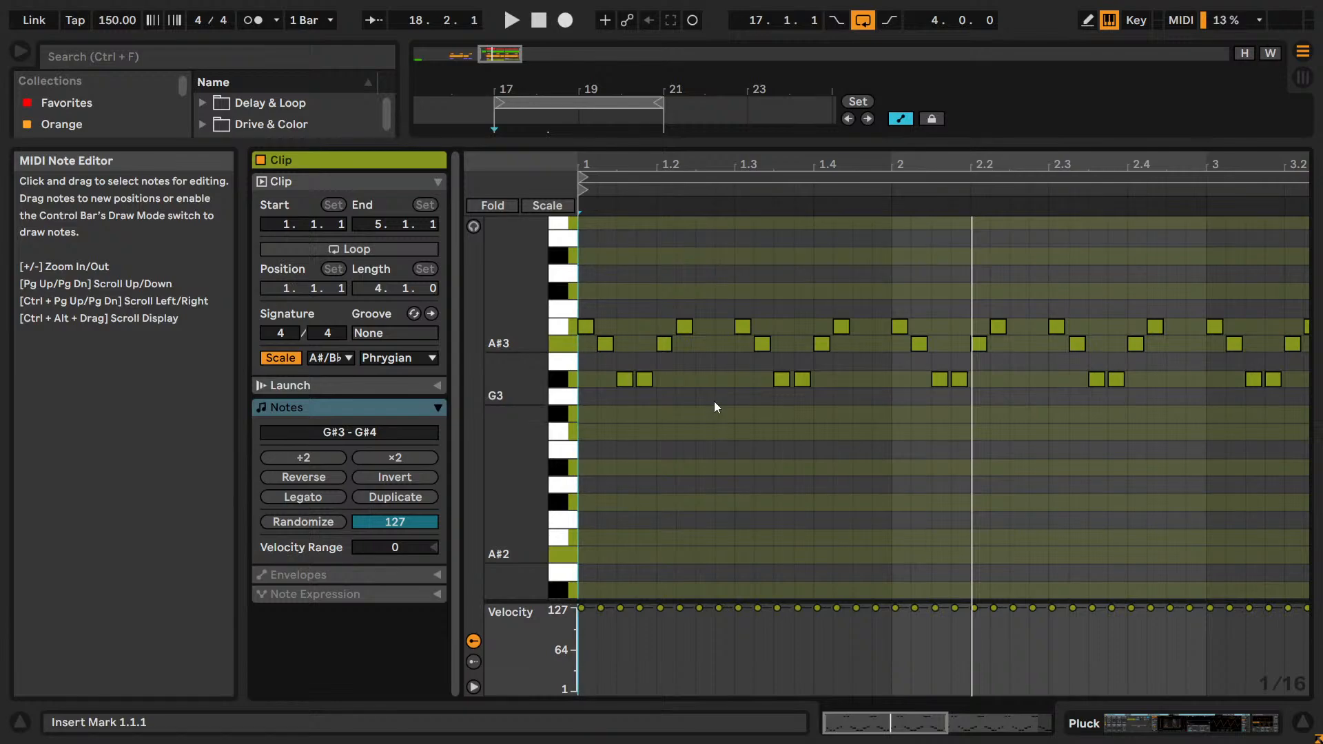
Copy all the B3 notes in the Pluck clip, paste them raised to D#4 and play them.
scroll(730, 414, "up", 2)
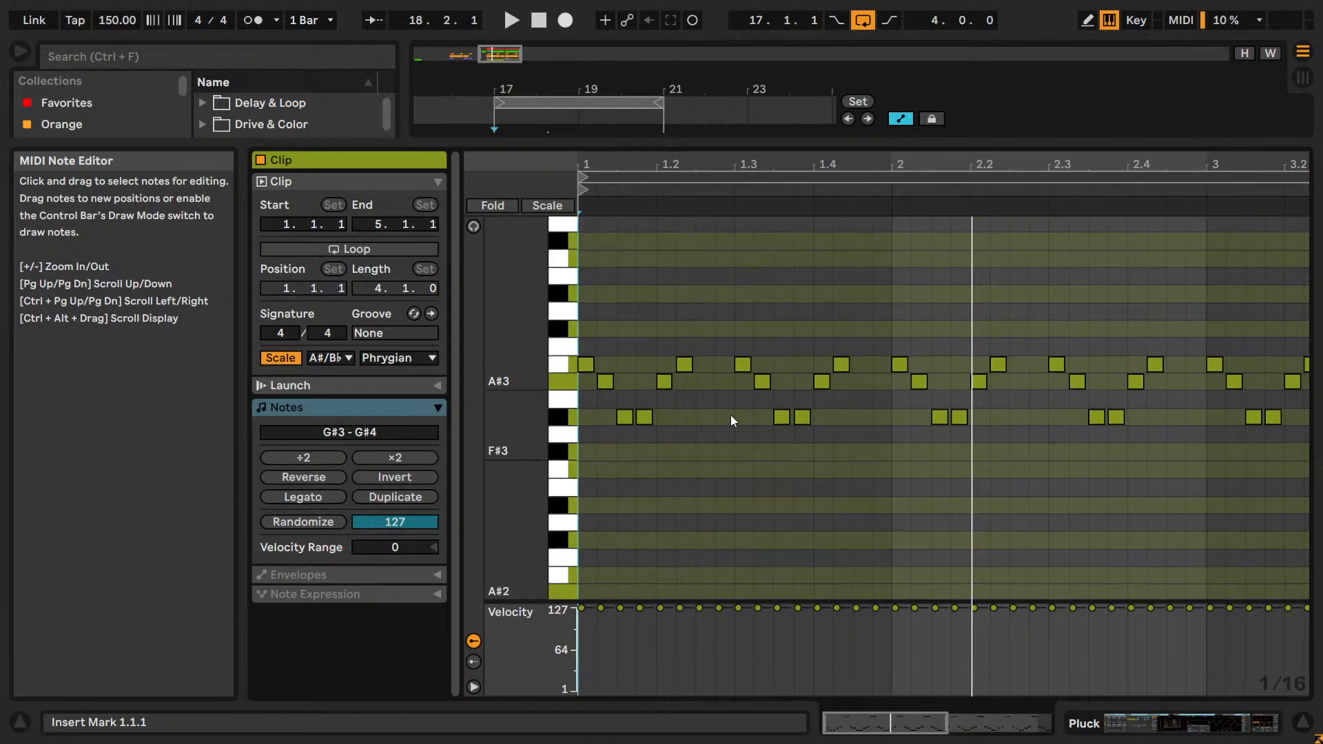
left_click(560, 368)
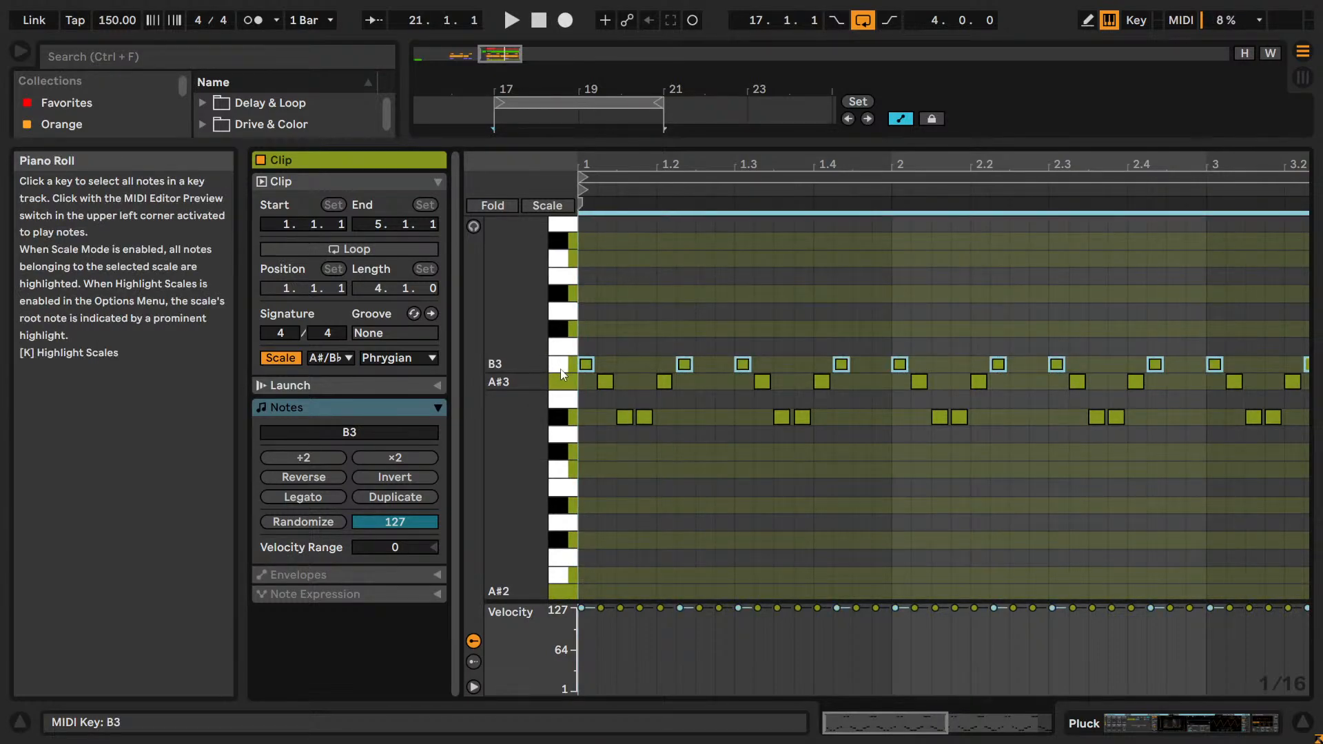
key("ctrl+c")
key("ctrl+v")
key("Up")
key("Up")
key("Up")
key("Up")
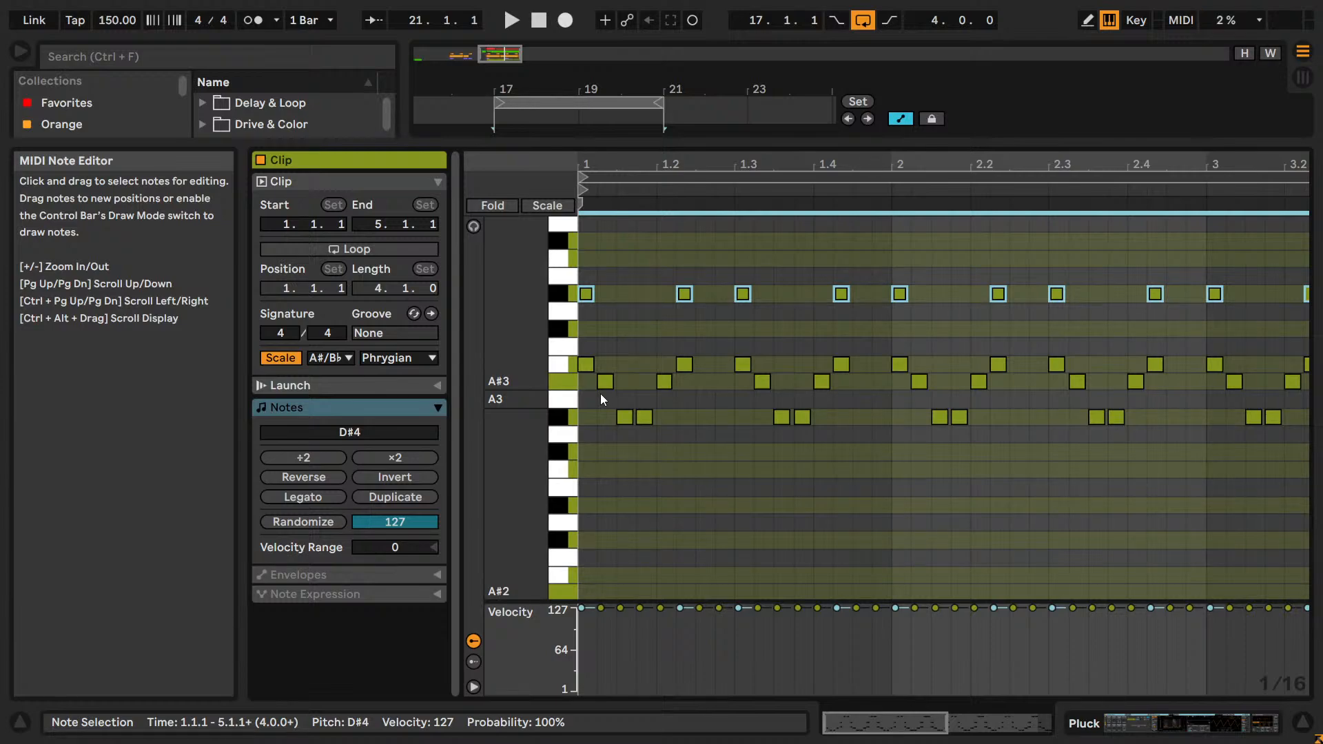
key("space")
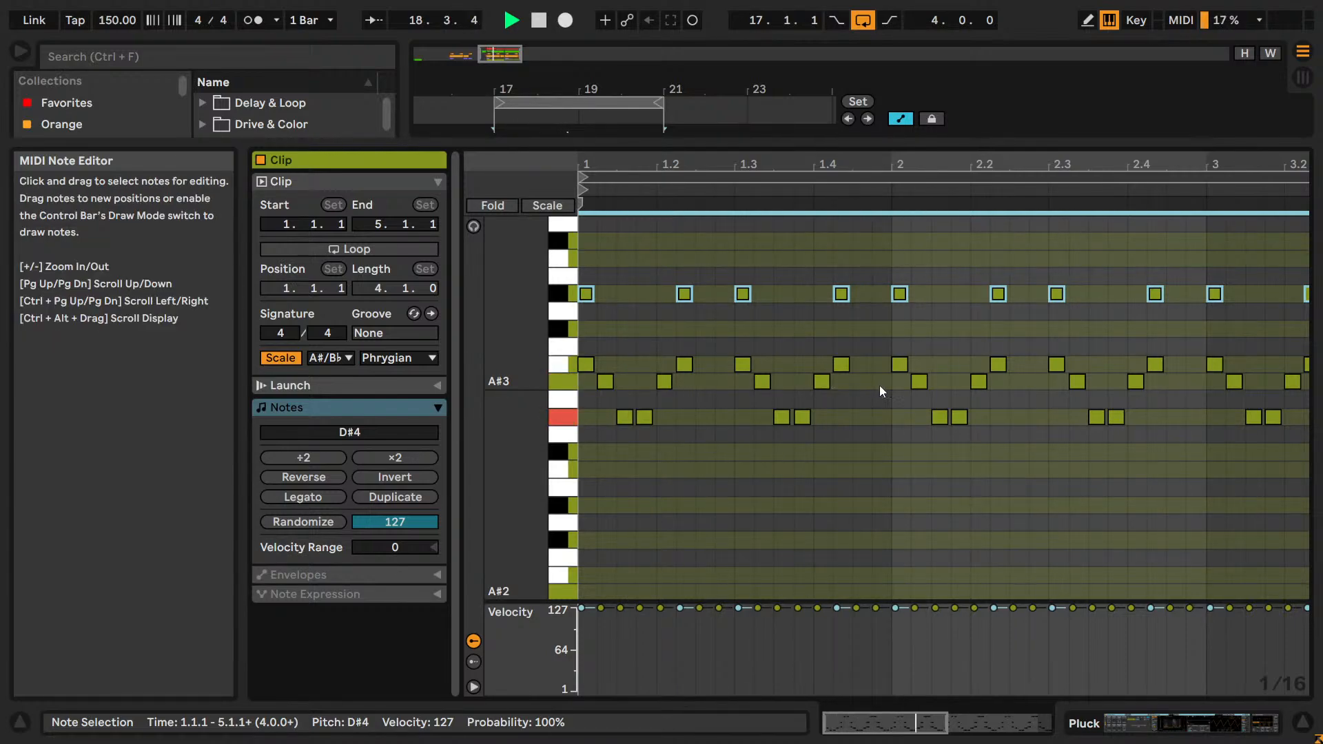
Audition the pasted notes at E4 and raise them to F#4.
scroll(885, 390, "up", 2)
key("Up")
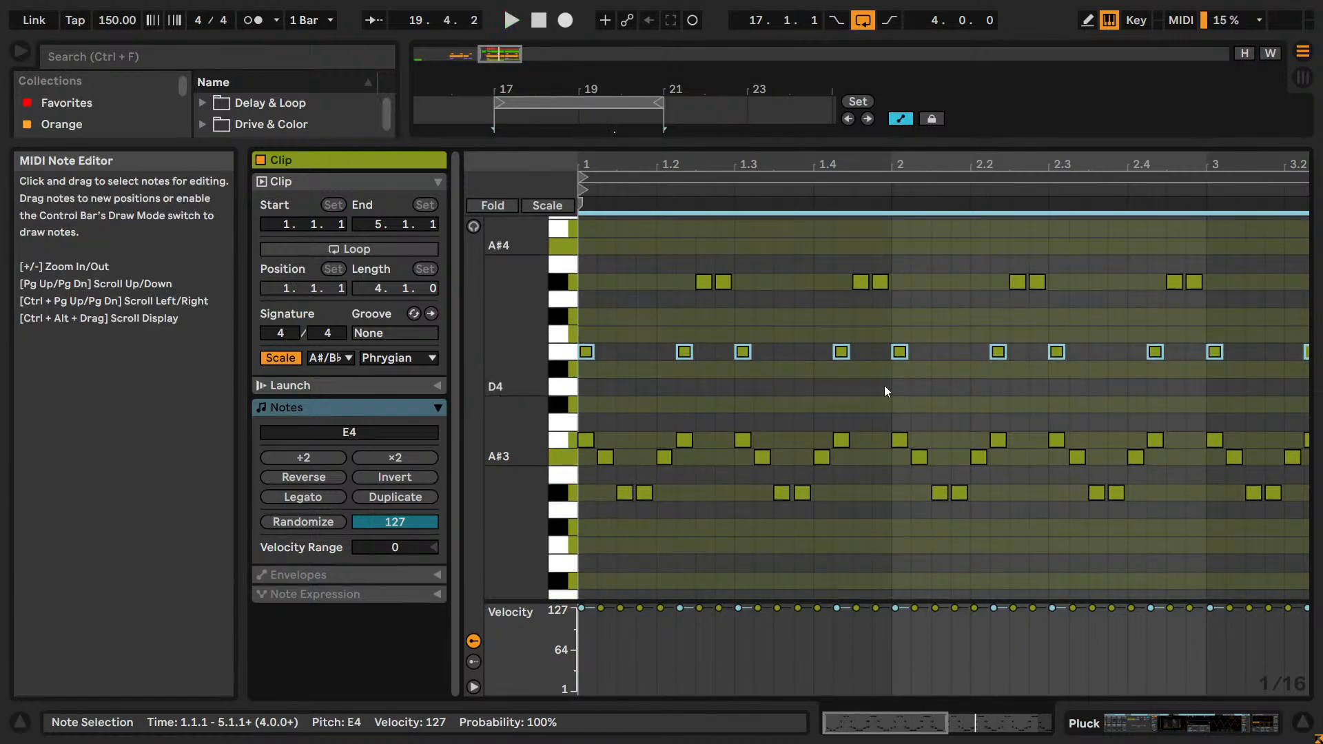
key("Up")
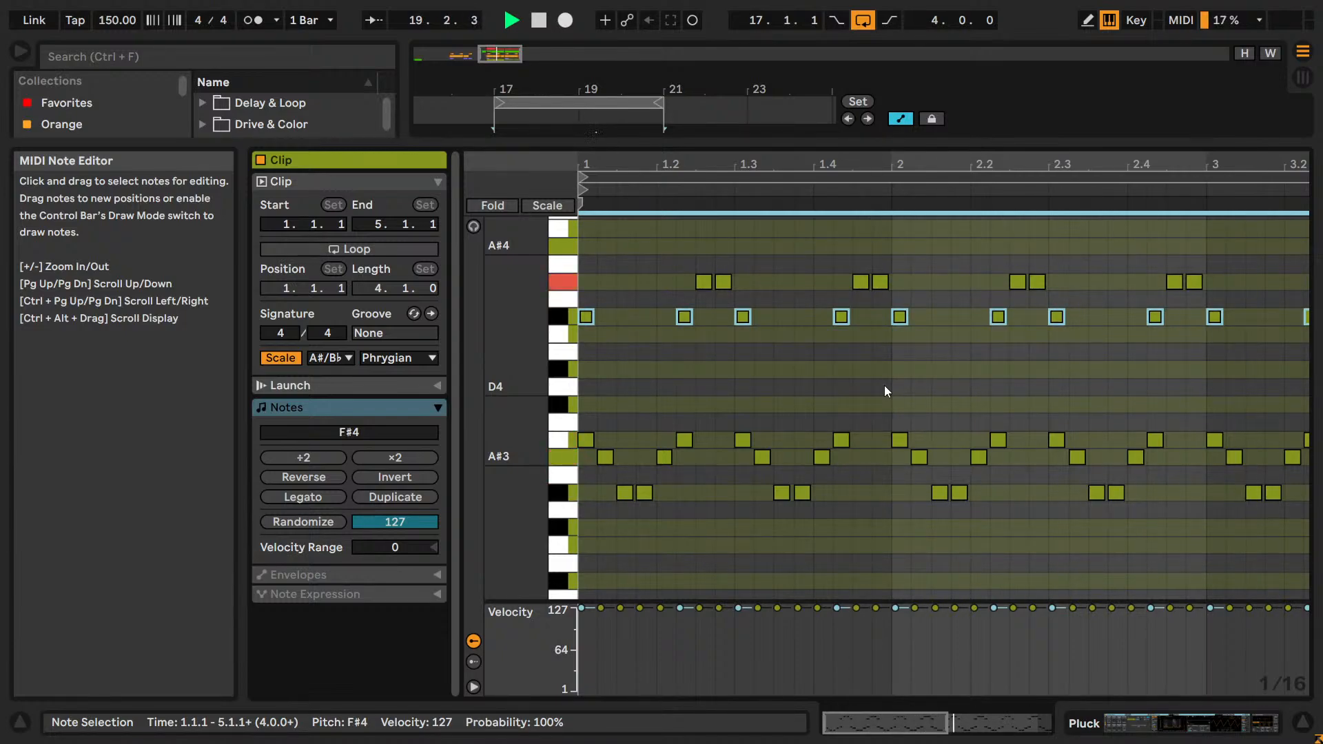
Audition the pasted F#4 notes raised to A#4 and B4, and delete them from the Pluck clip.
key("Up")
key("Up")
key("Up")
key("Up")
key("space")
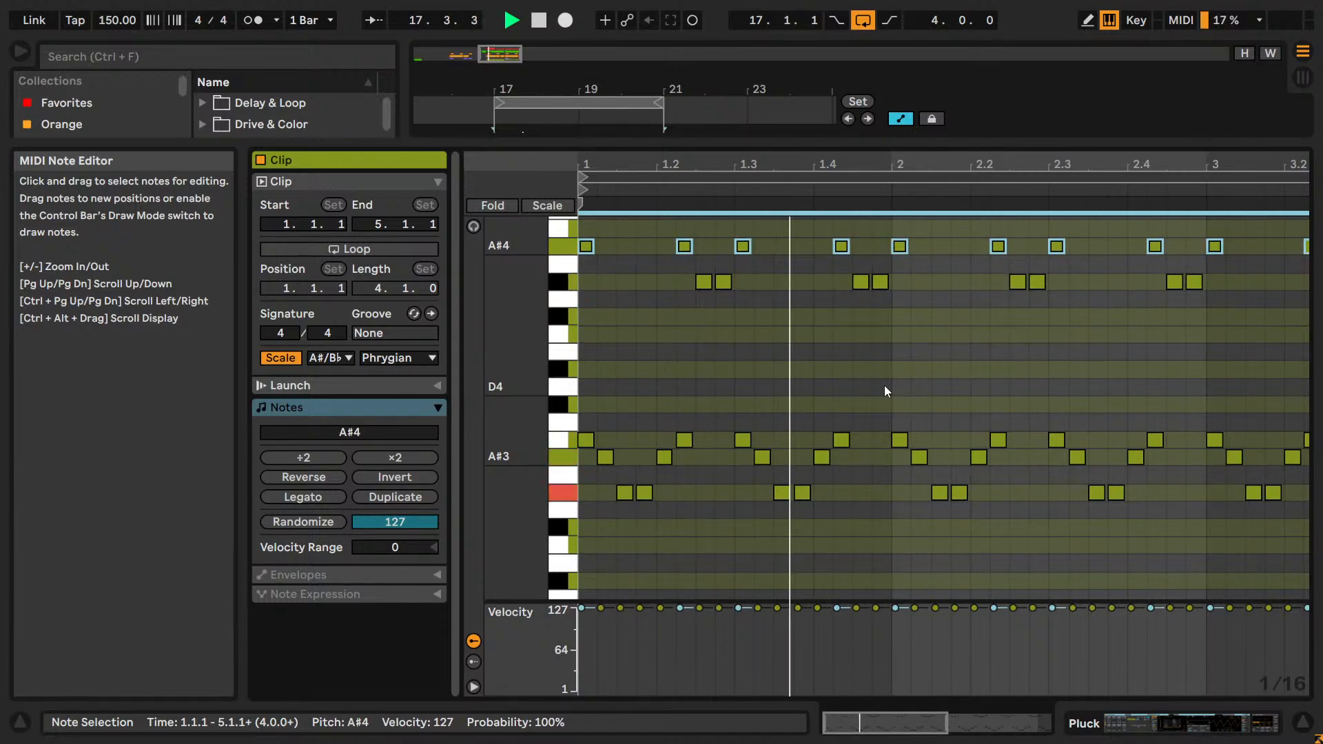
scroll(885, 390, "up", 3)
key("Up")
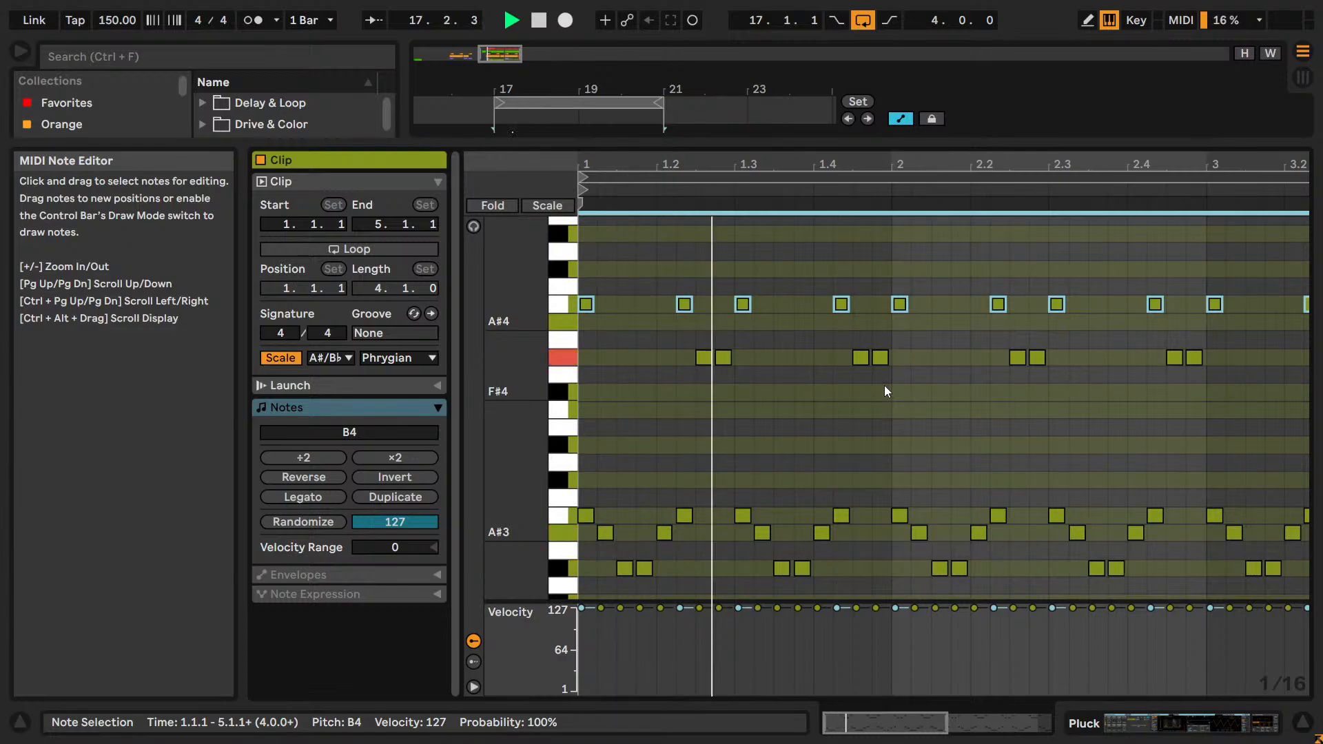
key("Delete")
Look through the arrangement's tracks from Hi-hats down to Pluck and reopen the Pluck MIDI clip.
key("shift+Tab")
scroll(903, 372, "up", 3)
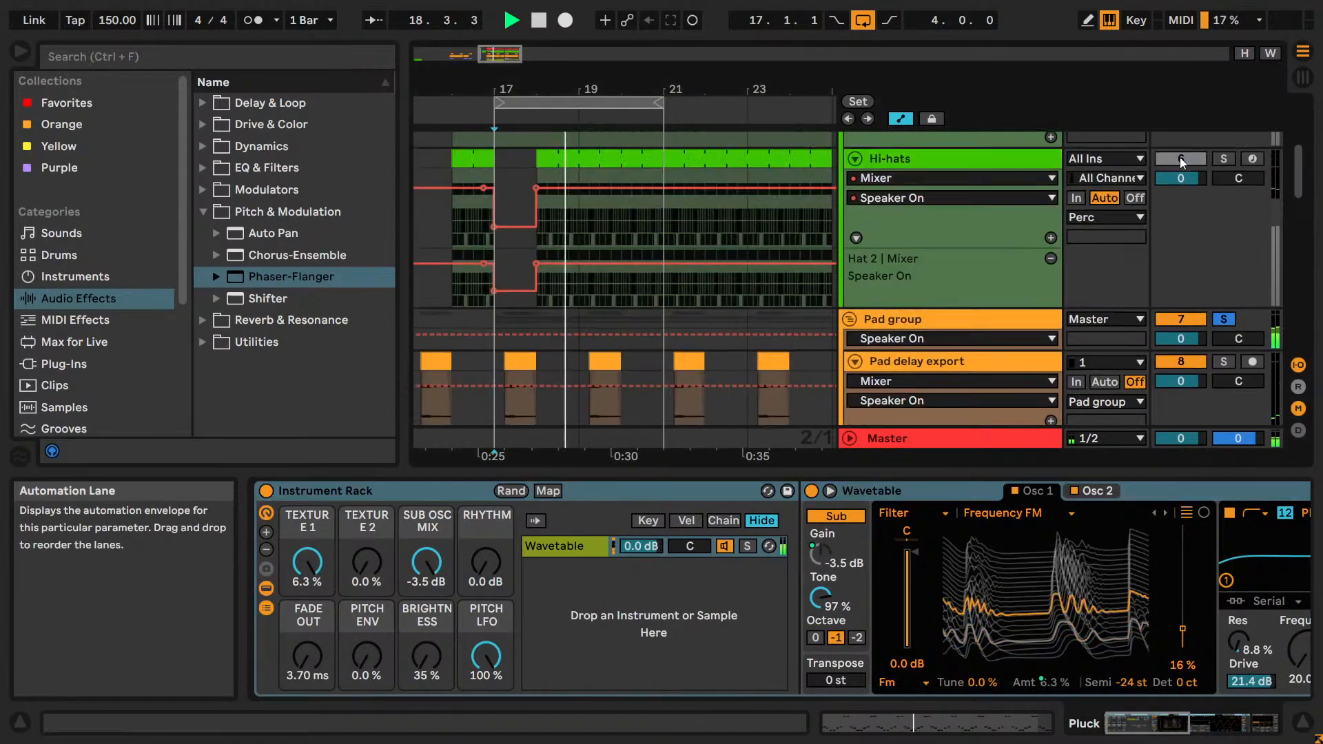
scroll(1237, 207, "down", 10)
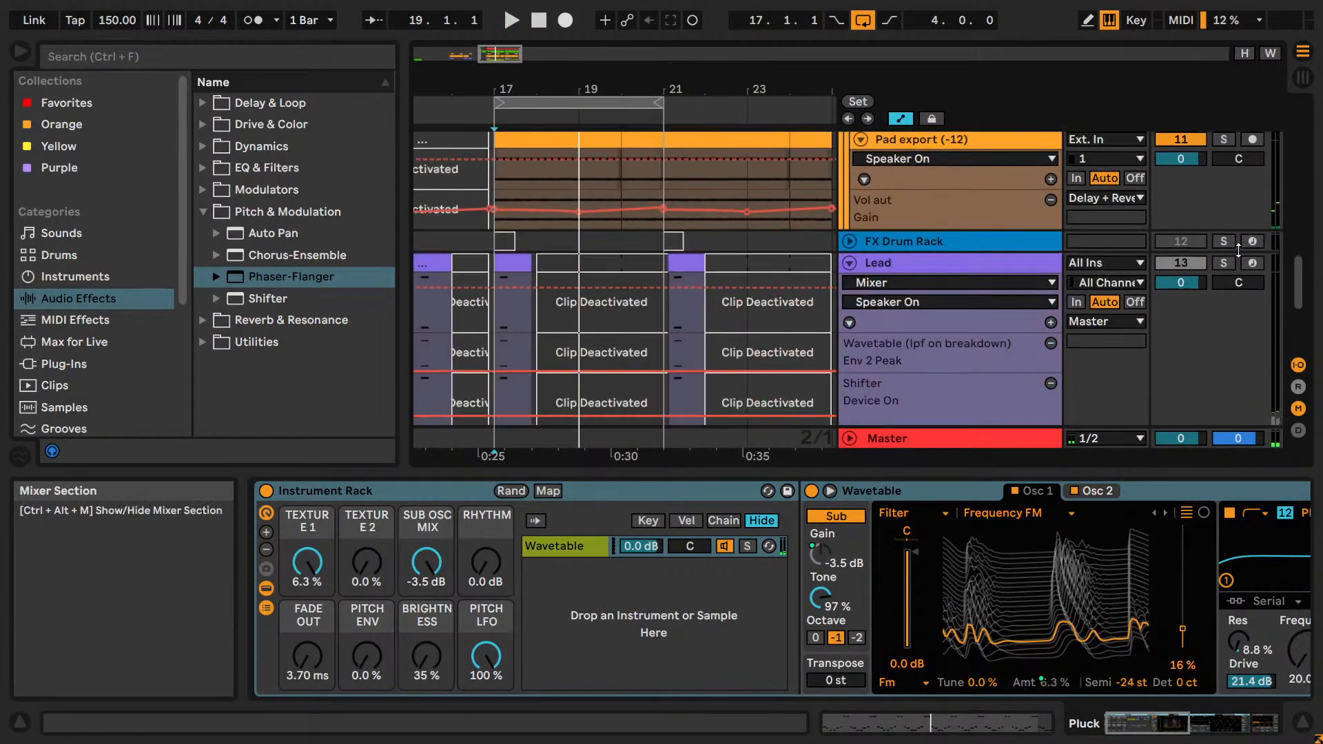
scroll(1268, 241, "down", 5)
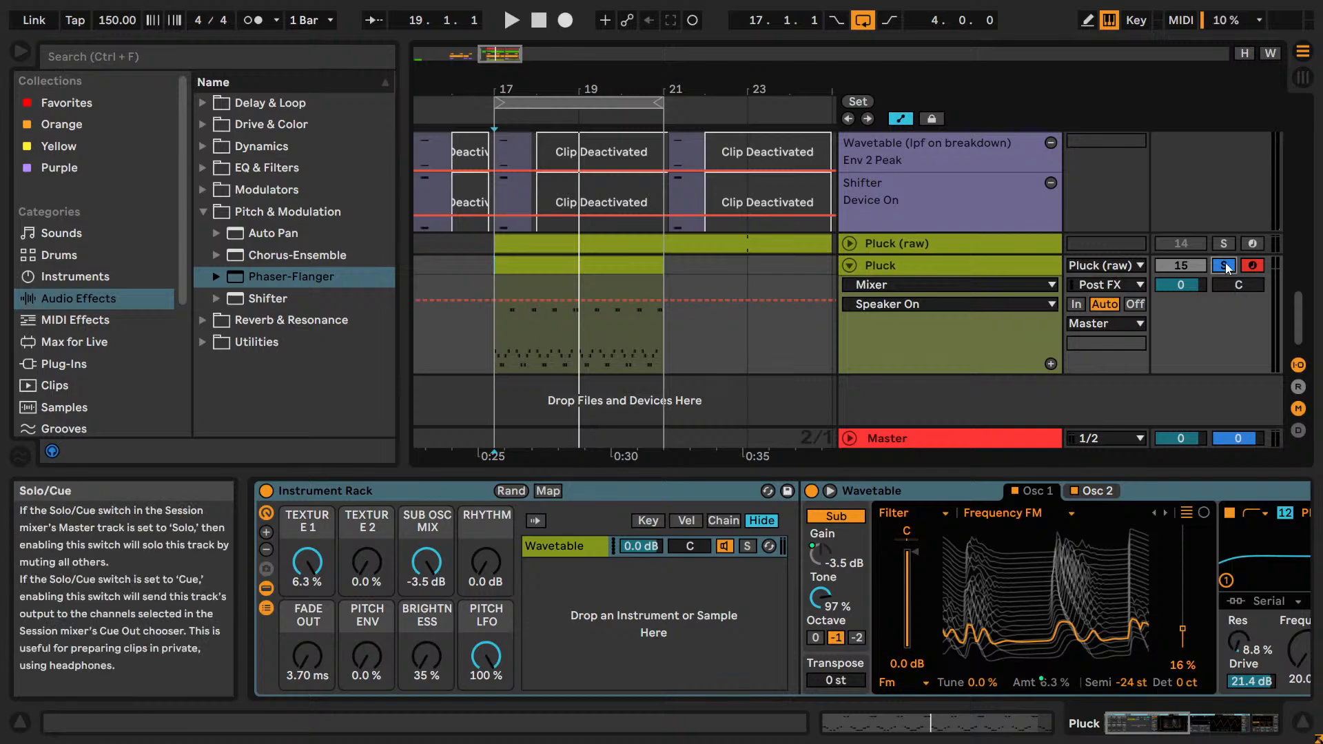
double_click(591, 265)
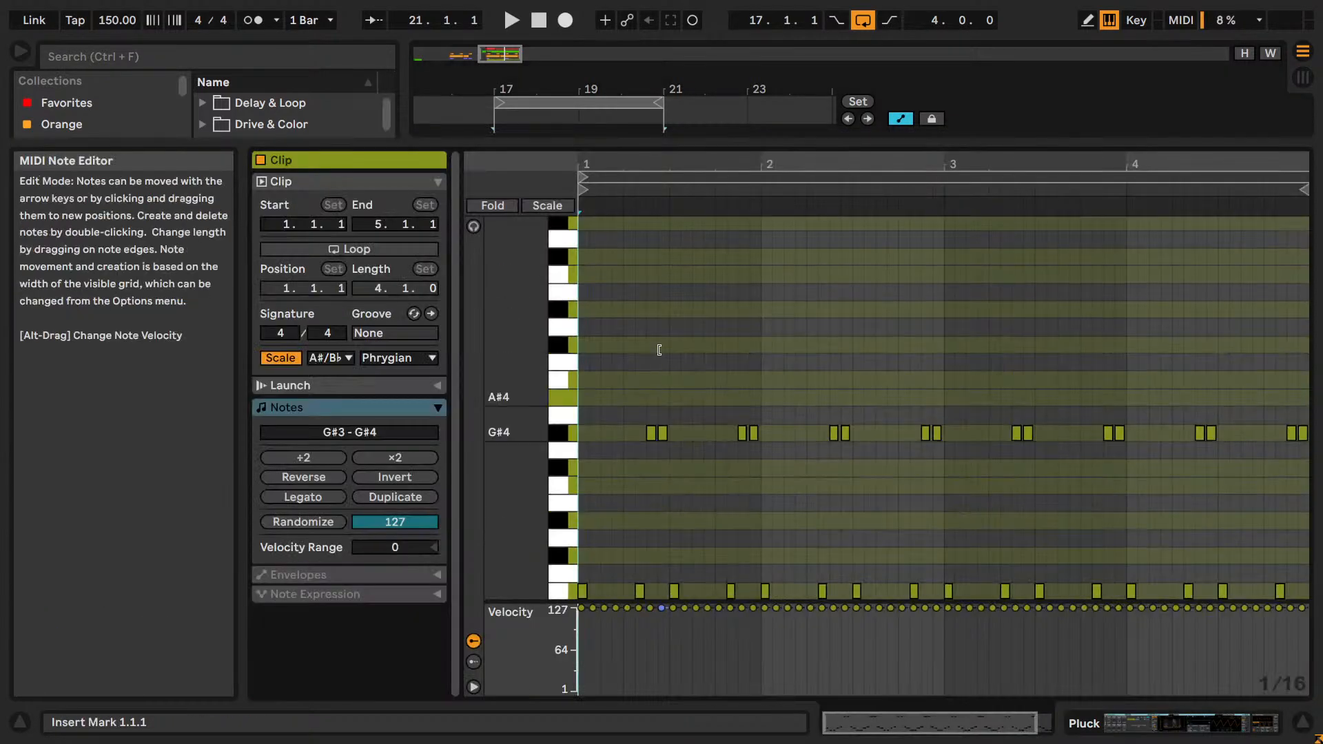
Audition all the B3 notes at C#4, D#4 and A#3, and return them to B3.
left_click(562, 441)
key("Up")
key("space")
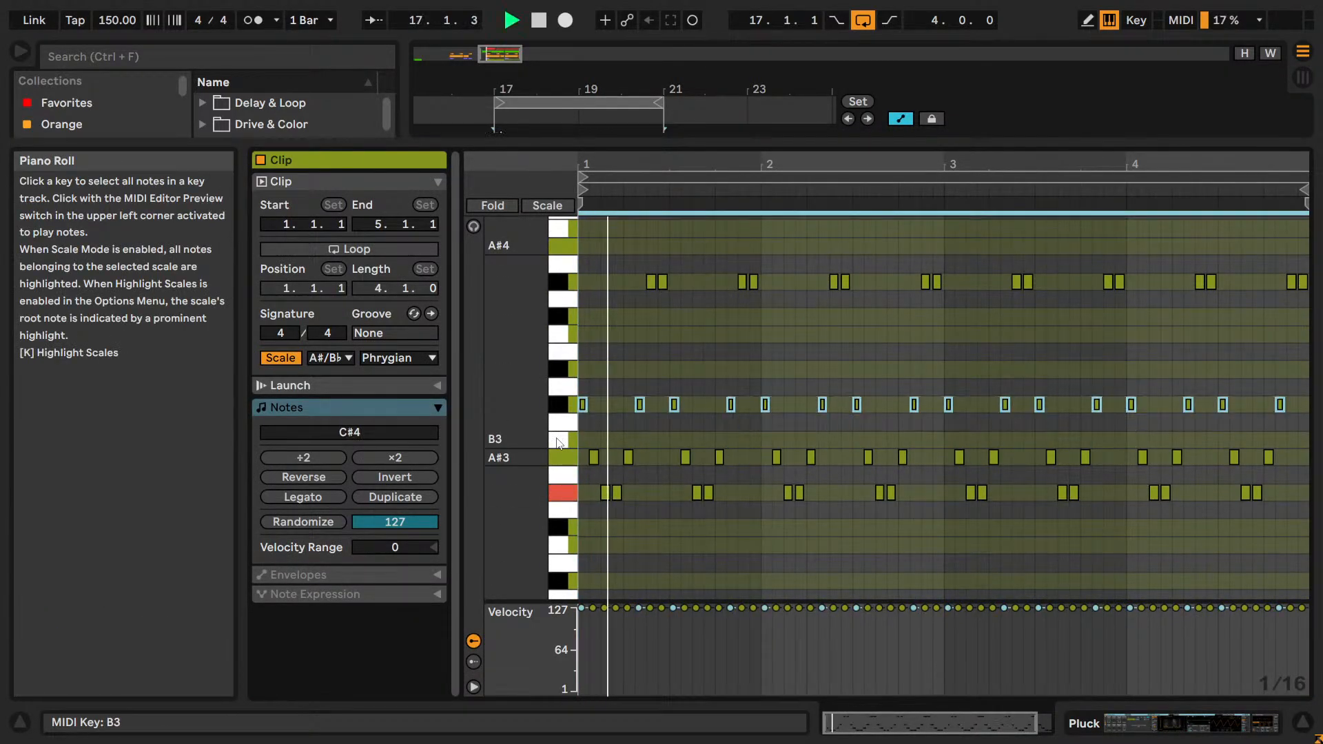
key("Up")
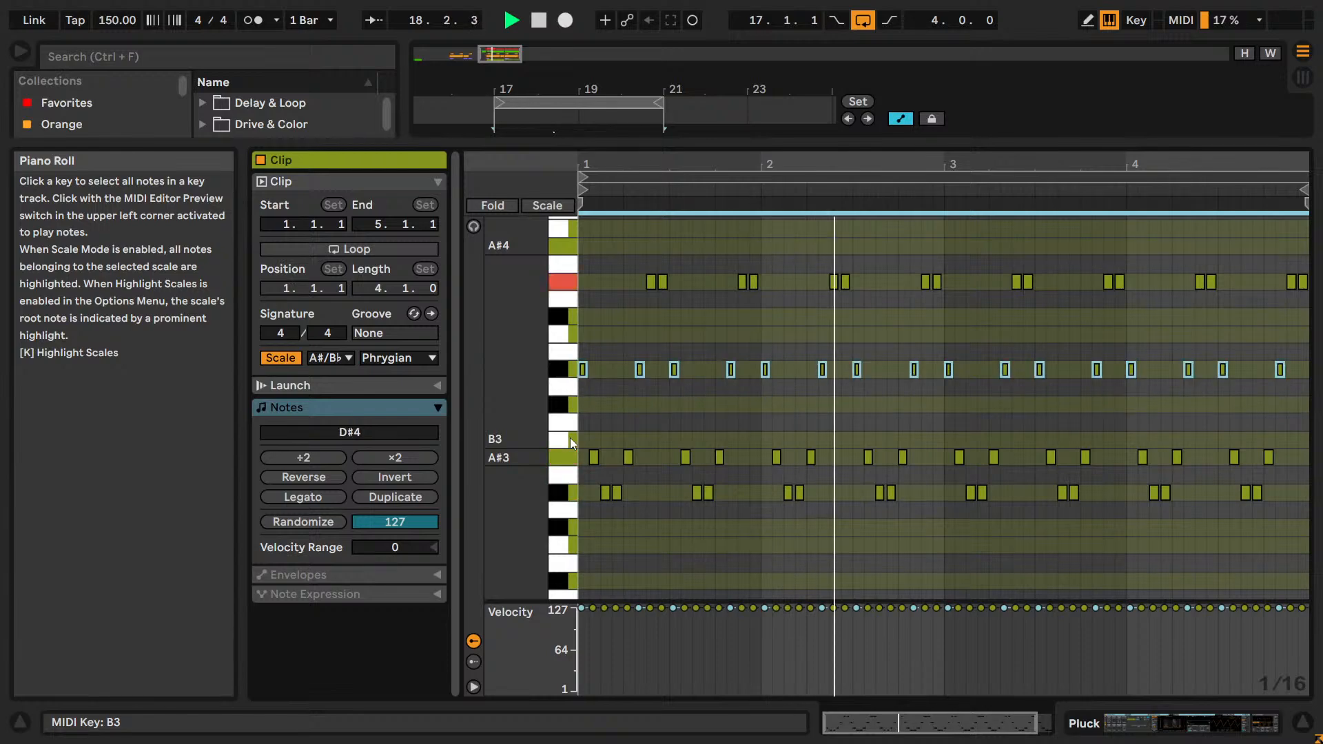
key("Down")
key("Down")
key("Down")
key("Down")
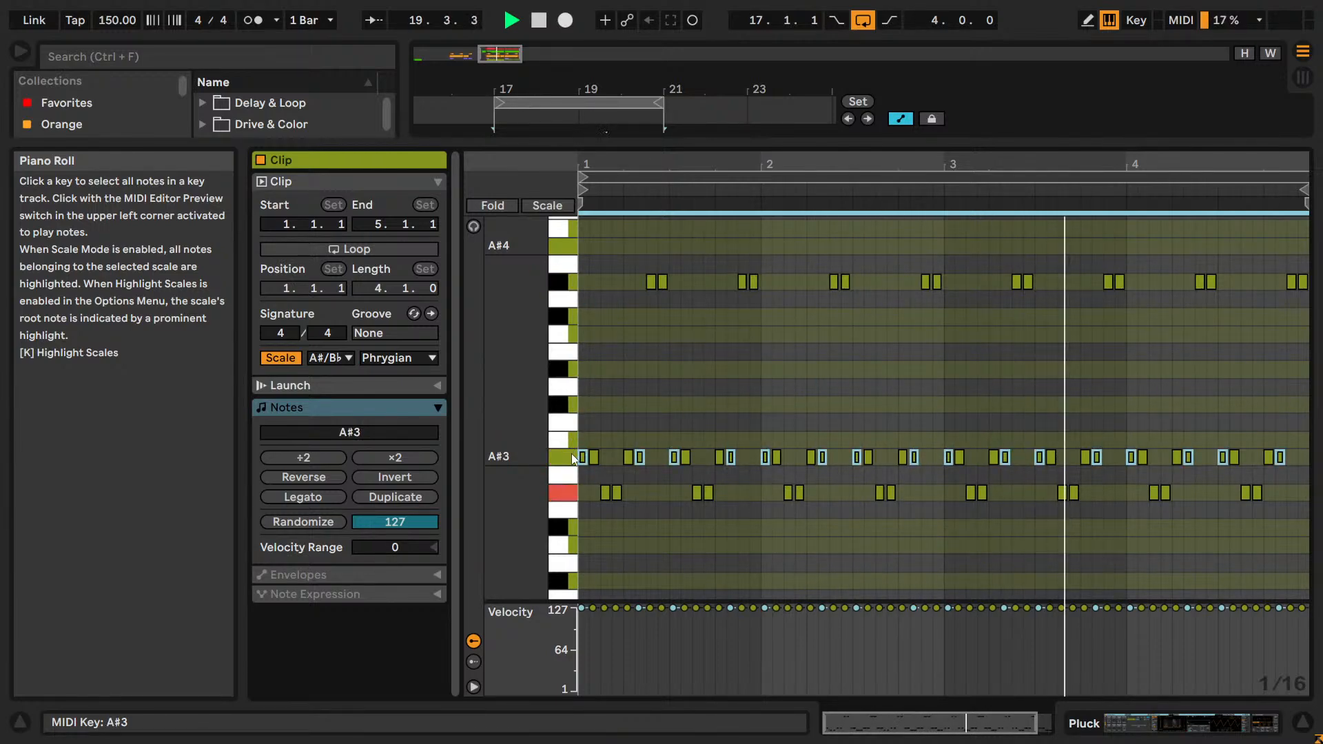
key("Up")
Audition the A#3 notes lowered to G#3 and return them to A#3.
key("Down")
key("Down")
key("Down")
key("Down")
key("Down")
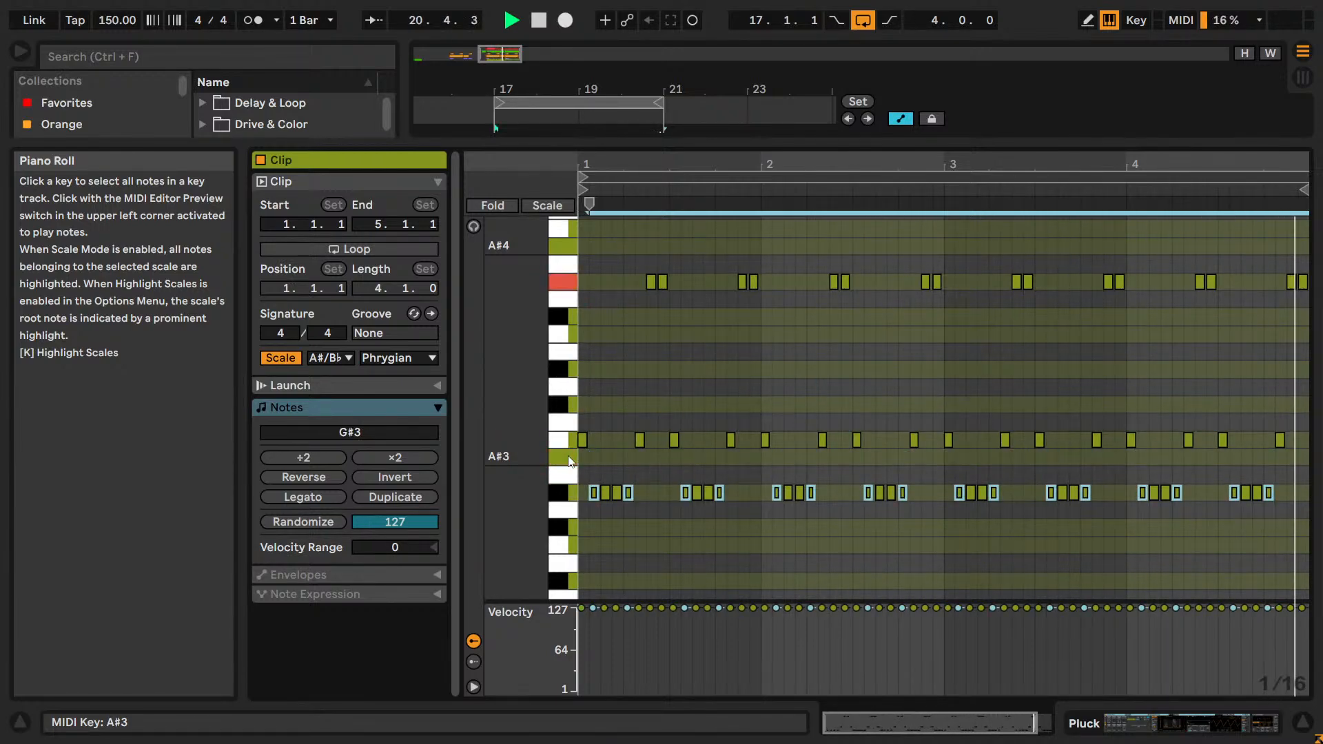
key("Up")
key("Up")
key("Up")
key("Up")
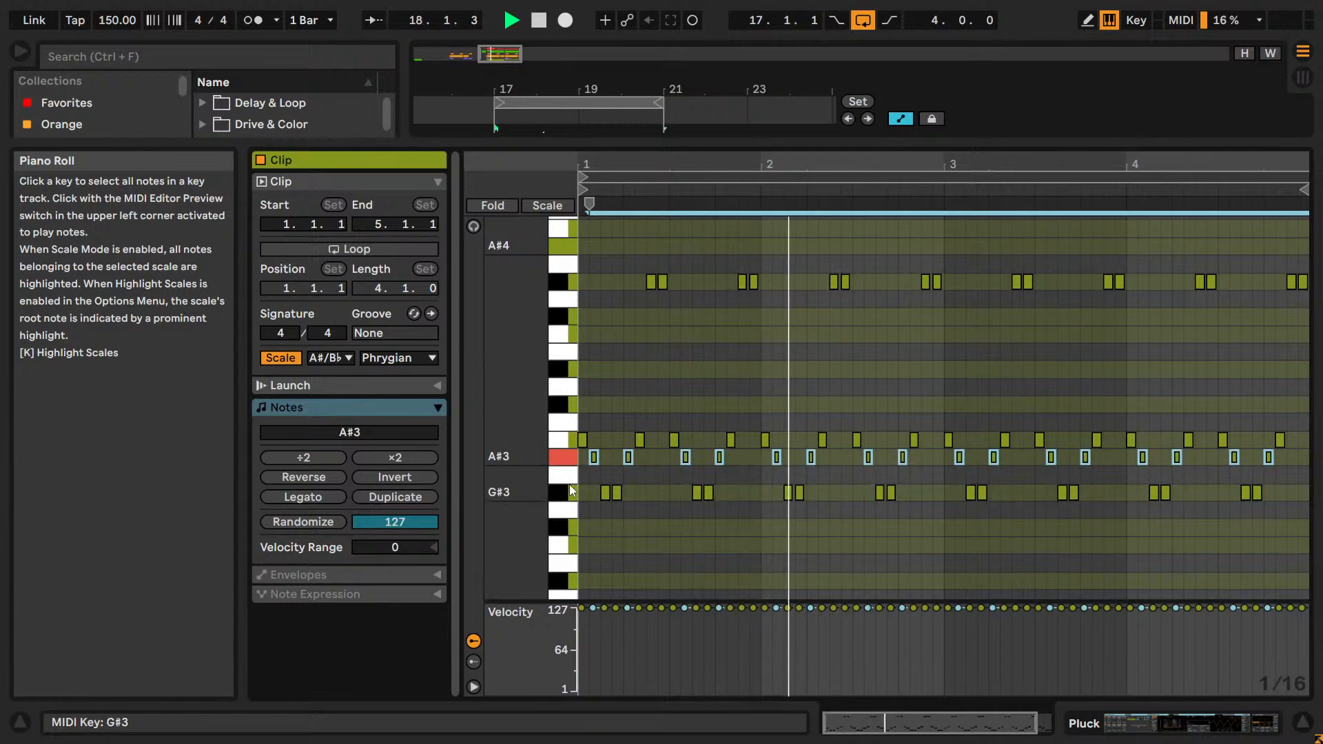
Audition the G#3 notes lowered to F#3 and return them to G#3.
left_click(569, 485)
key("Down")
key("Down")
scroll(618, 462, "down", 3)
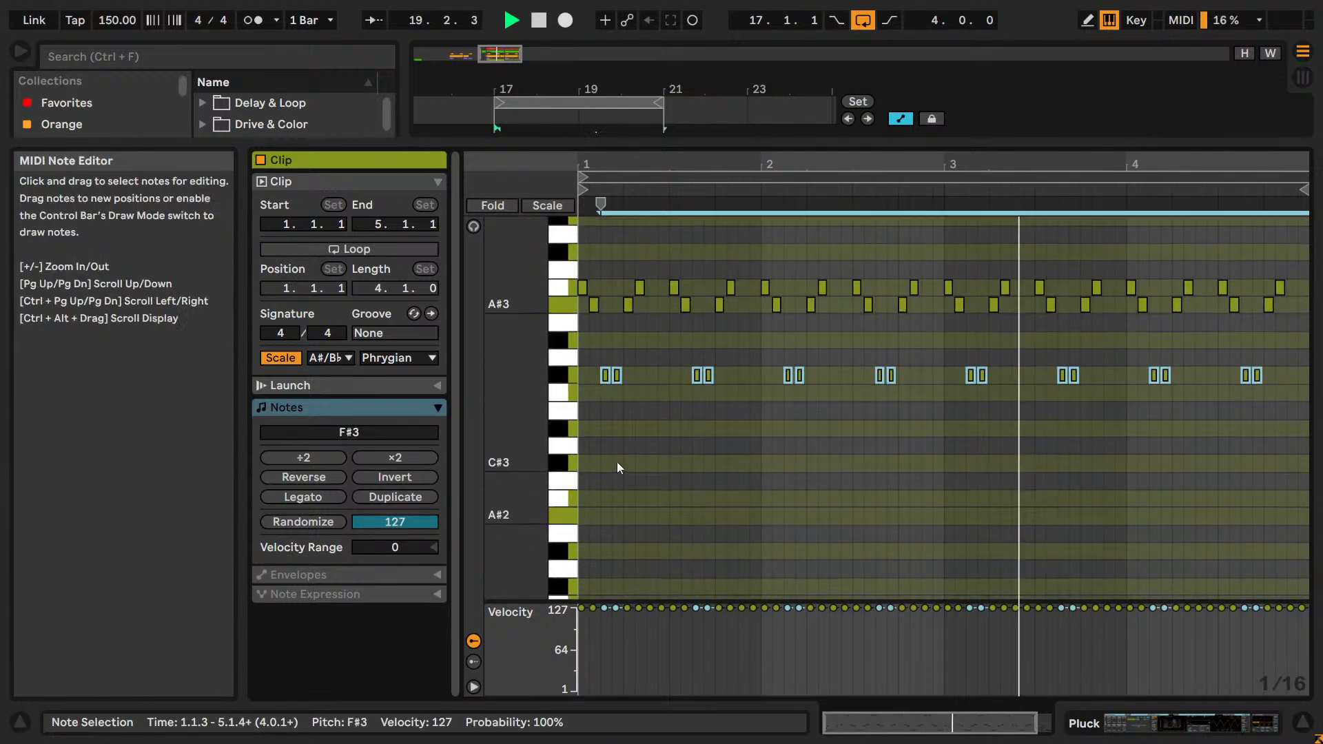
scroll(683, 478, "up", 5)
scroll(683, 478, "up", 4)
scroll(684, 478, "down", 6)
key("Up")
key("Up")
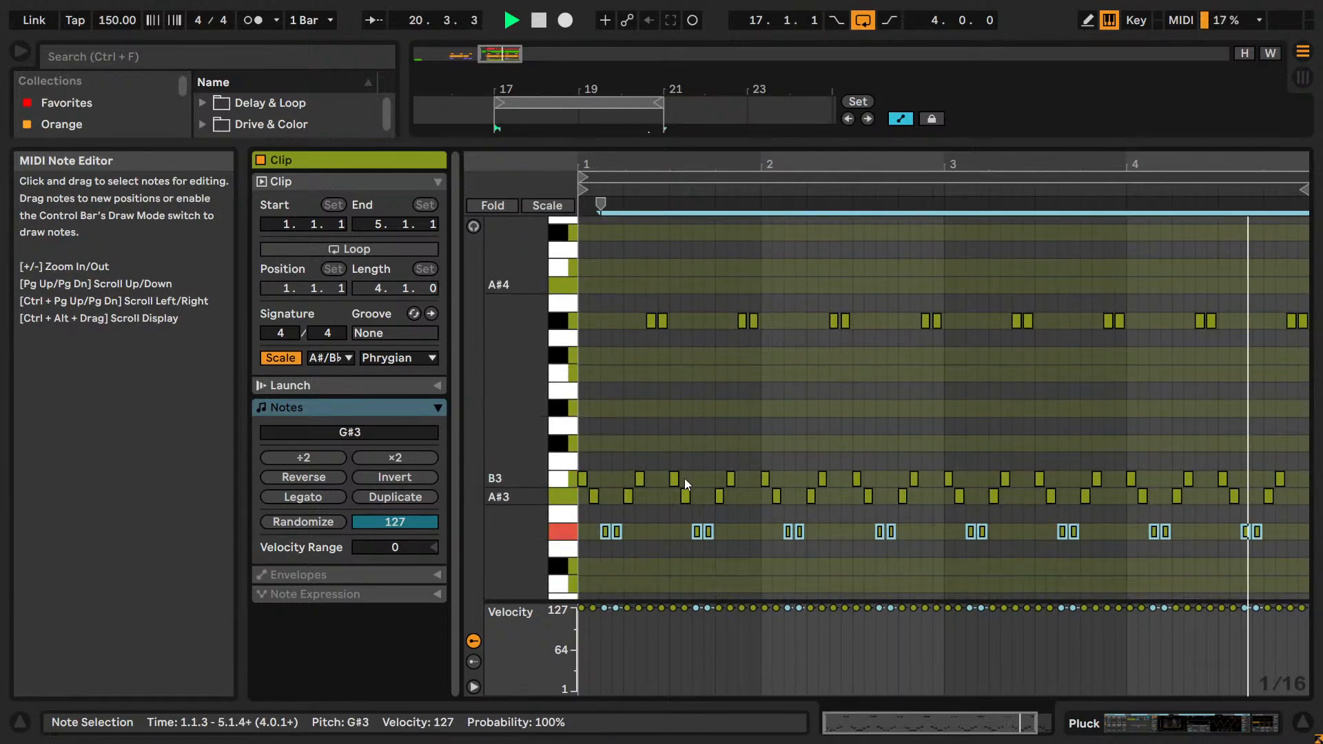
Audition the upper G#4 notes at A#4 and F#4, and return them to G#4.
scroll(684, 478, "up", 2)
scroll(611, 403, "up", 6)
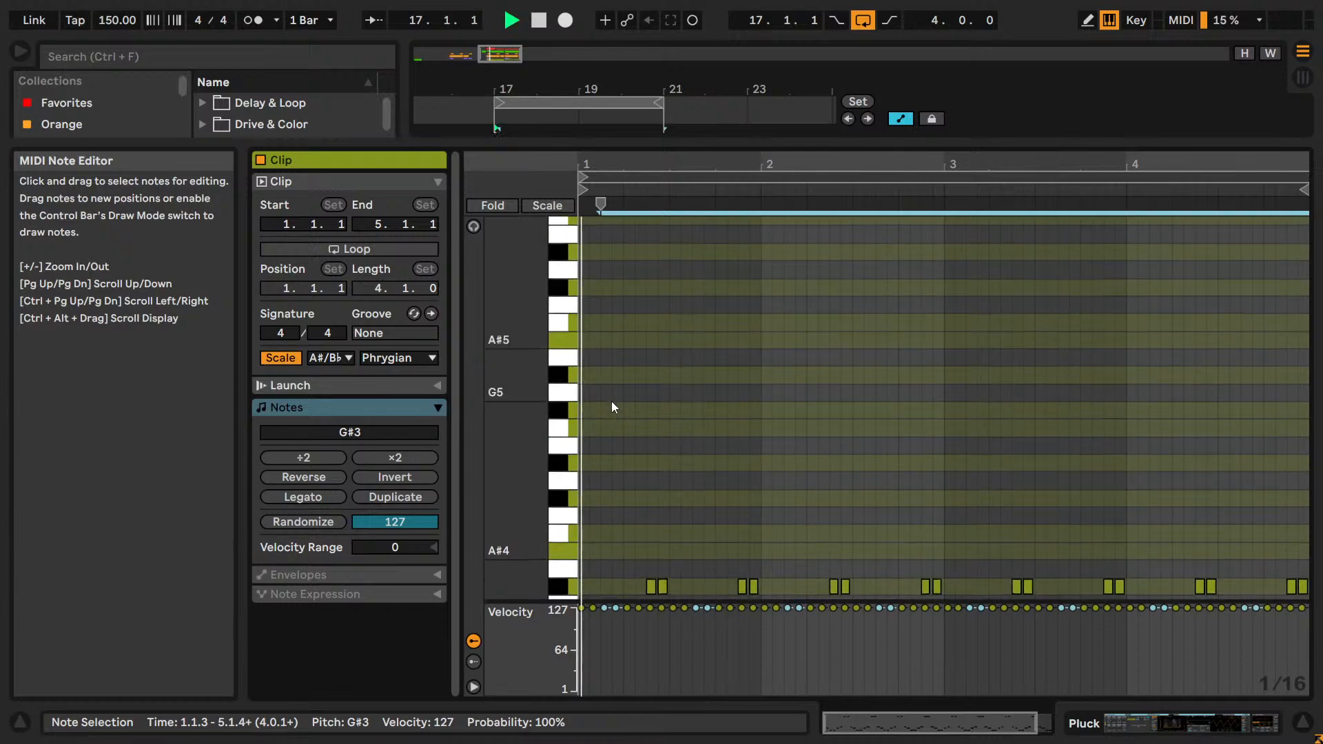
scroll(612, 407, "down", 8)
scroll(612, 407, "down", 2)
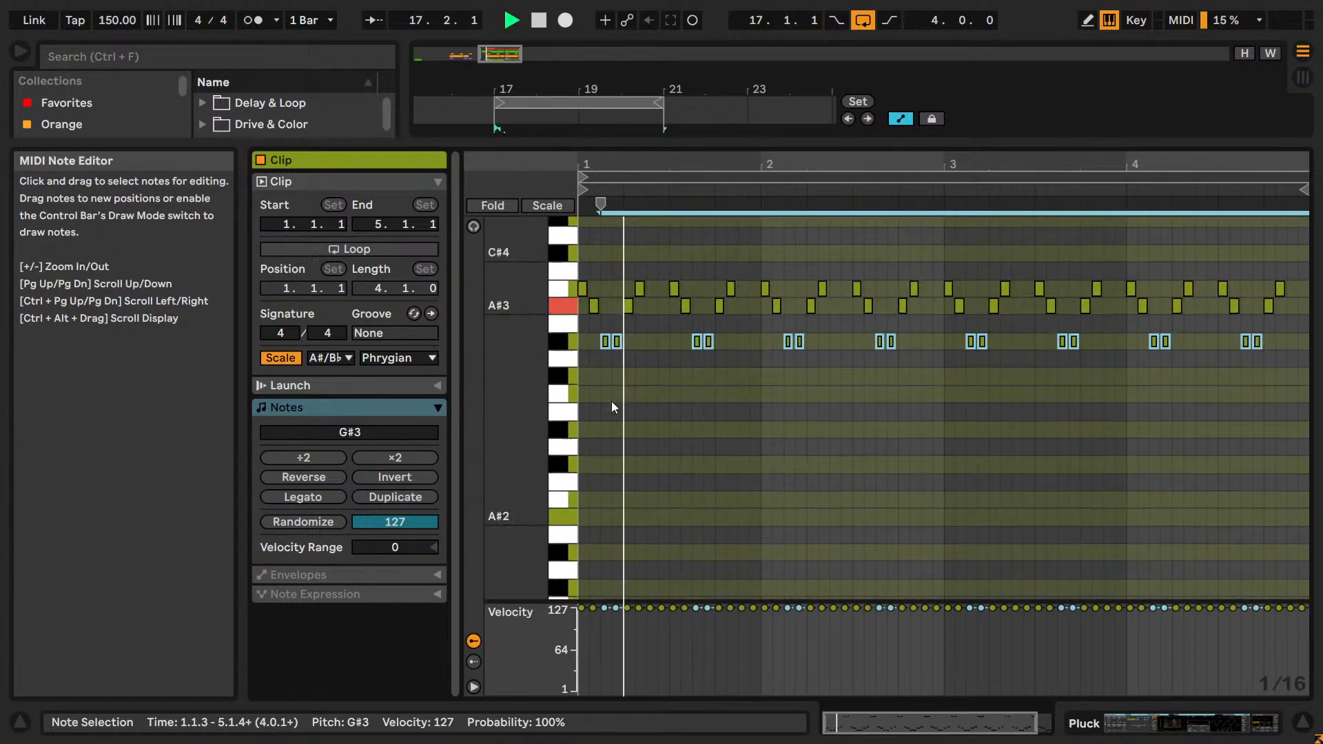
scroll(612, 406, "up", 3)
left_click(557, 318)
key("Up")
key("Up")
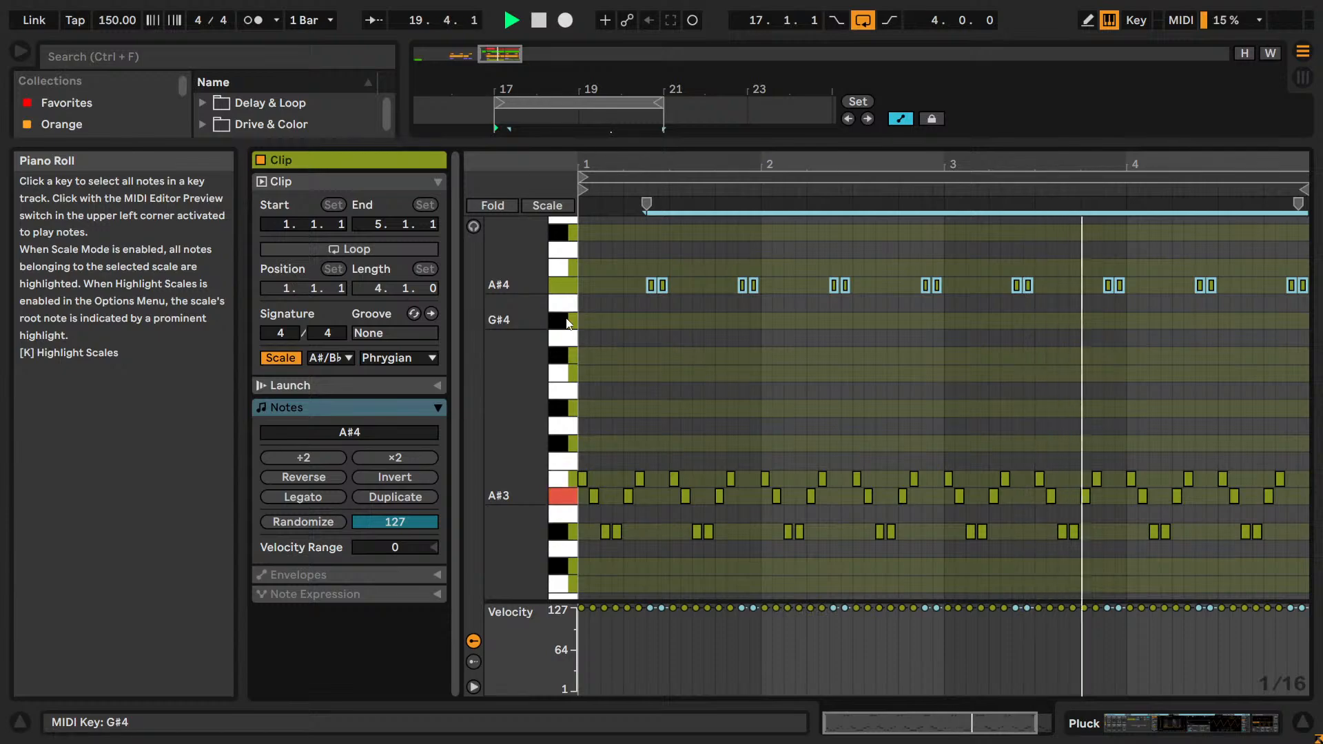
key("Down")
key("Down")
key("Down")
key("Down")
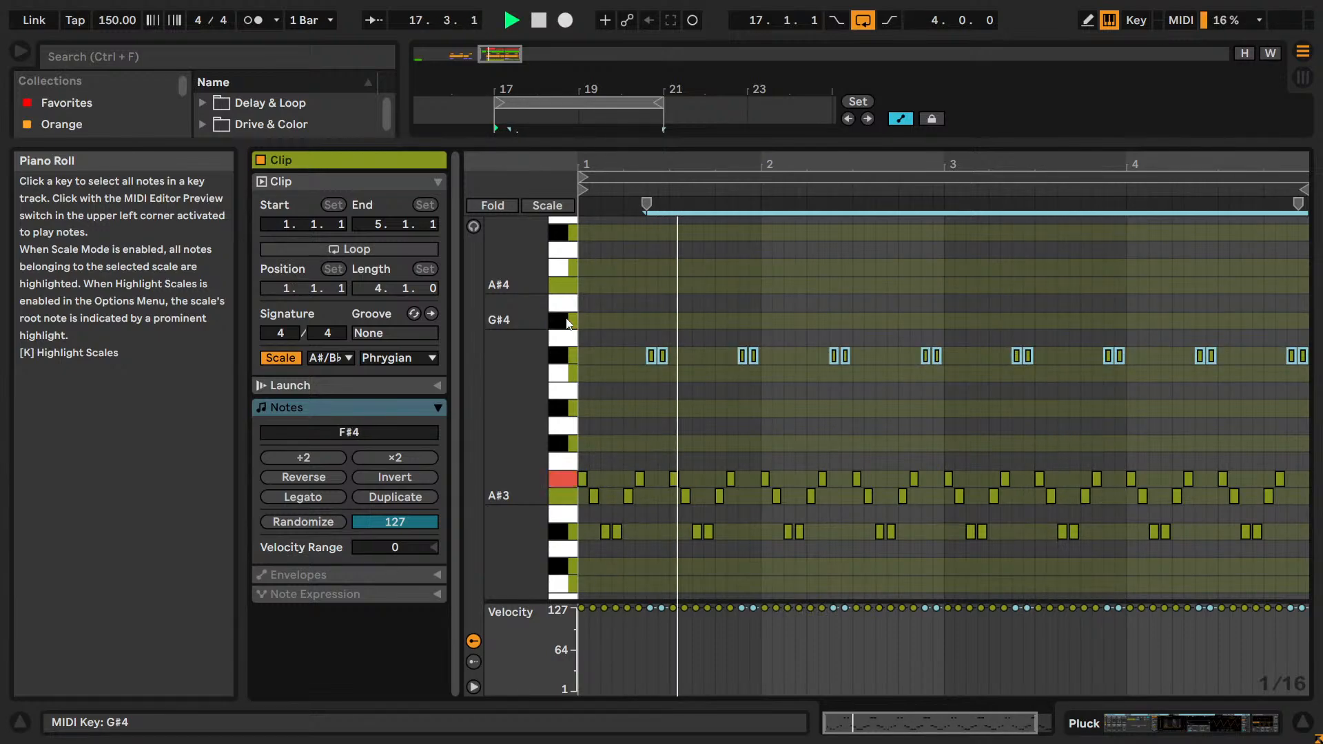
key("Up")
key("Up")
Play the Pluck clip in the arrangement and set the Pluck track's volume to 3.0 dB.
key("shift+Tab")
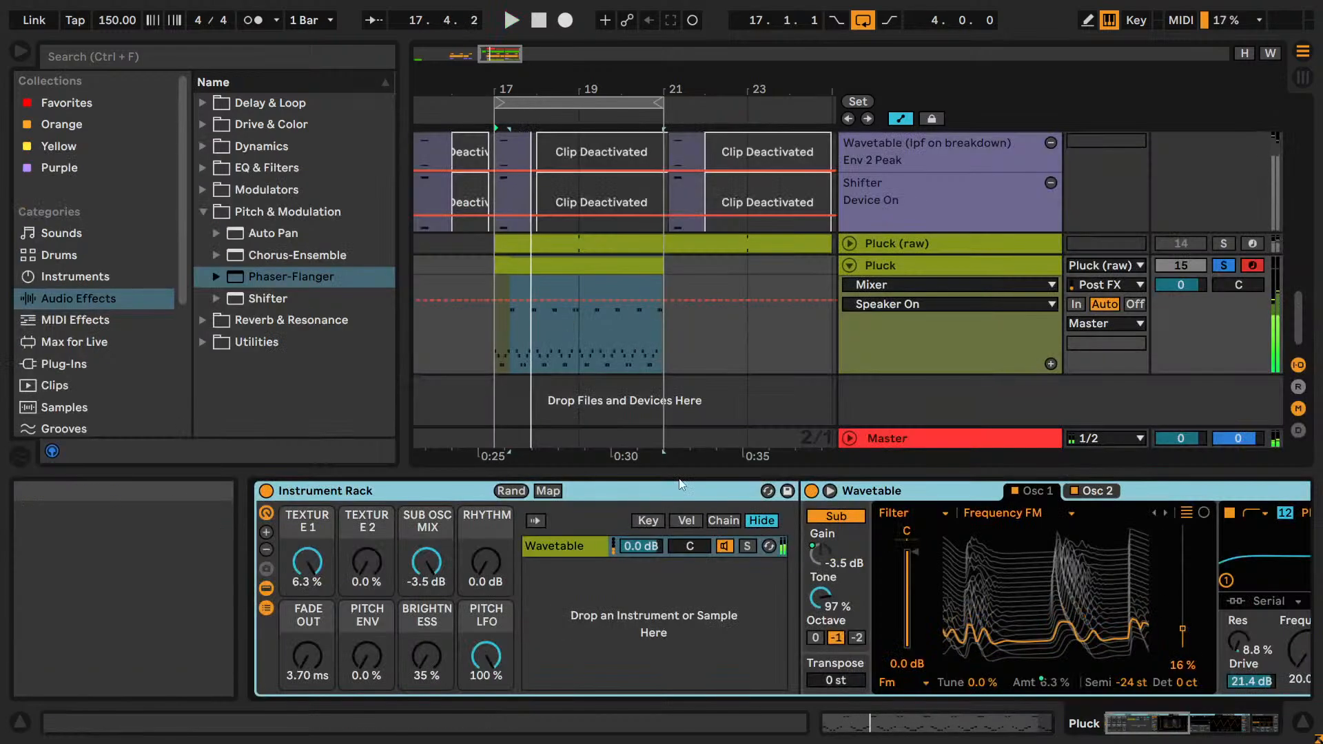
left_click(603, 271)
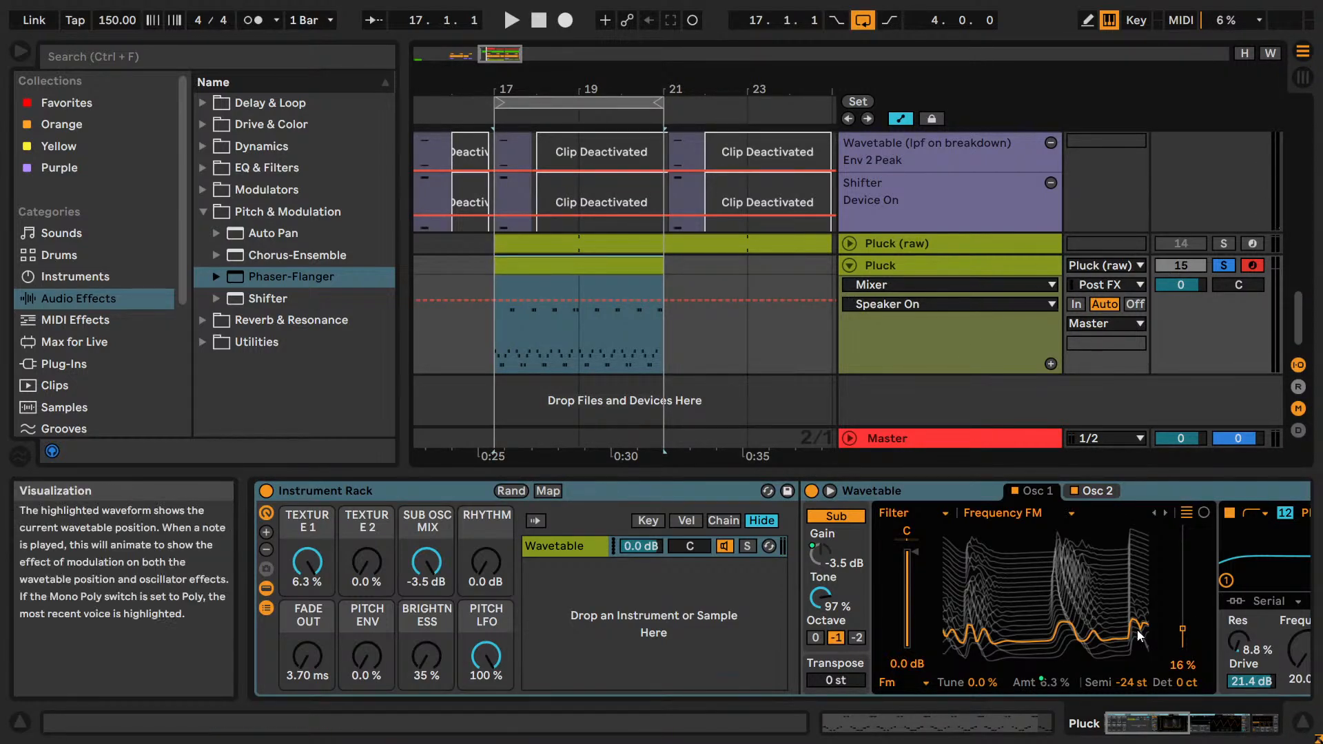
mouse_move(1180, 722)
left_mouse_down()
mouse_move(1235, 722)
mouse_move(1190, 722)
left_mouse_up()
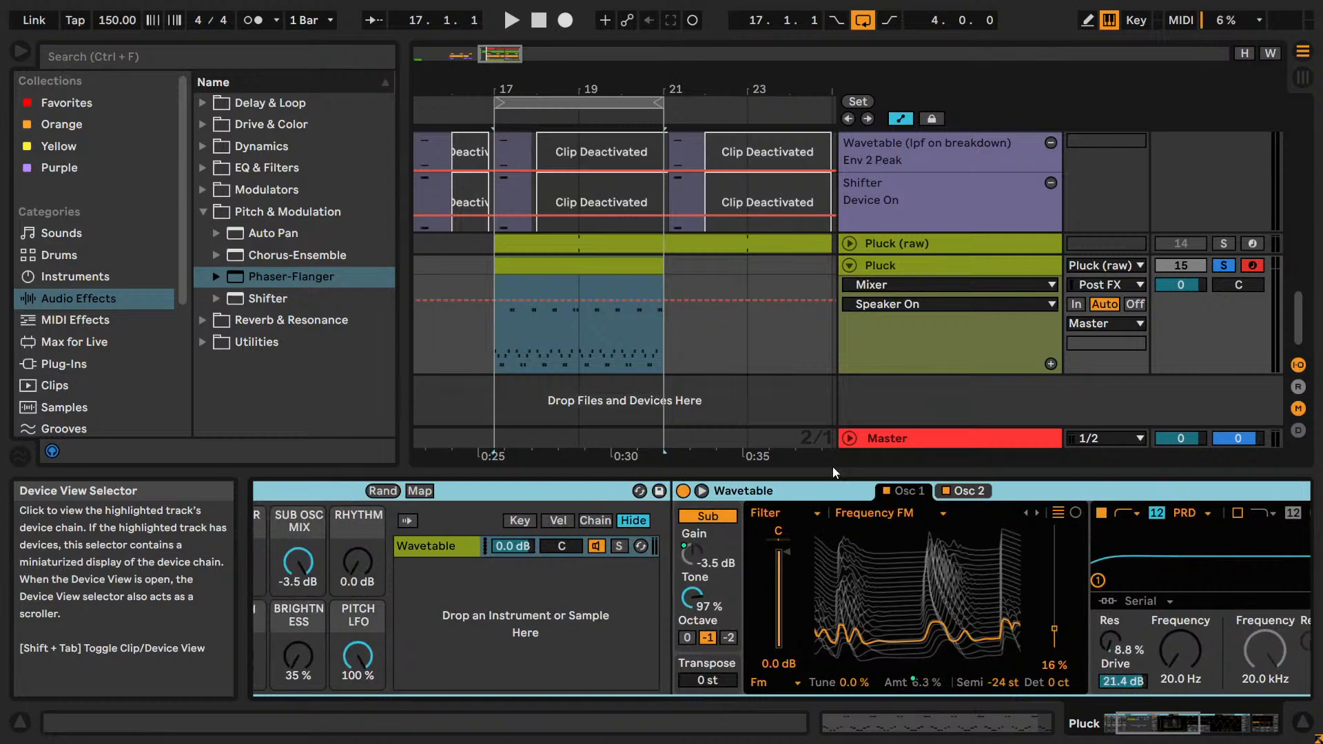
scroll(1047, 338, "up", 12)
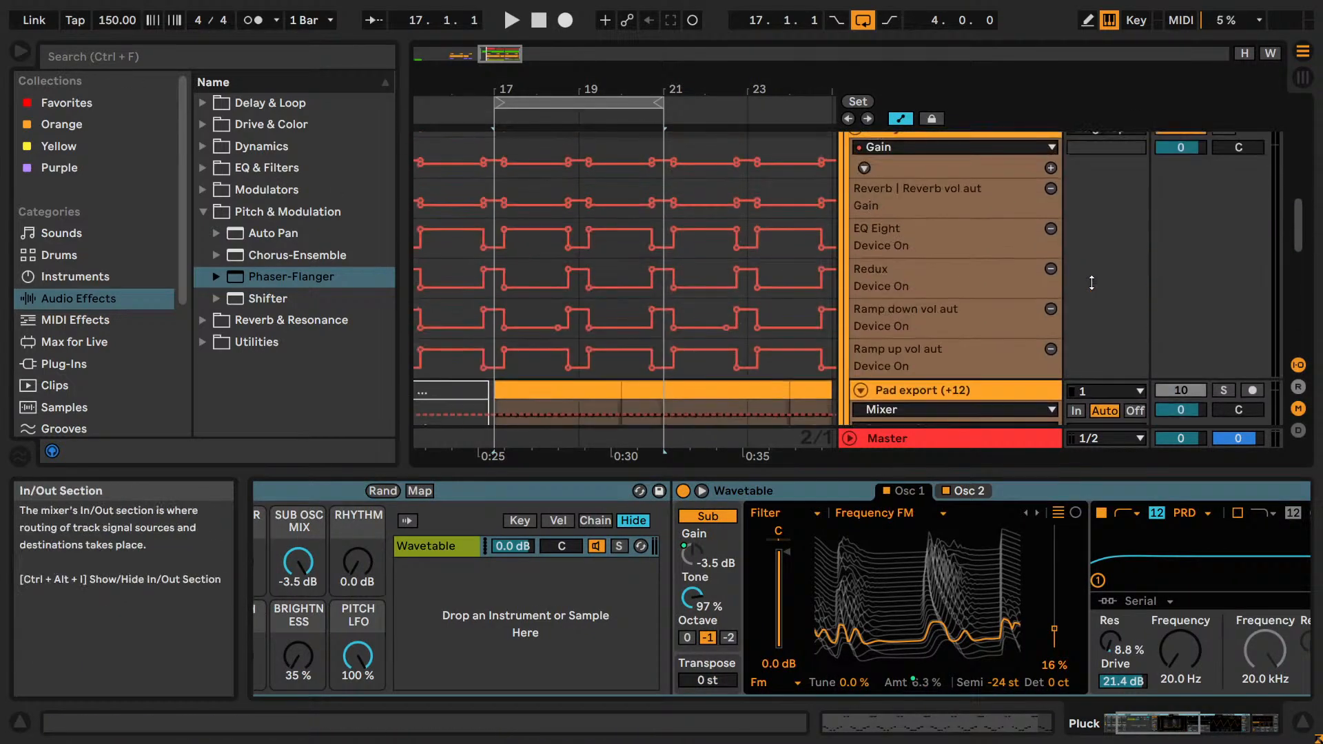
key("space")
scroll(1227, 156, "down", 6)
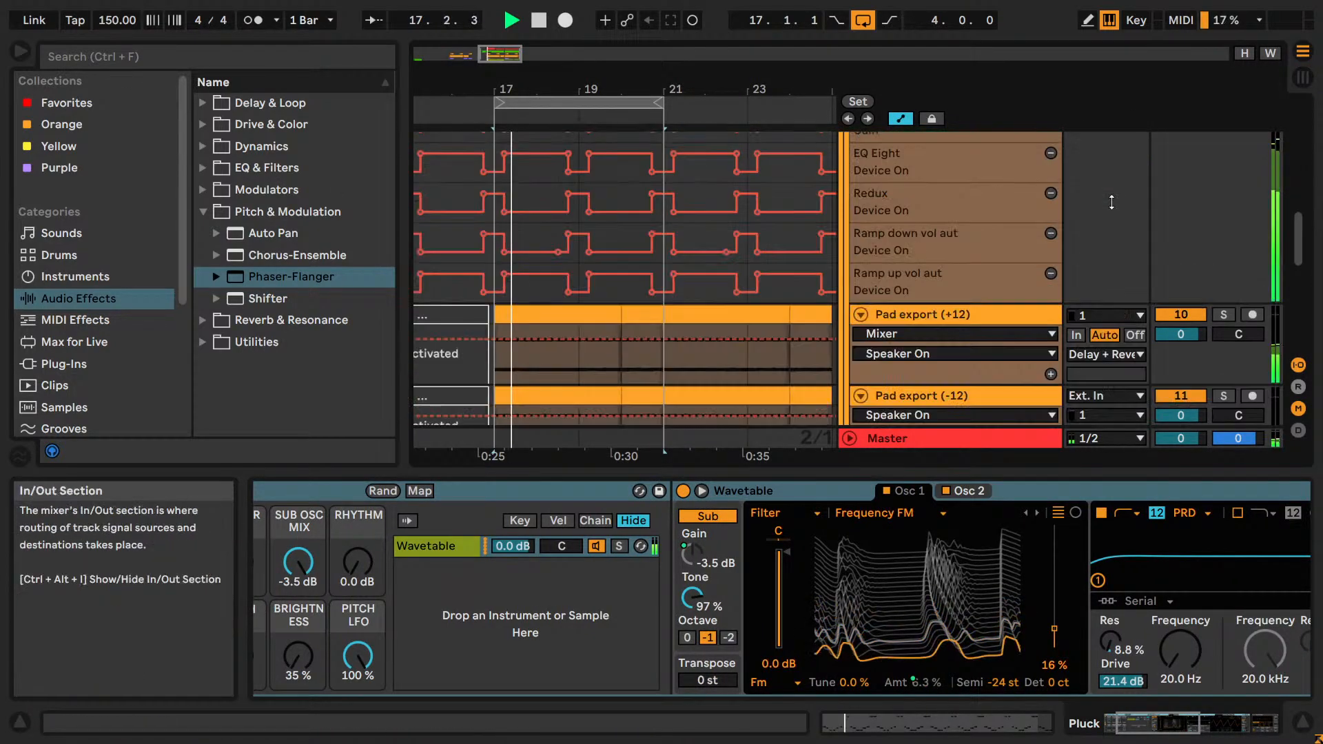
scroll(1114, 222, "down", 6)
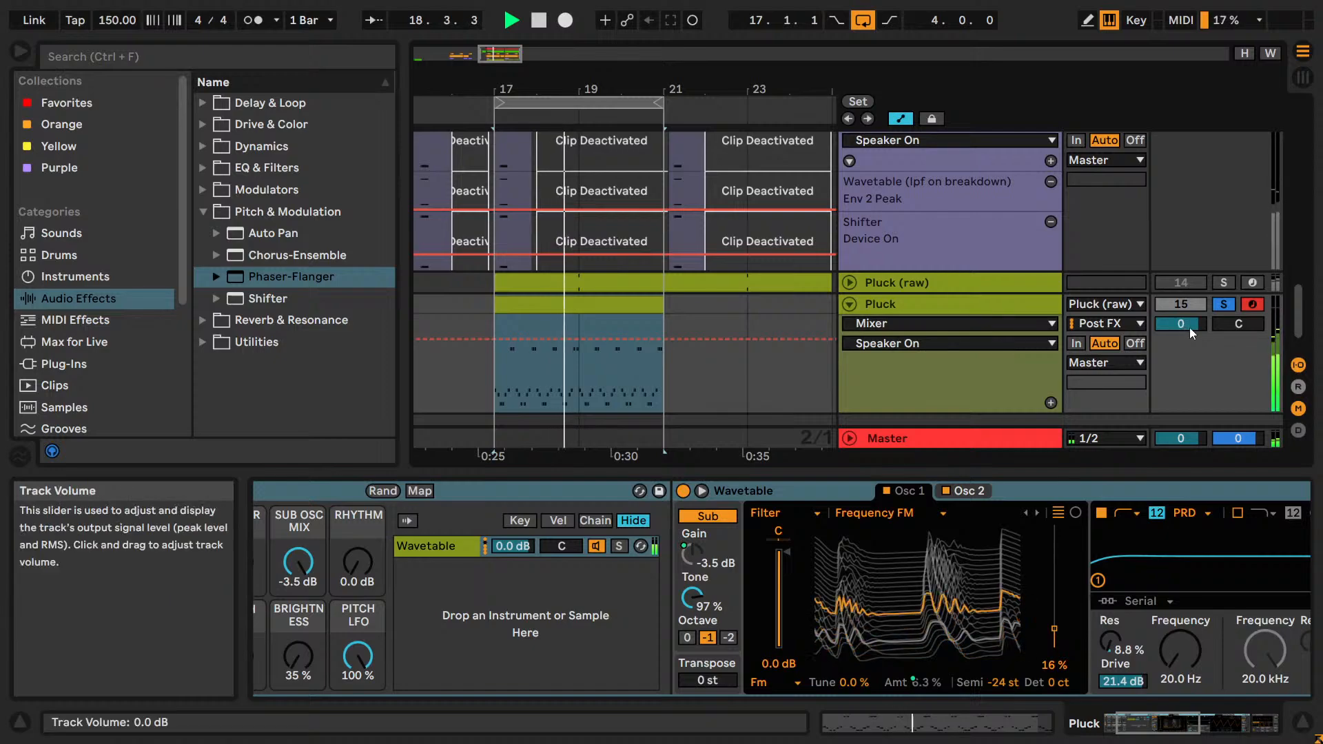
left_click_drag(1181, 324, 1181, 310)
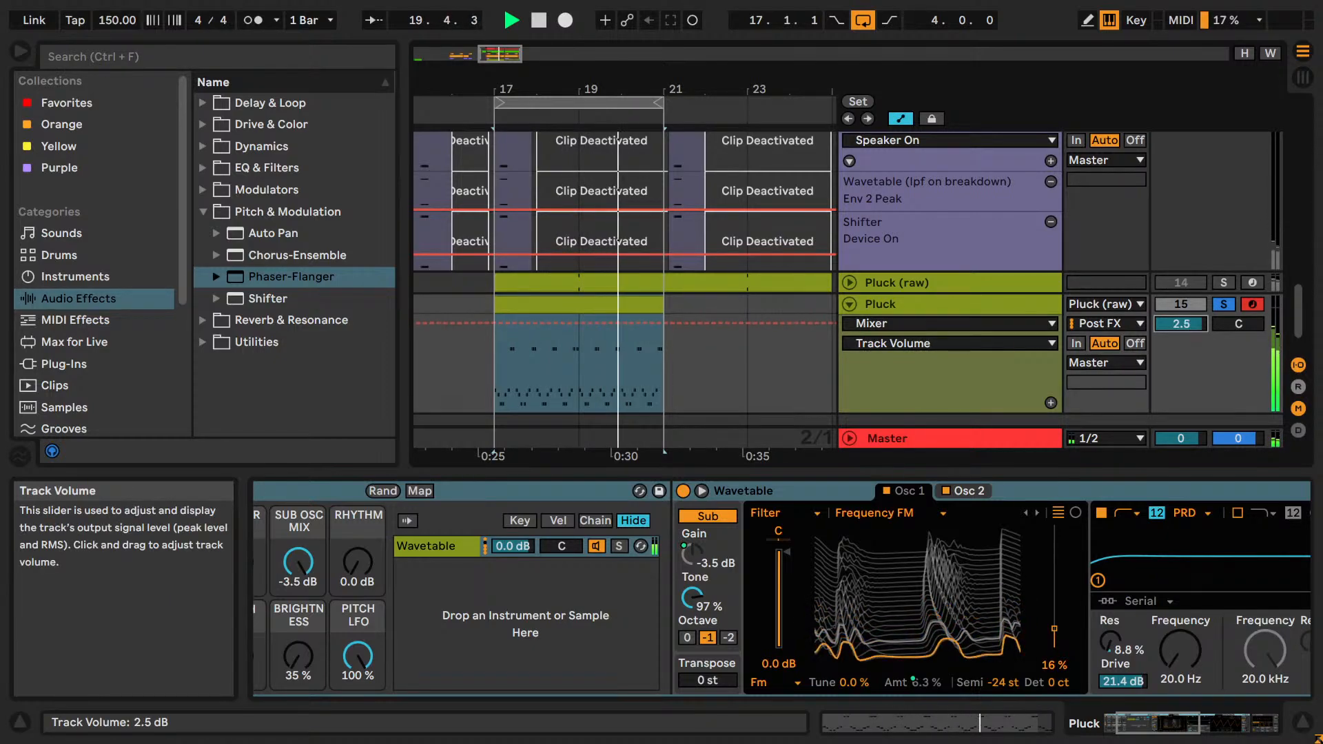
key("space")
Expand the Pluck track's Wavetable editor with the browser and info view hidden, and save the set.
left_click(880, 303)
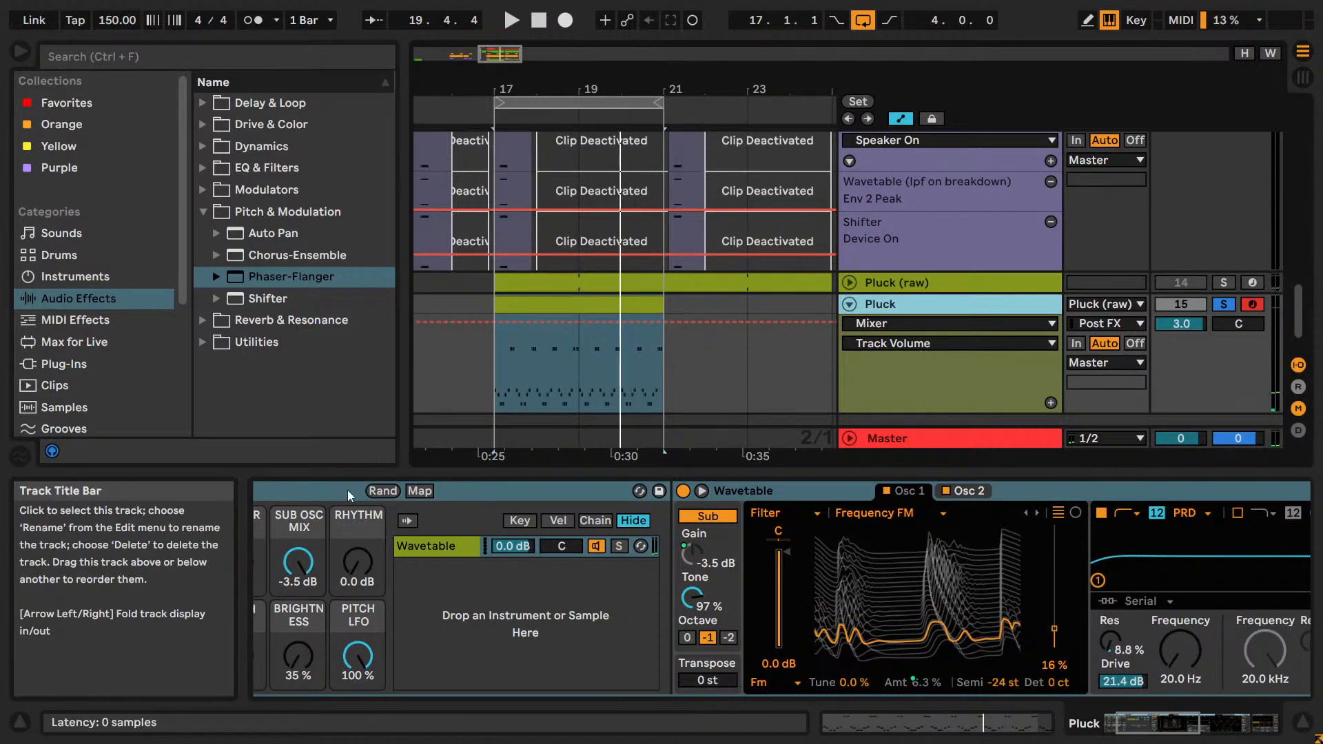
left_click(1160, 725)
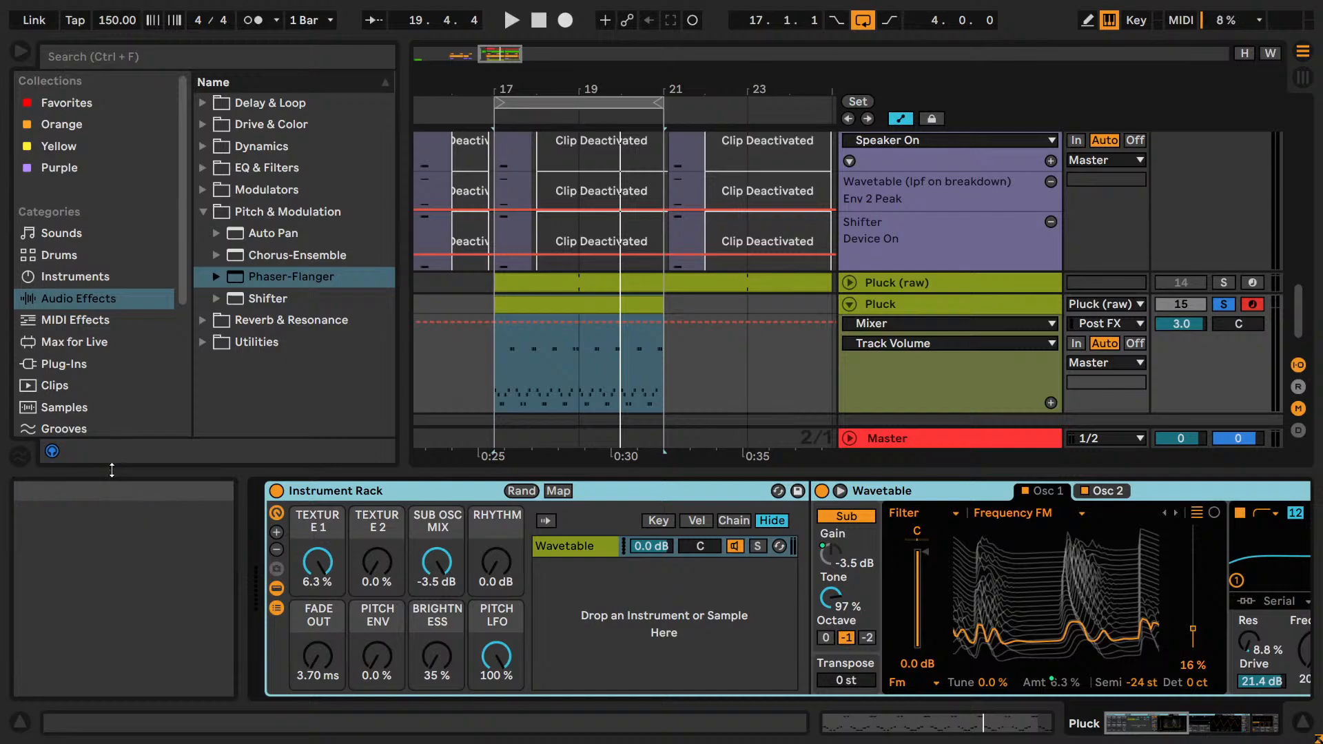
key("shift+question")
left_click(602, 490)
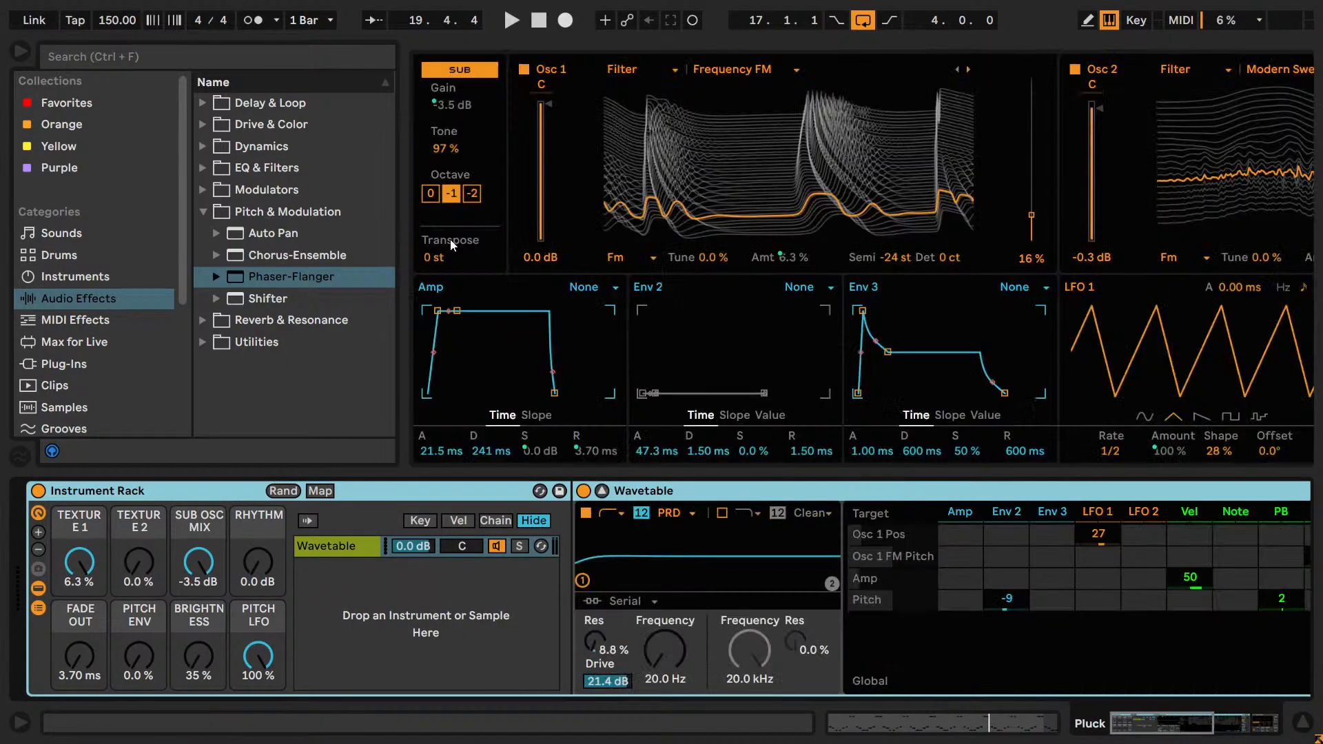
left_click(21, 52)
key("ctrl+s")
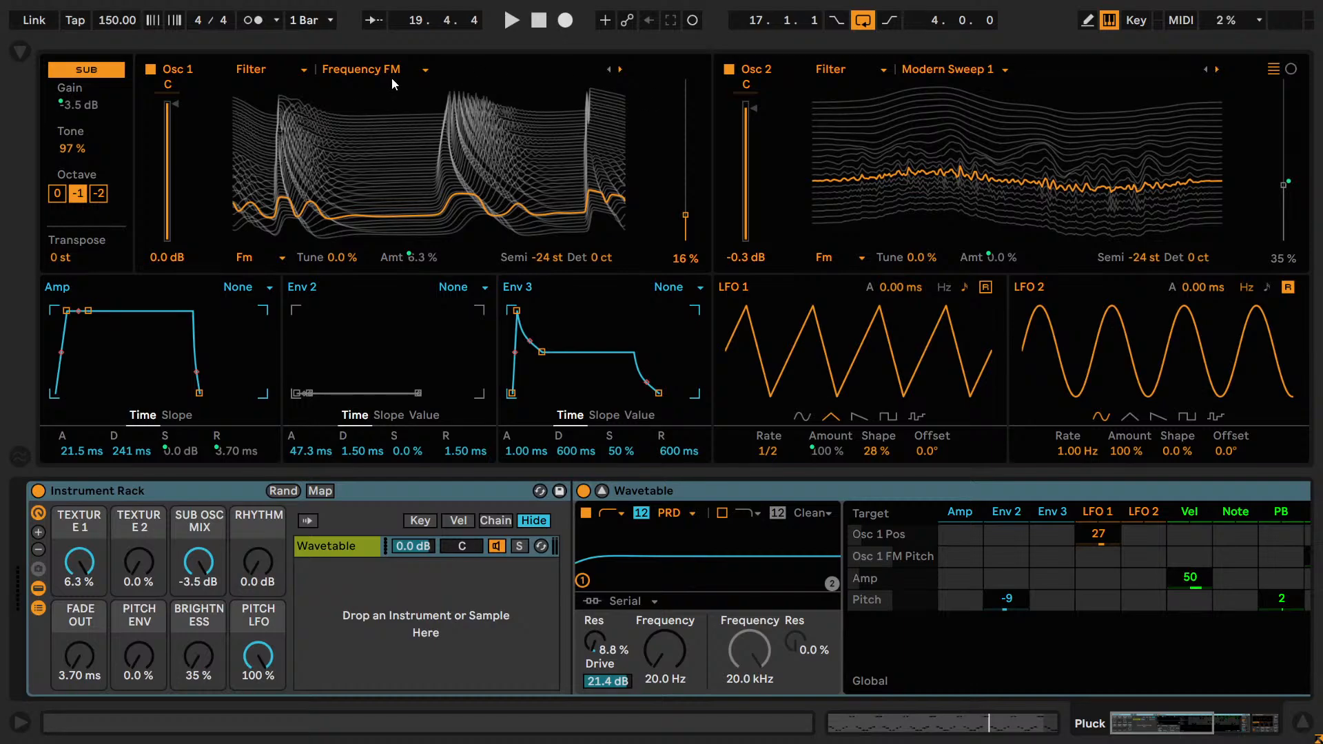
Audition the Instrument Rack's Texture 1 macro during playback, leaving it at 6.3 %.
key("ctrl")
key("space")
mouse_move(80, 561)
left_mouse_down()
mouse_move(80, 582)
mouse_move(88, 551)
left_mouse_up()
key("space")
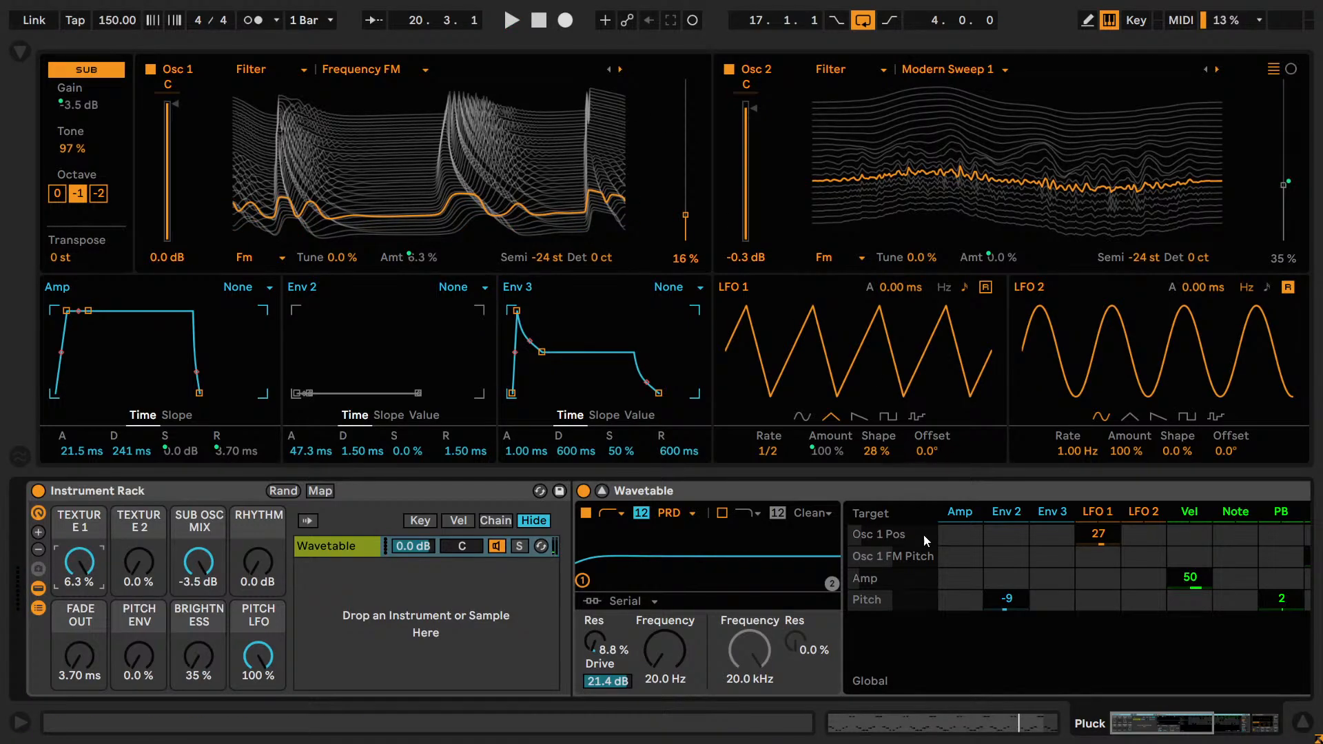
Reset the Instrument Rack's Pitch LFO macro to 0.0 % and play the pluck.
double_click(259, 654)
key("space")
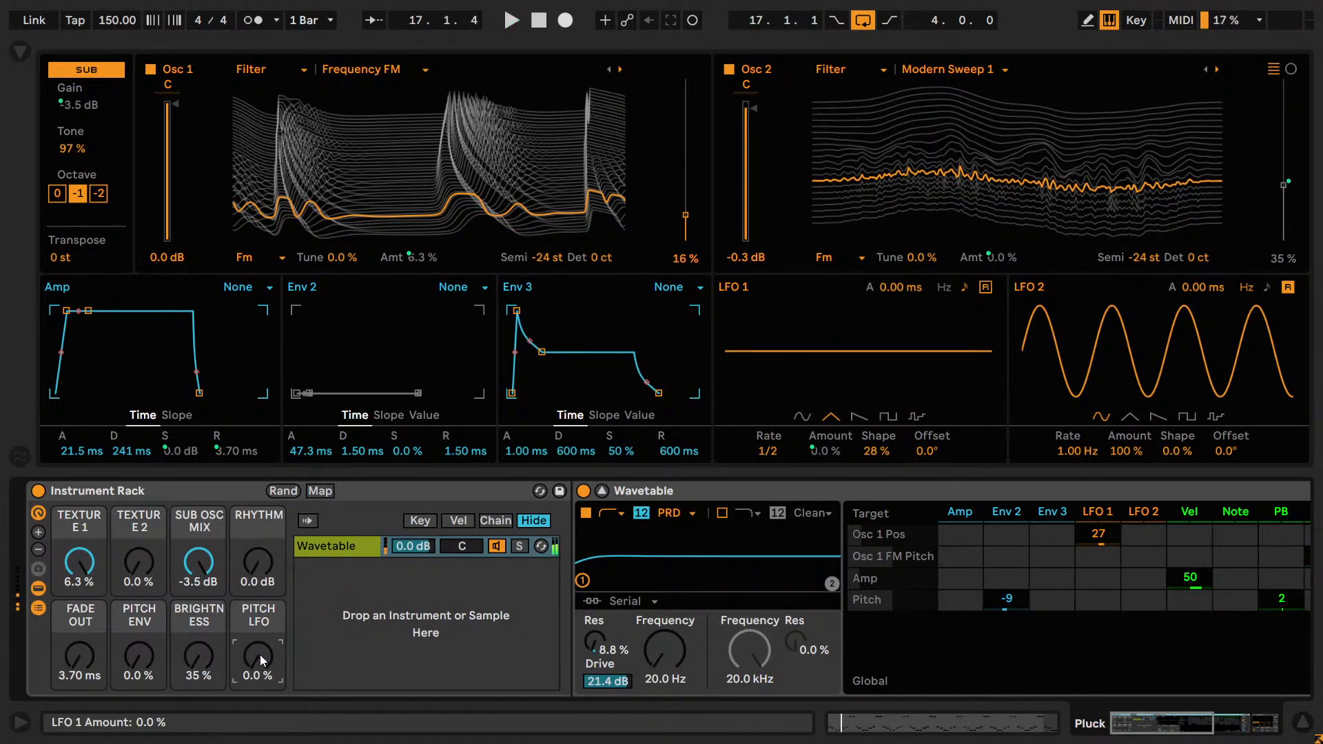
double_click(259, 655)
double_click(259, 655)
key("space")
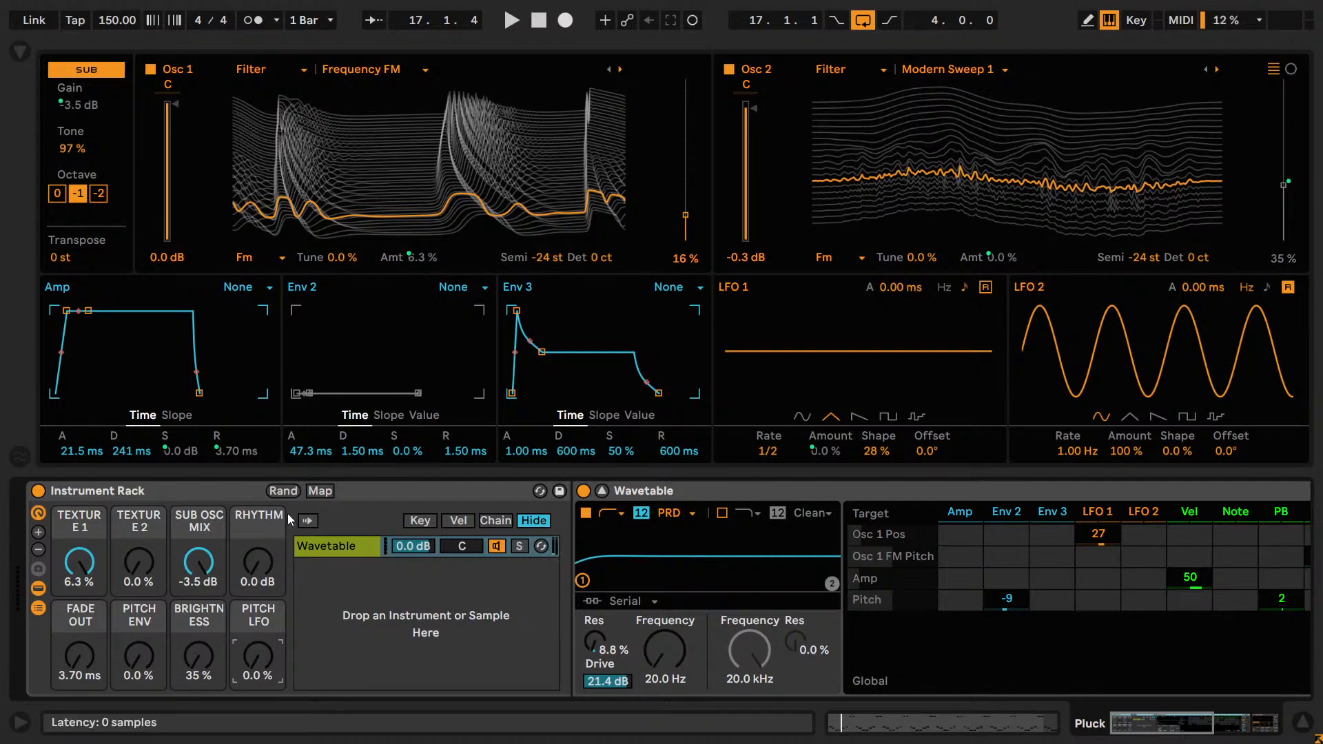
Compare the Texture 1 macro at 0.0 % and 6.3 % during playback and return to the Pluck clip's notes.
key("space")
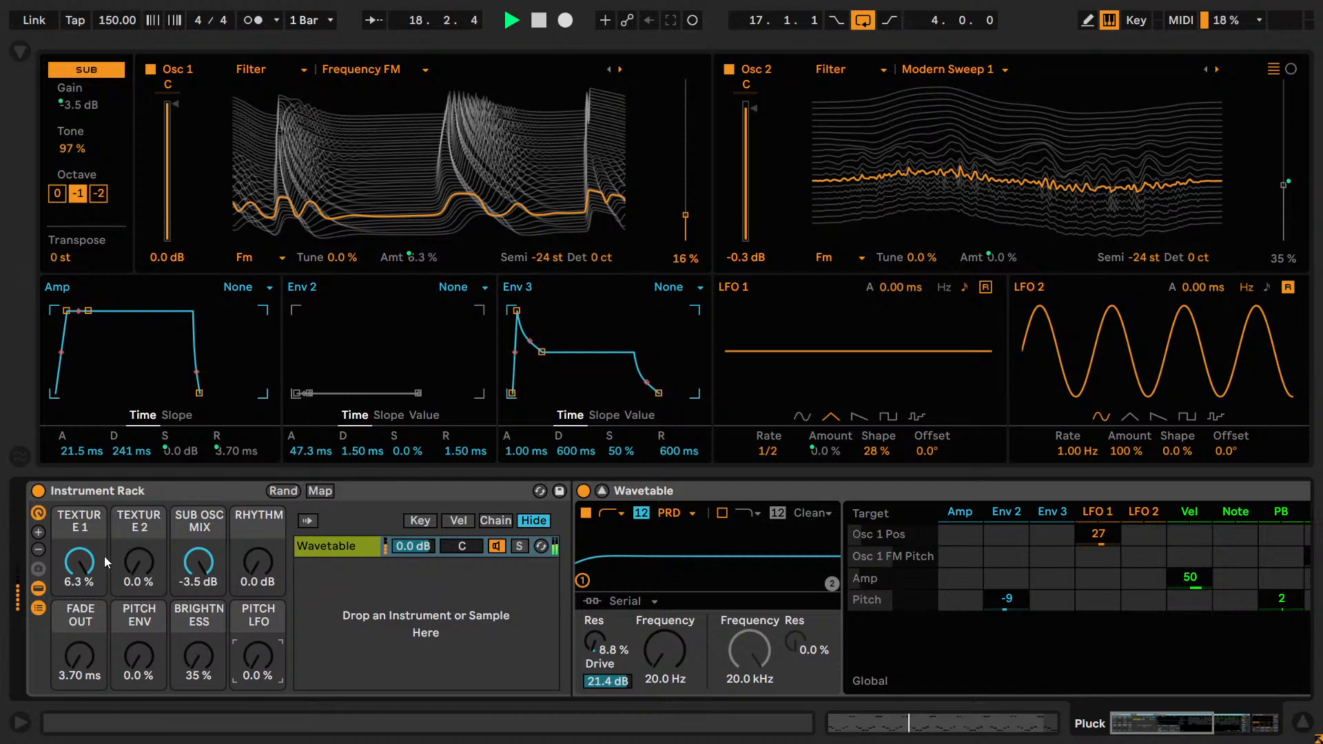
left_click_drag(89, 559, 88, 579)
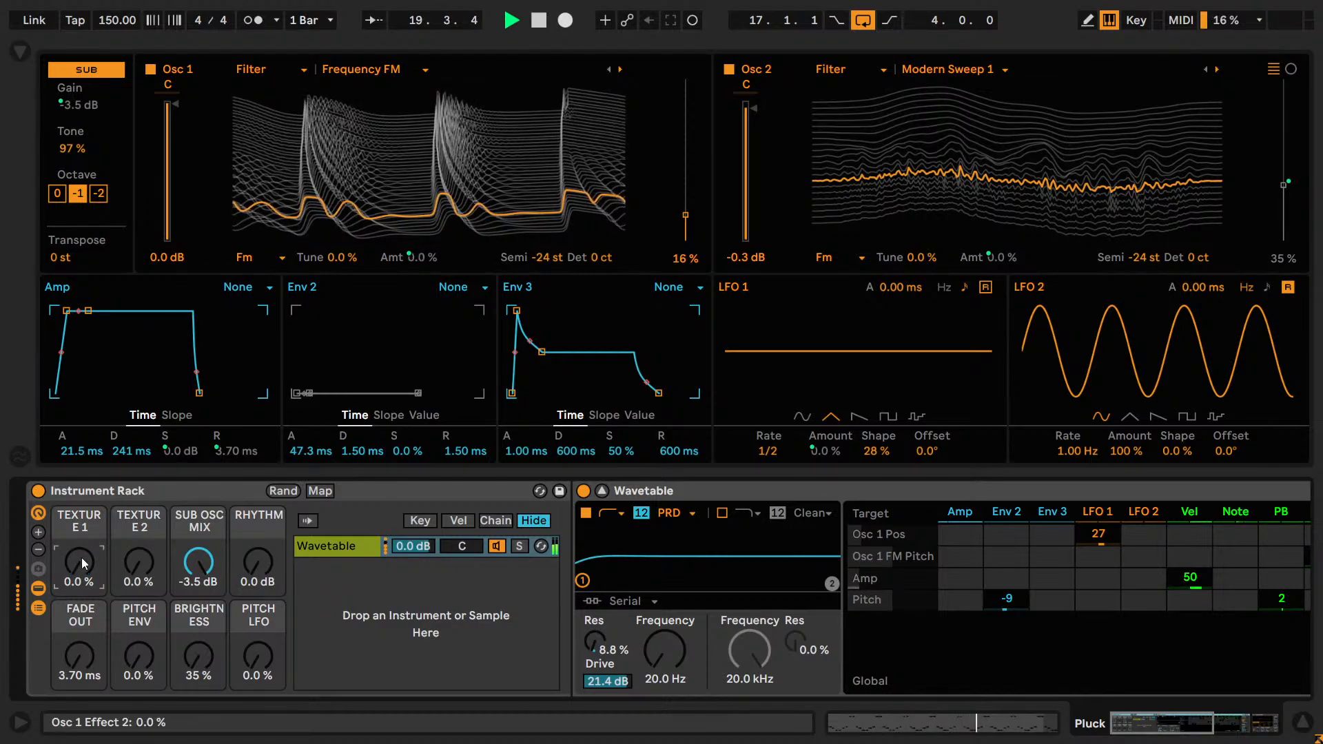
left_click_drag(89, 569, 88, 550)
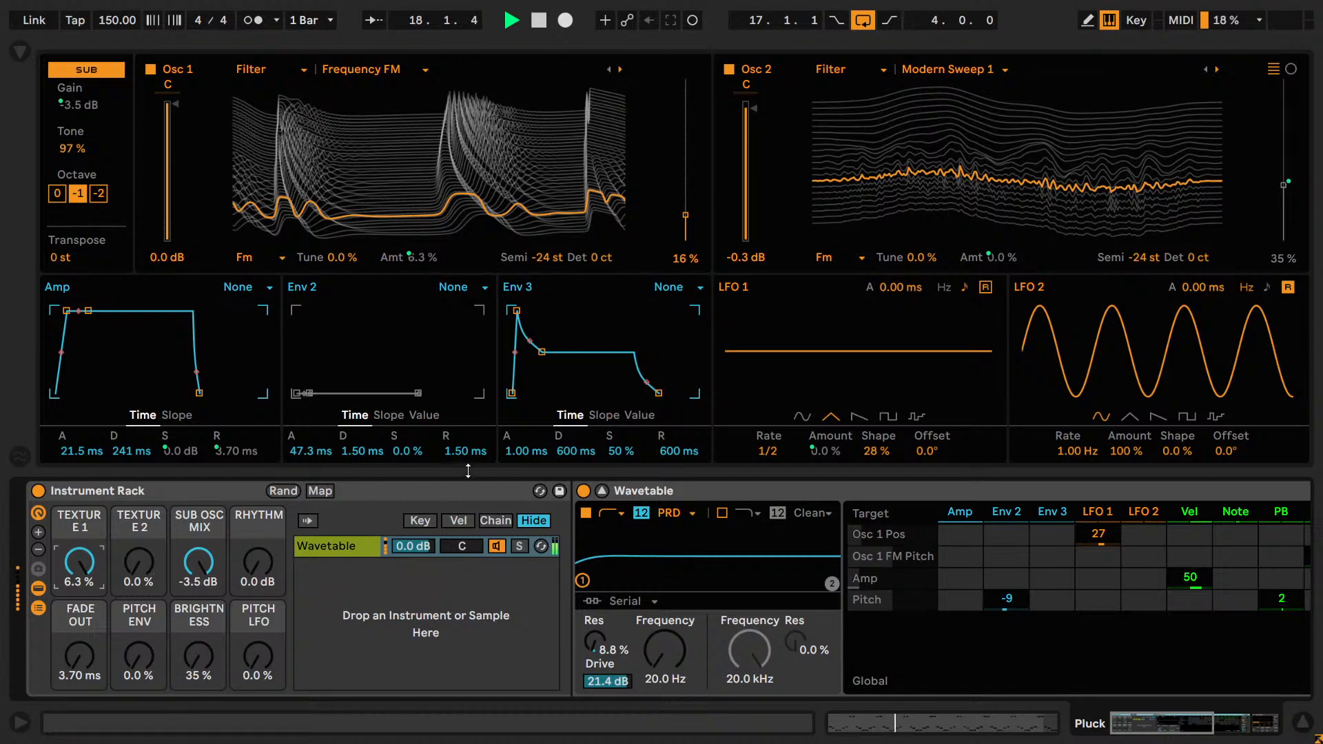
key("shift+Tab")
key("space")
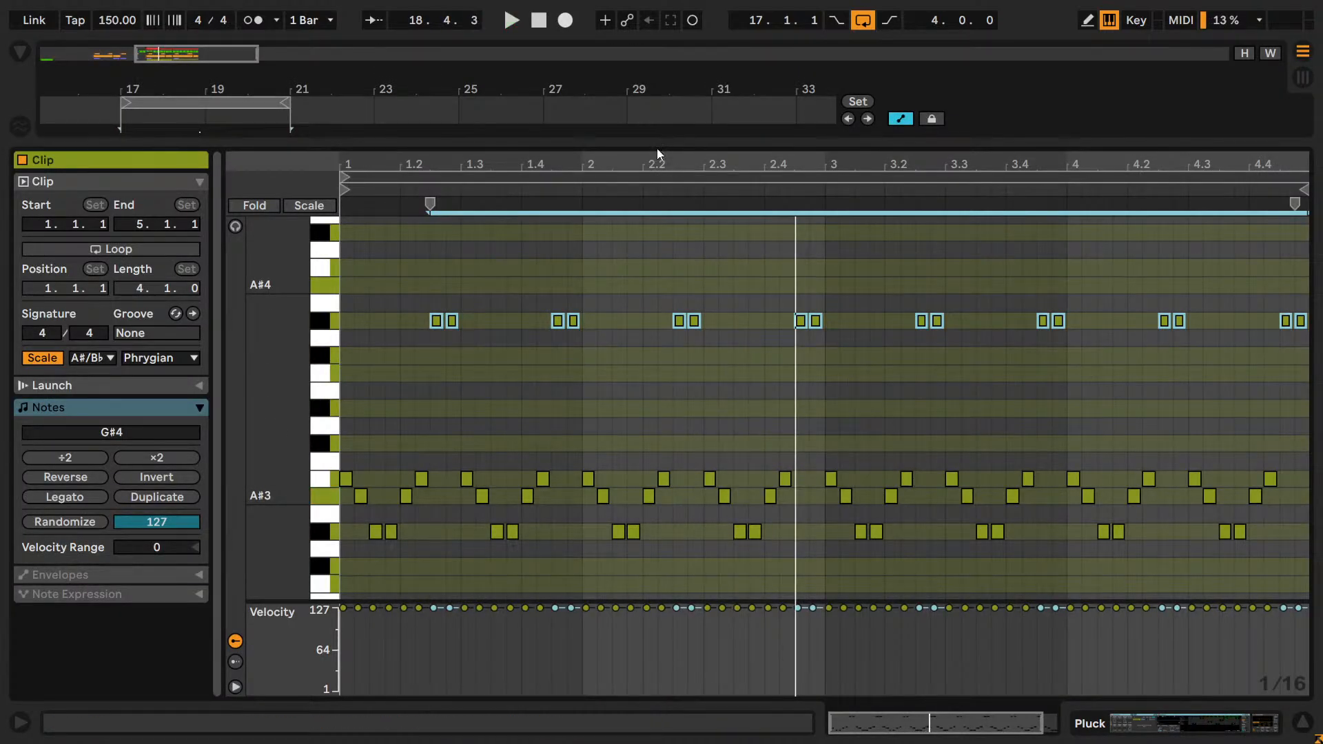
Reveal the arrangement above the note editor and play the Pluck clip while checking its Instrument Rack devices.
left_click_drag(655, 146, 740, 433)
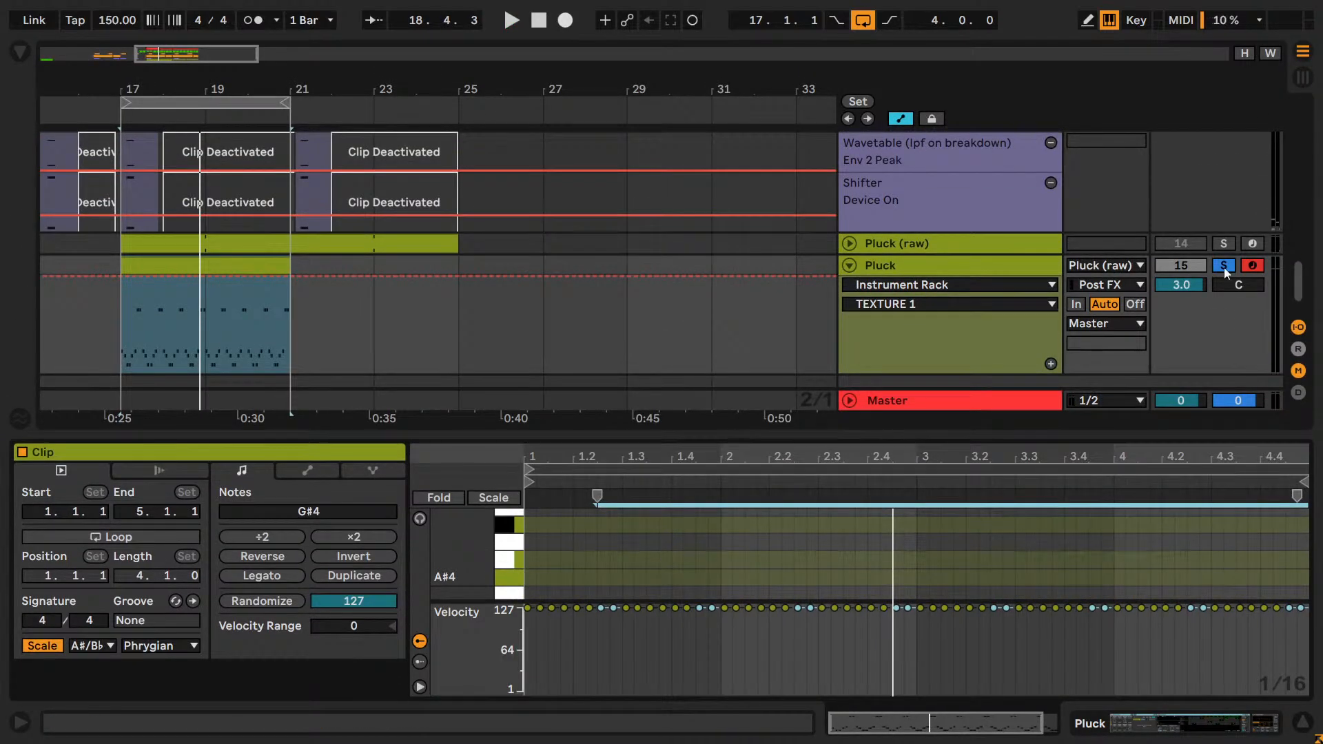
key("space")
left_click(207, 331)
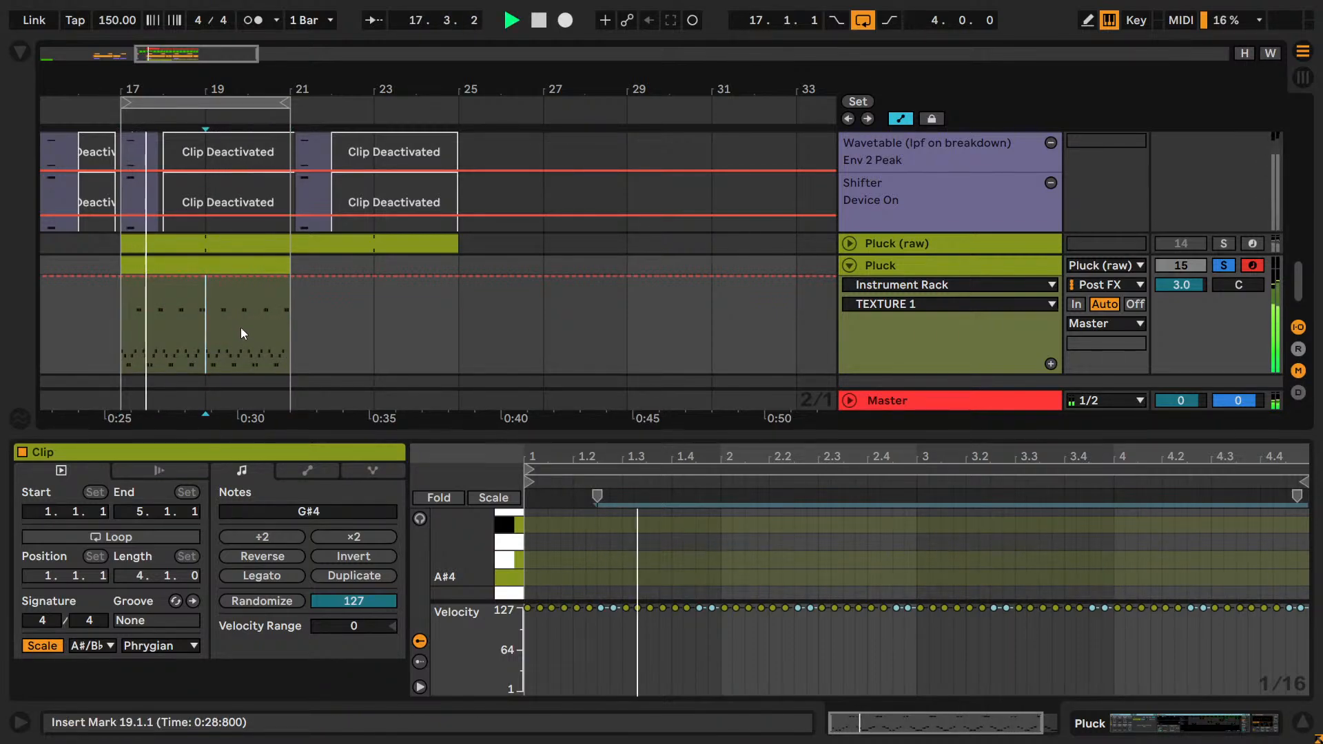
scroll(460, 310, "down", 1)
key("shift+Tab")
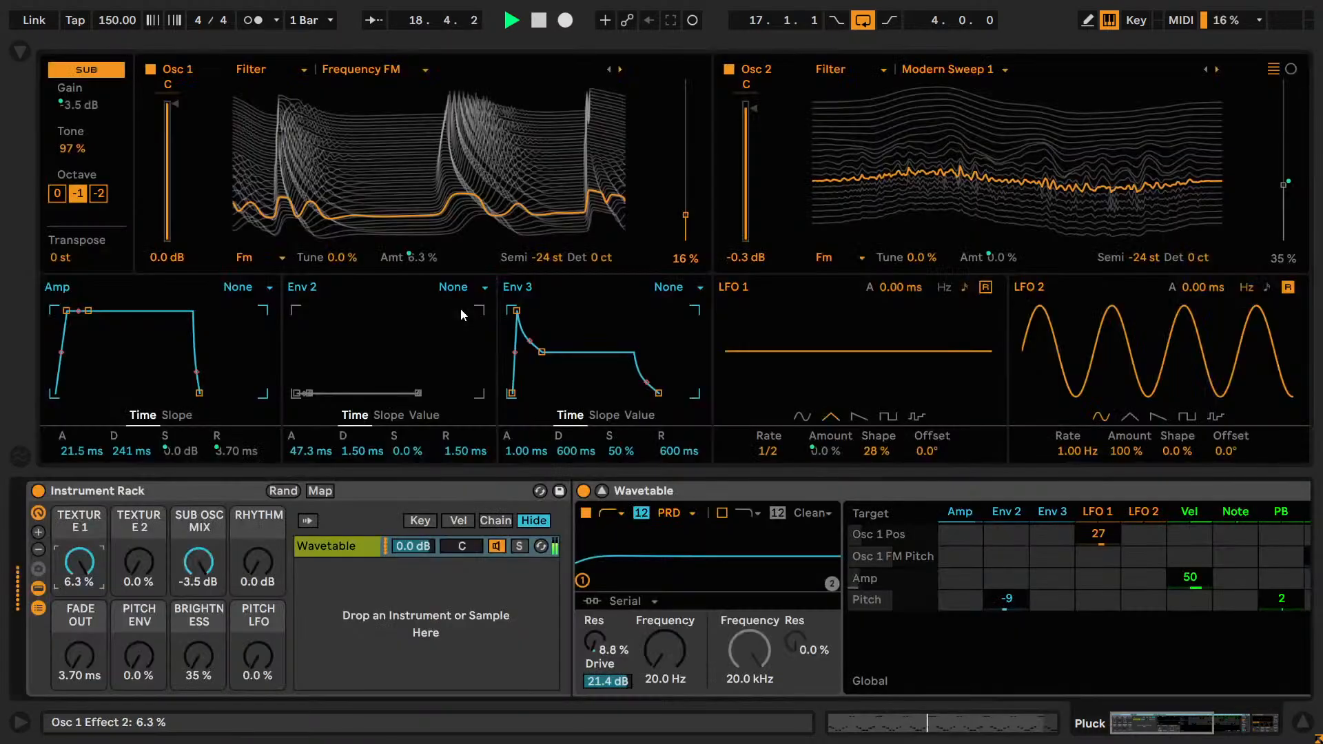
key("shift+Tab")
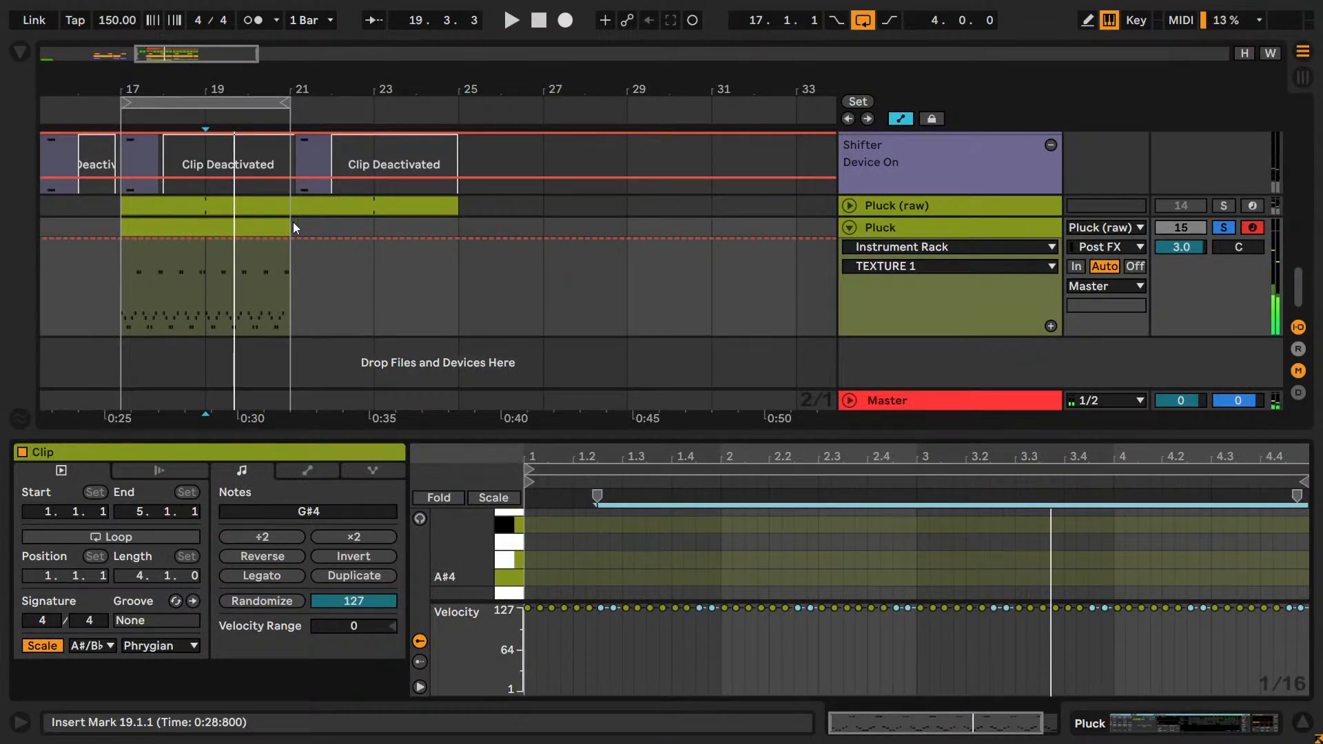
Extend the Pluck clip's end to bar 23 in the arrangement and delete its notes from clip bar 5 onward.
left_click_drag(292, 222, 373, 222)
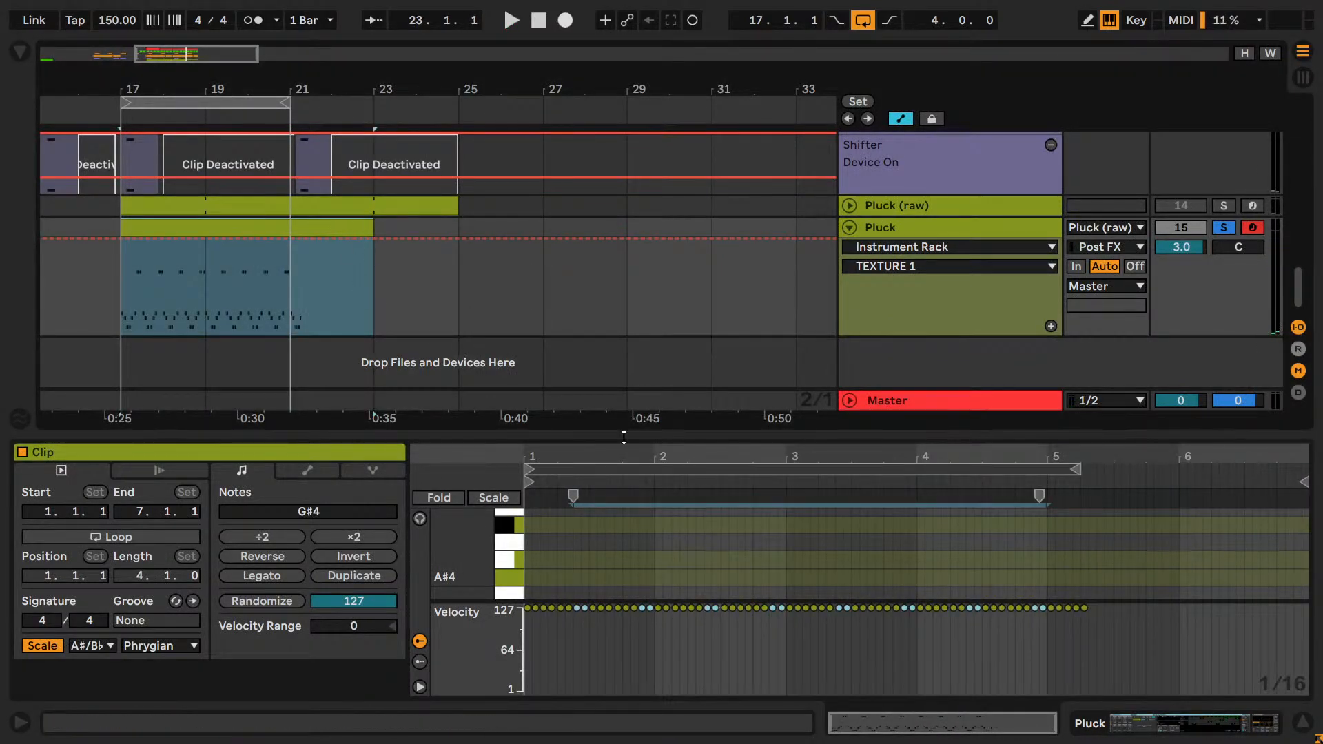
left_click_drag(623, 436, 661, 174)
scroll(941, 345, "down", 2)
left_click_drag(1125, 515, 986, 412)
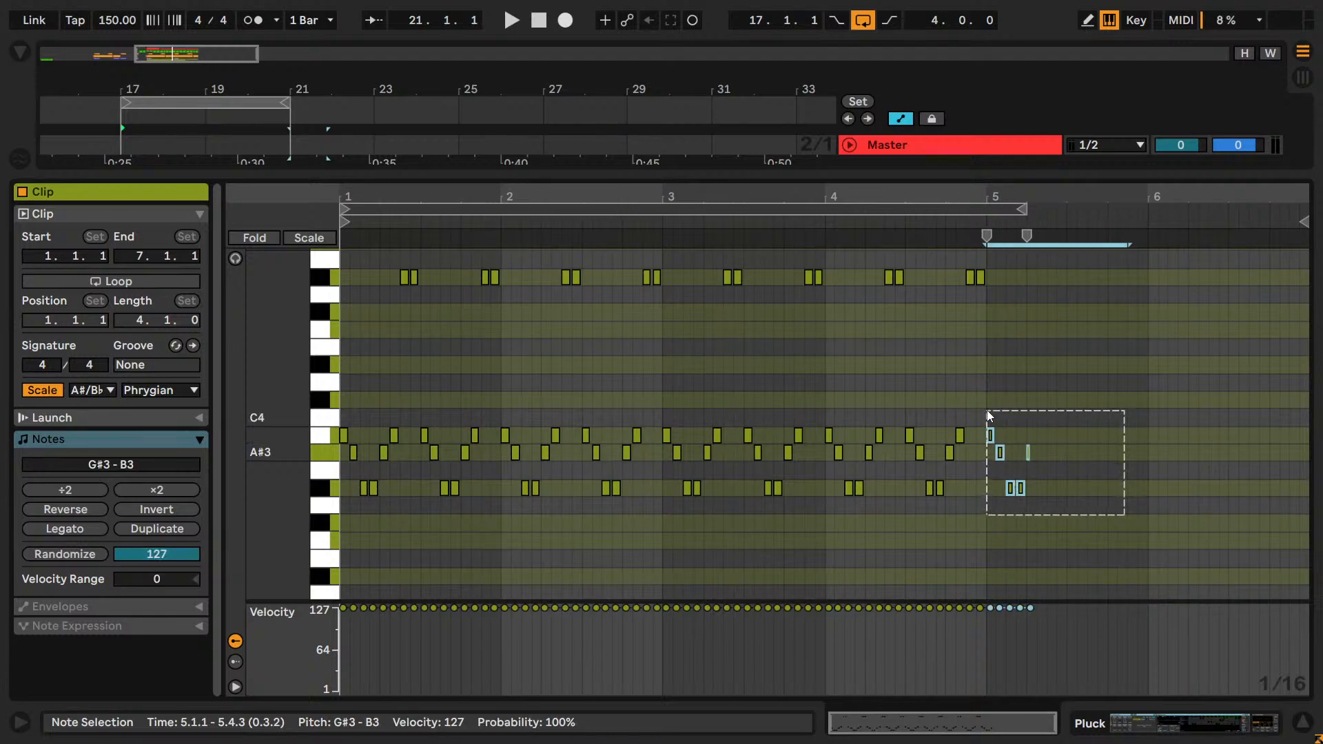
key("Delete")
Play back the trimmed Pluck pattern with its notes in view.
key("shift+Tab")
key("space")
key("shift+Tab")
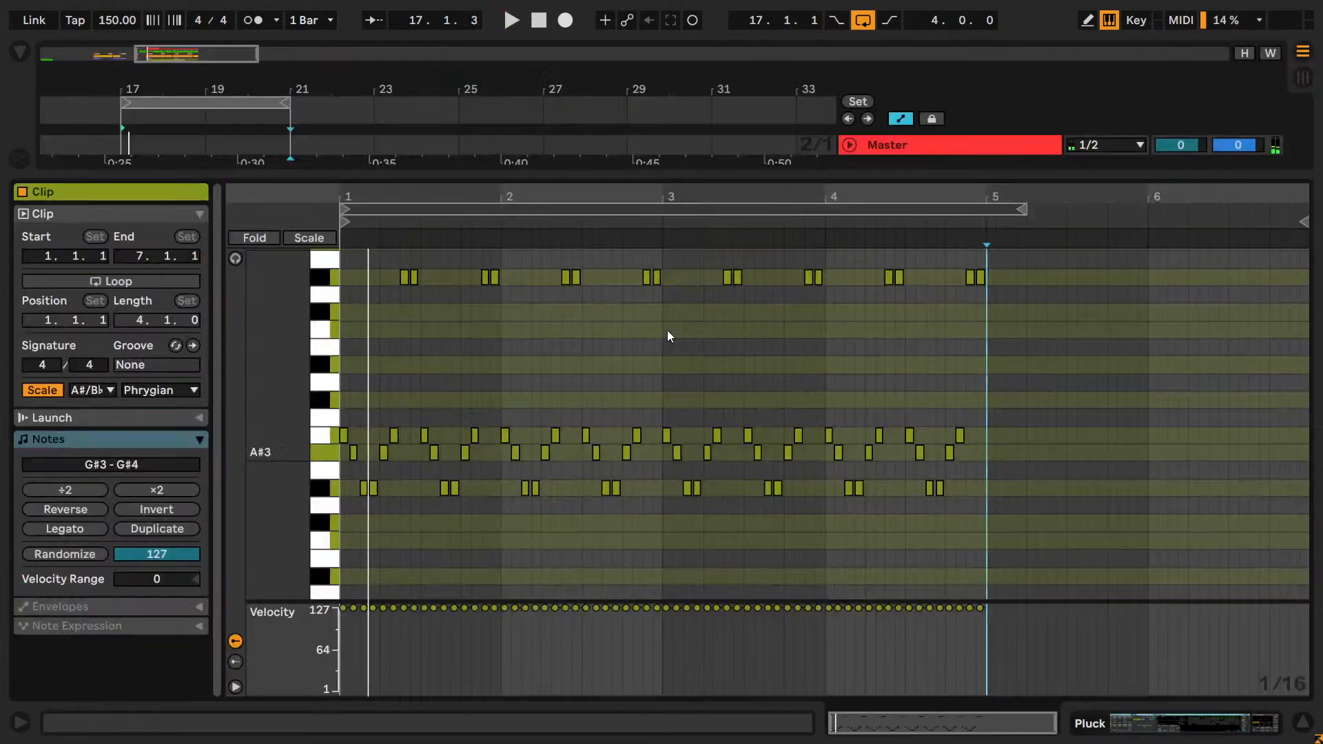
key("space")
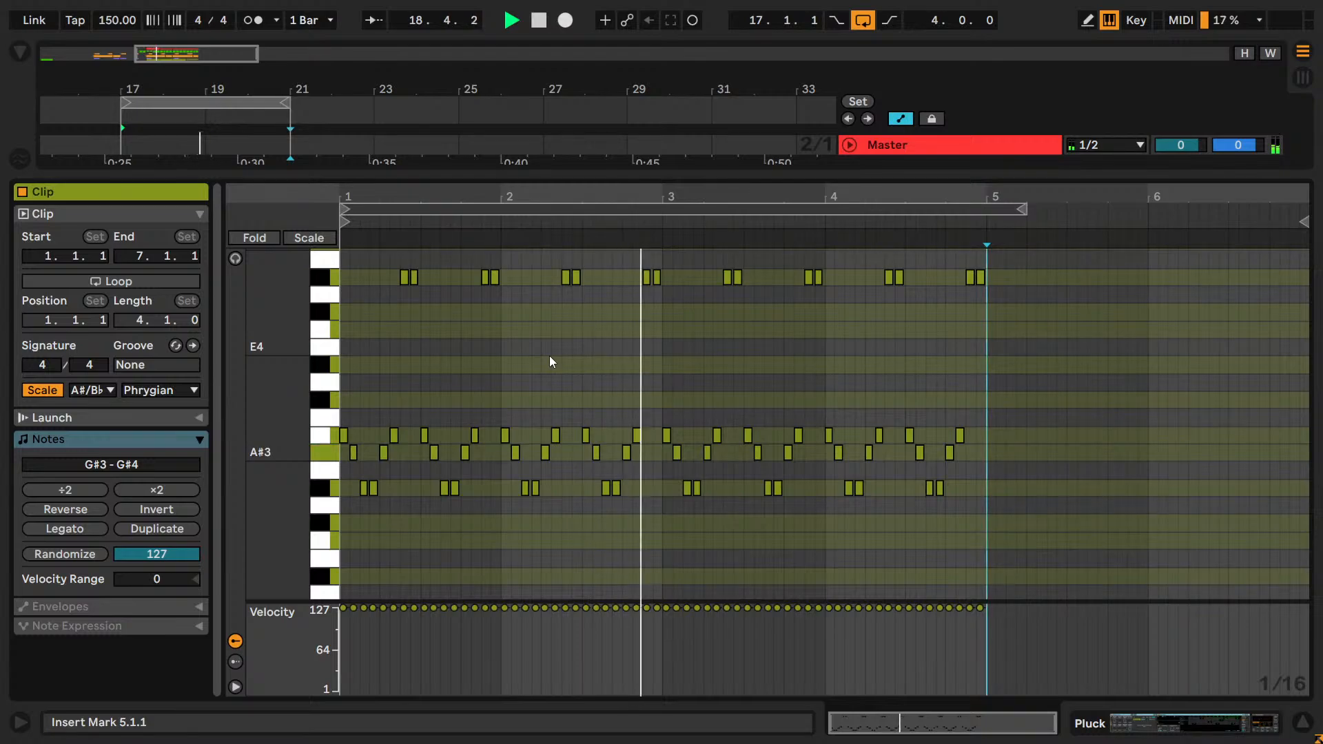
key("space")
Return to the Pluck track's devices and collapse the expanded Wavetable editor.
key("shift+Tab")
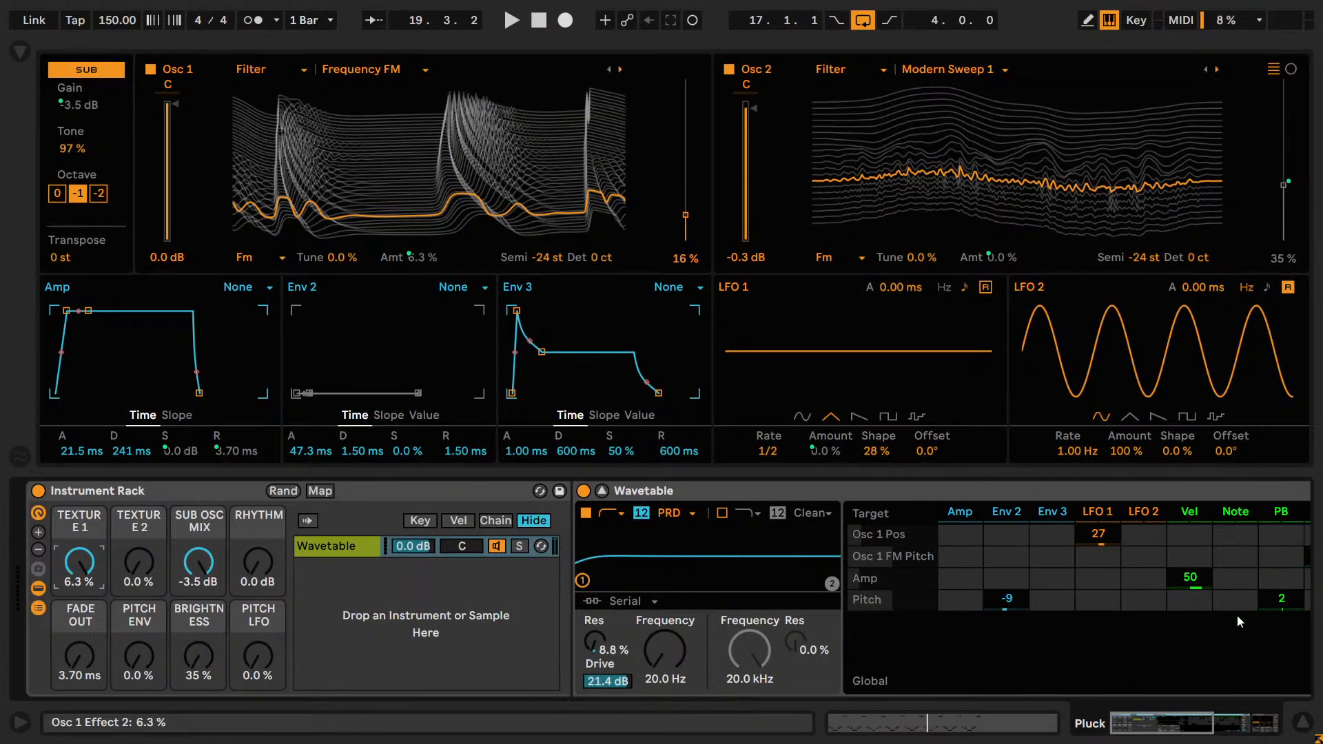
left_click_drag(1185, 733, 0, 548)
mouse_move(1185, 729)
left_mouse_down()
mouse_move(1250, 730)
mouse_move(1169, 724)
left_mouse_up()
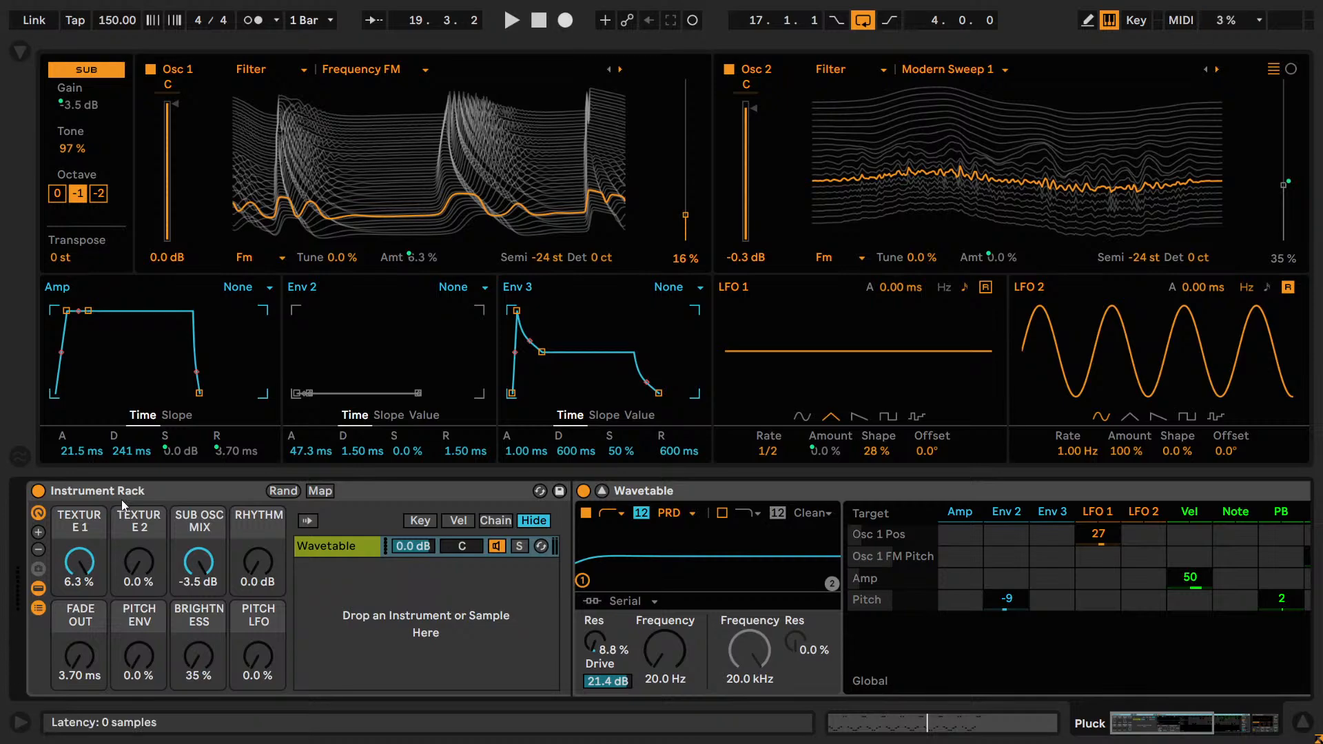
left_click(601, 490)
Set the arrangement's fixed grid to 1/2, loop the single bar from 17 to 18 and start playback.
right_click(361, 245)
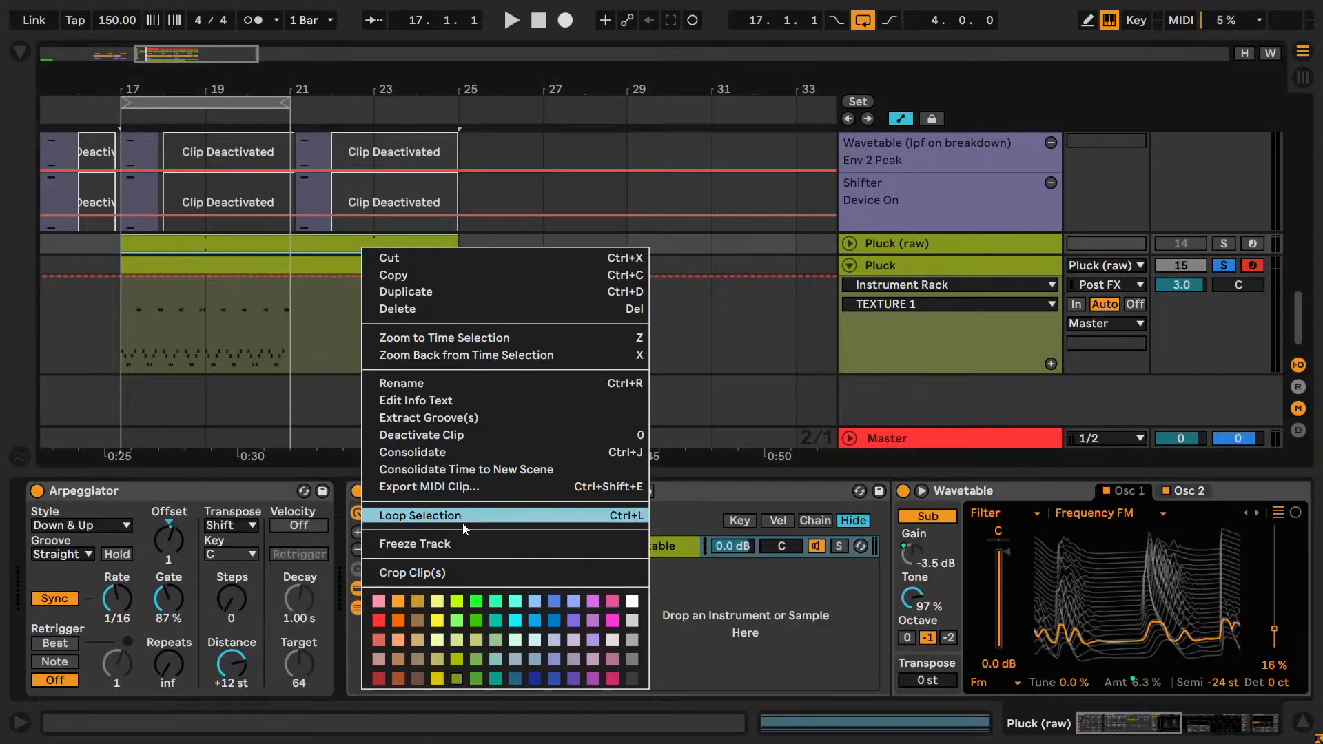
right_click(720, 340)
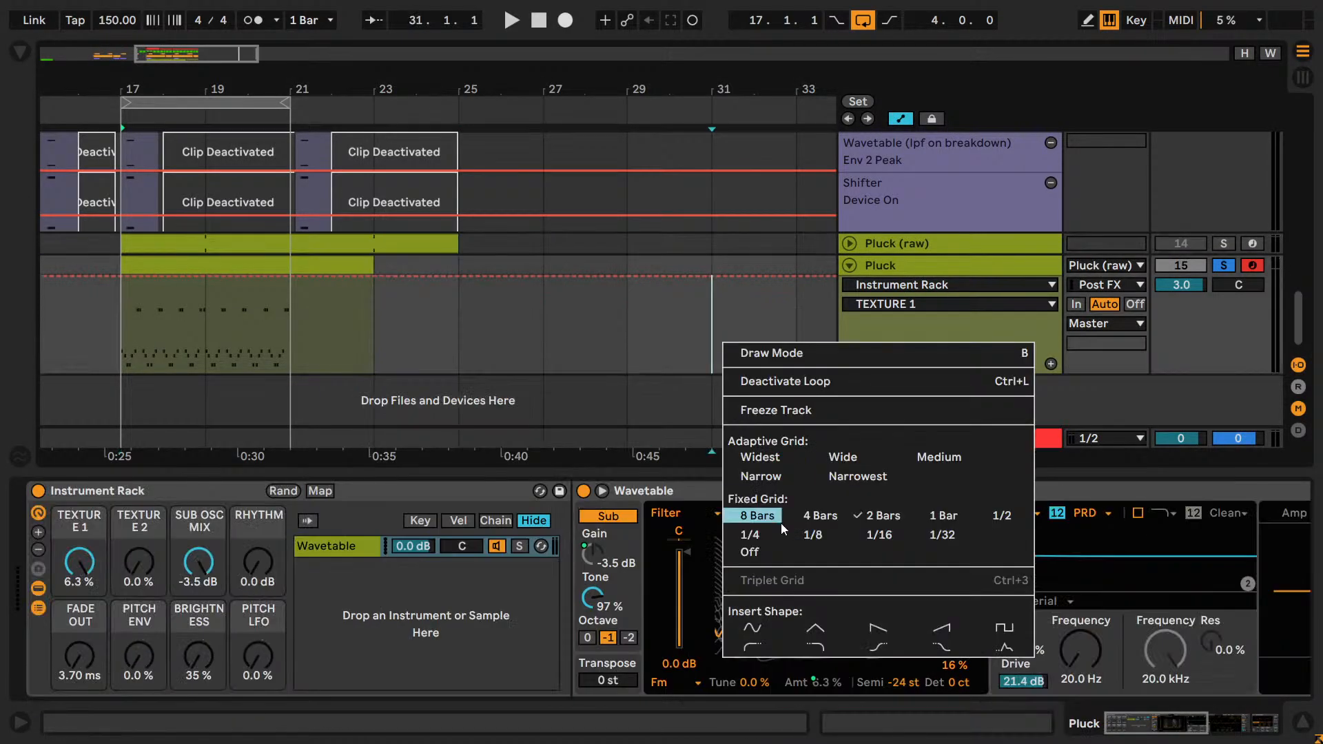
left_click(999, 517)
left_click_drag(164, 329, 124, 326)
key("ctrl+l")
key("space")
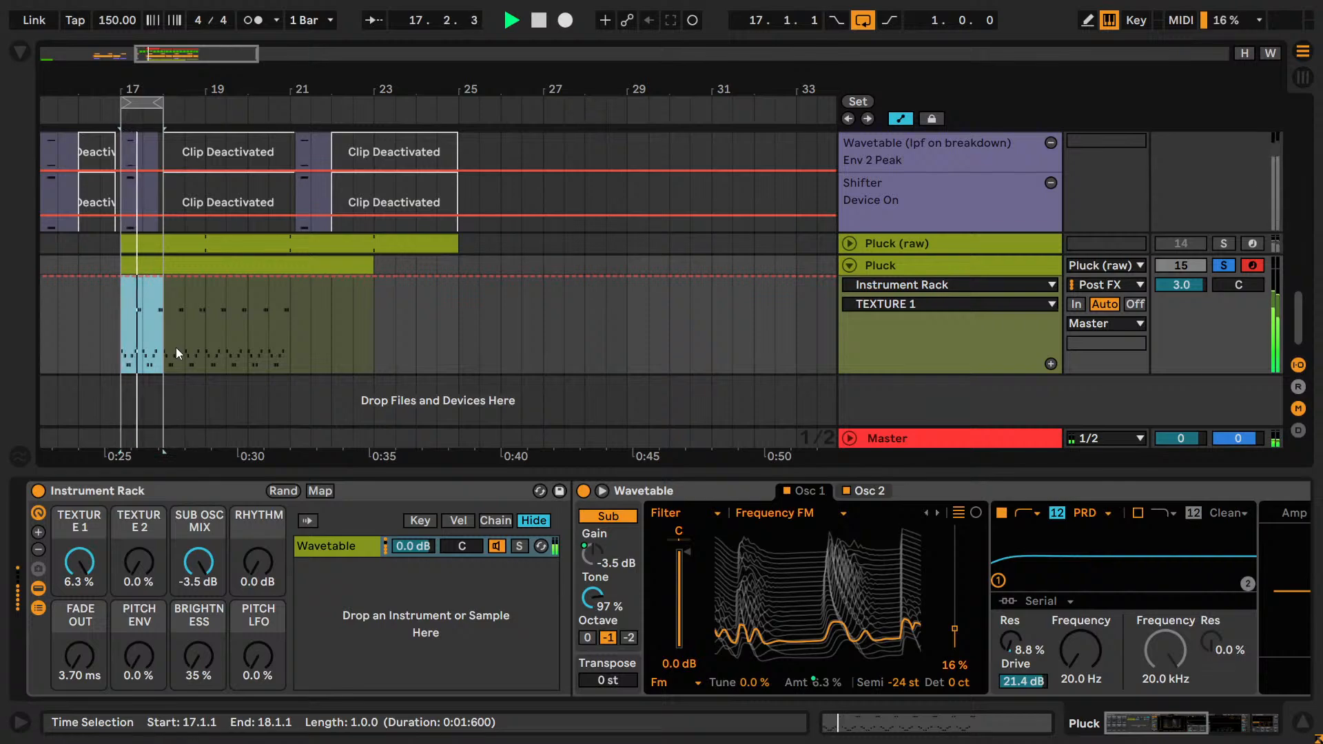
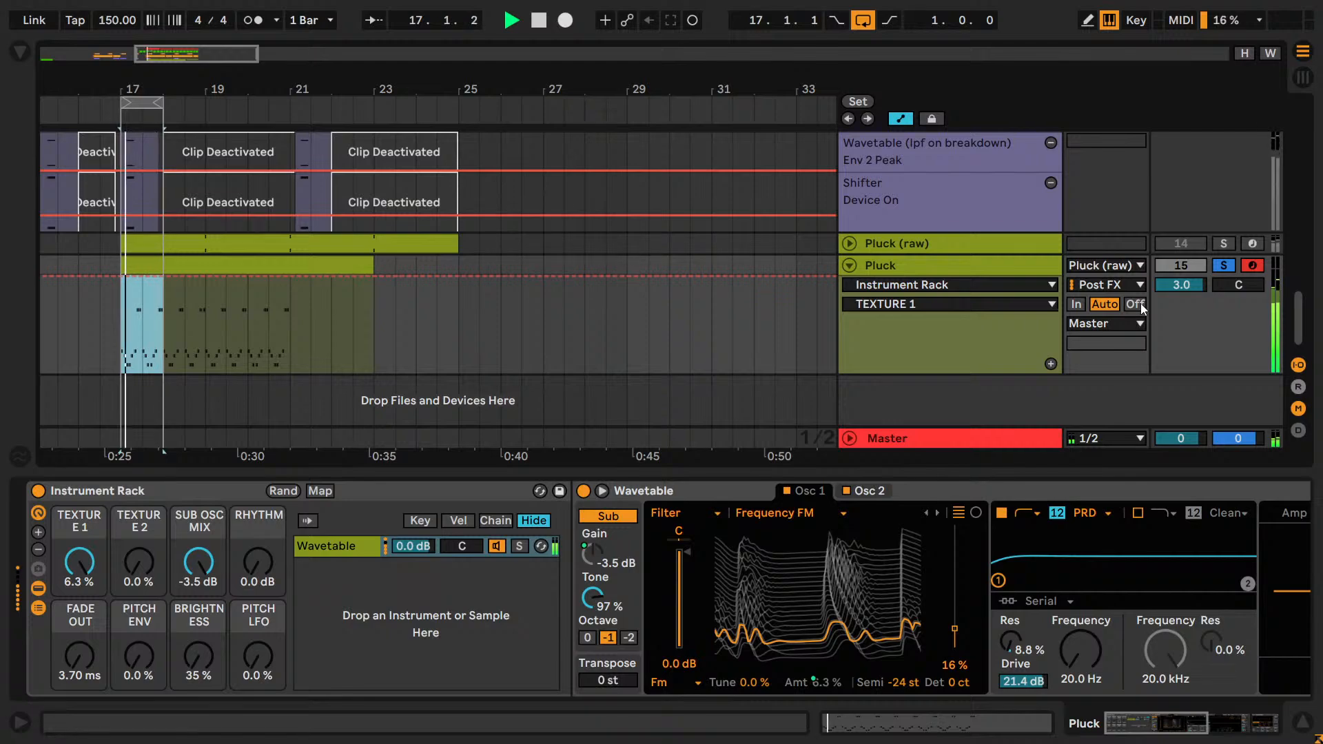
Set the Pluck track's MIDI input to All Ins and extend the loop to cover bars 17 to 21.
key("space")
scroll(1126, 276, "up", 1)
left_click(1117, 308)
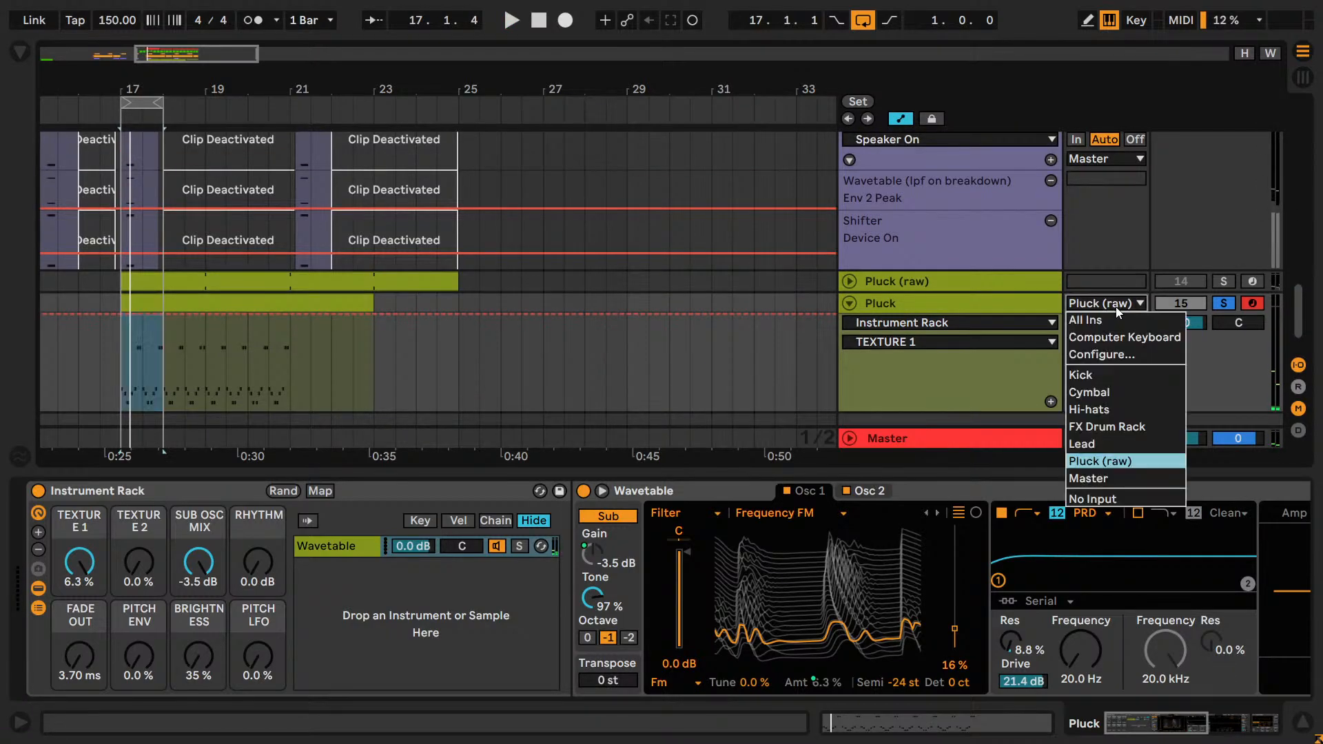
left_click(1091, 315)
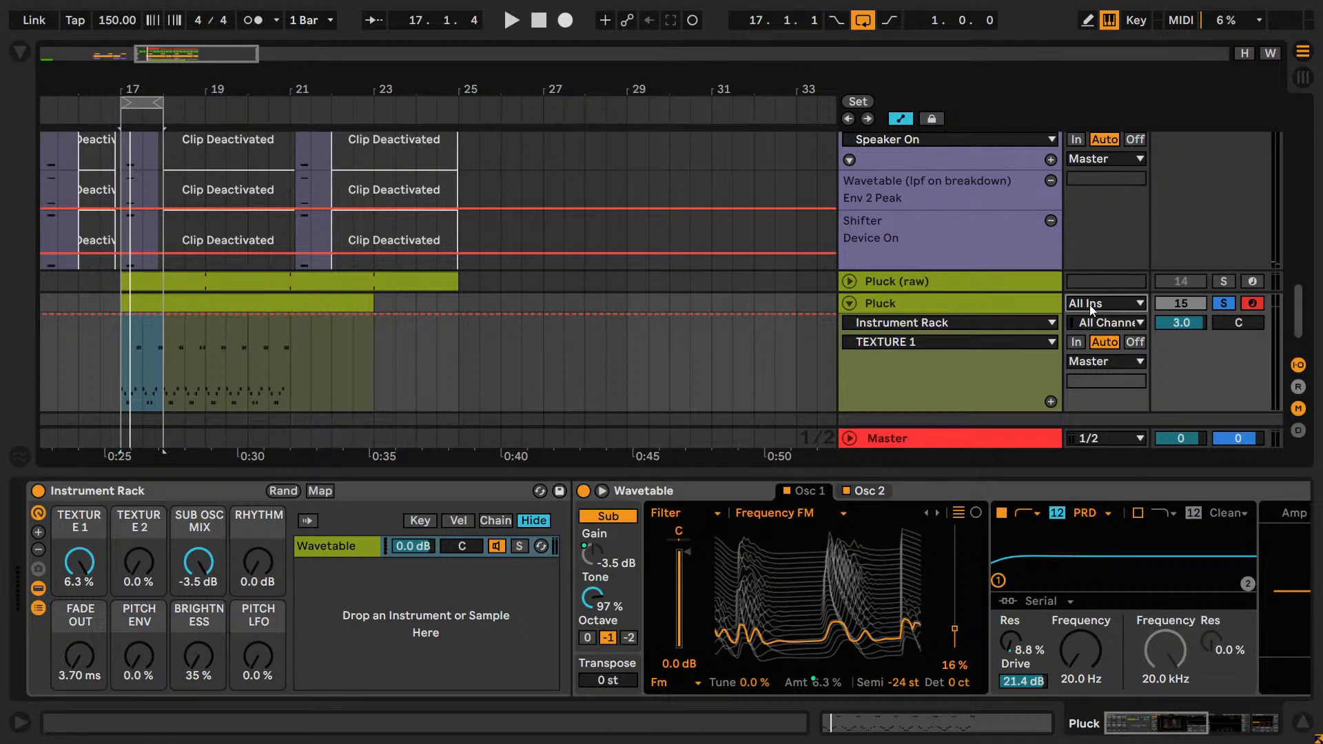
key("space")
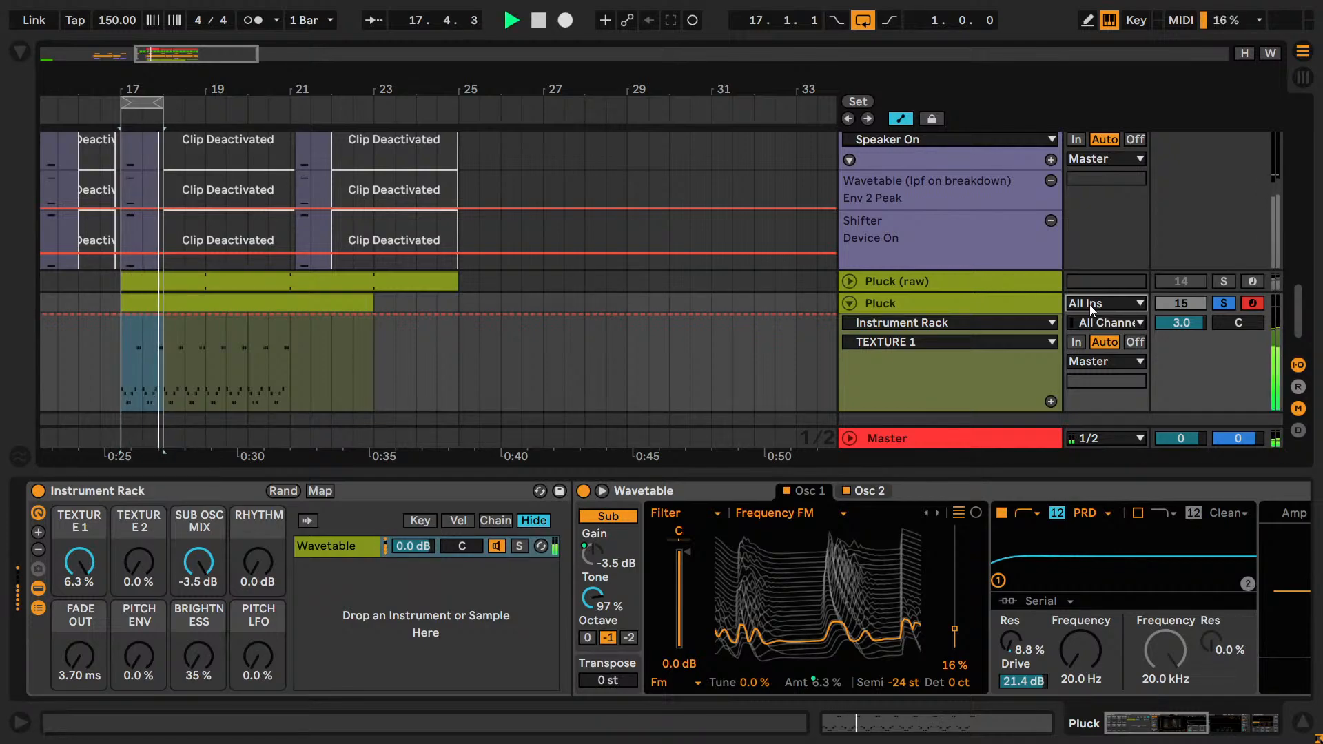
key("space")
left_click_drag(161, 102, 290, 138)
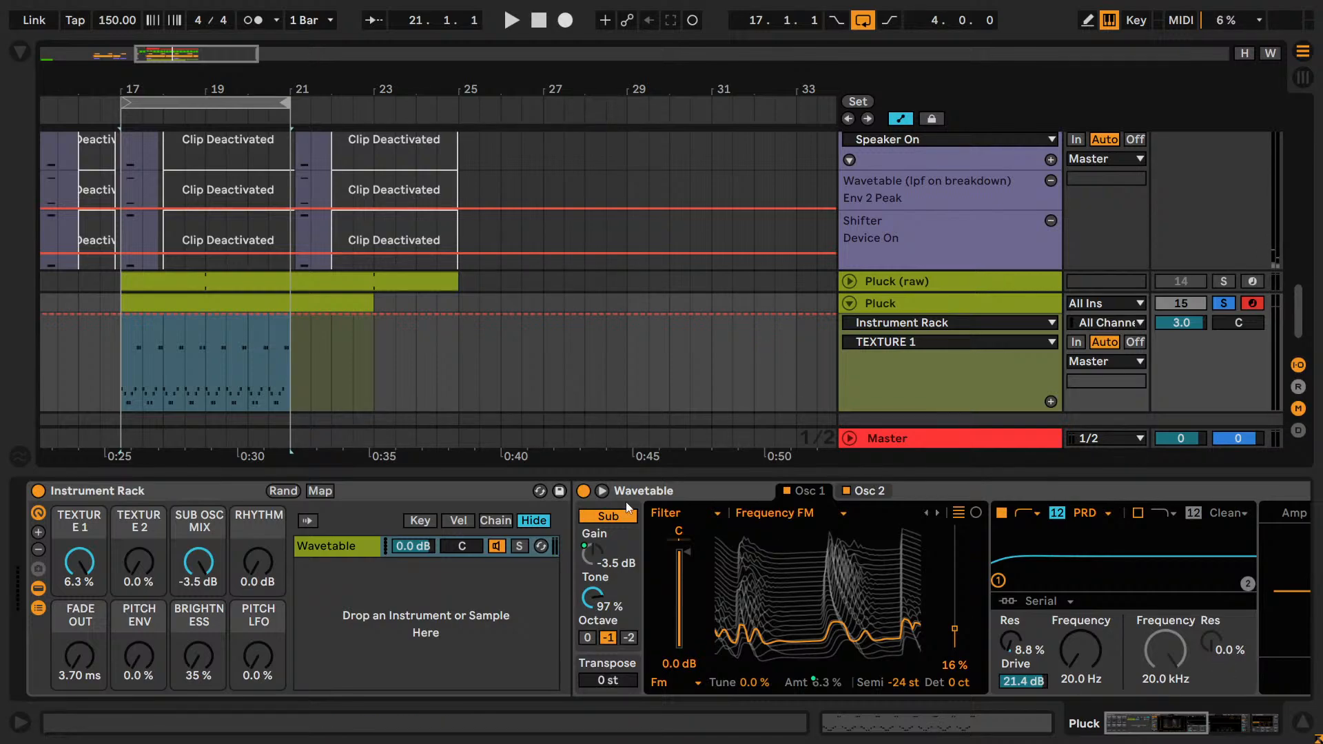
Switch to the Session mixer, solo the Pad group and adjust its volume slightly while the loop plays.
left_click(602, 491)
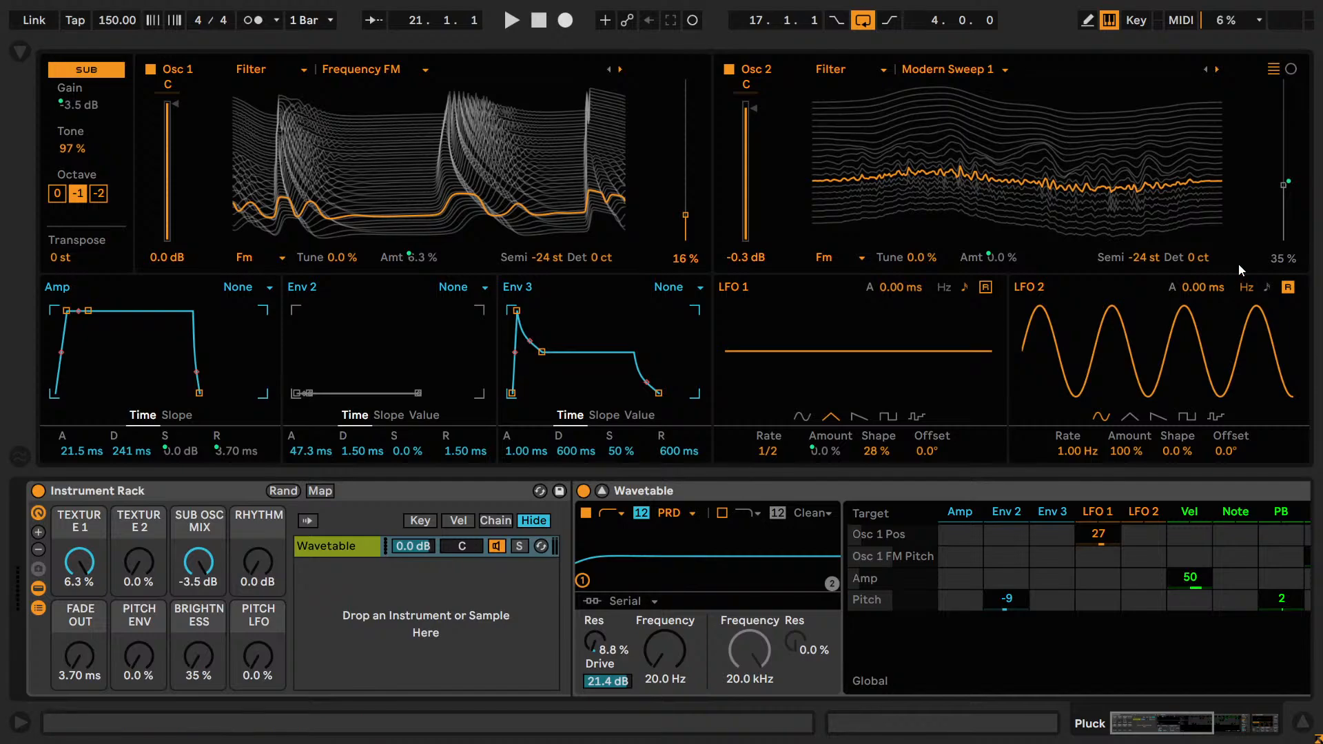
key("Tab")
key("shift+Tab")
left_click(602, 490)
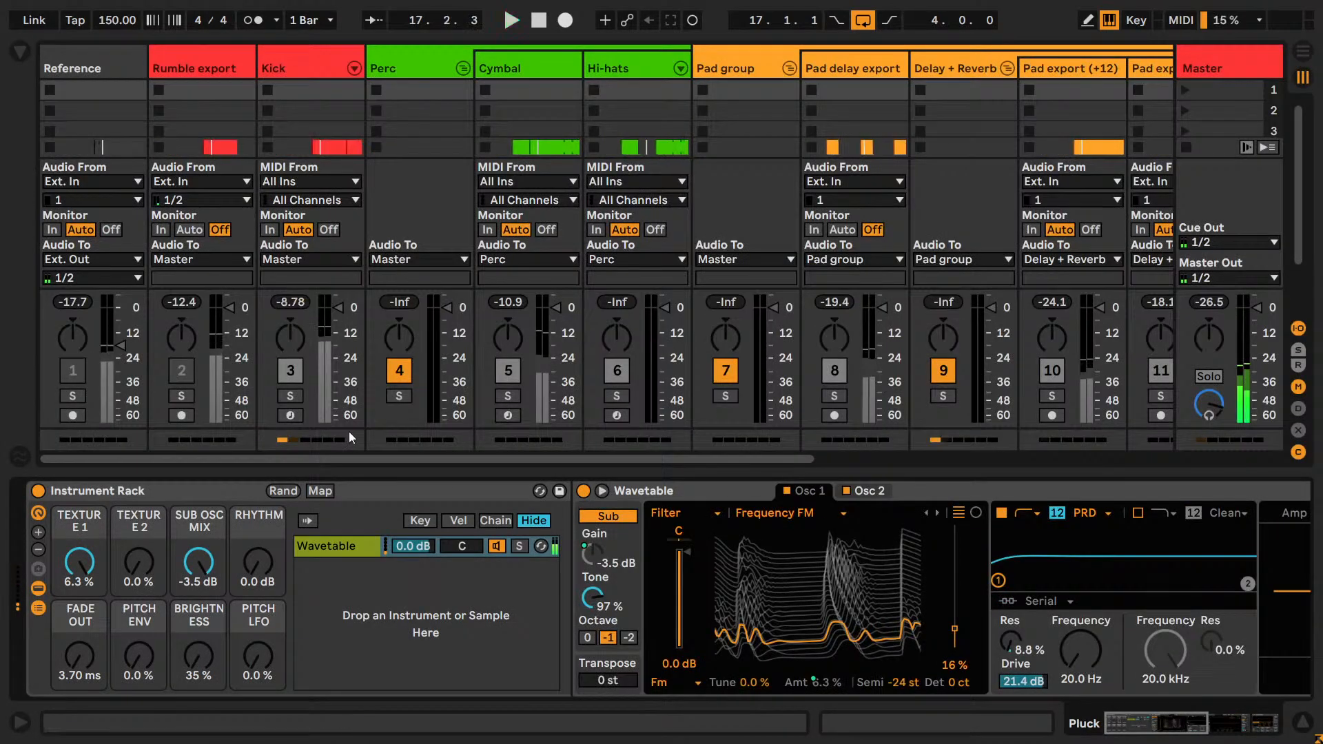
left_click_drag(373, 458, 528, 459)
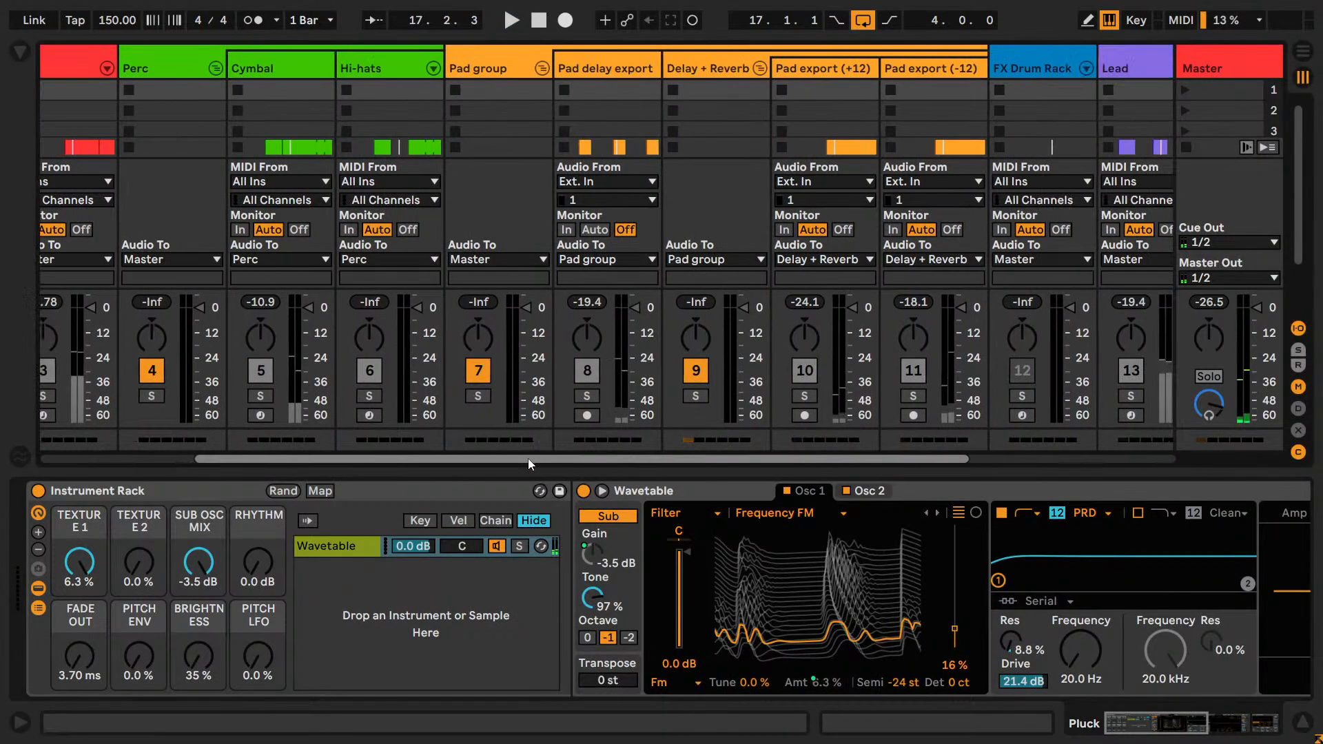
left_click(480, 399)
key("space")
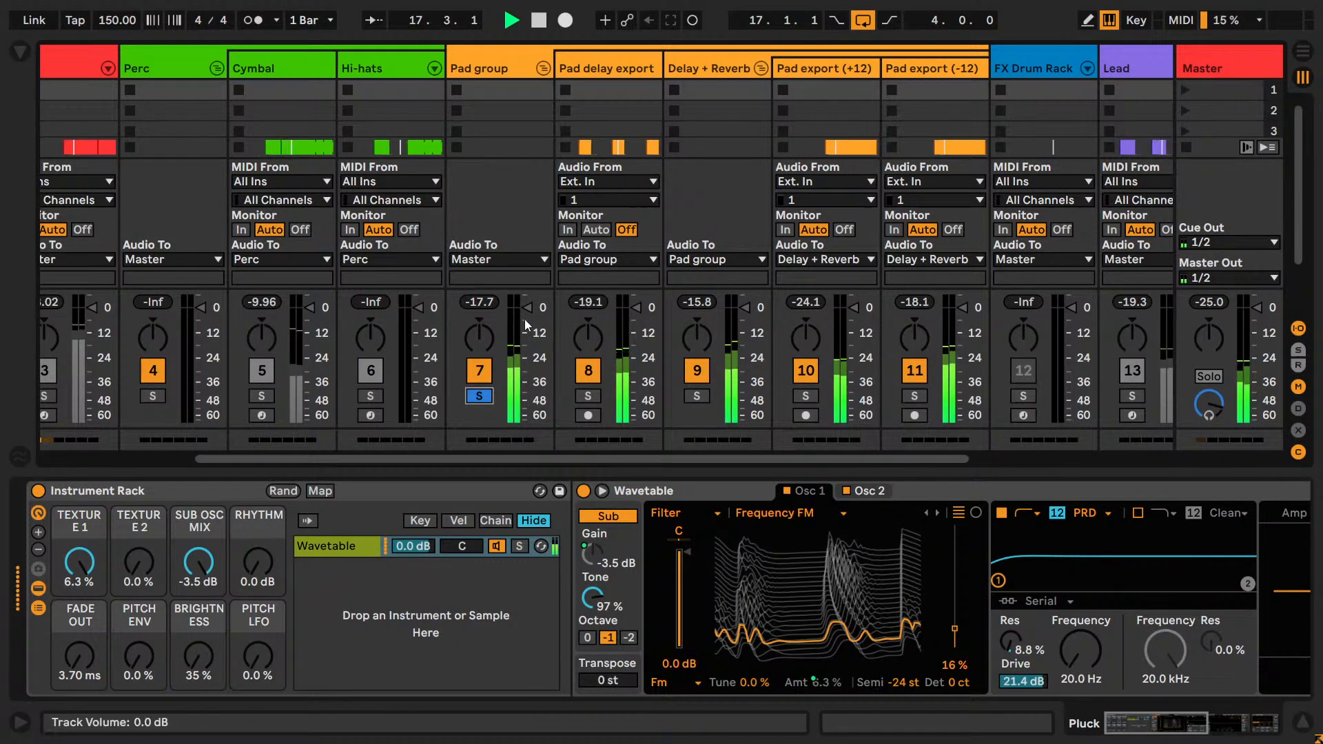
left_click_drag(525, 328, 526, 316)
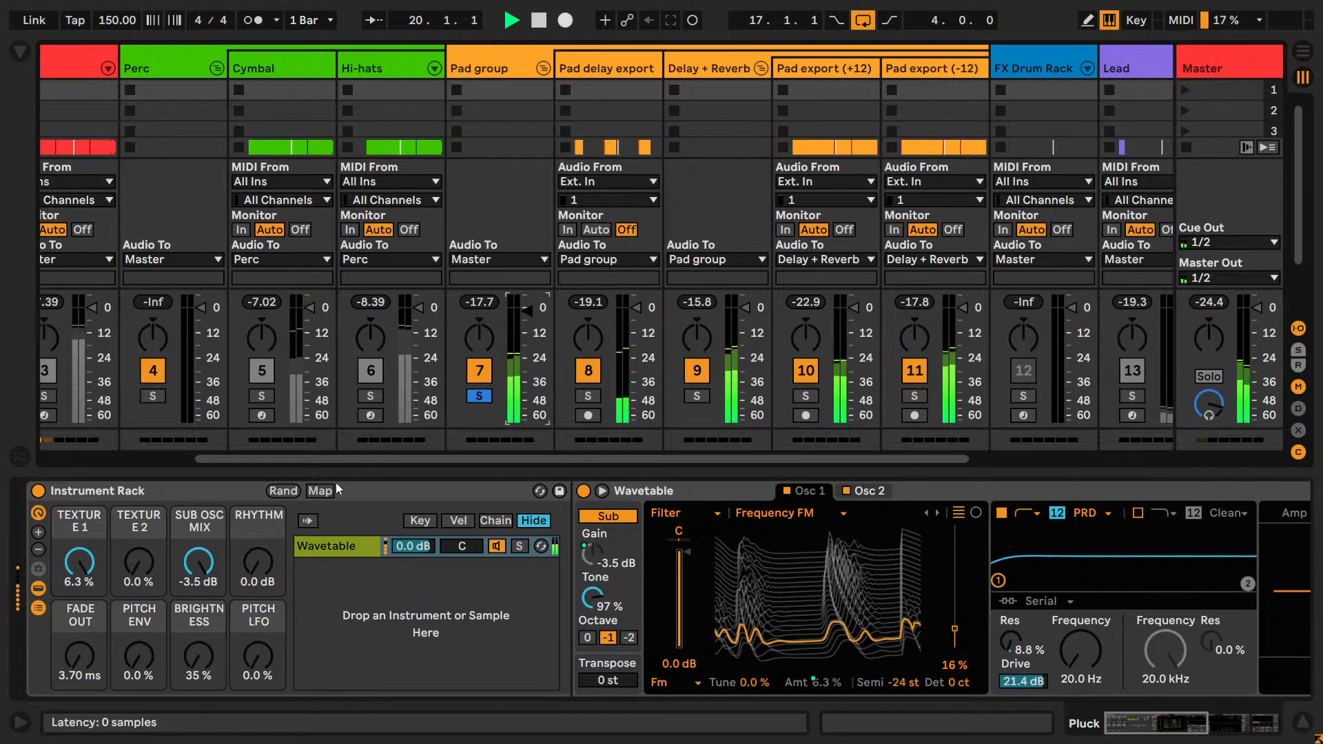
Expand the Pluck's Wavetable editor and try the Texture and Sub Osc Mix macros, taking Sub Osc Mix to -4.1 dB.
left_click(600, 492)
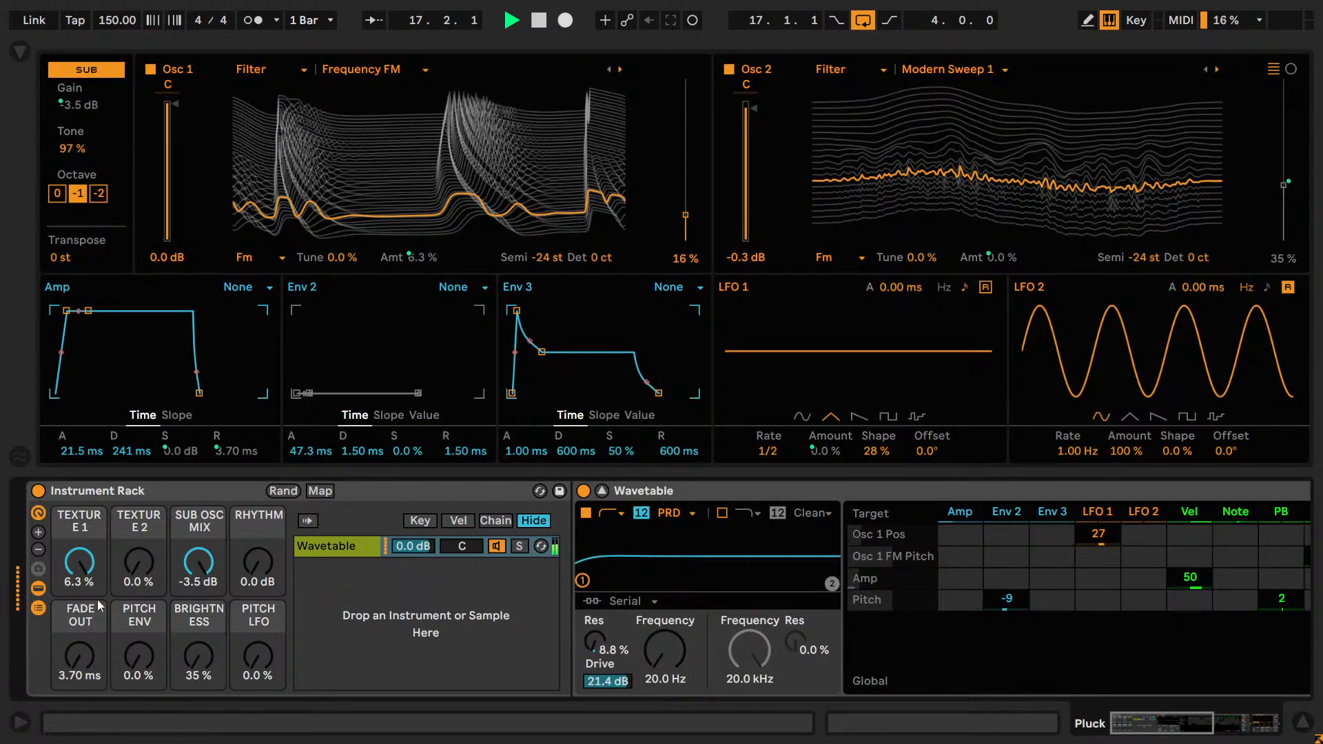
mouse_move(80, 562)
left_mouse_down()
mouse_move(79, 580)
mouse_move(84, 548)
left_mouse_up()
left_click_drag(138, 563, 204, 555)
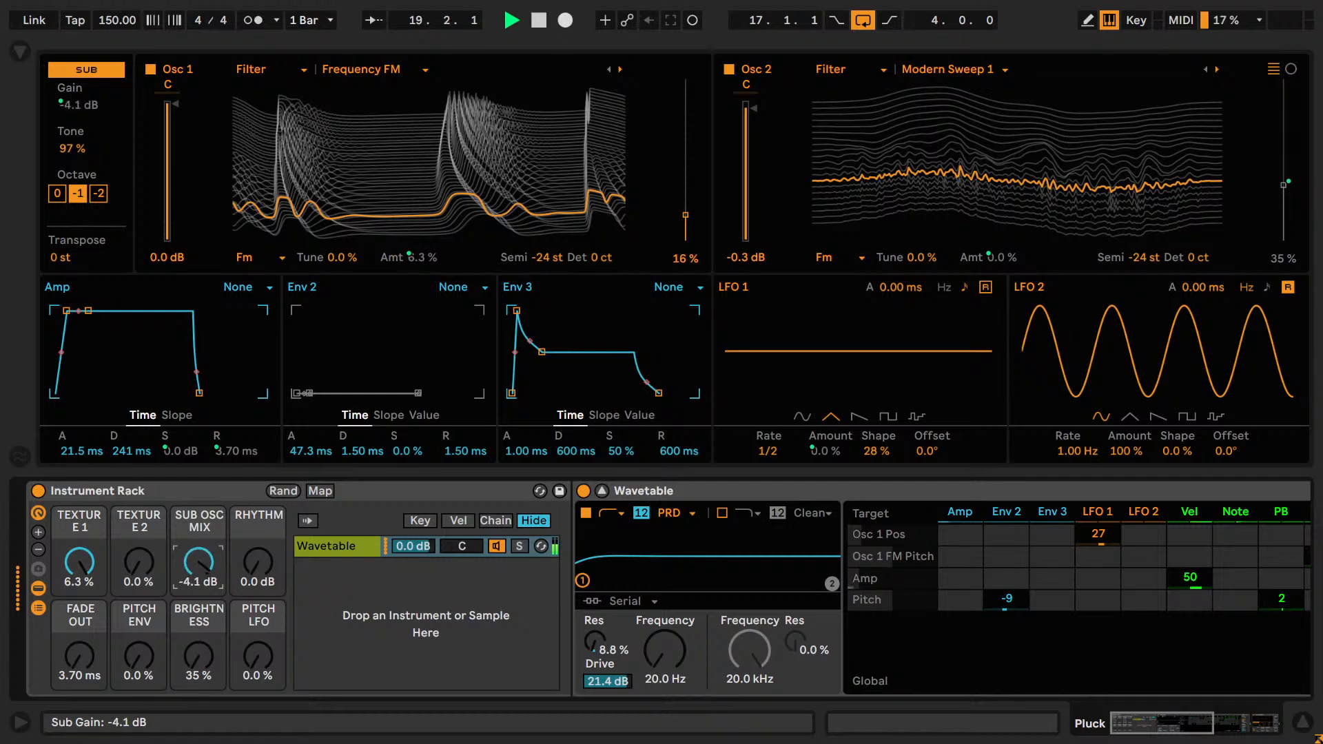
key("space")
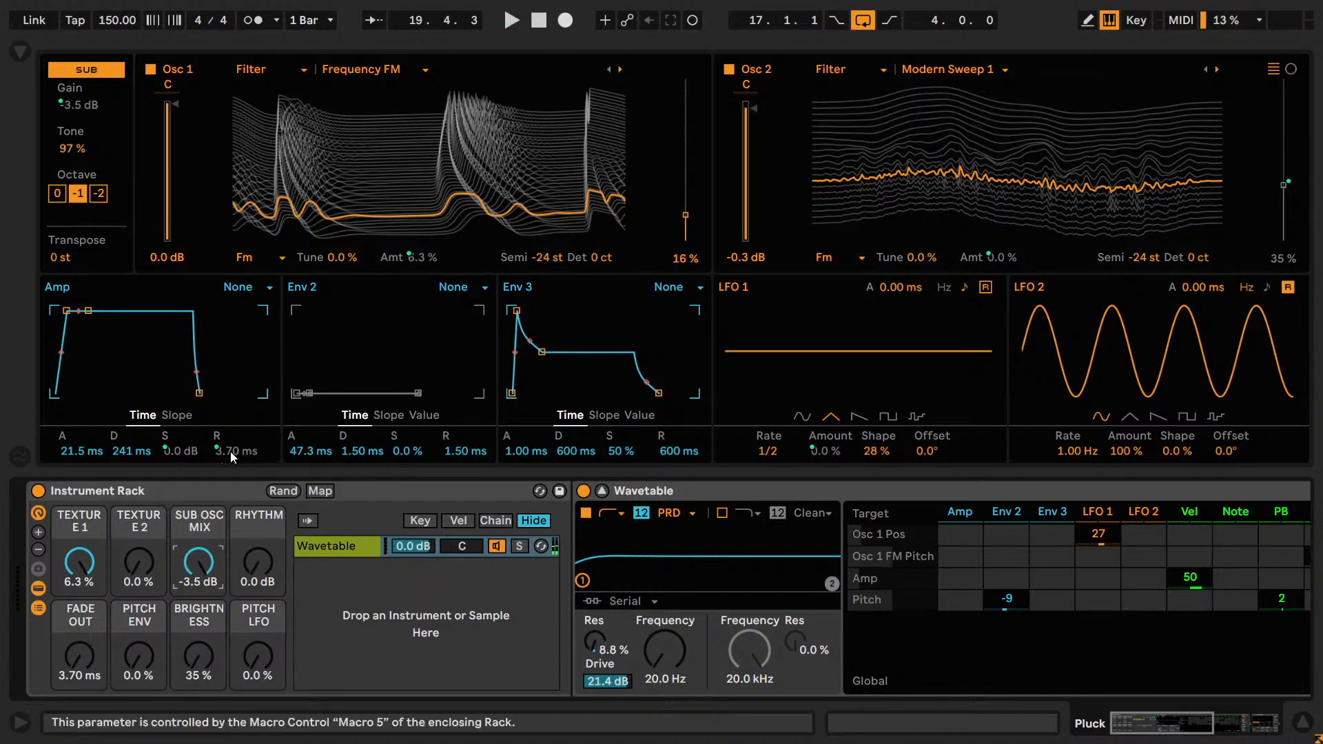
Turn the Rhythm macro down to -8.2 dB and remove its mapping to the Amp envelope's sustain.
key("space")
left_click_drag(259, 561, 259, 589)
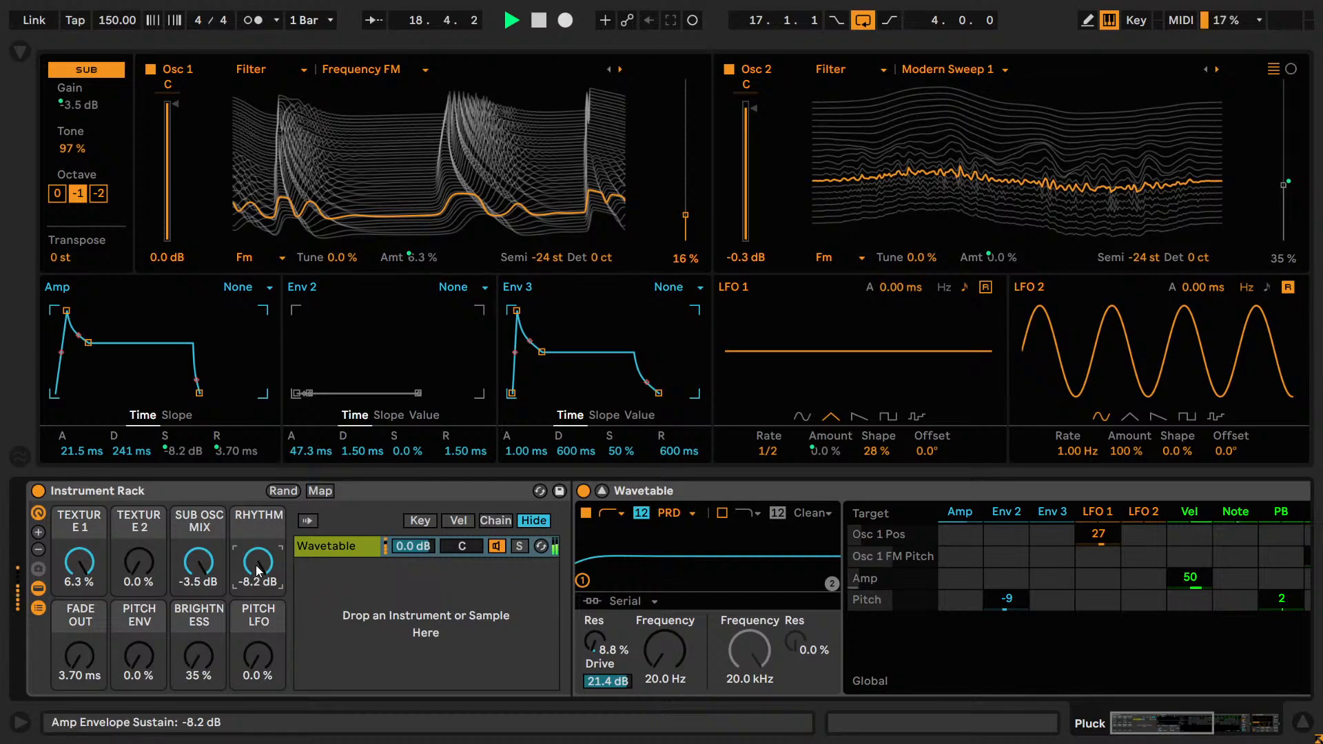
key("space")
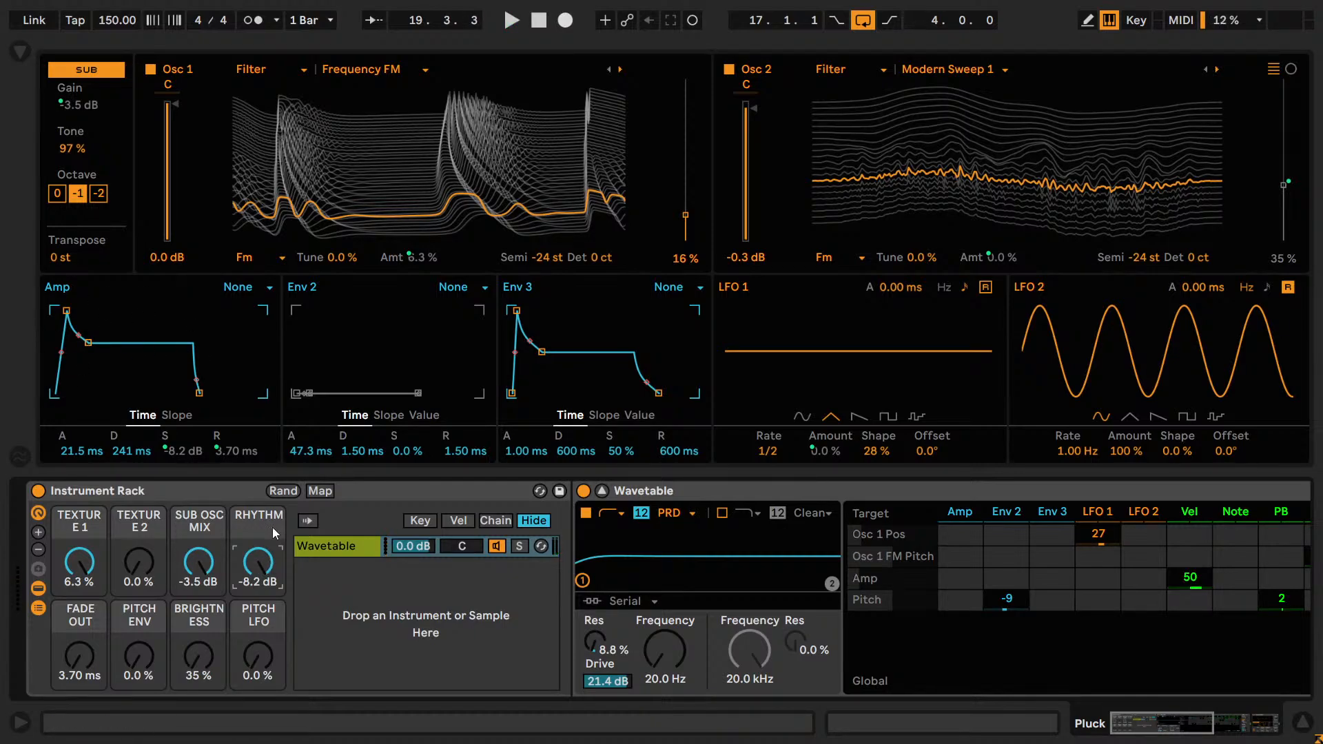
right_click(265, 560)
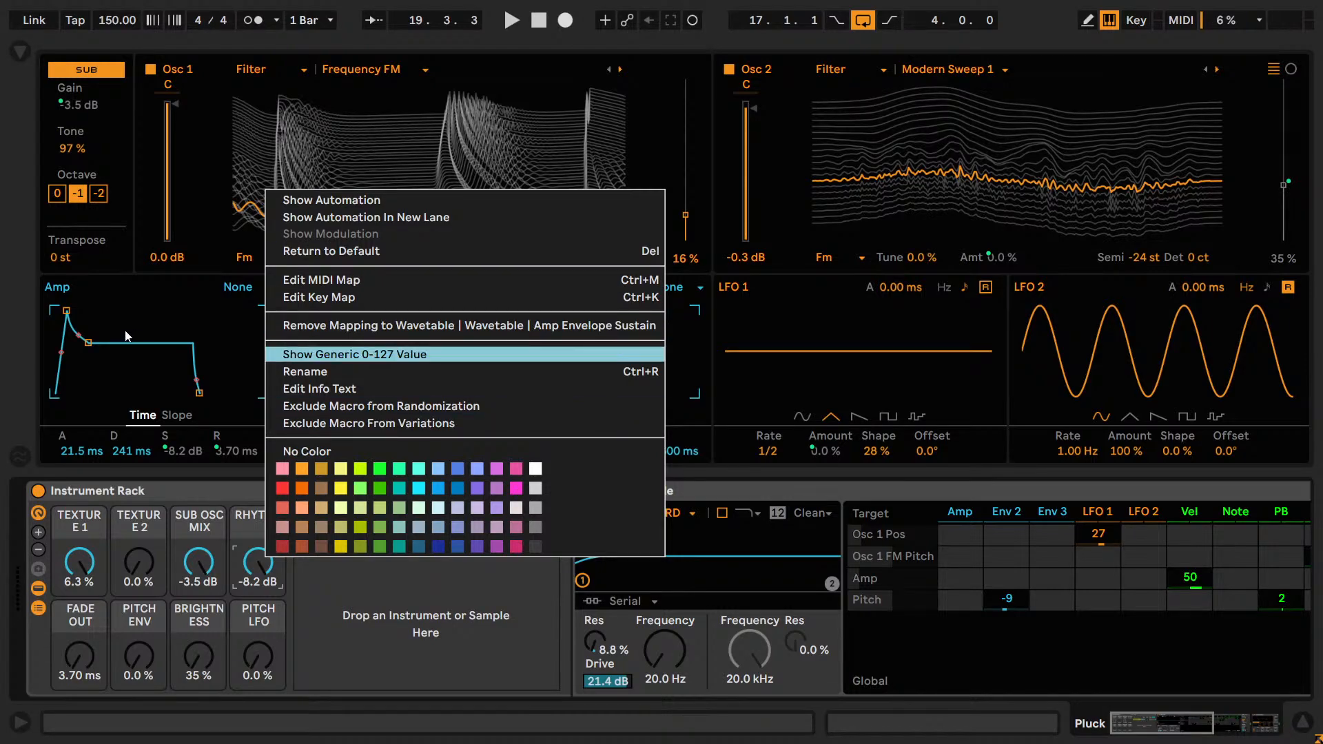
left_click(333, 332)
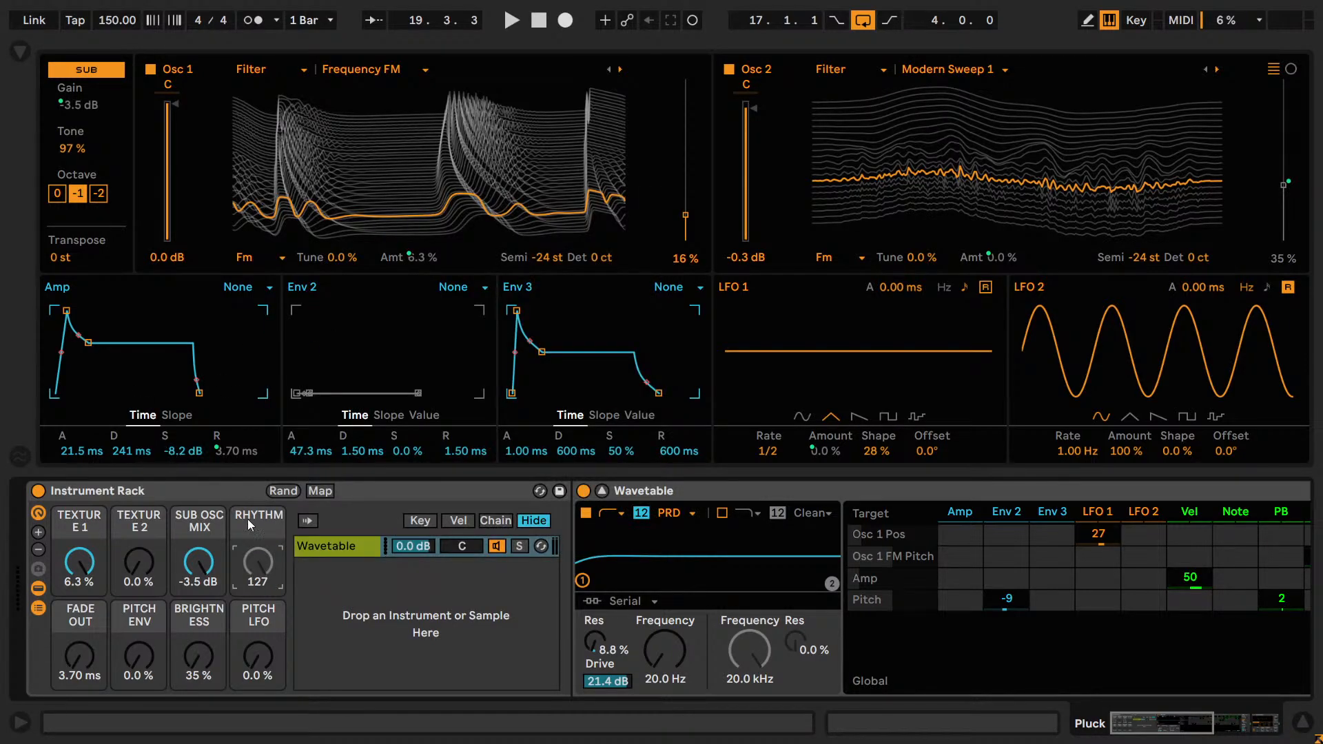
Adjust the Amp envelope's sustain directly during playback and settle on -19 dB.
left_click(183, 452)
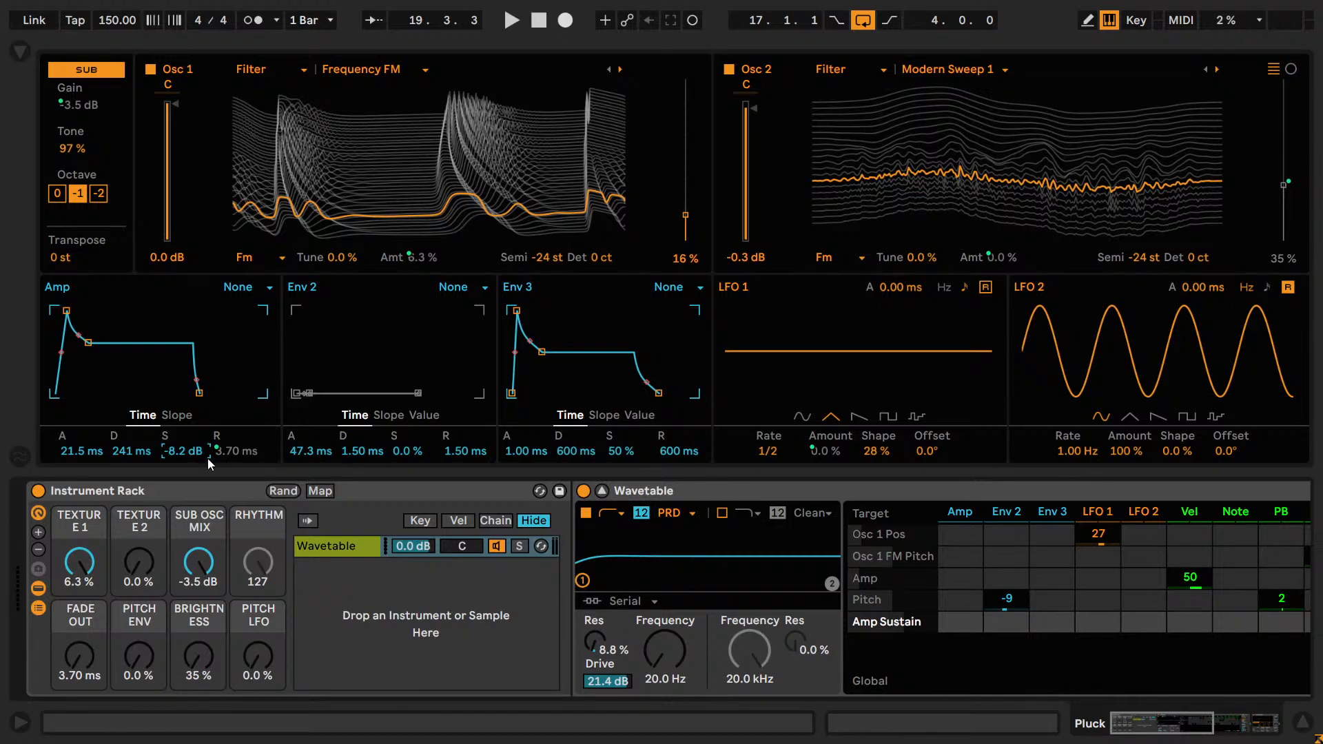
key("space")
key("Down")
key("Down")
key("Down")
key("Down")
key("Down")
key("Down")
key("Down")
key("Down")
key("Down")
key("Down")
key("Down")
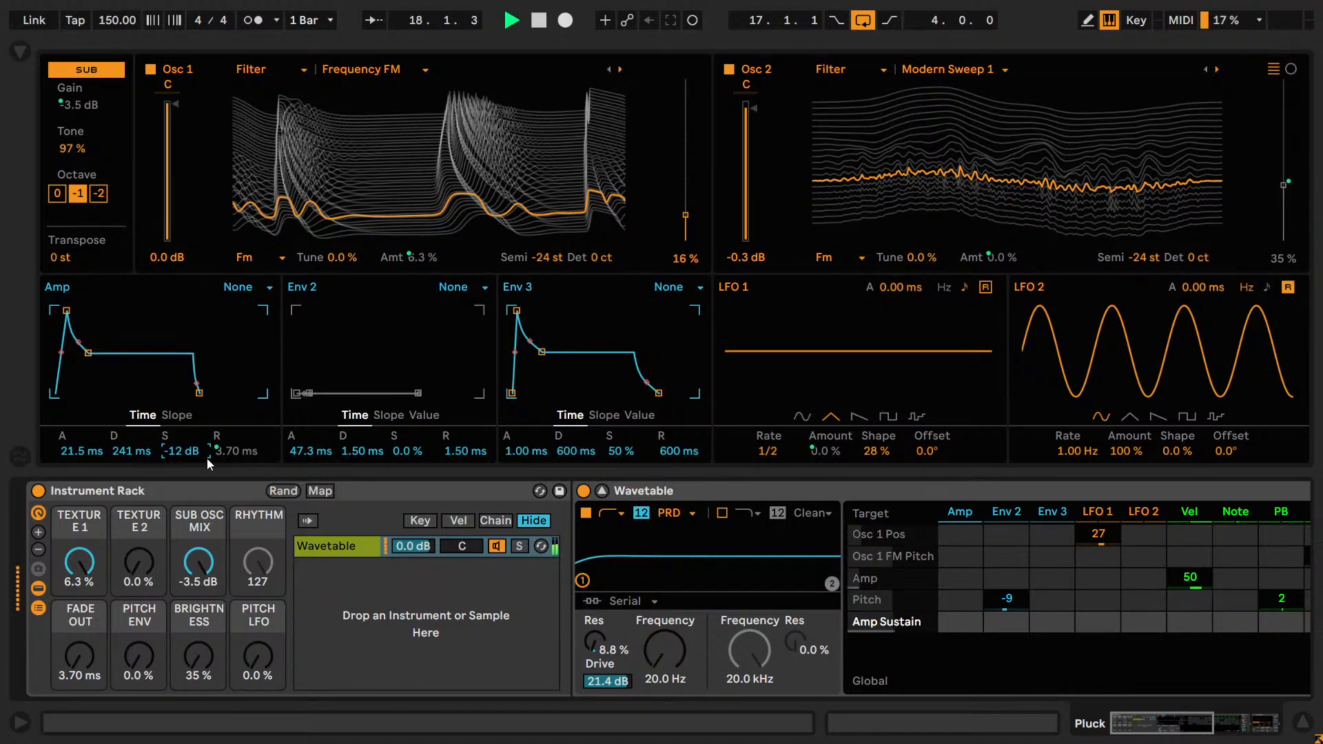
key("Down")
key("Down")
key("Down")
key("Down")
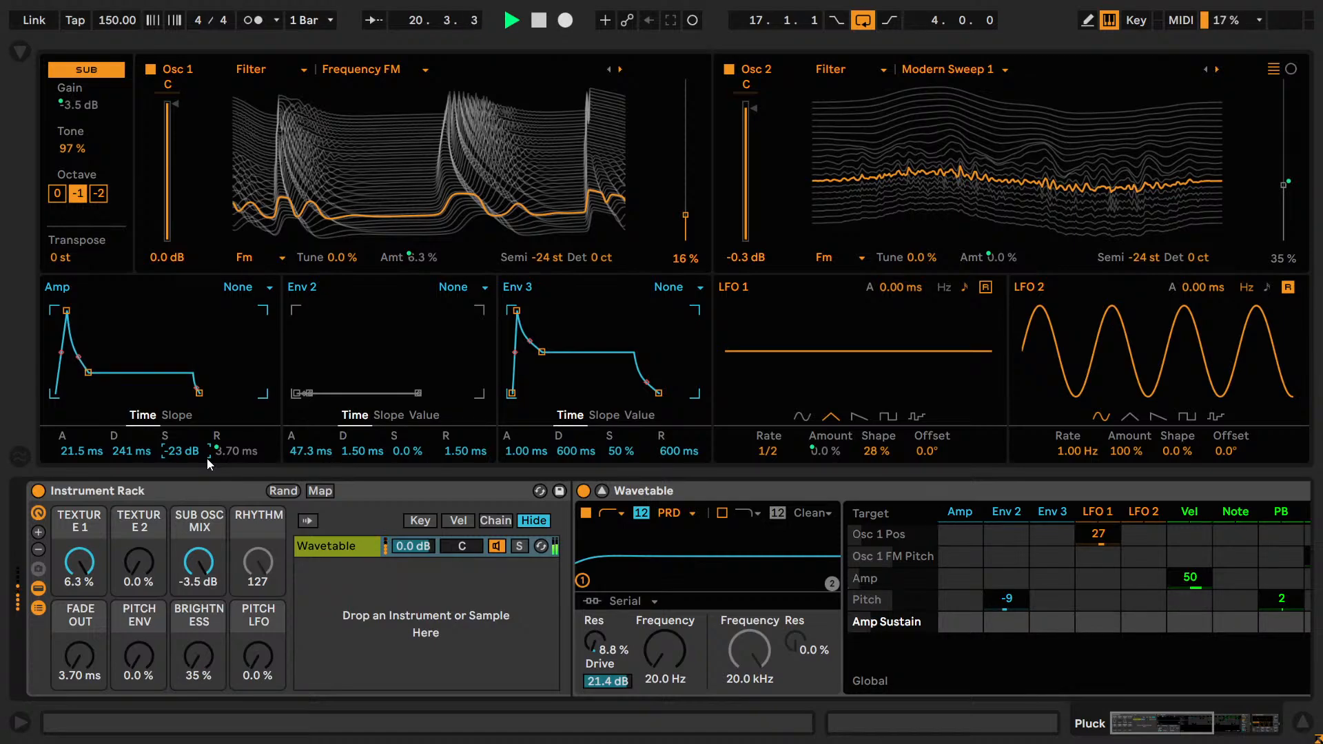
key("Up")
key("Up")
key("Up")
key("Up")
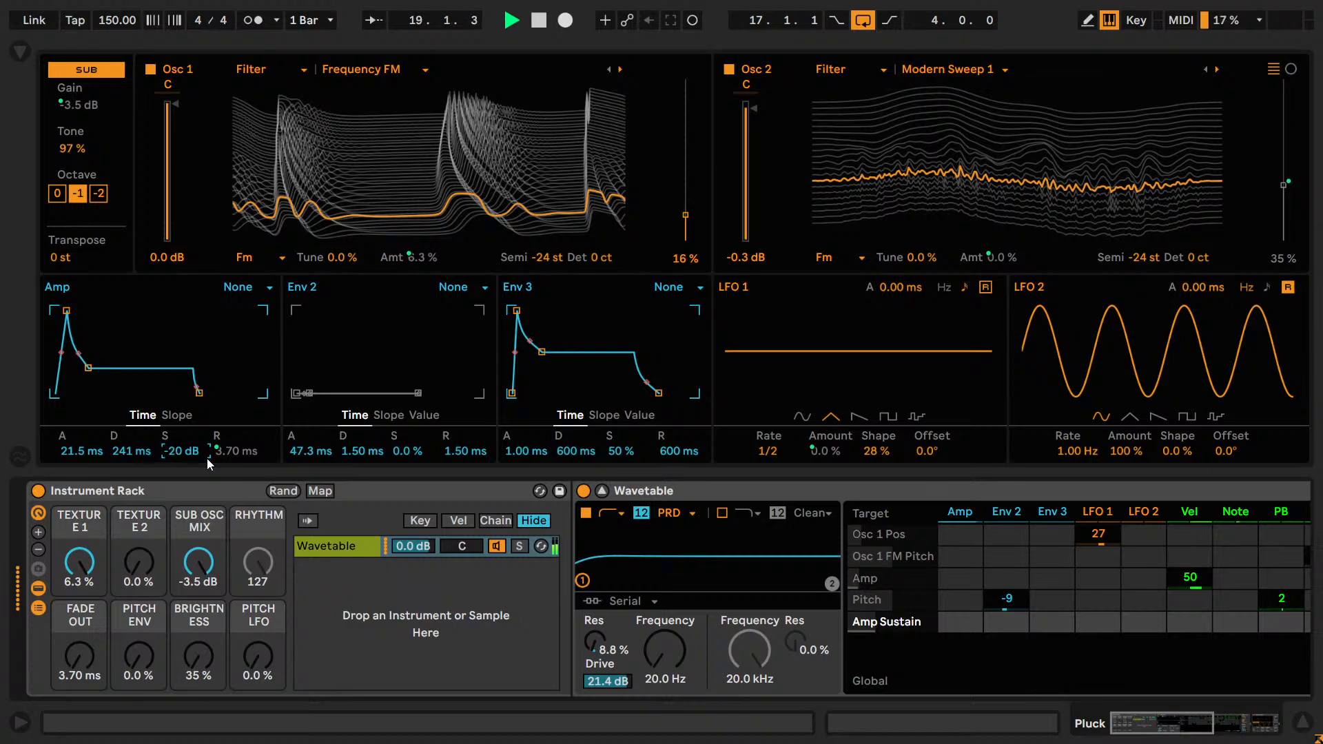
key("Down")
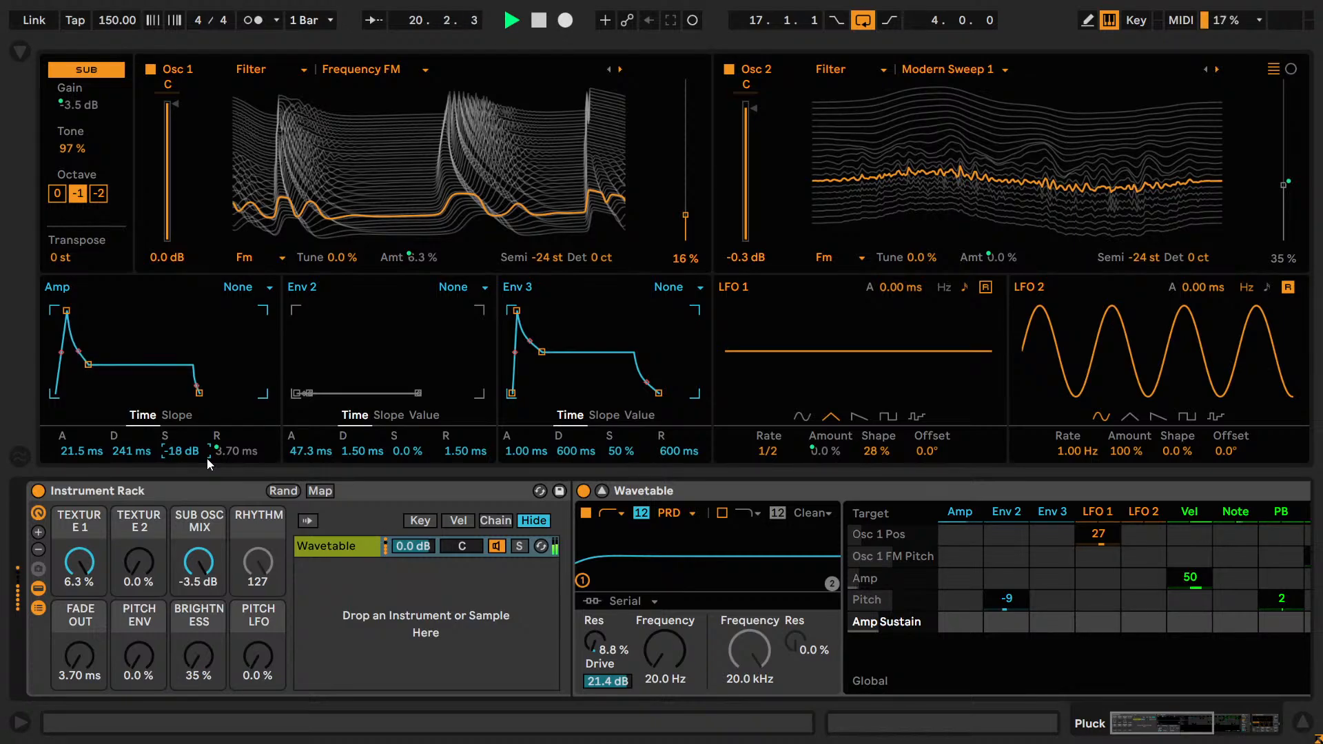
key("Up")
Try shorter and longer Amp envelope decay times, including 188 ms, and return the decay to 241 ms.
left_click(128, 456)
key("Down")
key("Down")
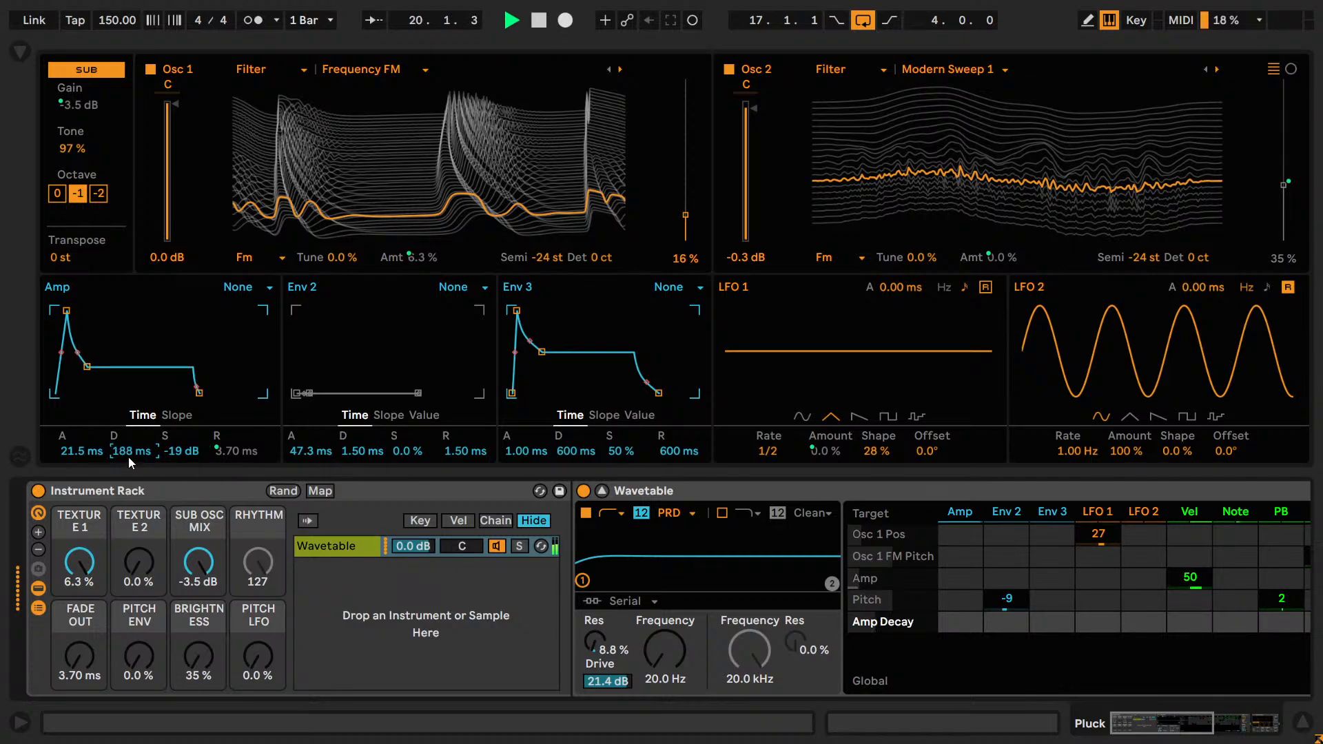
key("Down")
key("Up")
key("Up")
key("Up")
key("Up")
key("Down")
key("Down")
key("Up")
Compare Amp envelope sustain levels between -17 dB and -20 dB during playback.
left_click(183, 452)
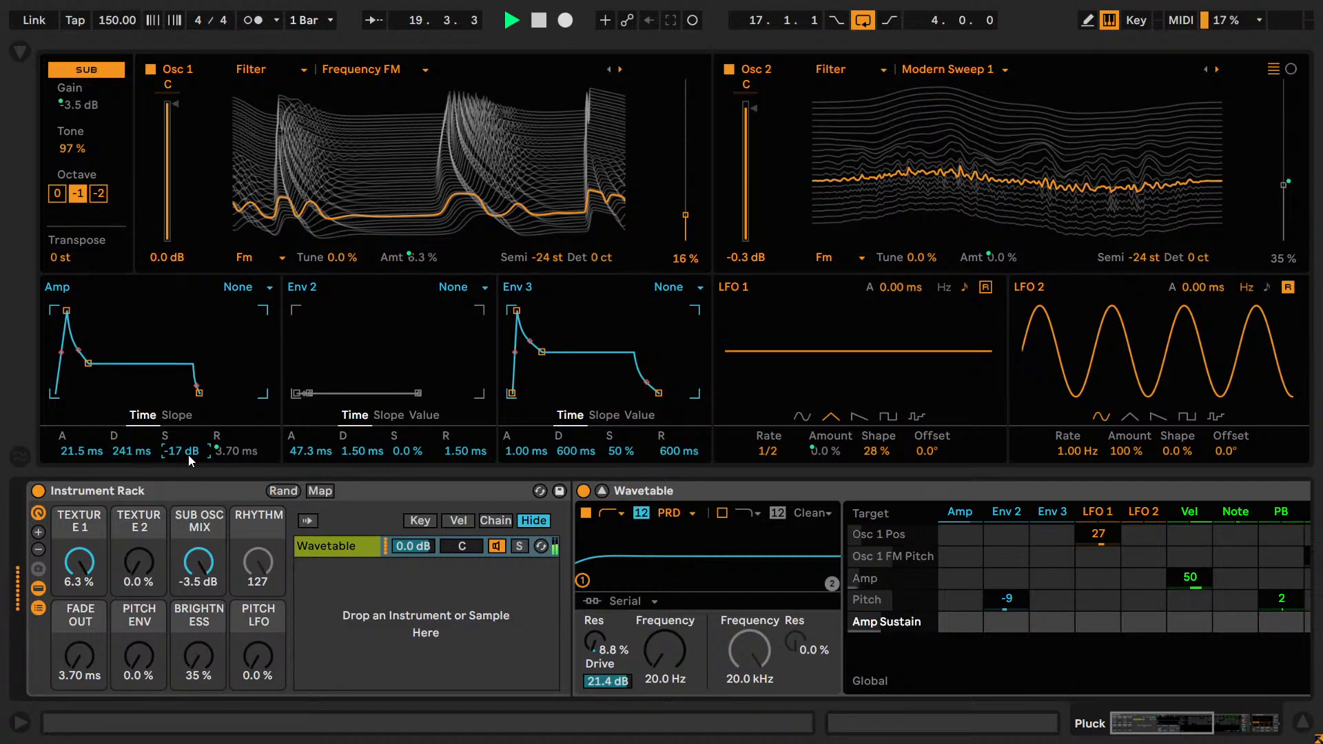
key("Up")
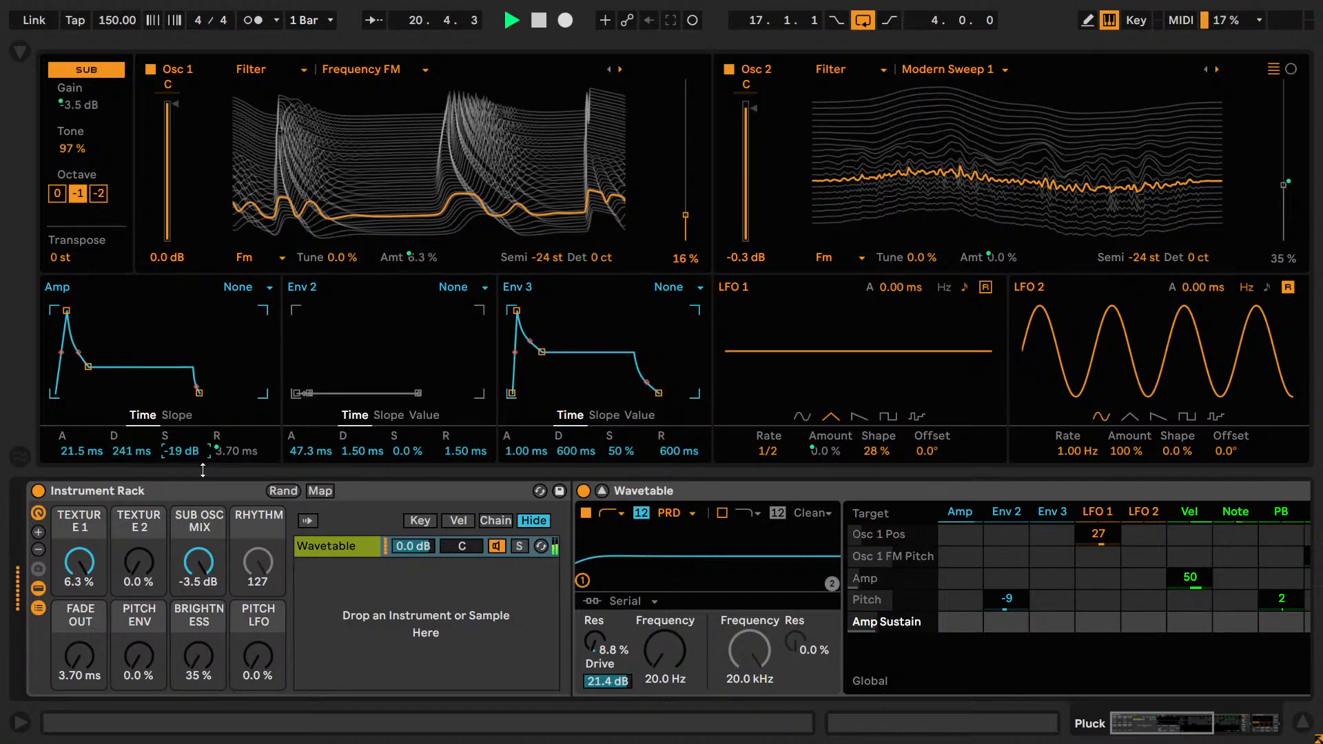
key("Down")
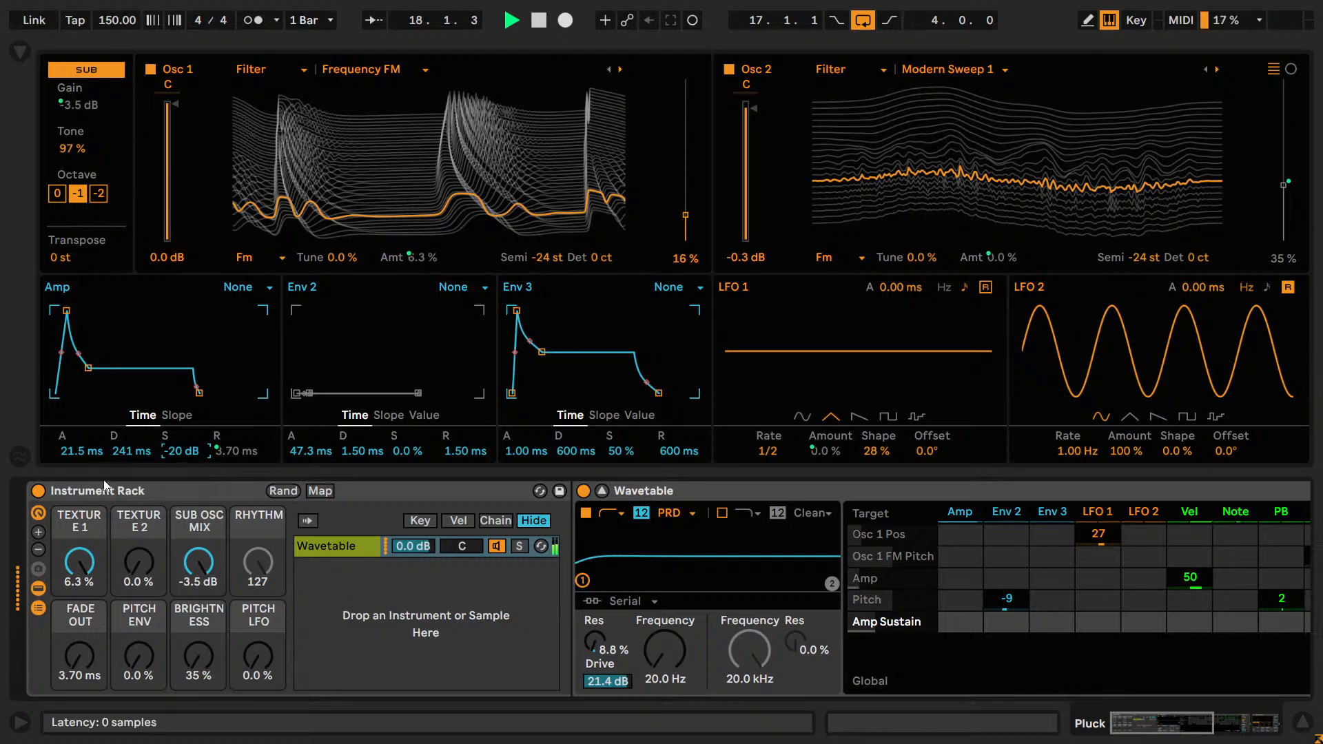
Compare Amp envelope attack times between 0 ms and 47.8 ms, and set the attack to 17.1 ms.
left_click(80, 453)
left_click_drag(80, 453, 79, 508)
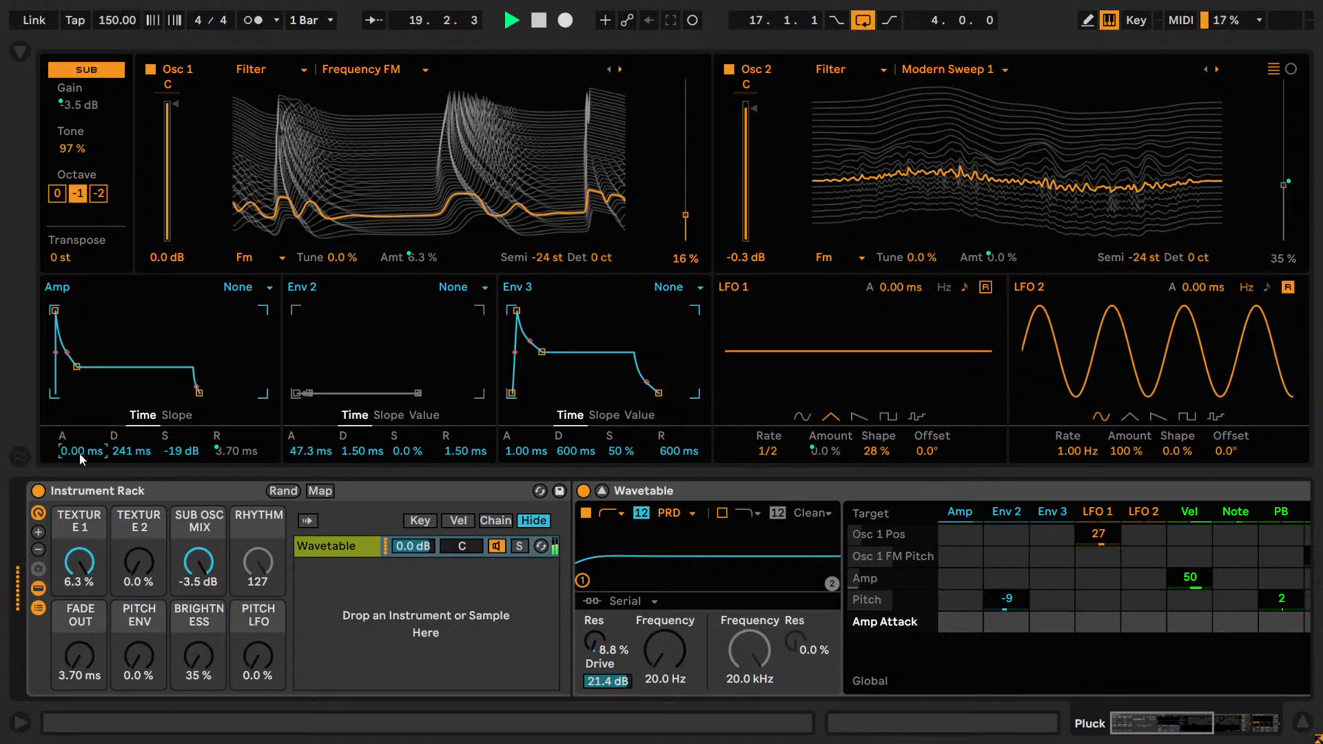
key("Up")
key("Up")
key("Up")
key("Up")
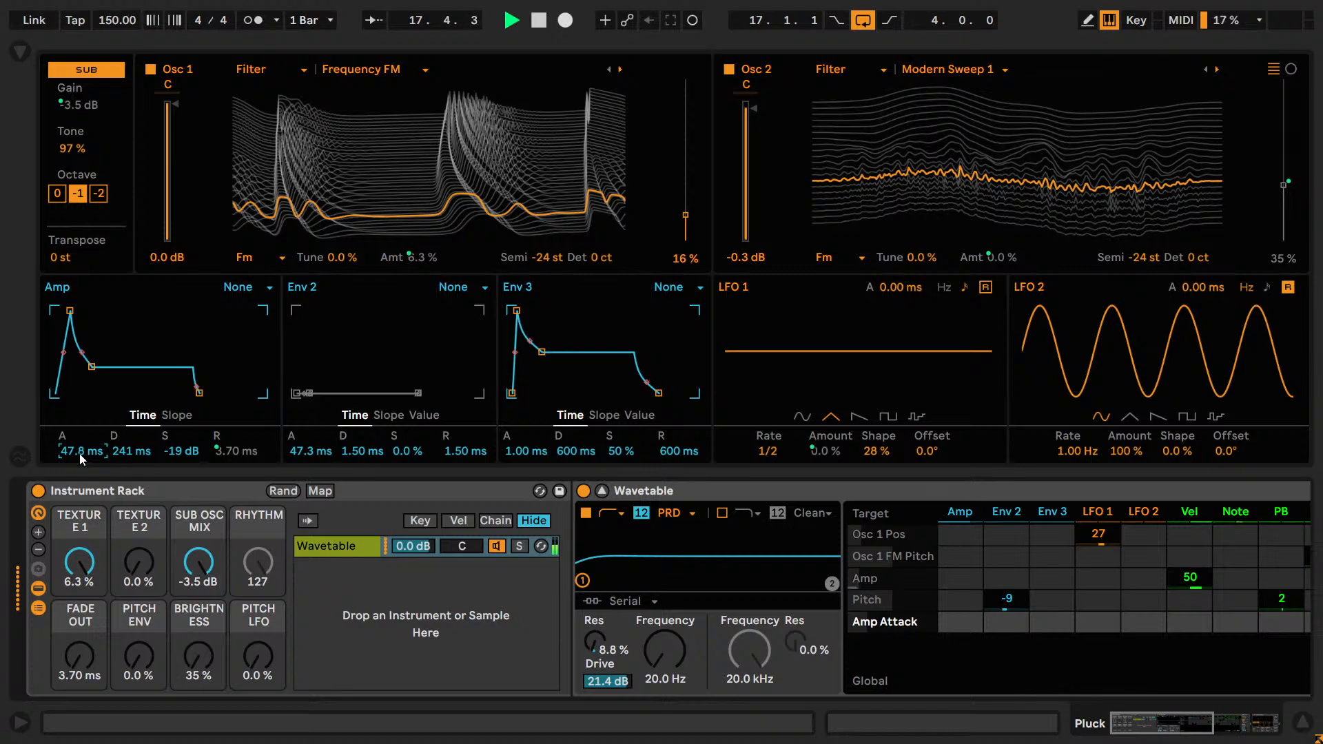
key("Down")
key("Down")
key("Down")
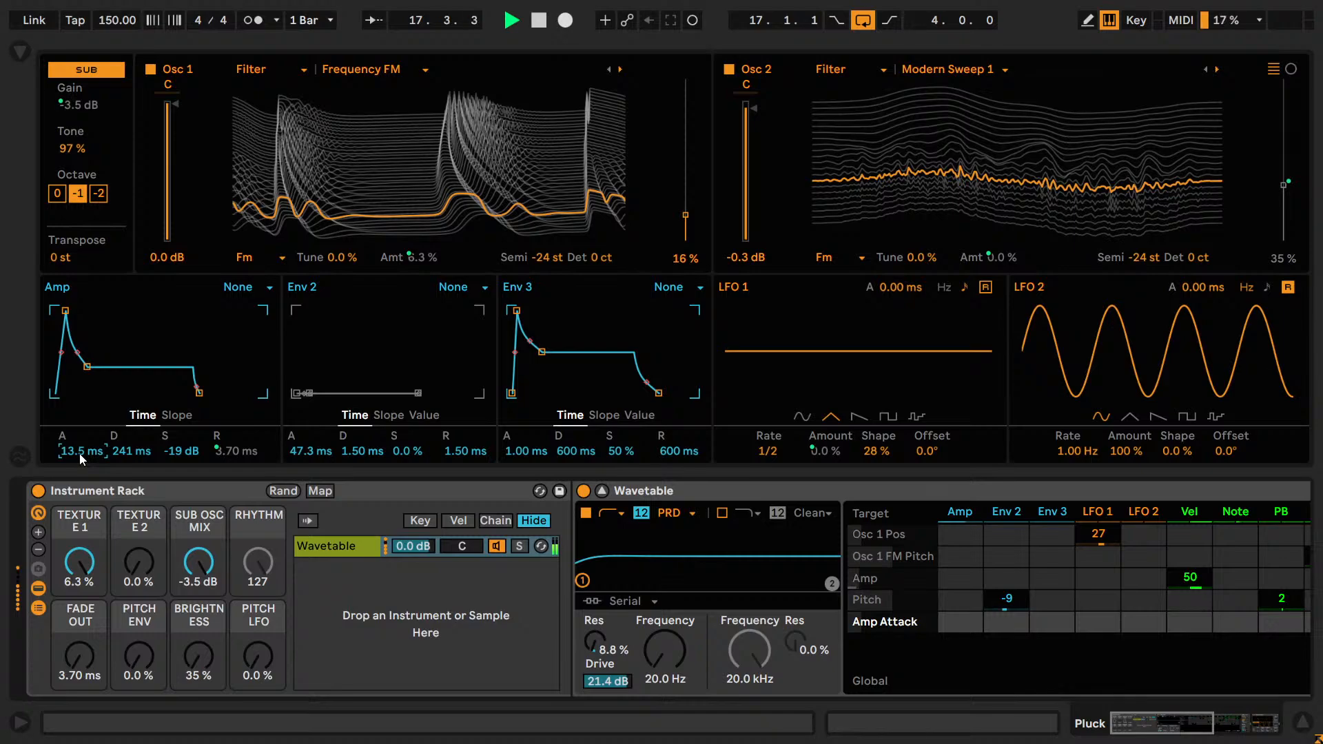
key("Down")
Try nearby Amp envelope decay and sustain settings, returning to 241 ms and -19 dB, and stop playback.
left_click(131, 456)
key("Up")
key("Down")
key("Down")
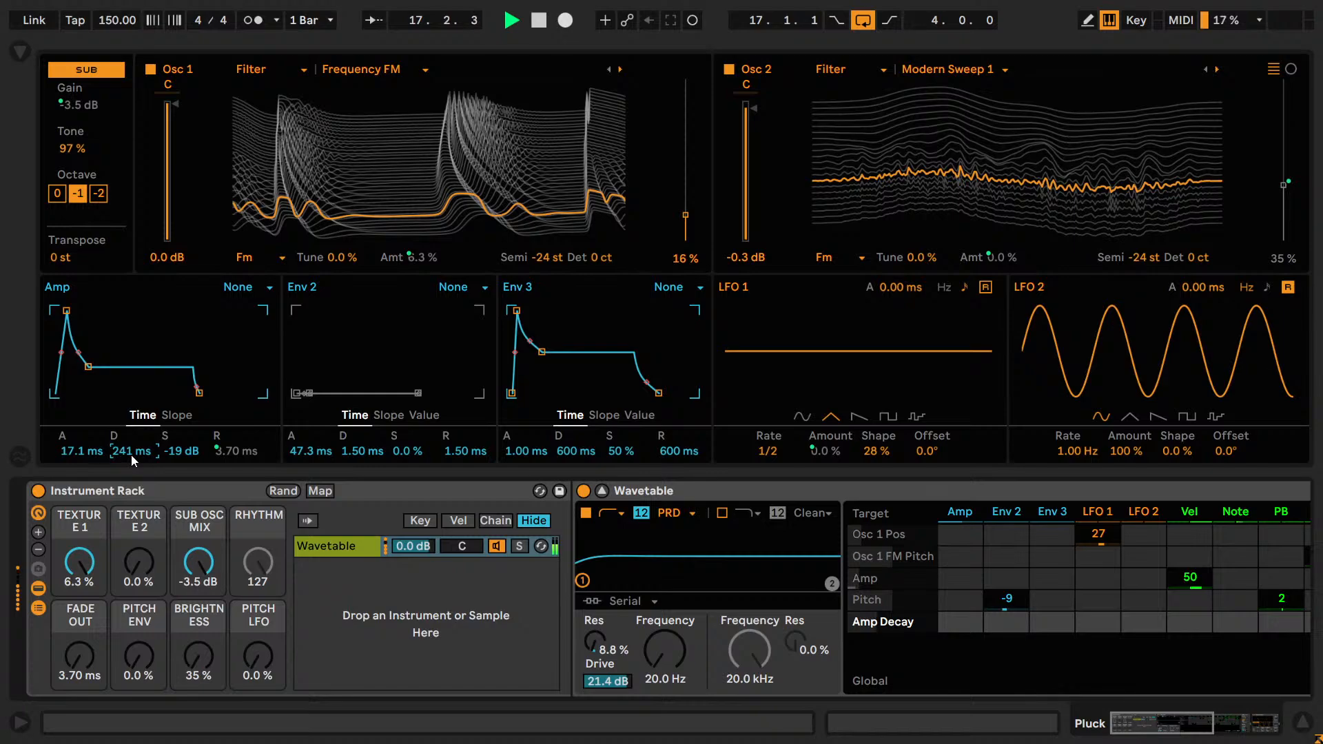
left_click(181, 451)
key("Up")
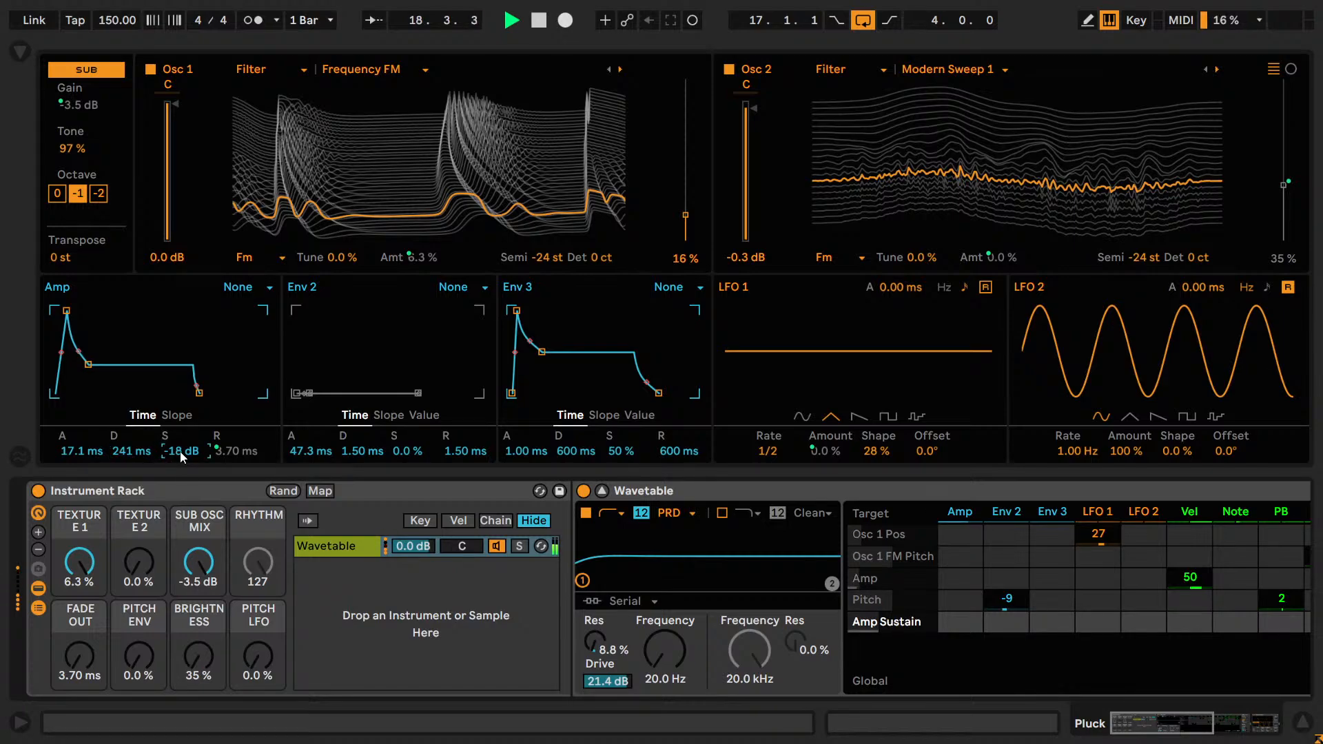
key("Down")
key("space")
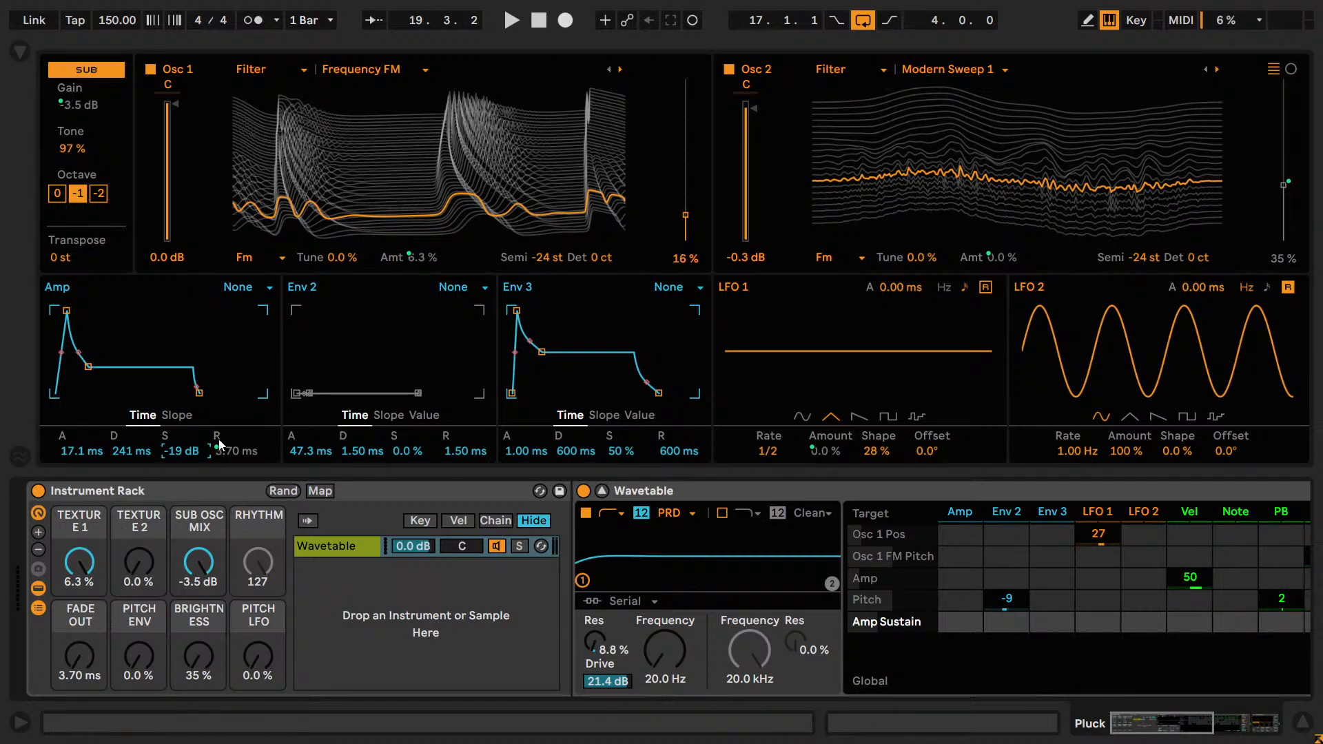
Set the Fade Out macro to 53.0 ms while auditioning the loop, and save the project.
key("space")
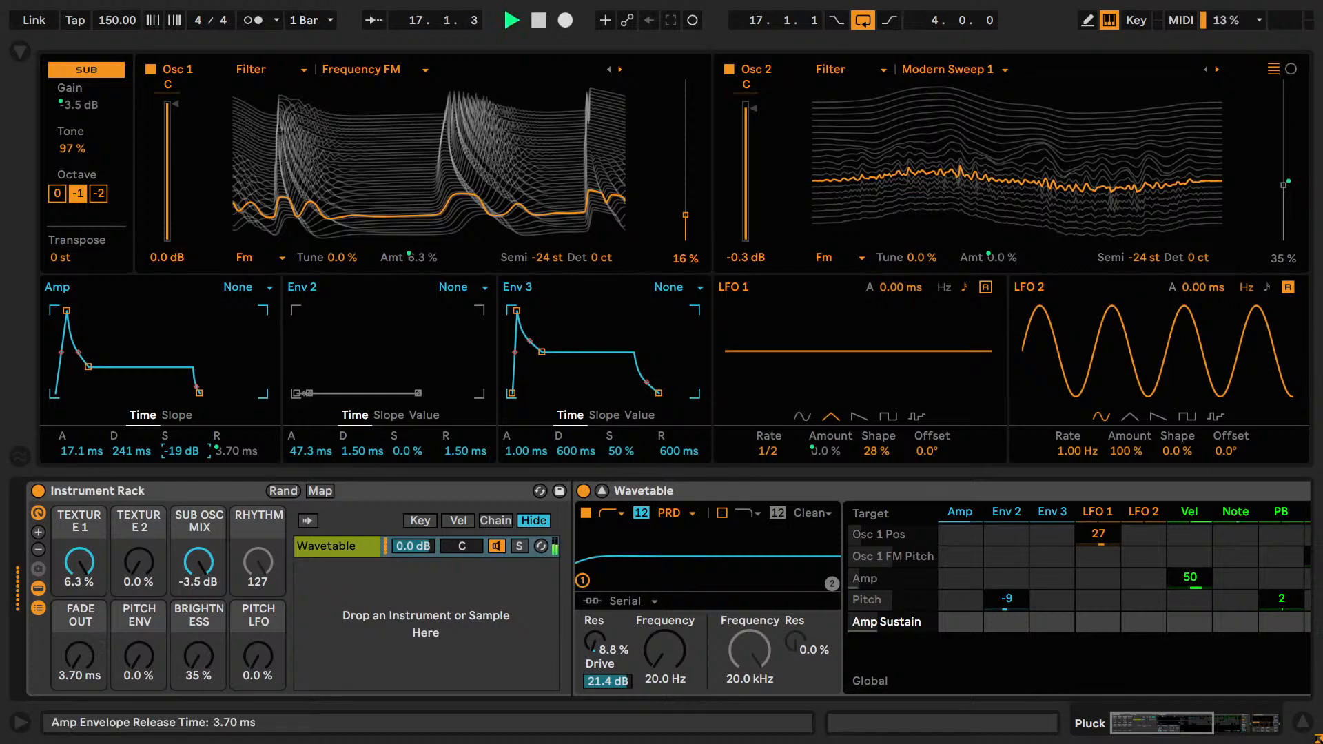
left_click_drag(93, 619, 94, 583)
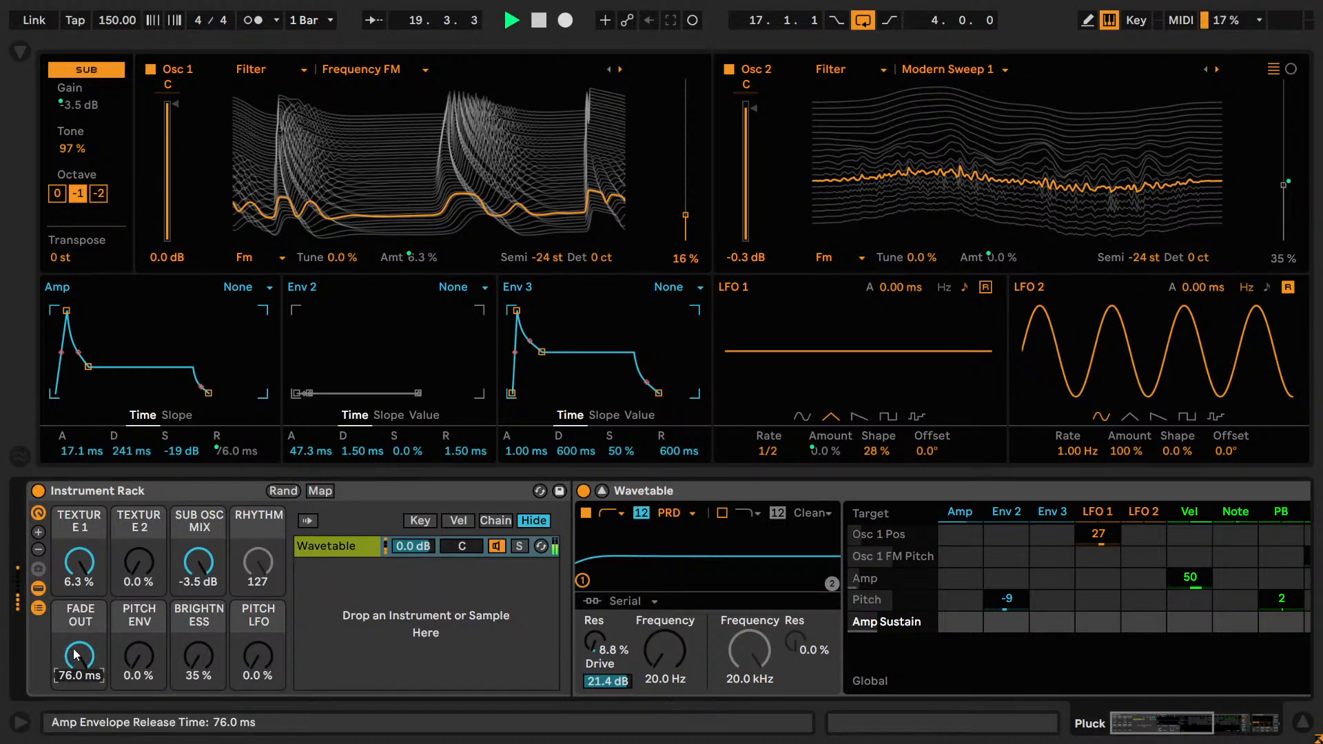
type("7")
key("BackSpace")
type("50")
key("Return")
key("Up")
key("Up")
key("Up")
key("Up")
key("Down")
key("Up")
key("Down")
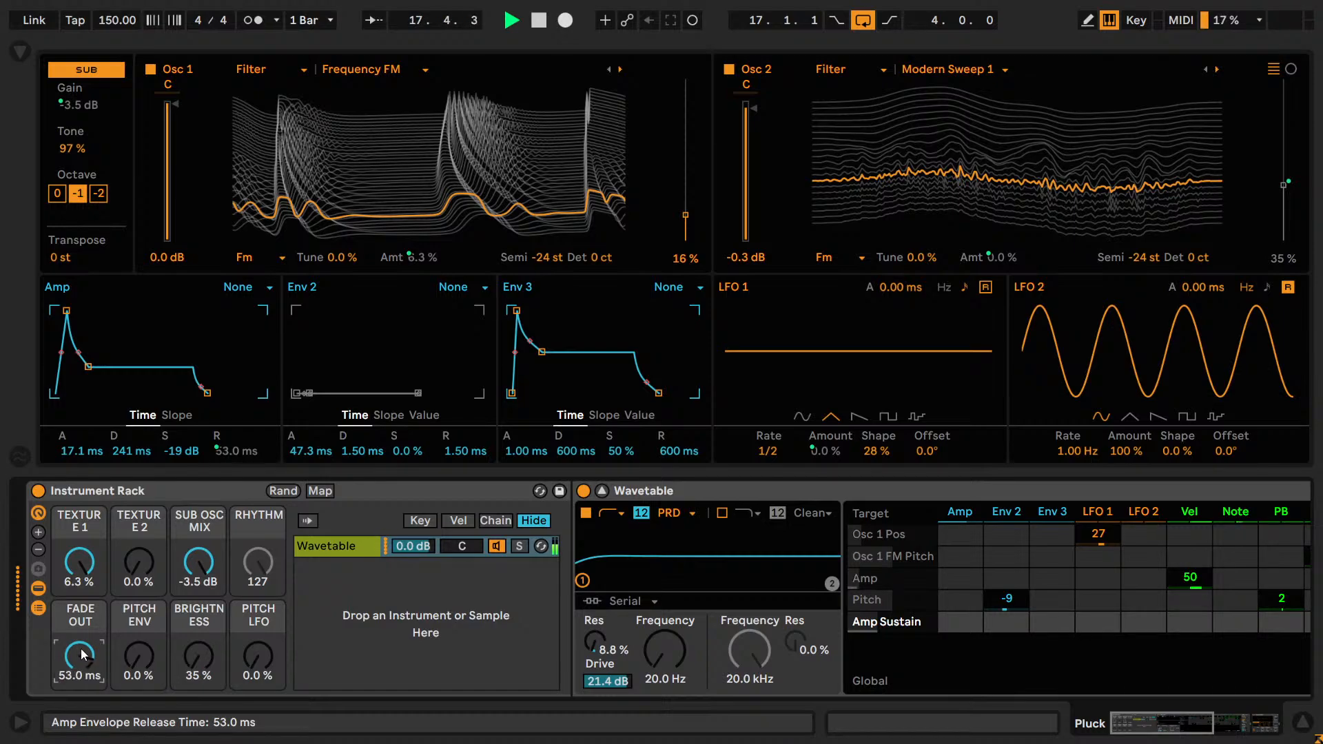
key("space")
key("ctrl+s")
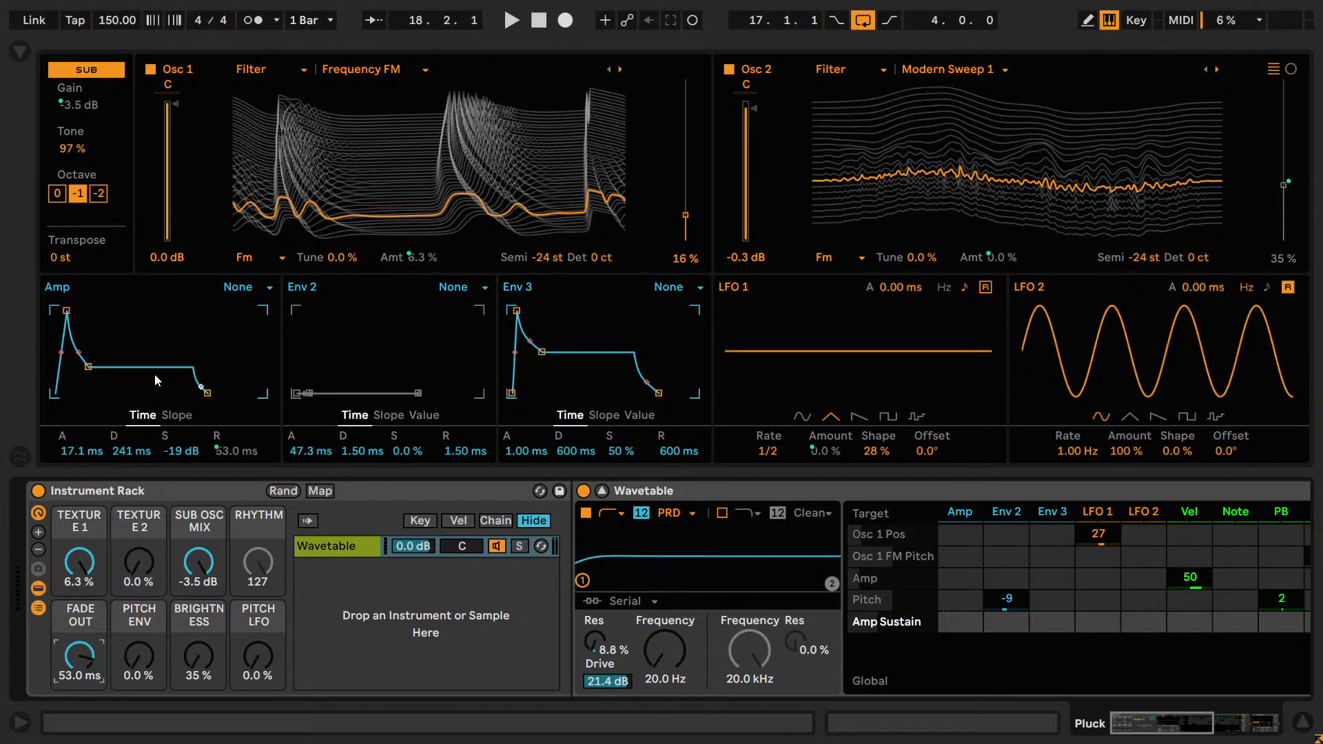
Try a different Fade Out macro setting and undo it, then save the project after auditioning the loop.
left_click_drag(89, 644, 90, 696)
key("ctrl+z")
key("space")
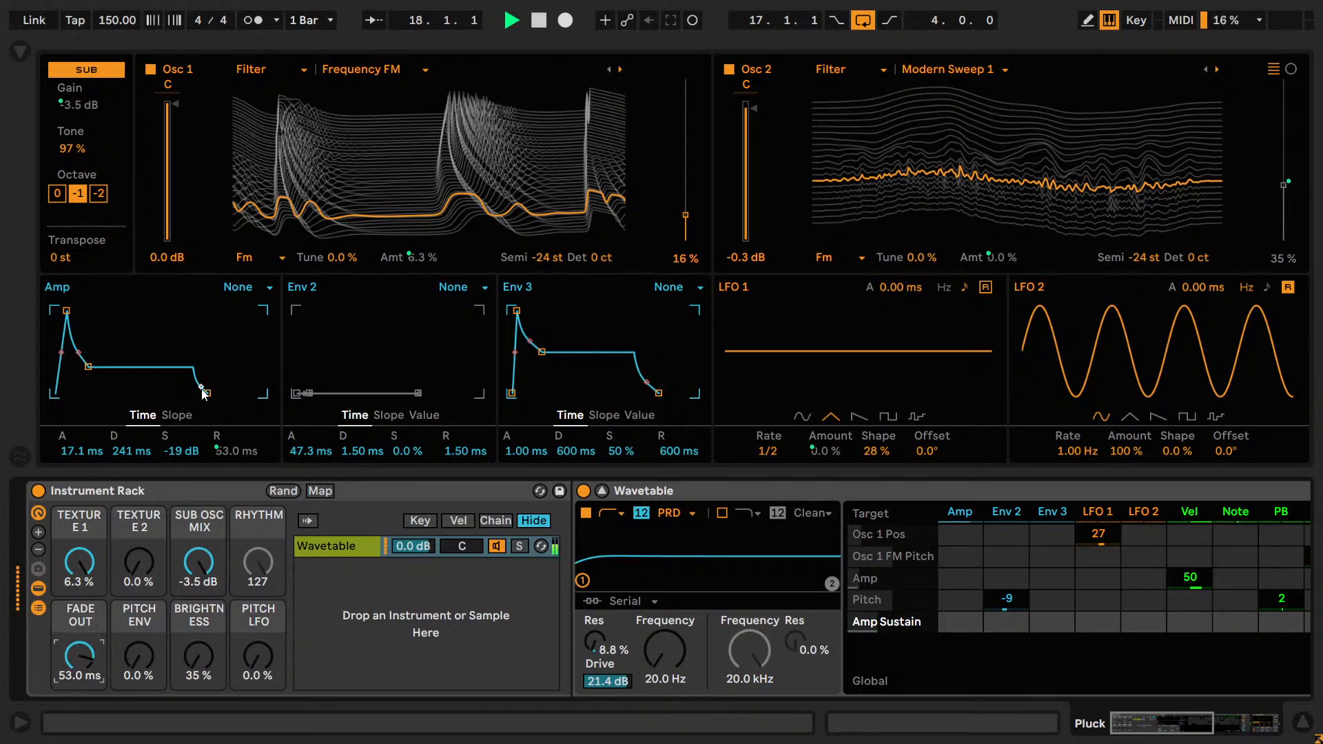
key("space")
key("ctrl+s")
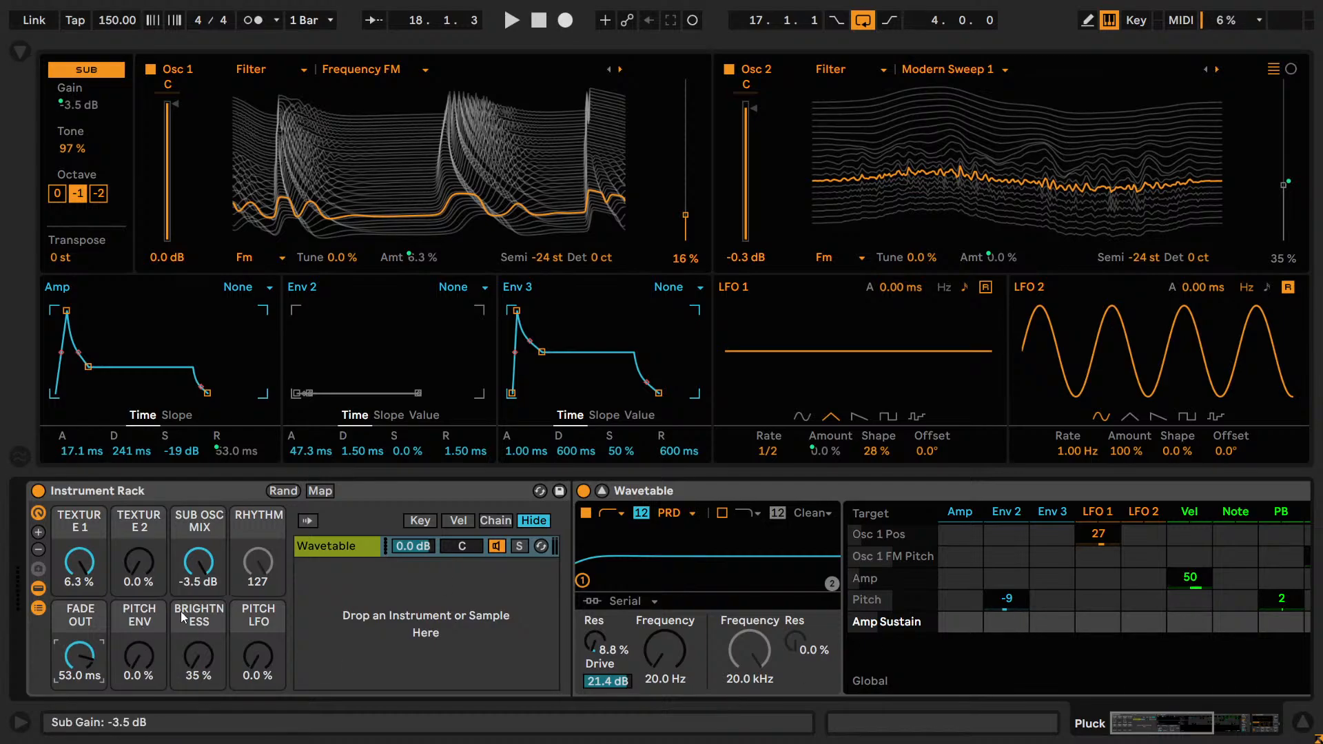
Audition the Pitch Env macro at 100%, then remove the Env 2 modulation from Pitch and reset the macro to 0%.
key("space")
left_click_drag(137, 660, 138, 523)
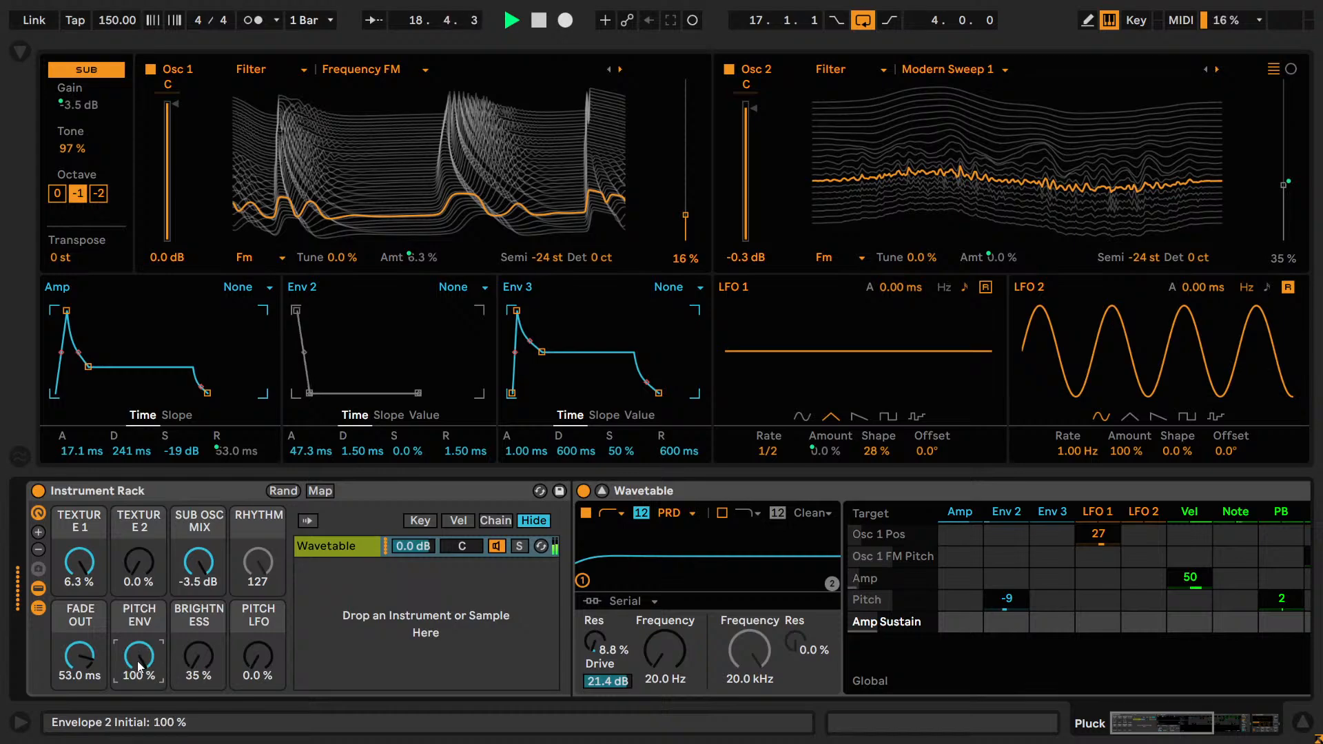
mouse_move(1010, 607)
left_mouse_down()
mouse_move(1010, 582)
mouse_move(1010, 625)
left_mouse_up()
key("space")
key("Delete")
double_click(158, 658)
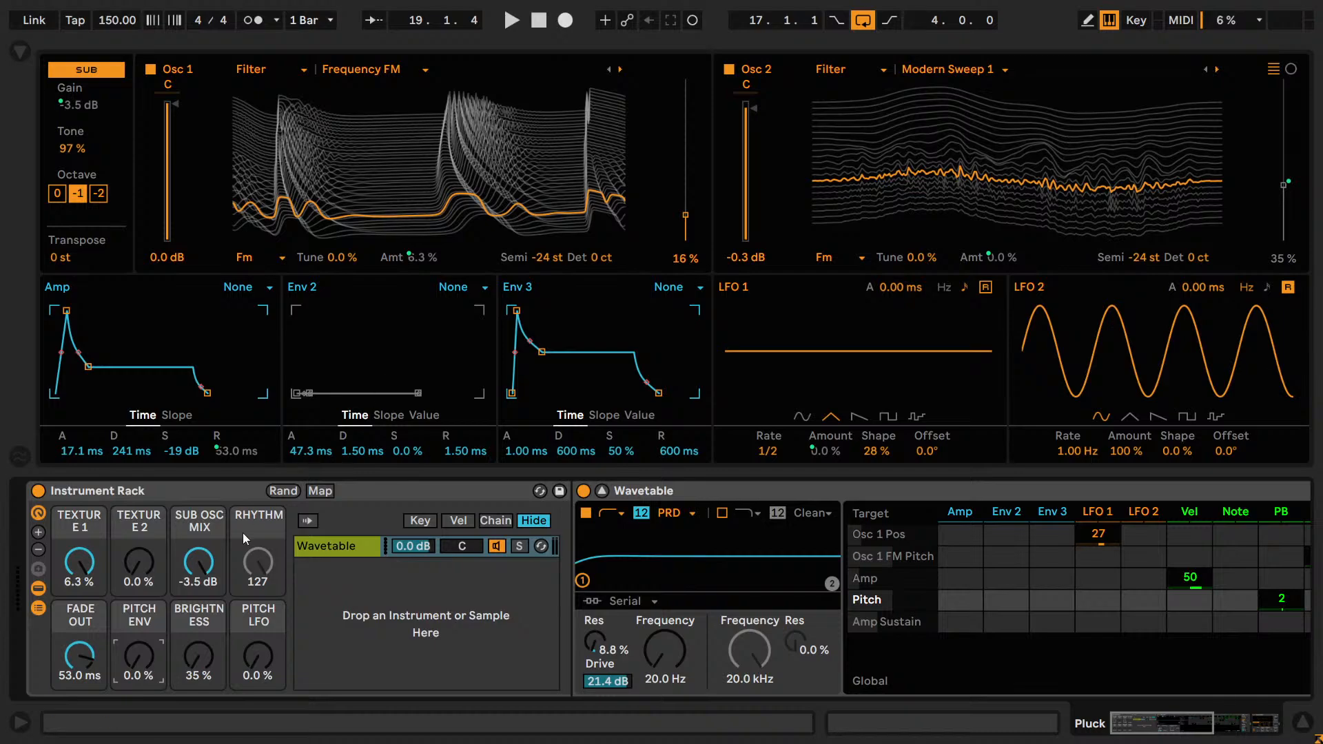
Set the Brightness macro to 37% after comparing nearby values, and test Pitch LFO at 100% before resetting it to 0%.
key("space")
left_click_drag(199, 660, 200, 658)
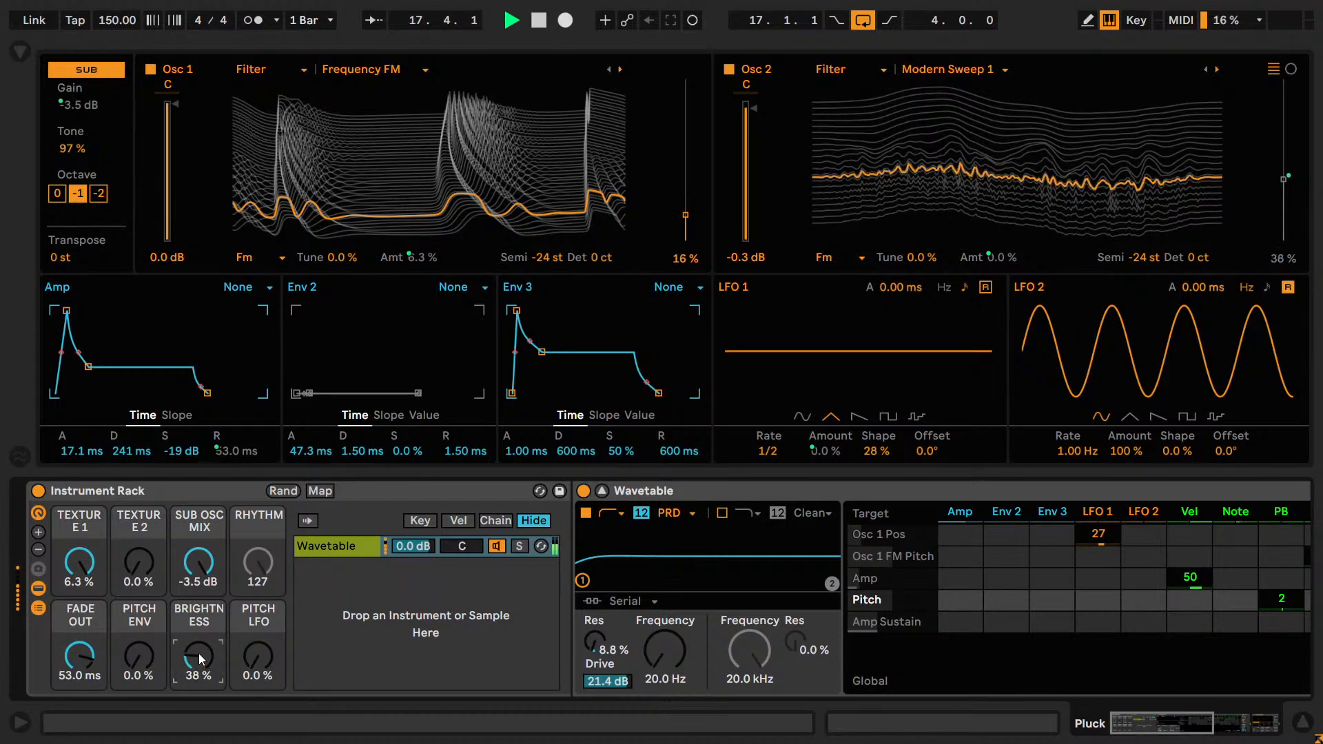
type("36")
key("Return")
type("35")
key("Return")
type("3")
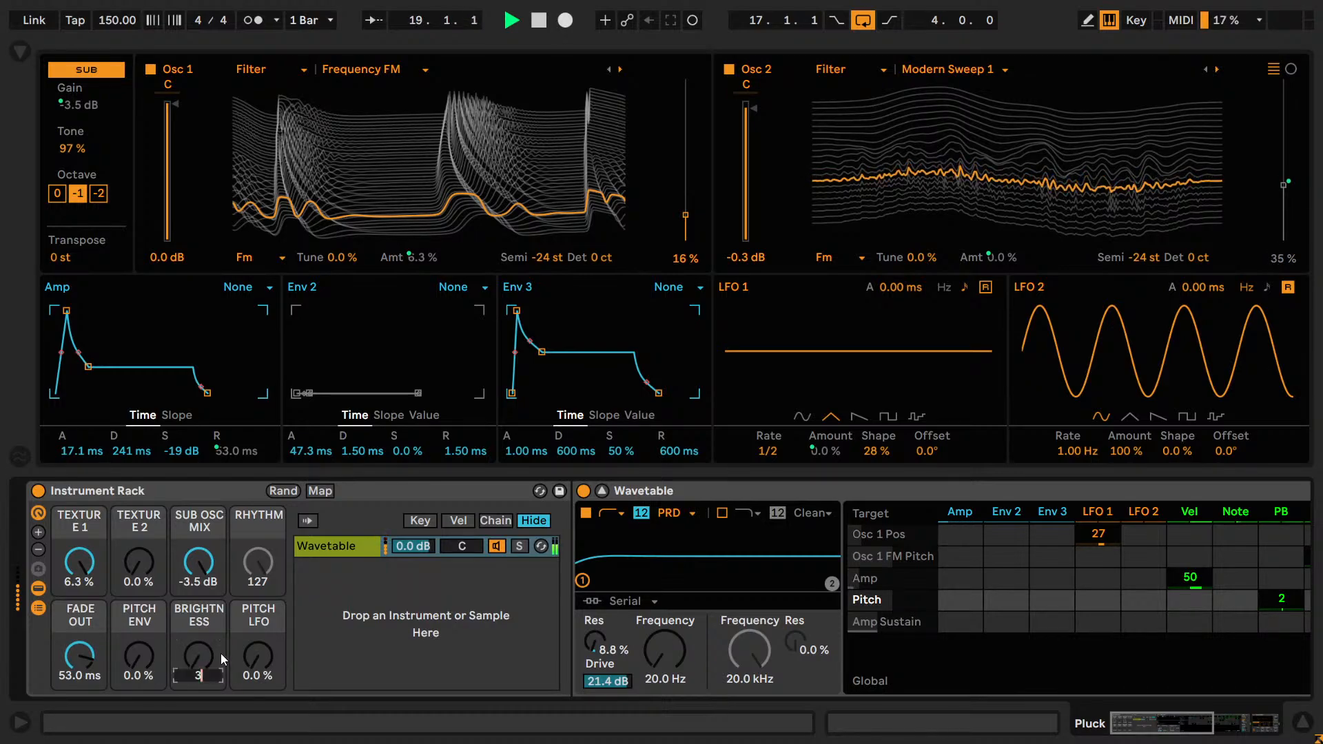
type("7")
key("Return")
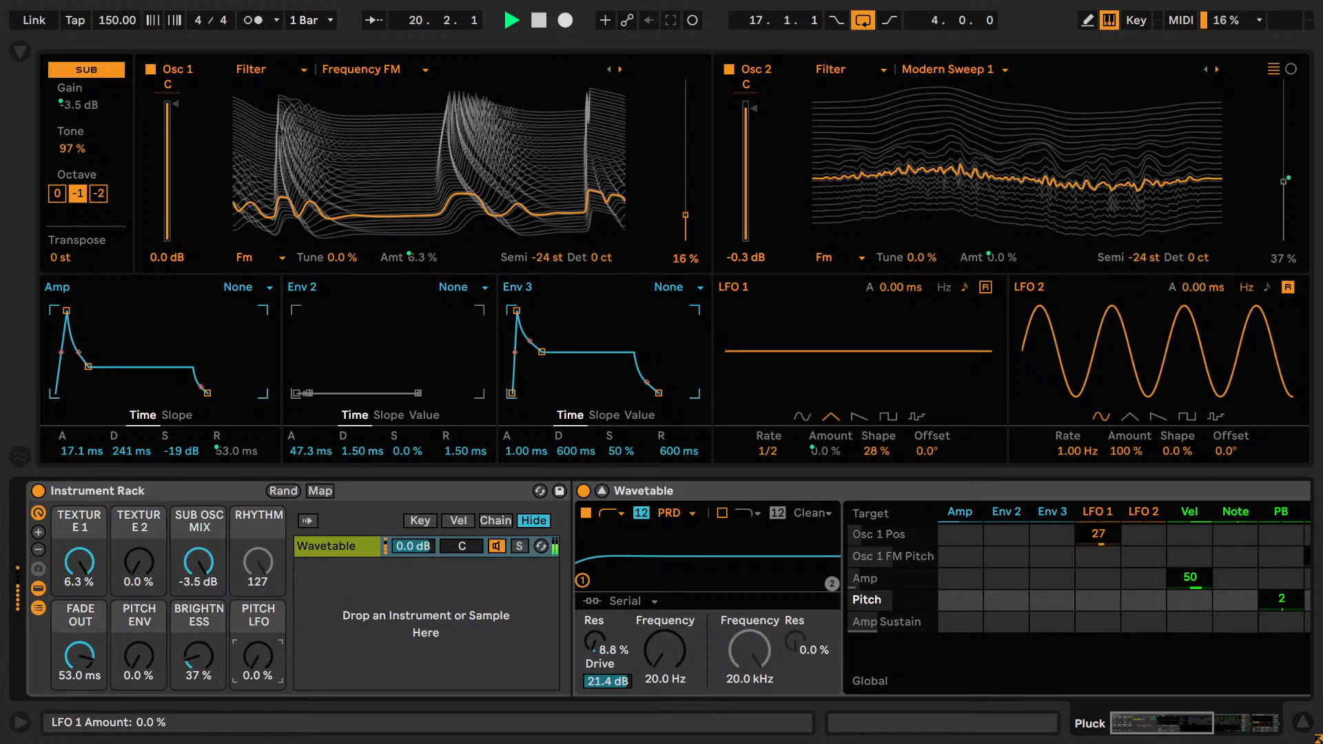
left_click_drag(259, 658, 259, 655)
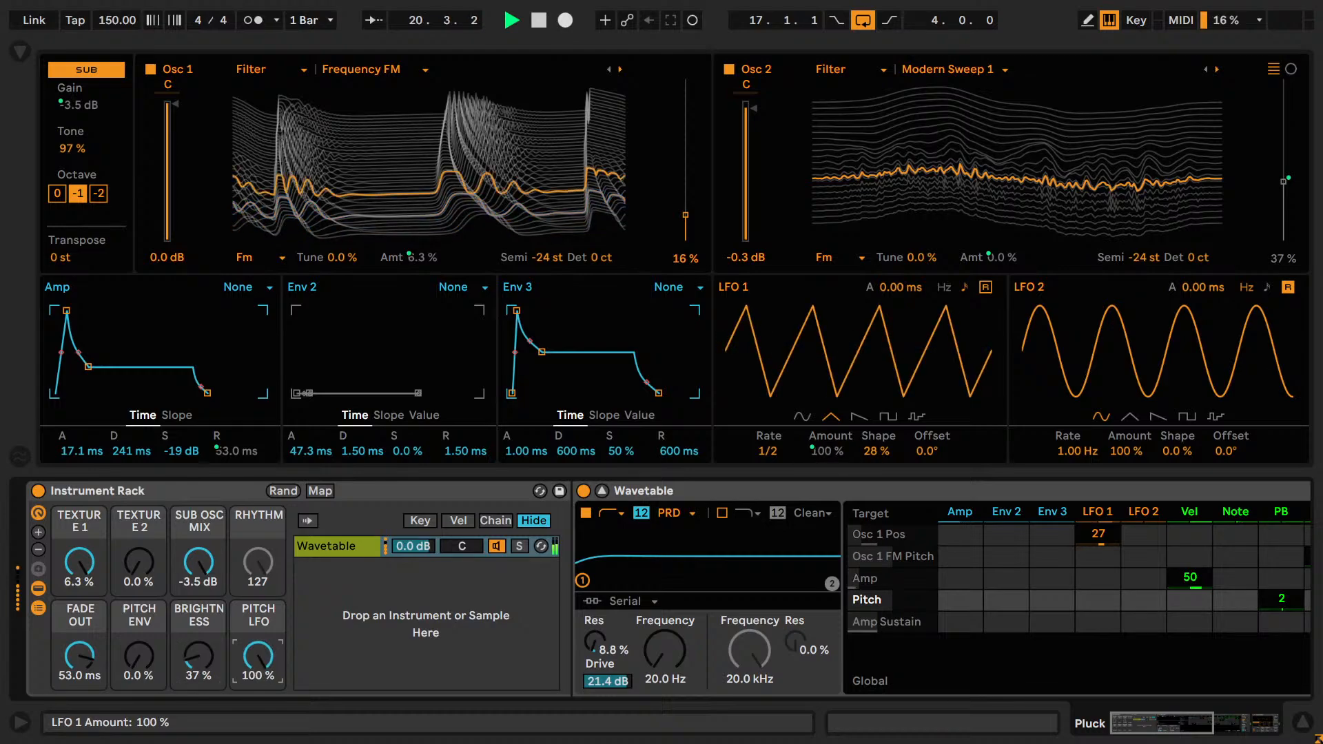
double_click(256, 651)
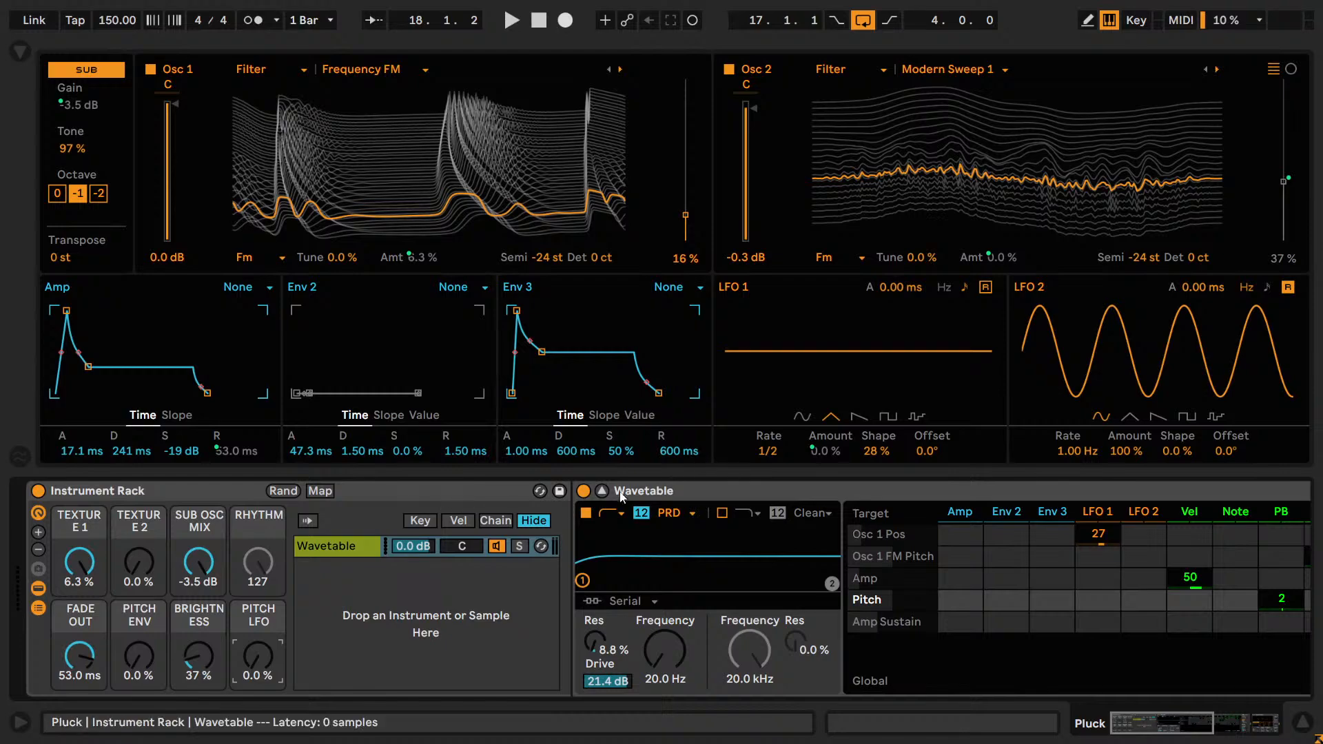
Clear the track solo in the mixer, return to the expanded Wavetable view and restart playback.
left_click(602, 490)
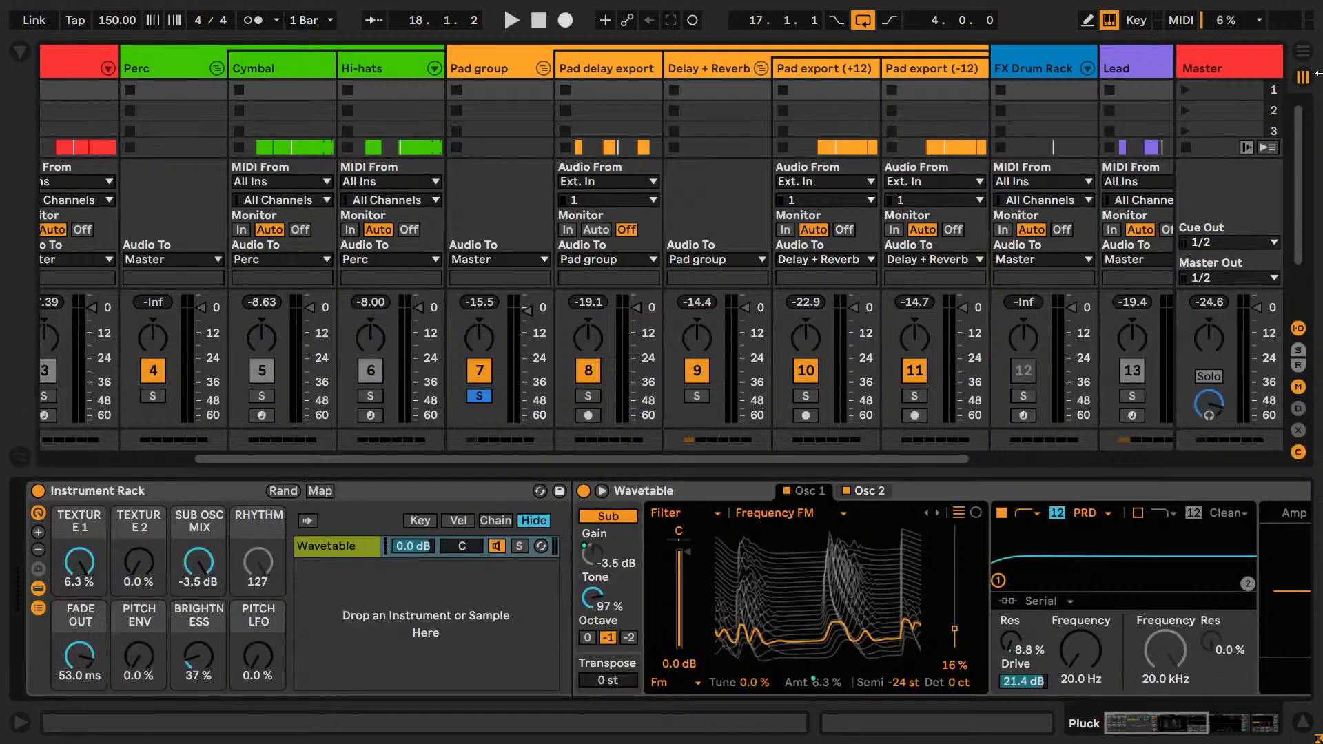
left_click_drag(796, 460, 1007, 457)
left_click(1020, 396)
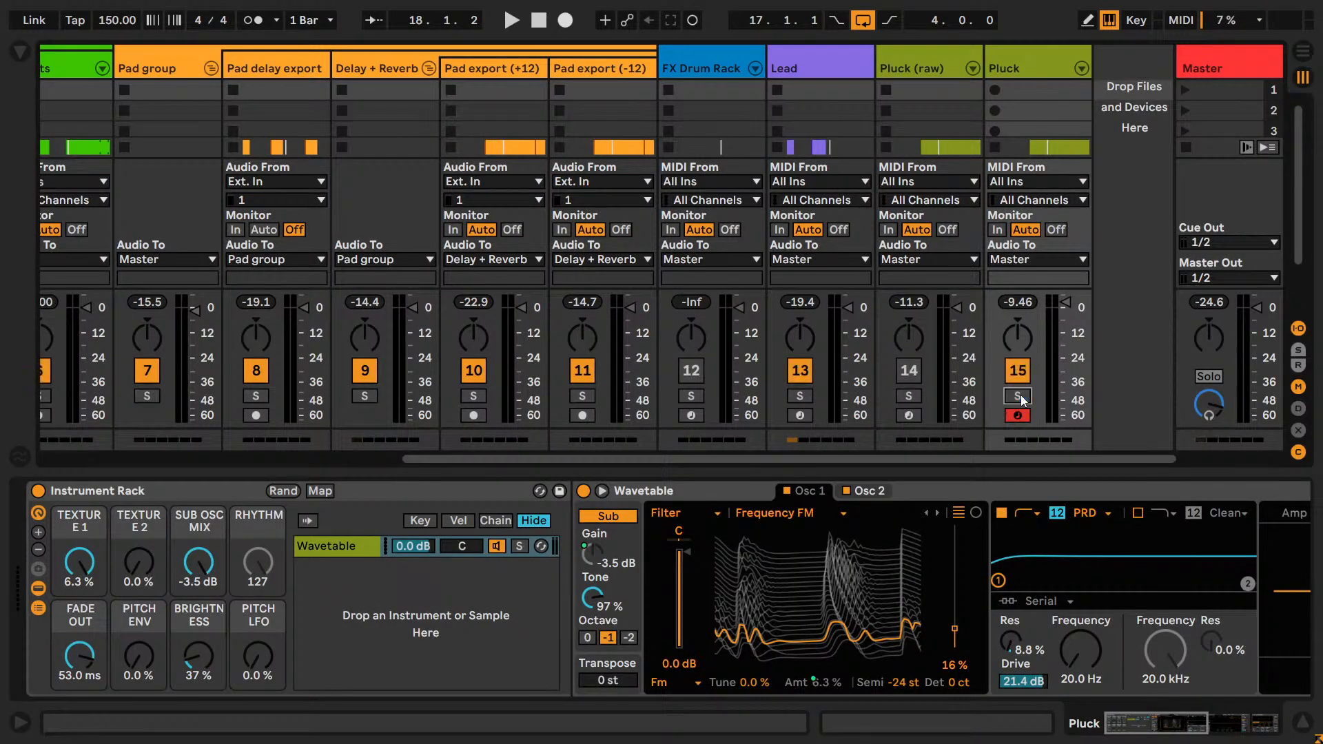
left_click(601, 491)
key("space")
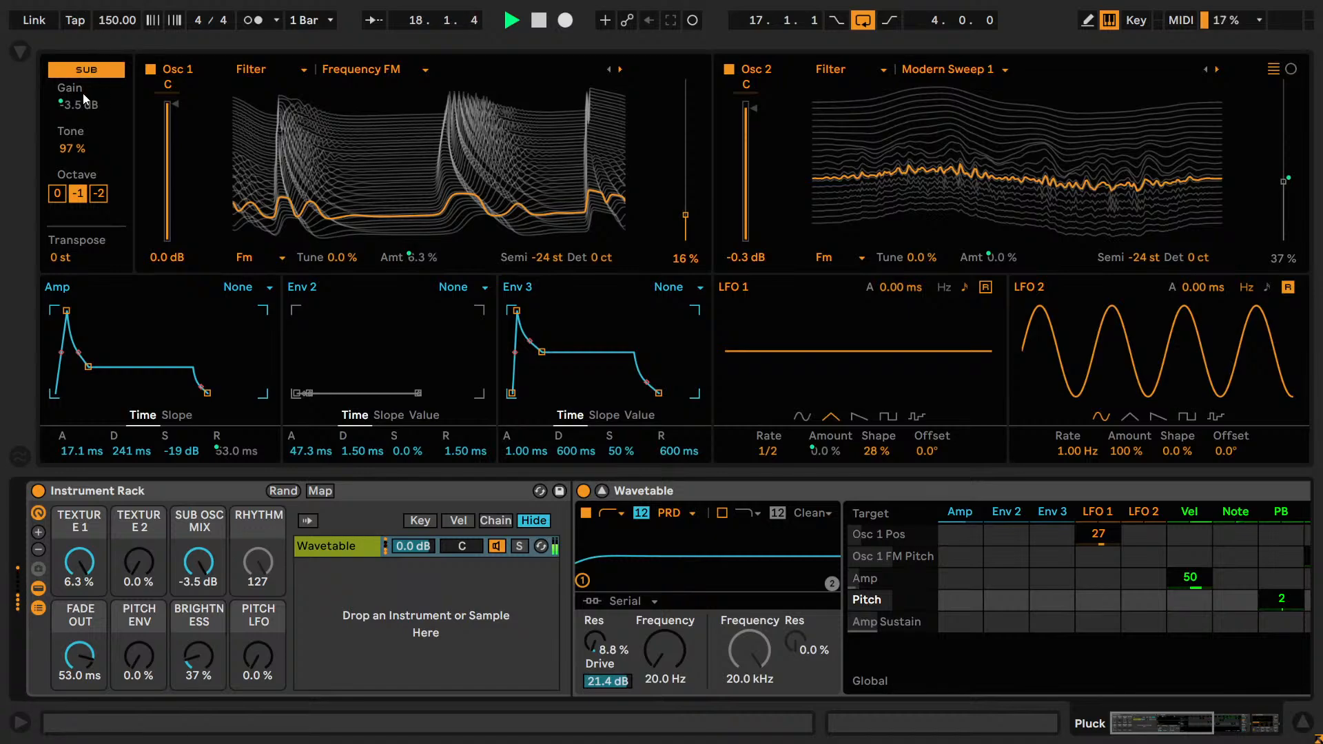
Compare the sub oscillator's octave 0 and -1 during playback, returning to -1.
left_click(77, 149)
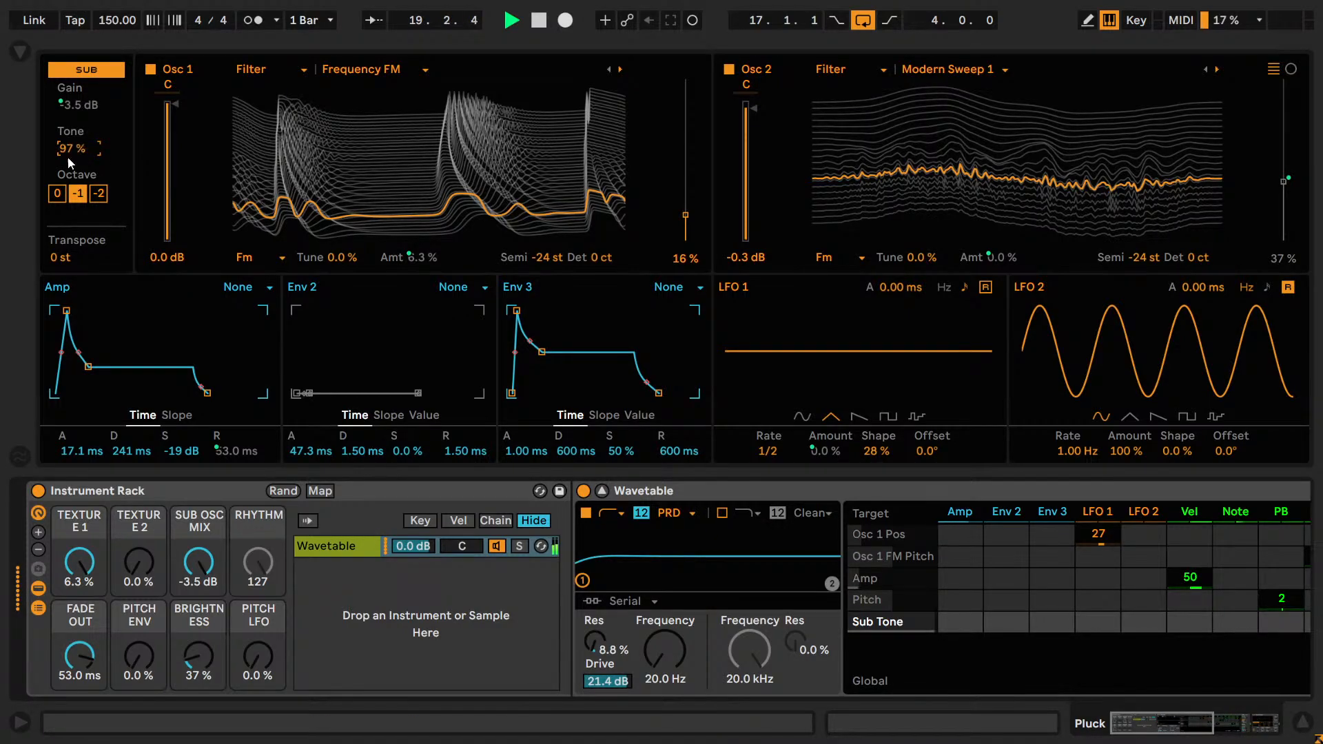
left_click(61, 197)
left_click(78, 198)
left_click(82, 199)
left_click(172, 105)
Try positive and negative Osc 1 FM Tune settings down to -31%, resetting the value to 0%.
left_click_drag(331, 261, 338, 246)
double_click(338, 259)
key("space")
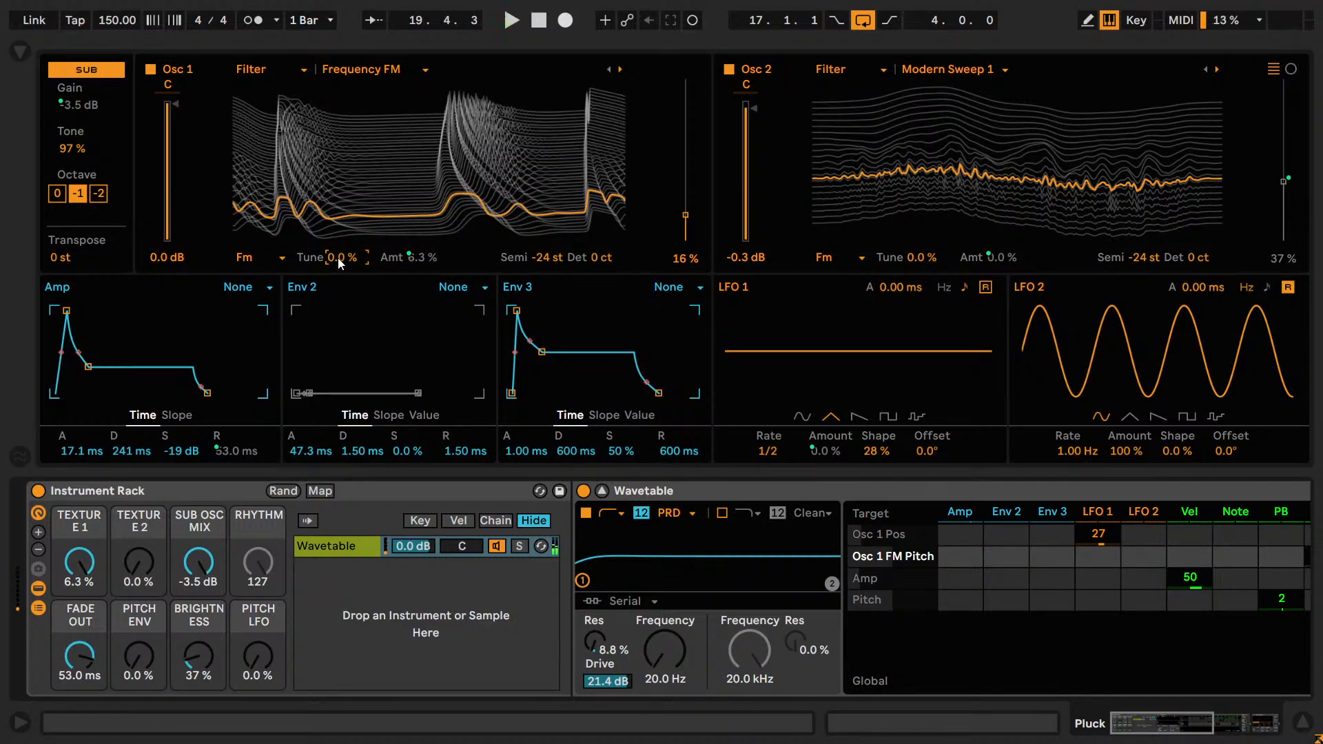
key("space")
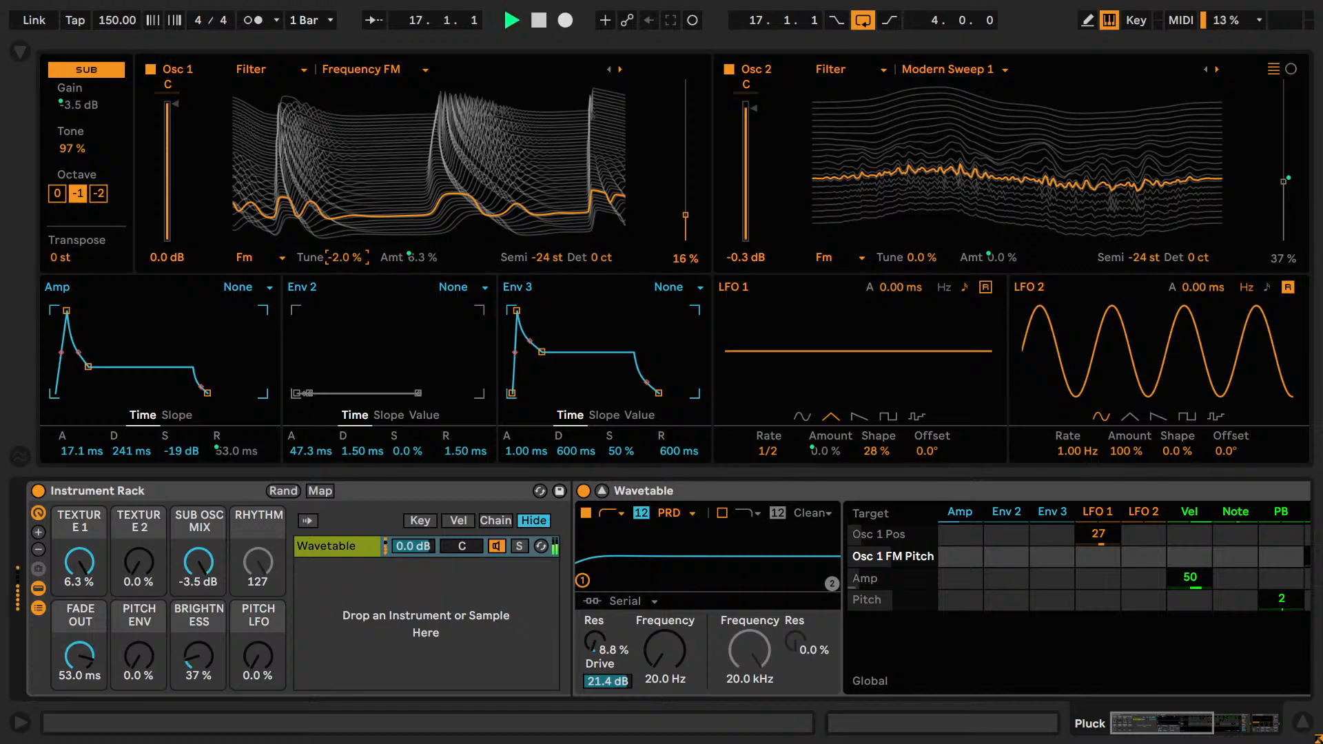
left_click_drag(338, 259, 338, 262)
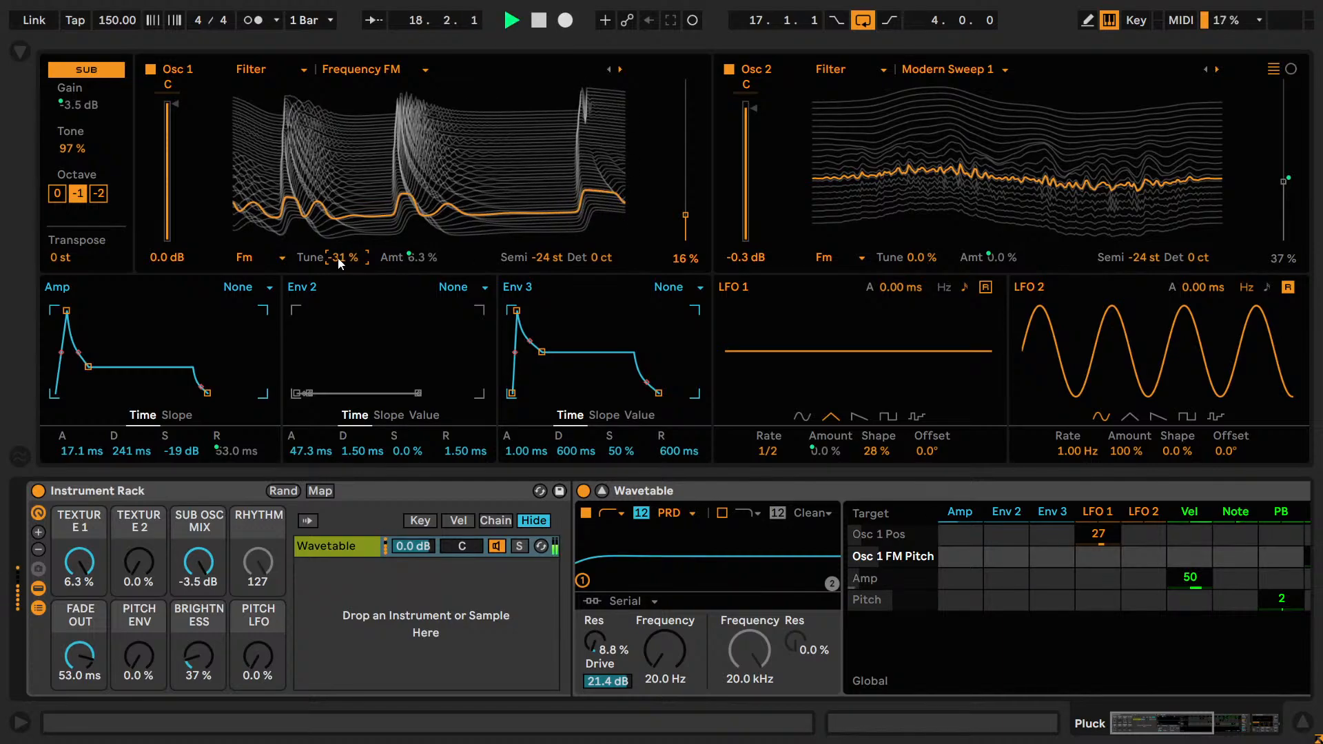
double_click(338, 260)
Compare Osc 1 FM Tune at 30%, 0% and -30% while the loop plays.
type("3")
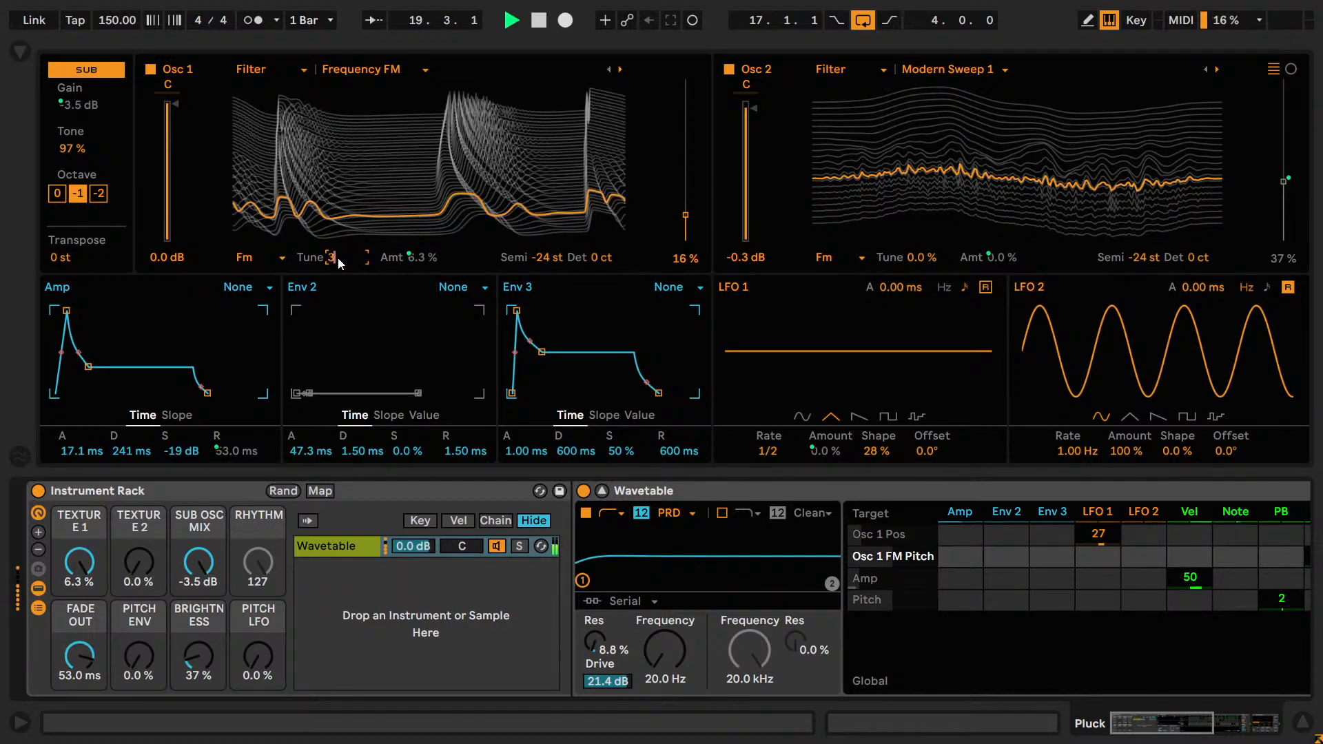
type("0")
key("Return")
type("0")
key("Return")
type("-30")
key("Return")
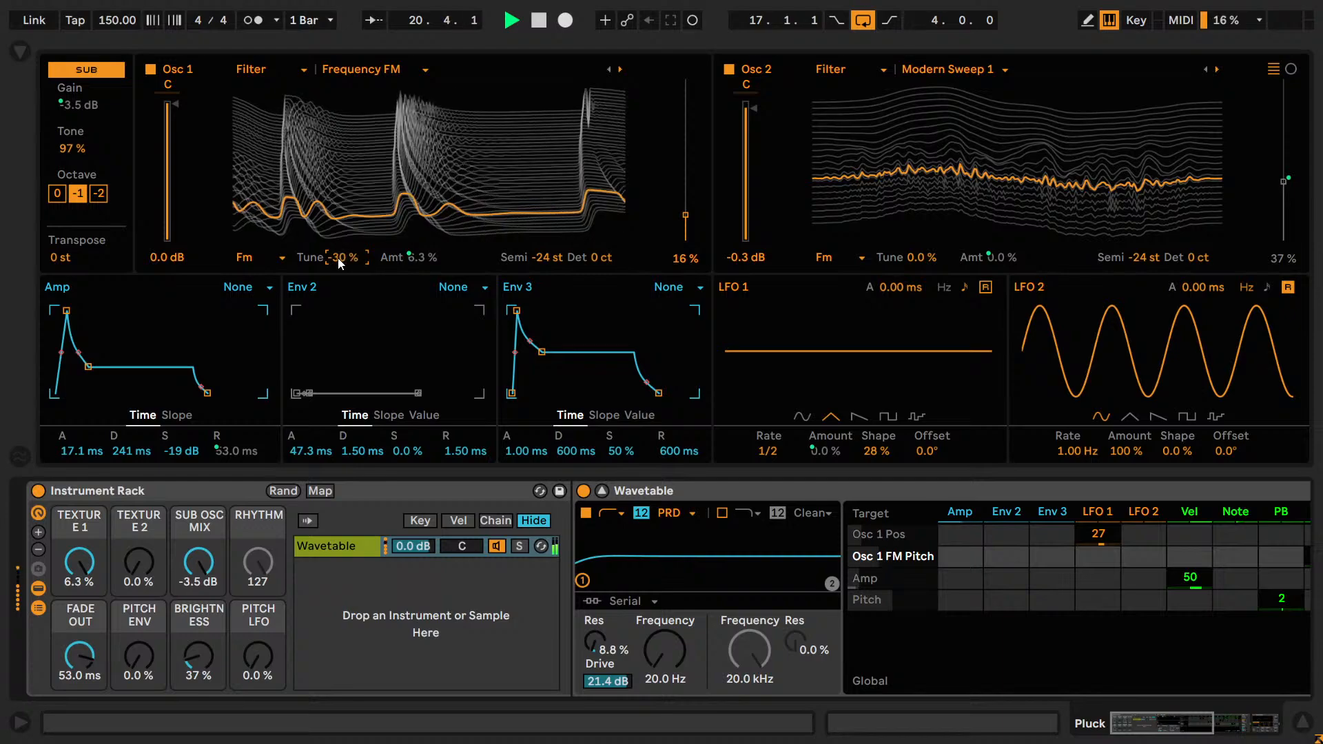
Audition Osc 1 FM Tune at -2%, -4%, -6% and -8%.
type("-2")
key("Return")
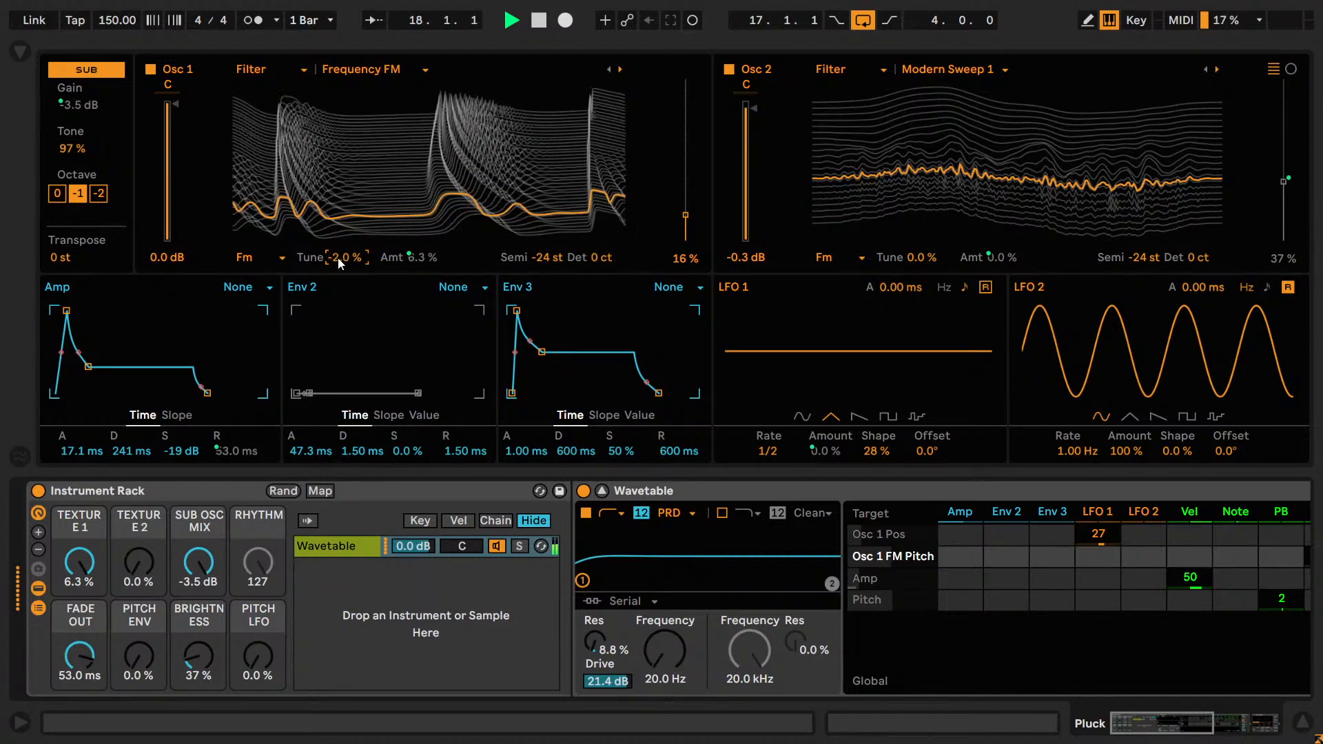
type("-4")
key("Return")
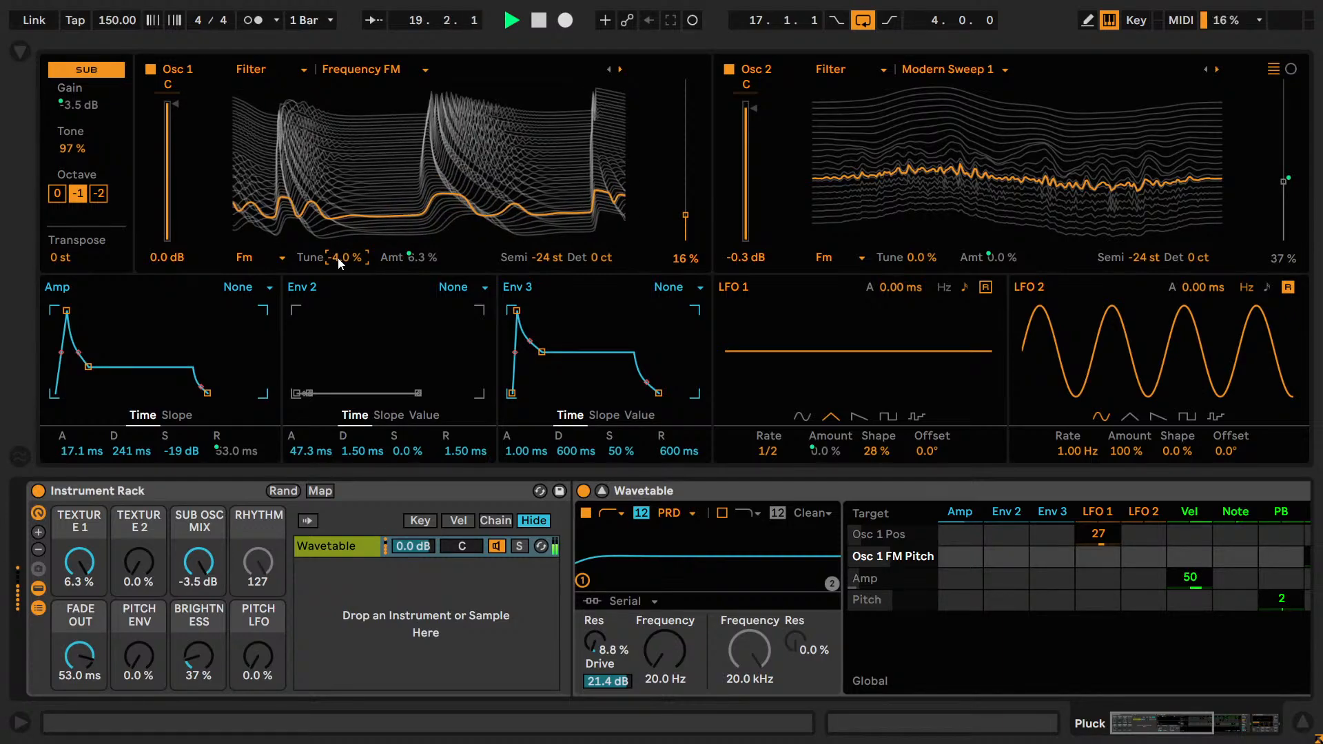
type("-6")
key("Return")
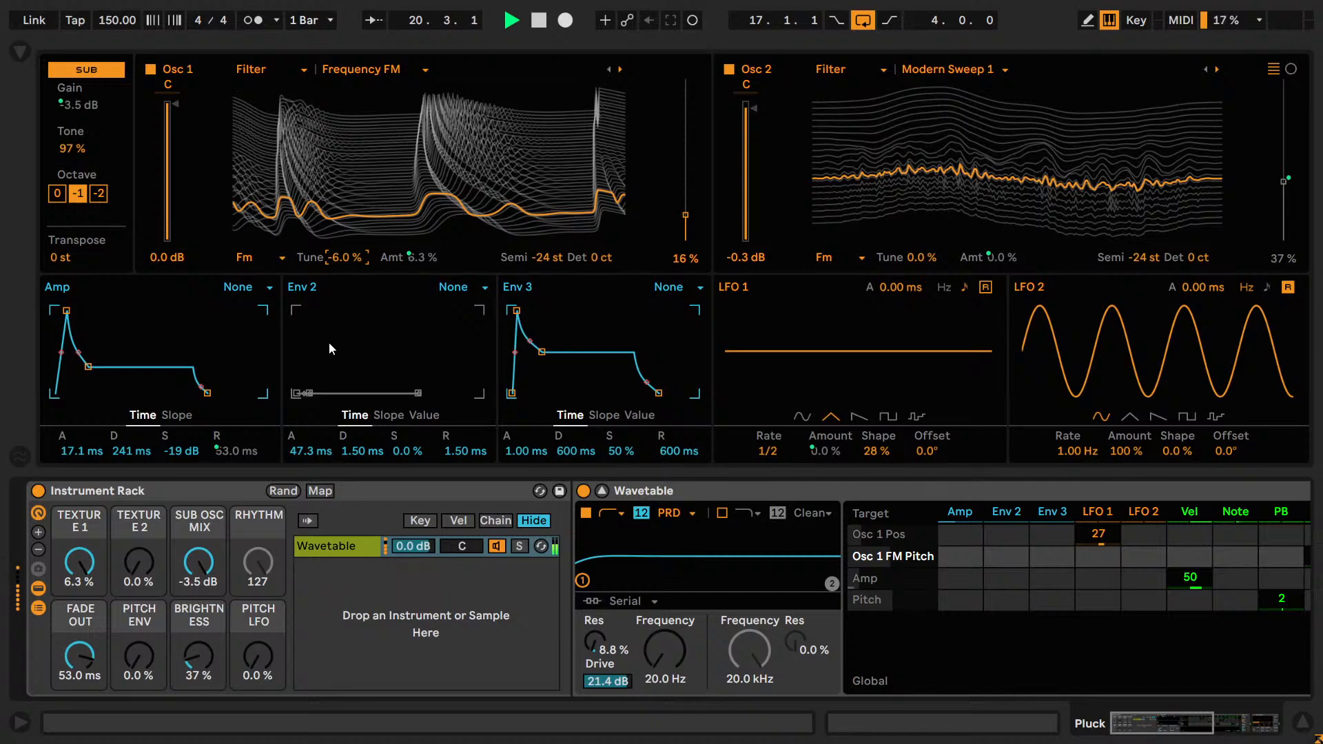
type("-8")
key("Return")
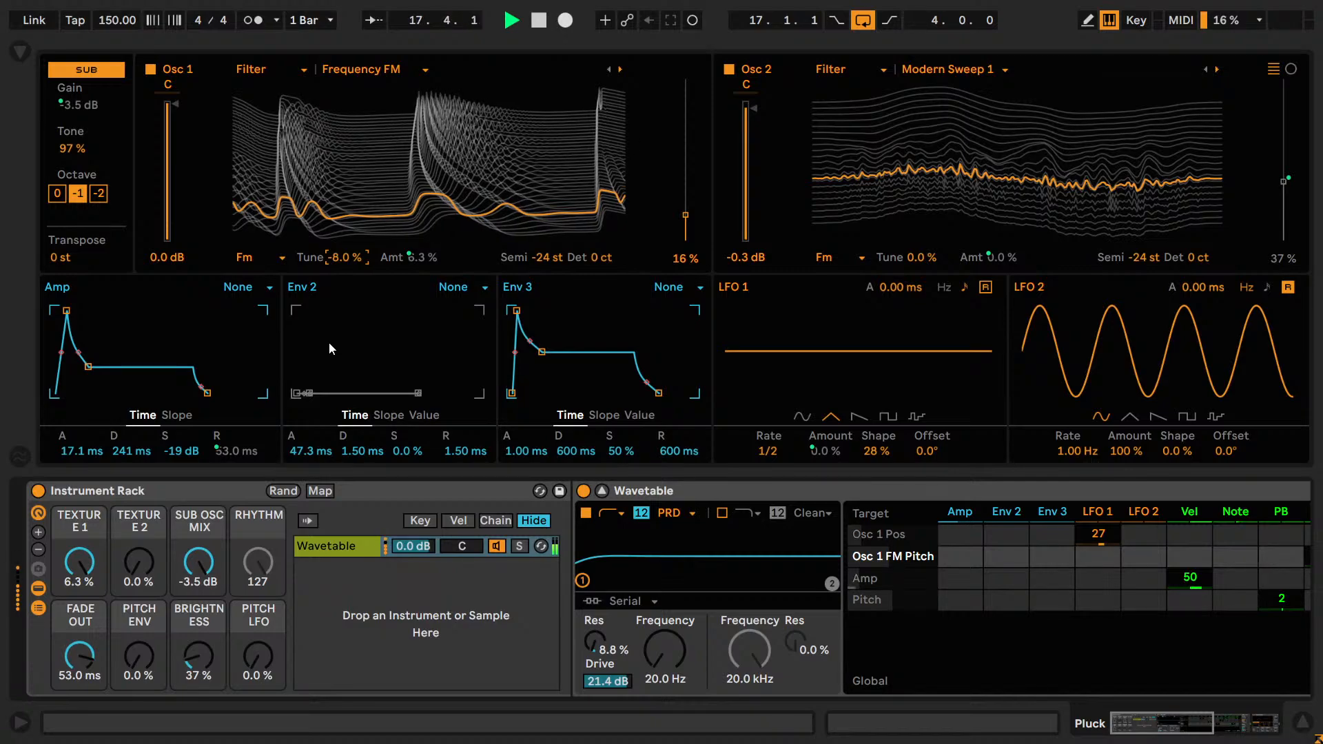
Bring Osc 1 FM Tune from -6% back up through -4% and -2%, settling on -3%.
type("-6")
key("Return")
key("Up")
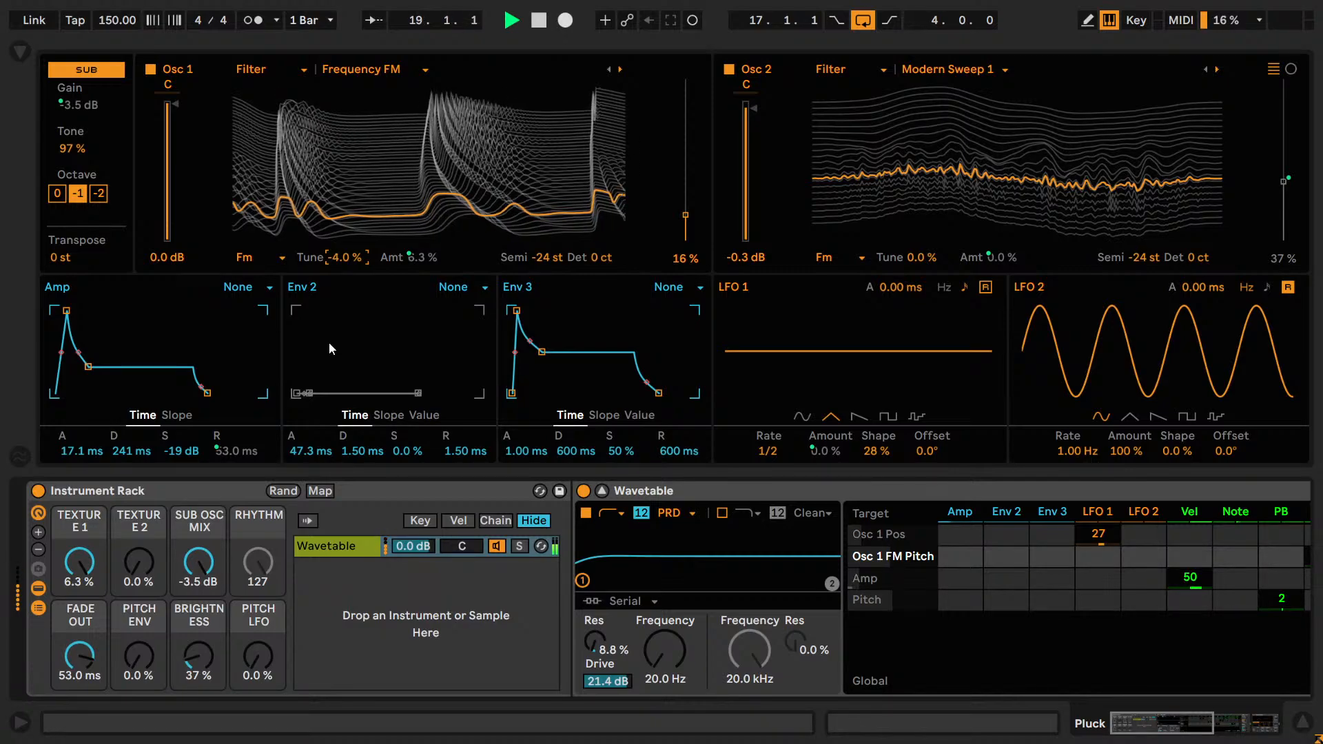
key("Up")
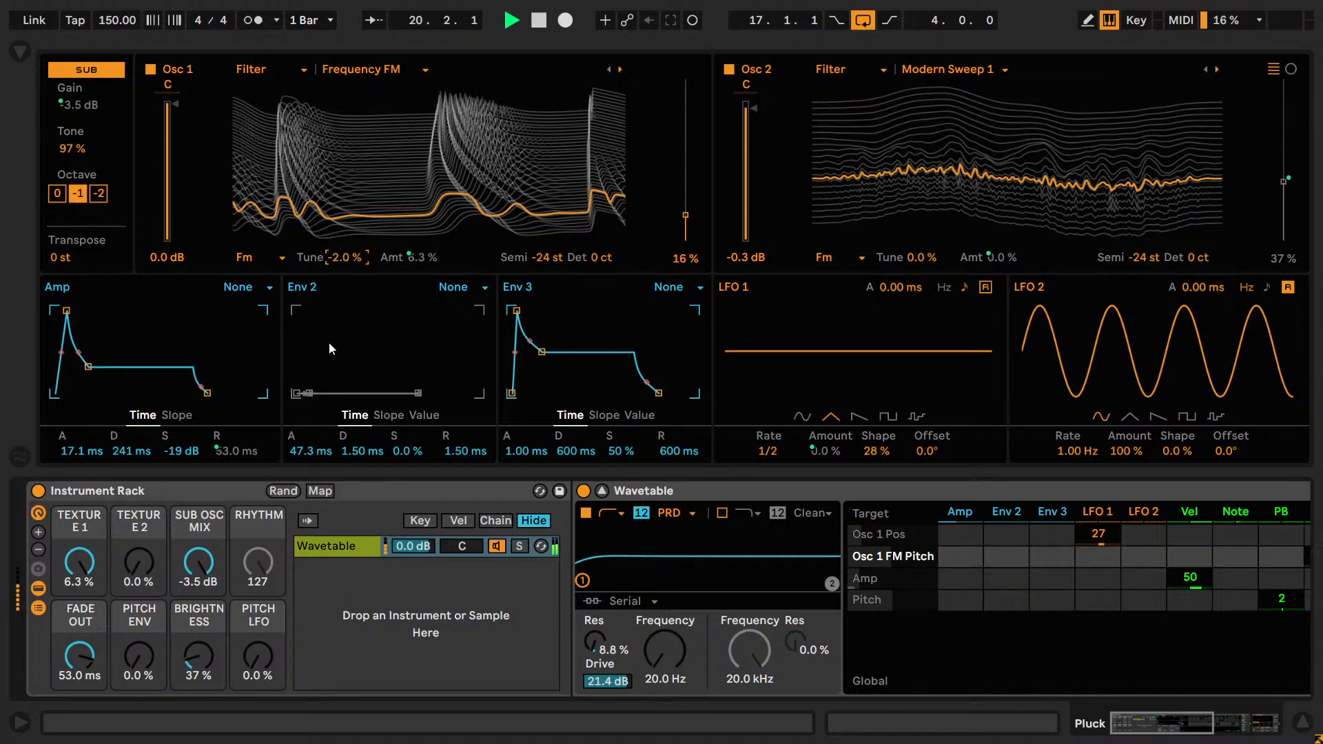
key("Down")
key("Up")
key("Down")
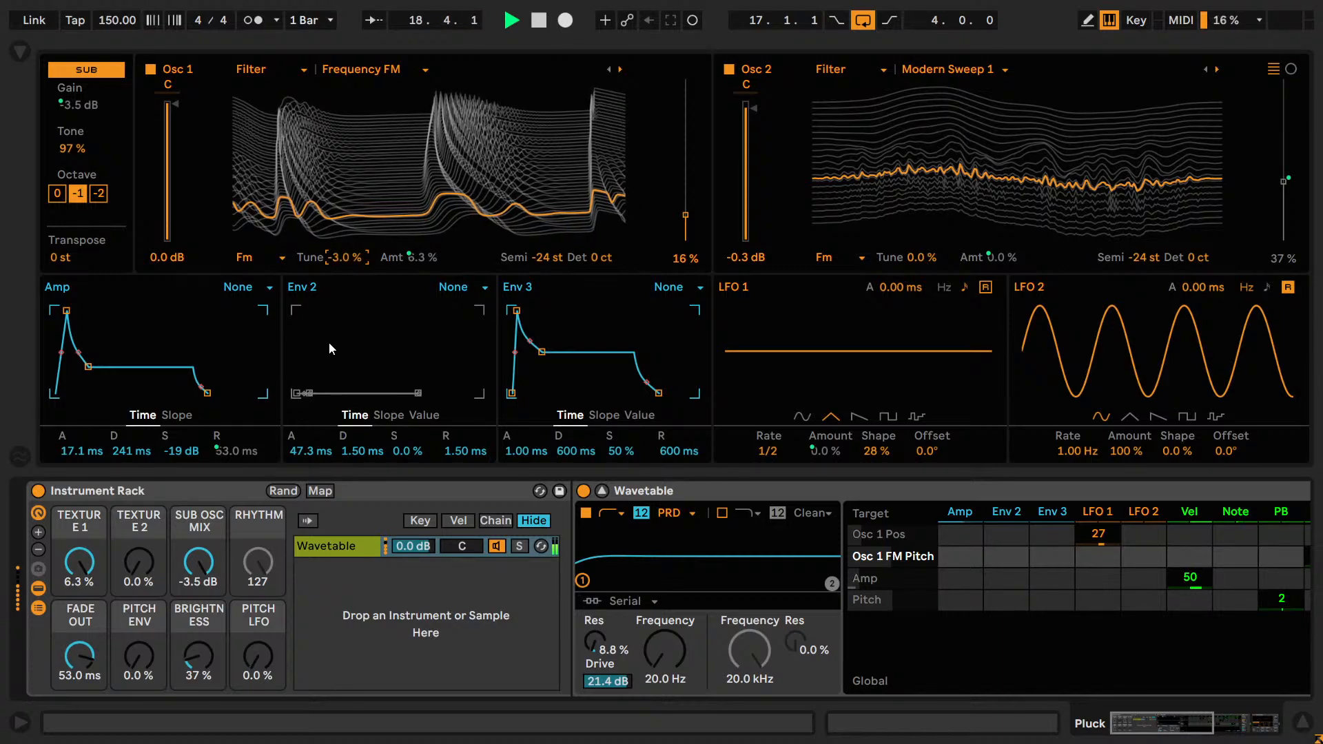
Fine-tune Osc 1 FM Tune to -2.2%, comparing it with -2.4% and -2.0% during playback.
key("shift+Up")
key("shift+Up")
key("shift+Up")
key("shift+Up")
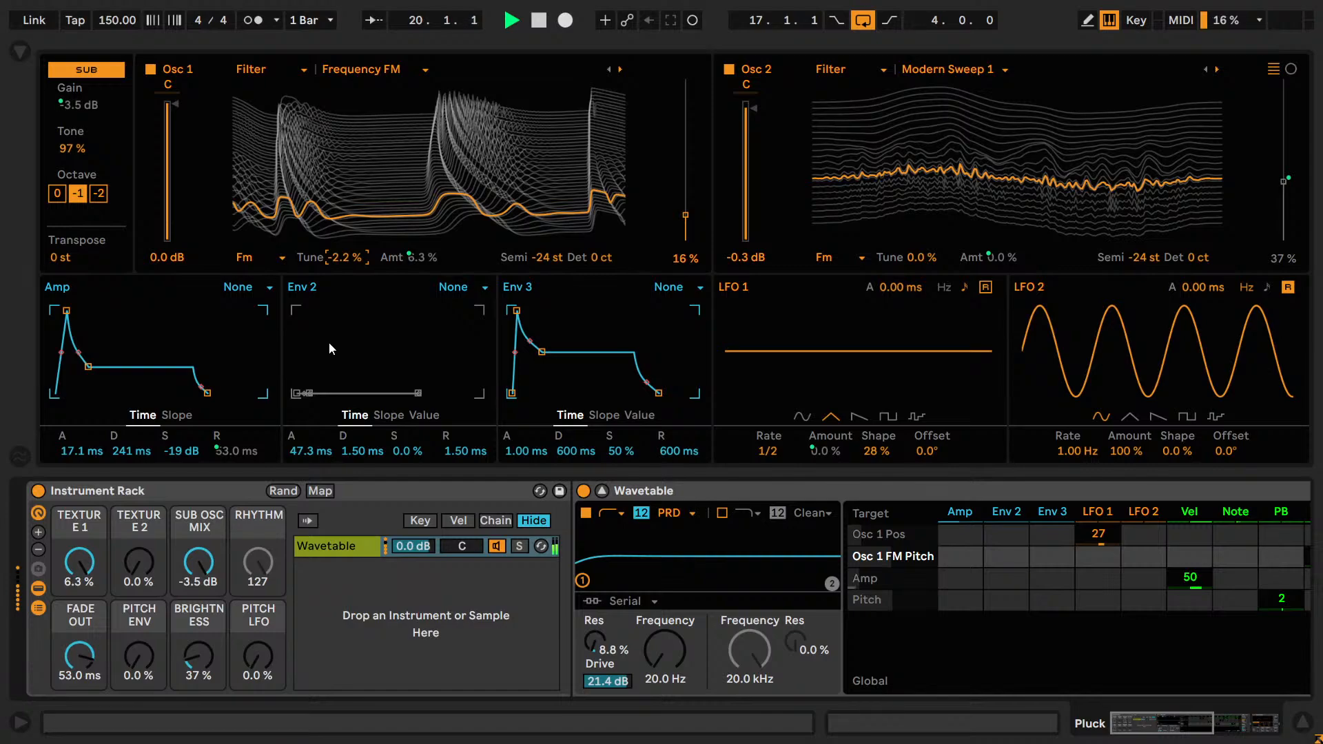
key("shift+Down")
key("shift+Down")
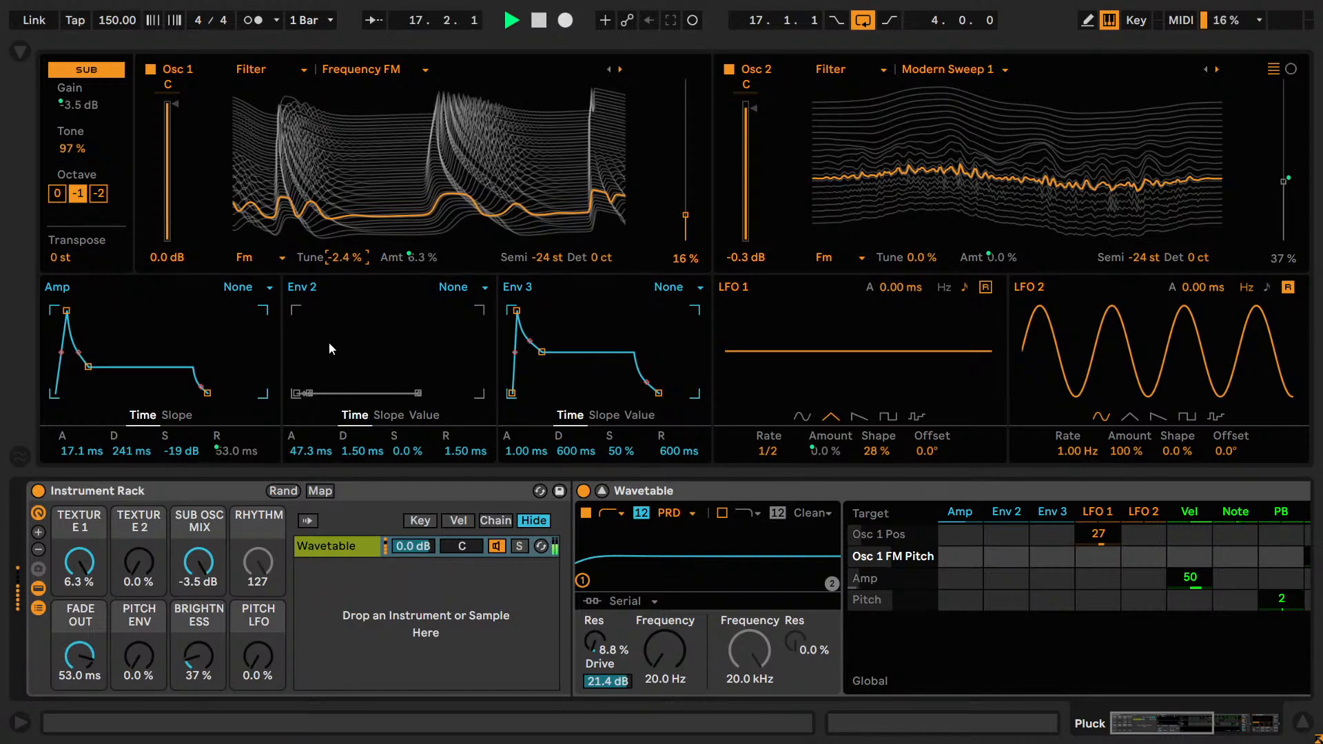
key("shift+Up")
key("shift+Up")
key("shift+Up")
key("shift+Up")
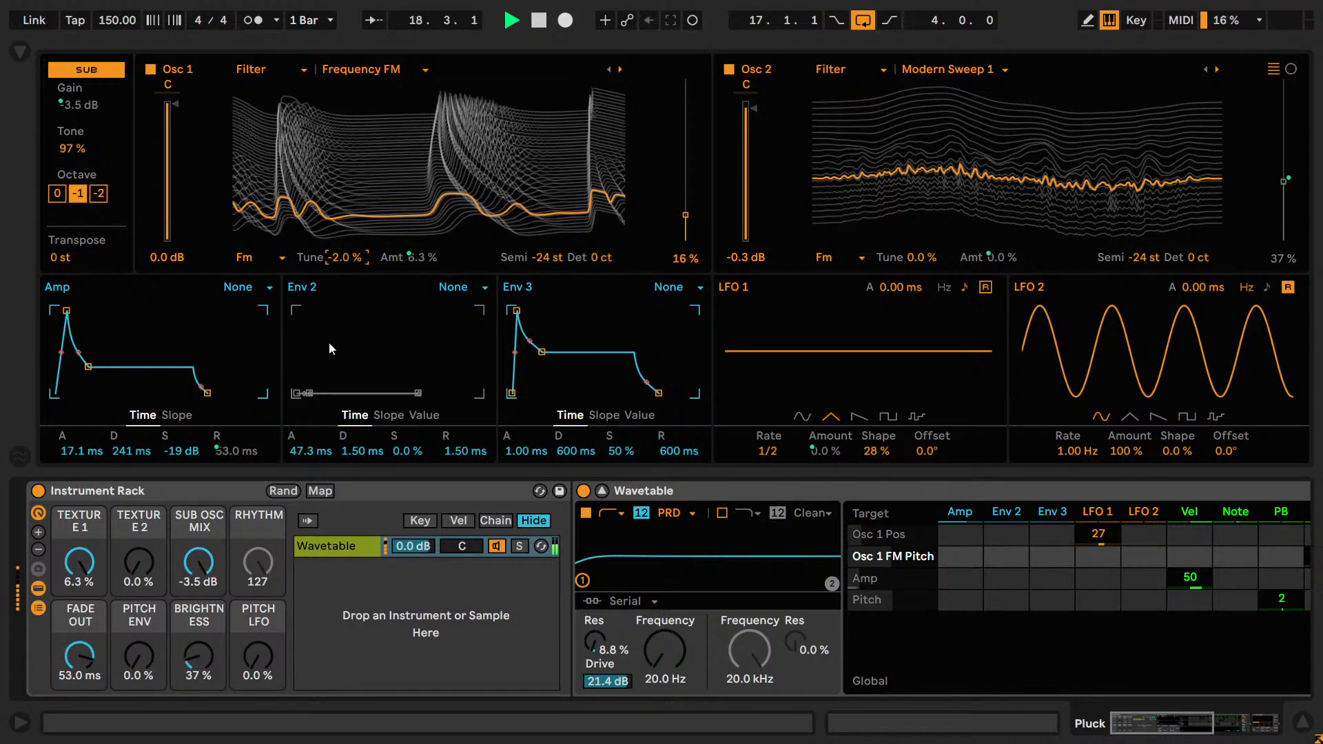
key("shift+Down")
key("shift+Down")
Unmap the Osc 1 FM amount from the Texture 1 macro, set it to 50% after trying 60%, and stop playback.
right_click(410, 259)
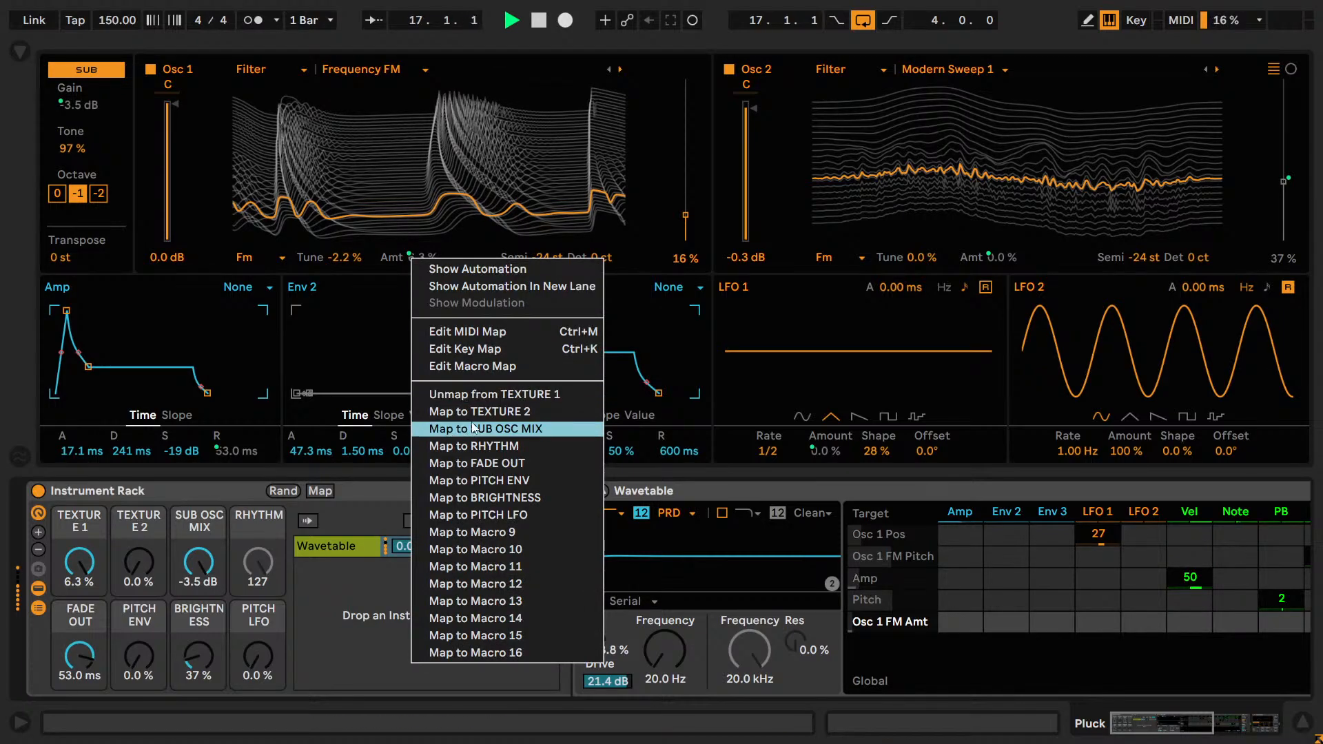
left_click(473, 394)
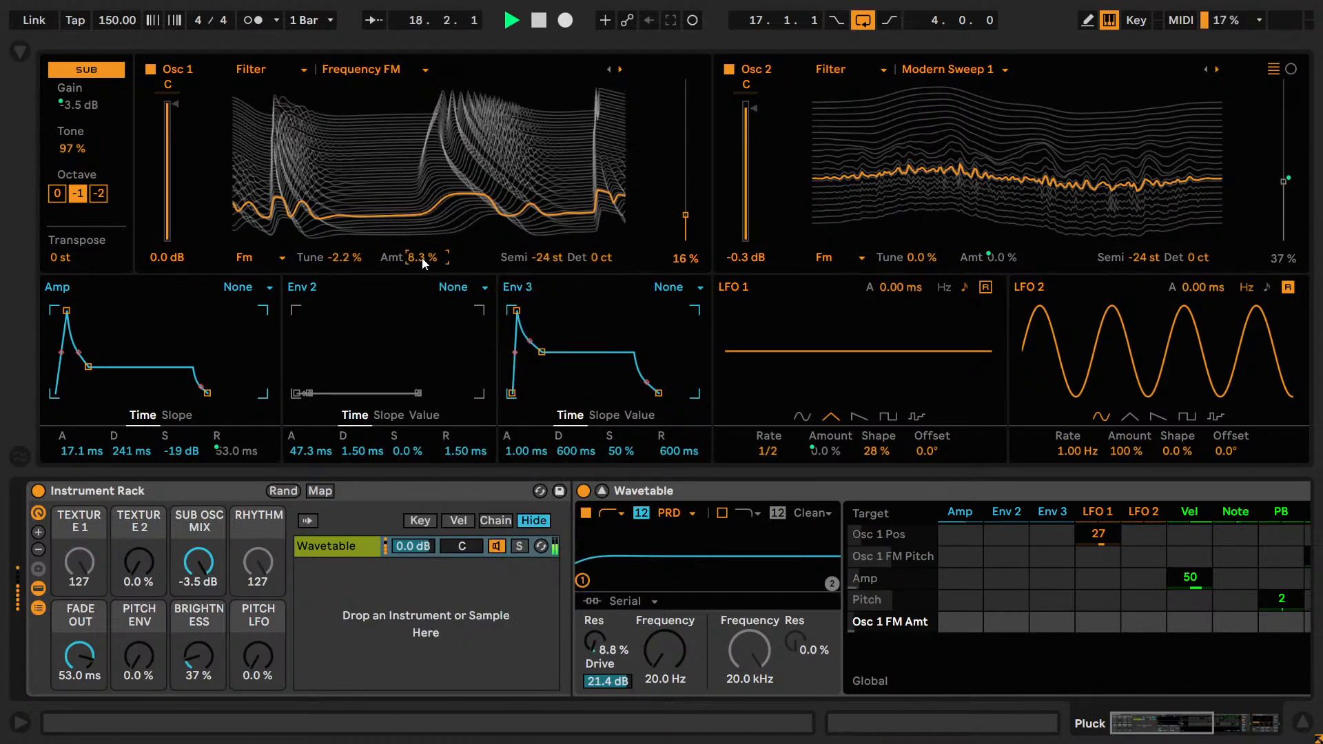
left_click_drag(422, 257, 422, 257)
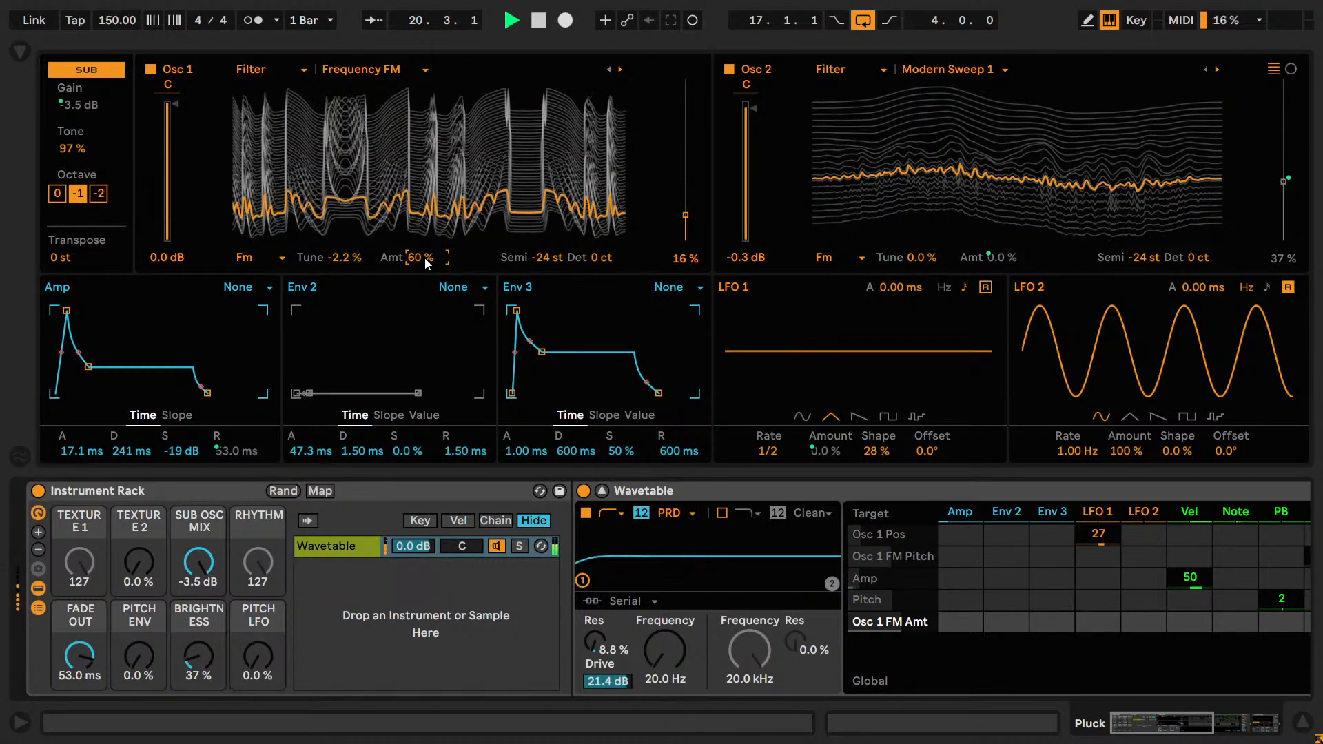
key("ctrl+z")
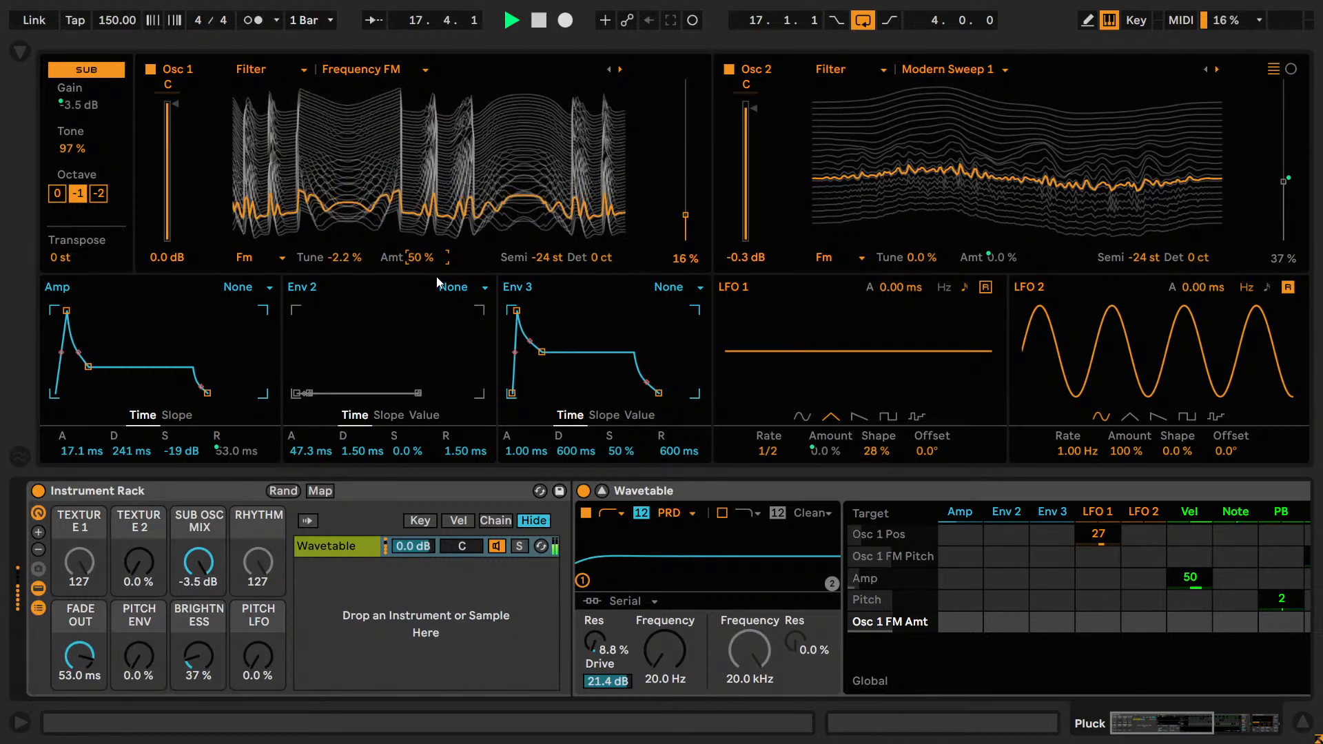
key("space")
key("space")
key("space")
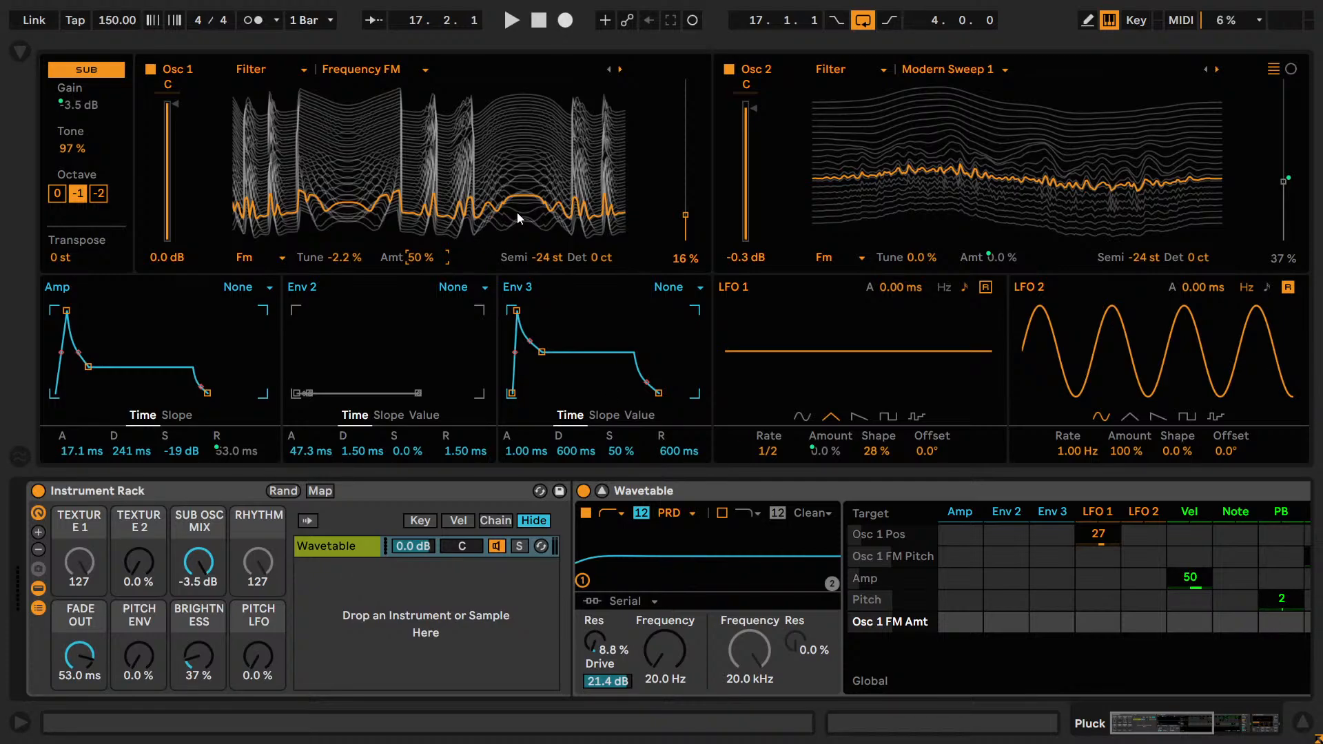
Start playback, raise the Osc 1 FM amount to 55%, and audition Osc 1 FM Tune down to -3.0%.
key("space")
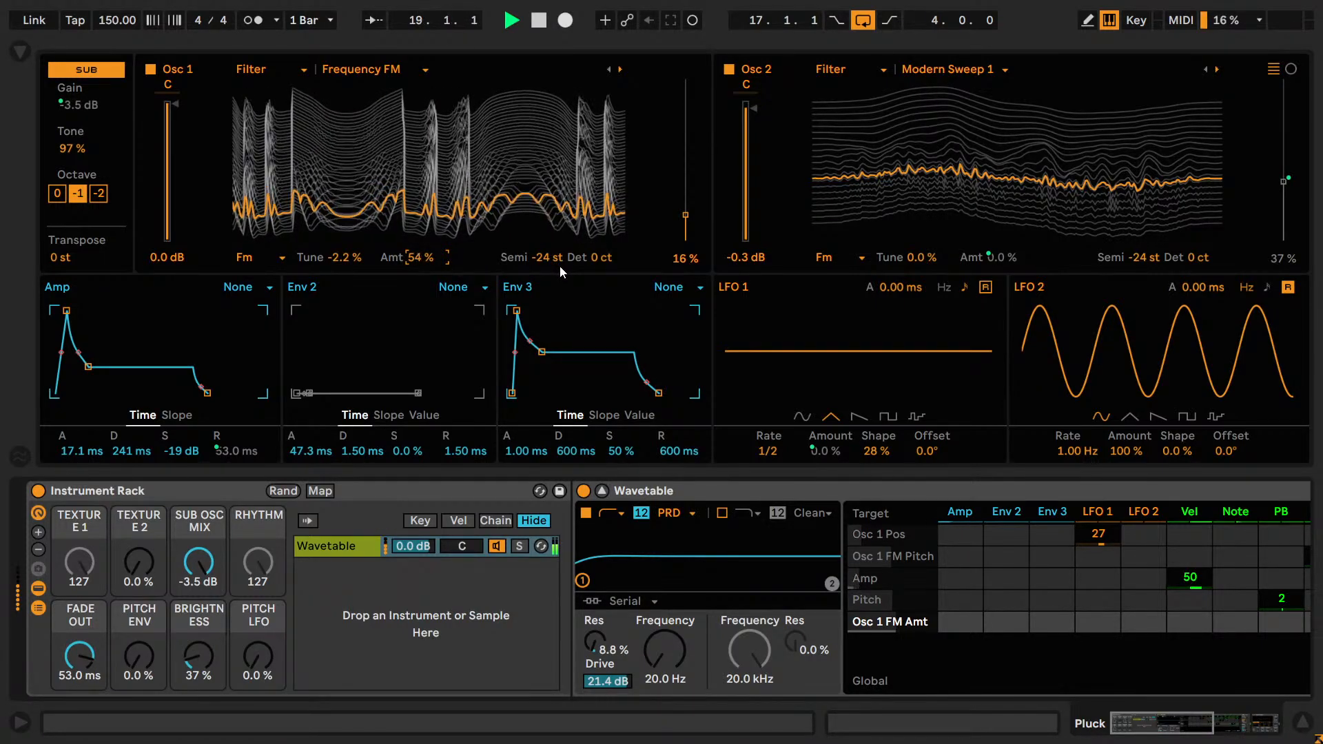
left_click(348, 261)
key("Up")
key("Up")
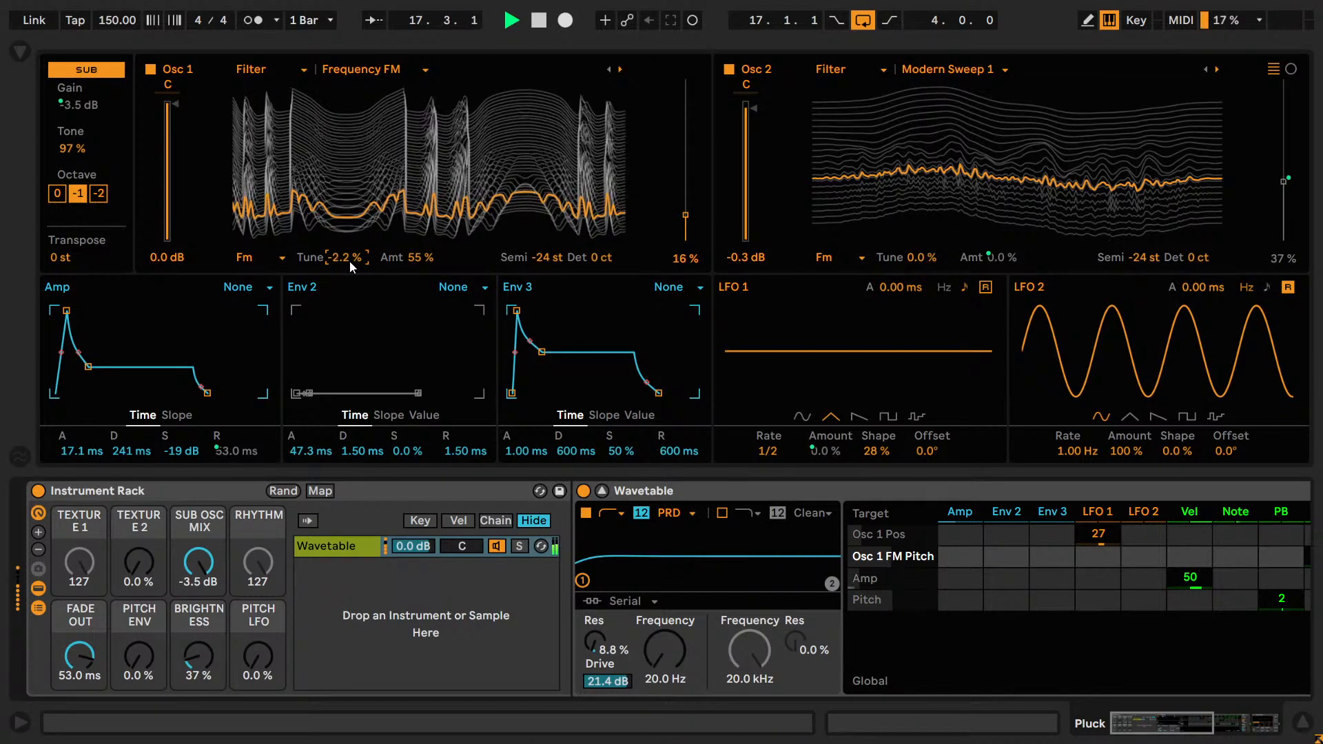
key("Up")
key("Up")
key("Down")
key("Down")
key("Down")
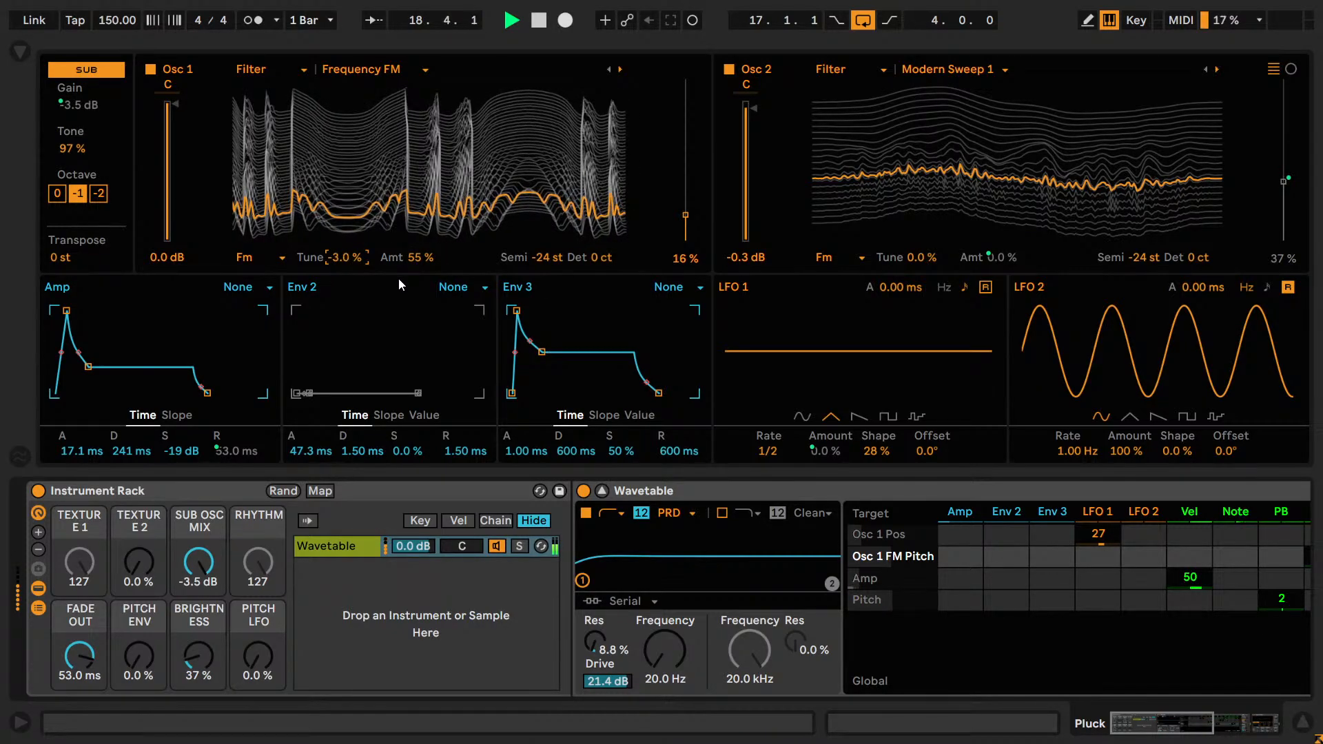
Compare Osc 1 FM Tune at -1.8% and -2.0%, settle on -2.2%, and stop playback.
key("Up")
key("Up")
key("Up")
key("Up")
key("Up")
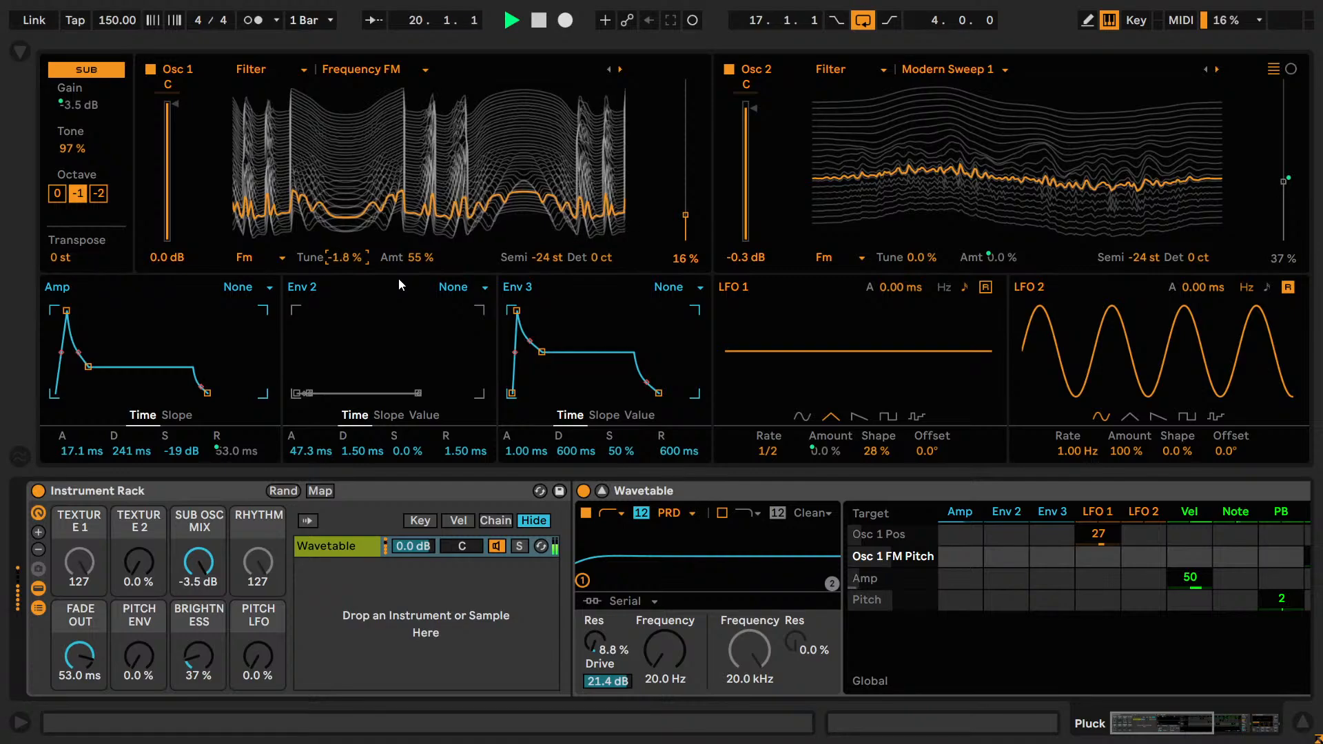
key("Down")
key("Down")
key("Up")
key("Up")
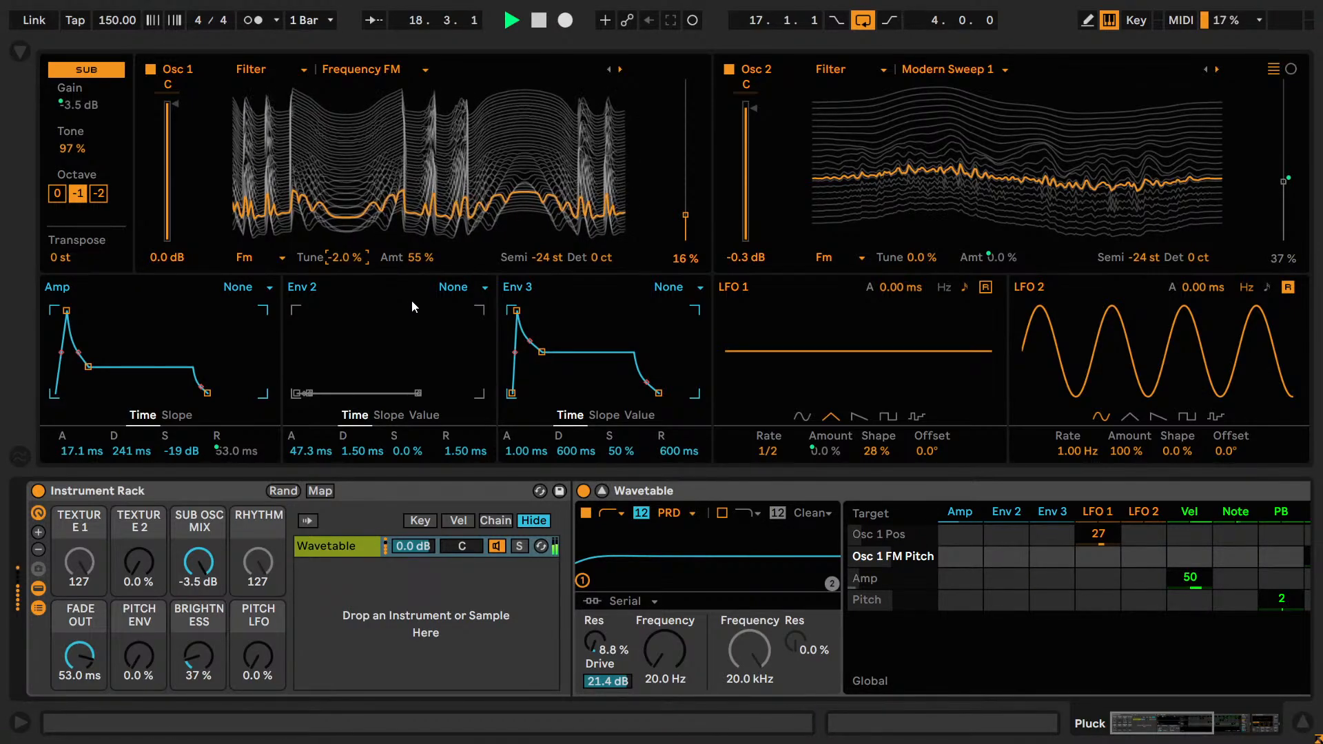
key("Down")
key("Down")
key("Down")
key("Down")
key("Up")
key("Up")
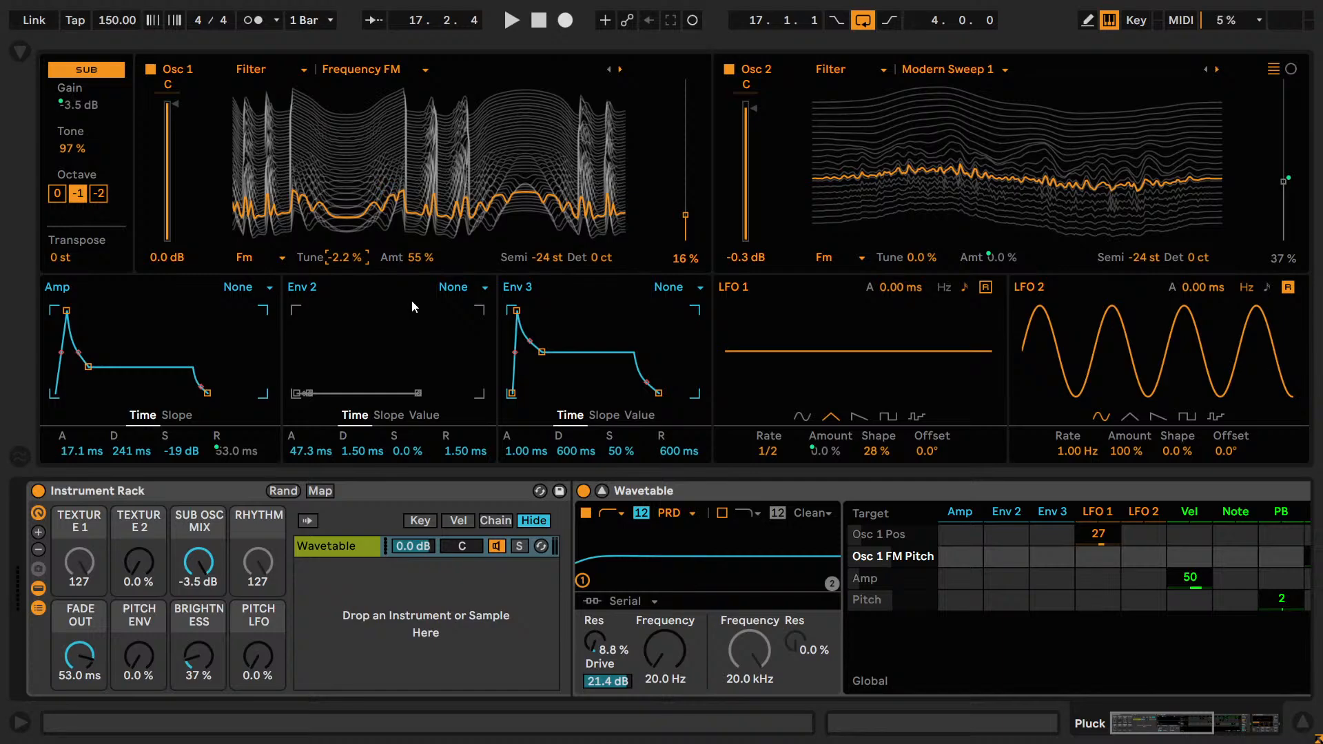
Check the end of the device chain, restart playback, and compare Osc 1 FM amounts of 56%, 53% and 54%, ending on 55%.
left_click(1192, 722)
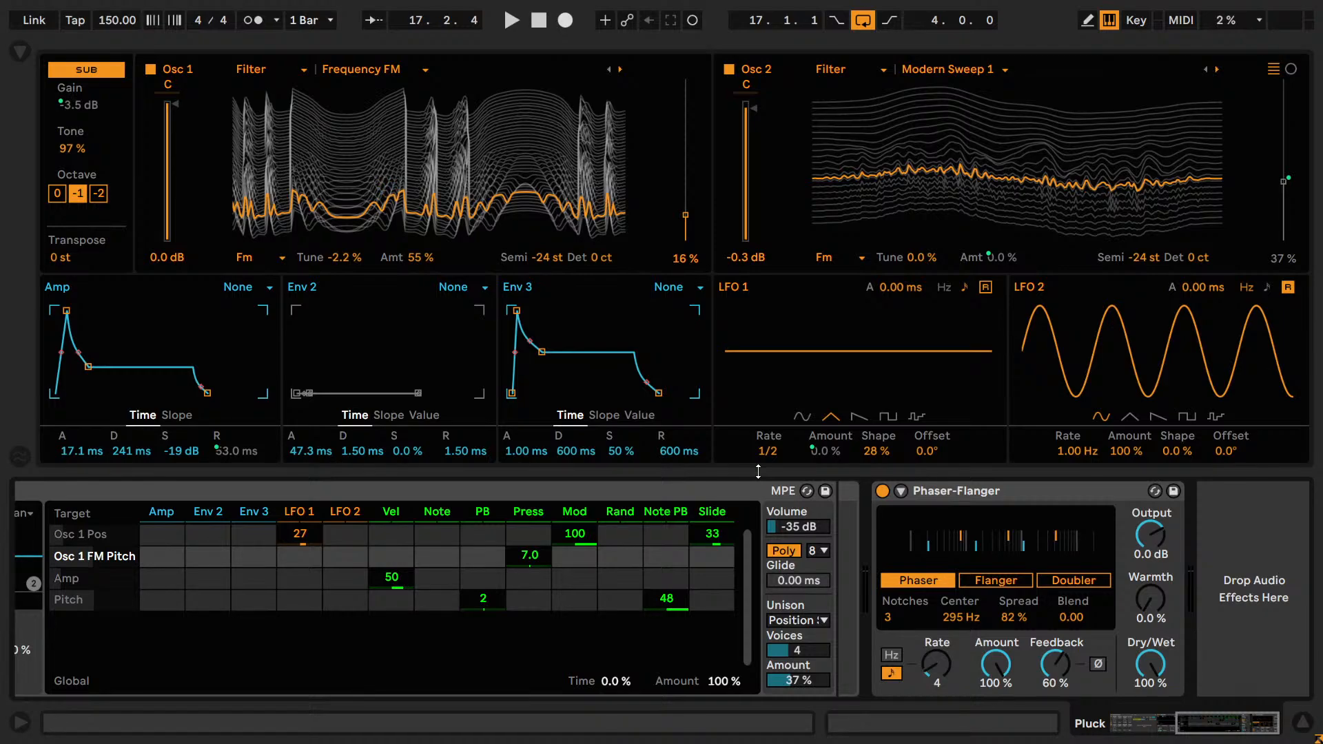
left_click_drag(1252, 732, 1129, 727)
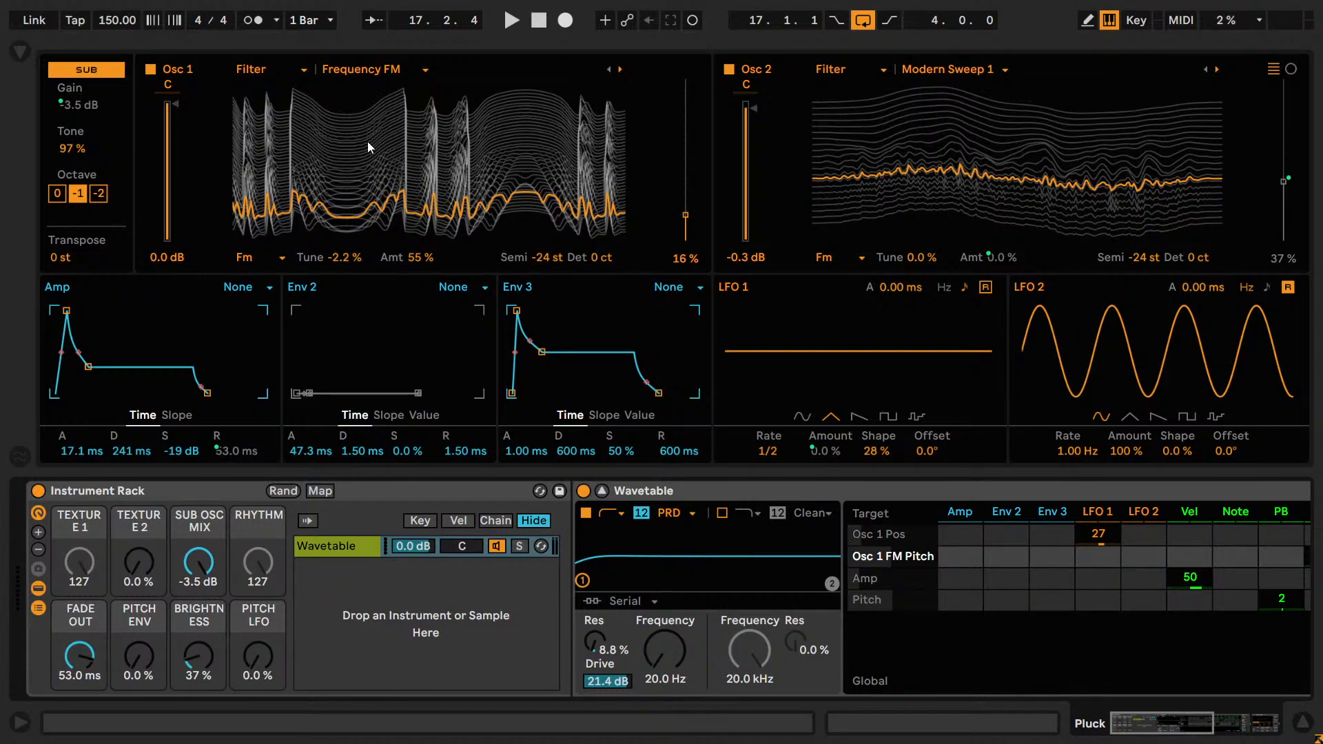
key("space")
left_click_drag(421, 258, 421, 255)
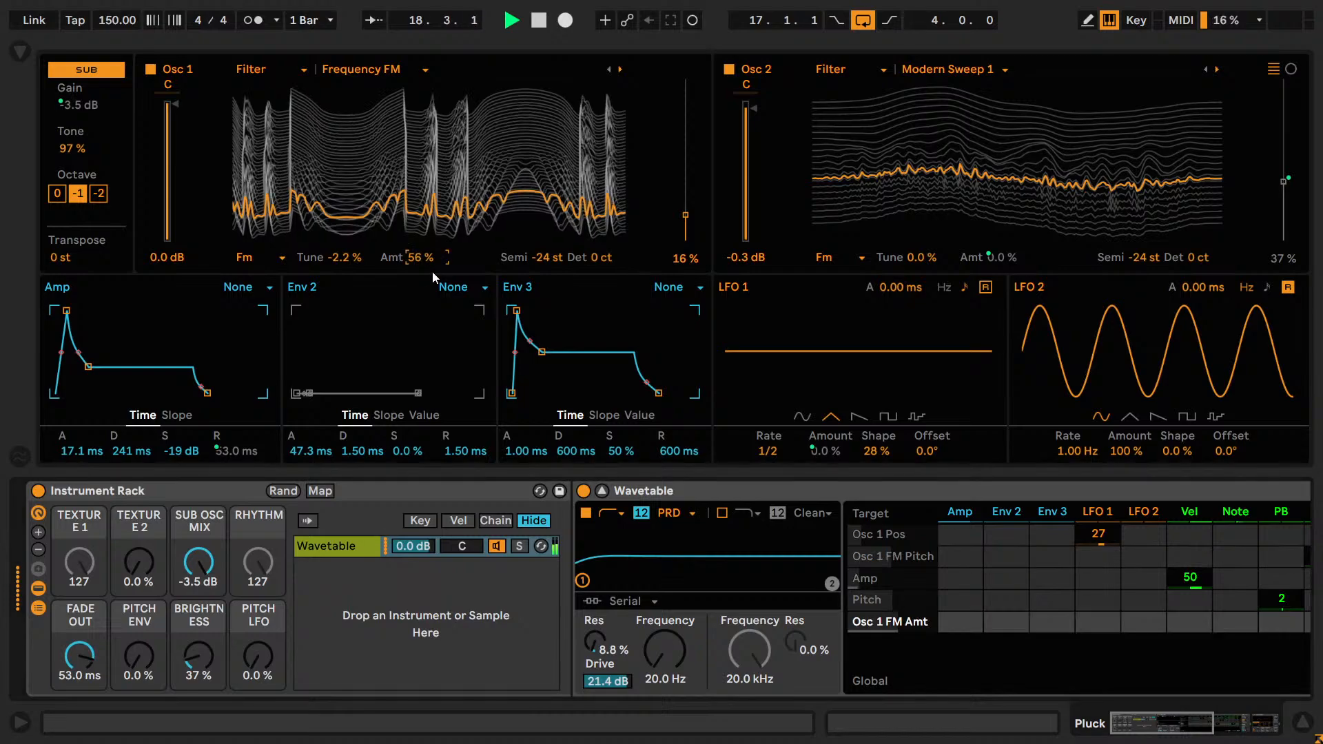
key("Down")
key("Down")
key("Down")
key("Down")
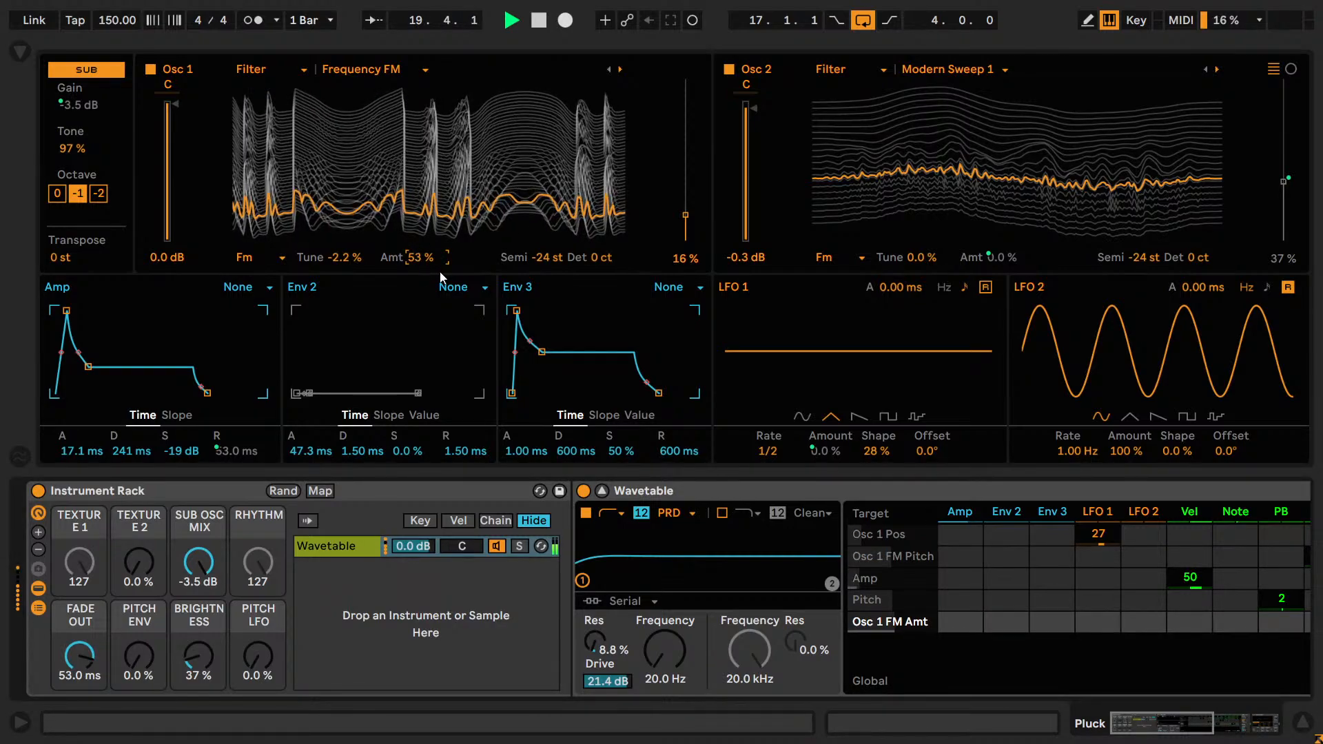
key("Up")
key("Up")
key("Up")
key("Up")
key("Down")
key("Down")
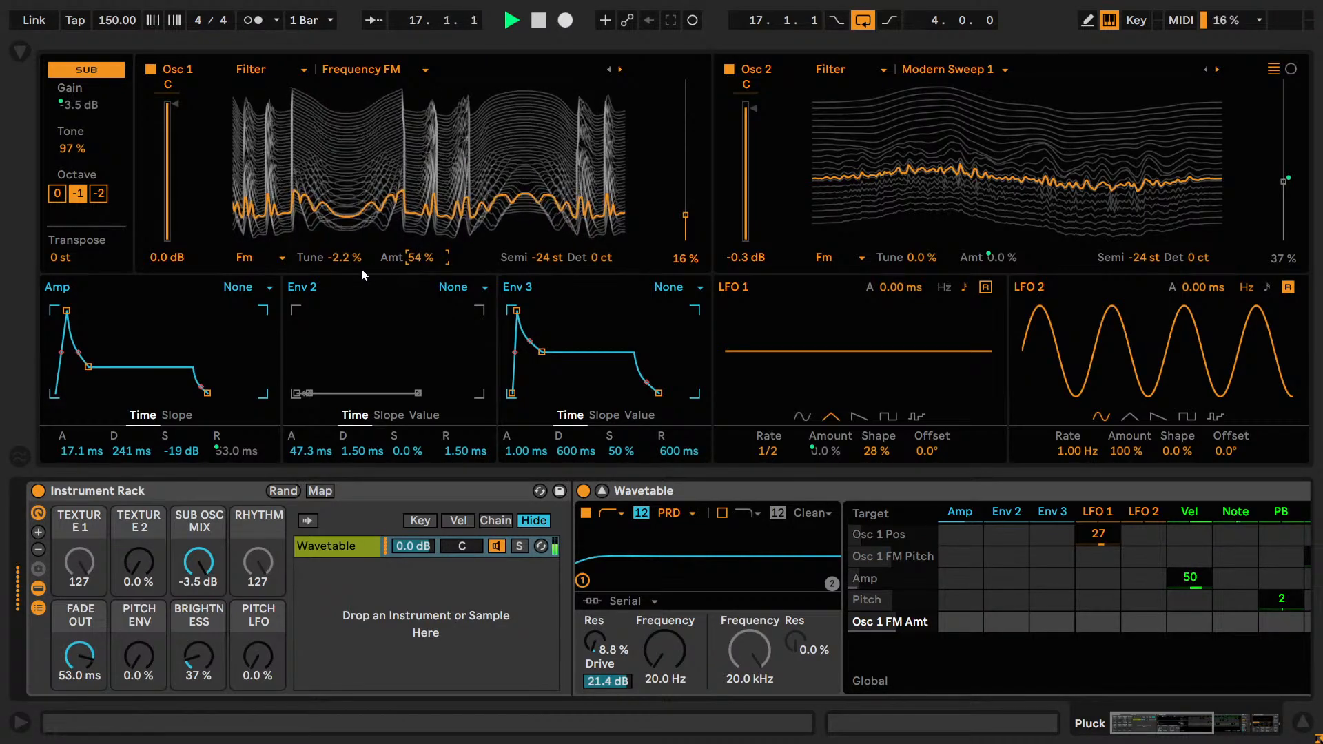
Compare Osc 1 FM Tune values such as -2.8% and -2.4% during playback, ending on -2.2%.
key("Up")
left_click(347, 262)
key("Down")
key("Up")
key("Up")
key("Up")
key("Down")
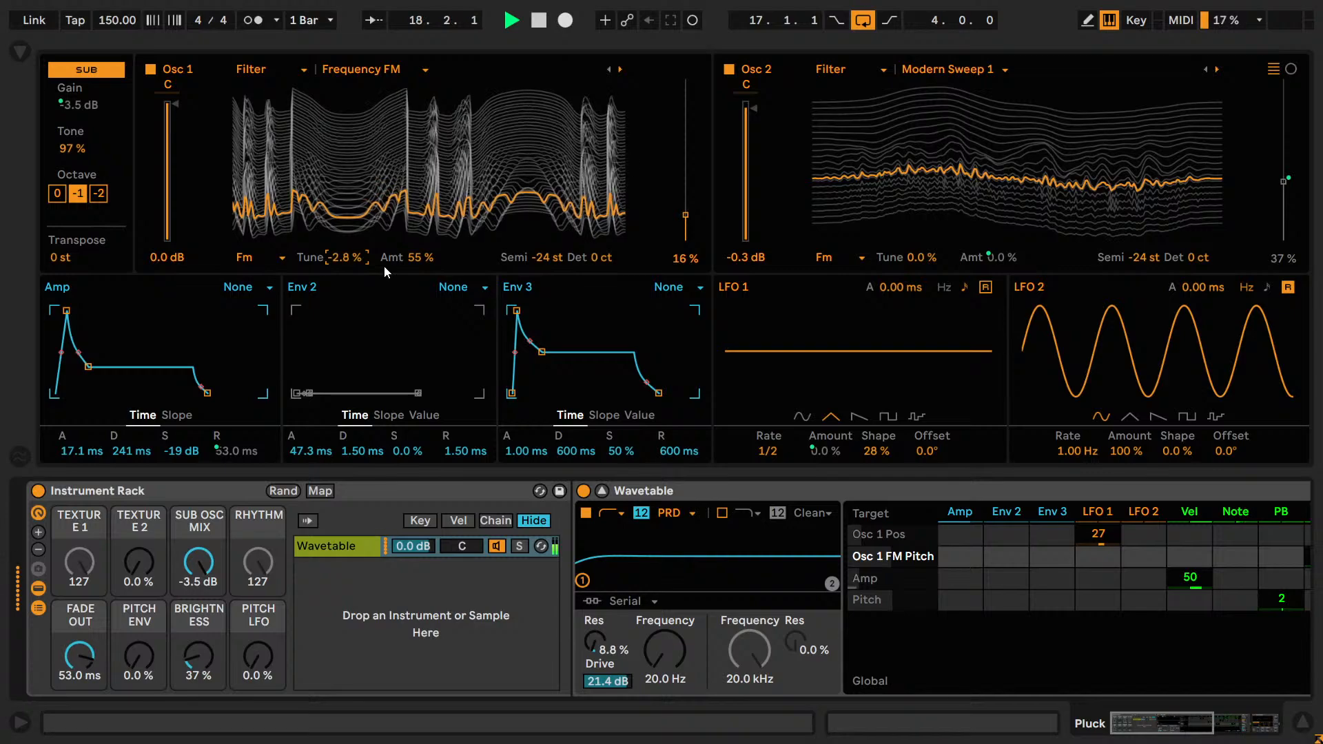
key("Up")
key("Down")
key("Down")
key("Up")
key("Up")
key("Down")
key("Down")
key("Down")
key("Down")
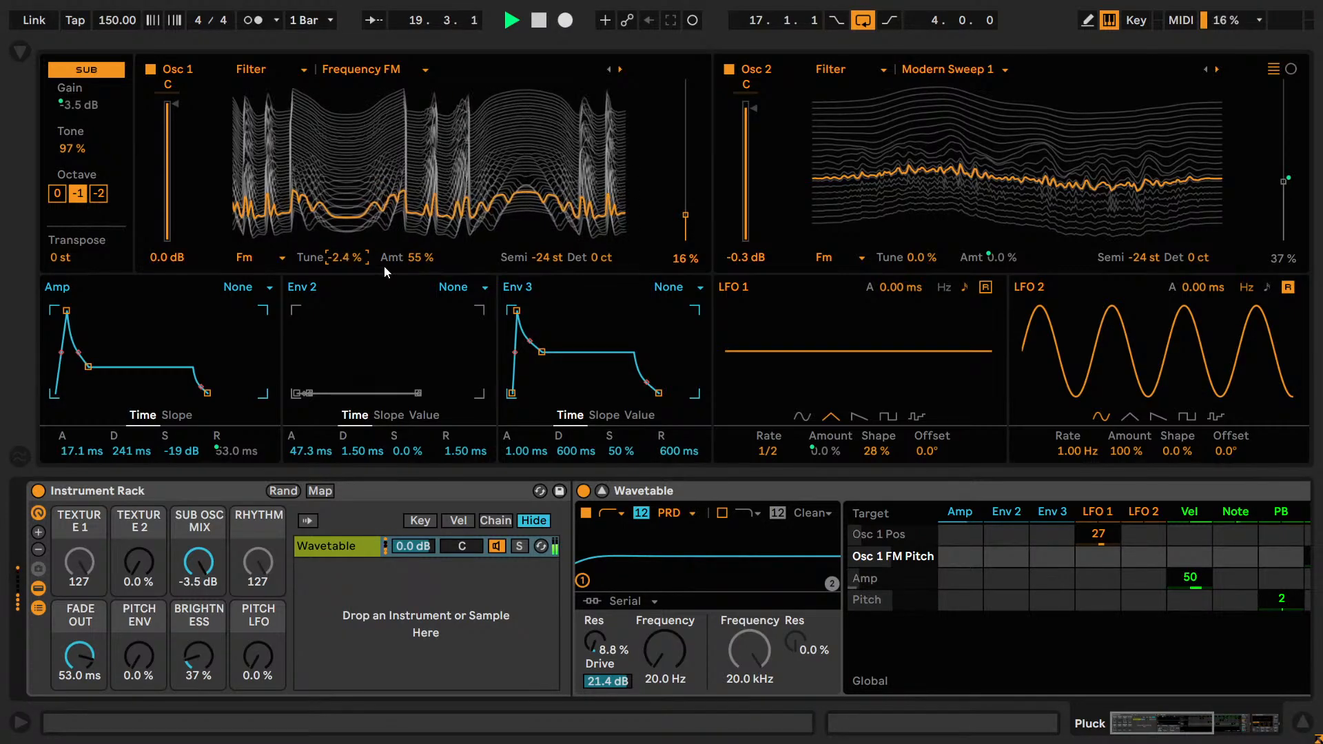
key("Up")
key("Up")
key("Up")
key("Down")
key("Down")
key("Up")
Try transposing Osc 1 to -12 st and changing its detune, undoing both changes.
left_click_drag(539, 263, 538, 238)
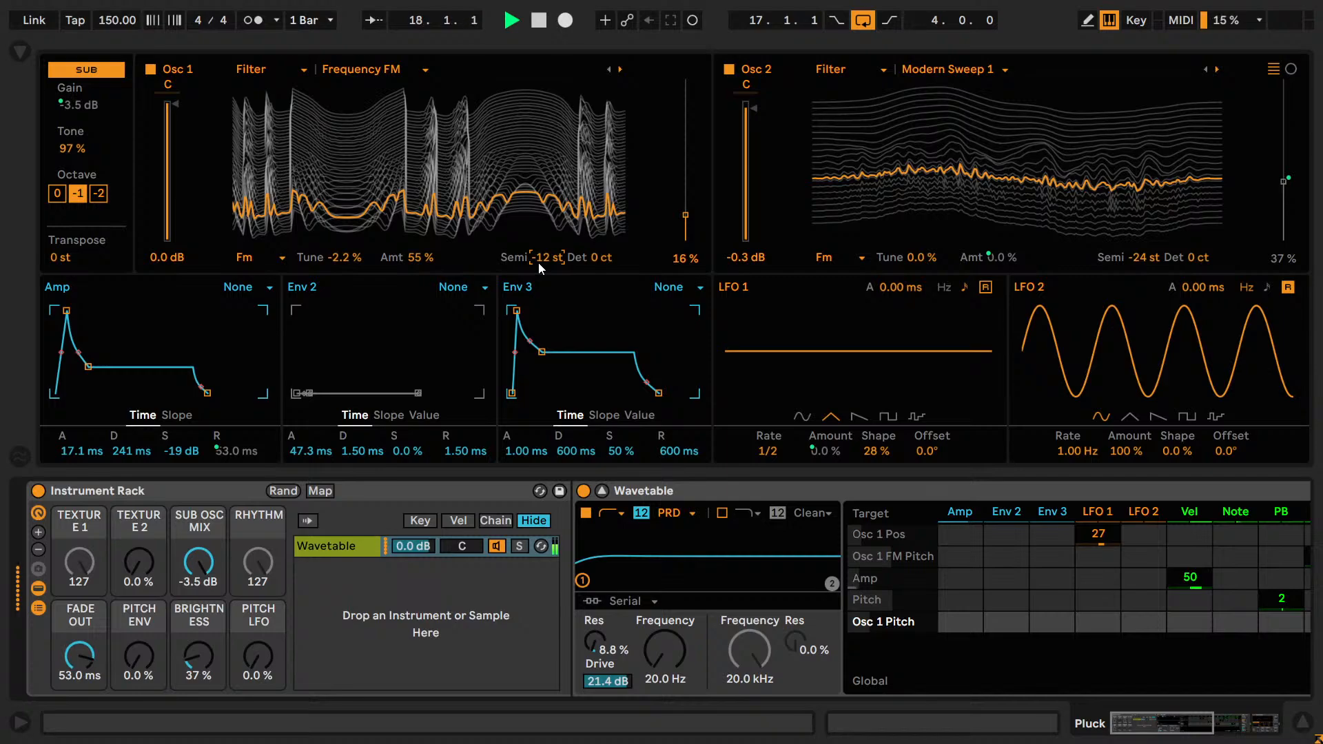
double_click(538, 263)
key("ctrl+z")
key("ctrl+z")
left_click_drag(593, 257, 594, 271)
key("ctrl+z")
Set Osc 1's wavetable position to 13% after trying 37%, and reset Osc 2 FM Tune to 0.0%.
left_click_drag(672, 256, 694, 229)
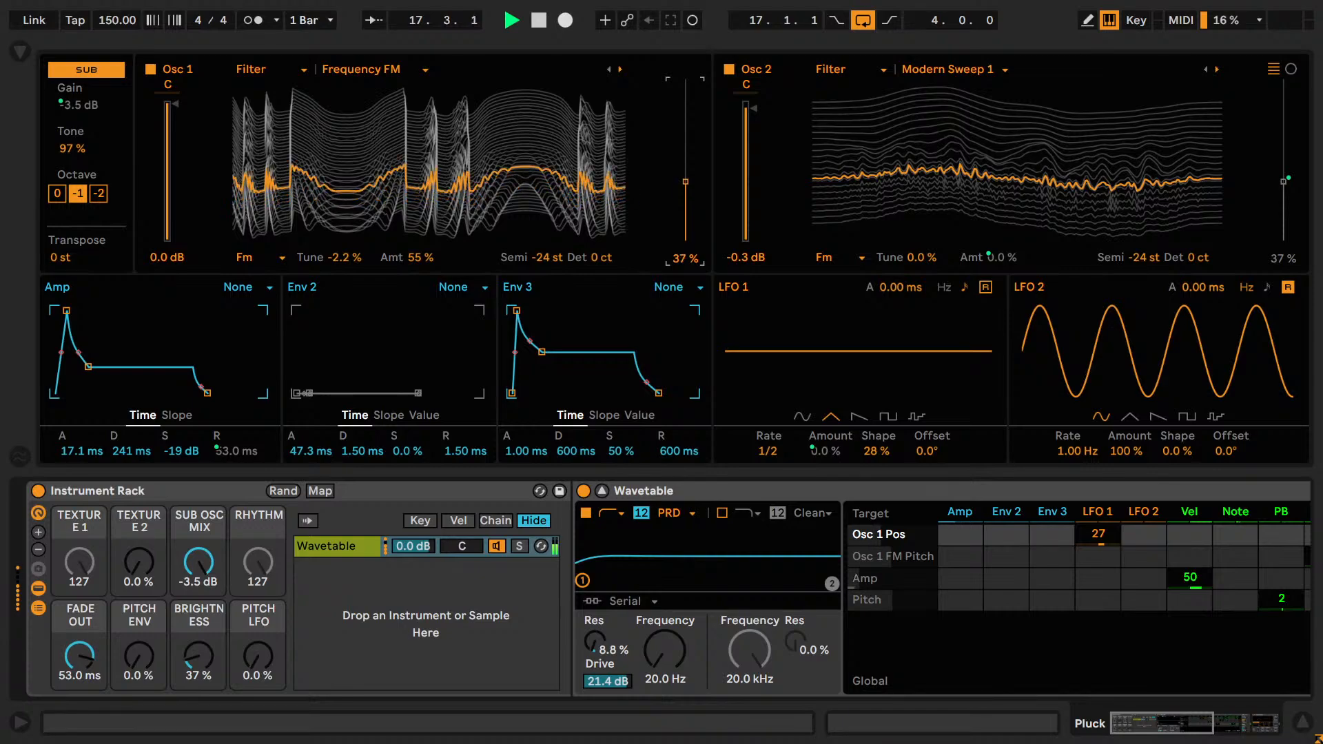
left_click_drag(685, 182, 685, 220)
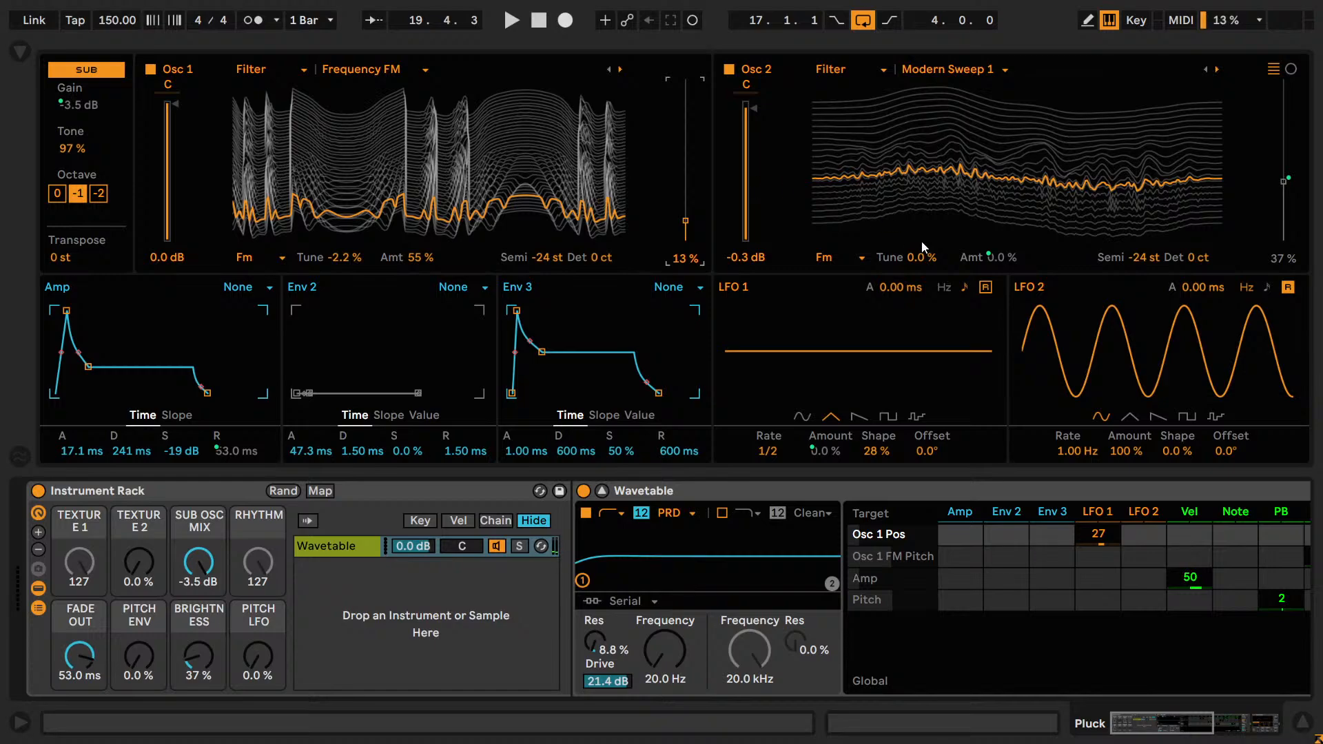
left_click_drag(920, 262, 920, 260)
double_click(920, 261)
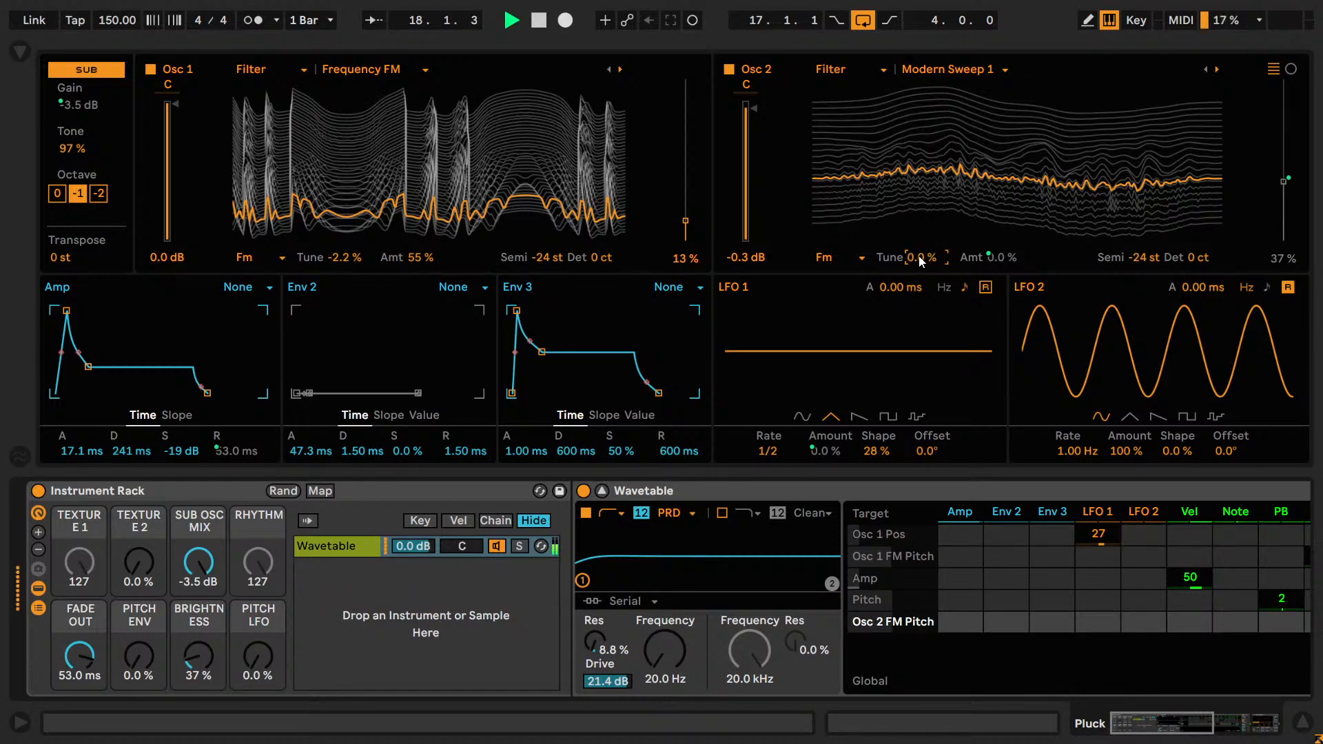
Raise the Texture 2 macro to 24%, stop playback, and unmap the Osc 2 FM amount from it.
left_click_drag(139, 573, 140, 476)
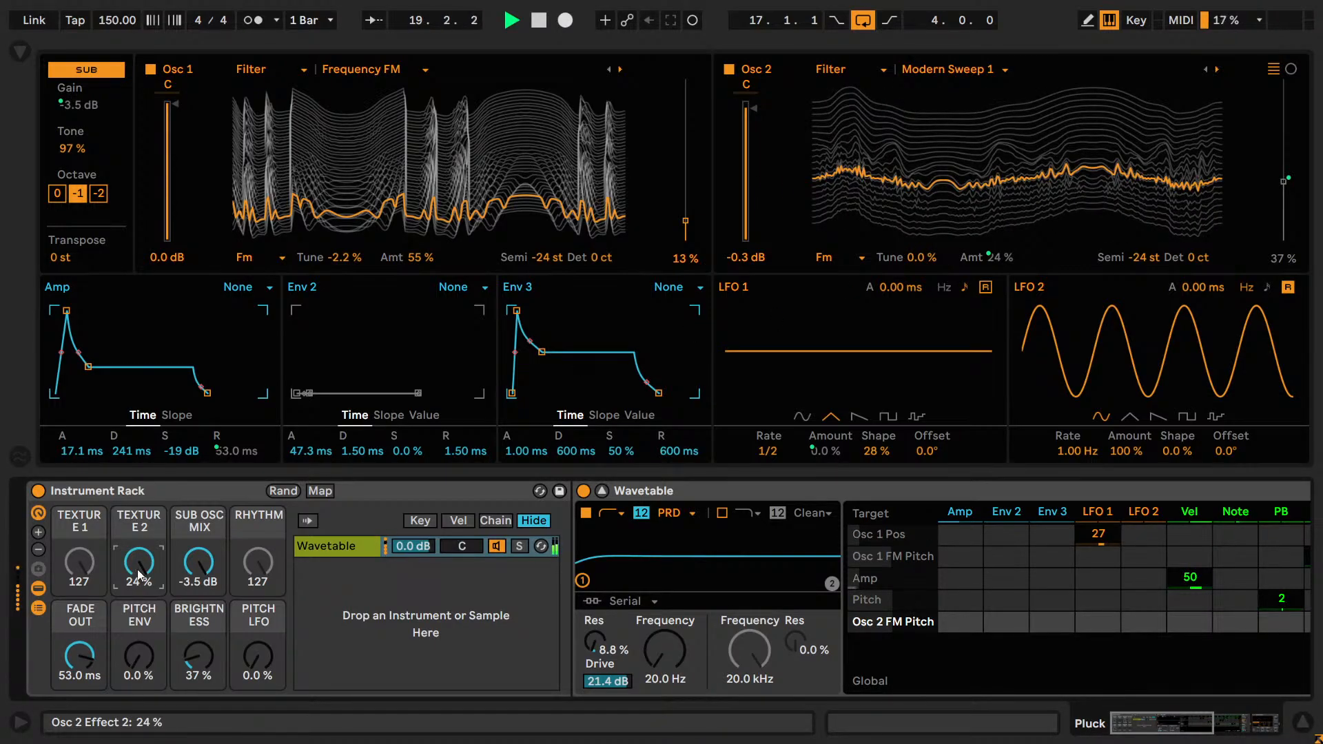
key("space")
right_click(1002, 257)
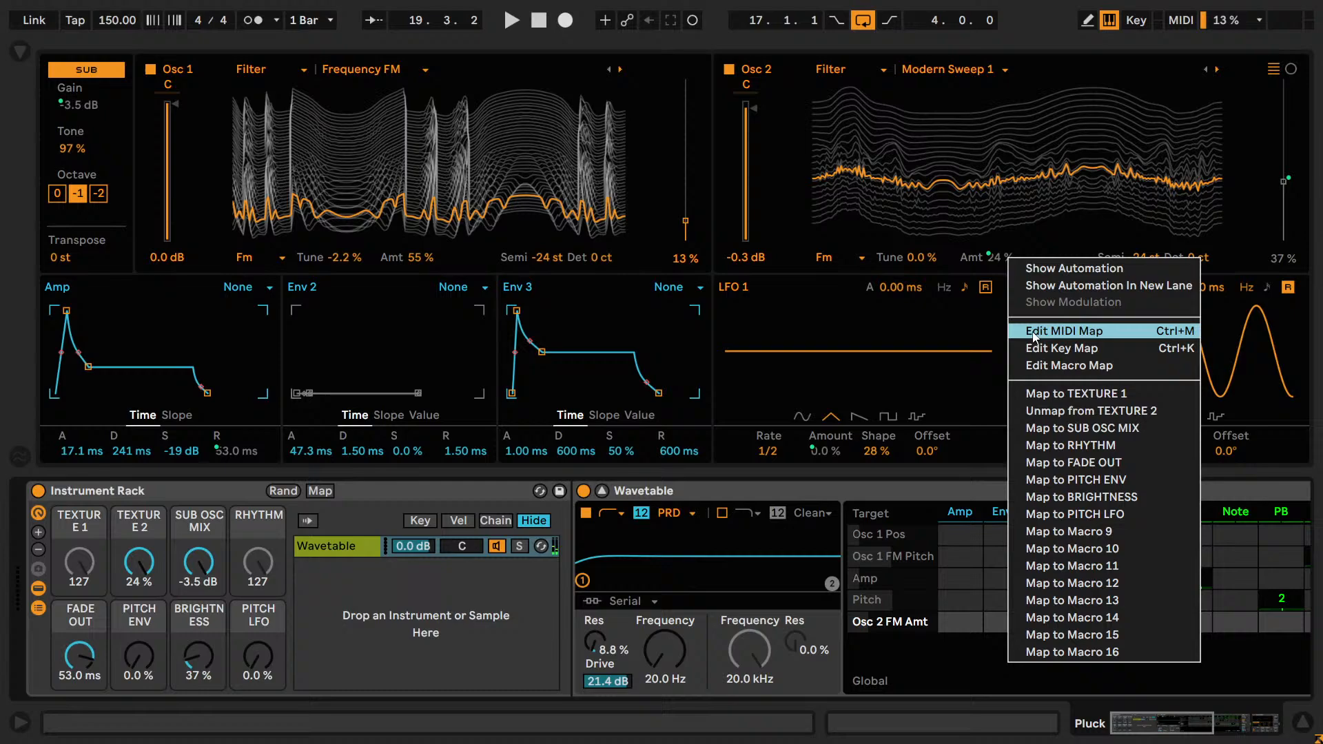
left_click(1065, 407)
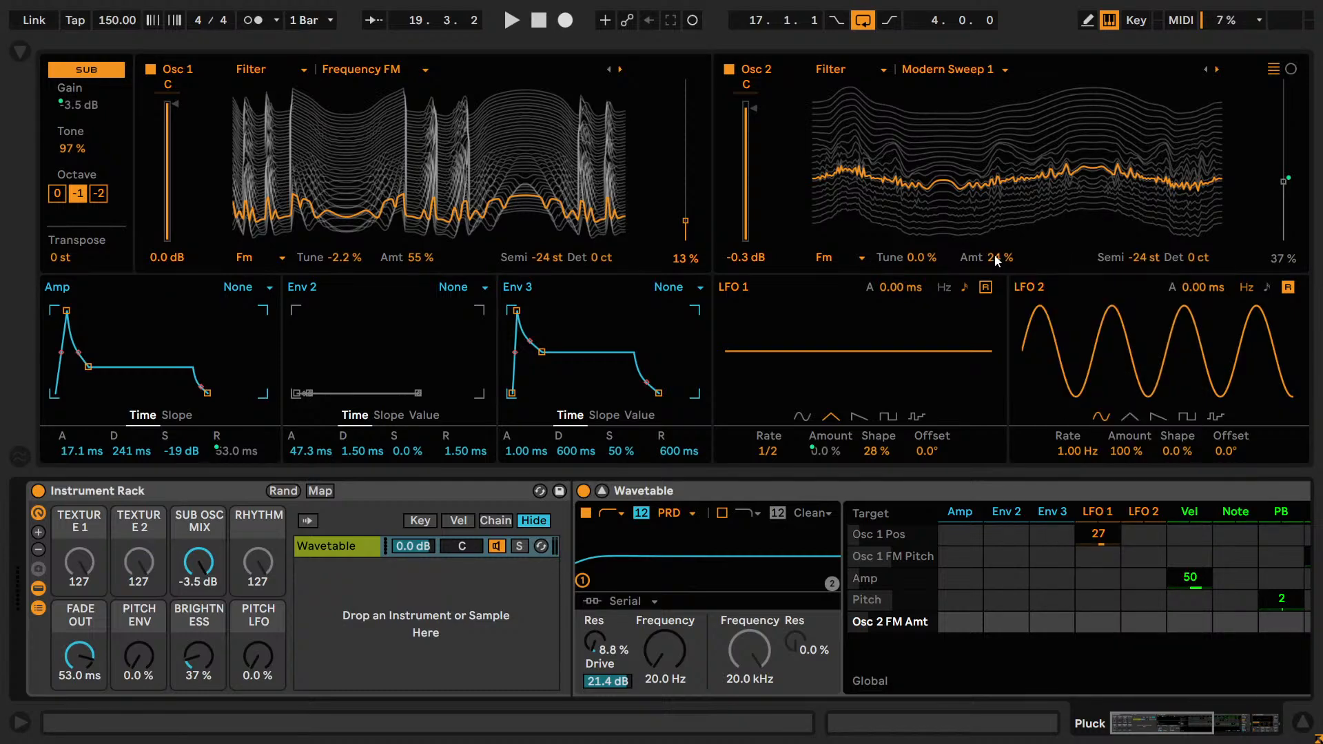
Start playback and audition the Osc 2 FM amount at 100% and 52%, bringing it down to 30%.
key("space")
left_click_drag(995, 261, 995, 208)
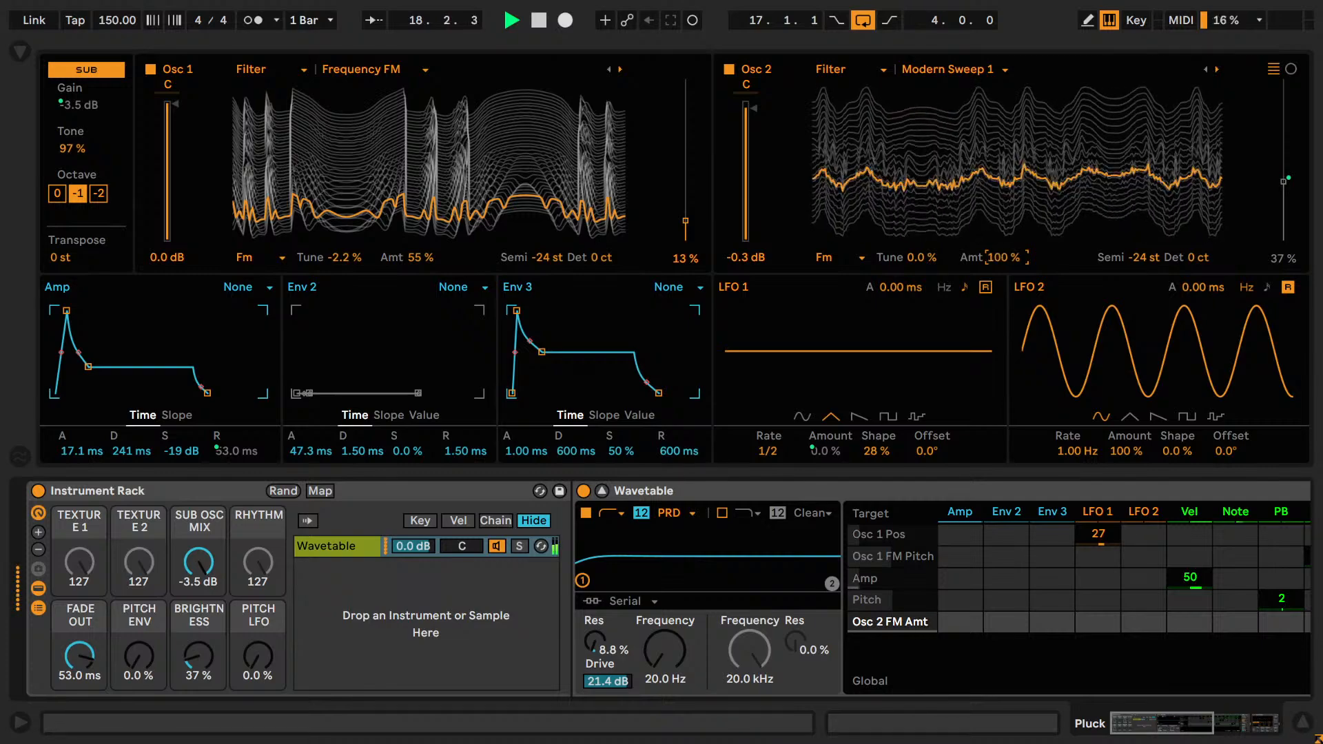
key("ctrl+z")
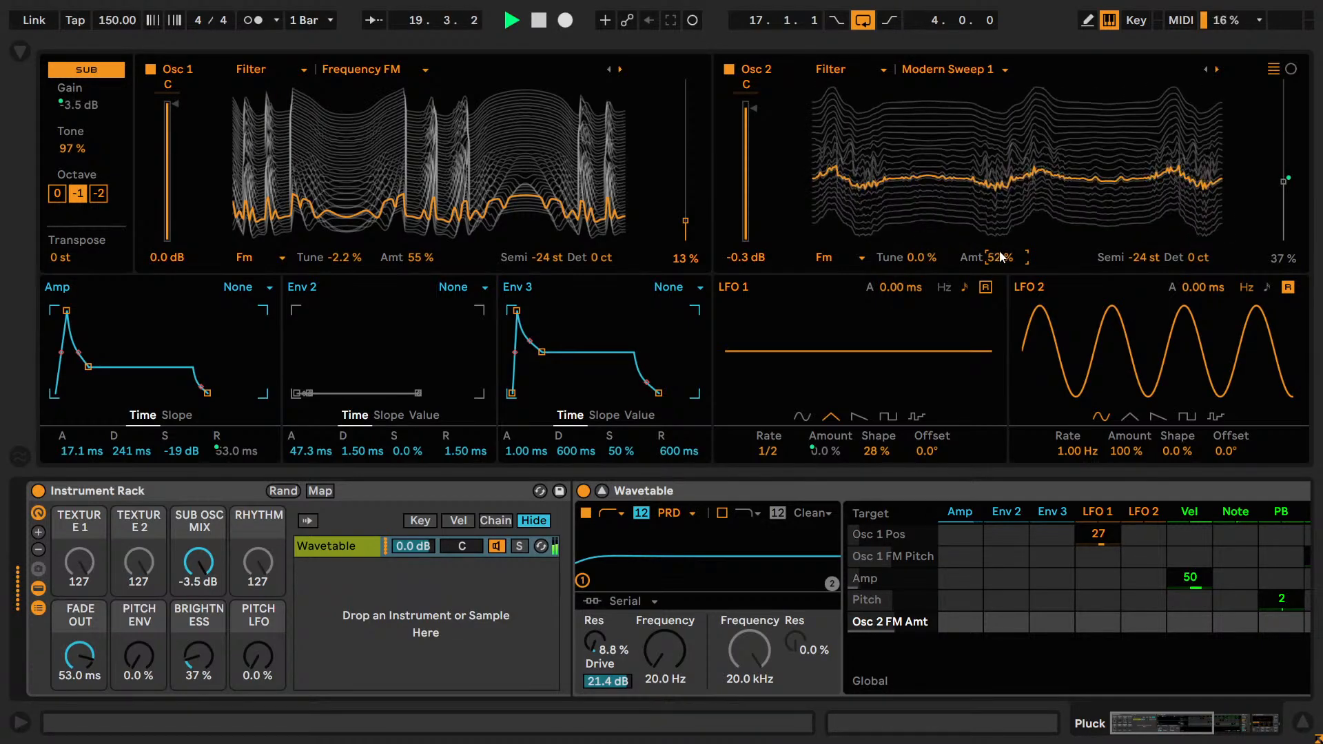
key("ctrl+z")
key("ctrl+z")
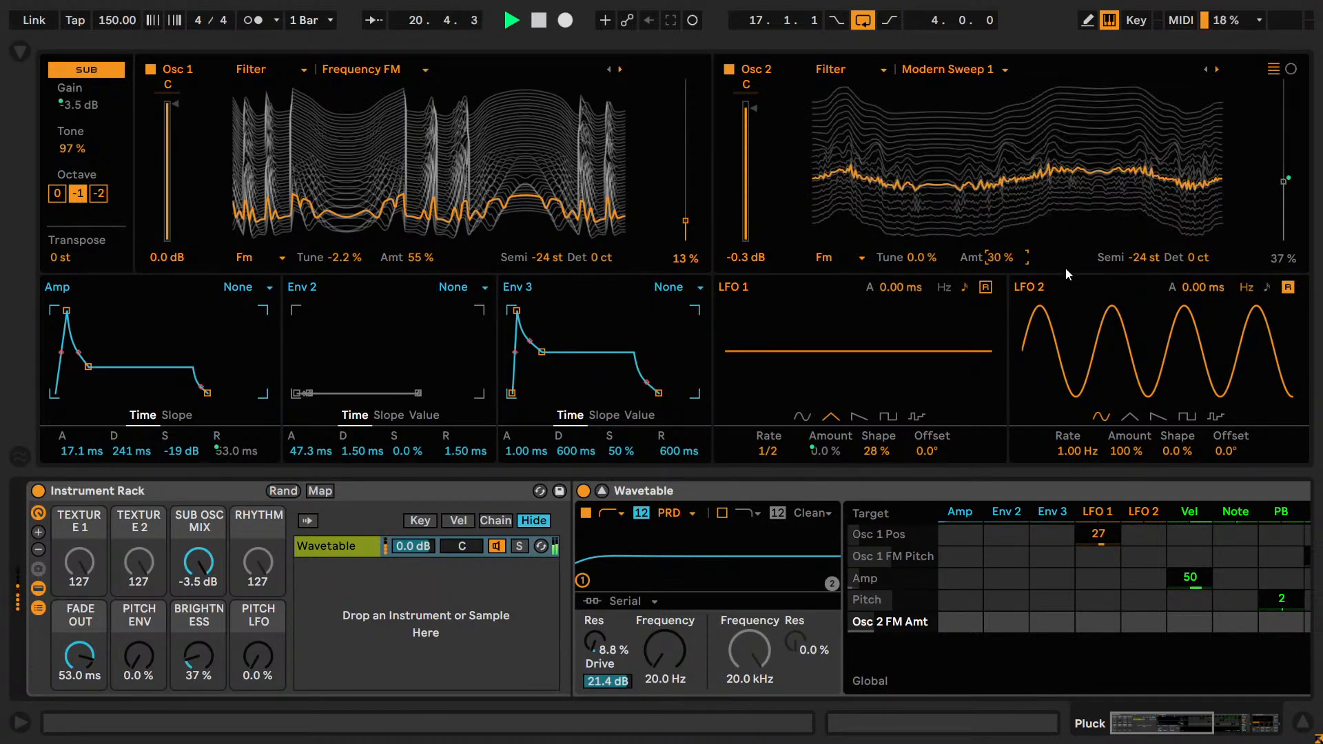
key("ctrl+y")
Fine-tune the Osc 2 FM amount to 27%, comparing it with 28% and 26% during playback.
key("Down")
key("Down")
key("Down")
key("Down")
key("Up")
key("Down")
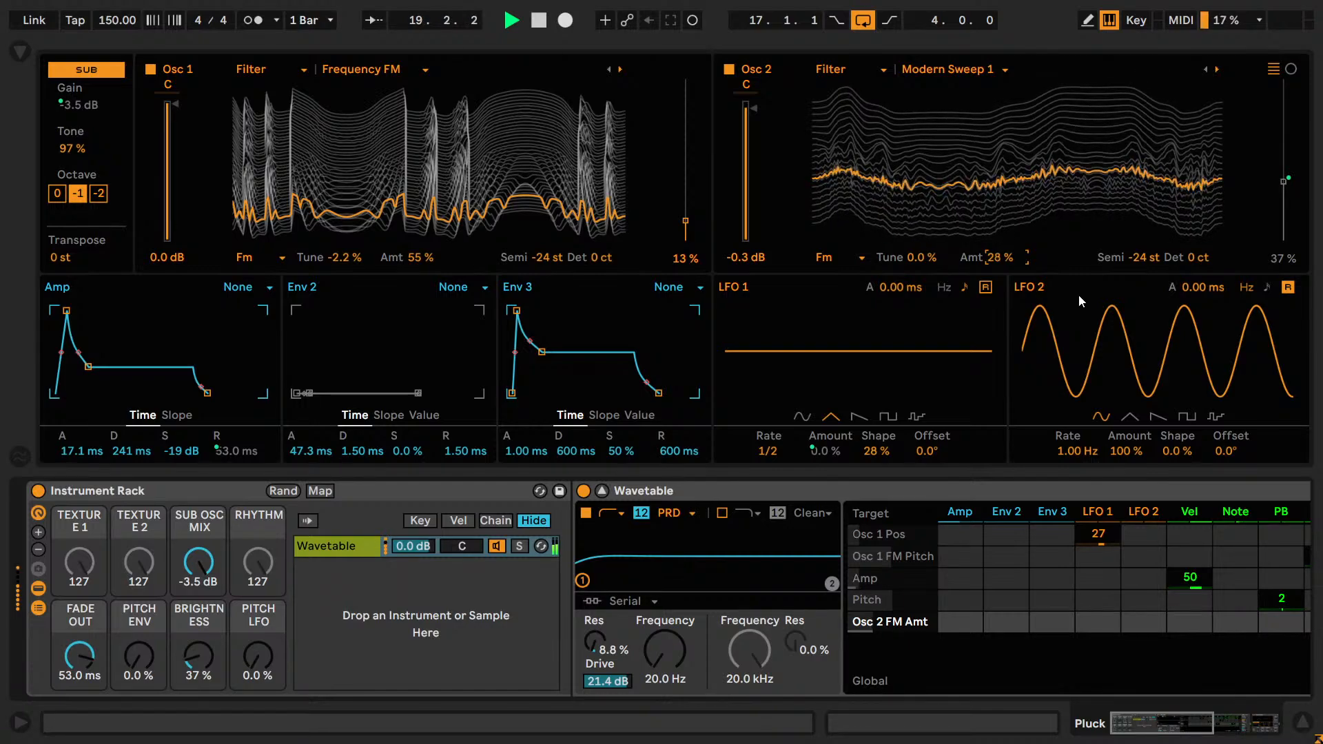
key("Up")
key("Up")
key("Down")
key("Down")
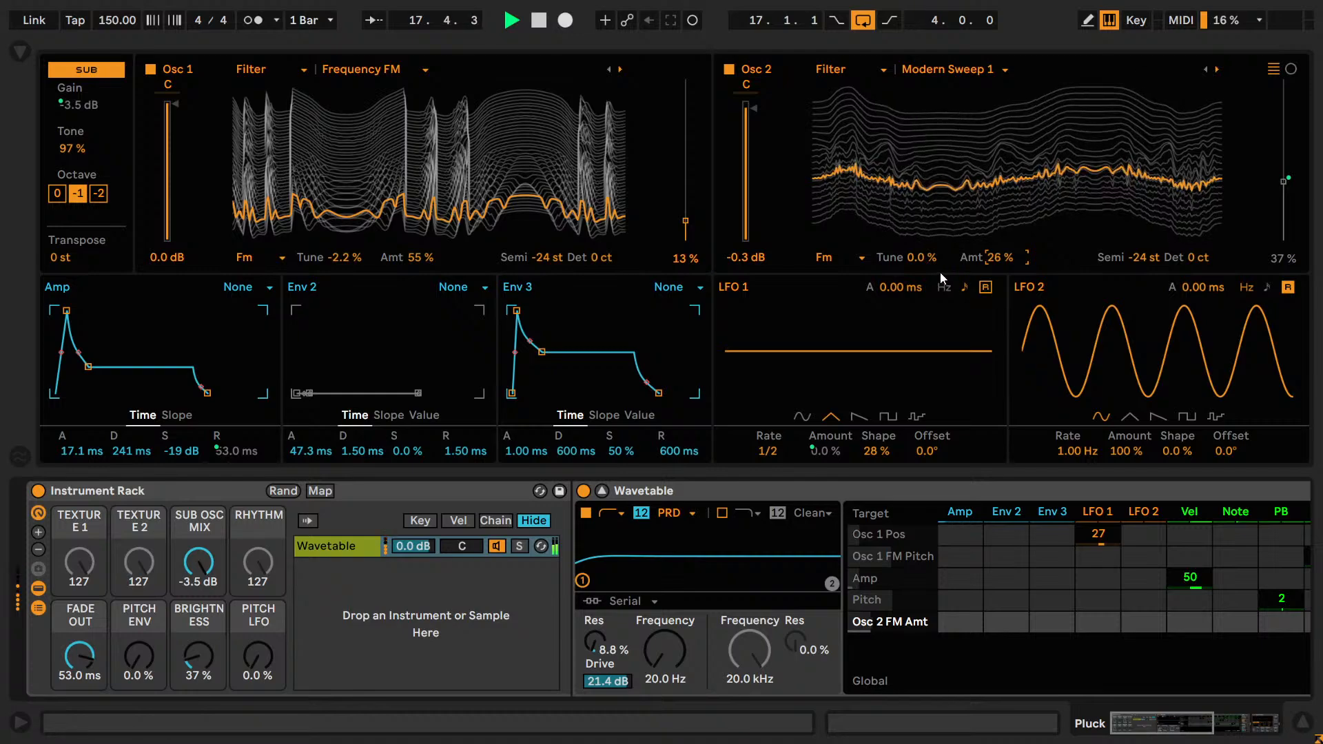
key("Up")
Audition negative Osc 2 FM Tune values, including -4.0%, and return it to 0.0%.
mouse_move(921, 261)
left_mouse_down()
mouse_move(921, 279)
mouse_move(922, 220)
mouse_move(922, 281)
mouse_move(930, 264)
left_mouse_up()
key("Down")
key("Down")
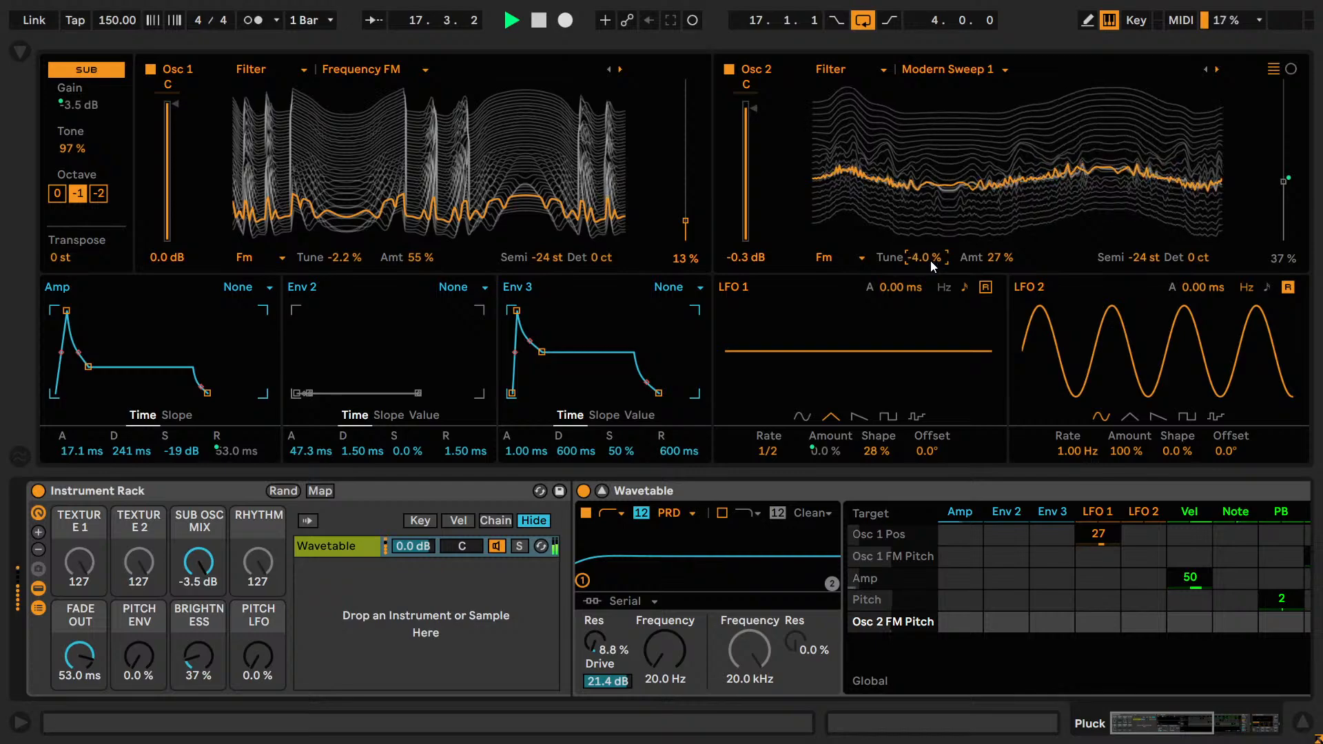
key("Down")
key("Up")
key("Up")
key("Up")
key("Up")
key("Up")
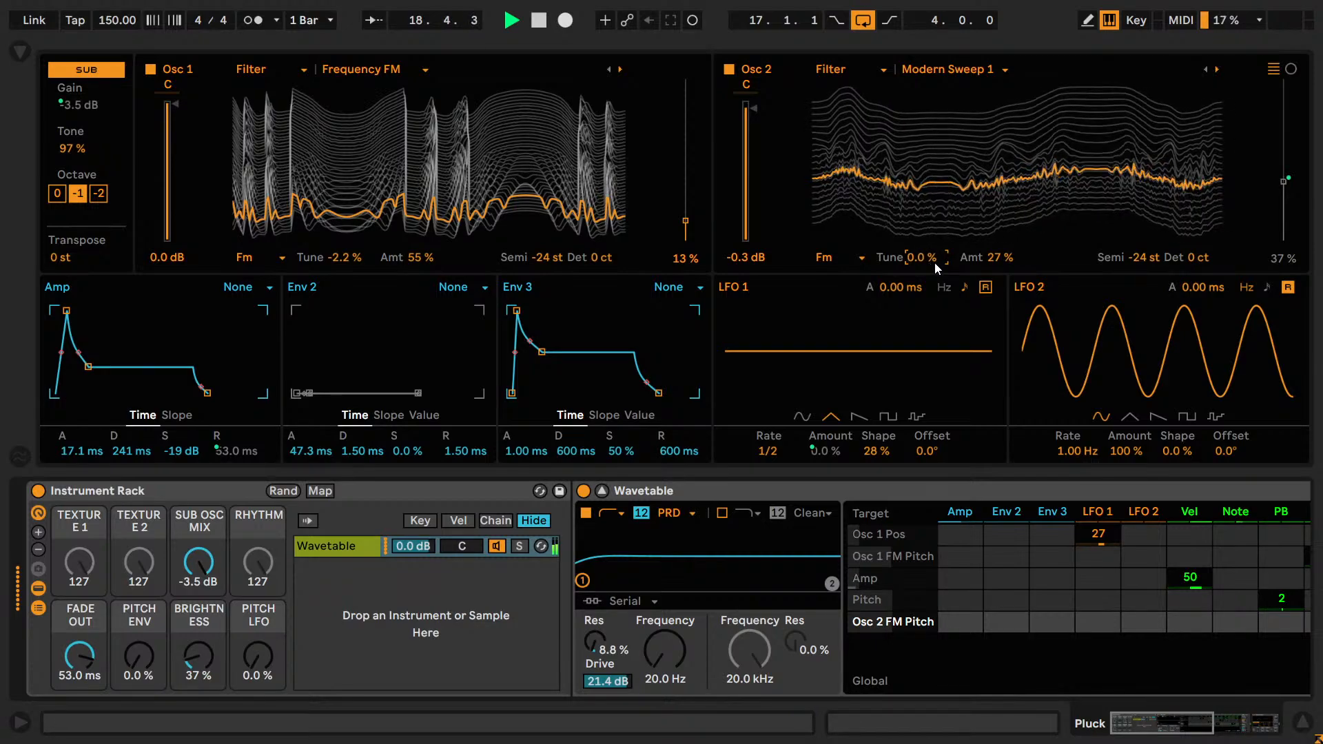
key("Down")
key("Down")
key("Down")
key("Down")
key("Down")
key("Down")
key("Up")
key("Up")
key("Up")
key("Up")
Try the Classic effect on Osc 2 with PW at 81% and a changed Sync, undoing the parameter changes.
left_click(835, 257)
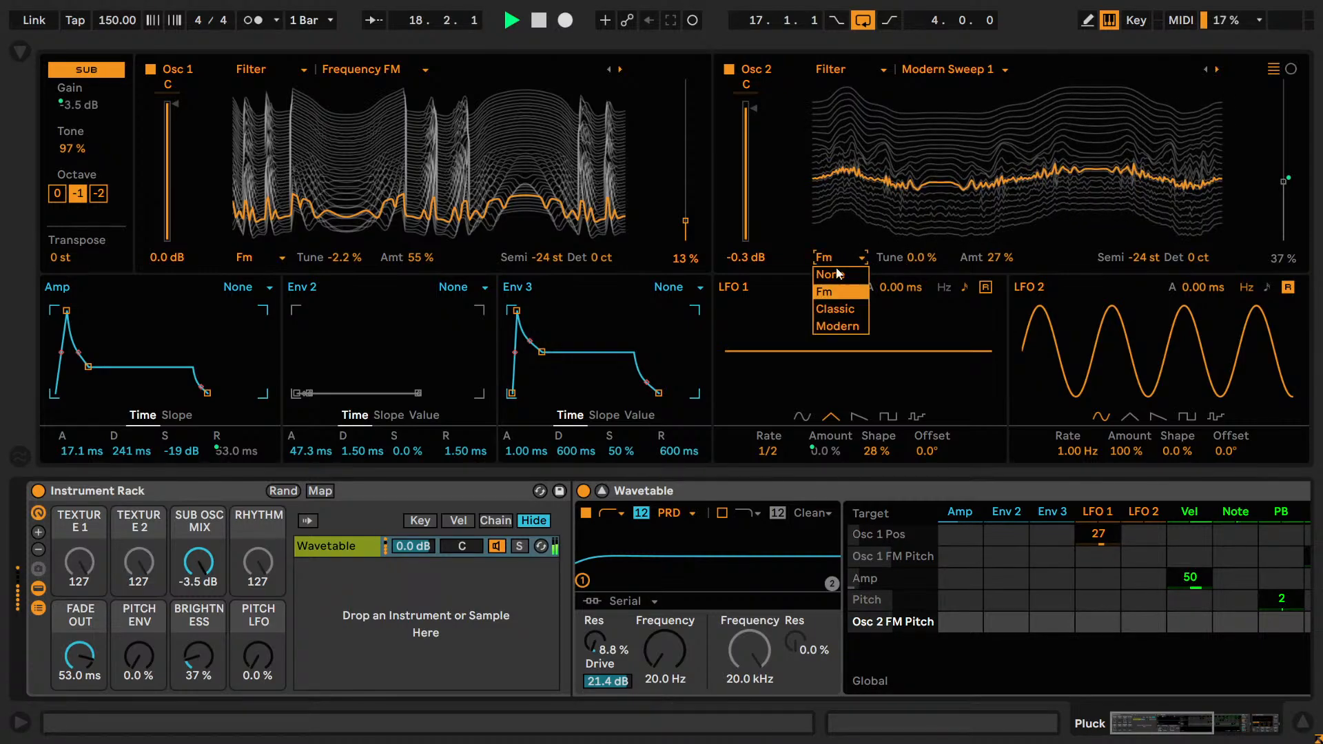
left_click(837, 308)
left_click_drag(1003, 258, 1003, 266)
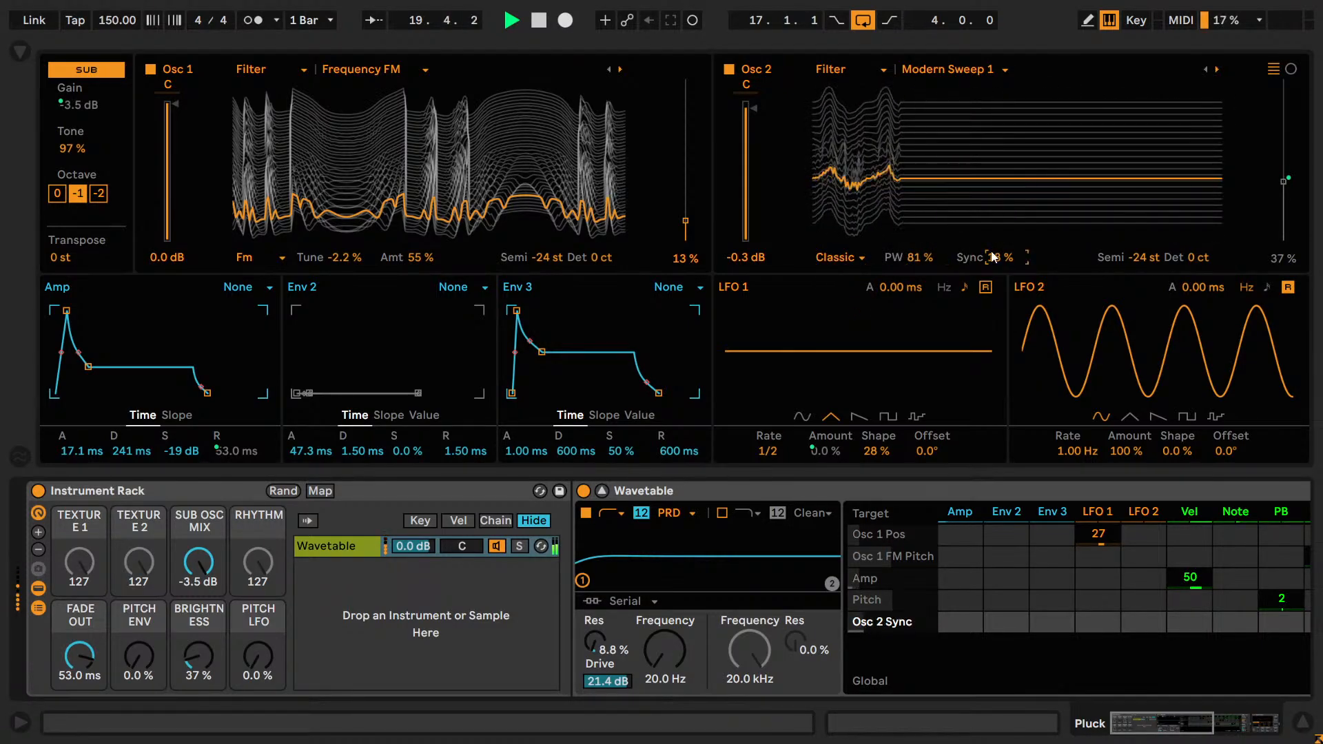
key("ctrl+z")
key("ctrl+z")
Try the Modern effect on Osc 2 with Warp at -62%, undo it, and return the oscillator effect to Fm.
left_click(821, 255)
left_click(835, 326)
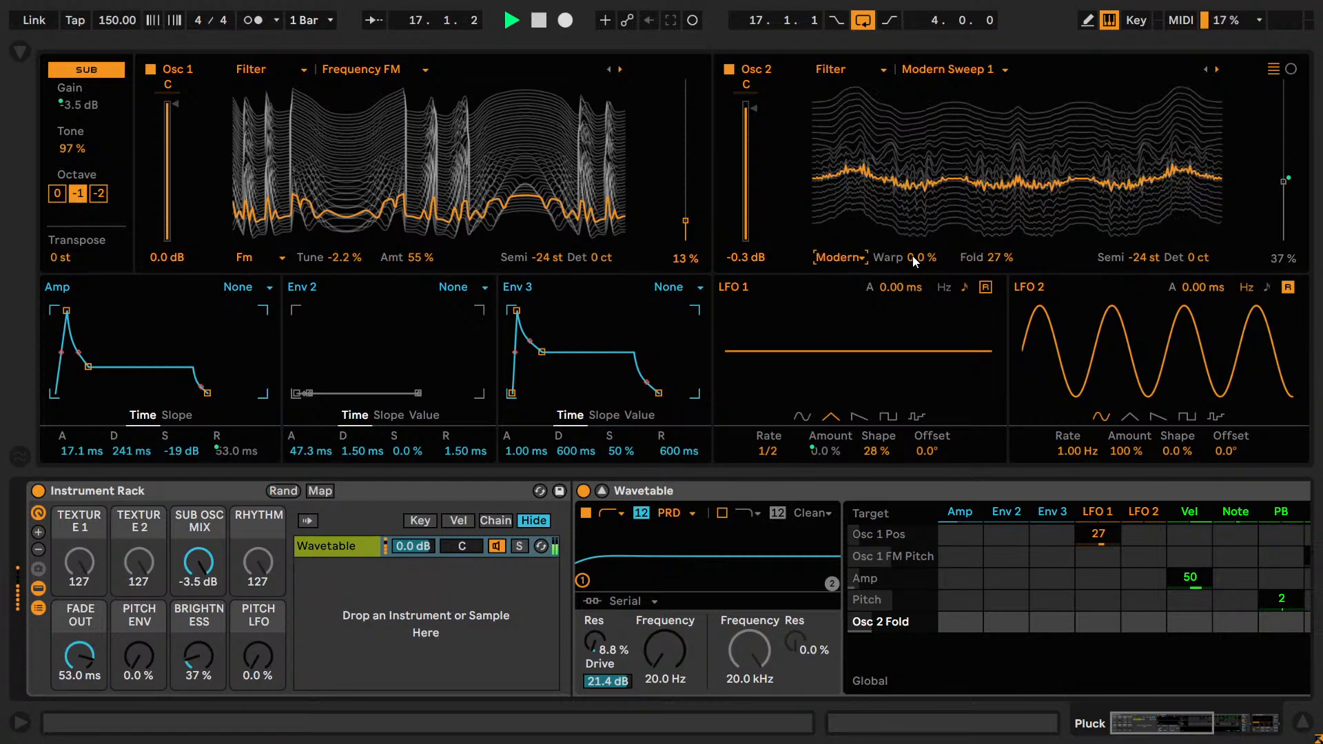
left_click_drag(913, 258, 941, 252)
key("ctrl+z")
key("ctrl+z")
key("ctrl+z")
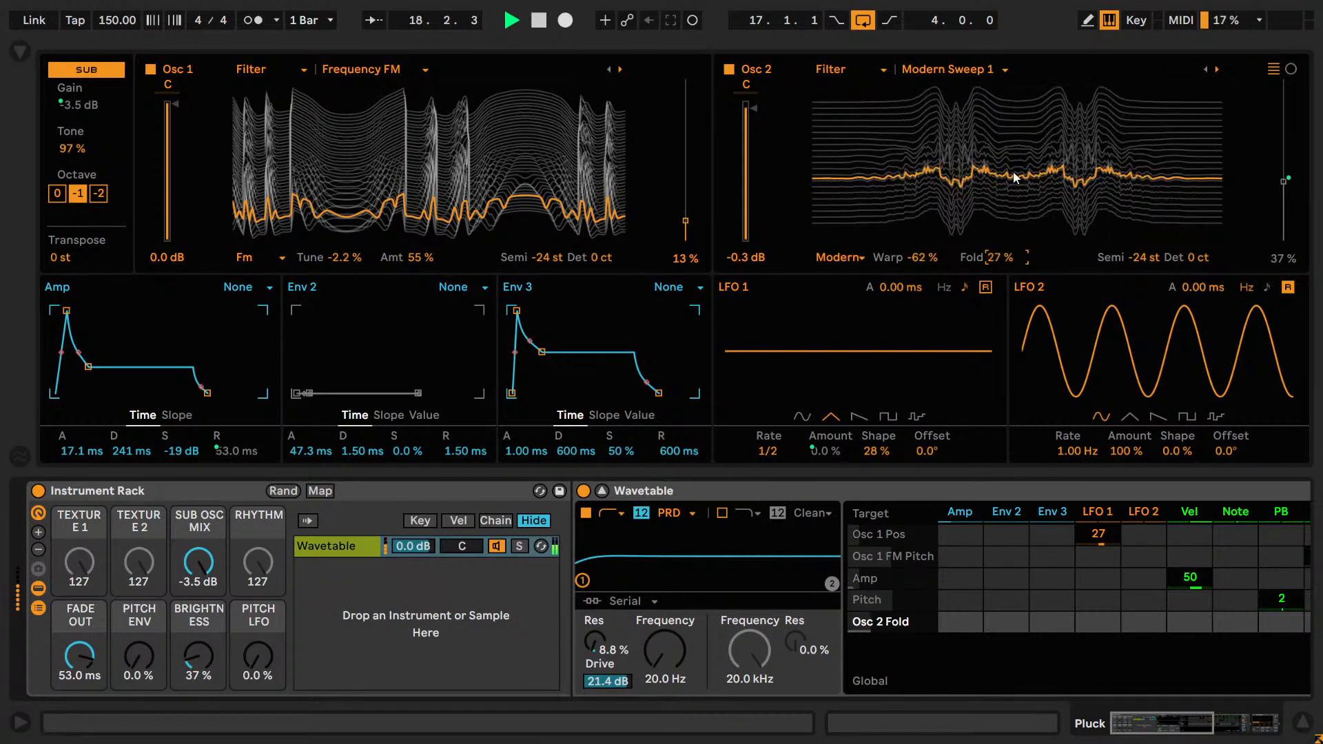
left_click(836, 258)
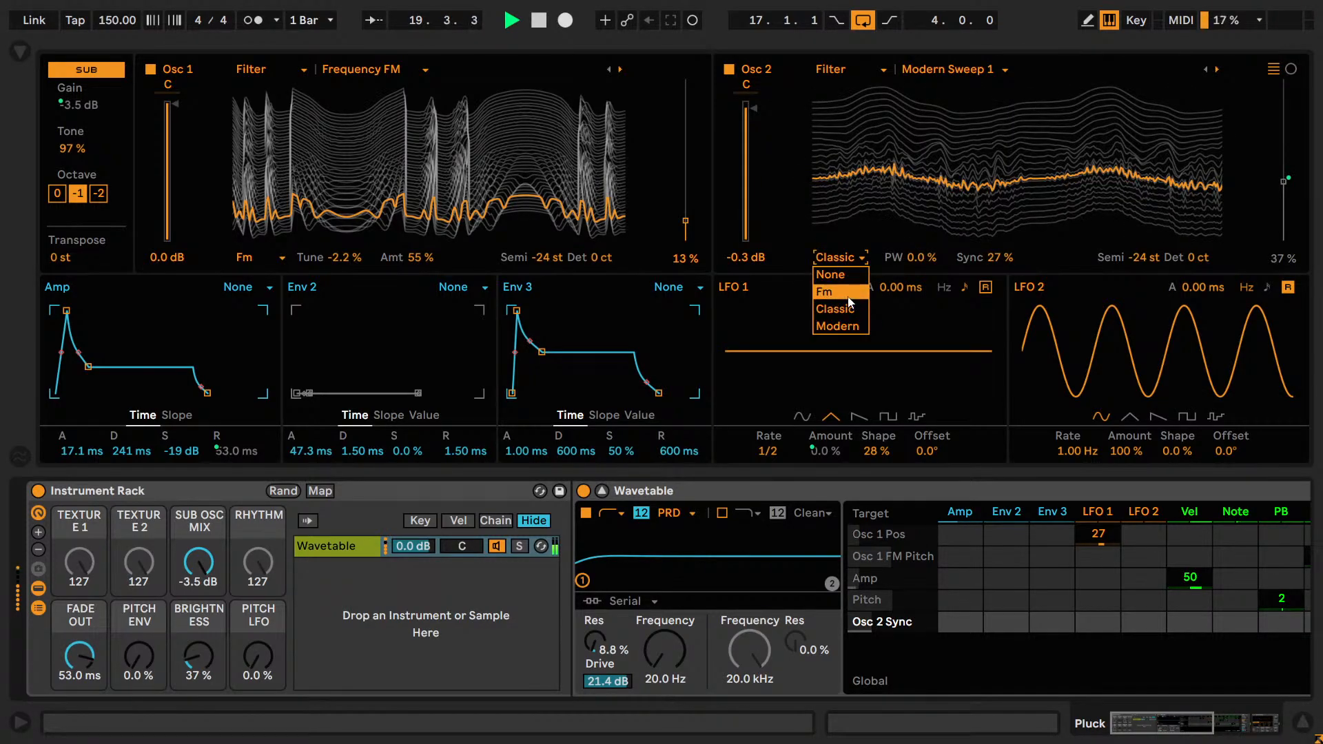
left_click(834, 291)
Audition Osc 2 transposed to -12 st and 12 st, return it to -24 st, and stop playback.
left_click_drag(1152, 257, 1151, 231)
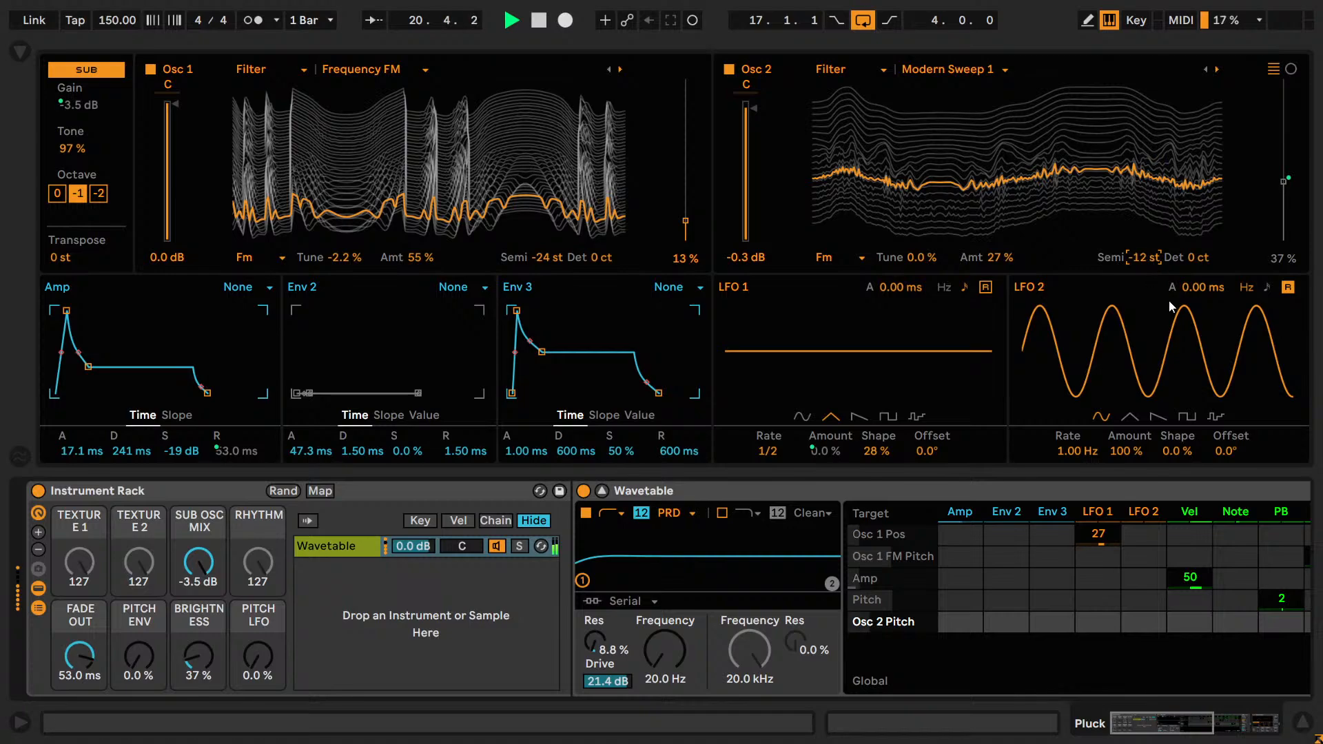
key("shift+Up")
key("shift+Up")
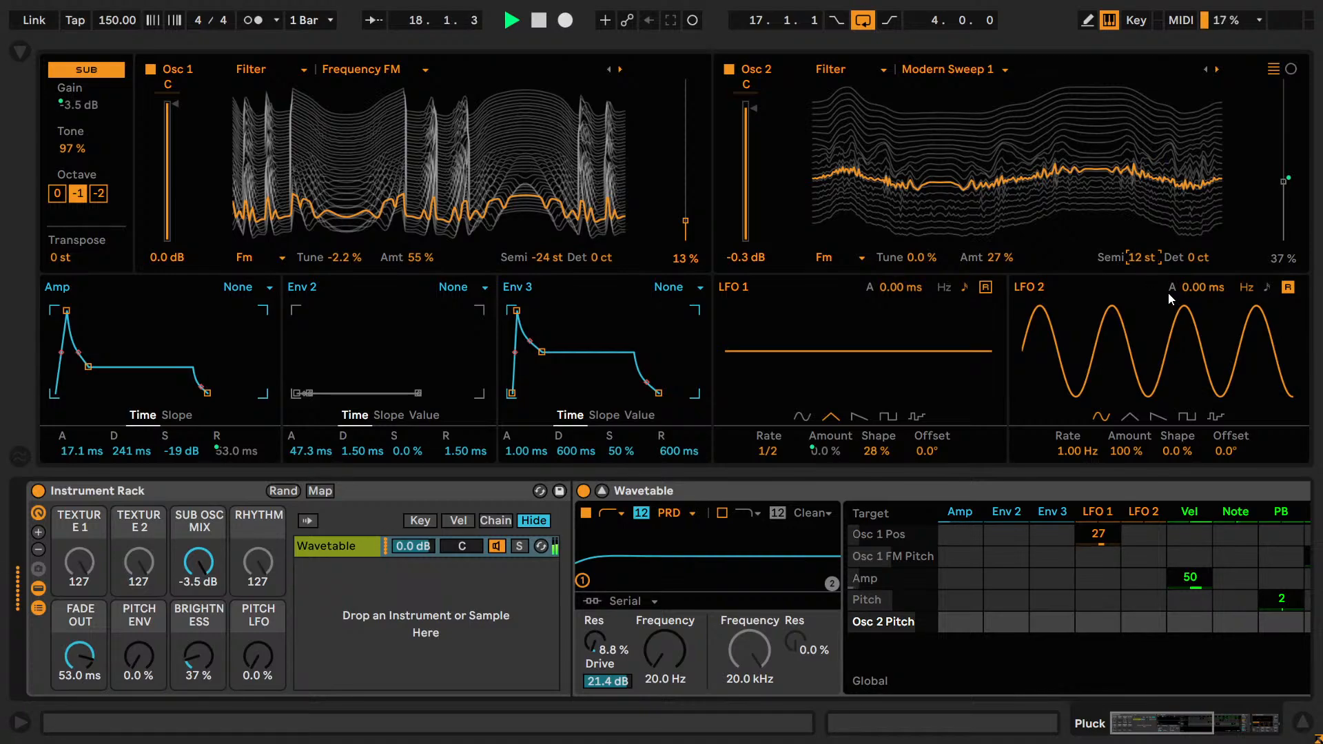
key("shift+Down")
key("shift+Down")
key("shift+Down")
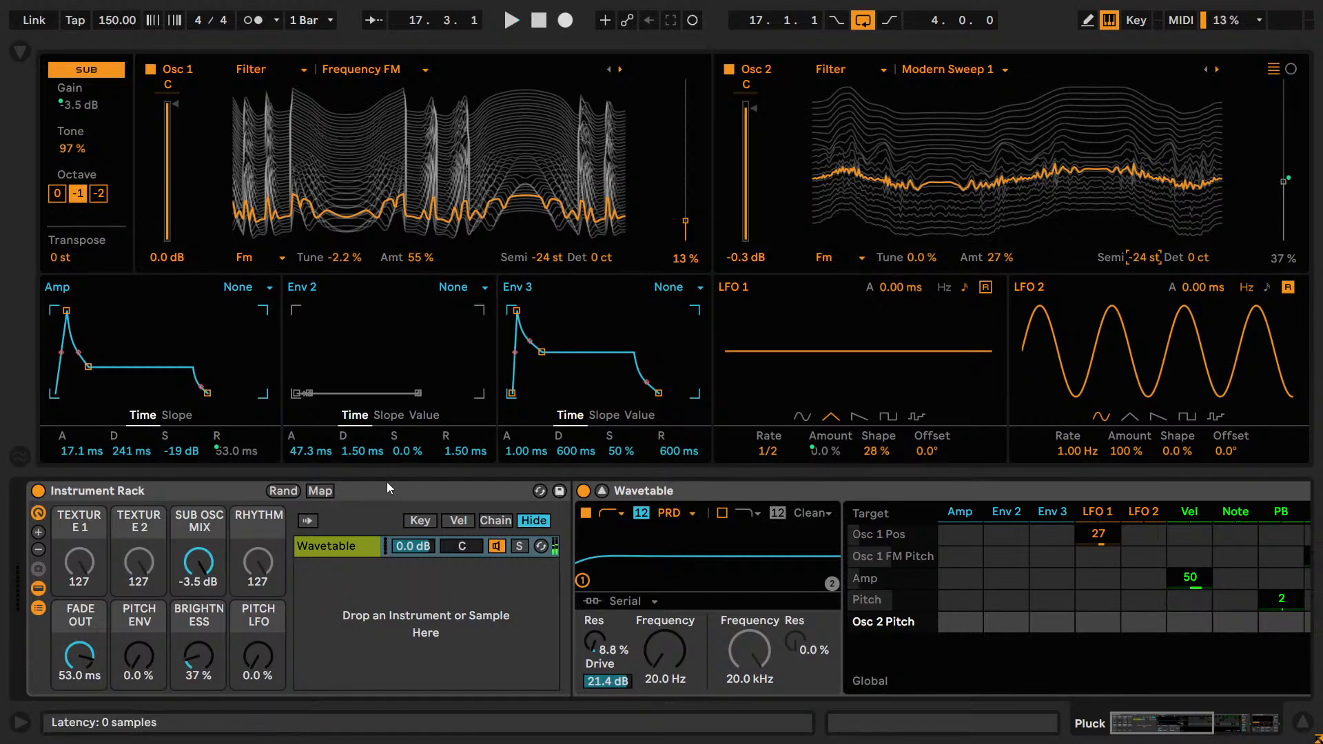
Unmap the Osc 2 wavetable position from the BRIGHTNESS macro, set the position to 36%, and start playback.
right_click(1283, 183)
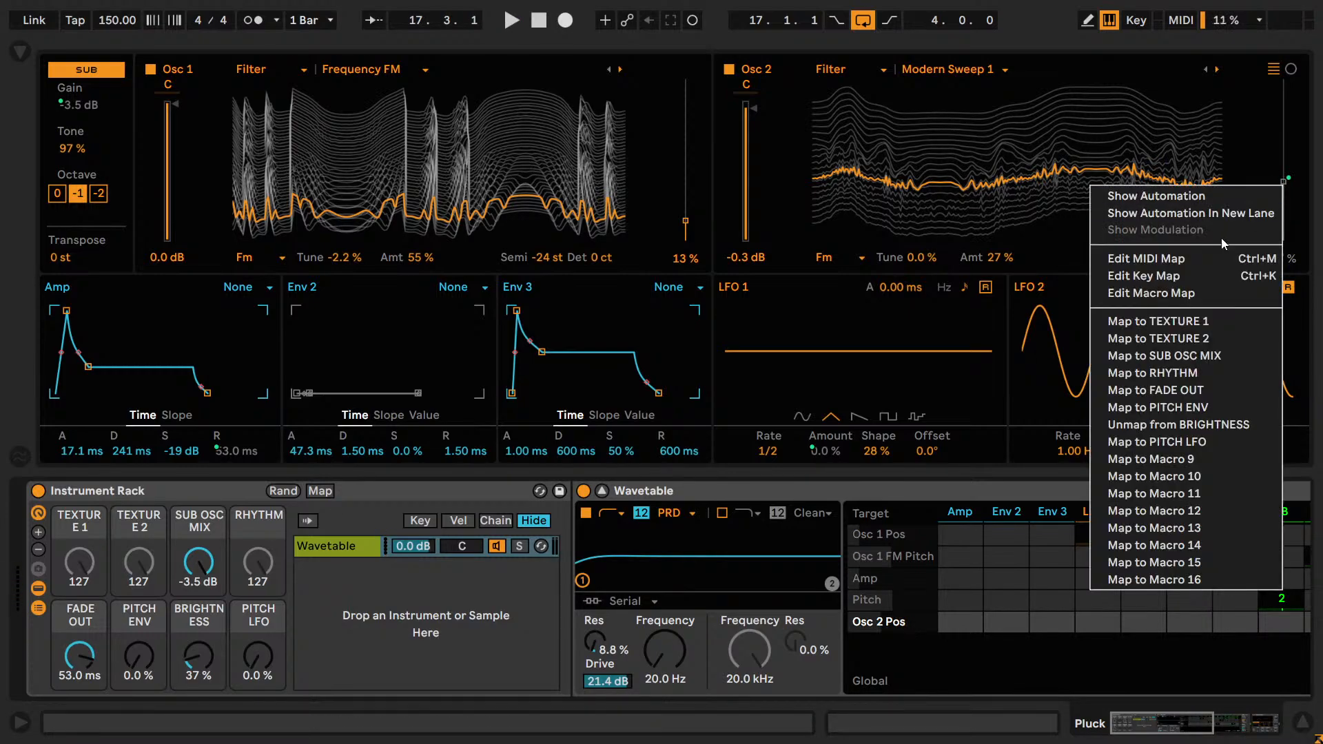
left_click(1202, 424)
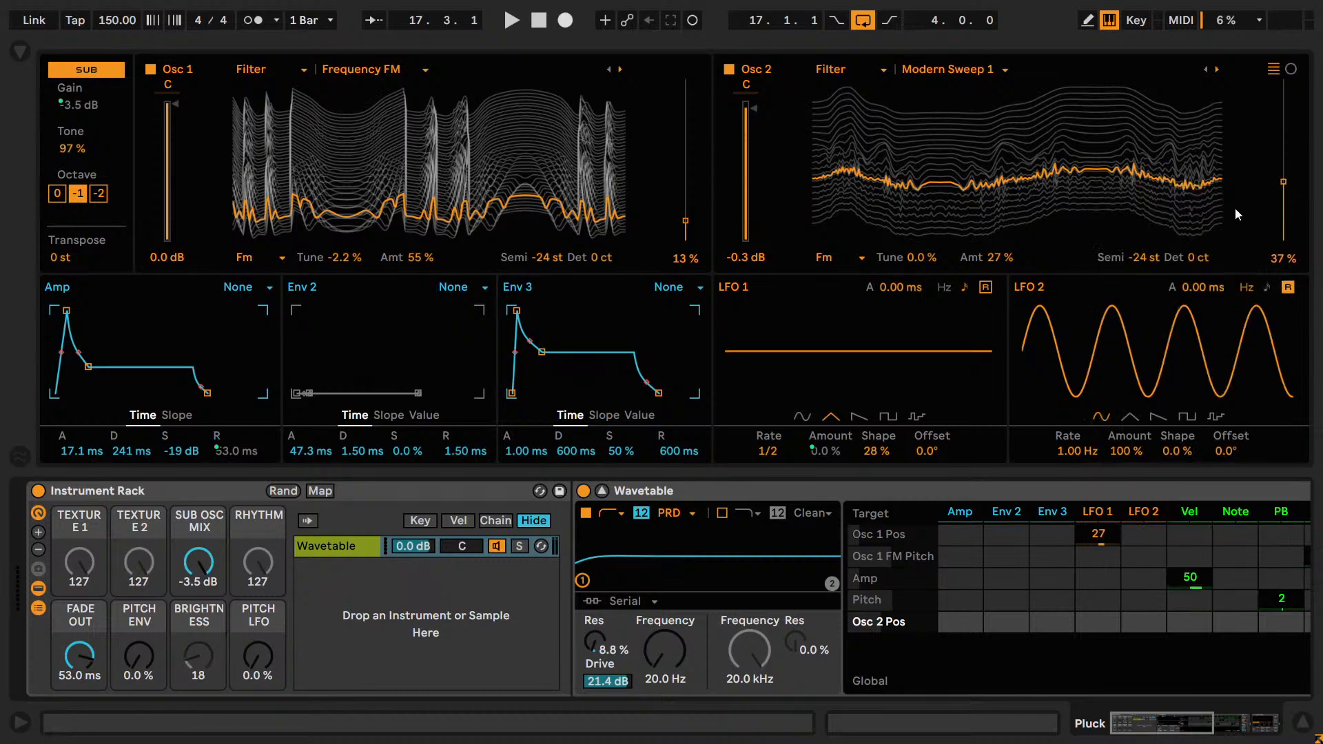
left_click_drag(1289, 197, 1284, 232)
key("space")
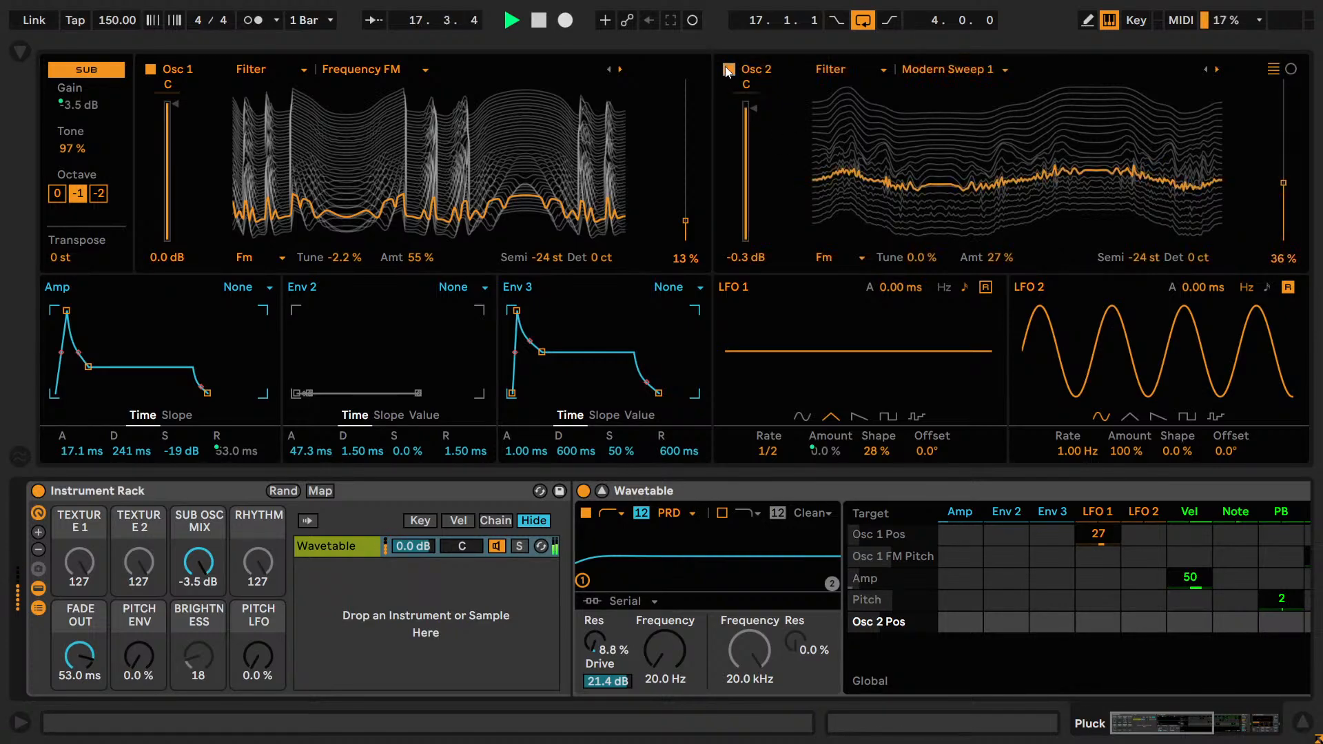
Audition Osc 2 gain at -0.5 dB and -0.7 dB while switching the oscillator off and on for comparison.
left_click(744, 257)
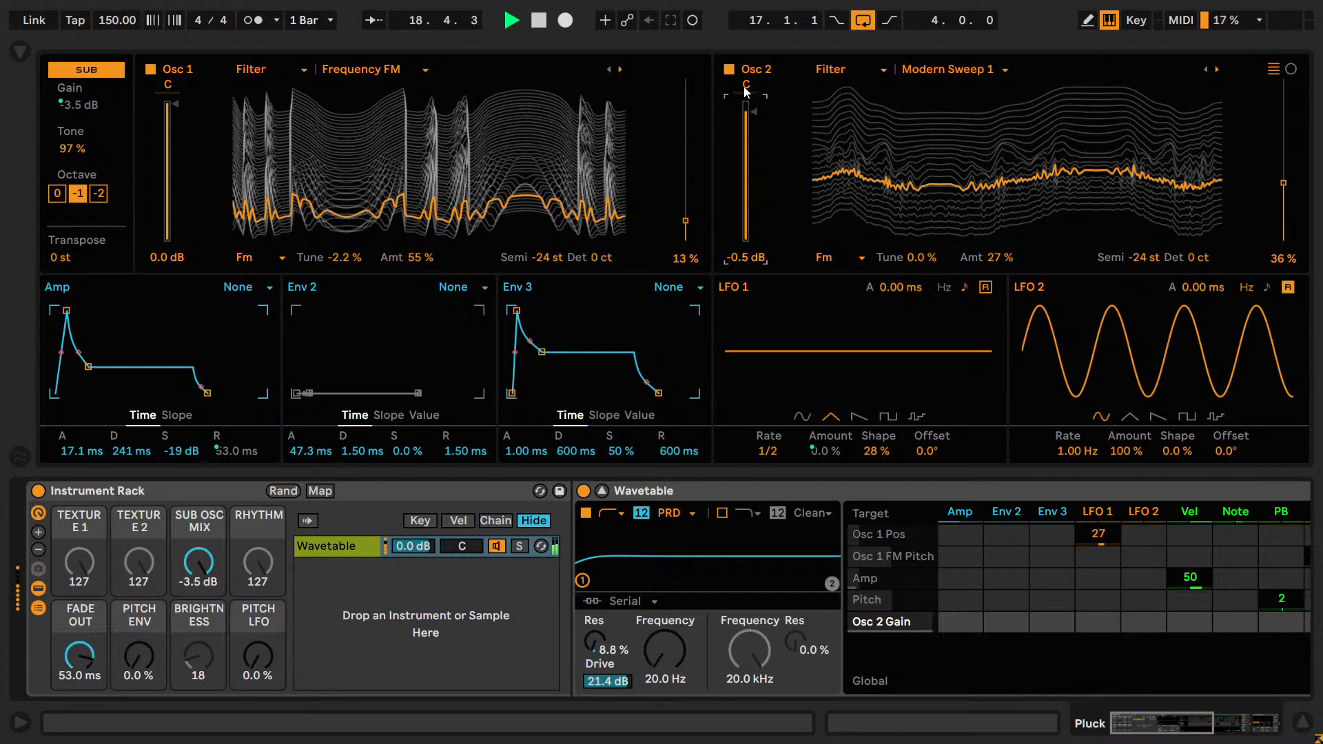
left_click(728, 70)
left_click(729, 71)
left_click(744, 258)
type("-0.7")
key("Return")
left_click(728, 70)
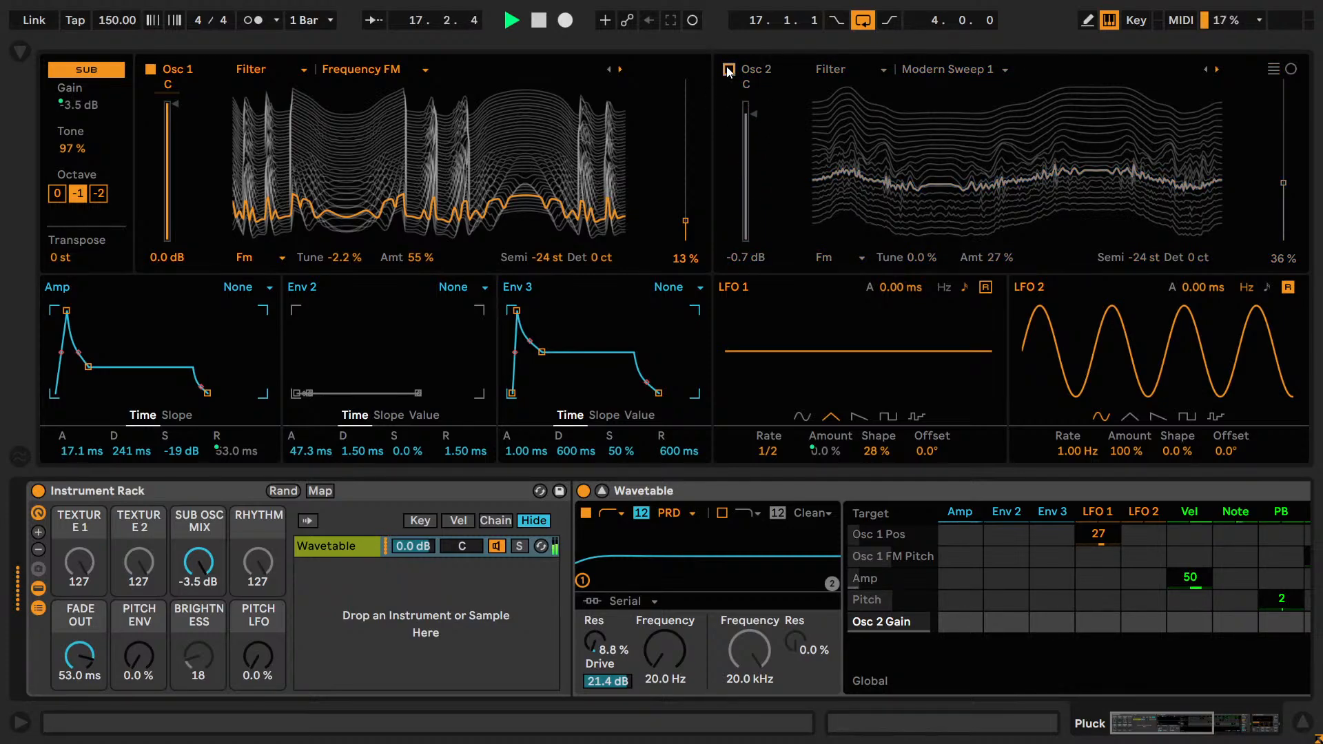
Turn Osc 2 on and audition its gain at -0.8 dB, then at -0.5 dB.
left_click(728, 70)
left_click(739, 258)
type("-.8")
key("Return")
type("-.5")
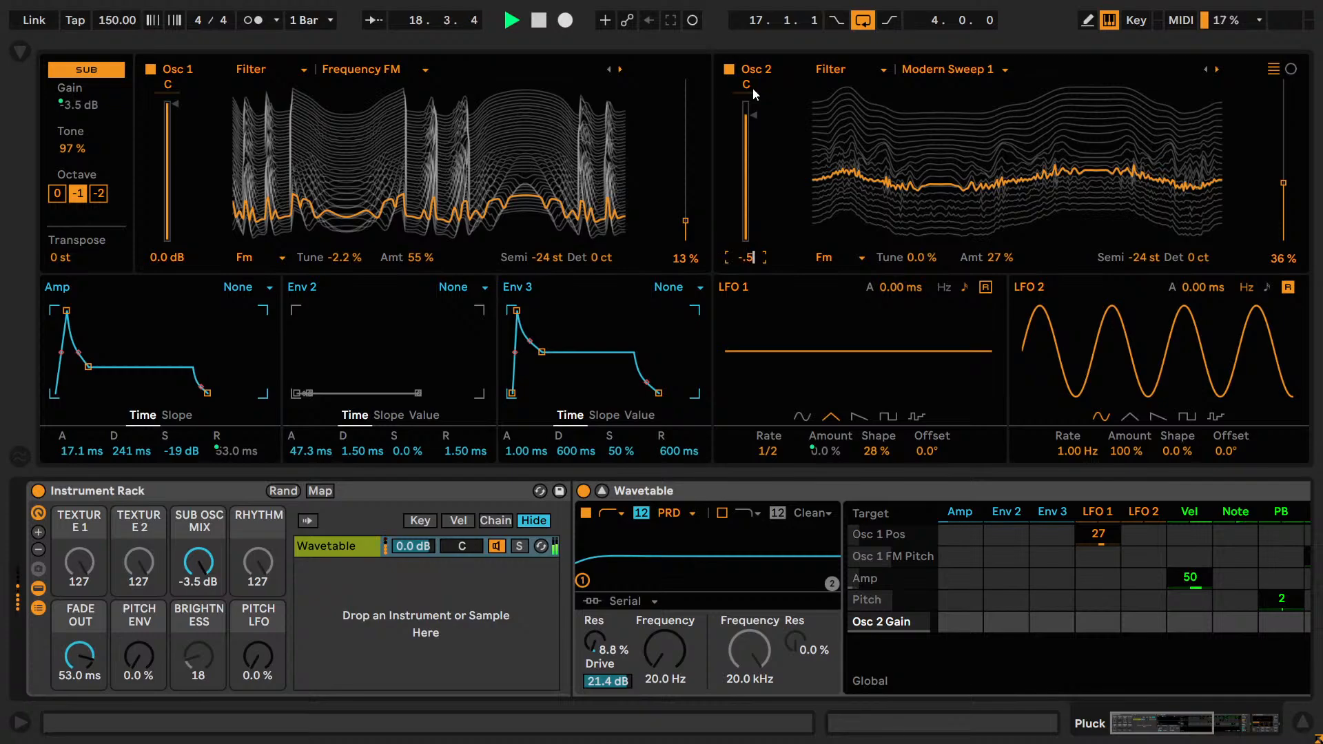
key("Return")
Compare the sound without Osc 2, set its gain to -0.6 dB, stop playback, and save the Live Set.
left_click(730, 71)
left_click(729, 70)
left_click(744, 257)
type("-.6")
key("Return")
key("space")
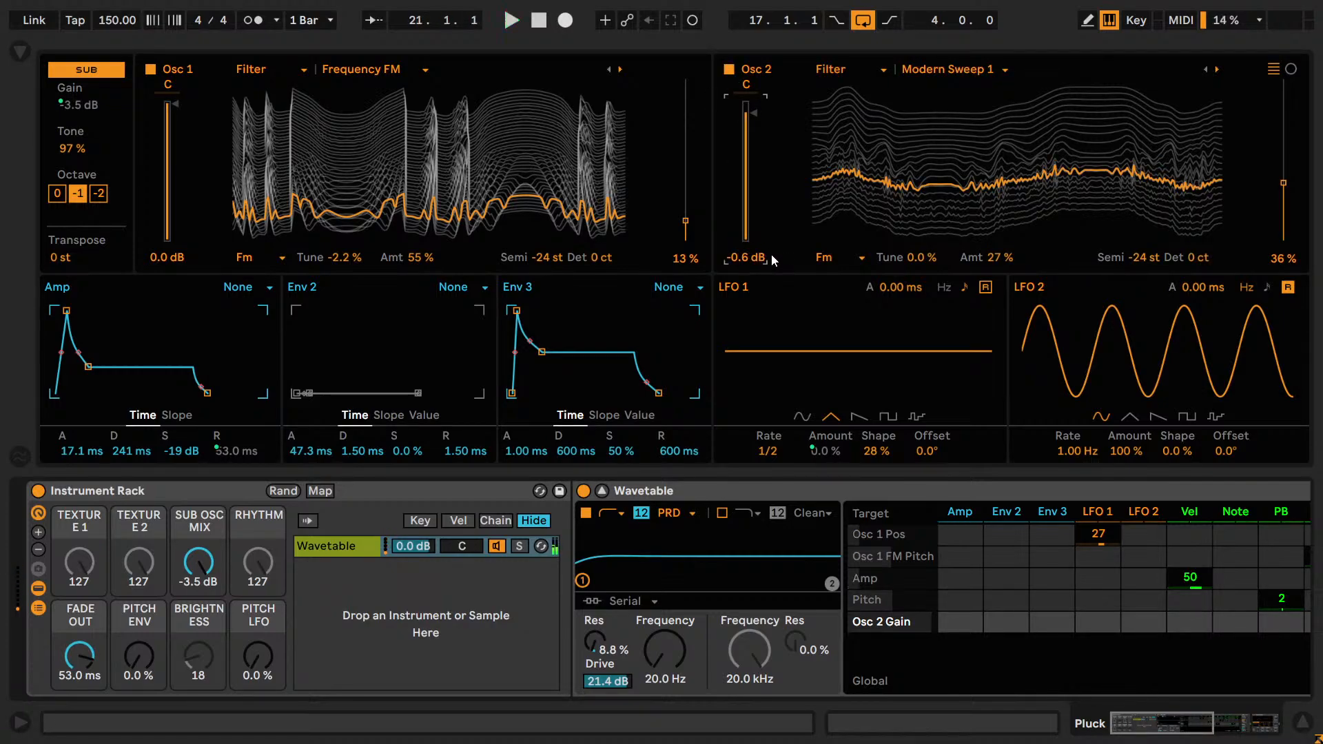
key("ctrl+s")
left_click(432, 205)
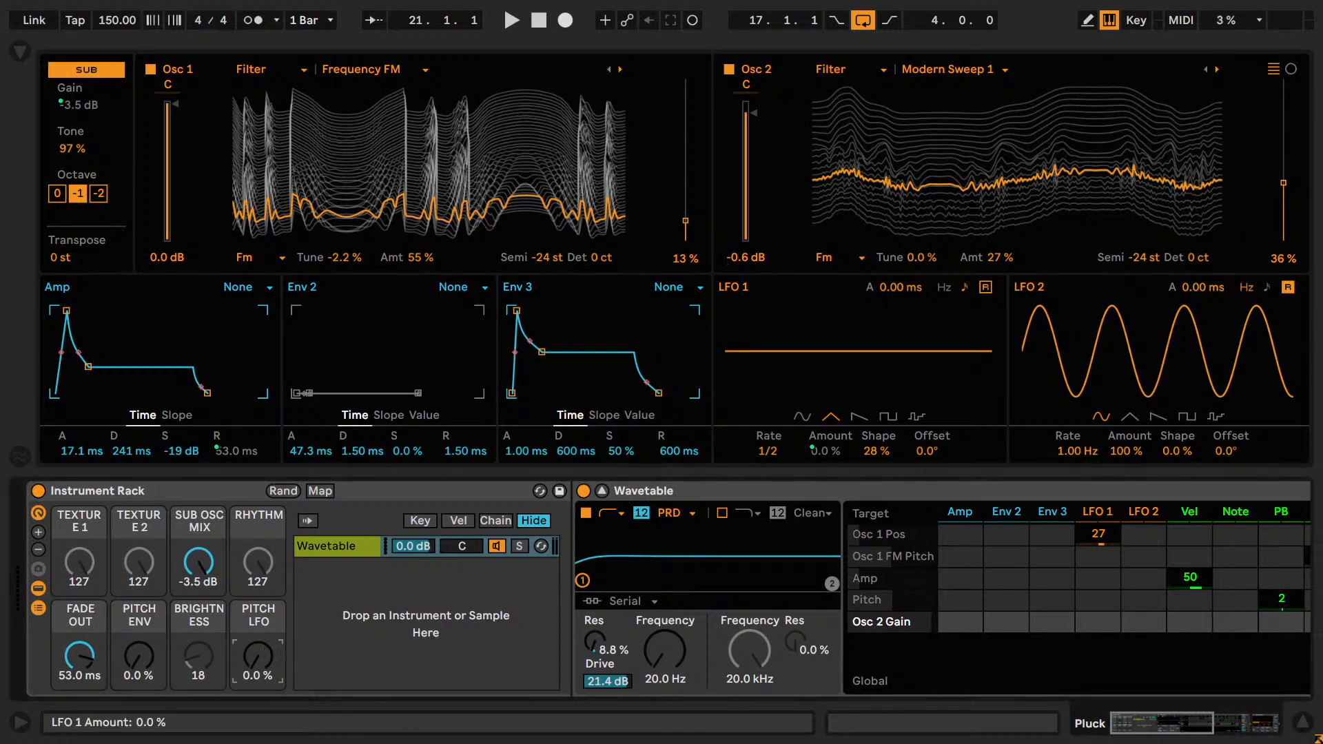
Raise the PITCH LFO macro to 100% and audition the loop briefly.
left_click_drag(259, 655, 258, 592)
key("space")
key("space")
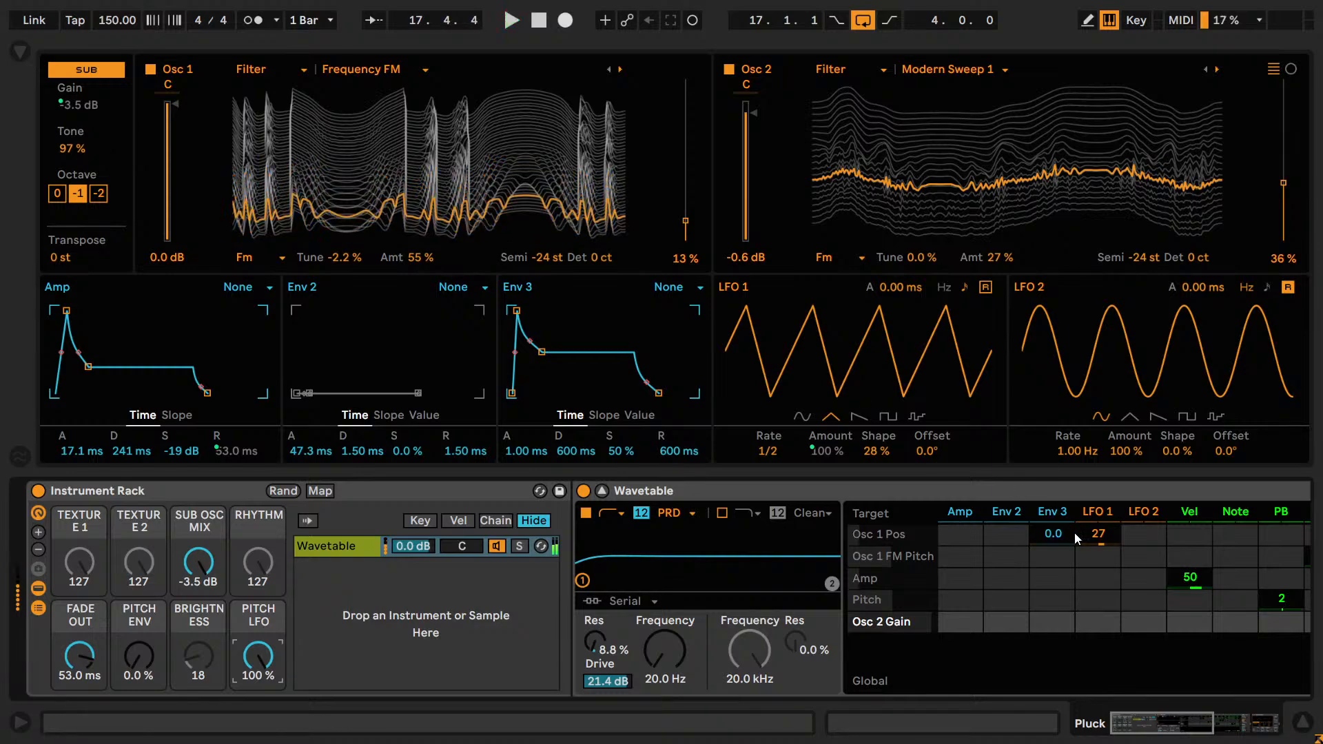
Audition LFO 1 modulation of Osc 1 Pos at 83 and then 100.
left_click_drag(1098, 534, 1098, 533)
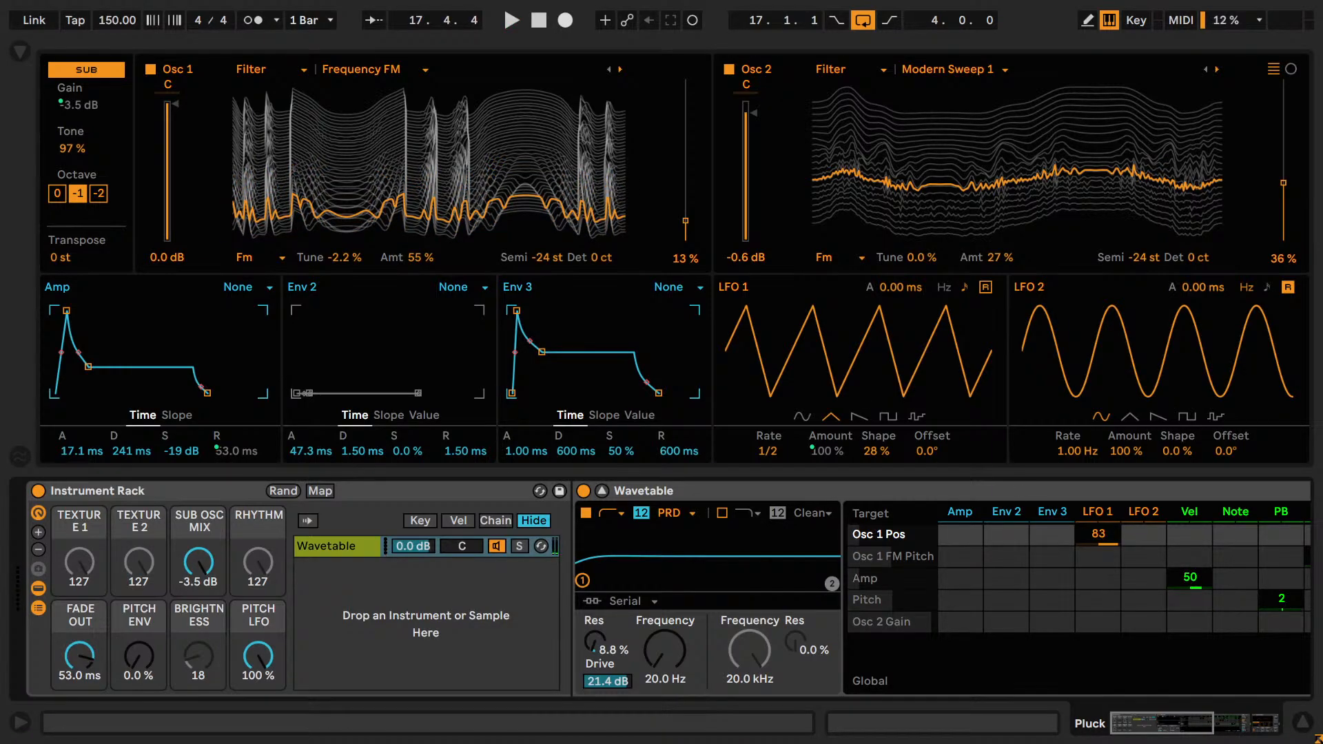
key("space")
left_click_drag(1098, 535, 1098, 522)
Try an LFO 1 rate of 3/4, set the rate to 1, and play the loop.
left_click_drag(780, 455, 780, 448)
key("space")
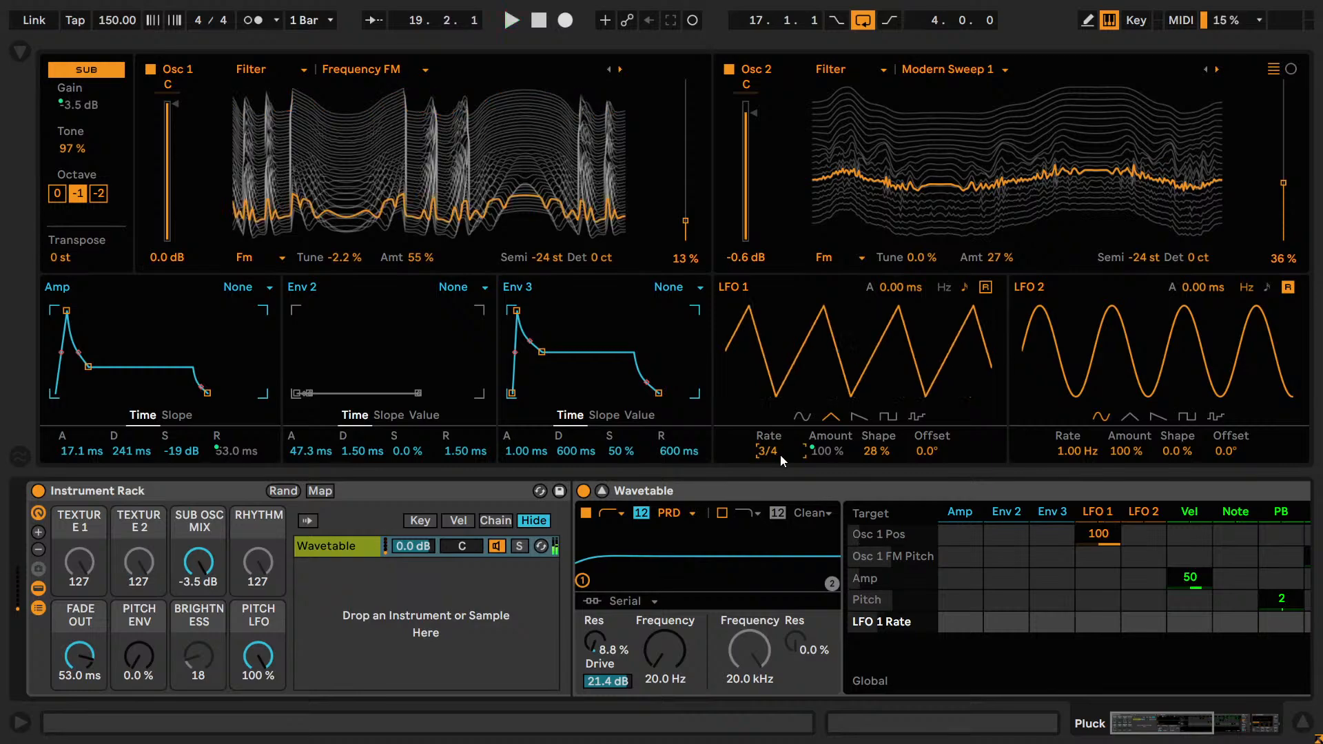
key("Down")
key("space")
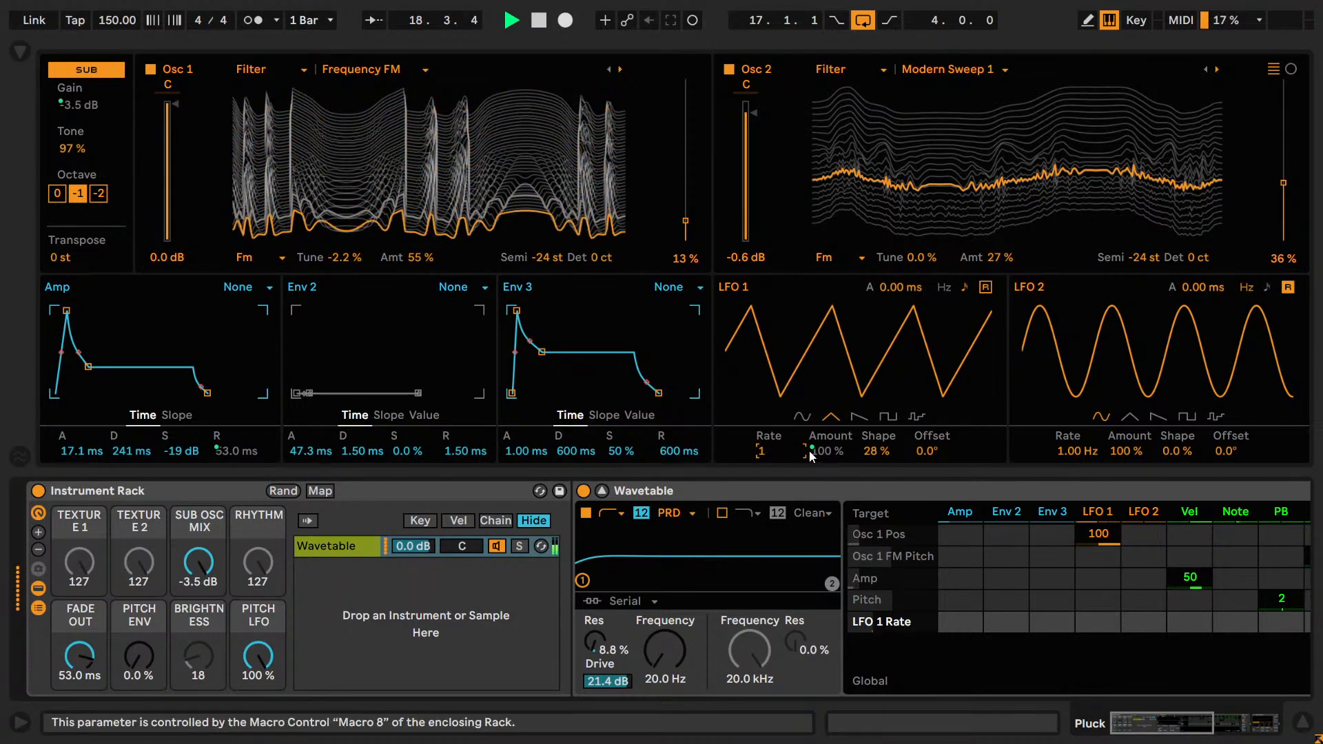
Audition the sine shape on LFO 1, return it to triangle, and clear its modulation of Osc 1 Pos.
left_click(802, 415)
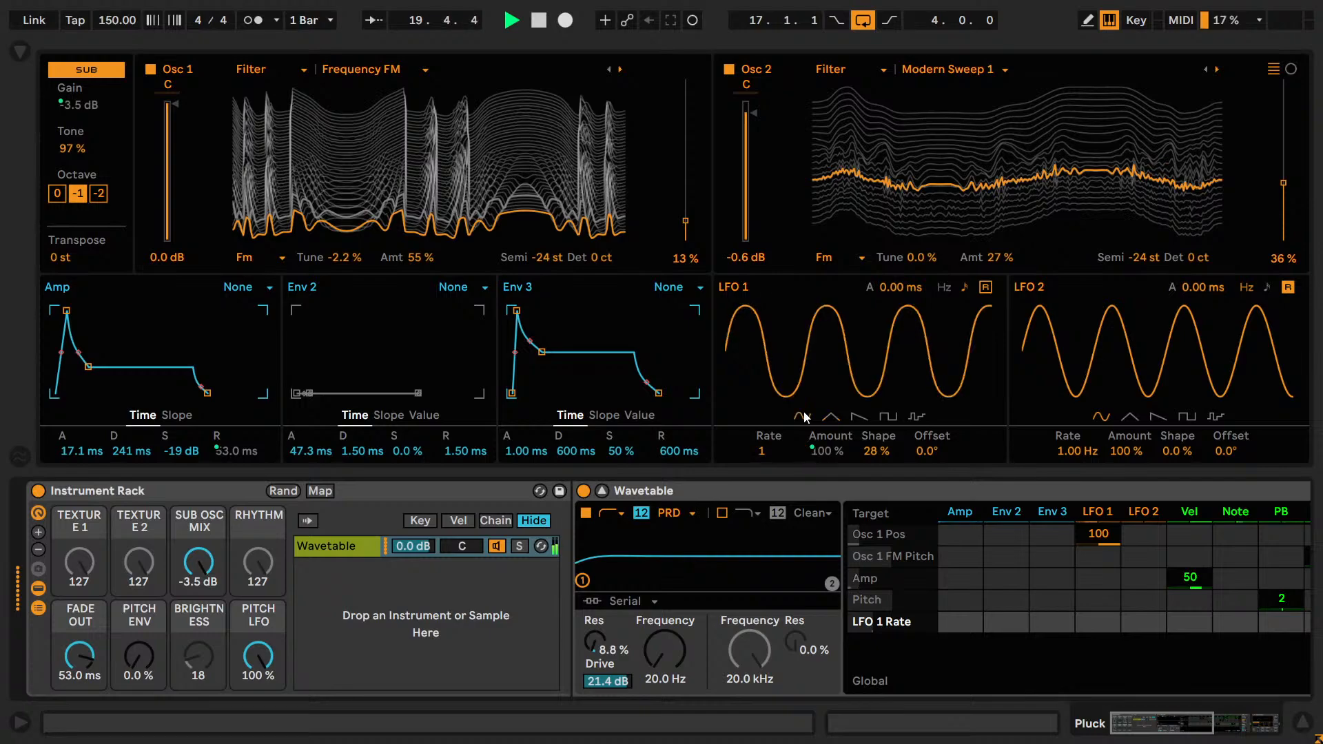
left_click(831, 416)
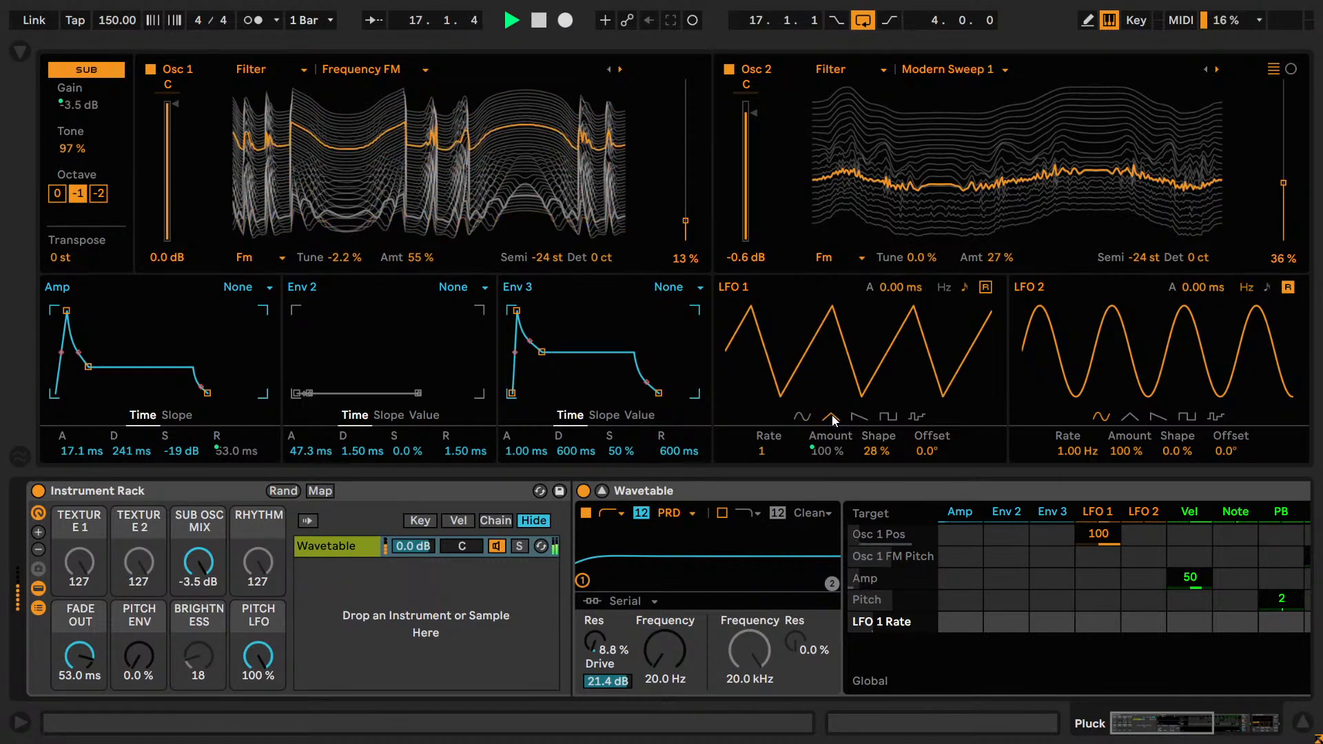
key("space")
double_click(1096, 535)
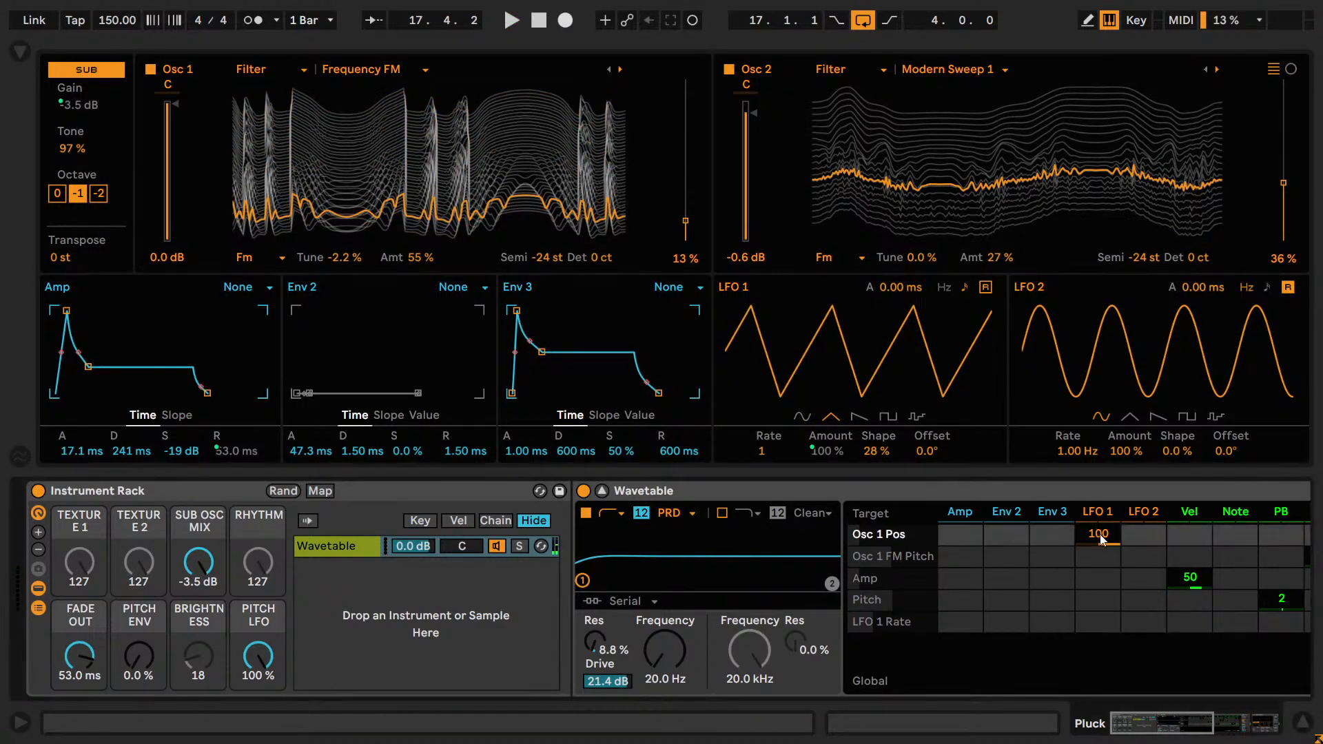
Audition LFO 1 modulation of Osc 1 FM Amt at 72 and -88, then clear it.
left_click(421, 257)
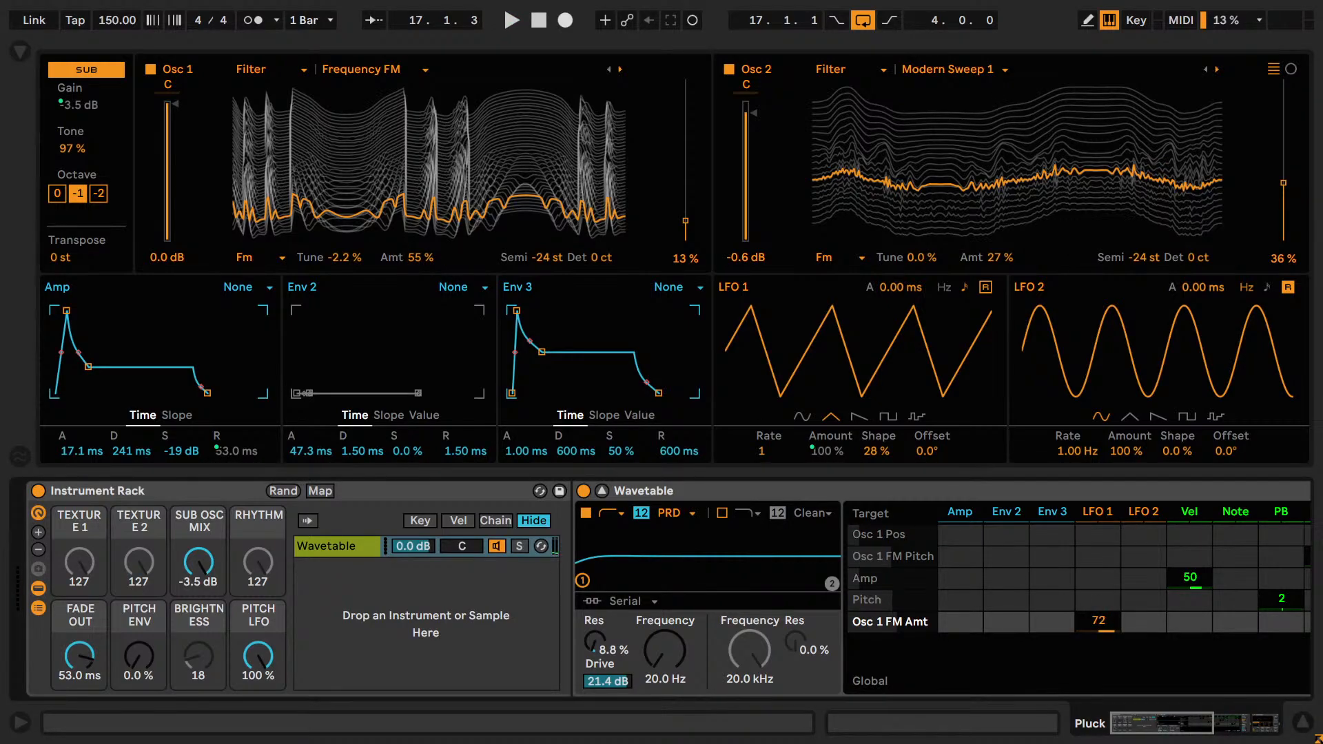
key("space")
left_click_drag(1098, 621, 1097, 730)
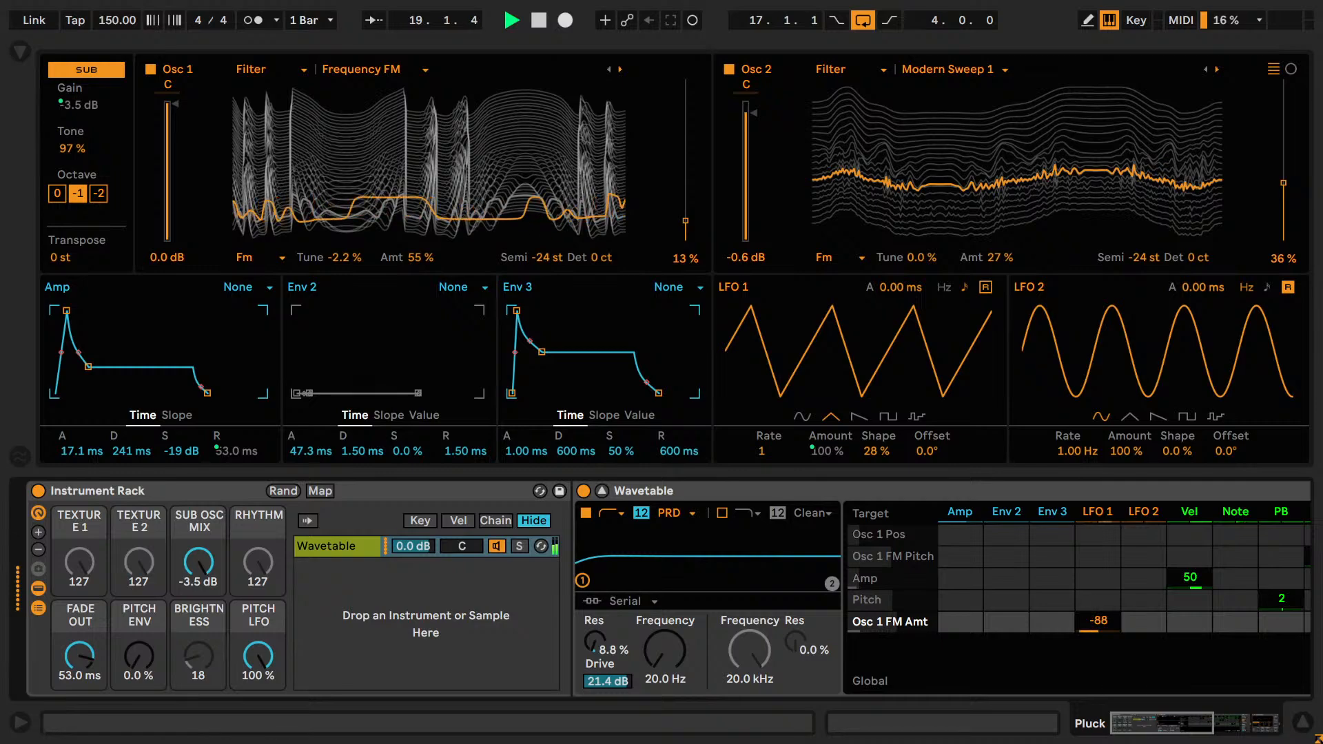
key("Delete")
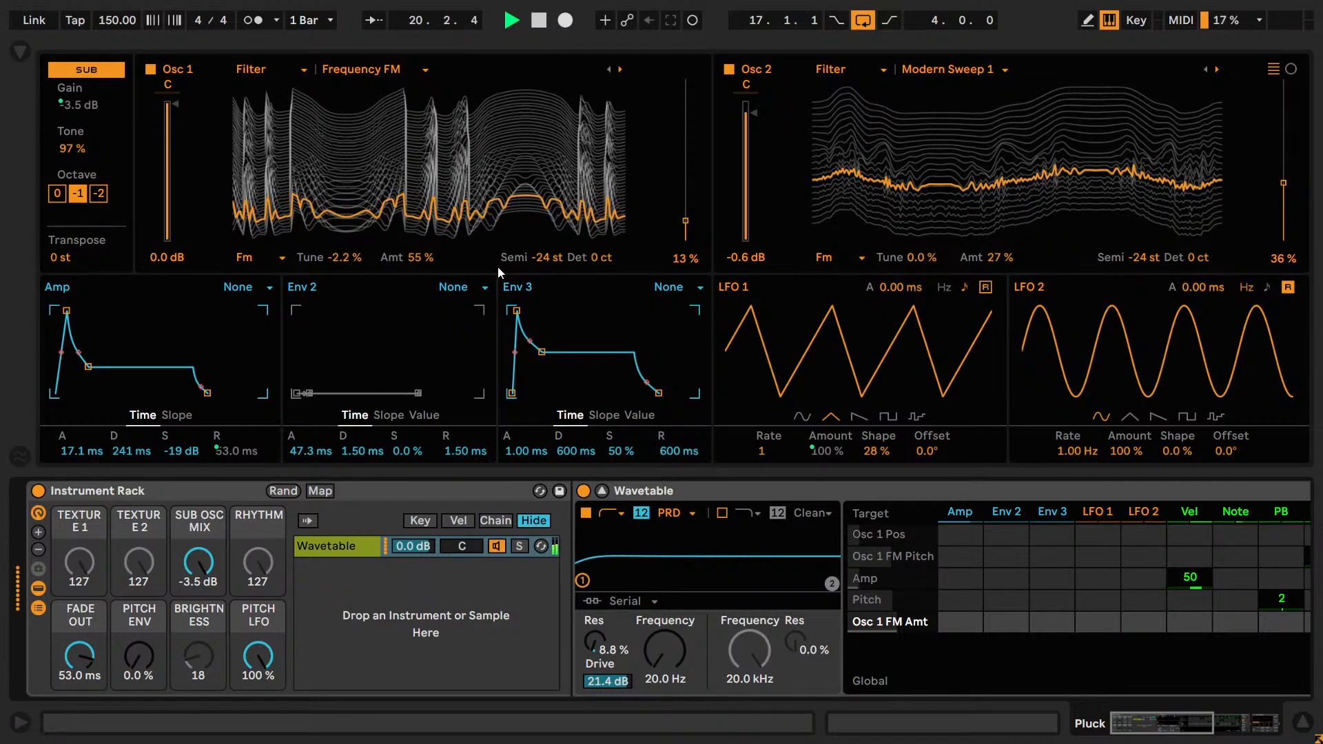
Try negative LFO 1 modulation of Osc 1 FM Pitch during playback and undo it.
left_click(685, 258)
key("space")
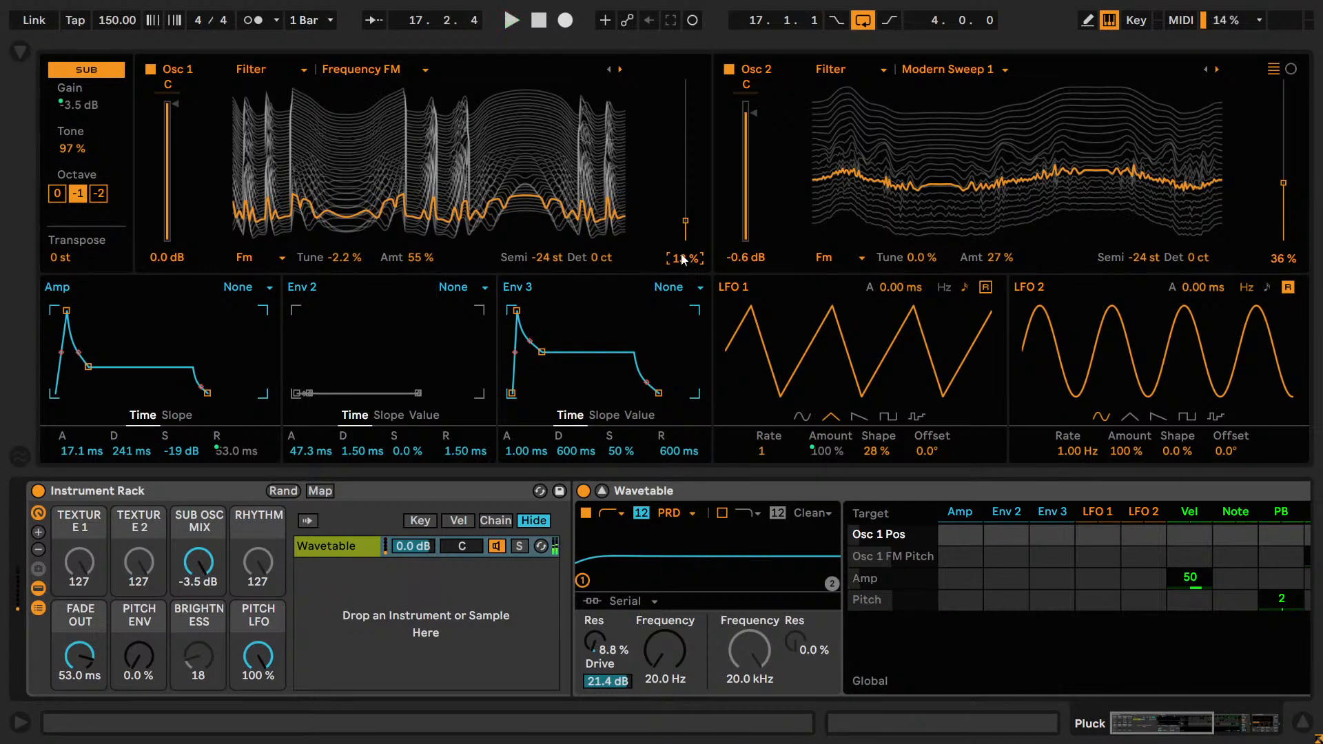
key("space")
left_click(424, 260)
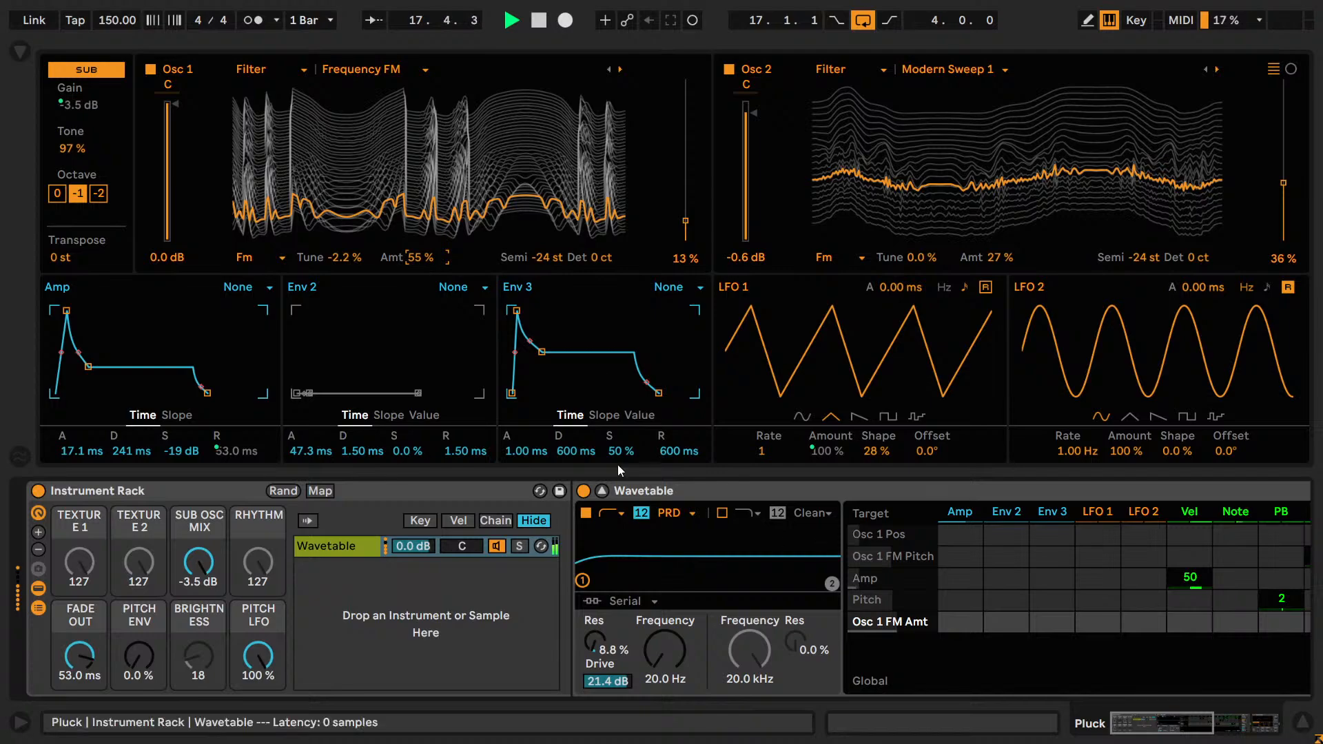
left_click(321, 262)
left_click_drag(1098, 555, 1098, 601)
key("ctrl+z")
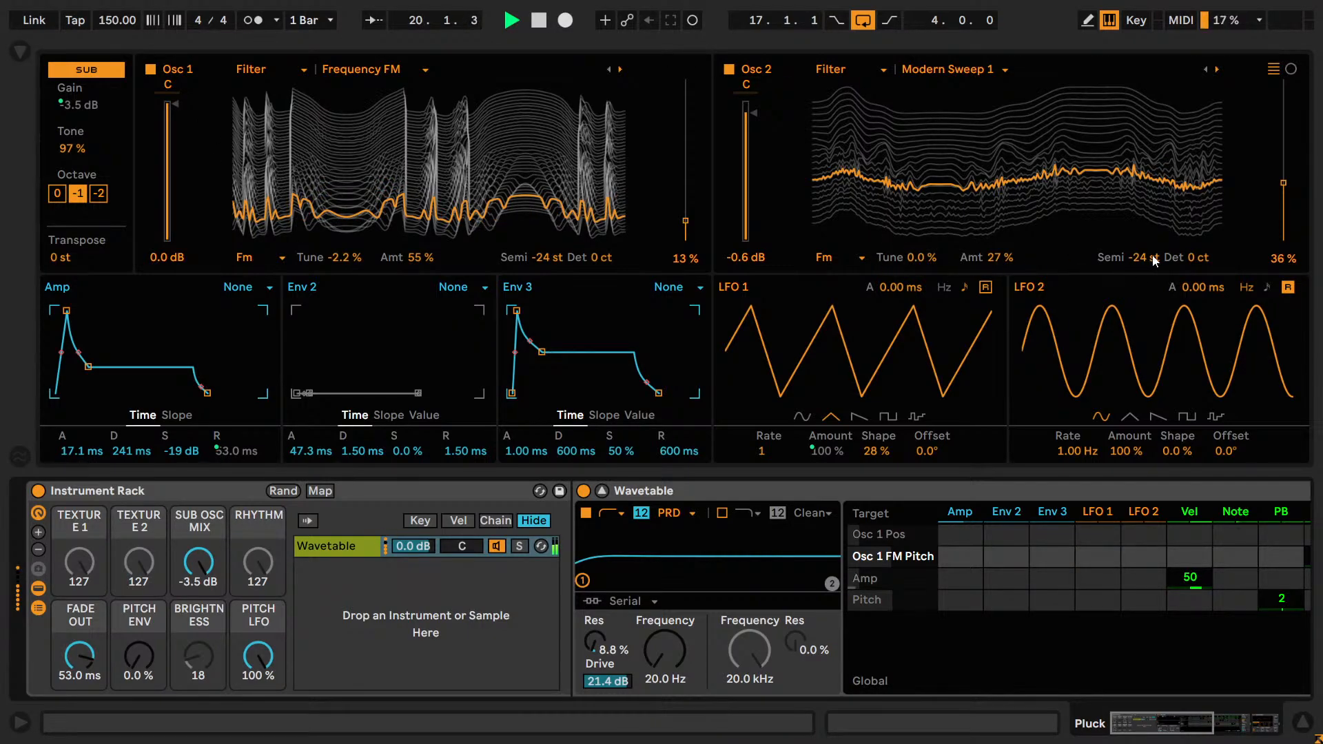
Try LFO 1 modulation of Osc 2 Pos, remove it, and stop playback.
left_click(1280, 259)
left_click_drag(1098, 622, 1098, 690)
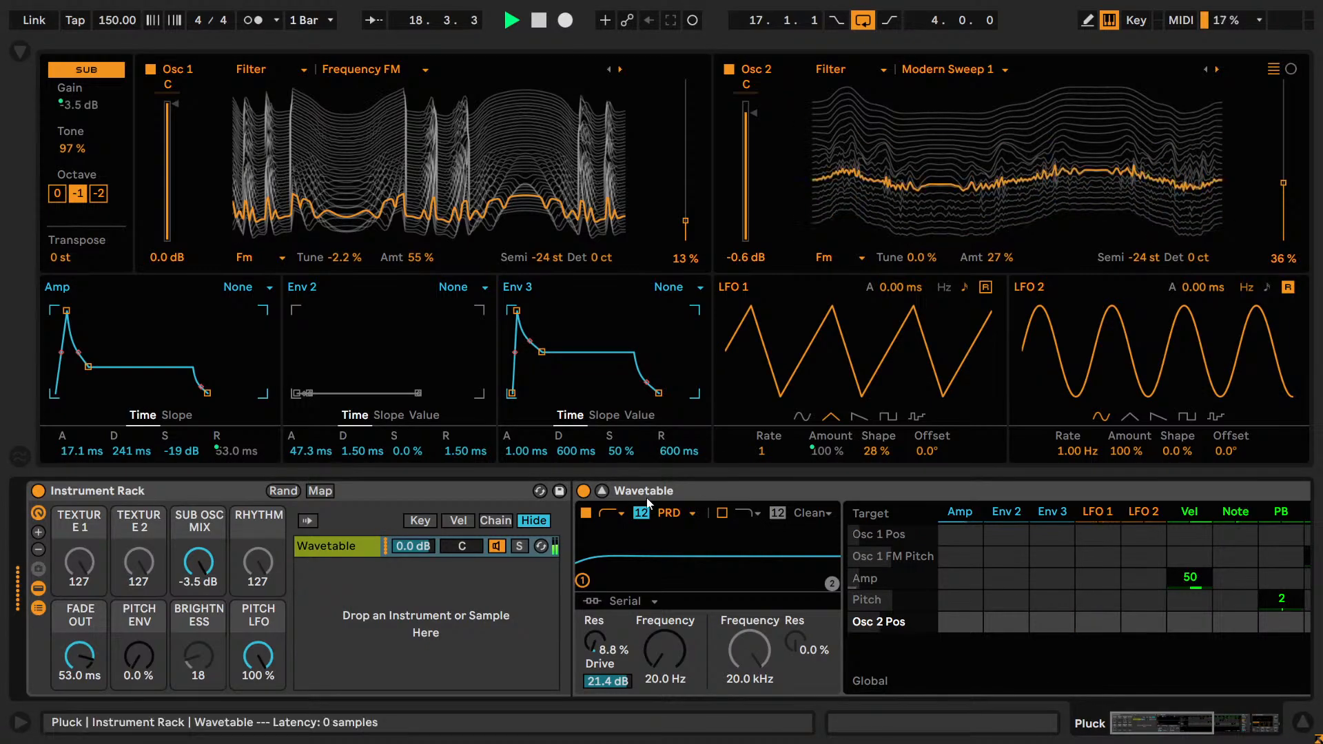
key("space")
Audition LFO 1 modulation of Amp Attack at 28 and -33, clear it, and stop playback.
left_click(79, 451)
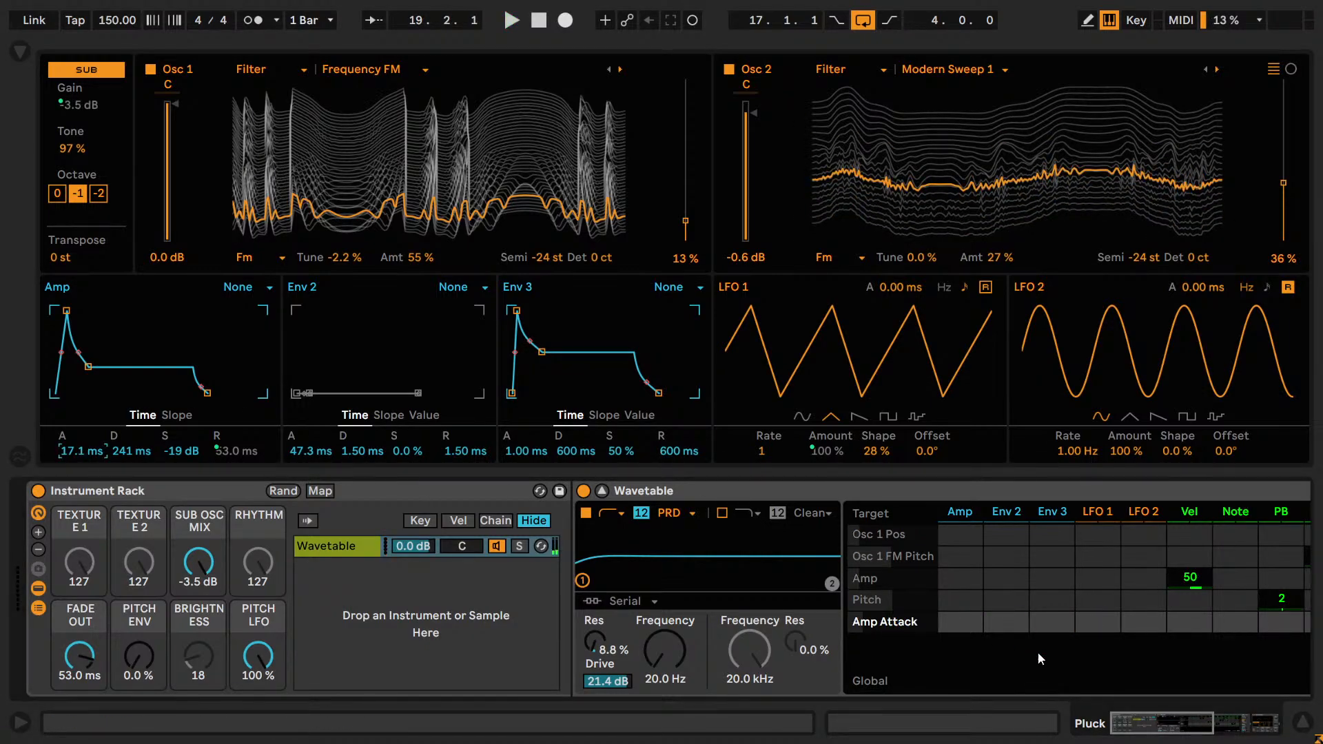
left_click_drag(1098, 622, 1098, 606)
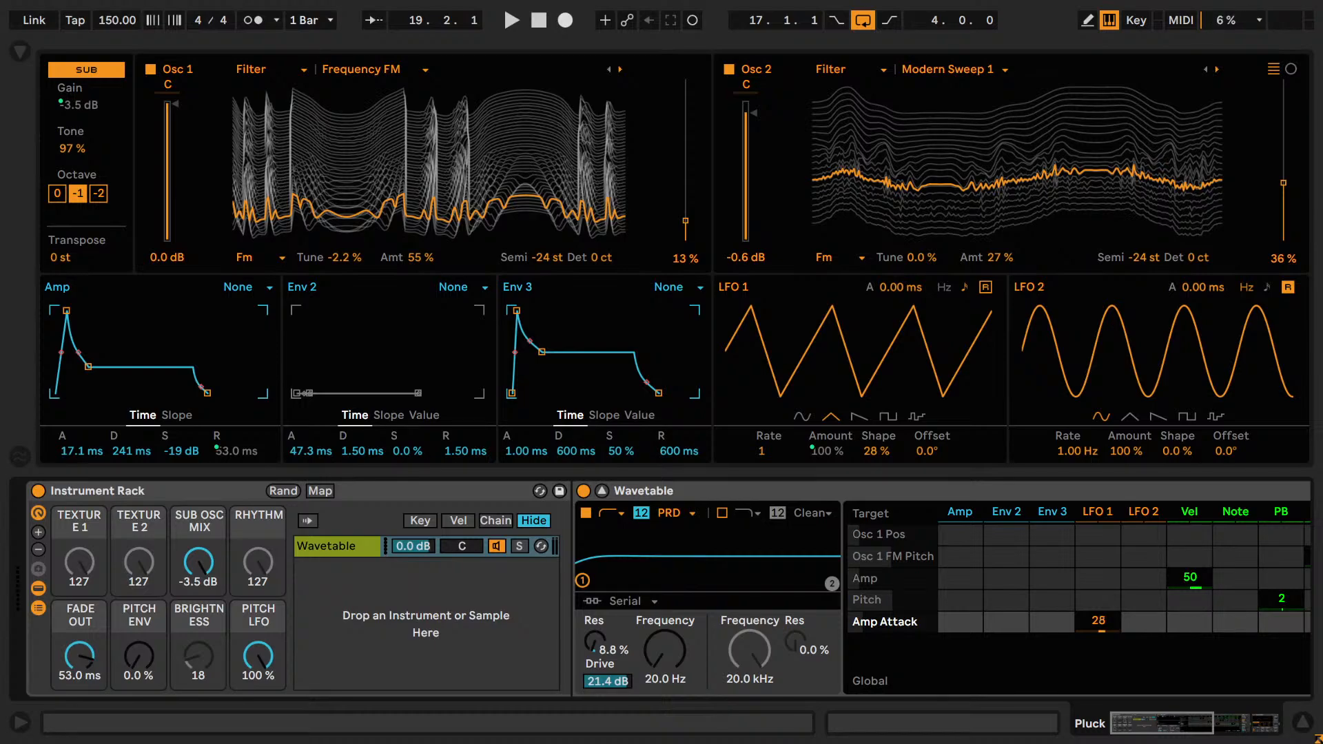
key("space")
left_click_drag(1110, 623, 1105, 679)
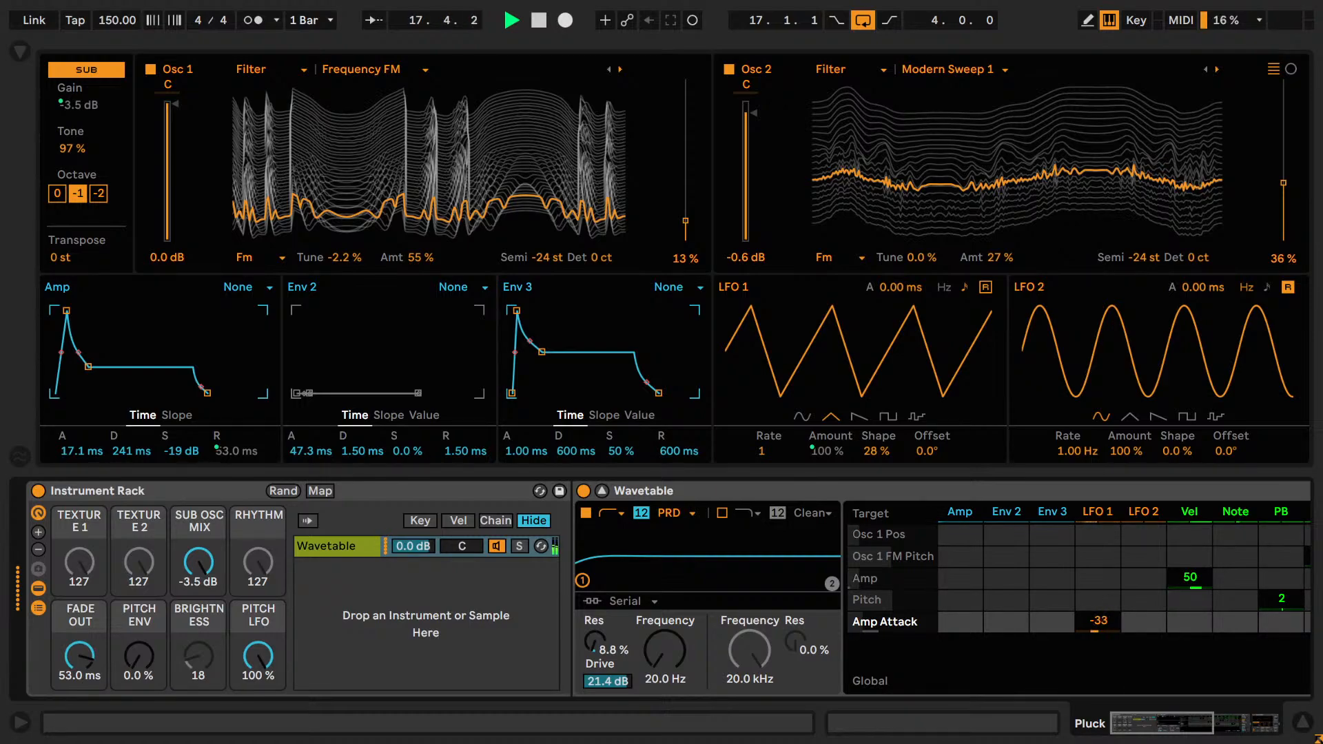
double_click(1099, 627)
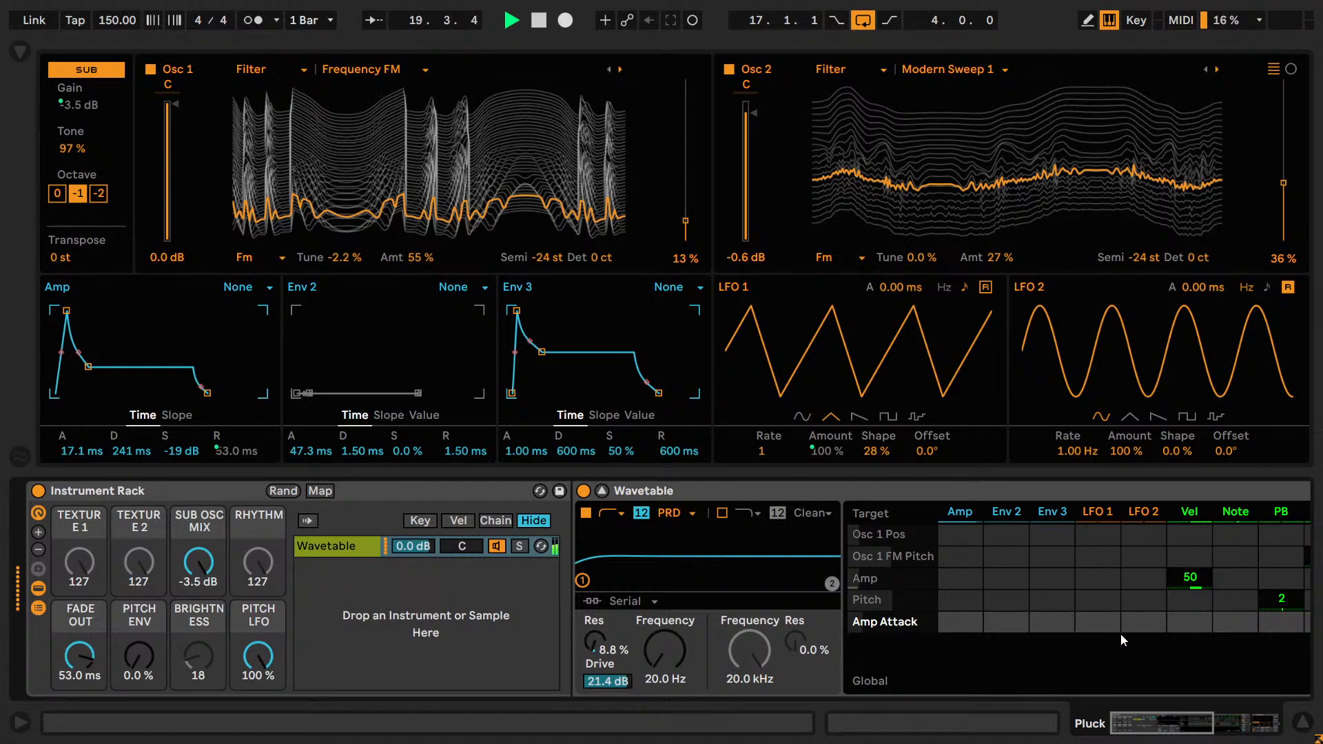
key("space")
Try modulating Amp Sustain with LFO 1 at -100.
left_click(168, 452)
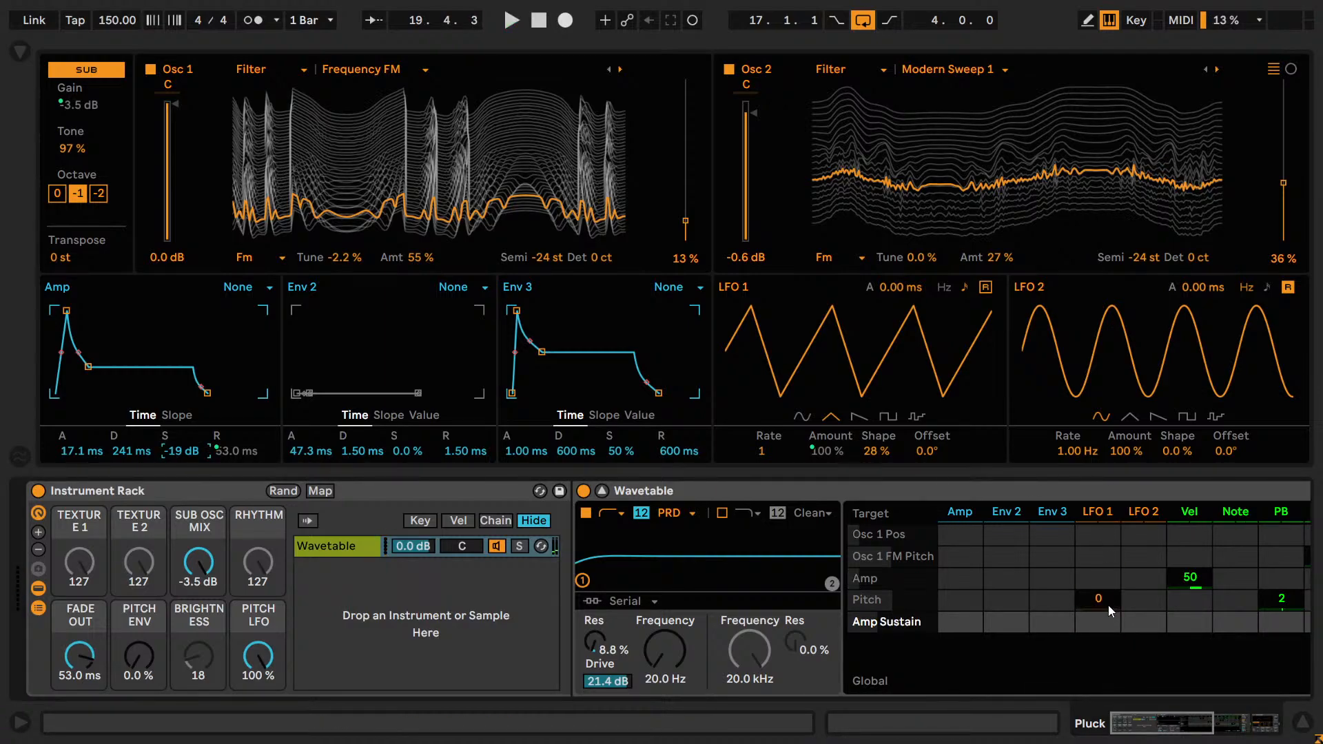
left_click_drag(1108, 624, 1109, 737)
key("space")
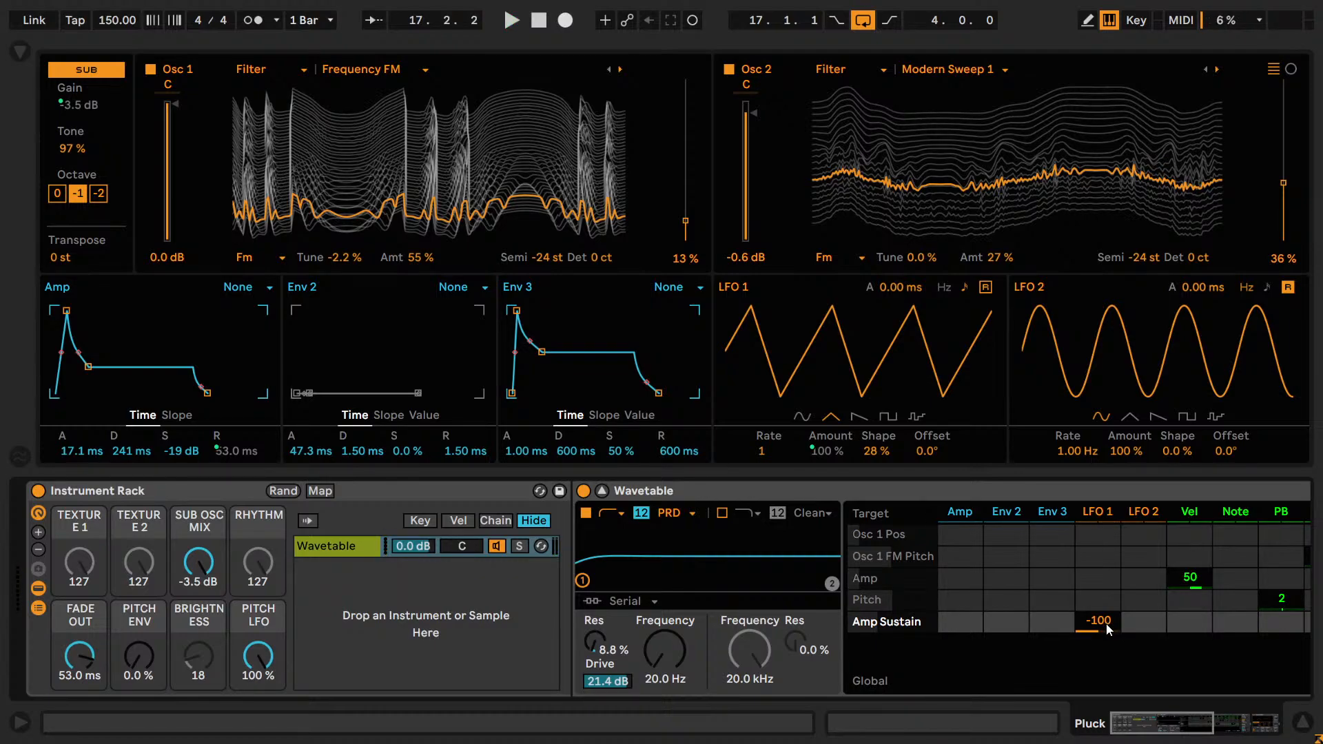
Audition Amp sustain levels of -5.2 dB and 0.0 dB, restore -19 dB, and clear the LFO 1 modulation of Amp Sustain.
left_click(1052, 598)
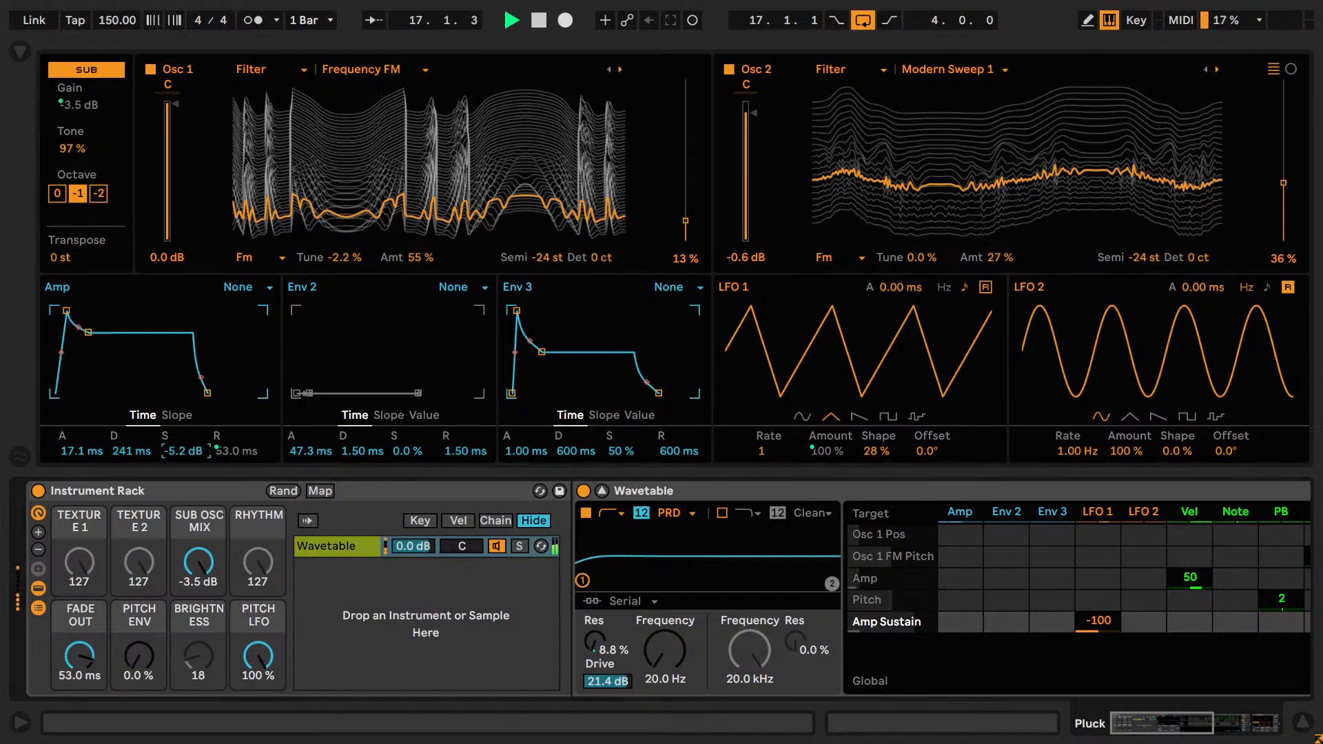
key("space")
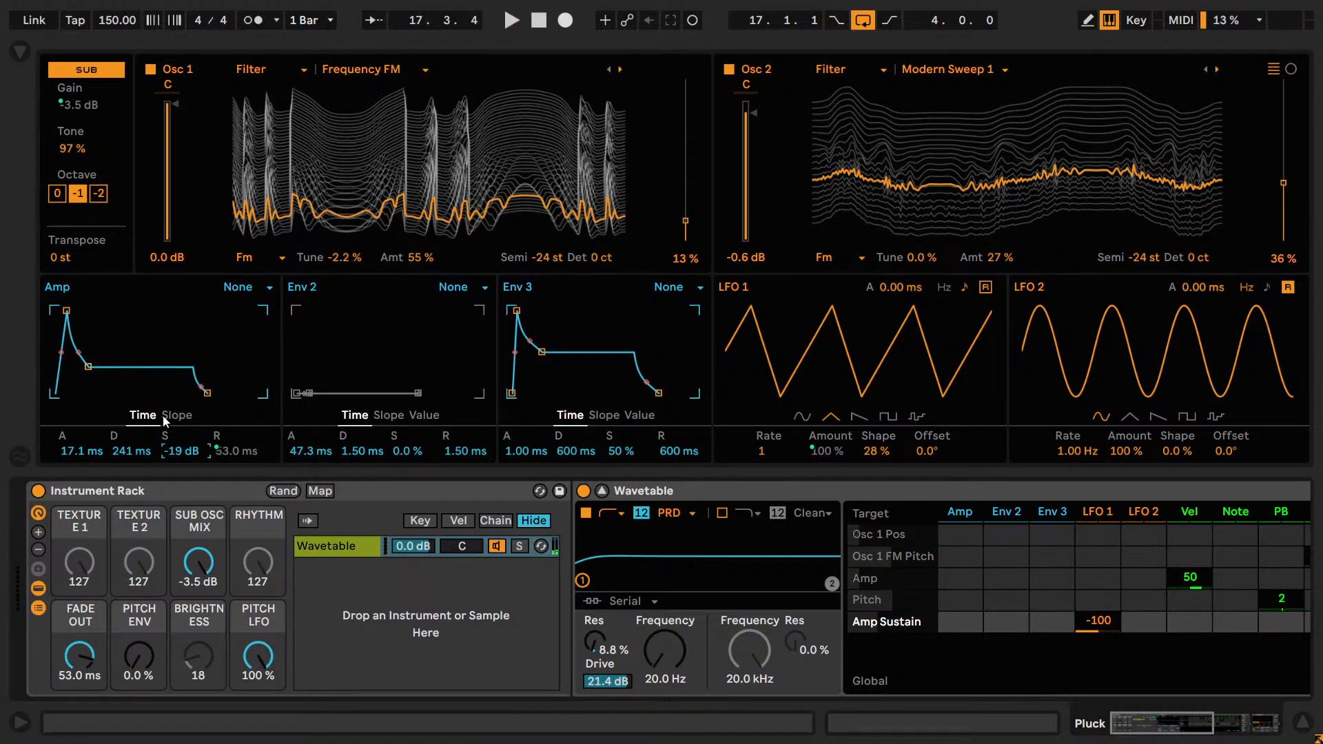
key("space")
left_click_drag(178, 451, 178, 423)
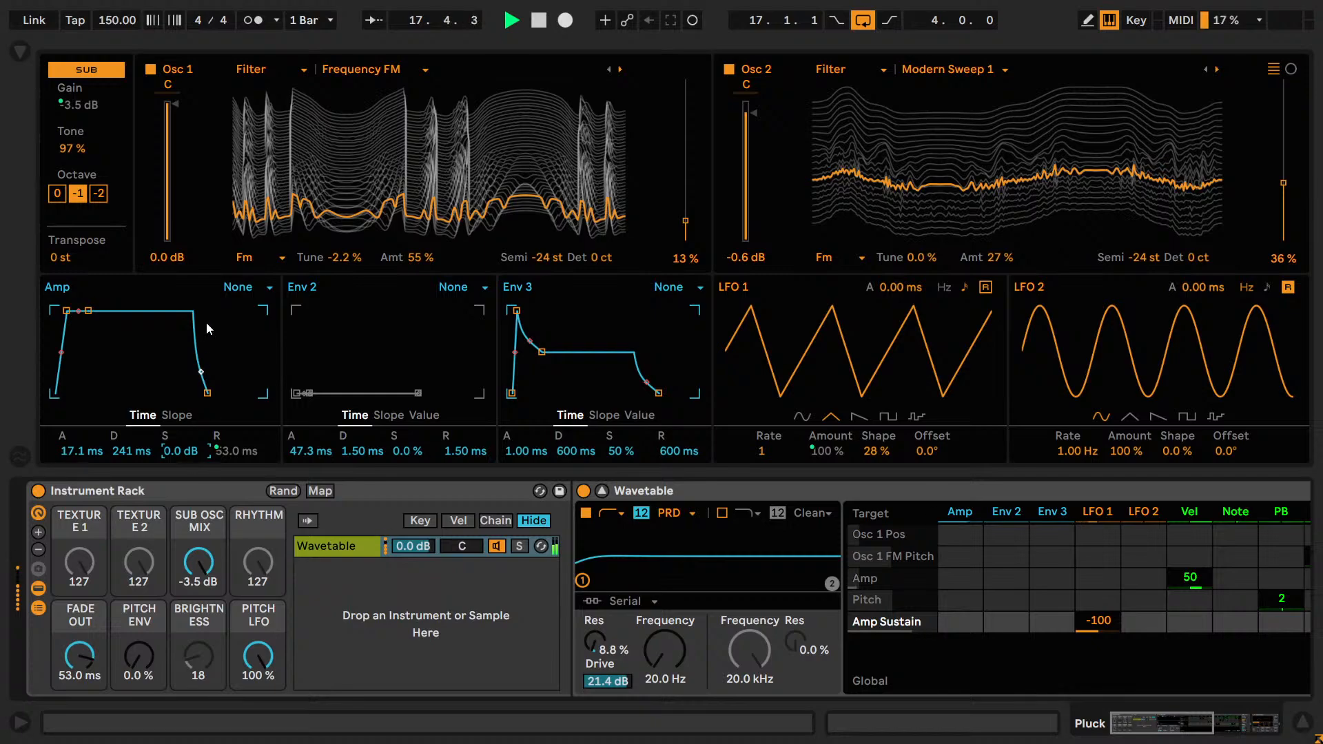
key("ctrl+z")
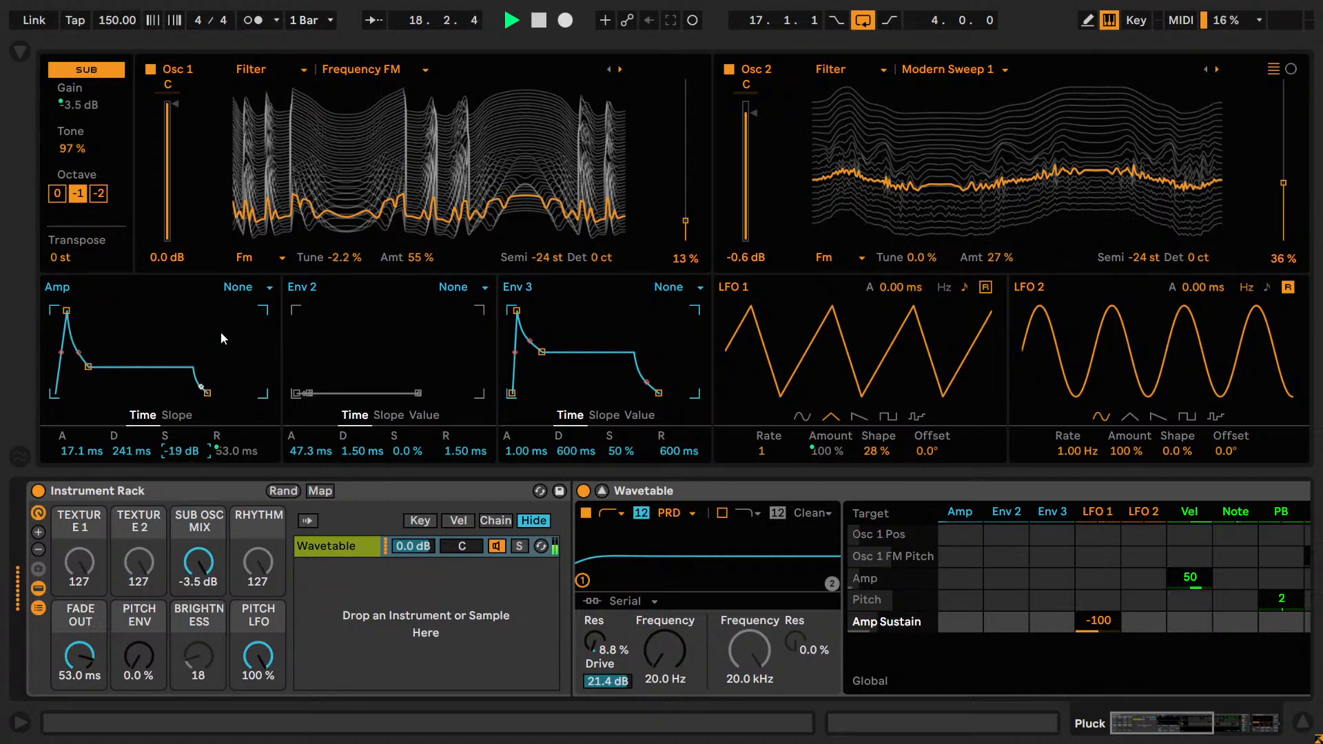
double_click(1098, 626)
Try Amp sustain at 0.0 dB and undo it, then audition positive LFO 1 modulation of Amp Sustain and clear it.
left_click_drag(180, 452, 183, 425)
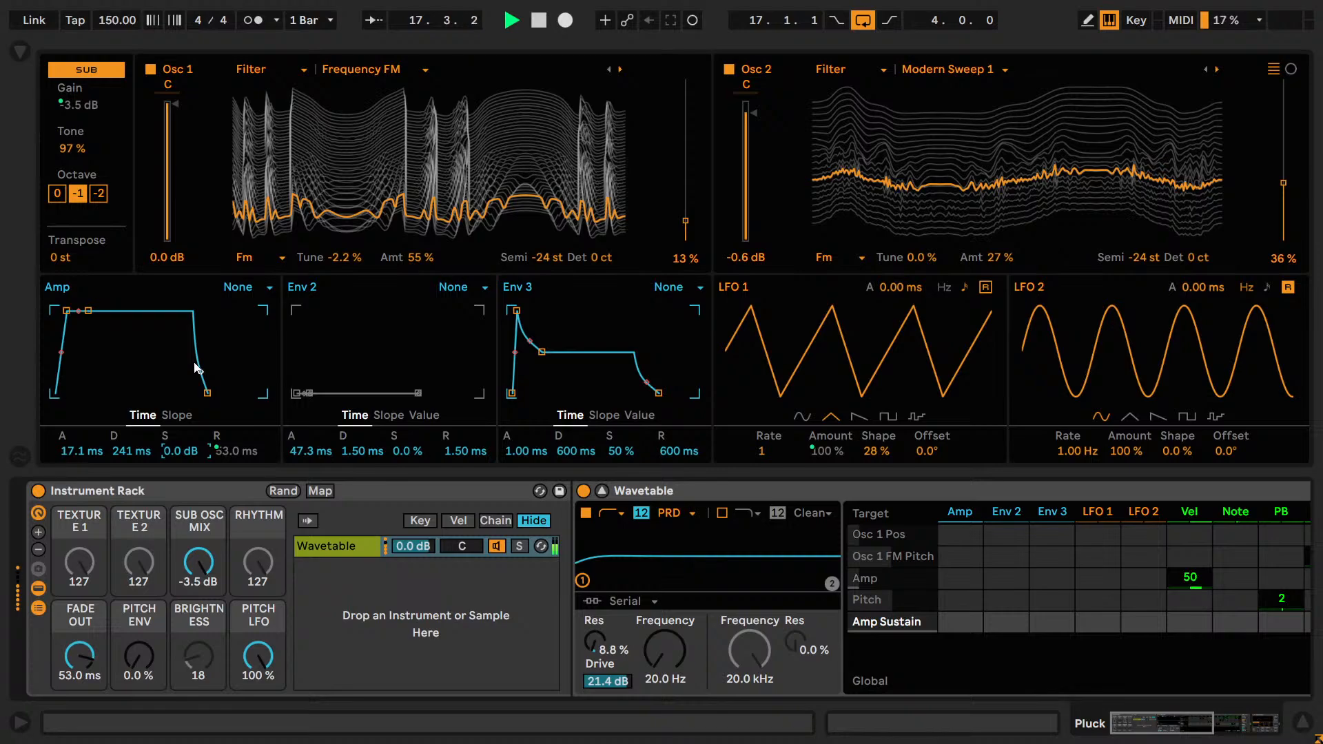
key("ctrl+z")
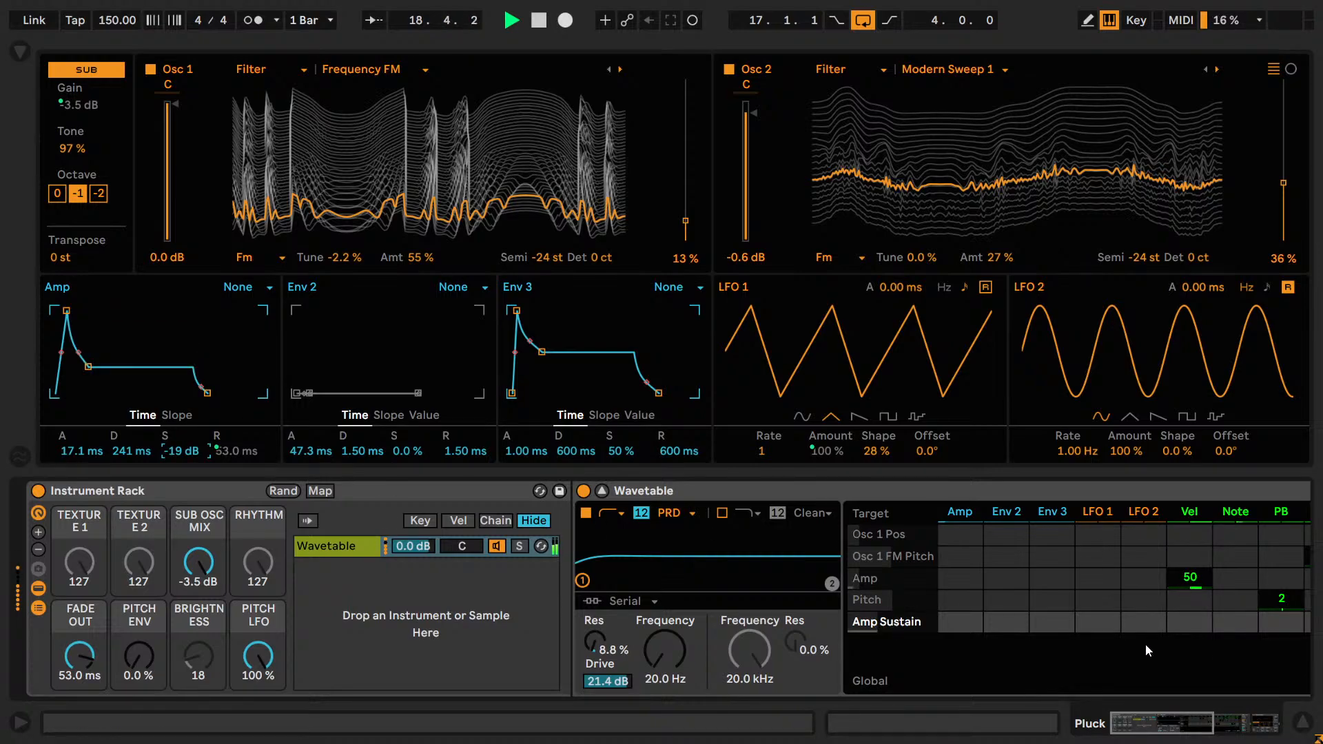
left_click_drag(1088, 618, 1089, 544)
key("space")
double_click(1088, 618)
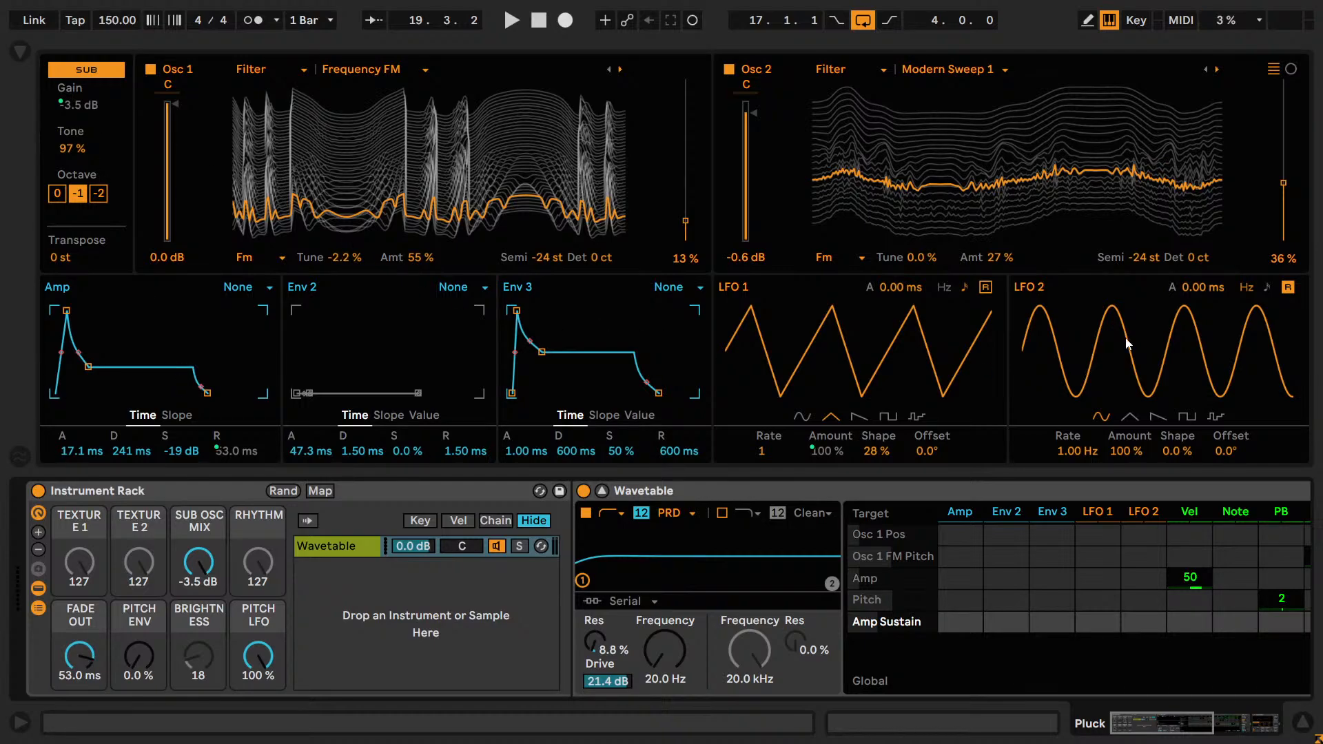
Play the loop and raise Wavetable's unison voices to 5.
left_click_drag(1169, 724, 1251, 733)
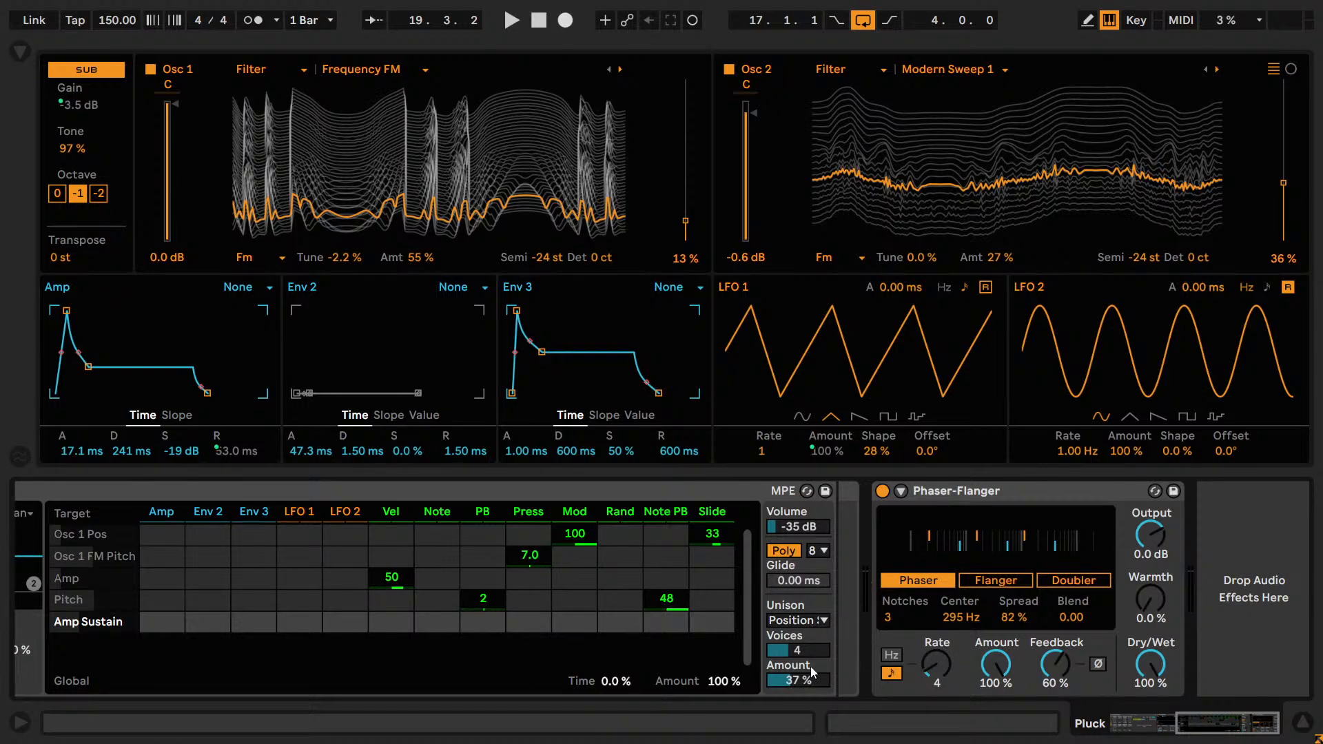
key("space")
left_click_drag(803, 648, 803, 651)
scroll(803, 651, "up", 3)
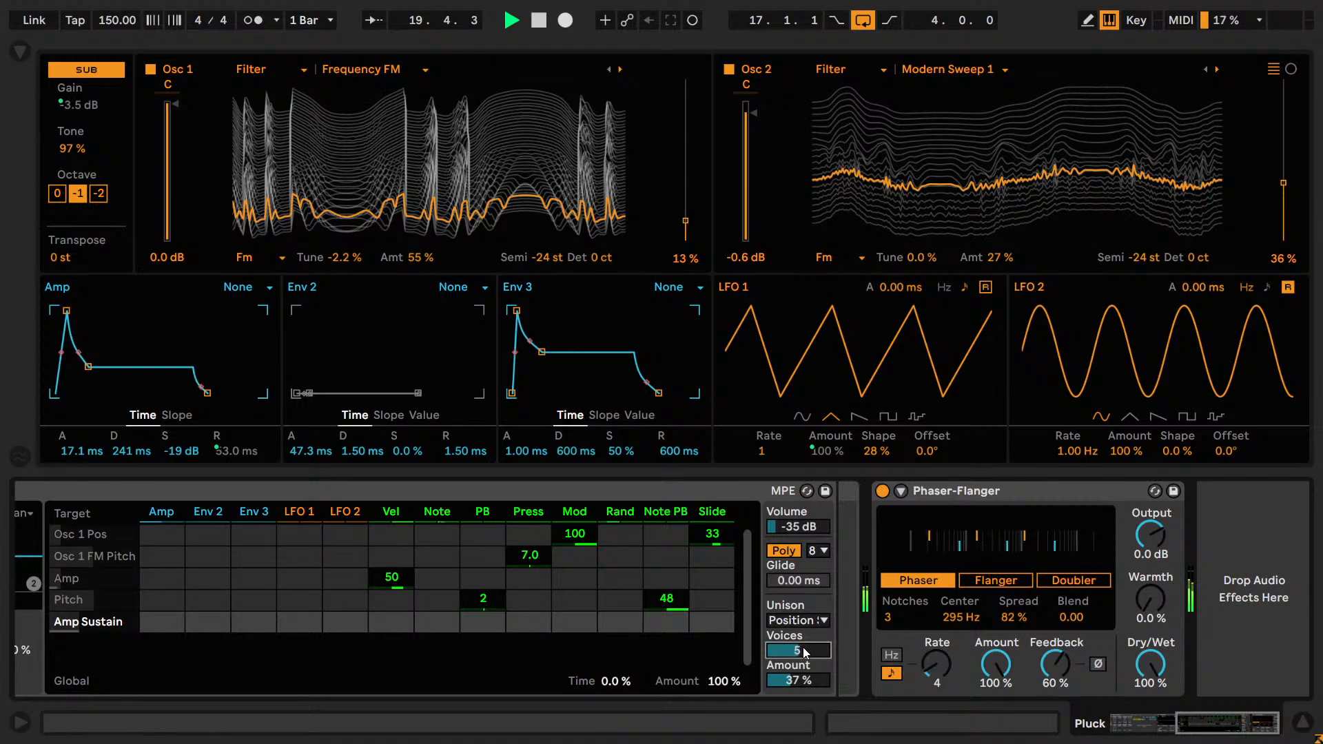
scroll(803, 652, "down", 2)
key("Up")
key("Up")
key("Down")
Audition other Wavetable unison modes, including Random Note and Shimmer, and return to Position Spread.
left_click(818, 624)
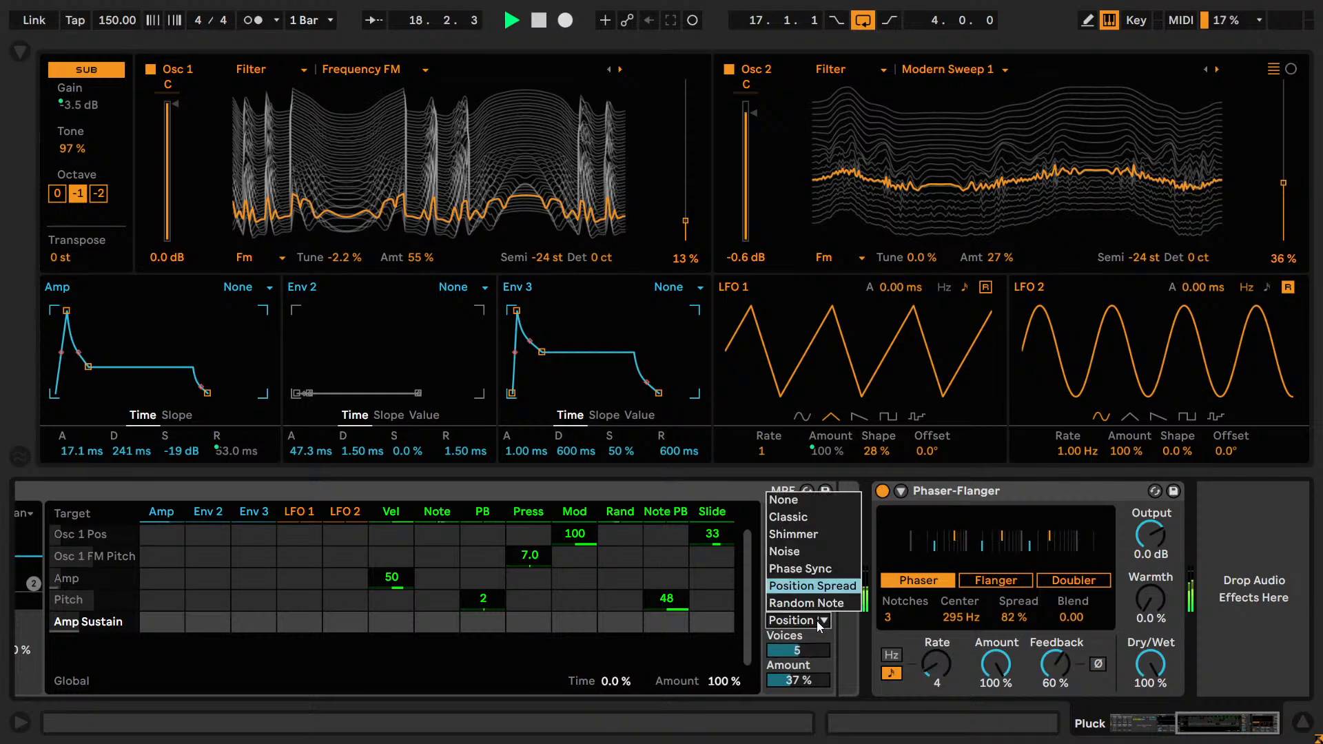
left_click(817, 625)
key("Up")
key("Down")
key("Down")
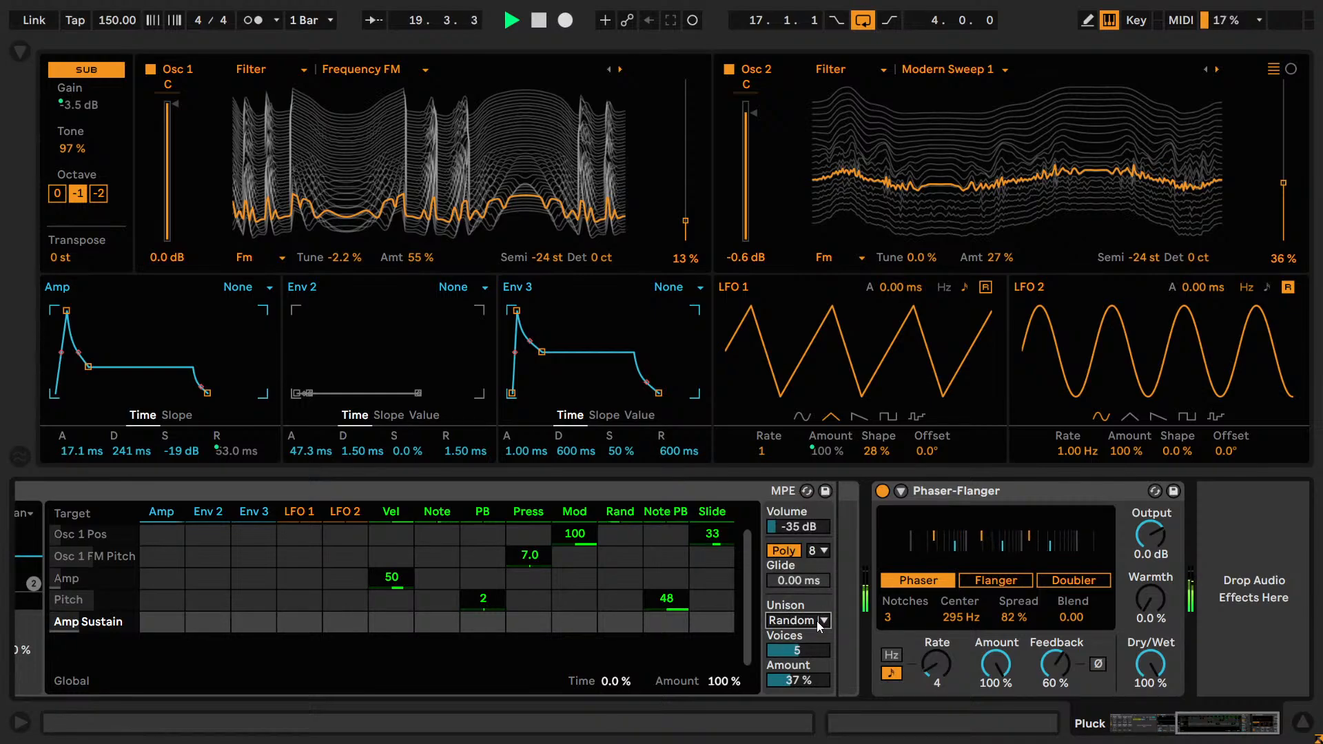
key("Up")
key("Up")
key("Up")
key("Up")
key("Up")
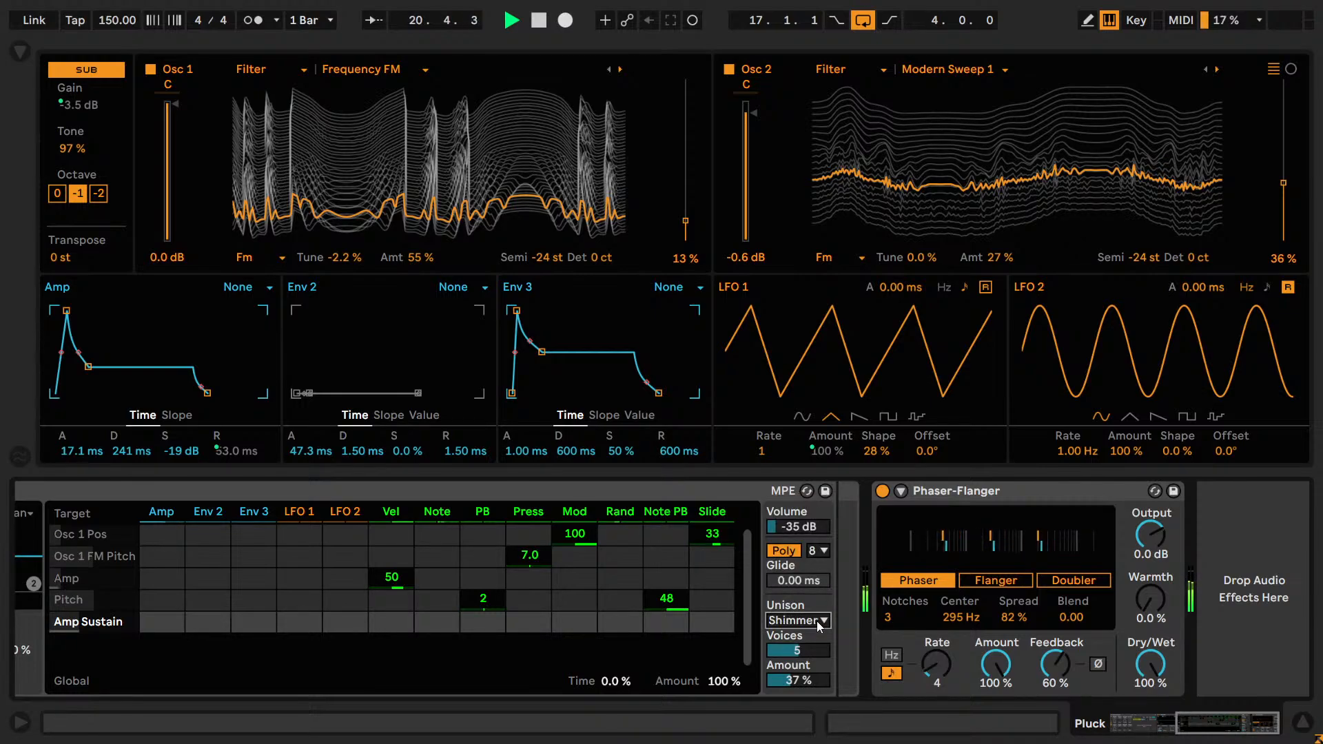
key("Down")
key("Down")
key("Down")
key("Down")
key("Down")
key("Up")
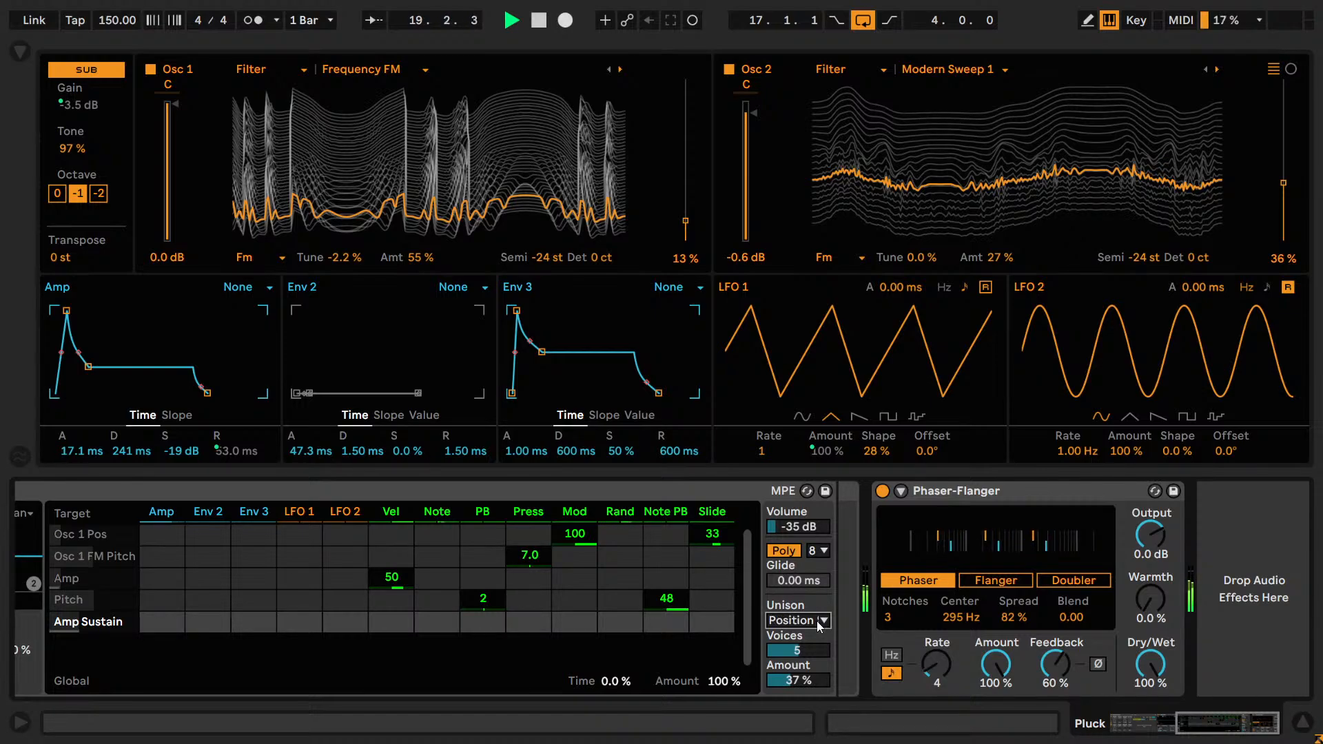
key("Down")
key("Up")
key("Up")
key("Up")
key("Up")
key("Down")
key("Down")
key("Down")
Audition higher unison voice counts and return to 5.
left_click(815, 654)
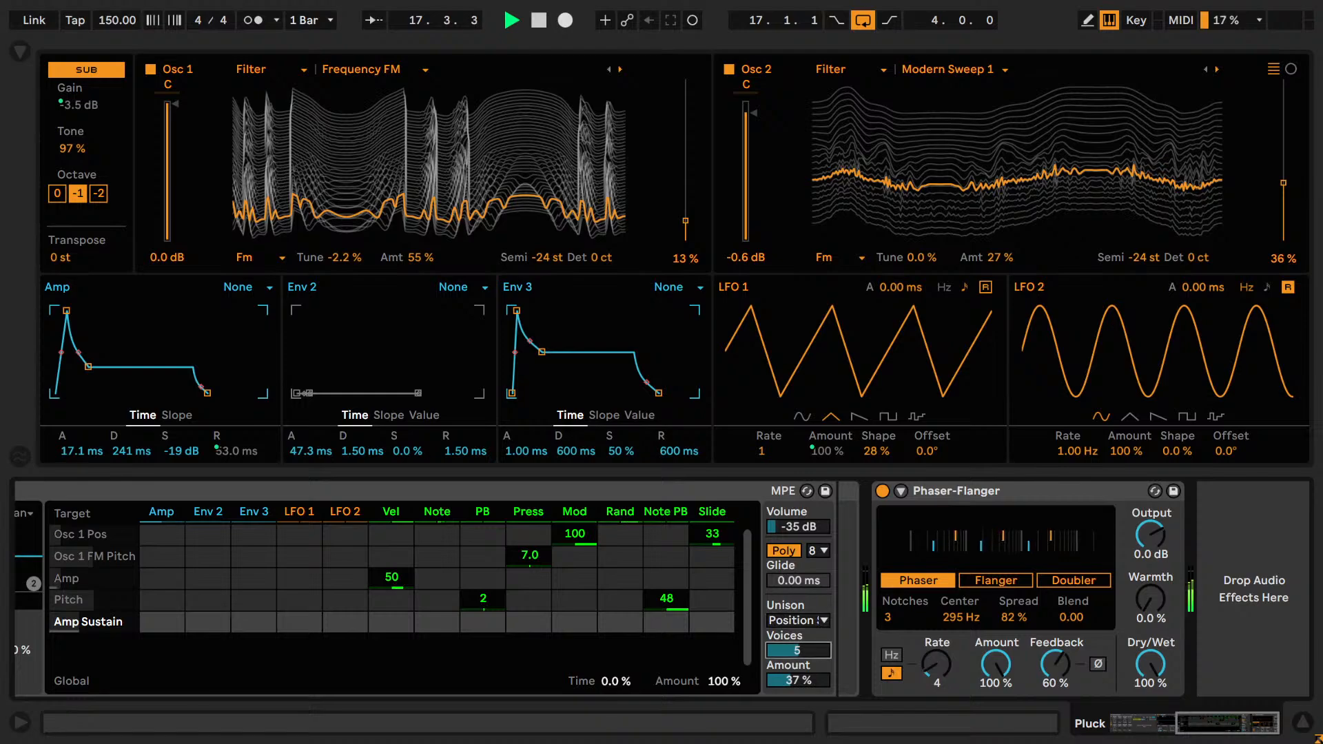
key("Up")
Audition different unison amounts around 34%, restore 37%, and stop playback.
key("Up")
key("Down")
key("Down")
left_click_drag(808, 687, 821, 678)
key("ctrl+z")
key("ctrl+z")
key("Up")
key("Up")
key("Up")
key("Up")
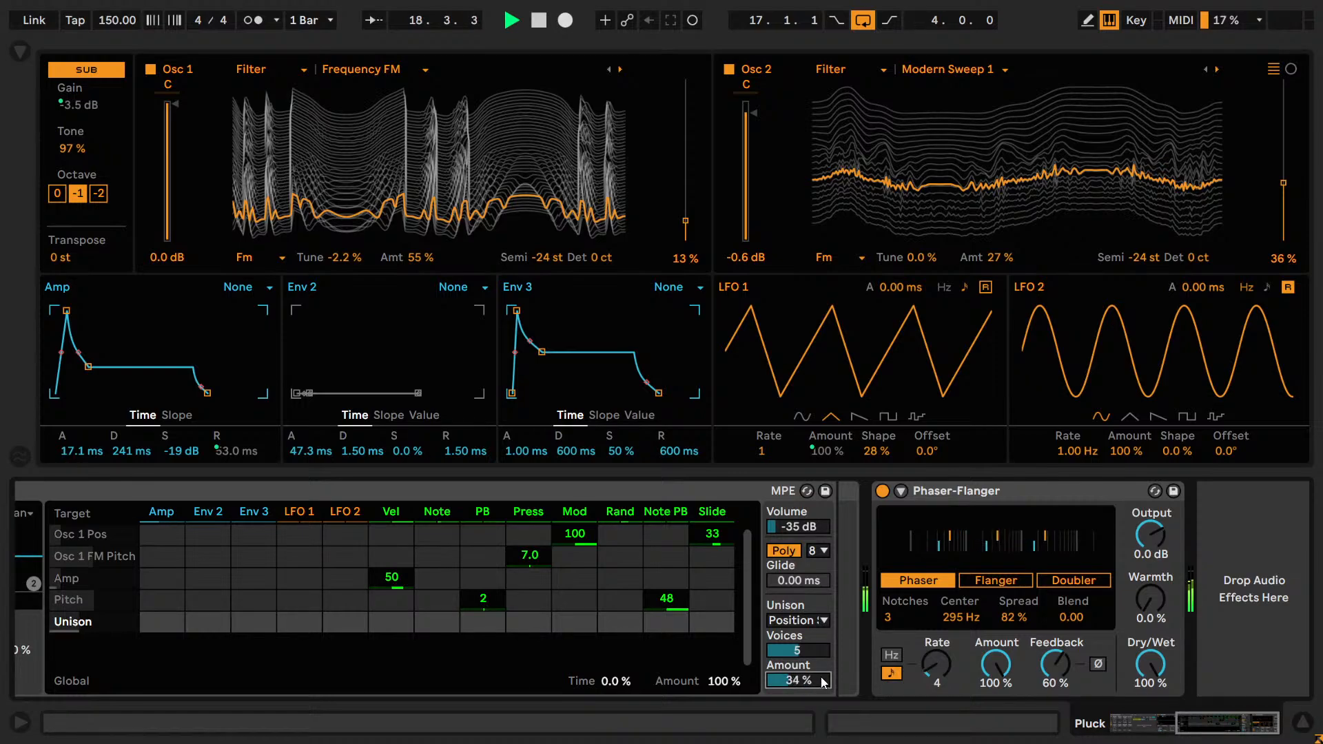
key("Down")
key("Down")
key("Down")
key("Down")
key("Up")
key("Up")
key("space")
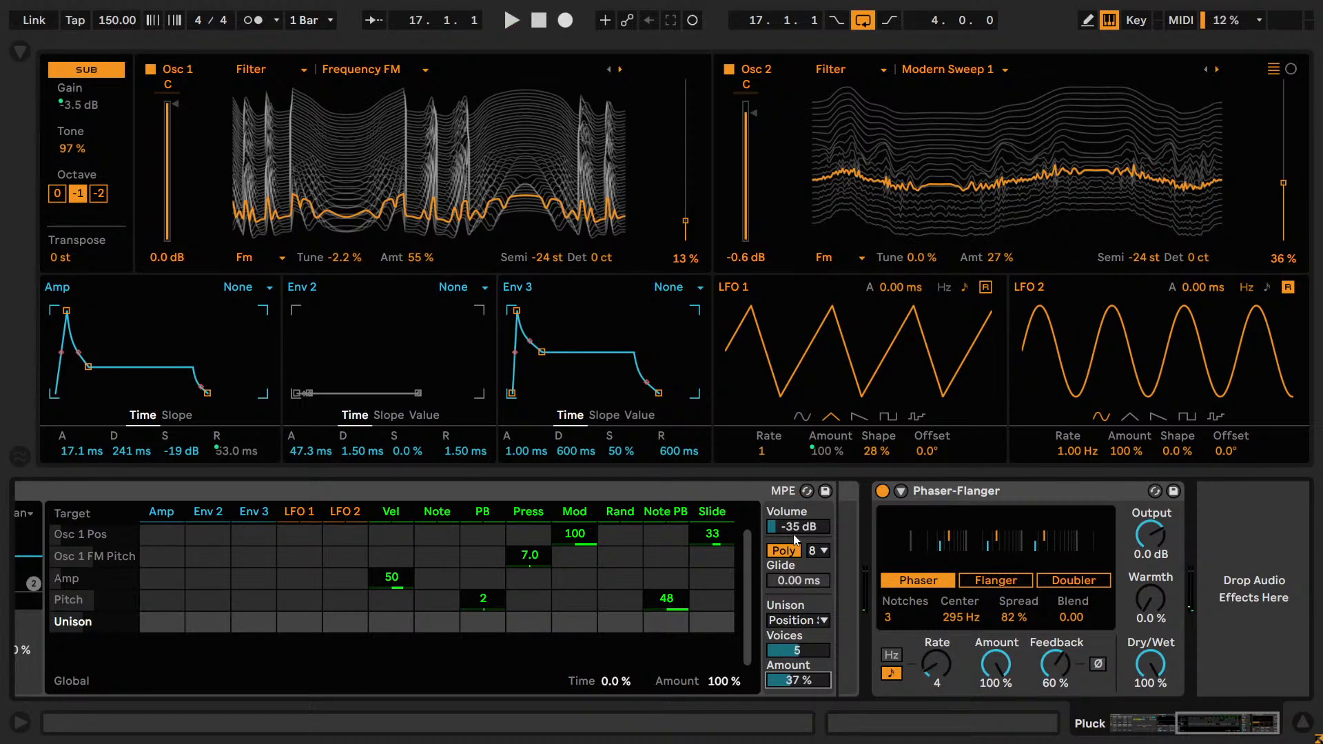
Save the set and compare the loop with Phaser-Flanger bypassed and enabled.
key("ctrl+s")
key("ctrl")
left_click(884, 492)
key("space")
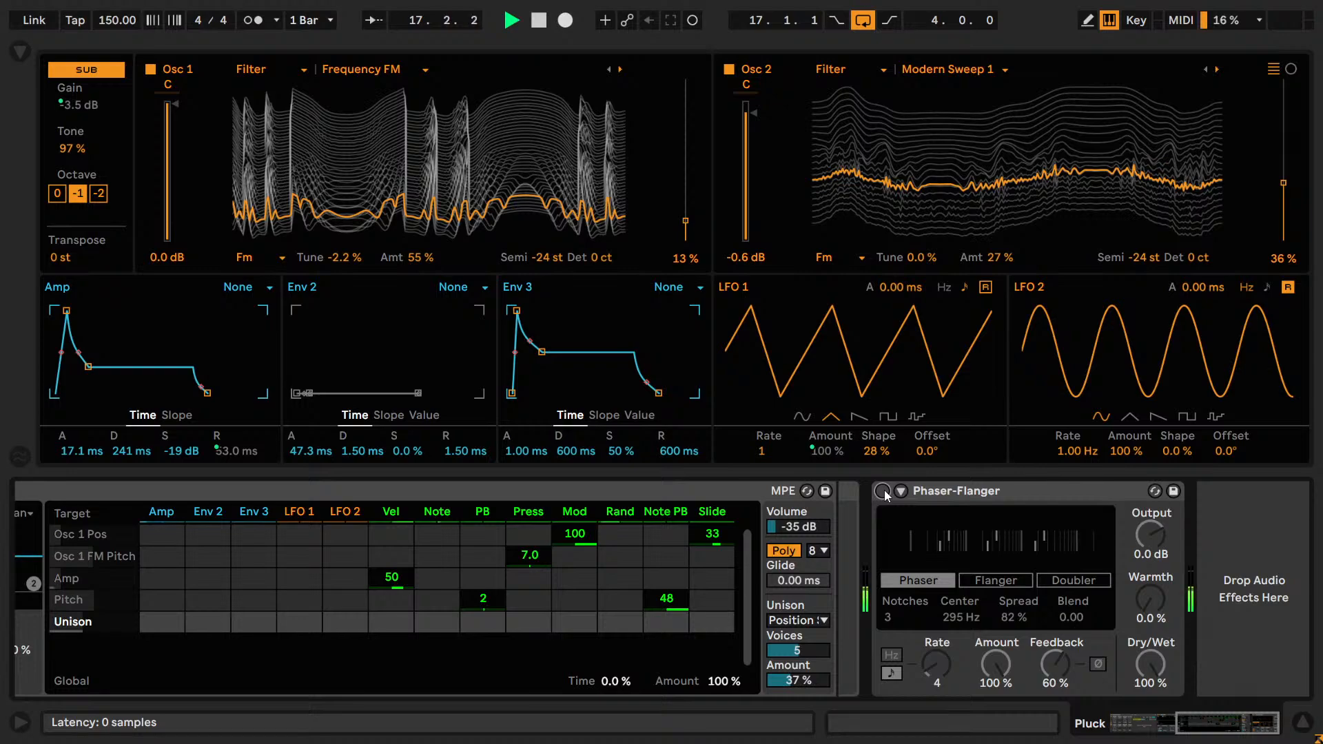
left_click(883, 491)
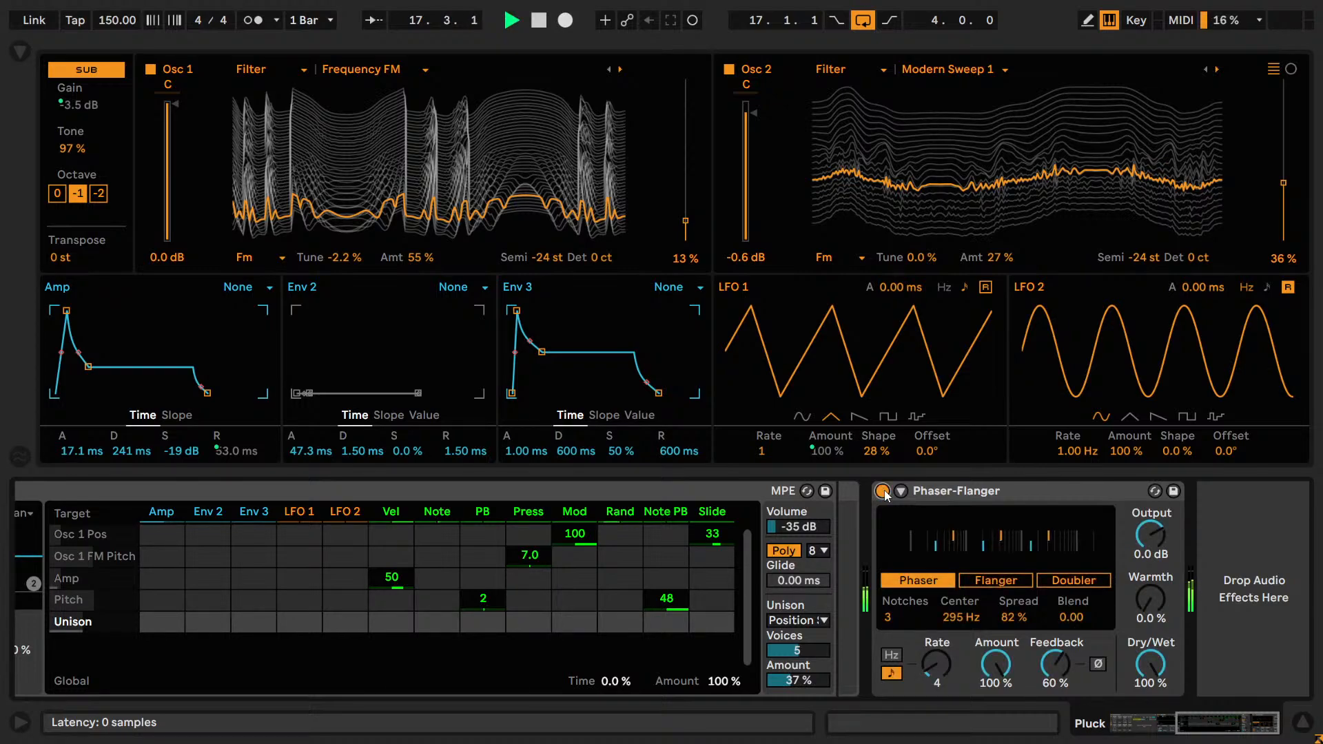
key("space")
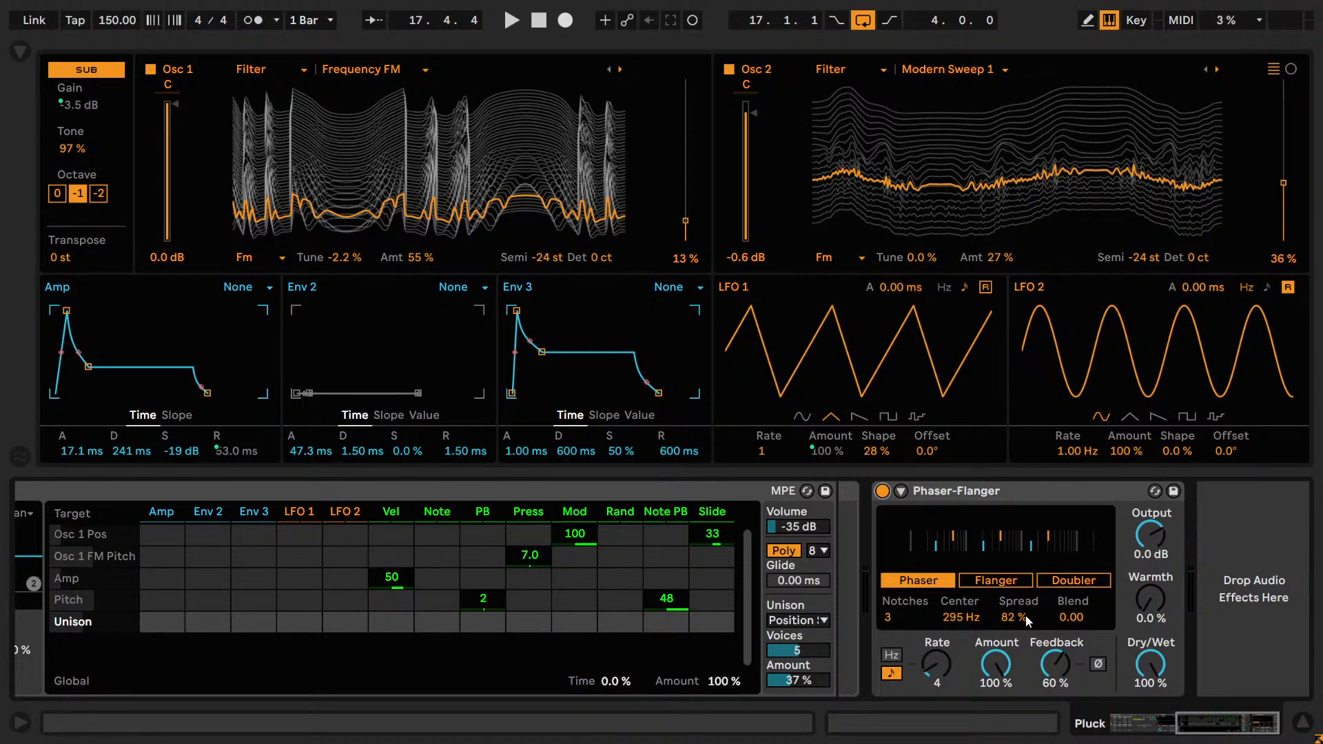
Play the loop while sweeping Wavetable's Filter 1 frequency up to 20.0 kHz, and stop playback.
left_click_drag(1231, 730, 1220, 733)
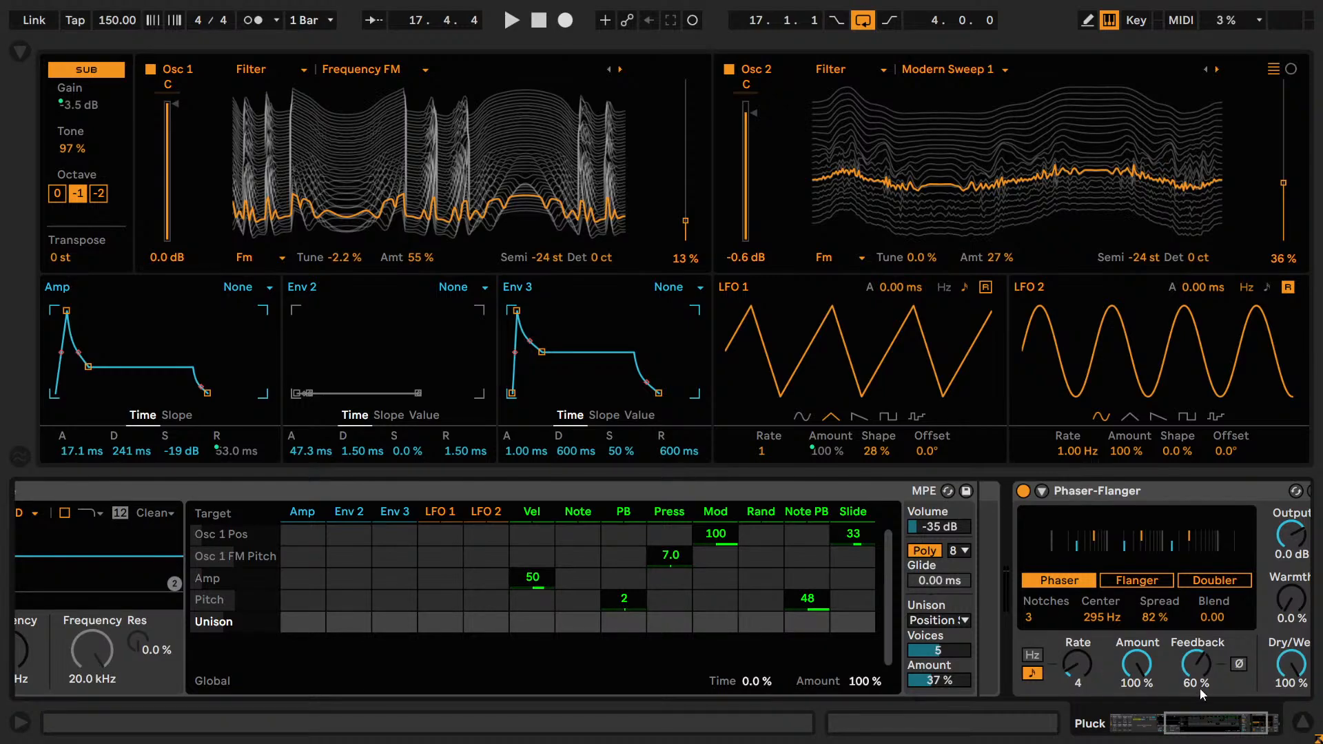
left_click_drag(1246, 736, 1180, 739)
key("space")
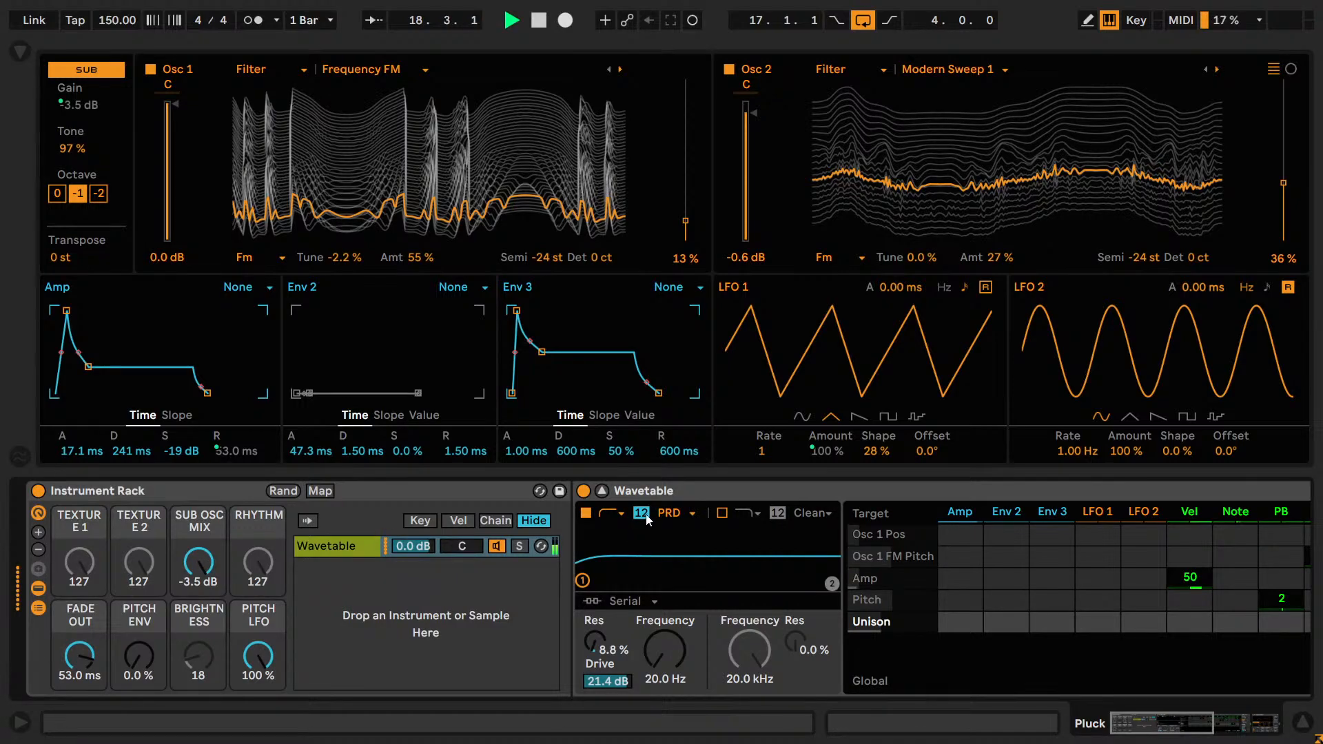
left_click_drag(656, 643, 656, 510)
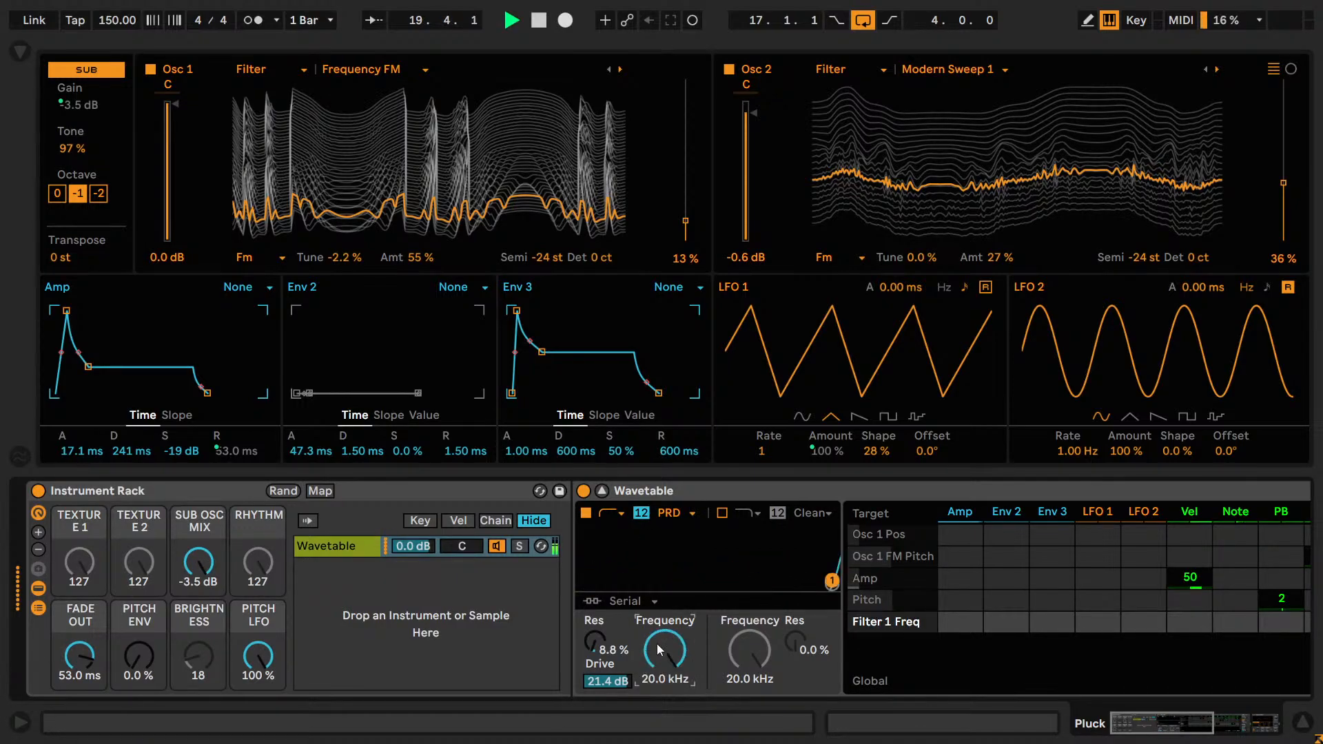
key("space")
Try LFO 1 modulation of Filter 1 frequency at 56 and -27, with cutoffs of 514 Hz, 123 Hz and 251 Hz.
left_click_drag(663, 649, 791, 626)
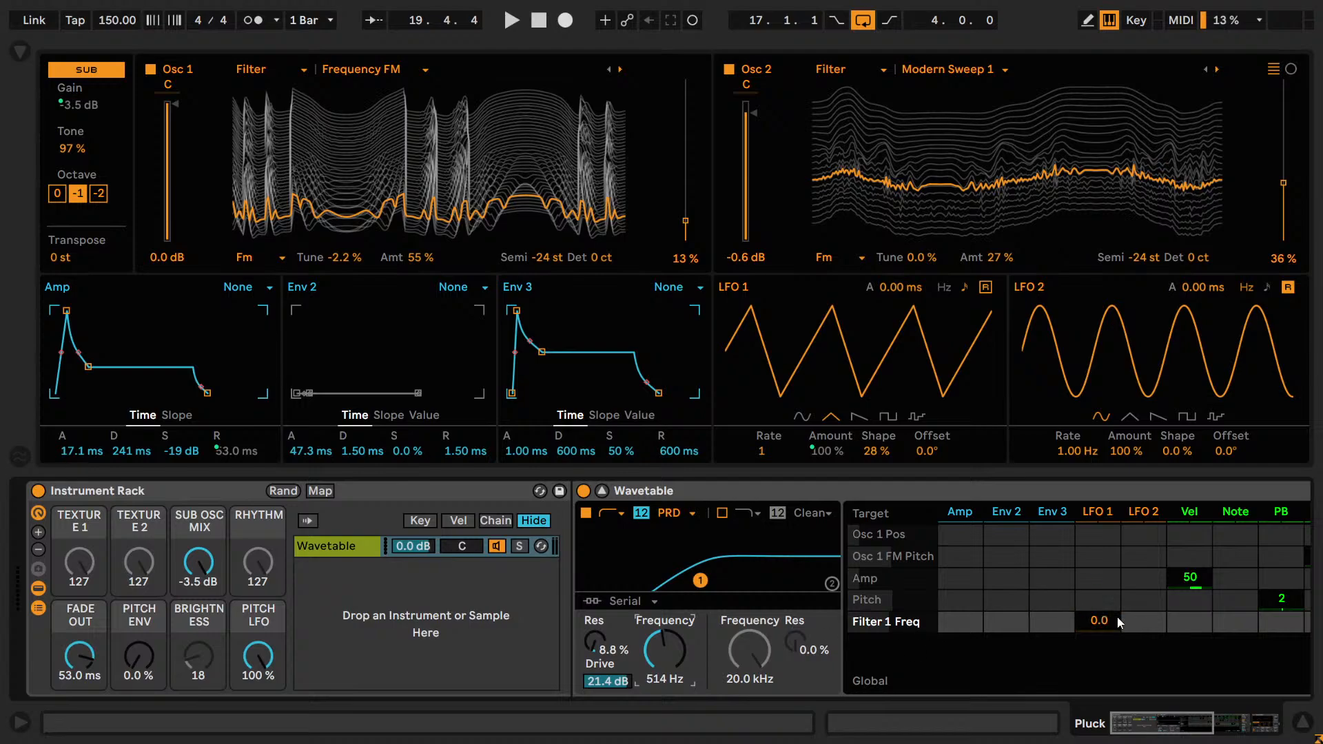
left_click_drag(1099, 622, 1099, 583)
key("space")
left_click_drag(654, 636, 654, 664)
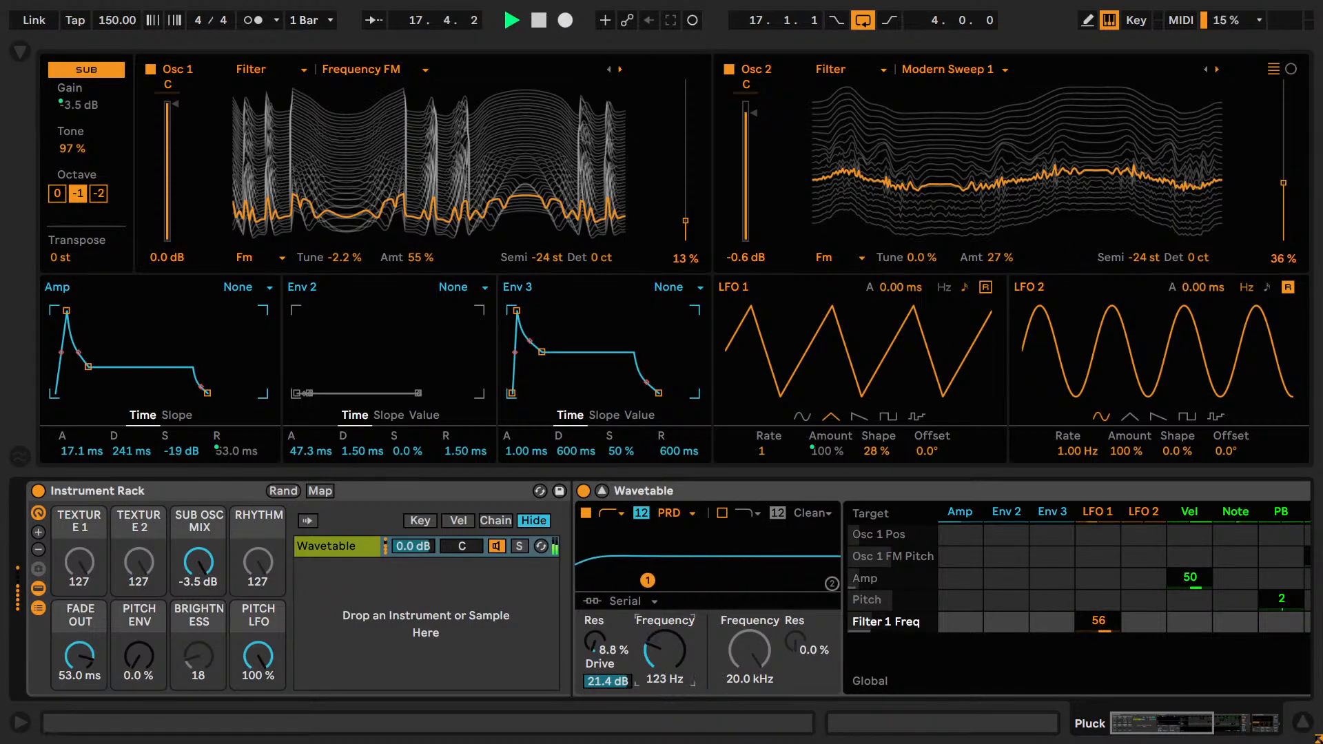
left_click_drag(1098, 621, 1098, 679)
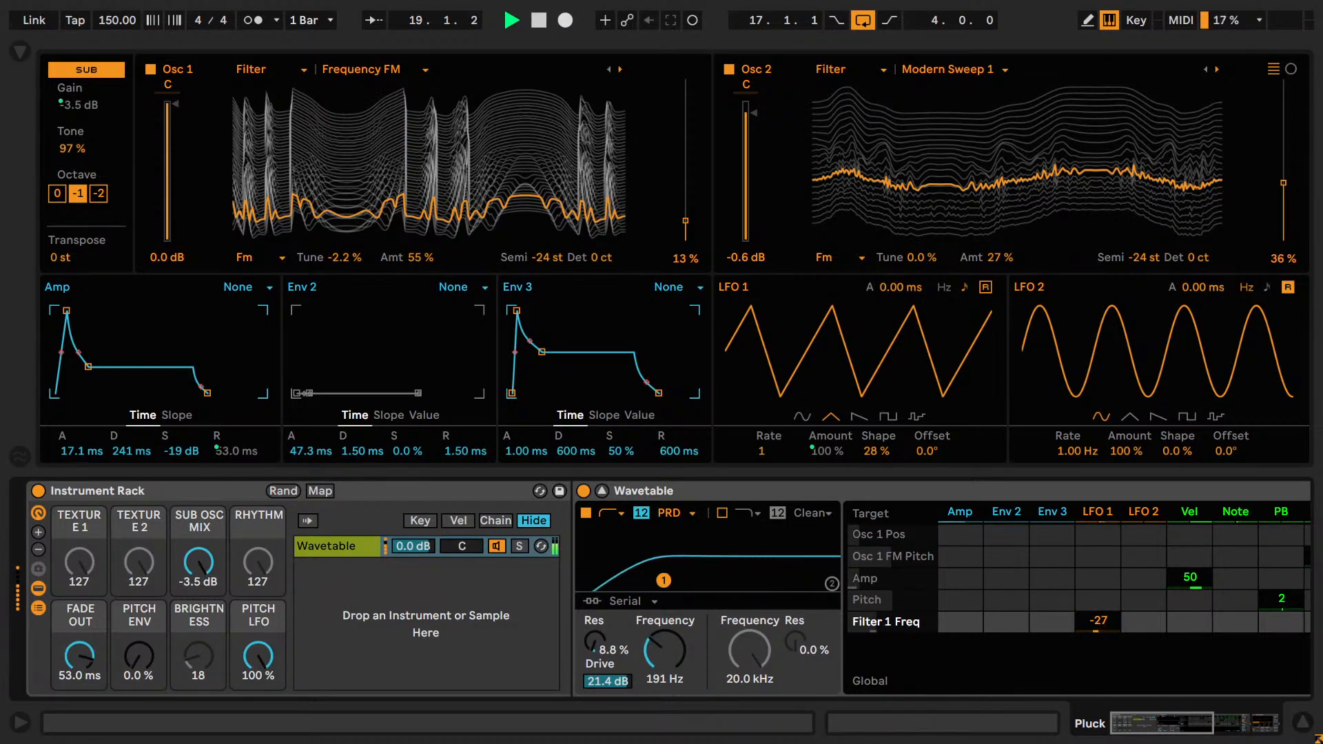
Audition Filter 1 as low-pass, band-pass with 52% resonance, and notch.
left_click(612, 514)
left_click(613, 532)
key("space")
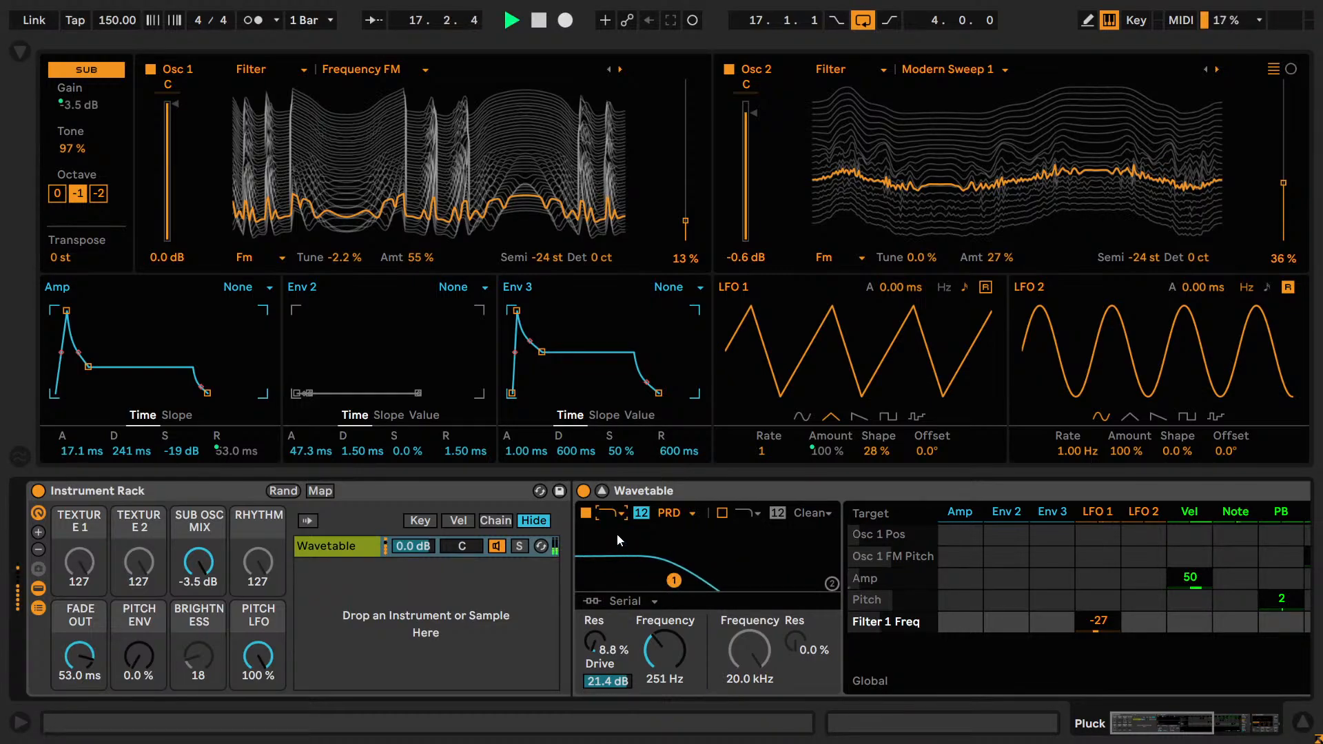
left_click(611, 514)
left_click(612, 564)
left_click(597, 618)
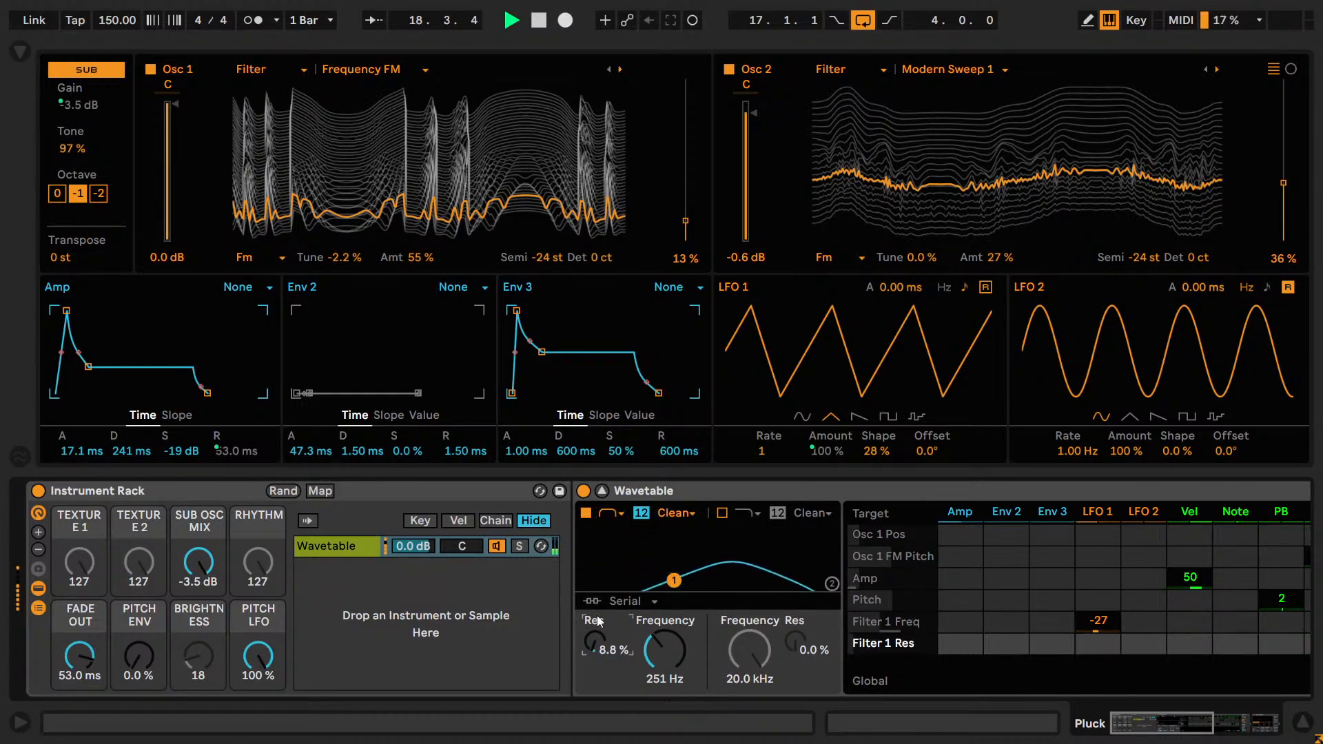
left_click_drag(597, 620, 597, 579)
left_click(611, 514)
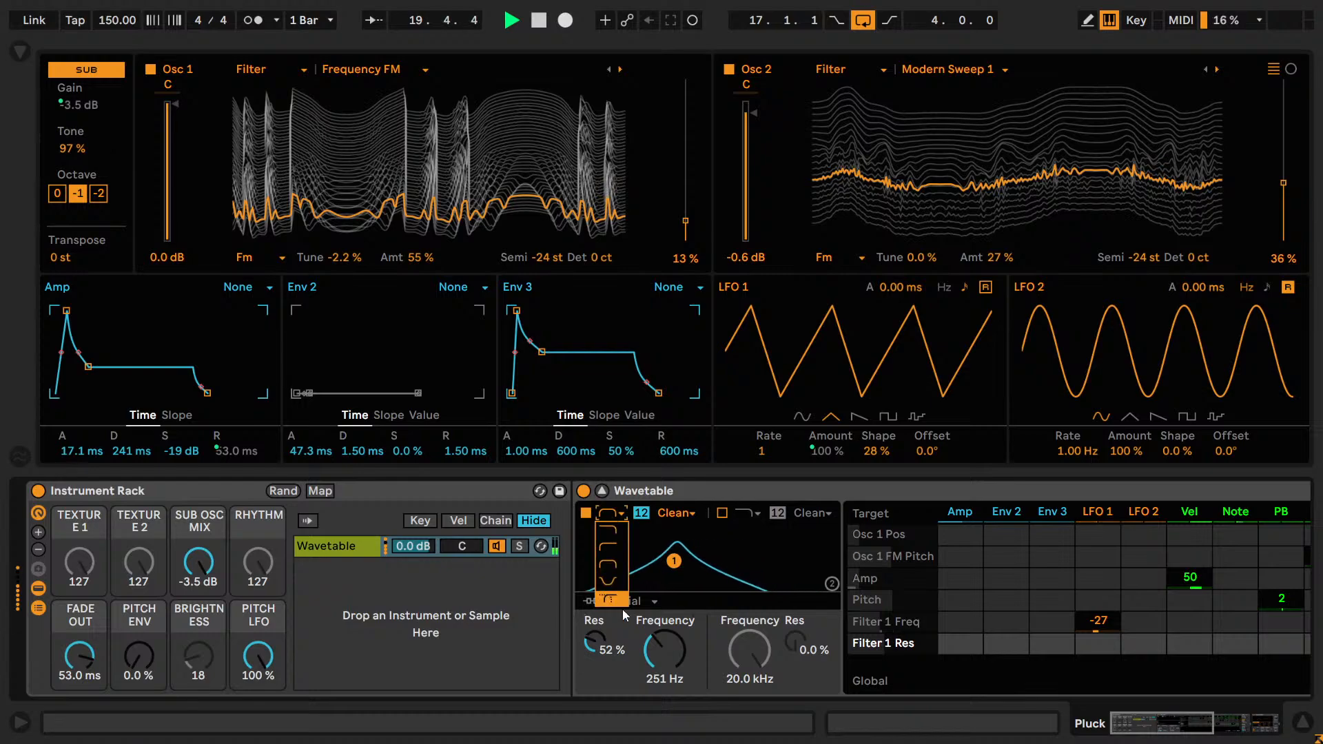
left_click(611, 582)
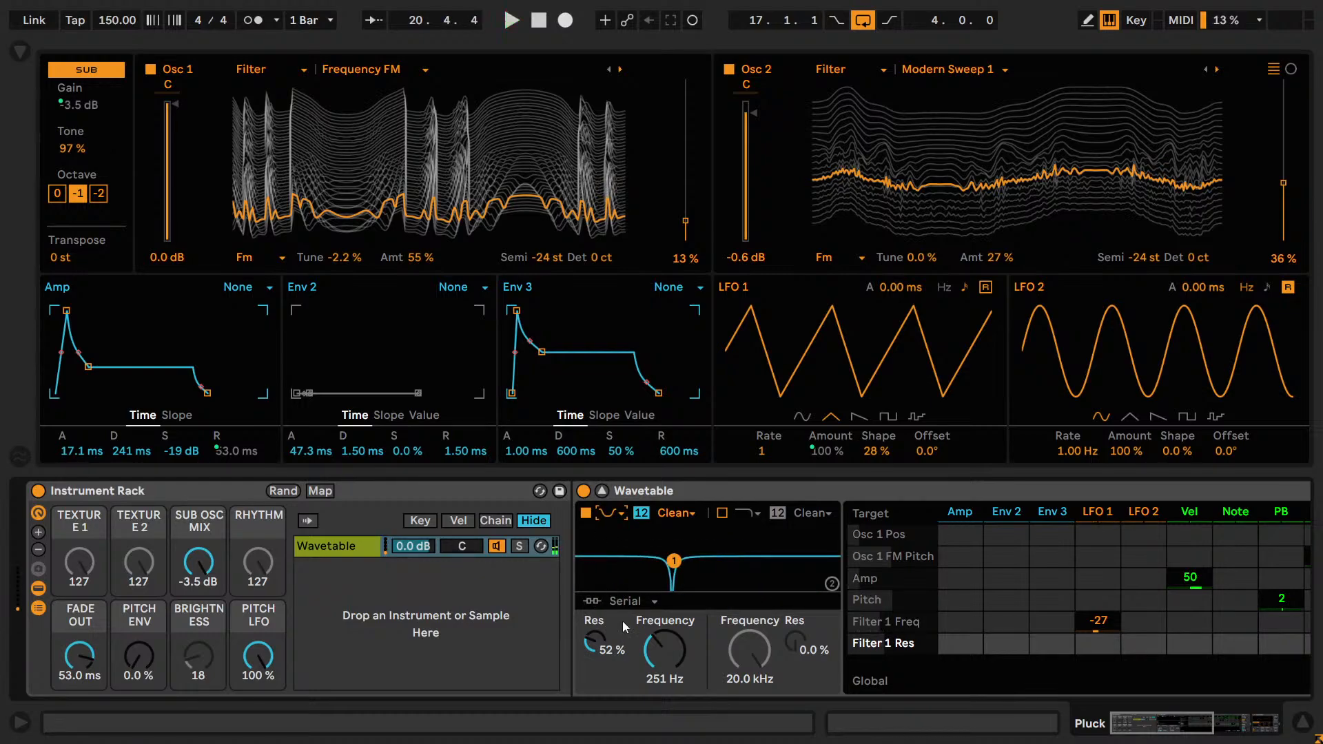
Reset Filter 1 to 0.0% resonance and 20.0 kHz, keep the Clean circuit, set the slope to 24 dB, and bypass the filter.
double_click(596, 640)
double_click(660, 646)
left_click(666, 517)
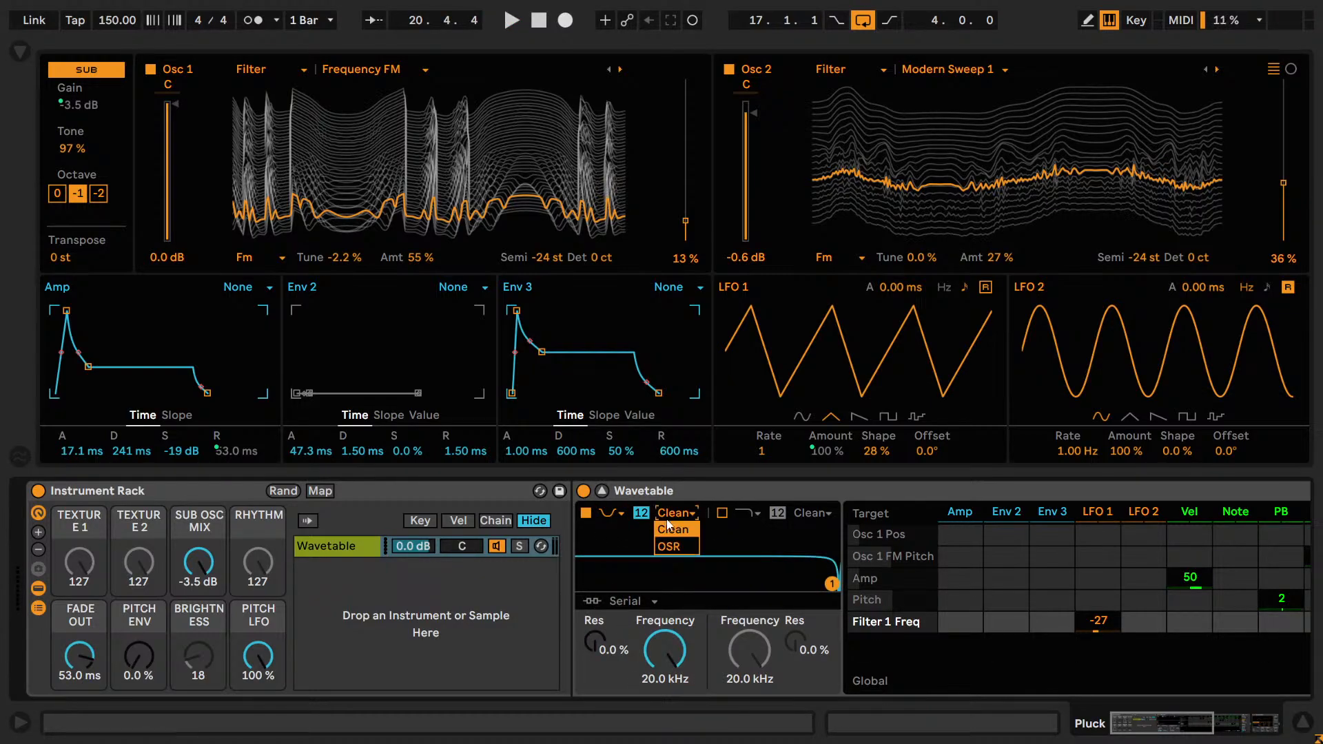
left_click(667, 528)
left_click(640, 513)
left_click(585, 513)
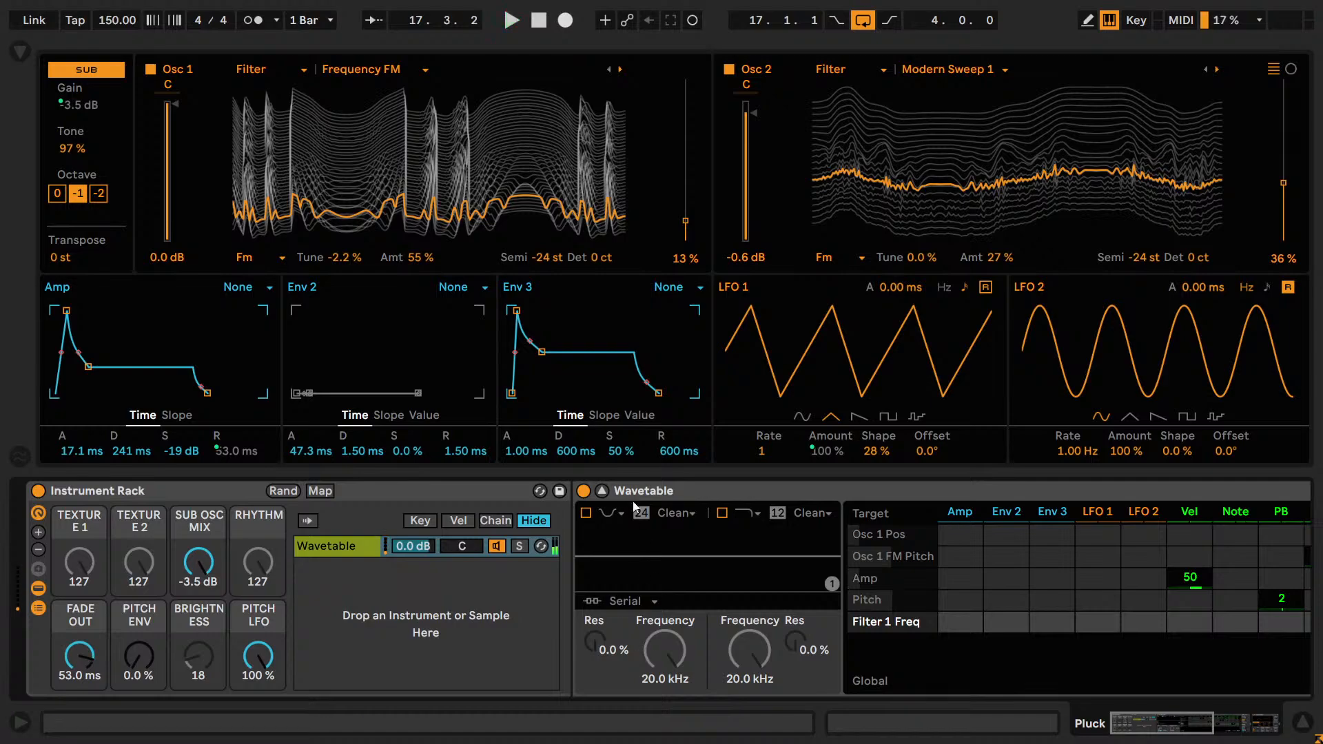
Re-enable Filter 1 and set it to high-pass with the PRD circuit.
left_click(587, 513)
left_click(610, 513)
left_click(610, 569)
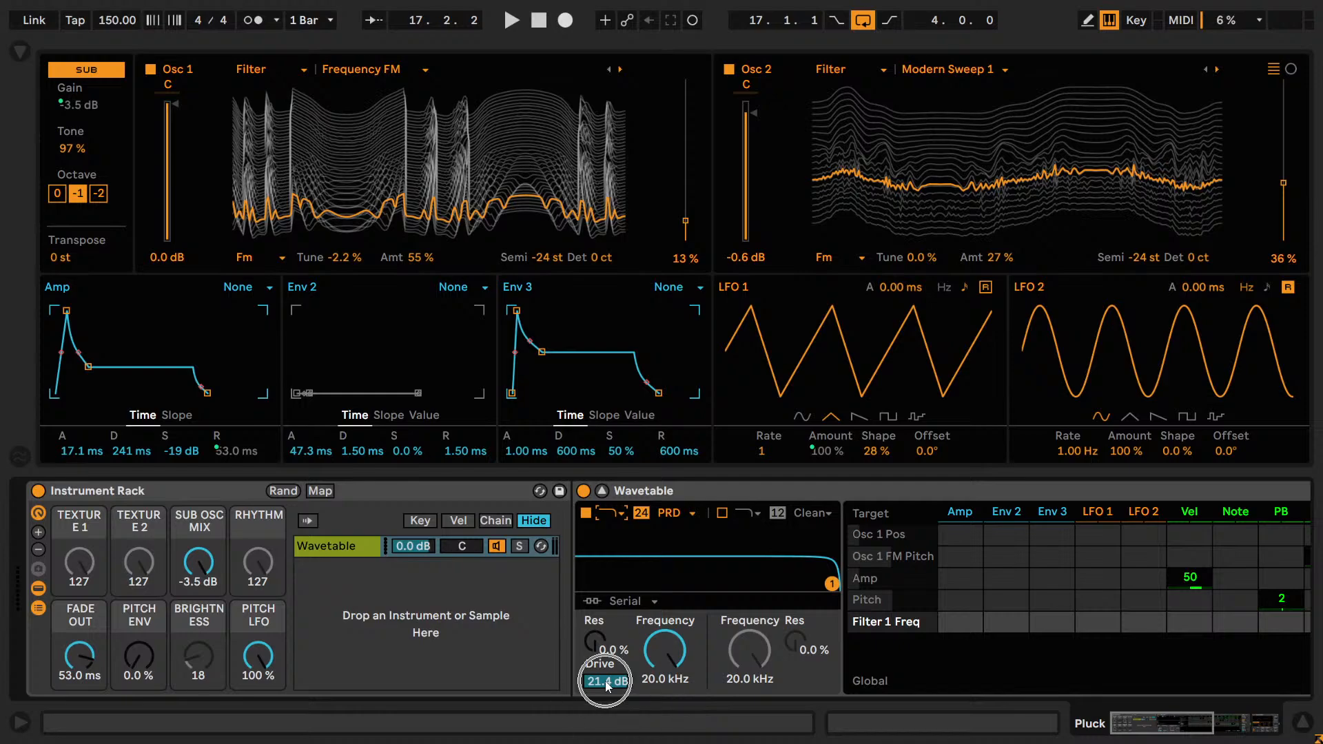
left_click(670, 513)
left_click(674, 598)
left_click(612, 514)
left_click(612, 548)
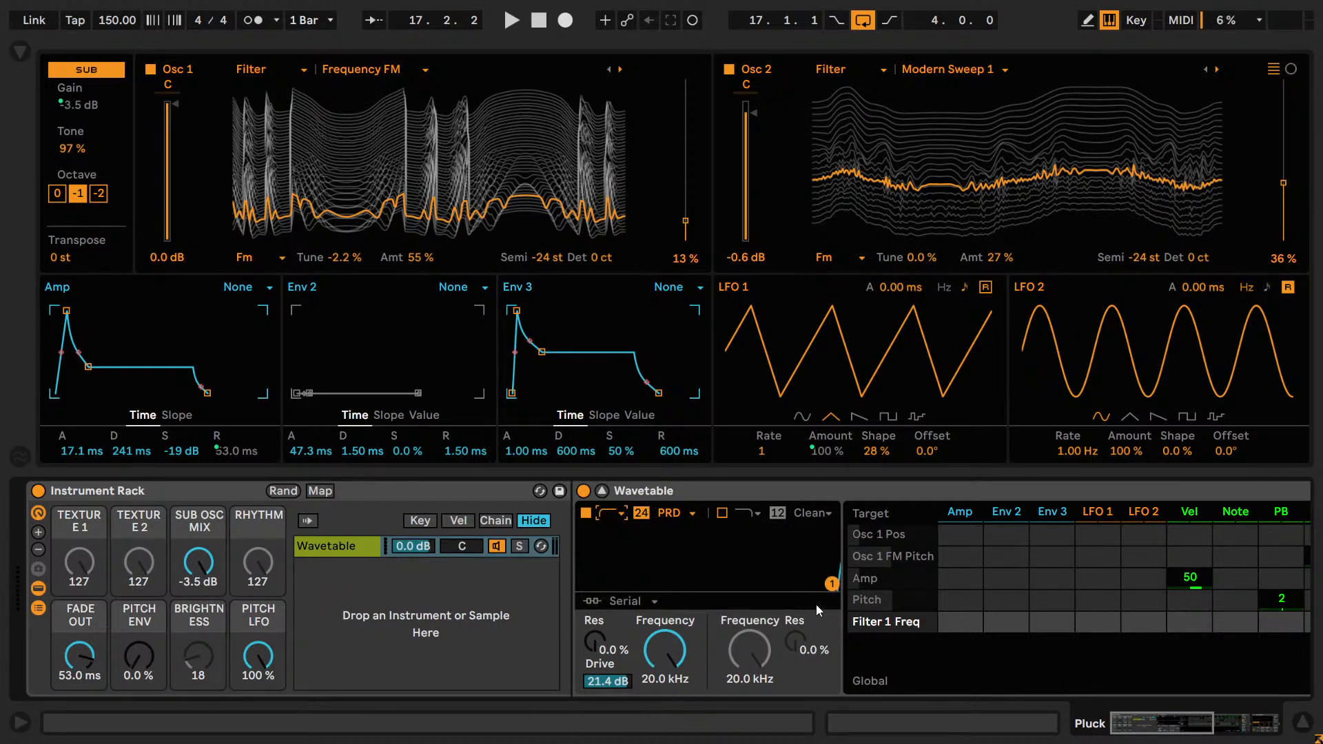
Set Filter 1's frequency to 20.0 Hz, resonance to 8.8% and slope to 12 dB.
left_click_drag(671, 663, 671, 717)
left_click_drag(597, 651, 625, 650)
left_click(640, 512)
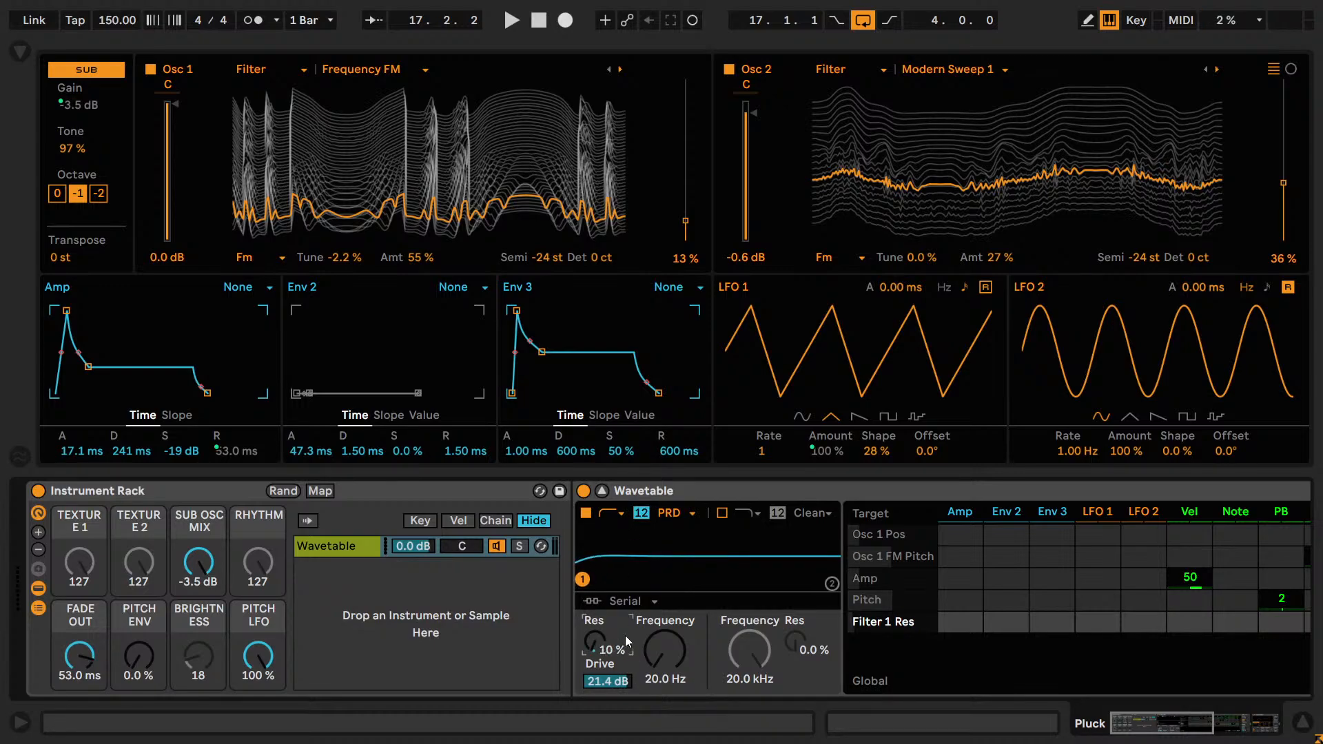
left_click_drag(626, 635, 626, 634)
Play the loop and fine-tune Filter 1's drive to 22.6 dB.
key("space")
left_click_drag(604, 682, 605, 671)
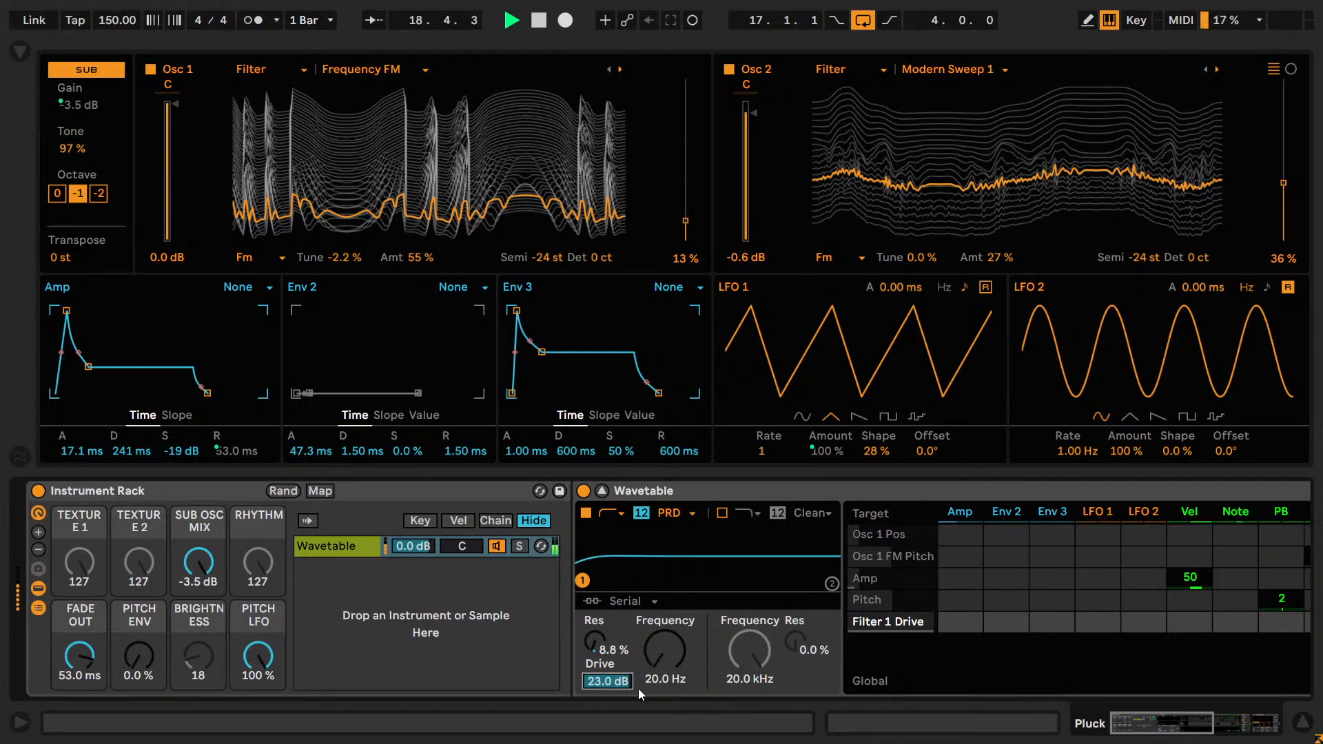
key("Down")
key("Up")
key("Up")
key("Down")
key("Up")
key("Down")
Audition other Filter 1 circuit types, including SMP, and return to PRD.
key("Up")
key("Up")
key("Up")
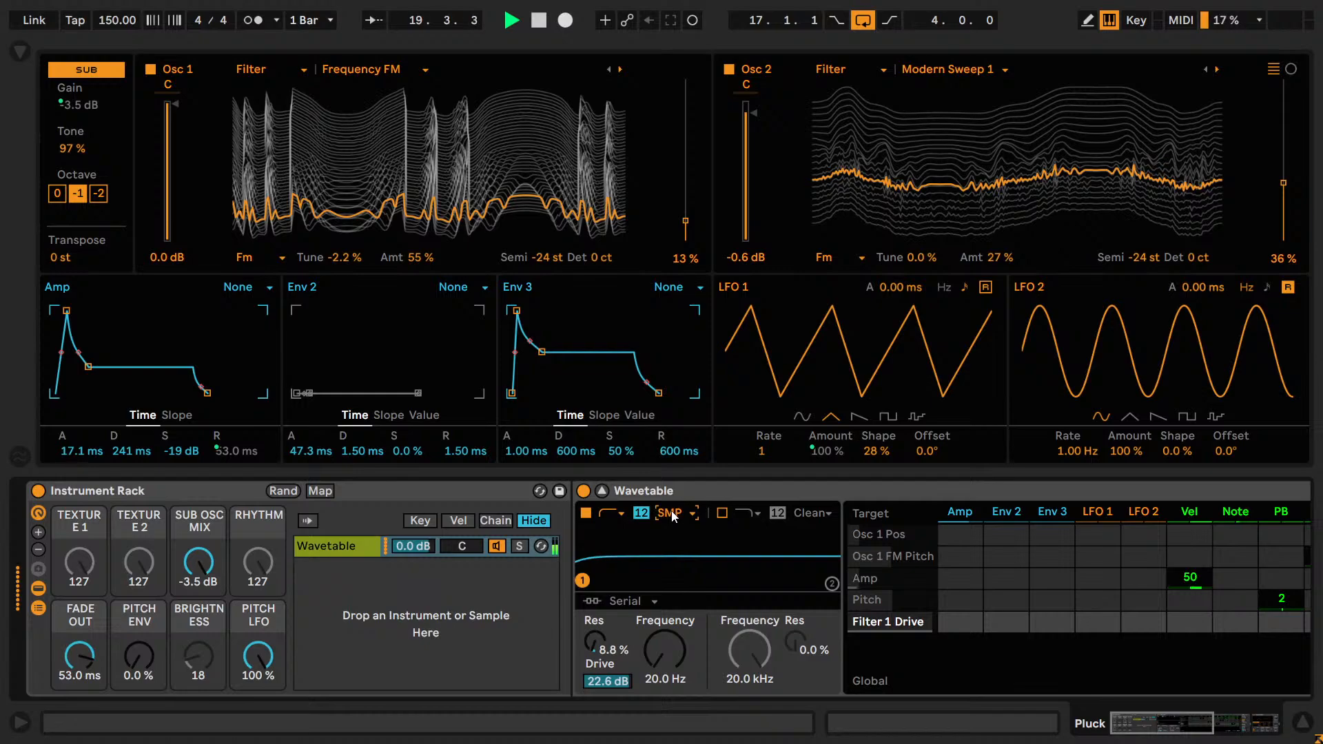
key("Down")
key("Down")
key("Down")
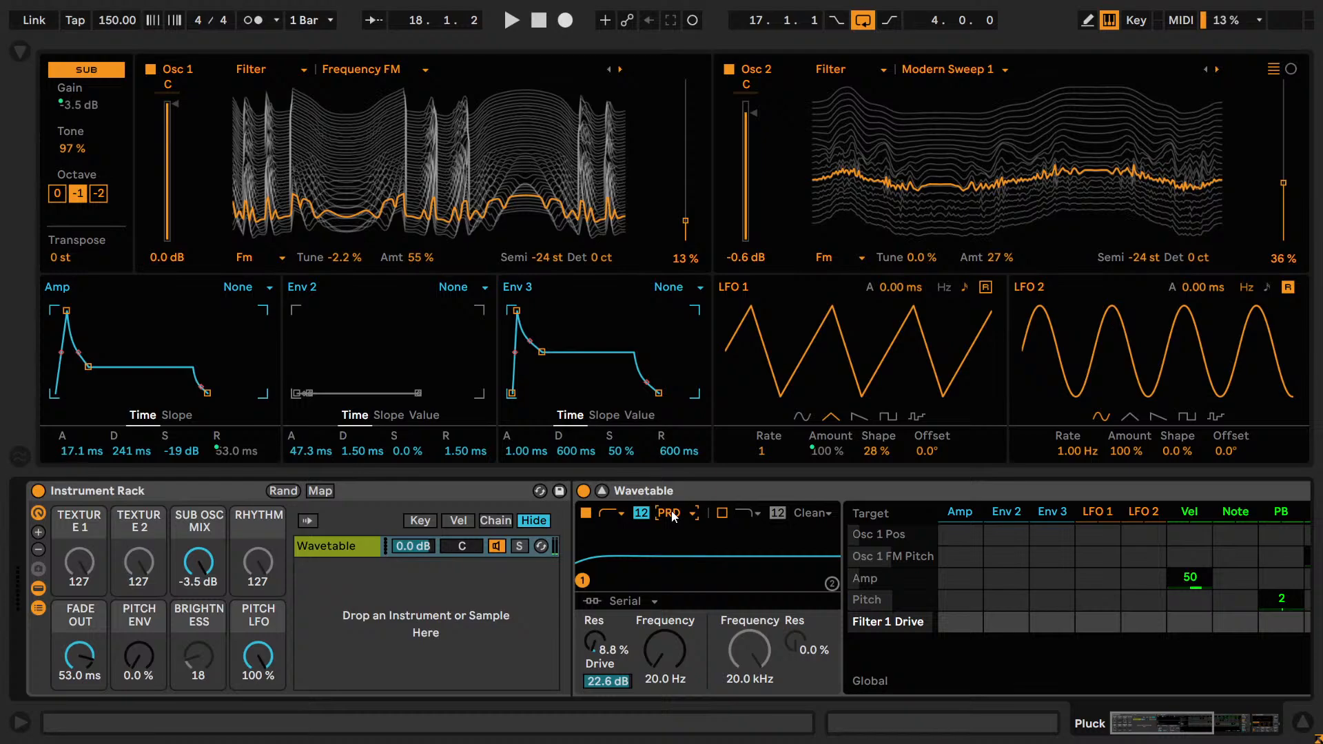
scroll(673, 517, "up", 3)
scroll(673, 517, "down", 2)
Audition the loop while checking the Amp envelope's settings, and stop playback.
key("ctrl")
key("space")
left_click(72, 451)
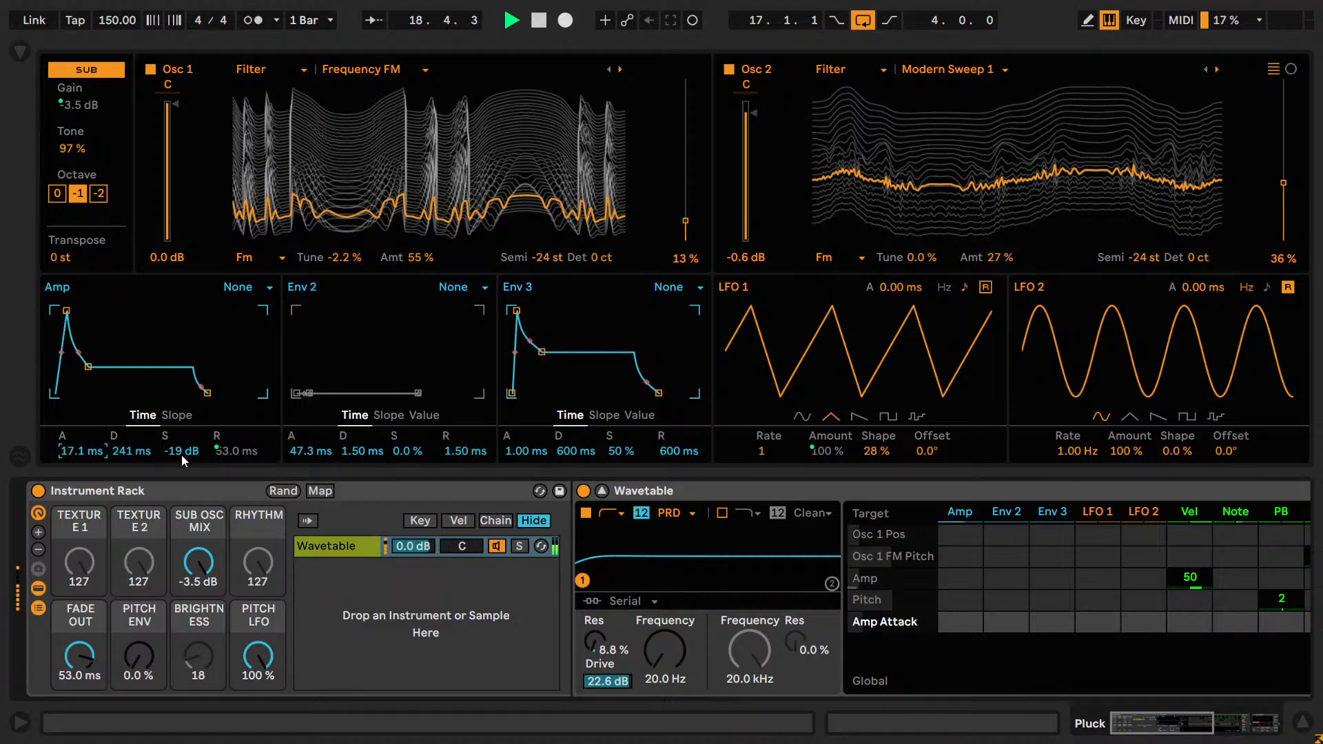
key("space")
left_click(150, 396)
Reset Env 2 and Env 3 to 1.00 ms attack, 600 ms decay, 50% sustain and 600 ms release.
double_click(315, 453)
double_click(363, 454)
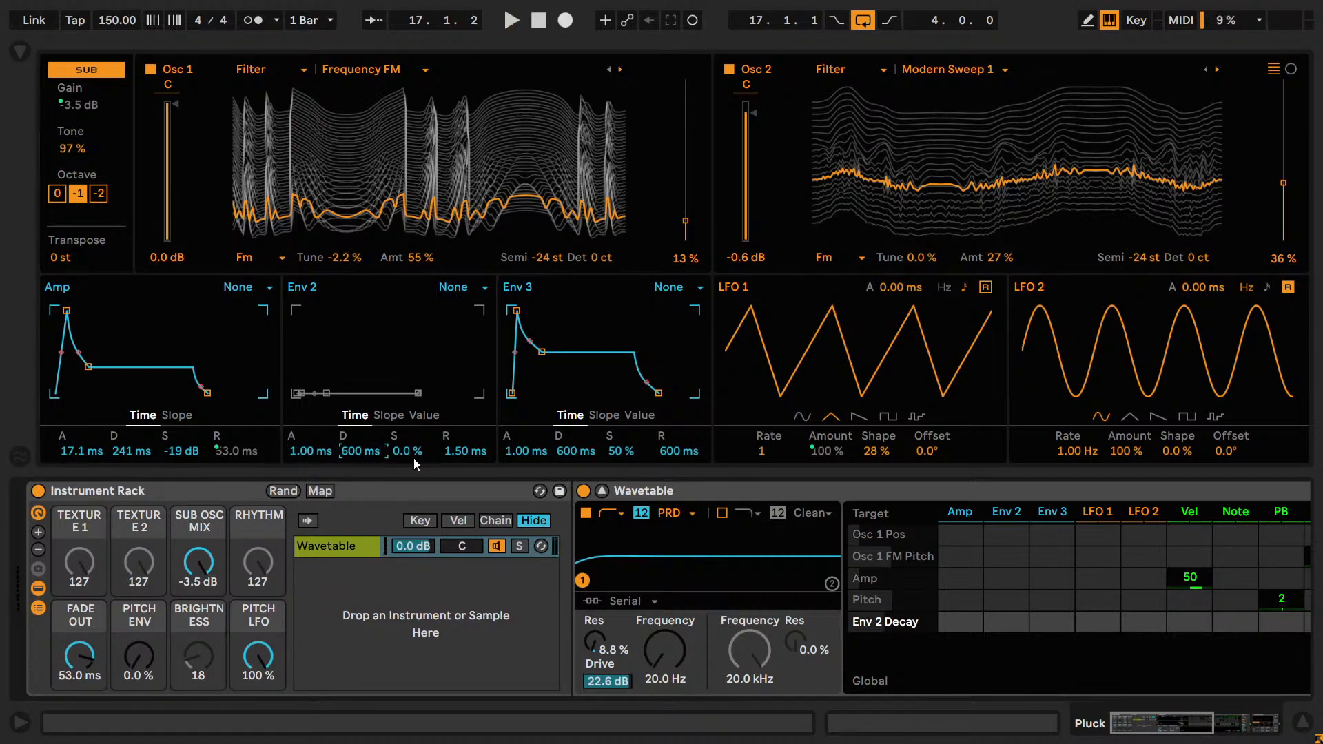
double_click(412, 457)
double_click(456, 457)
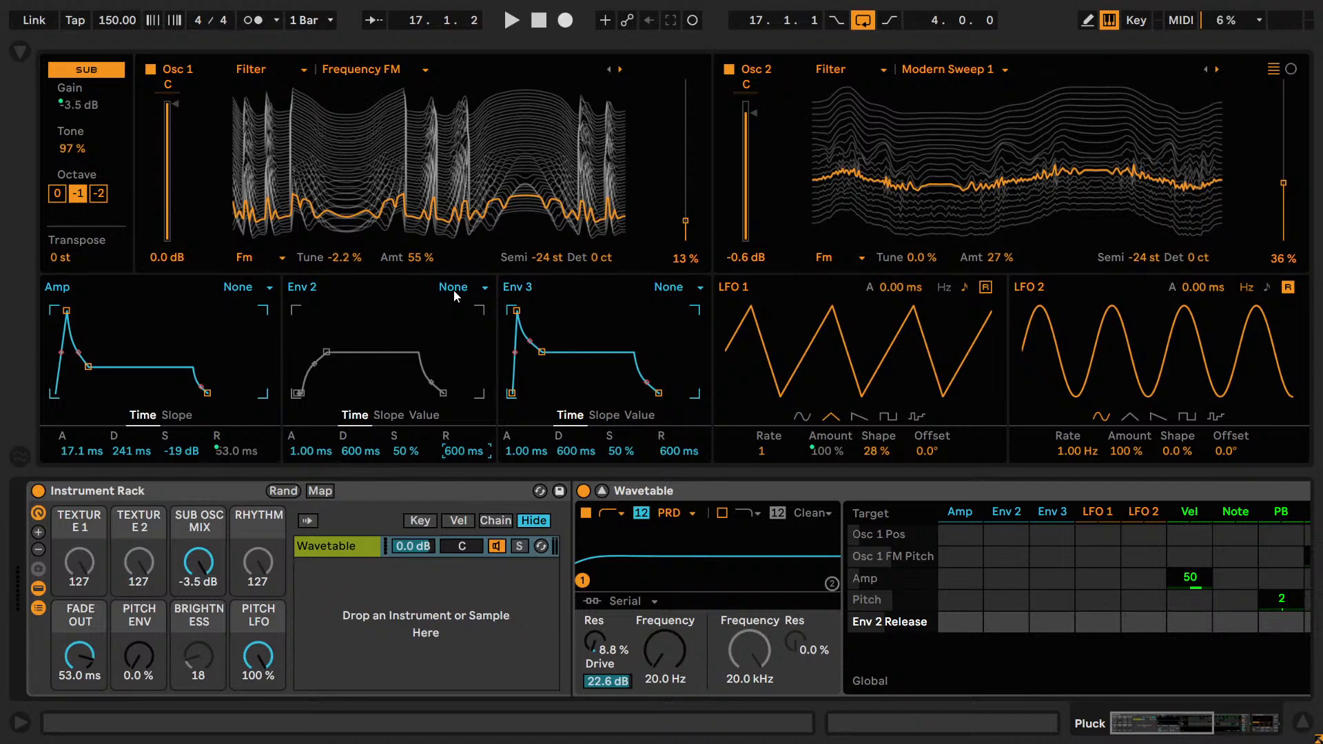
double_click(535, 450)
double_click(562, 454)
double_click(630, 454)
double_click(672, 453)
Reset LFO 1 to a 1/8 rate and 0% shape, unmap its amount from PITCH LFO, and enable retrigger.
double_click(764, 454)
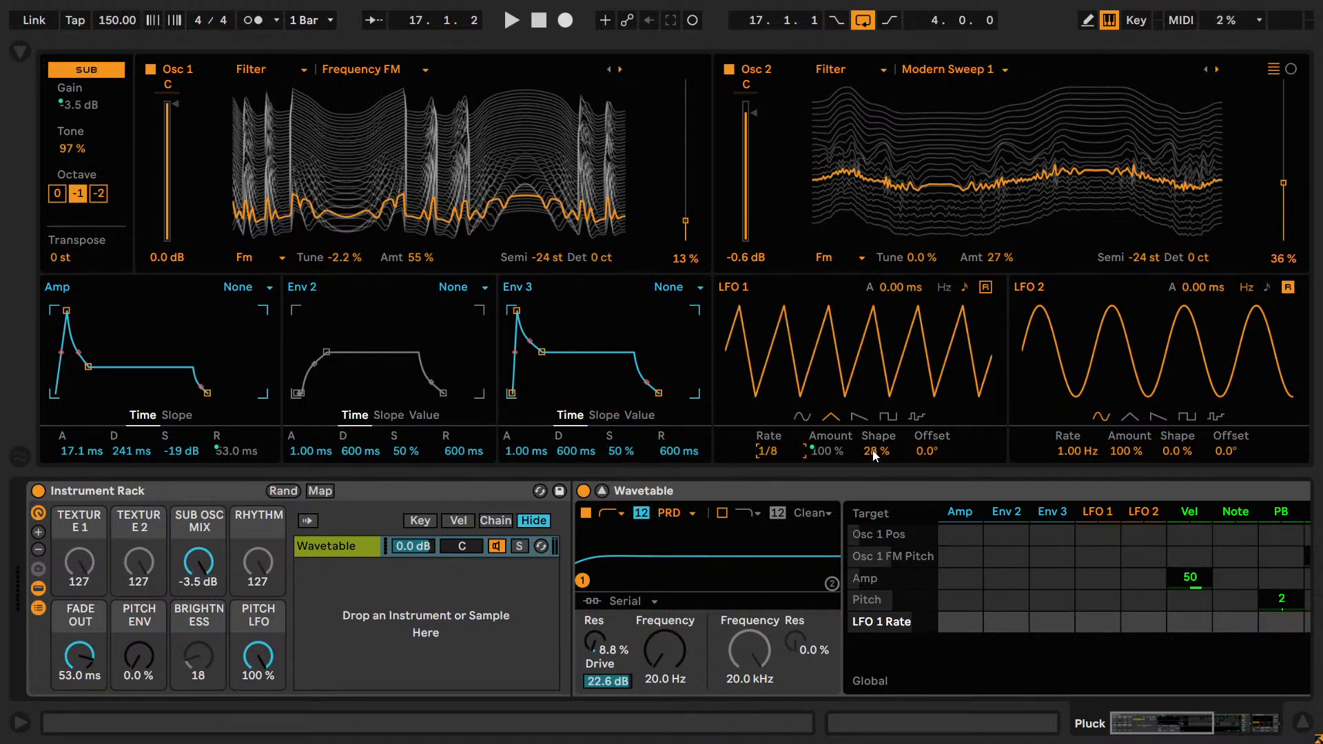
right_click(826, 448)
right_click(834, 459)
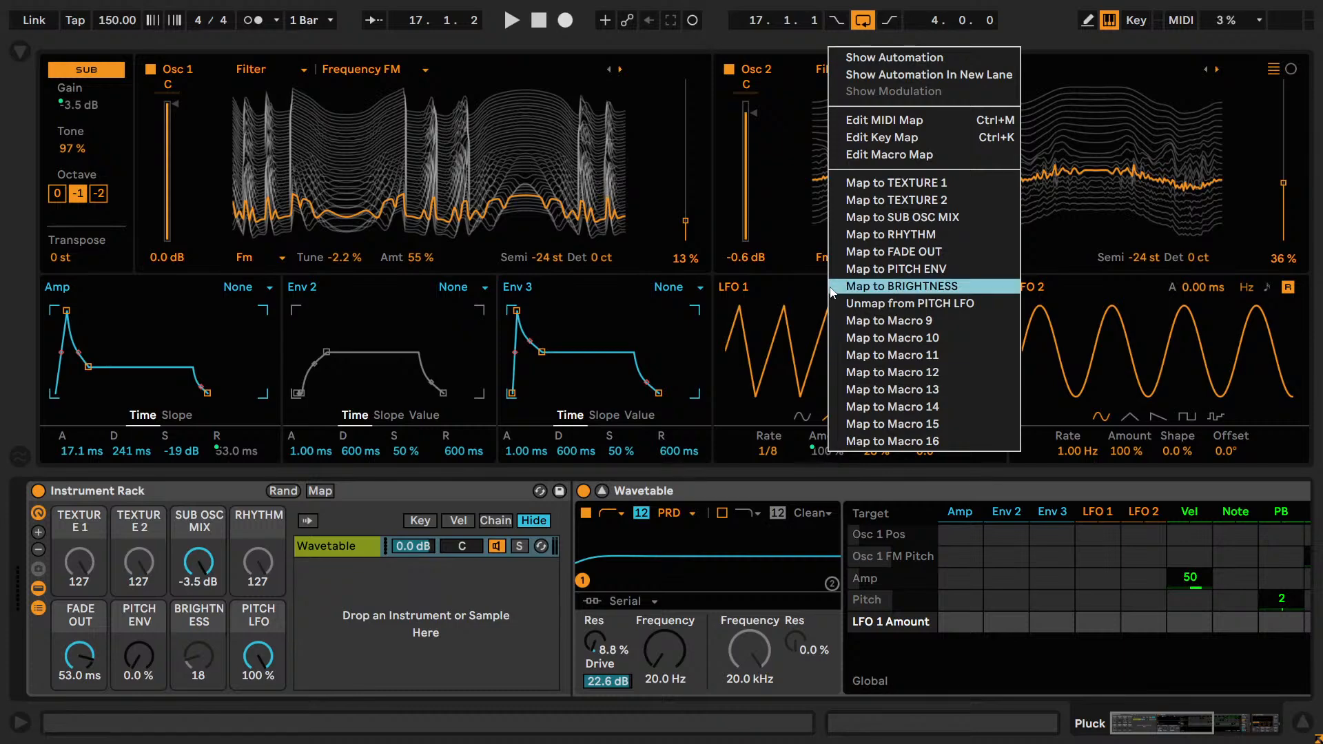
left_click(861, 303)
left_click(878, 451)
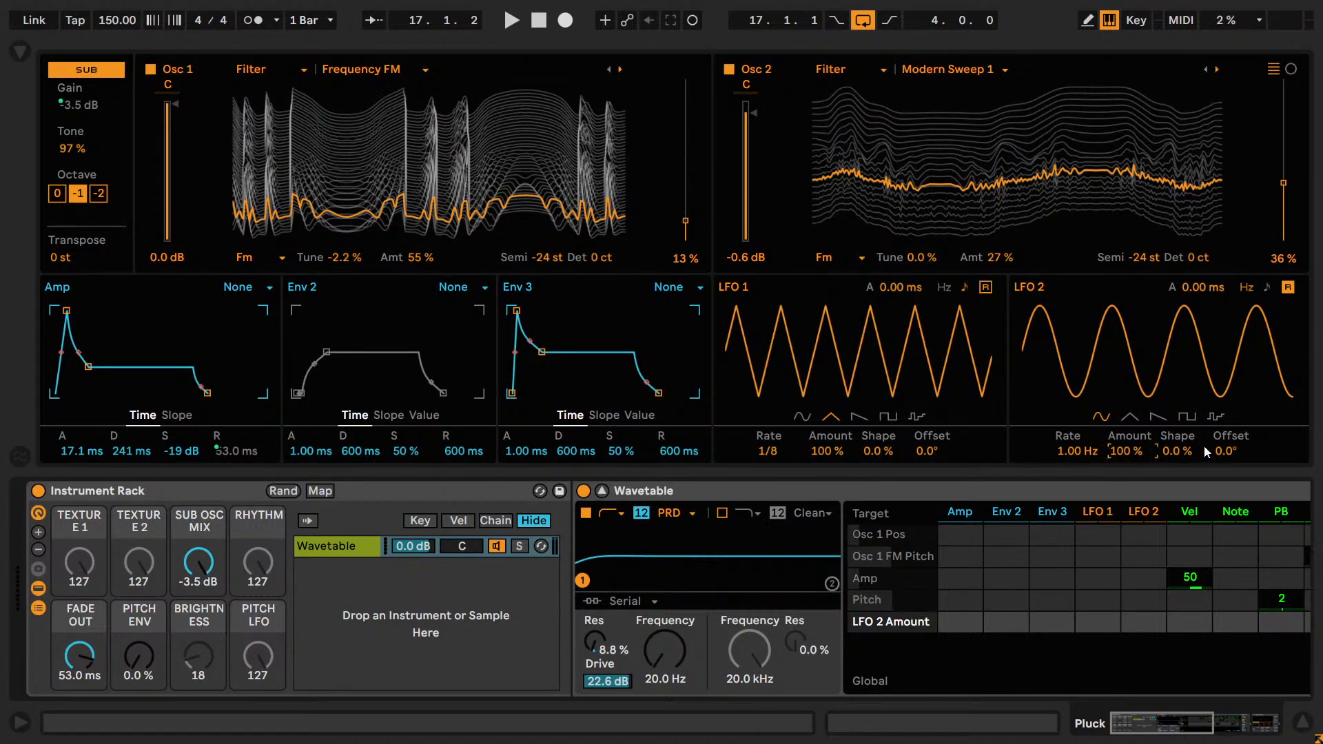
left_click(986, 288)
Play the loop and compare the sub oscillator at octaves 0, -1 and -2, returning to -1.
key("space")
left_click(57, 194)
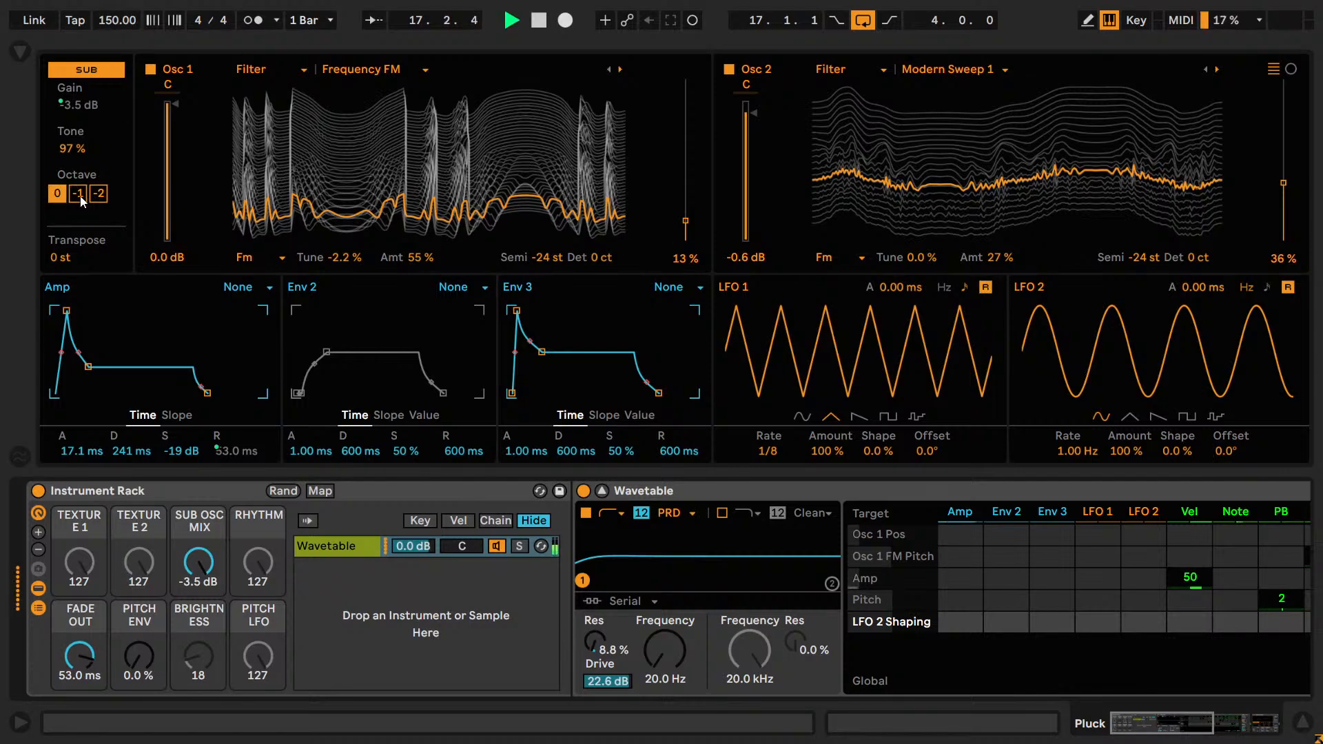
left_click(78, 193)
left_click(98, 196)
left_click(83, 196)
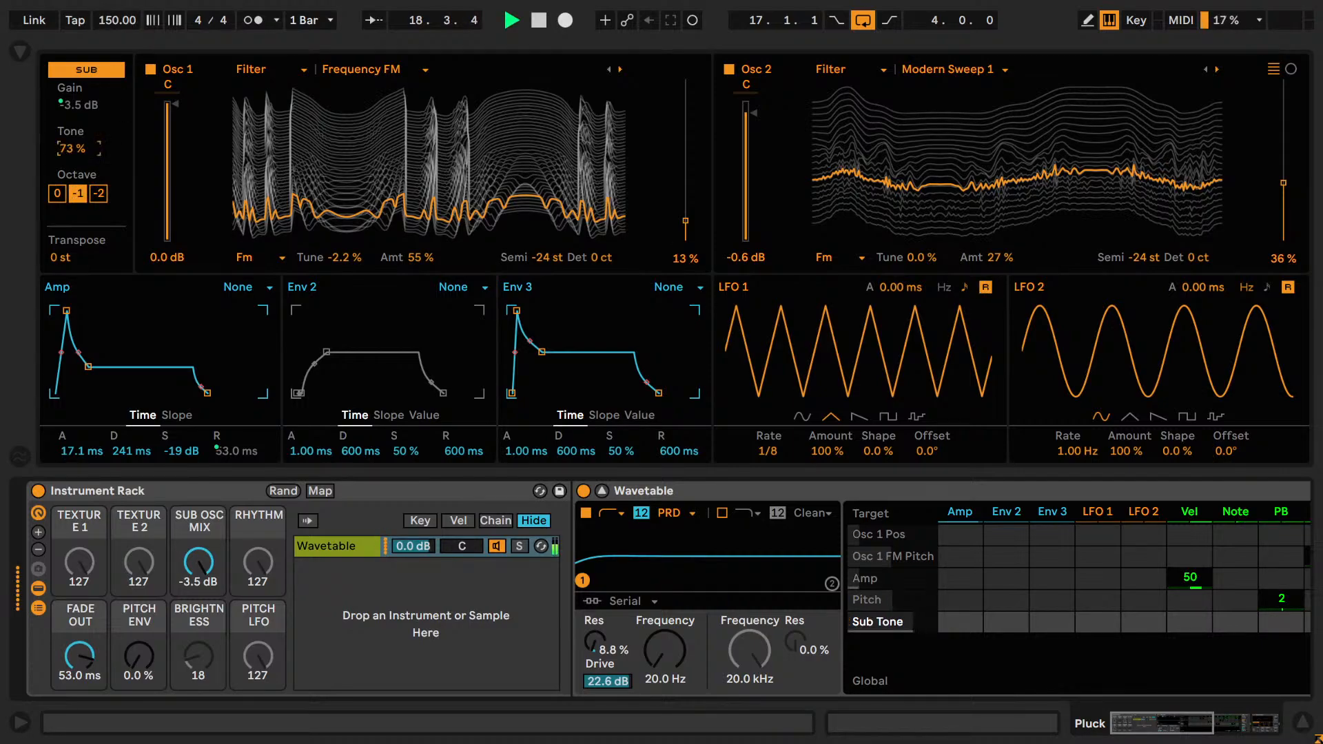
Try the sub oscillator's tone at 73%, restore 97%, compare the sound with the sub off and on, and stop playback.
left_click(86, 71)
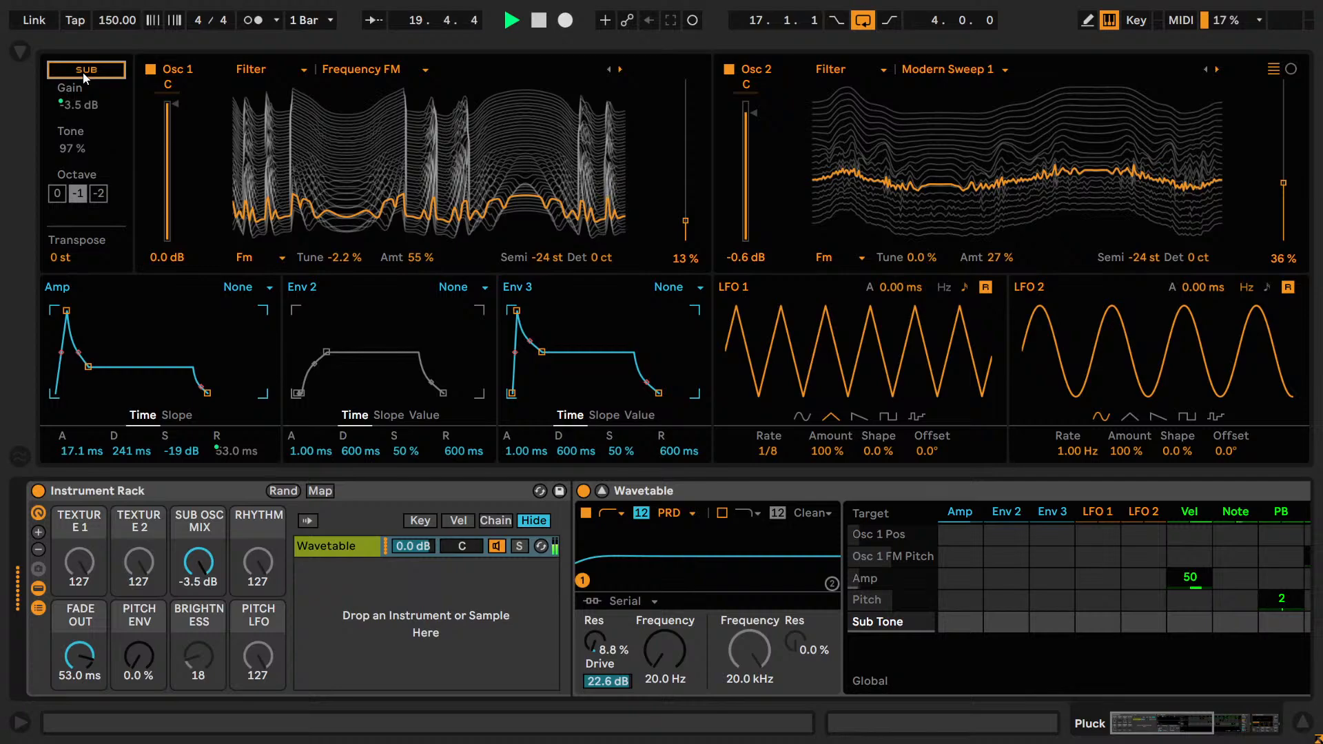
left_click(86, 71)
key("space")
Remove the SUB OSC MIX macro's mapping to Sub Gain and audition the loop with the sub oscillator off and on.
right_click(200, 515)
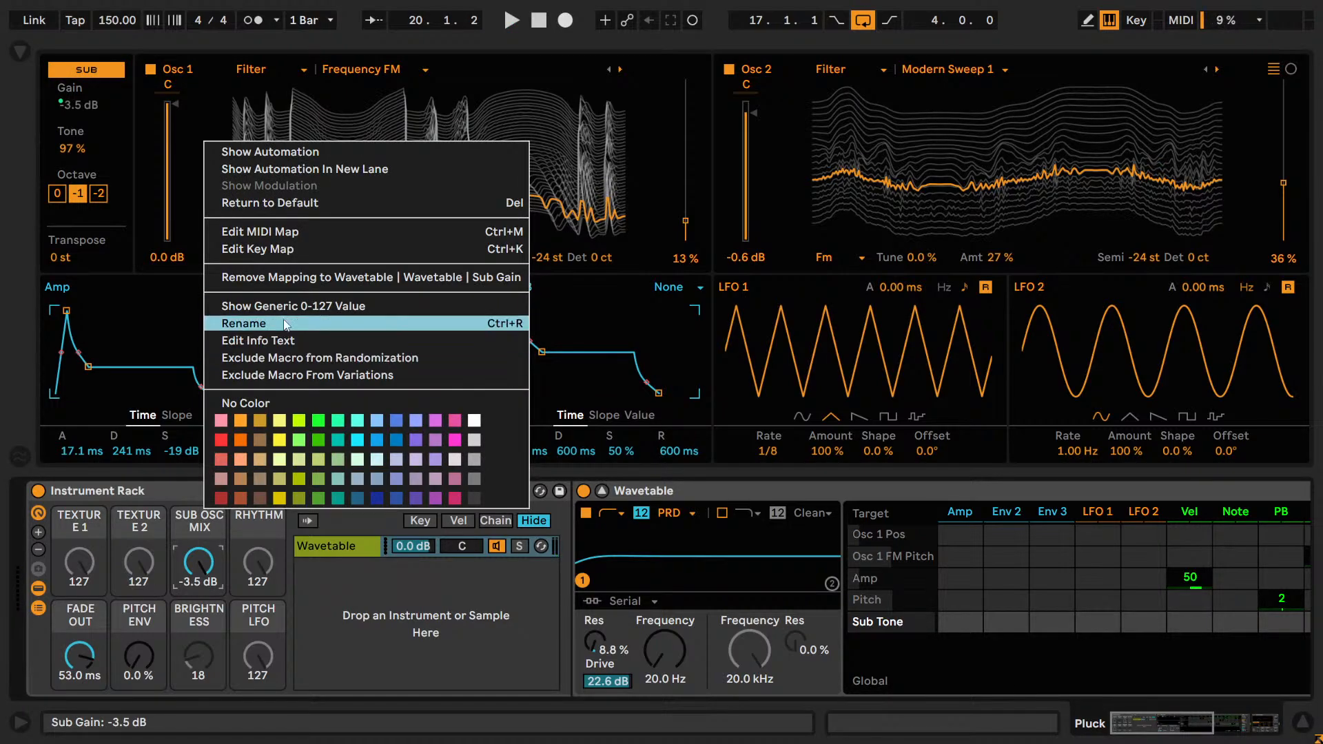
left_click(275, 280)
key("space")
left_click(71, 71)
left_click(71, 71)
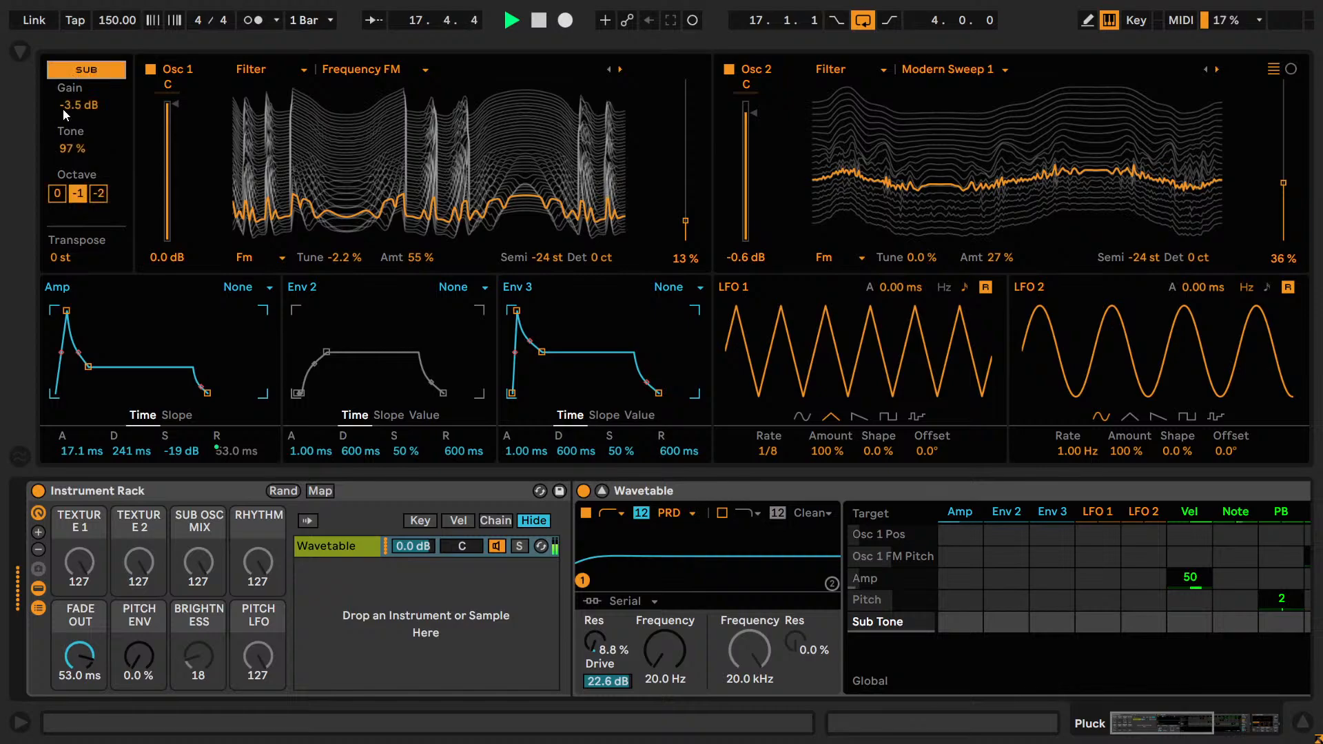
Try lower sub oscillator gain levels such as -5.5 dB during playback and return the gain to -3.5 dB.
left_click_drag(65, 108, 65, 90)
key("Down")
key("Down")
key("Down")
key("Down")
key("Down")
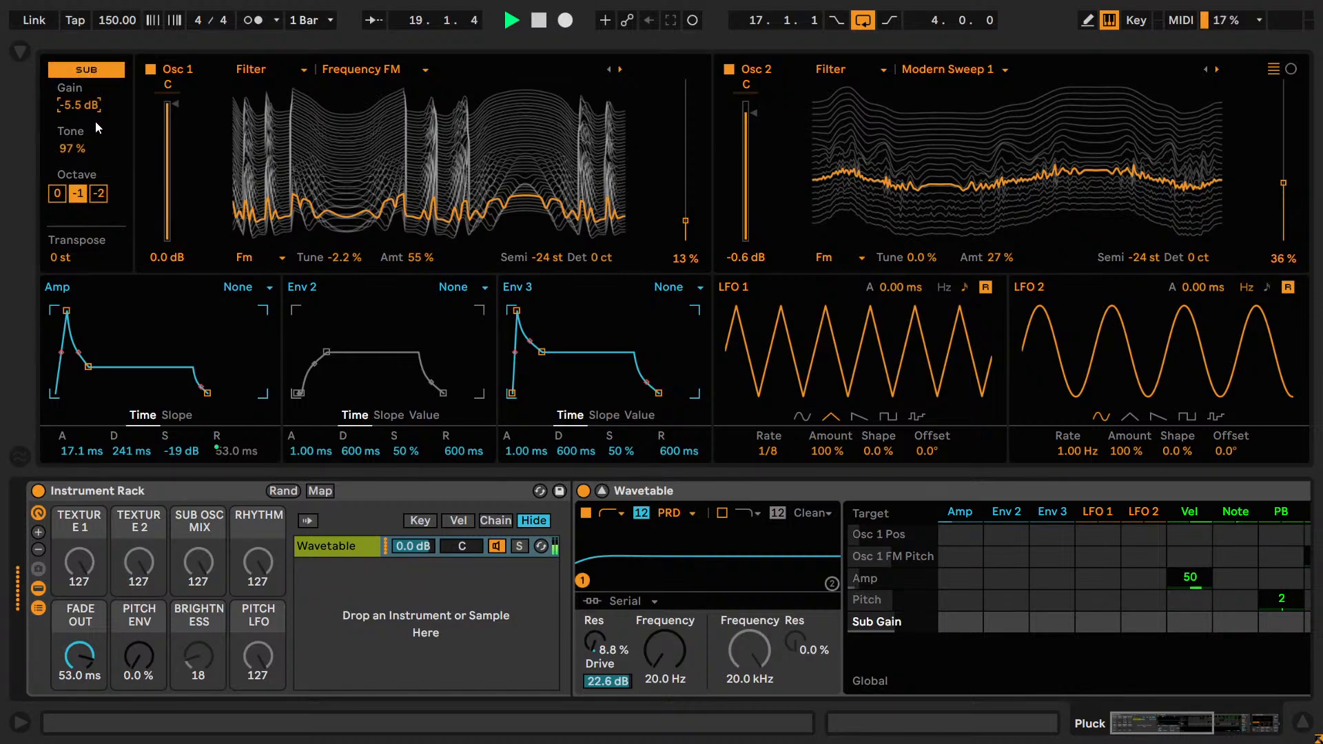
key("Up")
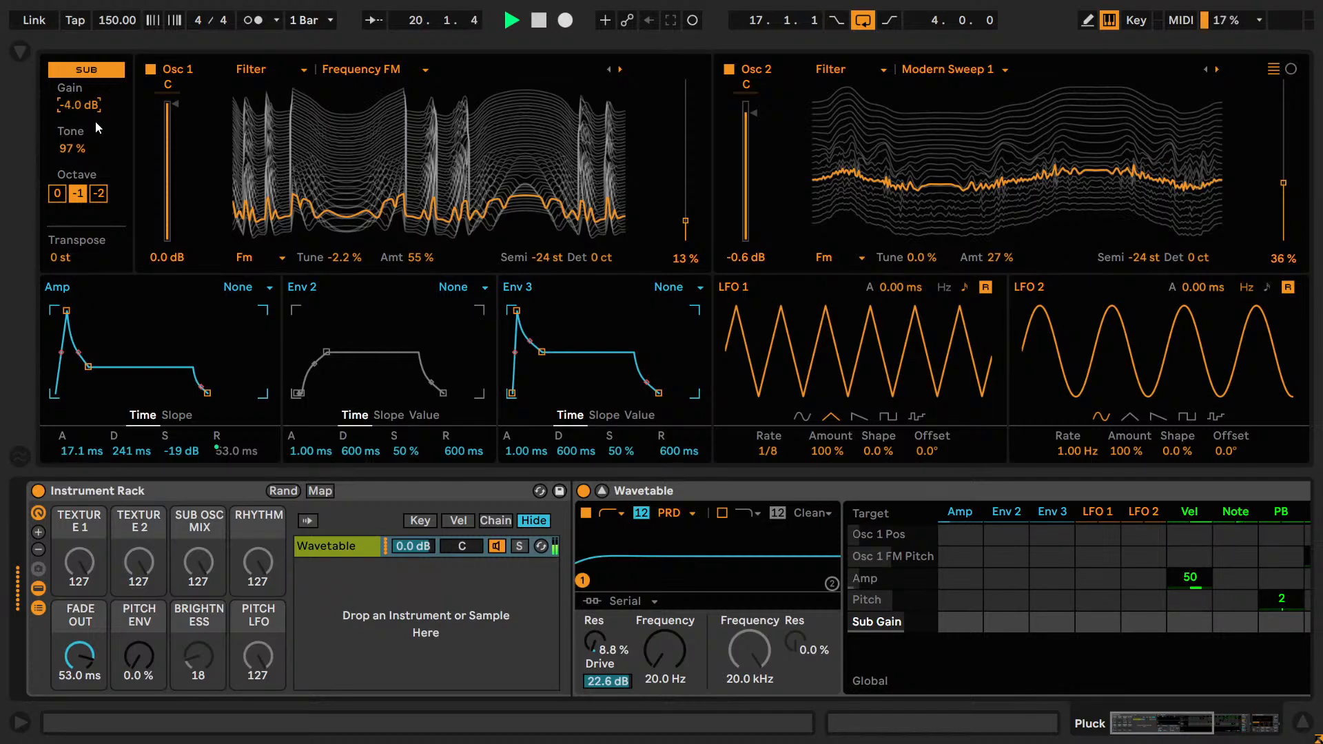
Set the sub oscillator gain to -3.9 dB and compare octaves -2, -1 and 0, returning to -1.
left_click(95, 131)
left_click(99, 195)
left_click(81, 196)
left_click(60, 195)
left_click(79, 196)
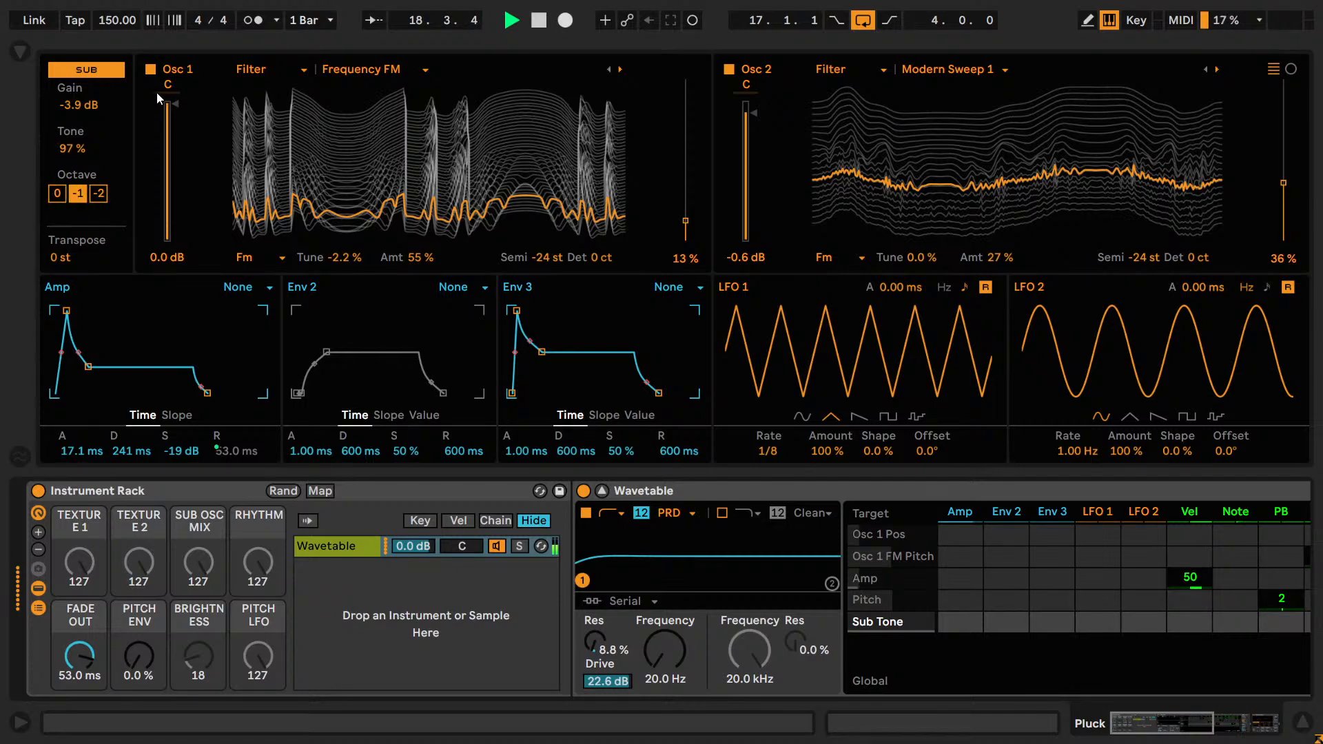
Try panning oscillator 1 to 21L and oscillator 2 to 22R, and undo both pans.
left_click_drag(167, 85, 340, 136)
left_click_drag(736, 95, 736, 69)
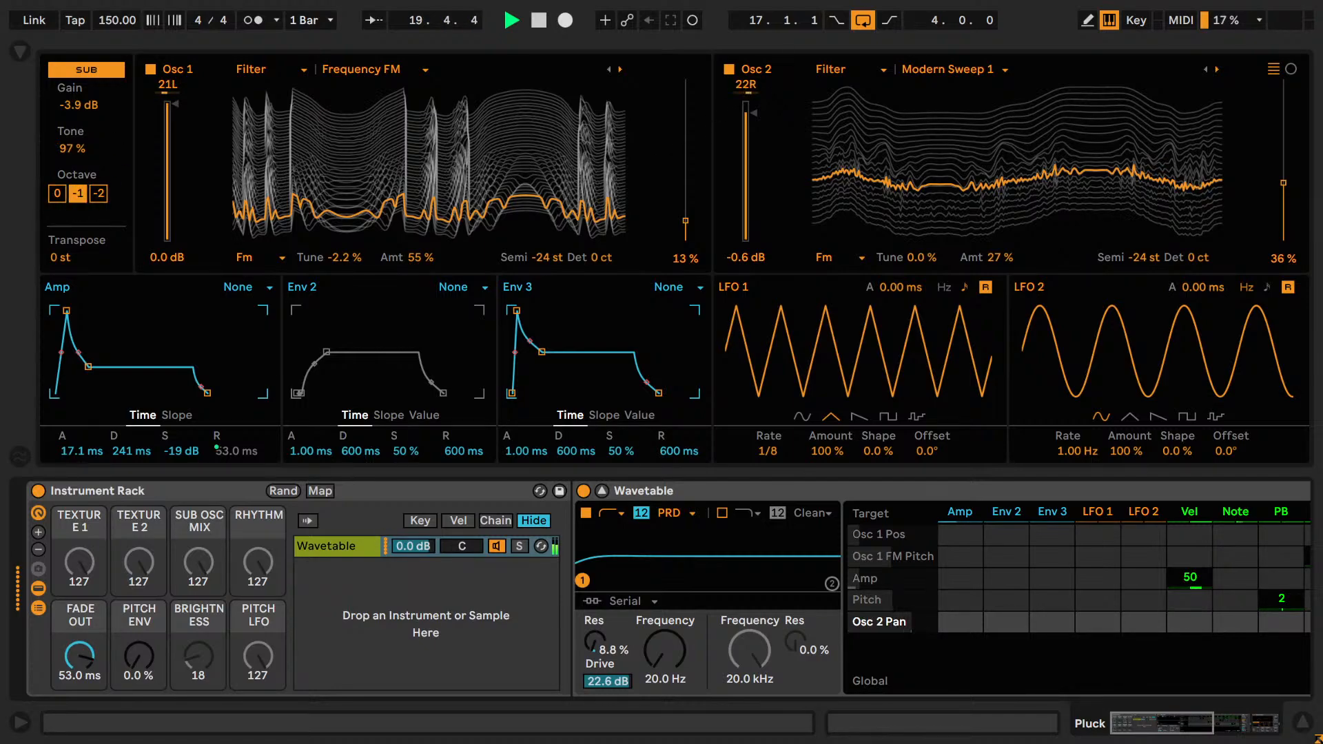
key("ctrl+z")
key("ctrl+z")
Try a different FM tuning and amount on oscillator 1, and undo the changes.
left_click_drag(345, 259, 439, 210)
key("ctrl+z")
Try other oscillator 1 transpositions, including -12 semitones, and a different detune, undoing each change.
key("ctrl+z")
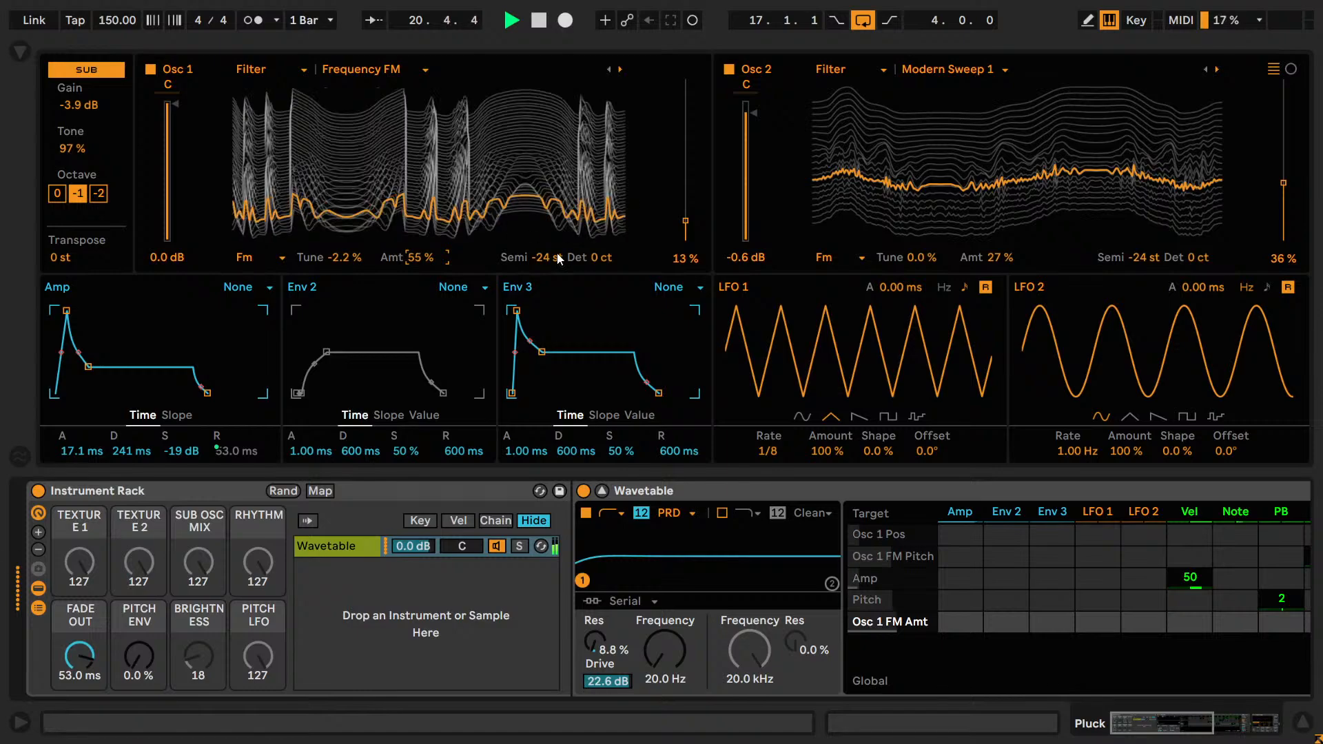
left_click_drag(557, 256, 557, 241)
key("ctrl+z")
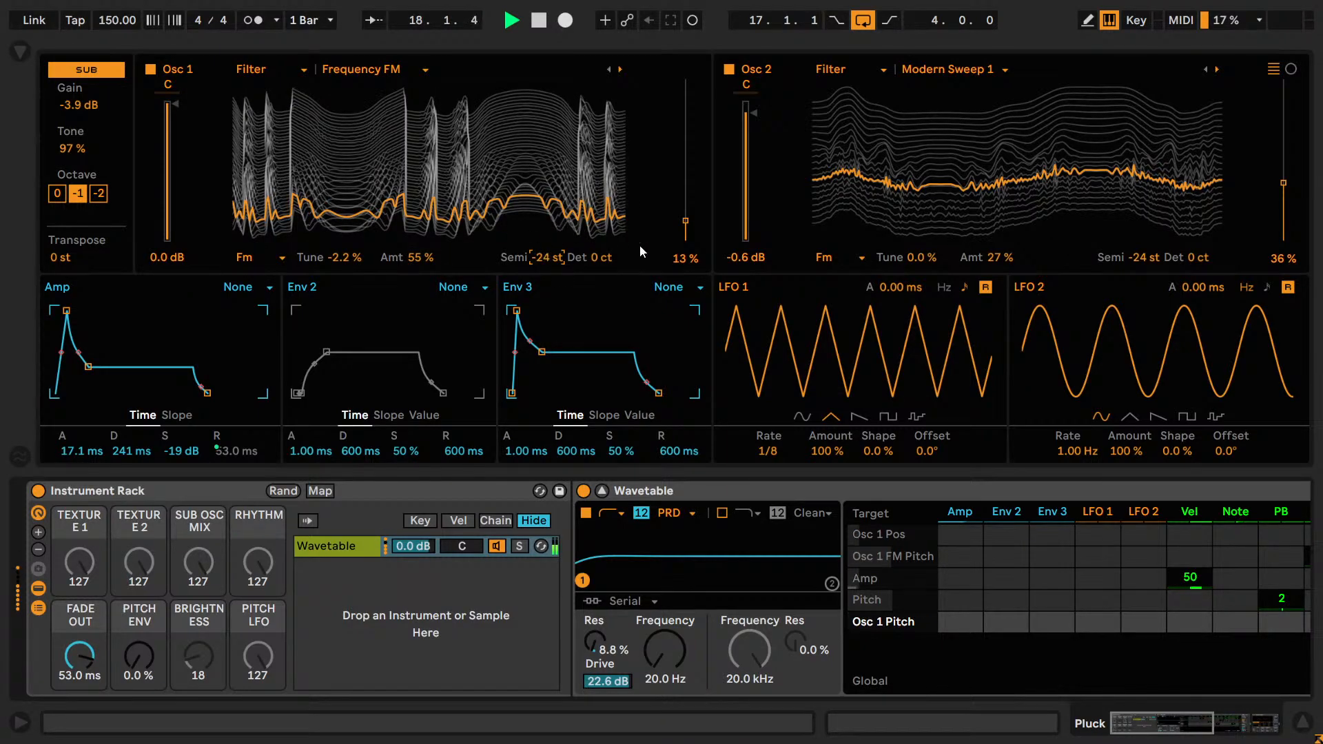
type("-12")
key("Return")
key("ctrl+z")
left_click_drag(606, 257, 606, 244)
key("ctrl+z")
Check oscillator 2's FM and pitch settings, try its wavetable position at 69%, and undo the move.
mouse_move(685, 221)
left_mouse_down()
mouse_move(685, 163)
mouse_move(685, 221)
left_mouse_up()
left_click(744, 123)
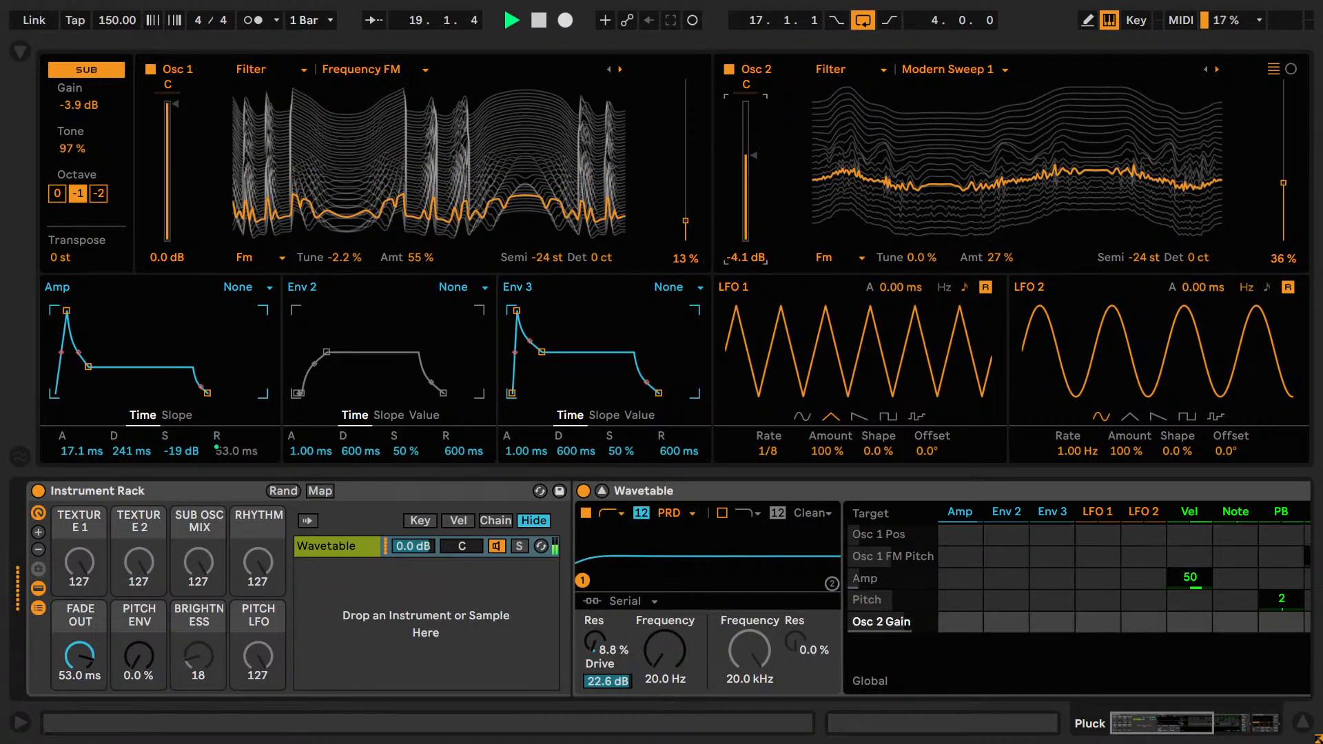
left_click(994, 217)
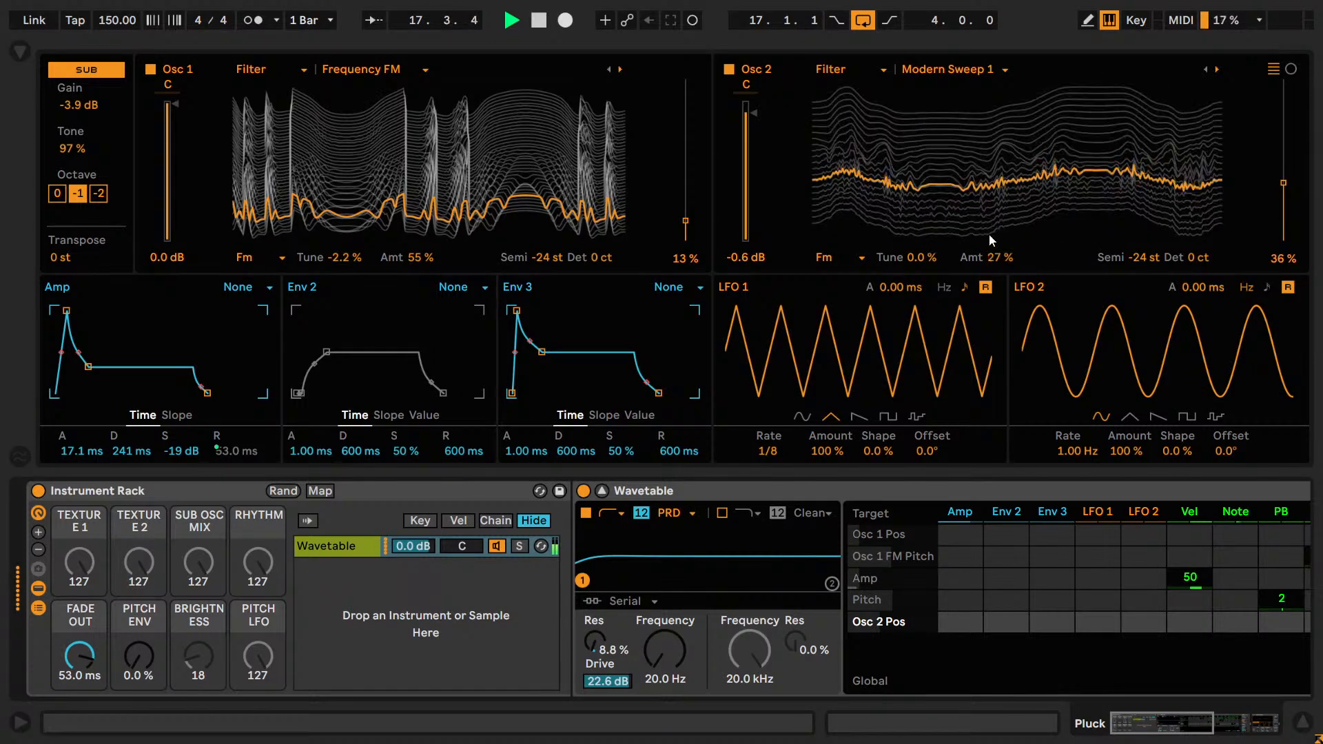
left_click(920, 258)
mouse_move(1141, 258)
left_mouse_down()
mouse_move(1142, 237)
mouse_move(1150, 279)
left_mouse_up()
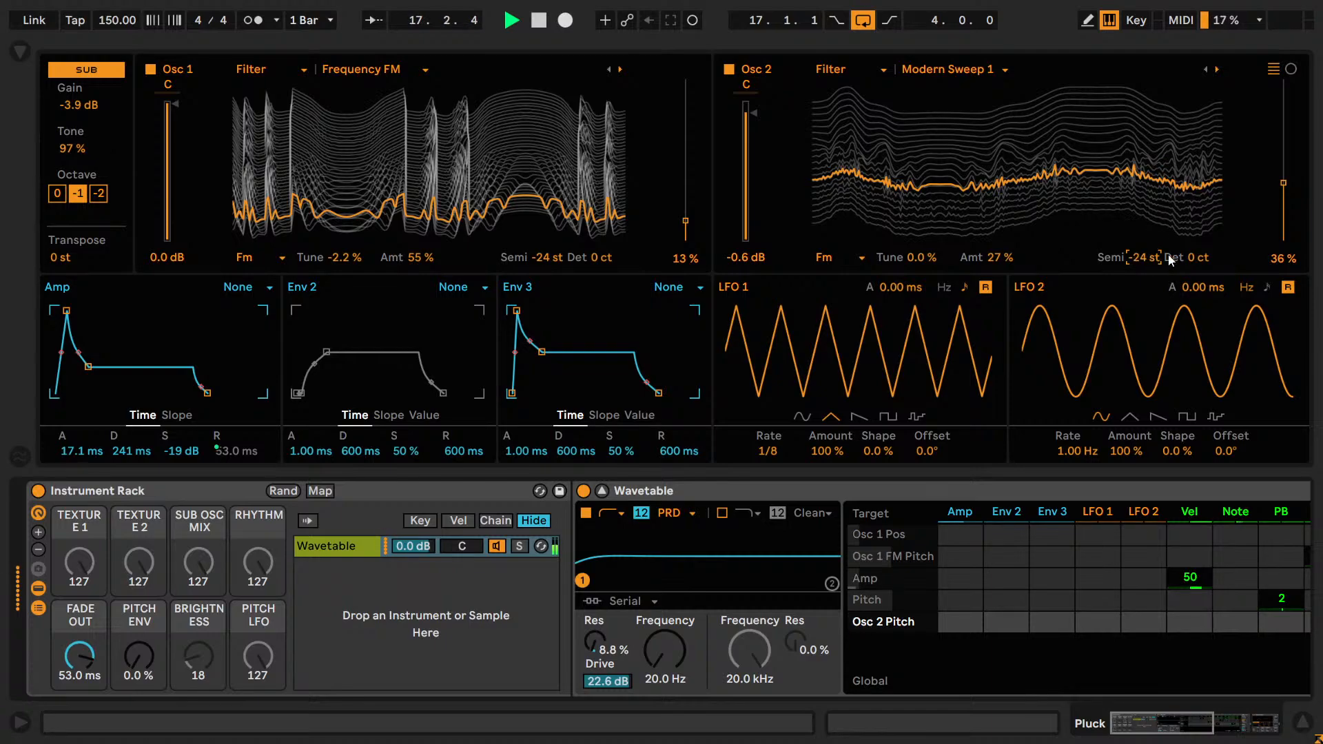
left_click_drag(1285, 184, 1284, 129)
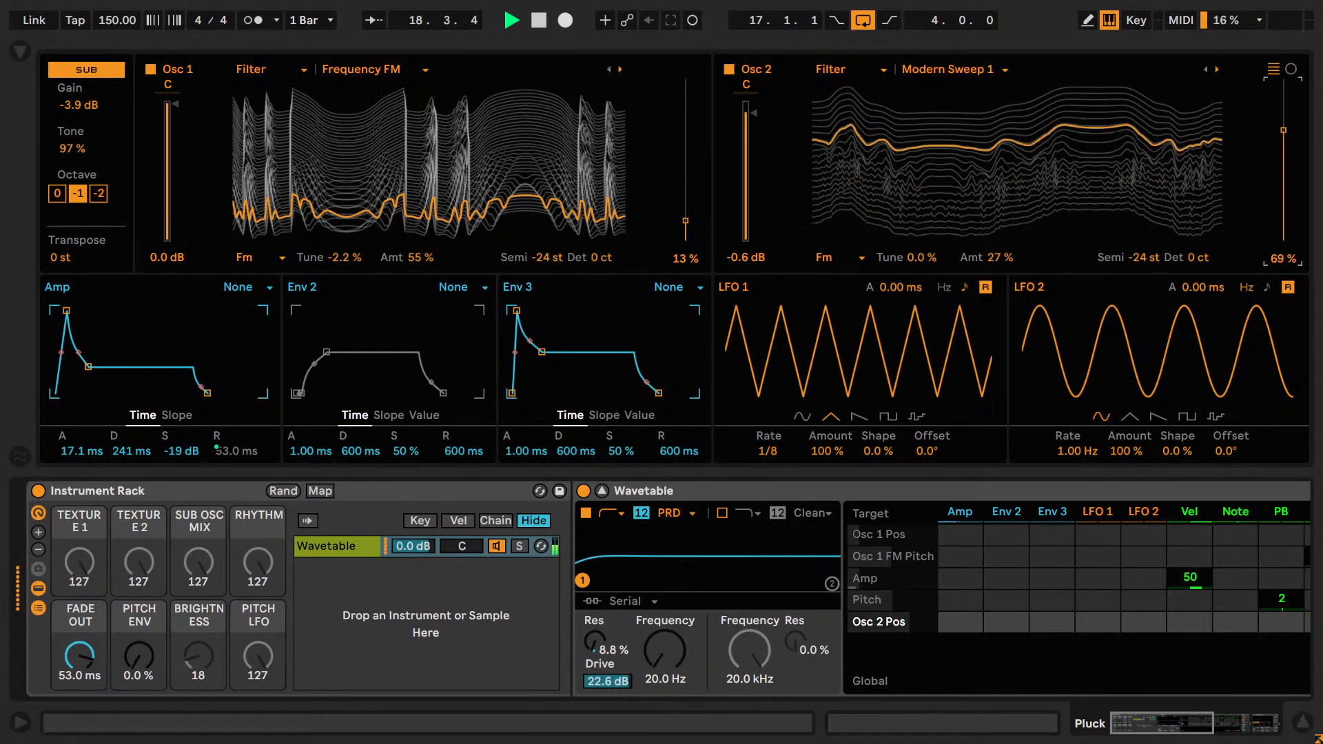
key("ctrl+z")
Stop playback, collapse the expanded Wavetable display, save the set and return to the arrangement.
key("space")
left_click_drag(1190, 727, 1147, 721)
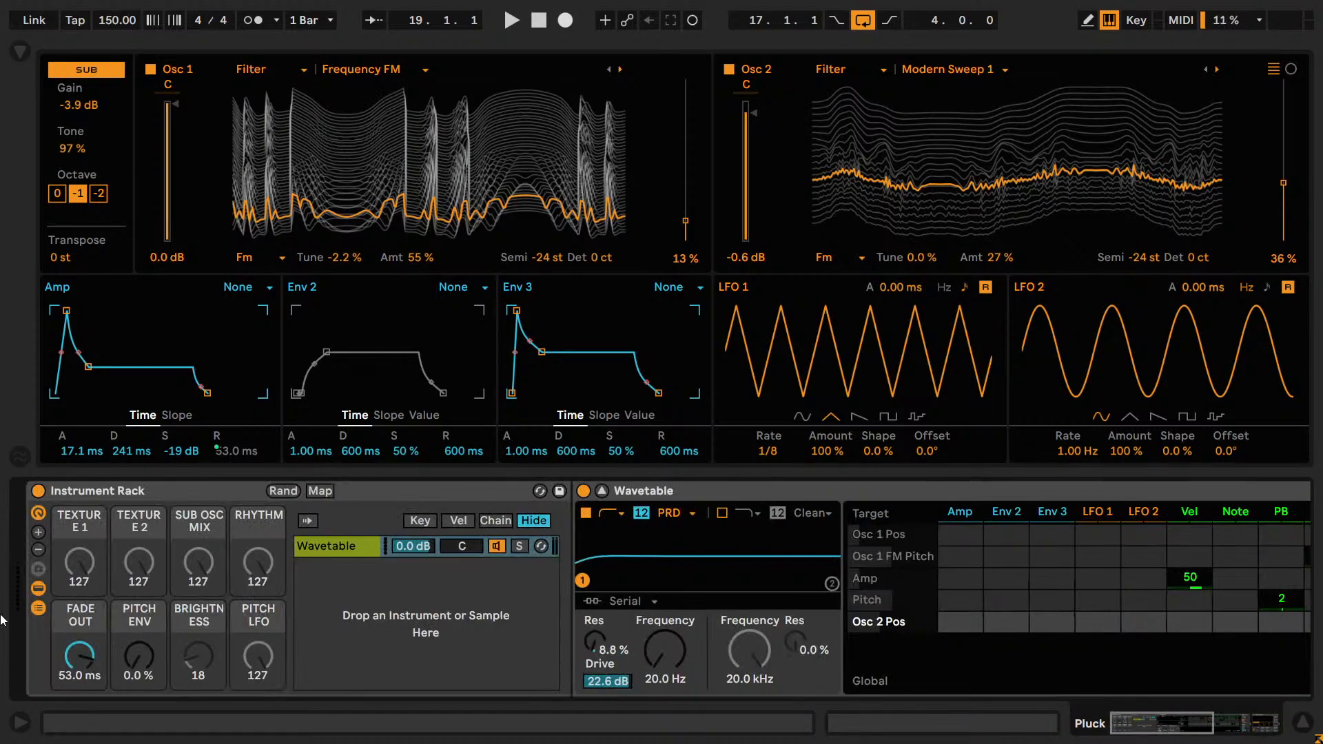
left_click(601, 490)
key("ctrl+s")
key("Tab")
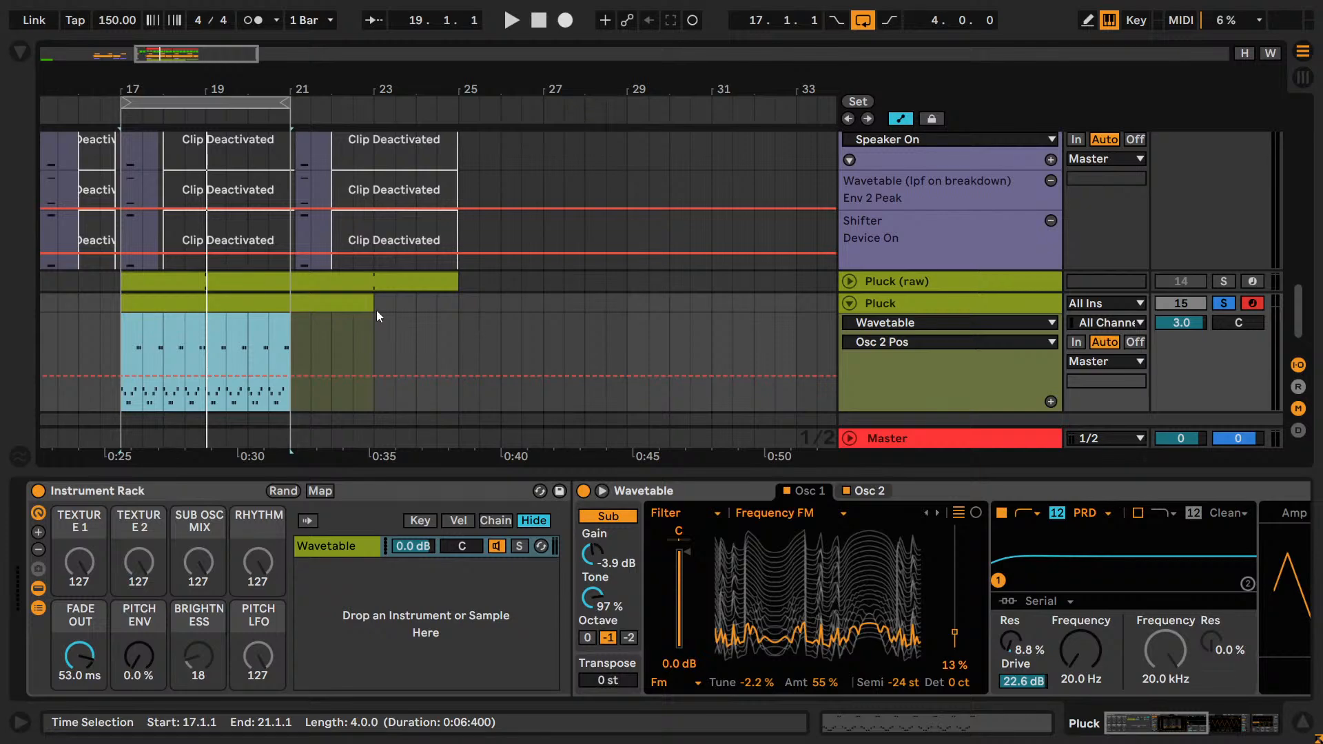
Trim the Pluck clip to end at bar 21 and turn off the track's solo.
left_click_drag(373, 303, 289, 302)
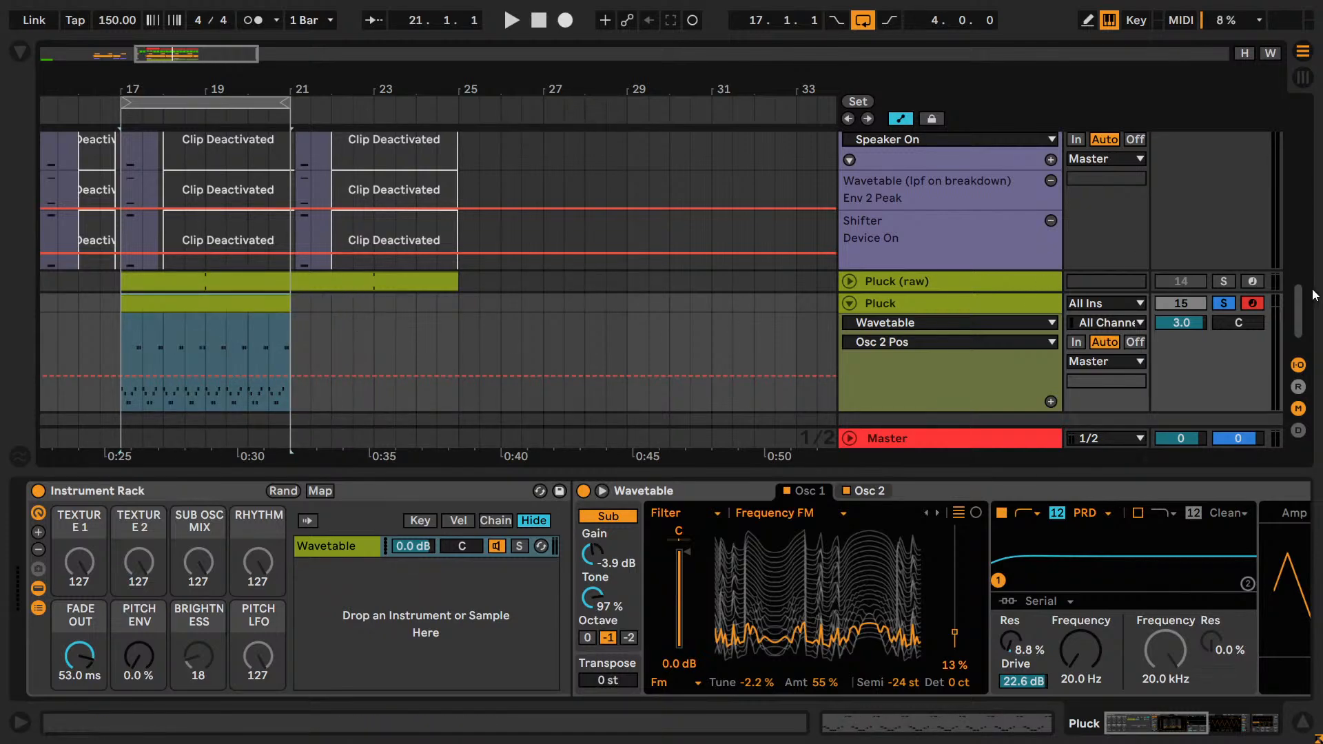
left_click(1222, 302)
left_click(1180, 324)
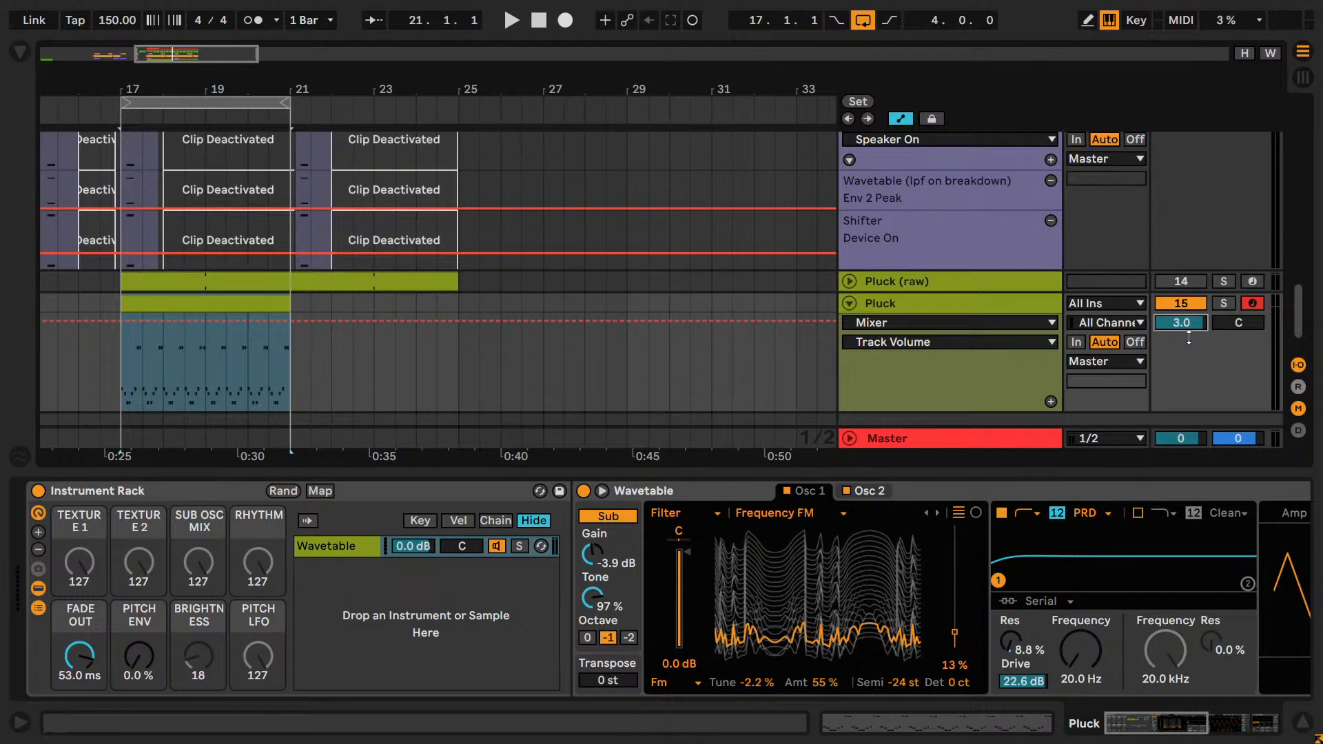
Solo the Pluck track again, play the loop and set its track volume to 0 dB.
scroll(1102, 321, "up", 10)
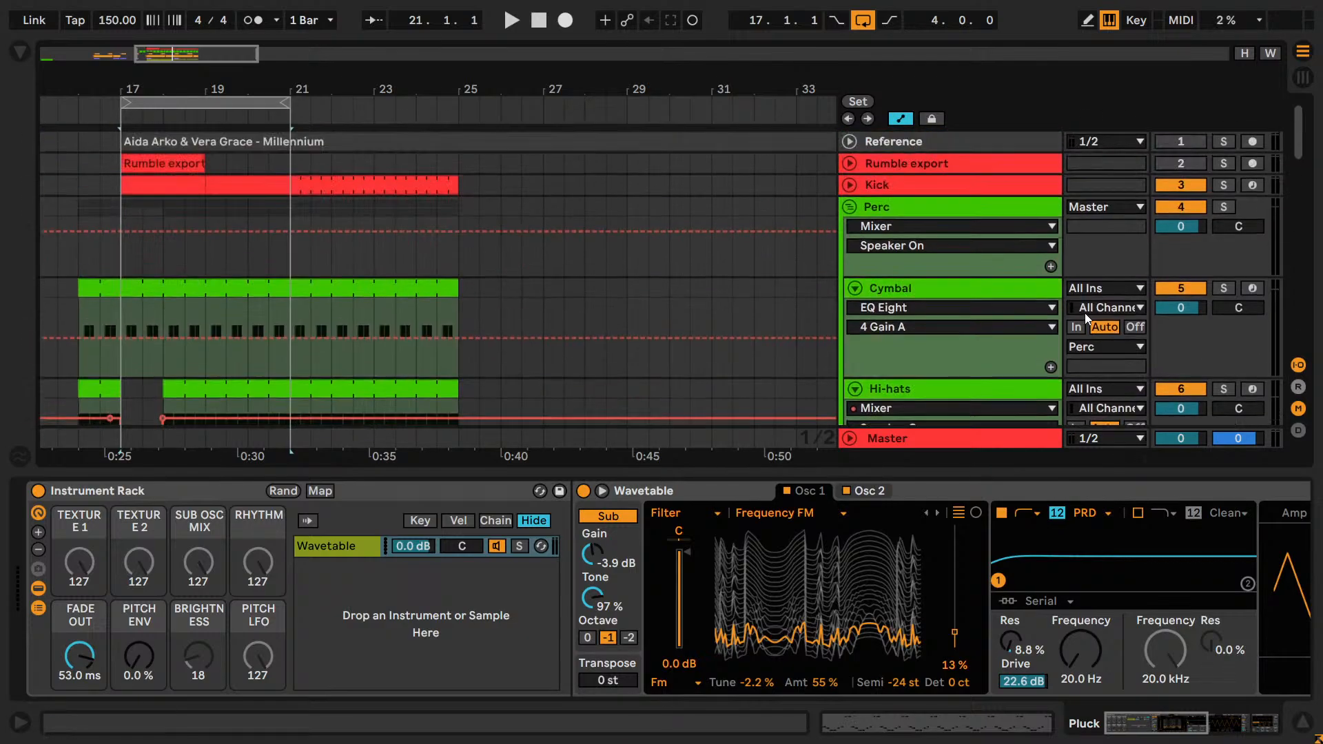
scroll(1085, 313, "down", 4)
scroll(1130, 256, "up", 4)
scroll(1222, 207, "down", 10)
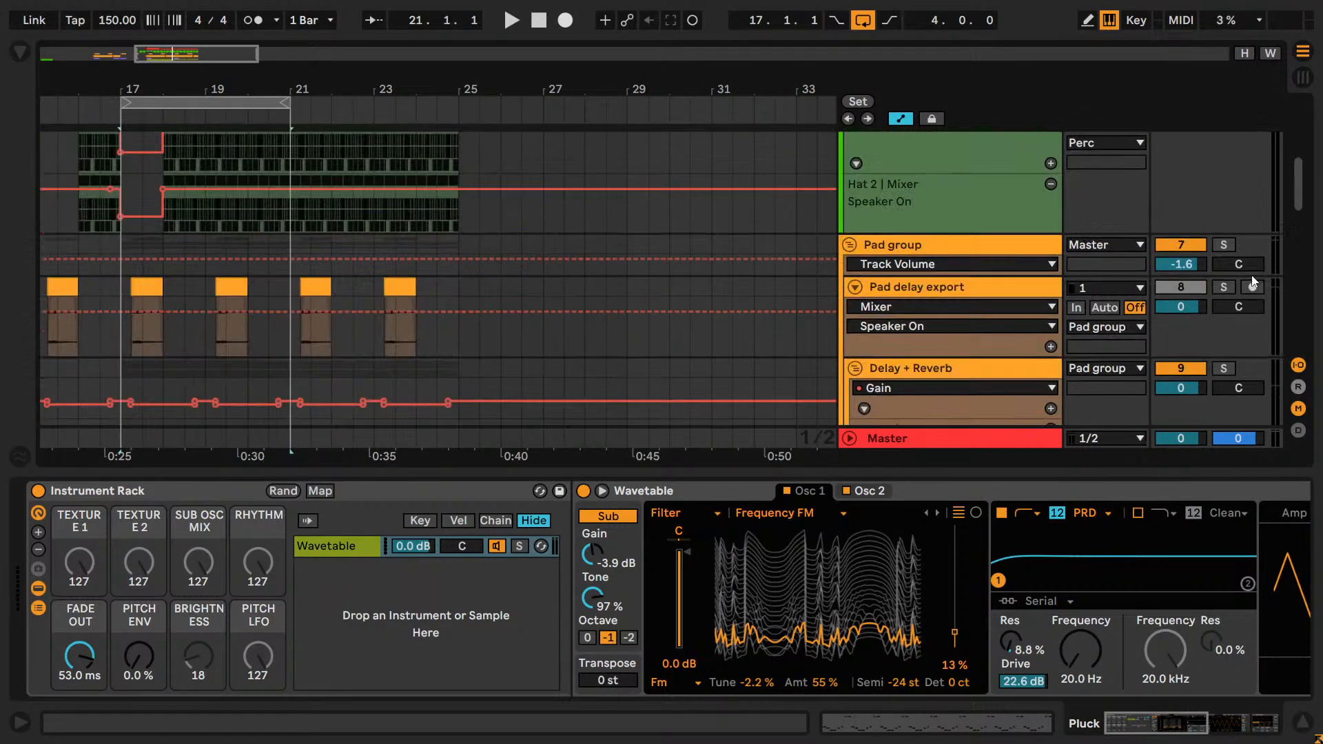
left_click(1228, 266)
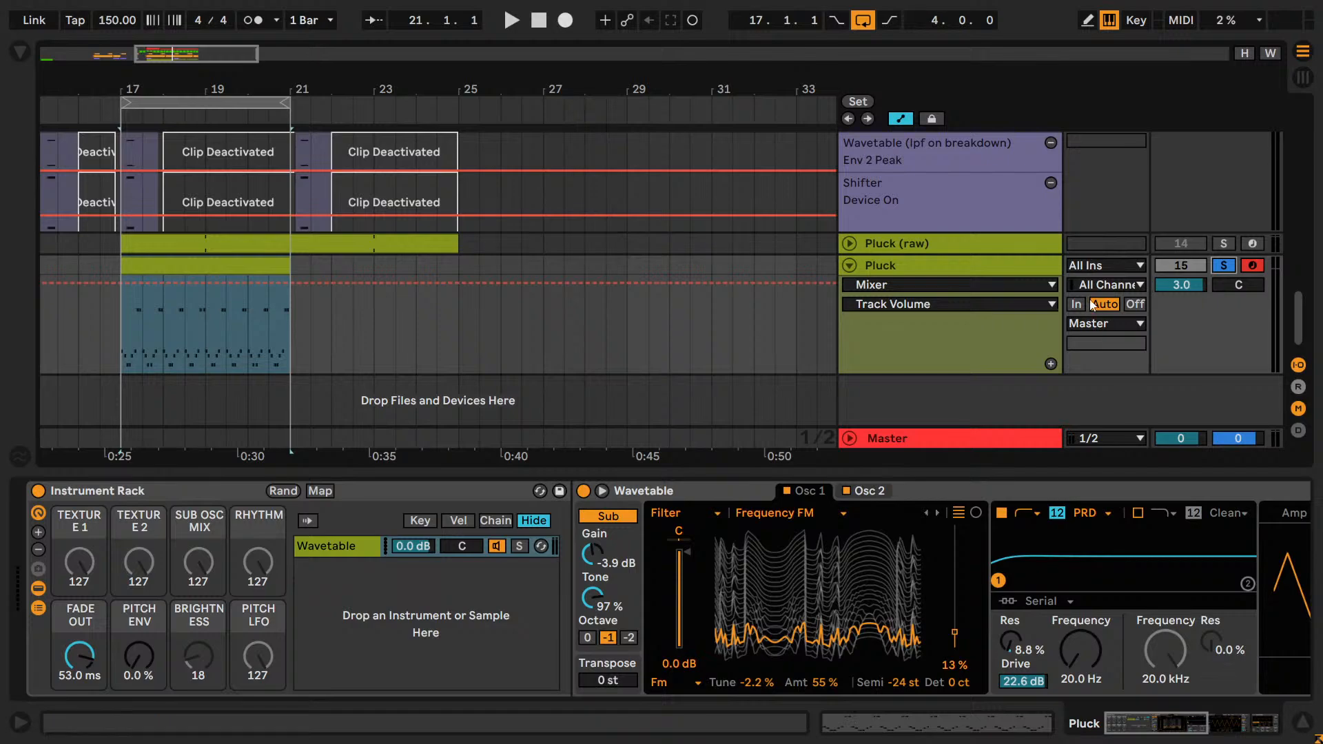
key("space")
left_click_drag(1172, 283, 1191, 290)
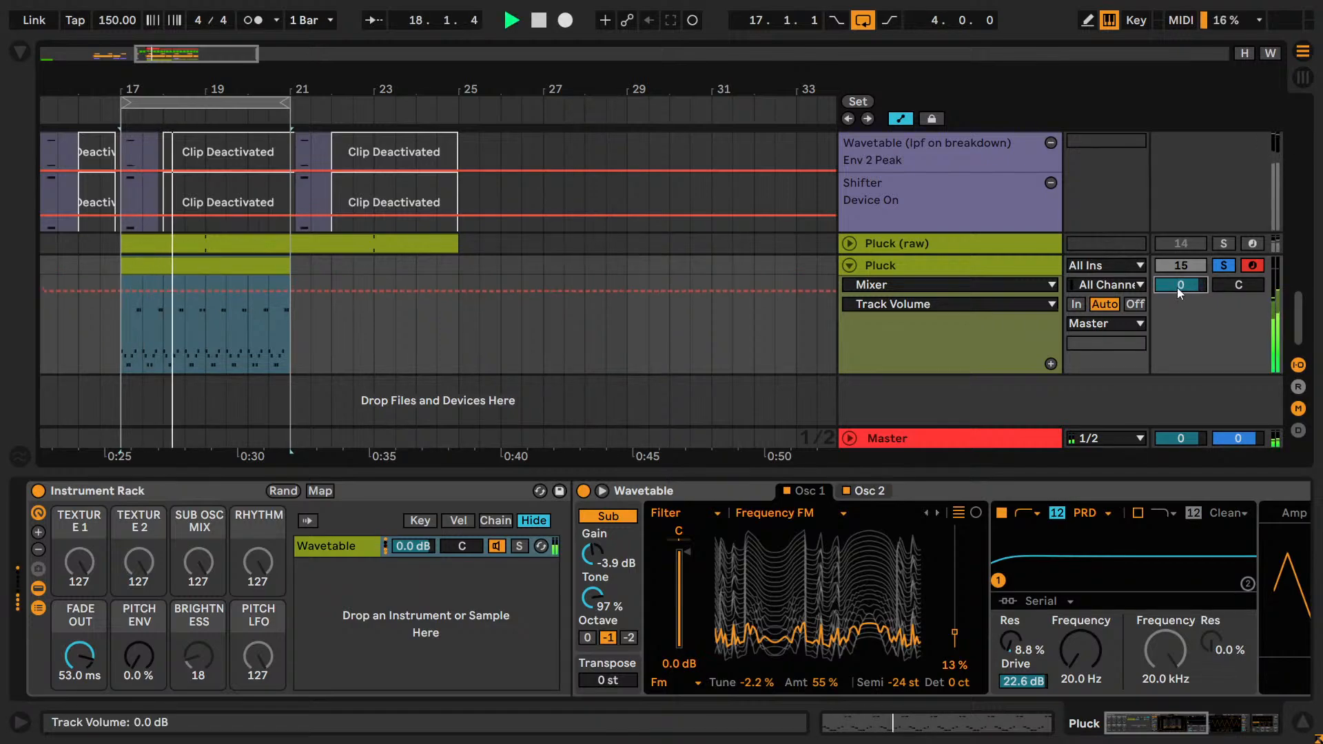
Try starting the loop at bar 19 and extending the Pluck clip to bar 25, and trim the clip back to bar 21.
scroll(1177, 288, "up", 5)
left_click_drag(125, 103, 210, 102)
scroll(290, 354, "down", 5)
left_click_drag(288, 264, 458, 262)
left_click(457, 264)
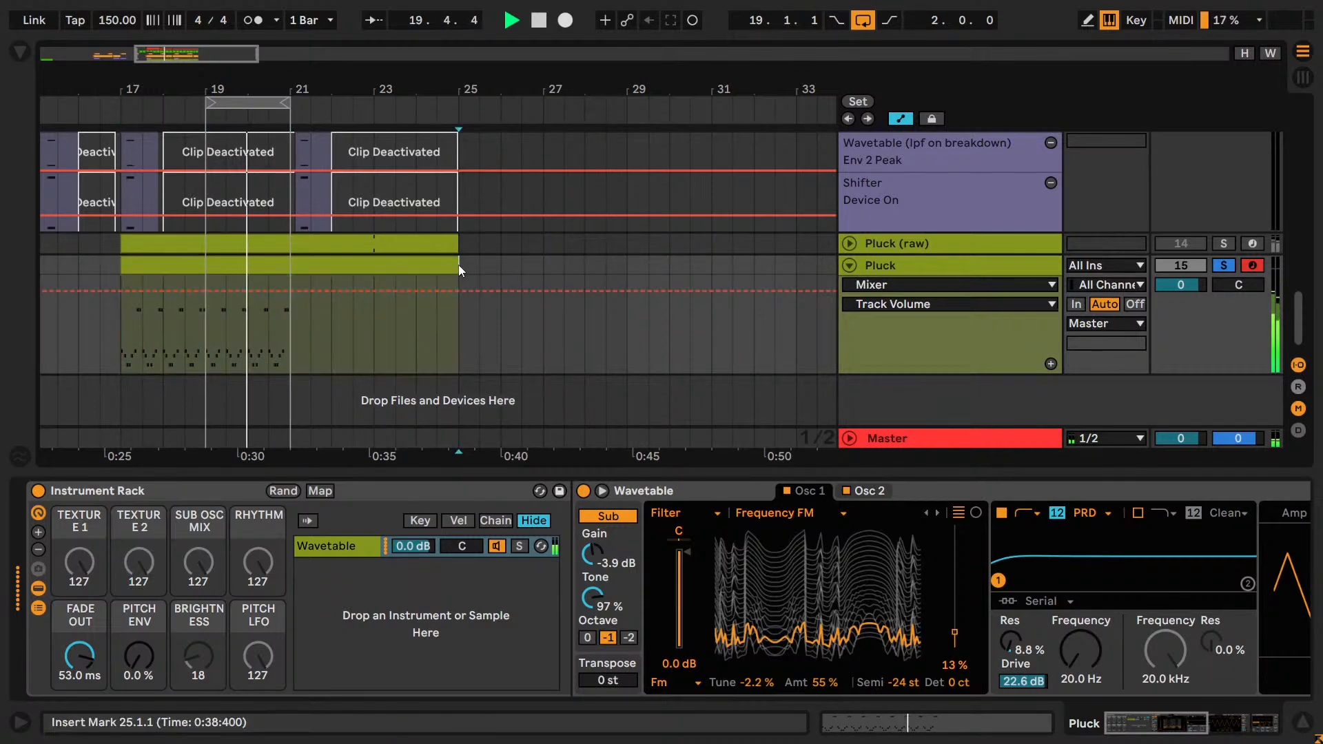
left_click_drag(458, 264, 290, 272)
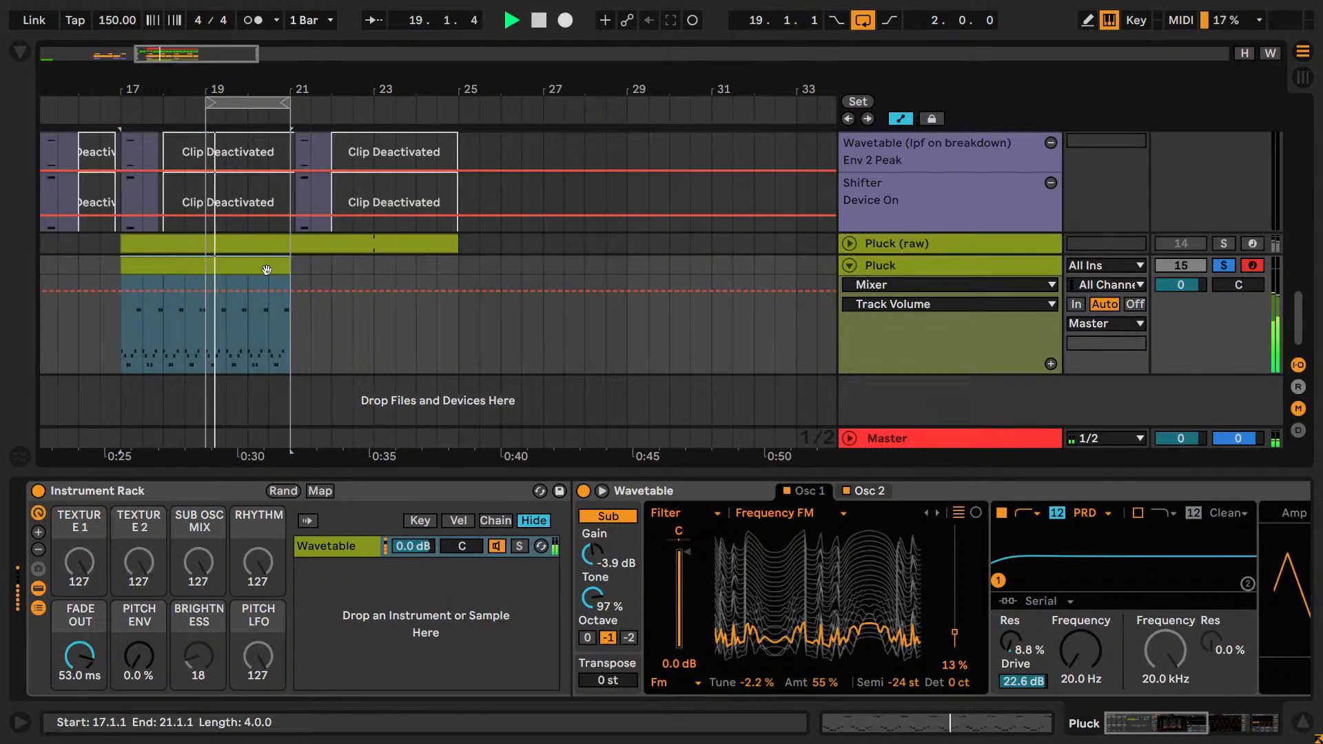
Duplicate the Pluck clip to bars 21–25 and set the loop to the same range.
key("ctrl+d")
left_click_drag(286, 102, 456, 103)
left_click_drag(211, 103, 294, 103)
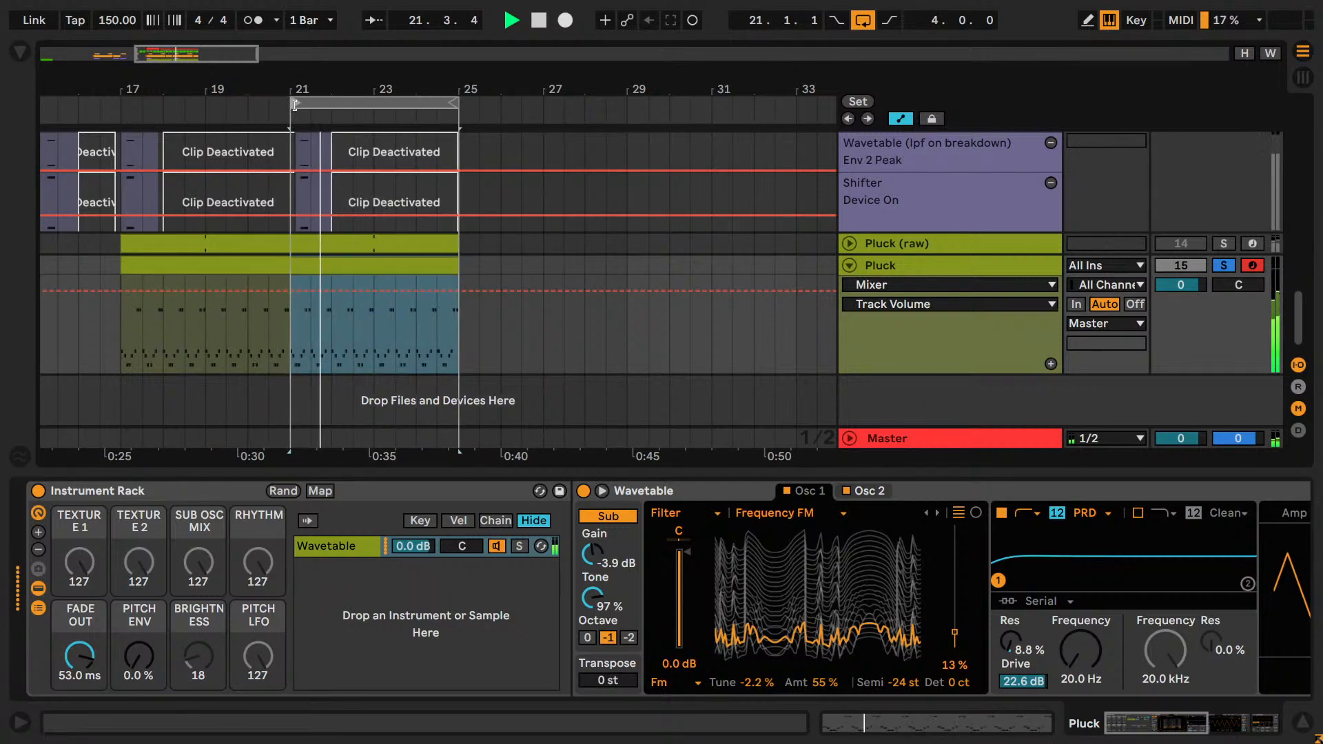
Restart playback, solo the Pad group alongside Pluck and set the group's track volume to 0 dB.
key("space")
scroll(1116, 231, "up", 8)
scroll(1116, 230, "up", 5)
key("space")
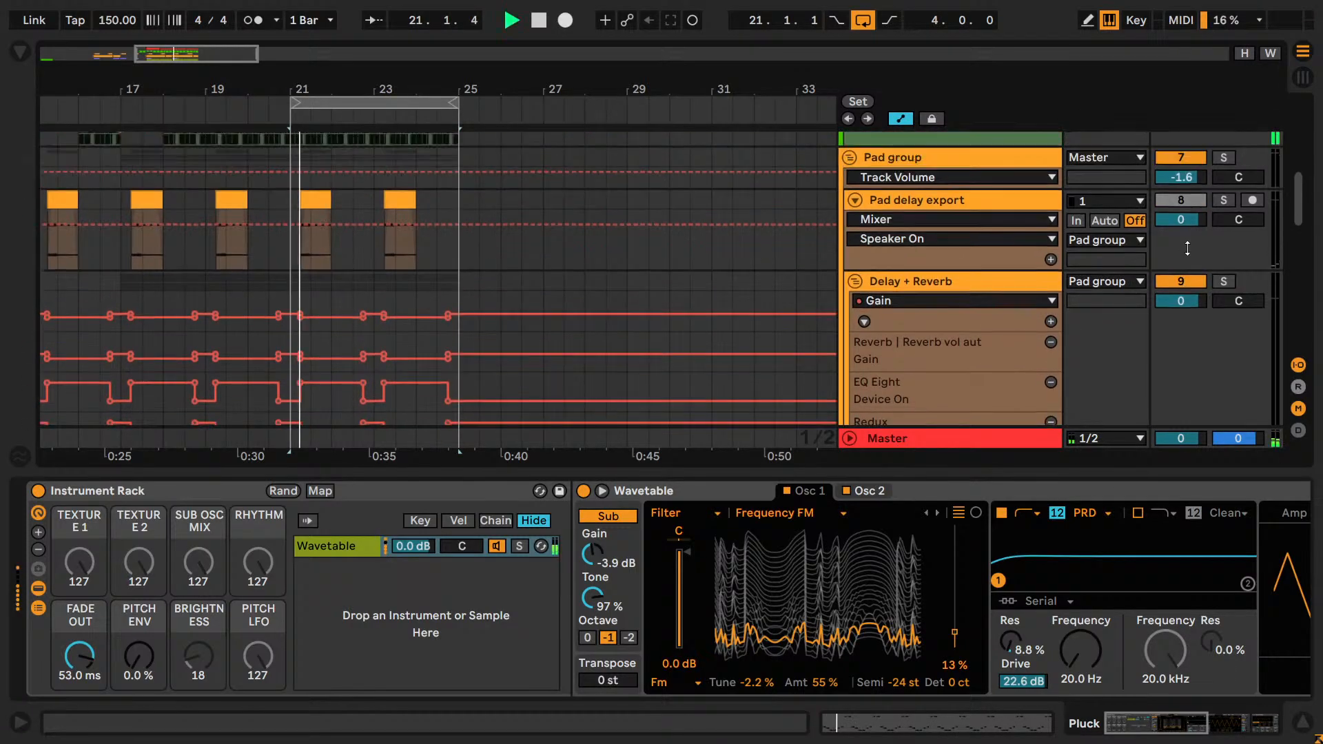
left_click(1226, 158)
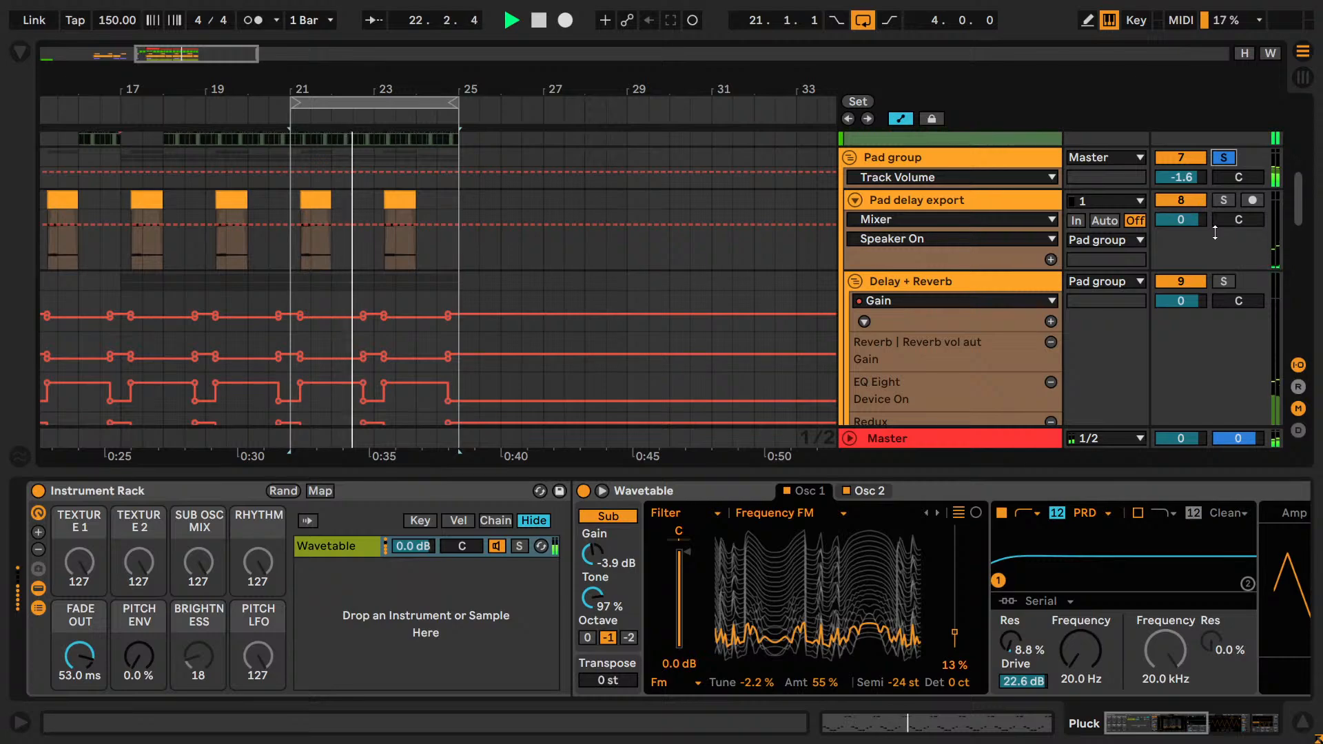
scroll(1216, 236, "up", 2)
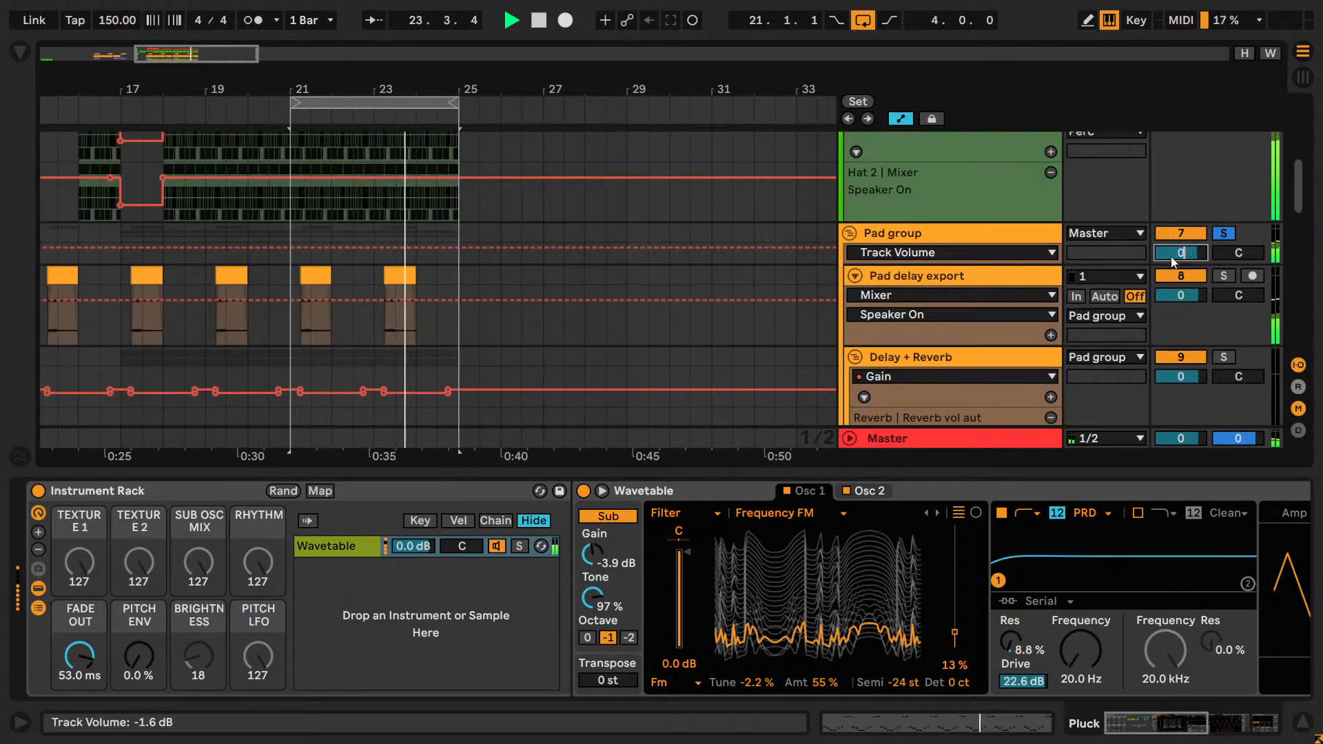
Adjust Pluck's Wavetable volume to -38 dB and up to -36 dB, soloing the Perc group and Kick alongside it.
scroll(1171, 256, "down", 6)
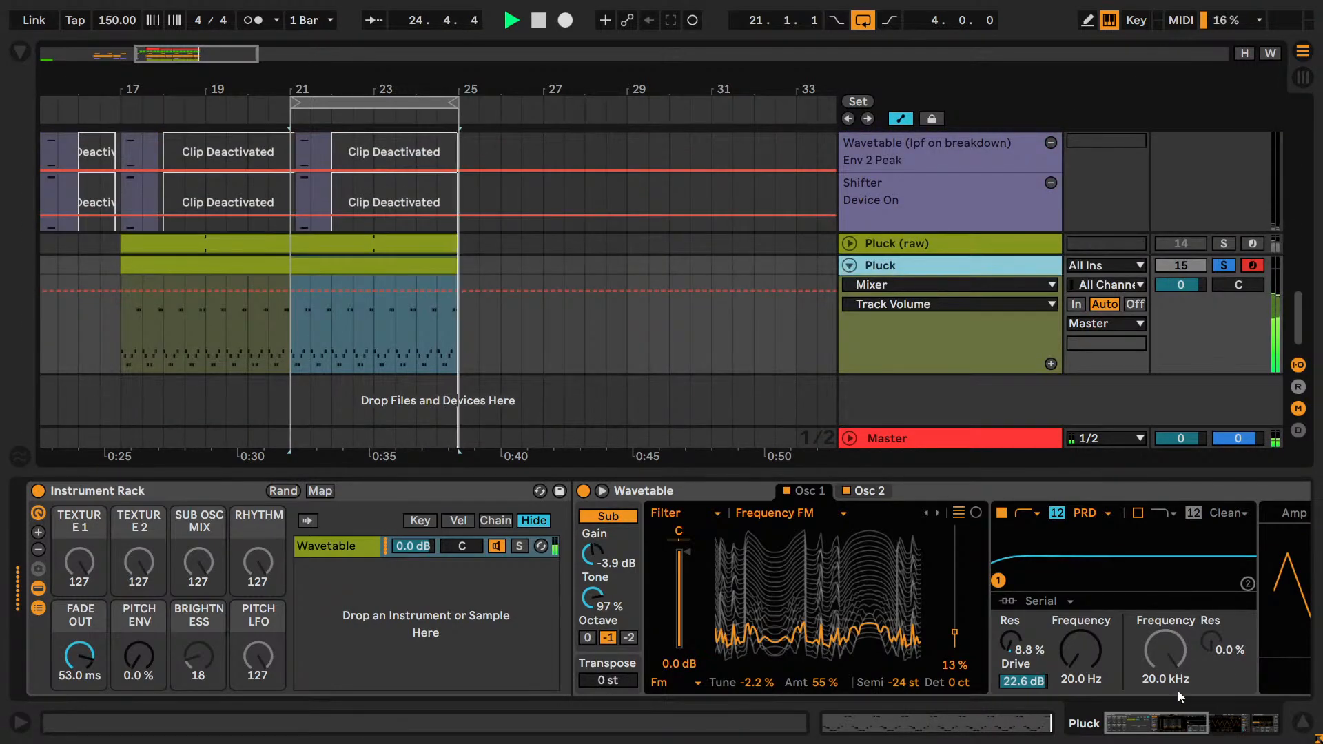
scroll(985, 620, "right", 5)
left_click_drag(804, 526, 804, 536)
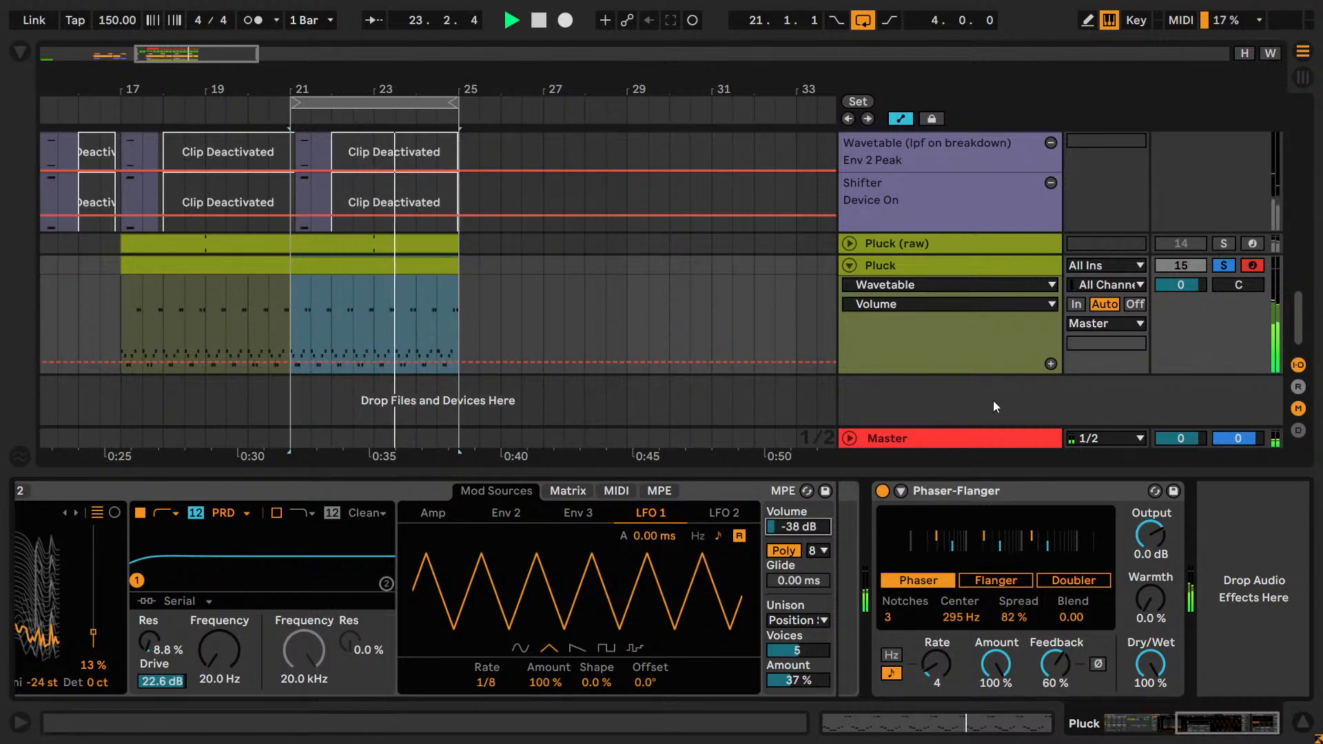
scroll(994, 400, "up", 10)
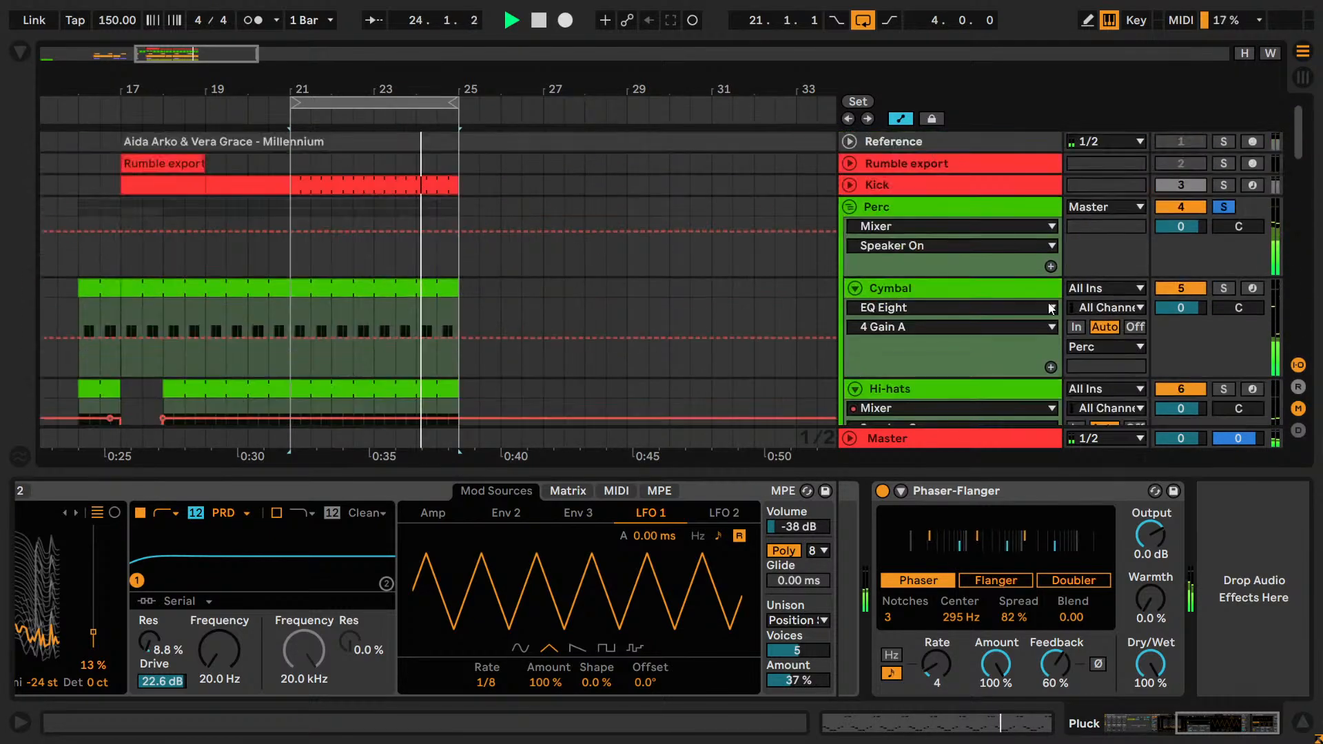
left_click(1223, 184)
scroll(1208, 271, "down", 15)
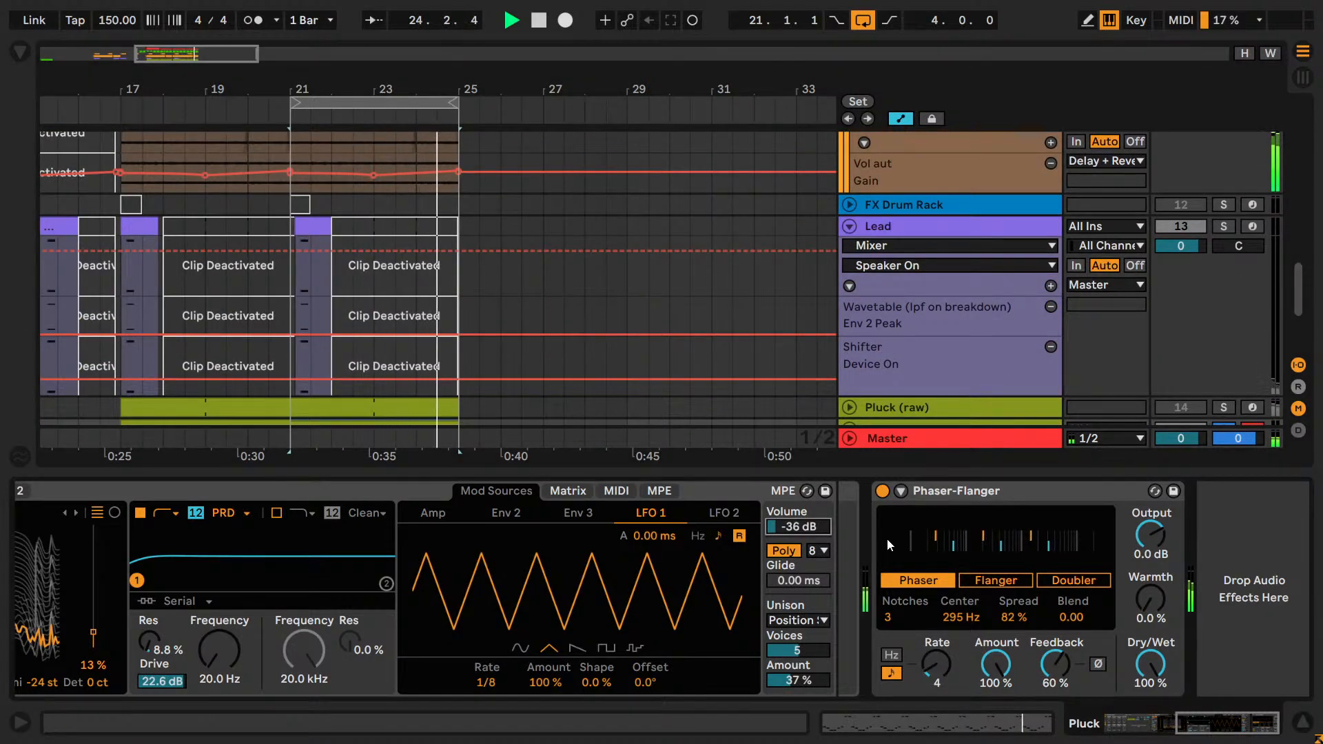
Turn off the Pad group's solo and fold the group.
scroll(1032, 312, "up", 10)
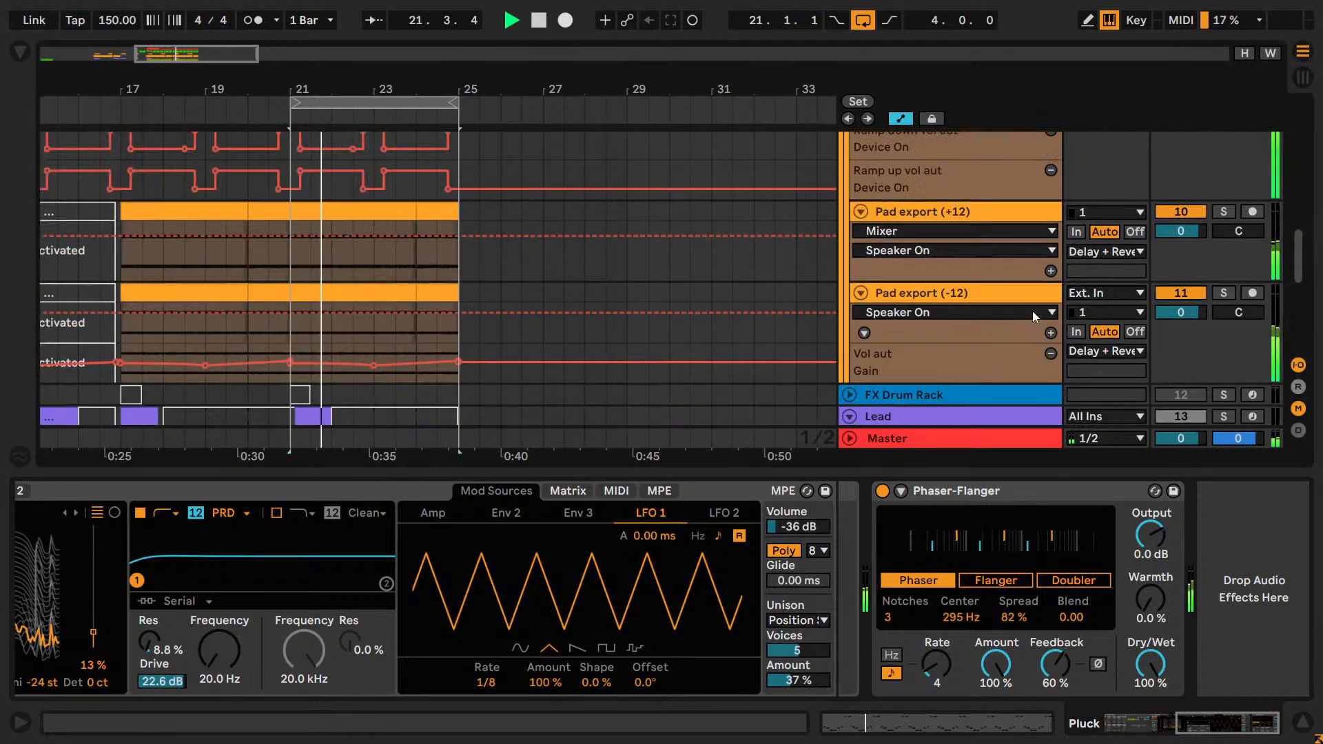
left_click(1186, 197)
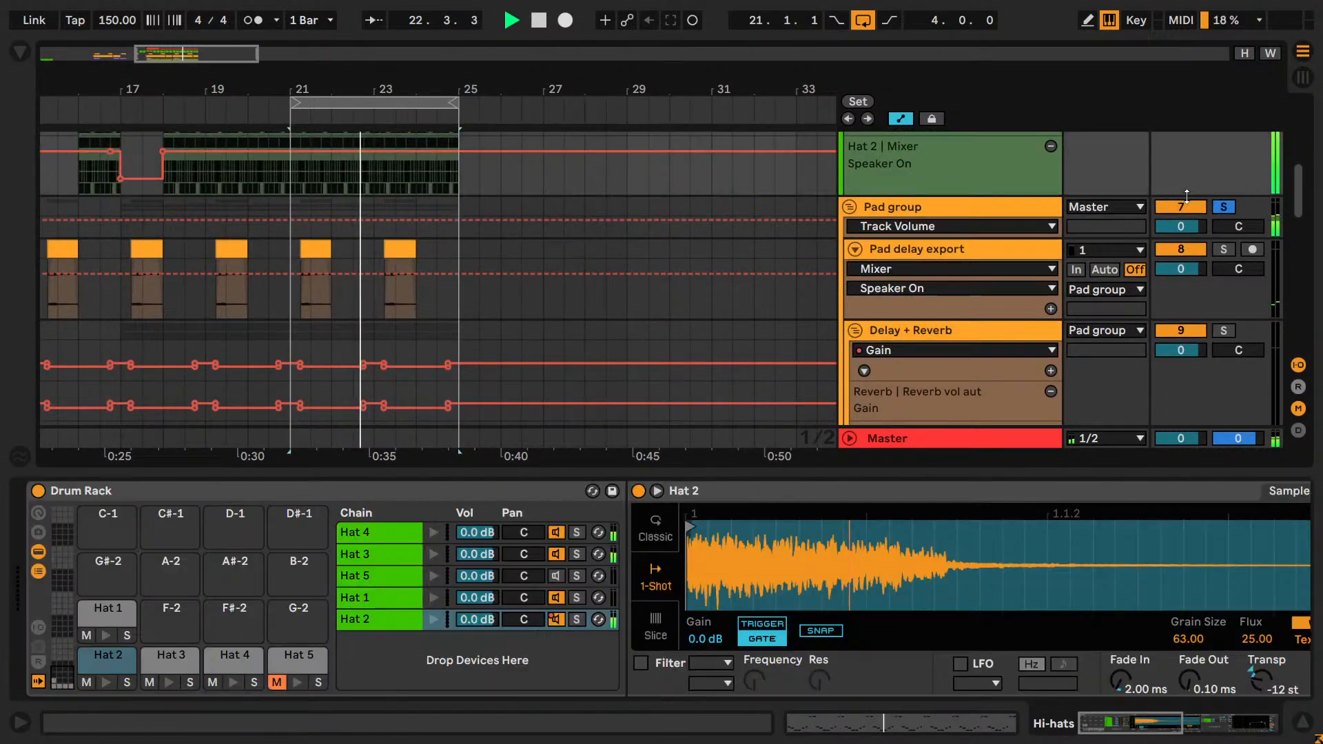
left_click(1223, 207)
scroll(843, 216, "down", 5)
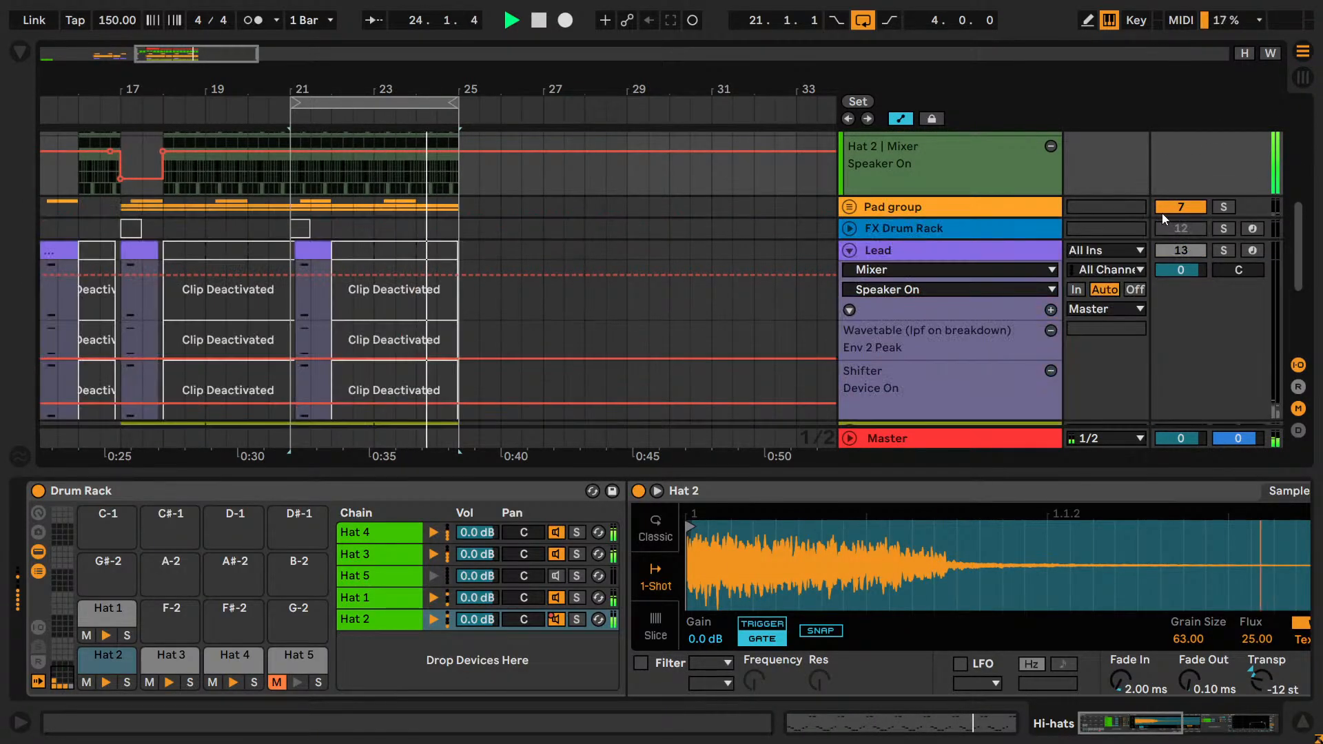
scroll(877, 364, "down", 5)
Raise the Pluck track's Wavetable volume to -32 dB, stop playback and save the set.
left_click(909, 330)
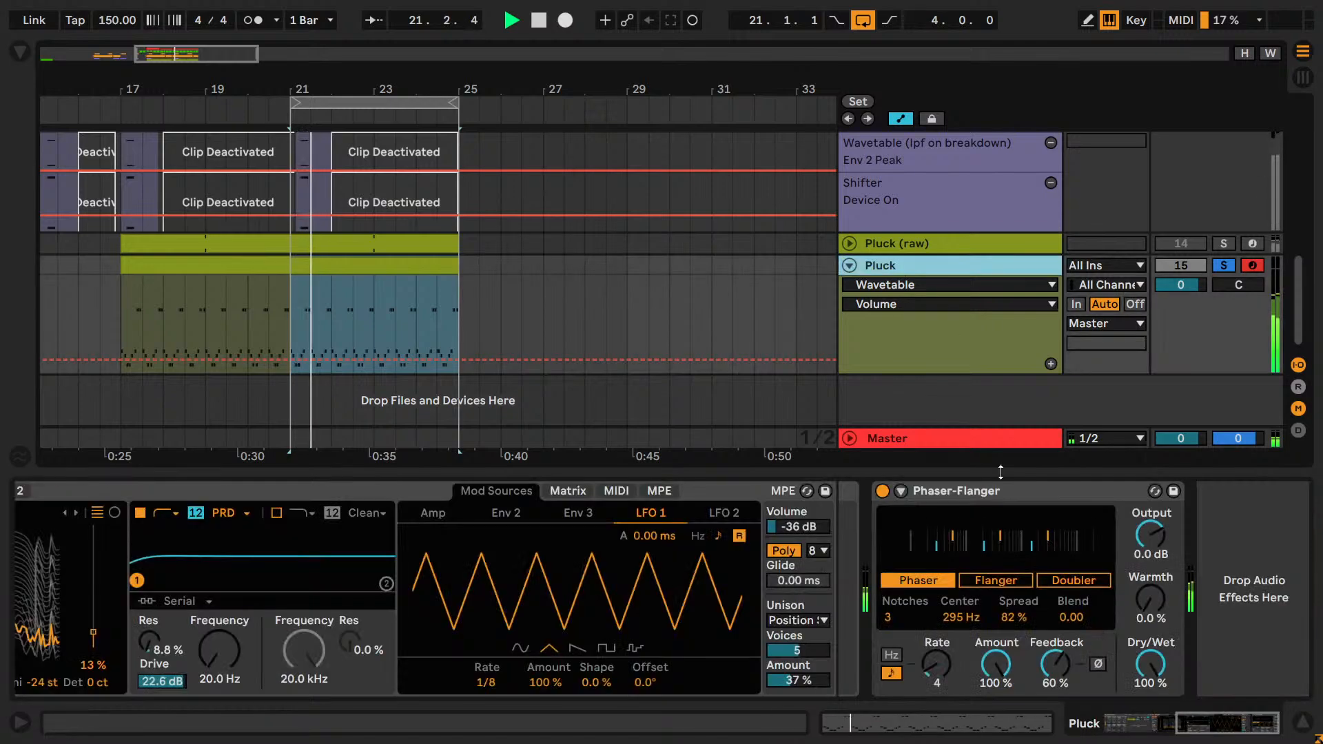
left_click_drag(799, 527, 832, 526)
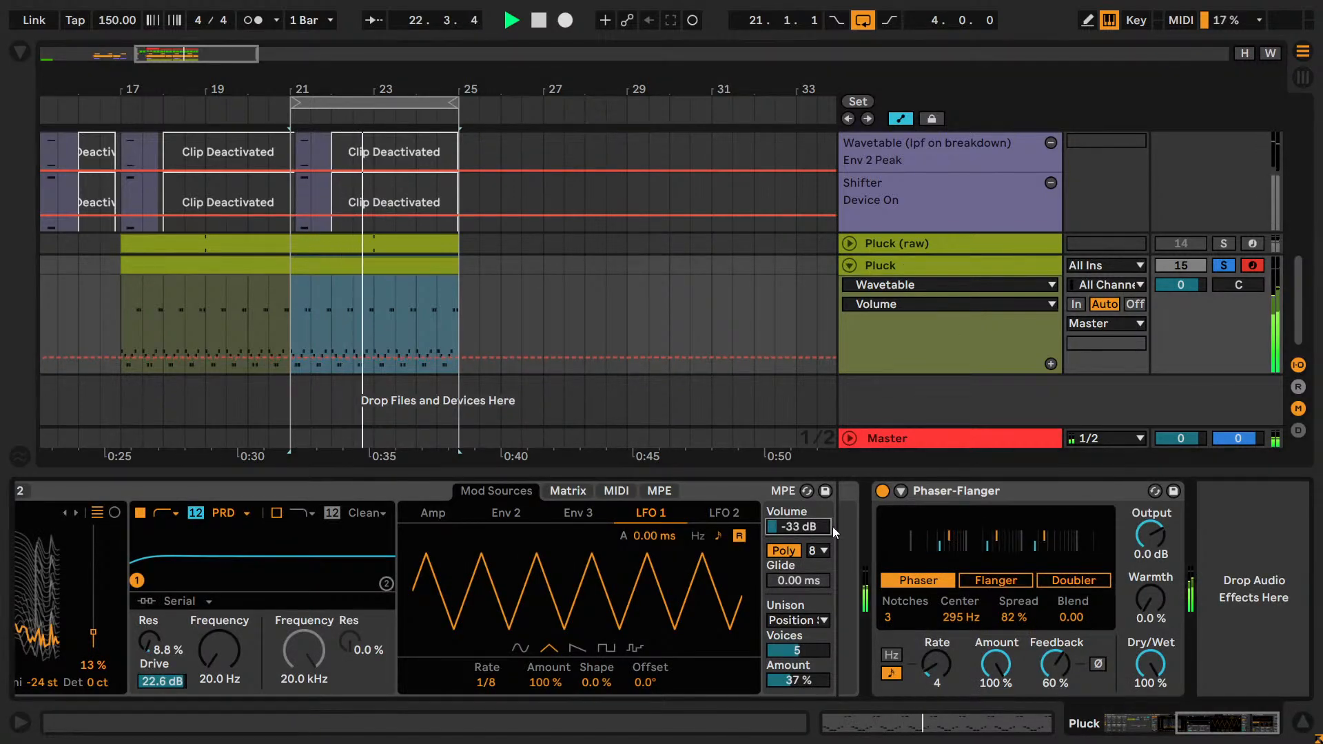
key("space")
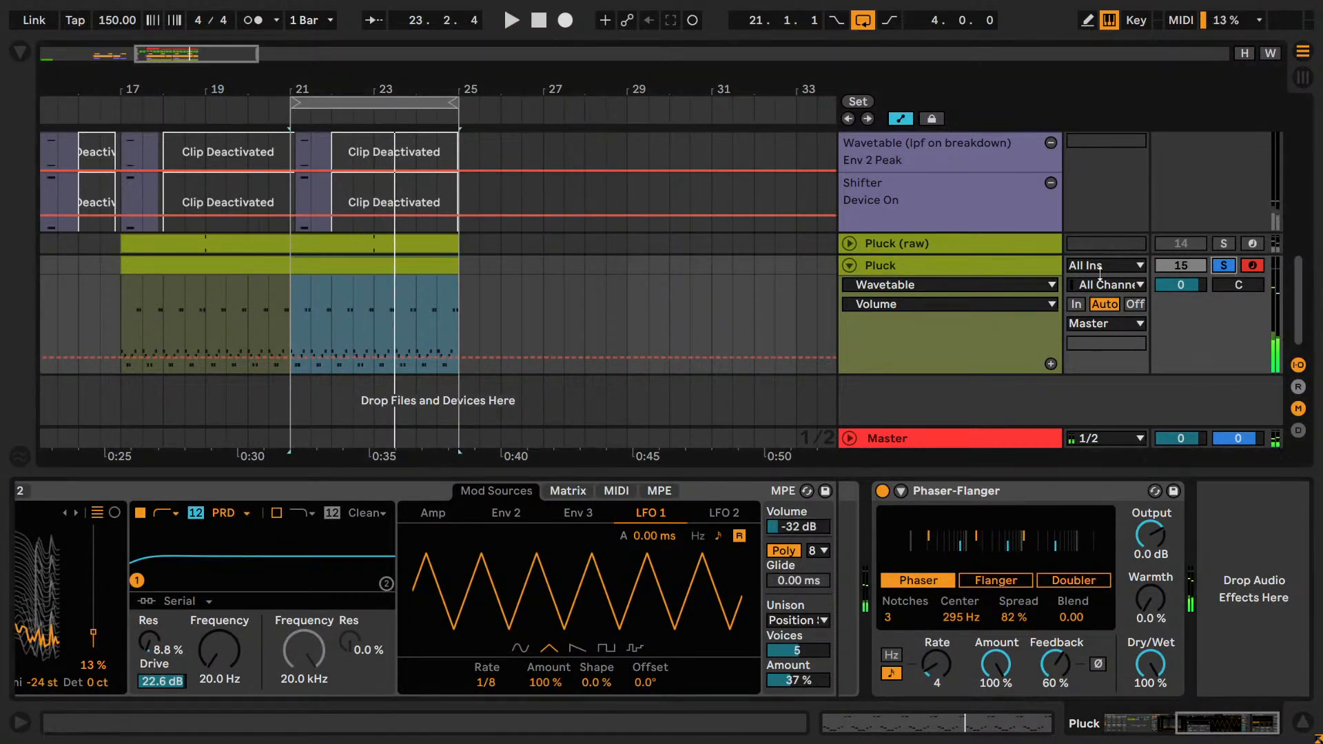
left_click(370, 304)
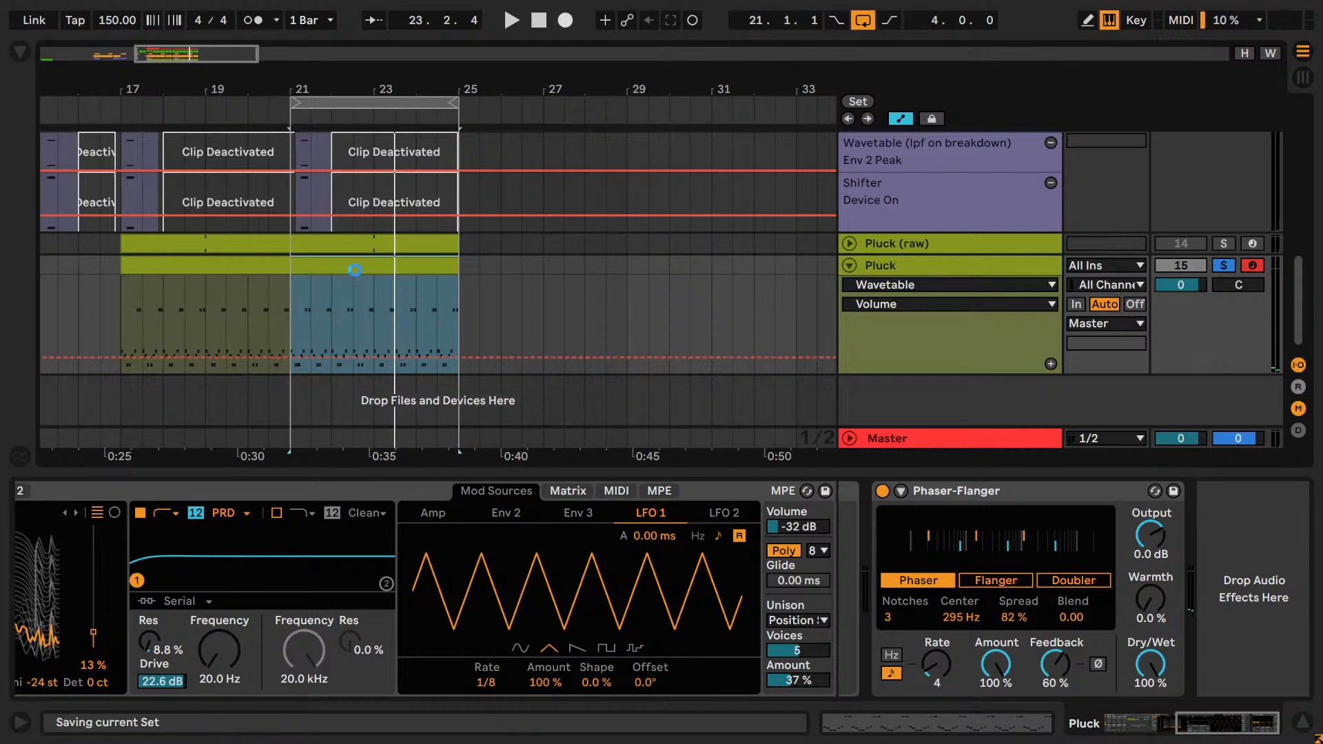
Open the Pluck clip at bars 21–25 and transpose all its notes down one octave during playback.
double_click(360, 269)
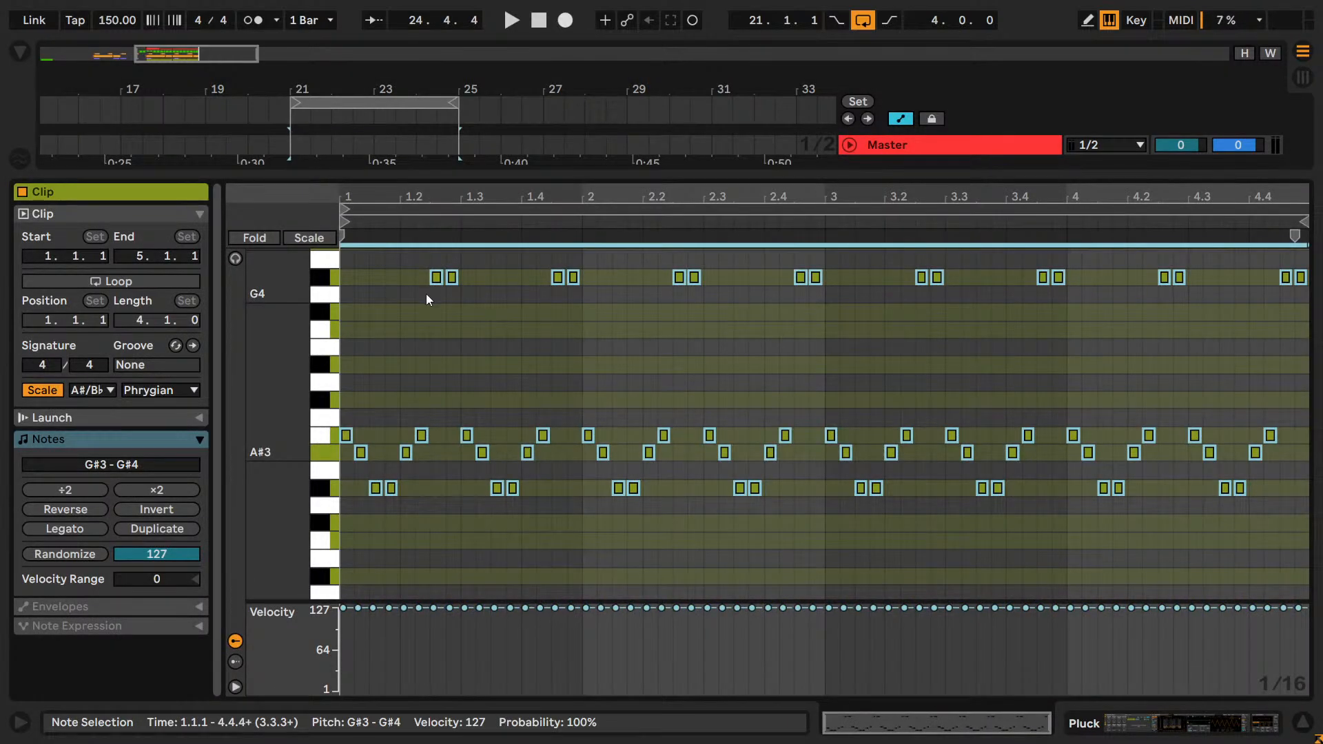
key("space")
key("shift+Down")
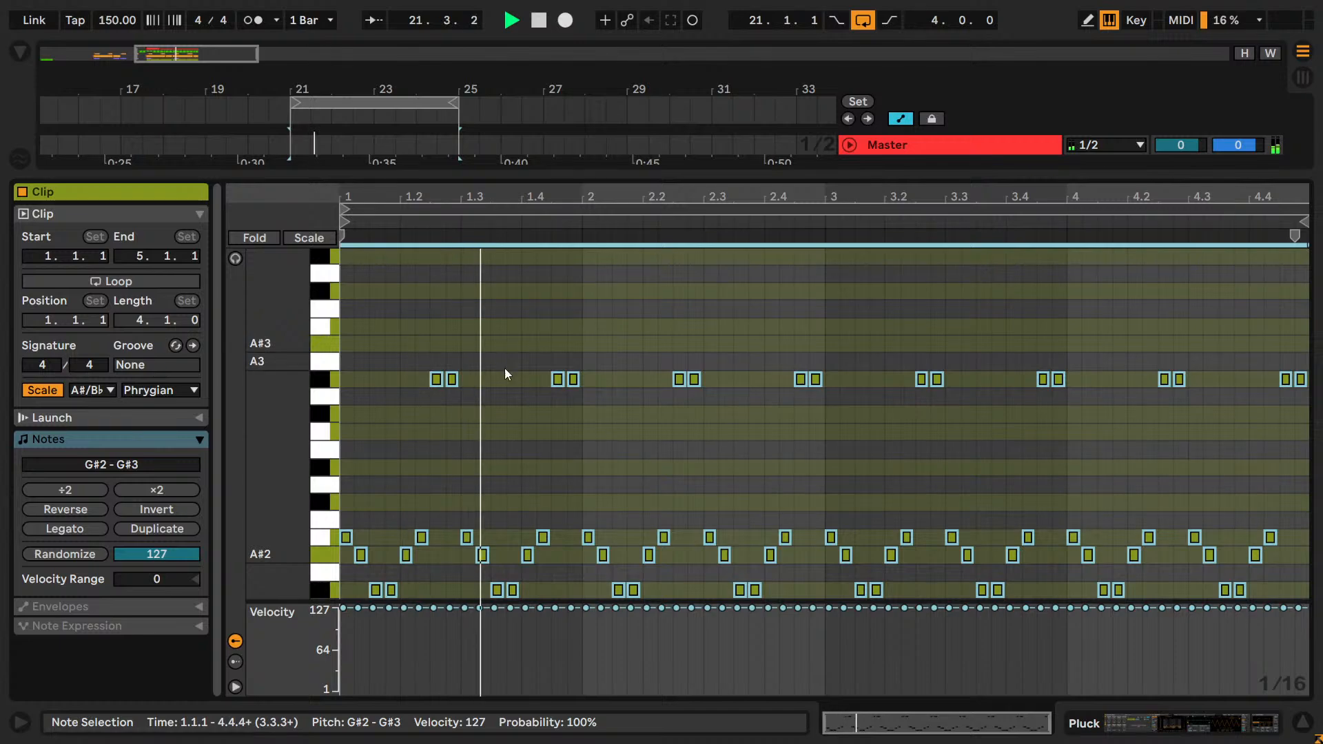
Compare the Pluck track in the full mix and on its own during playback, and stop playback.
key("shift+Tab")
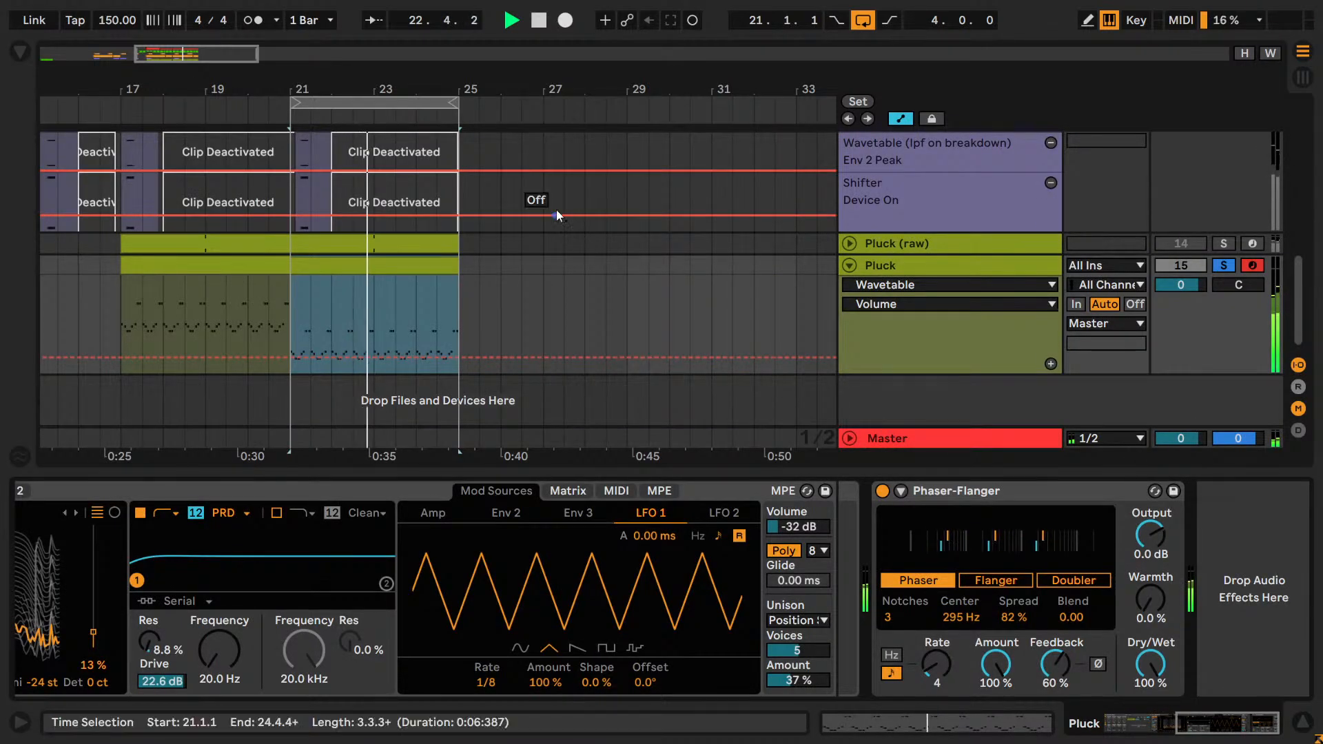
left_click(1222, 266)
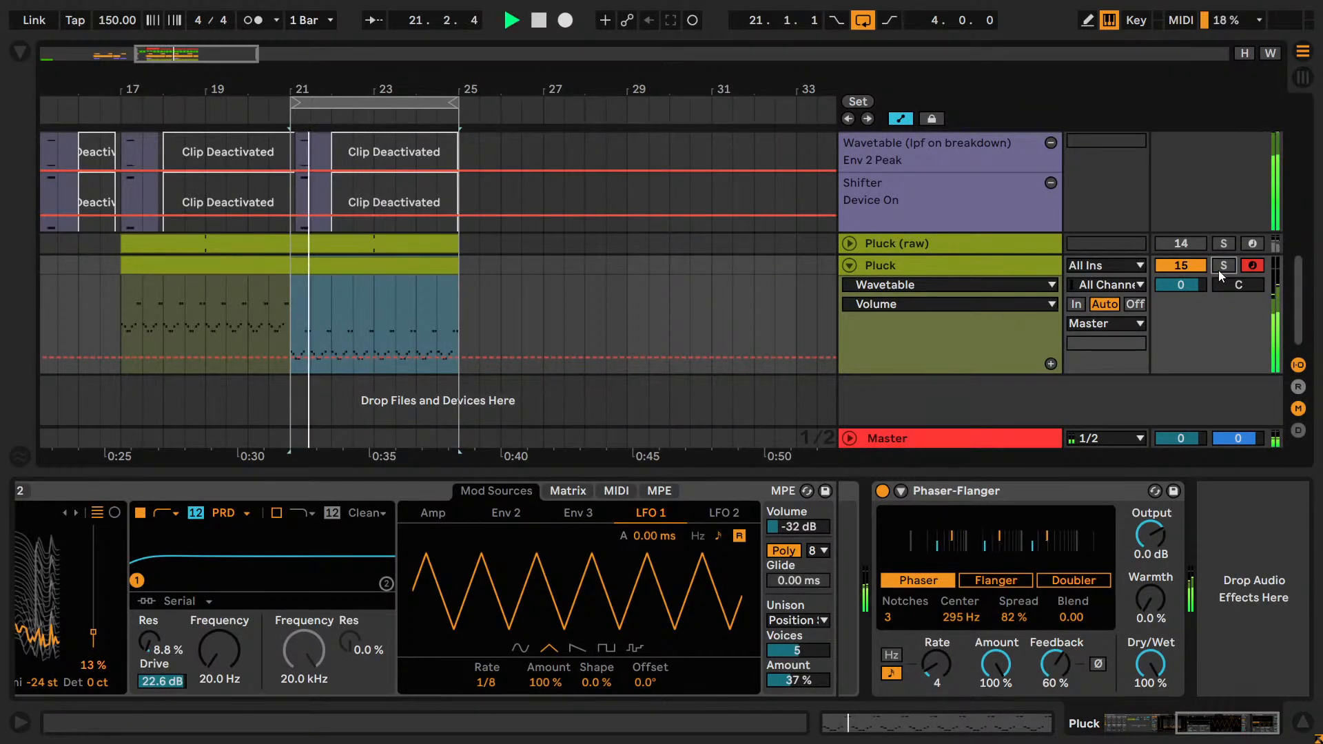
left_click(1218, 271)
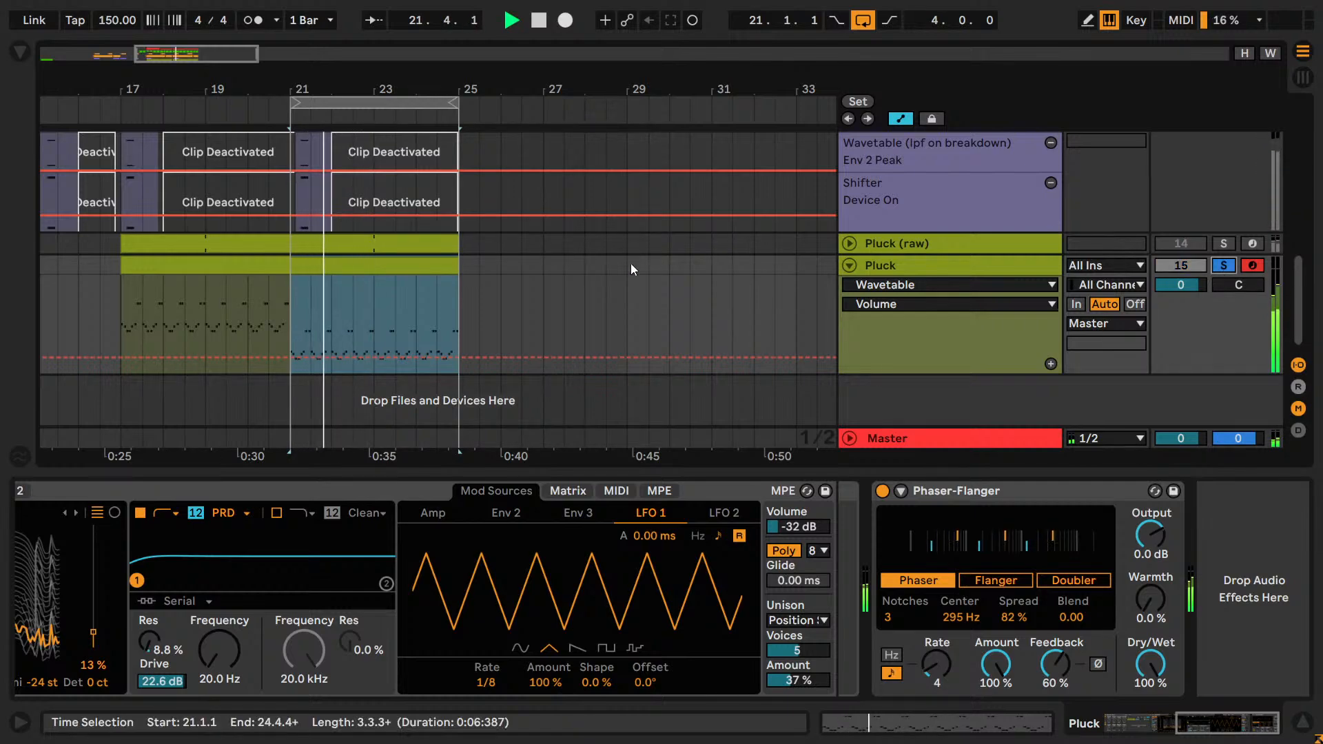
key("space")
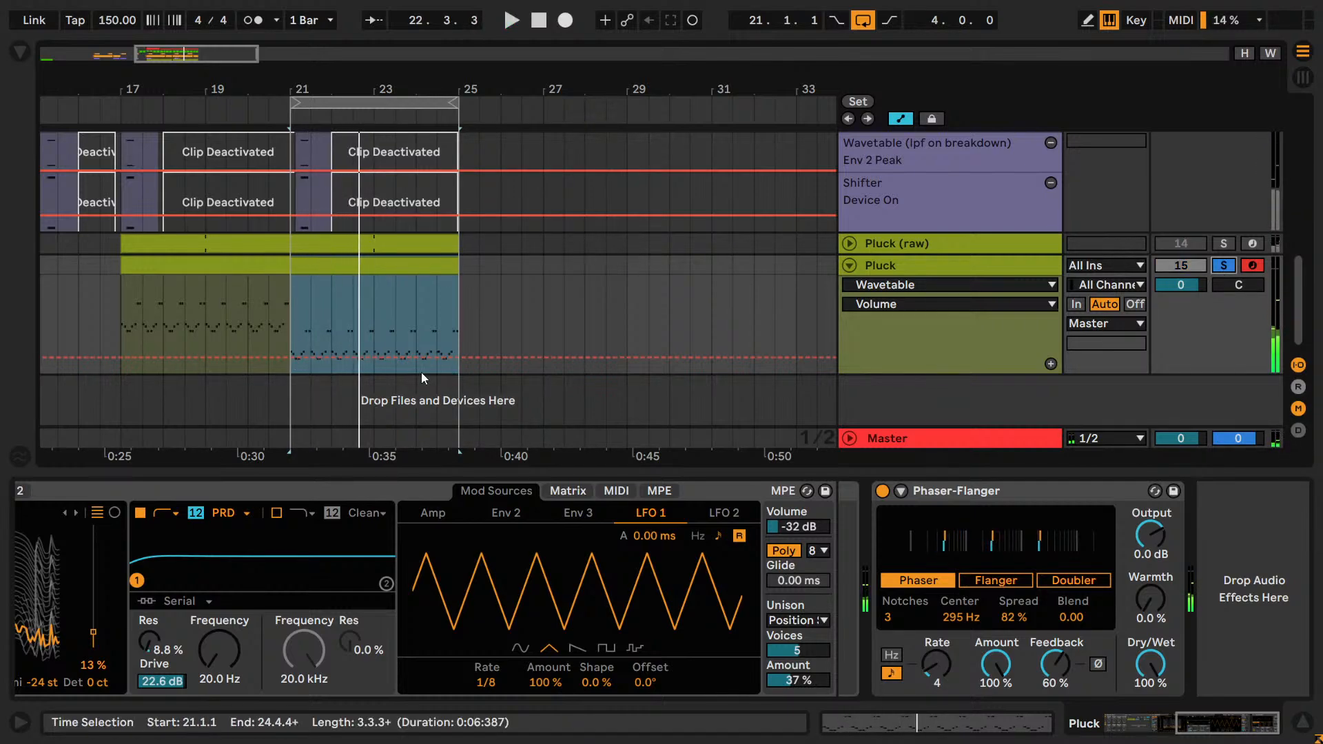
Try all notes of the Pluck clip at bars 21–25 another octave down during playback and bring them back up one octave.
key("shift+Tab")
left_click(562, 503)
key("ctrl+a")
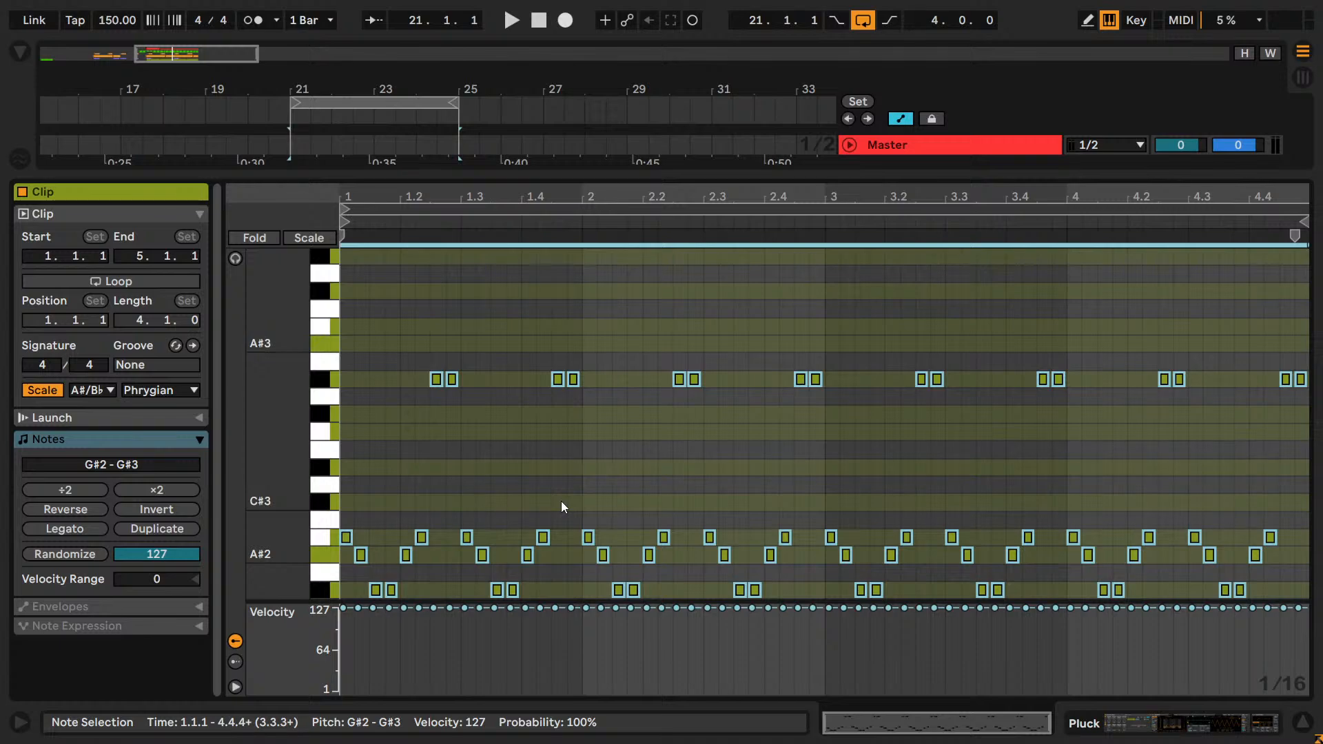
key("space")
scroll(561, 501, "down", 3)
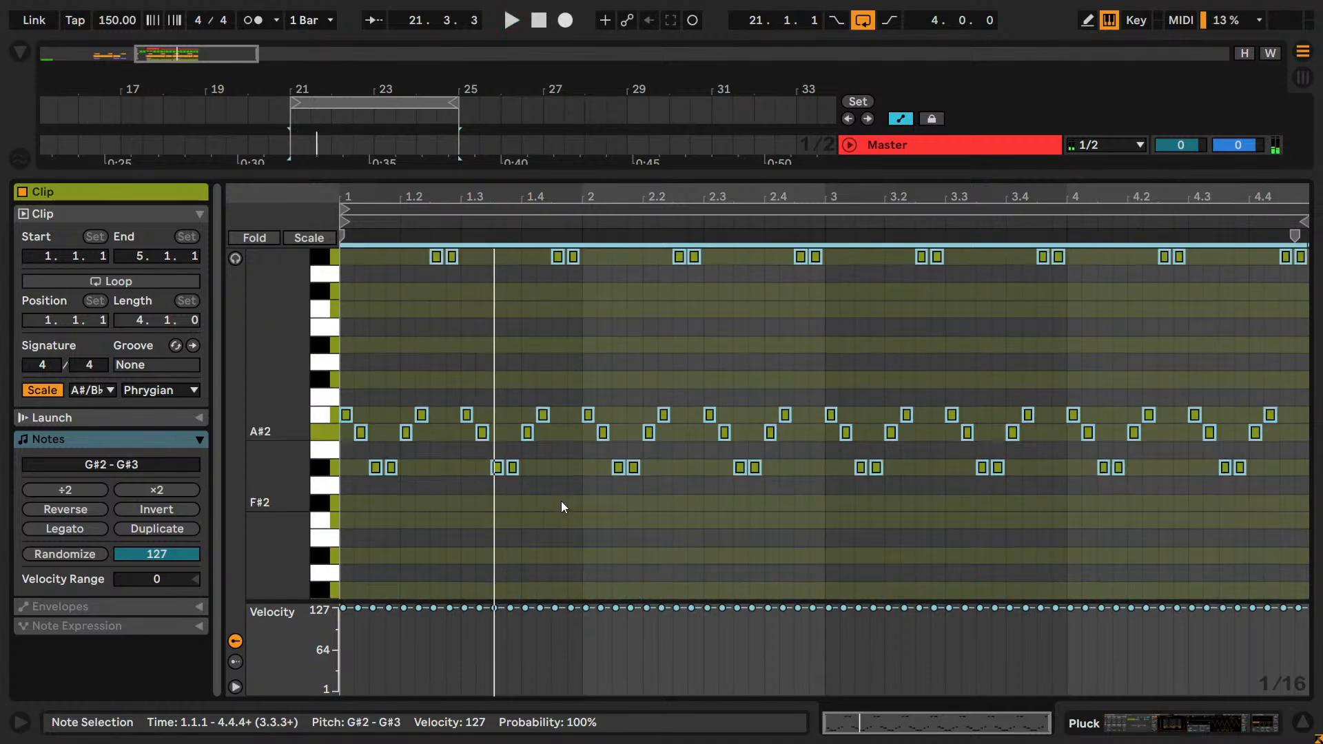
key("shift+Down")
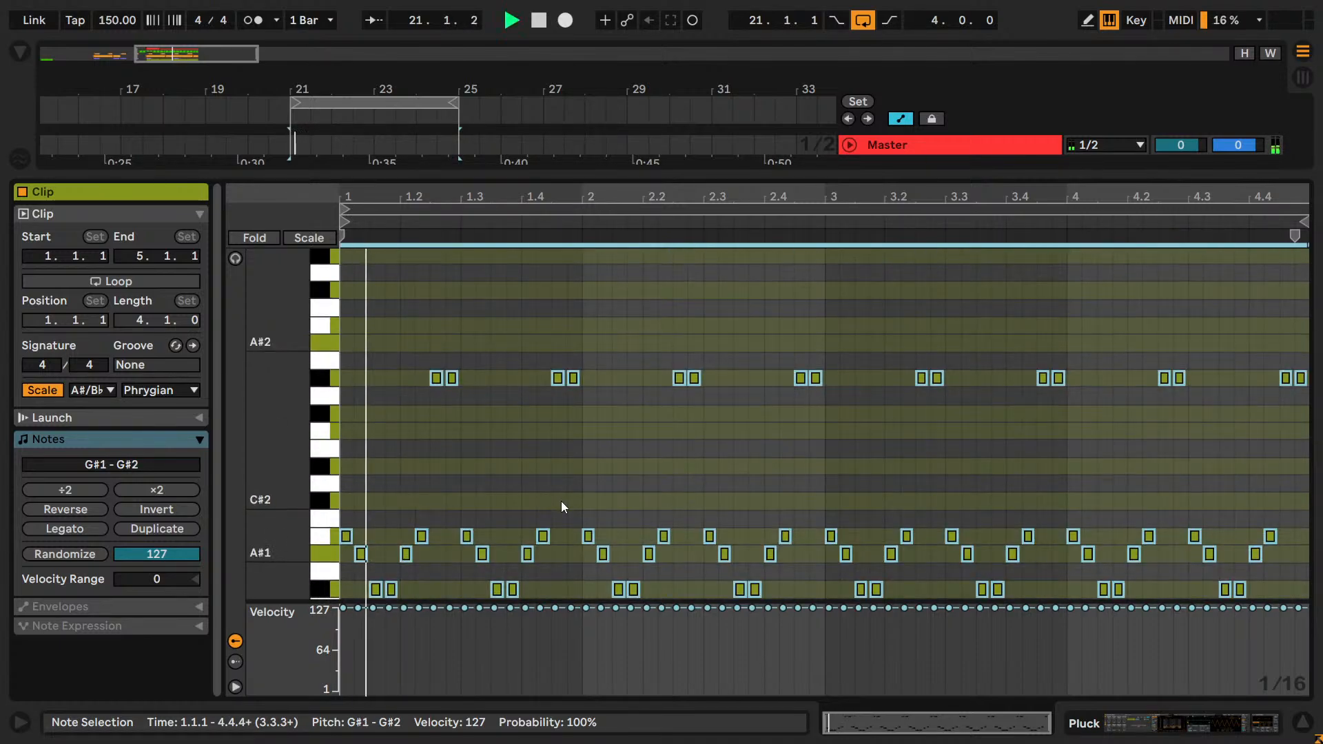
key("shift+Up")
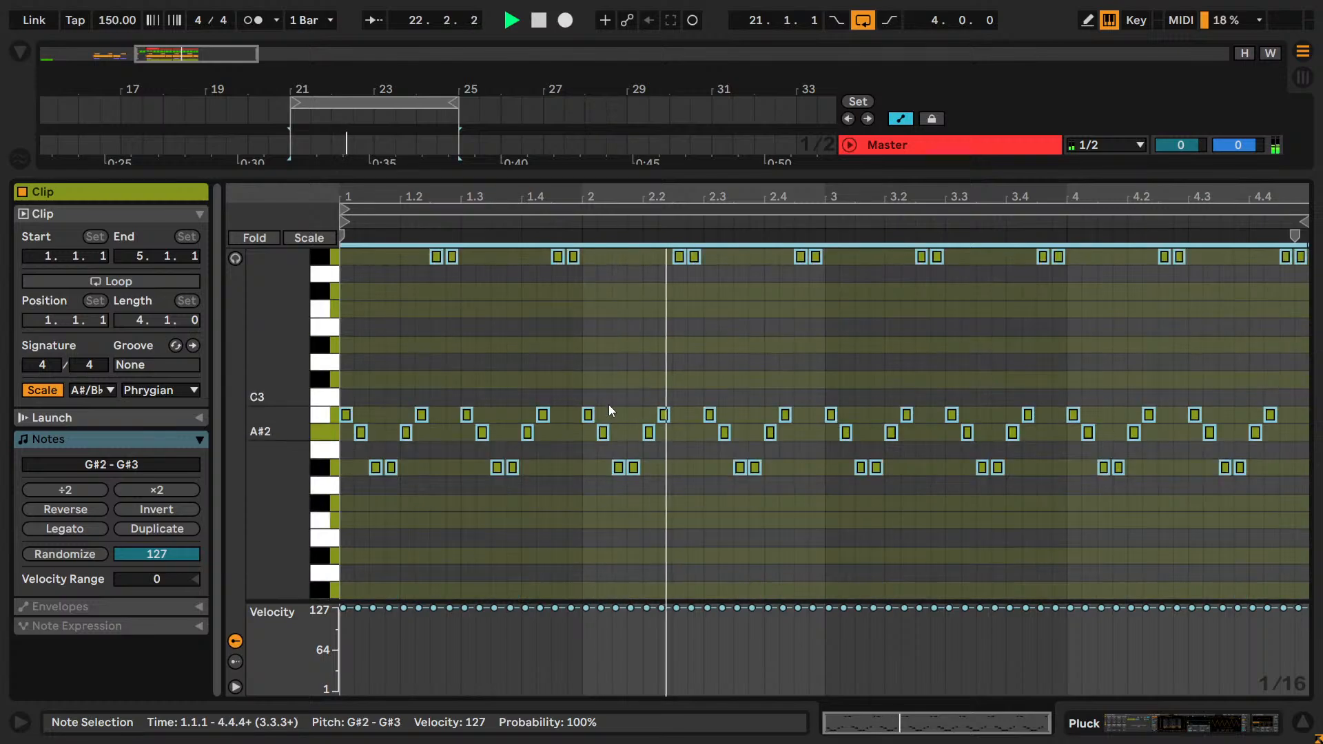
Transpose all notes of the Pluck clip at bars 17–21 down one octave to G#2–G#3.
key("shift+Tab")
left_click(270, 266)
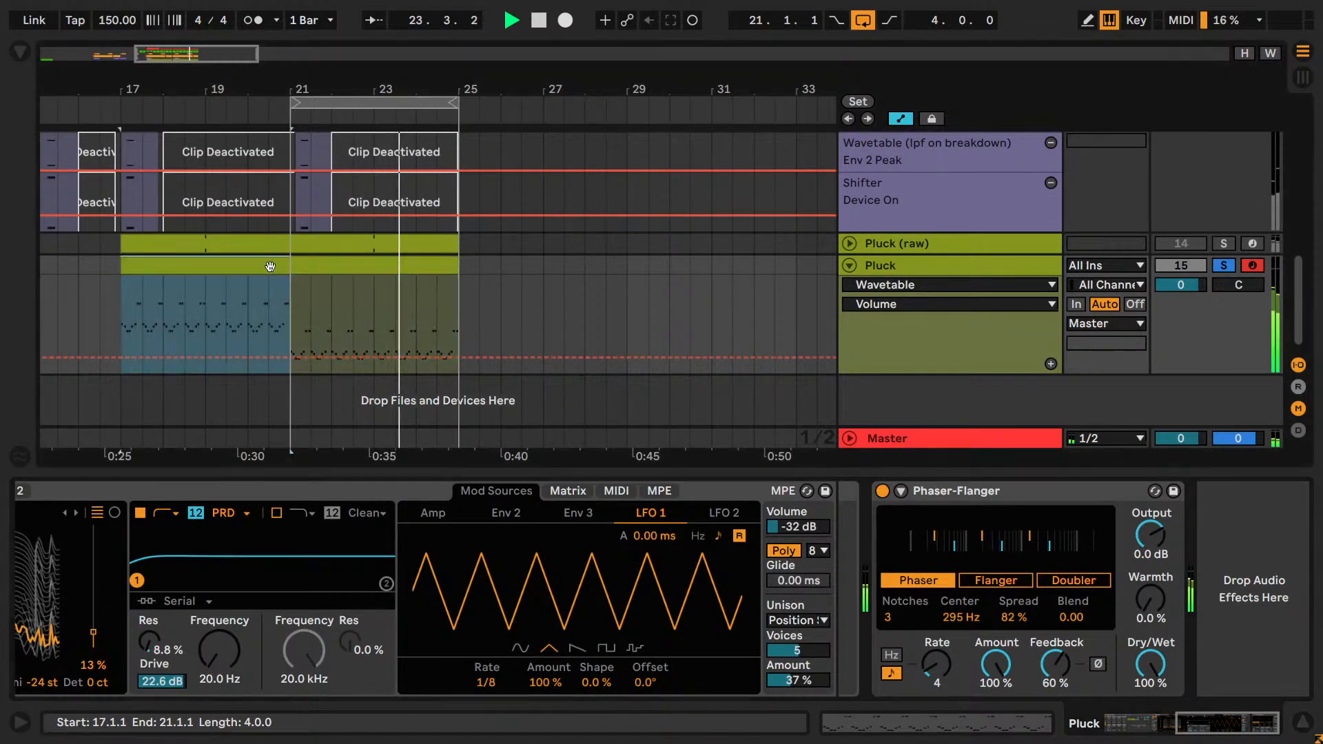
key("Caps_Lock")
key("shift+Tab")
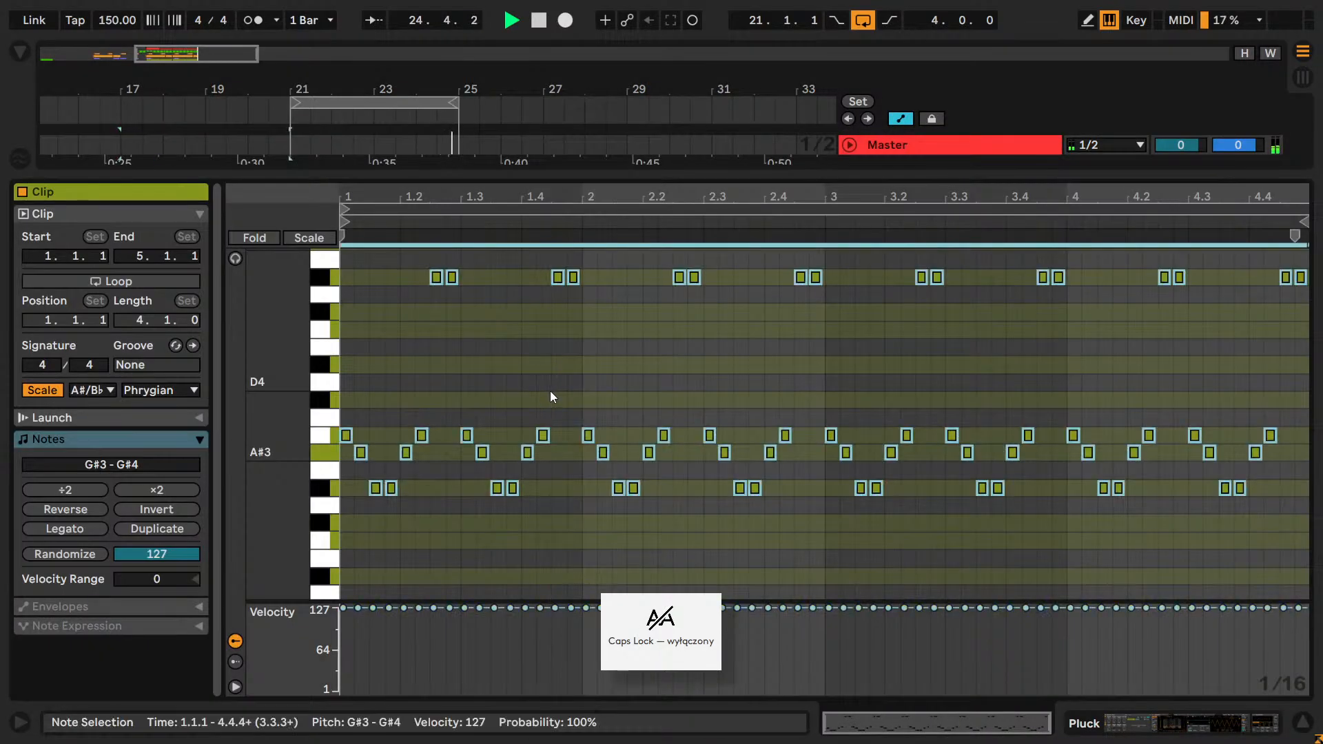
scroll(550, 391, "up", 3)
key("shift+Tab")
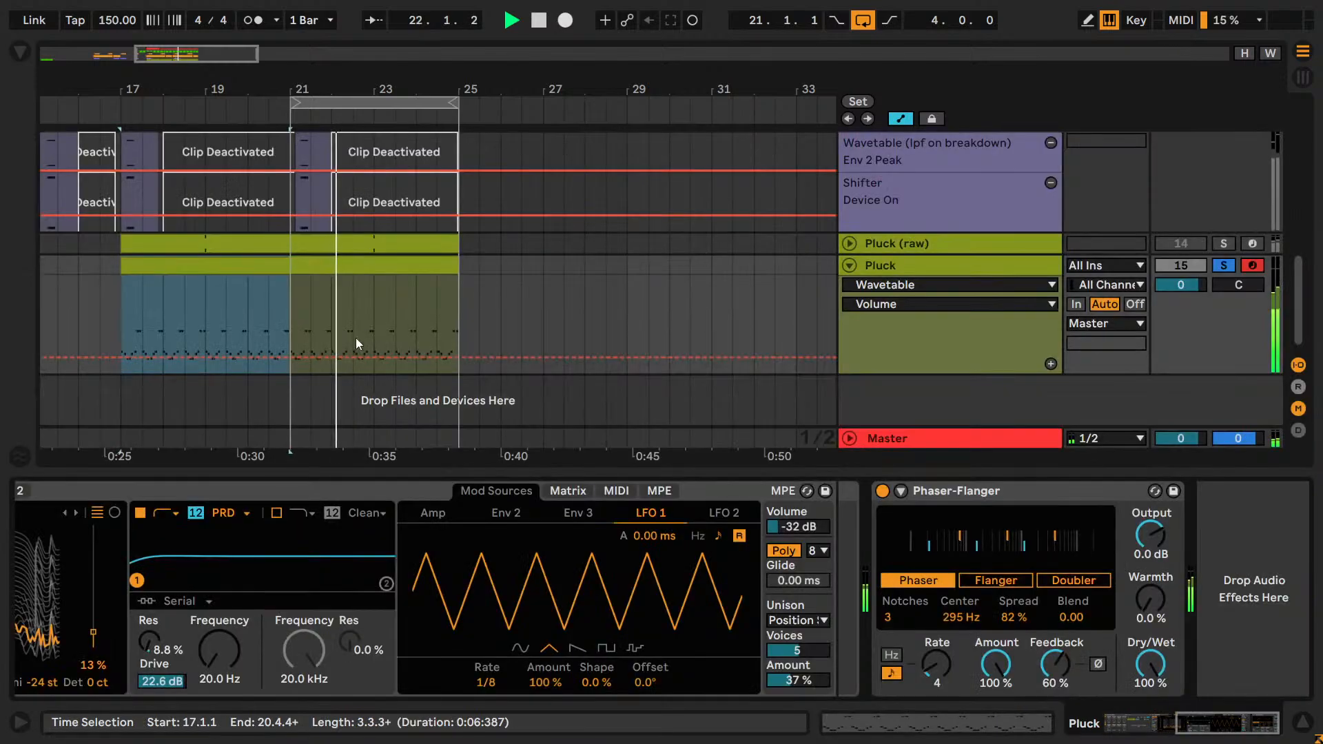
Loop the Pluck clip at bars 17–21 with a loop length of 2.0.0 and extend it to bar 25.
key("shift+Tab")
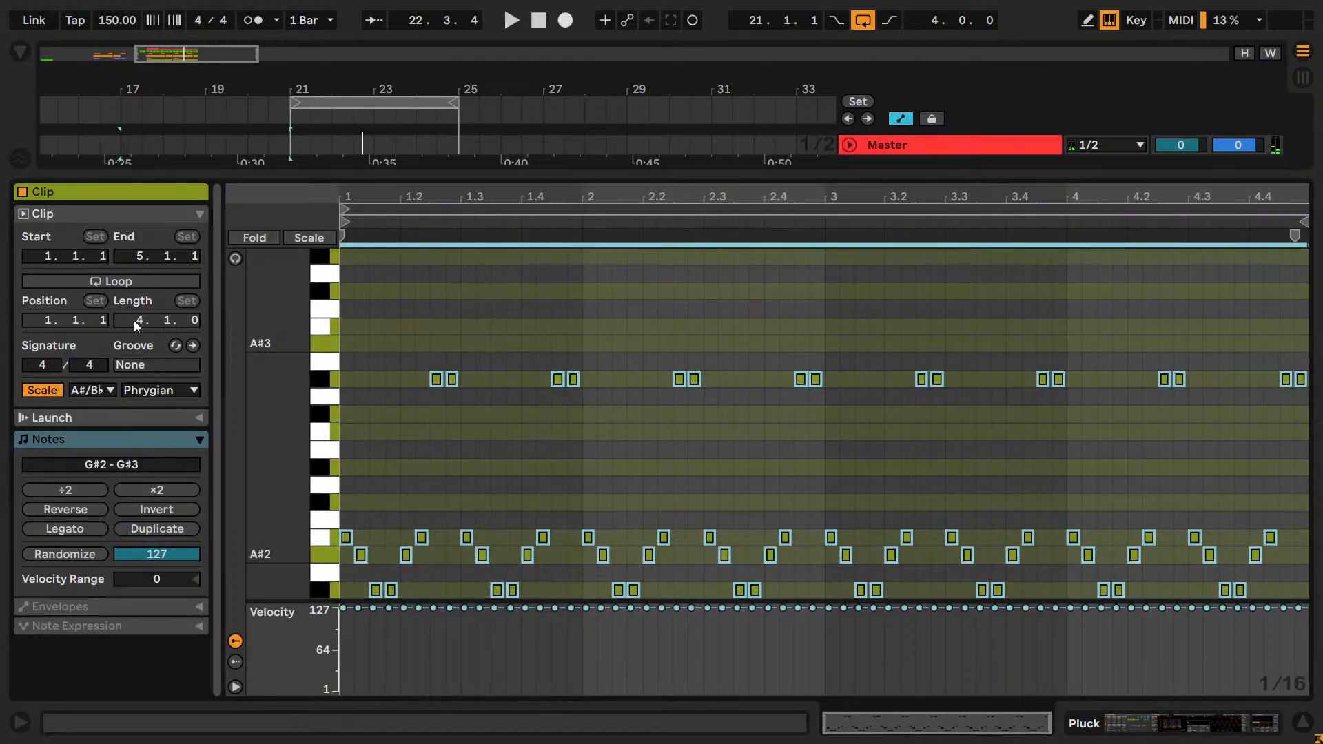
left_click(125, 289)
left_click(119, 283)
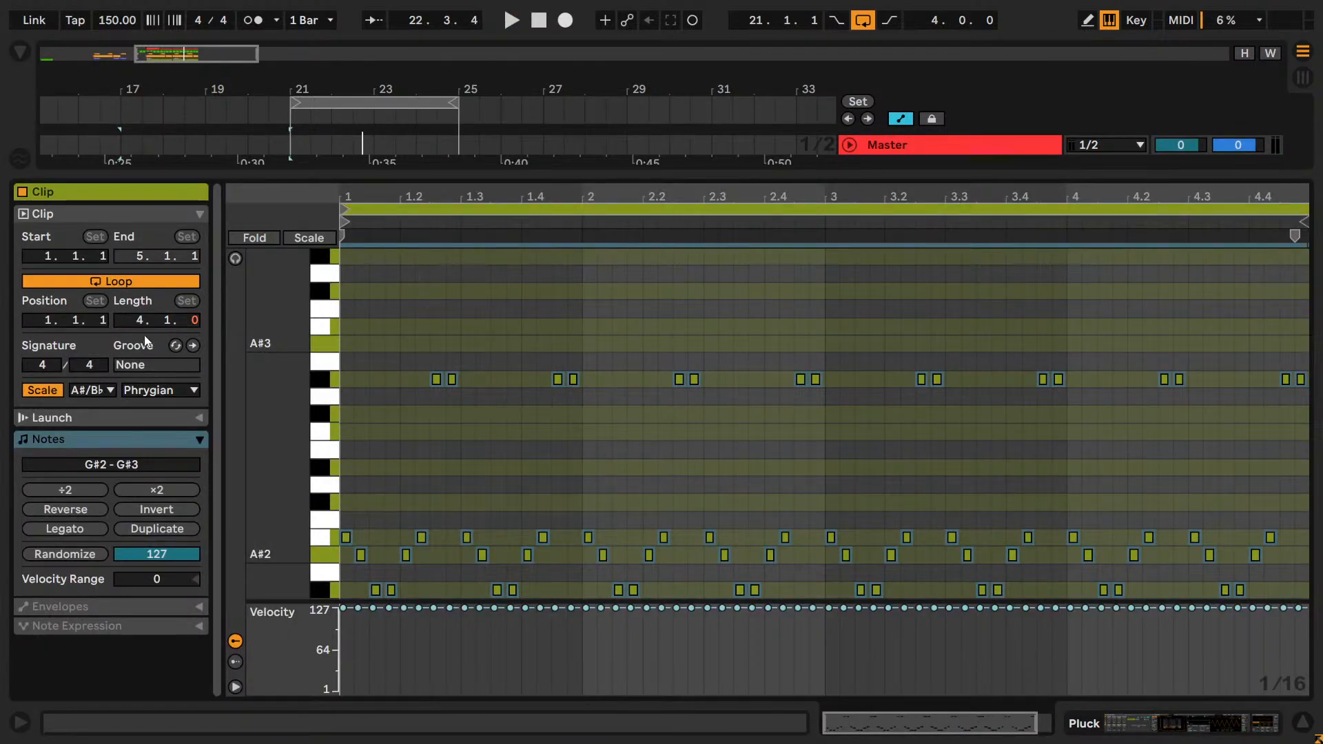
key("shift+Tab")
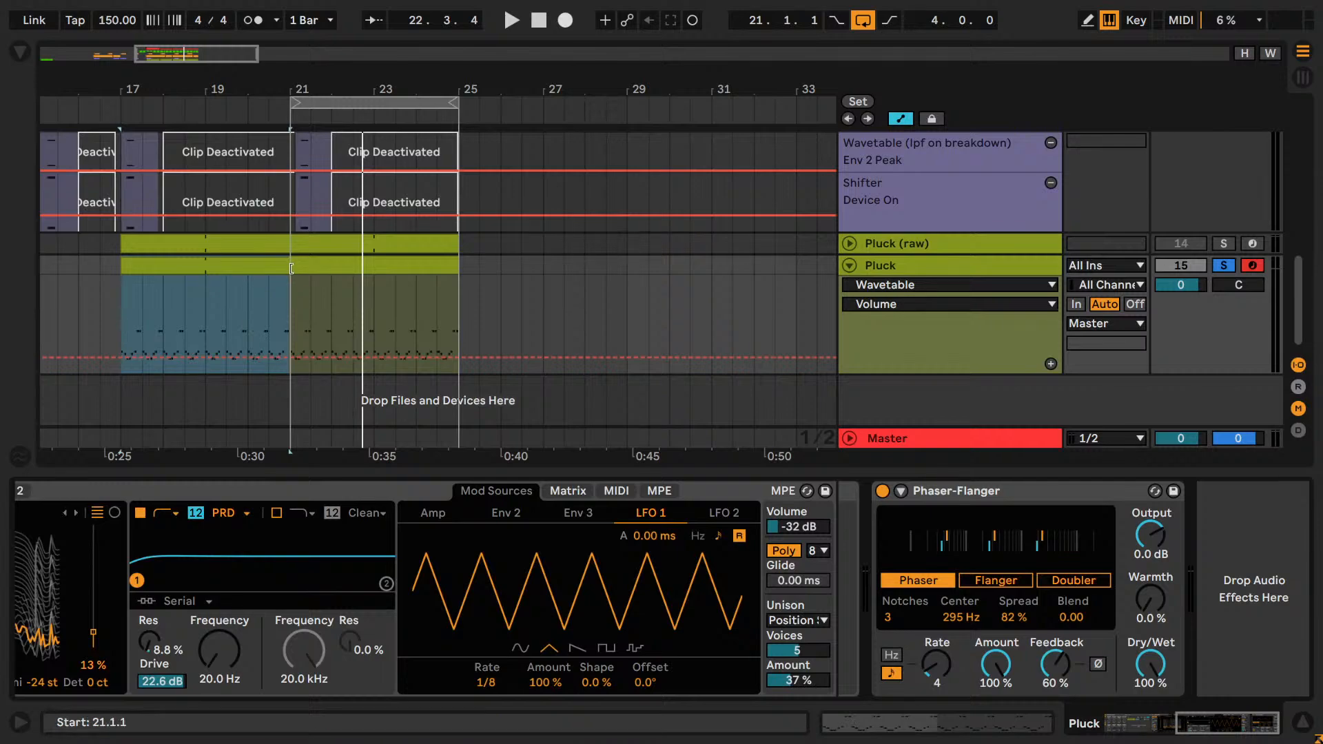
left_click_drag(288, 268, 456, 268)
key("space")
Raise the extended Pluck clip's G#3 notes to G#4 during playback, trying them at G#5 as well.
key("space")
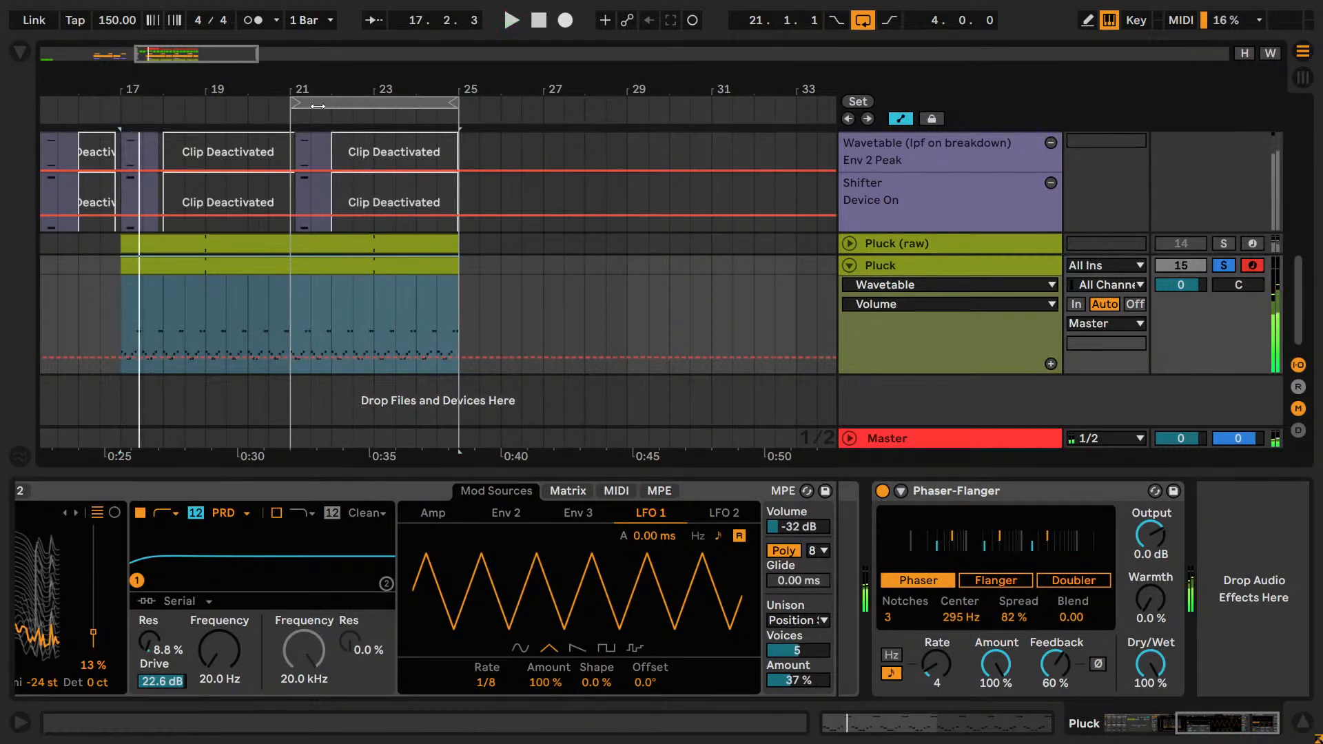
left_click(344, 103)
key("space")
double_click(342, 268)
key("space")
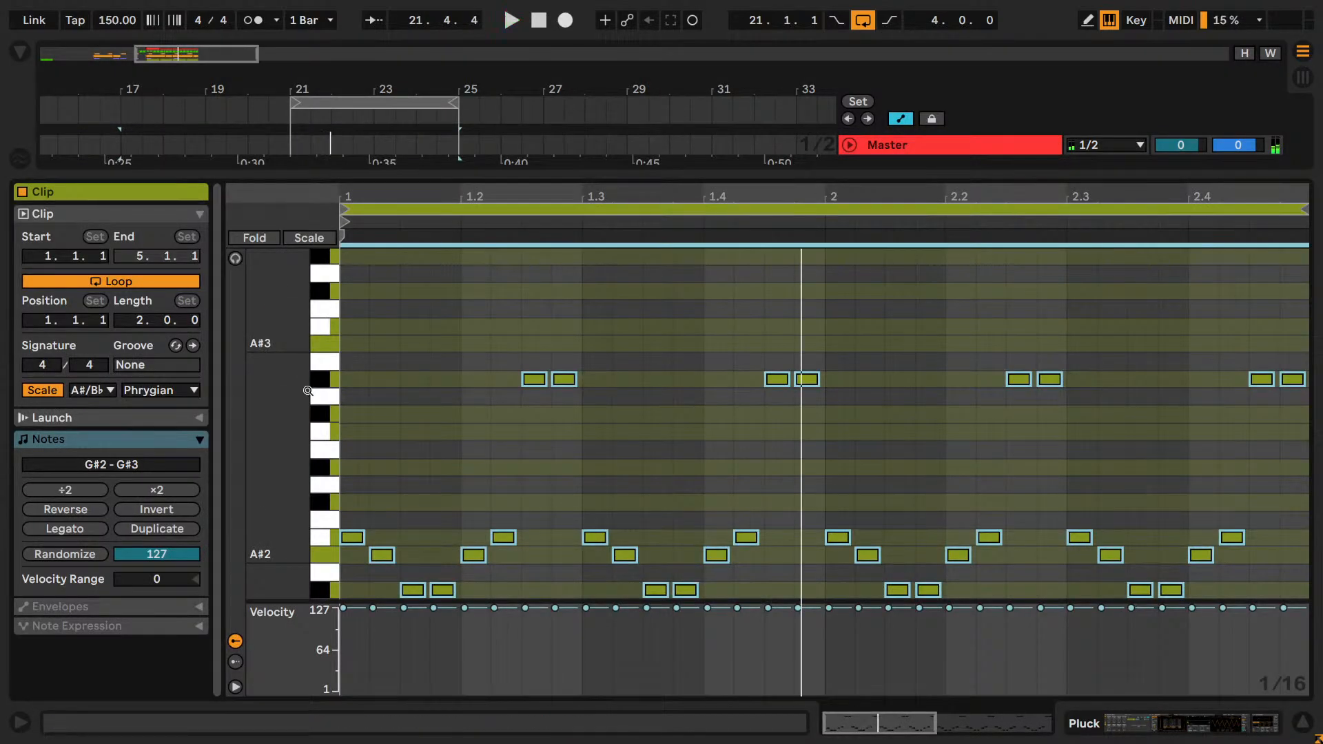
left_click(329, 384)
key("shift+Up")
key("space")
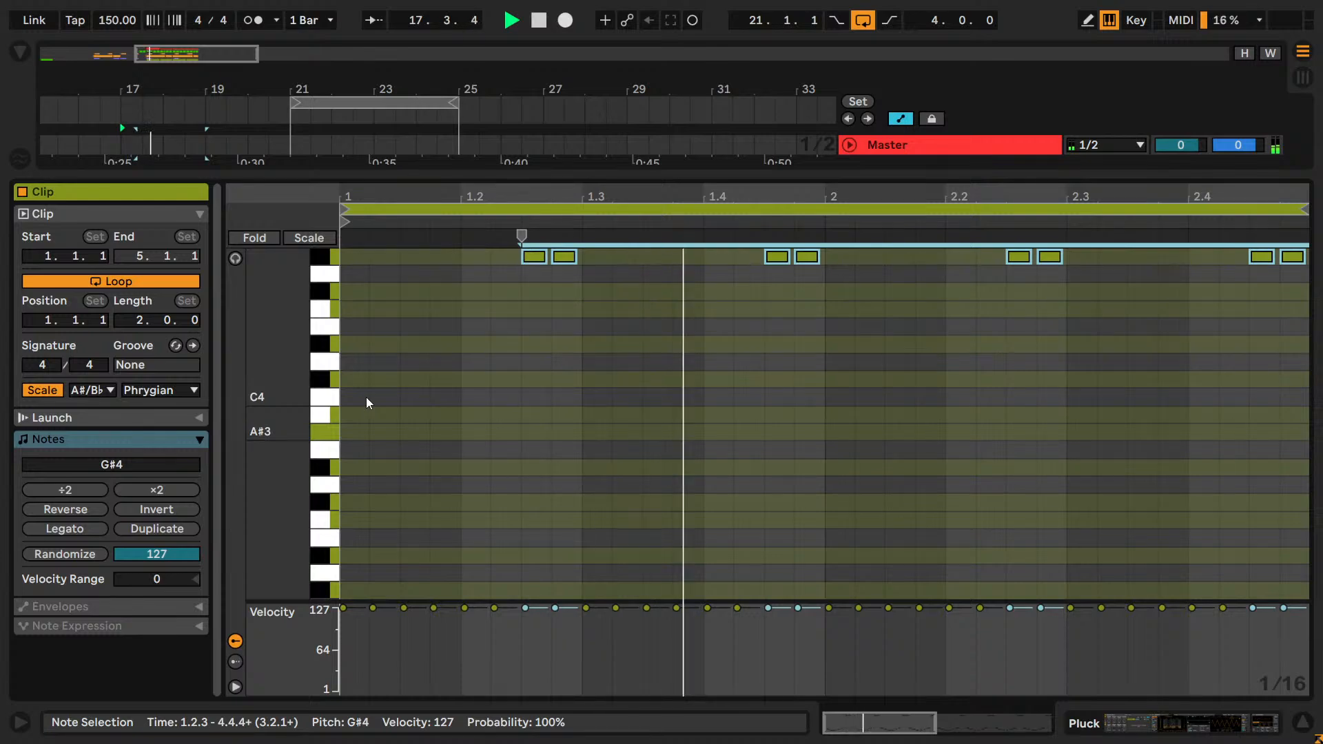
scroll(386, 405, "up", 2)
key("shift+Up")
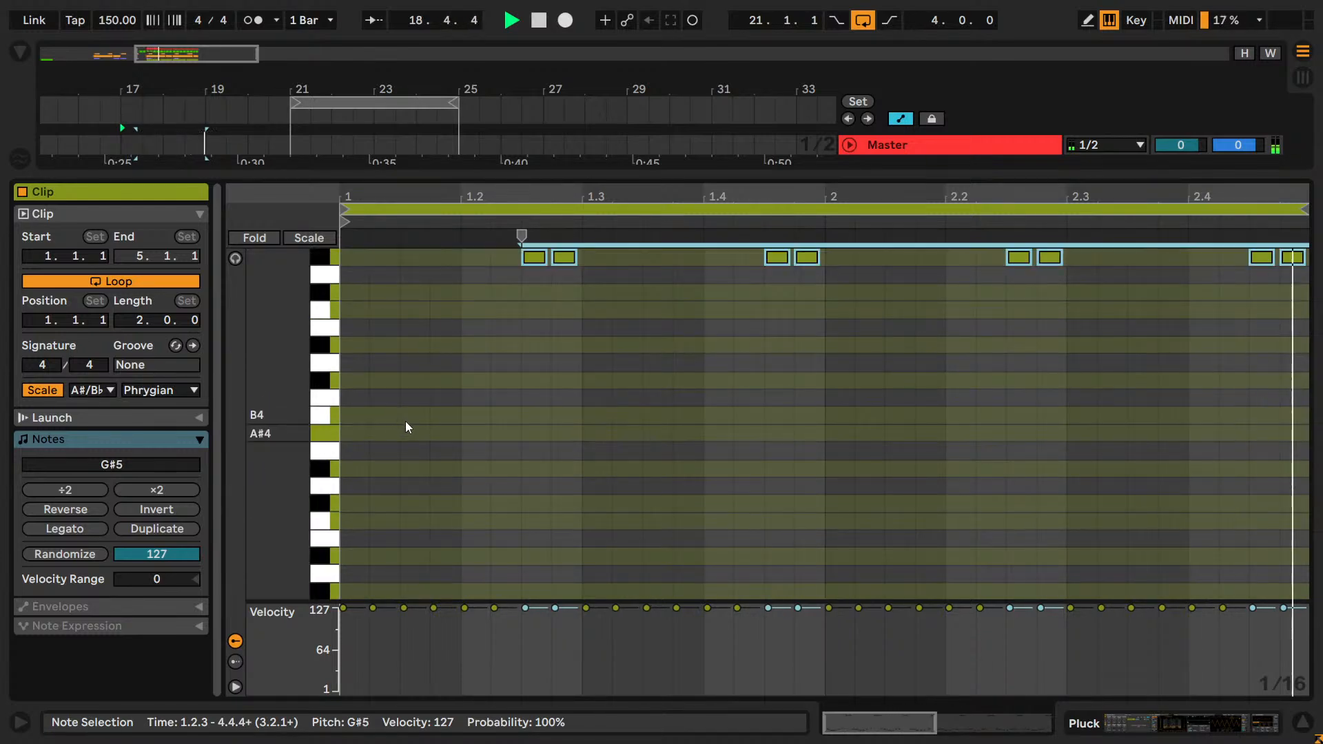
key("shift+Down")
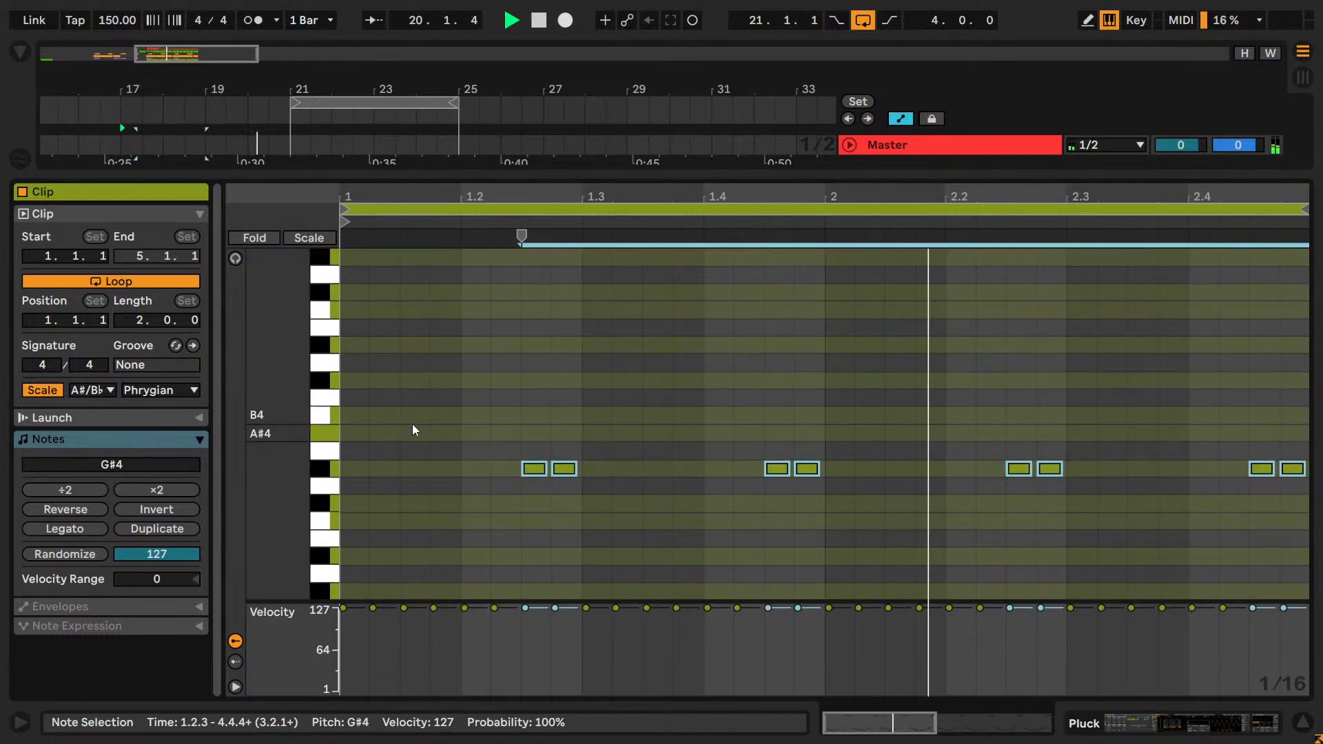
Audition Pluck in the full mix without solo and lower the clip's G#4 notes back to G#3.
key("shift+Tab")
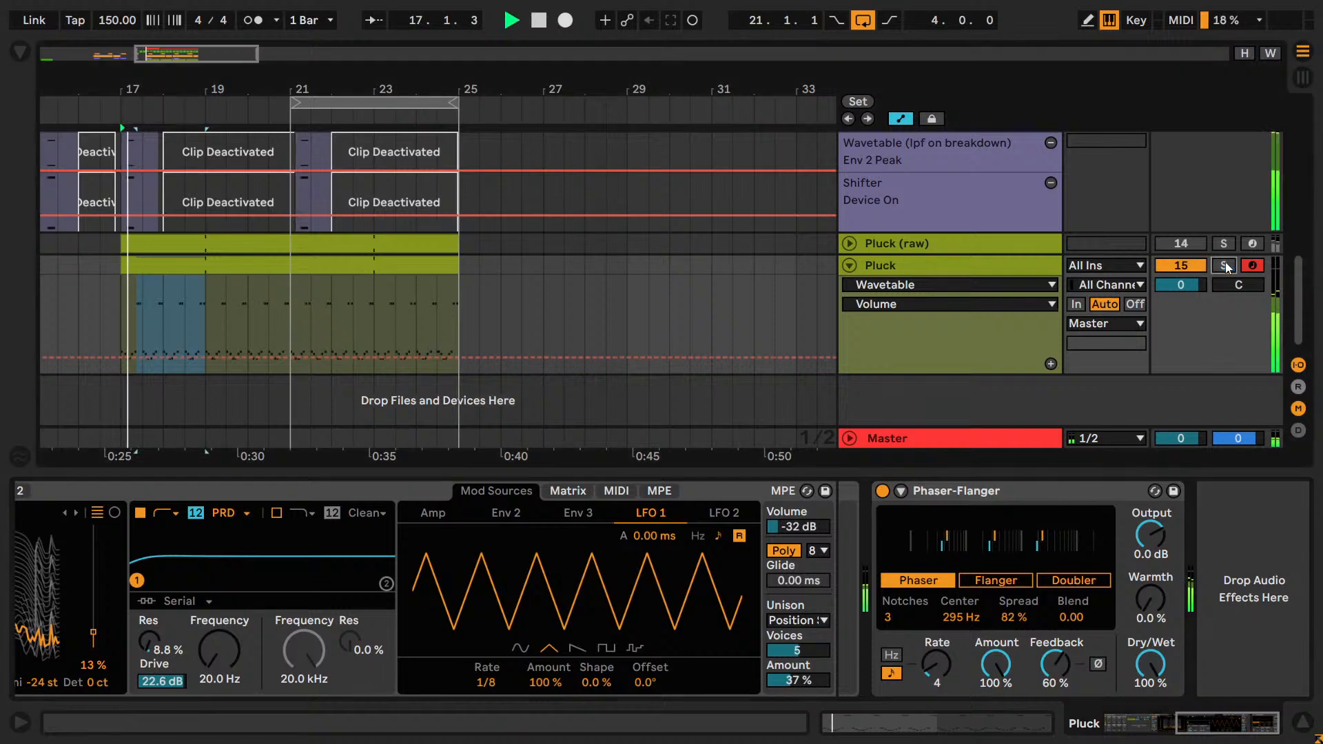
left_click(1224, 265)
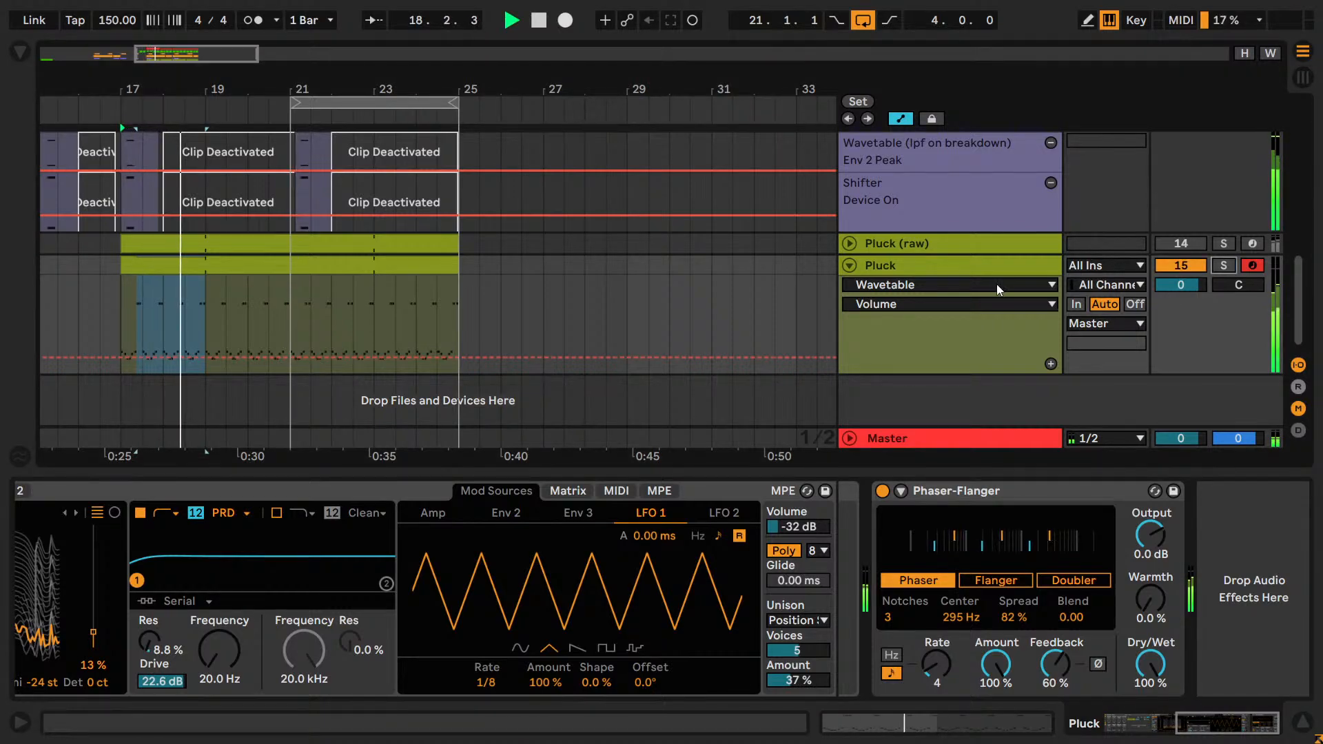
left_click(206, 269)
key("shift+Tab")
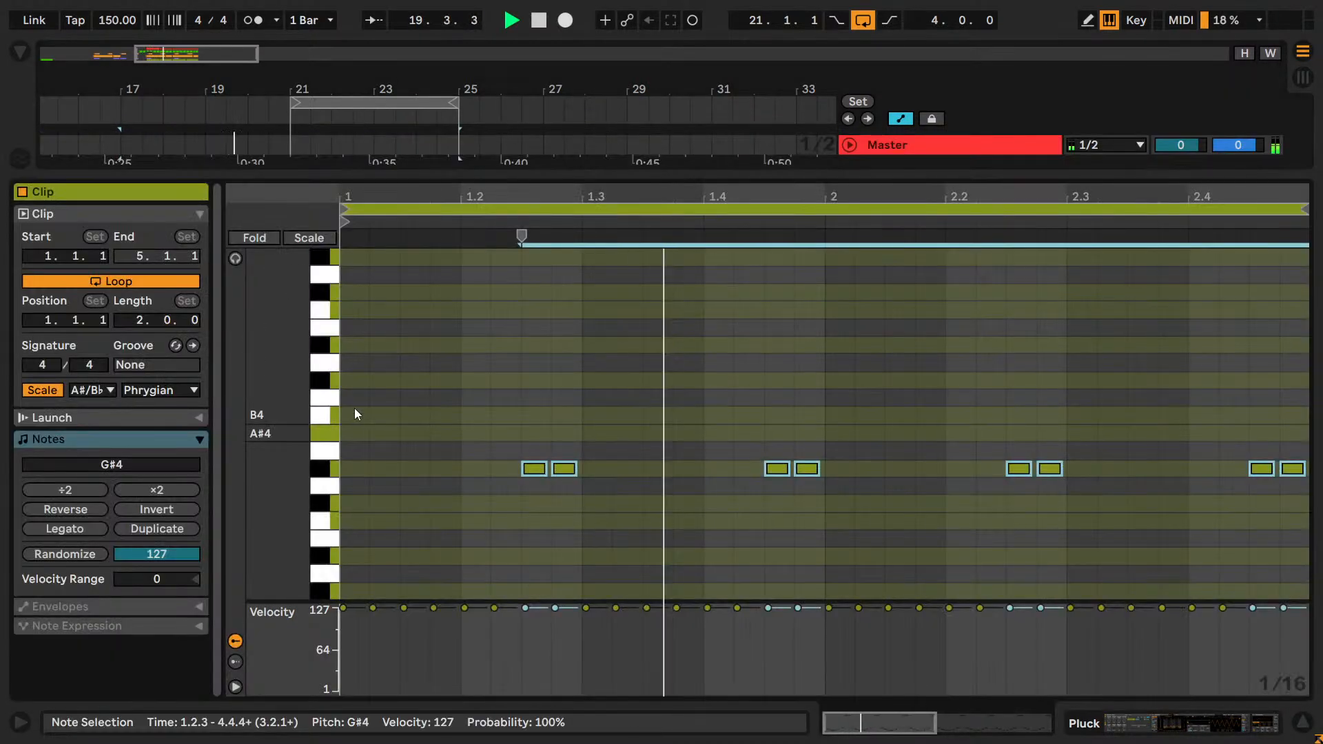
key("shift+Down")
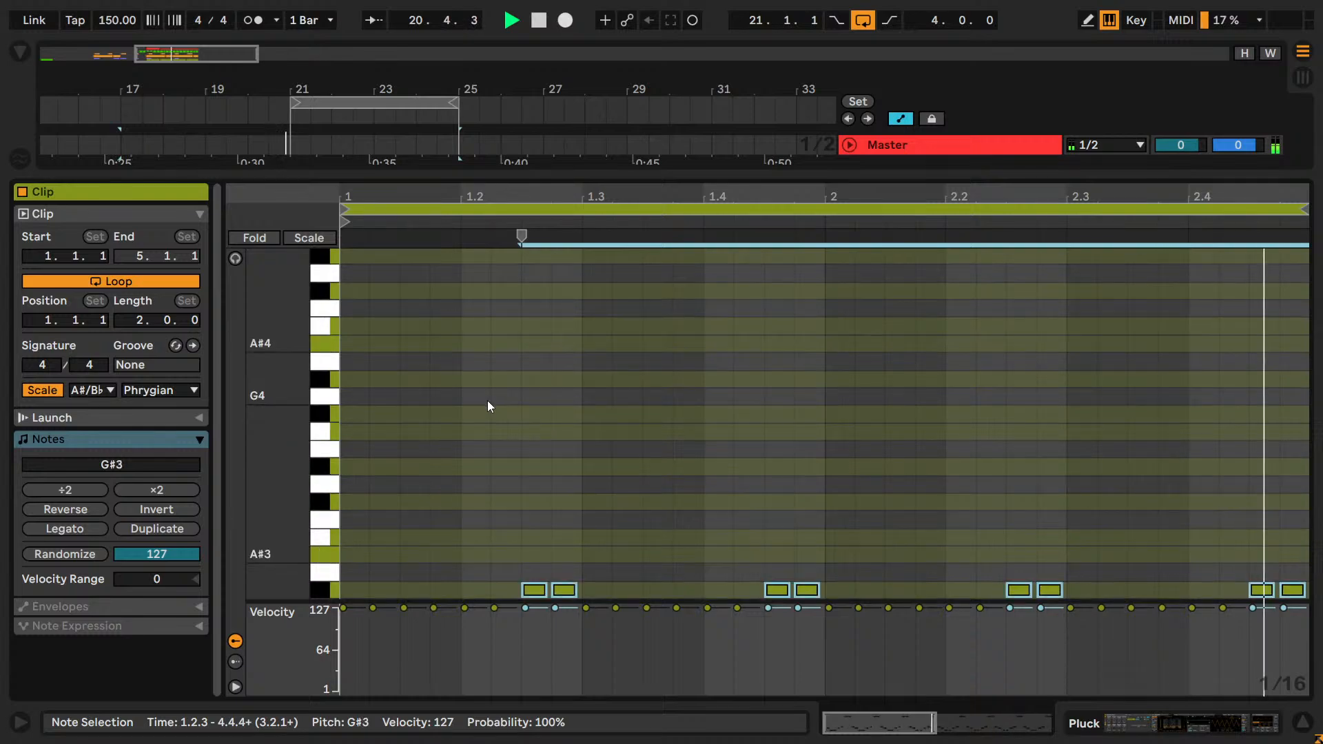
key("Caps_Lock")
key("Caps_Lock")
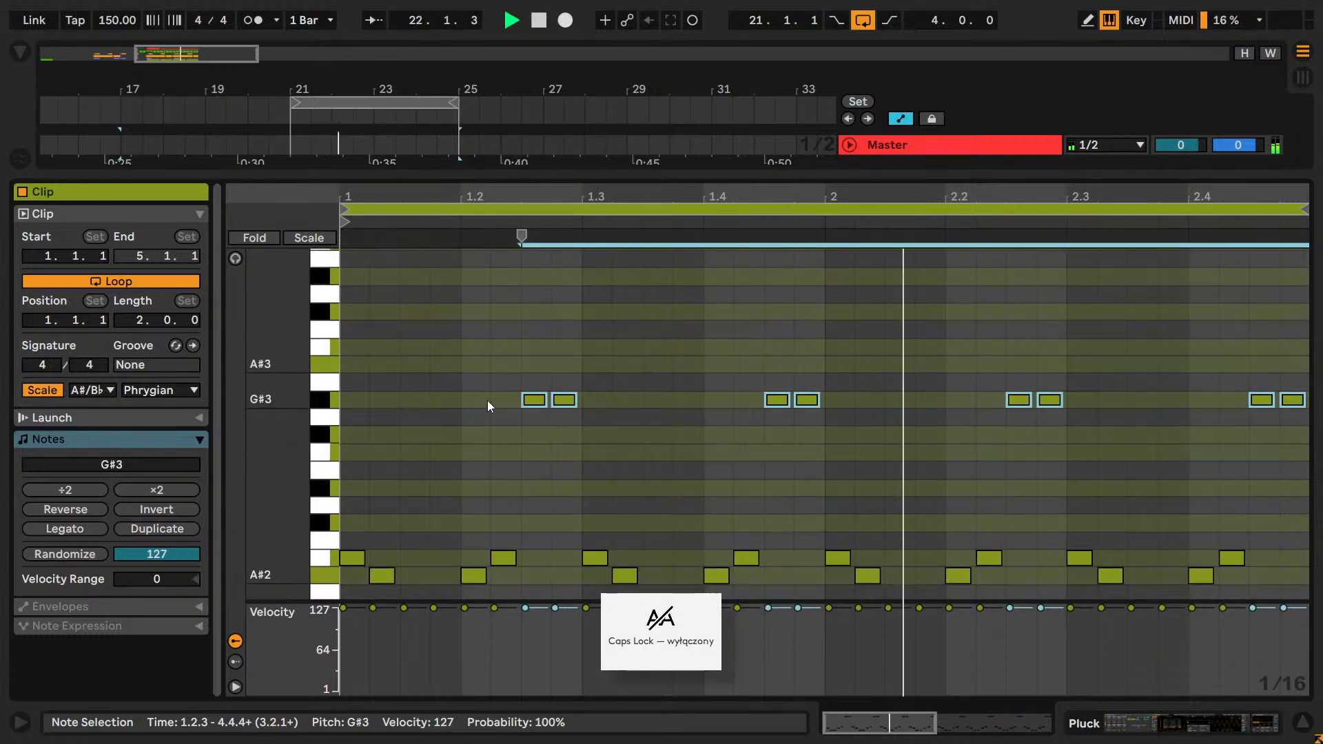
Solo the Pluck track again and briefly play its clip from bar 17.
key("shift+Tab")
key("space")
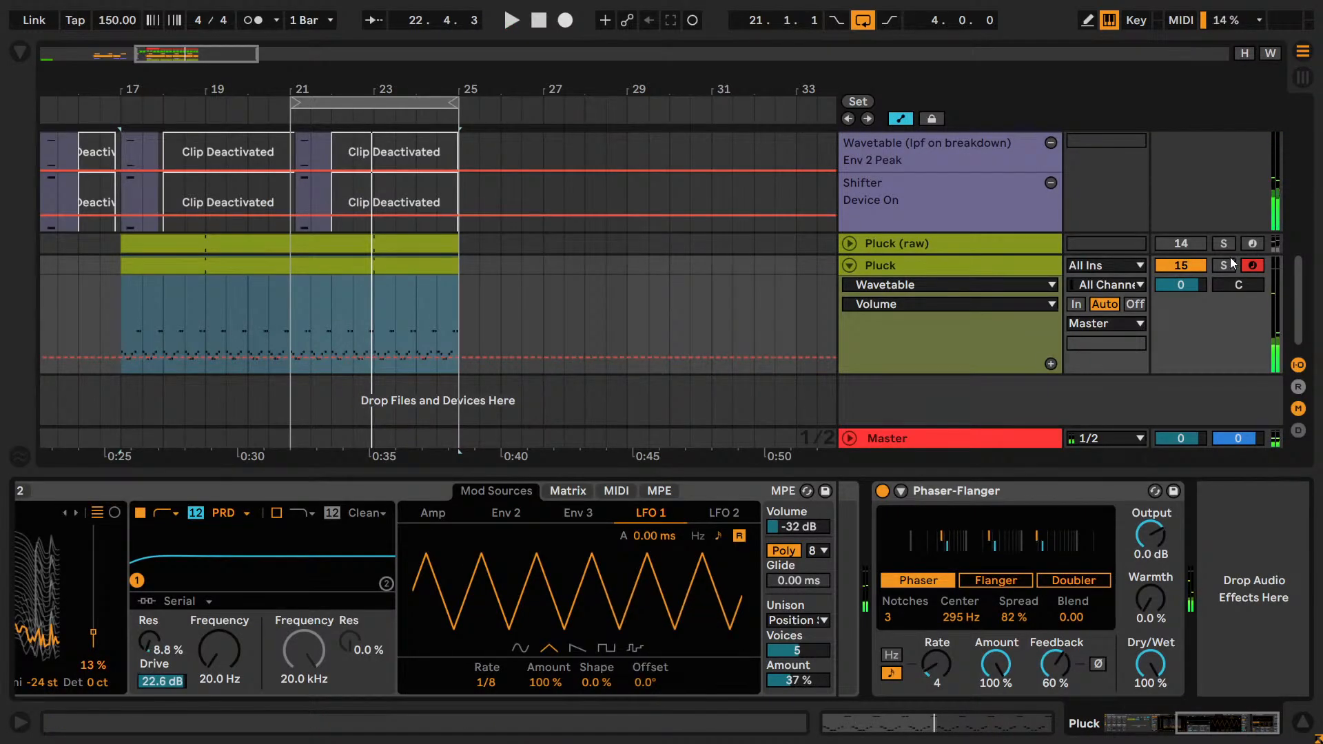
left_click(1232, 265)
key("space")
left_click(1003, 270)
key("space")
Add an EQ Eight from the EQ & Filters audio effects after Pluck's Phaser-Flanger.
left_click(19, 50)
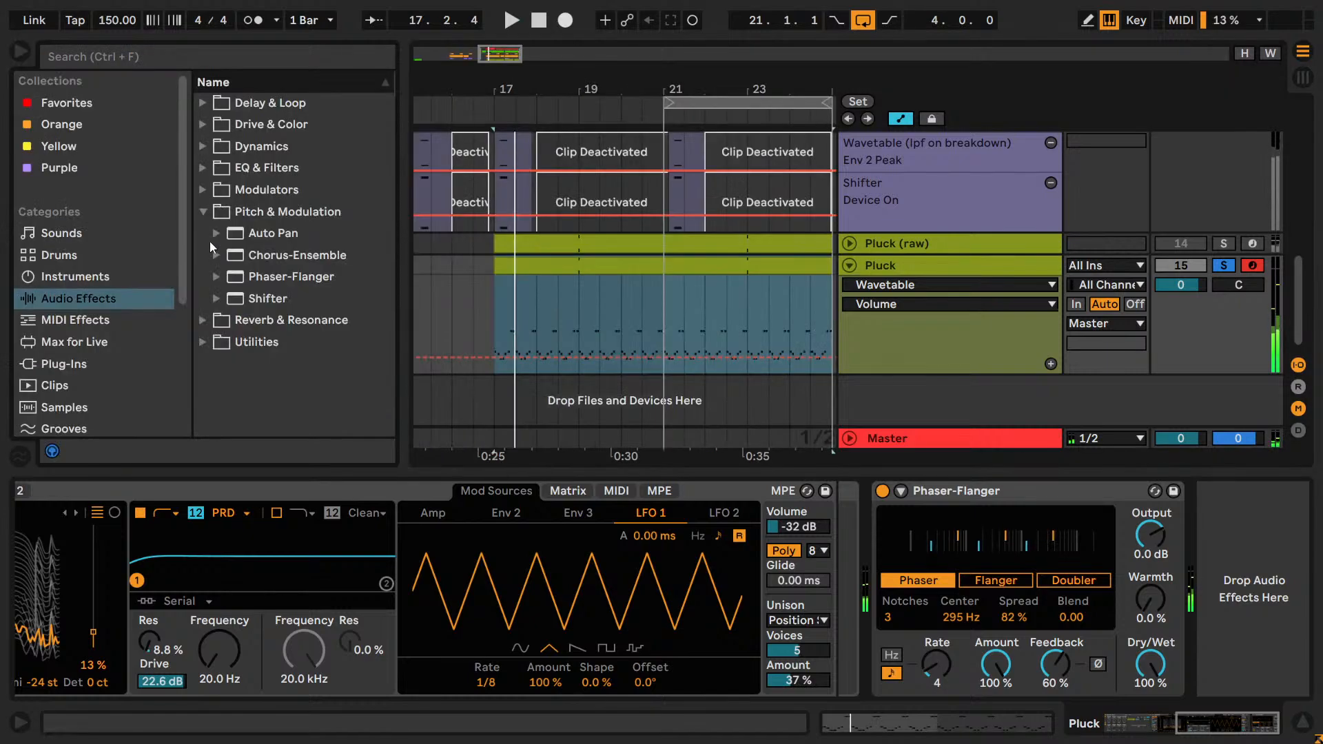
left_click(205, 167)
key("Down")
key("Down")
key("Down")
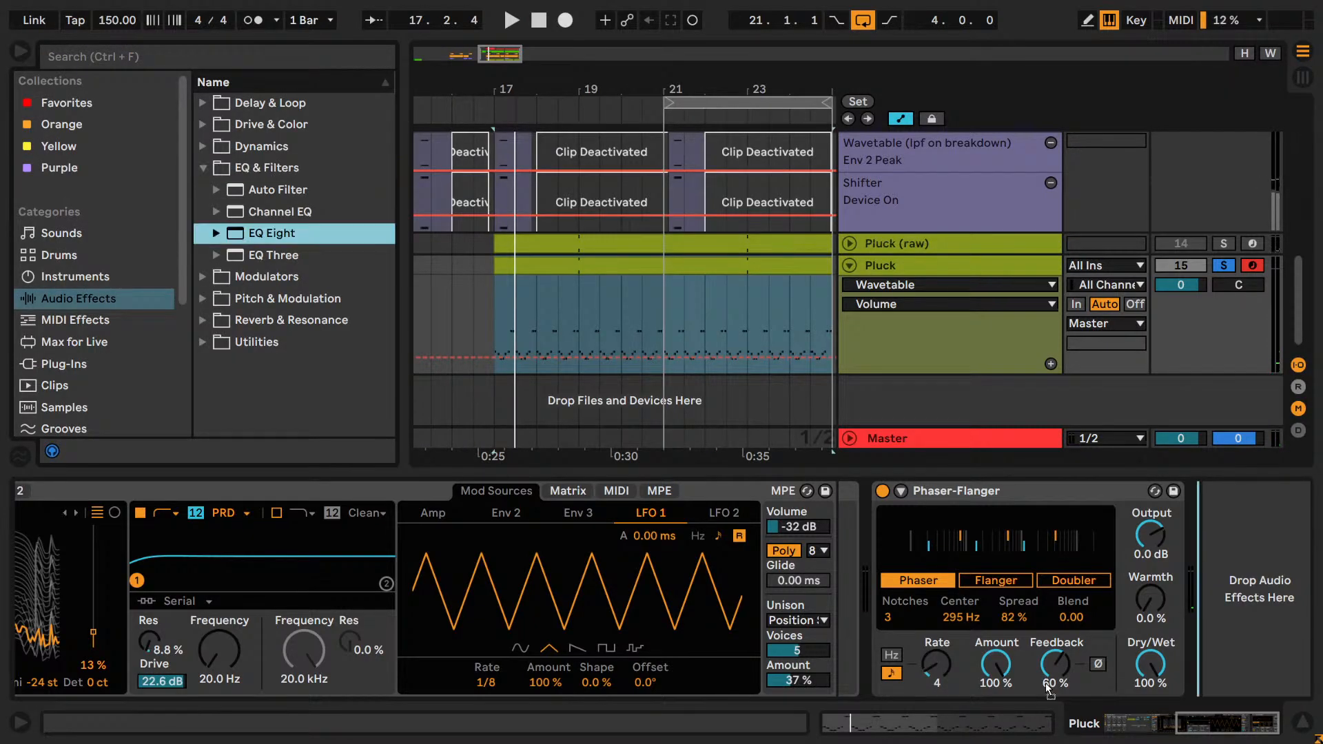
key("Return")
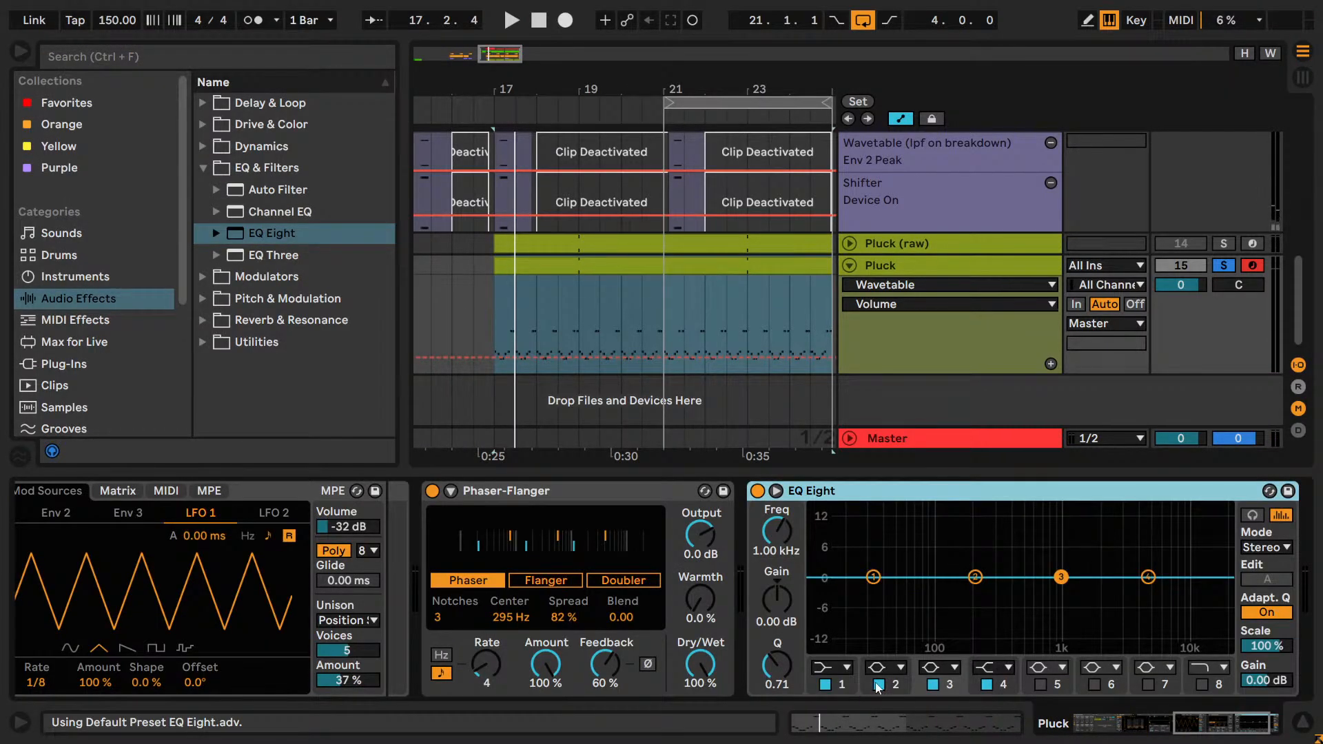
Disable EQ Eight bands 2 to 4 and make band 1 a steep ×4 low cut at 195 Hz during playback.
key("space")
left_click(934, 684)
left_click(987, 684)
left_click(843, 667)
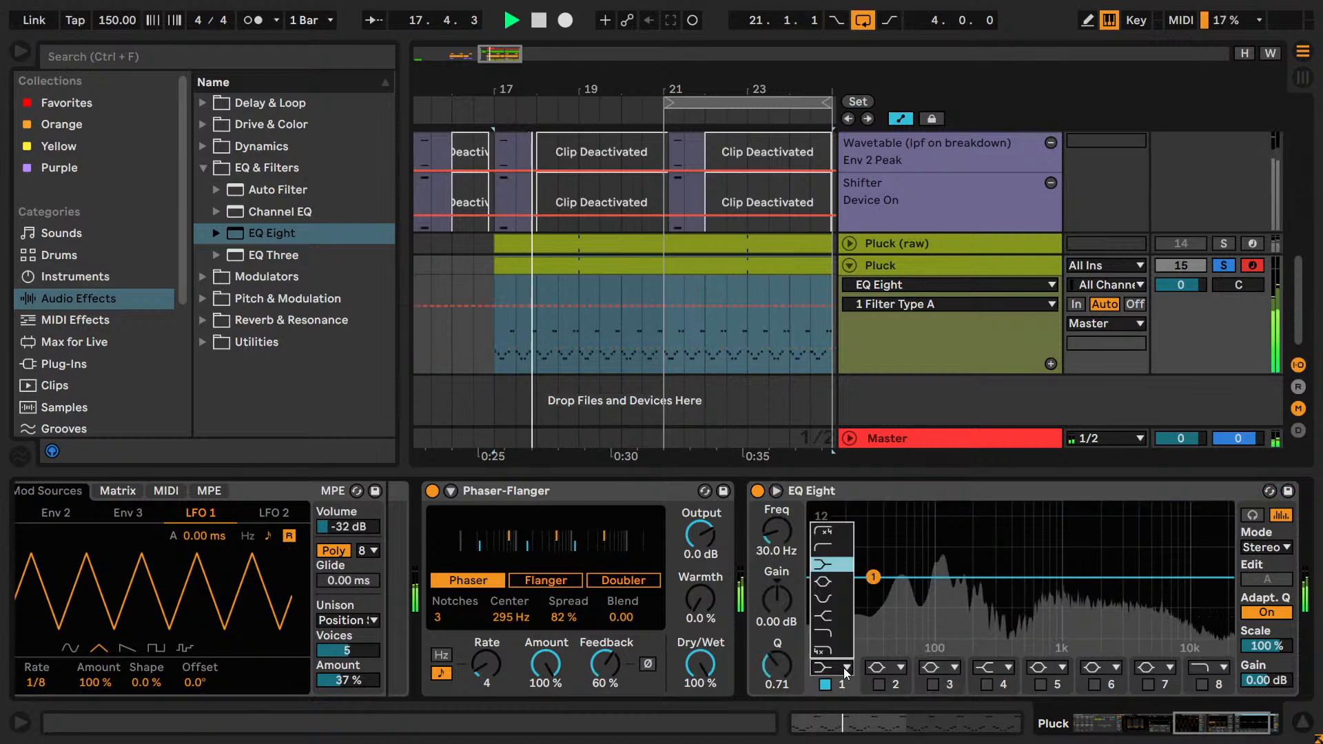
left_click(829, 531)
left_click_drag(783, 529, 783, 484)
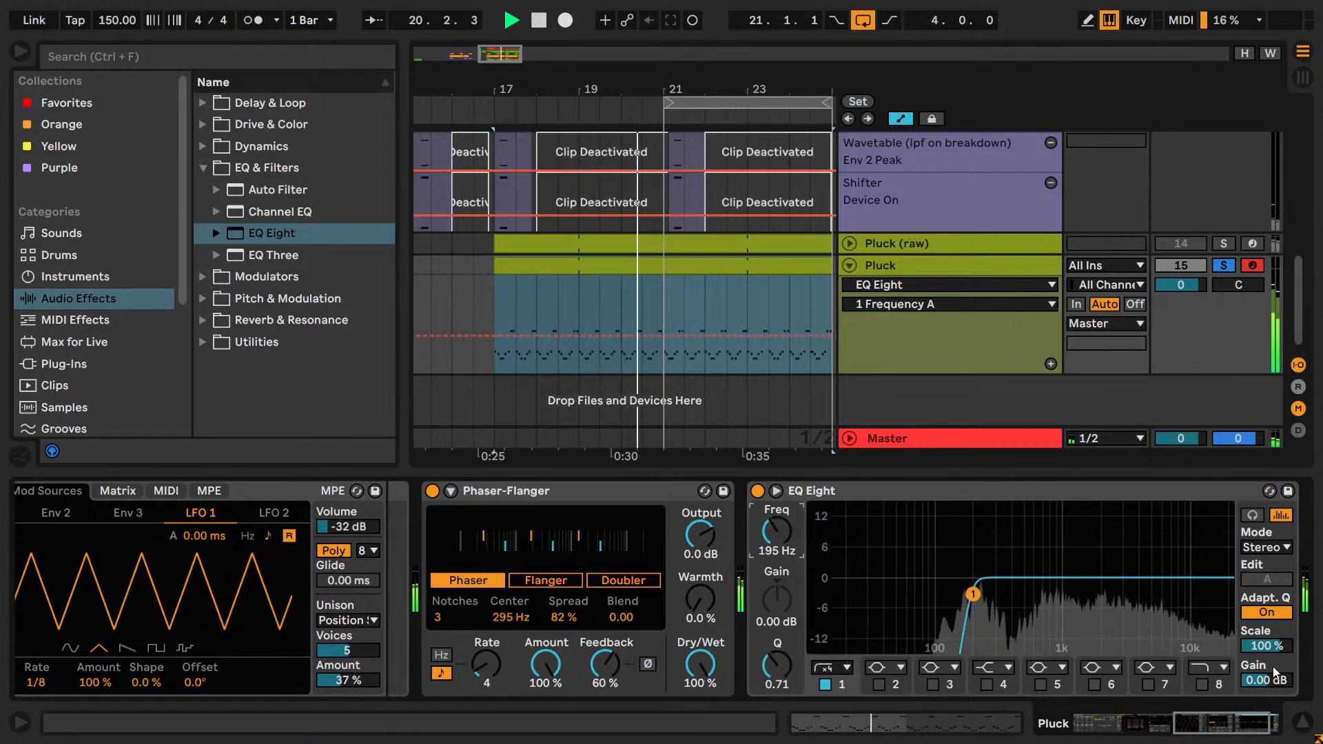
Enable EQ Eight band 8 as a steep ×4 high cut, try it at 6.56 kHz and reset it to 18.0 kHz.
left_click(1209, 668)
left_click(1204, 651)
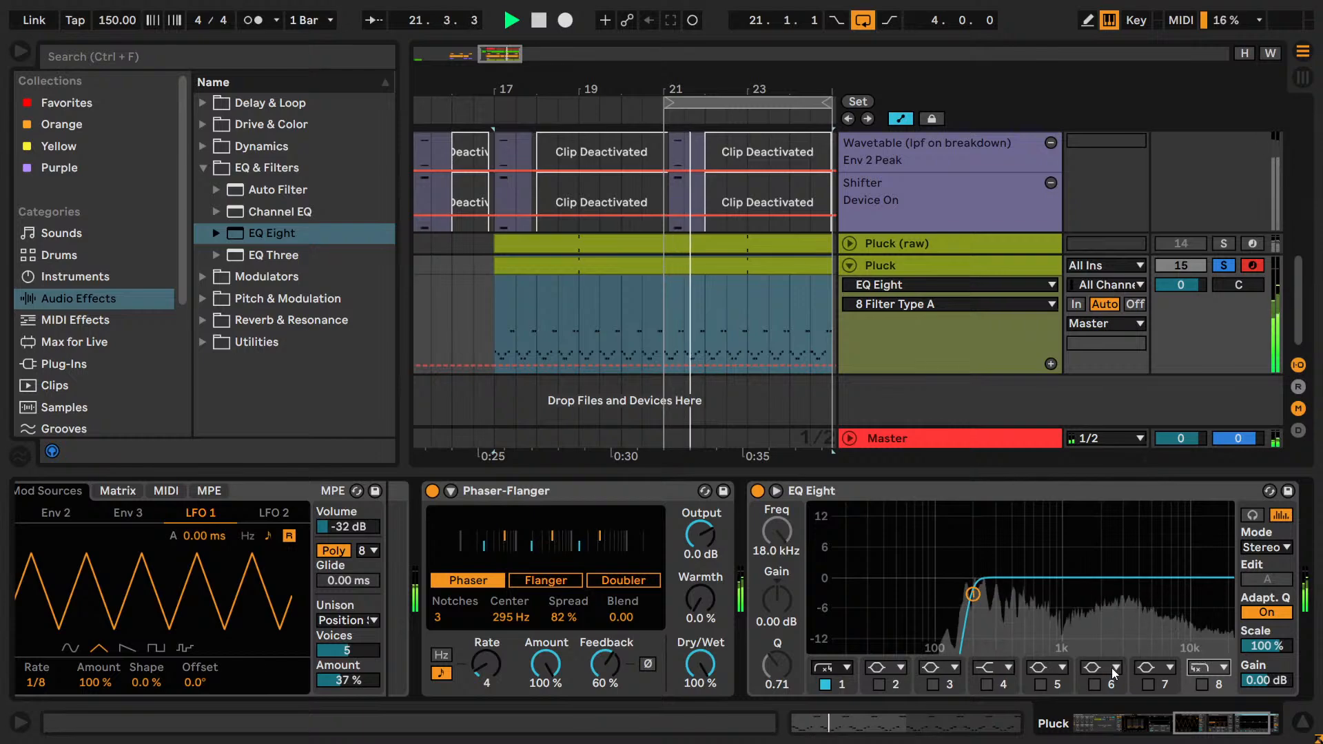
left_click(1201, 686)
left_click_drag(785, 530, 785, 550)
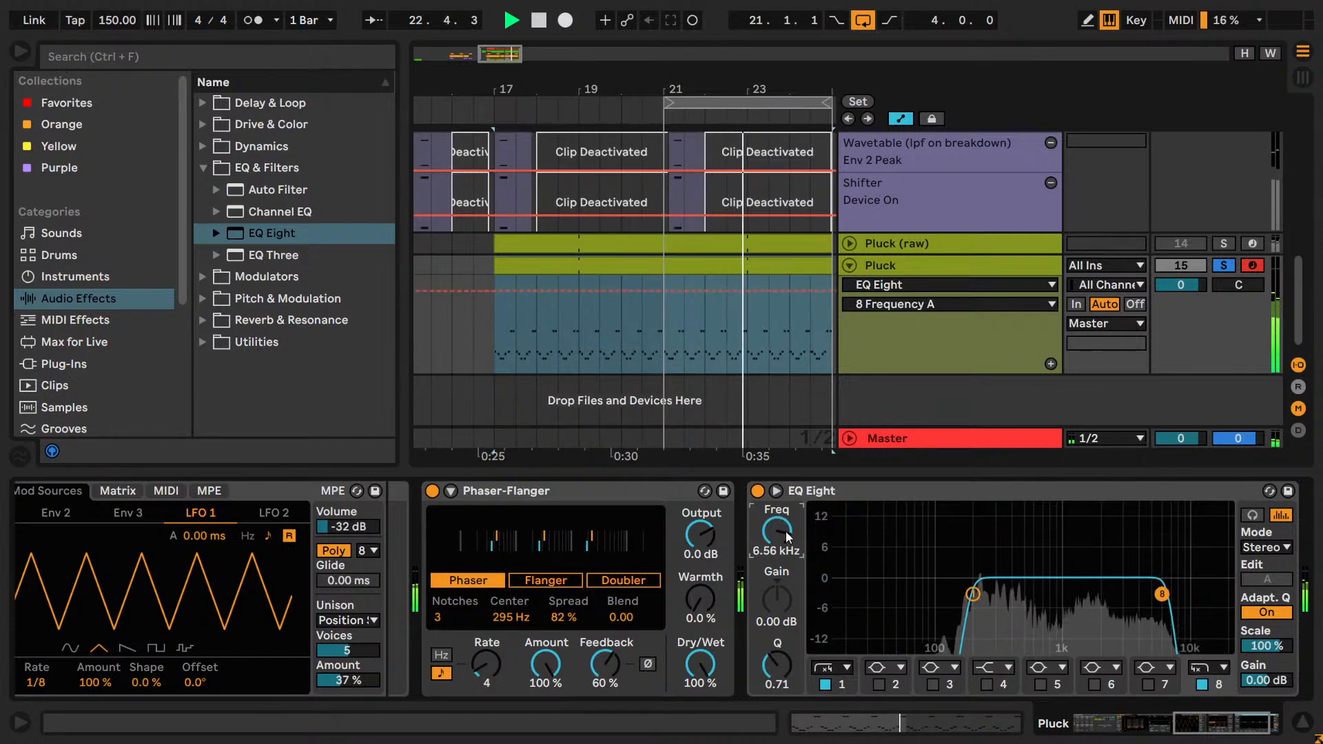
double_click(786, 530)
key("space")
Insert an Amp between Pluck's Phaser-Flanger and EQ Eight, with volume 10.0 and dry/wet 25.4%, during playback.
left_click(203, 124)
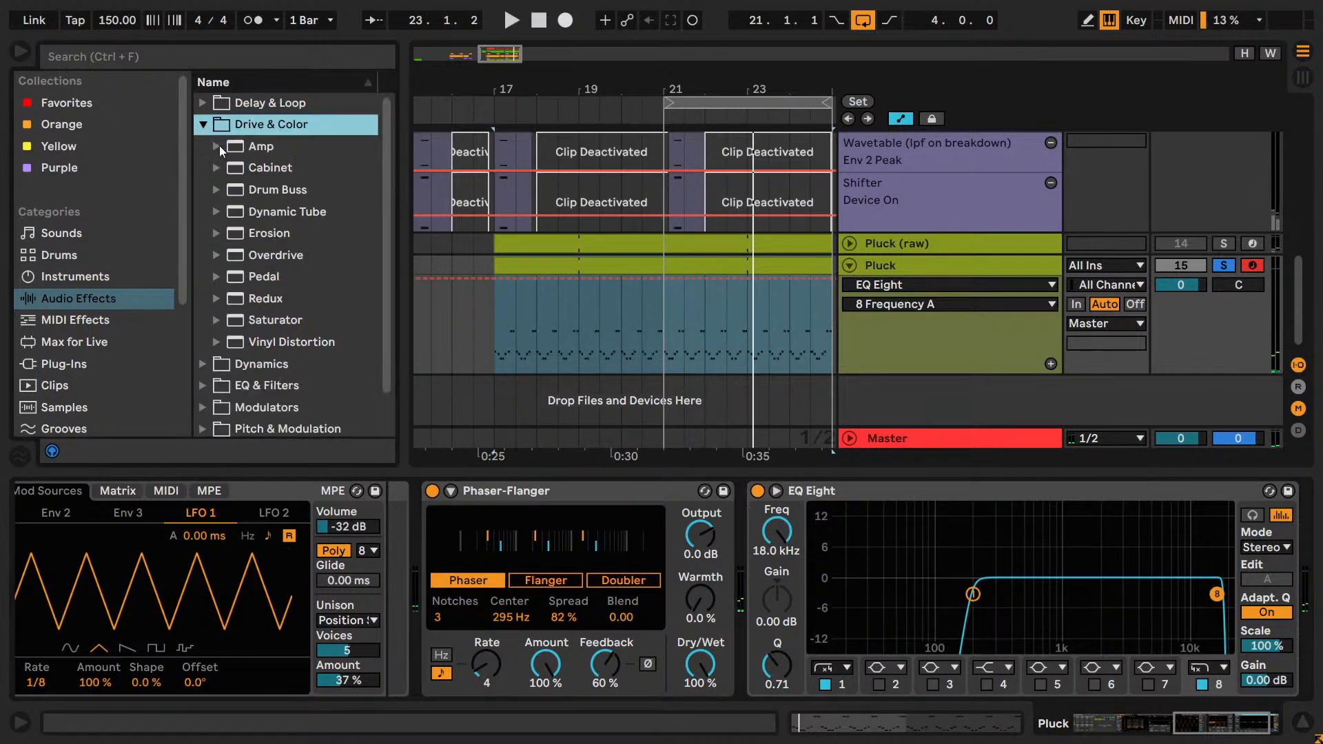
left_click(219, 146)
key("Return")
key("space")
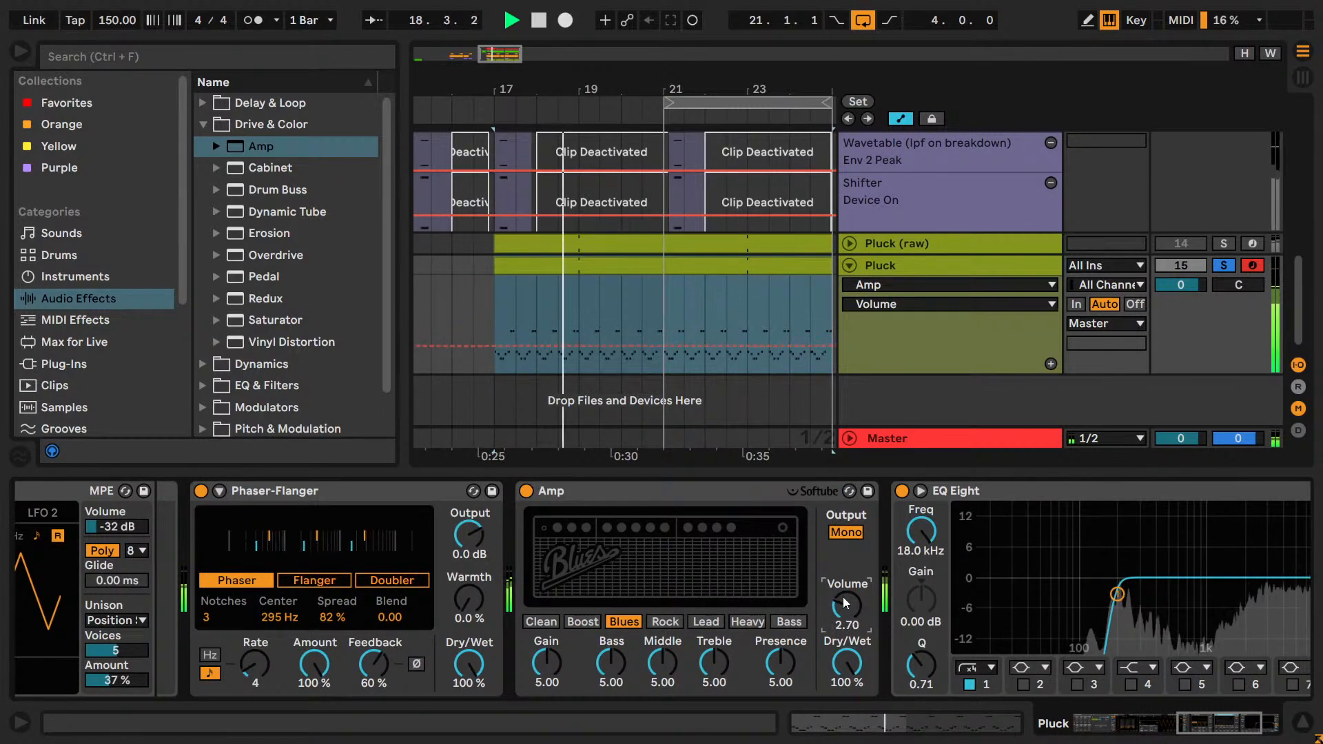
left_click_drag(846, 606, 847, 544)
left_click_drag(846, 663, 847, 726)
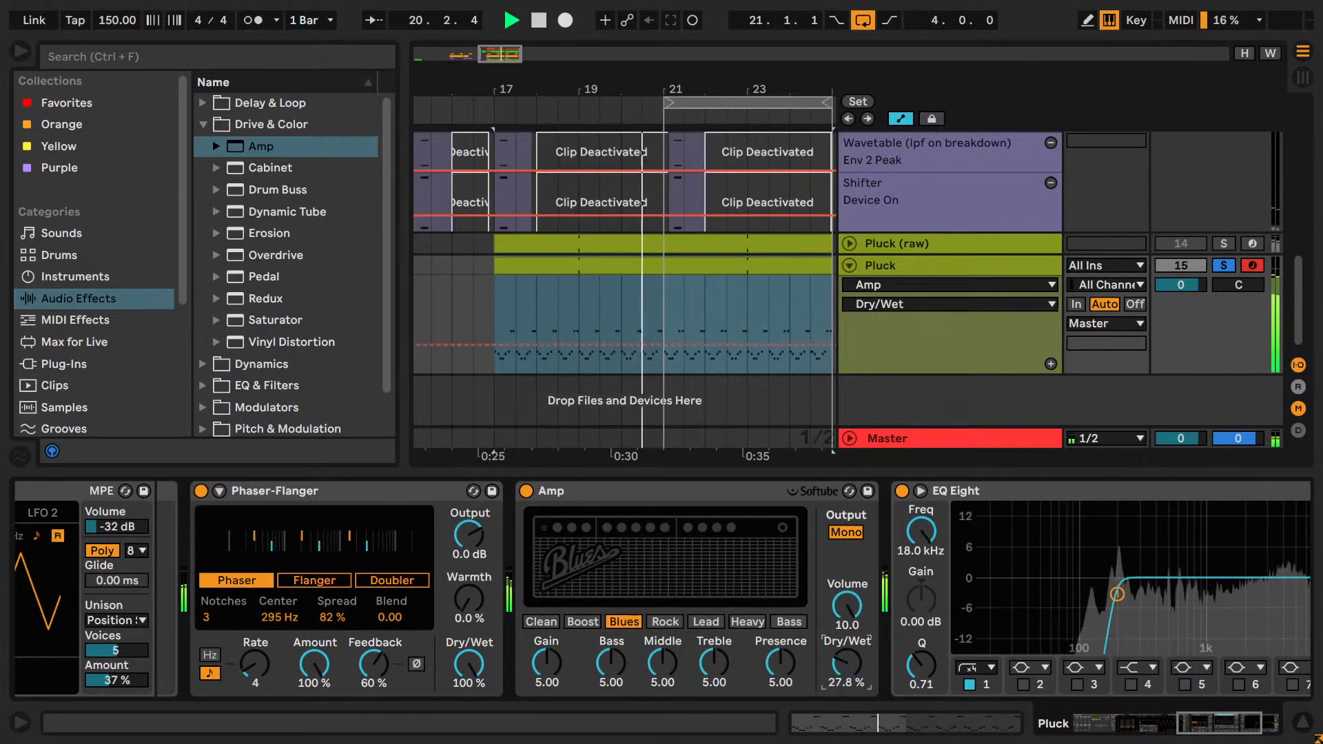
Audition the Amp's Rock, Lead, Heavy, Boost, Clean and Bass types during playback, return to Blues and set dry/wet to 27.7%.
left_click(665, 621)
left_click(714, 623)
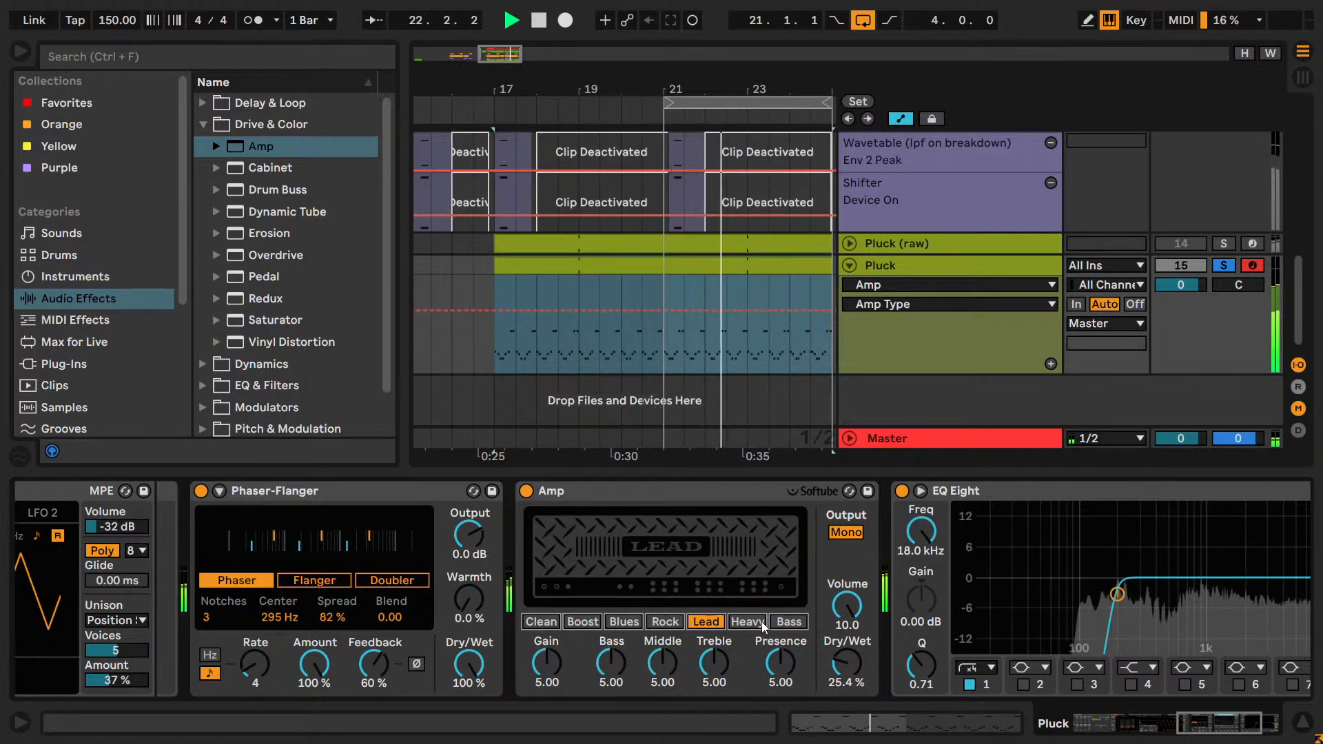
left_click(748, 622)
left_click(583, 621)
left_click(542, 624)
left_click(623, 623)
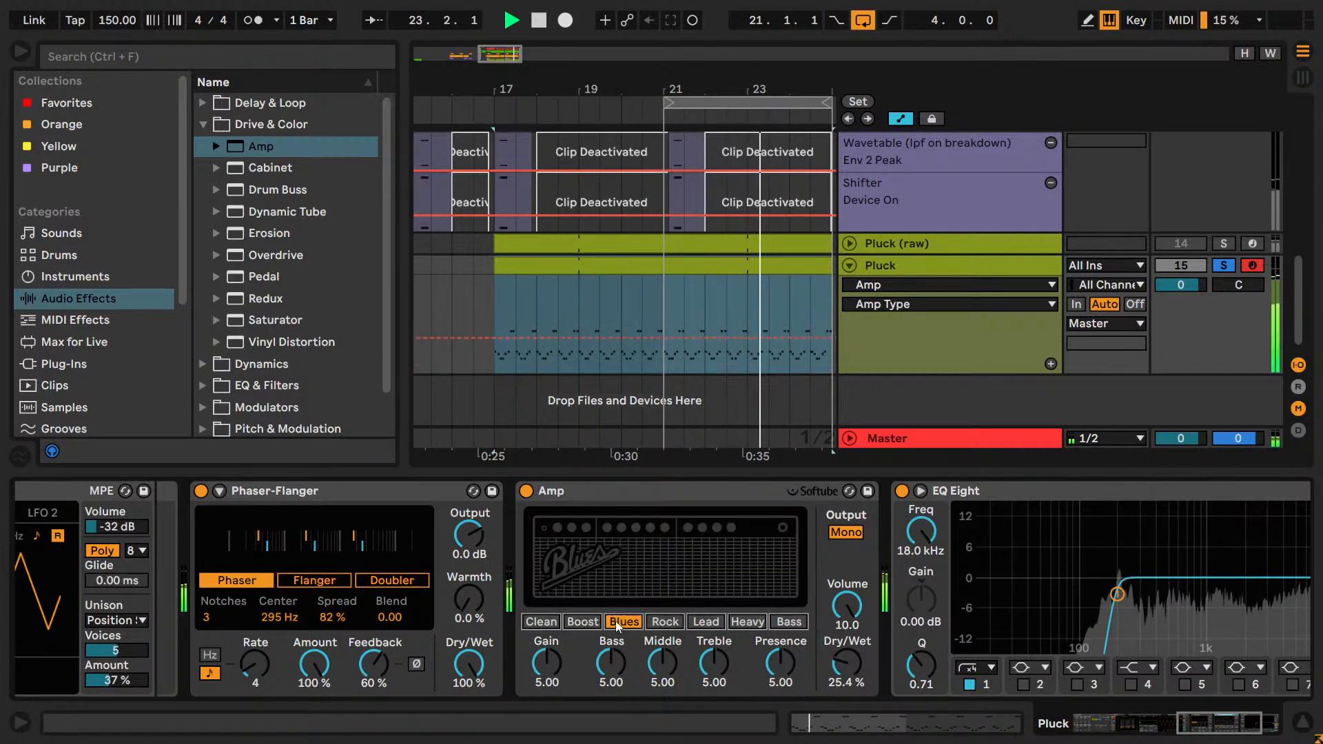
left_click(790, 623)
left_click(625, 623)
left_click_drag(871, 679, 871, 674)
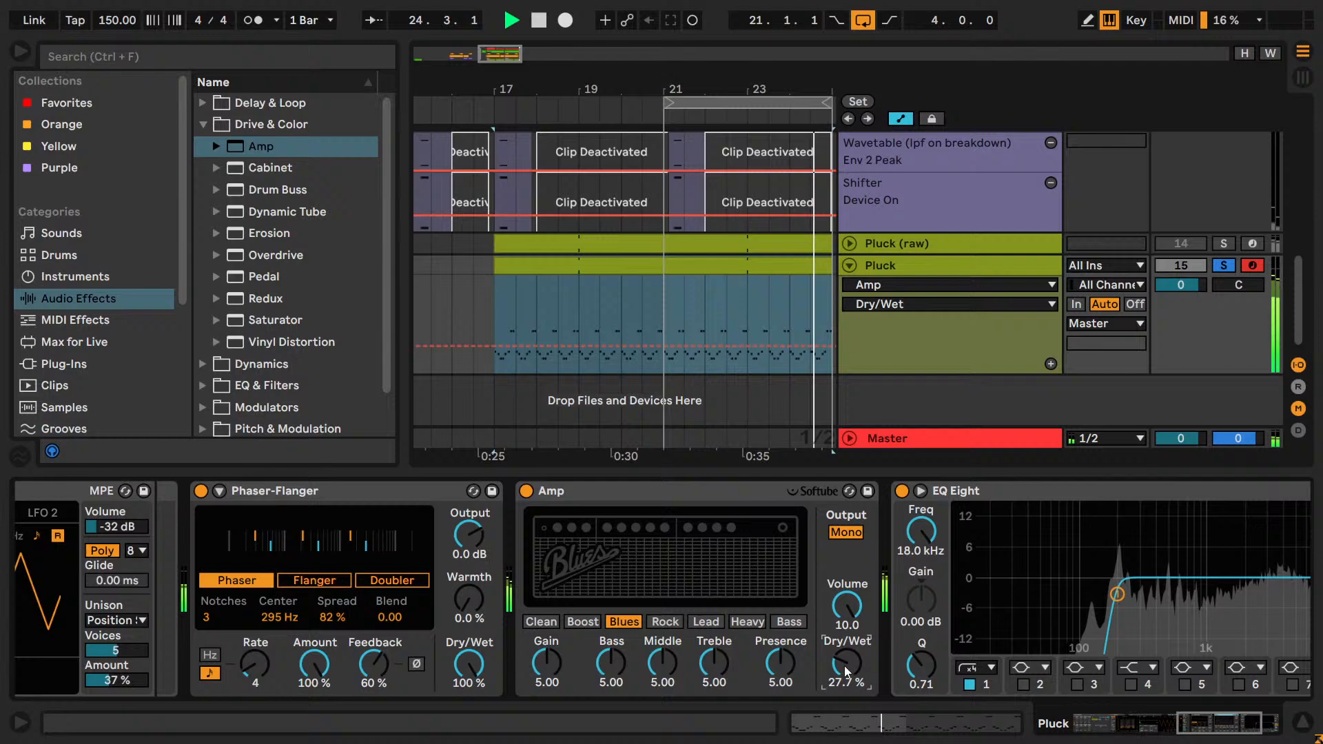
Compare Pluck's sound with the Amp bypassed and with the Phaser-Flanger placed after it, restoring the original state and order.
left_click(526, 490)
left_click(525, 492)
left_click_drag(451, 492, 802, 517)
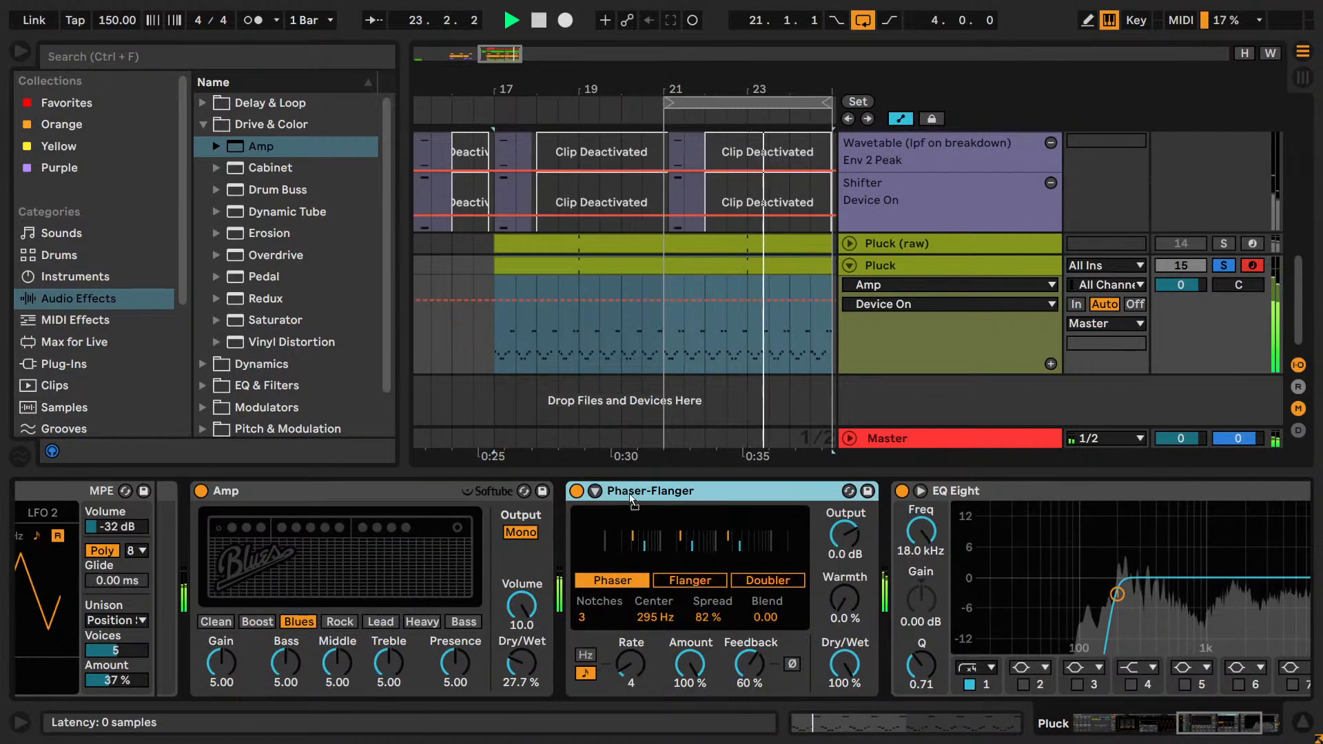
left_click_drag(630, 493, 173, 512)
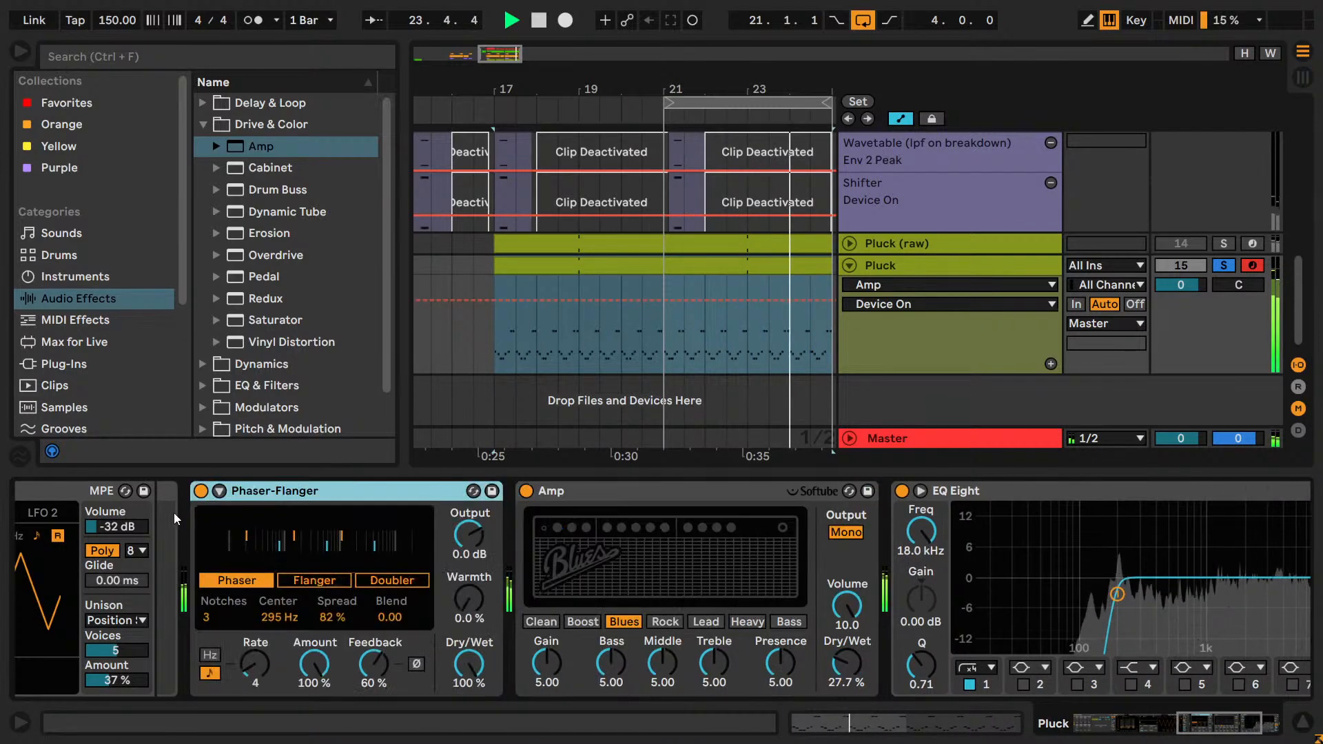
Unsolo Pluck and set its EQ Eight output gain to -0.75 dB while the full mix plays.
left_click(1224, 266)
left_click(1248, 739)
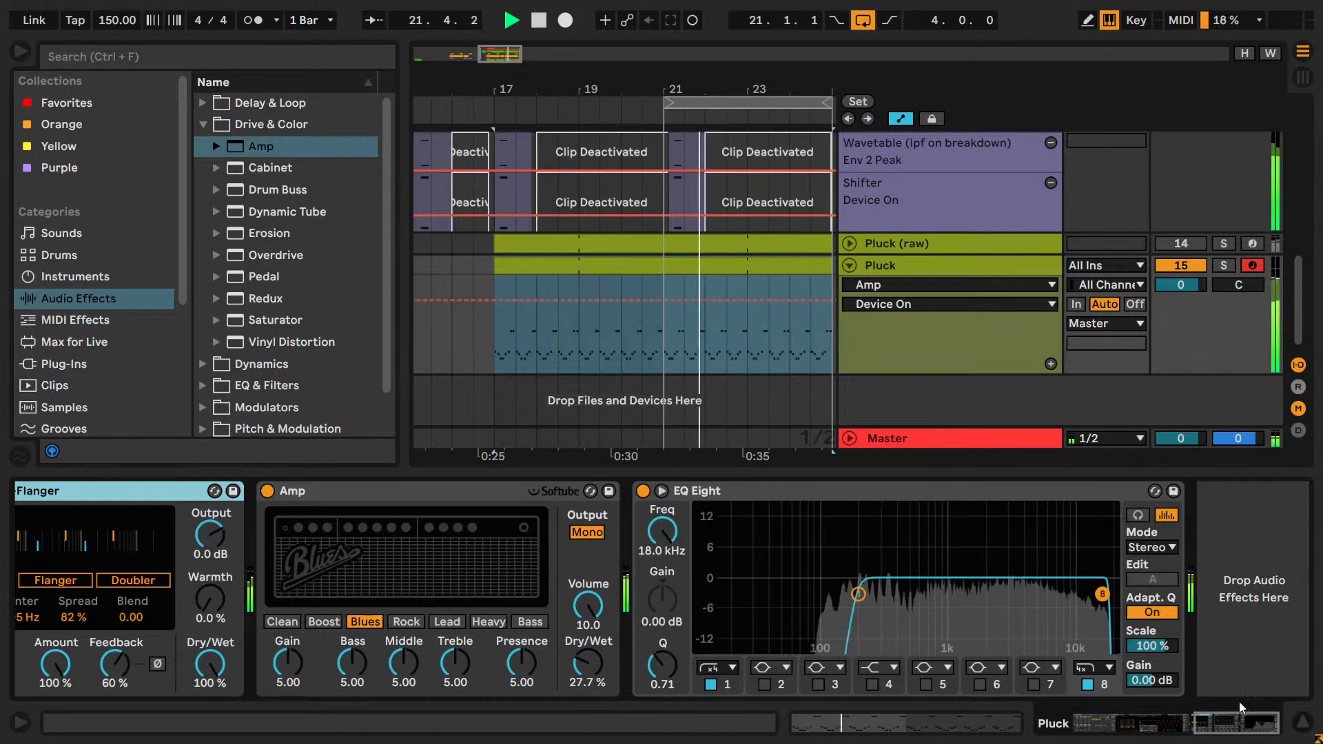
left_click_drag(1152, 682, 1152, 686)
scroll(821, 283, "up", 5)
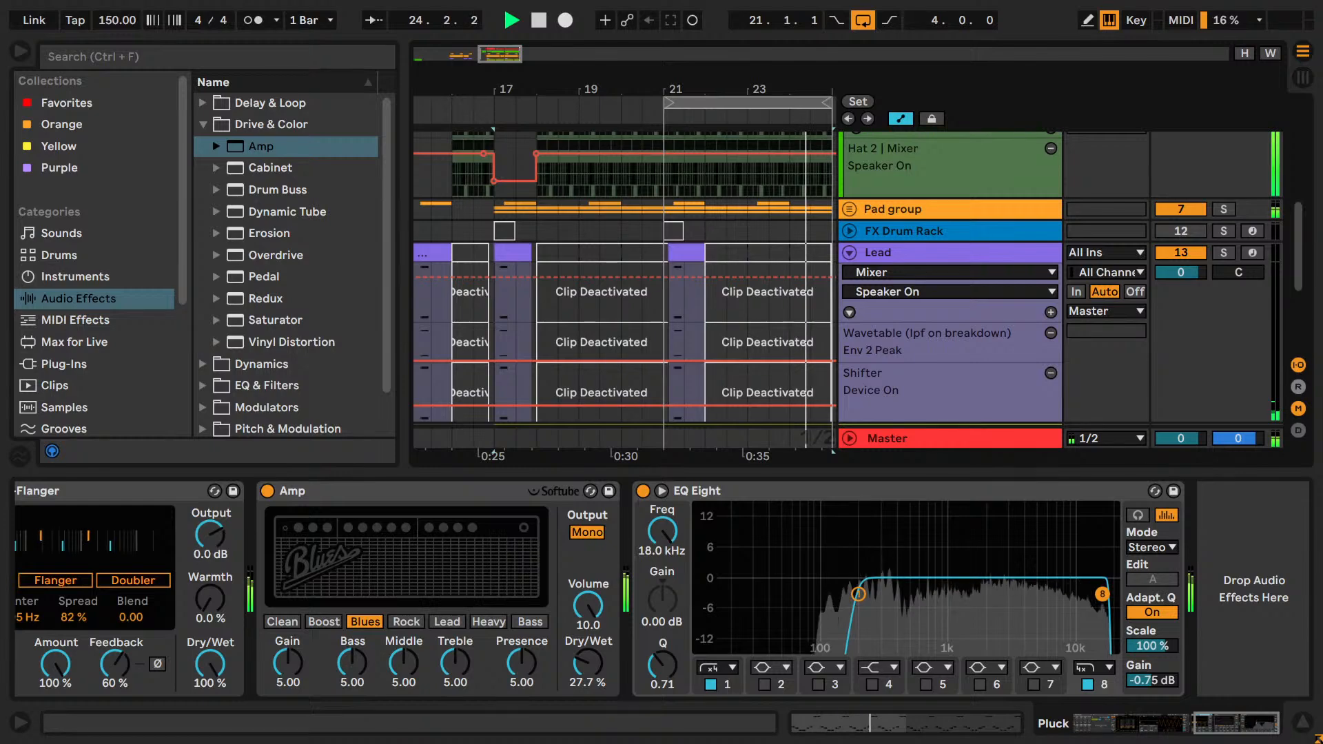
key("space")
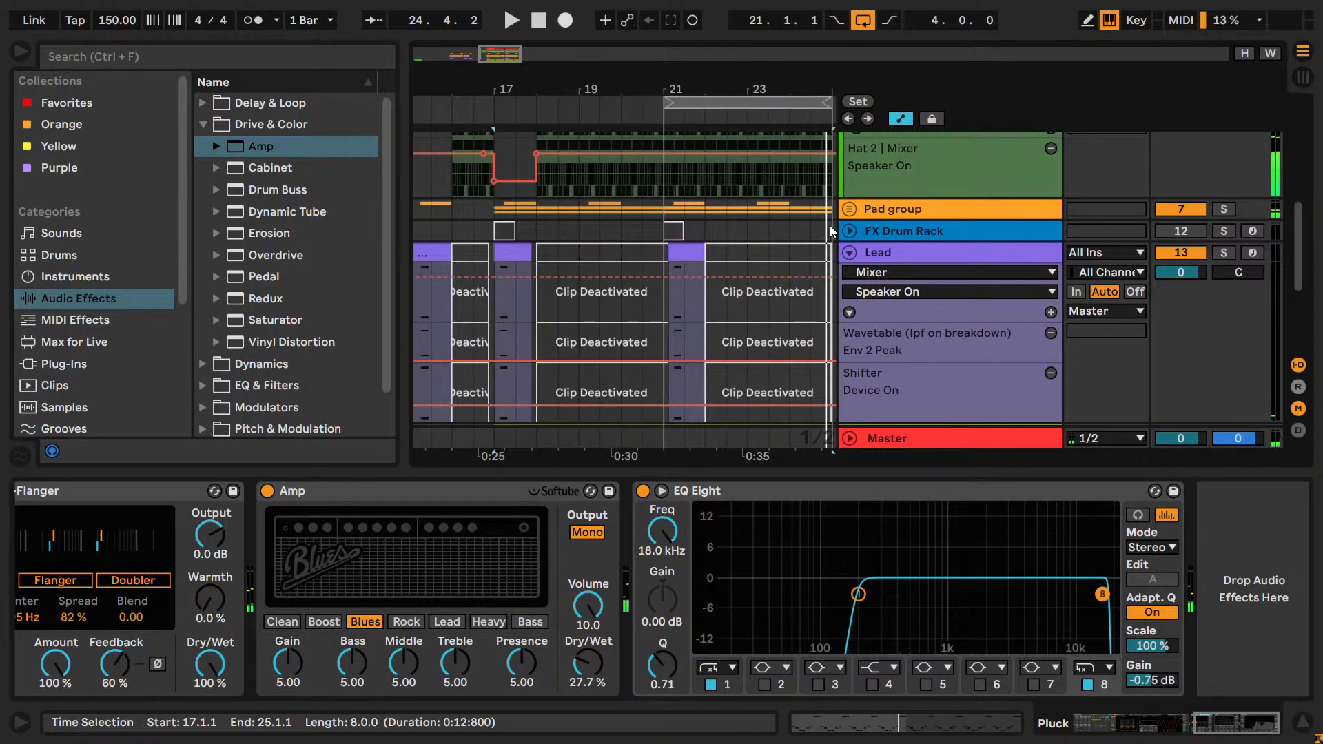
Find Utility among the audio effects, add it after Pluck's EQ Eight and lower its gain to -7.00 dB during playback.
scroll(830, 234, "up", 5)
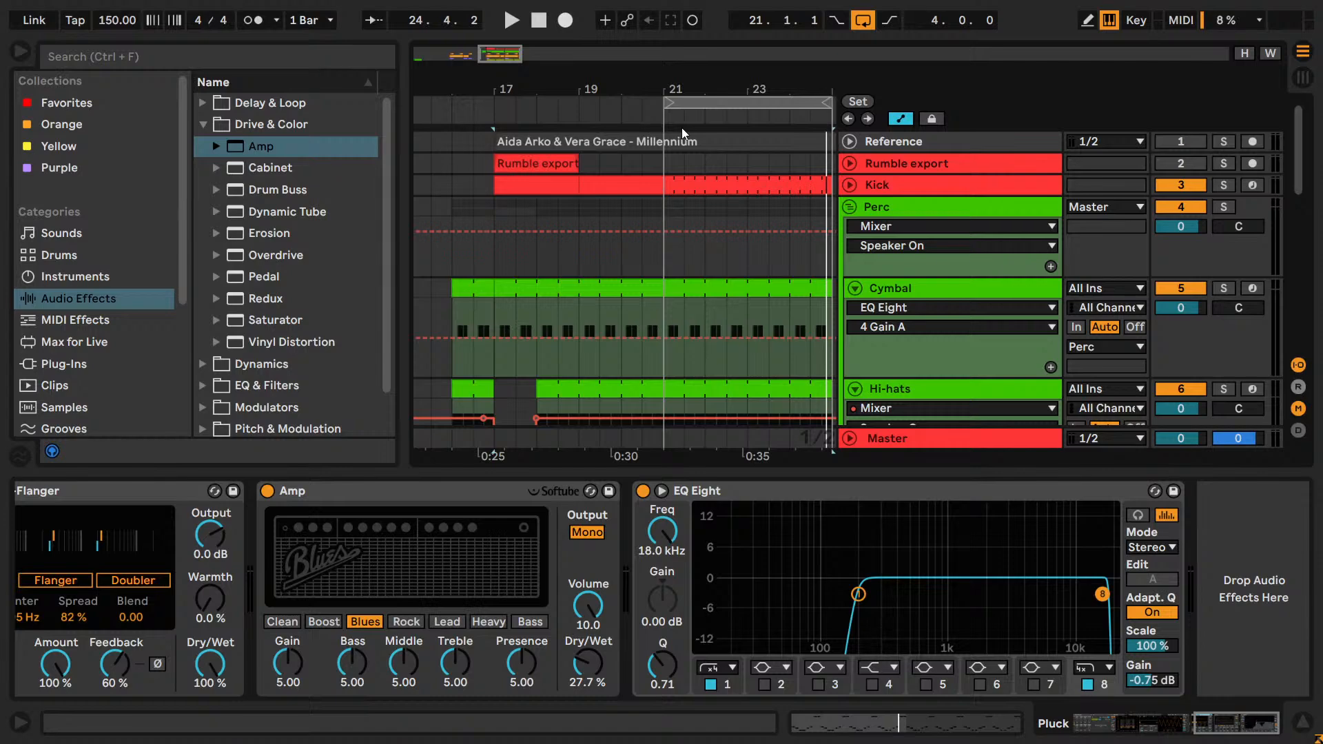
scroll(916, 291, "down", 10)
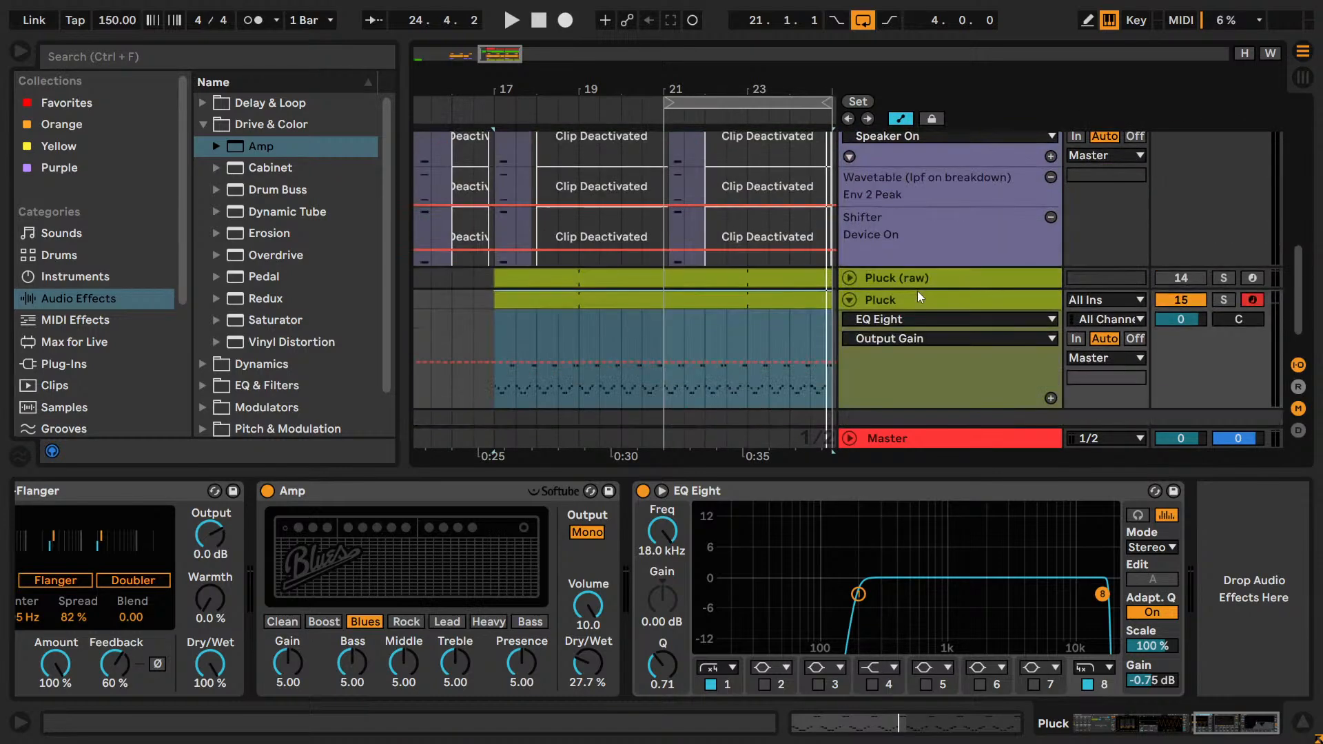
scroll(917, 295, "up", 3)
scroll(917, 294, "down", 3)
left_click(138, 57)
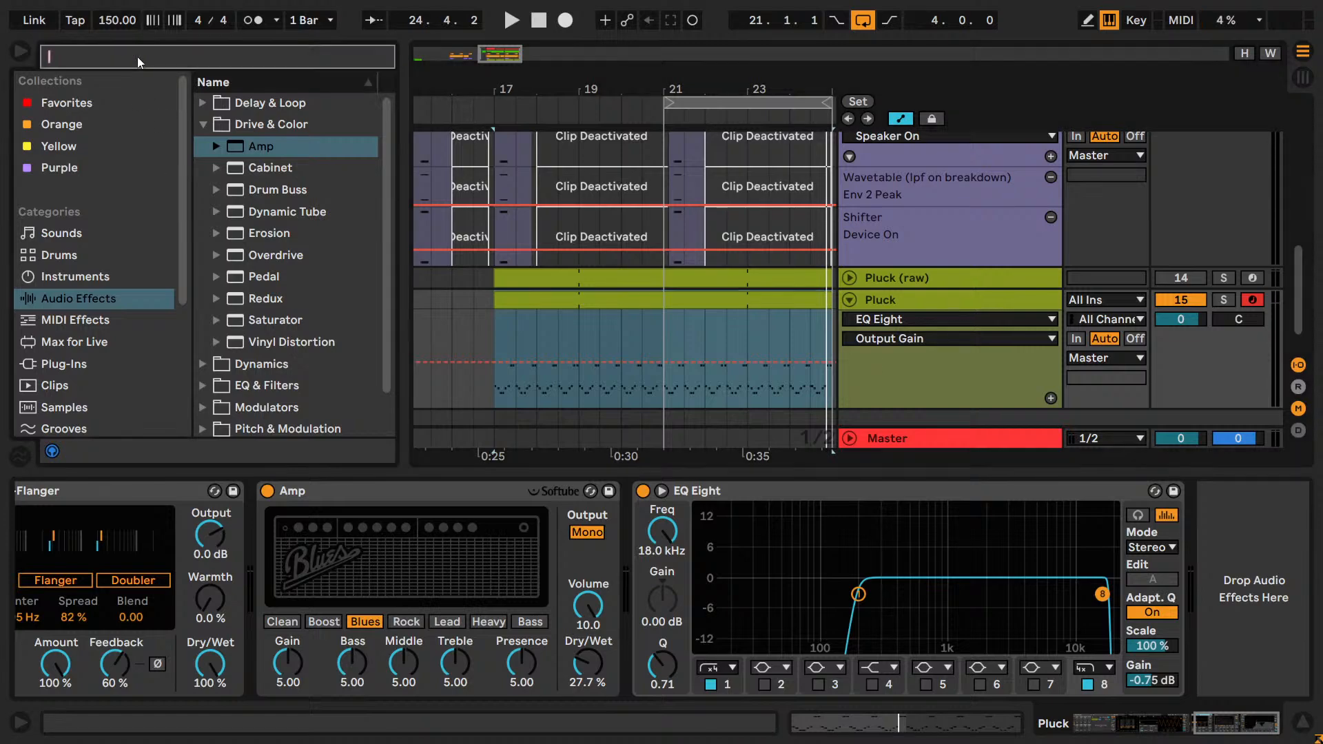
type("ut")
left_click(202, 104)
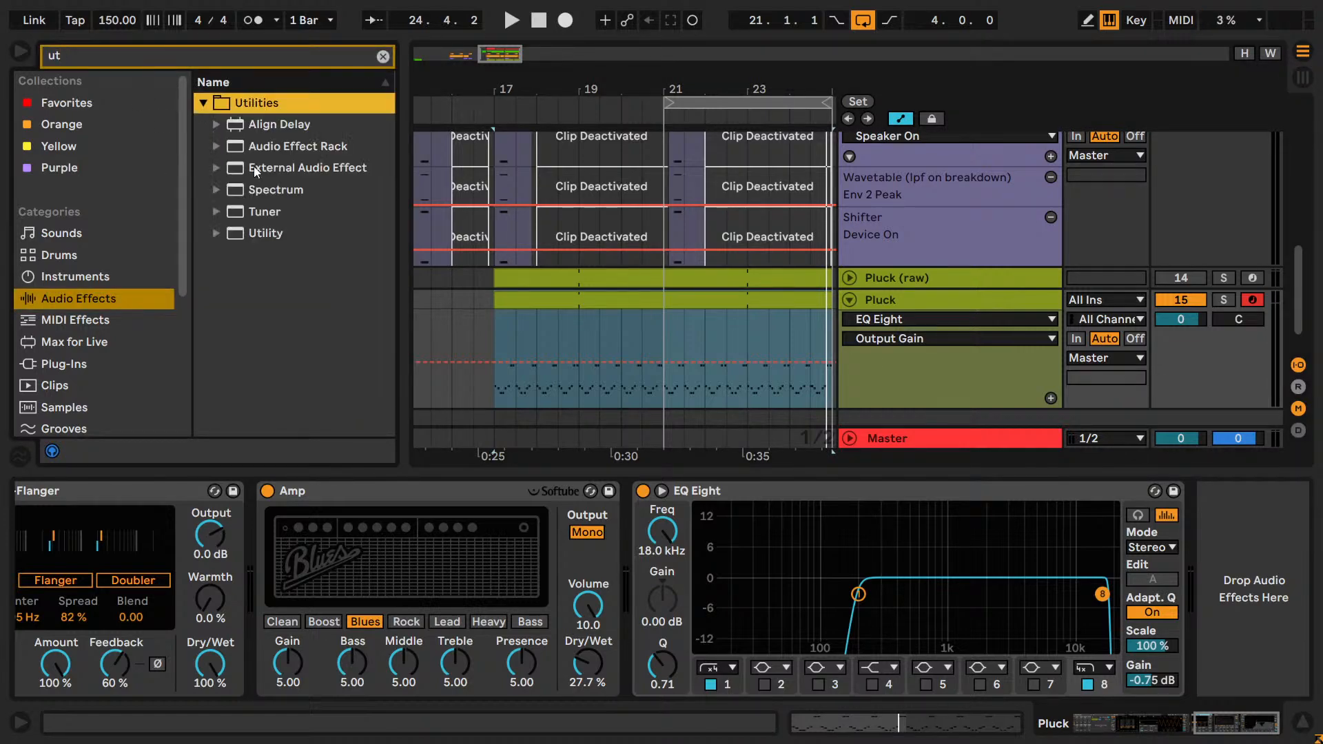
left_click_drag(256, 233, 1244, 583)
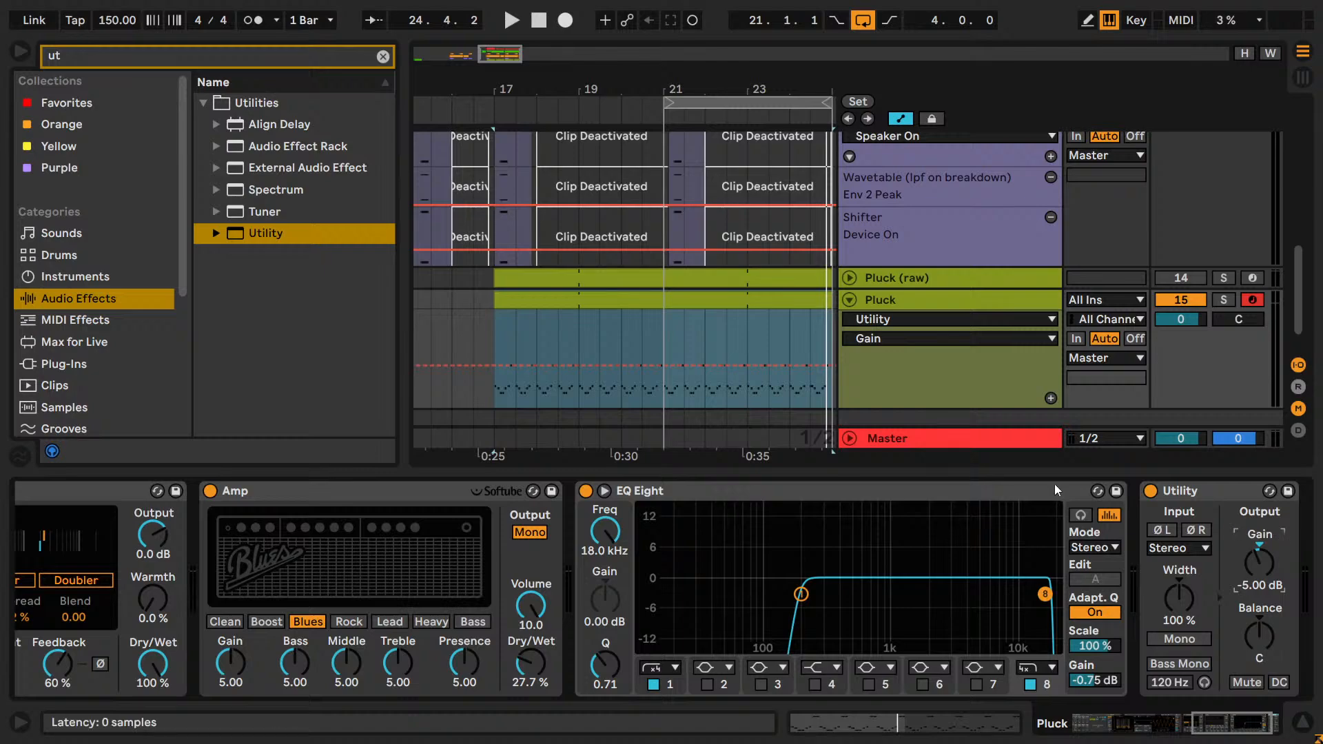
key("space")
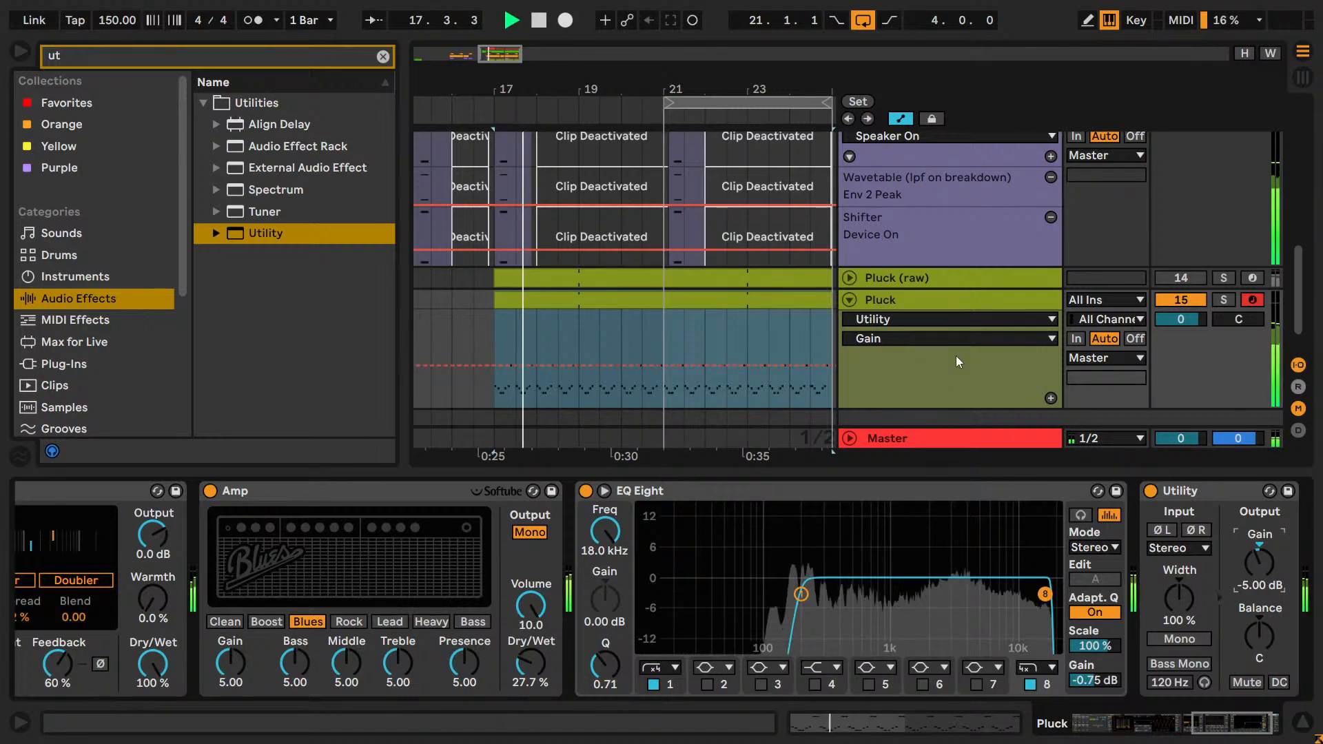
mouse_move(1260, 572)
left_mouse_down()
mouse_move(1261, 588)
mouse_move(1262, 568)
left_mouse_up()
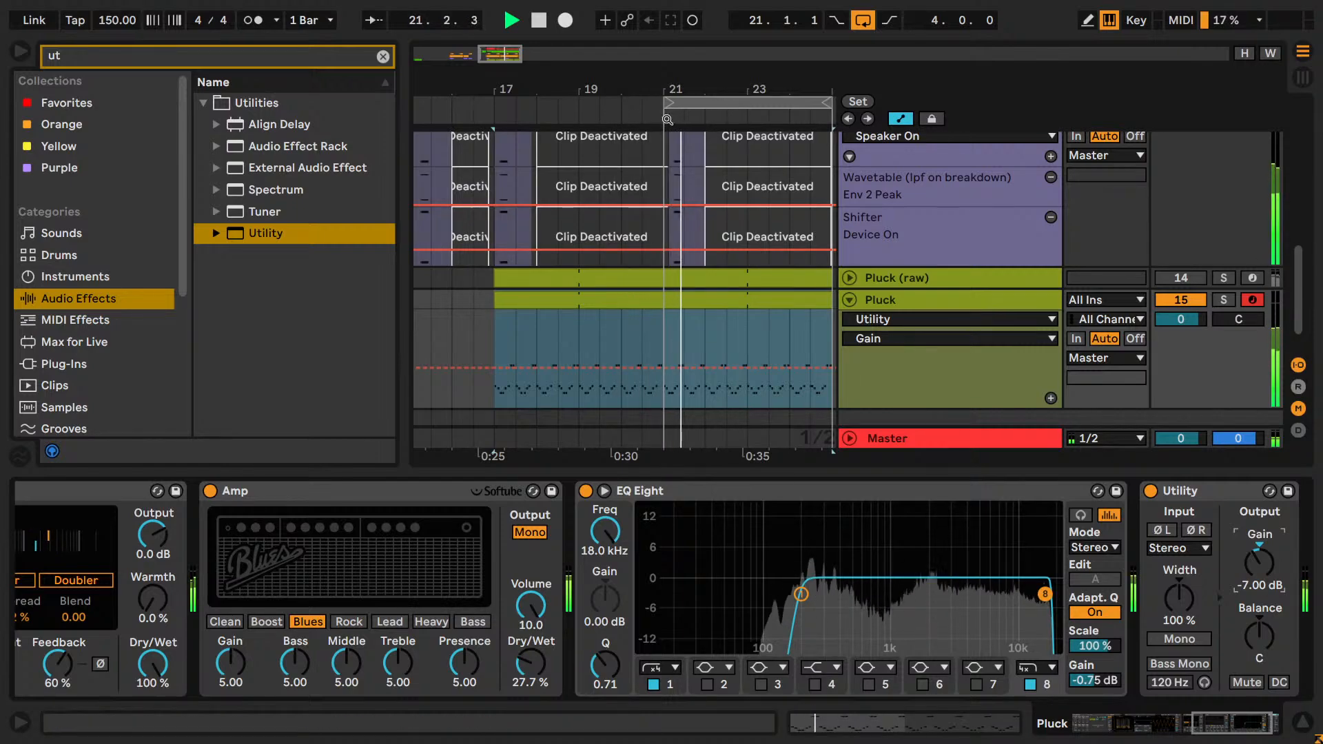
Solo the Lead and Pluck tracks together and listen to the loop from 21.1.1 to 25.1.1.
scroll(820, 234, "up", 5)
scroll(948, 275, "down", 5)
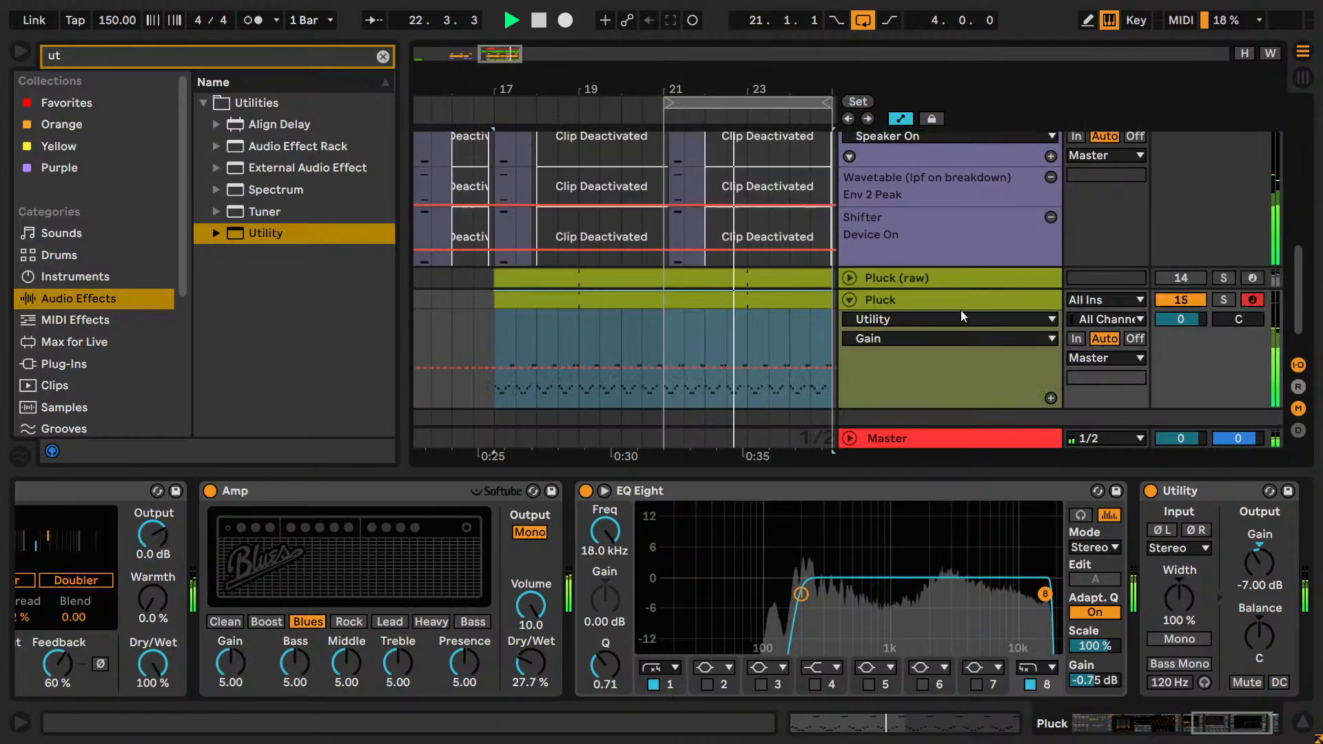
left_click(773, 298)
key("space")
scroll(1097, 354, "up", 3)
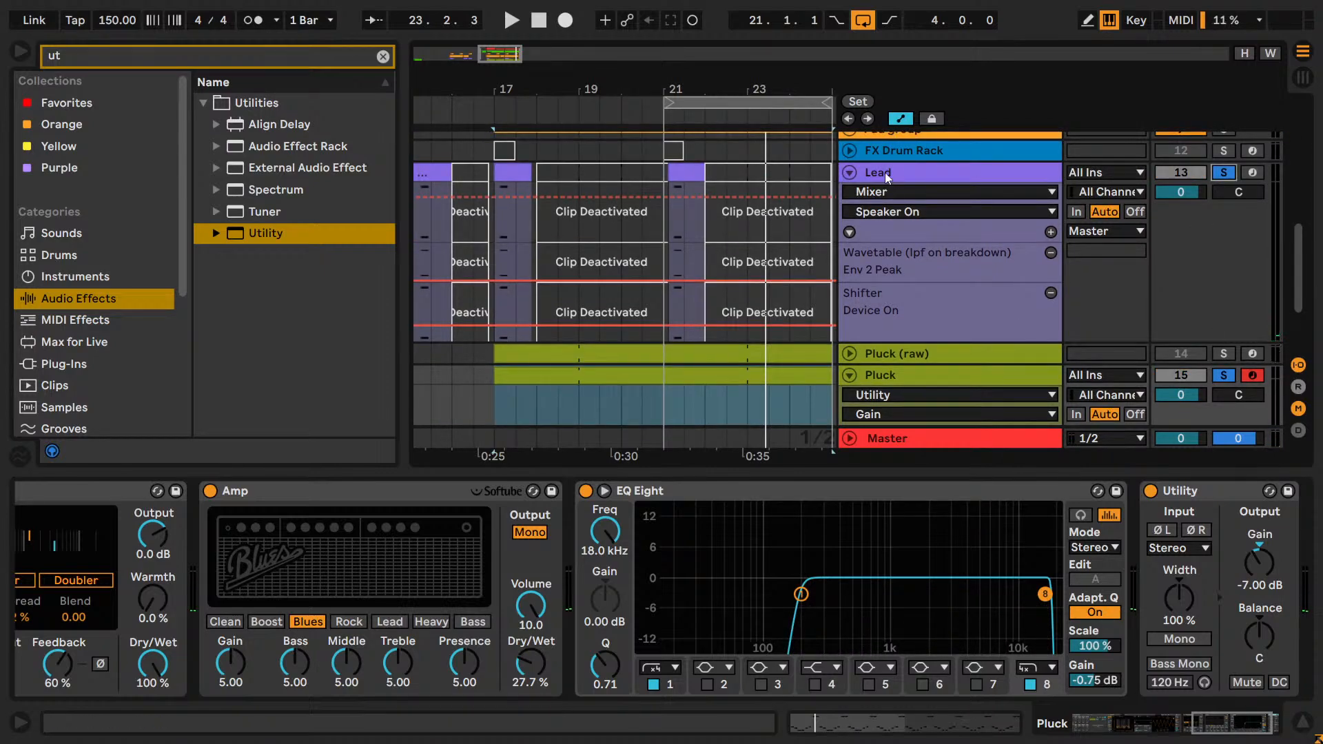
key("space")
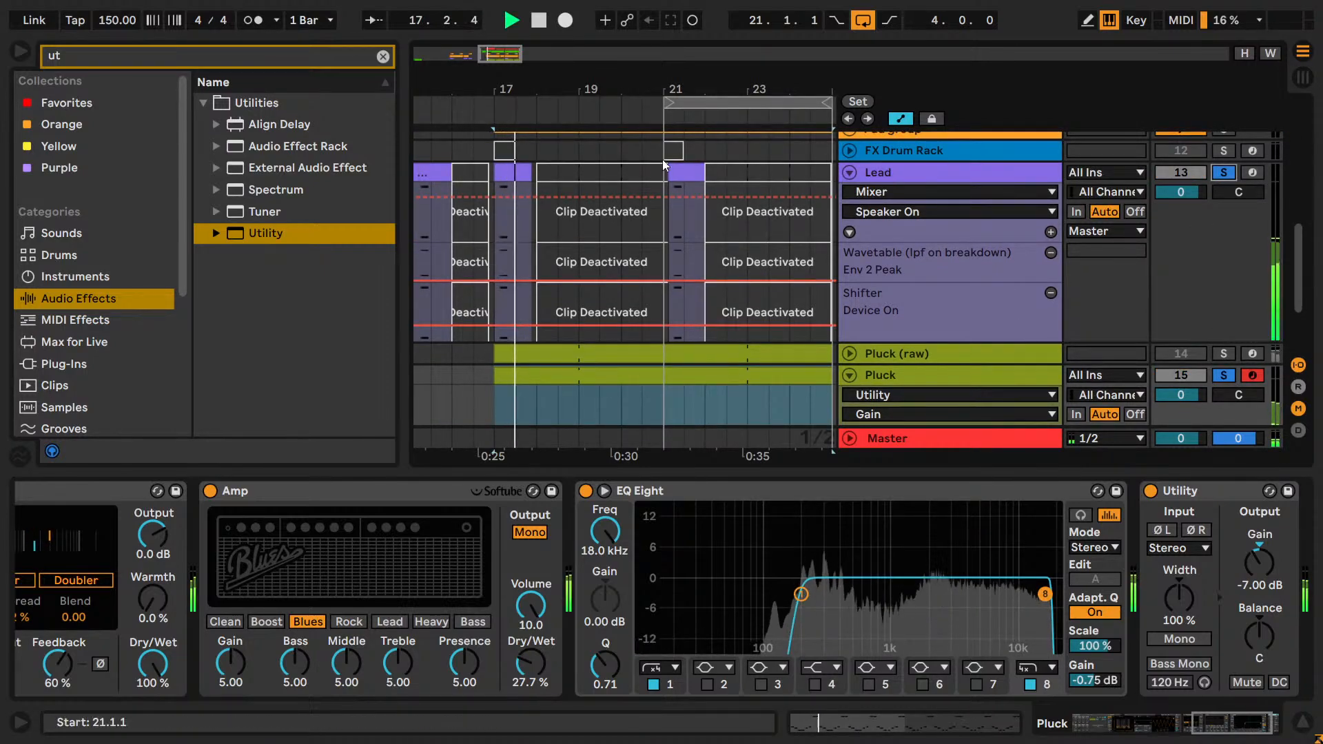
left_click(680, 101)
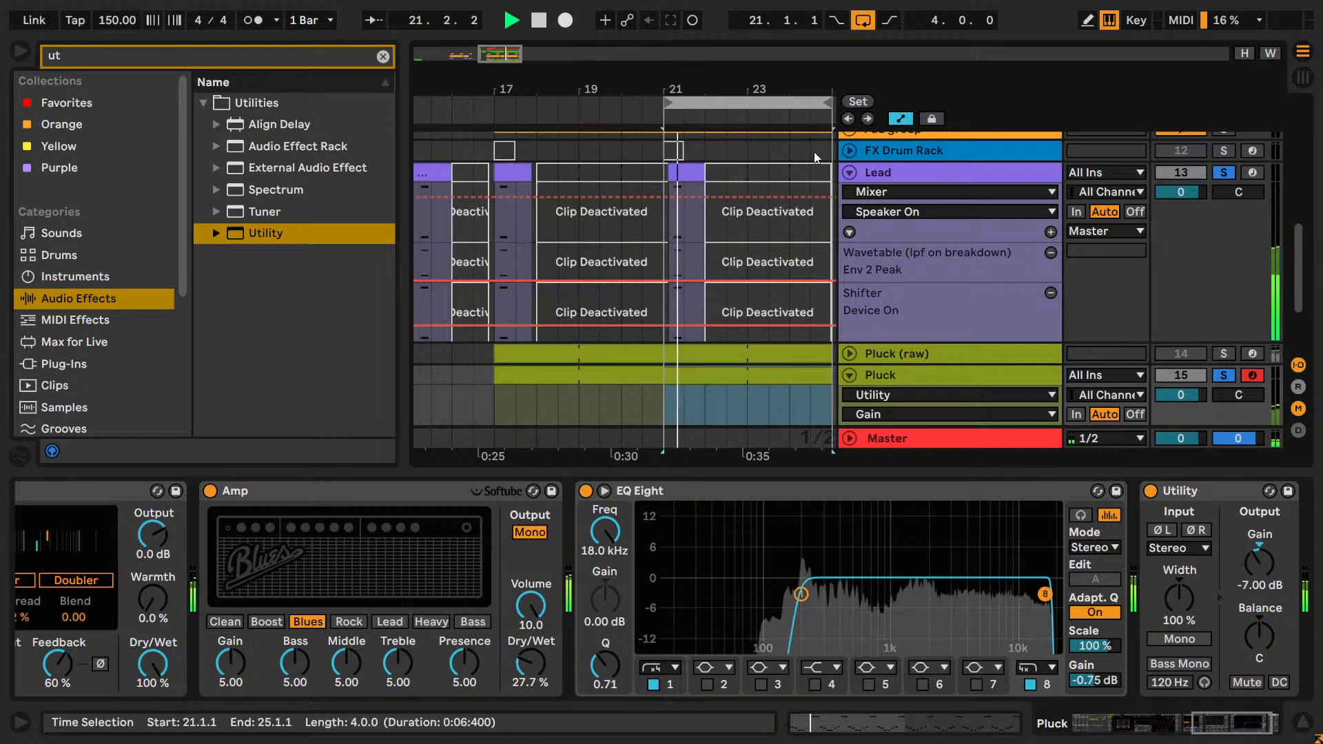
scroll(886, 217, "up", 4)
scroll(902, 239, "up", 3)
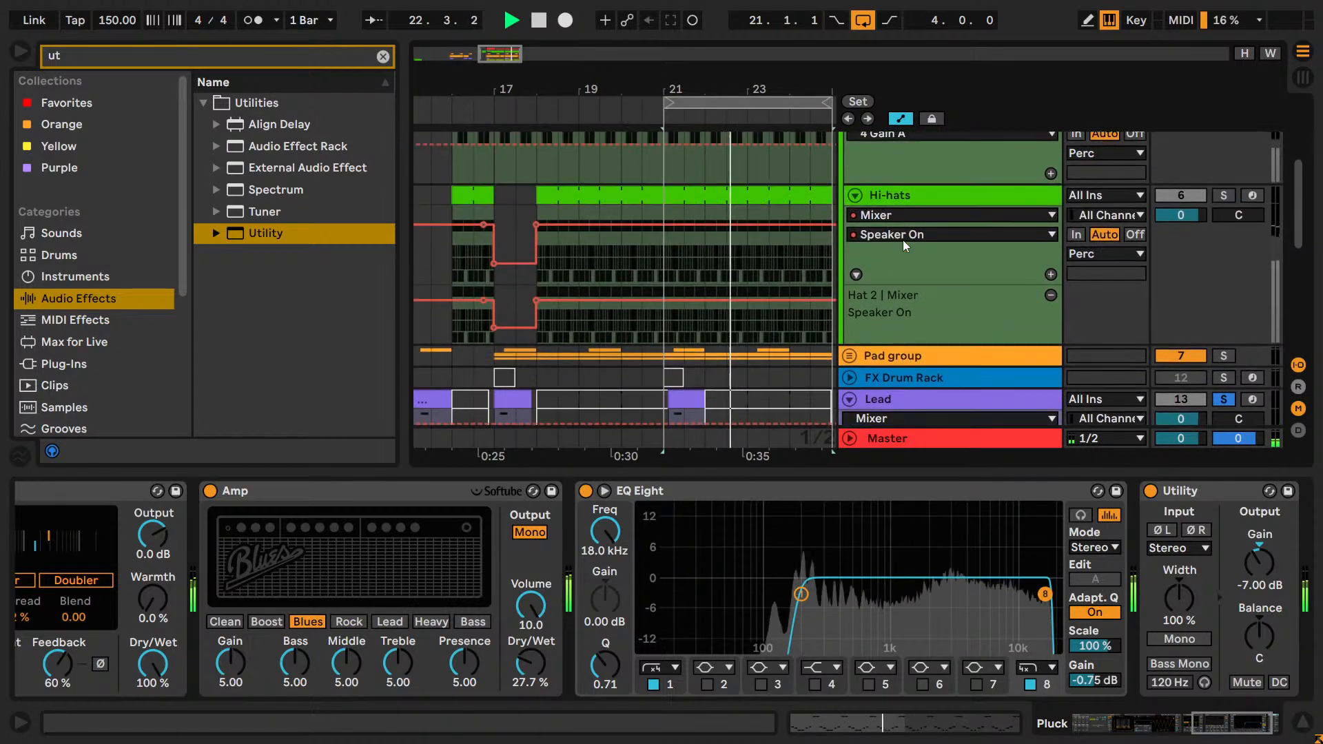
scroll(902, 239, "down", 3)
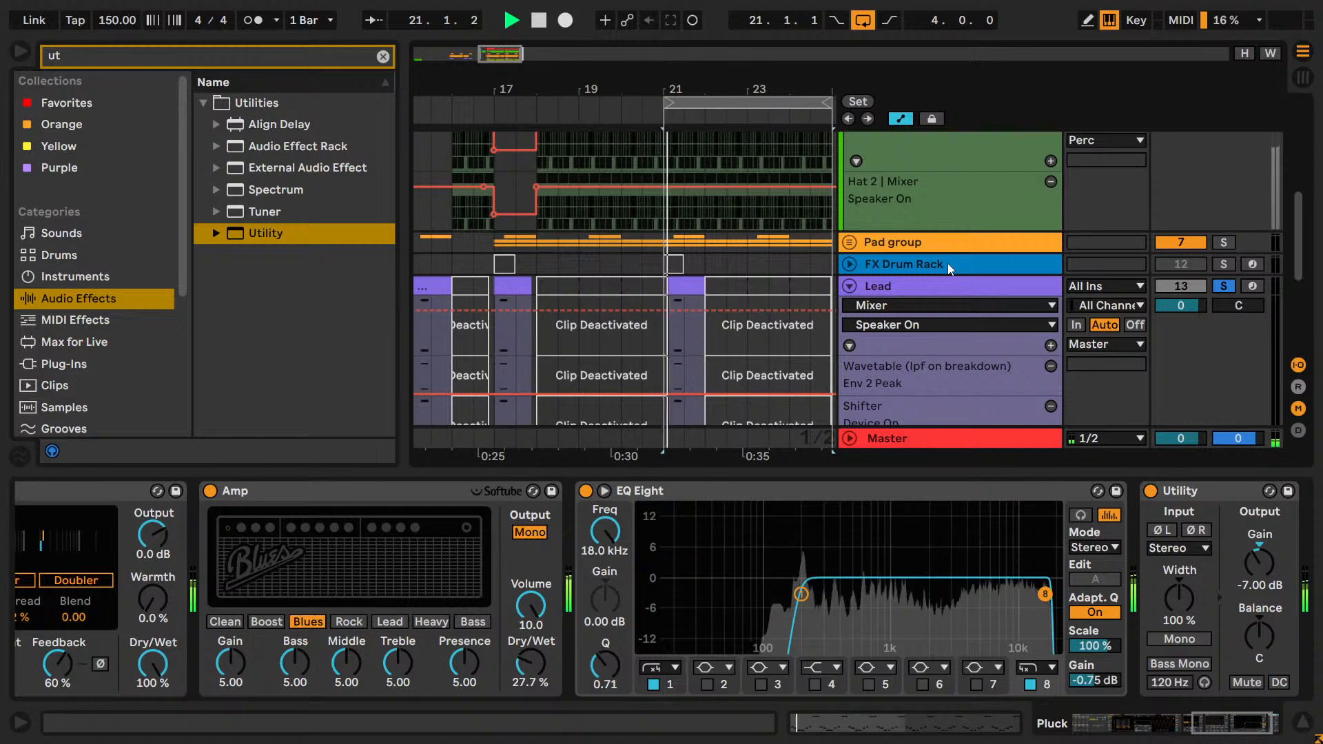
key("space")
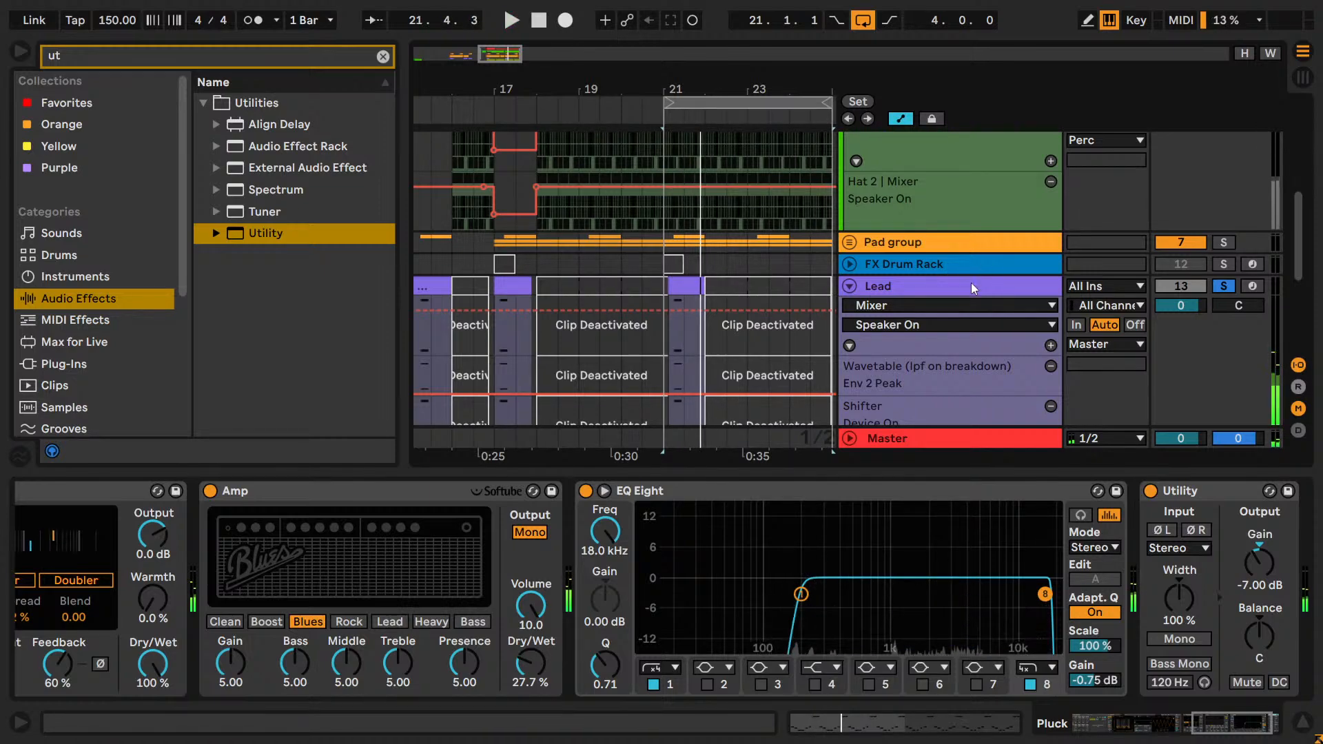
Solo the Pad group alongside Lead and Pluck, play the loop and unfold the group's tracks.
left_click(970, 282)
scroll(970, 283, "up", 2)
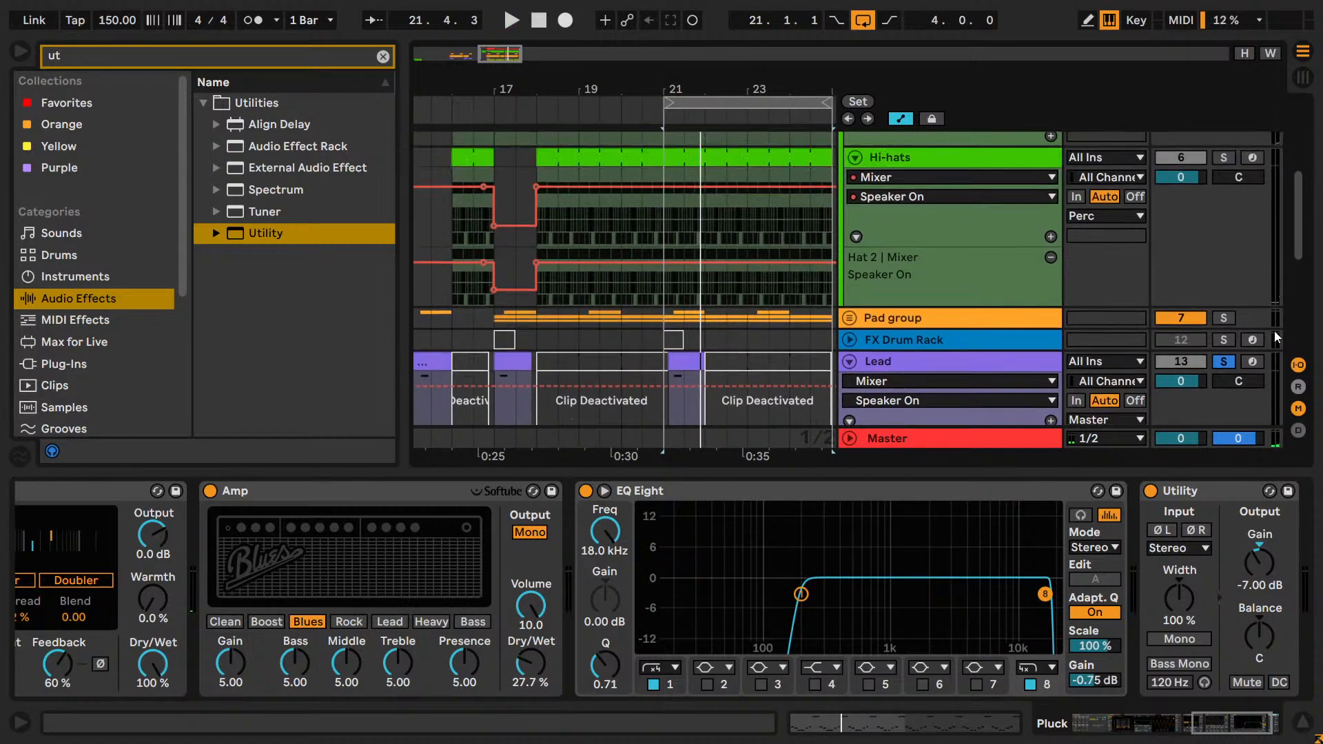
left_click(1231, 323)
key("space")
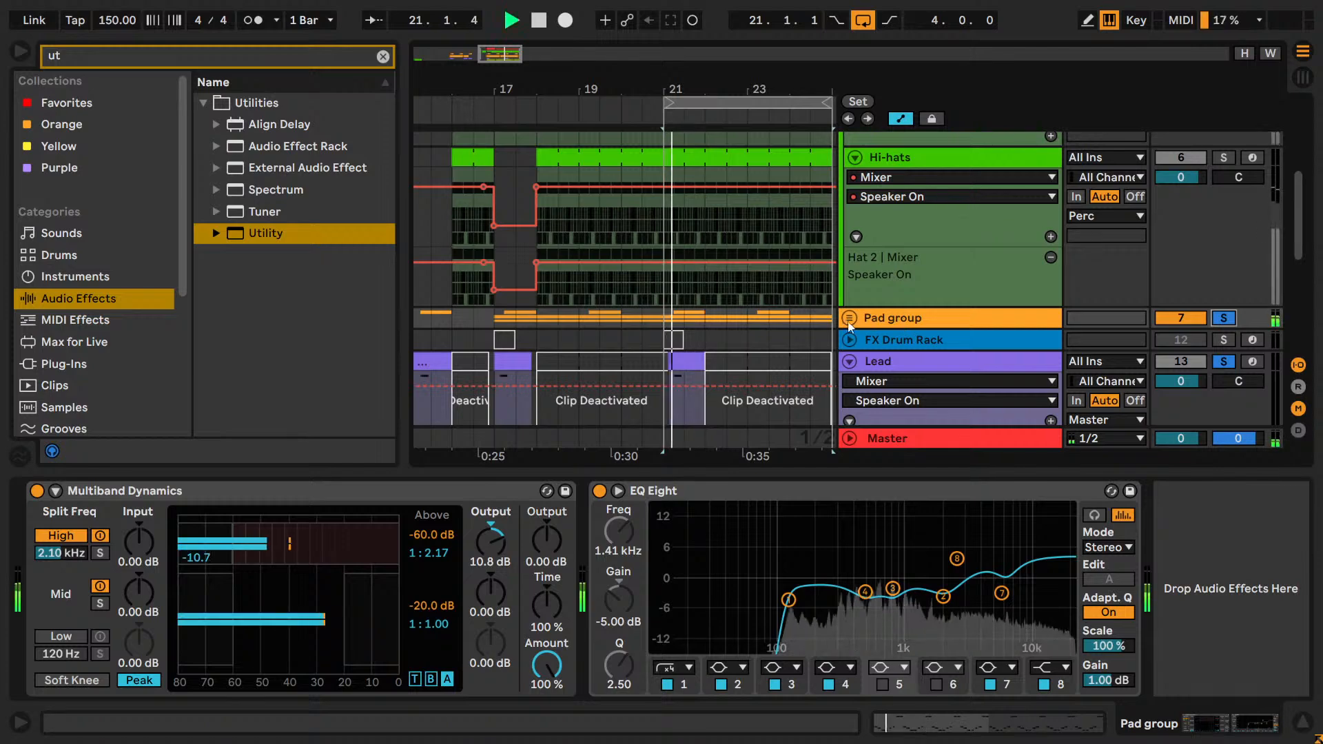
left_click(845, 319)
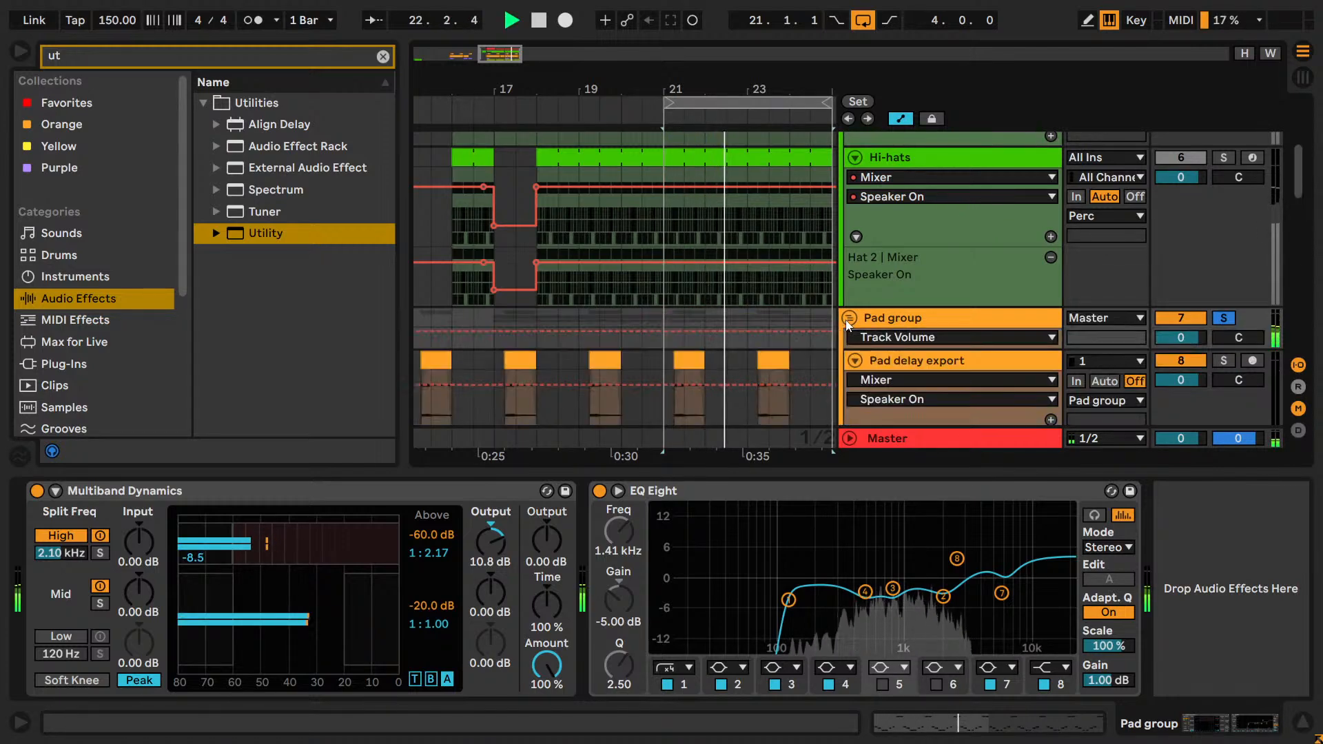
scroll(903, 314, "down", 3)
scroll(961, 325, "up", 2)
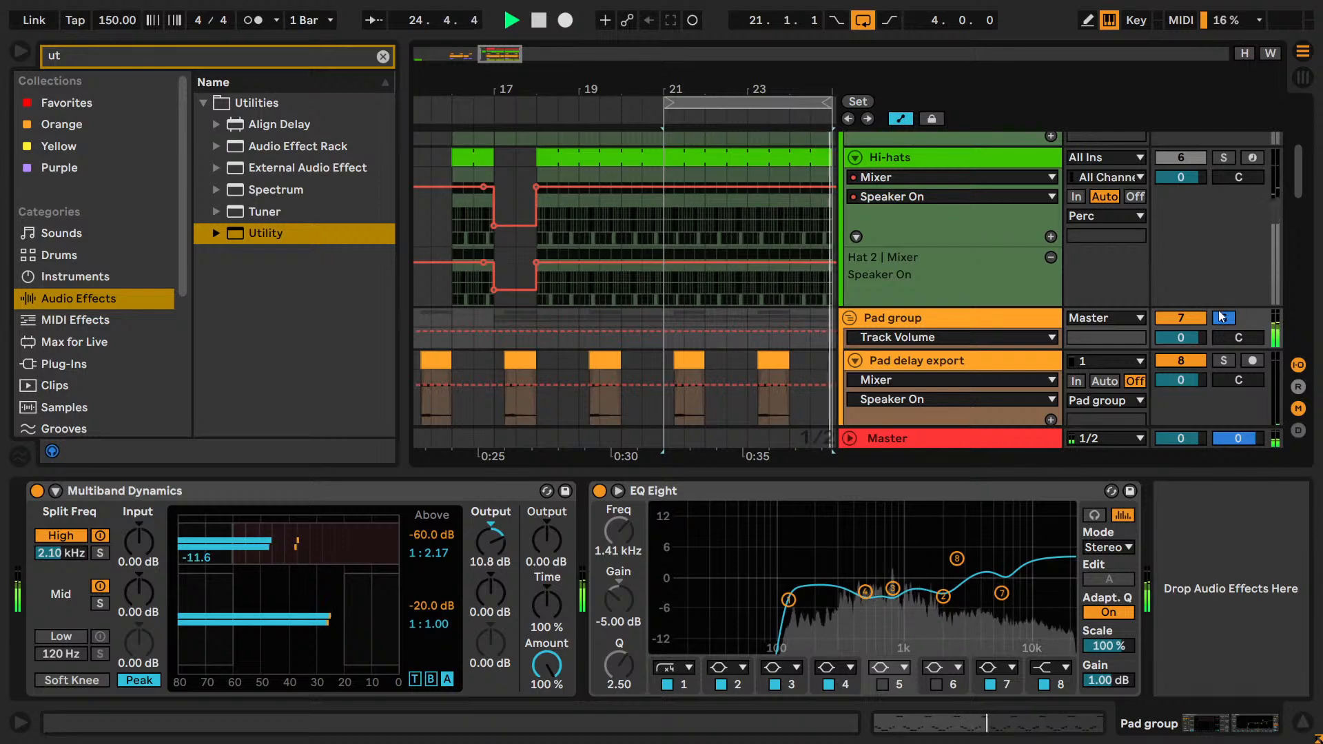
key("space")
Solo the Perc group and the Kick and listen to them together with Lead and Pluck.
scroll(1227, 317, "up", 2)
scroll(1226, 312, "up", 3)
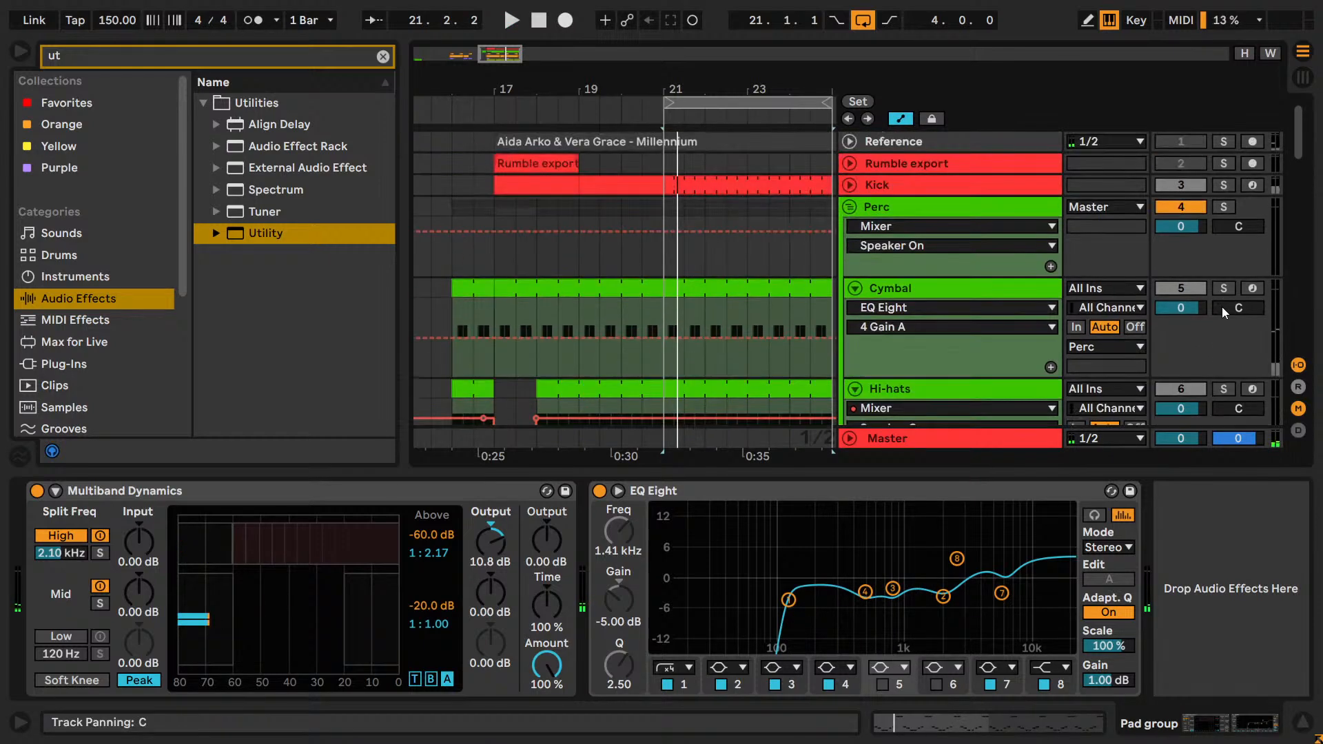
left_click(1226, 207)
key("space")
left_click(1222, 185)
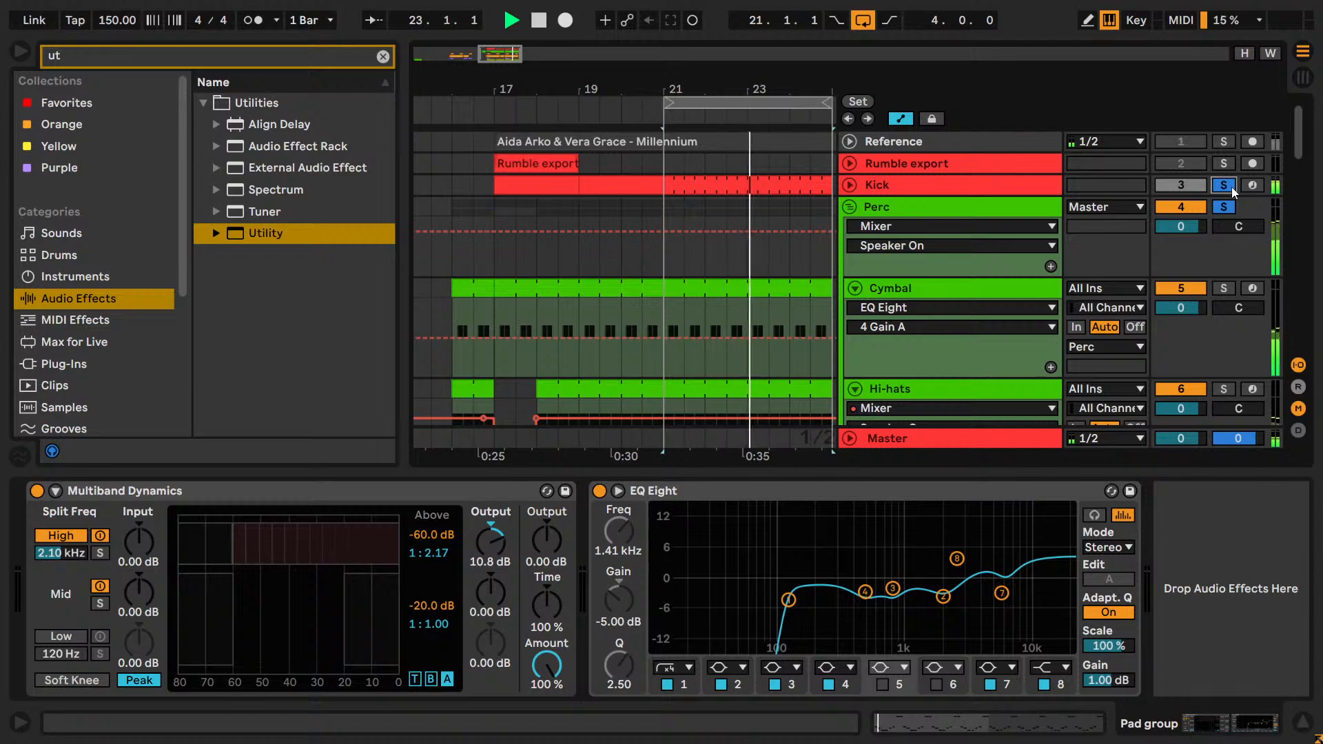
scroll(1247, 244, "down", 3)
scroll(1247, 244, "down", 6)
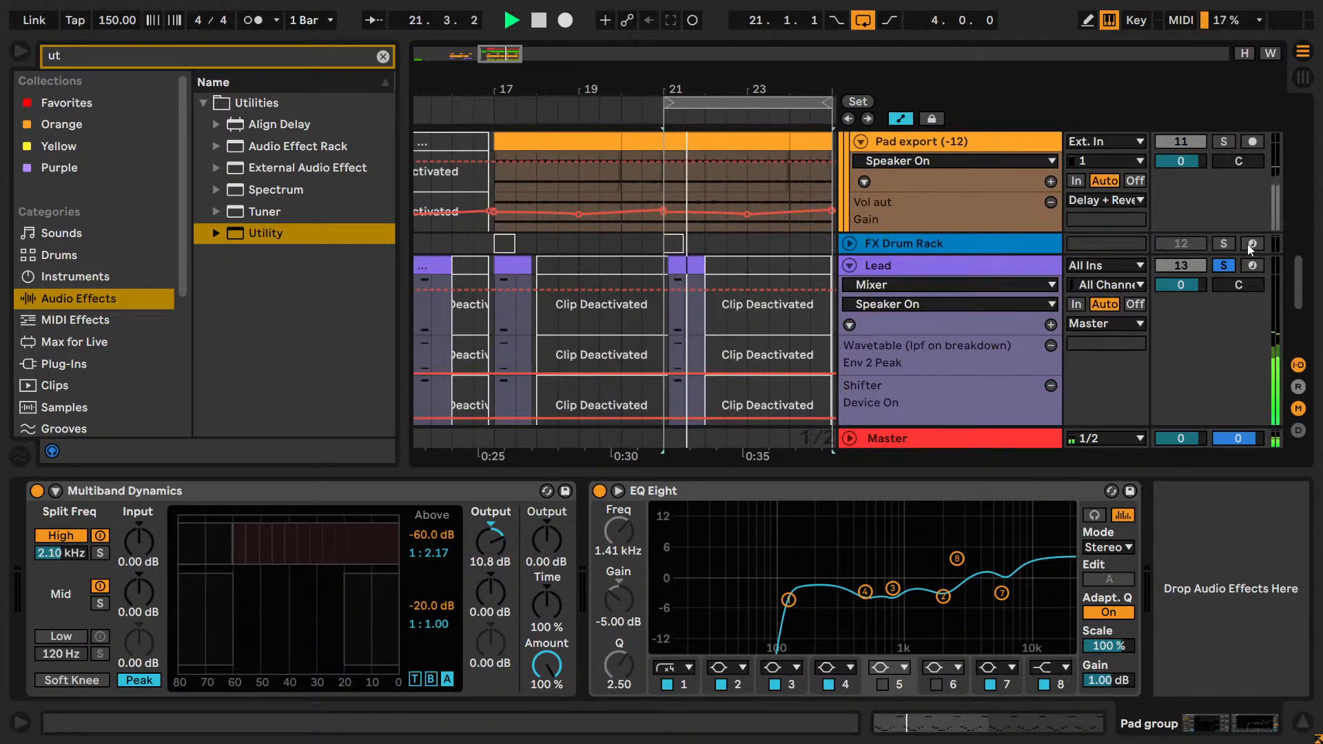
scroll(1247, 244, "down", 5)
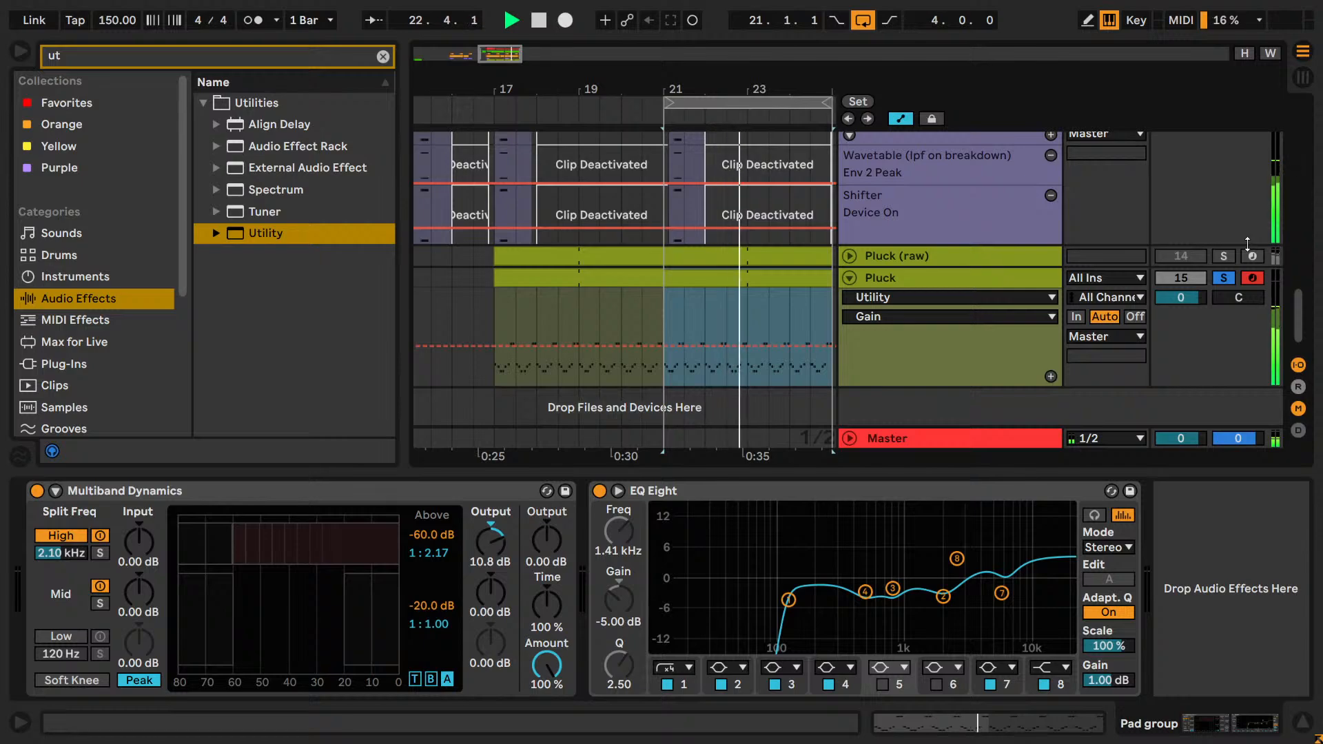
Select the Pluck track, play it briefly and expand its Phaser-Flanger to show the extended parameters.
left_click(935, 278)
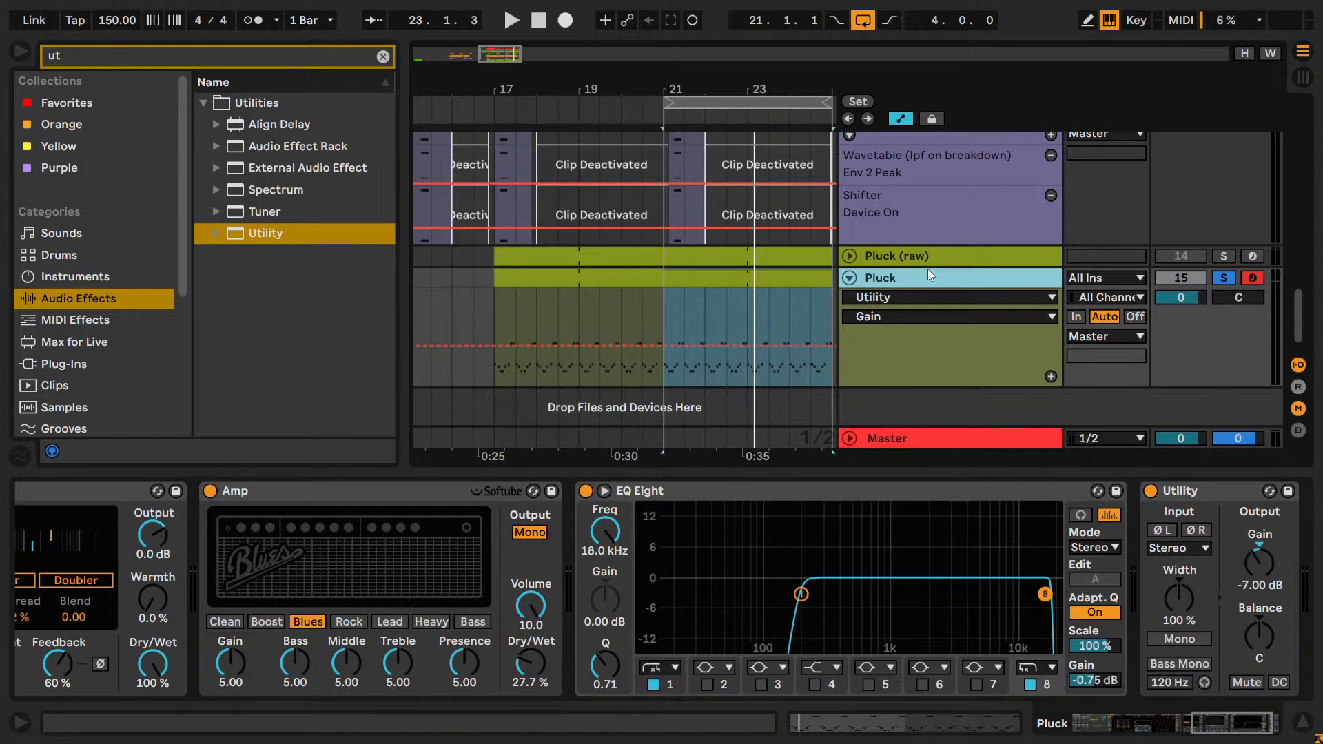
key("super")
key("super")
key("super")
key("super")
left_click_drag(1254, 736, 1202, 738)
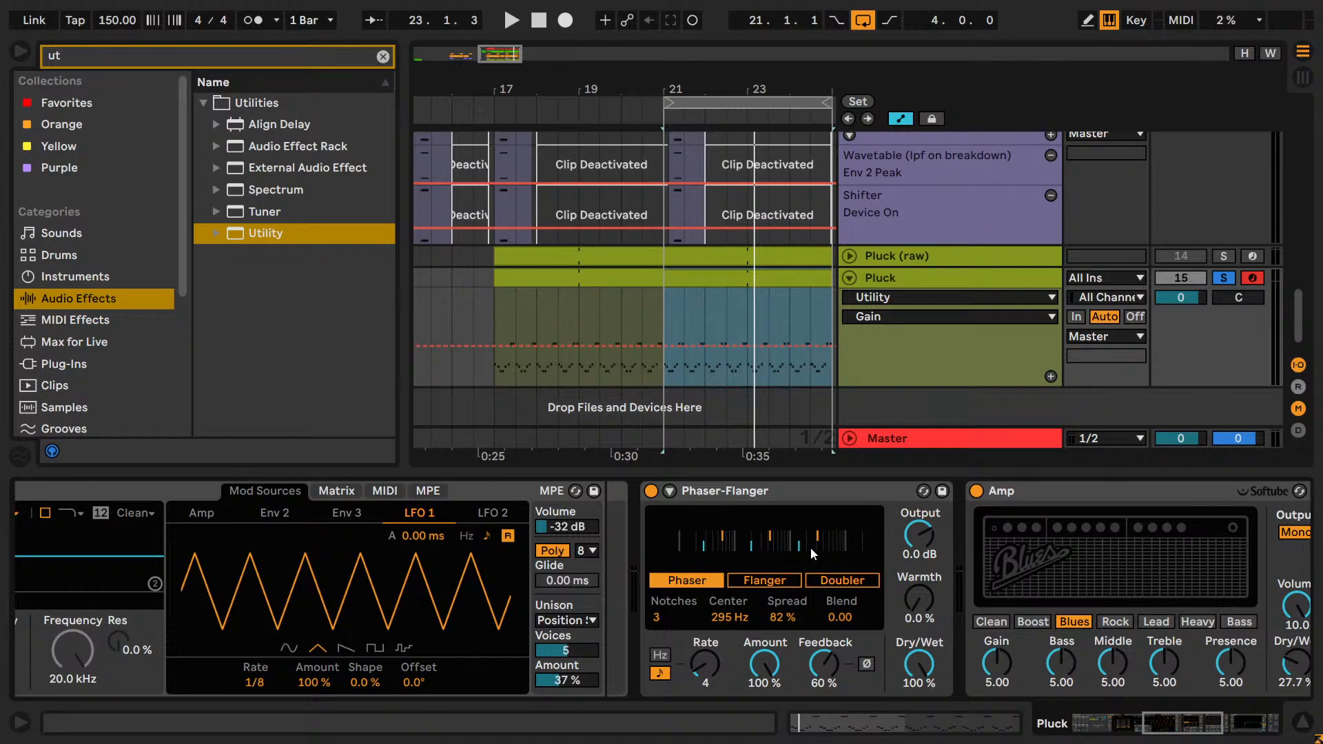
key("space")
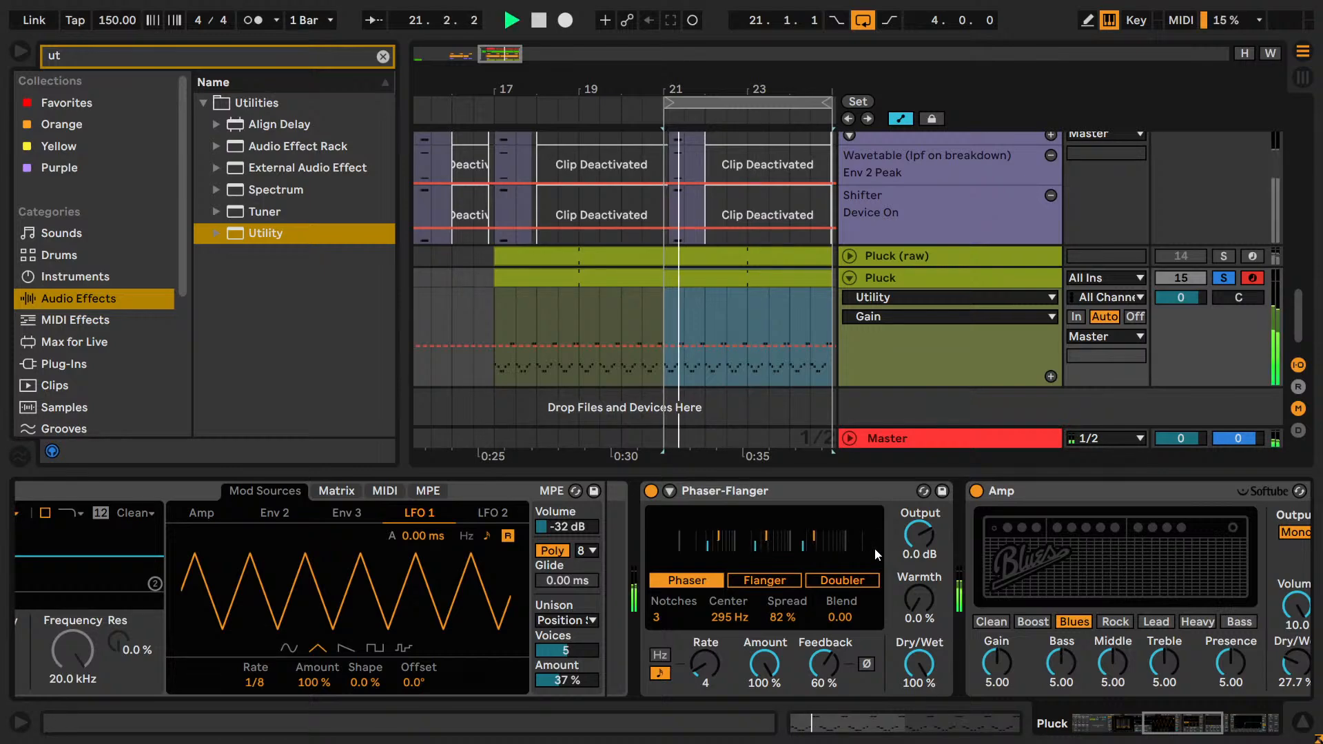
left_click(670, 493)
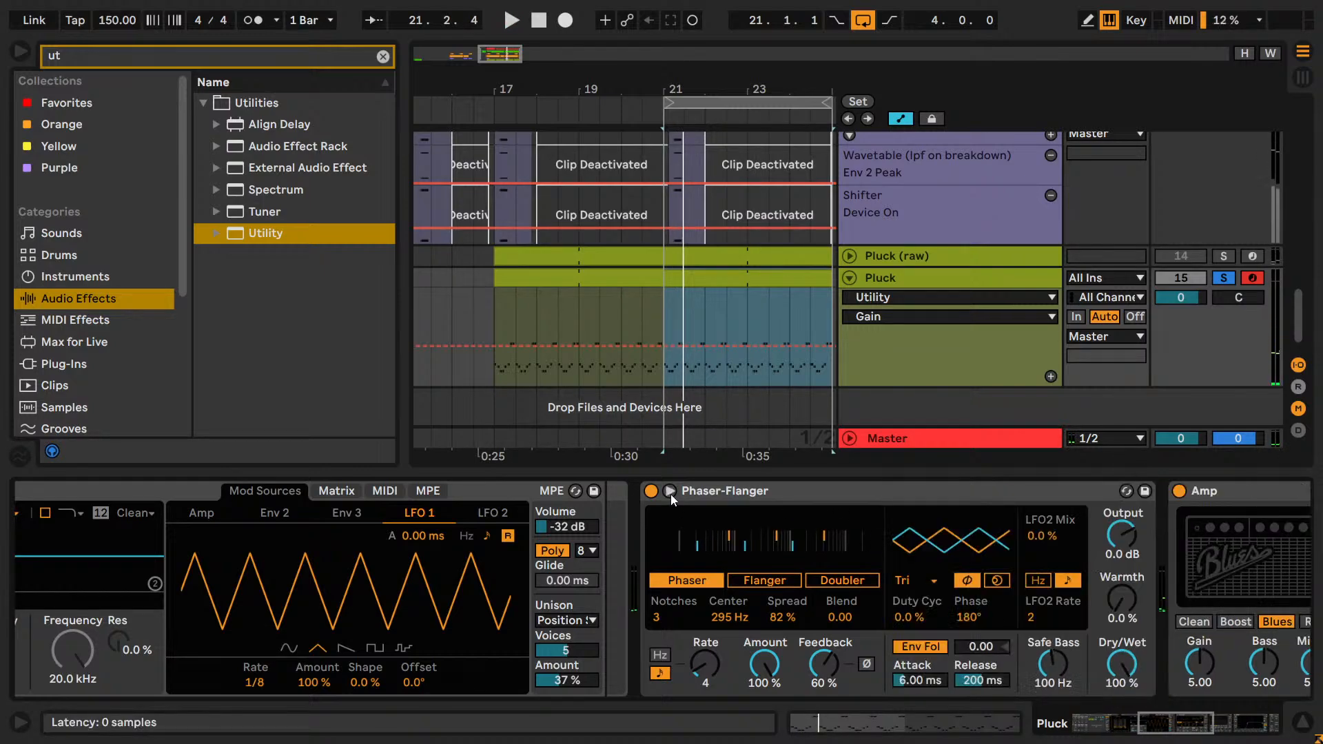
left_click(669, 494)
left_click(670, 493)
left_click(670, 493)
left_click(670, 493)
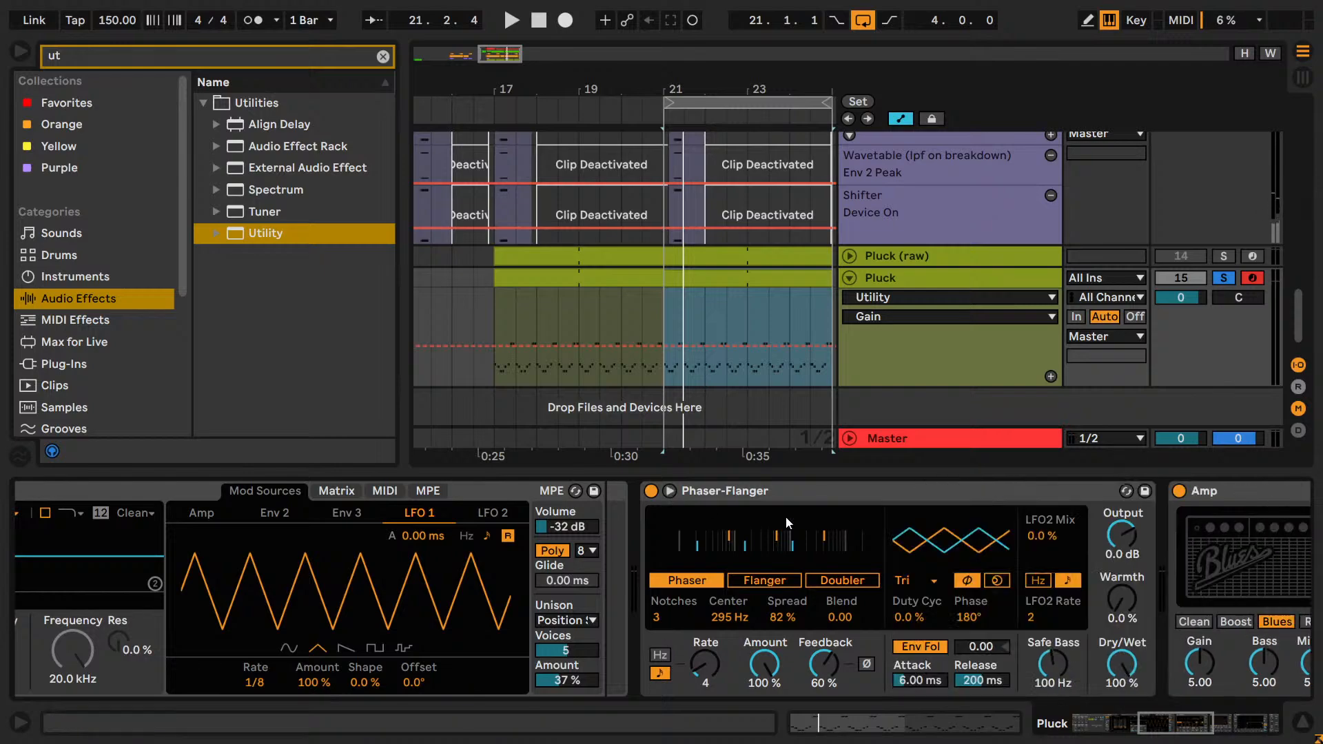
Try the Phaser-Flanger's Flanger and Doubler modes during playback, and set Notches to 5 back in Phaser mode.
left_click_drag(1208, 723, 1226, 726)
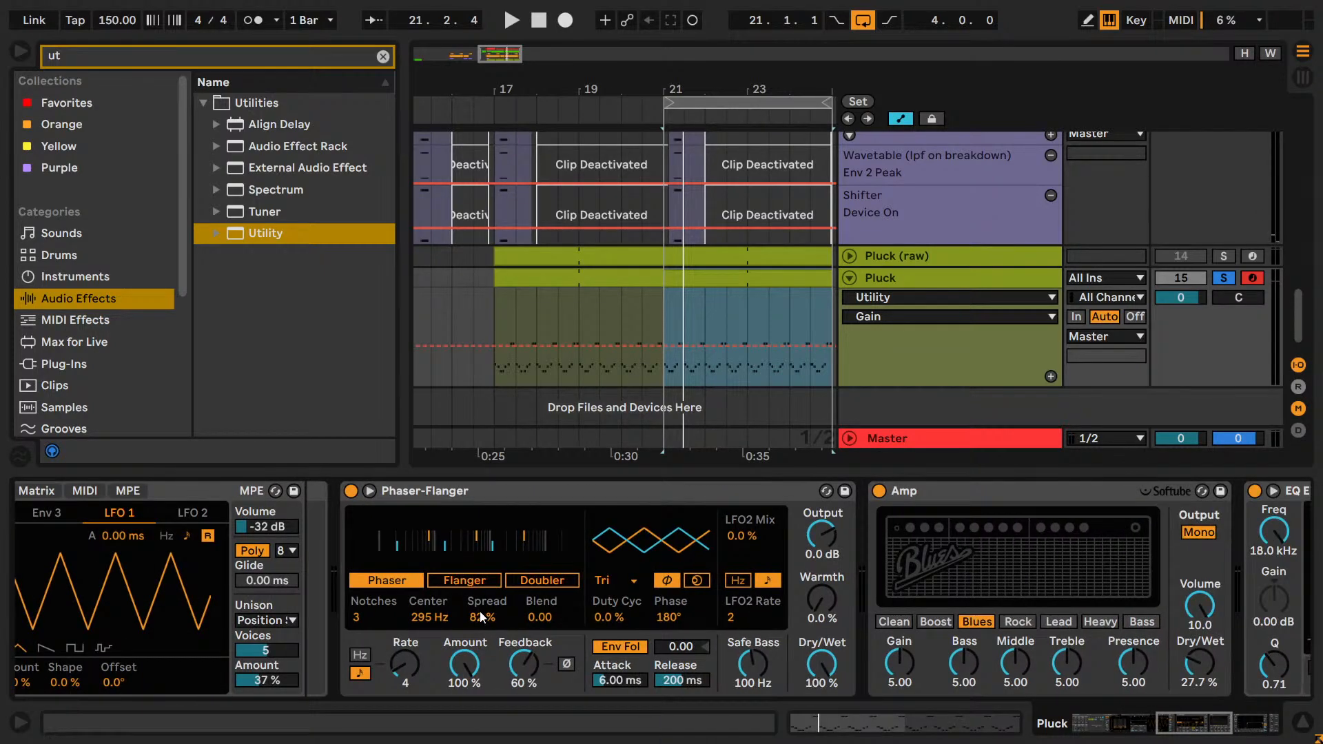
left_click(450, 583)
left_click(548, 582)
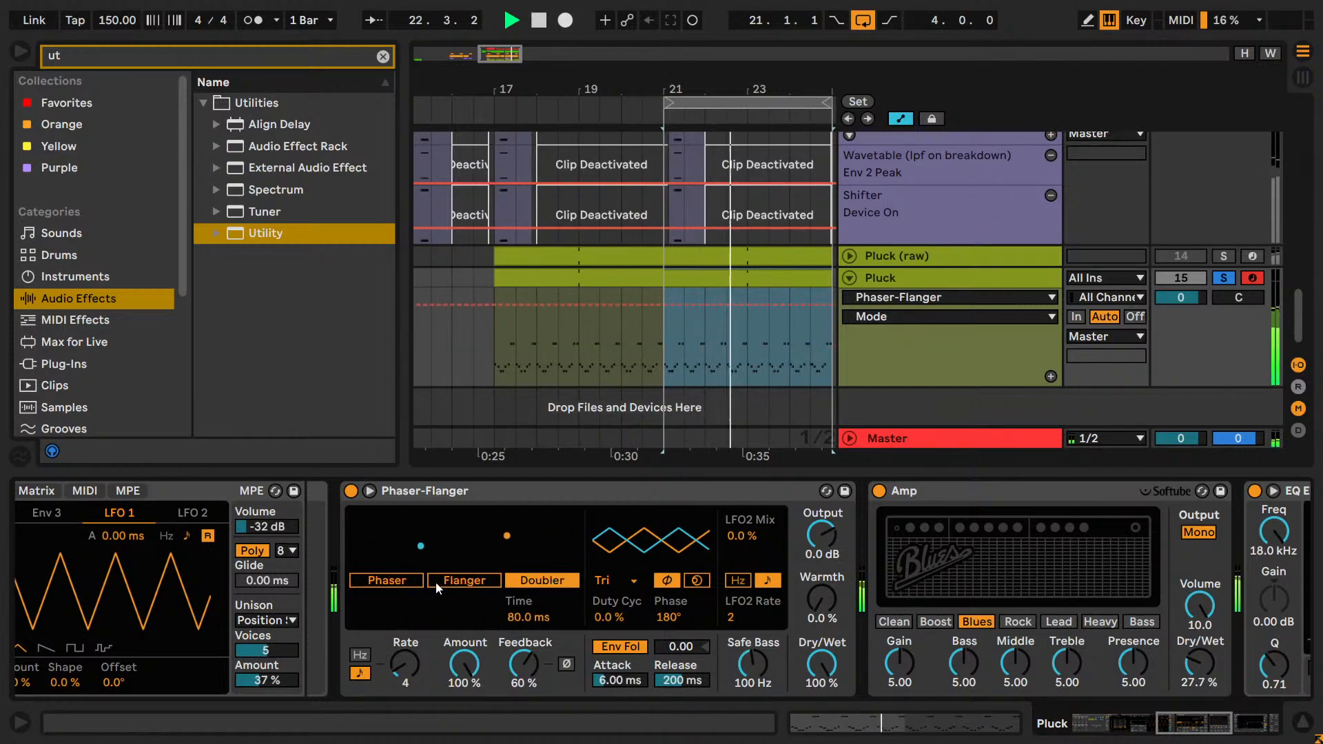
left_click(464, 581)
left_click(387, 580)
left_click_drag(357, 620, 386, 614)
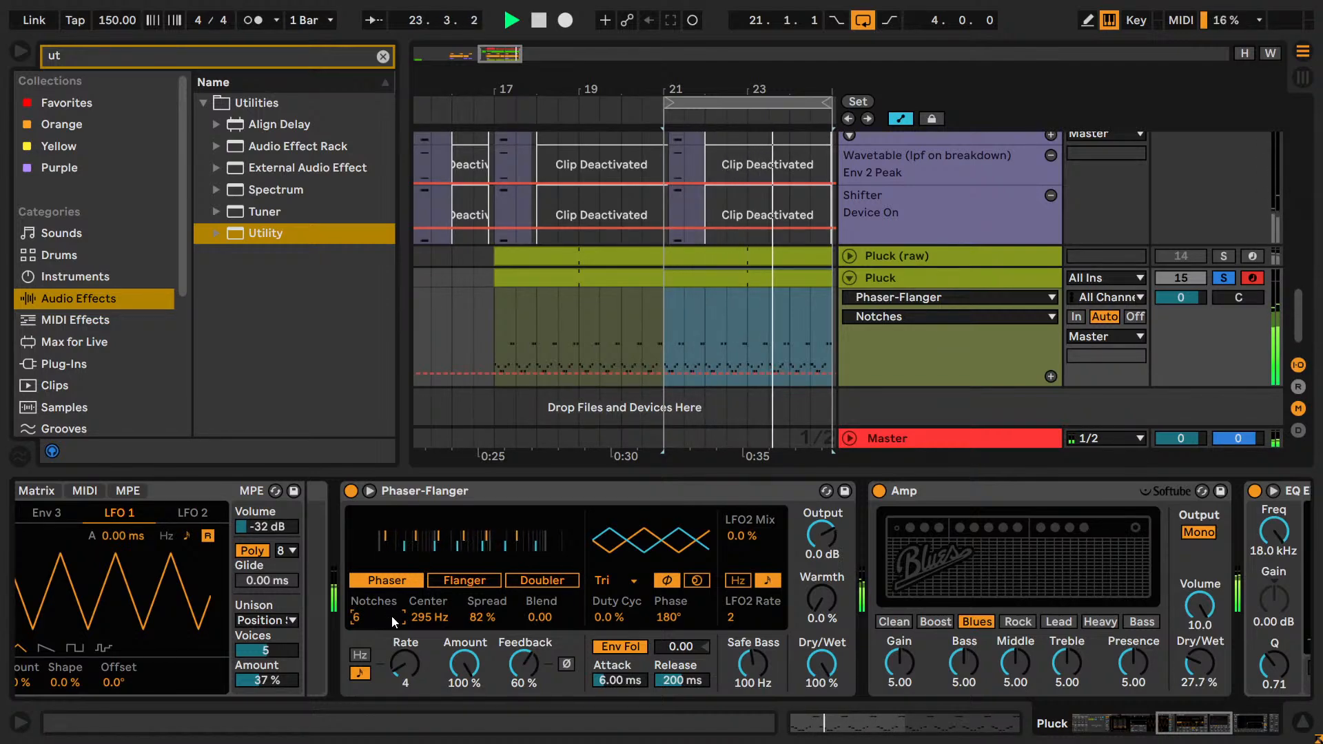
left_click_drag(391, 614, 399, 618)
Solo the Pad group, restart playback and set the group's track volume to -5.0 dB.
scroll(1171, 273, "up", 5)
key("space")
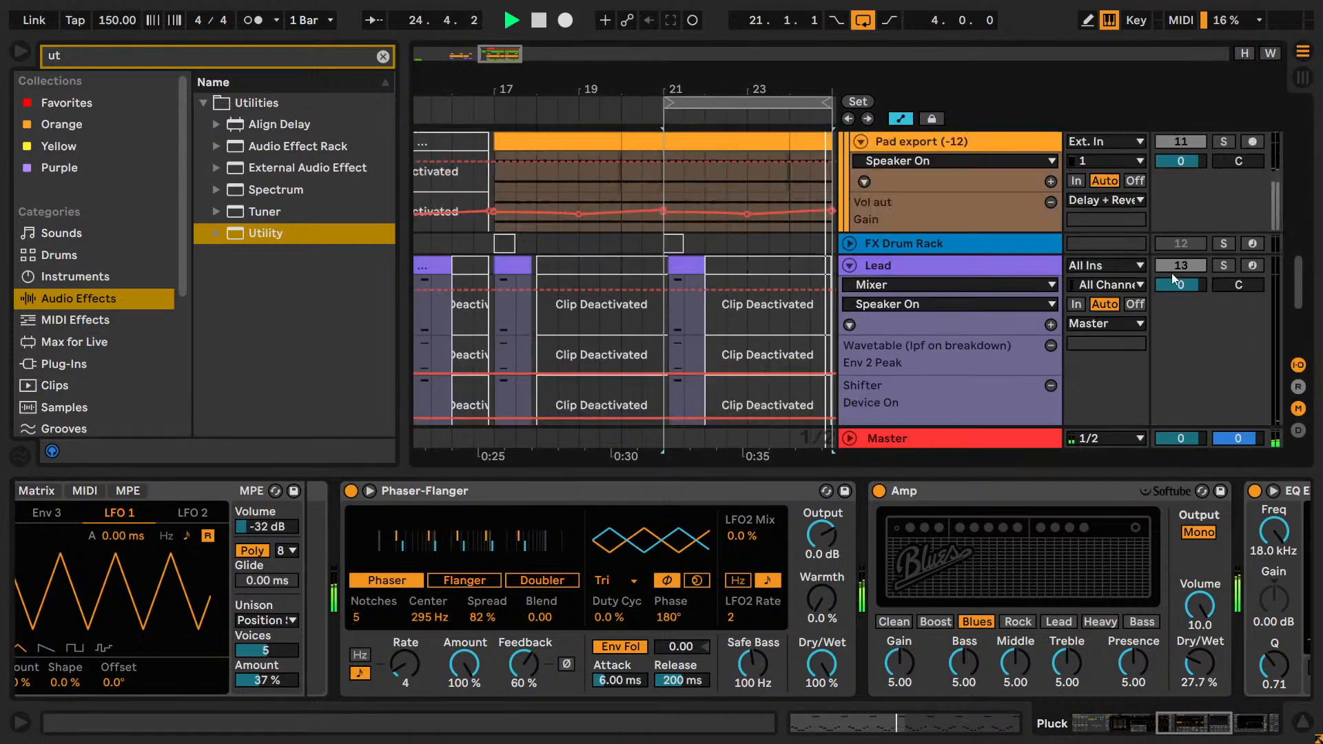
scroll(1226, 283, "up", 6)
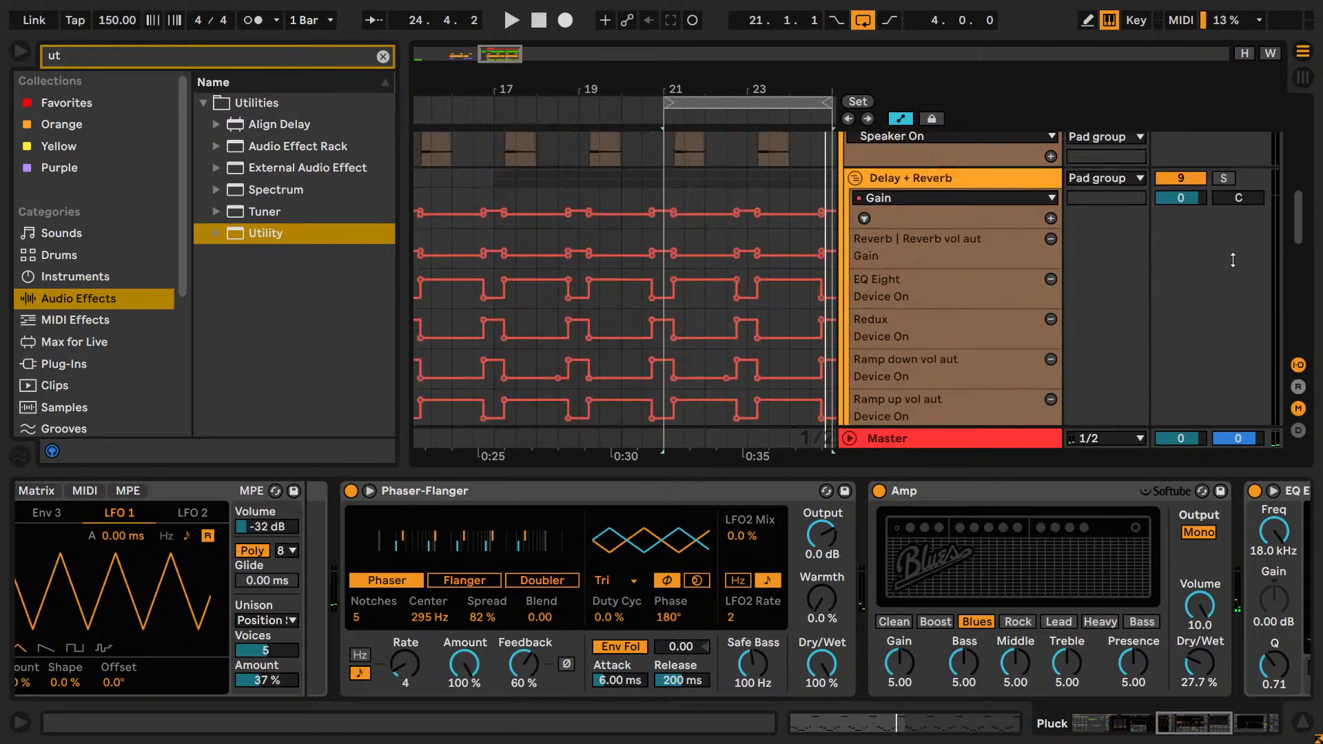
left_click(1222, 169)
key("space")
left_click_drag(1180, 188, 1180, 222)
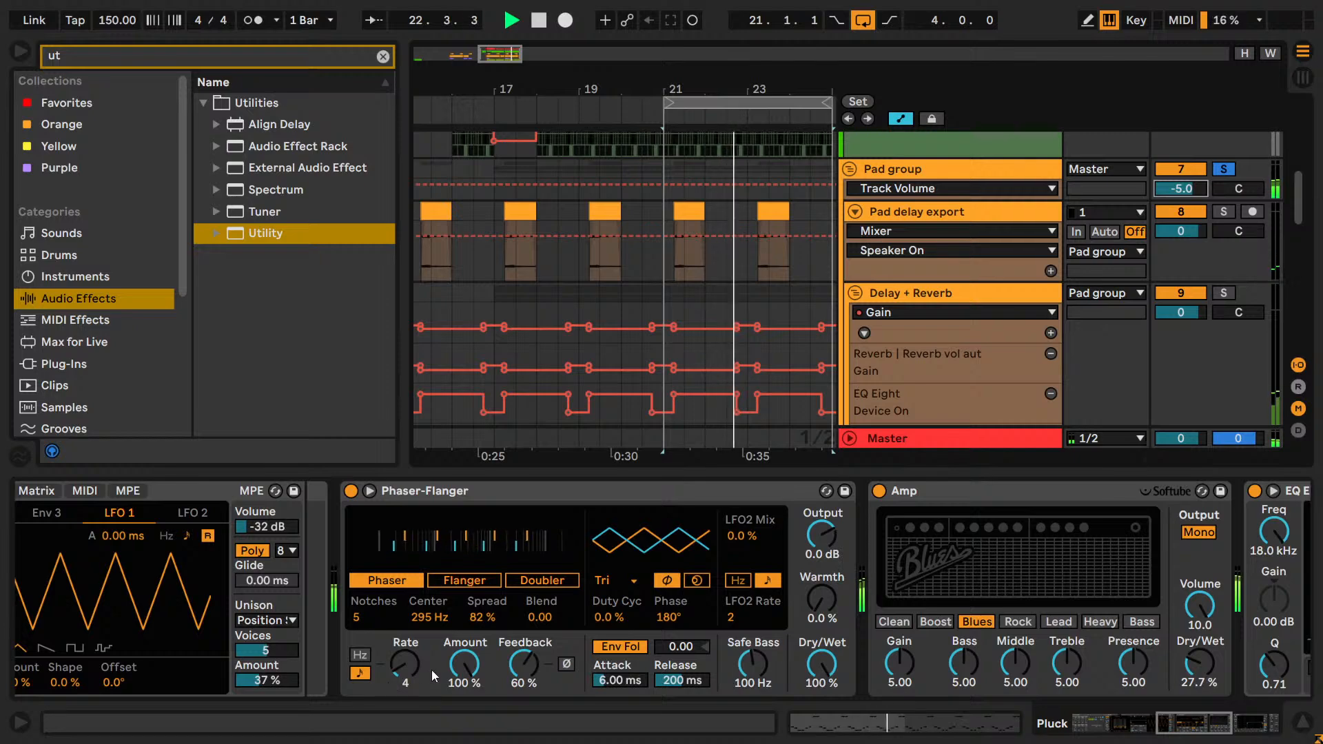
Compare Phaser Notches values between 3 and 6 while the loop plays, and settle on 4.
scroll(374, 613, "up", 1)
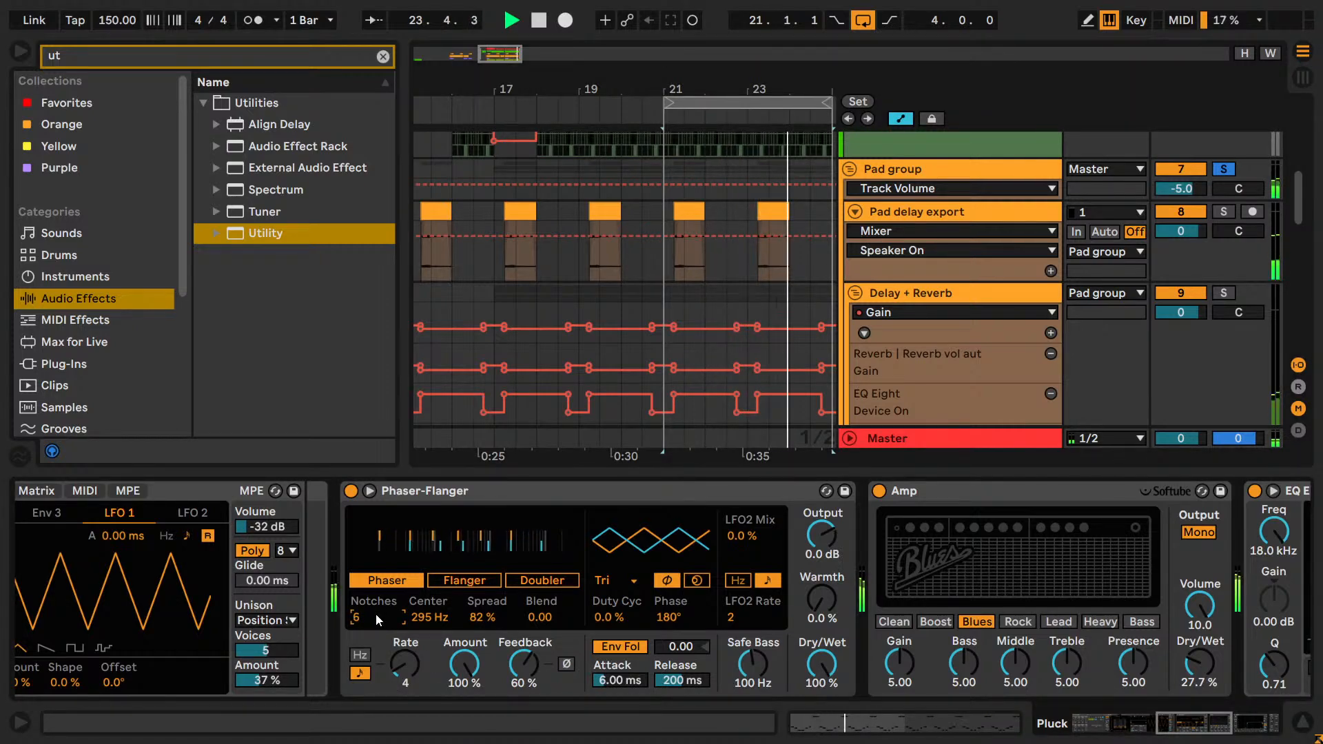
scroll(375, 613, "down", 1)
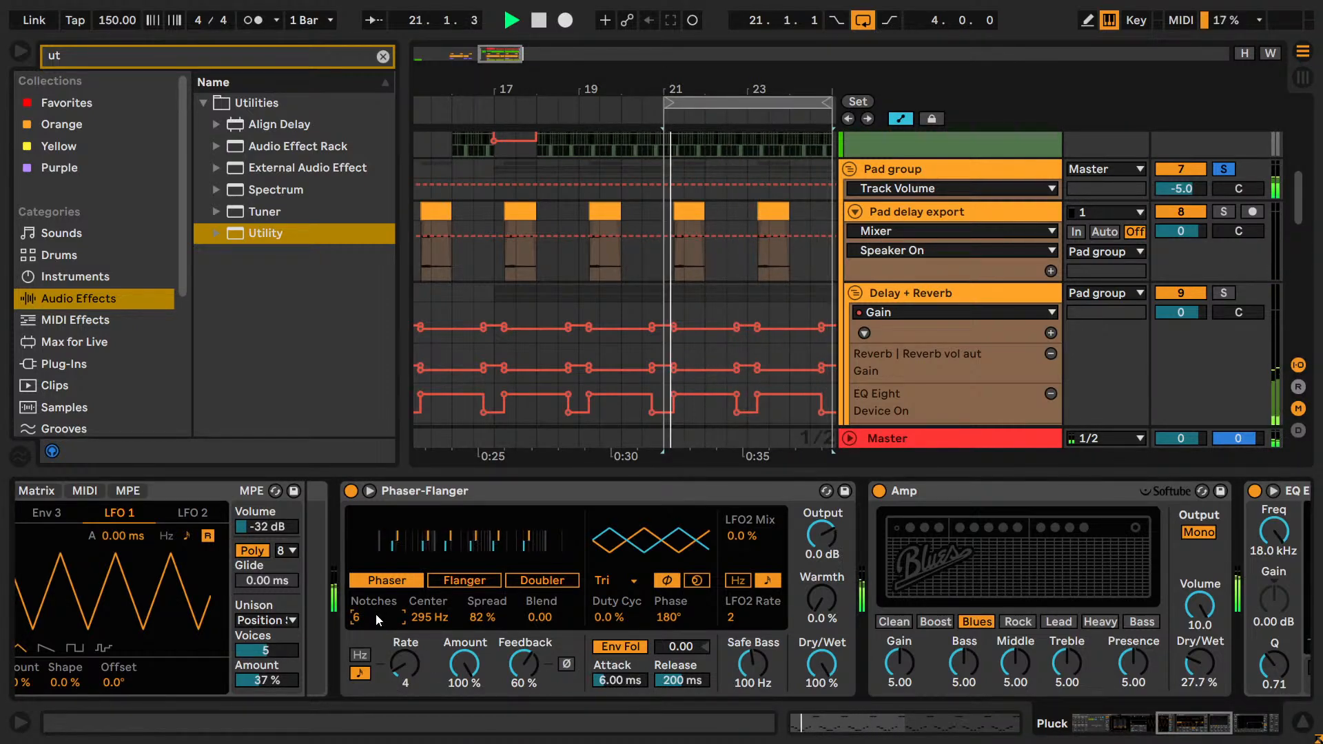
scroll(375, 613, "down", 1)
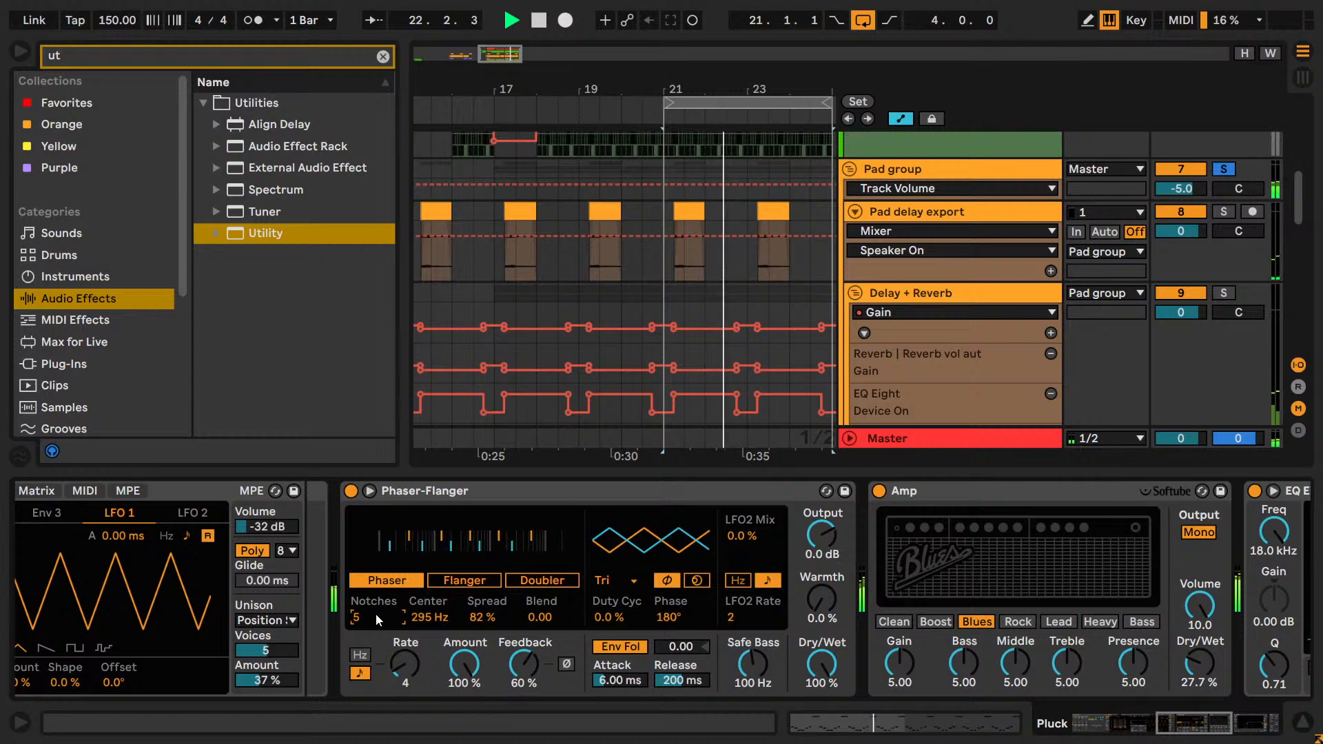
scroll(375, 613, "down", 1)
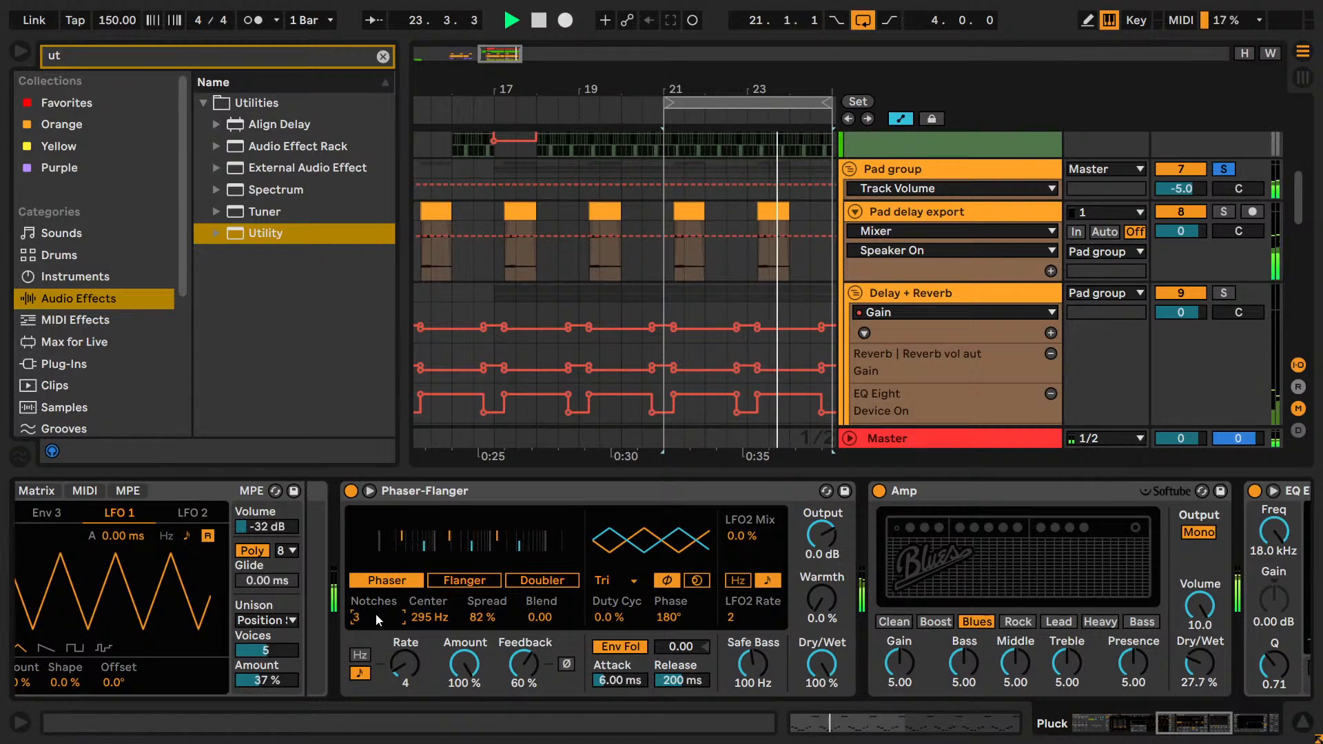
scroll(374, 613, "down", 1)
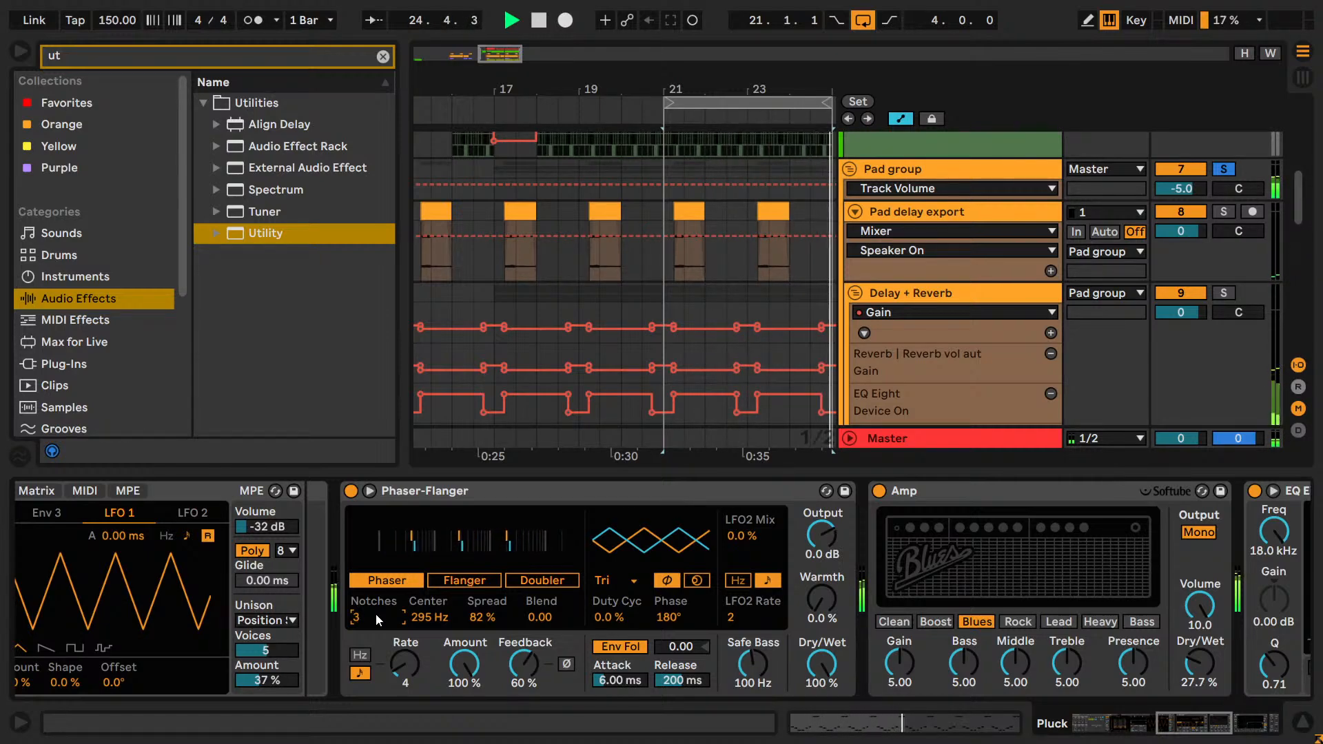
scroll(375, 613, "up", 1)
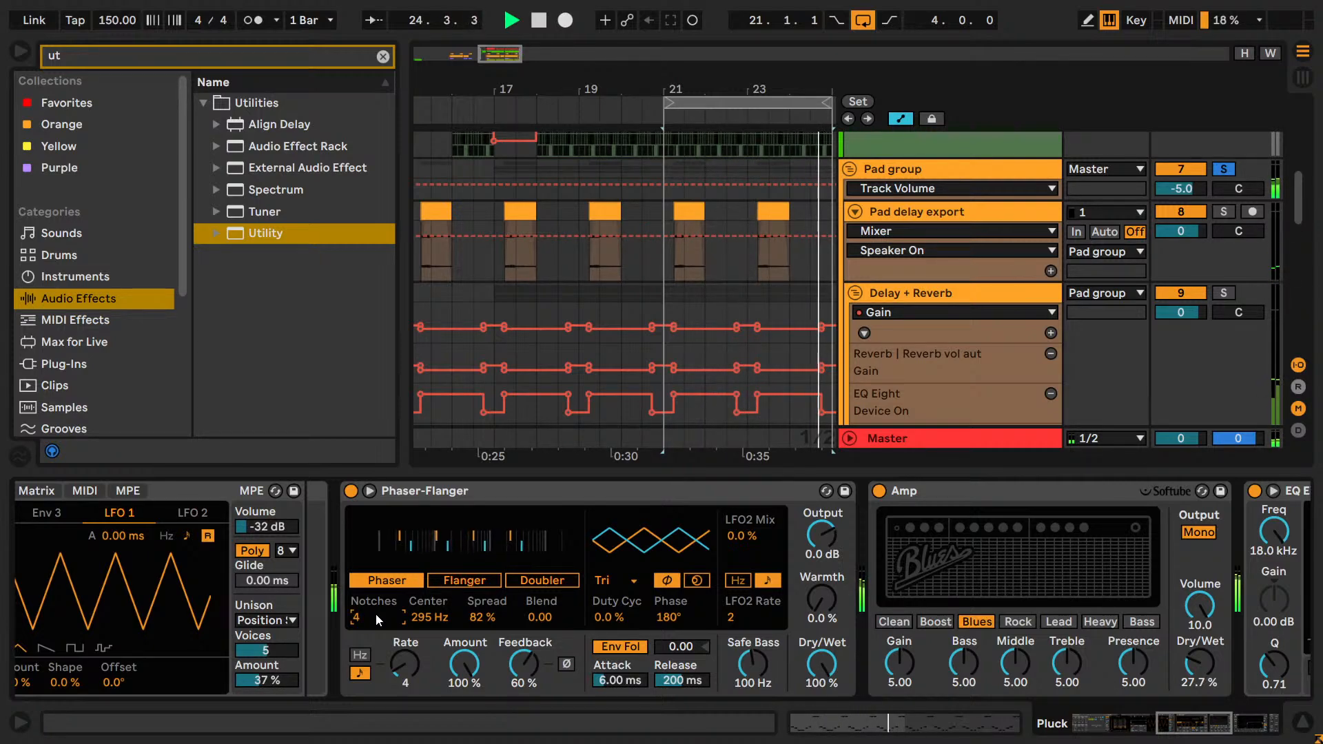
scroll(375, 613, "up", 1)
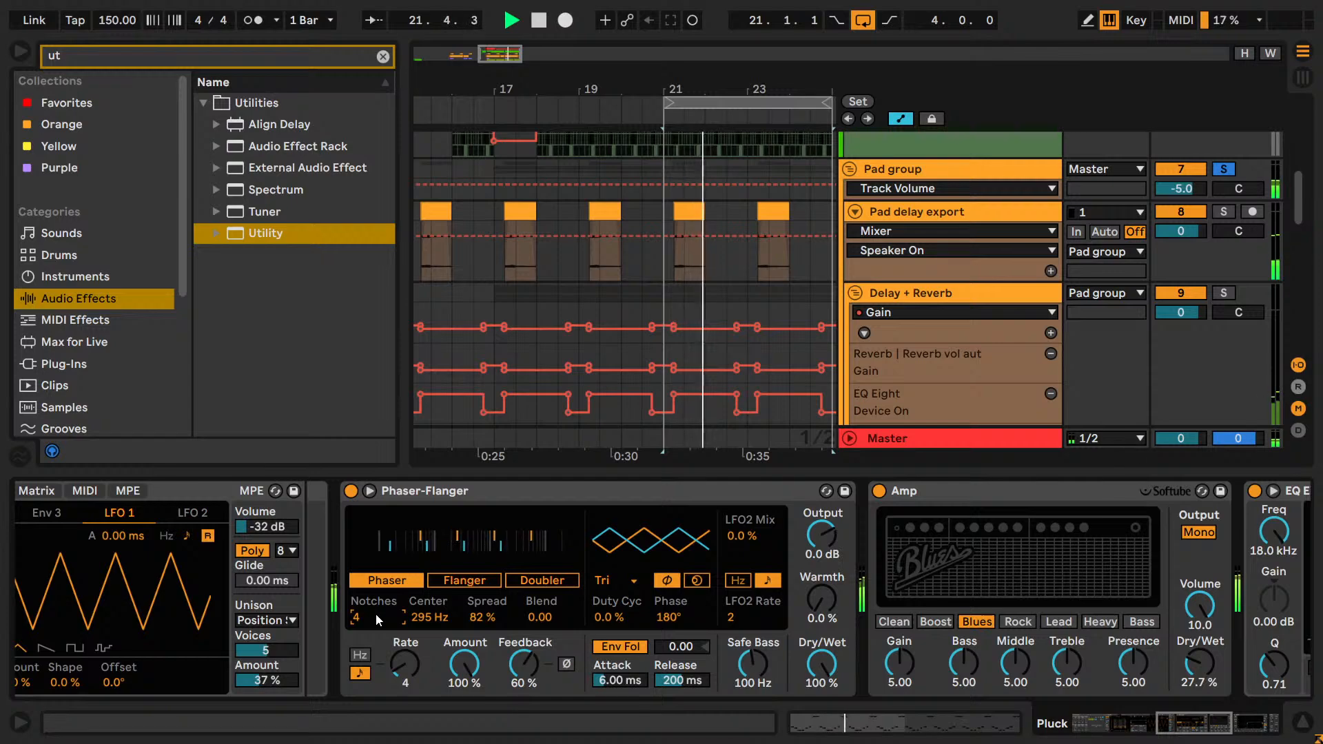
scroll(375, 613, "down", 1)
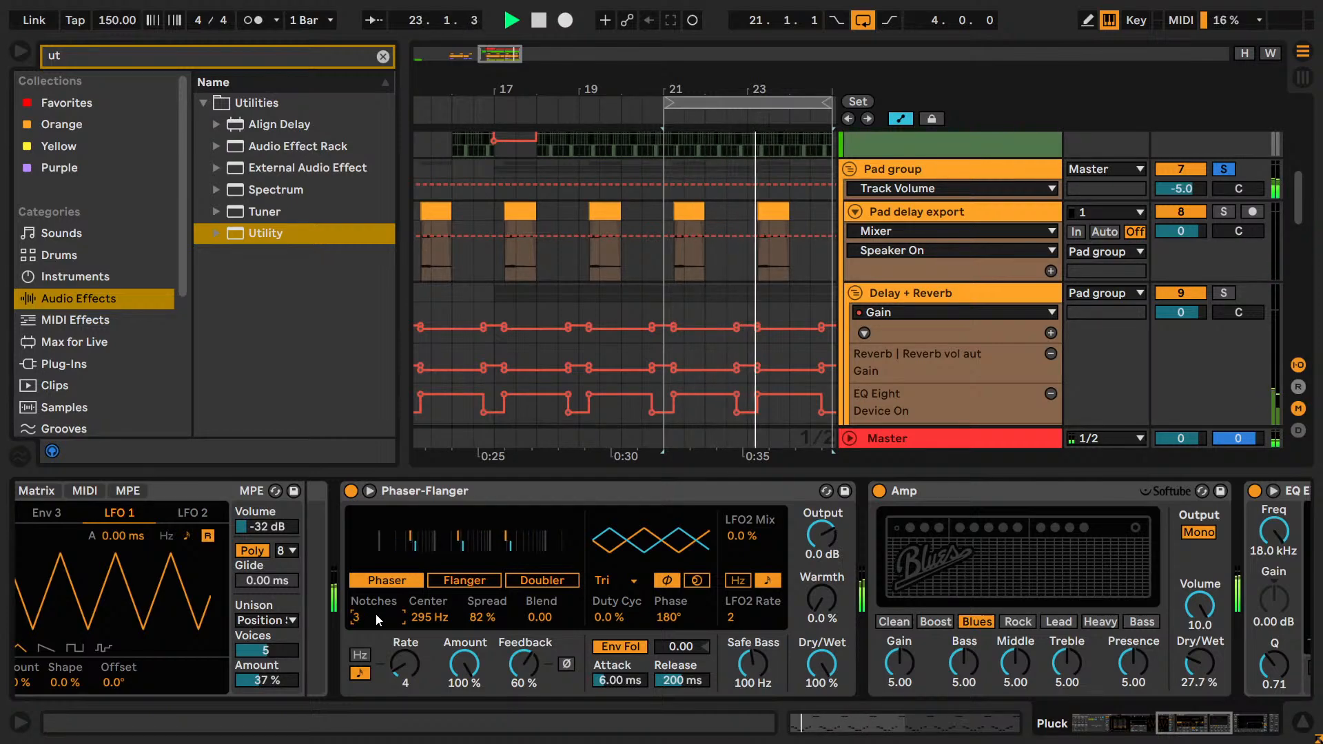
scroll(374, 613, "up", 1)
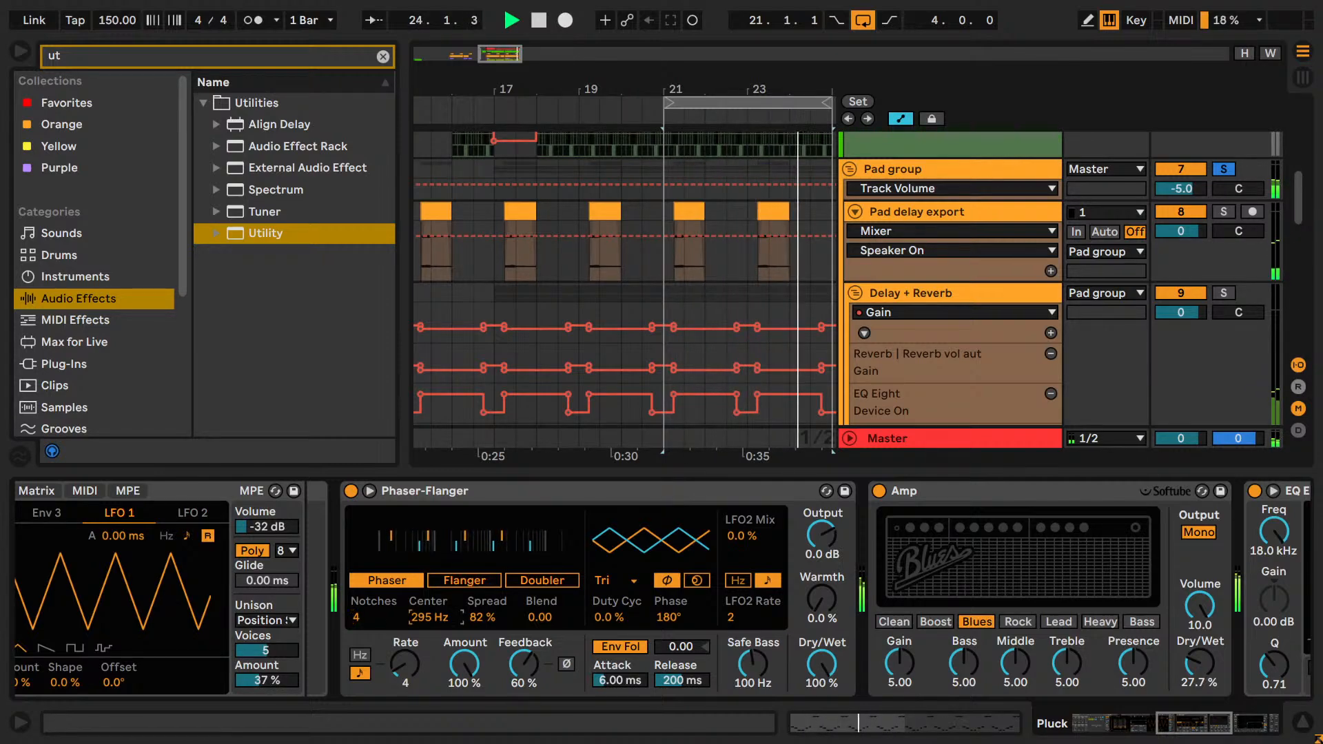
Set the Phaser's Center frequency to 150 Hz and its Rate to 2.
scroll(416, 617, "up", 1)
scroll(416, 616, "up", 2)
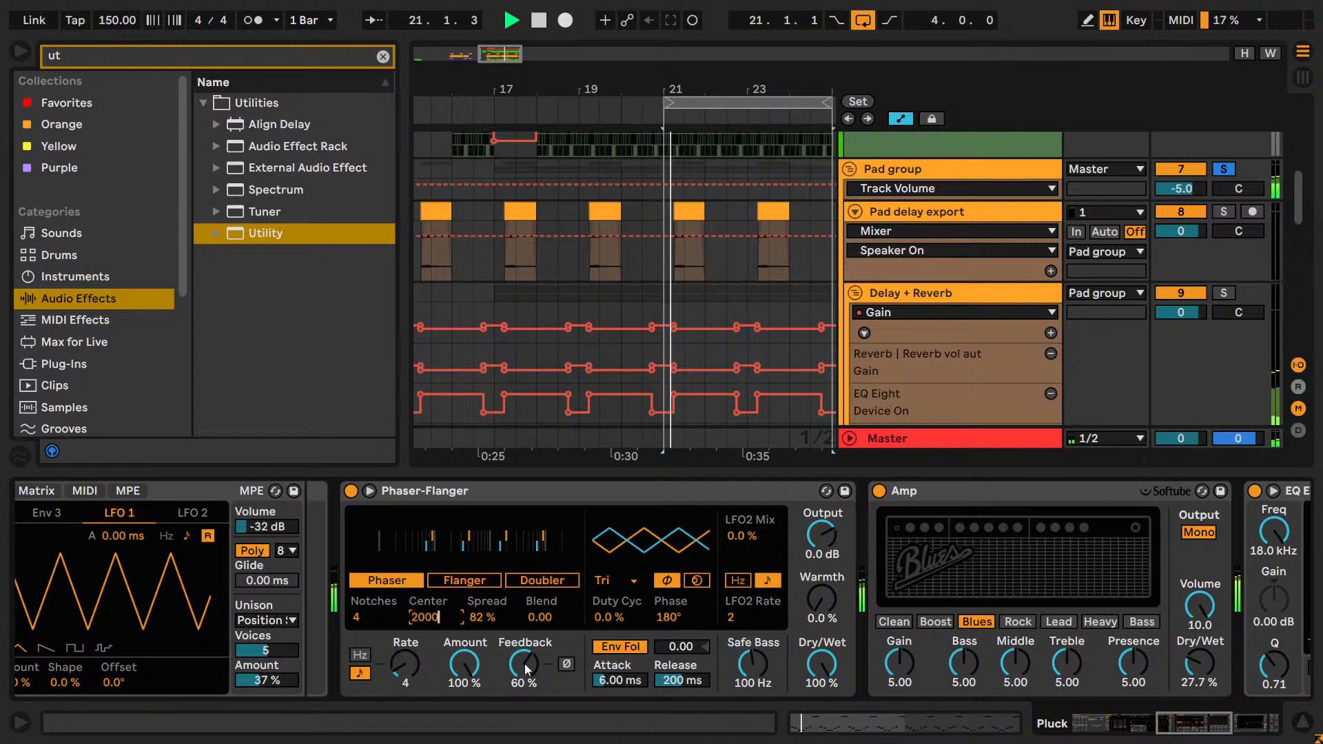
type("150 Hz")
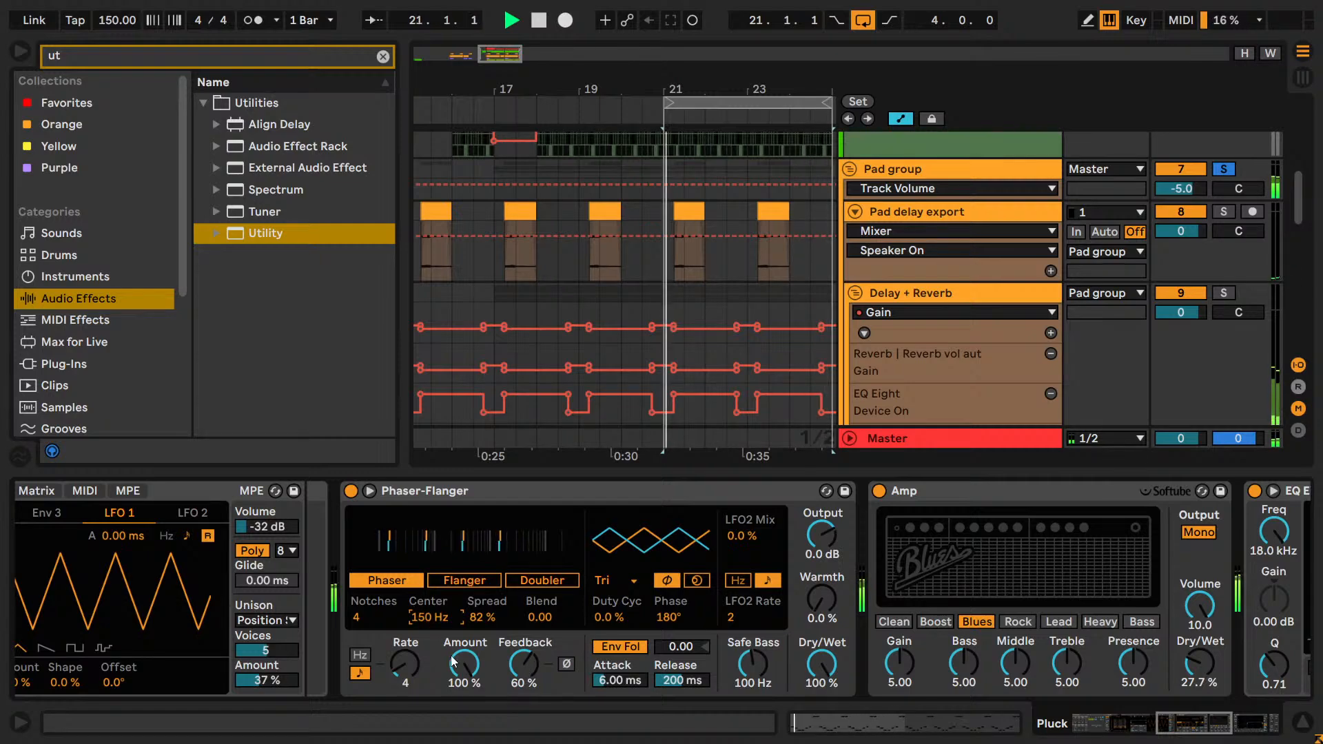
left_click_drag(405, 668, 404, 655)
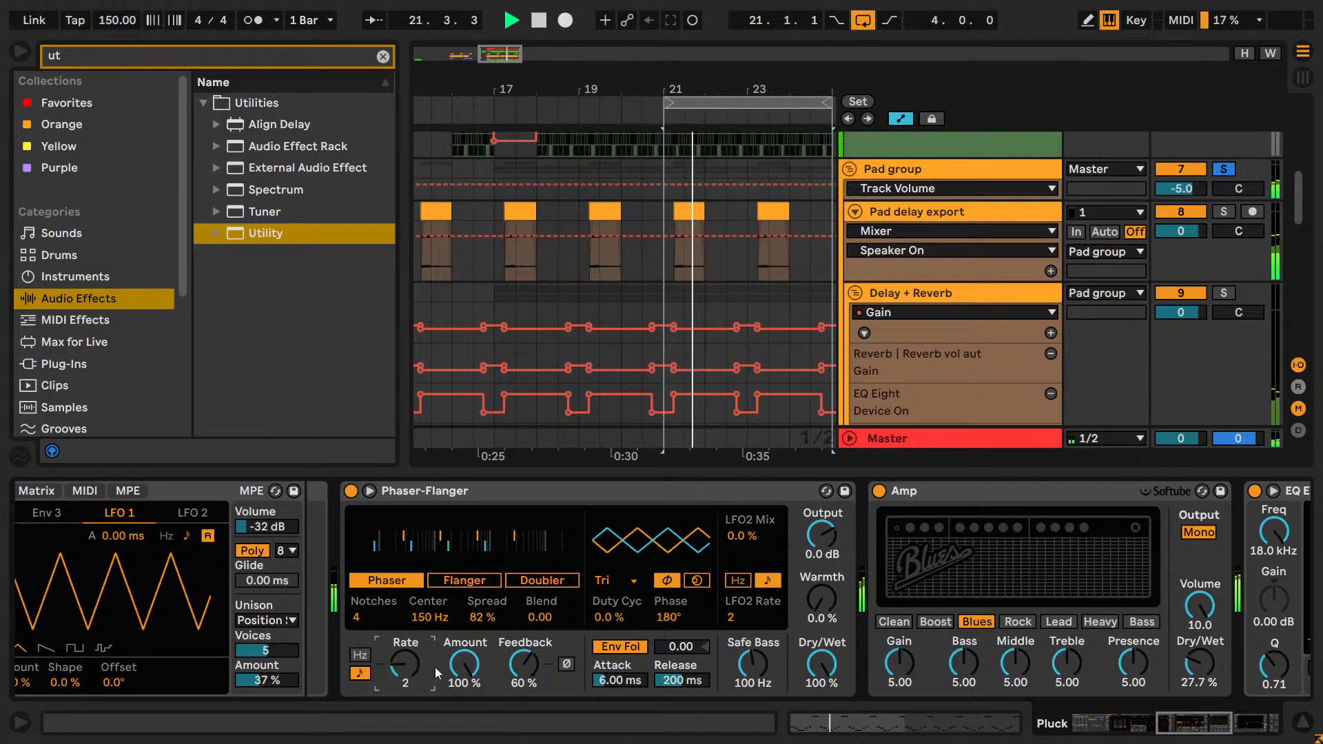
Try Phaser Center frequencies of 70, 80, 90, 100, 150 and 200 Hz while the loop plays.
left_click(431, 617)
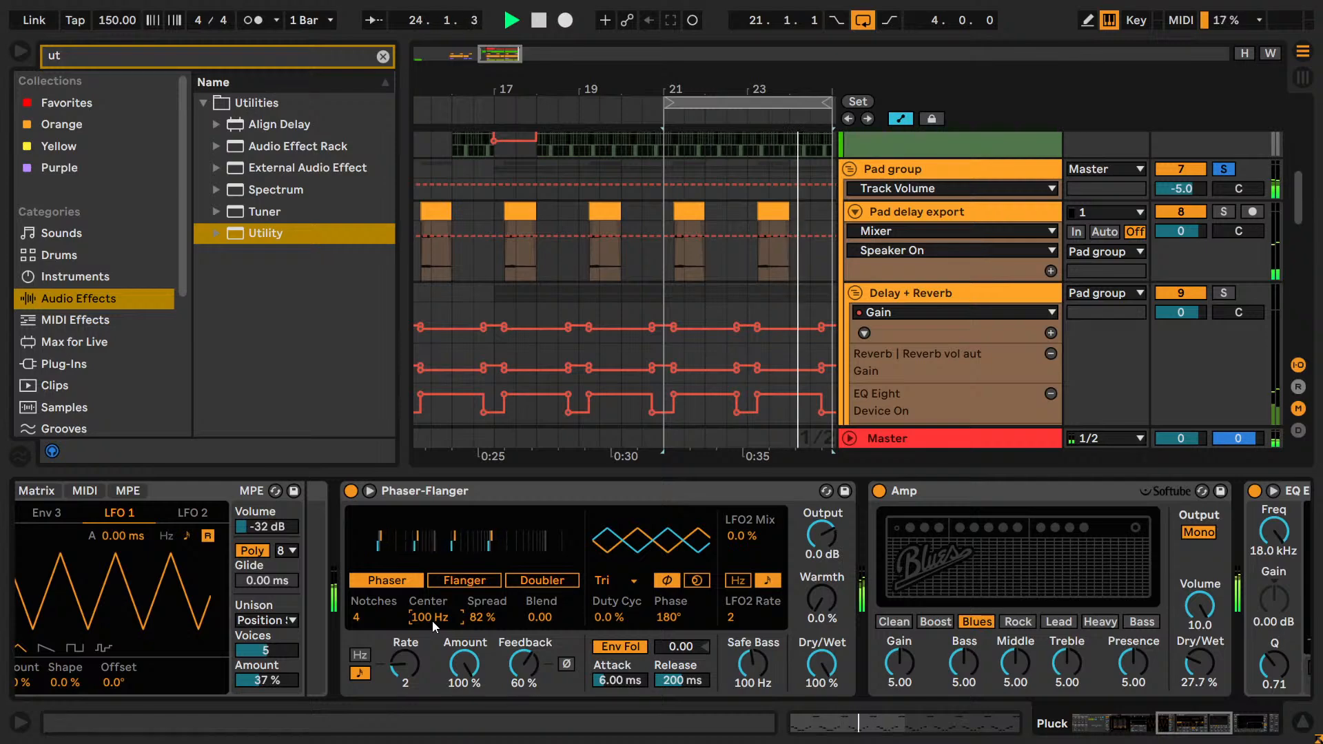
left_click_drag(432, 621, 432, 633)
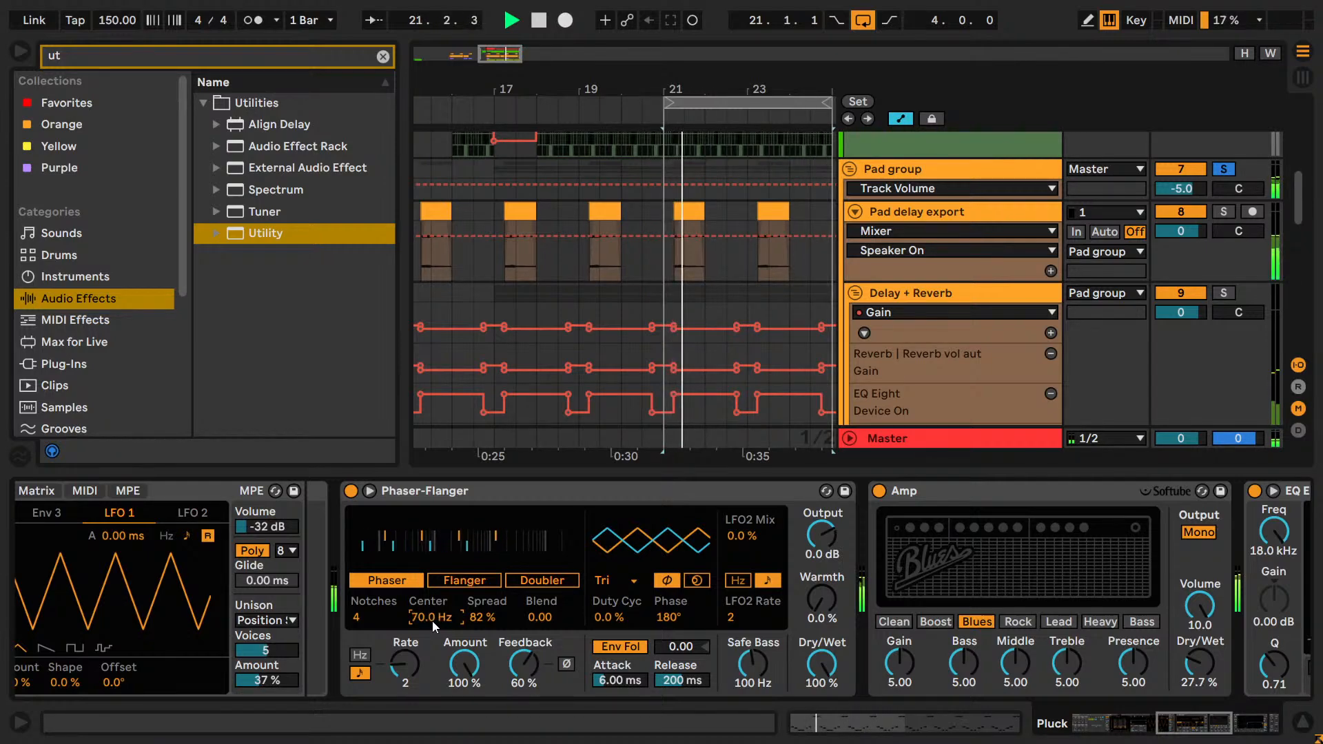
type("80")
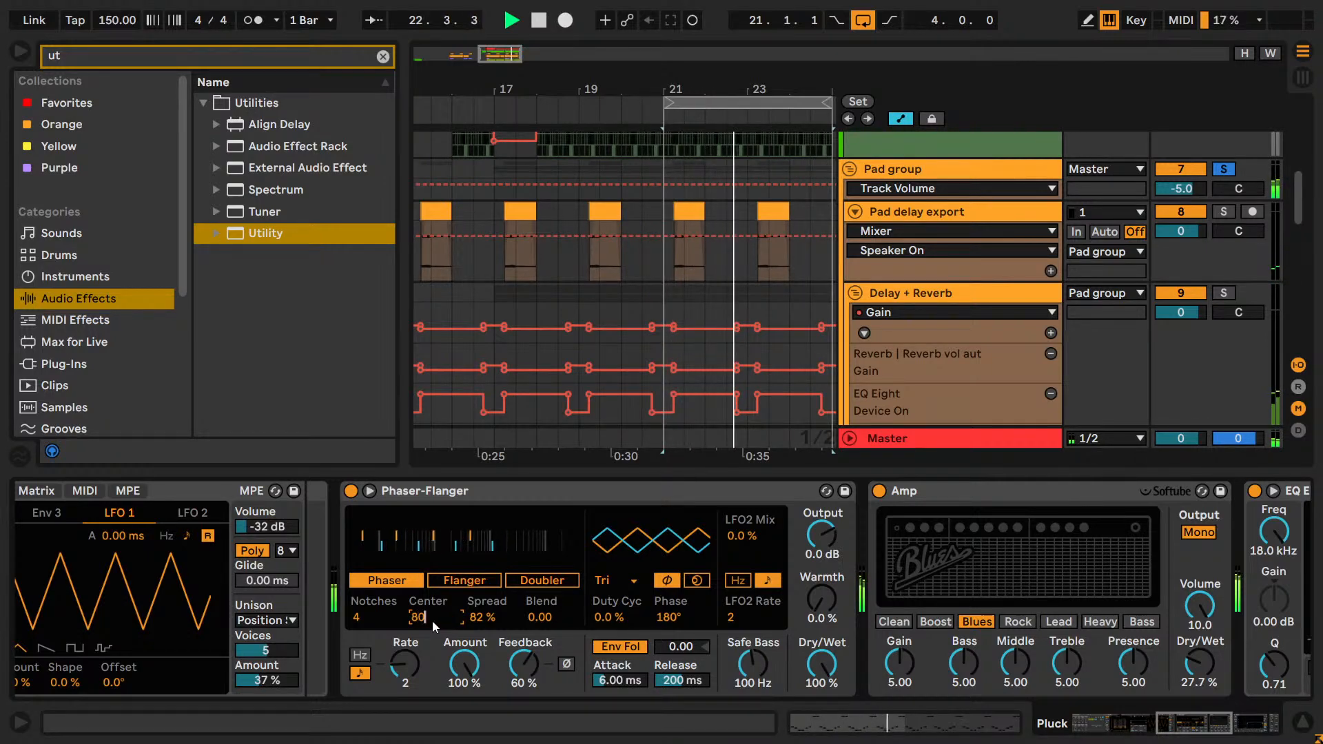
key("Return")
key("Up")
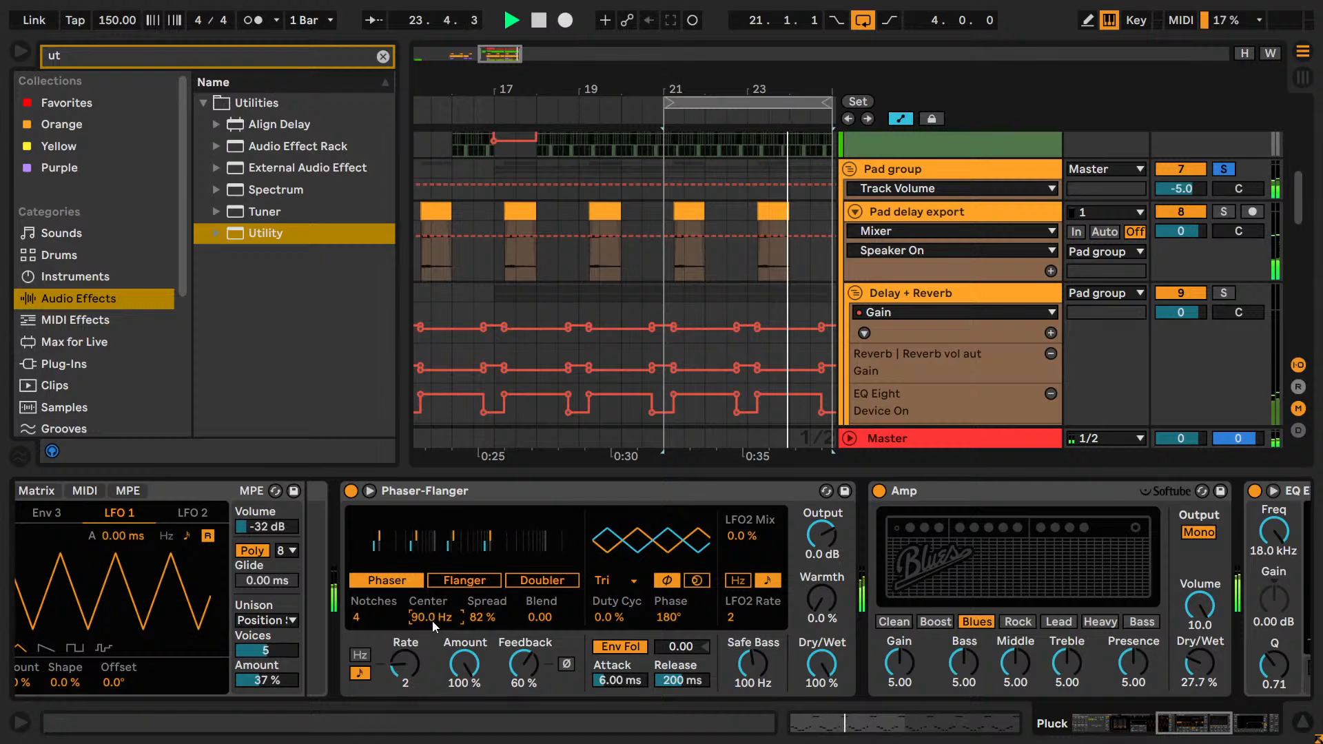
key("Up")
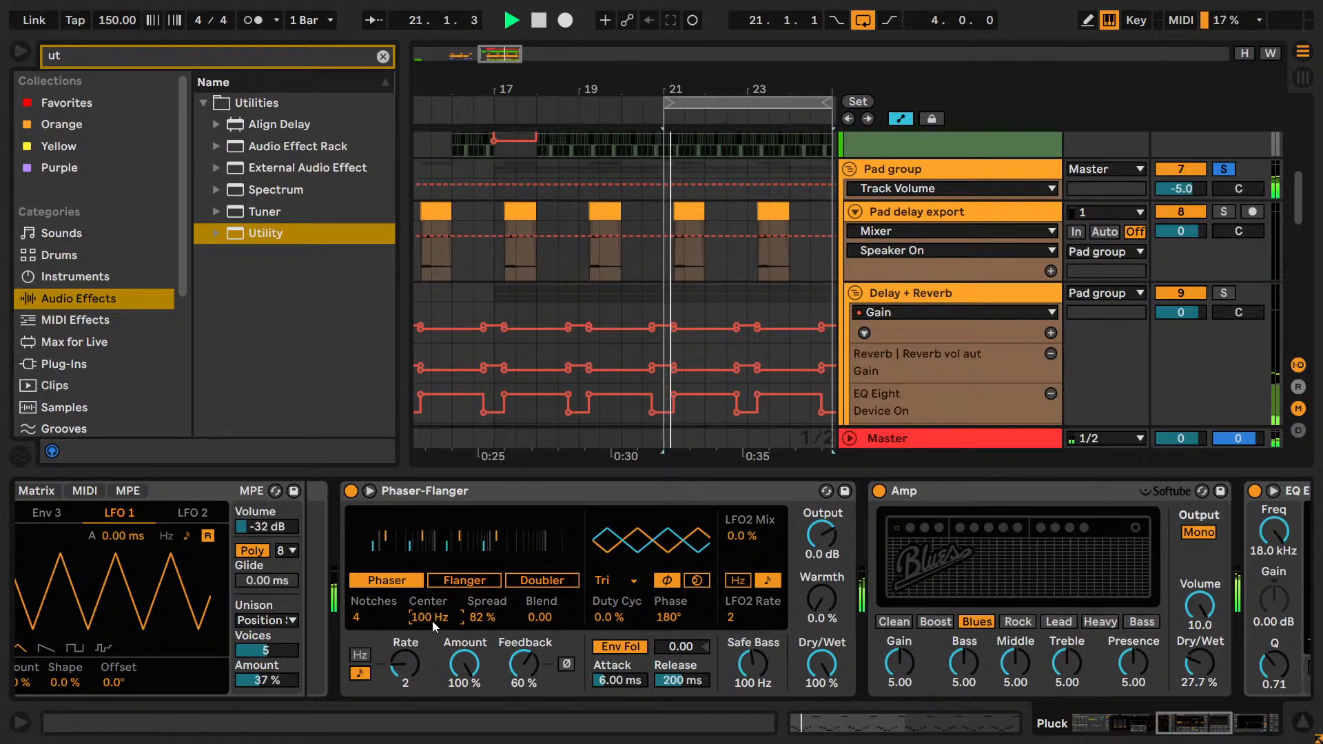
key("Up")
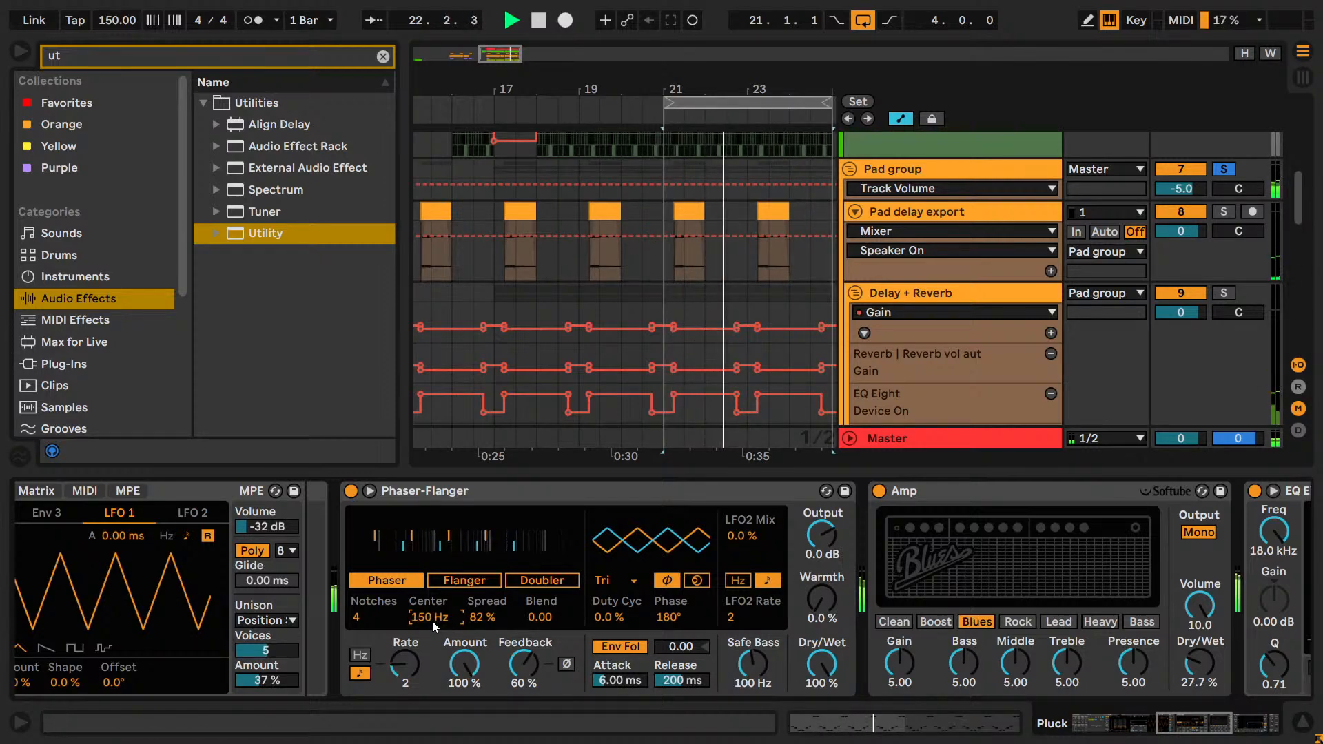
key("Up")
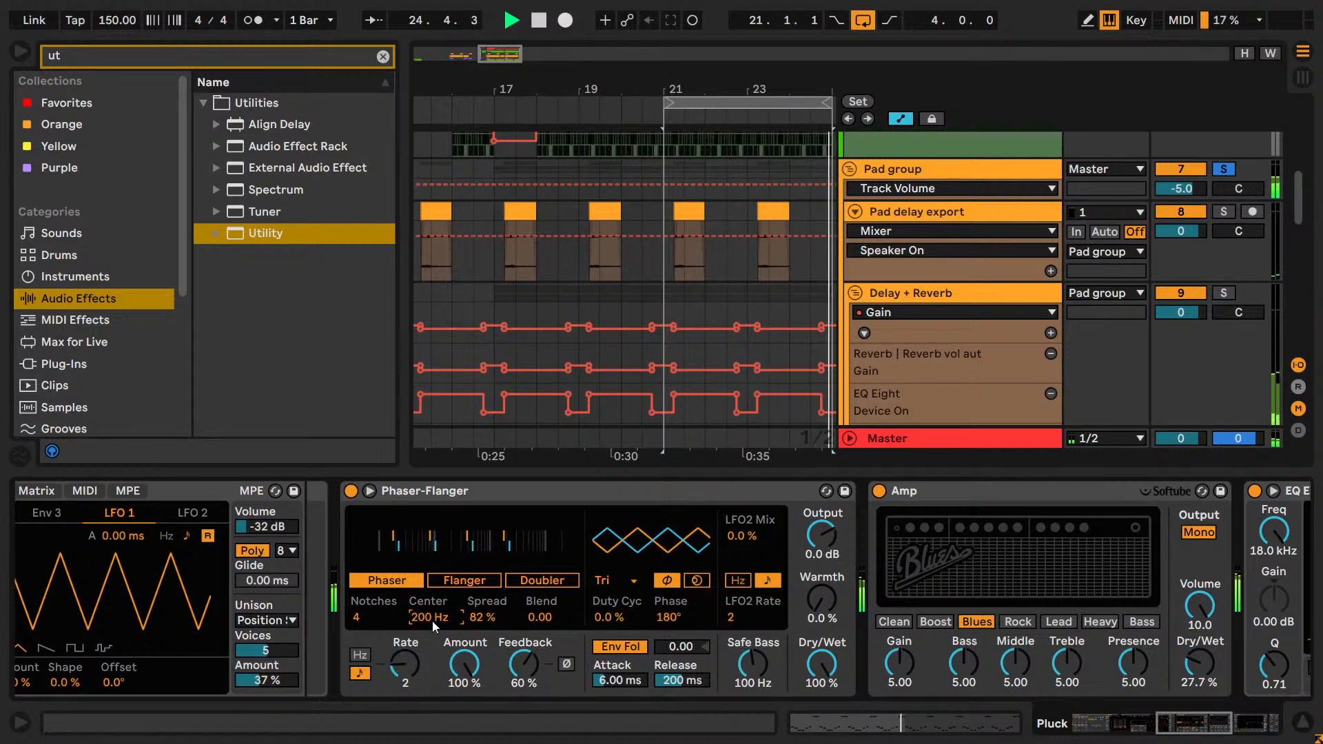
Compare Center frequencies of 150, 160 and 170 Hz in the Phaser, and set Center to 160 Hz.
type("15")
key("BackSpace")
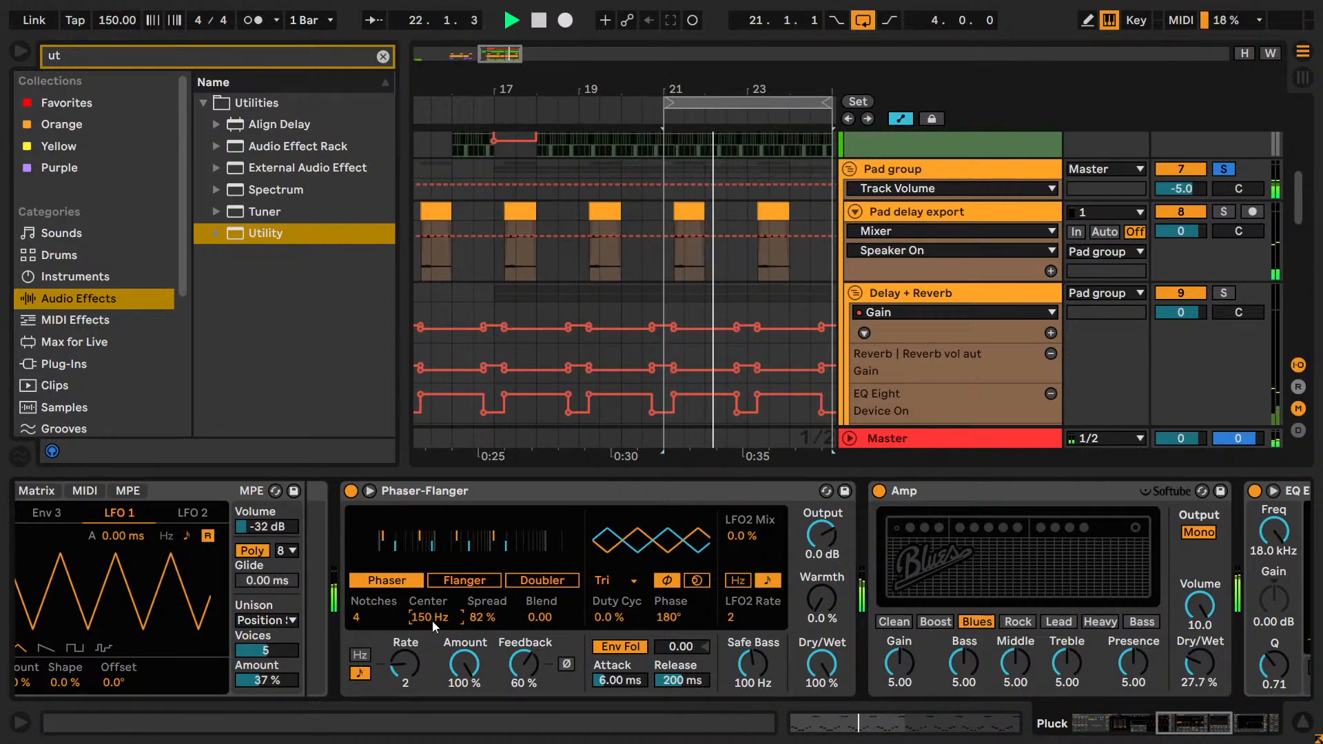
type("70")
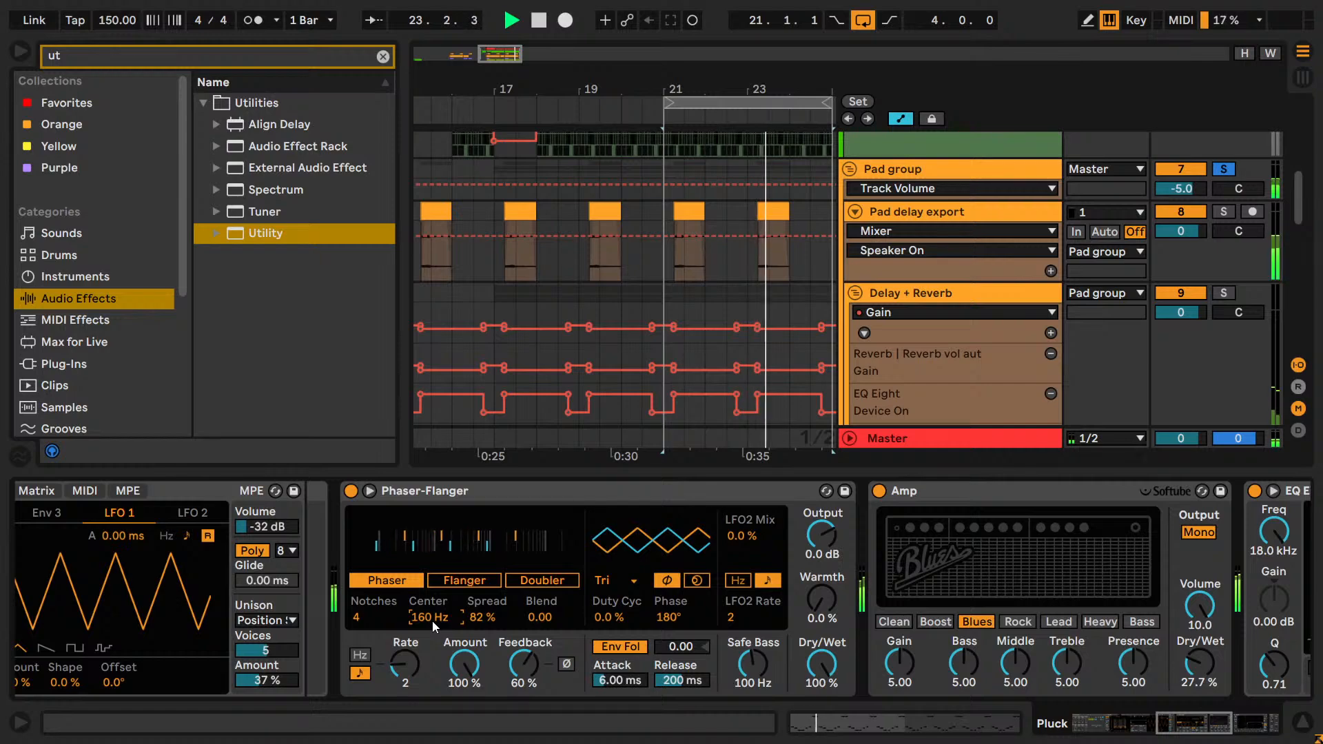
key("Return")
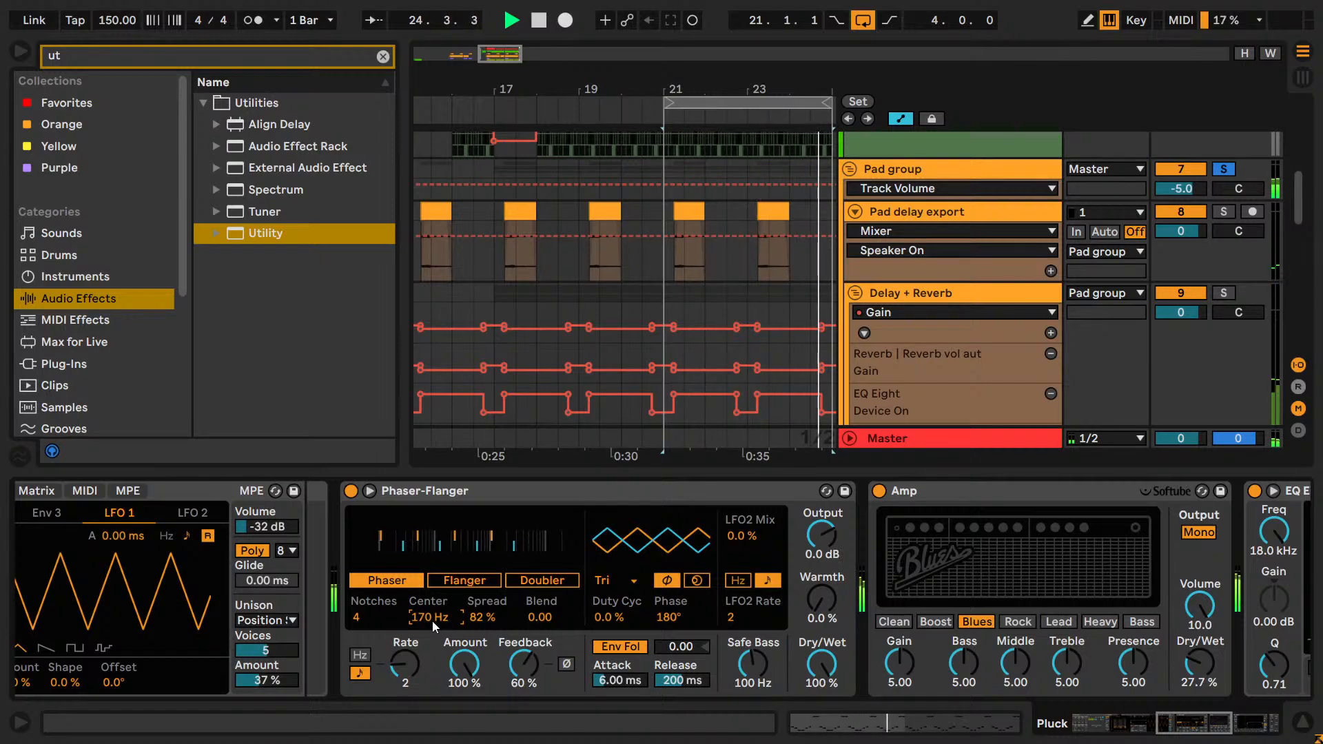
type("170")
key("Return")
type("150")
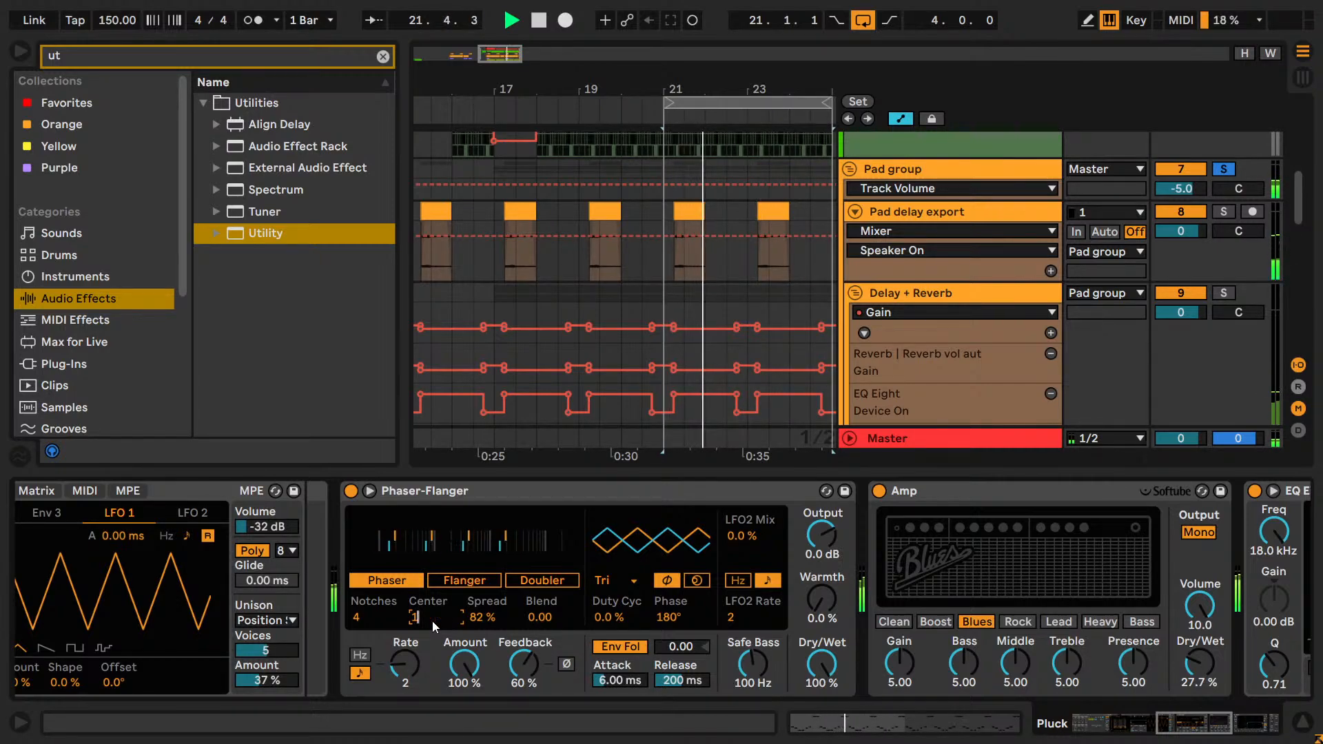
key("Return")
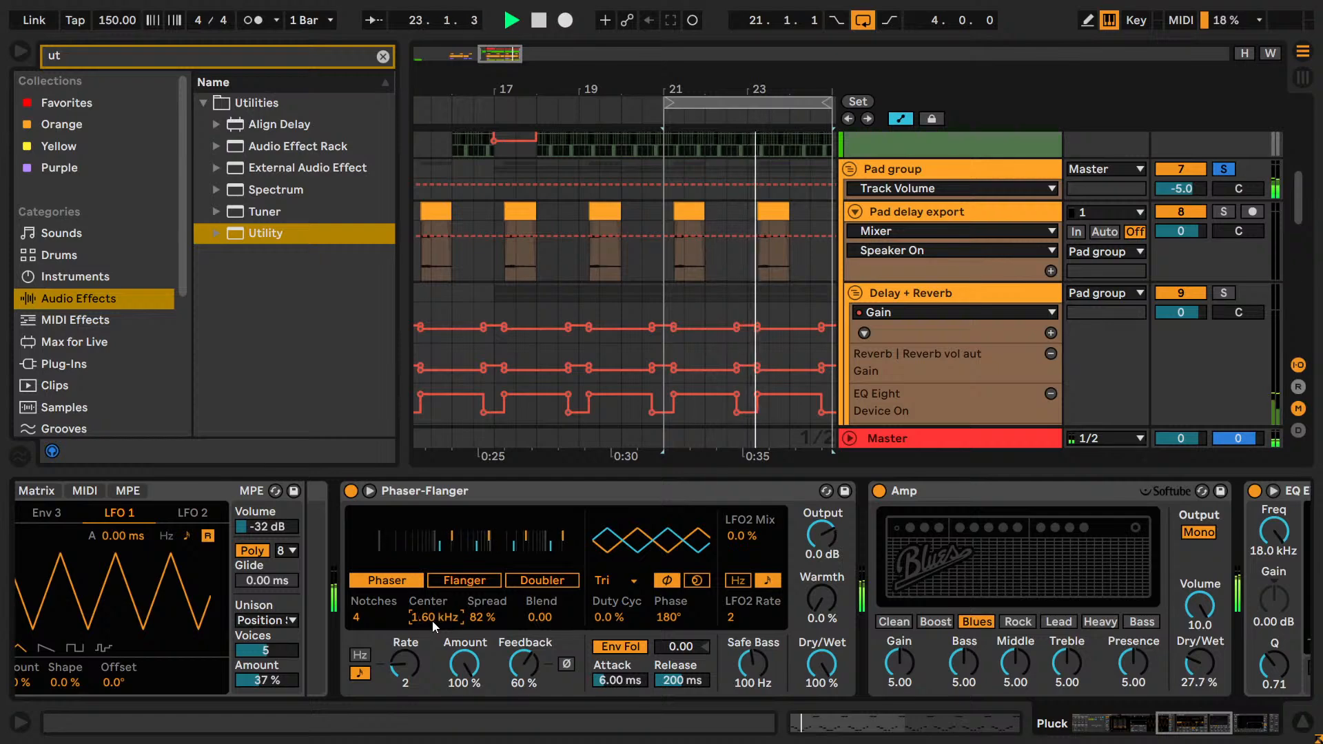
type("160")
key("Return")
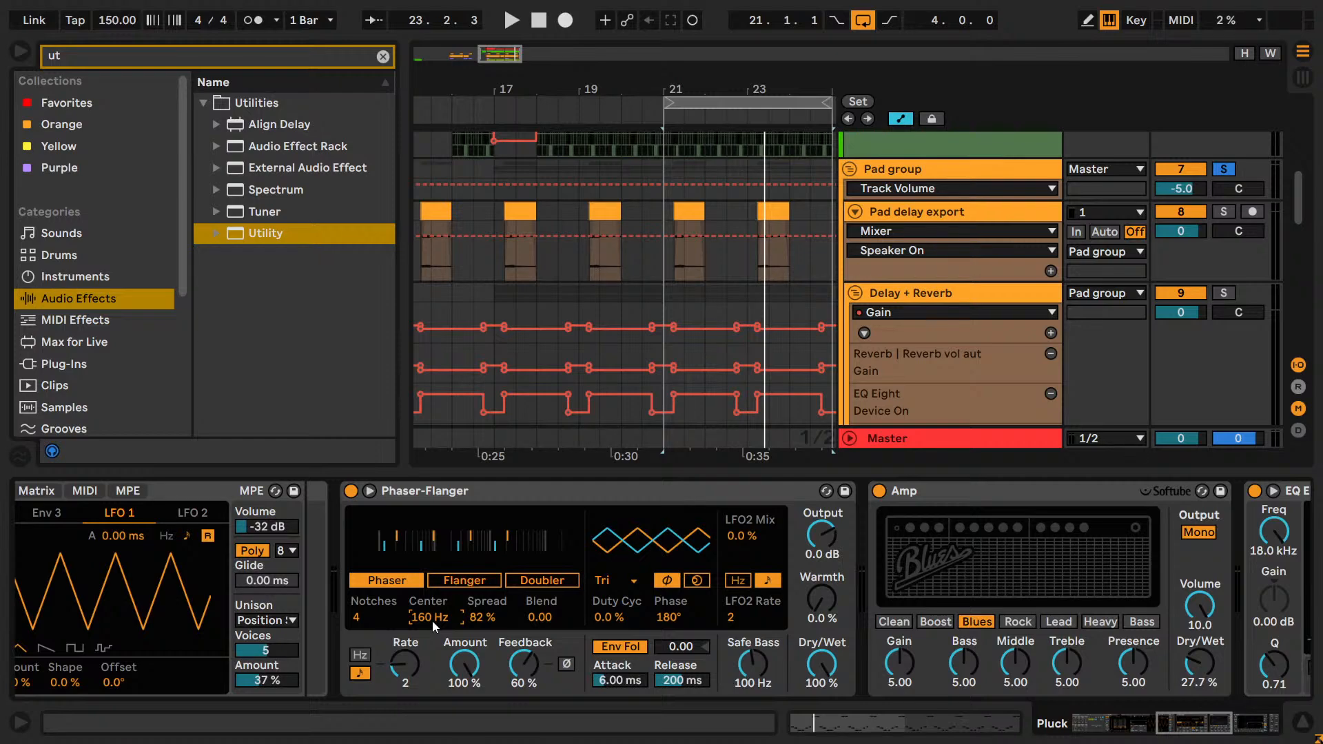
Resume playback, compare Phaser Spread values of 30 % and 40 %, and set Spread to 50 %.
left_click(431, 532)
left_click(433, 616)
key("space")
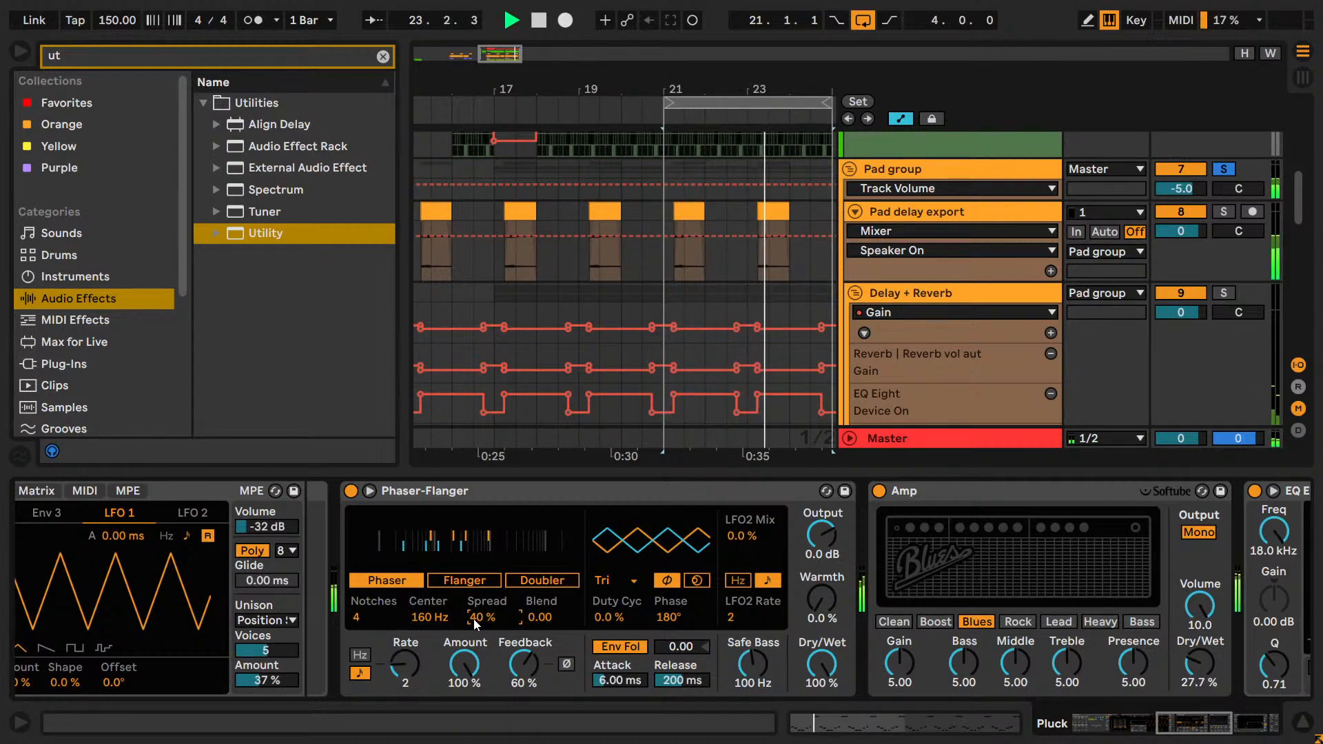
left_click_drag(474, 619, 487, 613)
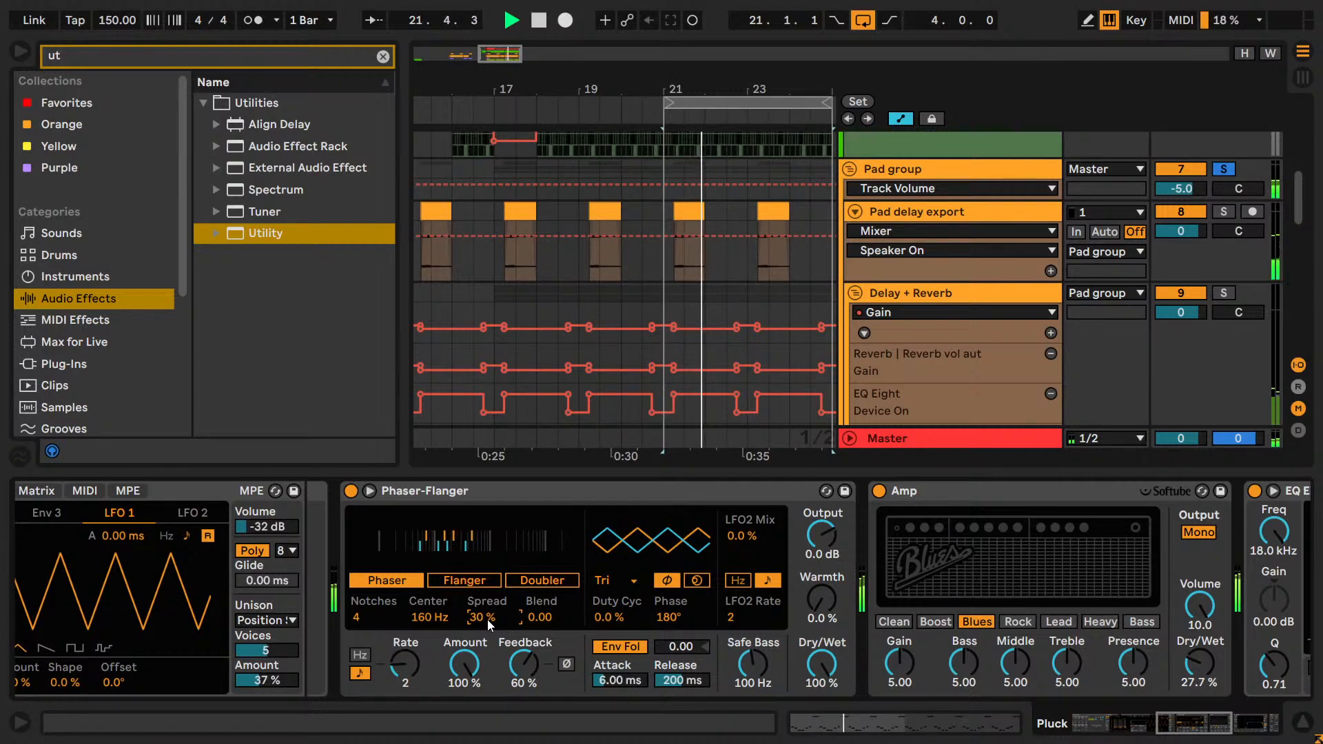
type("40")
key("Return")
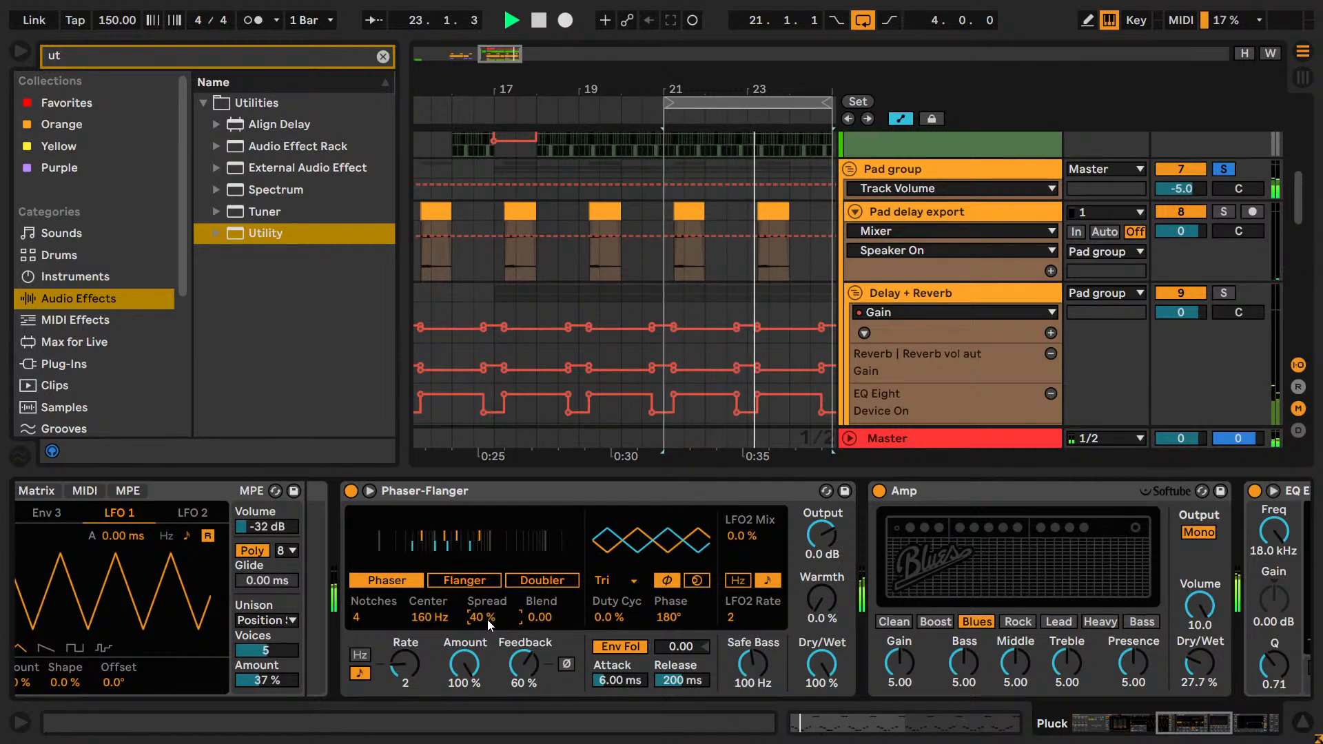
type("50")
key("Return")
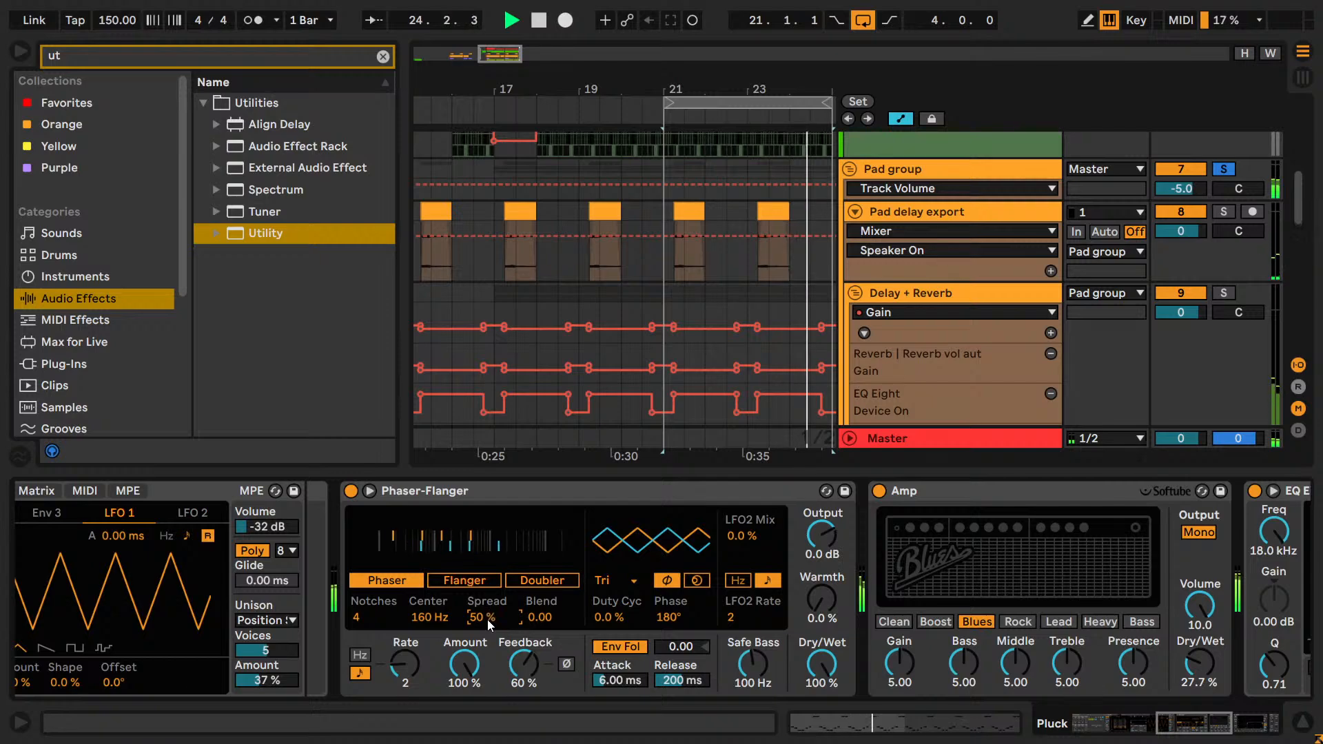
Try Phaser Spread values of 60, 70, 80 and 90 % while the loop plays.
type("60")
key("Return")
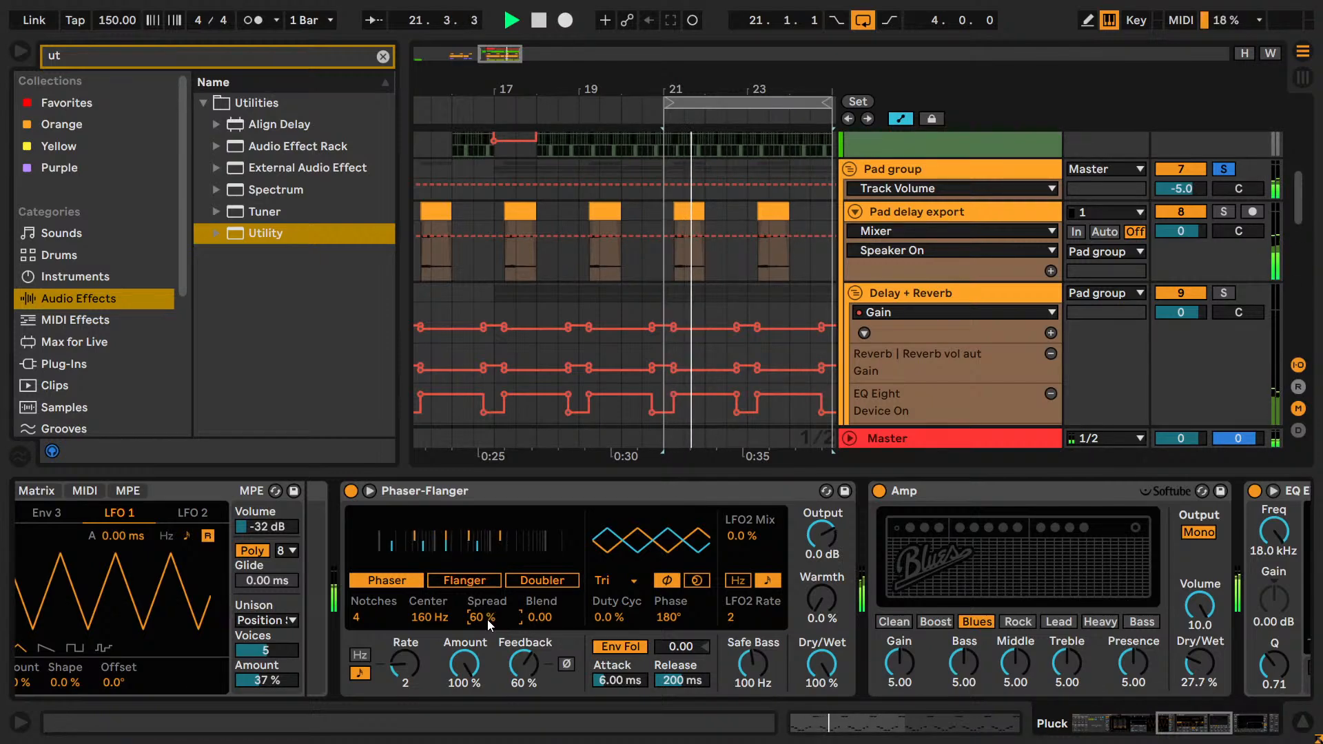
type("70")
key("Return")
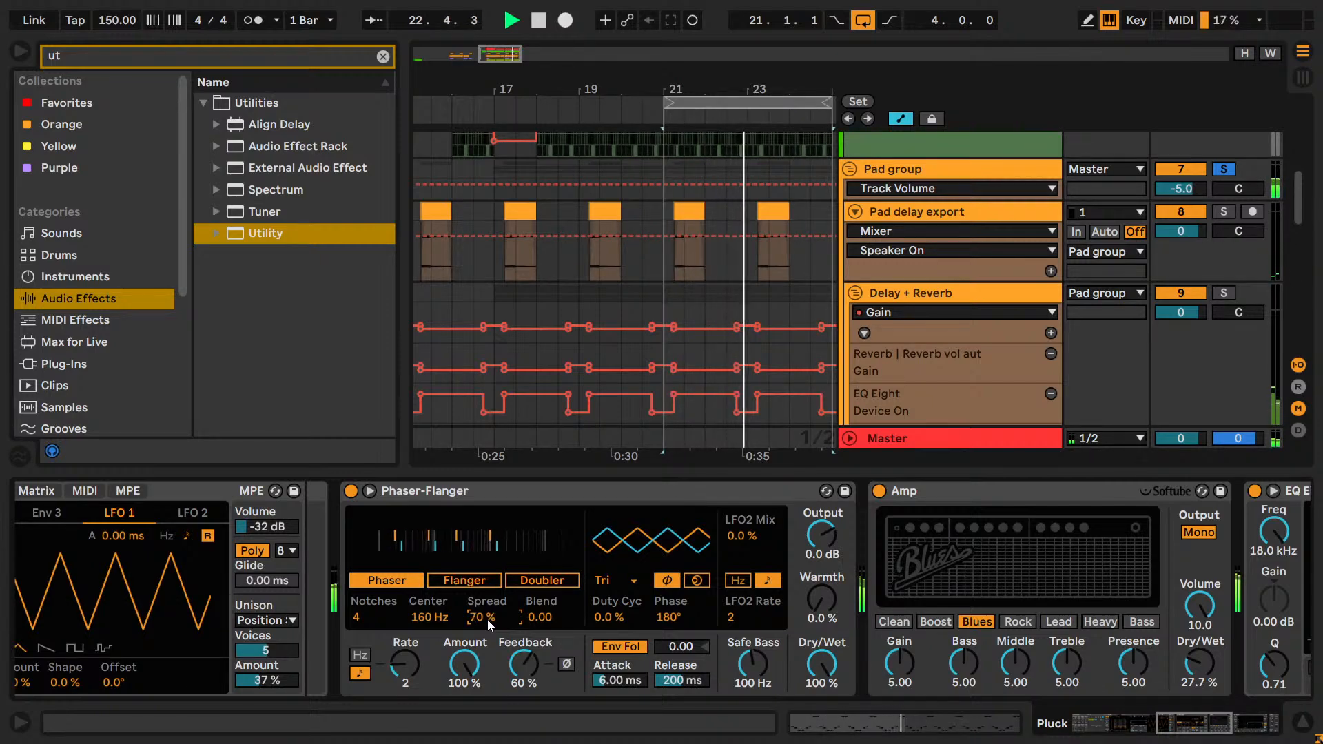
type("80")
key("Return")
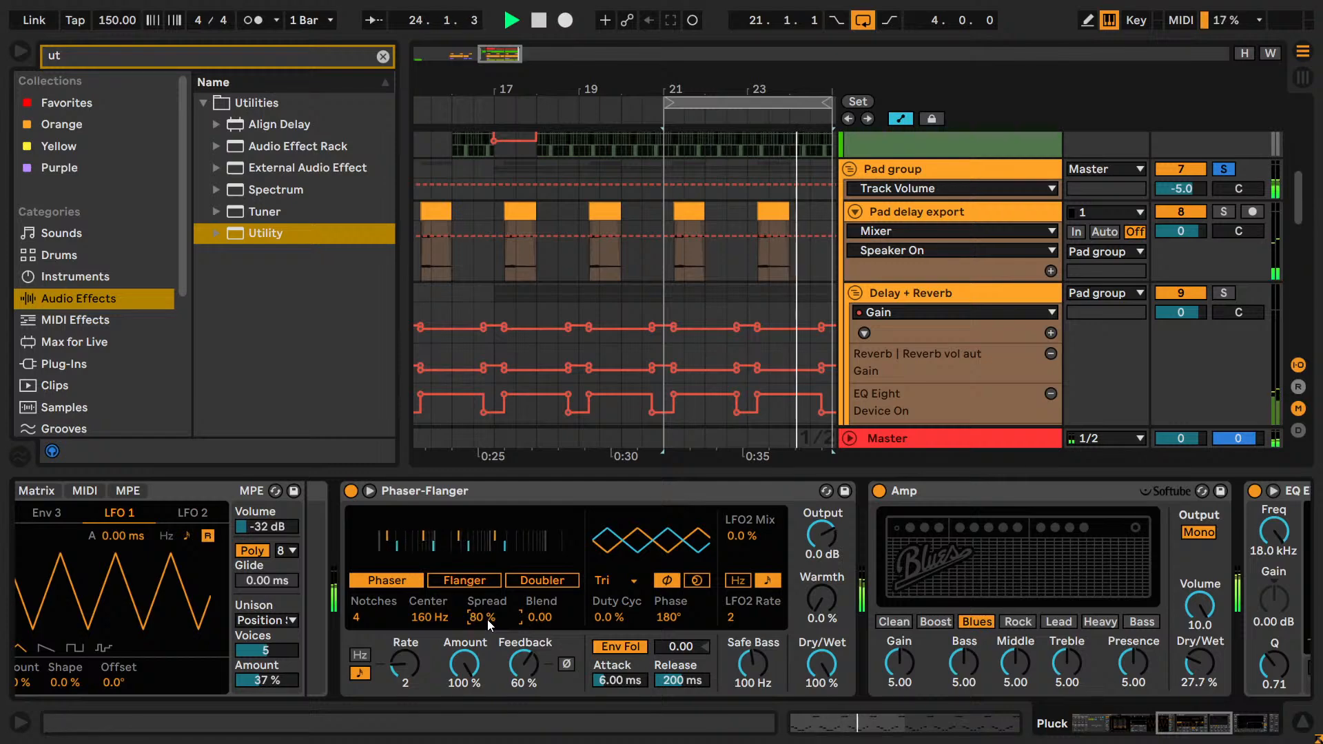
type("90")
key("Return")
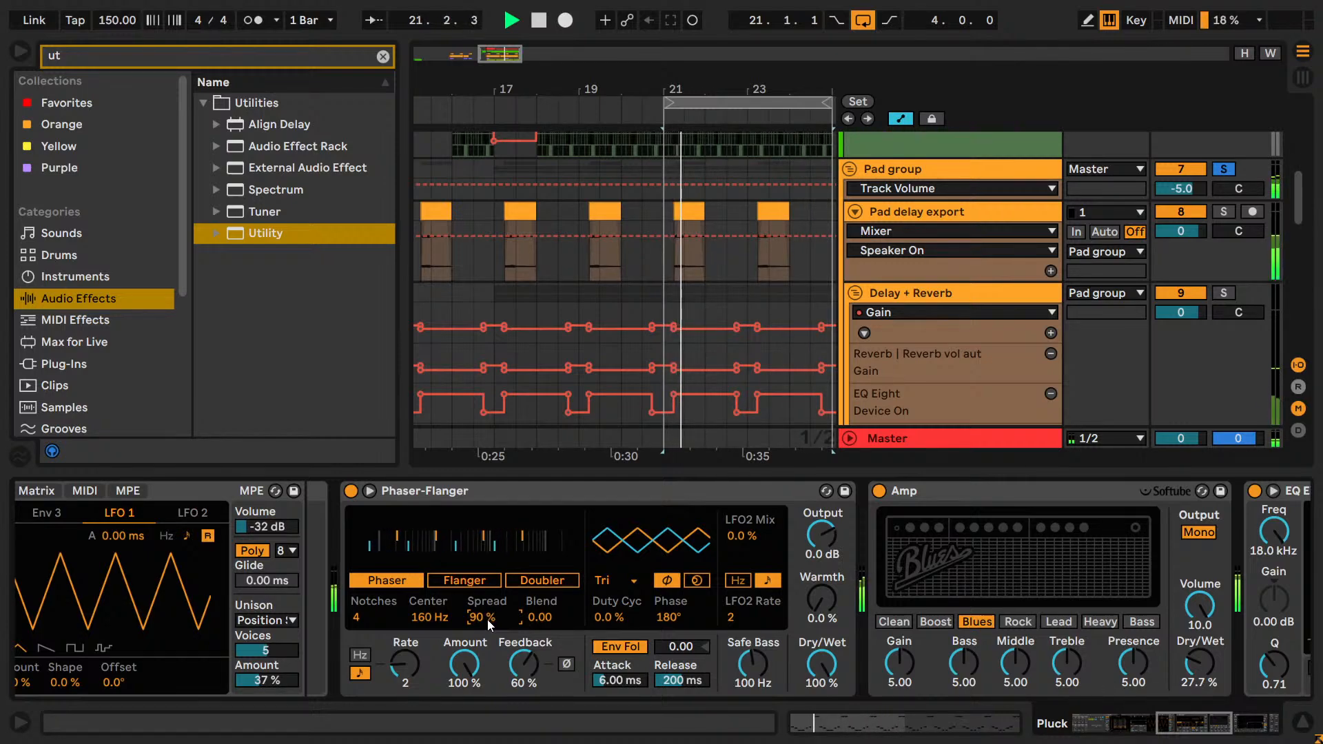
type("100")
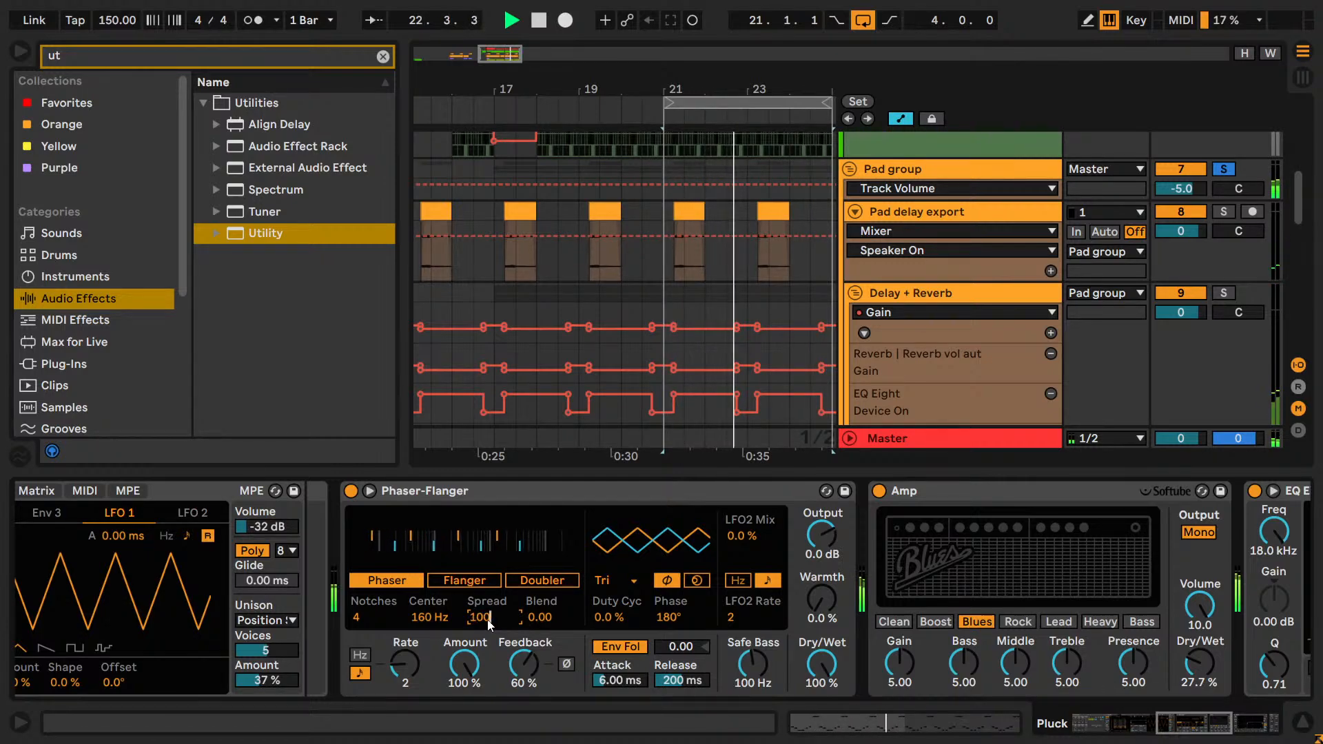
key("Escape")
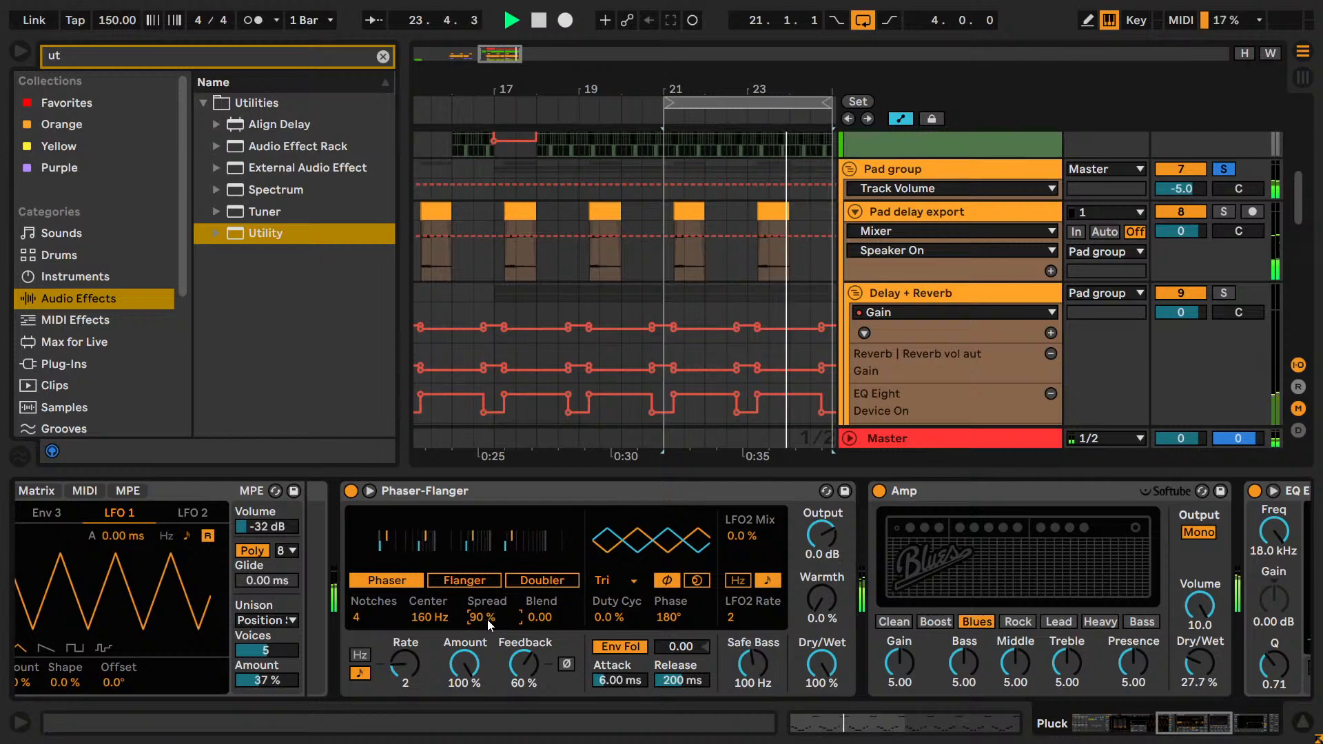
Compare Phaser Spread values between 91 and 95 %, set Spread to 92 %, and save the set with playback stopped.
type("95")
key("Return")
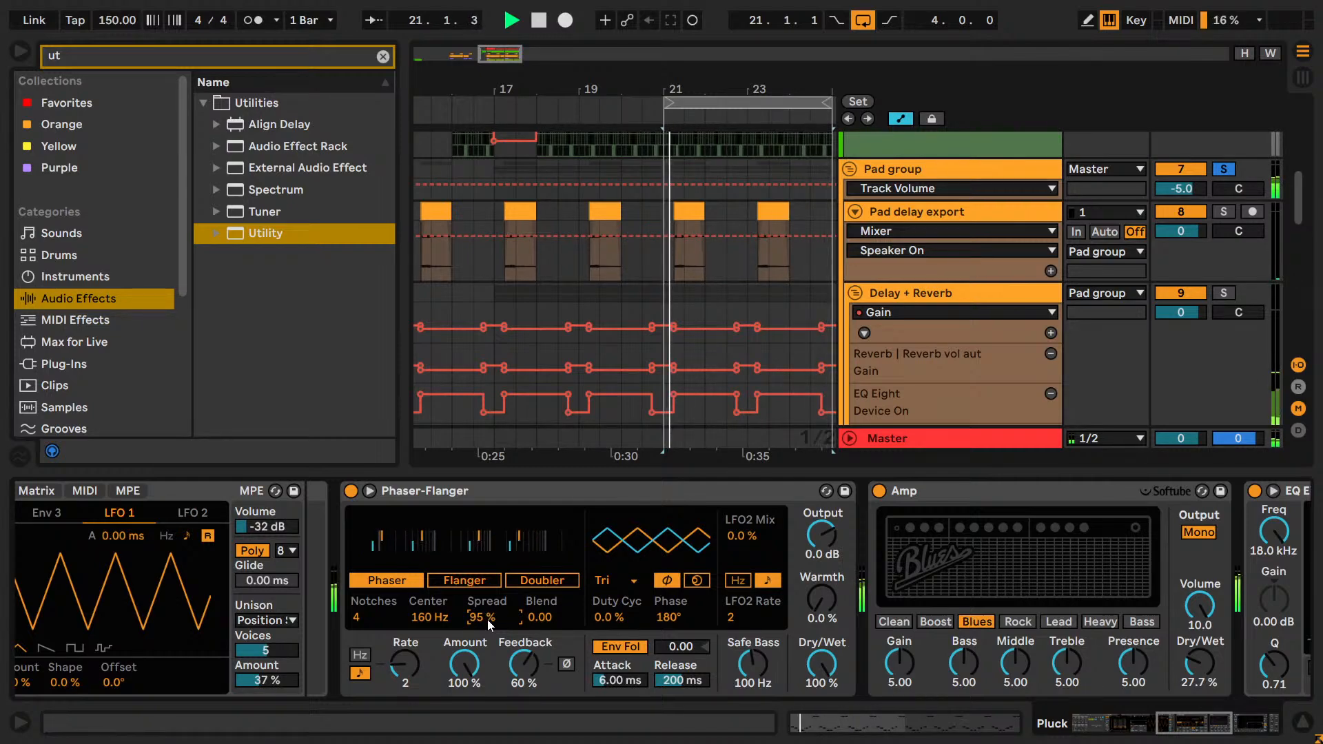
key("Down")
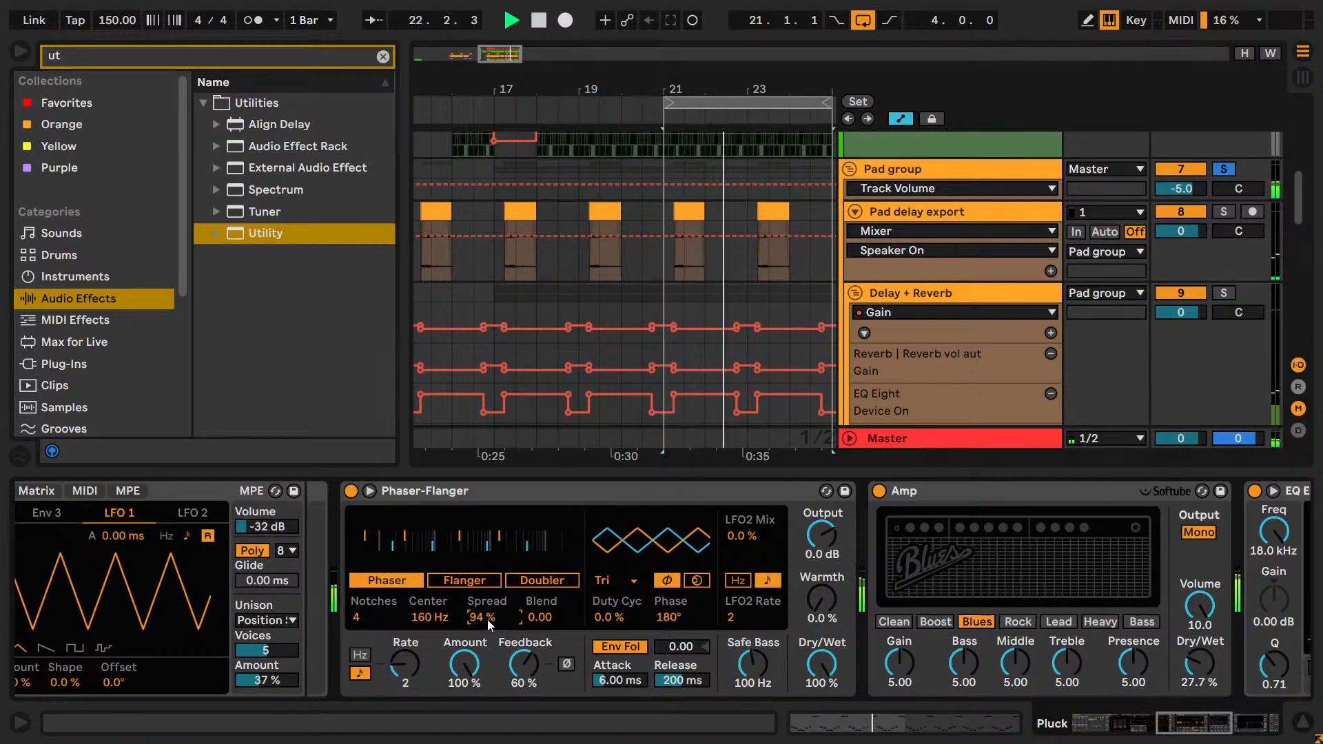
key("Down")
key("Down")
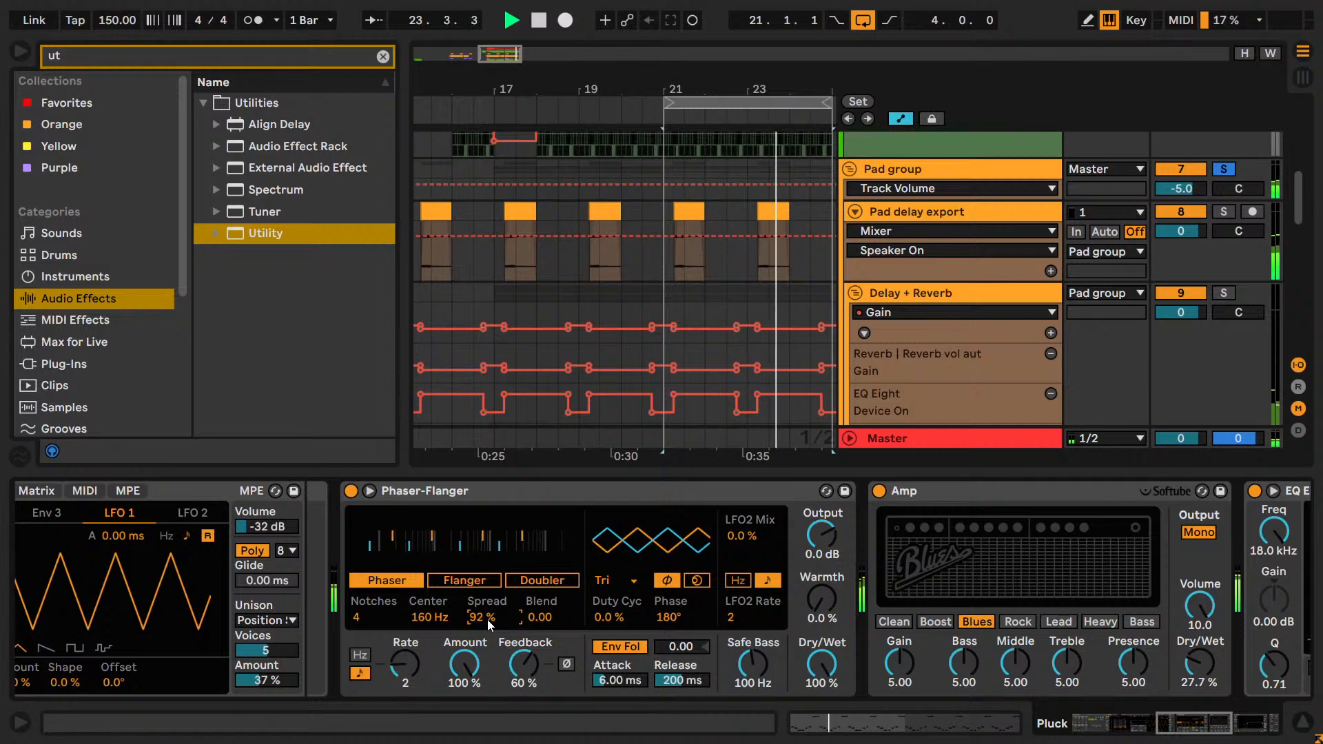
key("Up")
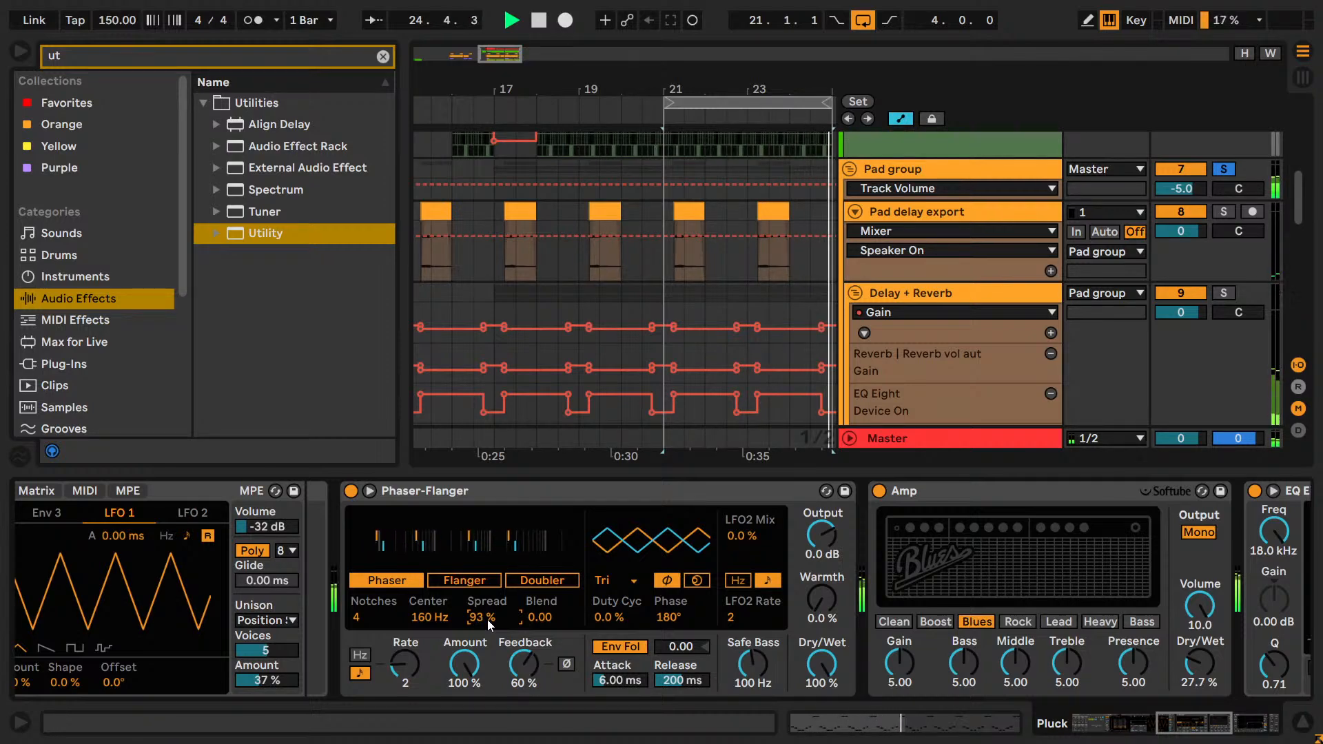
key("Down")
key("Down")
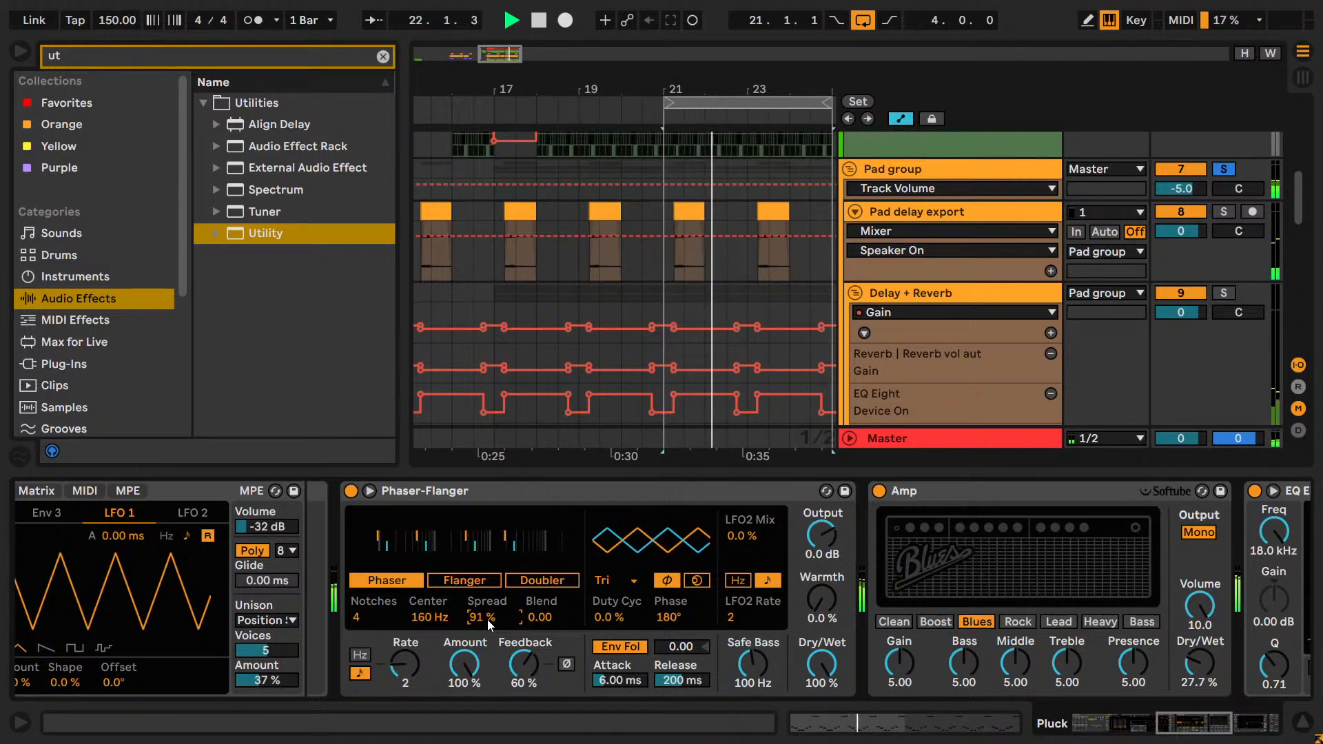
key("Up")
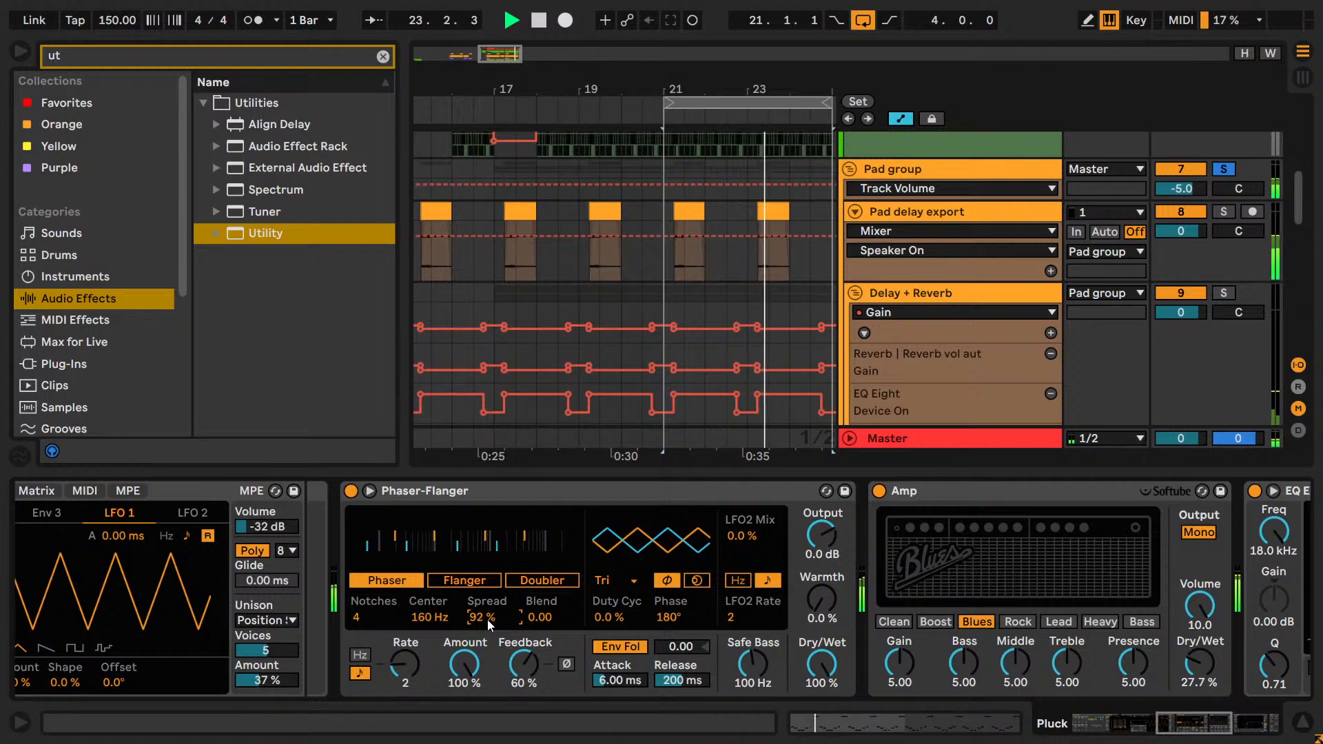
key("space")
key("ctrl+s")
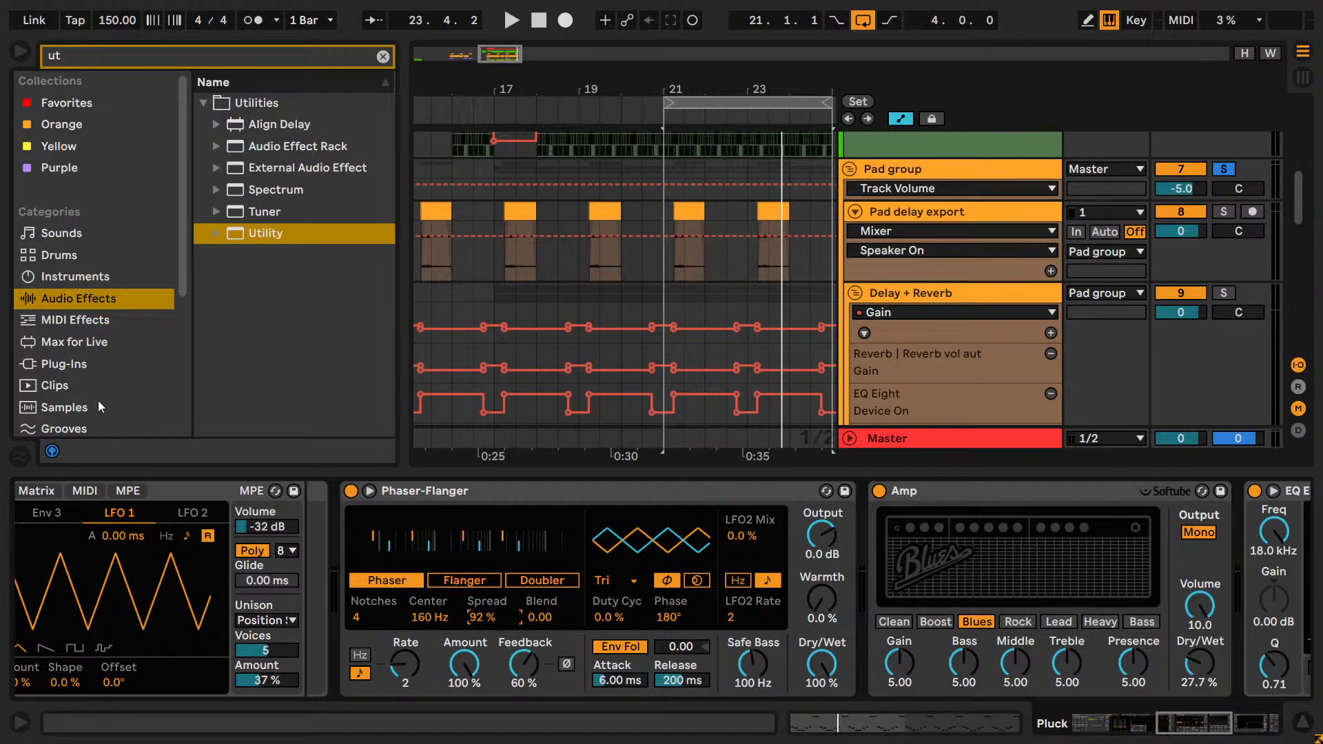
Search the plug-ins for "sp" and insert Voxengo SPAN between Phaser-Flanger and Amp on the Pluck track.
left_click(72, 365)
left_click(168, 63)
key("BackSpace")
key("BackSpace")
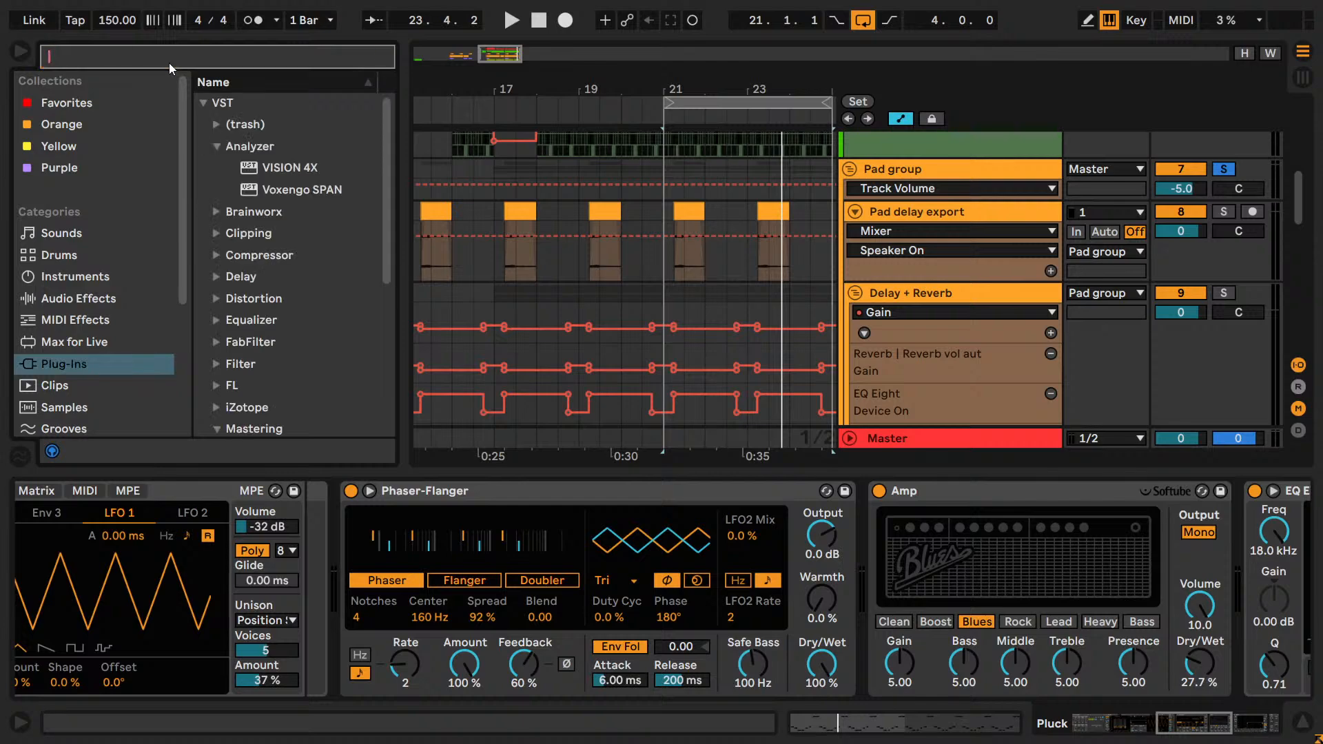
type("sp")
left_click_drag(296, 146, 671, 493)
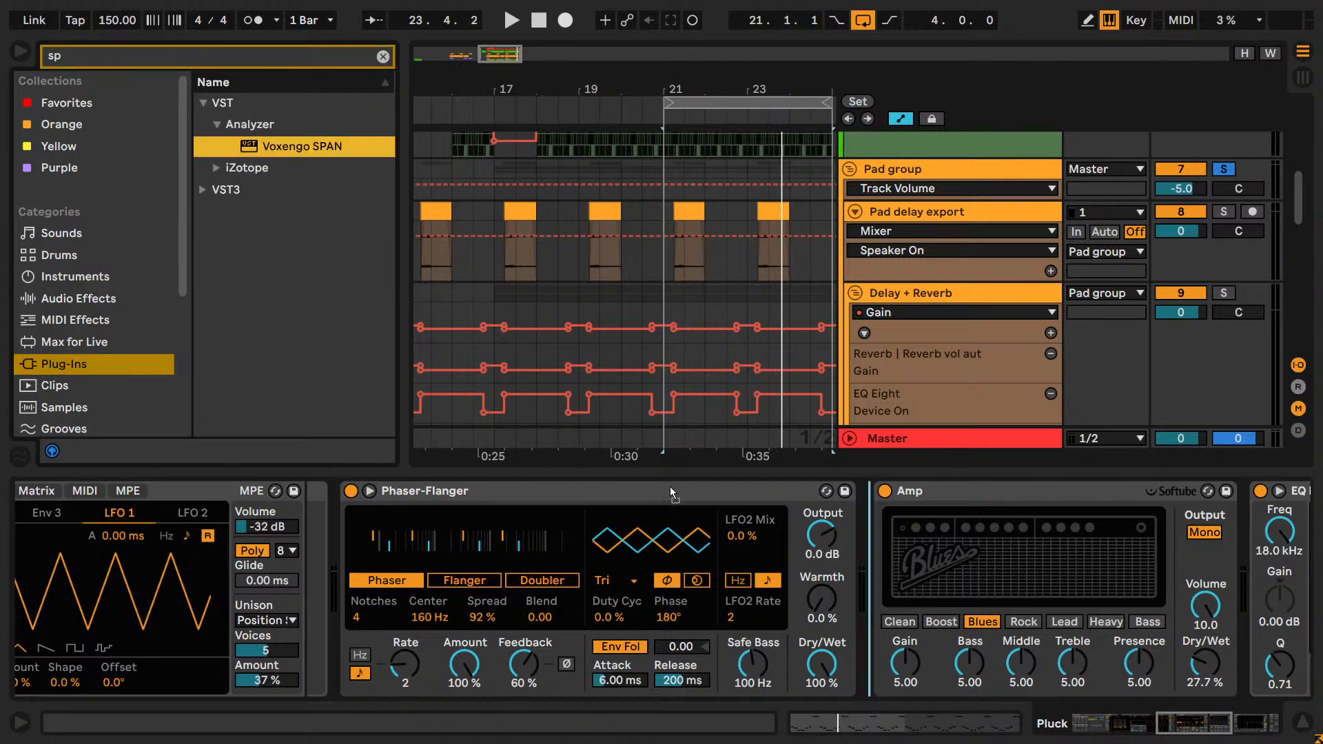
left_click_drag(839, 563, 861, 551)
Configure SPAN's spectrum mode during playback with Range Lo -67.3, Range Hi -35.0, Overlap 93.8, Avg Time 562 and Block Size 1024.
key("space")
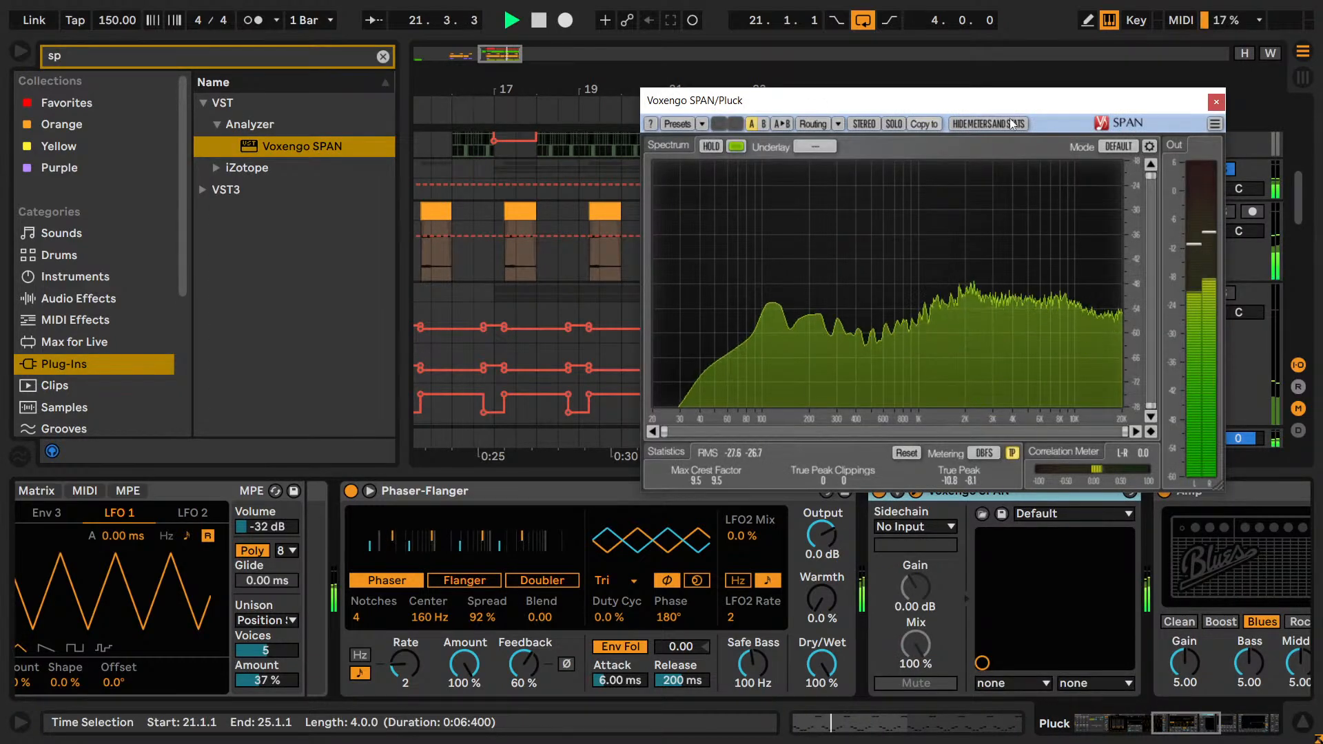
left_click(1149, 146)
left_click_drag(855, 100, 307, 54)
left_click_drag(1099, 422, 1146, 456)
left_click_drag(1172, 336, 1219, 358)
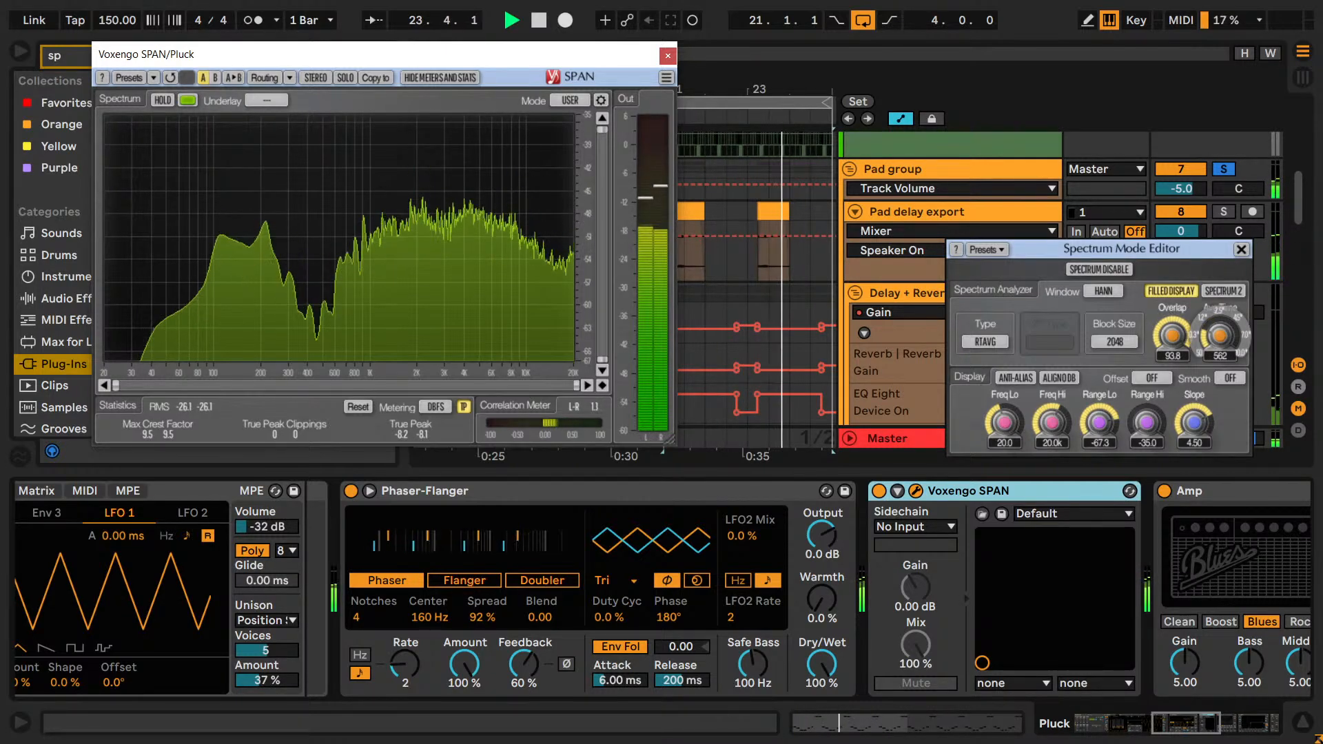
left_click(1115, 342)
left_click(1114, 413)
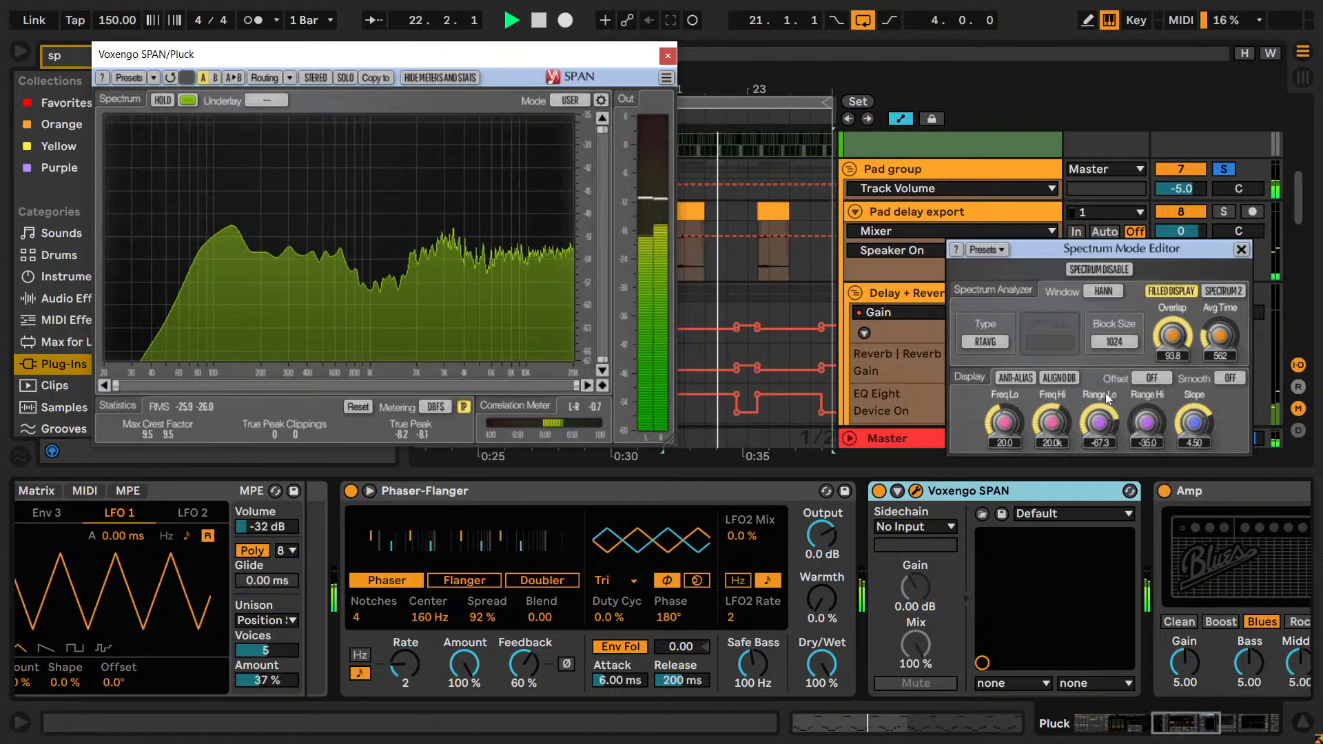
left_click(1240, 249)
key("space")
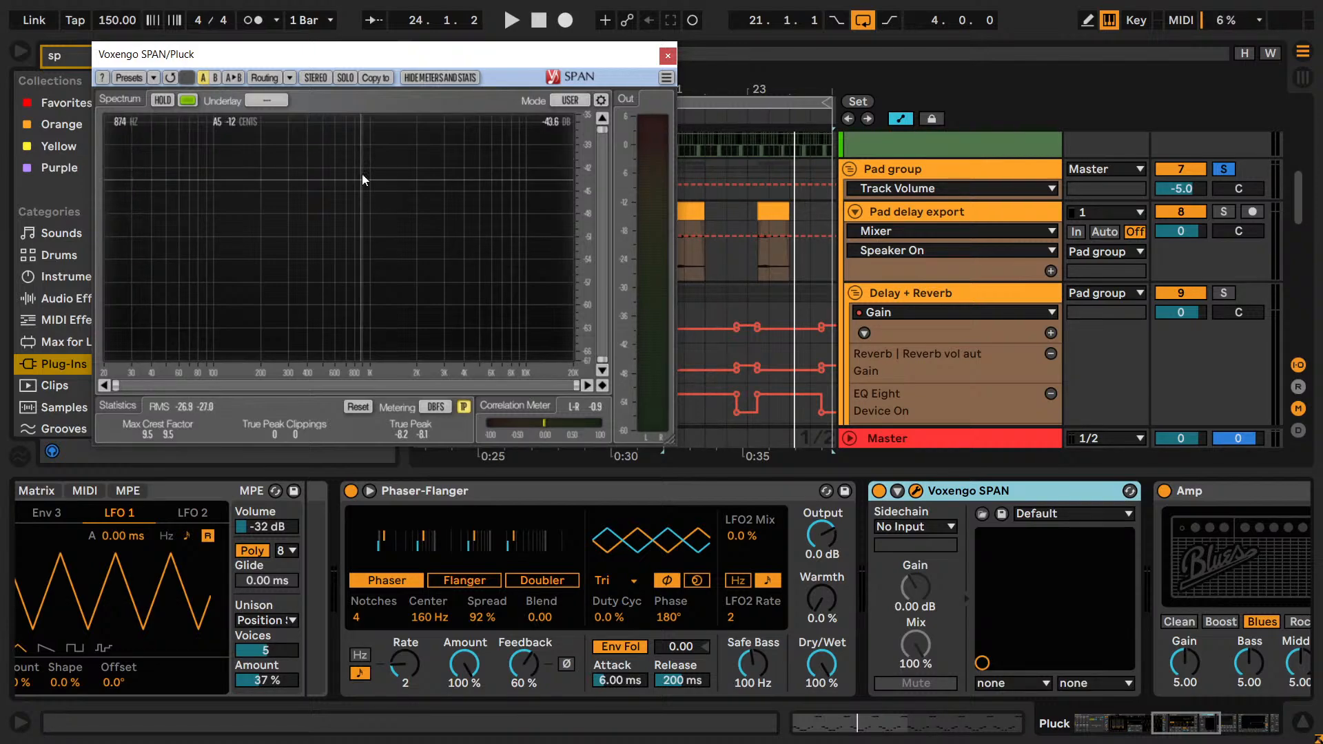
Resume playback and try Phaser Blend values of 0.40, 0.20, 0.30 and 0.00 while watching the SPAN spectrum.
key("space")
double_click(534, 623)
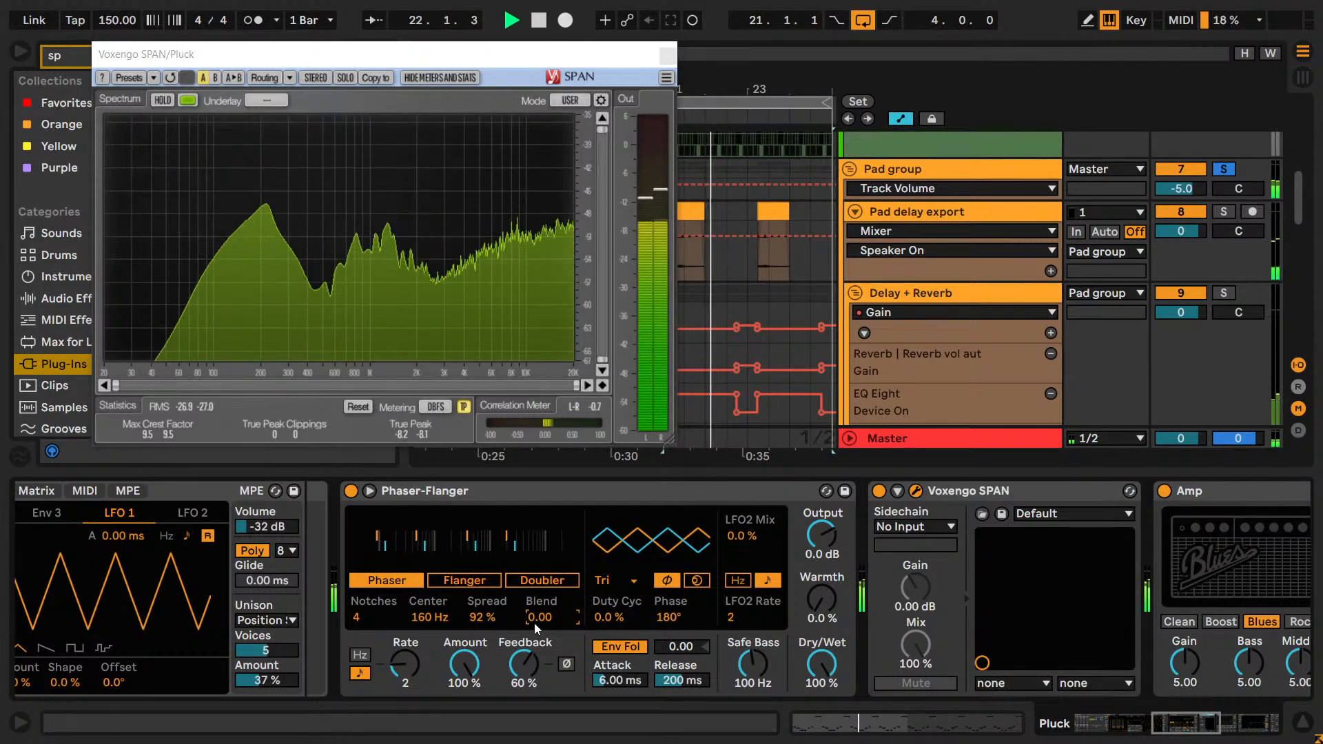
mouse_move(535, 623)
left_mouse_down()
mouse_move(535, 657)
mouse_move(535, 609)
left_mouse_up()
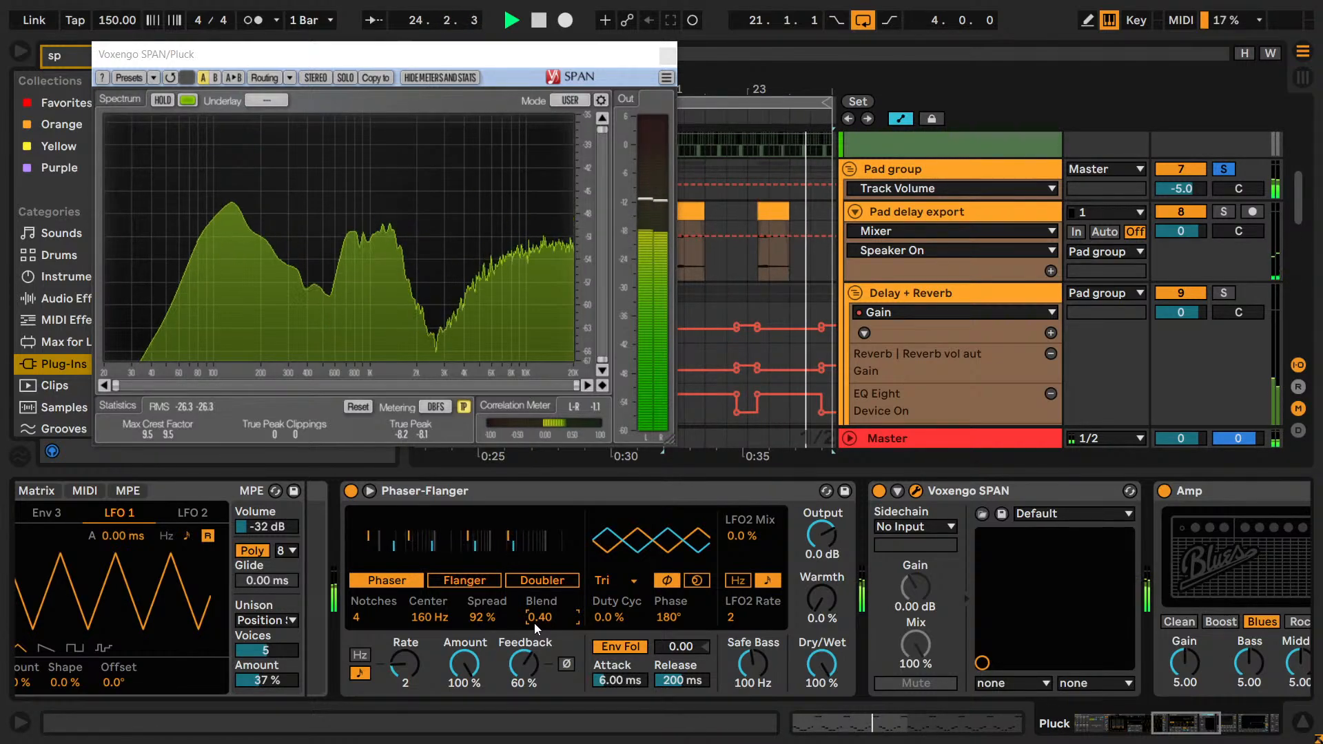
type("0.2")
key("Return")
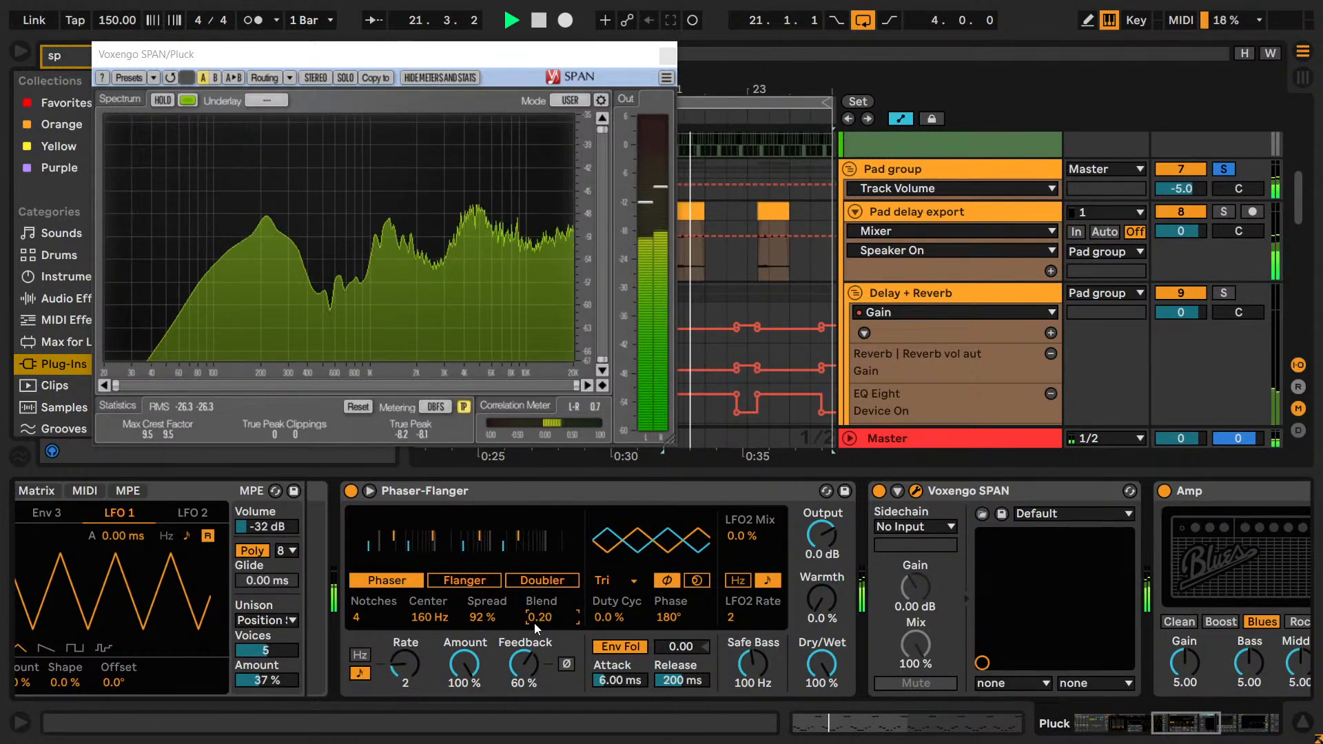
key("Up")
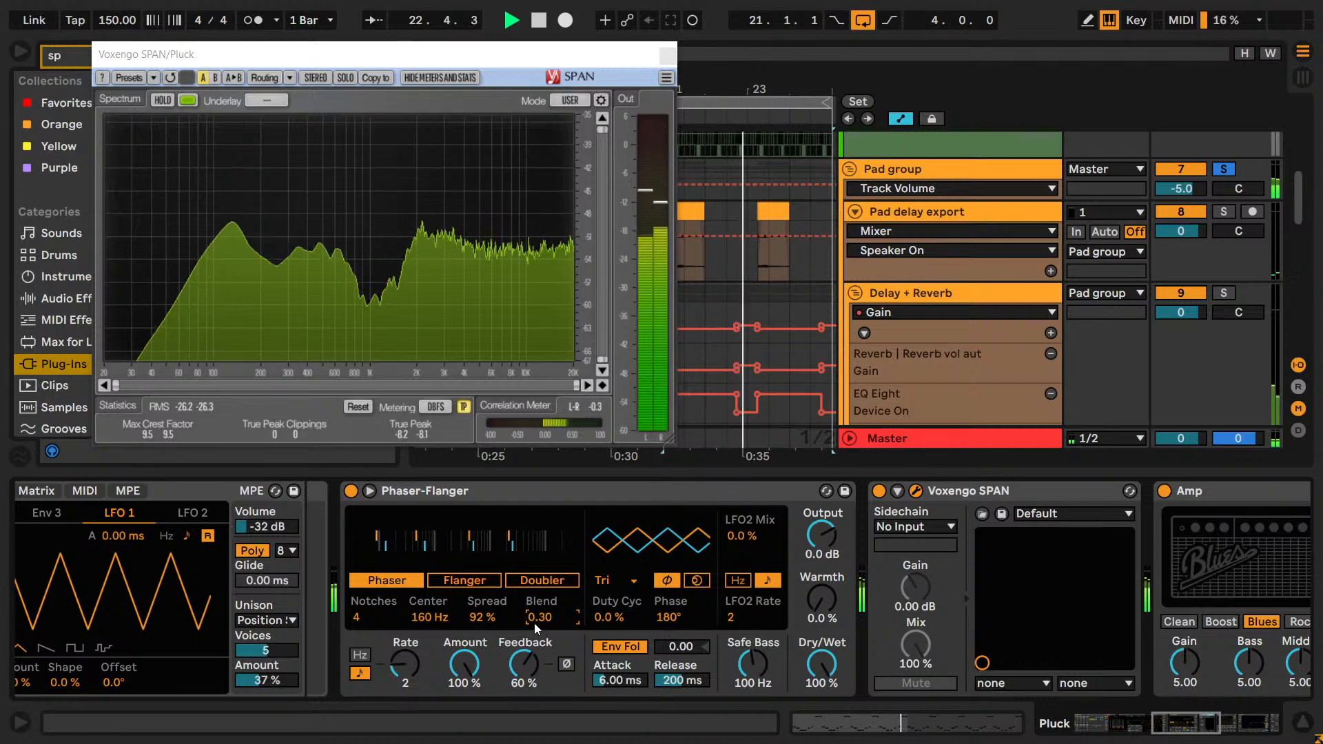
key("Down")
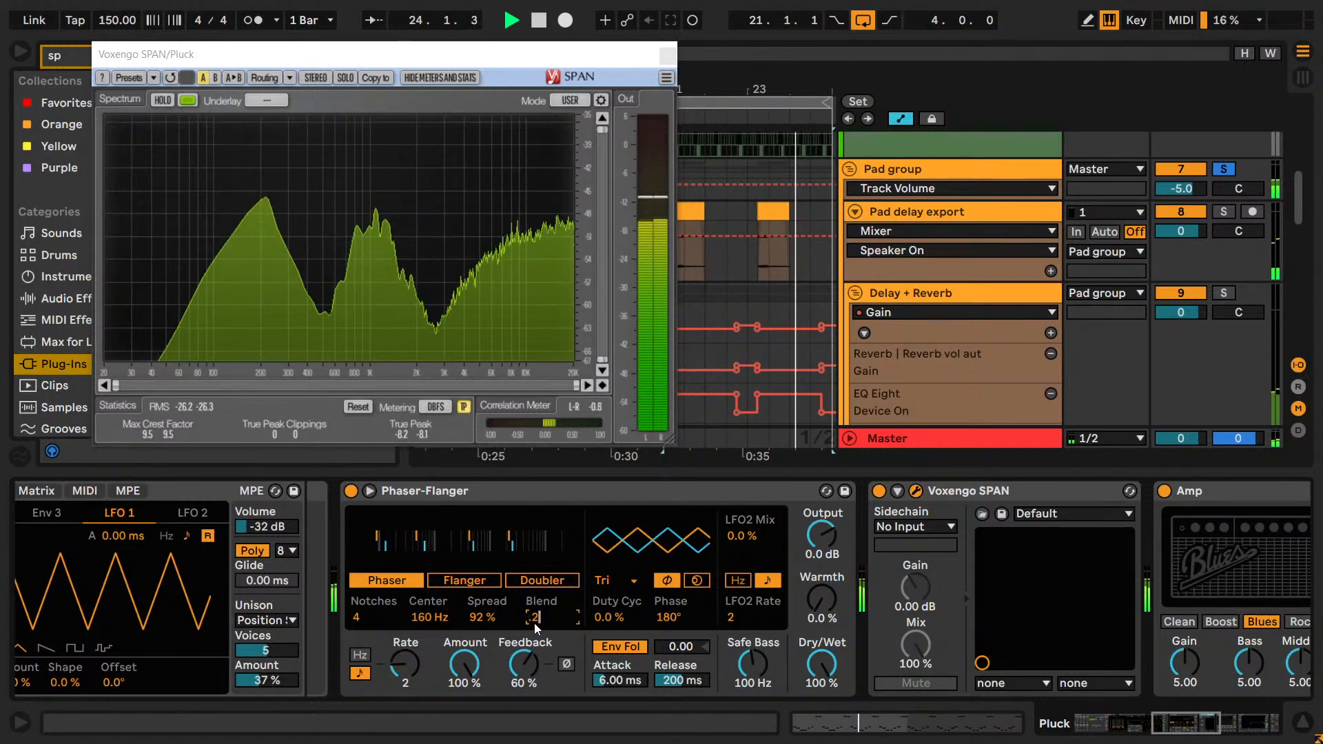
key("Down")
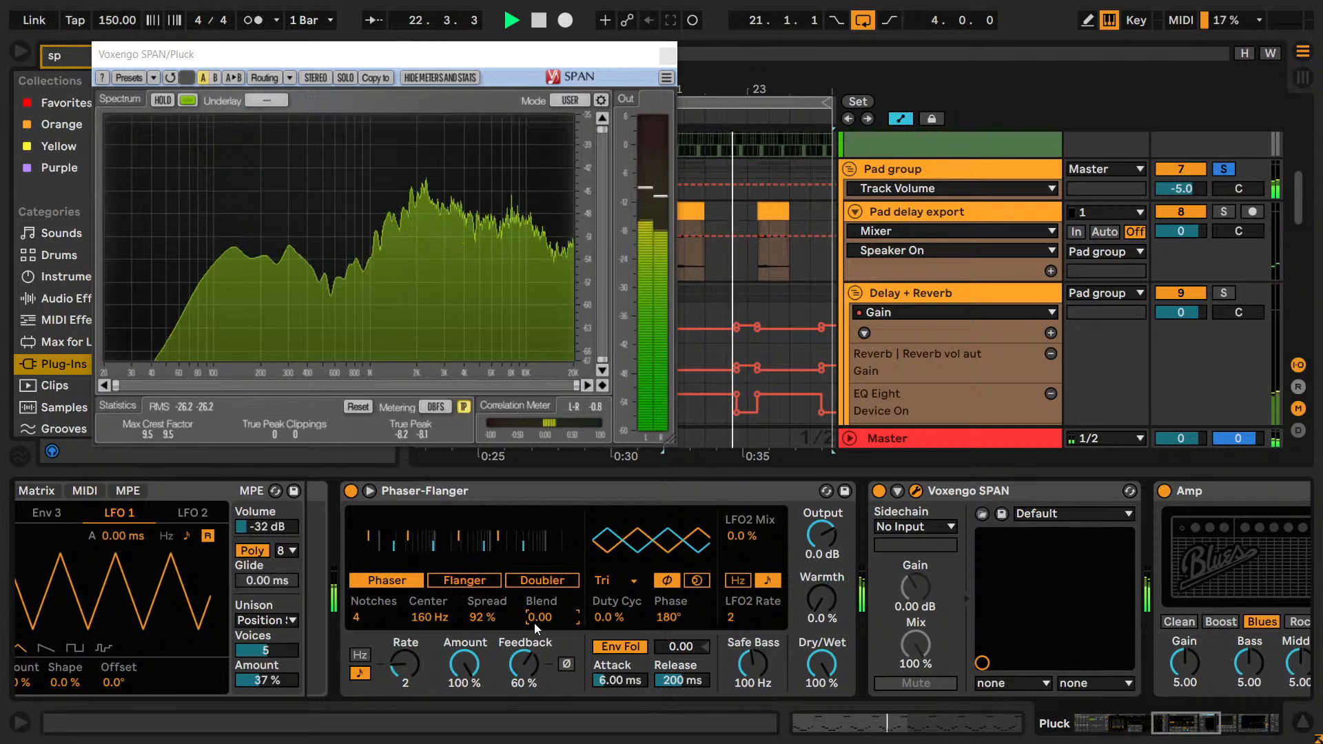
Compare Phaser Blend values between 0.05 and 0.13, and set Blend to 0.12.
type("0.05")
key("Return")
key("Up")
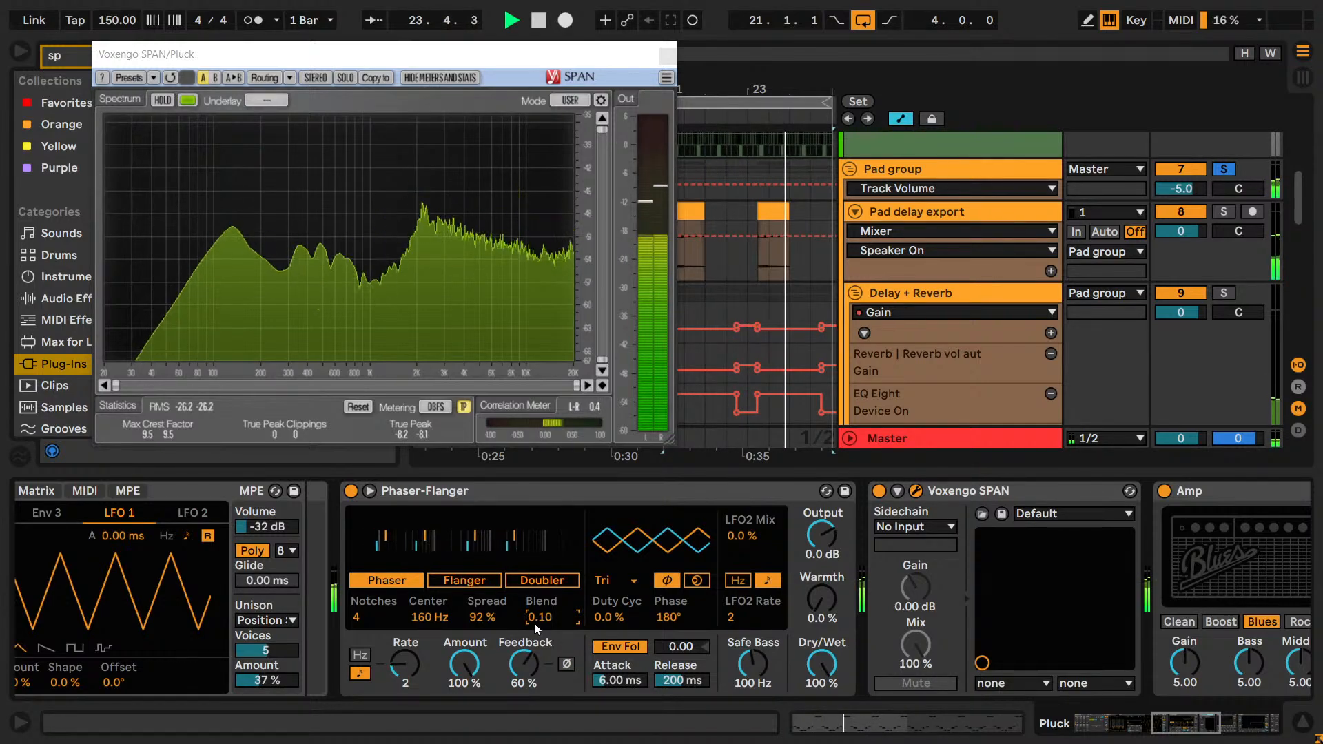
key("Down")
key("Down")
key("Down")
key("Down")
key("Down")
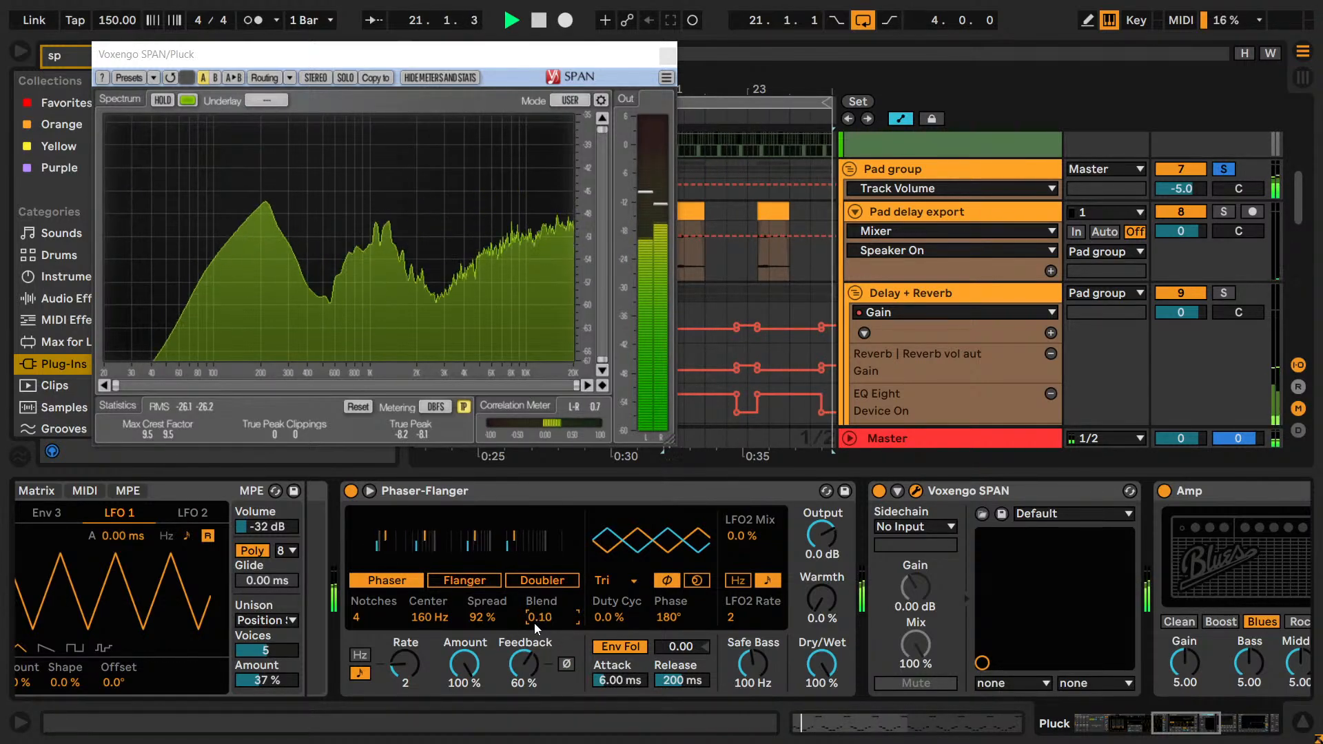
key("Up")
key("Up")
key("Down")
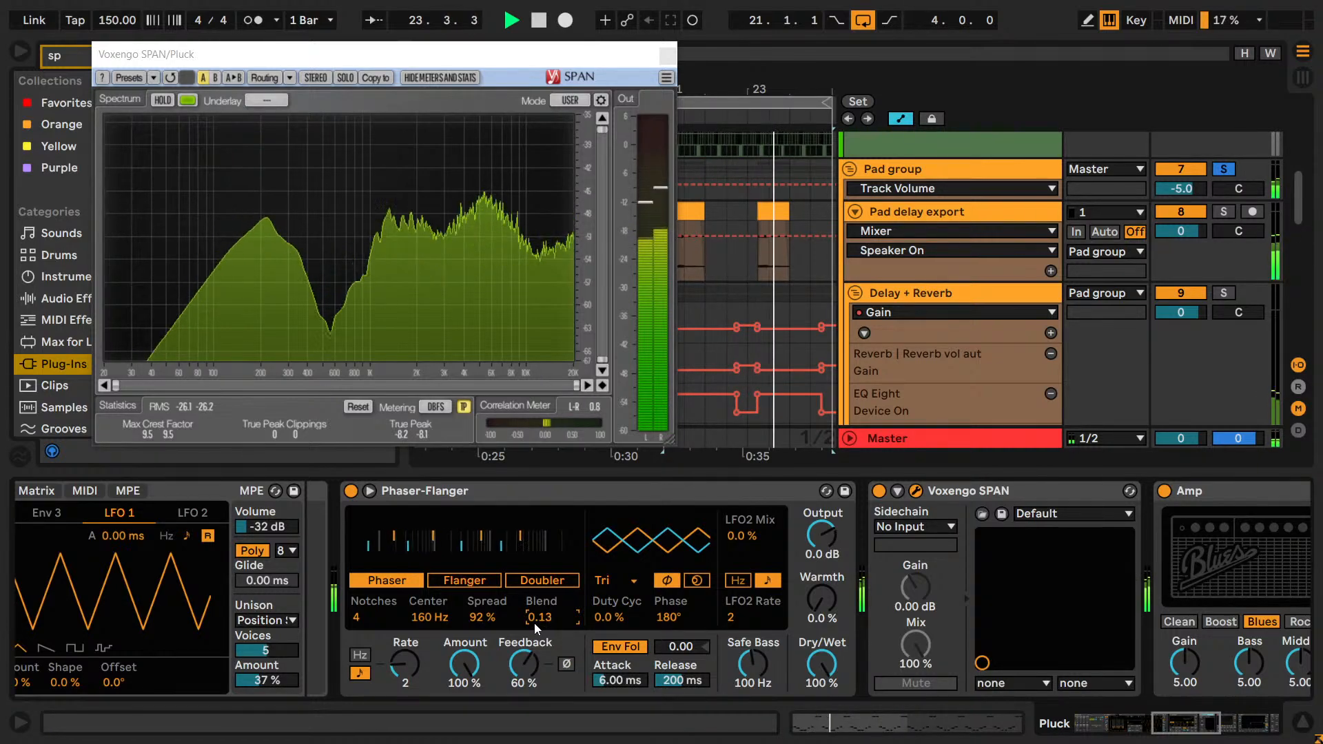
key("Up")
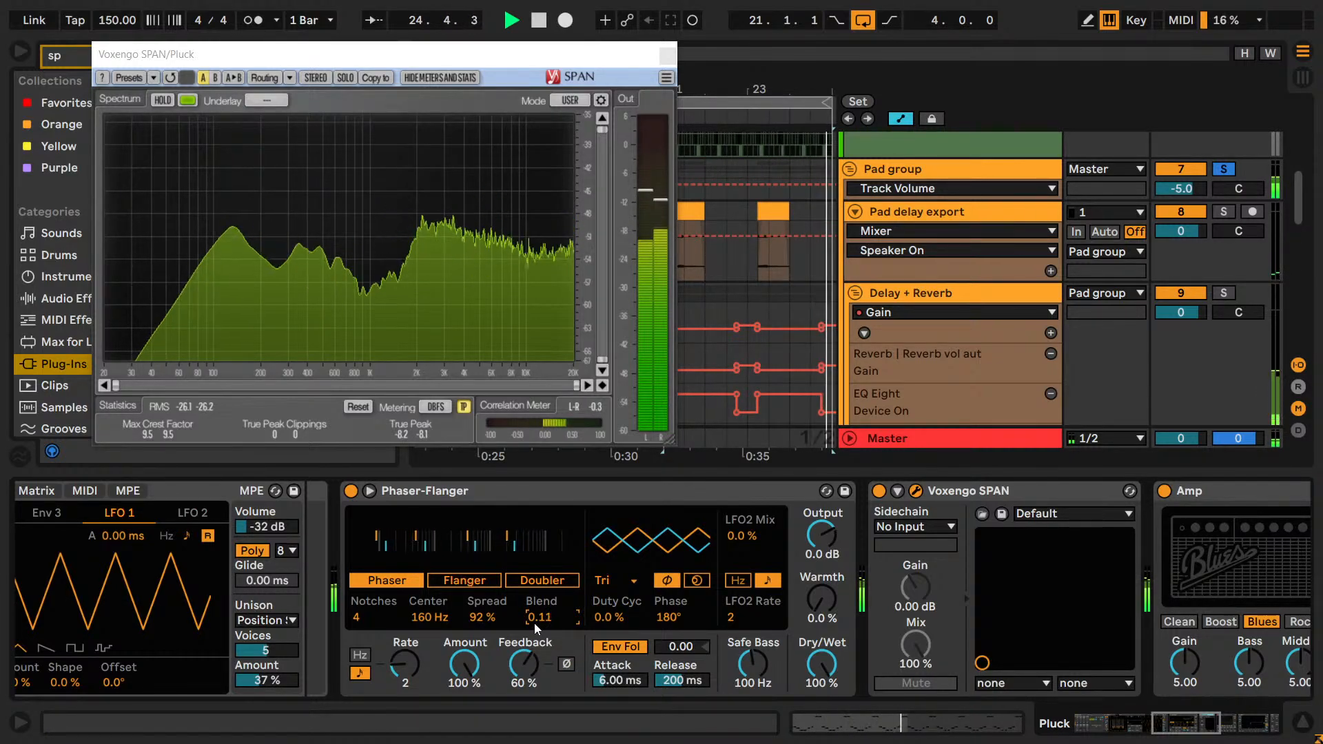
Compare Phaser Amount values of 80, 82, 83 and 84 %, set Amount to 83 %, and stop playback with Feedback selected.
left_click(413, 650)
mouse_move(460, 663)
left_mouse_down()
mouse_move(460, 696)
mouse_move(460, 645)
mouse_move(461, 664)
left_mouse_up()
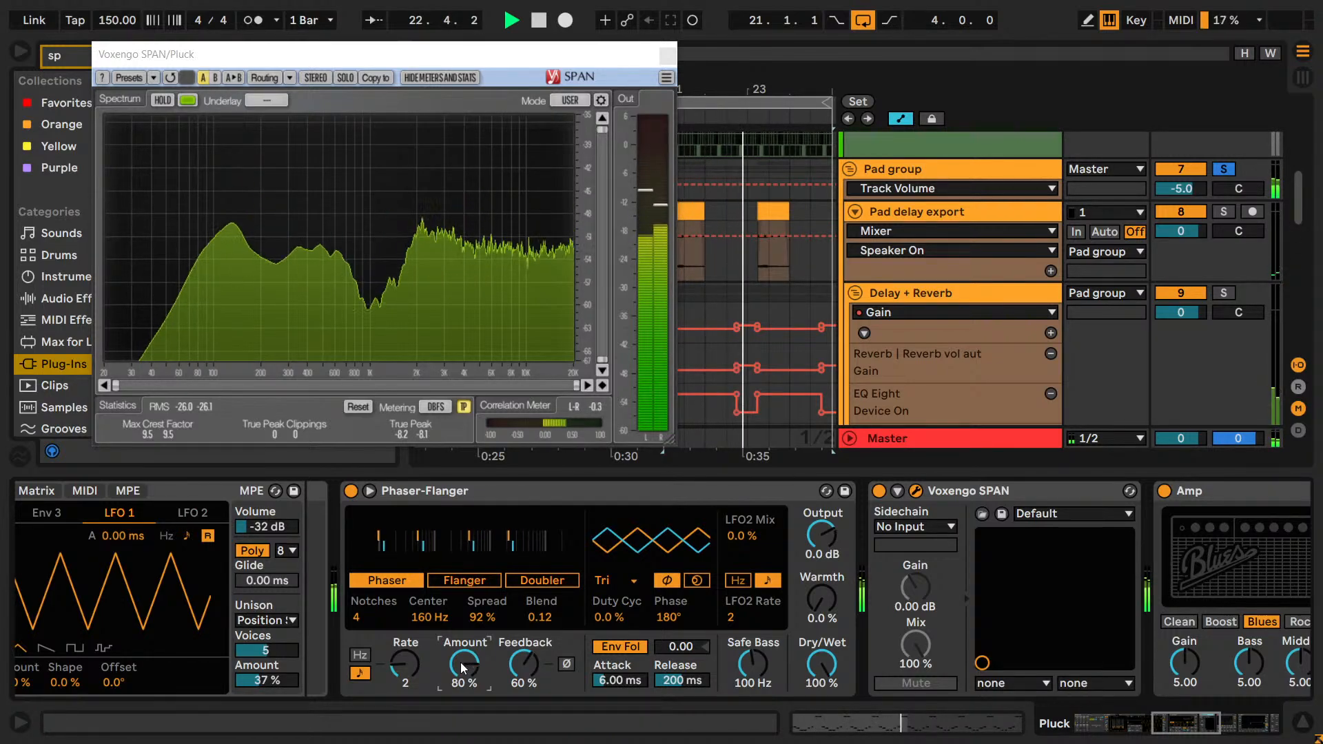
left_click_drag(461, 668, 461, 668)
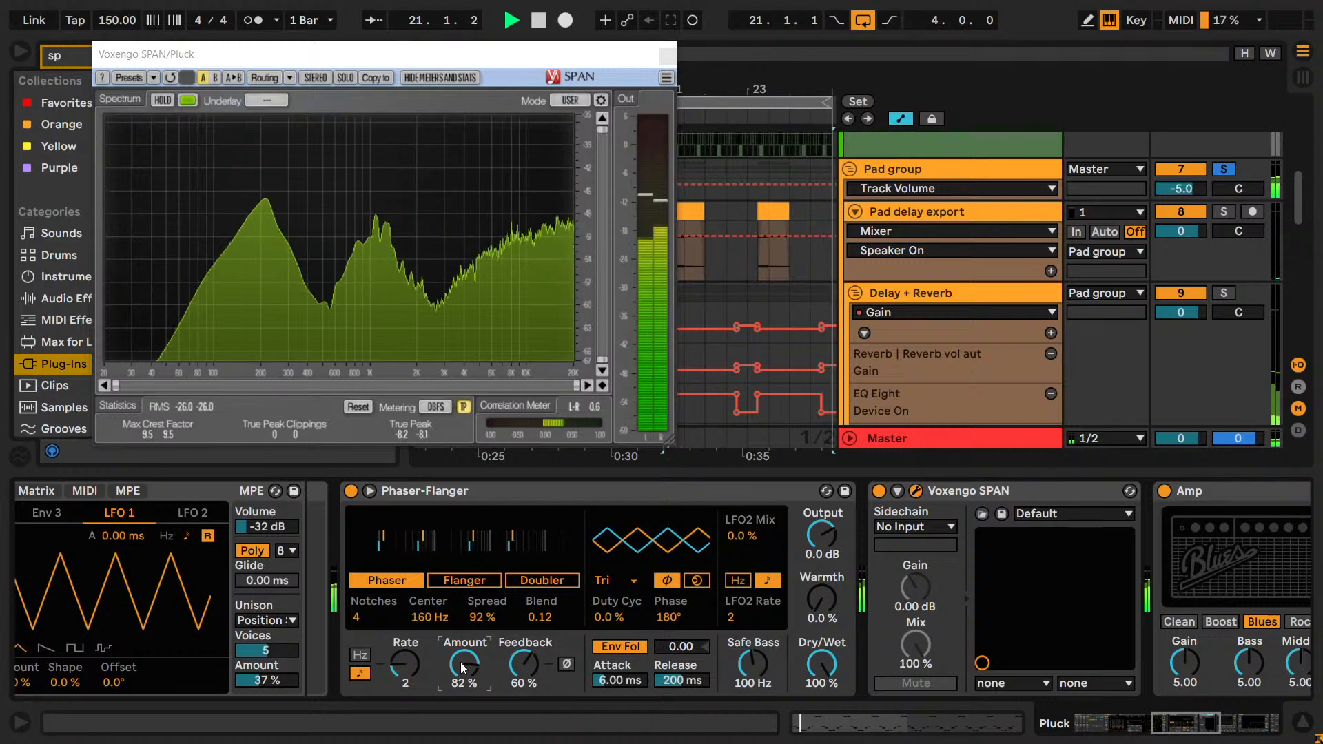
type("83")
key("Return")
type("84")
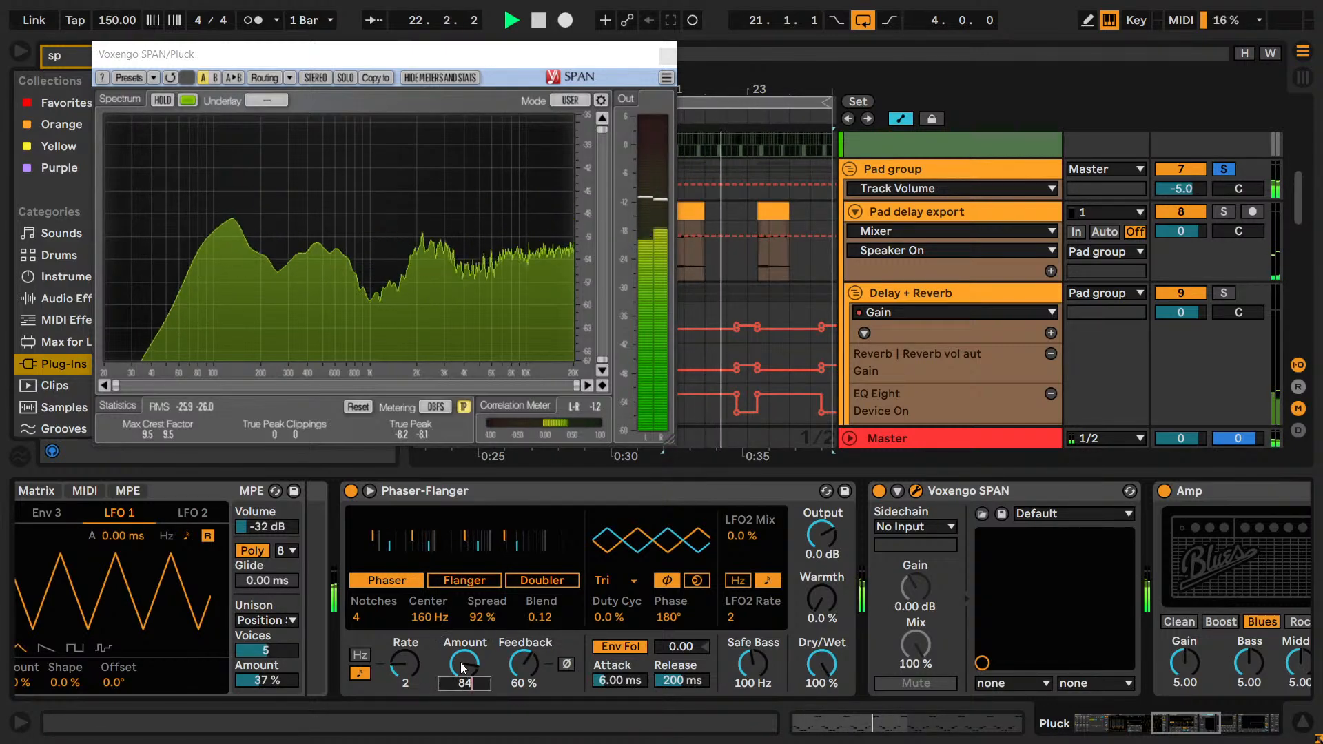
key("Return")
type("83")
key("Return")
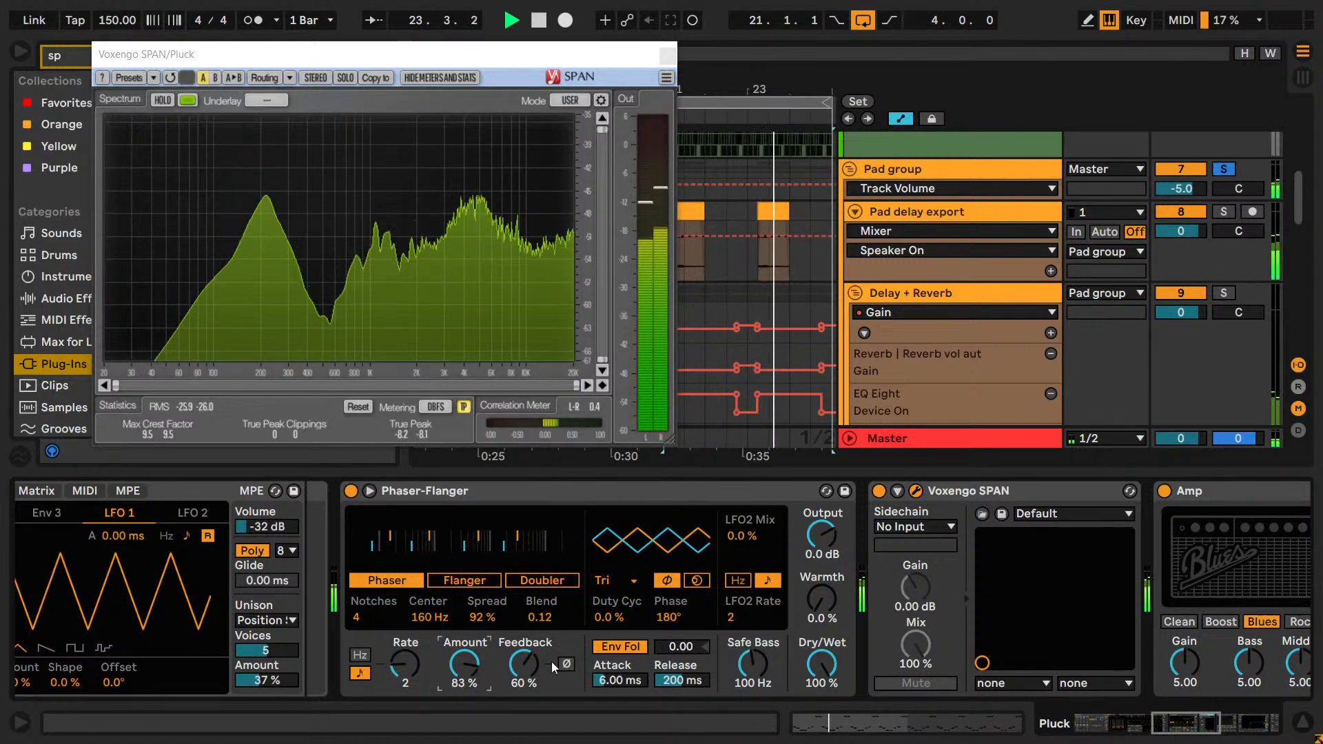
key("space")
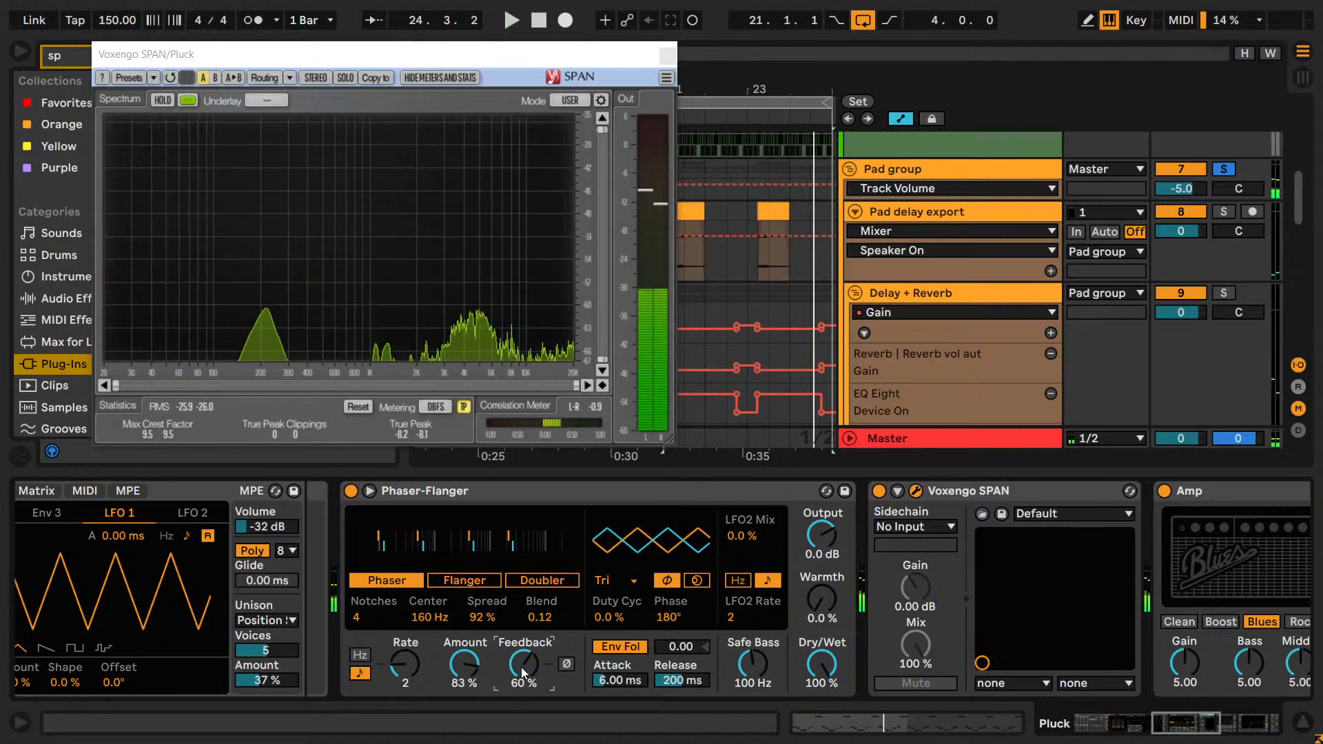
left_click(521, 666)
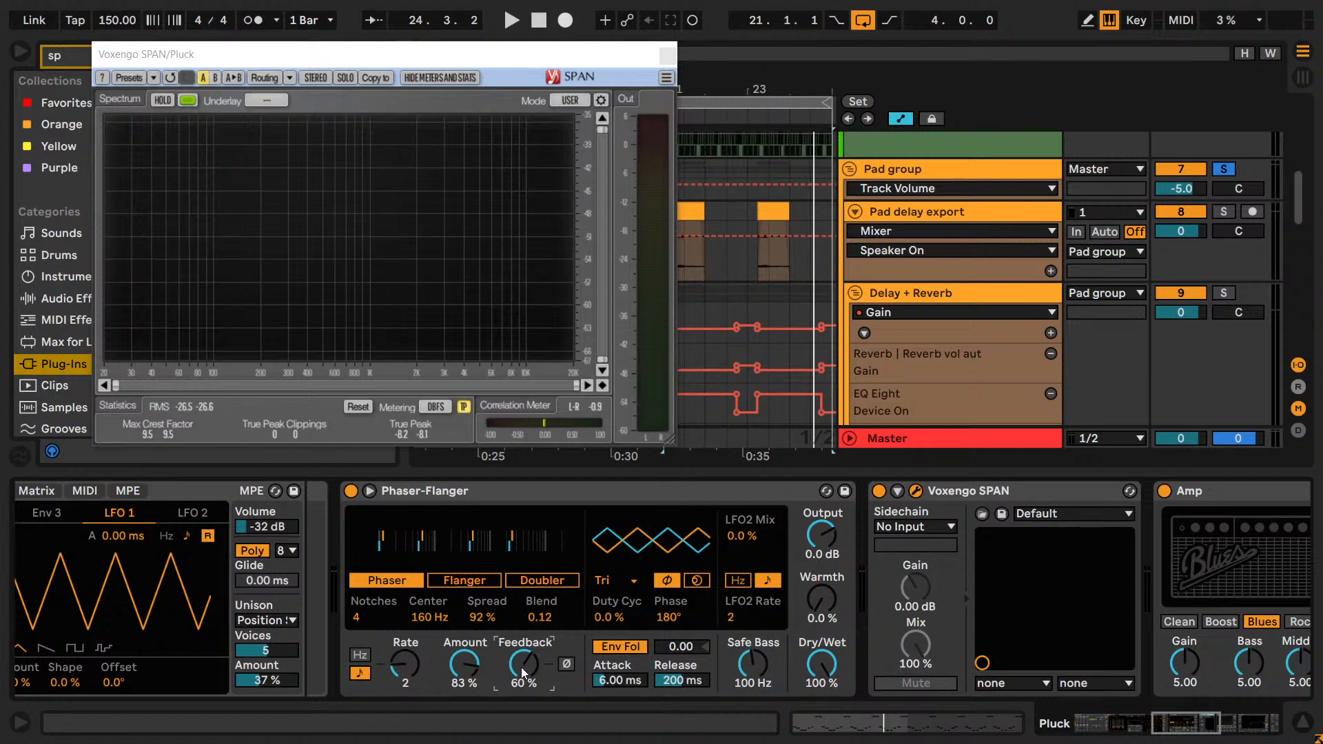
Compare Phaser Feedback values of 74, 72 and 73 % during playback, set Feedback to 73 %, and try feedback inversion.
key("space")
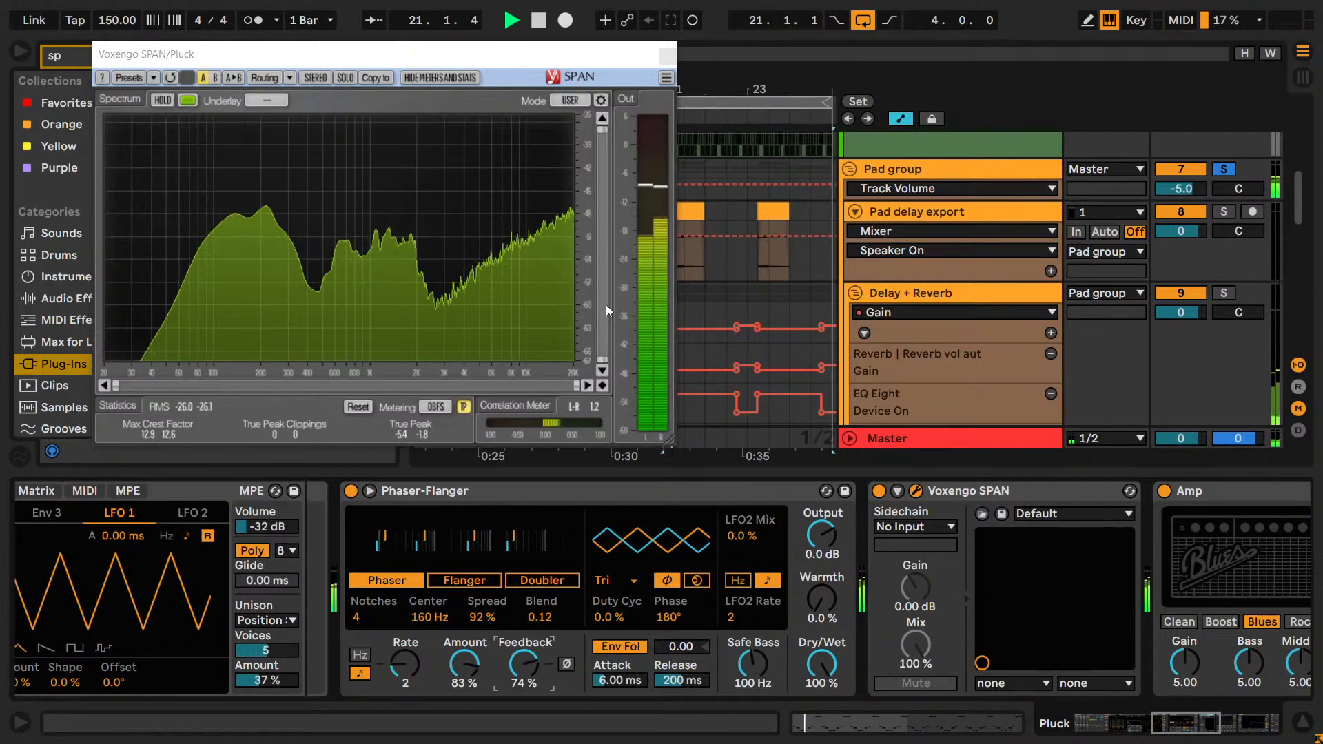
type("7")
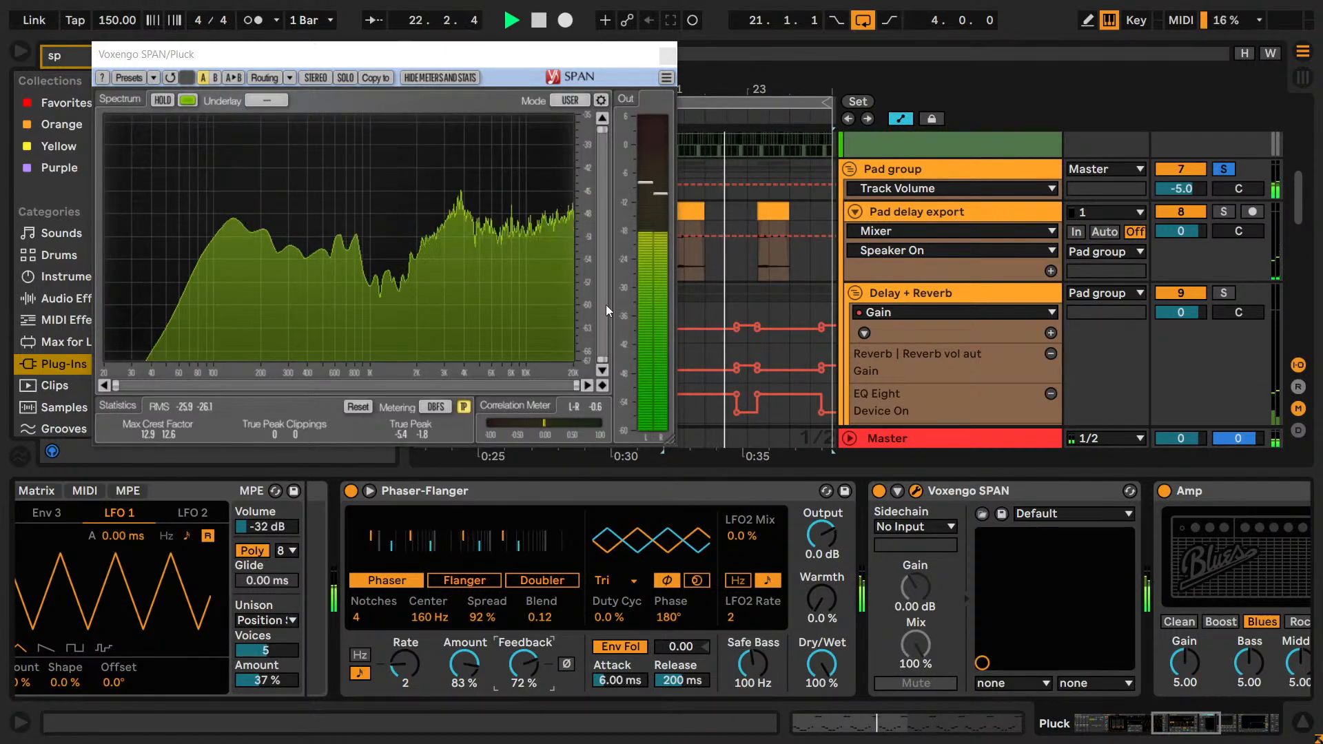
type("3")
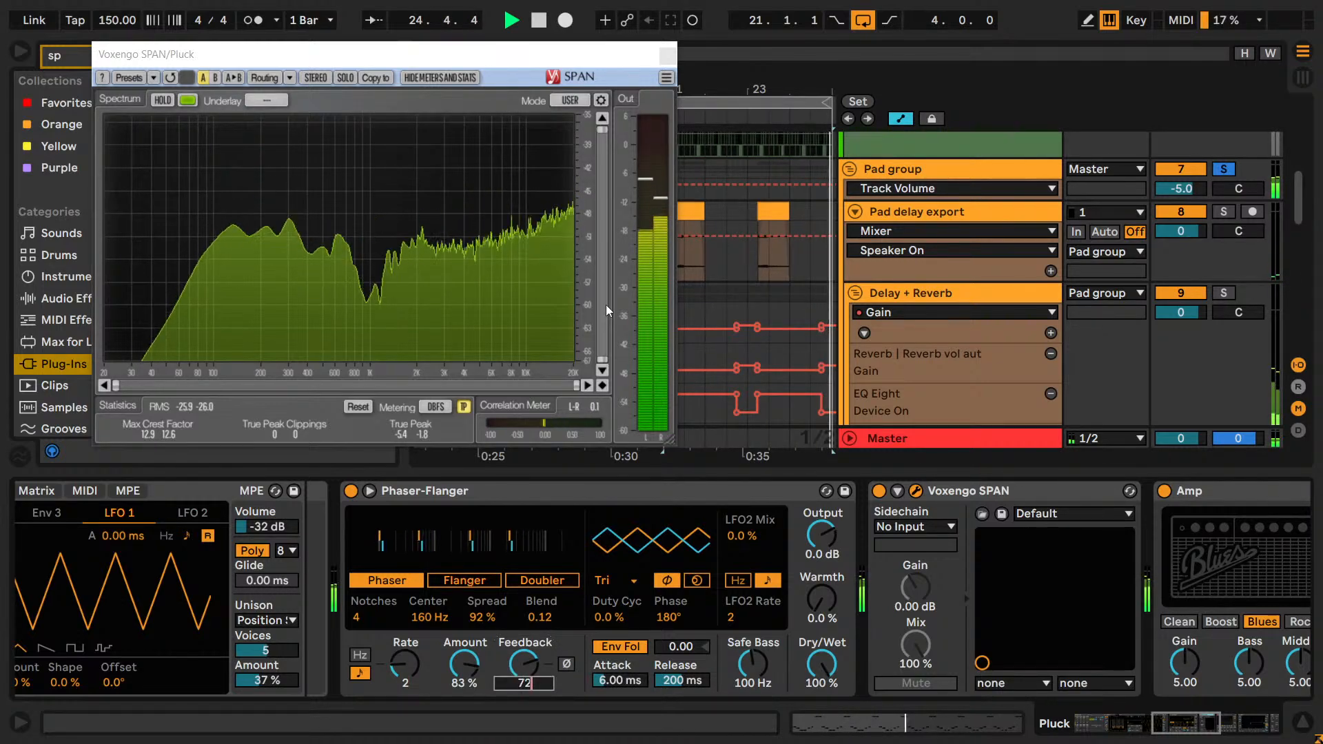
key("Return")
type("7")
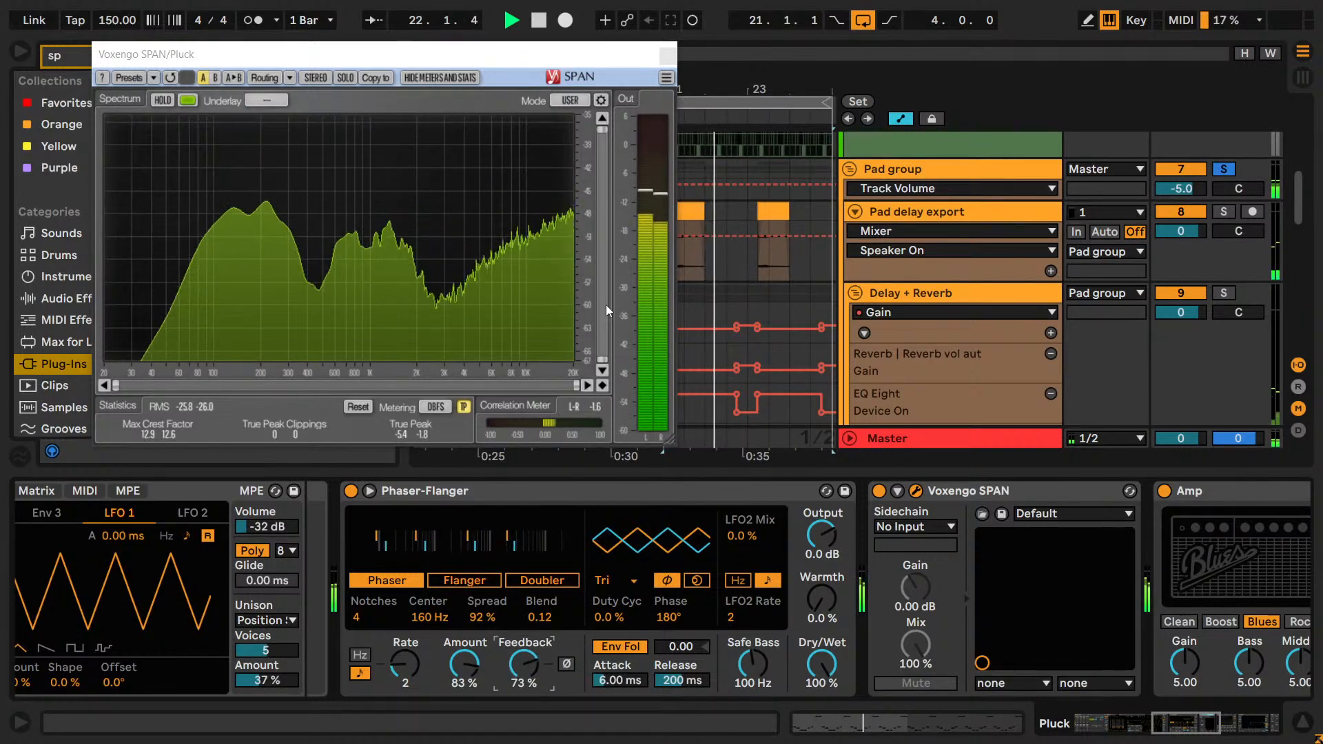
type("3")
key("Return")
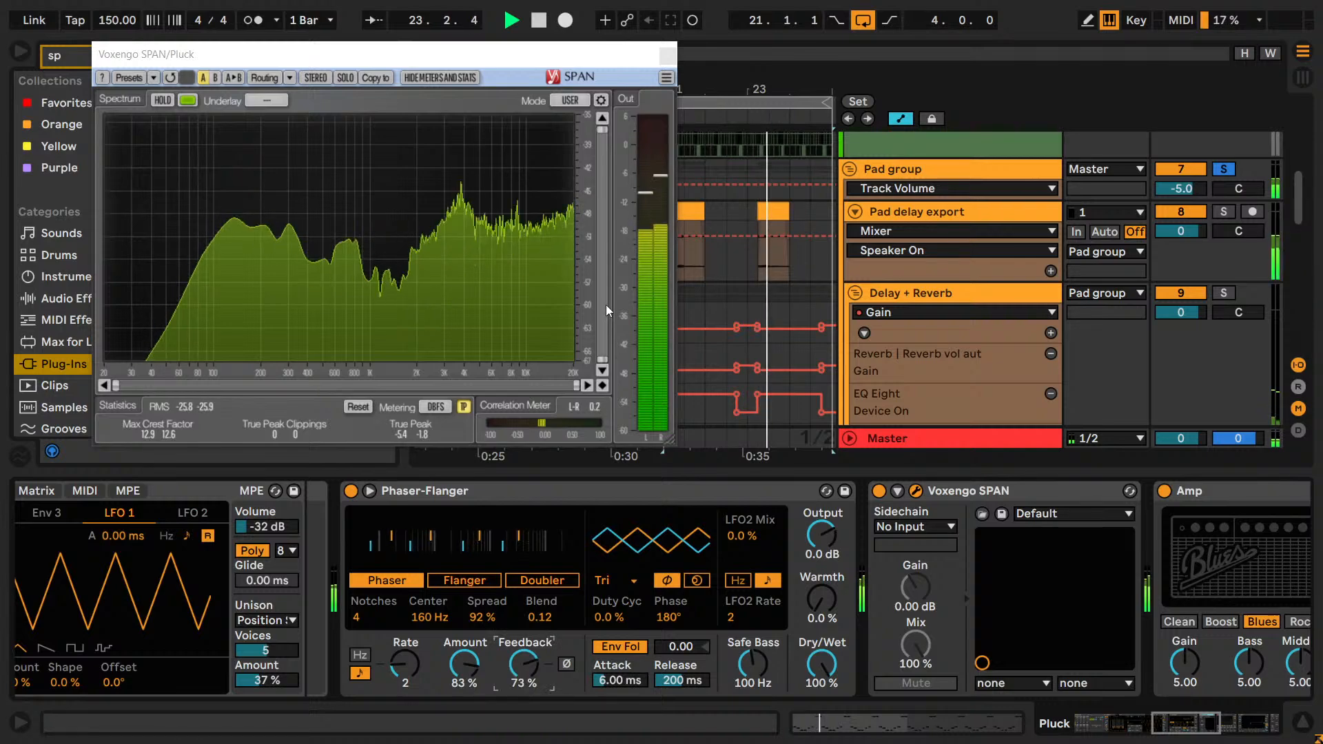
left_click(565, 664)
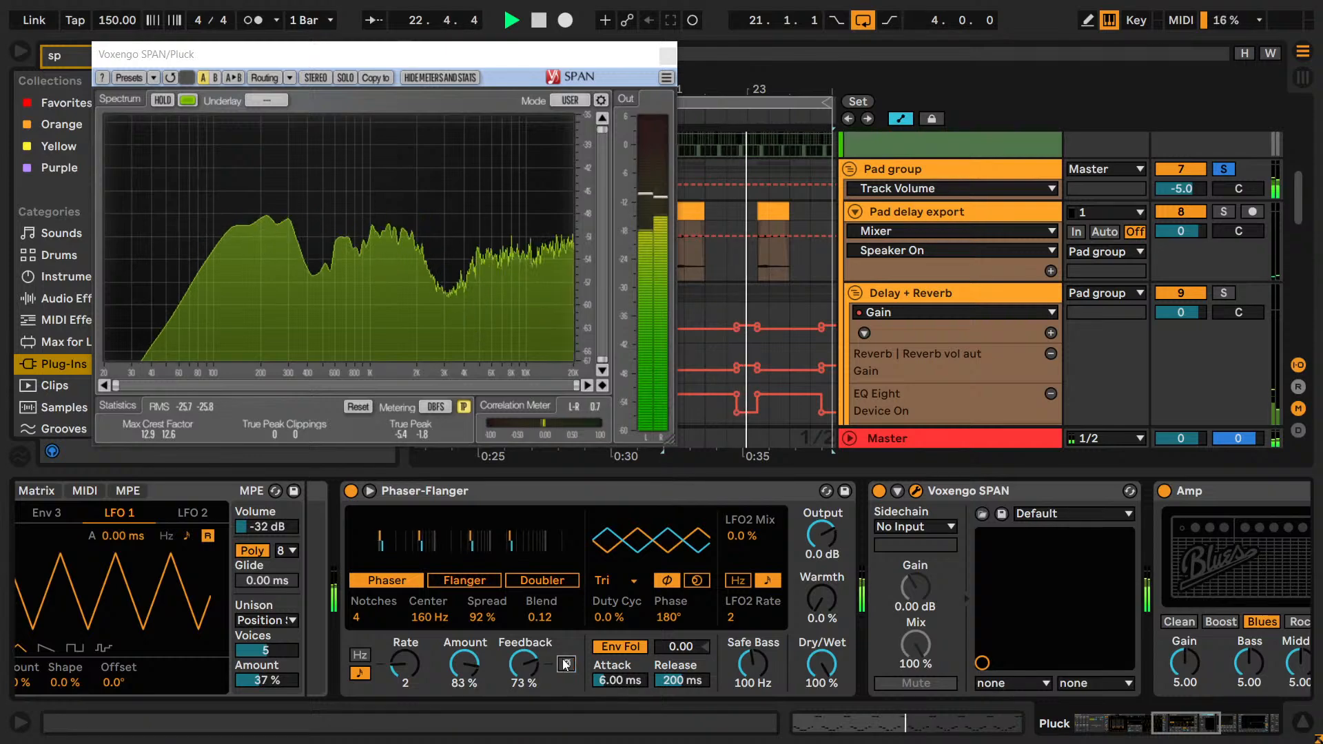
key("space")
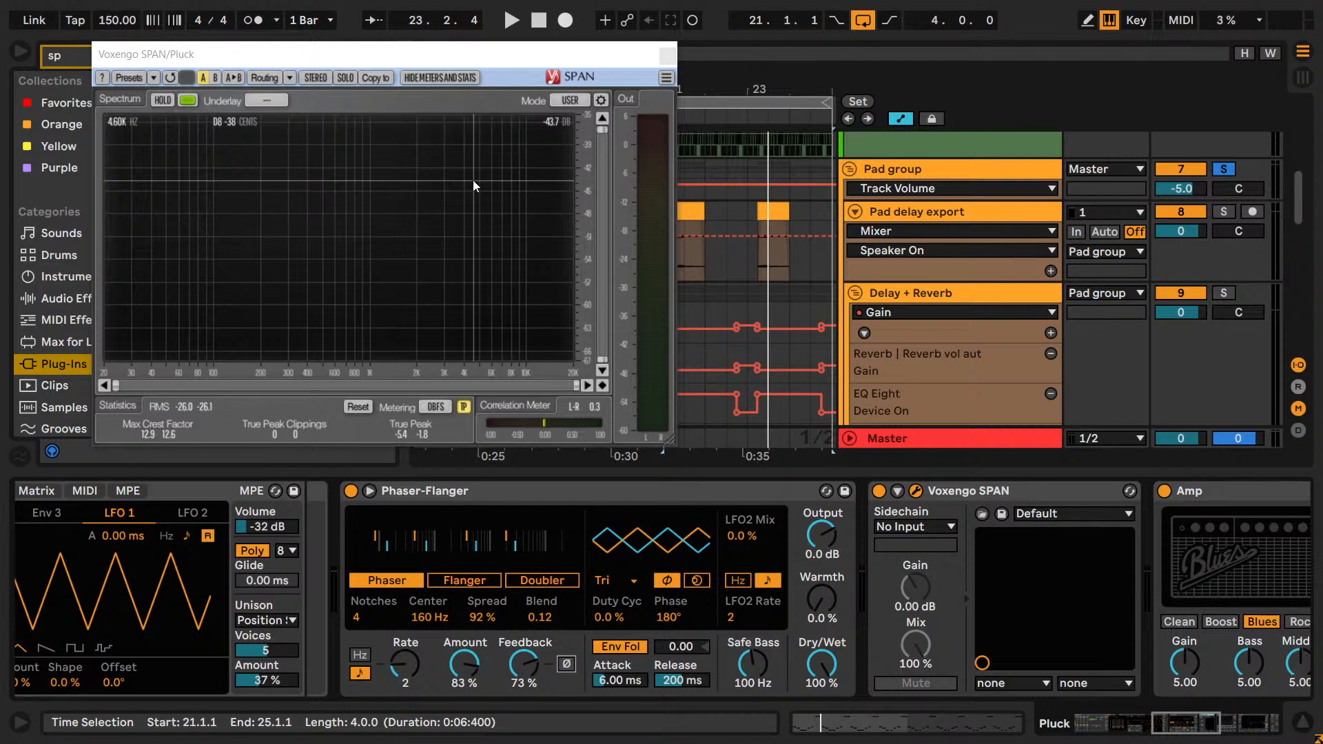
Collapse and re-expand the Phaser-Flanger's modulation section, and try the Triangle 8 LFO waveform during playback.
left_click(368, 493)
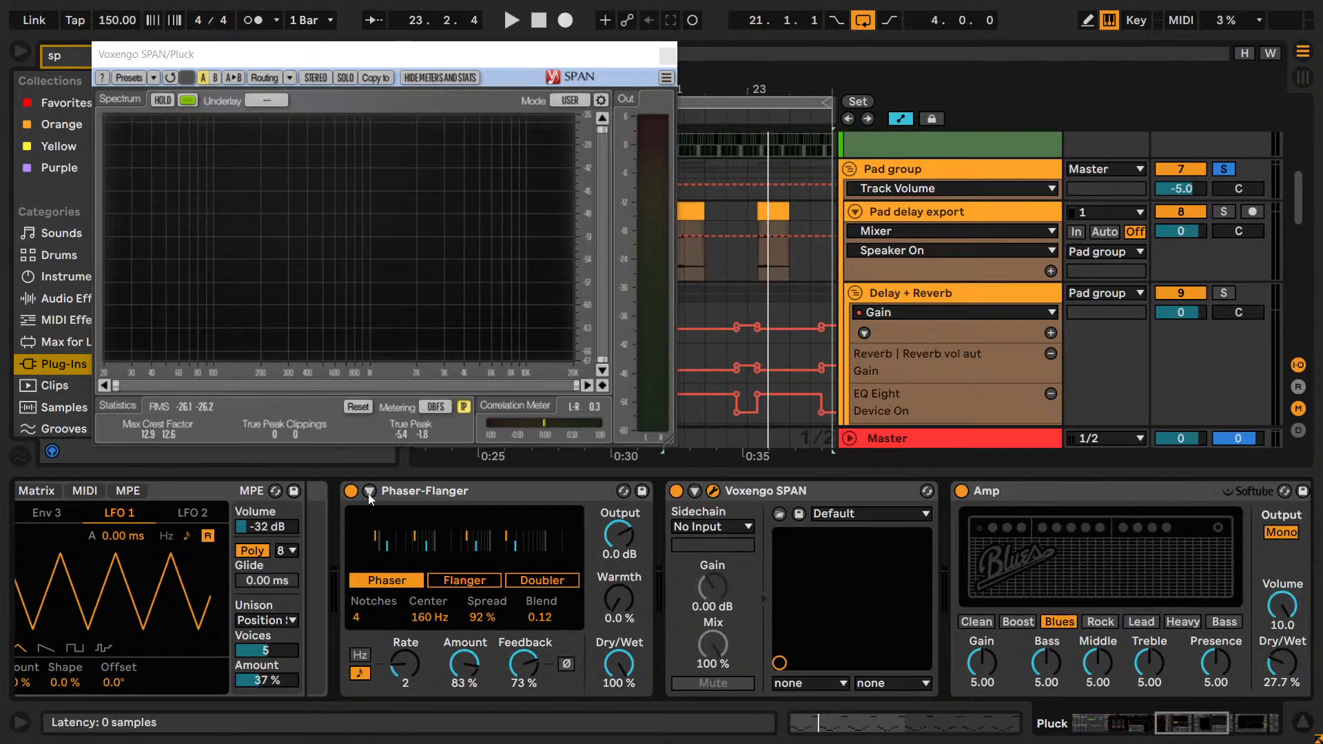
left_click(368, 493)
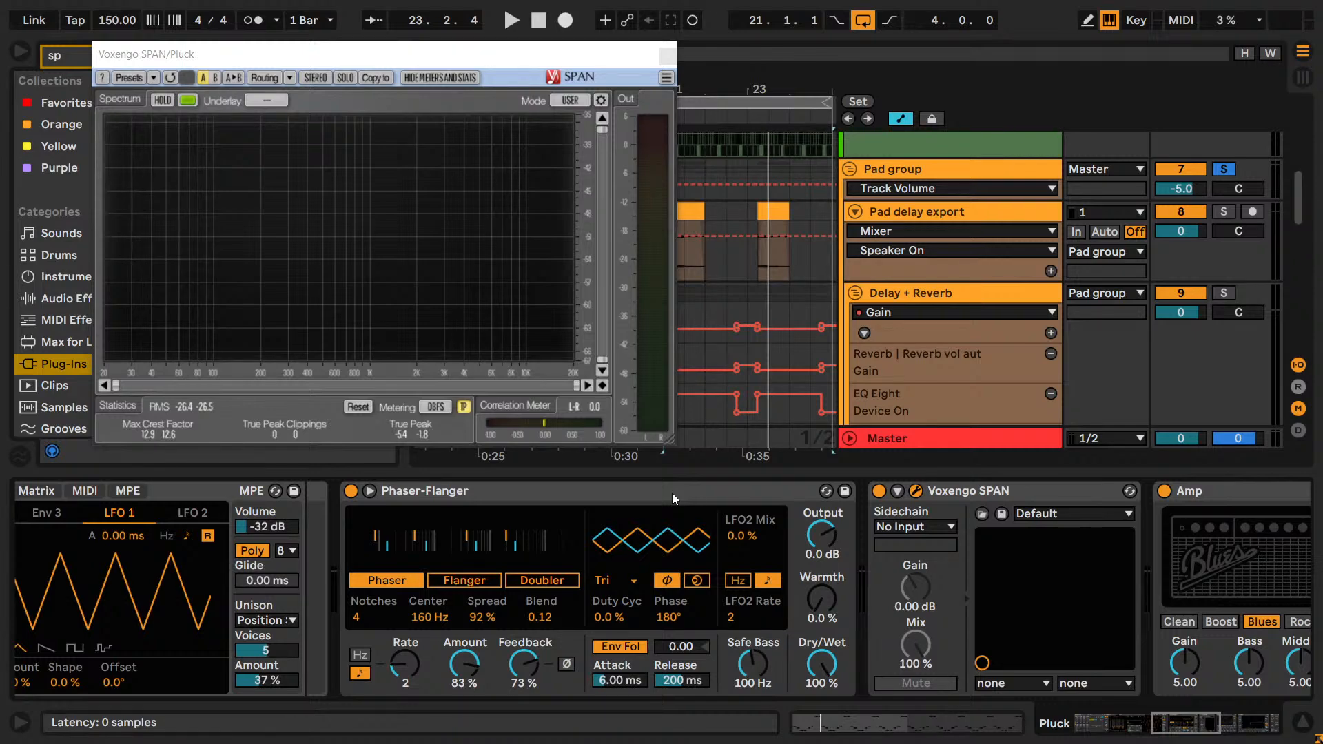
key("space")
left_click(654, 501)
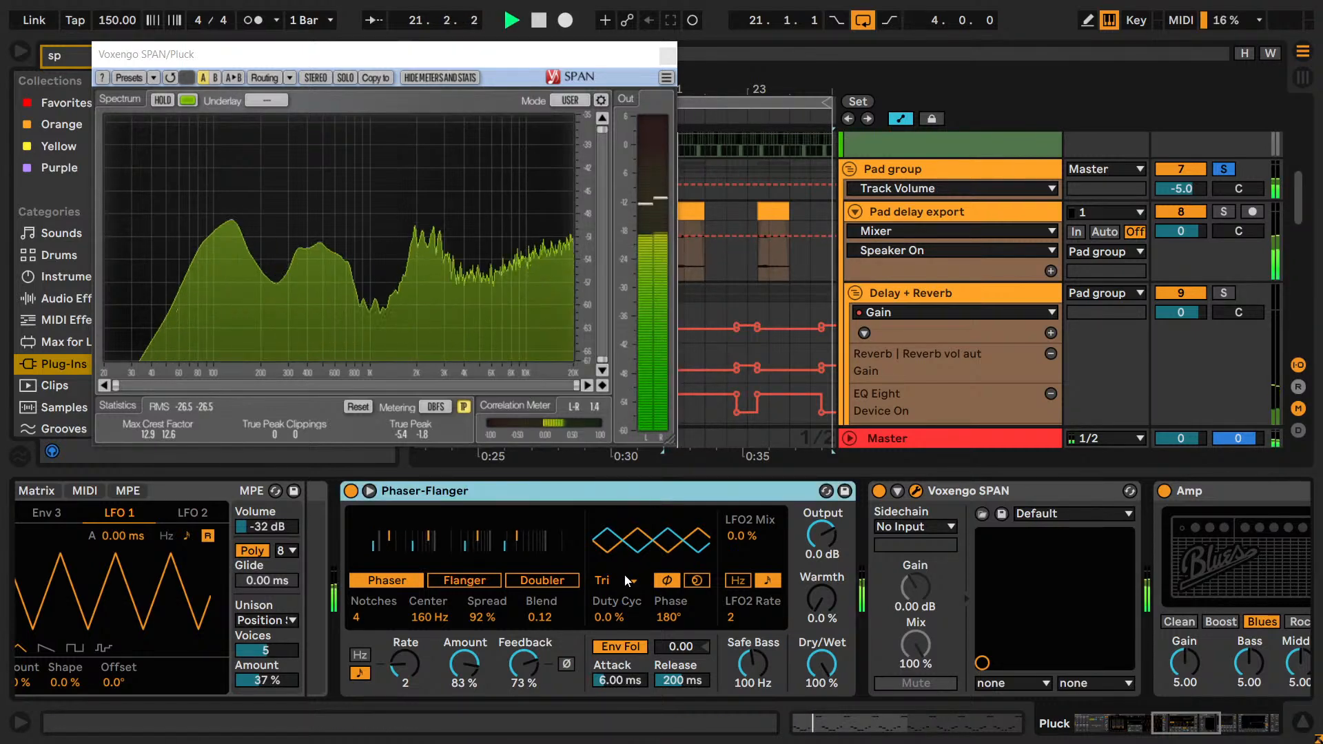
key("Down")
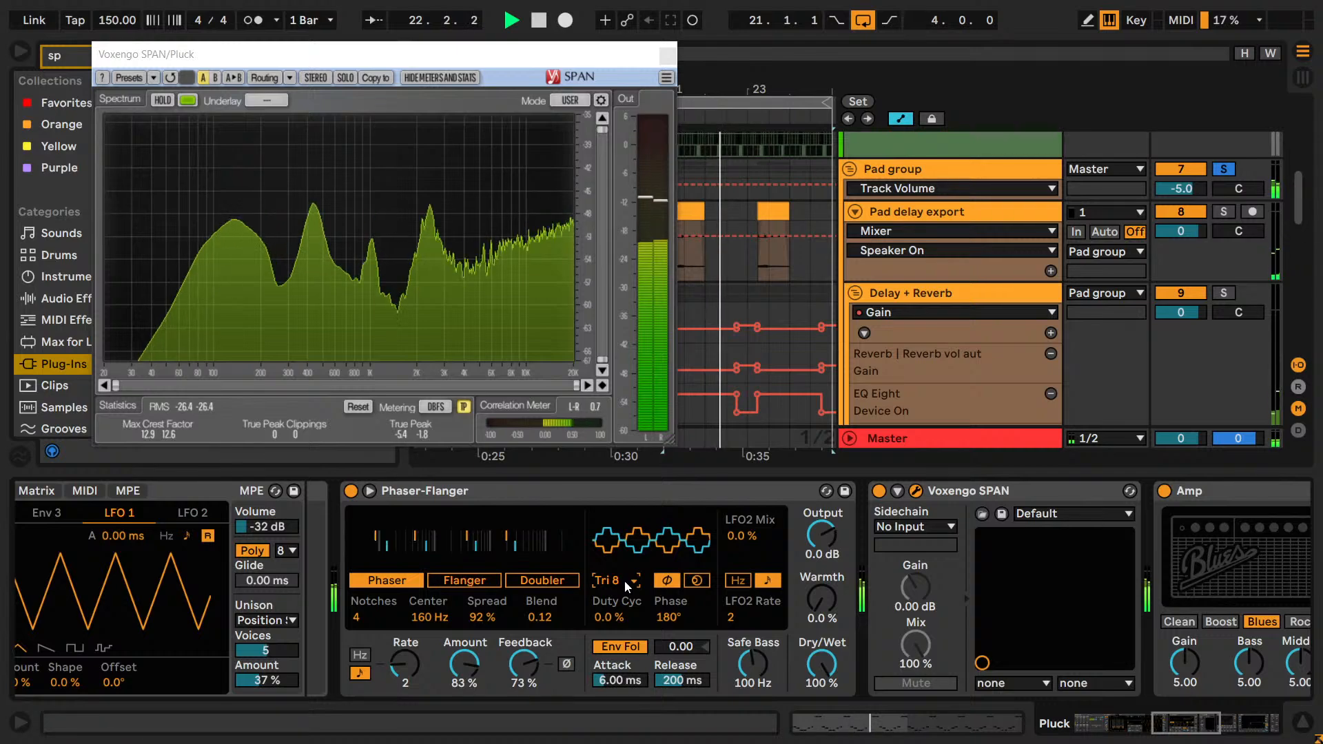
Solo the Kick track, restart playback, and turn its solo off again.
scroll(1263, 213, "up", 3)
scroll(1264, 215, "up", 5)
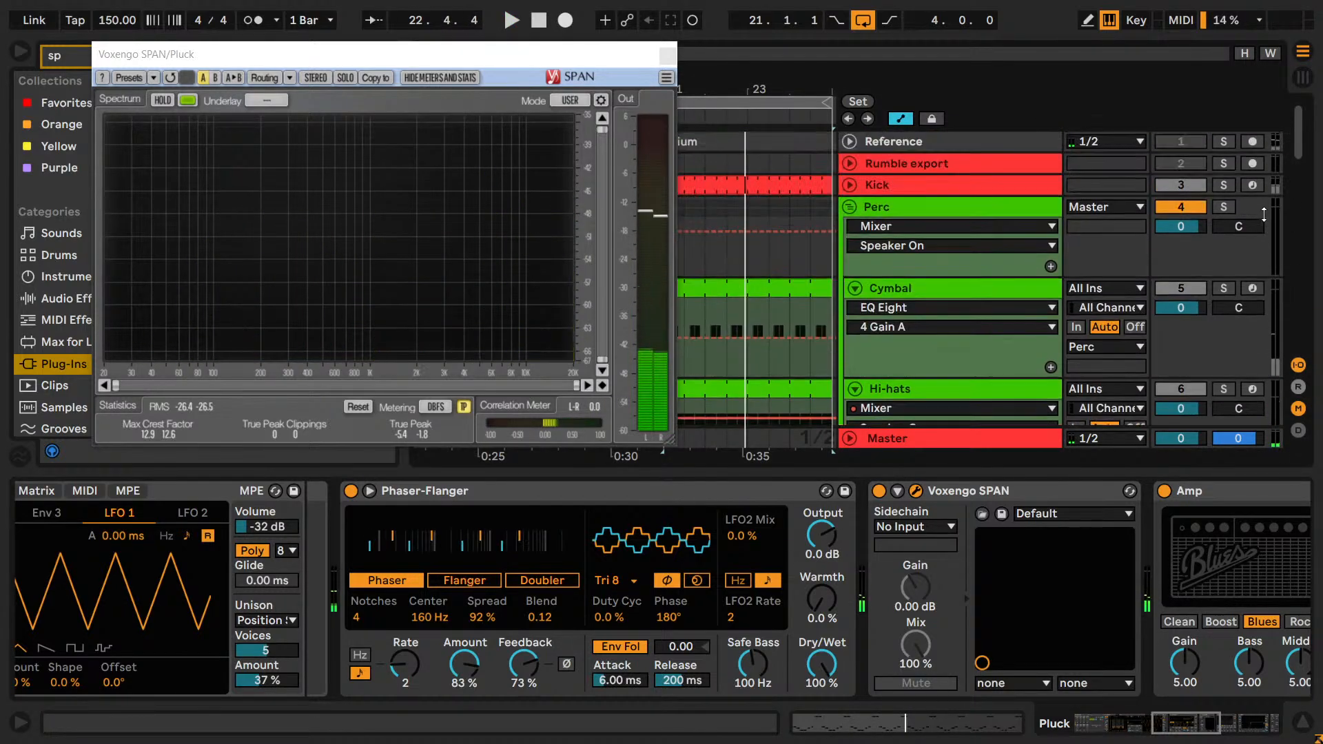
left_click(1223, 185)
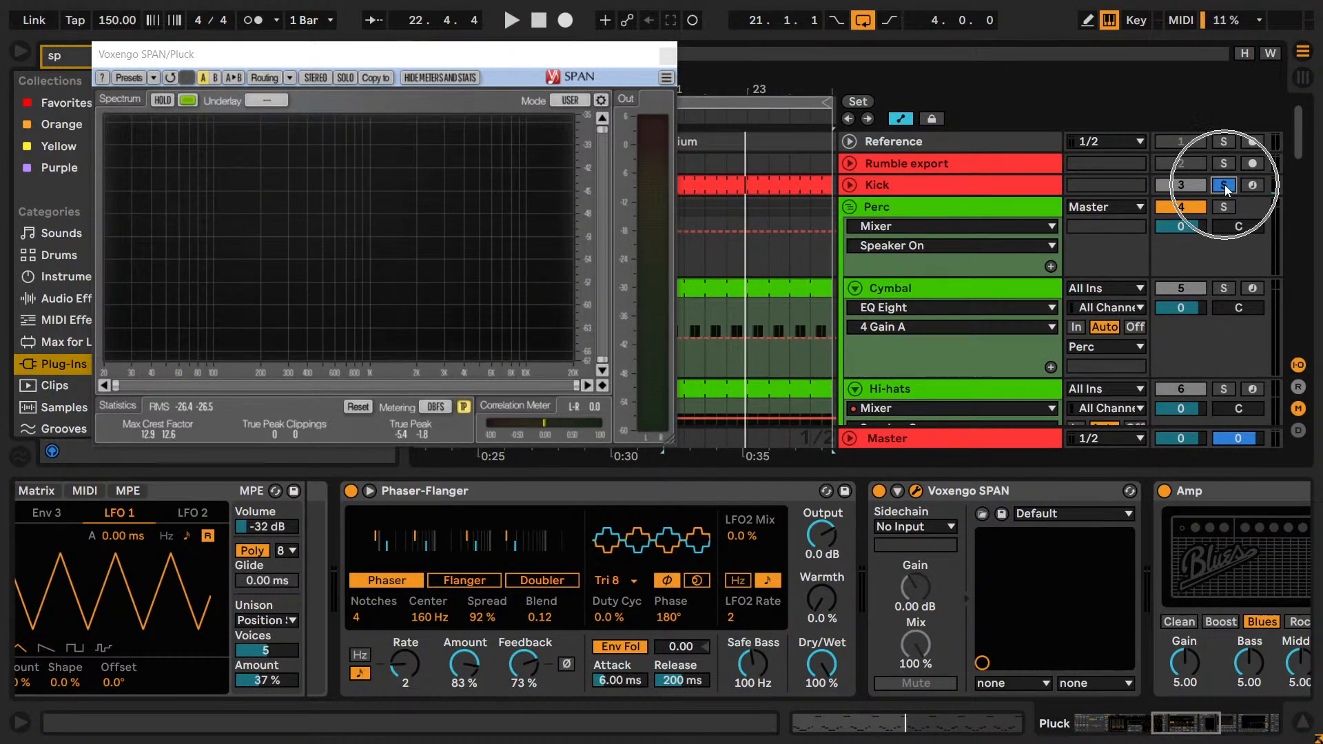
key("space")
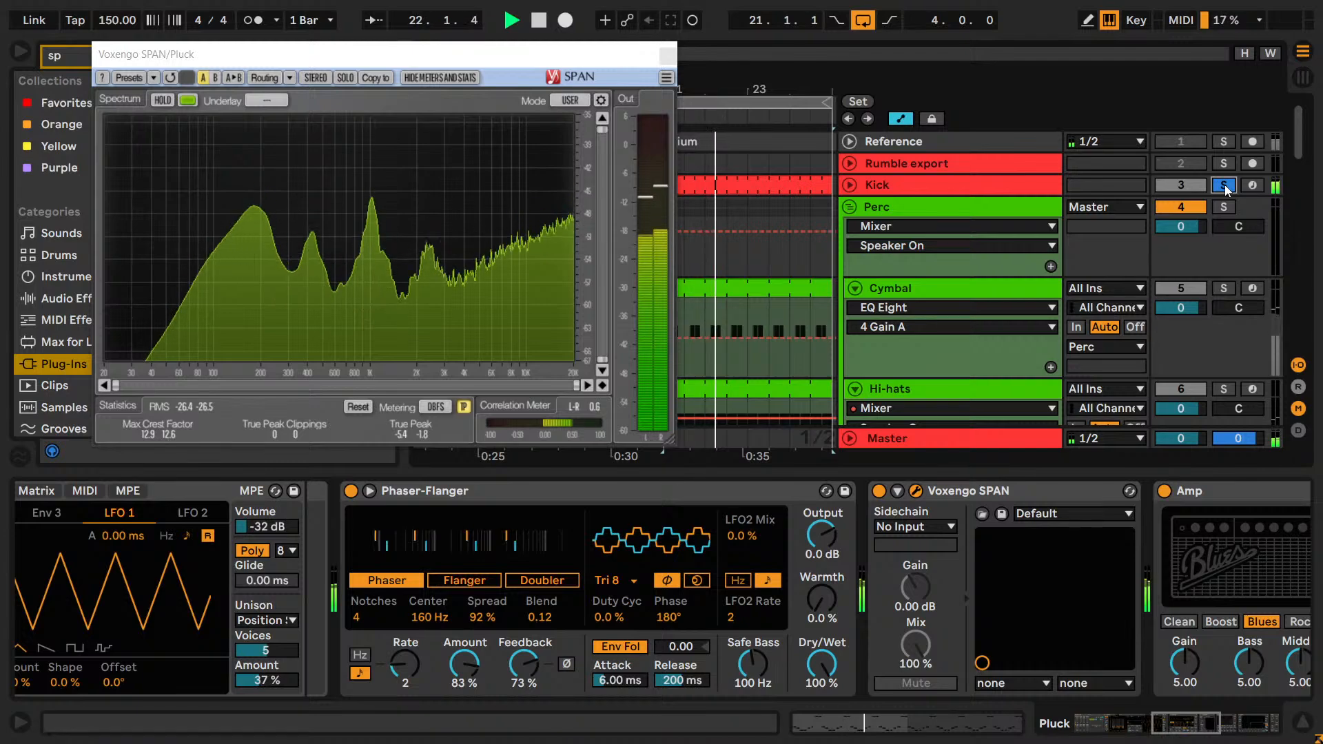
left_click(1223, 184)
Compare the phaser LFO waveforms Triangle 16, Saw Up, Random and Sine during playback, and set the waveform to Triangle.
left_click(609, 580)
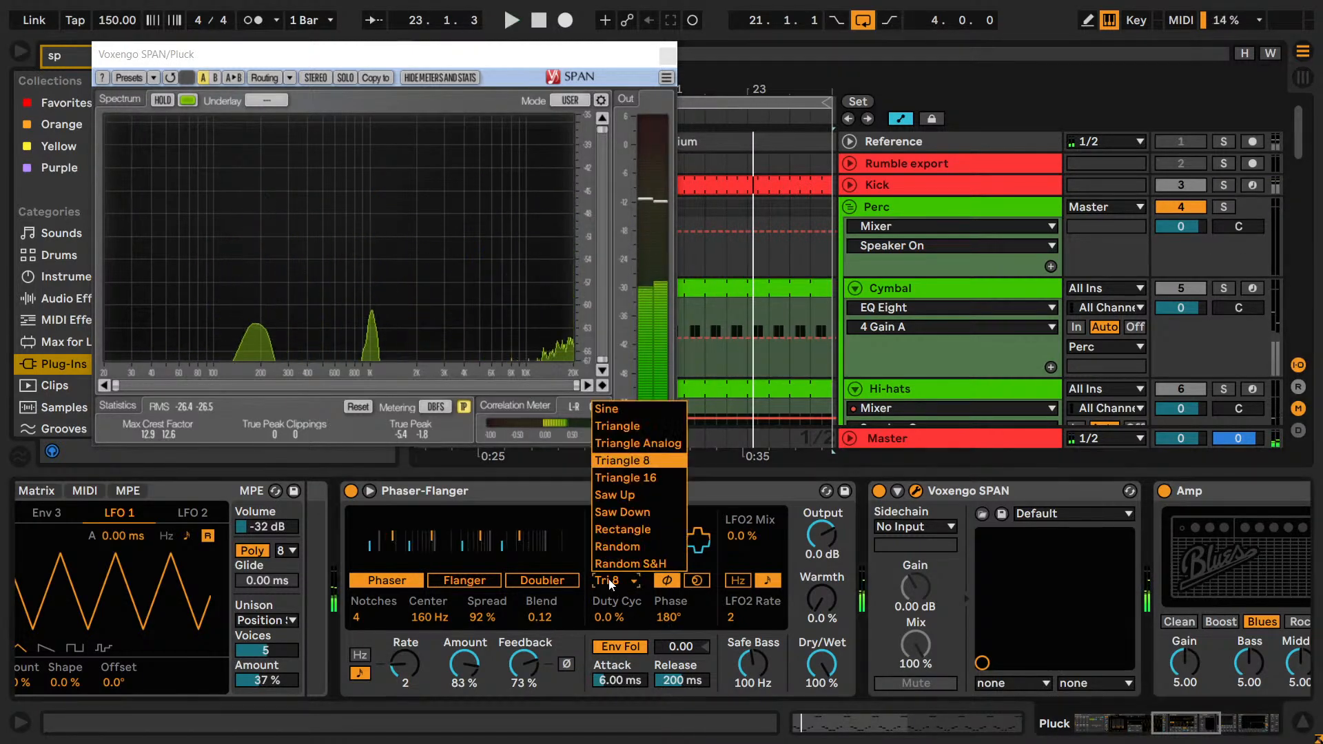
left_click(617, 473)
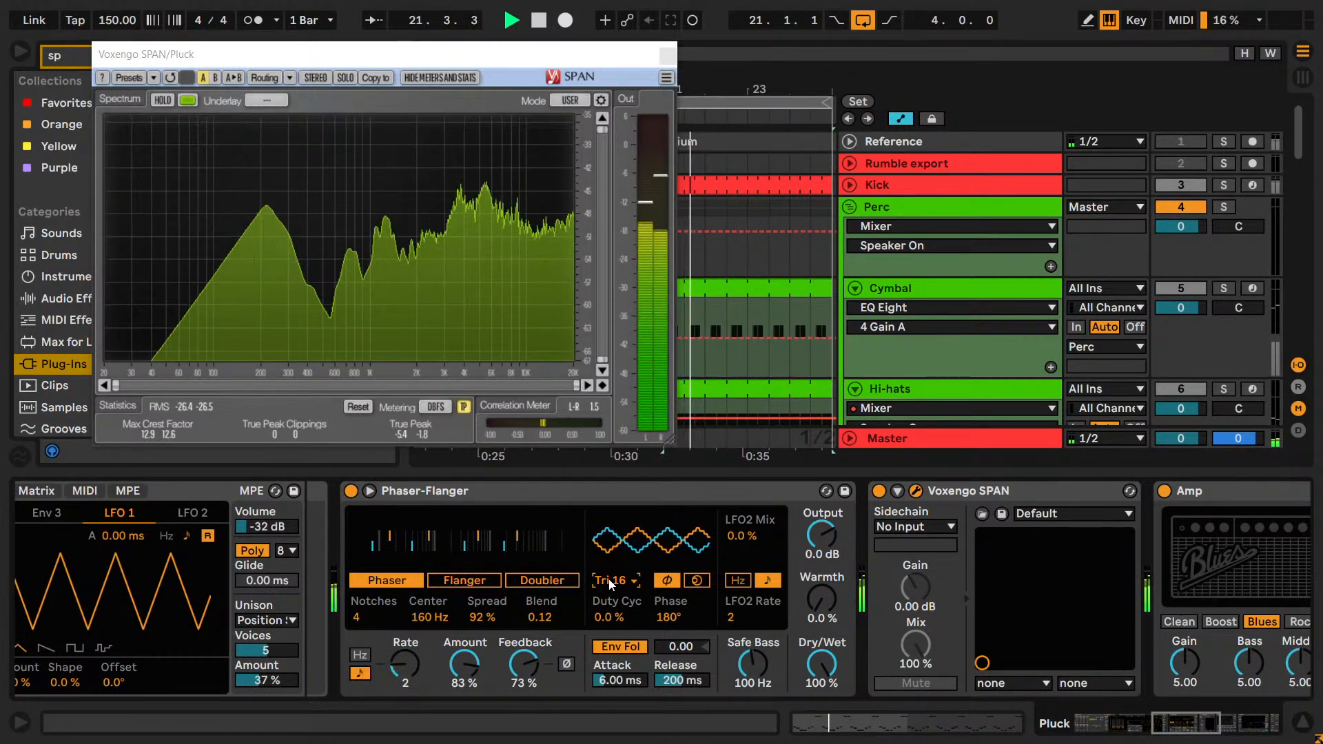
key("Down")
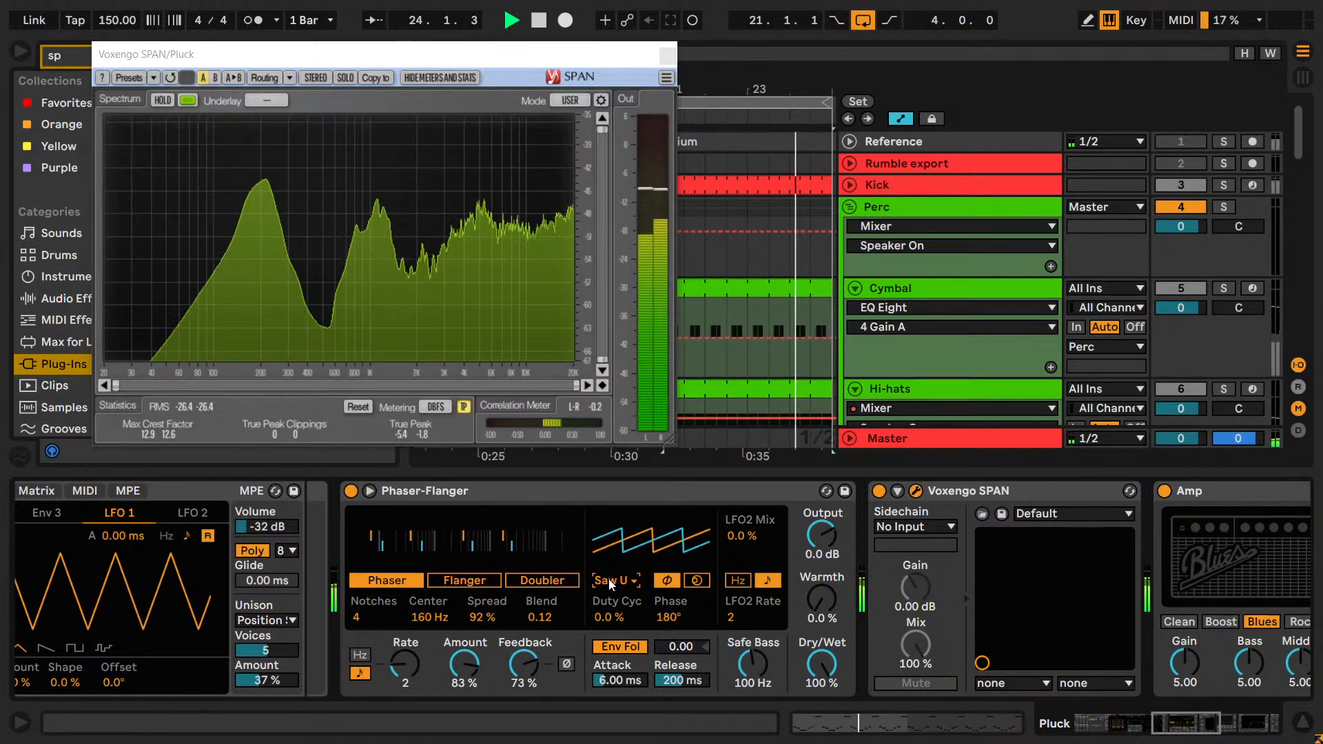
key("Down")
key("Down")
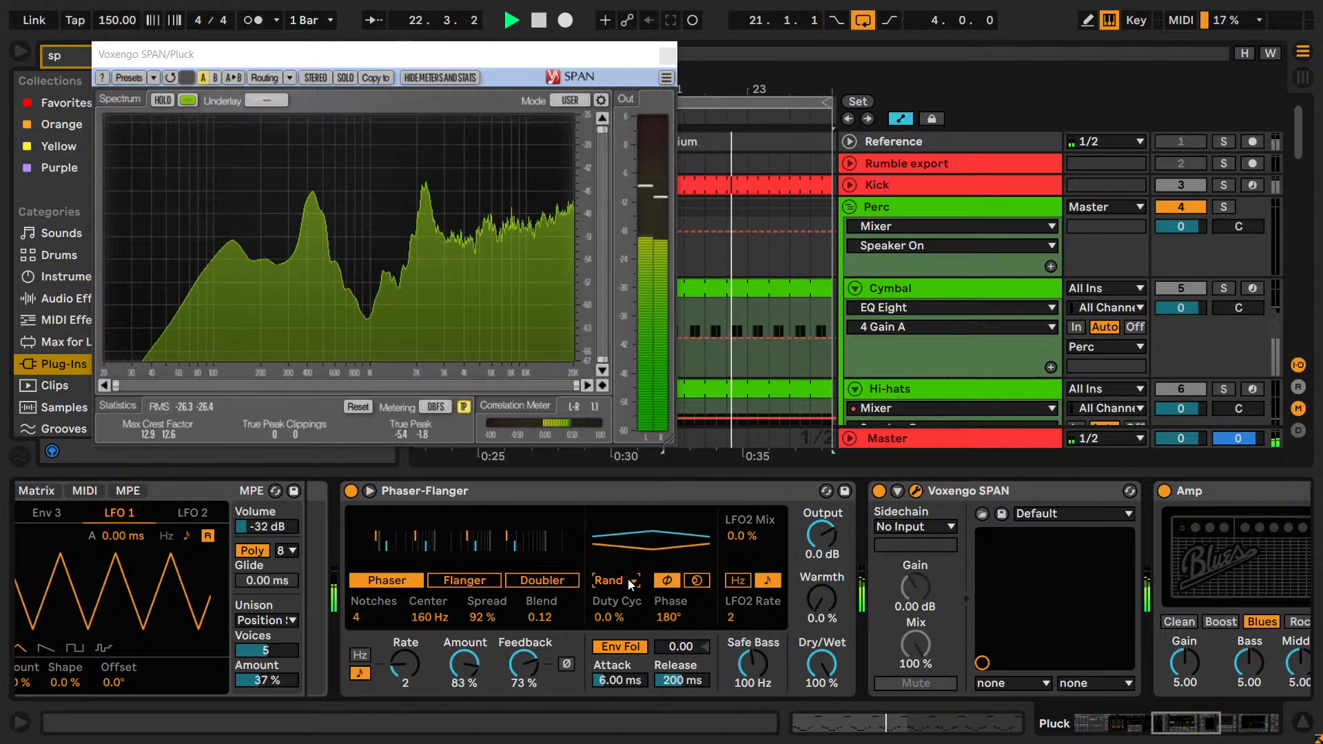
key("Up")
key("Up")
key("Up")
key("Up")
key("Up")
key("Up")
key("Up")
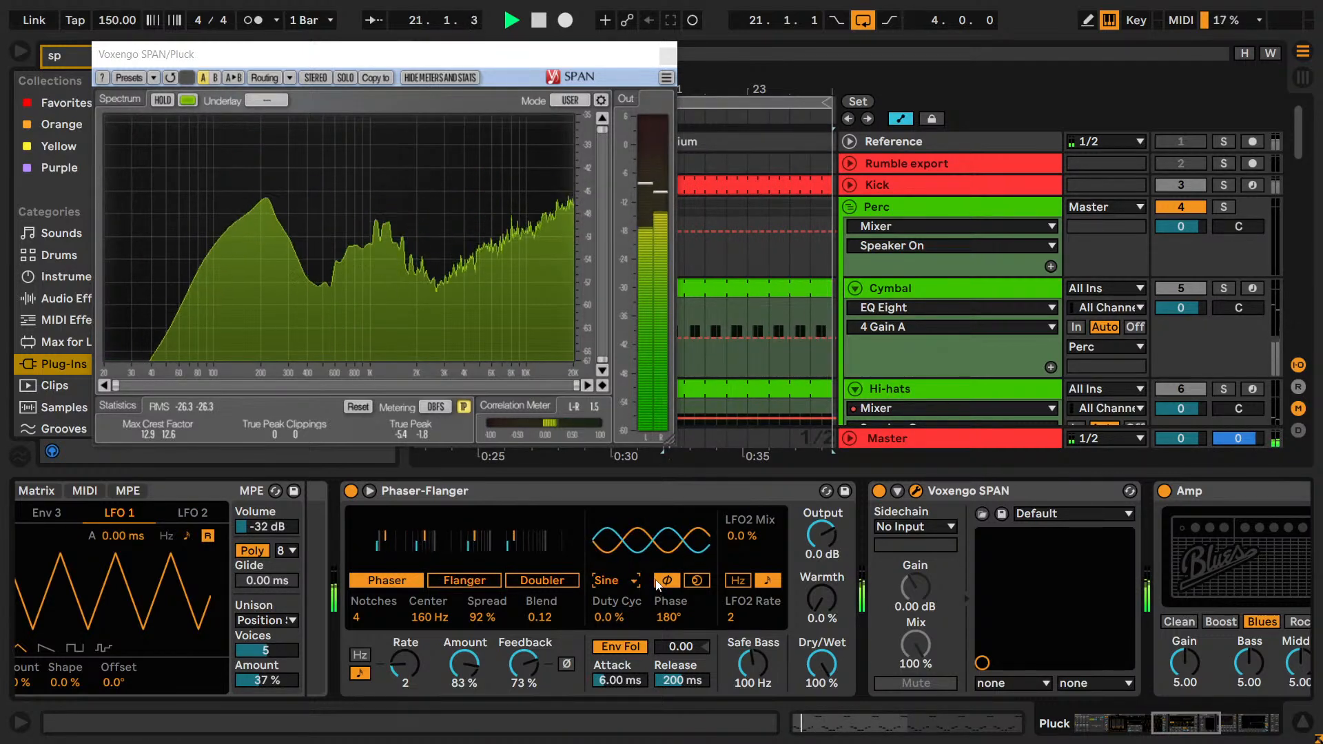
key("Down")
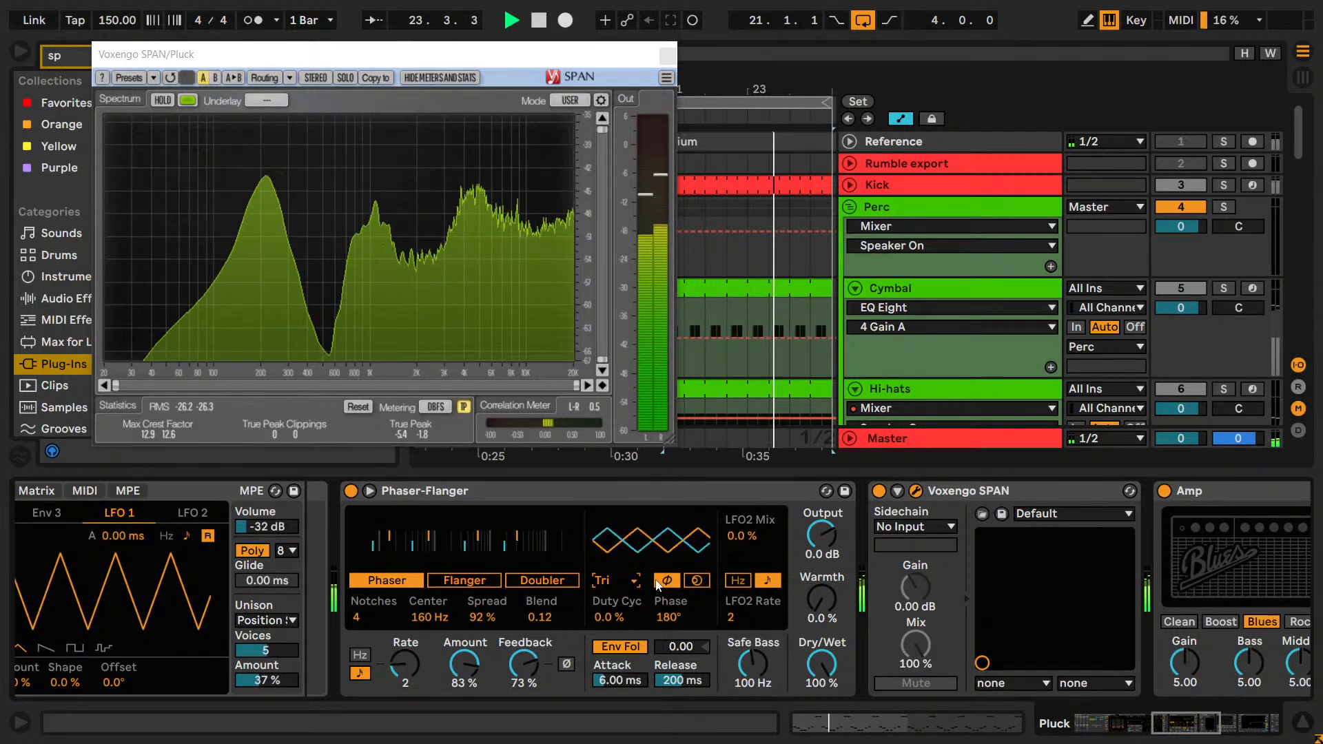
Try the phaser LFO's Spin mode and Duty Cycle values of about -47 and 42 %, then restore Phase mode and 0 % Duty Cycle.
left_click(695, 581)
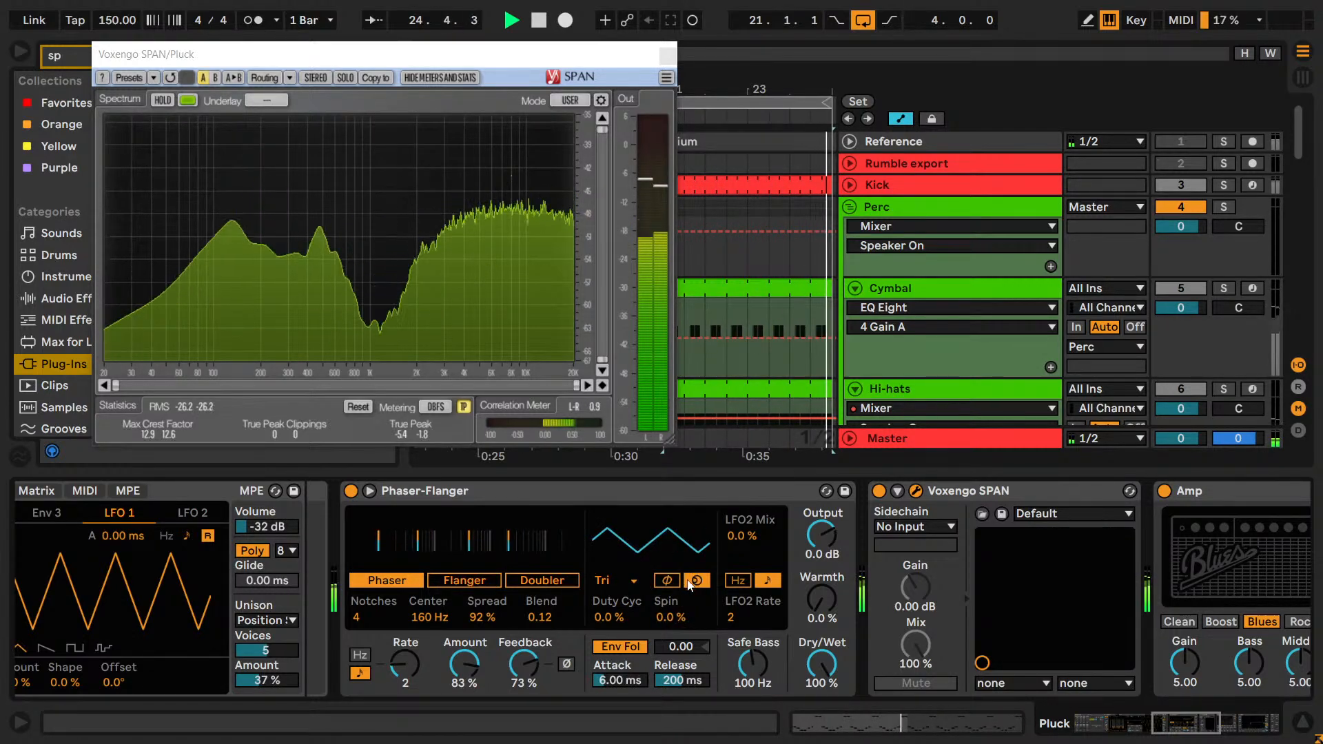
left_click(668, 580)
left_click_drag(618, 618, 611, 683)
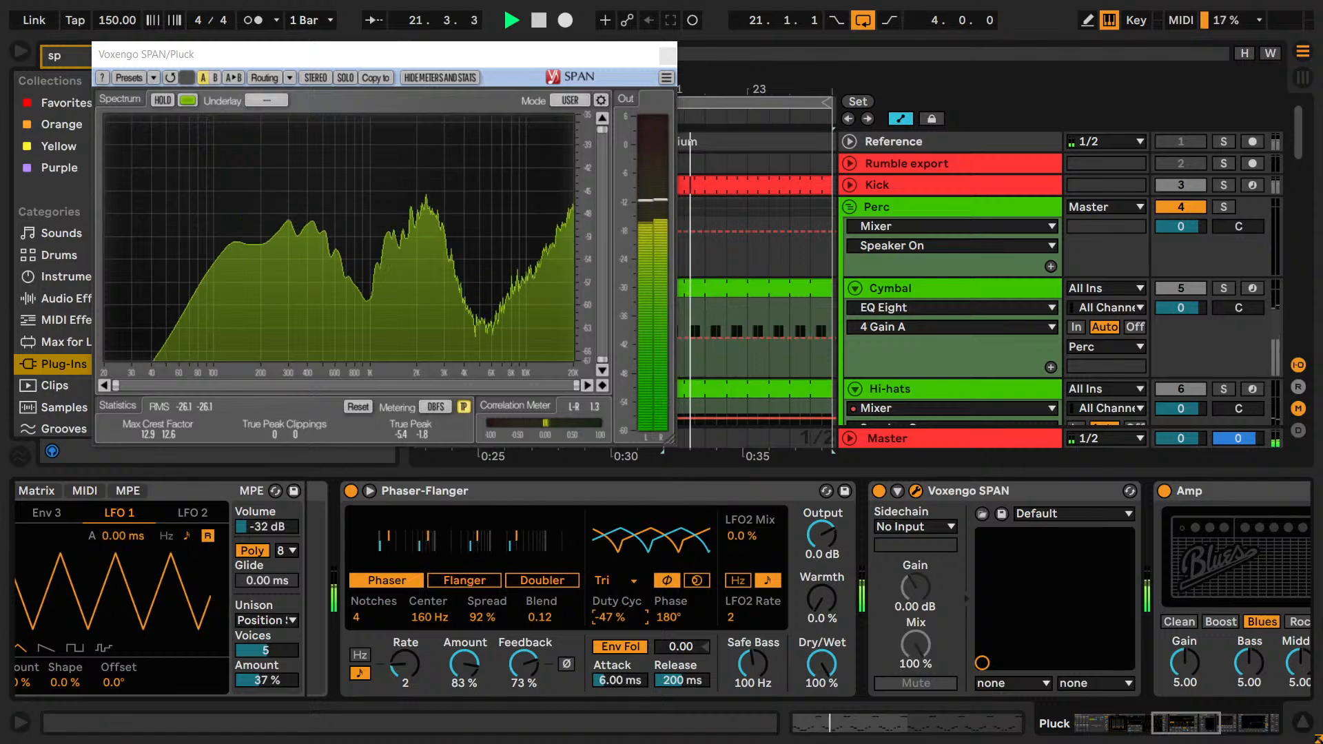
left_click_drag(610, 616, 610, 573)
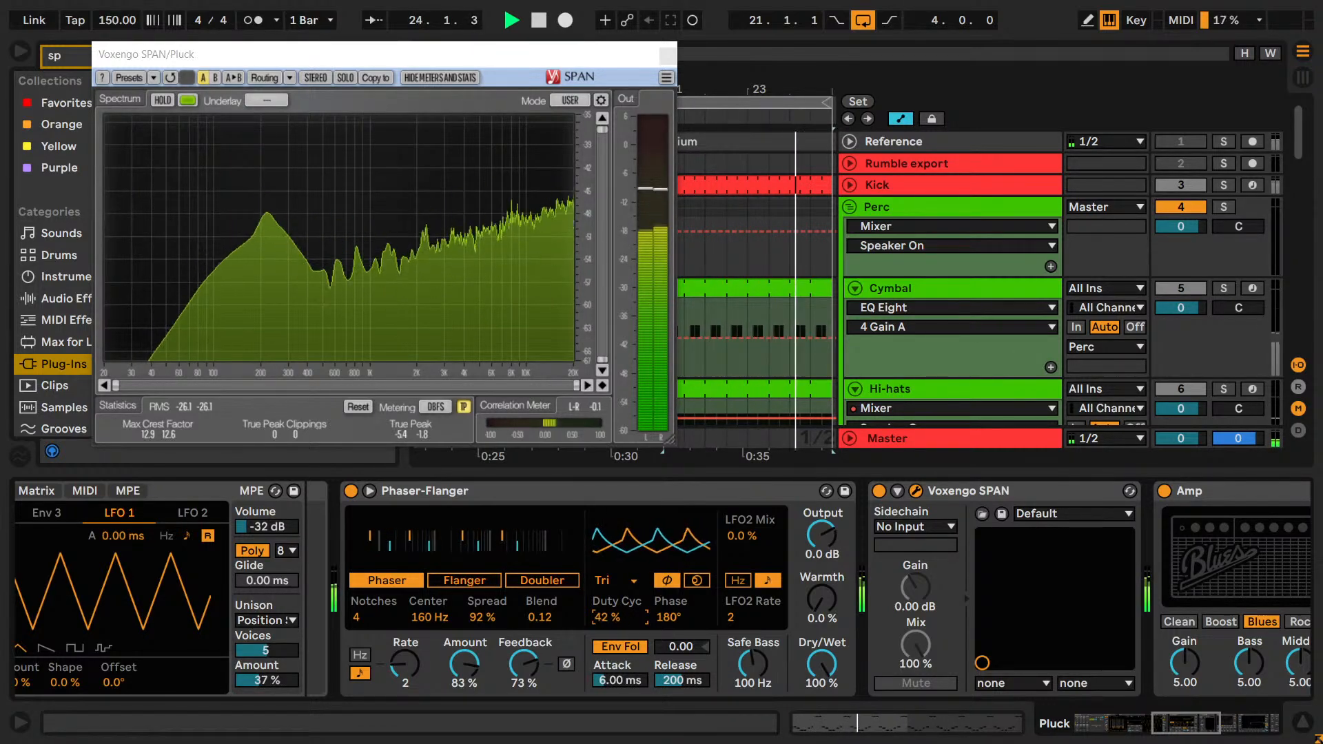
double_click(610, 616)
mouse_move(669, 616)
left_mouse_down()
mouse_move(669, 574)
mouse_move(671, 616)
left_mouse_up()
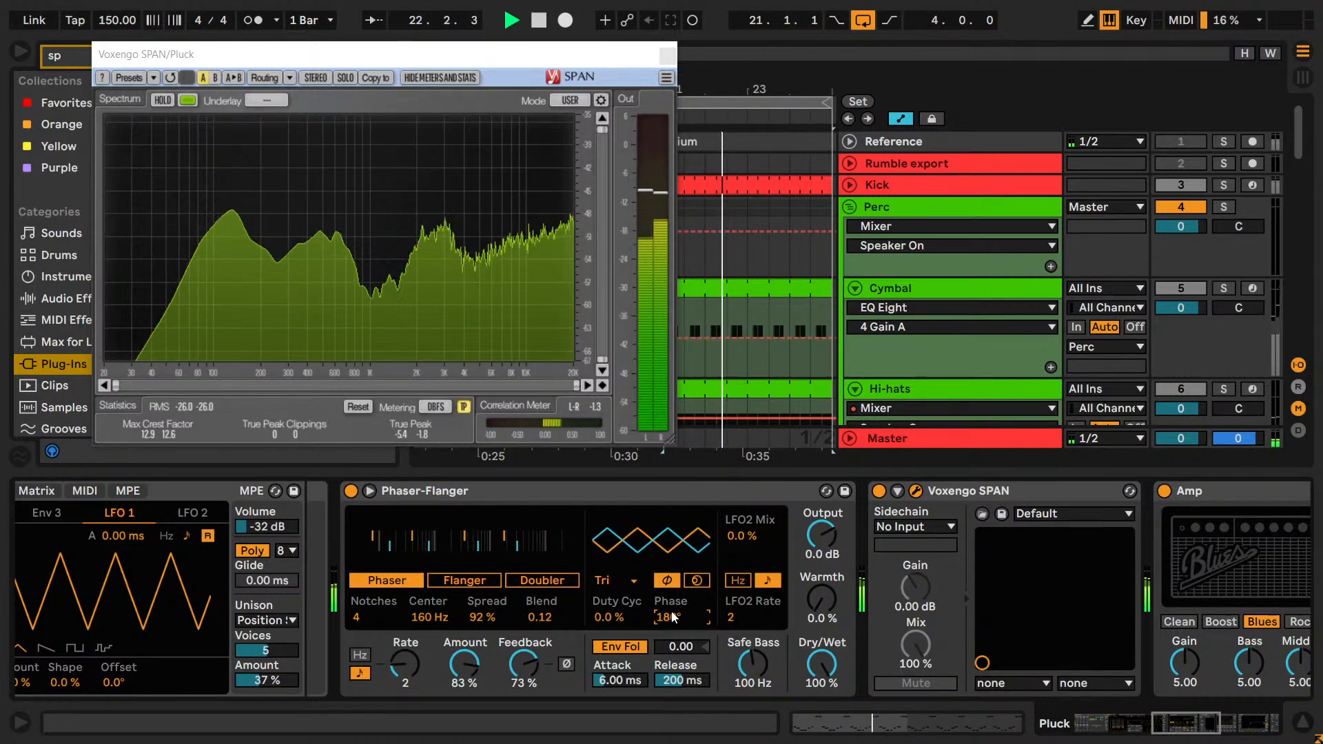
key("space")
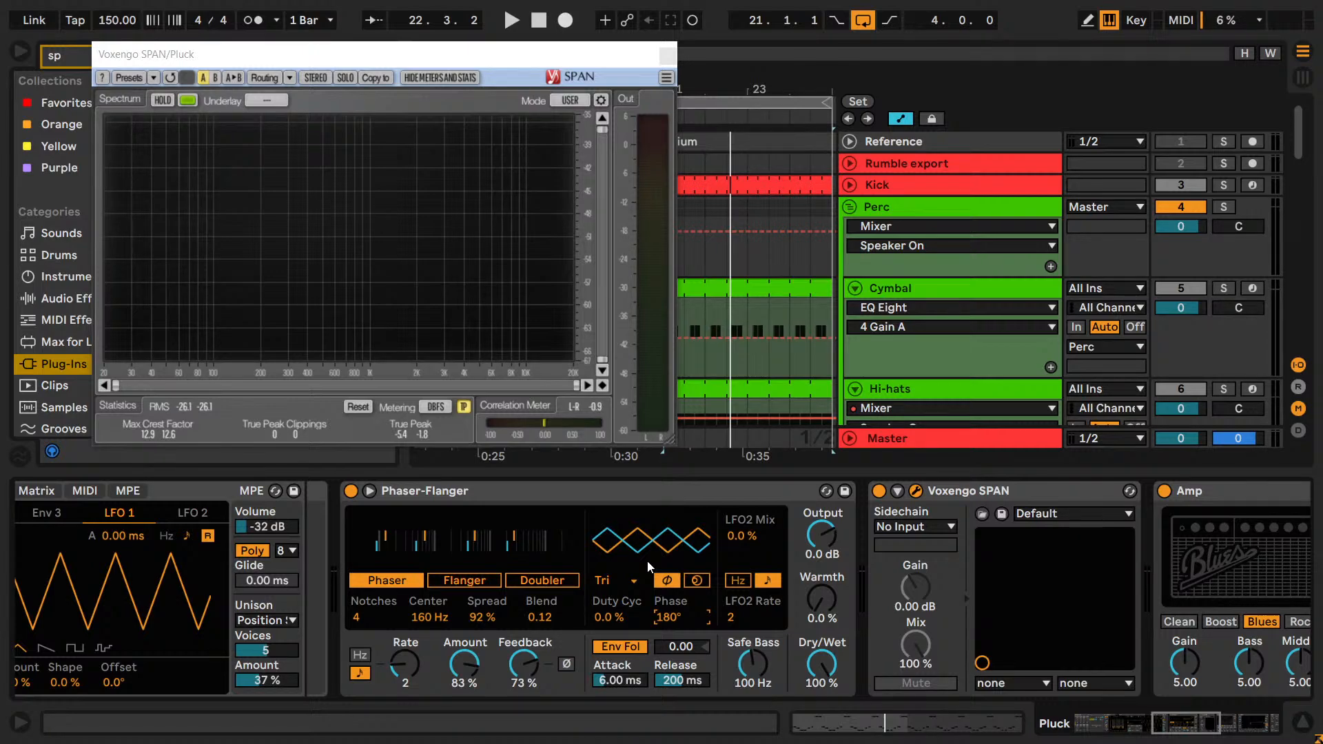
Switch the phaser's envelope follower off and on during playback, and try adjusting its envelope amount.
key("space")
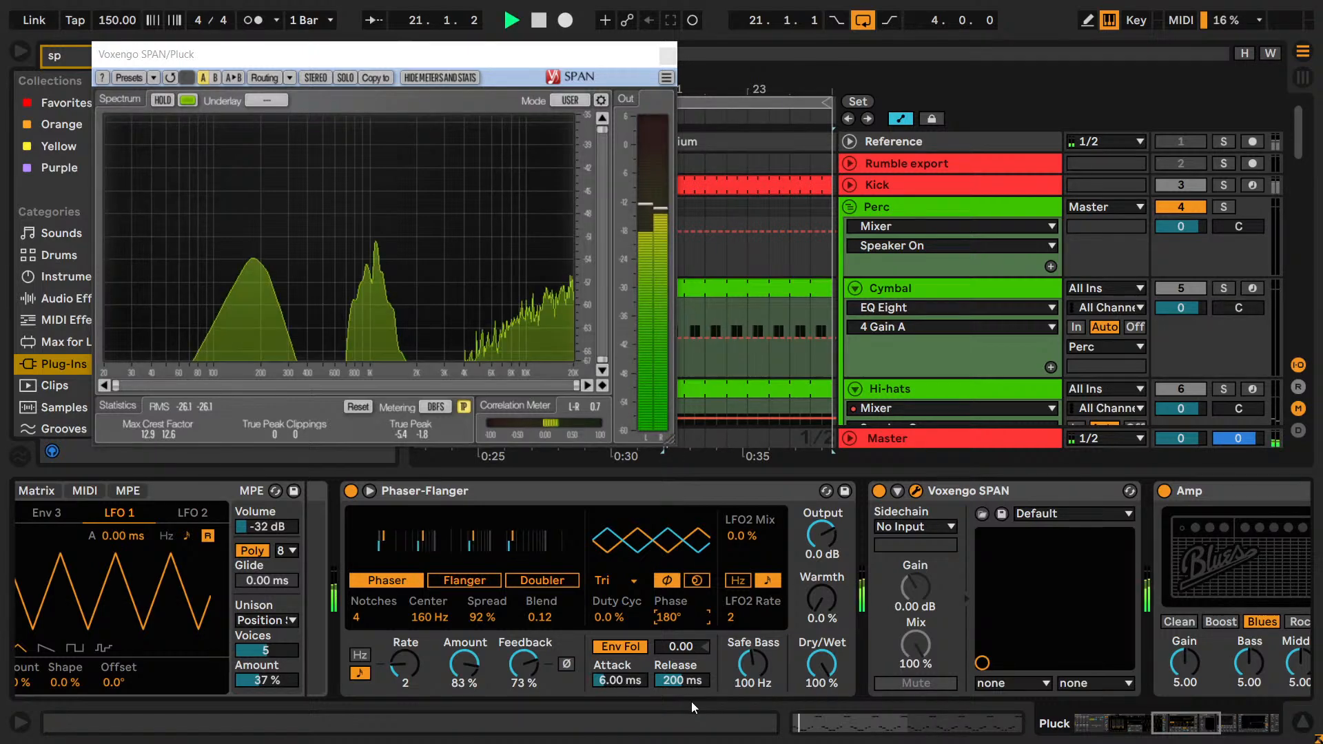
left_click(624, 647)
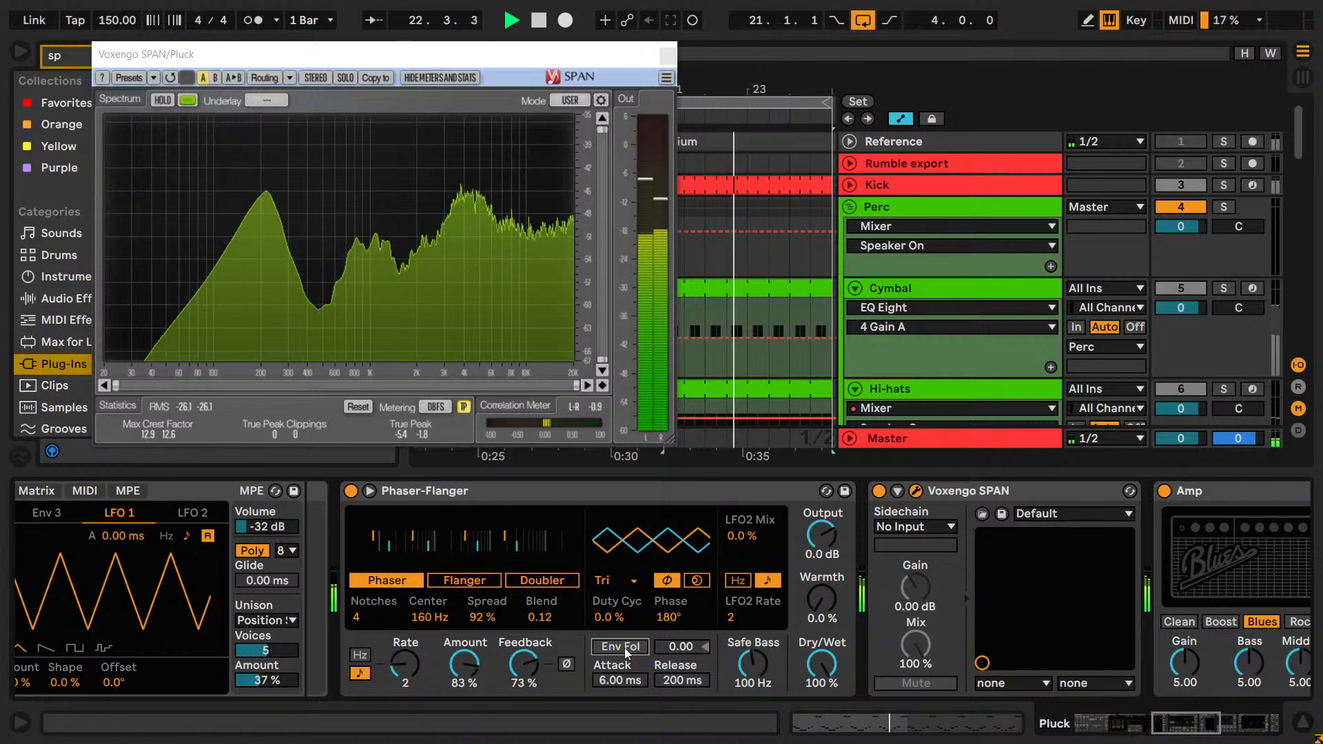
left_click(624, 648)
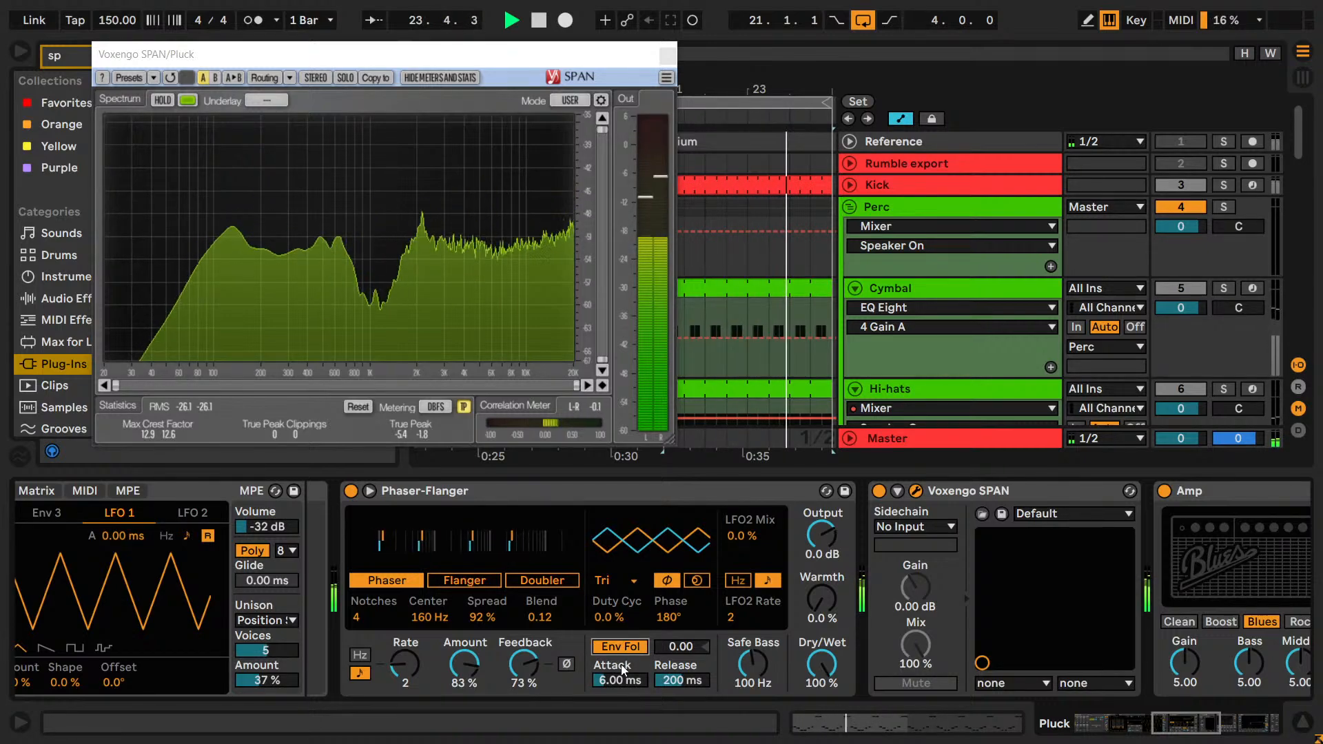
left_click_drag(678, 648, 678, 609)
key("space")
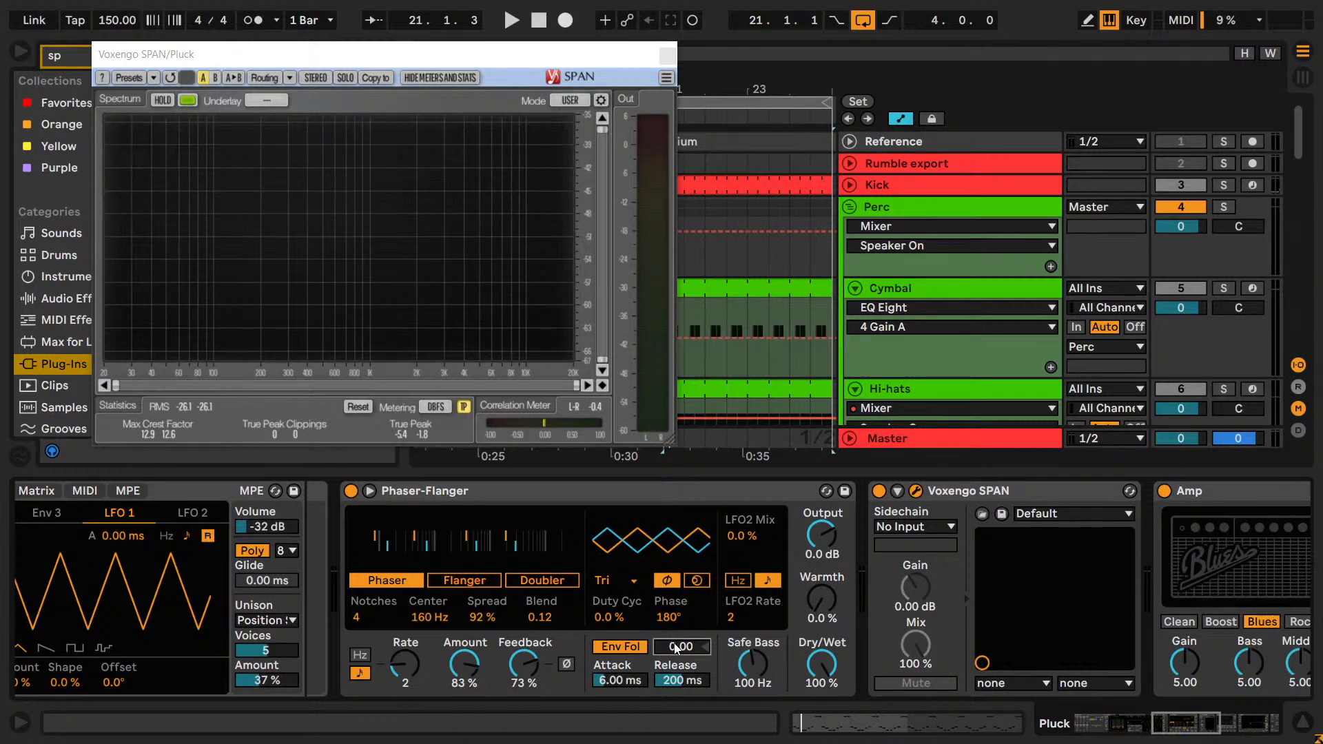
Check the help text for the phaser's envelope amount, compare amounts of -1.00, -0.80 and -0.90 during playback, and leave it at -0.90.
key("F1")
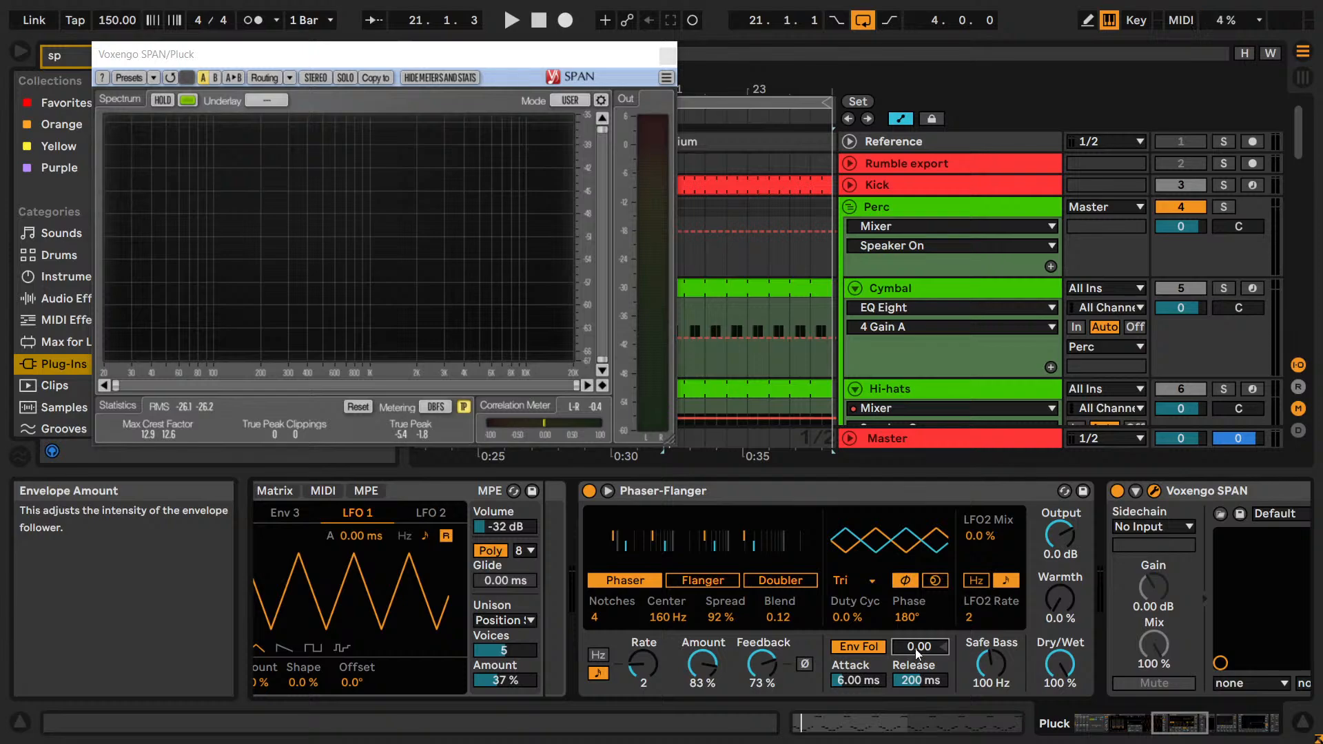
key("F1")
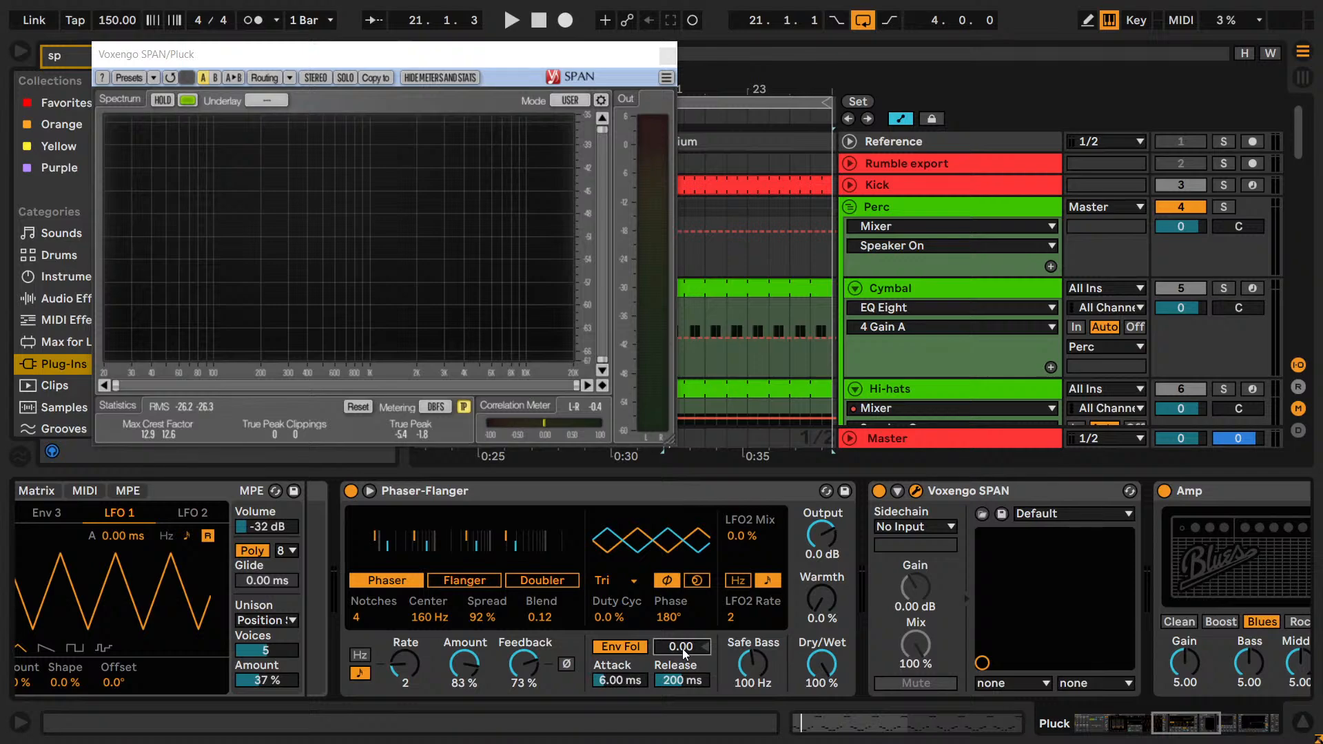
left_click_drag(682, 651, 681, 720)
key("space")
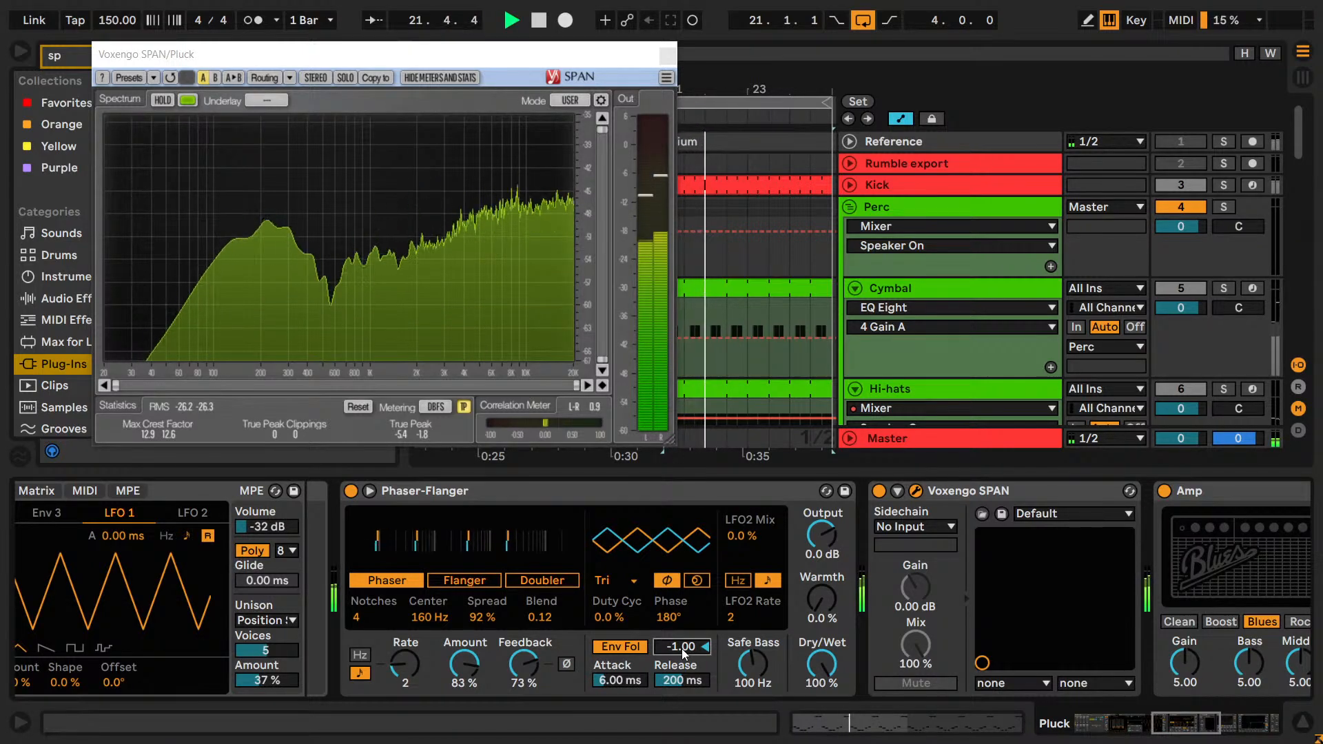
left_click_drag(682, 651, 682, 637)
type("-")
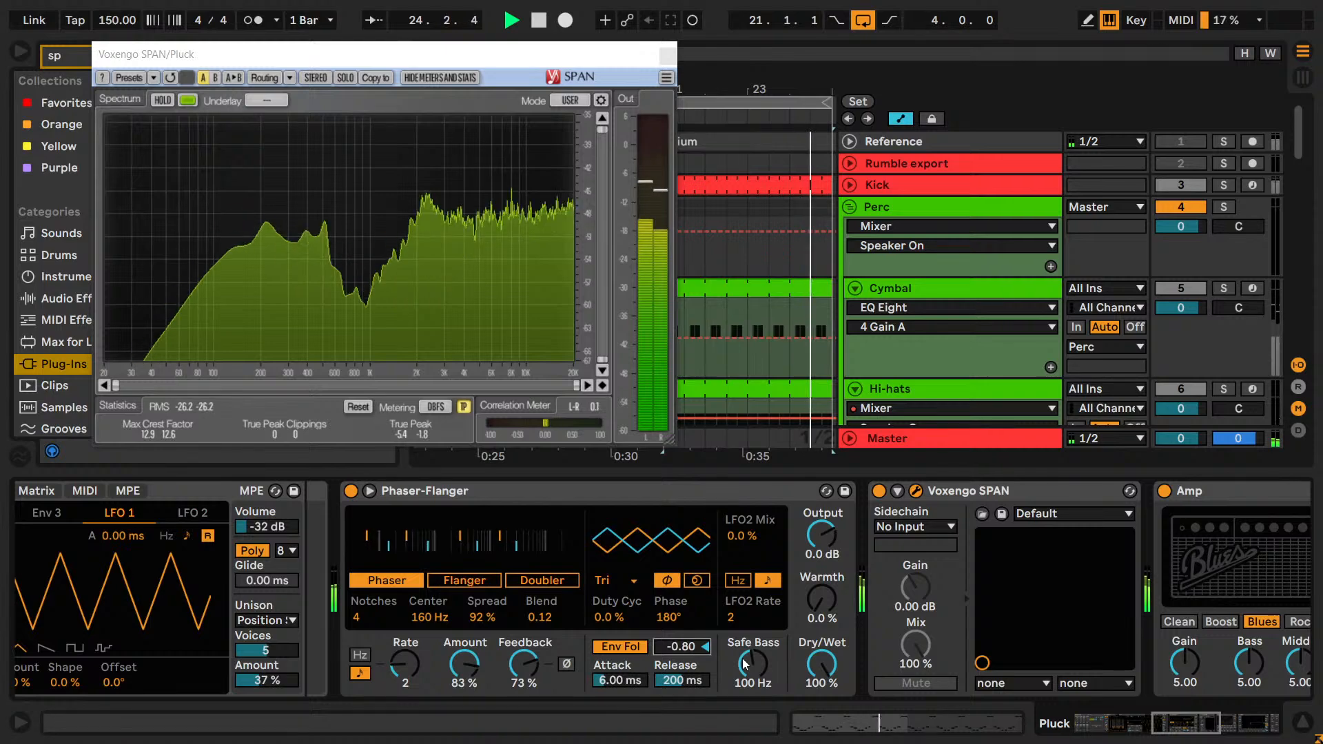
type("1")
key("Return")
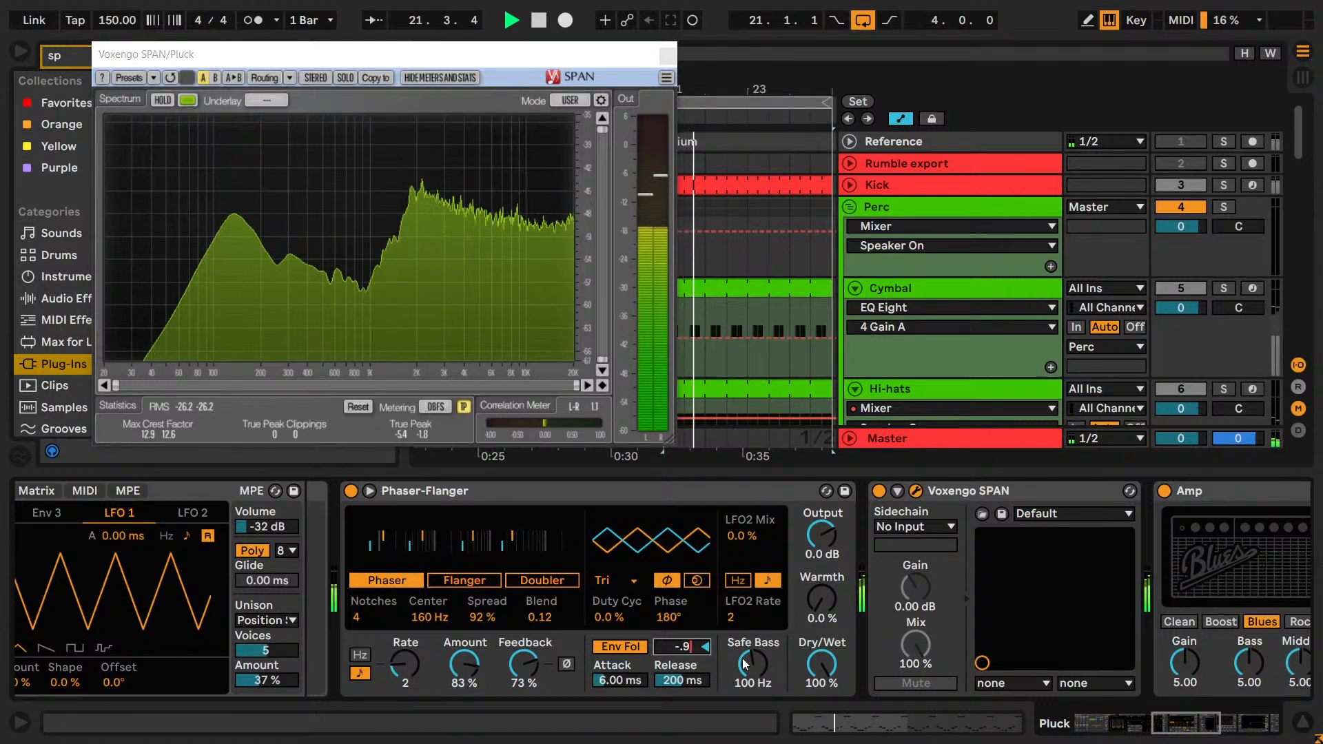
type("-.8")
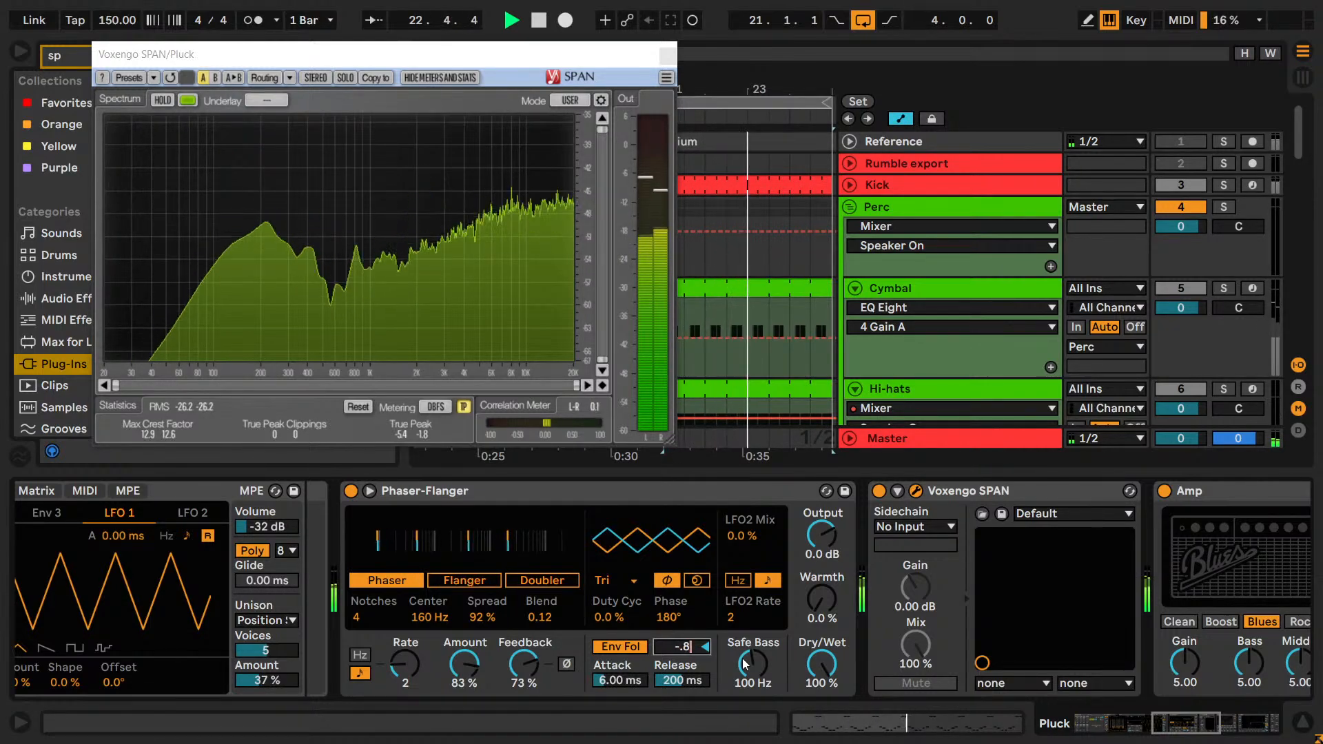
type("-.9")
key("Return")
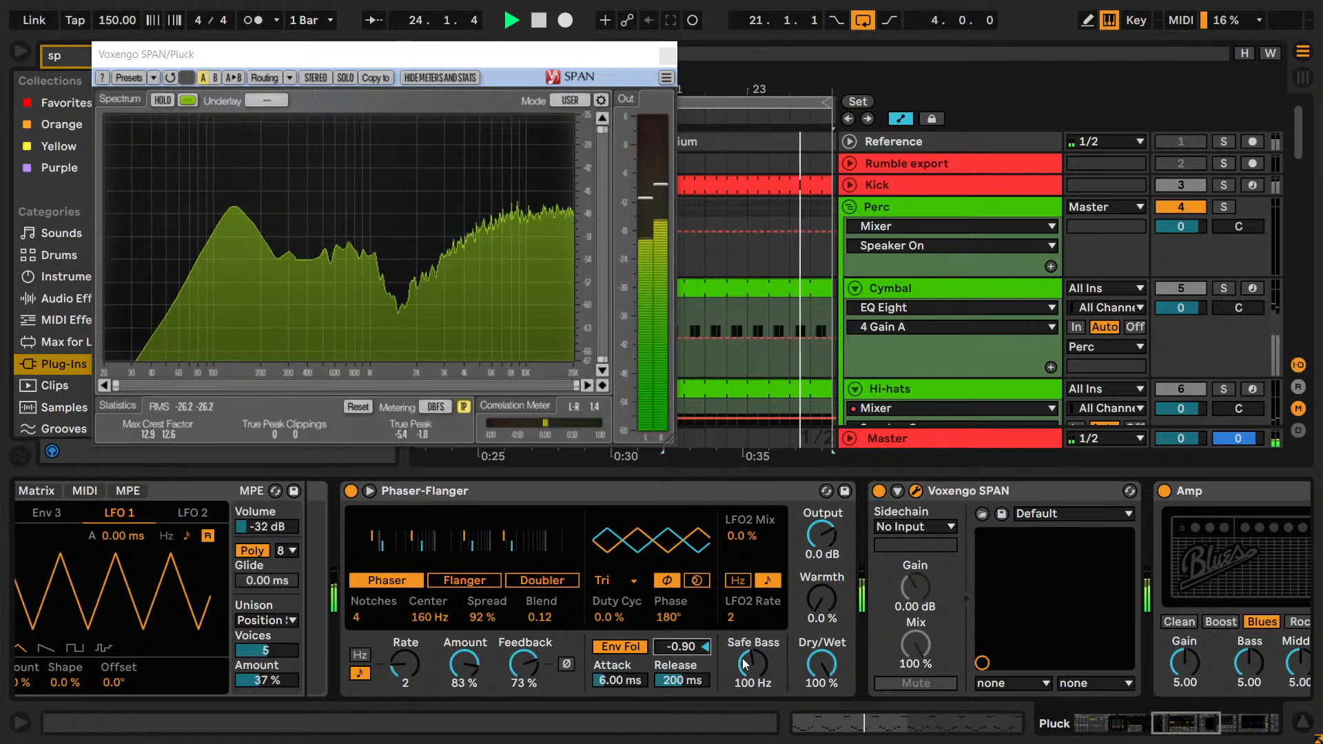
Fine-tune the phaser's envelope amount in small increments around -0.90 and settle on -0.92.
key("Down")
key("Down")
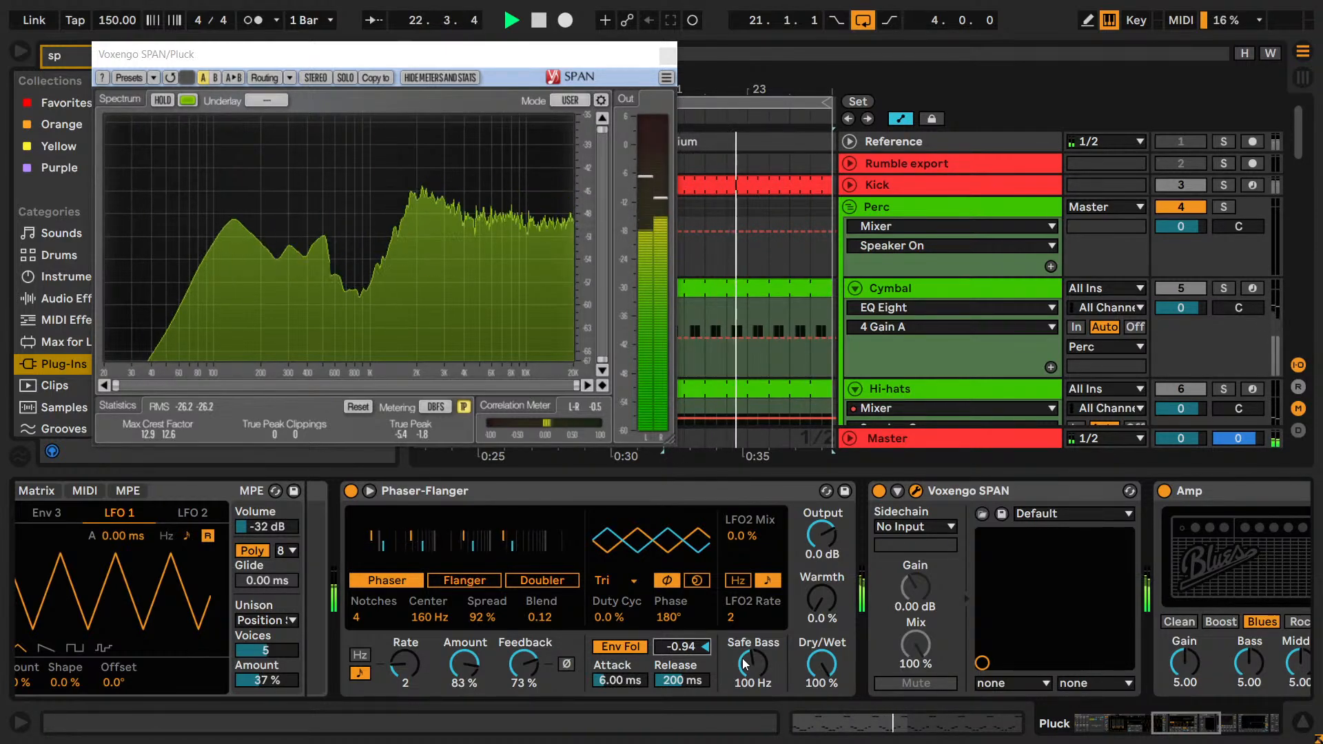
key("Up")
key("Up")
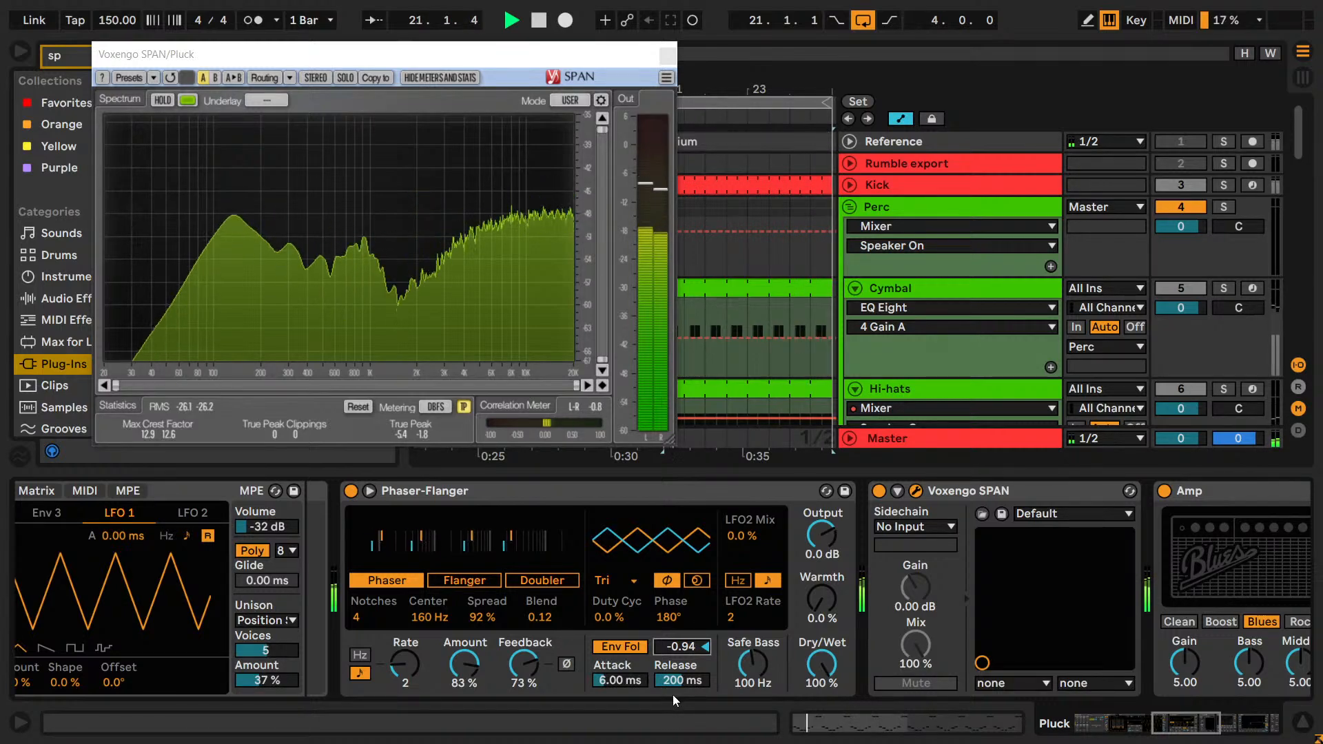
key("Up")
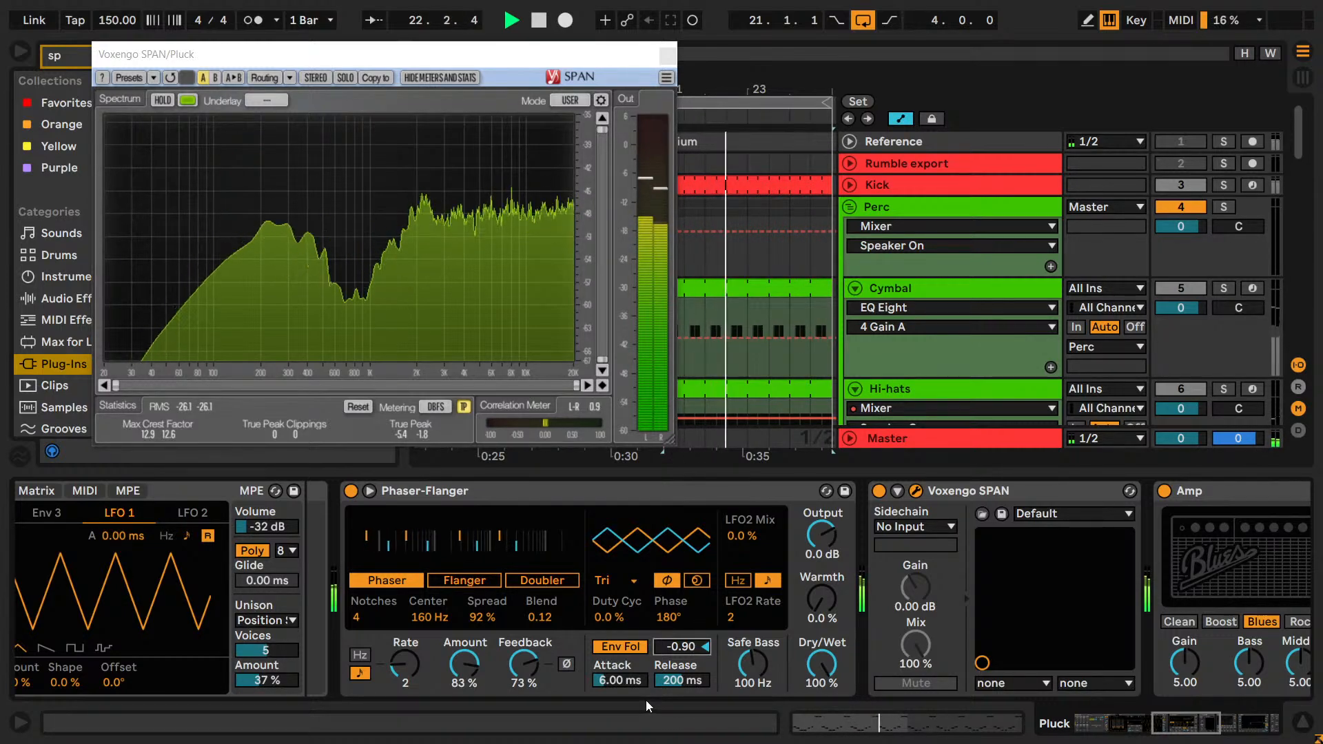
Try envelope follower attack times of 0.10, 30, 20, 10 and 5 ms during playback.
left_click_drag(624, 679, 624, 730)
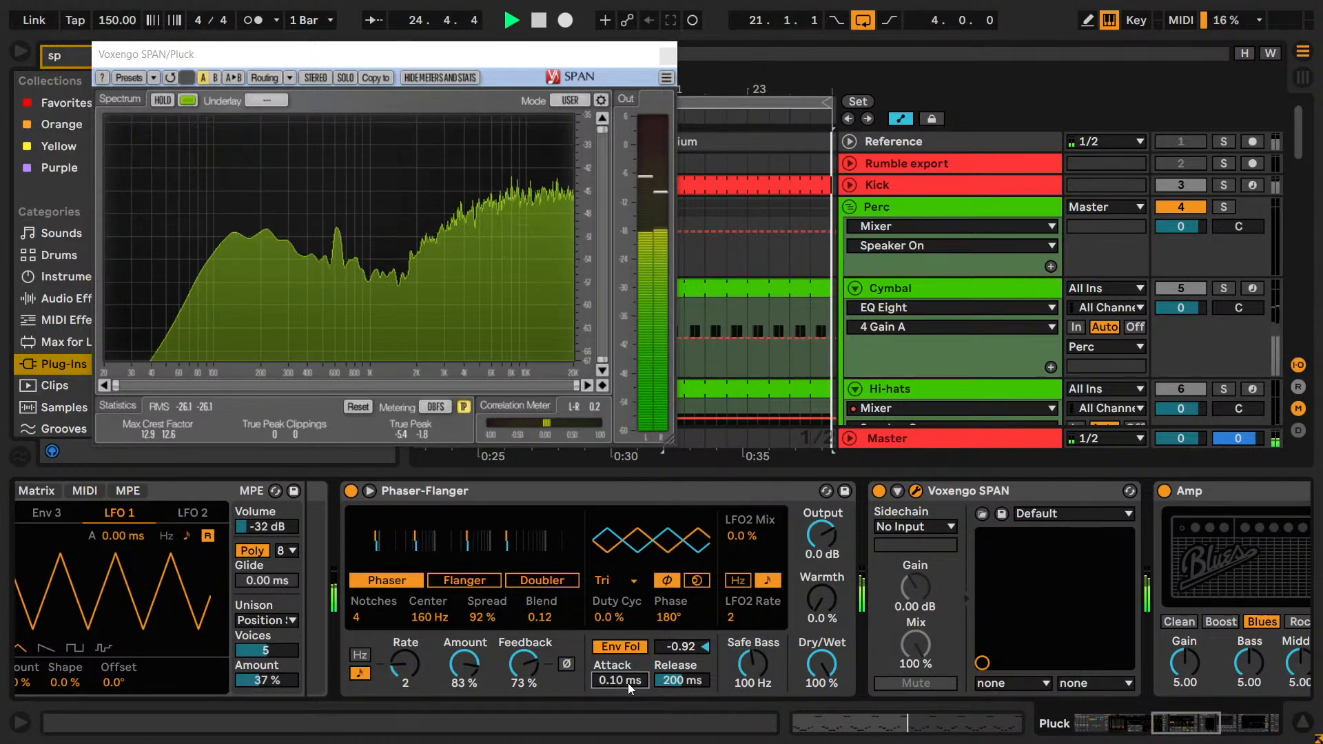
type("30")
key("Return")
type("20")
key("Return")
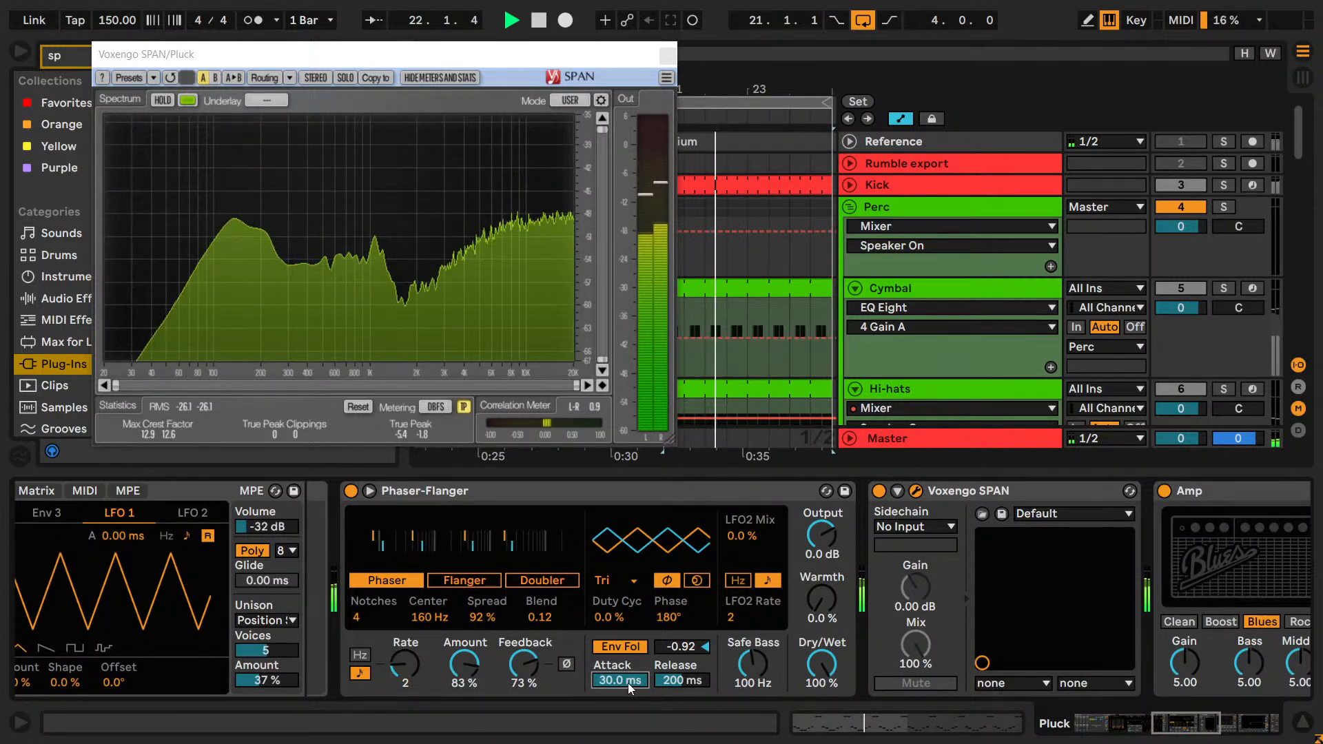
type("10")
key("Return")
type("5")
key("Return")
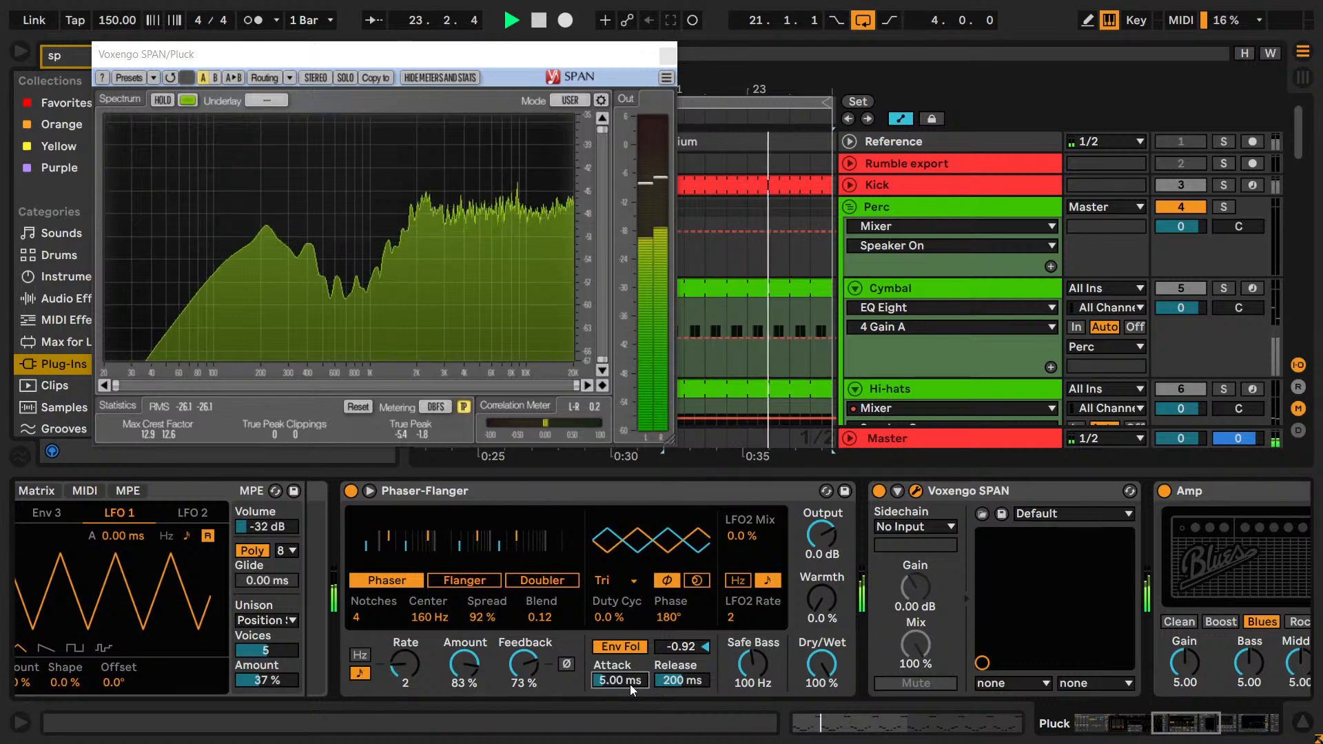
Compare very short envelope attack times of 0, 5, 4 and 6 ms against a 30 ms attack.
type("0")
key("Return")
type("5")
key("Return")
type("3")
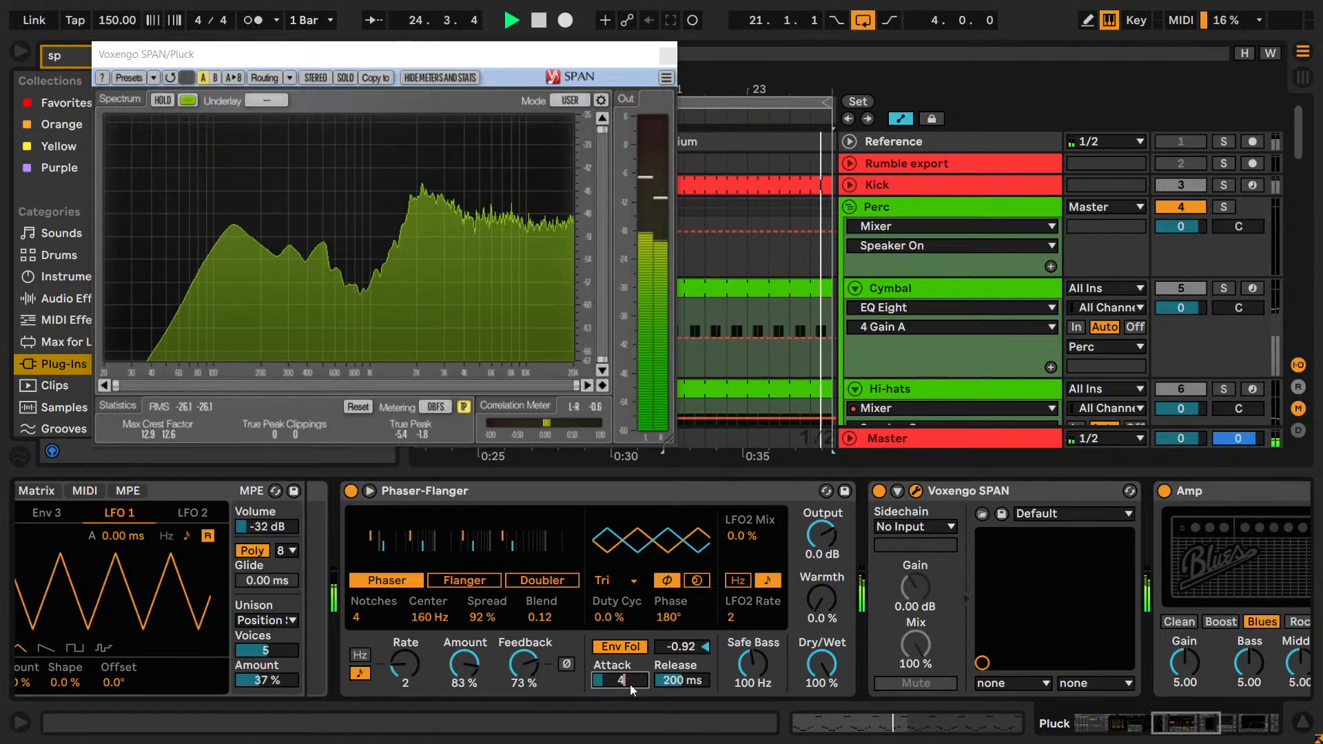
key("Return")
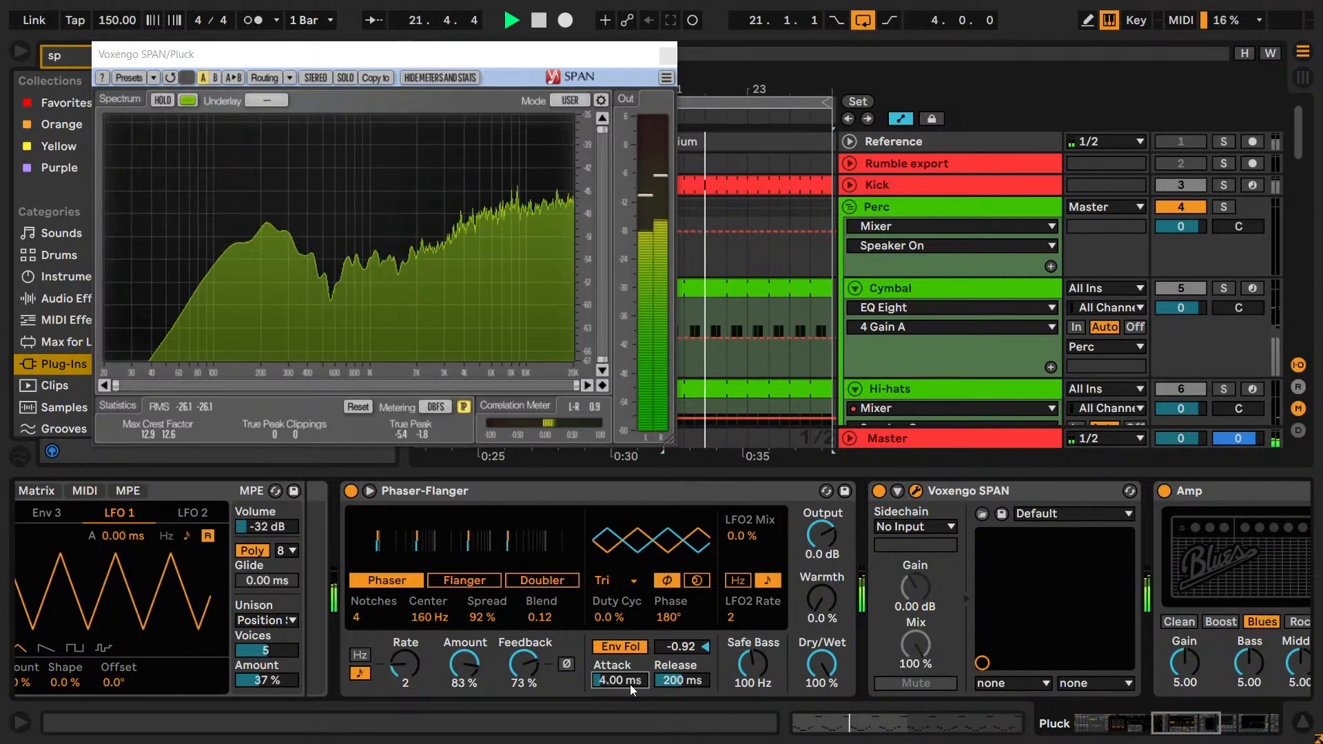
type("6")
key("Return")
type("30")
key("Return")
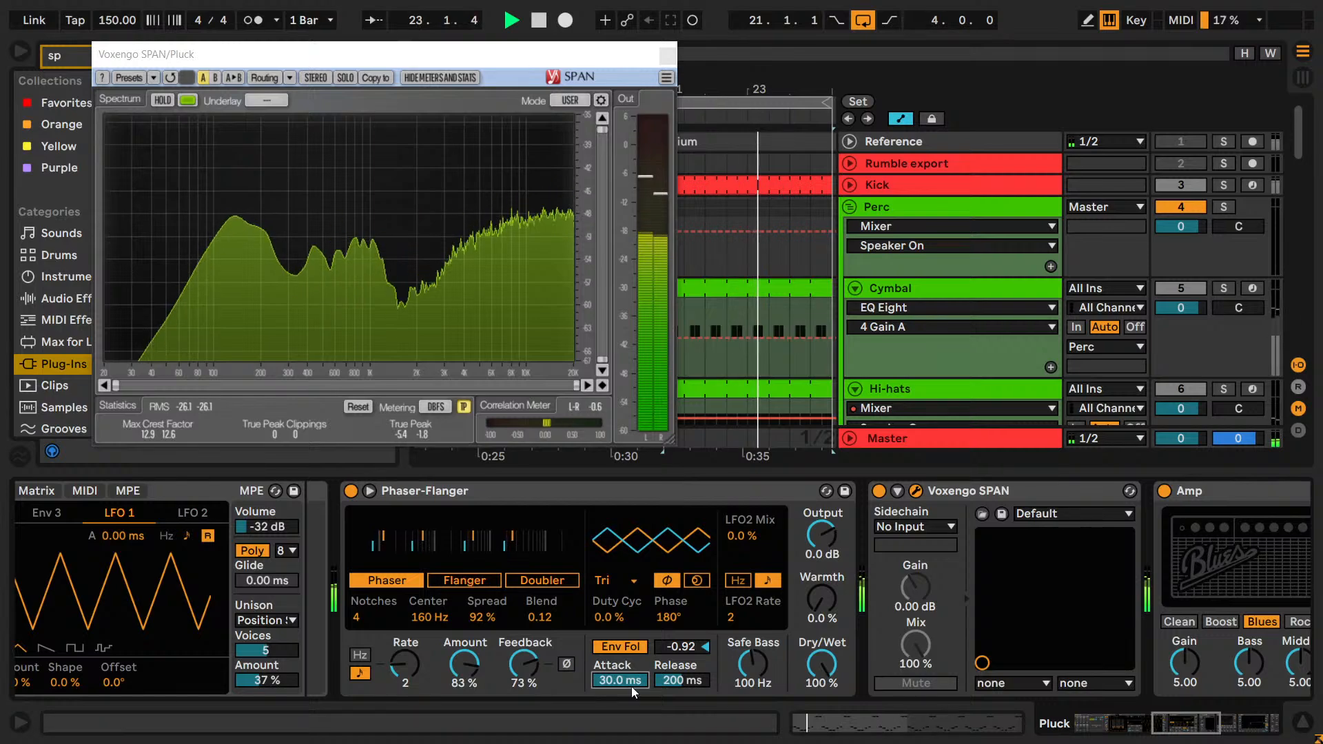
Compare envelope attack times of 4 and 3 ms, and fine-tune the attack to 3.70 ms.
type("3")
key("Return")
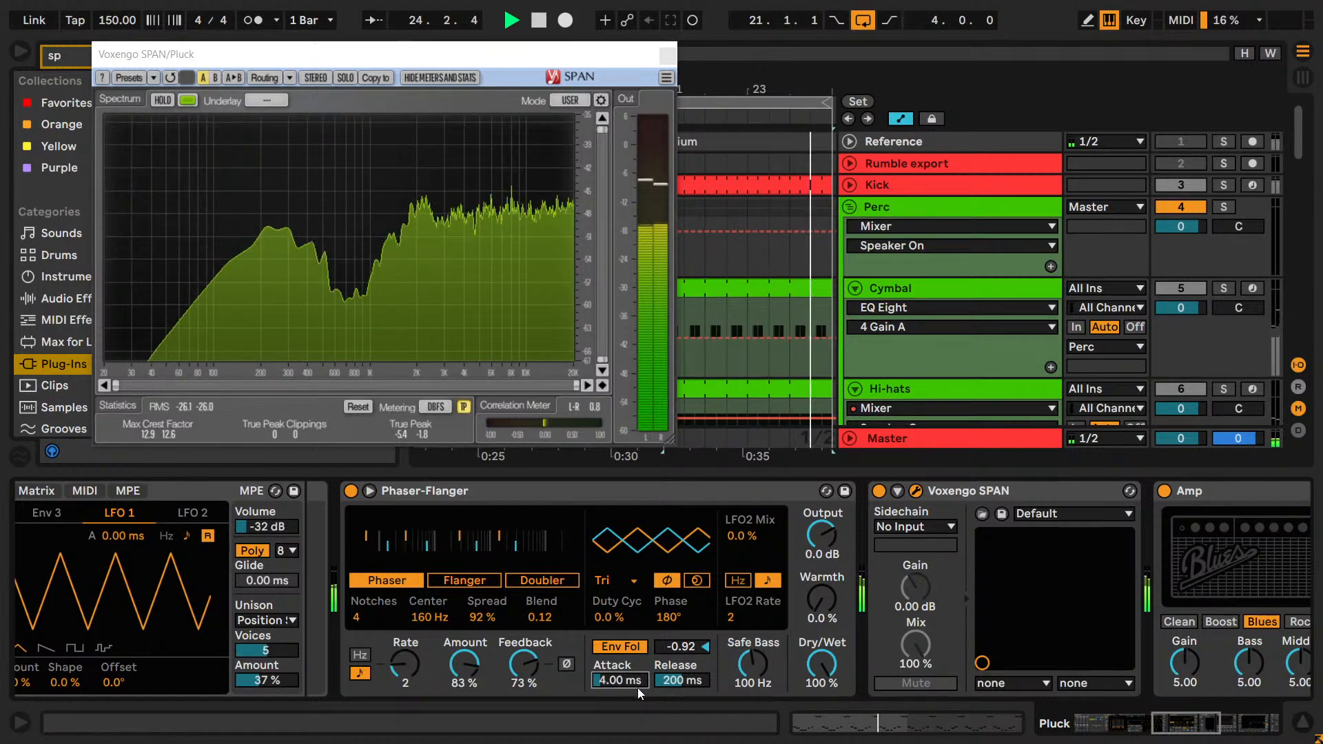
type("3")
key("Return")
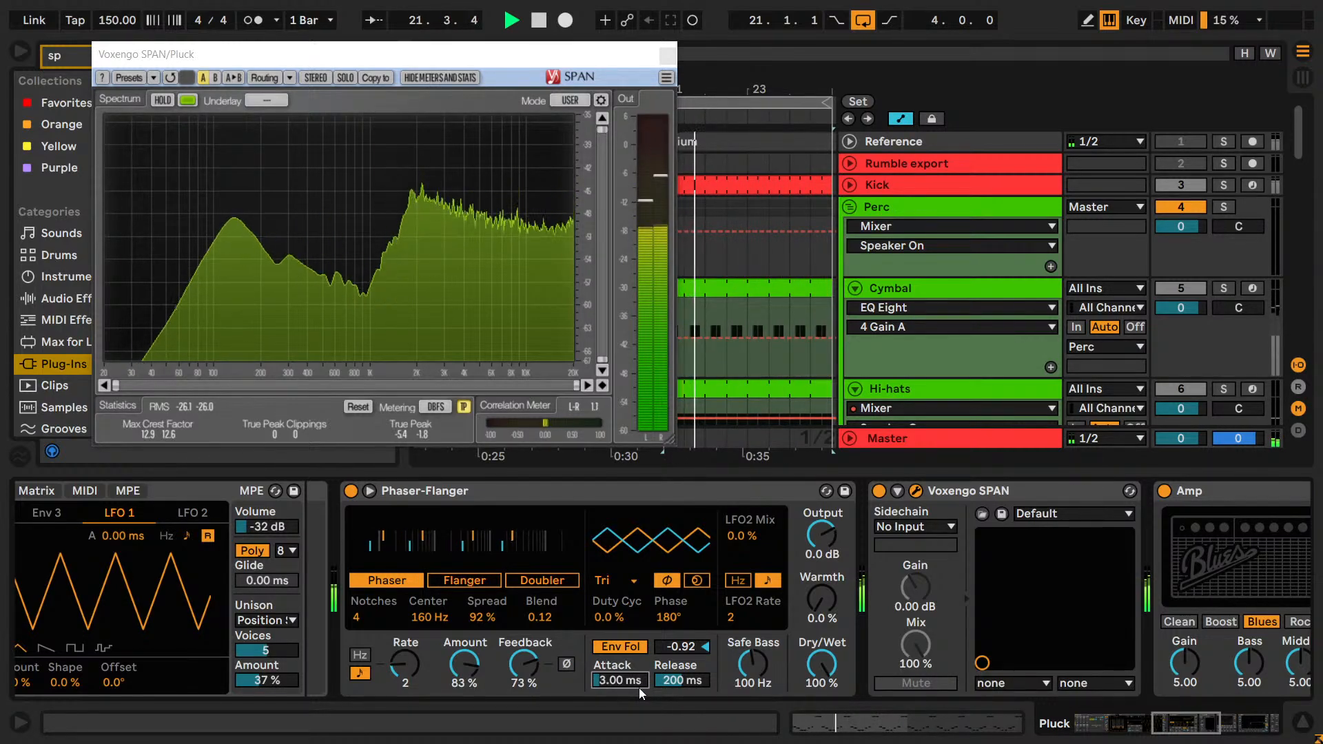
type("4")
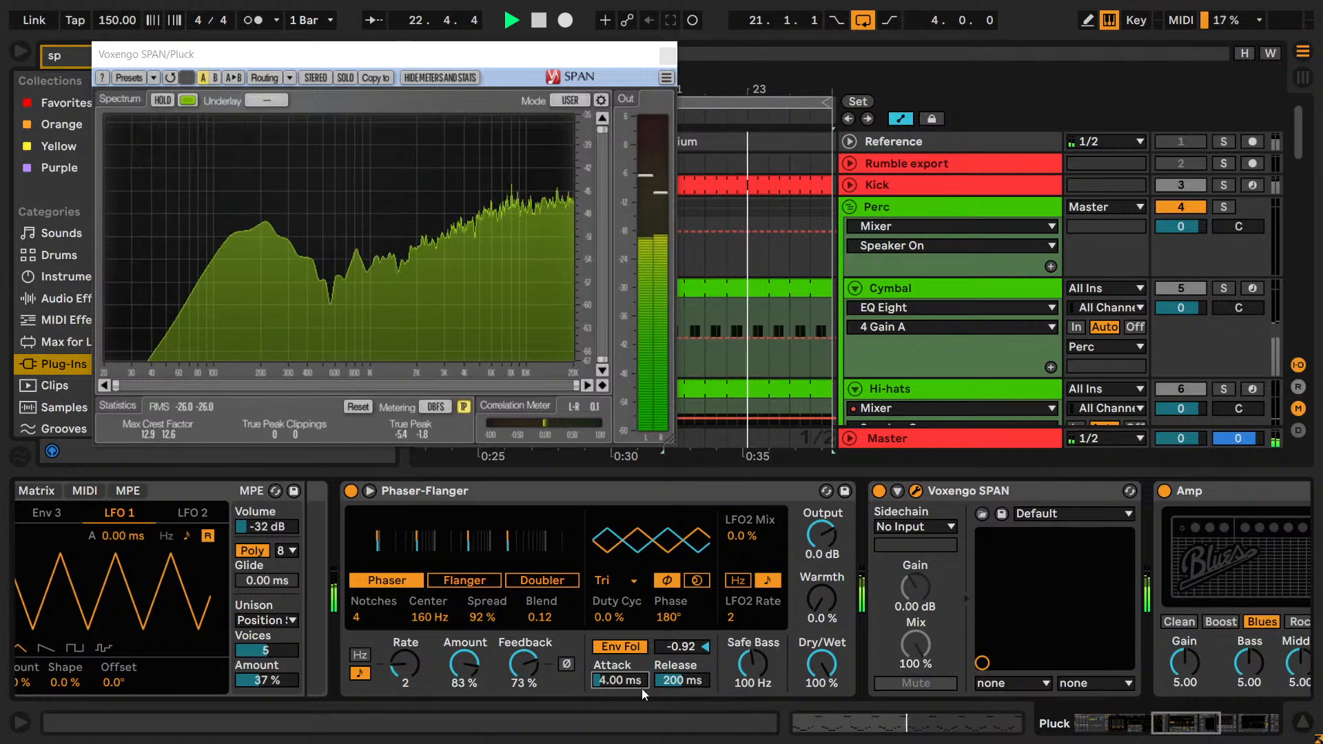
key("Return")
key("Up")
key("Up")
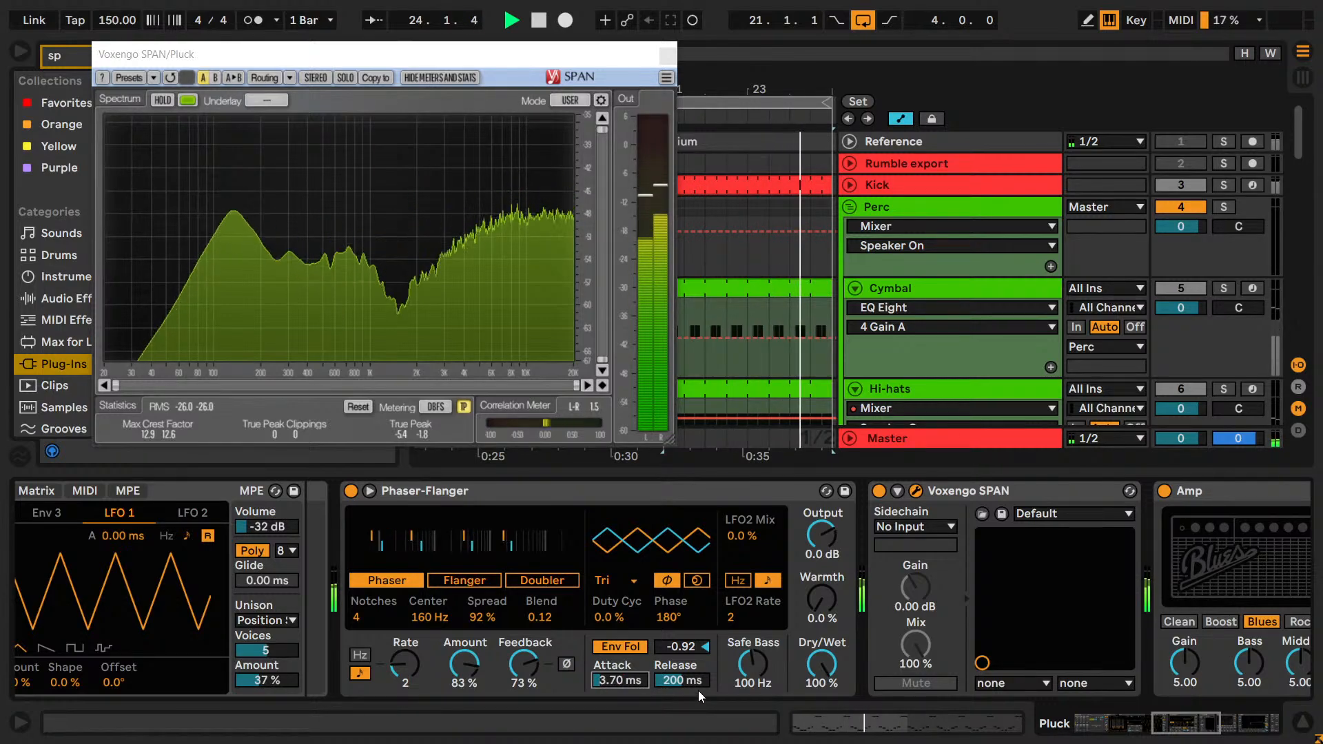
key("Down")
key("Down")
key("Up")
key("Up")
key("Down")
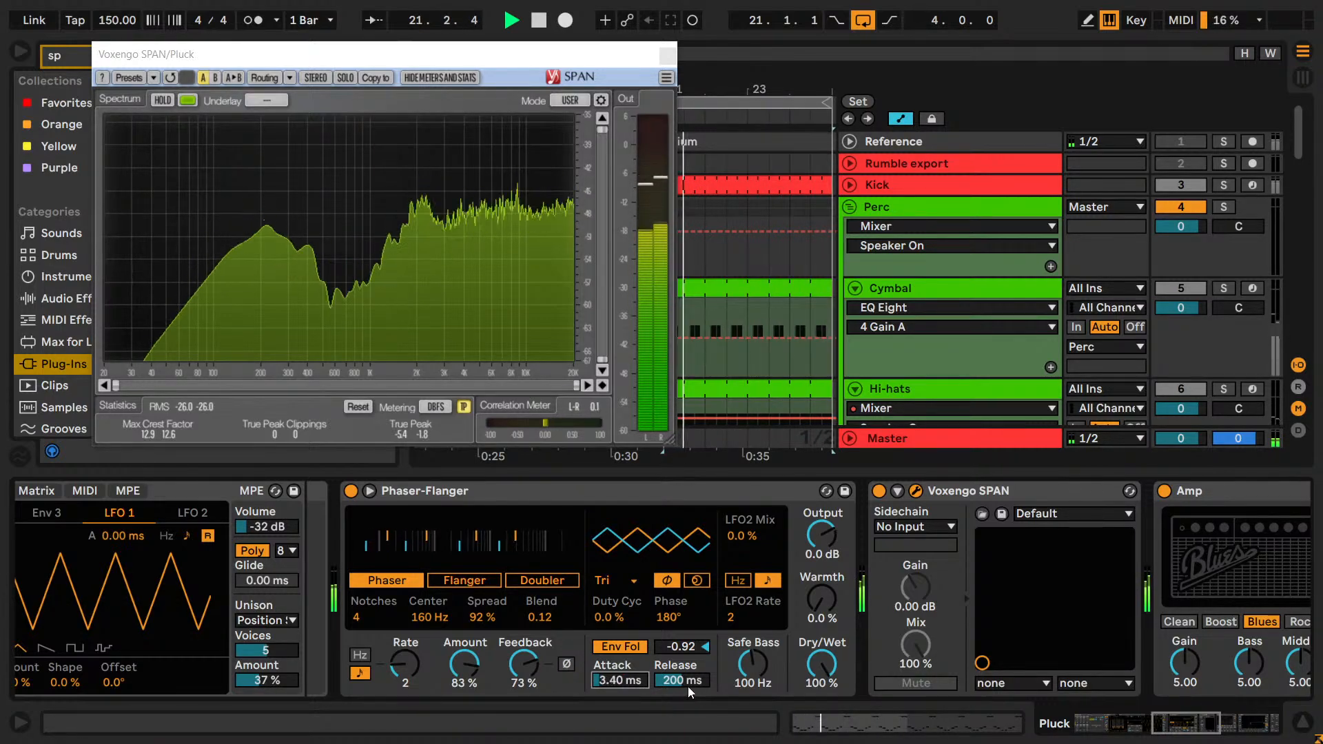
Try envelope follower release times of 300, 150, 216 and 184 ms during playback, and restore the release to 200 ms.
type("300")
key("Return")
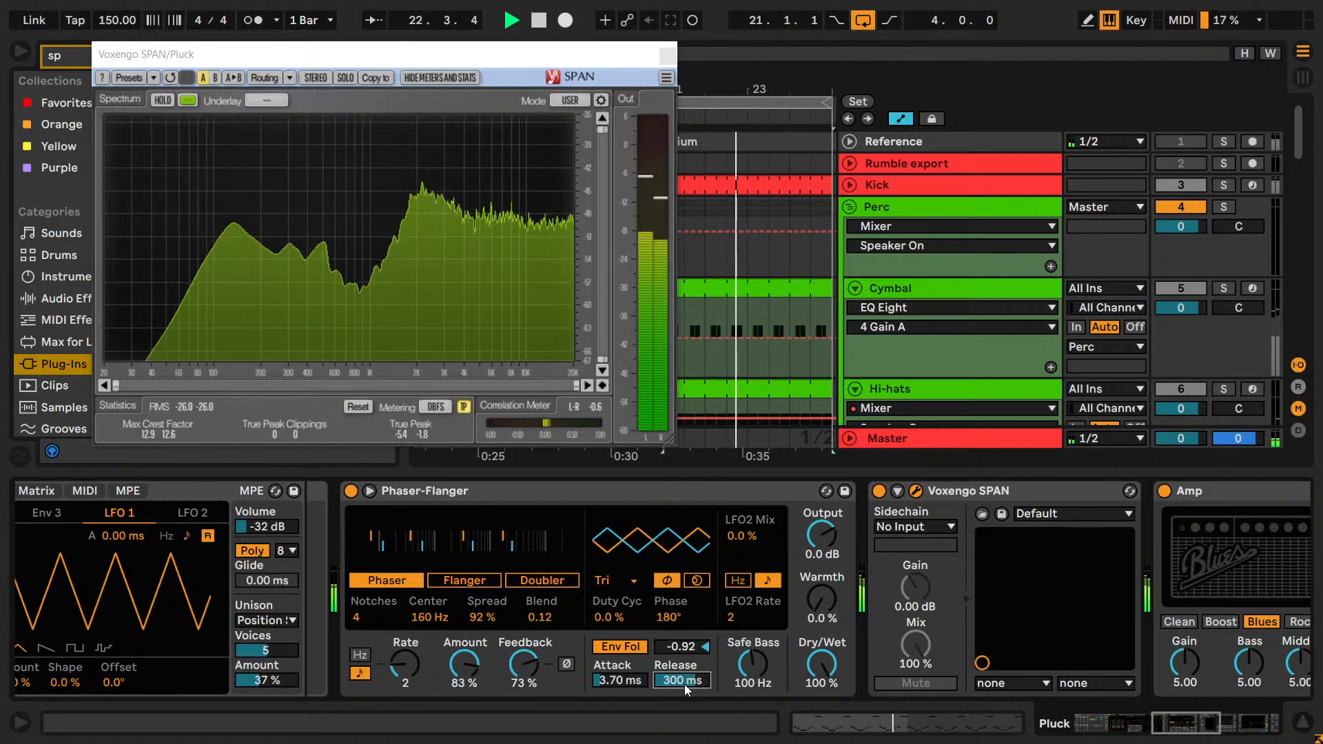
type("200")
key("Return")
type("100")
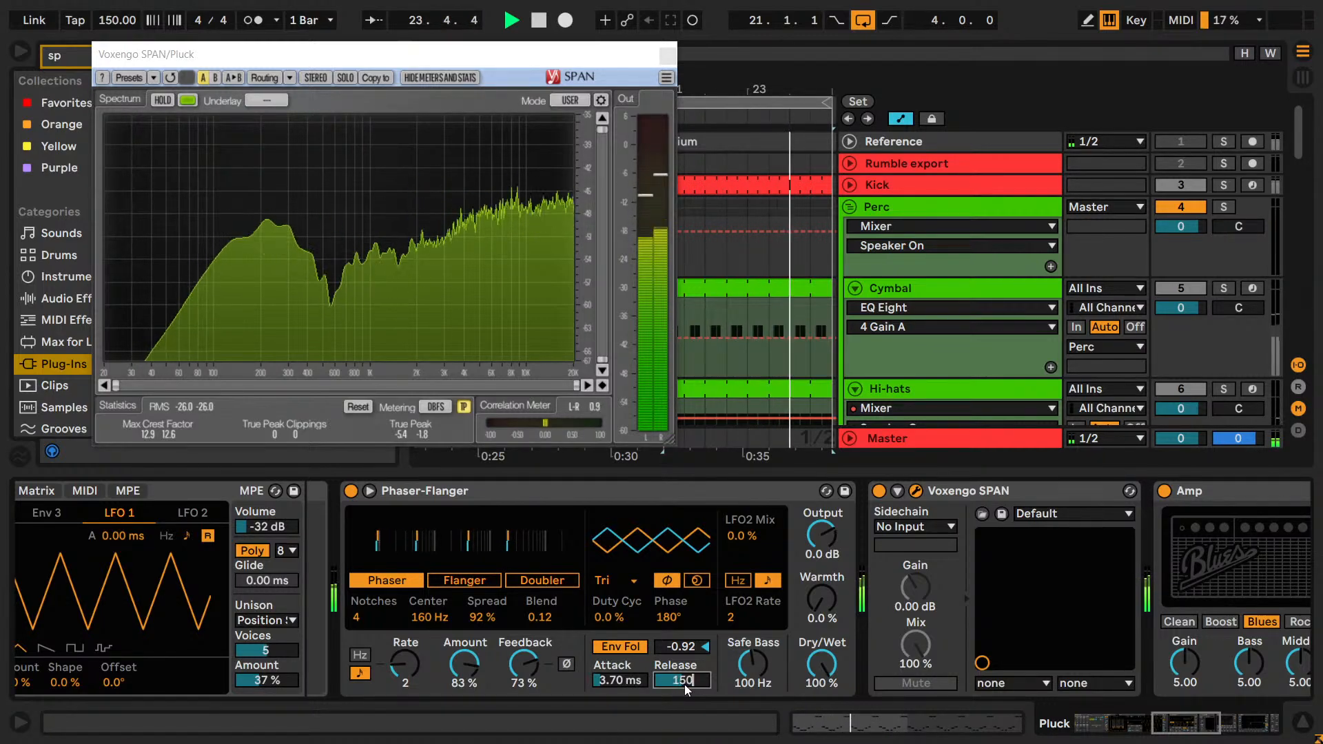
key("Return")
type("200")
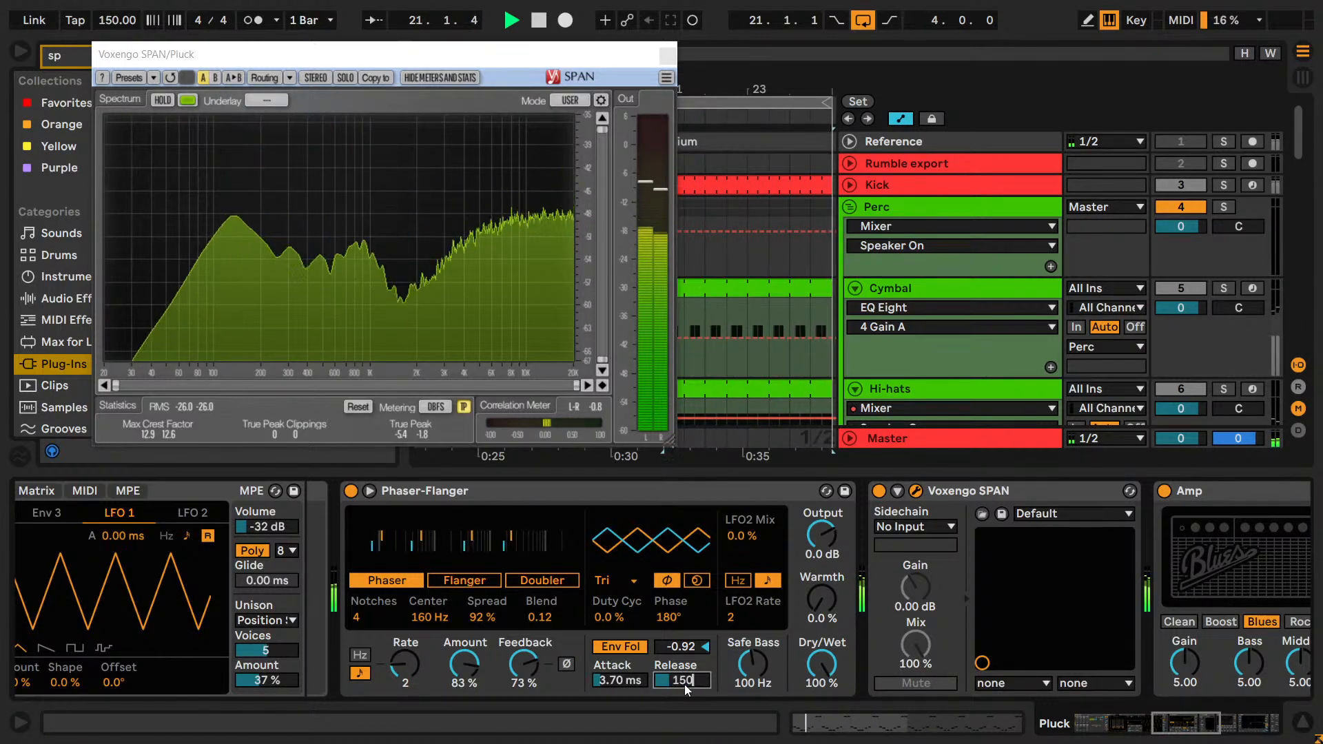
key("Return")
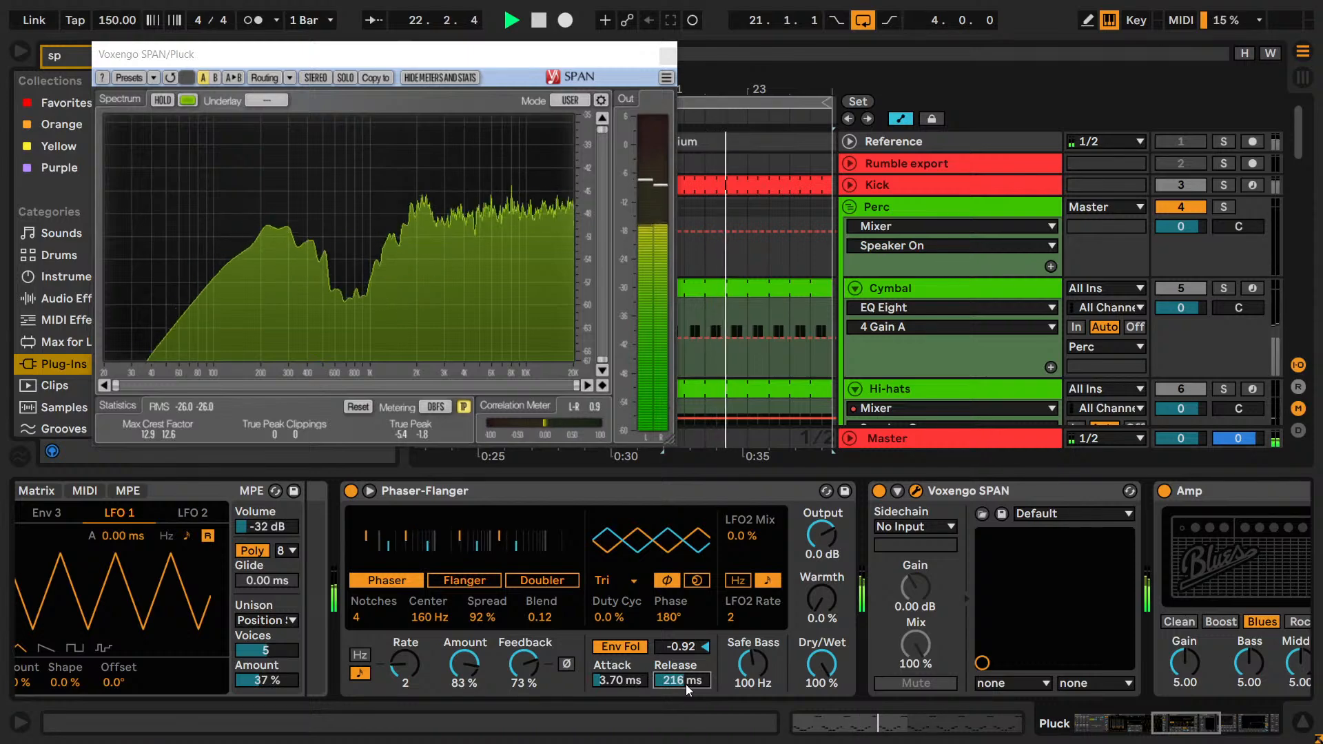
left_click_drag(685, 684, 688, 685)
key("Down")
key("Down")
key("Down")
key("Down")
key("Down")
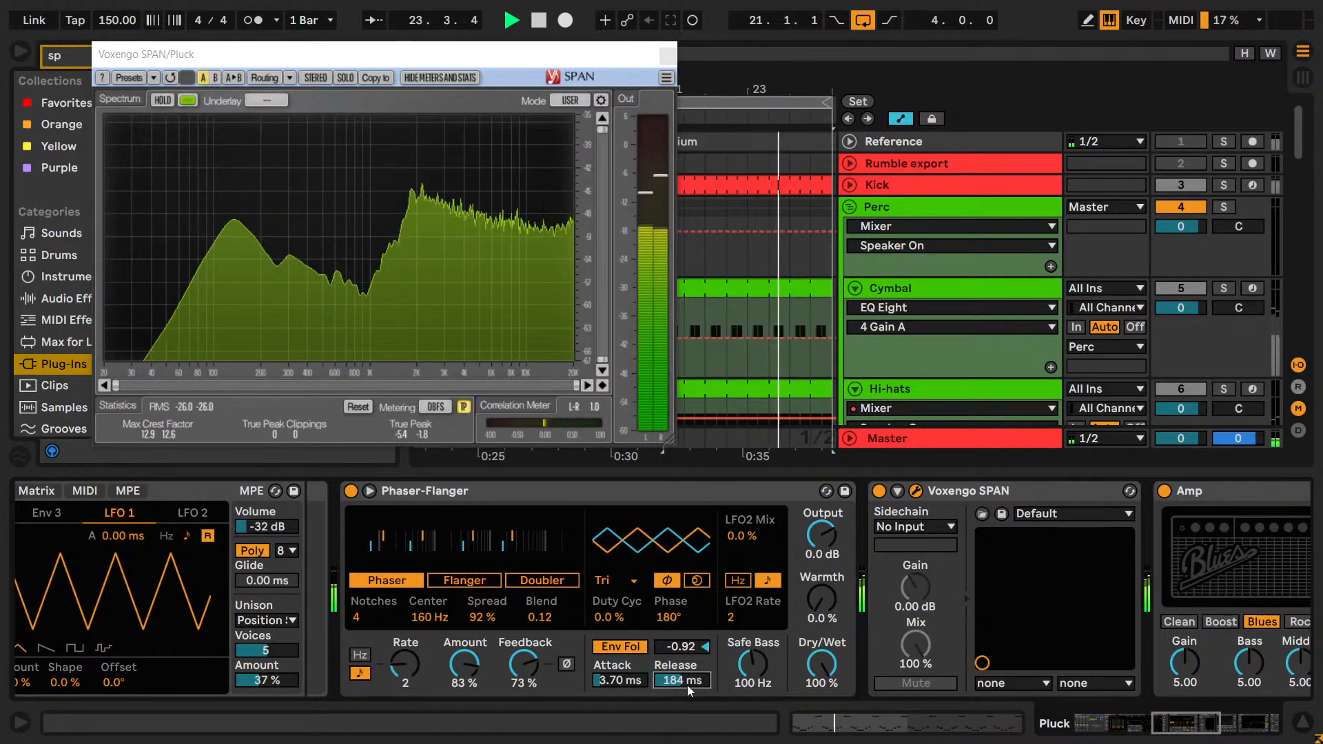
key("Up")
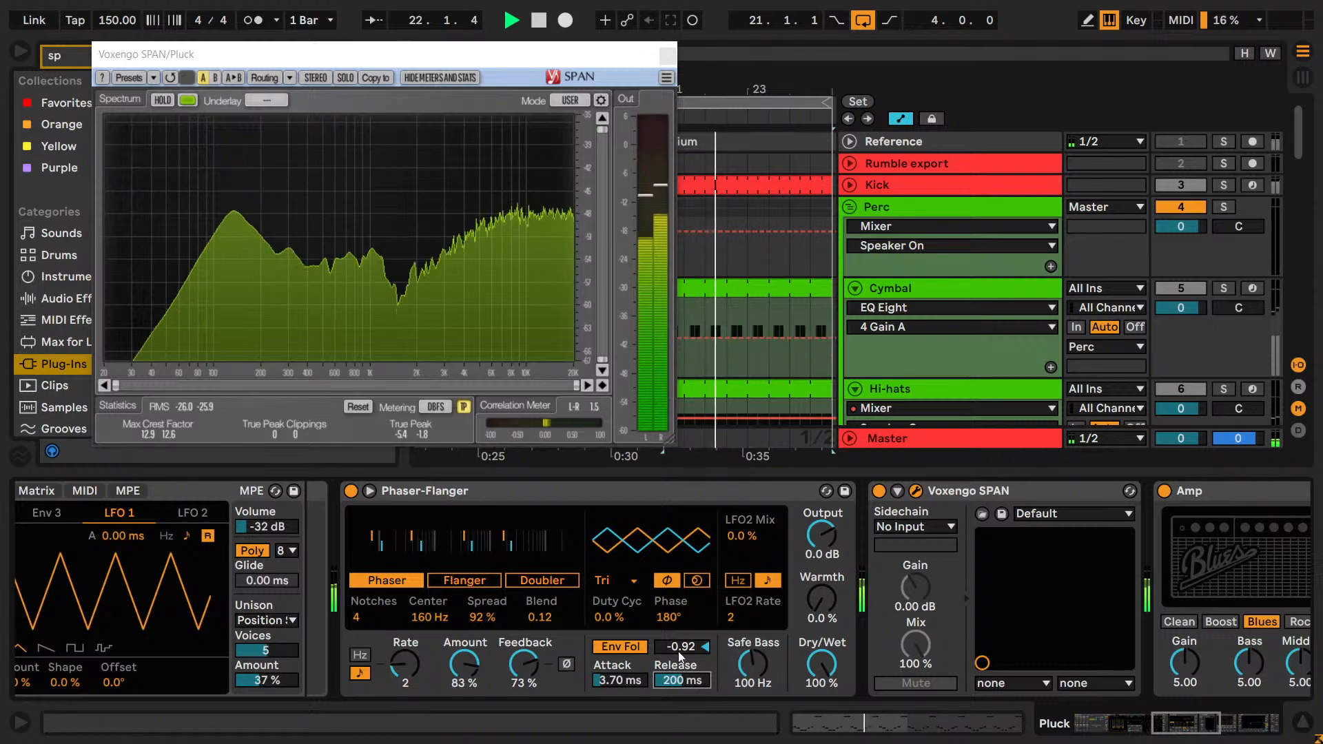
Try envelope amounts slightly above and below the current setting, including -0.94 and -0.90, and return the amount to -0.92.
left_click_drag(678, 651, 690, 655)
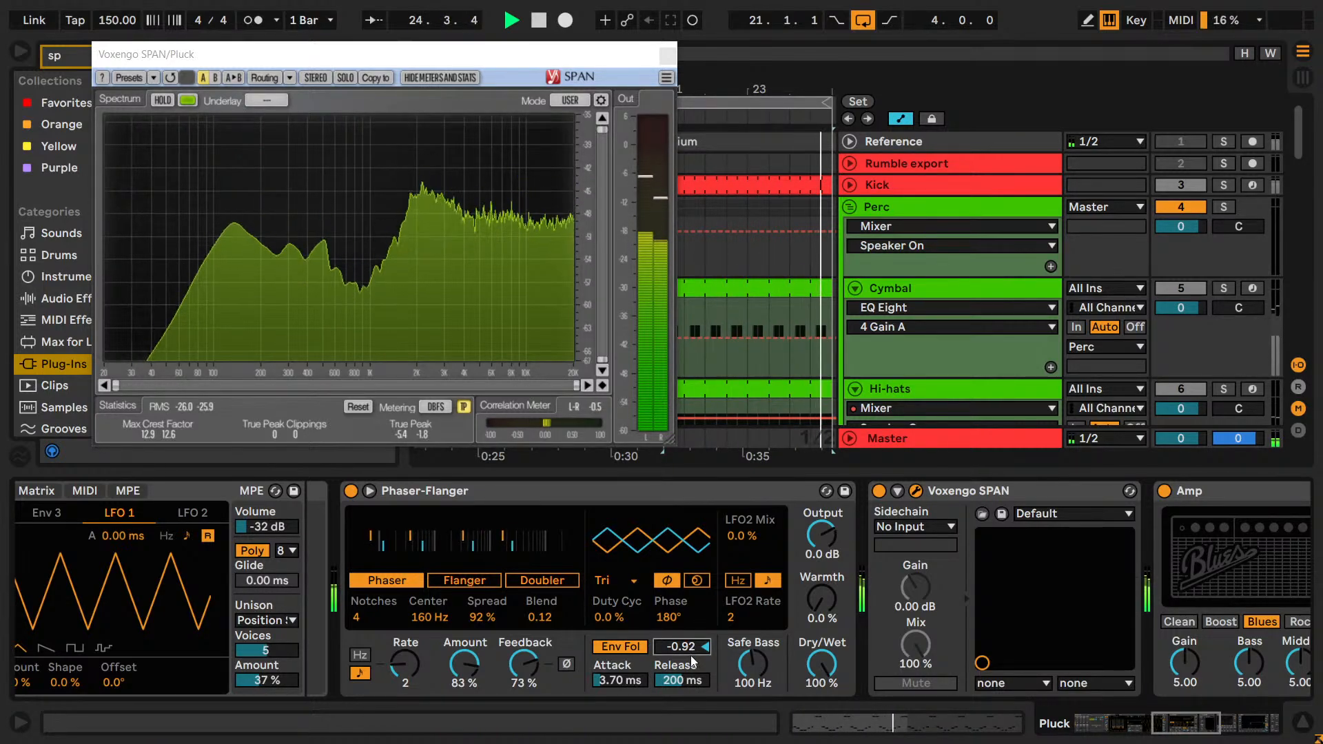
key("Up")
key("Up")
key("Up")
key("Up")
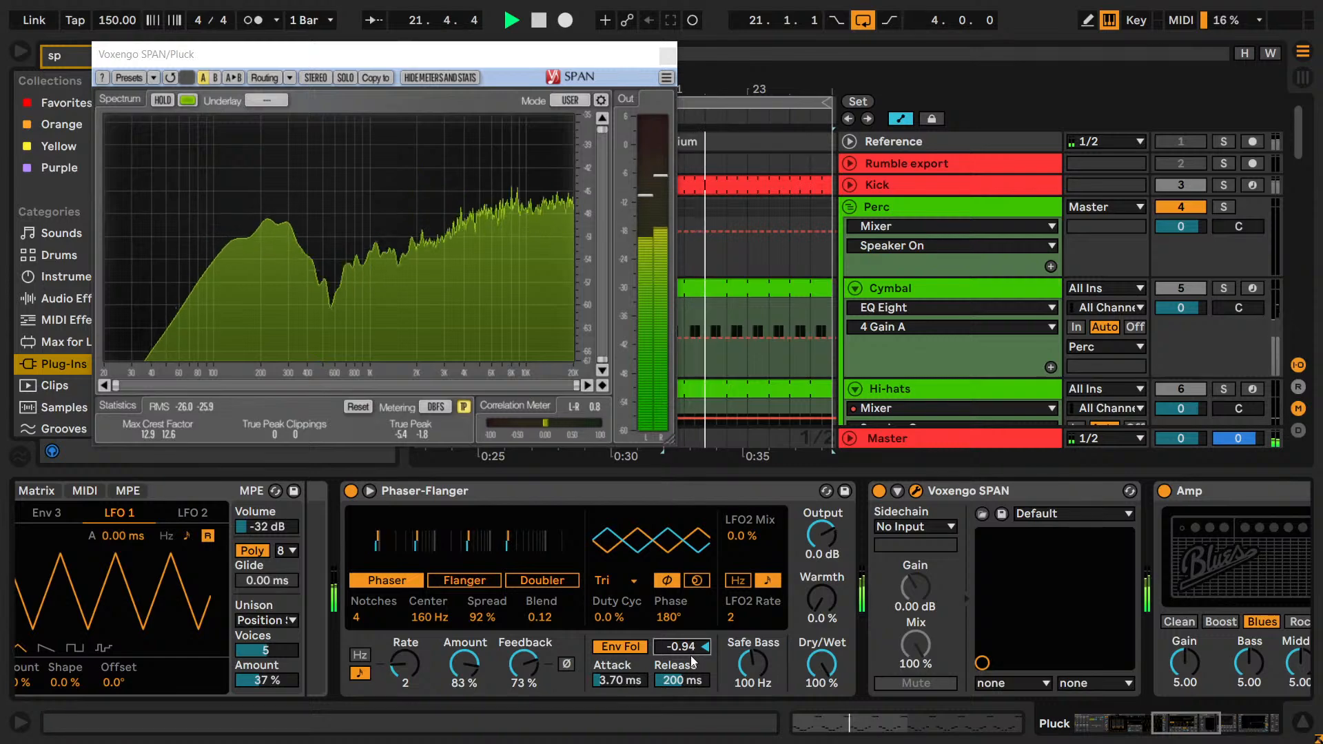
key("Down")
key("Down")
key("Down")
key("Down")
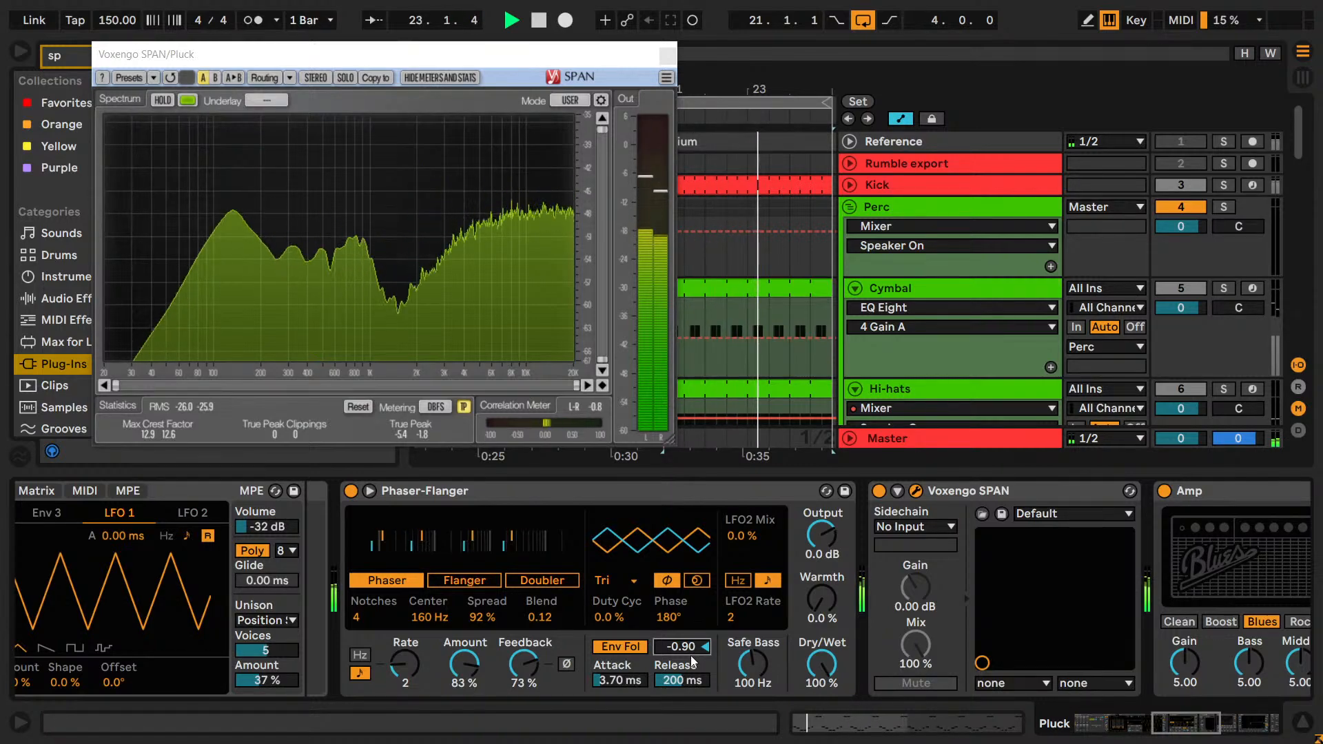
key("Down")
key("Down")
key("Down")
key("Down")
key("Up")
key("Up")
Try a phaser Safe Bass frequency of about 1.90 kHz, stop playback, and undo the Safe Bass change.
left_click_drag(753, 664, 753, 600)
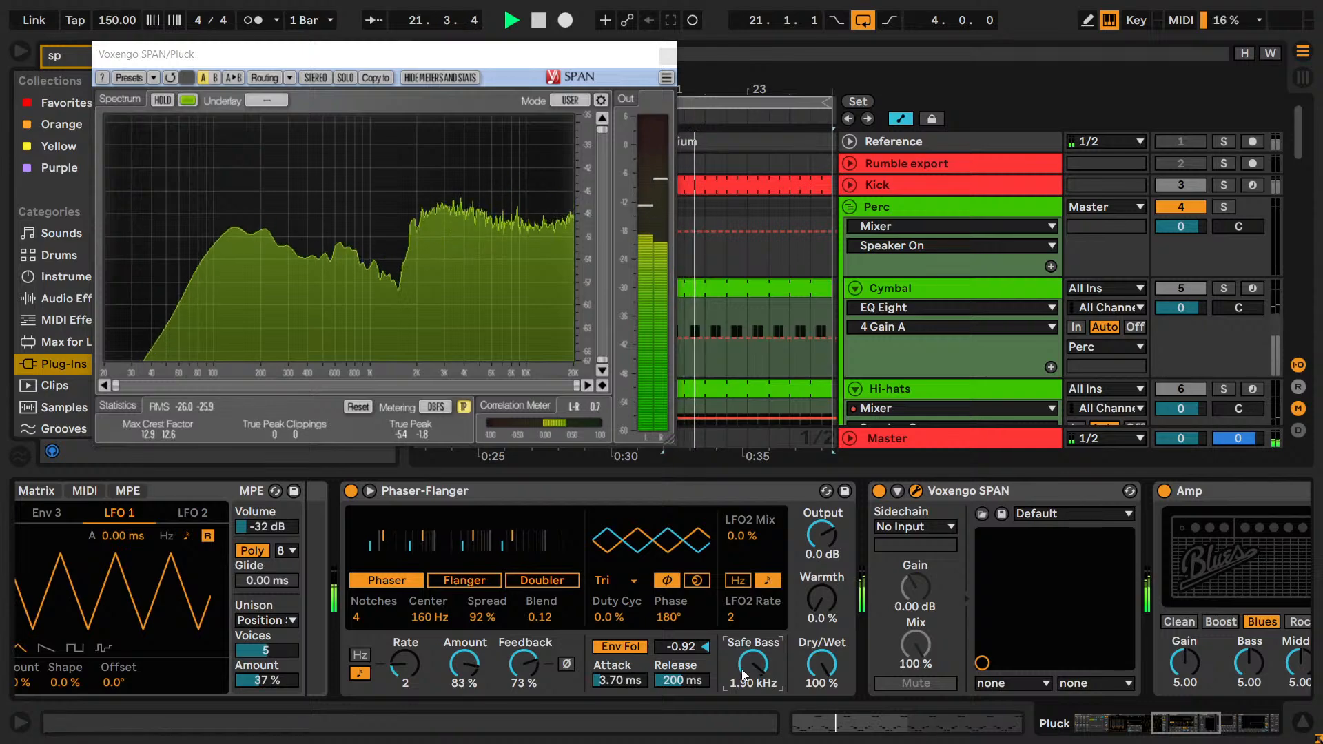
key("space")
key("ctrl+z")
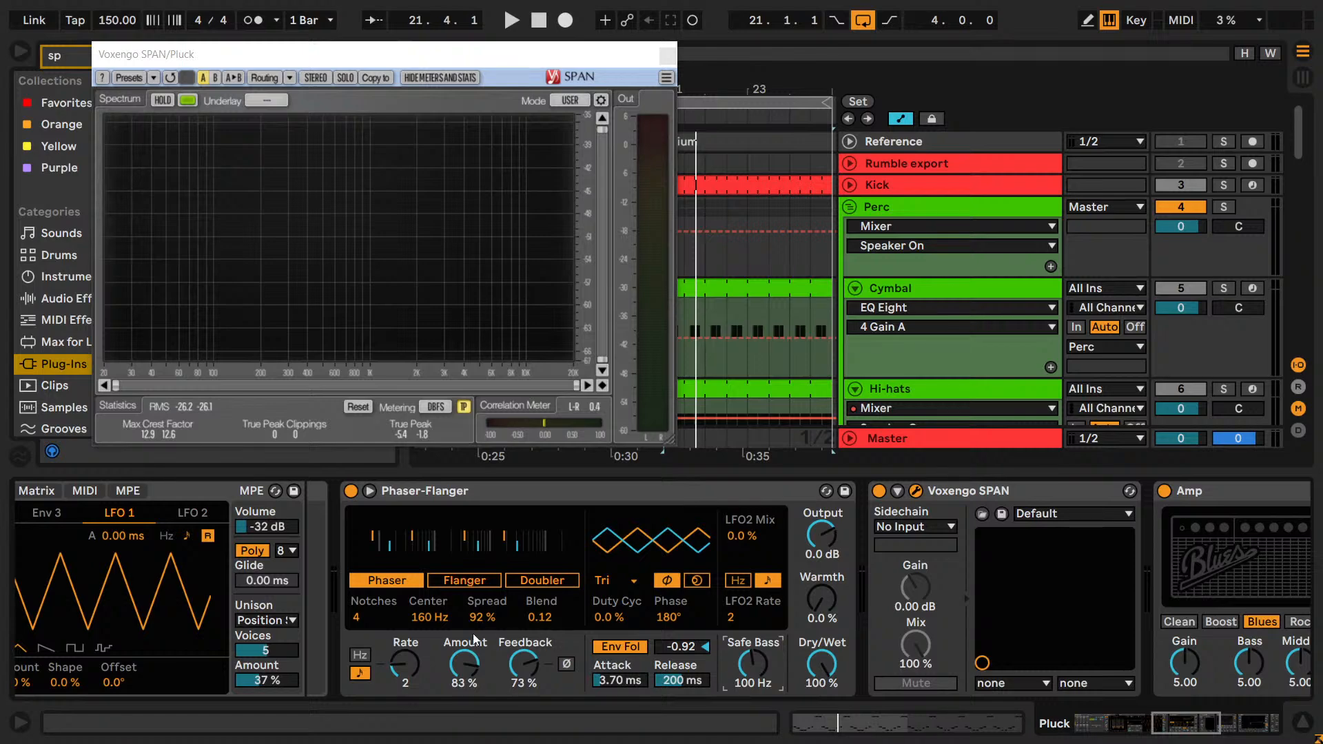
Review the Pluck effect chain, and set the phaser's Safe Bass to 70 Hz during playback after trying 5 Hz.
left_click(435, 606)
left_click(1134, 712)
left_click_drag(1169, 725, 1292, 741)
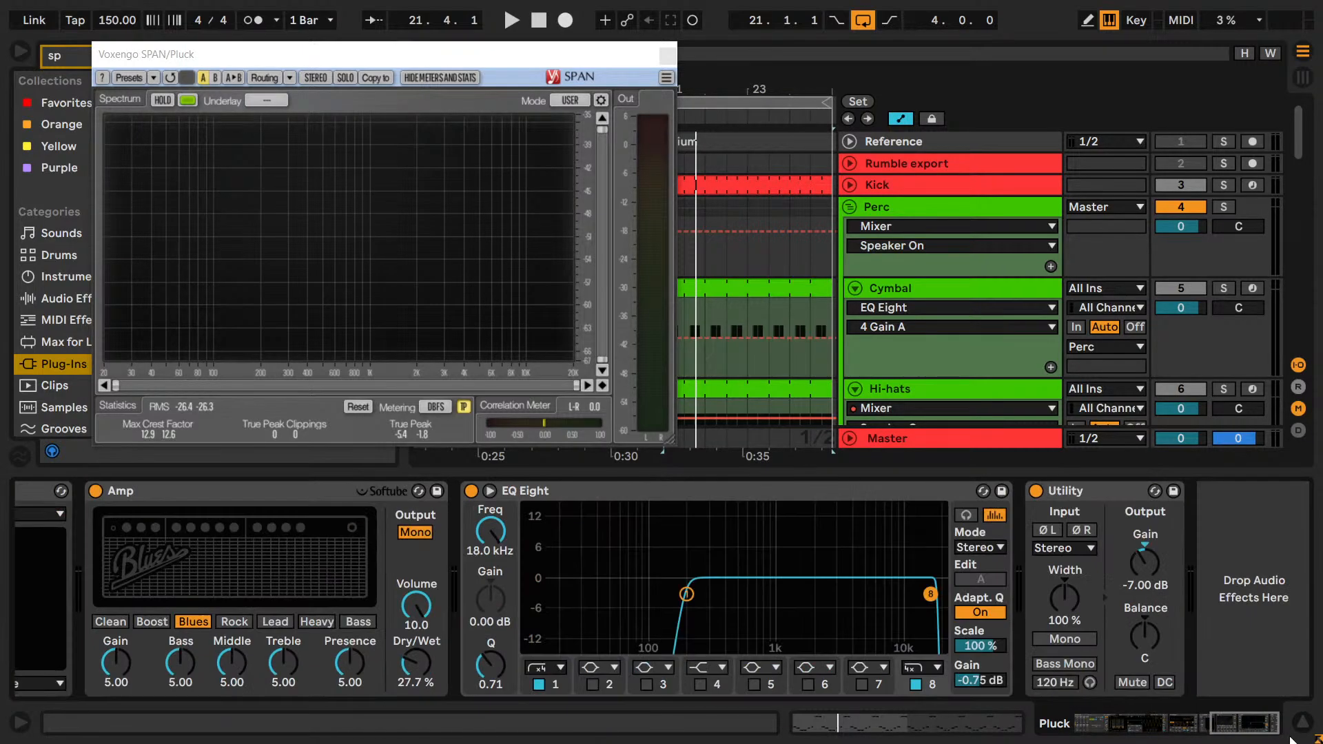
left_click(692, 605)
left_click_drag(1226, 724, 1097, 723)
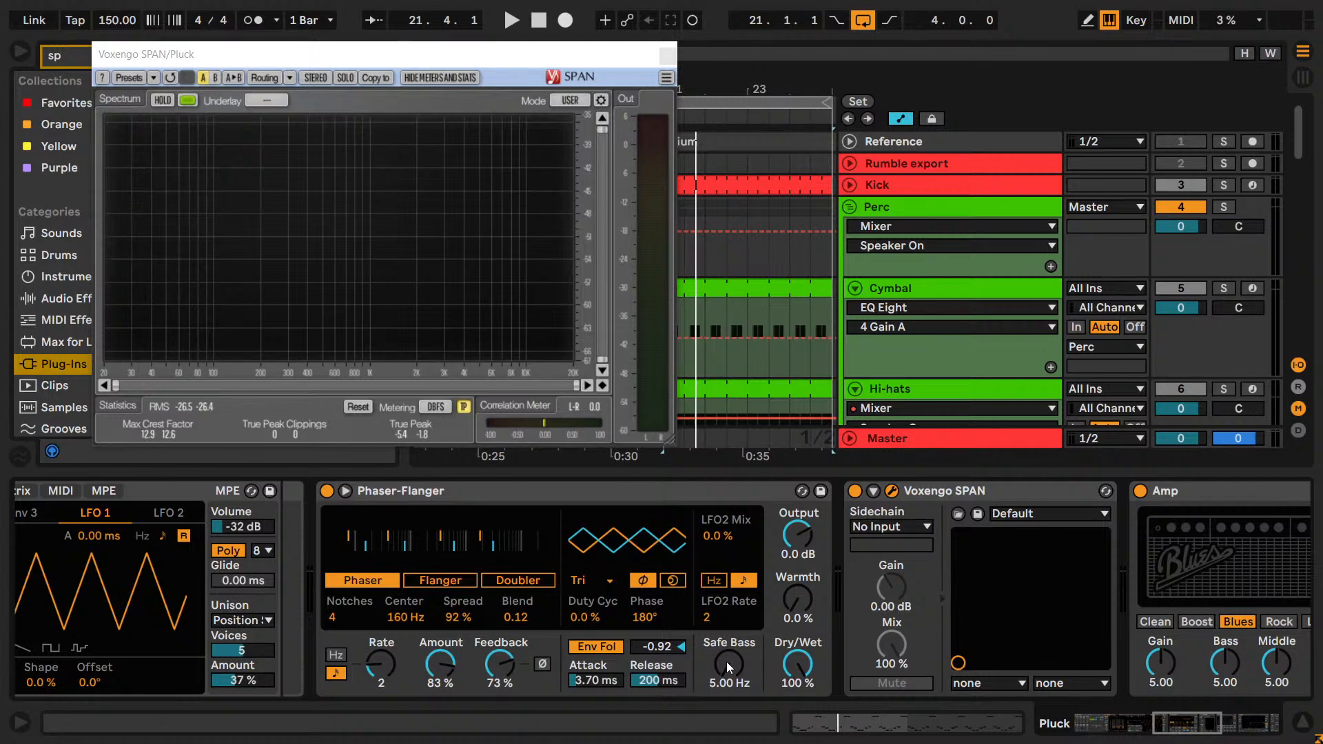
key("space")
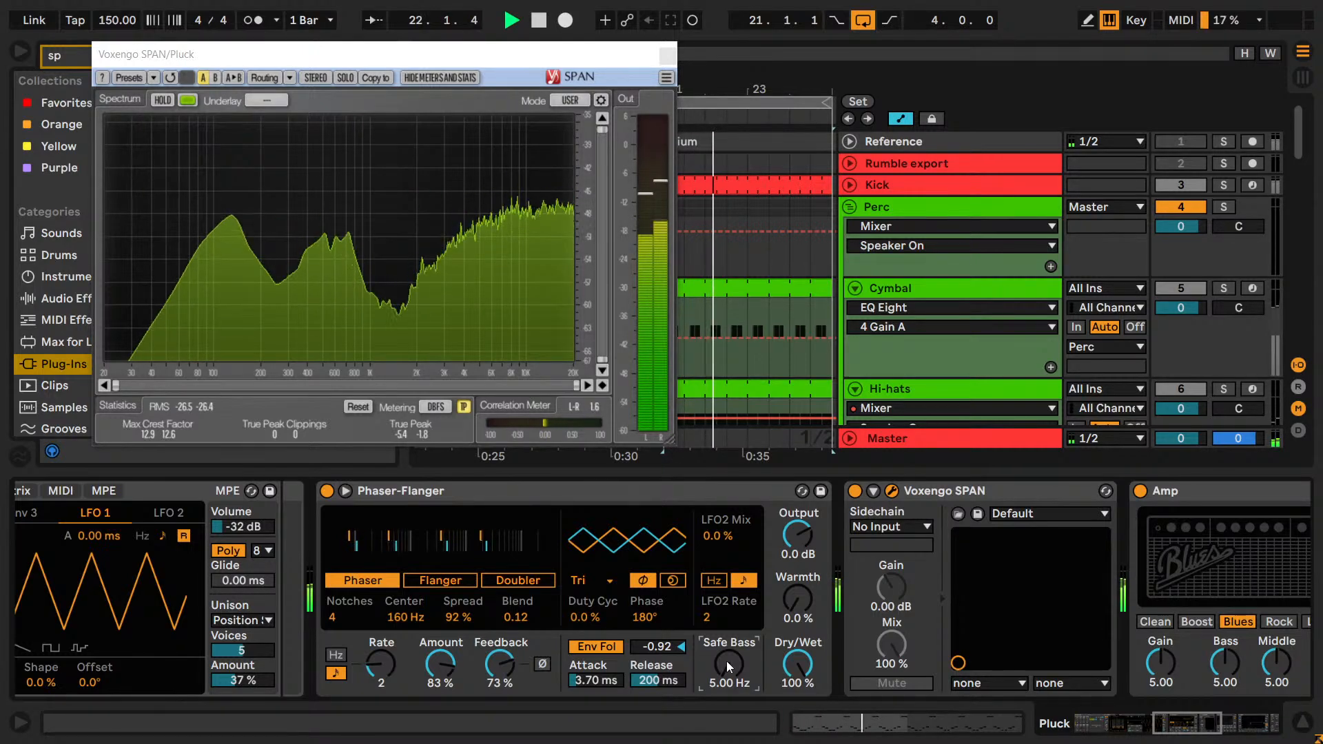
double_click(726, 663)
left_click_drag(727, 662, 727, 662)
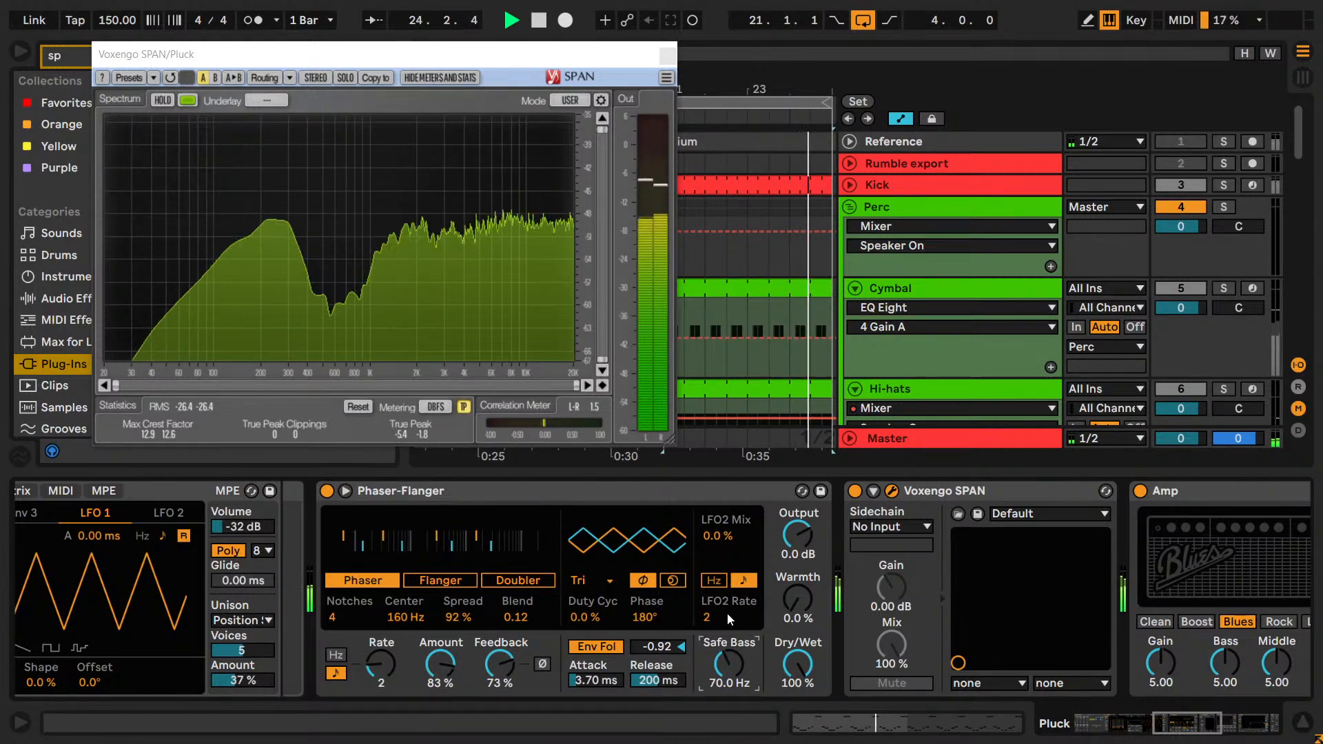
key("space")
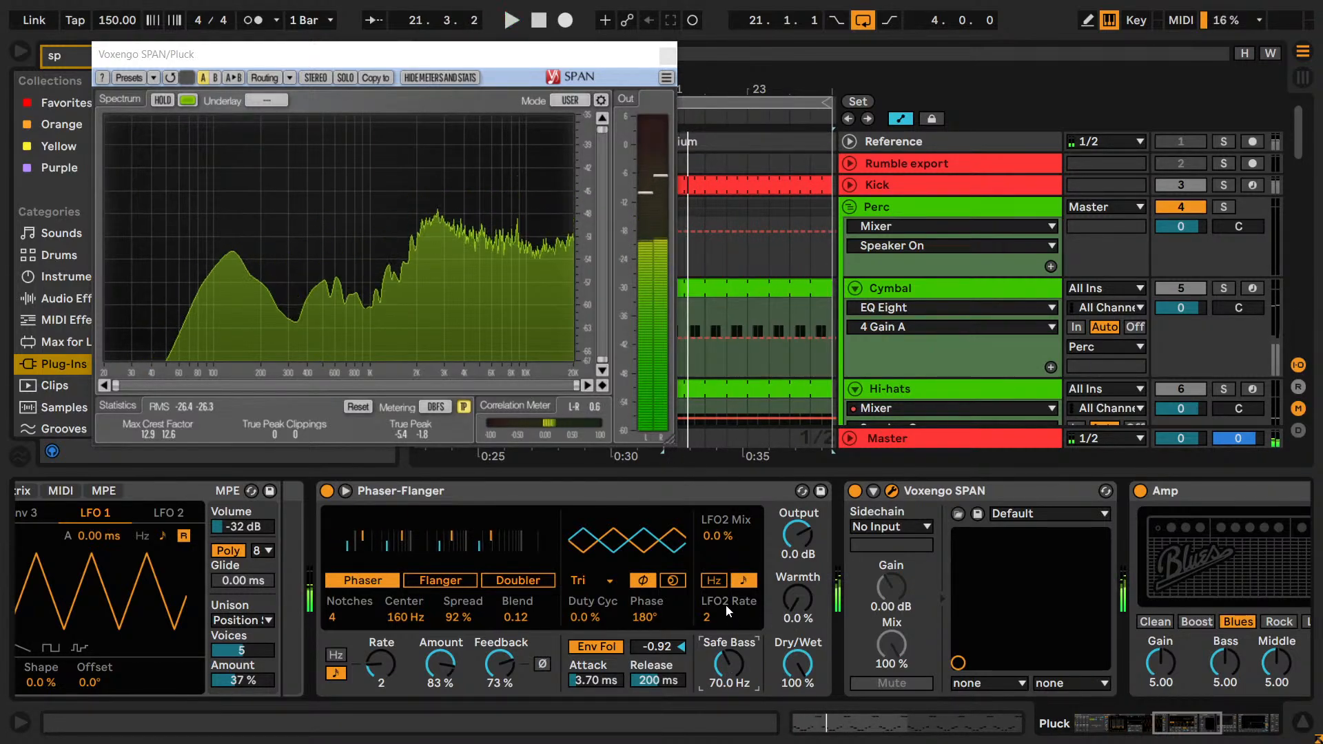
Try an LFO2 Mix of 59 % and an LFO2 Rate of 1/4 during playback, restoring them to 0 % and 2.
key("space")
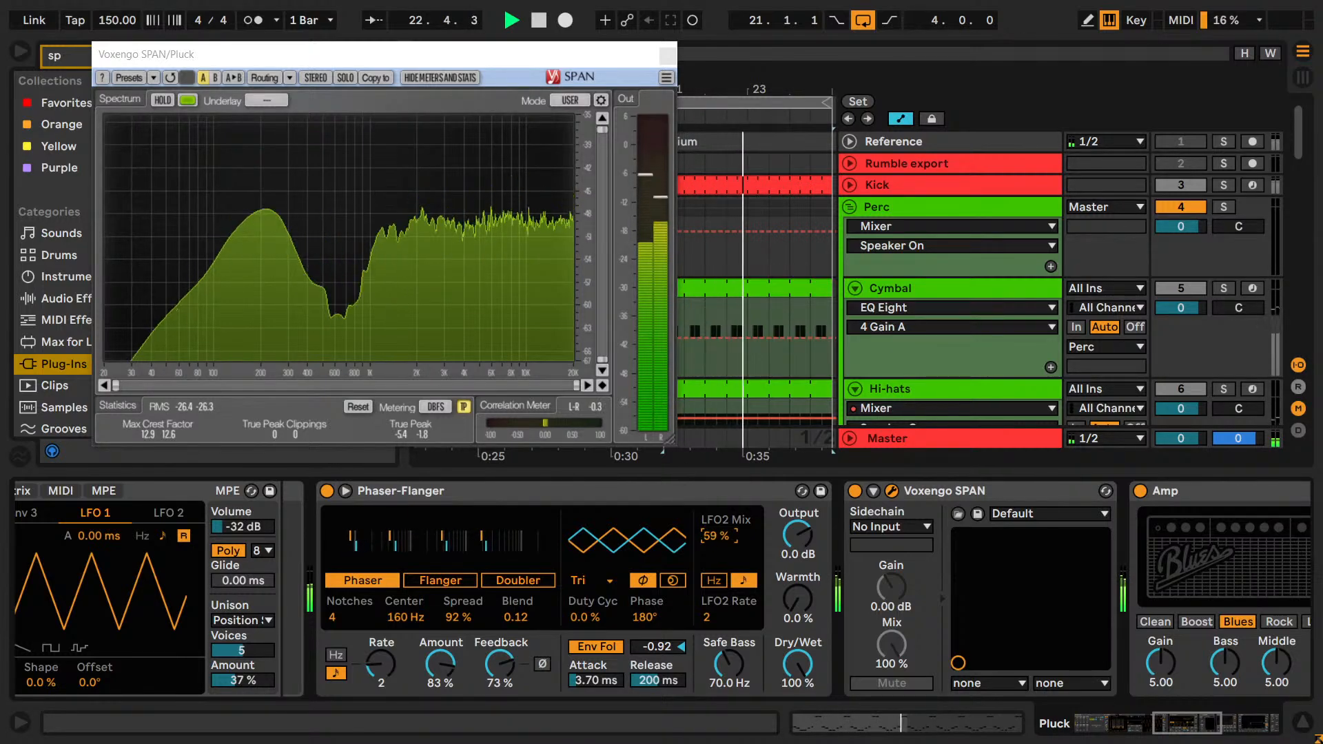
left_click(716, 622)
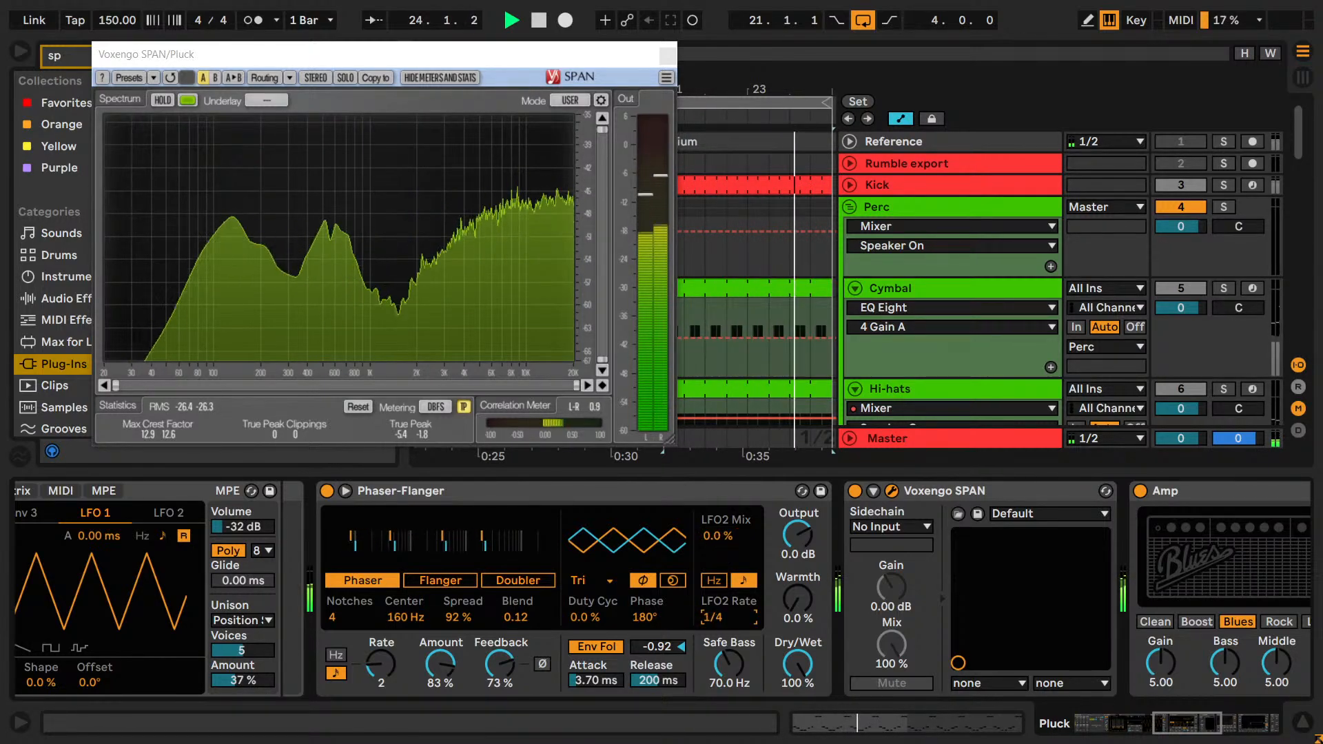
left_click(717, 541)
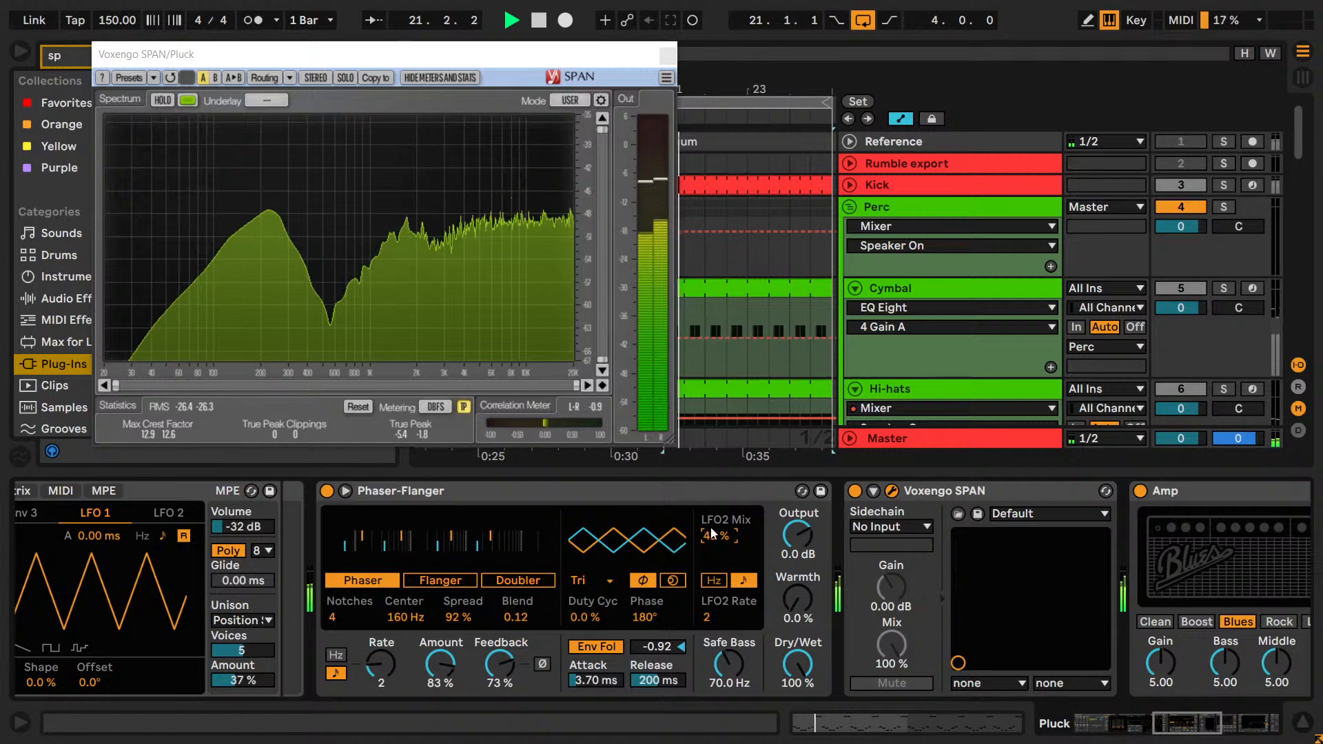
mouse_move(714, 617)
left_mouse_down()
mouse_move(715, 543)
mouse_move(717, 615)
left_mouse_up()
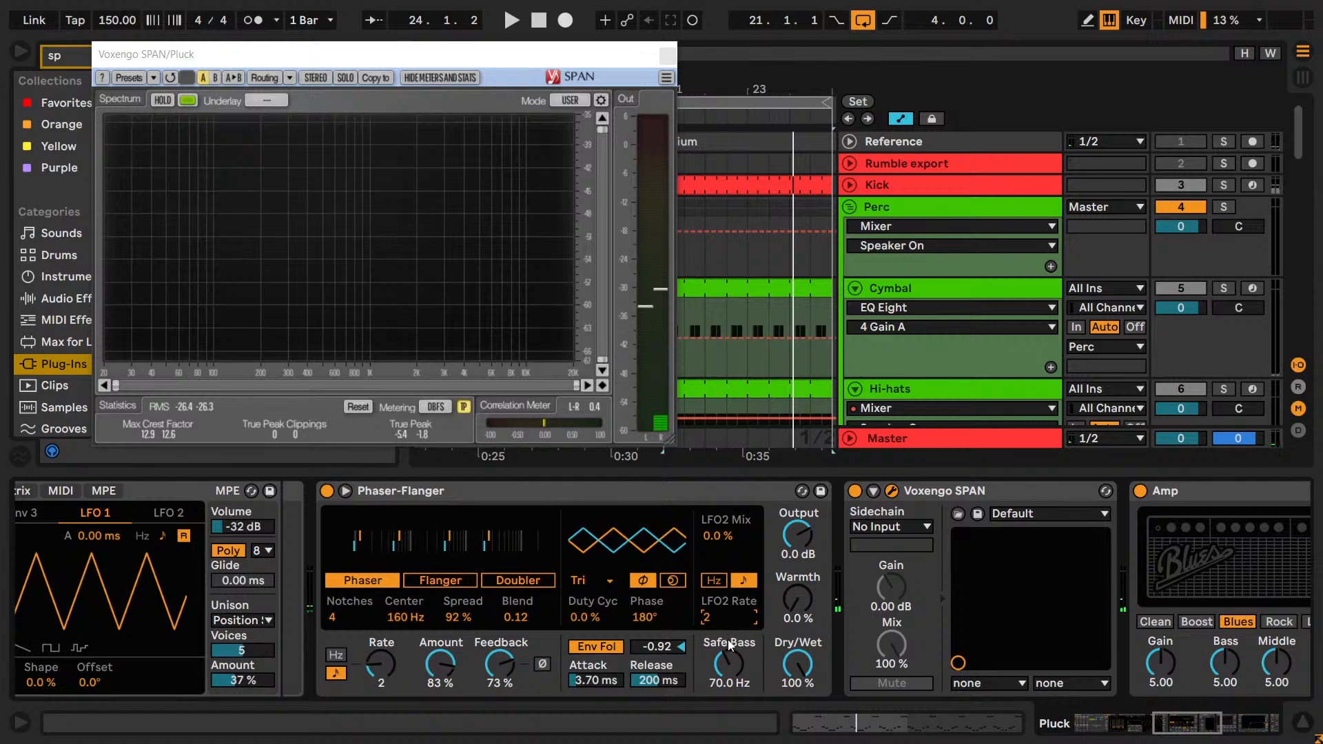
key("space")
Compare phaser Warmth values of 10, 30 and 40 % during playback, and return the Warmth to 30 %.
left_click(800, 586)
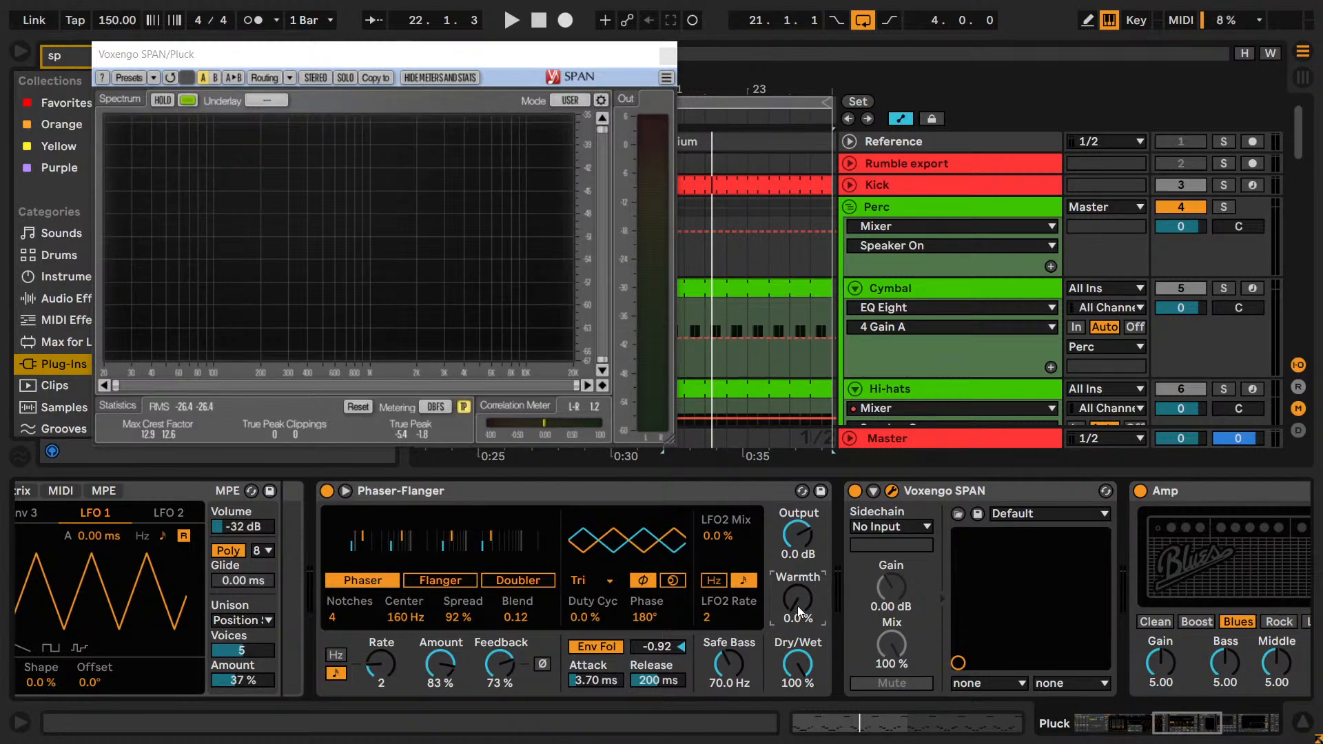
key("space")
type("10")
key("Return")
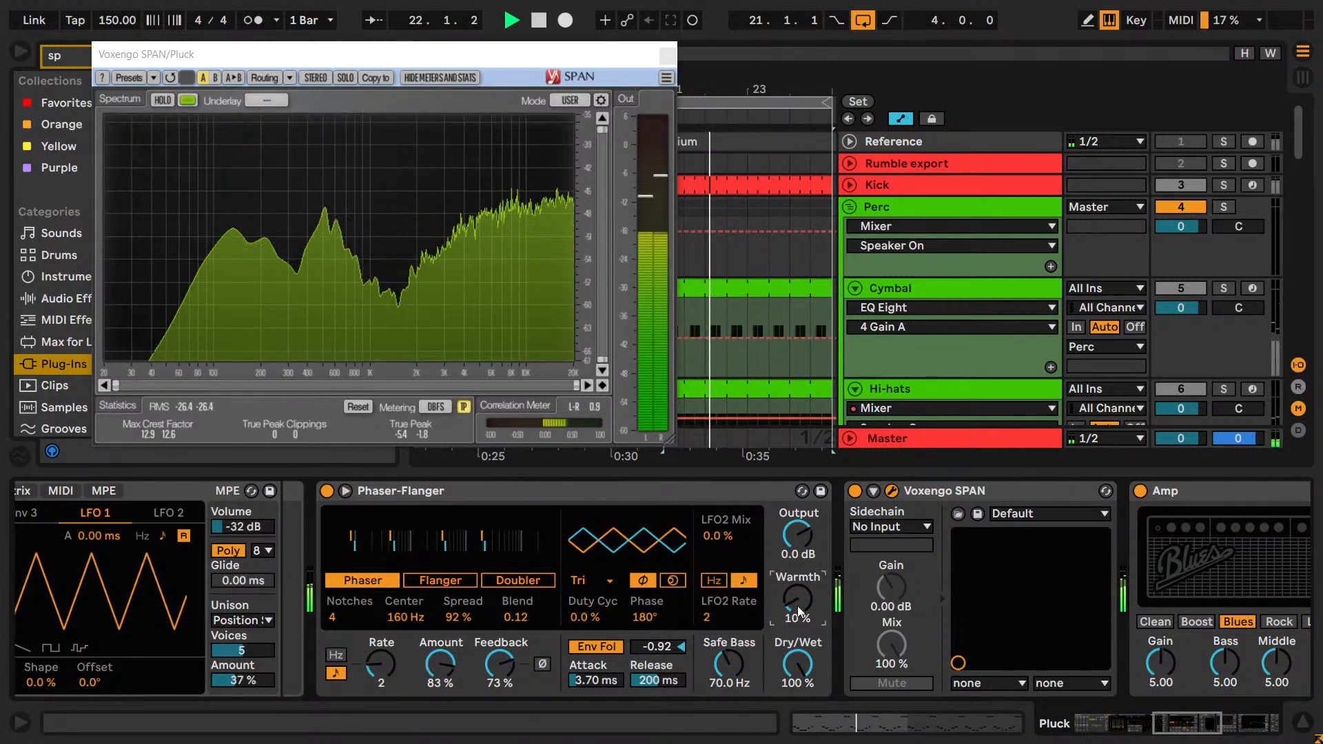
type("30")
key("Return")
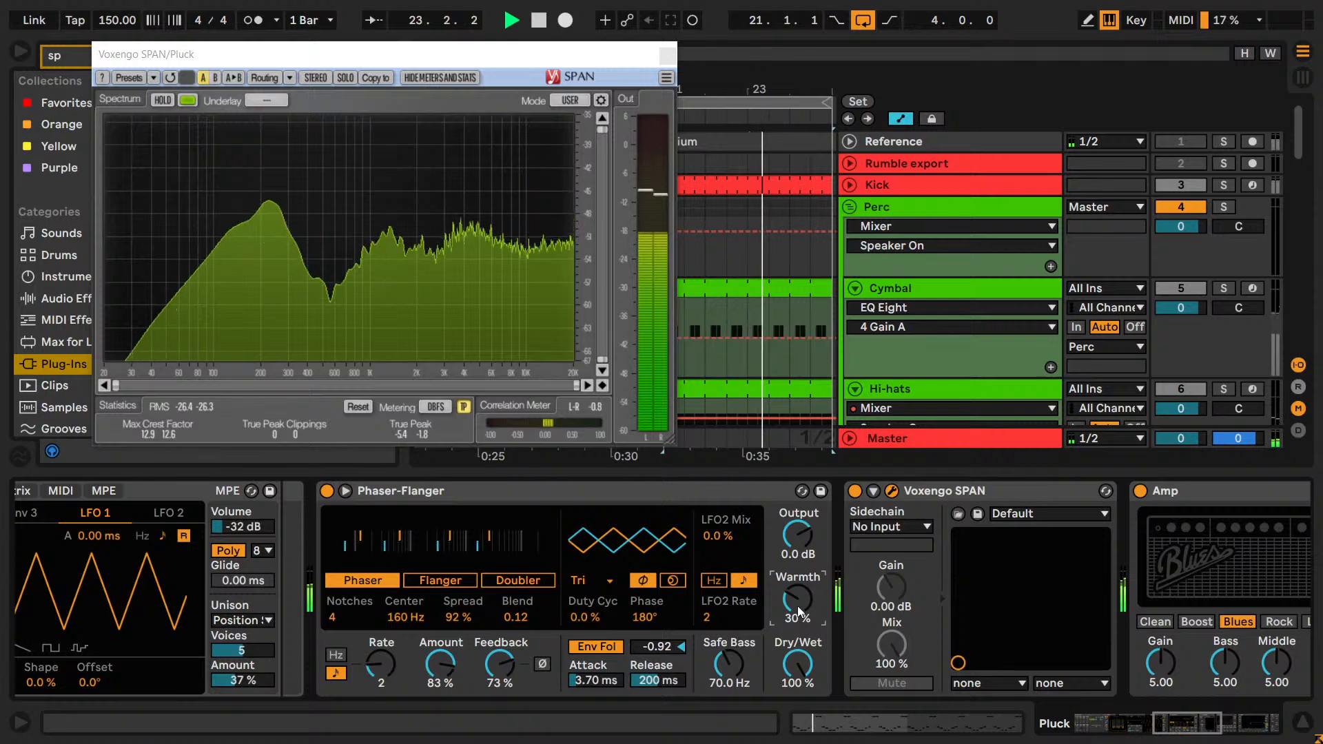
type("40")
key("Return")
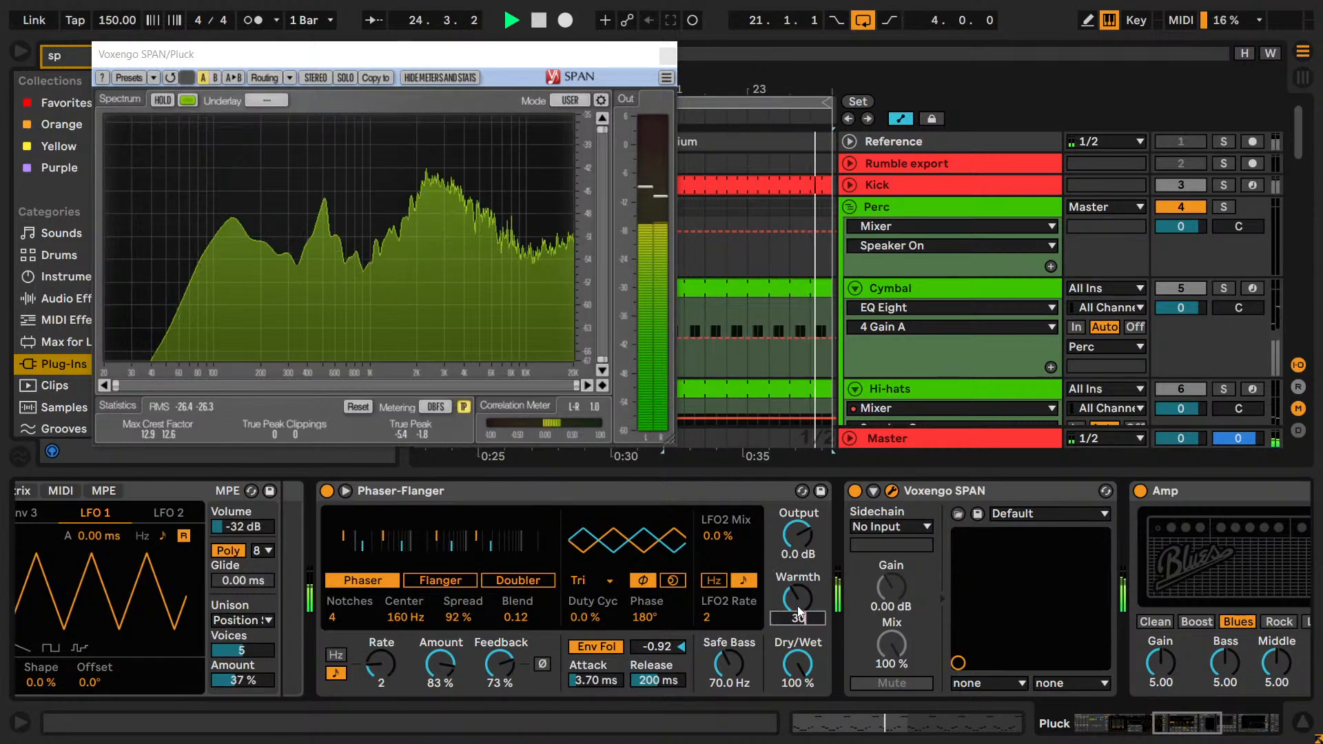
type("32")
key("Return")
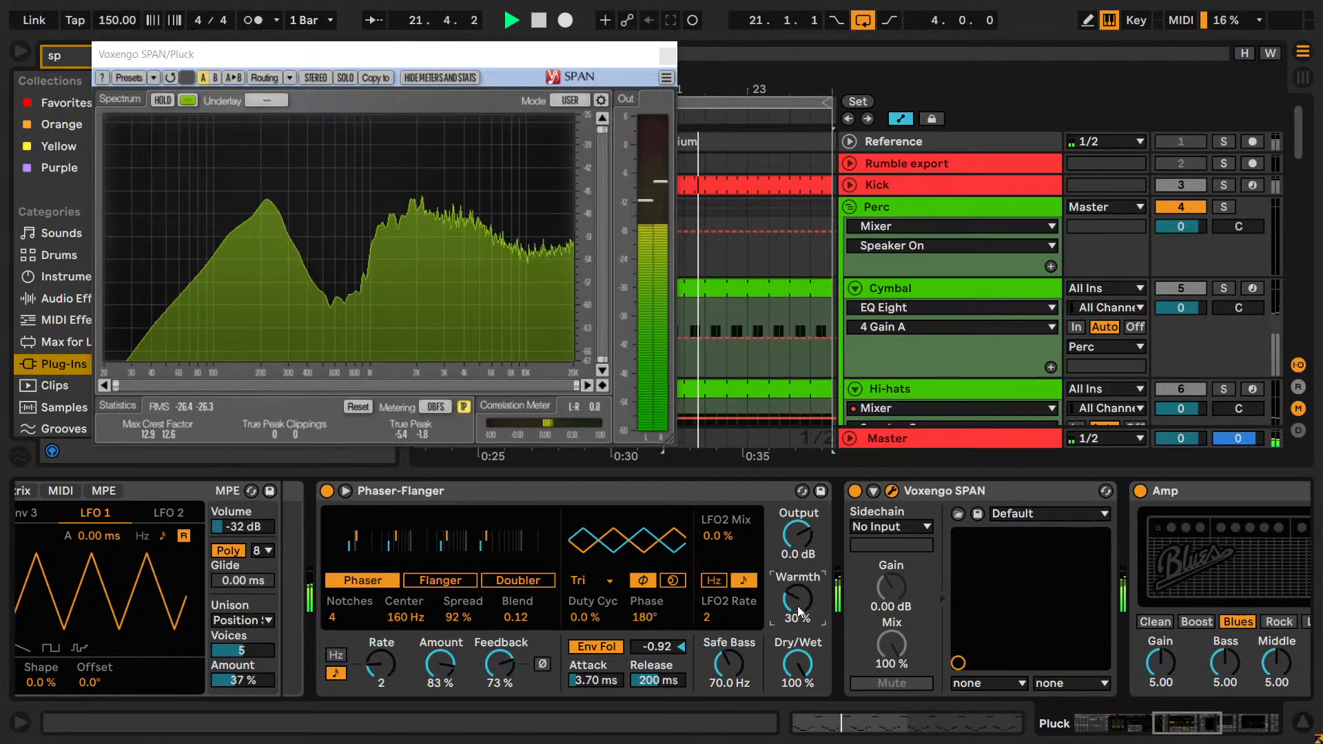
Fine-tune the phaser's Warmth to 21 % while listening, comparing values such as 25, 24 and 20 %.
key("Up")
key("Up")
key("Up")
key("Up")
key("Up")
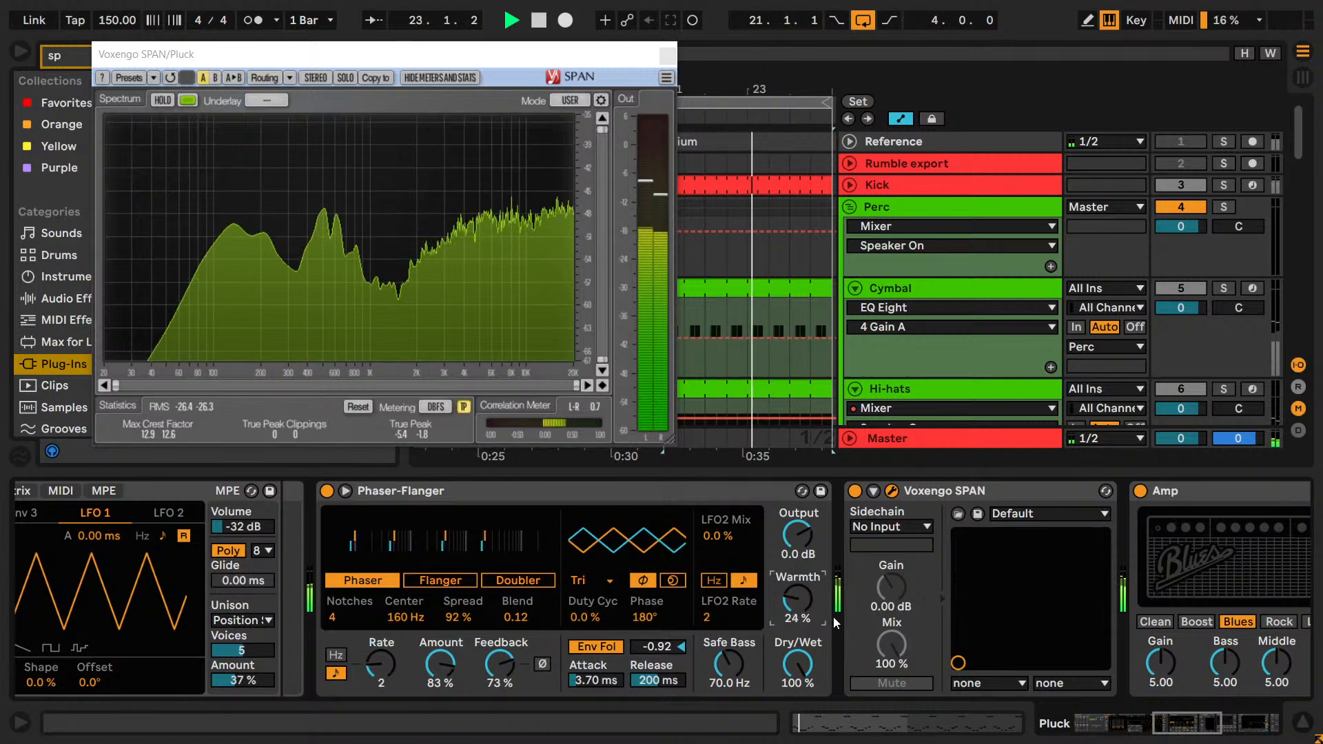
key("Down")
key("Down")
key("Down")
key("Down")
key("Down")
key("Down")
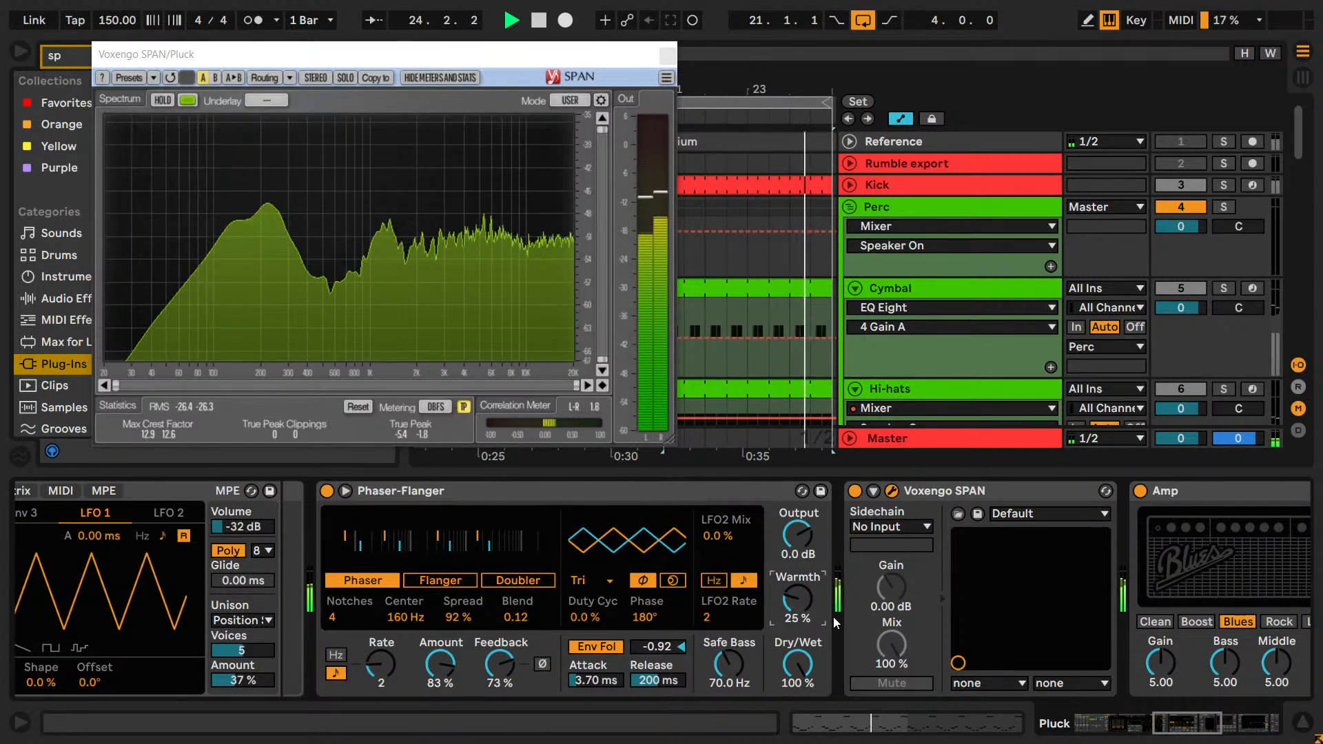
key("Up")
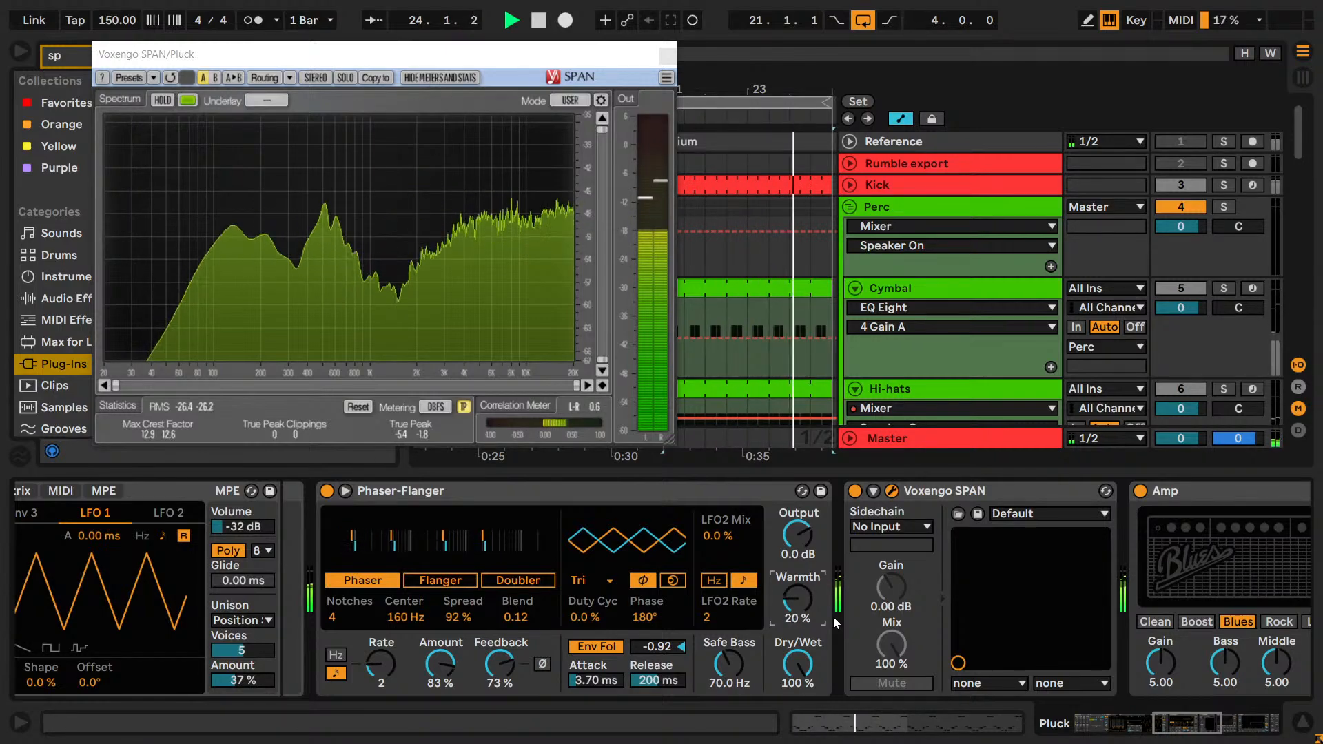
key("Down")
key("Down")
key("Up")
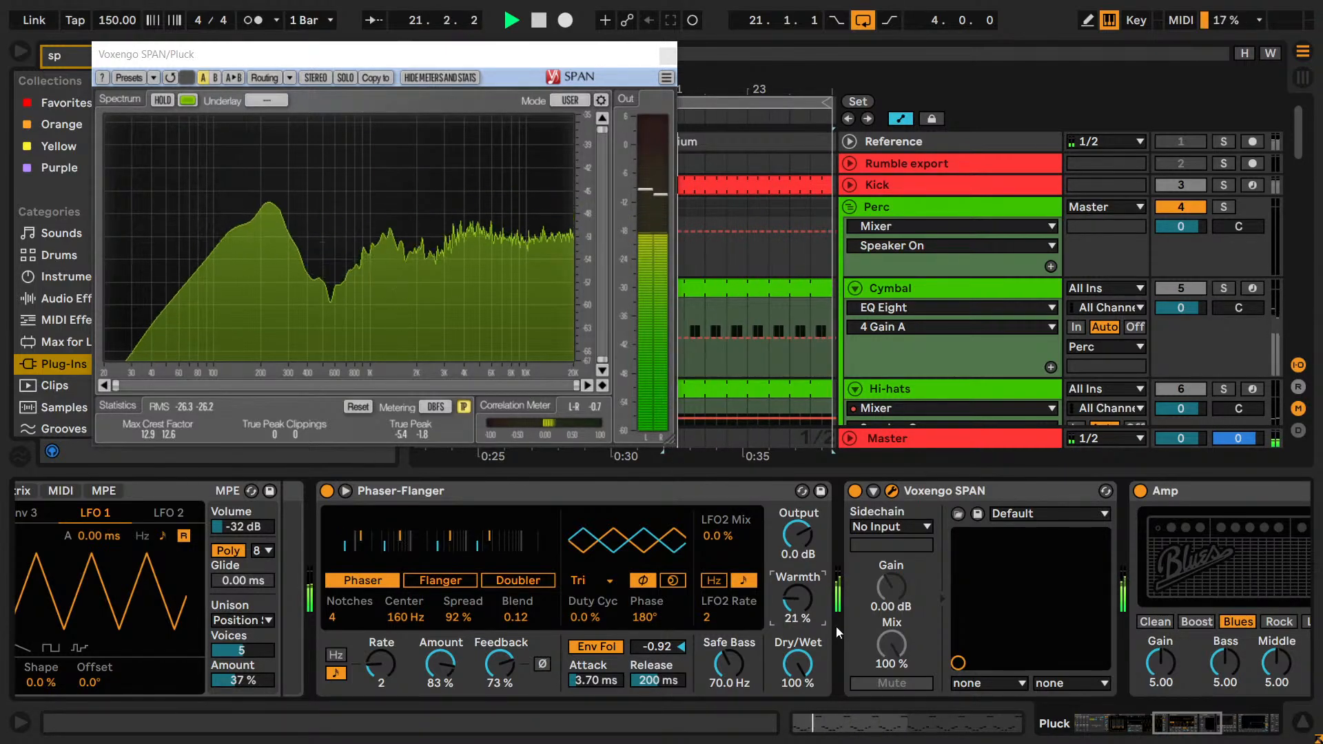
Try a phaser Dry/Wet mix of 80 %, restore it to 100 %, and stop playback.
mouse_move(797, 664)
left_mouse_down()
mouse_move(798, 700)
mouse_move(798, 664)
left_mouse_up()
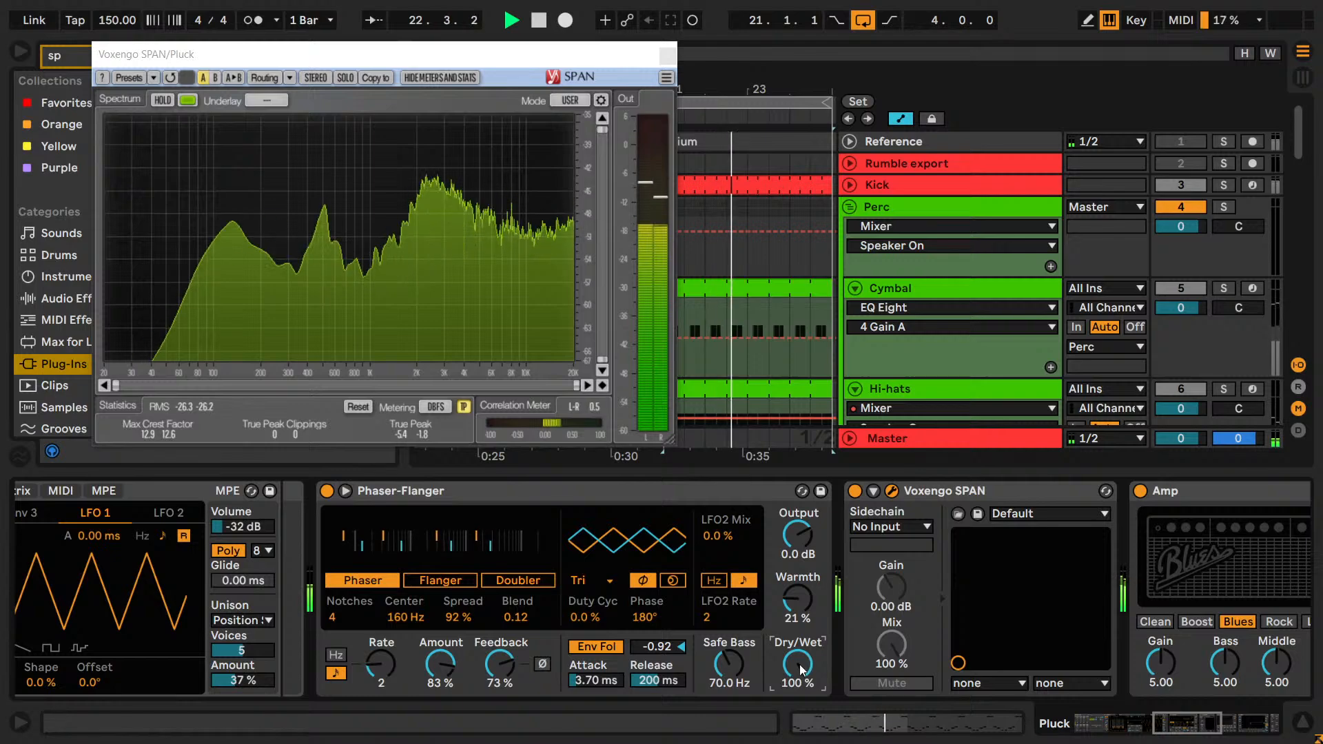
type("80")
key("Return")
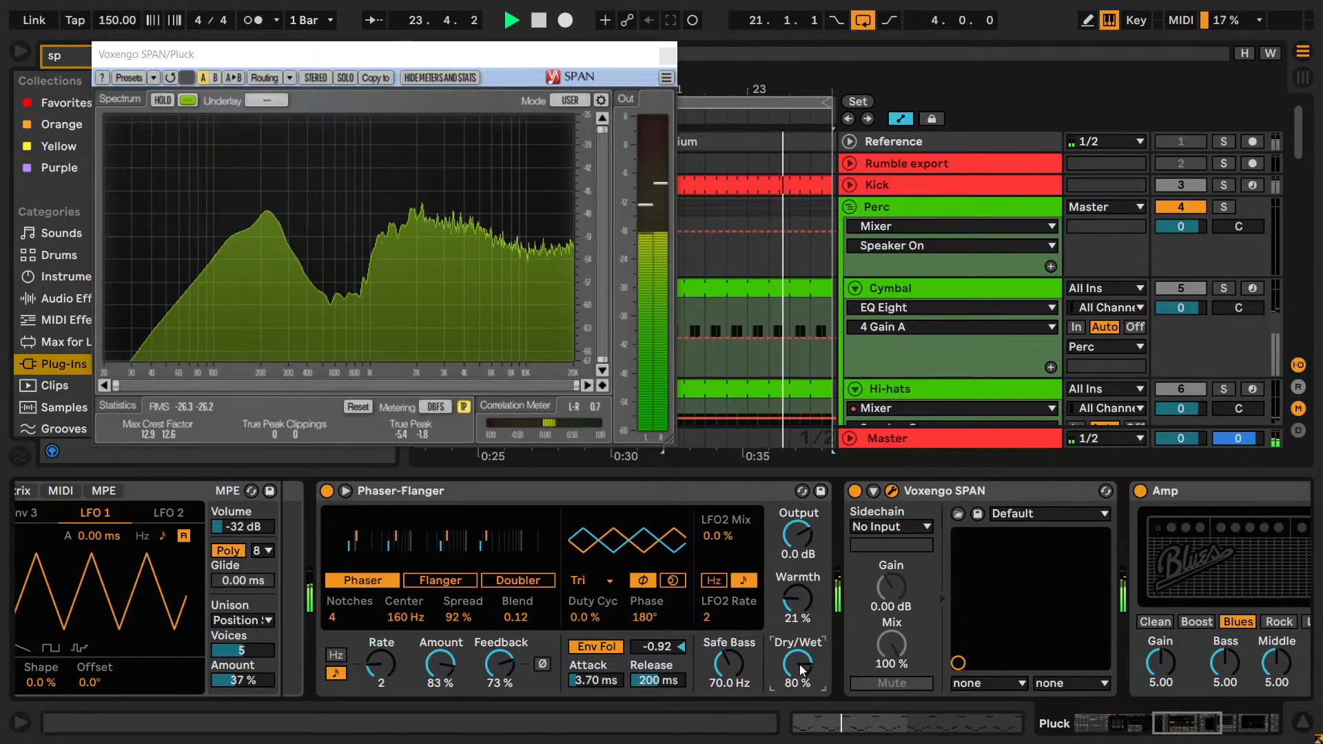
type("9")
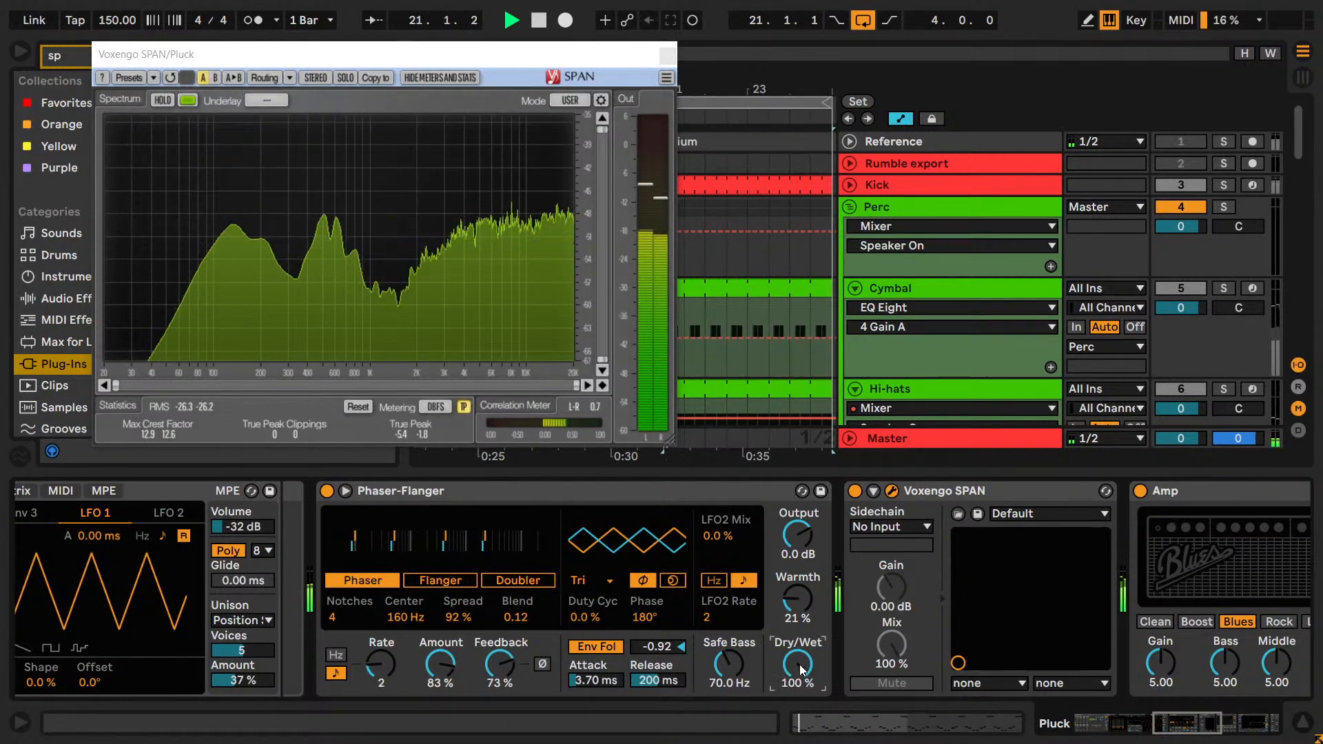
type("99")
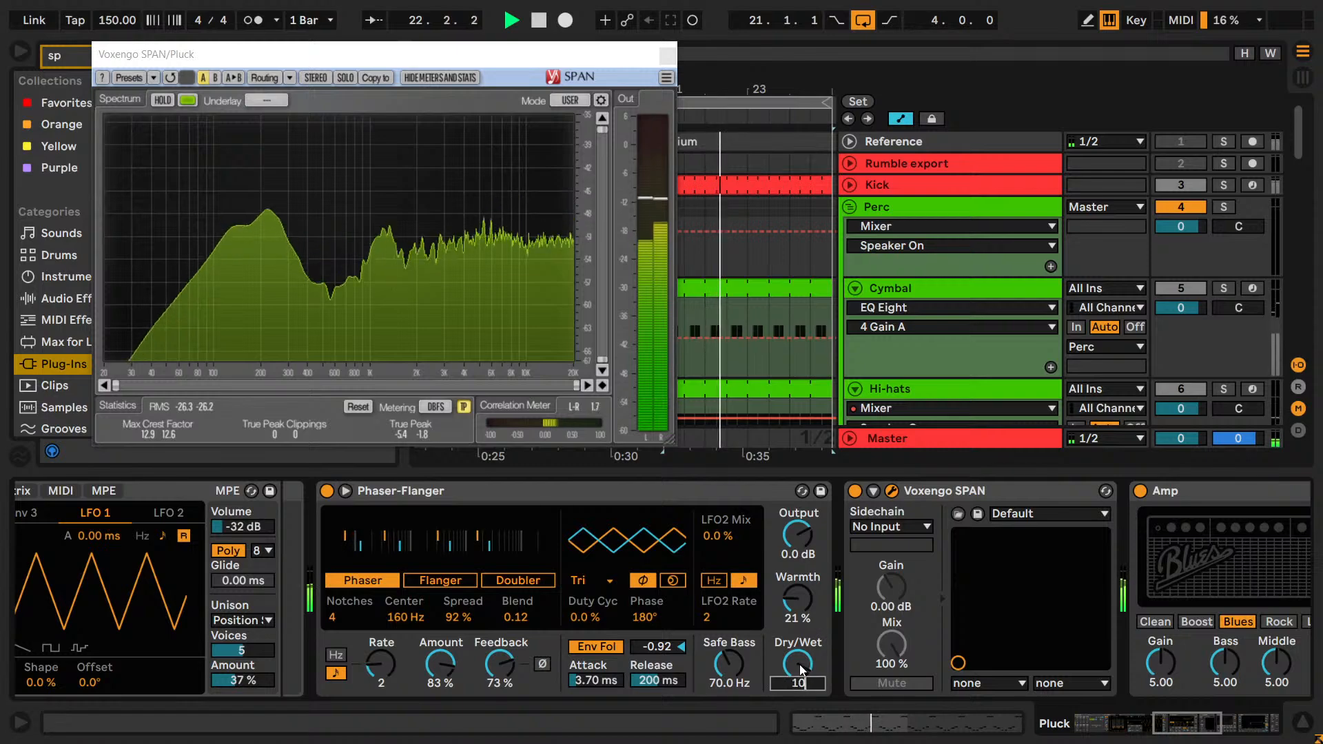
key("Return")
key("space")
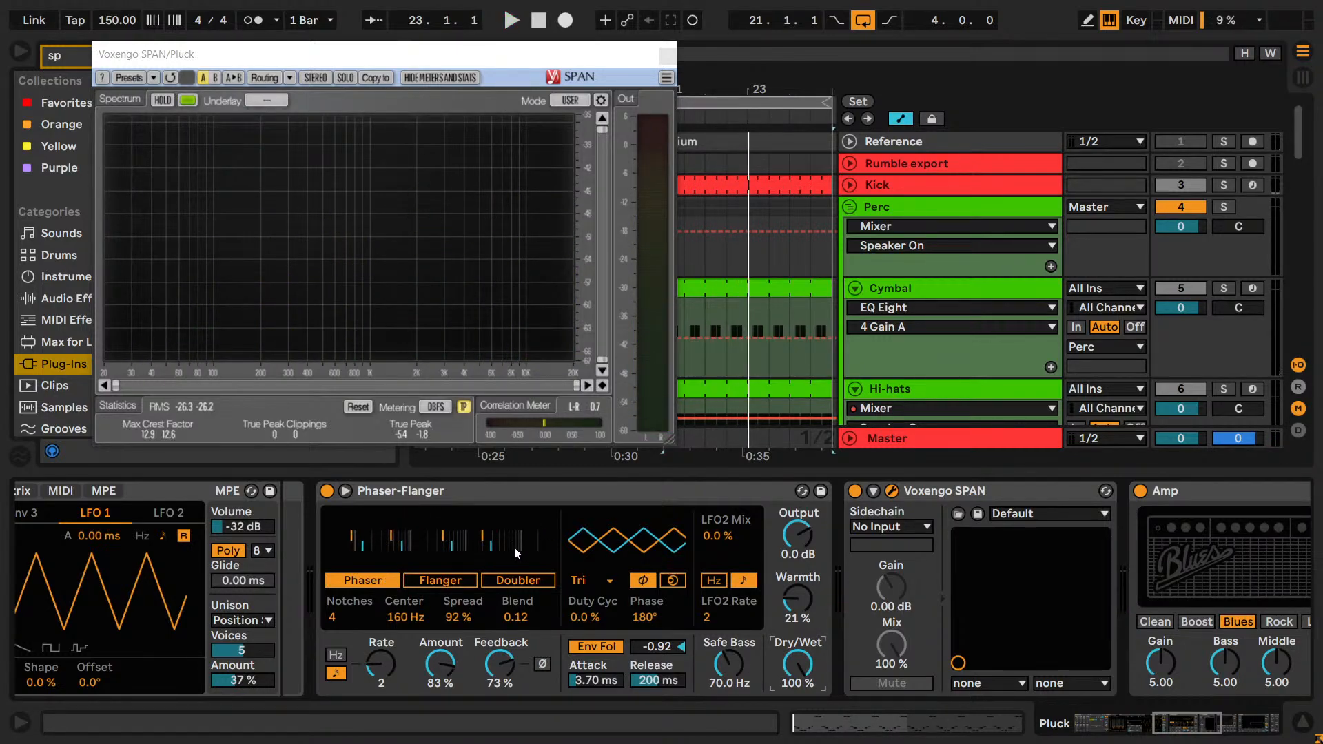
Resume playback and try a neighbouring phaser notch count, returning Notches to 4.
key("space")
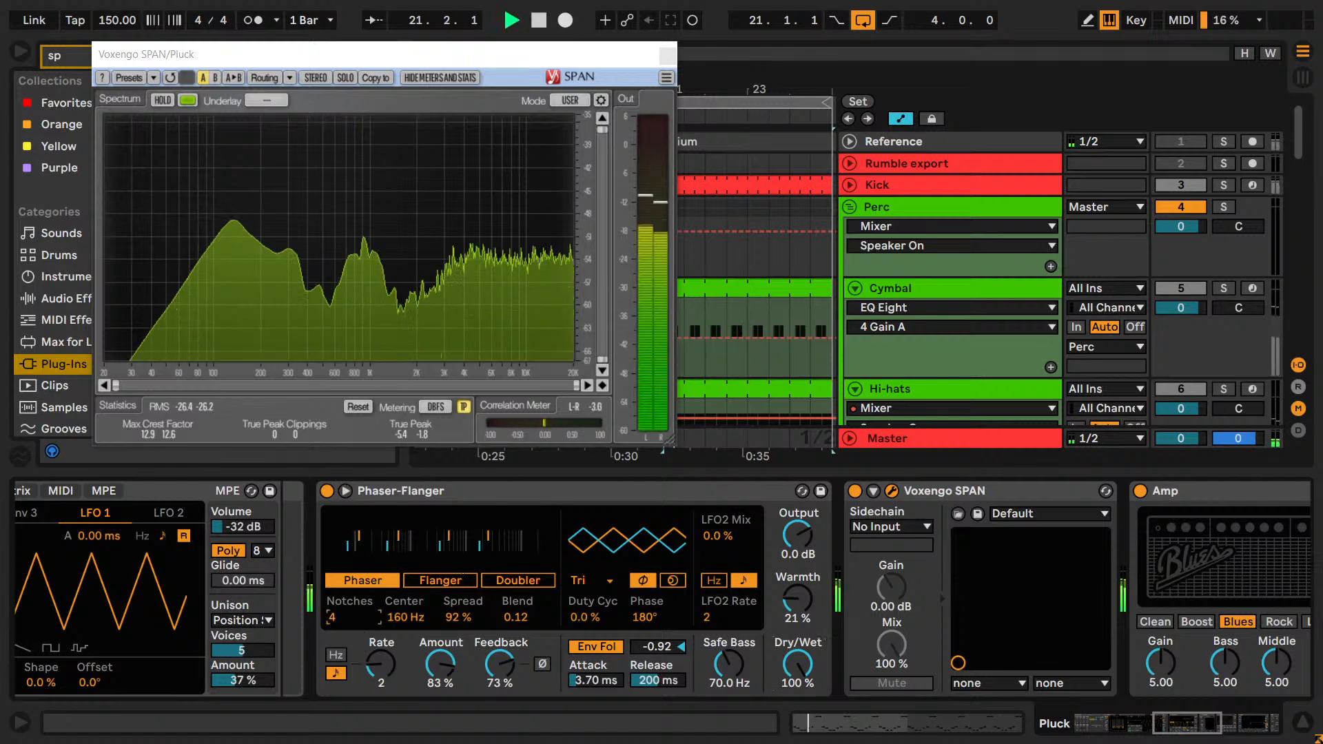
left_click(354, 623)
key("Up")
key("Down")
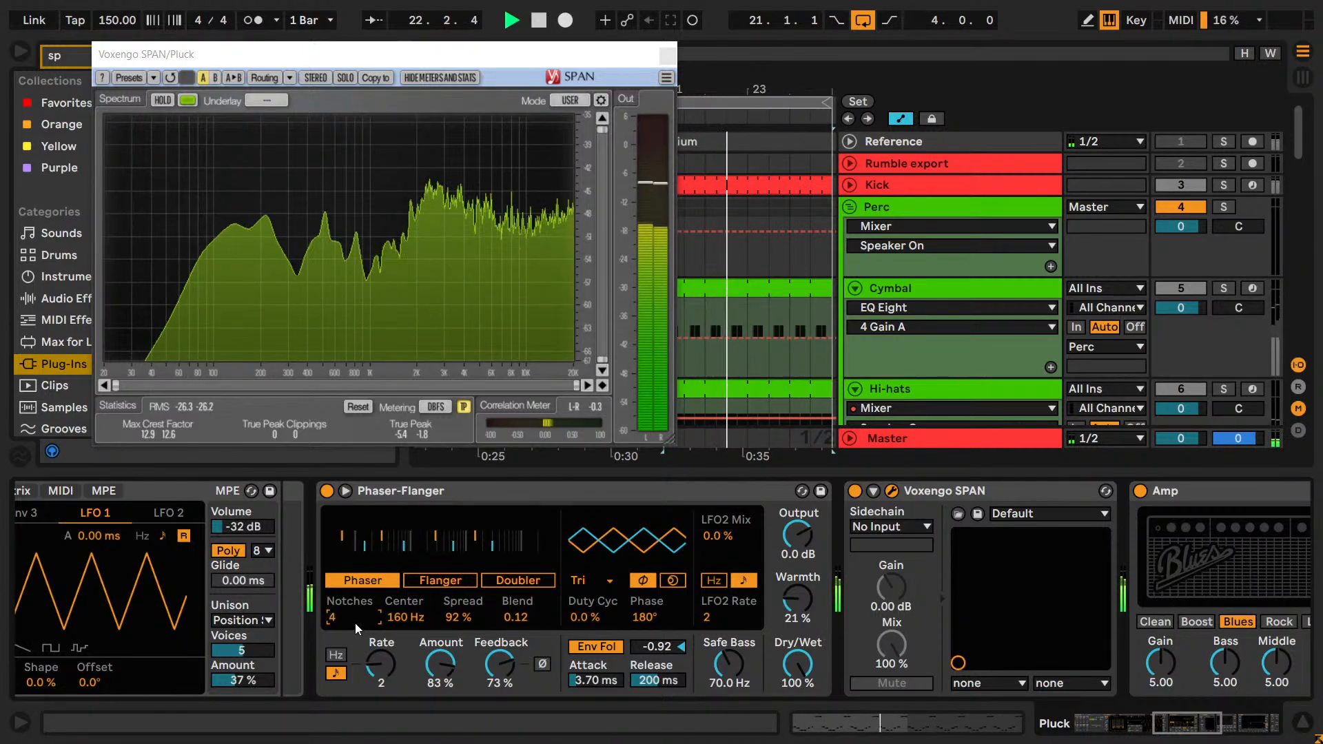
Try a phaser Center frequency of 104 Hz and other Blend settings, restoring 160 Hz and 0.12.
left_click_drag(411, 618, 434, 605)
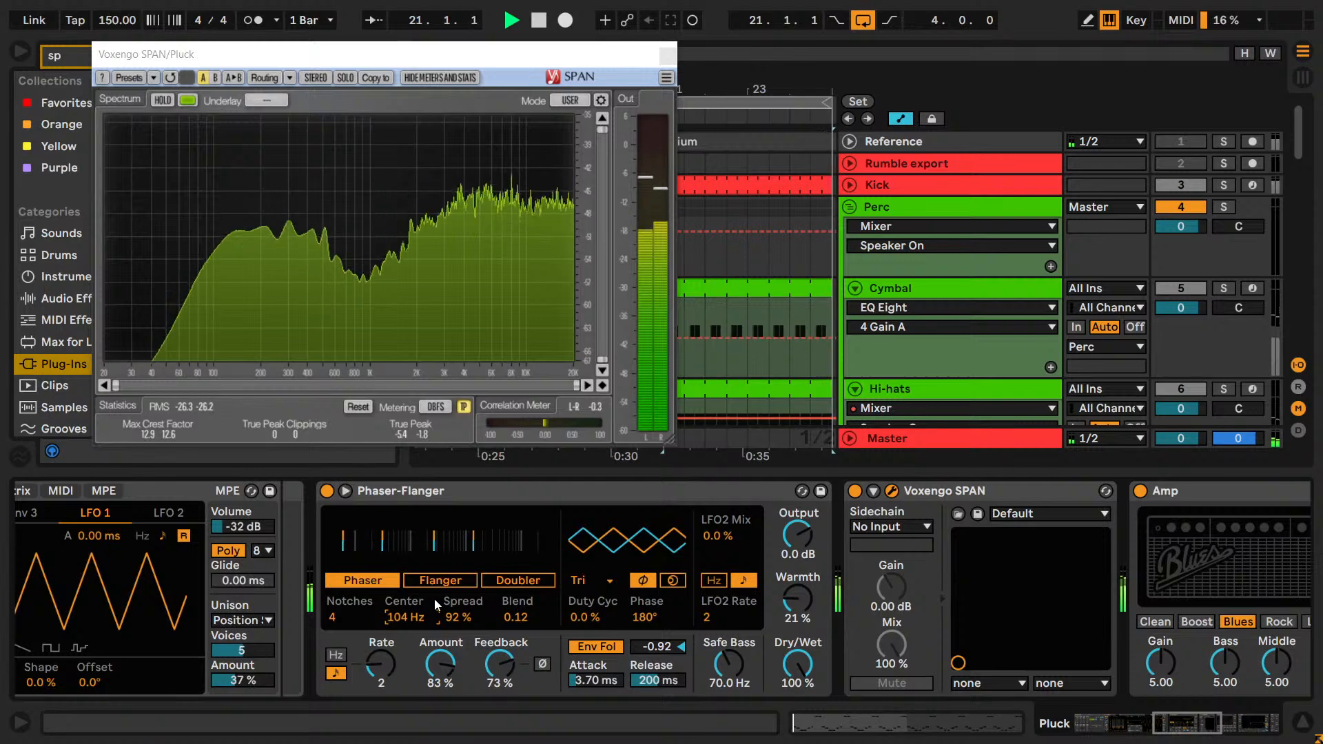
left_click_drag(453, 618, 405, 619)
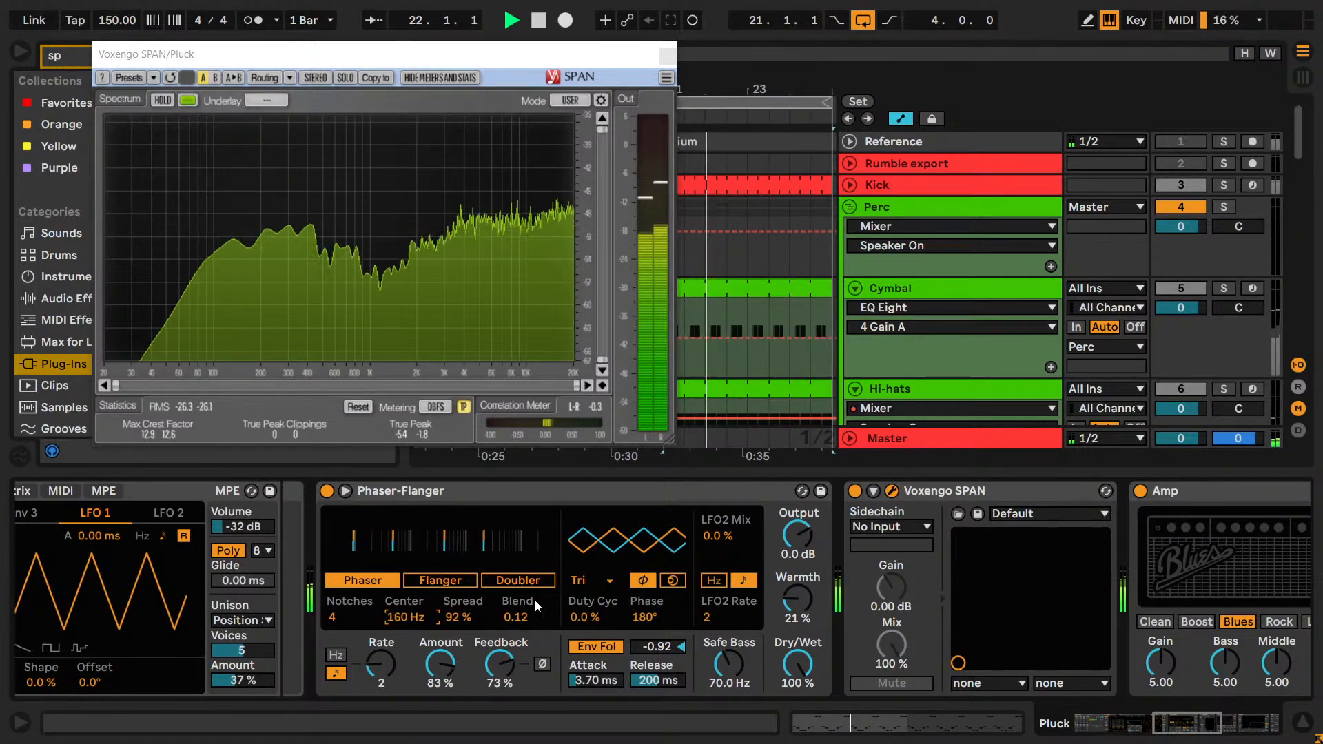
left_click_drag(535, 608, 518, 625)
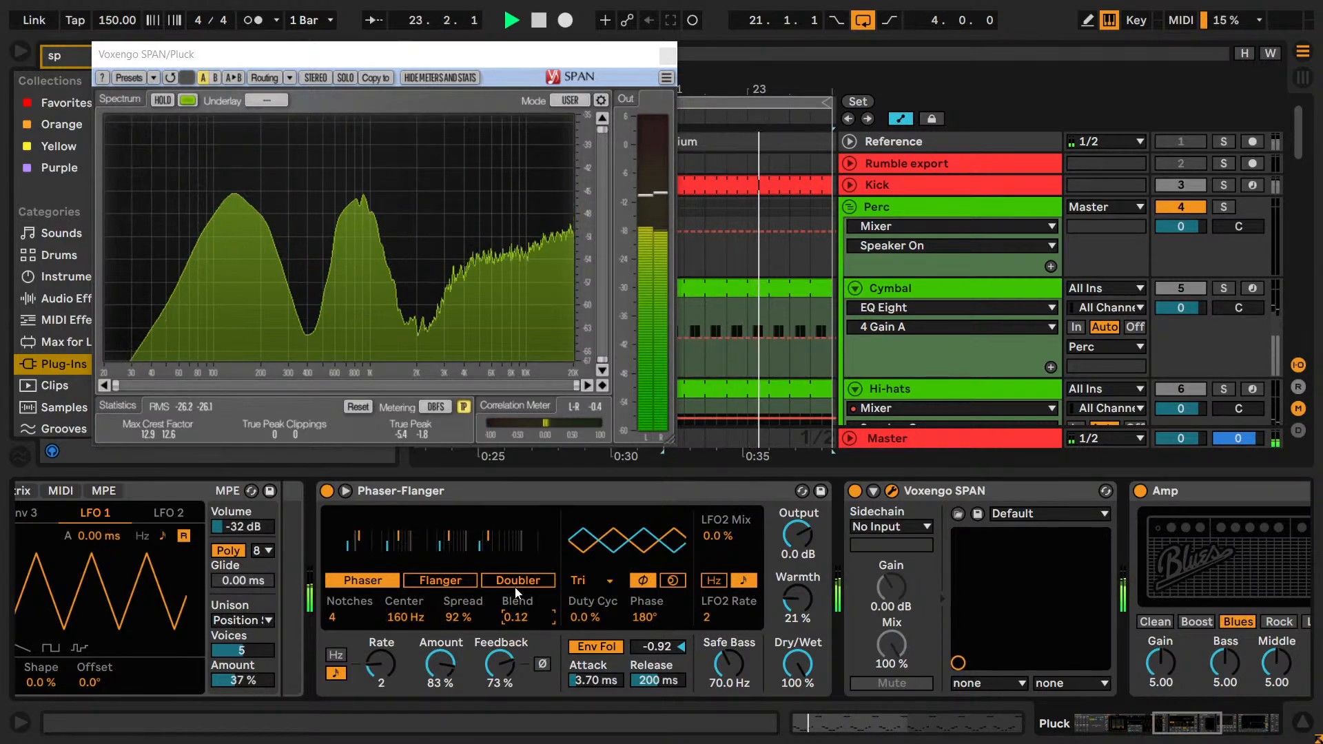
Compare synced phaser Rate values of 2, 4 and 8 during playback, and set the Rate to 4.
left_click_drag(378, 653, 390, 659)
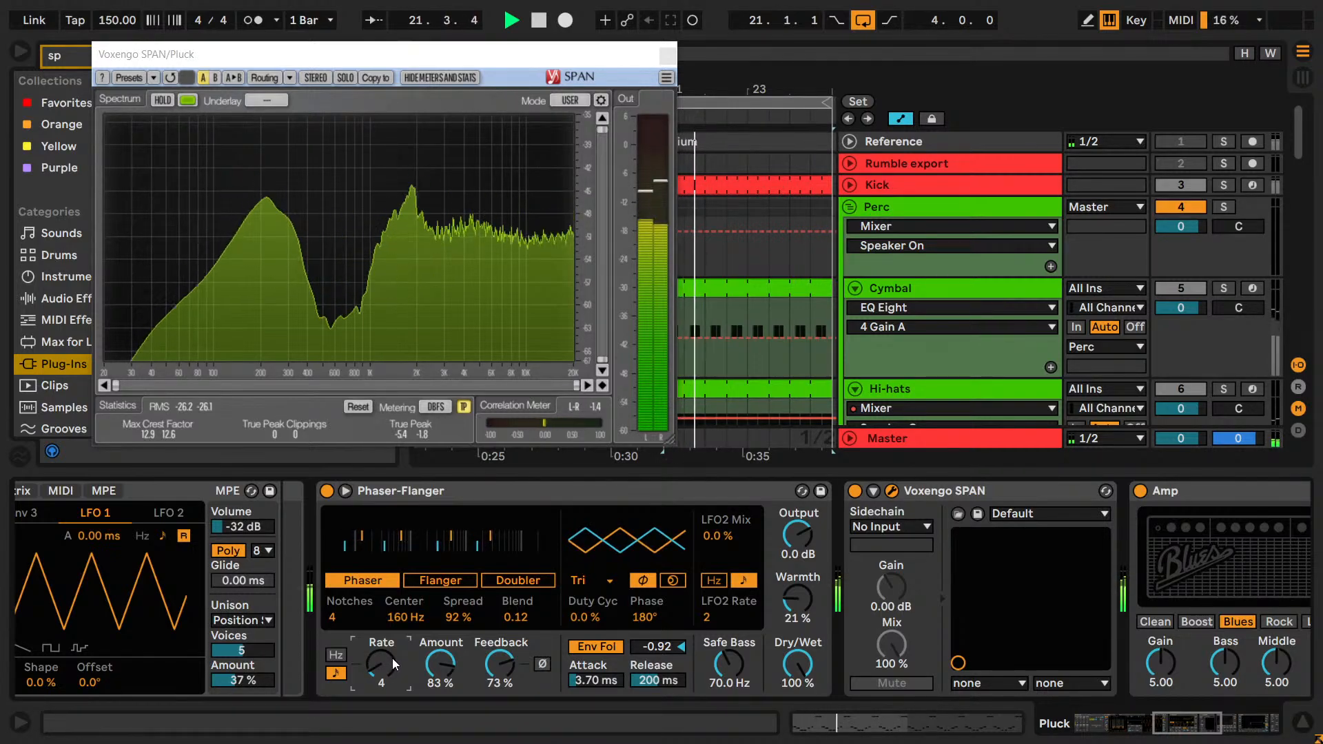
left_click_drag(391, 658, 412, 673)
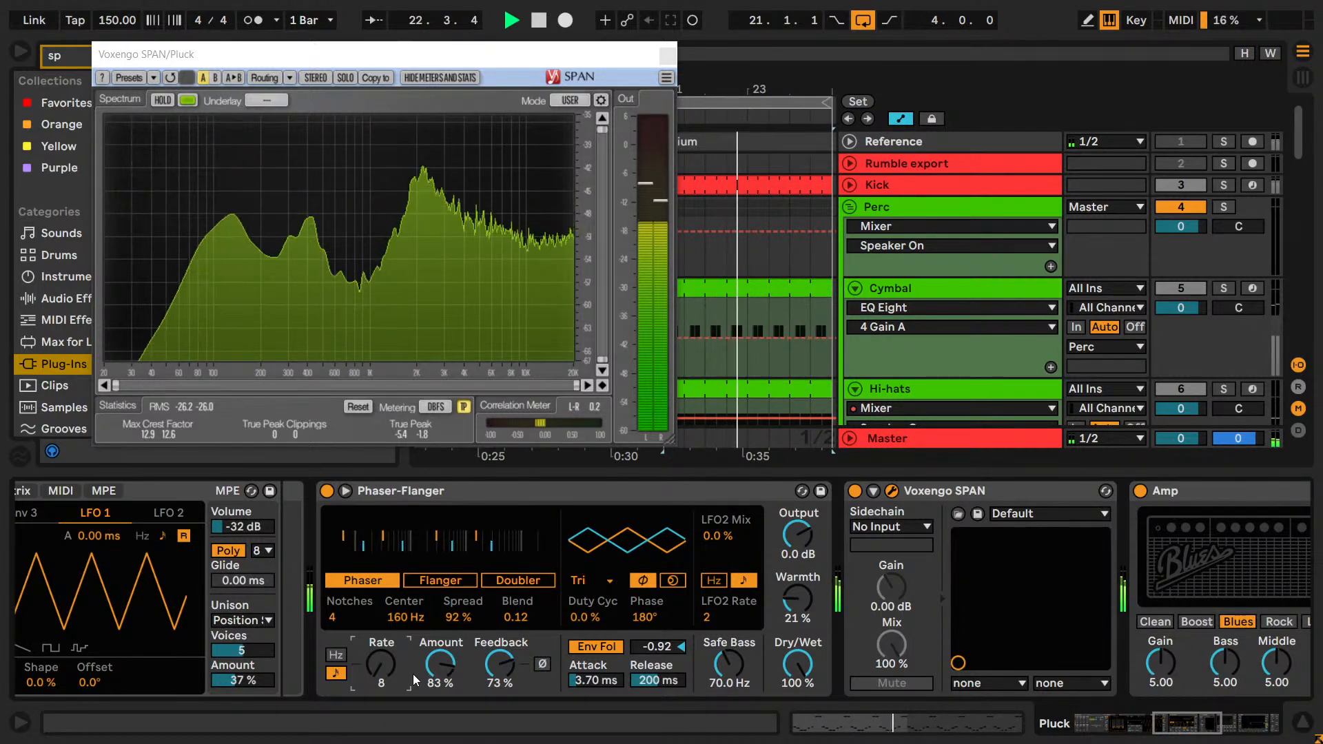
key("Up")
key("Up")
key("space")
key("space")
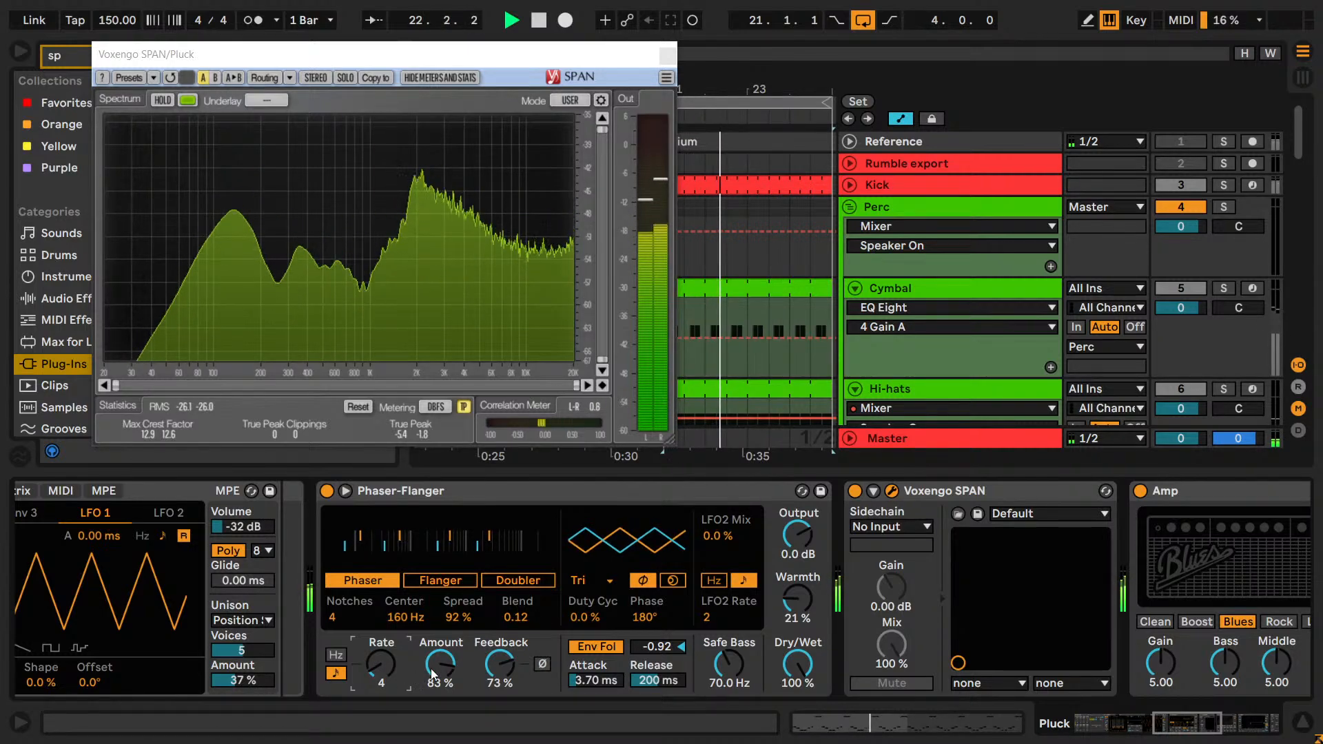
key("Up")
key("Up")
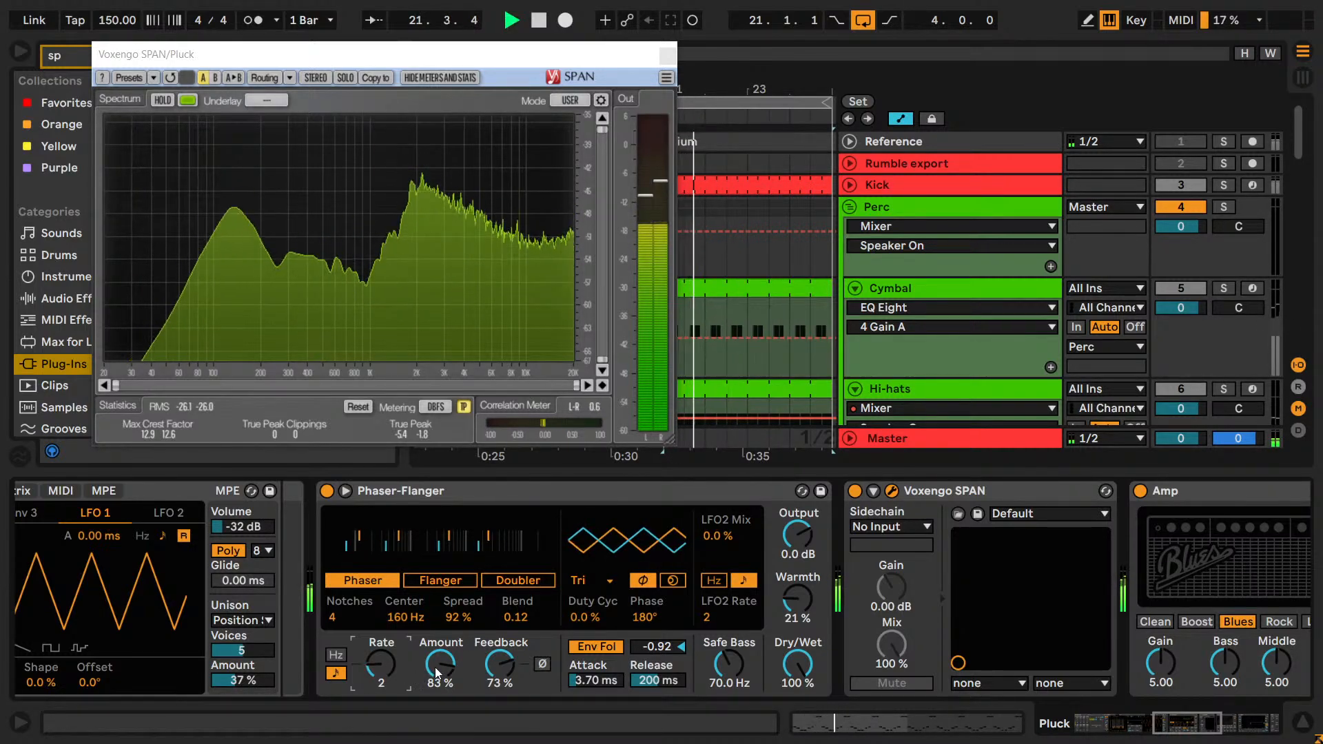
key("Down")
key("Down")
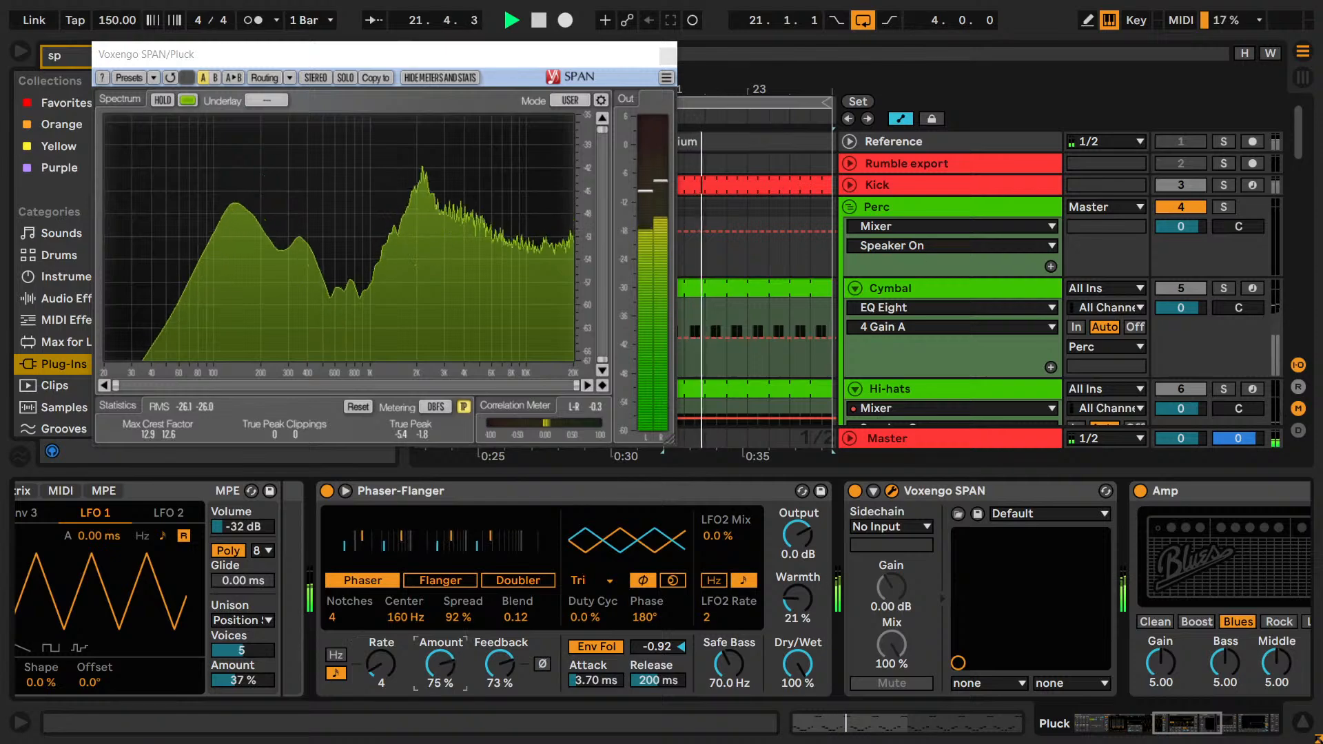
Try a lower phaser modulation Amount of 65 %, and raise the Amount to 100 %.
left_click_drag(450, 663, 450, 688)
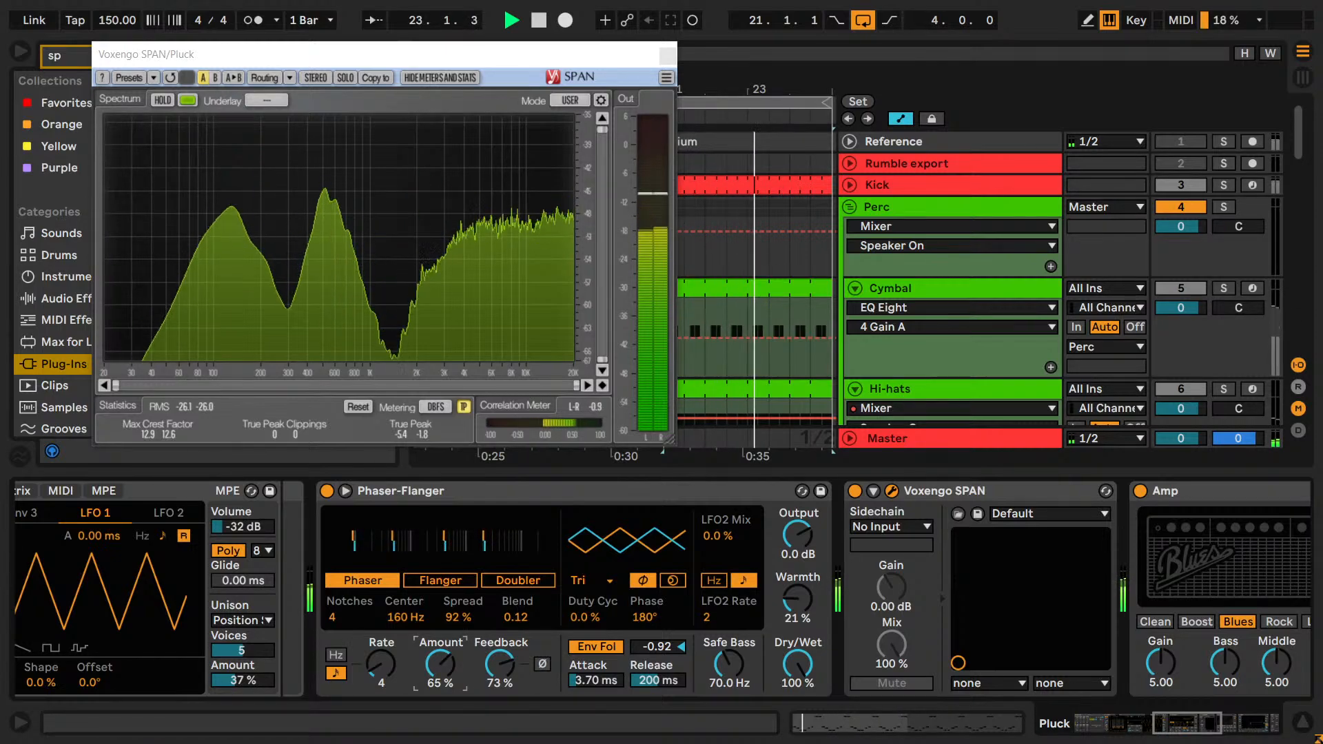
left_click_drag(449, 687, 450, 638)
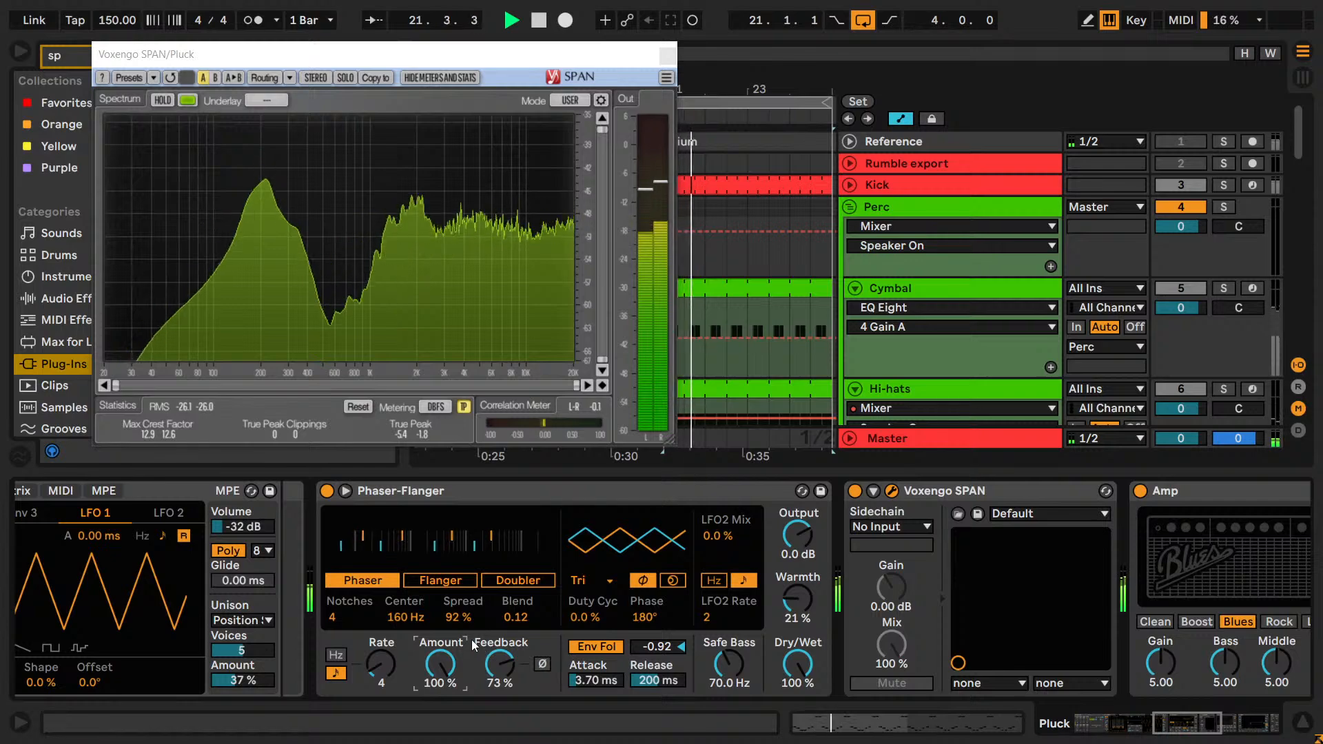
Undo the last phaser Amount change, and try a Feedback of 99 % before restoring 73 %.
key("ctrl+z")
left_click_drag(499, 662, 499, 627)
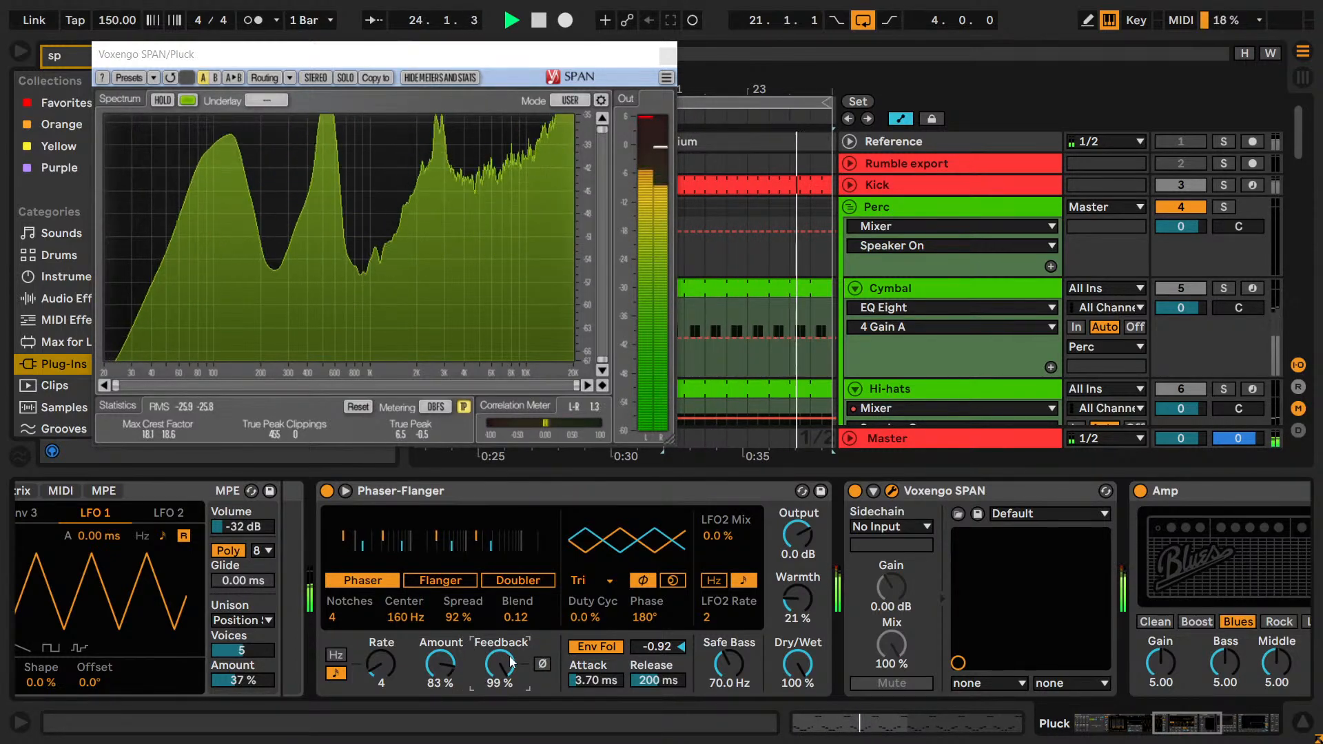
key("ctrl+z")
key("space")
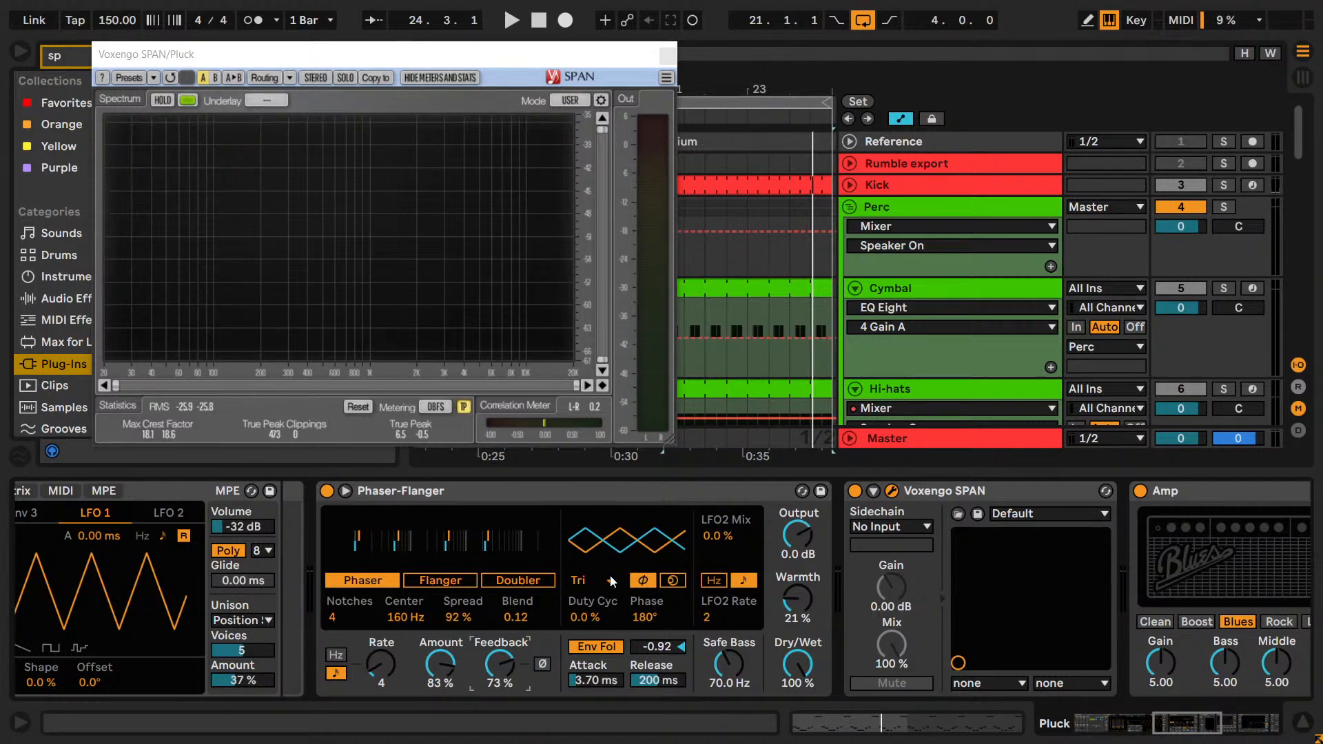
Try other Duty Cycle and Dry/Wet settings on Phaser-Flanger during playback, restoring 0.0 % and 100 %.
key("space")
left_click_drag(591, 617, 591, 584)
key("ctrl+z")
key("space")
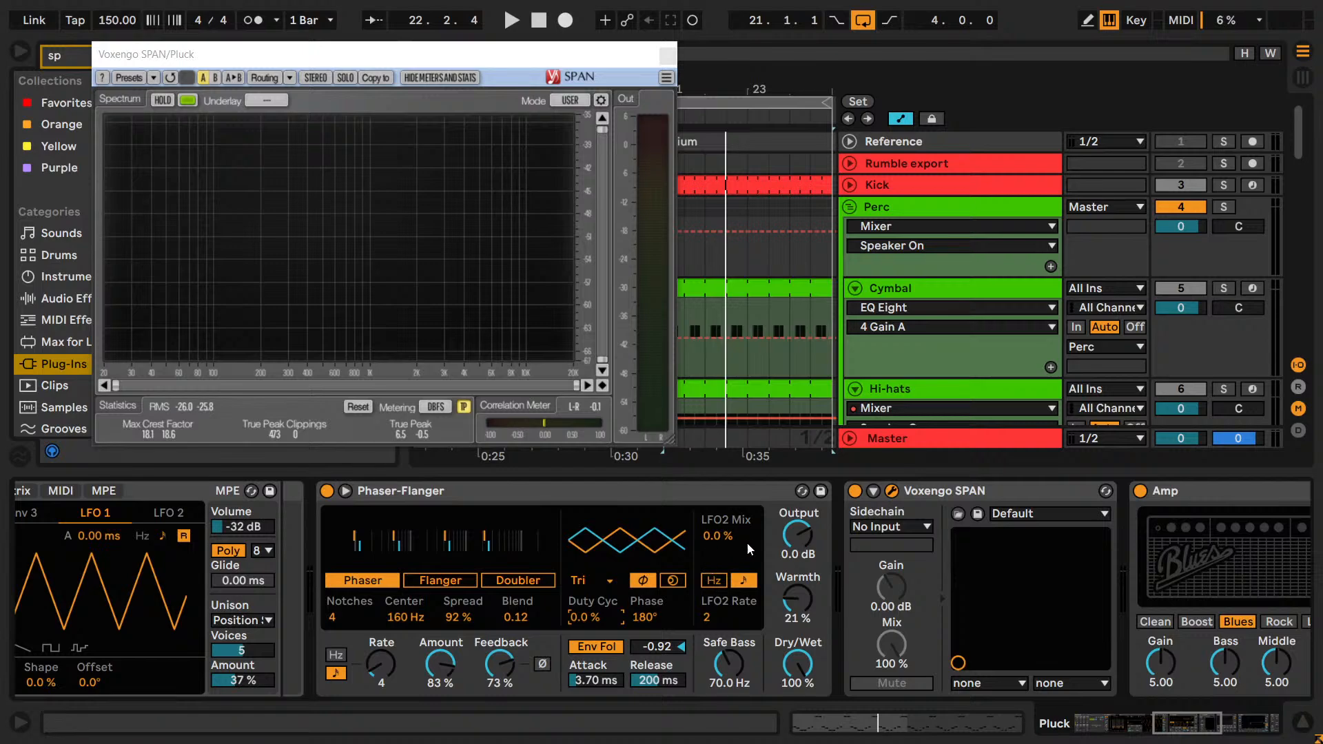
left_click_drag(803, 671, 804, 689)
key("space")
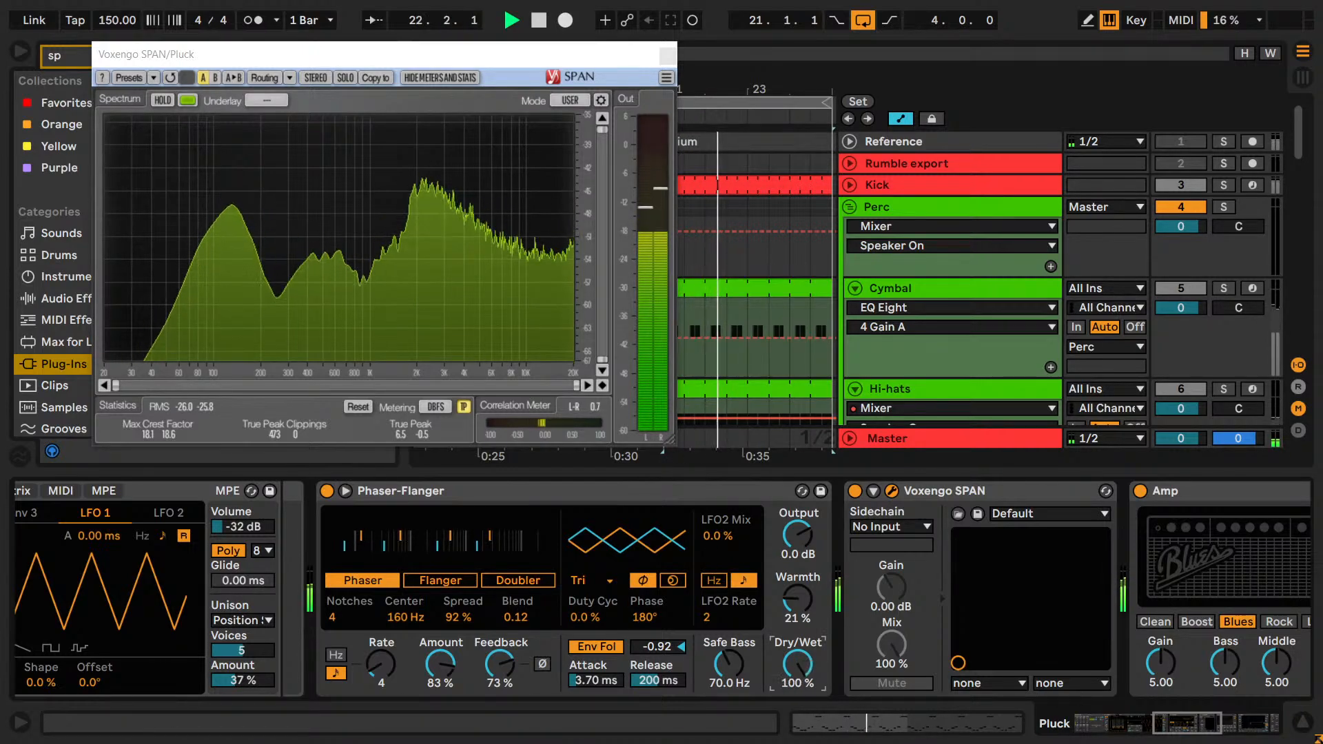
left_click_drag(804, 689, 804, 672)
key("space")
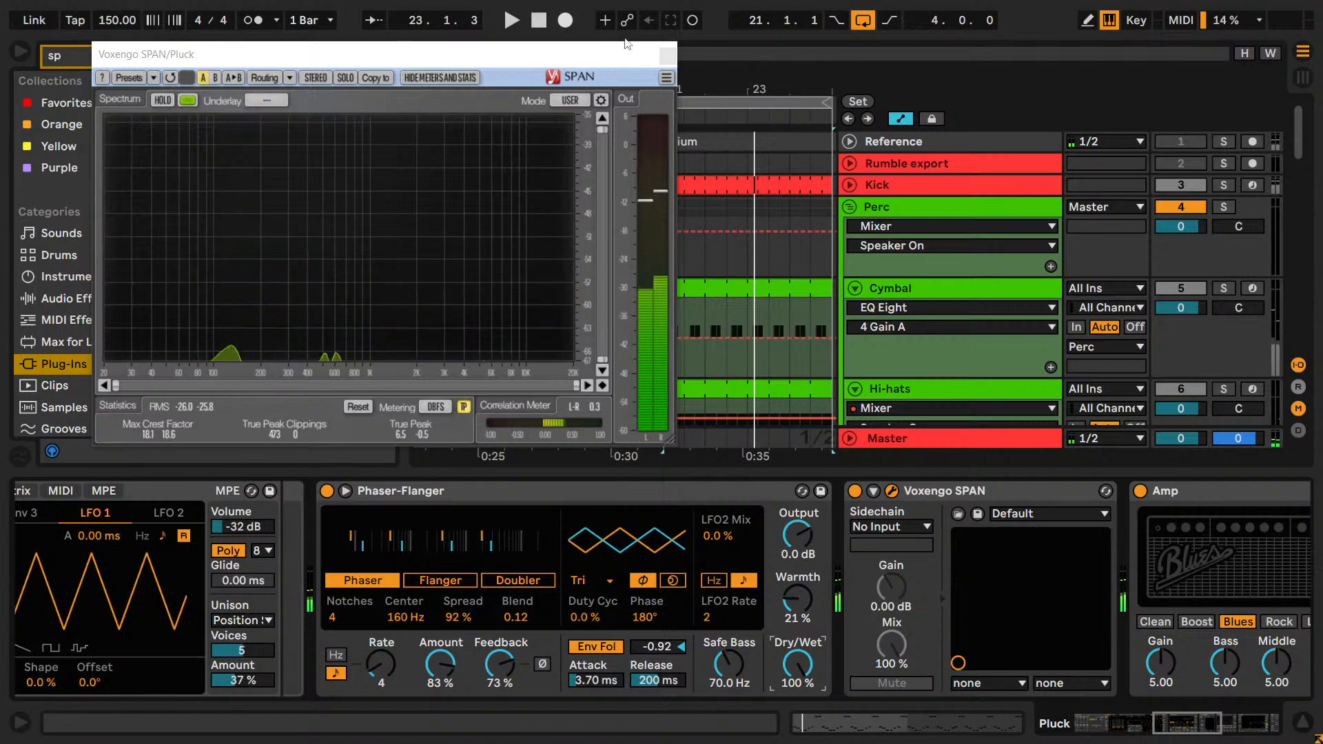
Close the SPAN window, remove Voxengo SPAN from the Pluck device chain, and collapse Phaser-Flanger's extended controls.
left_click(667, 55)
left_click(958, 491)
key("Delete")
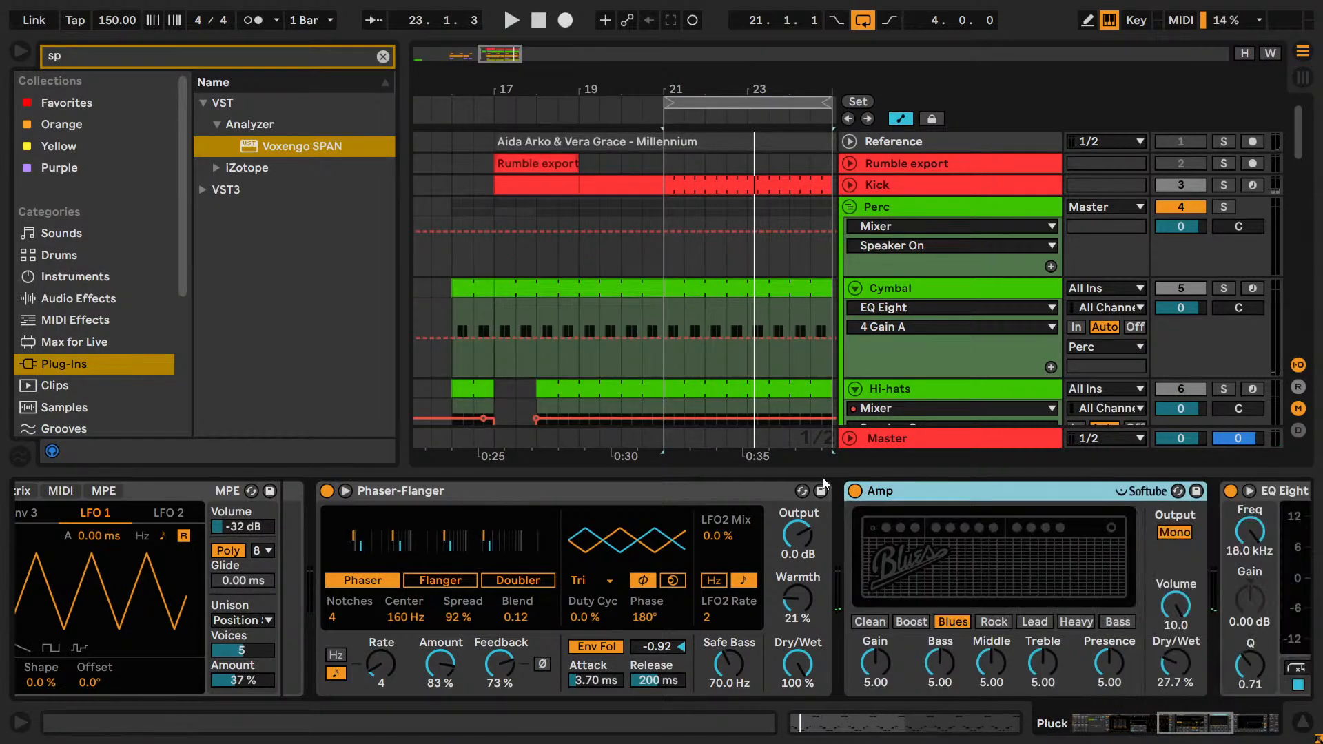
left_click(344, 491)
Compare the Pluck with Phaser-Flanger bypassed and active during playback, leave it on, and save the set.
scroll(1061, 304, "down", 10)
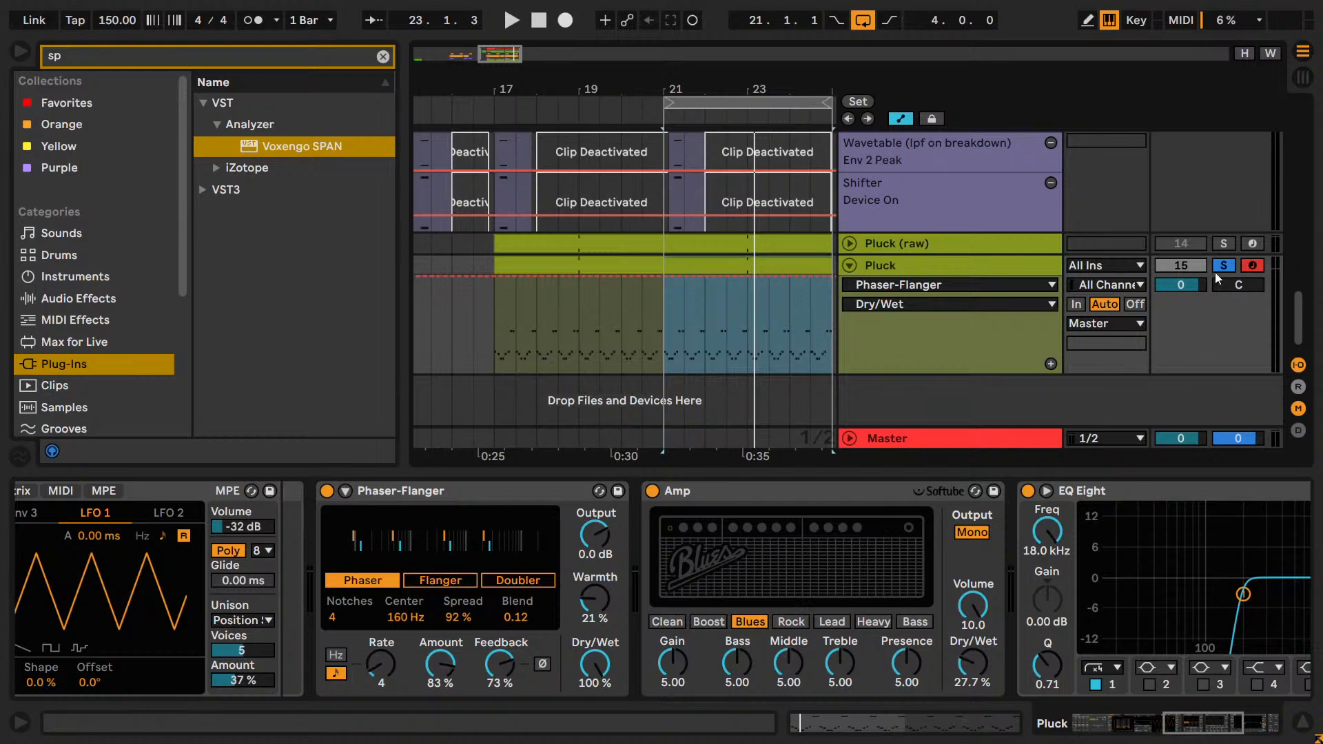
key("space")
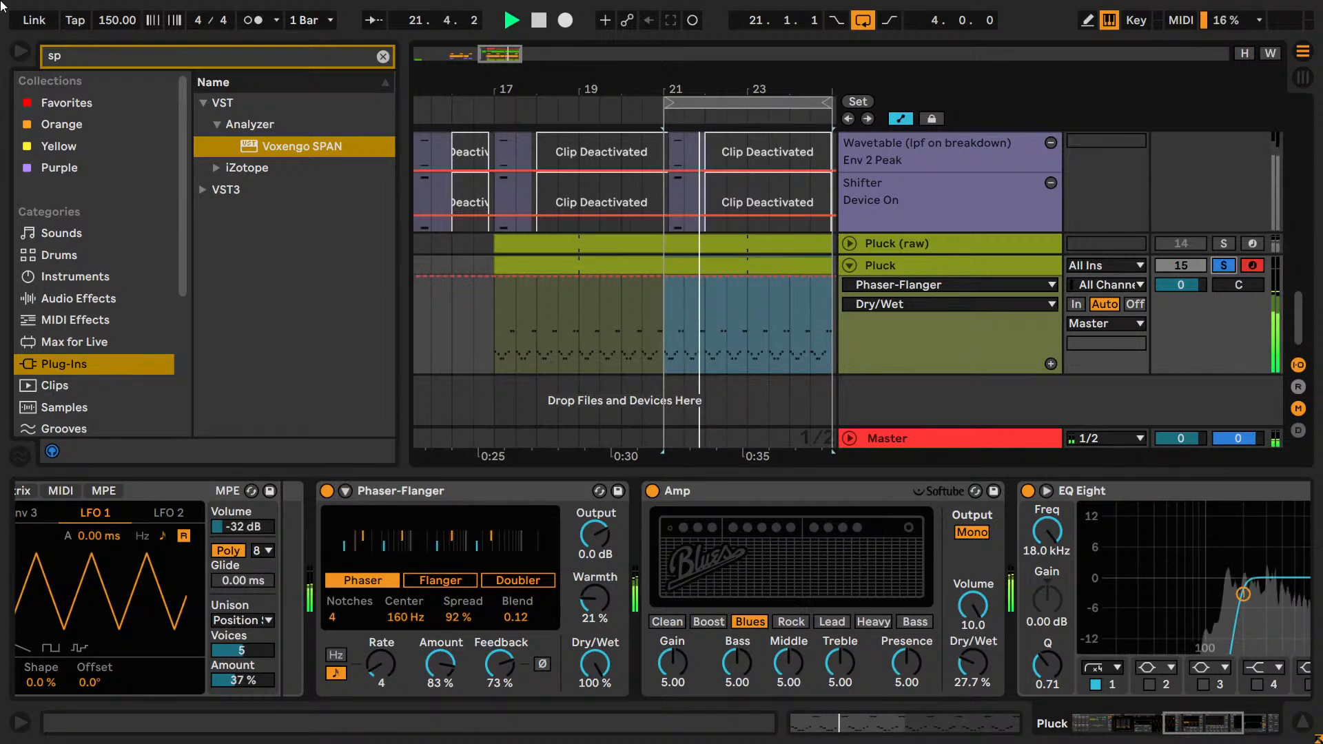
left_click(327, 490)
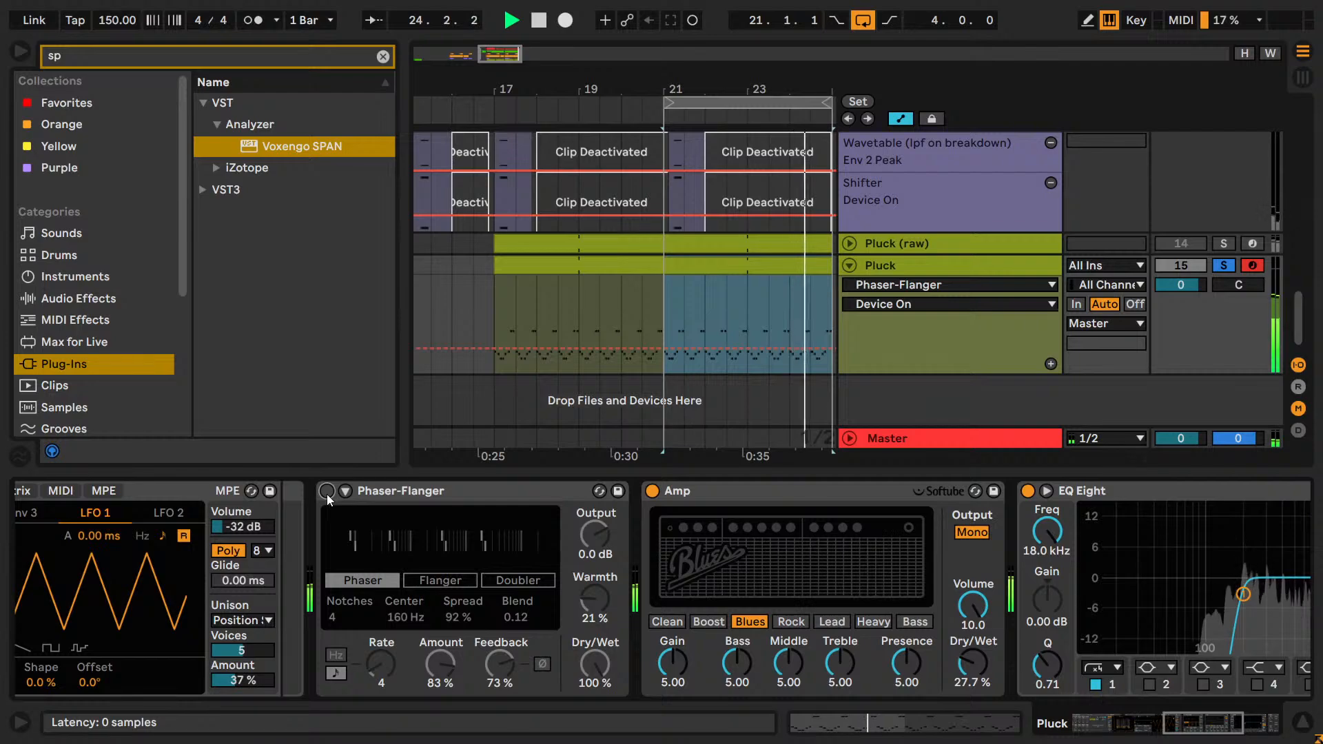
left_click(327, 491)
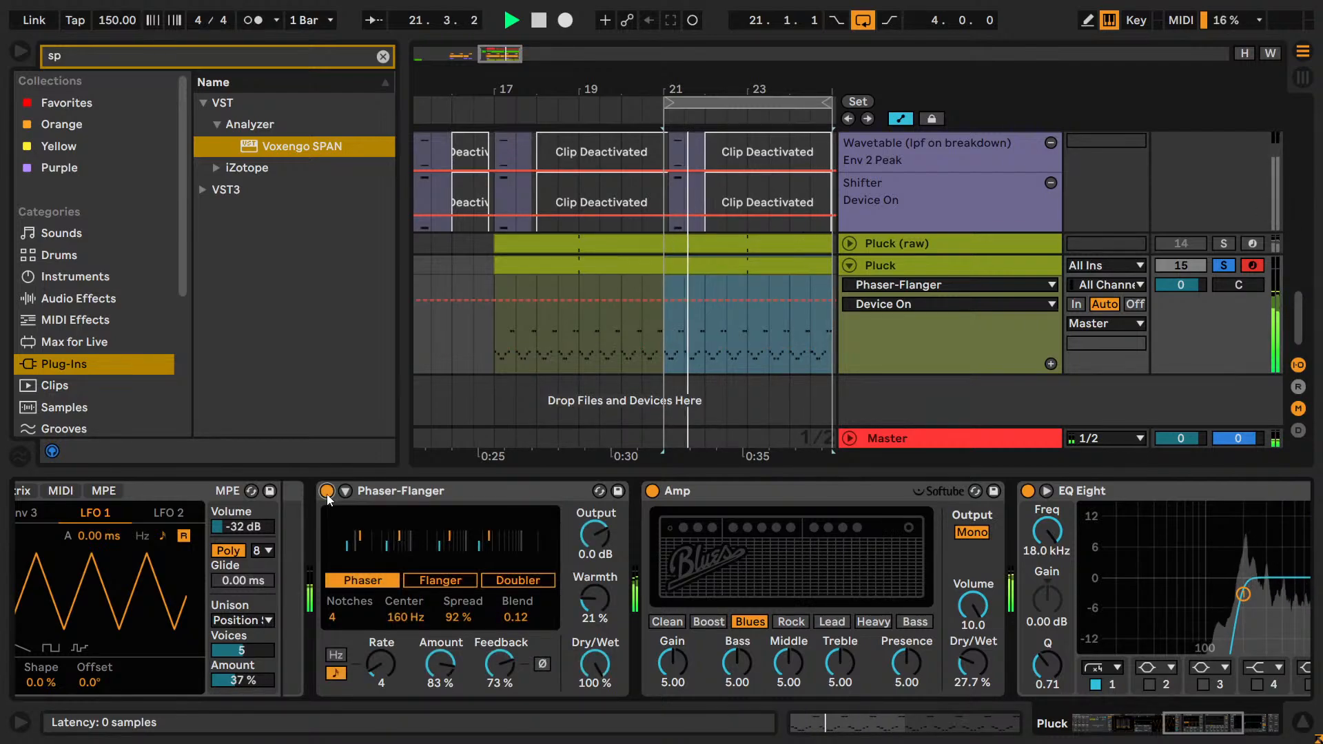
key("space")
key("ctrl+s")
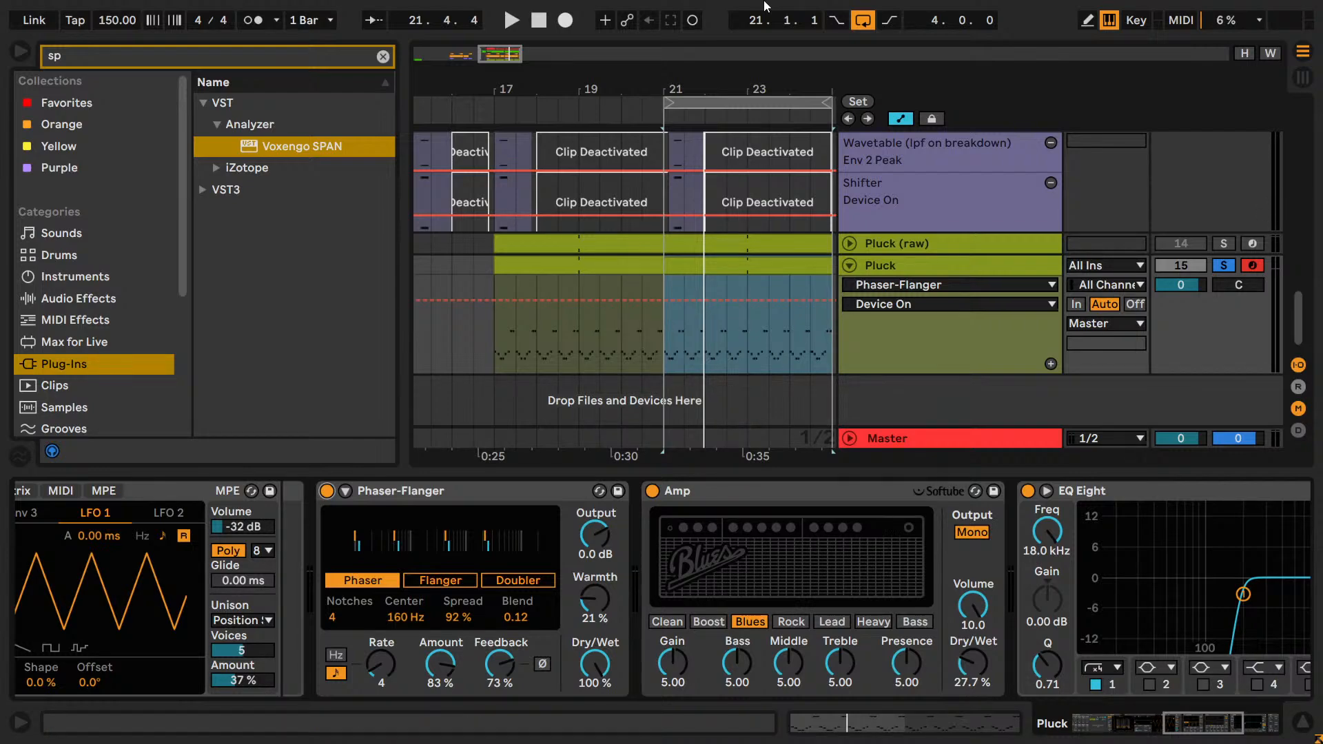
Listen to the Pluck with Amp bypassed, and switch Amp back on.
left_click(652, 491)
key("space")
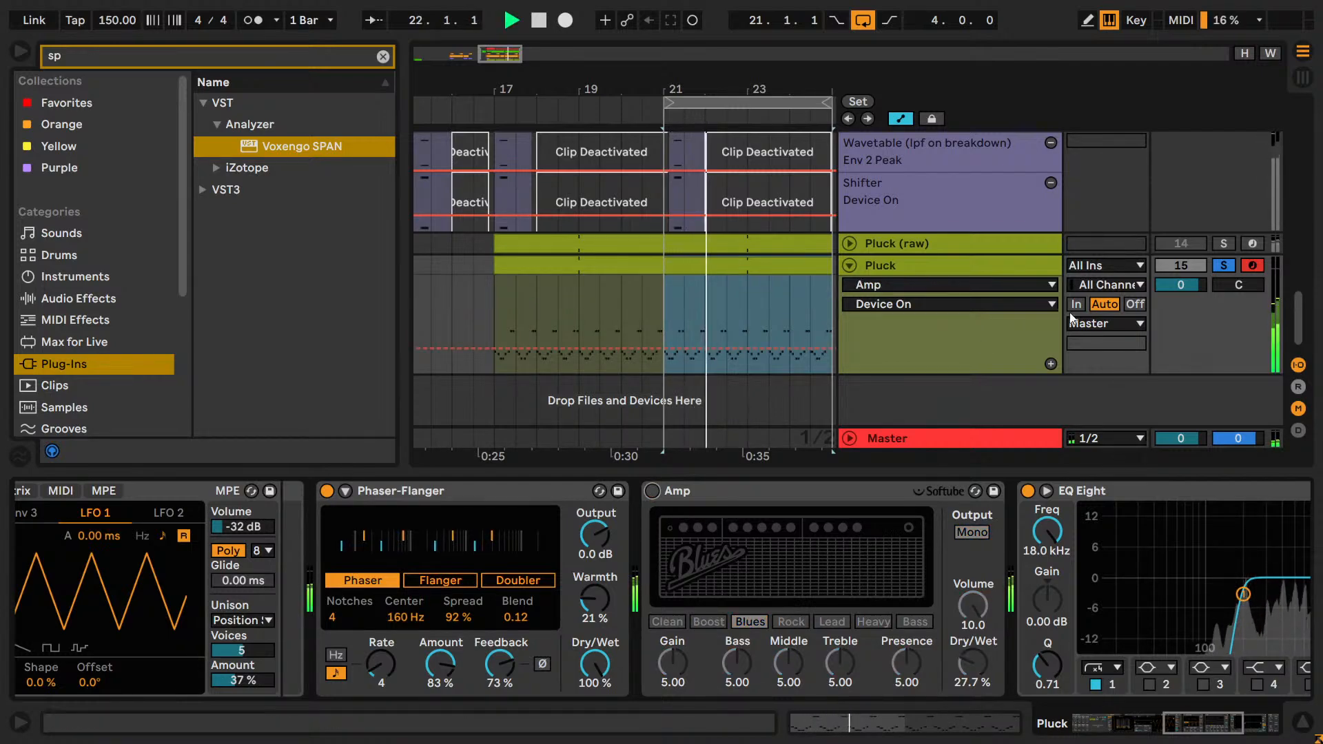
key("space")
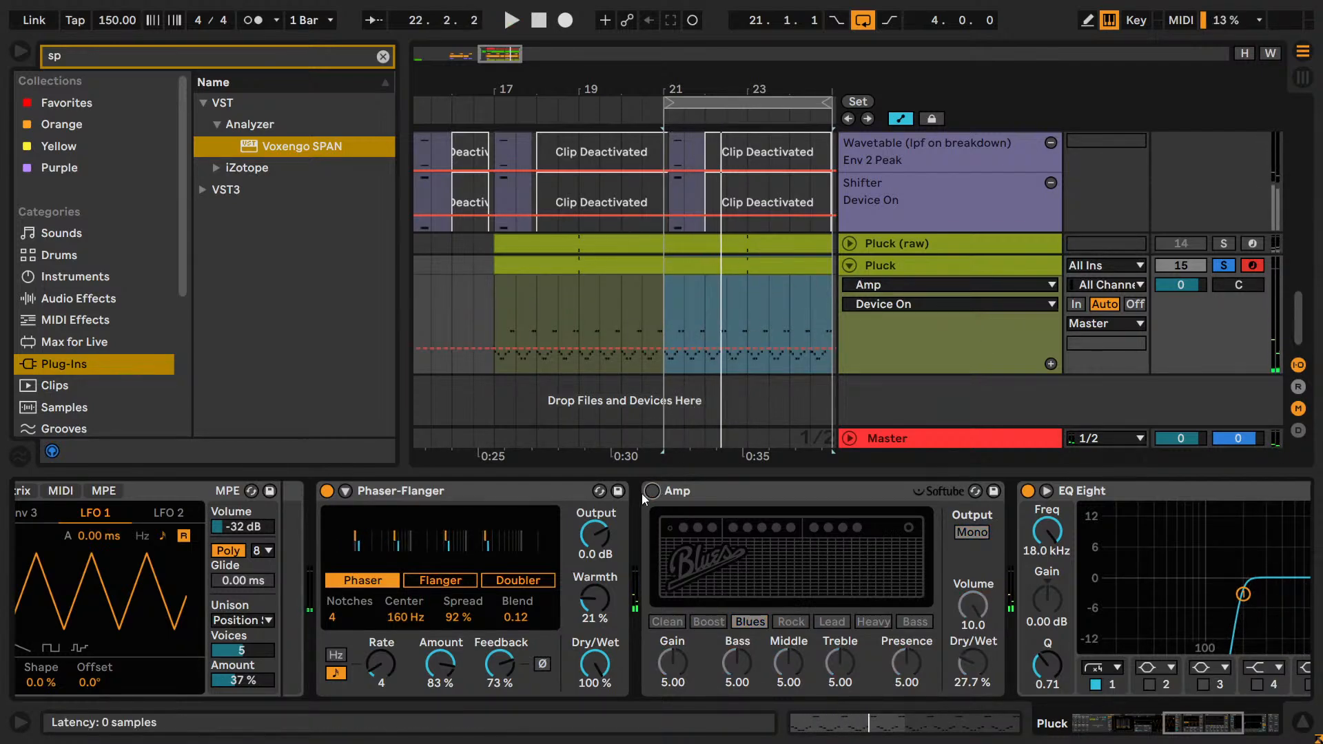
left_click(647, 491)
left_click(714, 313)
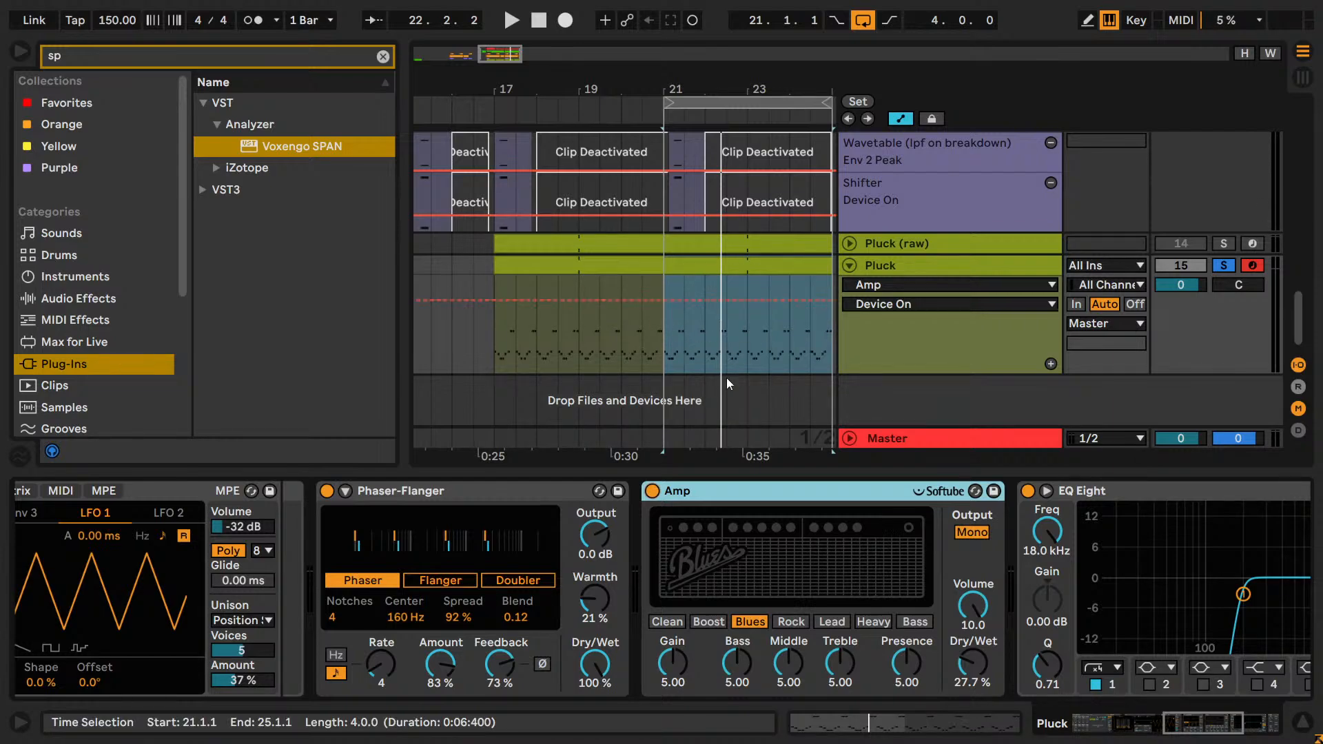
Listen to the Pluck within the full mix, and solo the Pluck track again.
key("space")
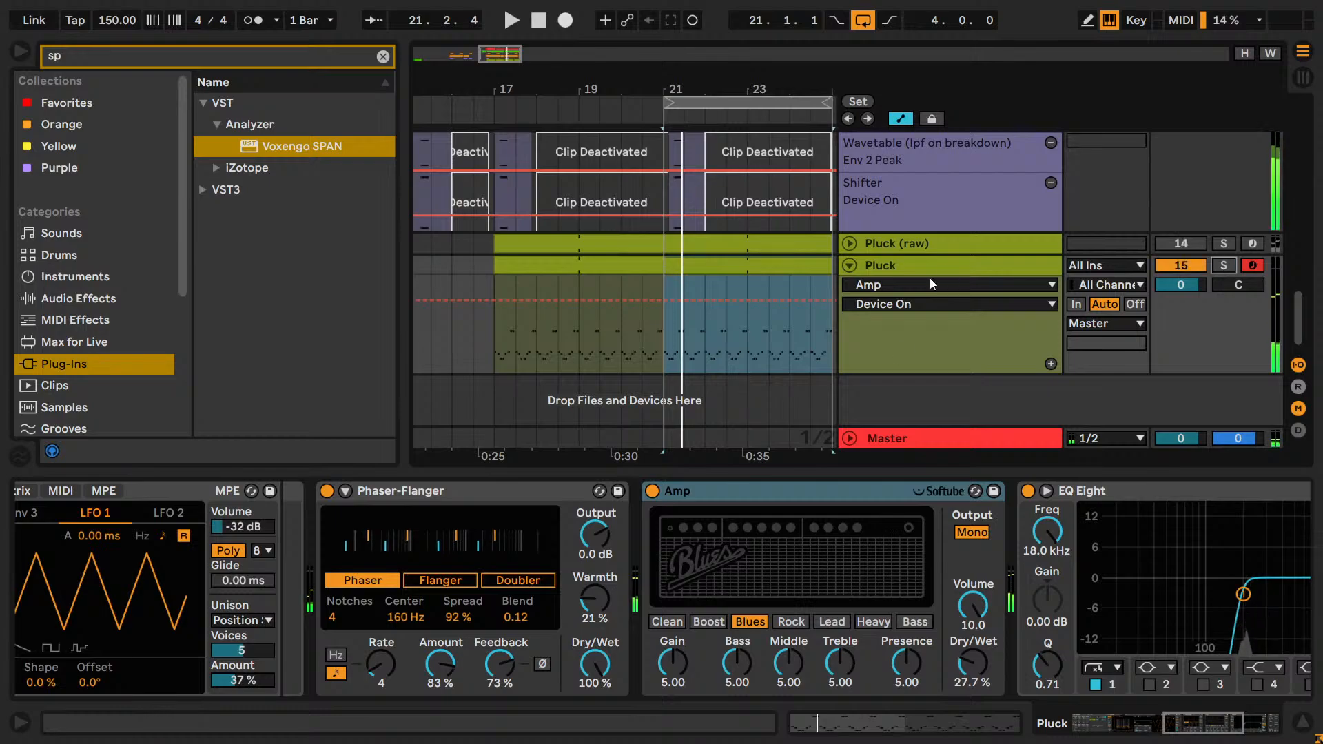
scroll(737, 330, "up", 10)
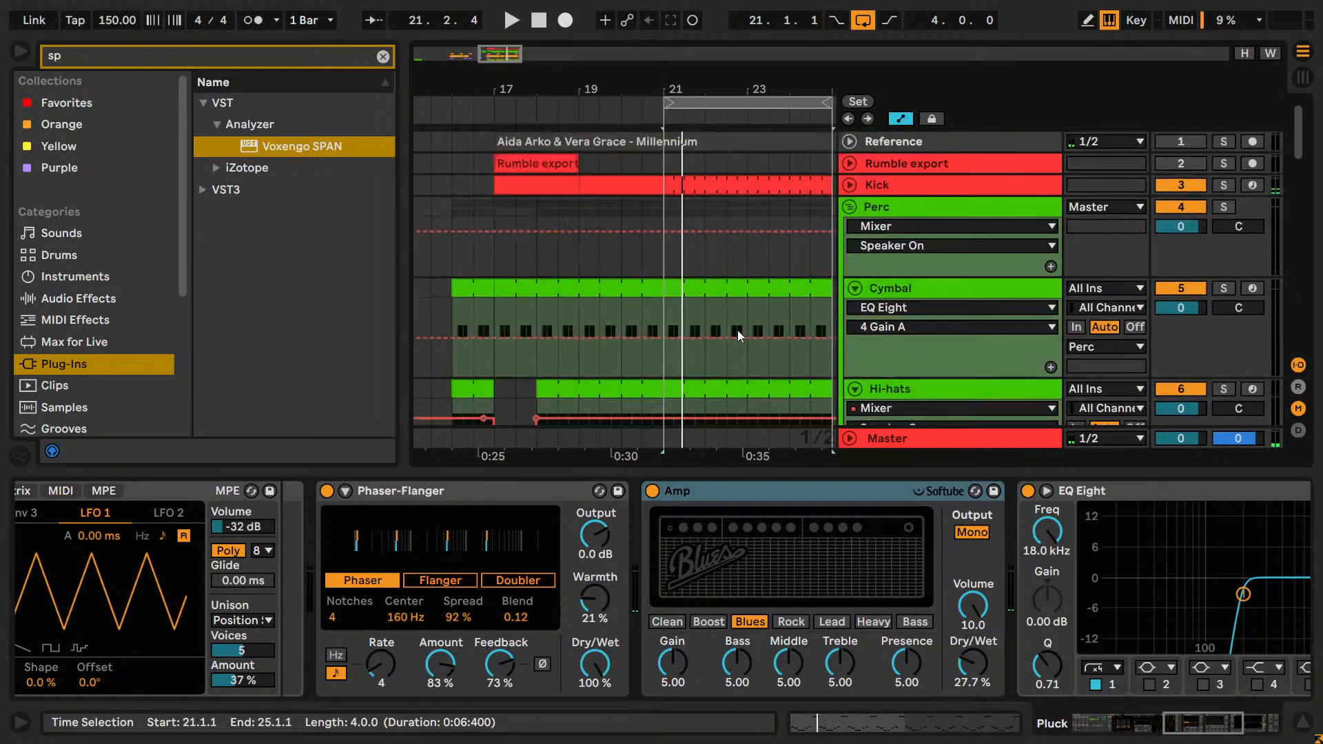
scroll(737, 329, "down", 10)
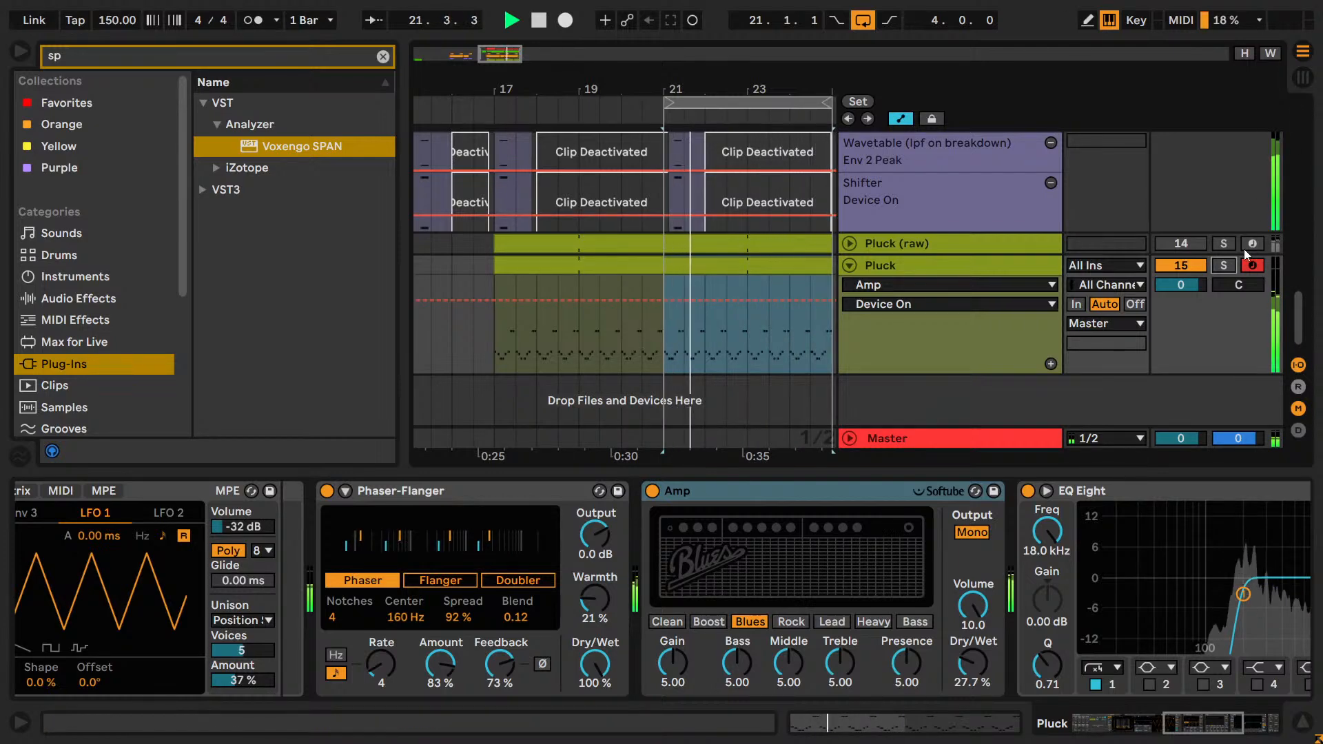
left_click(1223, 265)
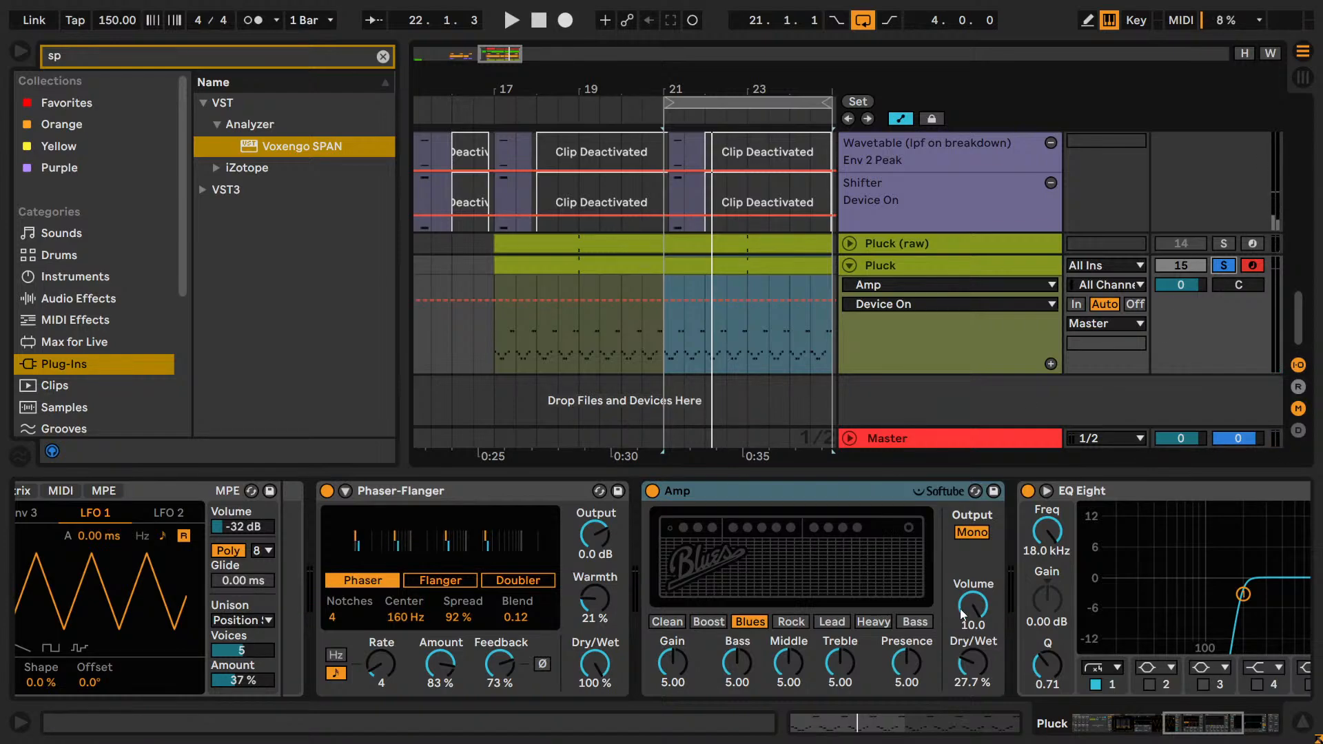
Set EQ Eight's band 8 to 22.0 kHz with the gentler high-cut filter, and switch that band off.
left_click_drag(1202, 723, 1238, 734)
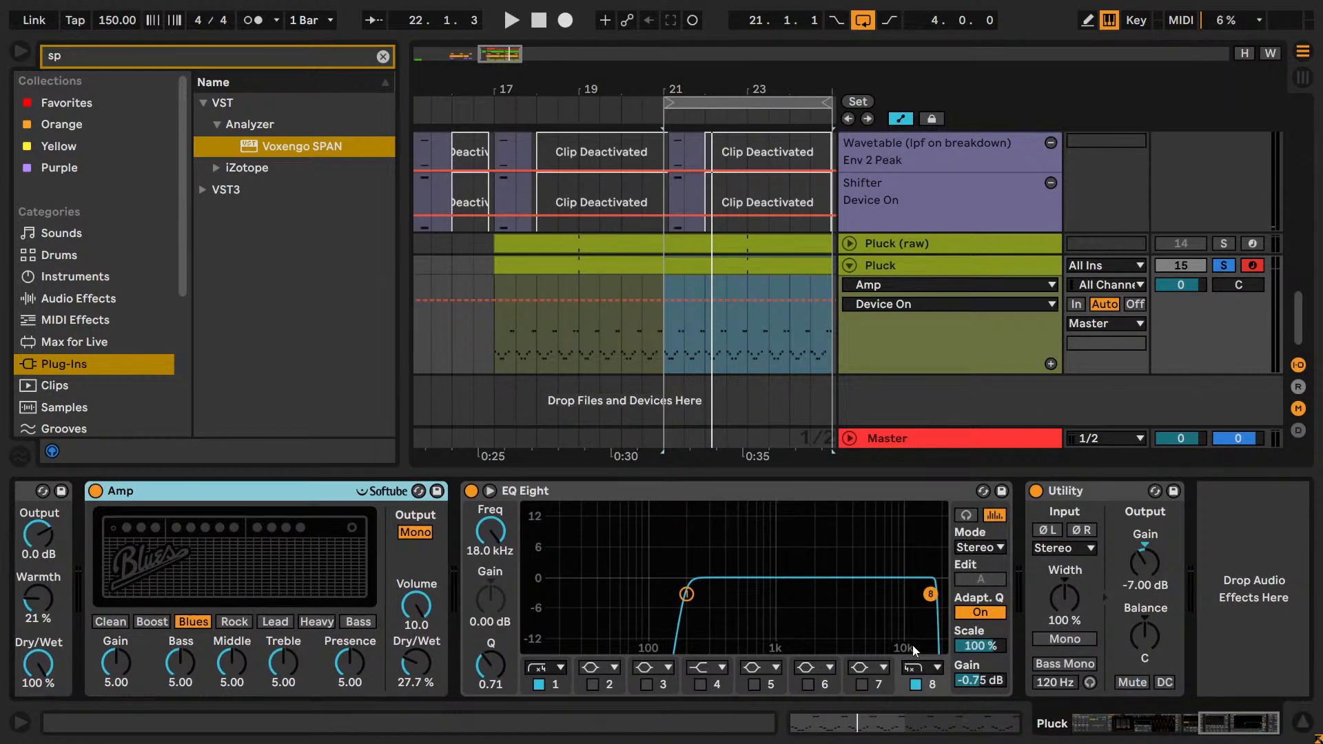
key("space")
mouse_move(491, 532)
left_mouse_down()
mouse_move(491, 569)
mouse_move(491, 506)
left_mouse_up()
left_click(927, 666)
left_click(912, 635)
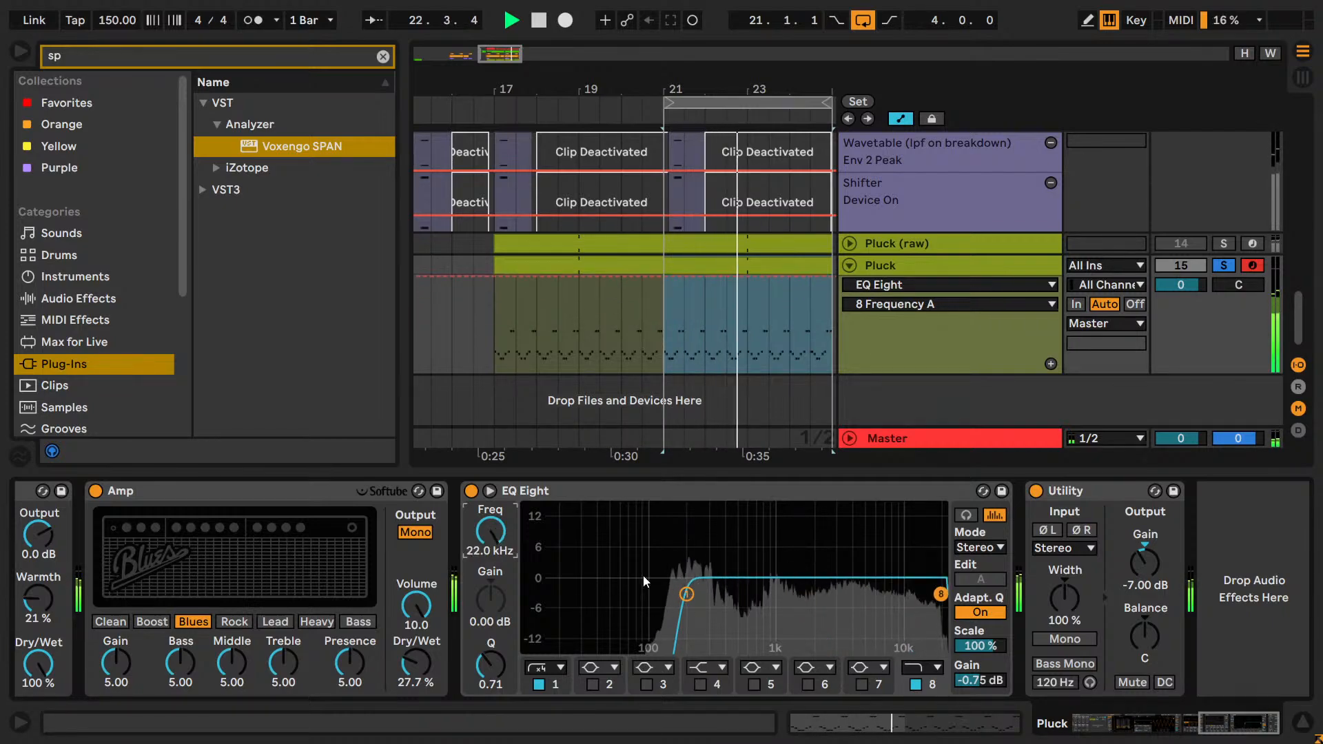
left_click(915, 685)
Try a phaser Spread of 48 % during playback, and return it to 92 %.
left_click_drag(1232, 725, 1186, 736)
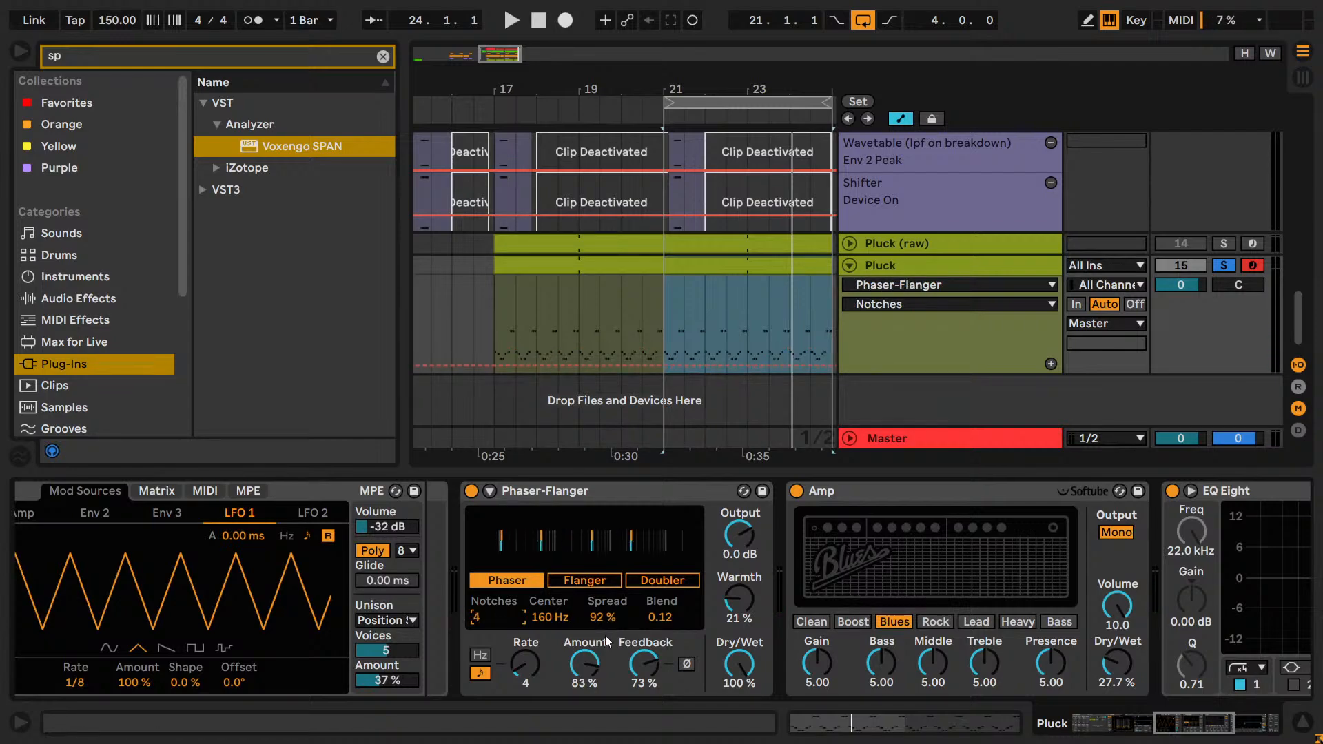
key("space")
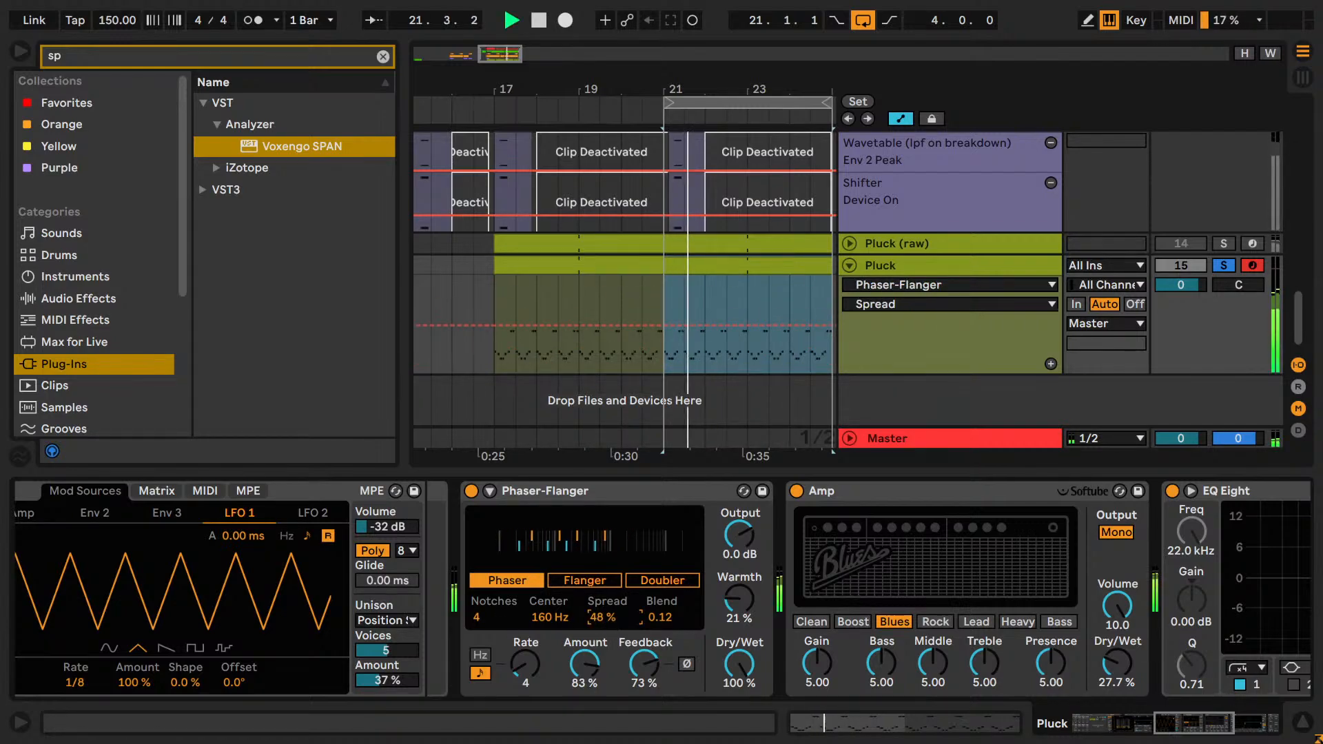
left_click_drag(612, 618, 612, 588)
key("space")
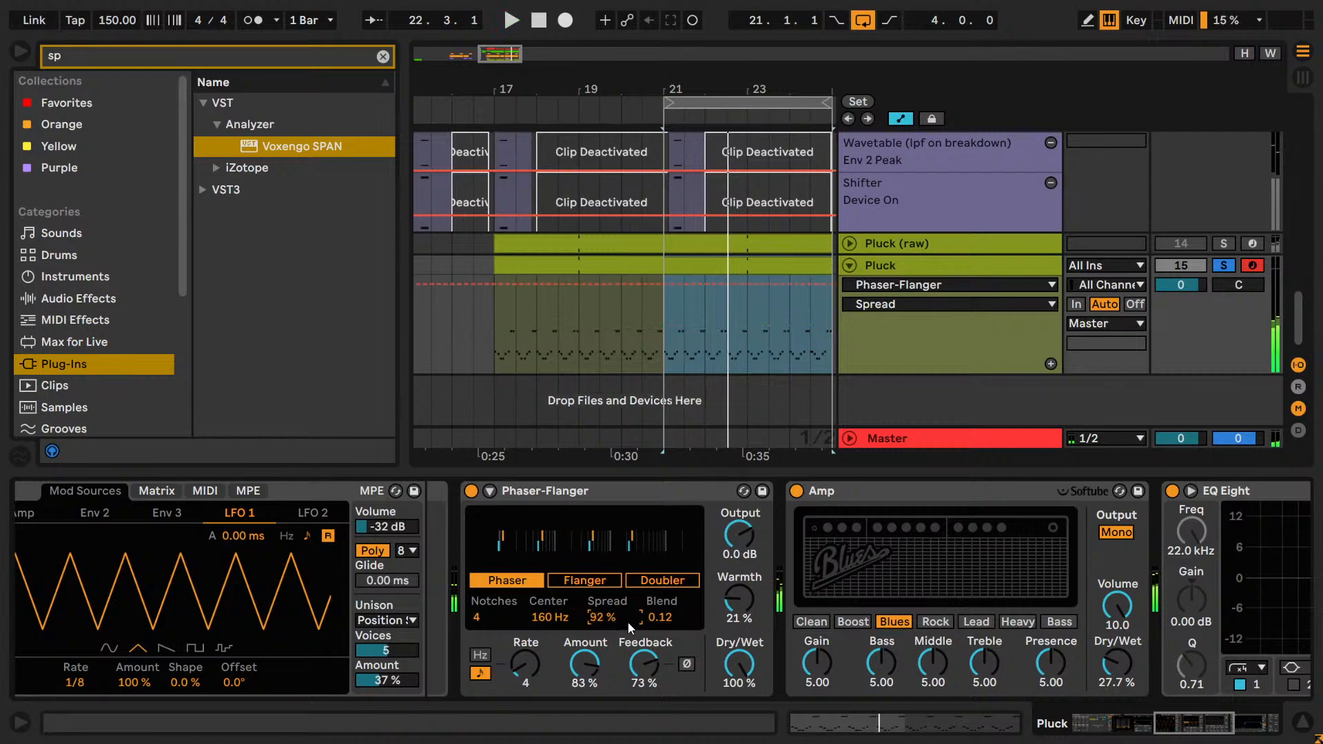
Compare phaser Feedback values of 50 %, 0 % and 40 % during playback, leaving Feedback at 40 %.
key("space")
left_click(640, 667)
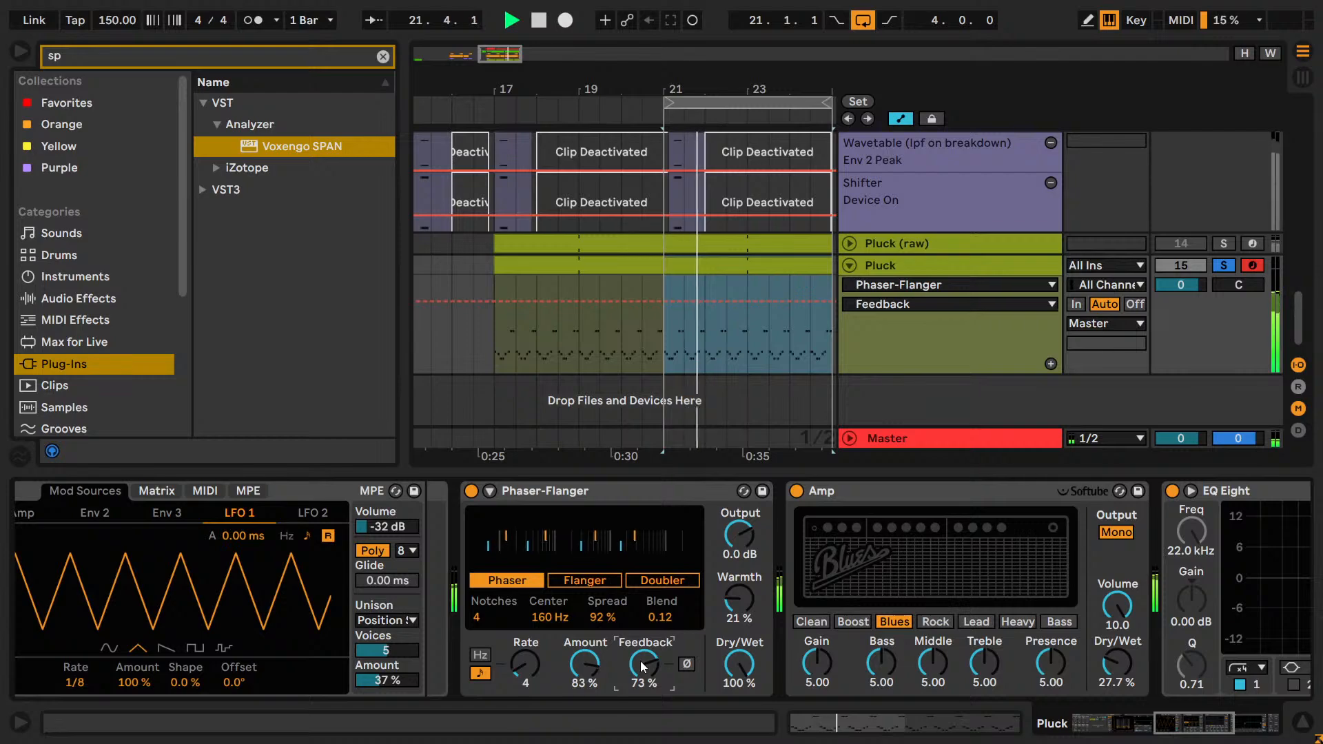
type("50")
key("Return")
type("0")
key("Return")
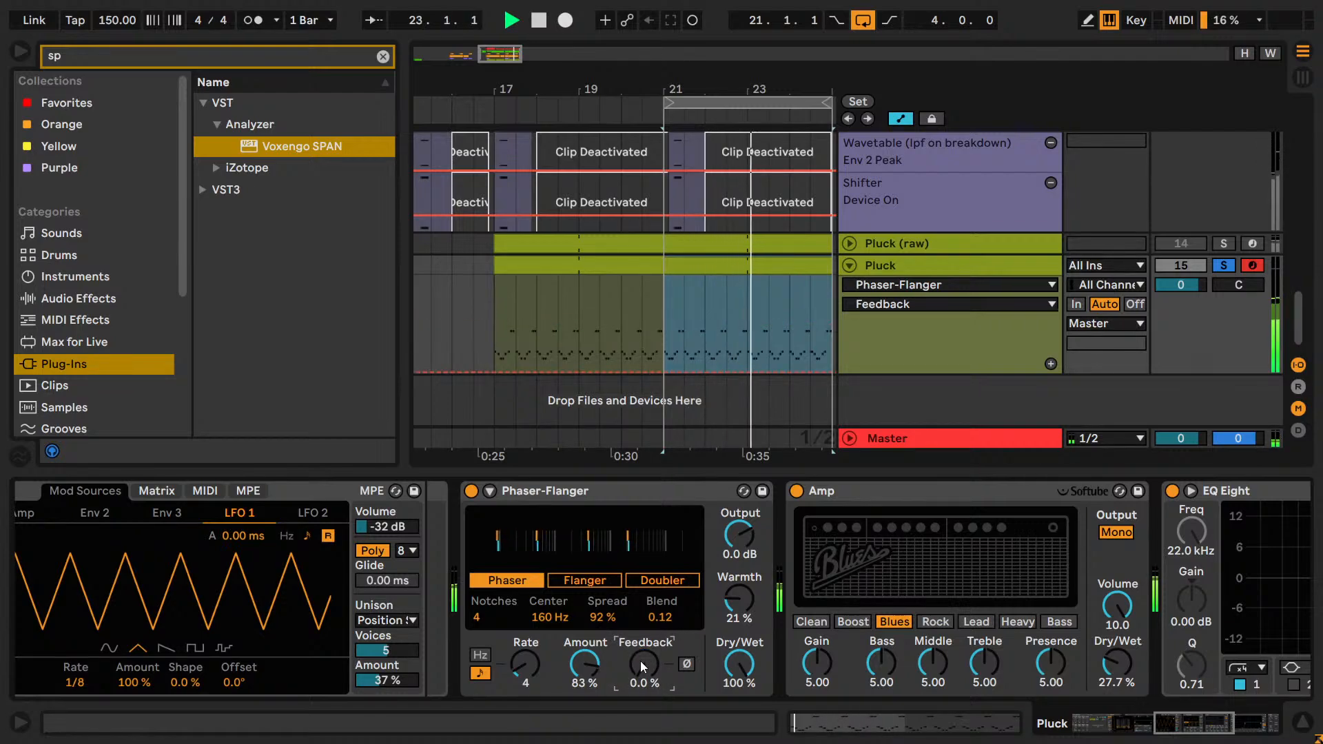
type("50")
key("Return")
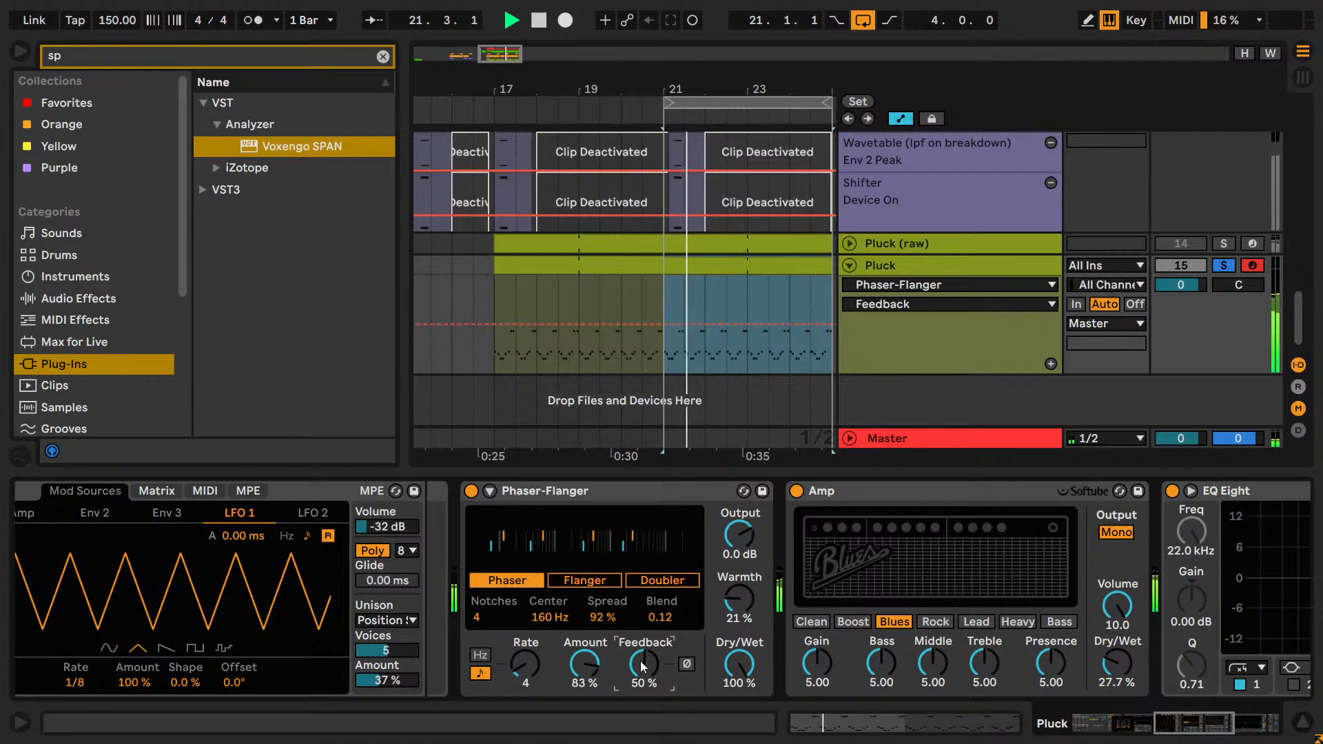
type("40")
key("Return")
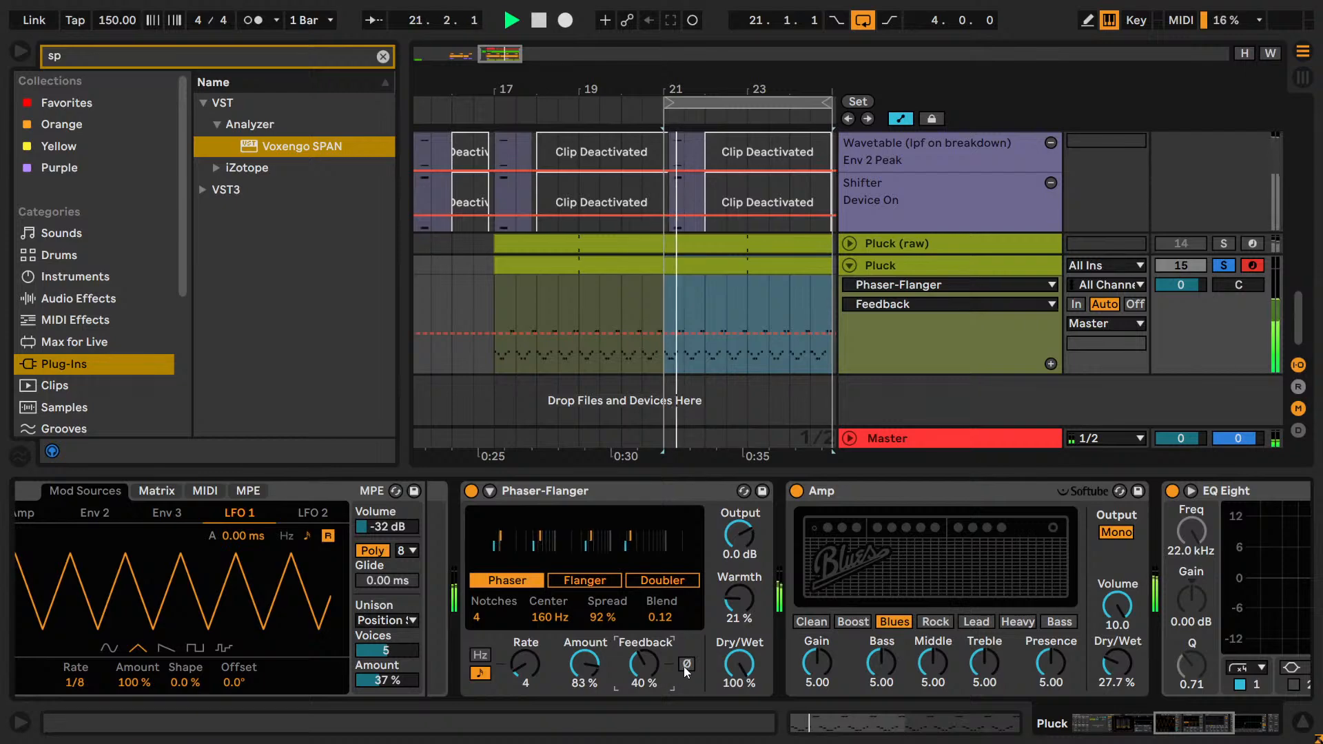
Set the synced phaser Rate to 1, and try Feedback values of 42, 45, 50 and 55 %.
left_click(525, 665)
left_click_drag(525, 665, 525, 641)
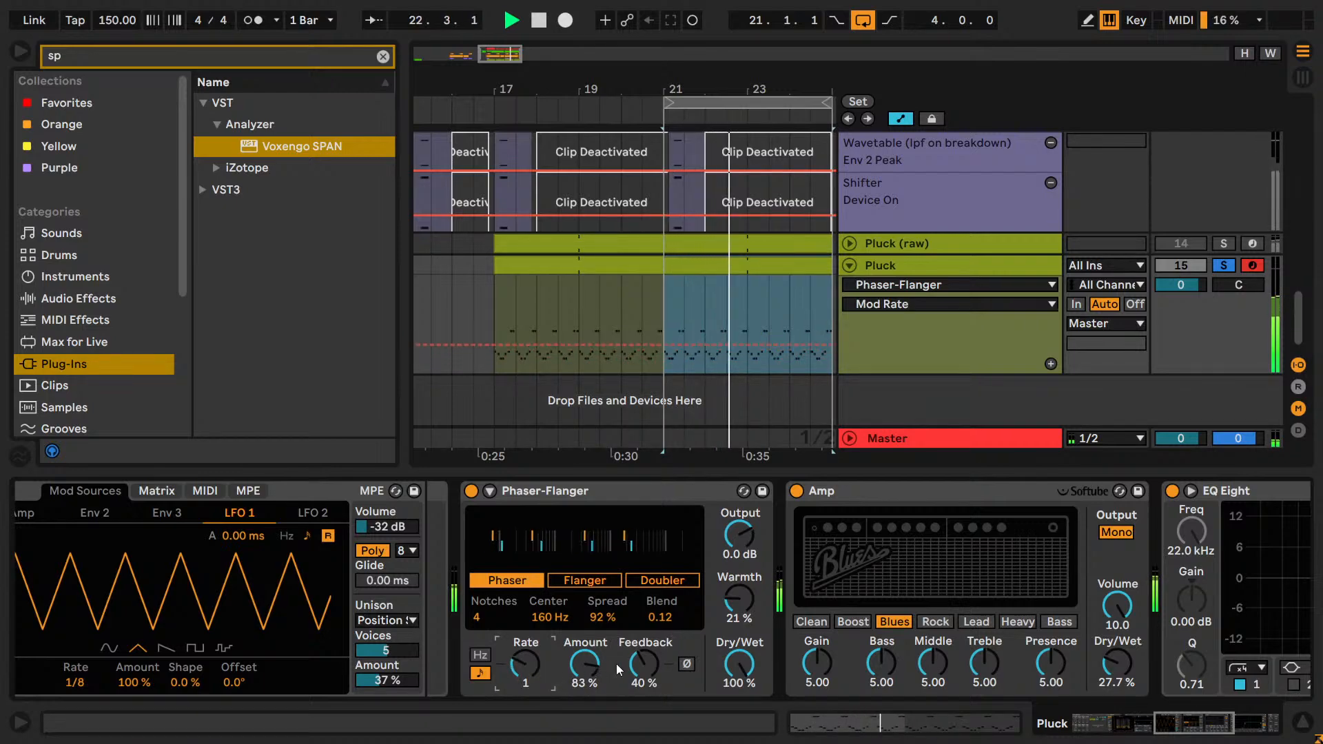
left_click(652, 664)
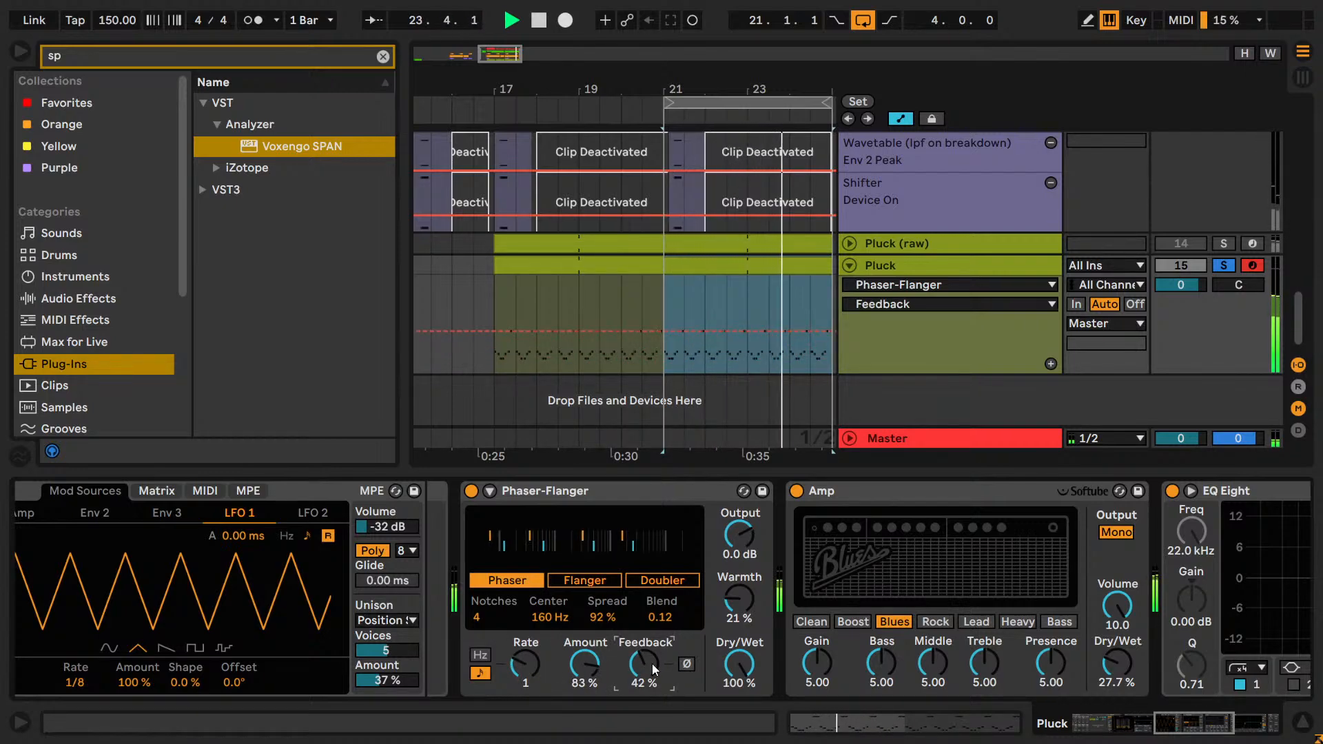
type("4")
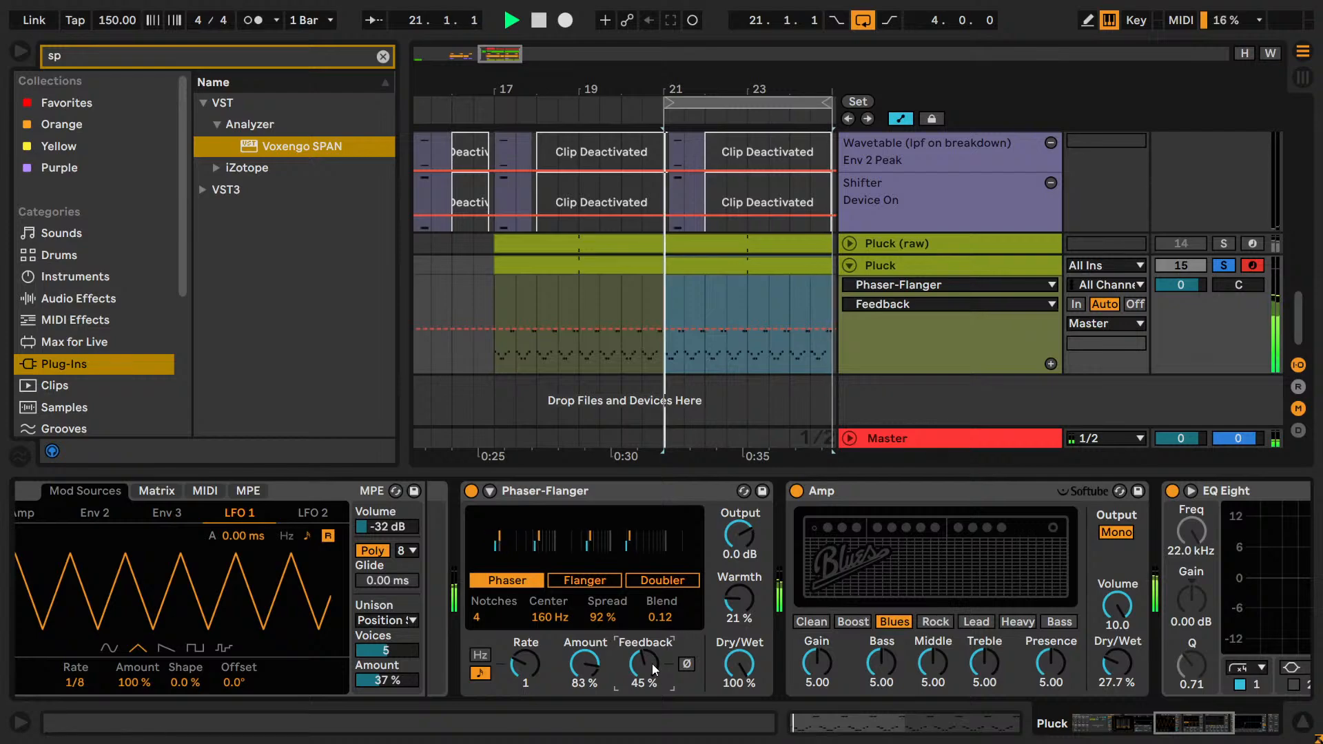
type("50")
key("Return")
type("55")
key("Return")
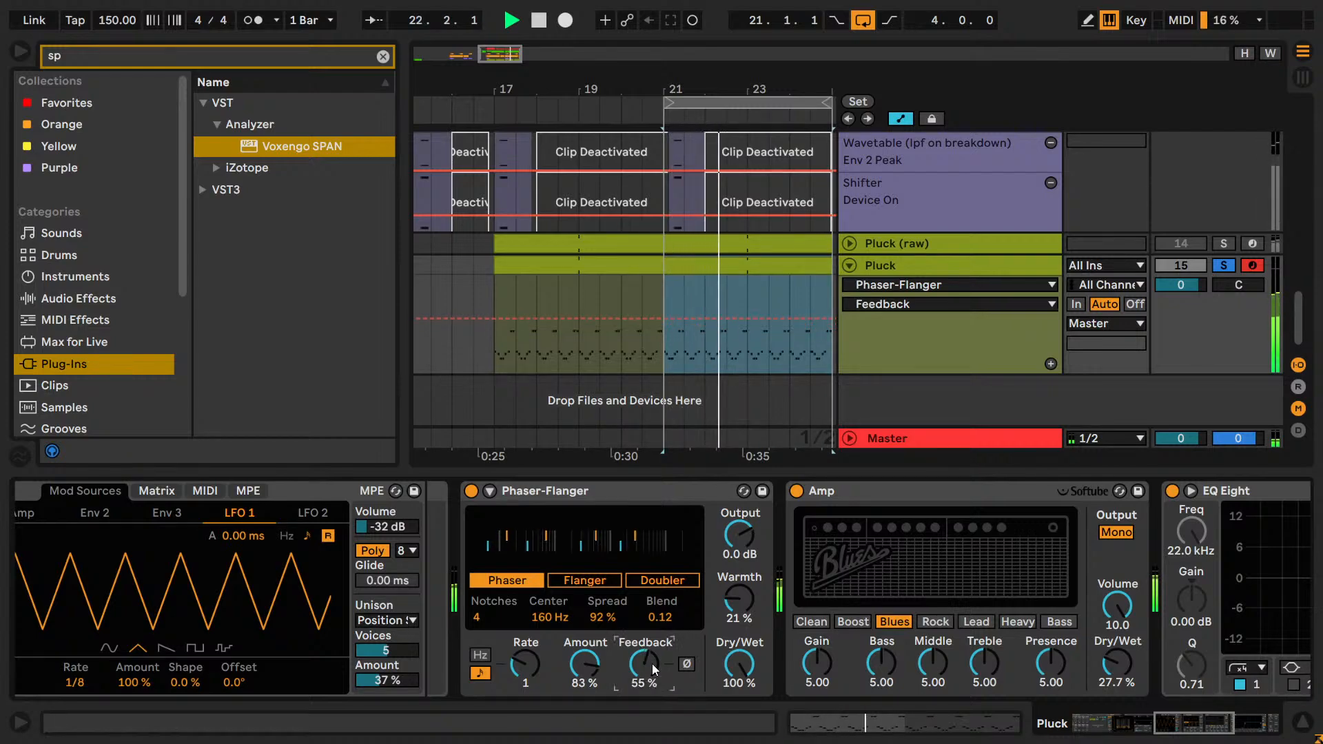
Lower the phaser Feedback to 49 % and fine-tune it in single steps to 46 %.
type("49")
key("Return")
key("Down")
key("Down")
key("Down")
key("Down")
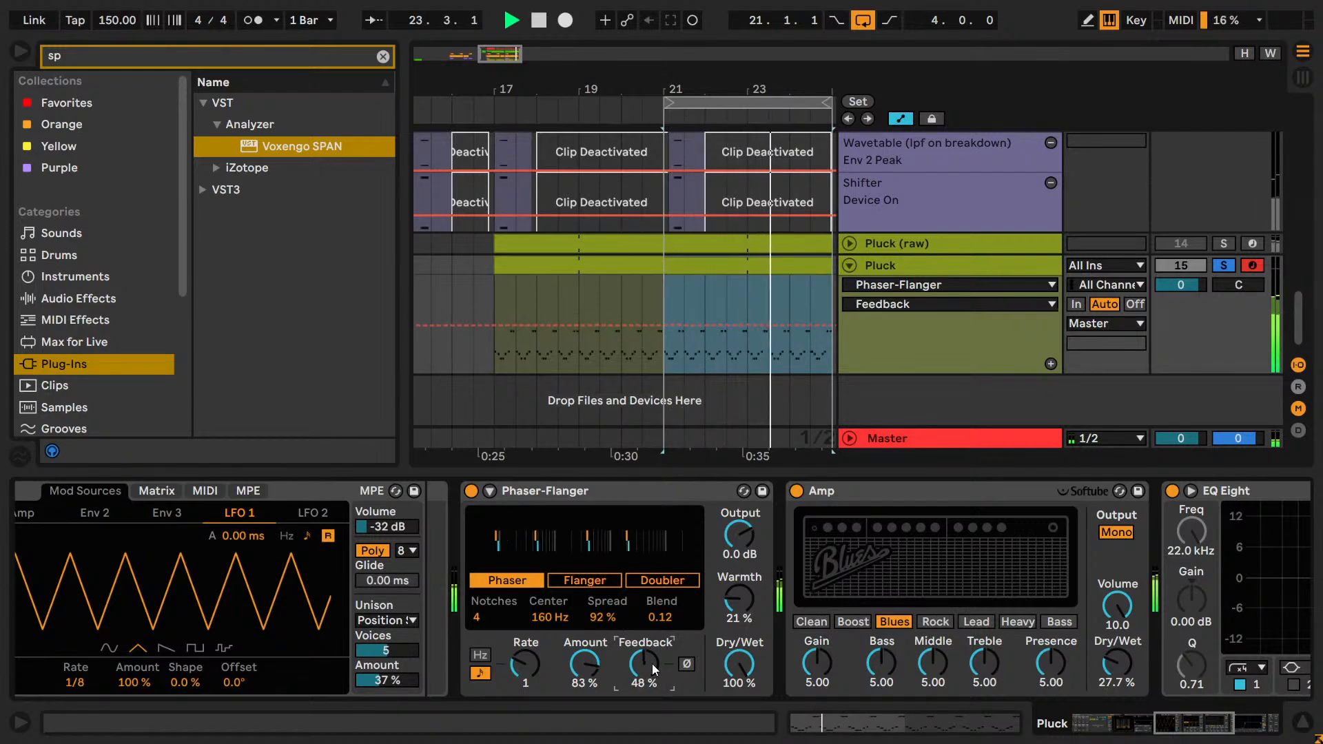
key("Up")
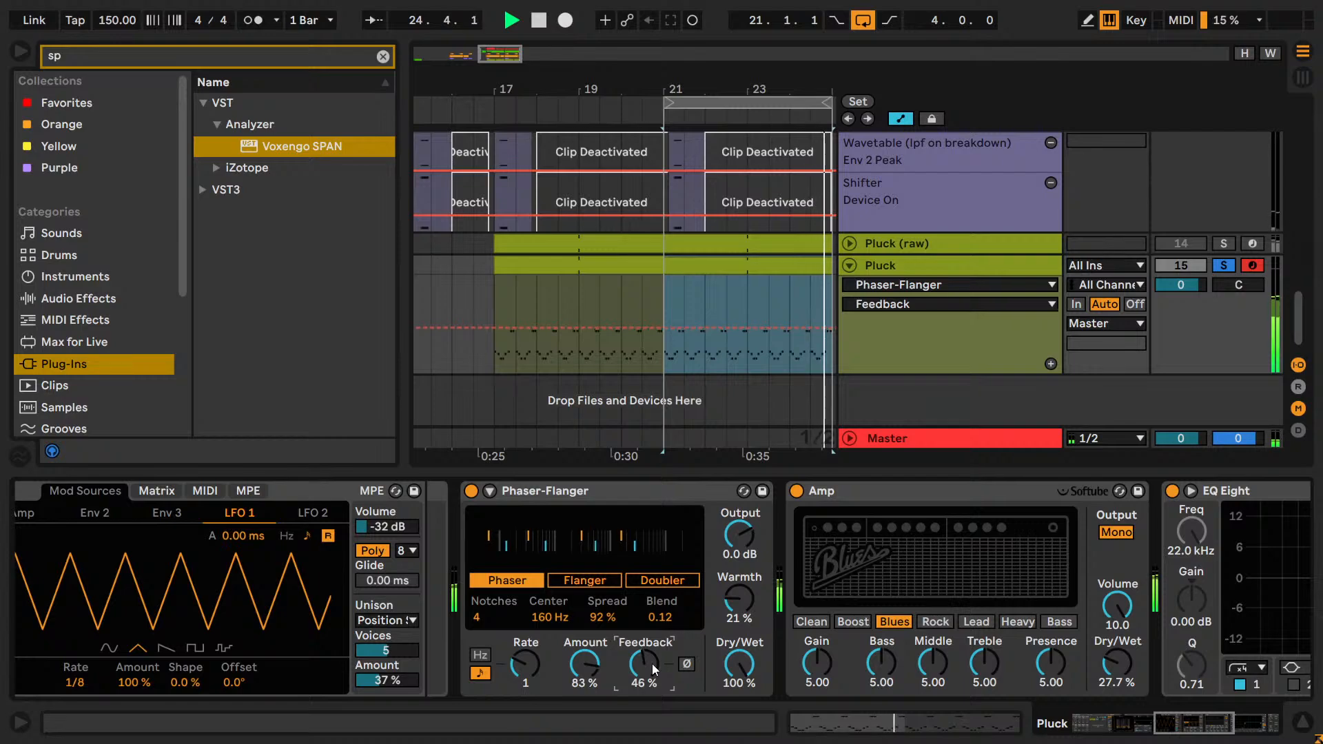
key("Down")
key("Down")
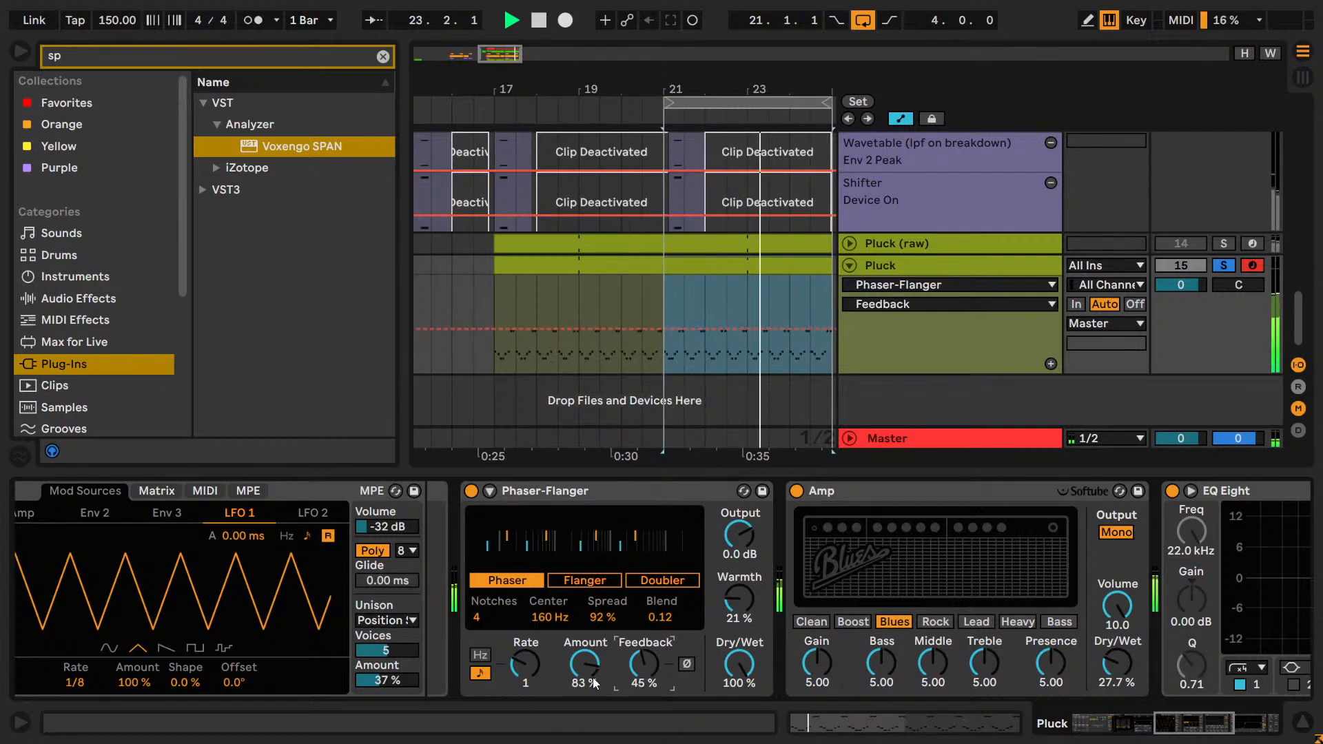
key("Up")
Try a phaser Amount of 85 % during playback, and return it to 83 %.
left_click_drag(578, 663, 586, 680)
key("ctrl+z")
key("ctrl+z")
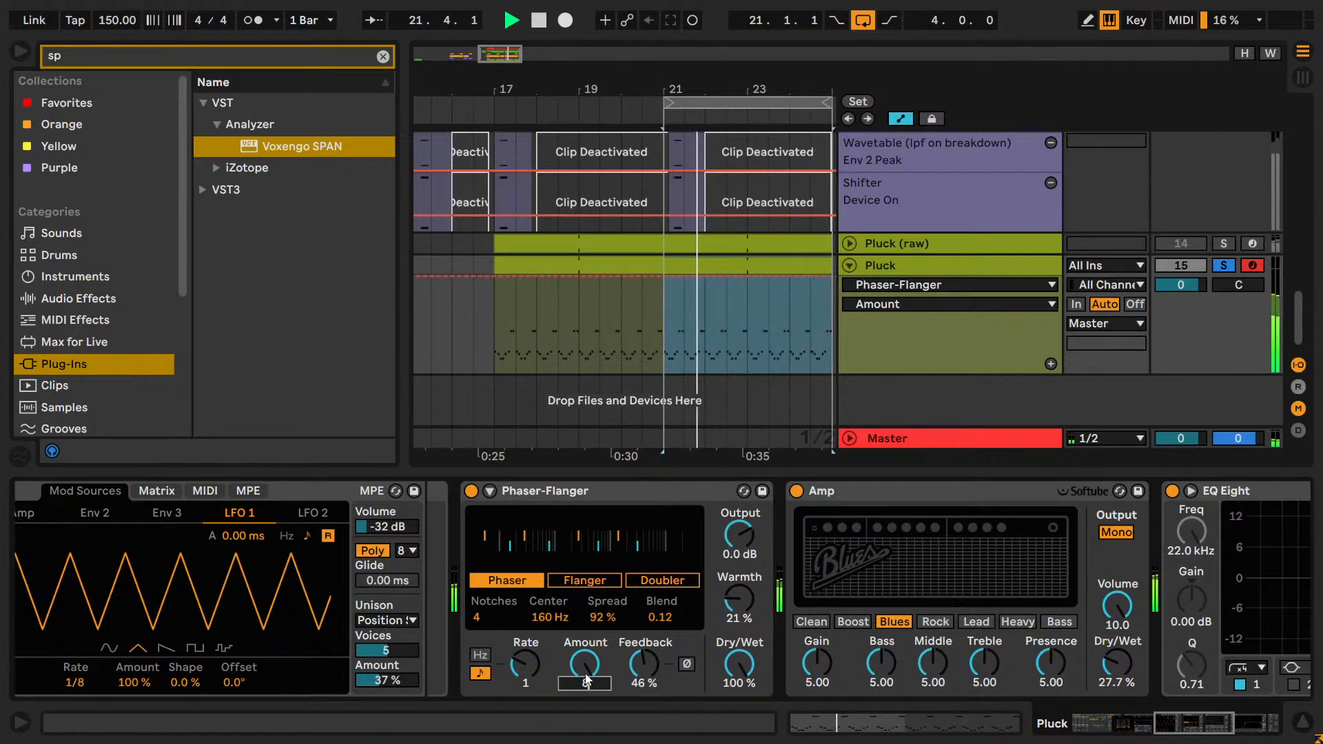
key("Up")
key("Up")
key("Up")
key("Up")
key("Up")
key("Up")
key("Up")
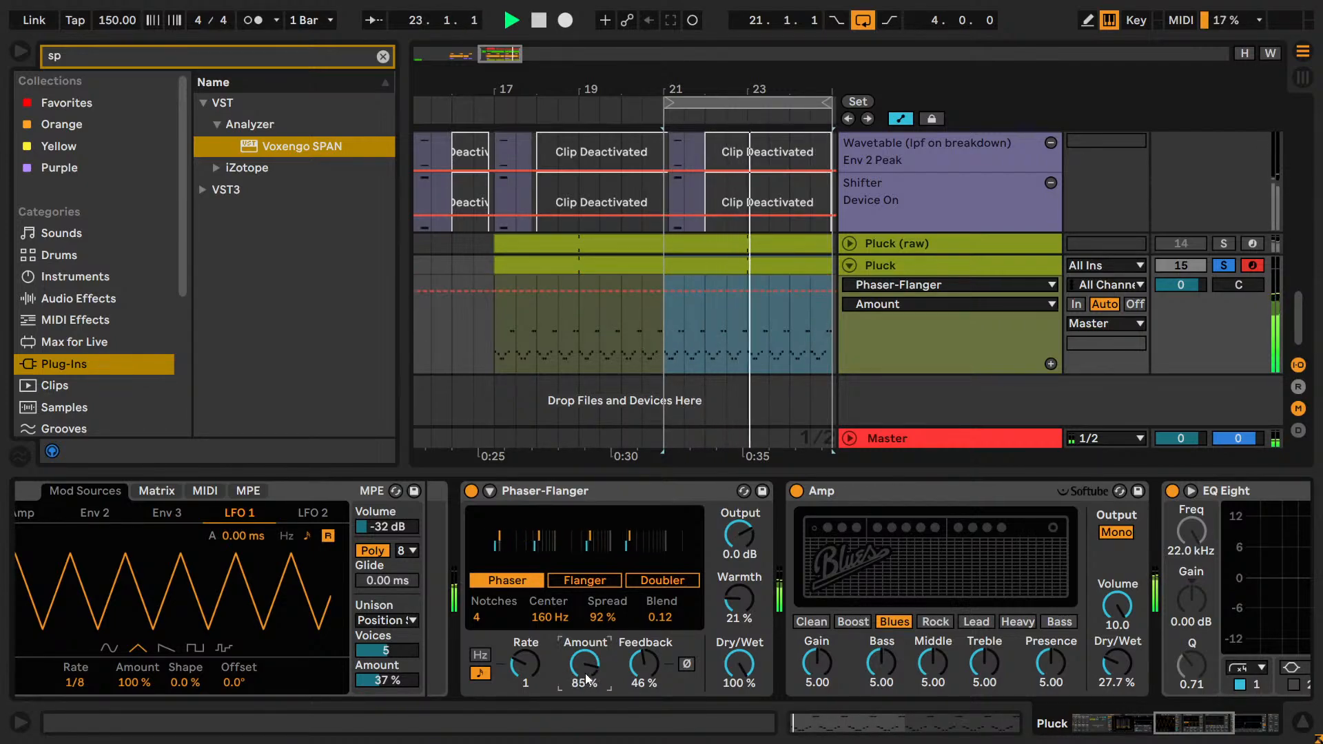
left_click_drag(586, 675, 585, 675)
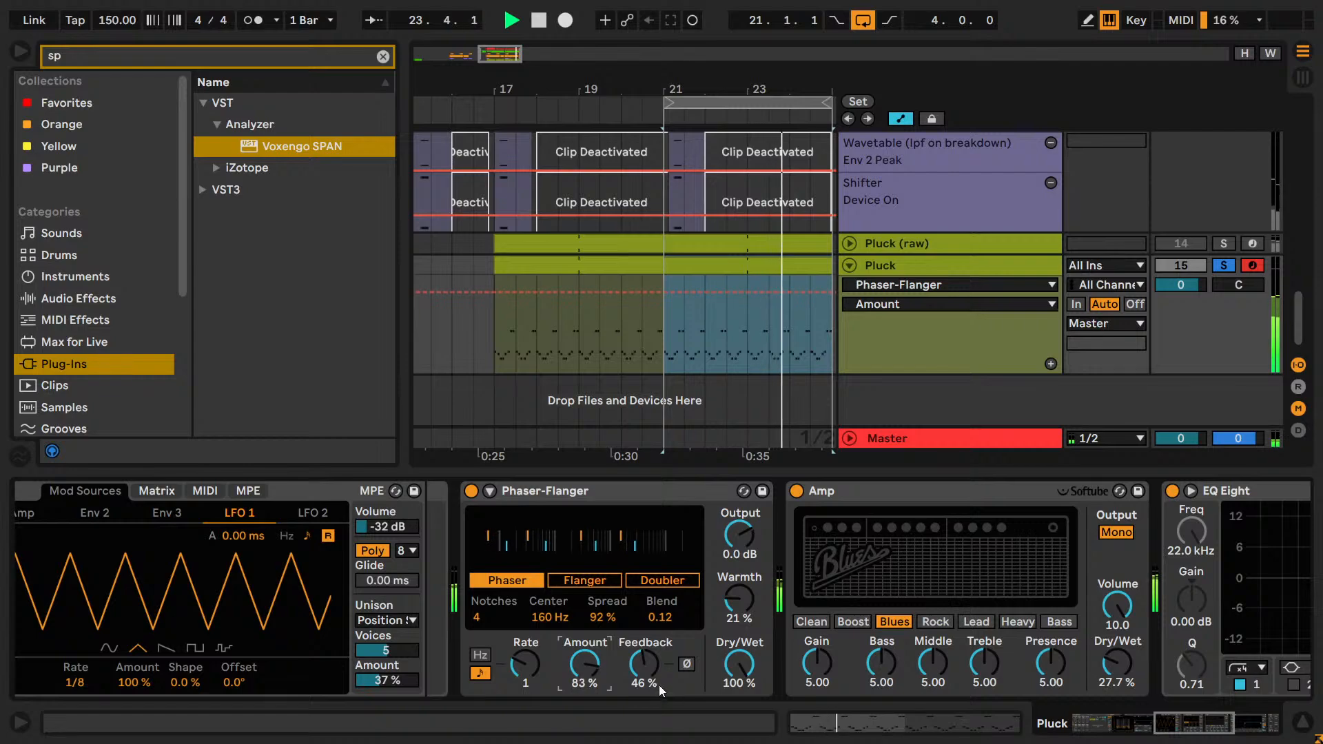
Set the synced phaser Rate to 4 and stop playback.
left_click_drag(658, 684, 654, 674)
left_click_drag(531, 662, 531, 676)
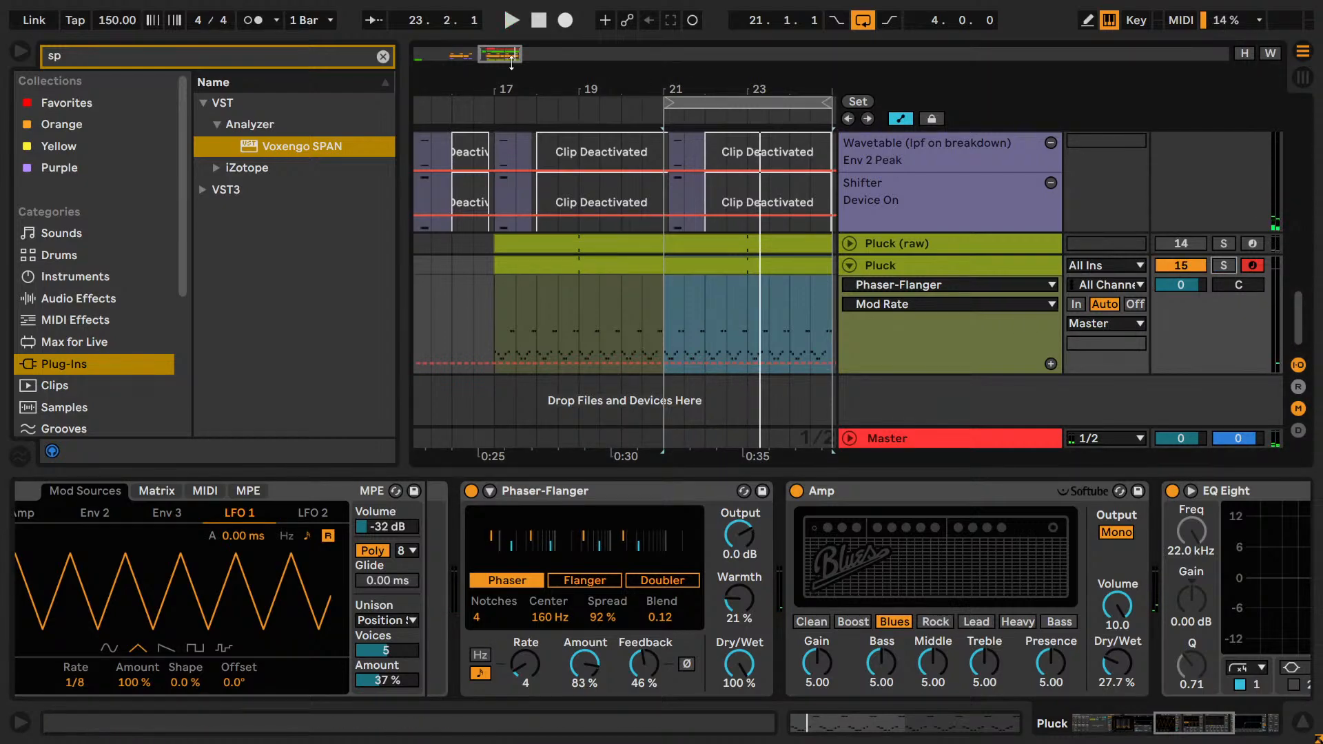
left_click_drag(484, 60, 496, 55)
key("space")
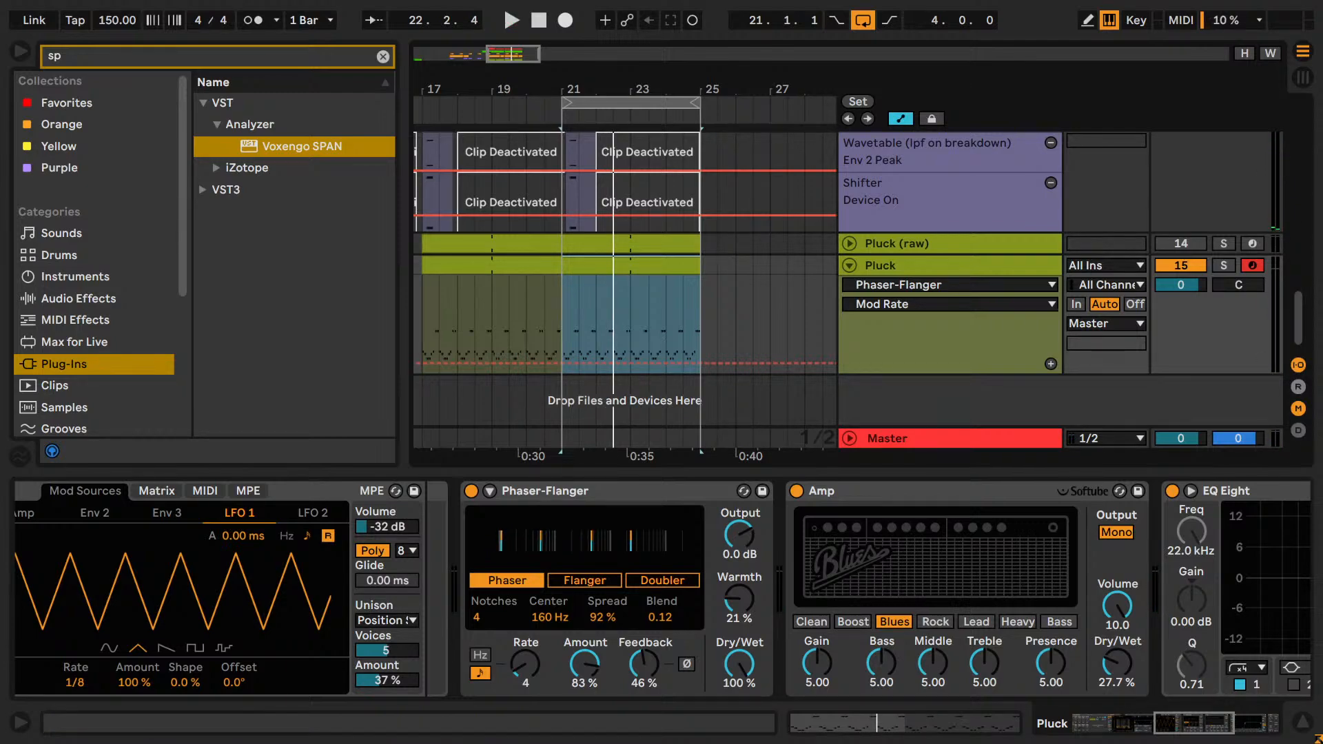
Clear the browser search and hide the browser.
left_click(383, 57)
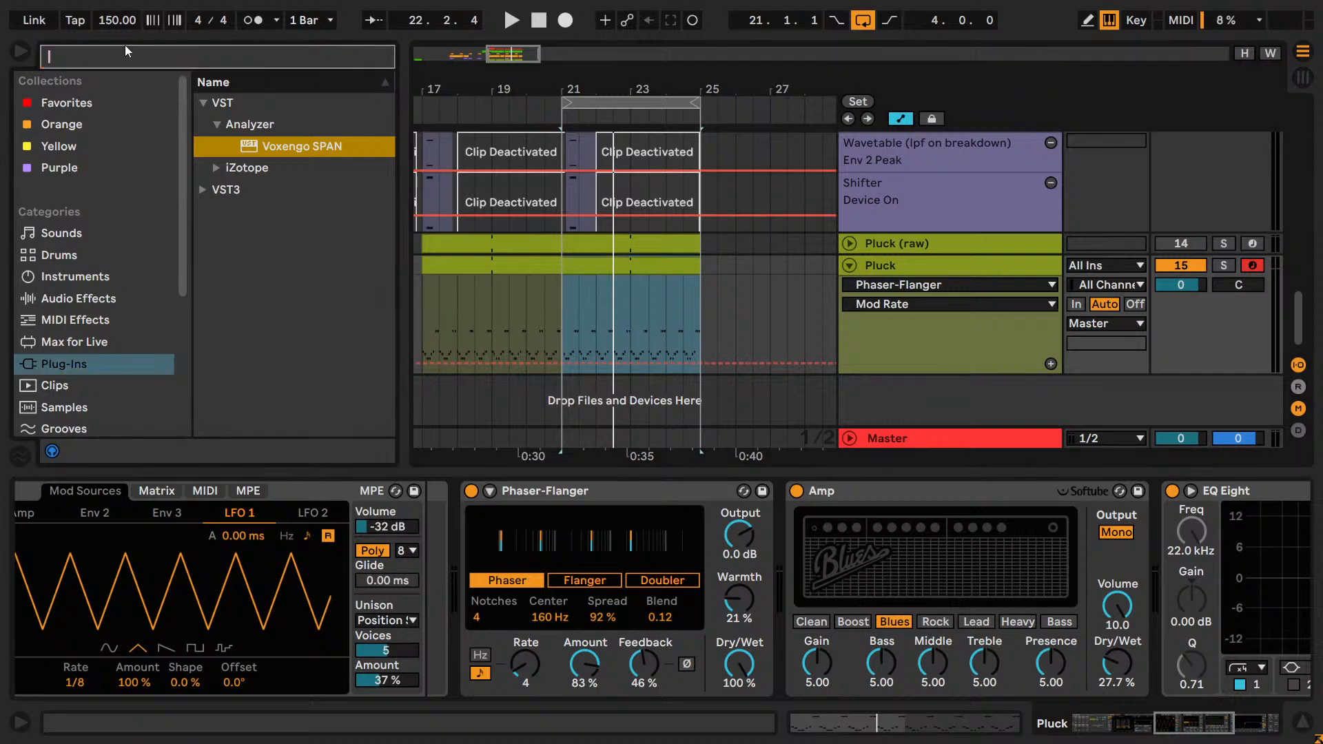
left_click(22, 51)
scroll(479, 254, "up", 10)
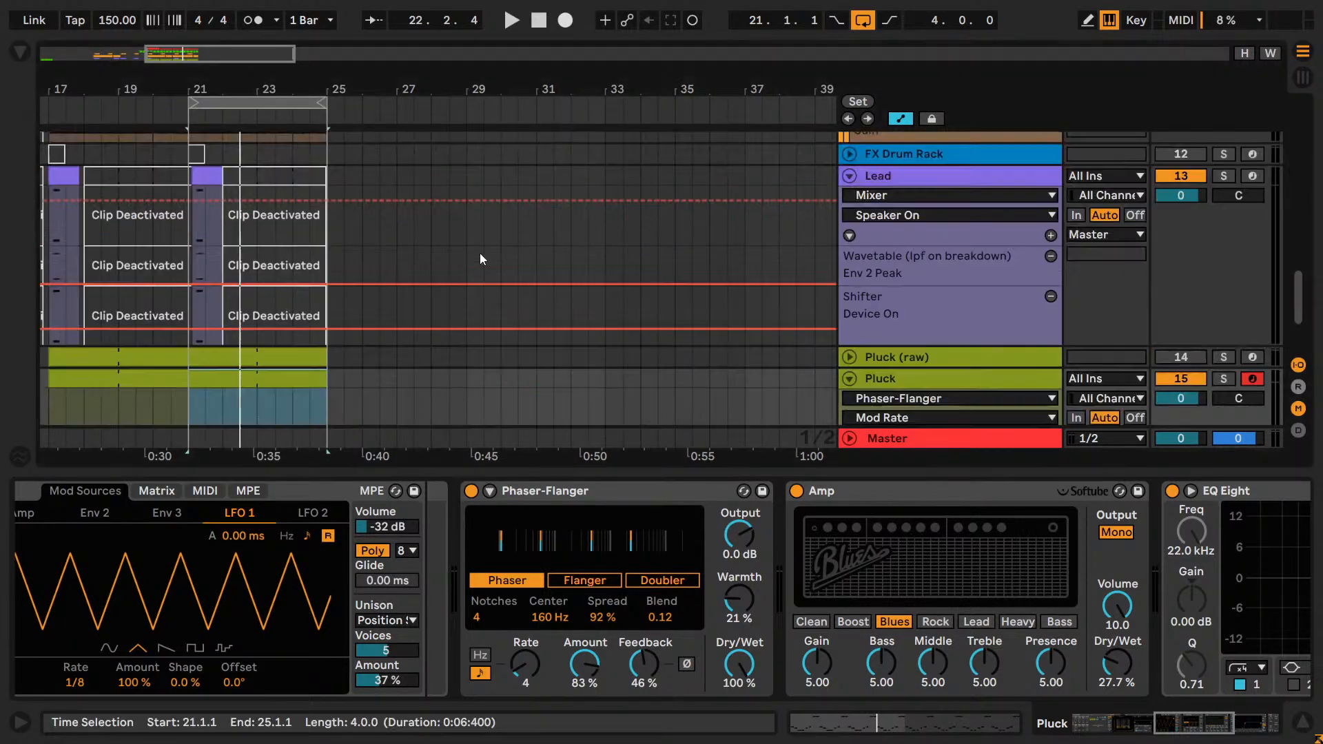
Solo the Pluck track and play the loop over bars 21 to 25.
left_click_drag(219, 90, 485, 80)
scroll(308, 250, "down", 5)
scroll(389, 272, "down", 2)
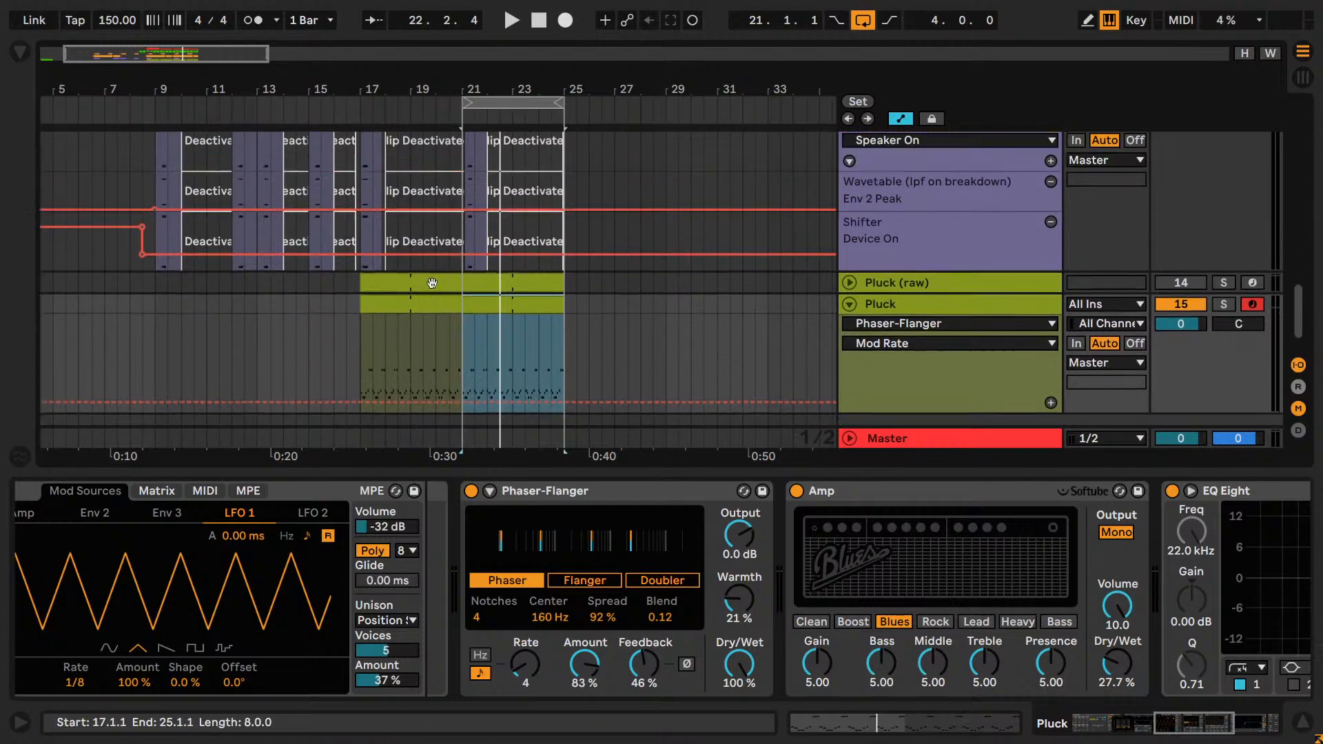
scroll(529, 278, "up", 1)
scroll(577, 321, "up", 6)
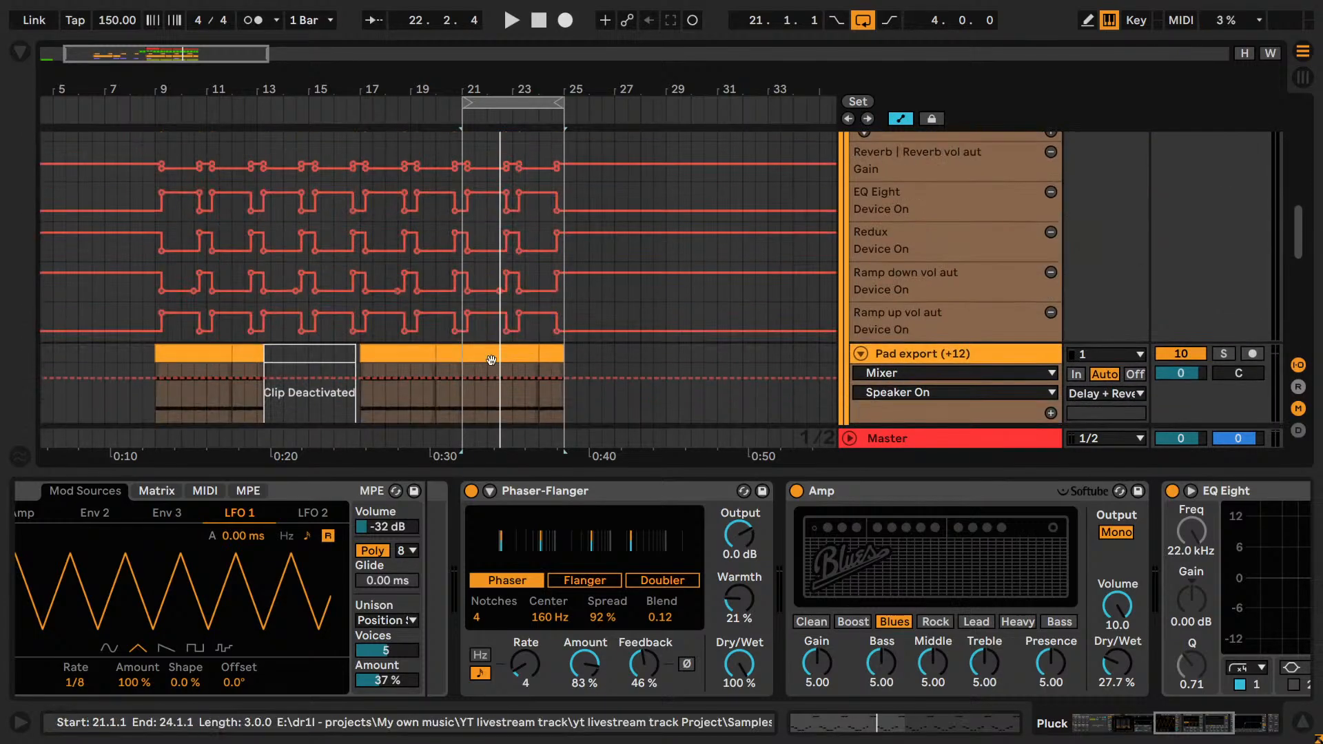
scroll(492, 361, "down", 5)
scroll(1136, 227, "down", 3)
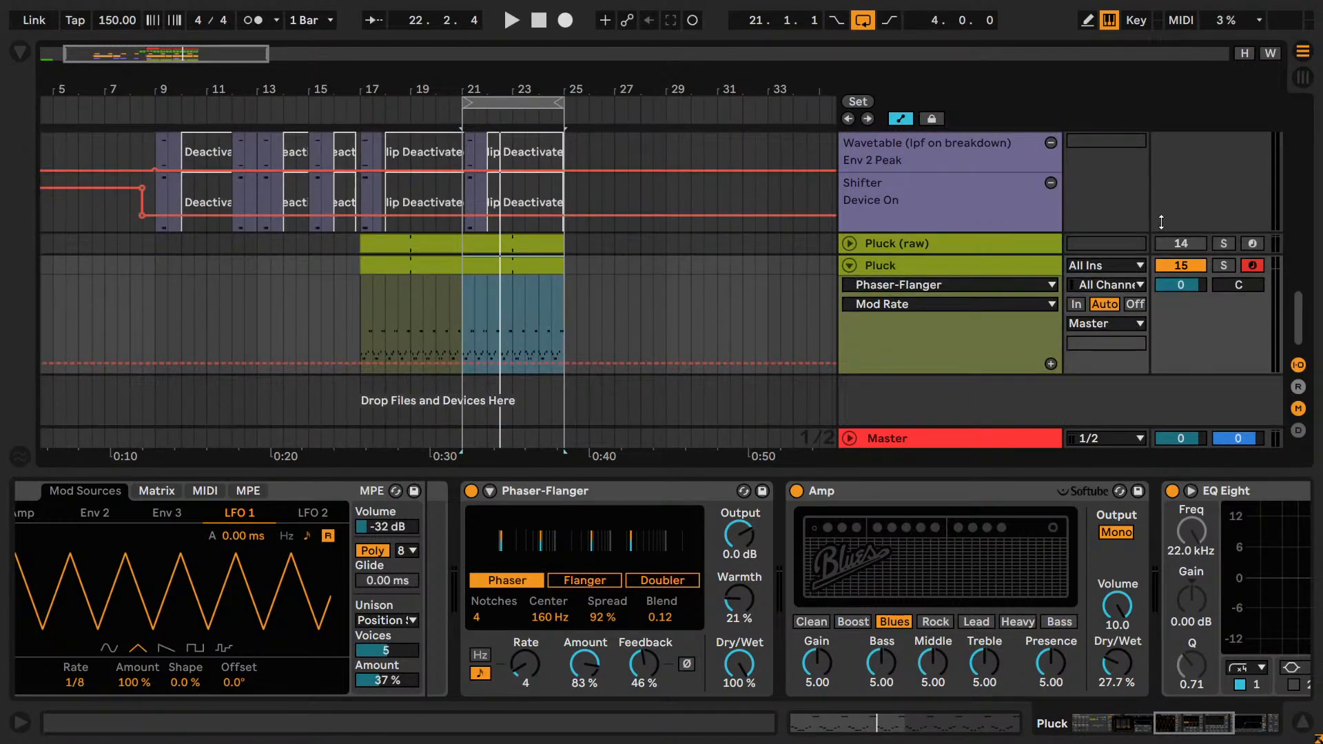
left_click(1225, 268)
scroll(1229, 267, "up", 1)
key("space")
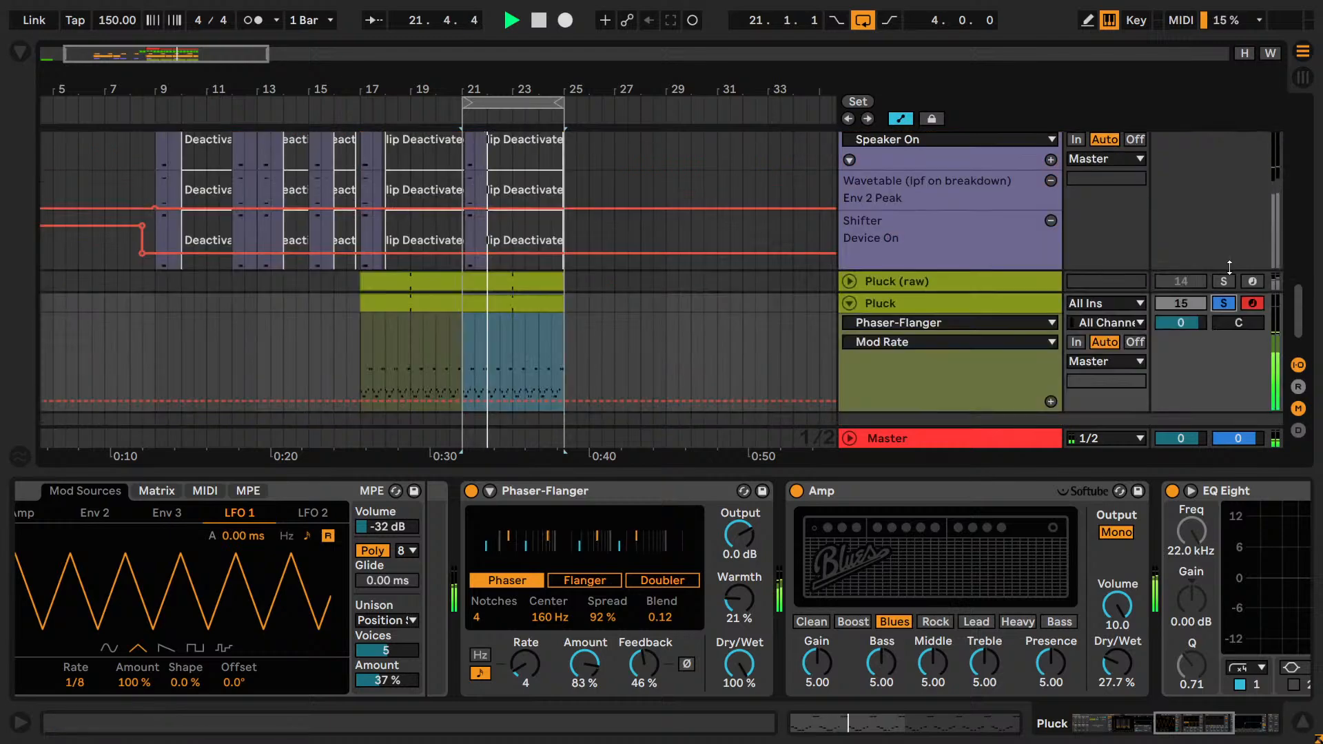
scroll(1229, 267, "down", 1)
Open the Pluck clip and transpose all its notes up three octaves to G#4 - G#5.
left_click(501, 265)
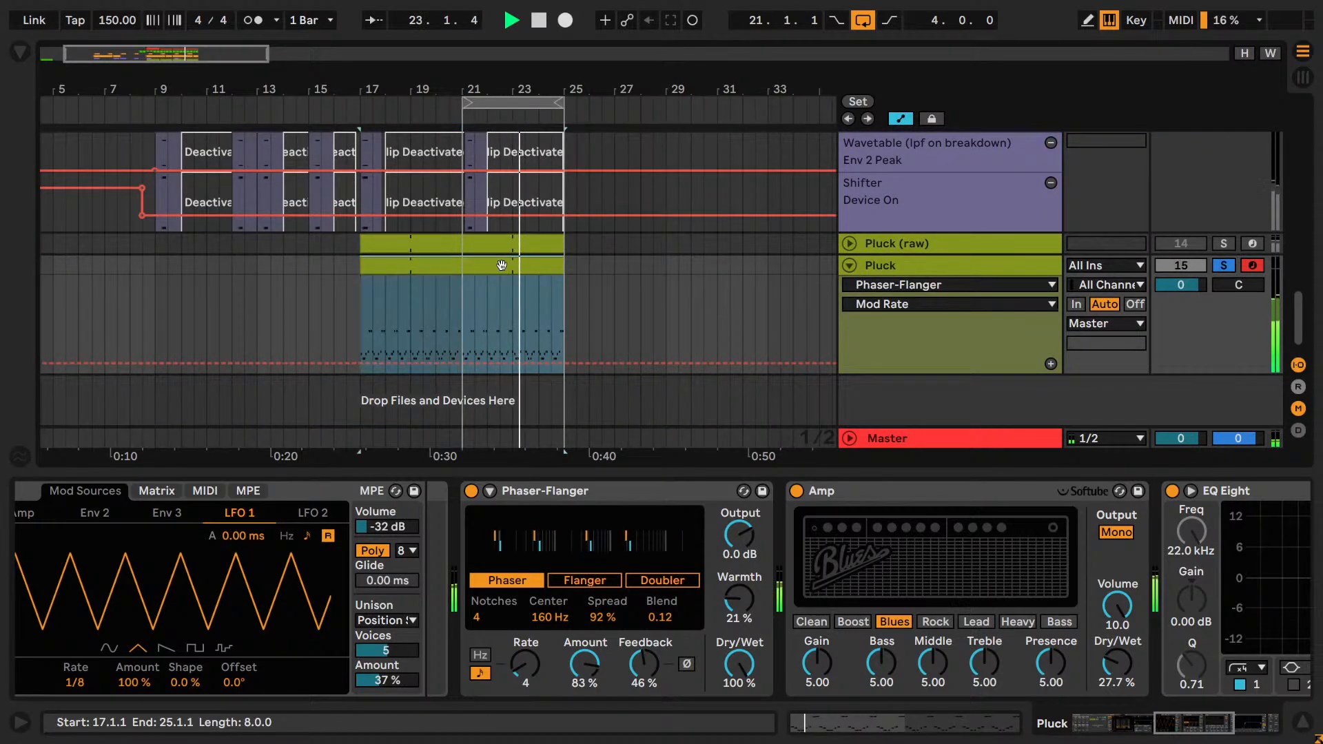
double_click(501, 265)
key("ctrl+a")
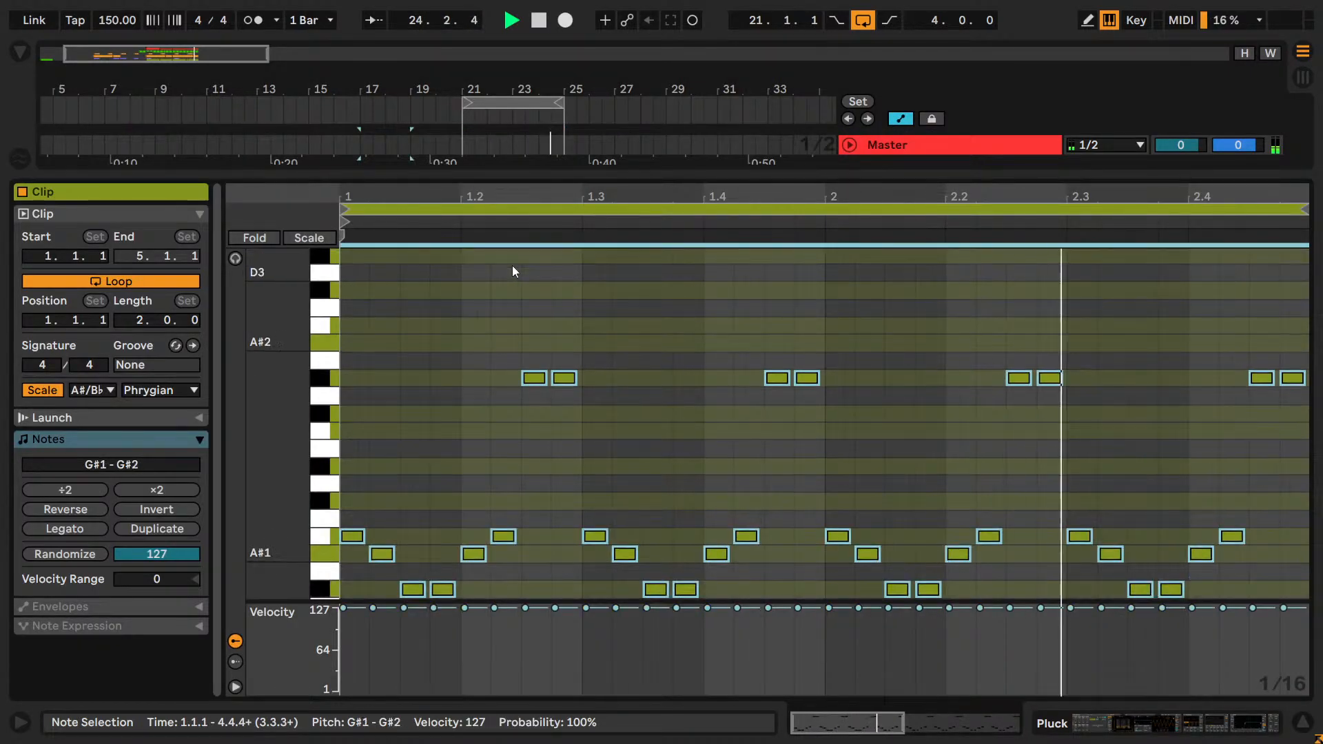
key("shift+Up")
key("shift+Up")
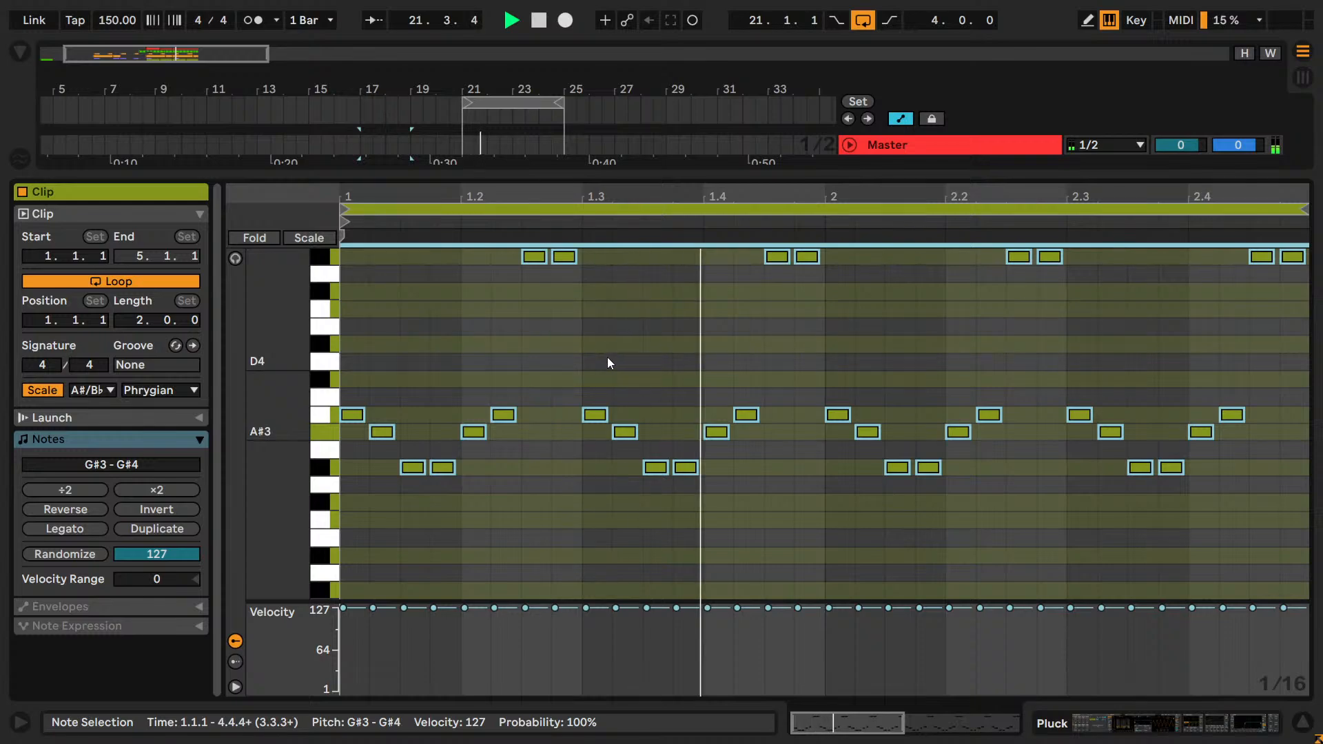
key("shift+Up")
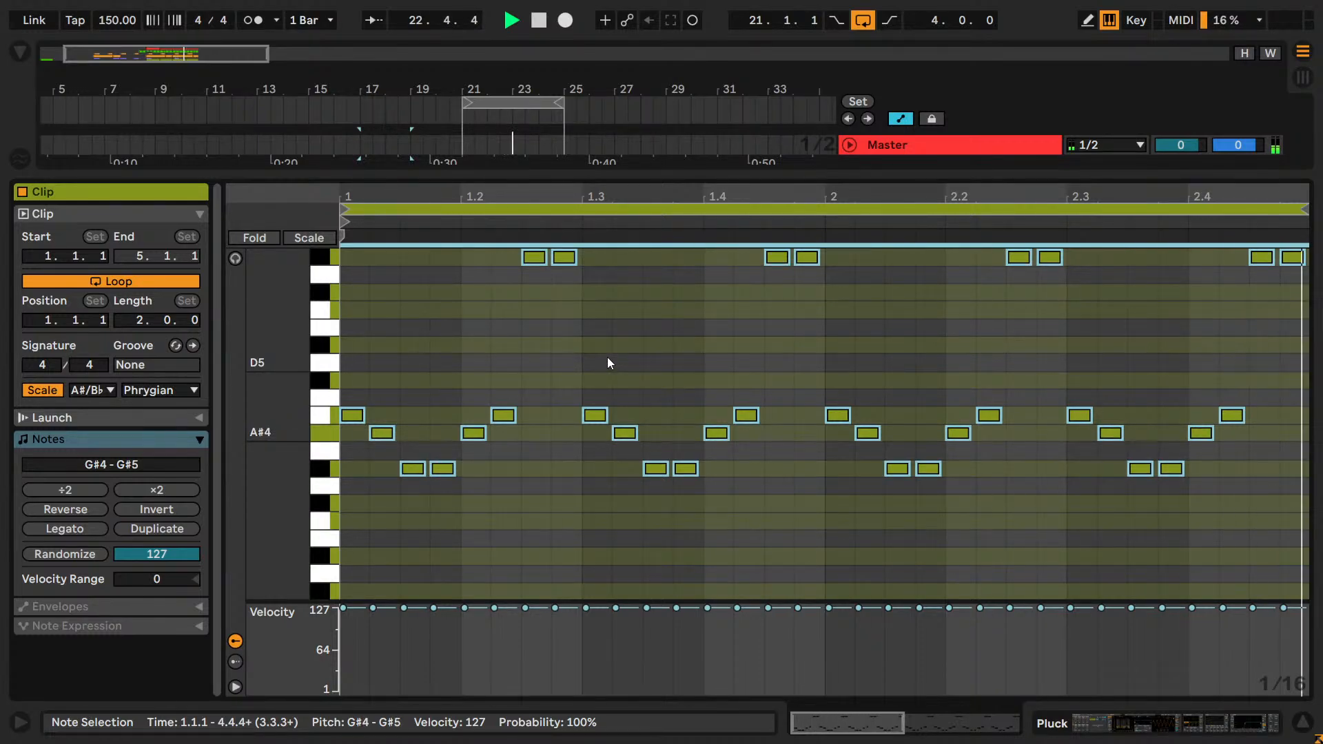
Return to the device view, unsolo Pluck and play the full mix from the loop start at bar 21.
key("shift+Tab")
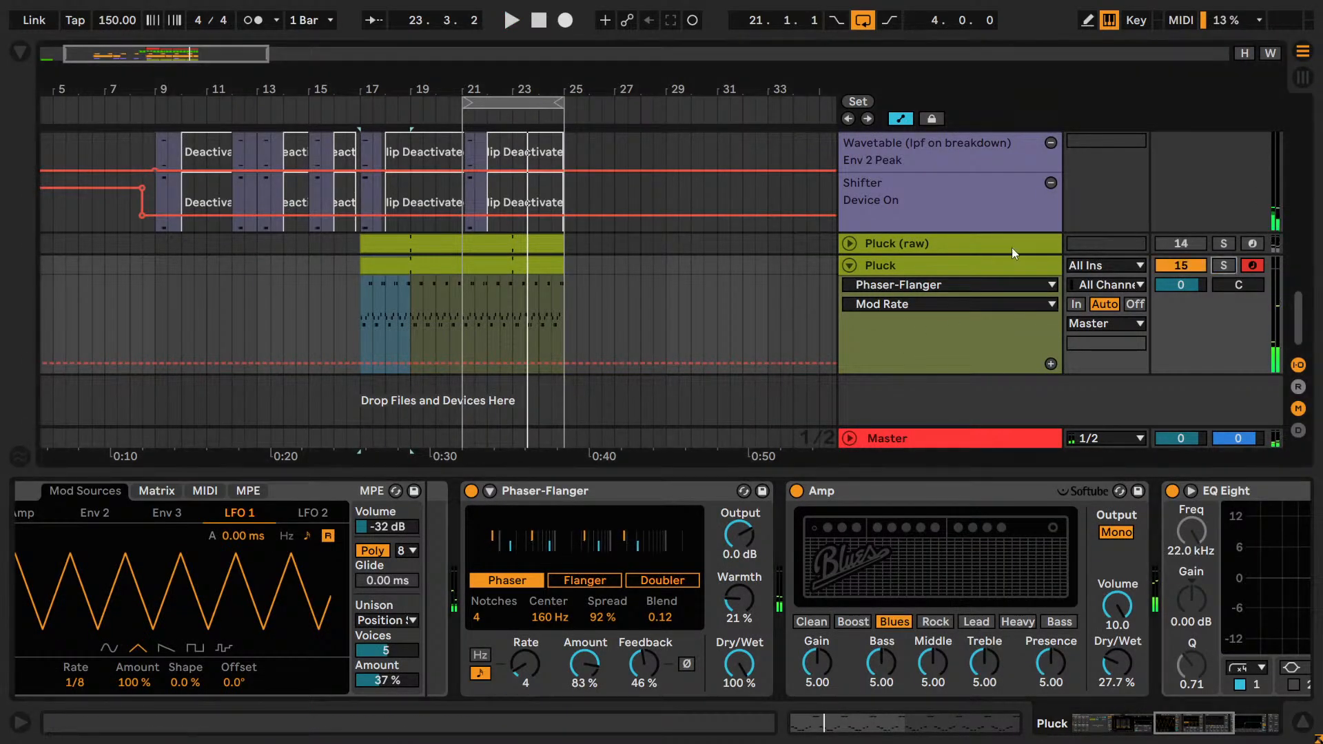
key("space")
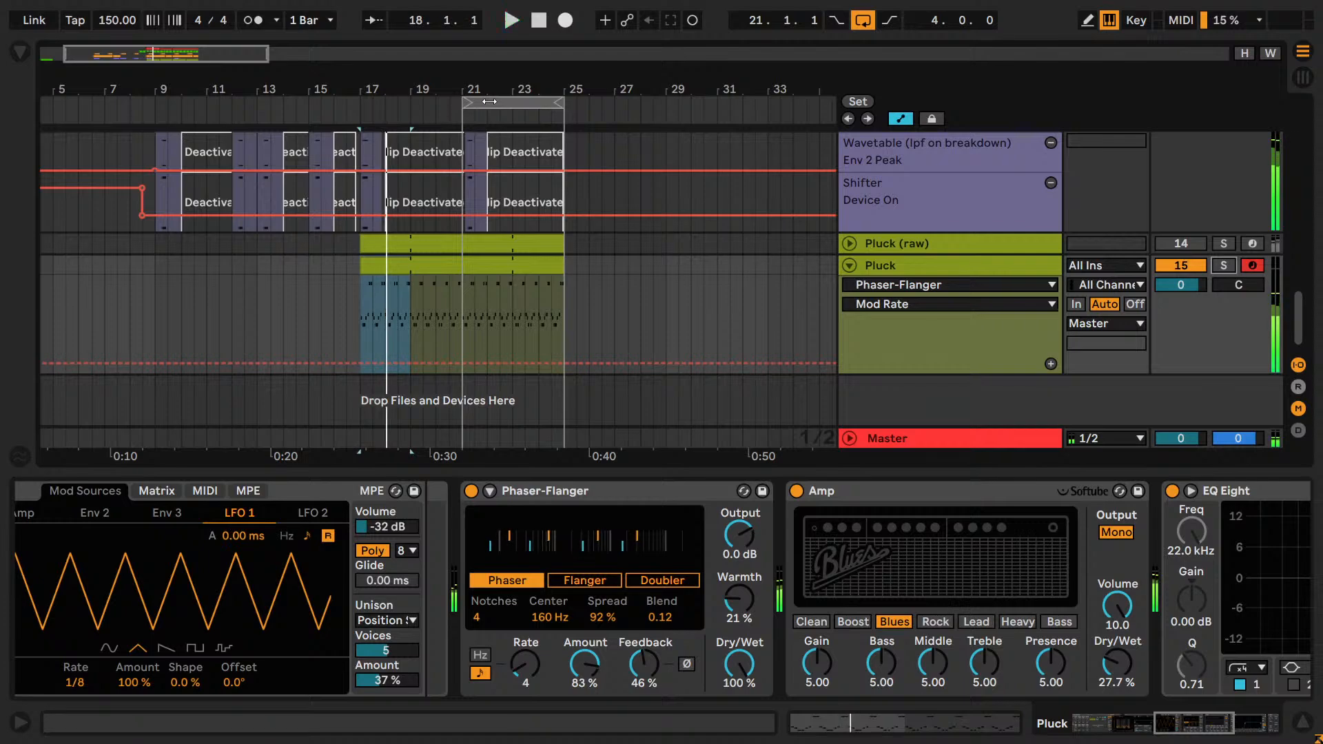
left_click(489, 101)
key("space")
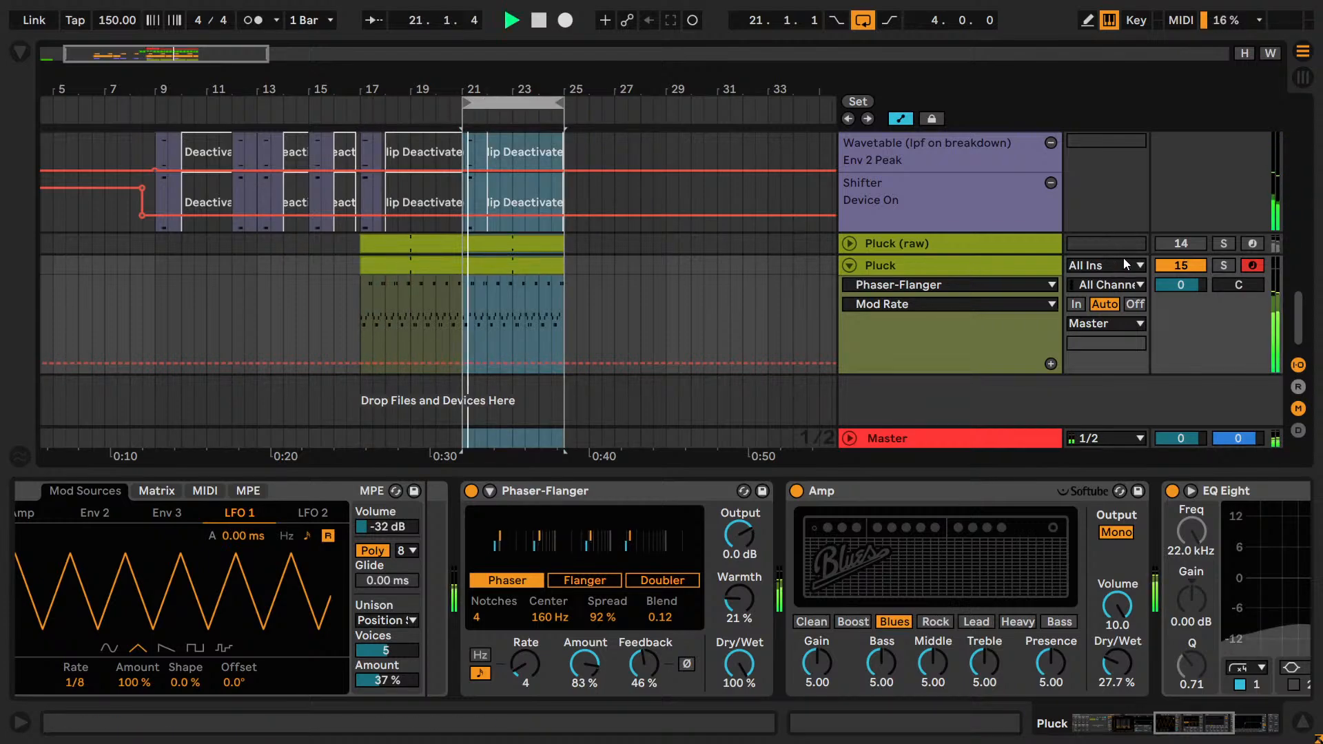
Duplicate all notes in the Pluck clip and transpose the copy down one octave to G#3 - G#4.
left_click(560, 265)
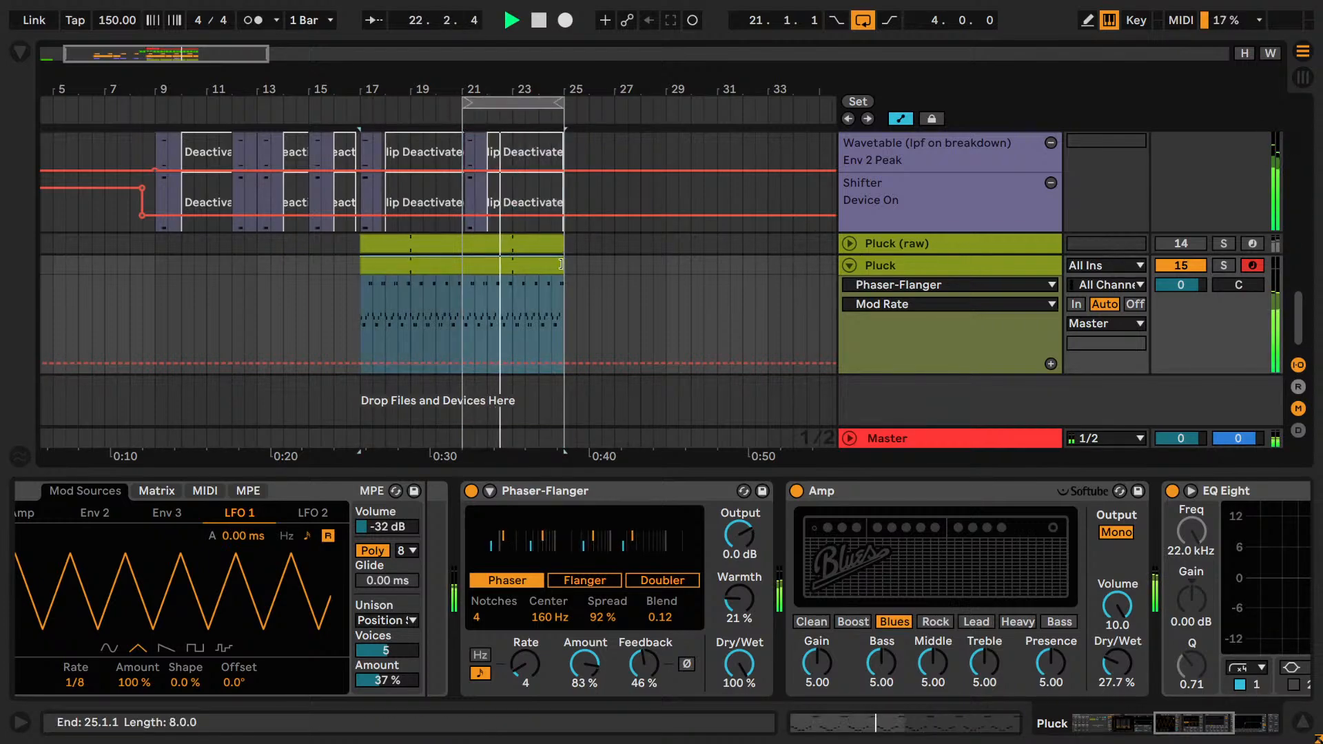
double_click(481, 265)
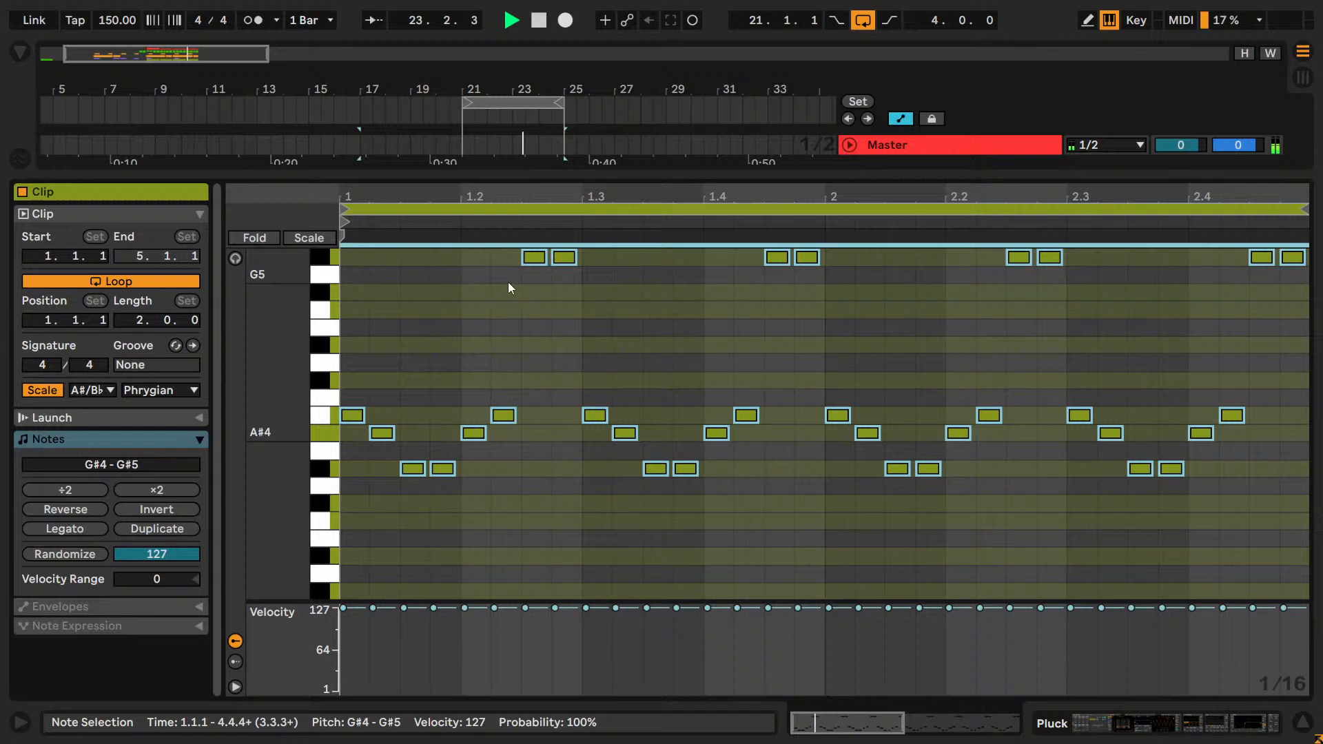
left_click(591, 495)
key("ctrl+a")
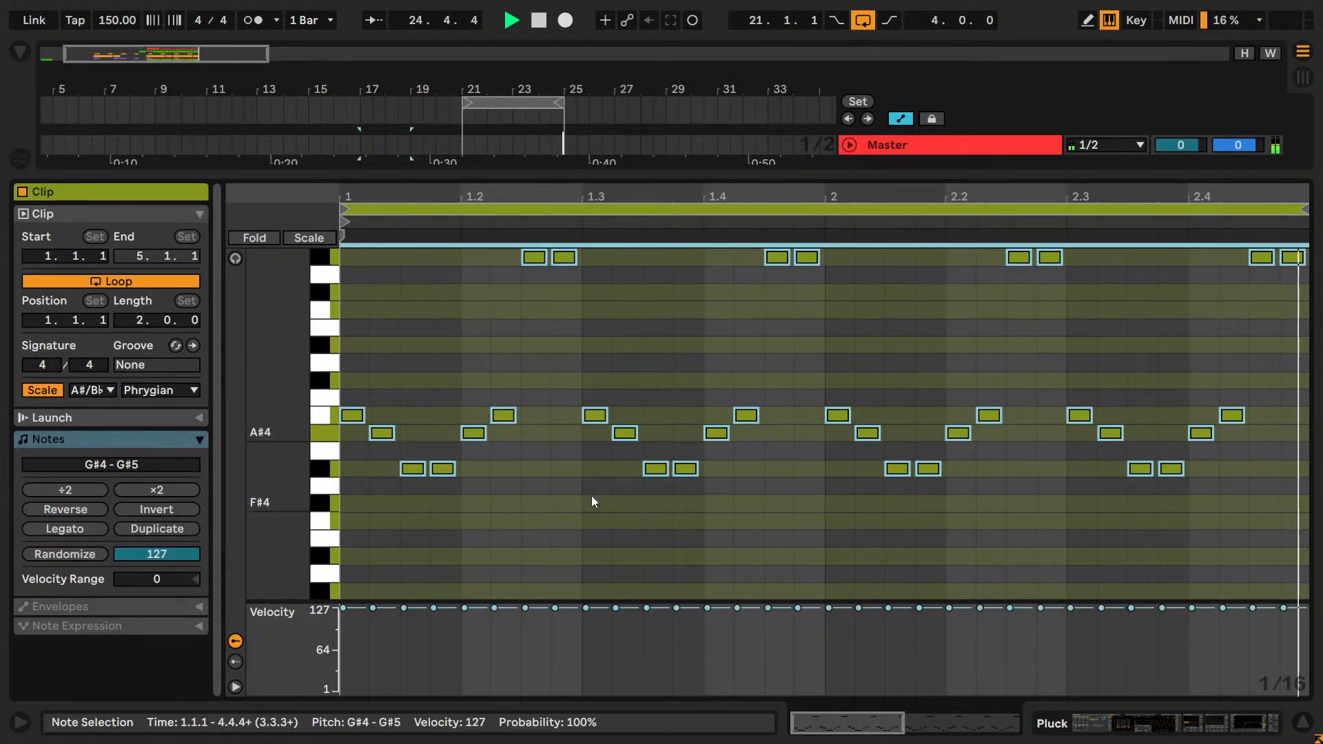
key("ctrl+c")
key("ctrl+v")
key("shift+Down")
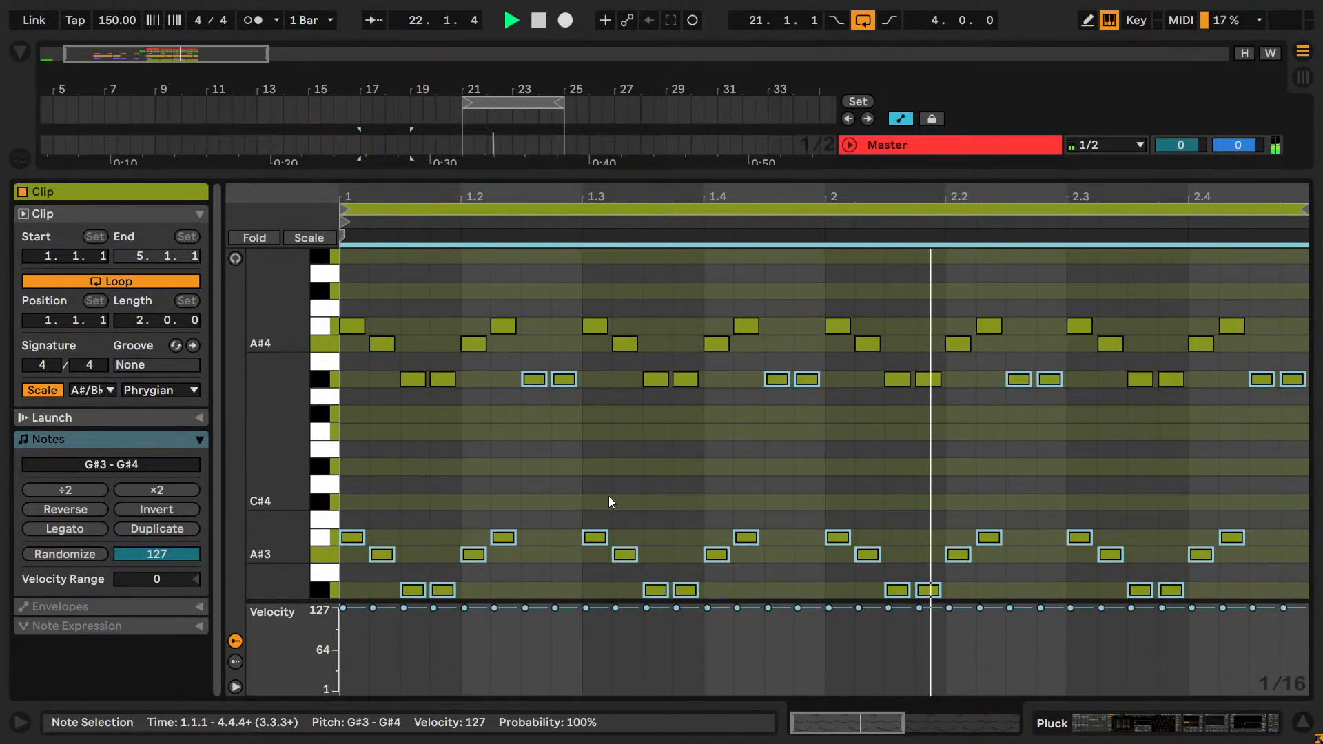
Compare the copied notes at G#2 - G#3 and G#4 - G#5 during playback, and return them to G#3 - G#4.
key("shift+Down")
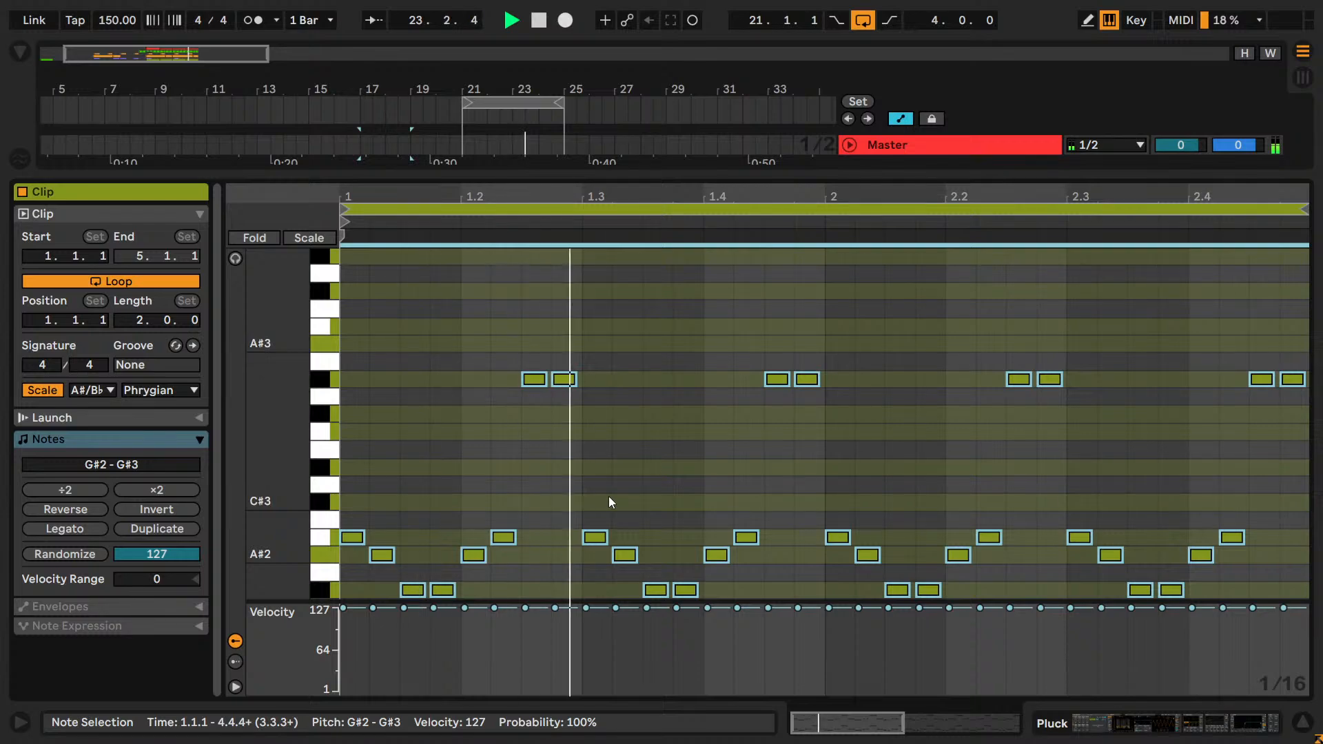
key("shift+Up")
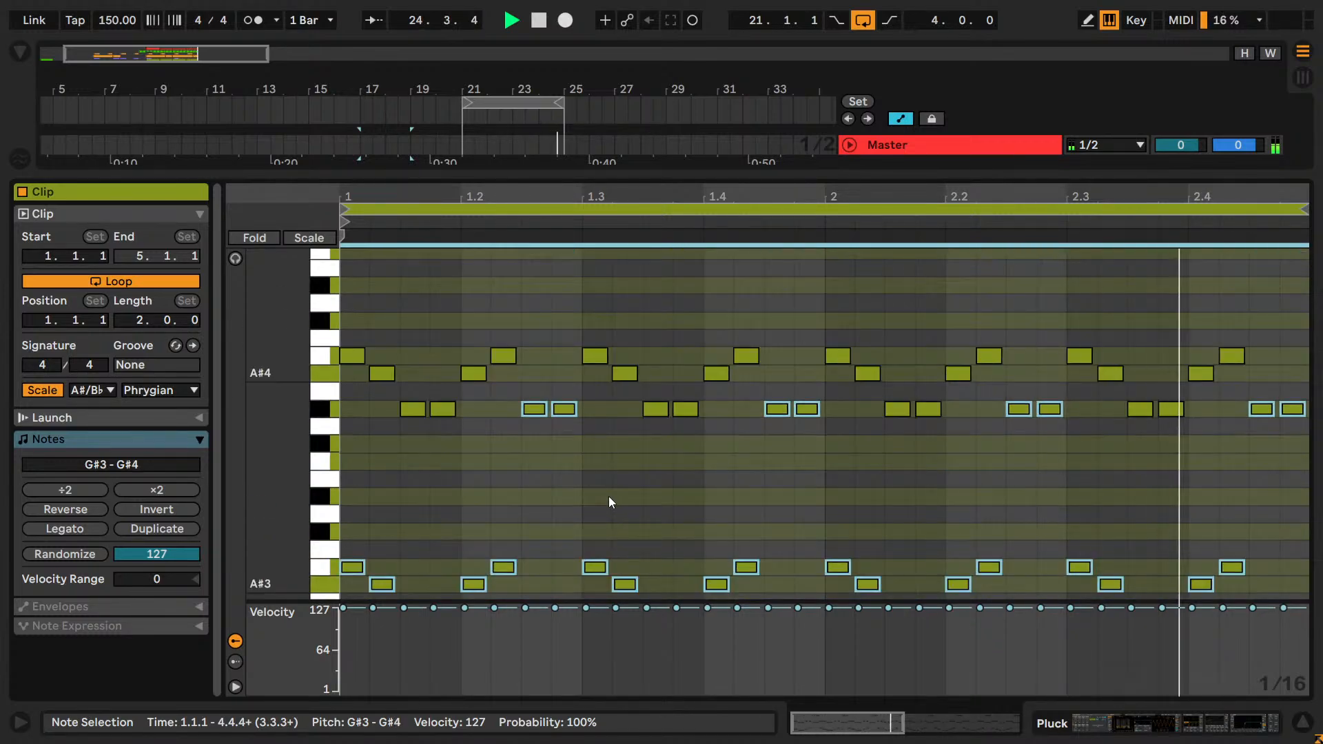
key("shift+Up")
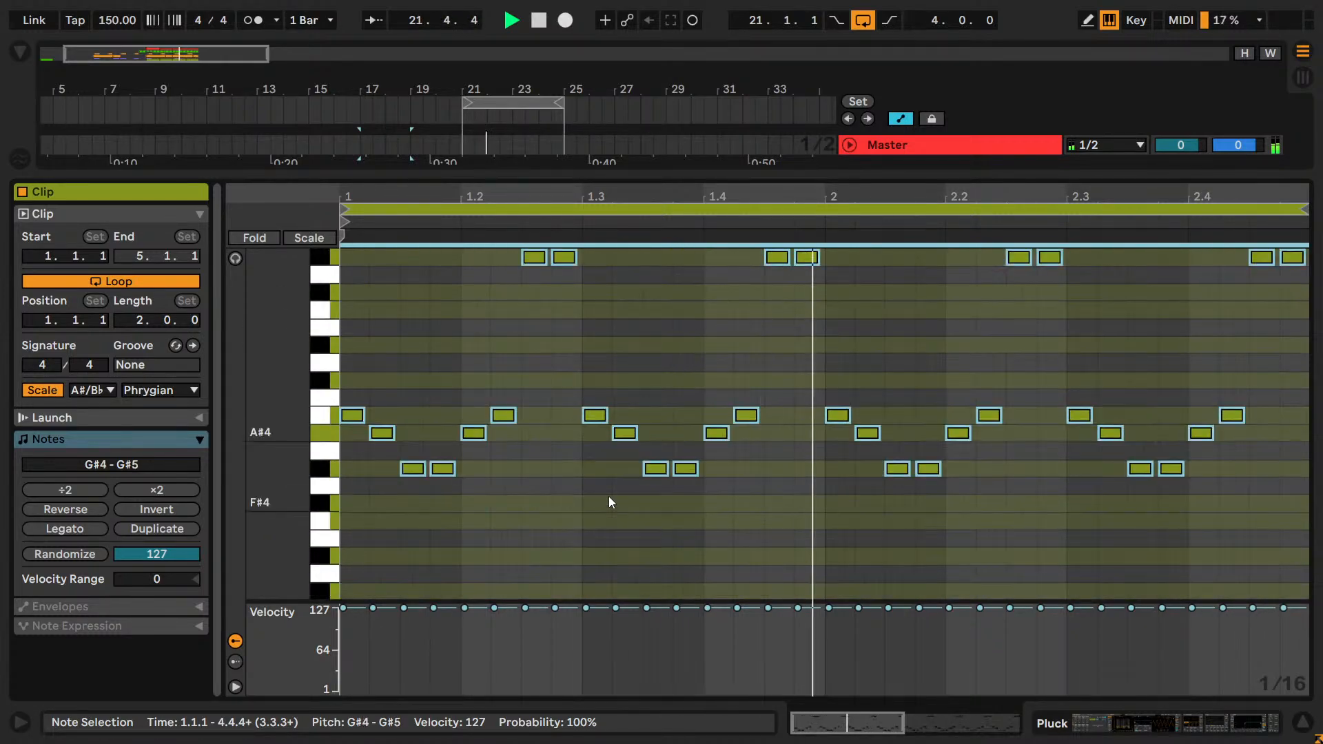
key("shift+Up")
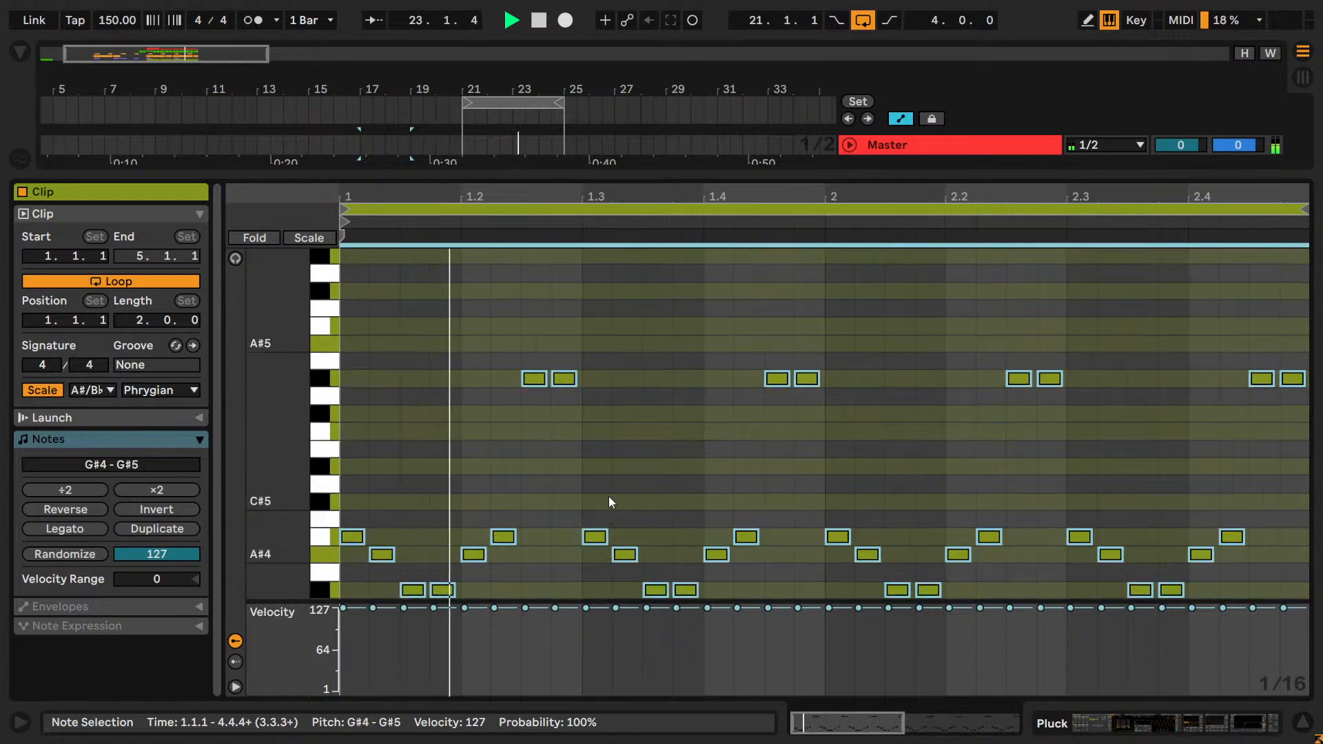
key("shift+Down")
key("shift+Down")
key("shift+Up")
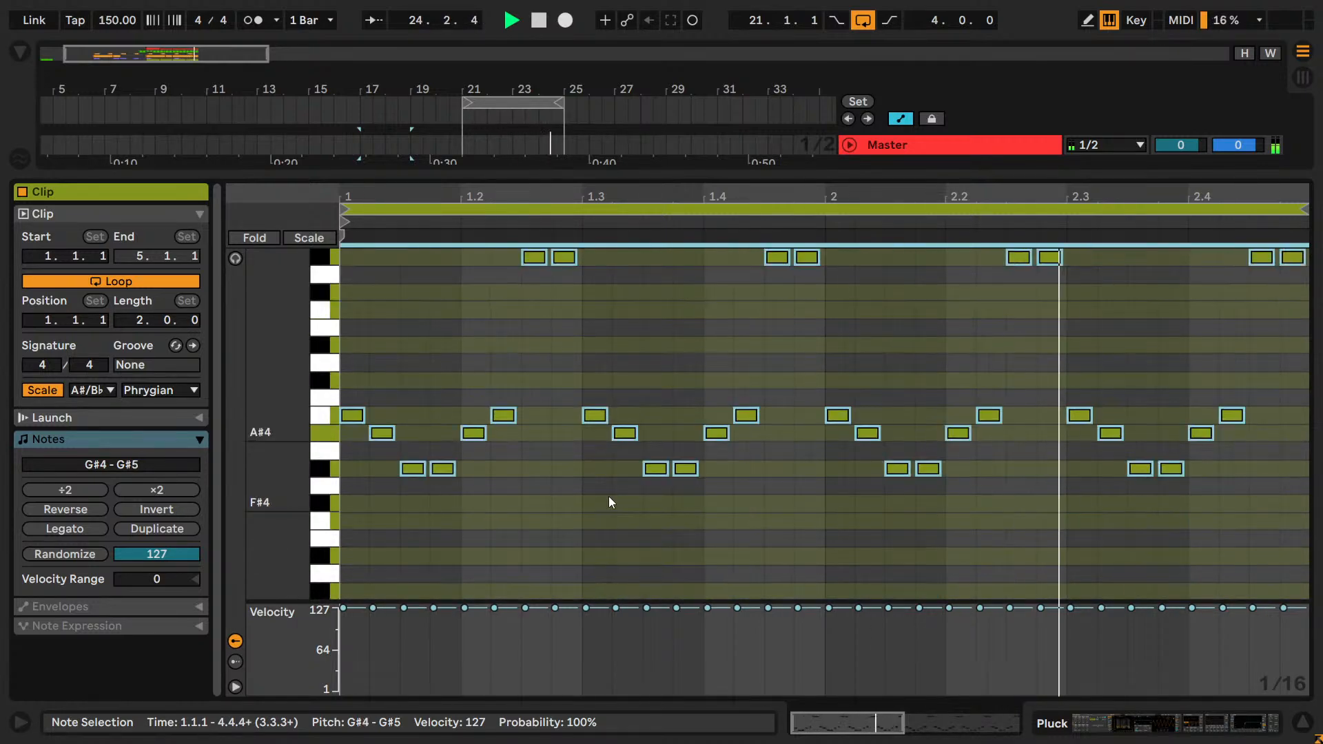
key("shift+Down")
Stop playback, select bars 21 to 25 on the Pluck track and keep that range looped.
key("shift+Tab")
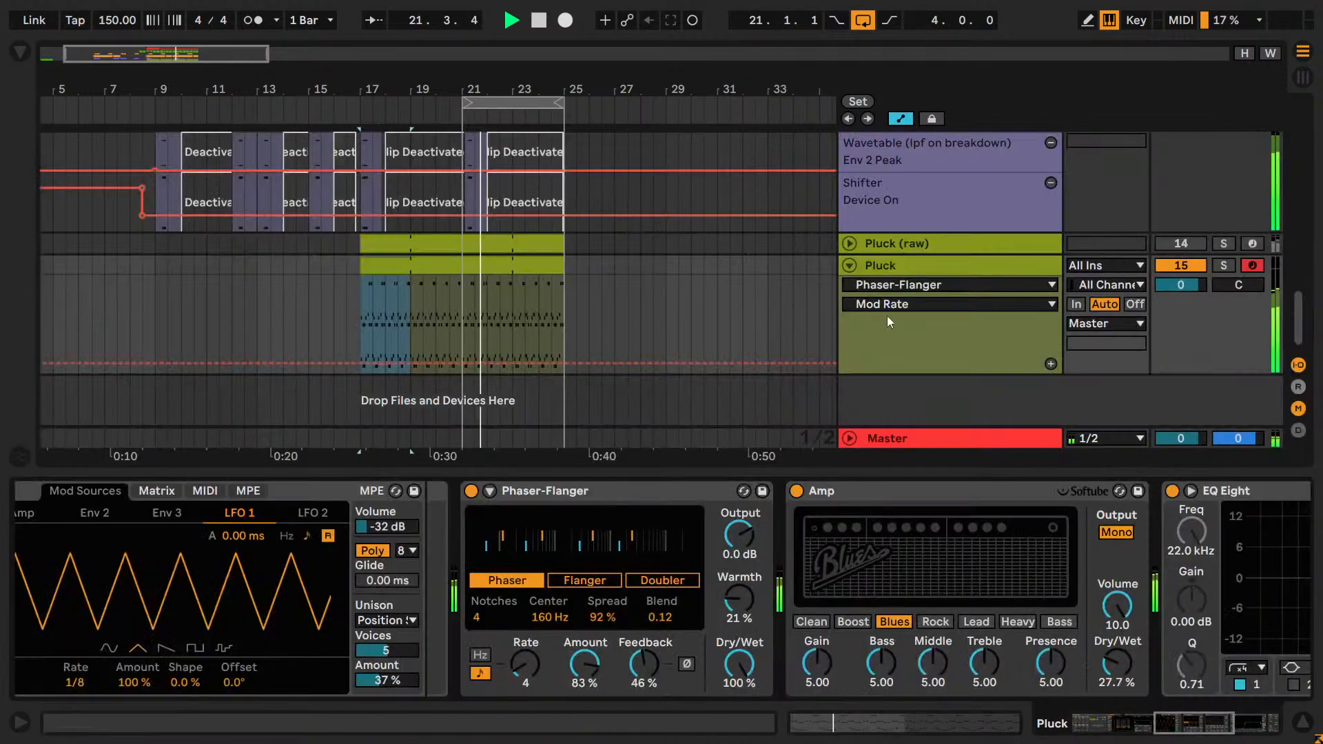
key("space")
left_click_drag(466, 332, 563, 322)
key("ctrl+l")
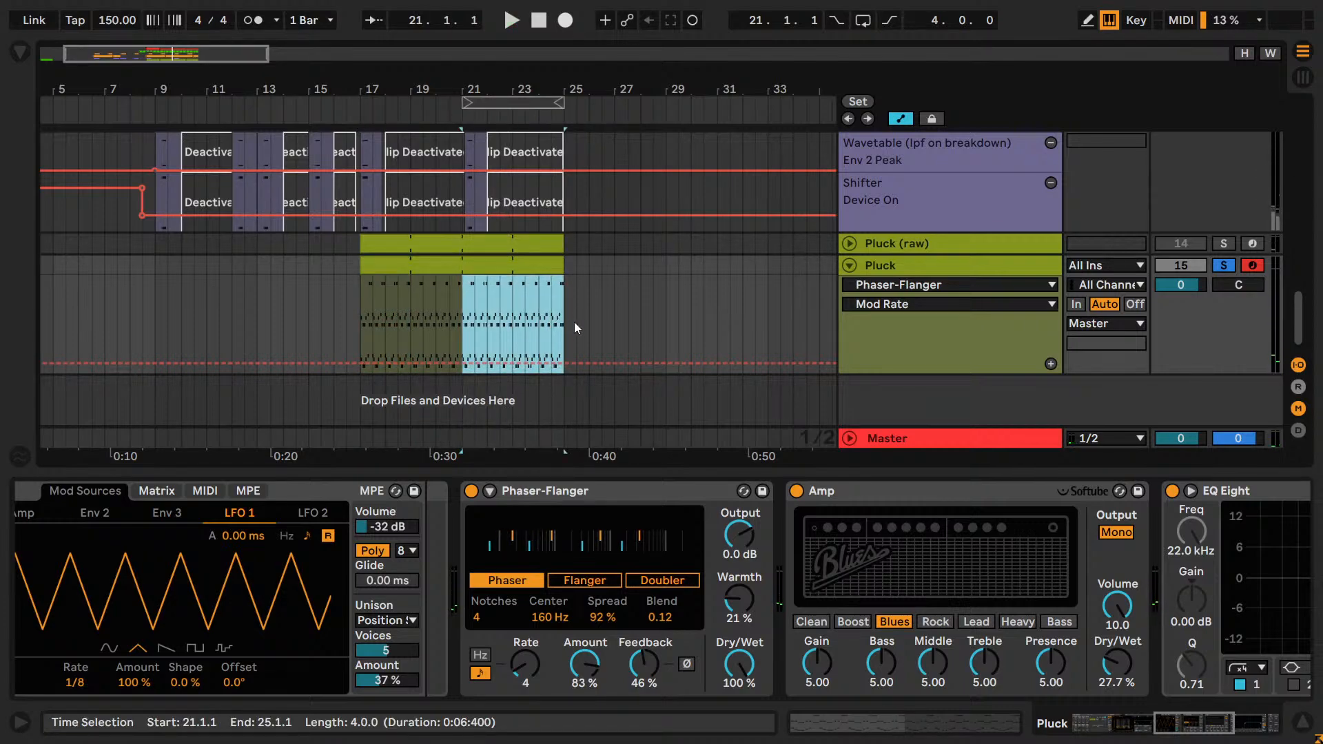
key("ctrl+l")
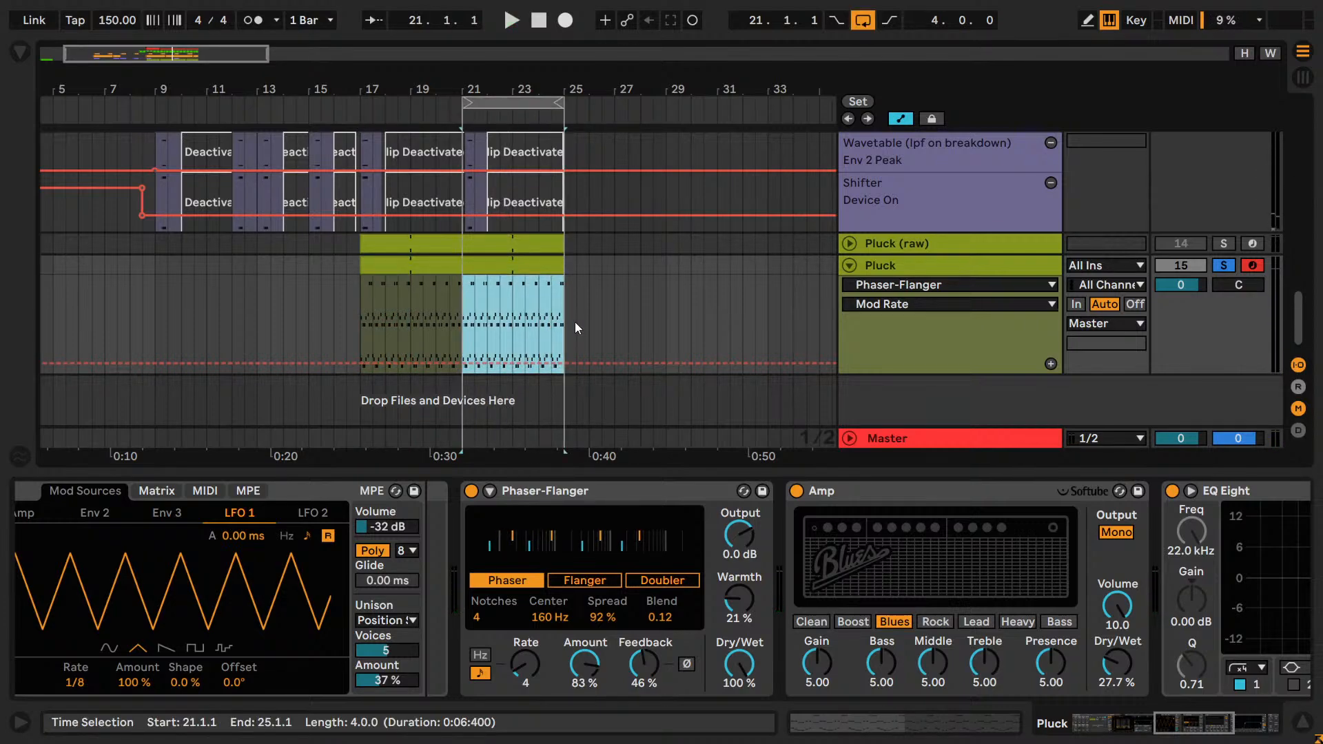
Unsolo Pluck and lower its track volume to -3.2 dB during playback.
left_click(1230, 266)
key("space")
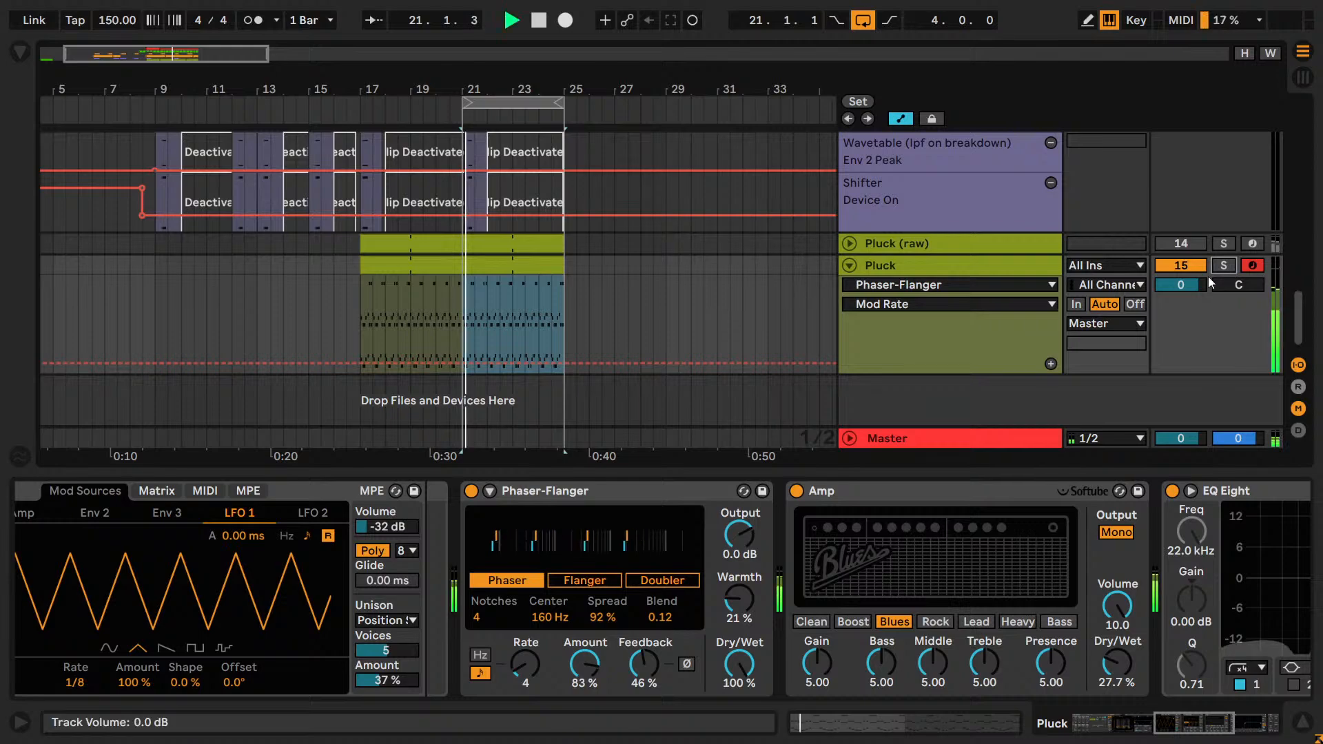
left_click_drag(1173, 282, 1172, 294)
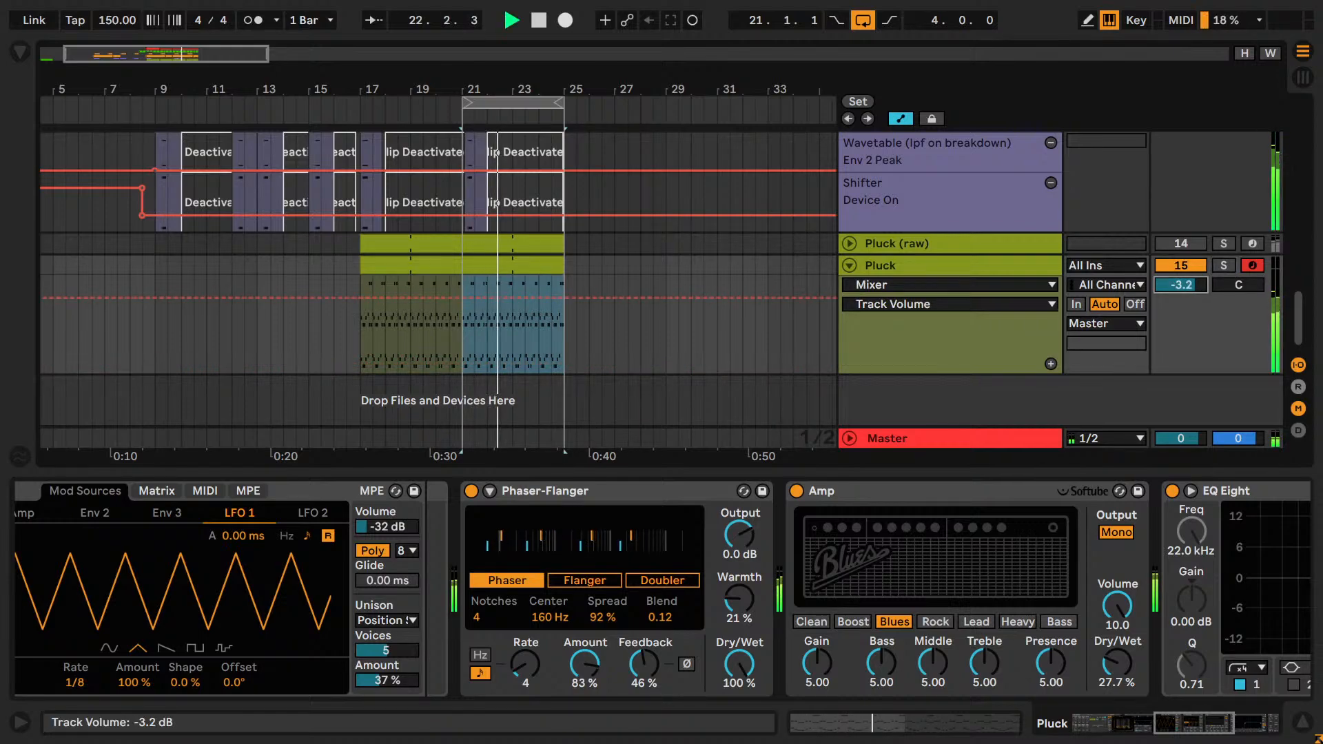
Collapse the Pad group while the loop plays and return to the Pluck track.
scroll(924, 263, "up", 3)
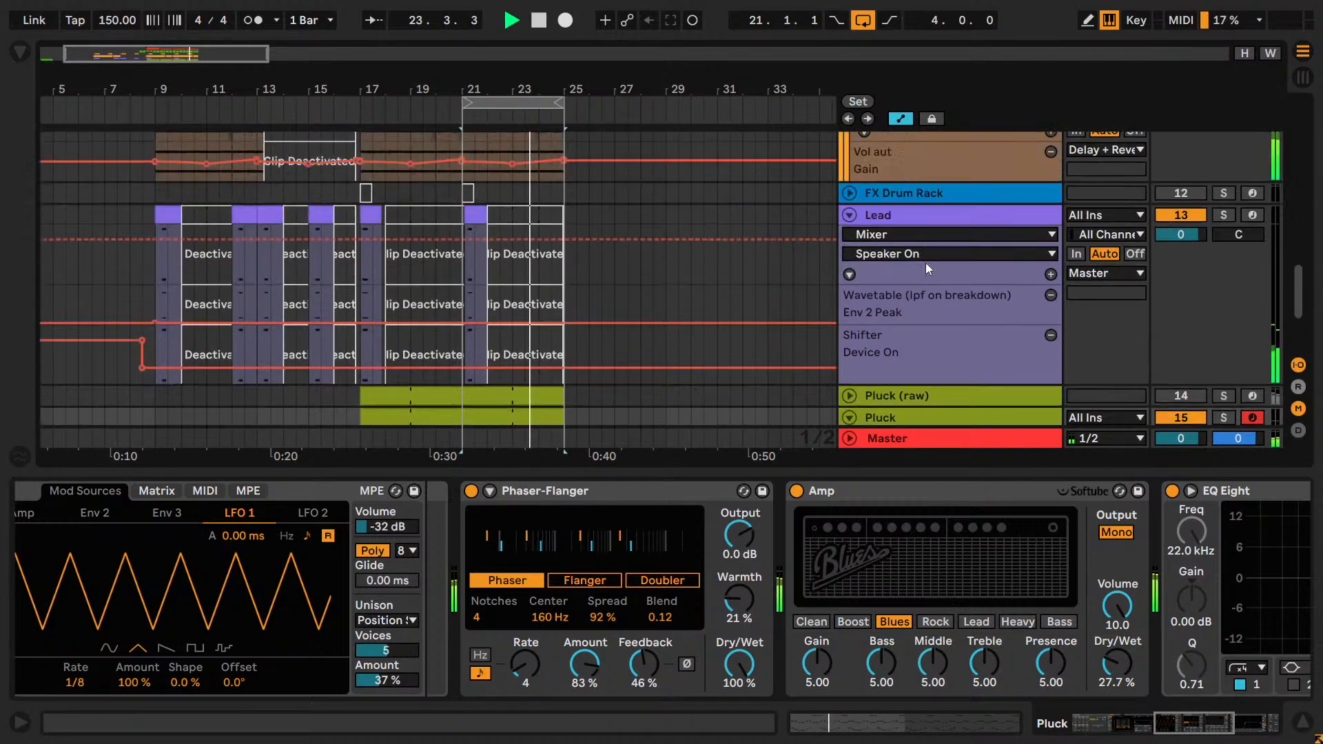
scroll(924, 263, "up", 6)
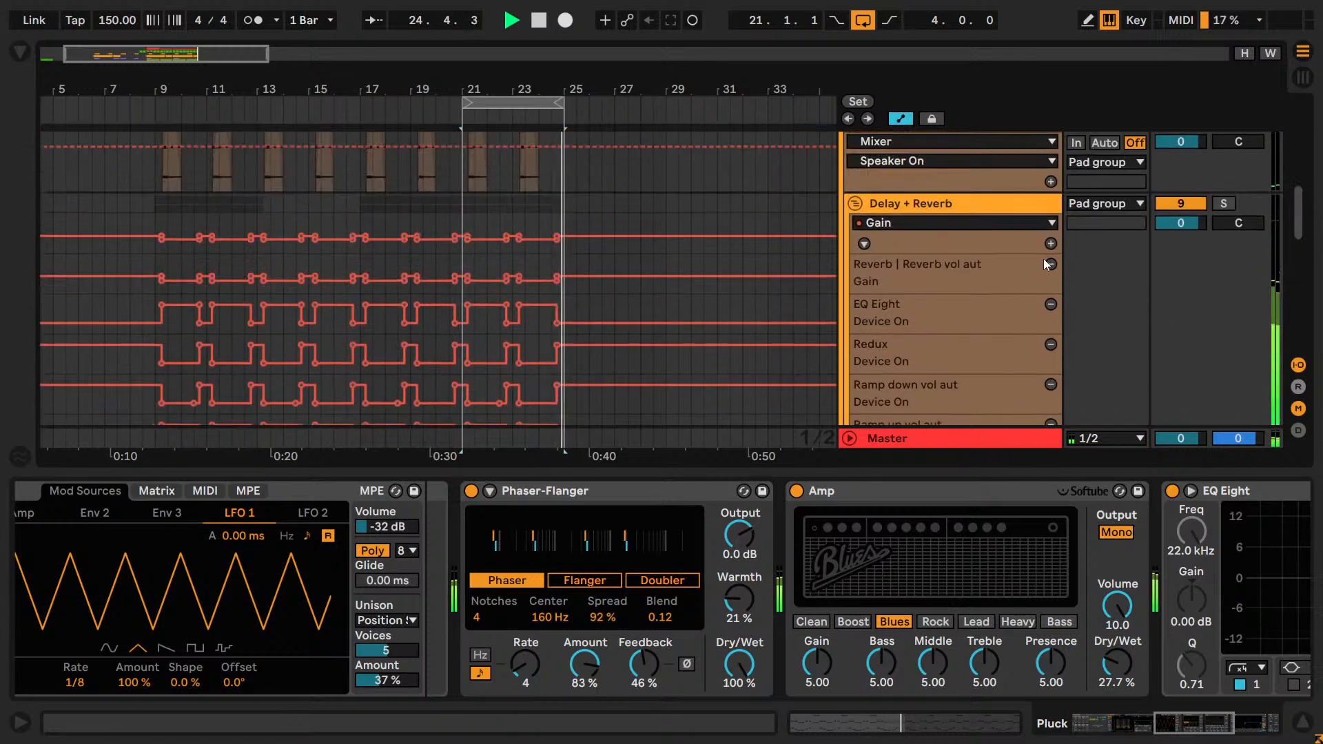
scroll(1041, 257, "up", 3)
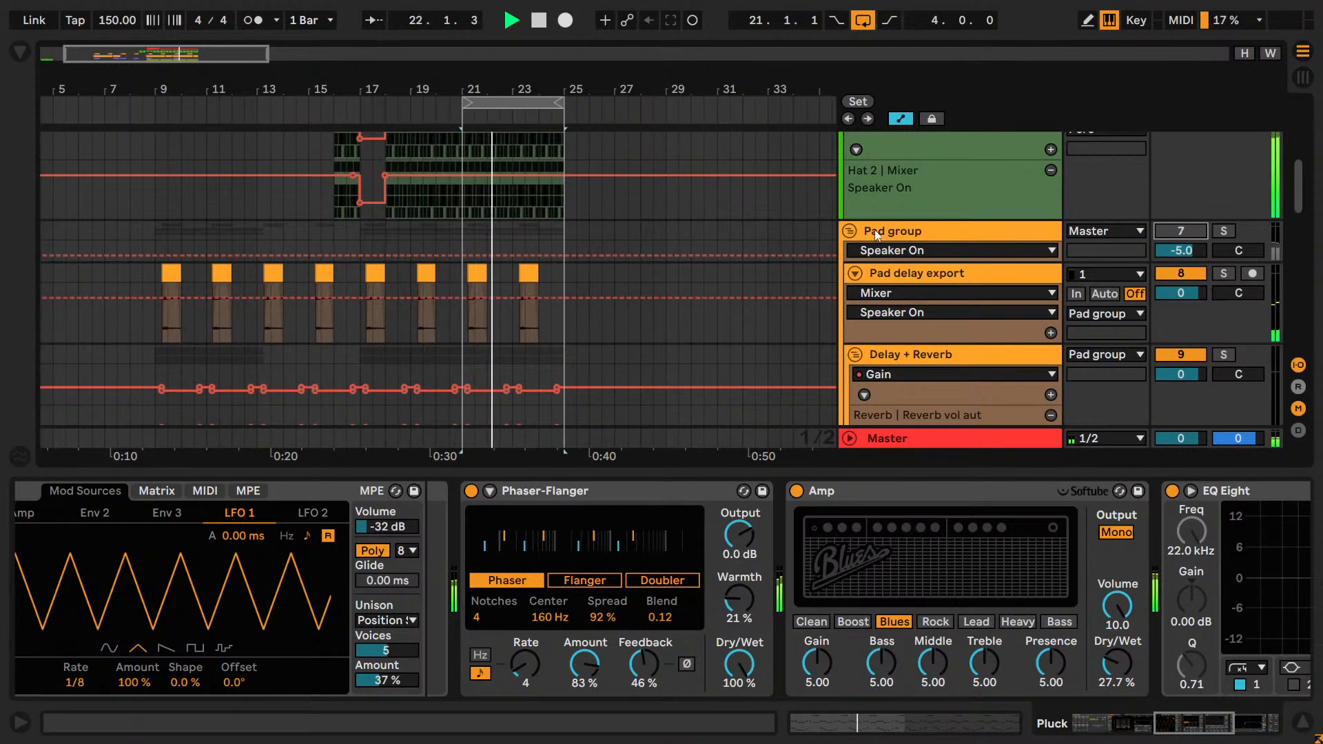
left_click(850, 231)
scroll(956, 249, "down", 1)
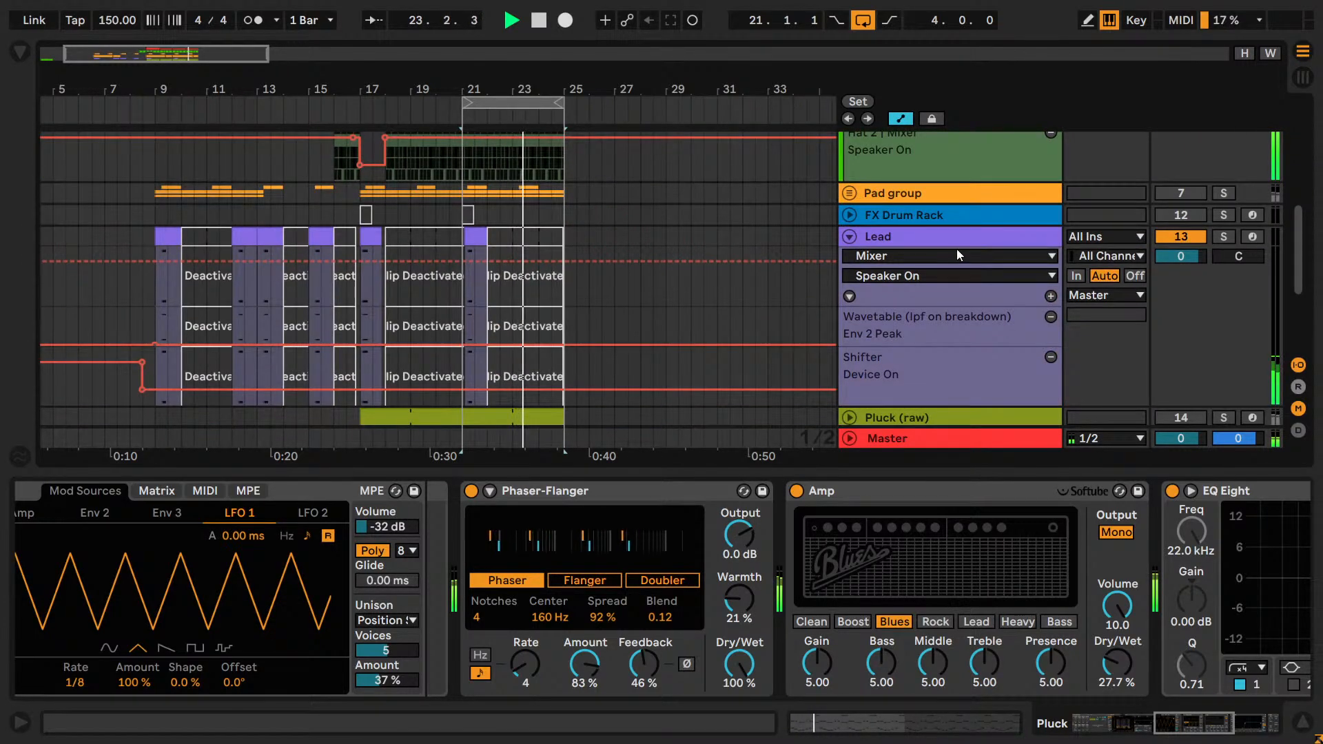
scroll(956, 249, "down", 5)
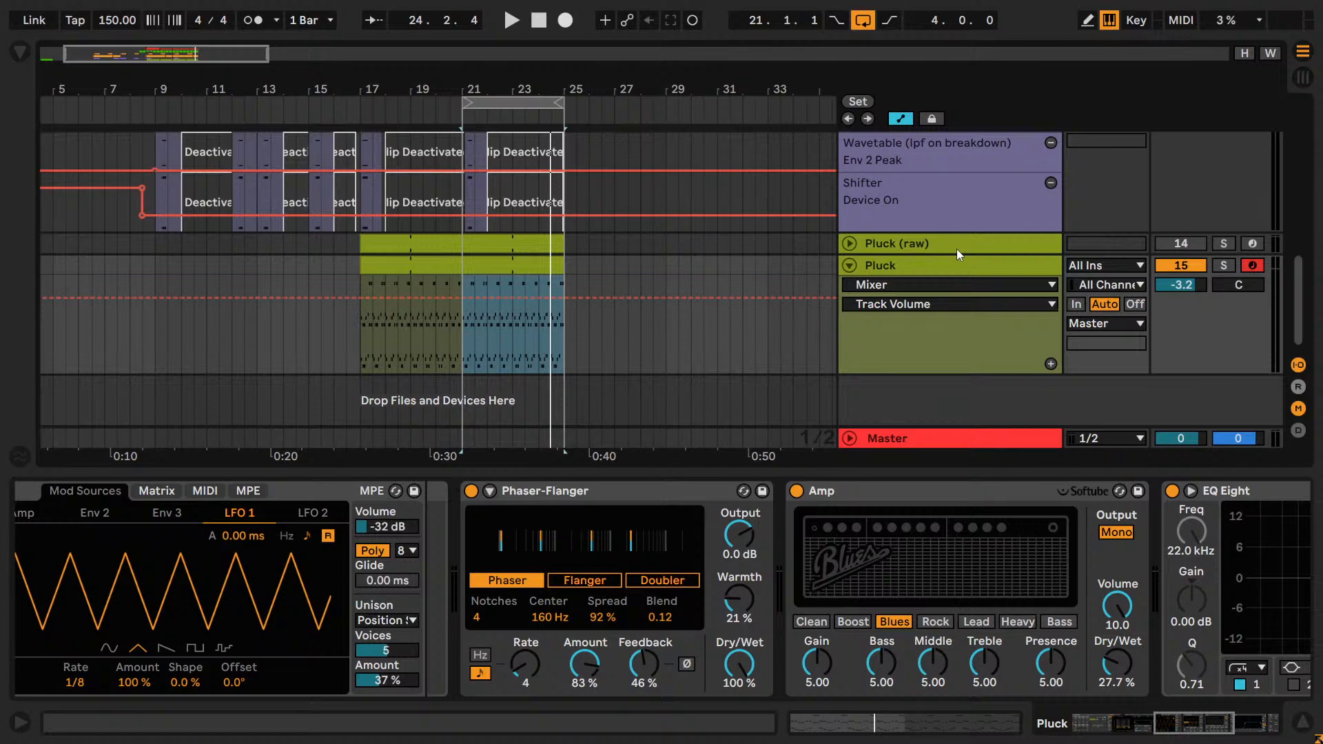
Split the Pluck clip at bar 21, select the part spanning bars 21 to 25 and play the loop.
mouse_move(499, 292)
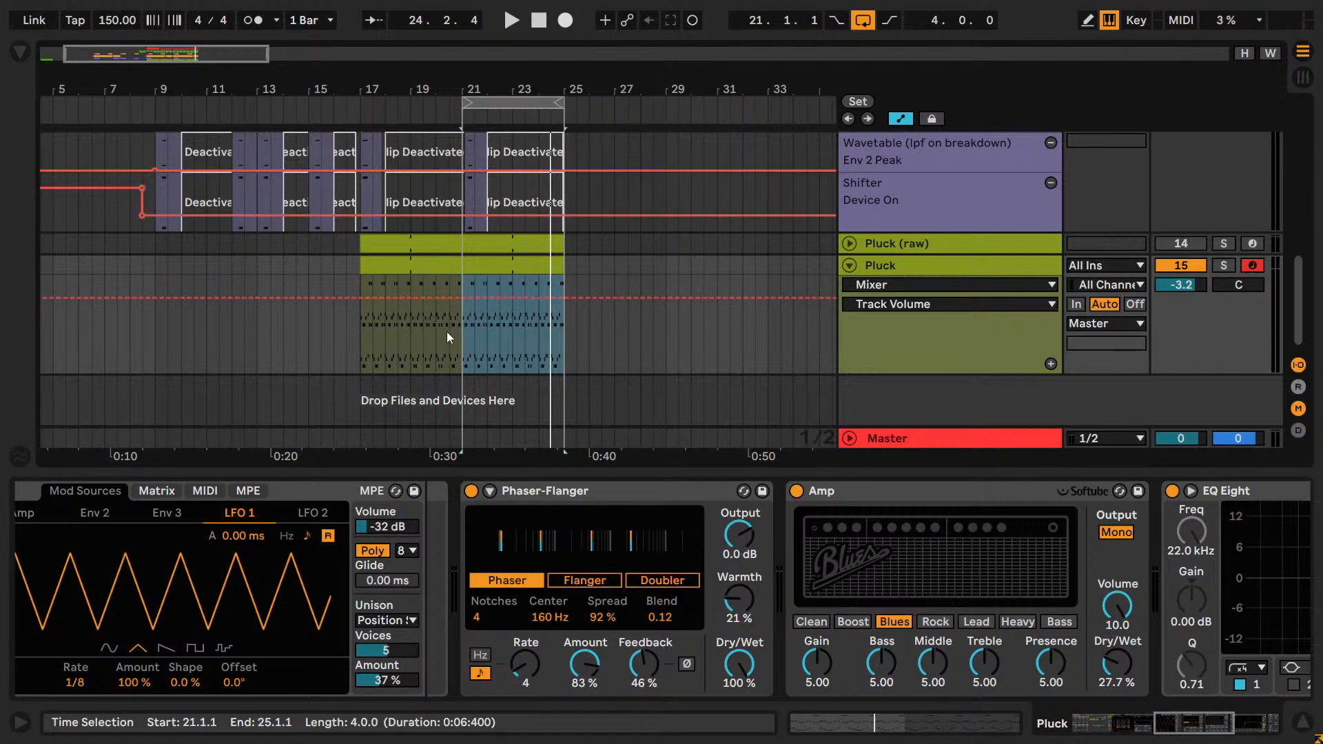
left_click(491, 425)
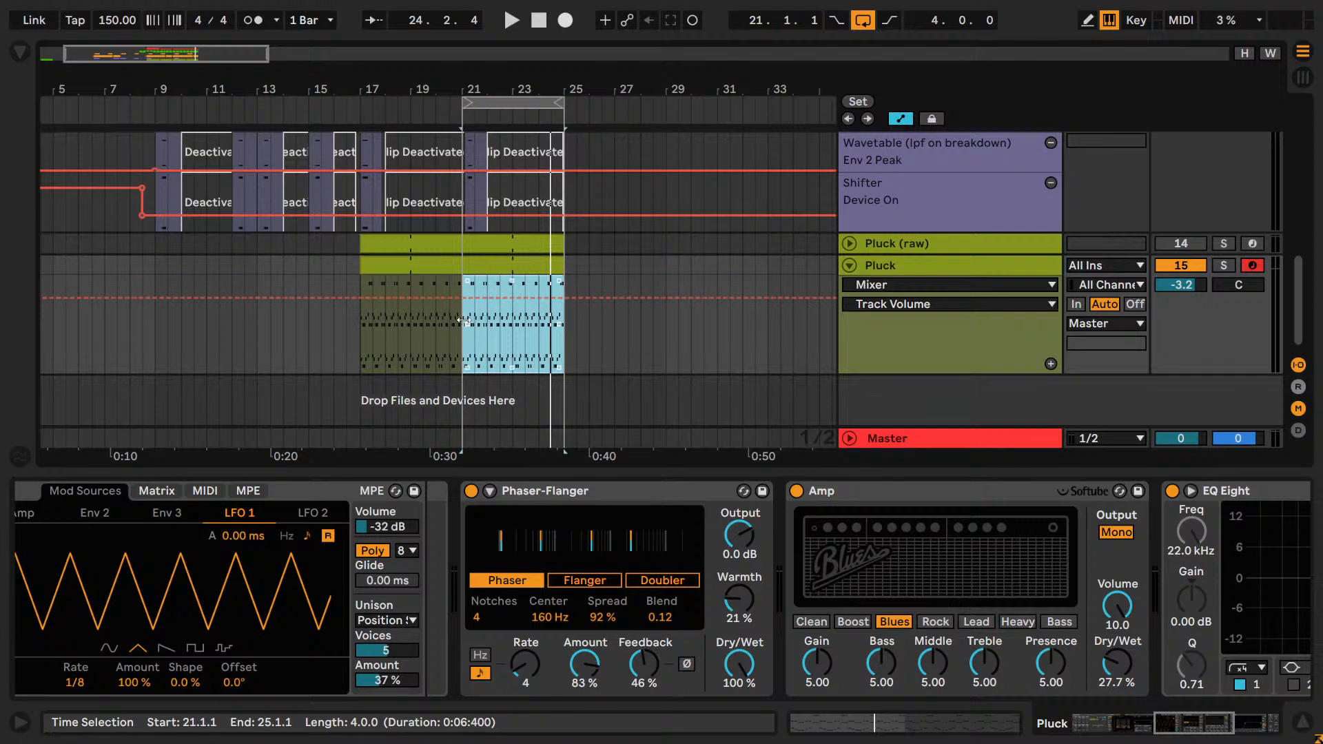
left_click(494, 268)
left_click(460, 332)
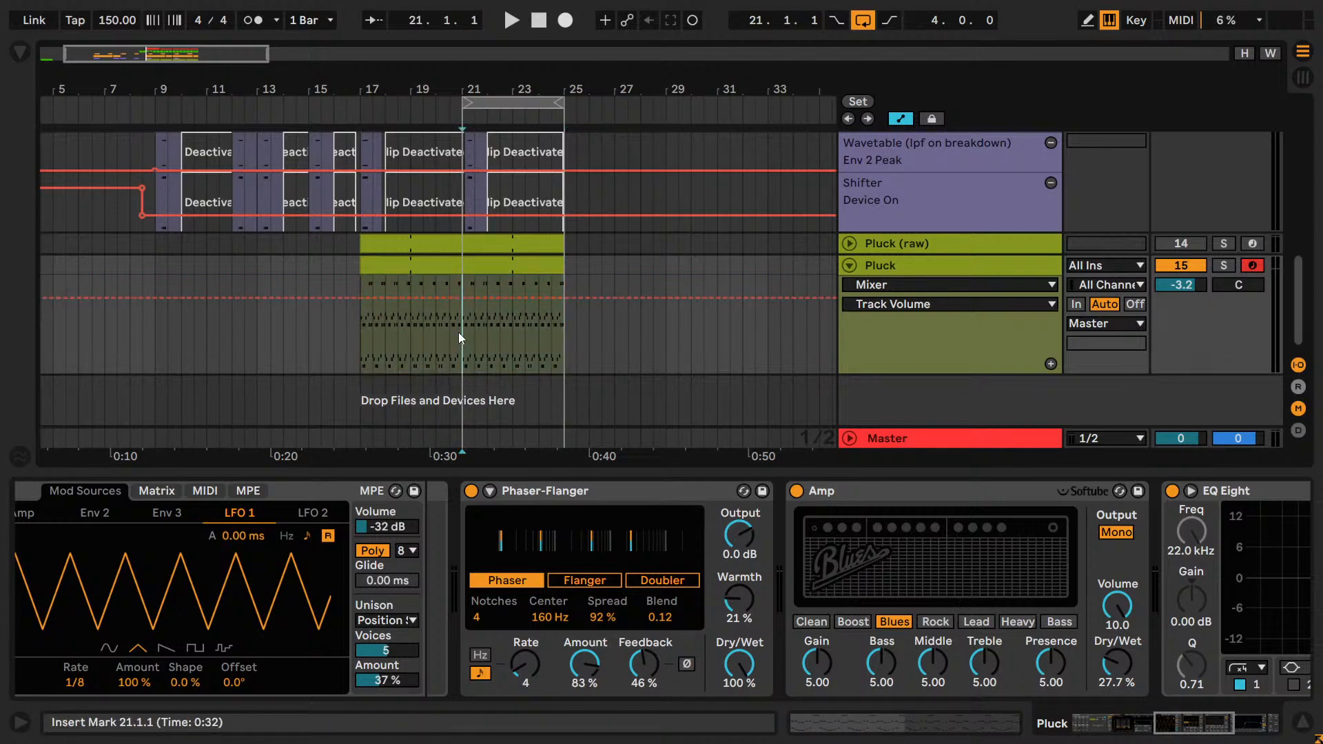
key("ctrl+e")
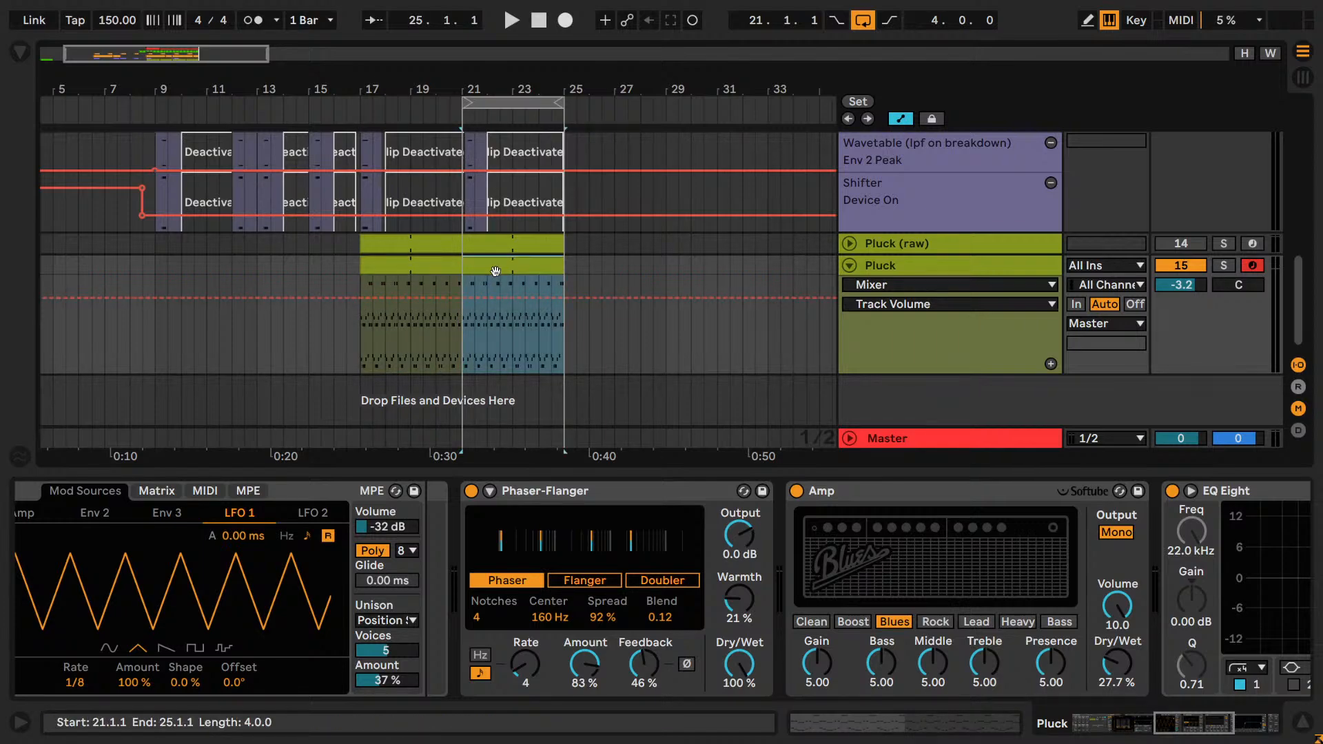
key("space")
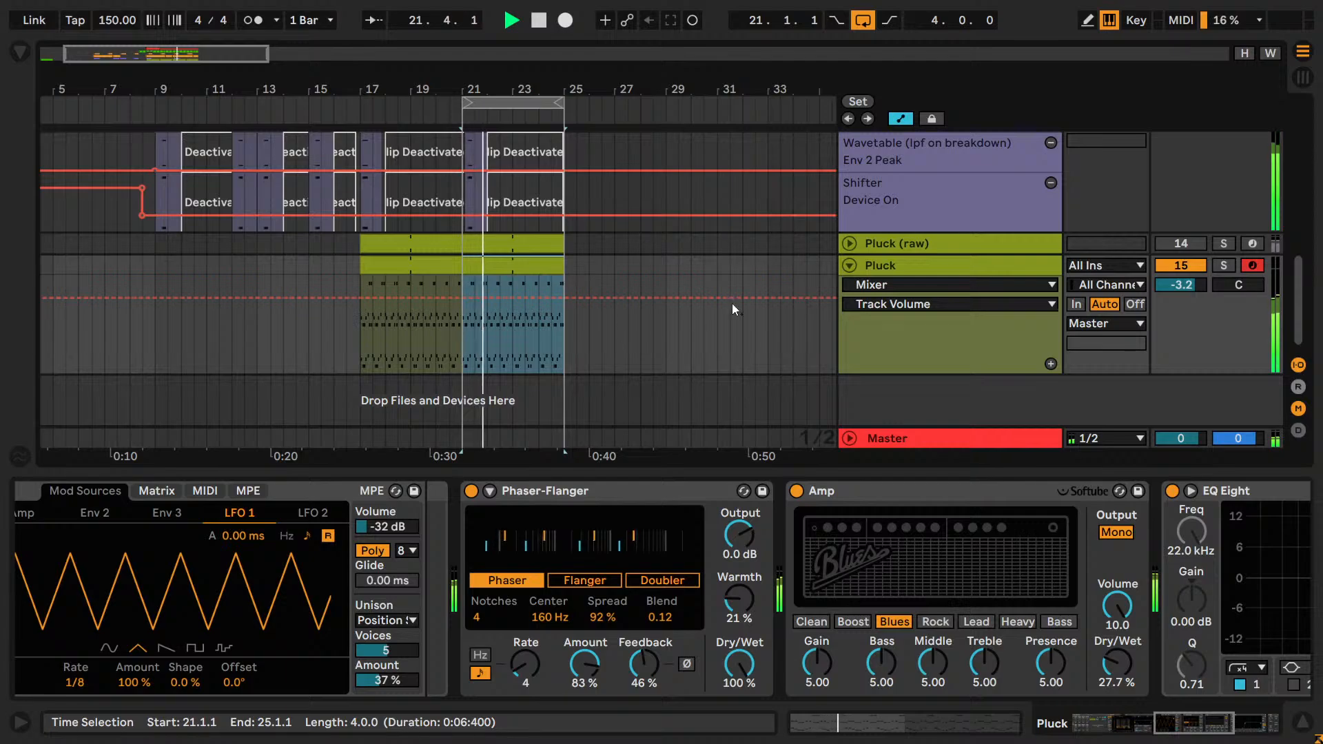
Lower the Pluck track volume to -5.2 dB during playback.
scroll(1125, 238, "up", 15)
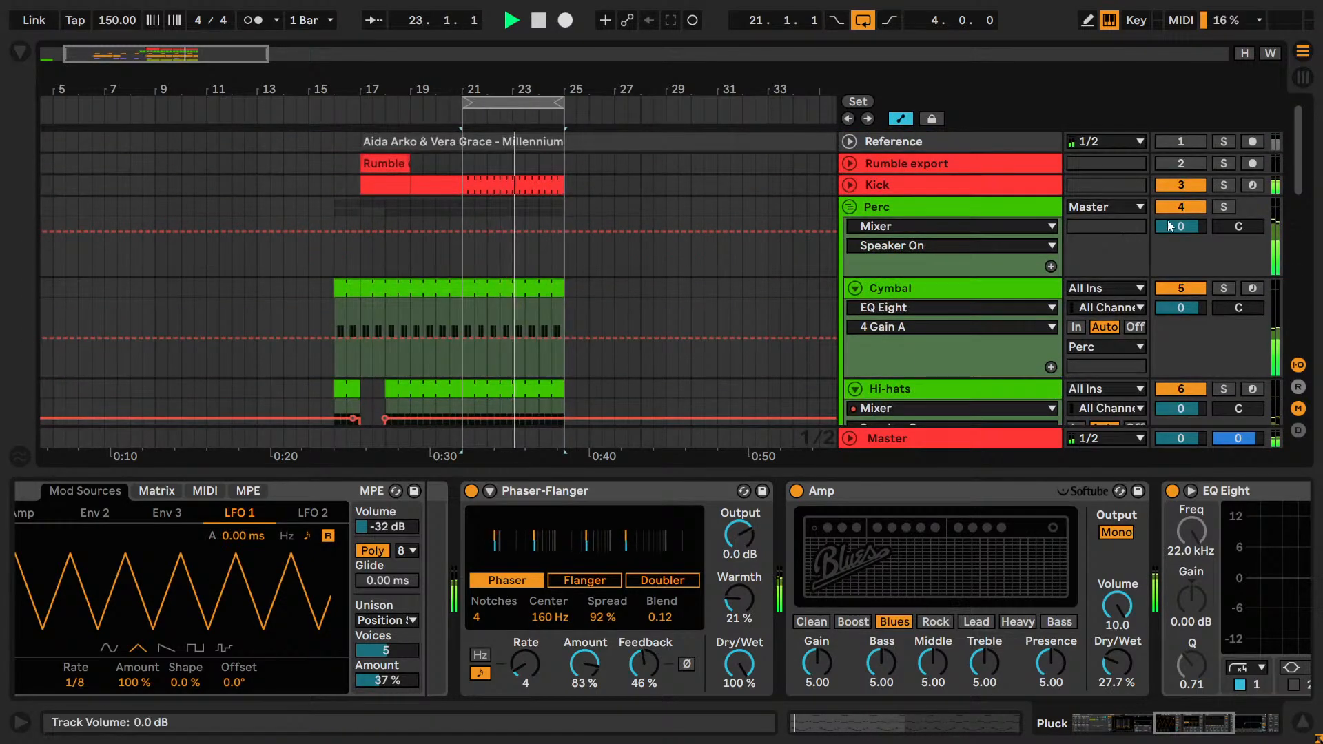
scroll(1167, 207, "down", 15)
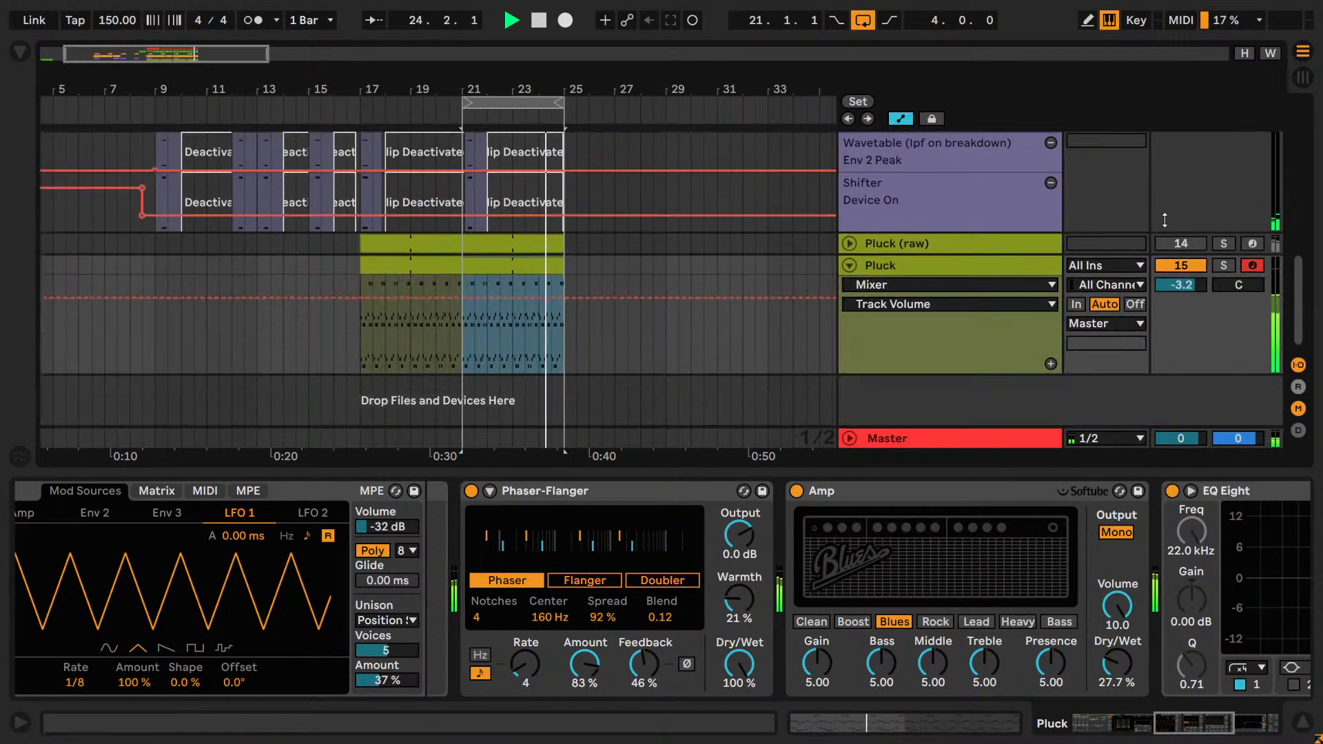
left_click(1177, 290)
key("Down")
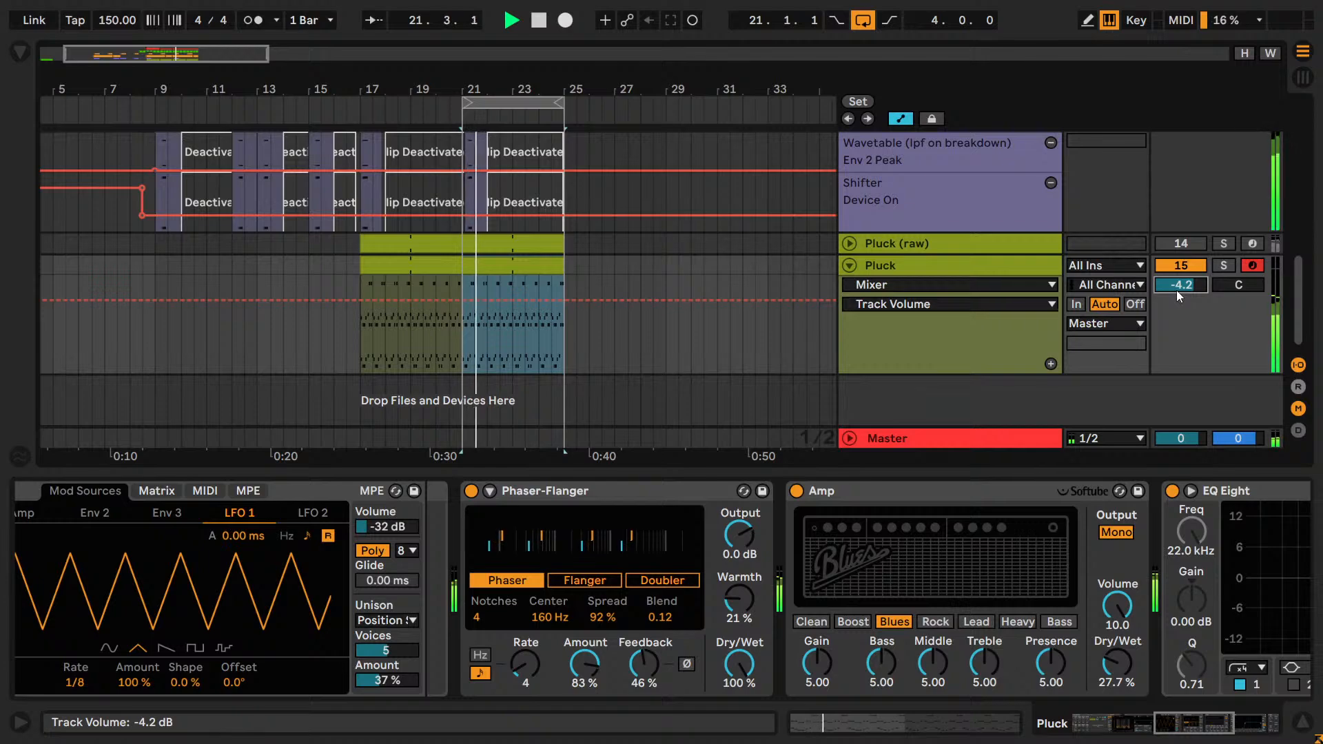
key("Down")
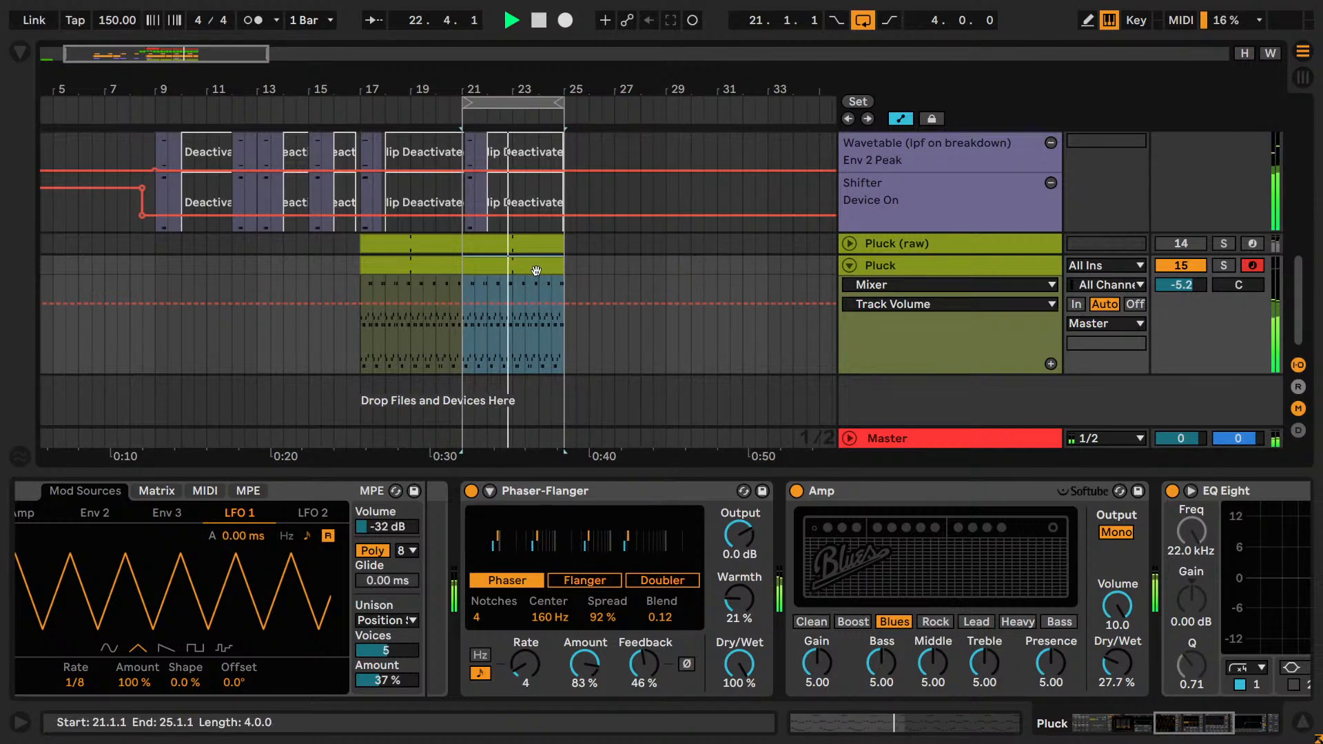
Open the Pluck clip at bar 21 and delete its selected lower-octave notes, G#3 - G#4.
double_click(536, 270)
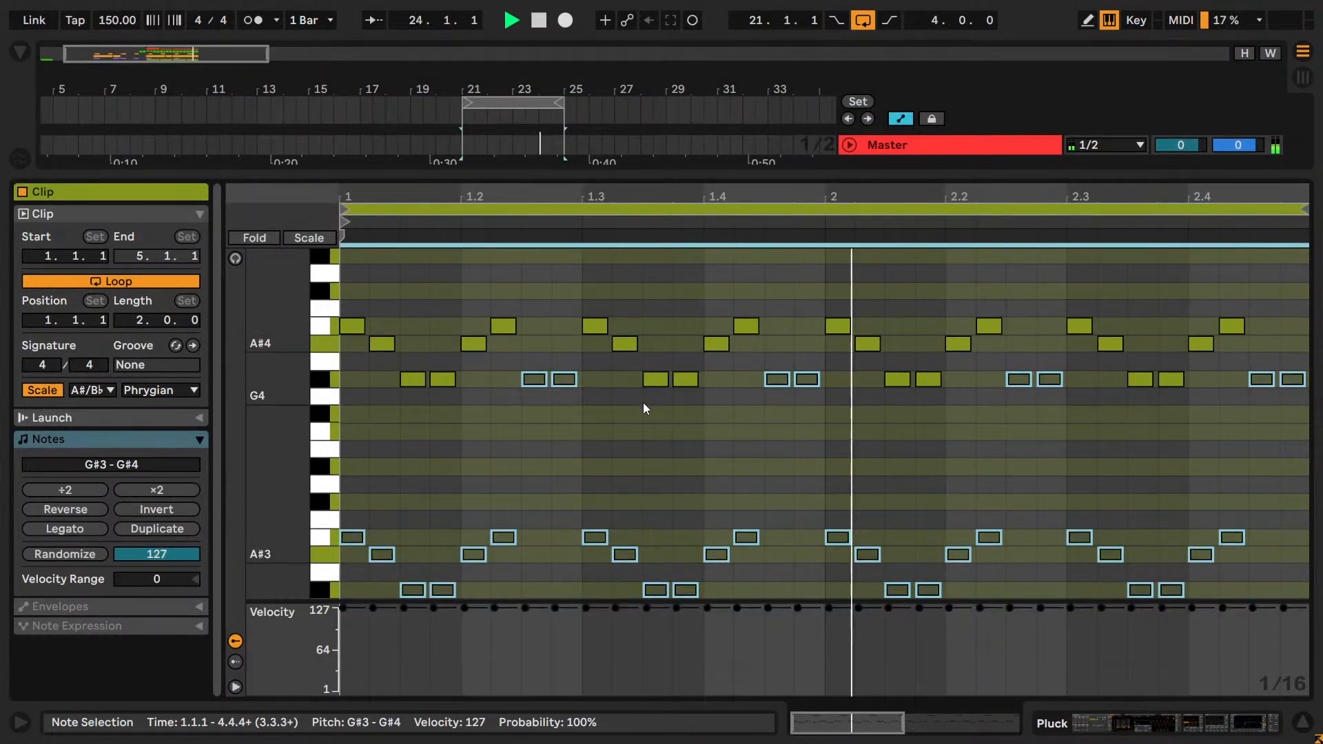
key("Delete")
left_click(531, 434)
Audition all remaining clip notes at G#3 - G#4, G#2 - G#3 and G#5 - G#6, and return them to G#4 - G#5.
key("ctrl+a")
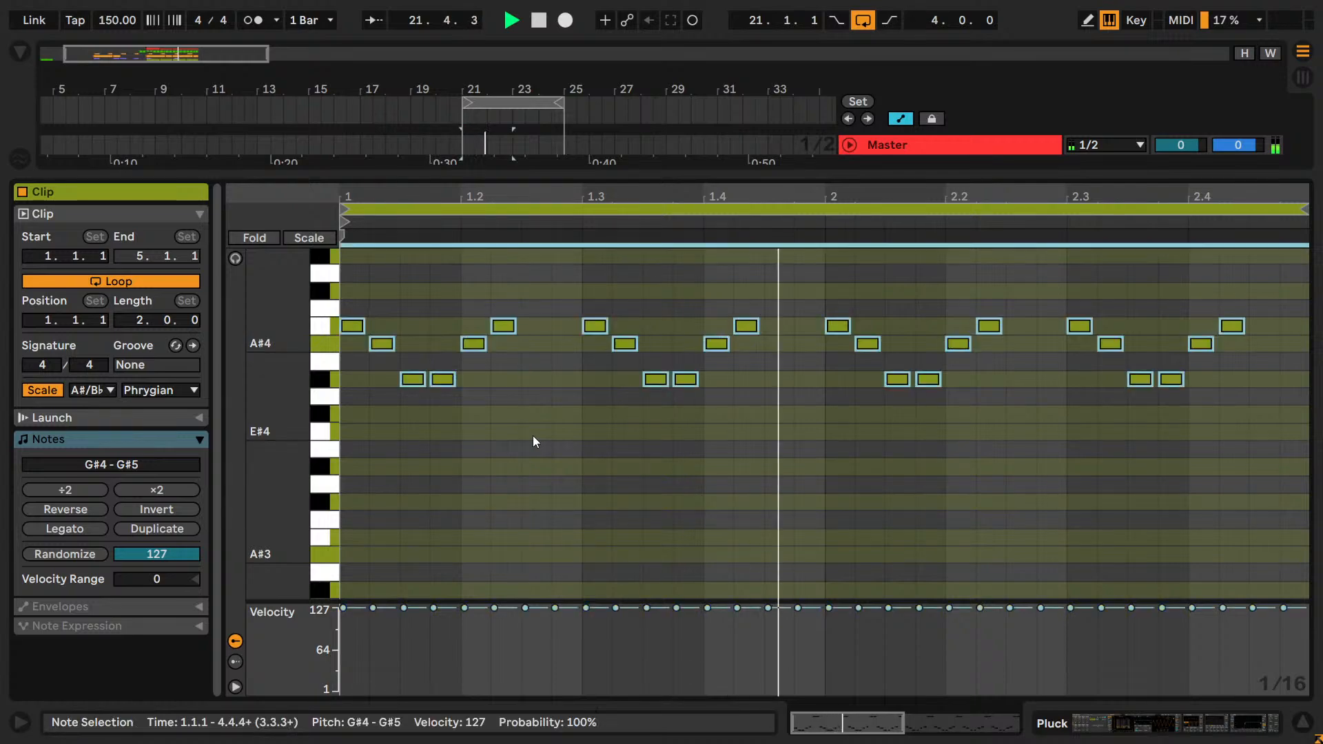
key("shift+Down")
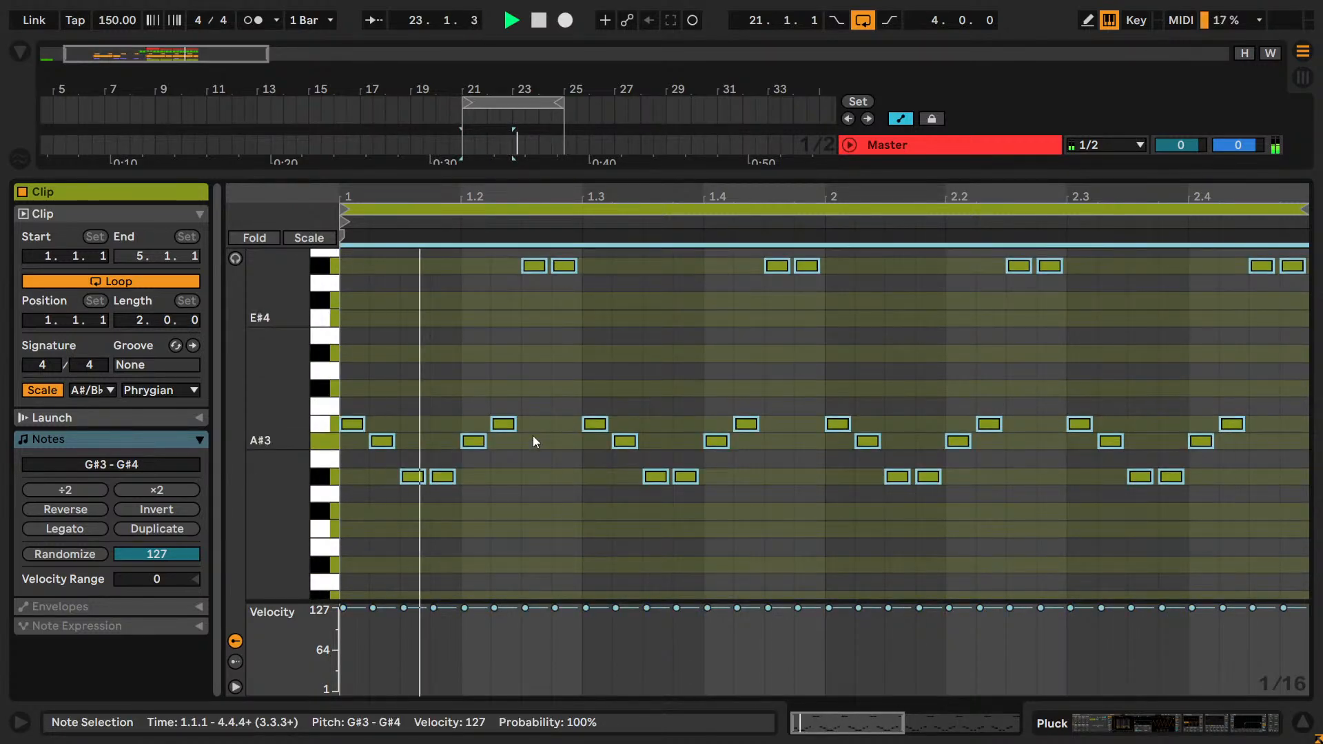
key("shift+Down")
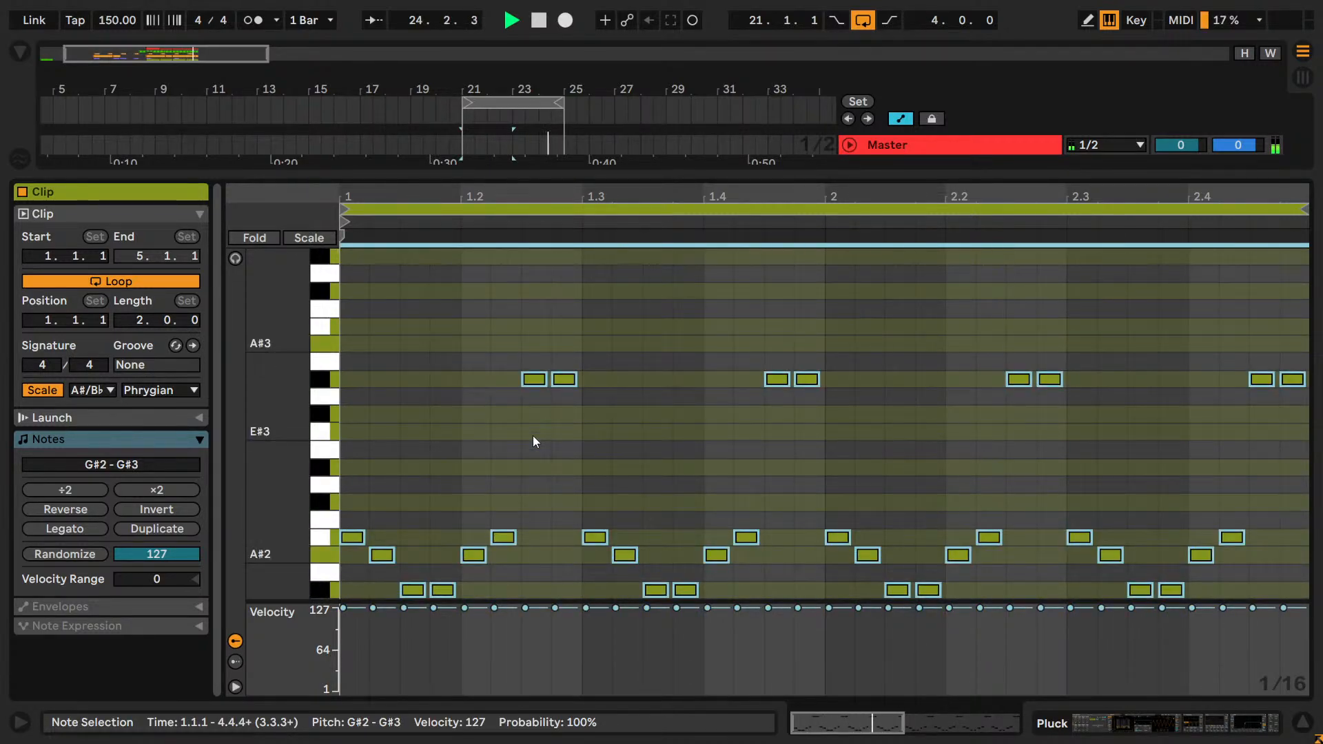
key("shift+Up")
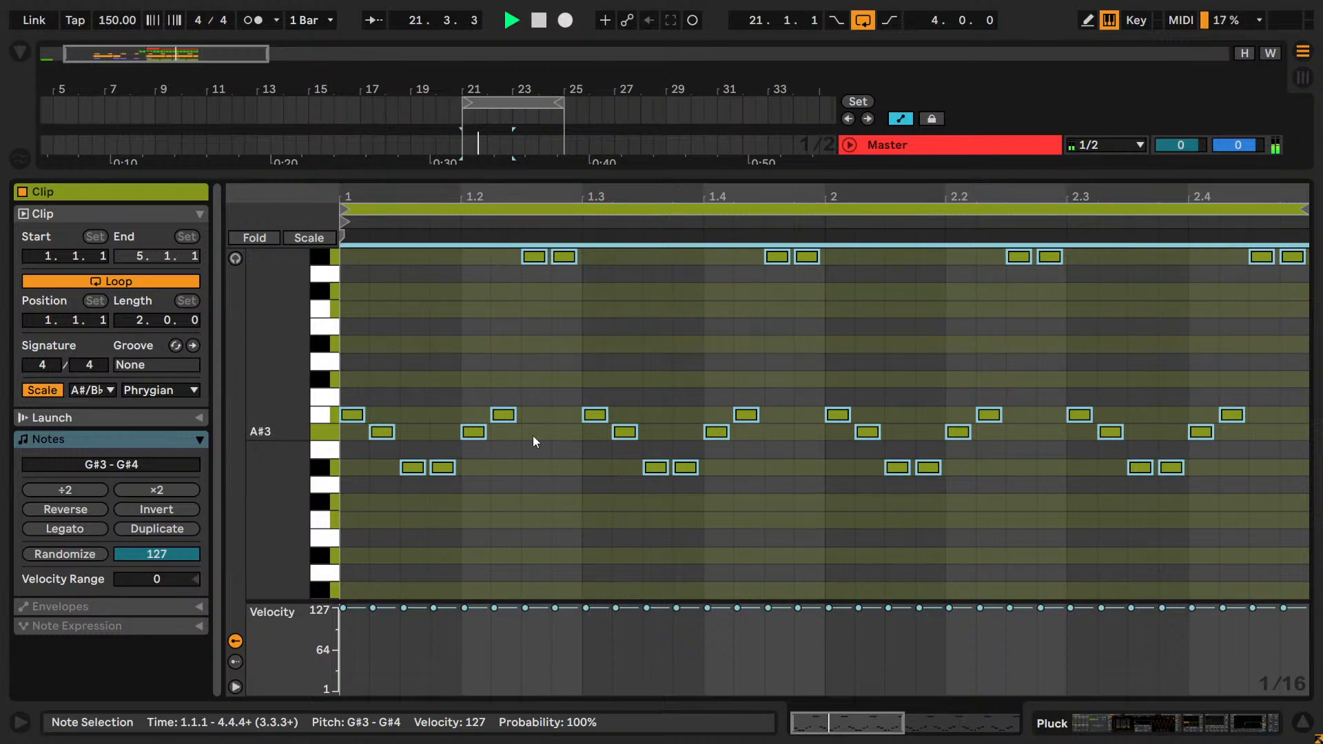
key("shift+Up")
key("shift+Up")
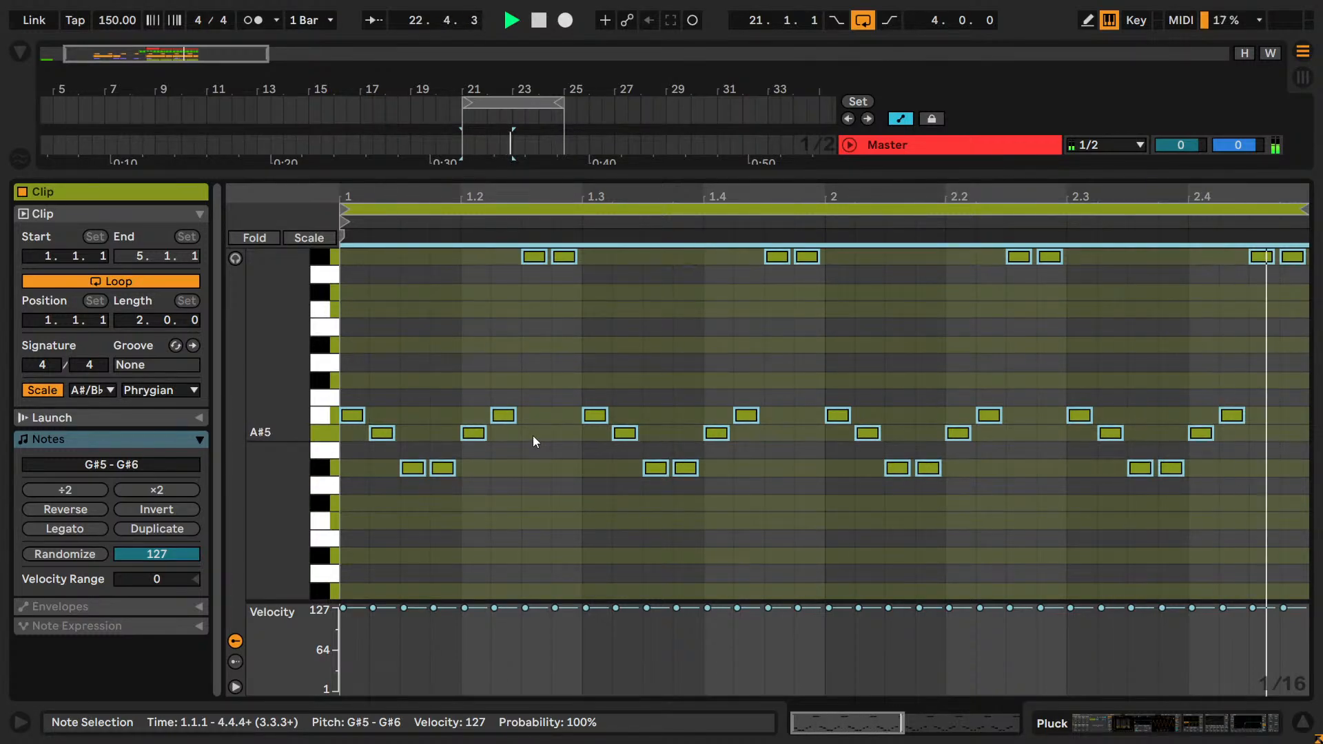
key("shift+Down")
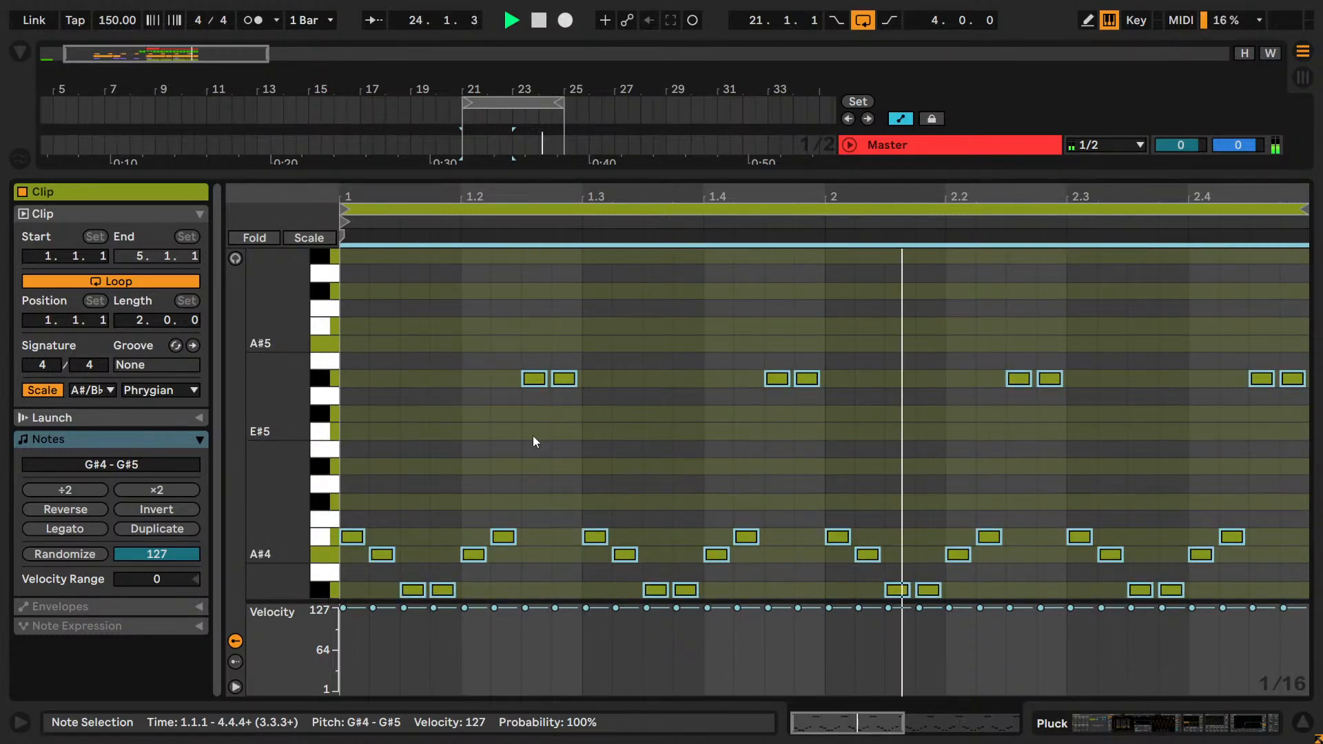
Layer a copy of the notes one octave up at G#5 - G#6, comparing it with G#3 - G#4 and G#6 - G#7.
key("shift+Up")
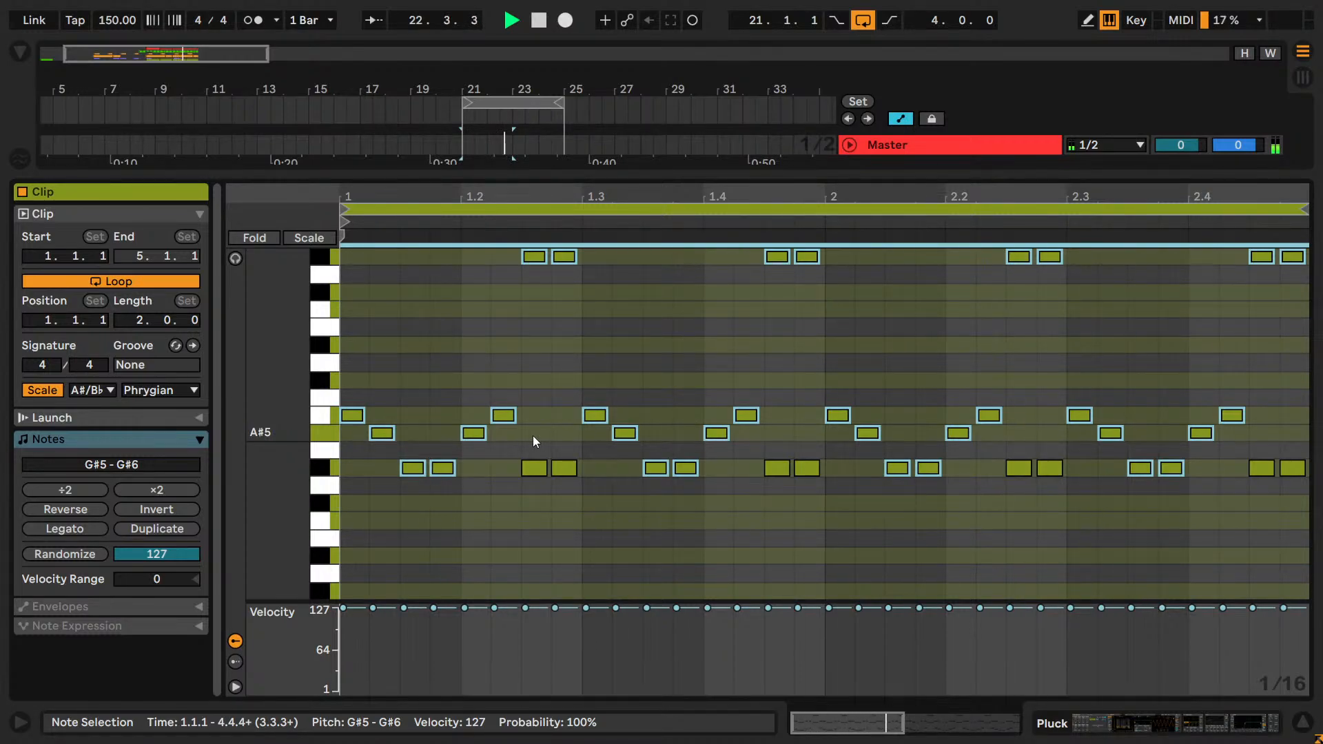
key("shift+Down")
key("shift+Down")
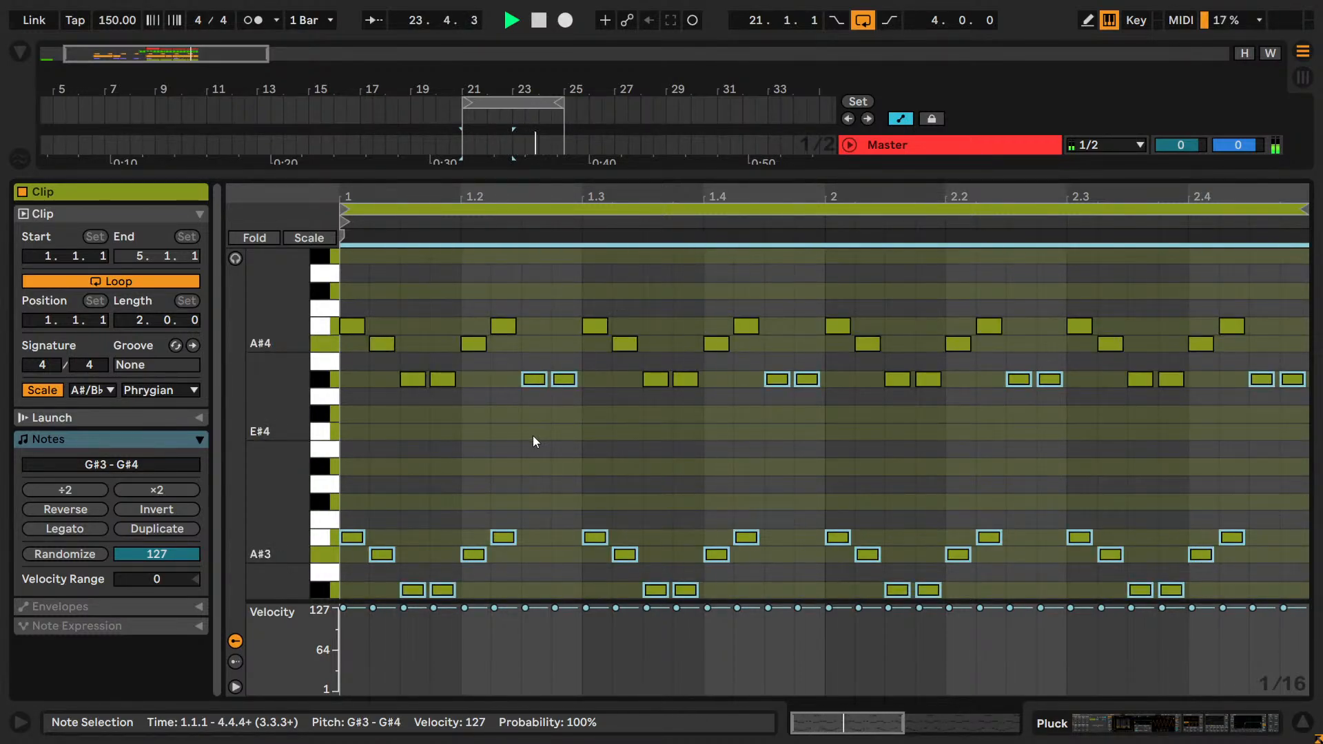
key("shift+Up")
key("shift+Up")
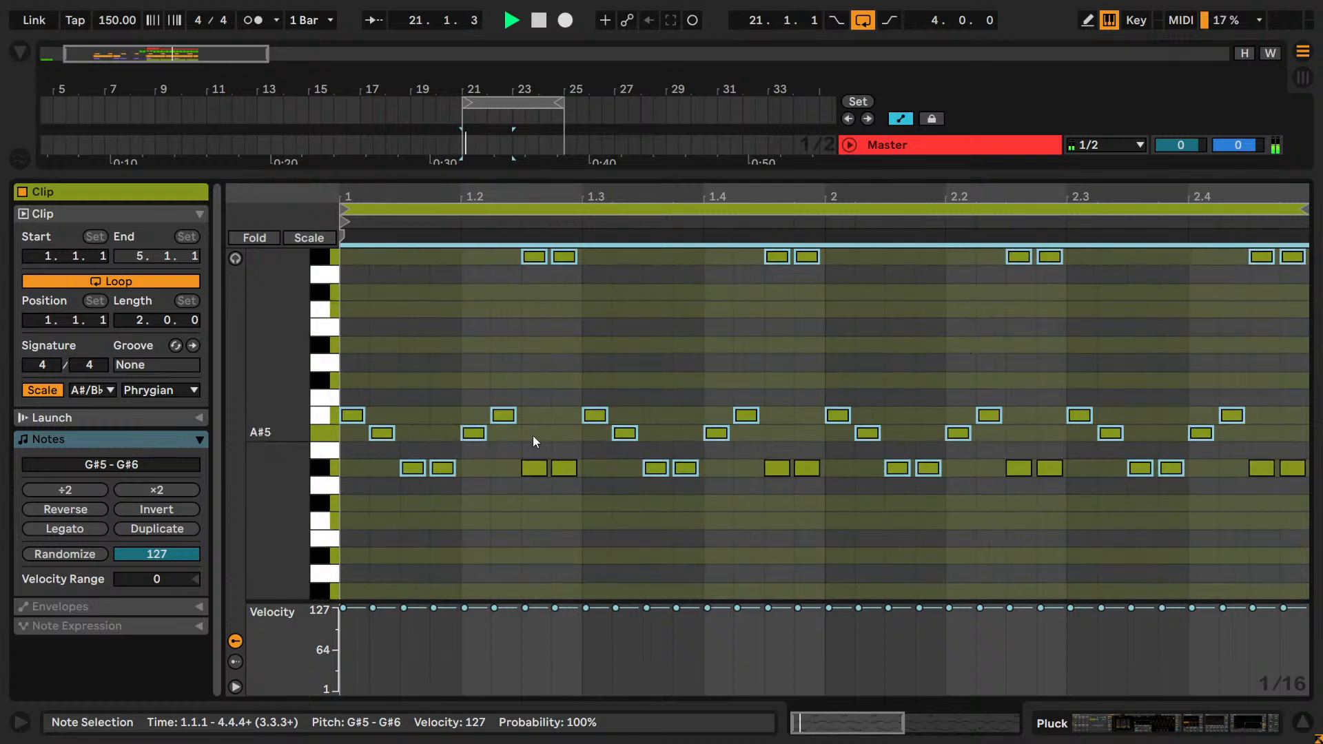
key("shift+Up")
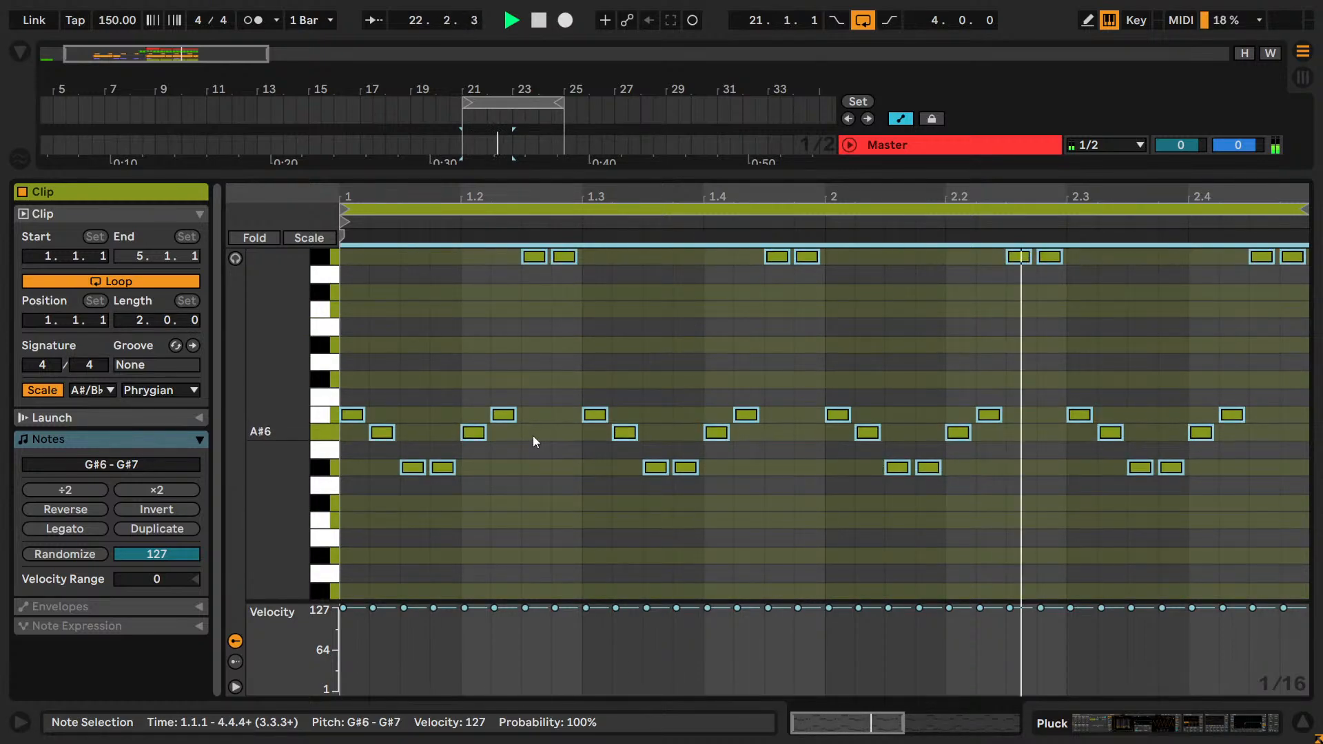
key("shift+Down")
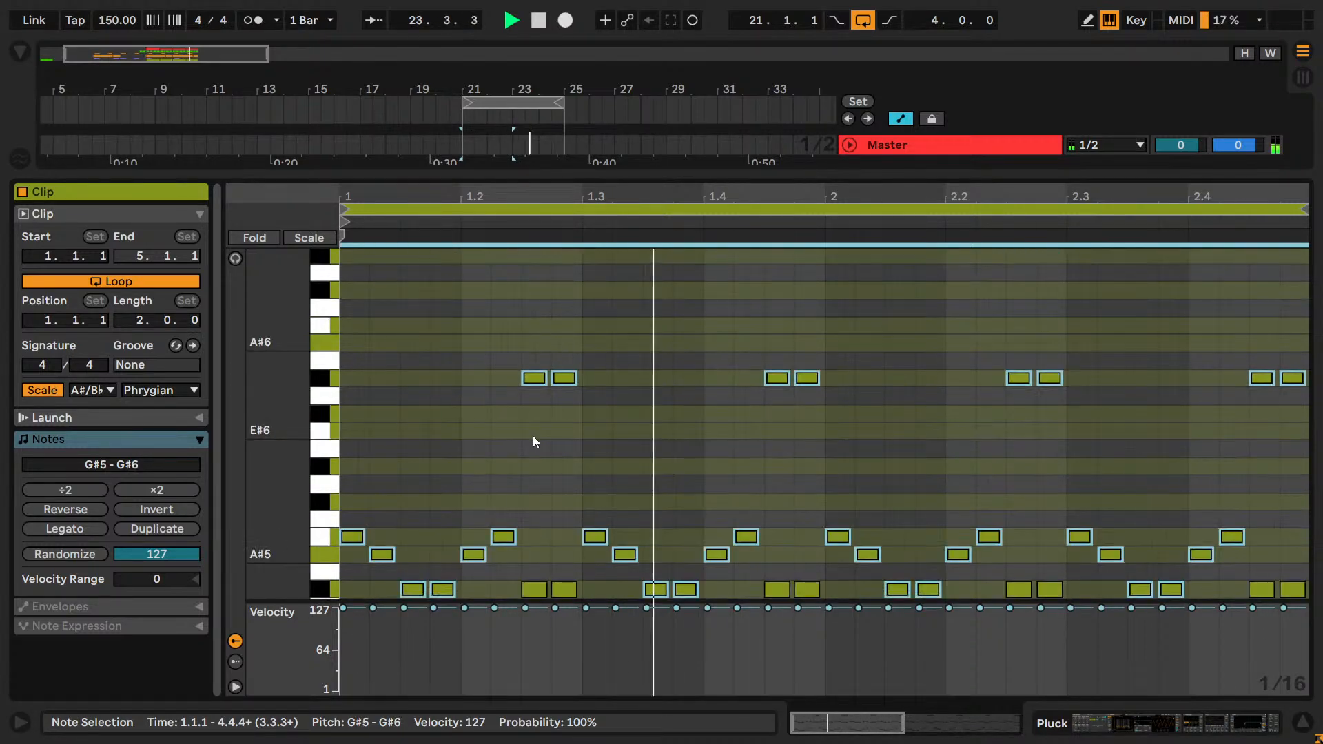
Return to the Pluck track's device chain, solo the track and show its EQ Eight.
scroll(533, 436, "down", 2)
key("shift+Tab")
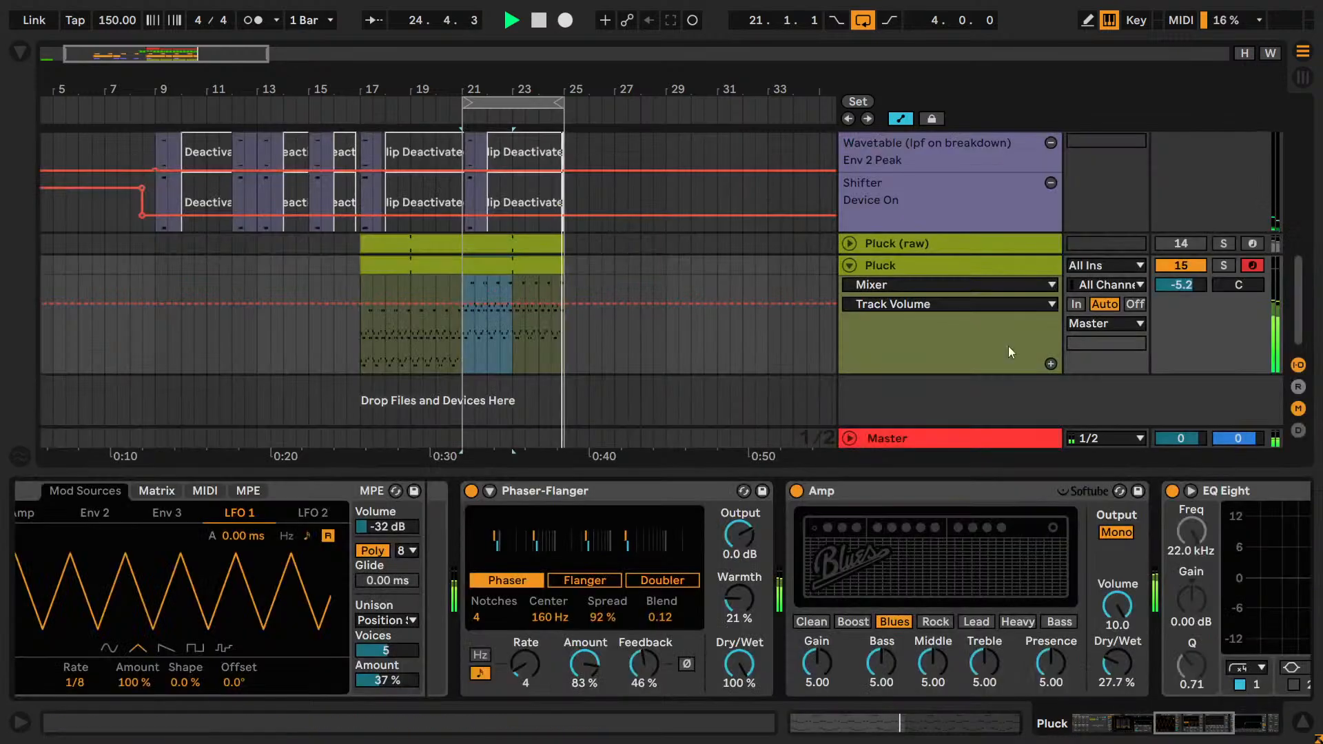
left_click(1223, 266)
left_click(1236, 727)
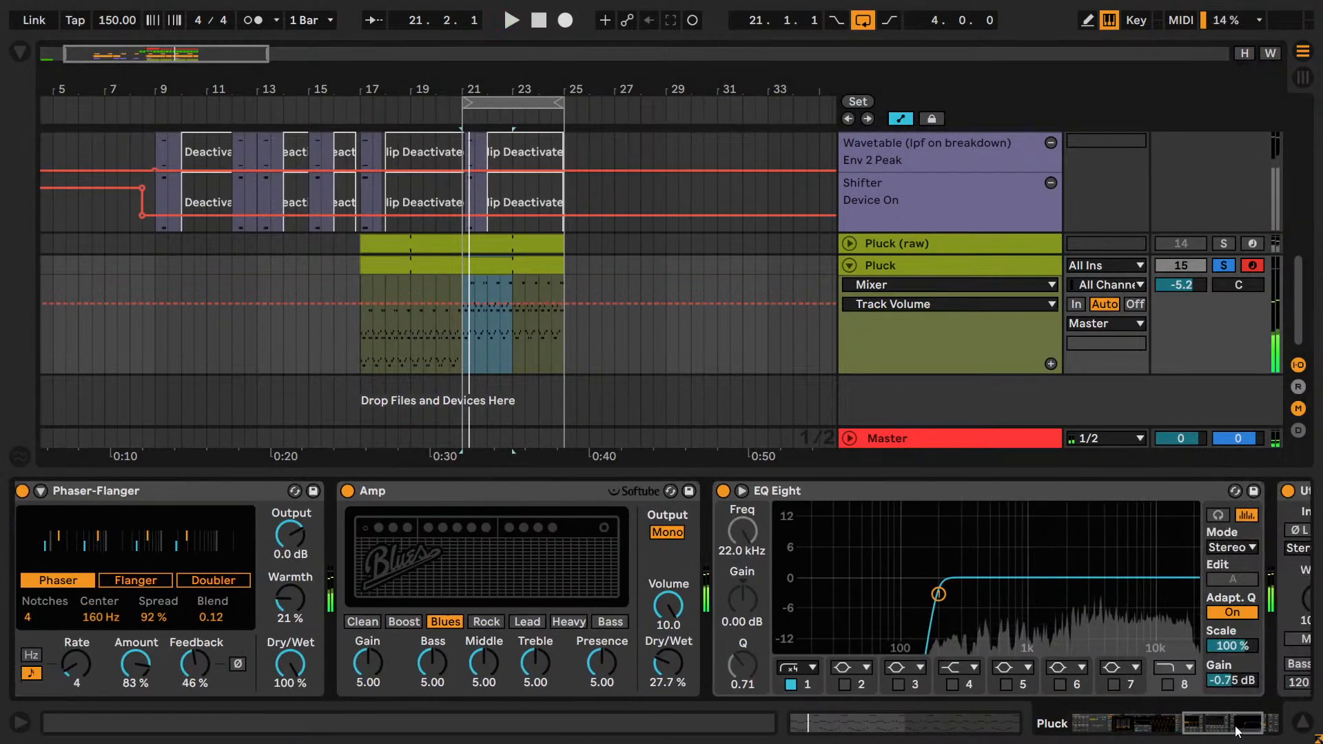
Find the Dry + Reverb.adg audio effect rack by searching for "dry" and insert it between Amp and EQ Eight on Pluck.
left_click(22, 47)
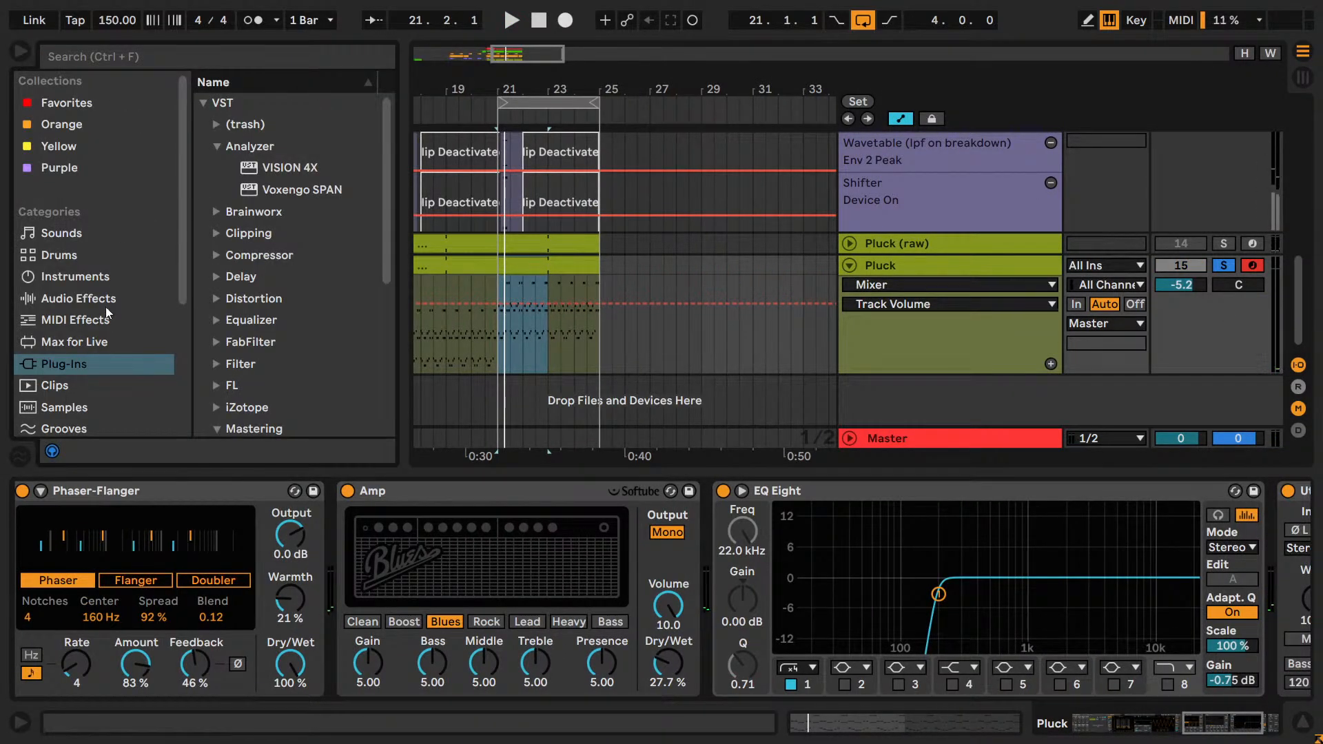
left_click(61, 299)
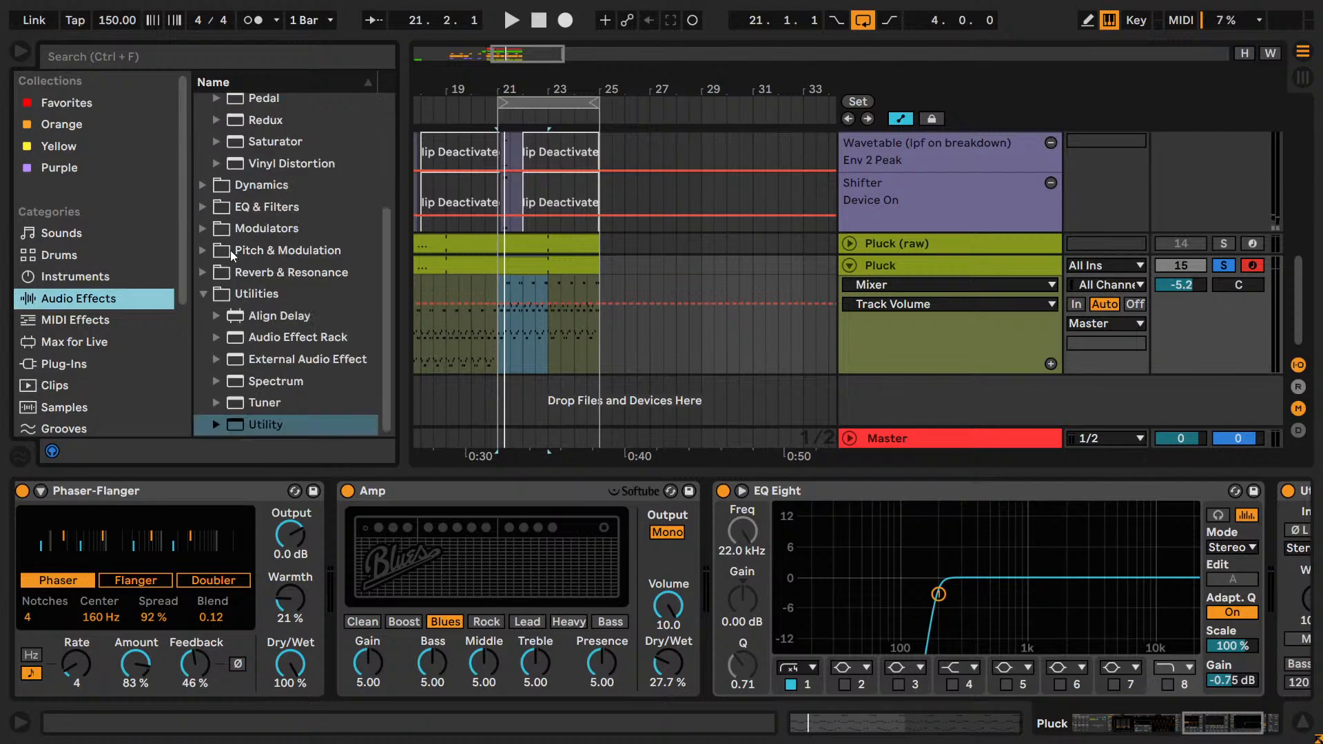
left_click(225, 335)
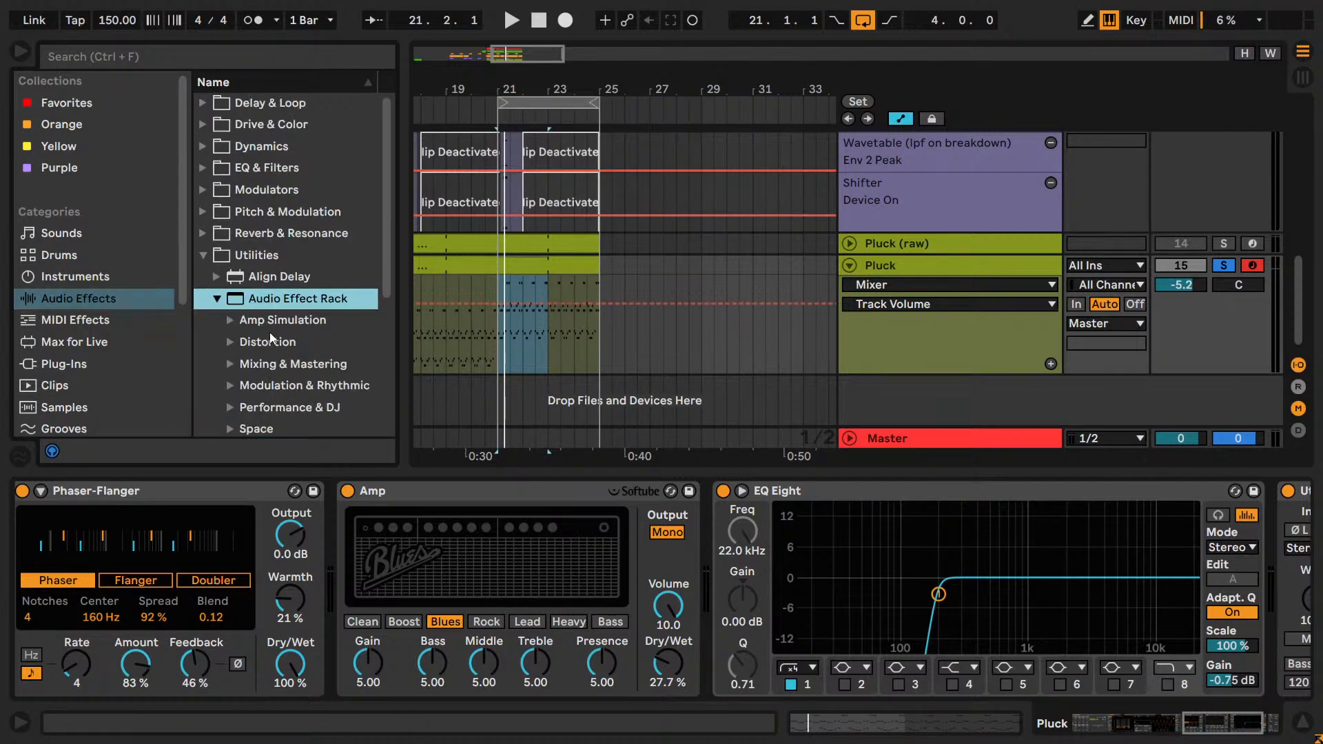
scroll(262, 372, "down", 5)
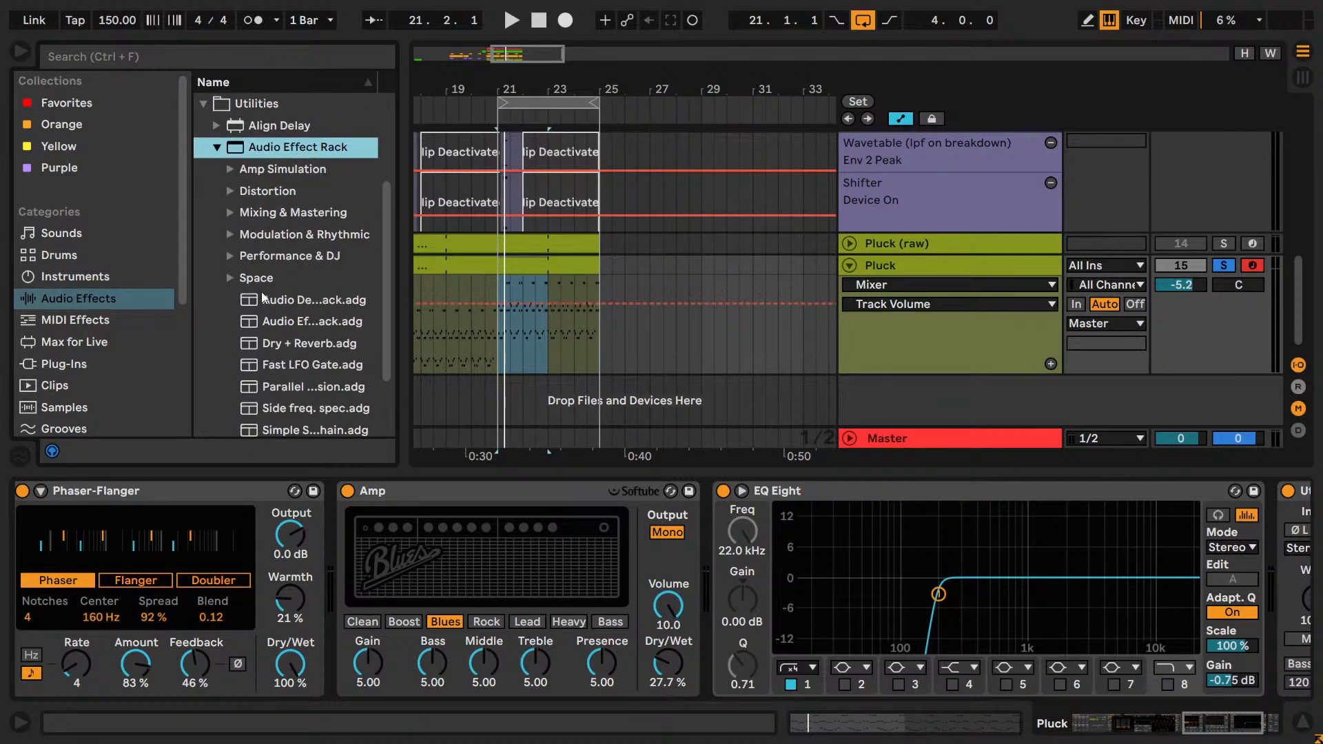
left_click(202, 55)
type("dry")
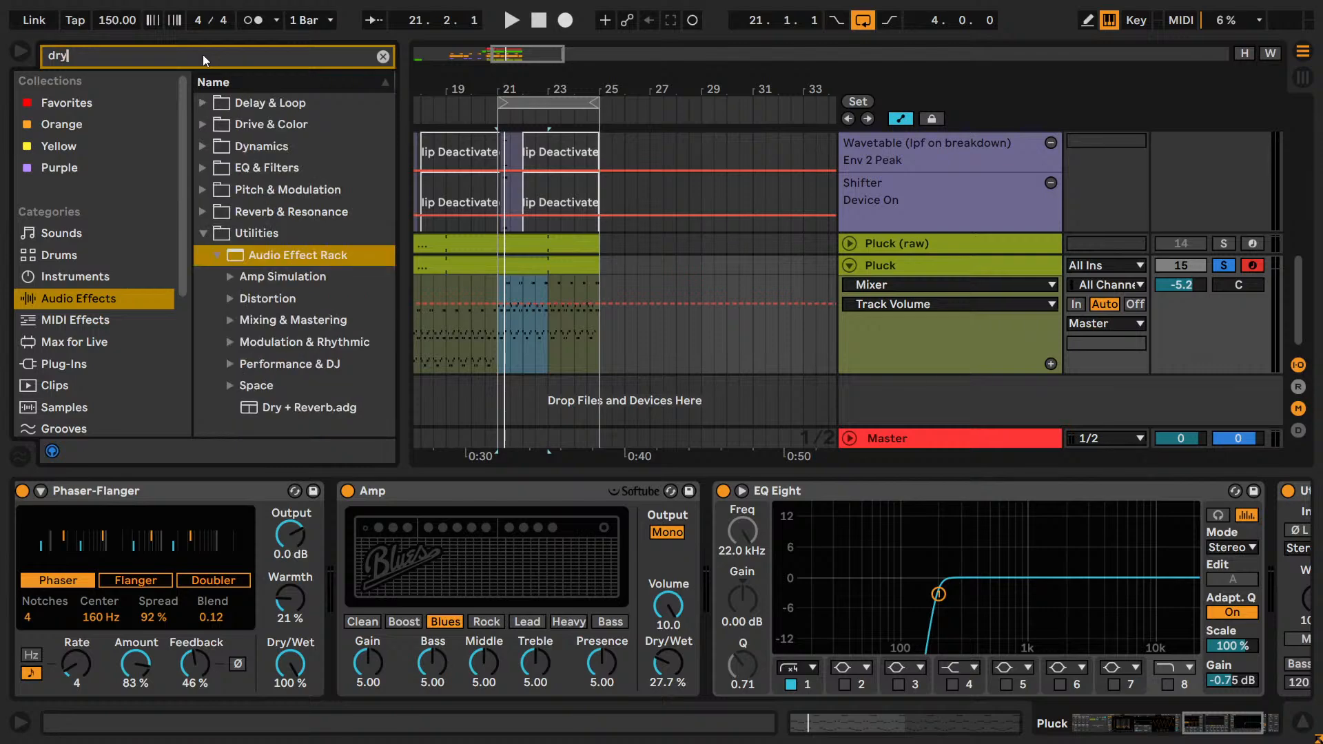
left_click_drag(285, 145, 666, 514)
Raise the rack's Reverb chain volume to 2.0 dB during playback and unsolo the Pluck track.
key("space")
left_click(786, 572)
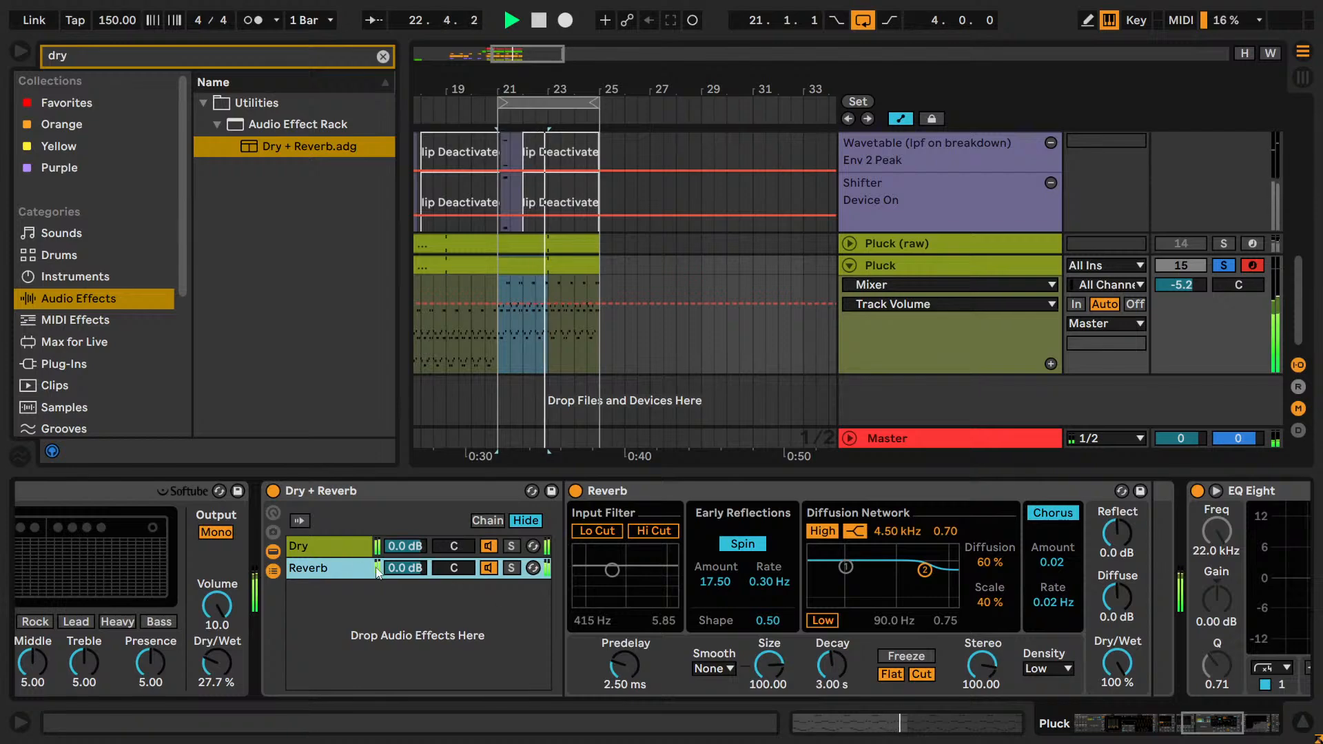
left_click_drag(404, 567, 404, 556)
left_click(1227, 265)
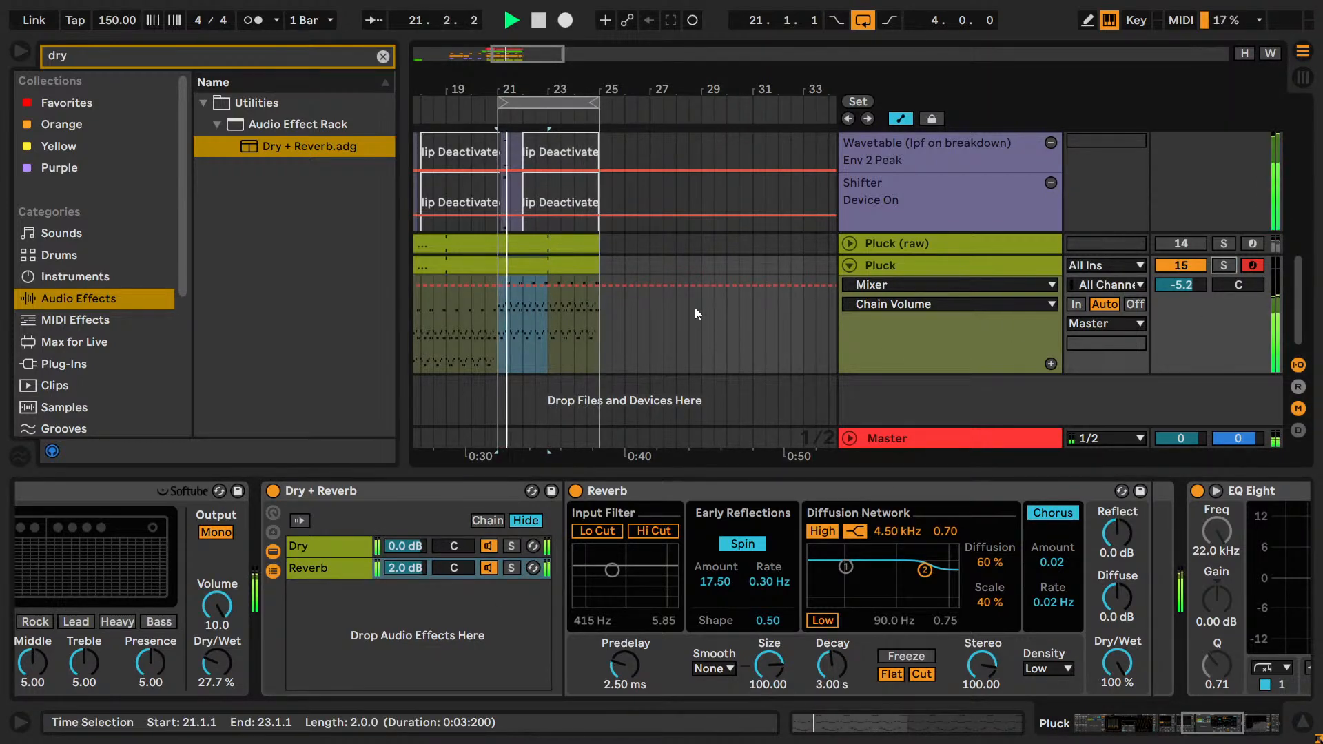
Open the Pluck clip's notes and try the upper layer at D#5 - D#6, returning it to G#5 - G#6.
double_click(558, 310)
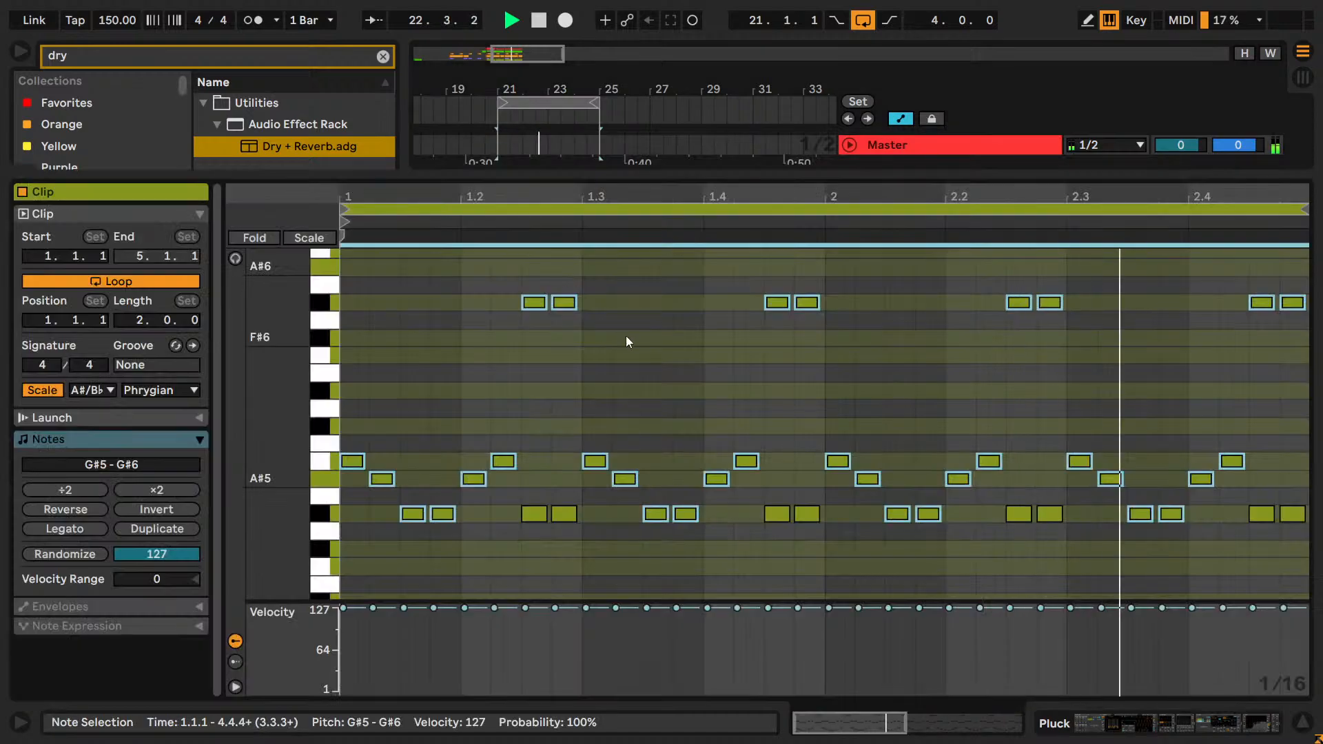
scroll(673, 364, "down", 3)
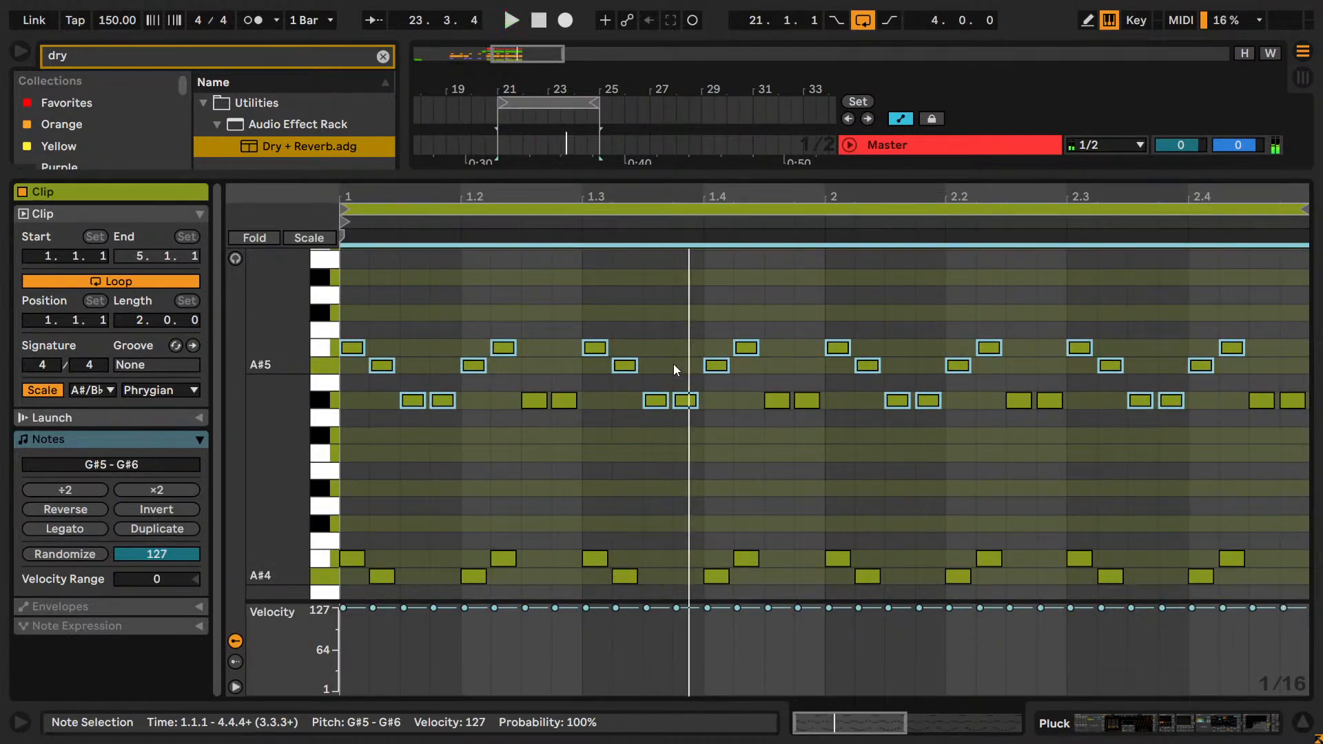
key("Down")
key("Down")
key("Down")
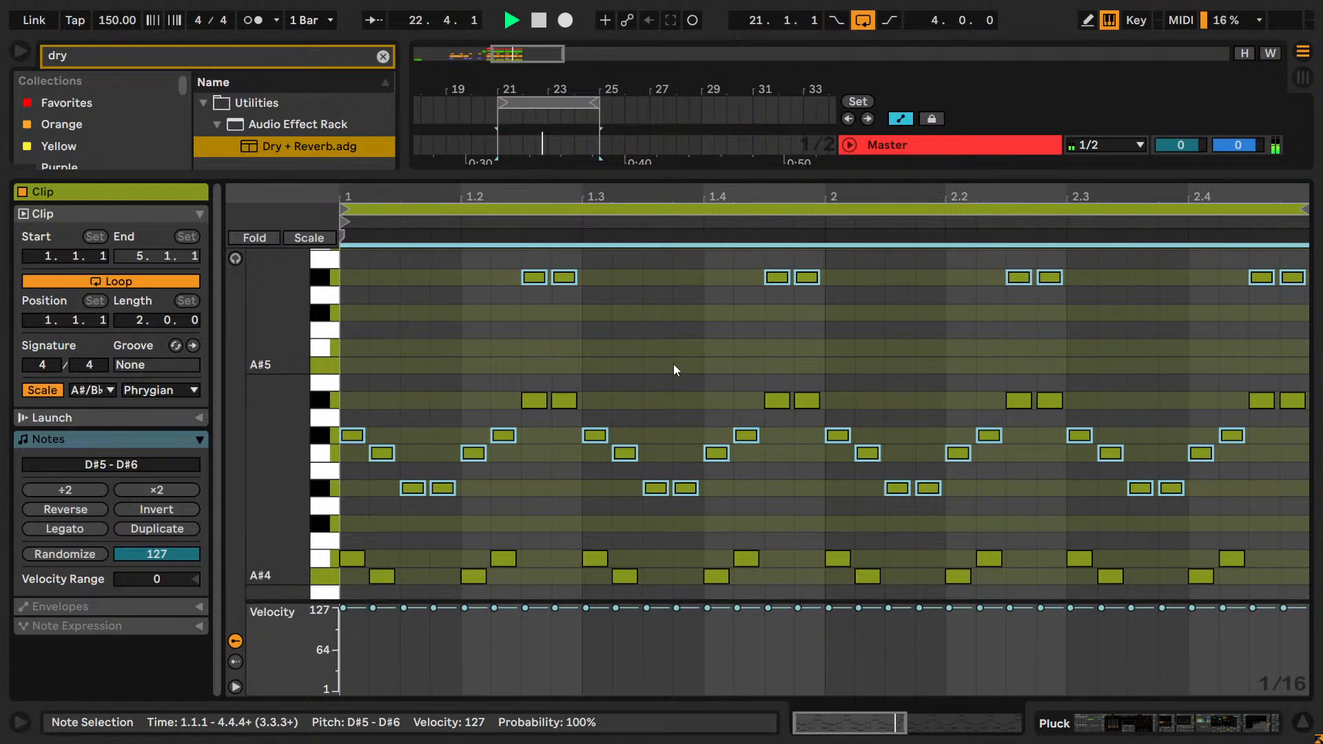
key("Up")
key("Up")
key("Up")
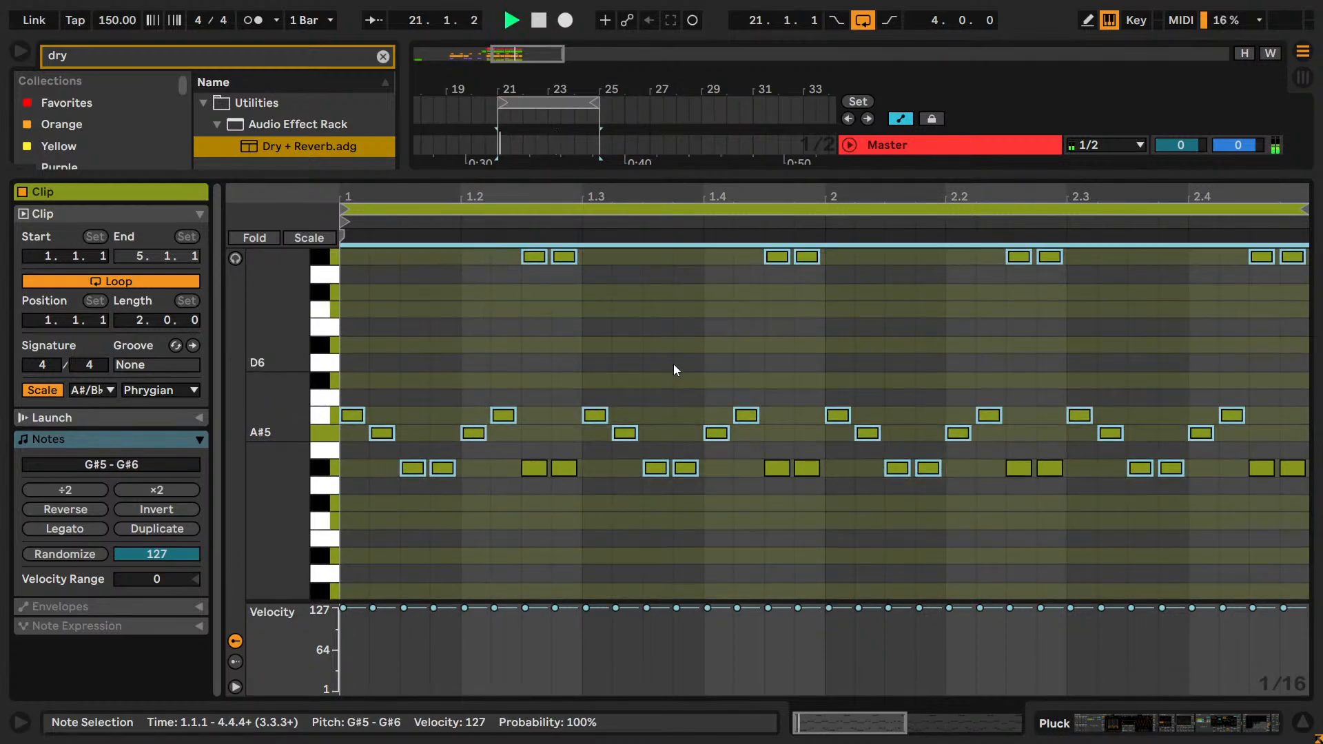
Try the upper layer higher at C6 - C7 and D#6 - D#7 during playback, restoring it to G#5 - G#6.
key("Up")
key("Up")
key("Up")
key("Up")
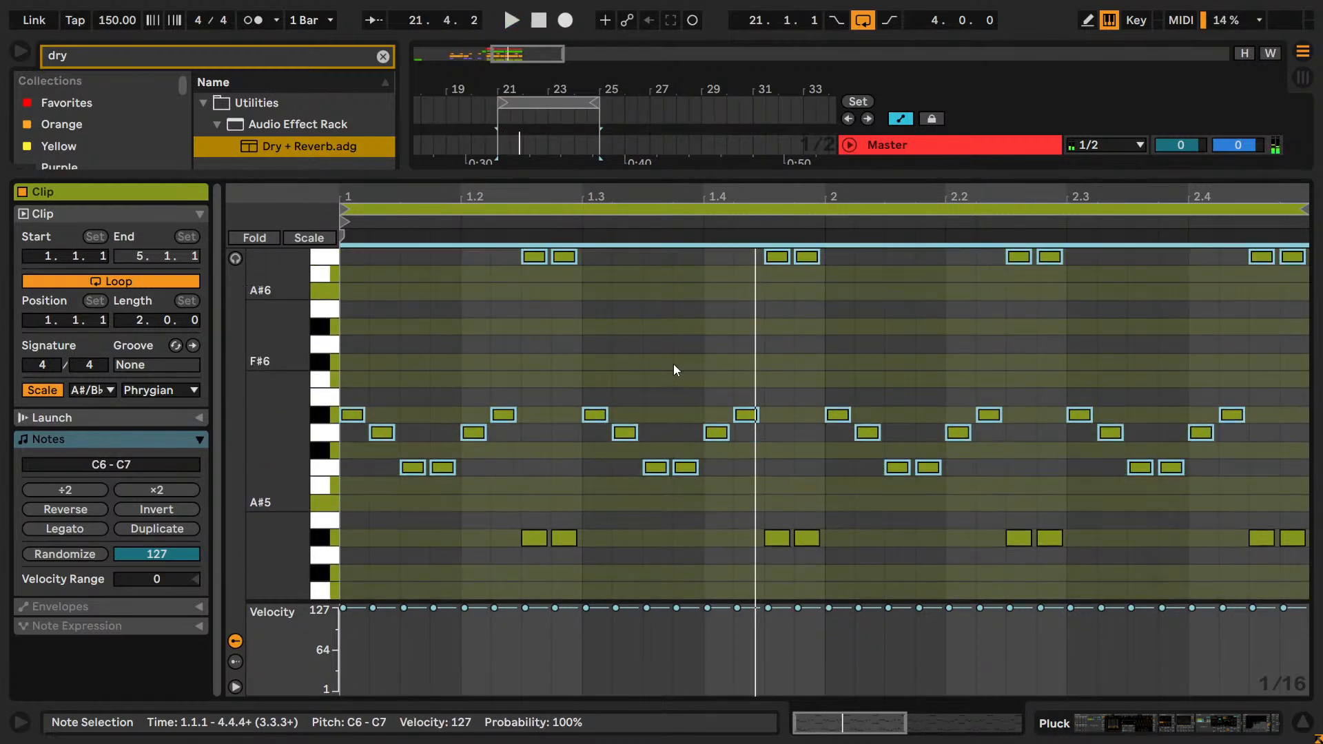
key("Up")
key("Up")
key("Up")
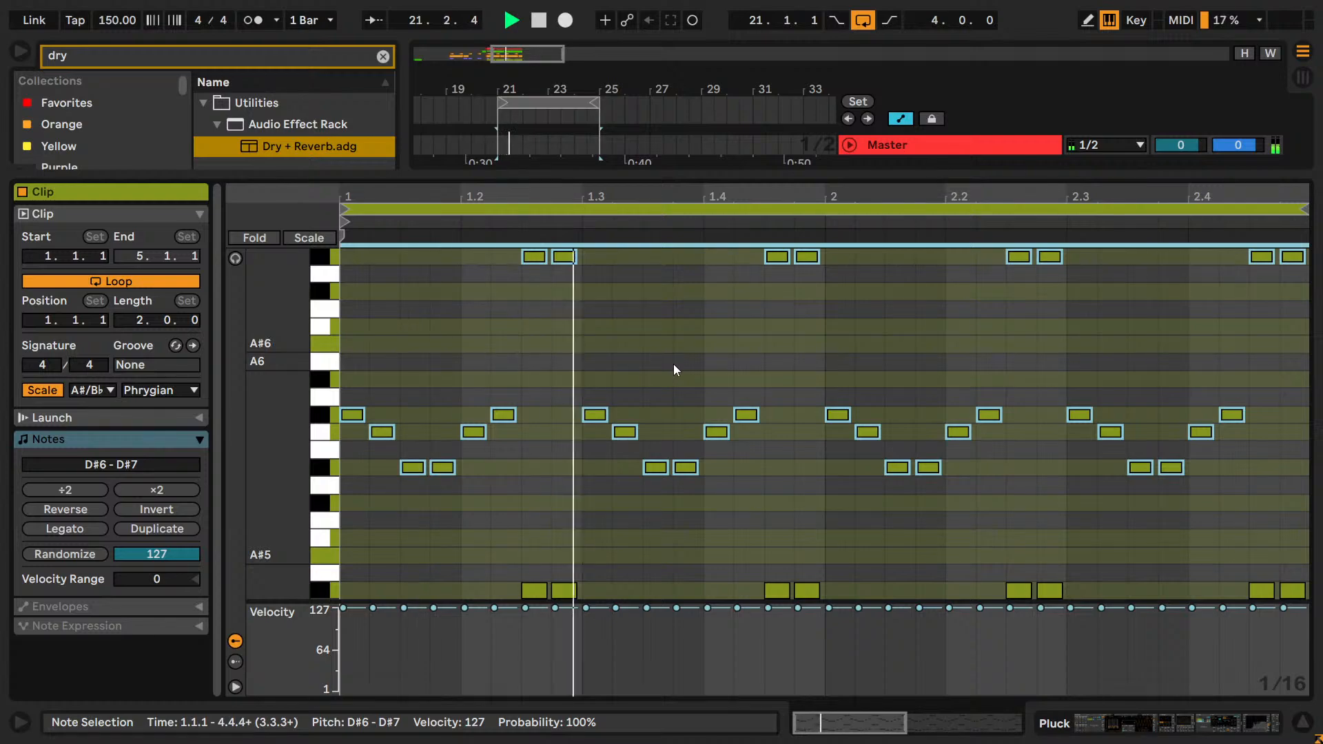
key("Down")
key("Down")
key("Down")
key("Down")
key("Down")
key("Down")
key("Down")
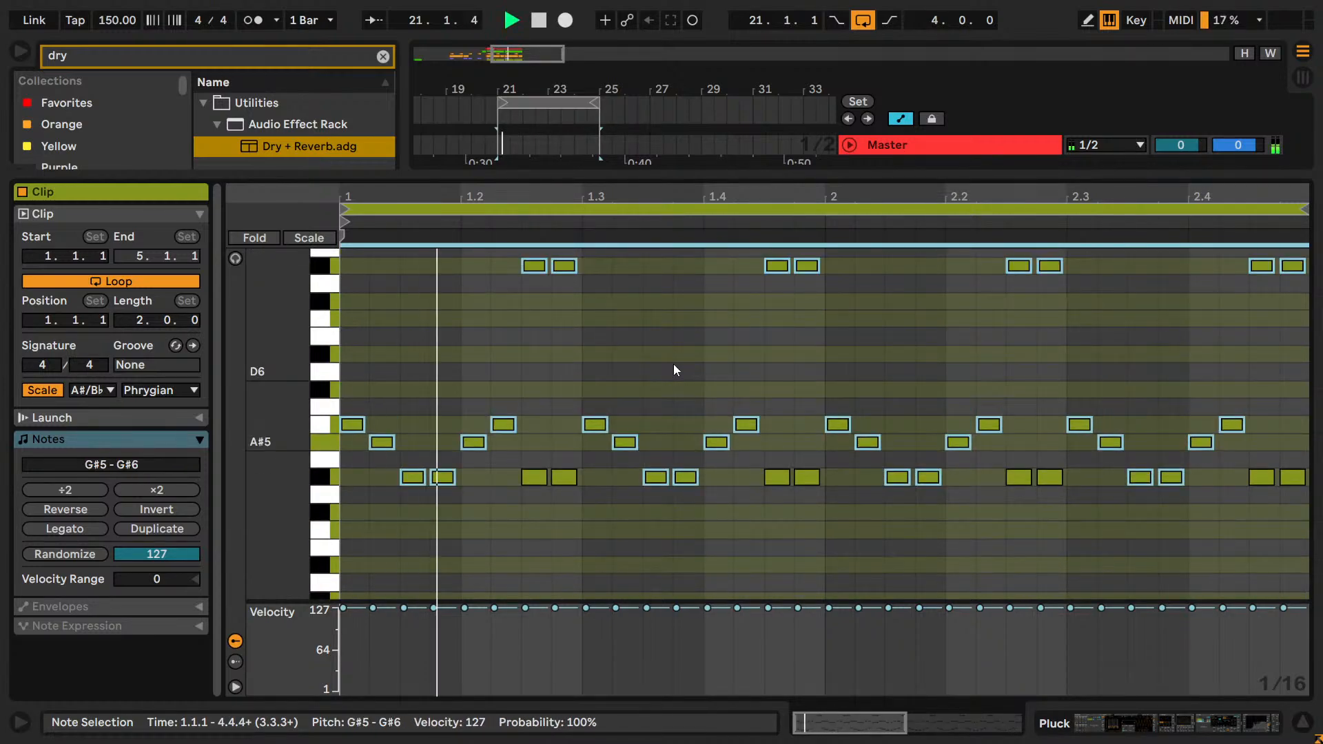
Select all notes in the Pluck clip and try transposing them to D#4 - D#6 and A4 - A6.
scroll(674, 370, "down", 4)
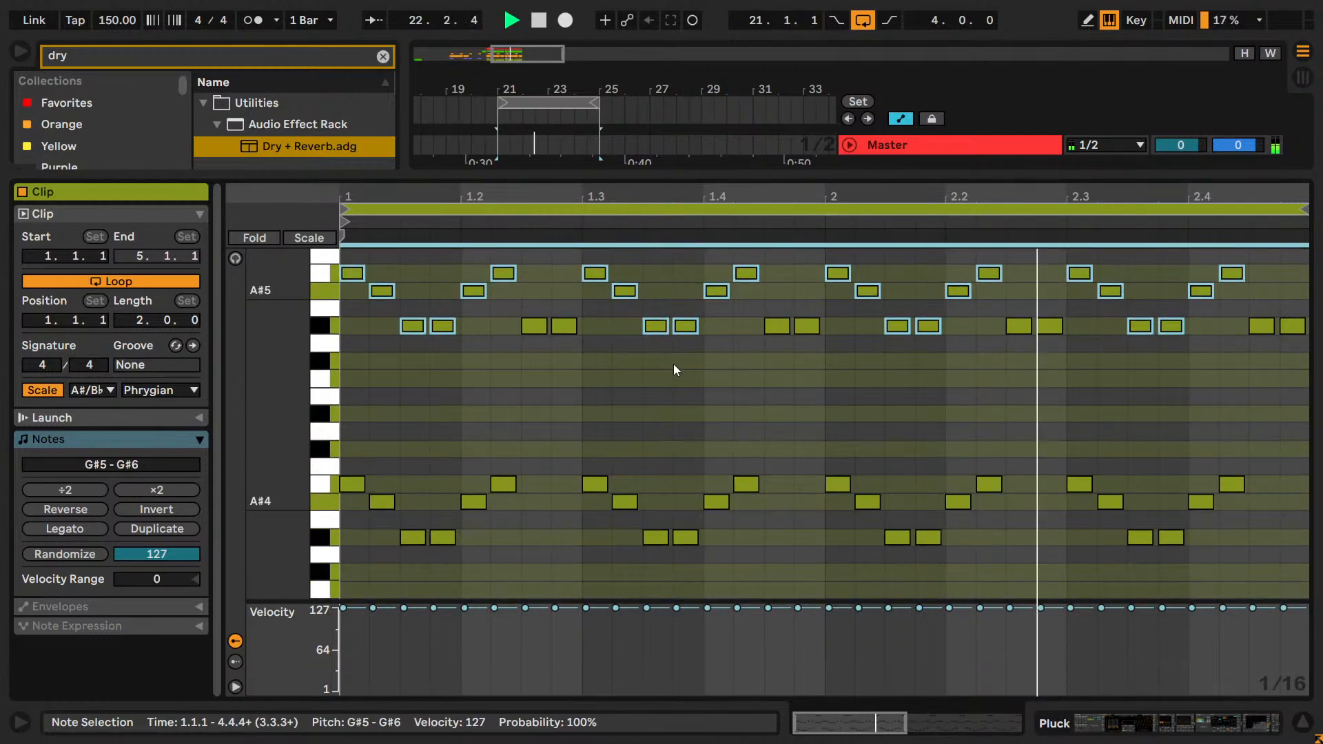
key("ctrl+a")
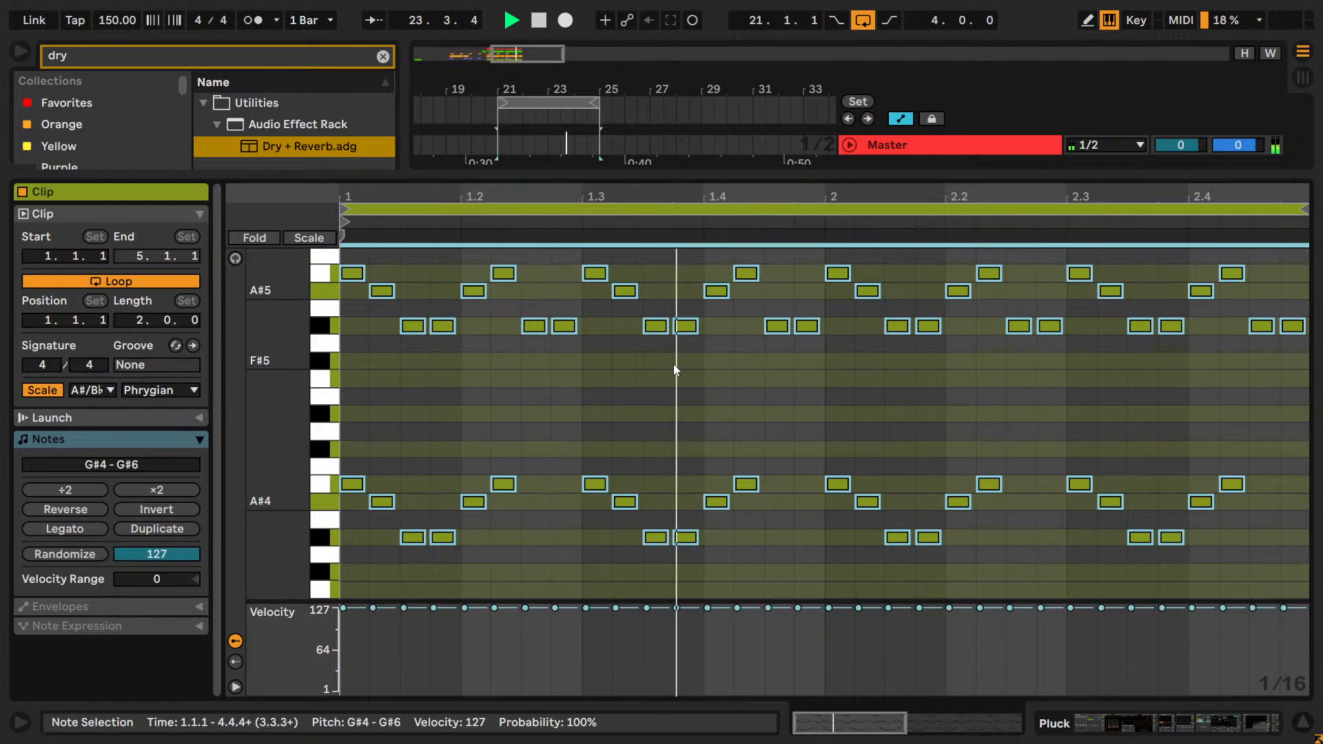
key("Down")
key("Down")
key("Down")
key("Down")
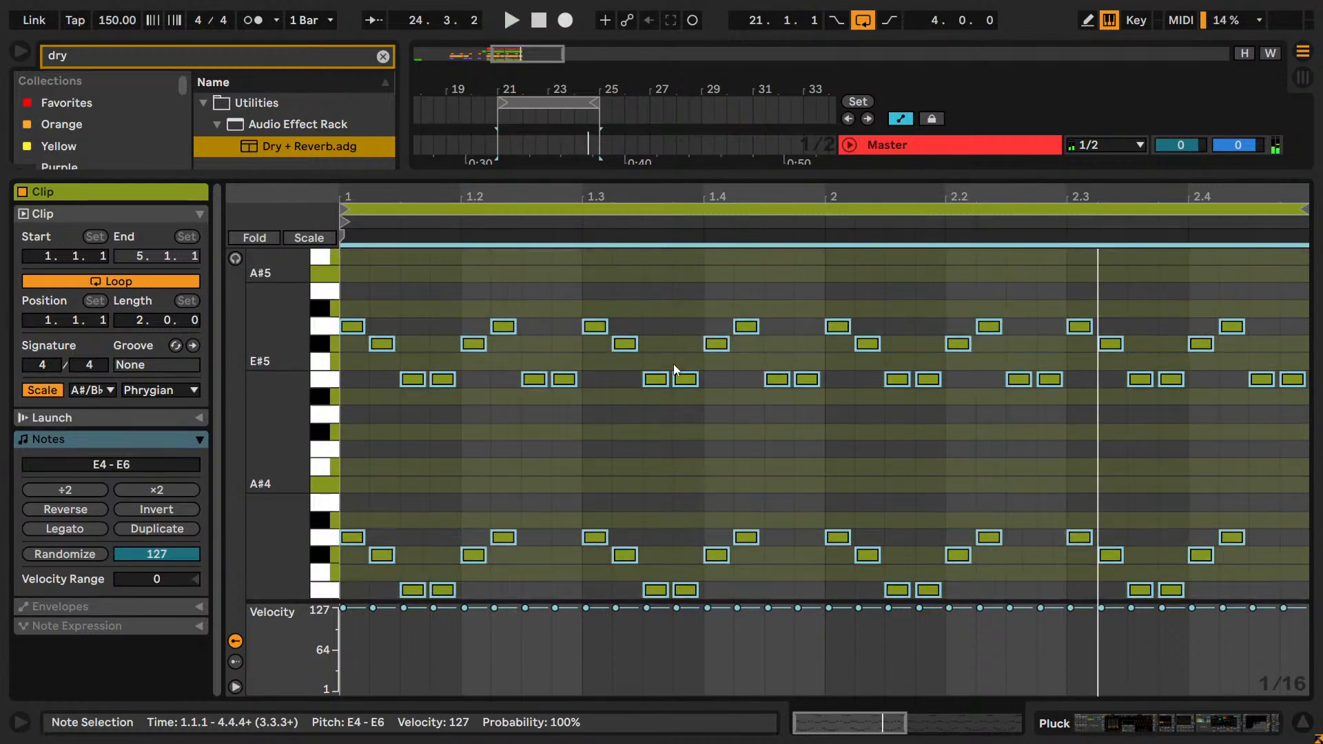
key("Down")
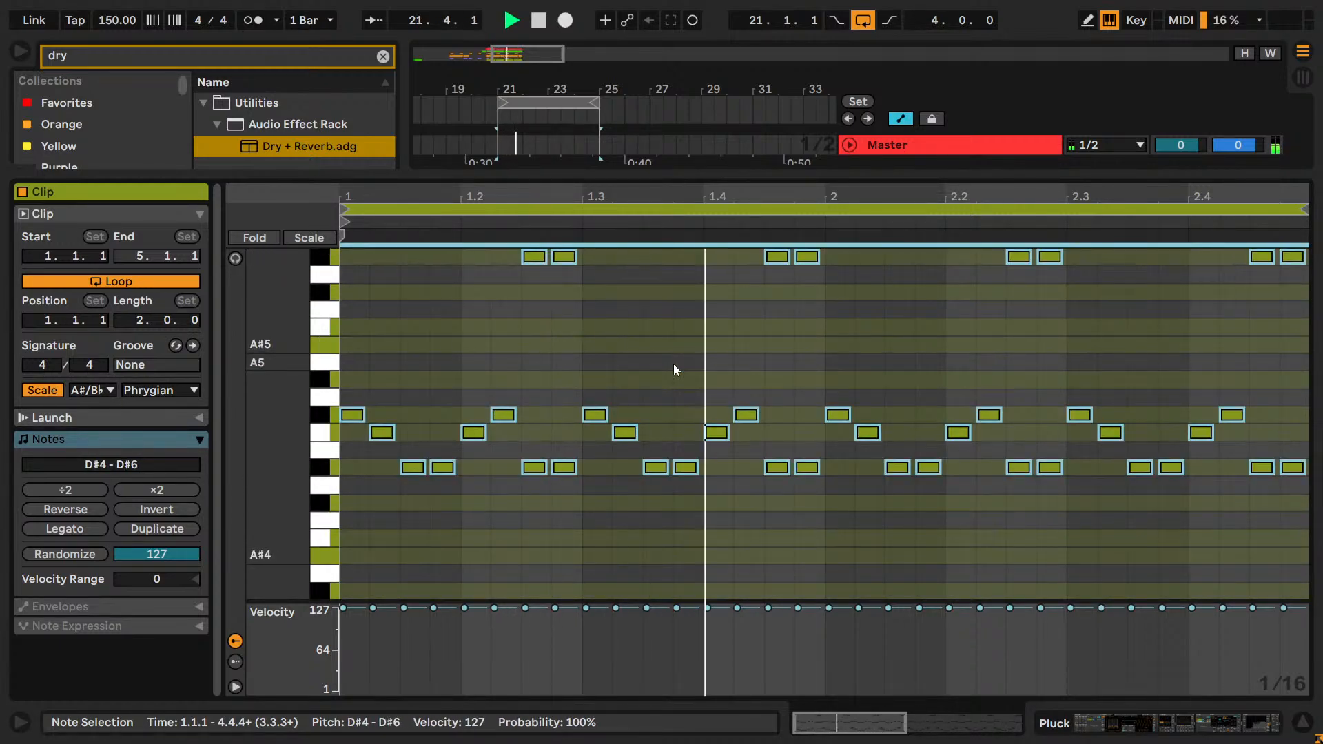
key("Up")
key("Up")
key("Up")
key("Up")
key("Up")
key("Up")
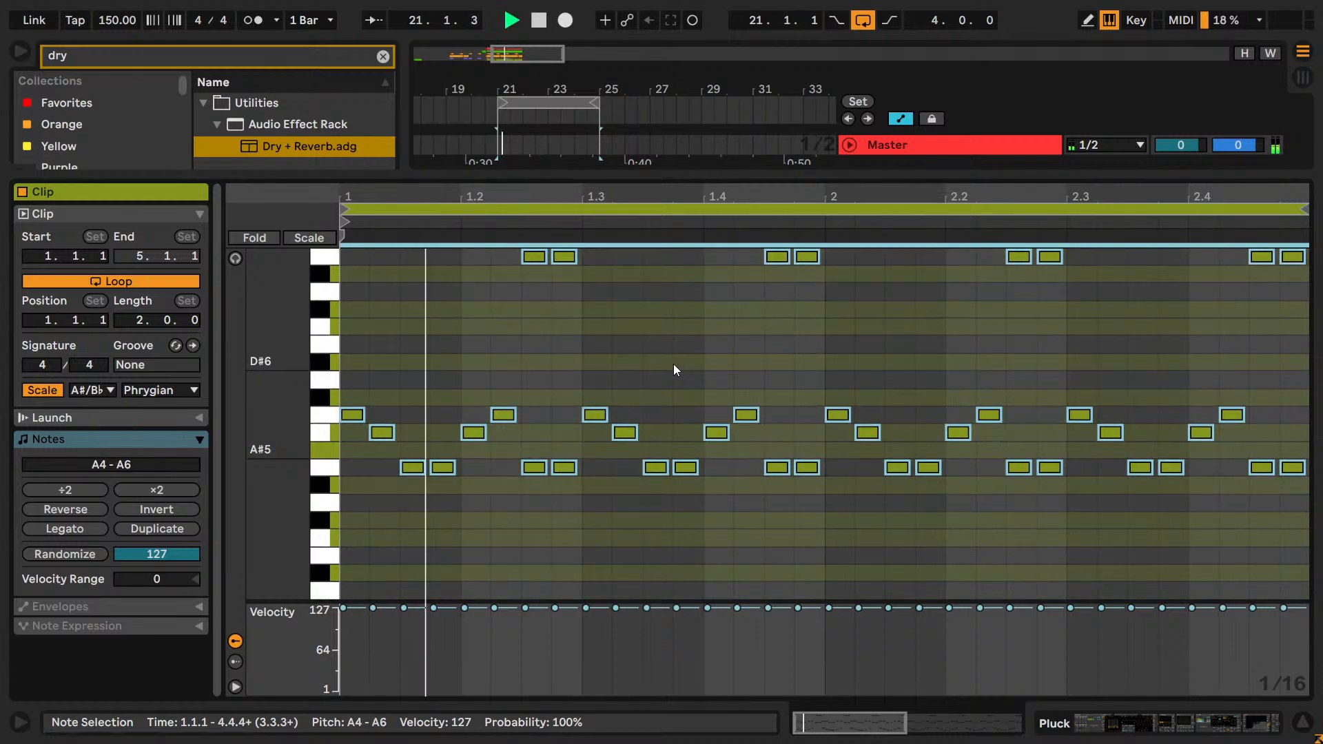
Compare all notes at G#3 - G#5 and G#5 - G#7, return them to G#4 - G#6 and stop playback.
key("shift+Down")
key("Down")
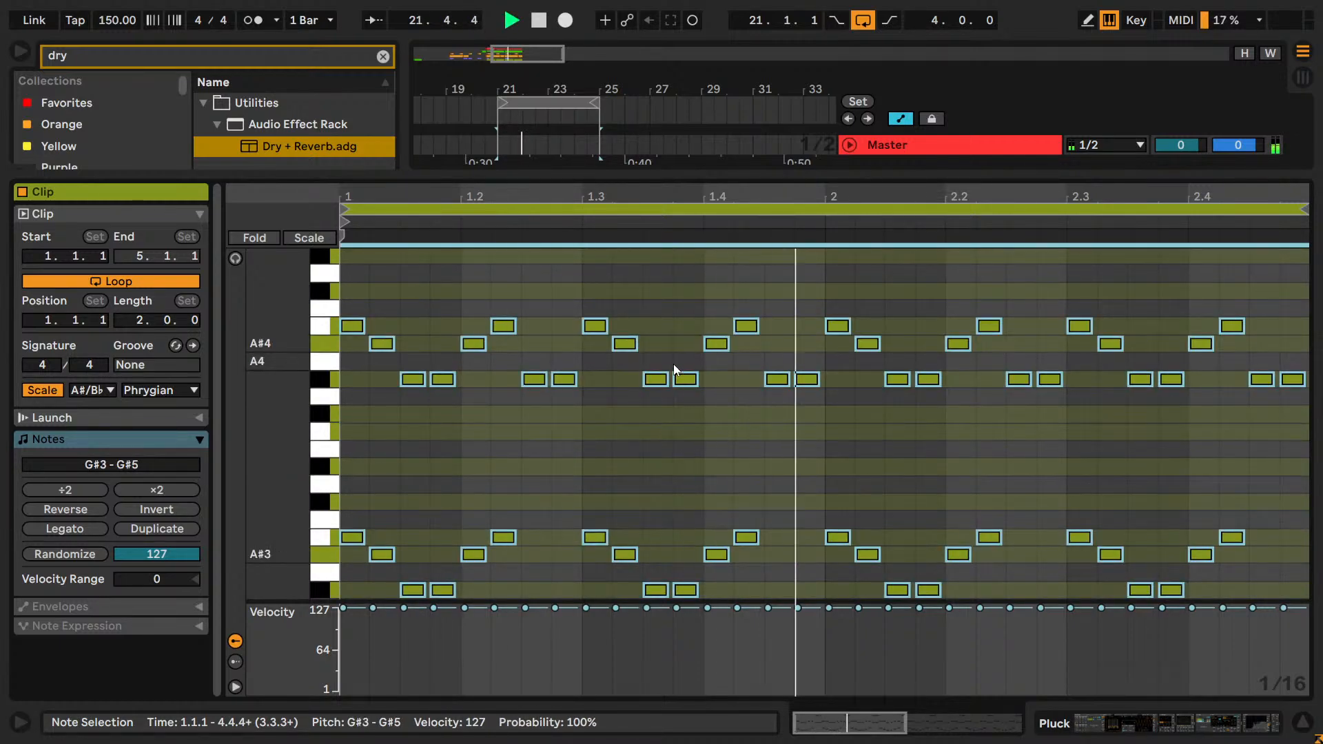
key("shift+Up")
key("shift+Up")
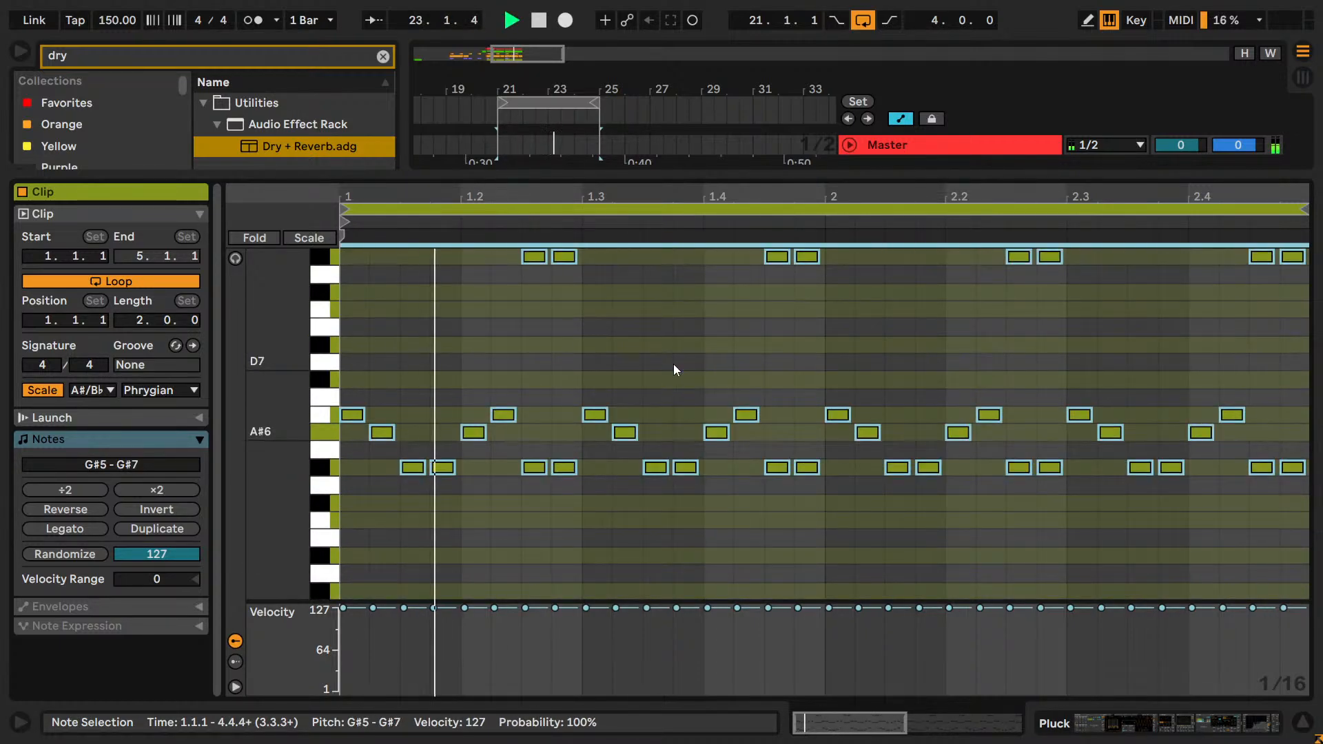
key("shift+Down")
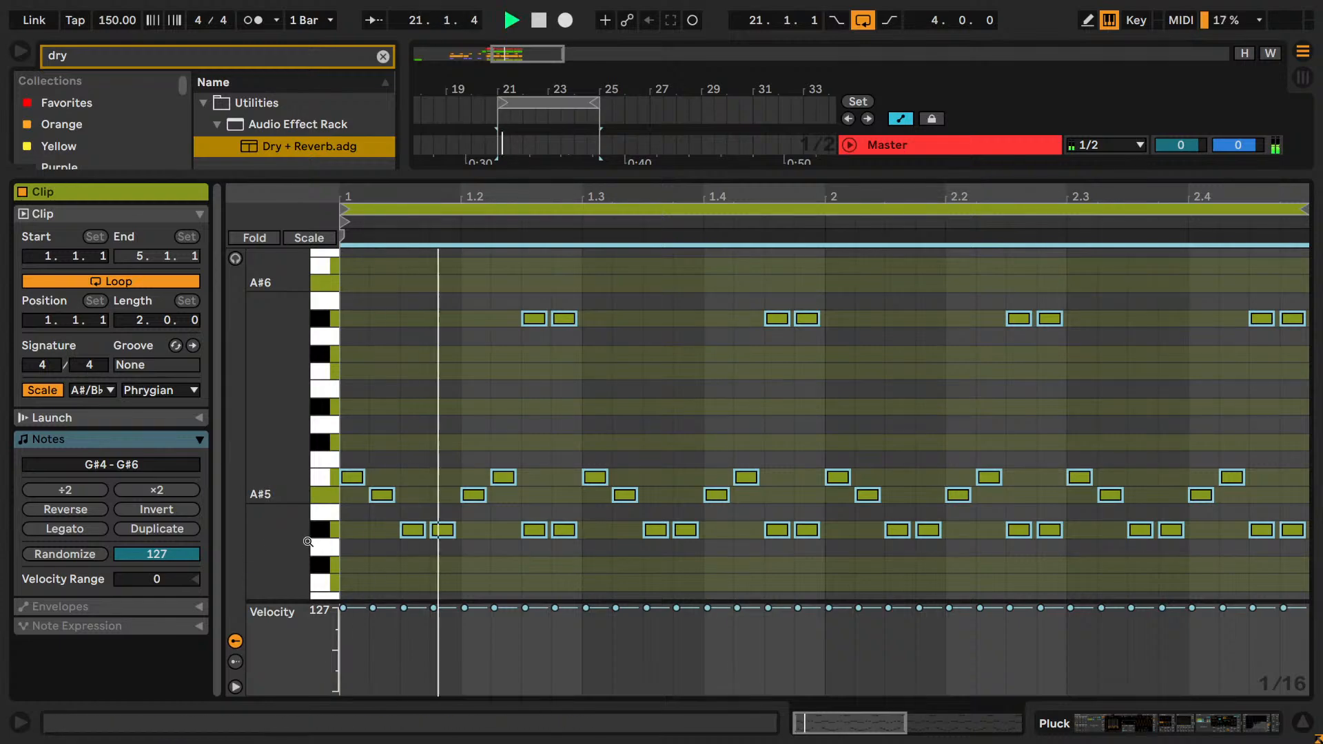
mouse_move(308, 542)
left_mouse_down()
mouse_move(272, 525)
mouse_move(271, 455)
mouse_move(300, 428)
left_mouse_up()
left_click(698, 450)
key("space")
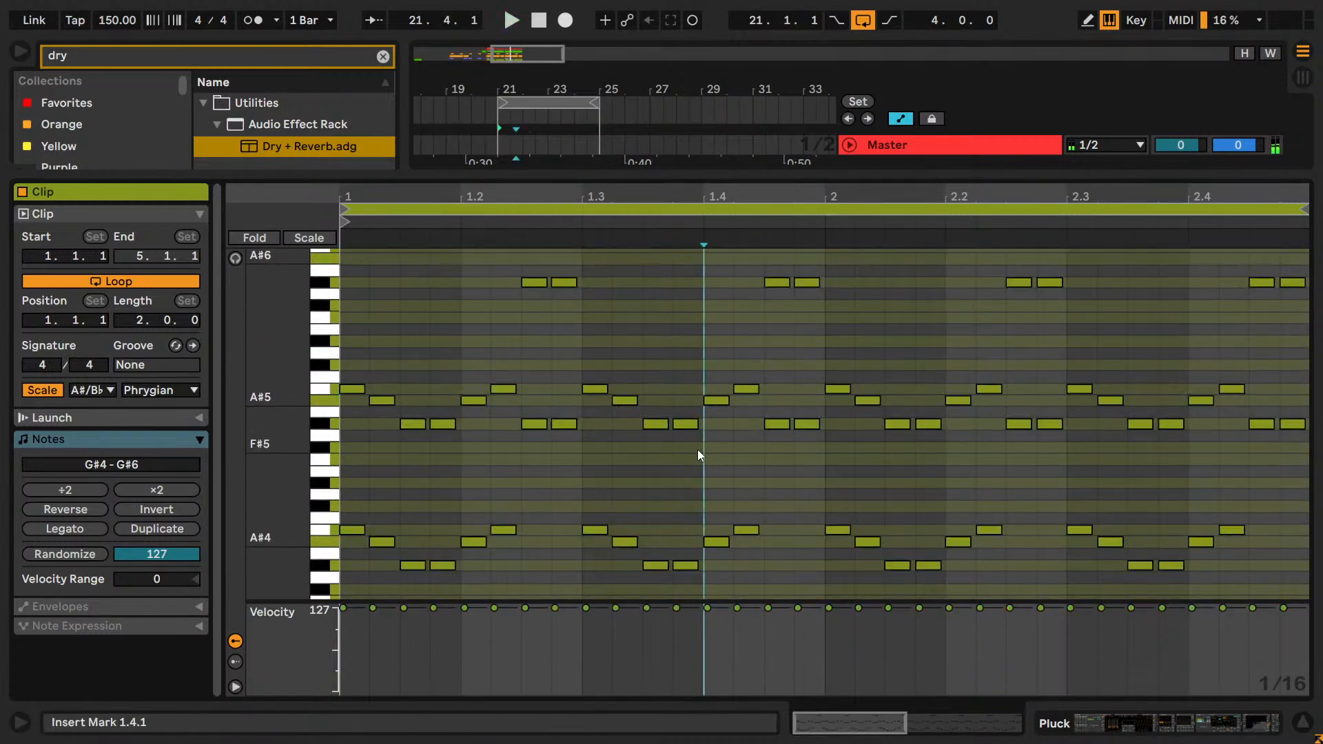
left_click(466, 441)
left_click_drag(502, 443, 370, 357)
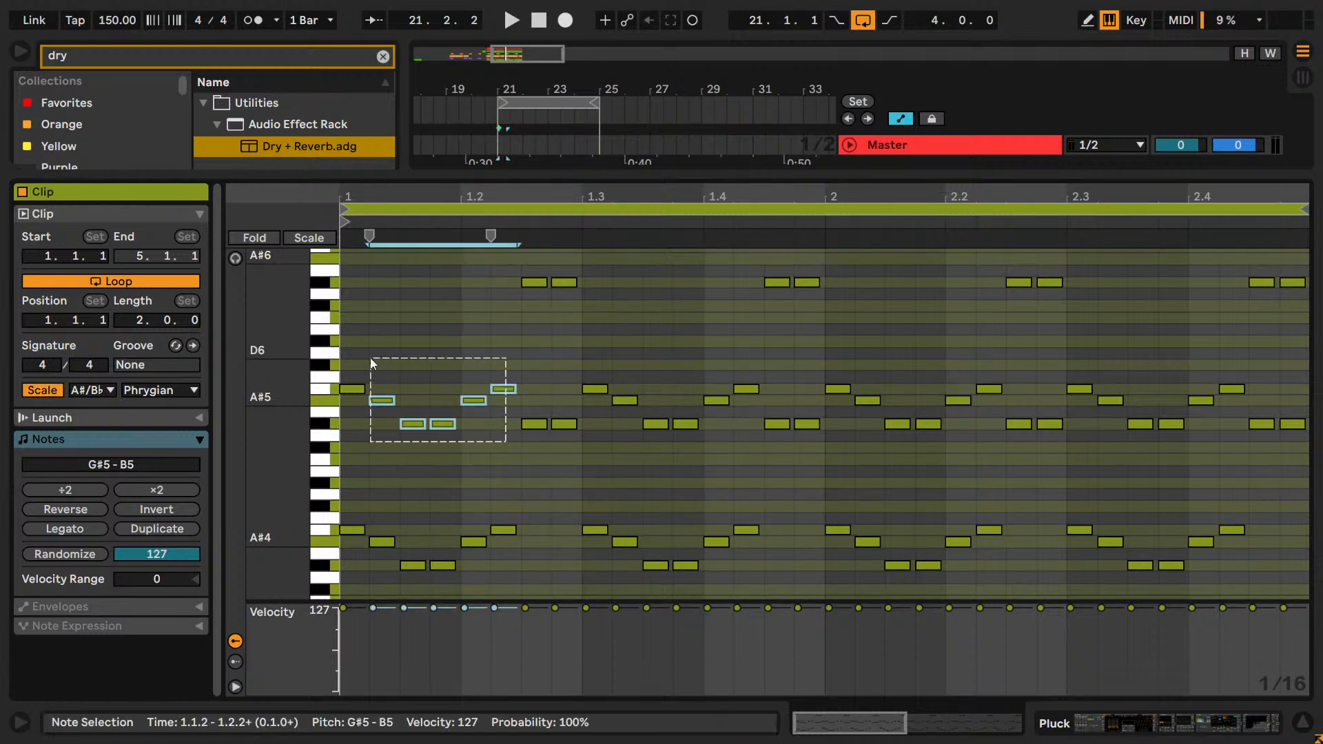
right_click(412, 434)
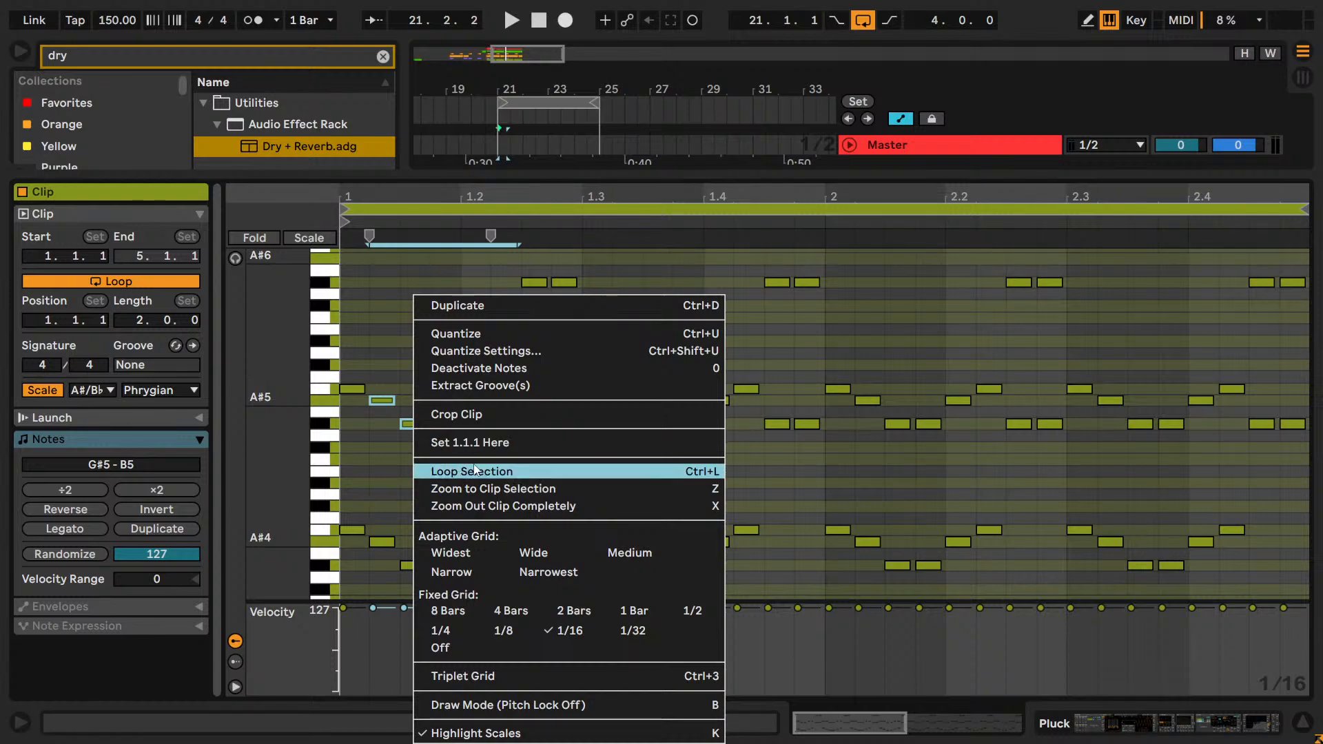
left_click(406, 480)
left_click(400, 477)
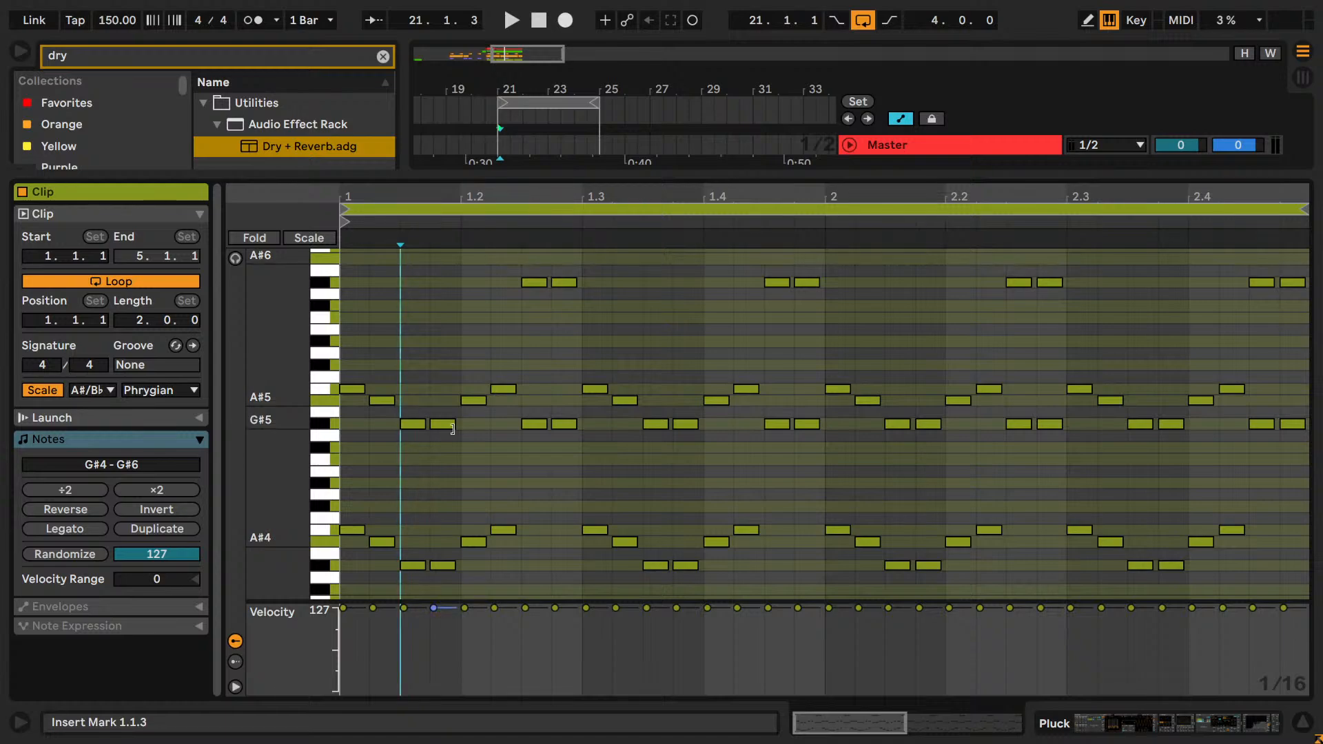
left_click(334, 424)
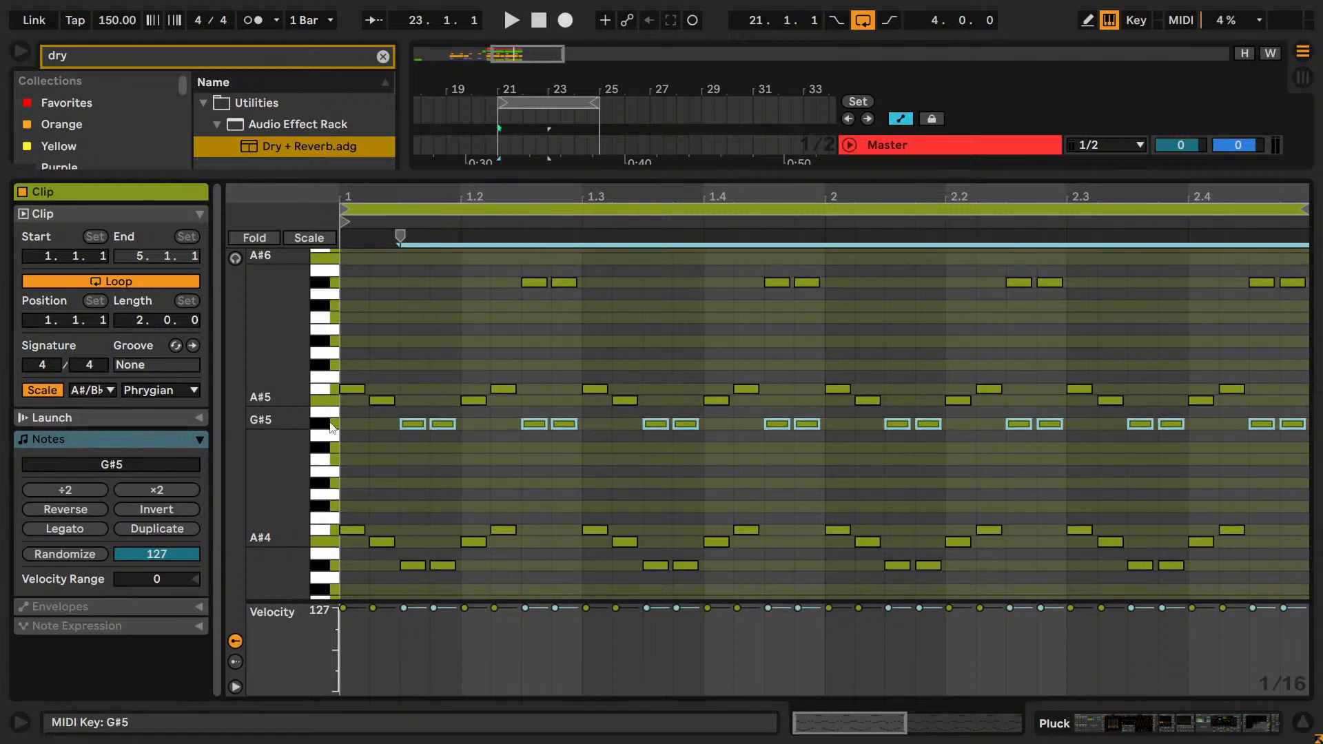
left_click(532, 440)
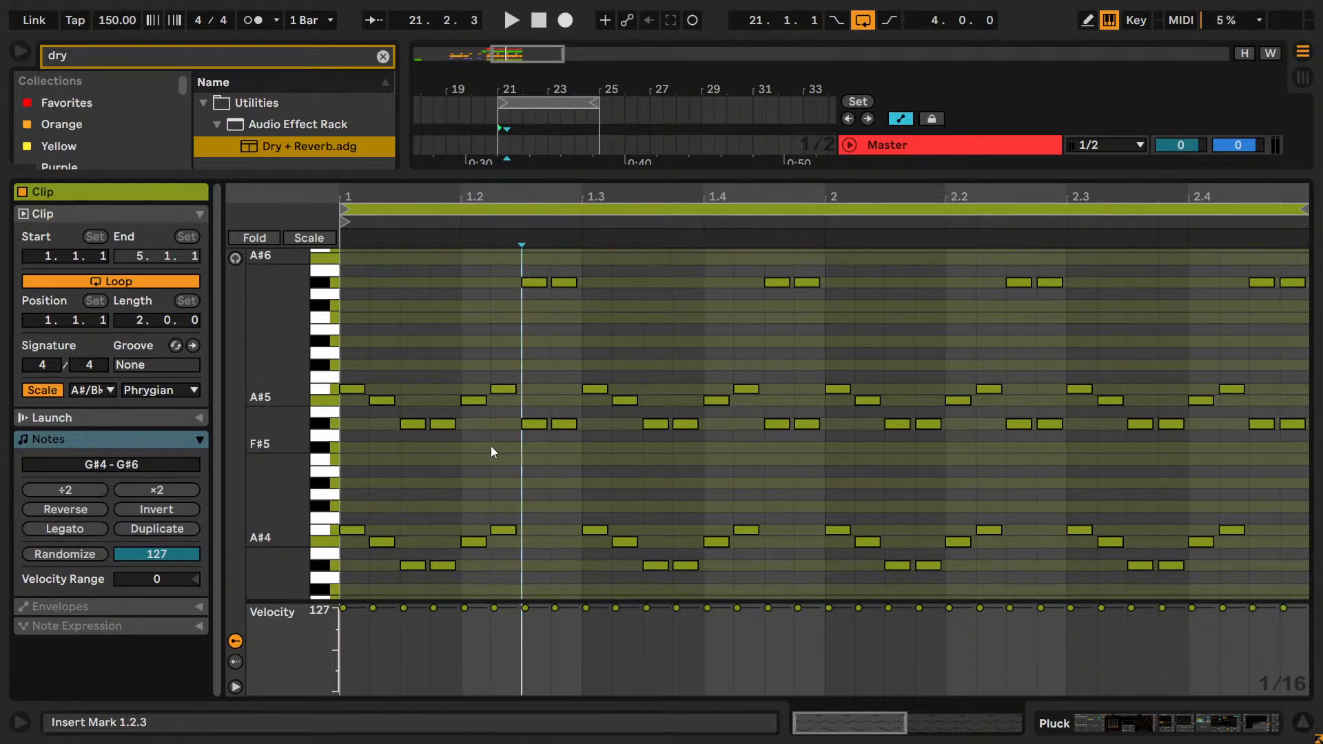
Select the upper octave layer's notes group by group from 1.1.1 through 2.3.4, leaving out the doubled G#5 notes.
left_click_drag(493, 439, 248, 295)
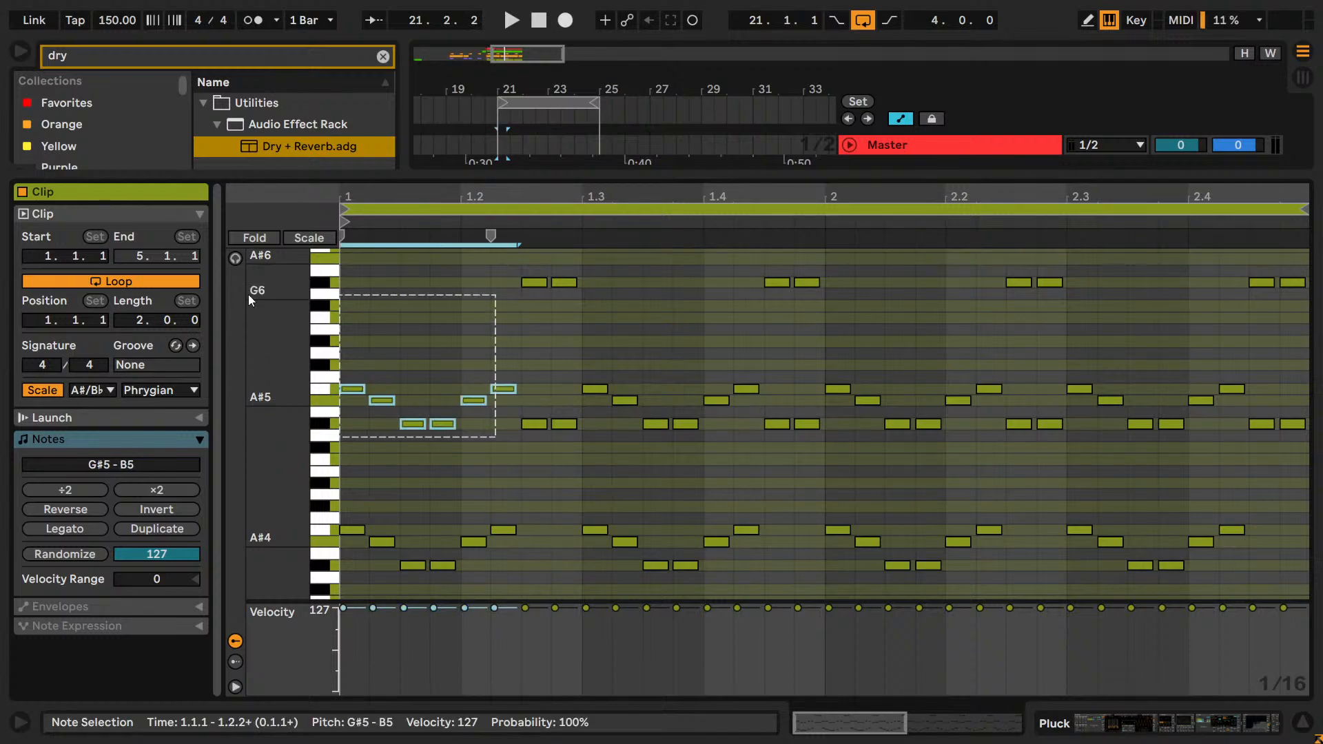
left_click_drag(634, 305, 525, 268)
left_click_drag(740, 439, 581, 331)
left_click_drag(841, 337, 765, 266)
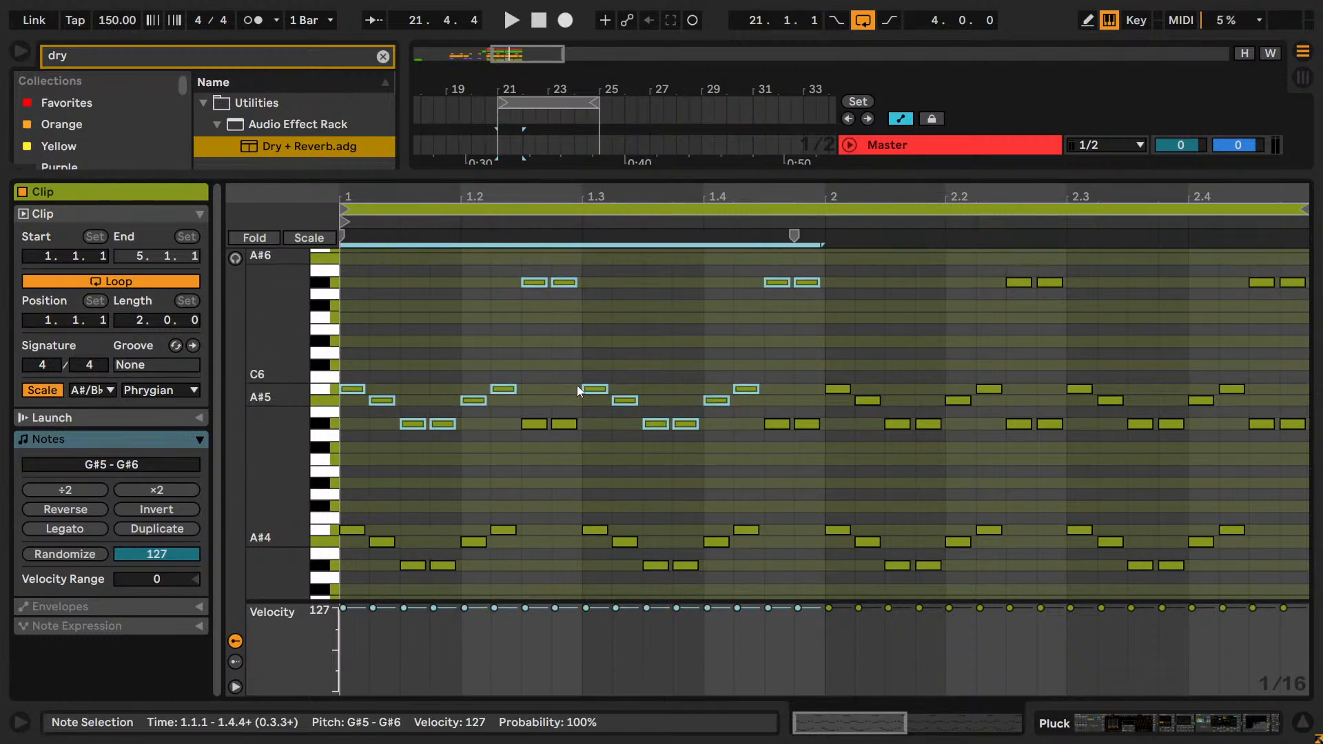
left_click_drag(882, 409, 838, 374)
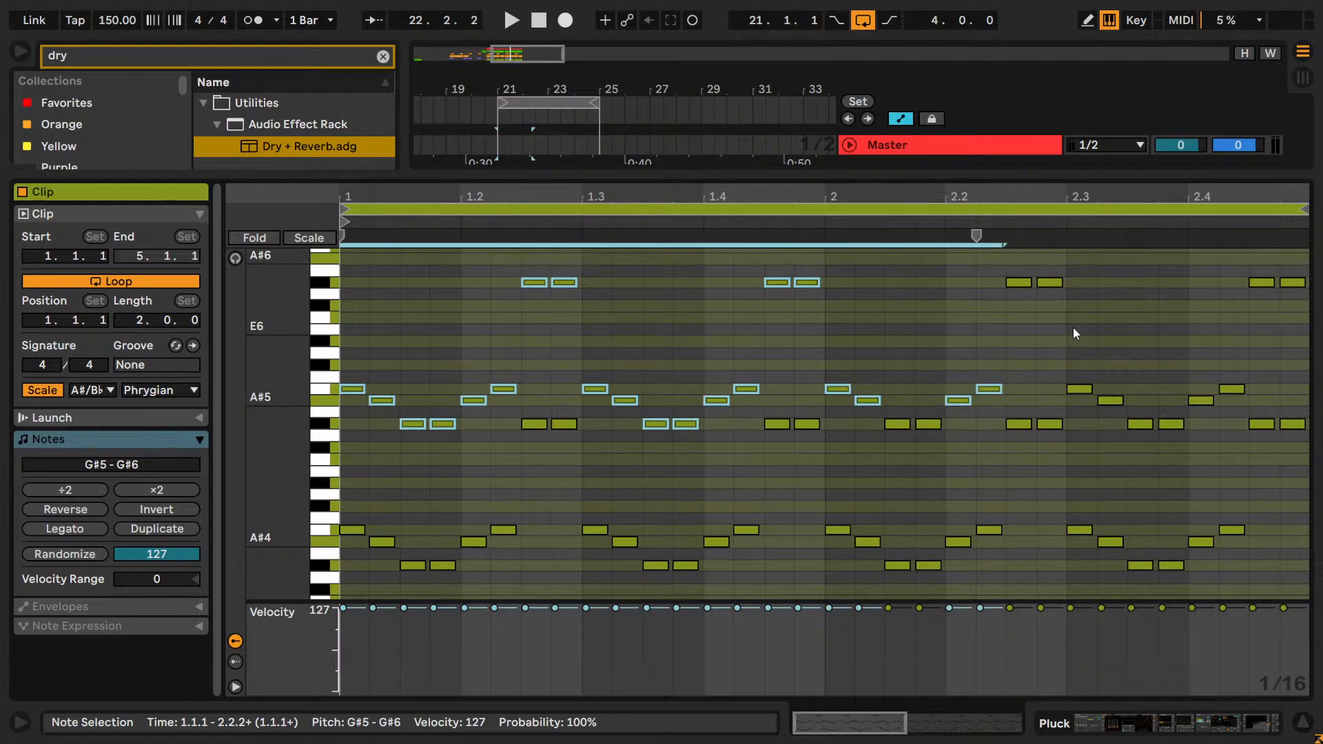
left_click_drag(865, 426, 865, 424)
left_click_drag(1059, 309, 1007, 271)
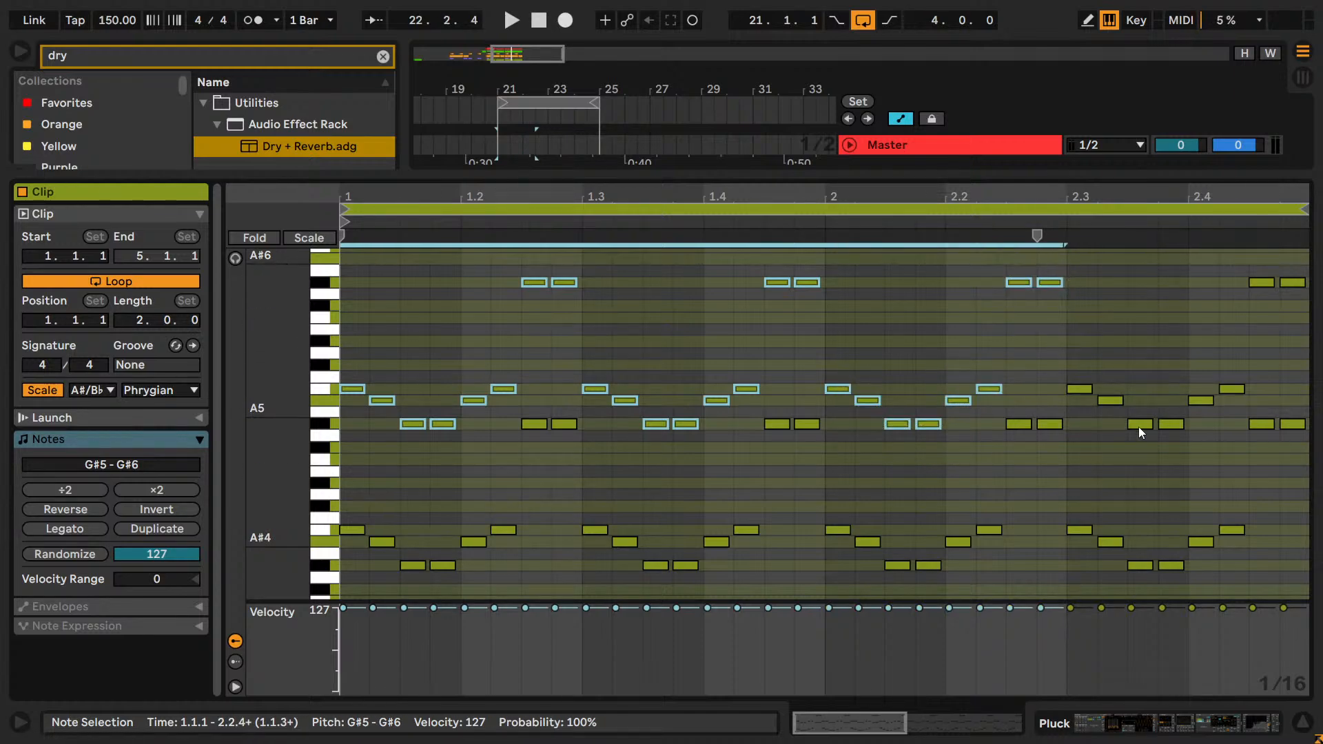
left_click_drag(1118, 441, 1076, 391)
left_click_drag(1188, 450, 1128, 415)
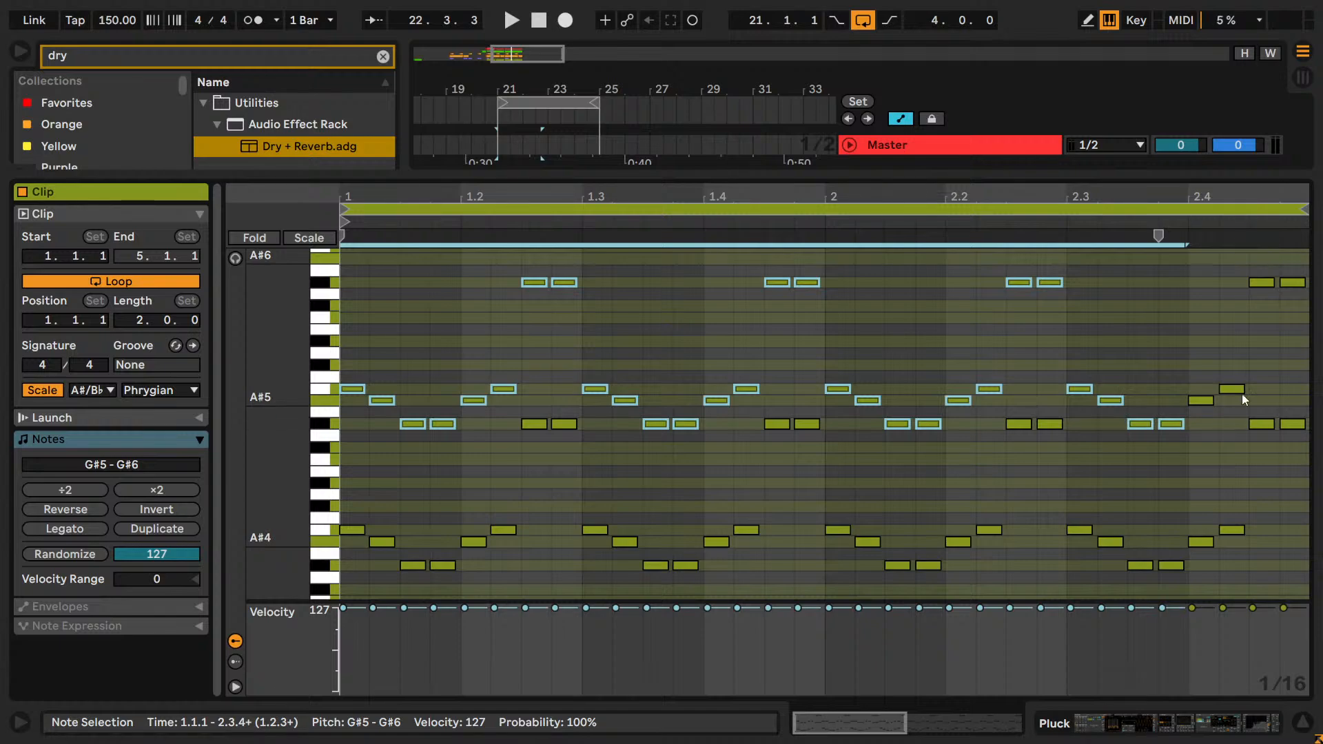
Select every note on the G#5, A#5 and B5 rows together, and clear the selection.
left_click(356, 436)
left_click(322, 424)
left_click(323, 390)
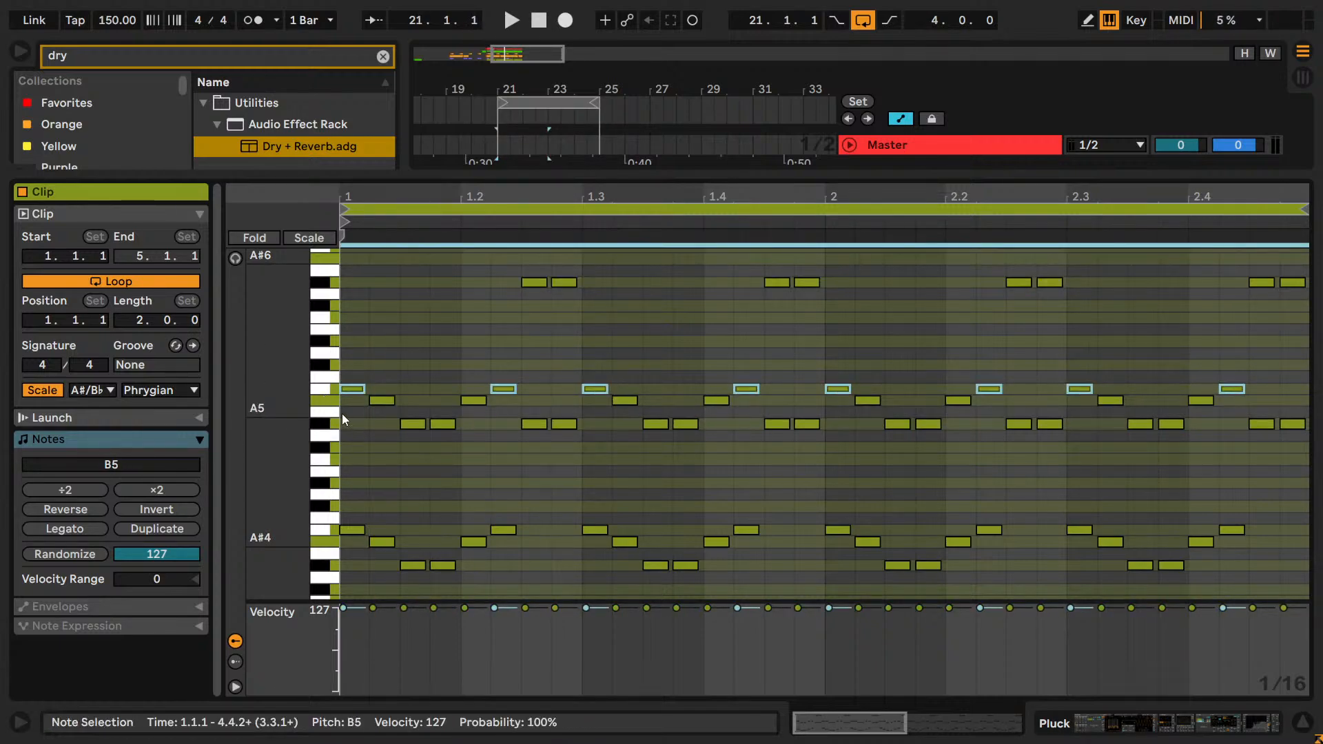
left_click(332, 401)
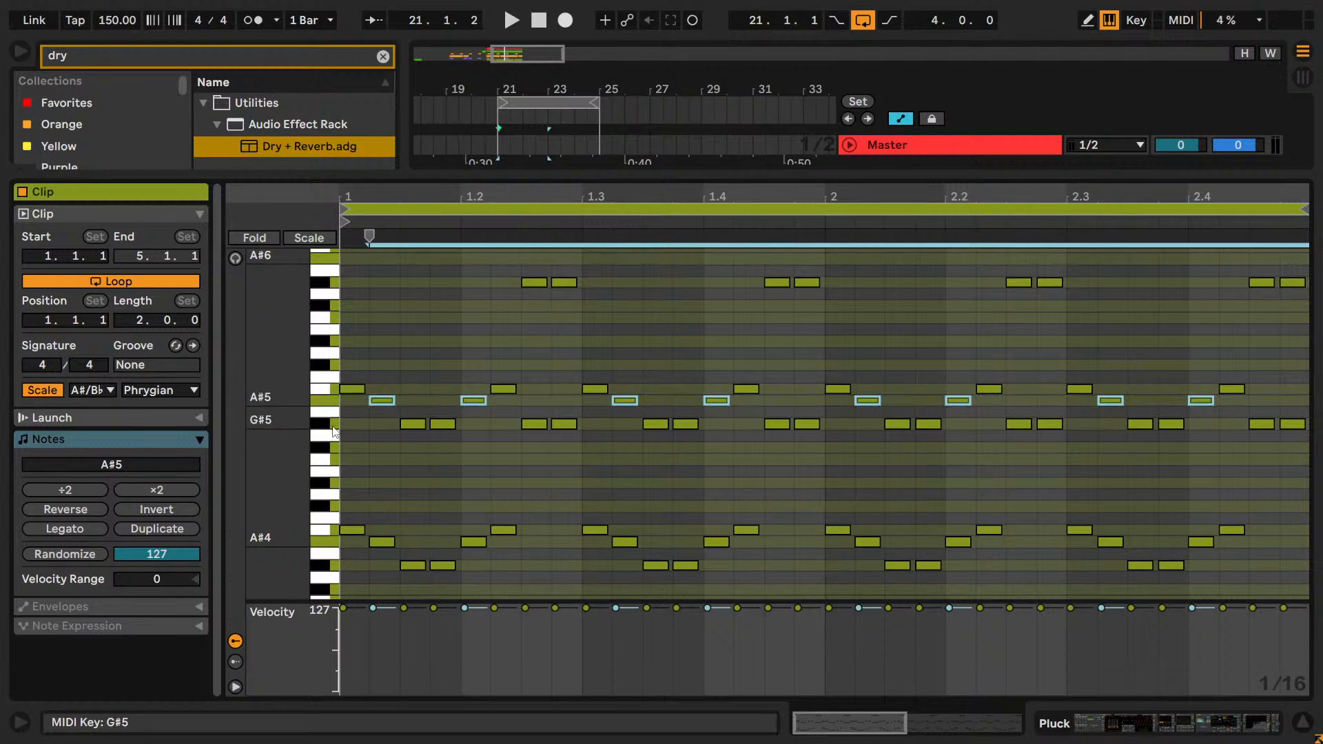
left_click(332, 424, "shift")
left_click(332, 390, "shift")
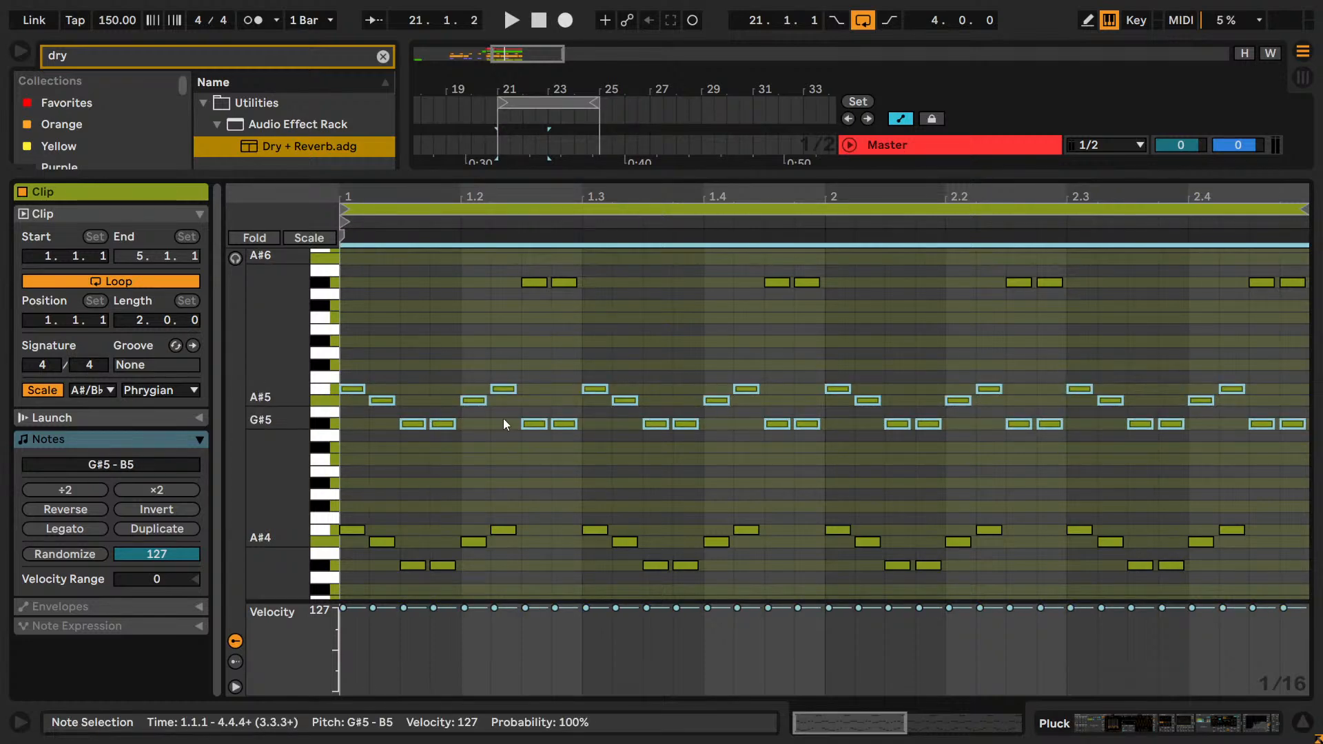
left_click(766, 436)
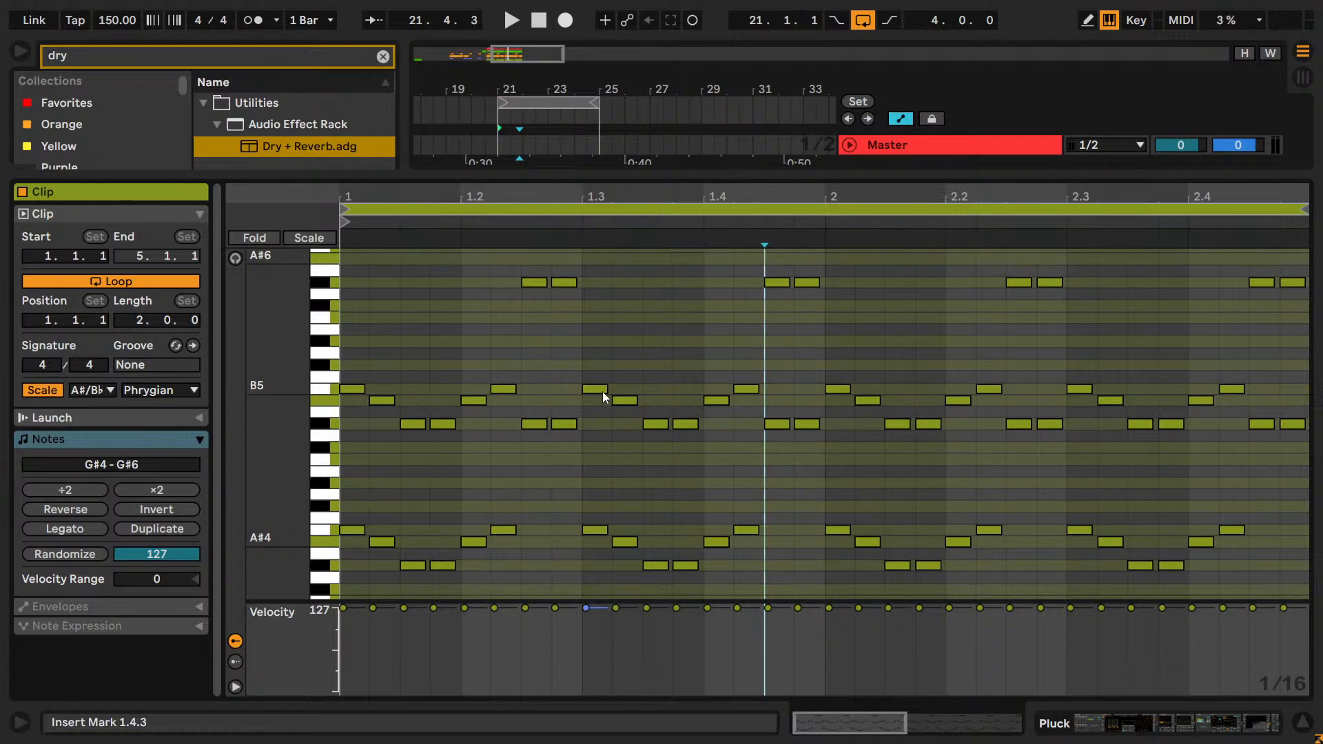
left_click(533, 283)
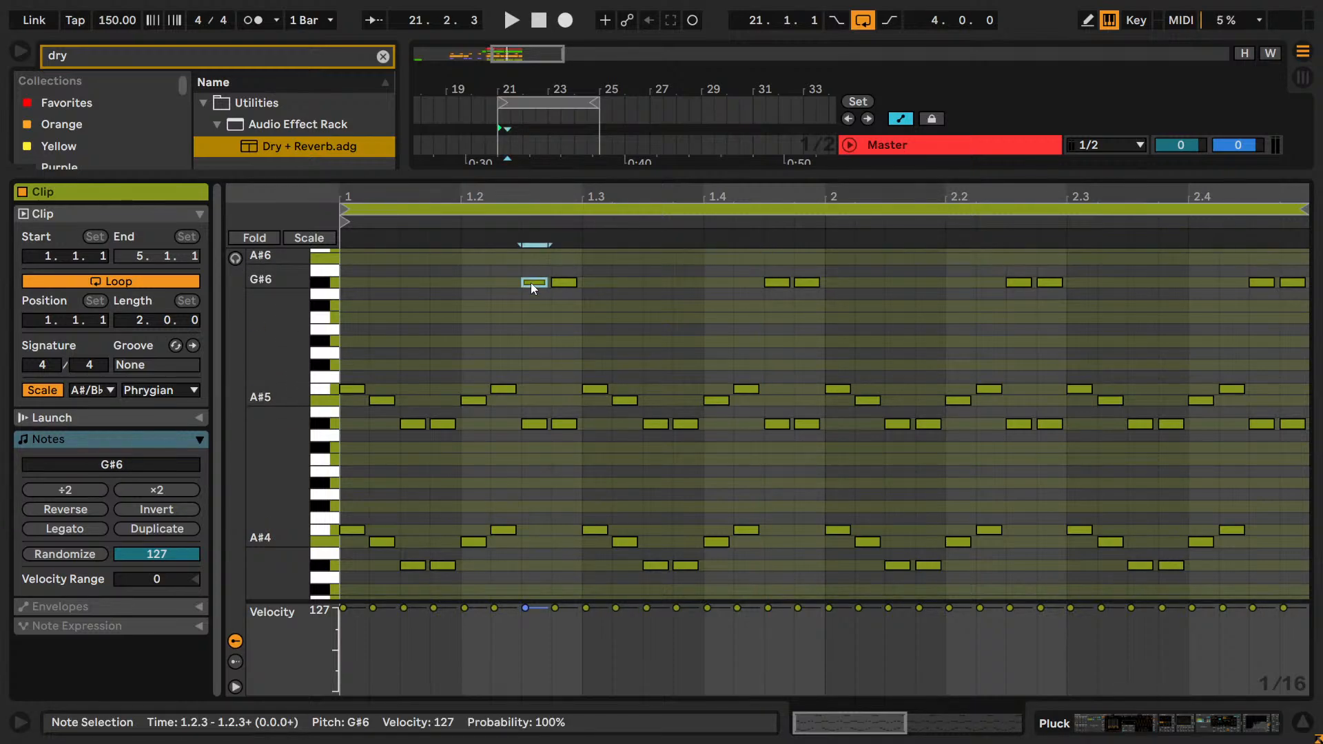
scroll(543, 297, "up", 2)
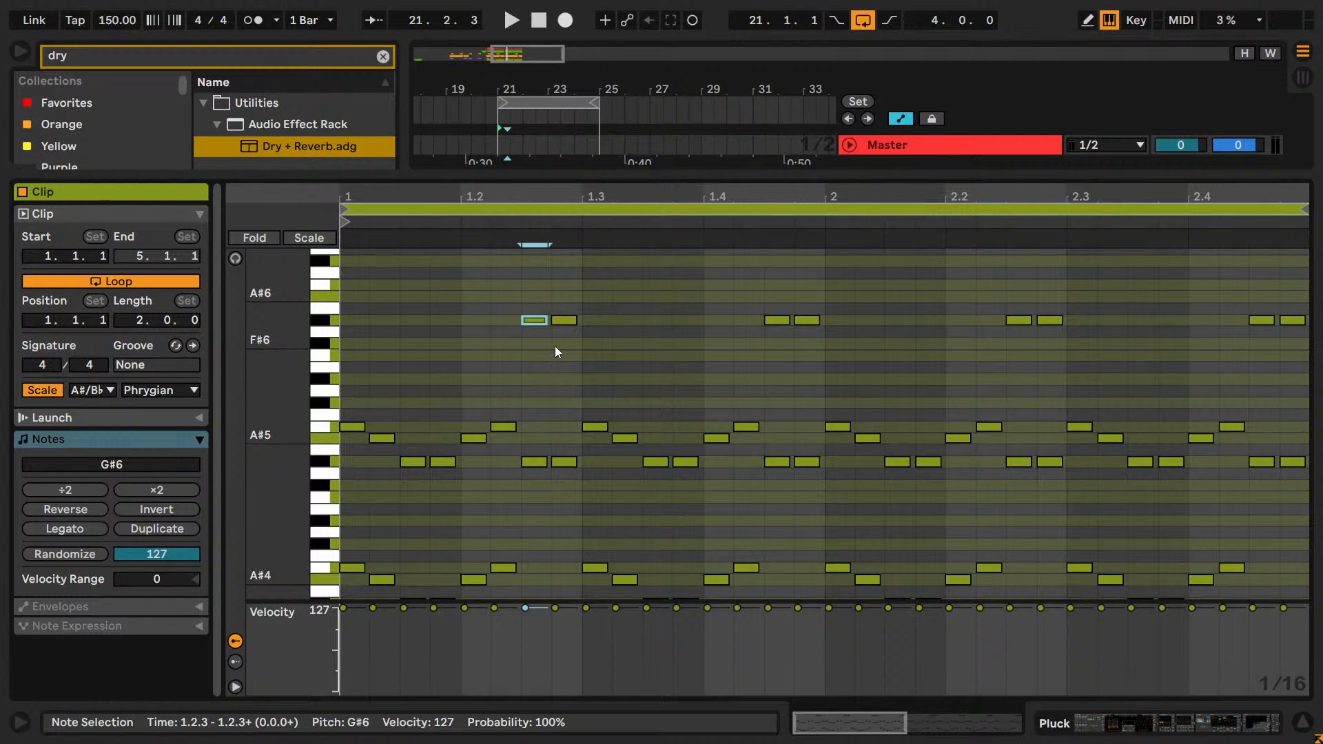
scroll(561, 348, "down", 3)
scroll(548, 341, "up", 3)
scroll(556, 397, "down", 1)
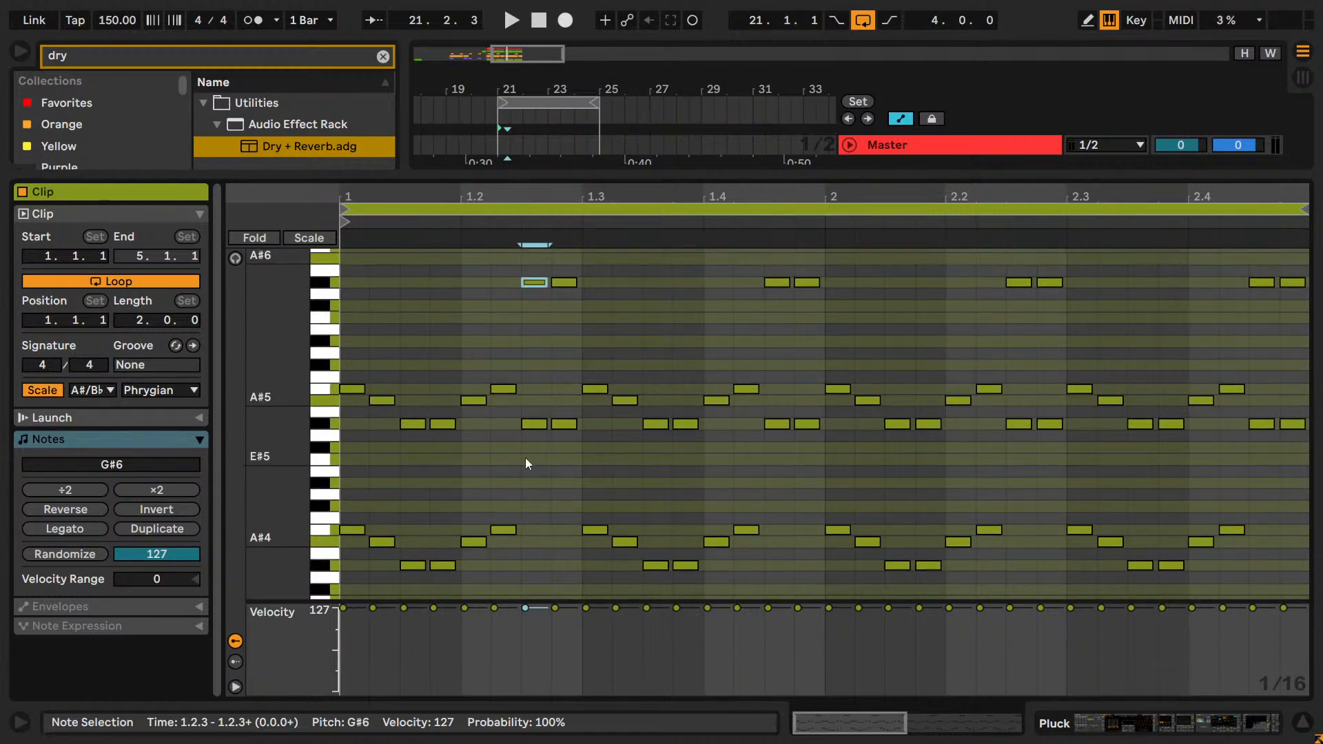
Select all notes on the G#5 row and lower them to F#5 during playback.
left_click(412, 459)
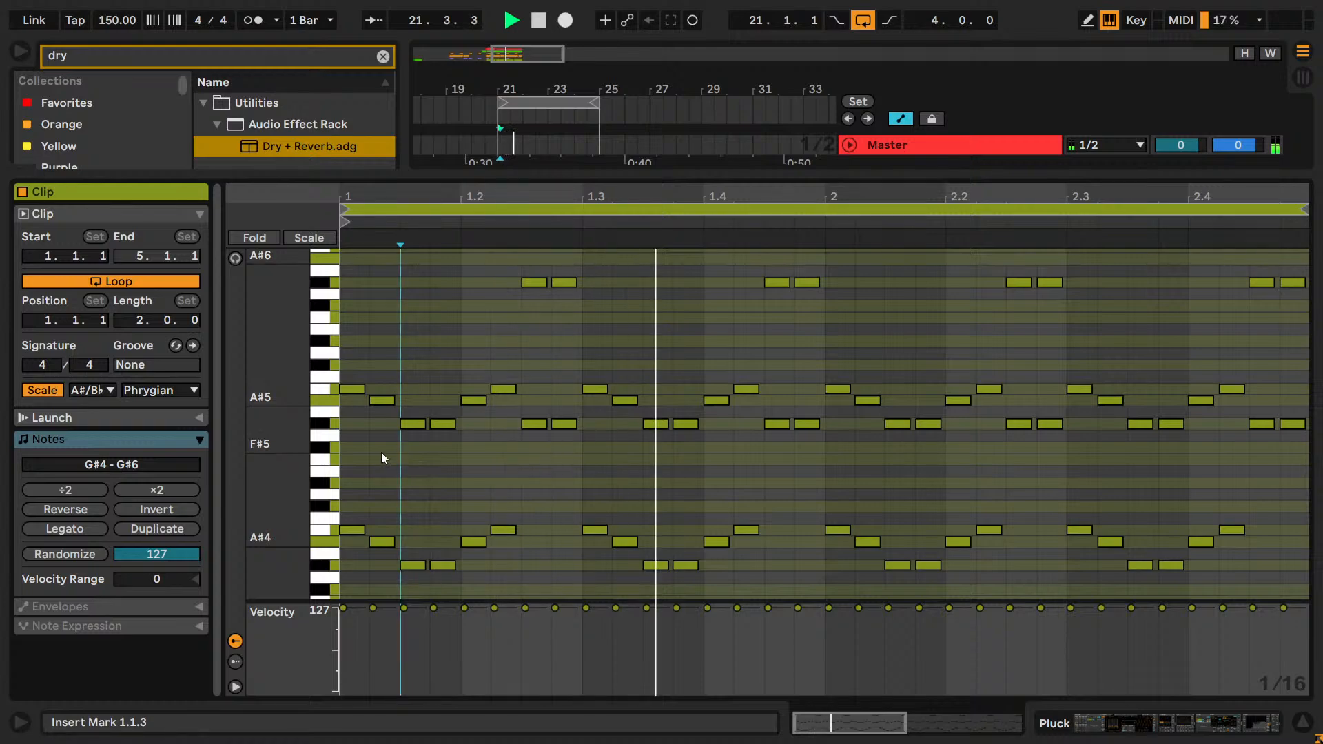
left_click(319, 422)
key("Down")
key("Down")
key("Down")
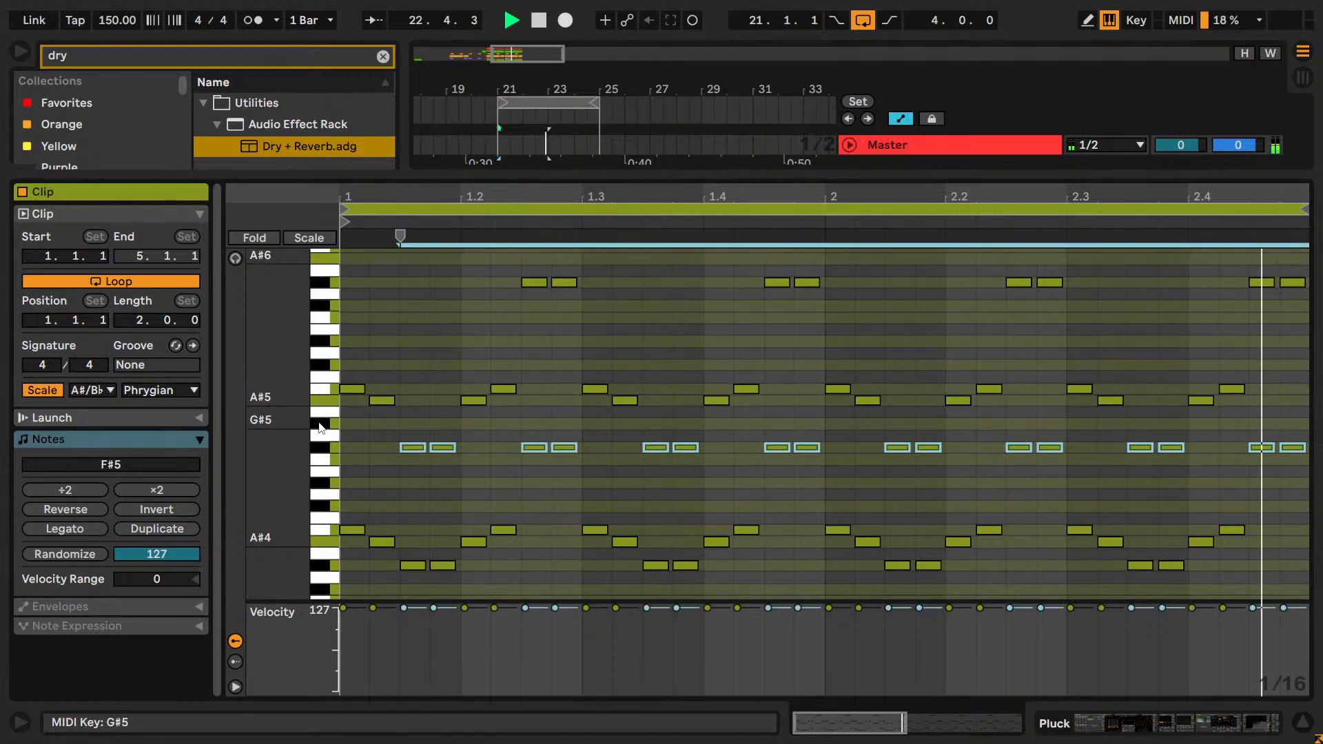
Raise the selected F#5 notes back to G#5, clear the selection and return to the Pluck track's device chain.
key("Up")
key("Up")
key("Up")
left_click(598, 461)
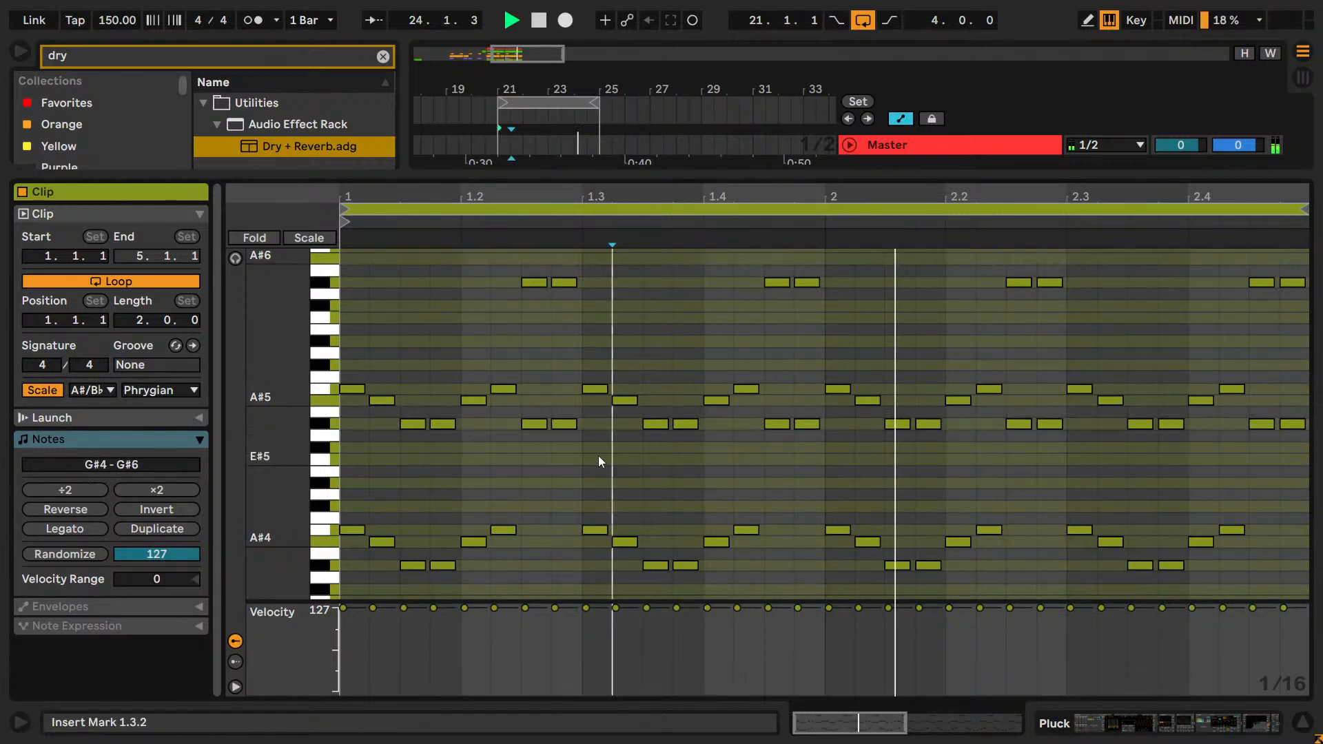
key("shift+Tab")
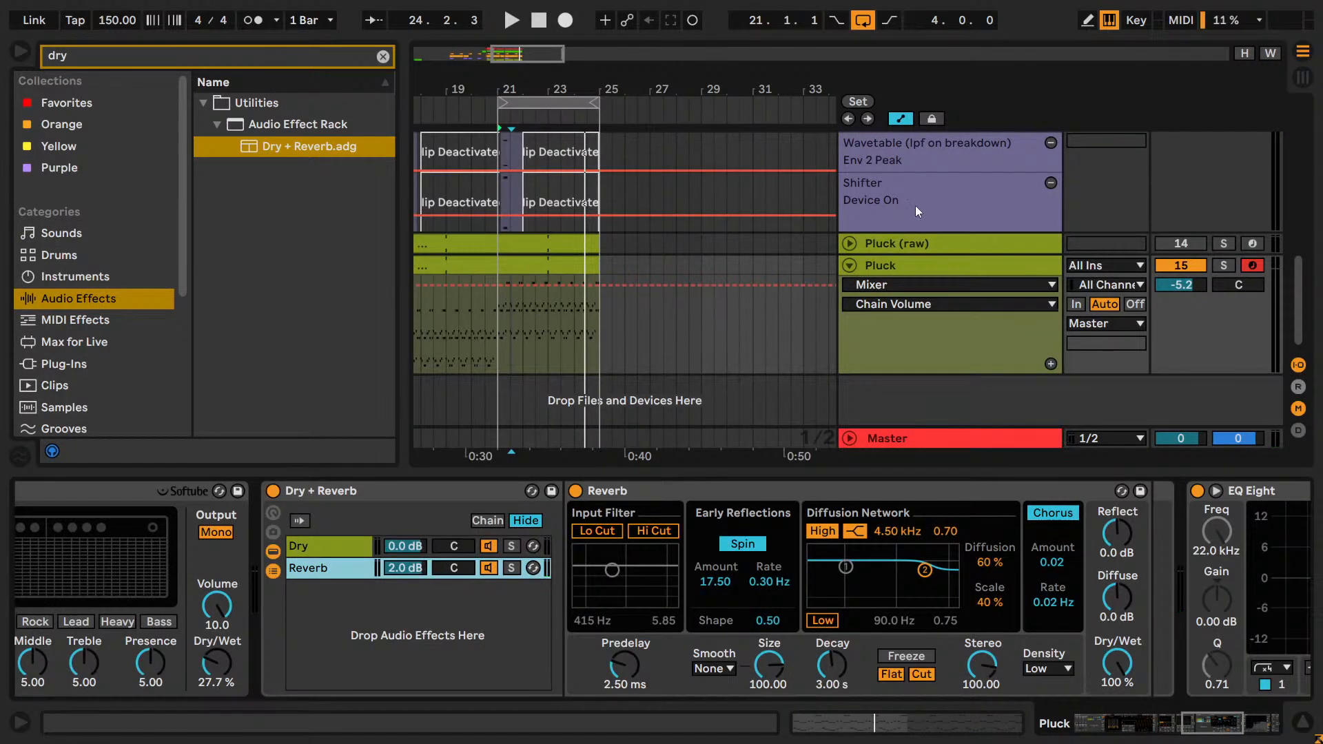
Clear the browser search and extend the arrangement loop to cover eight bars from 17.1.1.
left_click(383, 57)
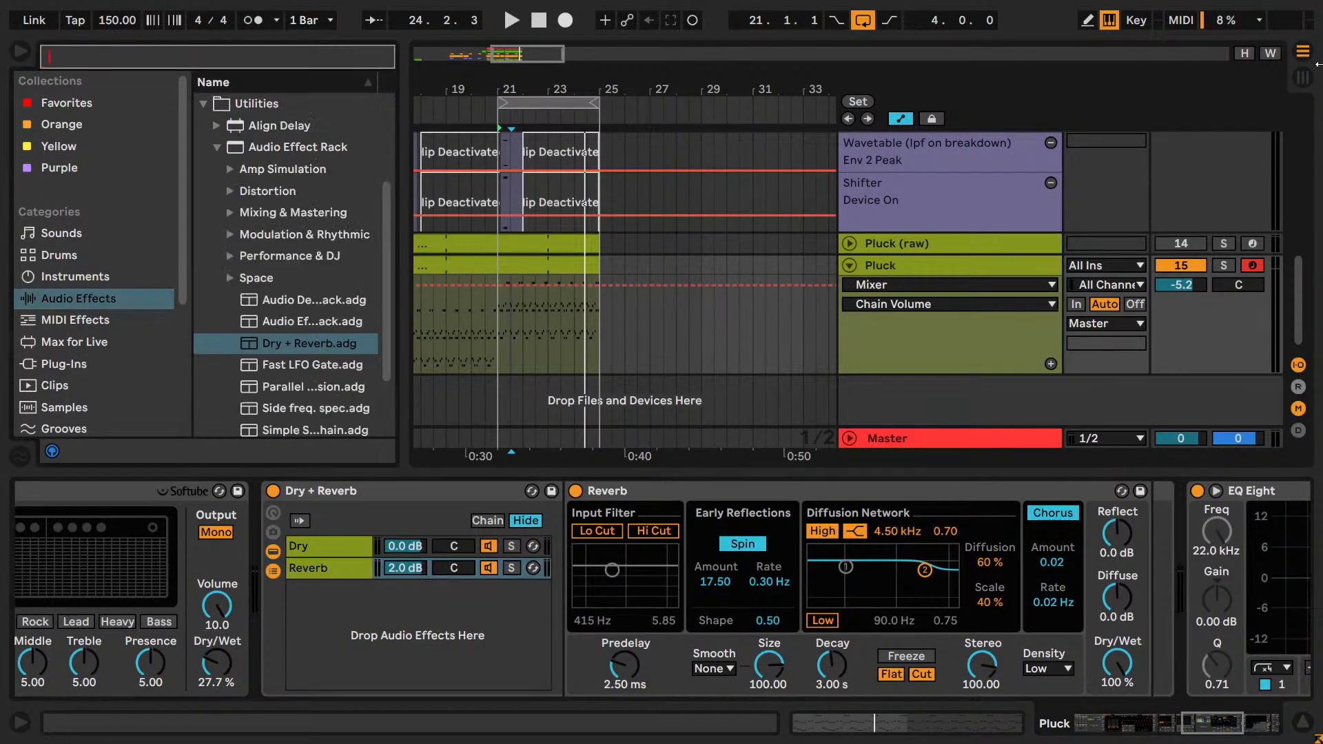
scroll(655, 132, "up", 3)
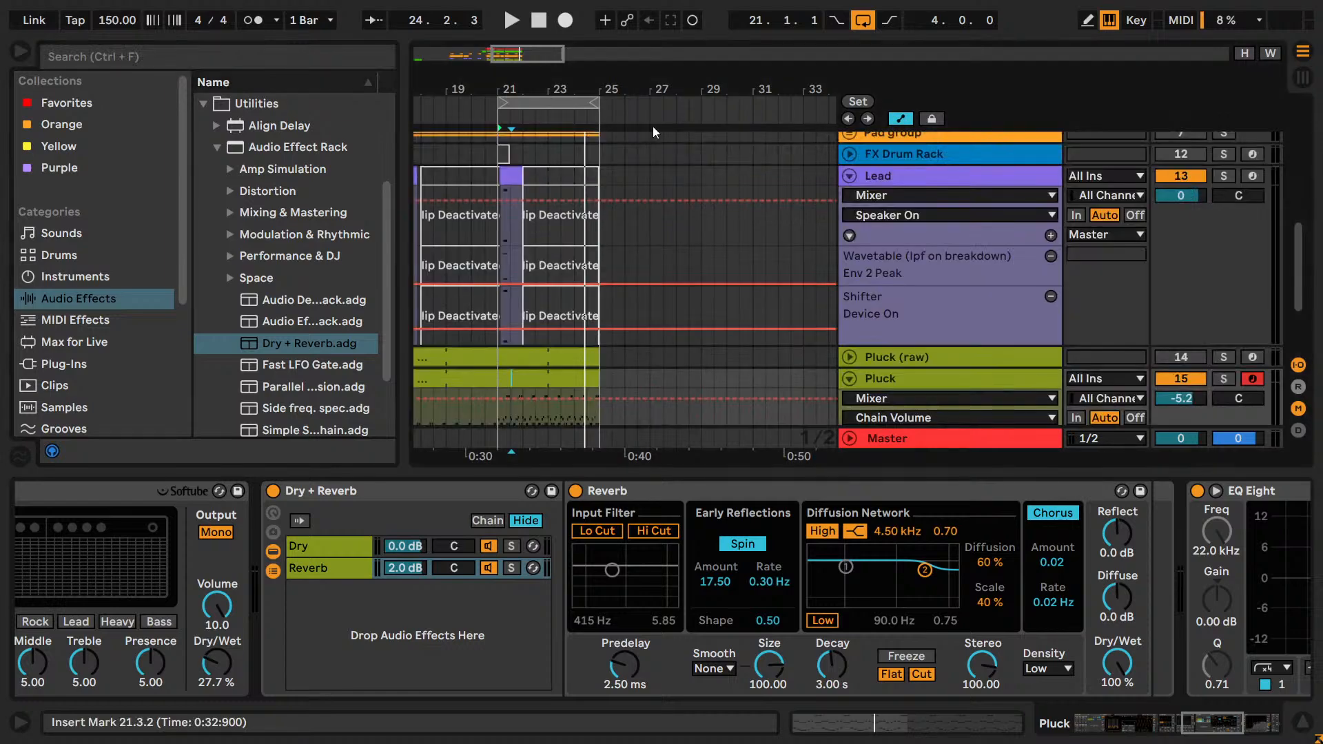
left_click_drag(654, 90, 753, 69)
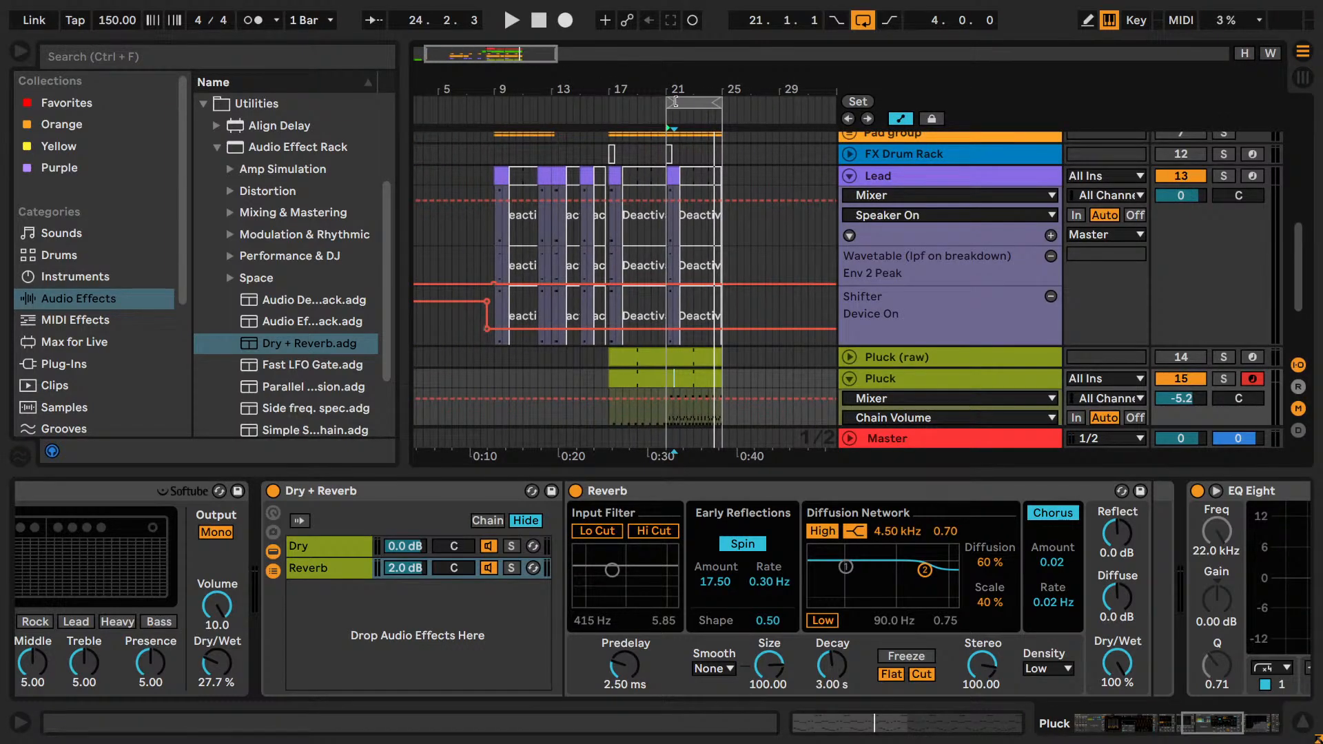
left_click_drag(675, 101, 609, 102)
Play the eight-bar loop, try a slight change to the Lead track's volume and undo it.
scroll(1227, 295, "up", 1)
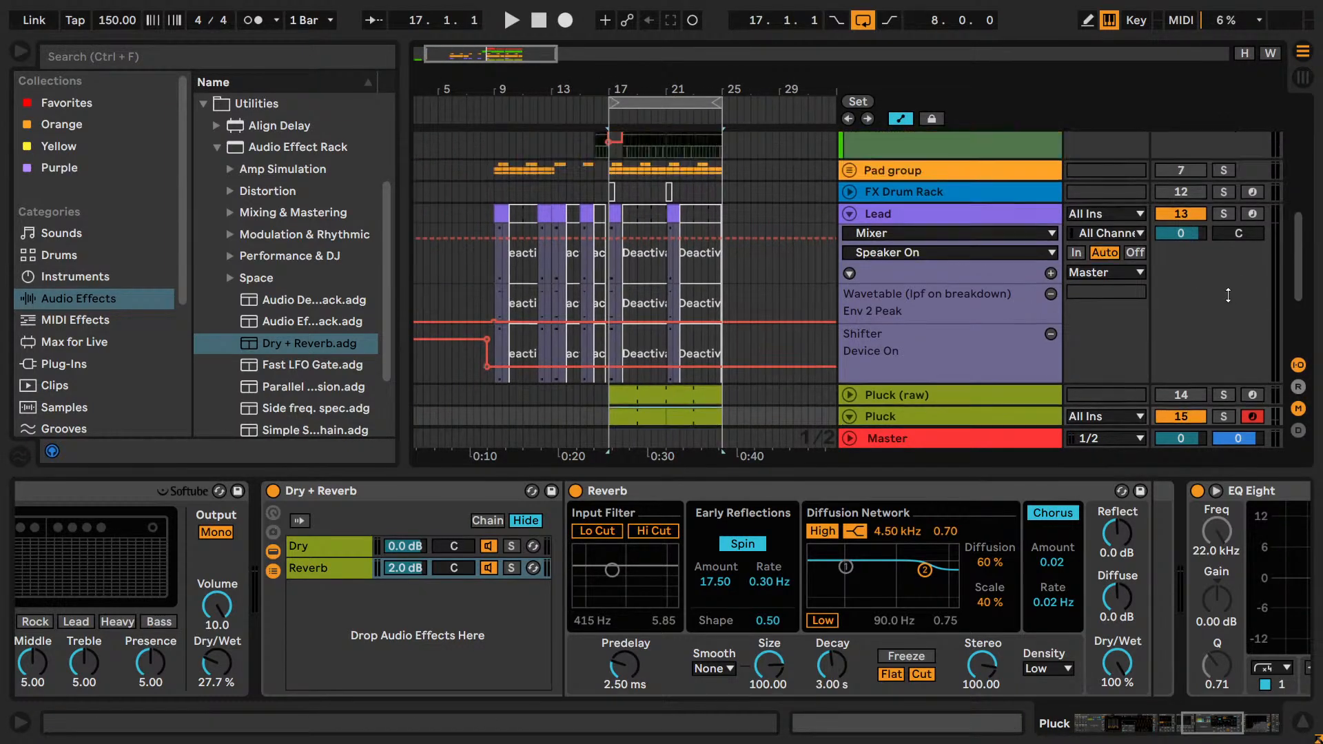
scroll(1228, 294, "up", 5)
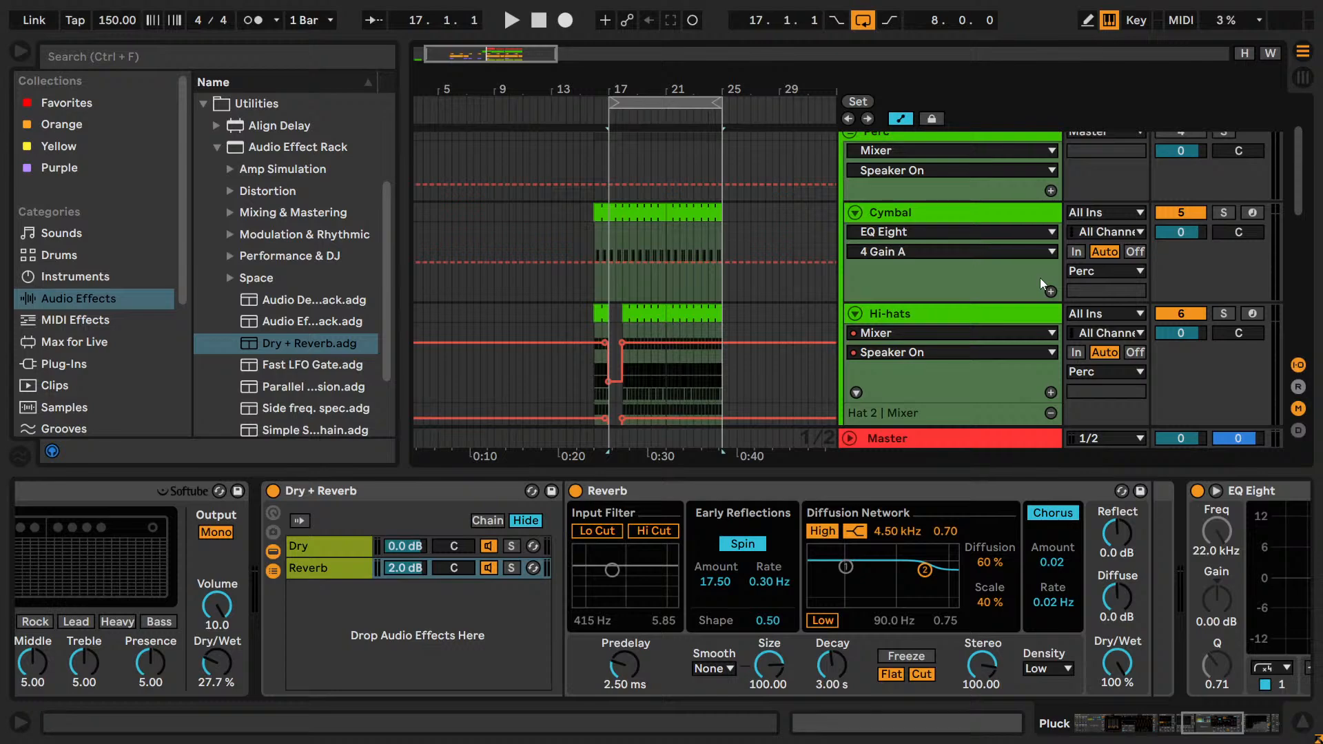
scroll(1040, 278, "up", 2)
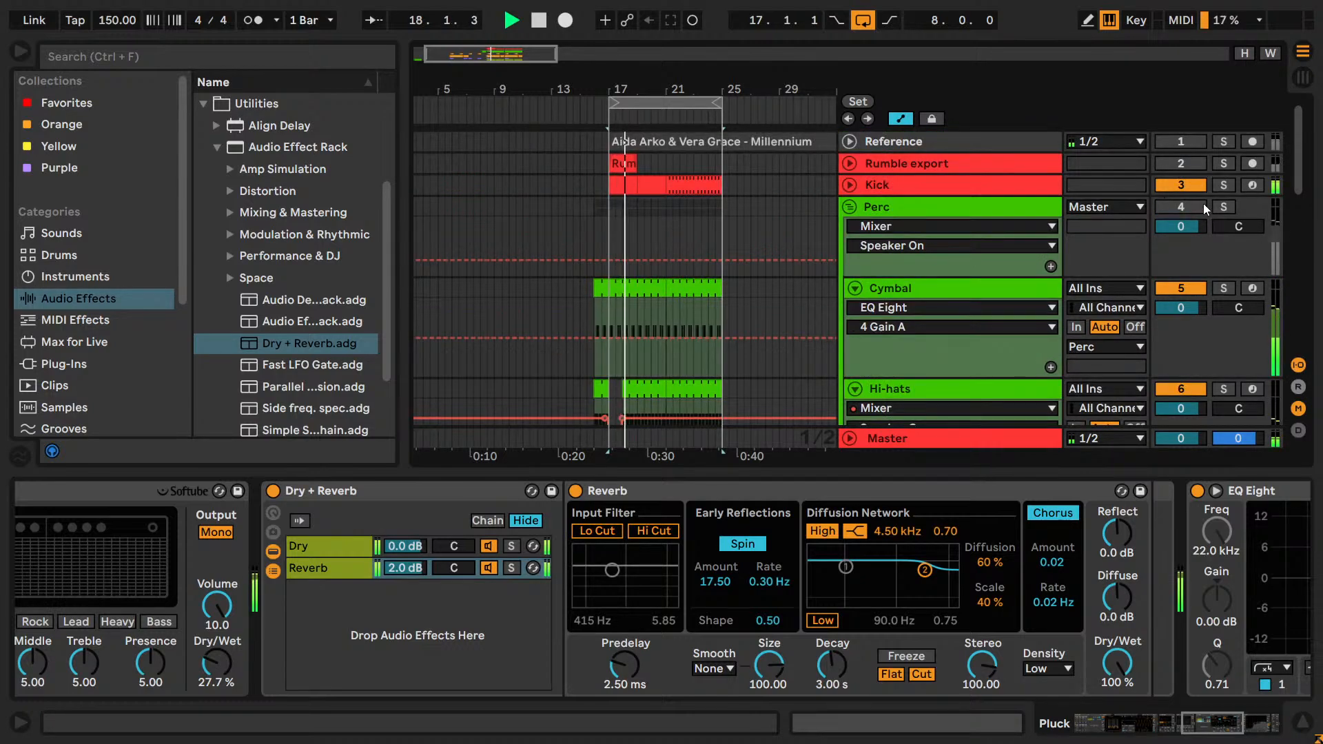
scroll(1203, 204, "down", 7)
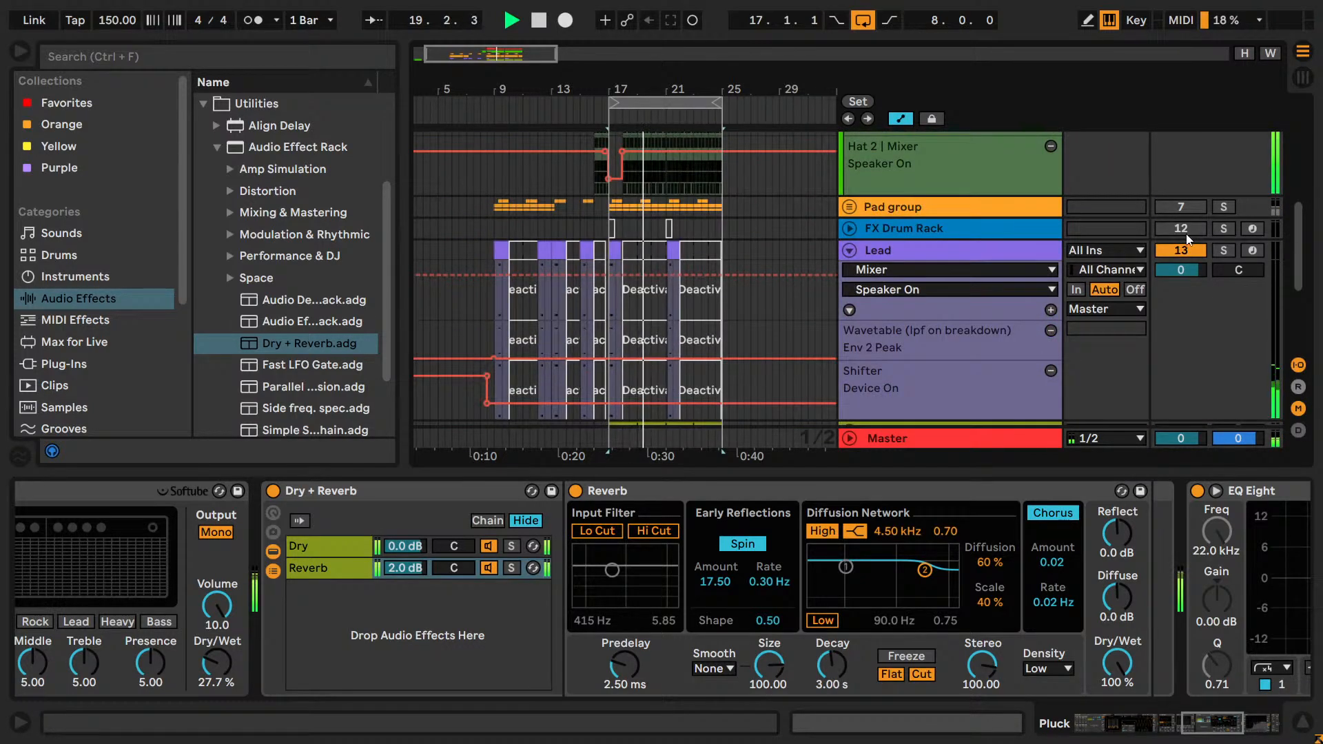
mouse_move(1191, 270)
left_mouse_down()
mouse_move(1190, 282)
mouse_move(1192, 271)
left_mouse_up()
key("ctrl+z")
Lower the Pluck track's volume to about -9.2 dB while the full loop plays.
scroll(1200, 289, "down", 2)
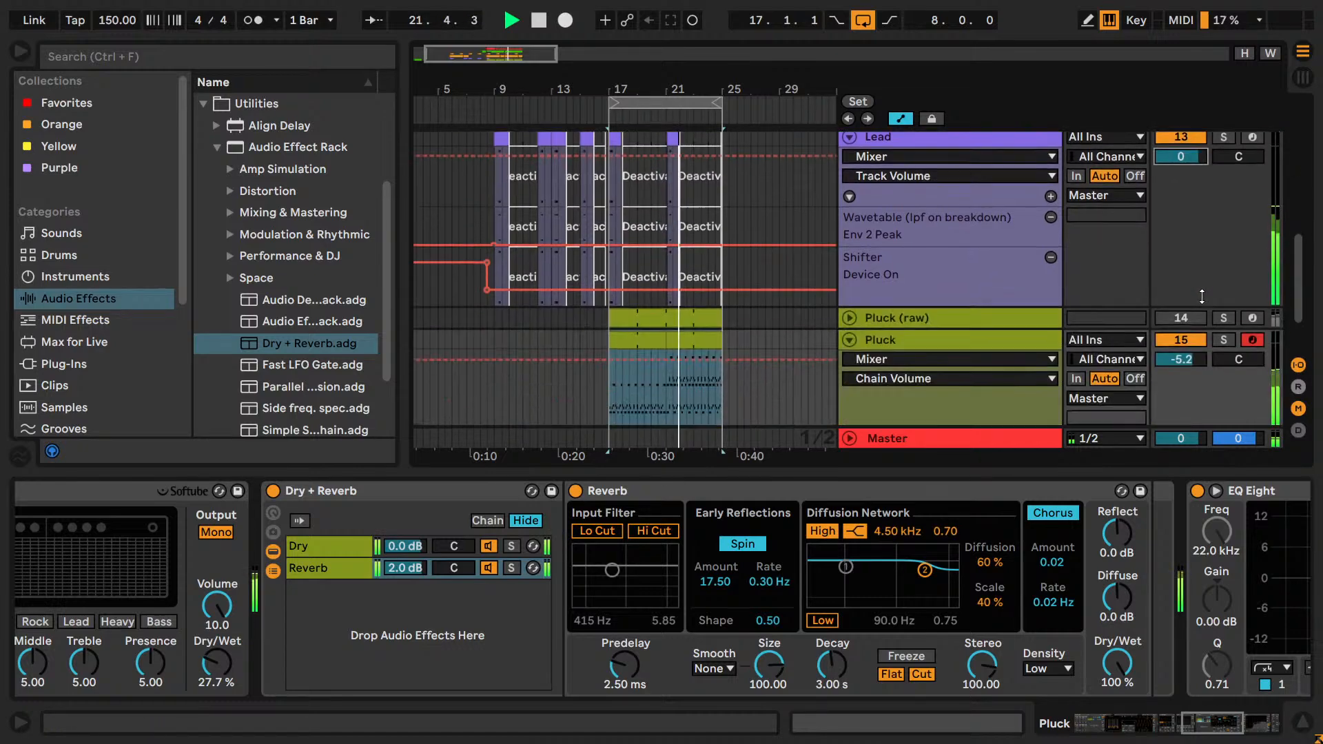
left_click_drag(1184, 367, 1184, 381)
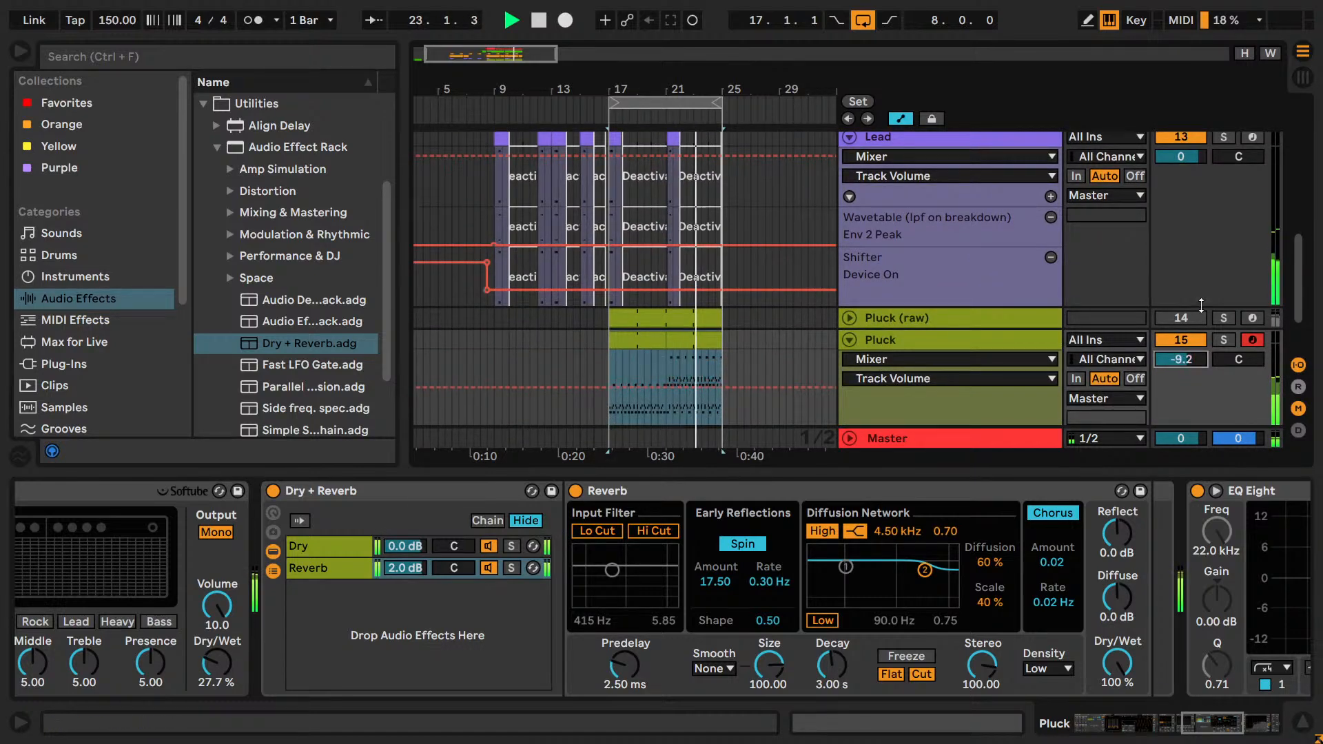
scroll(1201, 305, "down", 4)
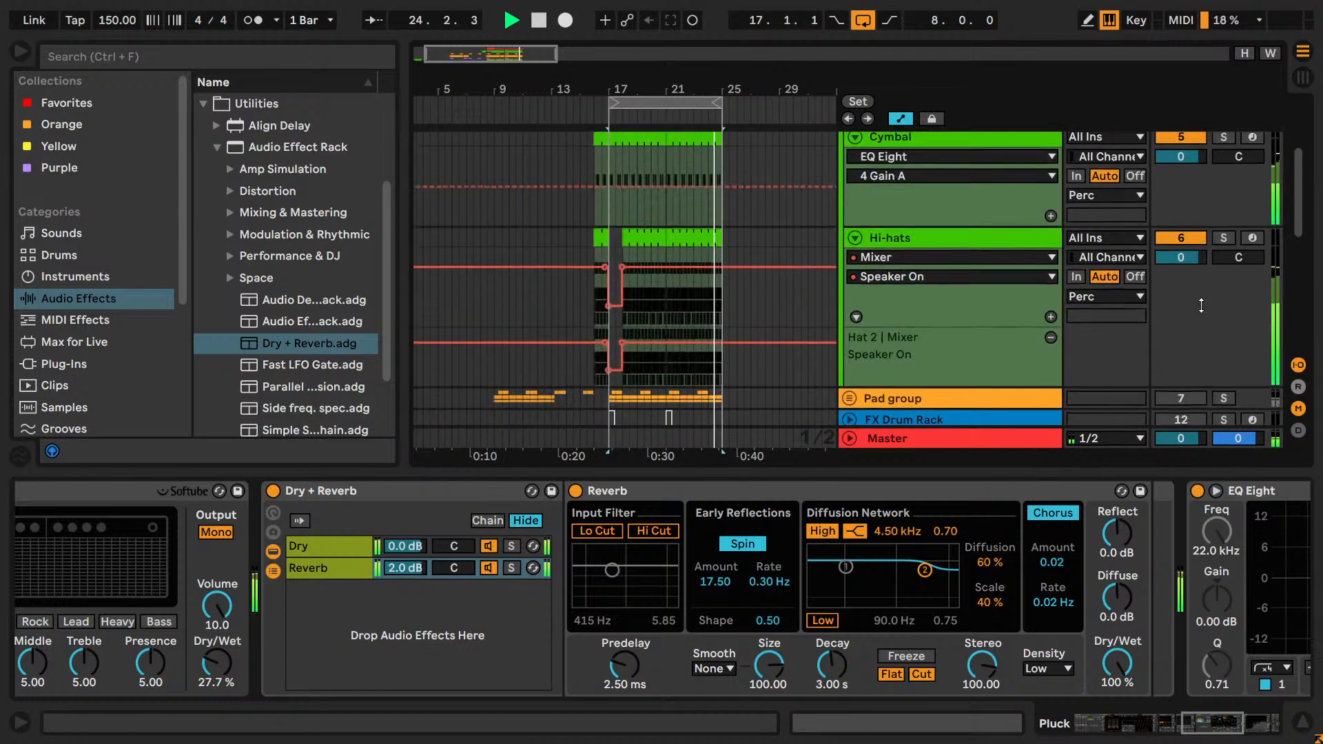
scroll(1202, 308, "up", 1)
scroll(1201, 304, "down", 5)
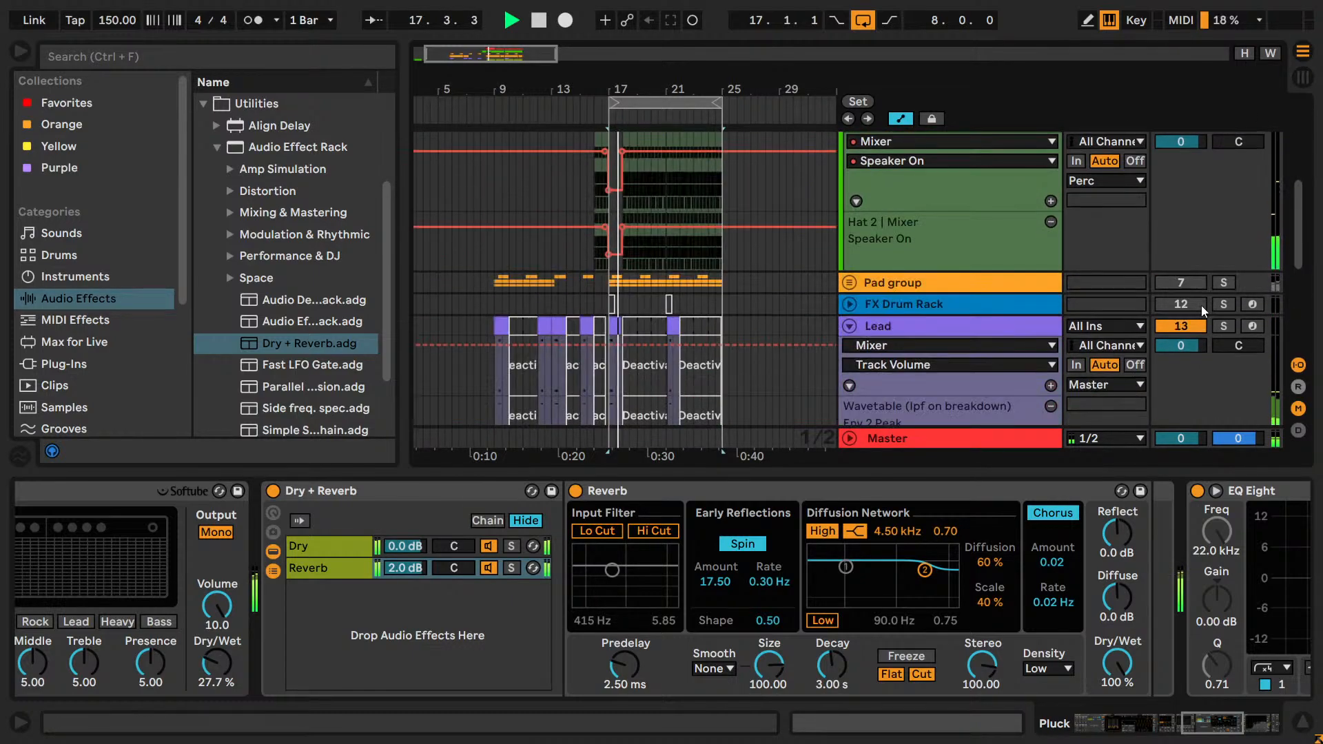
Unmute the Pad group and solo it together with the Pluck track to compare their levels.
left_click(1179, 283)
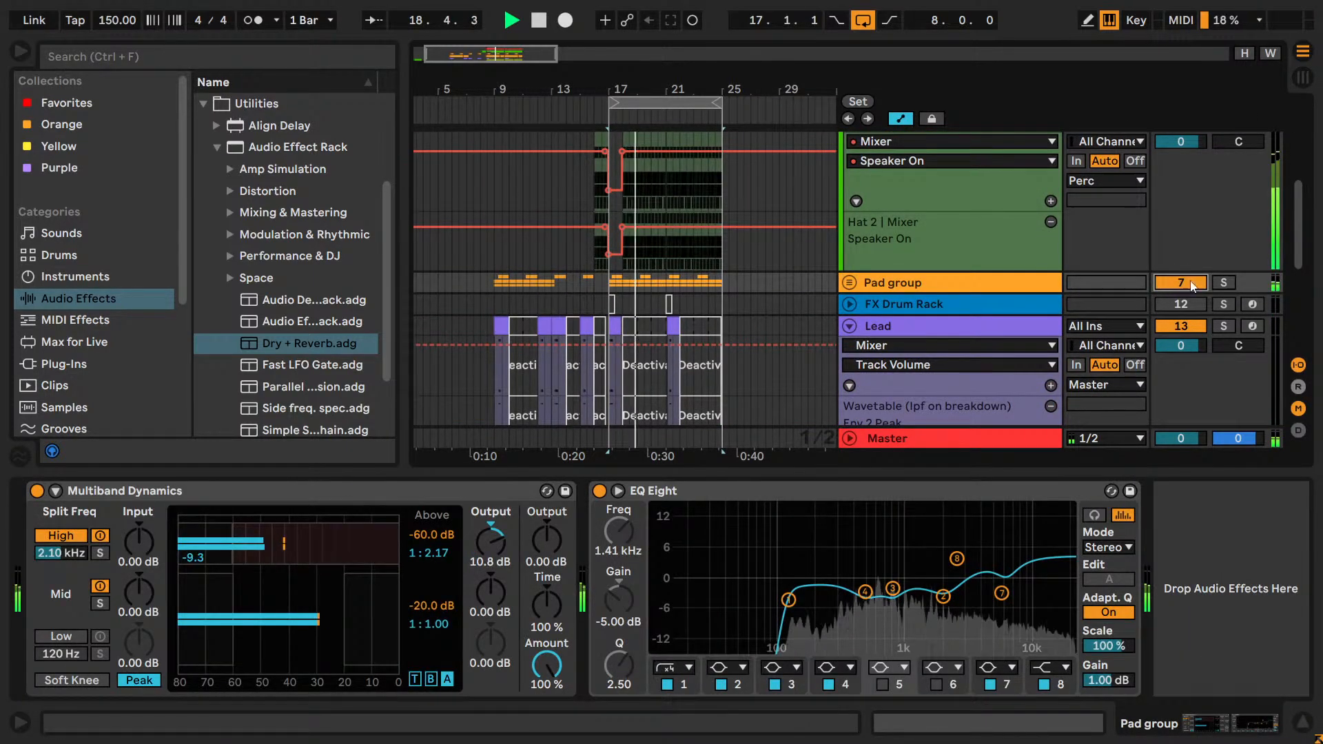
left_click(1223, 283)
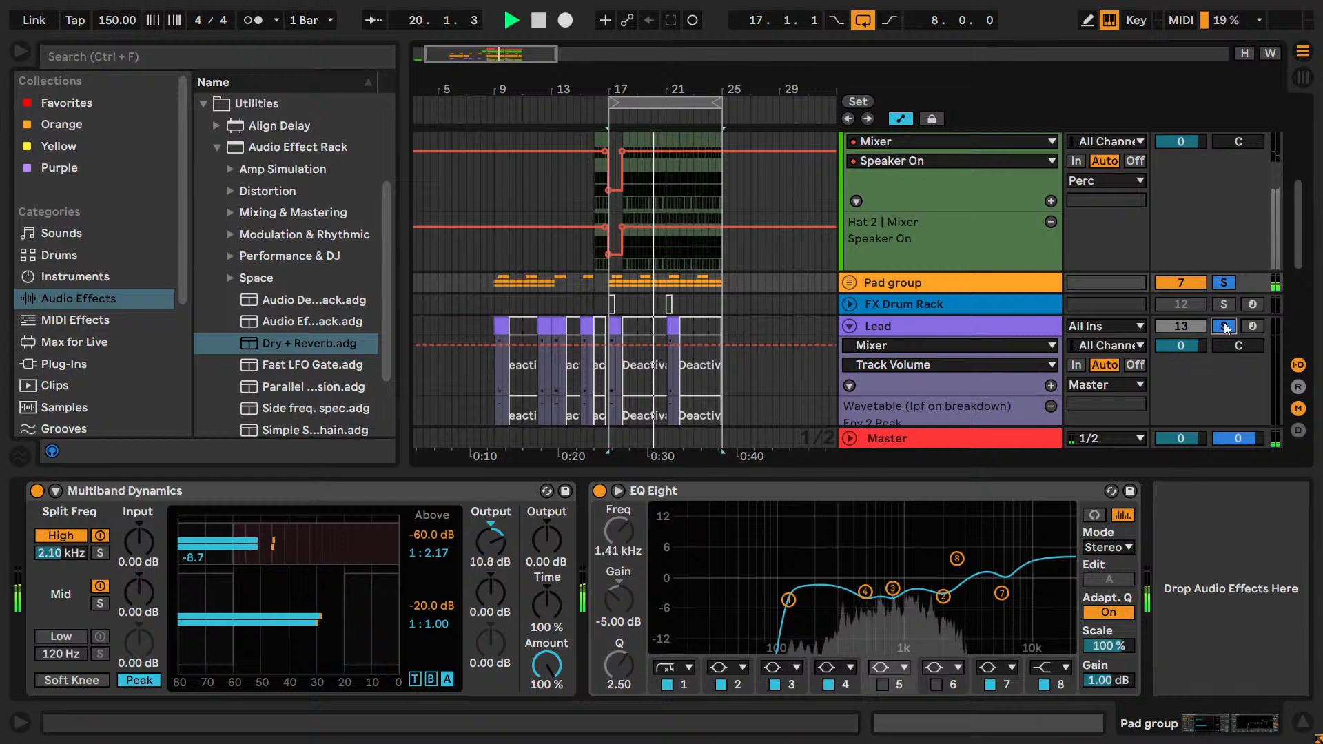
scroll(1223, 322, "down", 5)
left_click(1222, 303)
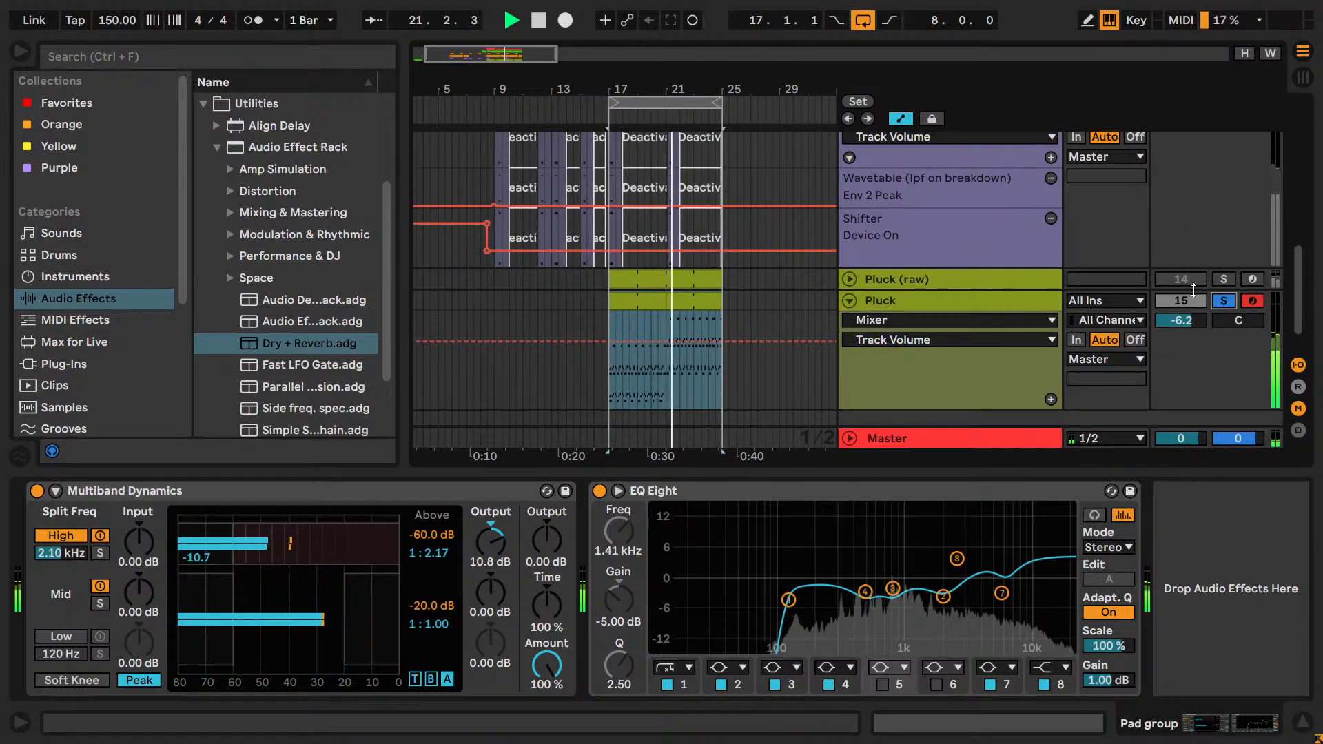
scroll(1192, 287, "up", 5)
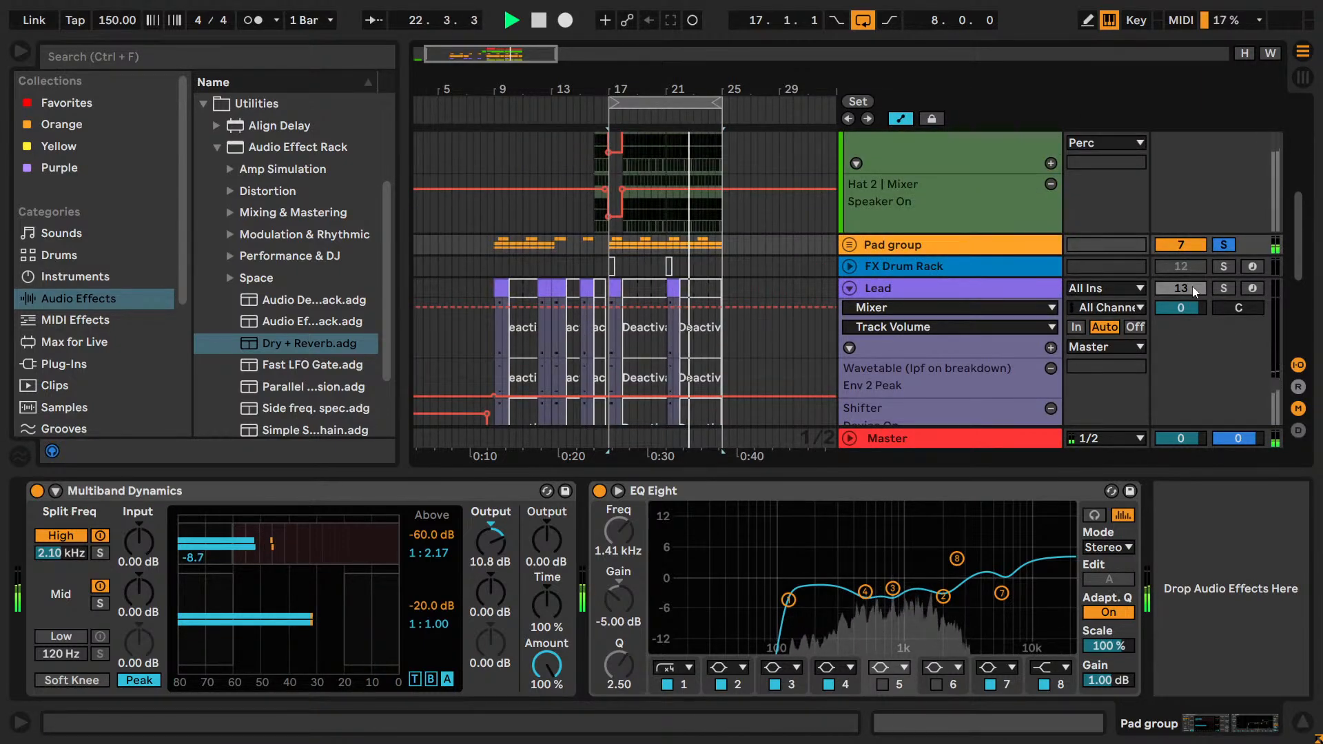
scroll(1191, 286, "down", 5)
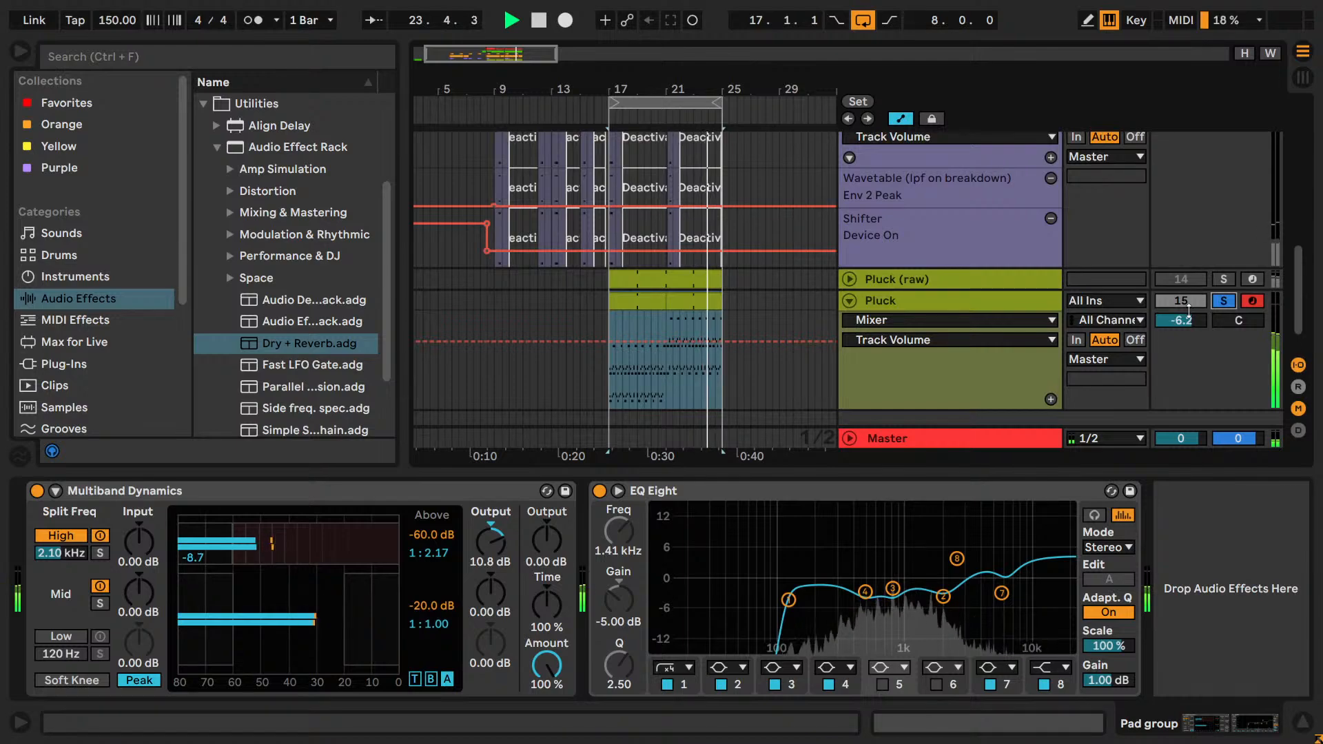
Set the Pluck track's volume to -10.8 dB, stop playback and save the project.
left_click_drag(1181, 321, 1181, 348)
key("space")
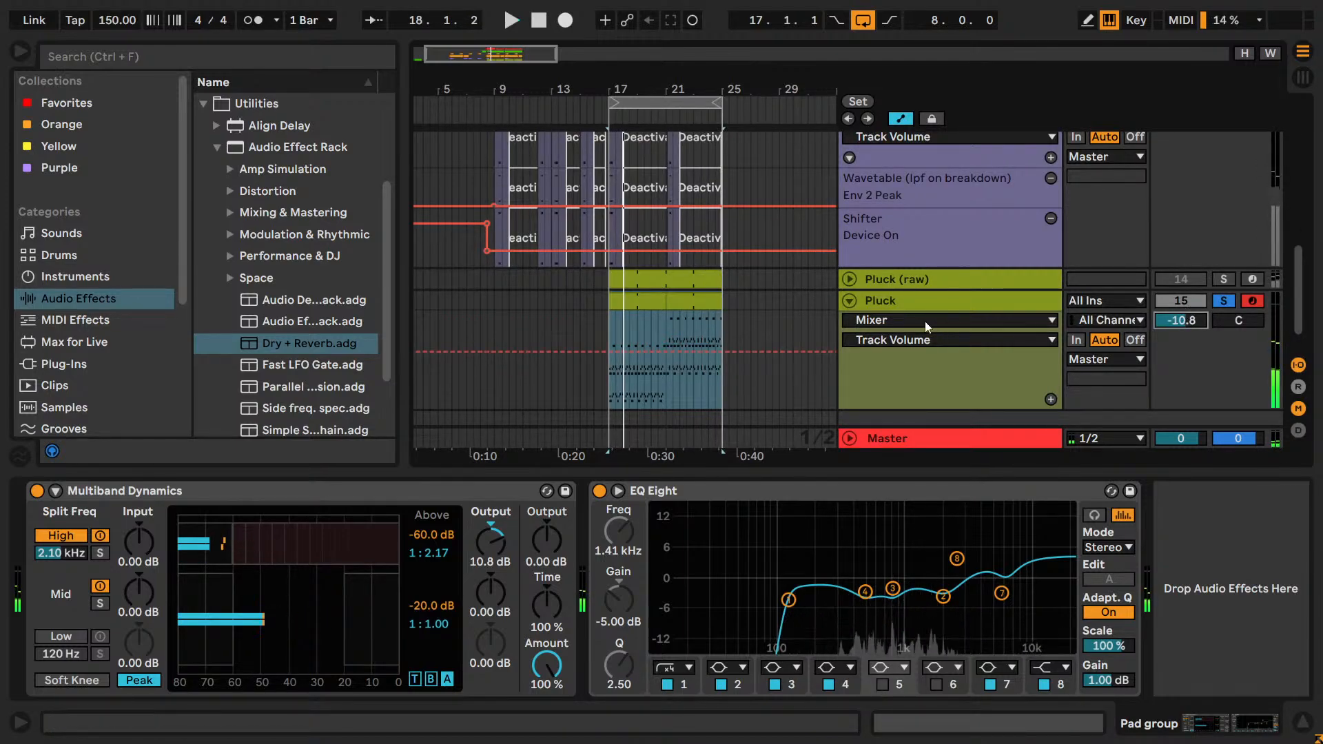
key("ctrl+s")
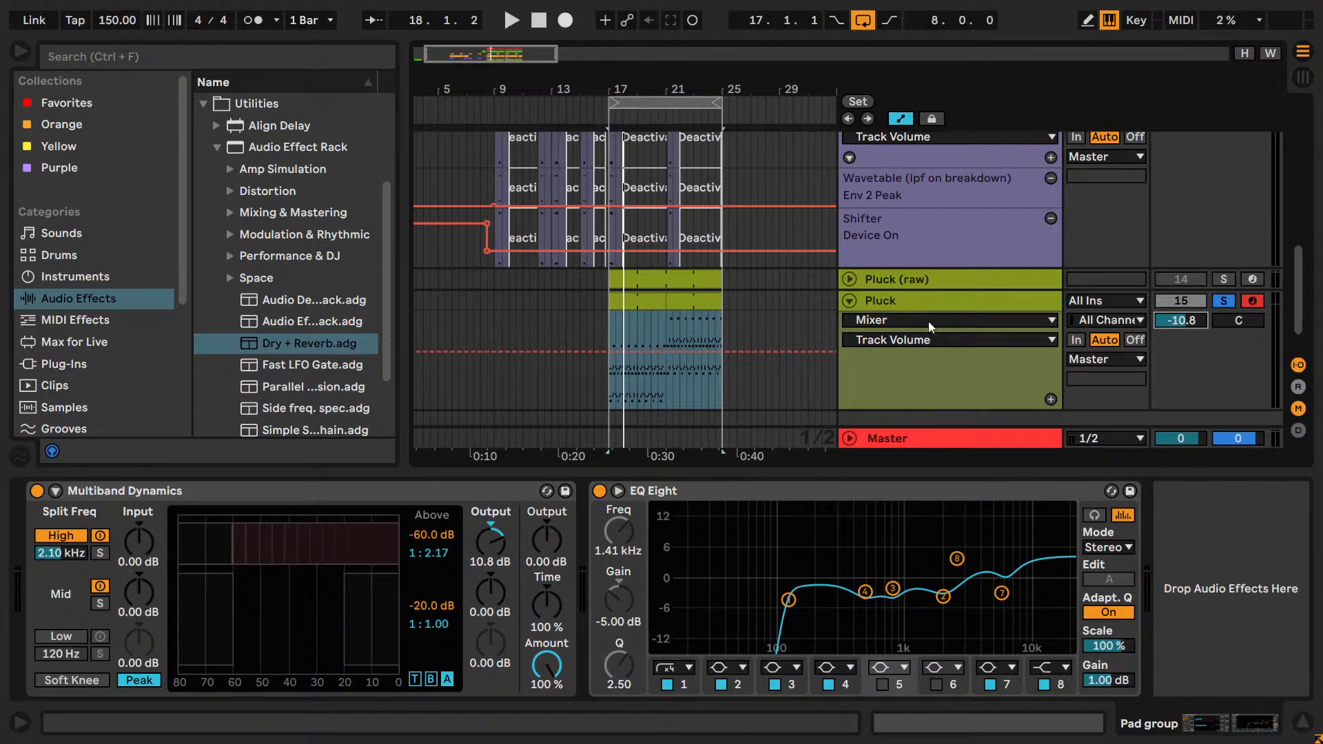
Switch to the YouTube Studio live streaming page in the browser and end the stream.
key("alt+Tab")
key("alt+Tab")
key("alt+Tab")
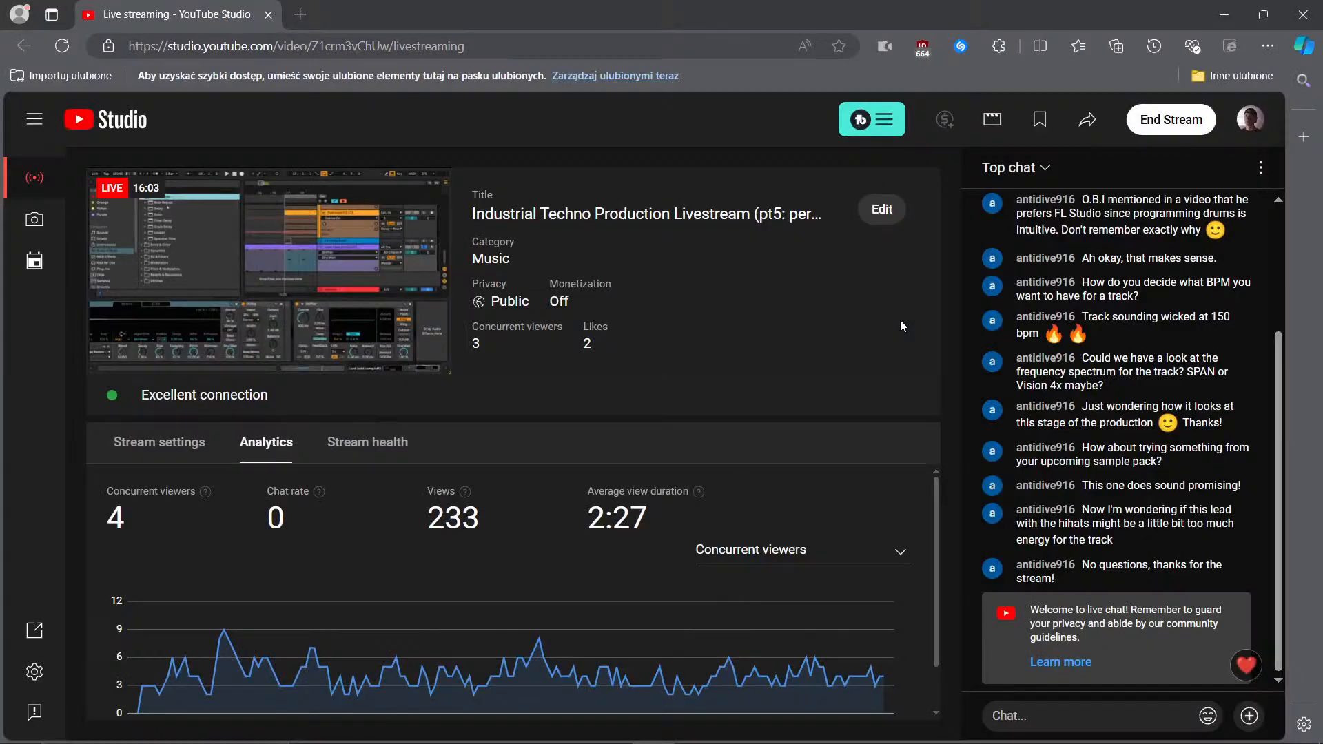
left_click(1171, 120)
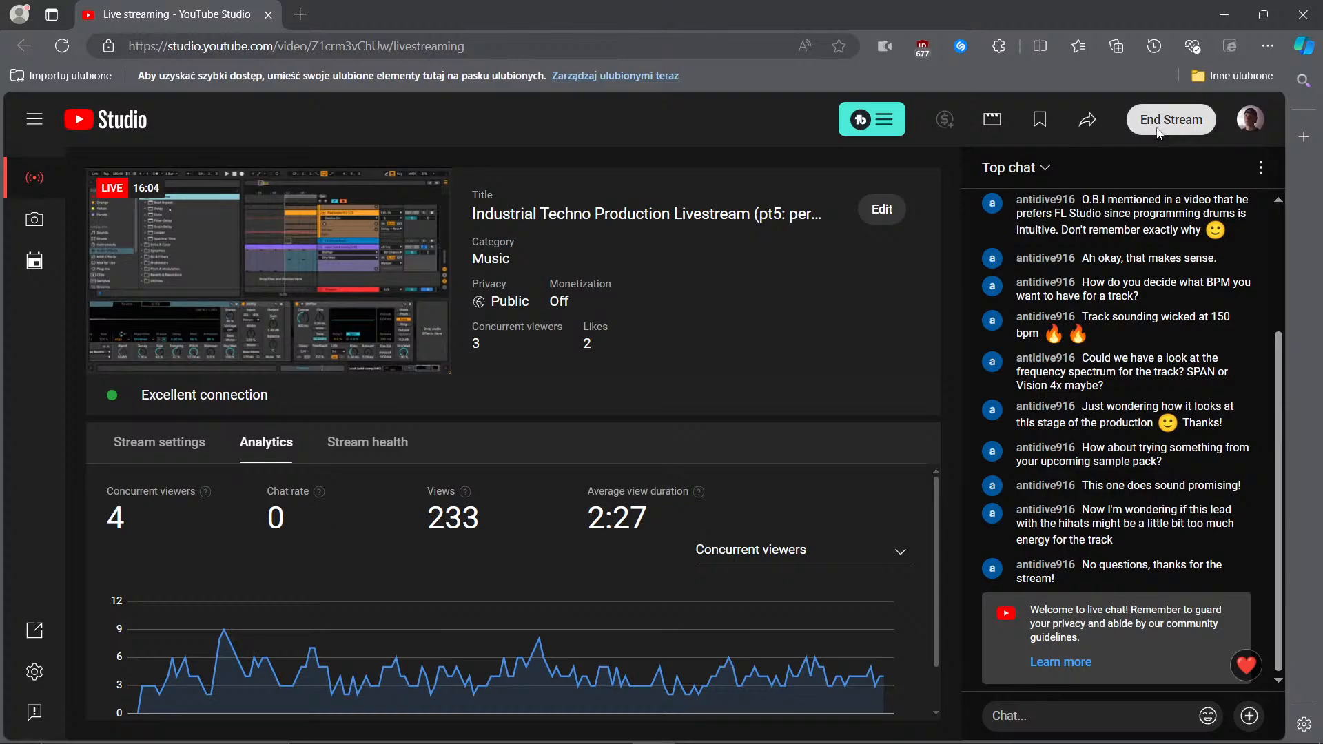